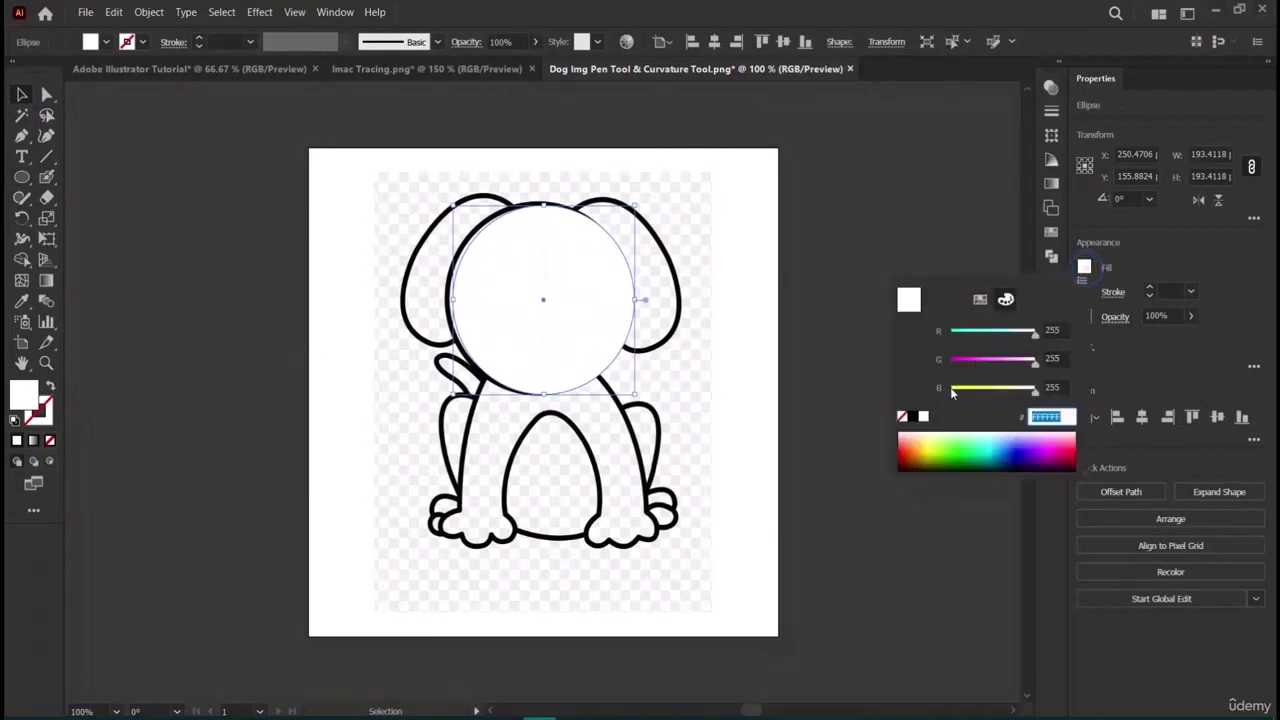
# Give the head circle no fill and a 5 pt black outline, nudge it left, then deselect.
pyautogui.click(901, 417)
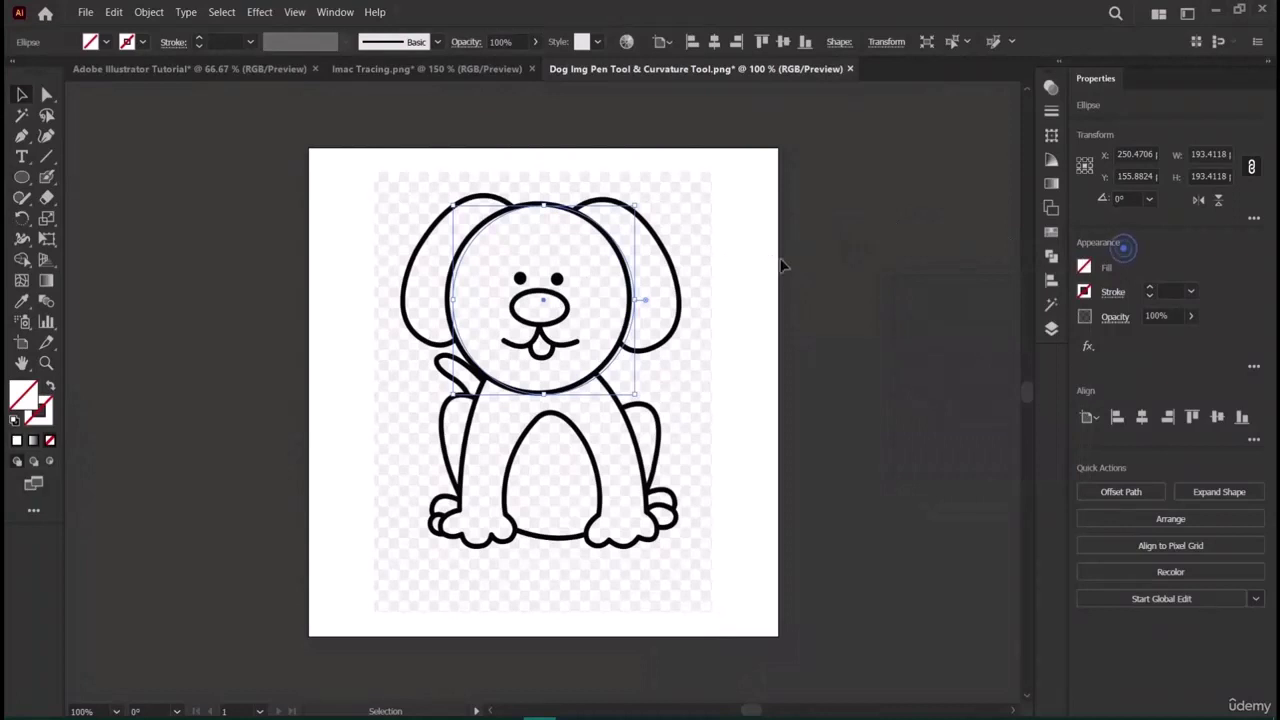
pyautogui.press('Left')
pyautogui.press('Left')
pyautogui.press('Left')
pyautogui.press('Left')
pyautogui.press('Left')
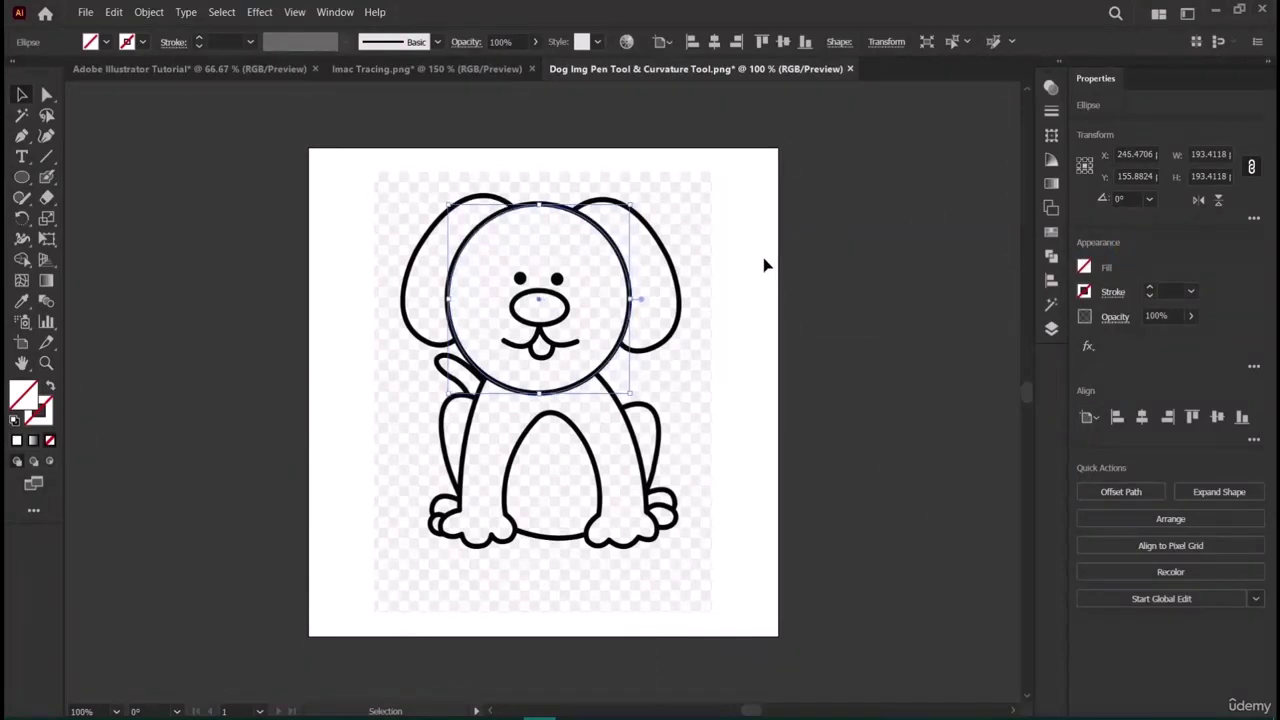
pyautogui.click(1150, 288)
pyautogui.click(1150, 288)
pyautogui.click(1150, 288)
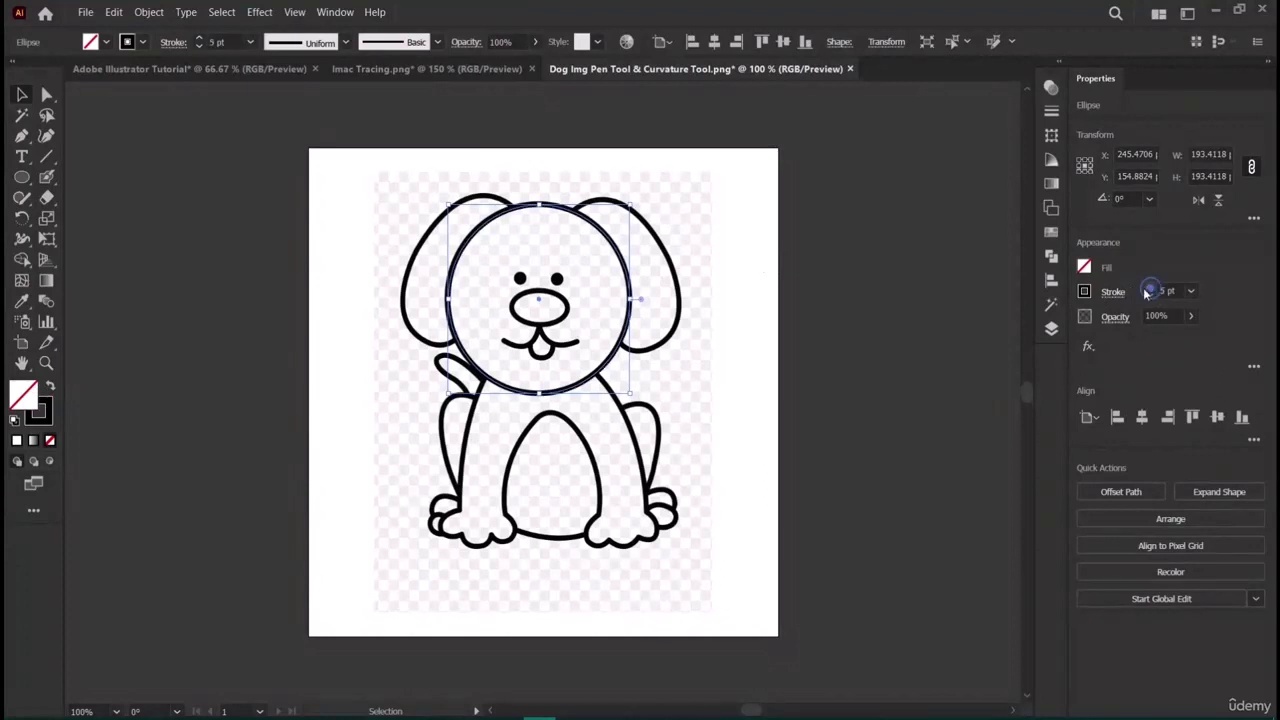
pyautogui.click(127, 249)
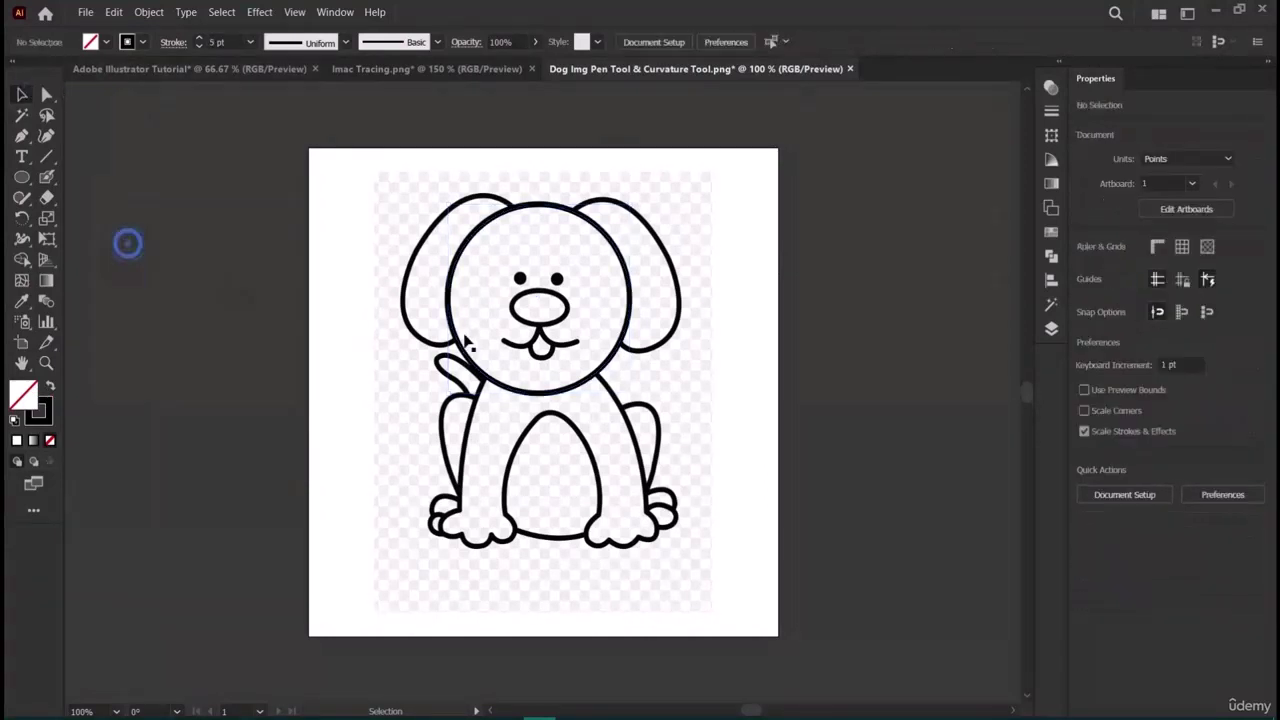
# Lock the dog reference image with Object > Lock > Selection and zoom to 150%.
pyautogui.click(681, 432)
pyautogui.click(150, 12)
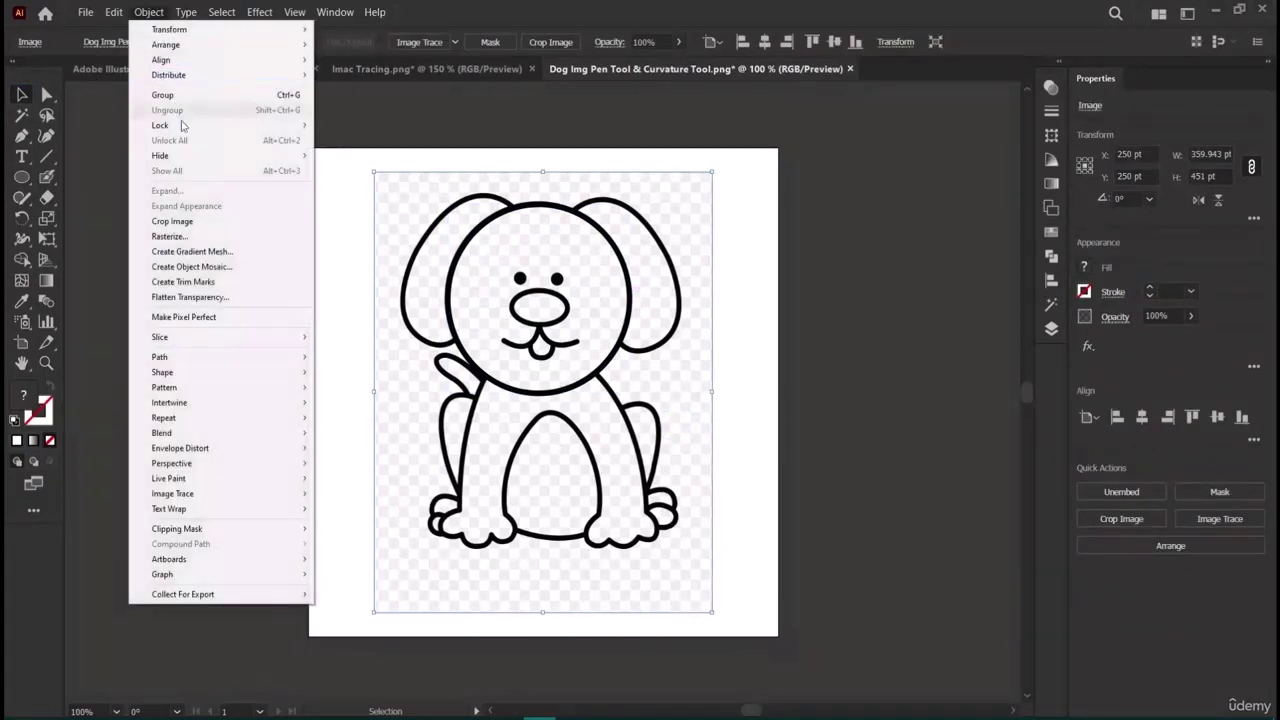
pyautogui.click(194, 126)
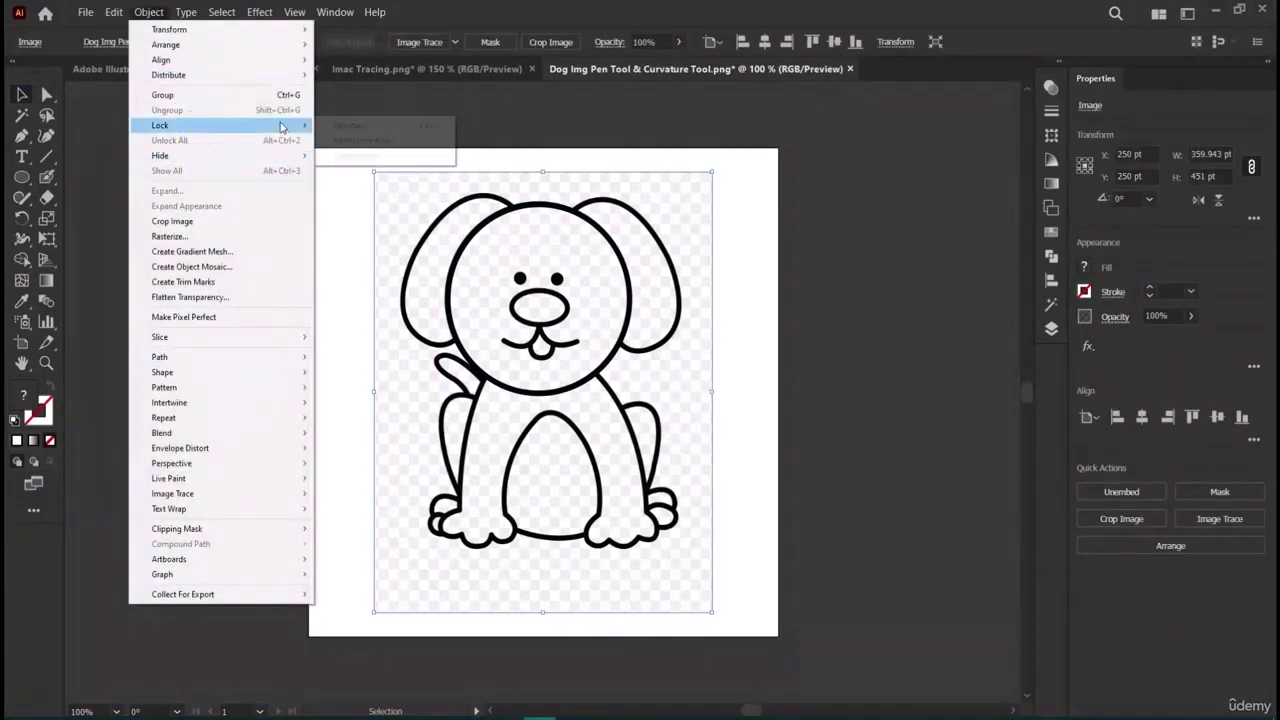
pyautogui.click(377, 121)
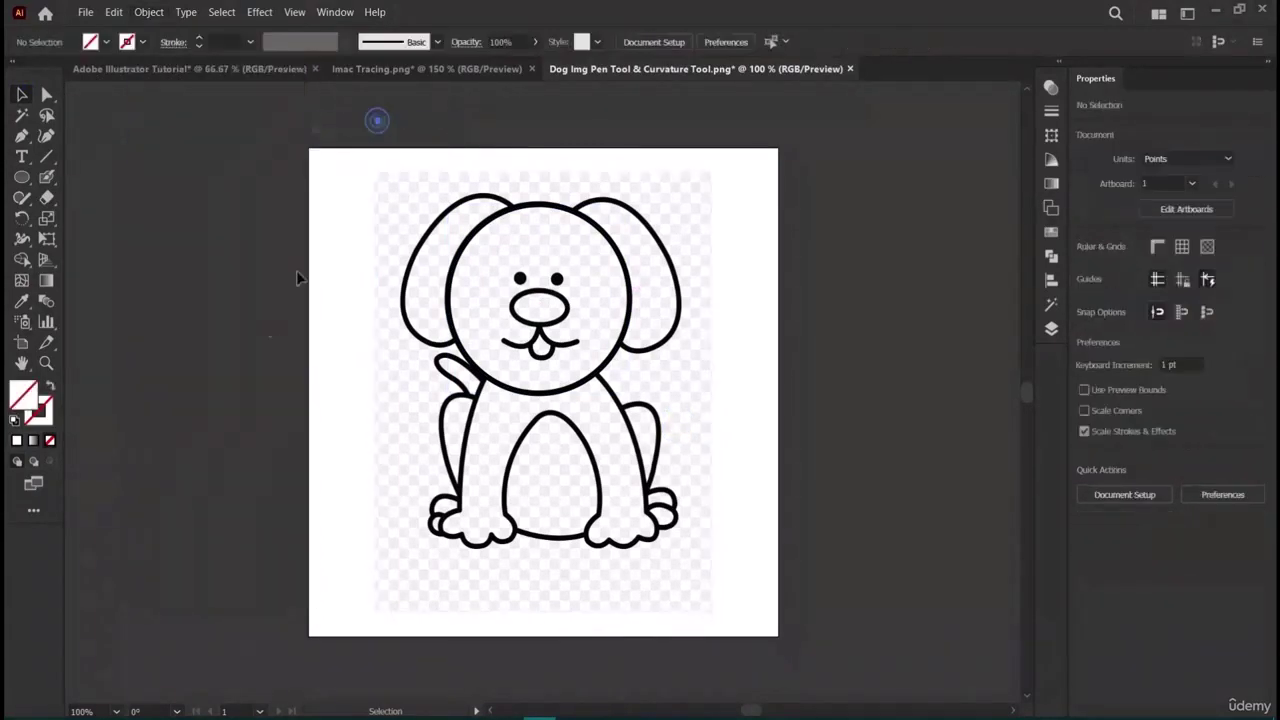
pyautogui.click(46, 363)
pyautogui.click(527, 311)
pyautogui.scroll(-2, 695, 385)
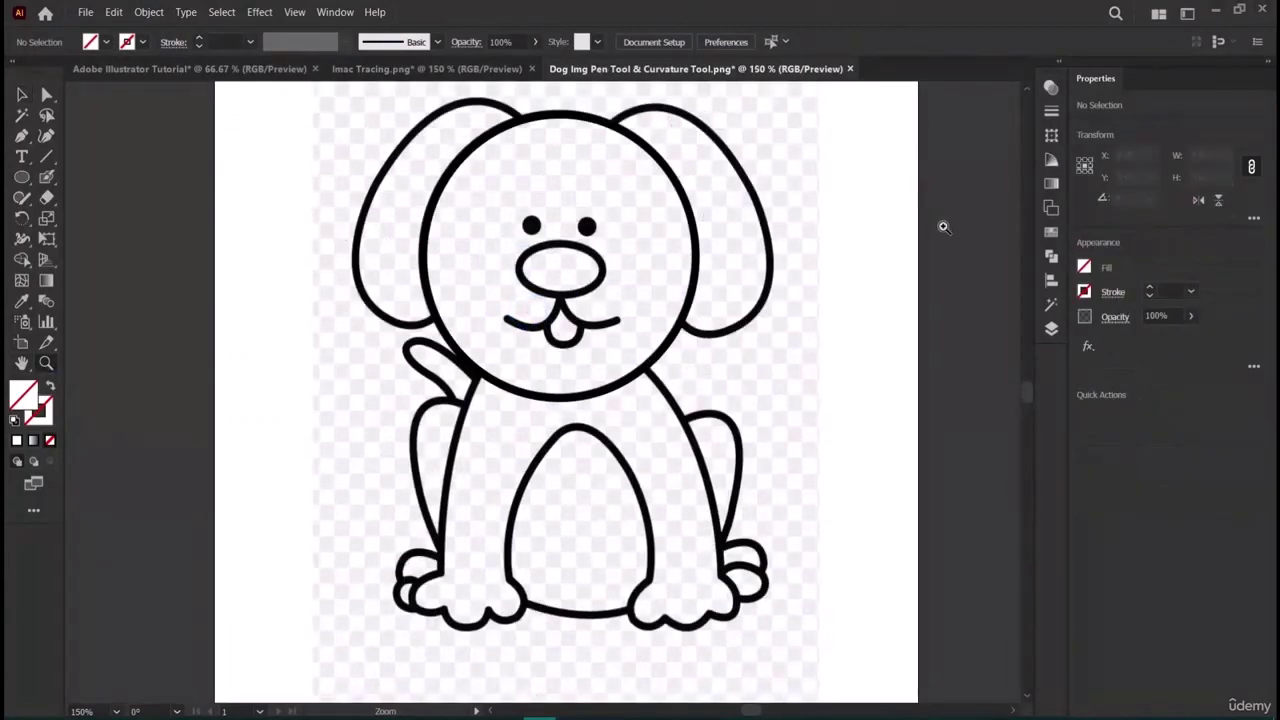
pyautogui.scroll(2, 943, 227)
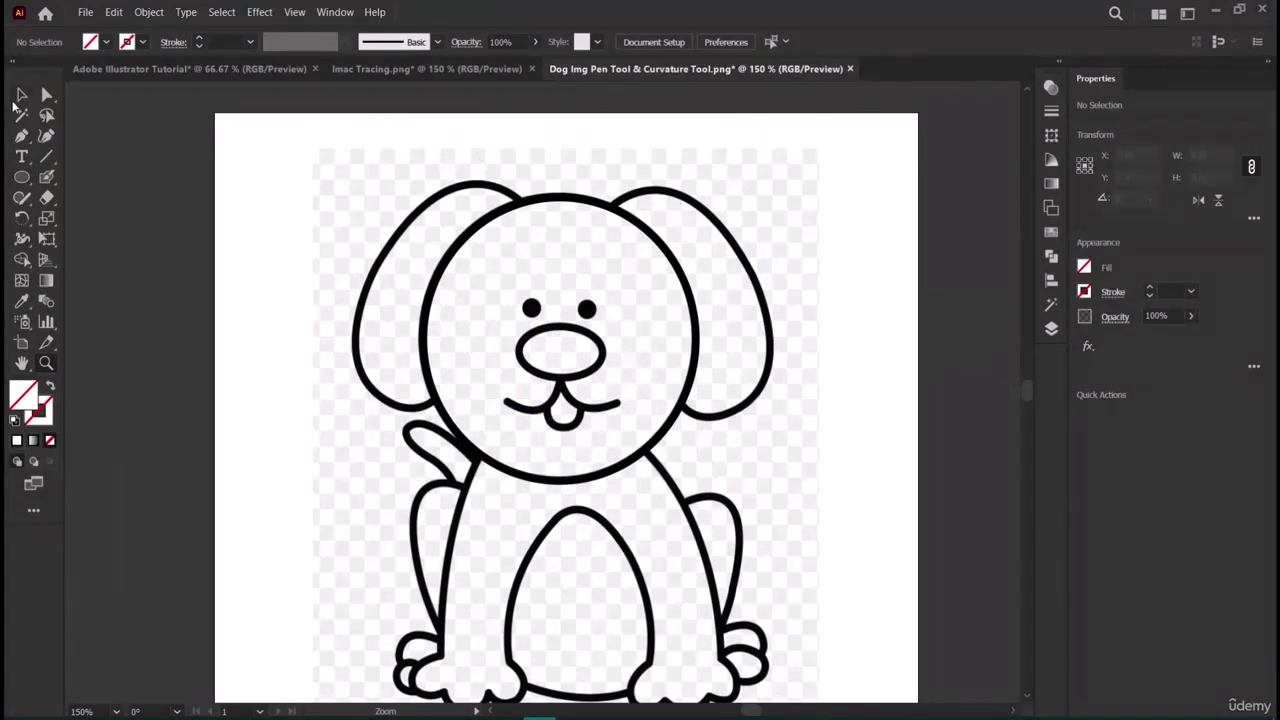
# Lock the head circle in place the same way.
pyautogui.click(45, 136)
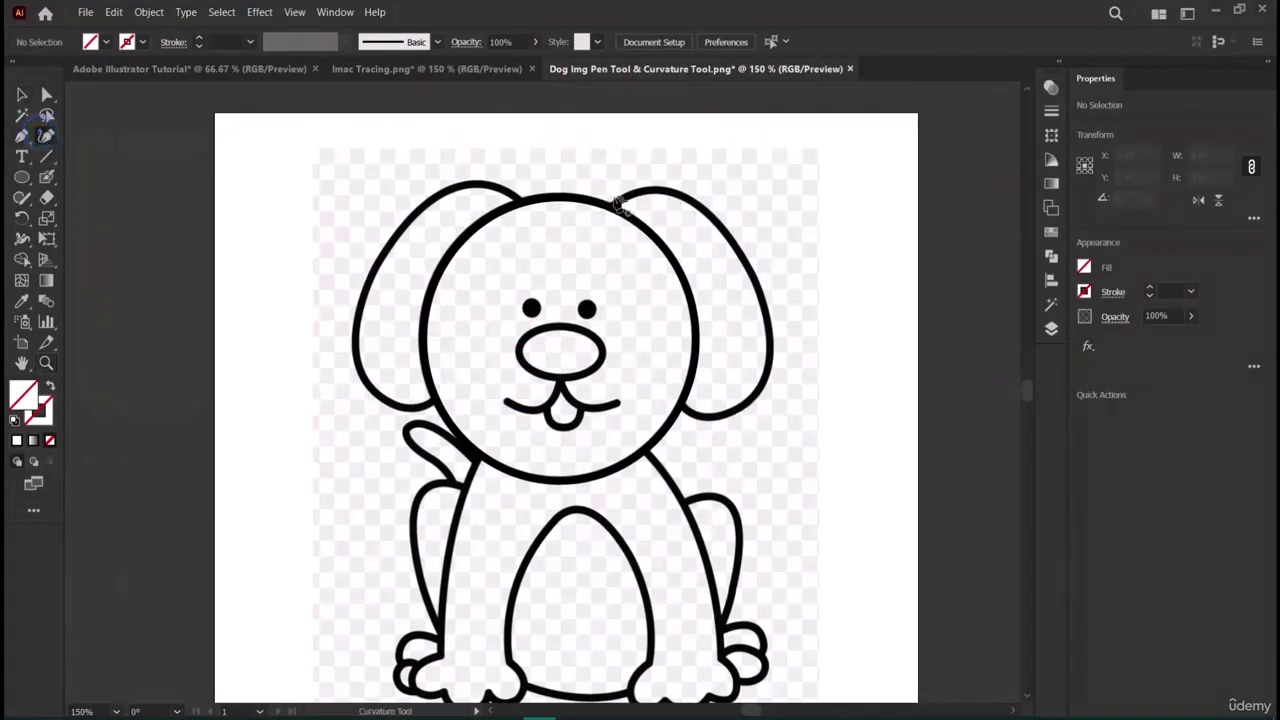
pyautogui.press('v')
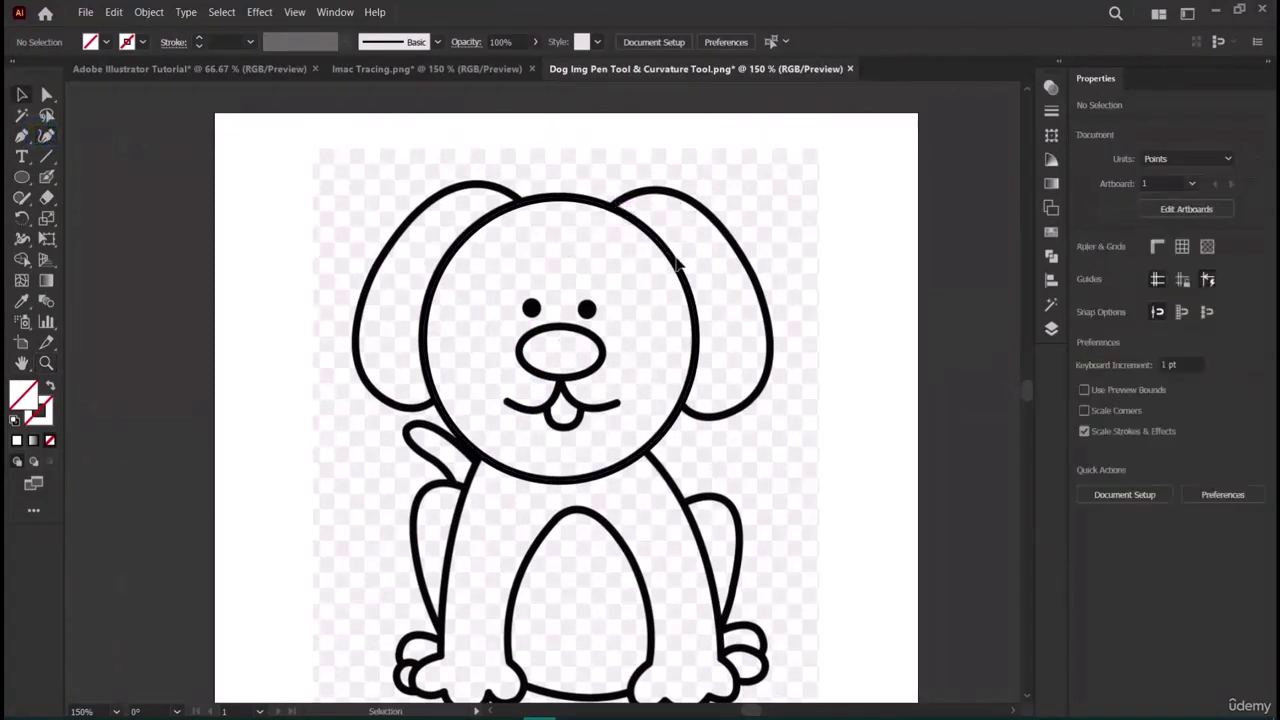
pyautogui.click(676, 258)
pyautogui.click(149, 12)
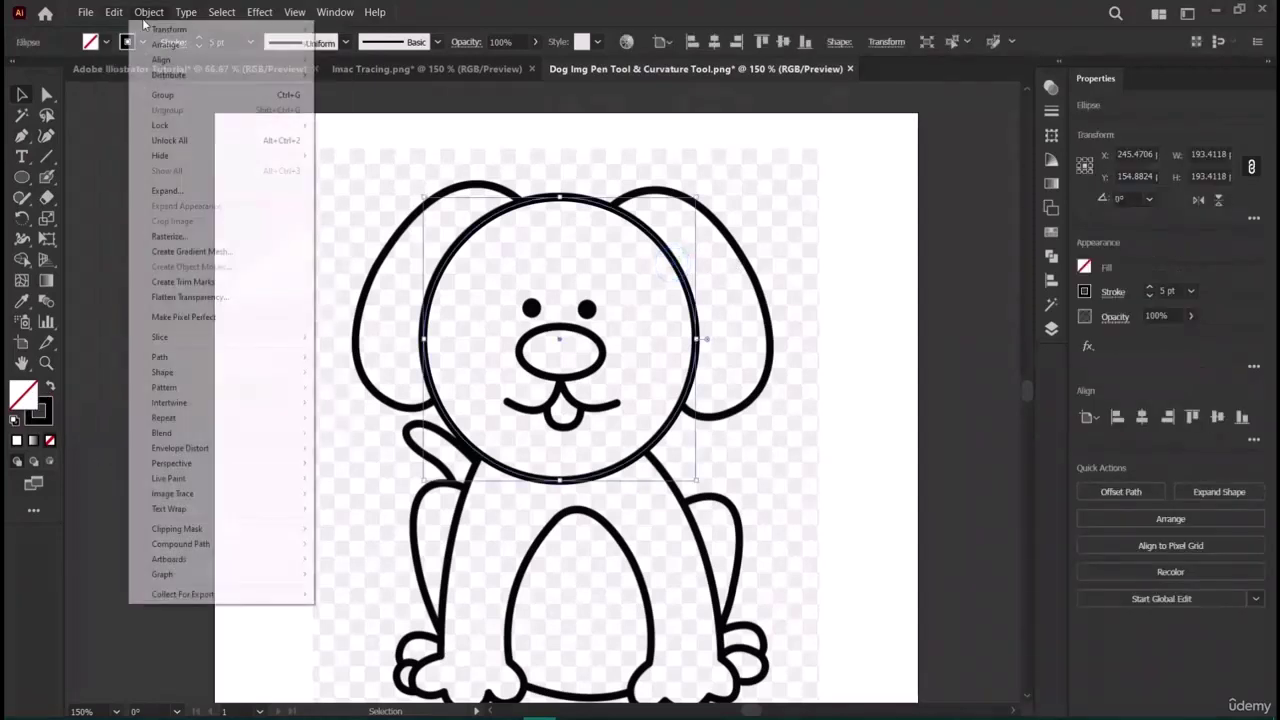
pyautogui.moveTo(155, 126)
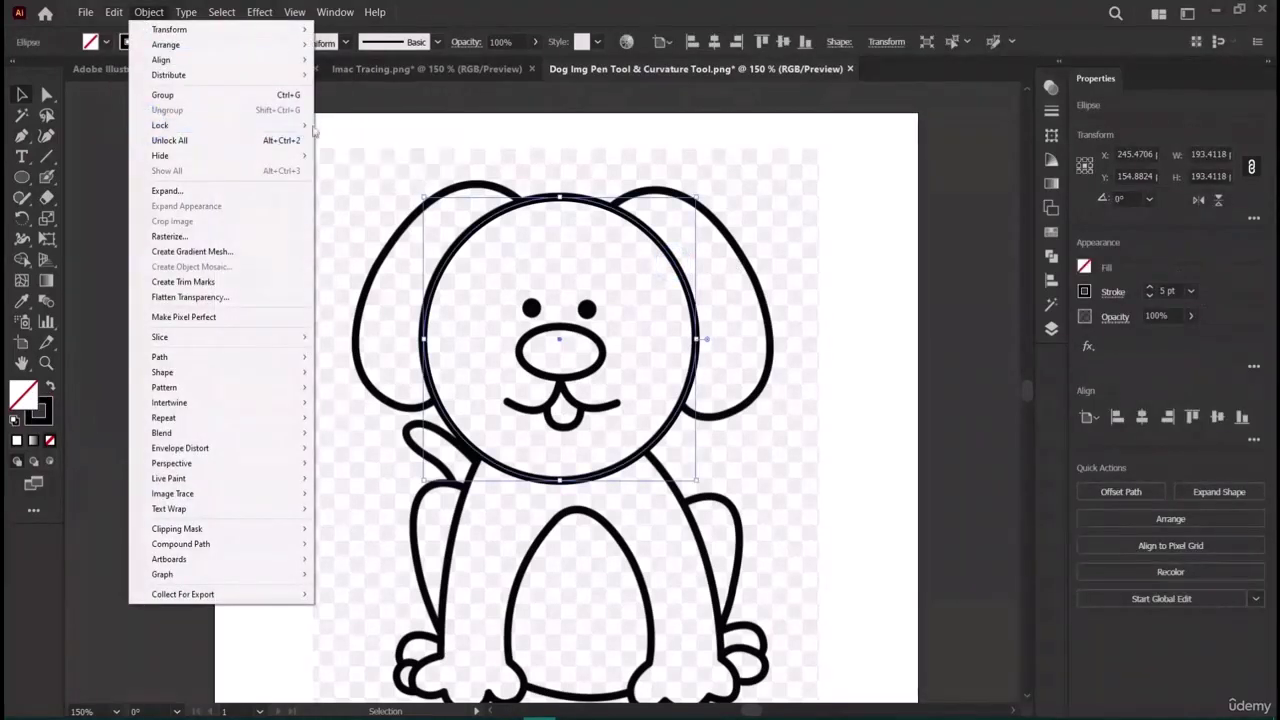
pyautogui.click(349, 125)
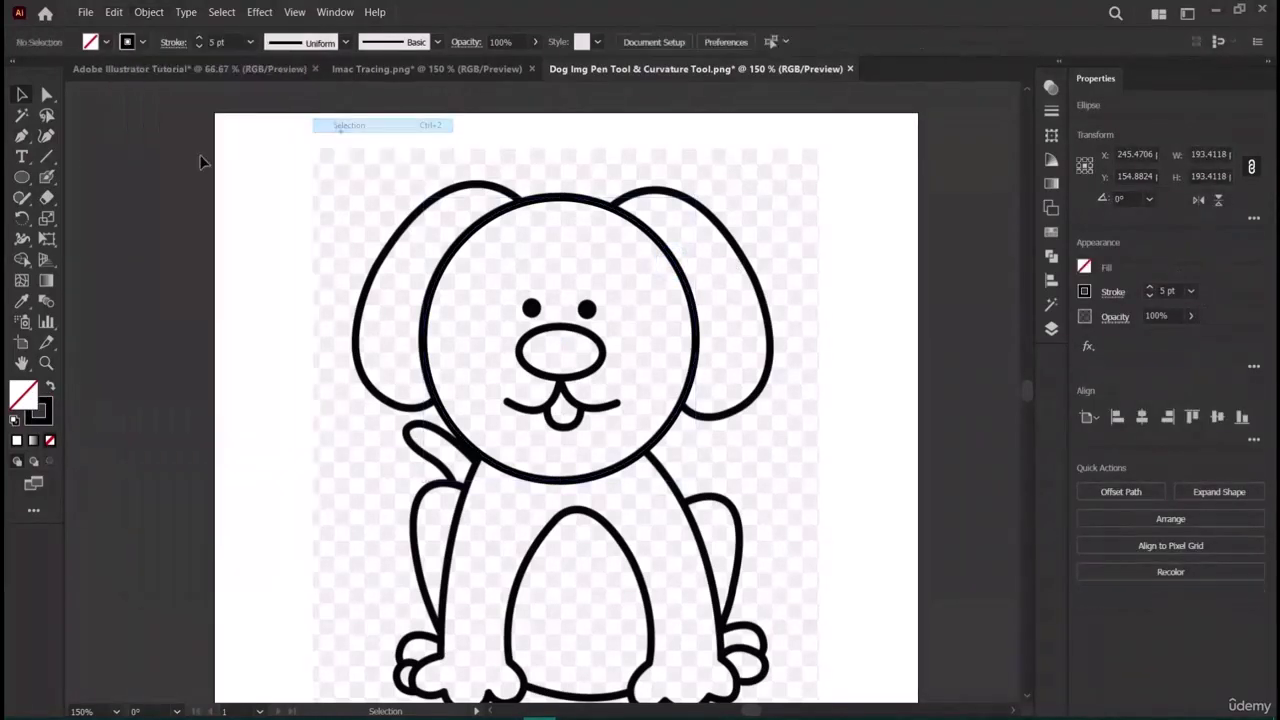
# Start a Curvature tool path at the top of the right ear where it meets the head.
pyautogui.click(23, 137)
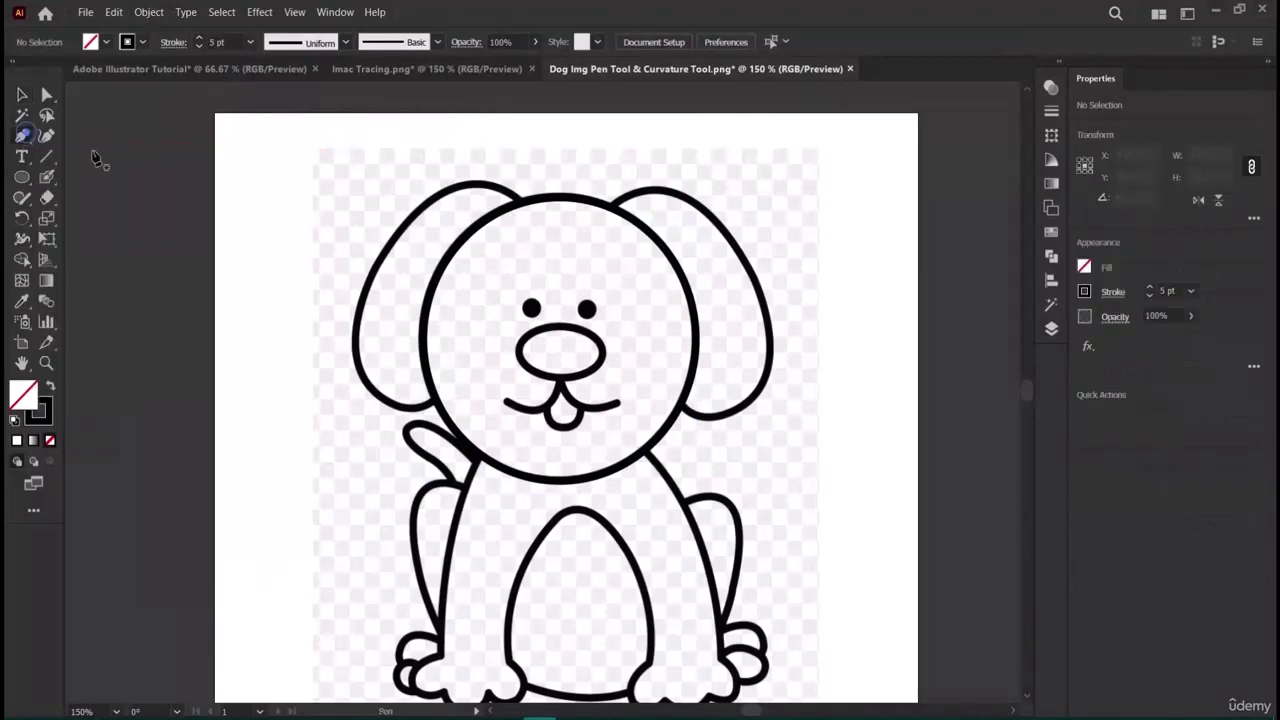
pyautogui.click(46, 136)
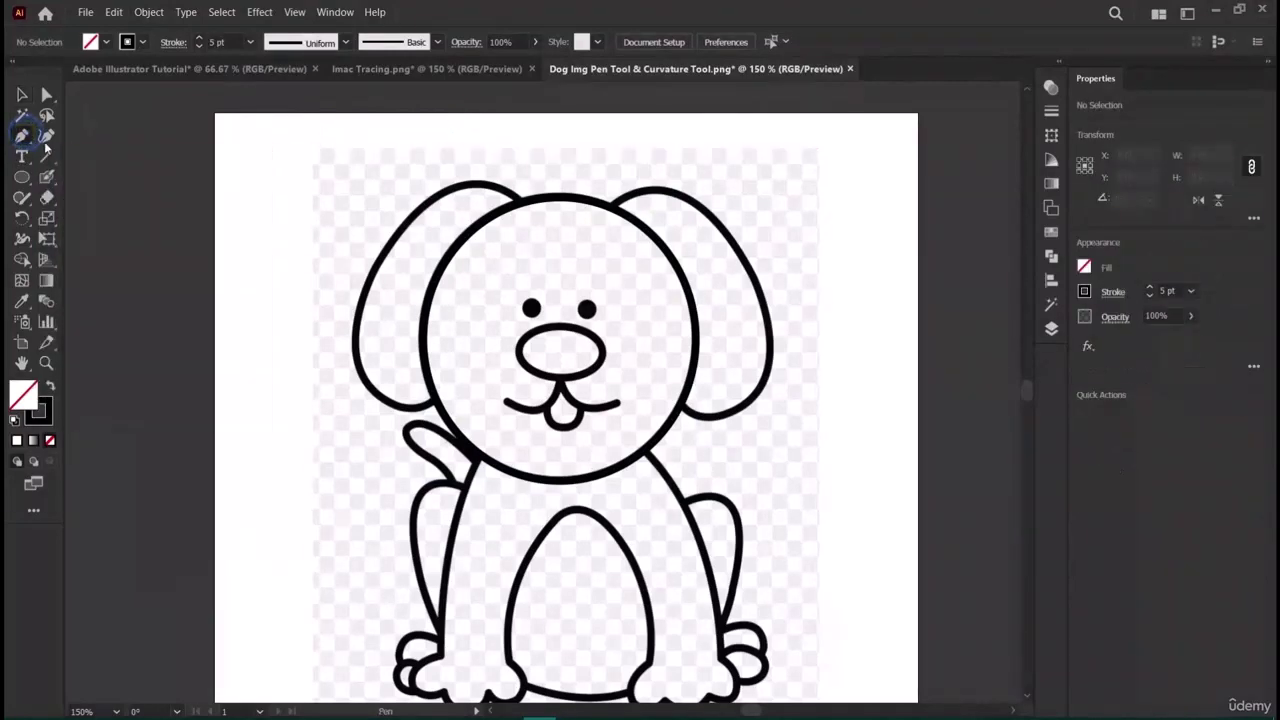
pyautogui.click(616, 208)
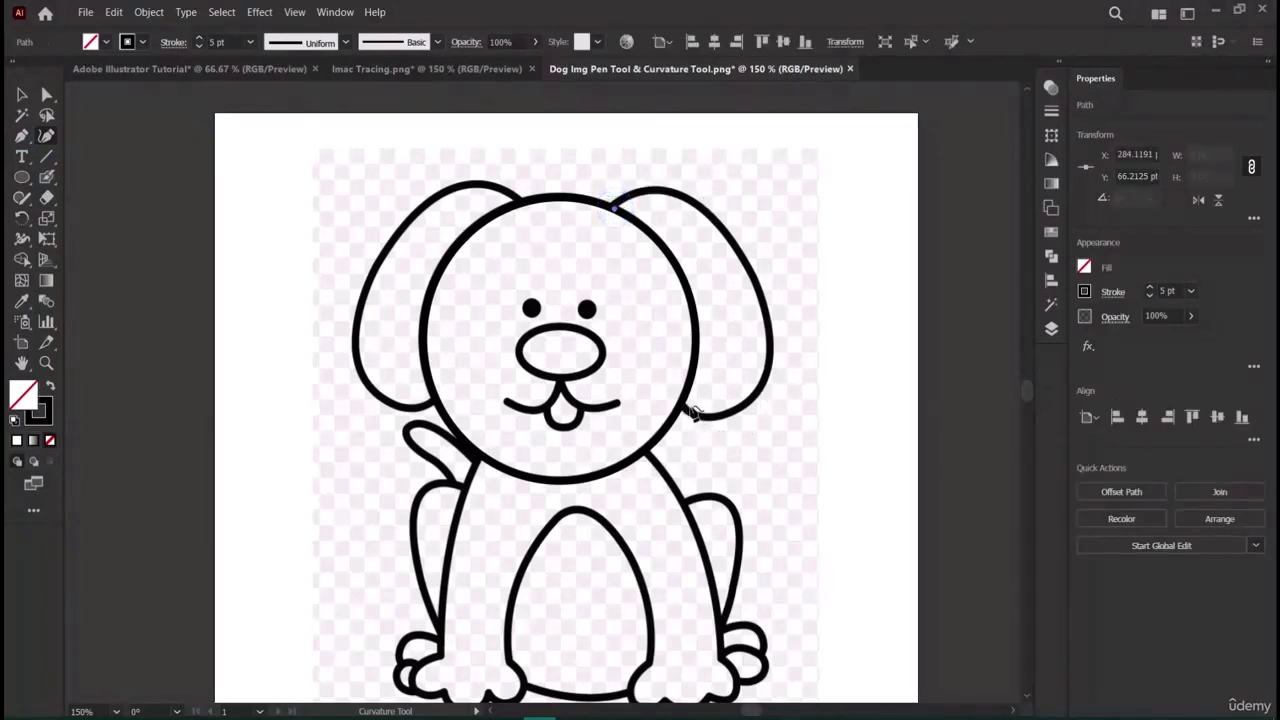
# Place curve points around the right ear, pulling its top onto the outline, ending at the head.
pyautogui.click(757, 396)
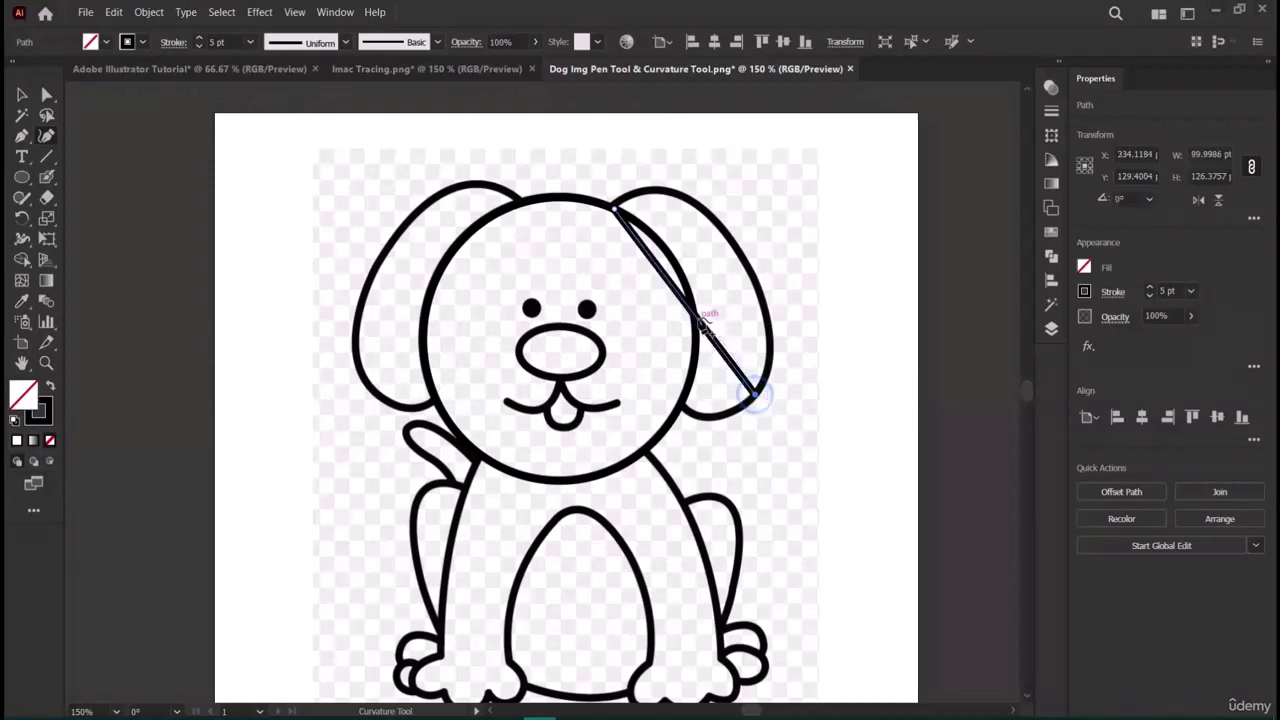
pyautogui.click(743, 265)
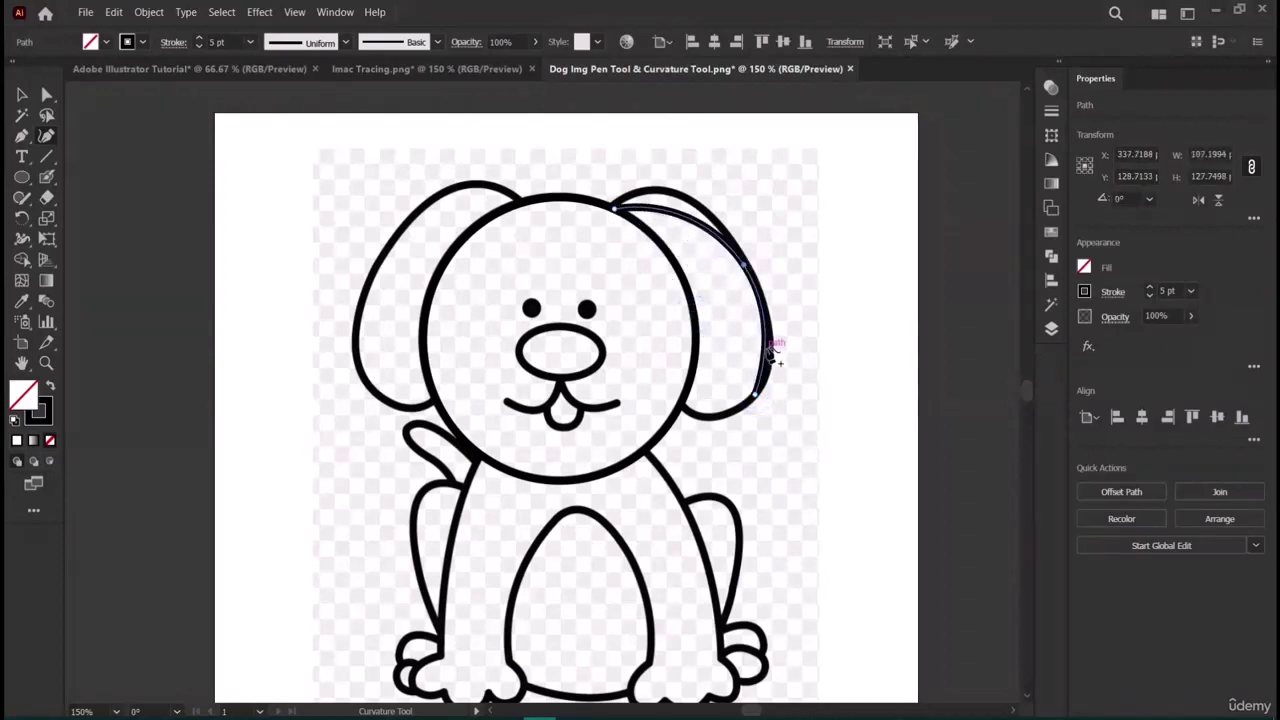
pyautogui.click(768, 345)
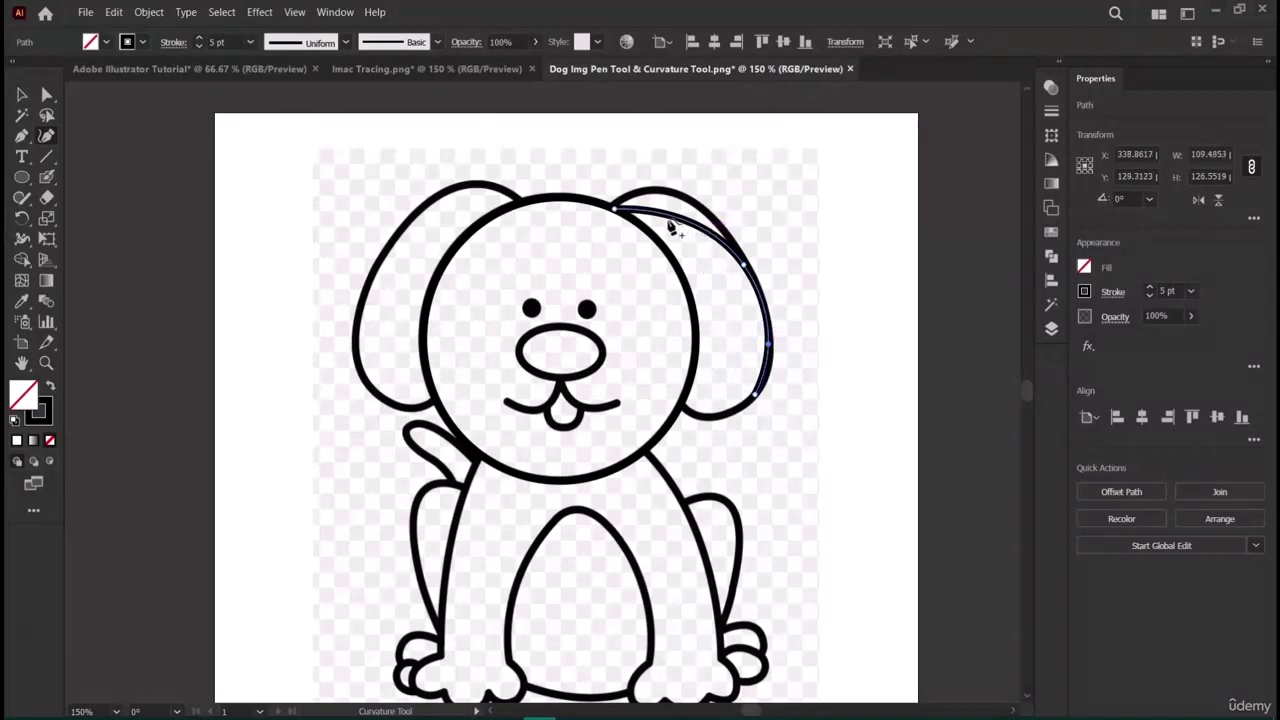
pyautogui.moveTo(670, 222)
pyautogui.mouseDown()
pyautogui.moveTo(661, 195)
pyautogui.moveTo(634, 196)
pyautogui.moveTo(686, 206)
pyautogui.moveTo(662, 200)
pyautogui.mouseUp()
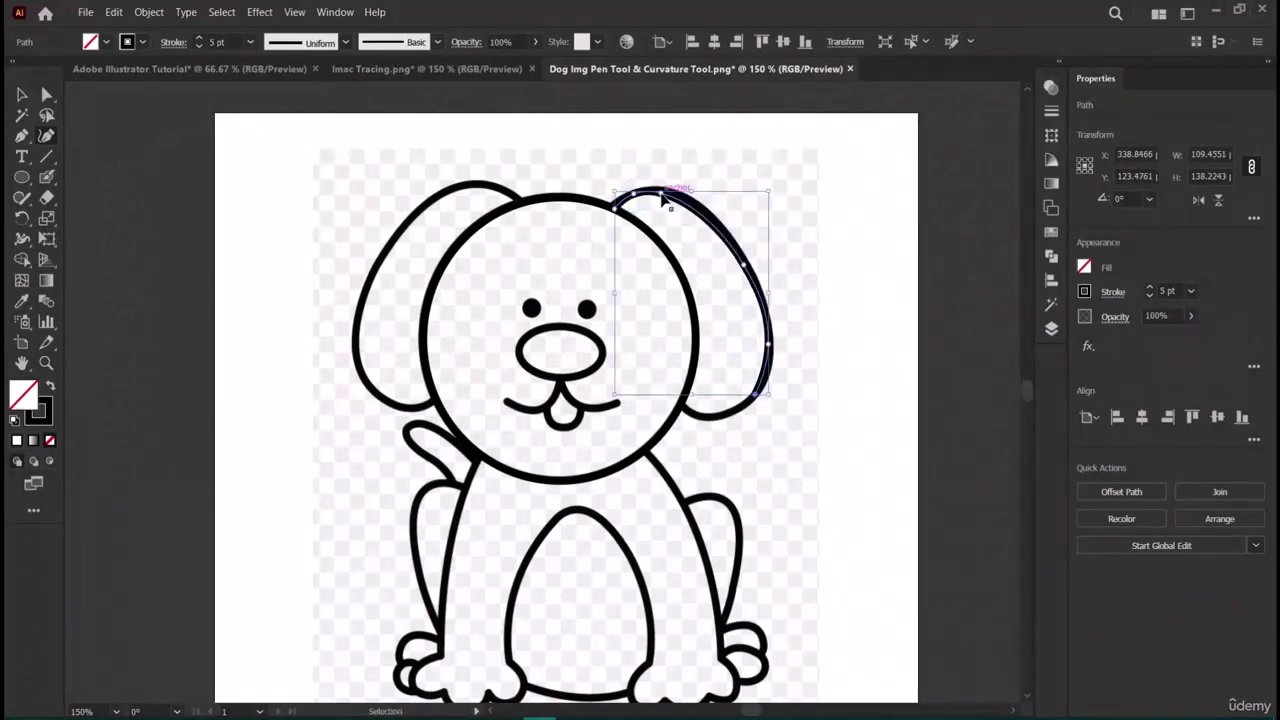
pyautogui.hotkey('ctrl', 'z')
pyautogui.hotkey('ctrl', 'z')
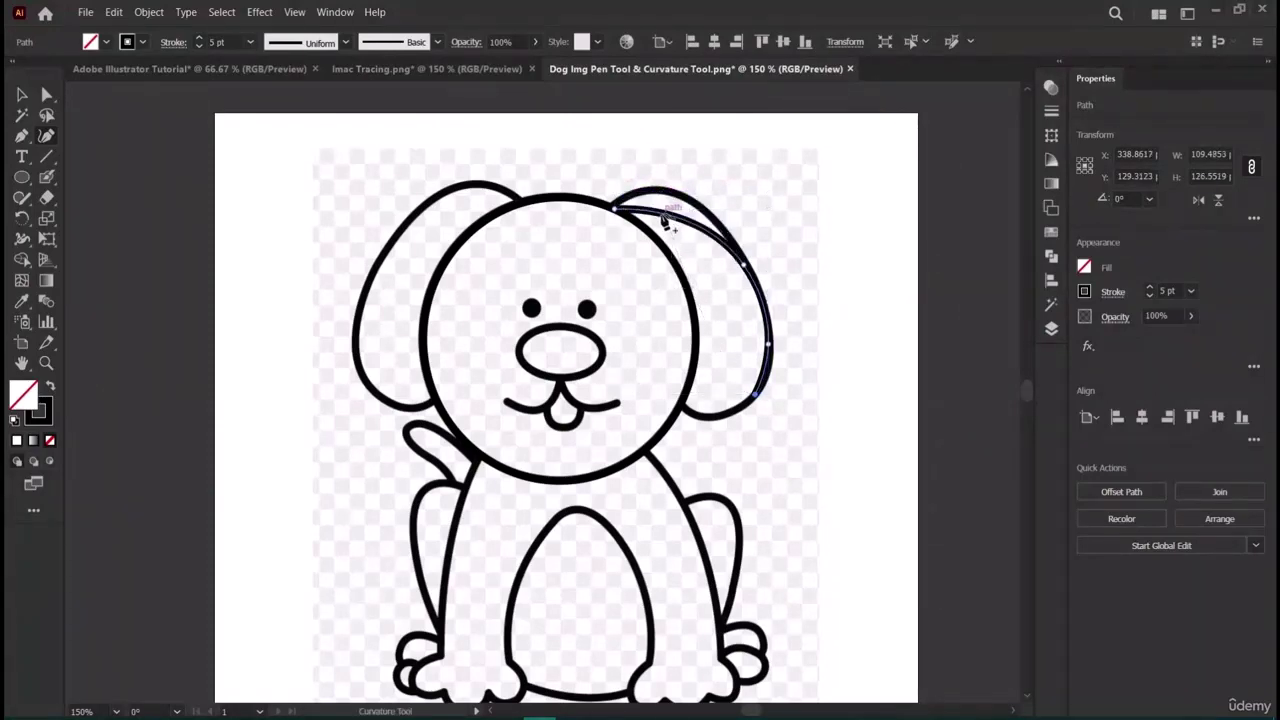
pyautogui.moveTo(666, 214); pyautogui.dragTo(654, 194)
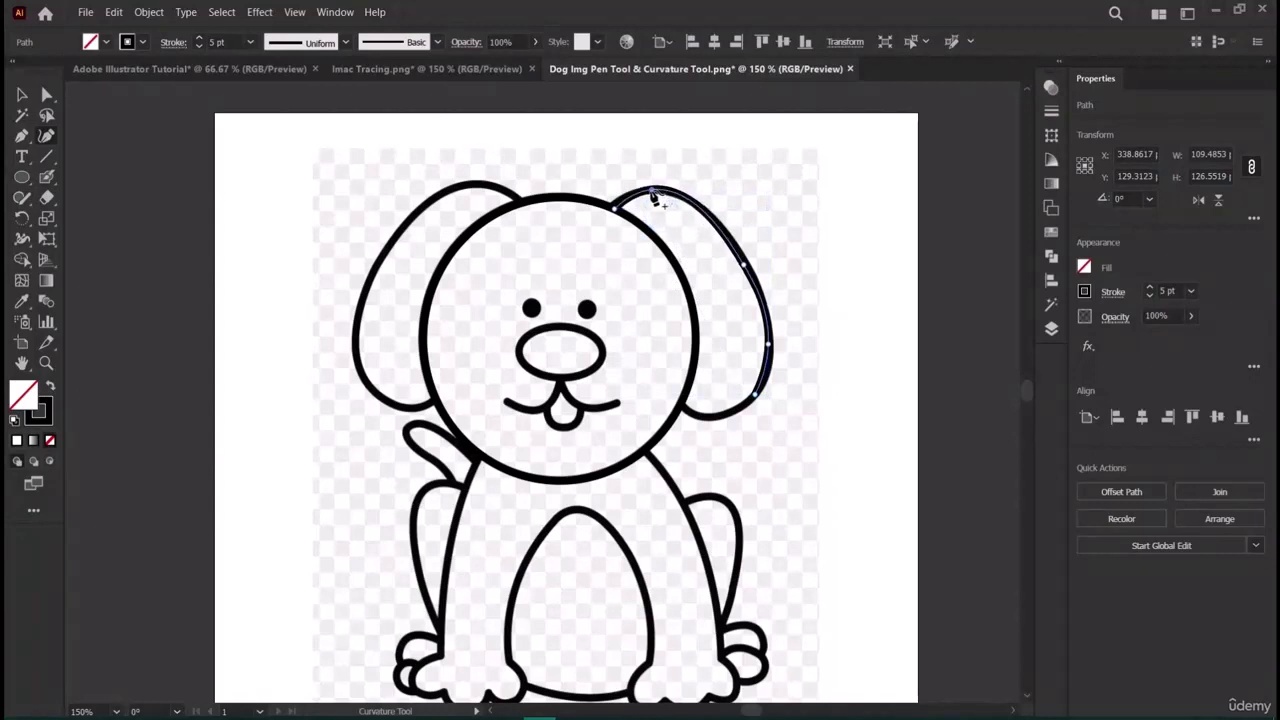
pyautogui.click(723, 415)
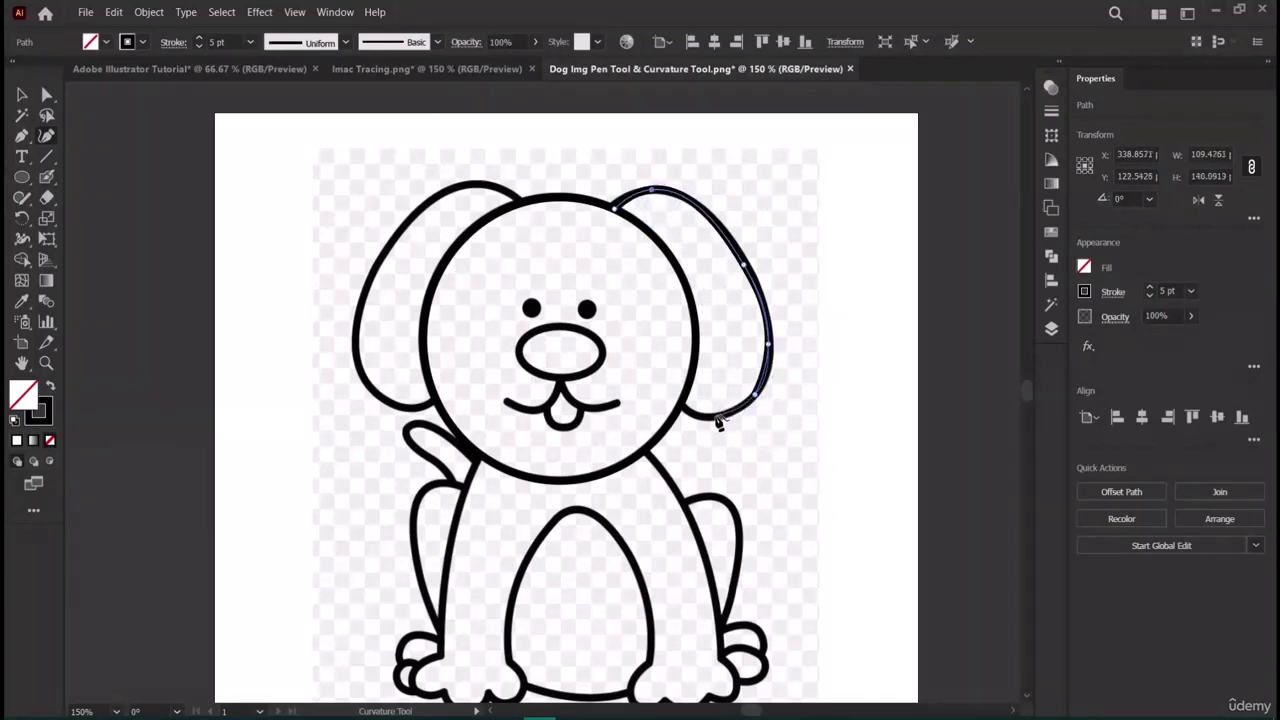
pyautogui.click(715, 415)
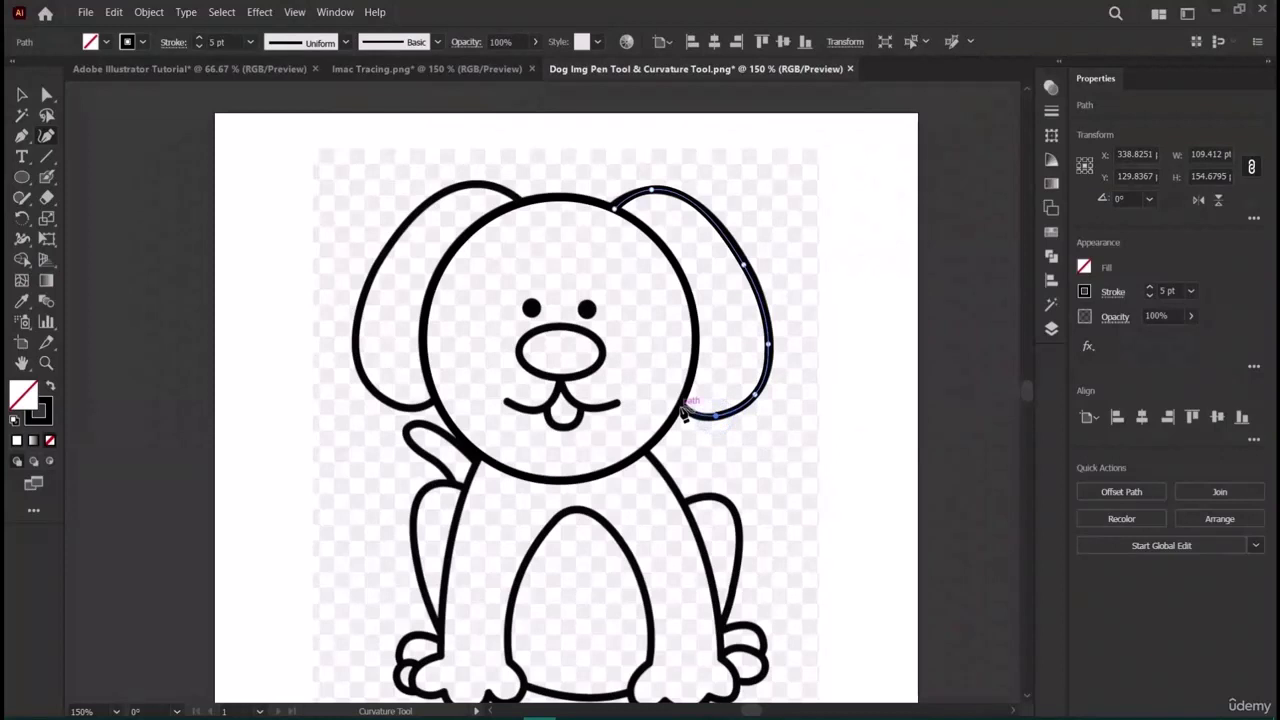
pyautogui.click(680, 409)
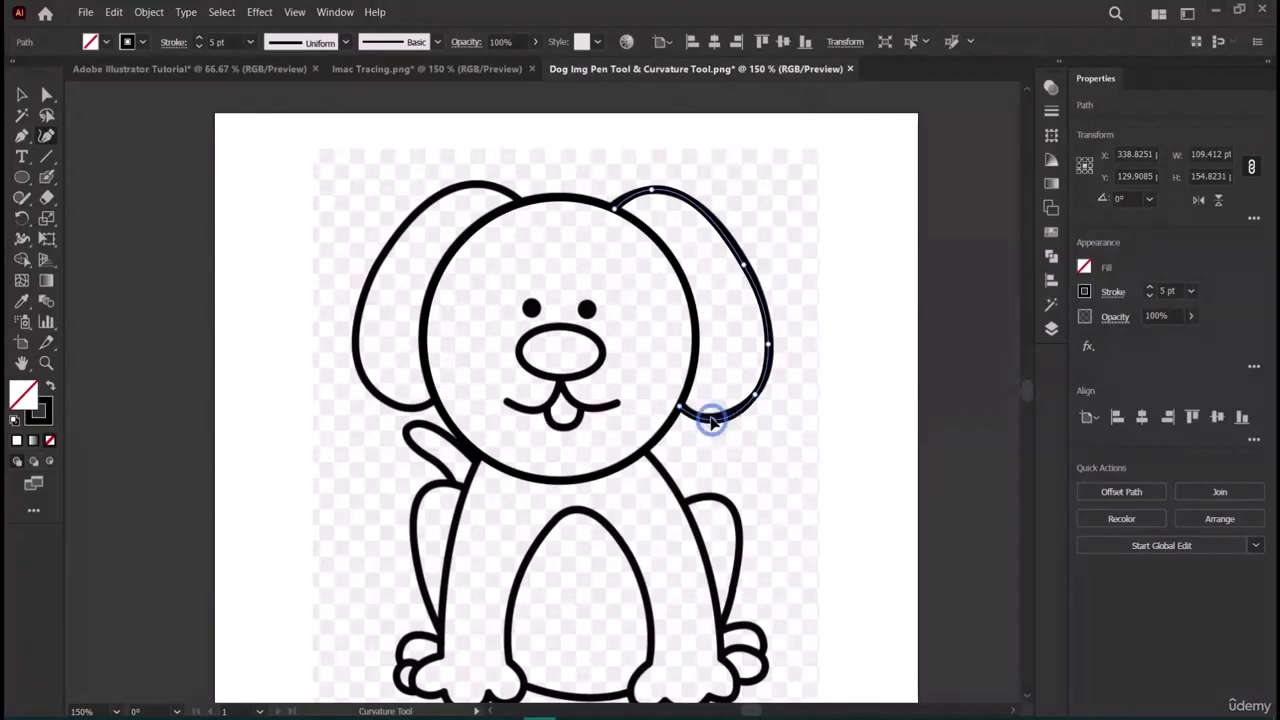
pyautogui.click(711, 421)
# Select the traced ear path and switch to Direct Selection for anchor editing.
pyautogui.press('v')
pyautogui.hotkey('shift', '`')
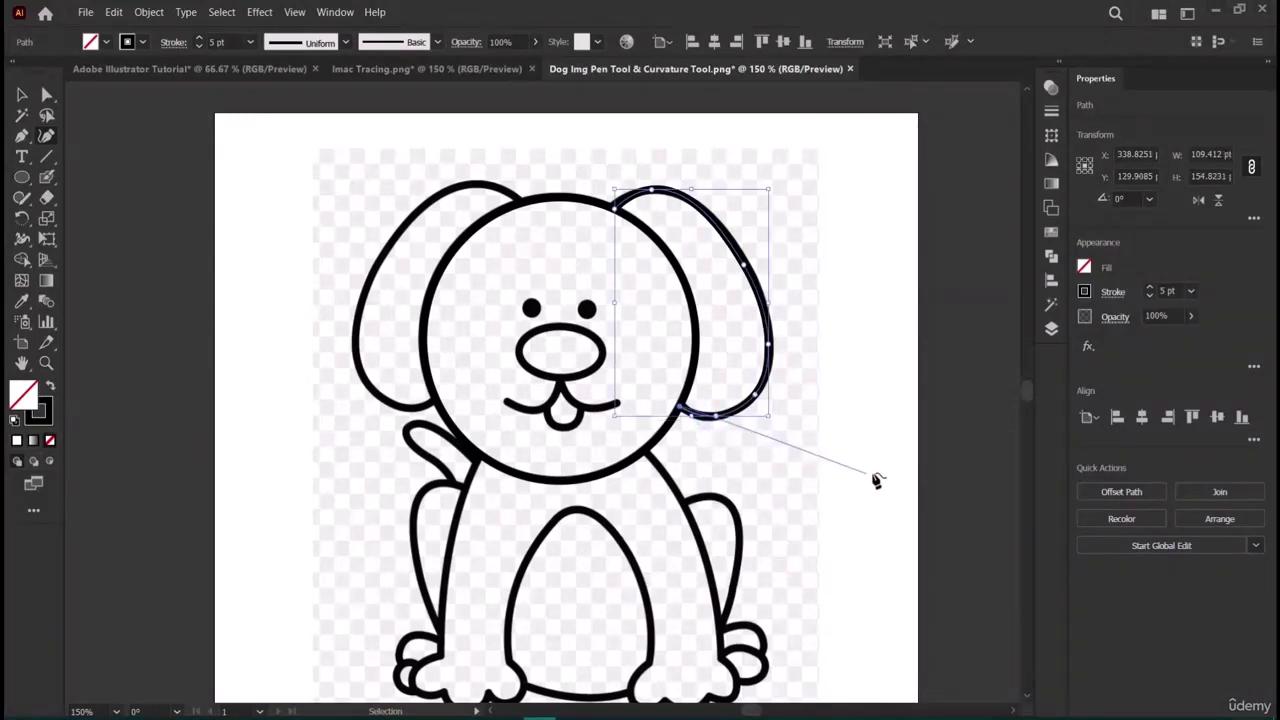
pyautogui.click(21, 95)
pyautogui.click(143, 316)
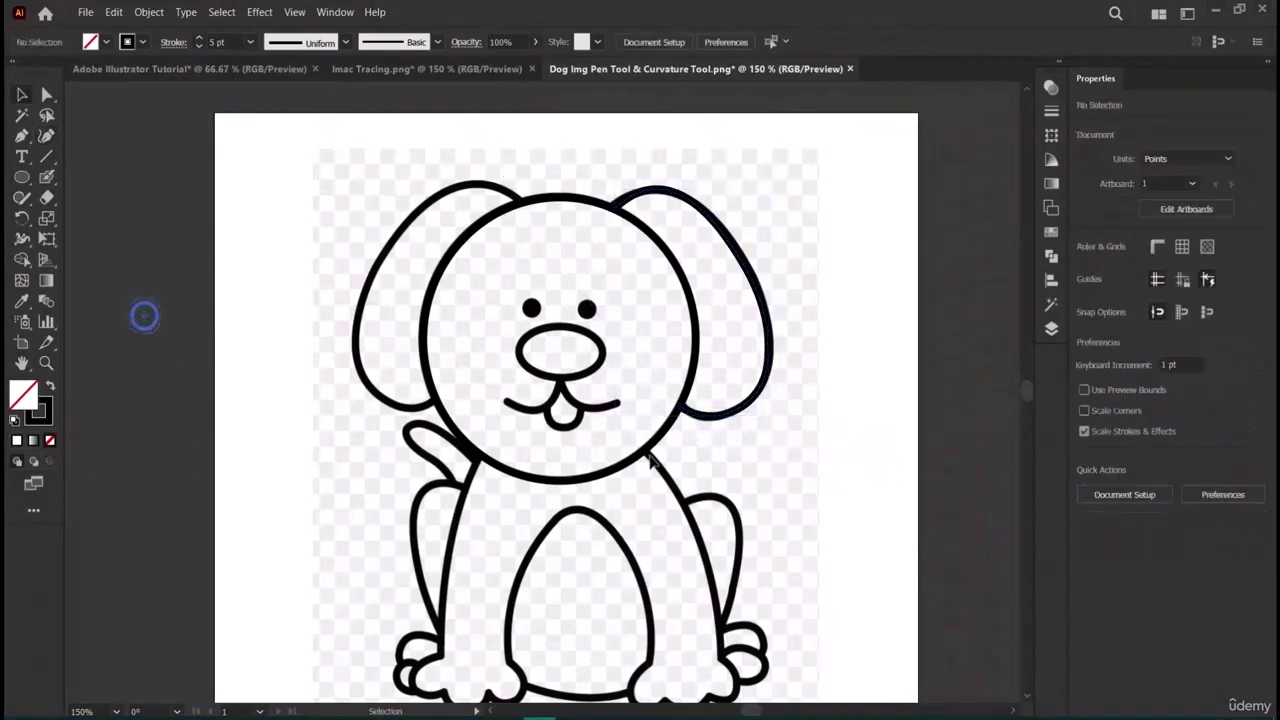
pyautogui.click(727, 416)
pyautogui.press('a')
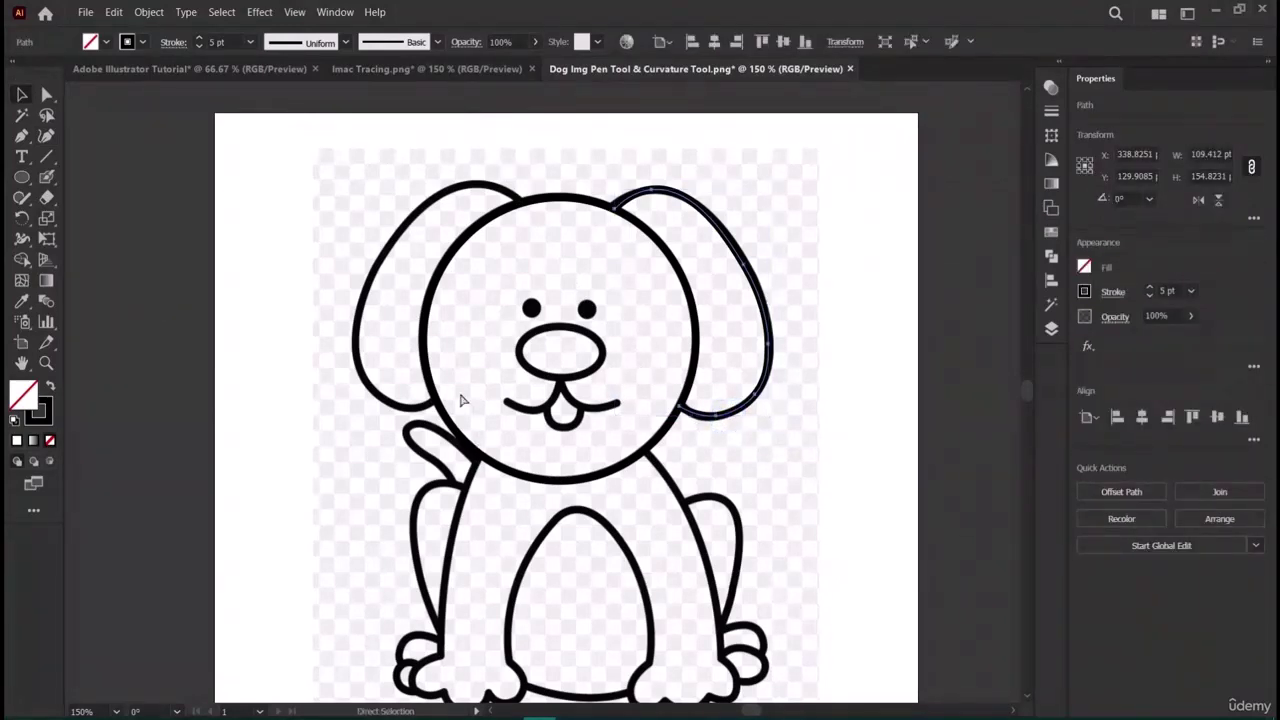
# Paste a copy of the ear path, reflect it vertically, and move it toward the left ear.
pyautogui.hotkey('ctrl', 'v')
pyautogui.click(149, 13)
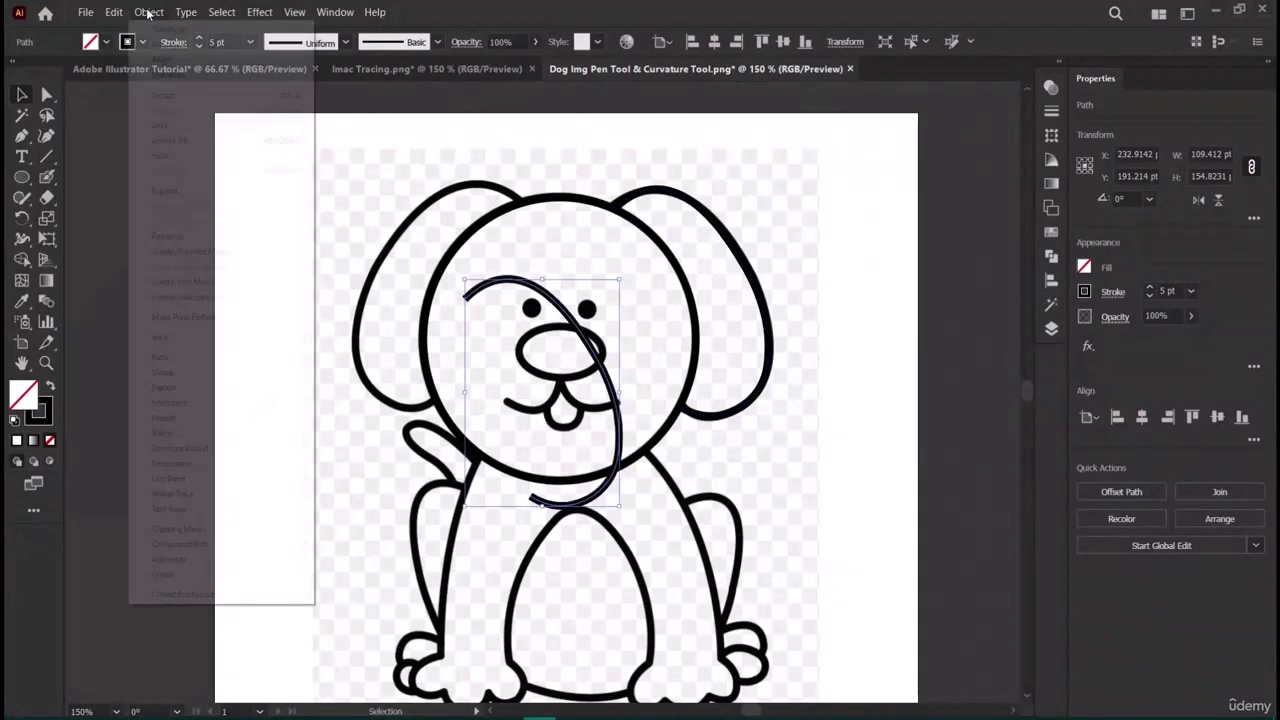
pyautogui.moveTo(160, 32)
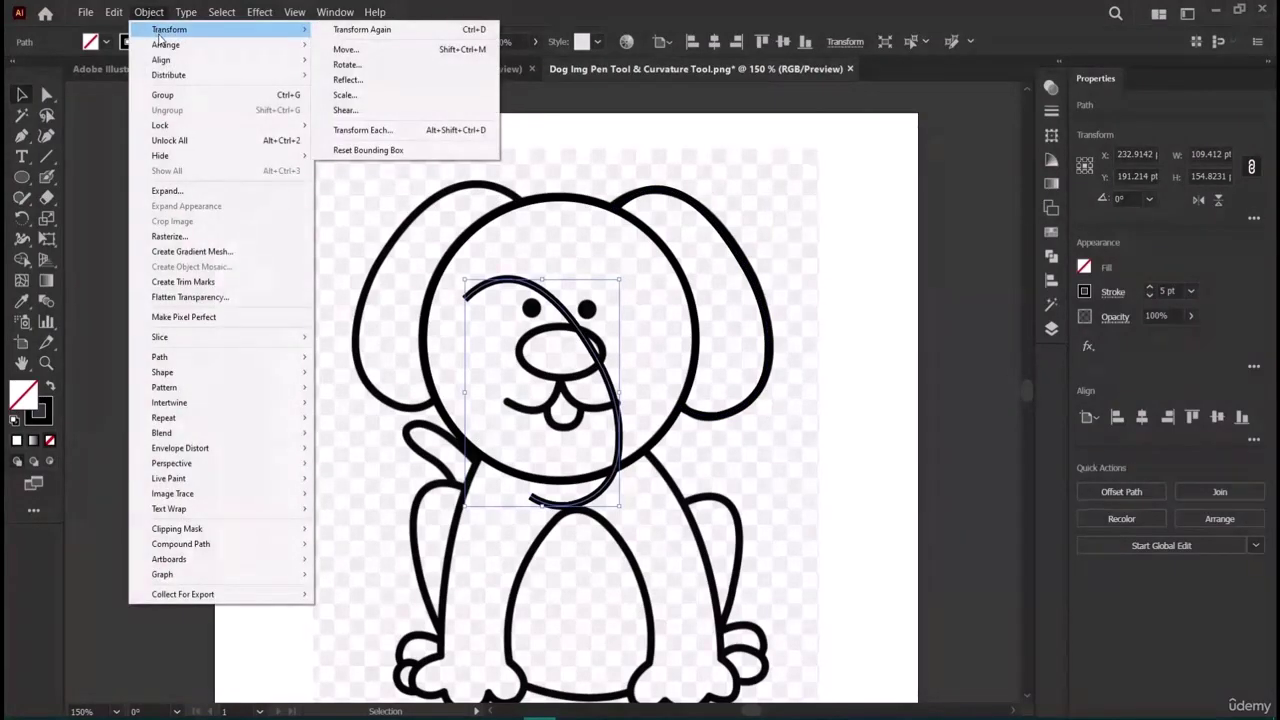
pyautogui.click(352, 80)
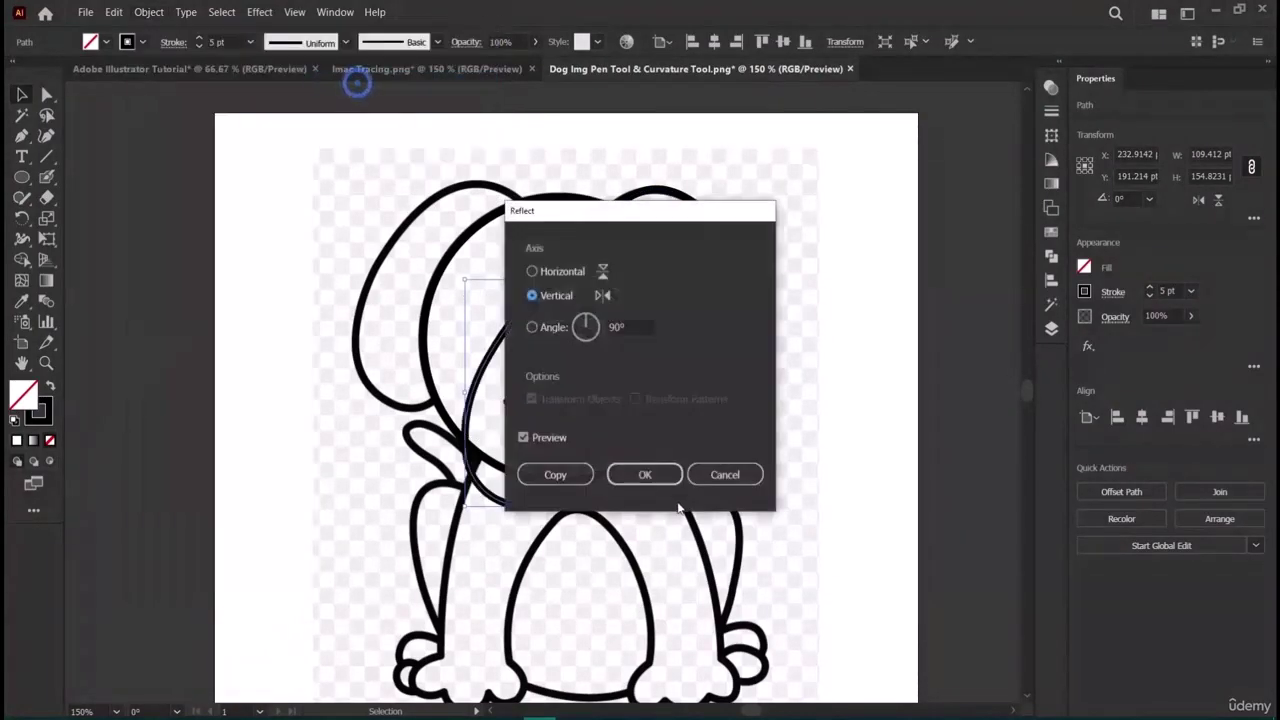
pyautogui.click(645, 474)
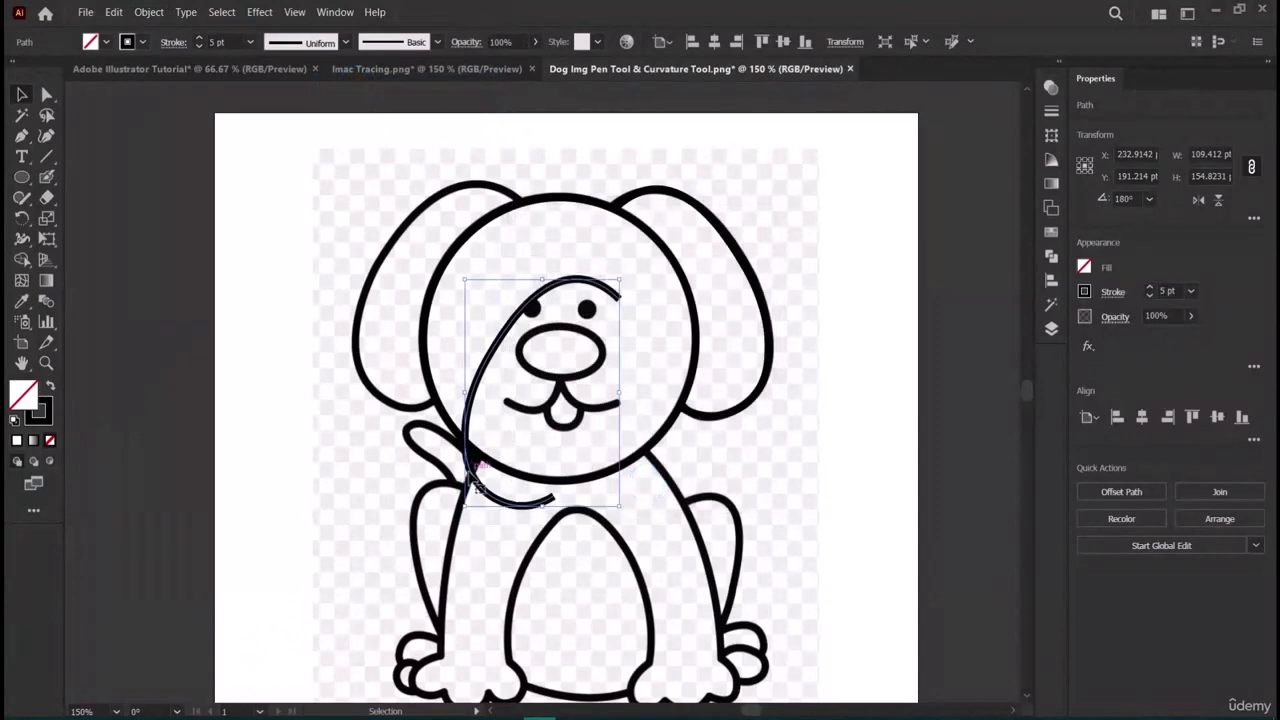
pyautogui.moveTo(478, 468); pyautogui.dragTo(363, 378)
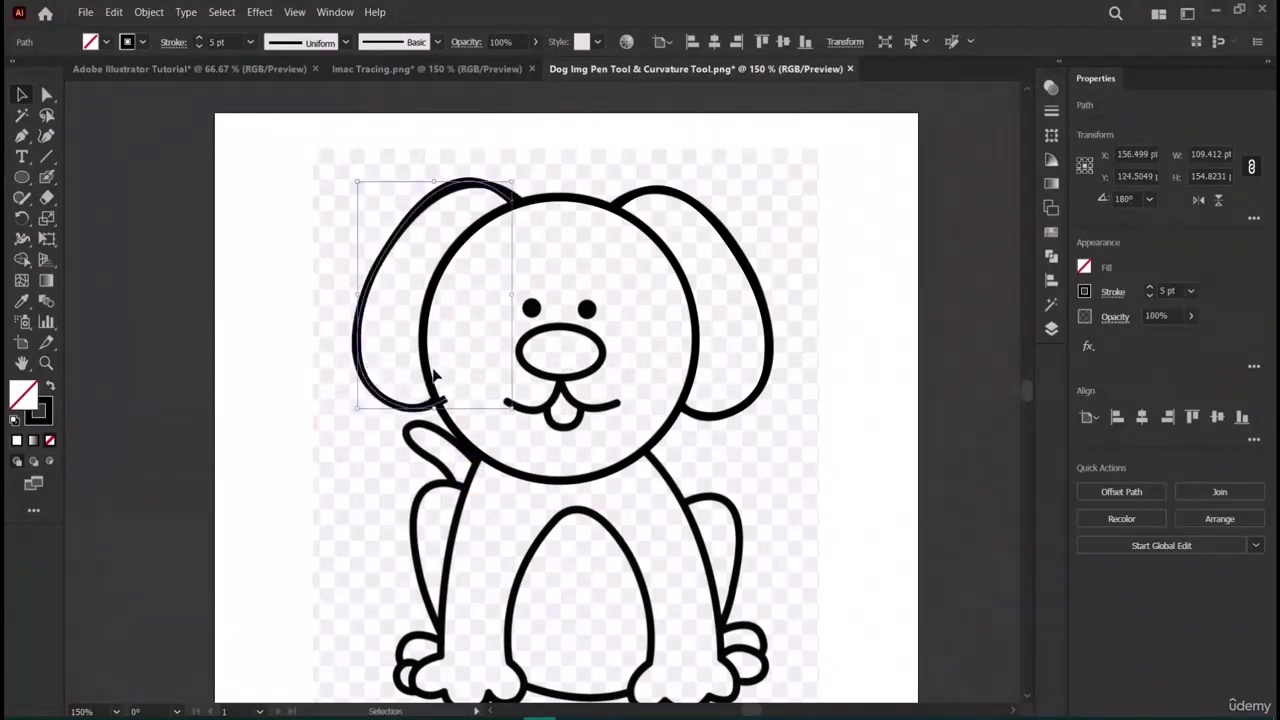
pyautogui.moveTo(437, 404); pyautogui.dragTo(521, 318)
pyautogui.click(500, 308)
# Reflect the ear copy again, then move and rotate it against the left side of the head.
pyautogui.click(148, 12)
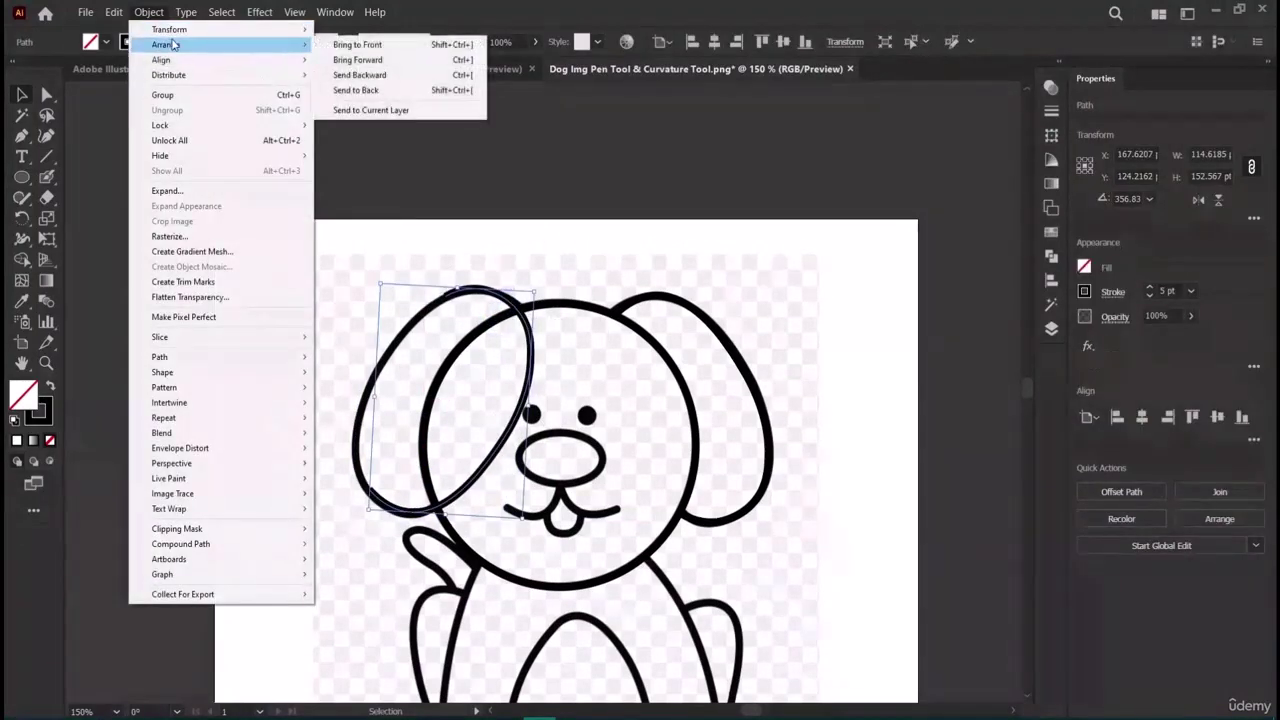
pyautogui.moveTo(183, 20)
pyautogui.moveTo(250, 31)
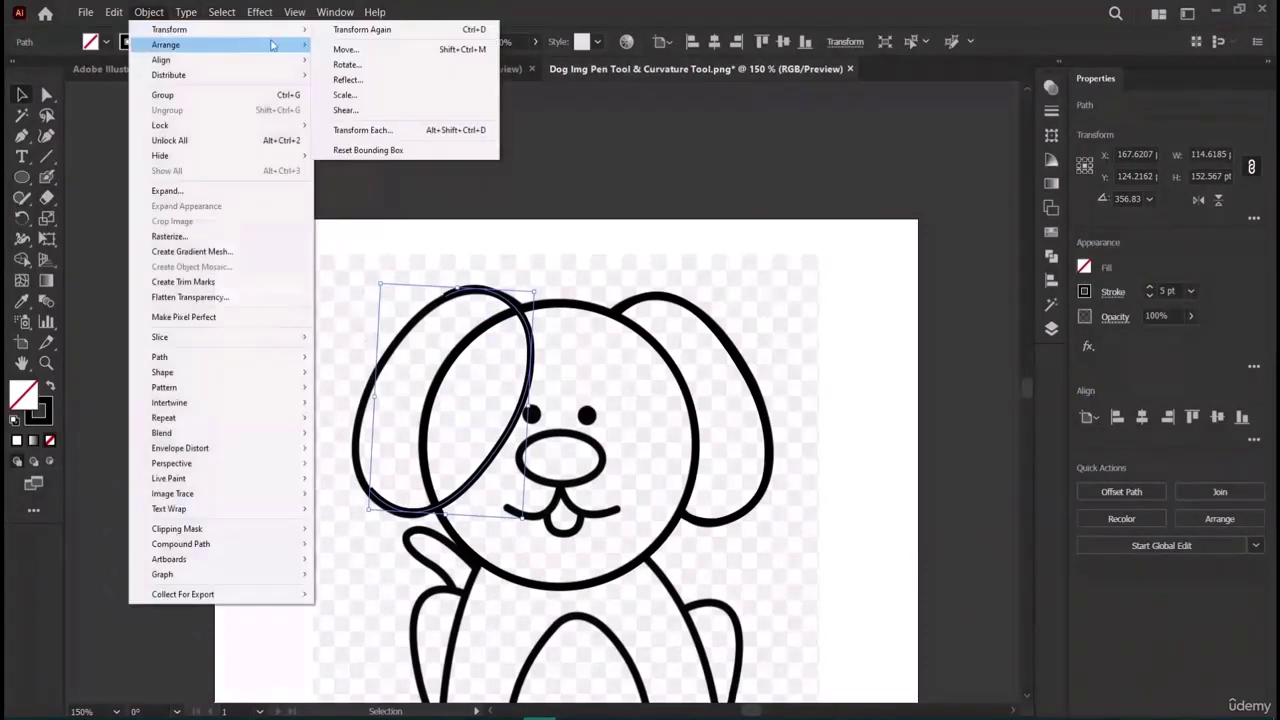
pyautogui.click(350, 80)
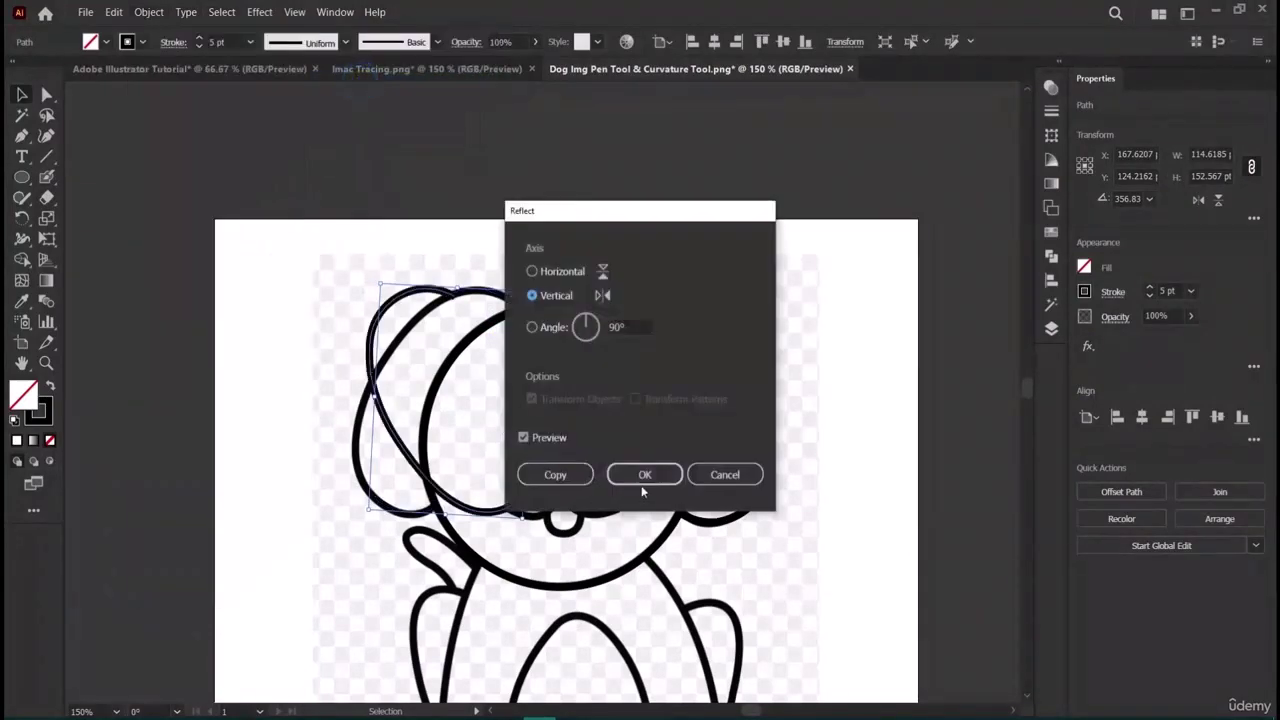
pyautogui.click(643, 478)
pyautogui.click(423, 471)
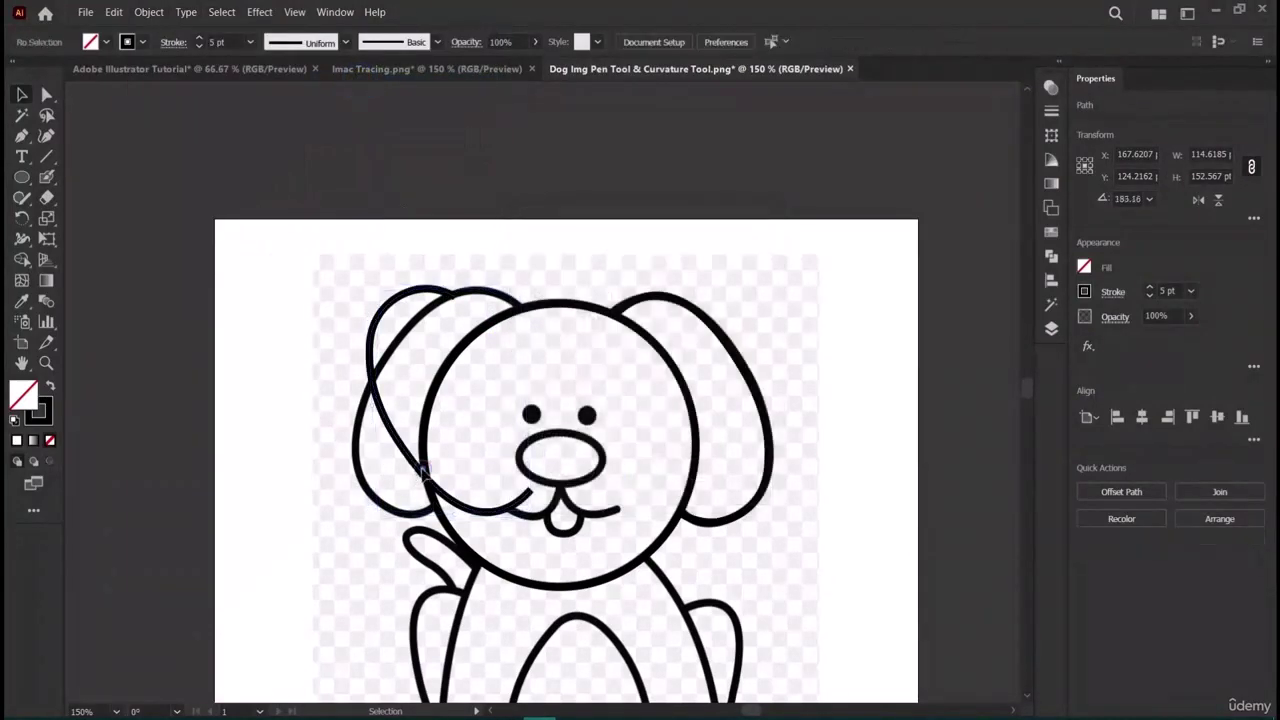
pyautogui.moveTo(423, 471); pyautogui.dragTo(345, 456)
pyautogui.moveTo(293, 268); pyautogui.dragTo(294, 477)
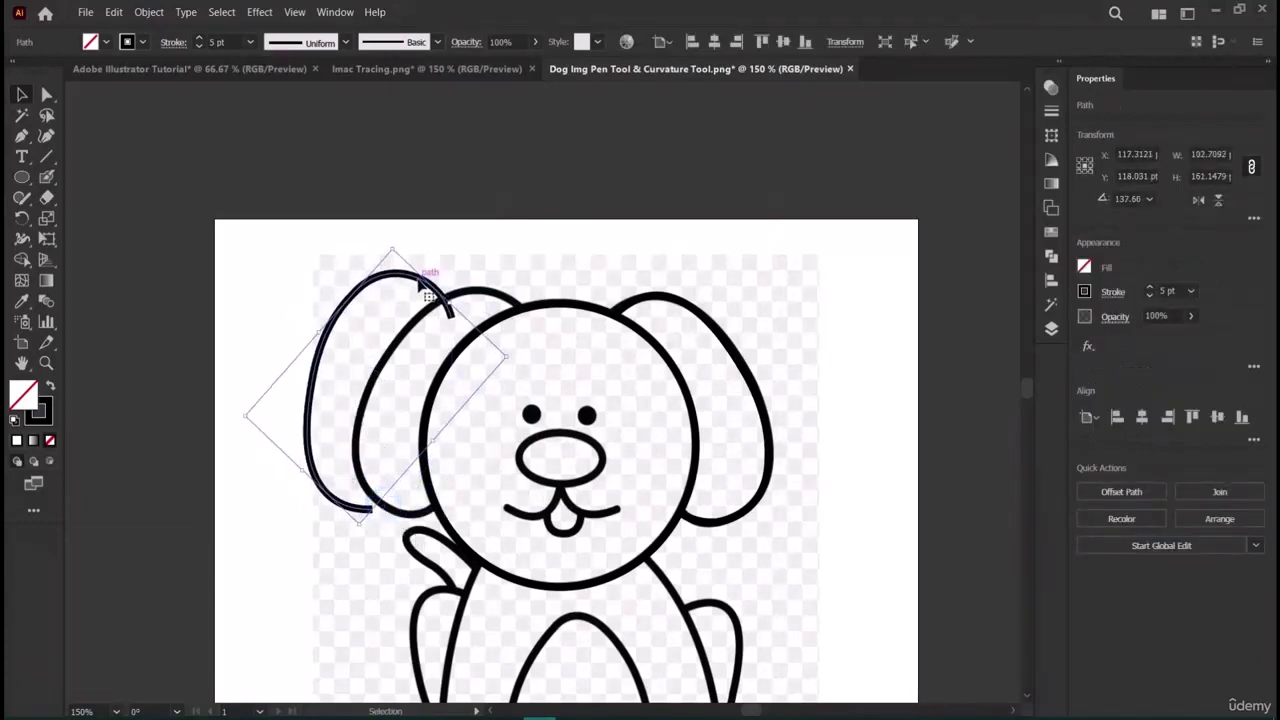
pyautogui.moveTo(422, 286); pyautogui.dragTo(469, 292)
pyautogui.press('v')
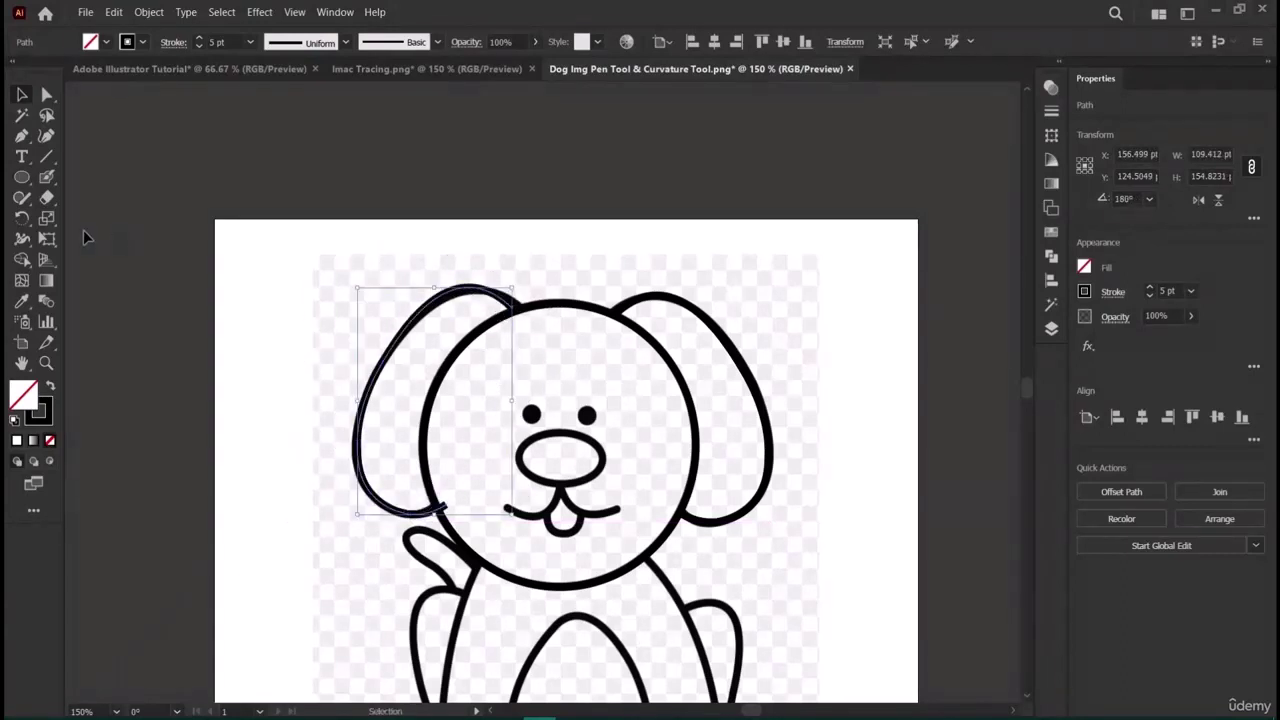
# Drag the left ear's top and left anchor points onto the reference outline, then deselect.
pyautogui.click(46, 96)
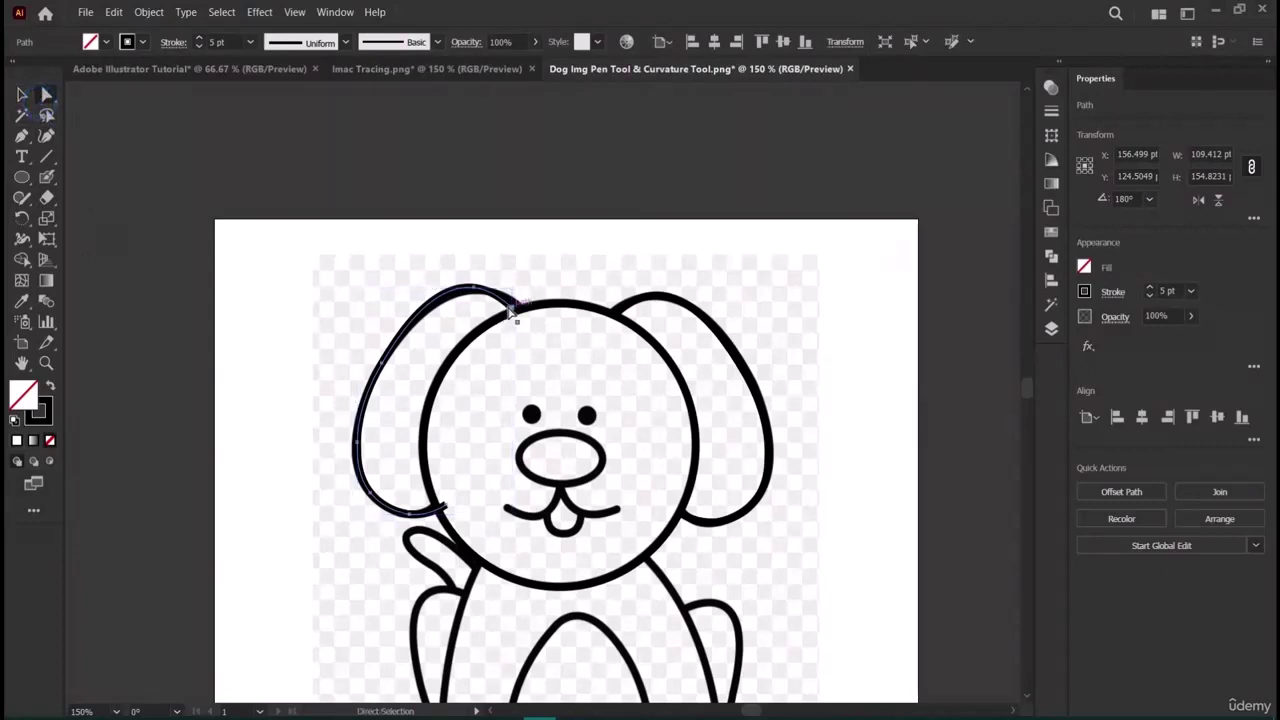
pyautogui.moveTo(510, 312); pyautogui.dragTo(510, 314)
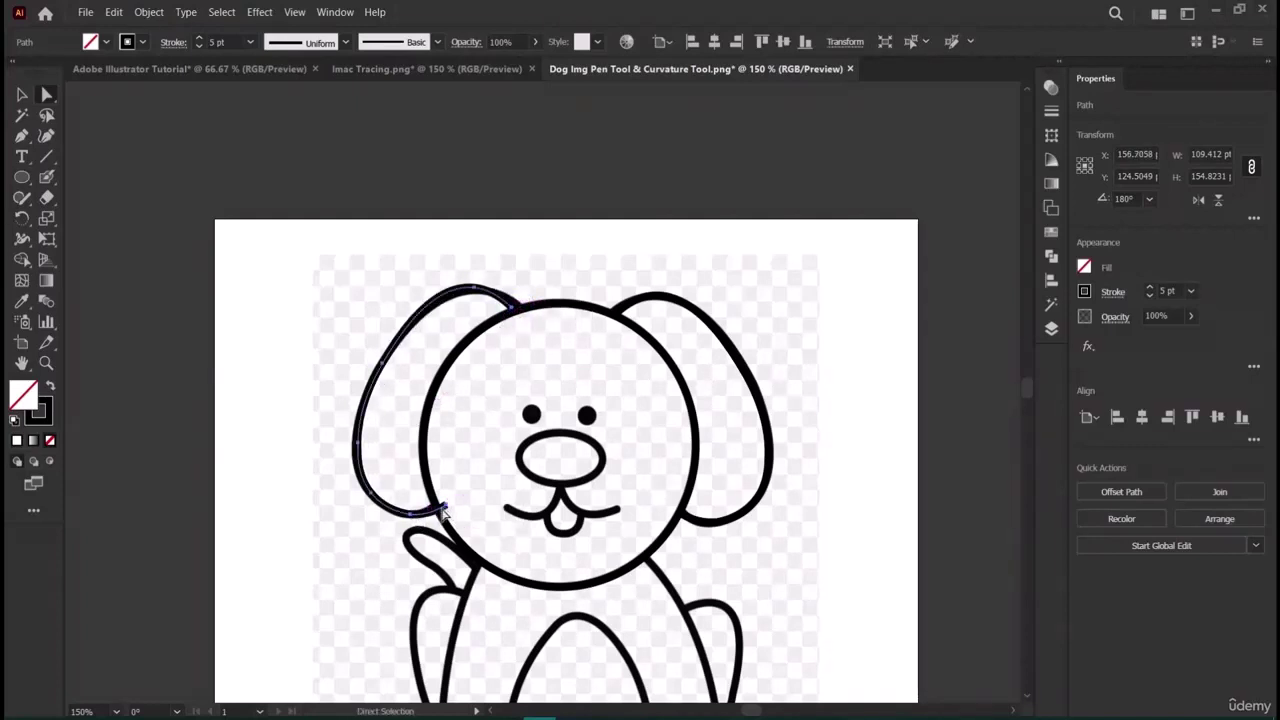
pyautogui.click(438, 511)
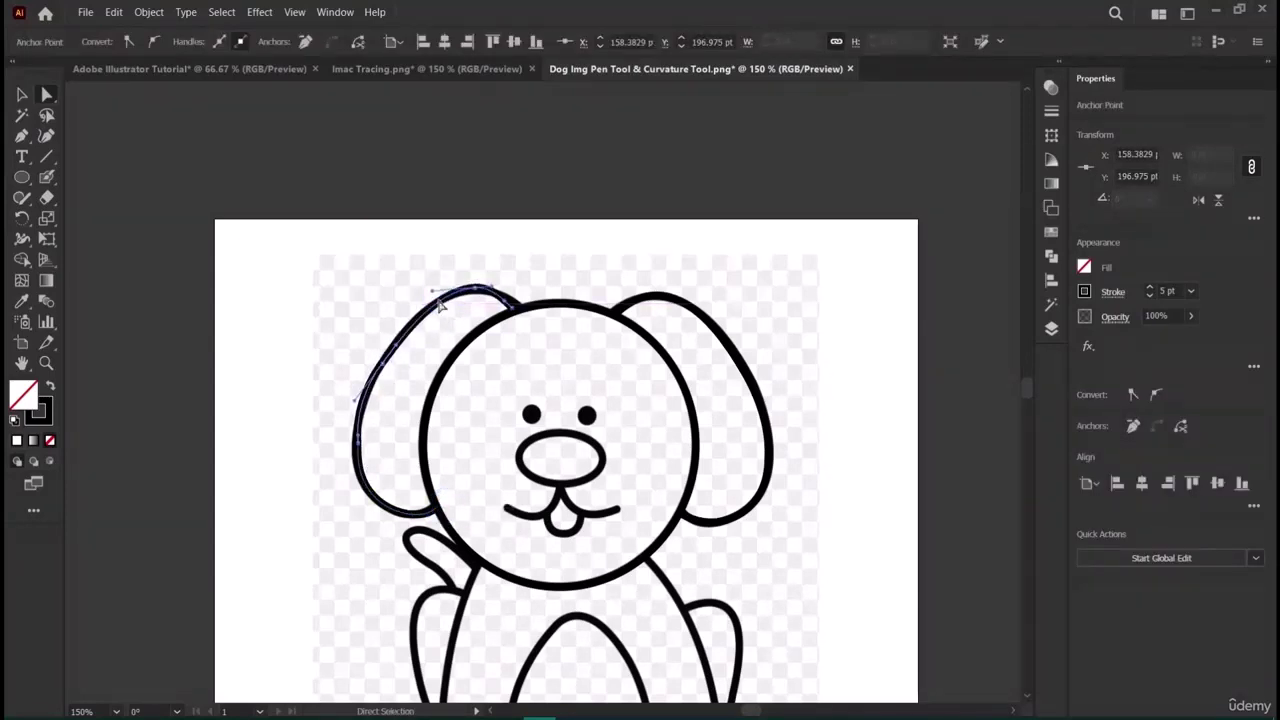
pyautogui.click(516, 311)
pyautogui.moveTo(512, 314); pyautogui.dragTo(517, 309)
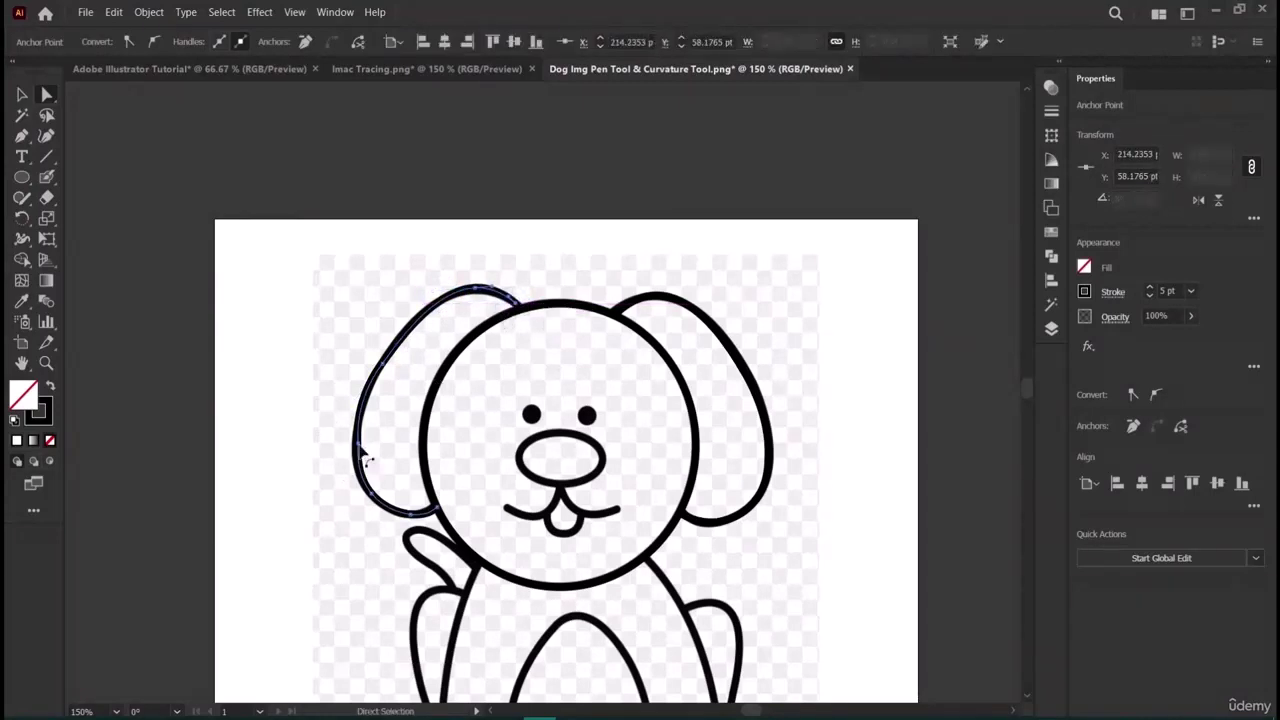
pyautogui.moveTo(357, 447); pyautogui.dragTo(353, 450)
pyautogui.click(21, 99)
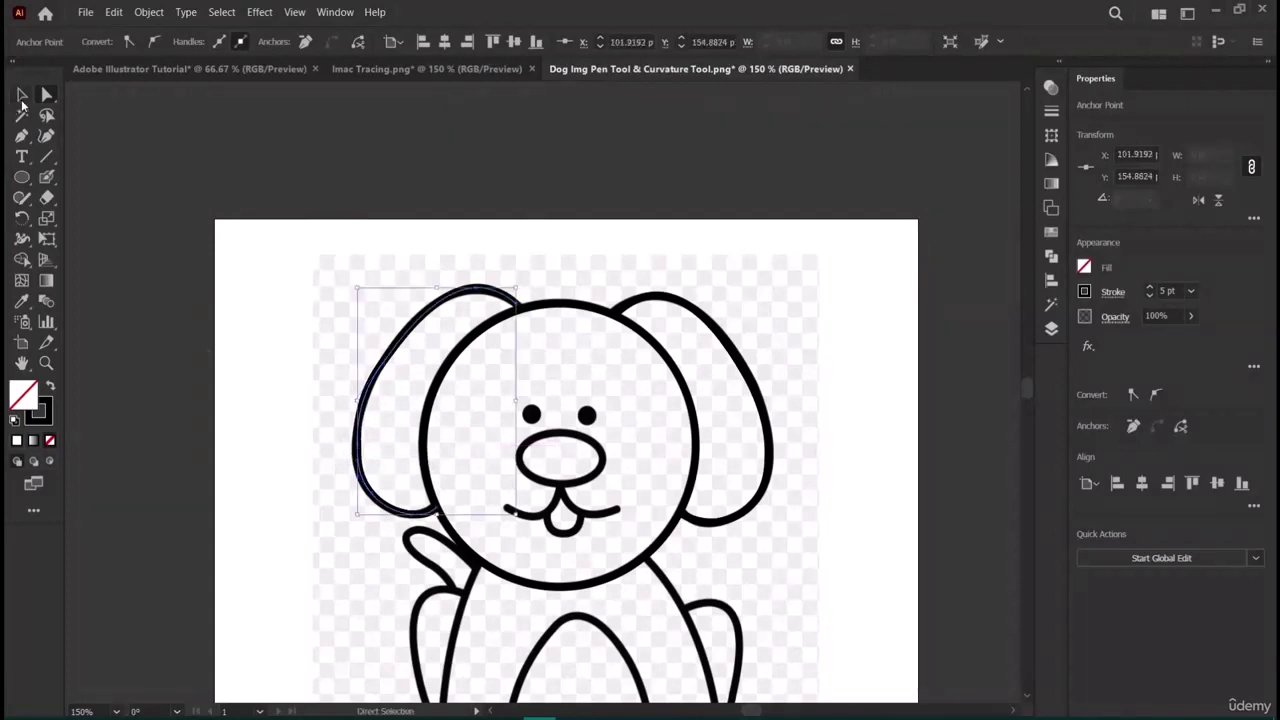
pyautogui.click(161, 366)
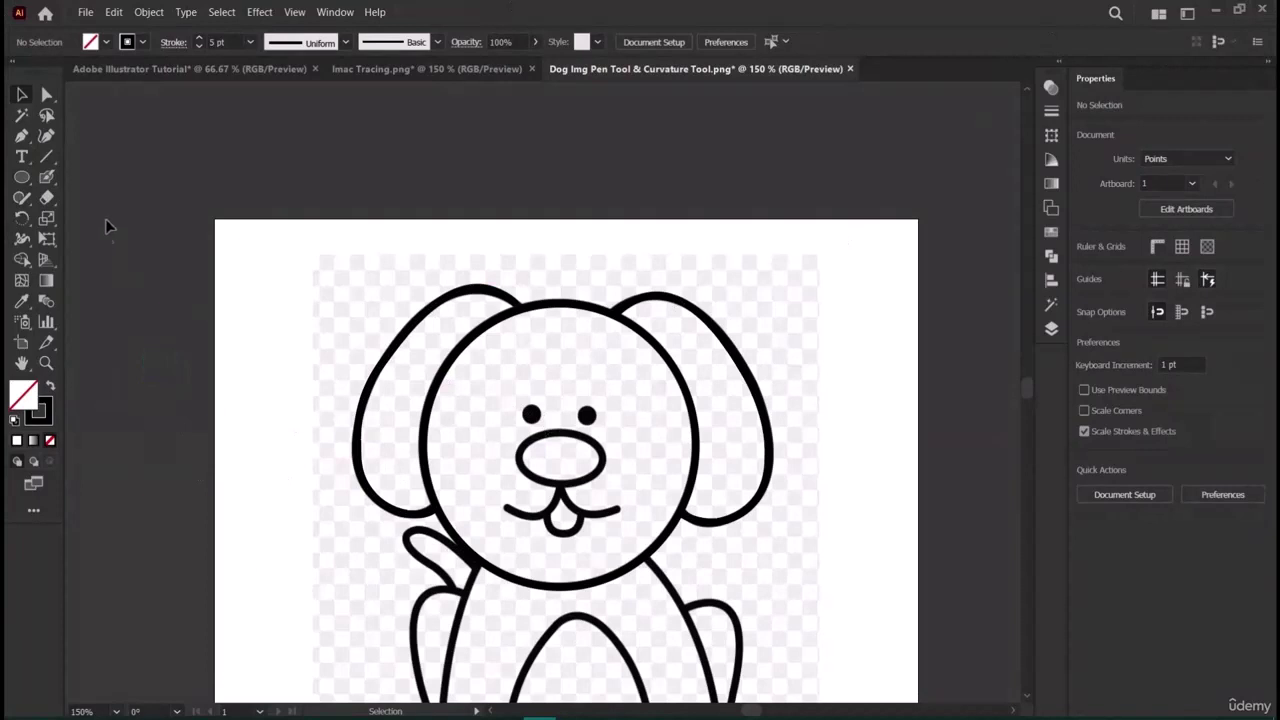
# Draw a small black-filled circle over the left eye and nudge it up 1 pt.
pyautogui.click(21, 177)
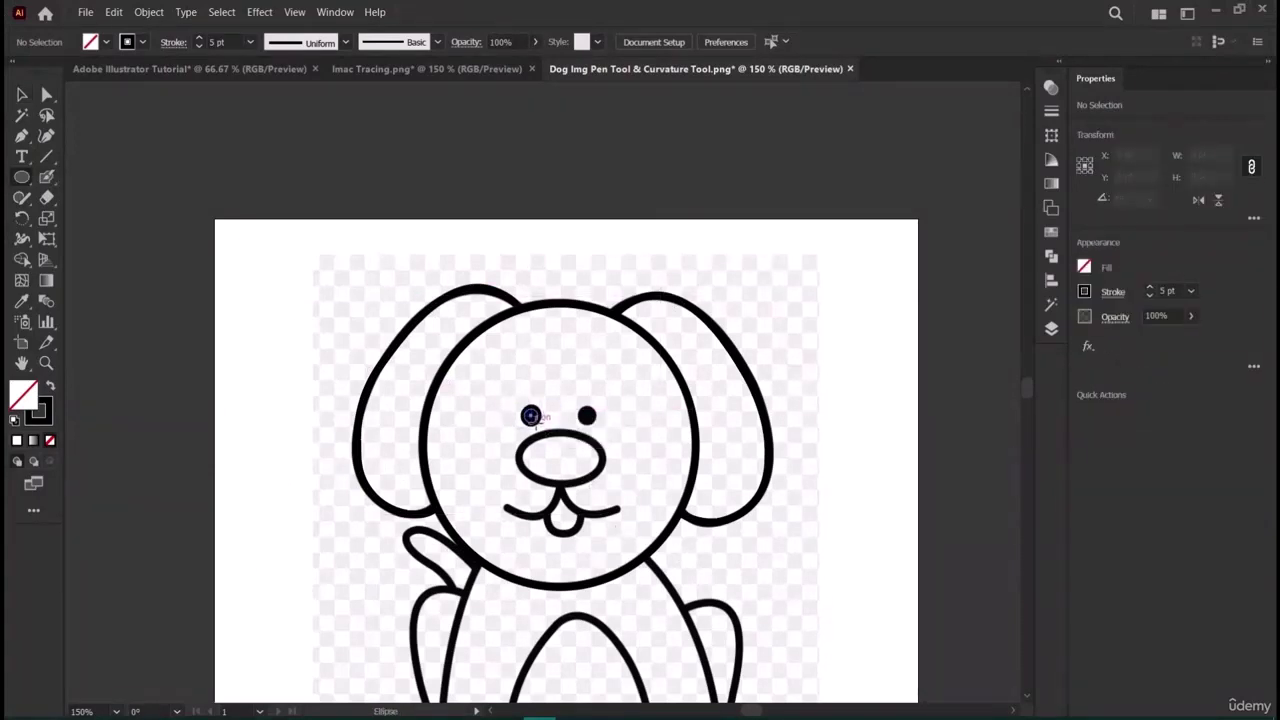
pyautogui.moveTo(526, 411); pyautogui.dragTo(536, 421)
pyautogui.click(1085, 267)
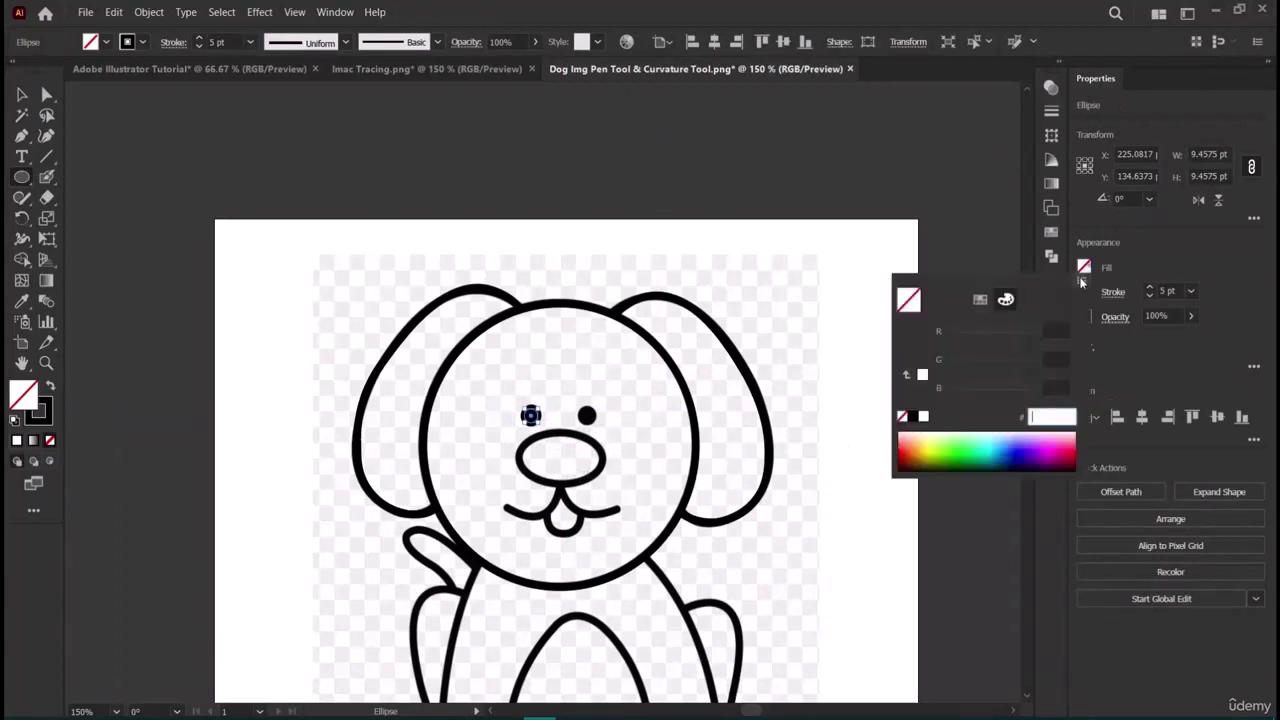
pyautogui.click(911, 417)
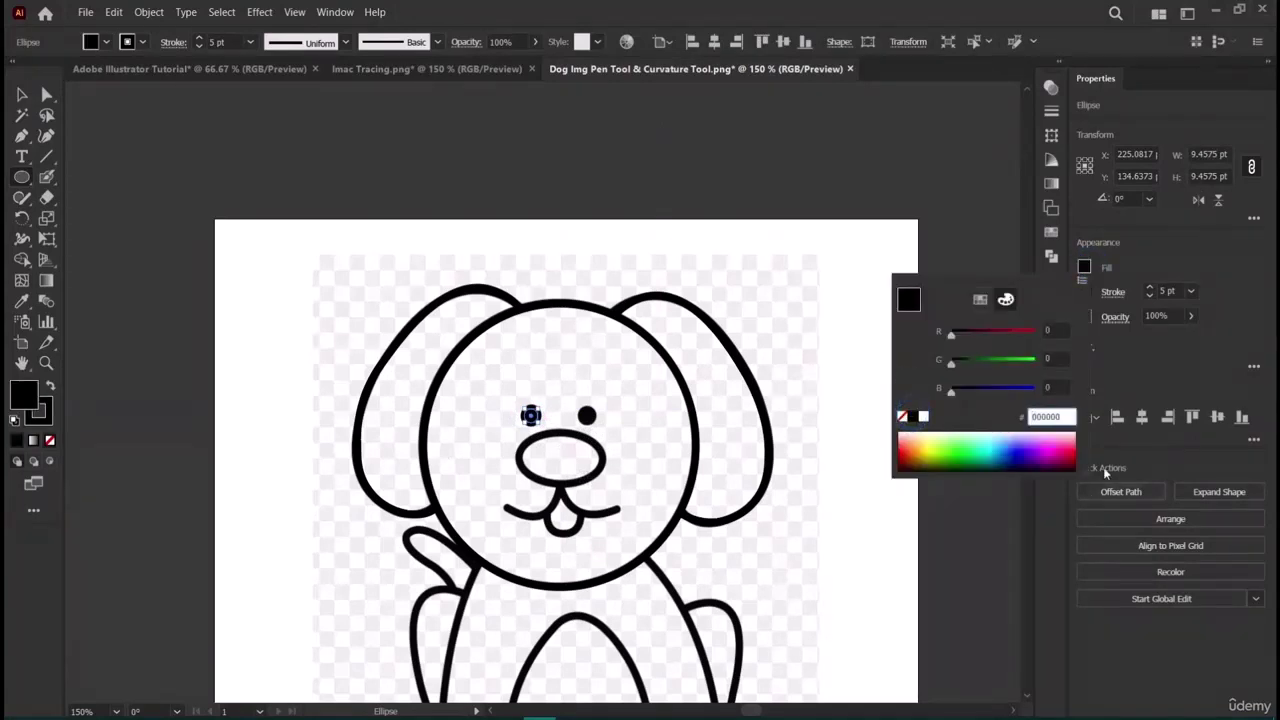
pyautogui.click(1109, 665)
pyautogui.press('Up')
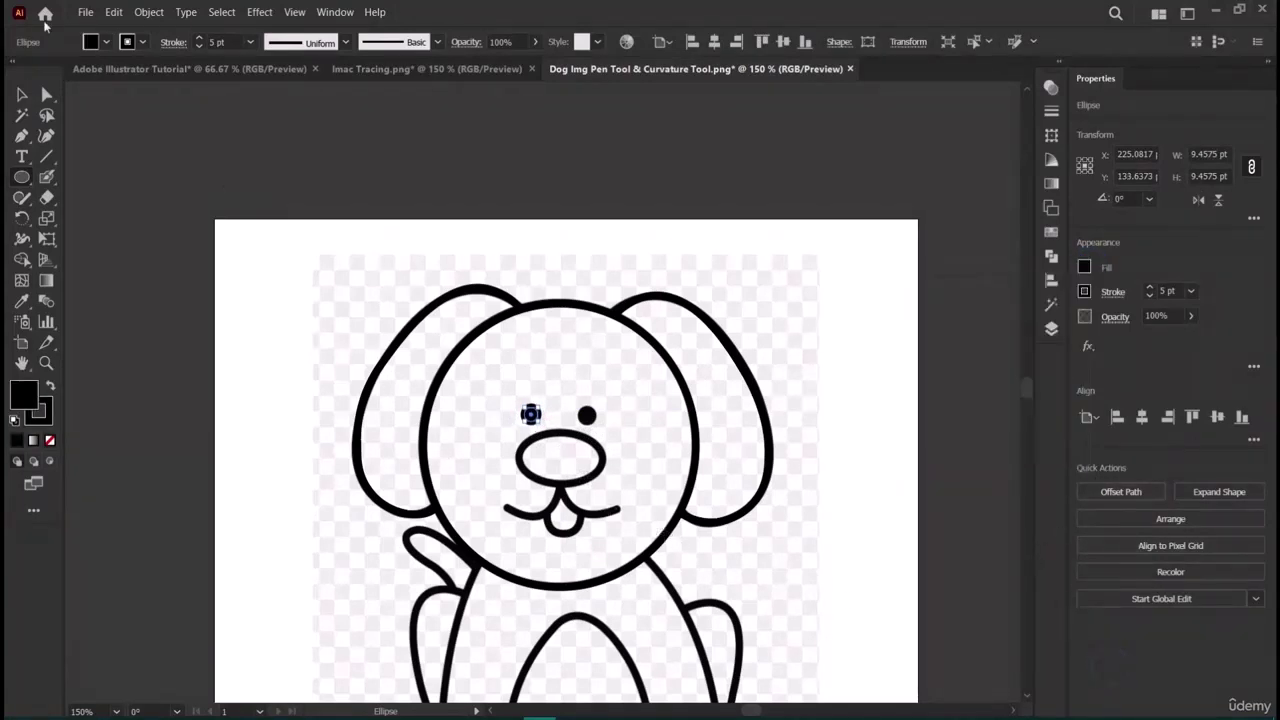
# Alt-drag a copy of the eye circle onto the right eye, then deselect.
pyautogui.click(22, 95)
pyautogui.click(129, 341)
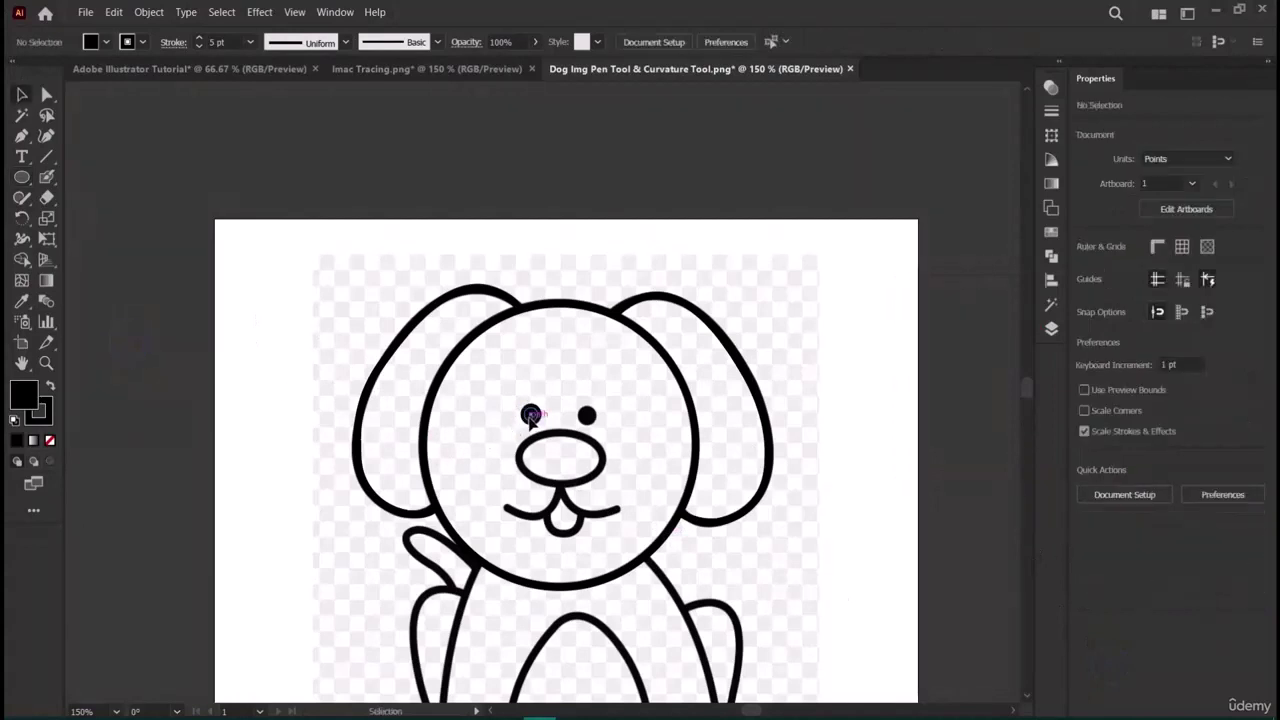
pyautogui.moveTo(529, 414); pyautogui.dragTo(589, 417)
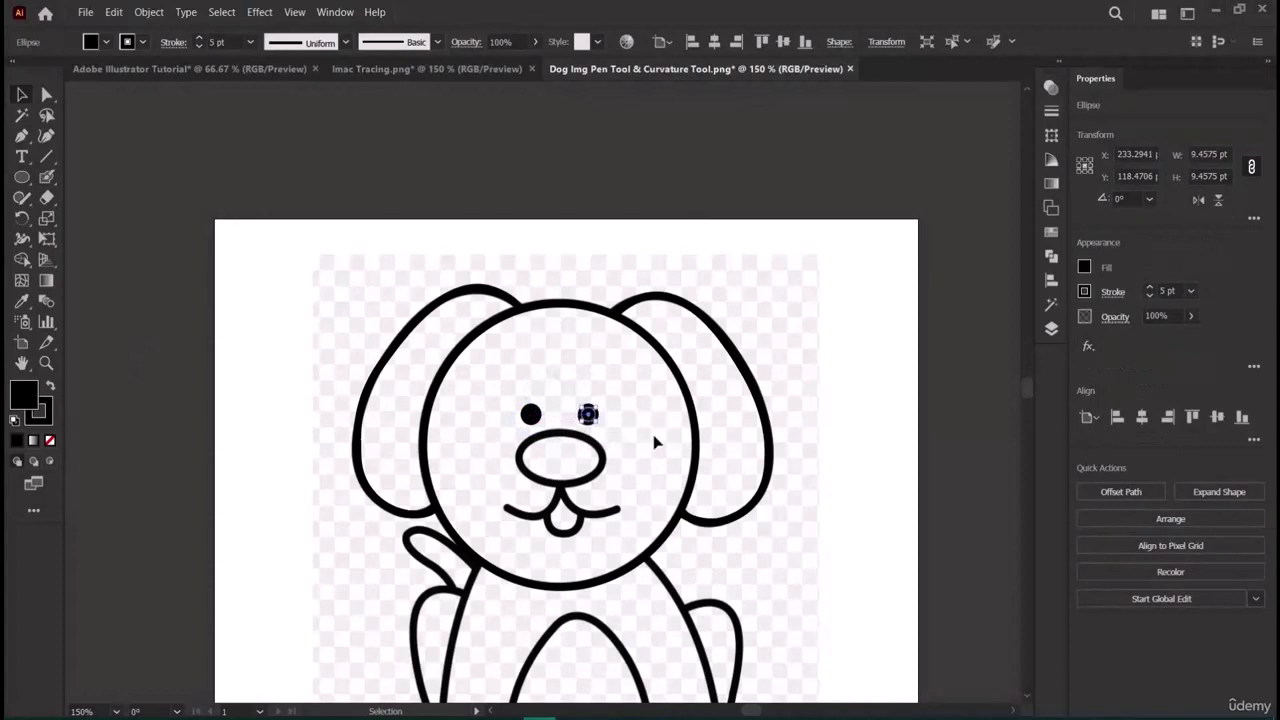
pyautogui.click(913, 441)
pyautogui.click(588, 414)
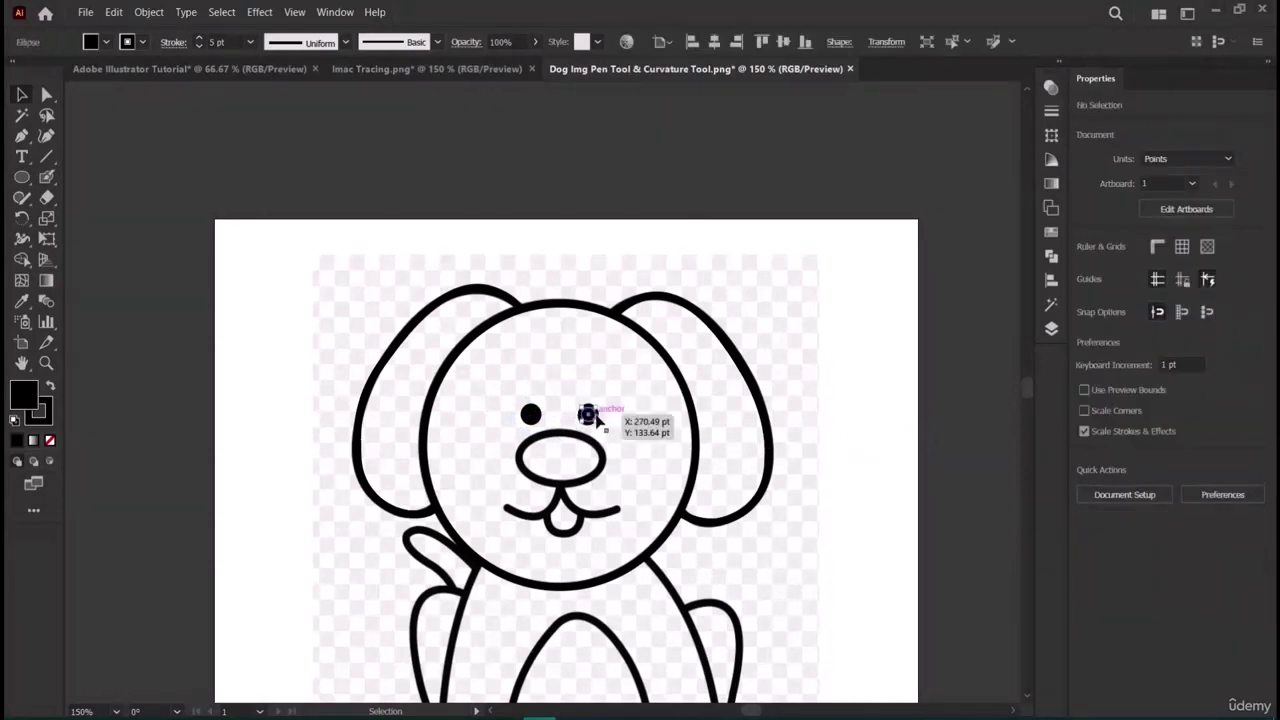
pyautogui.click(830, 437)
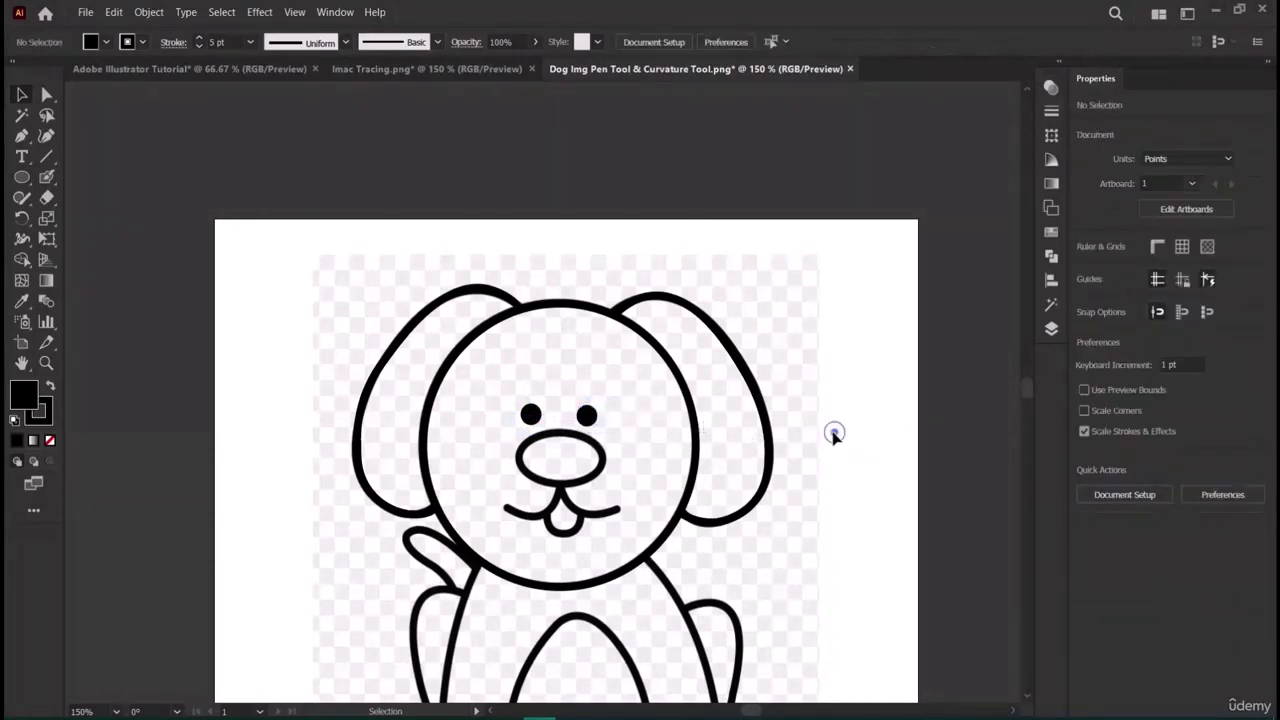
# Draw a roughly 57.4 × 34.4 pt ellipse over the nose with its fill set to None.
pyautogui.scroll(-1, 834, 431)
pyautogui.click(21, 177)
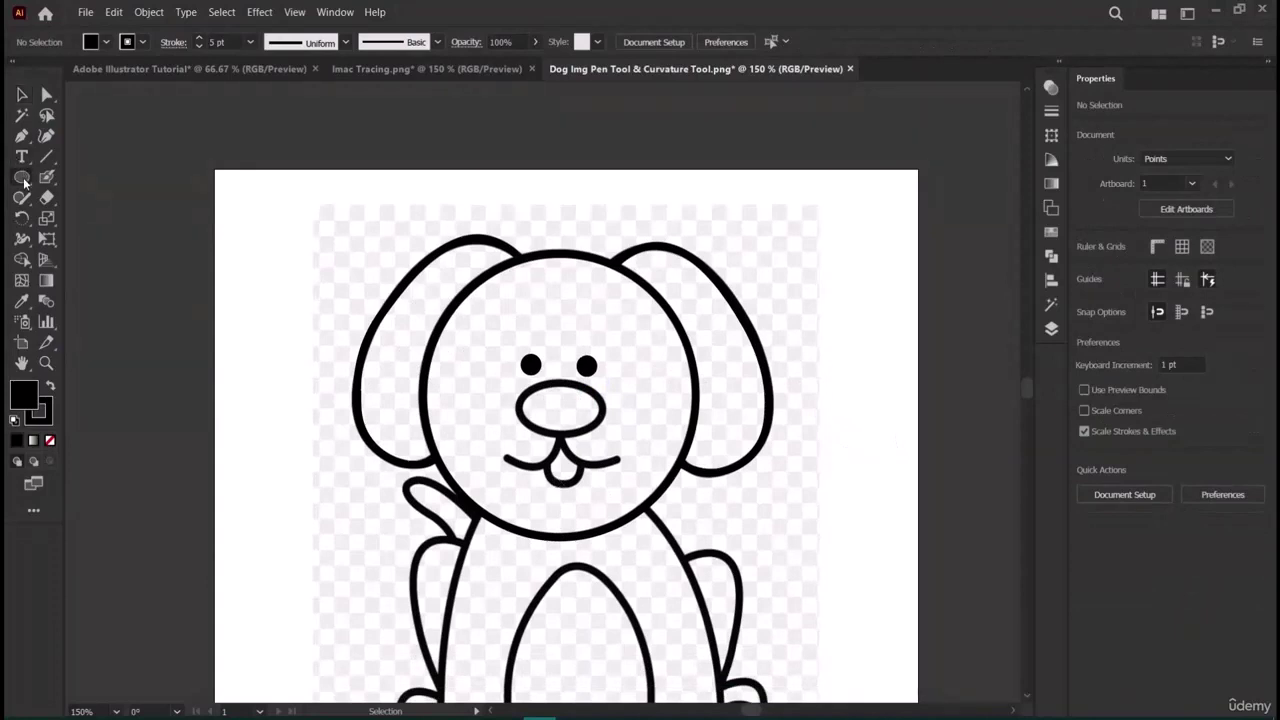
pyautogui.moveTo(524, 390)
pyautogui.mouseDown()
pyautogui.moveTo(606, 432)
pyautogui.moveTo(518, 381)
pyautogui.mouseUp()
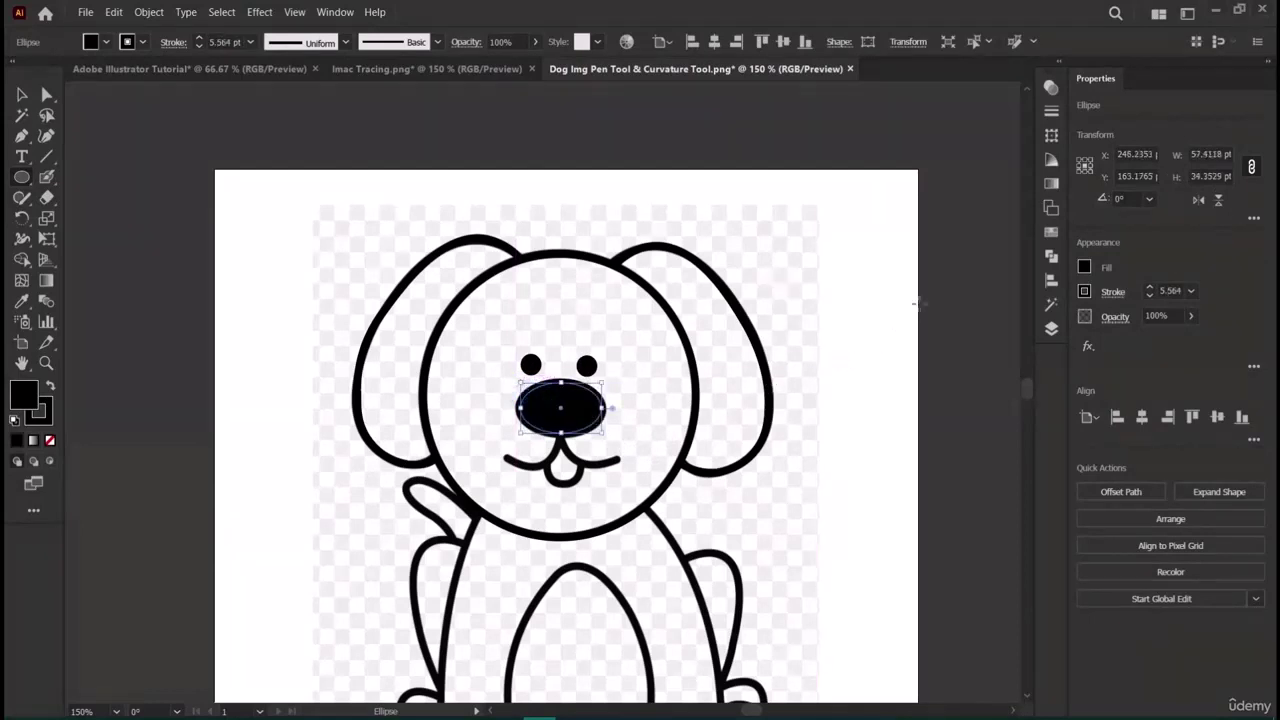
pyautogui.click(1083, 268)
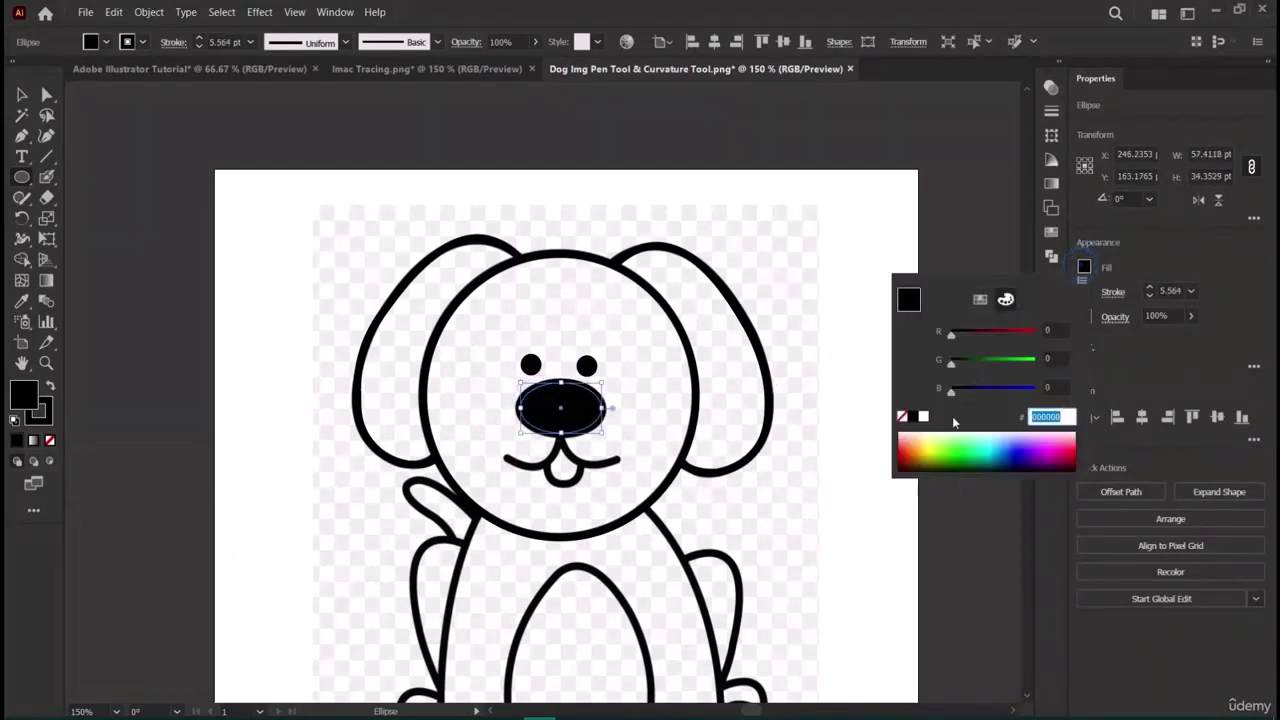
pyautogui.click(900, 417)
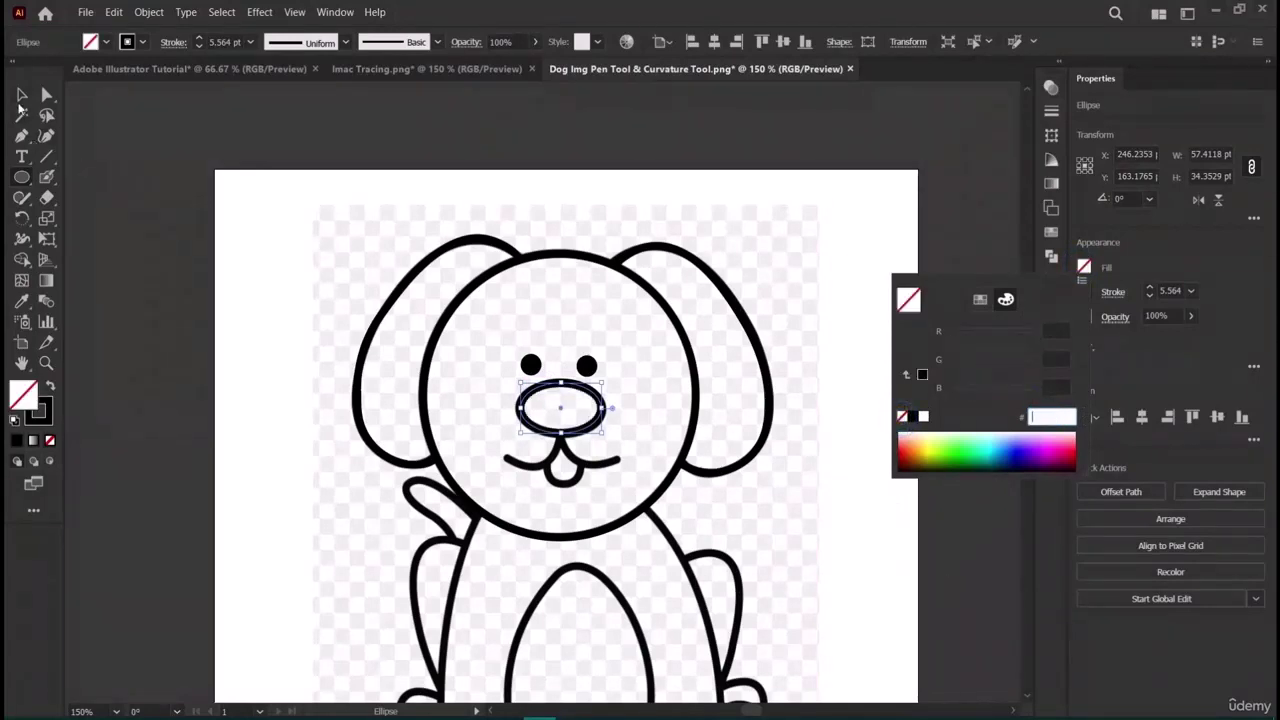
pyautogui.press('Escape')
pyautogui.click(134, 346)
pyautogui.click(728, 408)
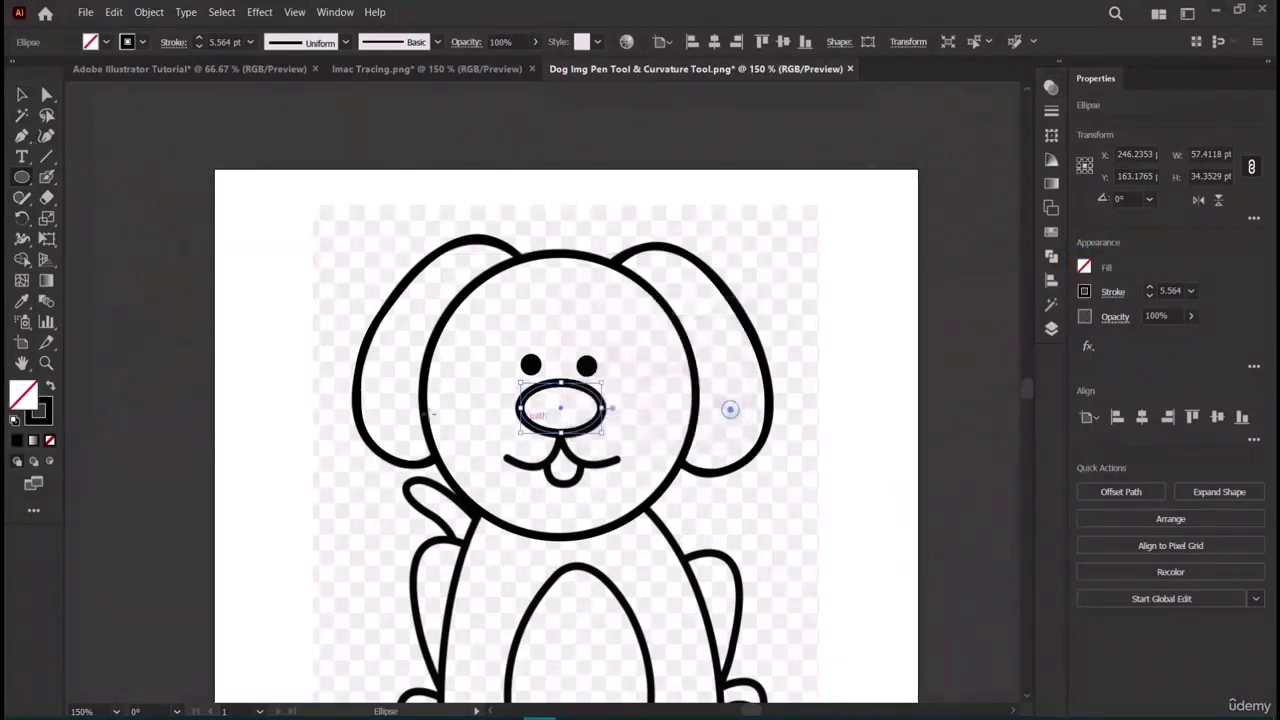
pyautogui.click(22, 94)
pyautogui.click(143, 335)
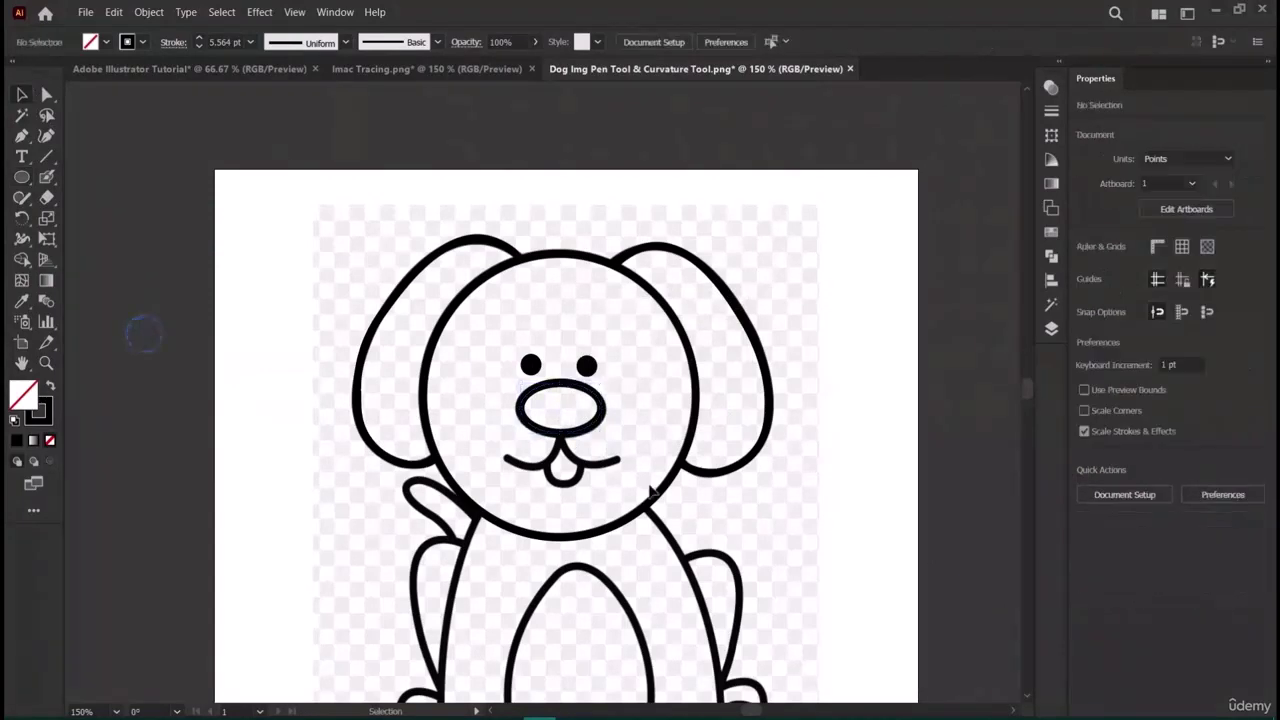
# Select the nose ellipse and lock it with Object > Lock > Selection.
pyautogui.click(569, 440)
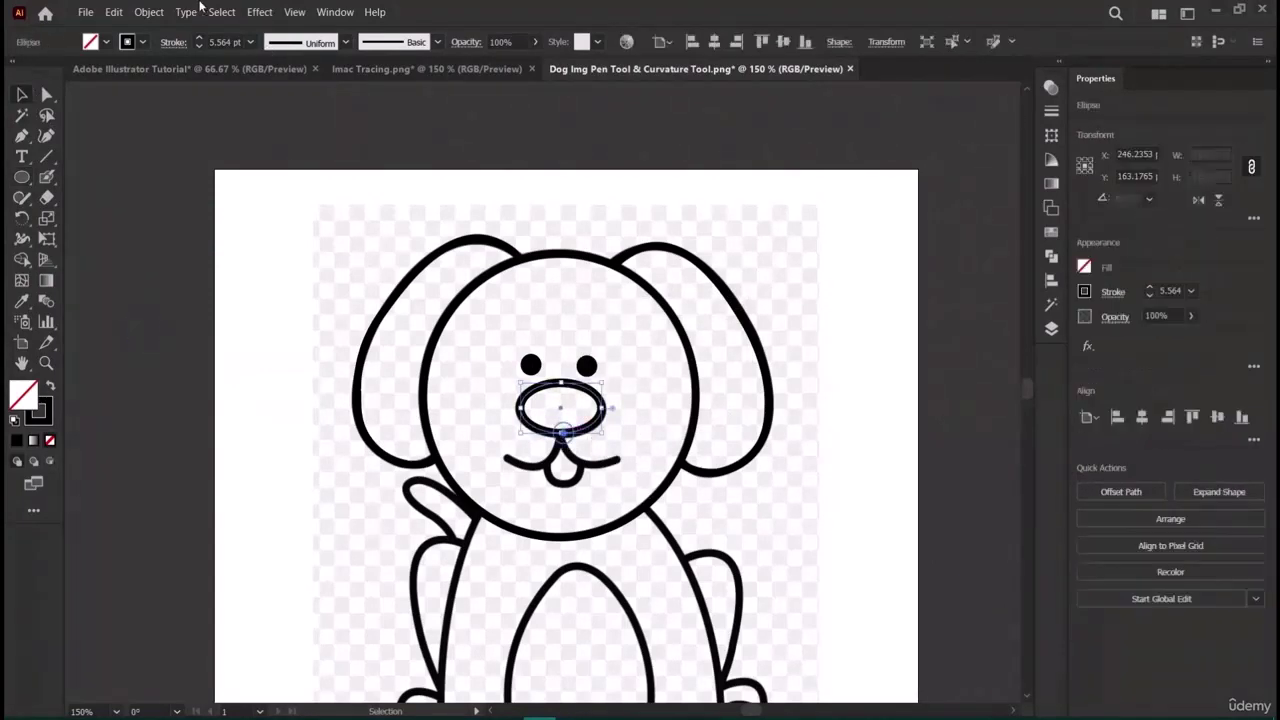
pyautogui.click(148, 80)
pyautogui.click(148, 12)
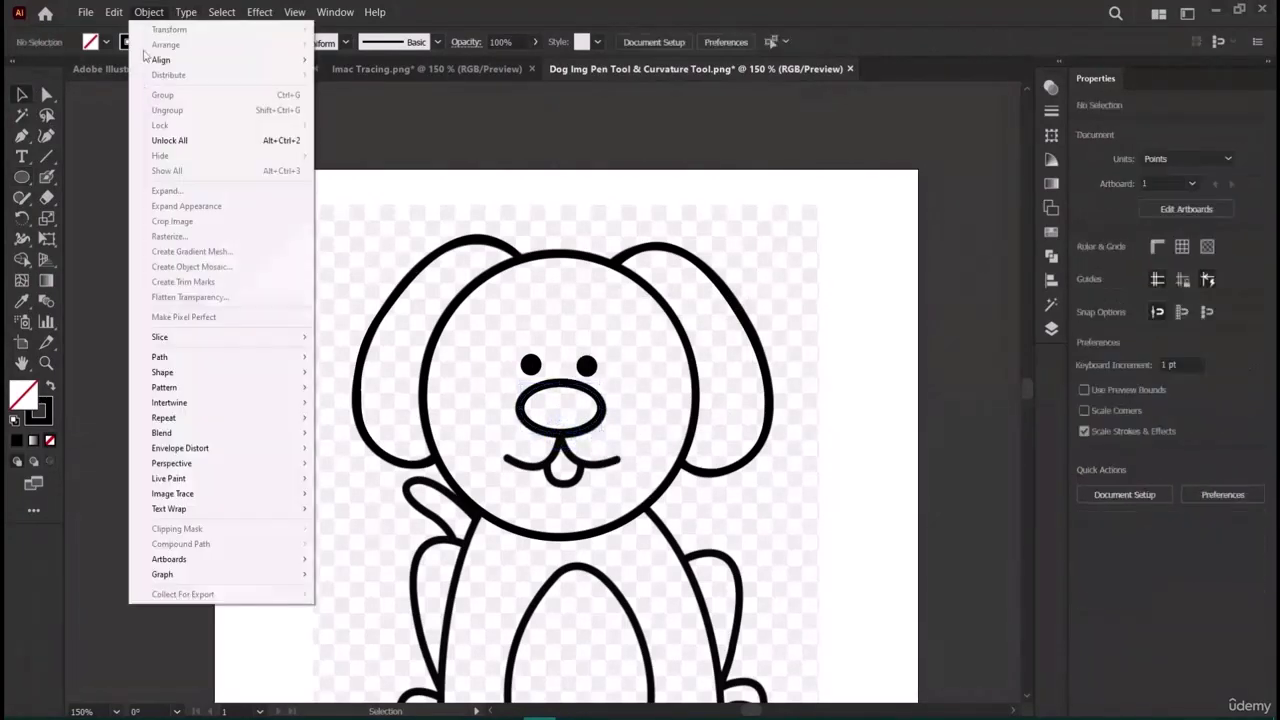
pyautogui.click(580, 400)
pyautogui.click(583, 387)
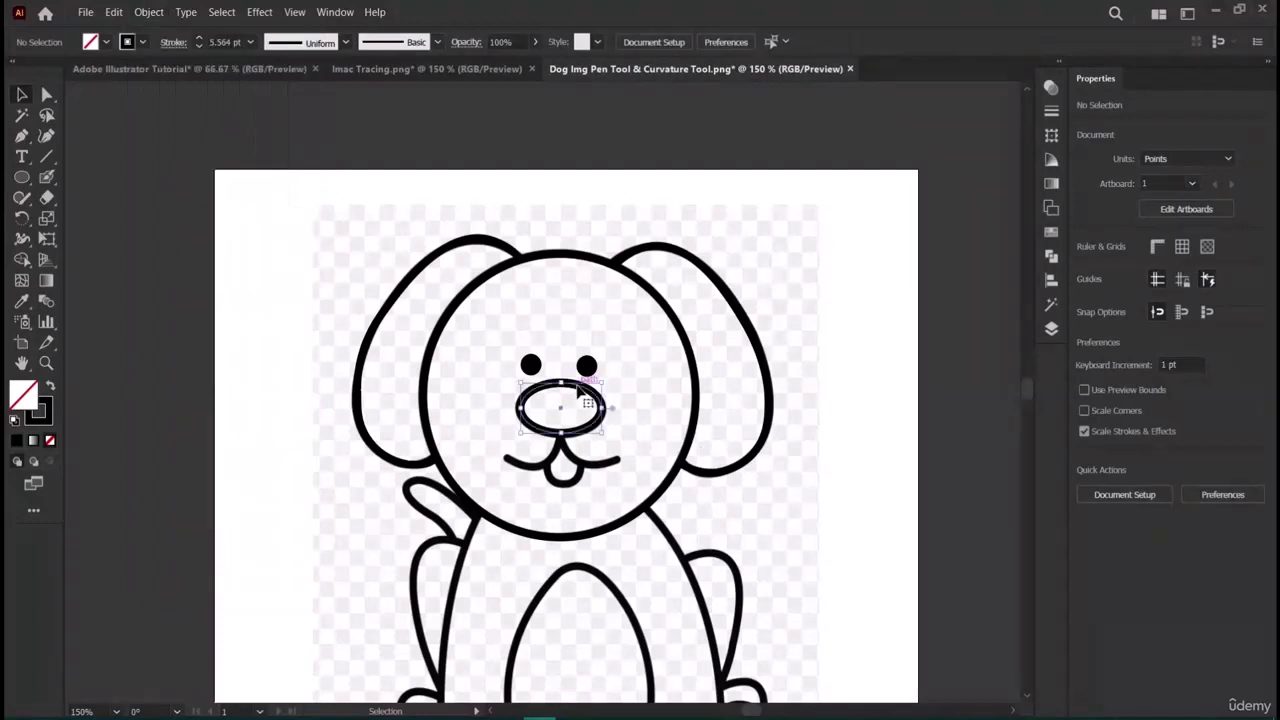
pyautogui.click(148, 12)
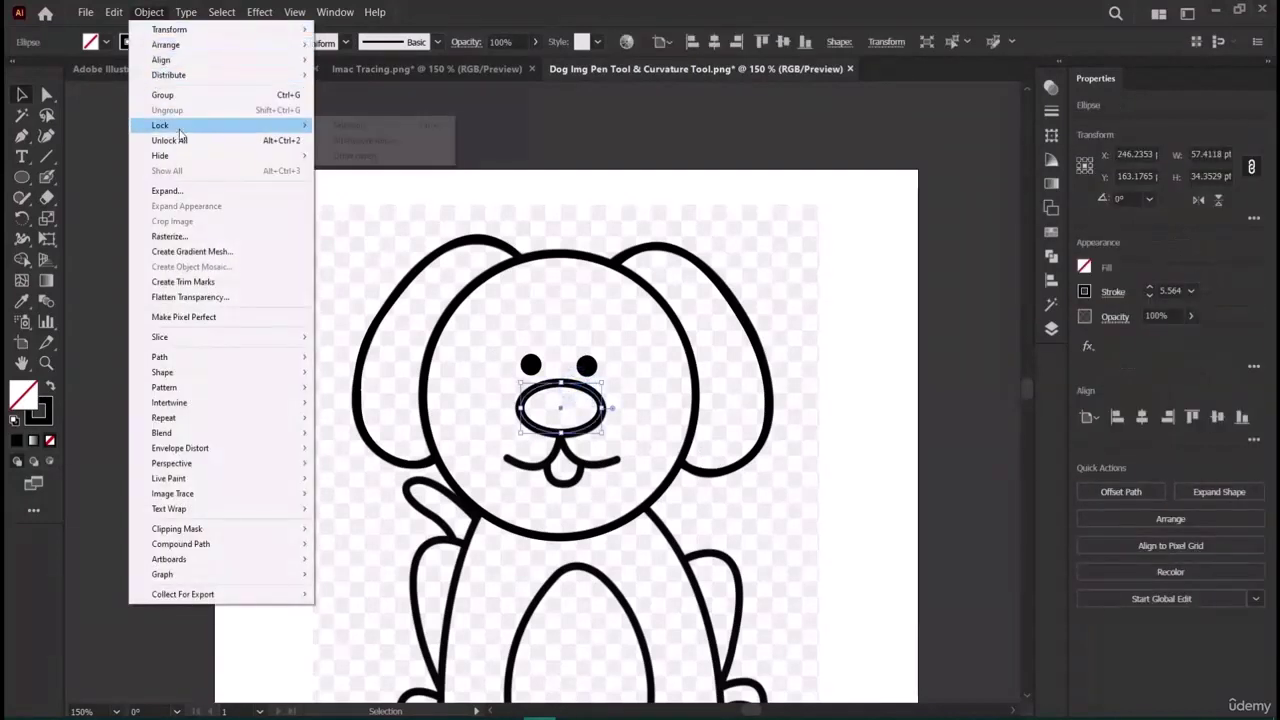
pyautogui.moveTo(196, 127)
pyautogui.click(368, 142)
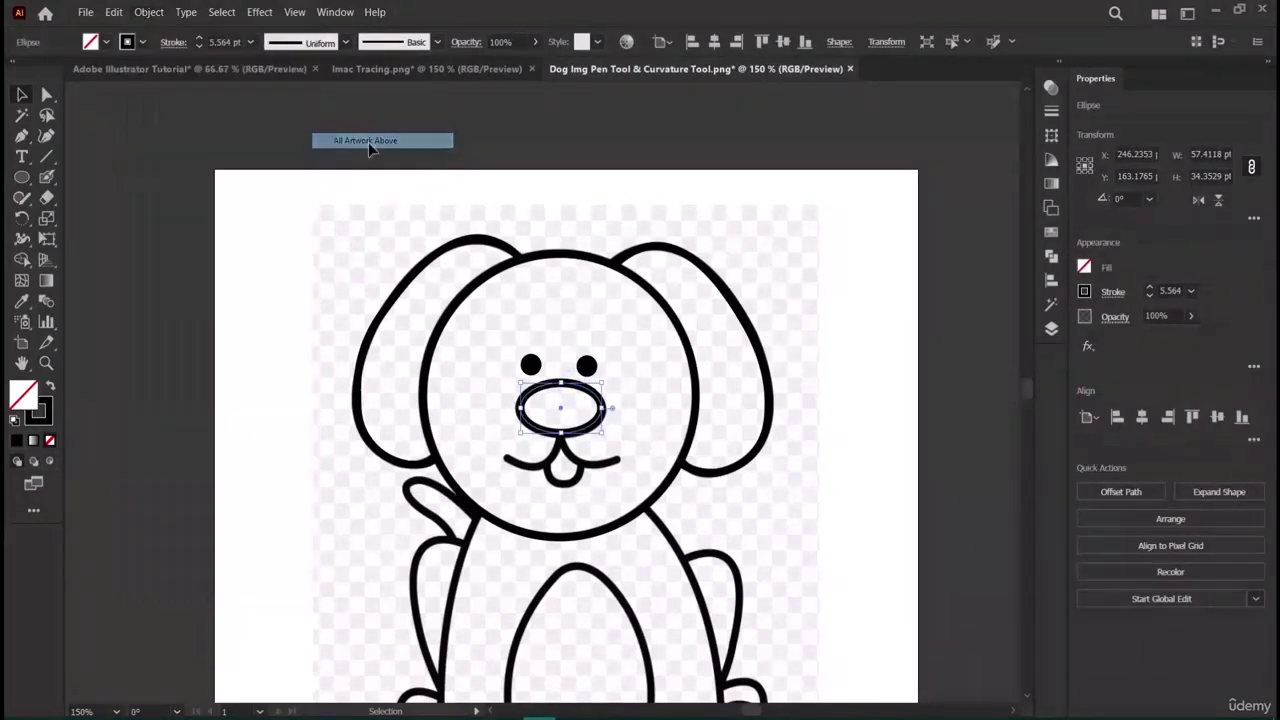
pyautogui.click(201, 361)
pyautogui.click(595, 400)
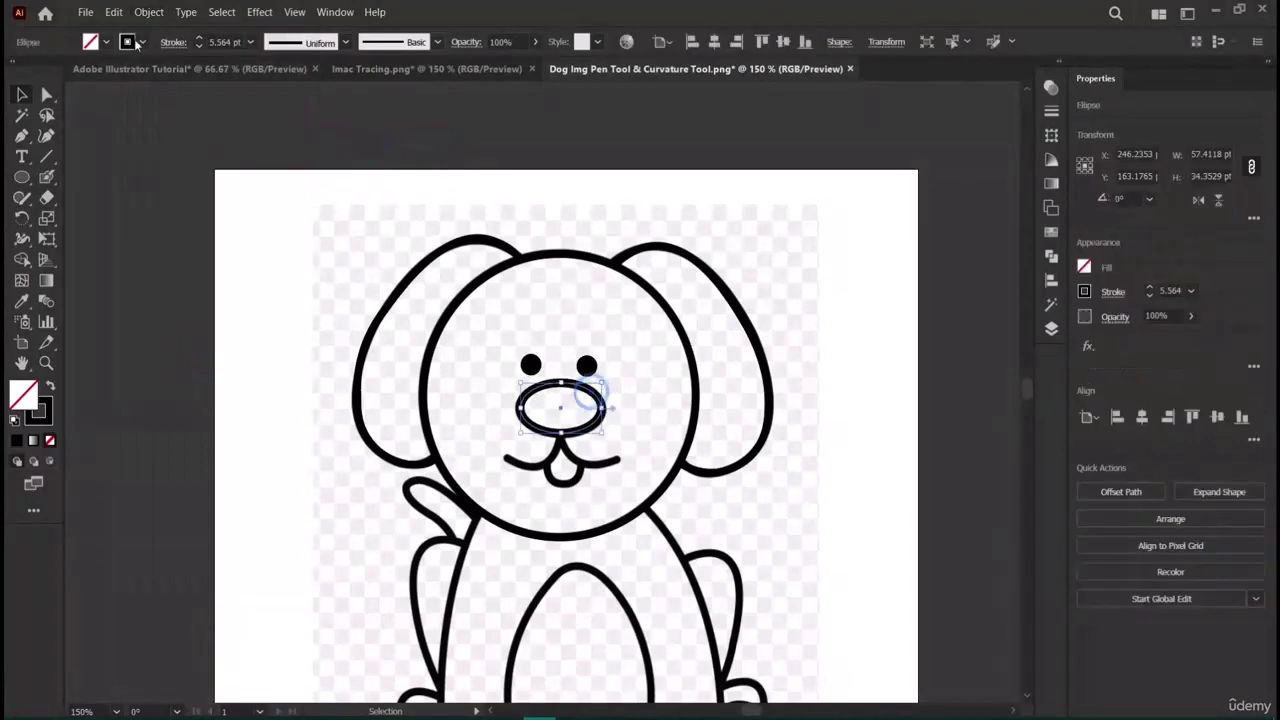
pyautogui.click(148, 12)
pyautogui.click(351, 127)
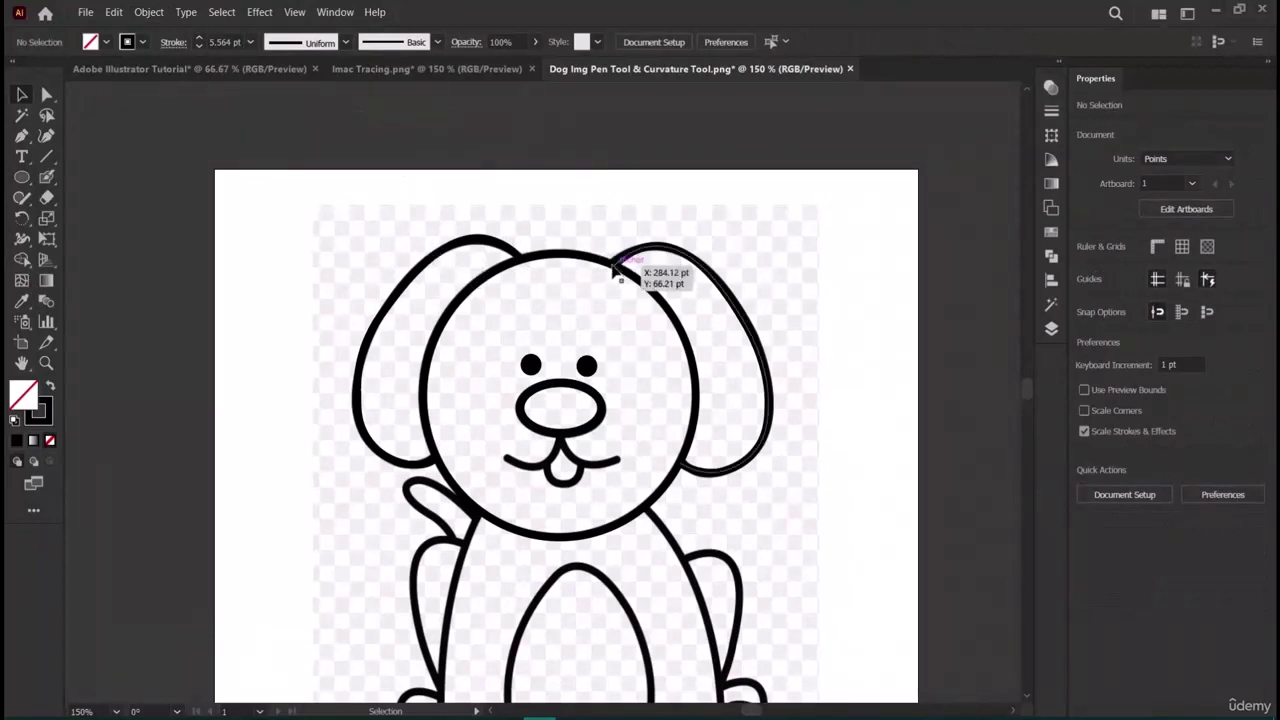
# Lock the right ear path in place the same way.
pyautogui.click(646, 258)
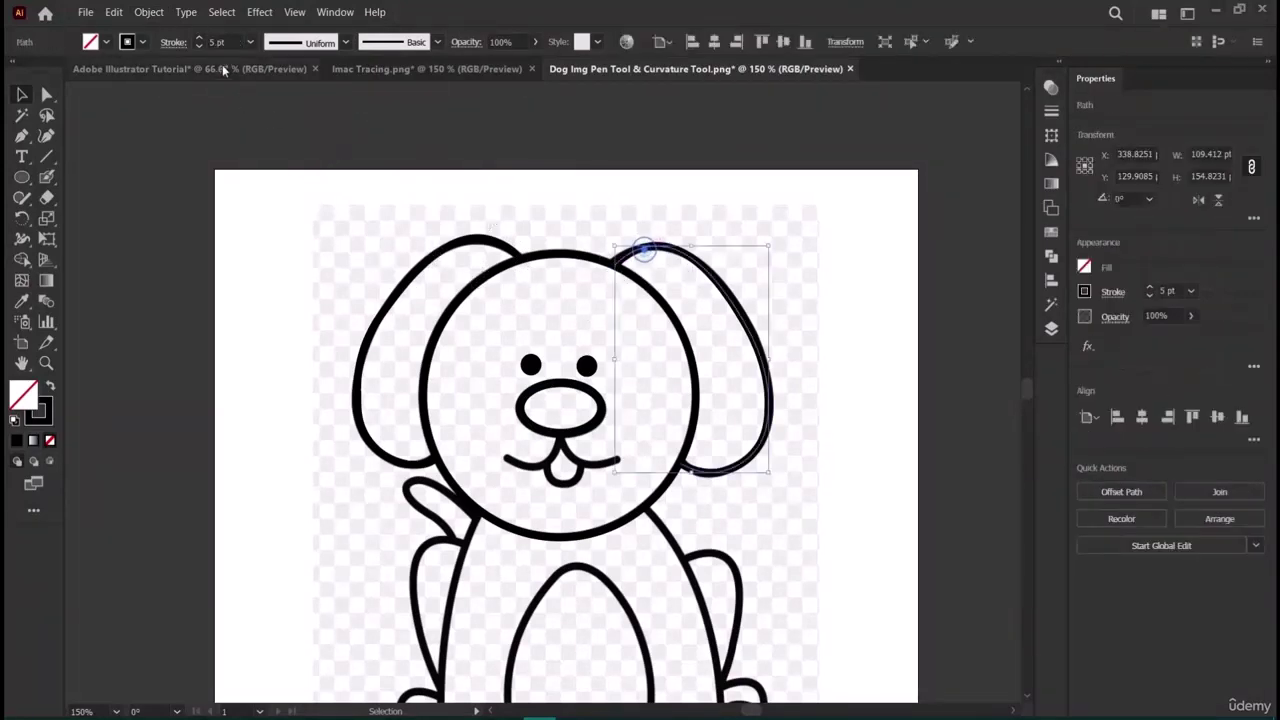
pyautogui.click(148, 12)
pyautogui.moveTo(165, 128)
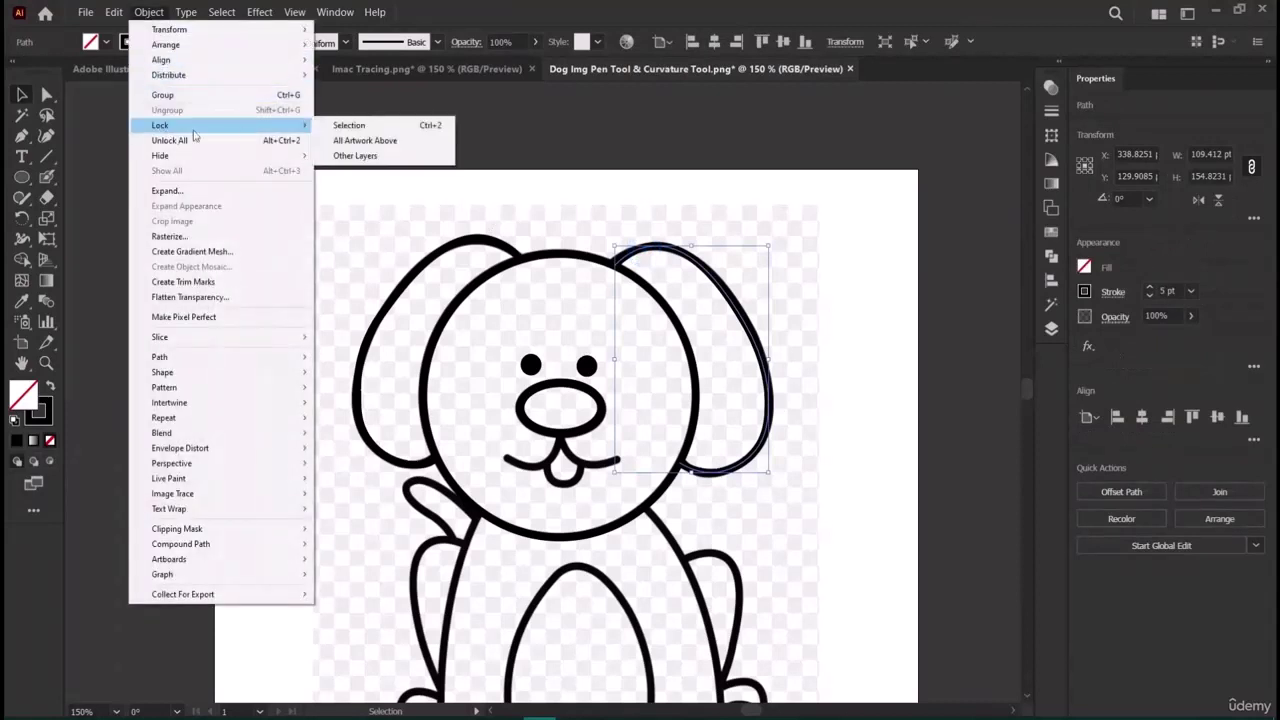
pyautogui.click(330, 125)
pyautogui.scroll(-3, 297, 296)
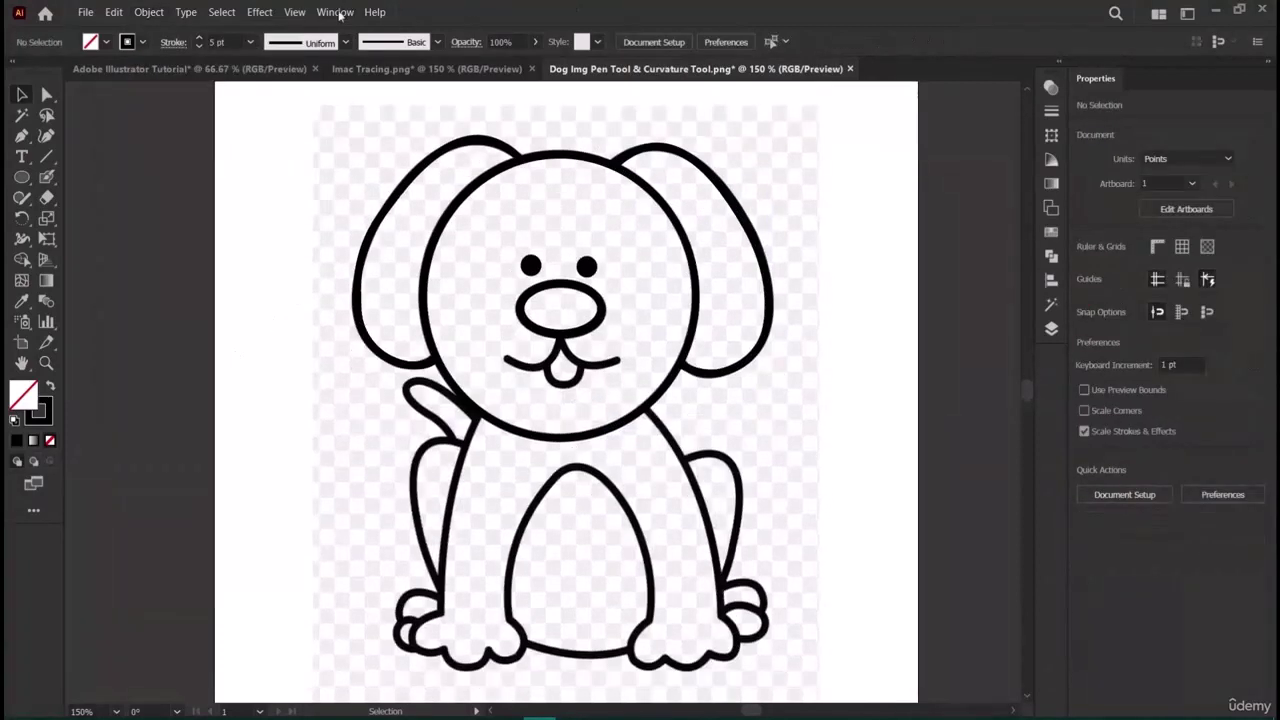
# Draw a Curvature tool path from under the nose to the left mouth corner and refine its bend.
pyautogui.click(46, 135)
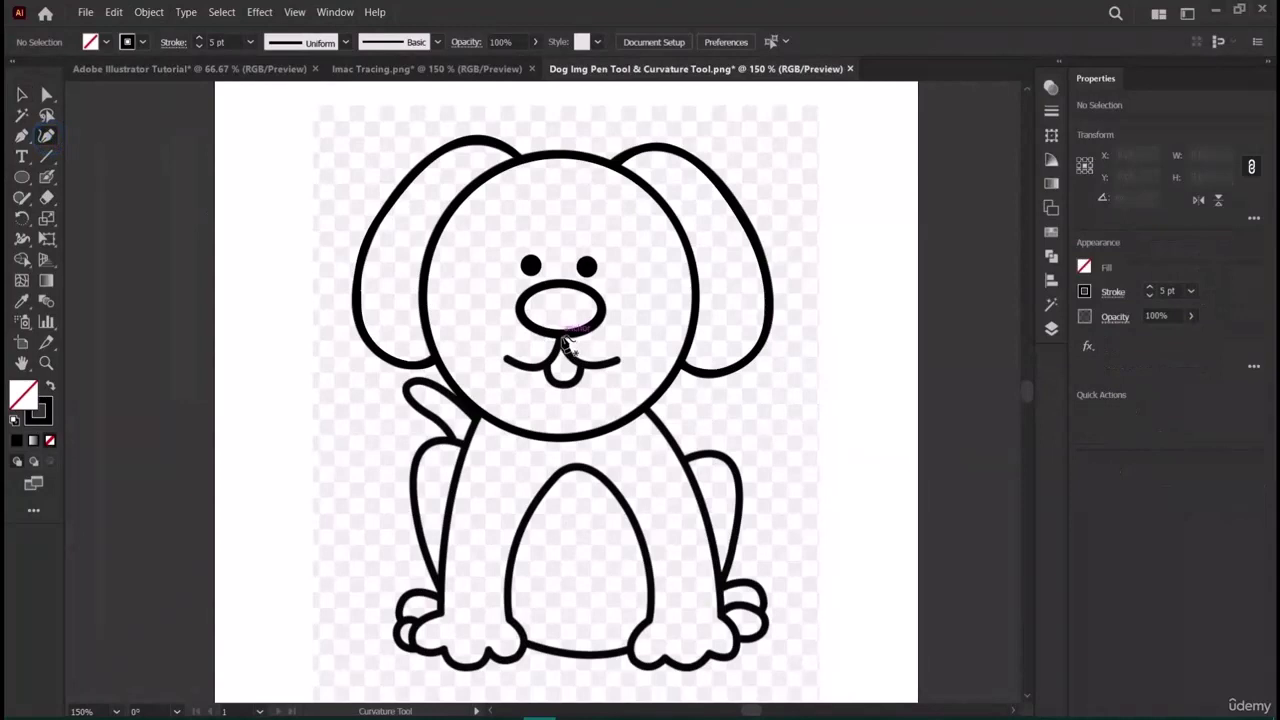
pyautogui.click(560, 332)
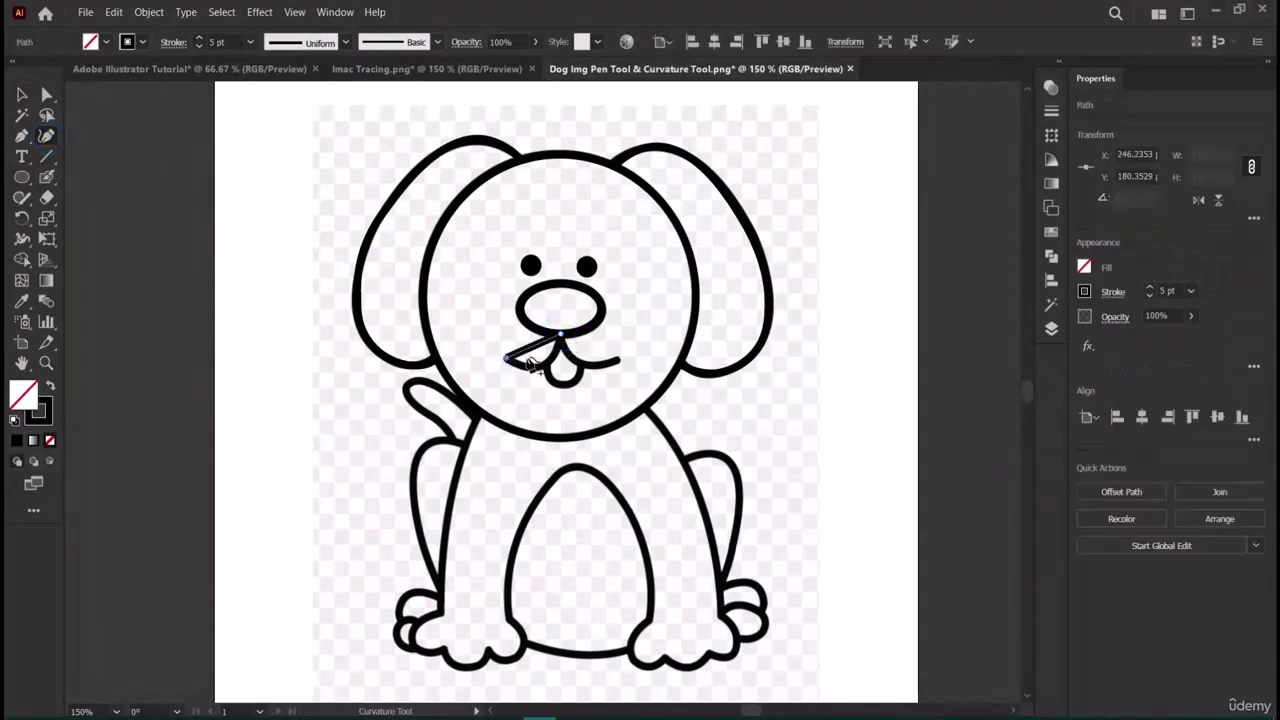
pyautogui.click(506, 360)
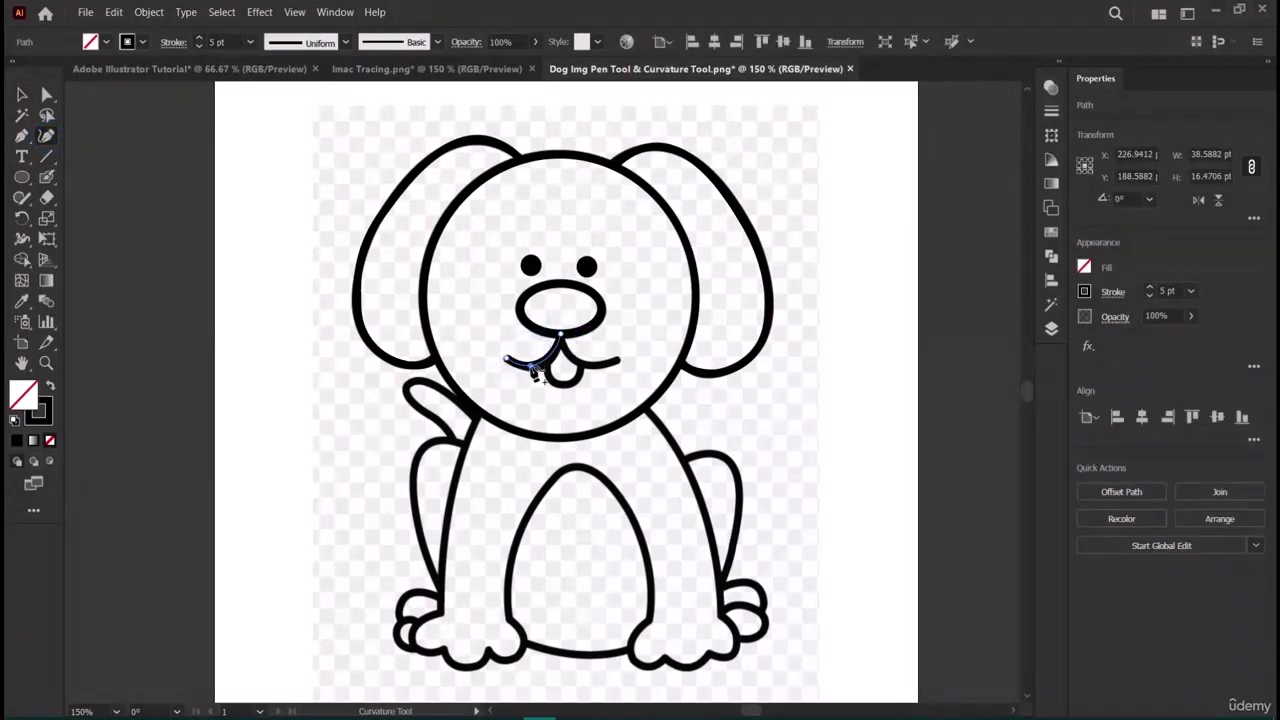
pyautogui.click(536, 370)
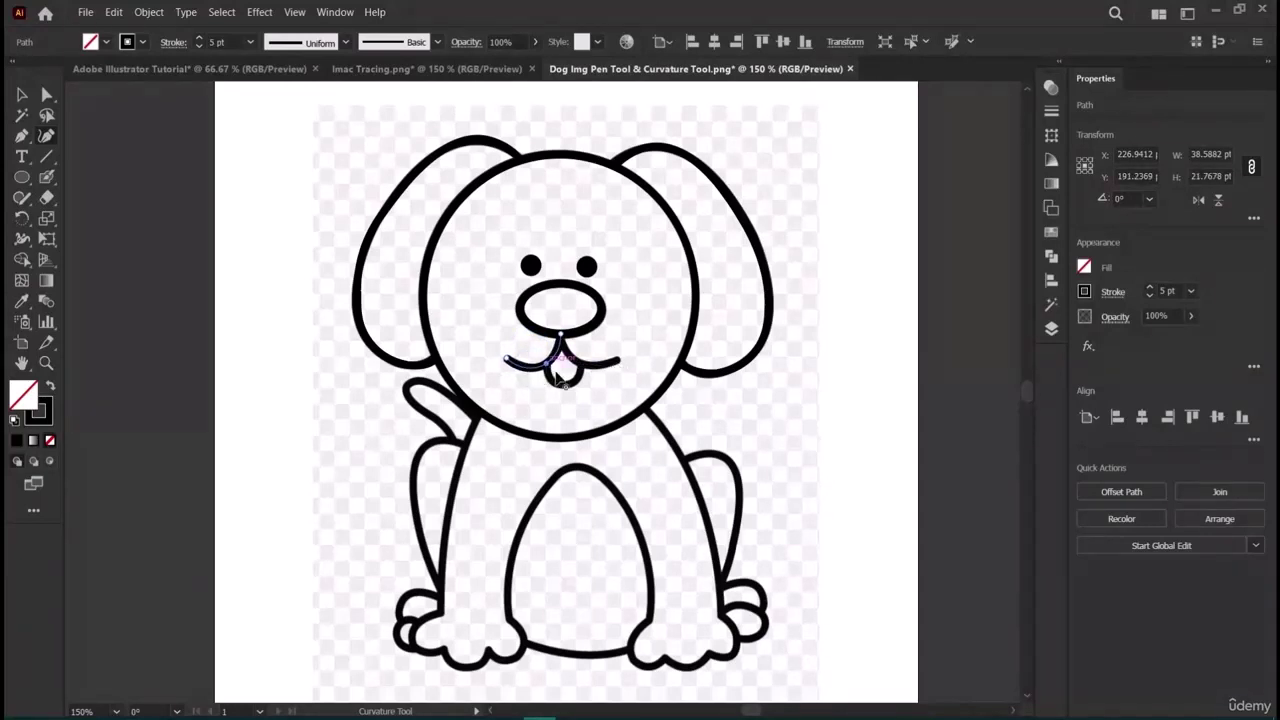
pyautogui.moveTo(558, 375); pyautogui.dragTo(558, 370)
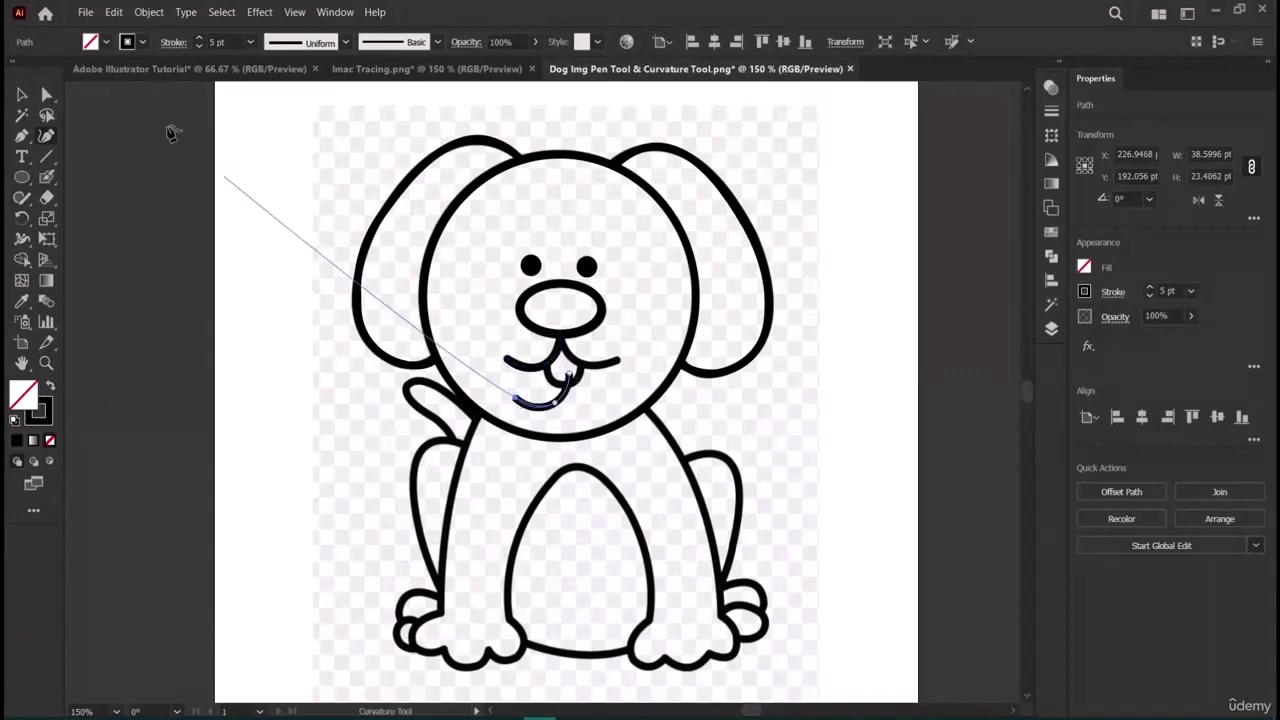
pyautogui.click(114, 12)
pyautogui.moveTo(148, 12)
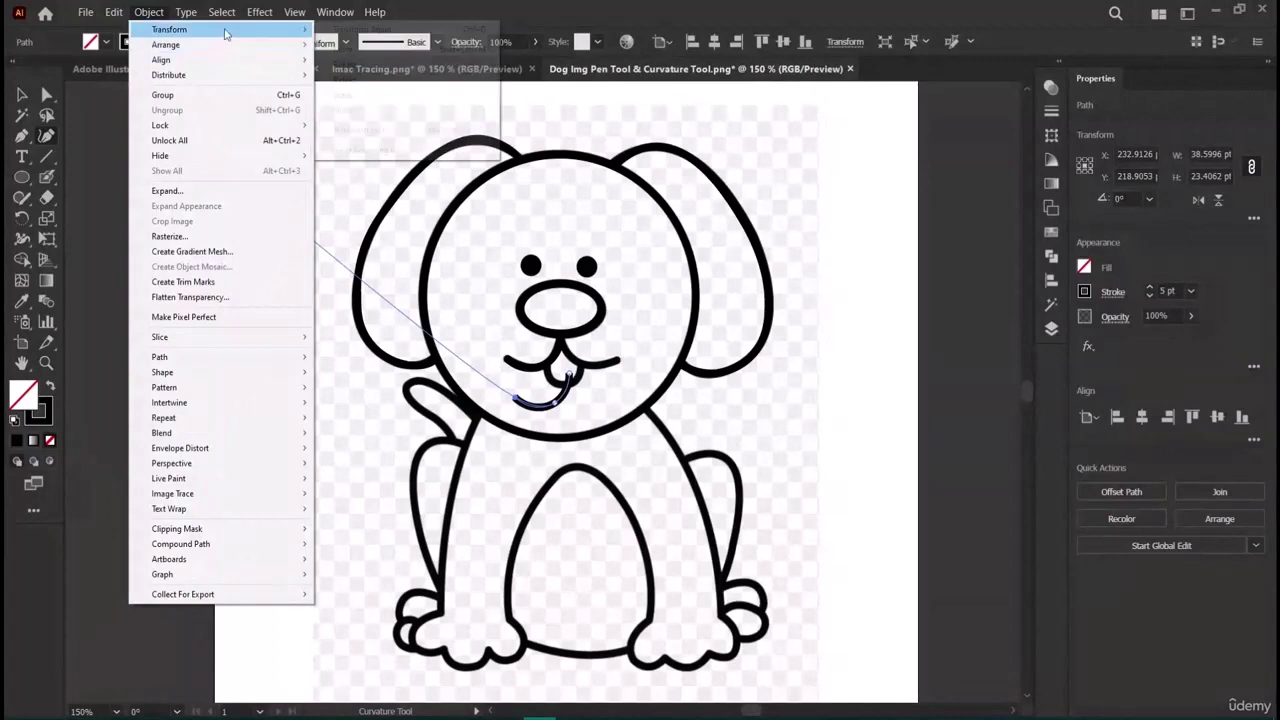
# Reflect the mouth curve vertically, move the copy to the right side, and select both halves.
pyautogui.click(386, 80)
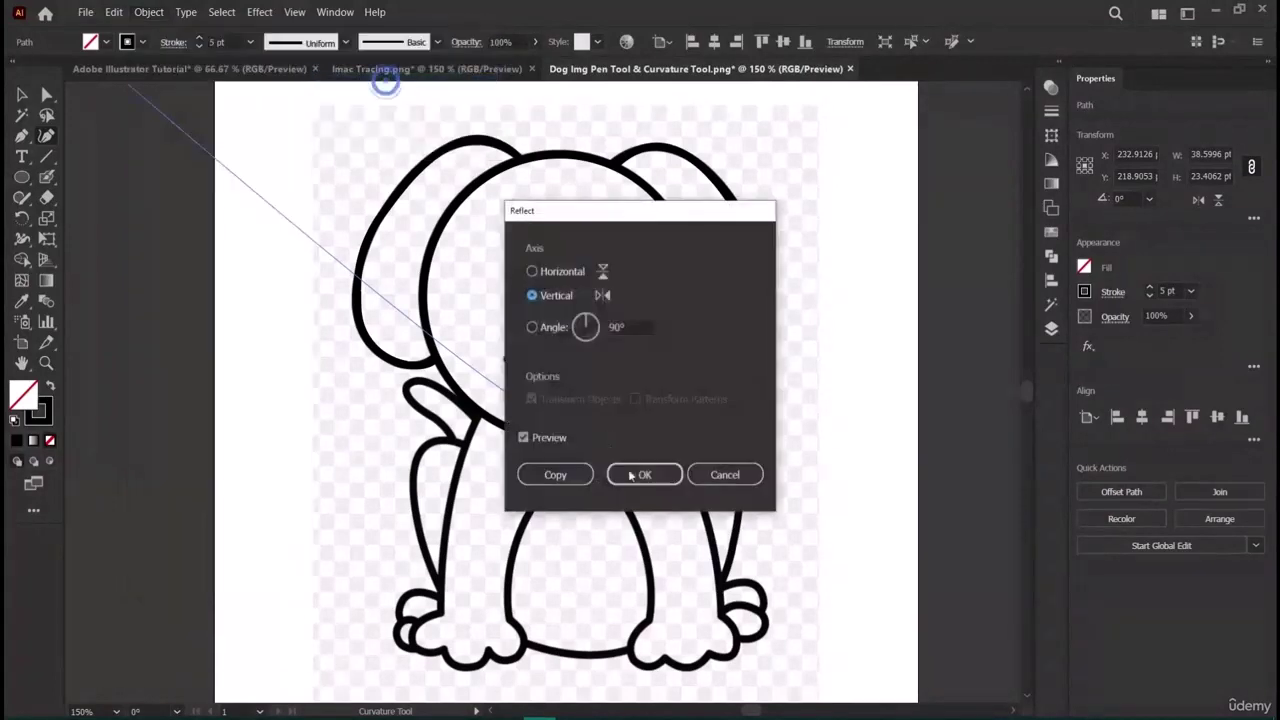
pyautogui.click(634, 471)
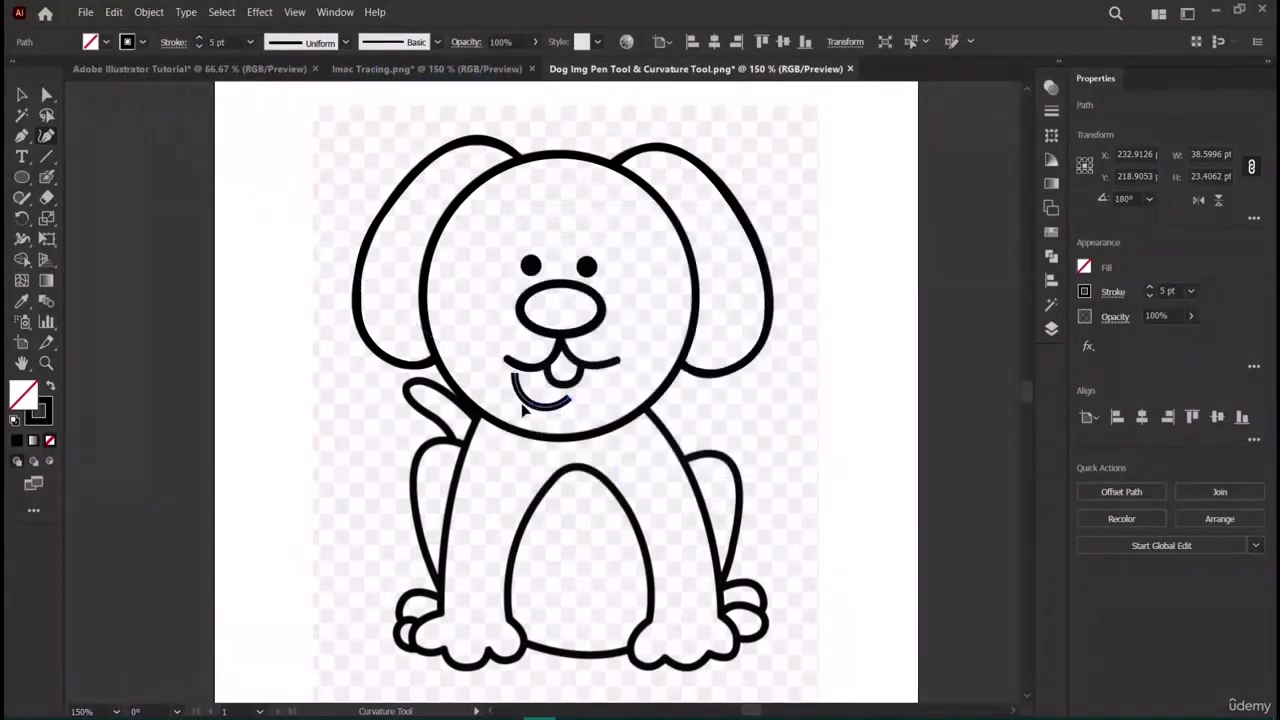
pyautogui.press('v')
pyautogui.moveTo(540, 392); pyautogui.dragTo(572, 360)
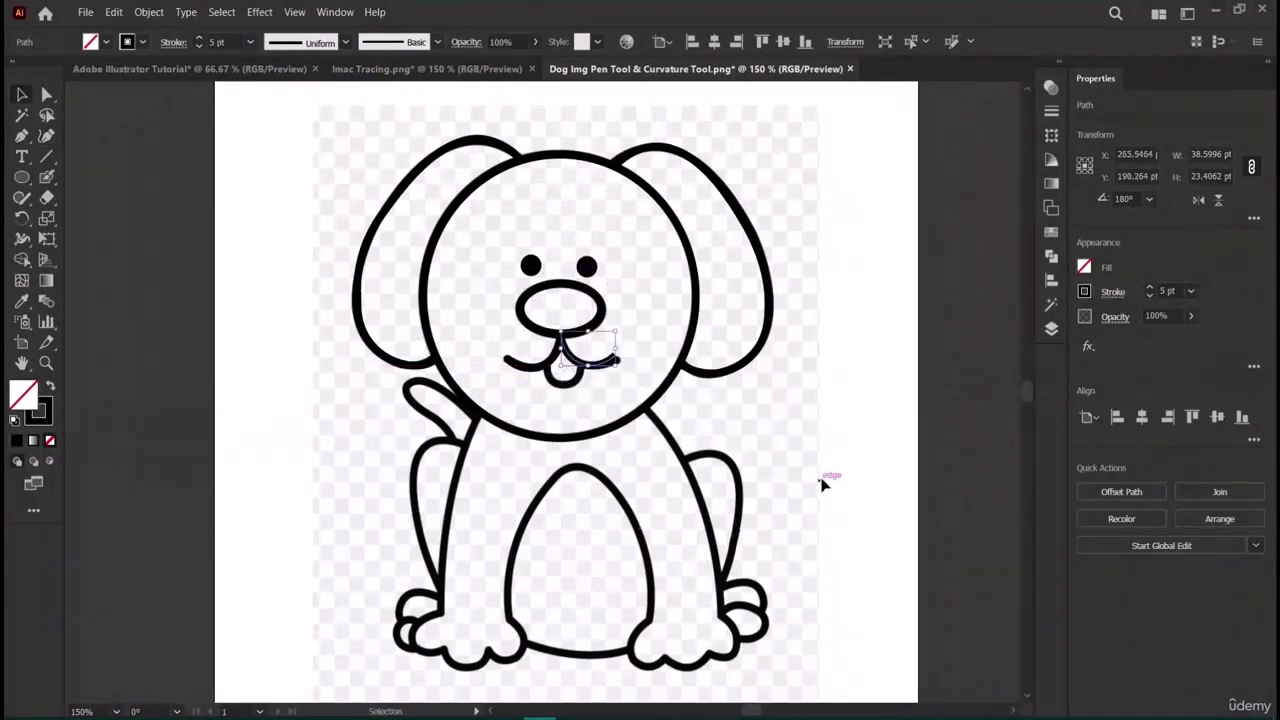
pyautogui.click(845, 431)
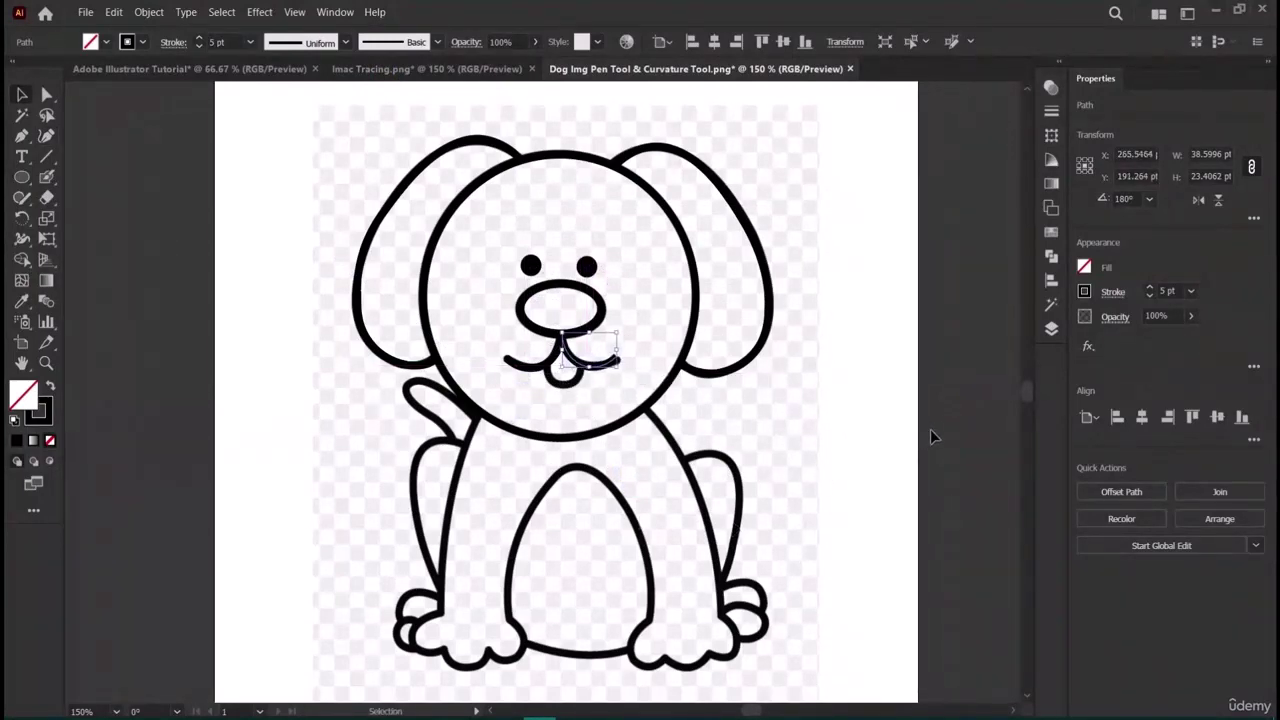
pyautogui.click(588, 362)
pyautogui.click(536, 369)
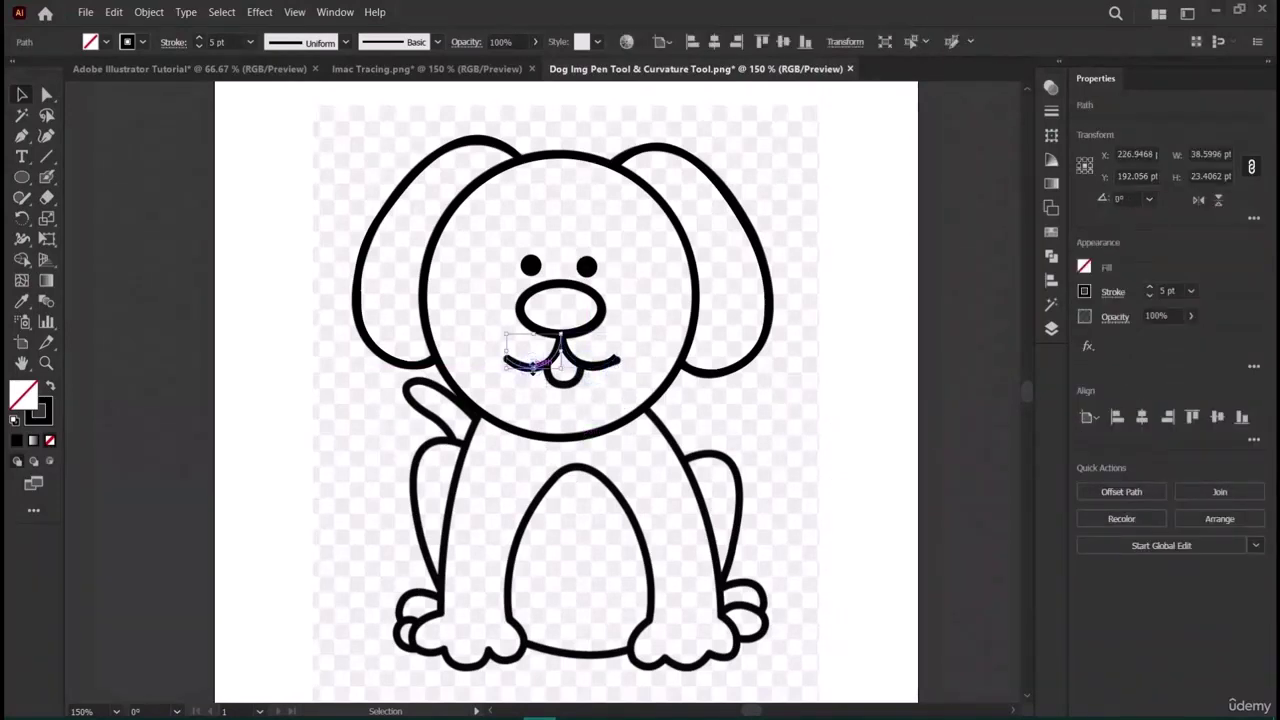
pyautogui.keyDown('shift'); pyautogui.click(606, 370); pyautogui.keyUp('shift')
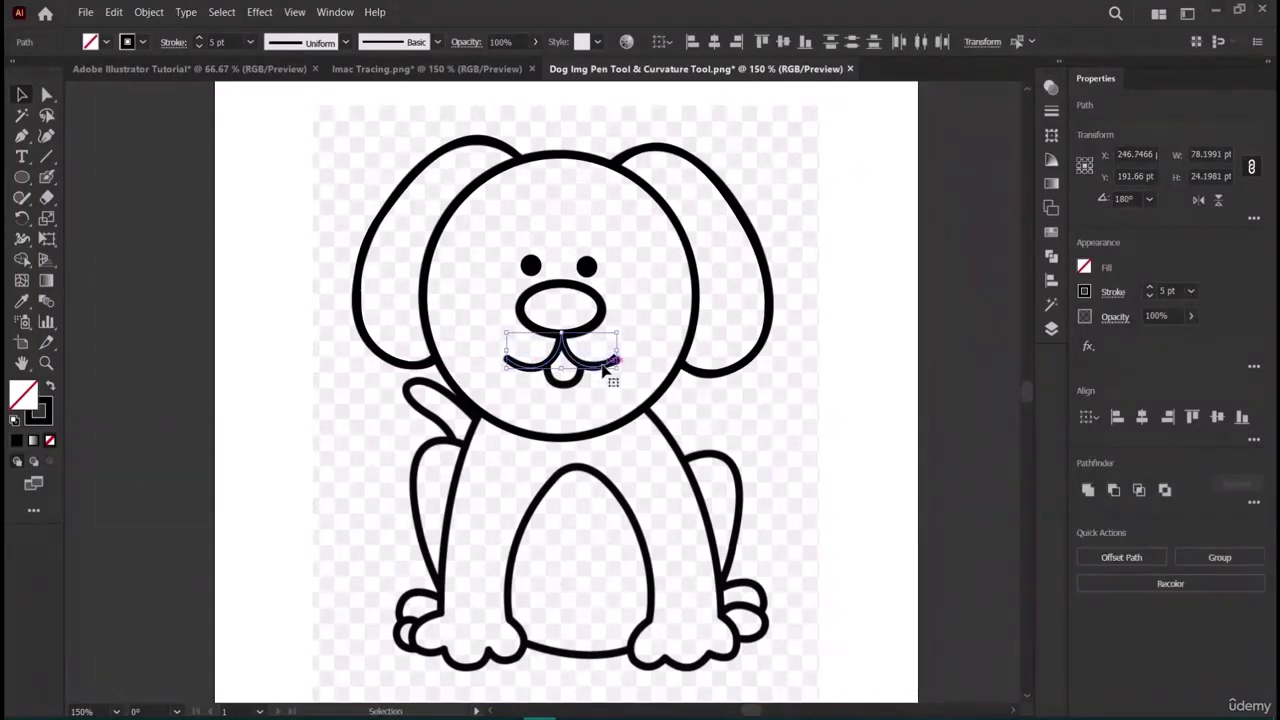
# Give both mouth curves Round Cap ends and nudge them down onto the traced mouth.
pyautogui.click(1051, 112)
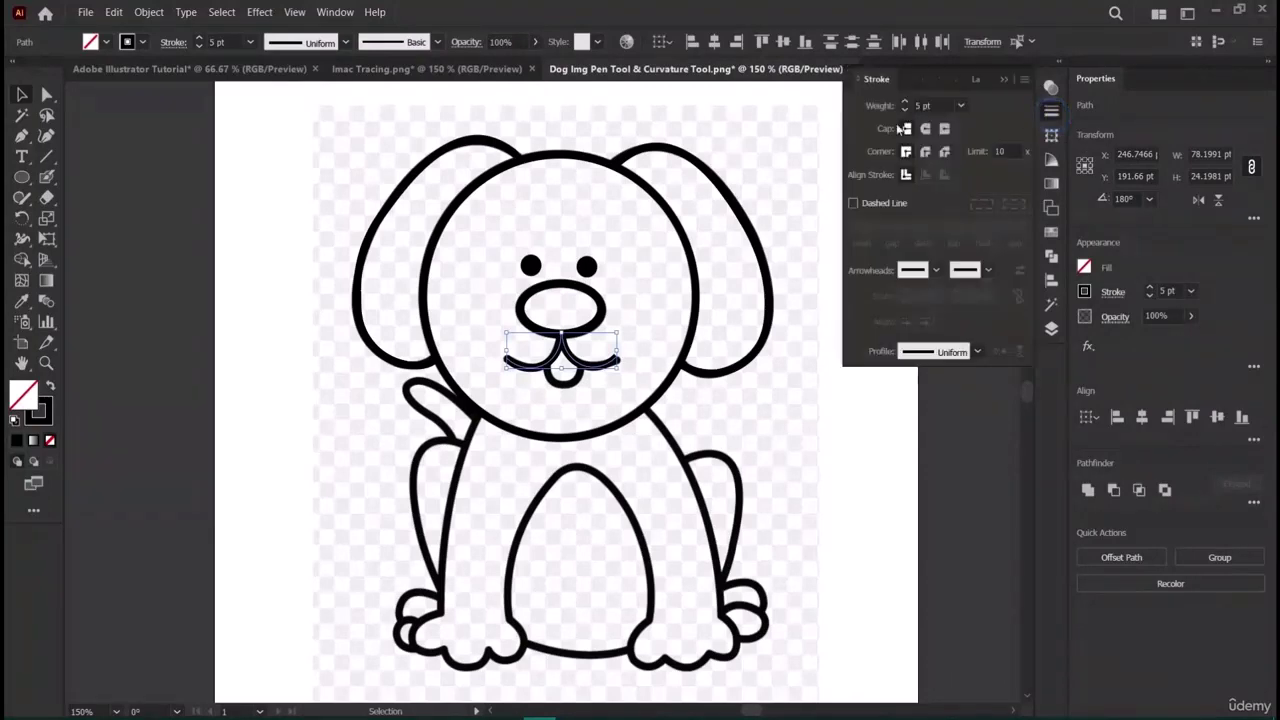
pyautogui.click(925, 129)
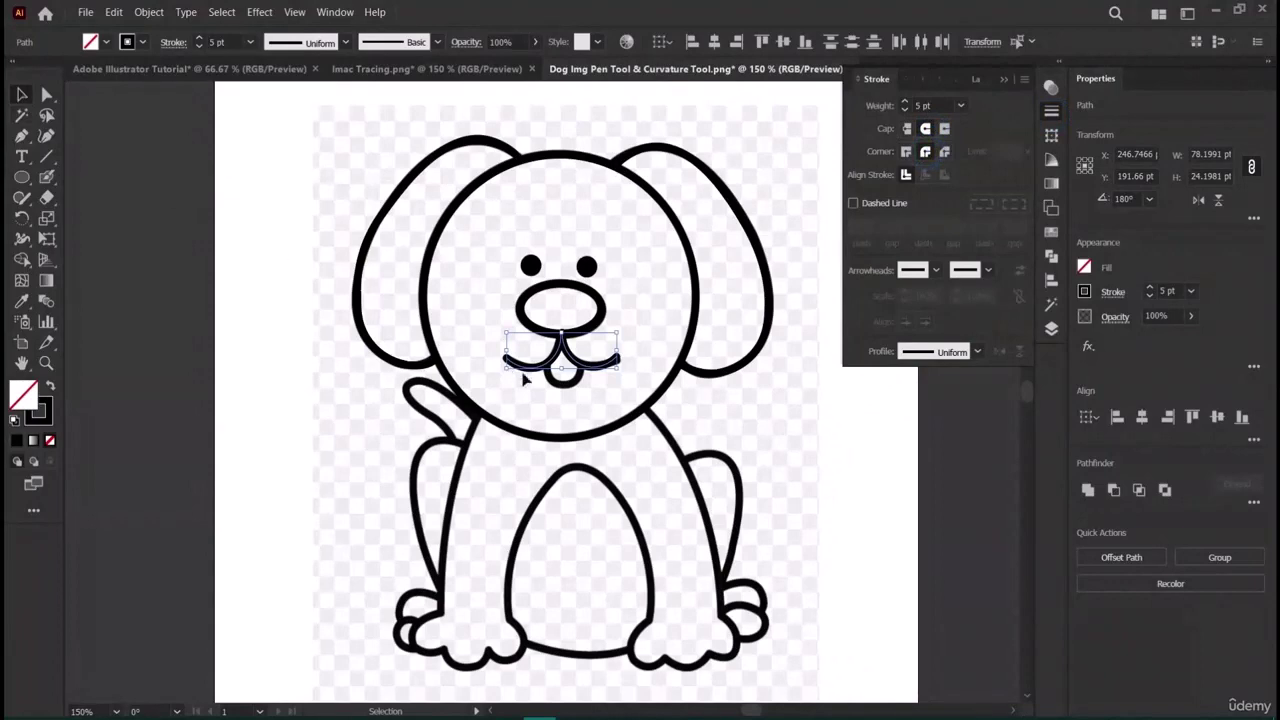
pyautogui.moveTo(583, 364)
pyautogui.mouseDown()
pyautogui.moveTo(645, 285)
pyautogui.moveTo(607, 224)
pyautogui.moveTo(525, 264)
pyautogui.moveTo(540, 334)
pyautogui.moveTo(577, 368)
pyautogui.mouseUp()
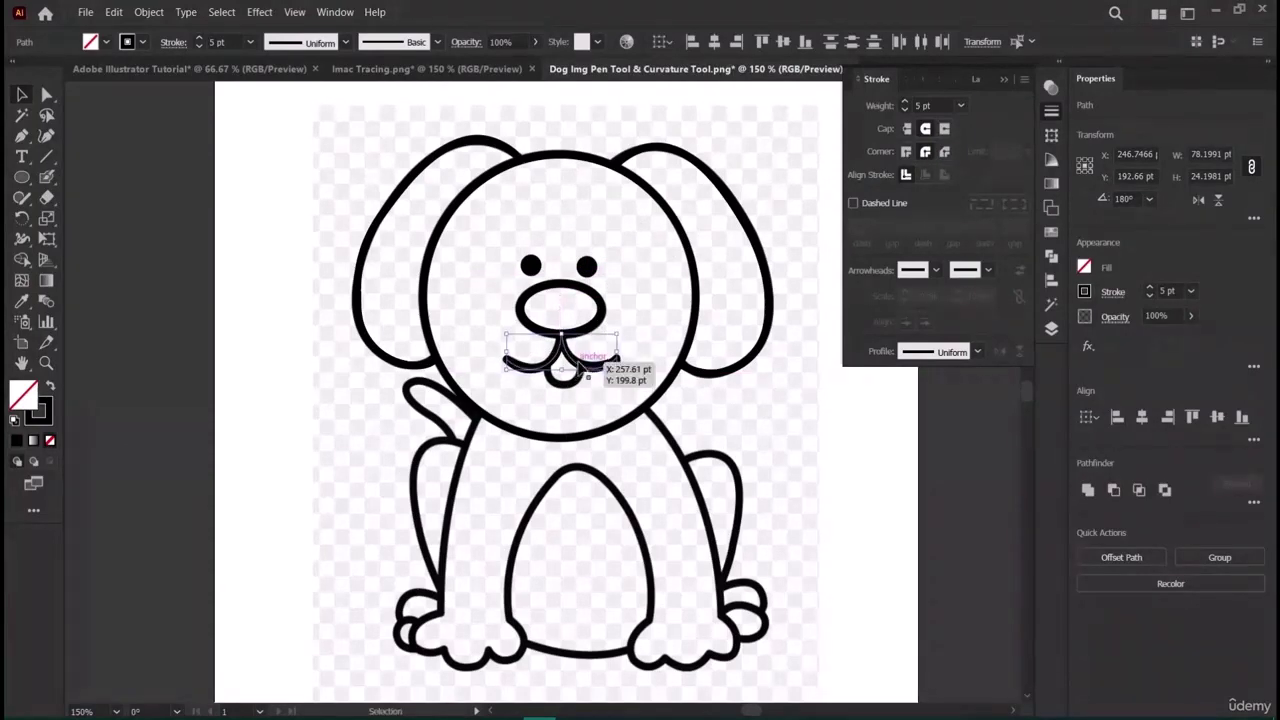
pyautogui.click(160, 360)
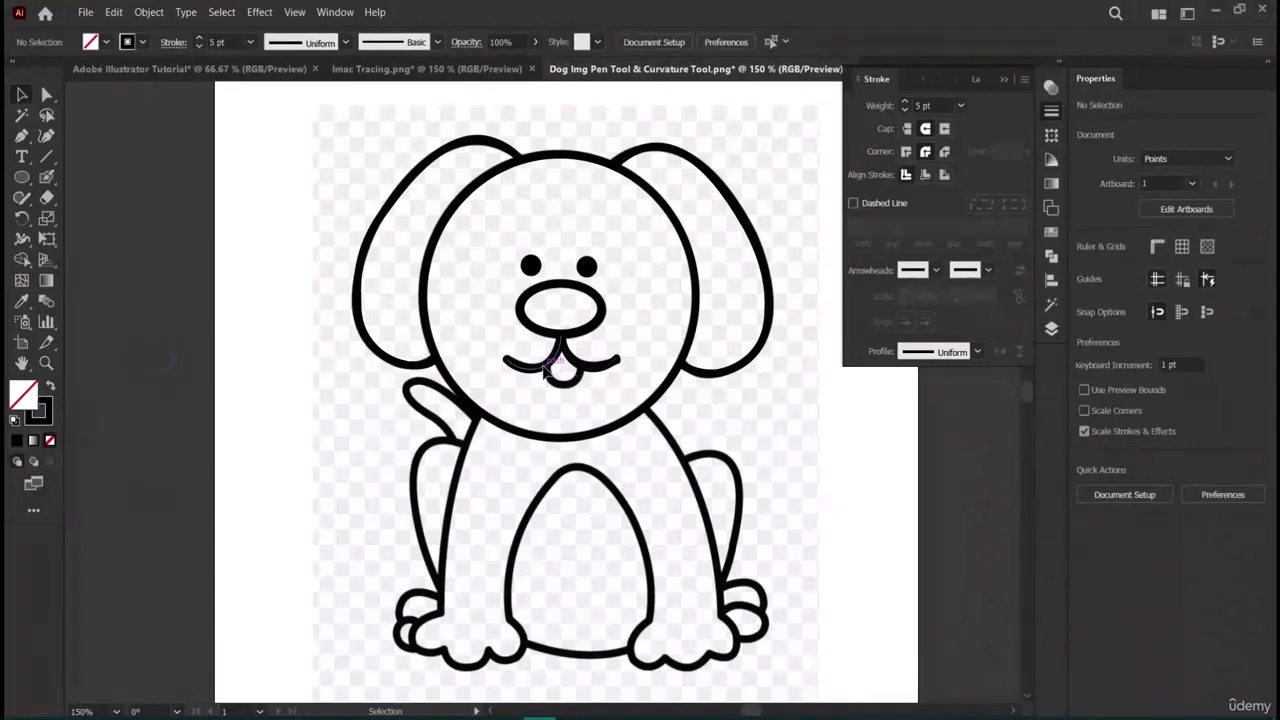
pyautogui.click(509, 357)
pyautogui.keyDown('shift'); pyautogui.click(571, 360); pyautogui.keyUp('shift')
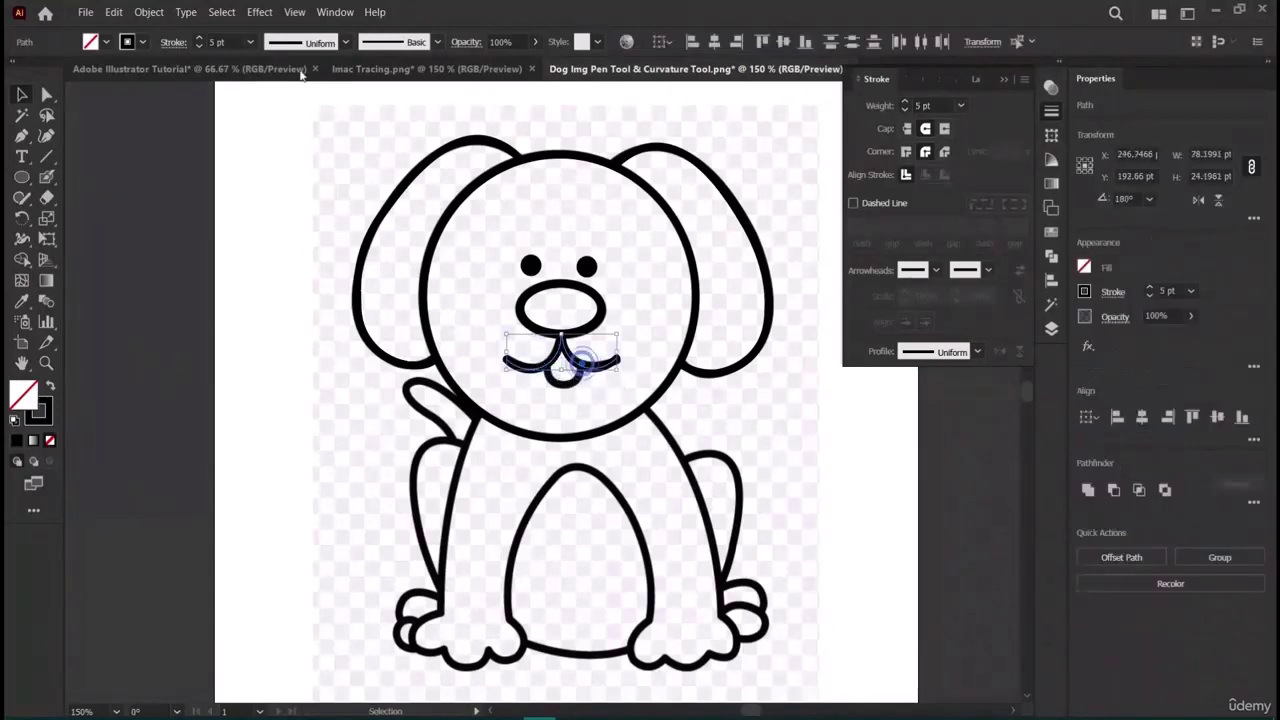
pyautogui.click(148, 12)
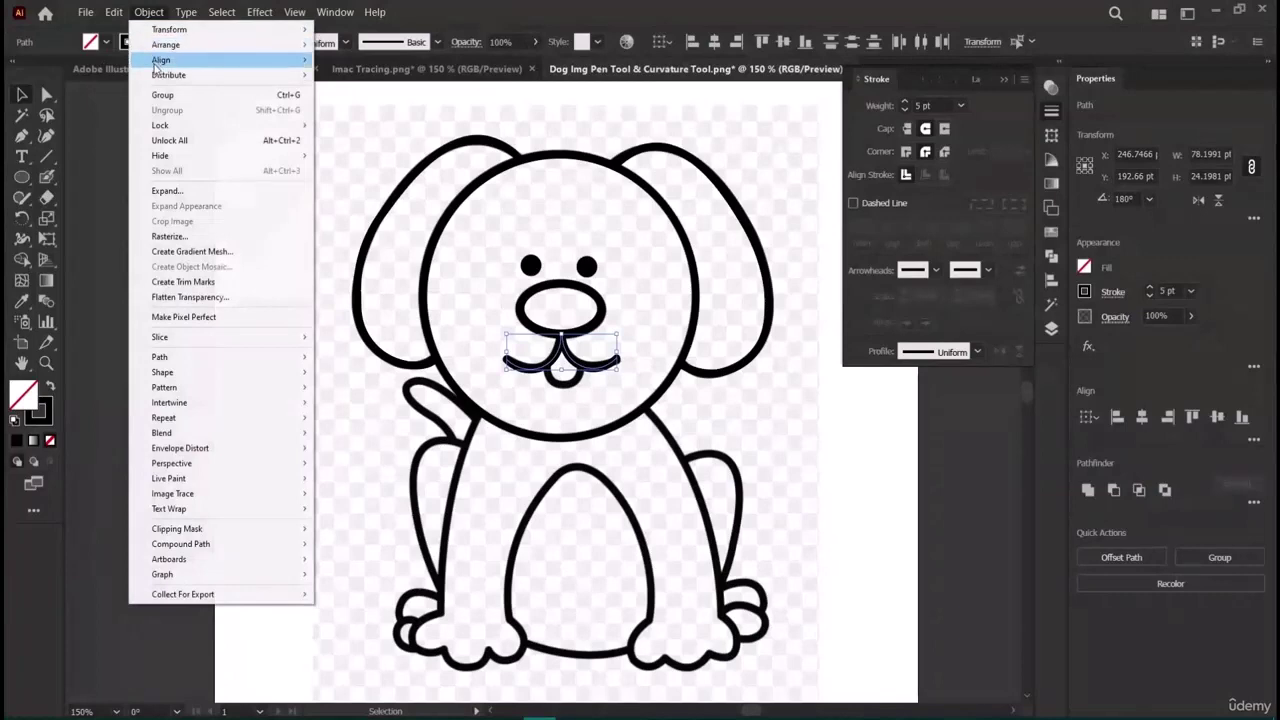
# Lock the mouth and draw a U-shaped tongue curve beneath it with the Curvature tool.
pyautogui.click(183, 122)
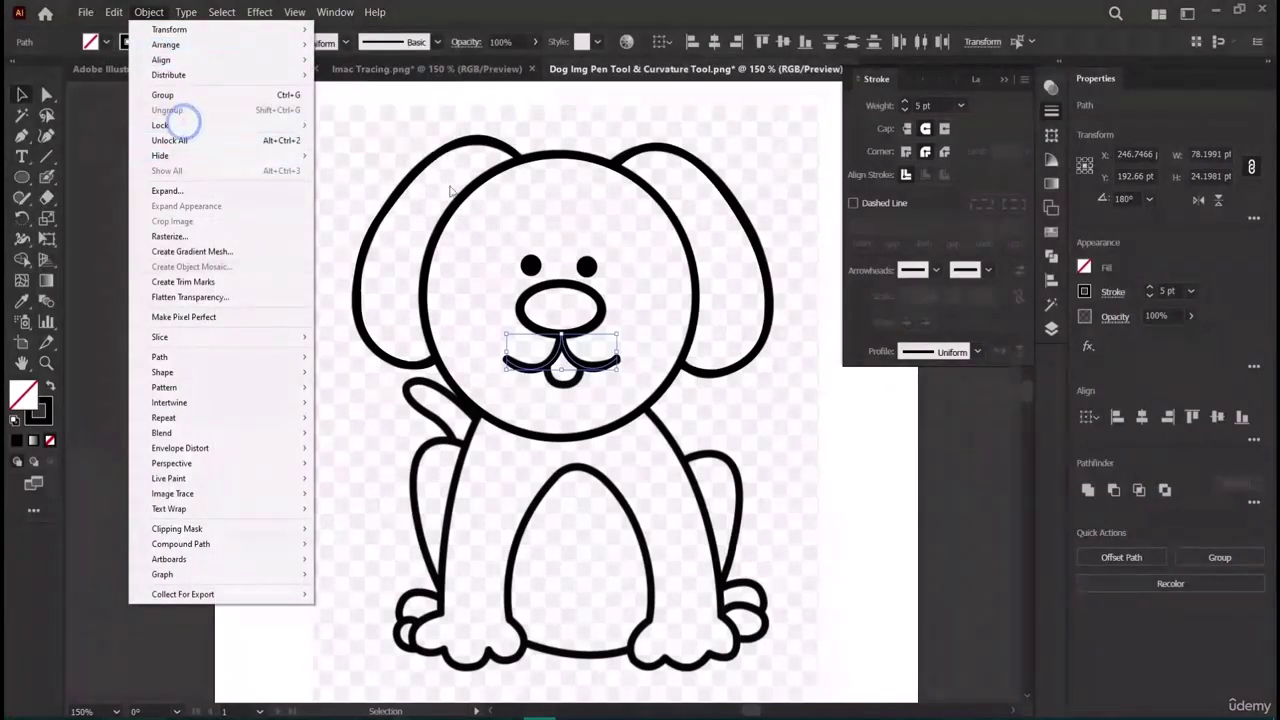
pyautogui.click(332, 127)
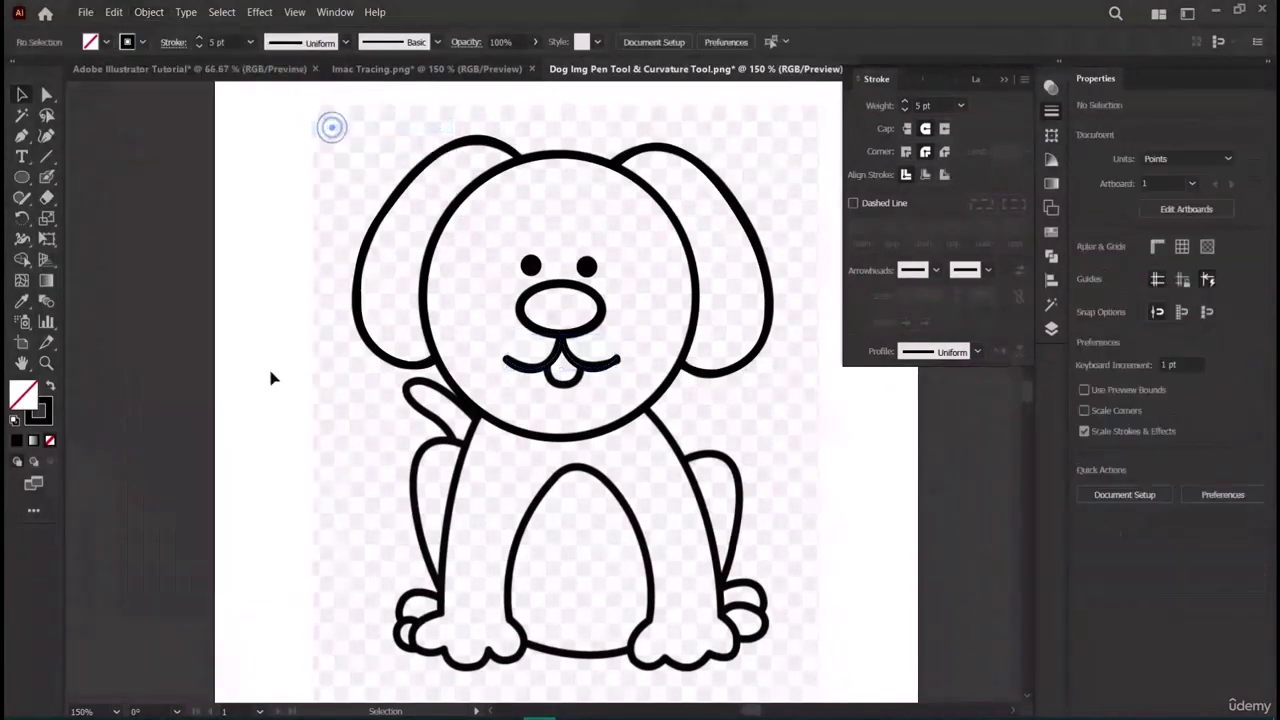
pyautogui.click(46, 136)
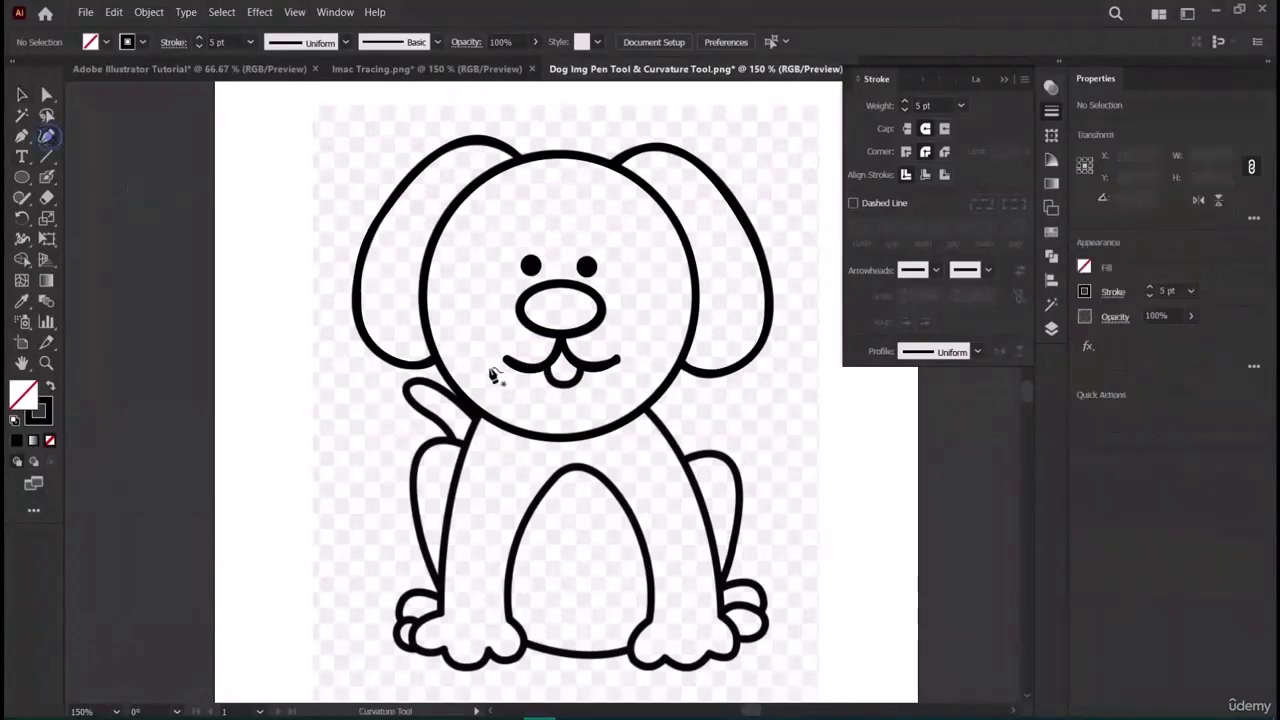
pyautogui.click(548, 365)
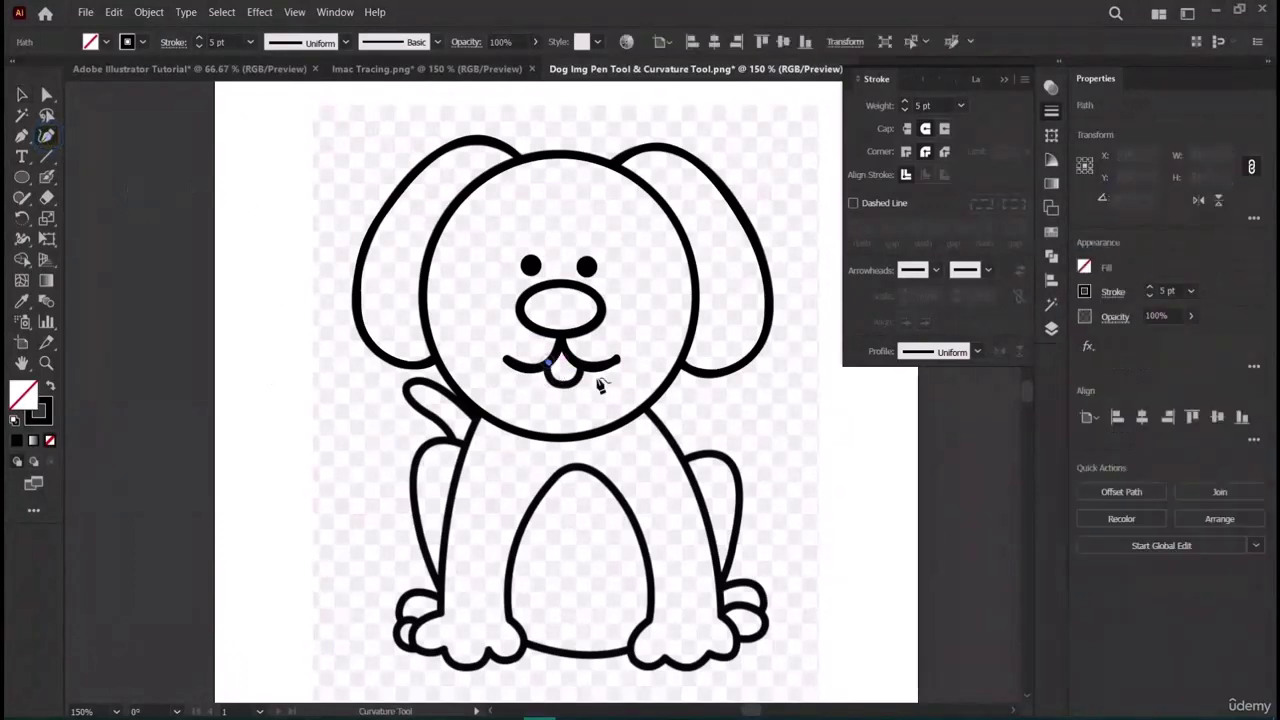
pyautogui.click(584, 366)
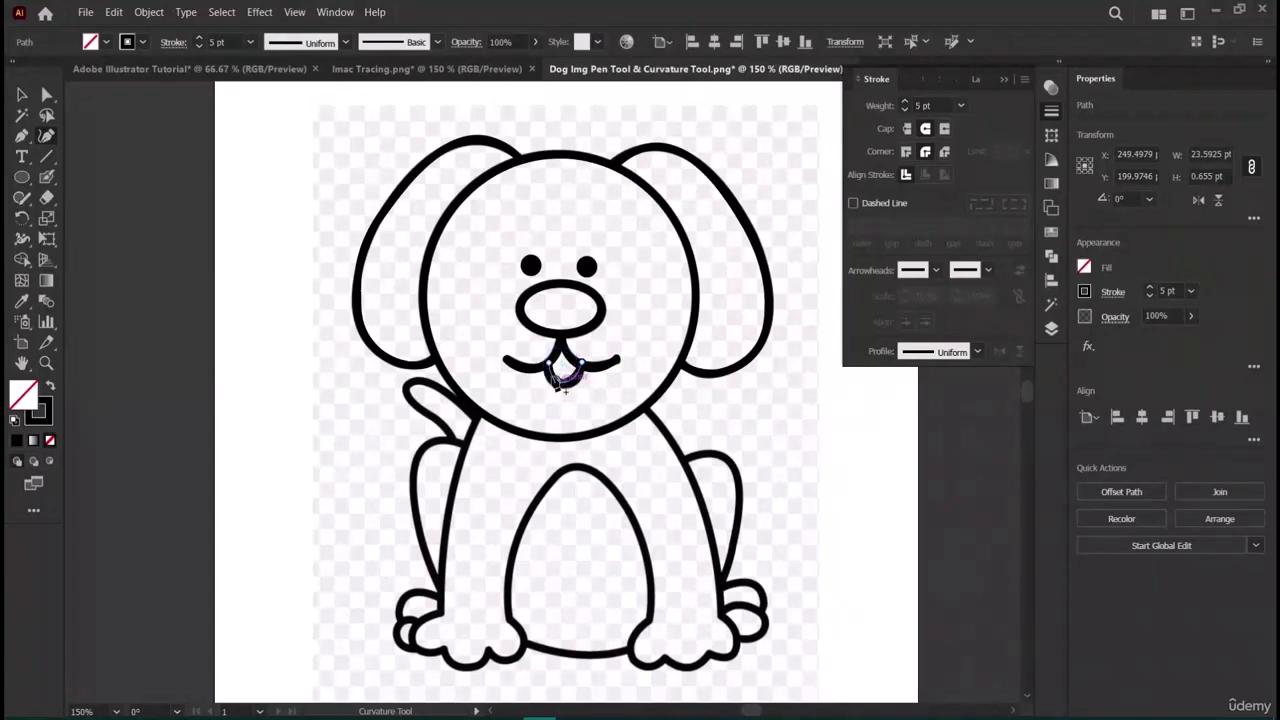
pyautogui.click(560, 388)
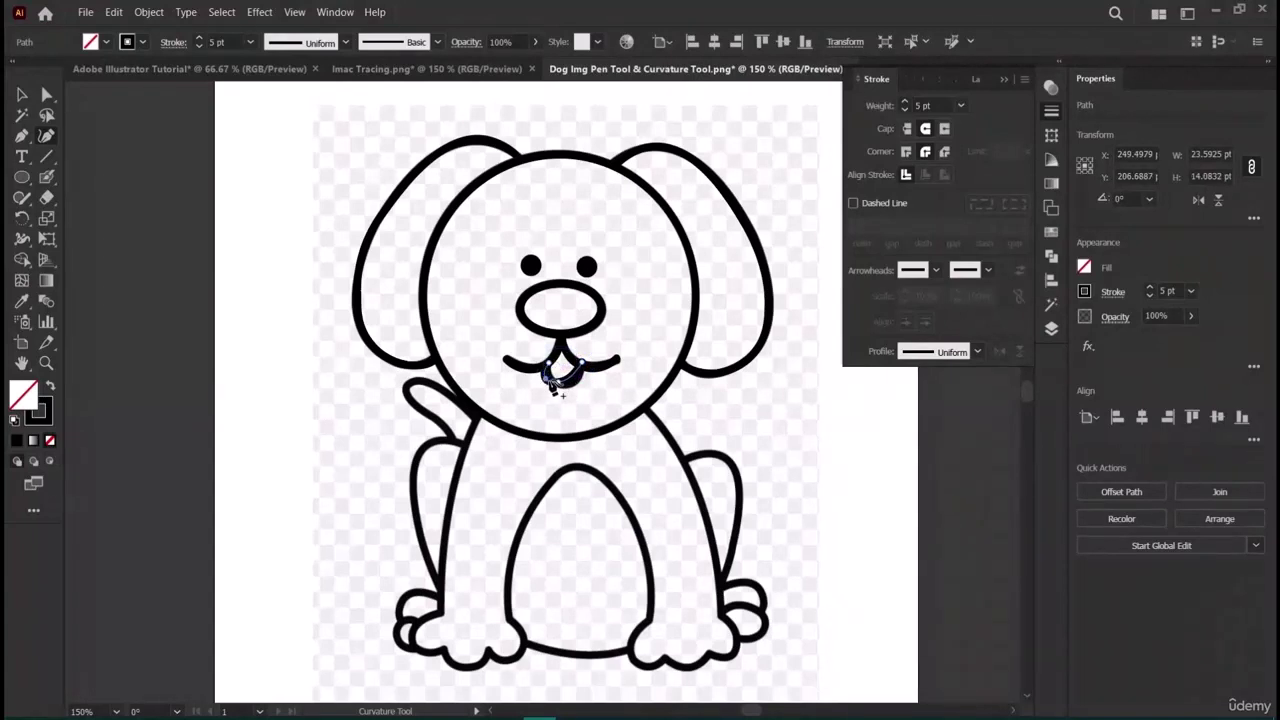
pyautogui.moveTo(556, 388); pyautogui.dragTo(578, 390)
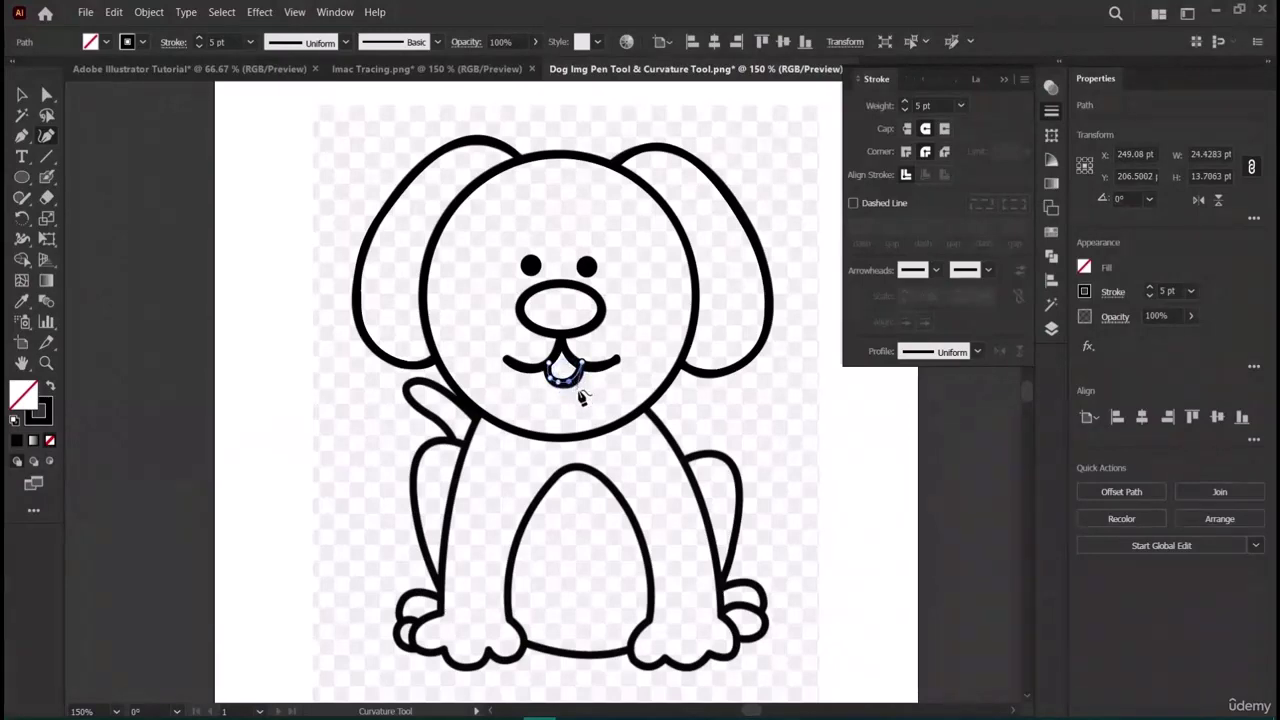
pyautogui.click(572, 389)
pyautogui.moveTo(572, 388); pyautogui.dragTo(566, 389)
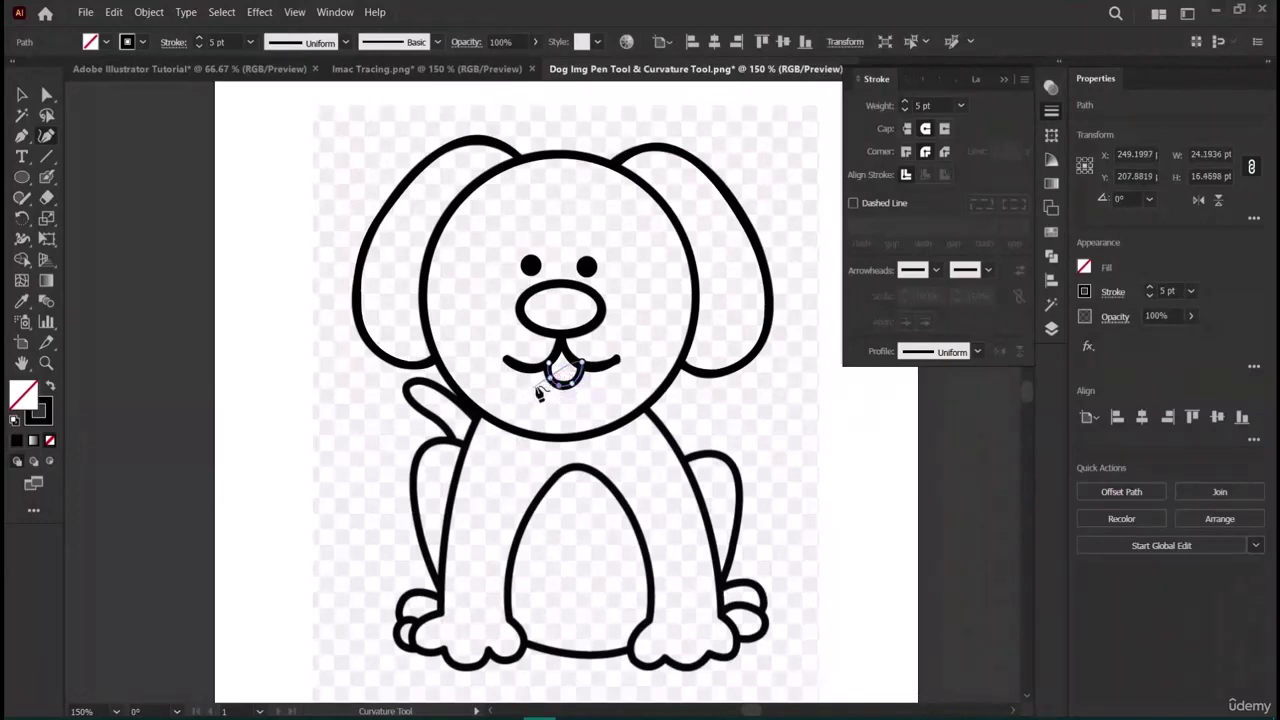
# Nudge the tongue curve slightly down onto the reference tongue and check its position.
pyautogui.click(21, 94)
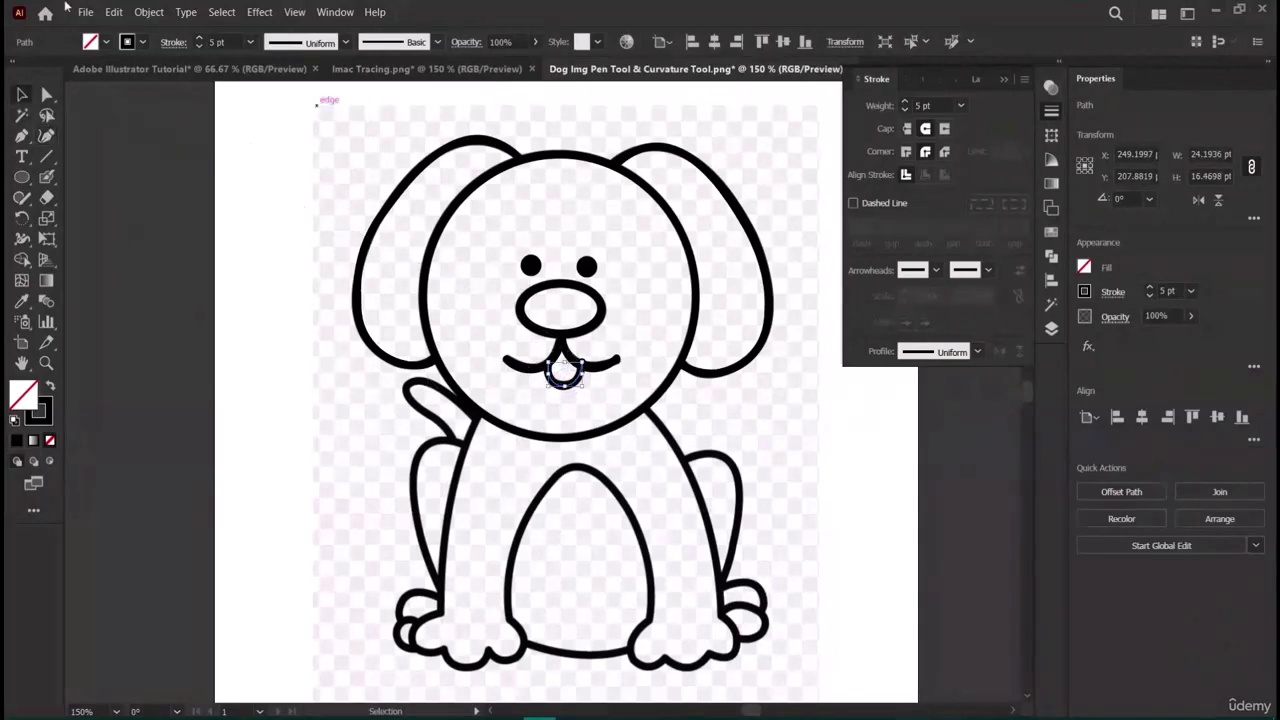
pyautogui.click(198, 296)
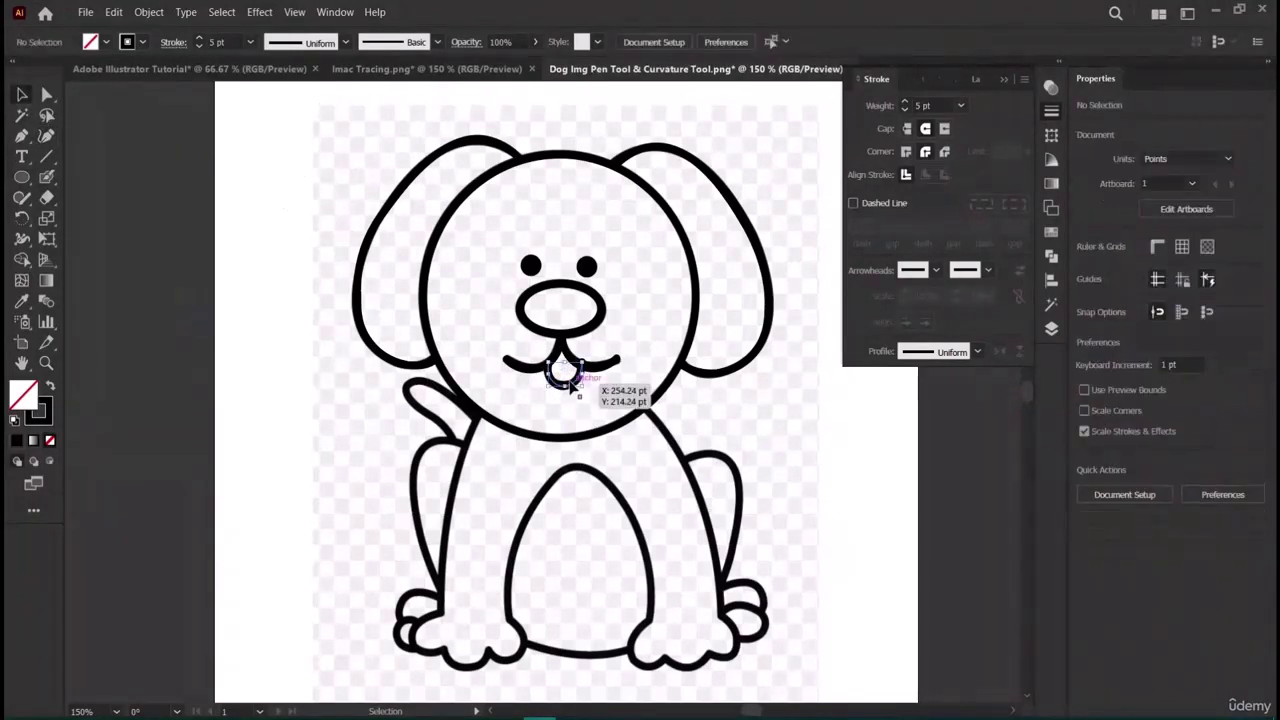
pyautogui.click(573, 387)
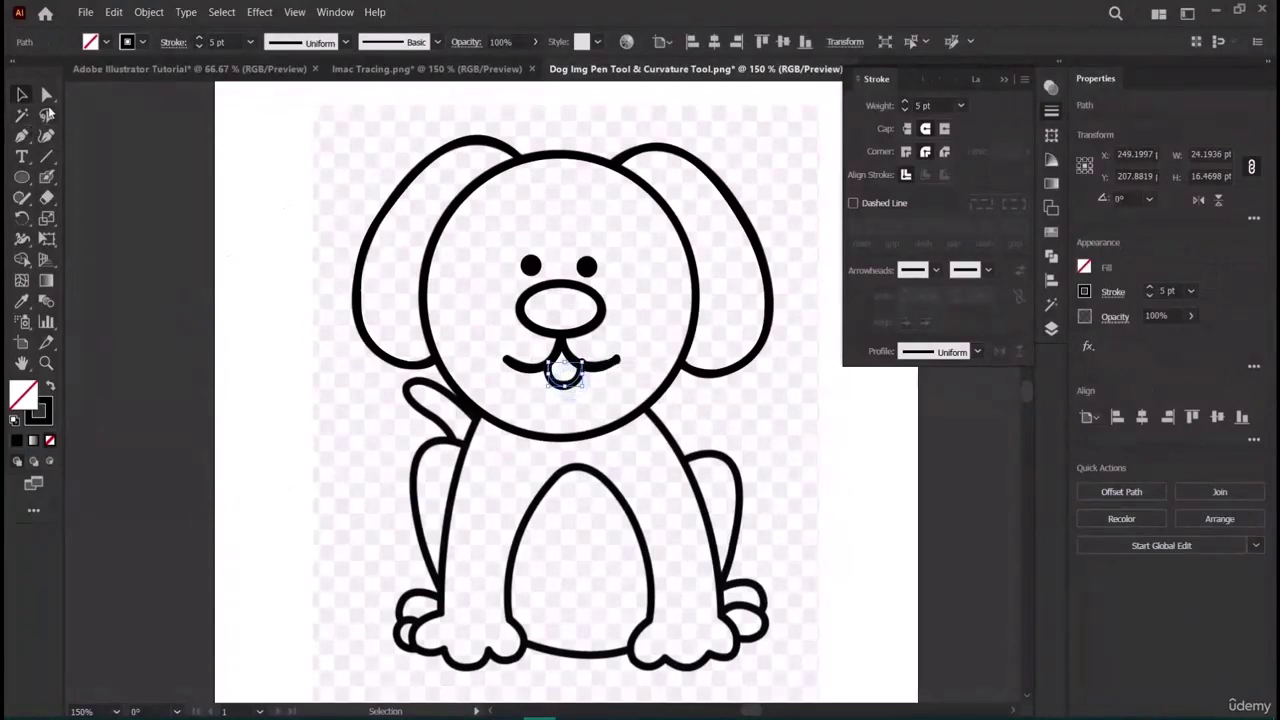
pyautogui.click(46, 94)
pyautogui.moveTo(584, 366); pyautogui.dragTo(583, 369)
pyautogui.click(46, 280)
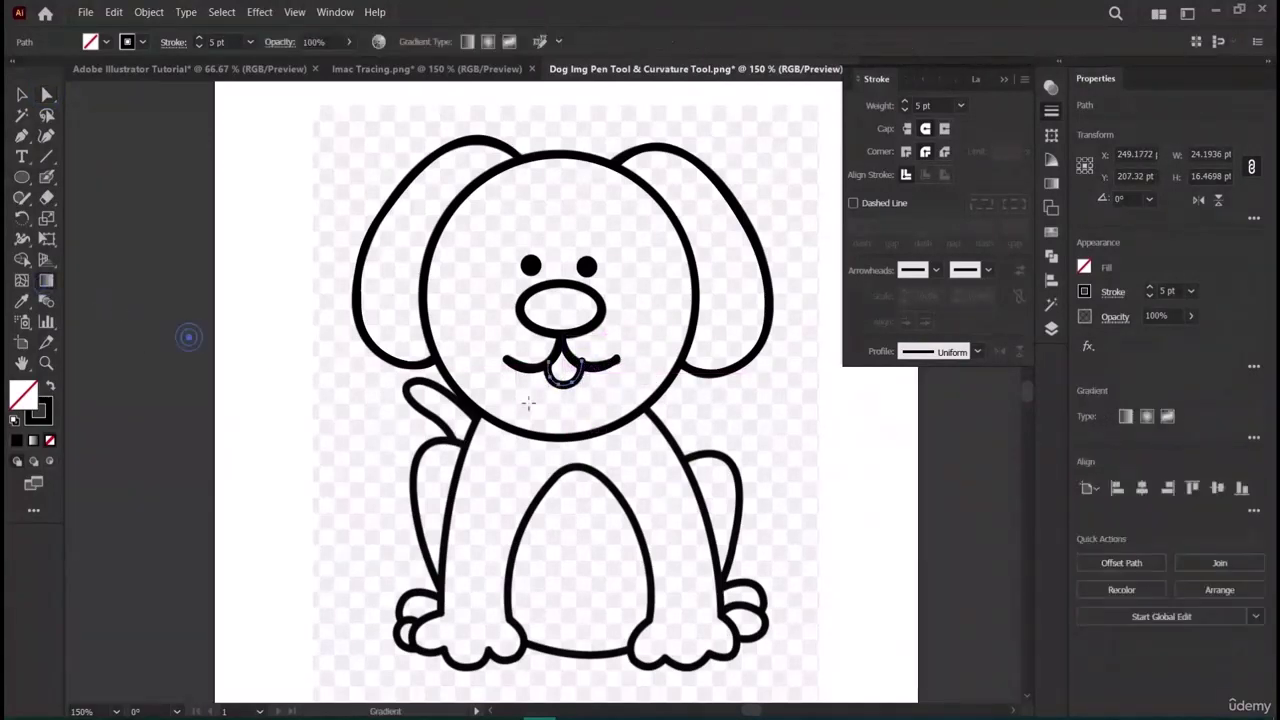
pyautogui.click(21, 94)
pyautogui.click(134, 285)
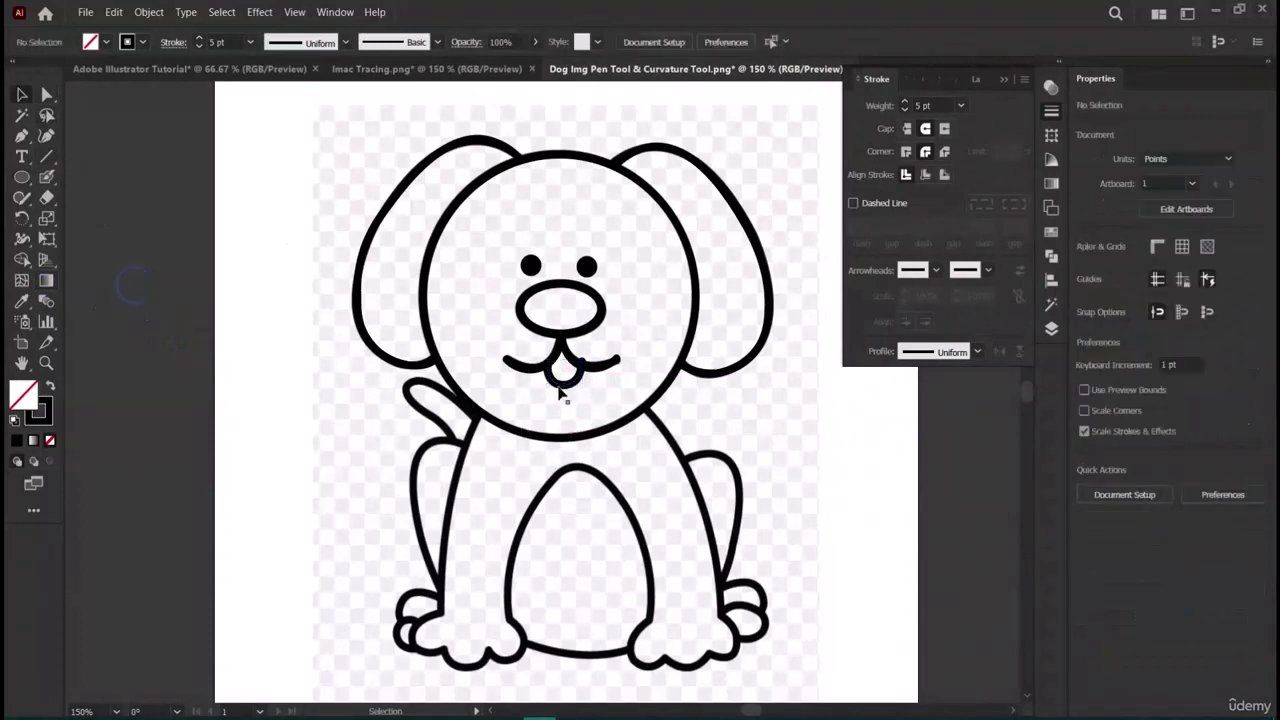
pyautogui.moveTo(562, 395); pyautogui.dragTo(563, 396)
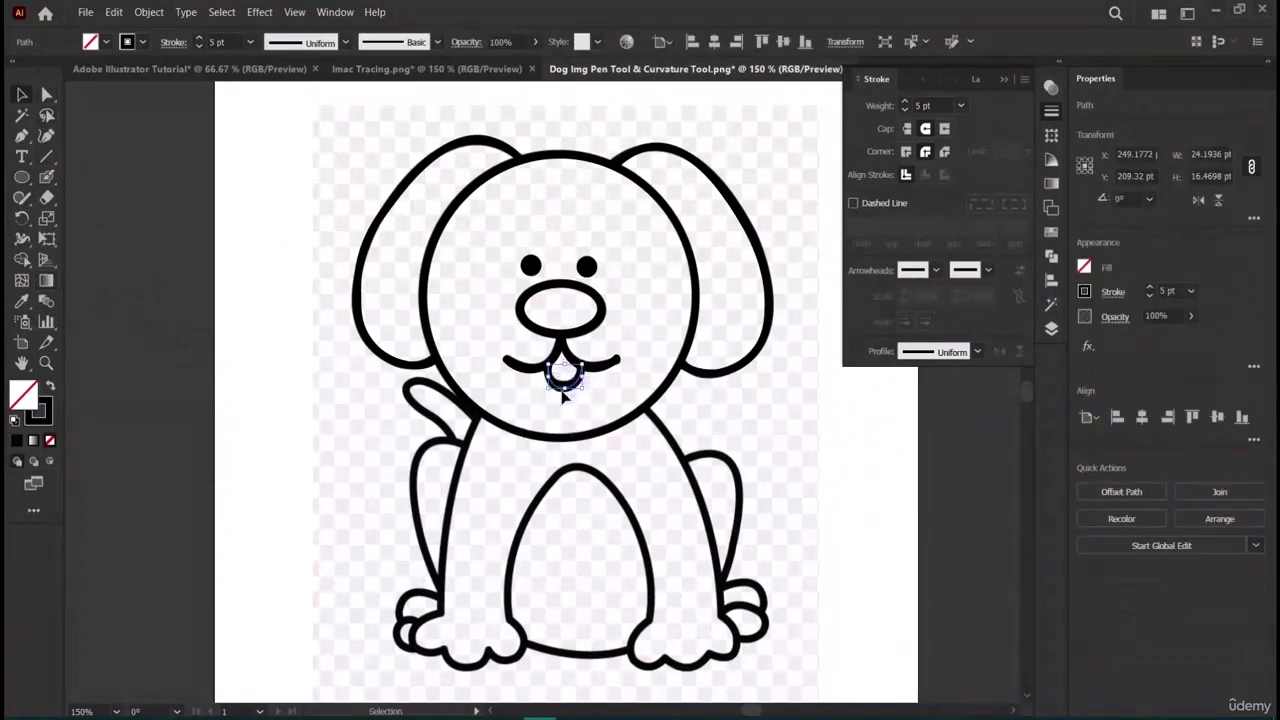
pyautogui.click(348, 384)
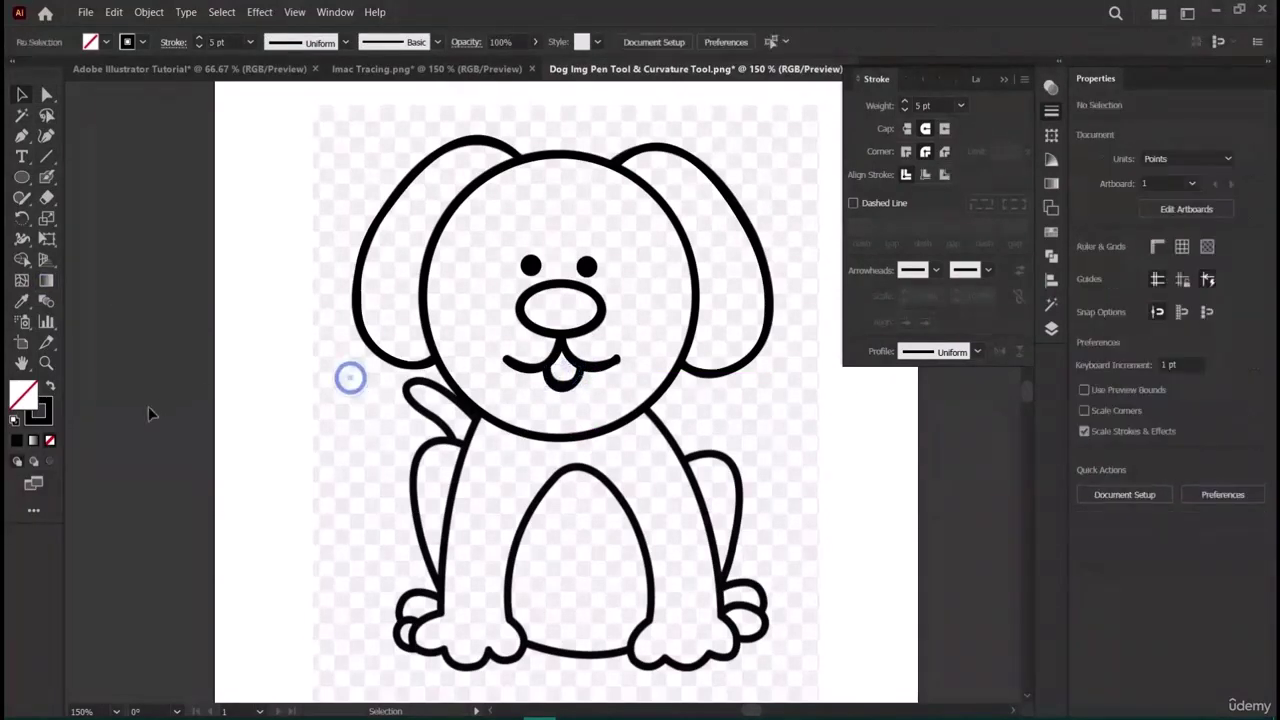
pyautogui.click(564, 377)
pyautogui.click(334, 394)
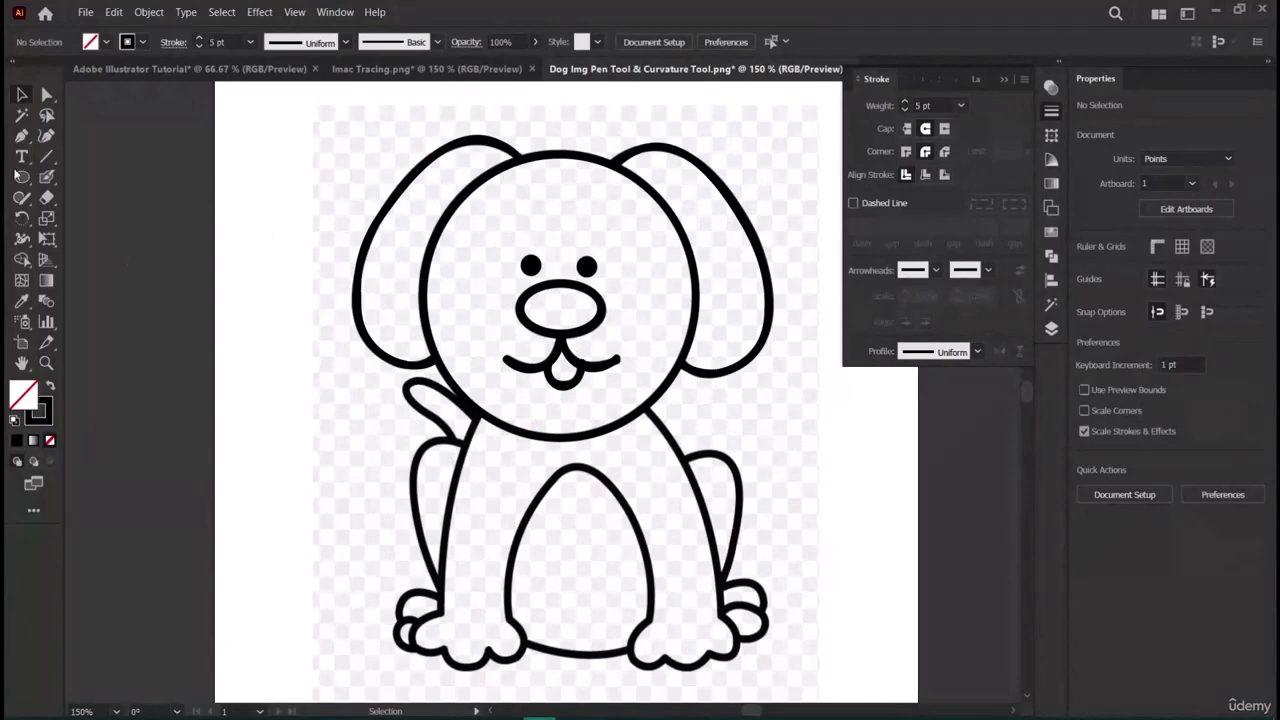
# Trace the body outline from the tail-head junction down and around the left paw.
pyautogui.click(46, 135)
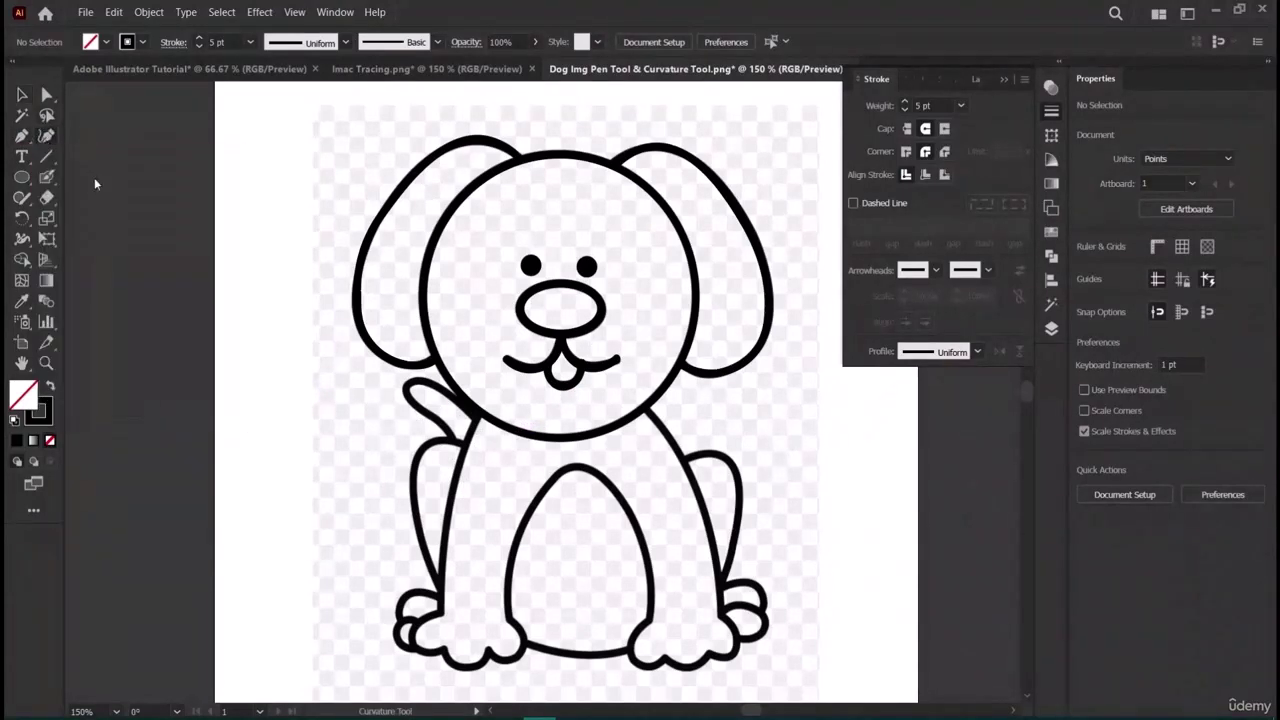
pyautogui.click(481, 413)
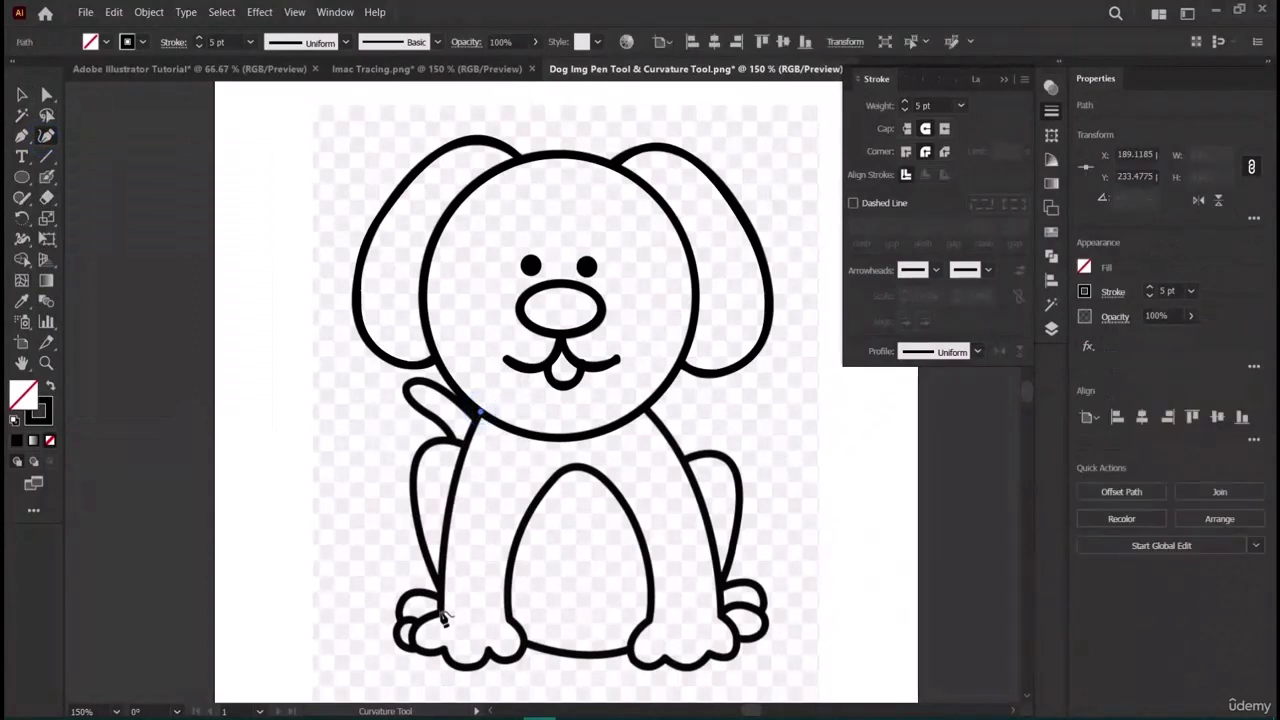
pyautogui.click(442, 614)
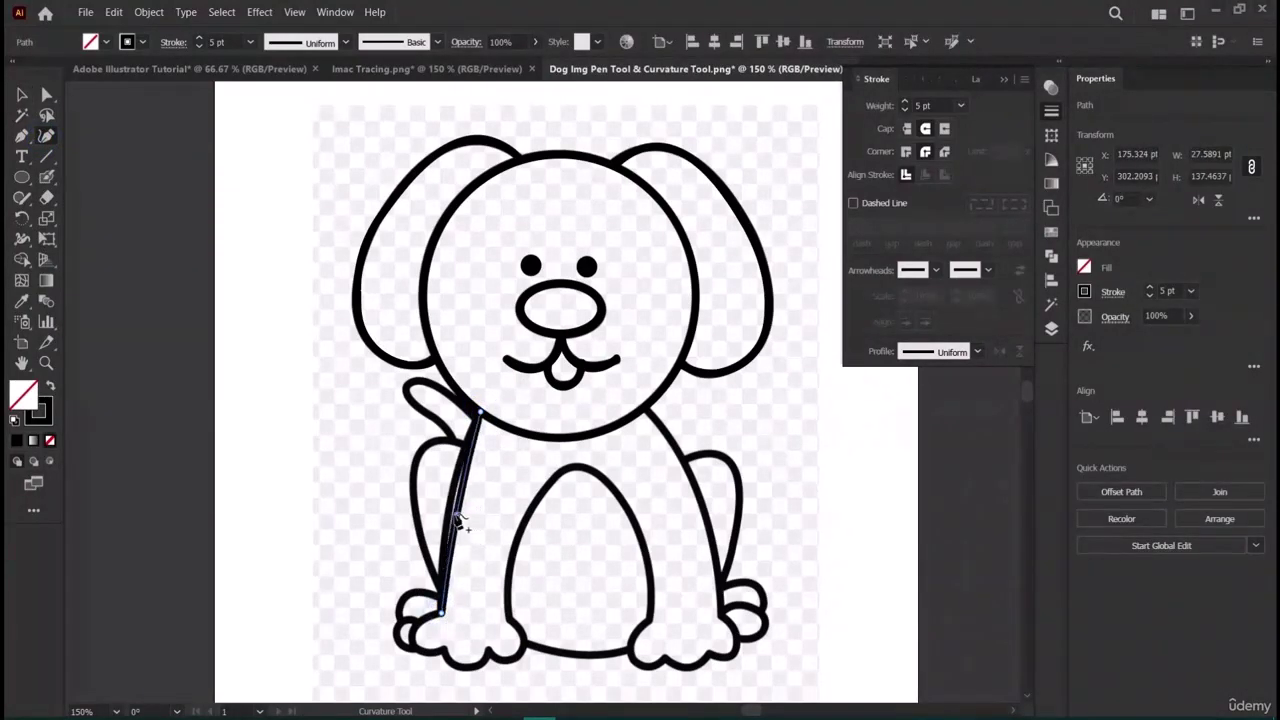
pyautogui.click(449, 515)
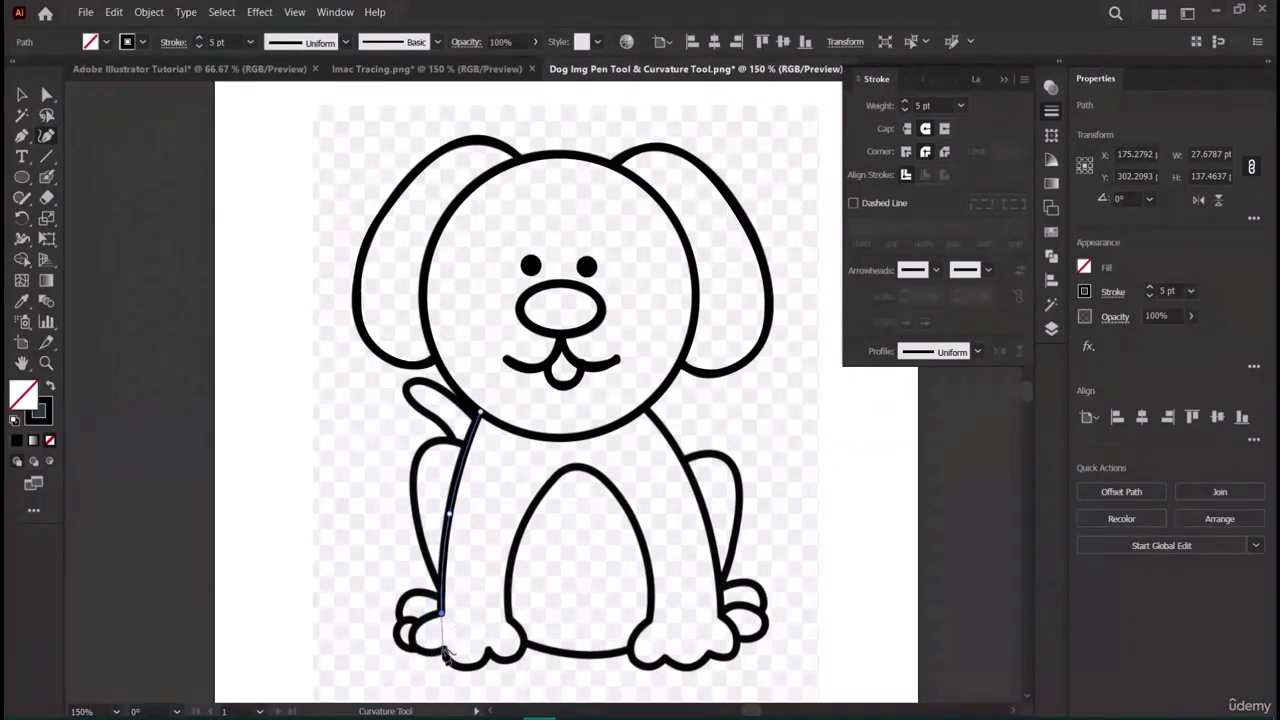
pyautogui.click(444, 651)
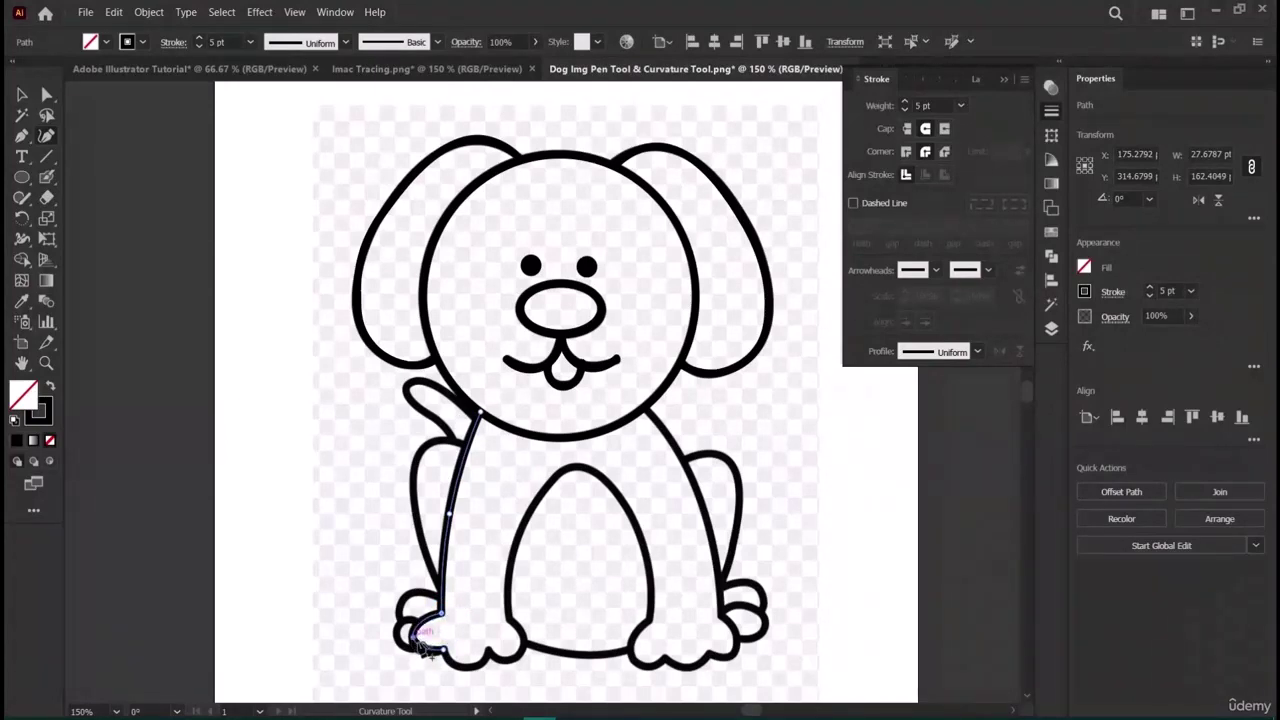
pyautogui.click(424, 648)
pyautogui.click(453, 662)
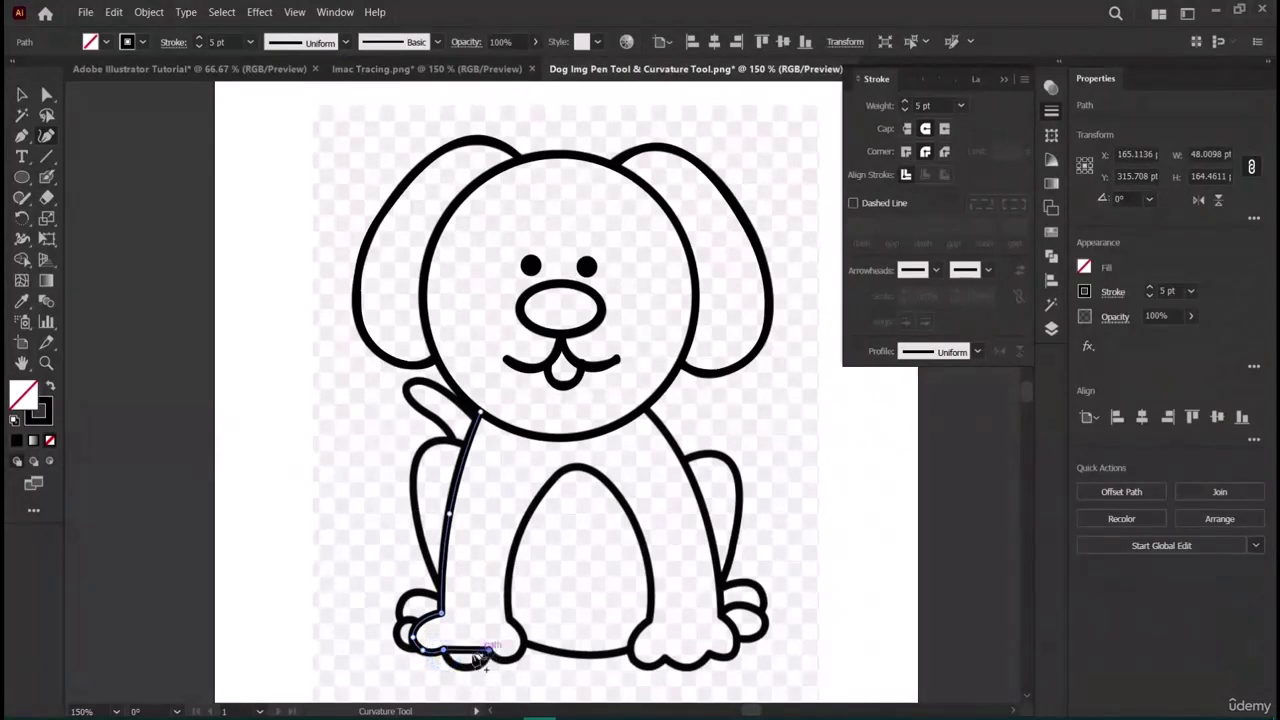
pyautogui.click(486, 651)
pyautogui.click(480, 672)
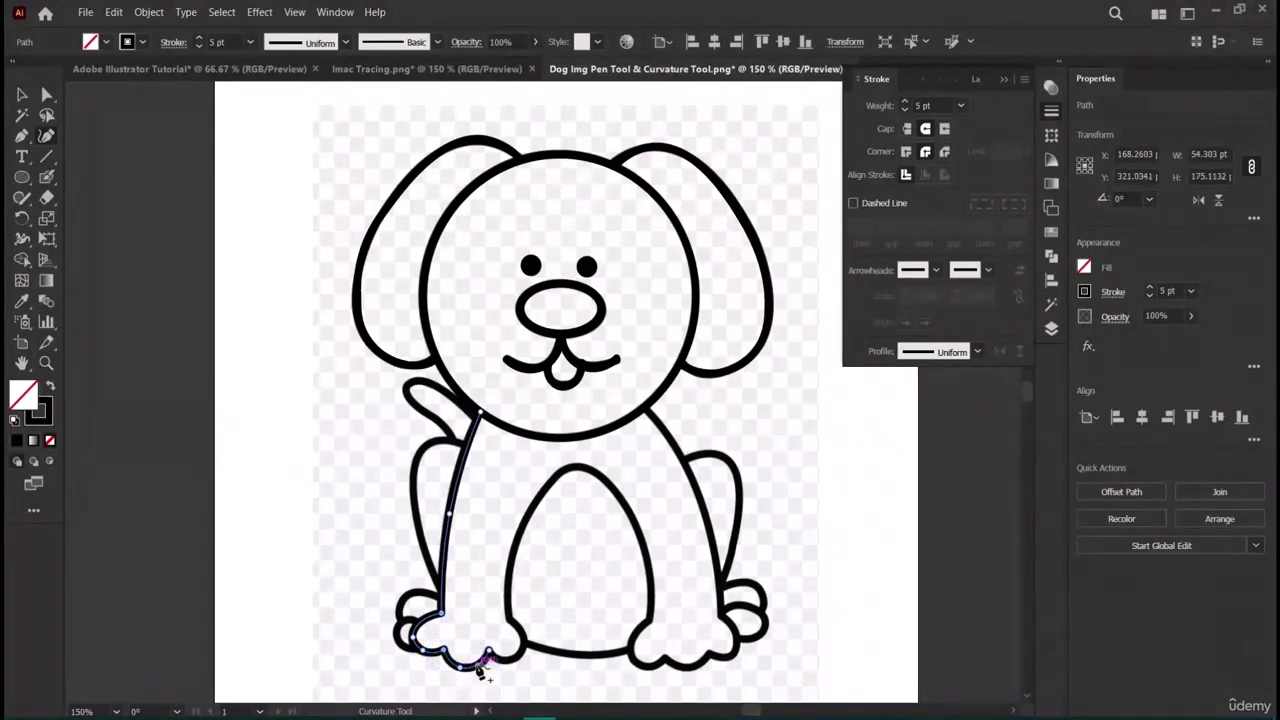
pyautogui.click(482, 668)
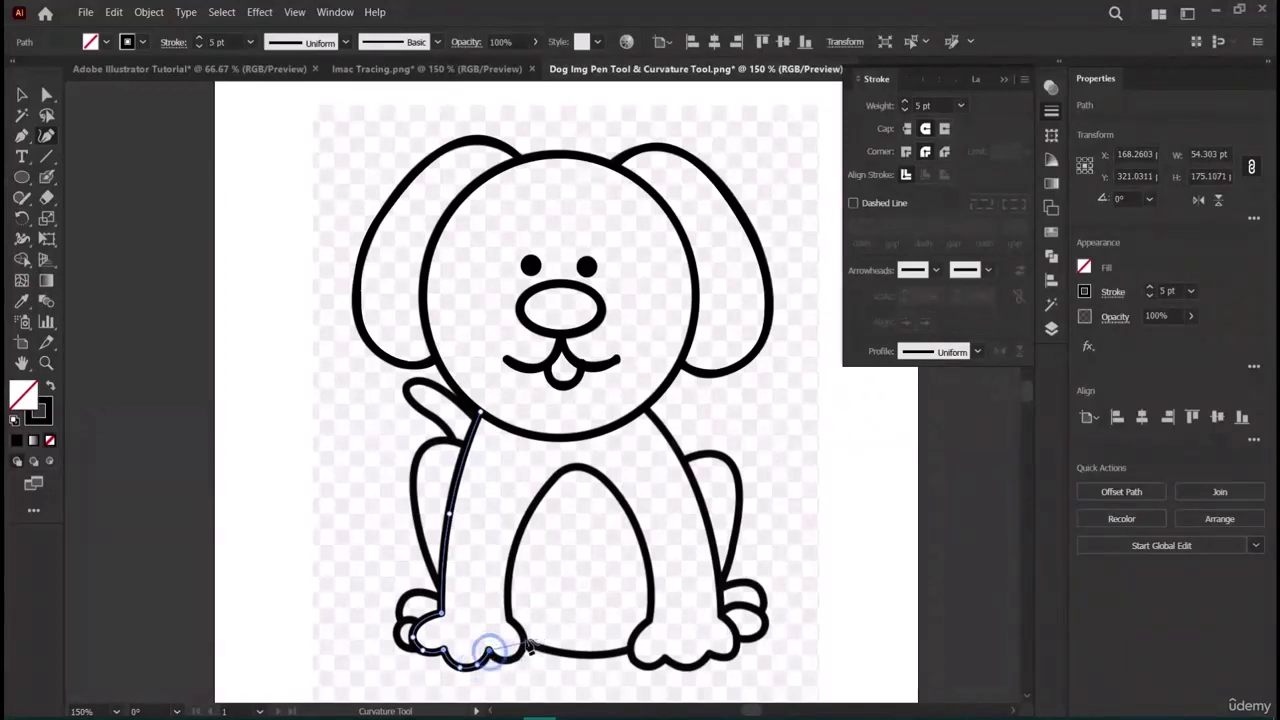
pyautogui.click(521, 644)
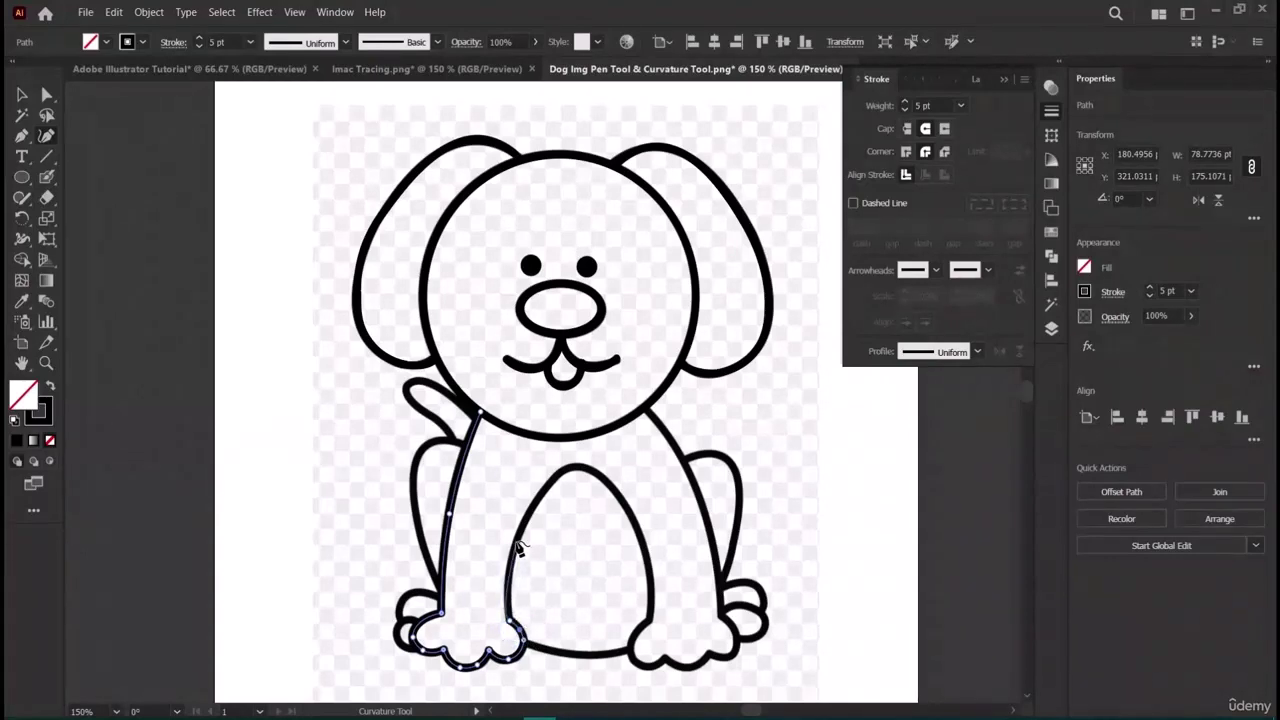
# Continue the outline over the belly arc, around the right foot and up to the neck.
pyautogui.click(556, 475)
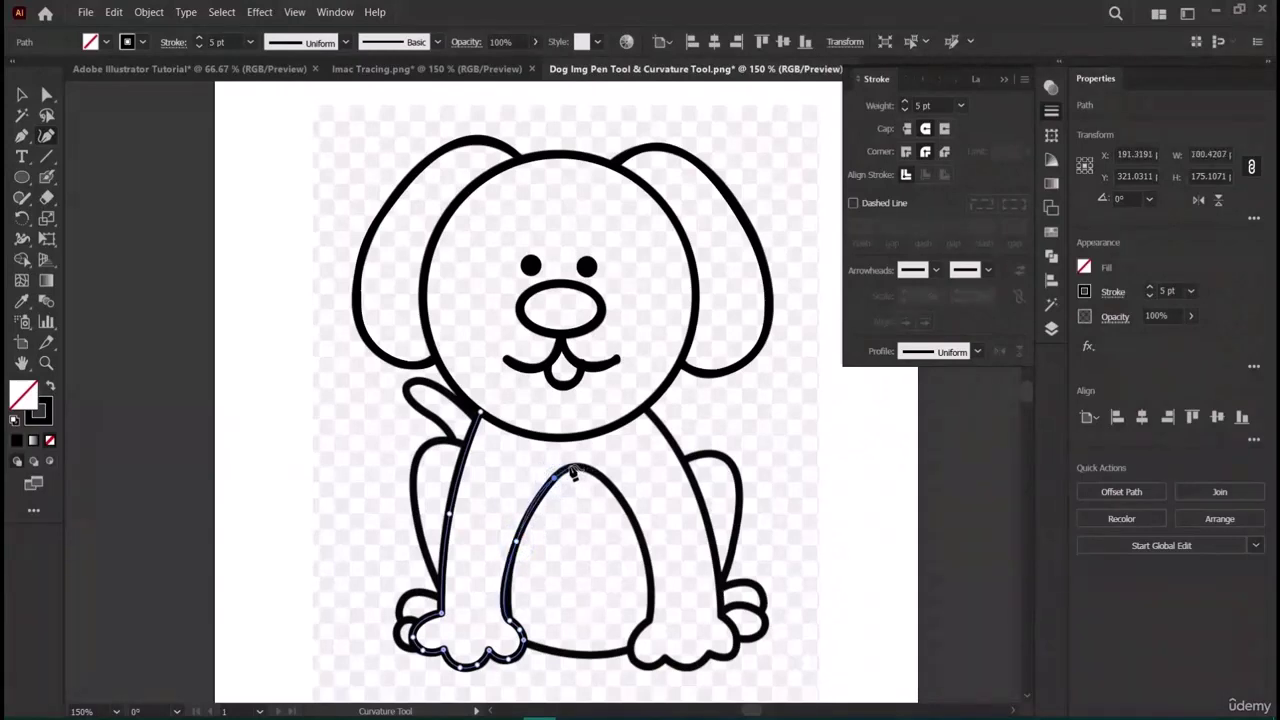
pyautogui.click(570, 466)
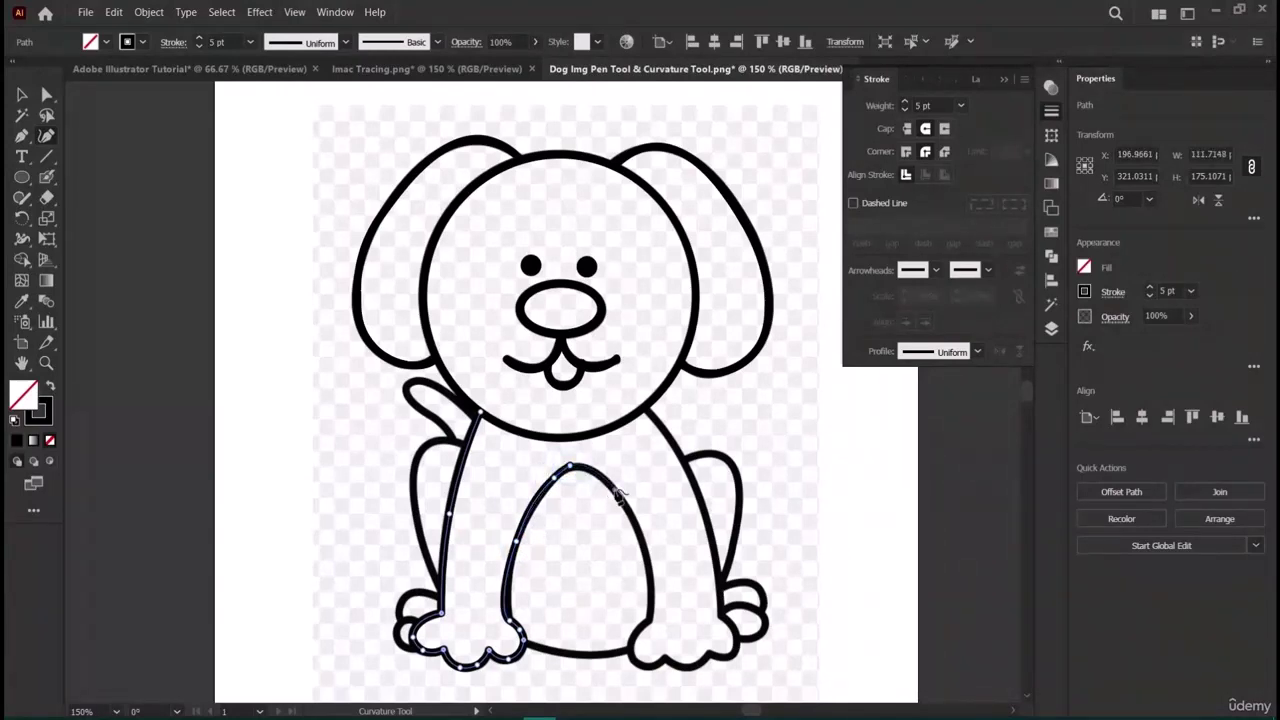
pyautogui.click(620, 495)
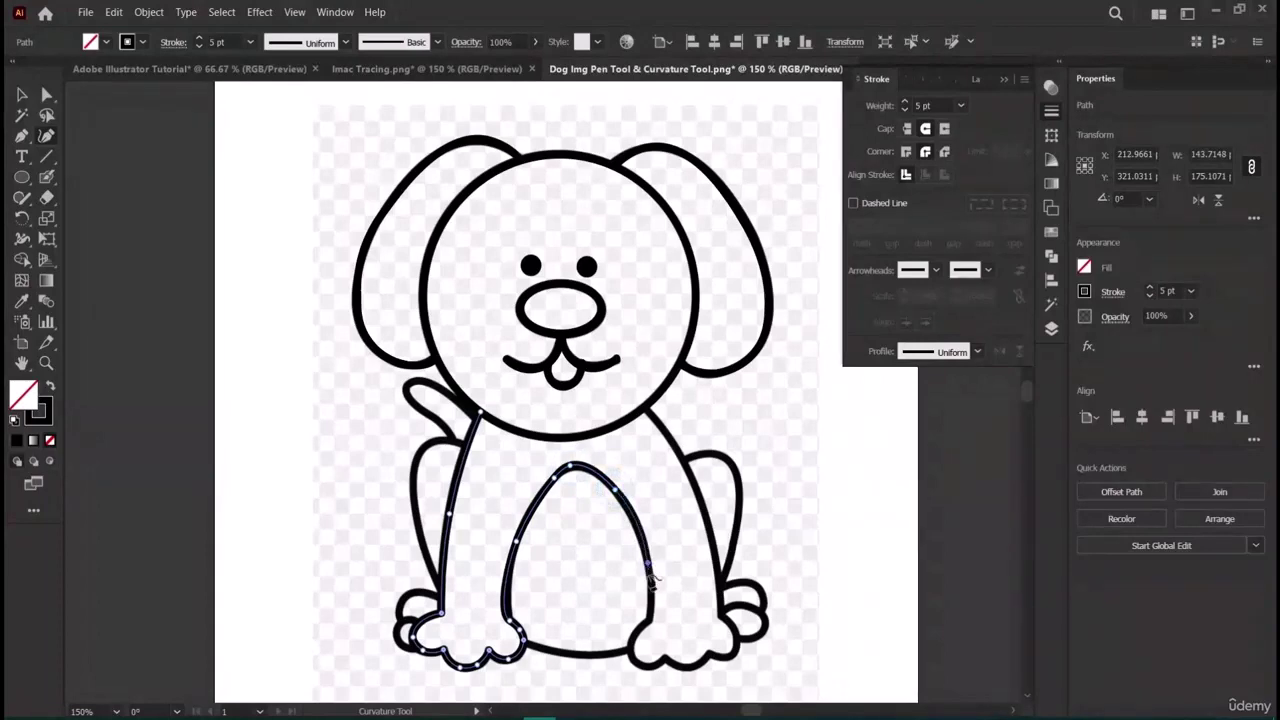
pyautogui.click(649, 612)
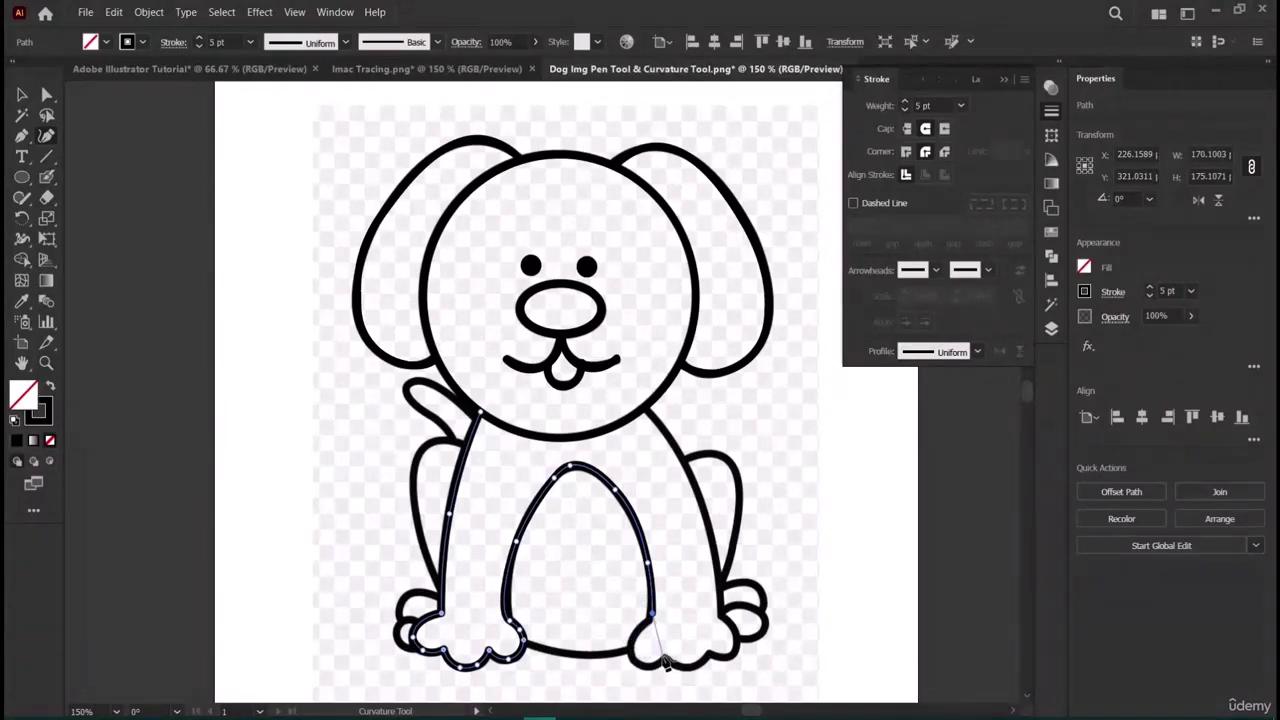
pyautogui.click(662, 643)
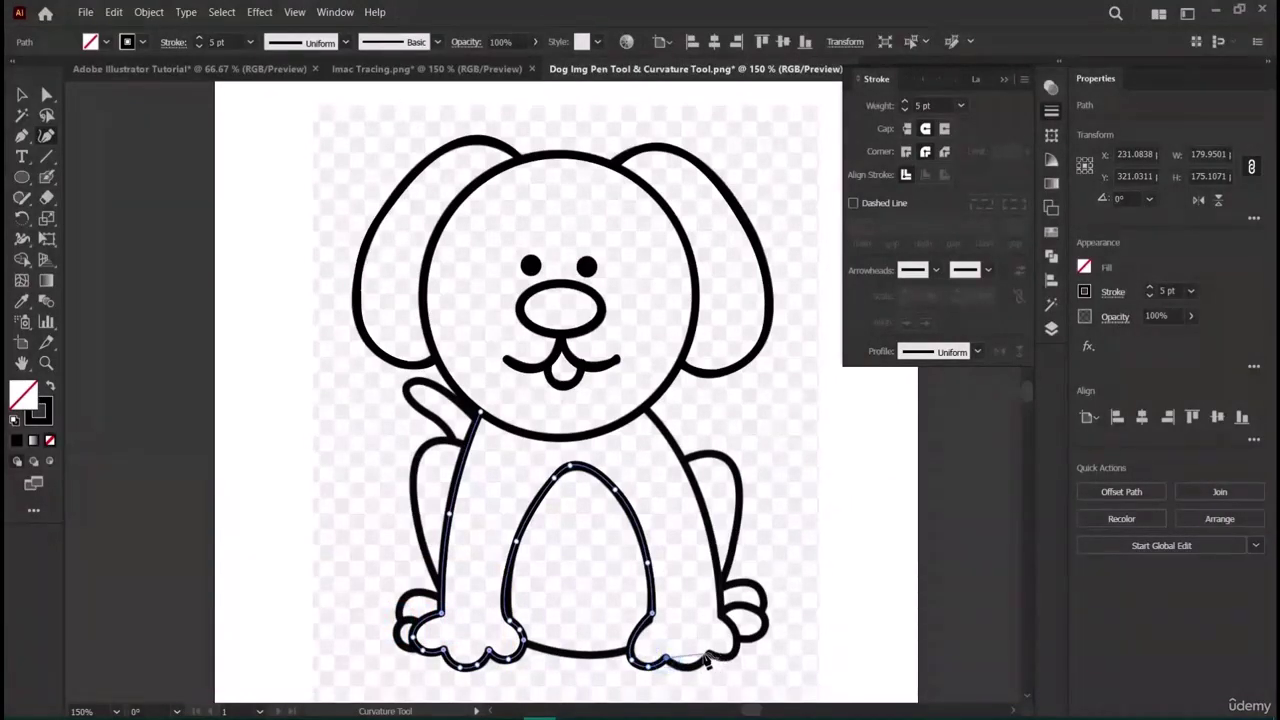
pyautogui.click(710, 655)
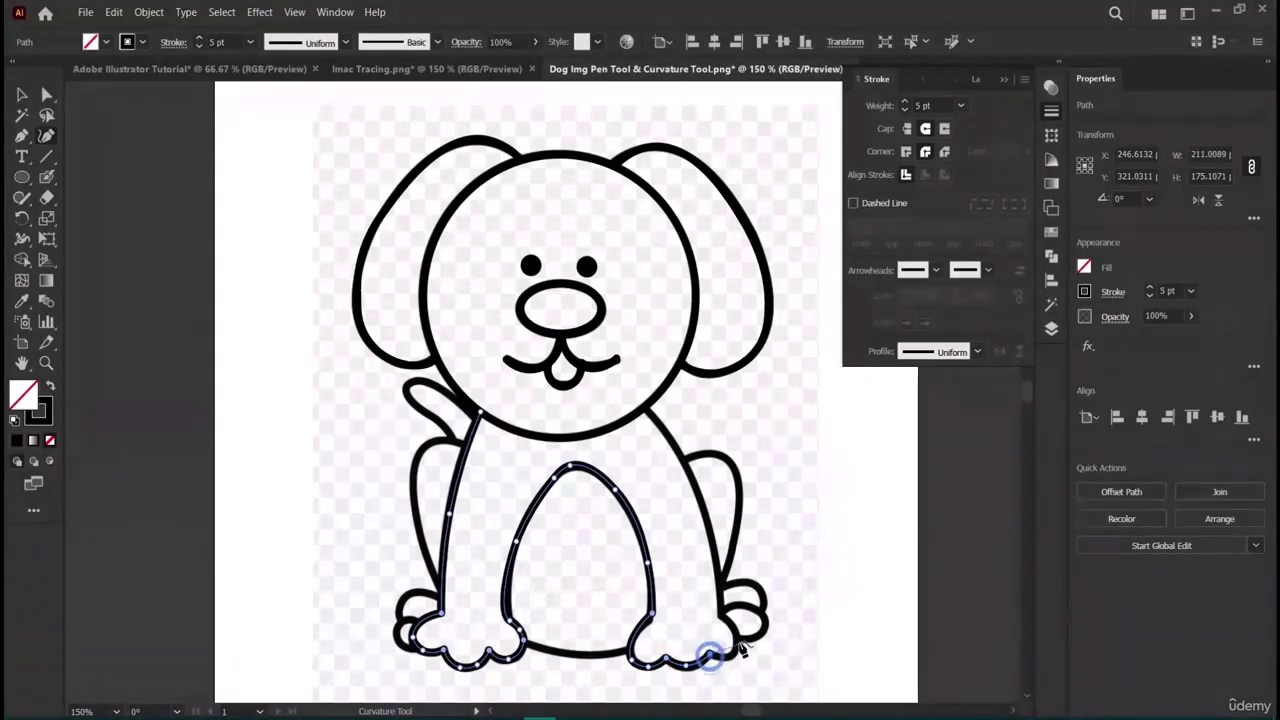
pyautogui.click(741, 646)
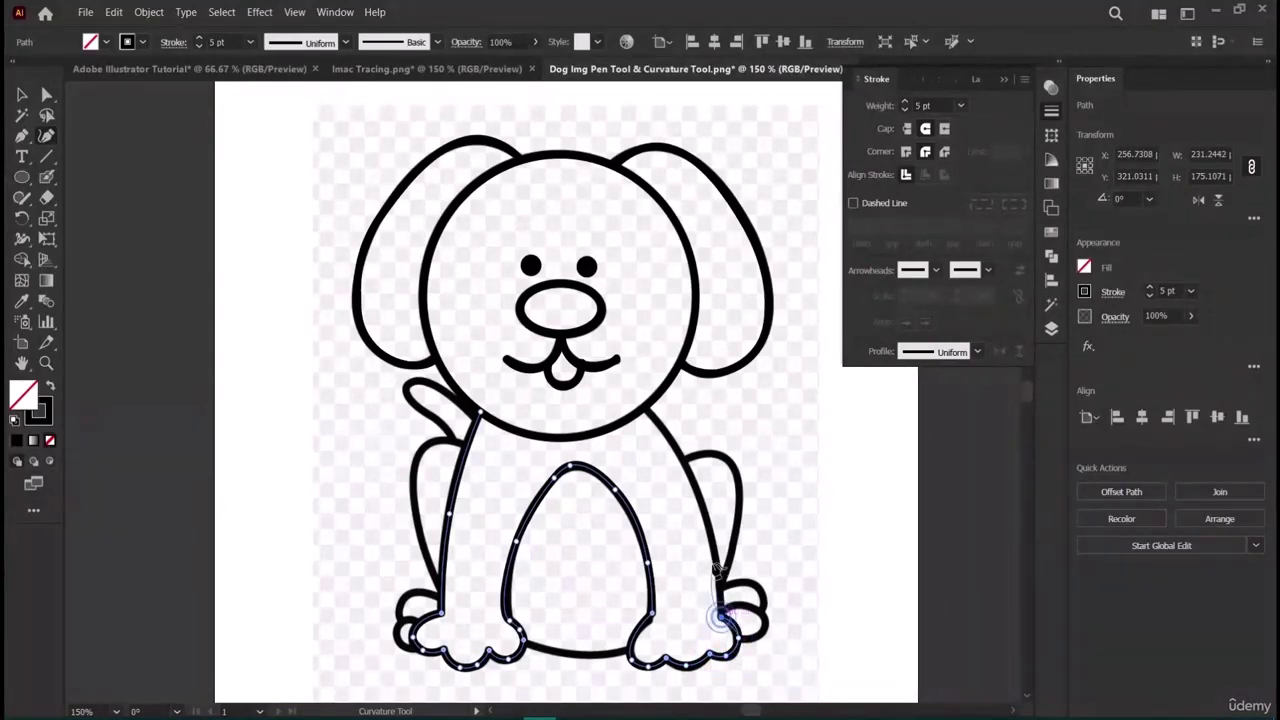
pyautogui.click(728, 622)
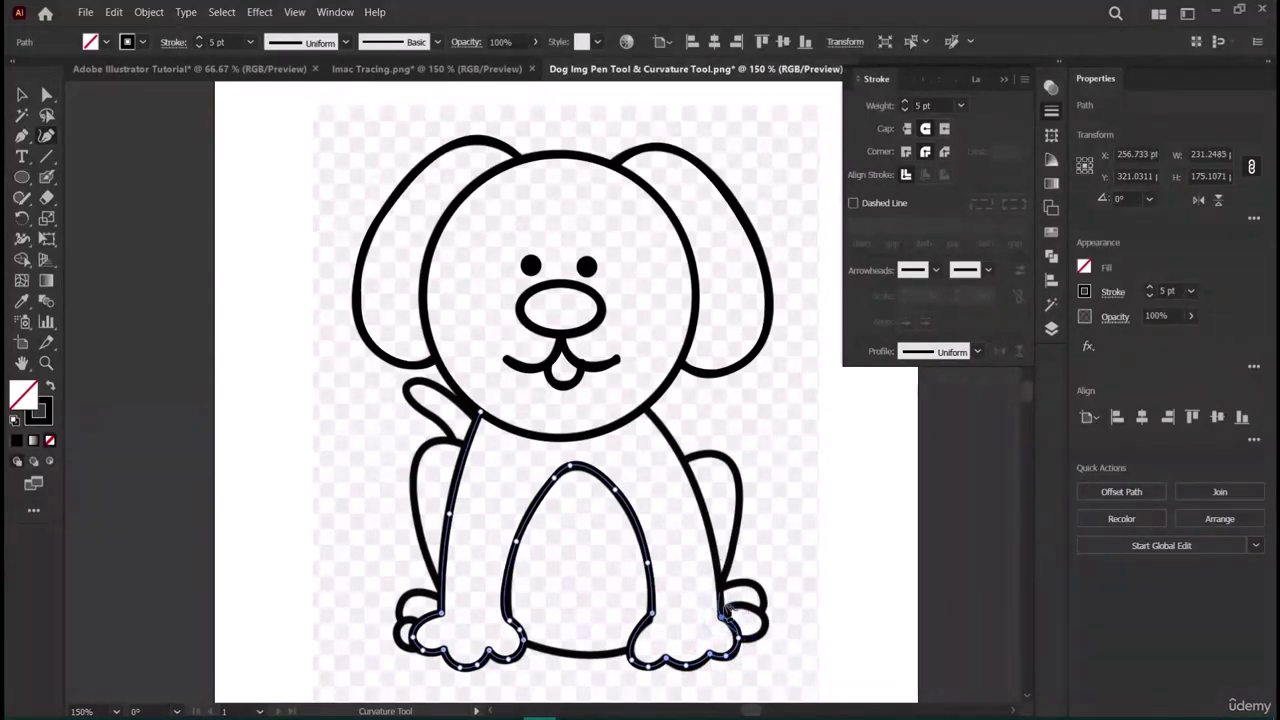
pyautogui.click(648, 406)
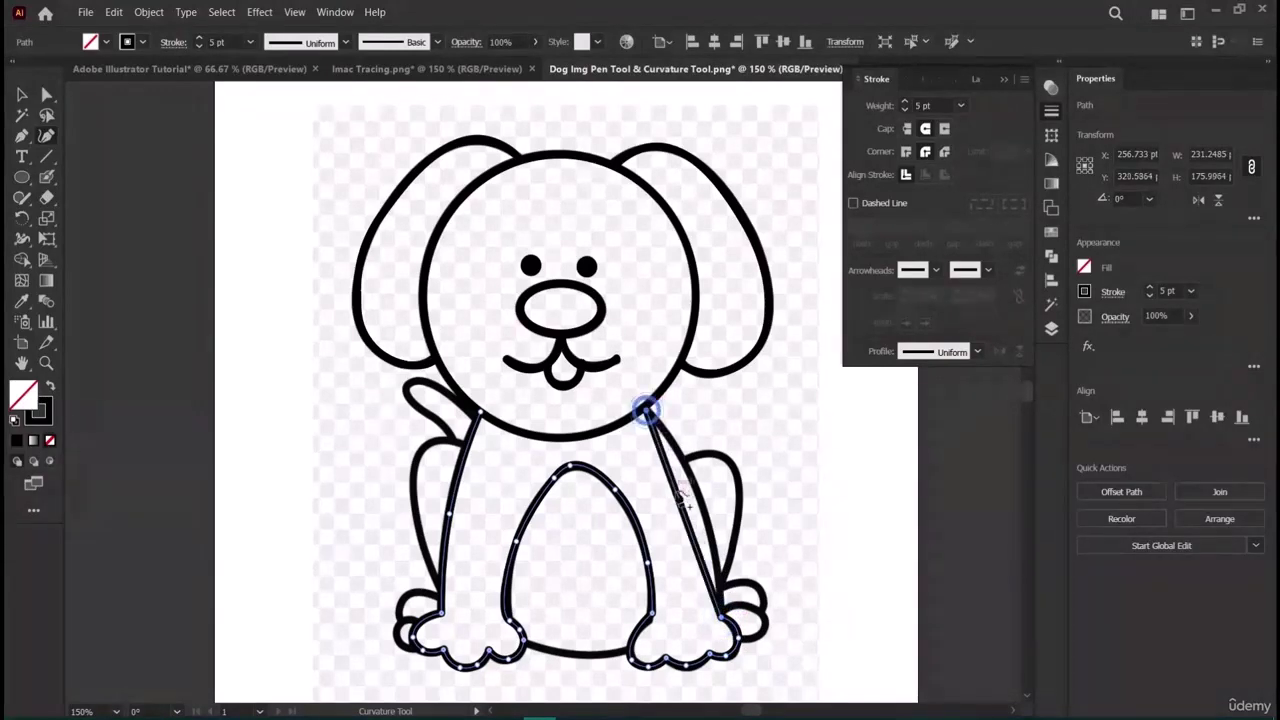
pyautogui.moveTo(688, 497); pyautogui.dragTo(700, 492)
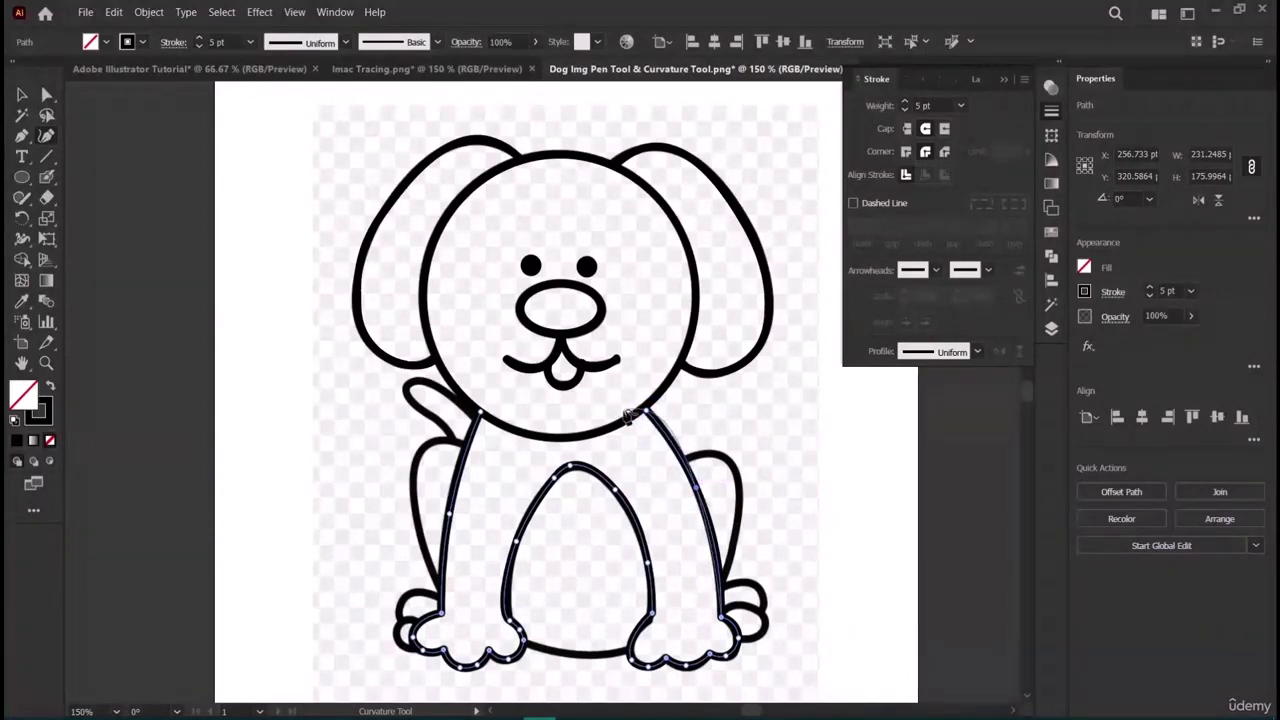
pyautogui.click(21, 94)
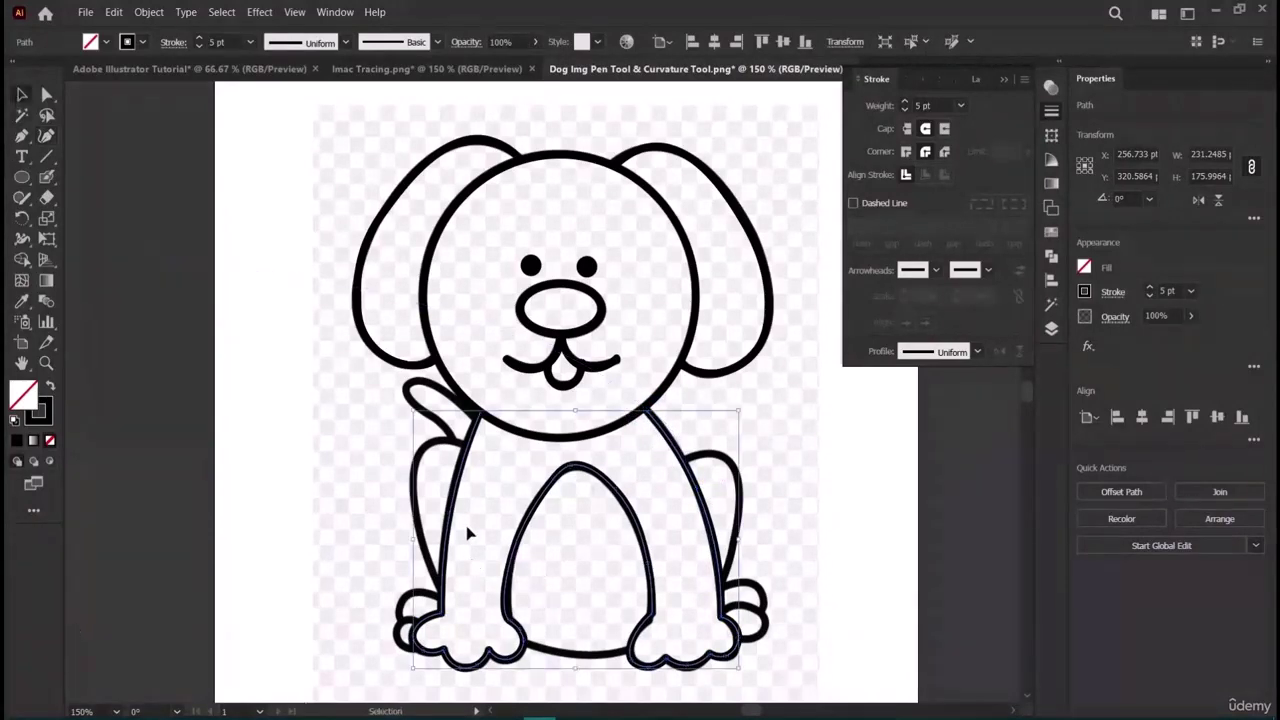
# Lock the finished body outline with Object > Lock > Selection.
pyautogui.click(148, 12)
pyautogui.moveTo(170, 133)
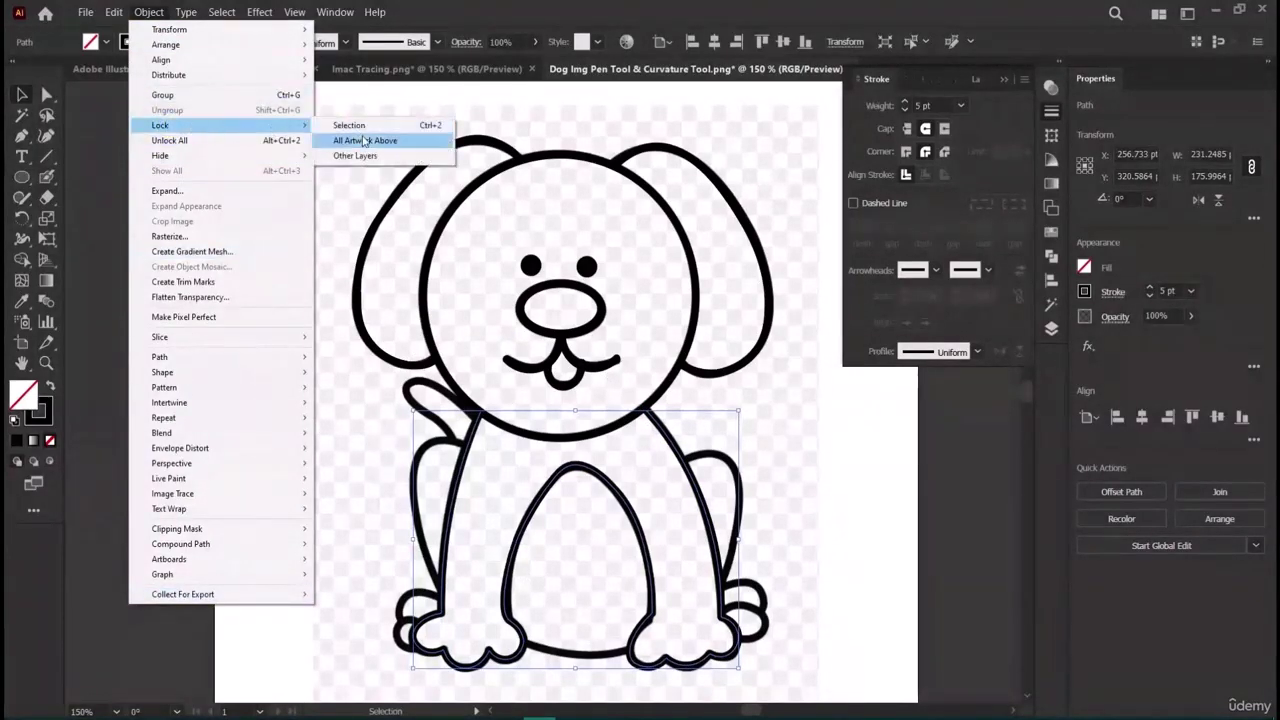
pyautogui.click(362, 126)
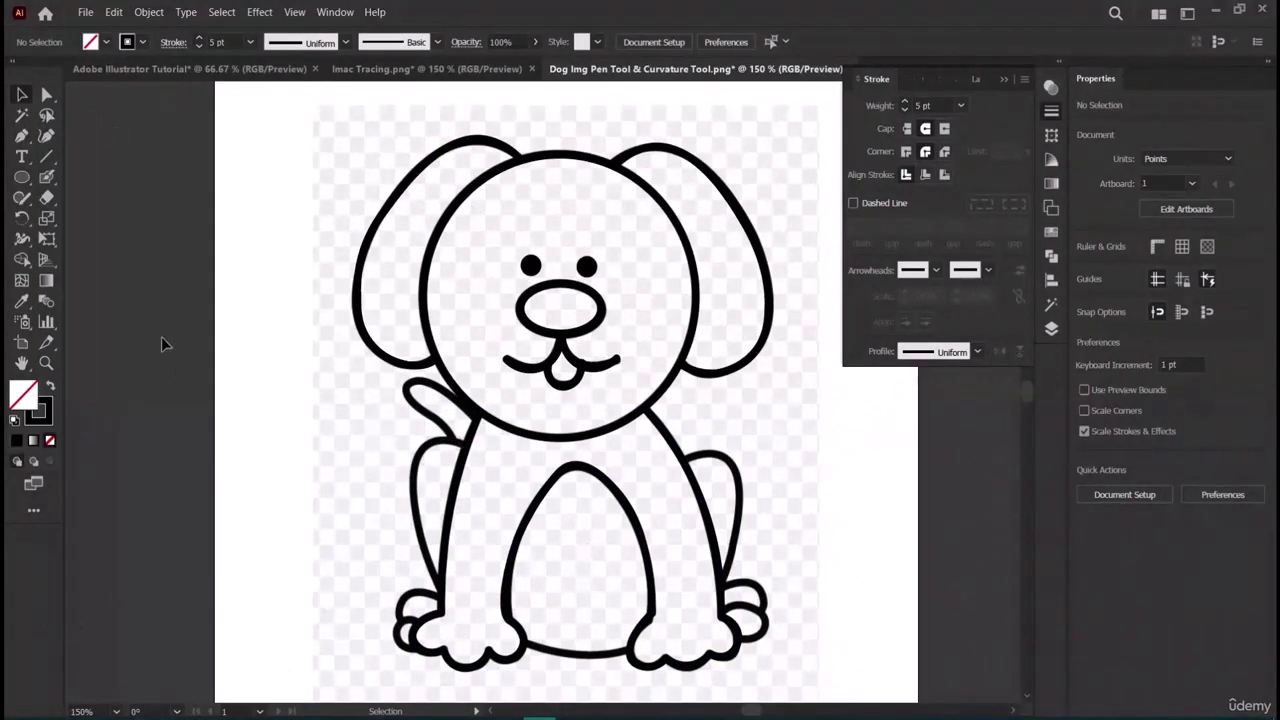
# Draw a curved path down the right haunch toward the right paw.
pyautogui.click(47, 139)
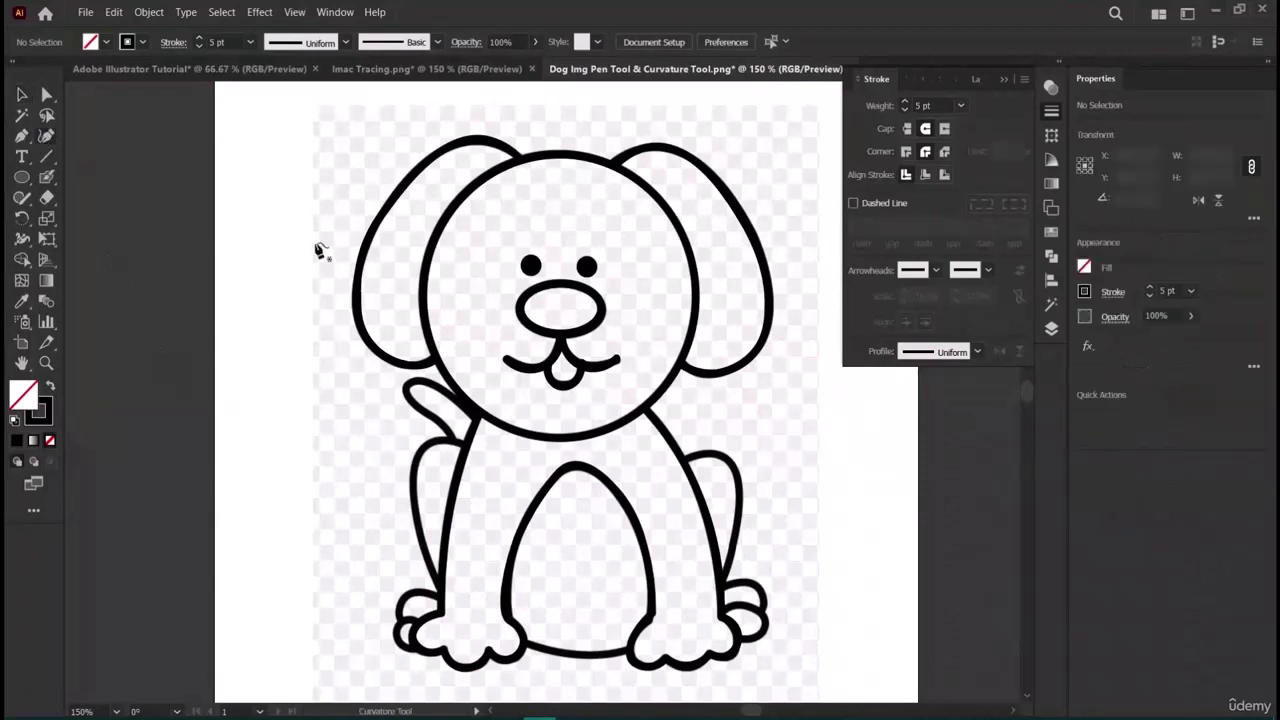
pyautogui.click(683, 460)
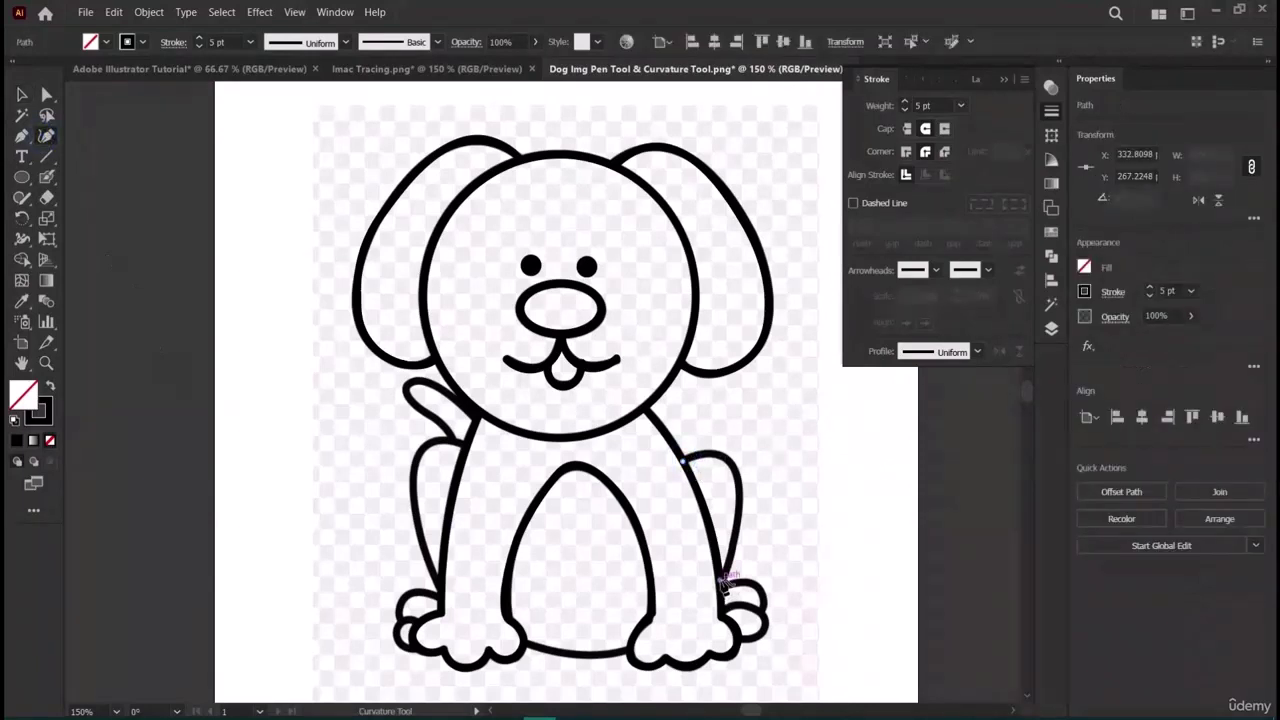
pyautogui.click(720, 578)
pyautogui.moveTo(702, 523); pyautogui.dragTo(731, 460)
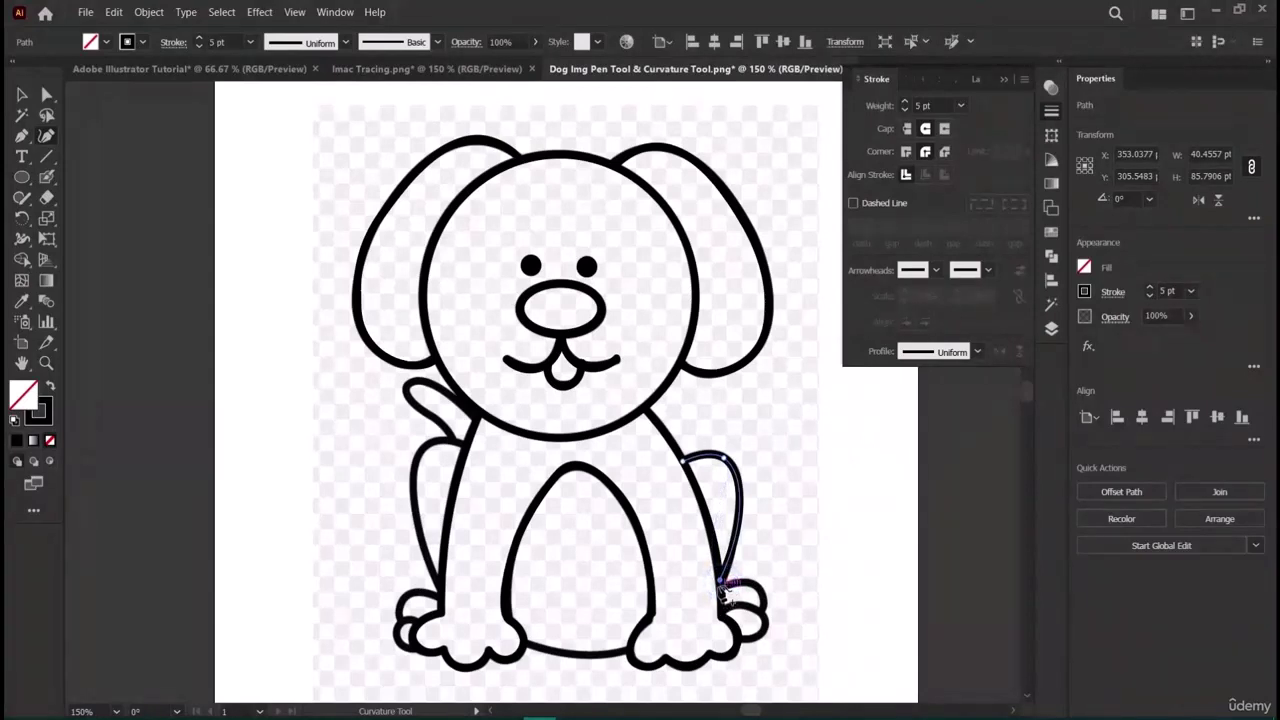
pyautogui.click(720, 582)
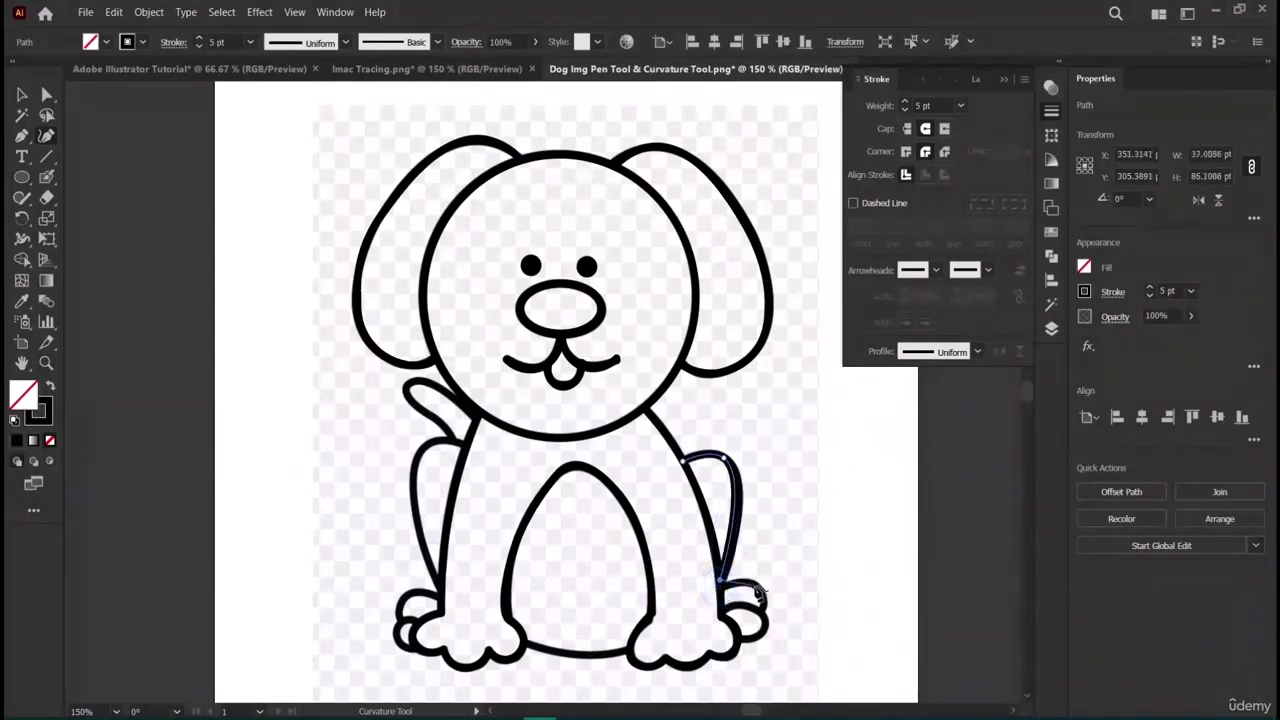
pyautogui.click(764, 611)
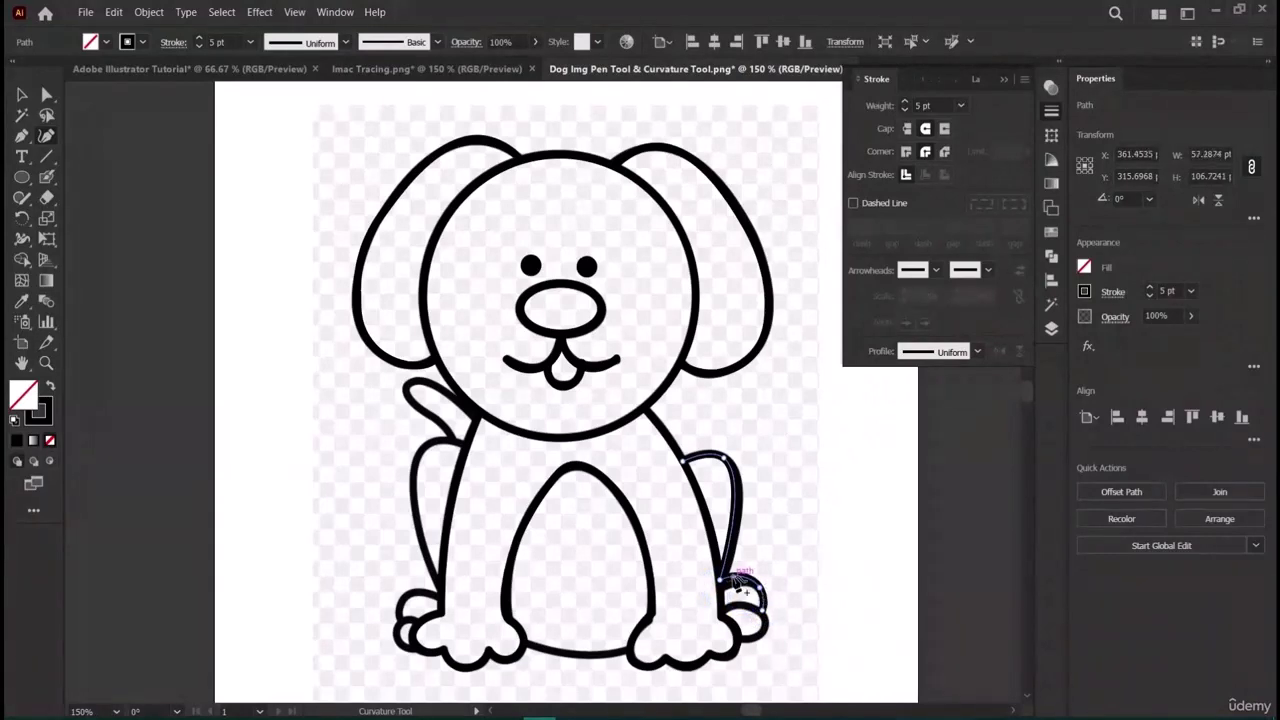
pyautogui.click(738, 588)
# Add anchors around the right foot so the leg path loops around the paw, then deselect.
pyautogui.click(762, 605)
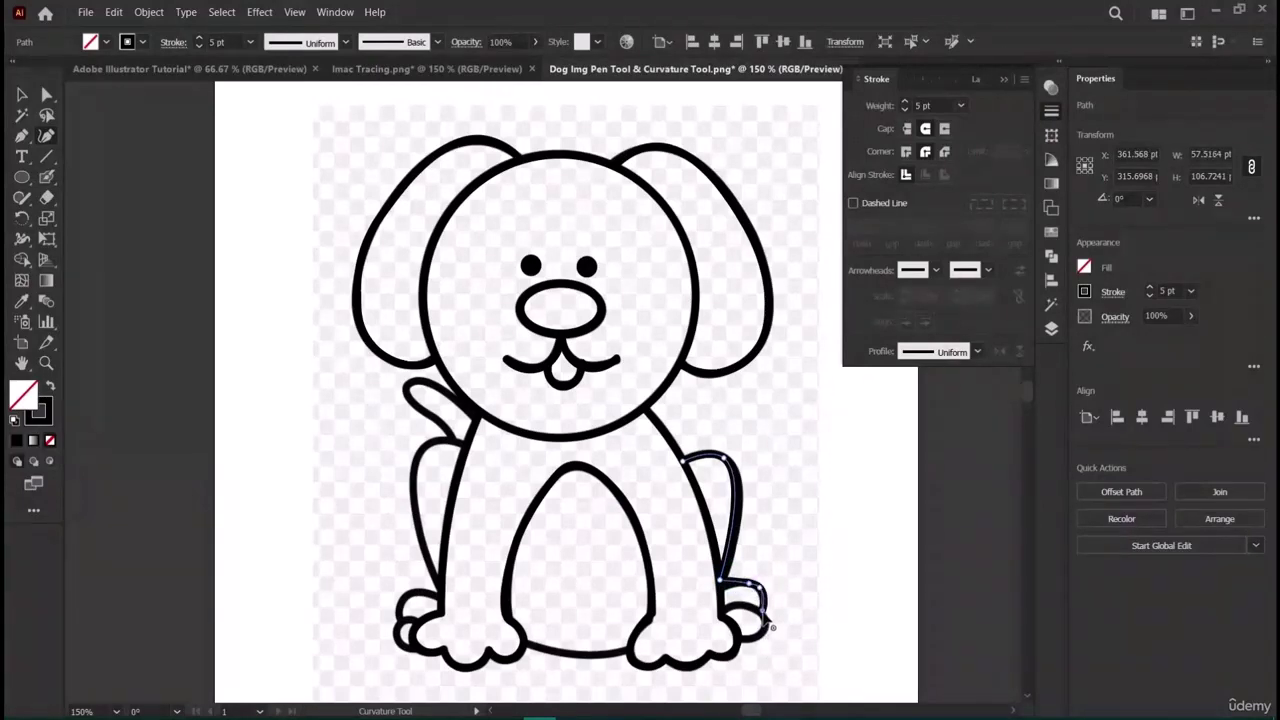
pyautogui.click(760, 624)
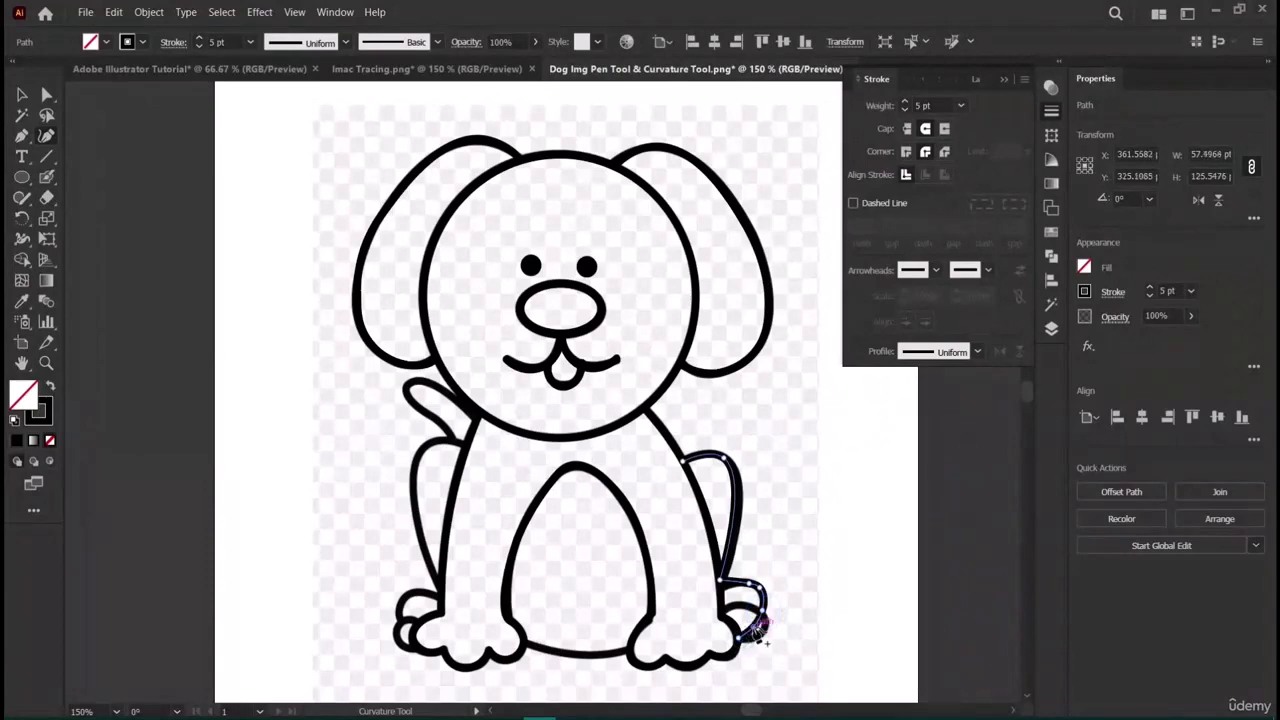
pyautogui.click(770, 628)
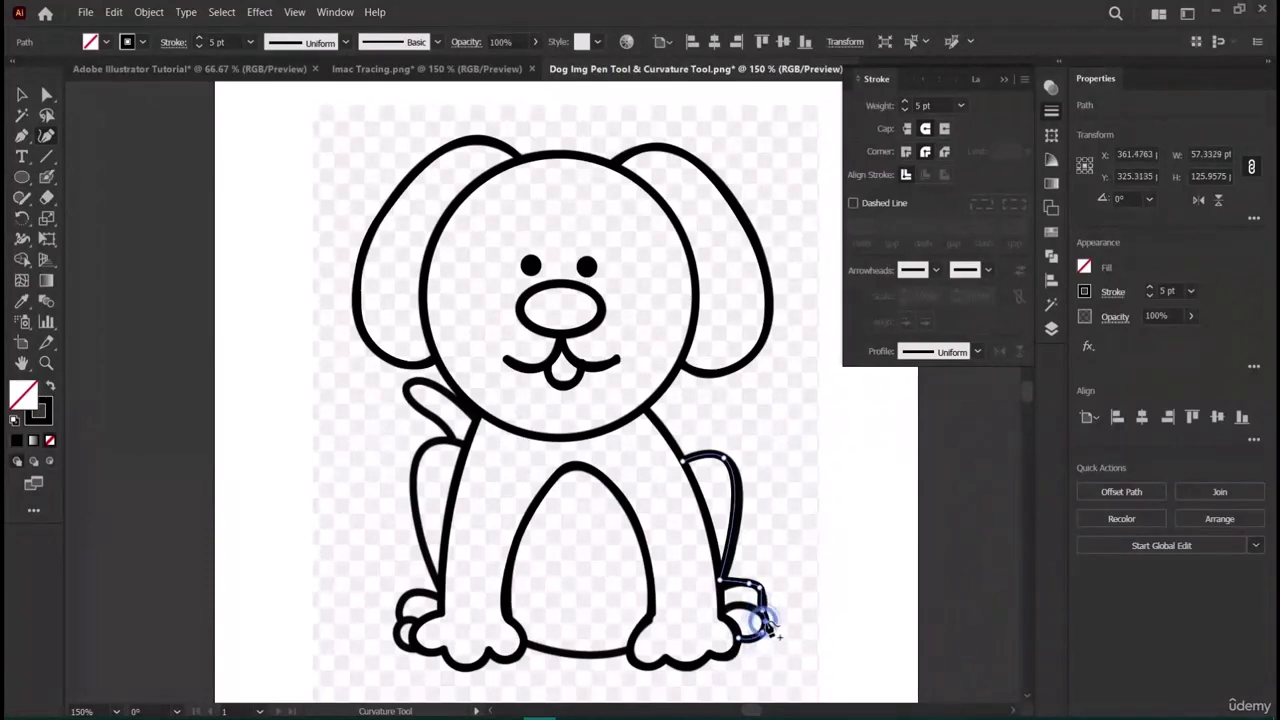
pyautogui.click(735, 645)
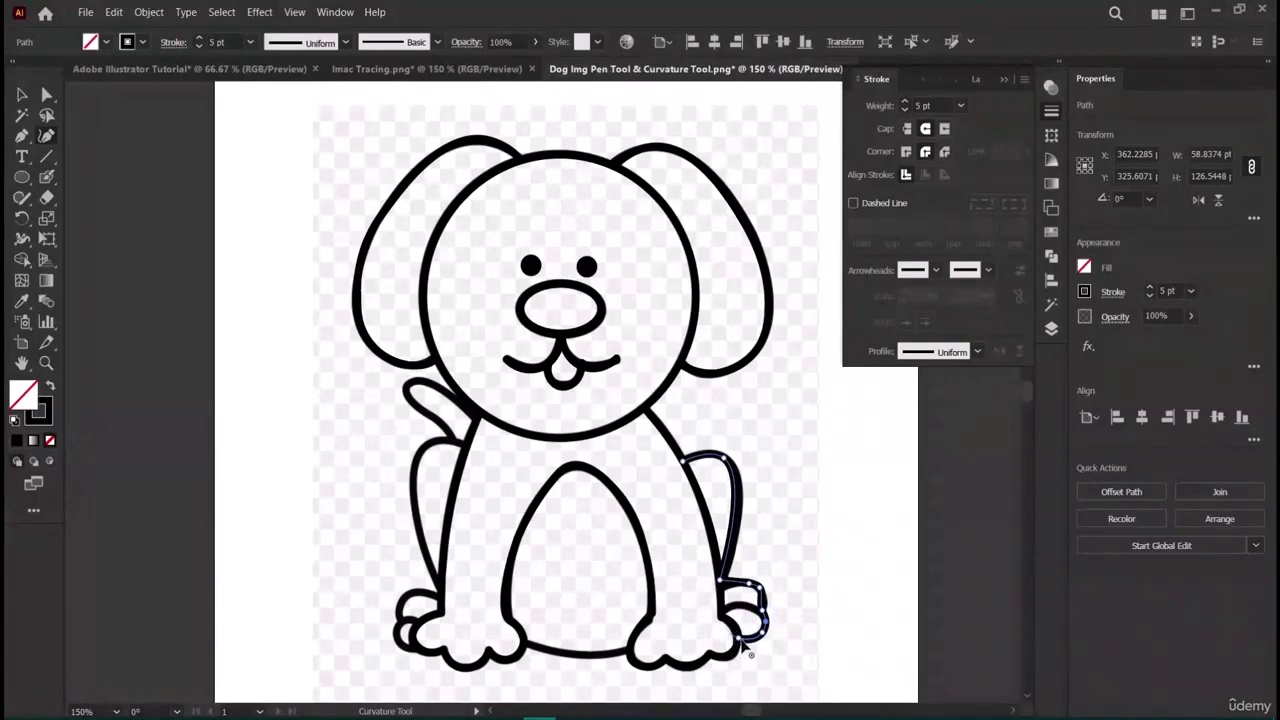
pyautogui.click(727, 619)
pyautogui.click(727, 627)
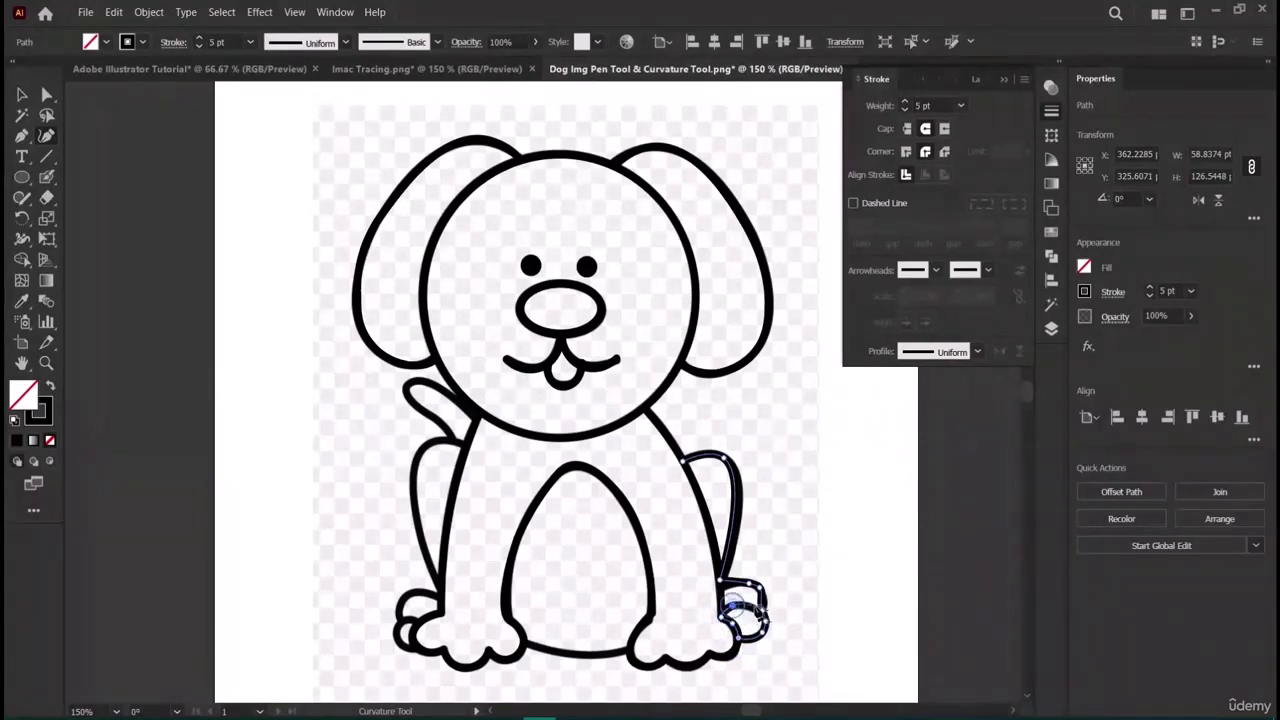
pyautogui.click(743, 615)
pyautogui.click(757, 612)
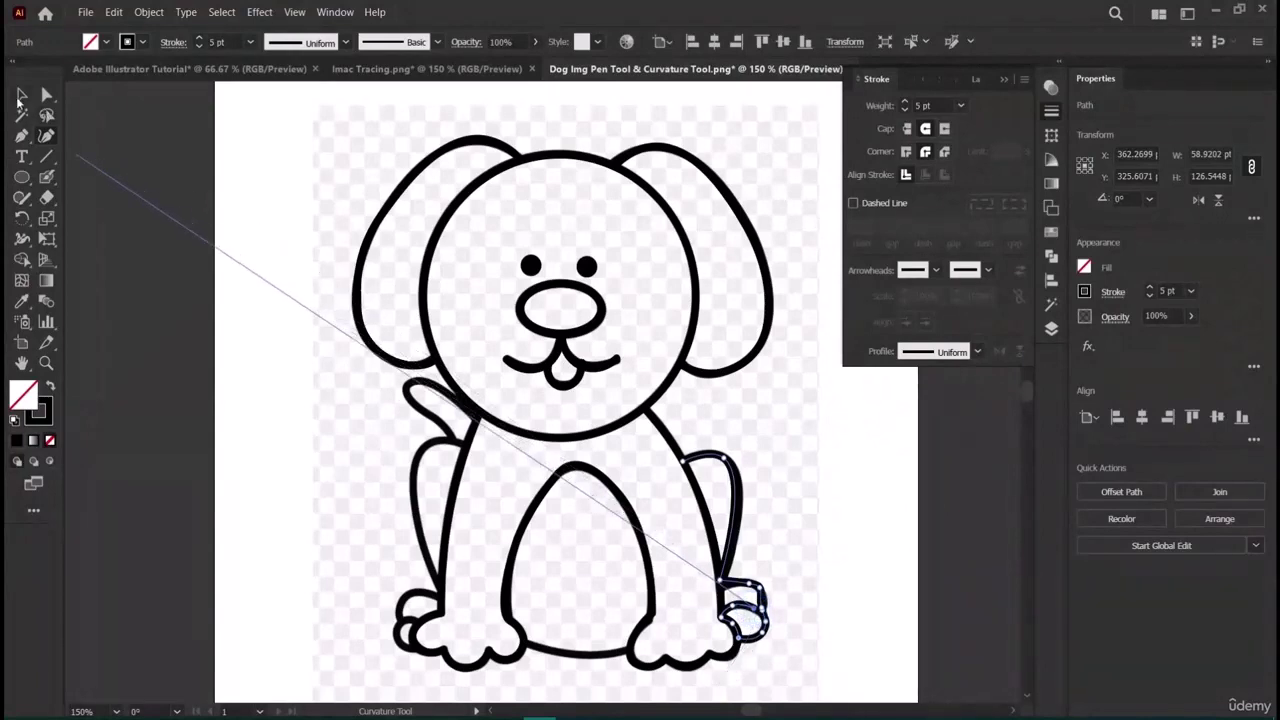
pyautogui.click(21, 94)
pyautogui.click(168, 461)
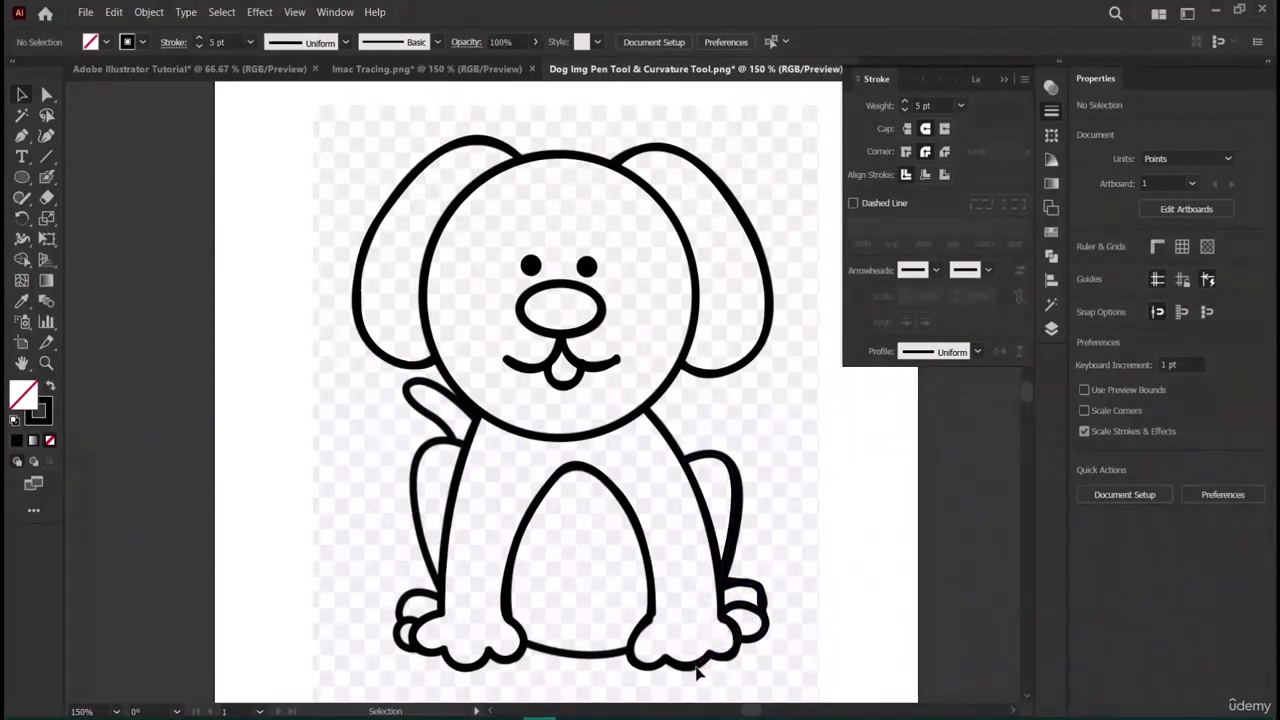
# Duplicate the right back leg path by cutting and pasting it.
pyautogui.click(738, 495)
pyautogui.press('Delete')
pyautogui.hotkey('ctrl', 'z')
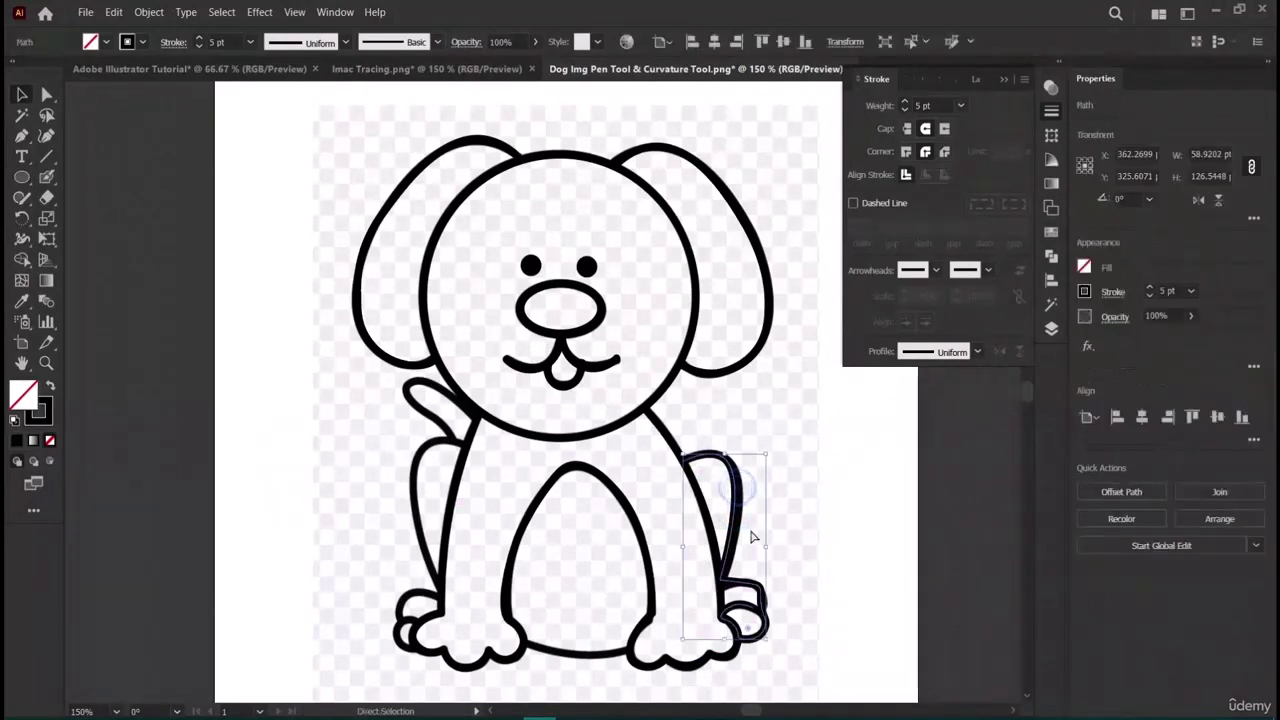
pyautogui.hotkey('ctrl', 'x')
pyautogui.hotkey('ctrl', 'v')
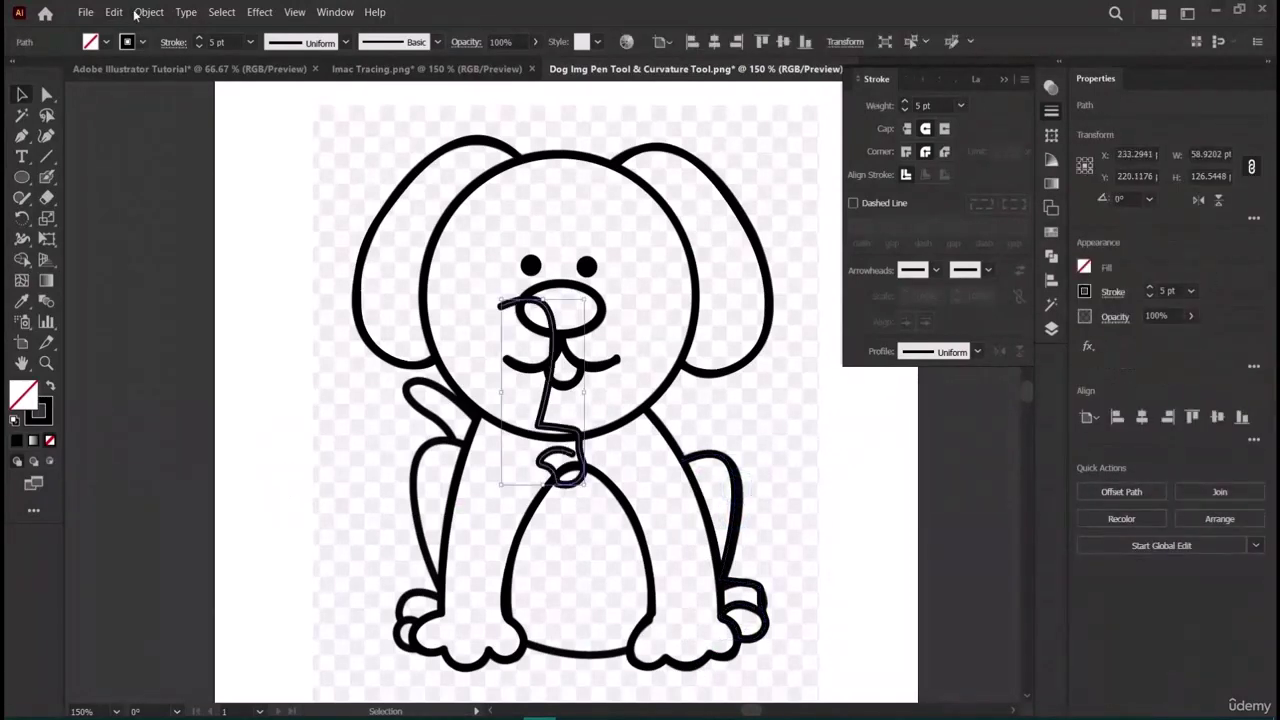
# Reflect the copy, move it onto the left leg and stretch it down to the foot.
pyautogui.click(140, 12)
pyautogui.moveTo(160, 44)
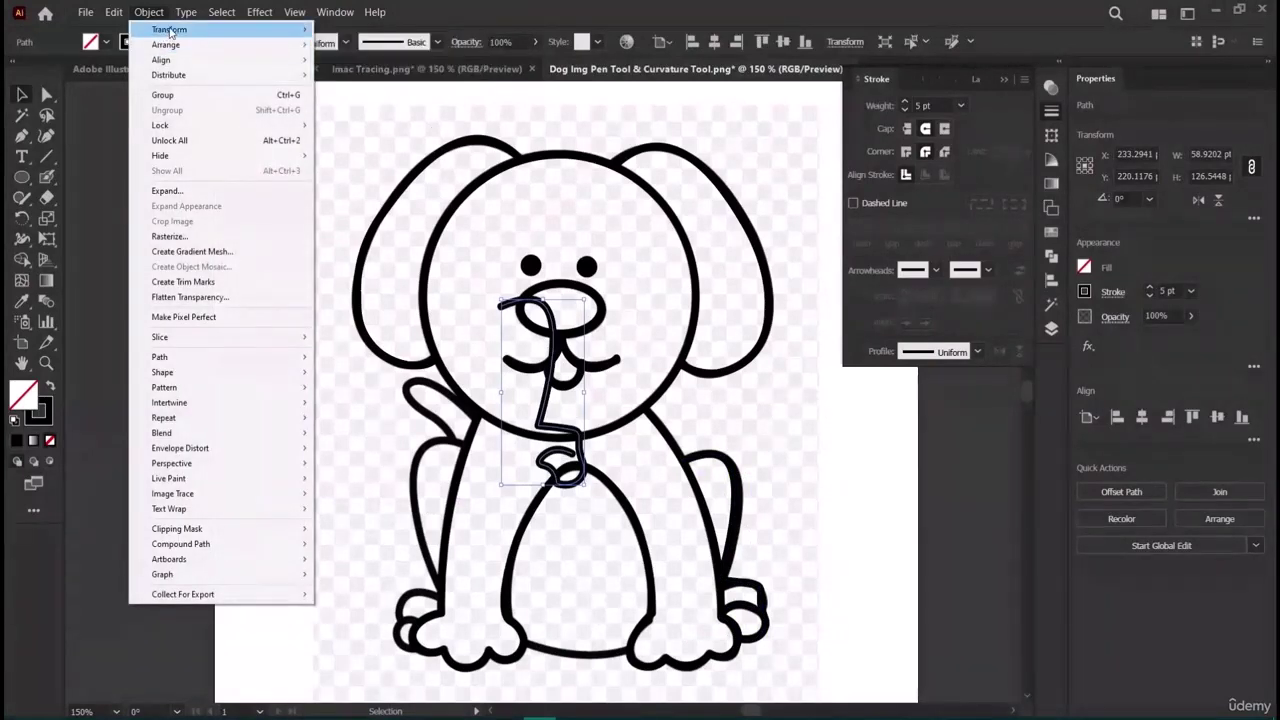
pyautogui.click(347, 79)
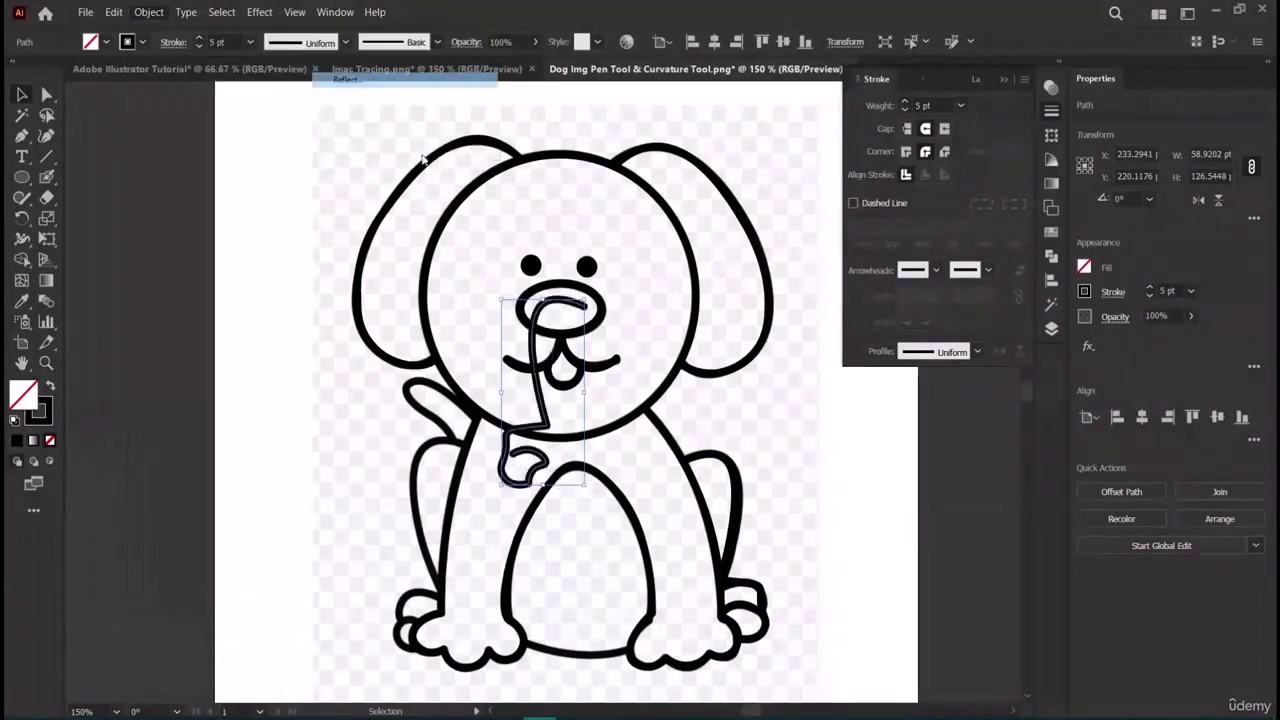
pyautogui.click(645, 471)
pyautogui.moveTo(535, 401); pyautogui.dragTo(423, 545)
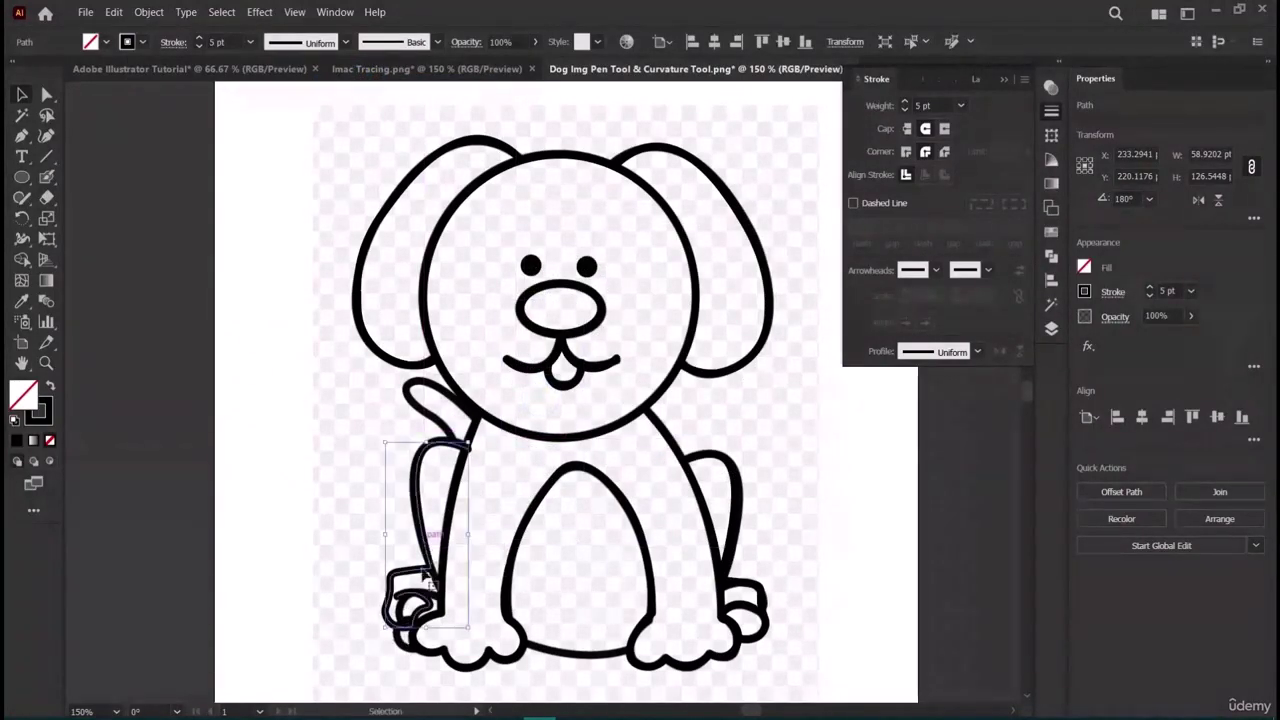
pyautogui.moveTo(427, 630); pyautogui.dragTo(435, 655)
pyautogui.hotkey('ctrl', 'shift', 'a')
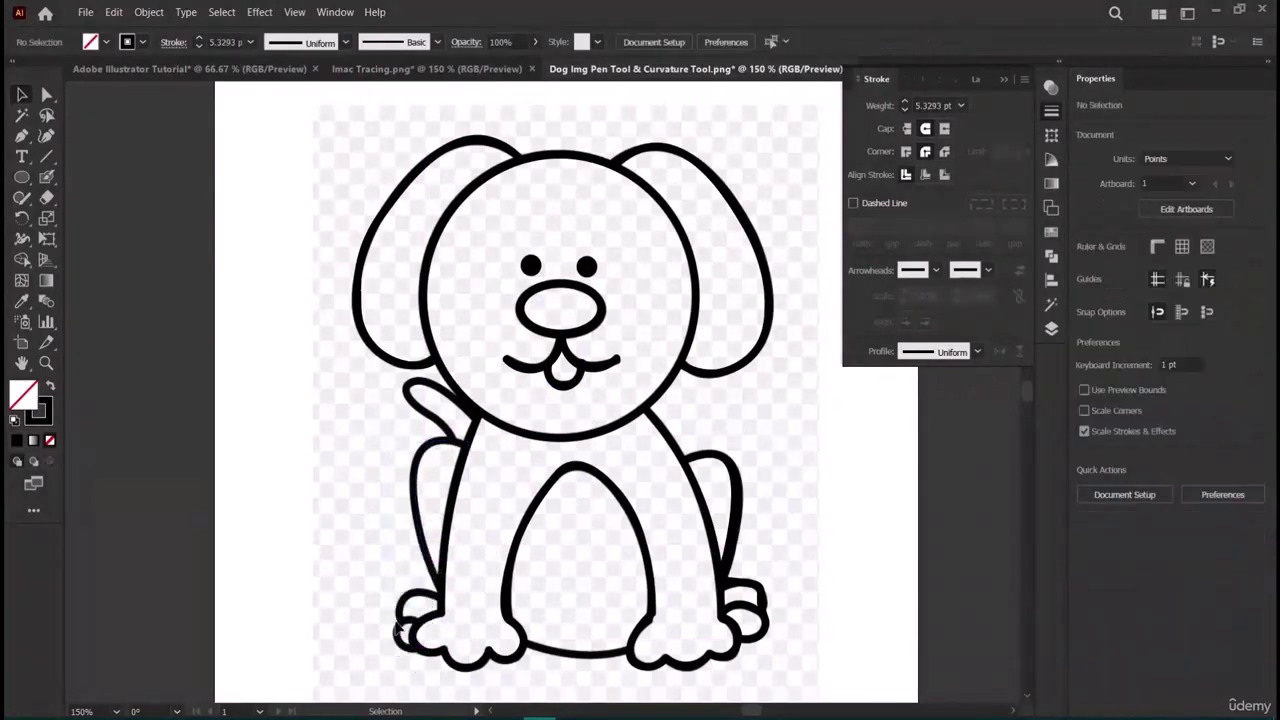
# Trace a curved path down the left body edge and around the left paw.
pyautogui.hotkey('shift', '`')
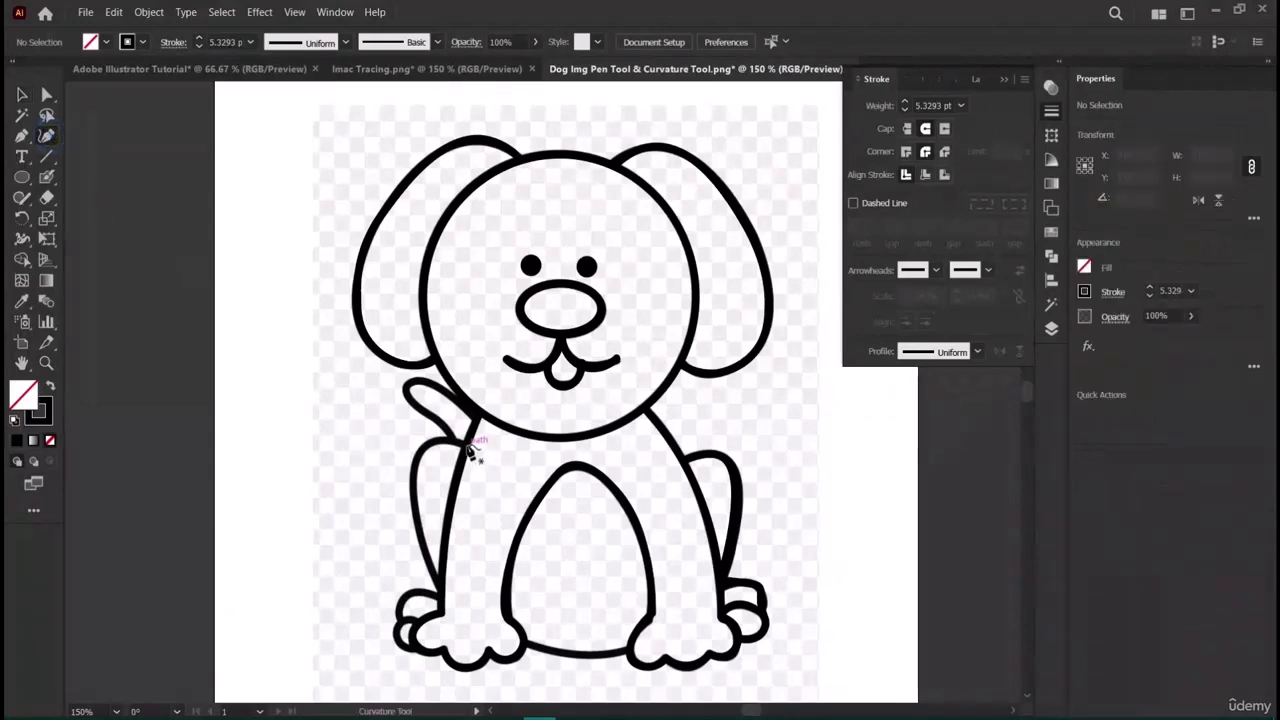
pyautogui.click(467, 440)
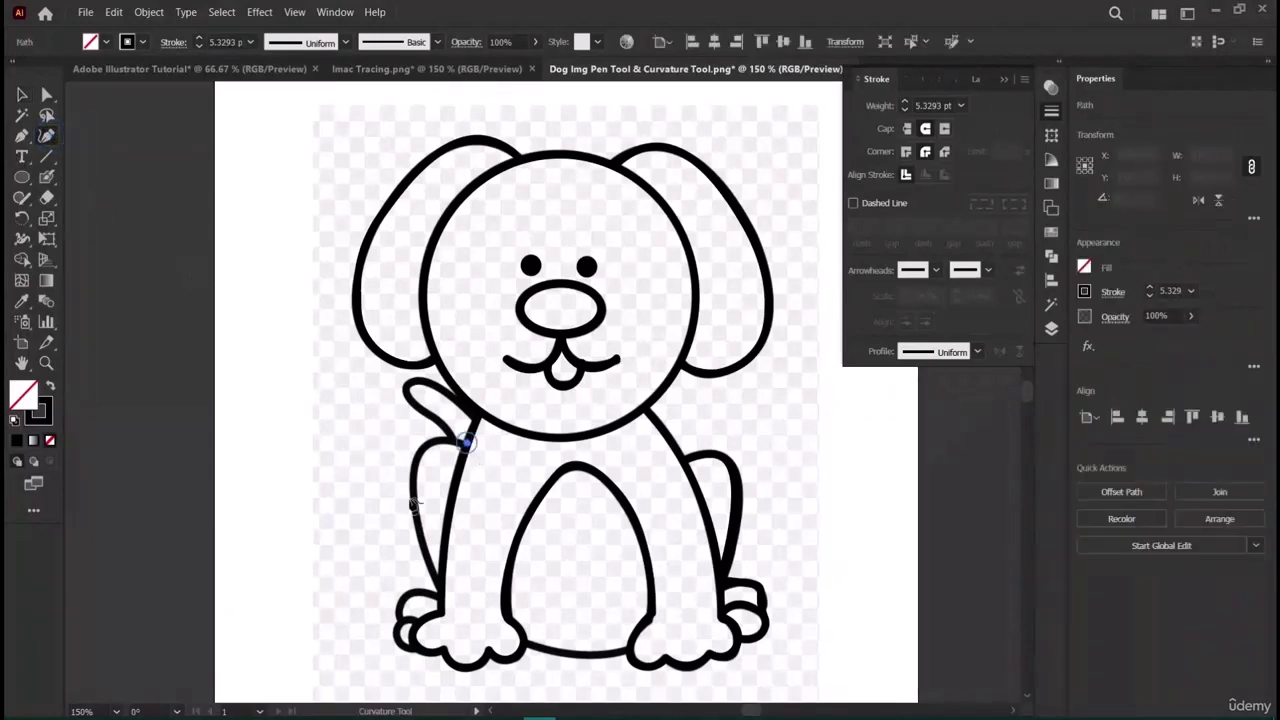
pyautogui.click(443, 588)
pyautogui.moveTo(457, 514); pyautogui.dragTo(428, 447)
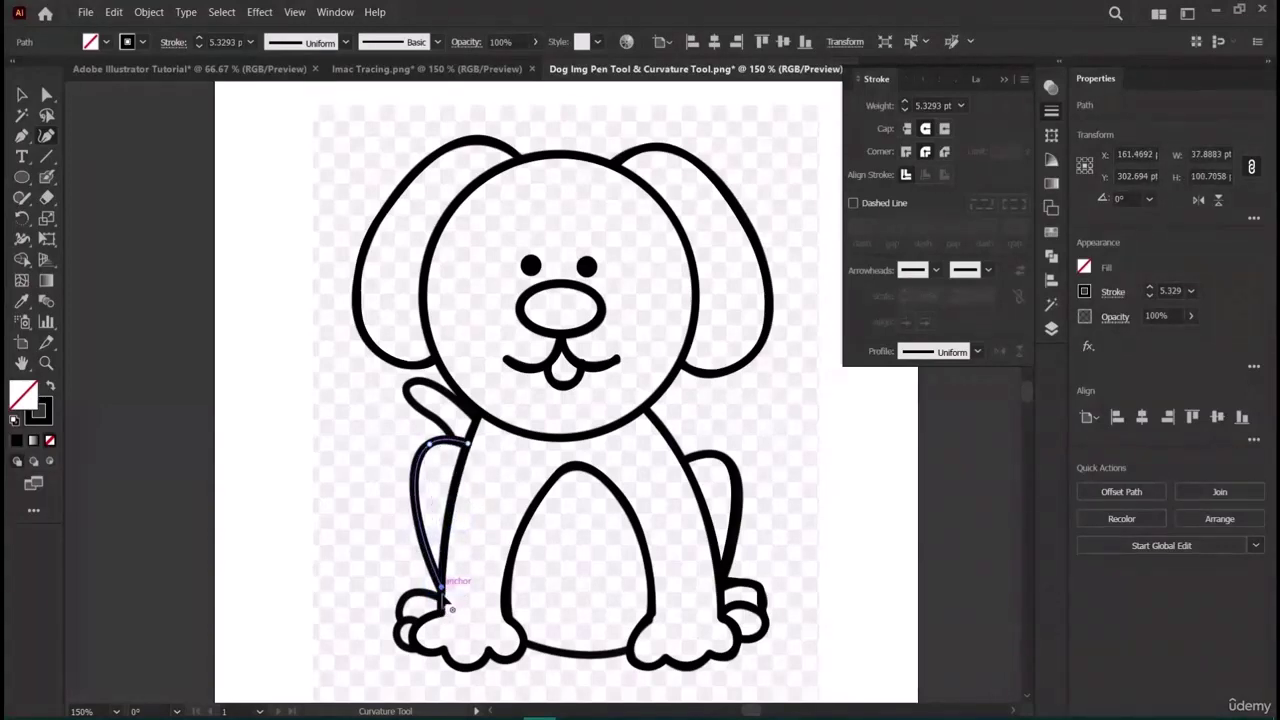
pyautogui.click(436, 612)
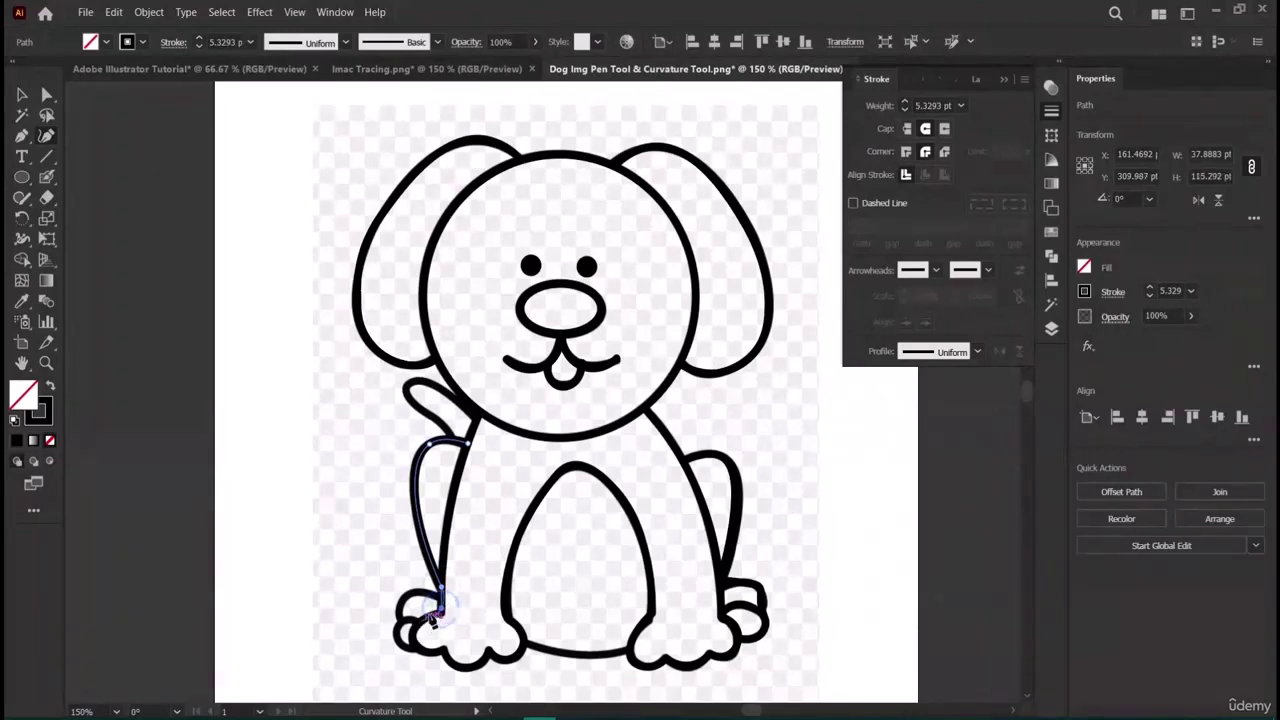
pyautogui.hotkey('ctrl', 'z')
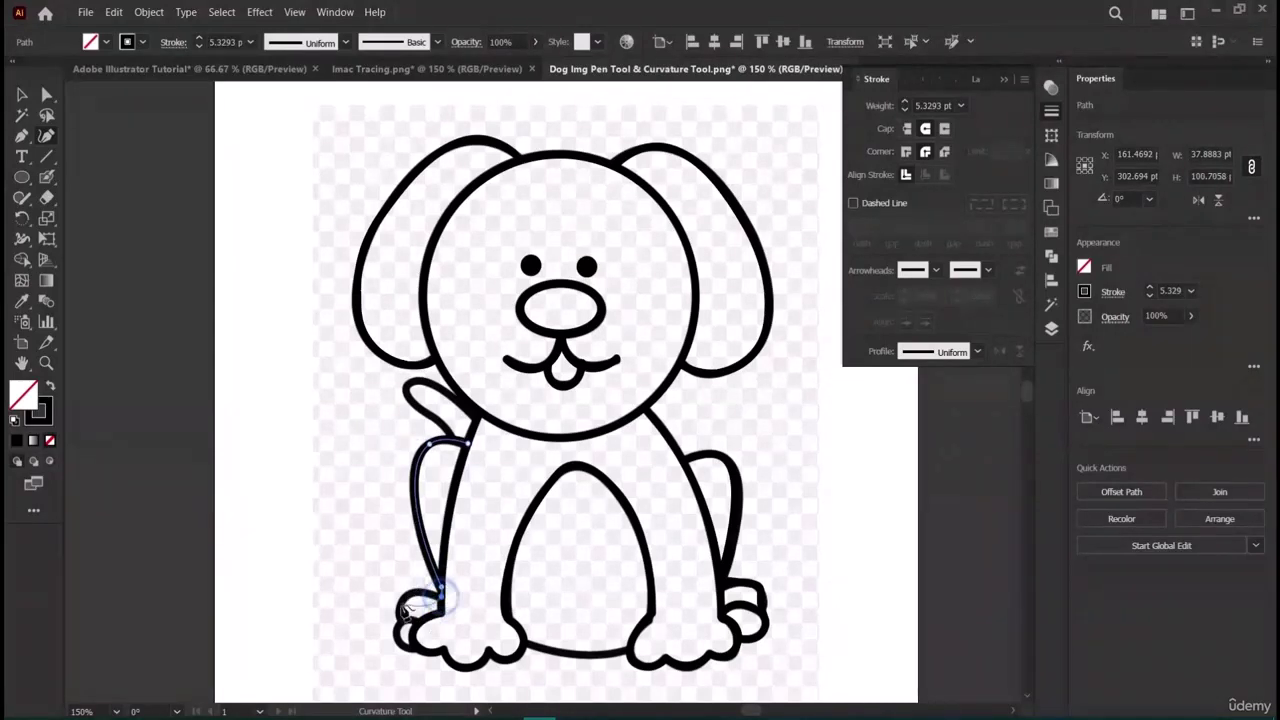
pyautogui.click(412, 615)
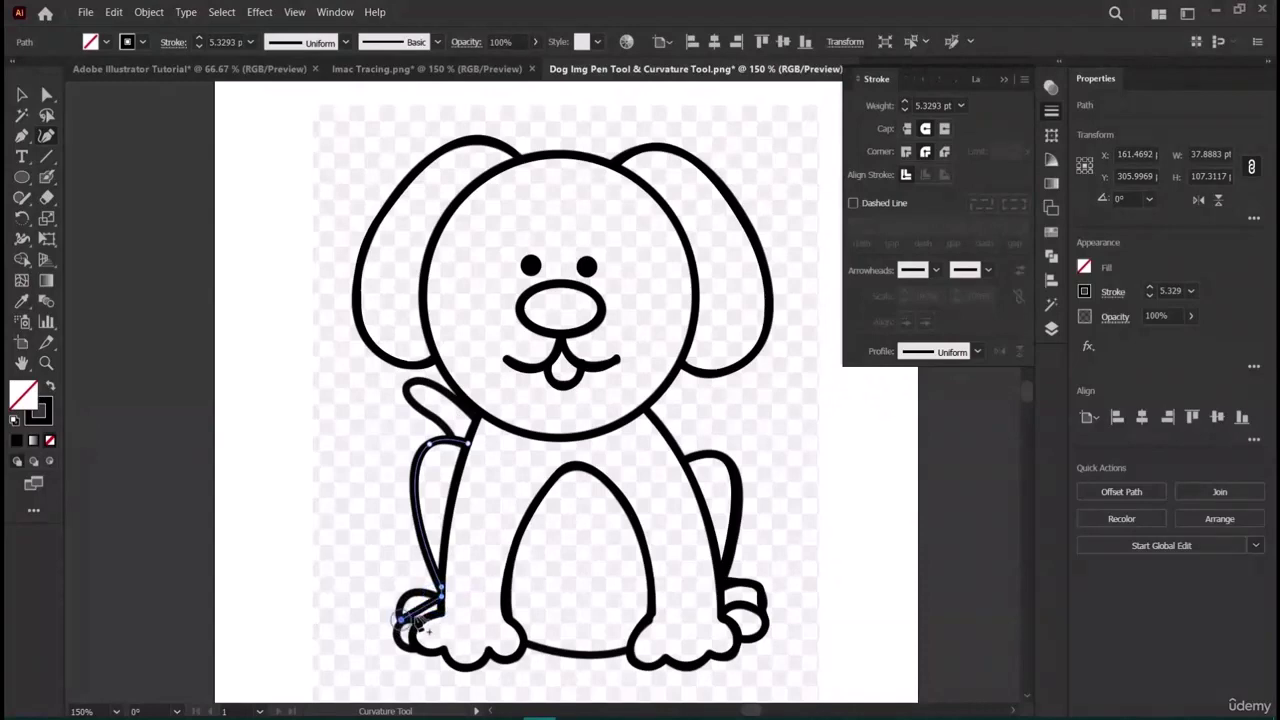
pyautogui.moveTo(404, 618); pyautogui.dragTo(406, 602)
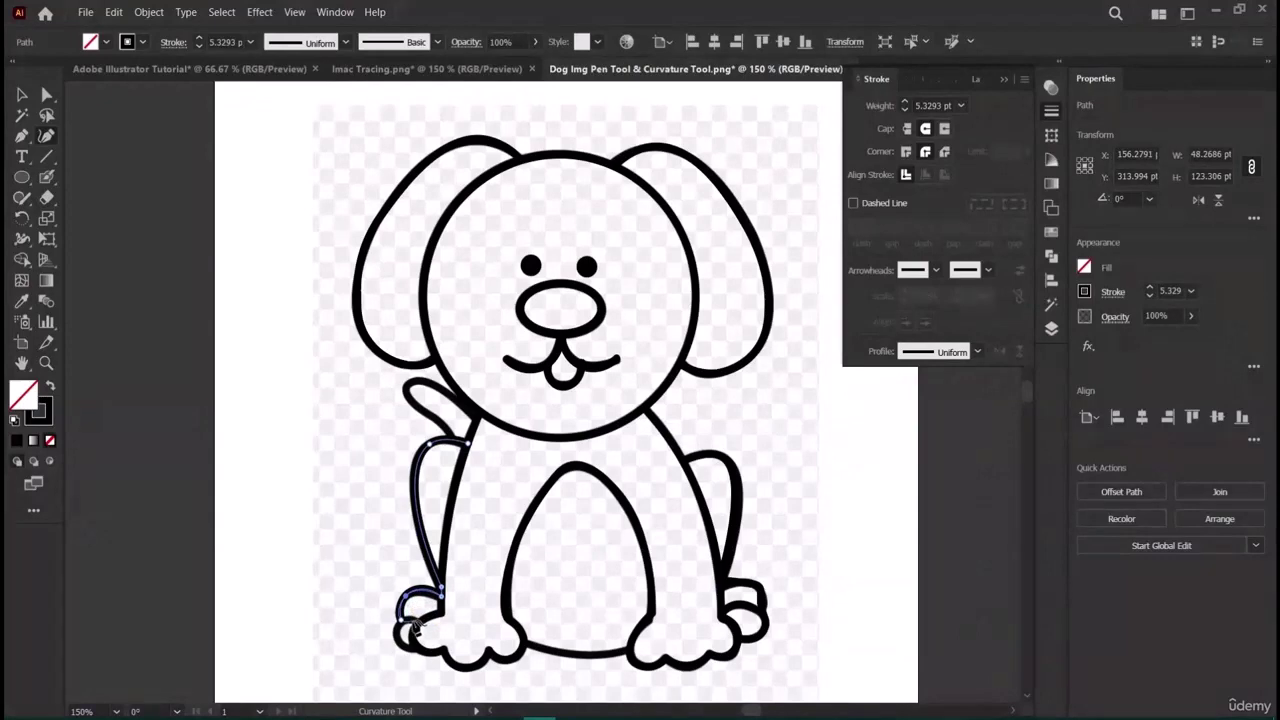
pyautogui.moveTo(414, 626); pyautogui.dragTo(400, 638)
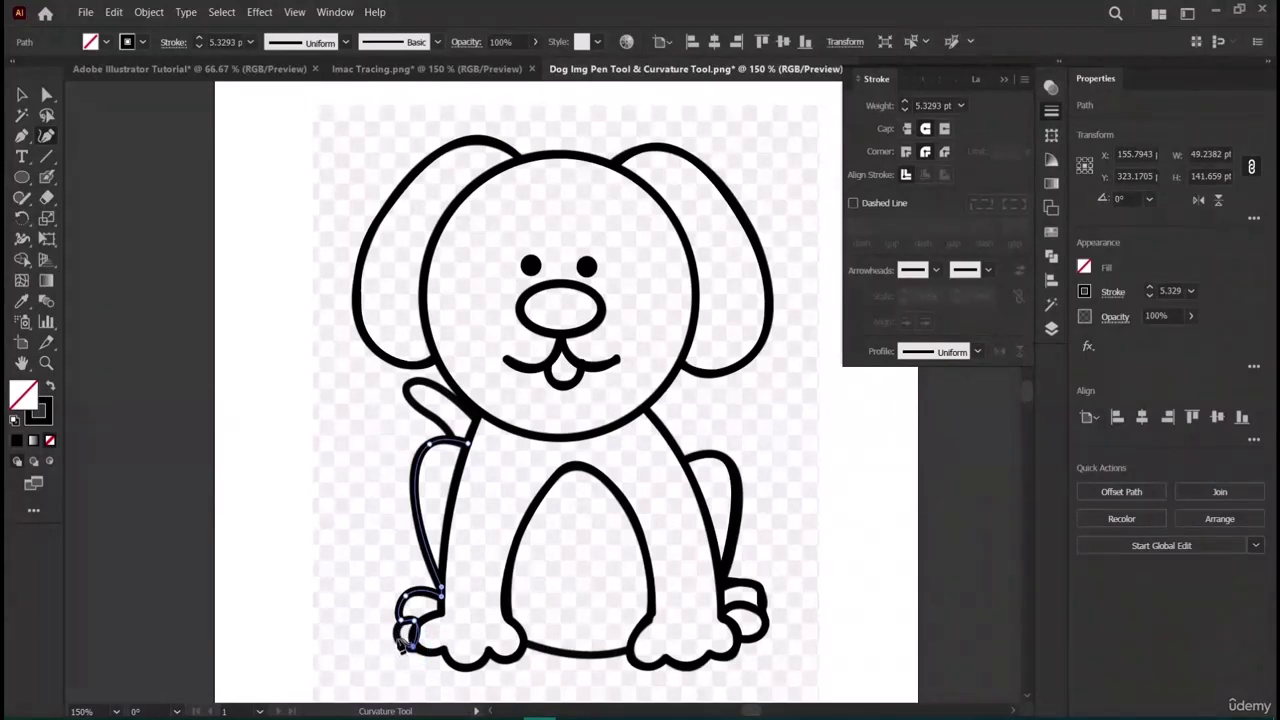
pyautogui.moveTo(400, 643); pyautogui.dragTo(408, 636)
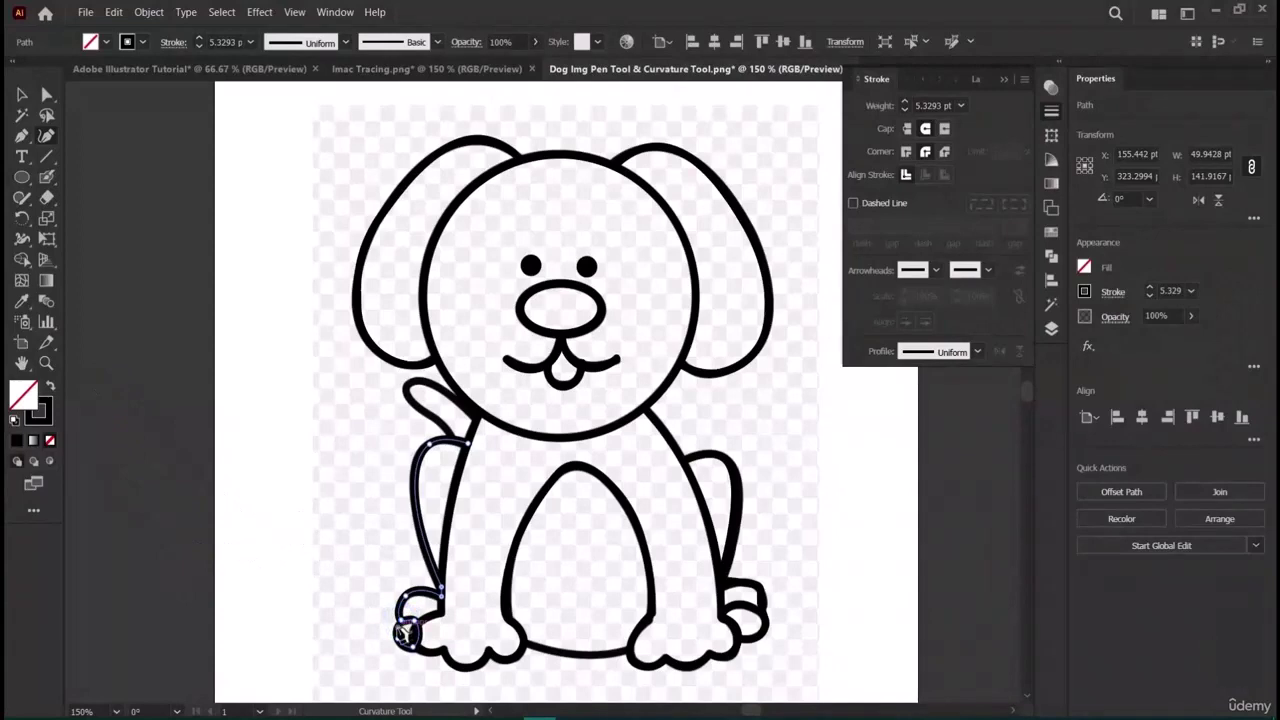
# Select both back-leg paths and lock them with Object > Lock > Selection.
pyautogui.press('v')
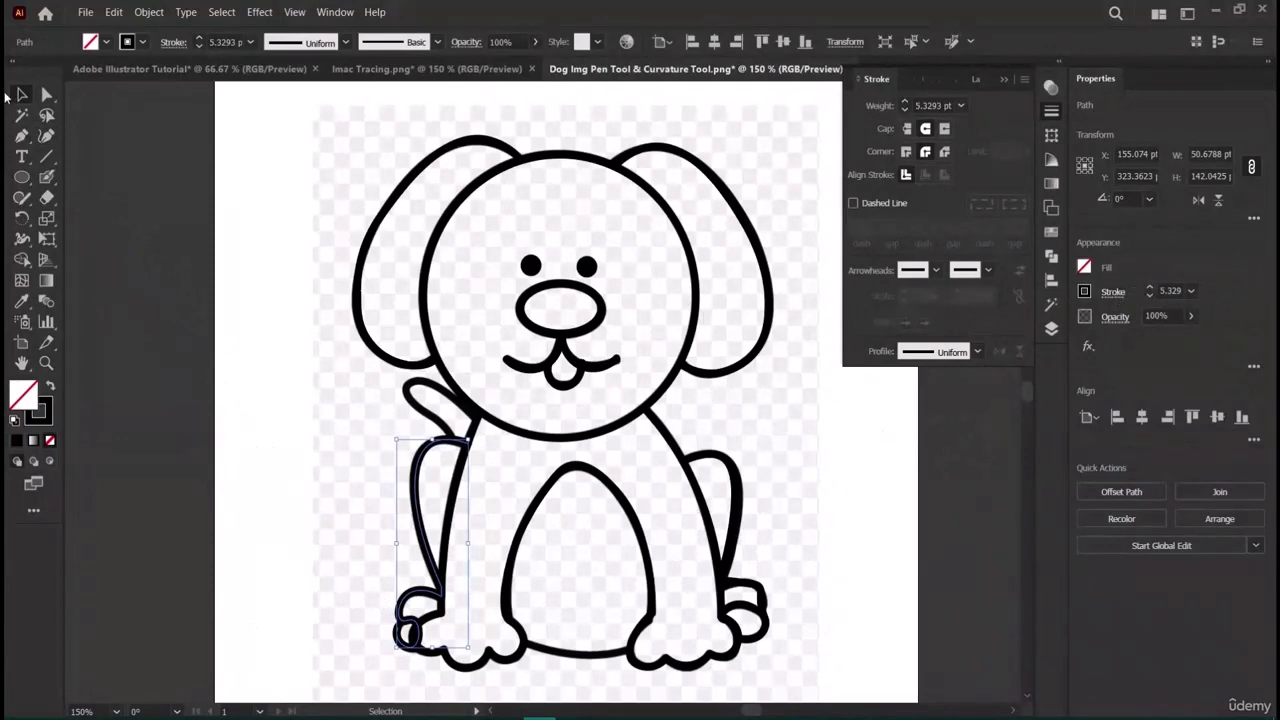
pyautogui.click(152, 481)
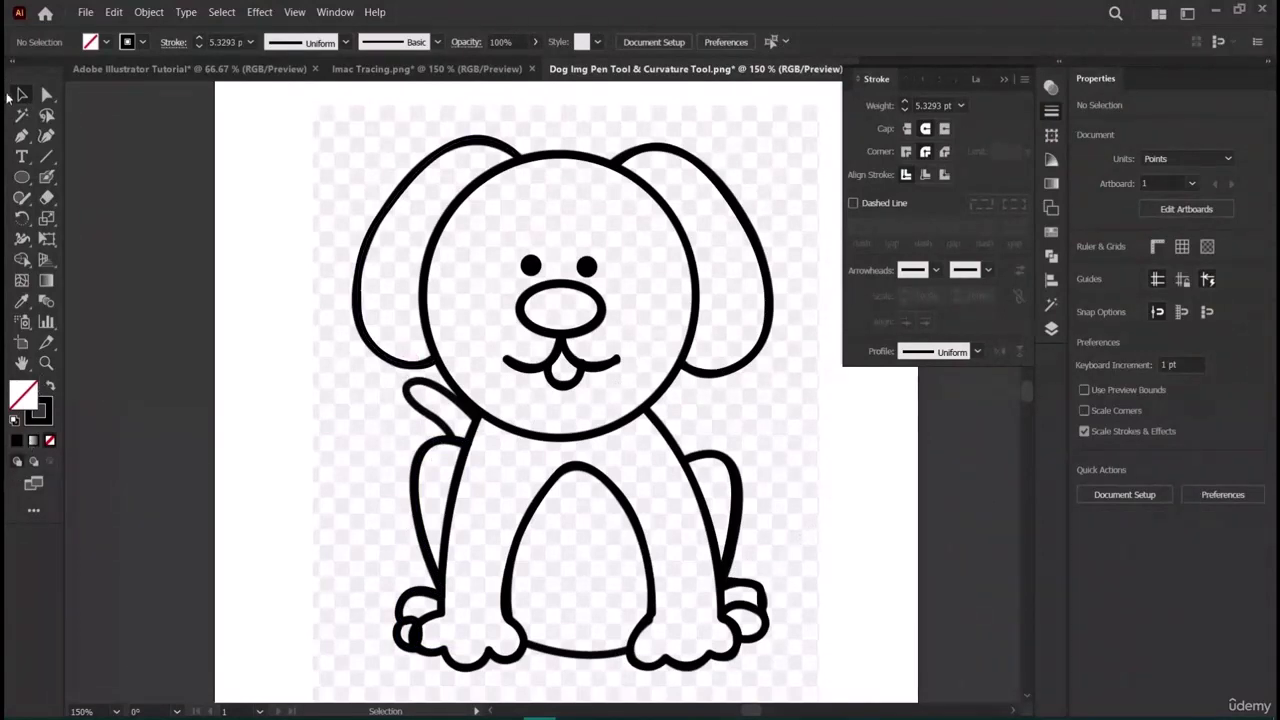
pyautogui.click(410, 533)
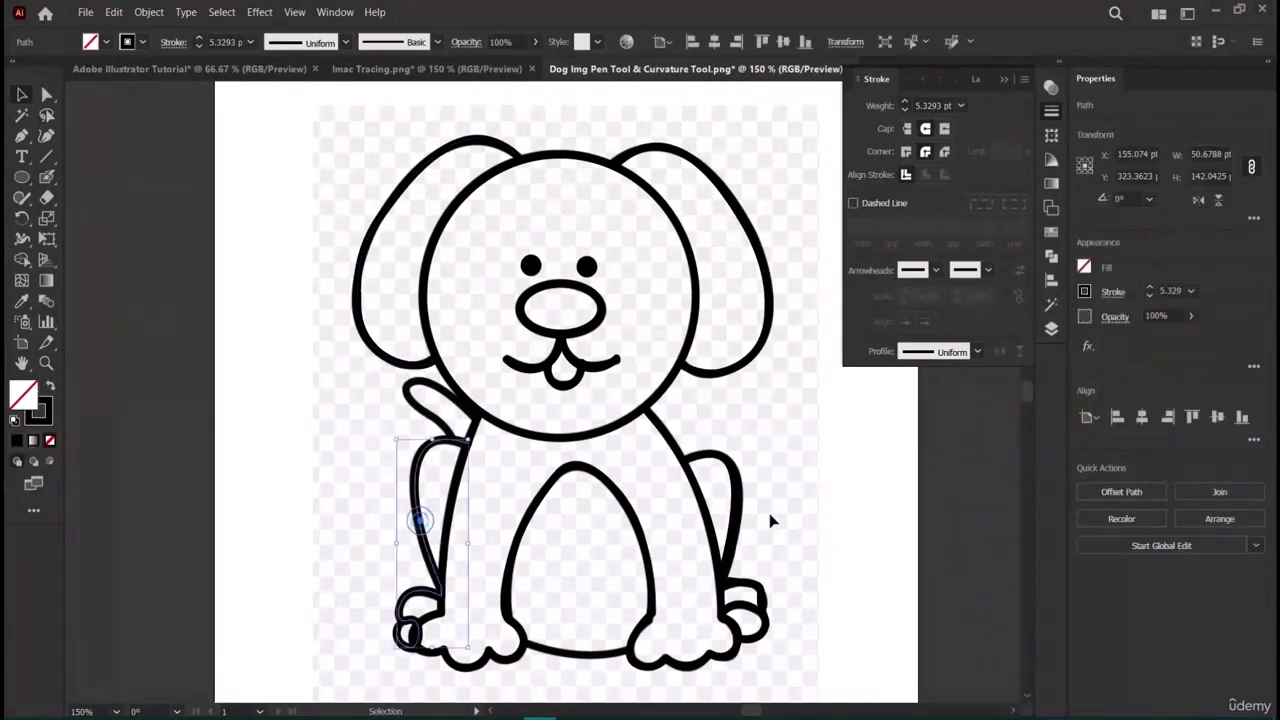
pyautogui.keyDown('shift'); pyautogui.click(738, 485); pyautogui.keyUp('shift')
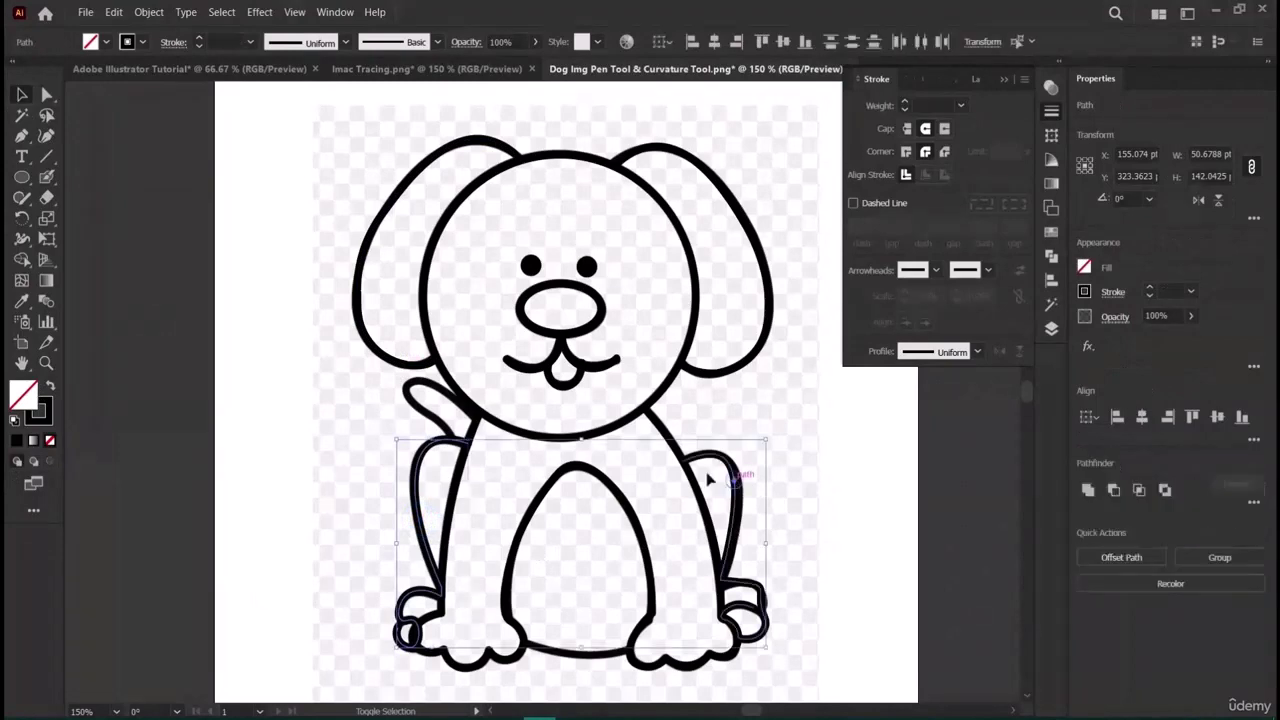
pyautogui.click(148, 12)
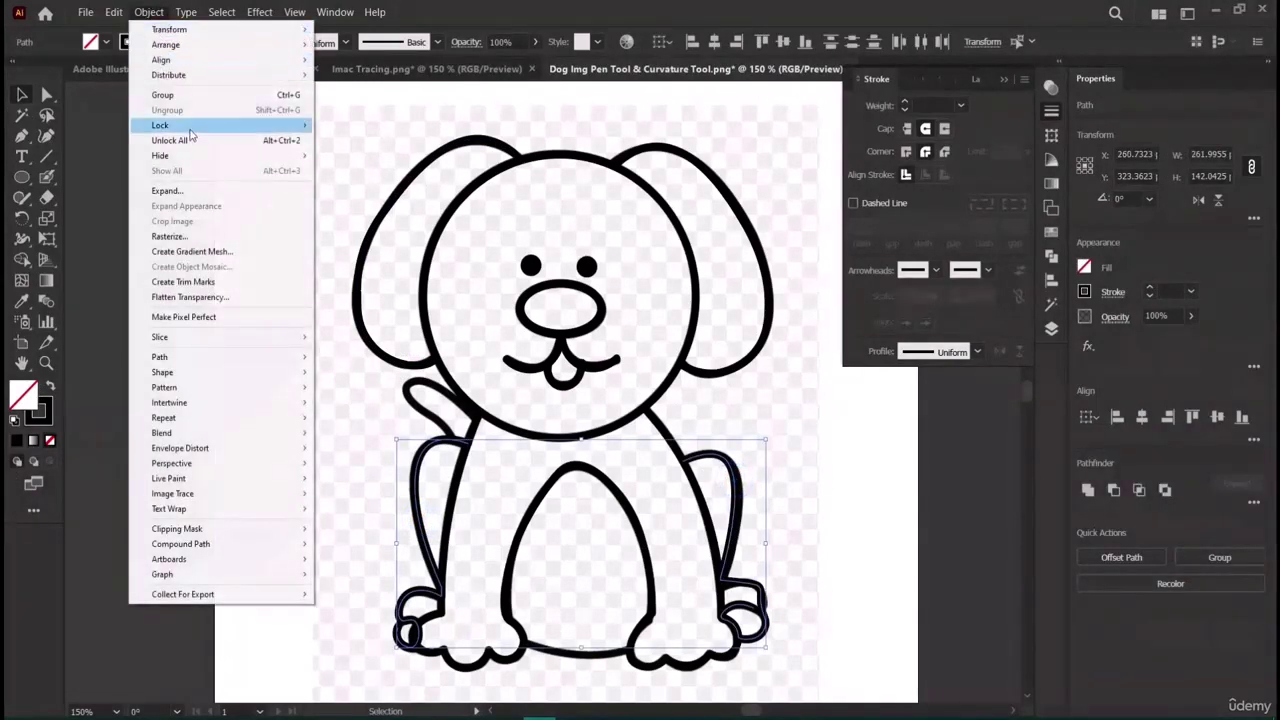
pyautogui.moveTo(175, 126)
pyautogui.click(341, 127)
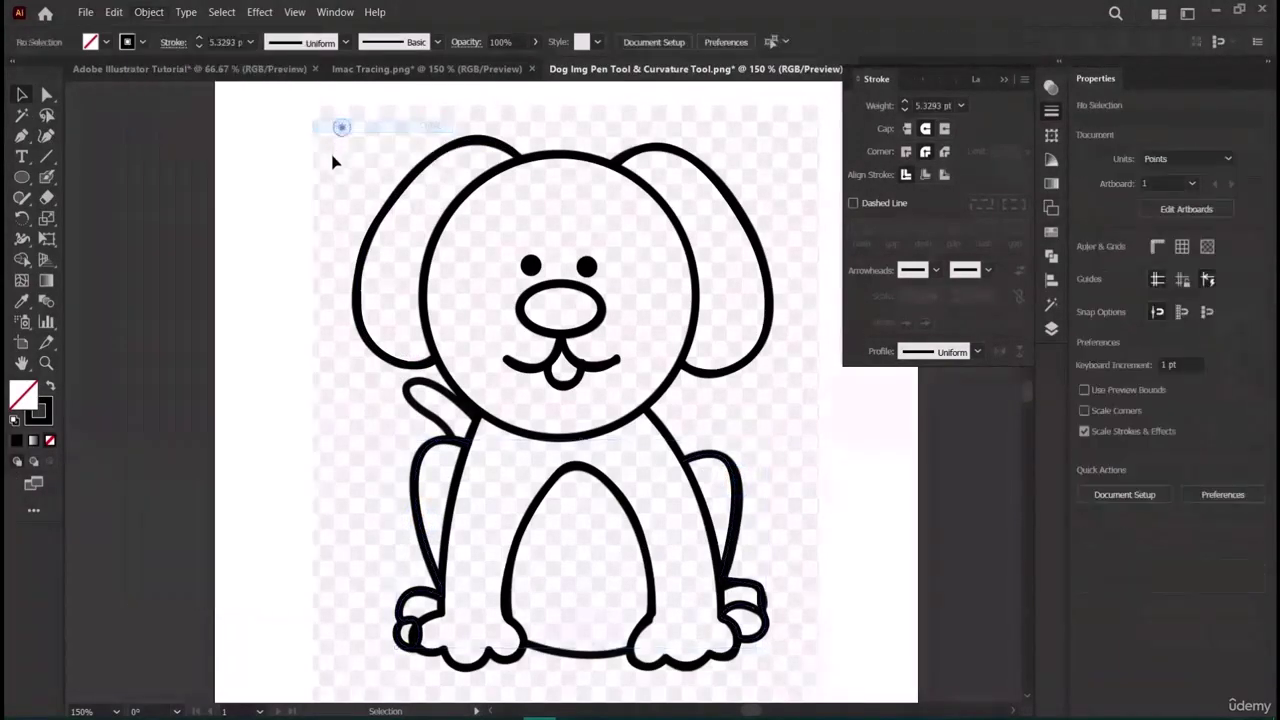
# Draw a closed curved outline around the tail from its base to its tip.
pyautogui.click(47, 135)
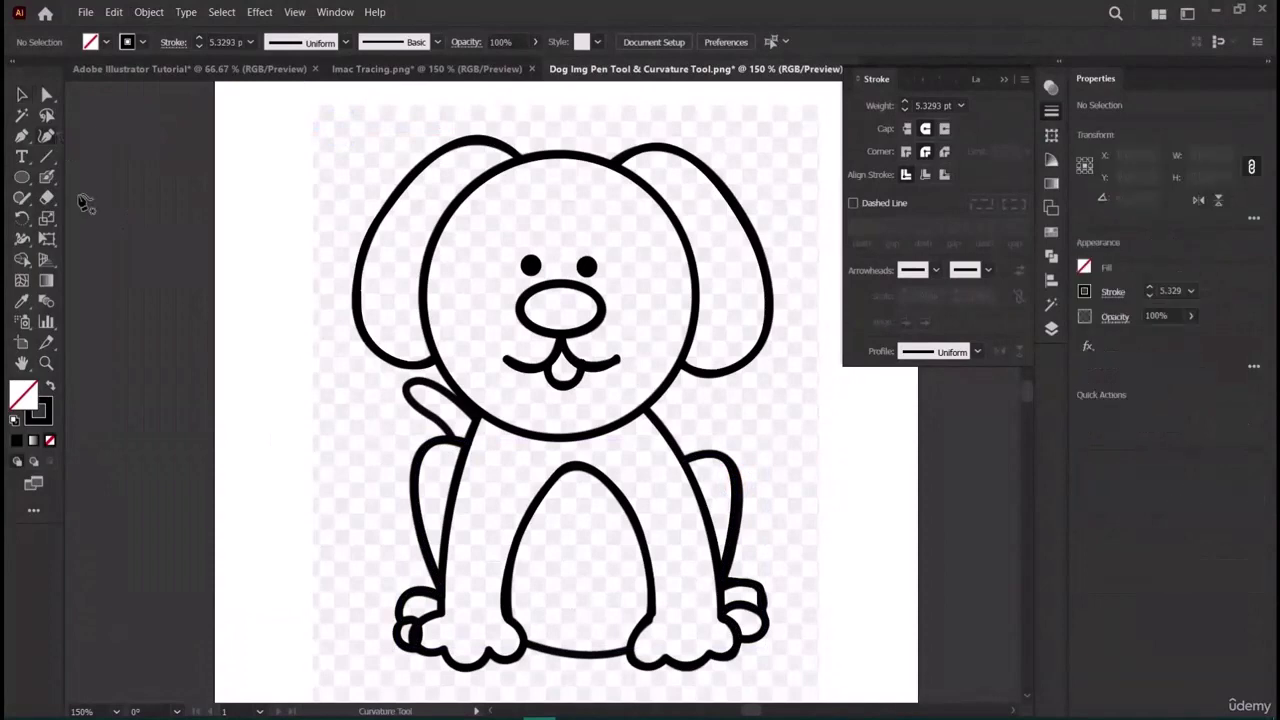
pyautogui.click(449, 437)
pyautogui.click(465, 425)
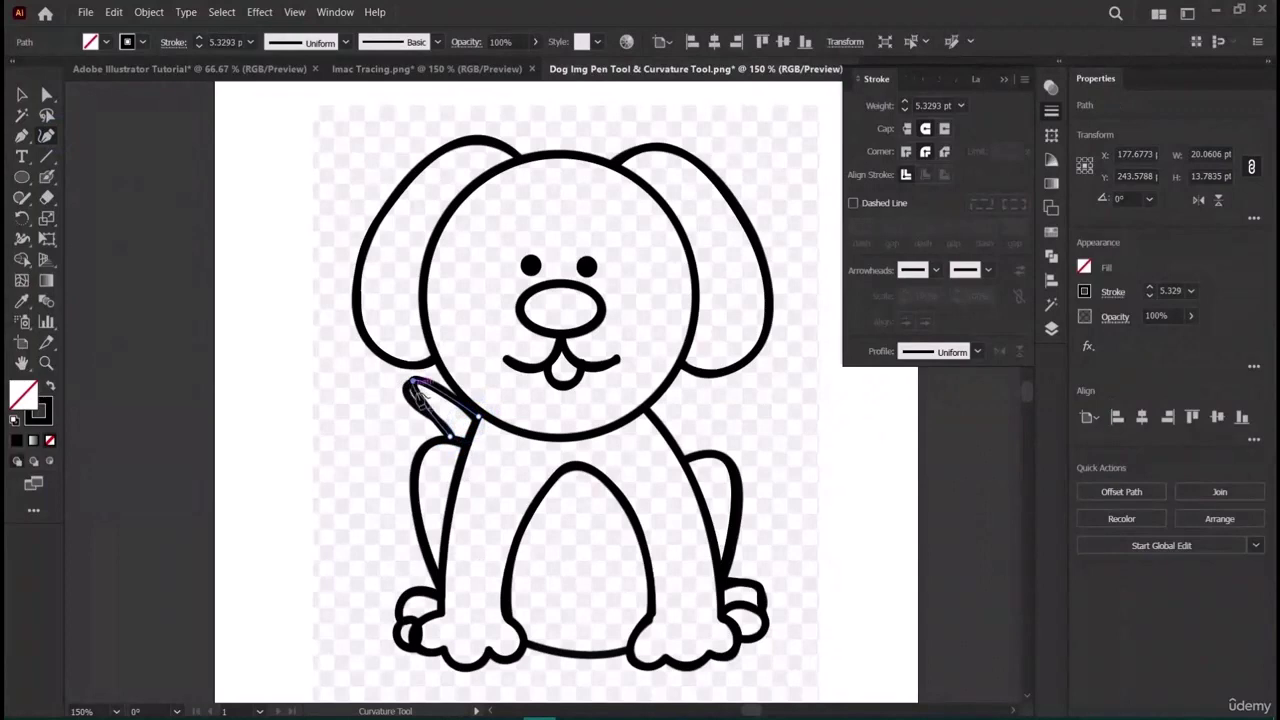
pyautogui.click(414, 391)
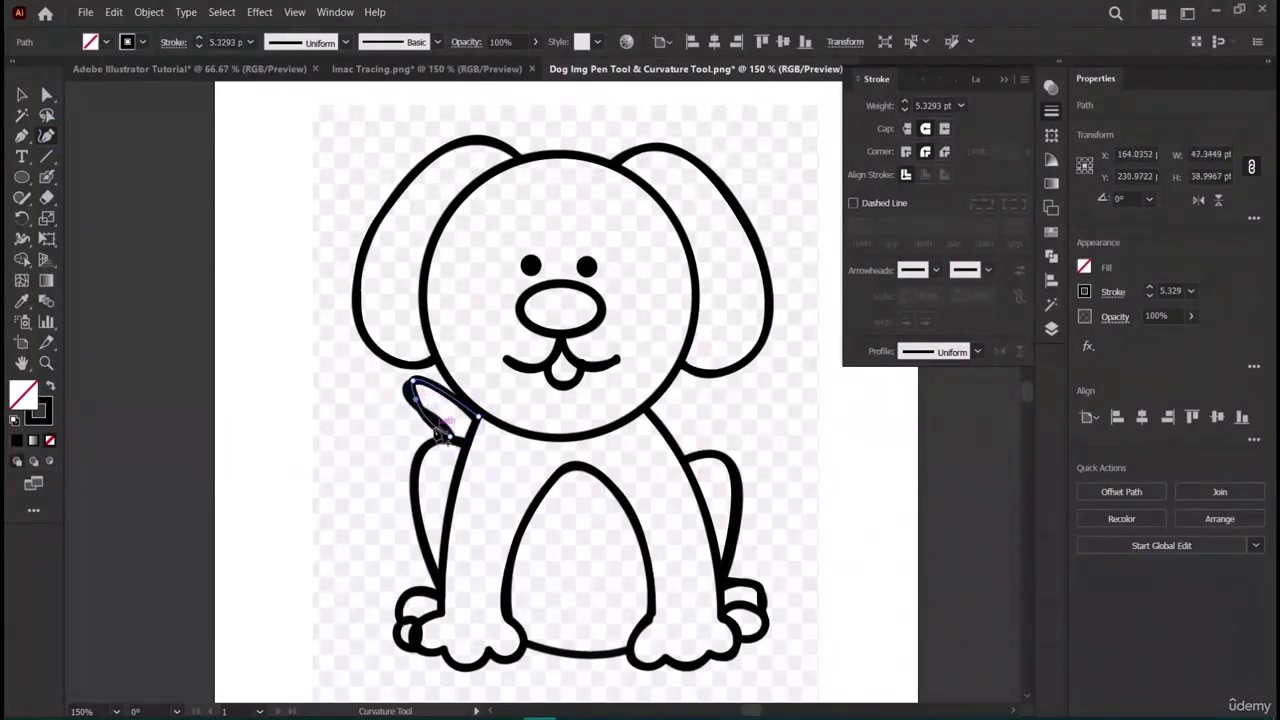
pyautogui.click(446, 428)
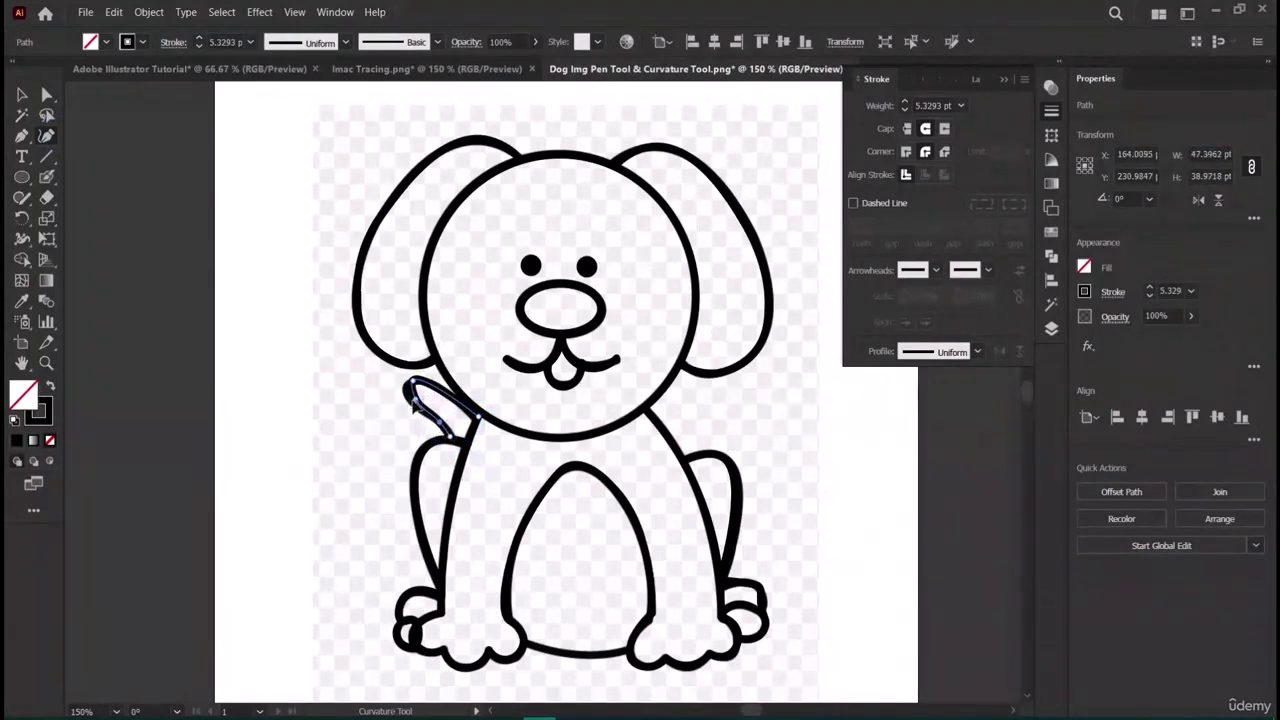
pyautogui.click(413, 390)
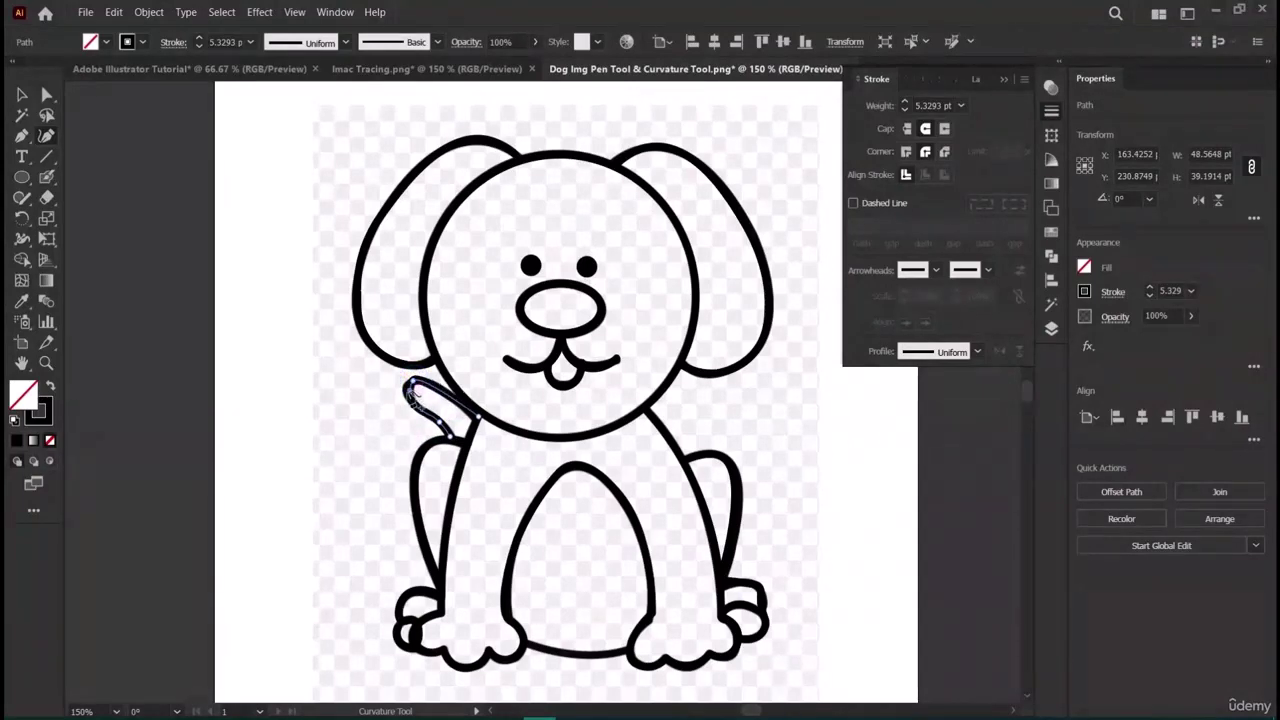
pyautogui.moveTo(414, 386); pyautogui.dragTo(423, 380)
pyautogui.press('v')
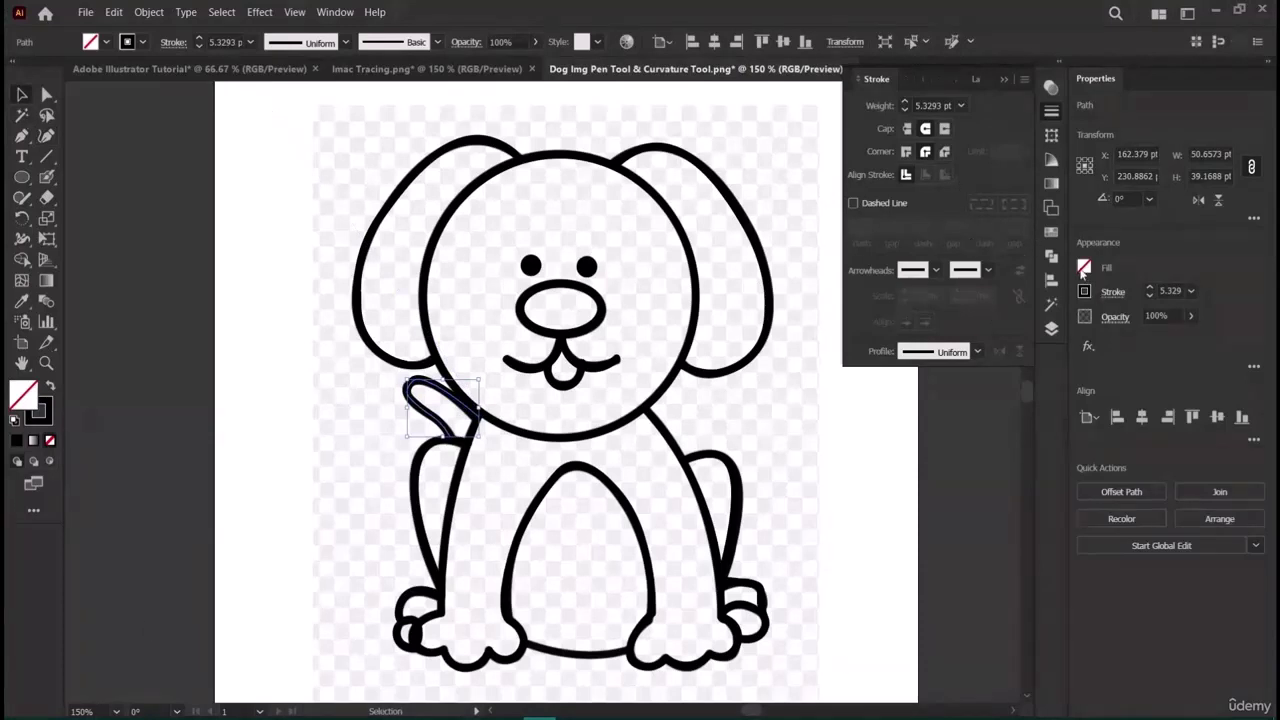
pyautogui.click(204, 193)
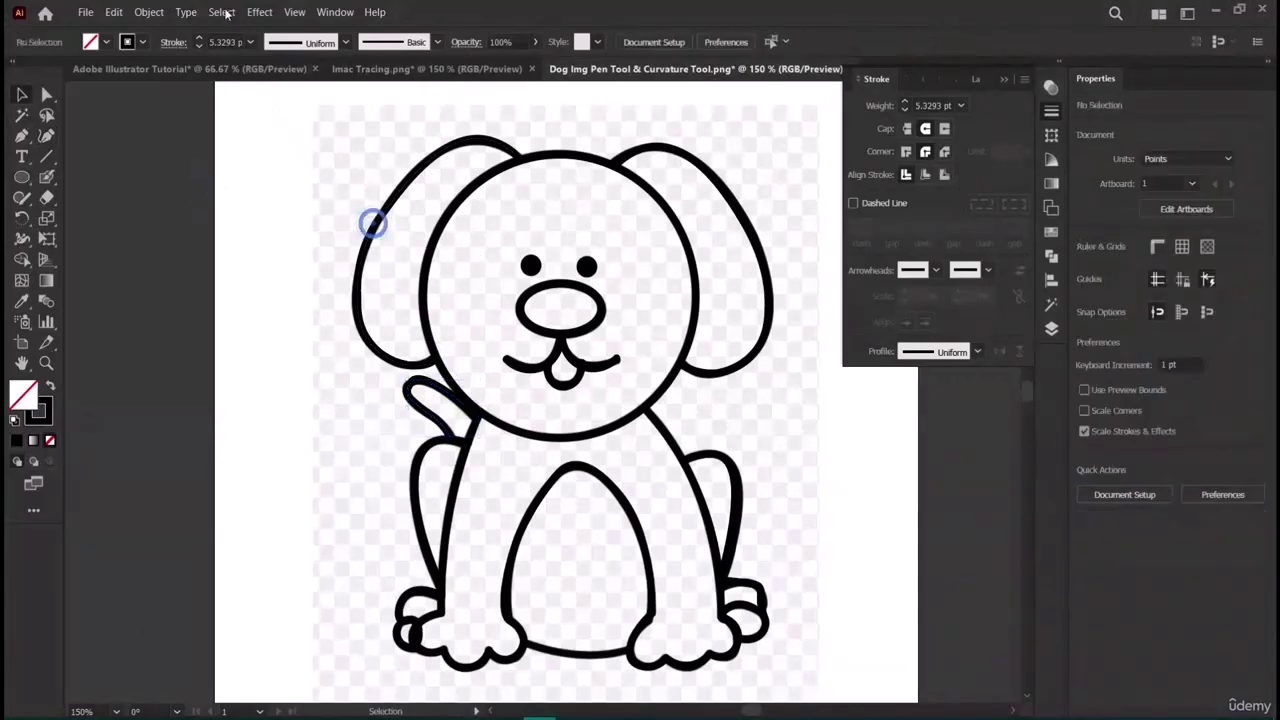
# Unlock all objects and drag the reference dog image far to the left.
pyautogui.click(148, 12)
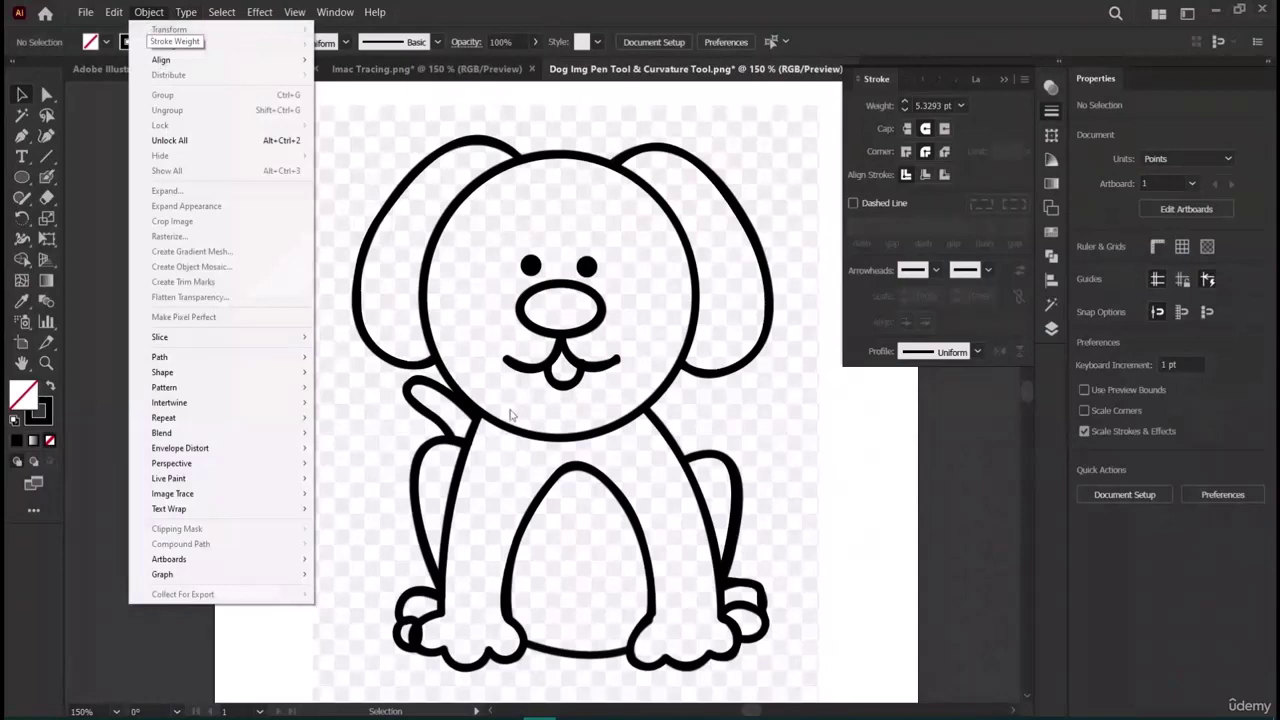
pyautogui.click(477, 302)
pyautogui.click(428, 402)
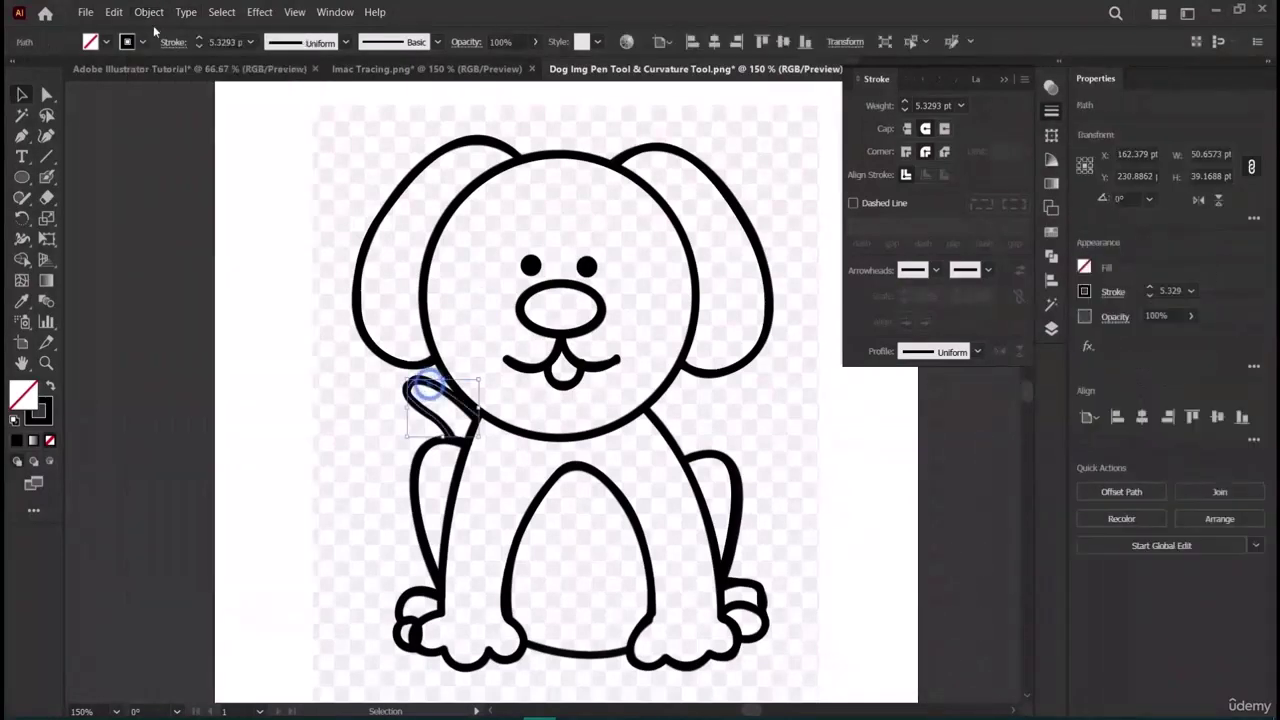
pyautogui.click(148, 12)
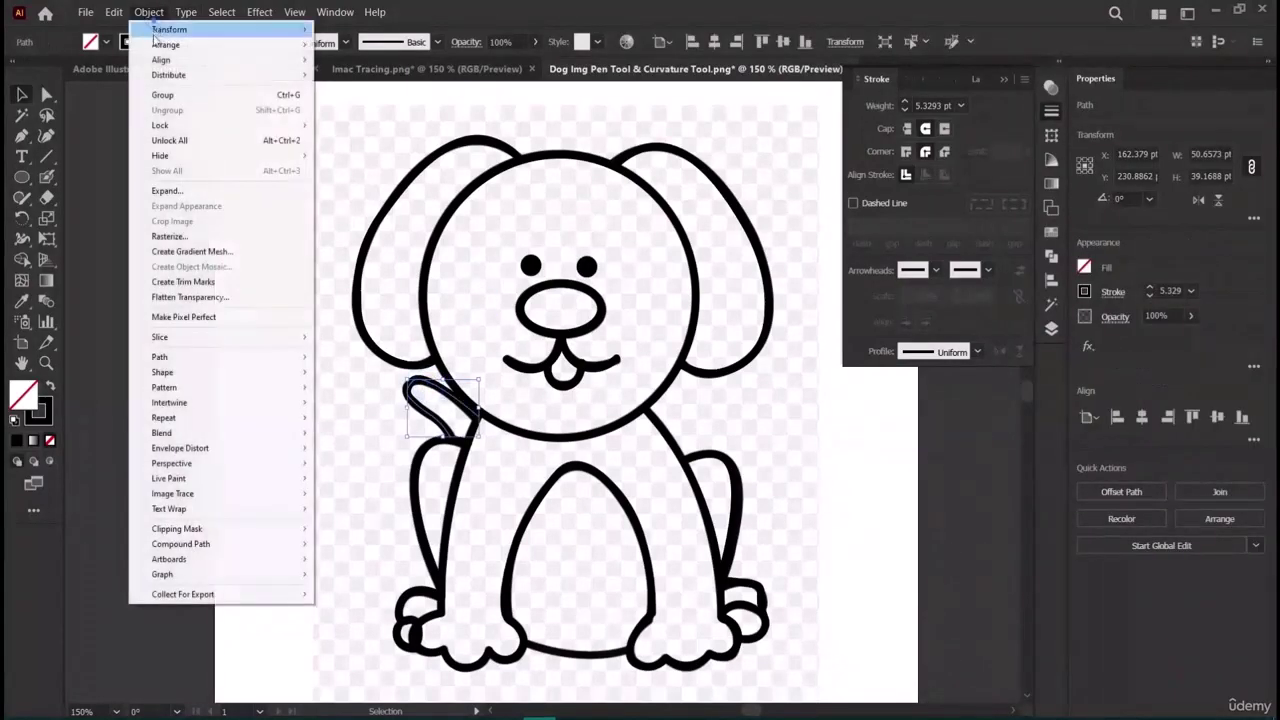
pyautogui.click(178, 143)
pyautogui.click(187, 510)
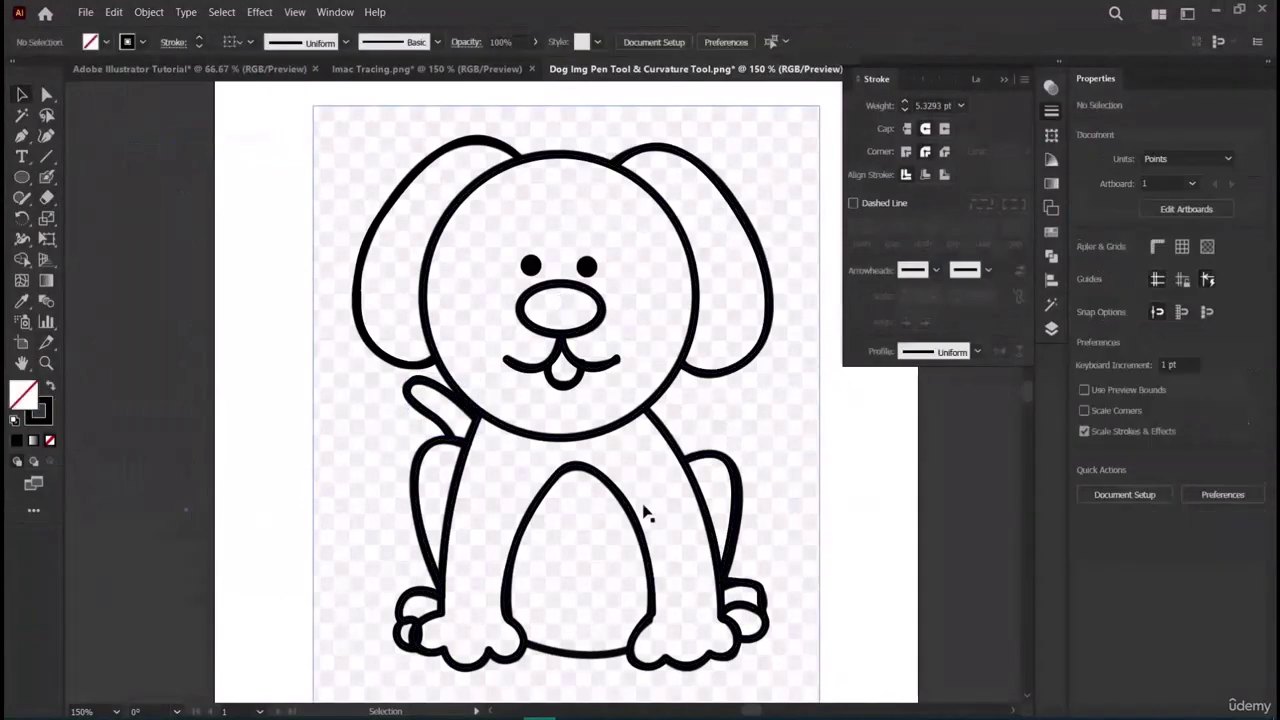
pyautogui.moveTo(700, 354); pyautogui.dragTo(862, 333)
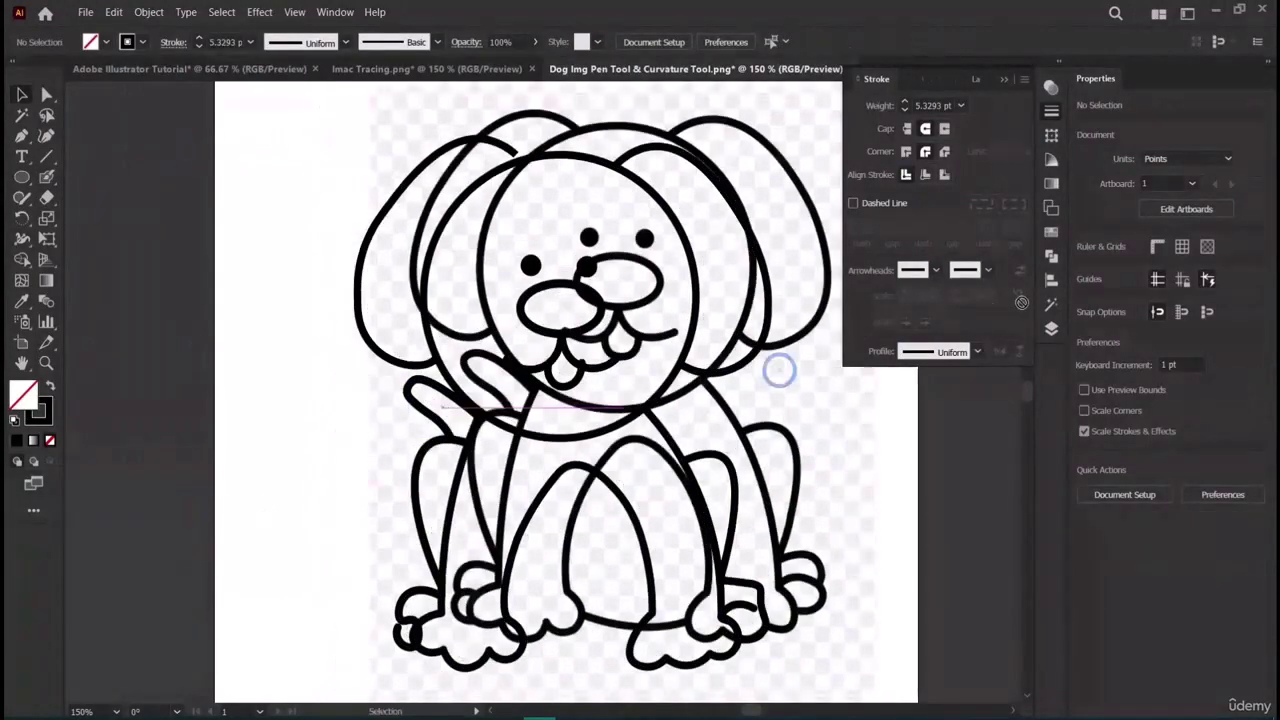
pyautogui.moveTo(777, 369)
pyautogui.mouseDown()
pyautogui.moveTo(229, 371)
pyautogui.moveTo(184, 354)
pyautogui.mouseUp()
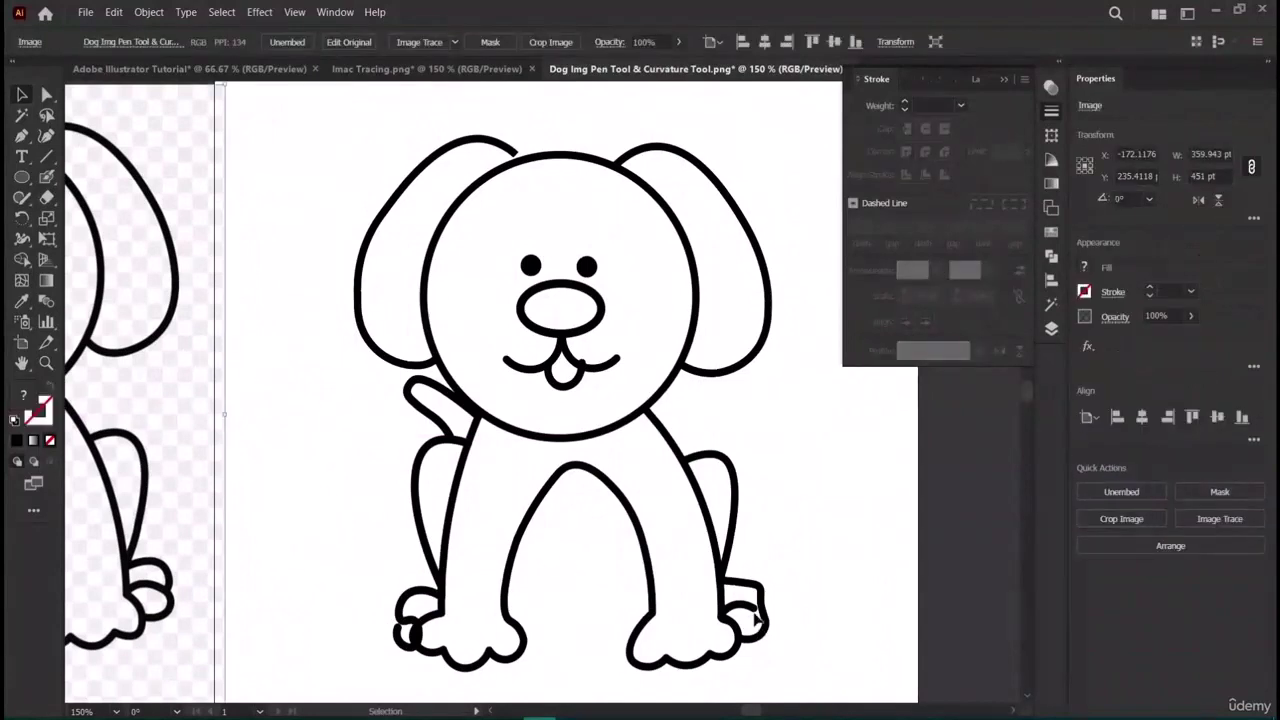
# Nudge the right paw's loop-end anchor to about X 389.29, Y 369.06 pt.
pyautogui.click(757, 620)
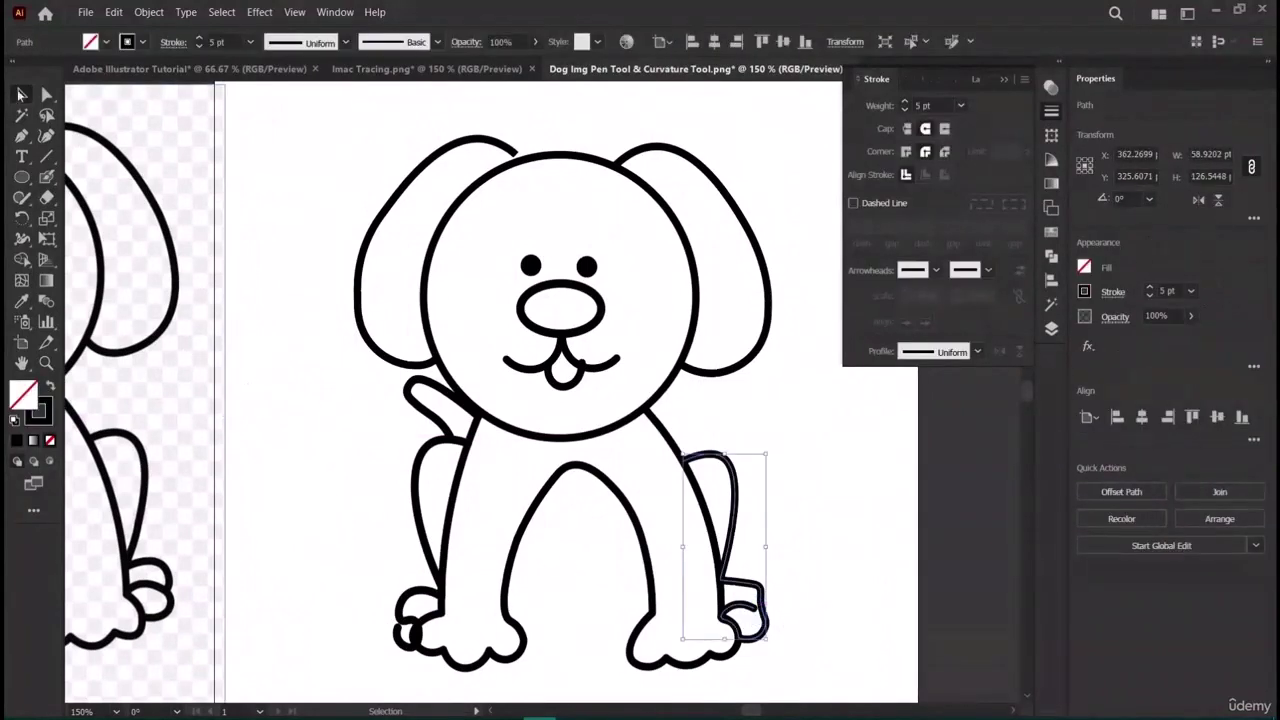
pyautogui.click(46, 93)
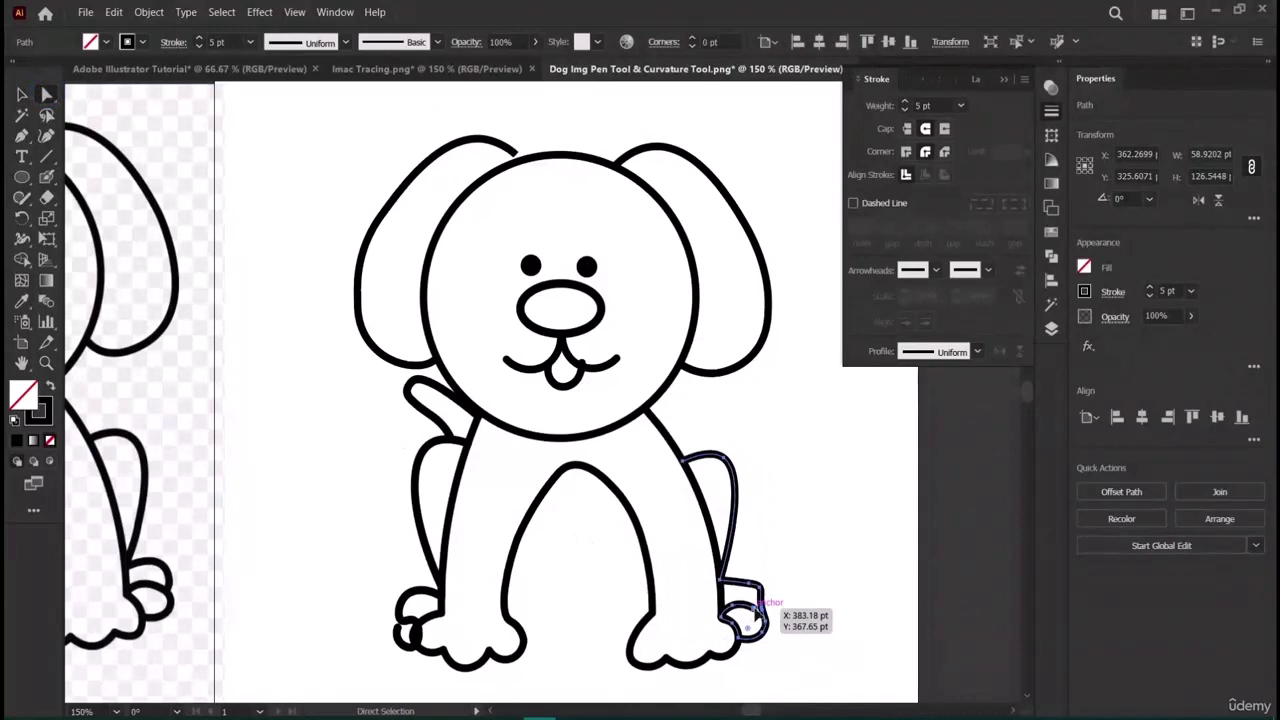
pyautogui.moveTo(757, 620); pyautogui.dragTo(766, 620)
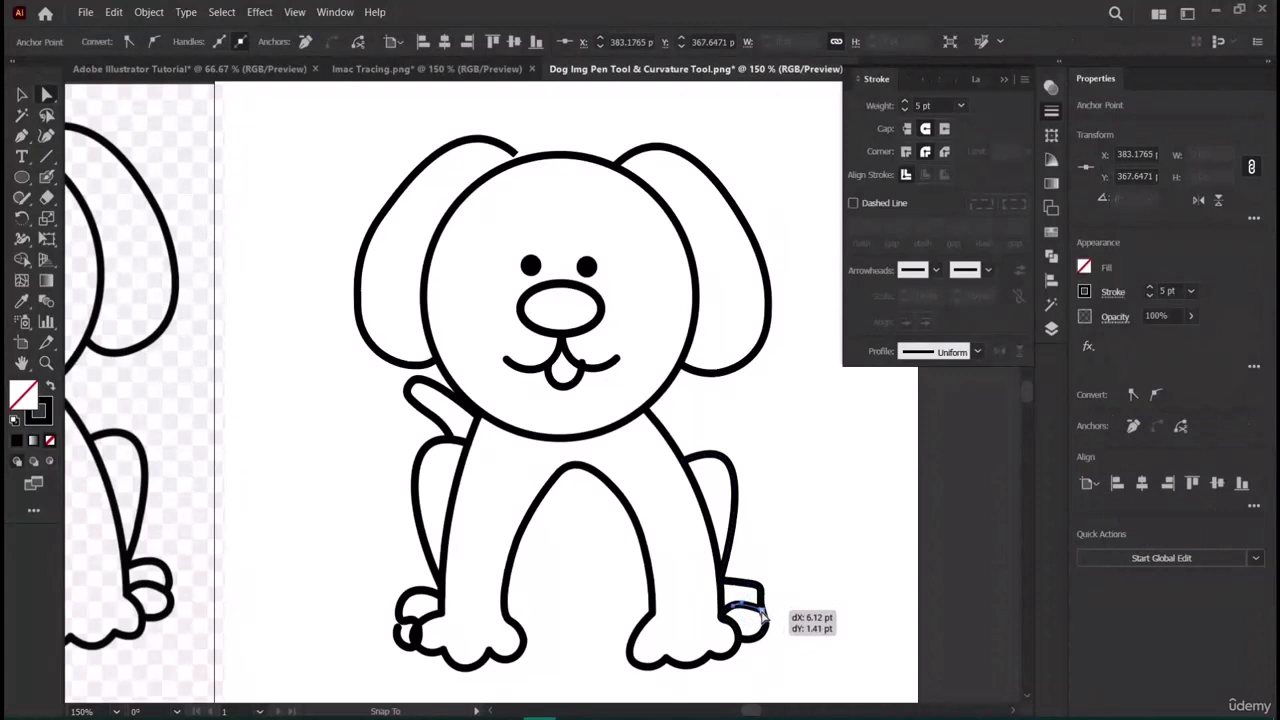
pyautogui.click(325, 545)
pyautogui.click(410, 629)
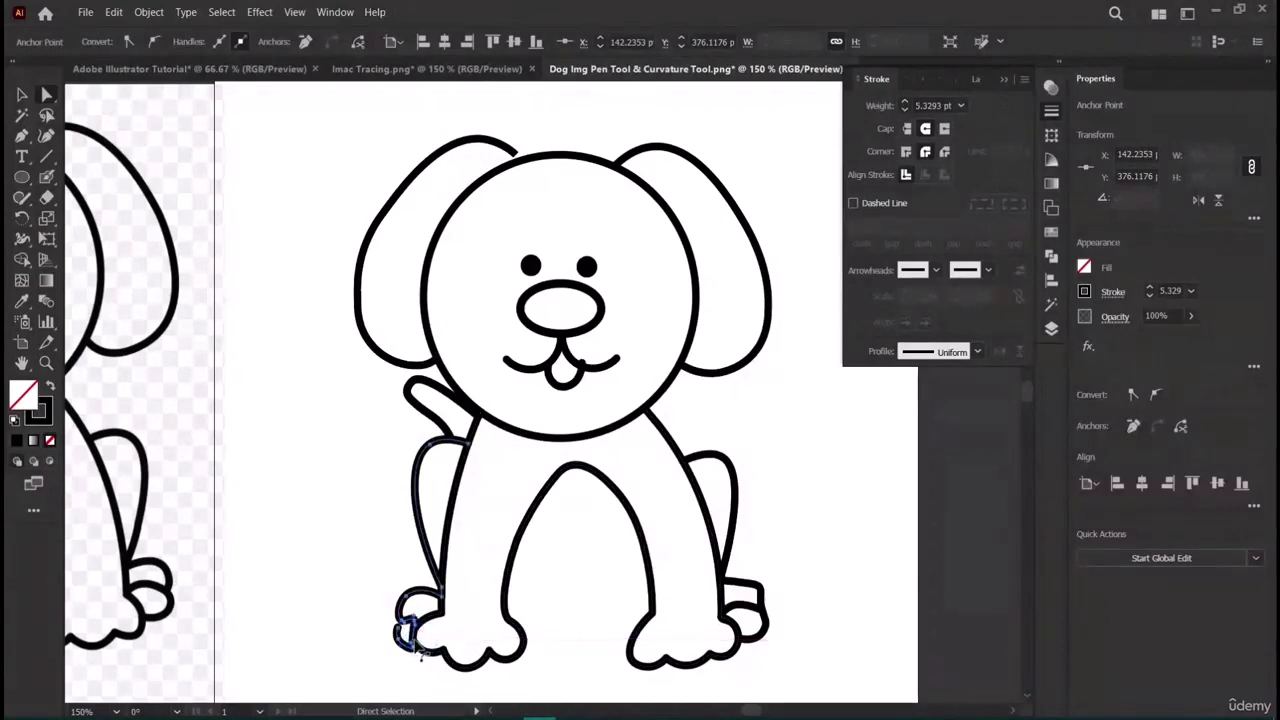
pyautogui.click(292, 626)
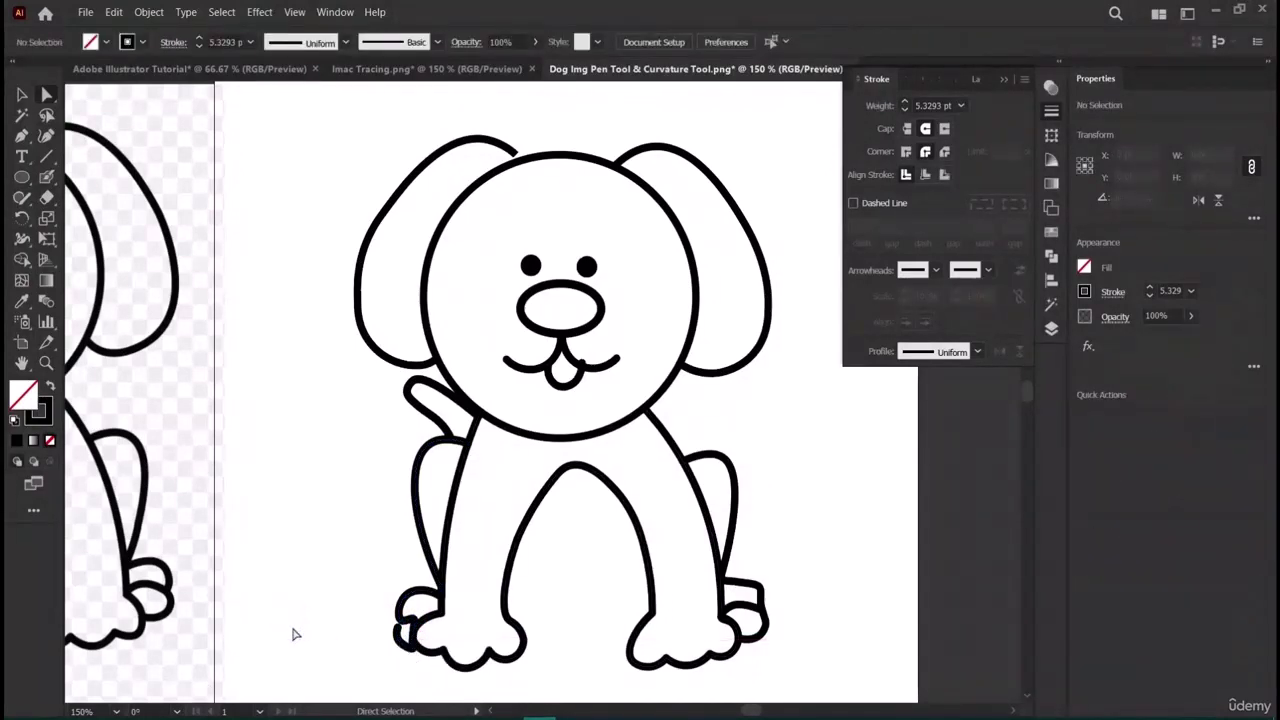
# Nudge the tongue's end anchor about dX -1.24, dY 3.88 pt to meet the mouth.
pyautogui.scroll(-3, 292, 634)
pyautogui.scroll(3, 288, 640)
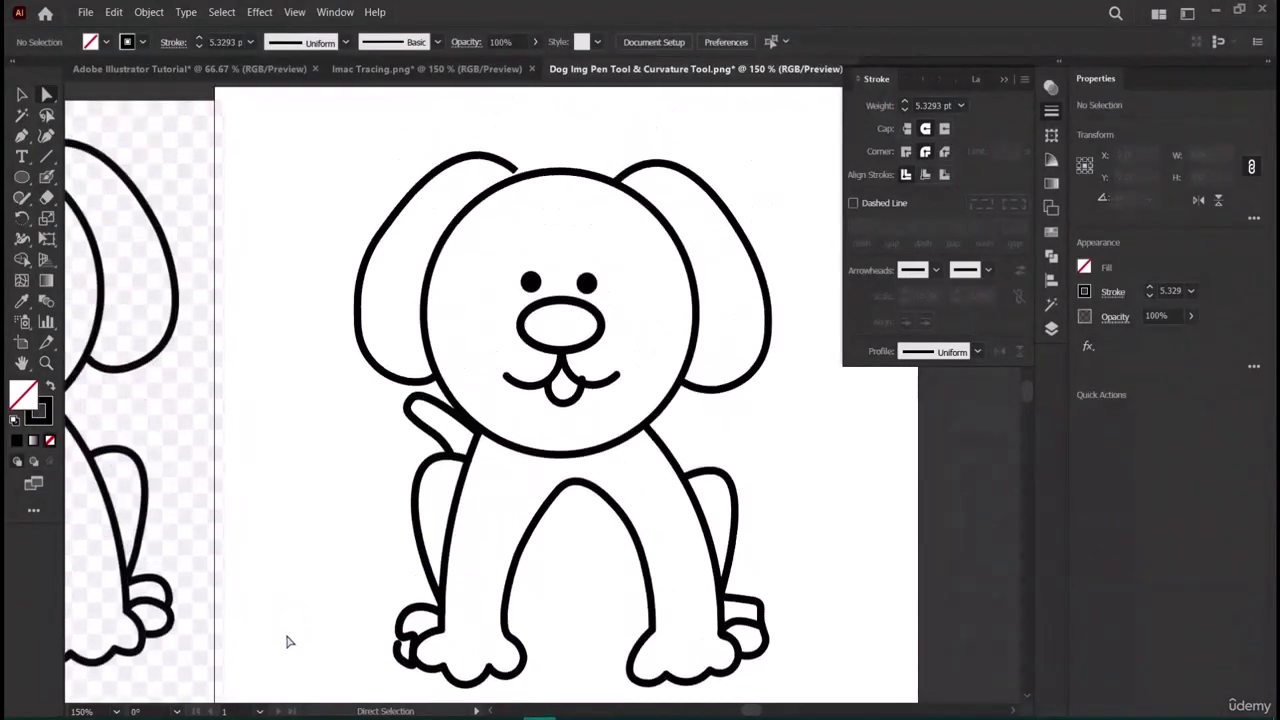
pyautogui.click(583, 382)
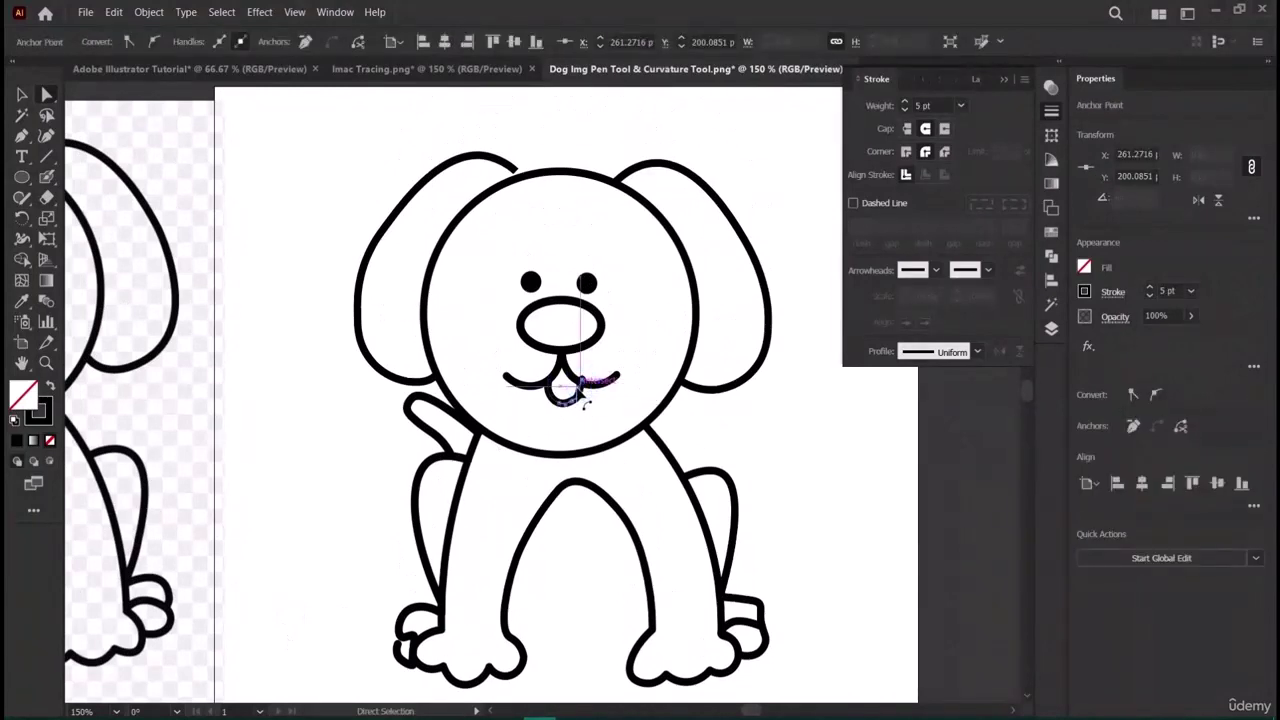
pyautogui.moveTo(583, 383); pyautogui.dragTo(580, 390)
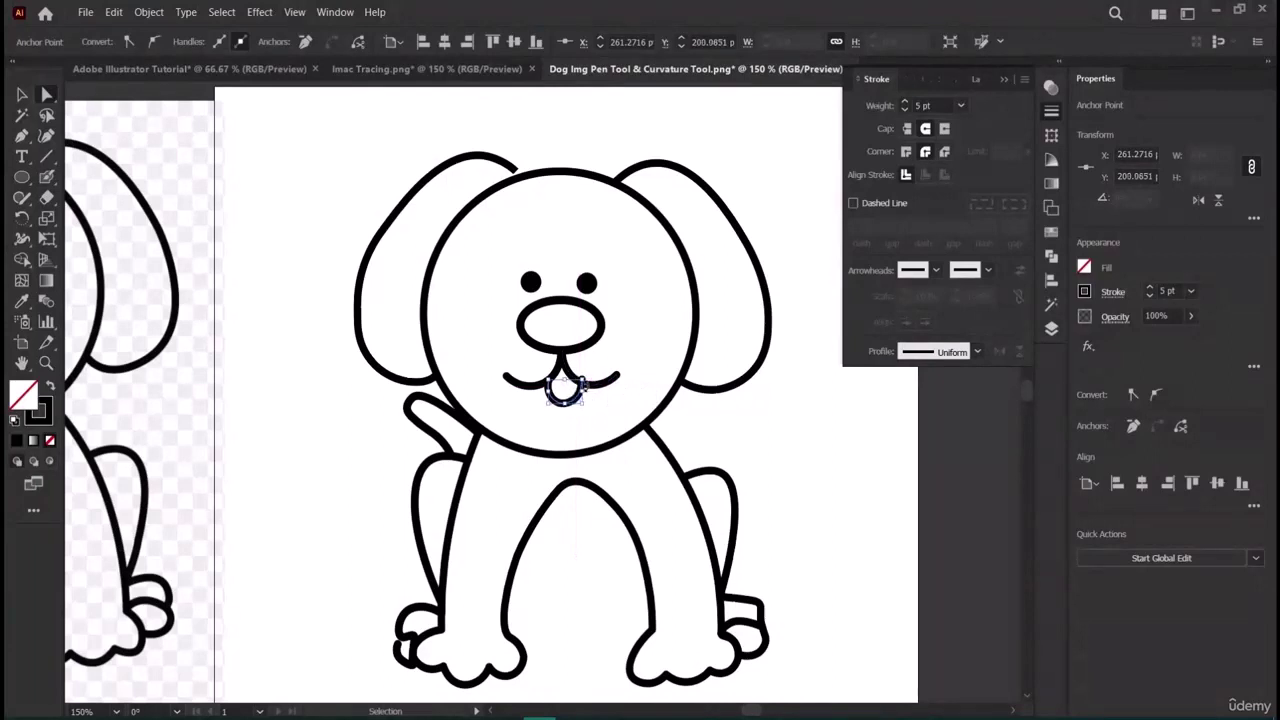
# Drag another tongue anchor to round the tongue's bottom, then clear the selection.
pyautogui.click(586, 381)
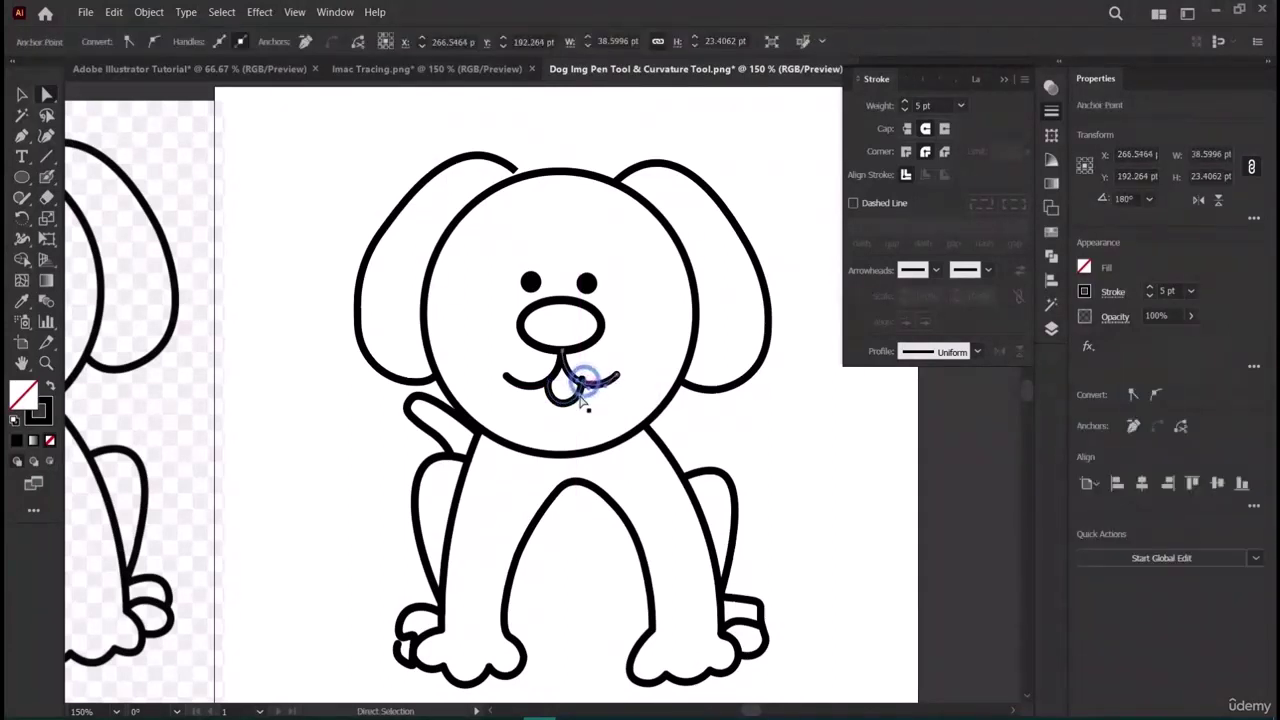
pyautogui.click(580, 399)
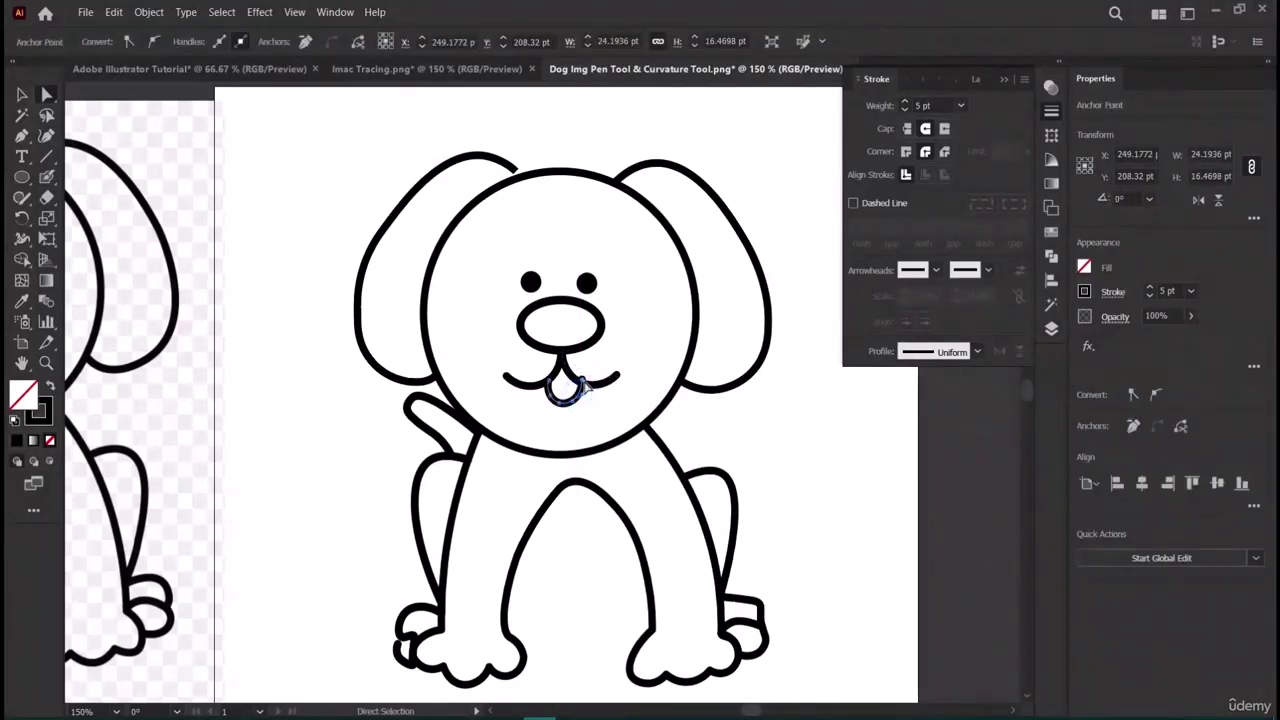
pyautogui.click(585, 391)
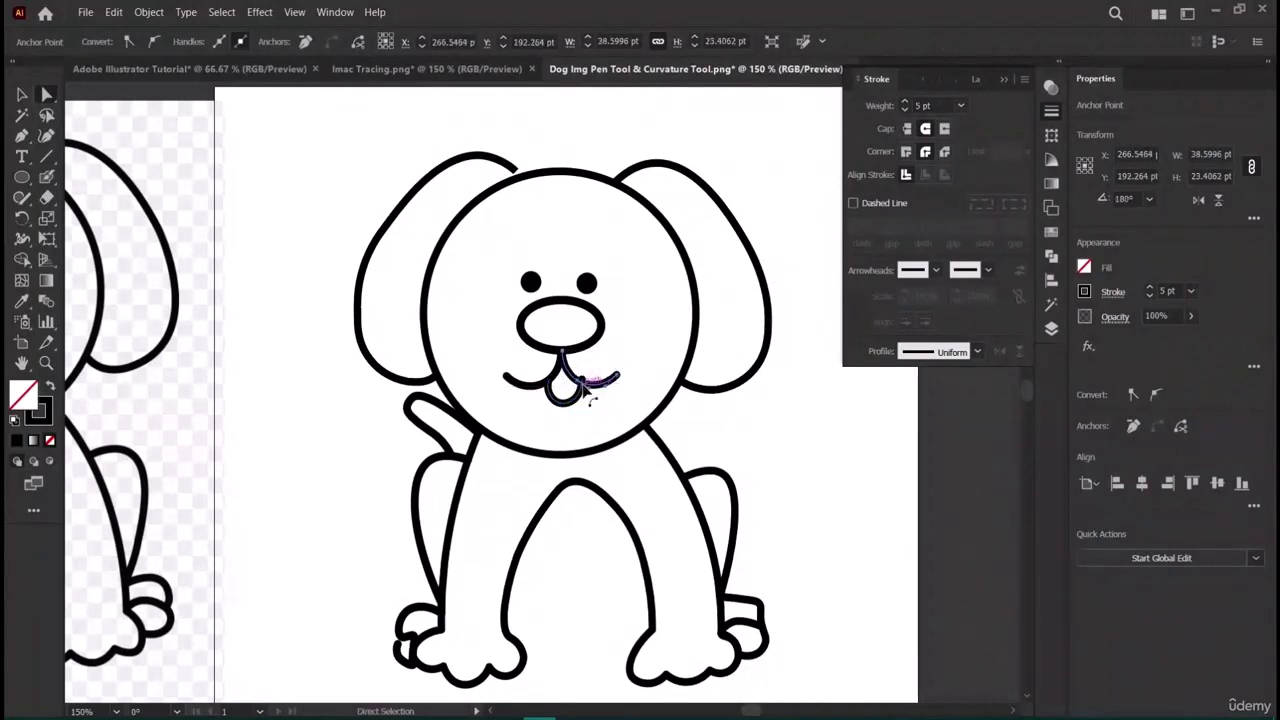
pyautogui.click(568, 397)
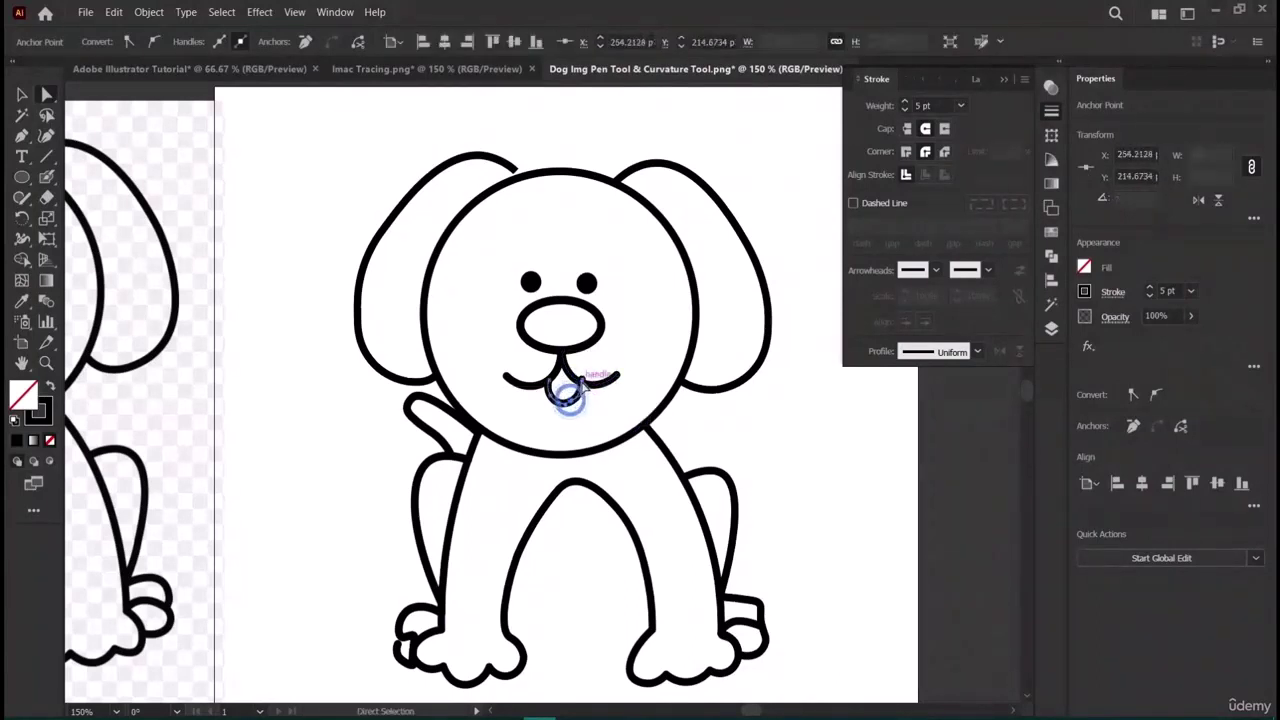
pyautogui.moveTo(585, 392); pyautogui.dragTo(590, 377)
pyautogui.click(21, 95)
pyautogui.click(309, 198)
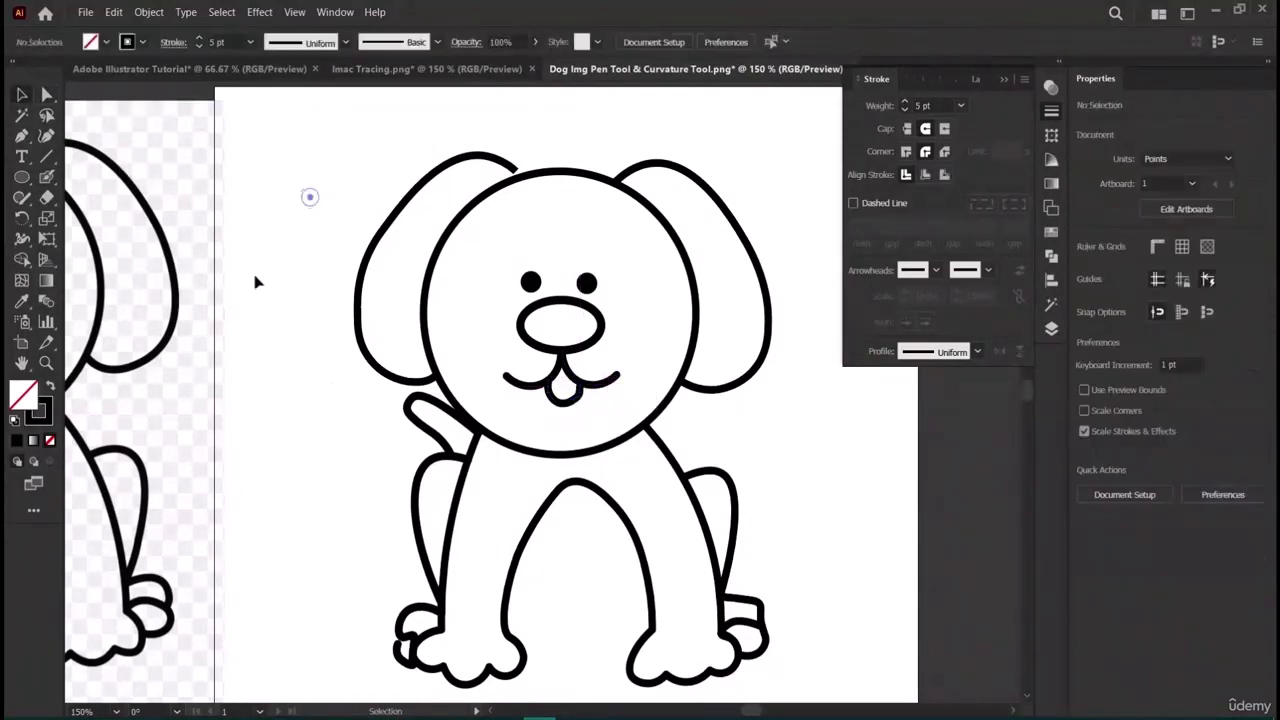
pyautogui.scroll(-2, 567, 367)
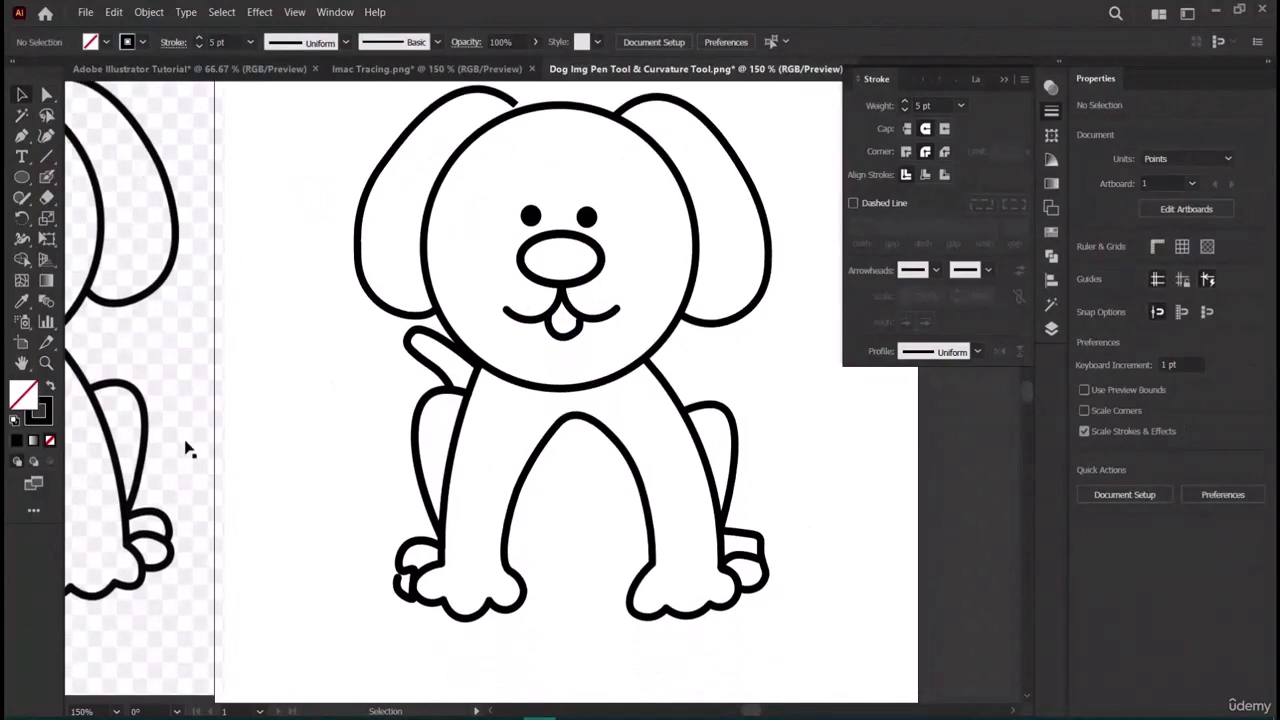
# Shift the reference dog image further left, to about X -92.29 pt.
pyautogui.moveTo(130, 436); pyautogui.dragTo(323, 370)
pyautogui.click(46, 137)
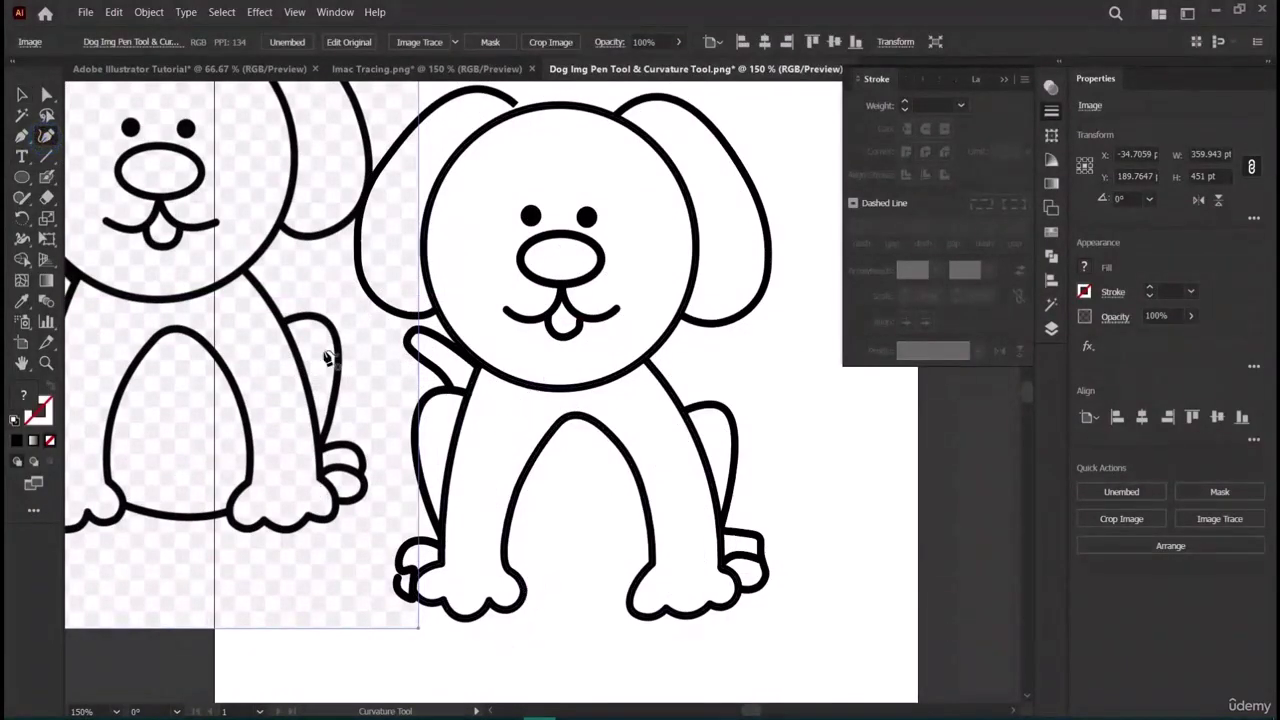
pyautogui.click(21, 94)
pyautogui.moveTo(256, 220); pyautogui.dragTo(176, 214)
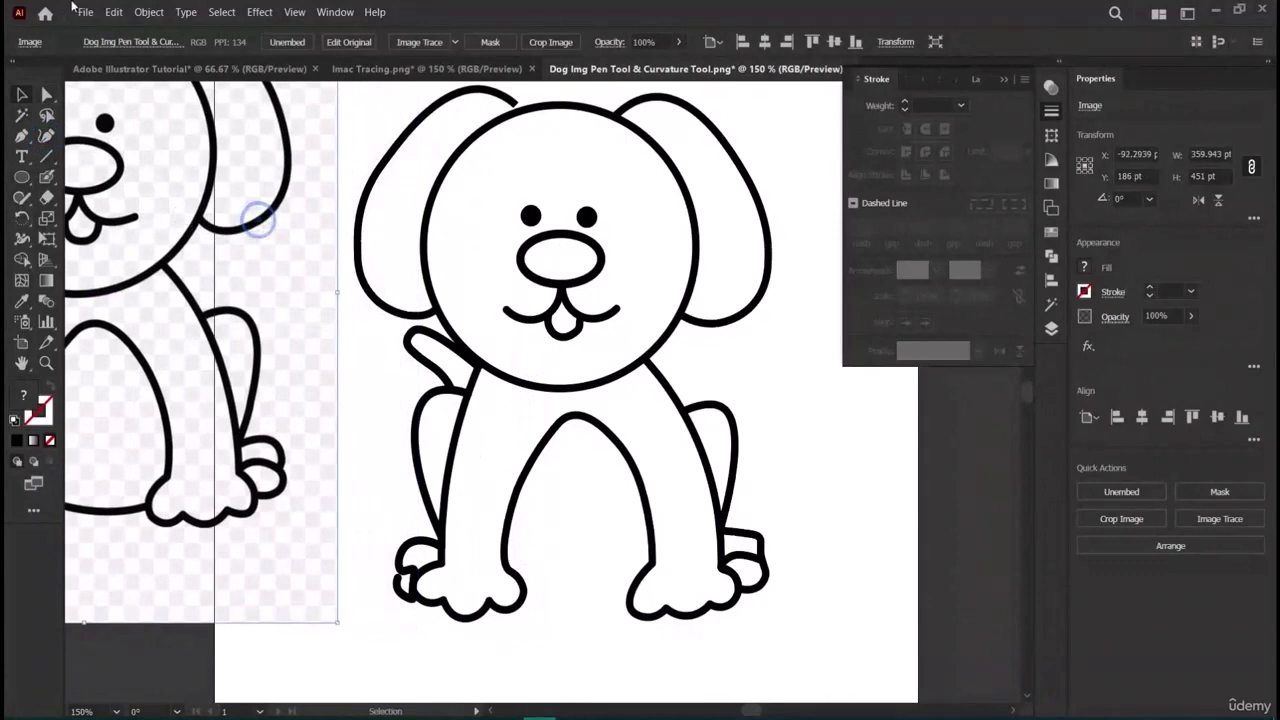
pyautogui.click(146, 13)
pyautogui.click(427, 118)
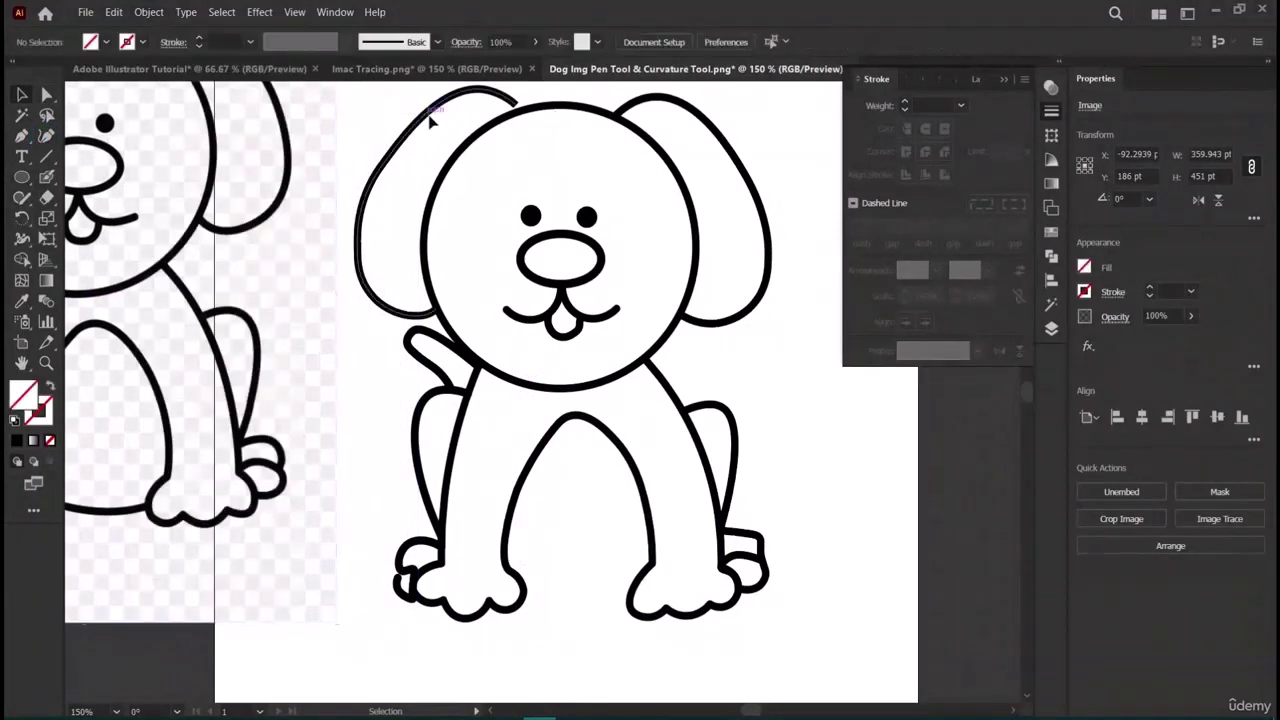
# Marquee-select all the traced dog paths and lock them with Object > Lock > Selection.
pyautogui.moveTo(734, 363); pyautogui.dragTo(766, 620)
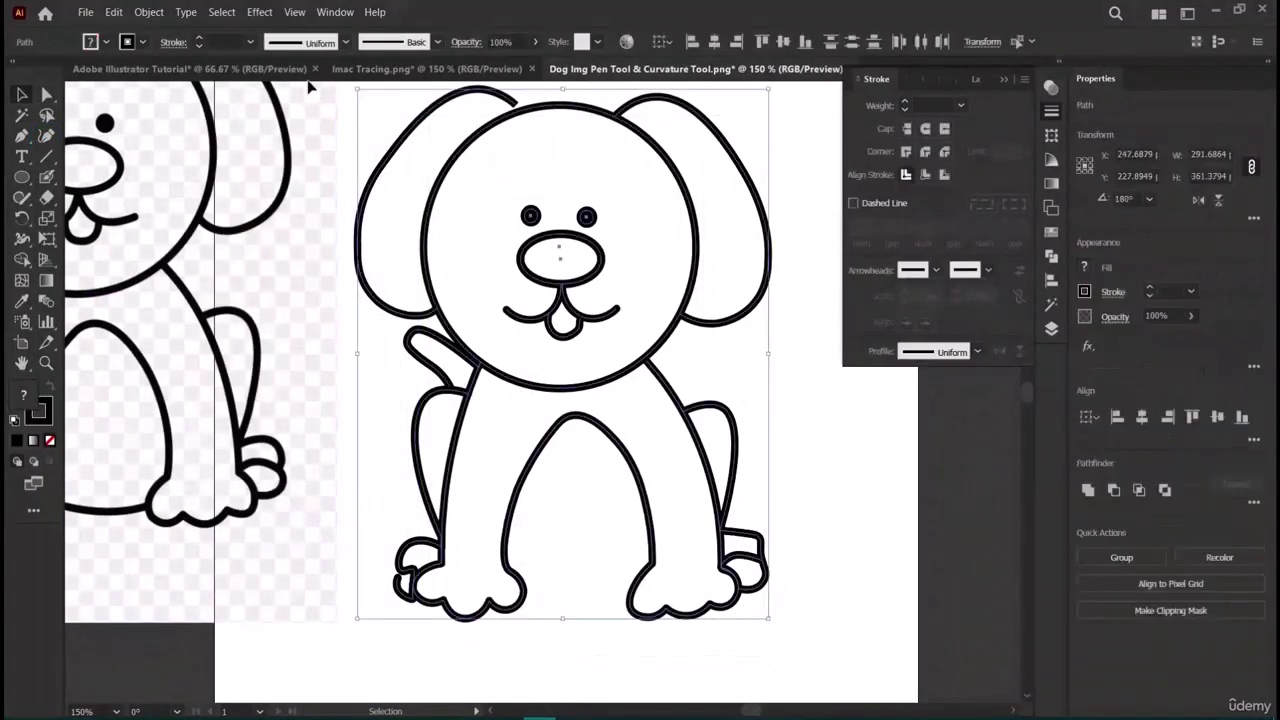
pyautogui.click(148, 13)
pyautogui.moveTo(176, 128)
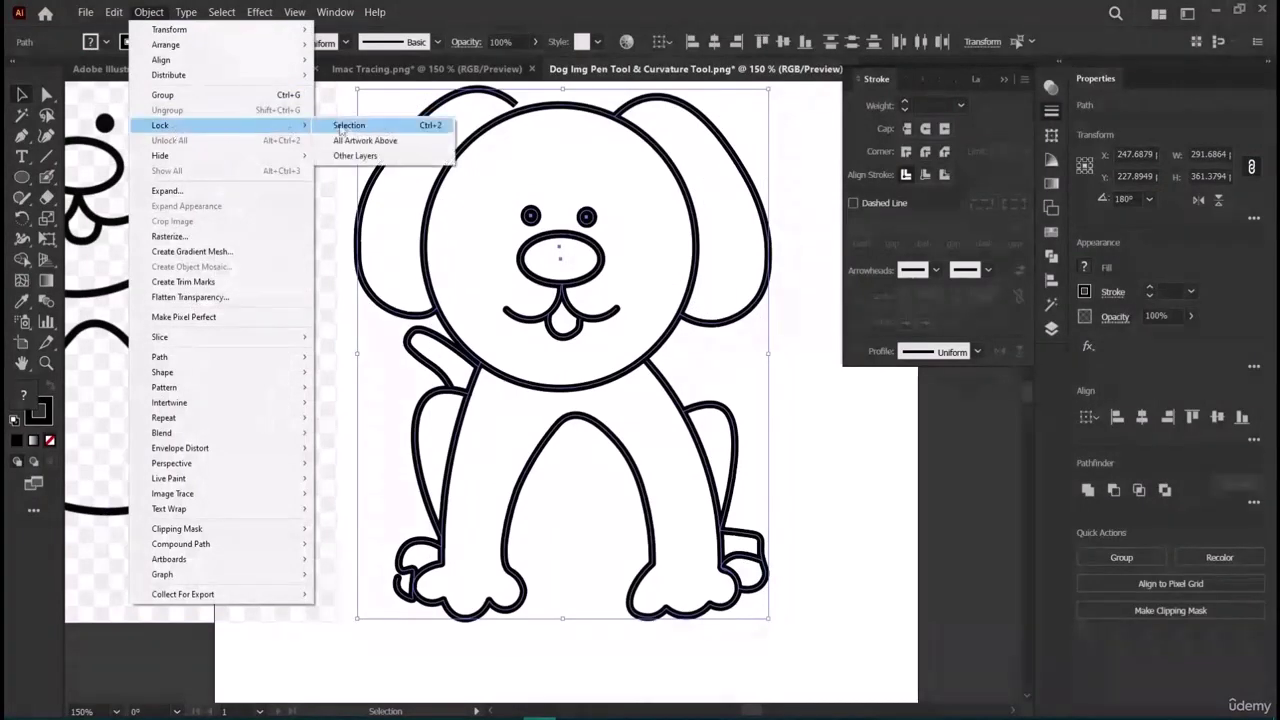
pyautogui.click(346, 125)
pyautogui.click(45, 138)
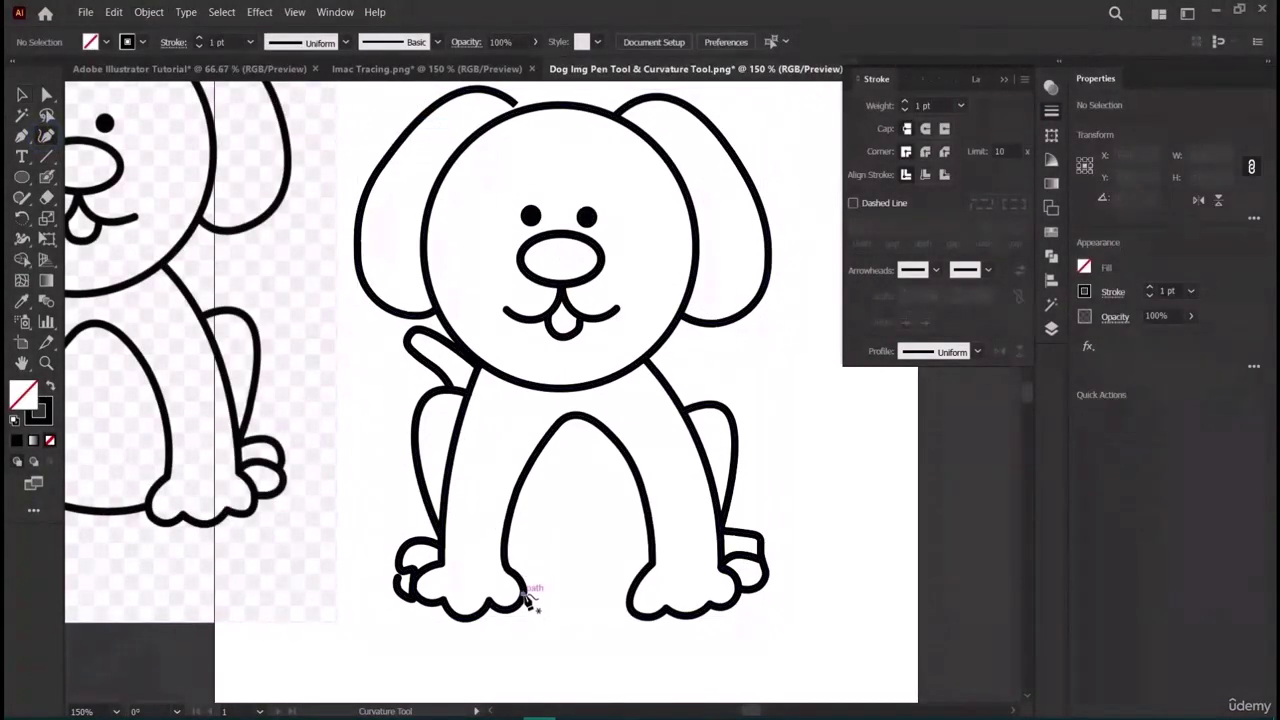
# Draw a curve between the two front paws, bend it down into the belly, and give it a 4 pt stroke.
pyautogui.click(523, 594)
pyautogui.click(630, 593)
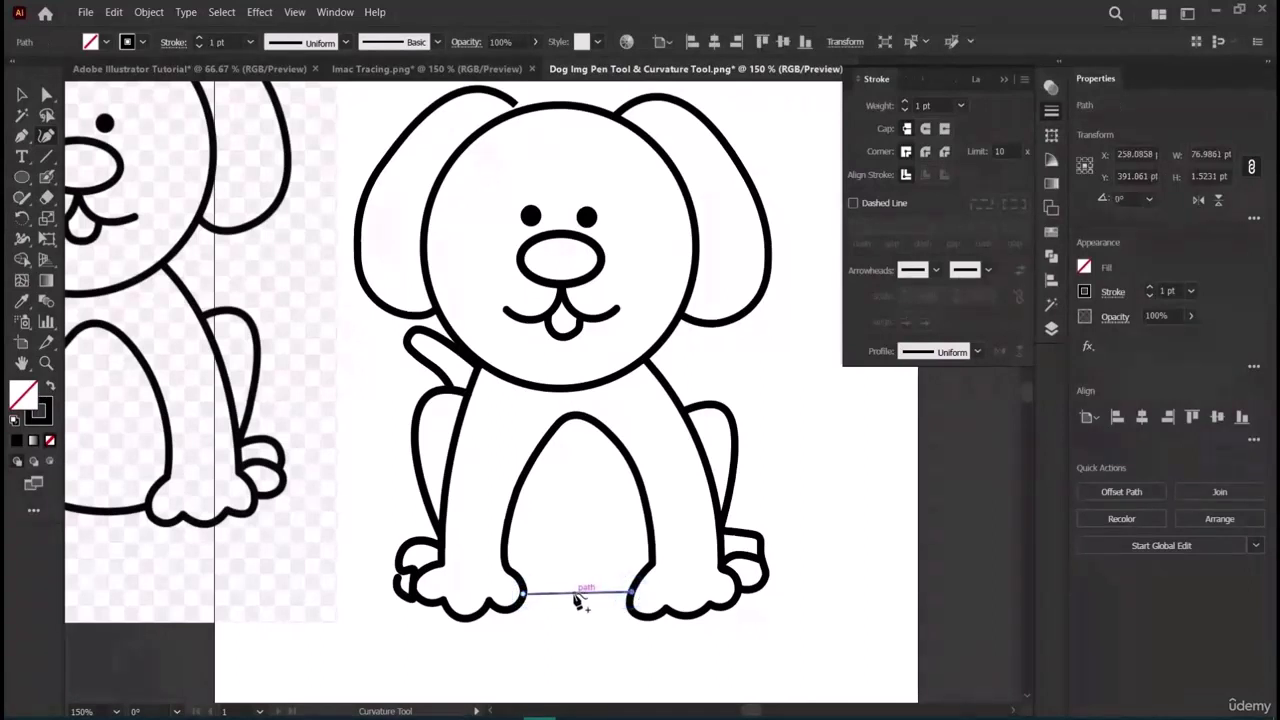
pyautogui.moveTo(576, 596); pyautogui.dragTo(569, 616)
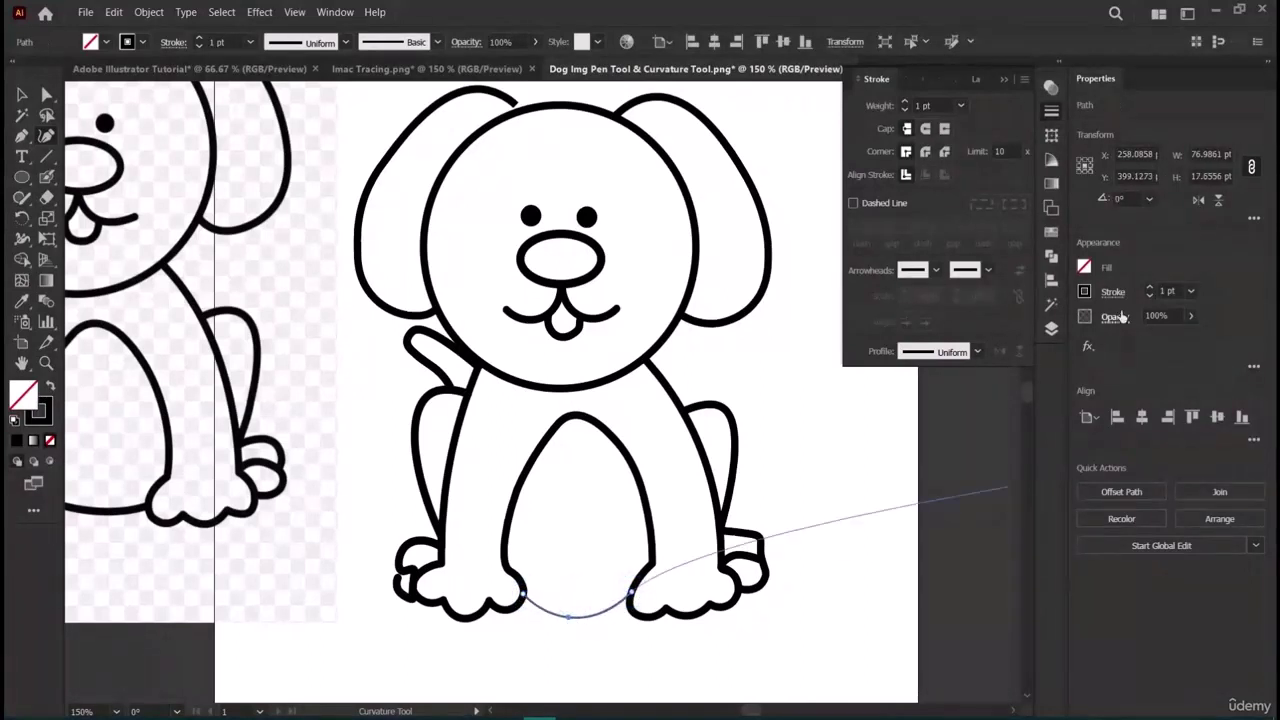
pyautogui.click(1150, 287)
pyautogui.click(1150, 287)
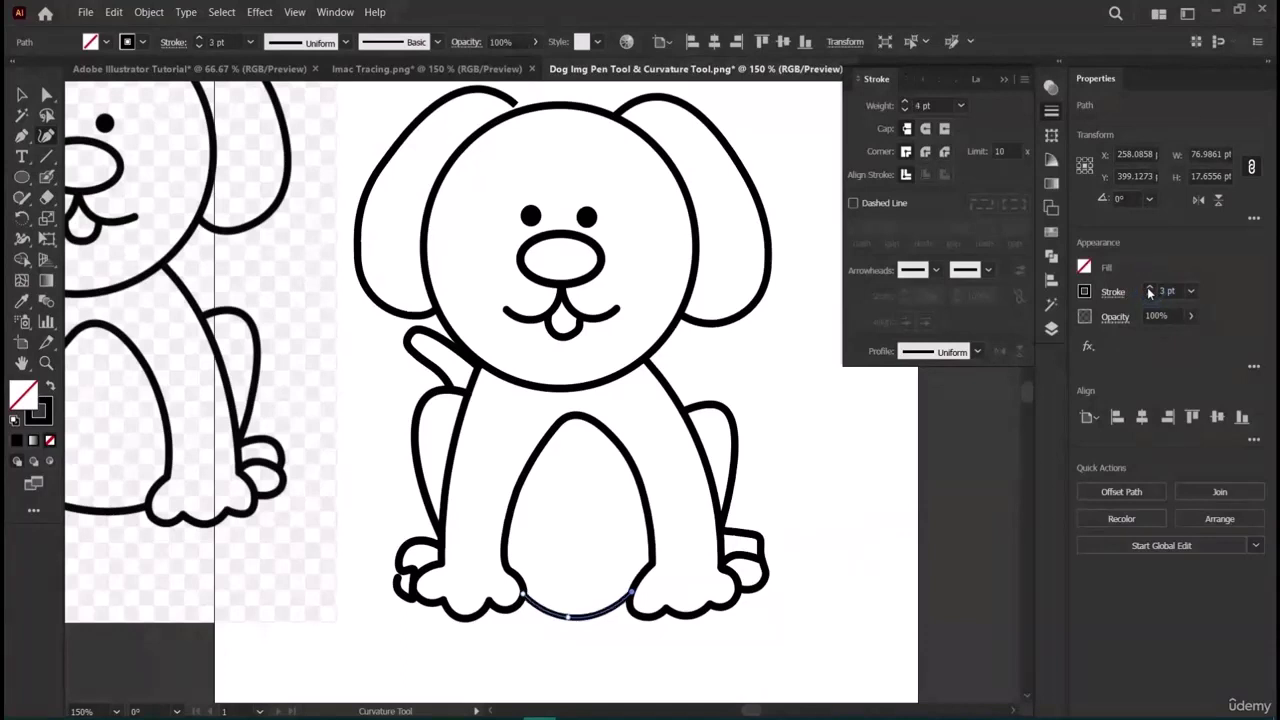
pyautogui.press('v')
pyautogui.click(840, 518)
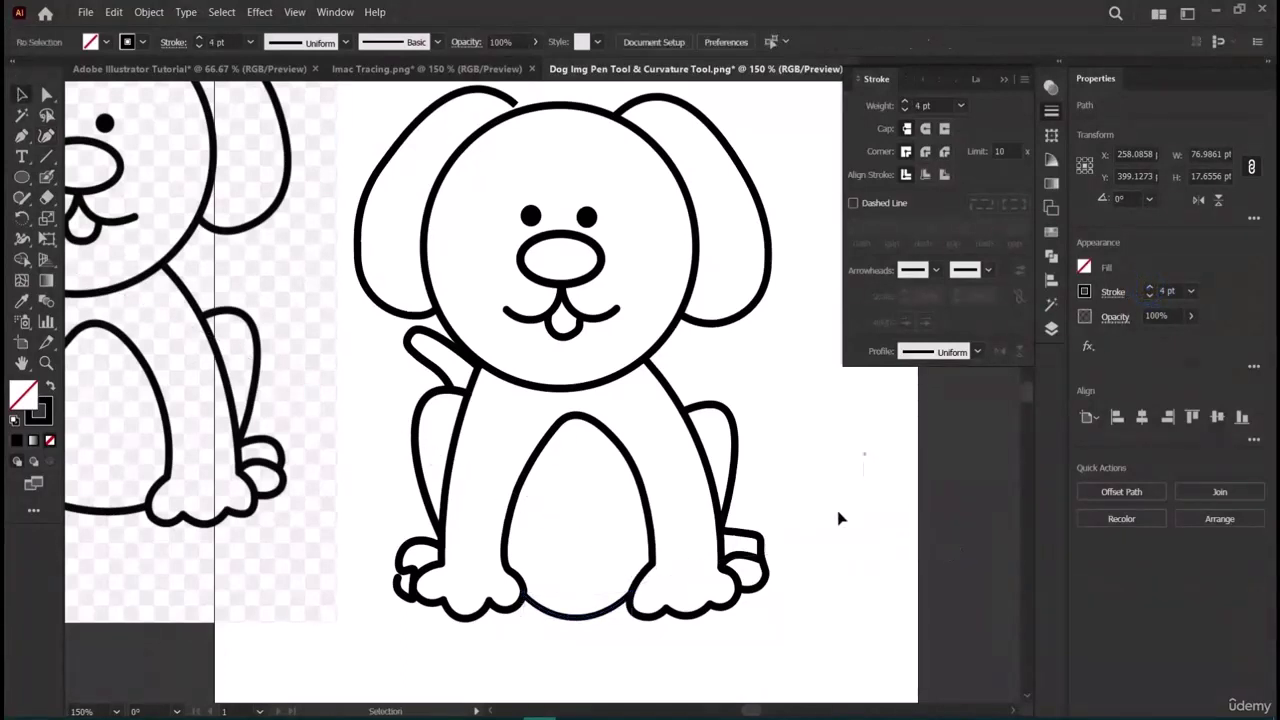
pyautogui.scroll(3, 600, 486)
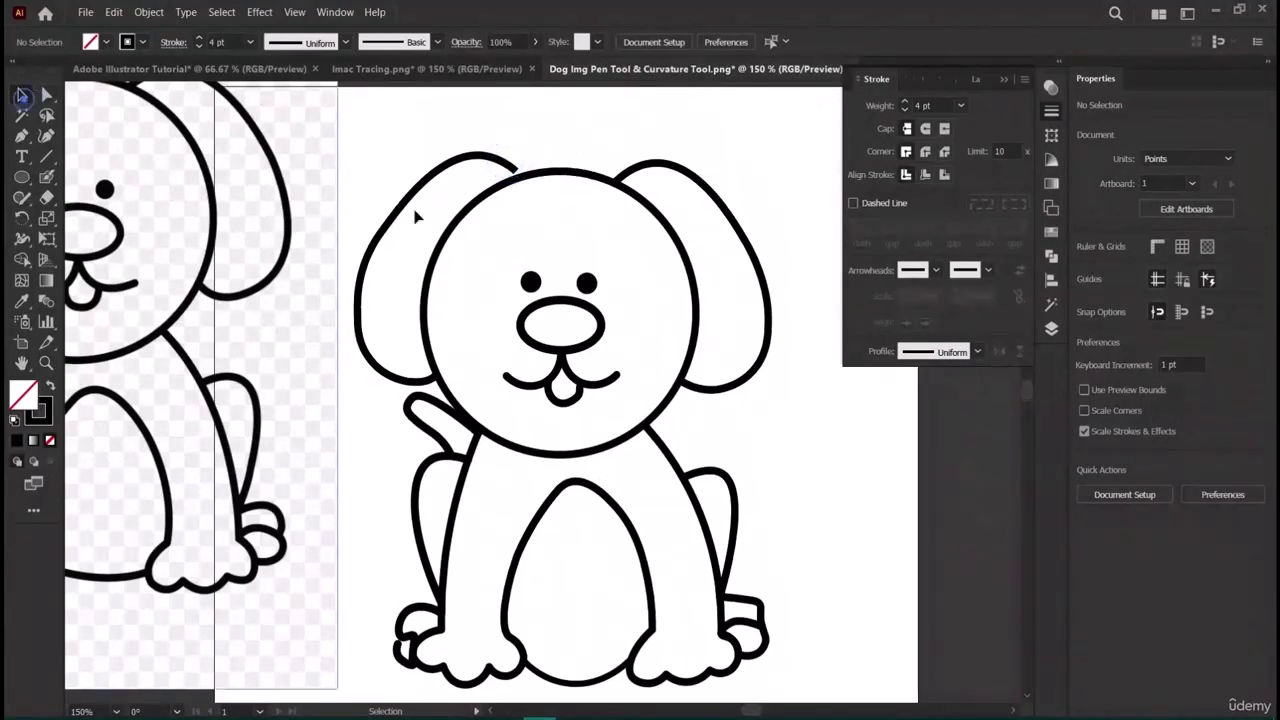
# Move the reference image further left and unlock all the traced dog paths.
pyautogui.click(46, 94)
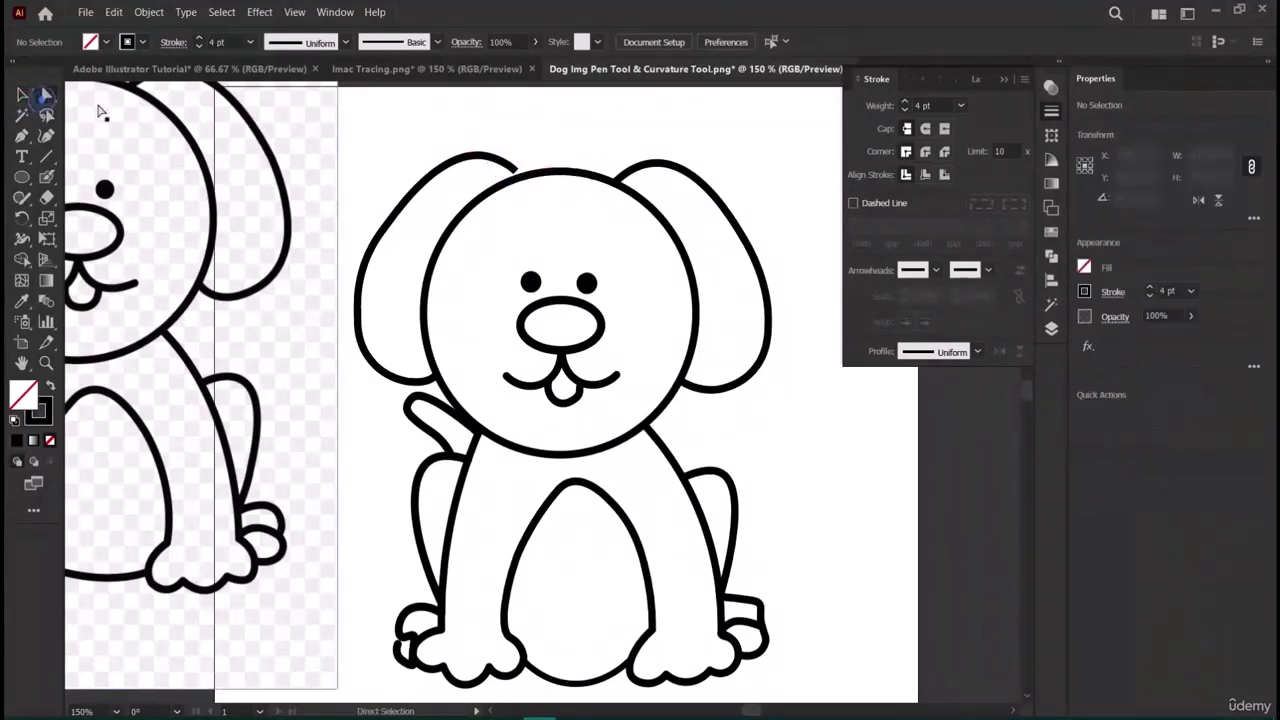
pyautogui.moveTo(271, 215); pyautogui.dragTo(131, 194)
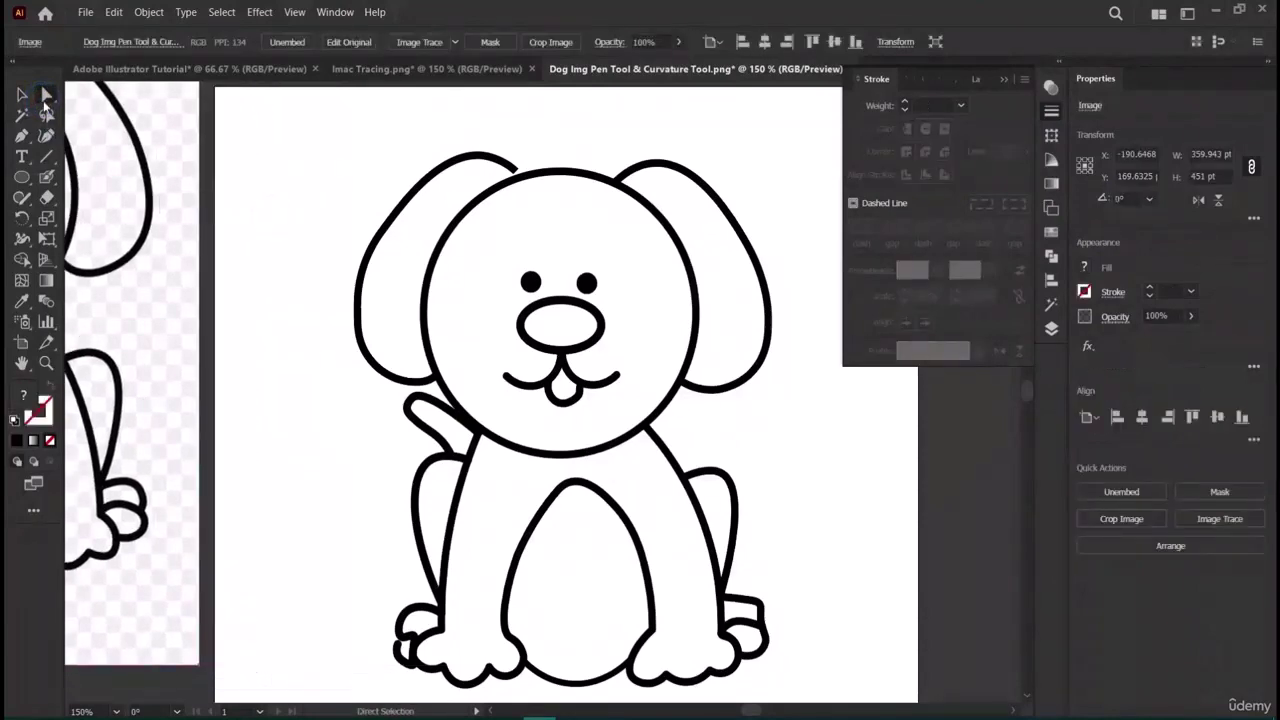
pyautogui.click(497, 163)
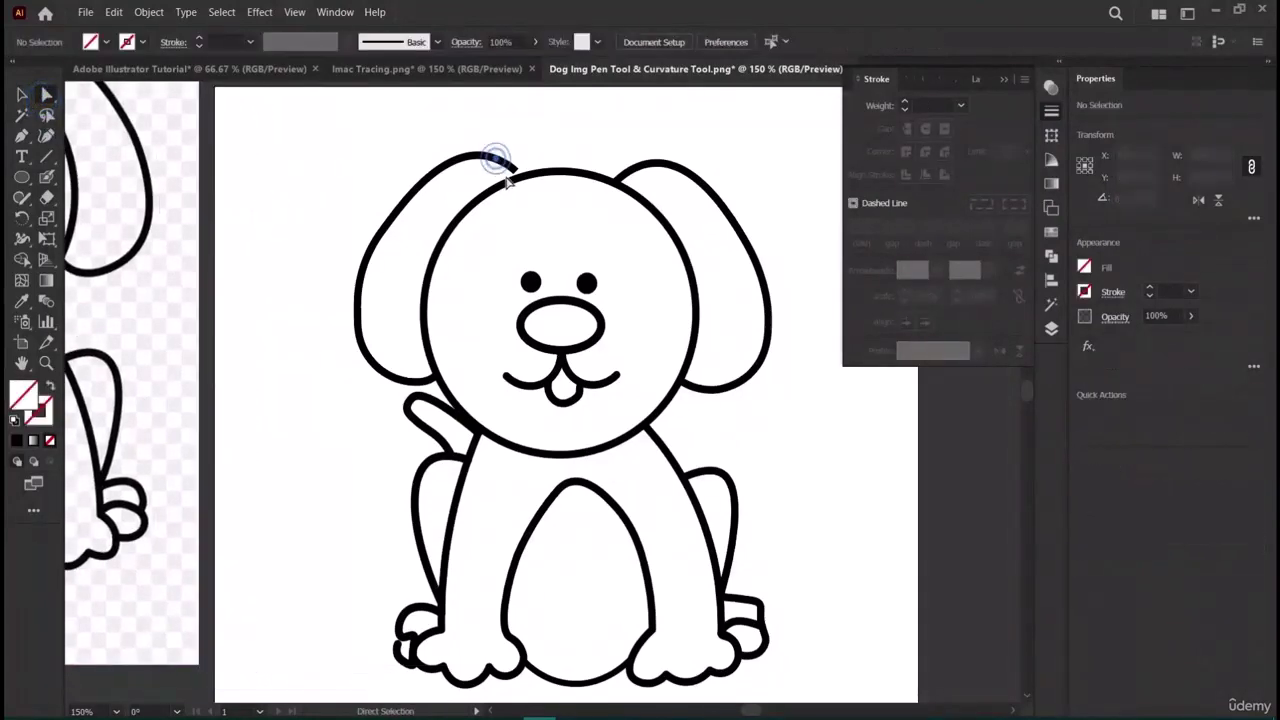
pyautogui.click(334, 147)
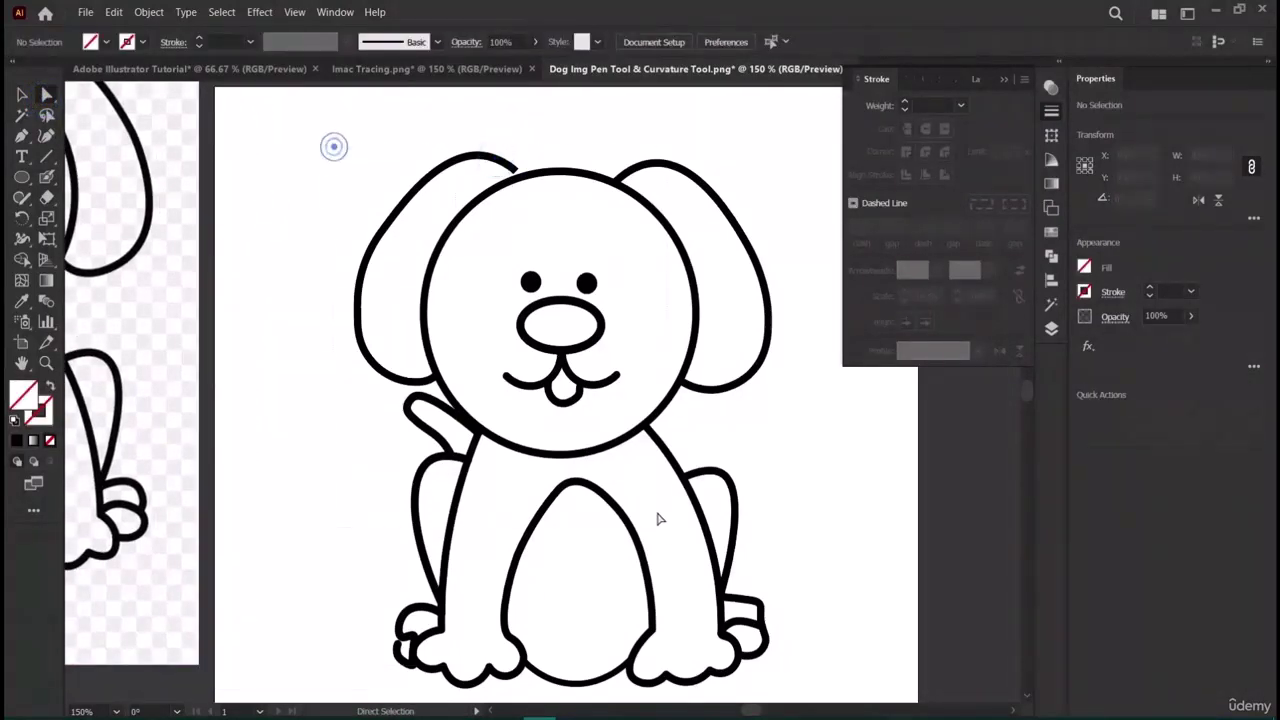
pyautogui.click(148, 12)
pyautogui.click(172, 137)
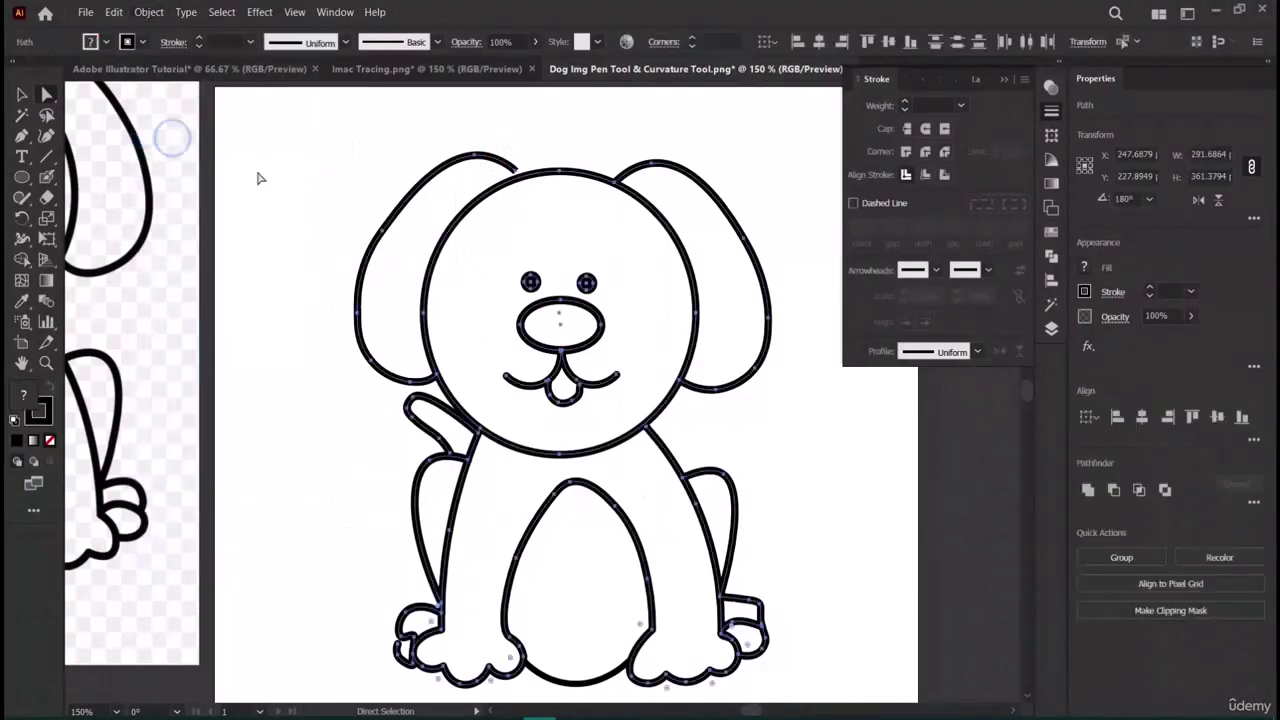
pyautogui.click(308, 228)
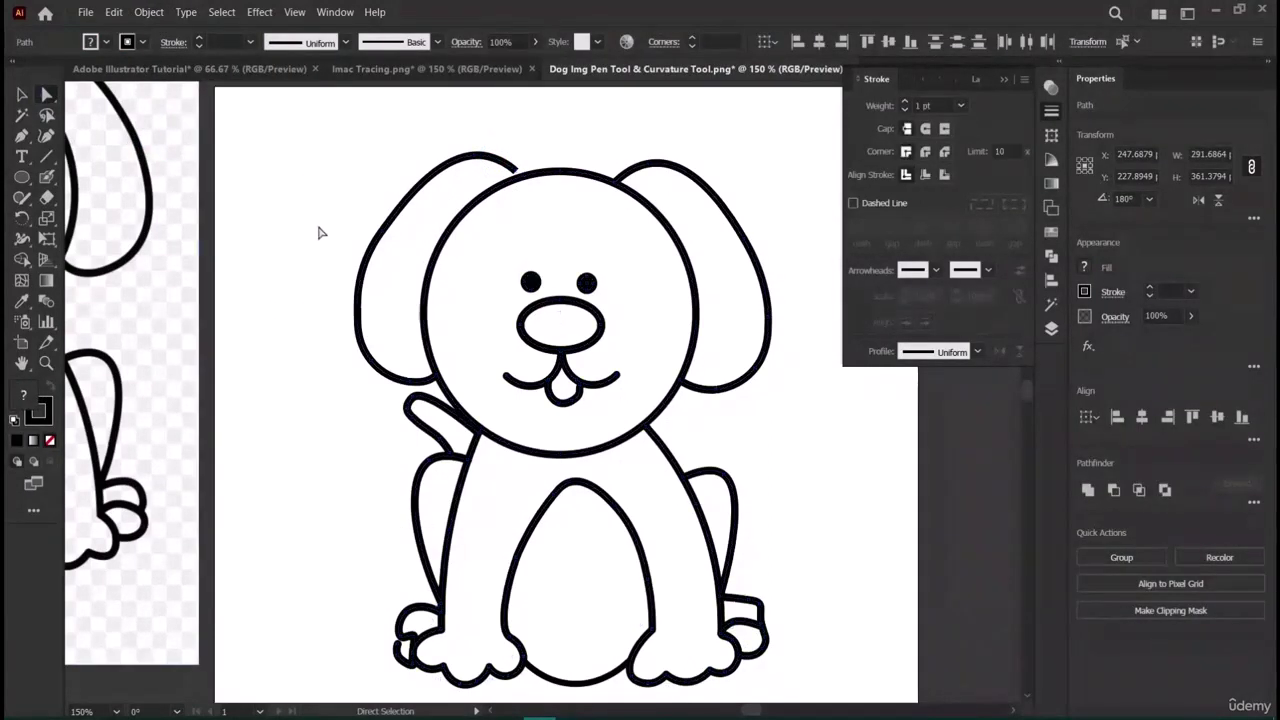
# Try adjusting the top anchor of the dog's left ear path.
pyautogui.click(499, 156)
pyautogui.moveTo(519, 178)
pyautogui.mouseDown()
pyautogui.moveTo(509, 168)
pyautogui.moveTo(519, 177)
pyautogui.mouseUp()
pyautogui.click(254, 314)
pyautogui.scroll(-4, 366, 411)
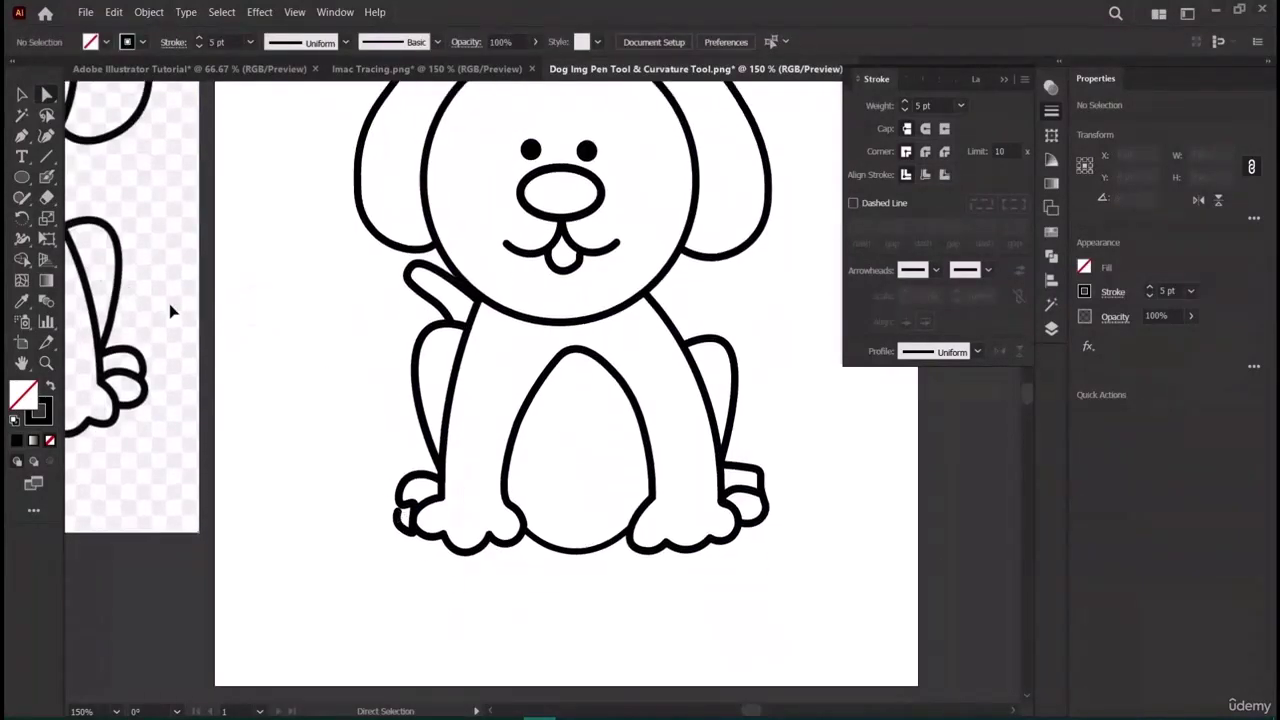
# Bring the reference image over the traced dog and nudge the left-foot anchor toward it.
pyautogui.moveTo(171, 309)
pyautogui.mouseDown()
pyautogui.moveTo(729, 360)
pyautogui.moveTo(752, 400)
pyautogui.moveTo(722, 404)
pyautogui.moveTo(729, 429)
pyautogui.moveTo(737, 394)
pyautogui.moveTo(746, 400)
pyautogui.moveTo(418, 235)
pyautogui.moveTo(373, 305)
pyautogui.moveTo(326, 203)
pyautogui.mouseUp()
pyautogui.click(400, 519)
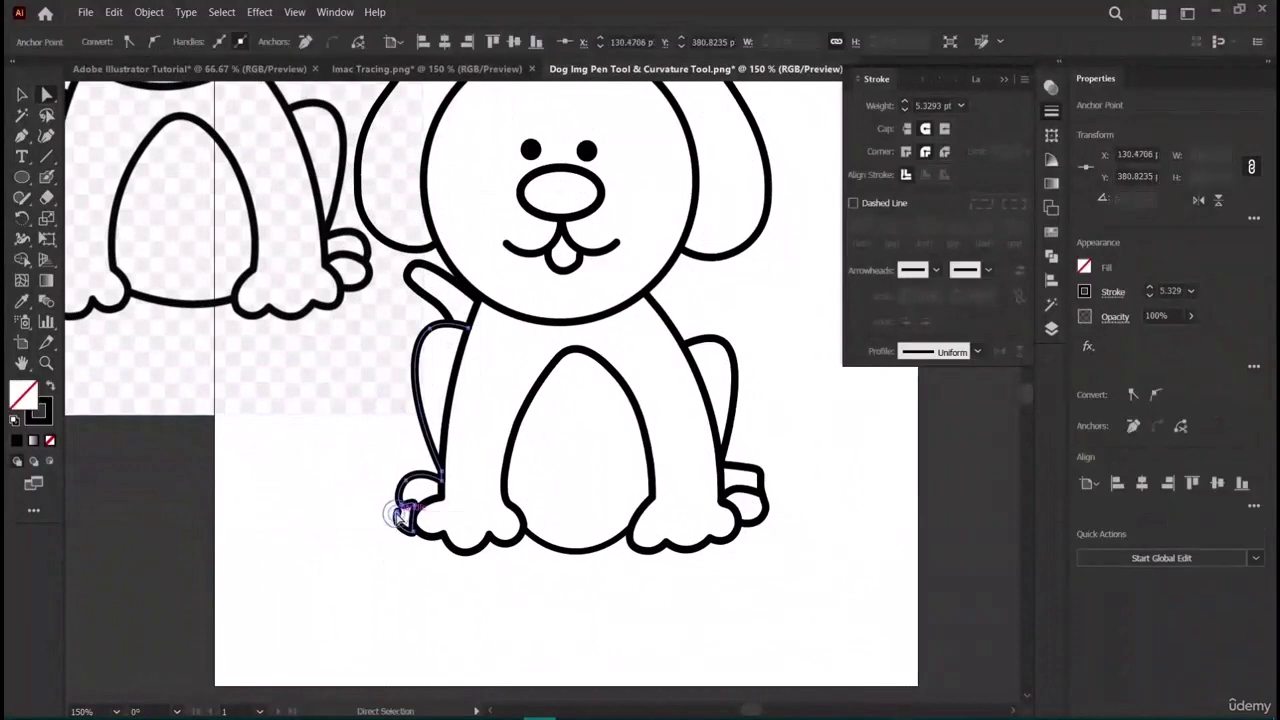
pyautogui.click(350, 533)
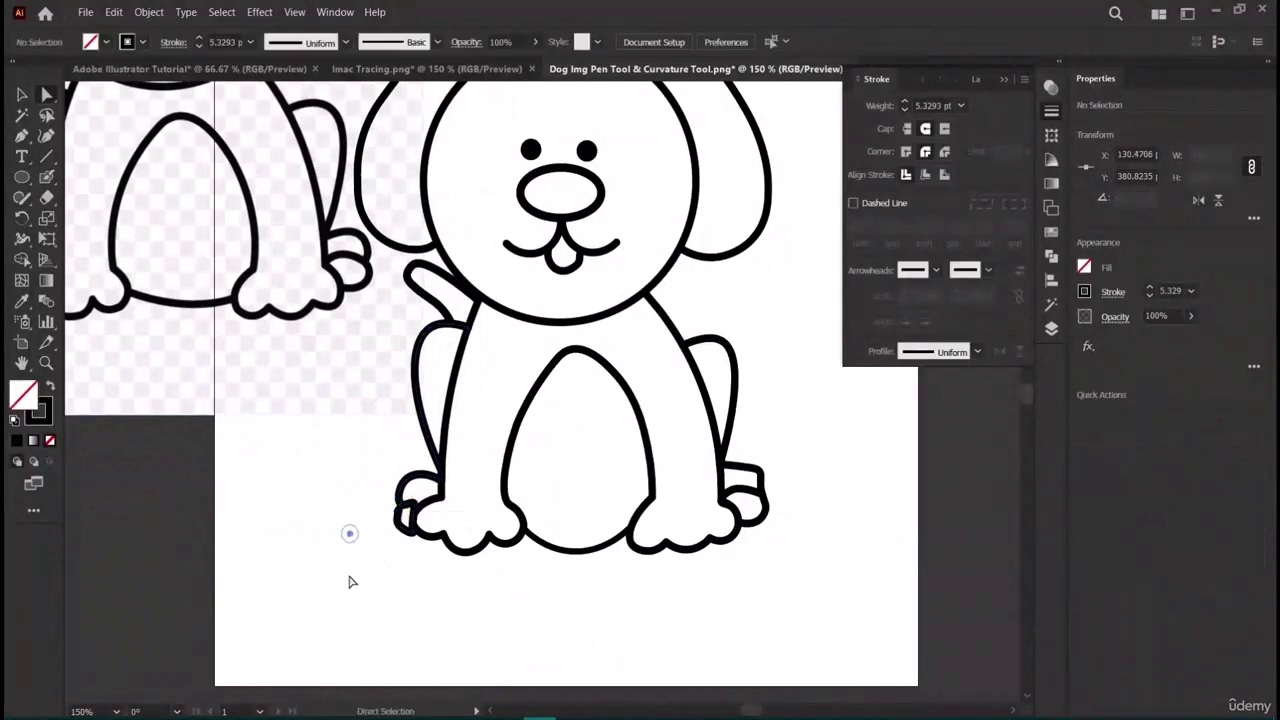
pyautogui.click(408, 517)
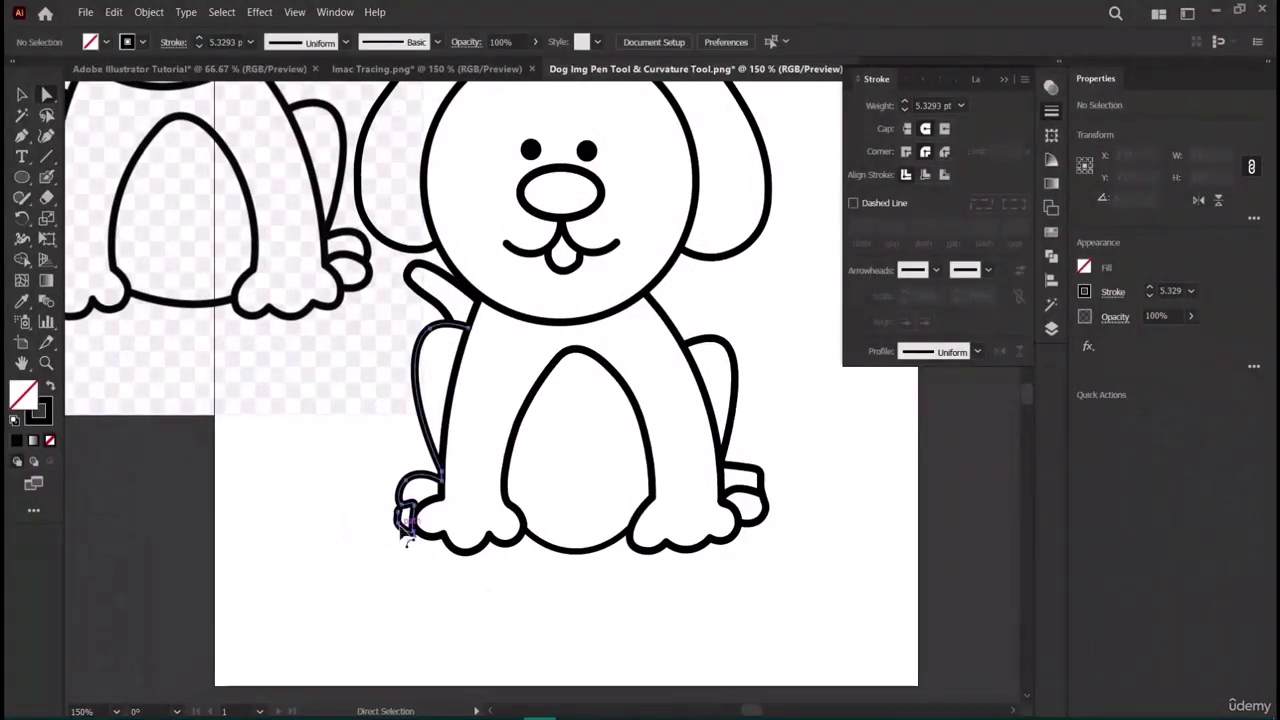
pyautogui.click(779, 581)
pyautogui.moveTo(389, 276)
pyautogui.mouseDown()
pyautogui.moveTo(390, 337)
pyautogui.moveTo(640, 500)
pyautogui.moveTo(657, 487)
pyautogui.moveTo(830, 497)
pyautogui.moveTo(563, 480)
pyautogui.moveTo(282, 484)
pyautogui.mouseUp()
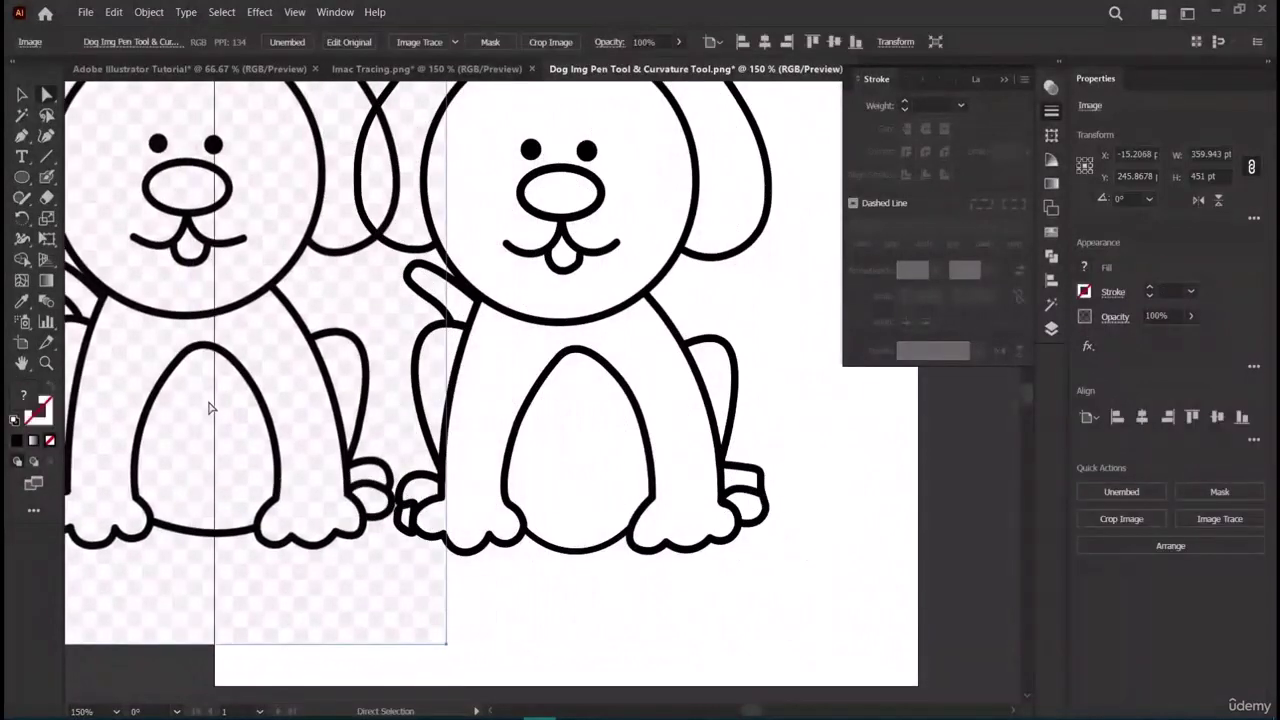
pyautogui.moveTo(763, 474); pyautogui.dragTo(738, 493)
pyautogui.click(837, 494)
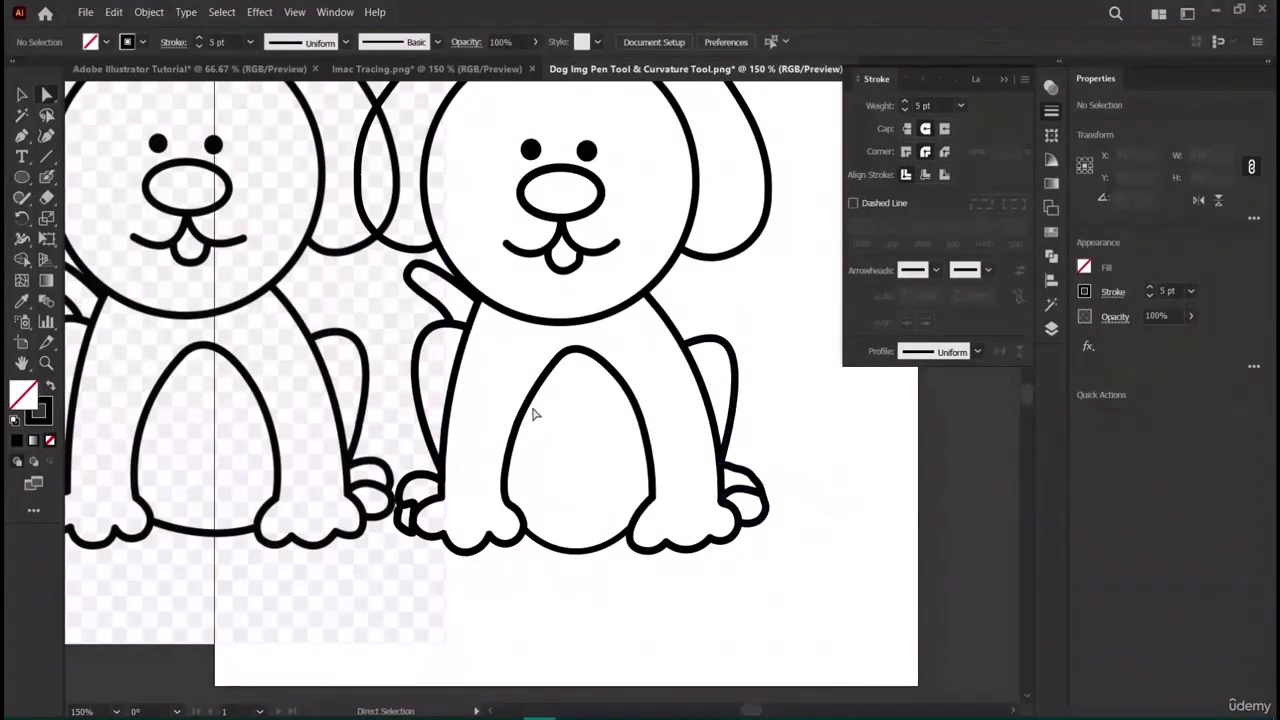
# Realign the reference image over the dog and nudge the left-foot anchor slightly up-left.
pyautogui.moveTo(277, 344)
pyautogui.mouseDown()
pyautogui.moveTo(86, 330)
pyautogui.moveTo(245, 290)
pyautogui.moveTo(660, 290)
pyautogui.moveTo(670, 338)
pyautogui.moveTo(206, 286)
pyautogui.mouseUp()
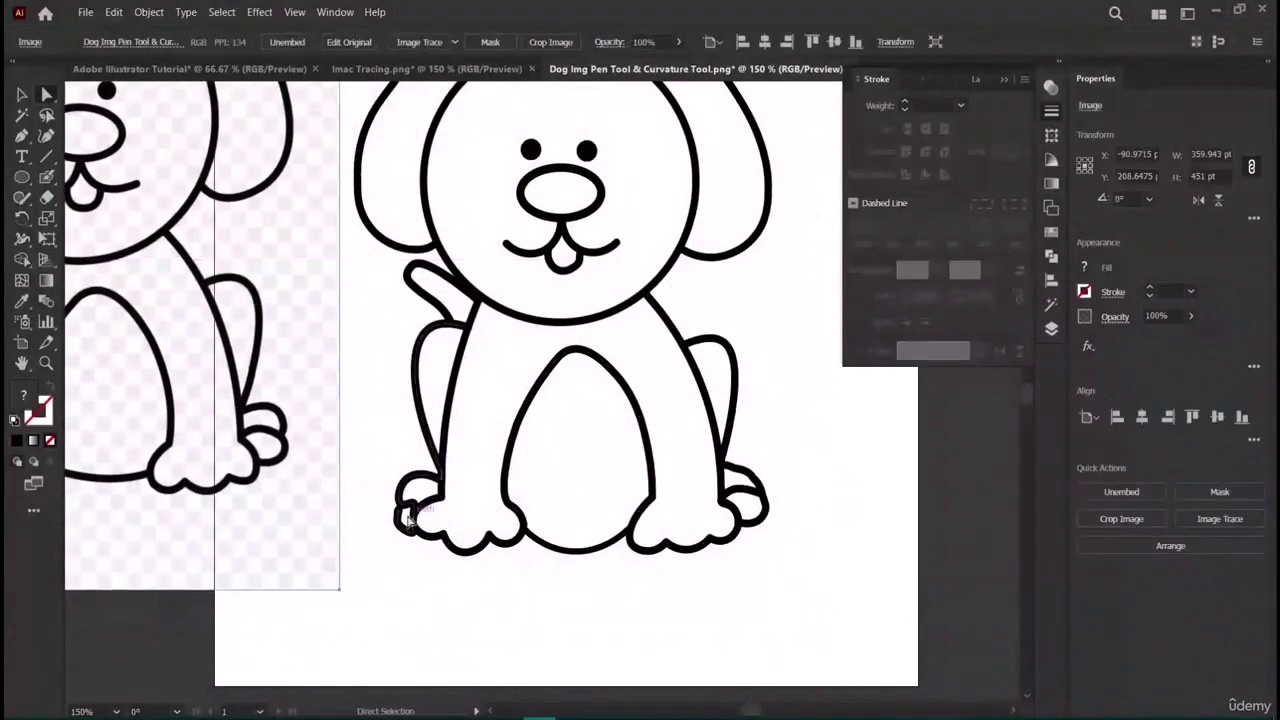
pyautogui.moveTo(404, 518); pyautogui.dragTo(396, 510)
pyautogui.click(383, 457)
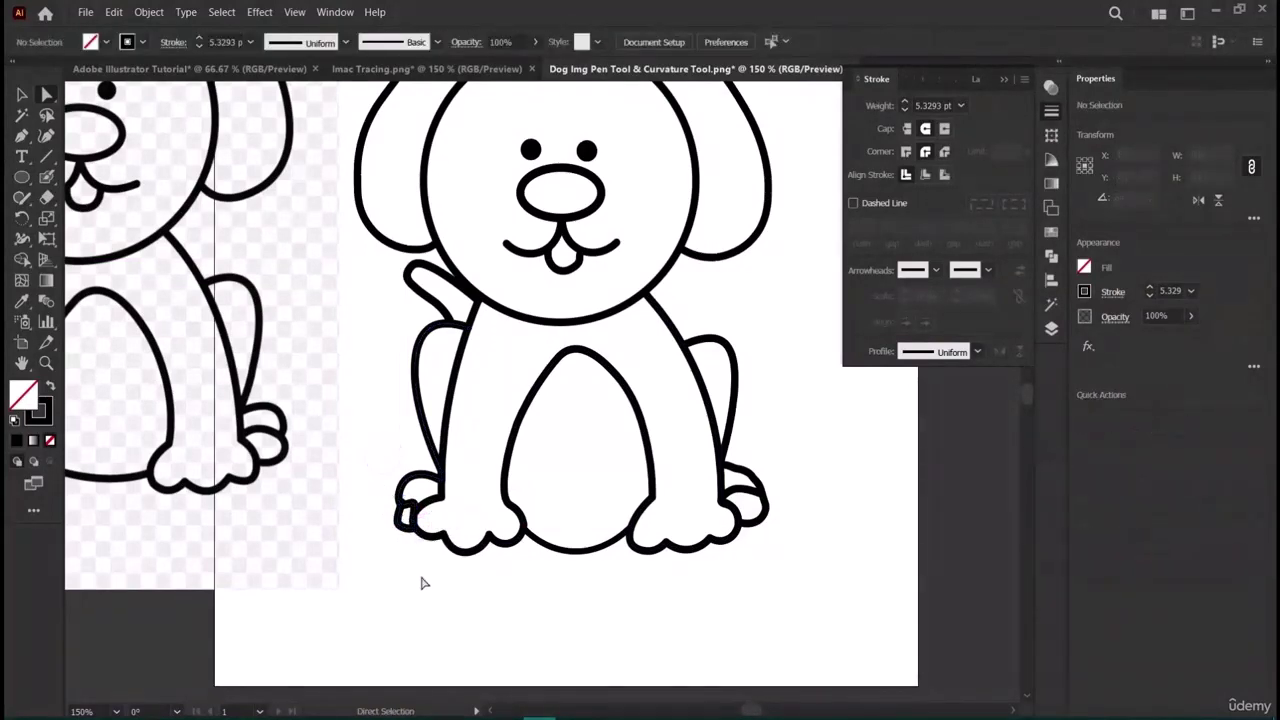
pyautogui.scroll(5, 845, 617)
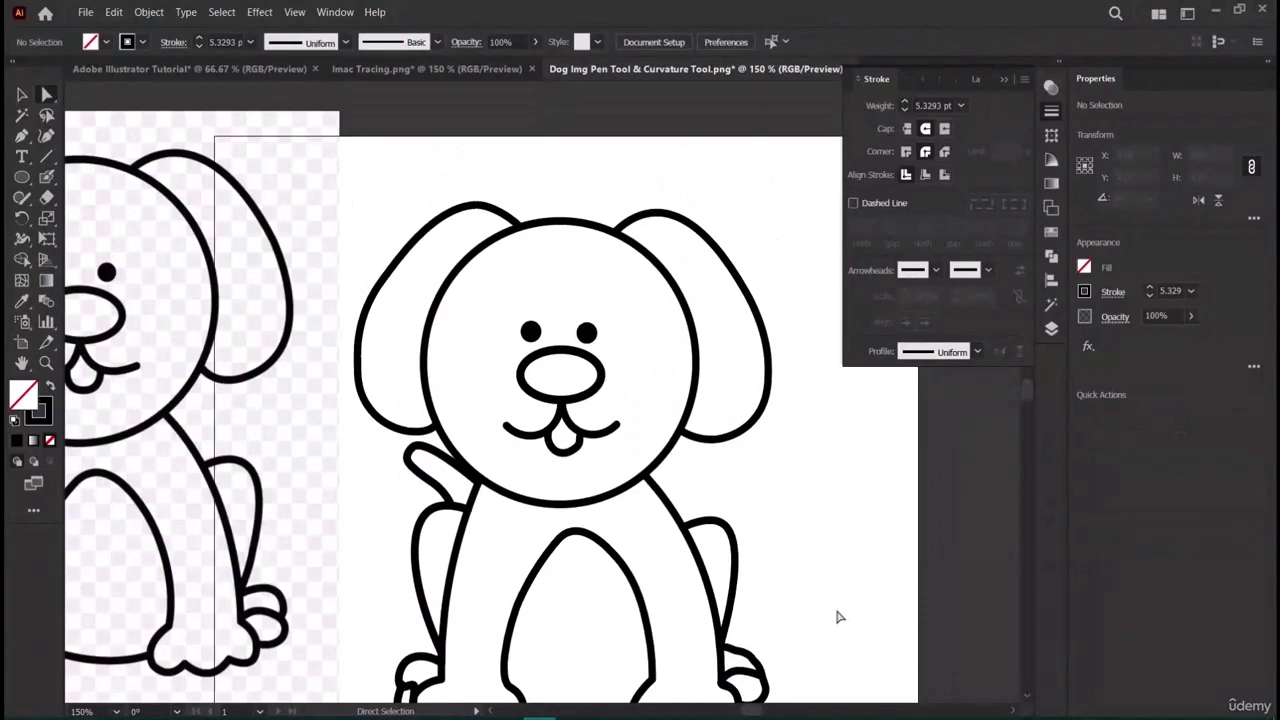
pyautogui.scroll(-3, 840, 617)
# Click empty canvas to deselect the placed dog image.
pyautogui.moveTo(206, 420); pyautogui.dragTo(643, 467)
pyautogui.click(165, 406)
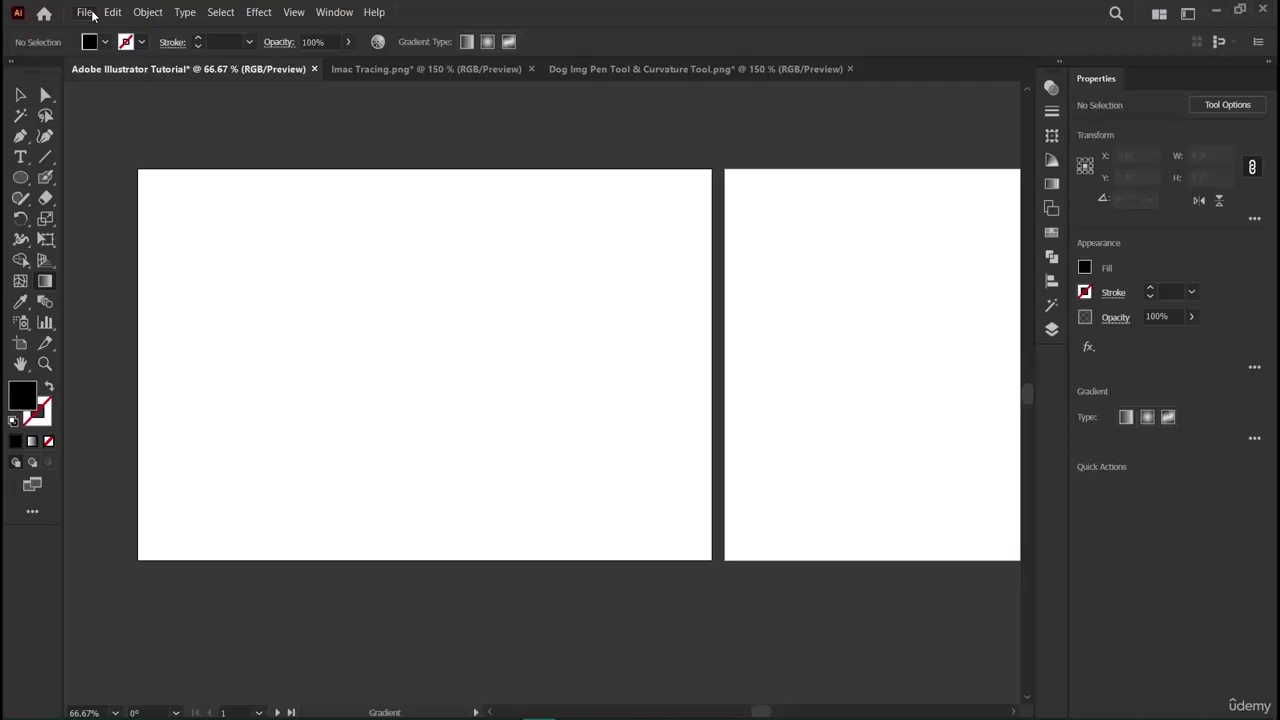
# Open the Logo Design image file through File > Open.
pyautogui.click(86, 12)
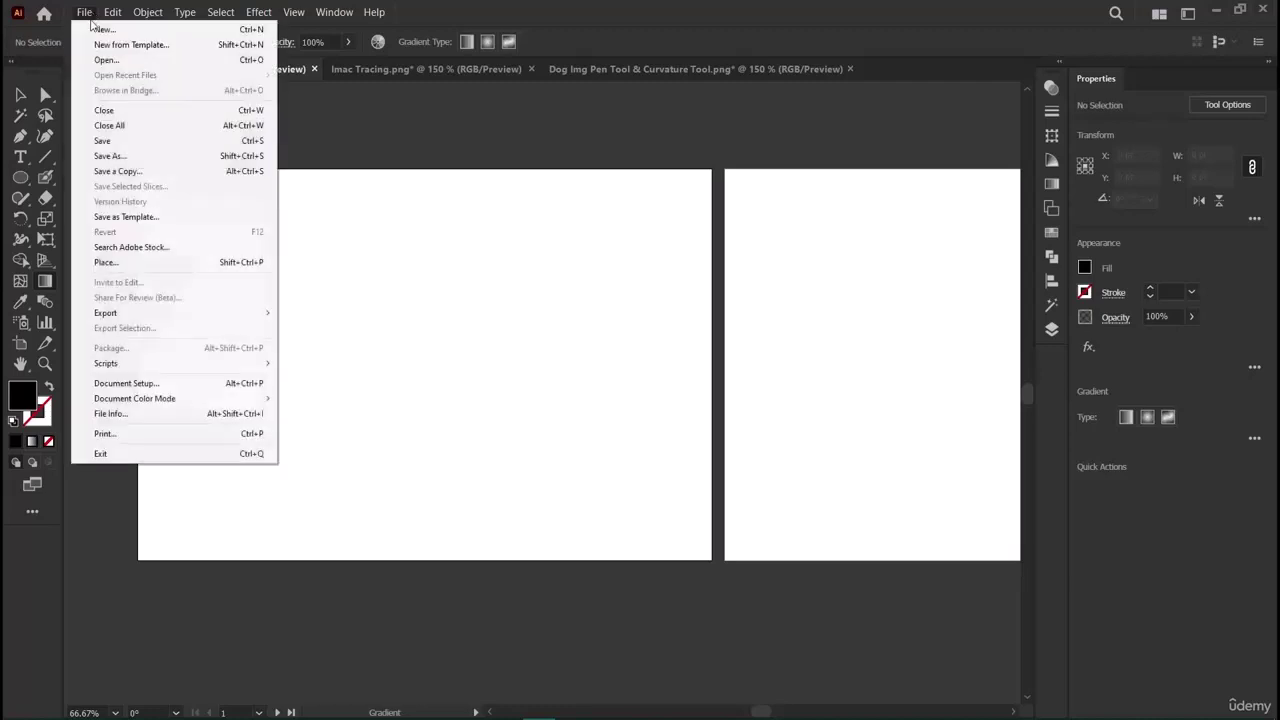
pyautogui.click(100, 60)
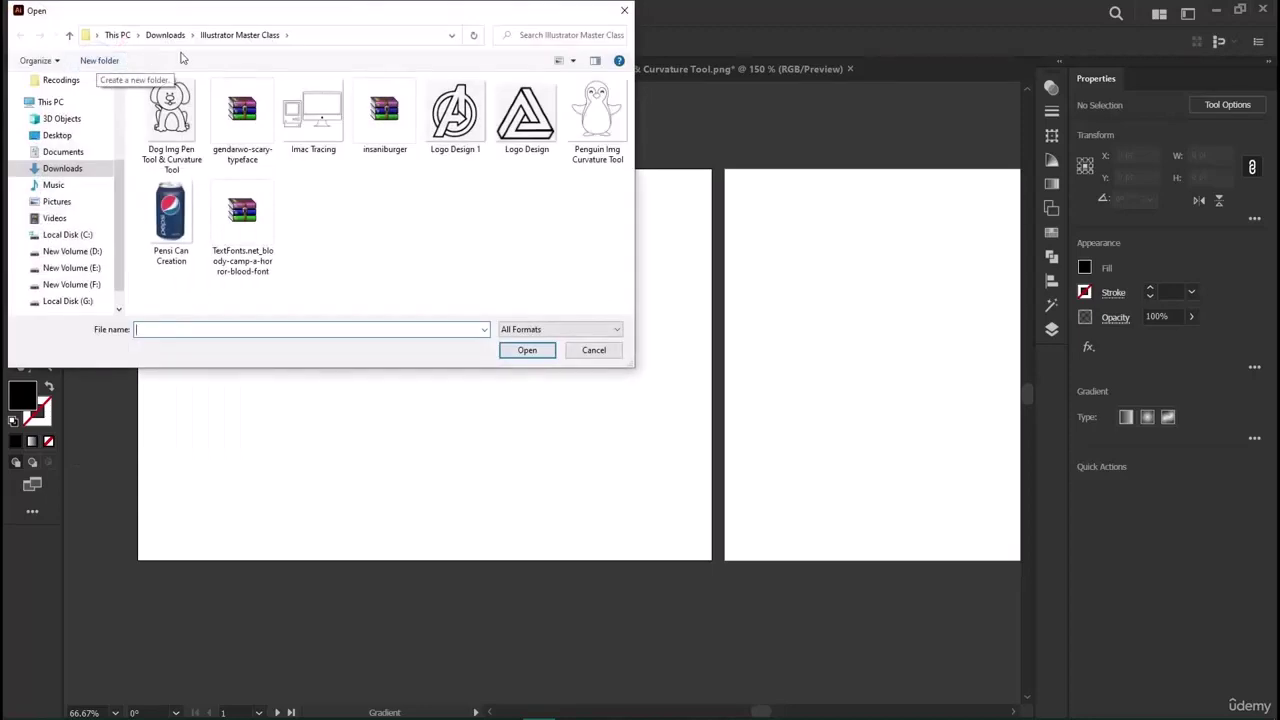
pyautogui.click(527, 118)
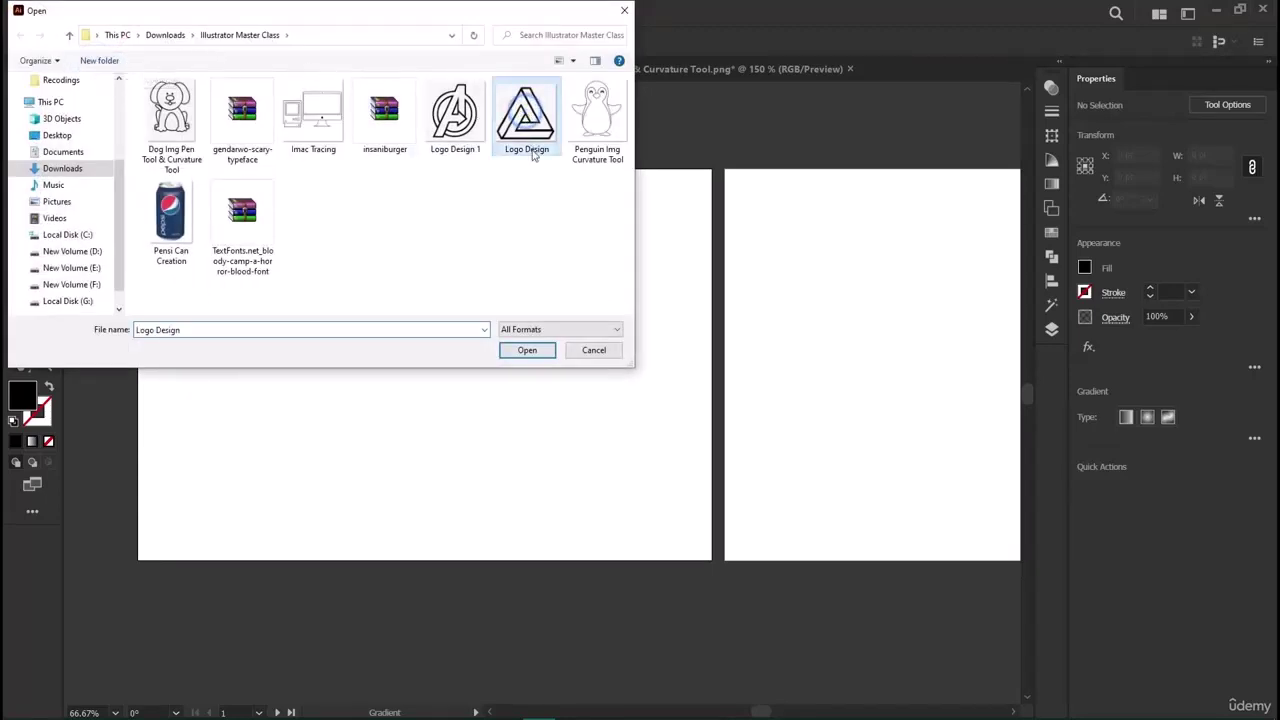
pyautogui.click(527, 350)
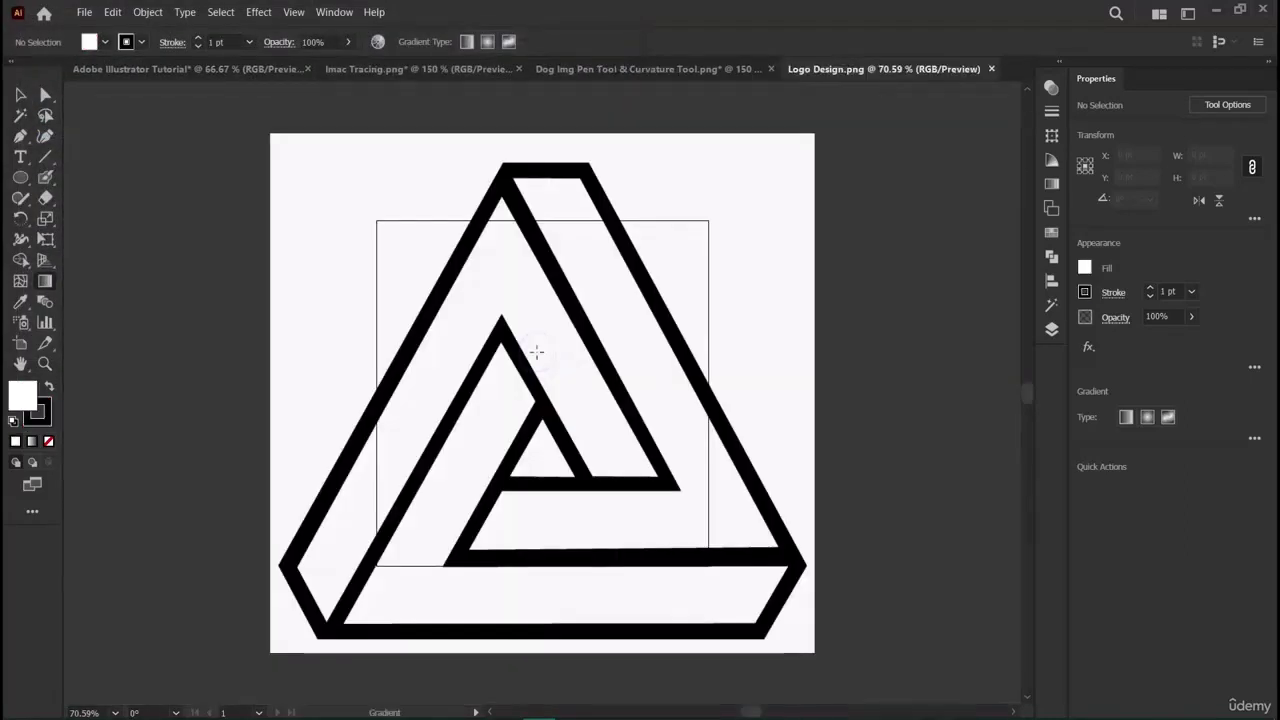
# Scale the triangle image down to about 463 × 424.6 pt and move it onto the artboard.
pyautogui.press('v')
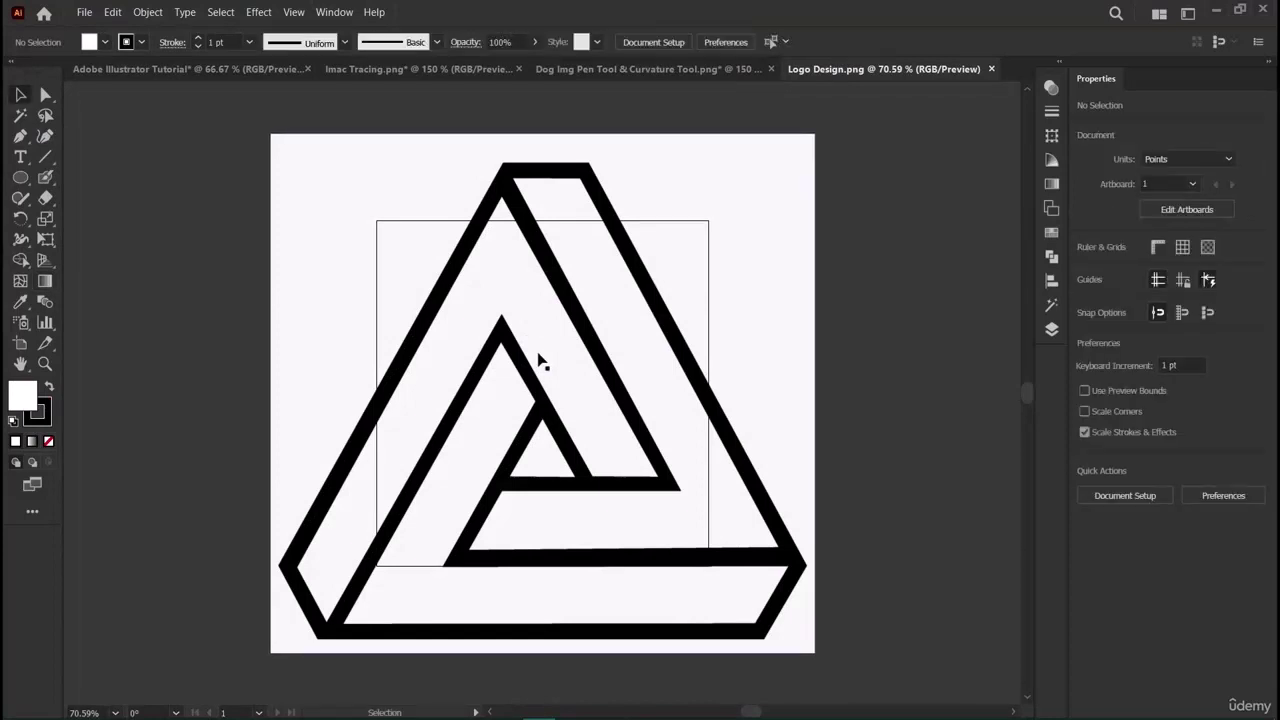
pyautogui.click(538, 360)
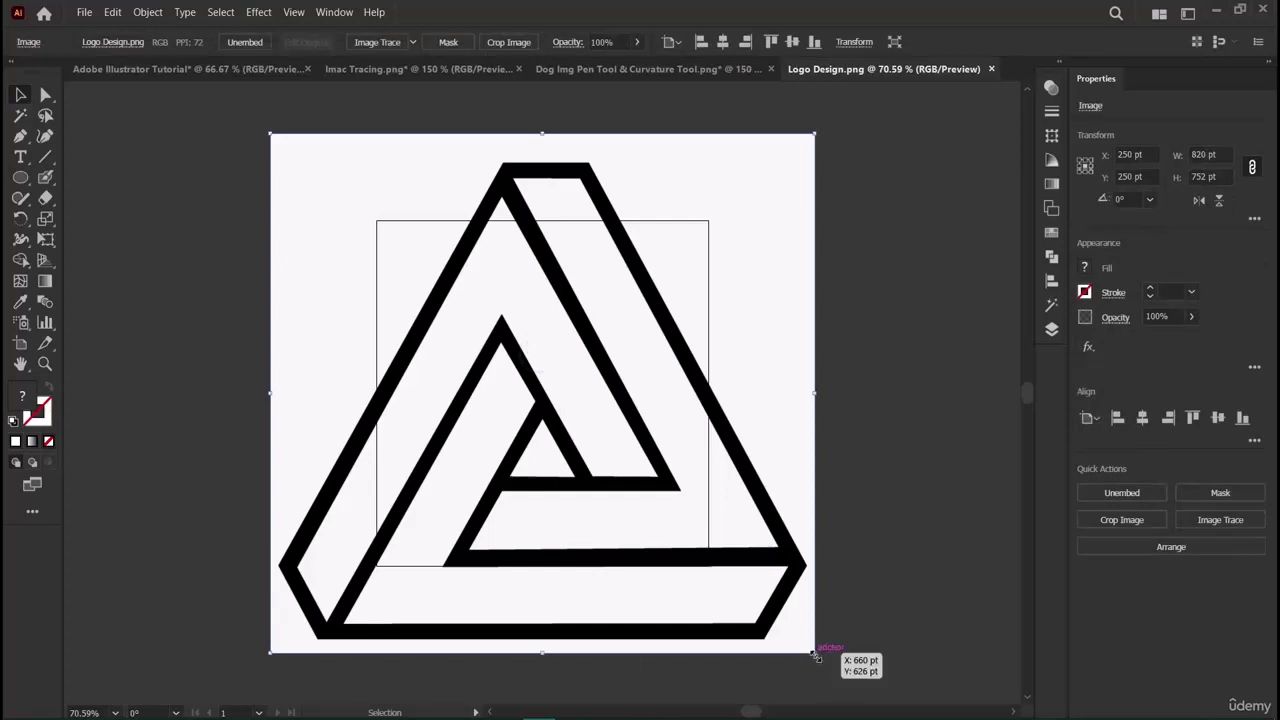
pyautogui.moveTo(815, 655); pyautogui.dragTo(600, 503)
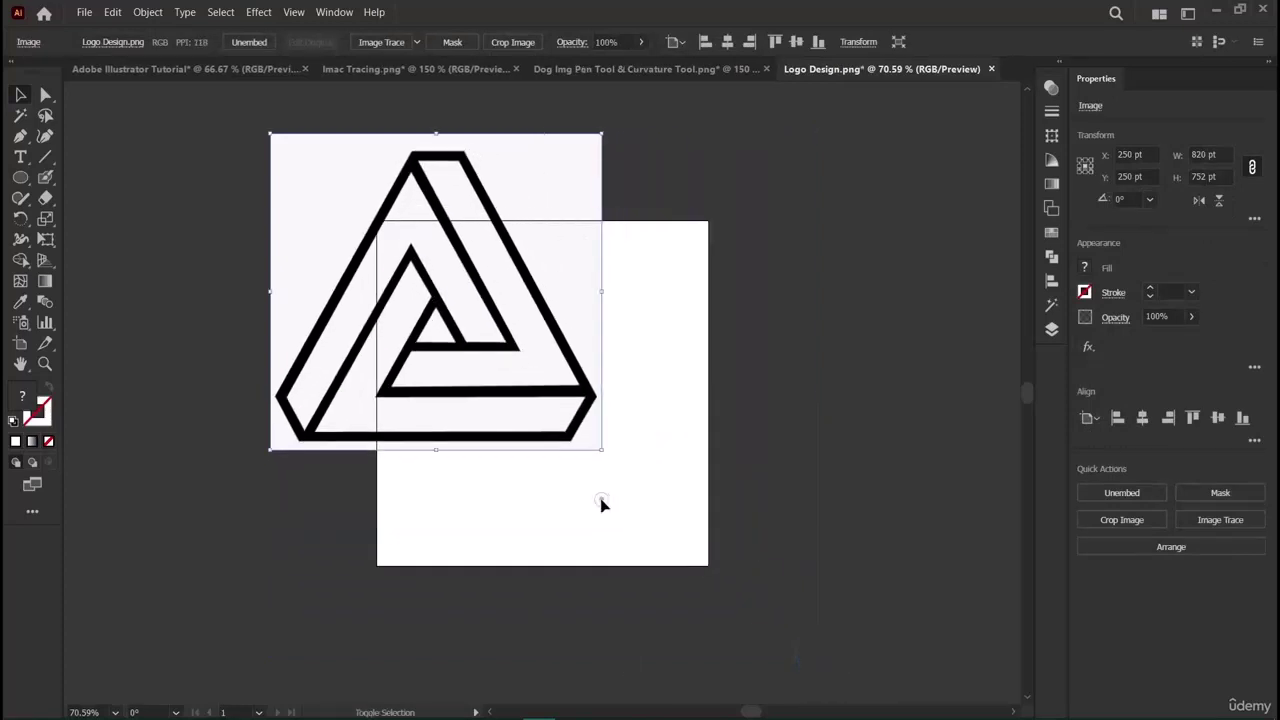
pyautogui.click(603, 449)
pyautogui.moveTo(423, 265); pyautogui.dragTo(533, 368)
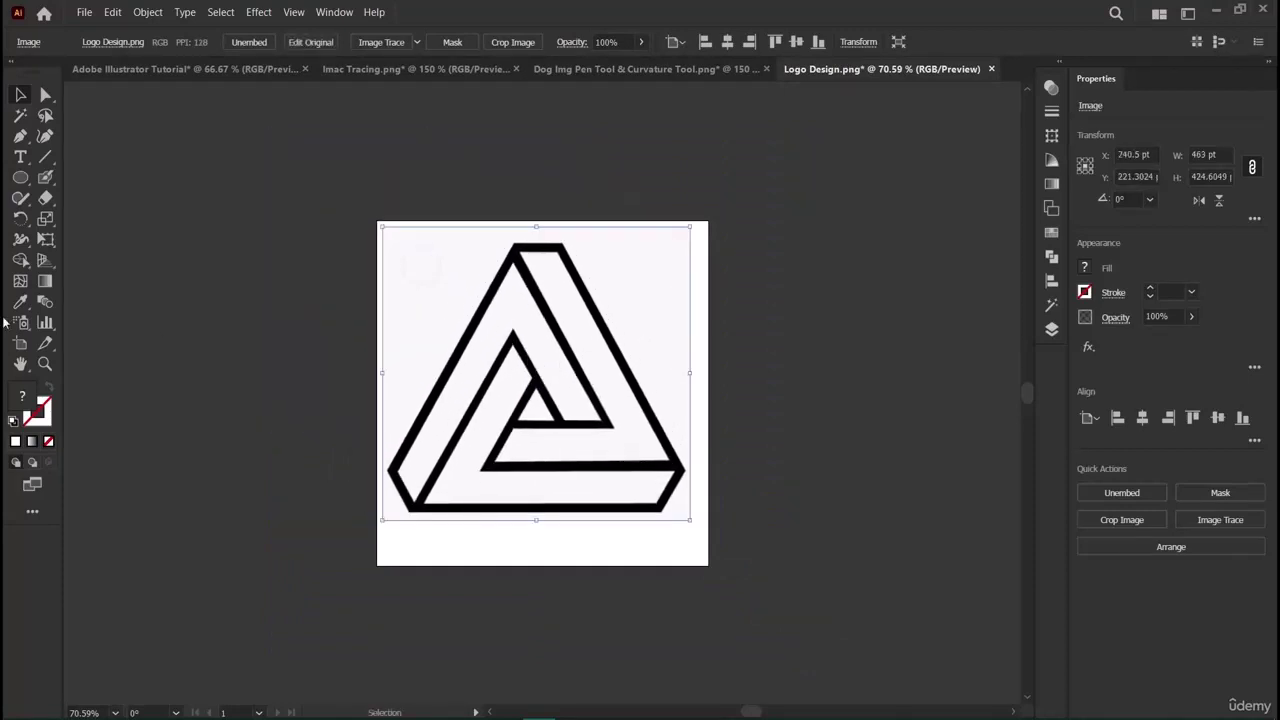
# Zoom in on the triangle image to 150%.
pyautogui.click(44, 364)
pyautogui.click(555, 465)
pyautogui.click(511, 452)
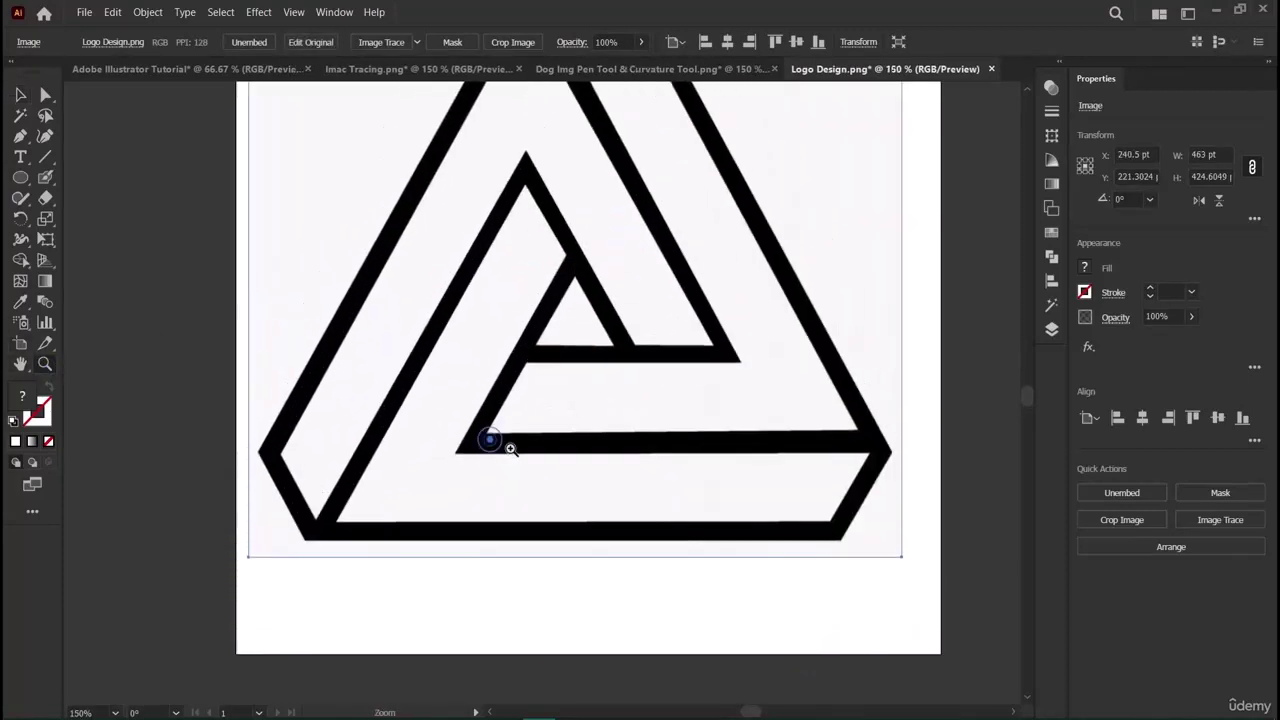
pyautogui.scroll(1, 514, 457)
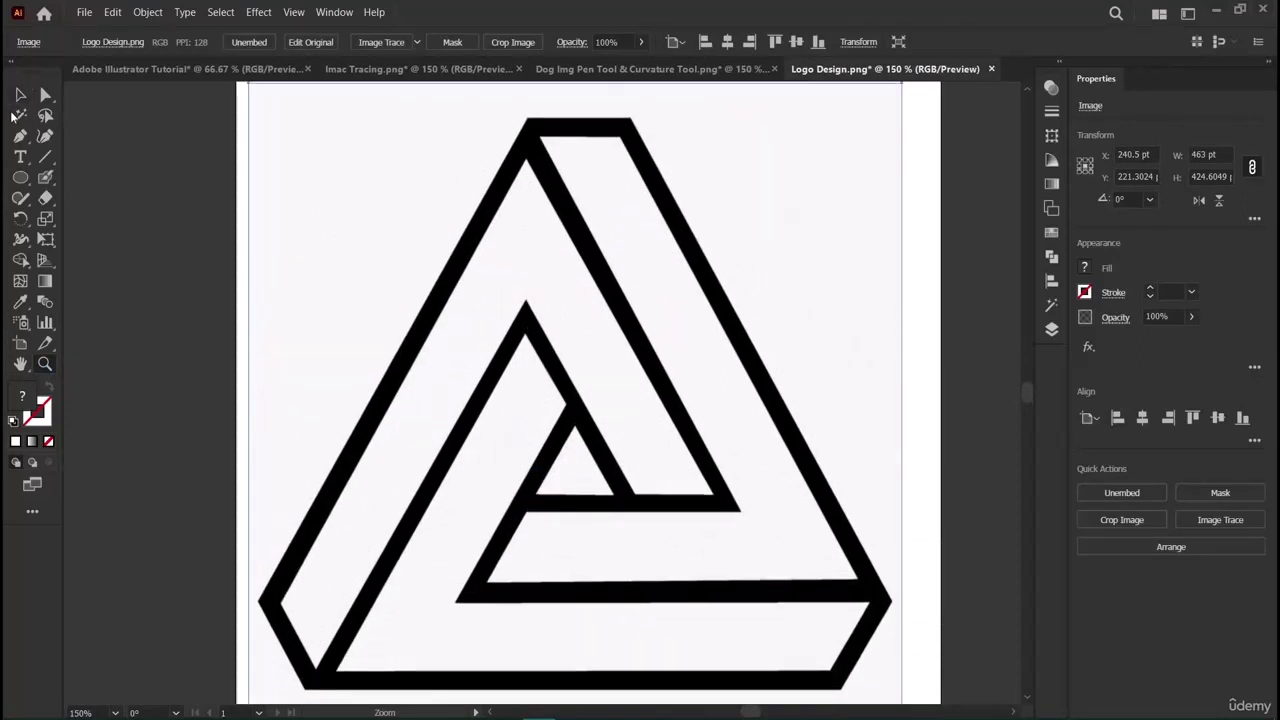
pyautogui.click(22, 137)
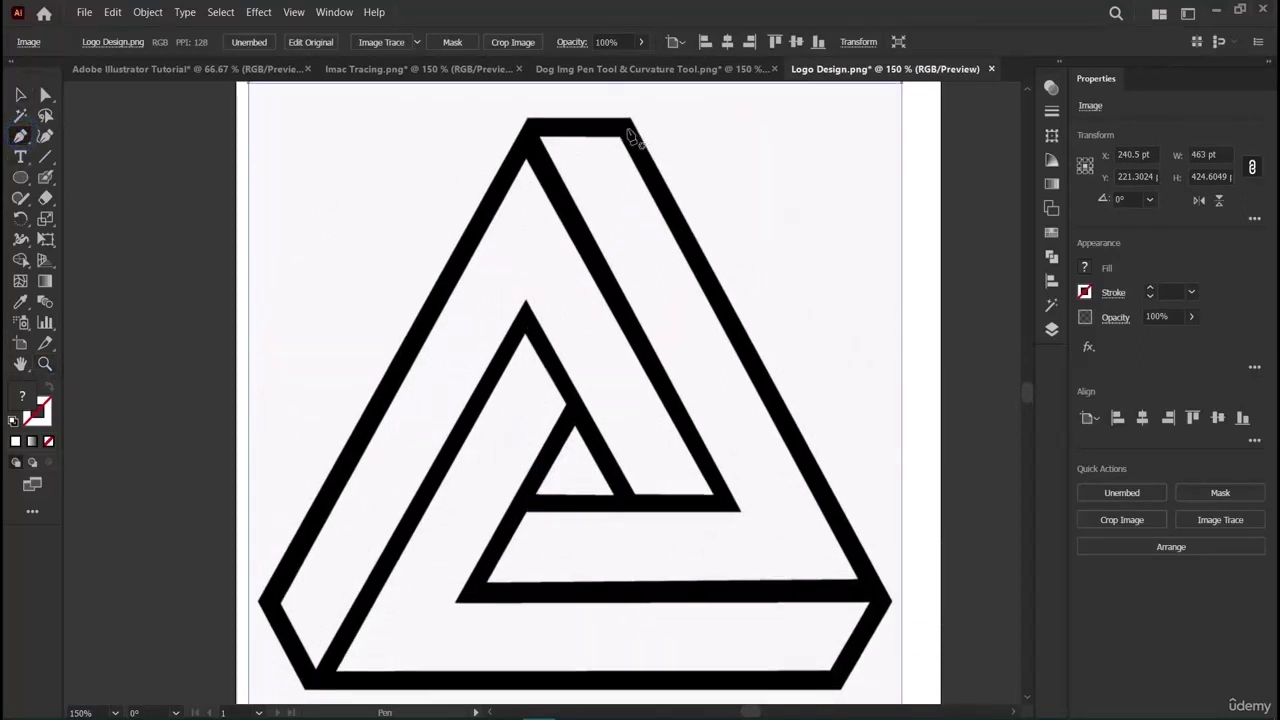
# Trace the impossible triangle's six-sided outer edge as a closed Pen path from the top-right corner.
pyautogui.click(627, 128)
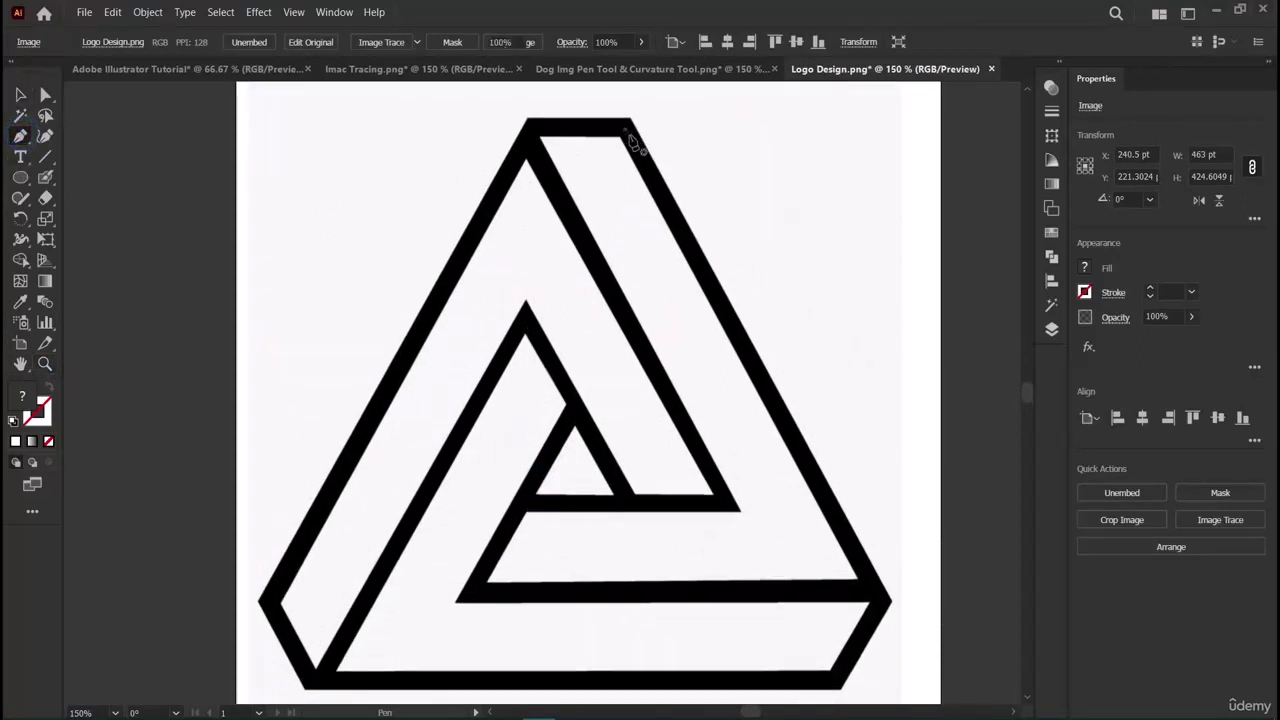
pyautogui.click(882, 600)
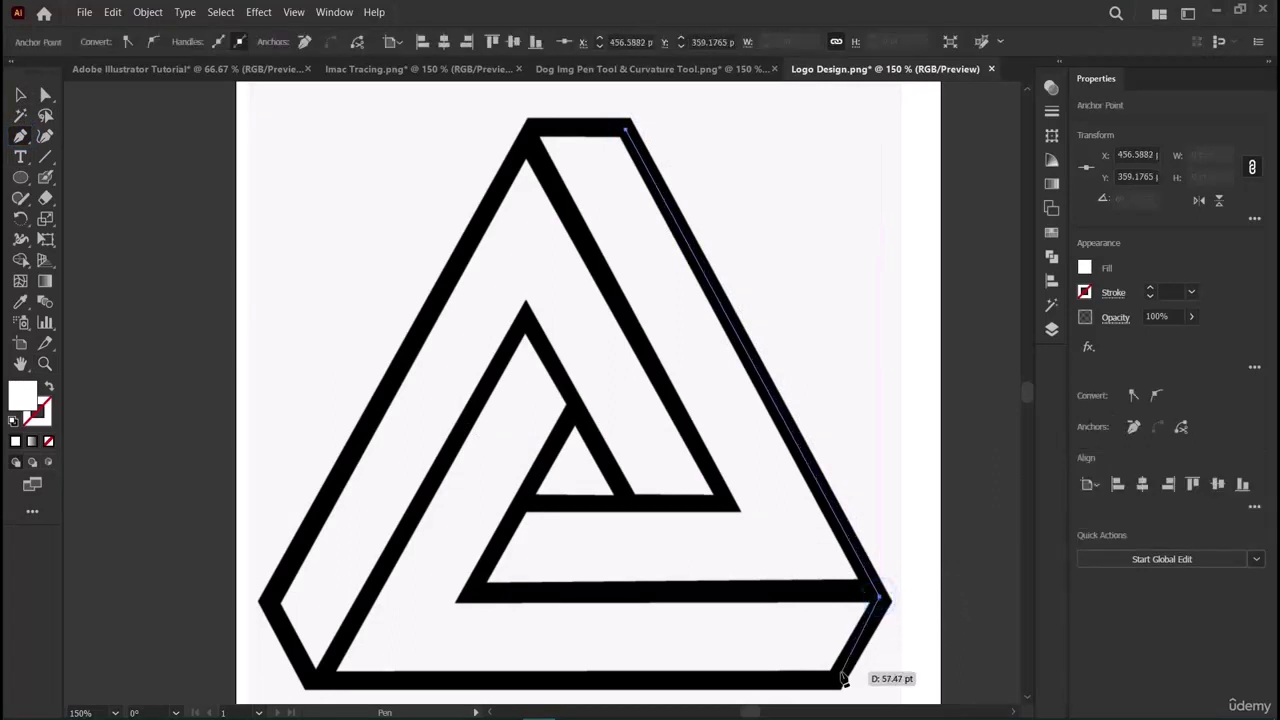
pyautogui.press('ctrl')
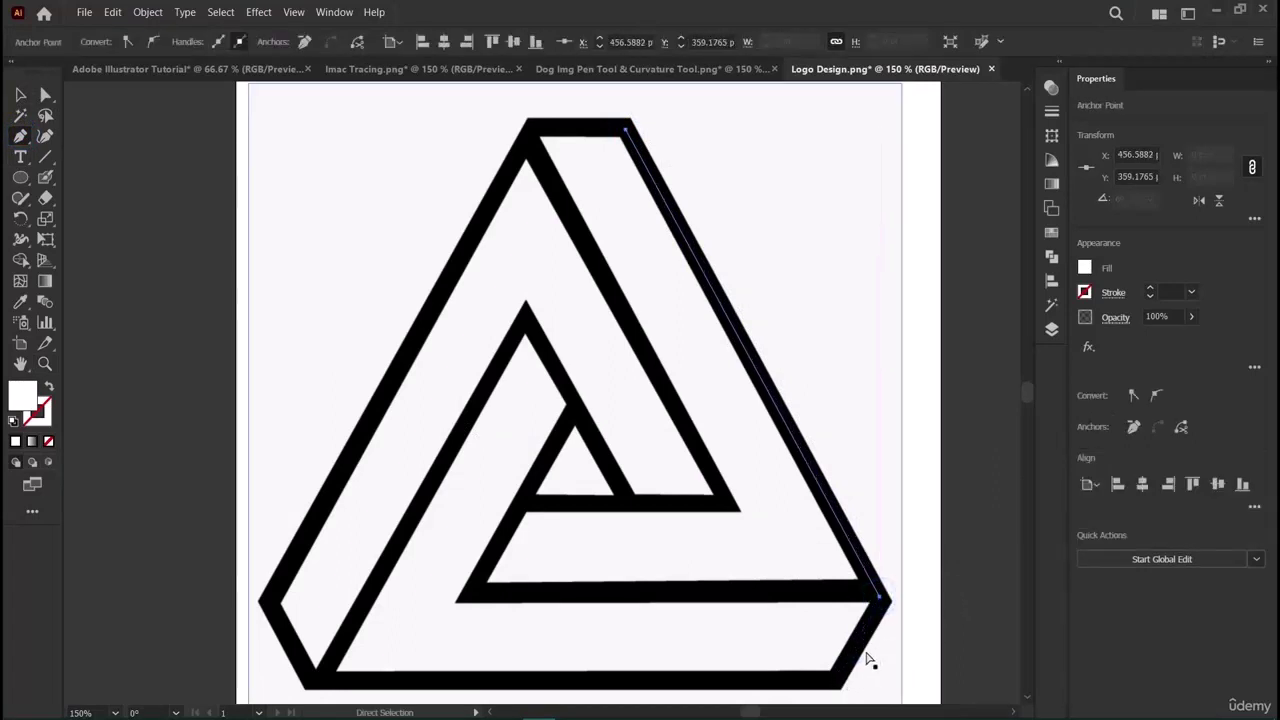
pyautogui.keyDown('ctrl'); pyautogui.click(868, 660); pyautogui.keyUp('ctrl')
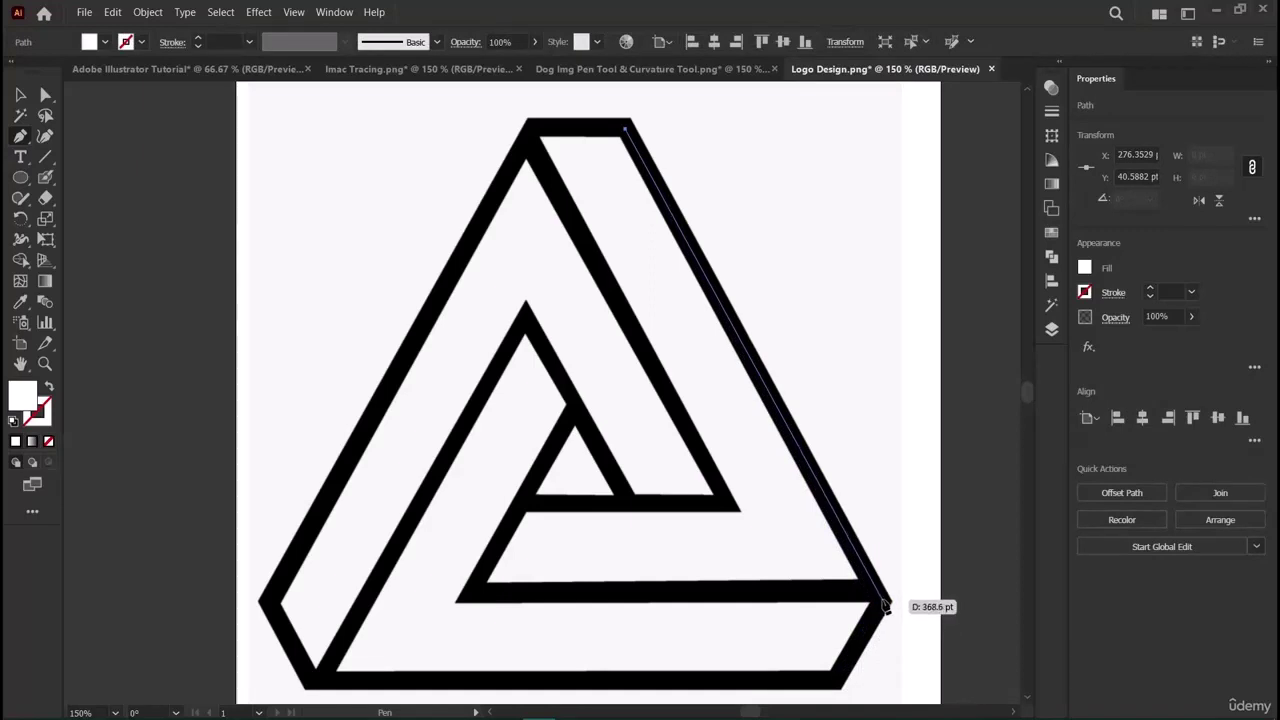
pyautogui.click(883, 600)
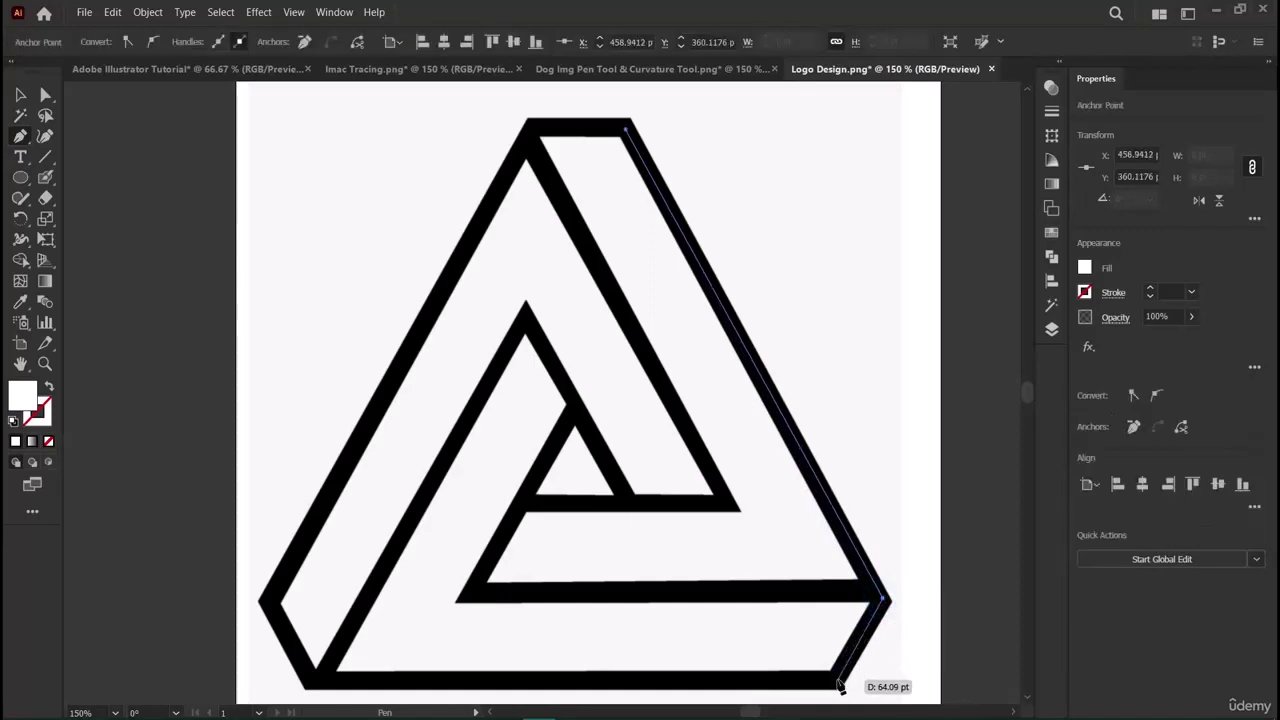
pyautogui.click(836, 684)
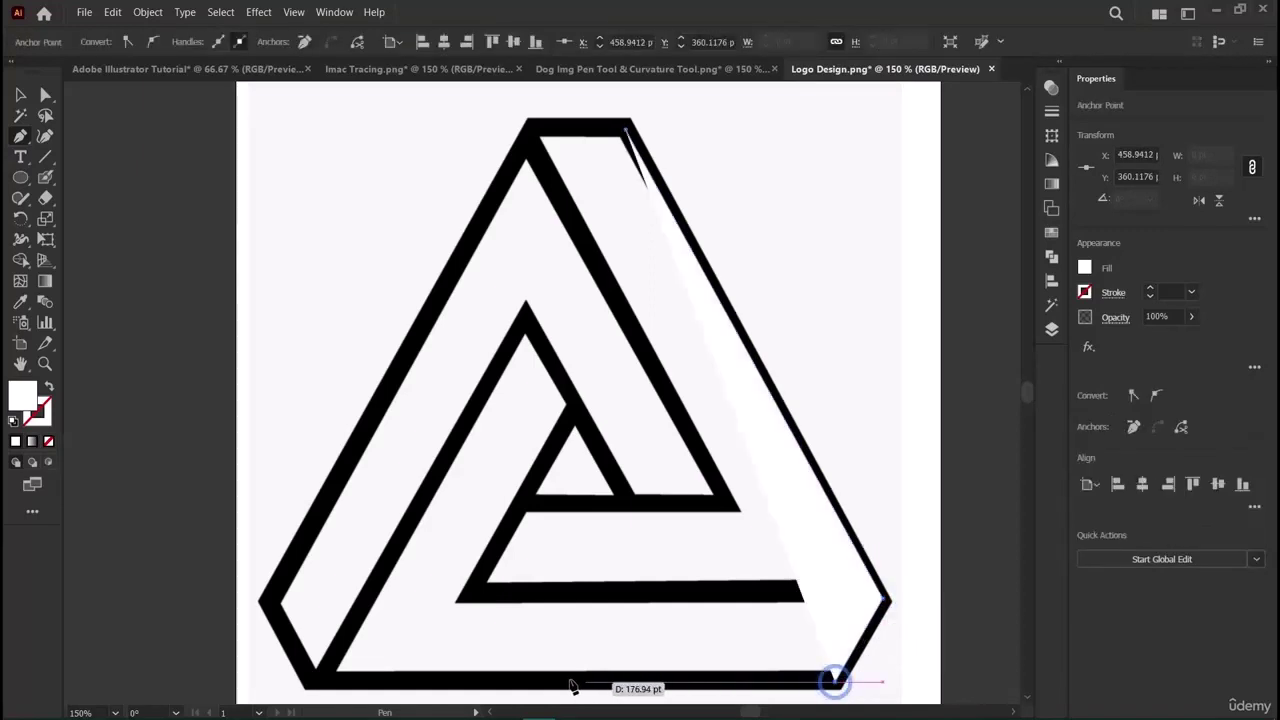
pyautogui.click(313, 686)
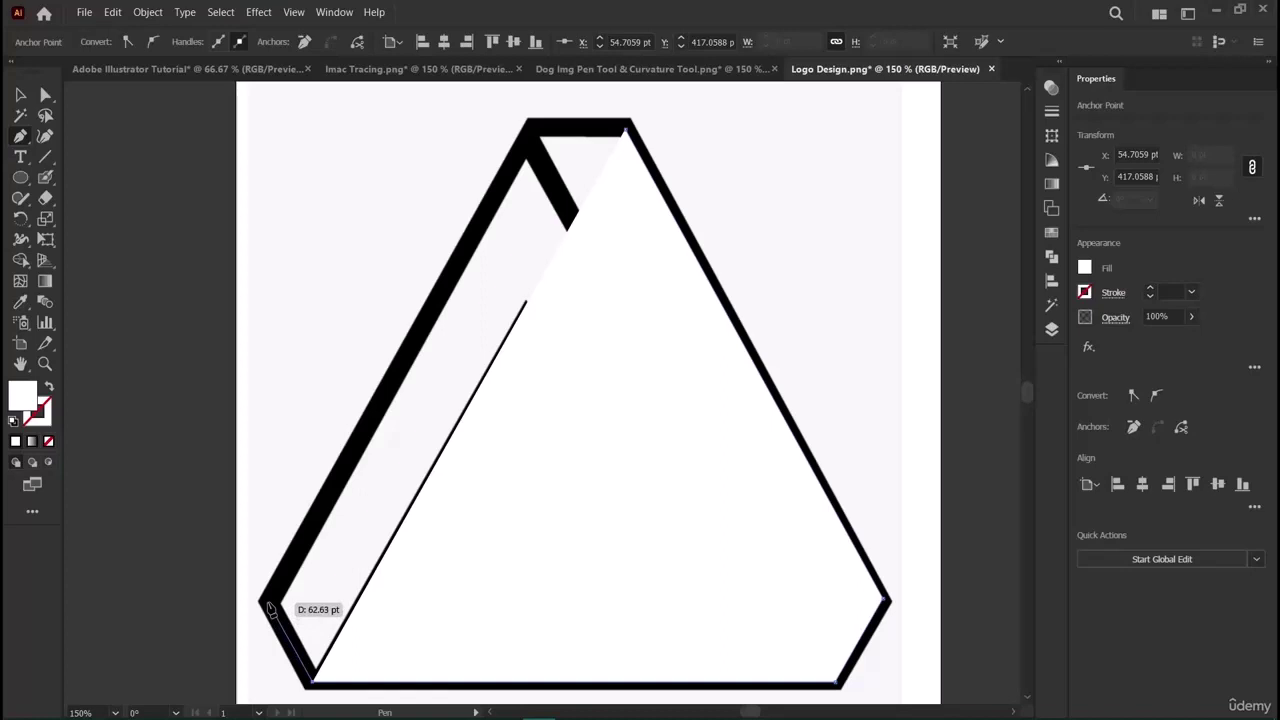
pyautogui.click(267, 604)
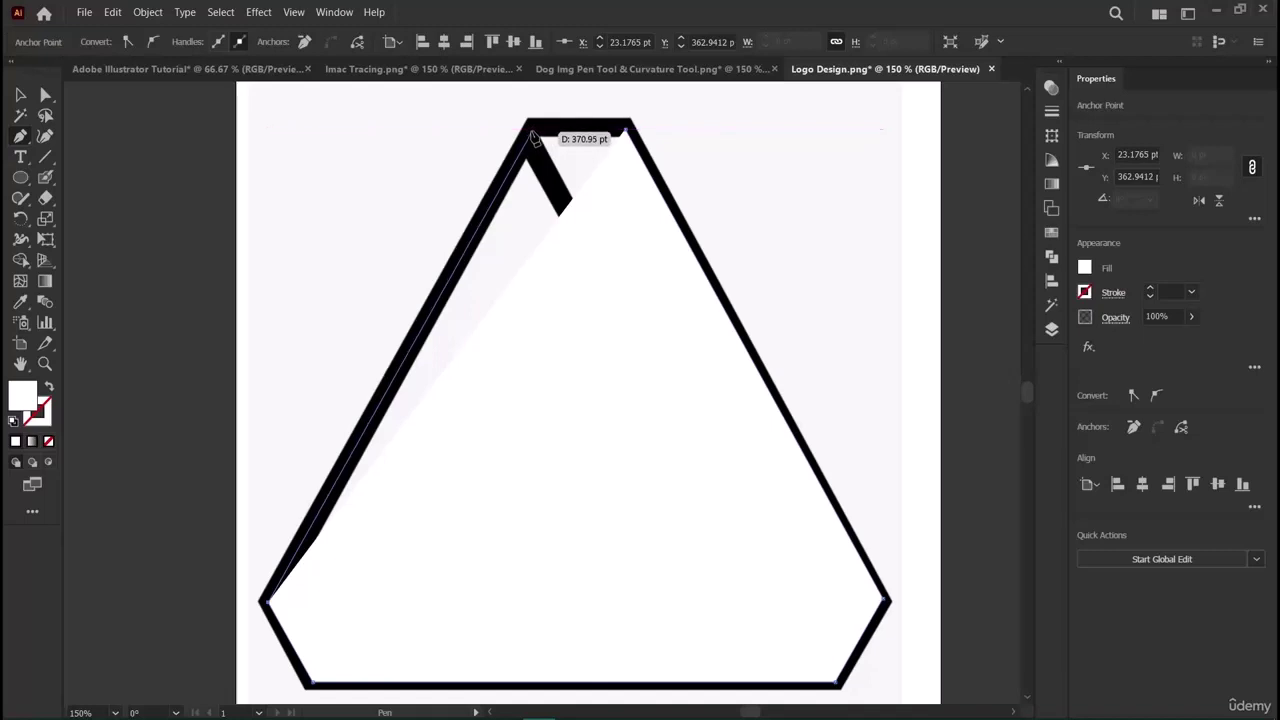
pyautogui.click(530, 125)
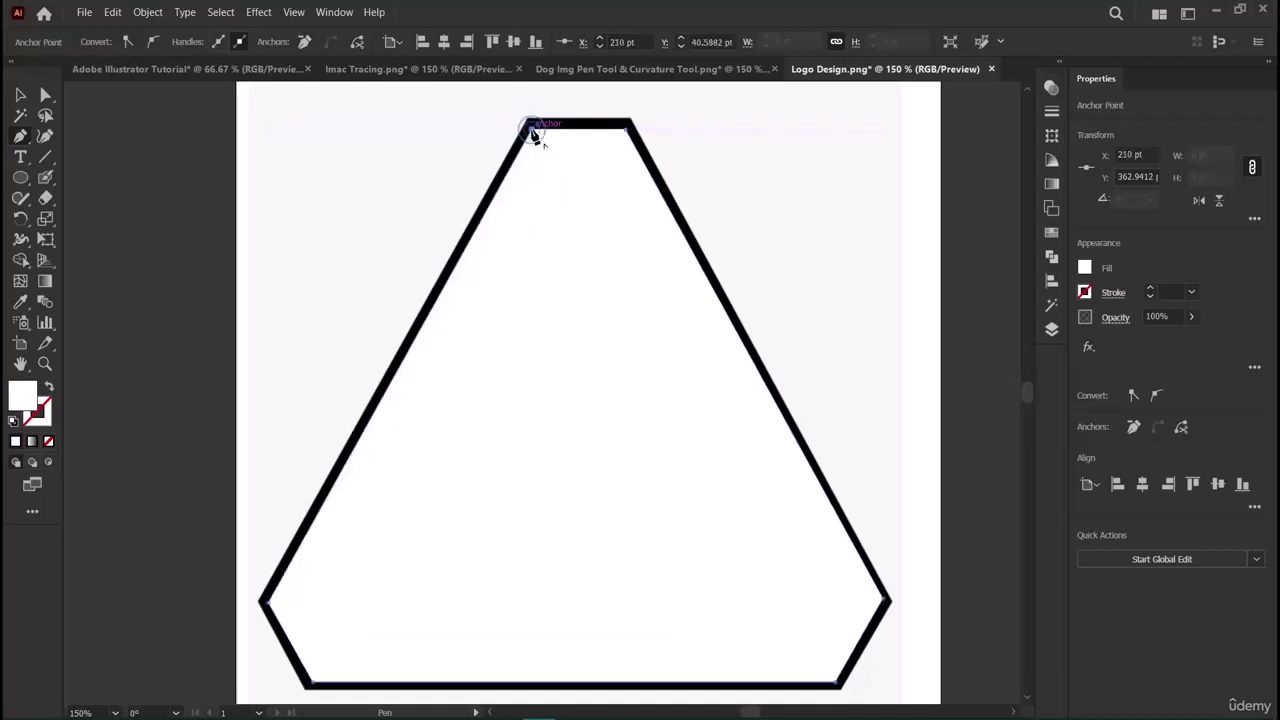
pyautogui.click(624, 127)
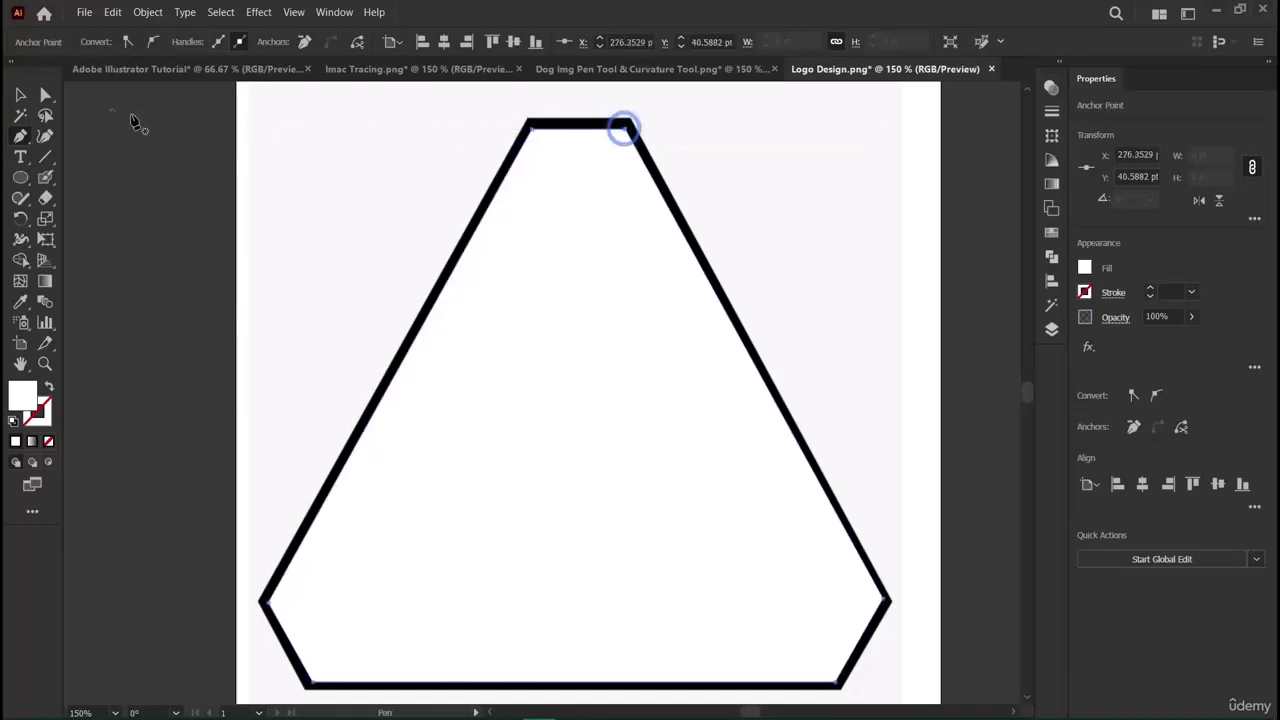
# Give the outline no fill and a 10 pt stroke, then deselect it.
pyautogui.click(1085, 264)
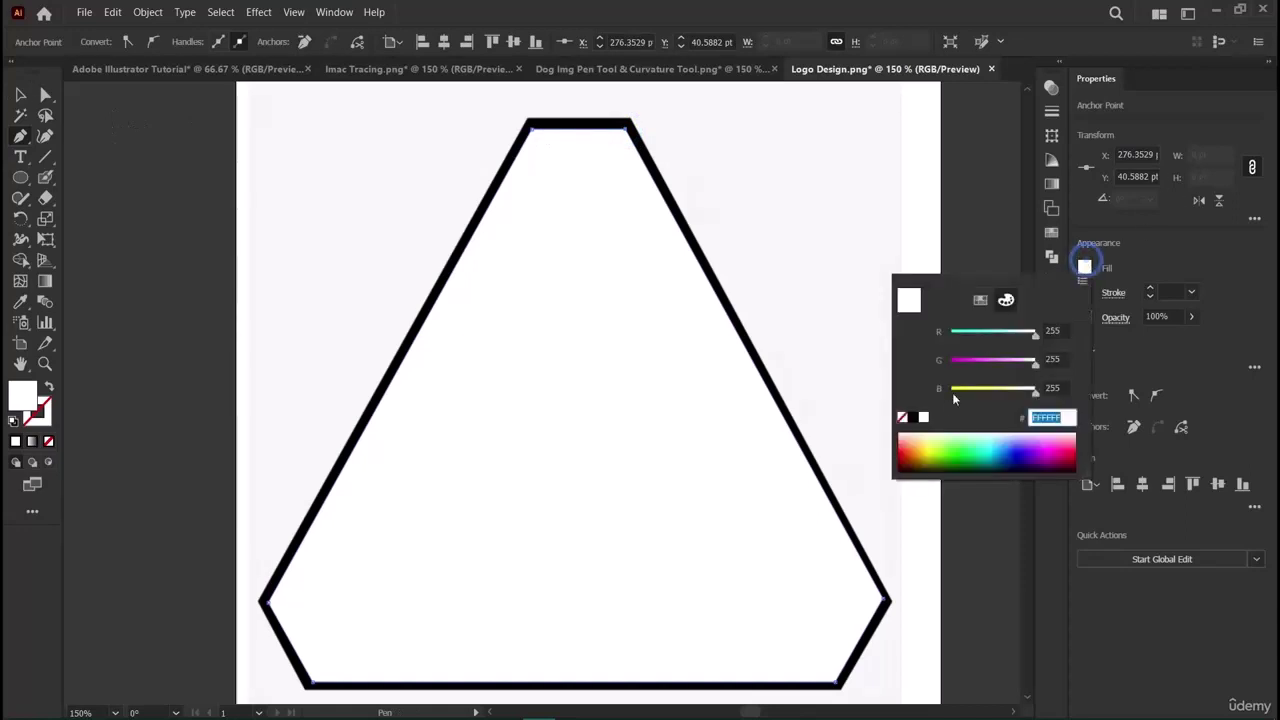
pyautogui.click(902, 418)
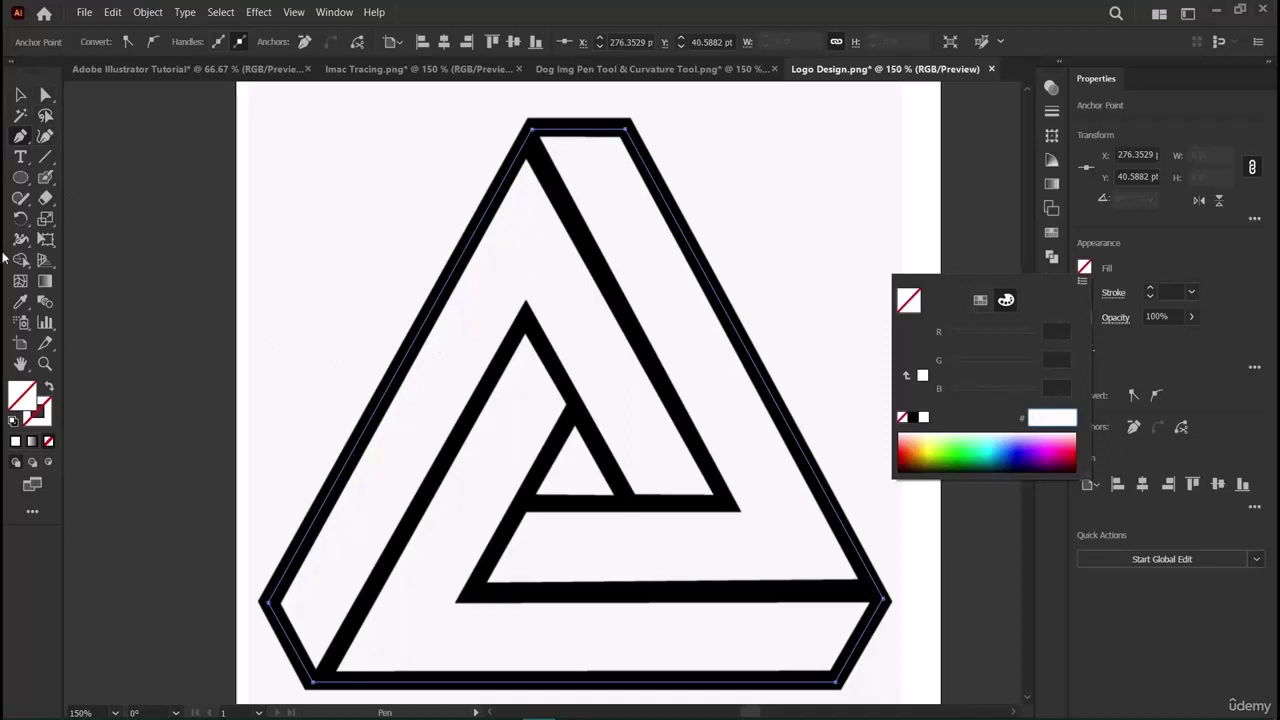
pyautogui.click(1150, 291)
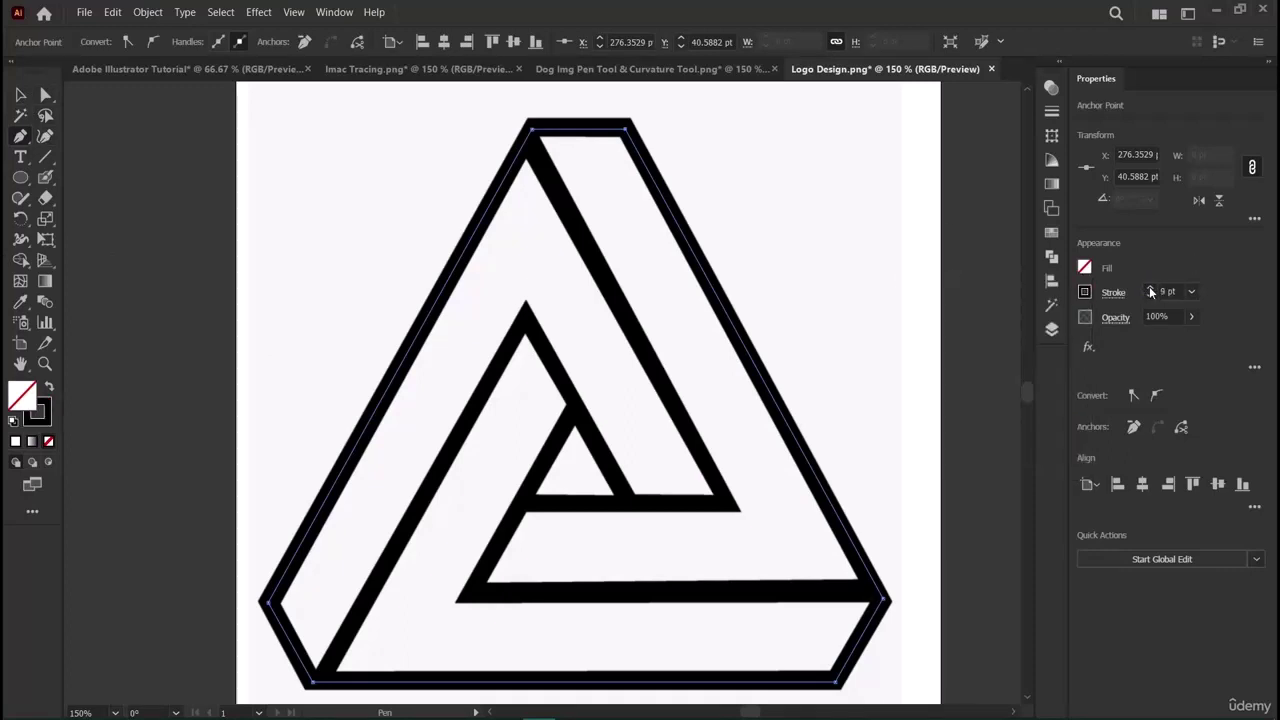
pyautogui.click(1150, 287)
pyautogui.click(1150, 287)
pyautogui.click(1150, 287)
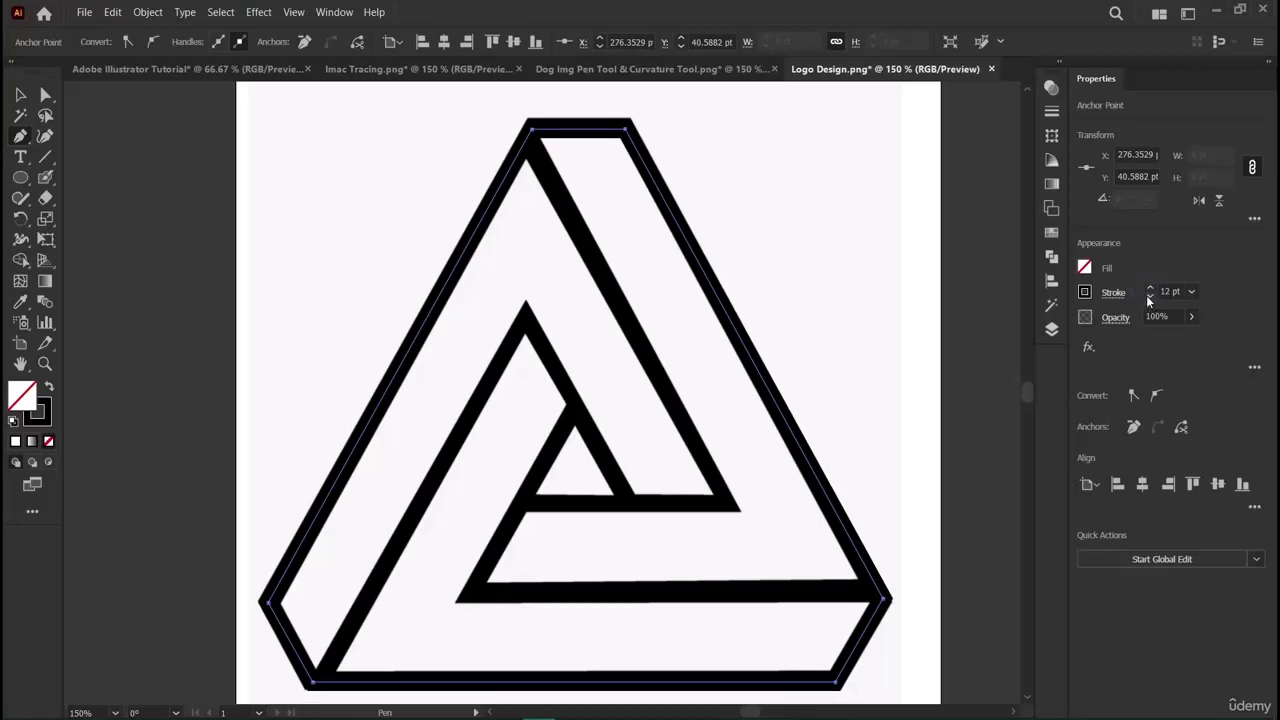
pyautogui.click(1150, 297)
pyautogui.click(1150, 297)
pyautogui.click(20, 95)
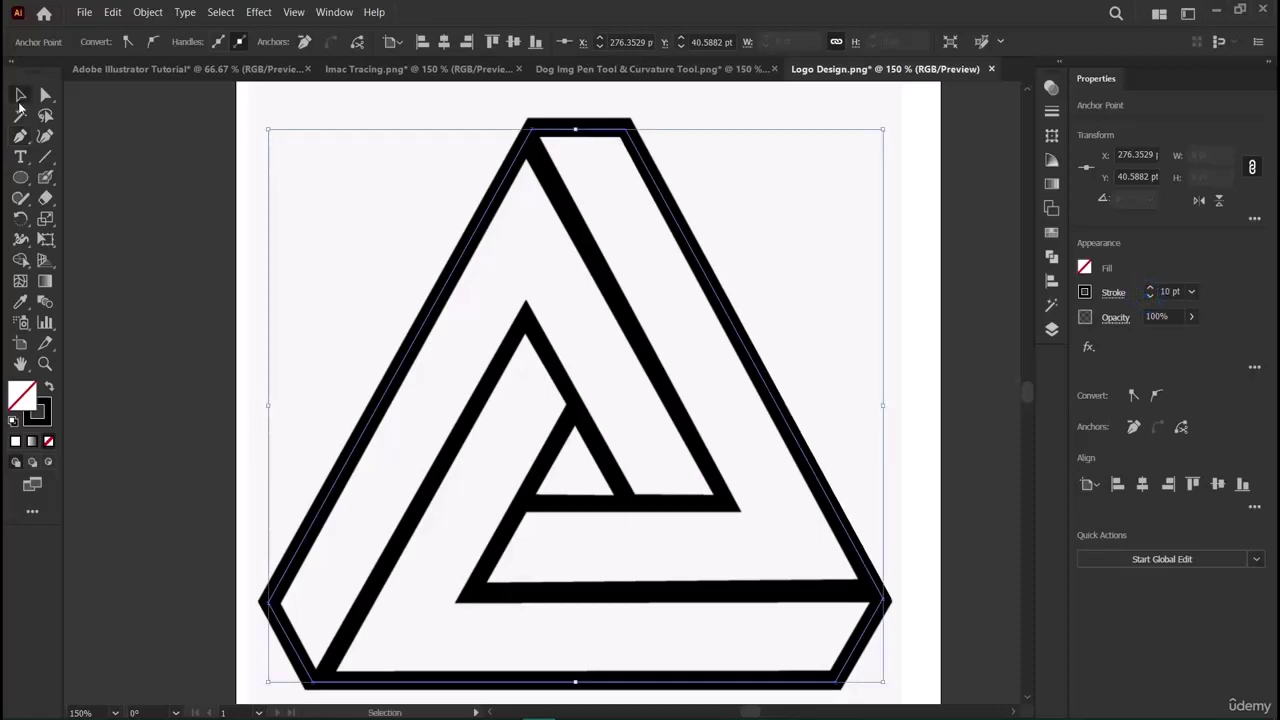
pyautogui.click(112, 401)
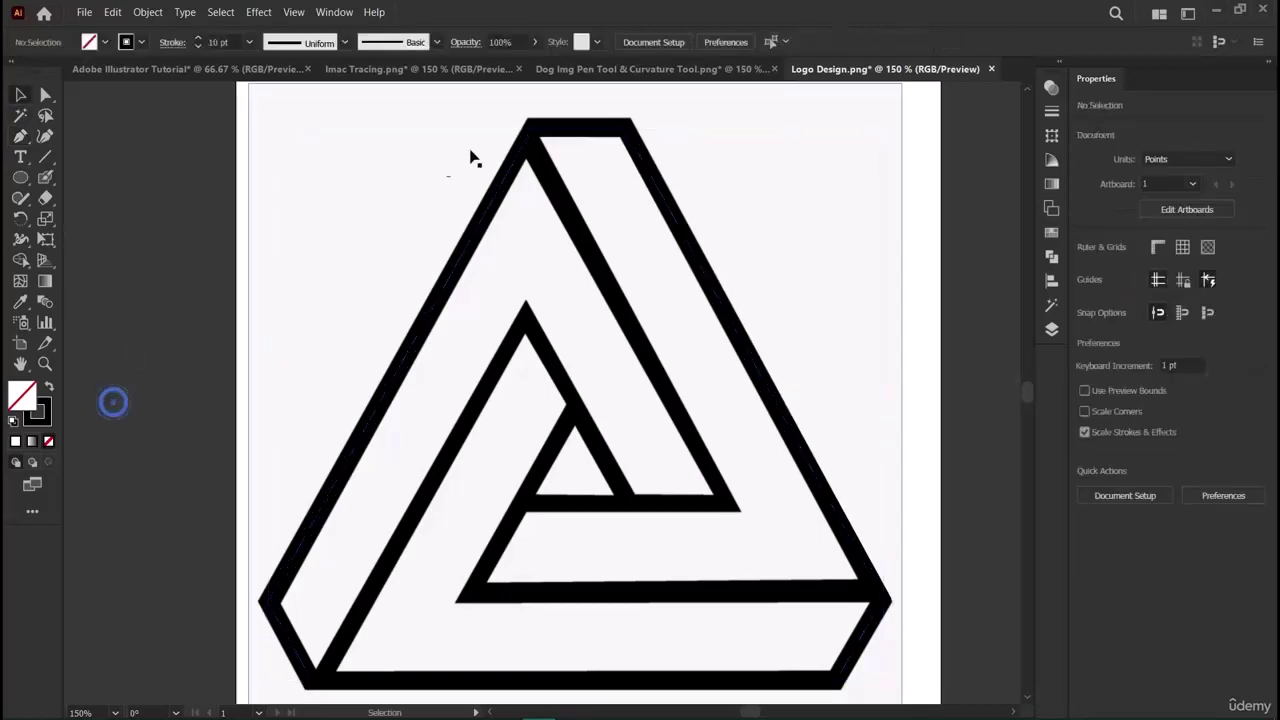
# Lock the outer triangle outline with Object > Lock > Selection.
pyautogui.click(523, 160)
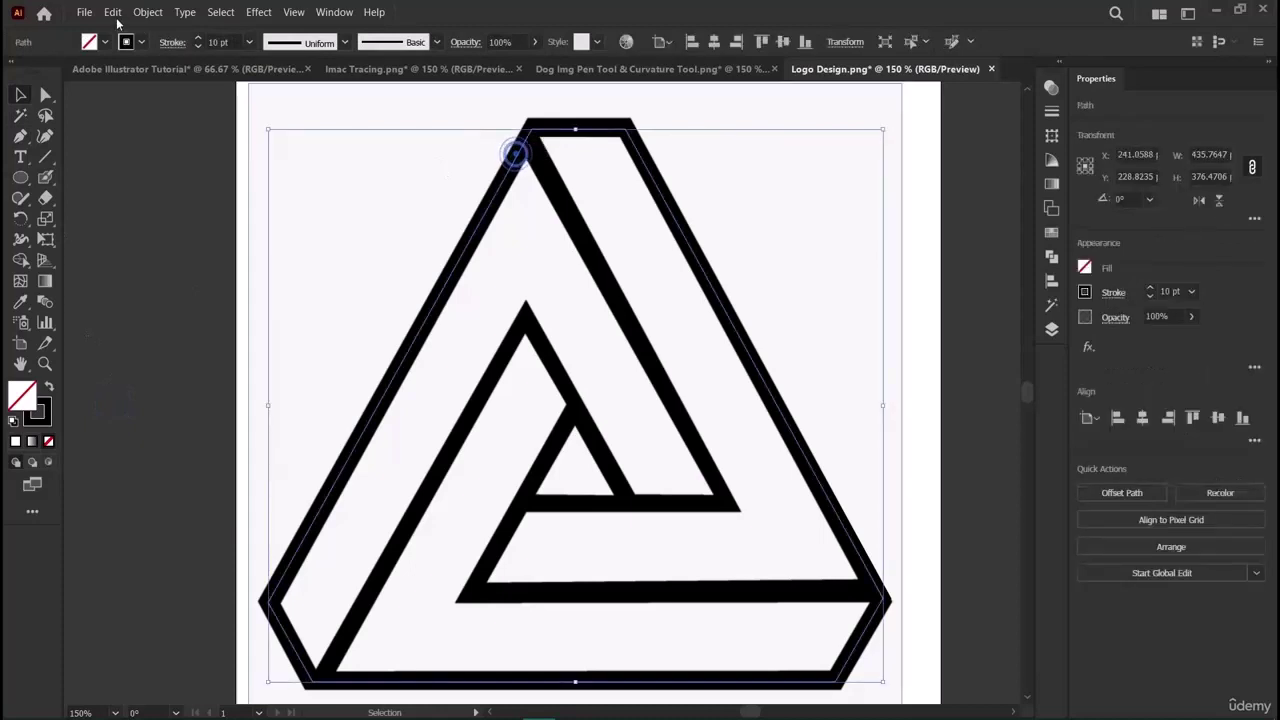
pyautogui.click(147, 12)
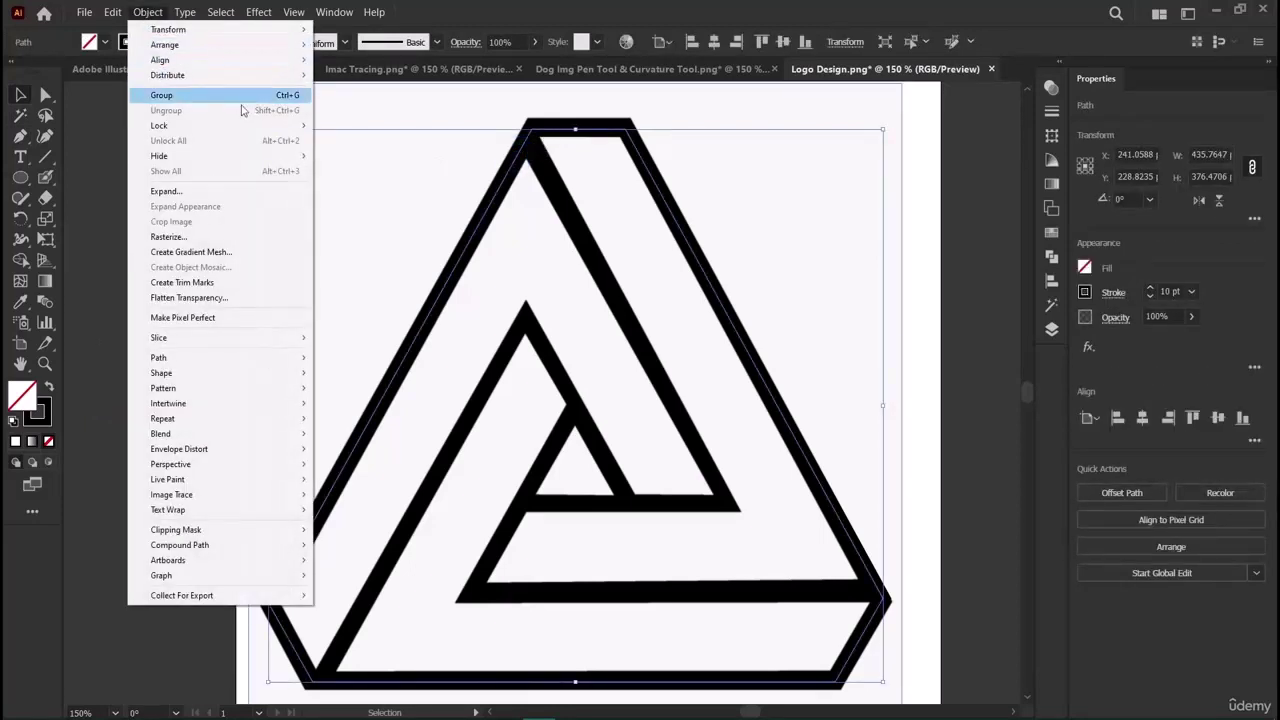
pyautogui.moveTo(215, 132)
pyautogui.click(355, 128)
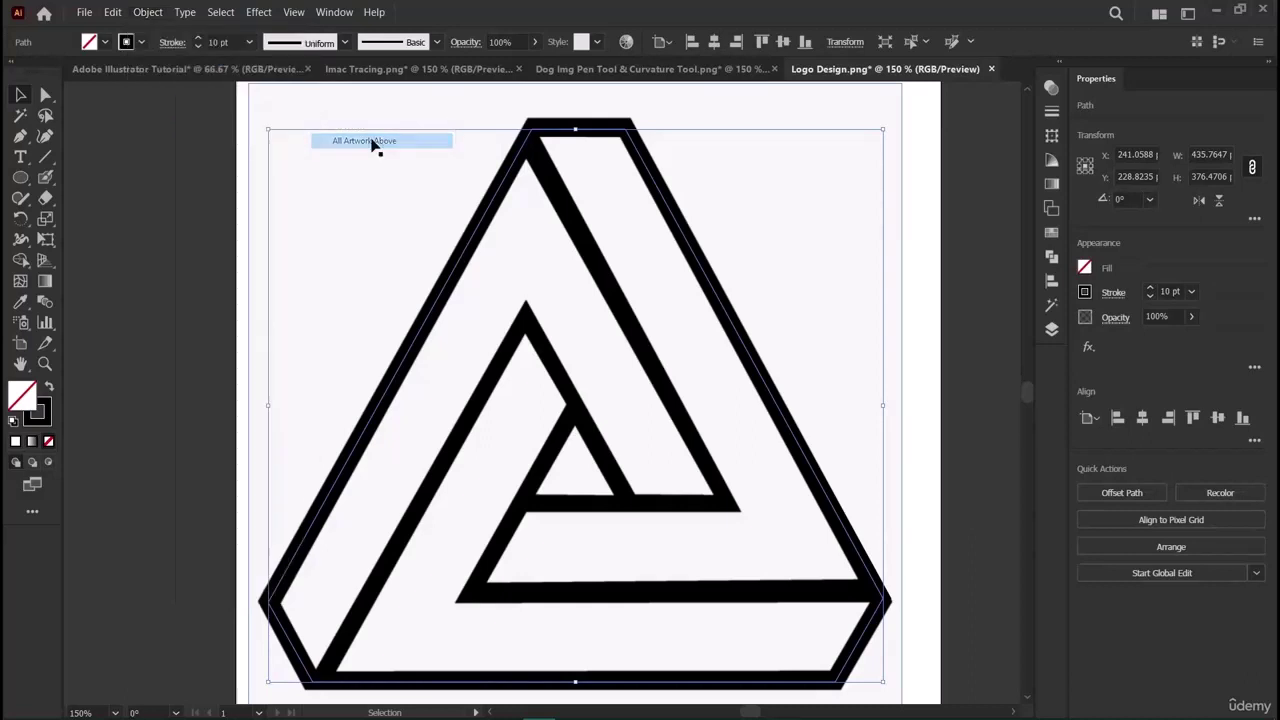
# Lock the reference image behind the outline and clear the selection.
pyautogui.click(490, 207)
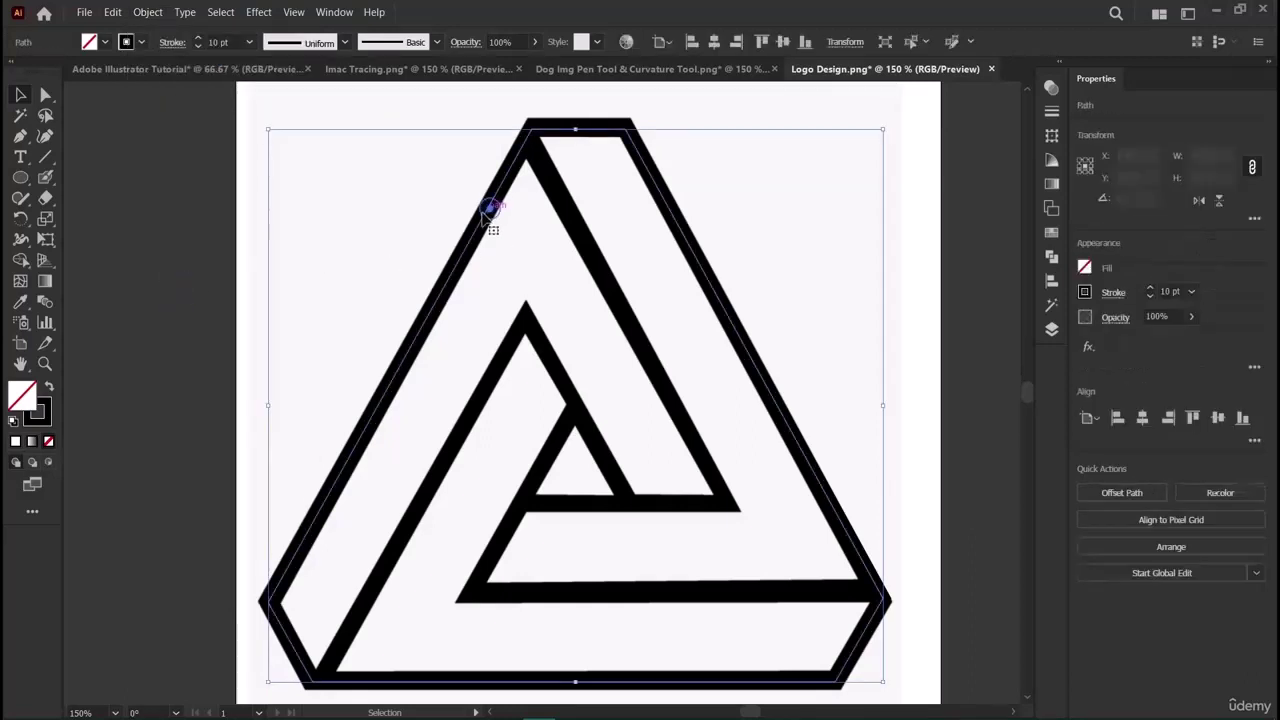
pyautogui.click(150, 12)
pyautogui.moveTo(177, 126)
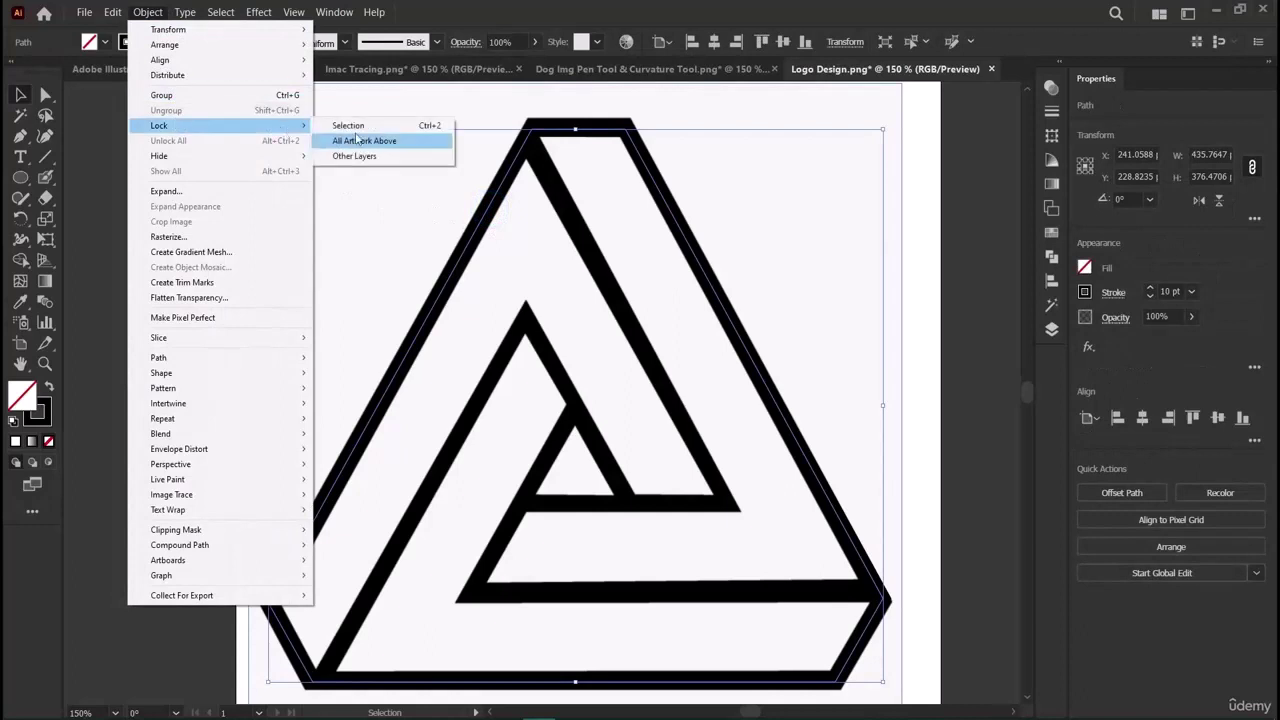
pyautogui.click(356, 140)
pyautogui.click(371, 109)
pyautogui.click(148, 12)
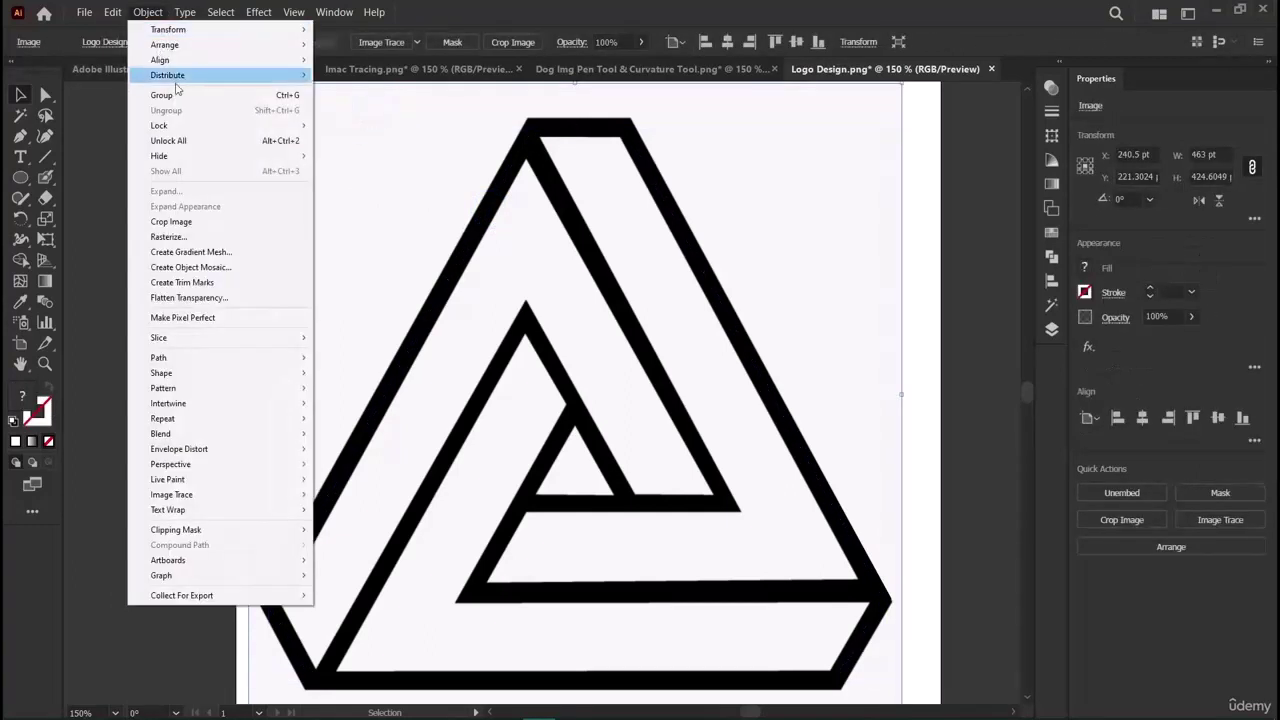
pyautogui.moveTo(295, 125)
pyautogui.click(348, 126)
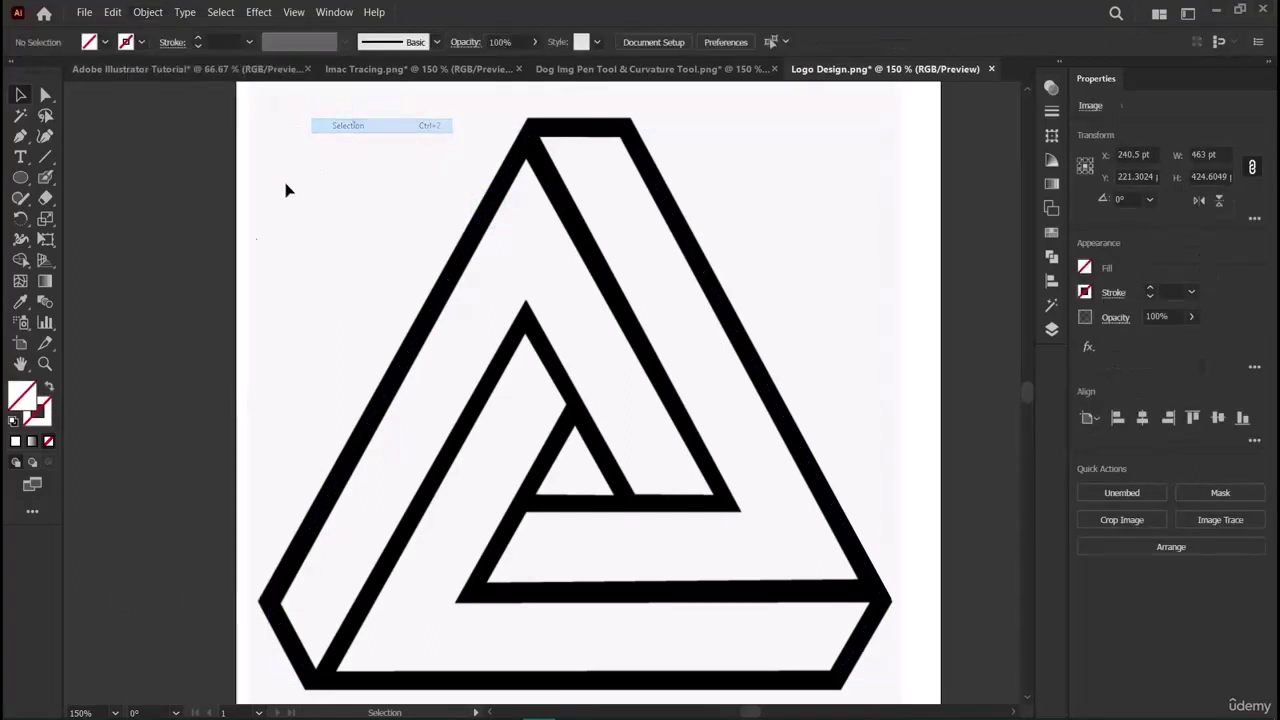
pyautogui.click(169, 303)
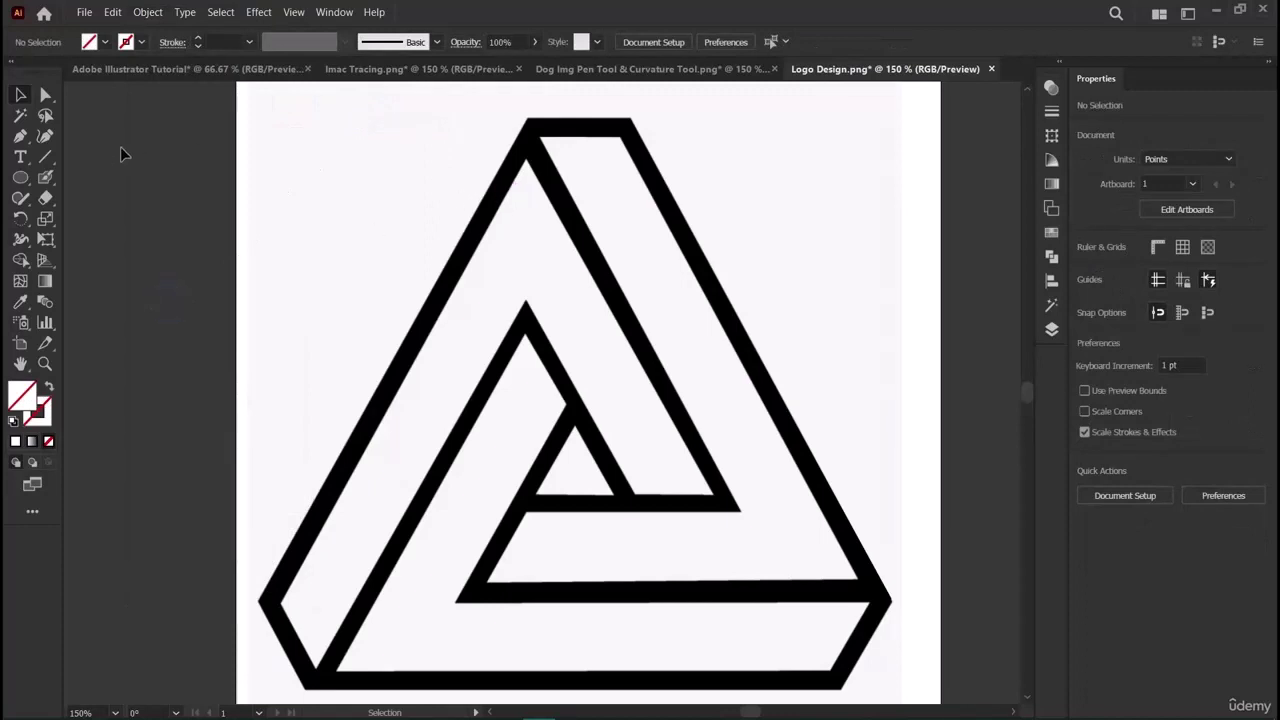
# Trace an inner path from the top inner corner to the inner right and crossbar corners, then lock it.
pyautogui.click(20, 136)
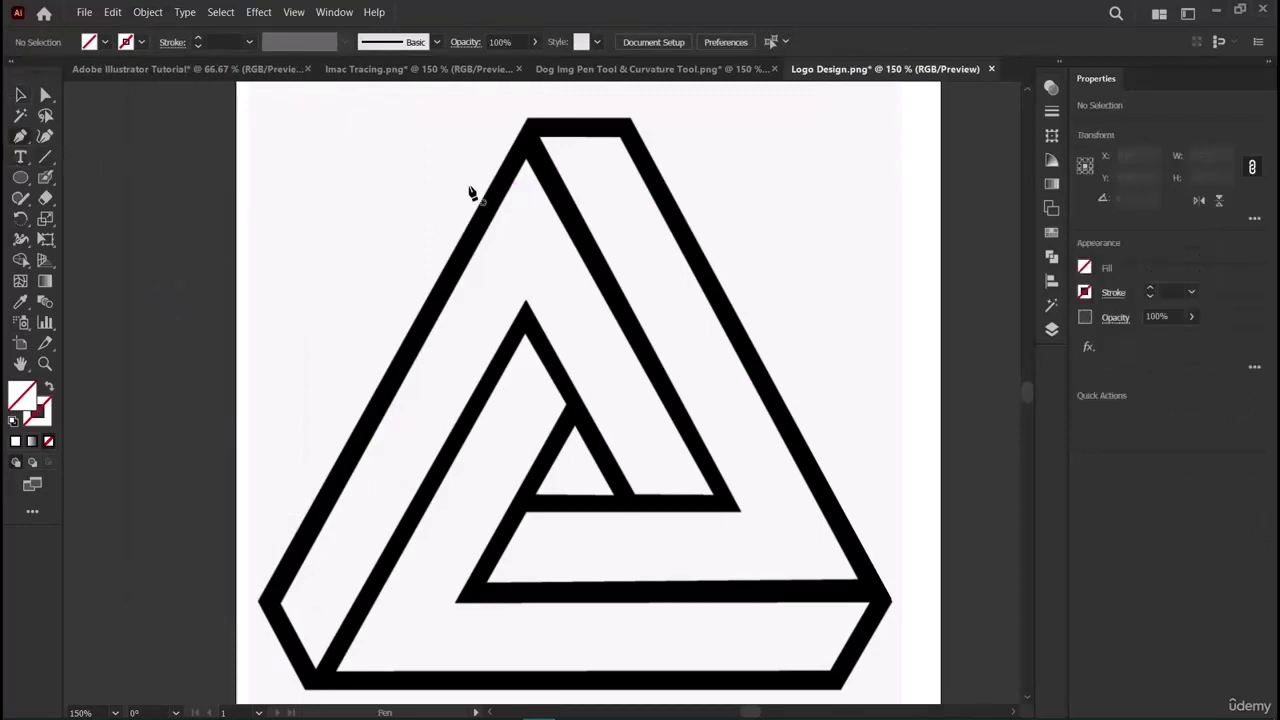
pyautogui.click(530, 142)
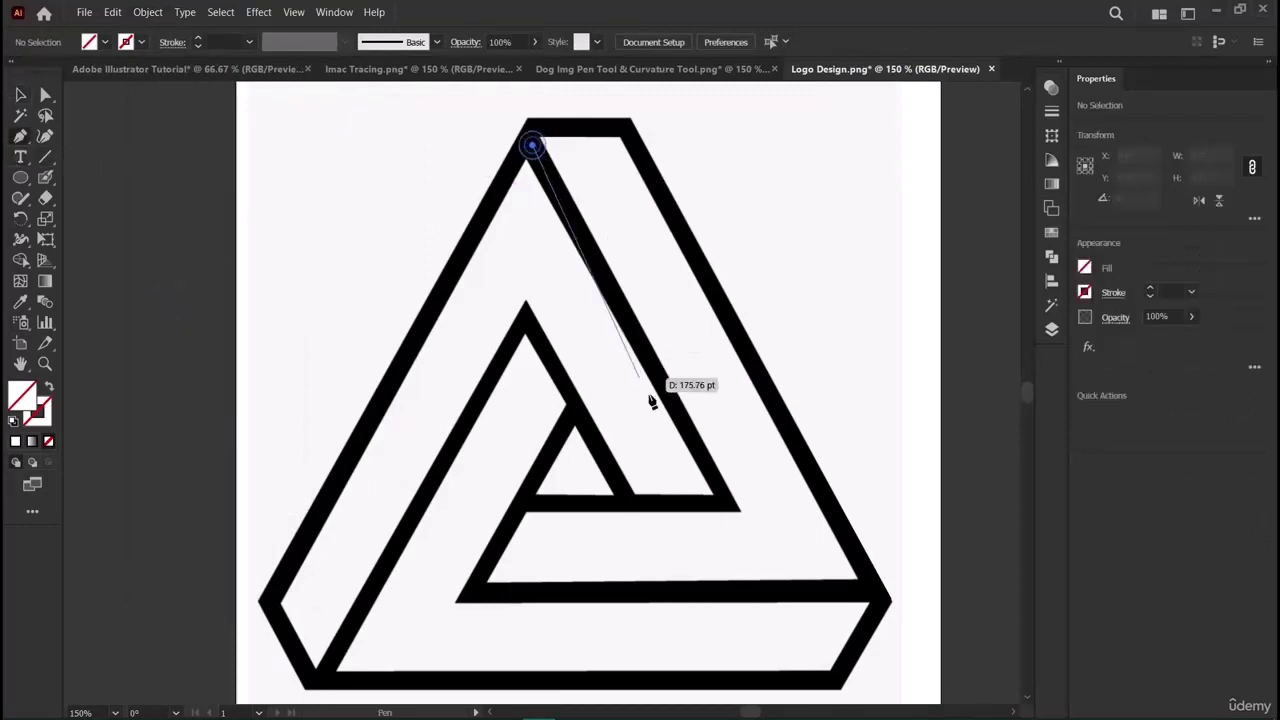
pyautogui.click(728, 502)
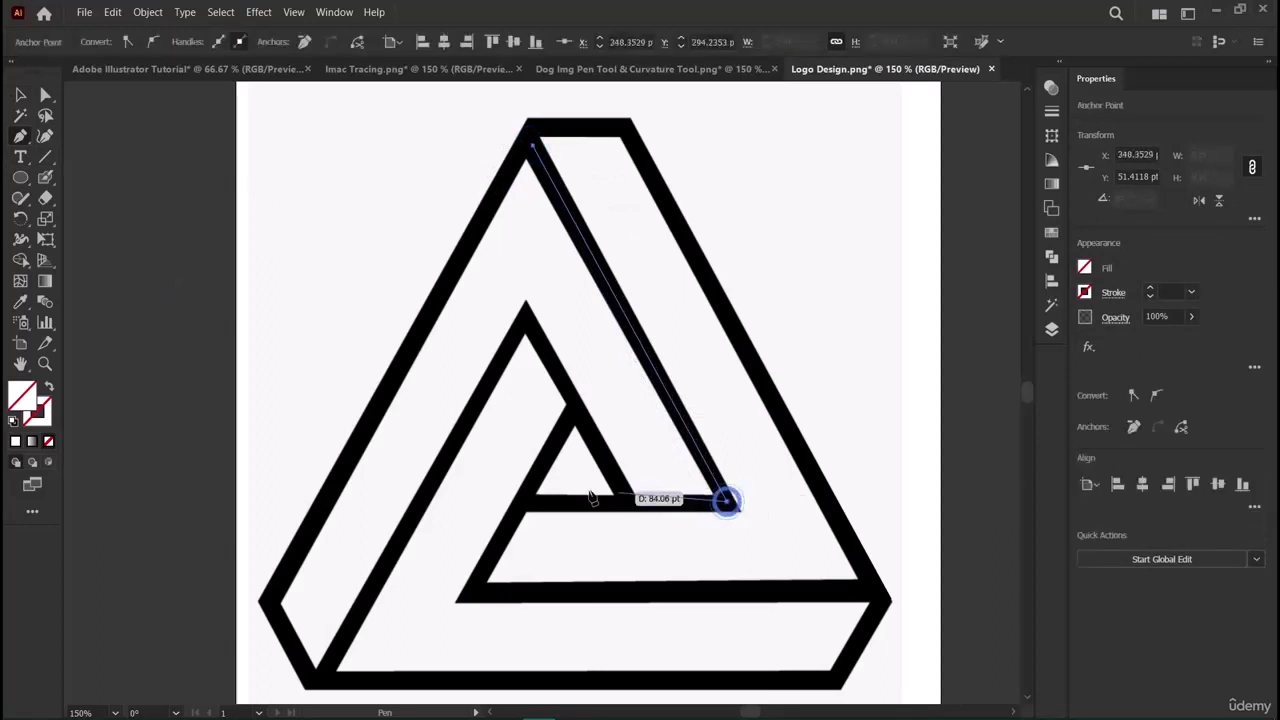
pyautogui.click(531, 503)
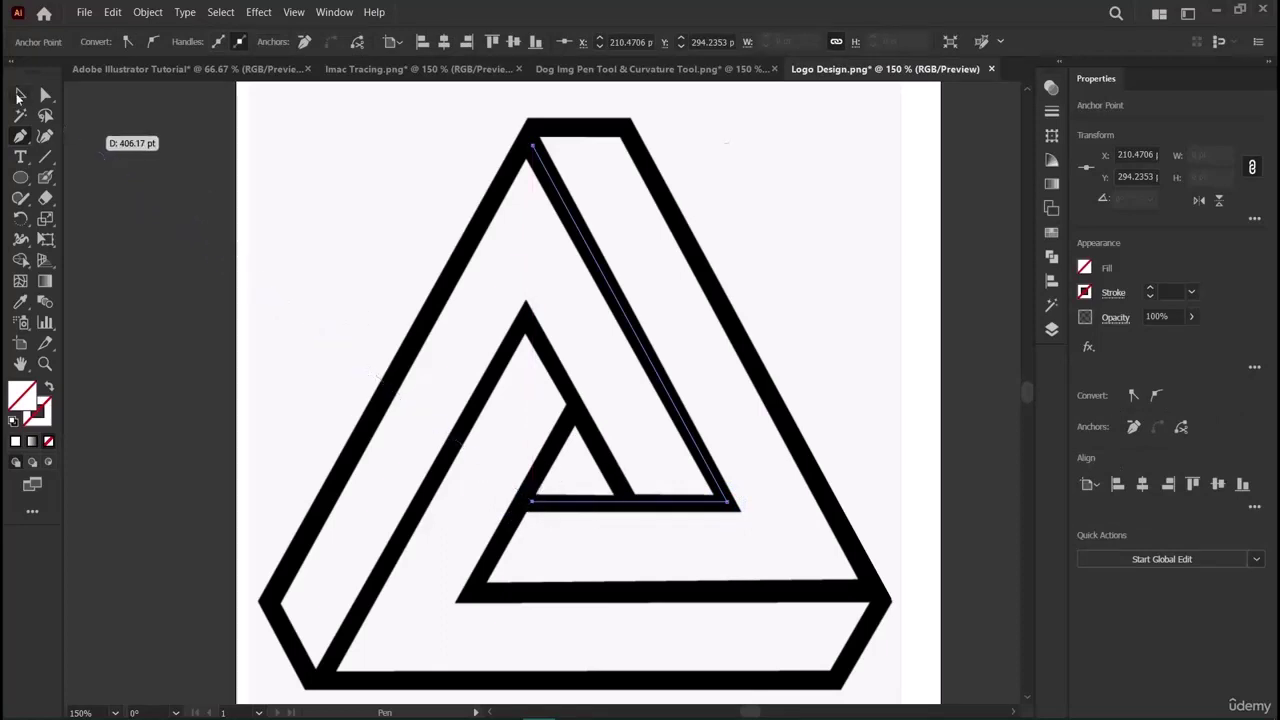
pyautogui.click(20, 94)
pyautogui.click(147, 12)
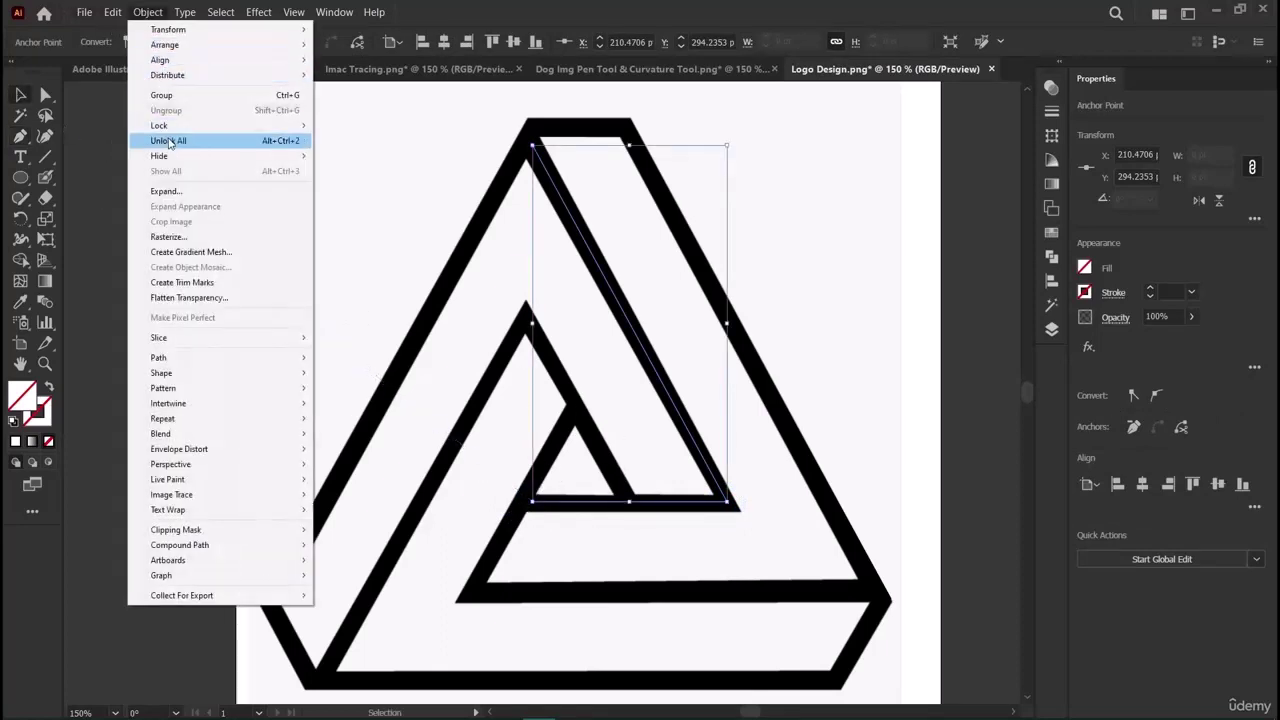
pyautogui.moveTo(250, 125)
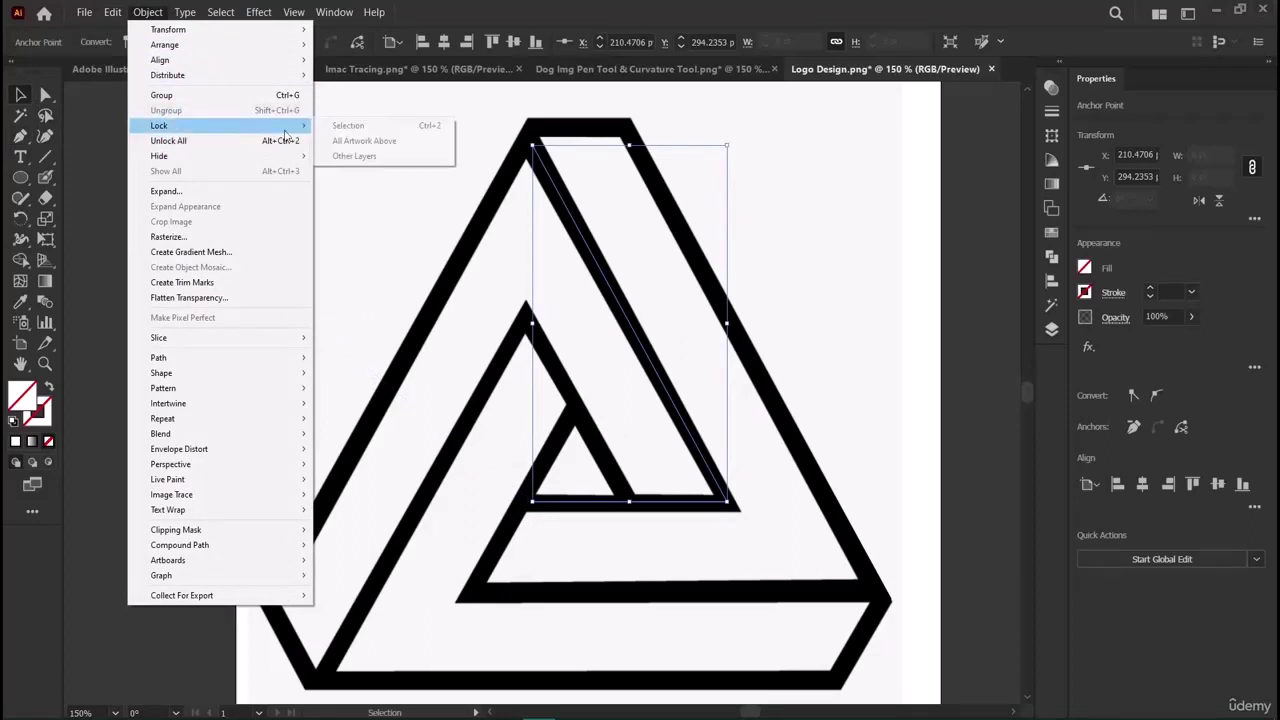
pyautogui.click(331, 125)
# Trace and lock a second inner path ending at the lower-left corner, then start a third at the small apex.
pyautogui.click(21, 136)
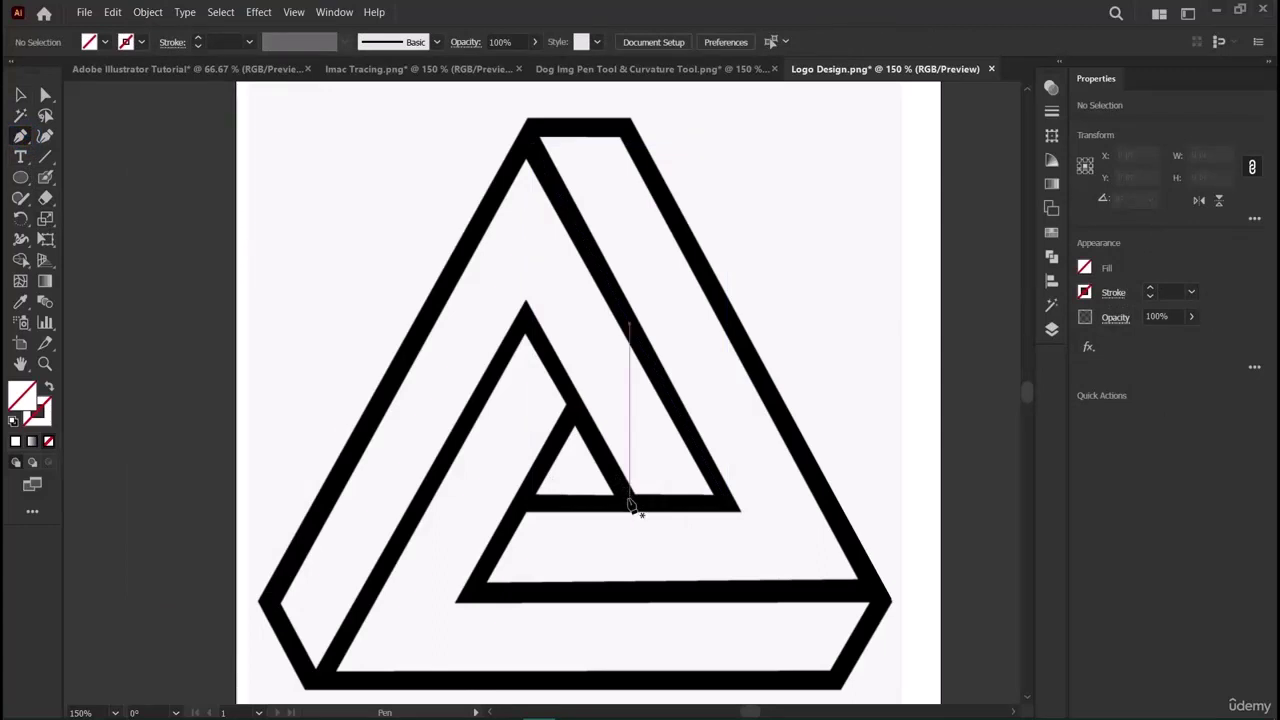
pyautogui.click(629, 498)
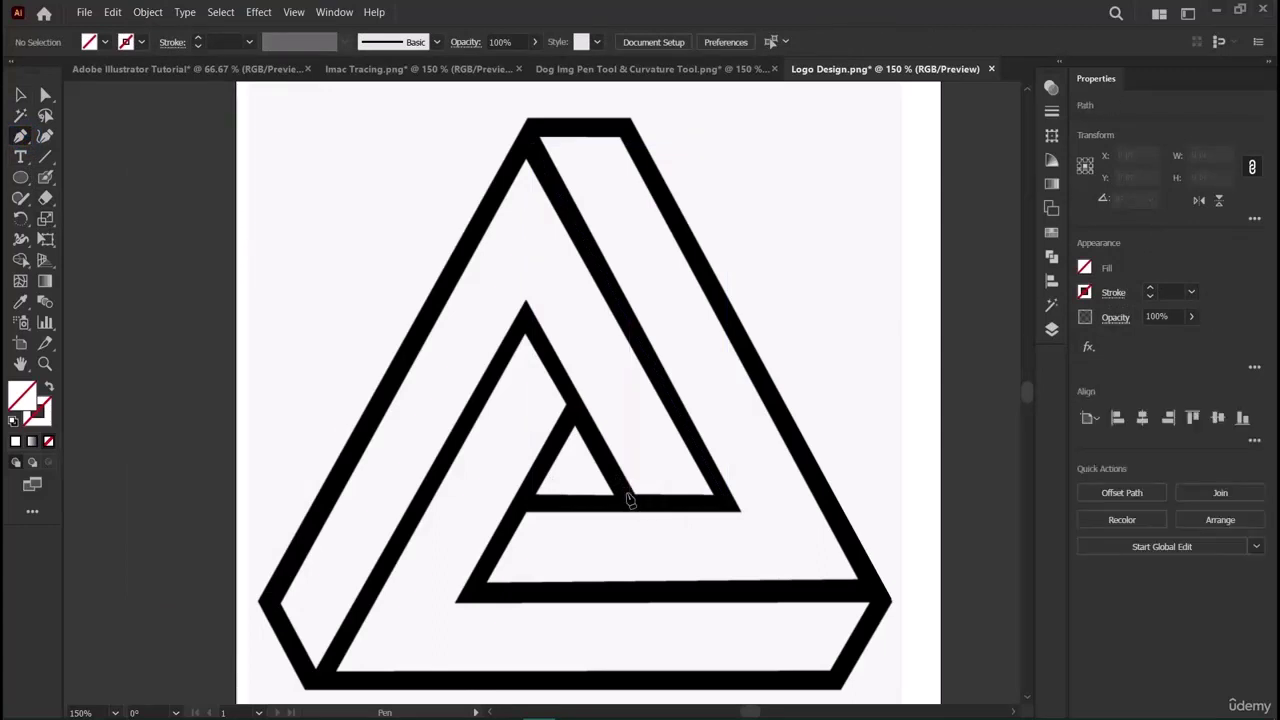
pyautogui.click(525, 314)
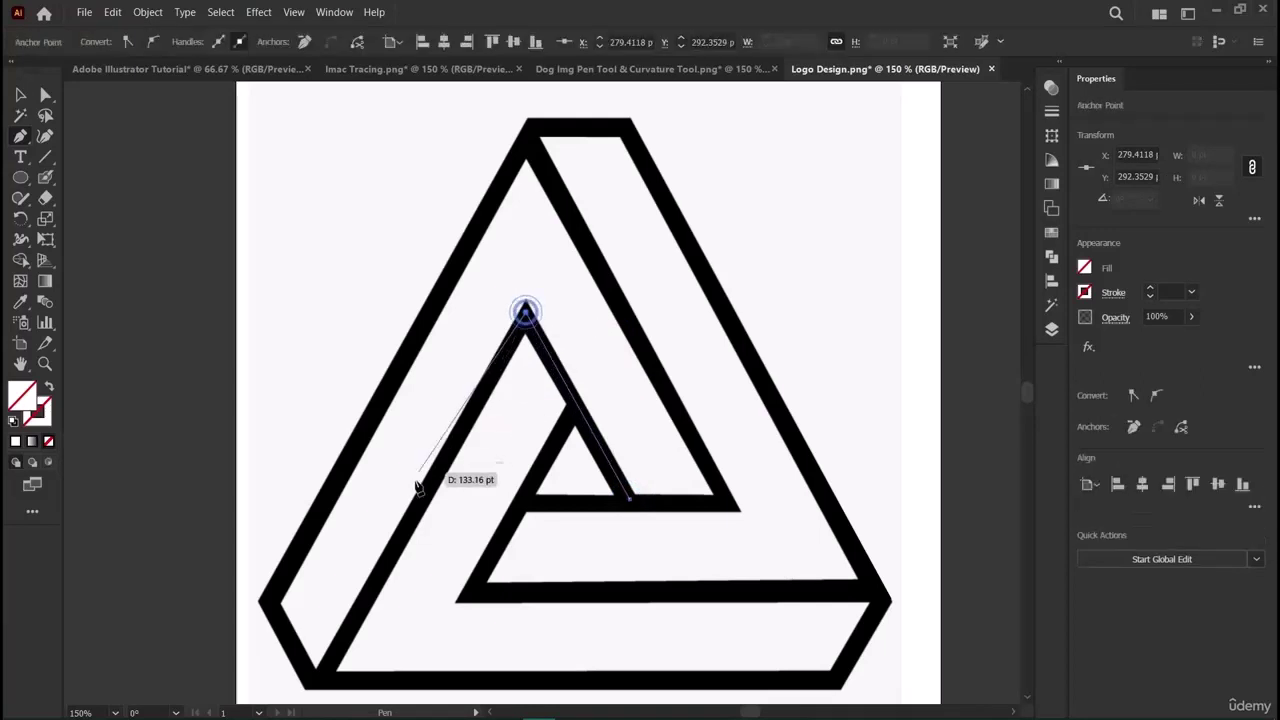
pyautogui.click(323, 679)
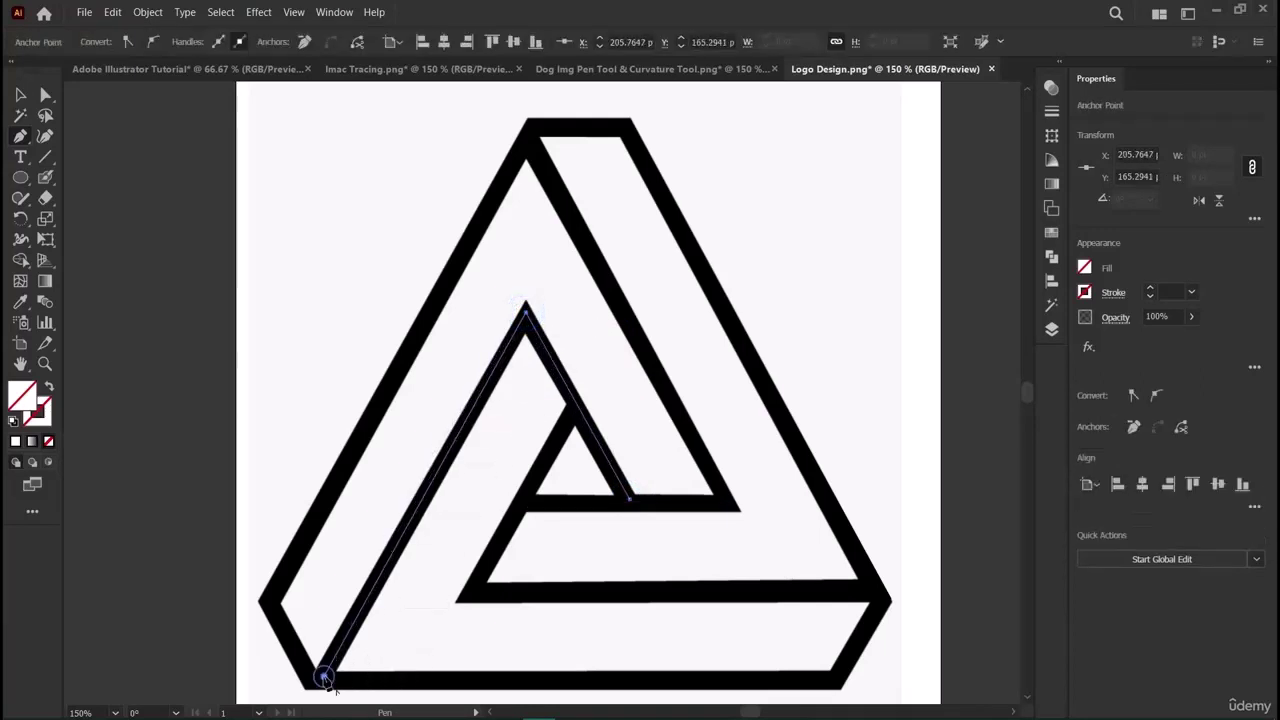
pyautogui.press('v')
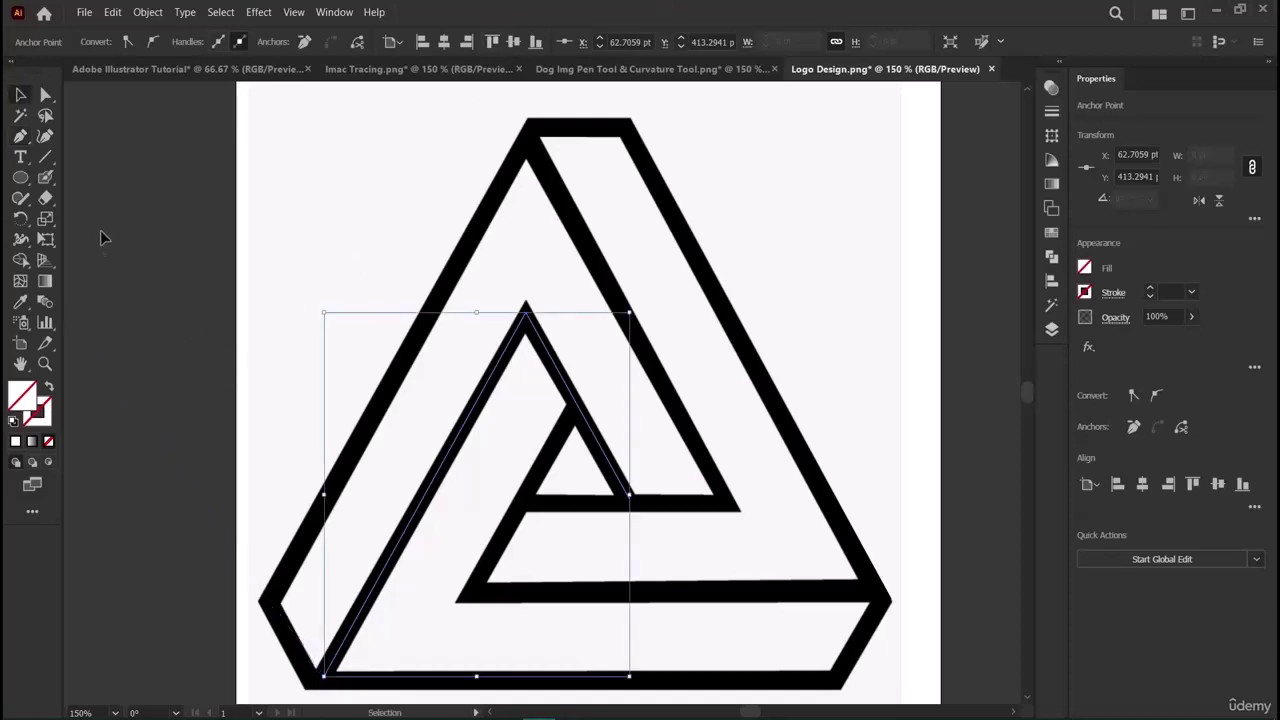
pyautogui.click(148, 12)
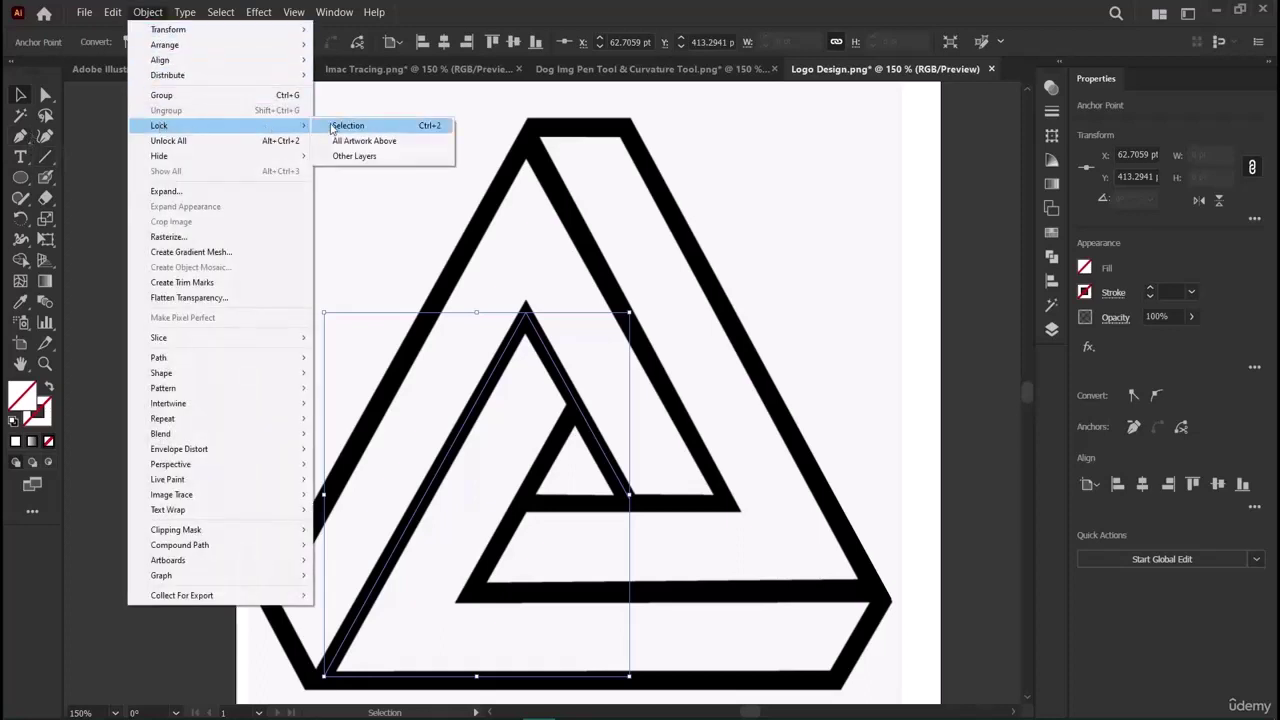
pyautogui.click(332, 128)
pyautogui.click(20, 136)
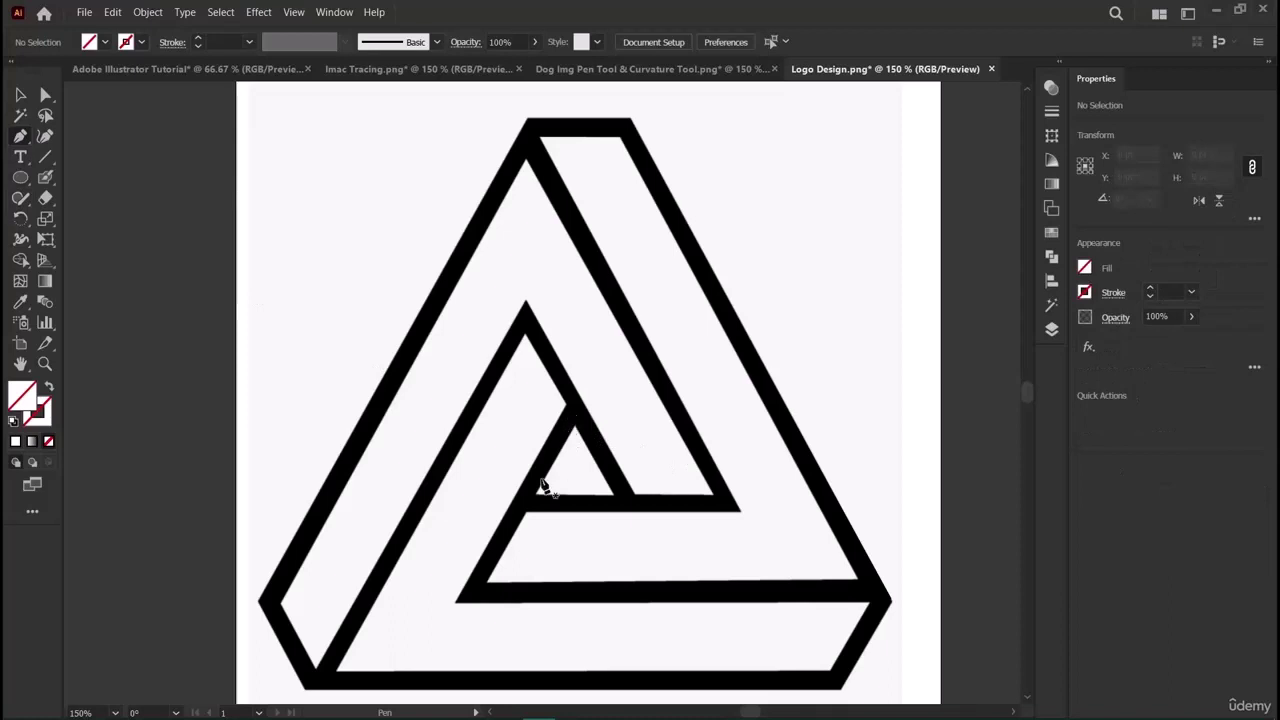
pyautogui.click(575, 406)
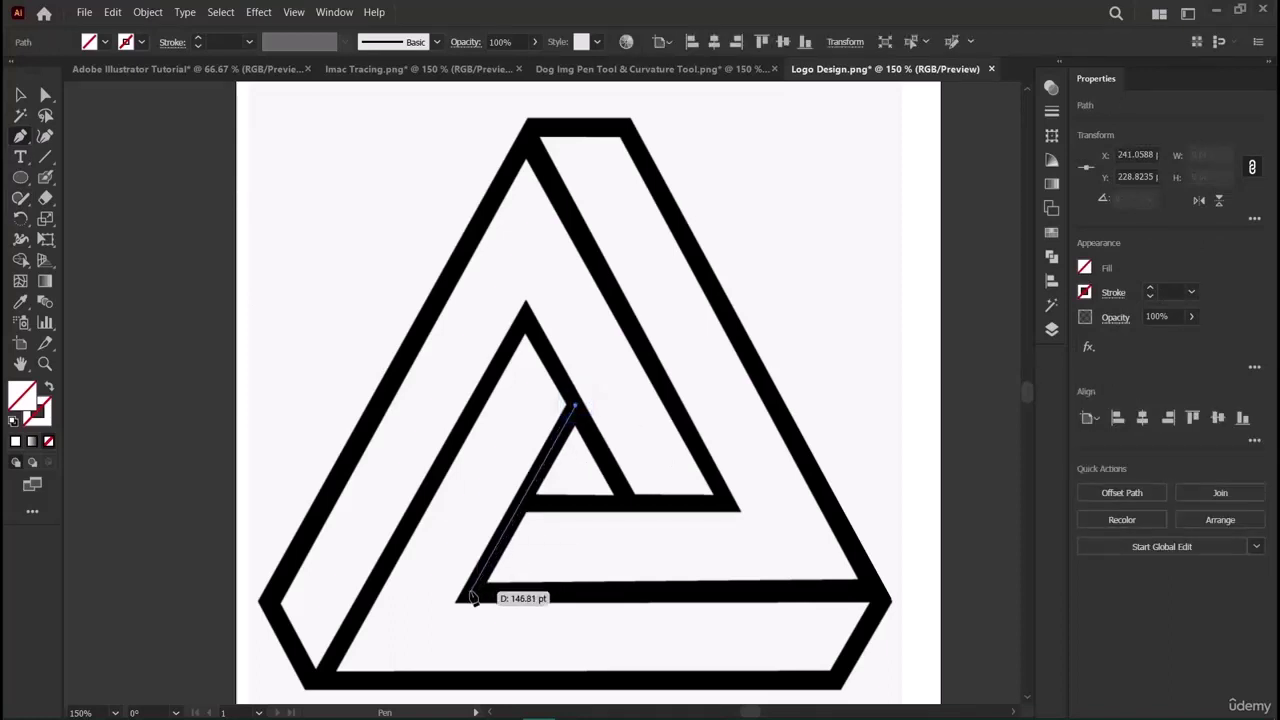
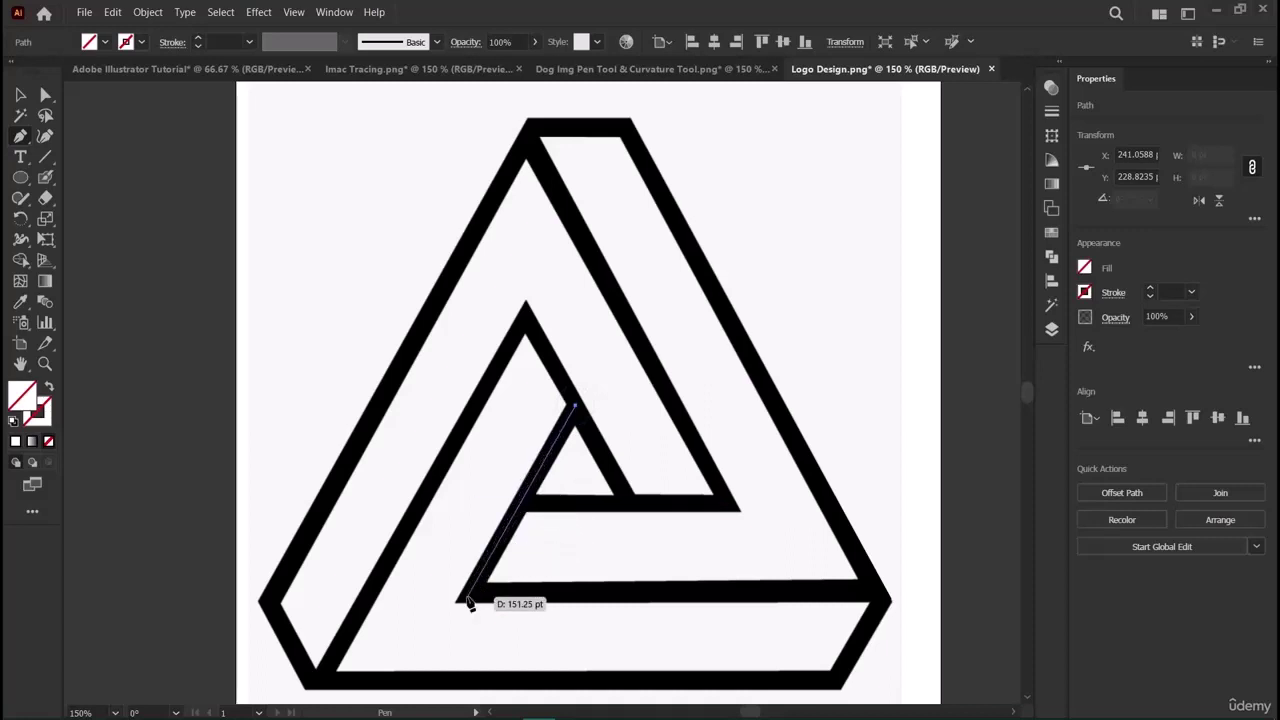
# Trace the path through the inner, lower-left and right corners and give it a 10 pt black stroke.
pyautogui.click(523, 502)
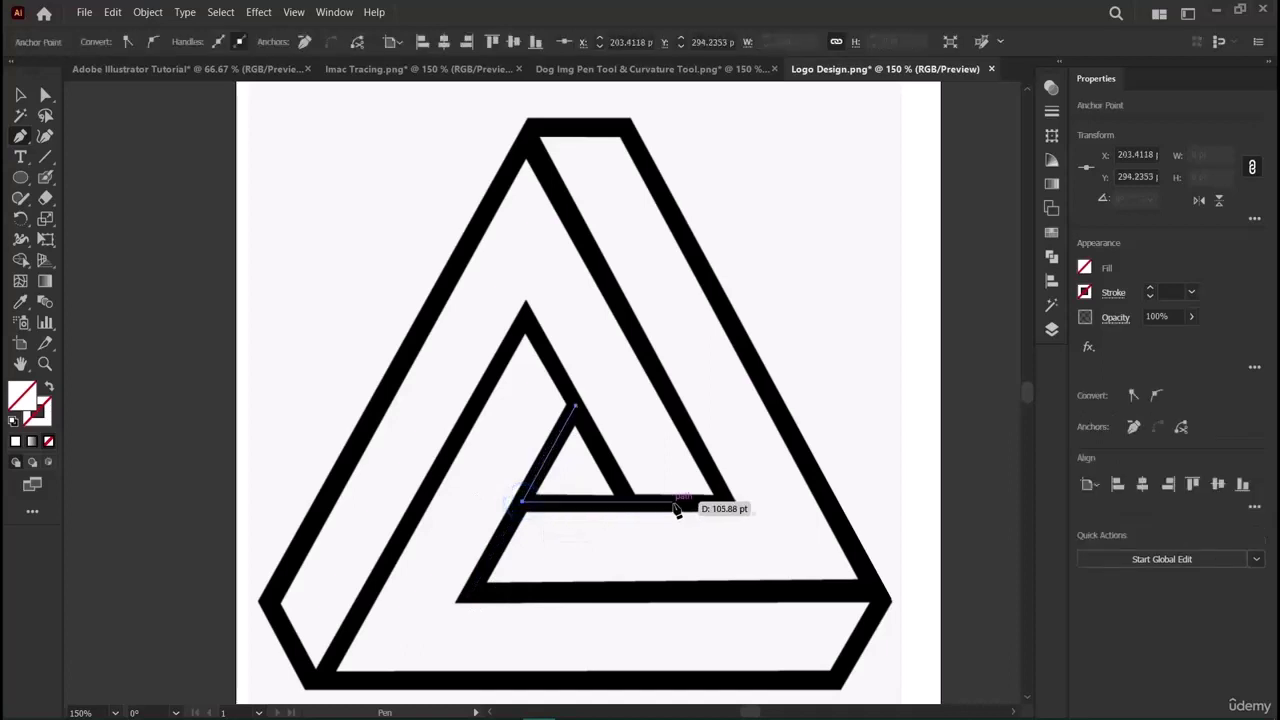
pyautogui.click(472, 591)
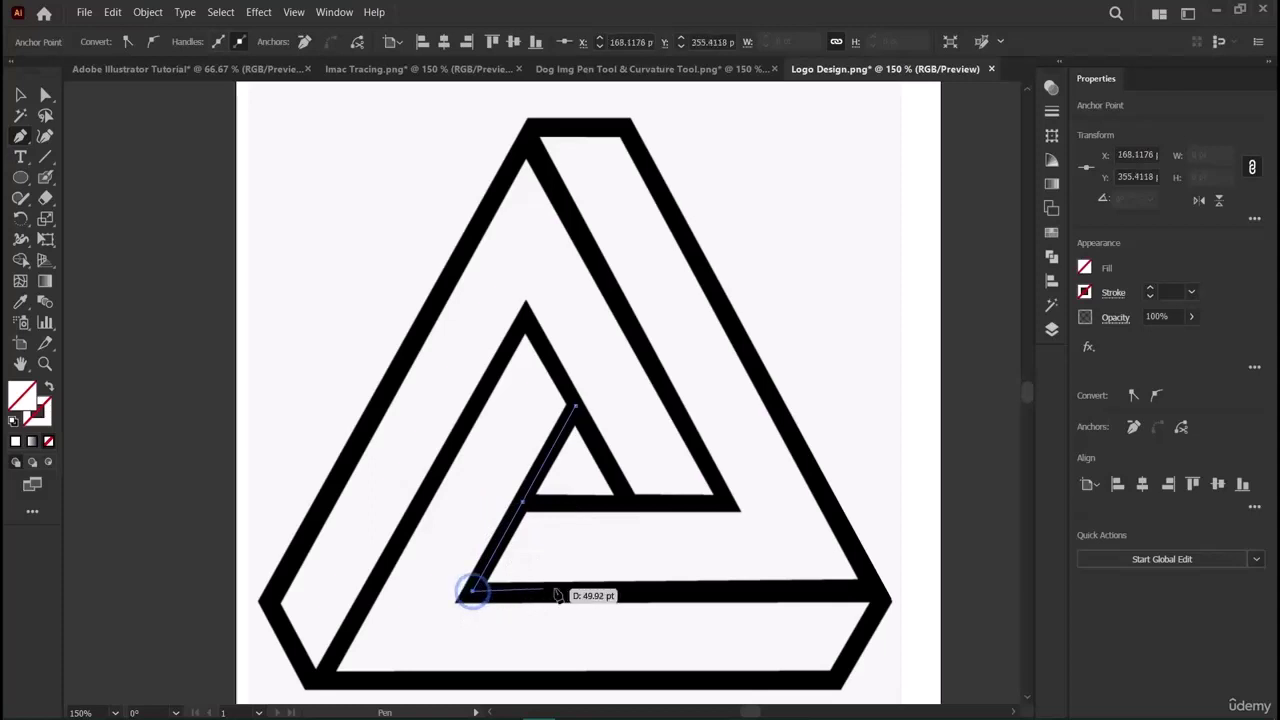
pyautogui.click(876, 592)
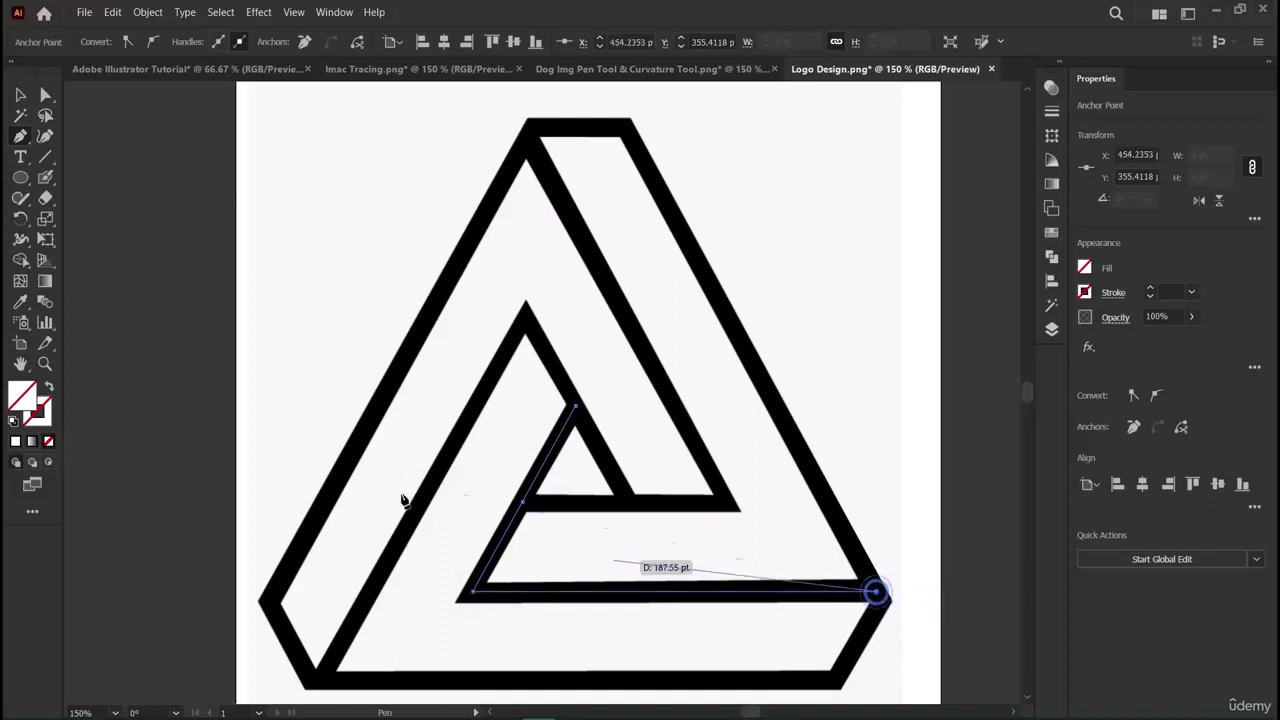
pyautogui.press('v')
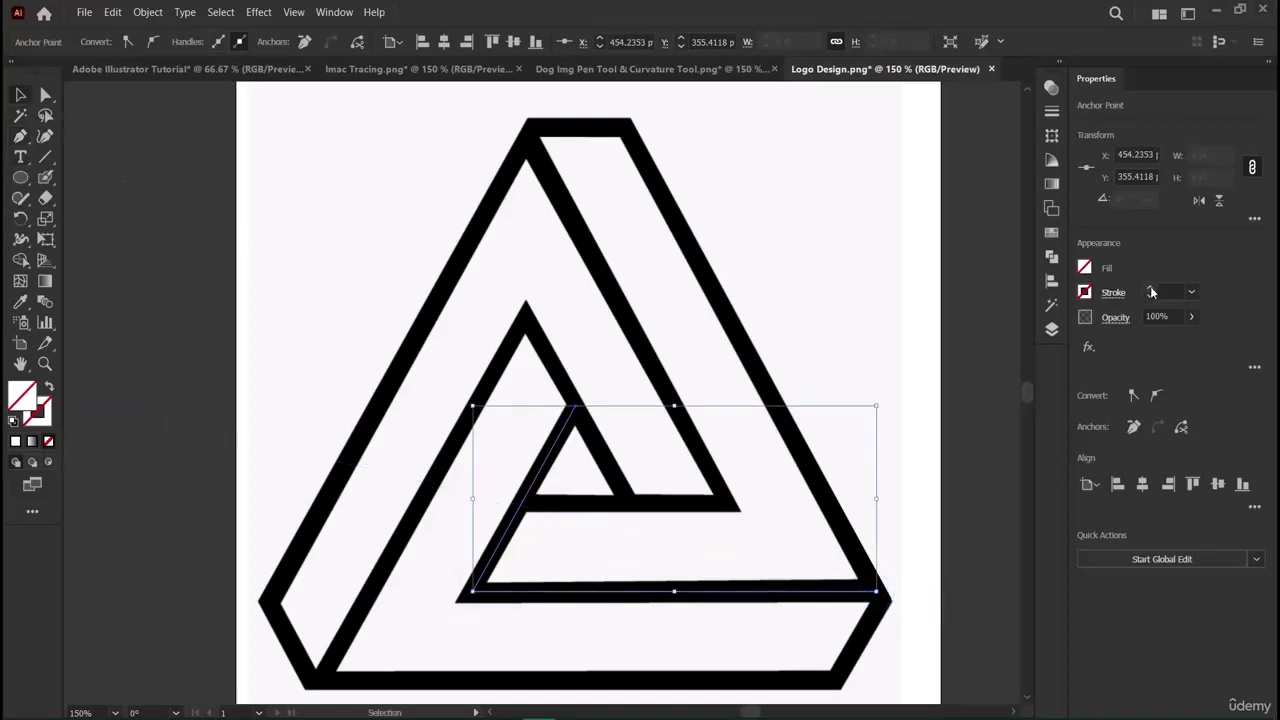
pyautogui.click(1151, 291)
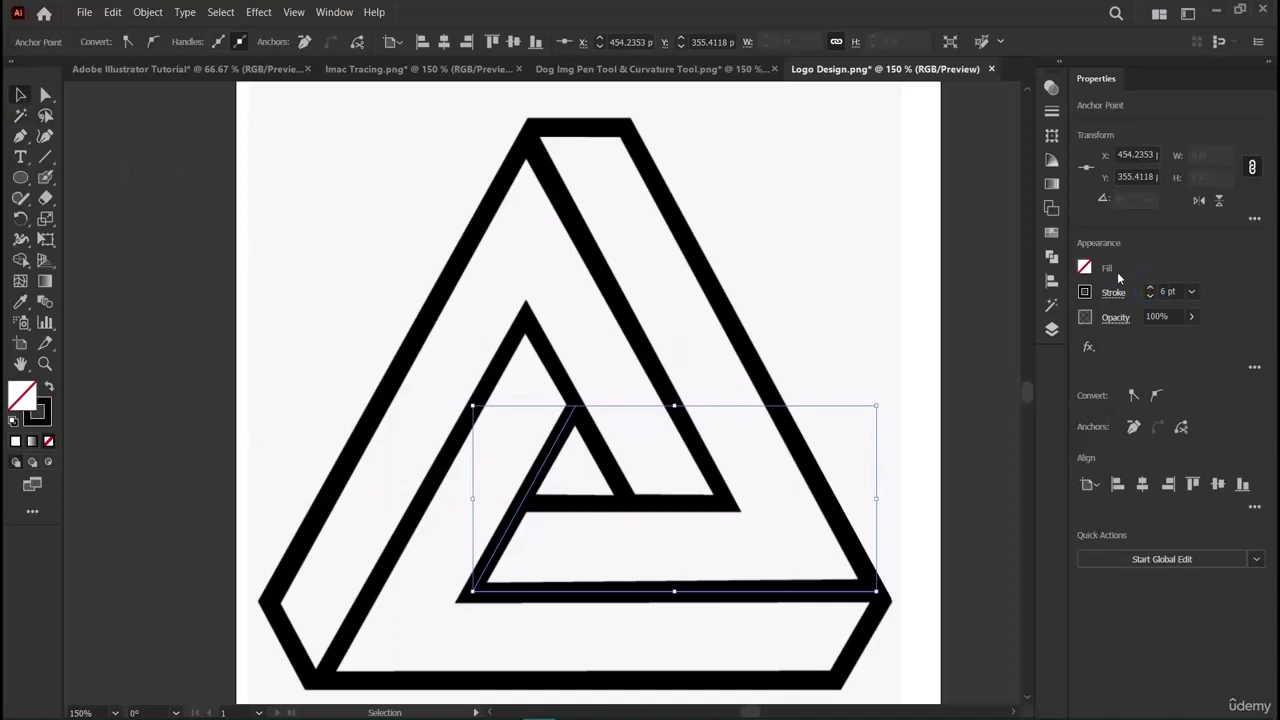
pyautogui.click(1150, 290)
pyautogui.click(128, 341)
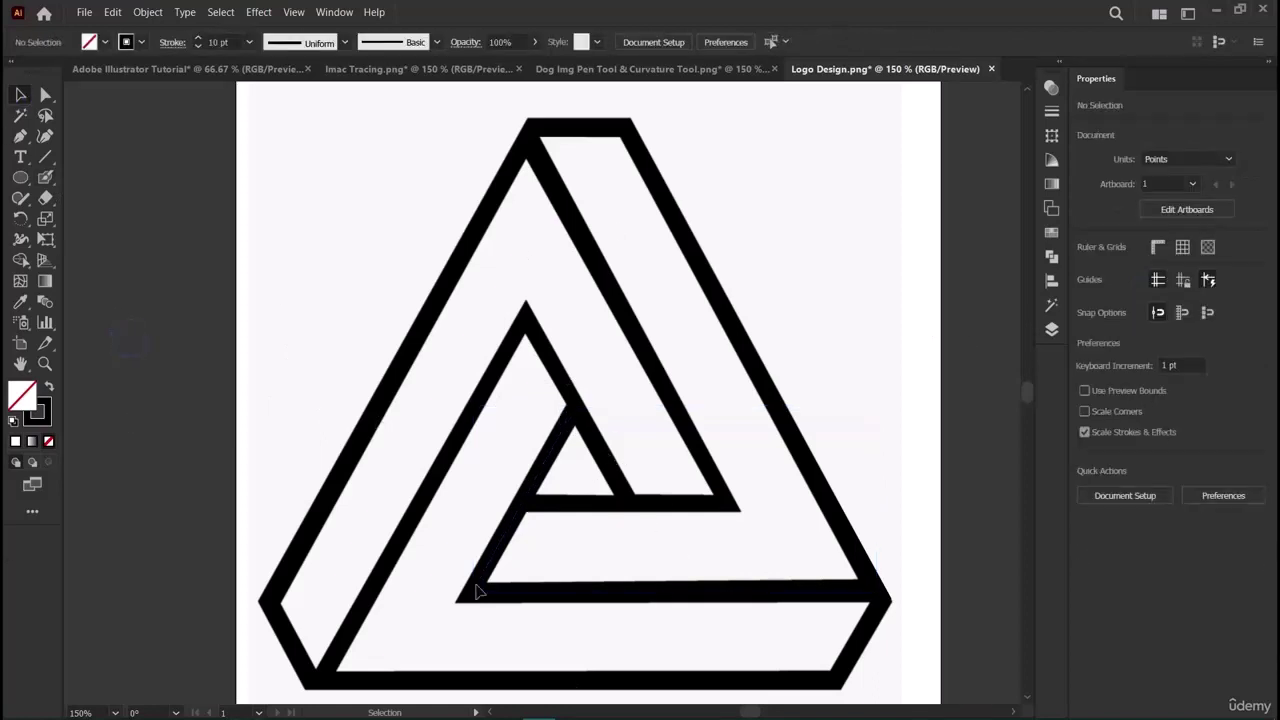
# Run Object > Unlock All, then drag the triangle image around to confirm it moves freely.
pyautogui.click(147, 12)
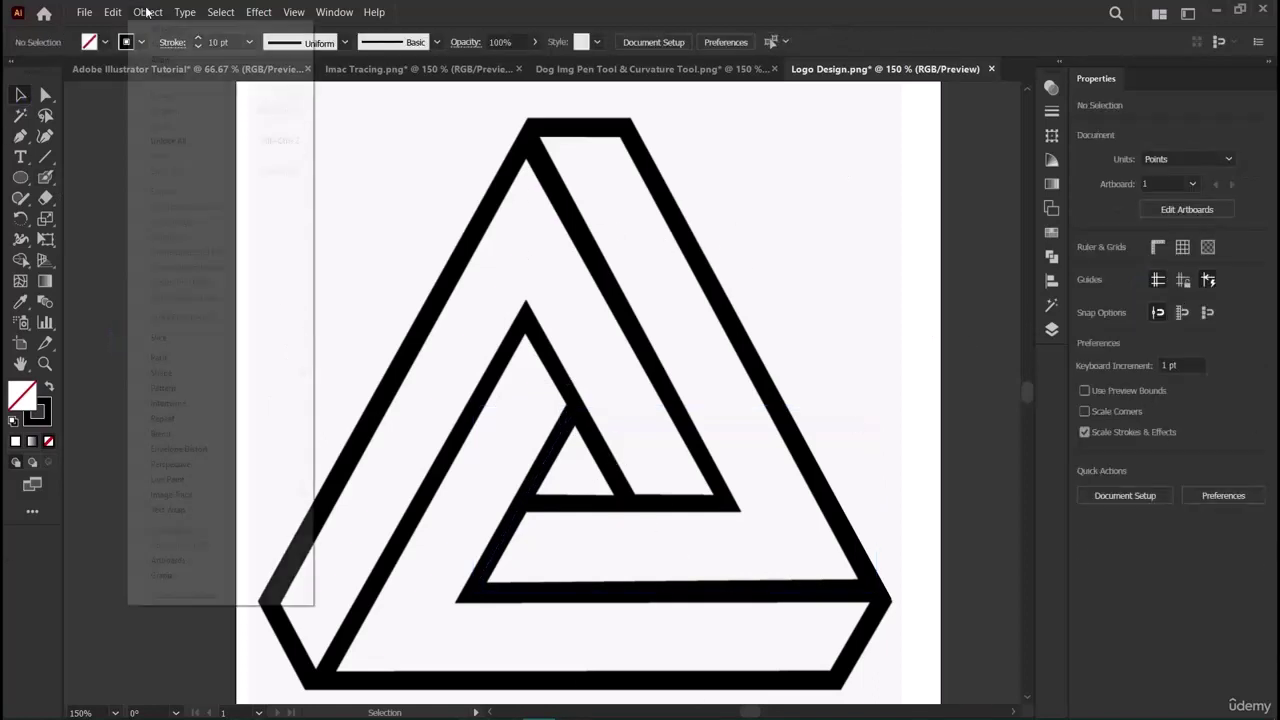
pyautogui.click(177, 140)
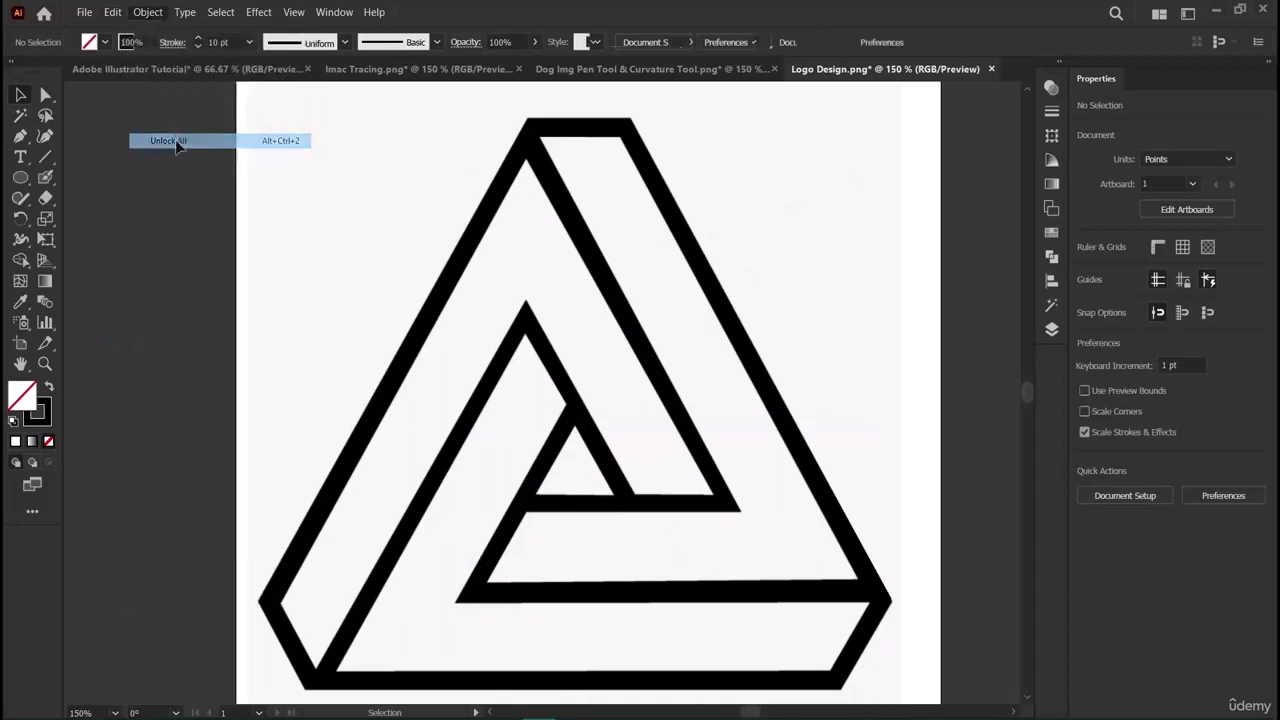
pyautogui.click(180, 316)
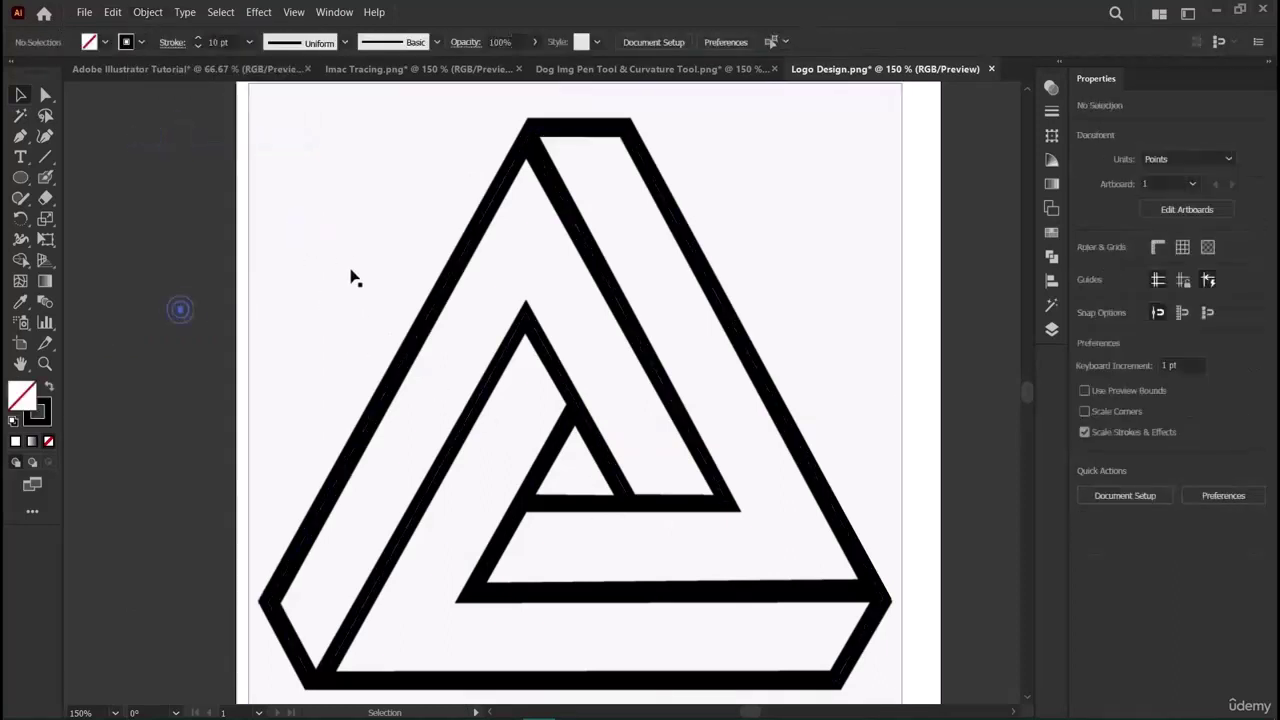
pyautogui.moveTo(351, 277); pyautogui.dragTo(732, 190)
pyautogui.moveTo(558, 280); pyautogui.dragTo(420, 205)
pyautogui.moveTo(455, 245); pyautogui.dragTo(362, 406)
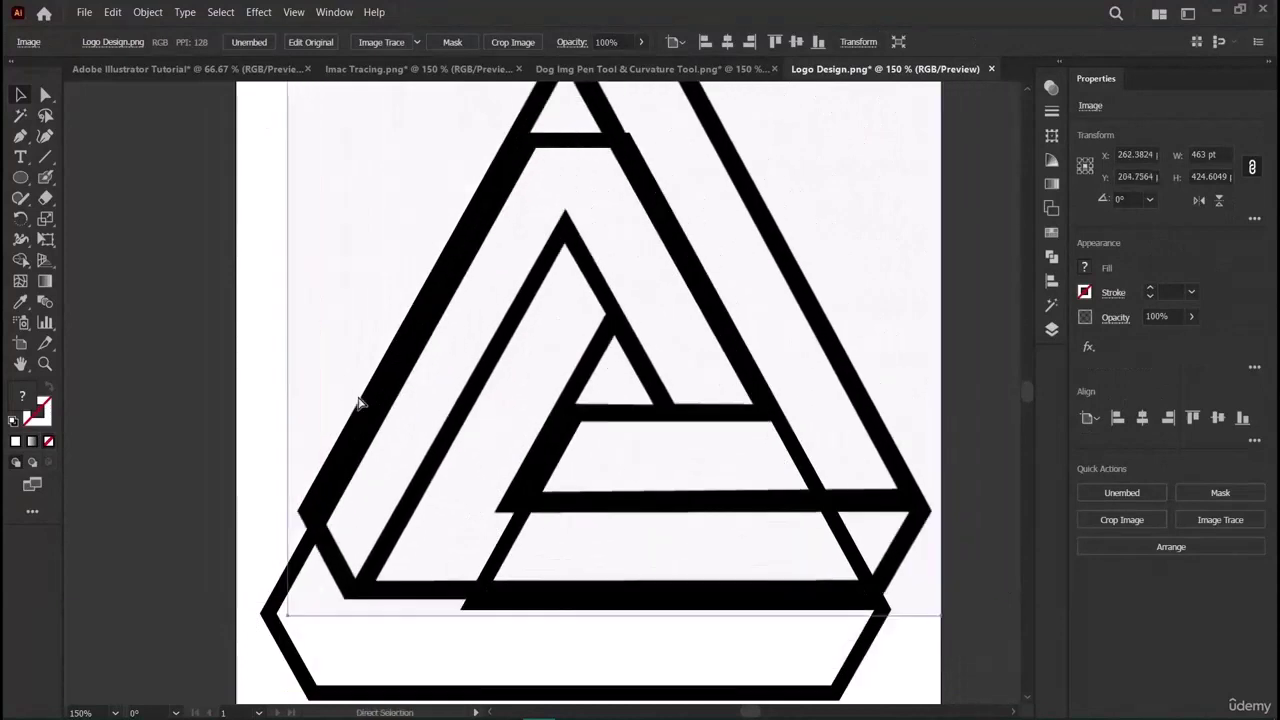
pyautogui.keyDown('alt'); pyautogui.scroll(-2, 408, 455); pyautogui.keyUp('alt')
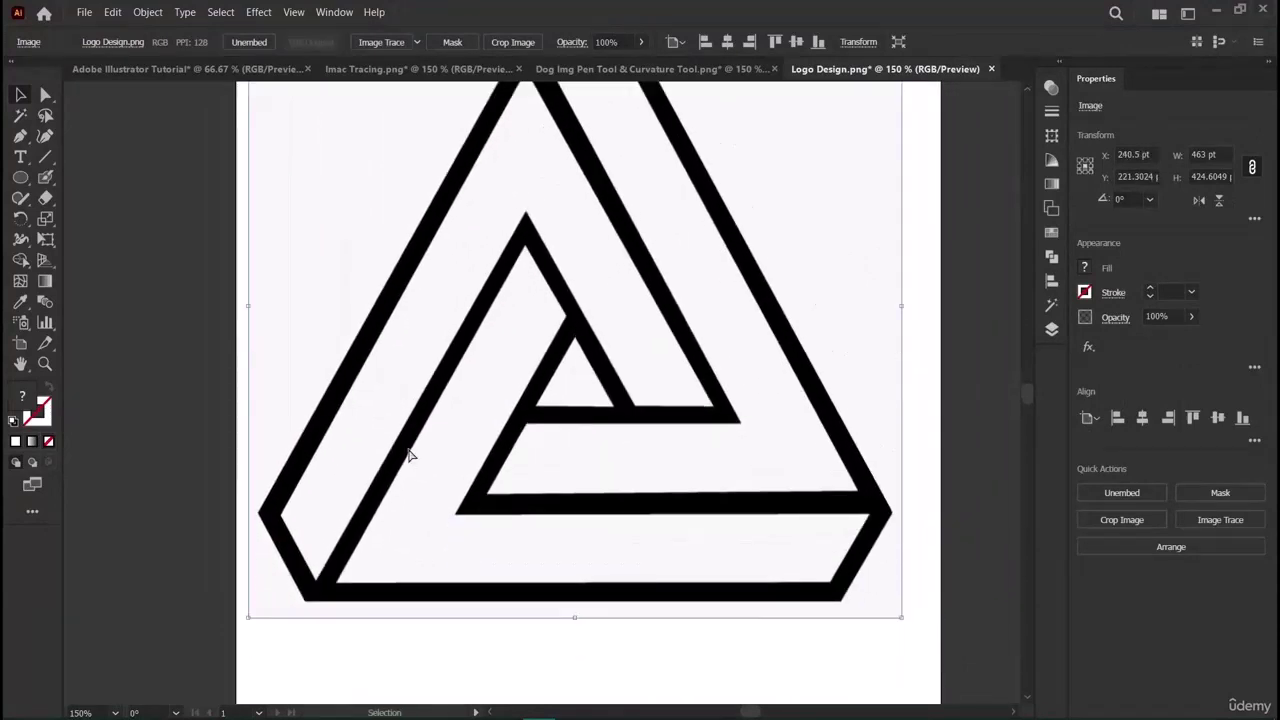
pyautogui.hscroll(1, 408, 455)
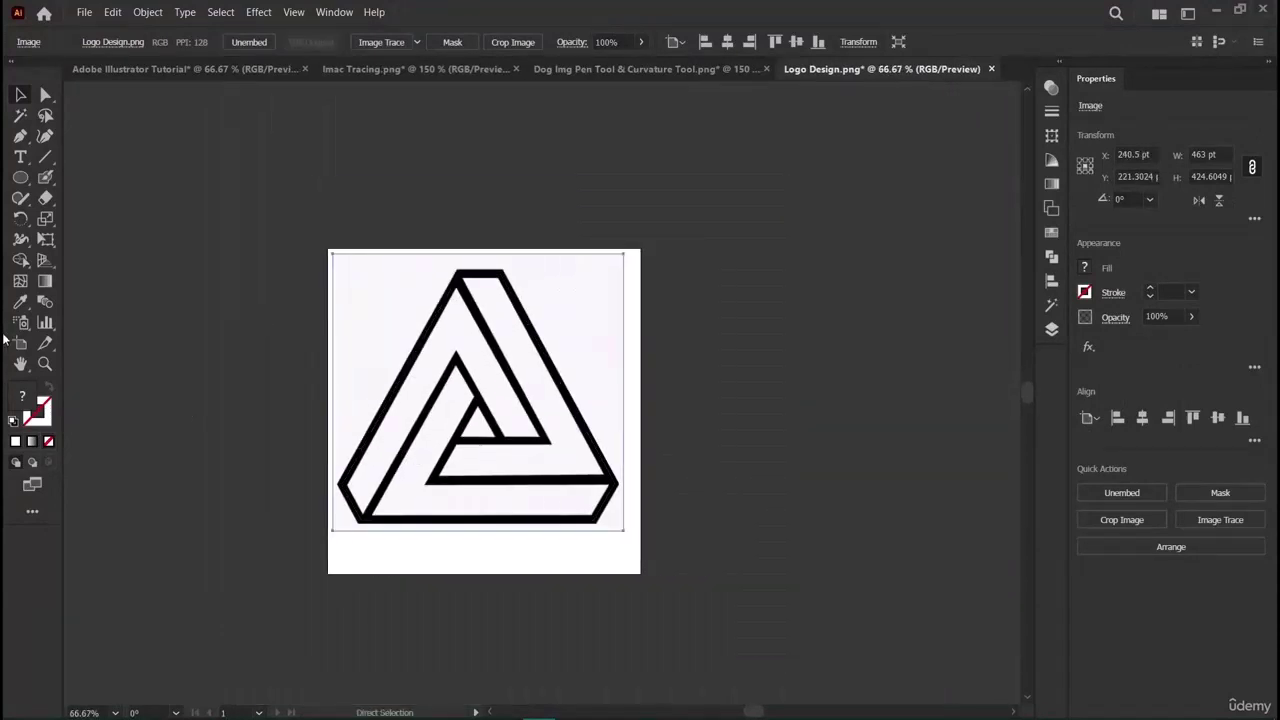
# Duplicate Artboard 1 with its triangle artwork beside the original artboard.
pyautogui.click(22, 341)
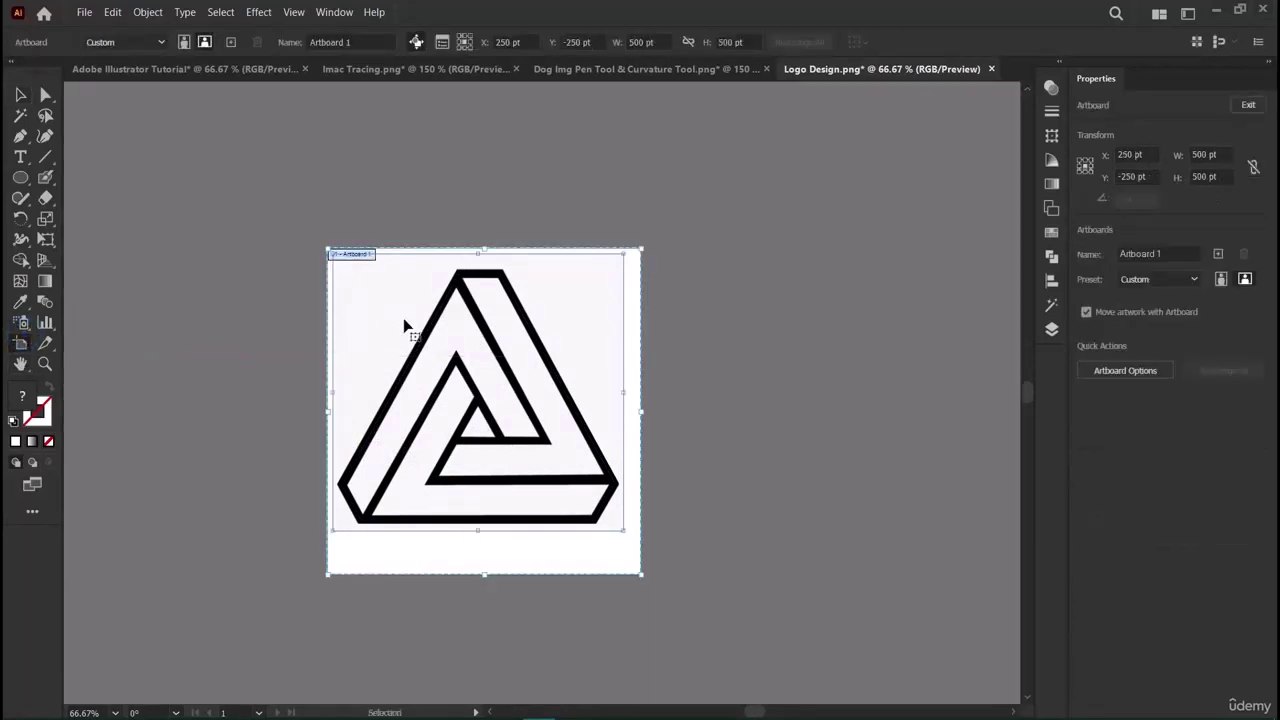
pyautogui.moveTo(408, 324); pyautogui.dragTo(778, 368)
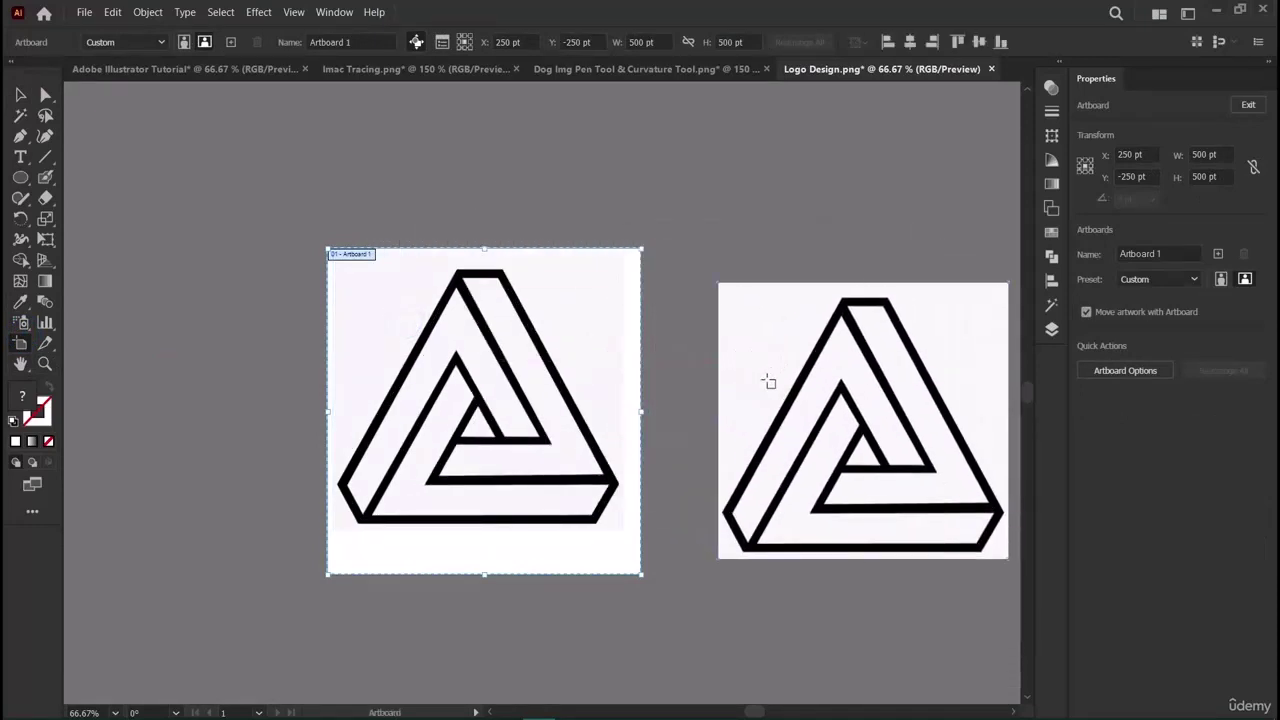
pyautogui.click(857, 358)
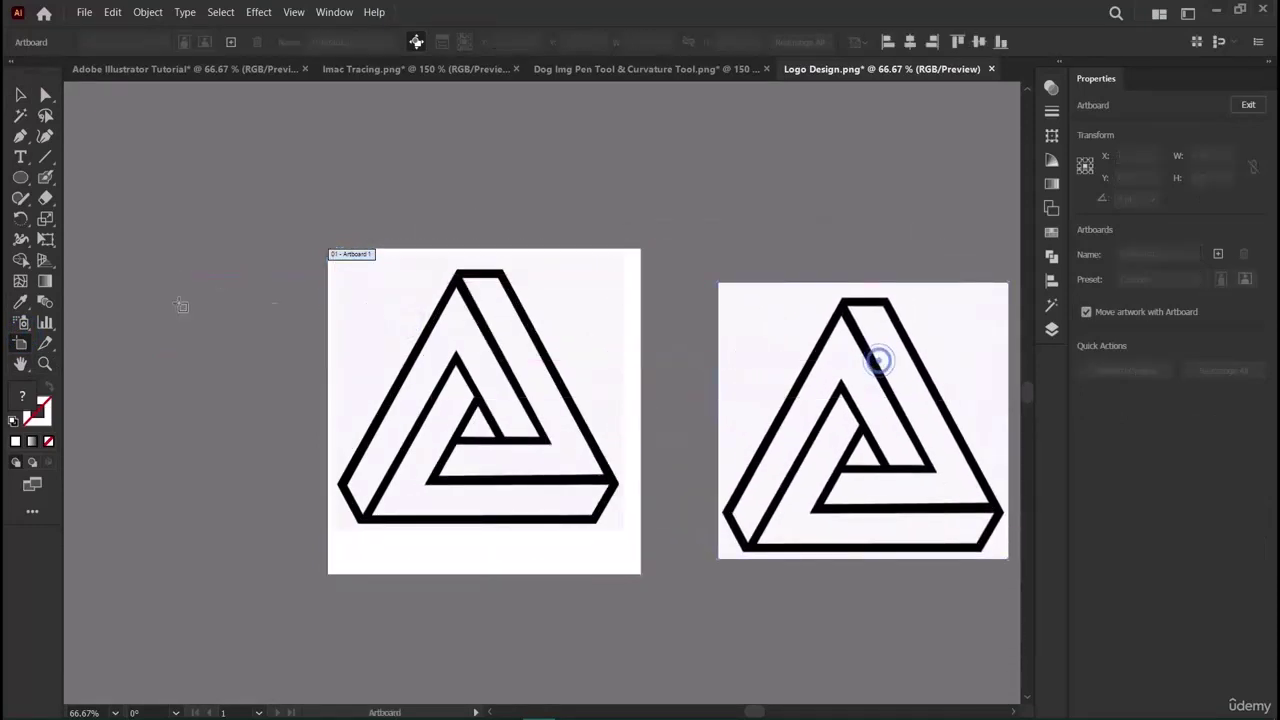
pyautogui.click(20, 94)
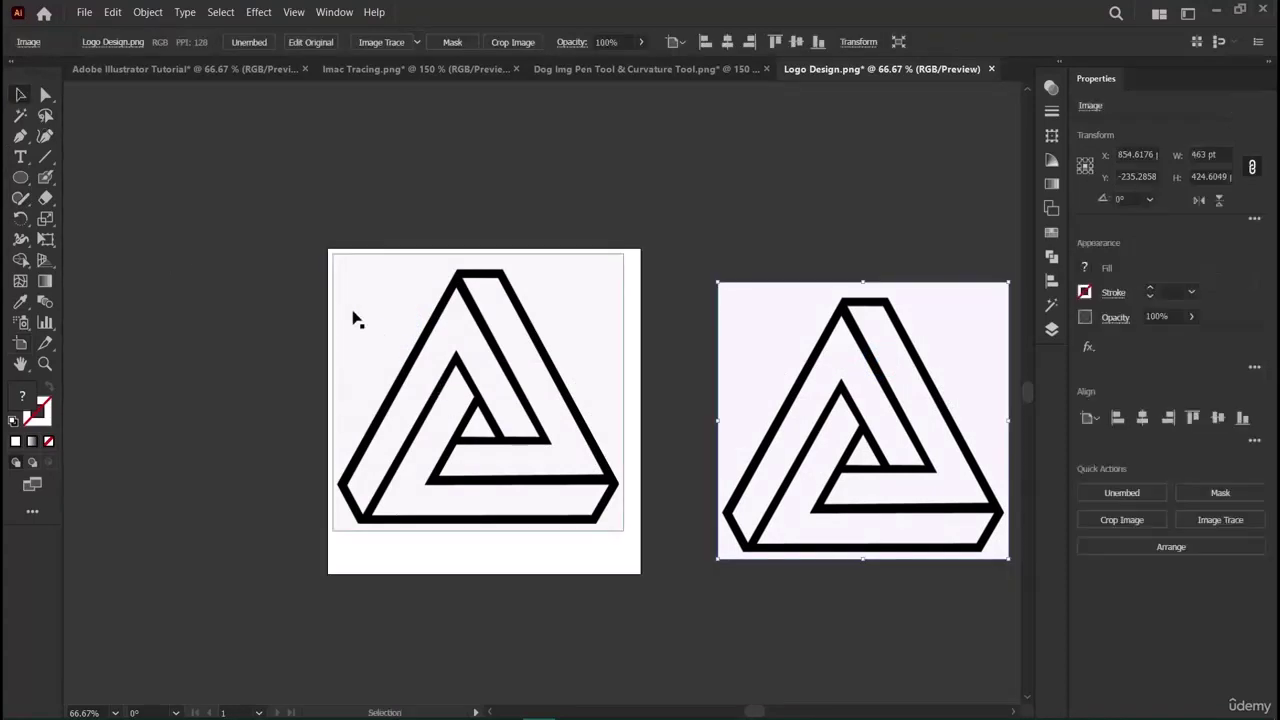
pyautogui.click(351, 547)
pyautogui.hotkey('shift', 'o')
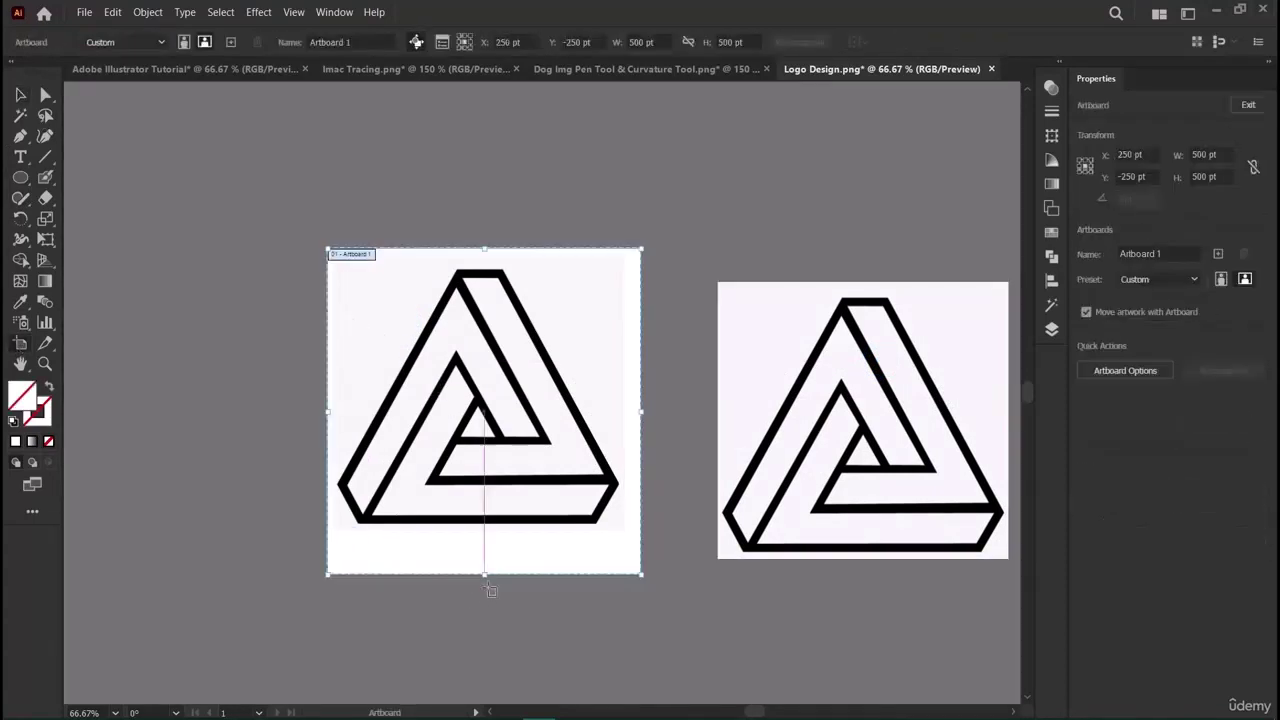
pyautogui.moveTo(486, 562); pyautogui.dragTo(145, 560)
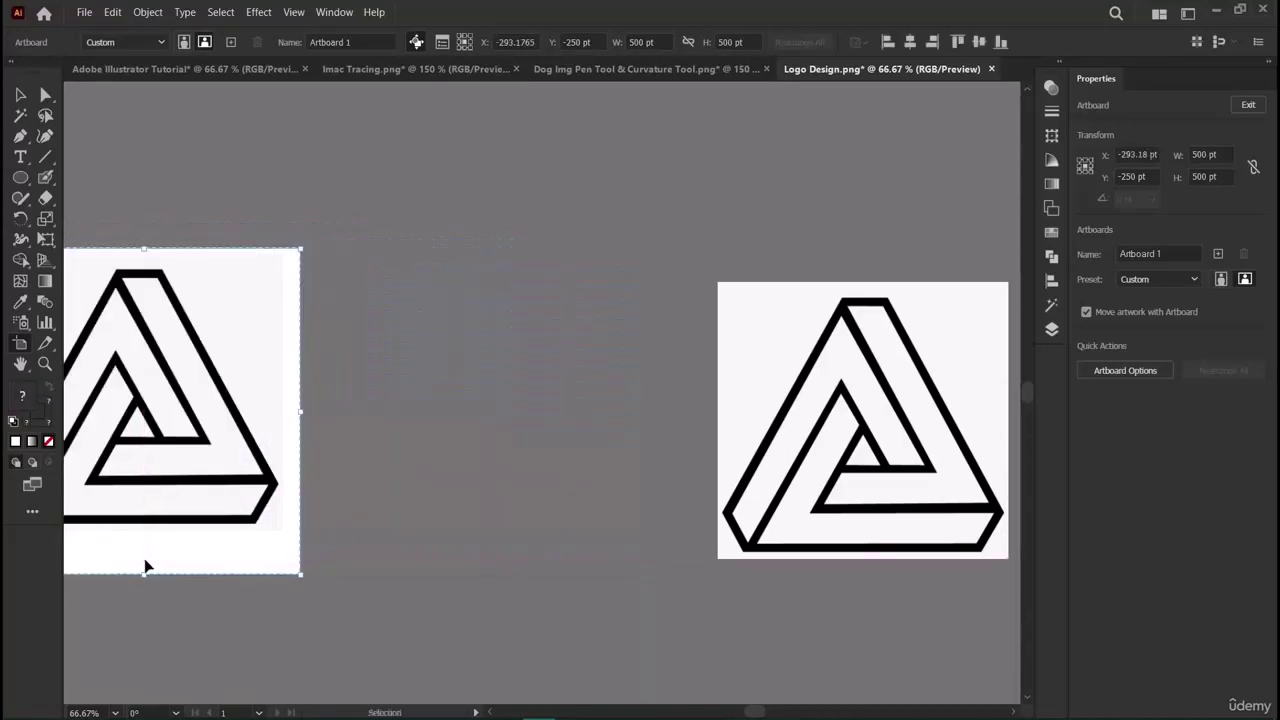
pyautogui.hotkey('ctrl', 'c')
pyautogui.hotkey('ctrl', 'v')
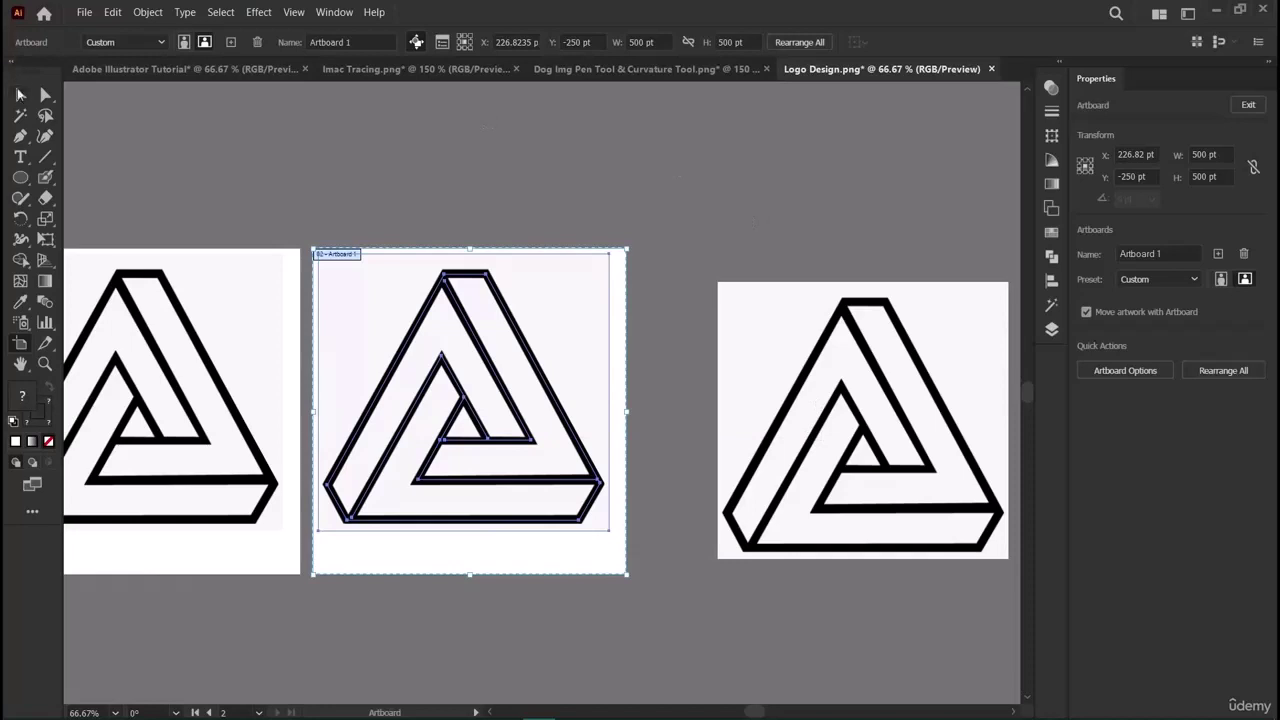
# Delete the extra reference image on the right of the canvas.
pyautogui.press('v')
pyautogui.click(837, 423)
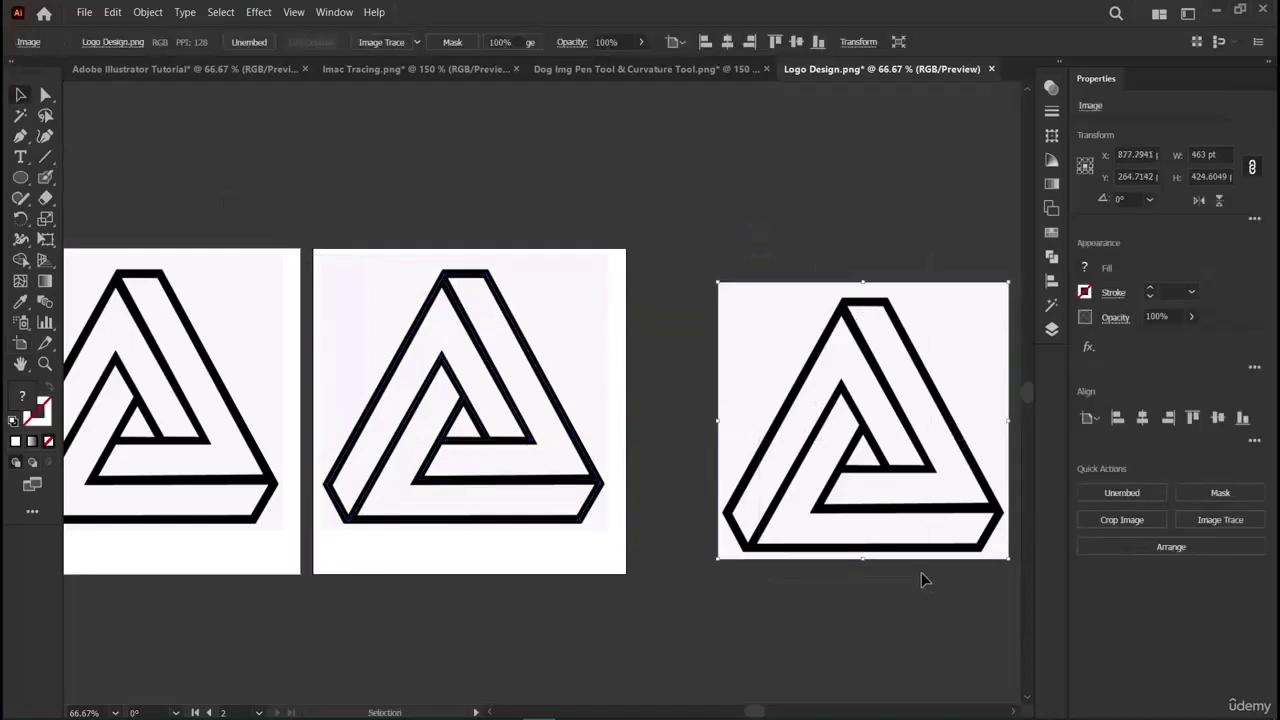
pyautogui.press('Delete')
pyautogui.click(44, 363)
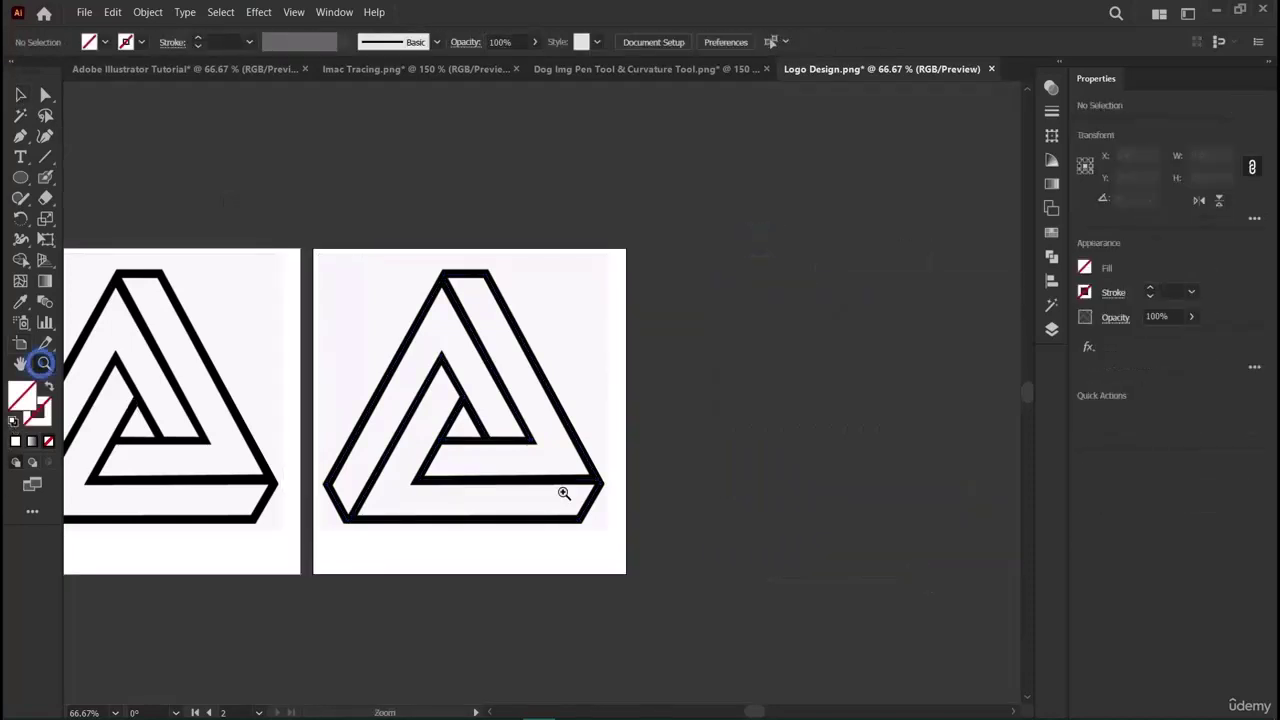
# Zoom in and temporarily delete the triangle image to check the traced paths, then restore it.
pyautogui.click(560, 490)
pyautogui.scroll(2, 380, 423)
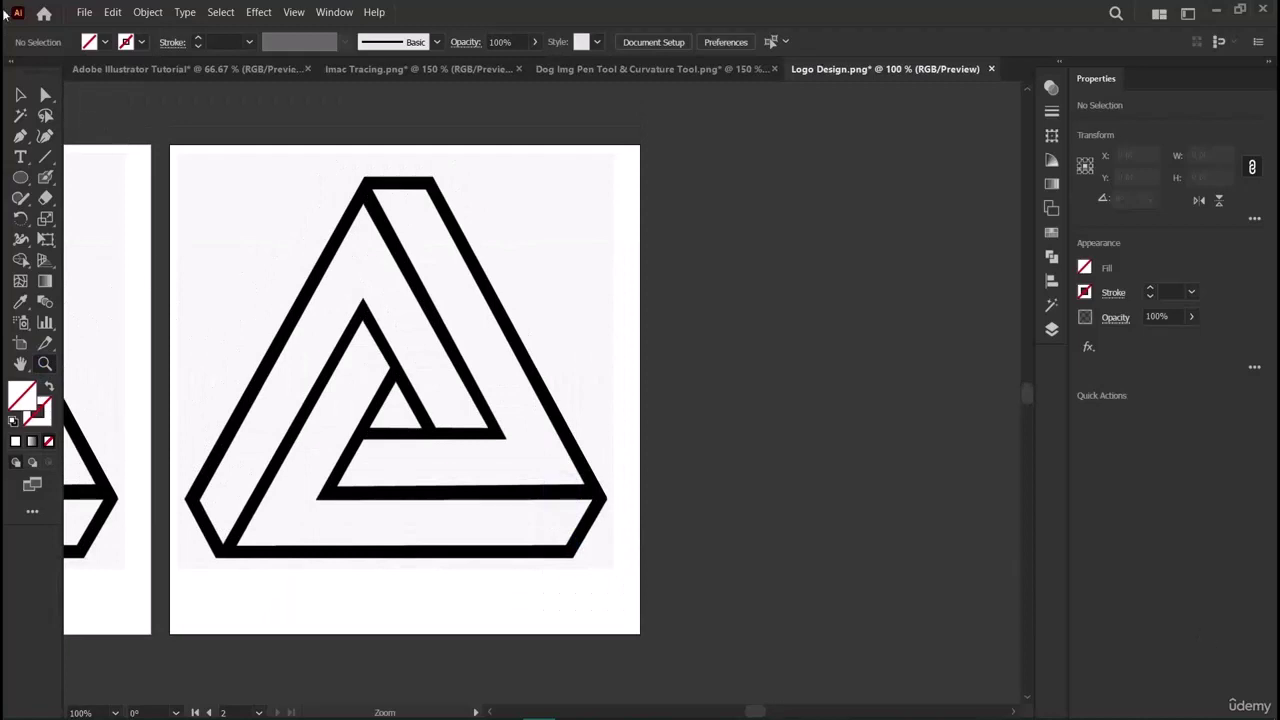
pyautogui.click(18, 95)
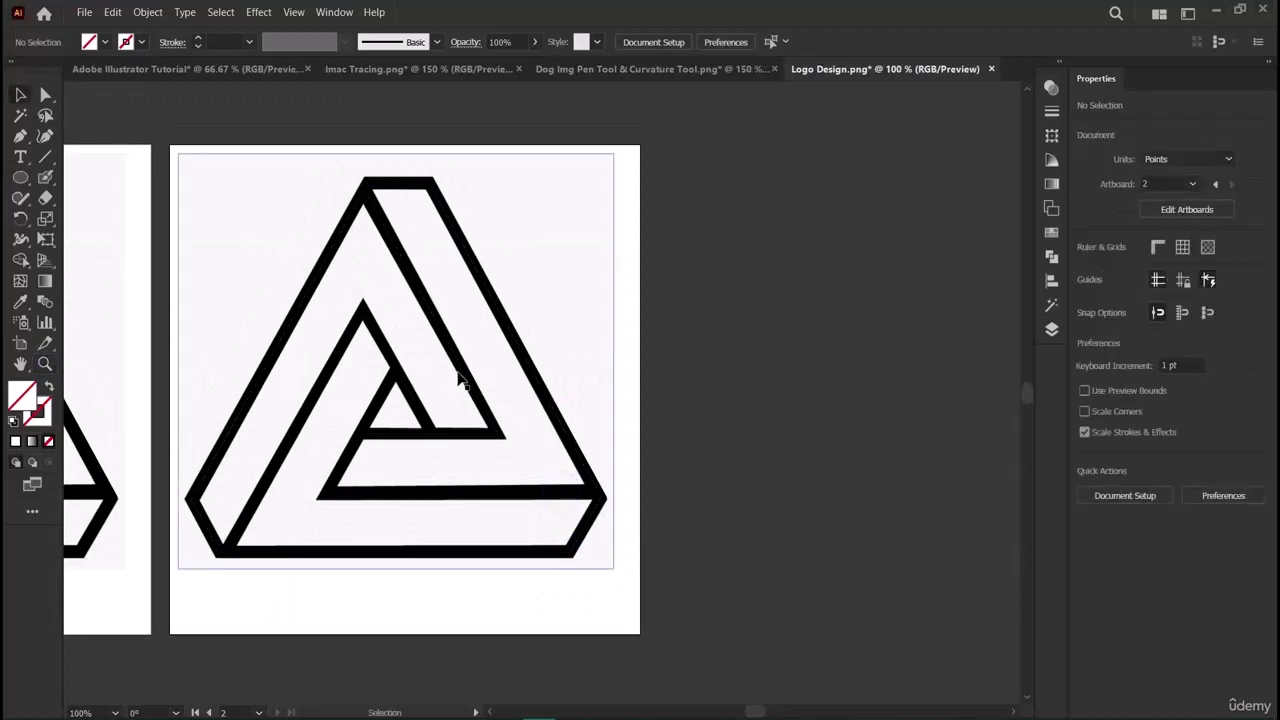
pyautogui.click(465, 373)
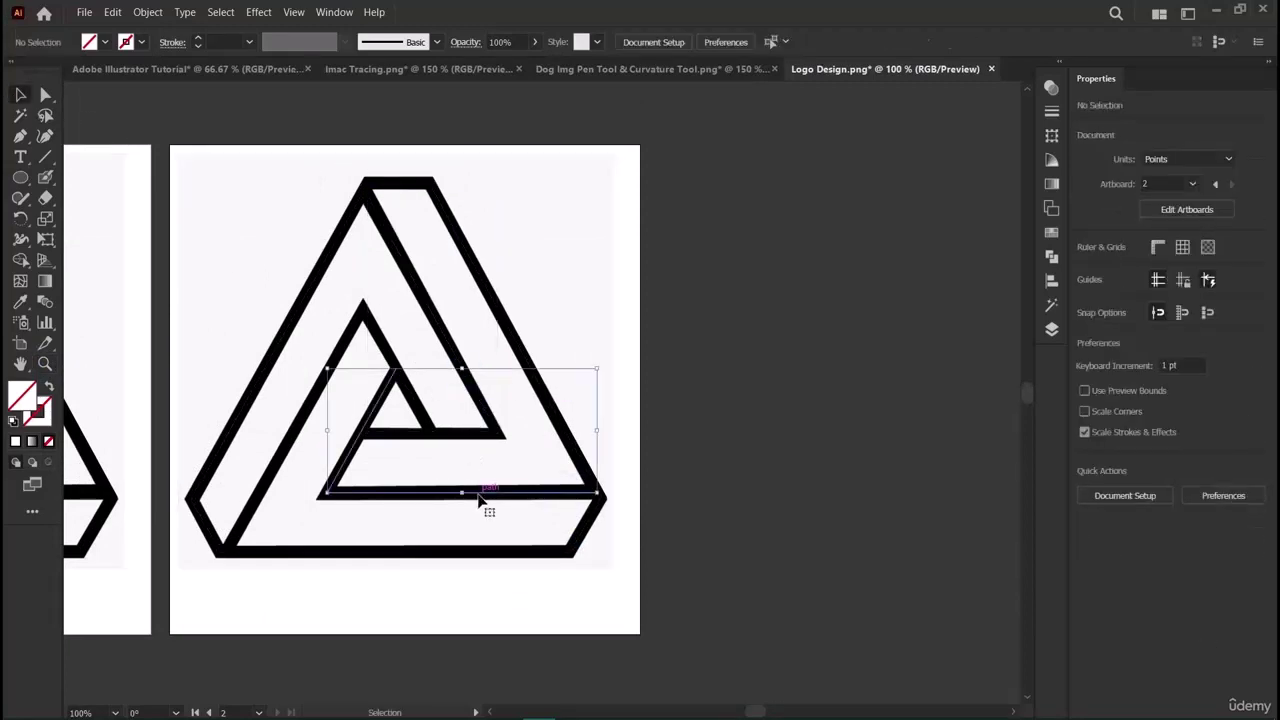
pyautogui.click(478, 494)
pyautogui.press('Delete')
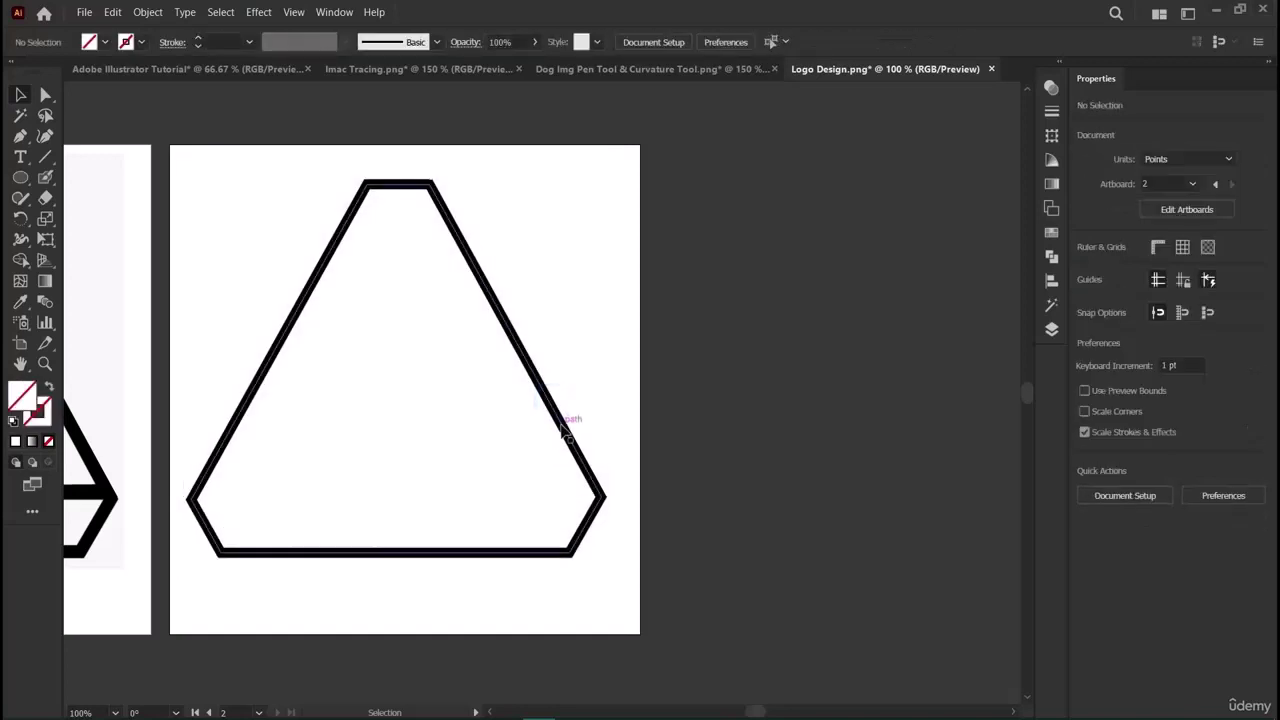
pyautogui.hotkey('ctrl', 'z')
# Nudge the triangle image on the left artboard and lock it with Object > Lock > Selection.
pyautogui.click(560, 425)
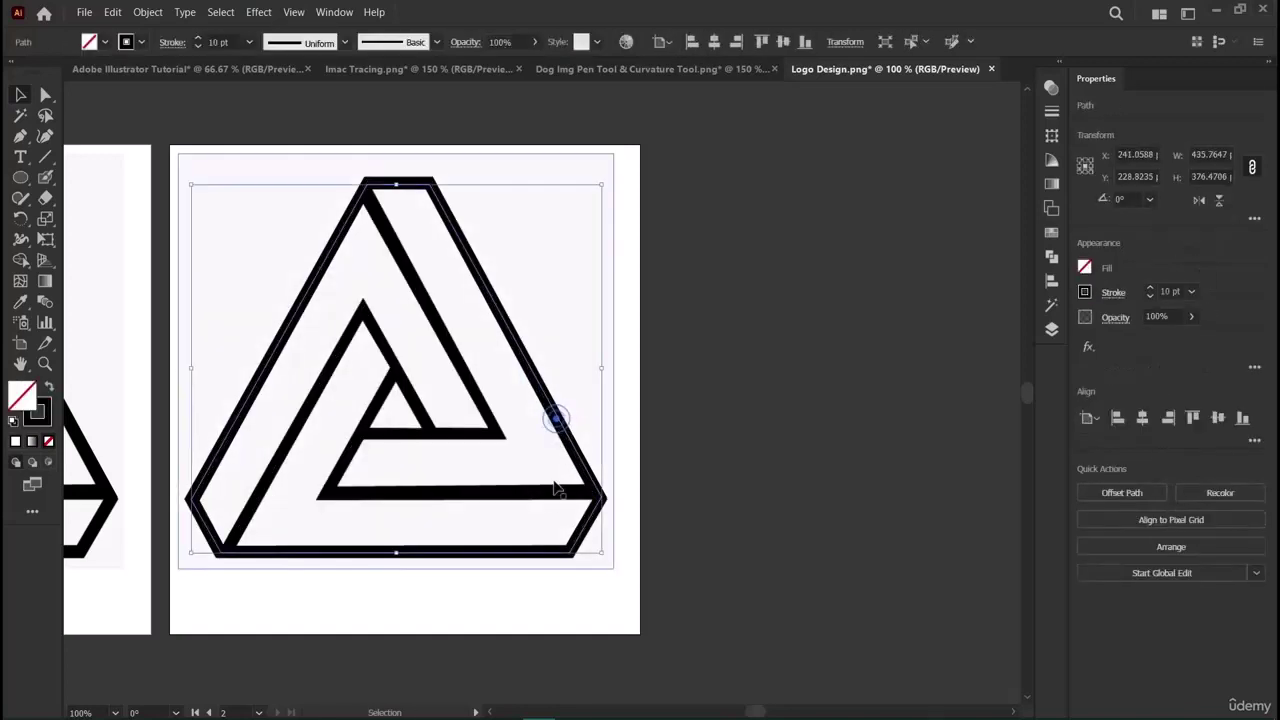
pyautogui.click(480, 538)
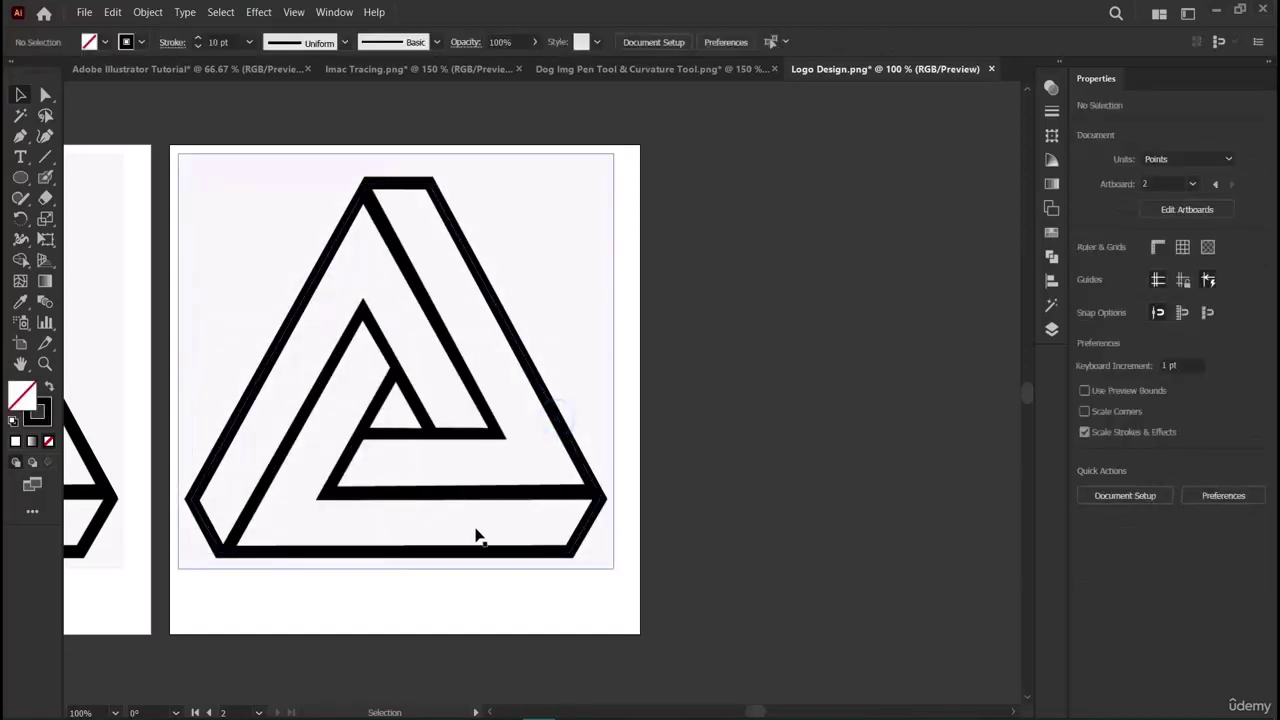
pyautogui.click(385, 345)
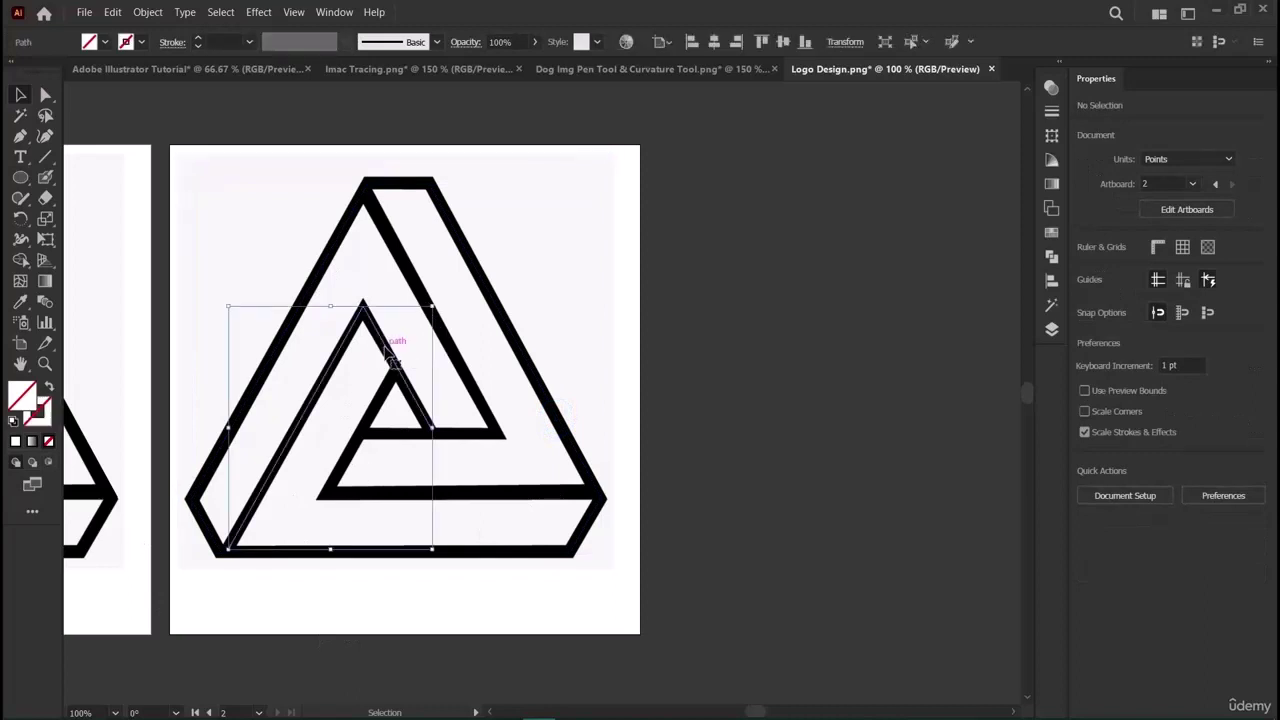
pyautogui.moveTo(388, 396); pyautogui.dragTo(400, 434)
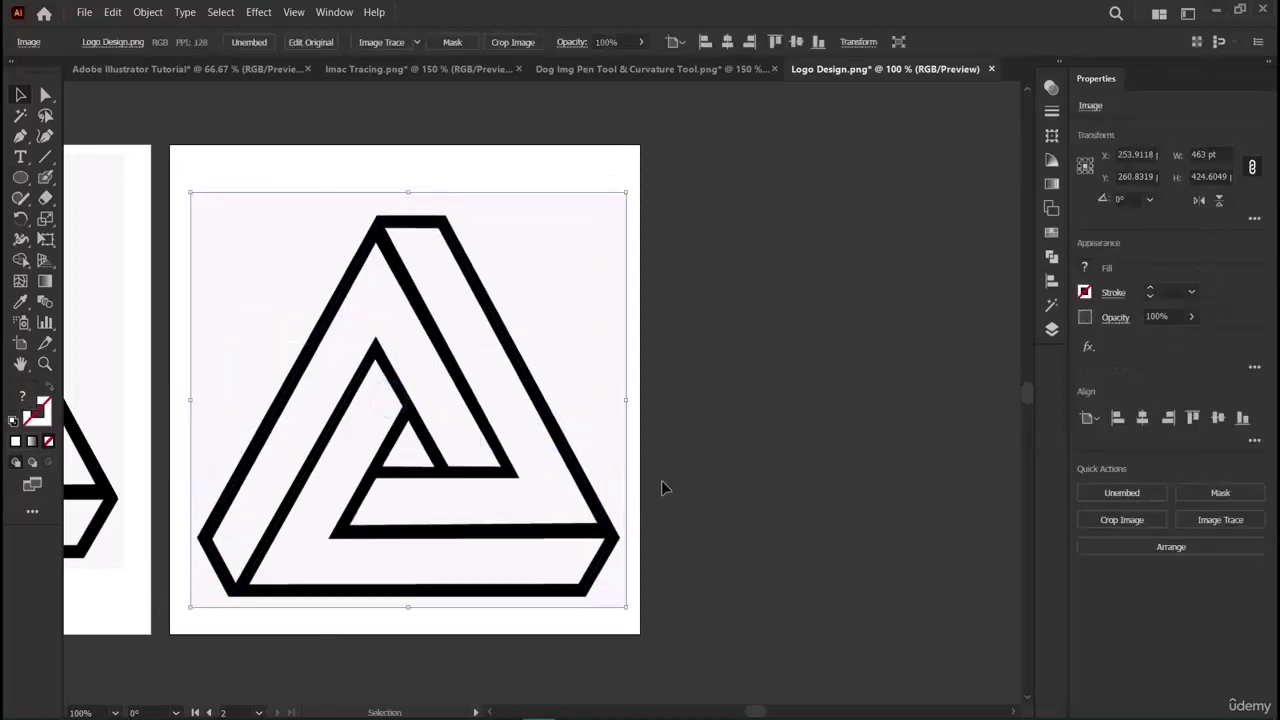
pyautogui.hscroll(-5, 661, 486)
pyautogui.hscroll(-6, 660, 480)
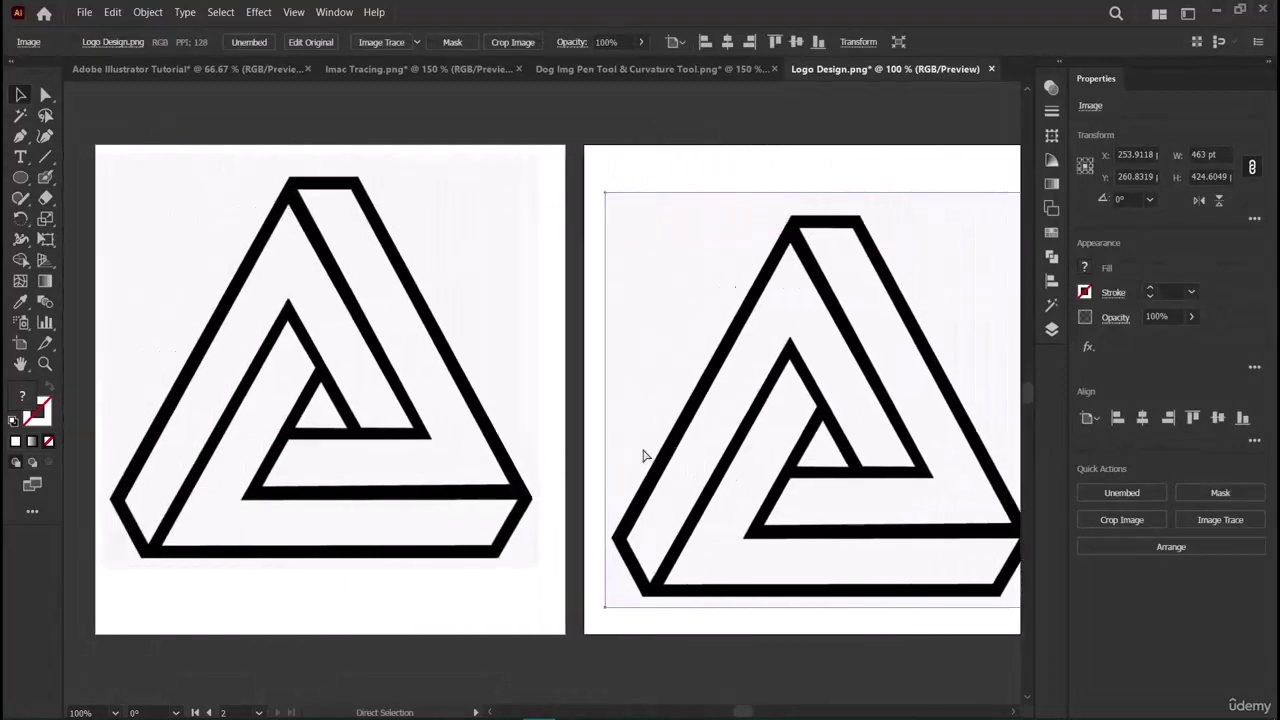
pyautogui.press('v')
pyautogui.moveTo(333, 452)
pyautogui.mouseDown()
pyautogui.moveTo(290, 690)
pyautogui.moveTo(395, 485)
pyautogui.moveTo(336, 448)
pyautogui.mouseUp()
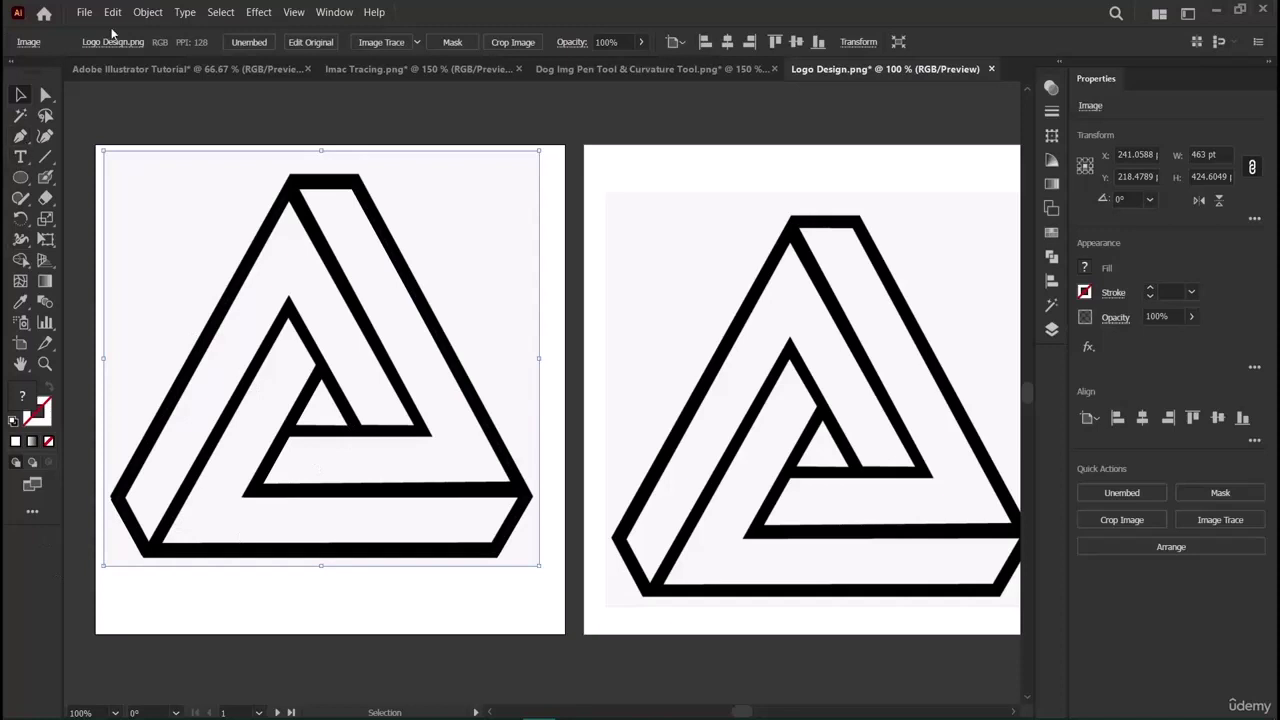
pyautogui.click(145, 12)
pyautogui.moveTo(270, 126)
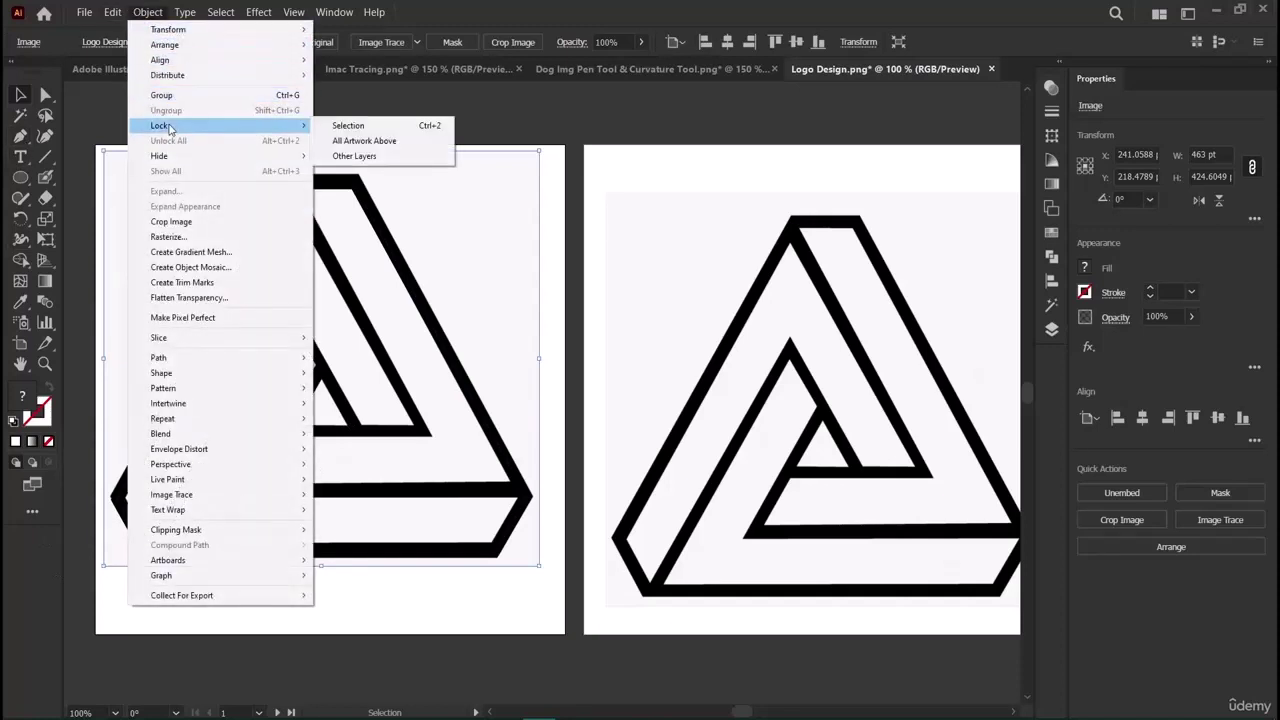
pyautogui.click(322, 125)
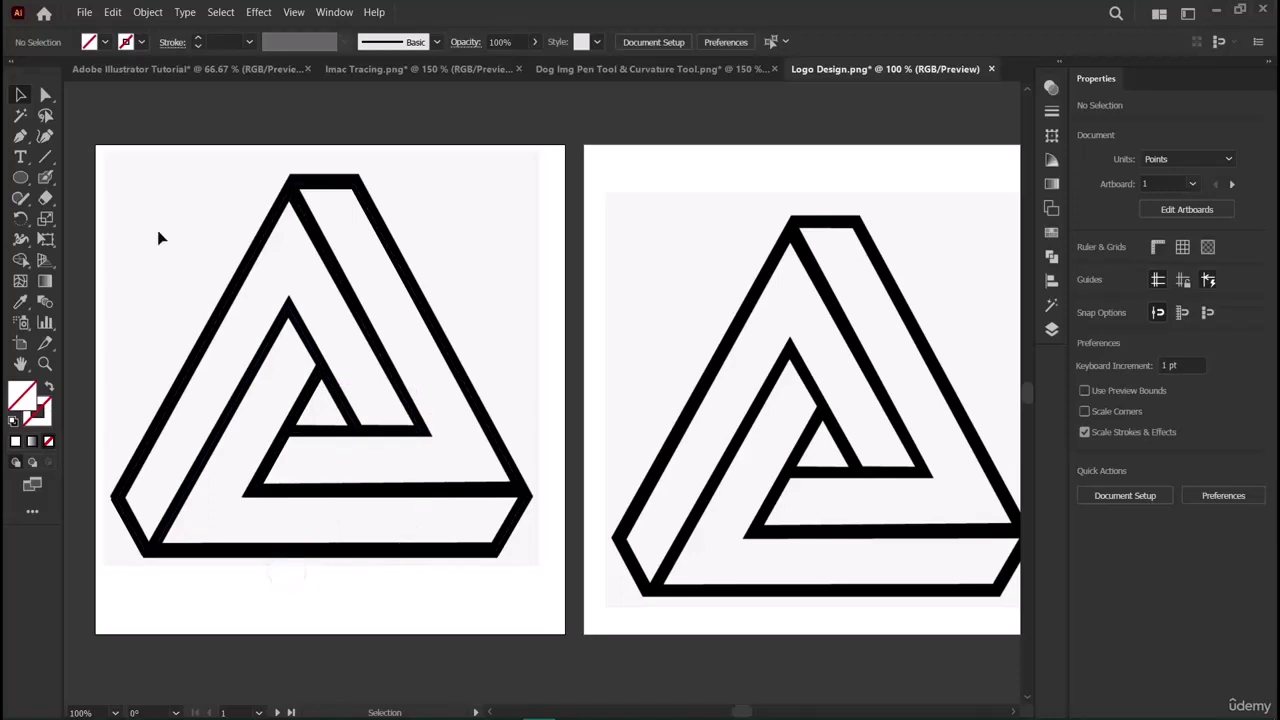
# Unlock the reference image and shift it back over the left artboard.
pyautogui.click(148, 12)
pyautogui.click(170, 137)
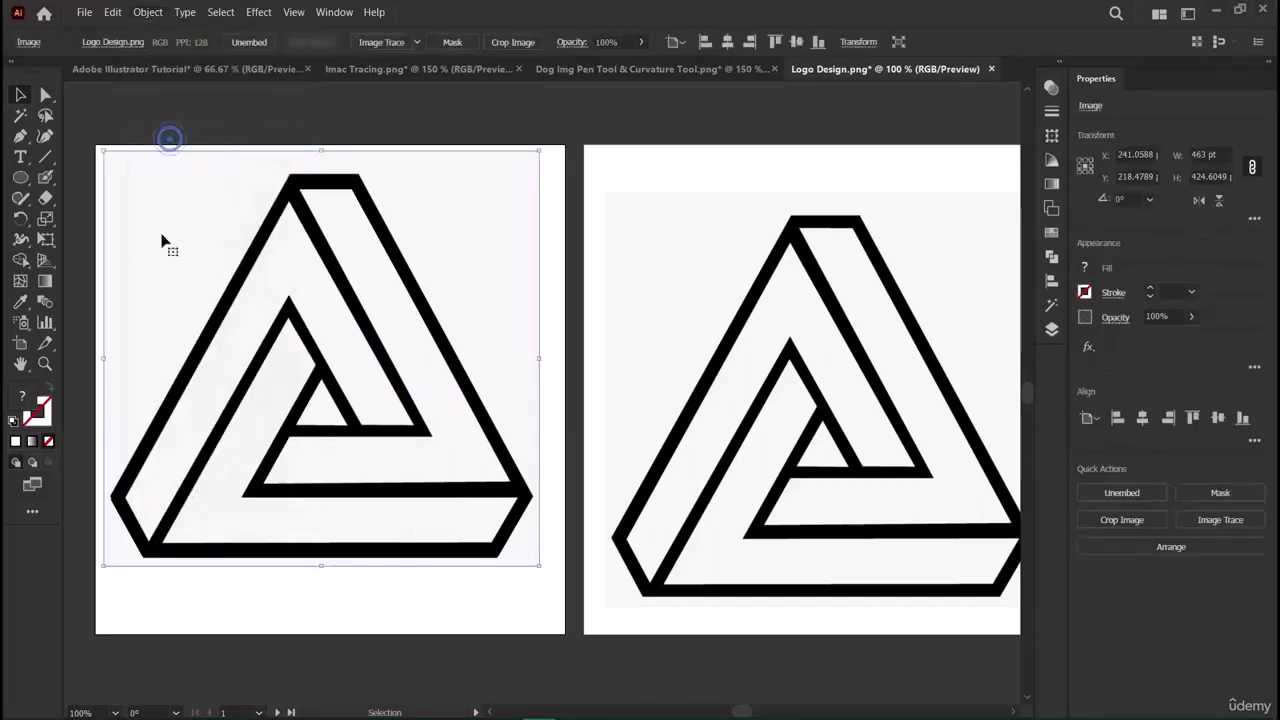
pyautogui.moveTo(163, 242); pyautogui.dragTo(272, 437)
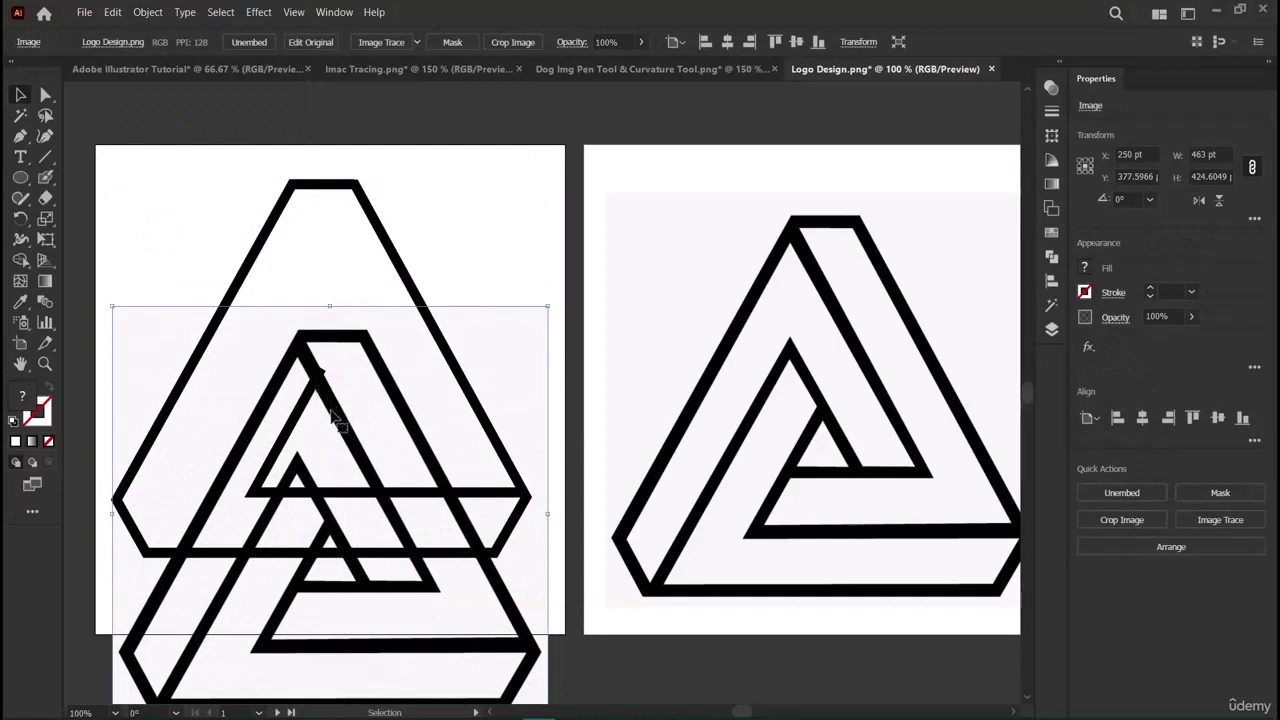
pyautogui.moveTo(245, 380); pyautogui.dragTo(354, 158)
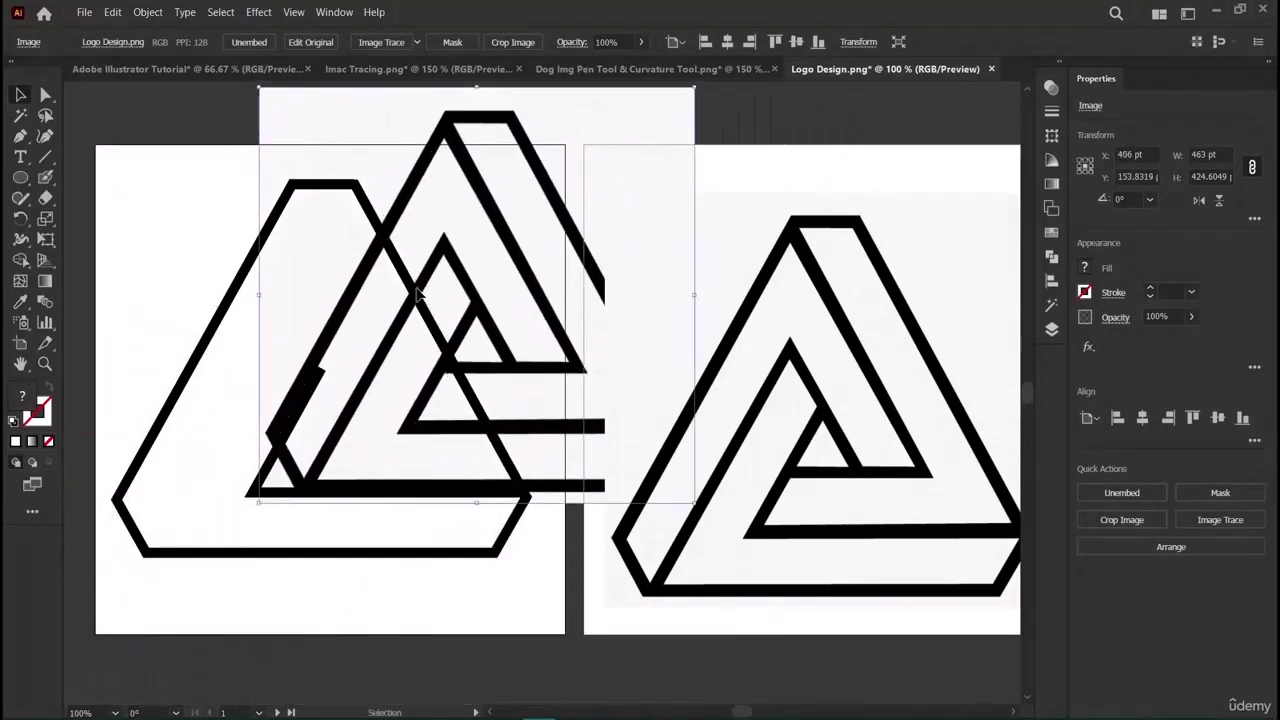
pyautogui.moveTo(418, 290); pyautogui.dragTo(228, 329)
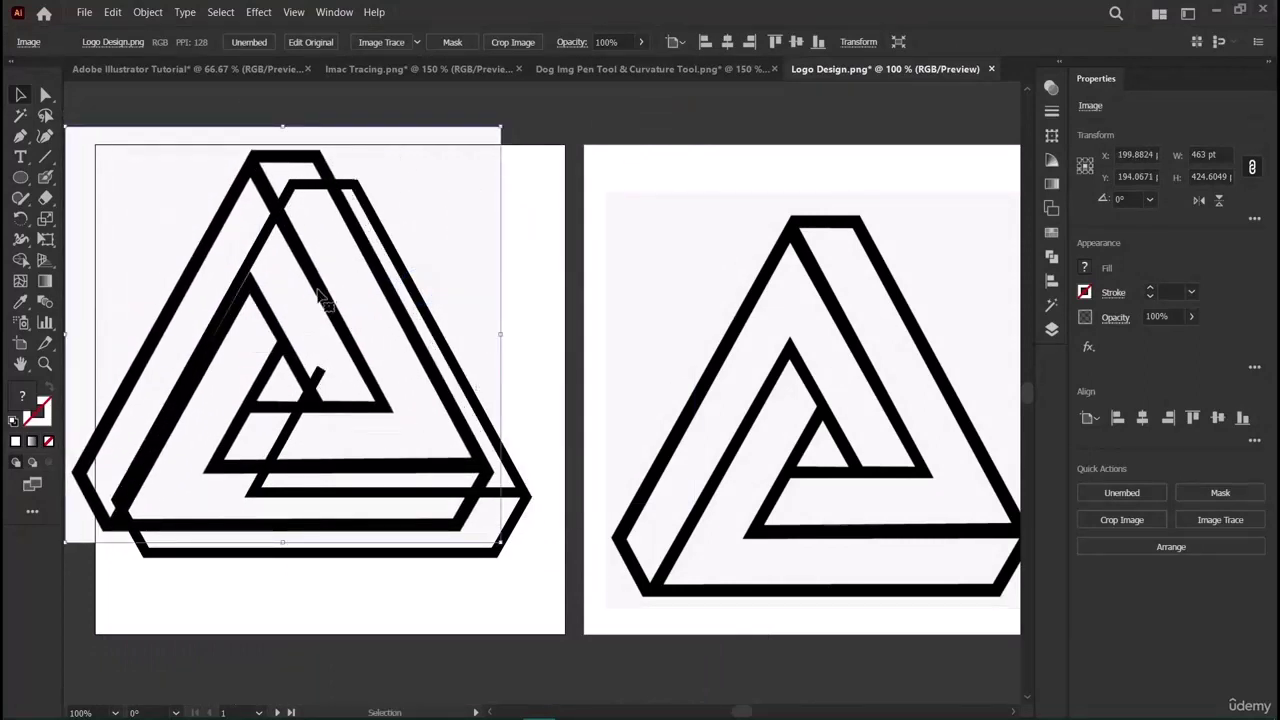
# Give the thin diagonal traced path a black 10 pt stroke and move the reference image aside.
pyautogui.click(339, 284)
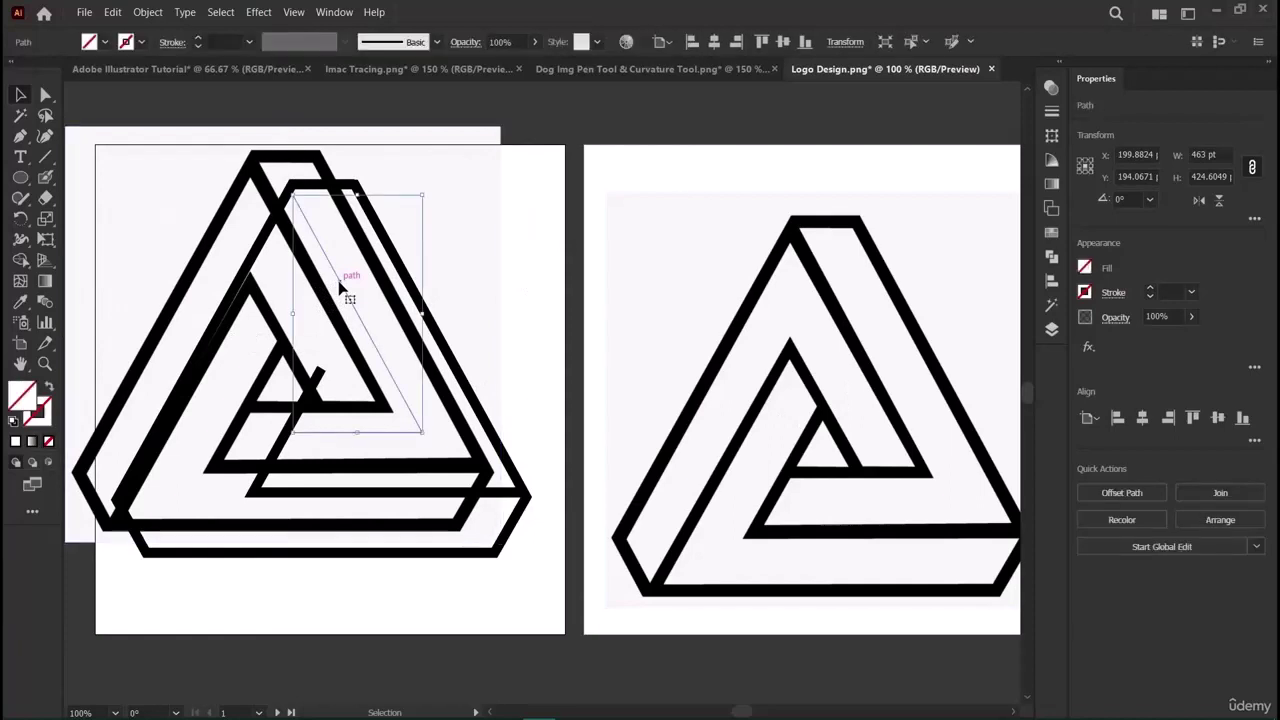
pyautogui.click(1085, 270)
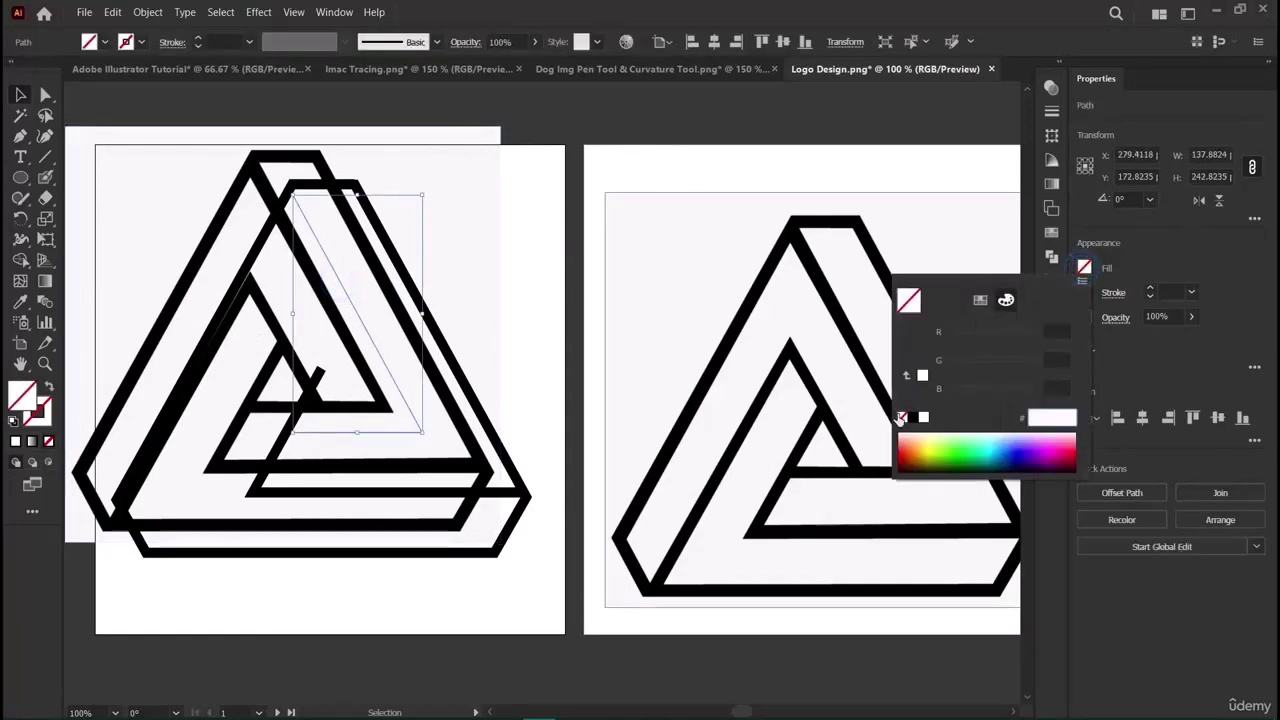
pyautogui.click(910, 418)
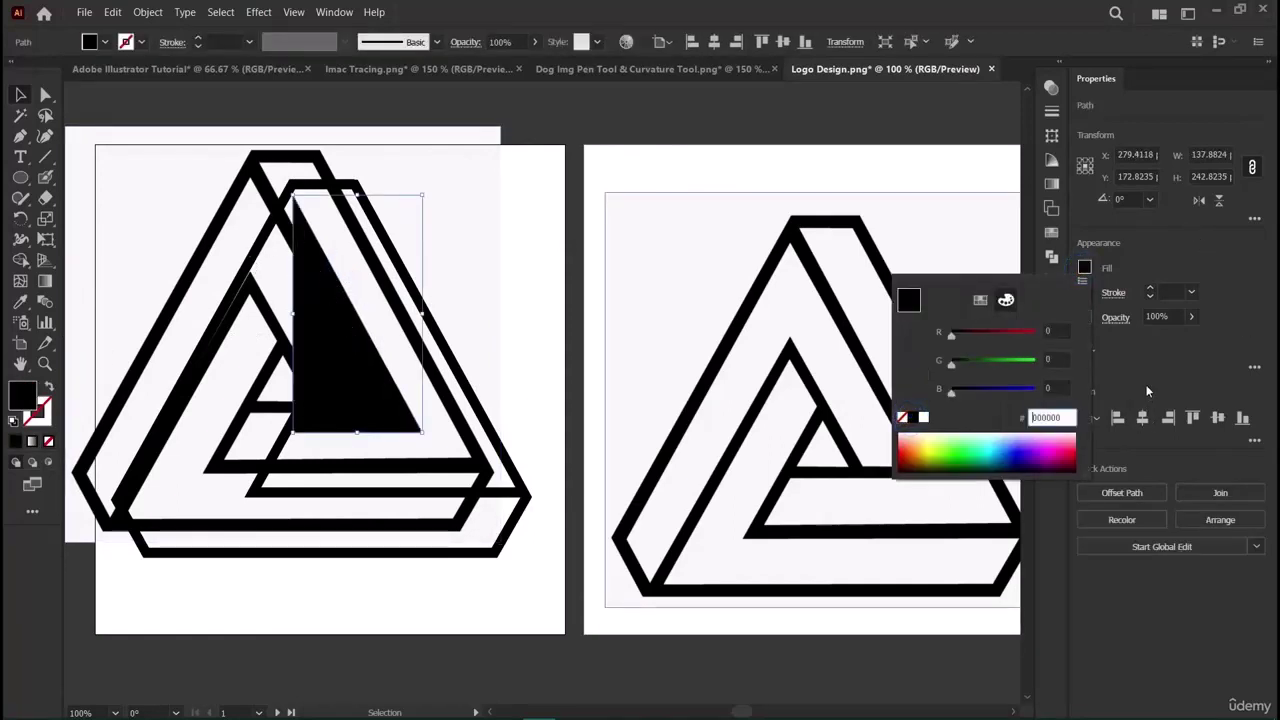
pyautogui.hotkey('ctrl', 'z')
pyautogui.click(1085, 292)
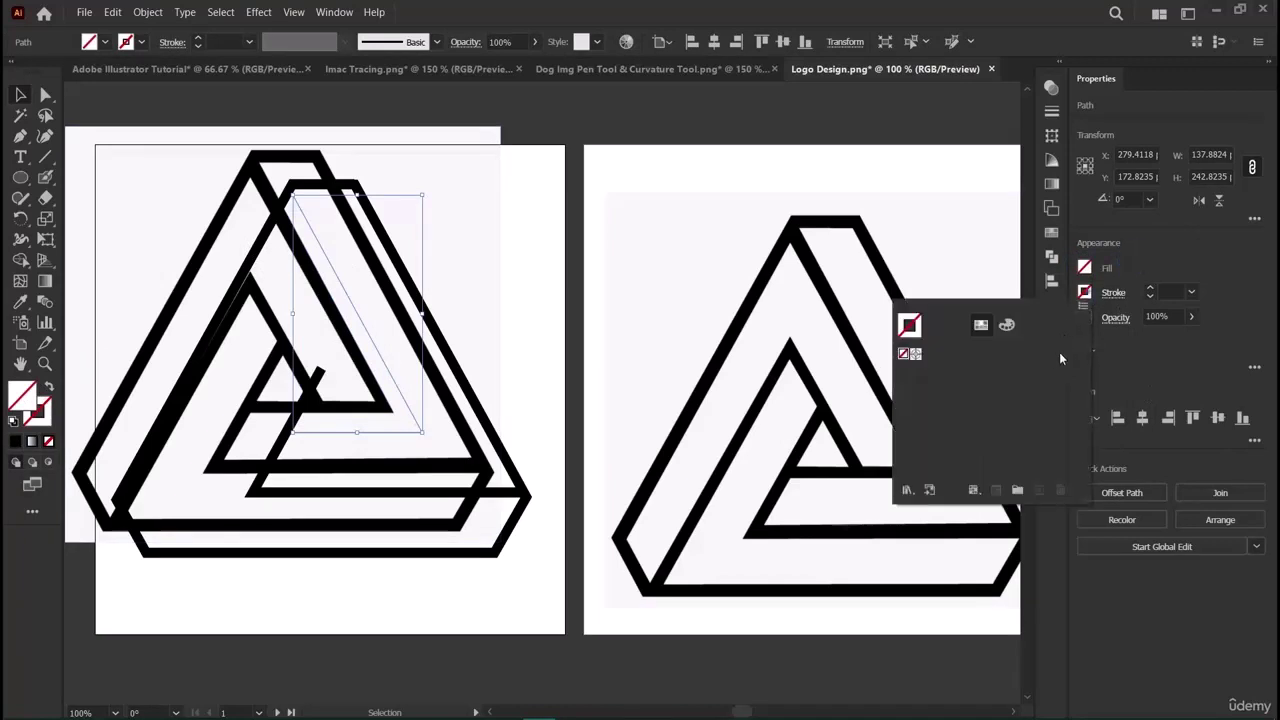
pyautogui.click(1006, 330)
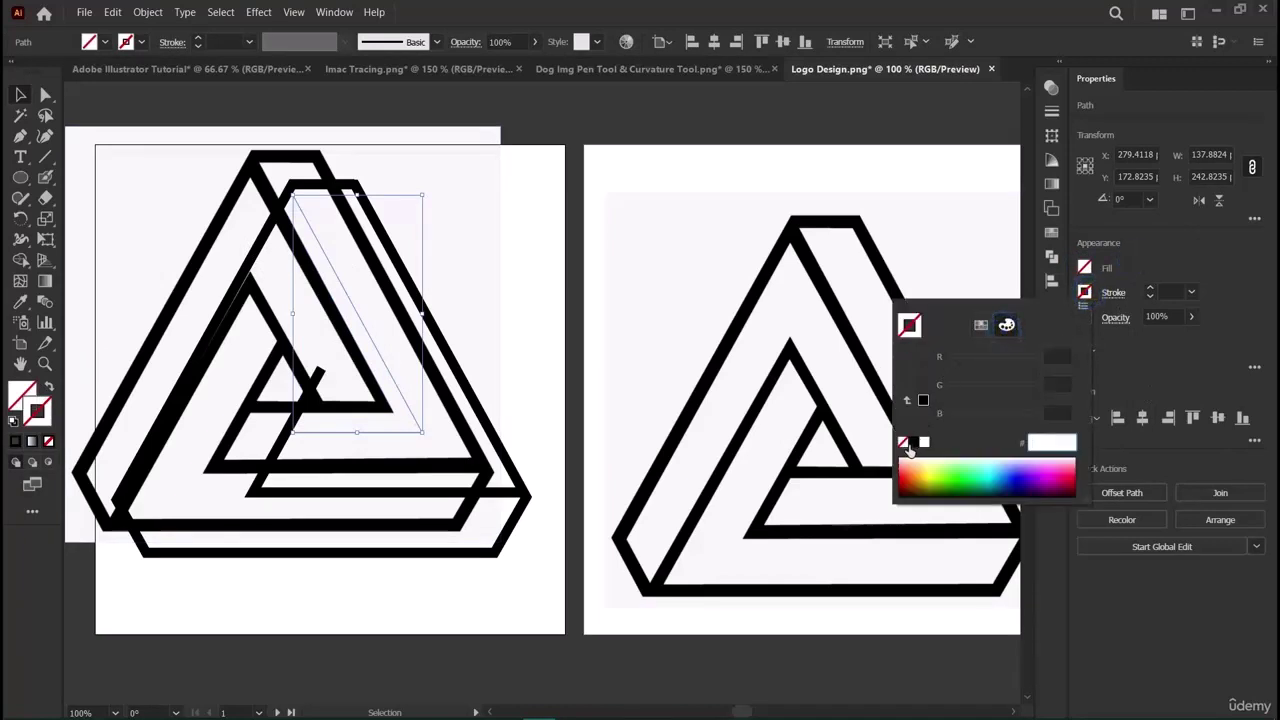
pyautogui.click(912, 444)
pyautogui.click(1151, 289)
pyautogui.click(1151, 289)
pyautogui.click(1151, 289)
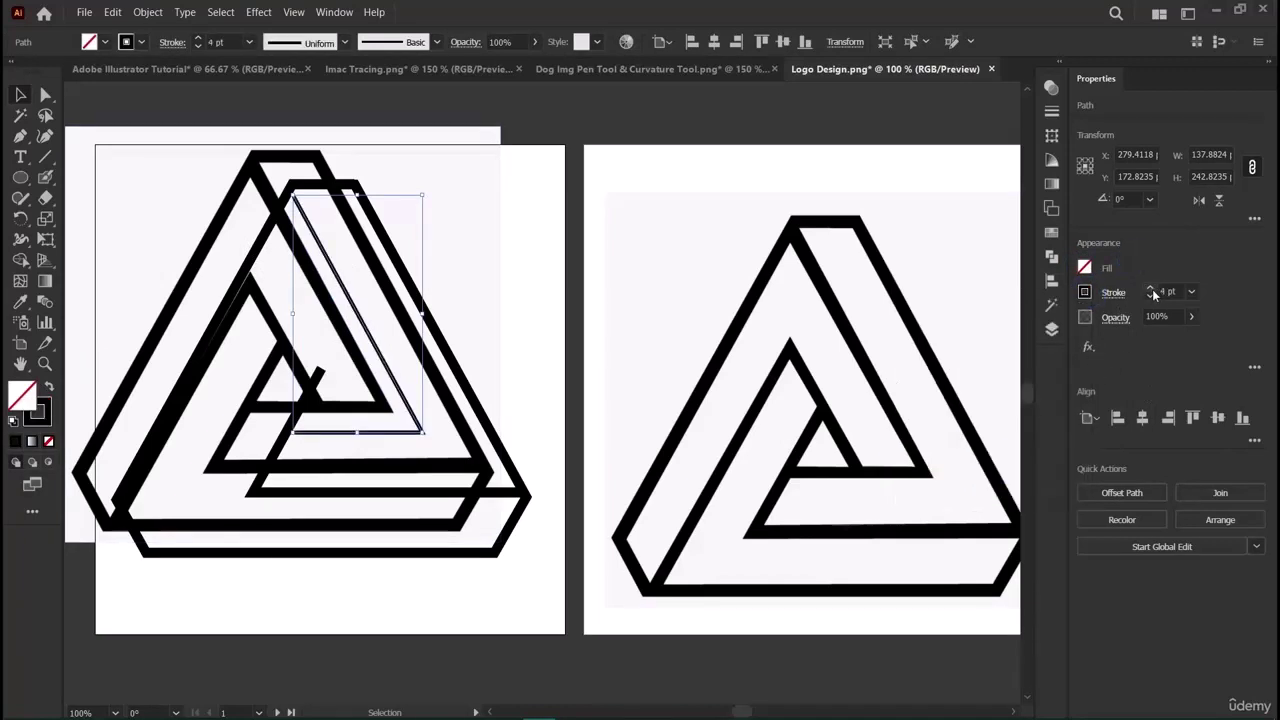
pyautogui.click(1151, 289)
pyautogui.click(1151, 289)
pyautogui.click(1151, 289)
pyautogui.click(1151, 289)
pyautogui.click(1151, 289)
pyautogui.click(1151, 289)
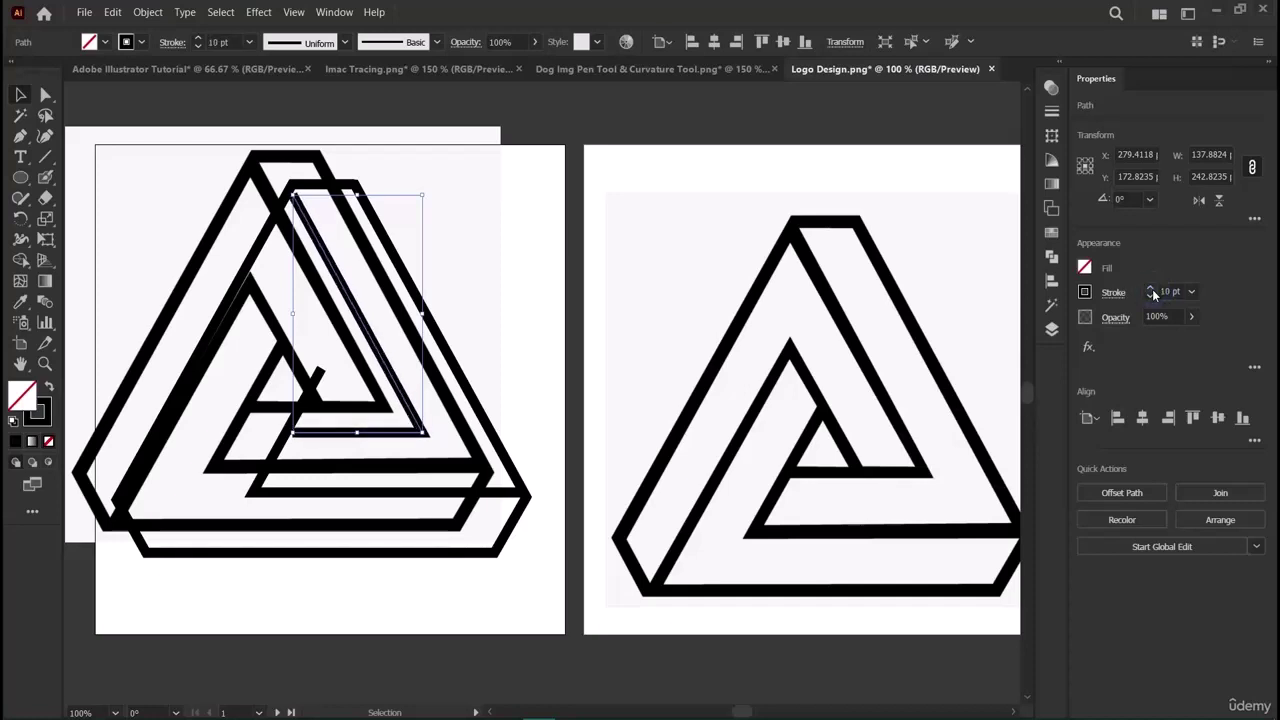
pyautogui.click(513, 640)
pyautogui.moveTo(258, 355)
pyautogui.mouseDown()
pyautogui.moveTo(555, 690)
pyautogui.moveTo(752, 555)
pyautogui.moveTo(758, 567)
pyautogui.mouseUp()
pyautogui.click(334, 432)
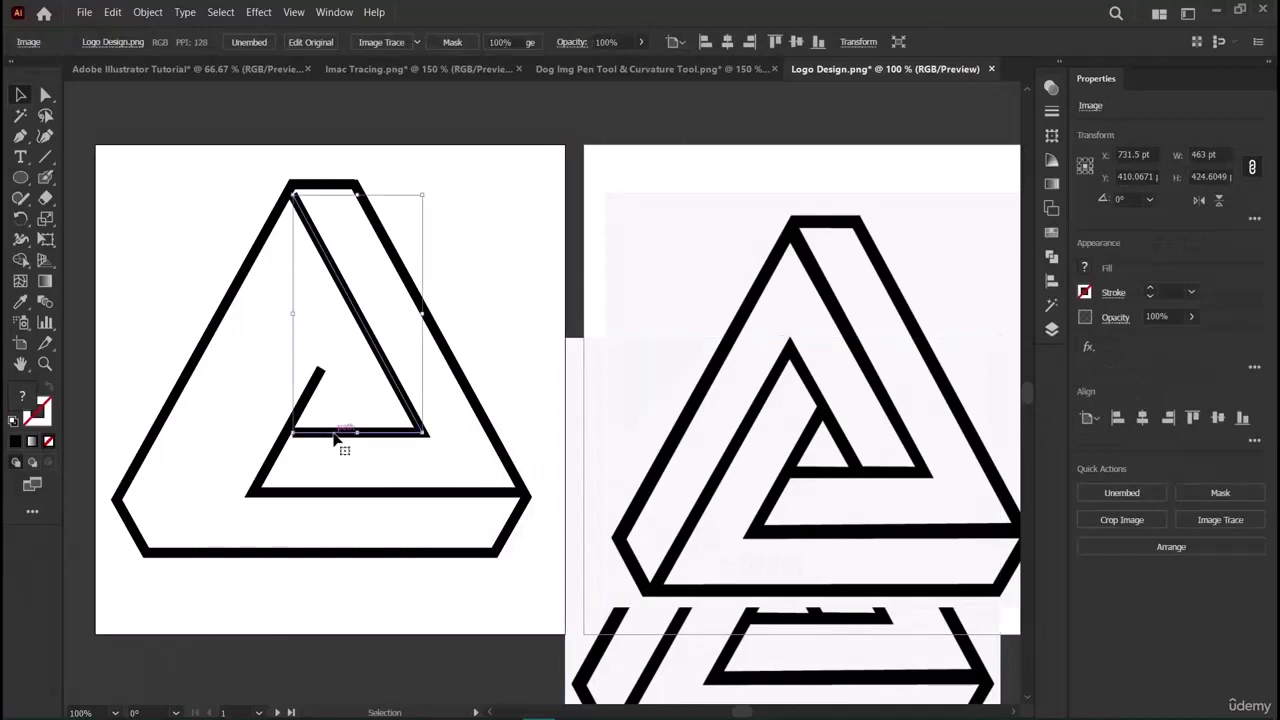
# Nudge the inner path's bottom-left and top anchors onto the triangle lines; move the image lower right.
pyautogui.click(45, 94)
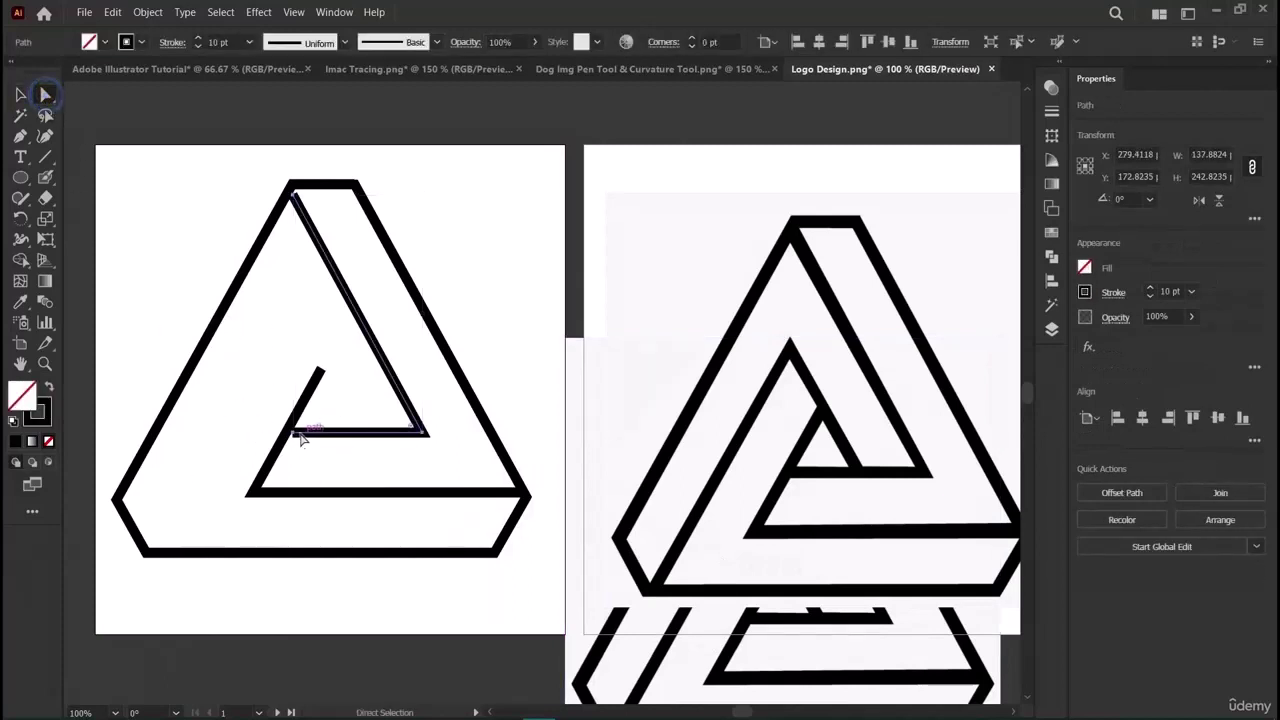
pyautogui.moveTo(300, 436); pyautogui.dragTo(293, 436)
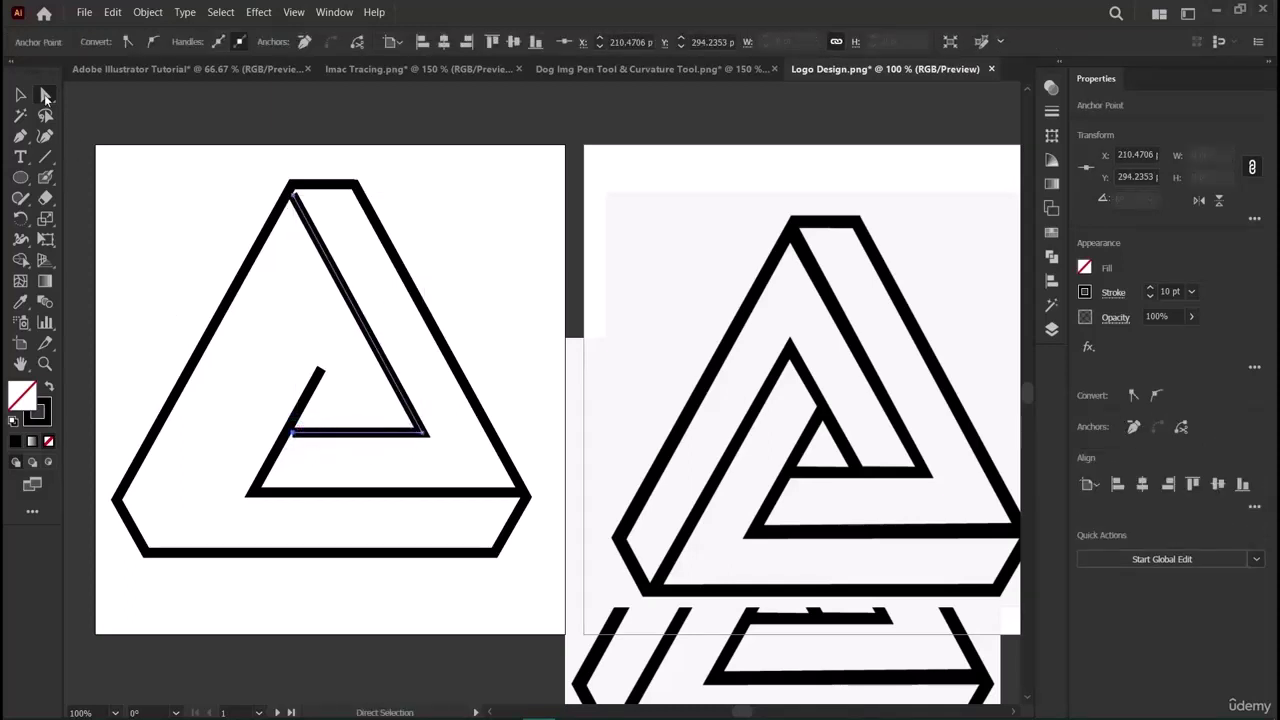
pyautogui.moveTo(293, 432); pyautogui.dragTo(286, 432)
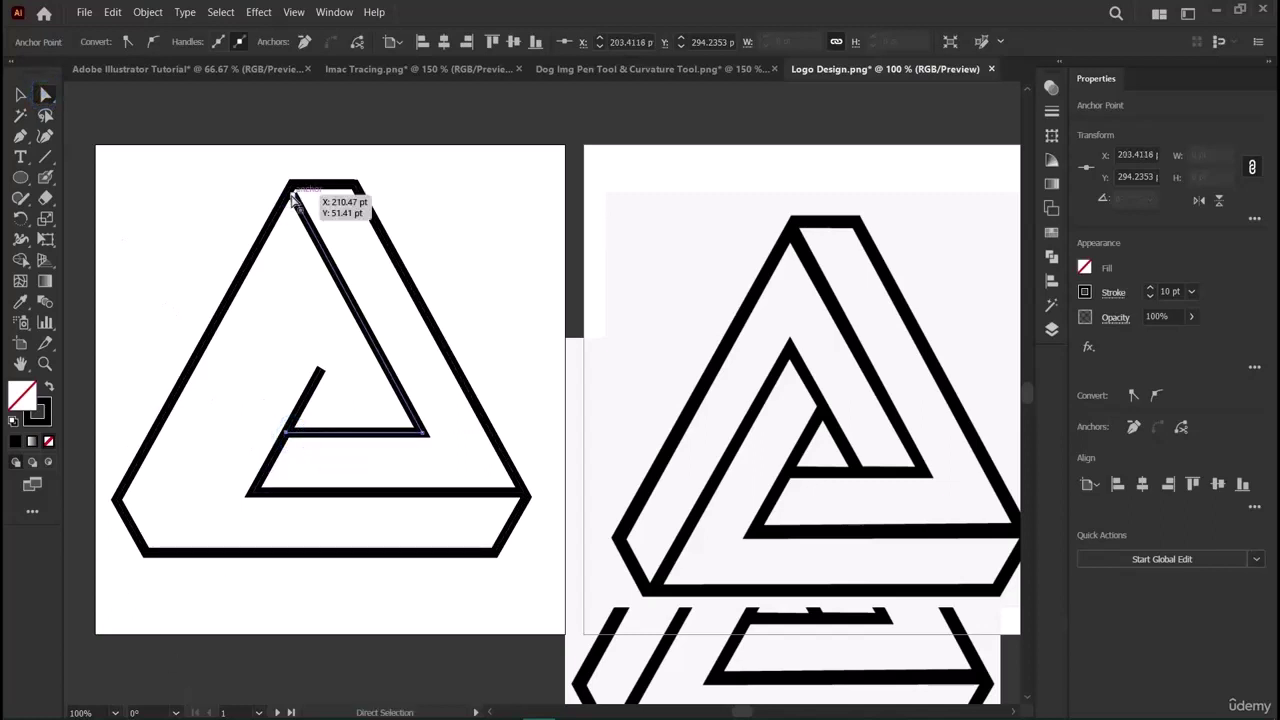
pyautogui.moveTo(290, 199); pyautogui.dragTo(288, 197)
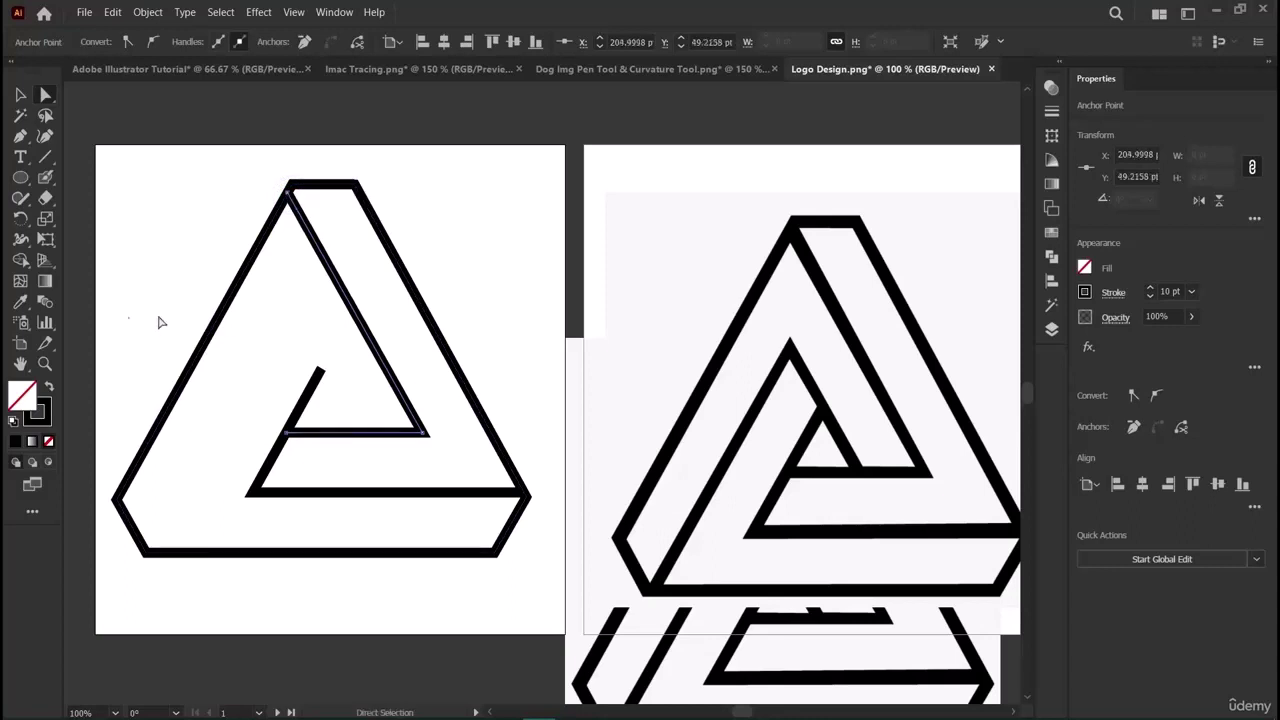
pyautogui.moveTo(690, 663); pyautogui.dragTo(555, 666)
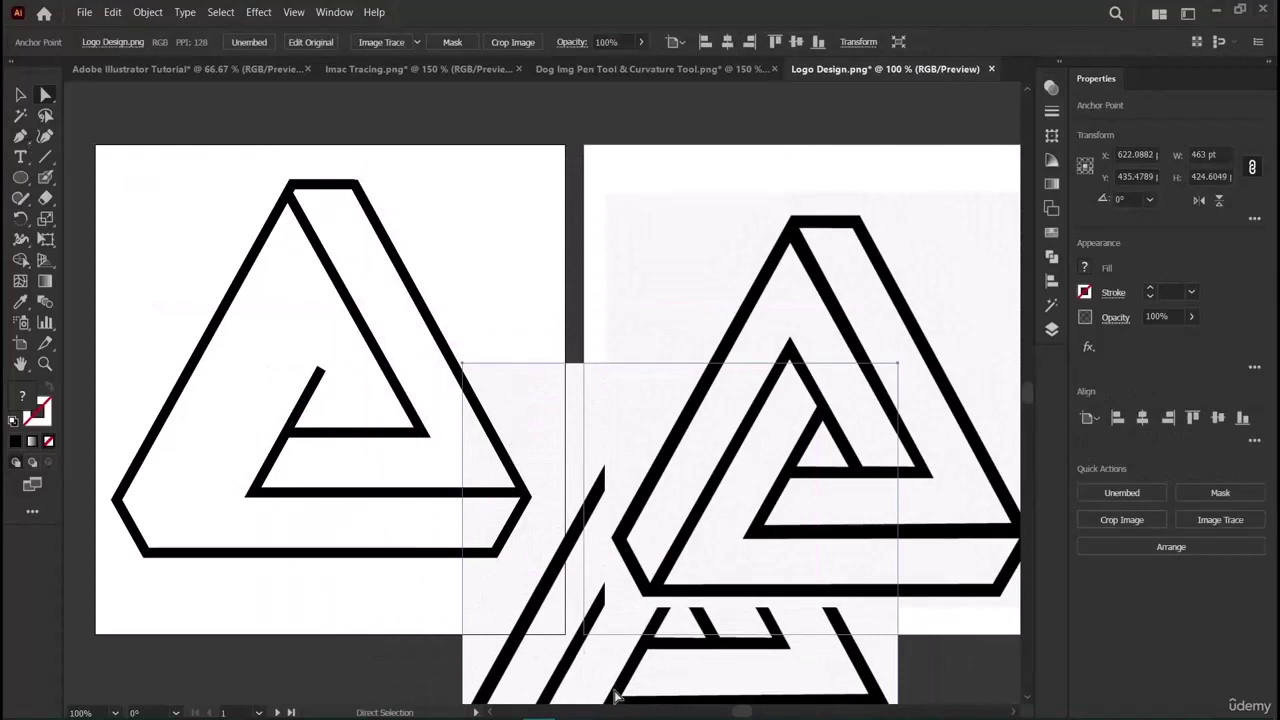
# Give the thin left inner triangle path a black 10 pt stroke.
pyautogui.click(19, 96)
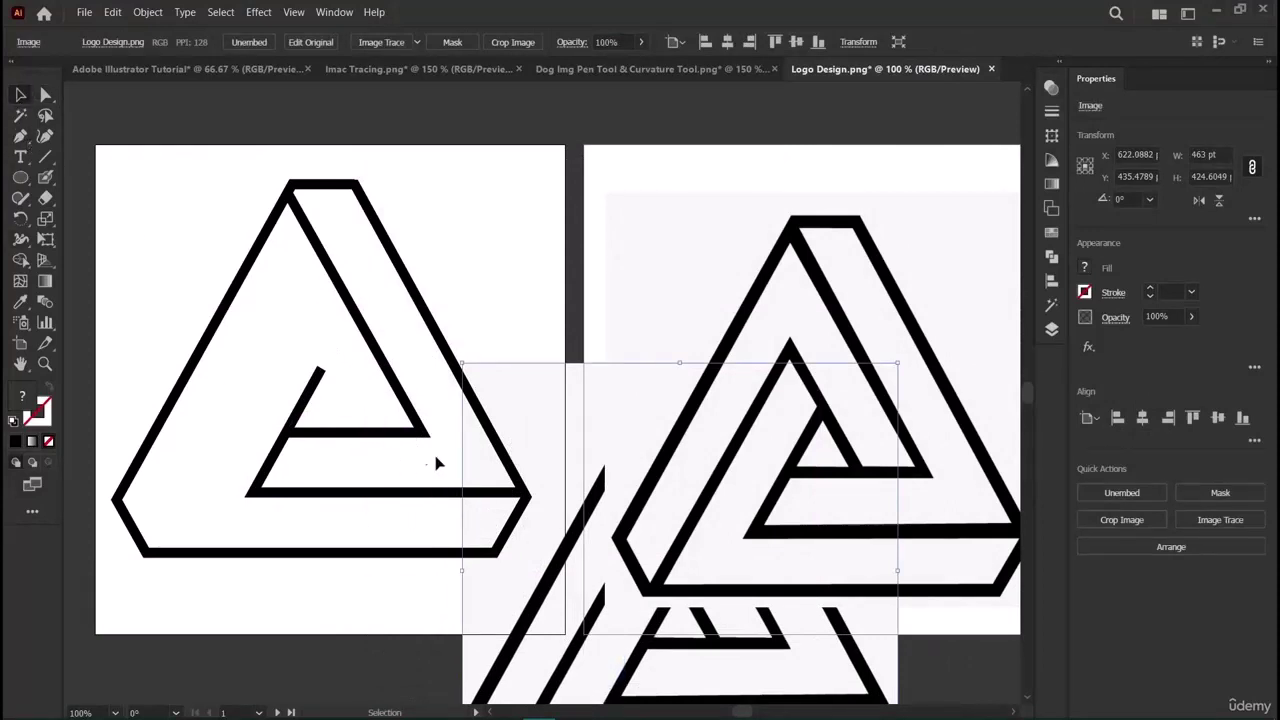
pyautogui.click(303, 340)
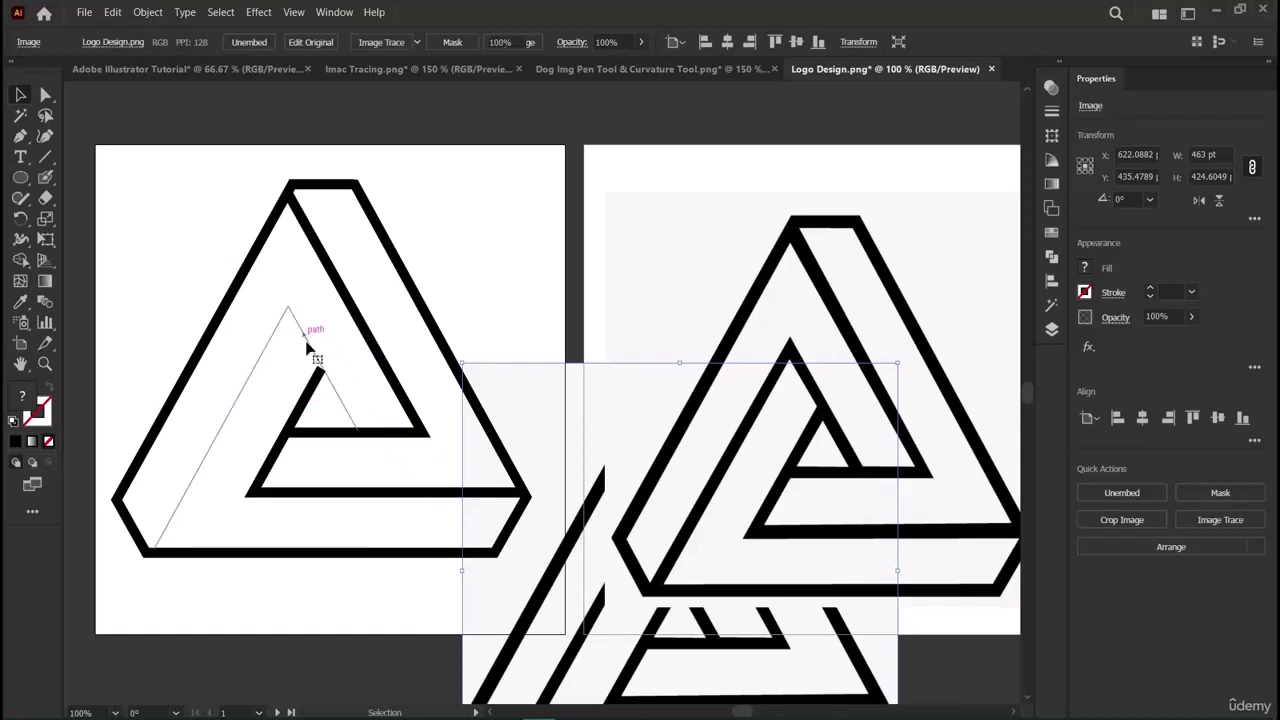
pyautogui.click(1149, 289)
pyautogui.click(1149, 289)
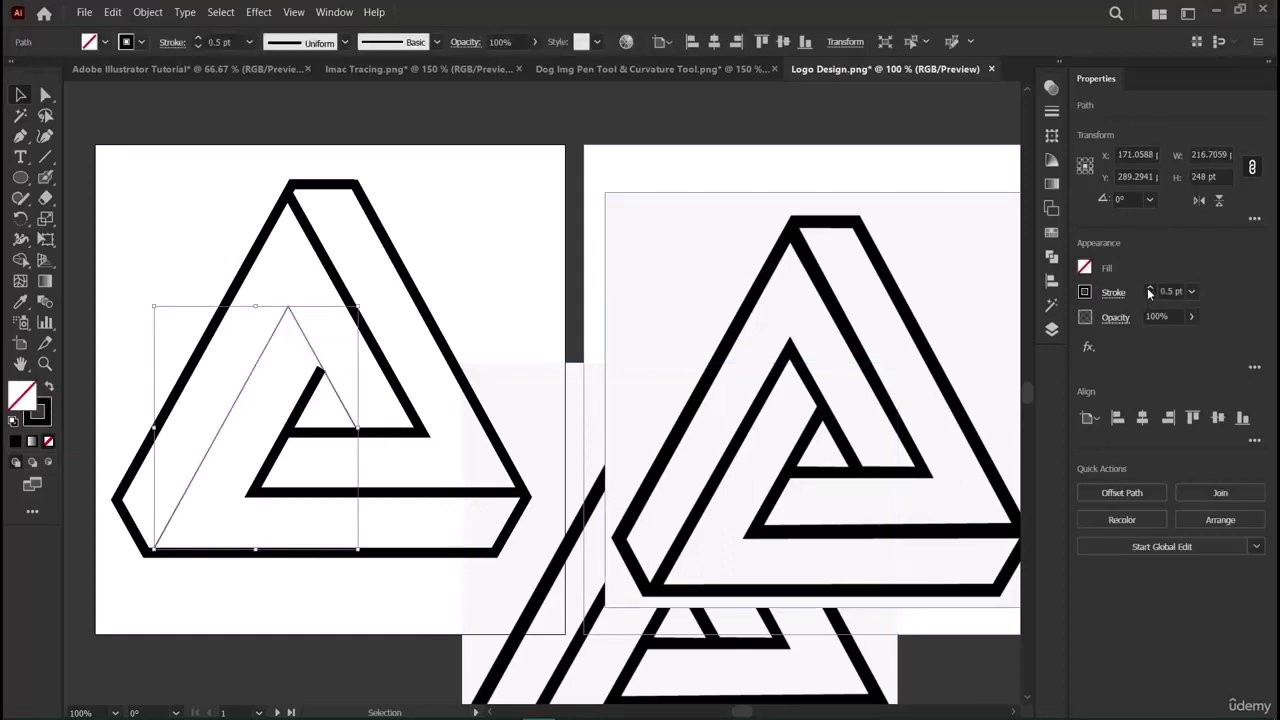
pyautogui.click(1149, 289)
pyautogui.click(1149, 289)
pyautogui.click(1149, 289)
pyautogui.click(1191, 292)
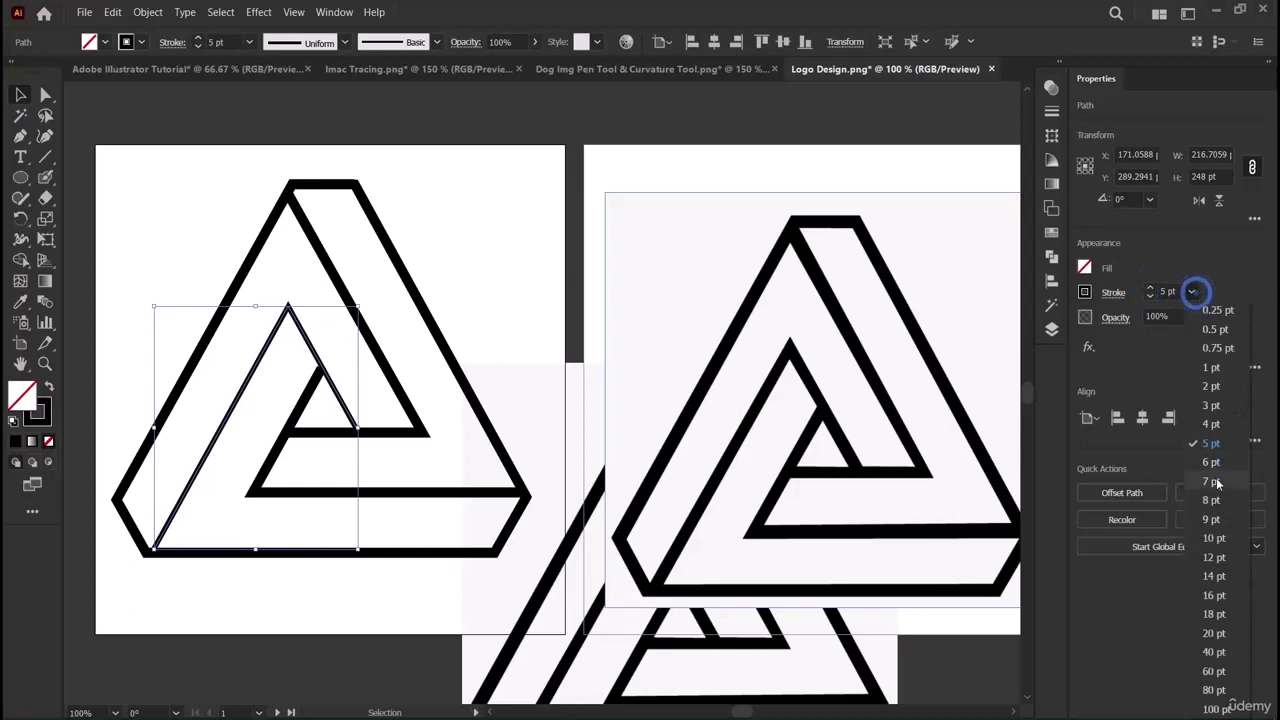
pyautogui.click(1213, 538)
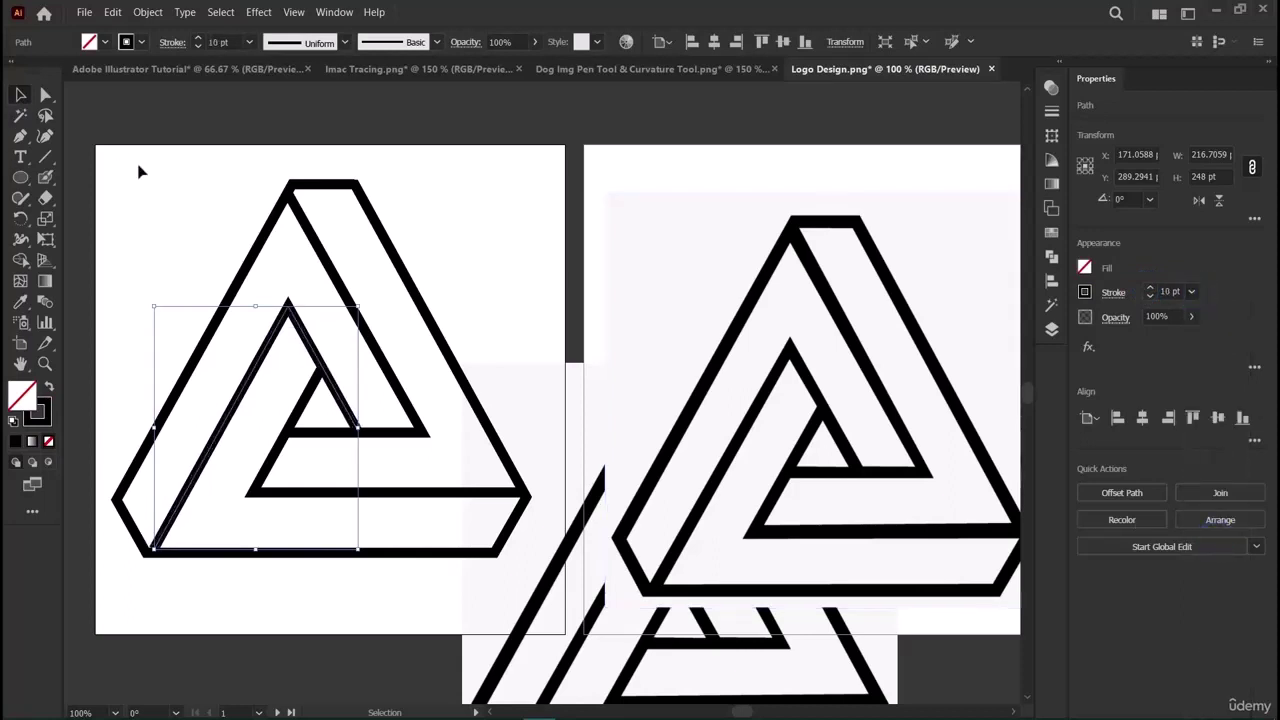
pyautogui.click(527, 213)
# Shift-select all inner triangle paths together with the outer triangle outline.
pyautogui.moveTo(551, 643); pyautogui.dragTo(490, 66)
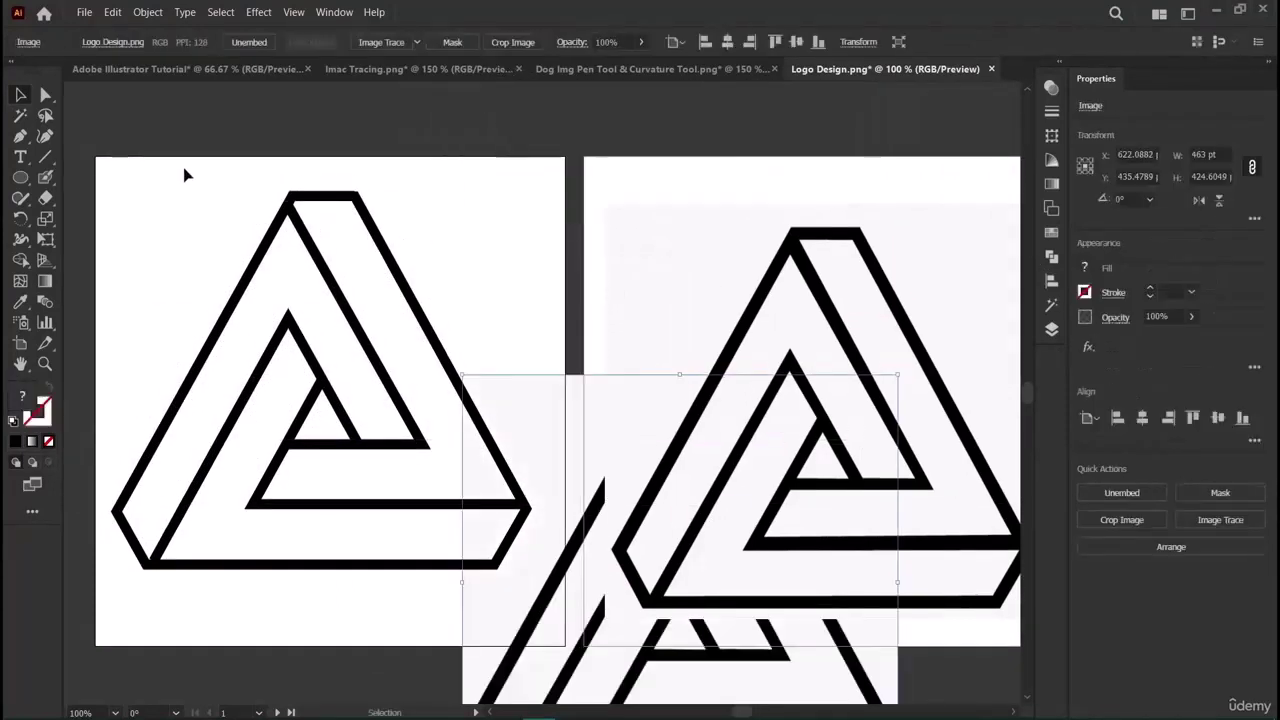
pyautogui.moveTo(236, 285); pyautogui.dragTo(420, 614)
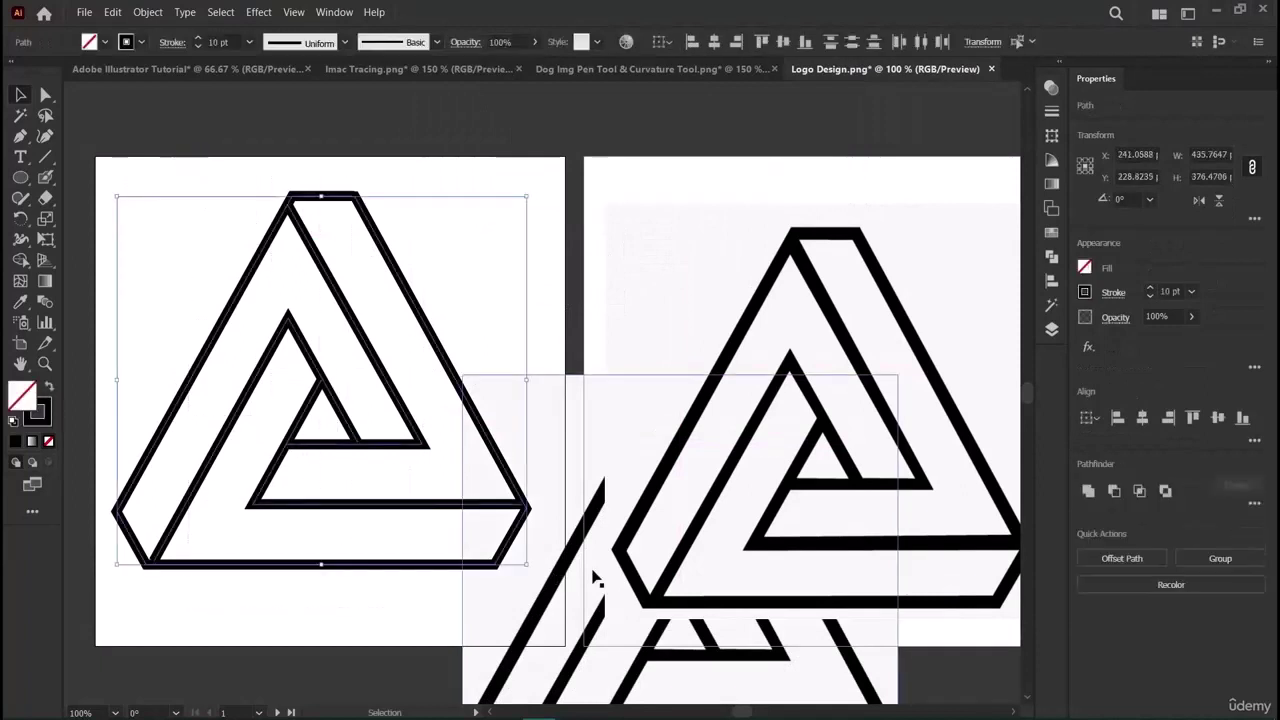
pyautogui.click(554, 580)
pyautogui.click(575, 640)
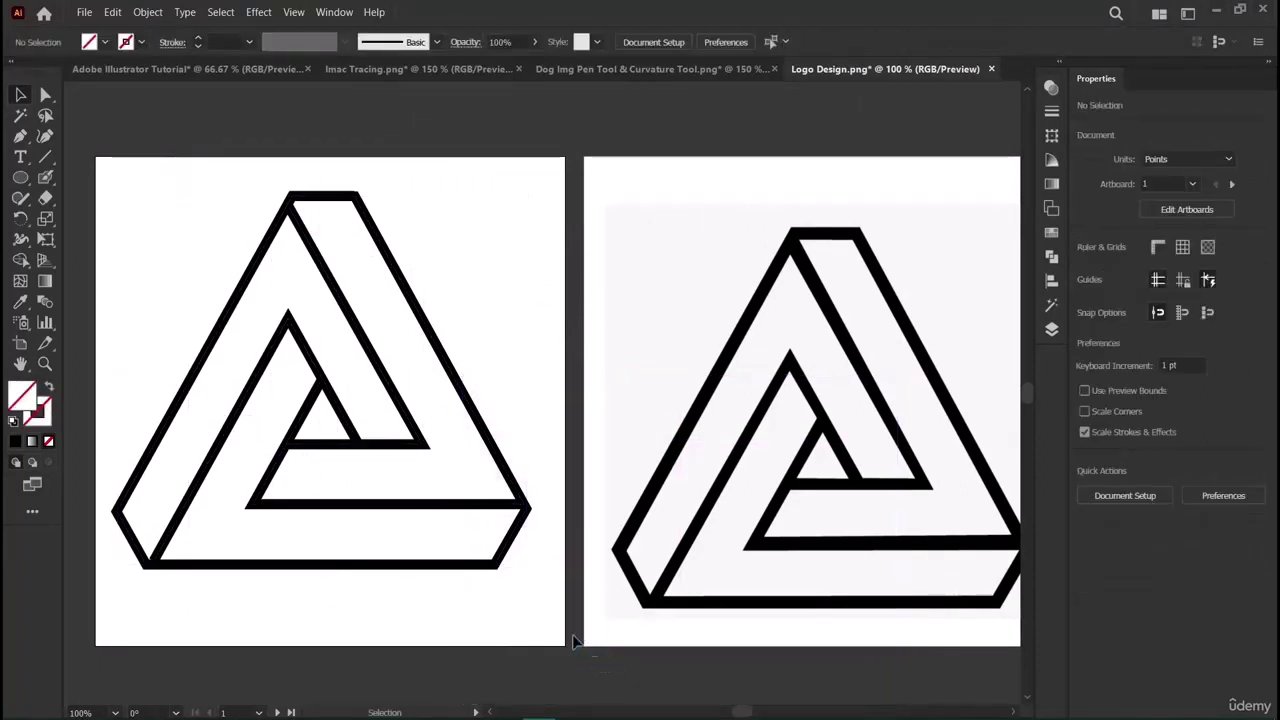
pyautogui.scroll(1, 380, 462)
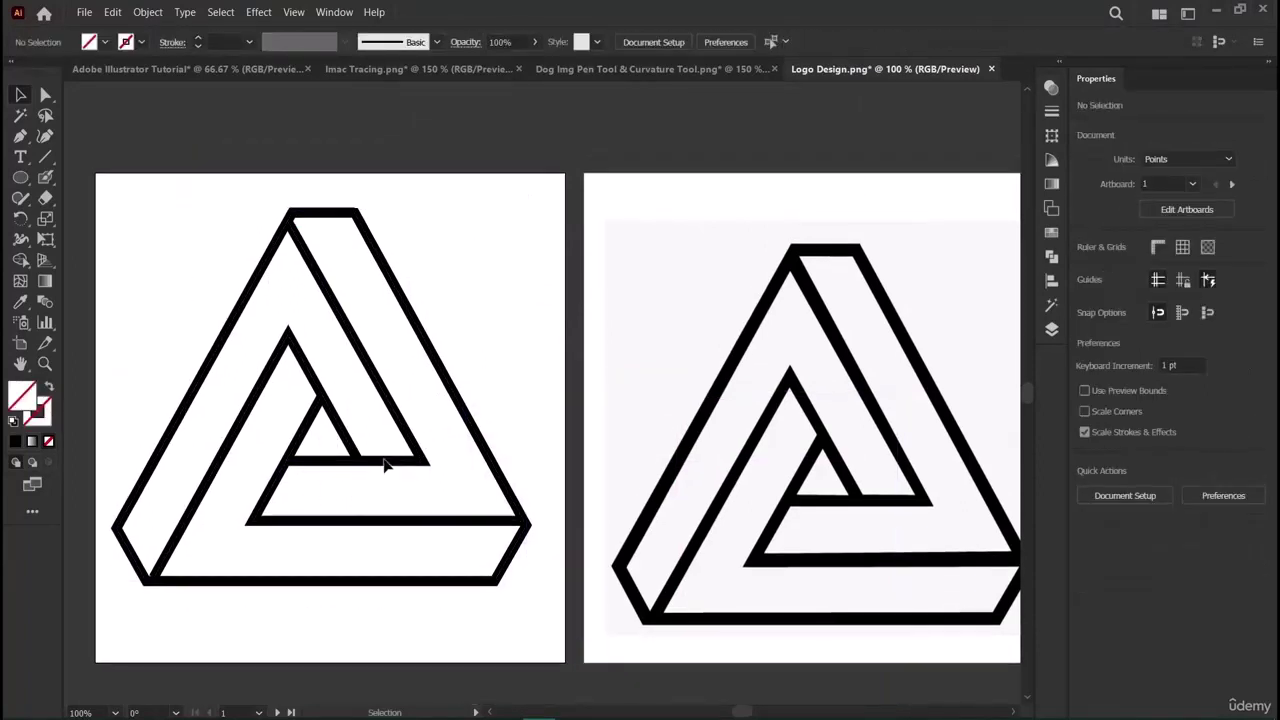
pyautogui.click(323, 462)
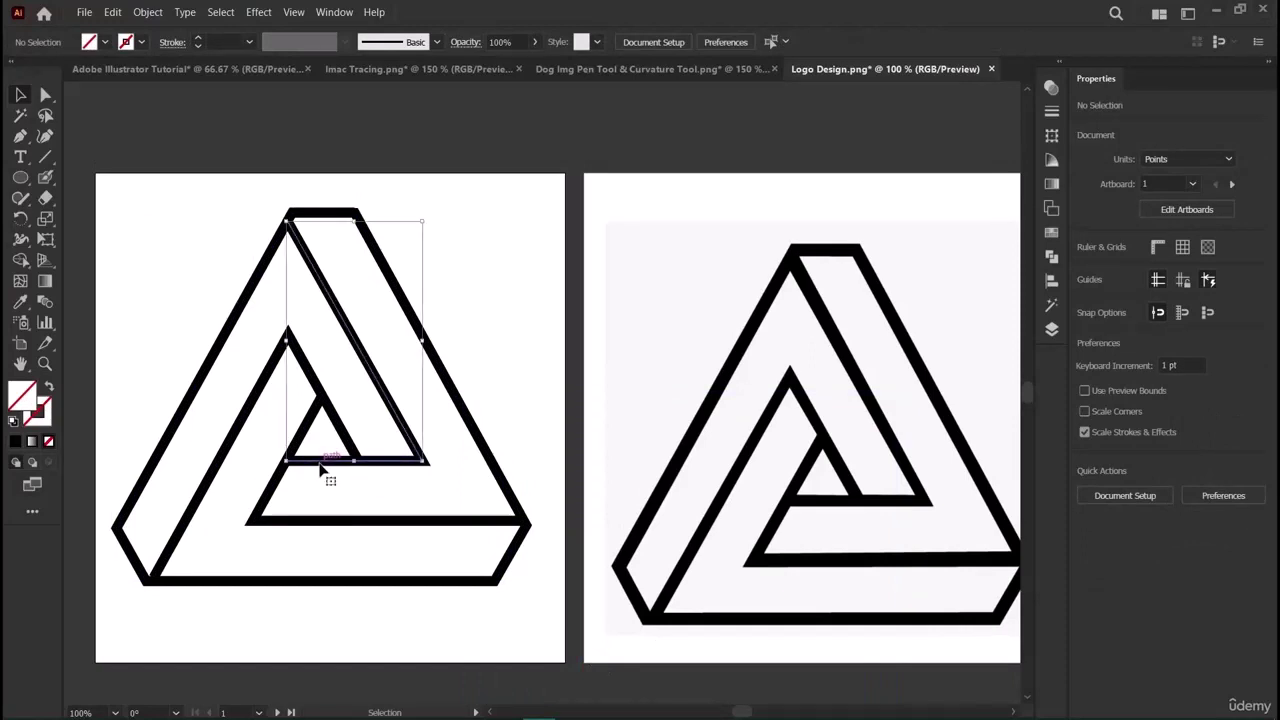
pyautogui.keyDown('shift'); pyautogui.click(240, 416); pyautogui.keyUp('shift')
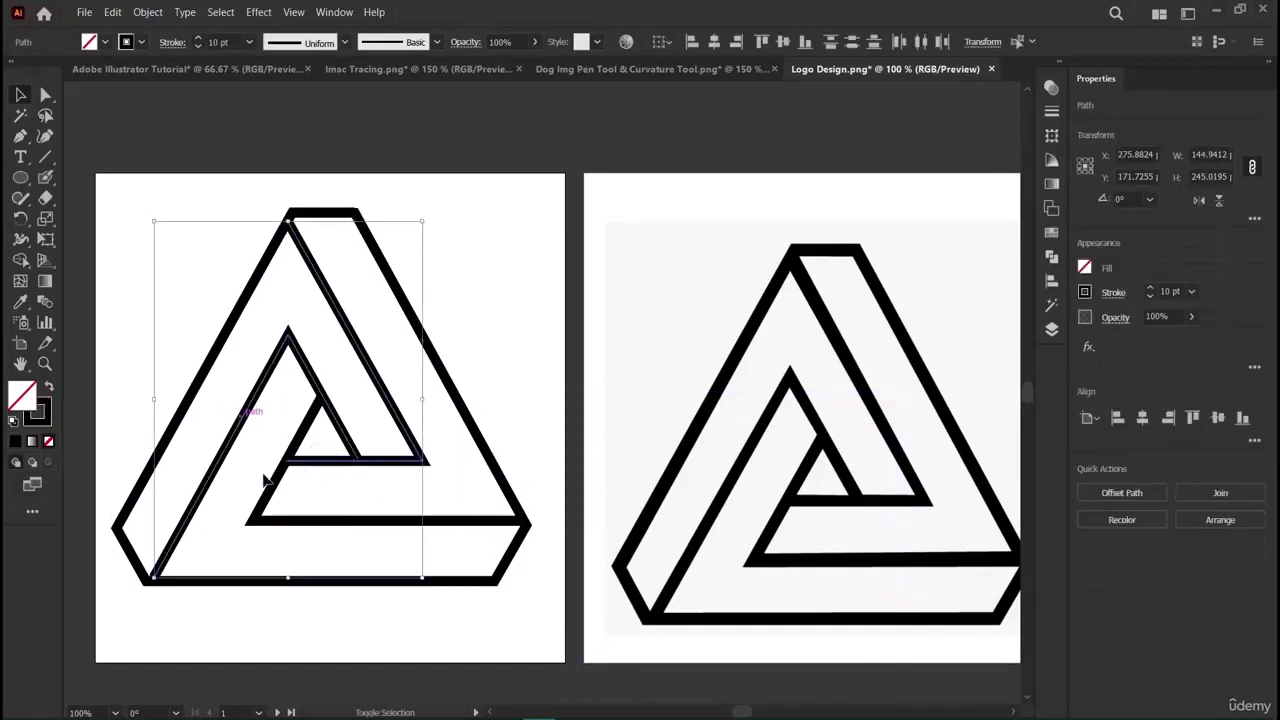
pyautogui.keyDown('shift'); pyautogui.click(310, 520); pyautogui.keyUp('shift')
pyautogui.keyDown('shift'); pyautogui.click(172, 429); pyautogui.keyUp('shift')
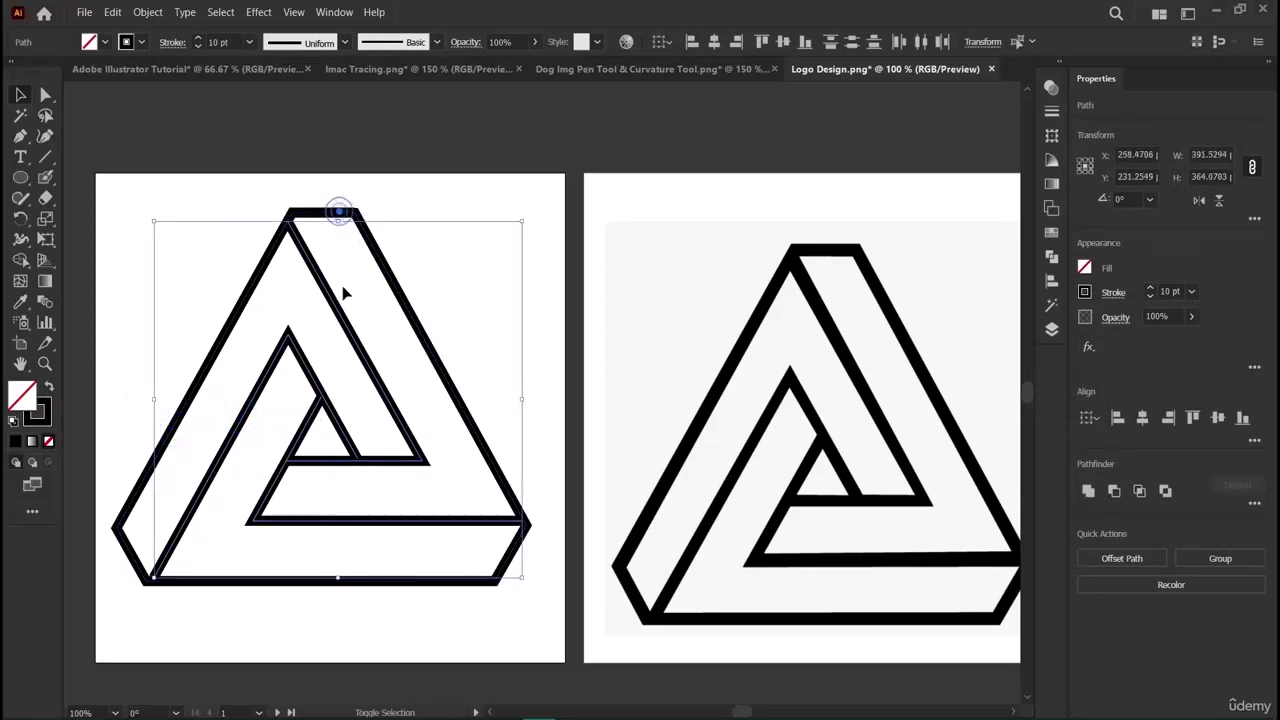
pyautogui.keyDown('shift'); pyautogui.click(345, 210); pyautogui.keyUp('shift')
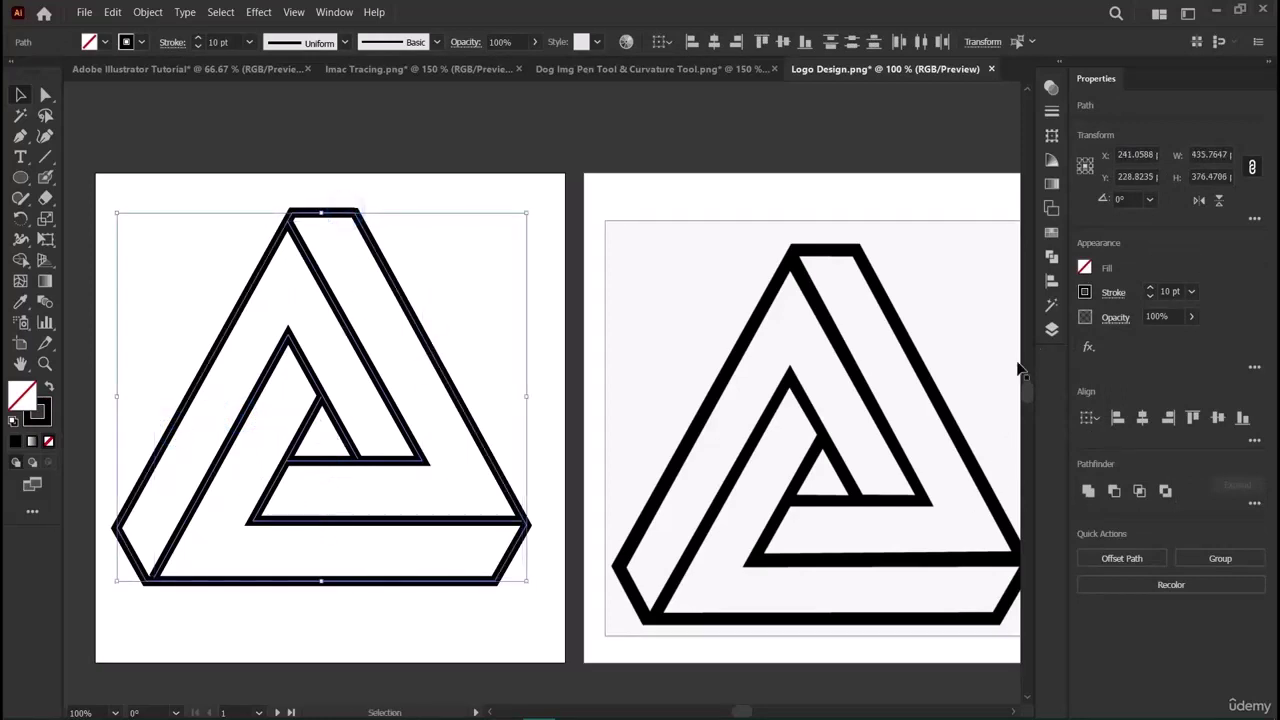
pyautogui.click(1086, 268)
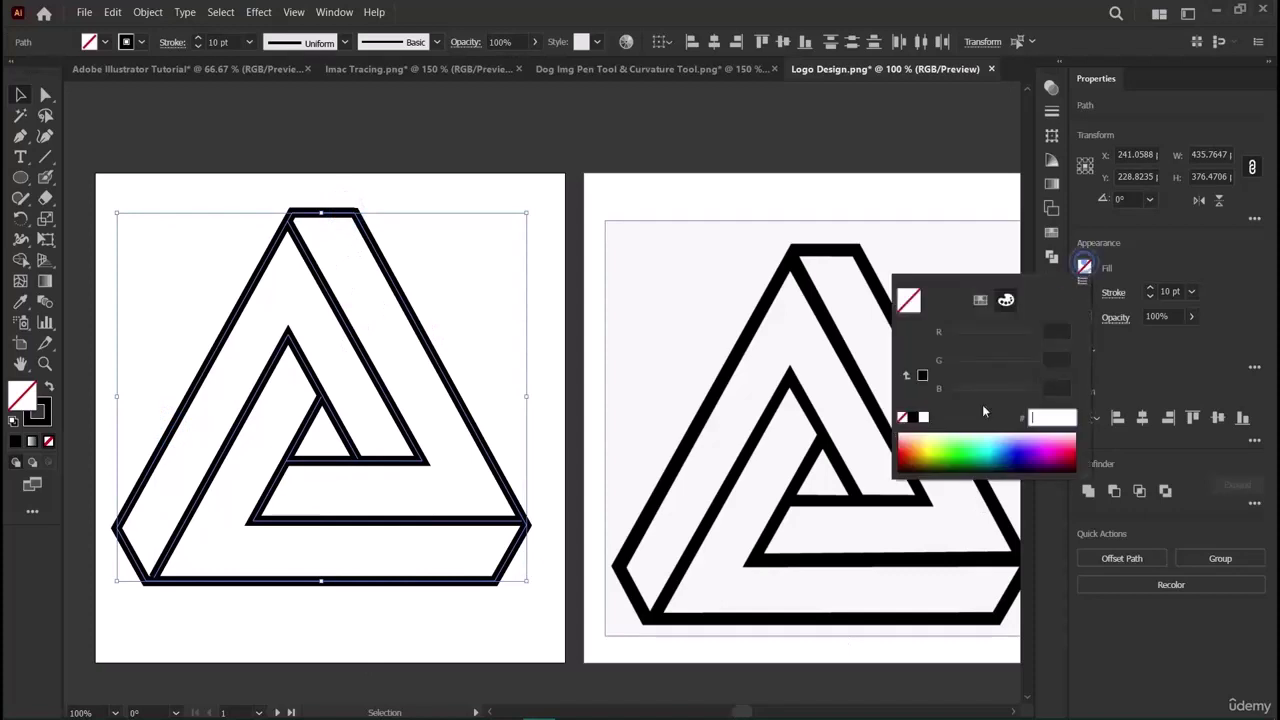
# Try pale orange fills such as FFDC7F on the triangle, then remove the fill again.
pyautogui.click(921, 436)
pyautogui.moveTo(920, 436); pyautogui.dragTo(924, 432)
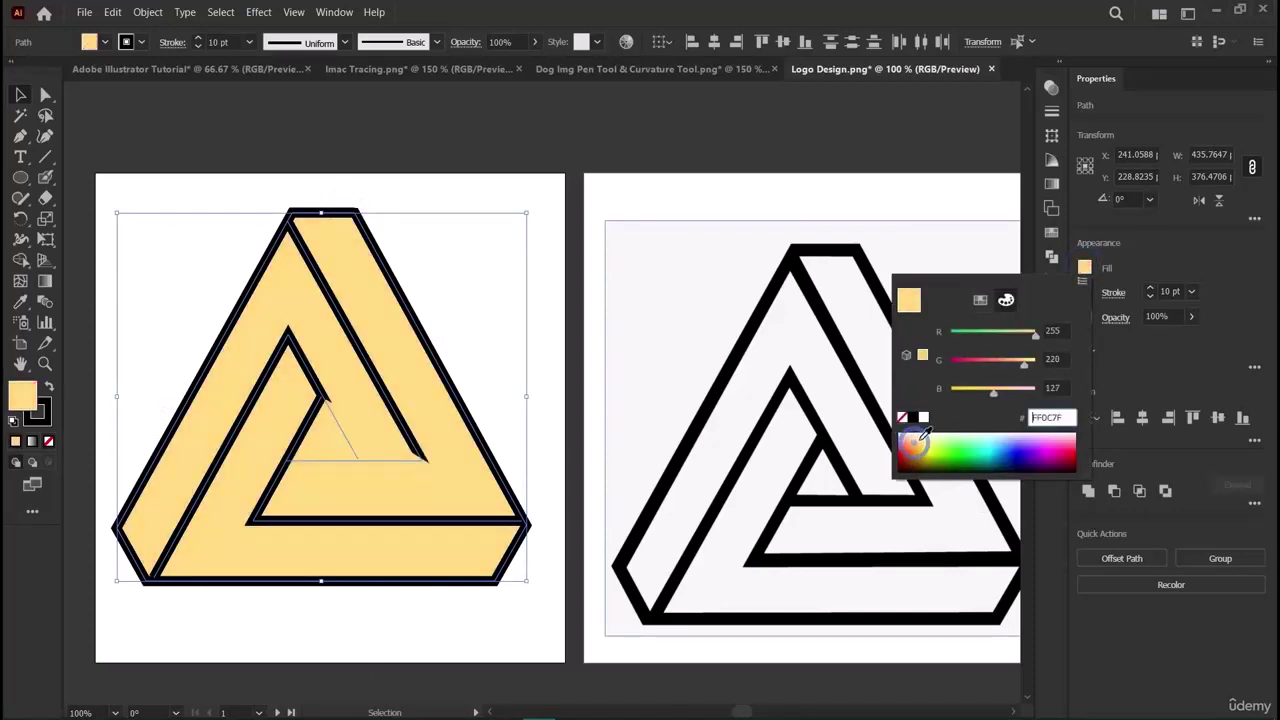
pyautogui.click(921, 446)
pyautogui.click(902, 417)
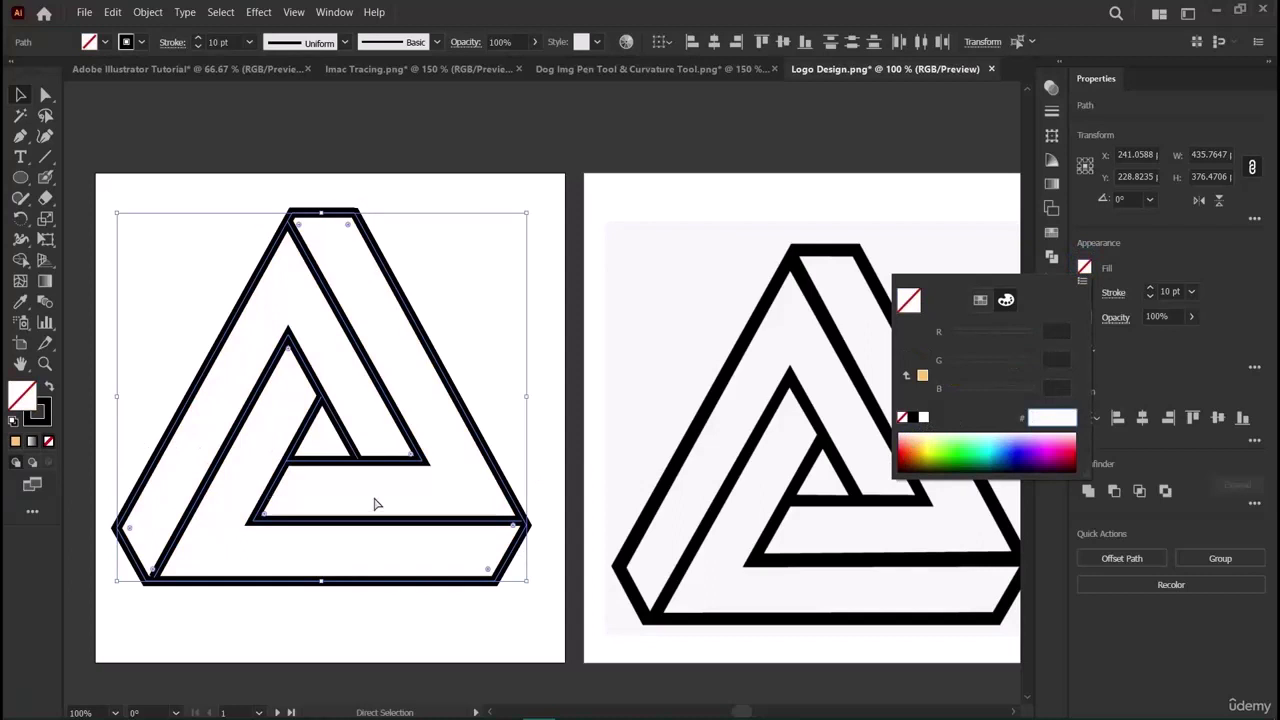
pyautogui.press('Escape')
pyautogui.press('v')
pyautogui.click(255, 648)
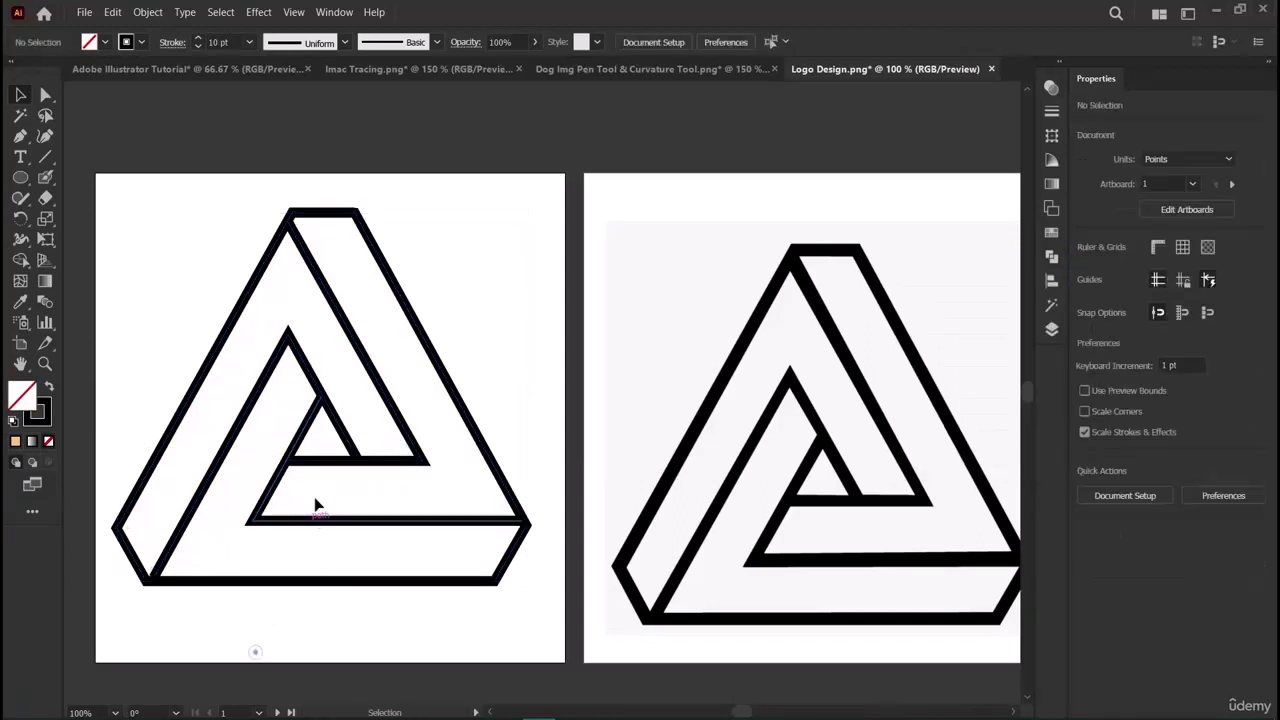
# Marquee-select every triangle path and fill them with green 2AFFA5.
pyautogui.click(362, 462)
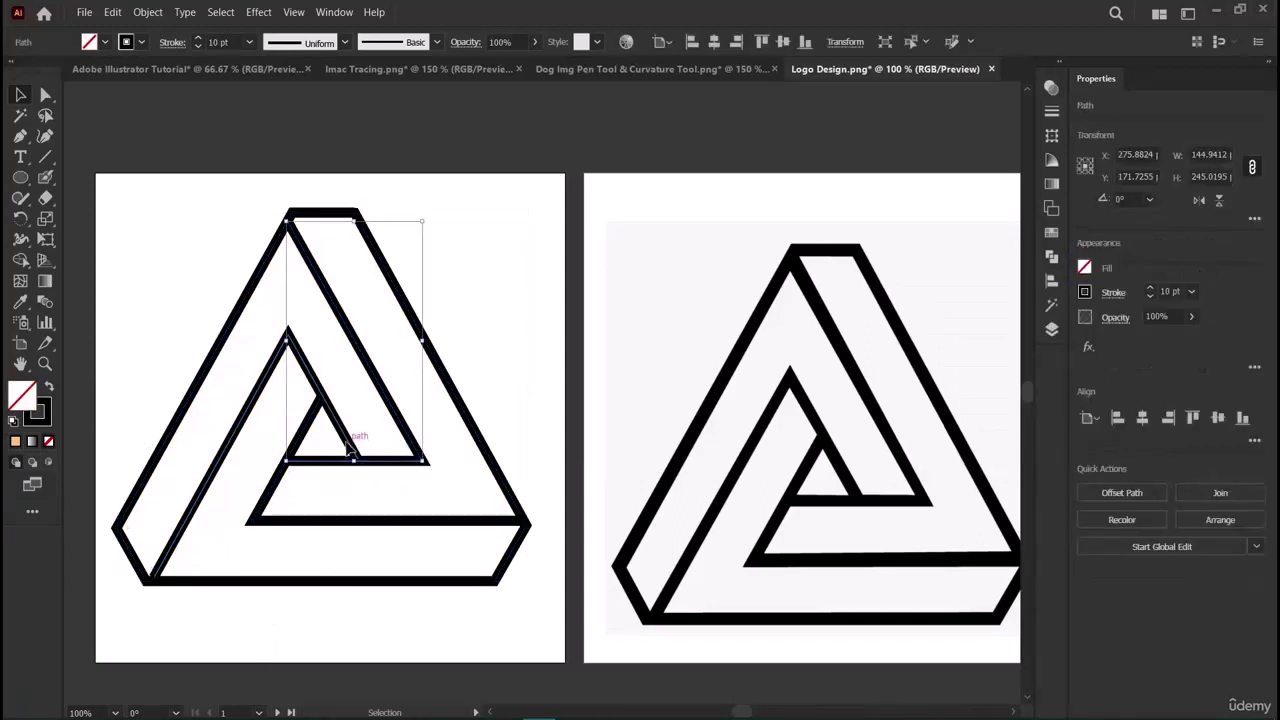
pyautogui.click(345, 445)
pyautogui.keyDown('shift'); pyautogui.click(371, 521); pyautogui.keyUp('shift')
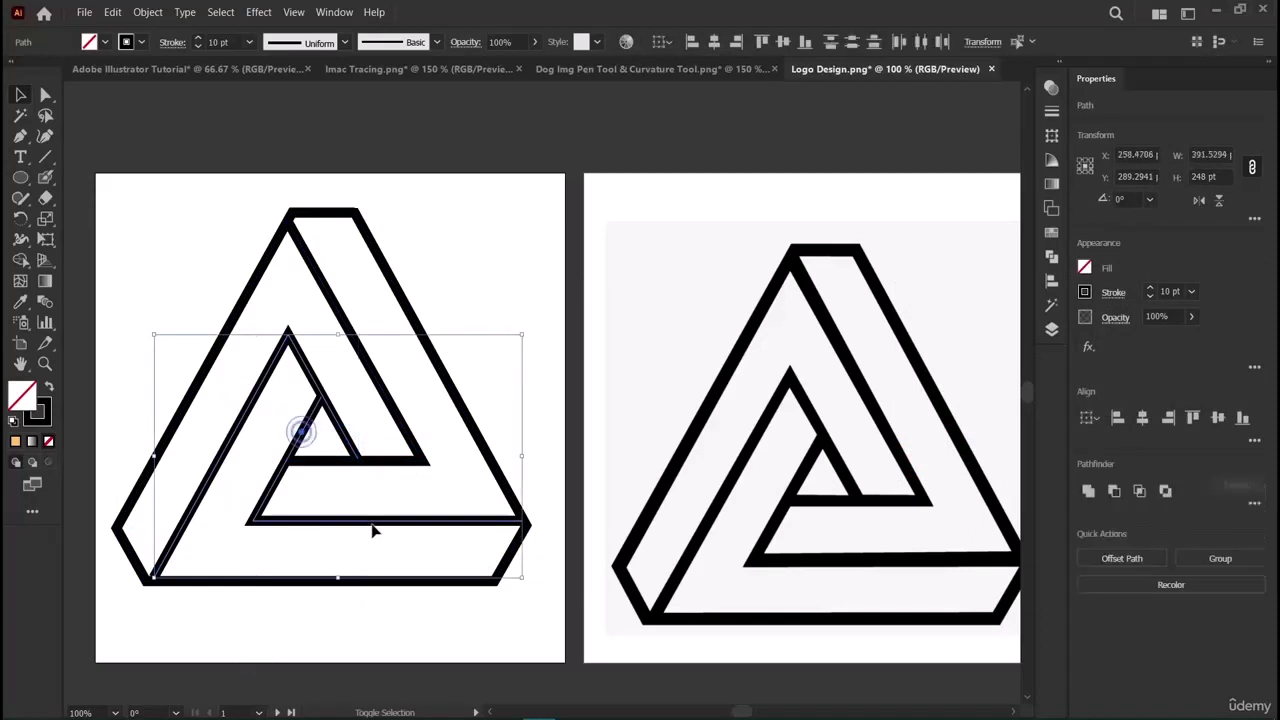
pyautogui.keyDown('shift'); pyautogui.click(406, 462); pyautogui.keyUp('shift')
pyautogui.moveTo(187, 193); pyautogui.dragTo(458, 641)
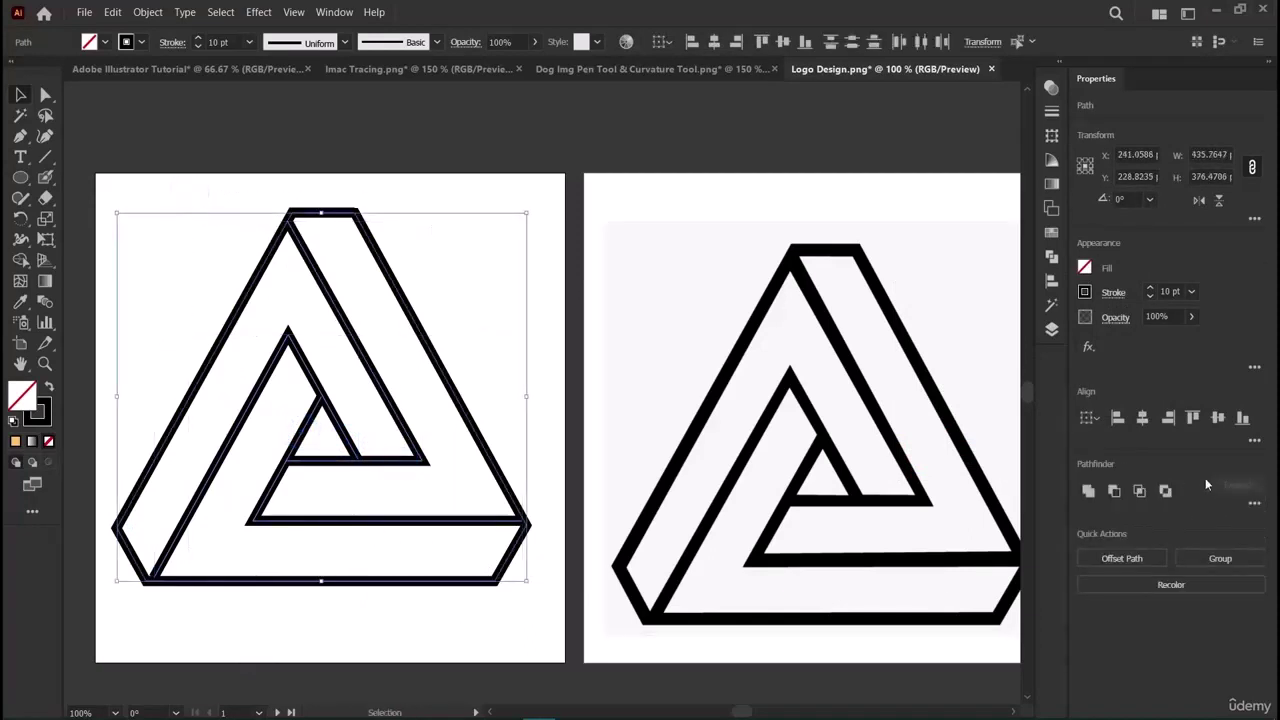
pyautogui.click(1085, 270)
pyautogui.click(979, 441)
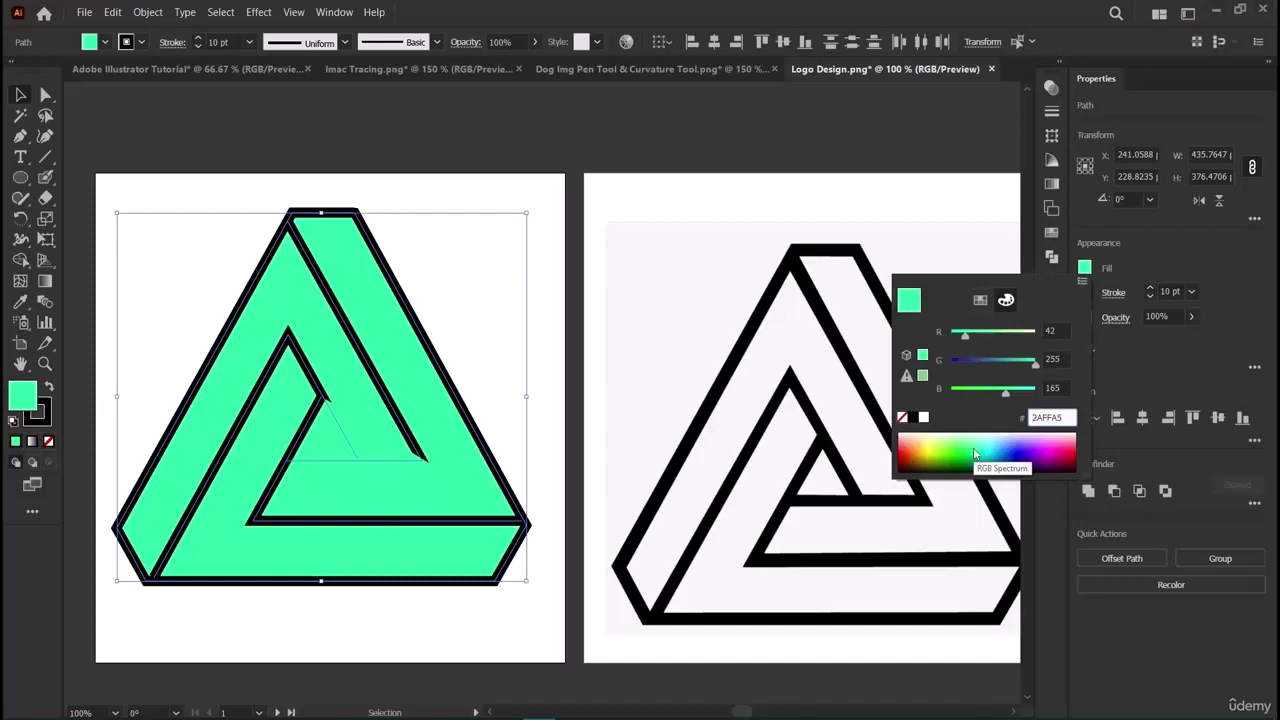
pyautogui.press('Escape')
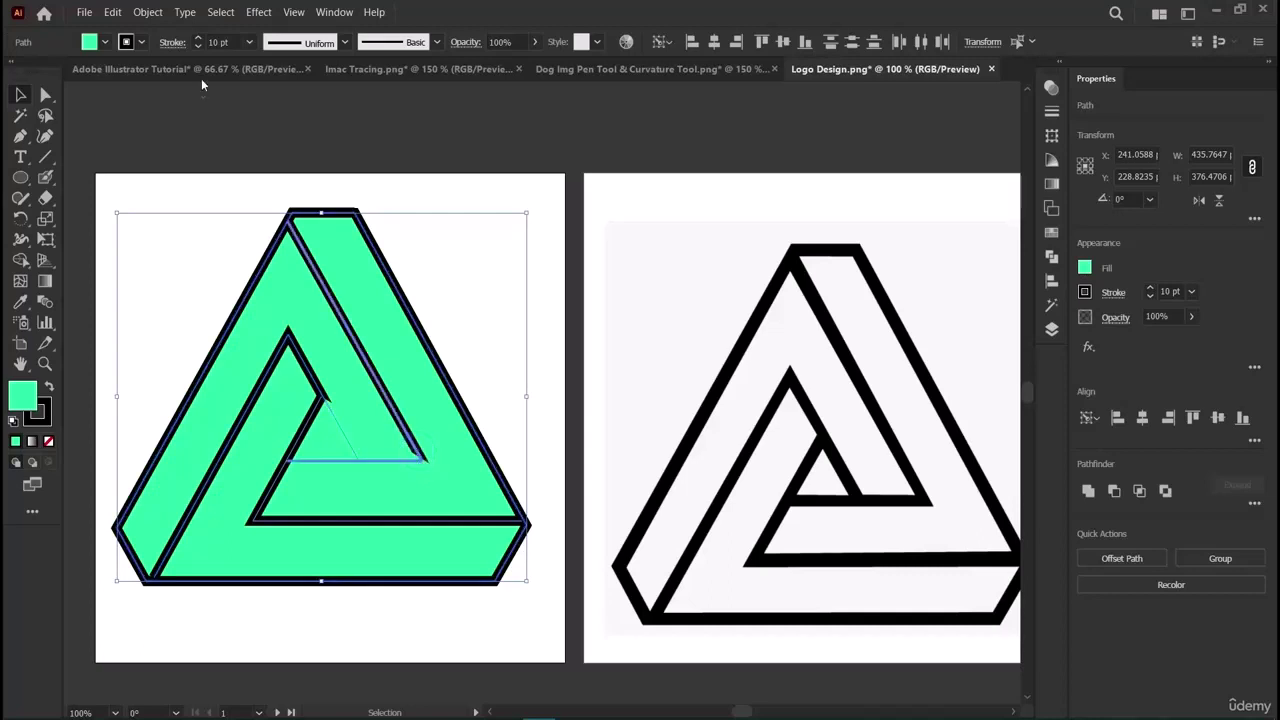
pyautogui.click(150, 12)
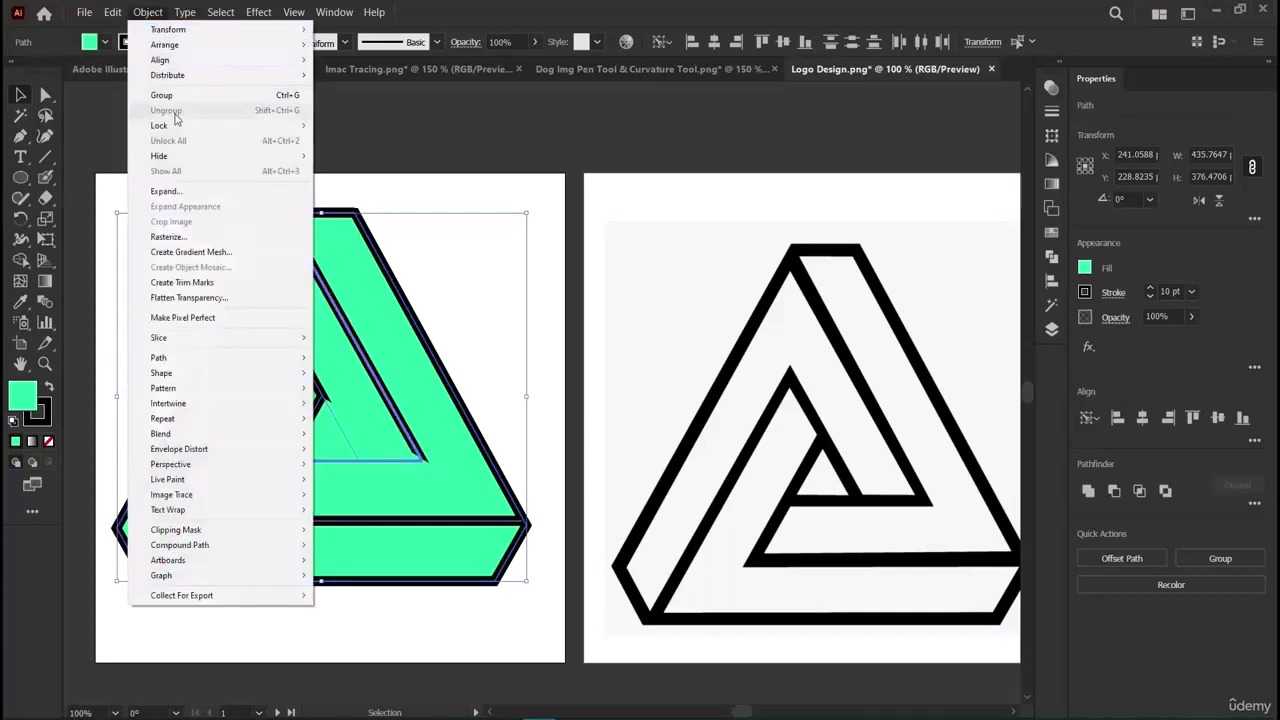
# Bring the selected green shape to the front and move green pieces around the logo.
pyautogui.moveTo(188, 33)
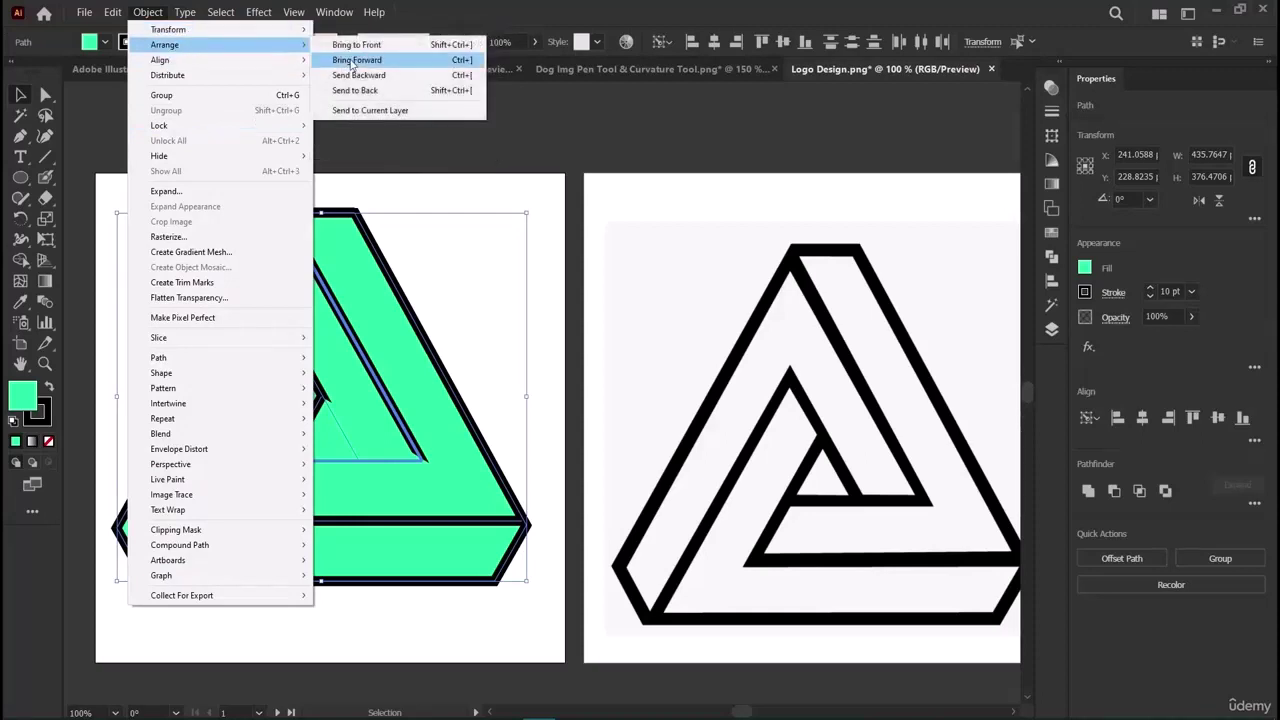
pyautogui.click(355, 44)
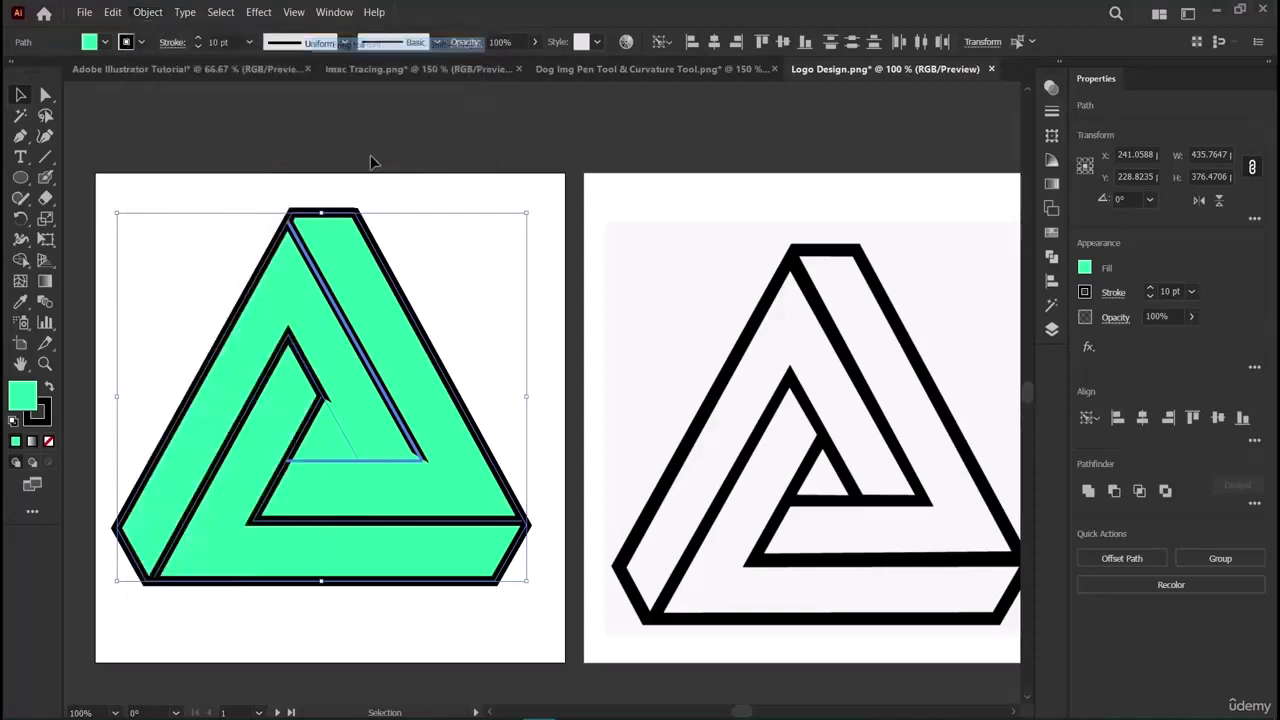
pyautogui.click(552, 183)
pyautogui.moveTo(414, 443); pyautogui.dragTo(557, 412)
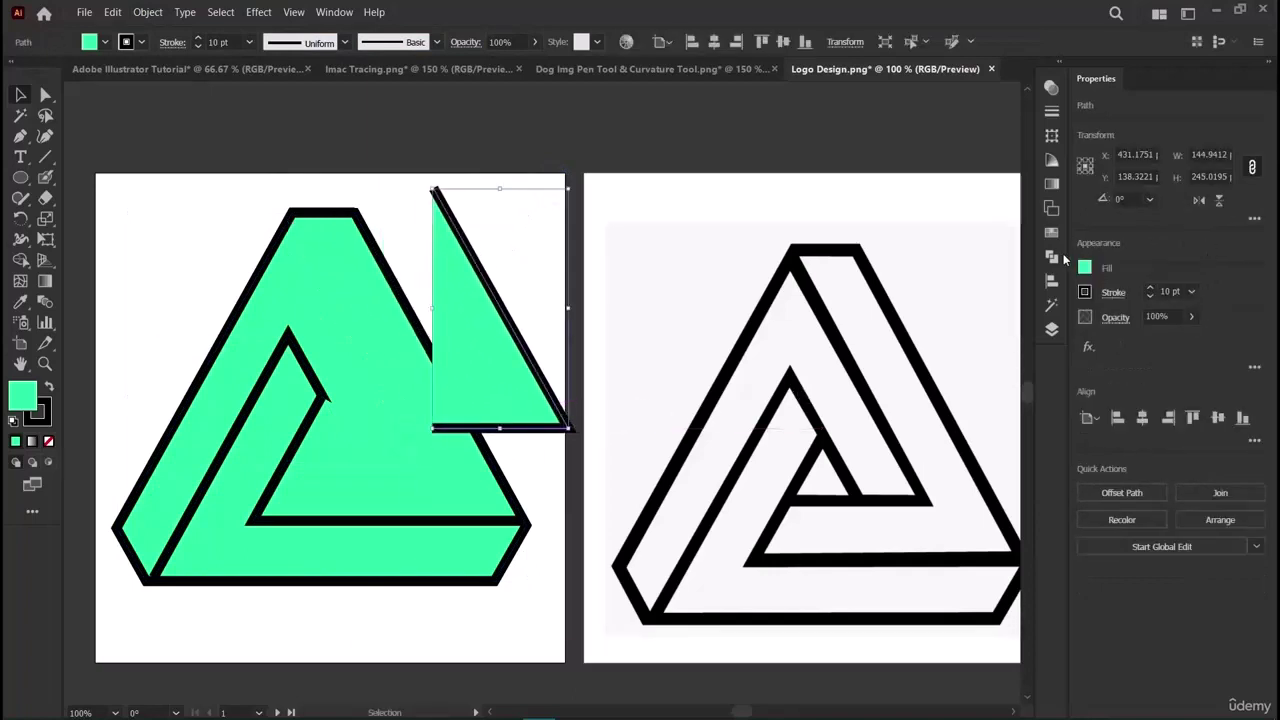
pyautogui.moveTo(533, 350); pyautogui.dragTo(443, 371)
pyautogui.click(547, 354)
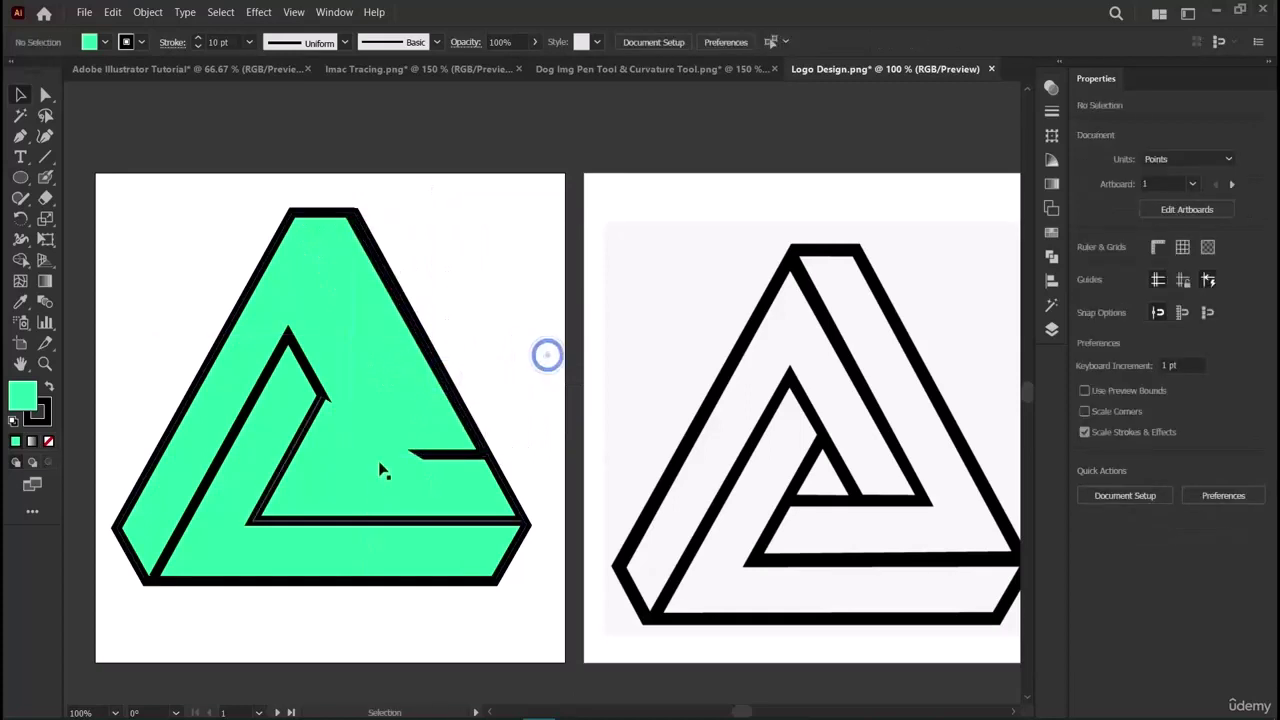
pyautogui.moveTo(305, 420); pyautogui.dragTo(420, 531)
# Undo the piece moves, restoring the triangle artwork as black outlines.
pyautogui.press('a')
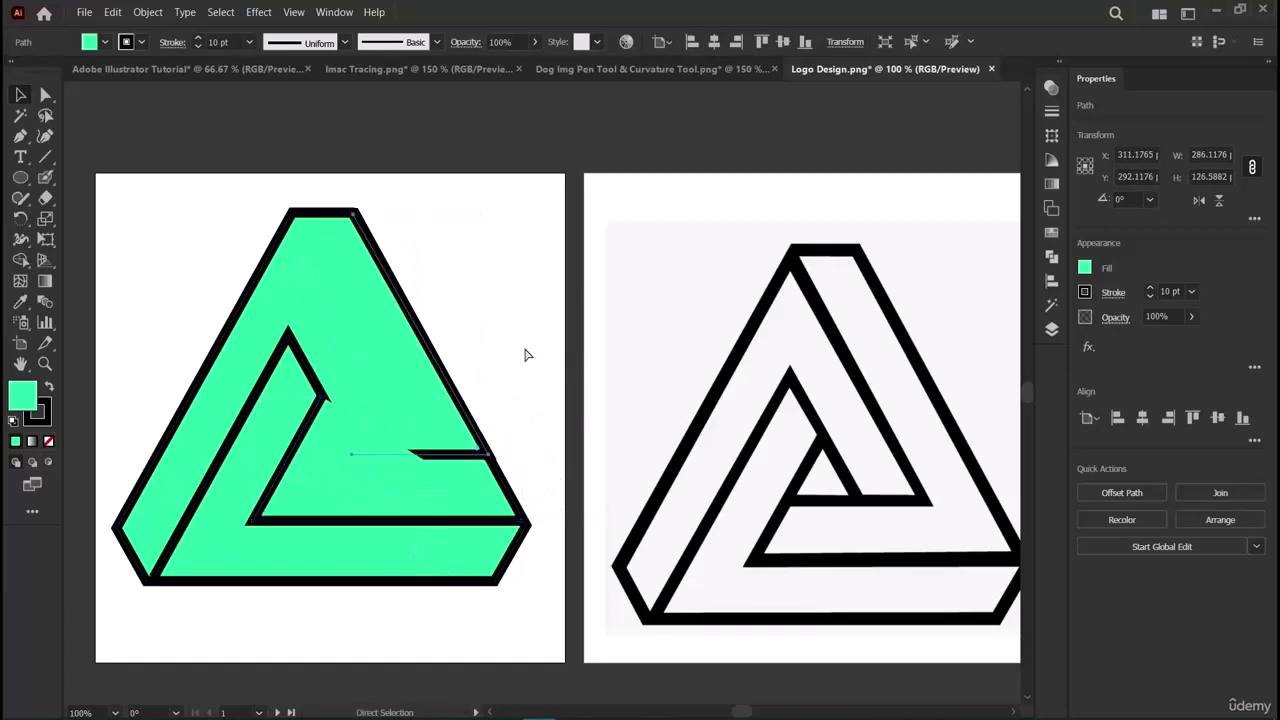
pyautogui.hotkey('ctrl', 'z')
pyautogui.hotkey('ctrl', 'z')
pyautogui.hotkey('ctrl', 'z')
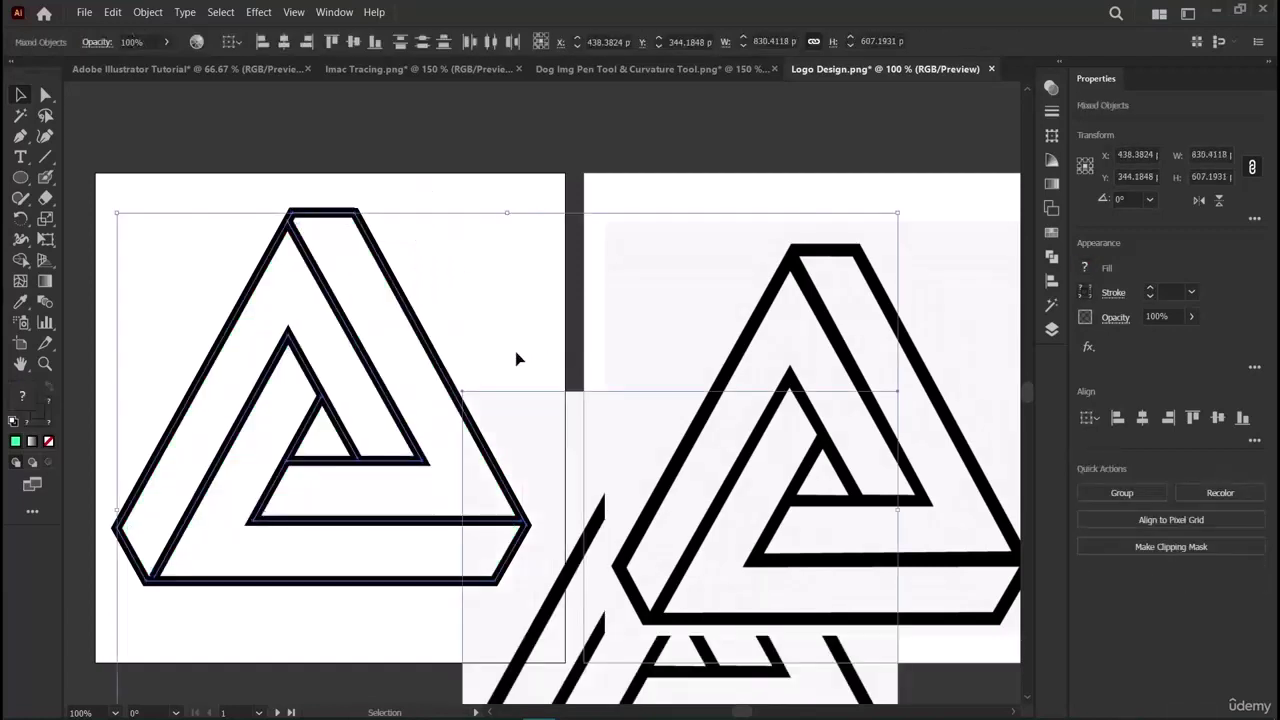
pyautogui.press('Delete')
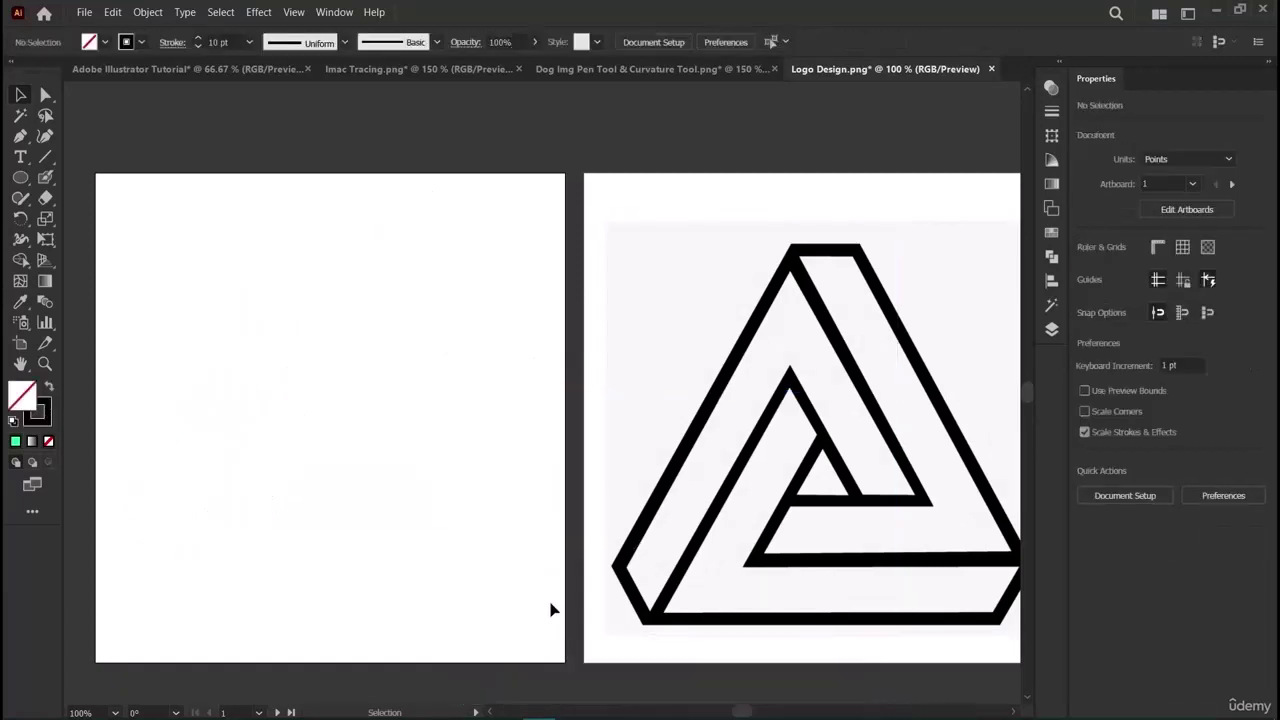
pyautogui.hotkey('ctrl', 'z')
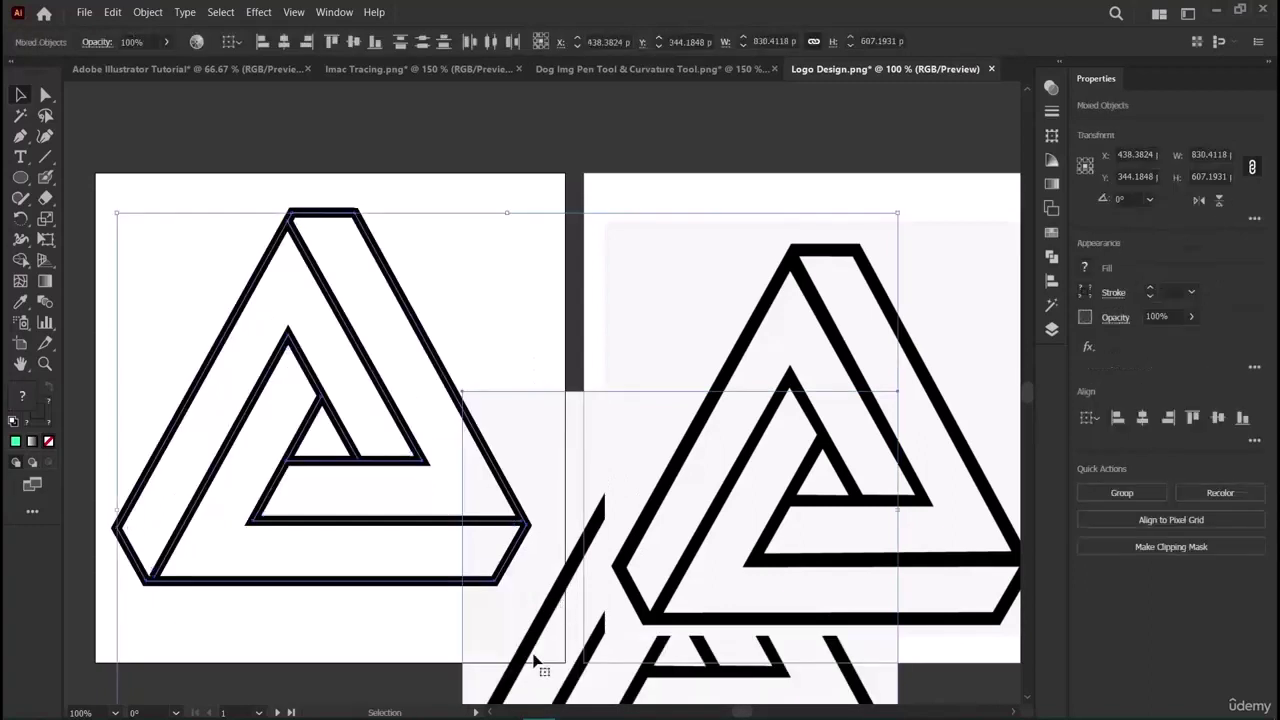
pyautogui.click(300, 626)
# Delete the enlarged reference copy and fill the triangle's diagonal and outer paths light yellow.
pyautogui.click(529, 625)
pyautogui.press('Delete')
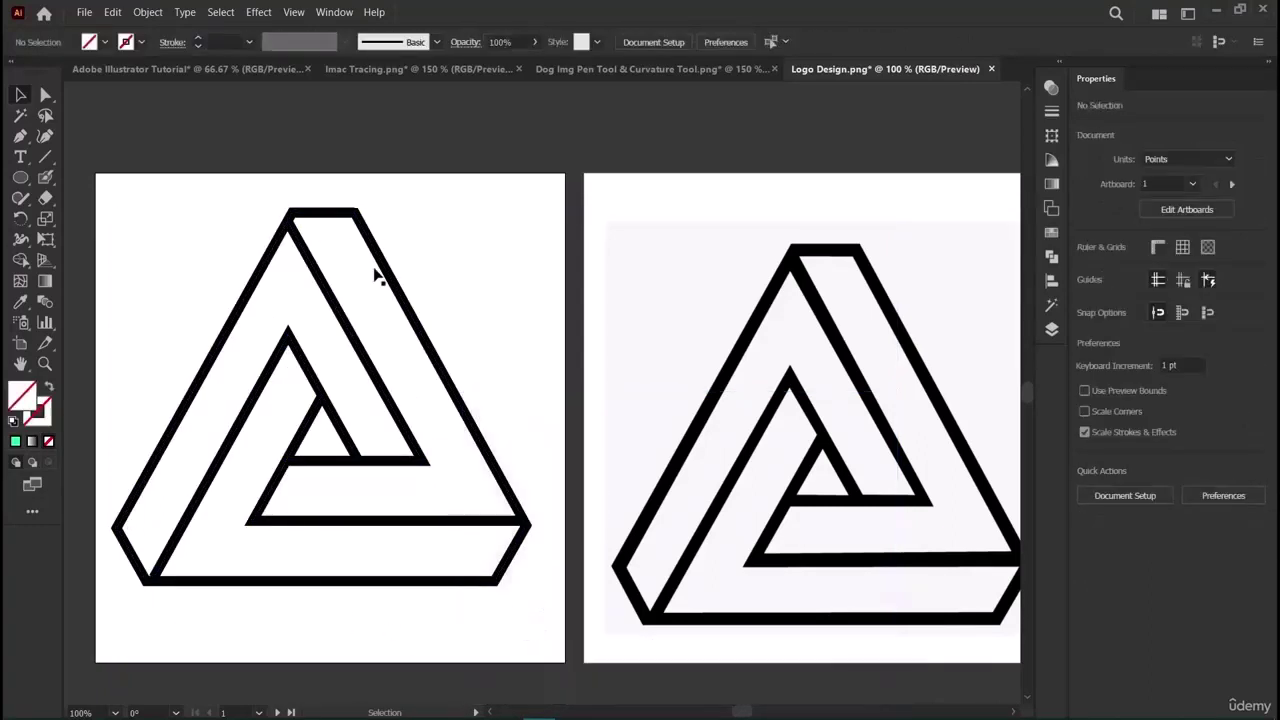
pyautogui.click(374, 371)
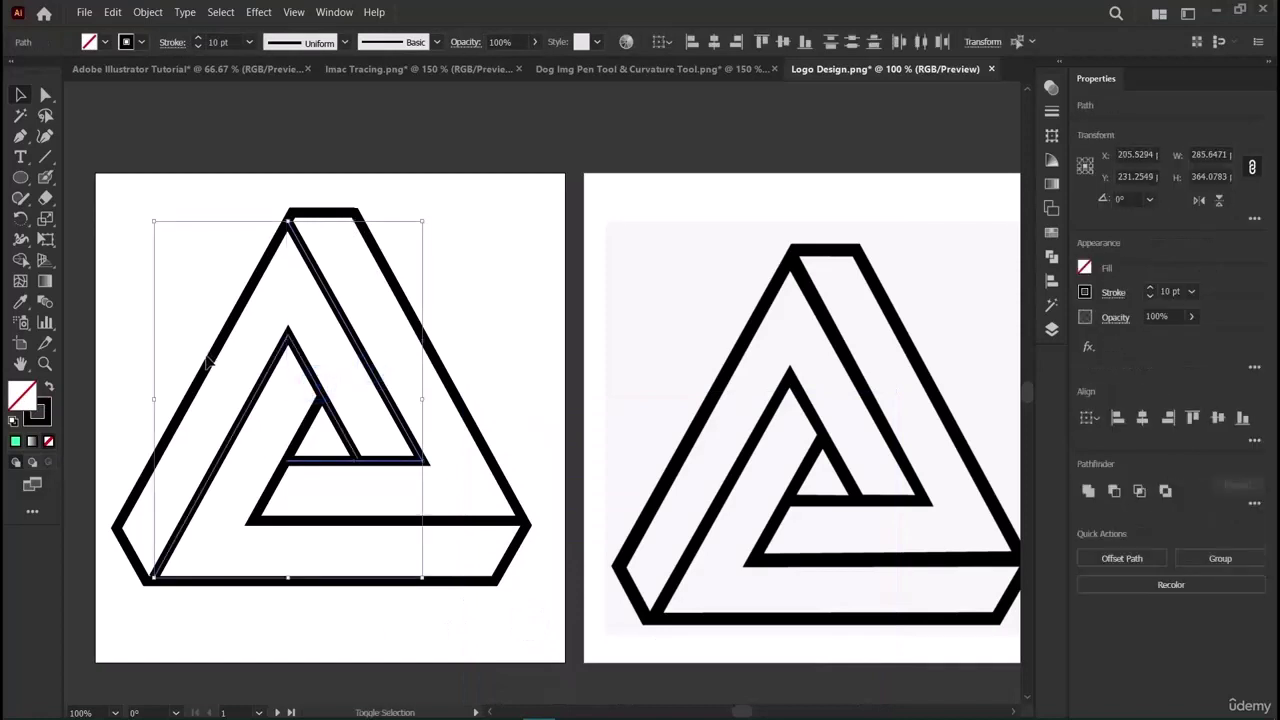
pyautogui.keyDown('shift'); pyautogui.click(129, 505); pyautogui.keyUp('shift')
pyautogui.click(1085, 273)
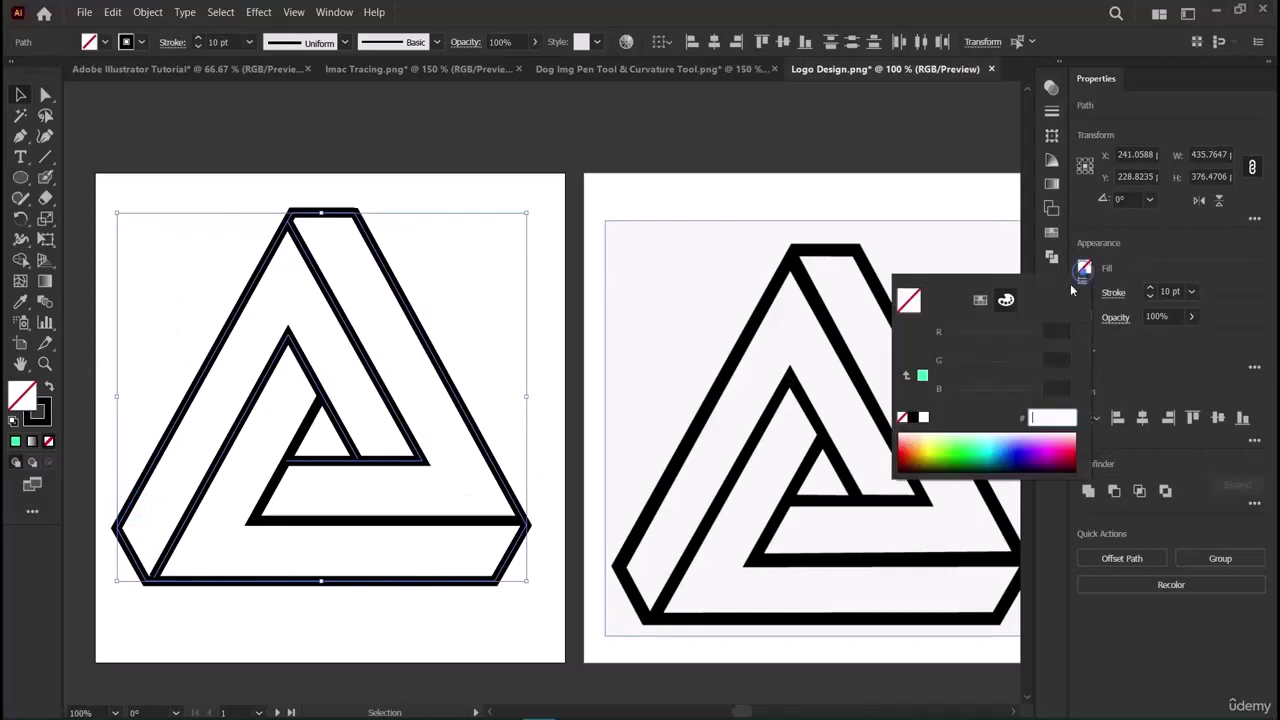
pyautogui.click(936, 438)
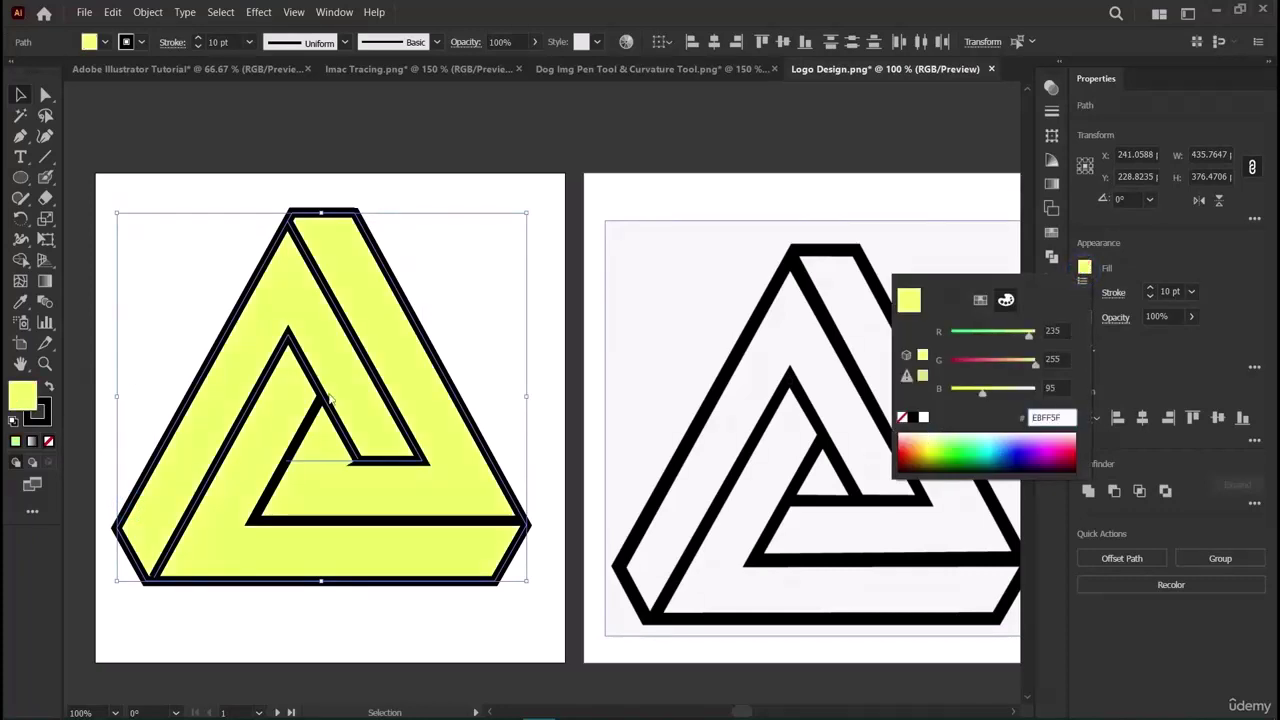
pyautogui.click(20, 94)
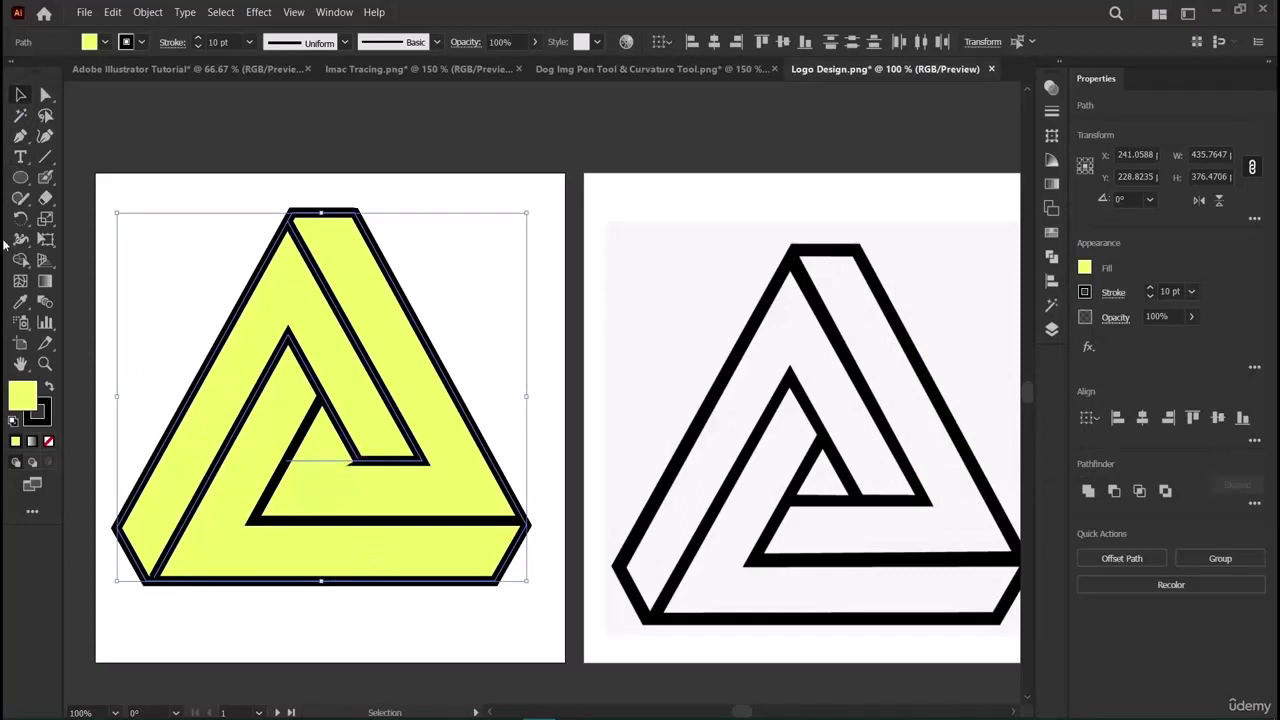
# Add a new anchor along the inner edge with the Pen tool, then check the whole yellow triangle.
pyautogui.click(21, 137)
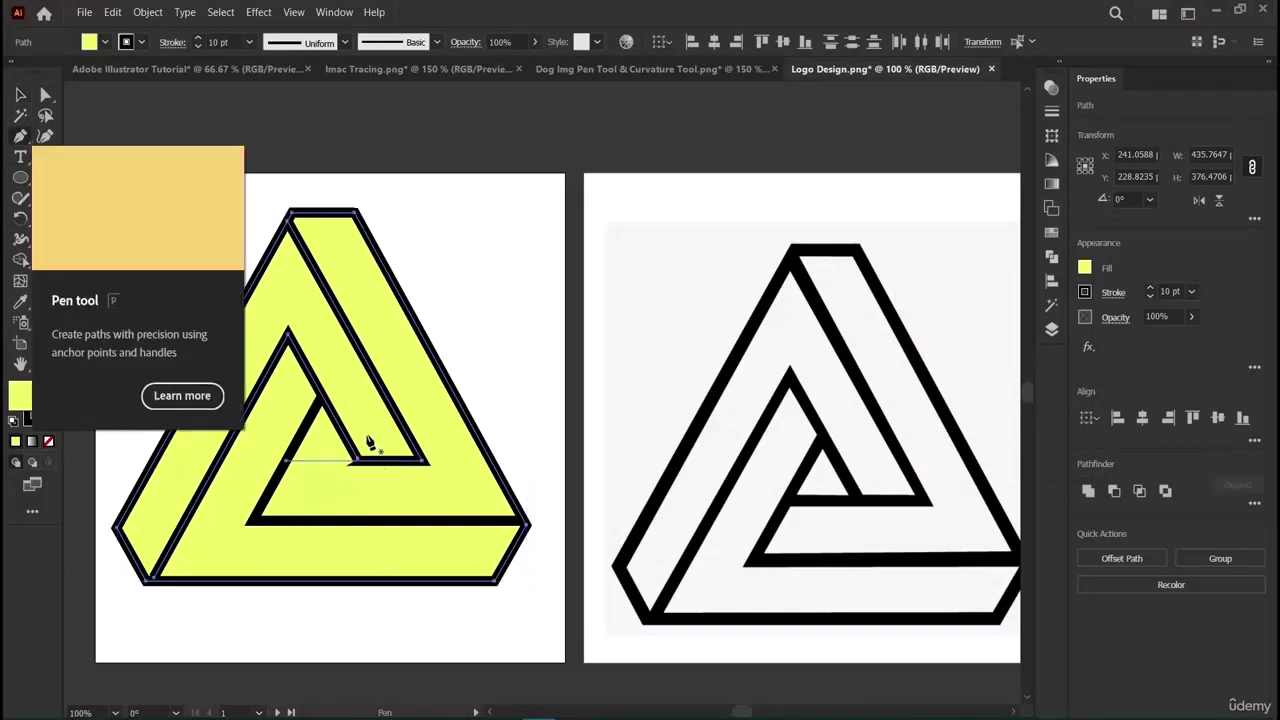
pyautogui.click(357, 462)
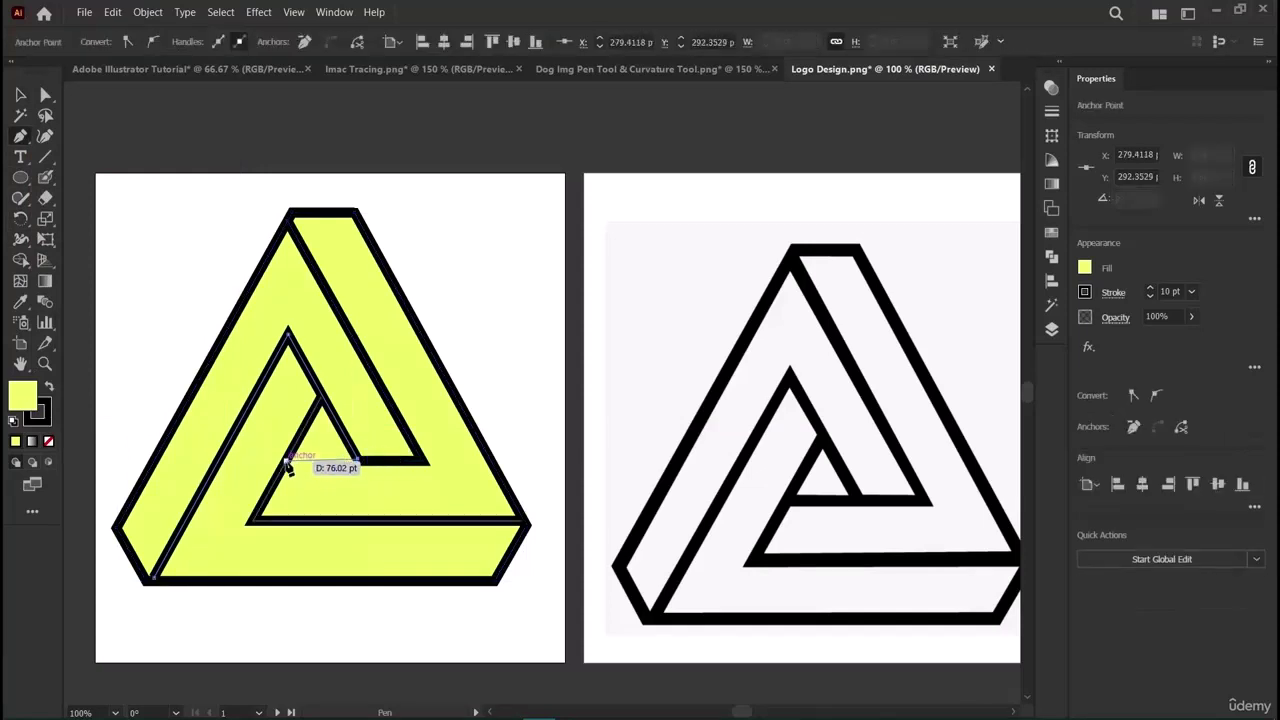
pyautogui.click(286, 461)
pyautogui.click(20, 94)
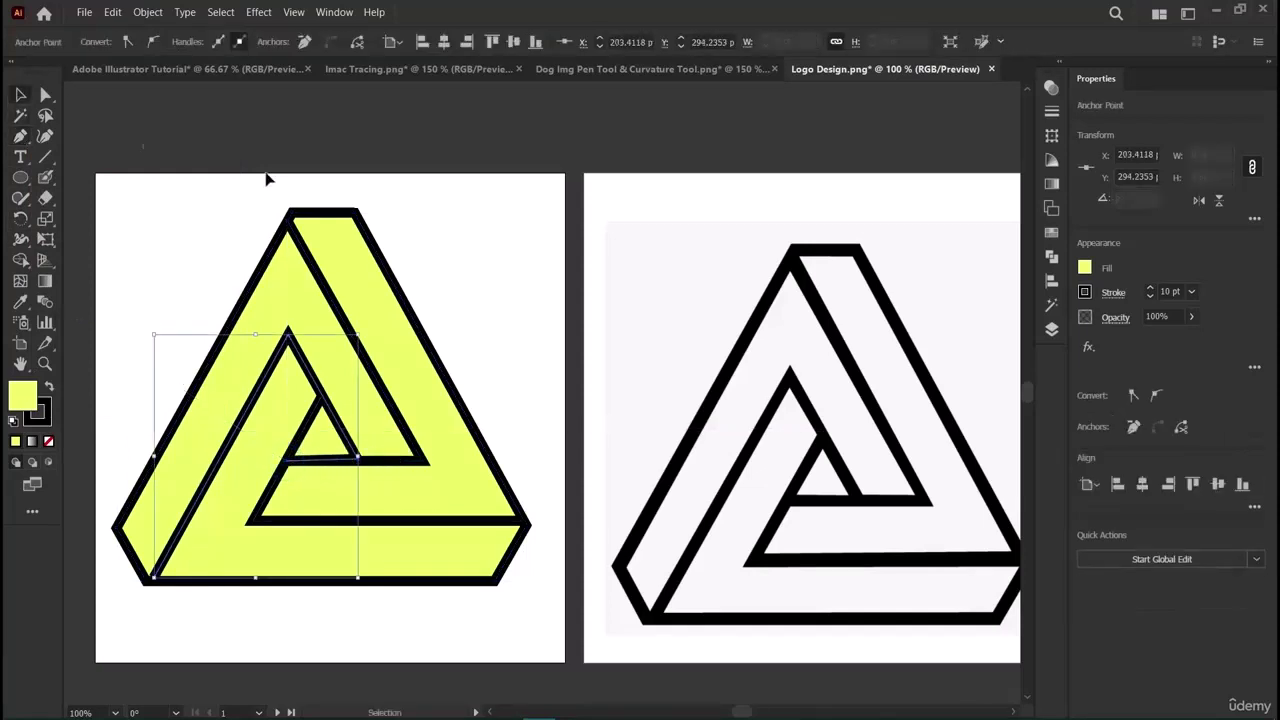
pyautogui.click(320, 155)
pyautogui.scroll(2, 494, 534)
pyautogui.scroll(-3, 466, 606)
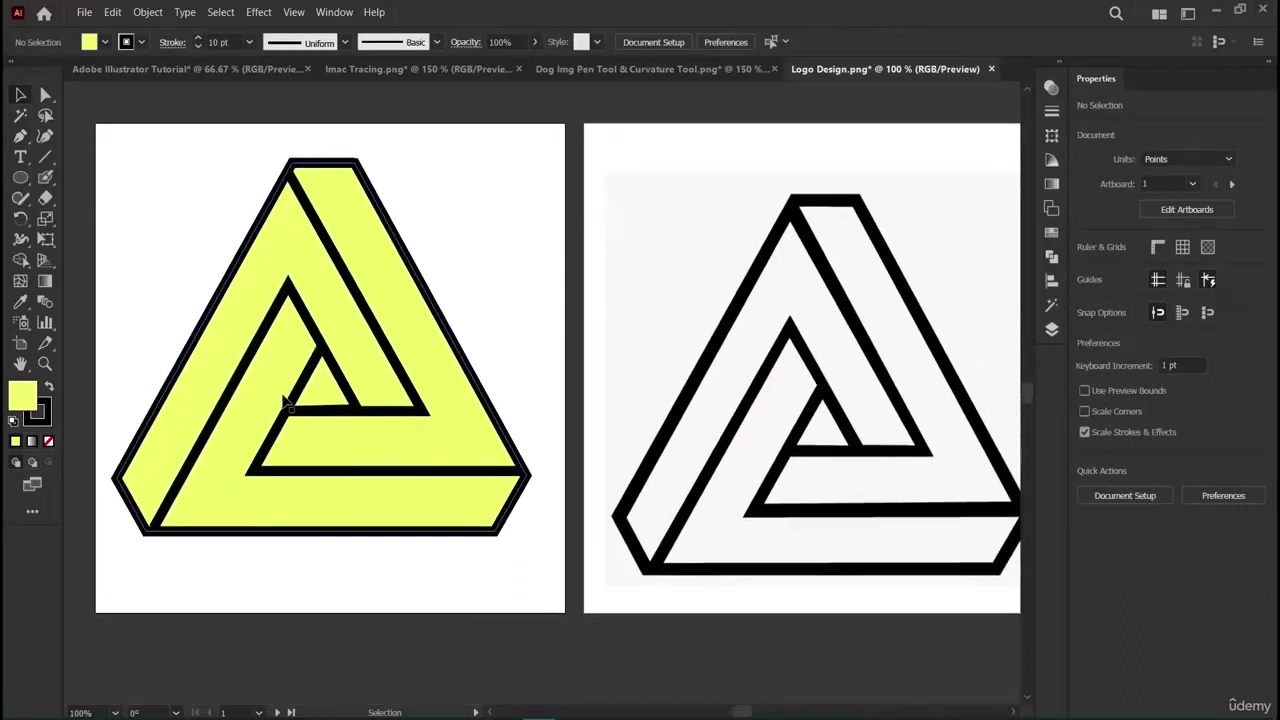
pyautogui.moveTo(86, 145); pyautogui.dragTo(543, 567)
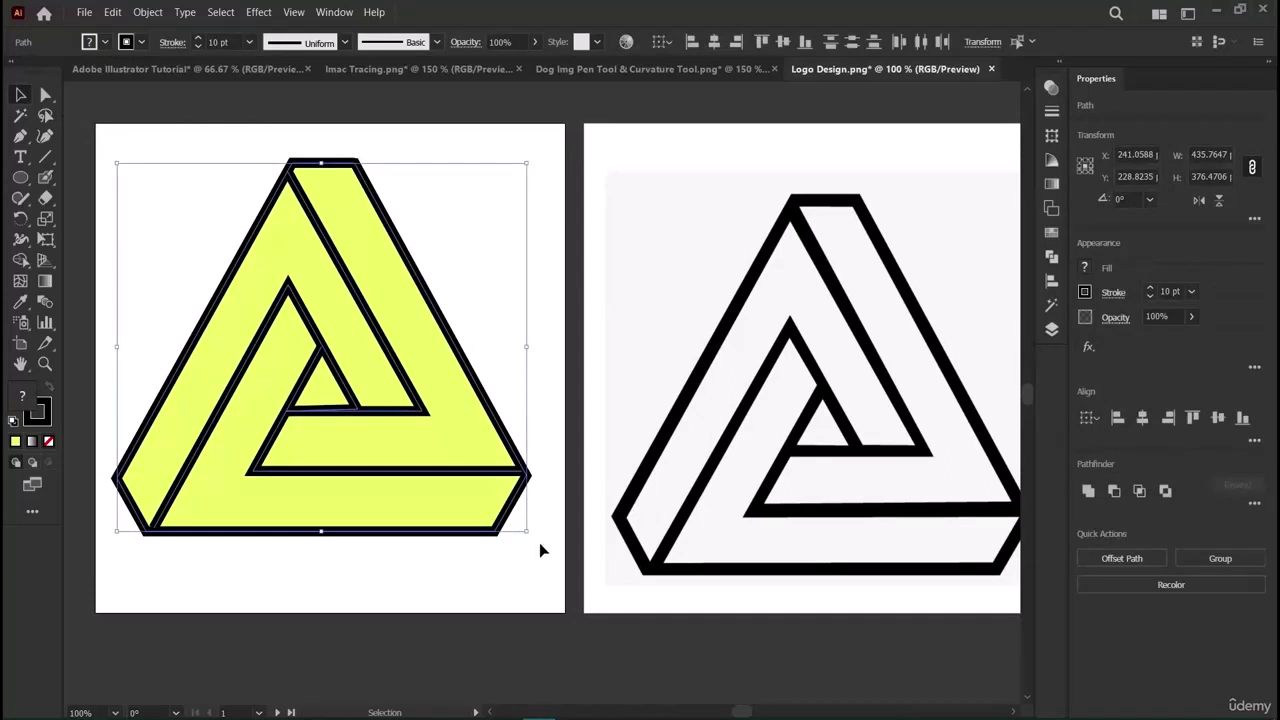
pyautogui.click(265, 628)
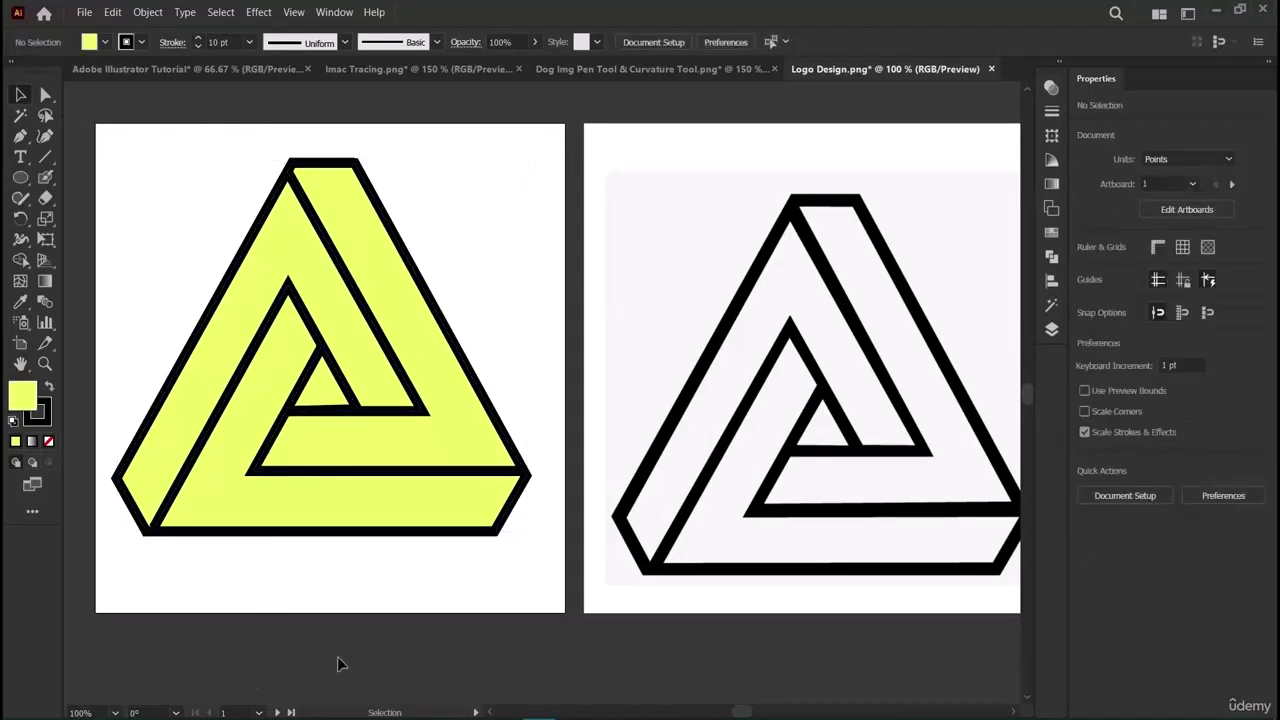
pyautogui.hscroll(-5, 435, 598)
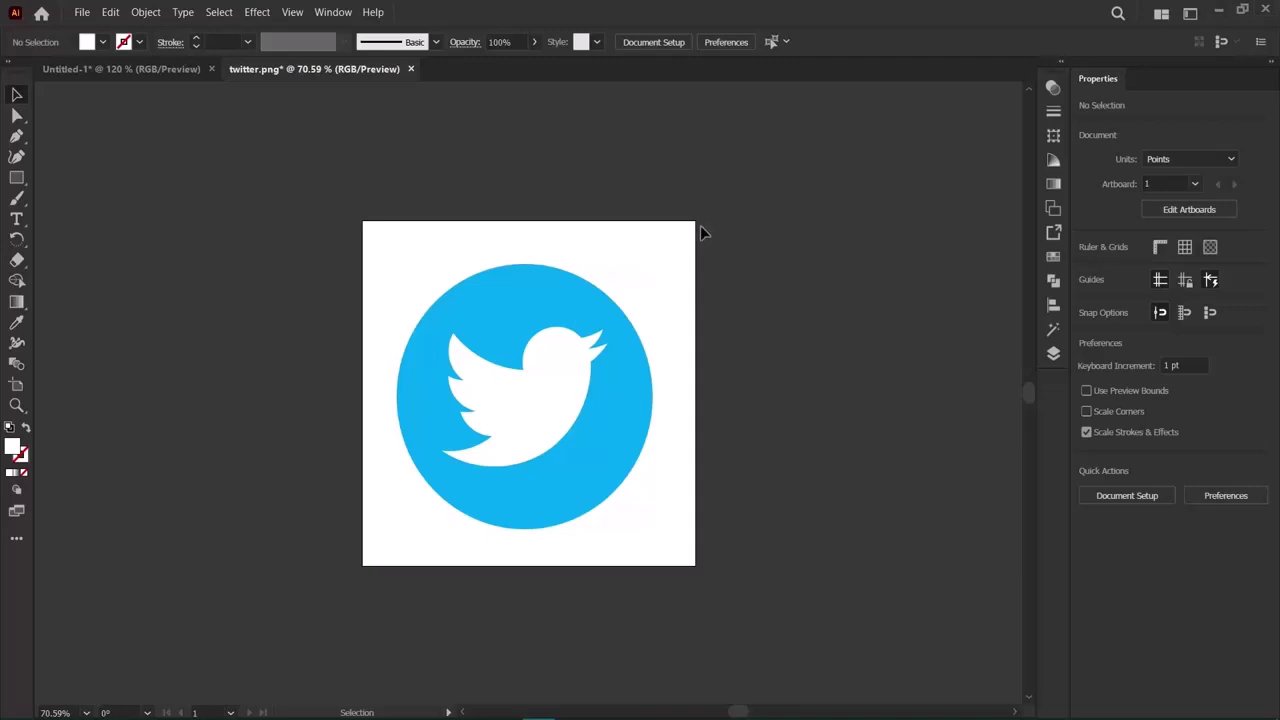
# Zoom in to about 150% on the bird logo and select the Curvature Tool.
pyautogui.click(15, 180)
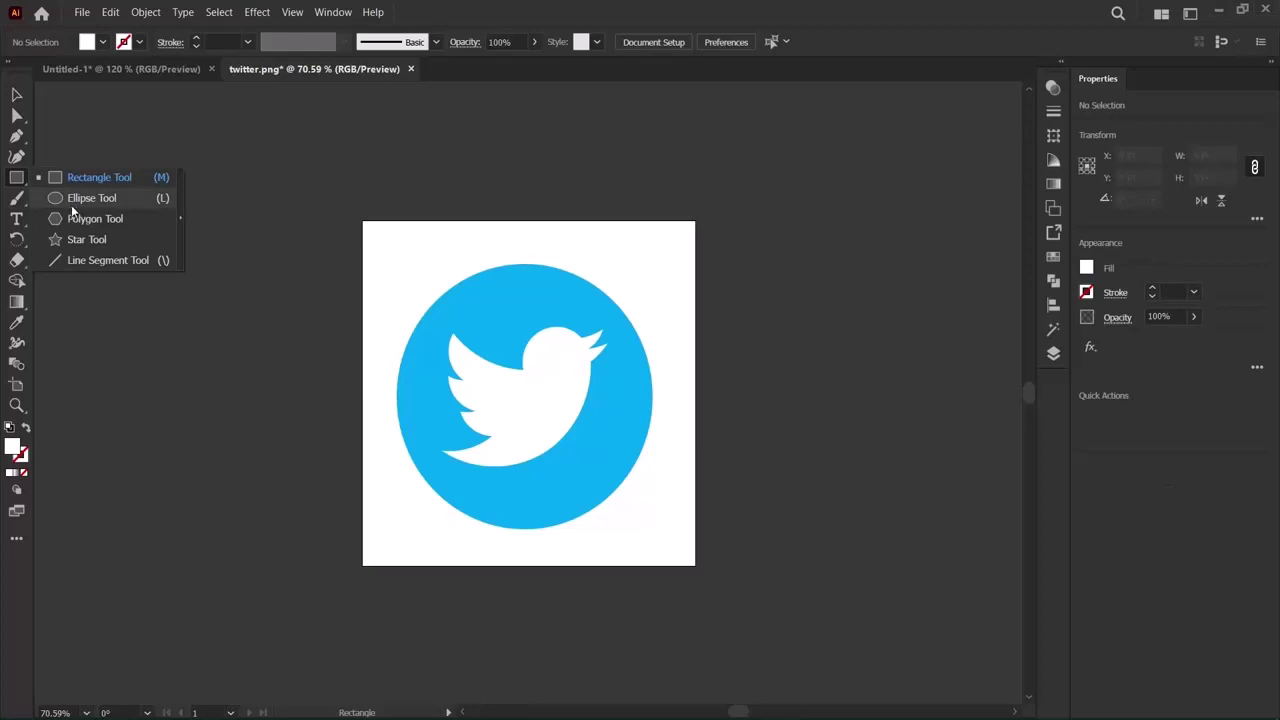
pyautogui.click(12, 118)
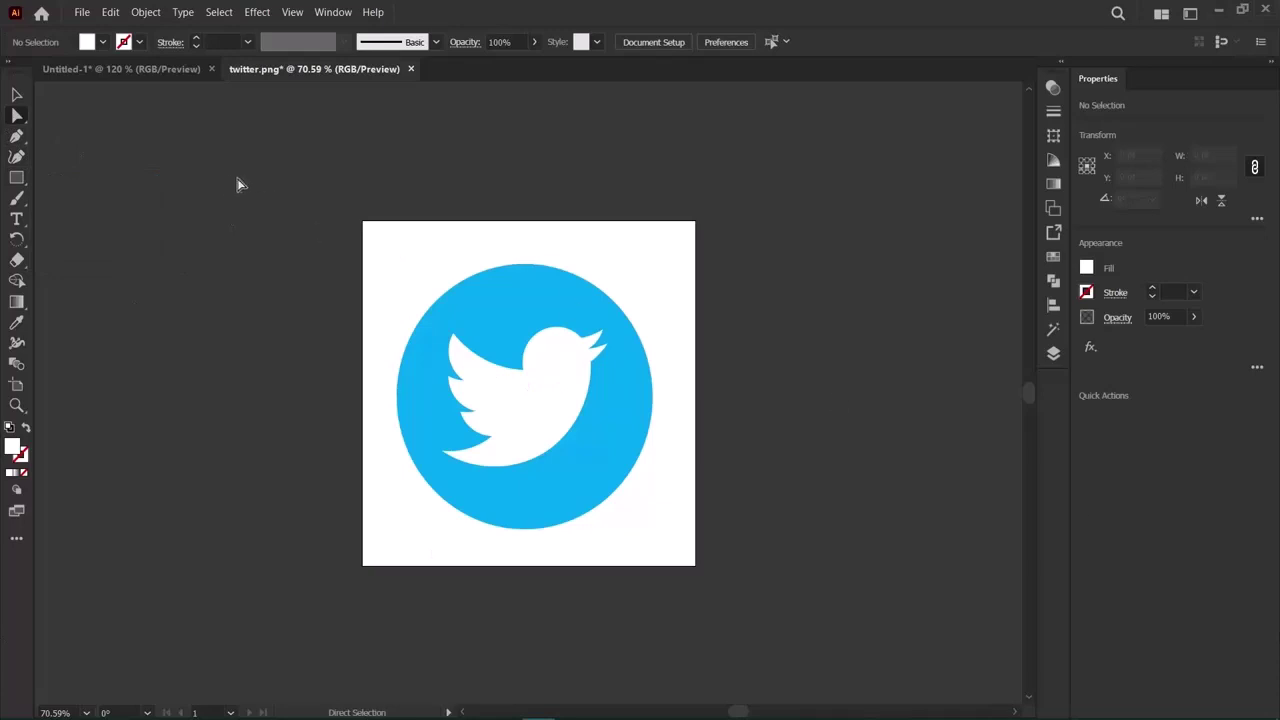
pyautogui.click(17, 162)
pyautogui.click(16, 405)
pyautogui.click(517, 393)
pyautogui.click(517, 393)
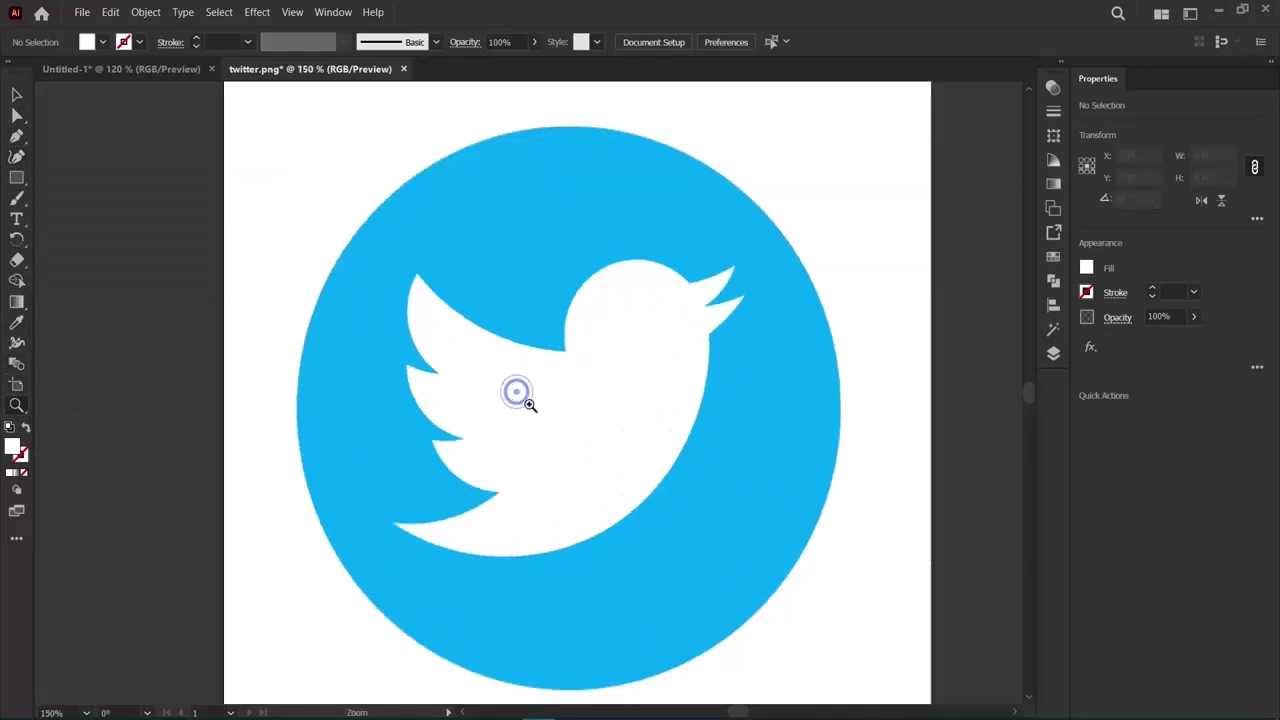
pyautogui.click(16, 157)
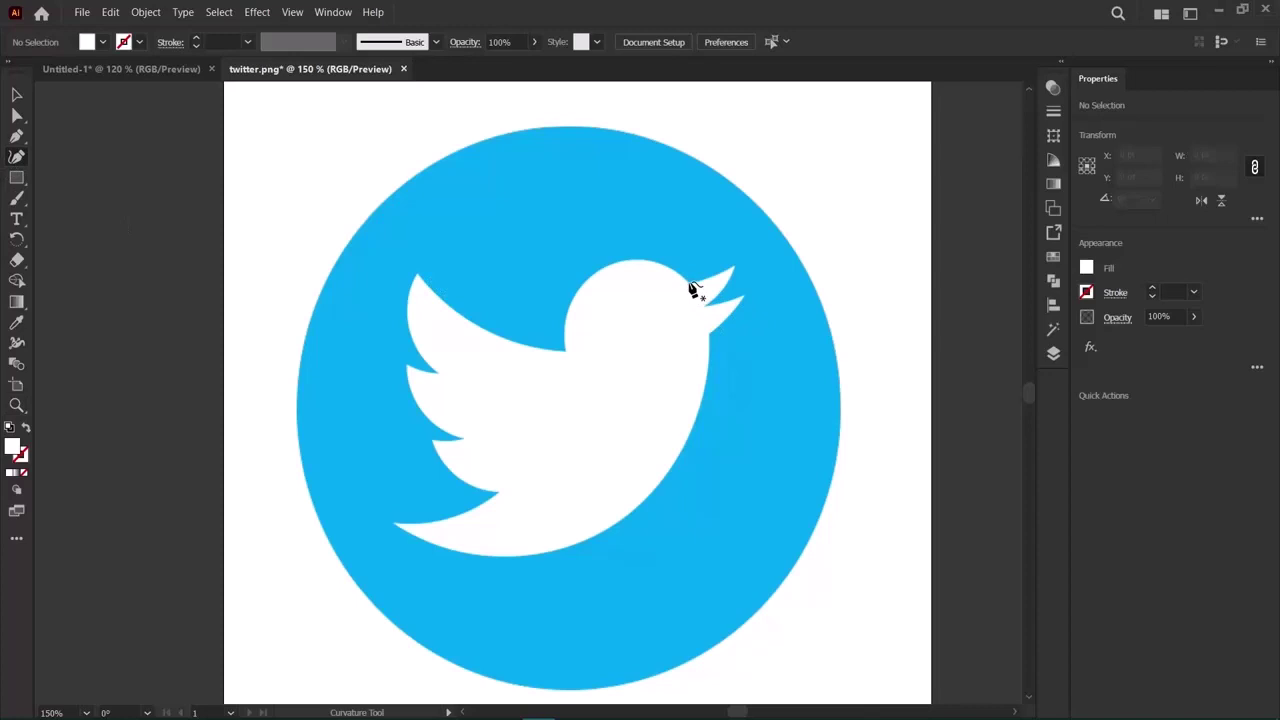
# Trace a curve from the bird's head through the neck to the upper wing tip.
pyautogui.click(690, 289)
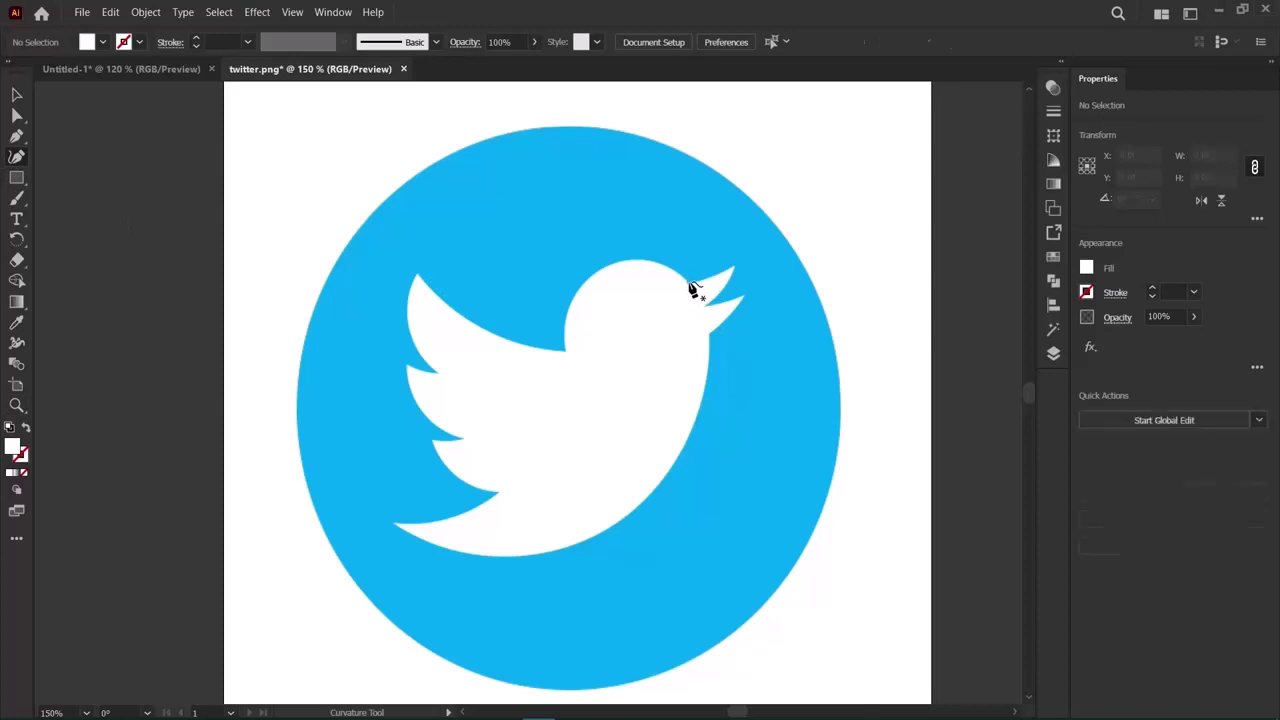
pyautogui.click(567, 351)
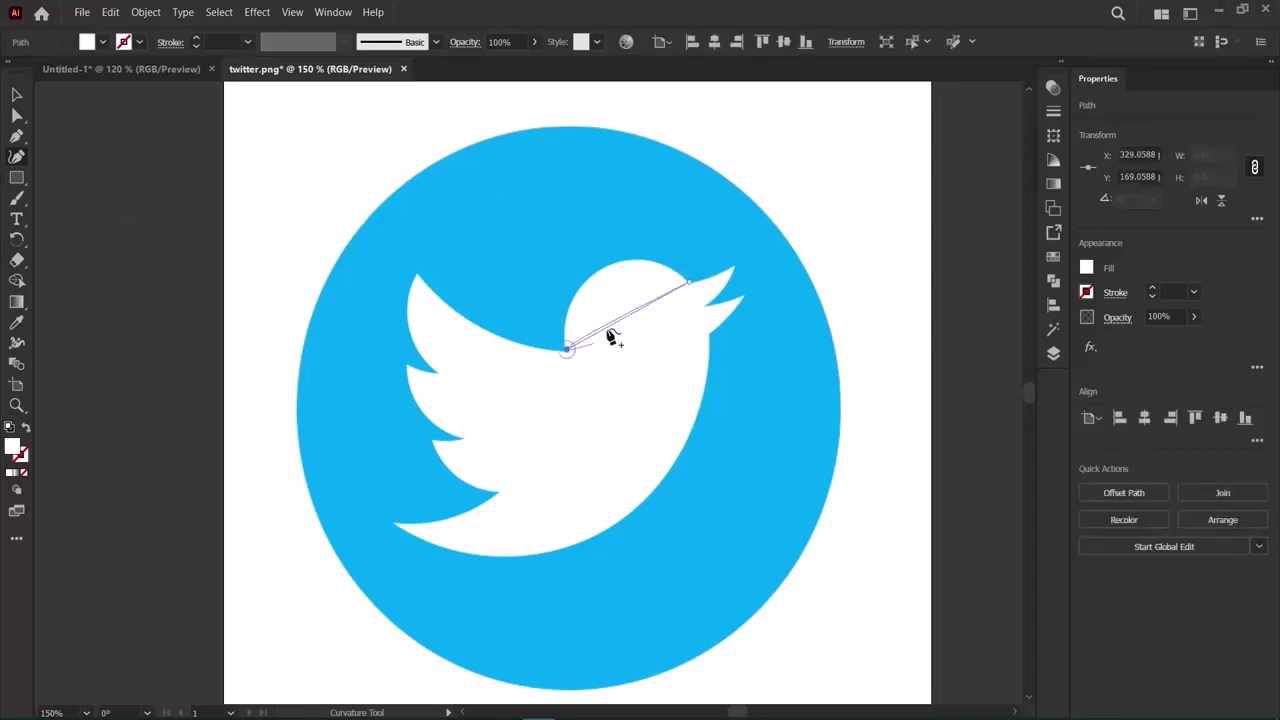
pyautogui.moveTo(618, 298); pyautogui.dragTo(606, 279)
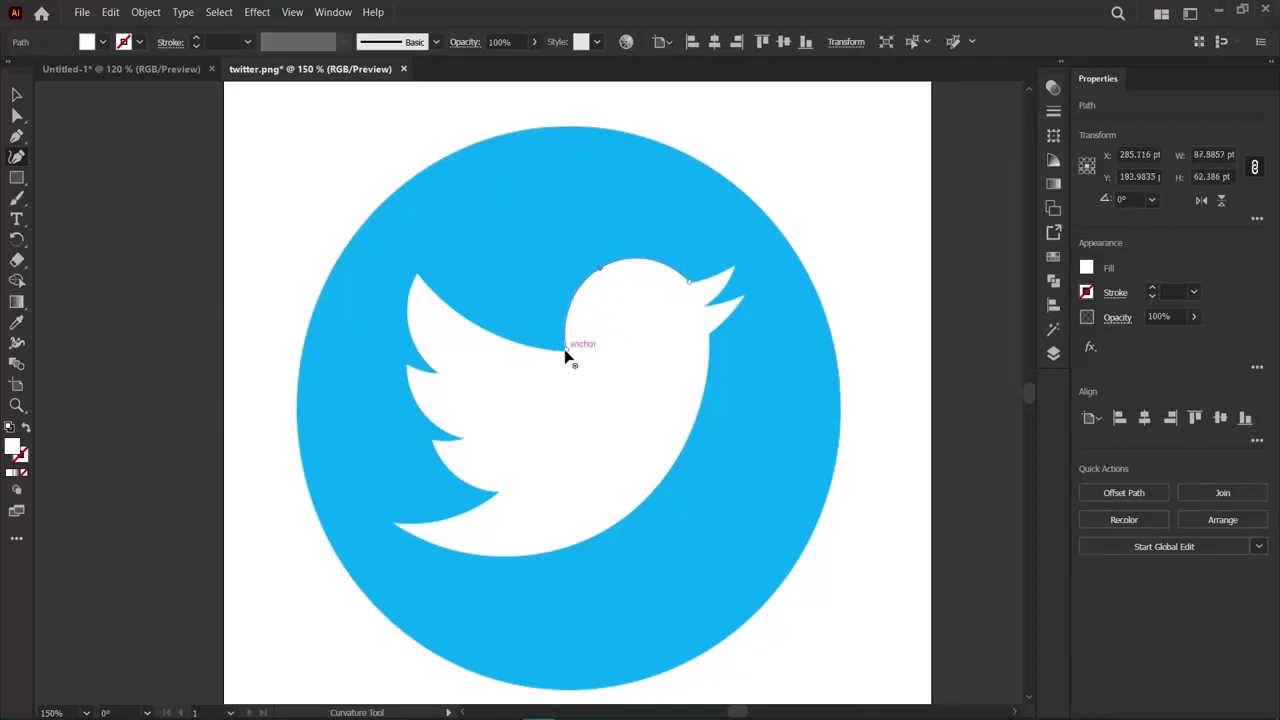
pyautogui.click(567, 350)
pyautogui.click(417, 276)
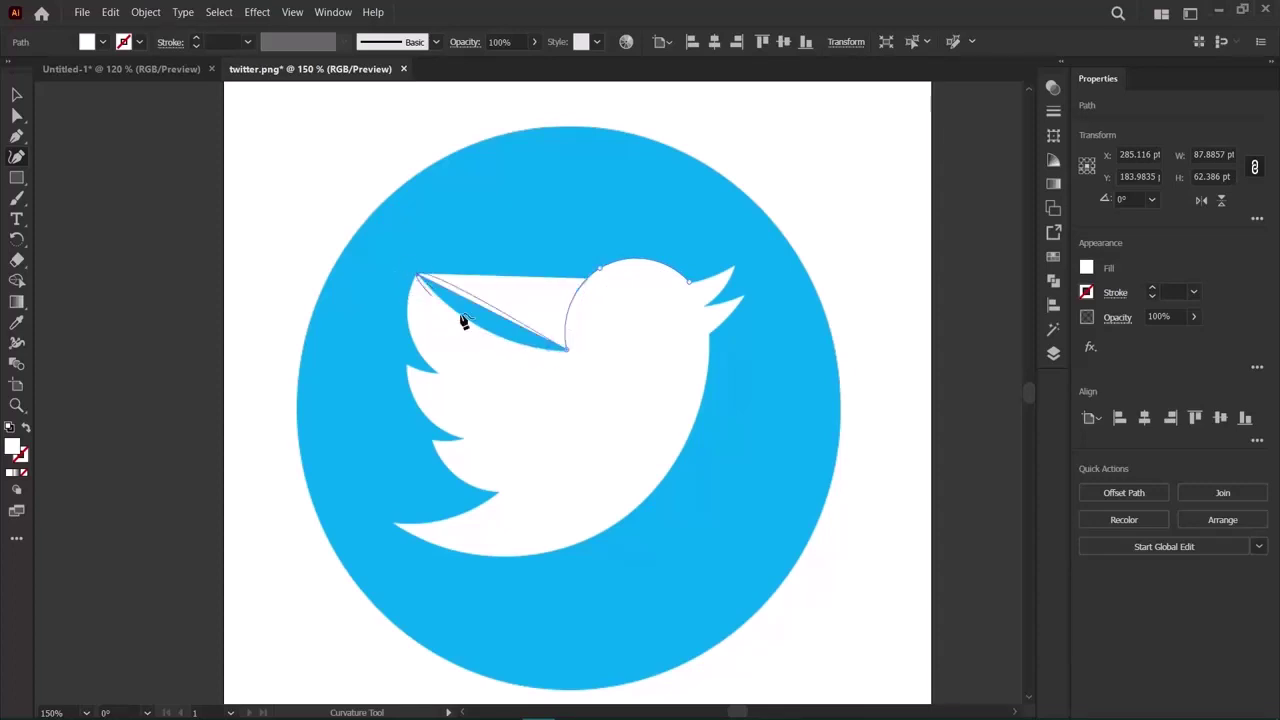
pyautogui.moveTo(488, 308); pyautogui.dragTo(478, 330)
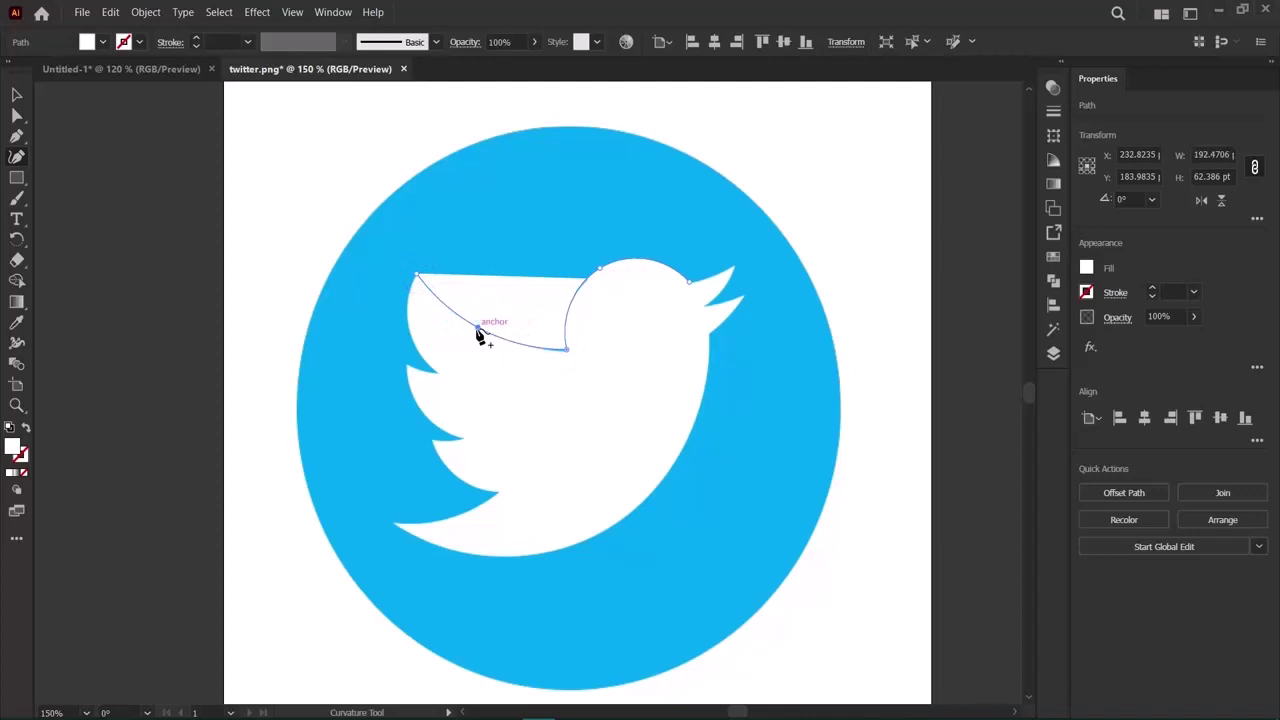
pyautogui.click(565, 351)
pyautogui.moveTo(563, 355); pyautogui.dragTo(567, 353)
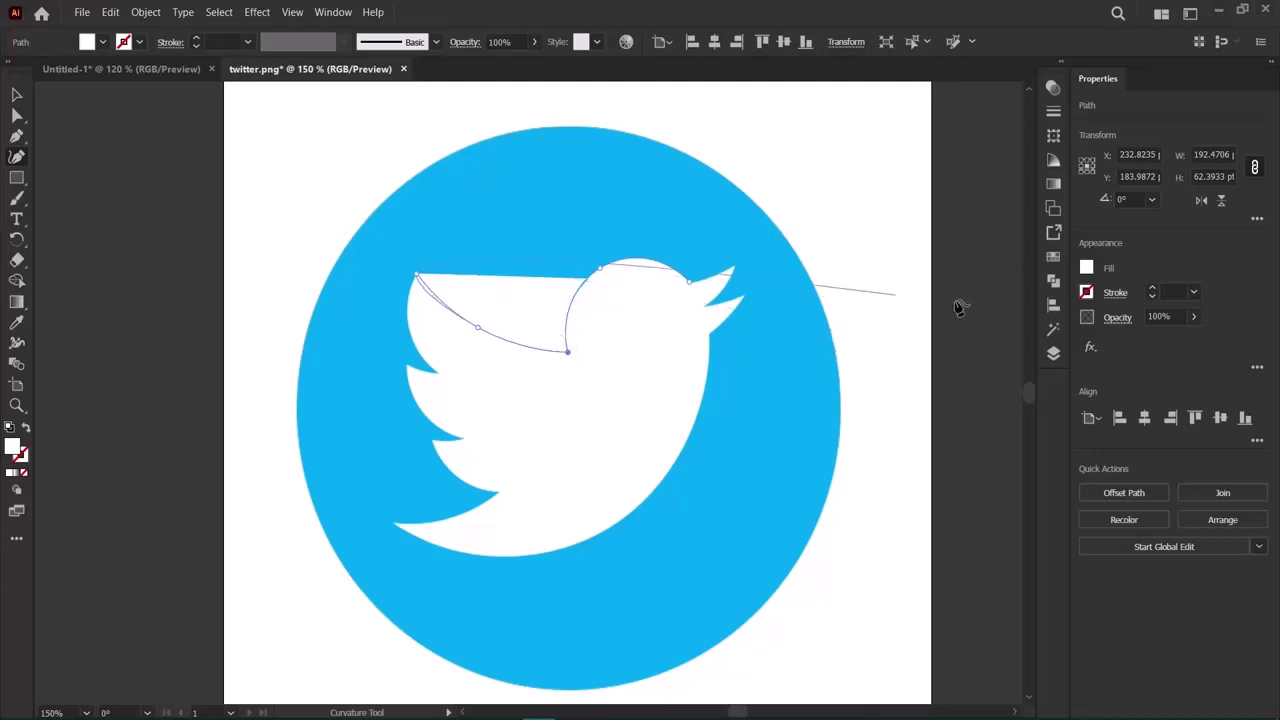
# Set the path's fill to None and add points down the wing's front edge.
pyautogui.click(1086, 268)
pyautogui.click(903, 330)
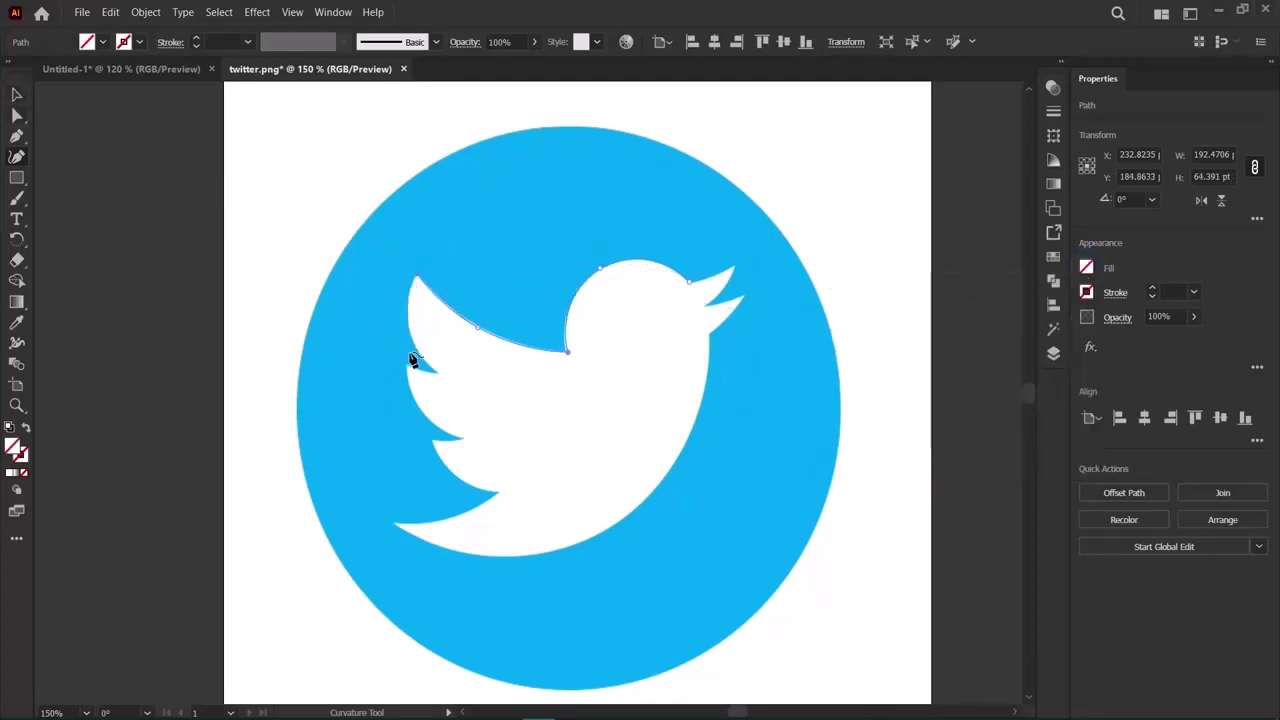
pyautogui.click(415, 275)
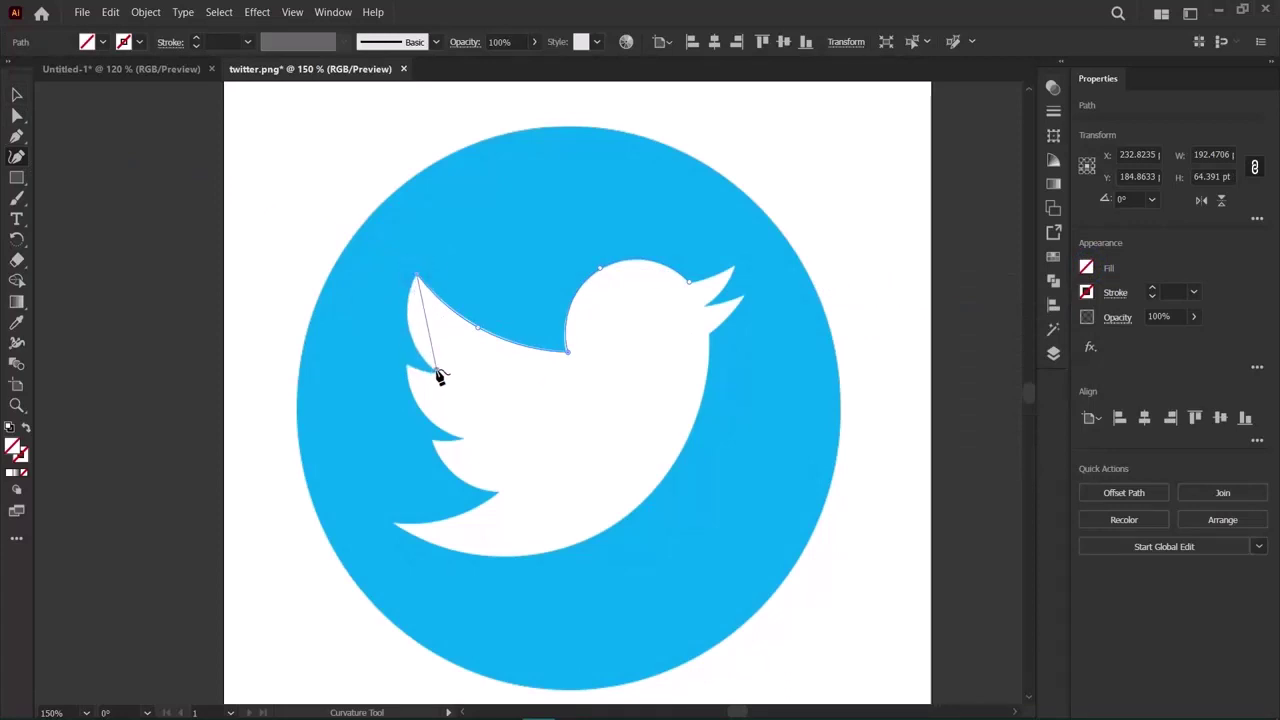
pyautogui.click(437, 370)
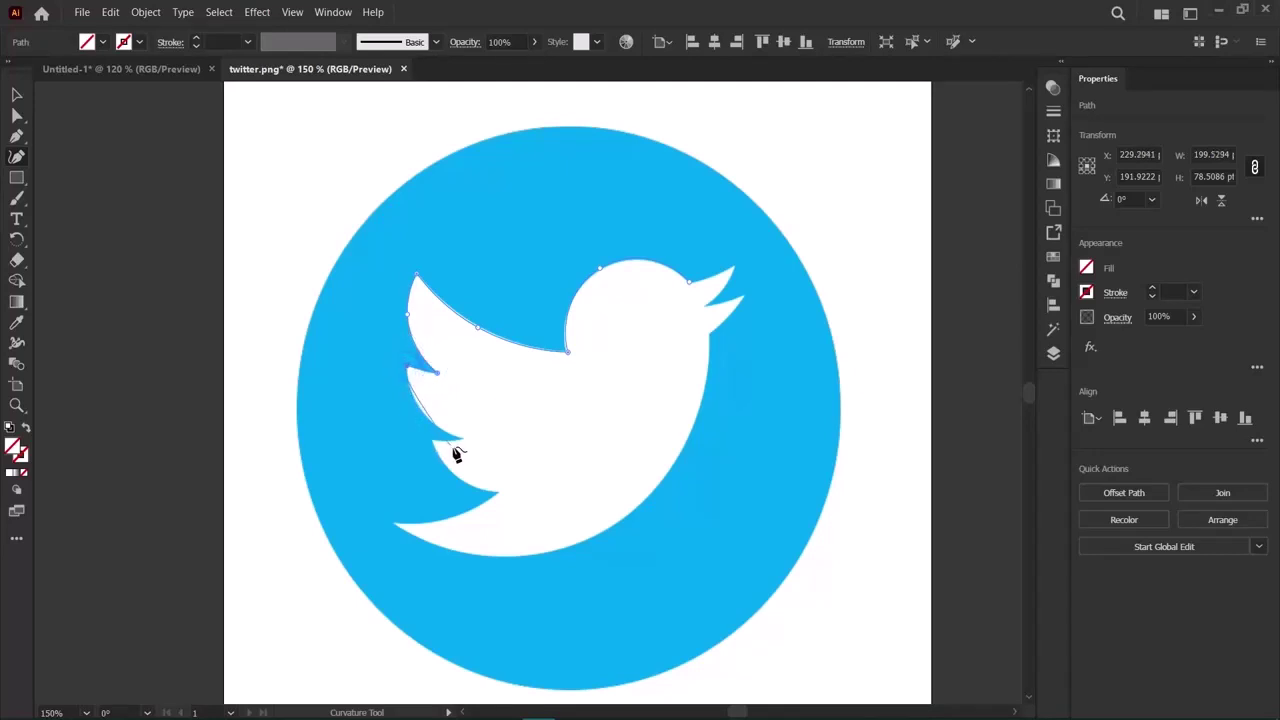
pyautogui.click(408, 372)
# Continue the outline down the wing notches to the lowest notch.
pyautogui.click(462, 438)
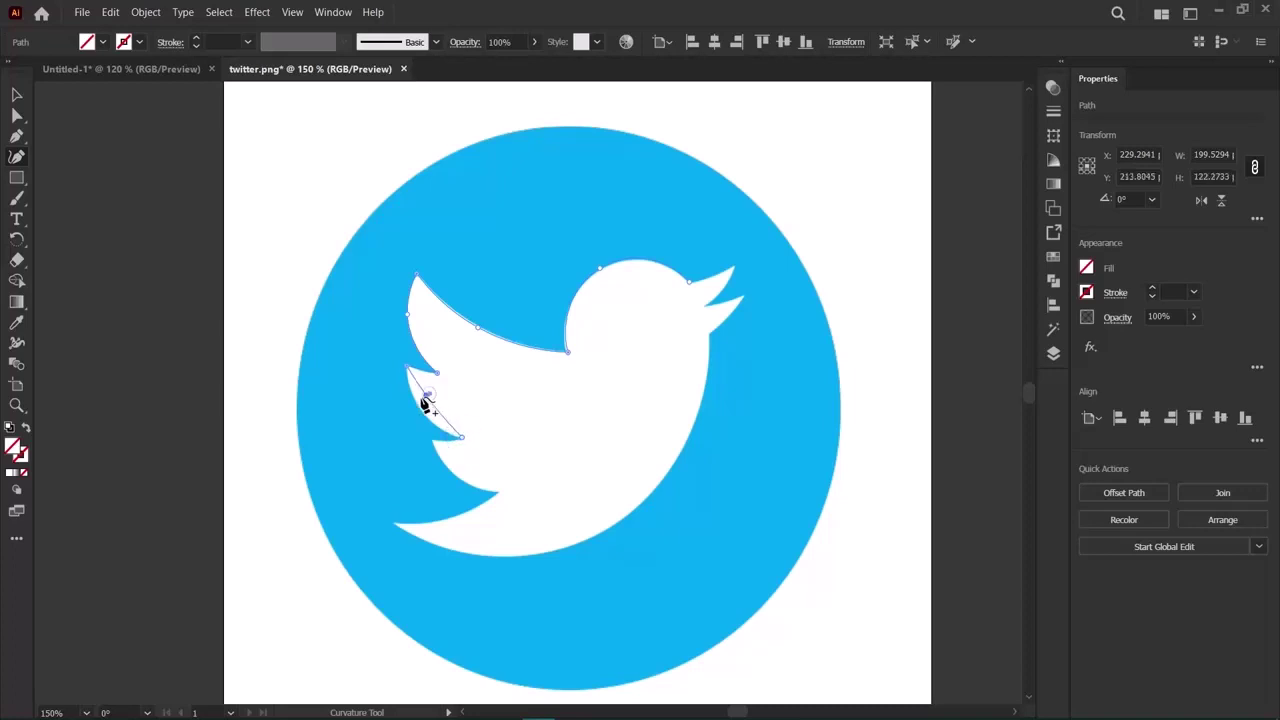
pyautogui.click(418, 410)
pyautogui.click(461, 437)
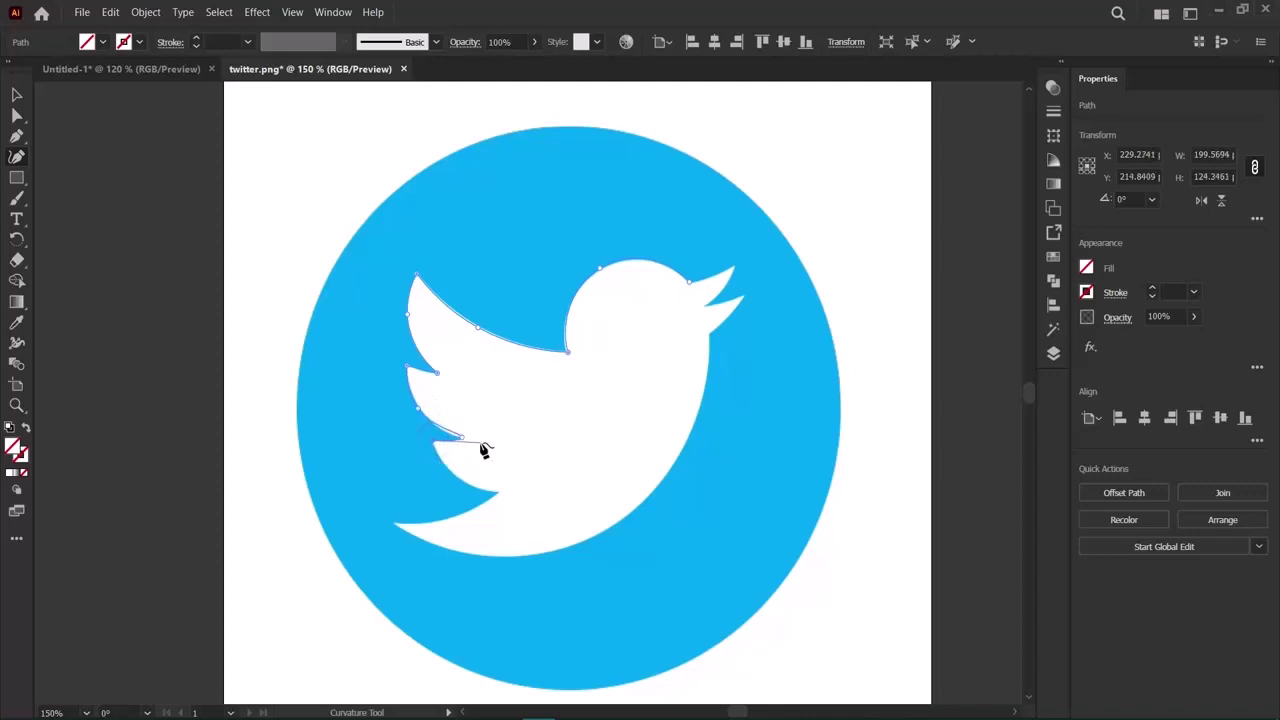
pyautogui.press('a')
pyautogui.hotkey('shift', '`')
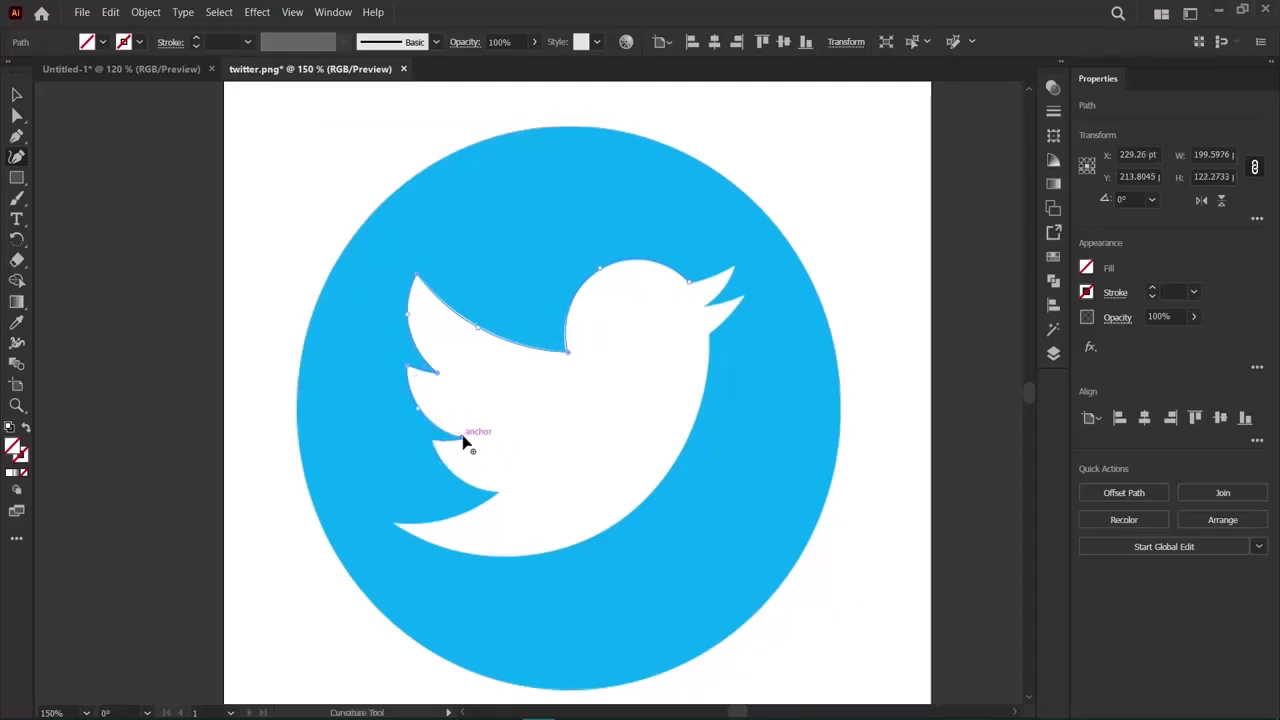
pyautogui.click(461, 437)
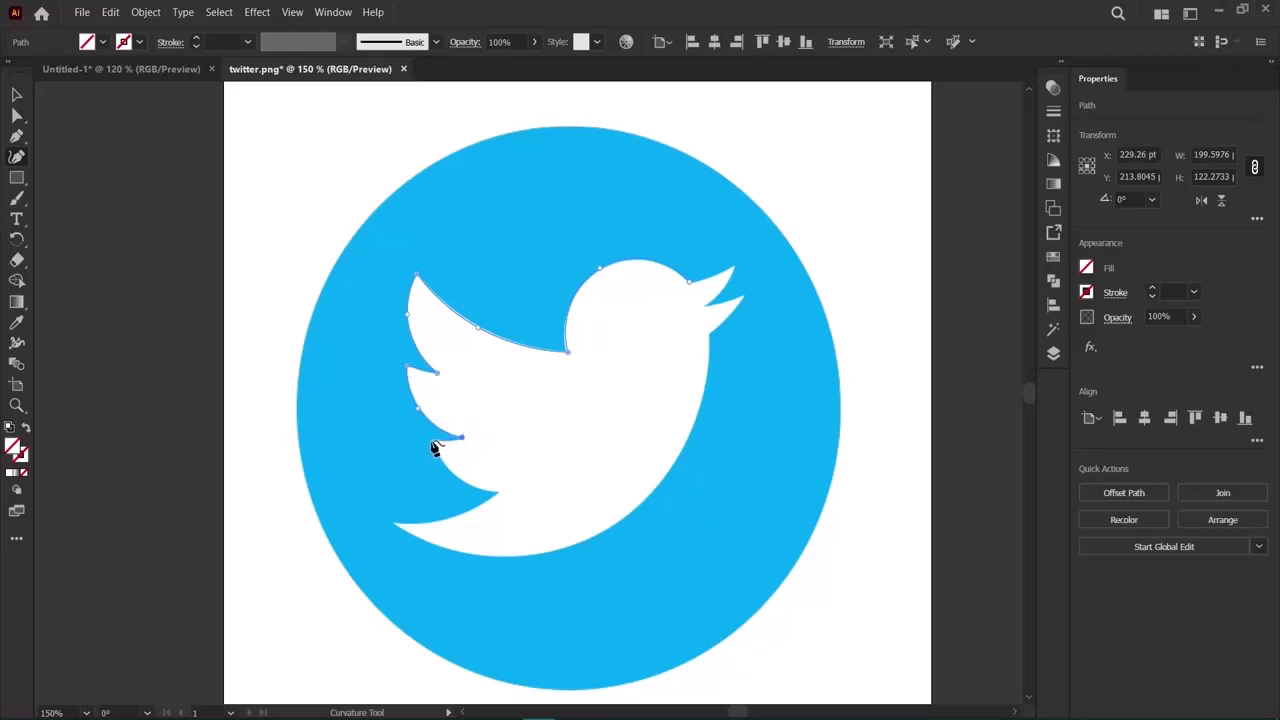
pyautogui.click(433, 442)
pyautogui.click(456, 448)
pyautogui.click(457, 478)
# Extend the outline around the tail tip and along the belly's bottom curve.
pyautogui.click(450, 522)
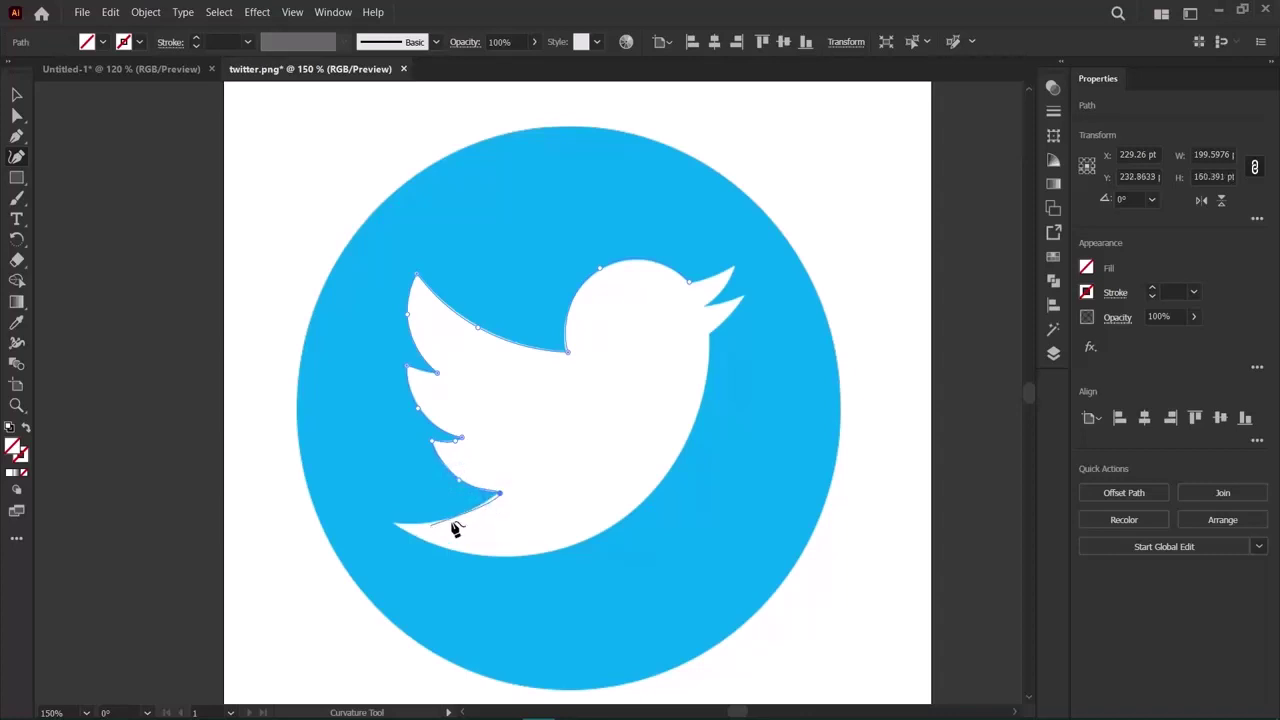
pyautogui.click(500, 494)
pyautogui.click(395, 523)
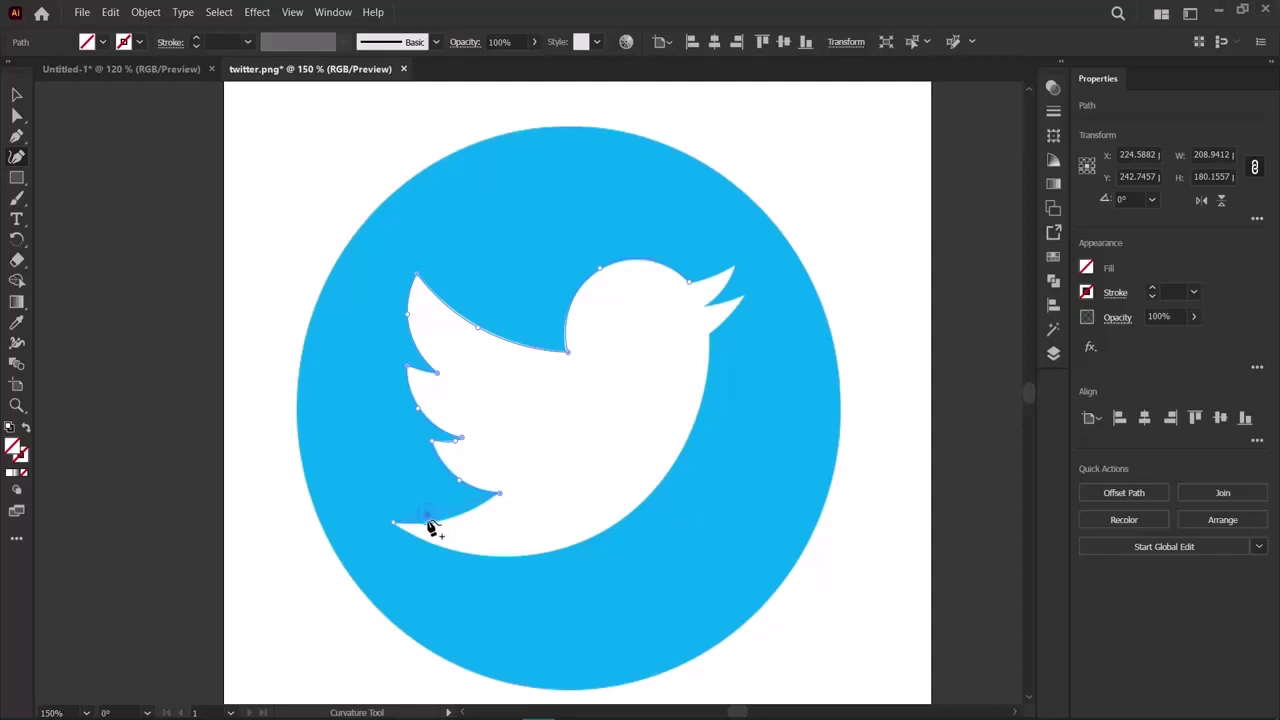
pyautogui.click(427, 528)
pyautogui.click(464, 515)
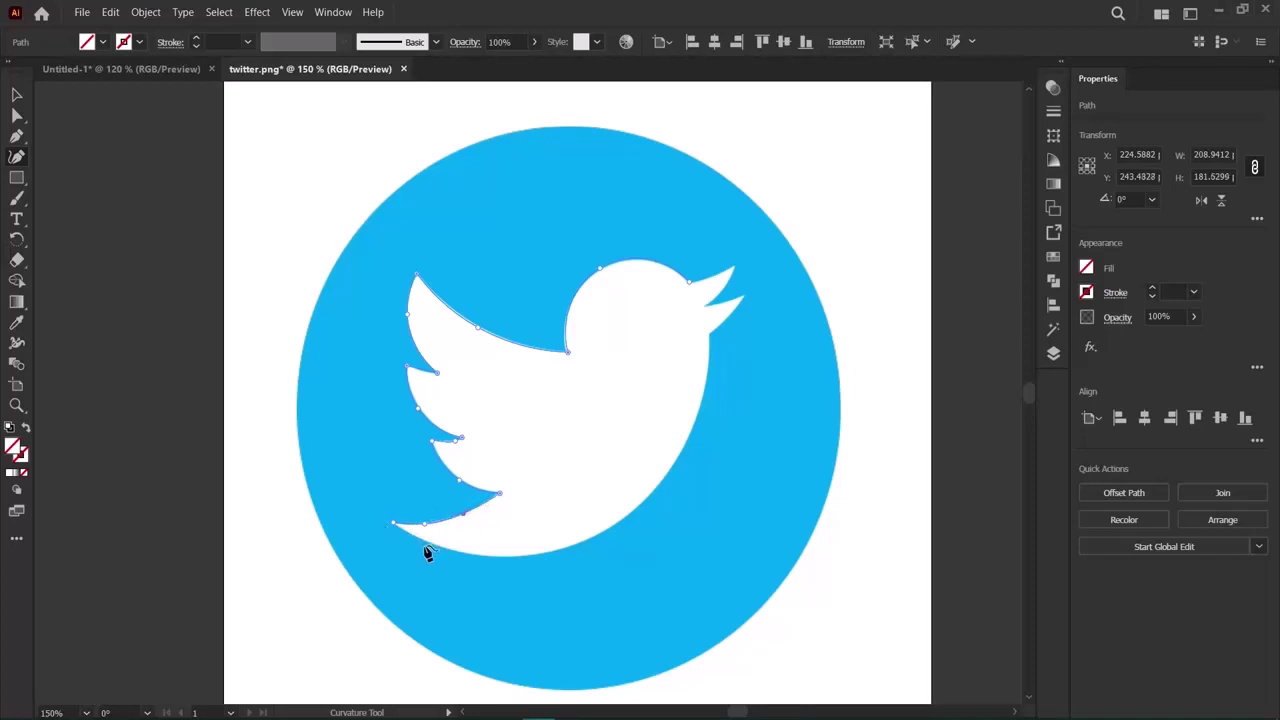
pyautogui.click(434, 547)
pyautogui.click(551, 550)
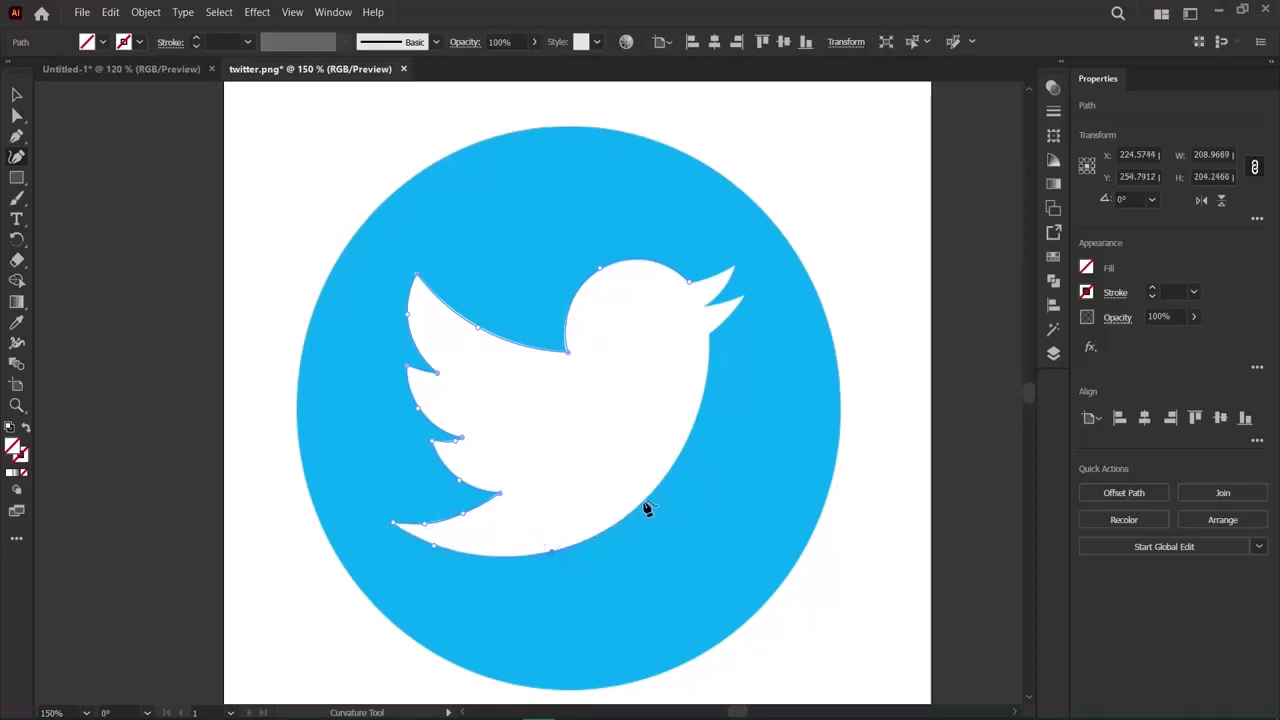
pyautogui.click(644, 502)
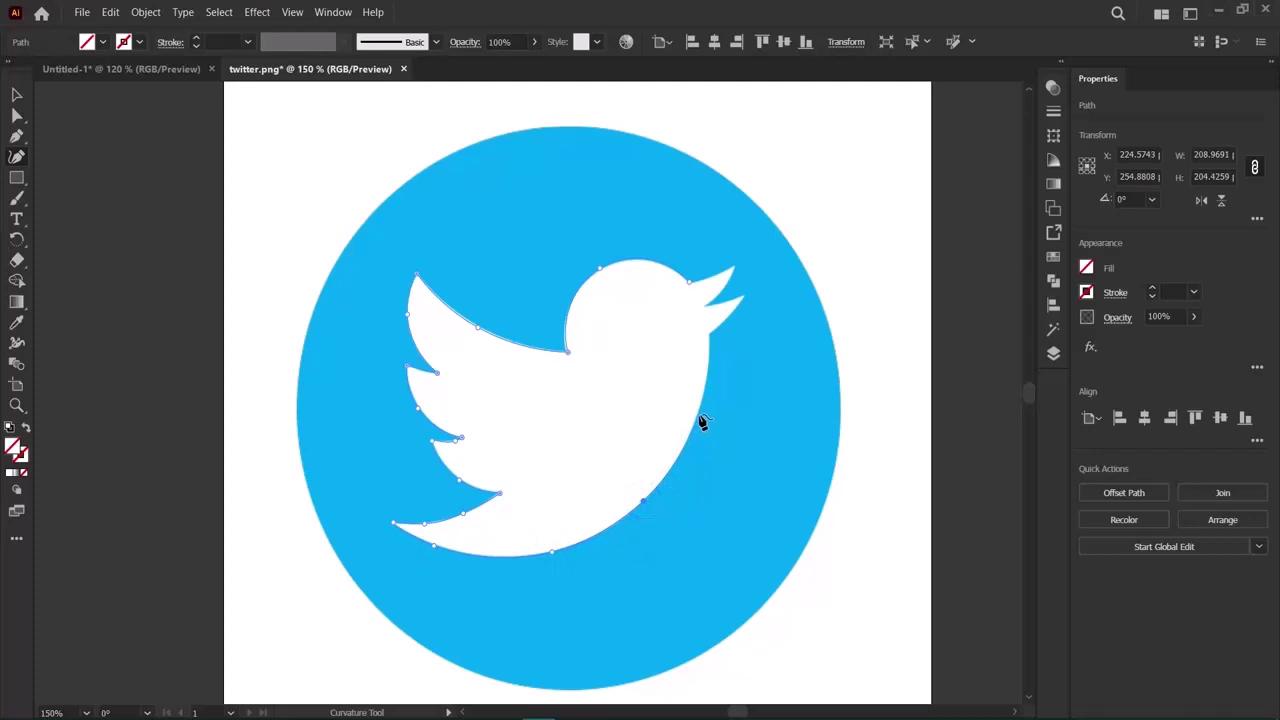
# Carry the curve up the chest and around both beak points, closing at the head.
pyautogui.click(697, 415)
pyautogui.moveTo(711, 336)
pyautogui.mouseDown()
pyautogui.moveTo(749, 309)
pyautogui.moveTo(711, 340)
pyautogui.mouseUp()
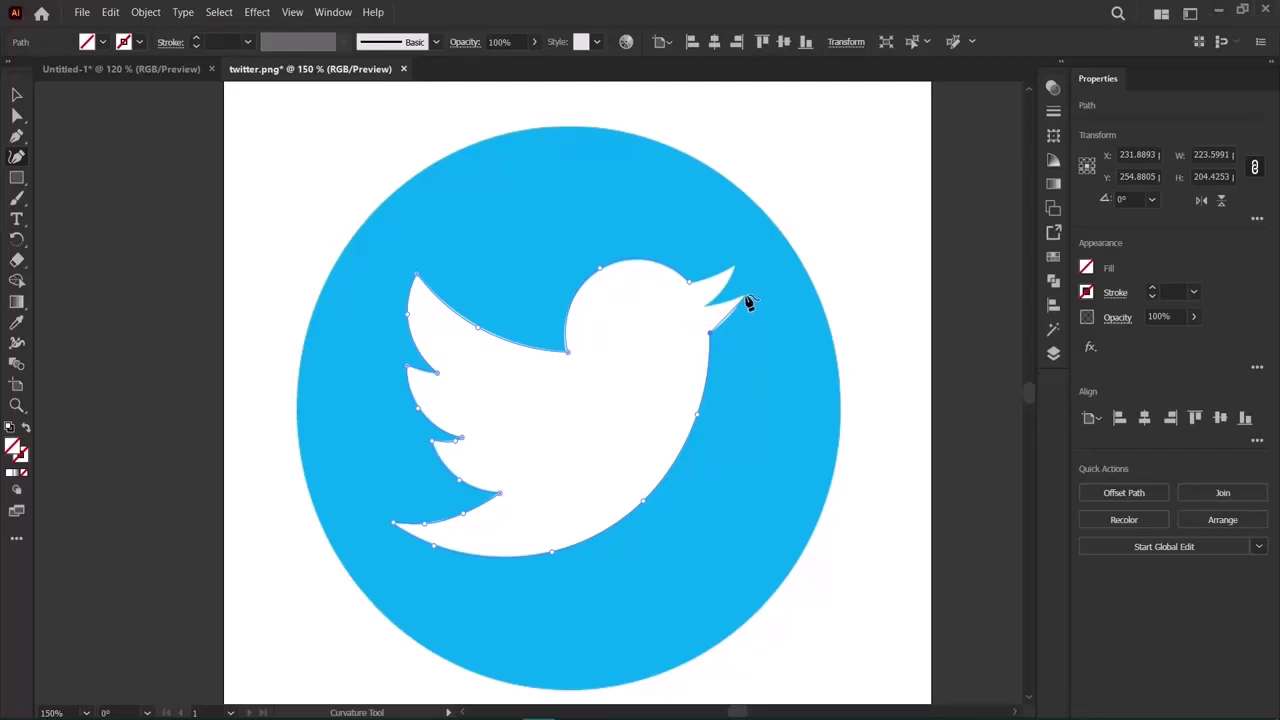
pyautogui.click(745, 300)
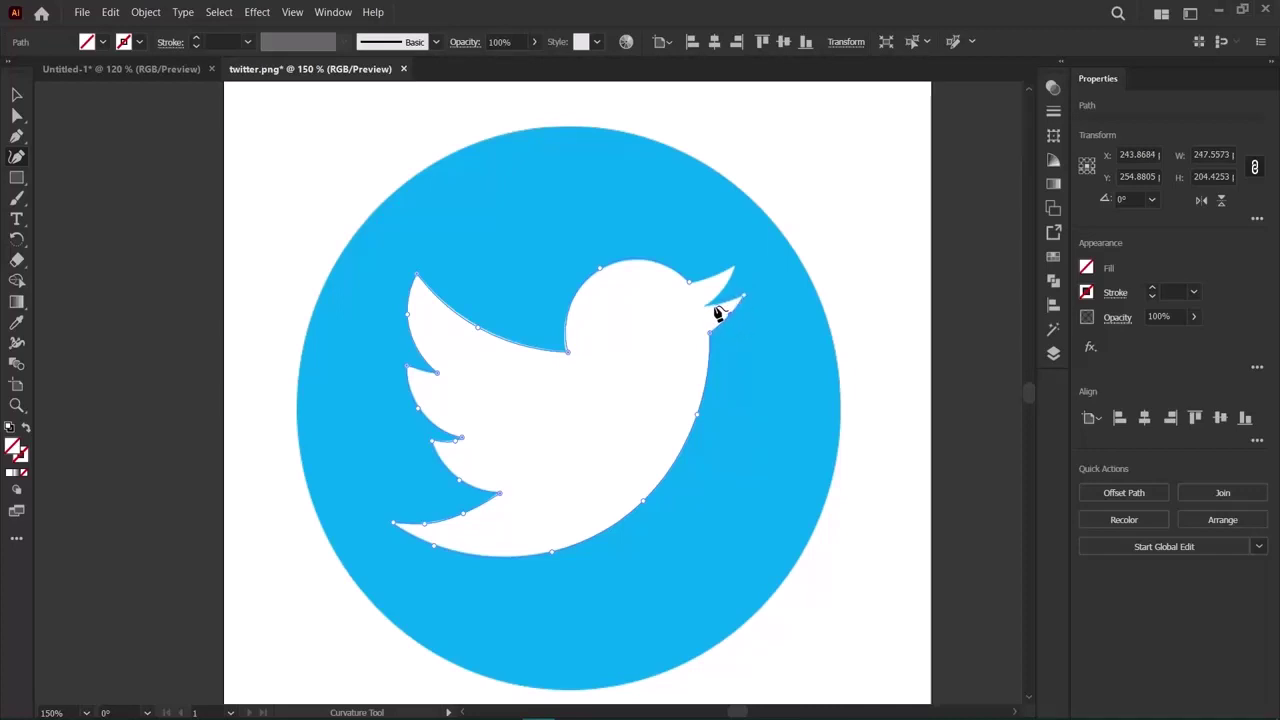
pyautogui.click(727, 308)
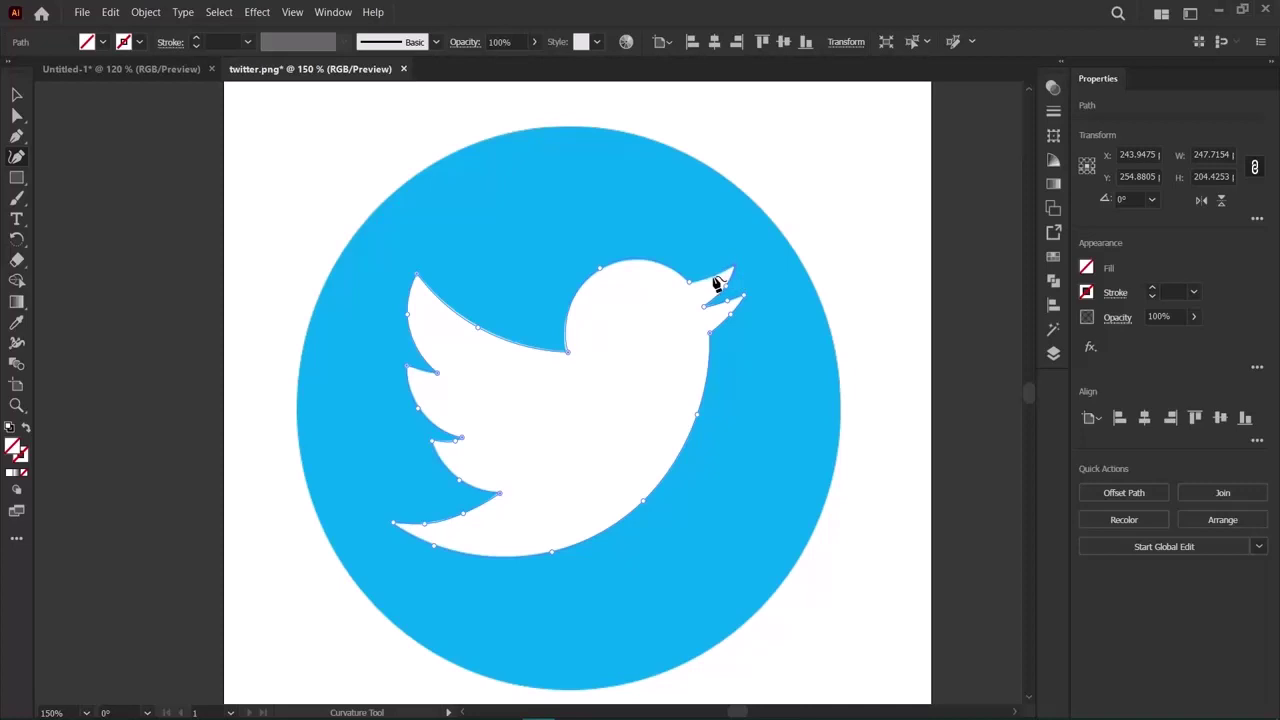
pyautogui.click(733, 264)
pyautogui.click(700, 287)
pyautogui.click(699, 286)
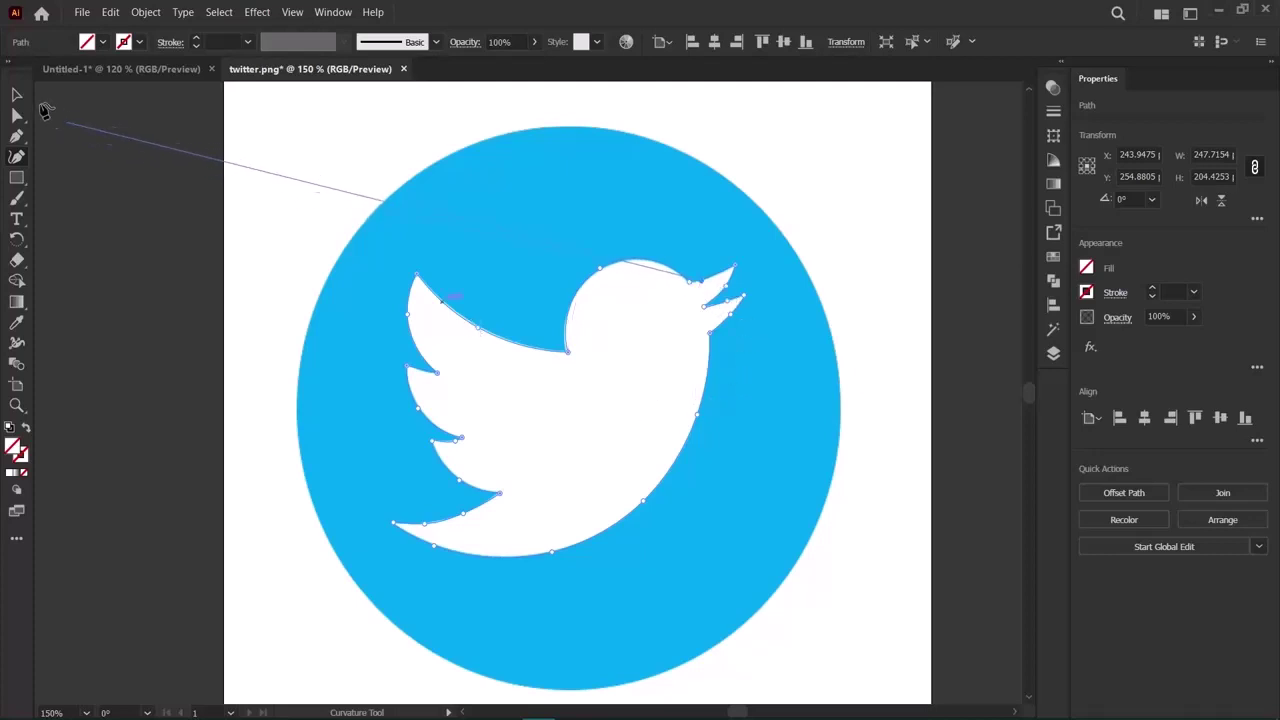
pyautogui.click(16, 94)
pyautogui.click(470, 557)
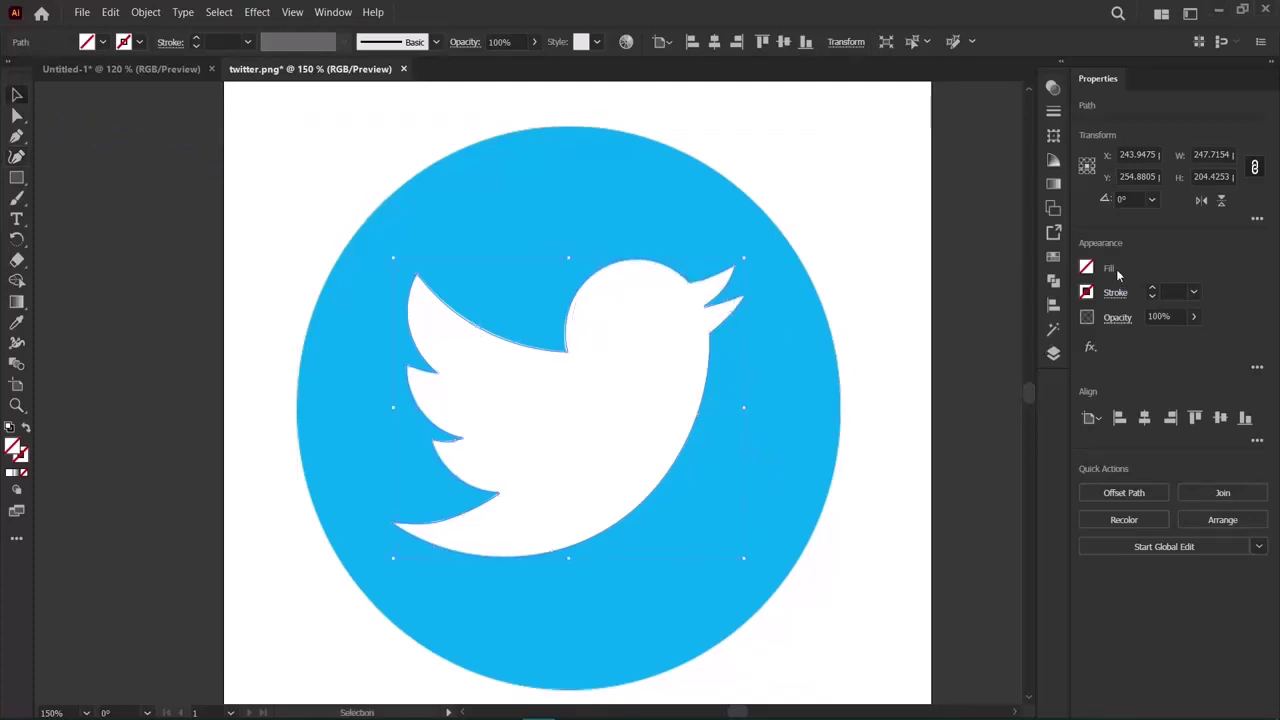
# Set the bird outline's stroke weight to 5 pt from the Properties dropdown.
pyautogui.click(1152, 288)
pyautogui.click(1152, 288)
pyautogui.click(1152, 288)
pyautogui.click(1152, 288)
pyautogui.click(1152, 288)
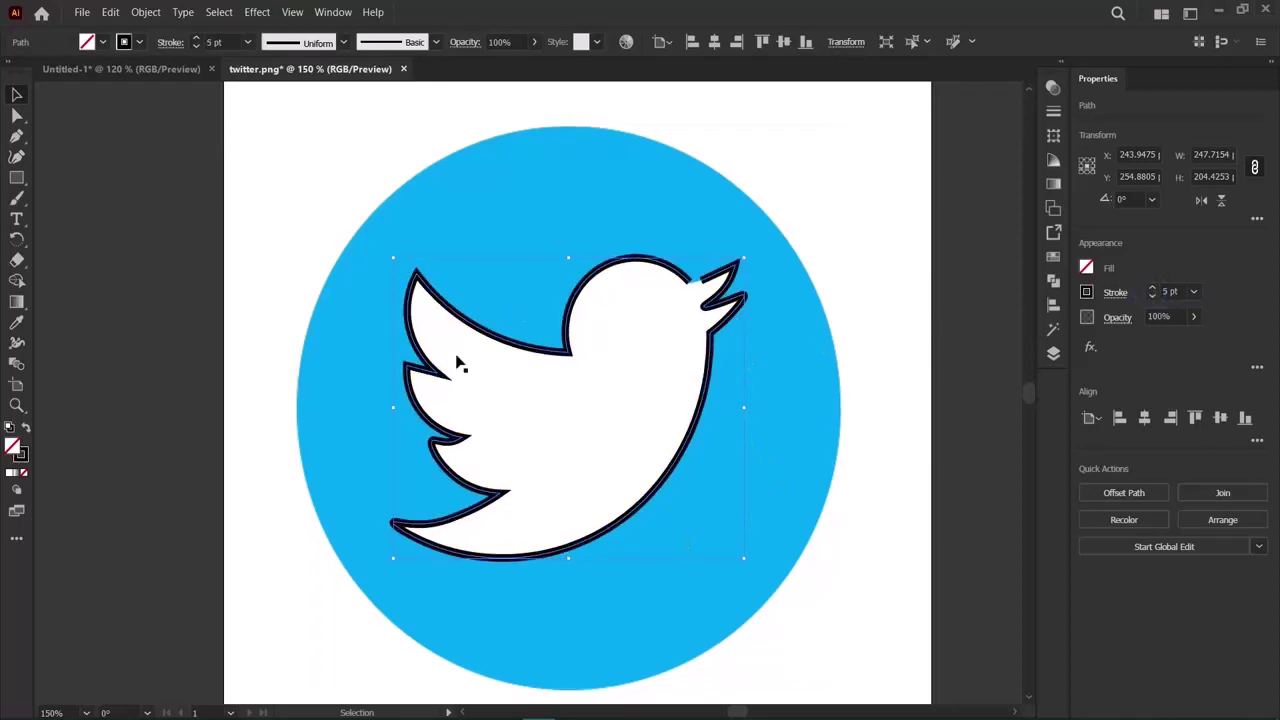
pyautogui.click(1193, 291)
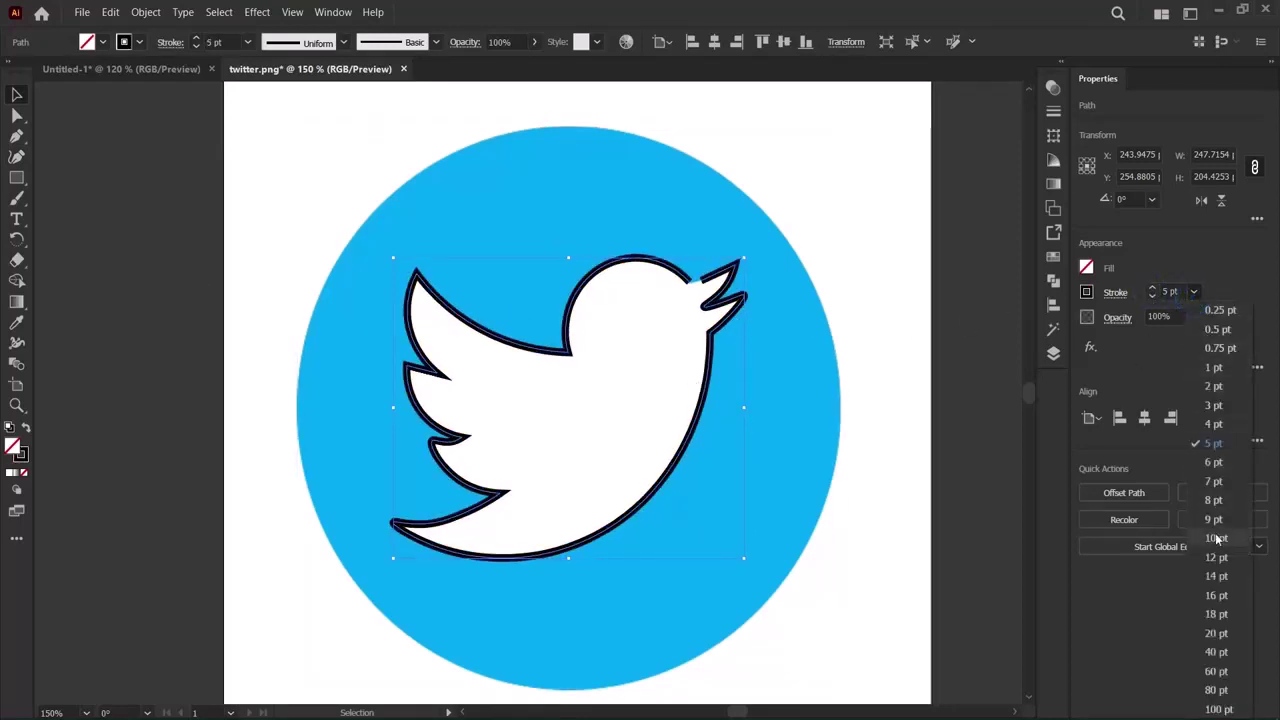
pyautogui.press('Escape')
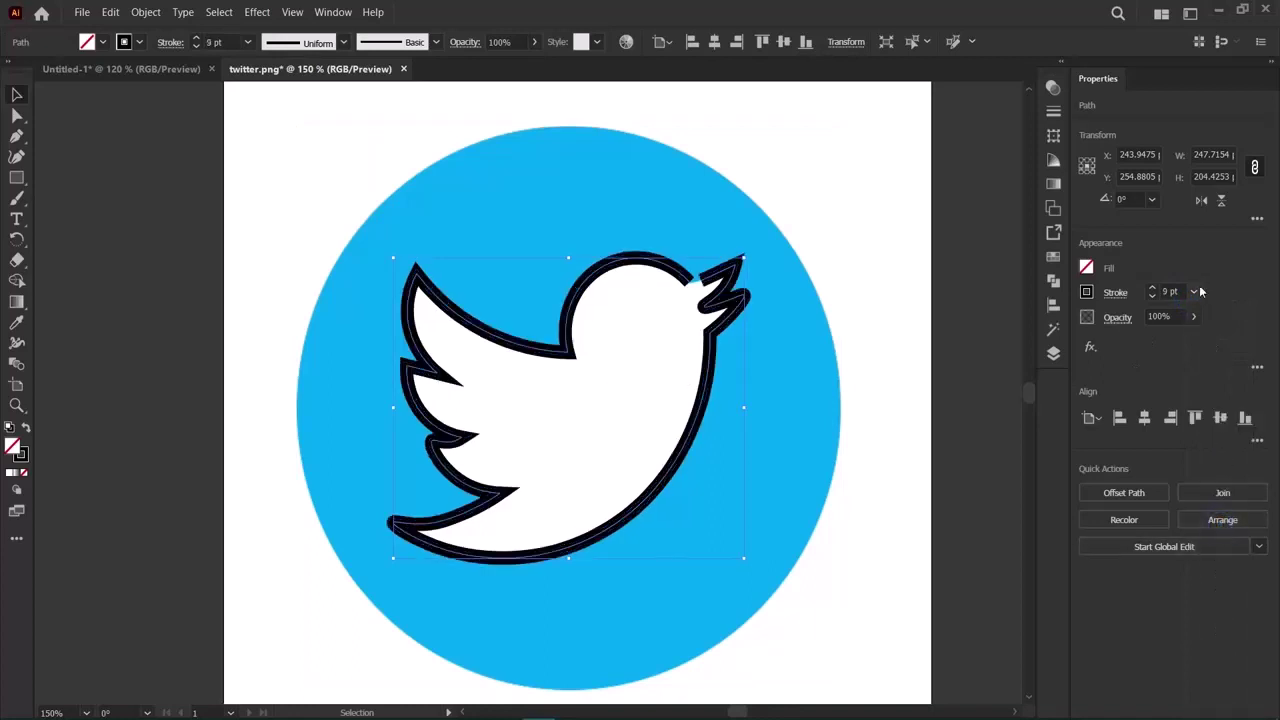
pyautogui.click(1193, 291)
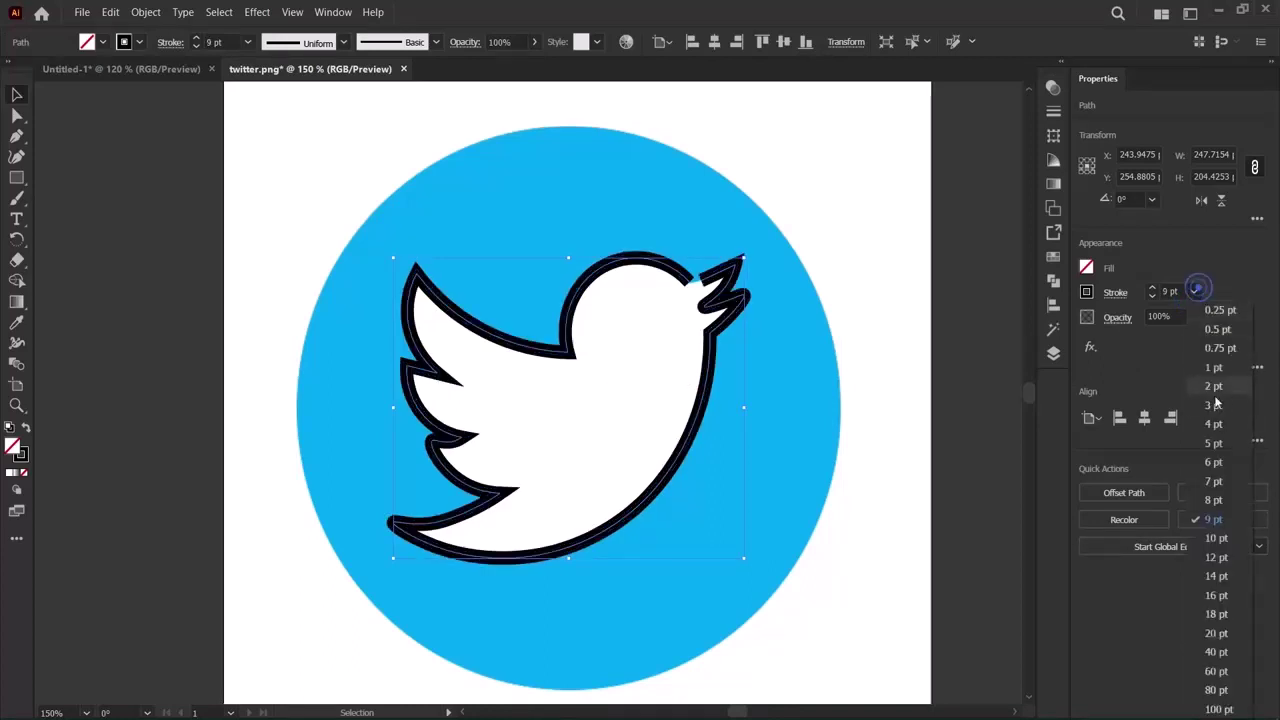
pyautogui.click(1220, 449)
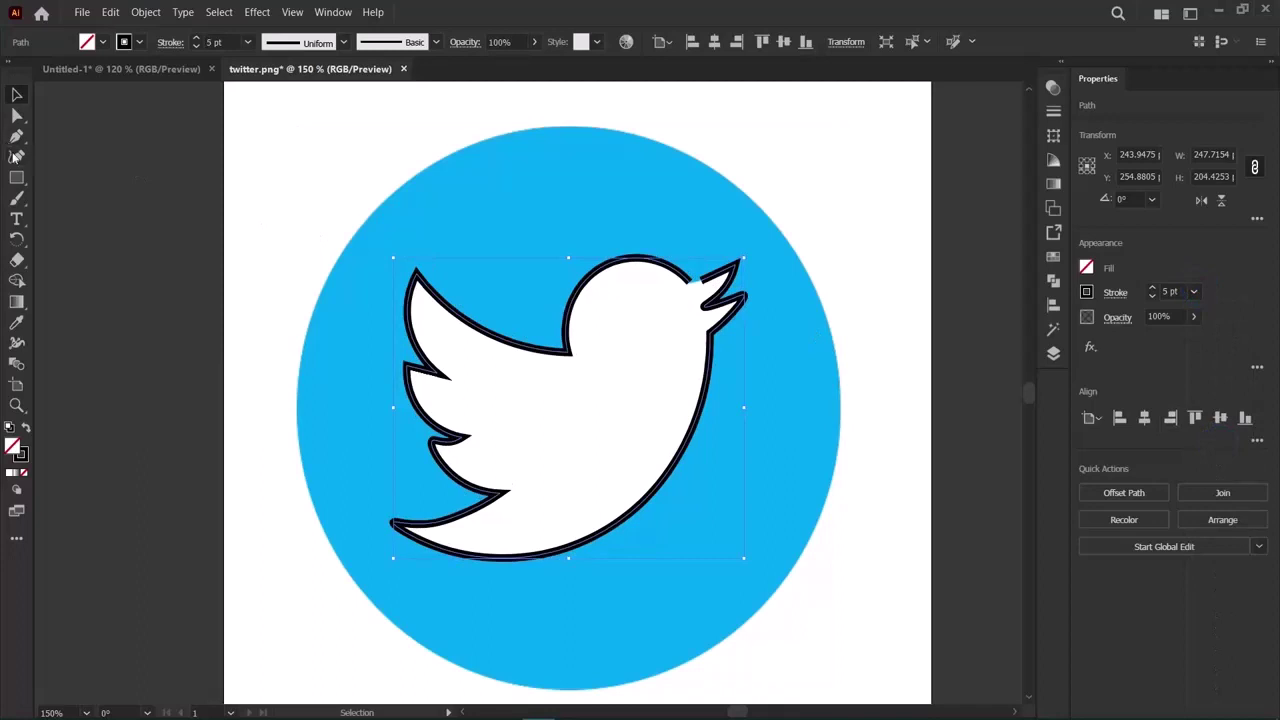
# Lock the traced bird outline via Object > Lock and start a Pen path at the beak.
pyautogui.press('p')
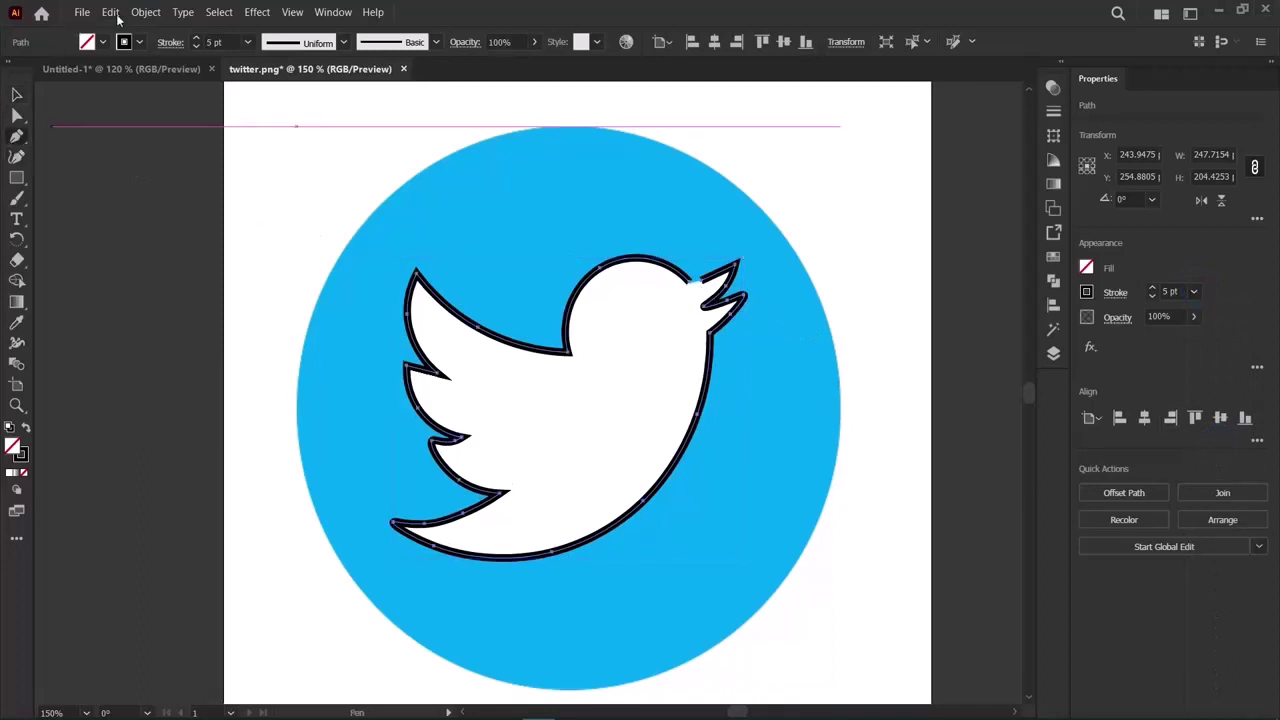
pyautogui.click(145, 12)
pyautogui.moveTo(180, 128)
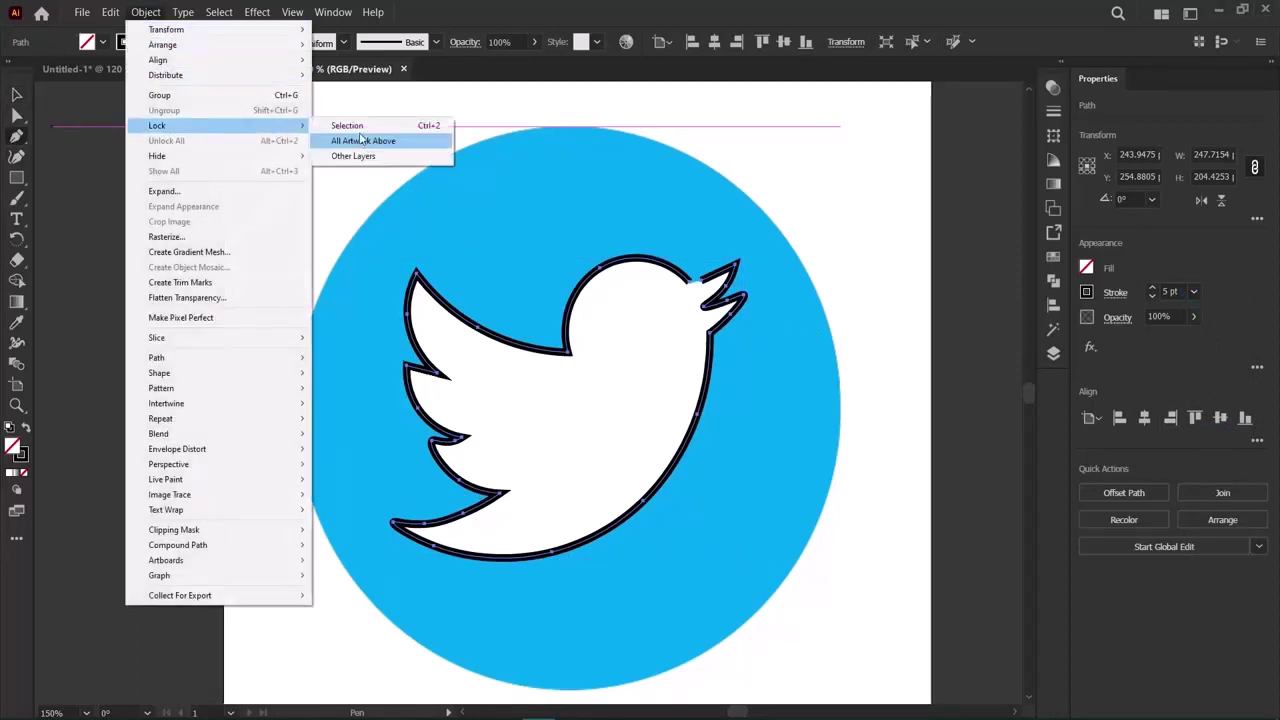
pyautogui.click(357, 127)
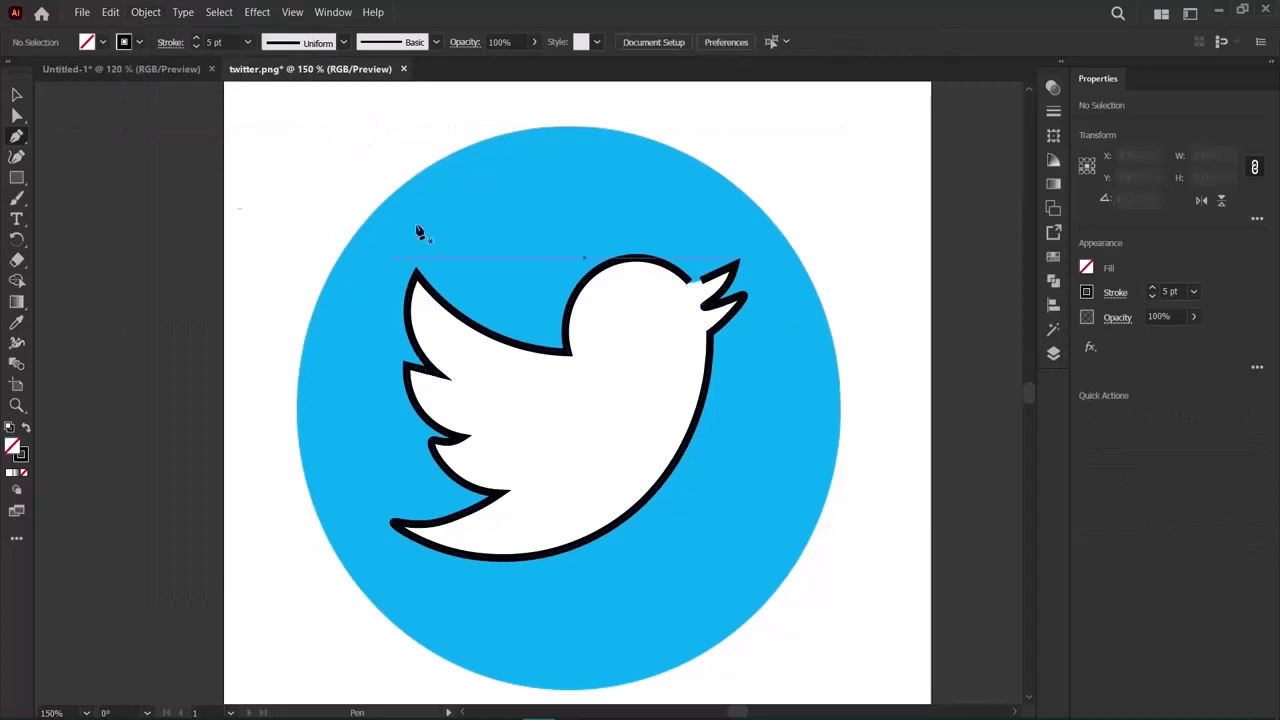
pyautogui.moveTo(688, 283); pyautogui.dragTo(722, 272)
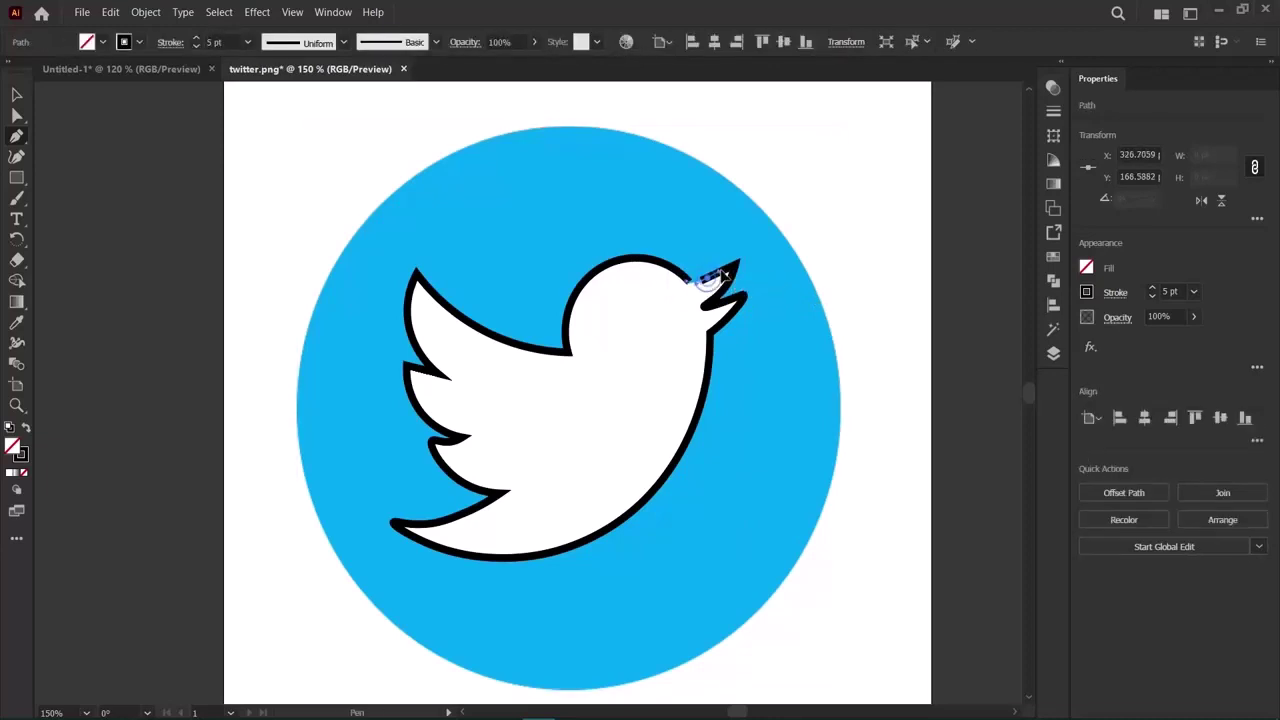
pyautogui.press('v')
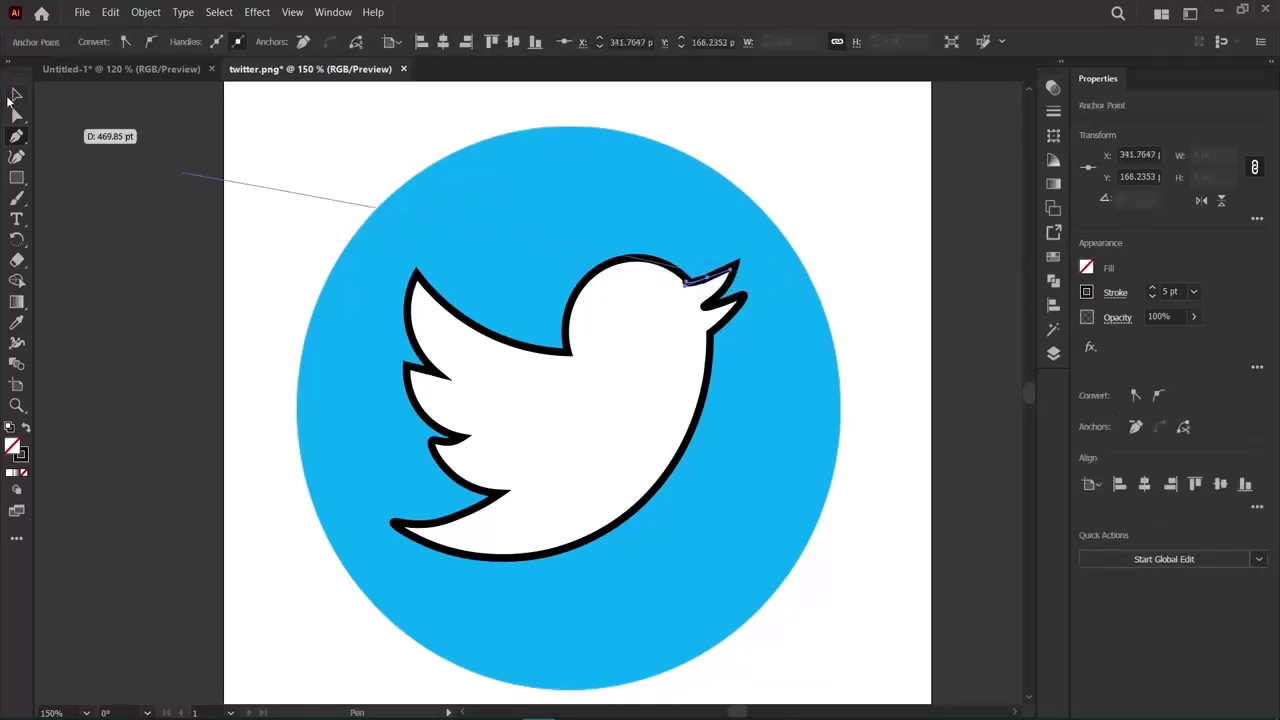
pyautogui.click(98, 330)
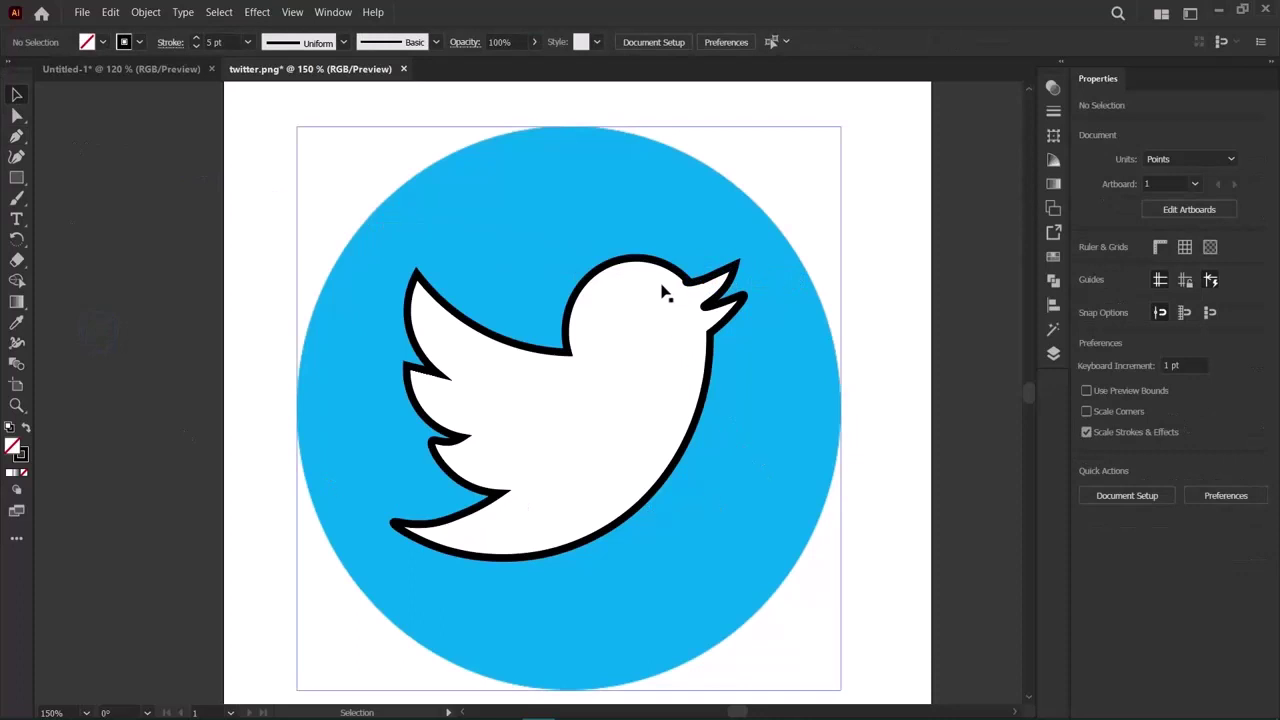
pyautogui.click(703, 307)
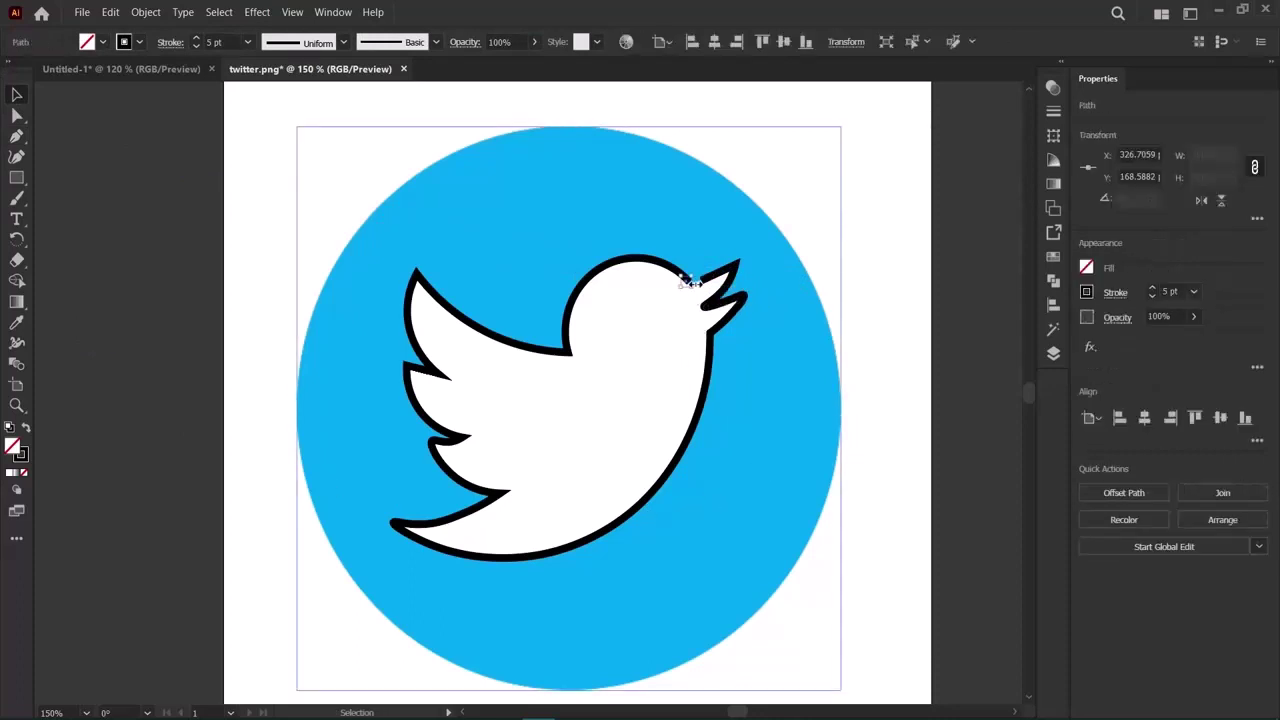
pyautogui.hotkey('ctrl', 'shift', 'a')
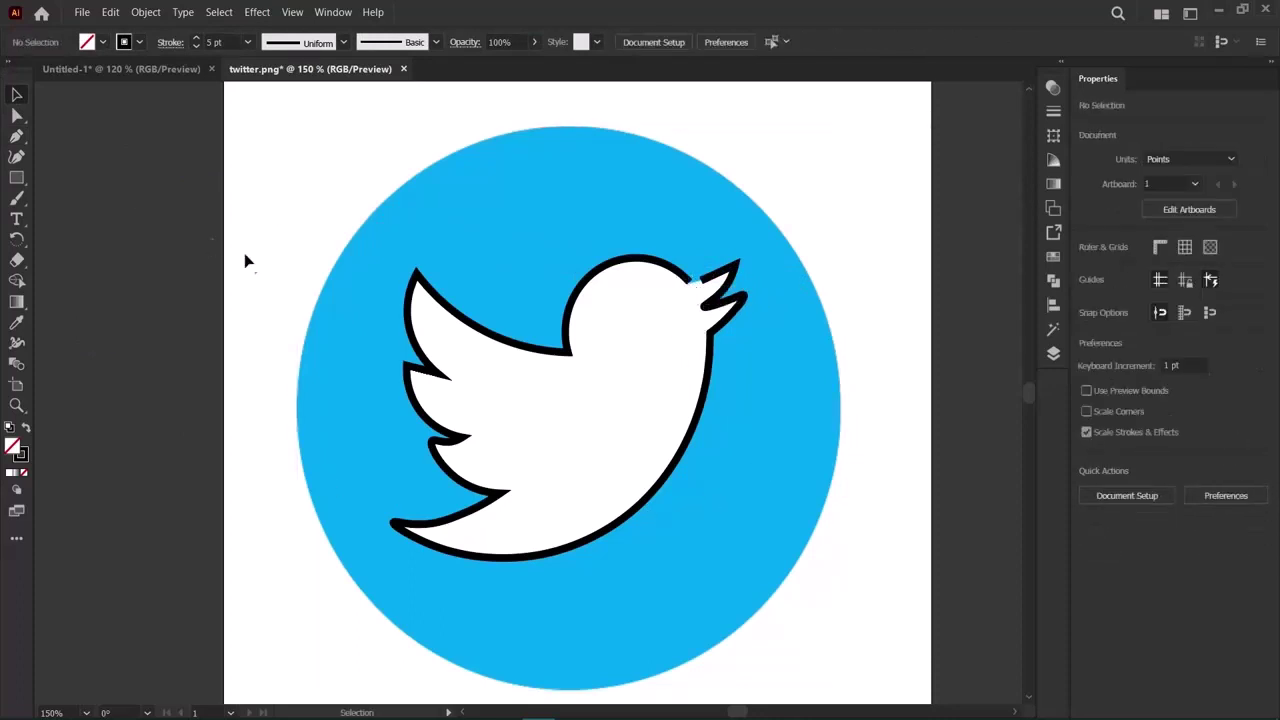
# Add two Pen anchors on the beak and move the beak anchor down about 6 pt.
pyautogui.press('p')
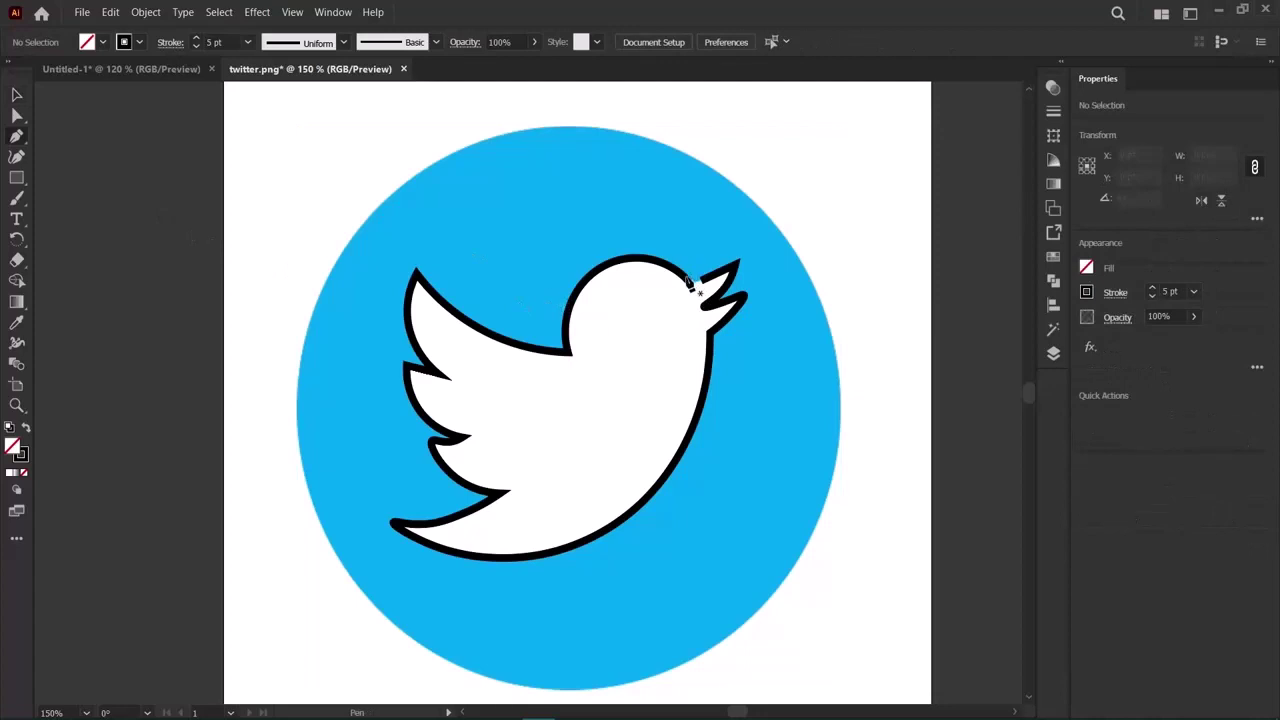
pyautogui.keyDown('ctrl'); pyautogui.click(689, 283); pyautogui.keyUp('ctrl')
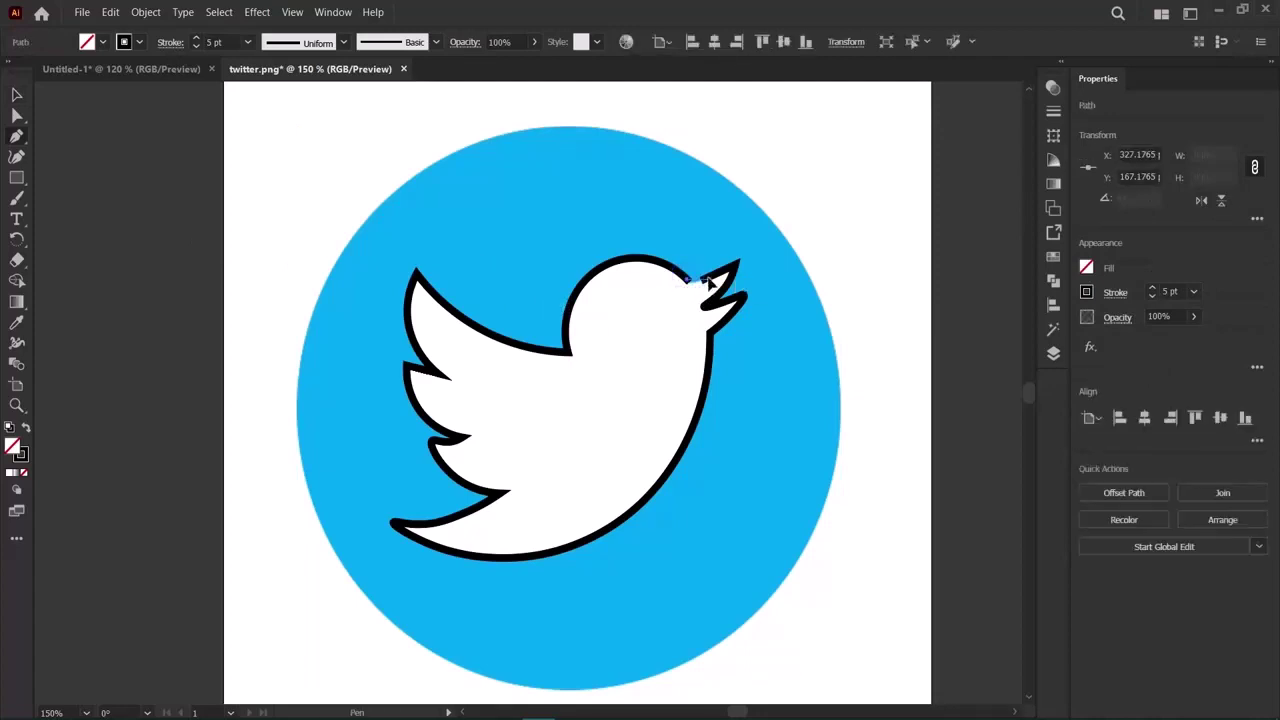
pyautogui.click(700, 284)
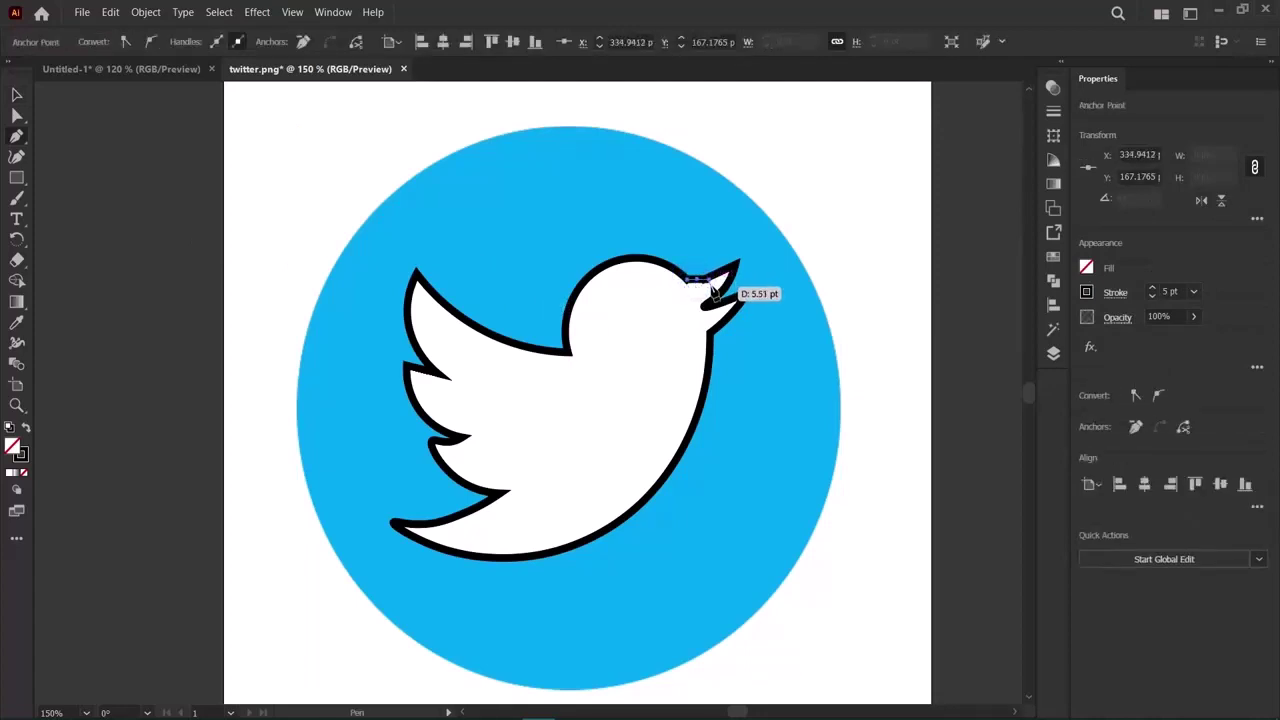
pyautogui.moveTo(700, 280); pyautogui.dragTo(16, 116)
pyautogui.click(16, 115)
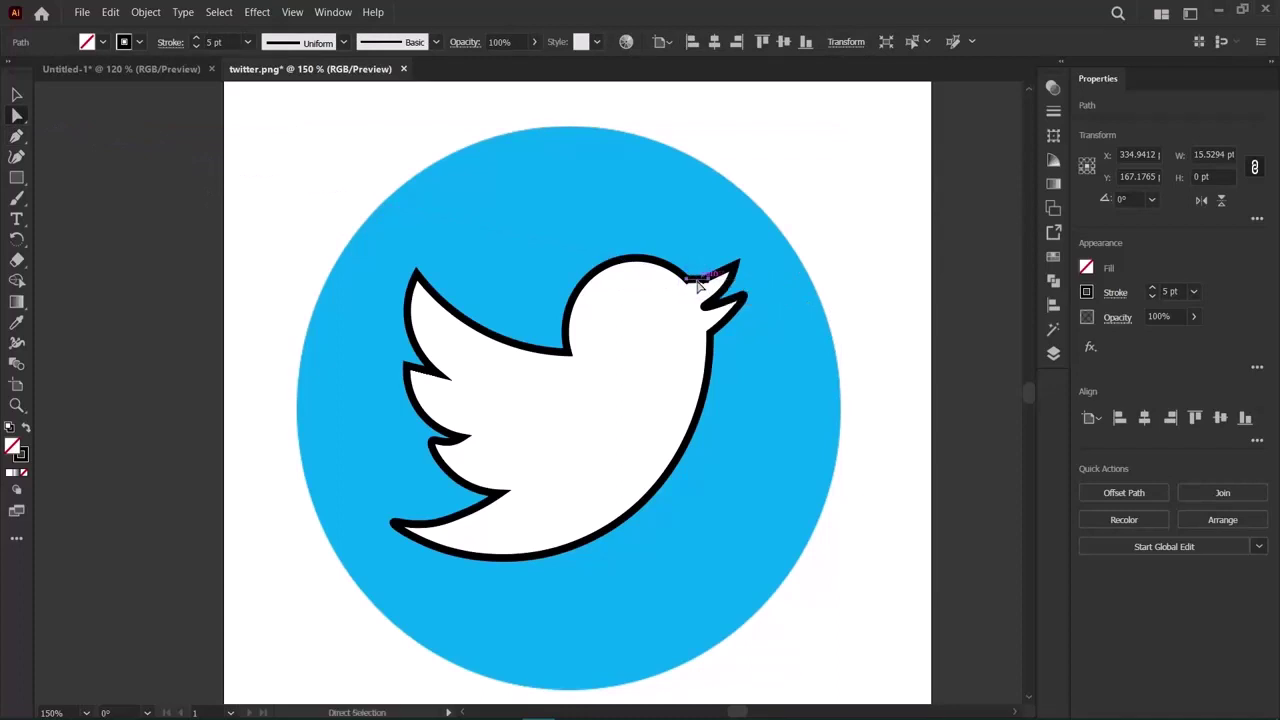
pyautogui.moveTo(698, 284); pyautogui.dragTo(698, 293)
pyautogui.click(14, 136)
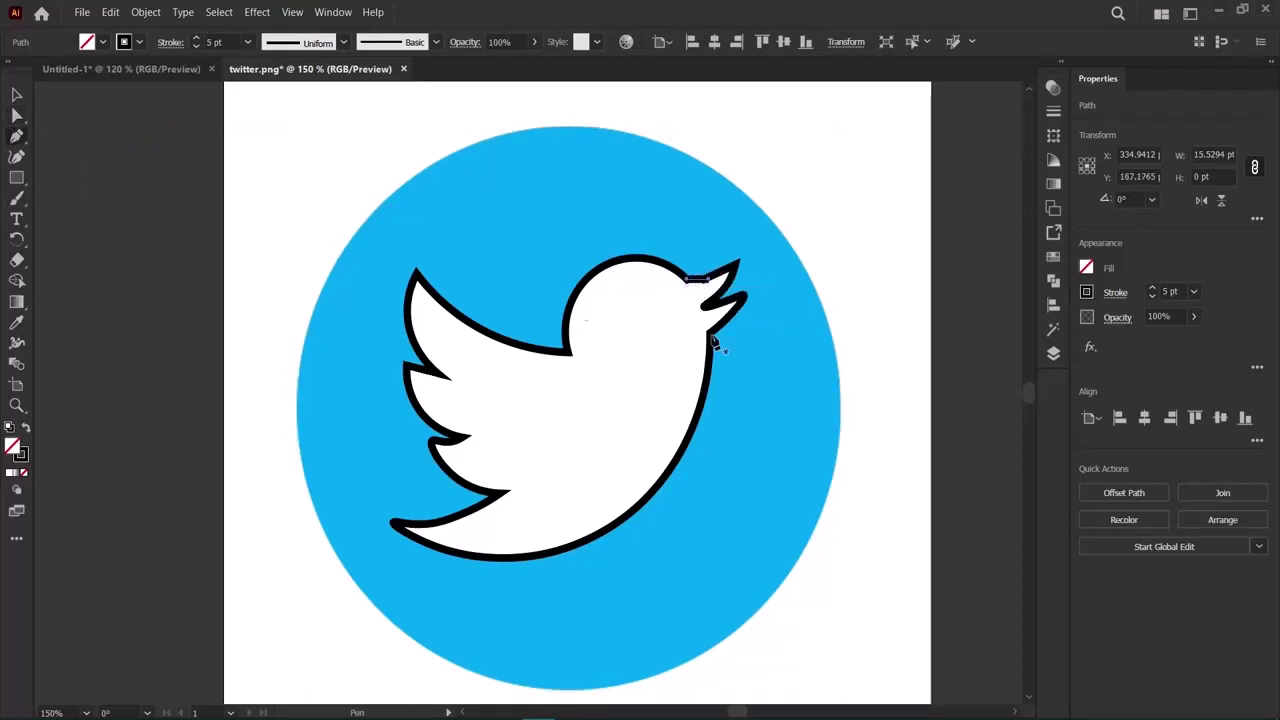
pyautogui.keyDown('ctrl'); pyautogui.click(49, 178); pyautogui.keyUp('ctrl')
# Draw a short Curvature Tool segment along the beak.
pyautogui.click(18, 157)
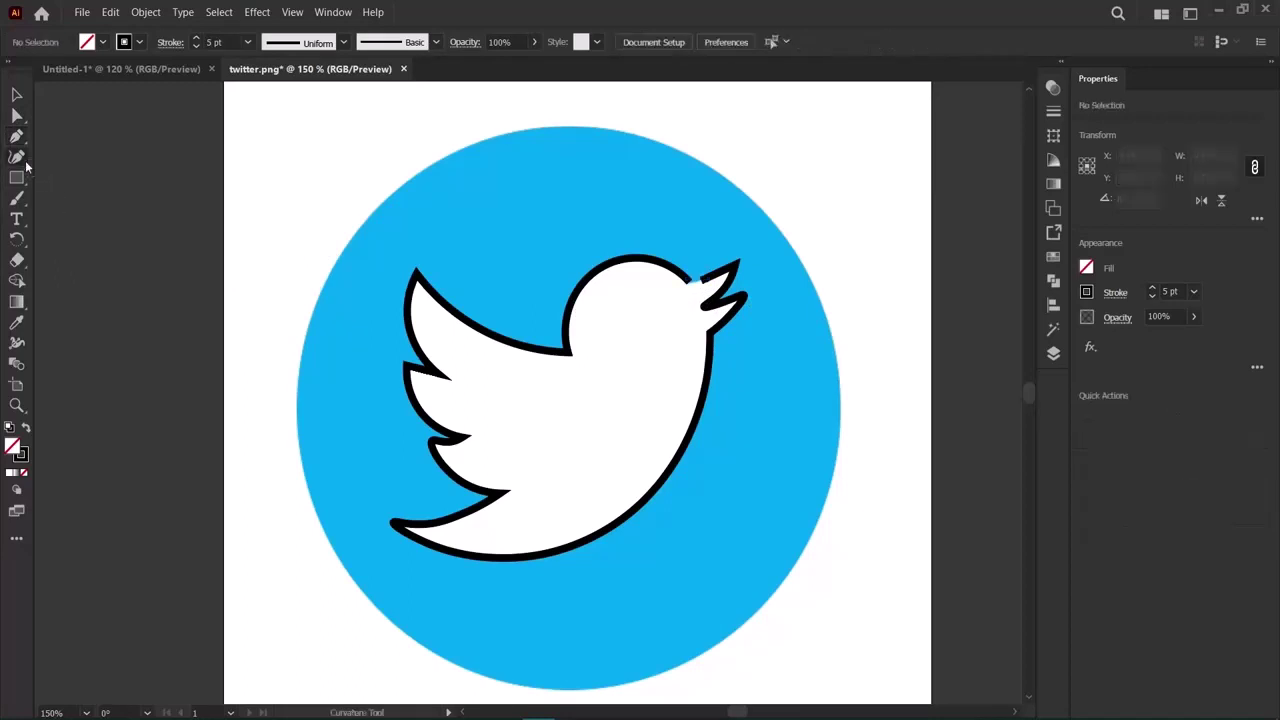
pyautogui.click(688, 278)
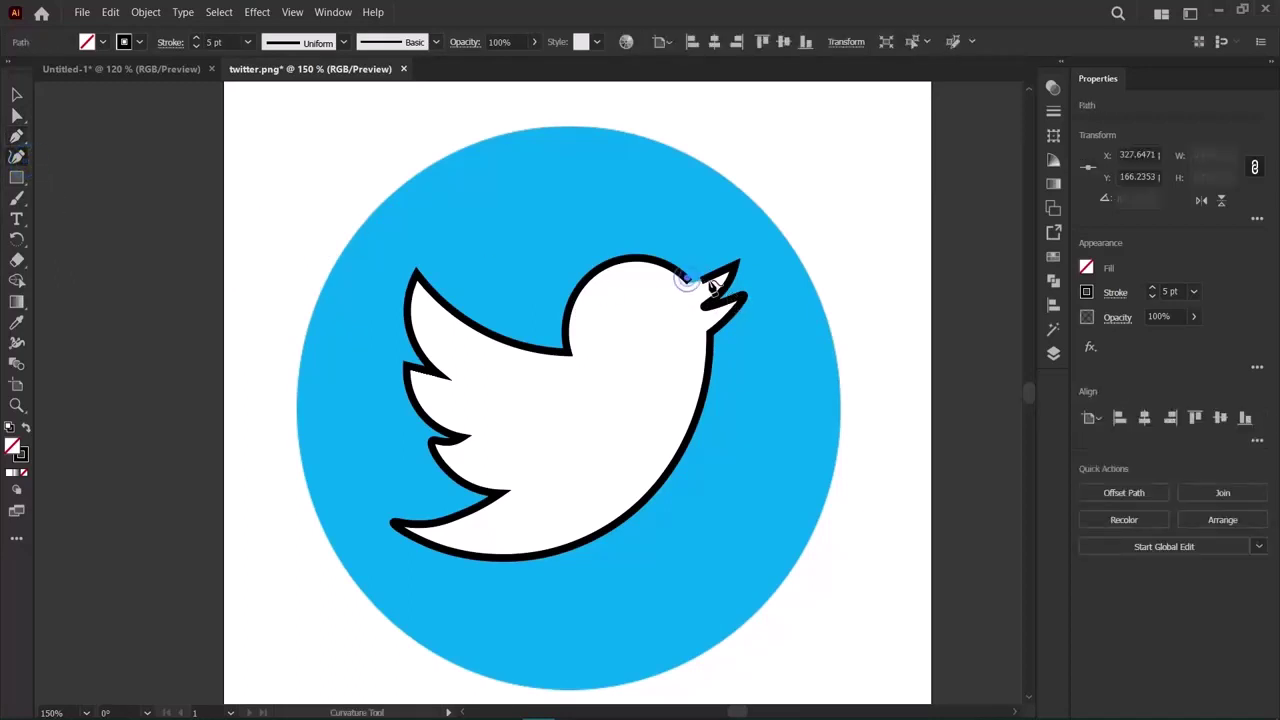
pyautogui.click(706, 273)
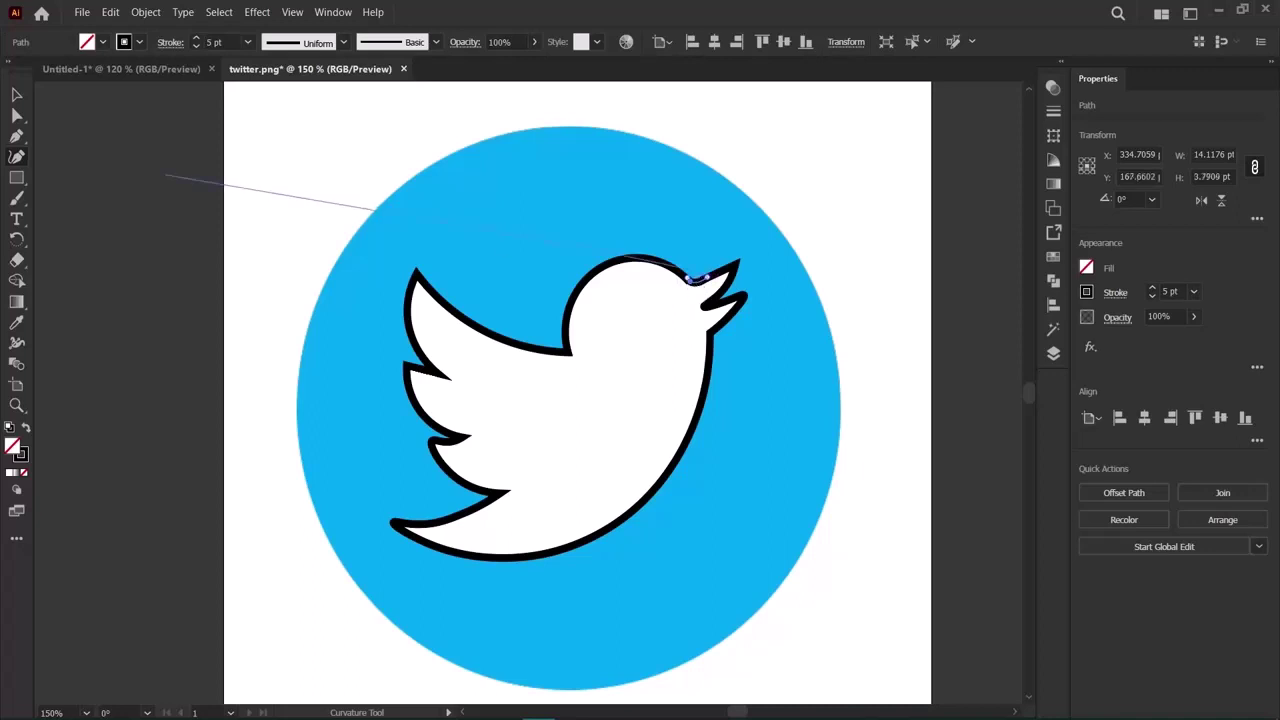
pyautogui.click(12, 100)
pyautogui.click(134, 235)
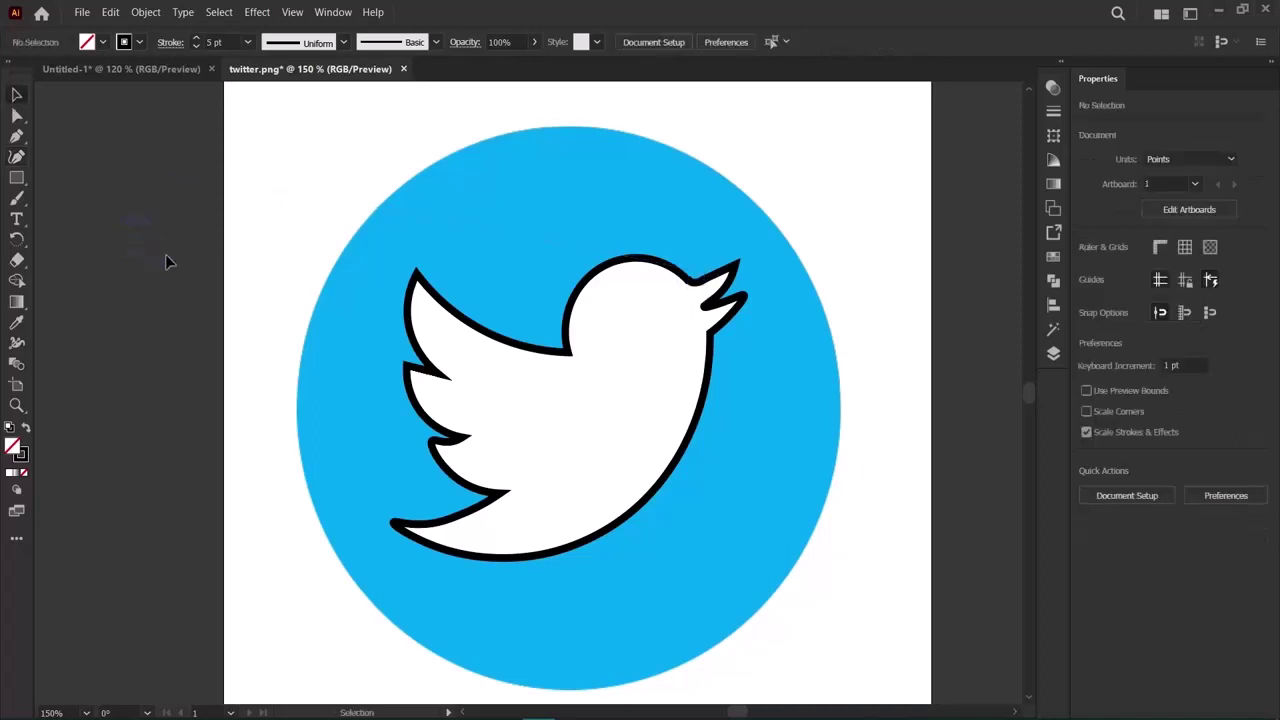
pyautogui.click(745, 305)
pyautogui.click(943, 408)
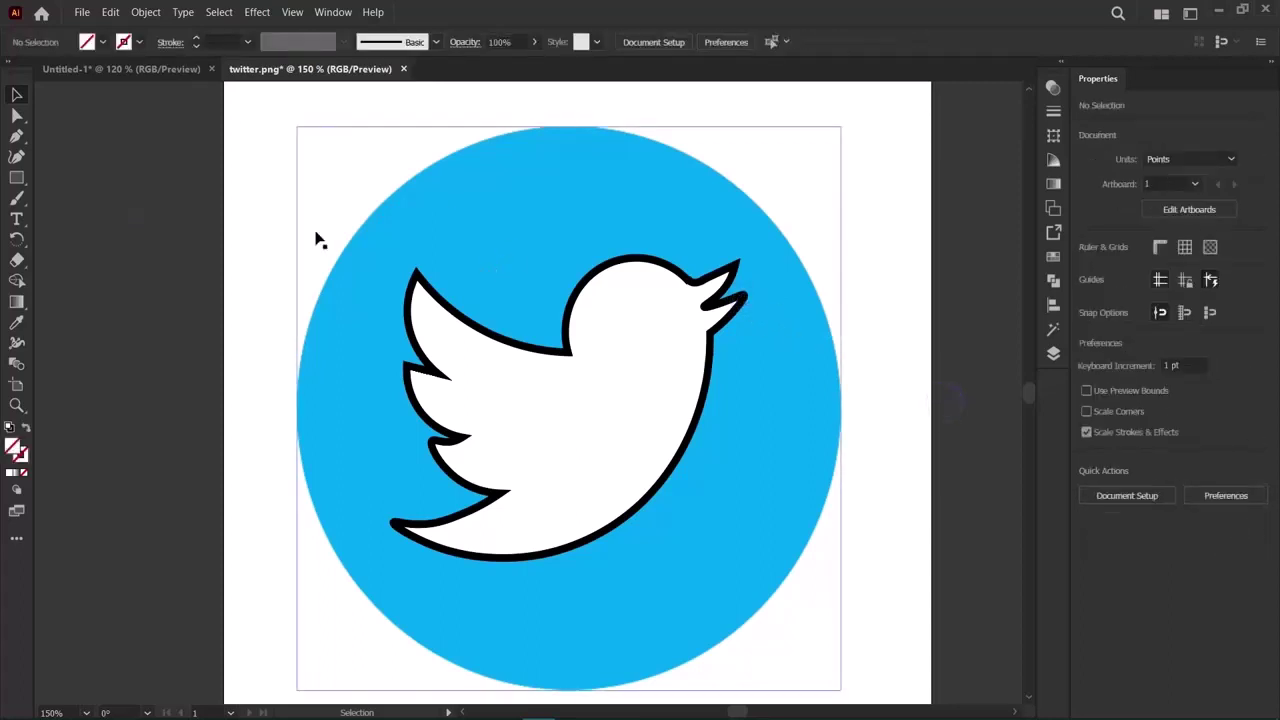
# Unlock the bird outline with Object > Unlock All and select the beak anchor.
pyautogui.click(146, 12)
pyautogui.click(164, 142)
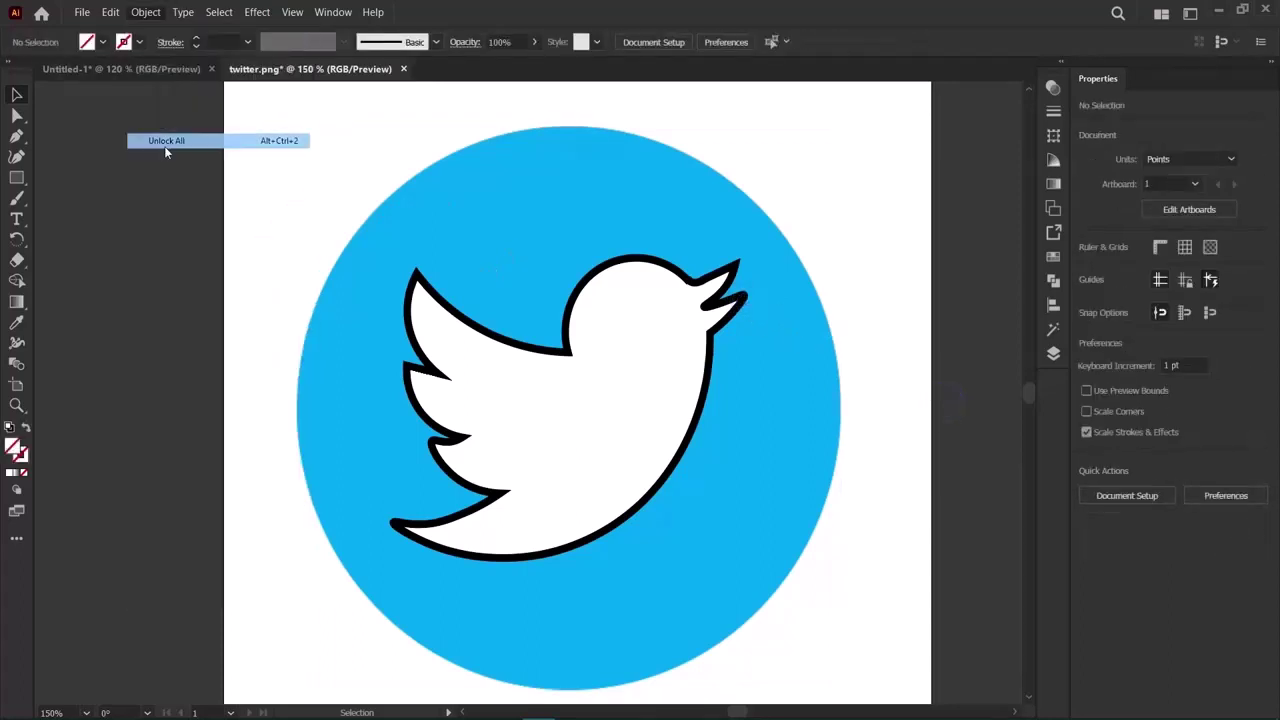
pyautogui.click(16, 136)
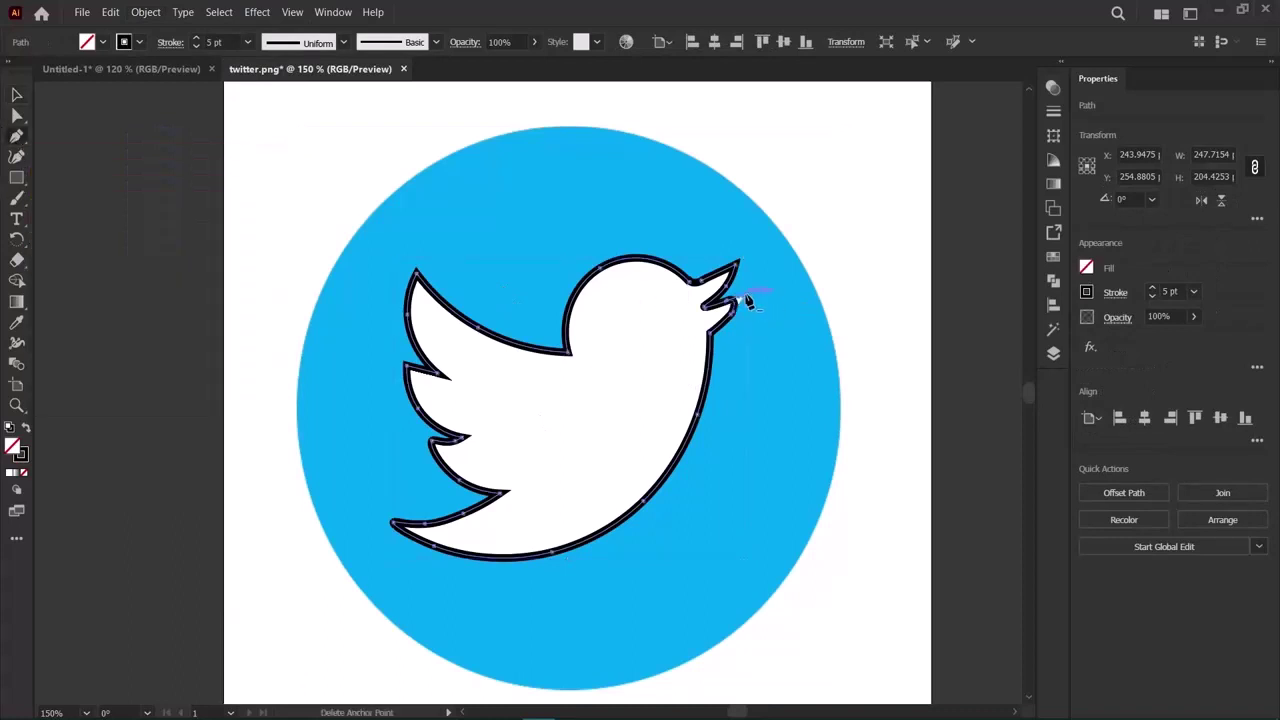
pyautogui.click(746, 300)
pyautogui.keyDown('ctrl'); pyautogui.click(748, 304); pyautogui.keyUp('ctrl')
# Reshape the beak tip anchor with the Anchor Point tool.
pyautogui.click(23, 147)
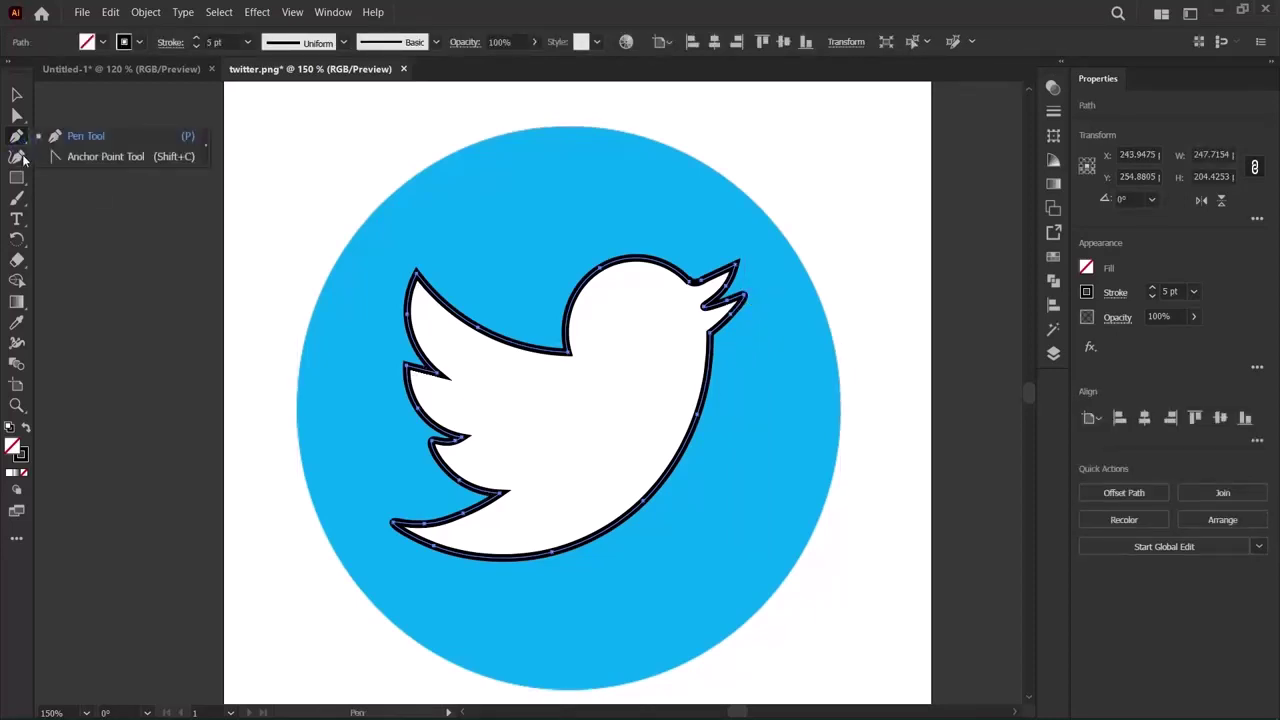
pyautogui.click(21, 158)
pyautogui.click(19, 141)
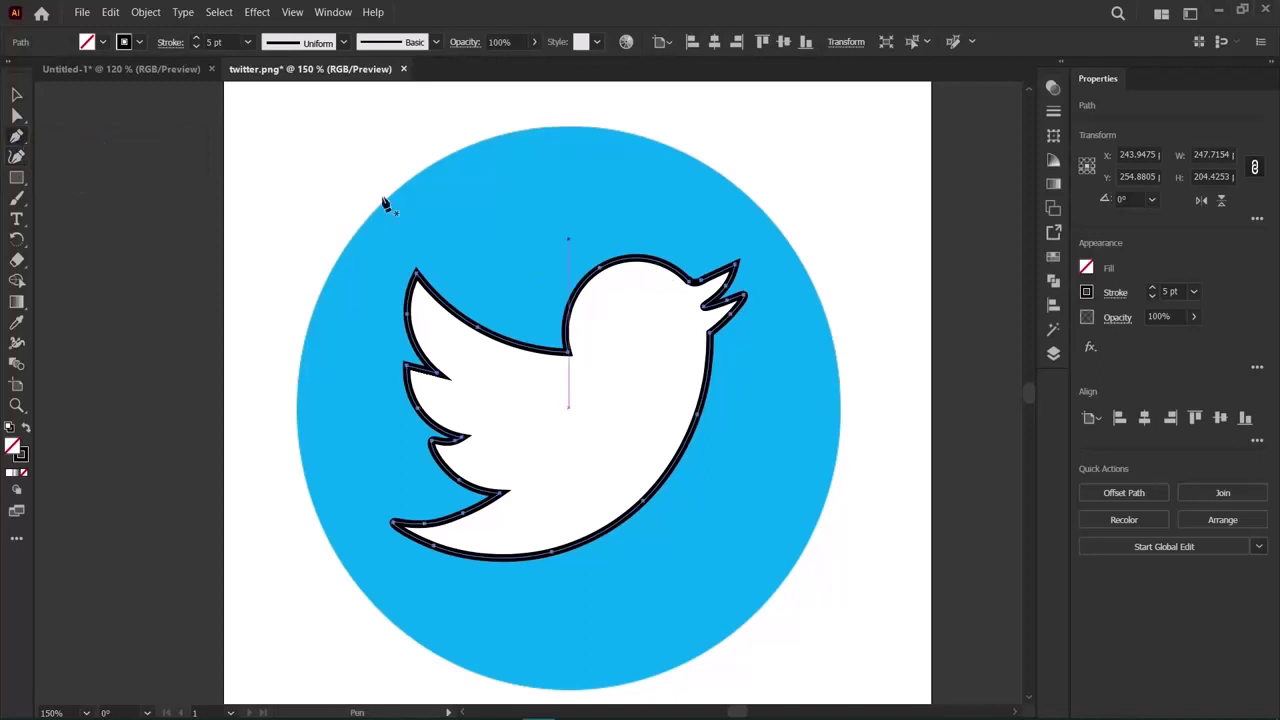
pyautogui.click(18, 148)
pyautogui.click(48, 155)
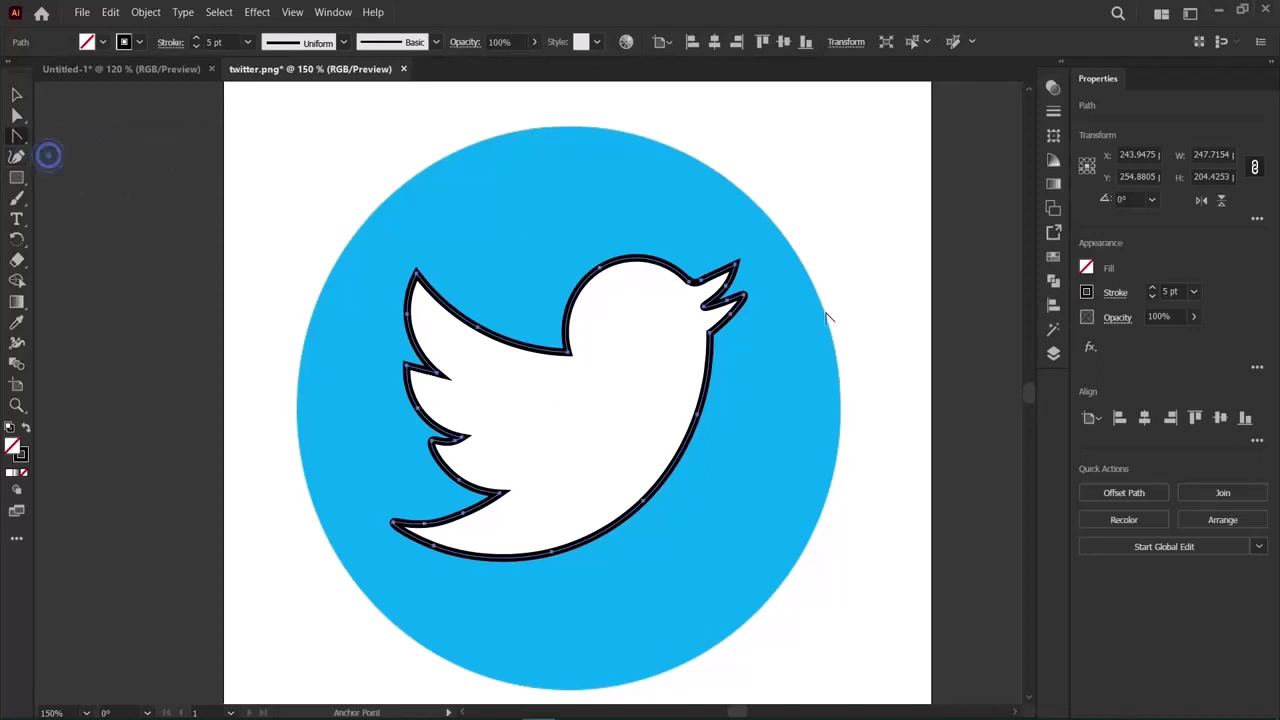
pyautogui.click(744, 297)
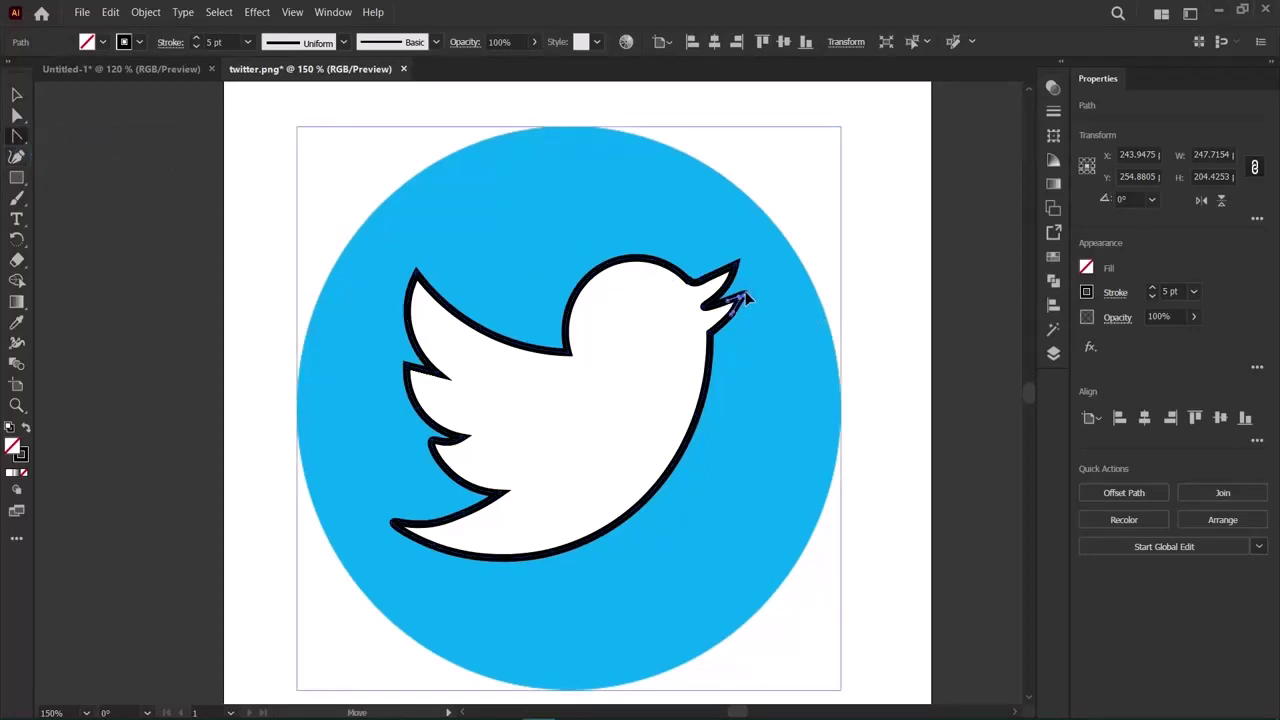
pyautogui.moveTo(744, 297); pyautogui.dragTo(748, 293)
# Select the small beak path and undo an accidental move of the twitter.png image.
pyautogui.click(16, 94)
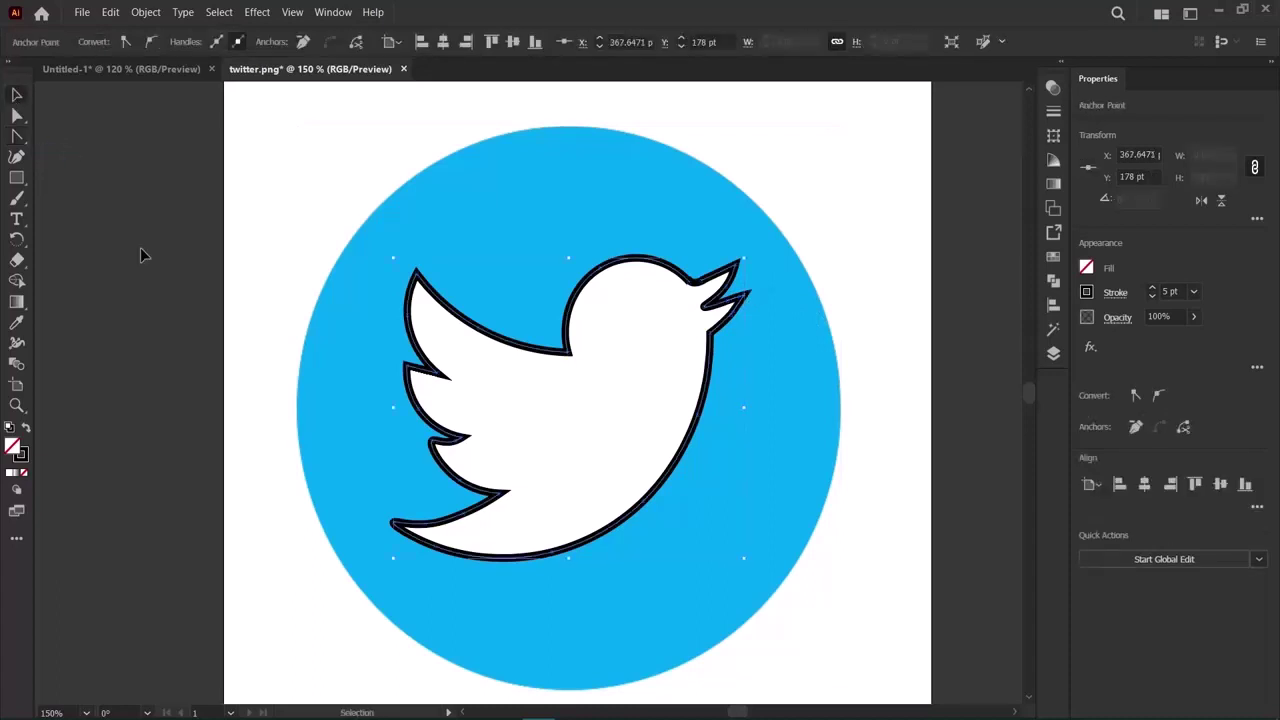
pyautogui.click(140, 259)
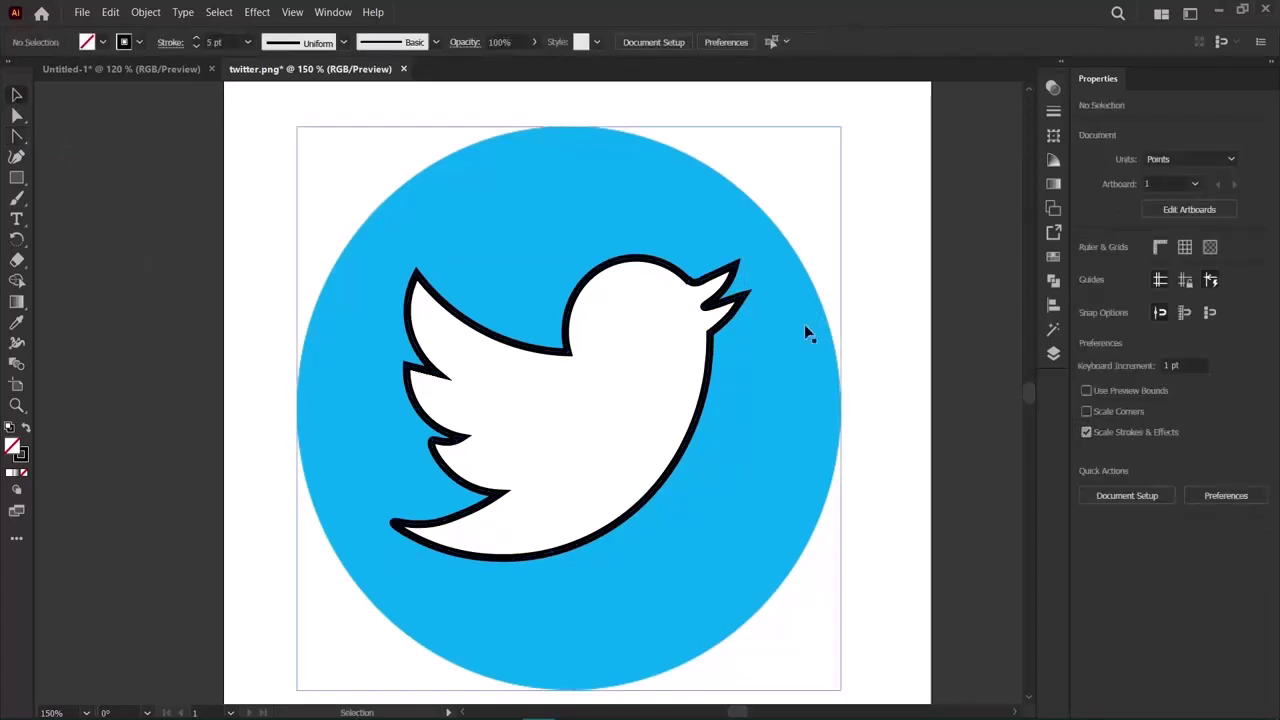
pyautogui.click(693, 285)
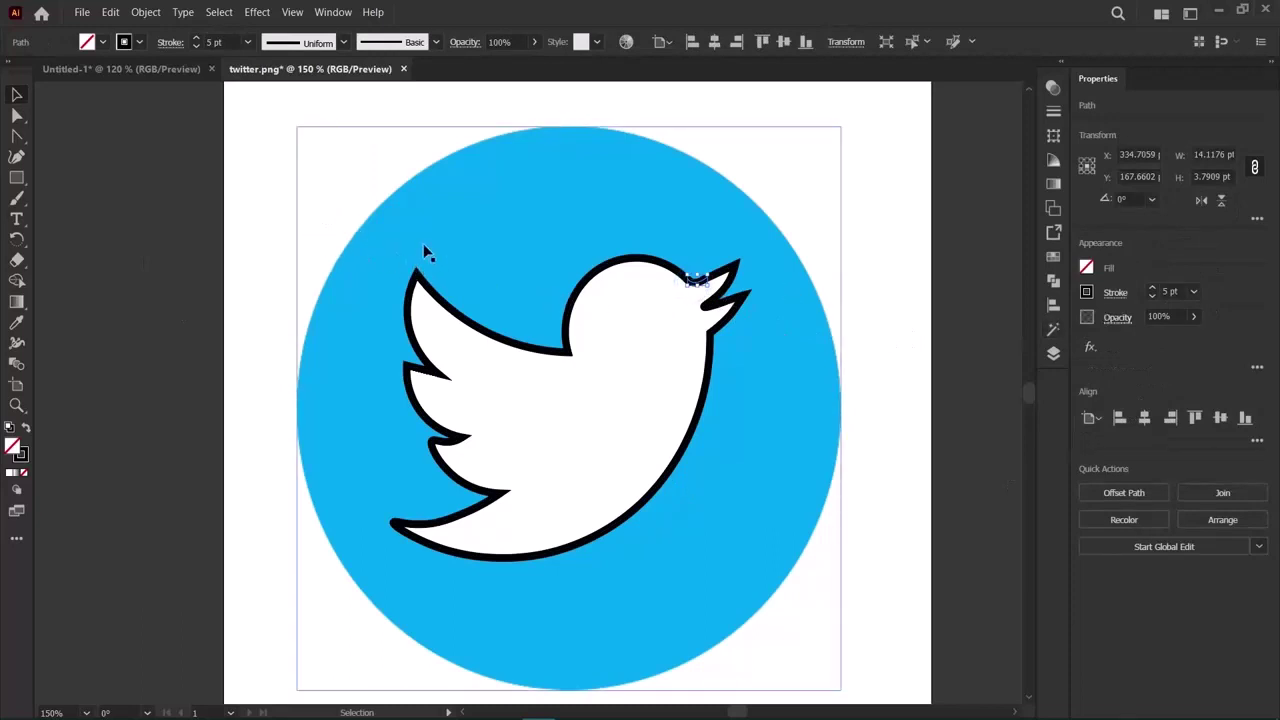
pyautogui.moveTo(425, 253)
pyautogui.mouseDown()
pyautogui.moveTo(153, 96)
pyautogui.moveTo(110, 53)
pyautogui.mouseUp()
pyautogui.hotkey('ctrl', 'z')
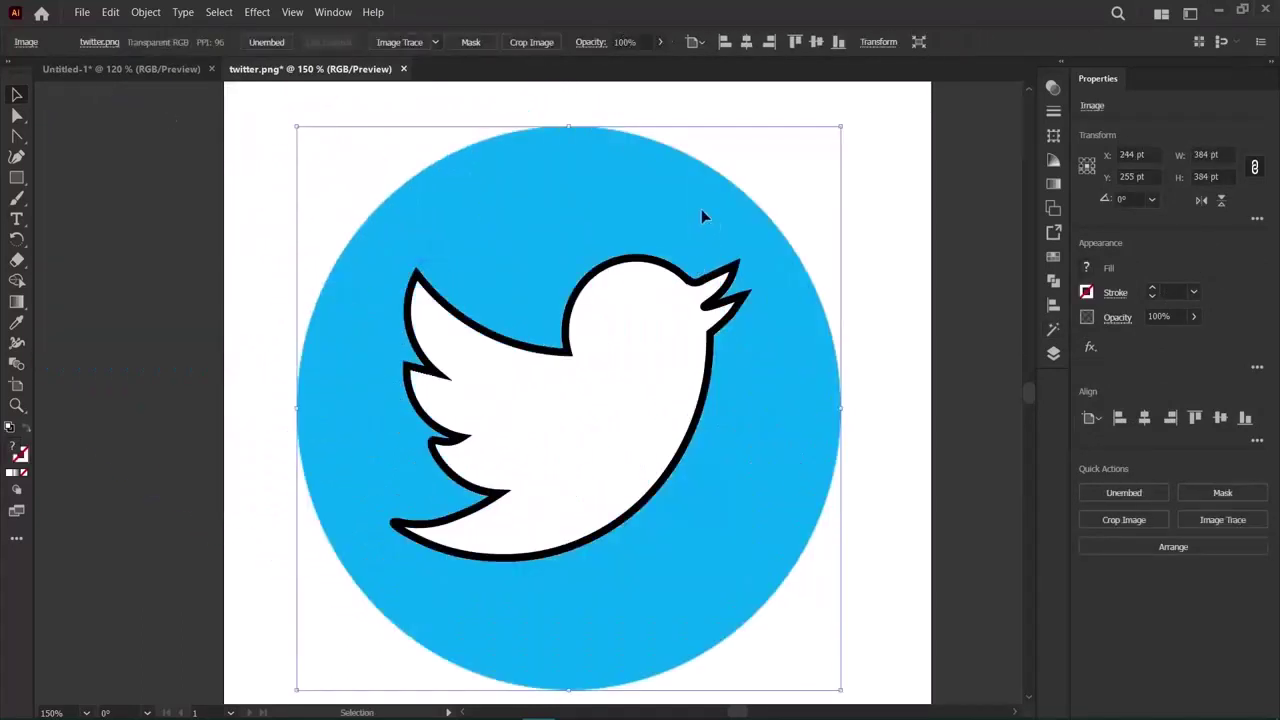
# Move the Twitter image aside, remove the outline's black stroke, and paste the outline back.
pyautogui.moveTo(702, 216)
pyautogui.mouseDown()
pyautogui.moveTo(316, 139)
pyautogui.moveTo(224, 188)
pyautogui.mouseUp()
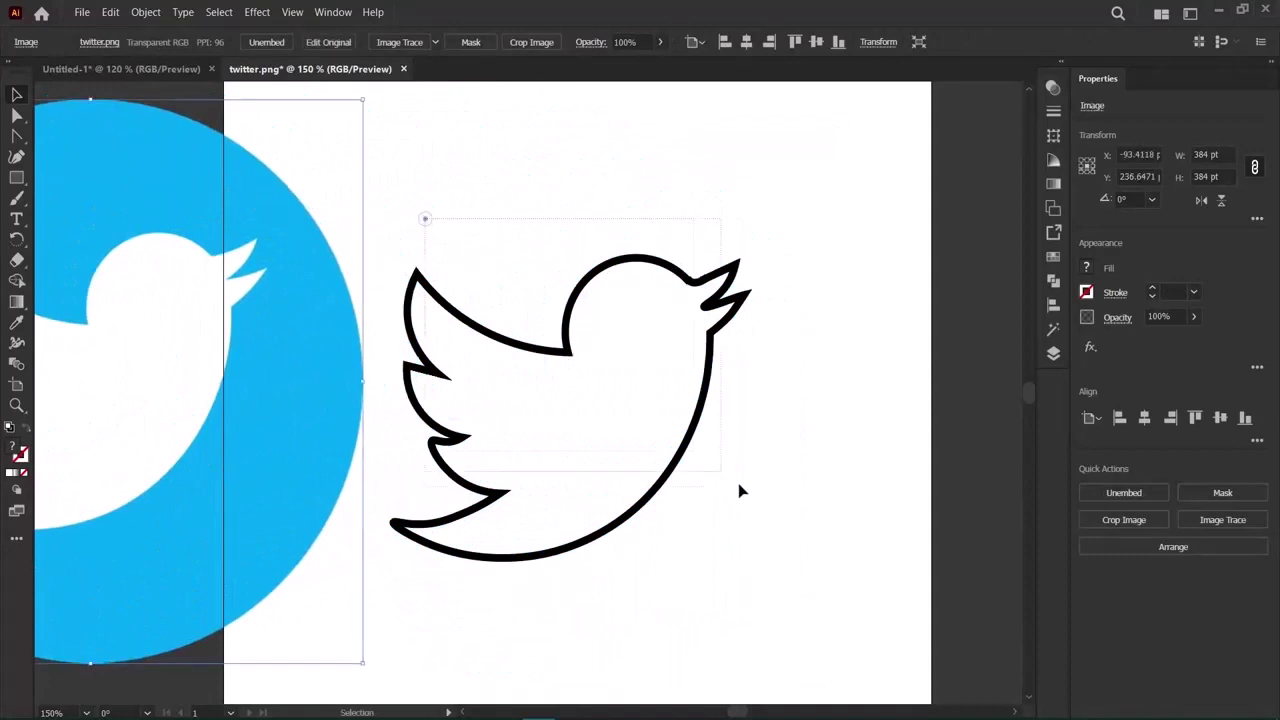
pyautogui.moveTo(780, 498); pyautogui.dragTo(720, 245)
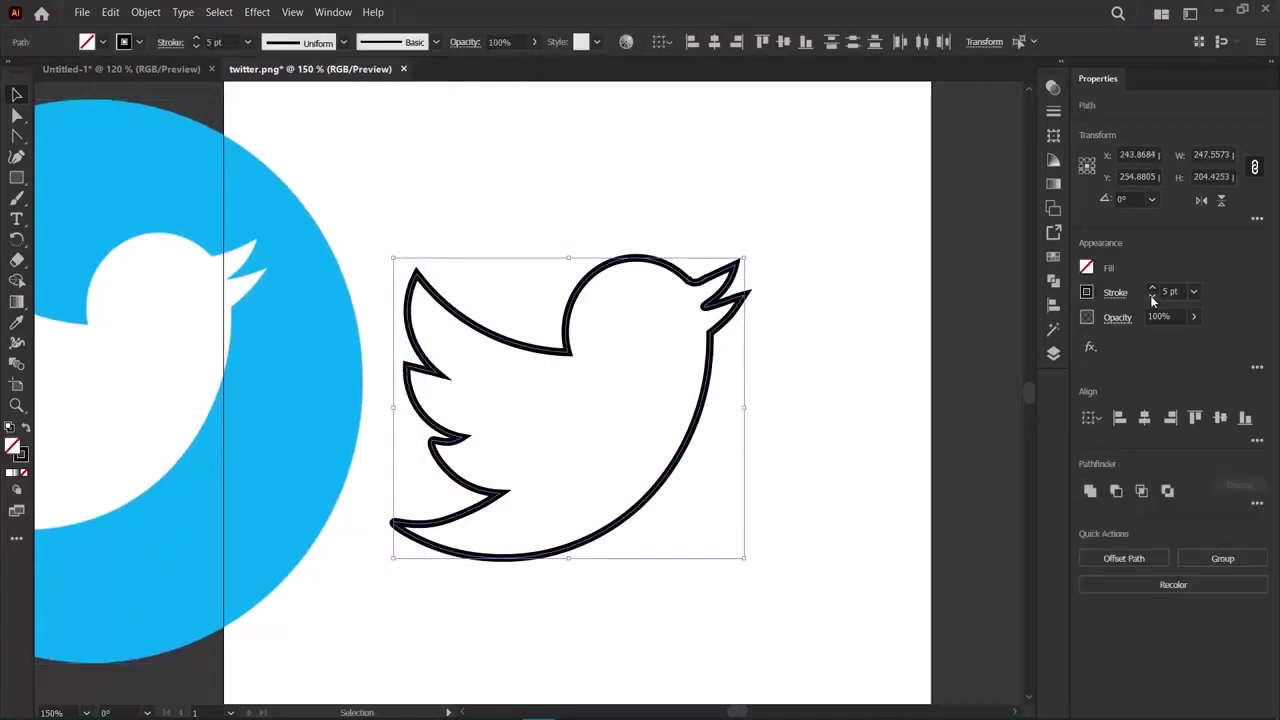
pyautogui.click(1087, 292)
pyautogui.click(905, 354)
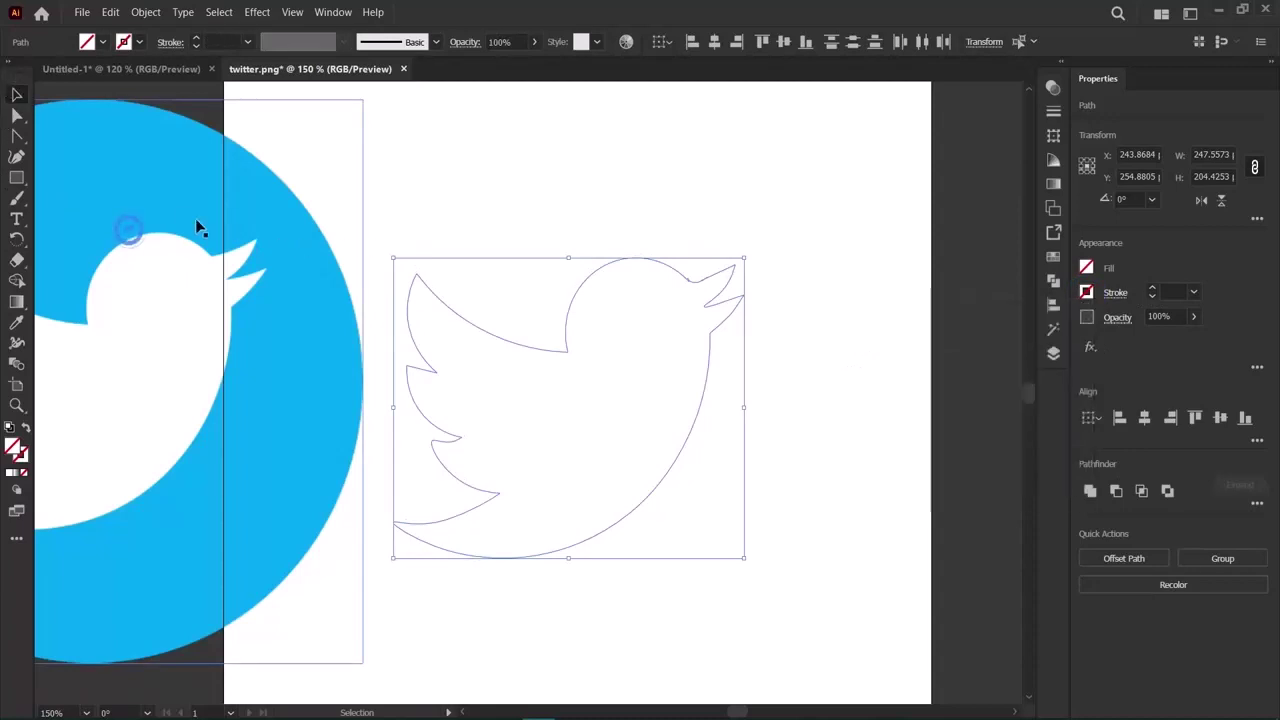
pyautogui.doubleClick(86, 208)
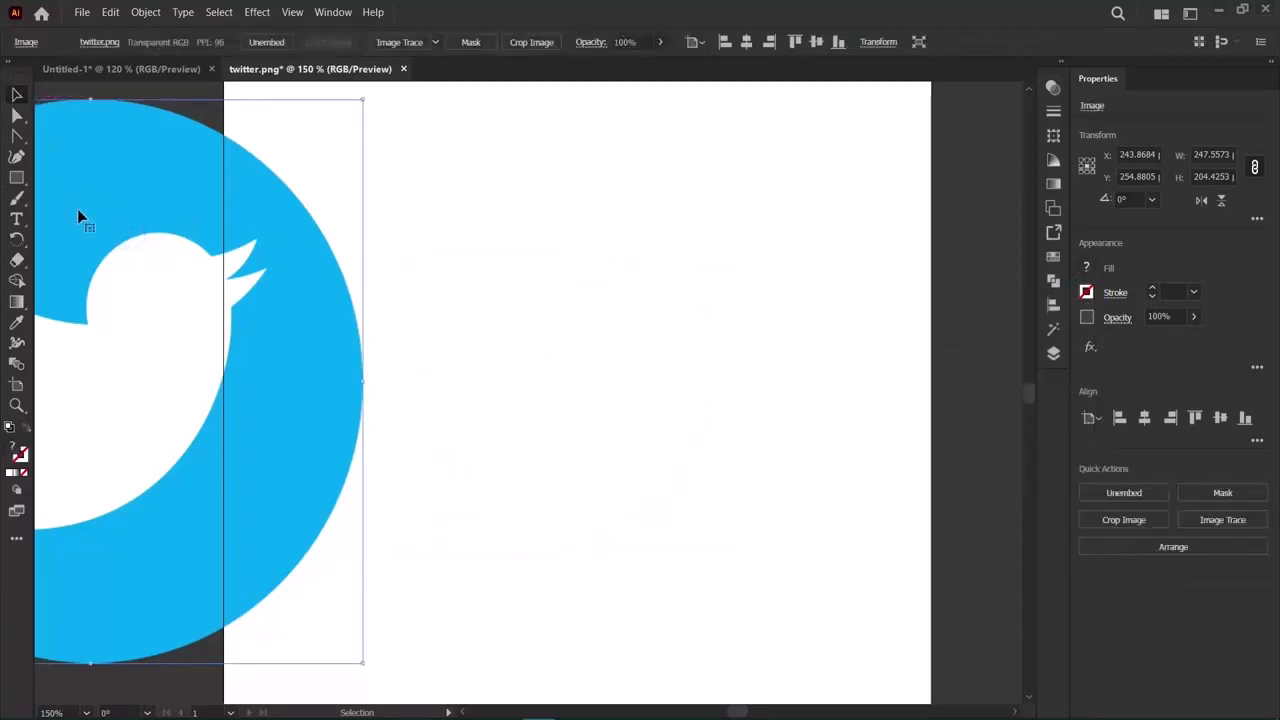
pyautogui.moveTo(48, 290); pyautogui.dragTo(553, 279)
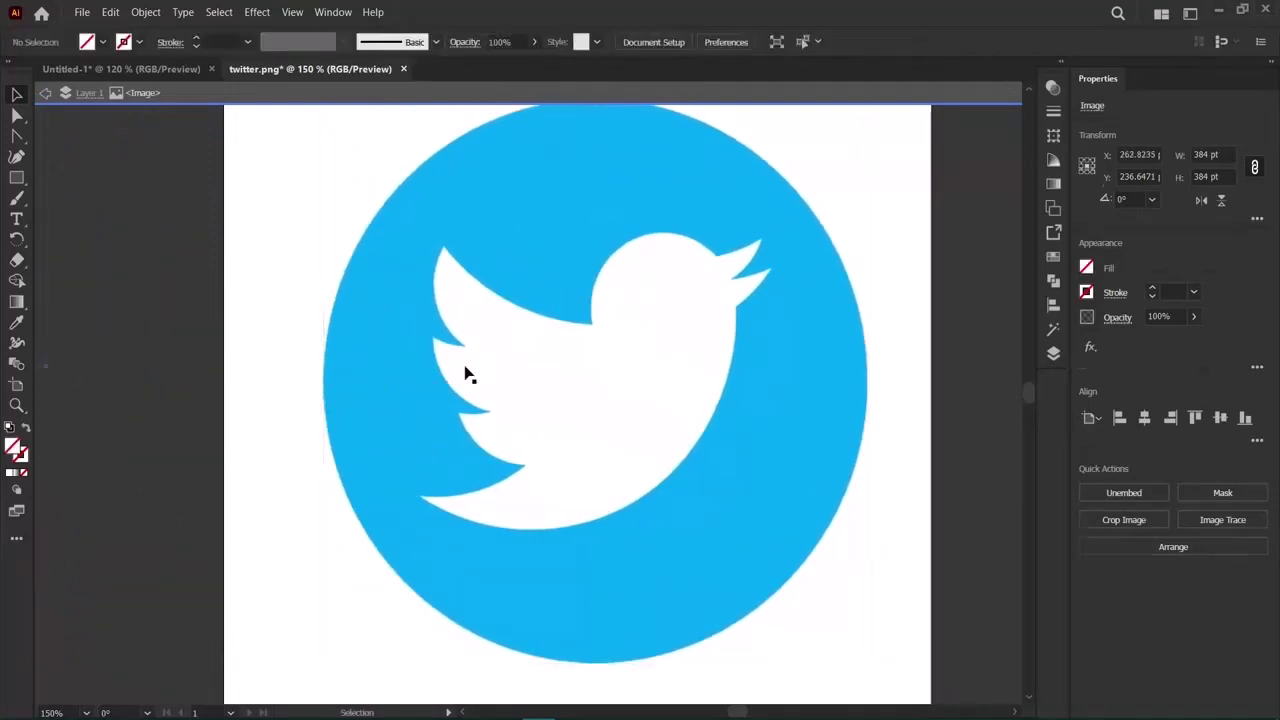
pyautogui.moveTo(580, 362); pyautogui.dragTo(52, 387)
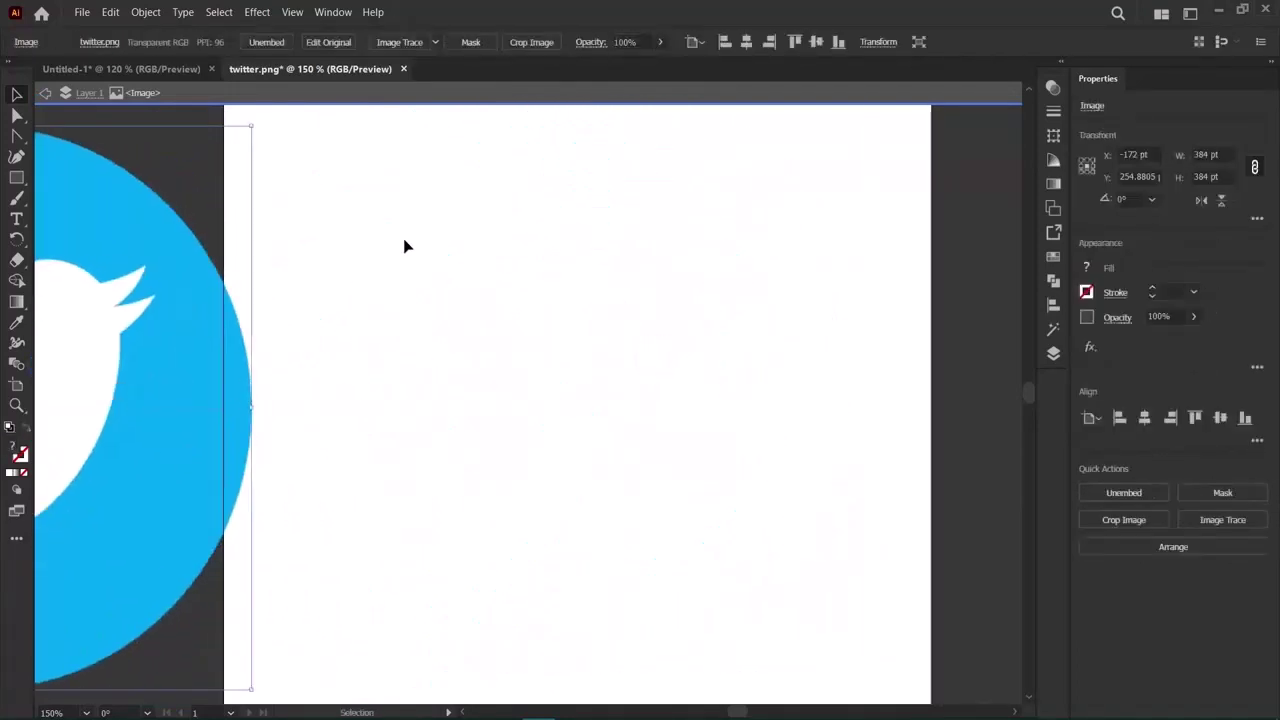
pyautogui.moveTo(403, 237); pyautogui.dragTo(810, 610)
pyautogui.press('Escape')
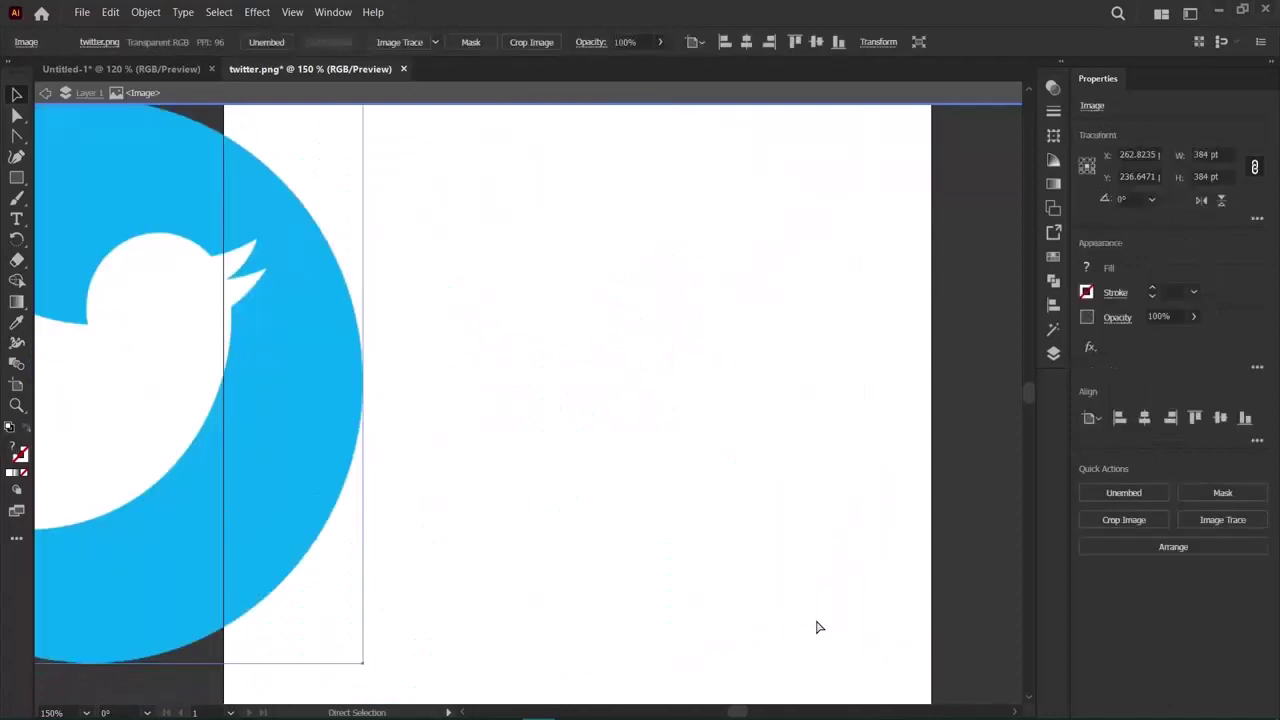
pyautogui.hotkey('ctrl', 'v')
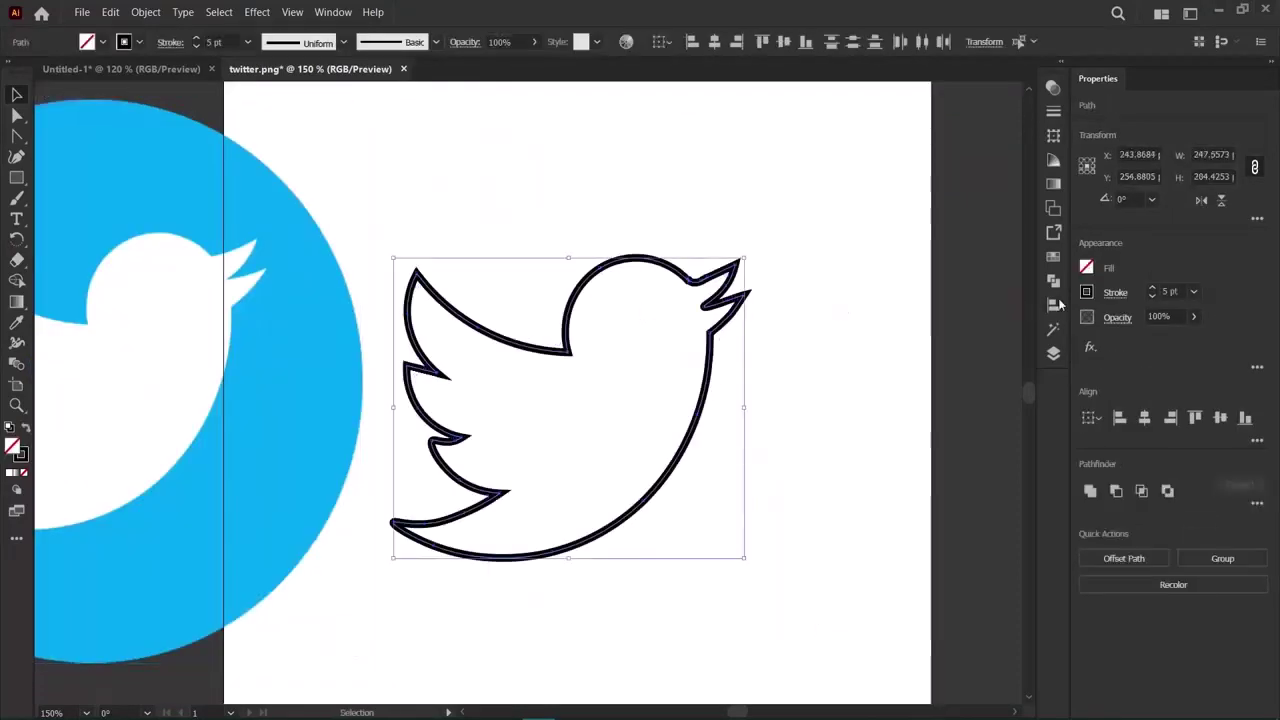
# Give the bird outline a white stroke and a pale yellow fill.
pyautogui.click(1087, 292)
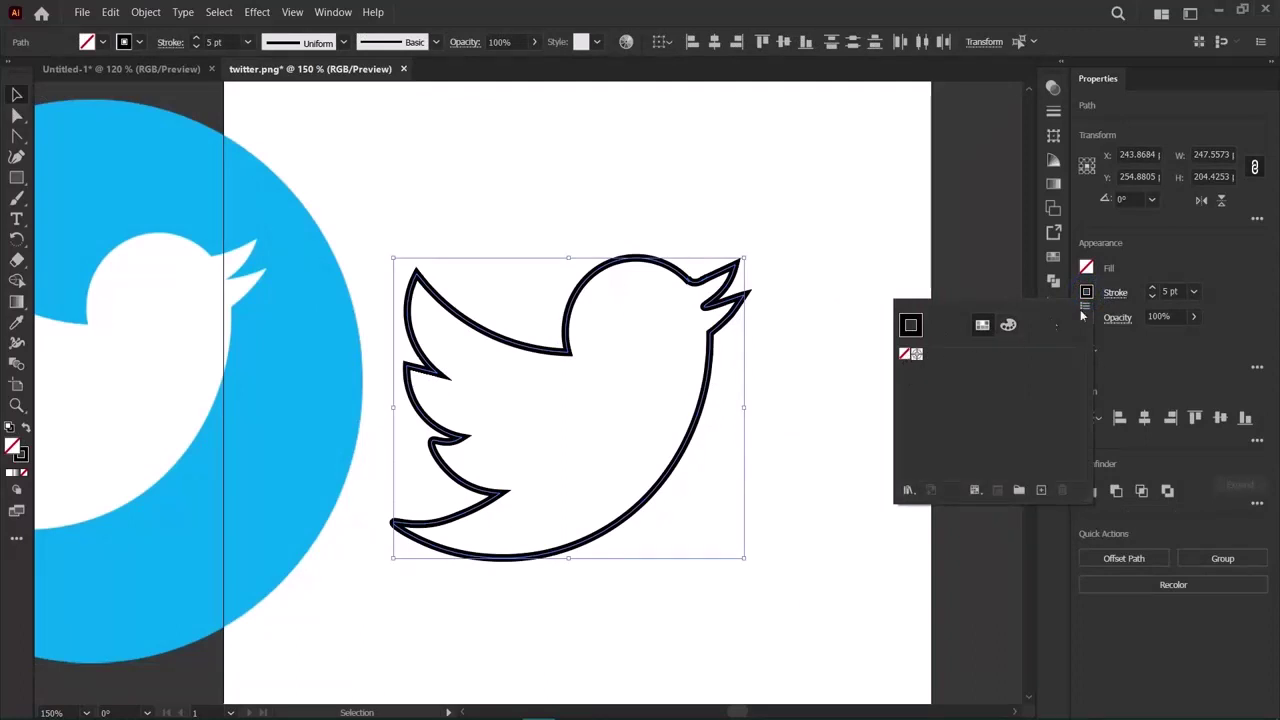
pyautogui.click(1008, 326)
pyautogui.click(922, 444)
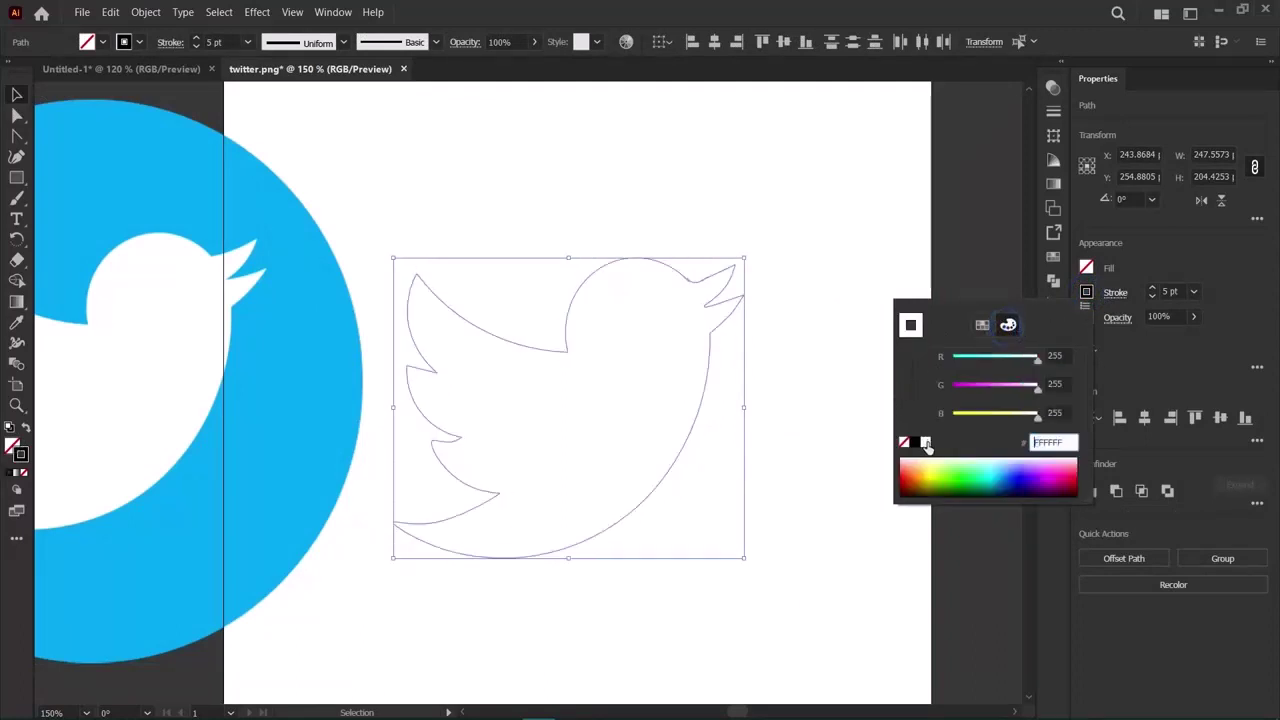
pyautogui.click(1088, 268)
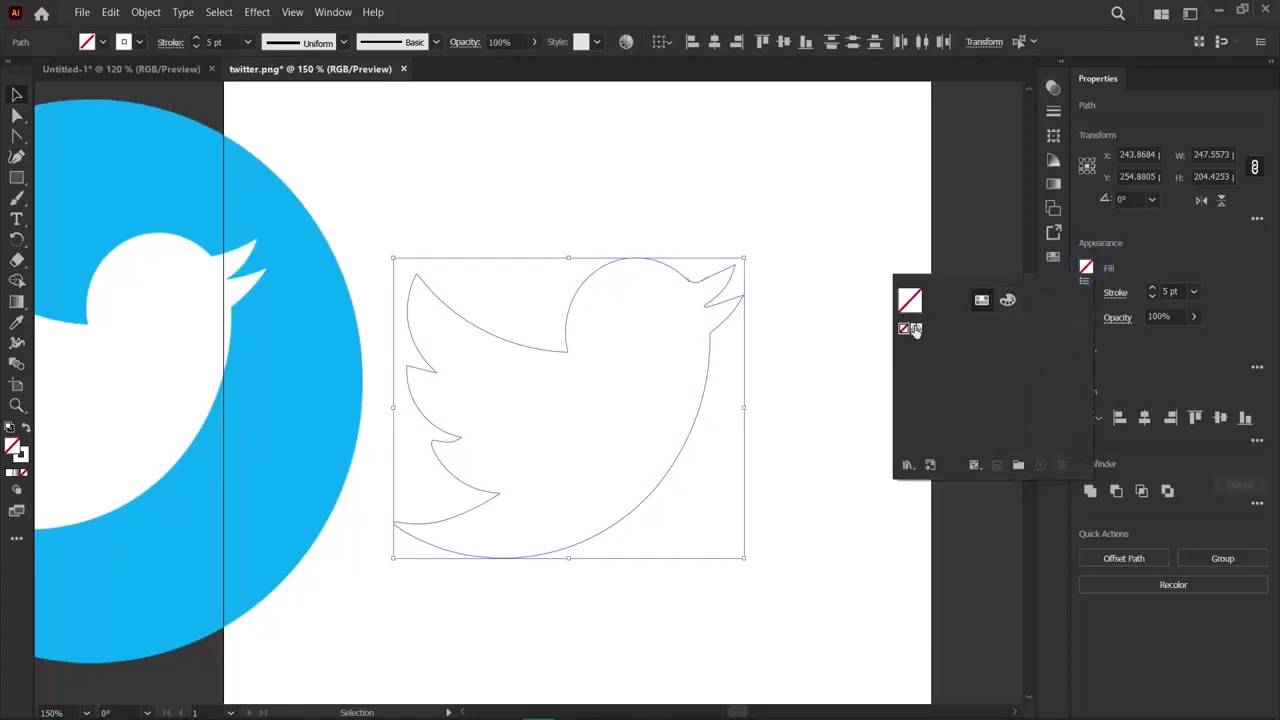
pyautogui.click(1000, 300)
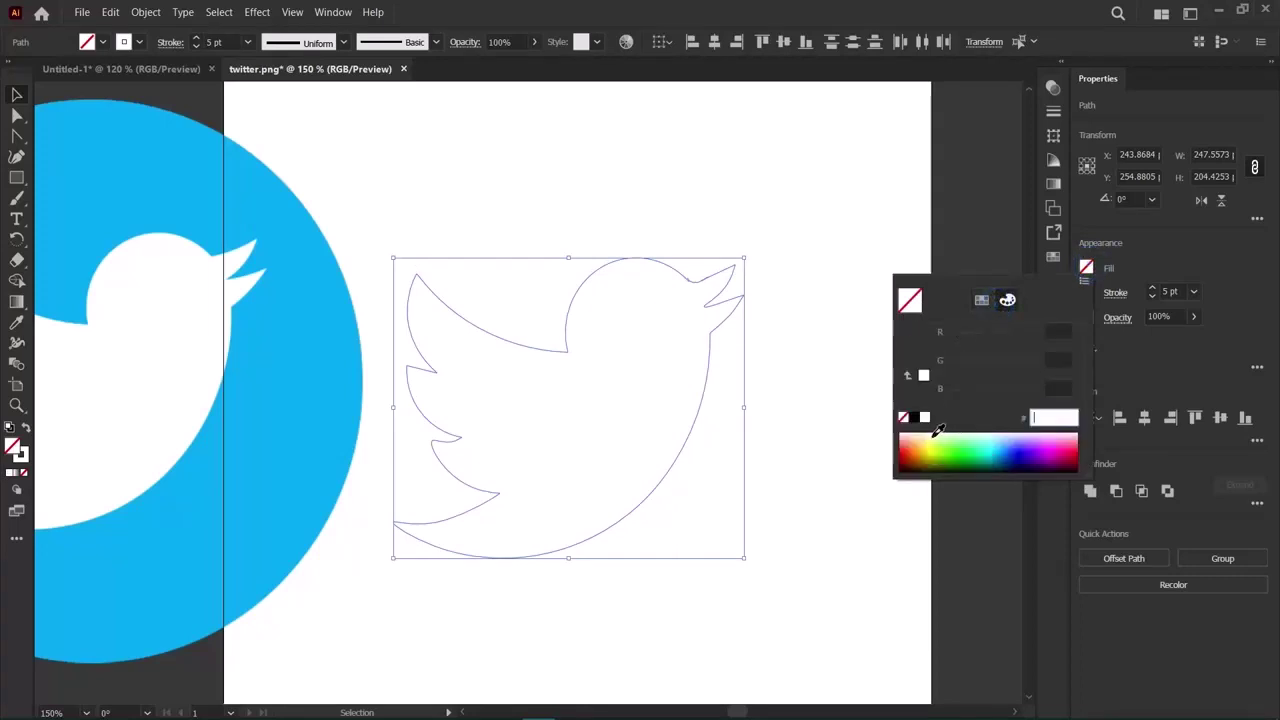
pyautogui.click(935, 440)
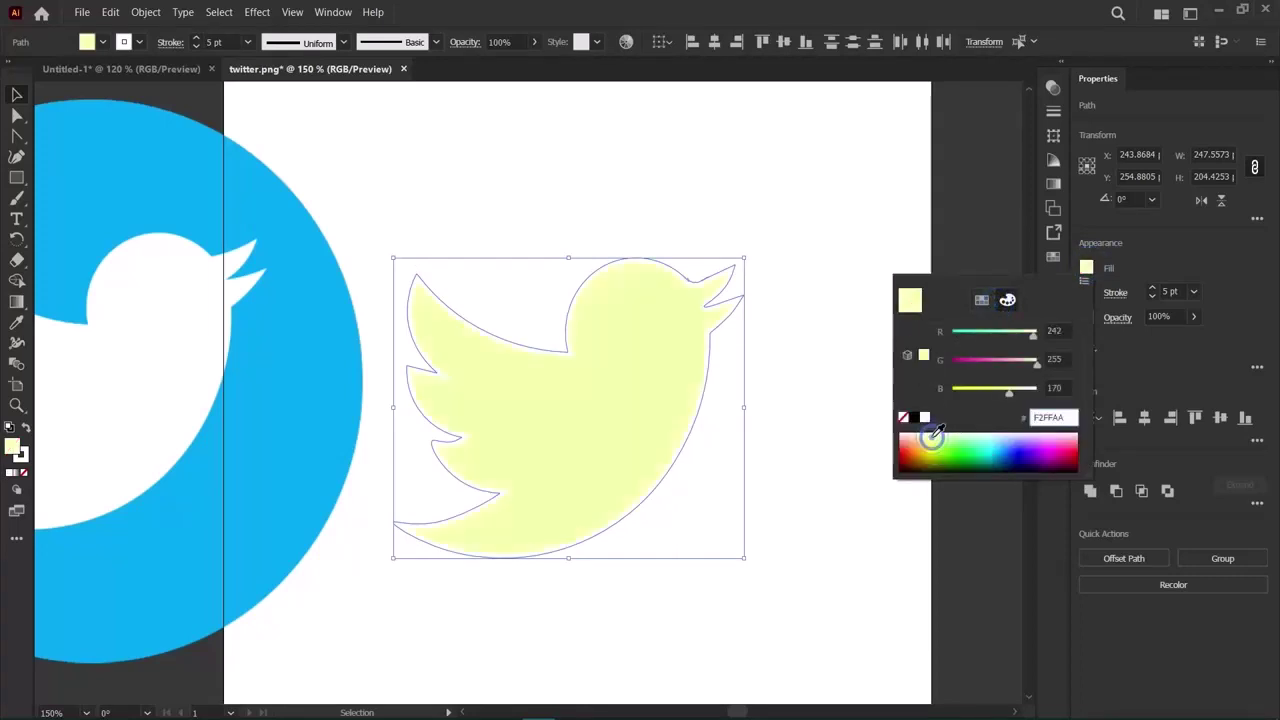
pyautogui.click(78, 330)
# Centre the blue circle image under the bird and apply the pale yellow FDFFDF fill.
pyautogui.moveTo(156, 333); pyautogui.dragTo(636, 363)
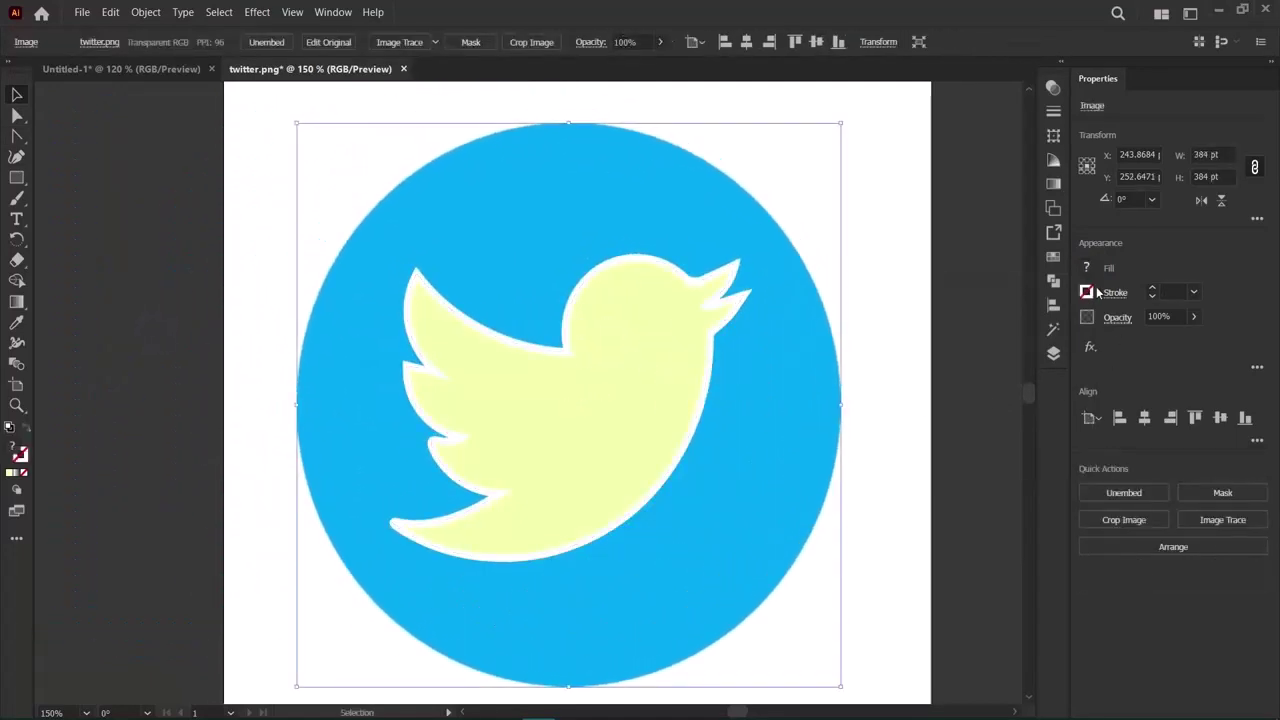
pyautogui.click(1085, 269)
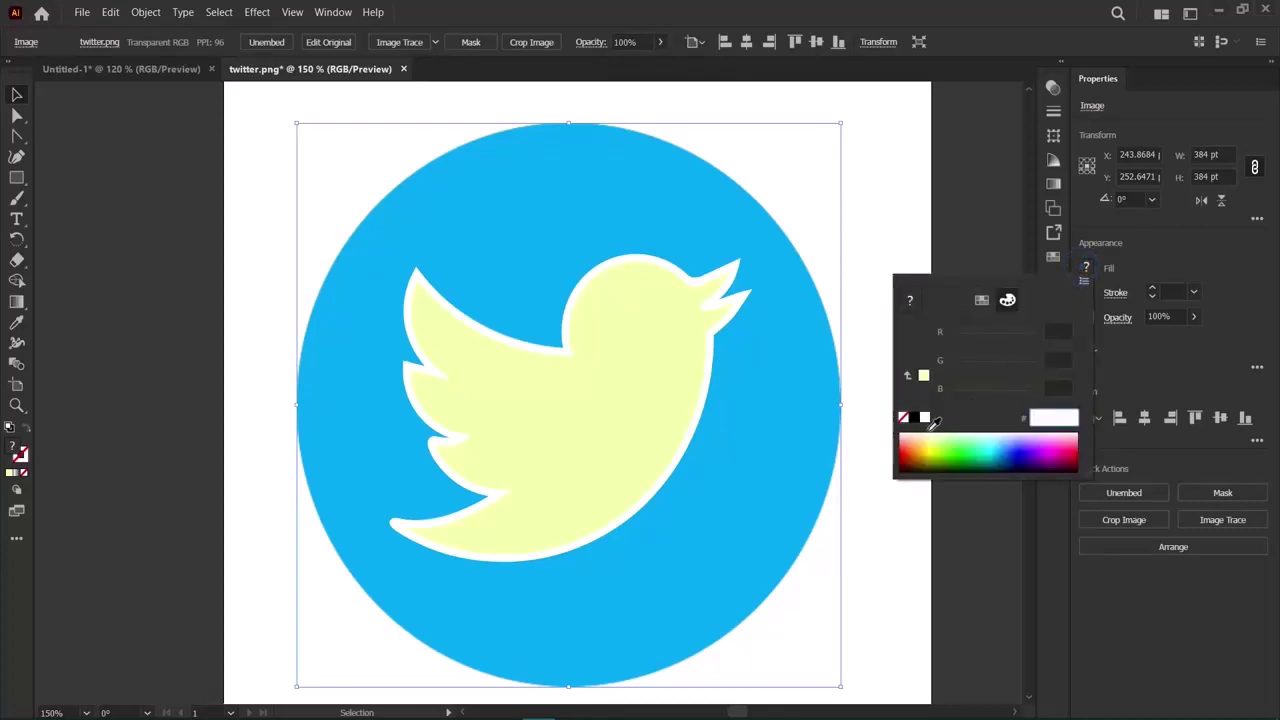
pyautogui.click(930, 440)
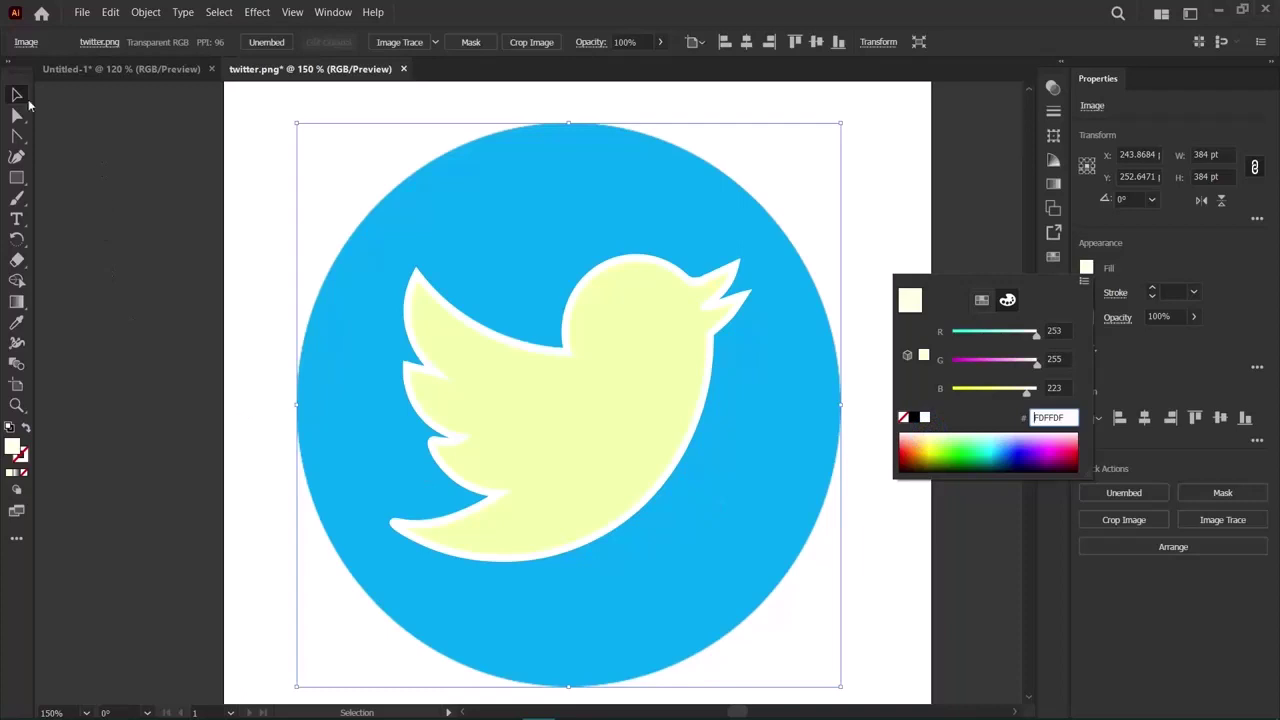
pyautogui.click(17, 94)
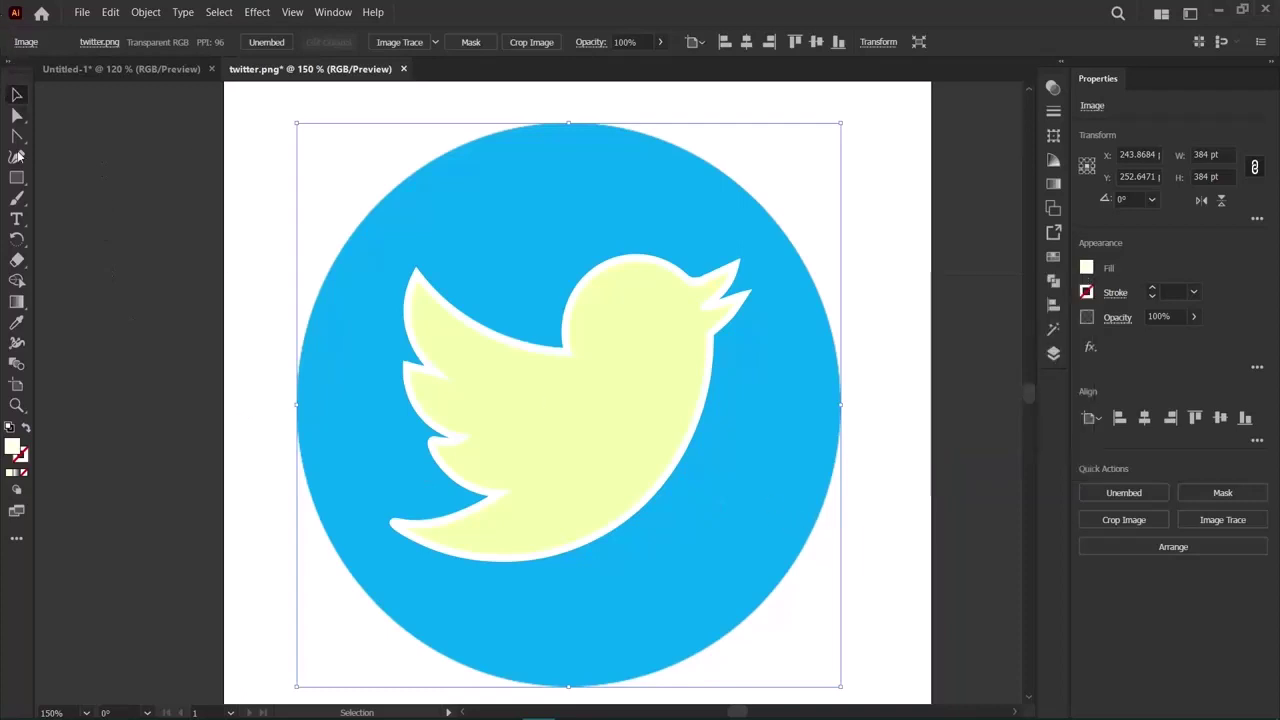
pyautogui.click(40, 243)
pyautogui.click(16, 177)
pyautogui.click(80, 216)
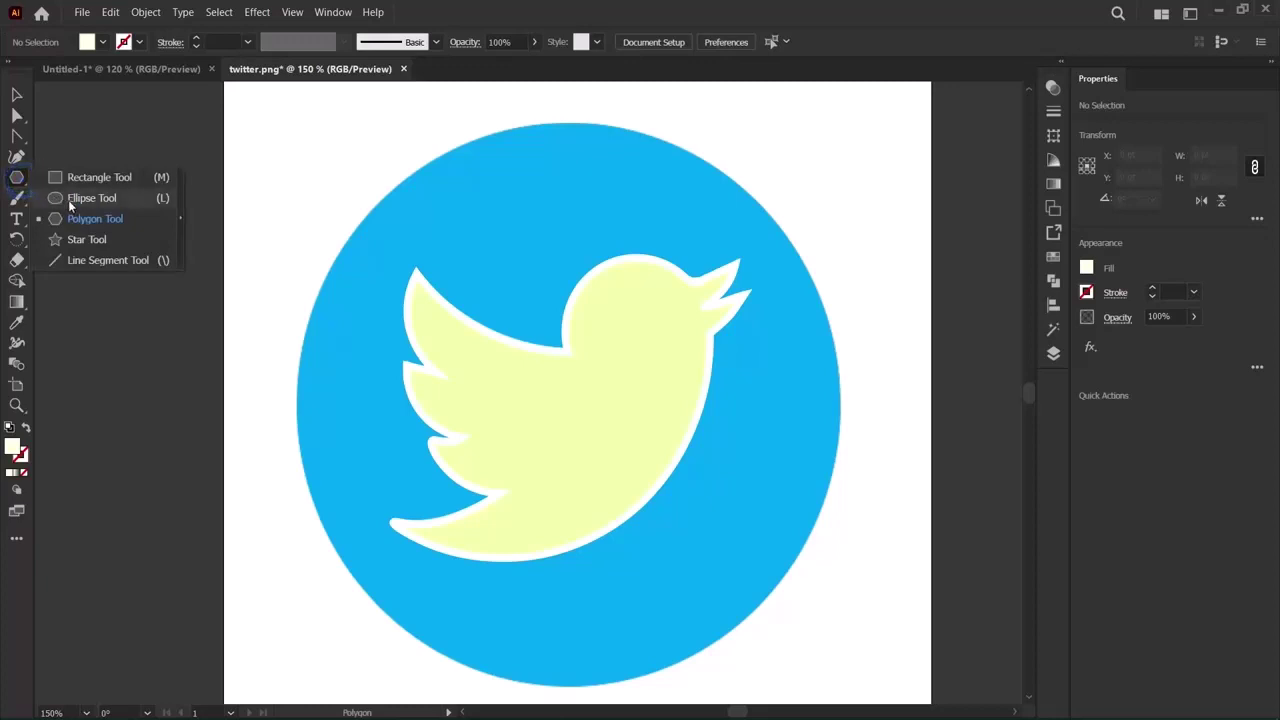
# Draw a large circle over the logo and give it a mid-blue fill.
pyautogui.click(72, 198)
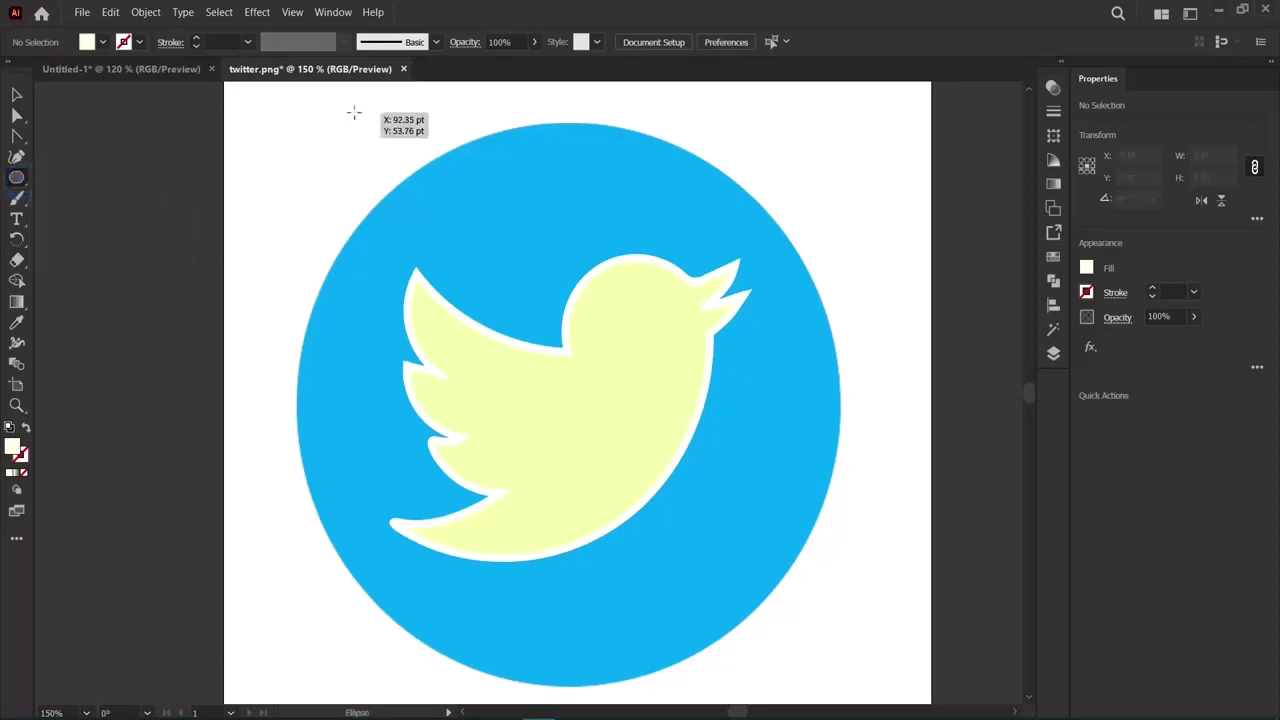
pyautogui.moveTo(354, 114); pyautogui.dragTo(920, 702)
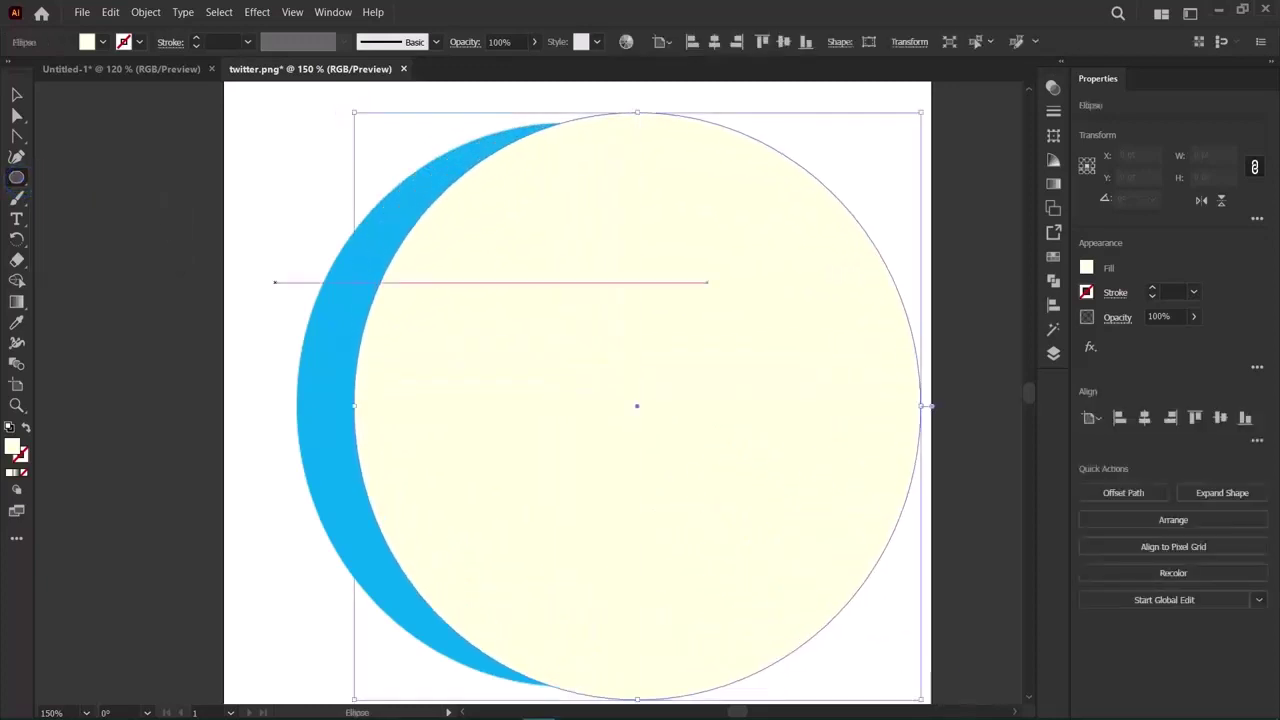
pyautogui.press('v')
pyautogui.moveTo(747, 281); pyautogui.dragTo(694, 288)
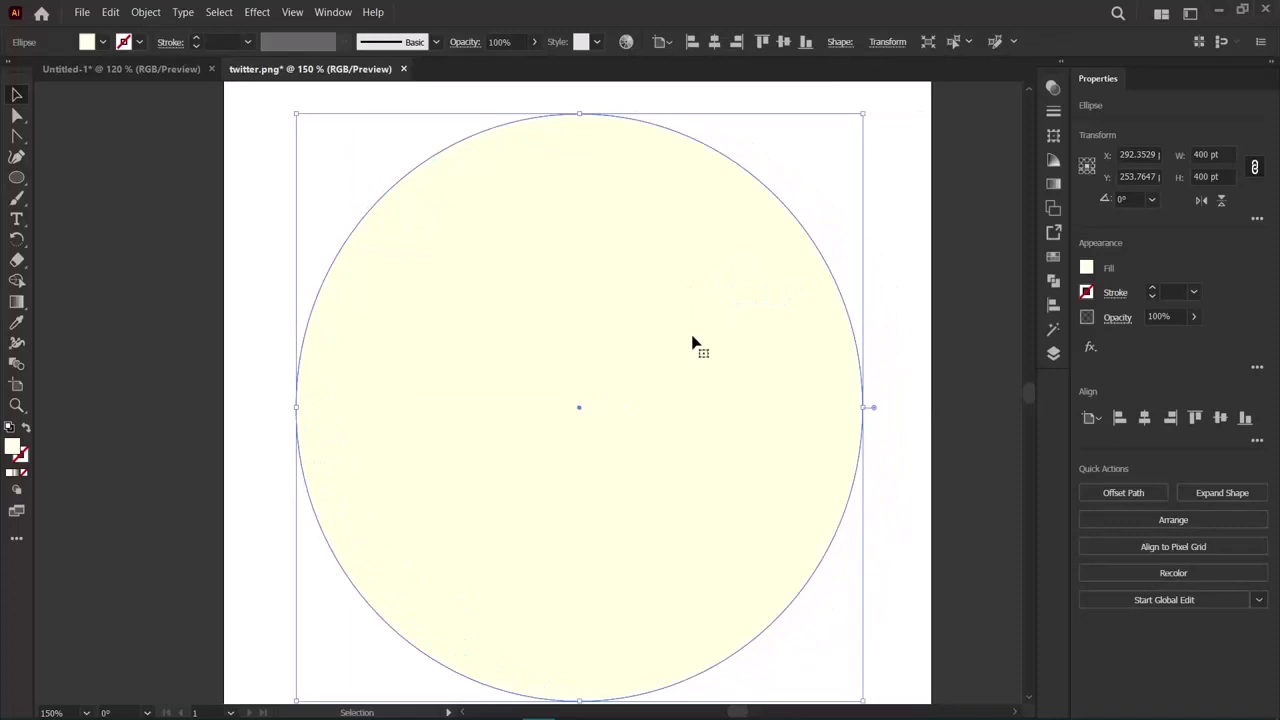
pyautogui.click(17, 178)
pyautogui.doubleClick(13, 448)
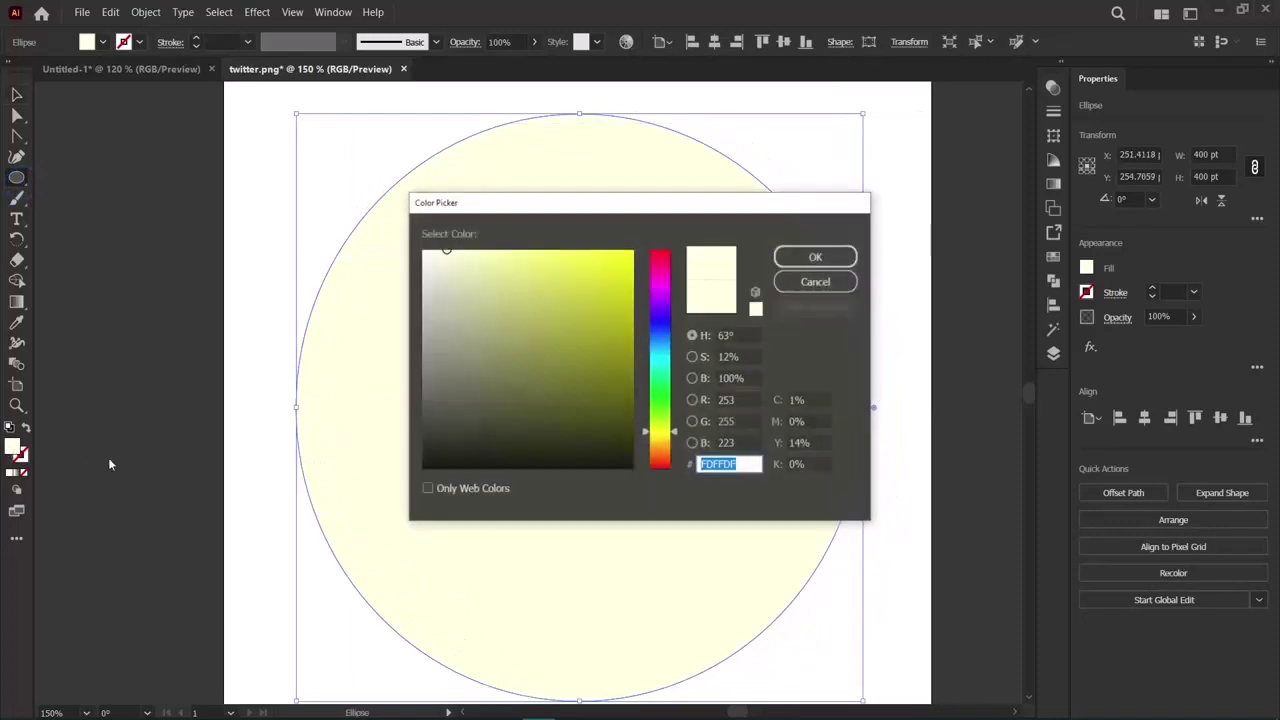
pyautogui.click(660, 337)
pyautogui.click(534, 257)
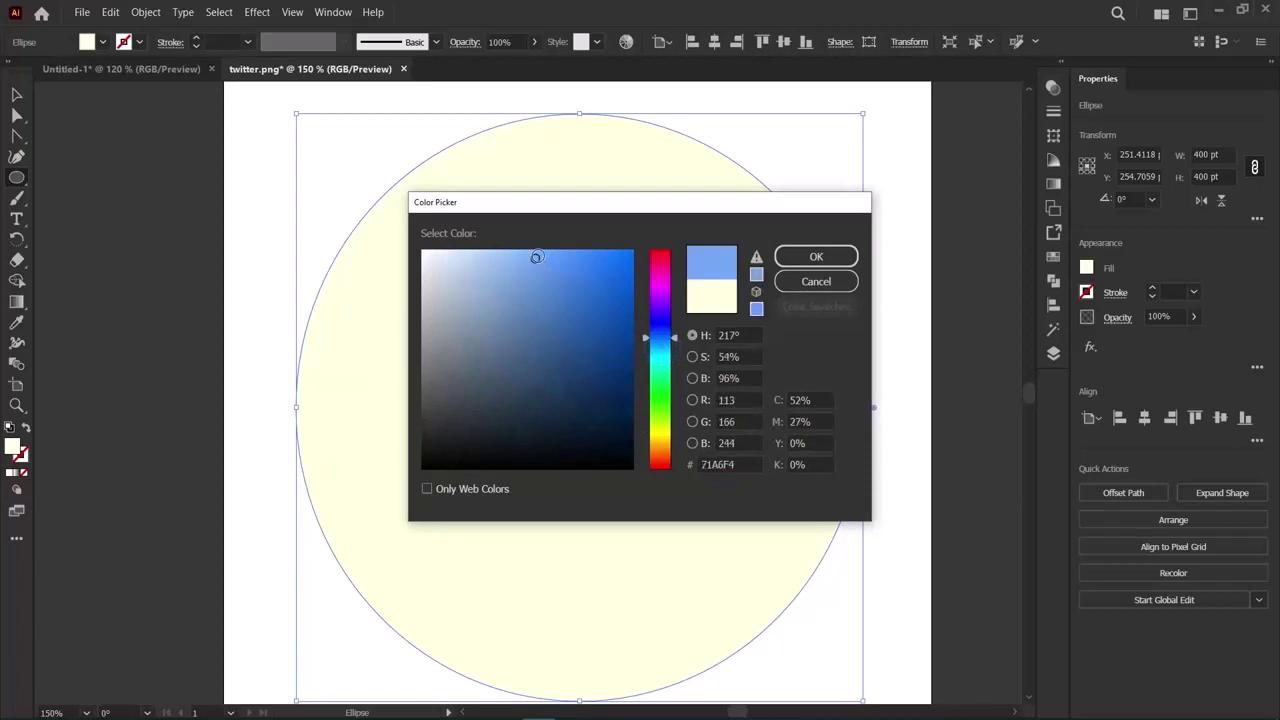
pyautogui.click(830, 258)
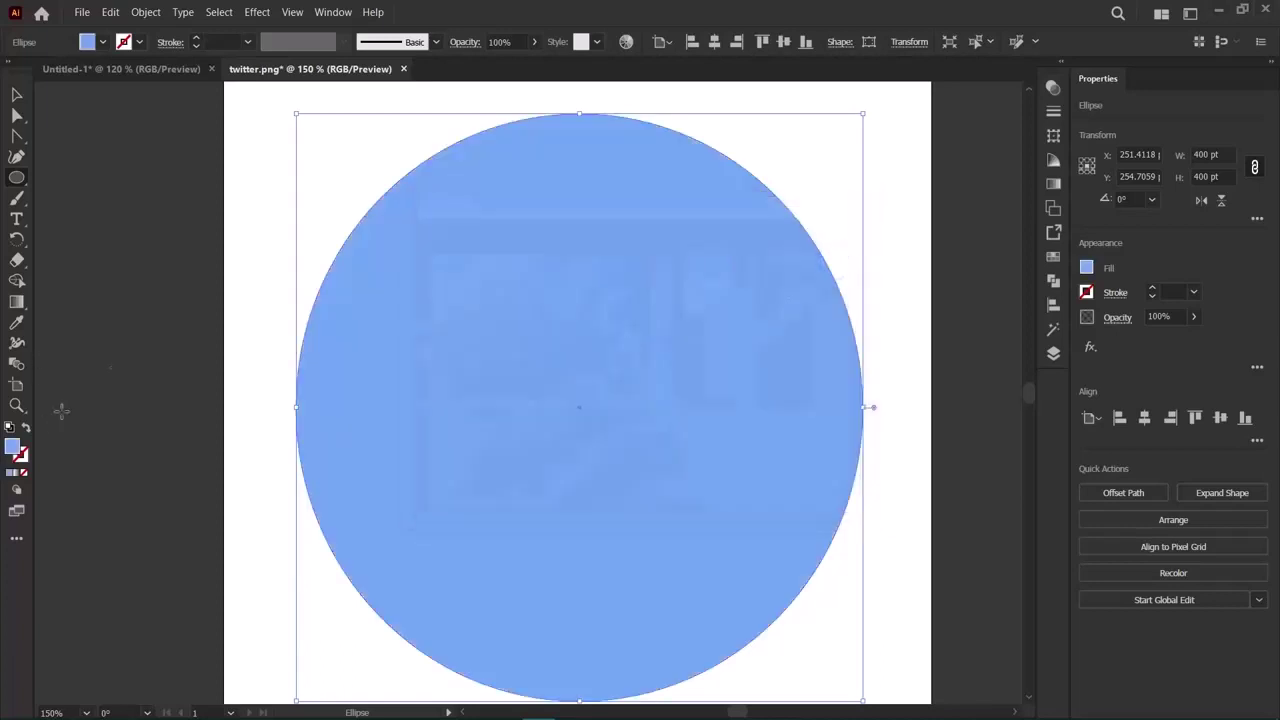
pyautogui.click(16, 94)
pyautogui.moveTo(541, 240); pyautogui.dragTo(705, 397)
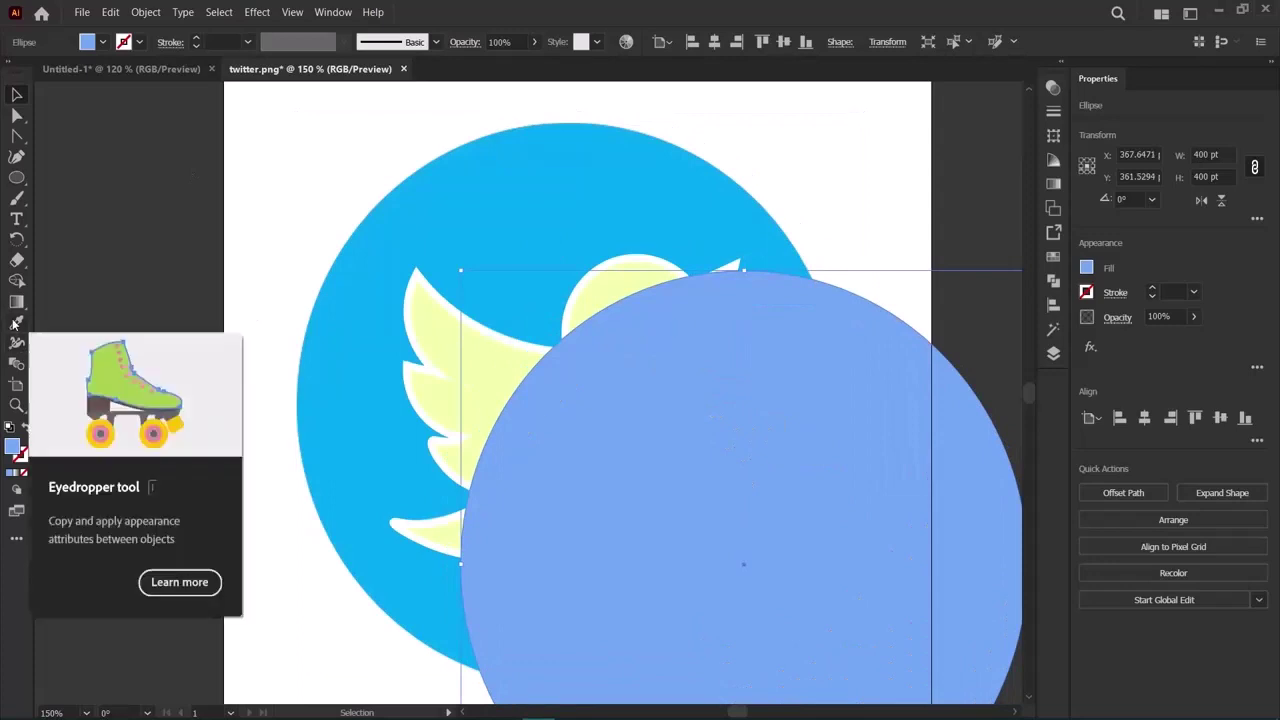
# Sample the logo's blue onto the circle with the Eyedropper and move it back over the logo.
pyautogui.click(16, 323)
pyautogui.click(429, 230)
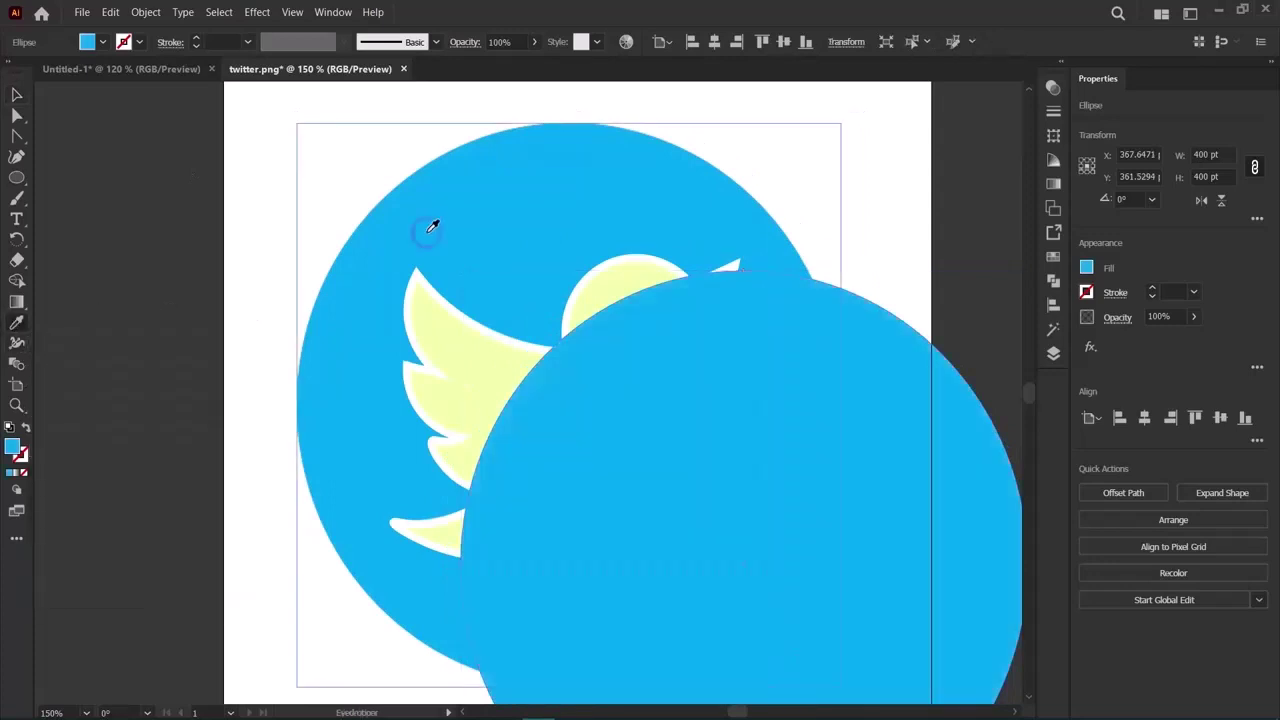
pyautogui.click(17, 95)
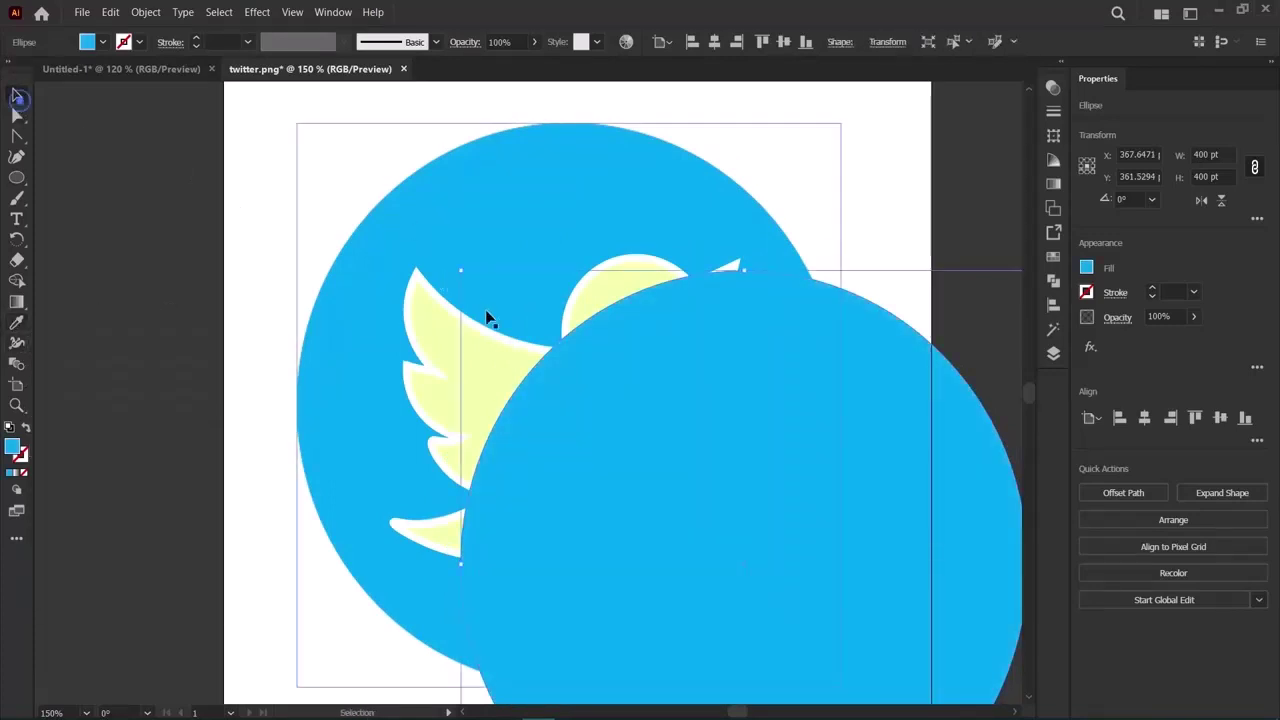
pyautogui.moveTo(622, 438); pyautogui.dragTo(448, 280)
# Send the blue circle behind the bird with Shift+Ctrl+[.
pyautogui.click(145, 12)
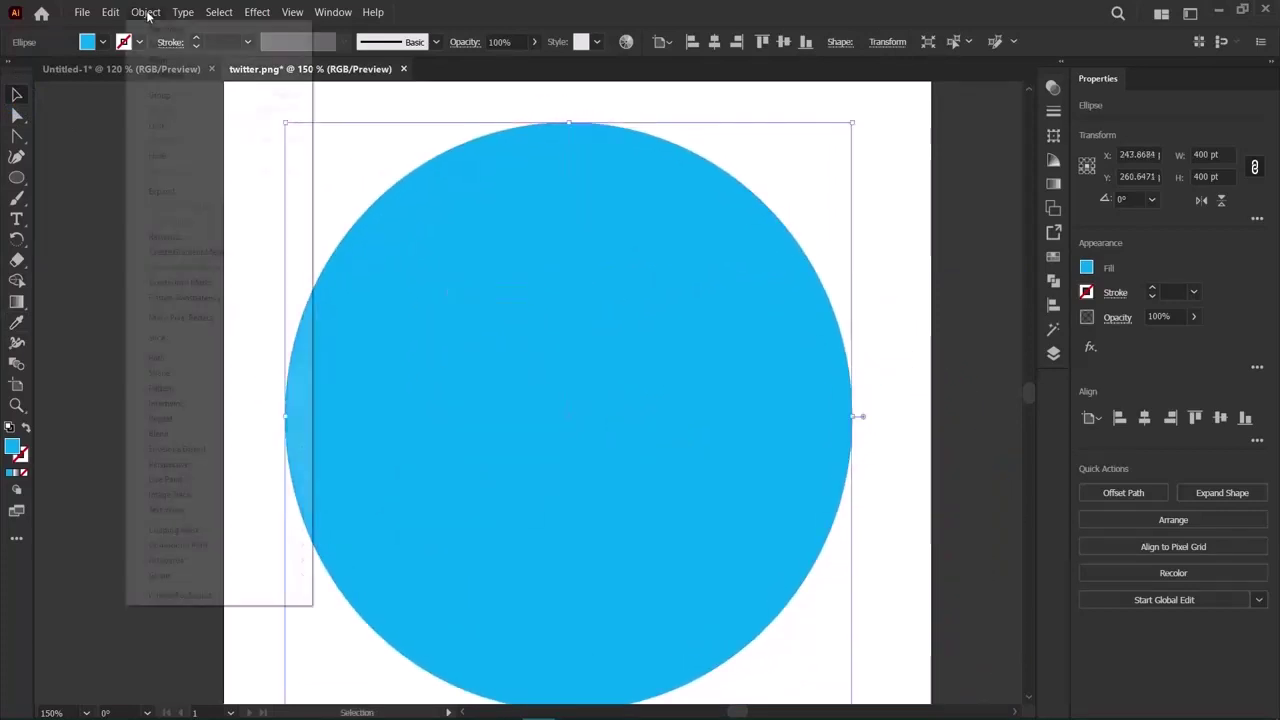
pyautogui.moveTo(160, 29)
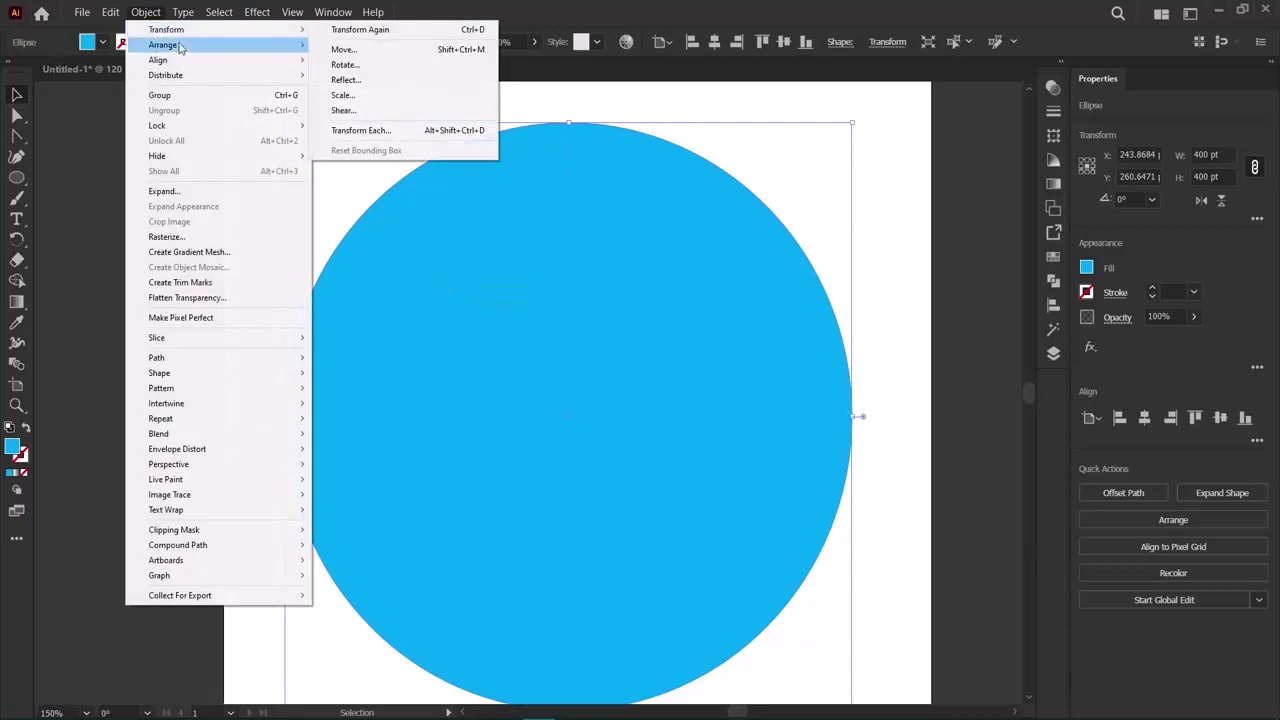
pyautogui.moveTo(182, 49)
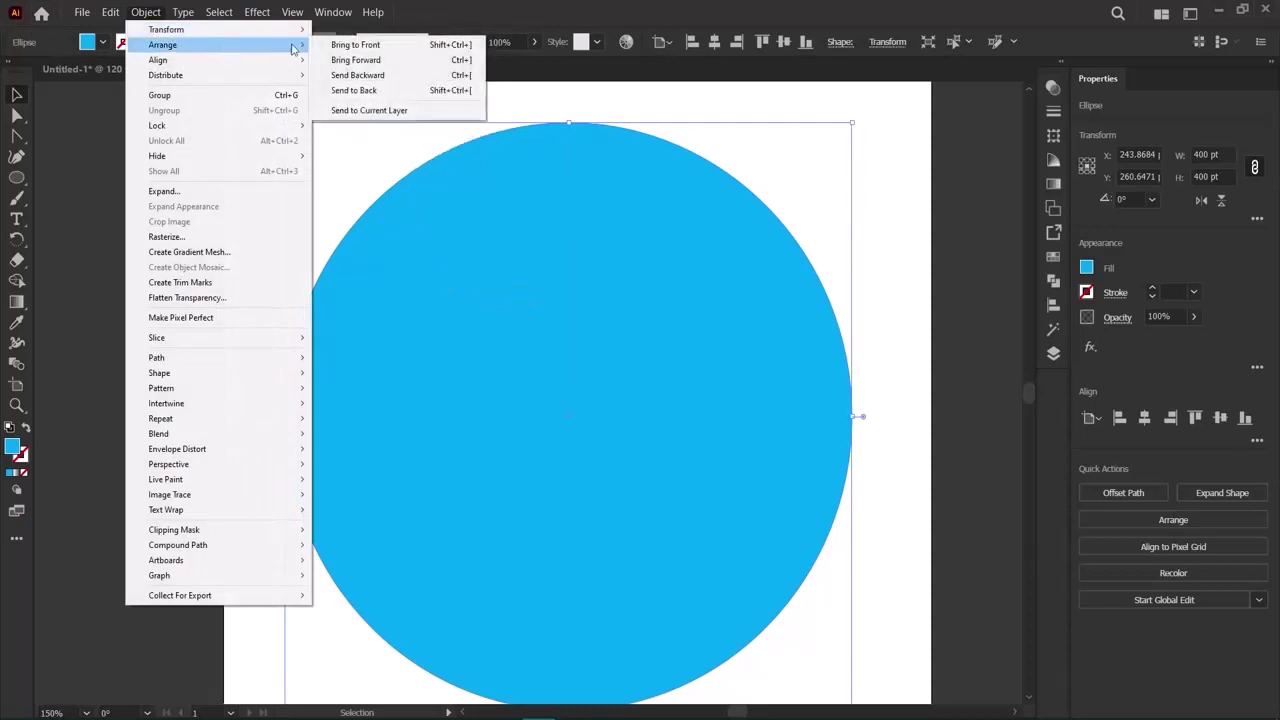
pyautogui.click(363, 77)
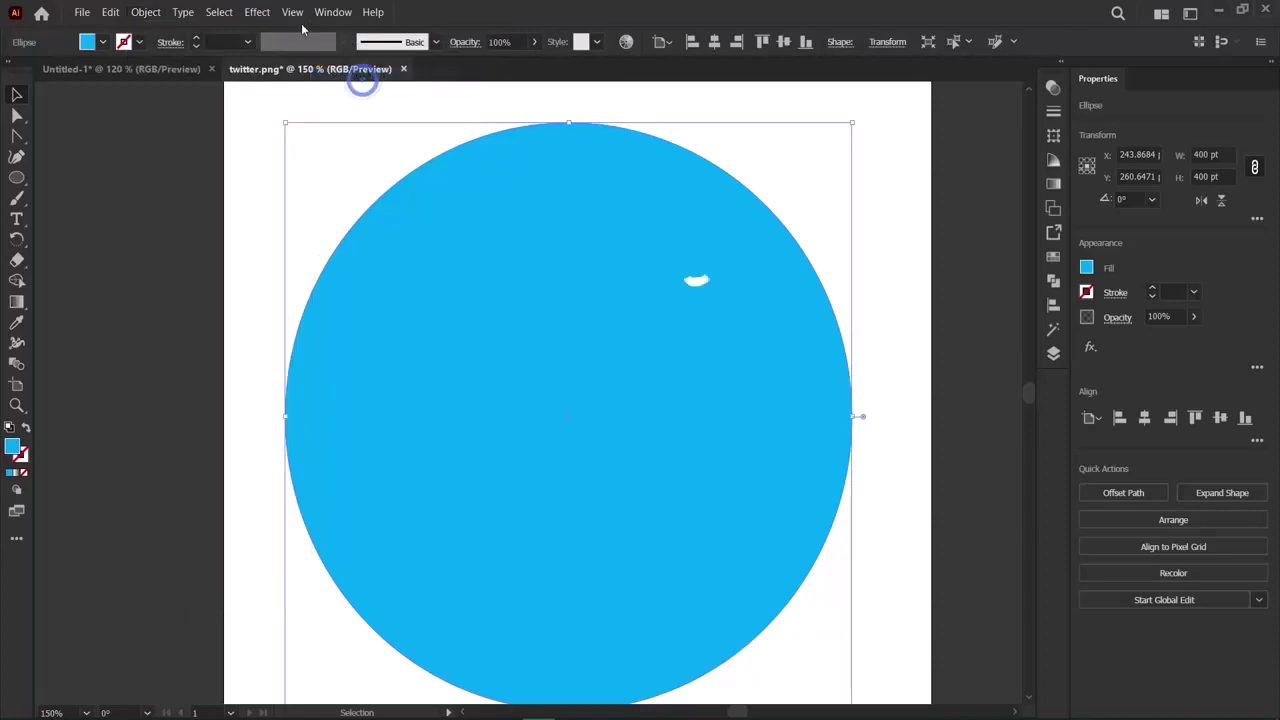
pyautogui.click(160, 14)
pyautogui.moveTo(194, 44)
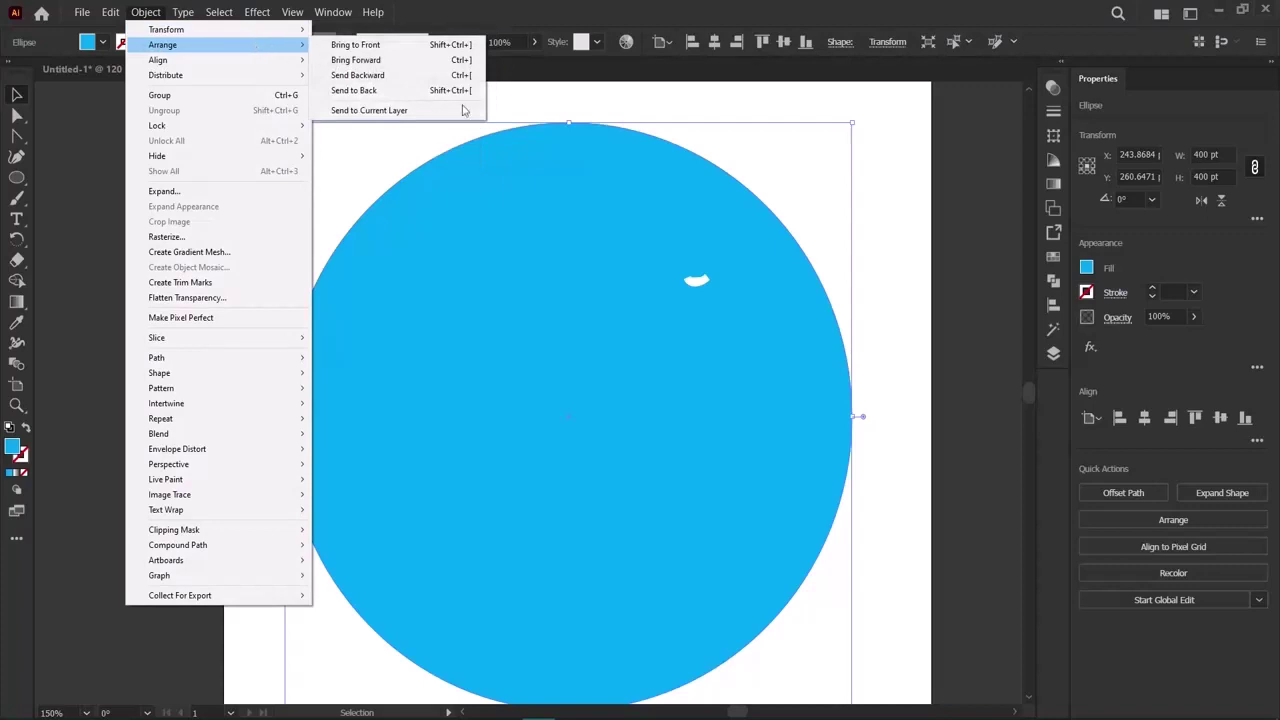
pyautogui.click(786, 64)
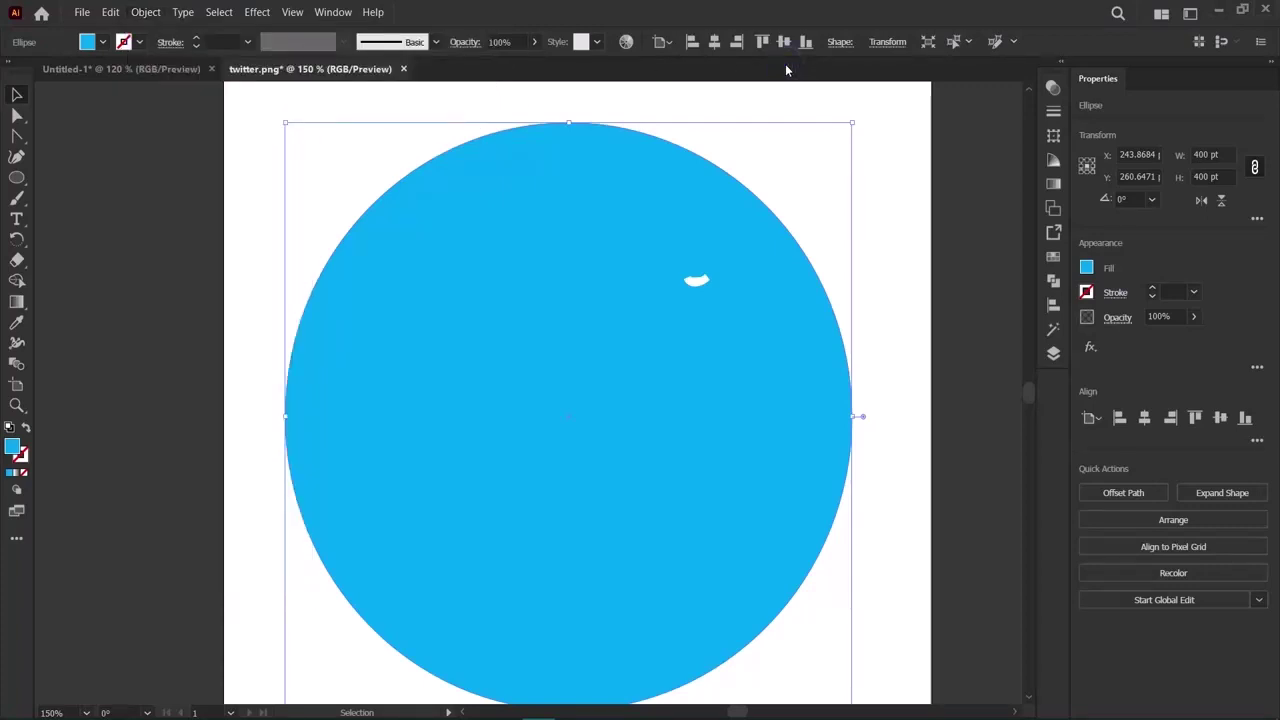
pyautogui.hotkey('ctrl', 'shift', '[')
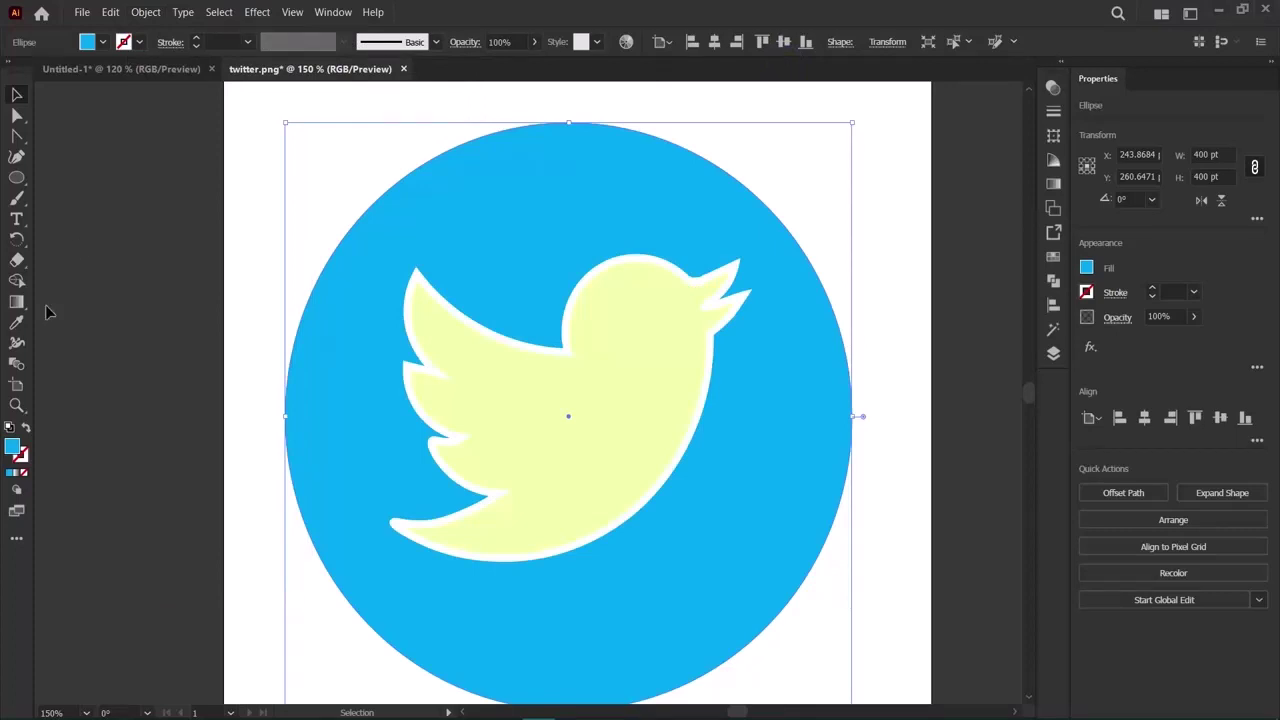
# Change the traced bird's fill colour to white in the Color Picker.
pyautogui.click(111, 313)
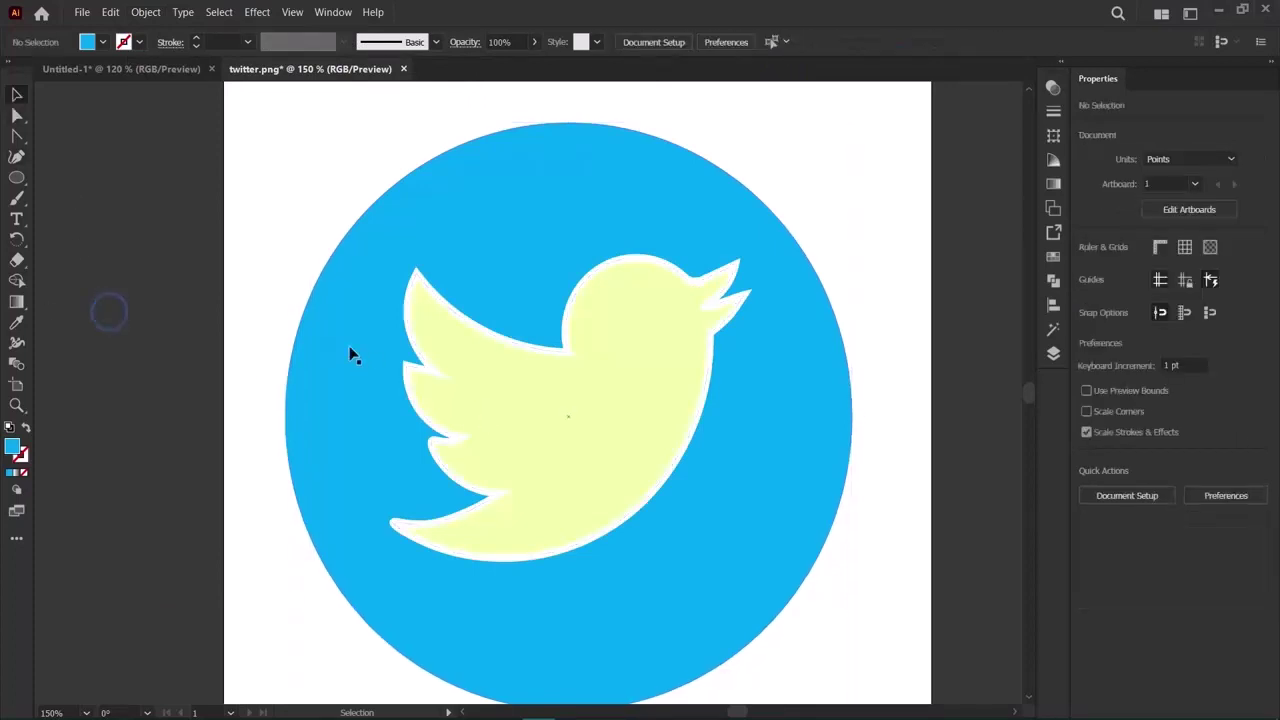
pyautogui.click(544, 356)
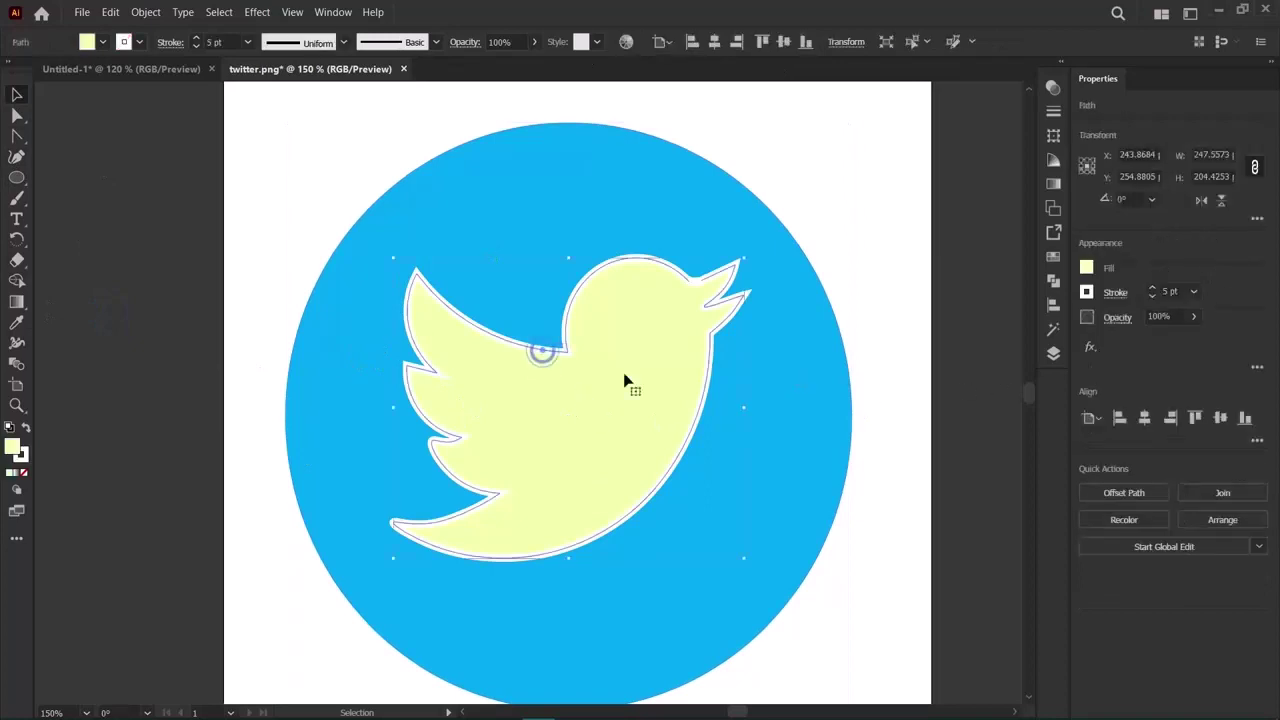
pyautogui.doubleClick(11, 448)
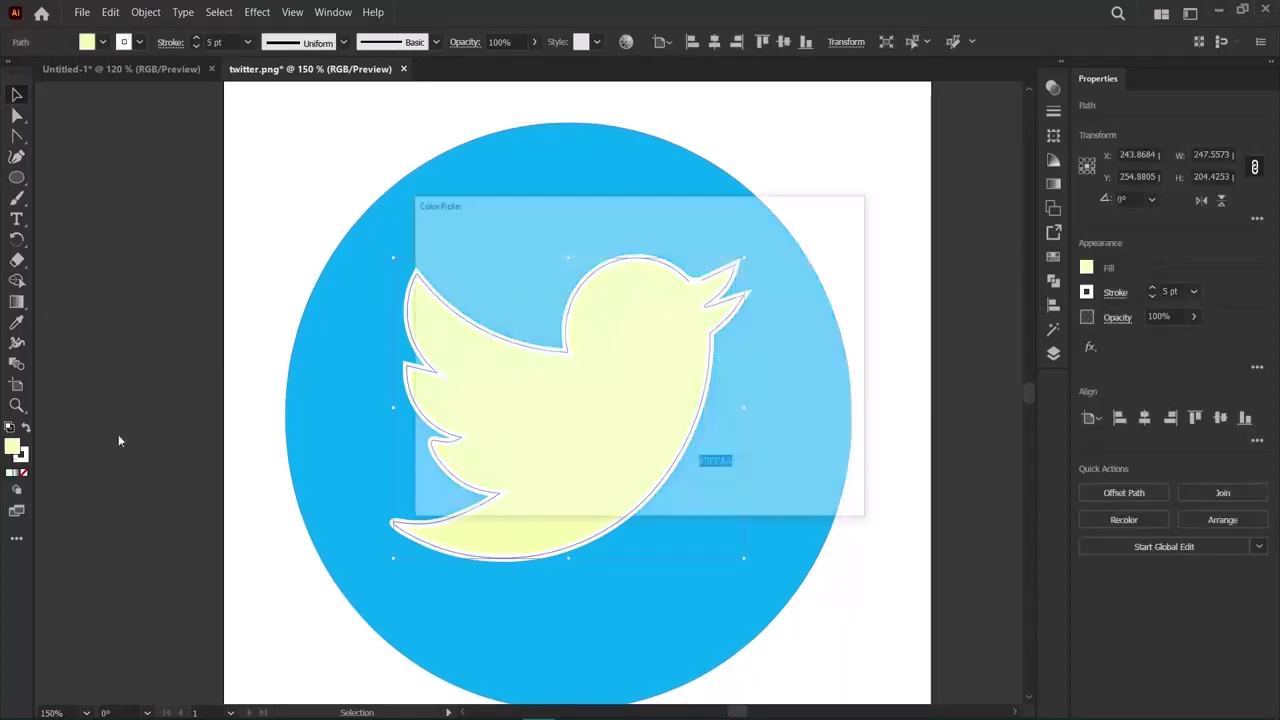
pyautogui.moveTo(480, 285); pyautogui.dragTo(424, 252)
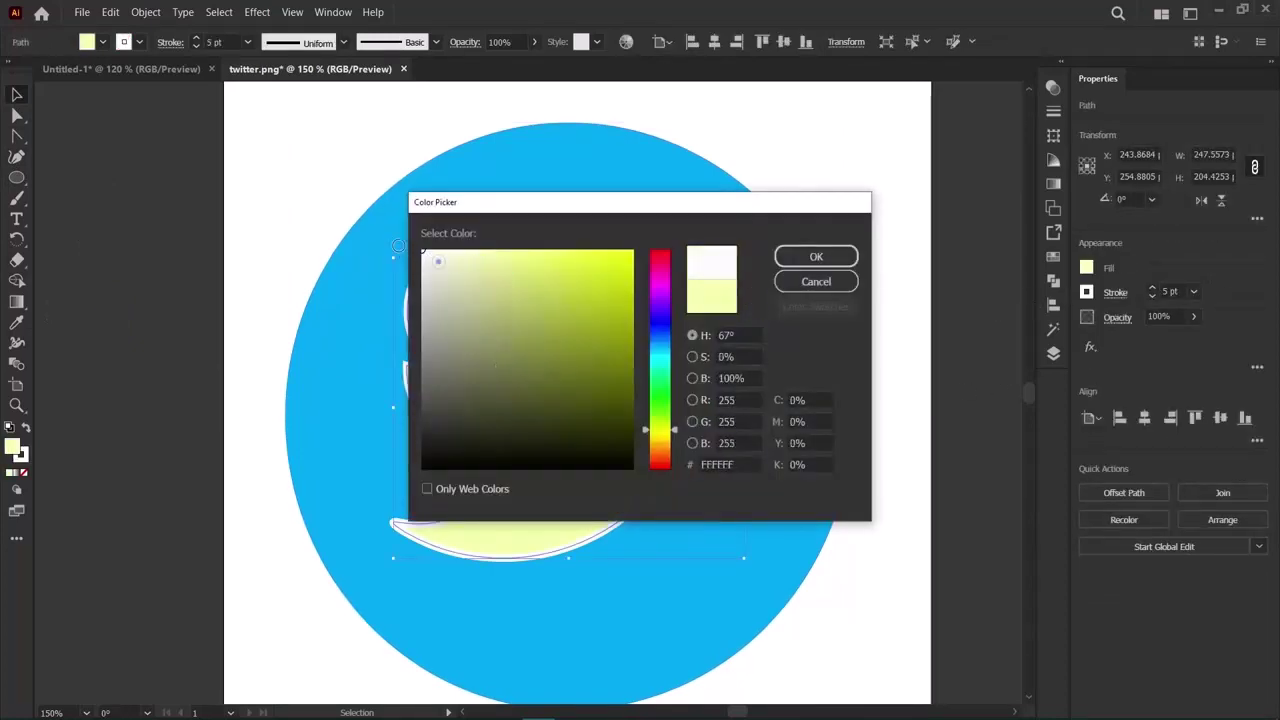
pyautogui.click(816, 257)
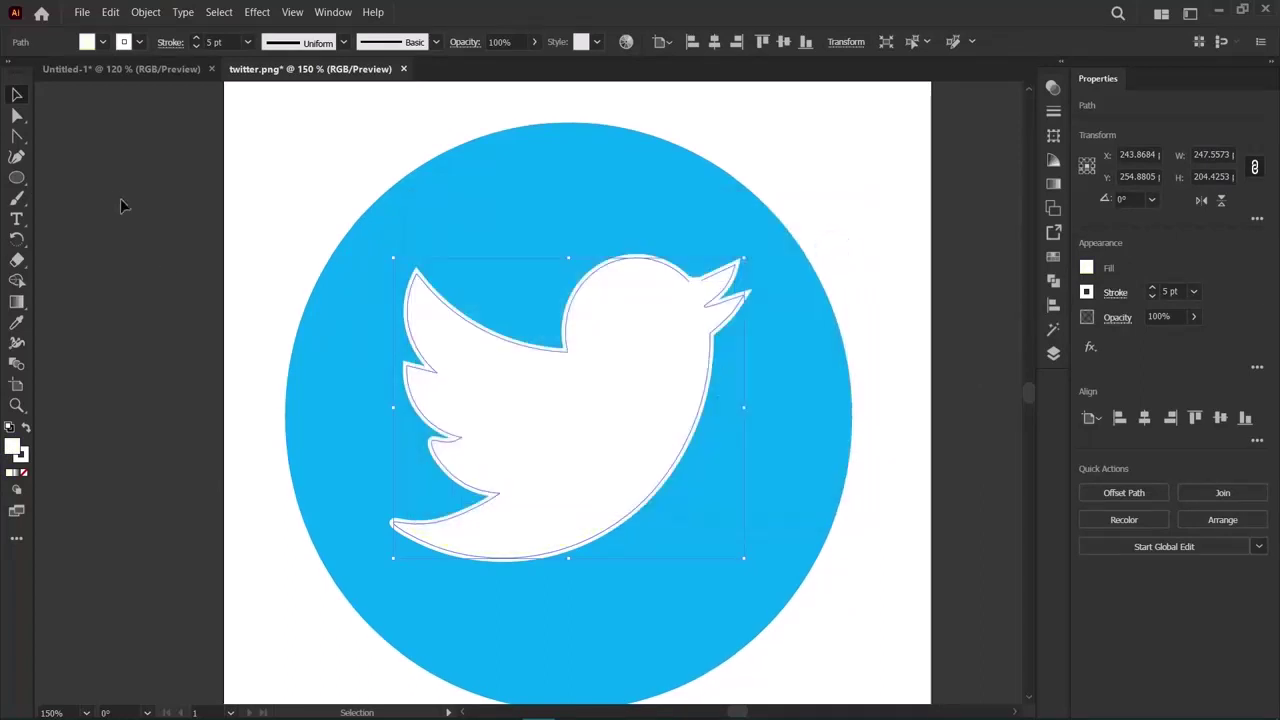
# Move the bird and blue circle aside and delete the placed reference image.
pyautogui.click(163, 263)
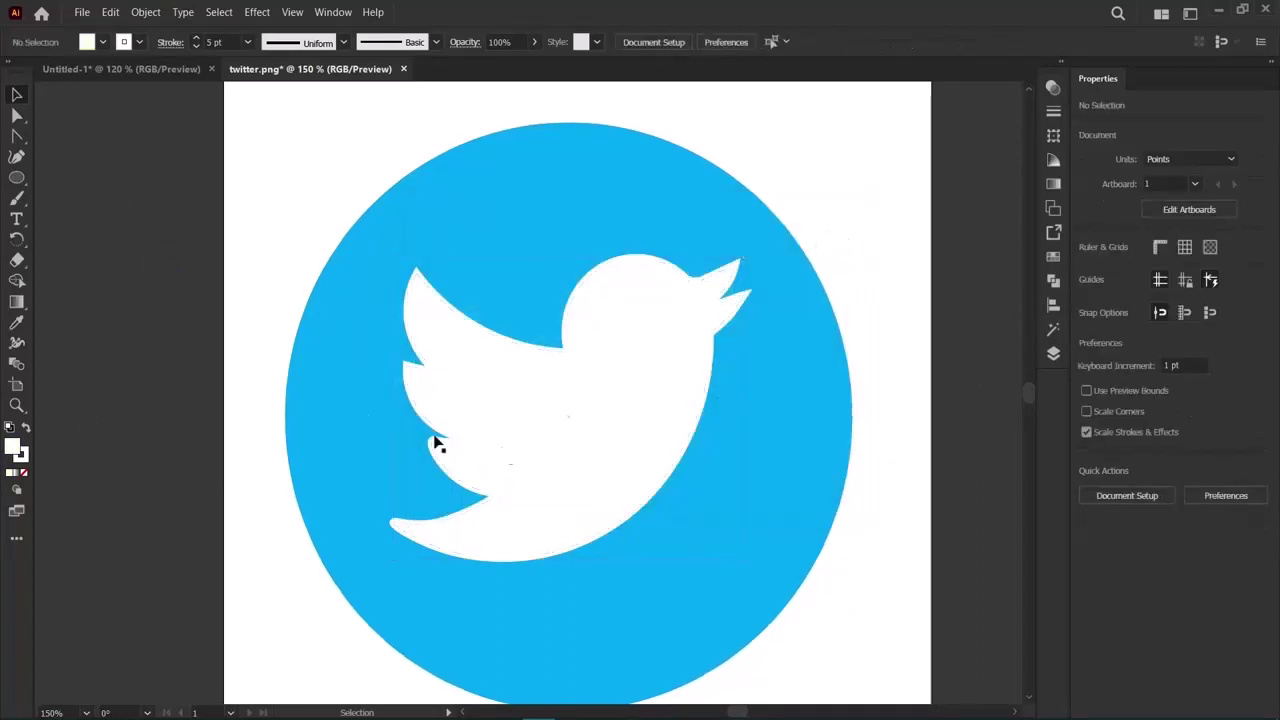
pyautogui.click(432, 278)
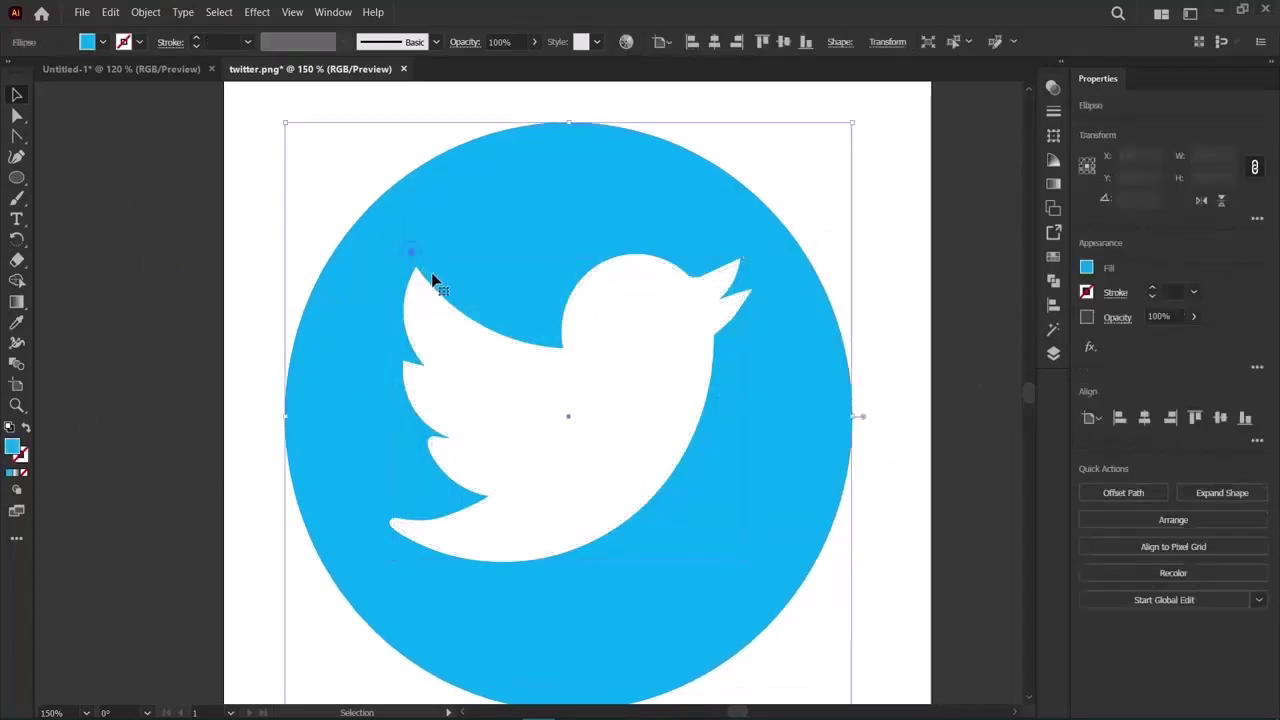
pyautogui.keyDown('shift'); pyautogui.click(477, 372); pyautogui.keyUp('shift')
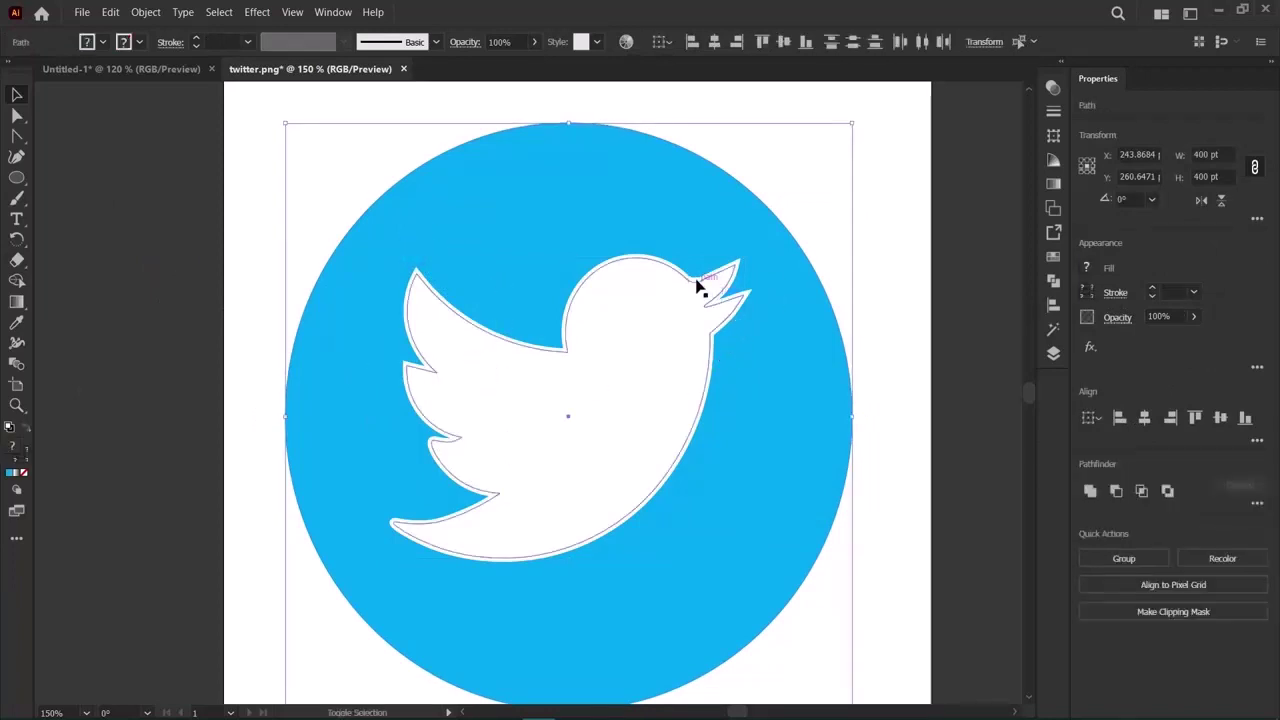
pyautogui.moveTo(706, 217); pyautogui.dragTo(720, 550)
pyautogui.click(678, 198)
pyautogui.press('Delete')
pyautogui.moveTo(655, 505); pyautogui.dragTo(598, 350)
pyautogui.hotkey('ctrl', 'z')
# Zoom out to the whole artboard and nudge the circle artwork up about 12 pt.
pyautogui.scroll(-5, 594, 410)
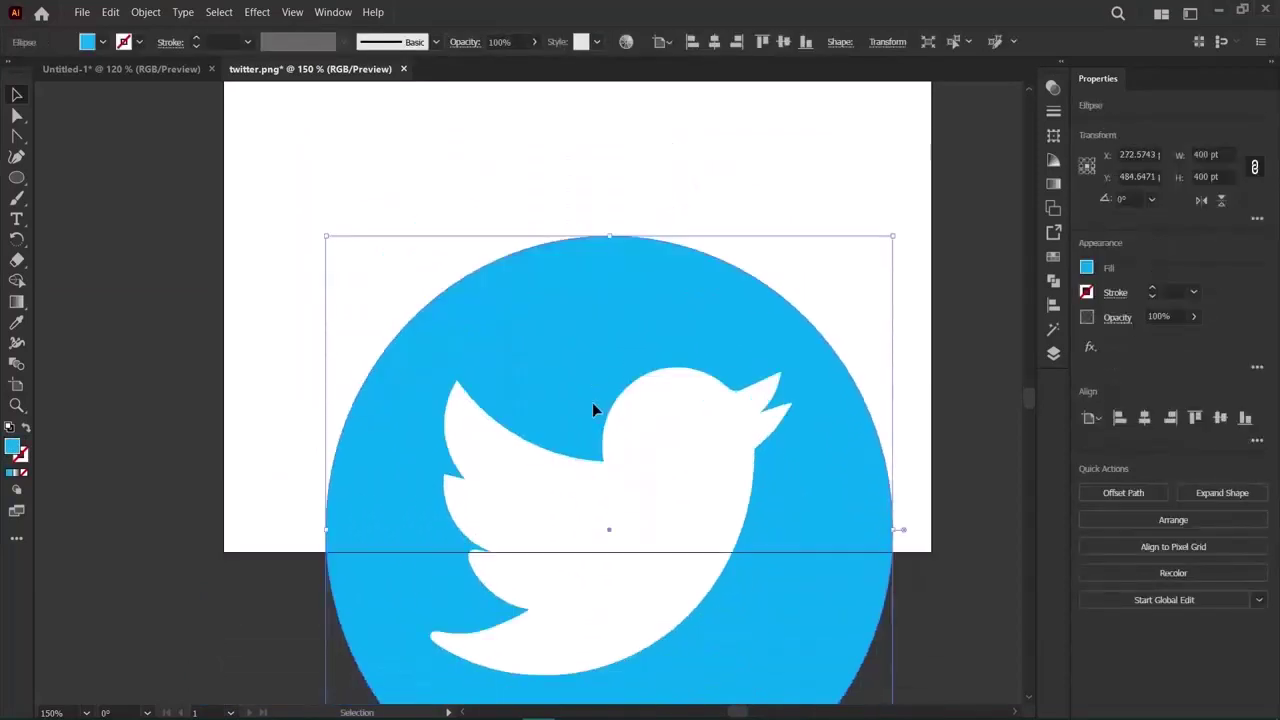
pyautogui.scroll(2, 856, 580)
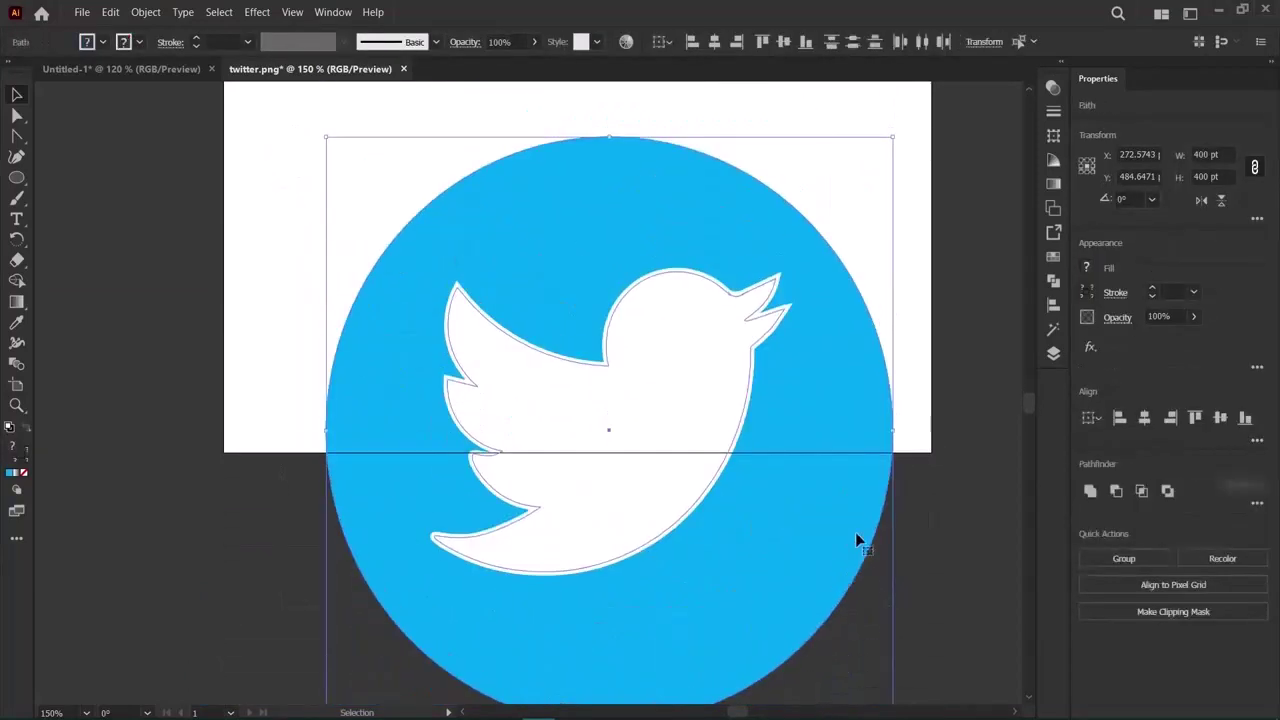
pyautogui.moveTo(703, 388); pyautogui.dragTo(666, 120)
pyautogui.scroll(4, 671, 460)
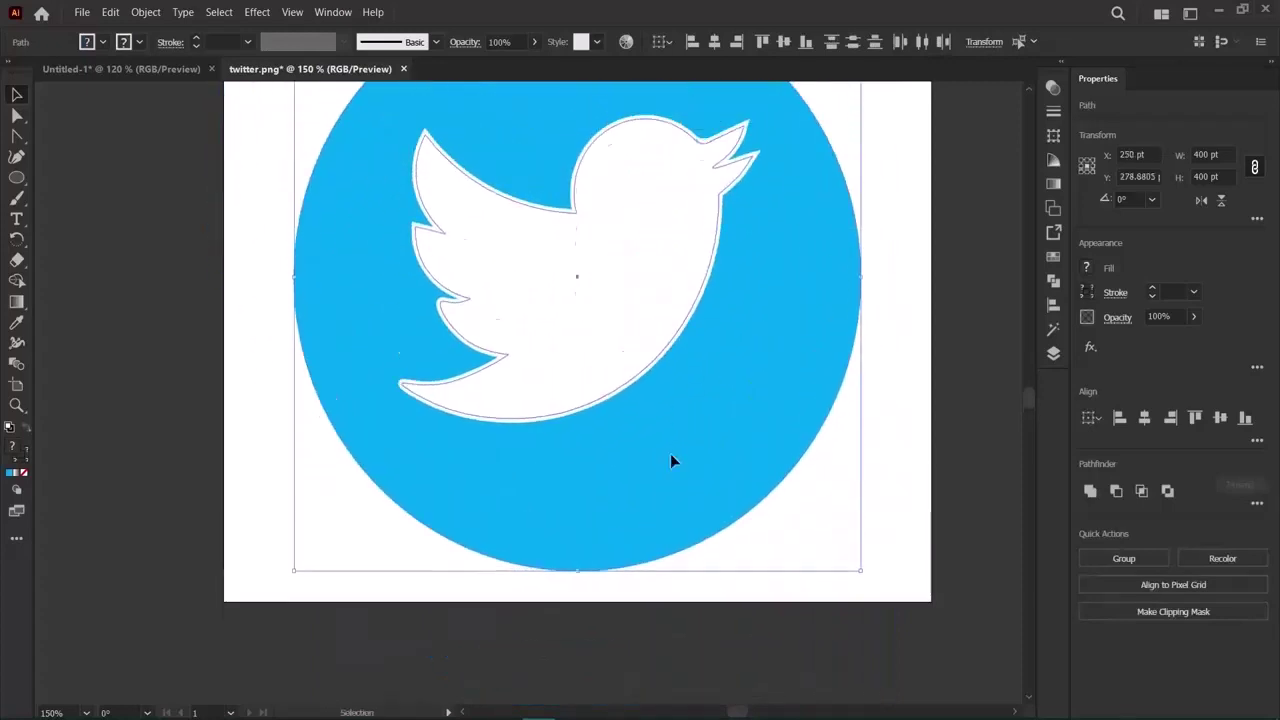
pyautogui.moveTo(663, 503)
pyautogui.mouseDown()
pyautogui.moveTo(657, 483)
pyautogui.moveTo(662, 499)
pyautogui.mouseUp()
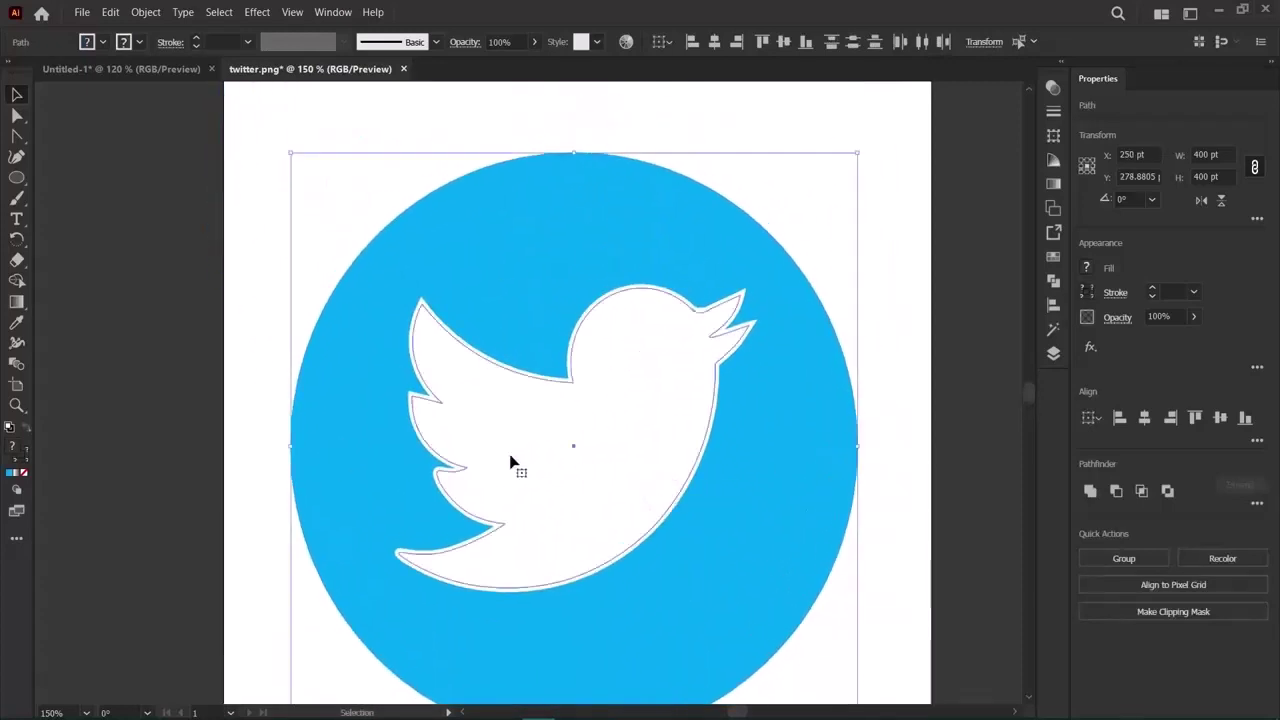
pyautogui.click(162, 407)
pyautogui.hotkey('ctrl', '-')
pyautogui.hotkey('ctrl', '-')
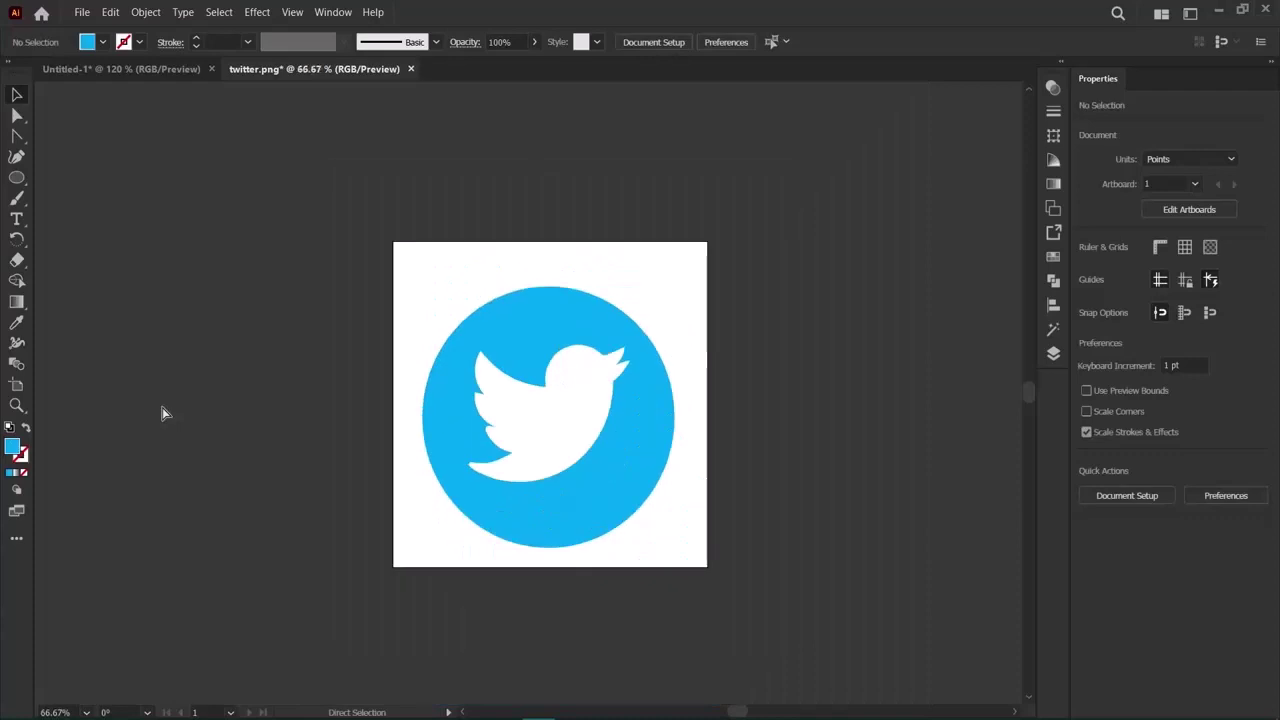
pyautogui.moveTo(440, 283); pyautogui.dragTo(650, 560)
pyautogui.moveTo(583, 413)
pyautogui.mouseDown()
pyautogui.moveTo(571, 400)
pyautogui.moveTo(594, 400)
pyautogui.mouseUp()
pyautogui.click(660, 337)
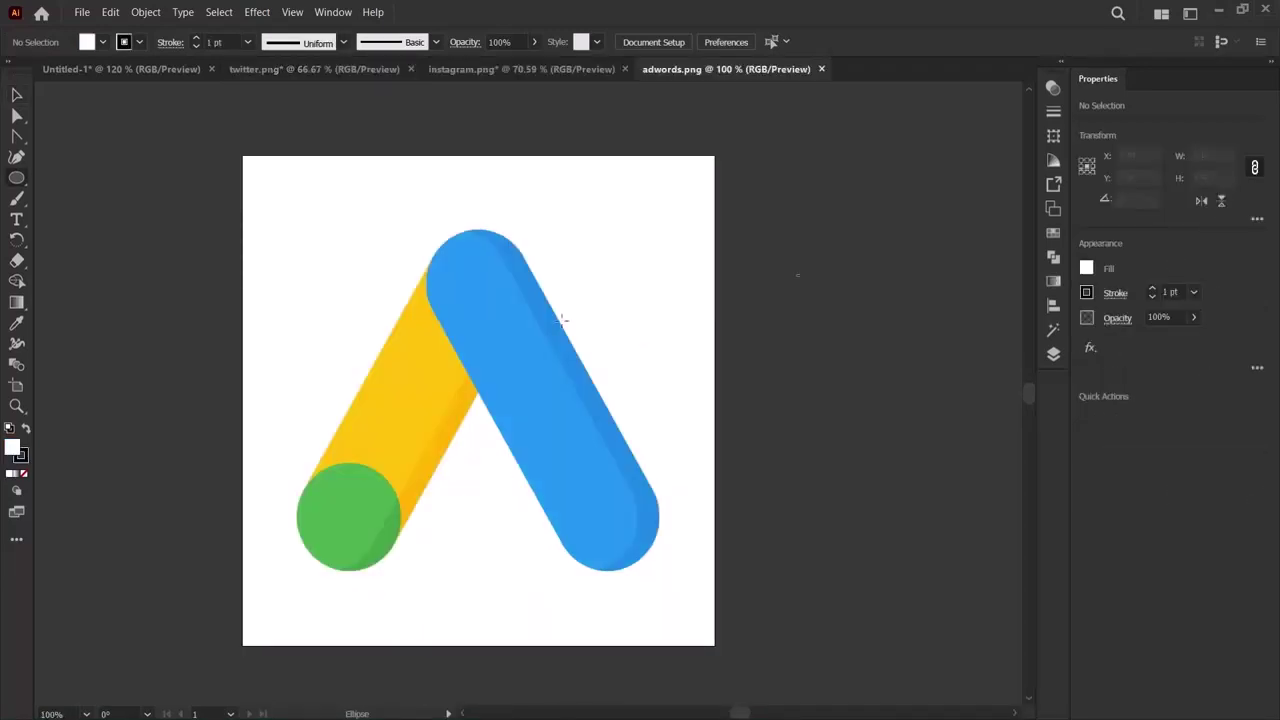
# Choose the Rectangle Tool from the Ellipse tool flyout.
pyautogui.click(22, 178)
pyautogui.click(17, 179)
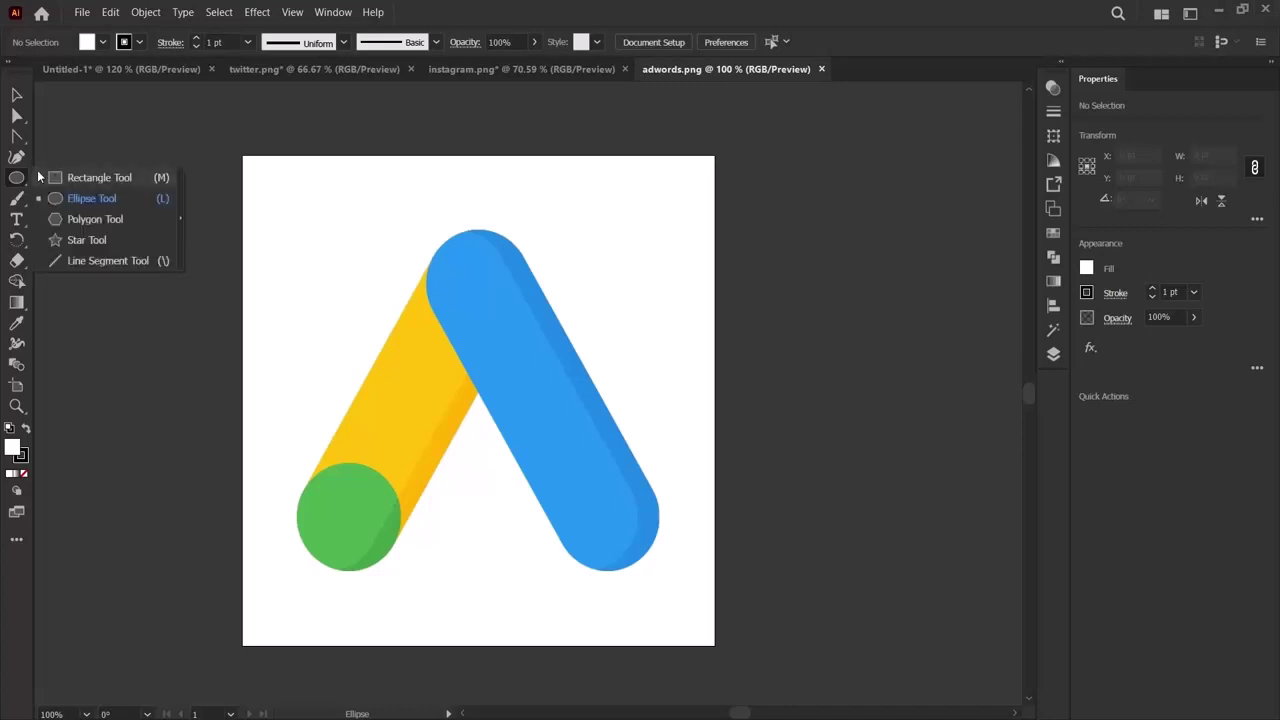
pyautogui.click(15, 178)
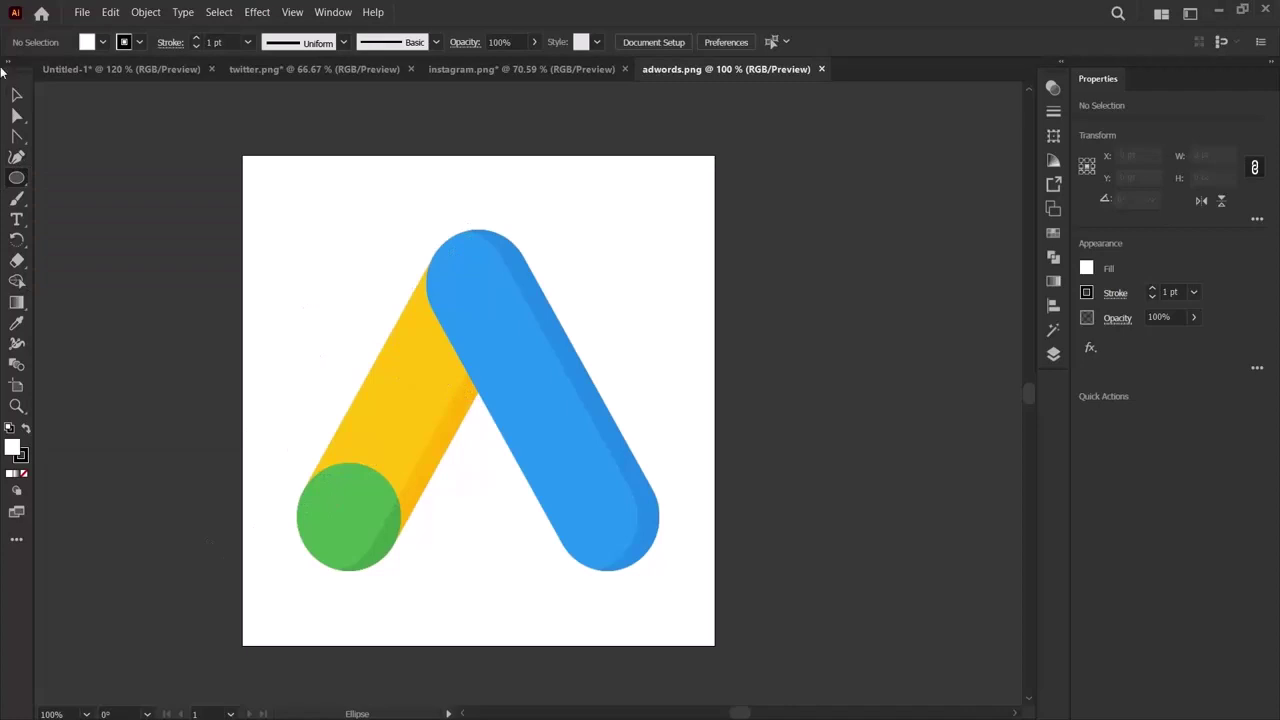
pyautogui.click(14, 180)
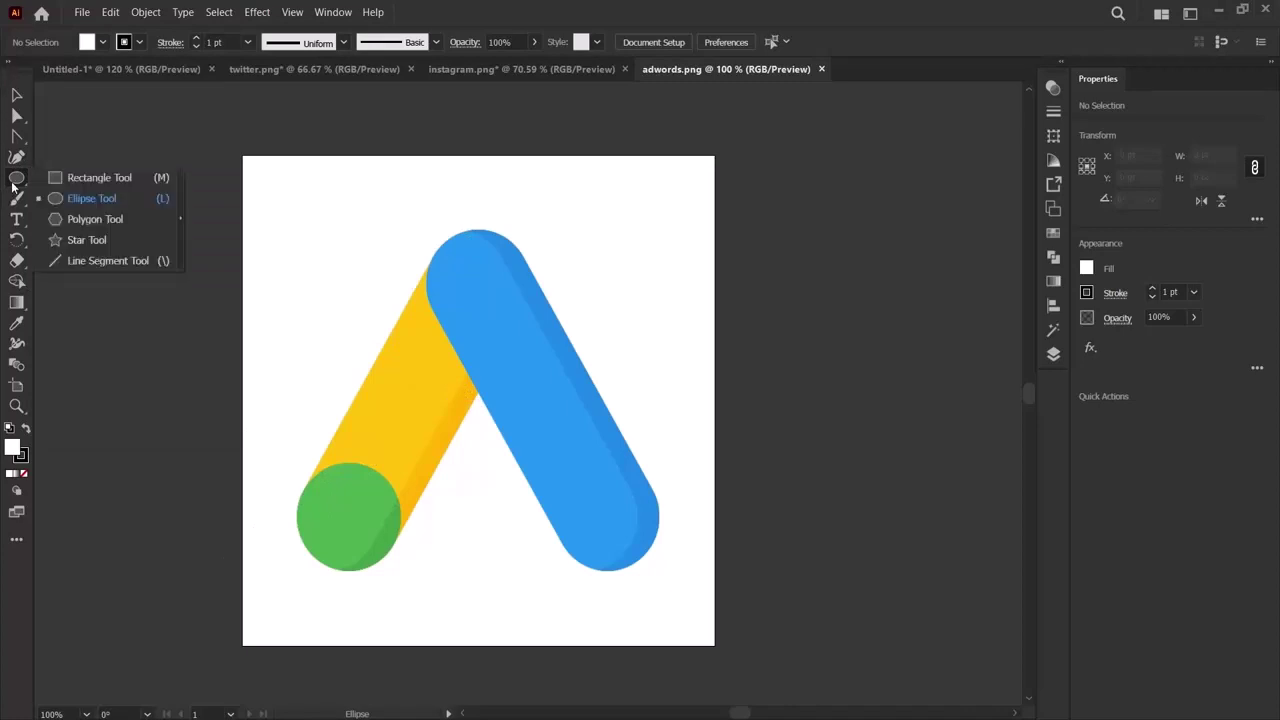
pyautogui.click(76, 179)
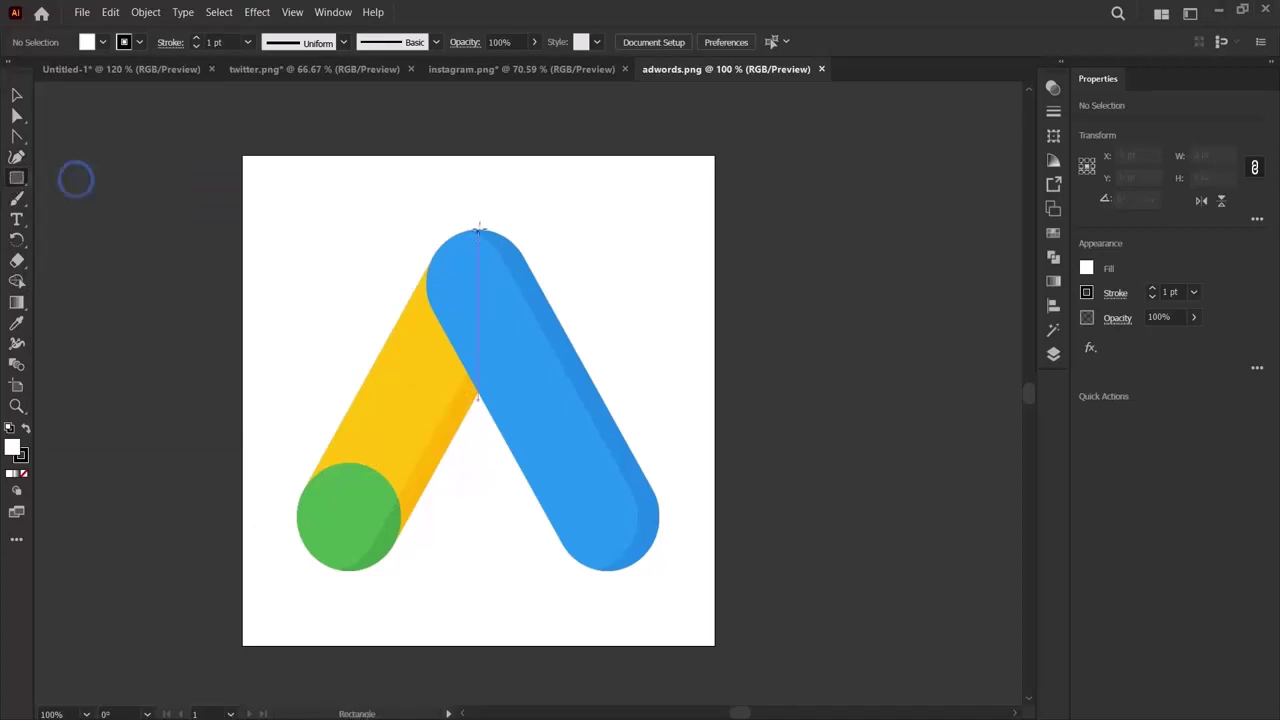
# Draw a rectangle and move and resize it to sit over the yellow bar.
pyautogui.moveTo(446, 227); pyautogui.dragTo(312, 562)
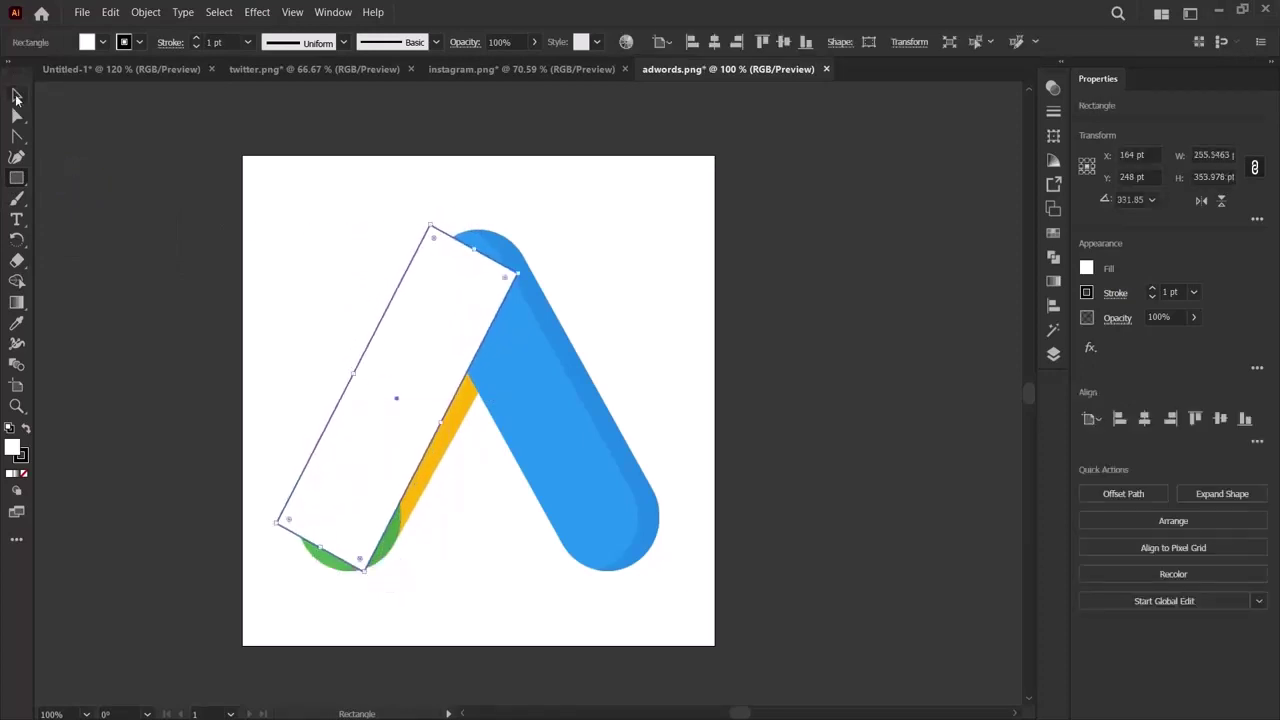
pyautogui.click(16, 96)
pyautogui.moveTo(399, 350)
pyautogui.mouseDown()
pyautogui.moveTo(418, 369)
pyautogui.moveTo(406, 366)
pyautogui.moveTo(417, 349)
pyautogui.moveTo(403, 366)
pyautogui.mouseUp()
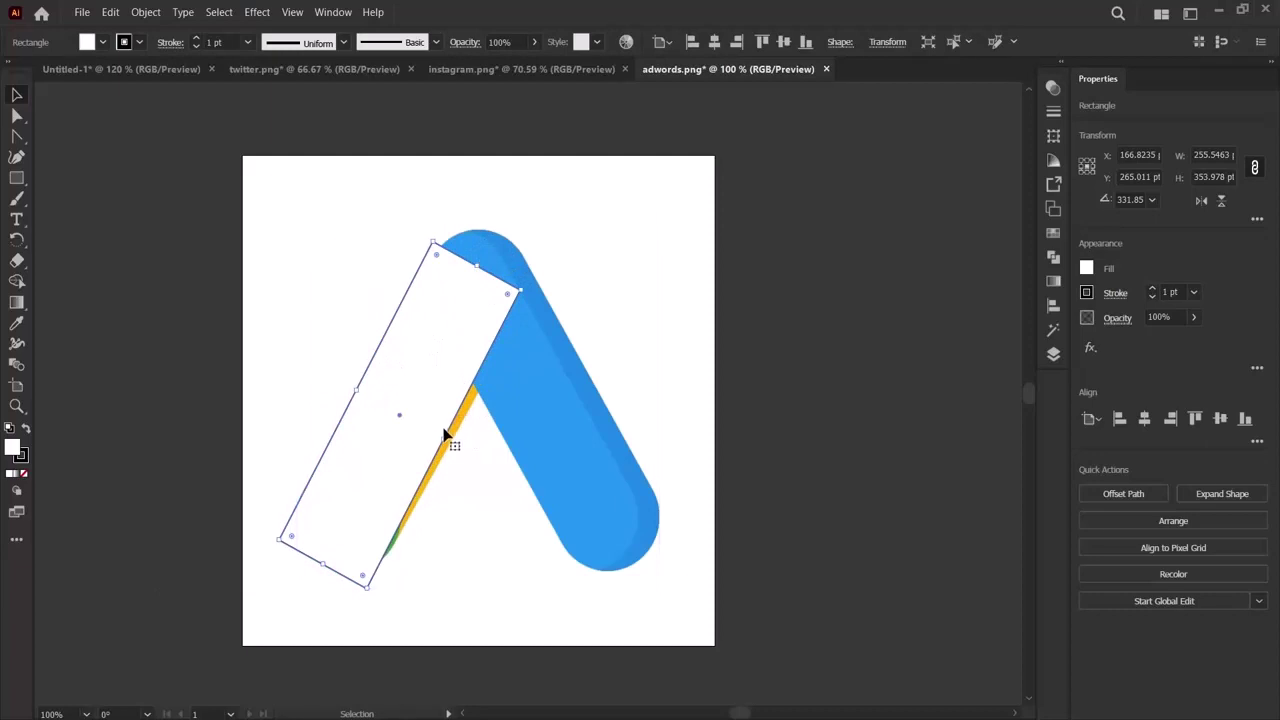
pyautogui.moveTo(448, 448); pyautogui.dragTo(449, 443)
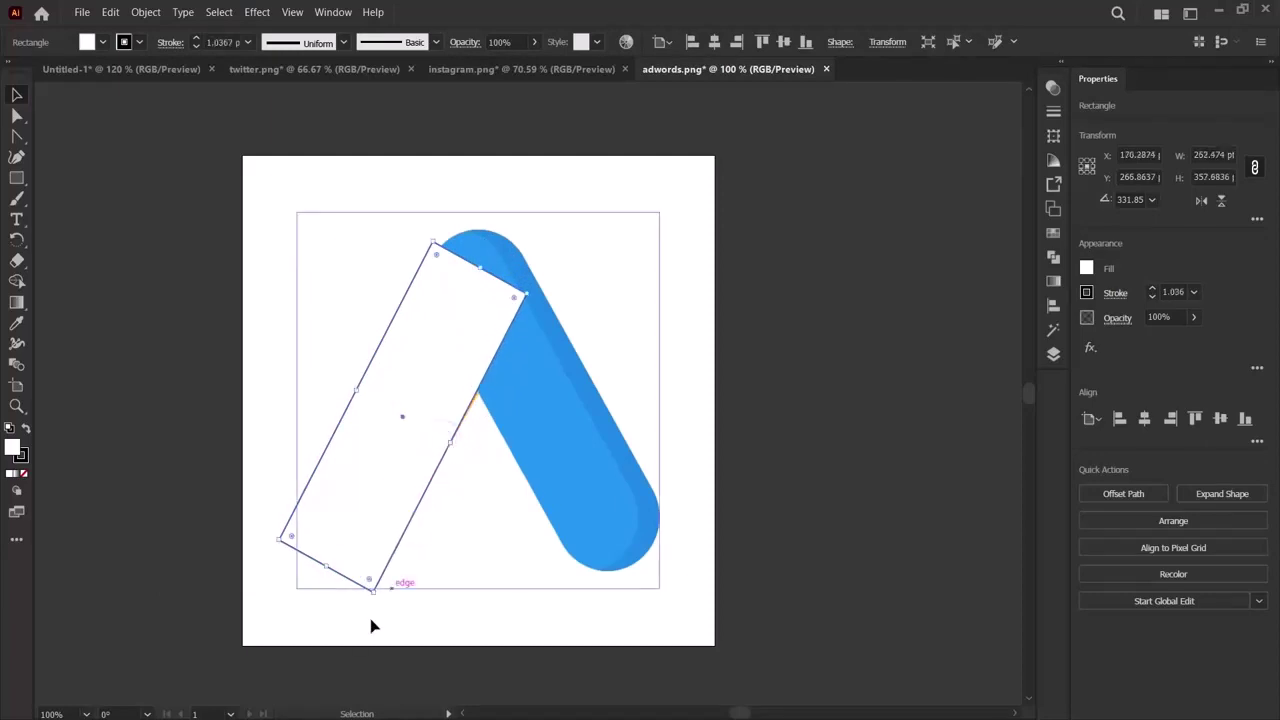
pyautogui.moveTo(357, 391); pyautogui.dragTo(355, 390)
pyautogui.moveTo(453, 446); pyautogui.dragTo(449, 443)
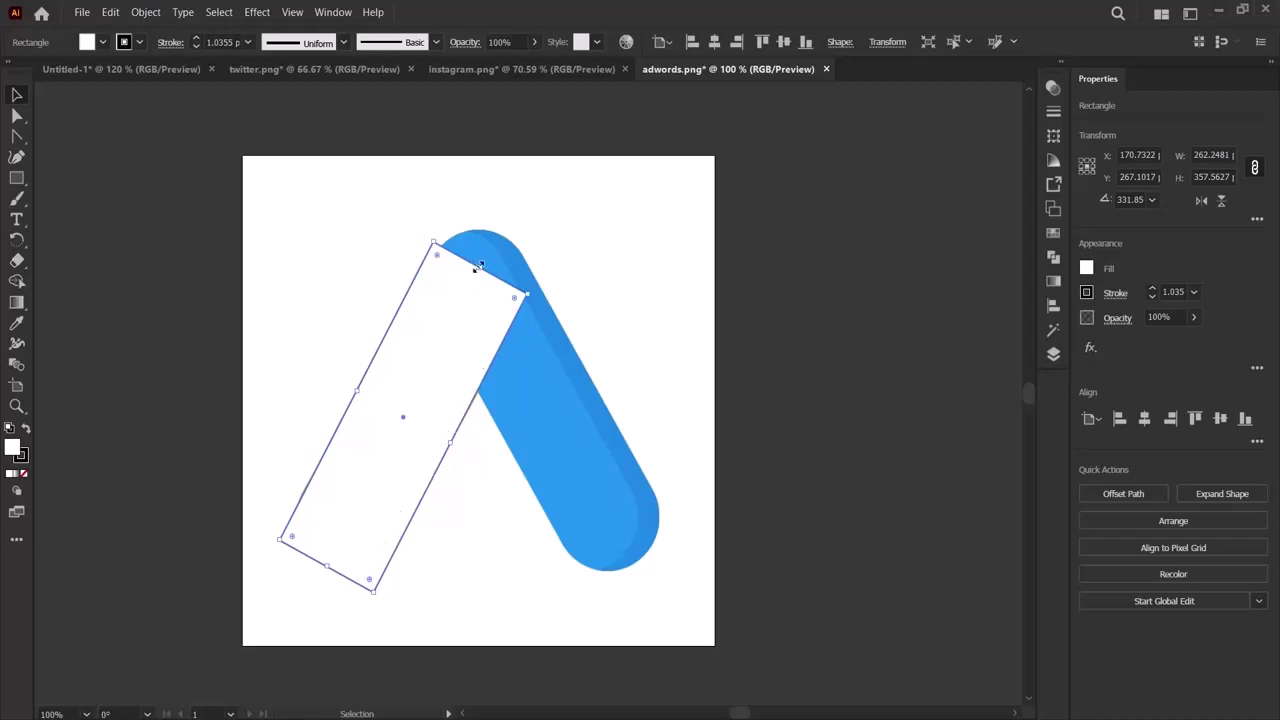
# Round the rectangle's corners into a pill and enlarge it slightly to fit the yellow bar.
pyautogui.moveTo(435, 261); pyautogui.dragTo(462, 360)
pyautogui.click(268, 330)
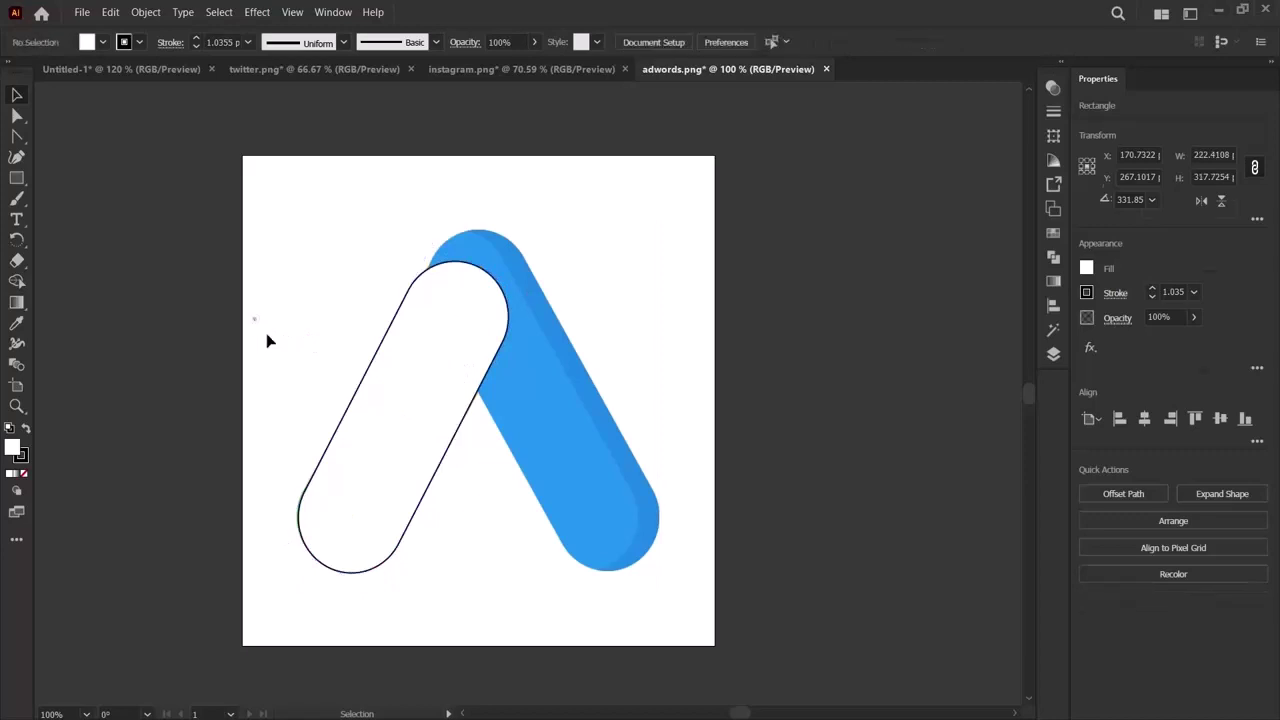
pyautogui.click(420, 404)
pyautogui.click(137, 297)
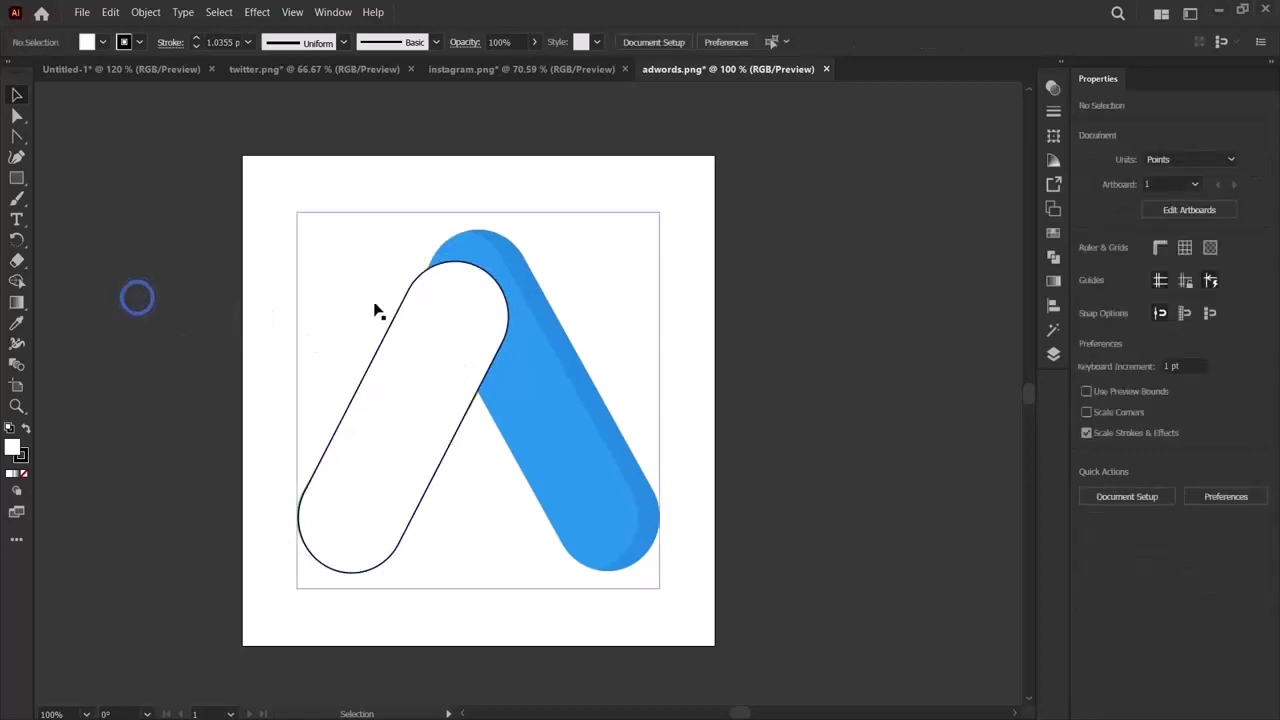
pyautogui.click(426, 428)
pyautogui.moveTo(484, 268); pyautogui.dragTo(480, 261)
pyautogui.click(144, 341)
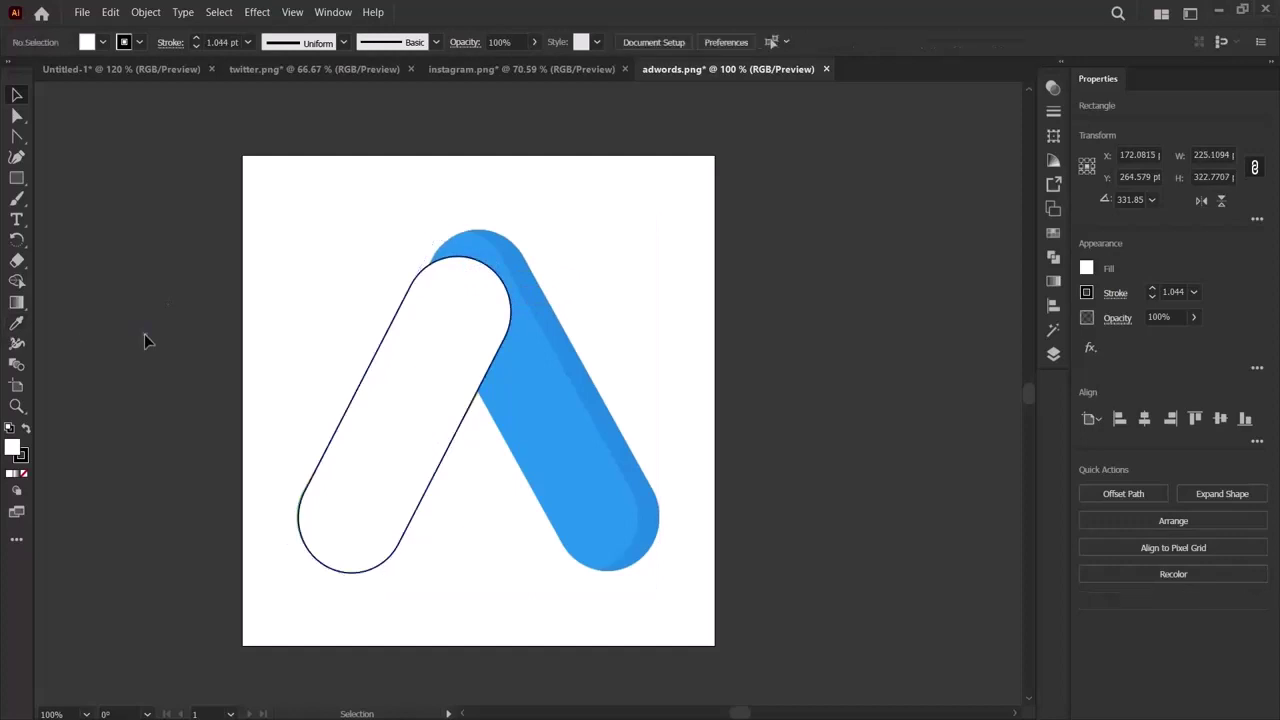
pyautogui.click(383, 388)
pyautogui.click(1088, 270)
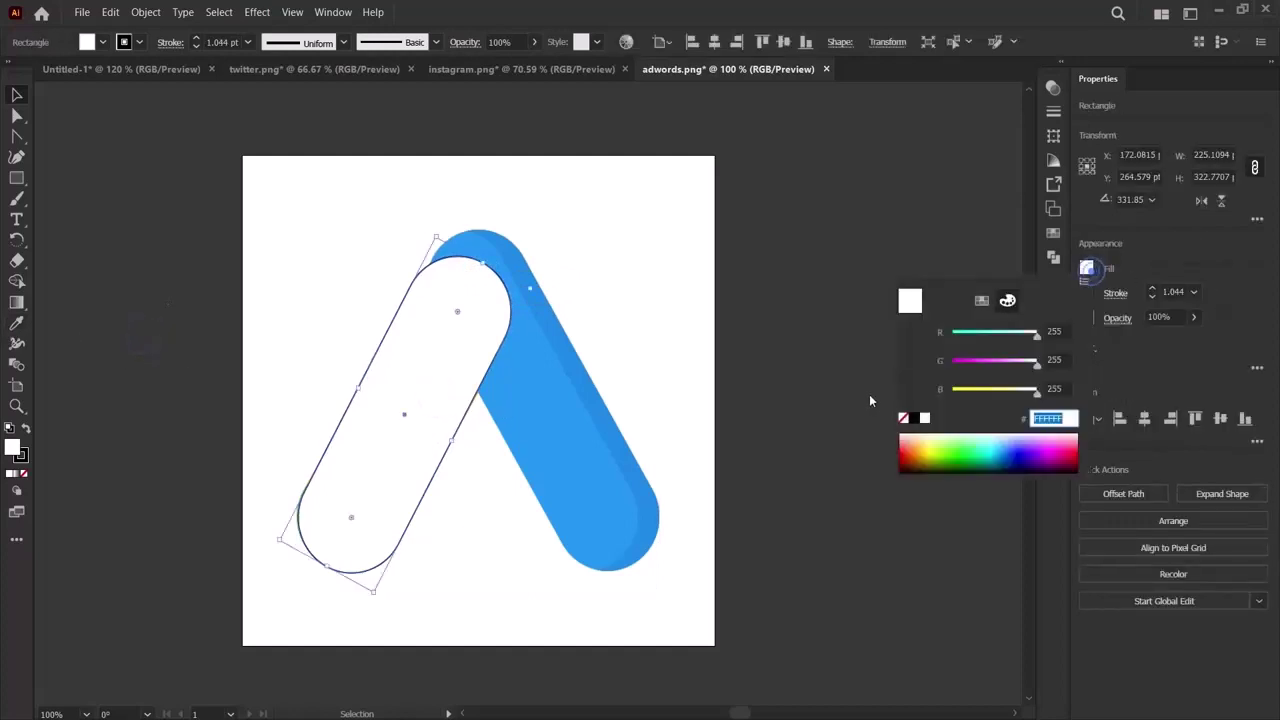
# Set the pill's fill to None, leaving only its outline.
pyautogui.click(903, 419)
pyautogui.click(1208, 223)
pyautogui.click(1086, 291)
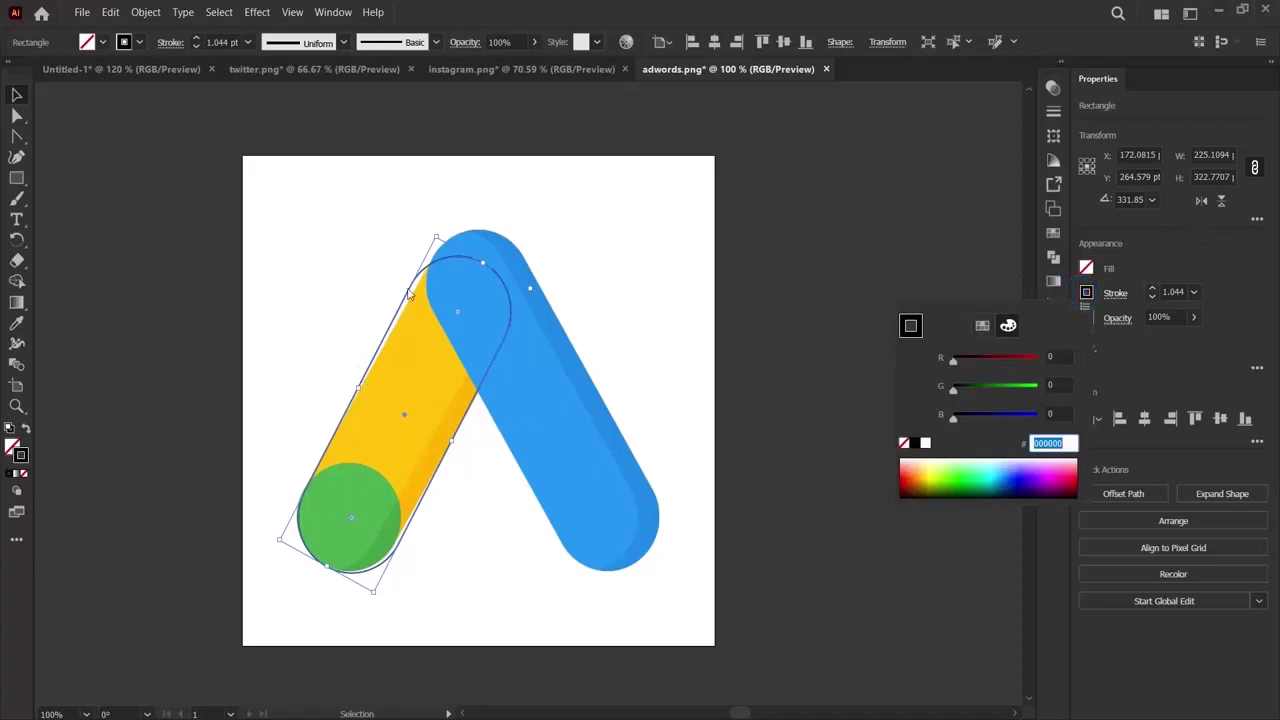
pyautogui.press('Escape')
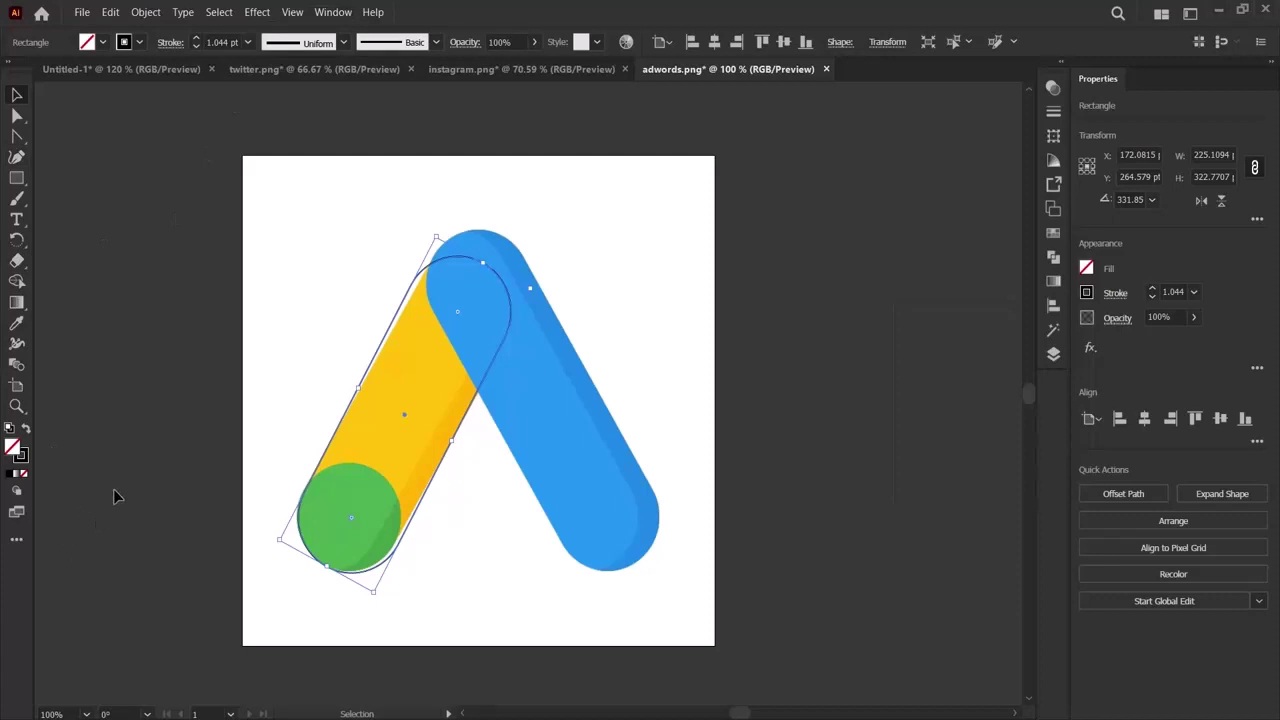
# Switch to the Advanced toolbar, then show and hide the perspective grid.
pyautogui.click(333, 13)
pyautogui.moveTo(370, 127)
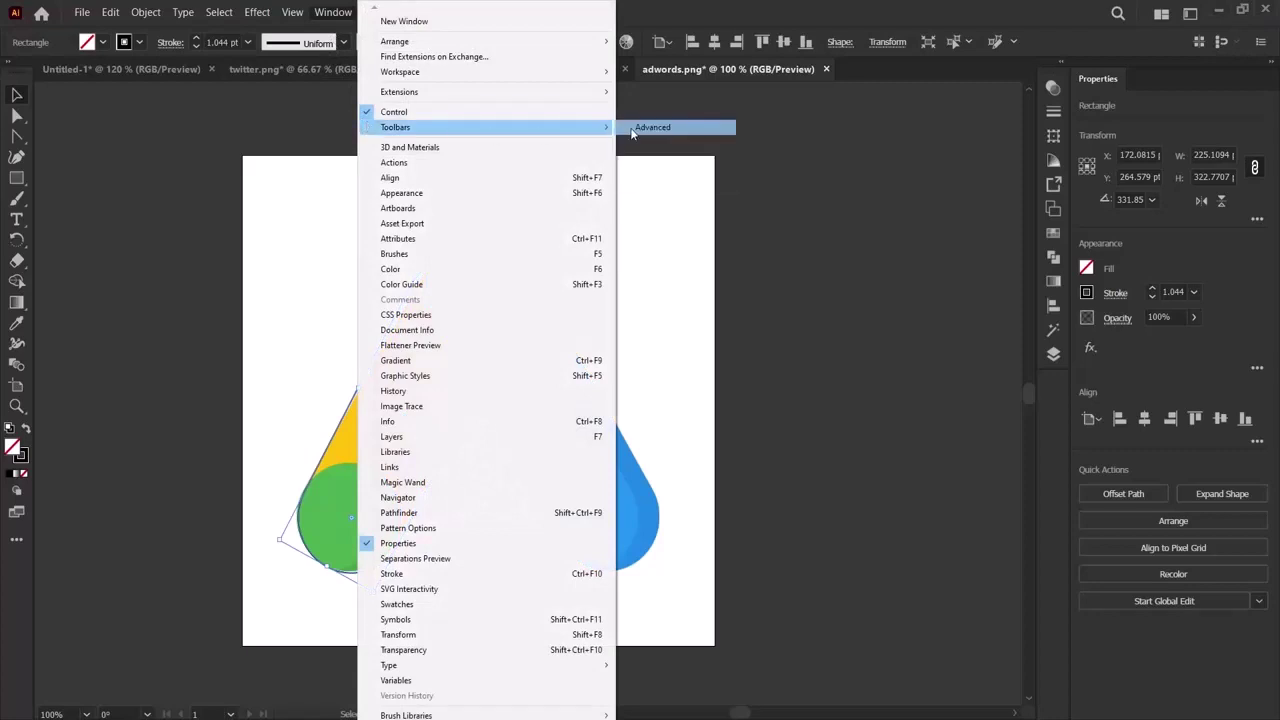
pyautogui.click(640, 128)
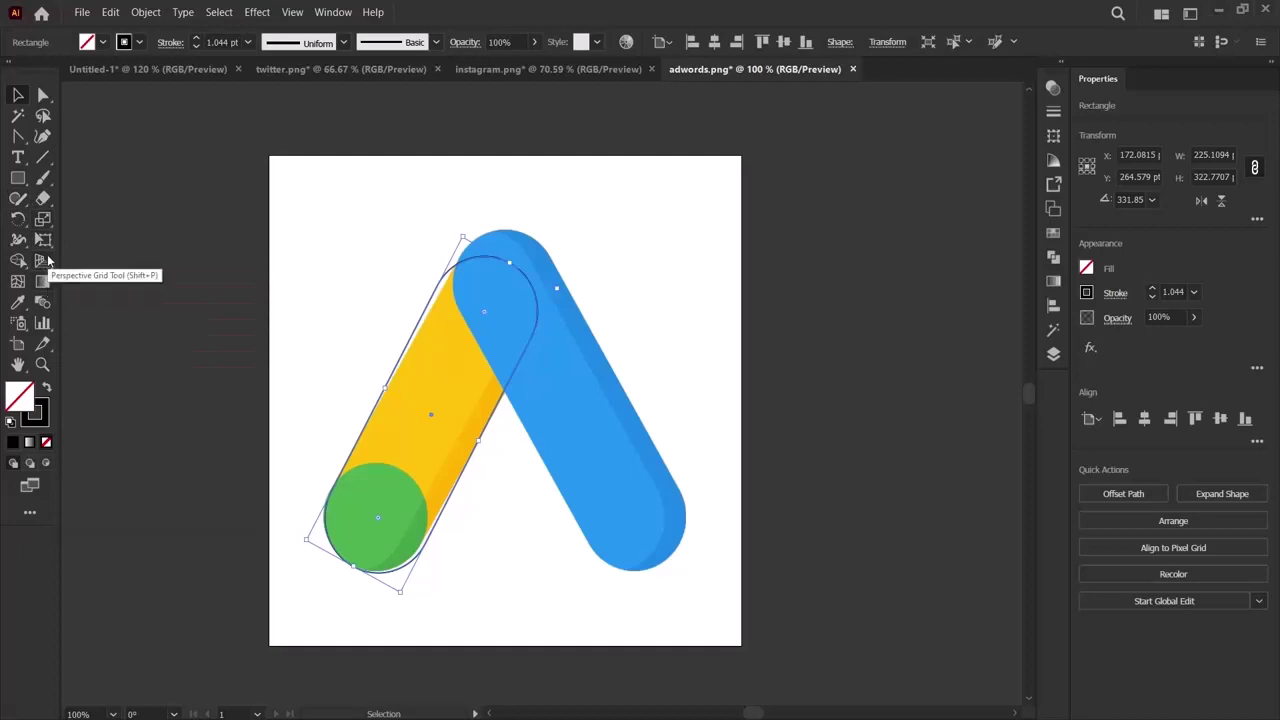
pyautogui.click(45, 259)
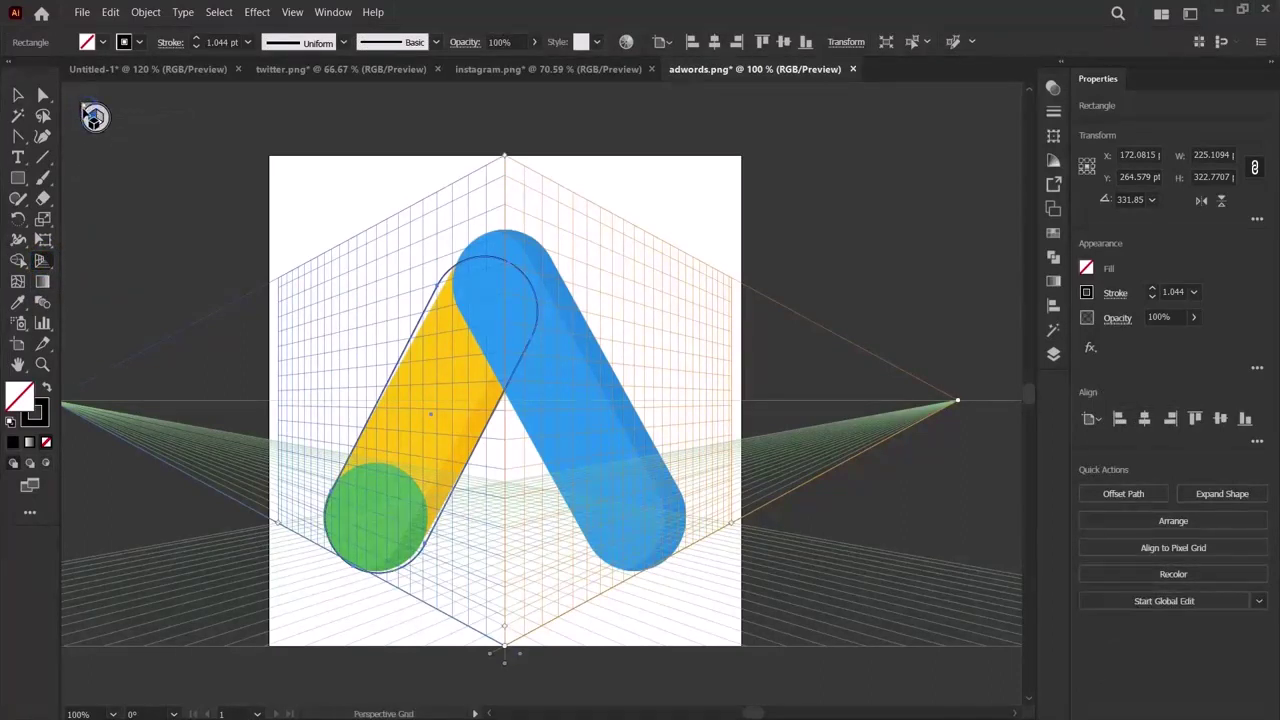
pyautogui.click(93, 119)
pyautogui.click(85, 106)
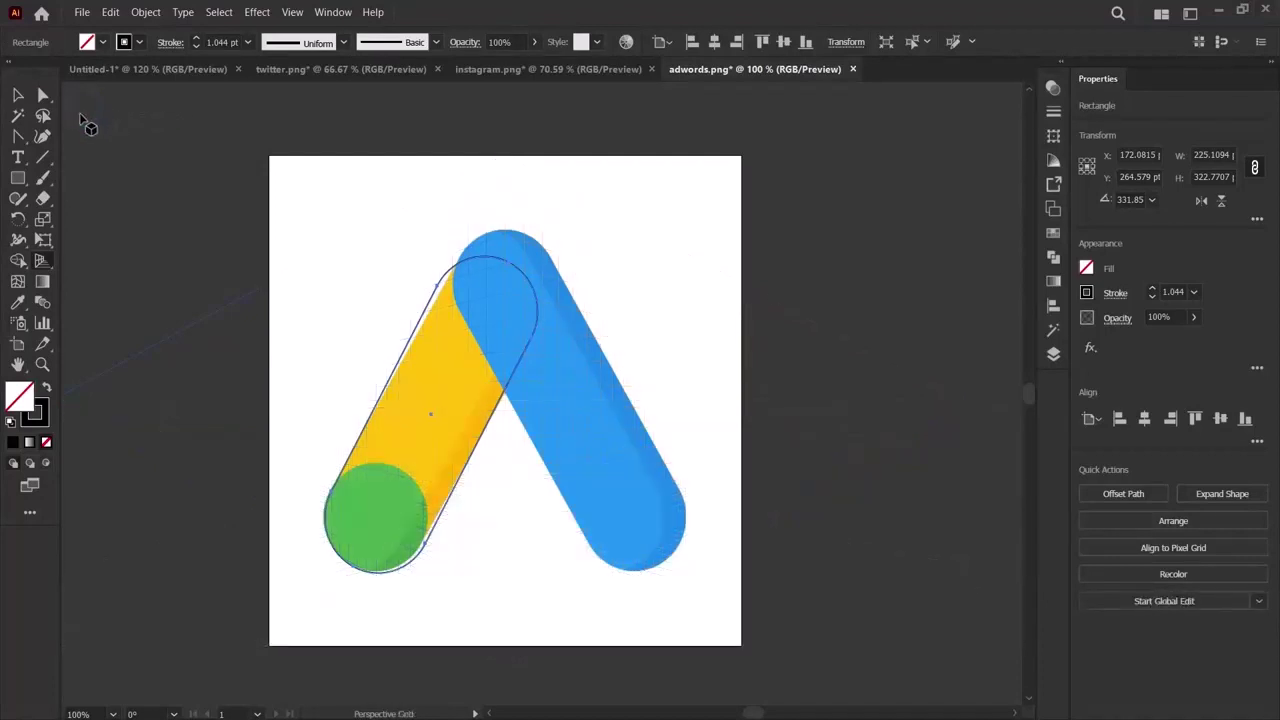
# Perspective-distort and rotate the outline with Free Transform to match the yellow bar.
pyautogui.click(43, 240)
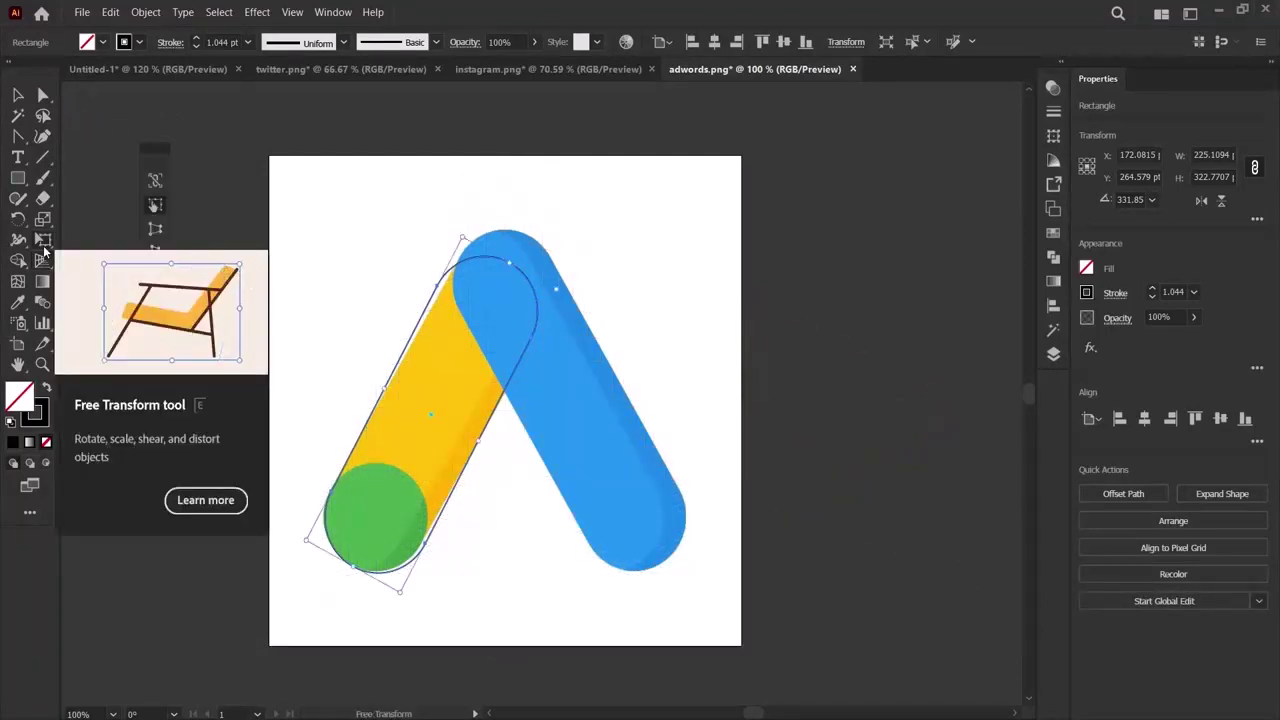
pyautogui.click(155, 228)
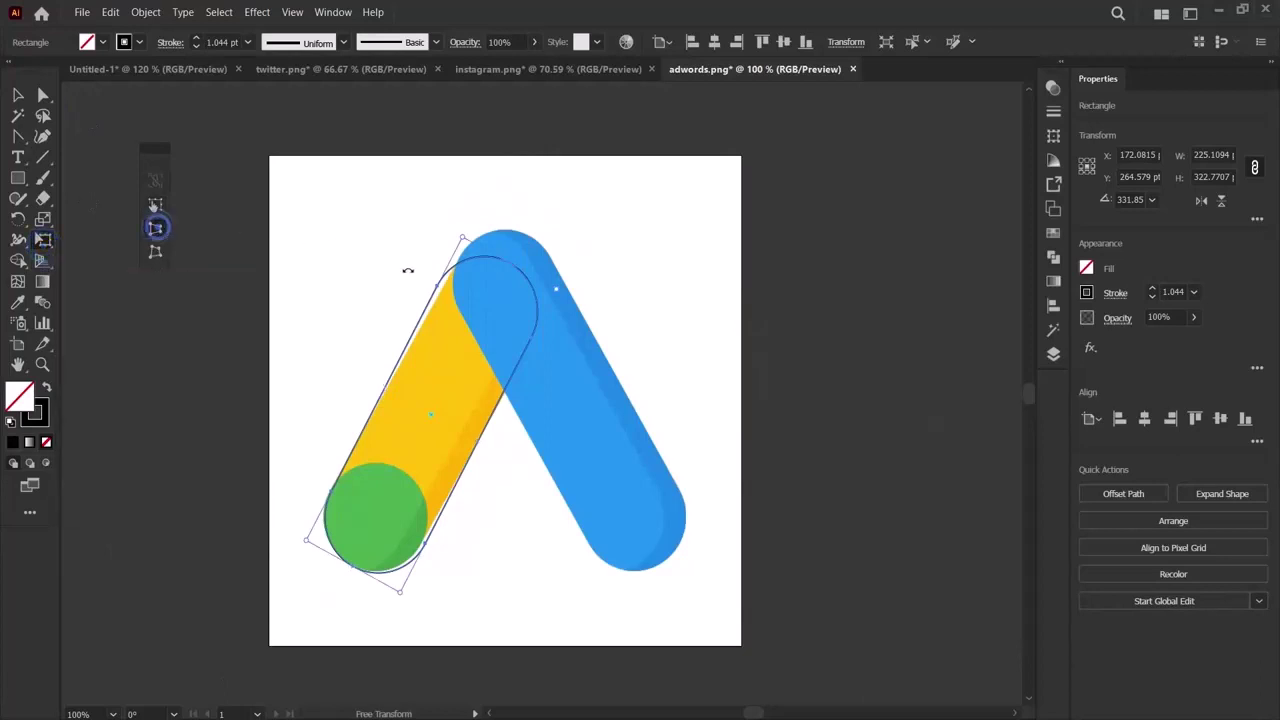
pyautogui.moveTo(438, 290); pyautogui.dragTo(437, 283)
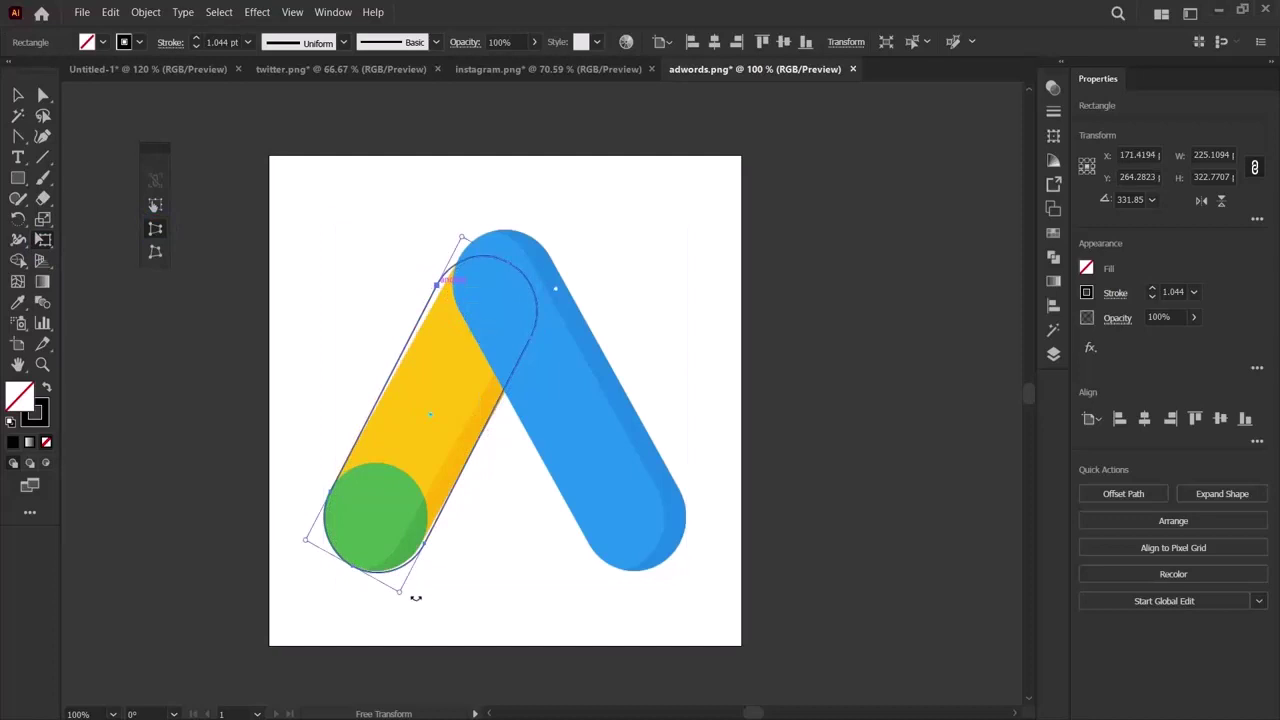
pyautogui.moveTo(423, 548); pyautogui.dragTo(421, 546)
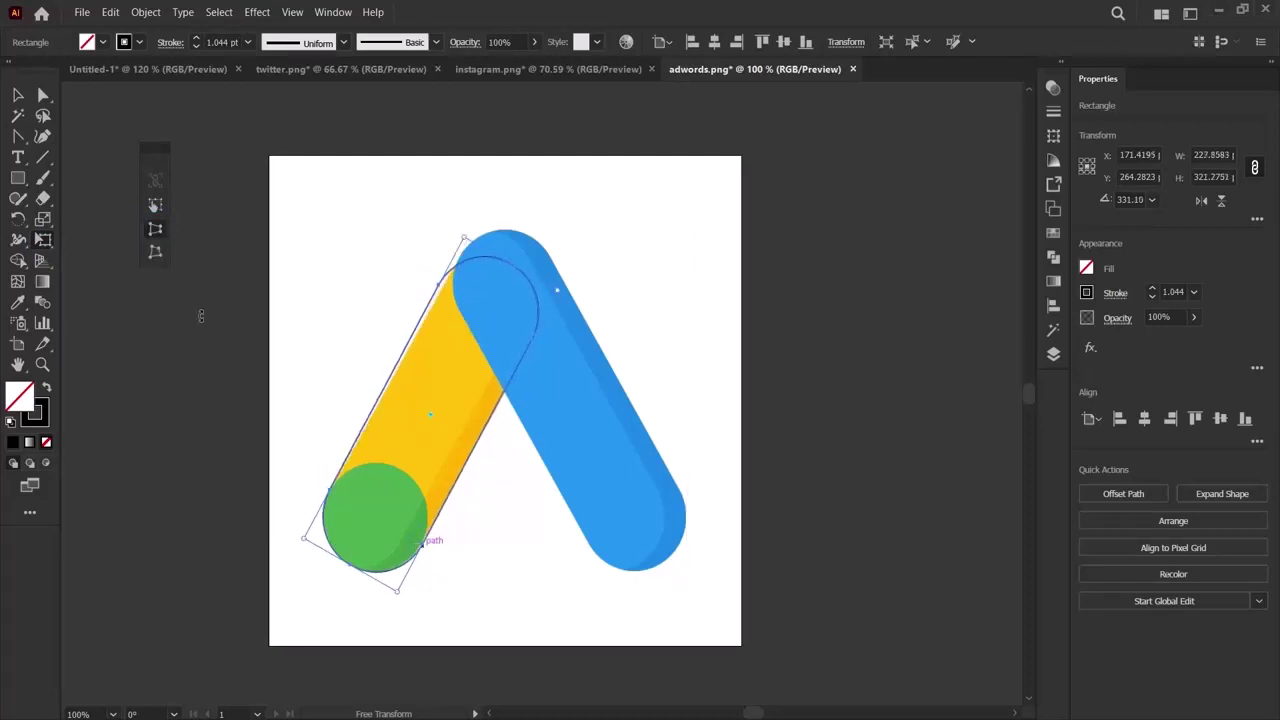
pyautogui.click(155, 229)
pyautogui.click(155, 204)
pyautogui.moveTo(438, 287); pyautogui.dragTo(443, 287)
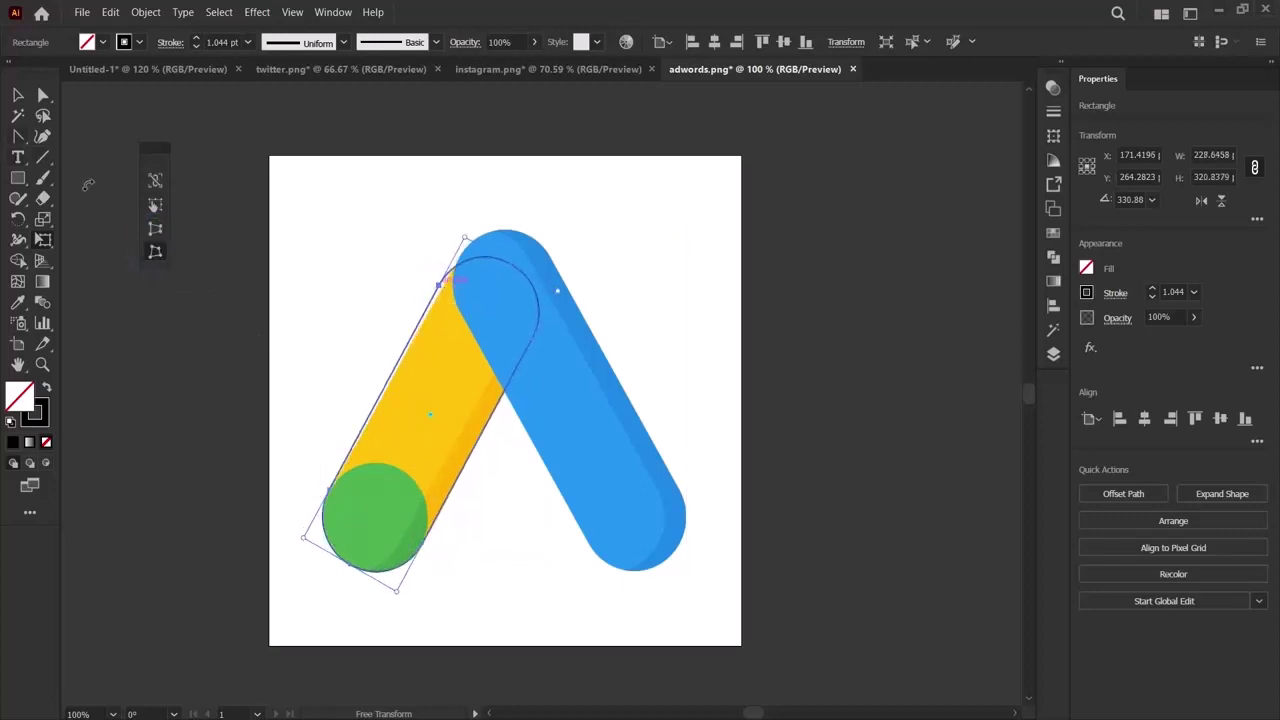
# Pull the outline's top corner anchor onto the yellow bar's upper edge.
pyautogui.click(37, 96)
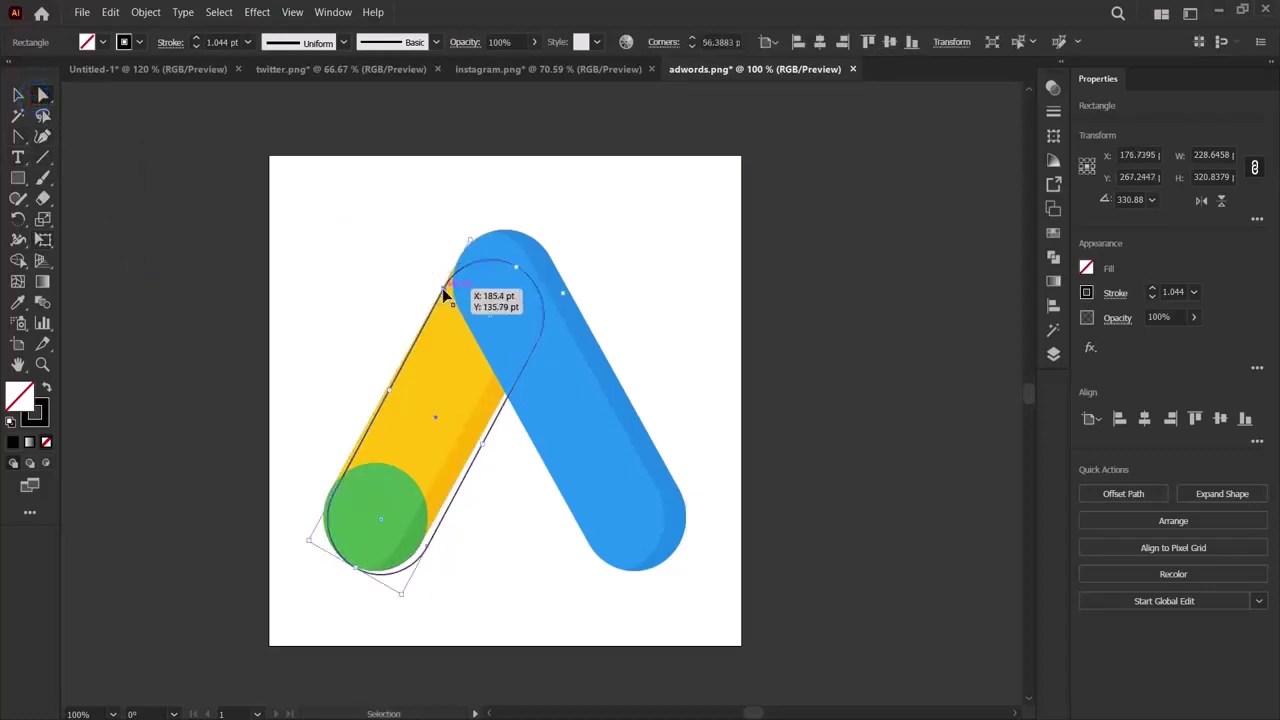
pyautogui.click(440, 290)
pyautogui.moveTo(440, 288); pyautogui.dragTo(445, 289)
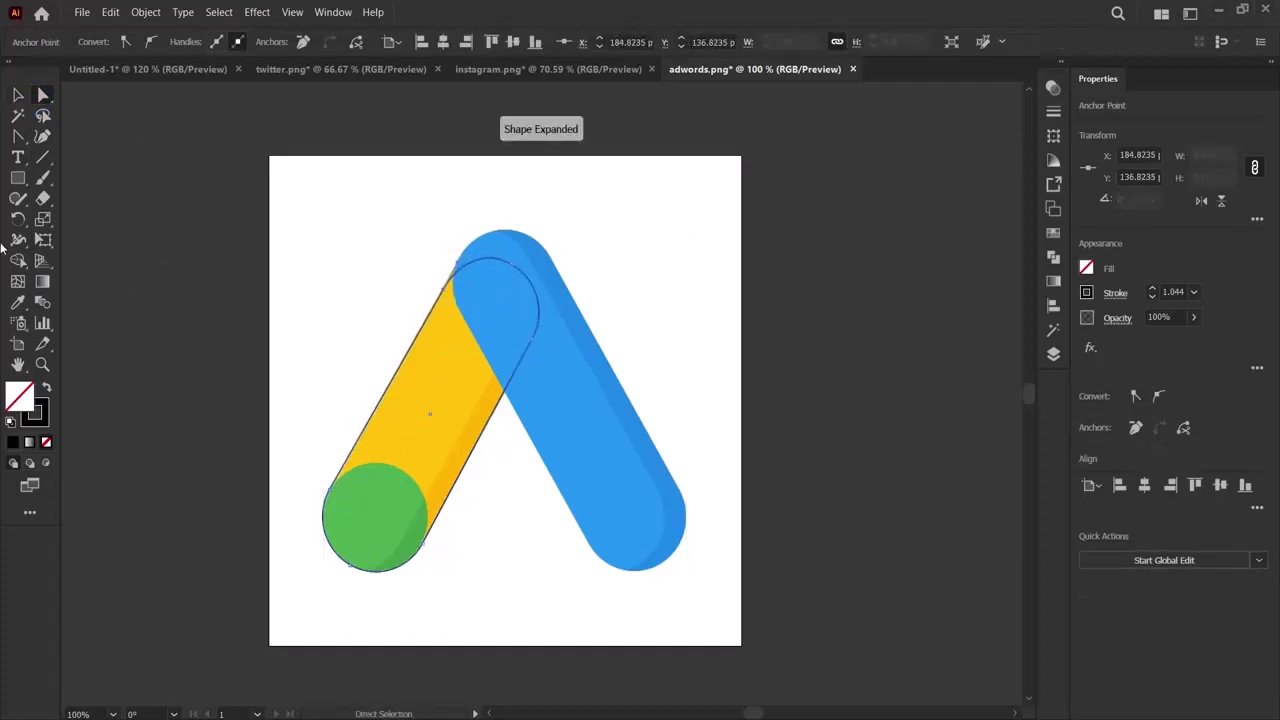
pyautogui.click(17, 95)
pyautogui.click(160, 386)
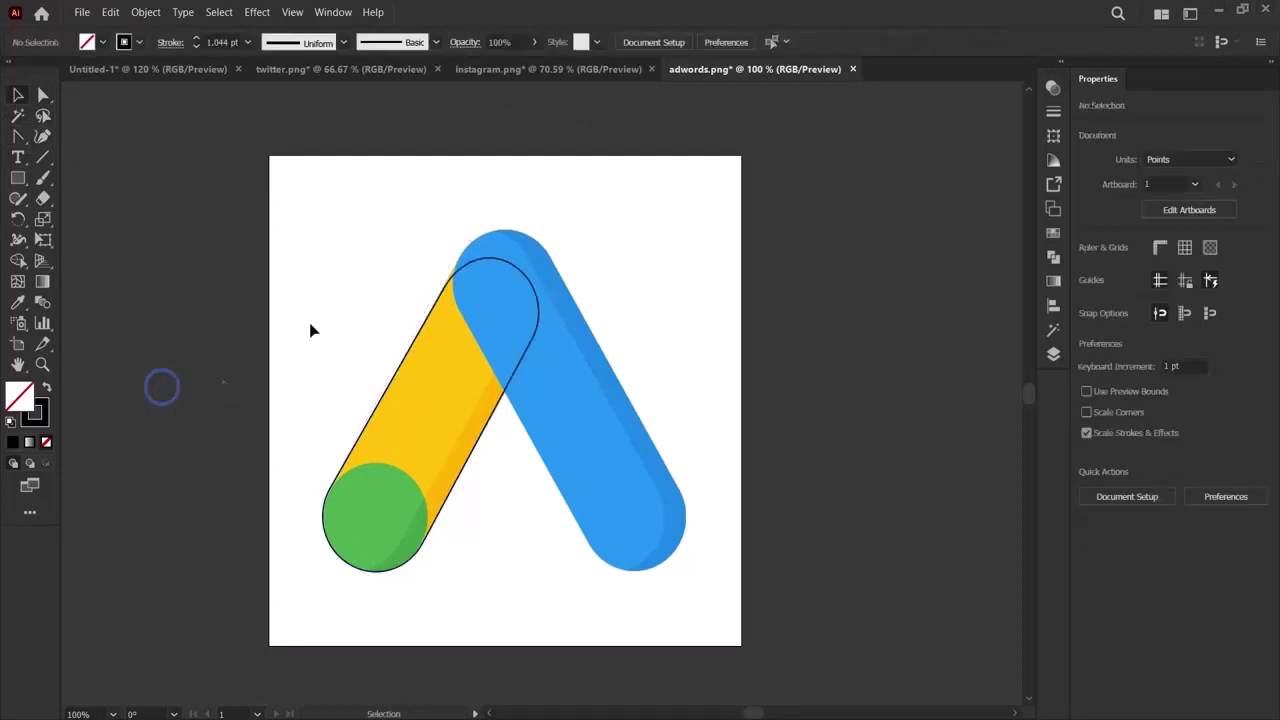
pyautogui.click(234, 482)
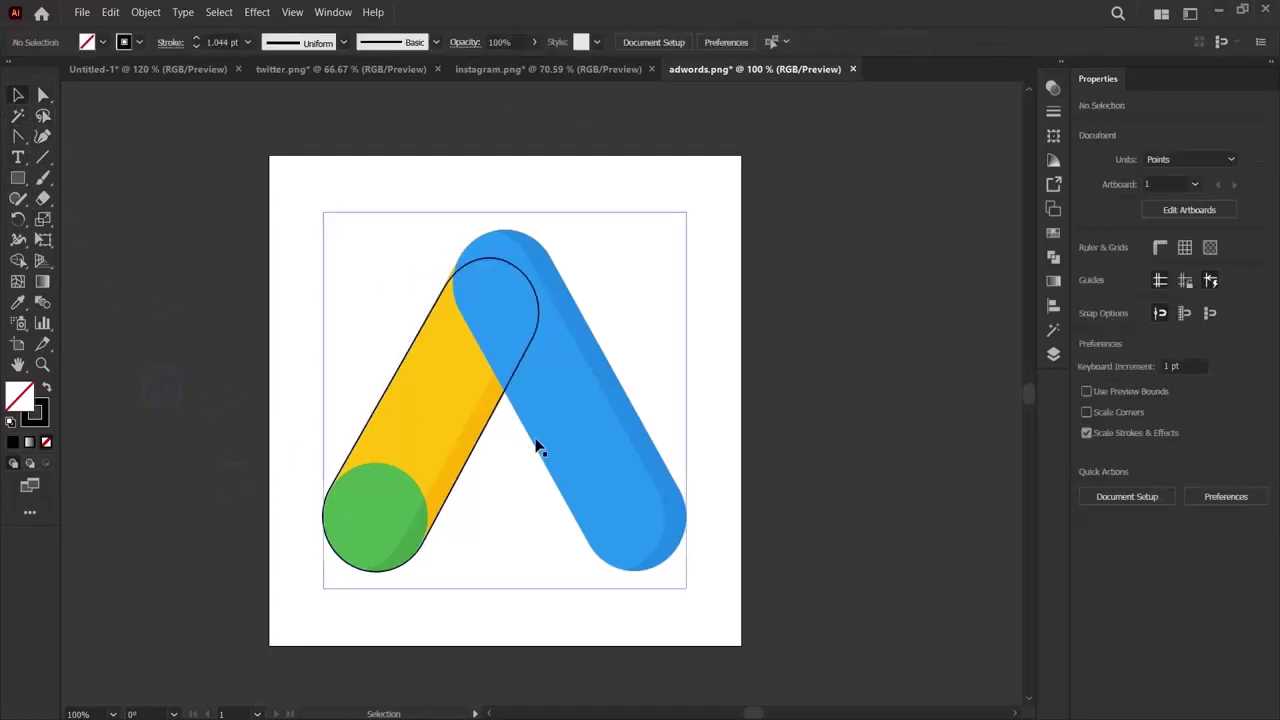
# Copy and paste a duplicate of the yellow bar's outline.
pyautogui.press('a')
pyautogui.click(537, 338)
pyautogui.hotkey('ctrl', 'c')
pyautogui.hotkey('ctrl', 'v')
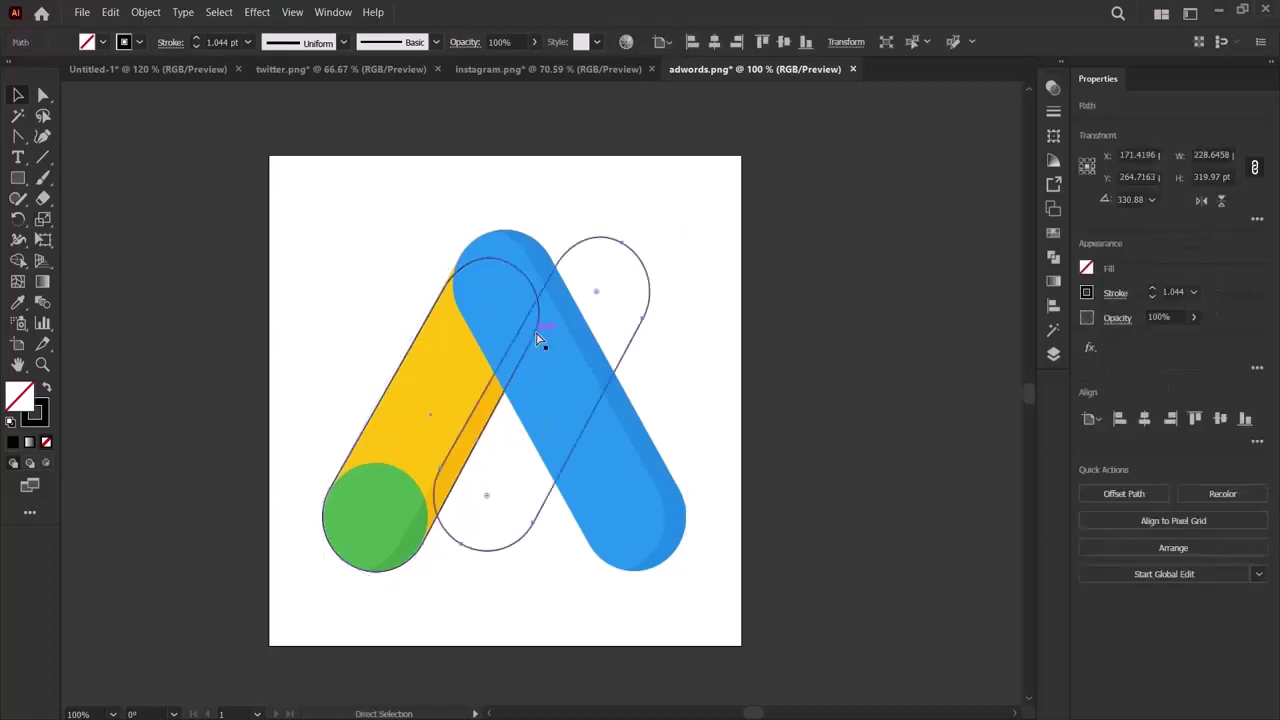
pyautogui.press('v')
pyautogui.click(145, 12)
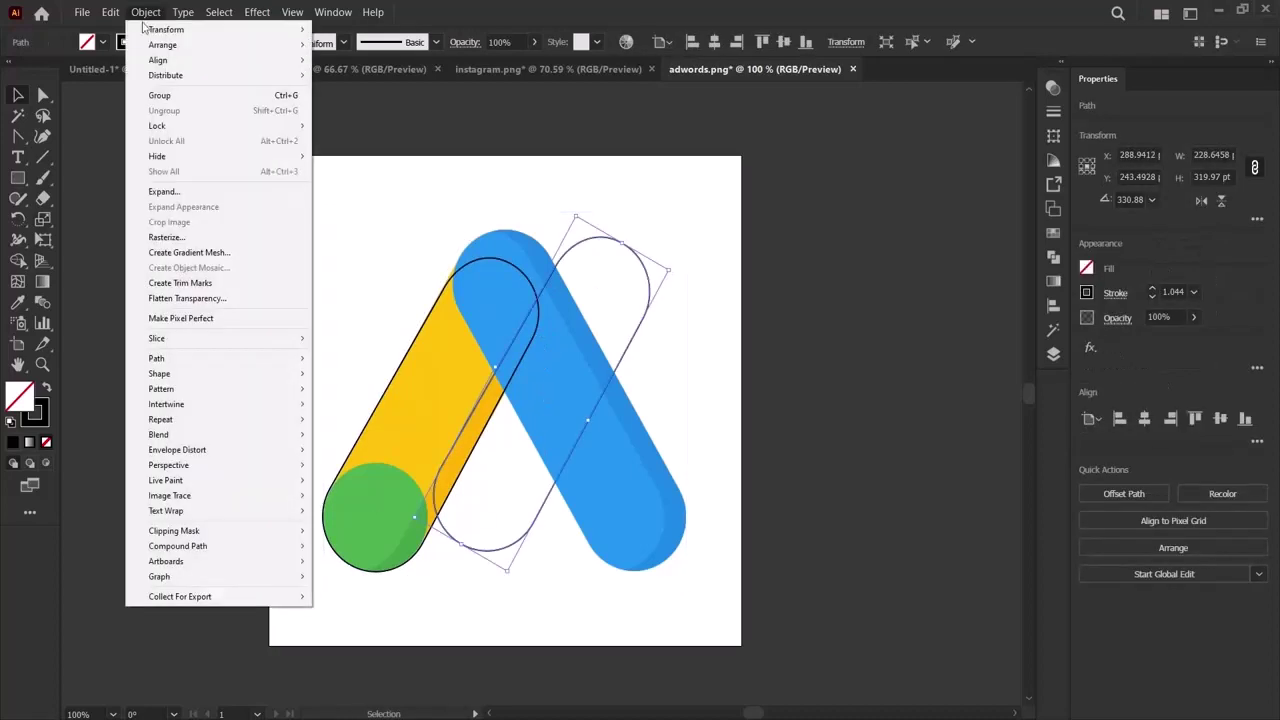
pyautogui.click(456, 568)
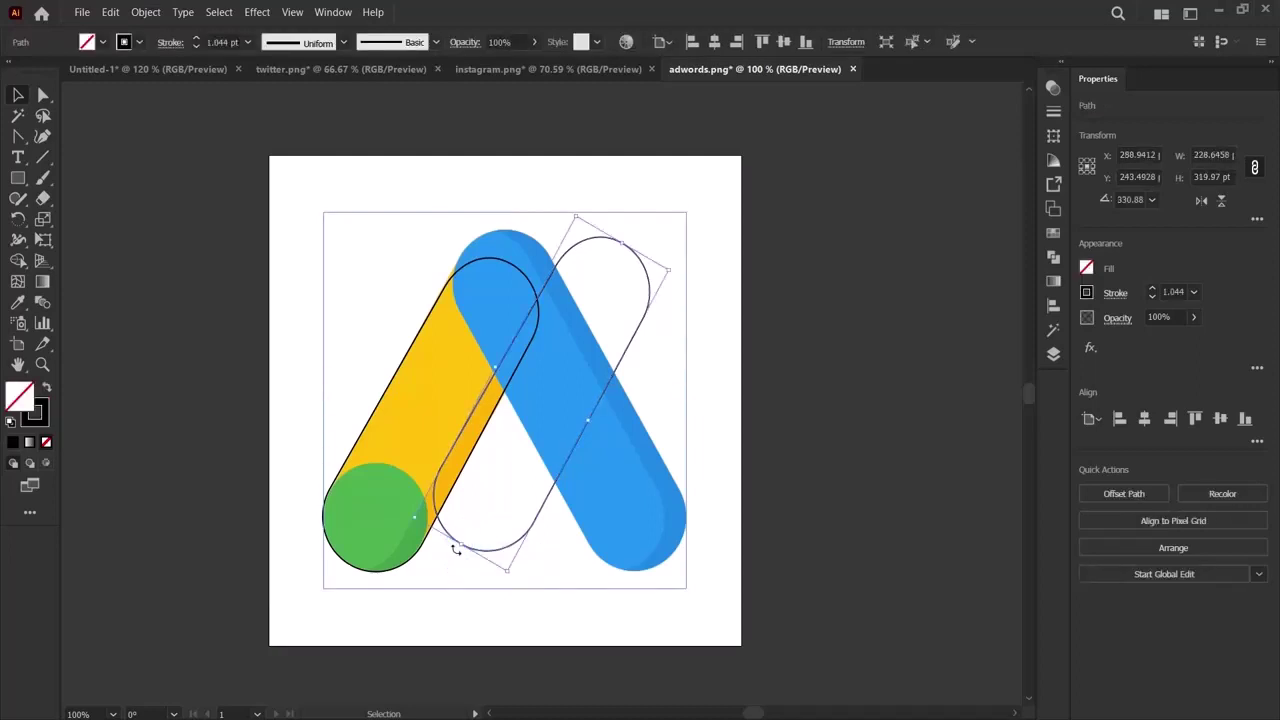
# Rotate the copy to about 33°, move it onto the blue bar and enlarge it.
pyautogui.moveTo(456, 549); pyautogui.dragTo(513, 551)
pyautogui.moveTo(595, 527); pyautogui.dragTo(622, 522)
pyautogui.moveTo(545, 503)
pyautogui.mouseDown()
pyautogui.moveTo(600, 514)
pyautogui.moveTo(568, 503)
pyautogui.mouseUp()
pyautogui.moveTo(632, 540)
pyautogui.mouseDown()
pyautogui.moveTo(658, 535)
pyautogui.moveTo(663, 573)
pyautogui.mouseUp()
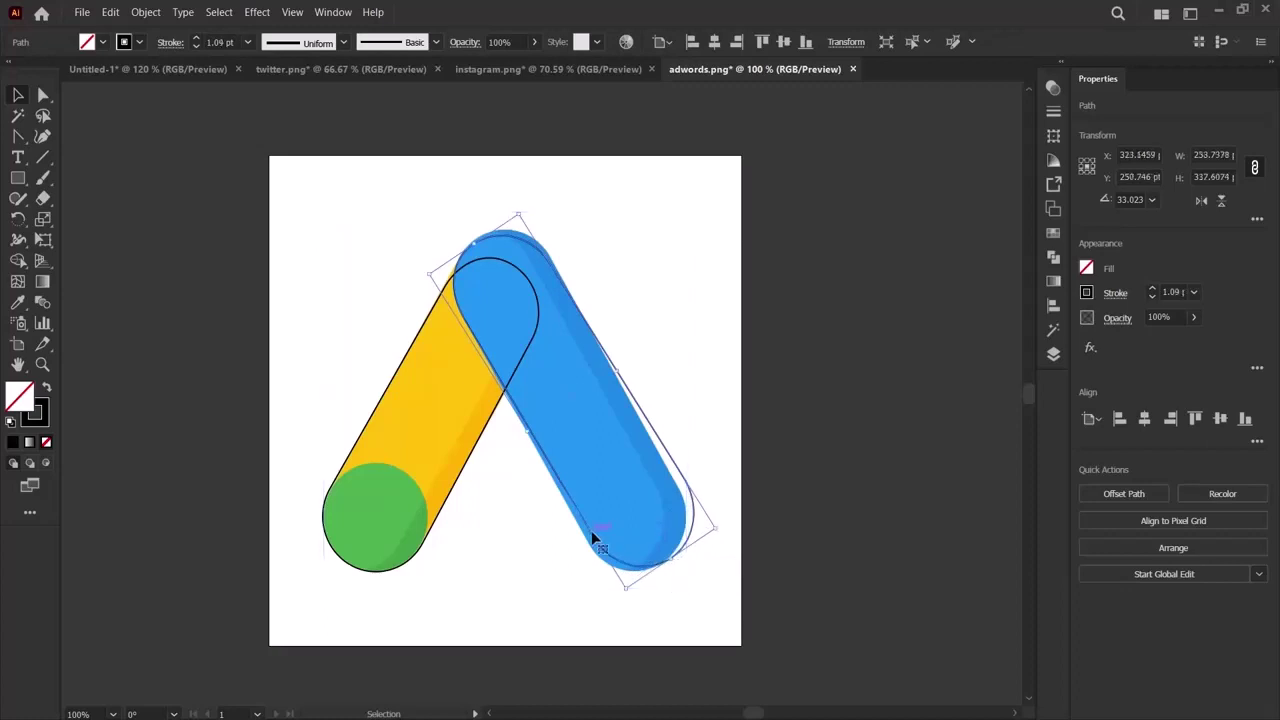
pyautogui.doubleClick(43, 94)
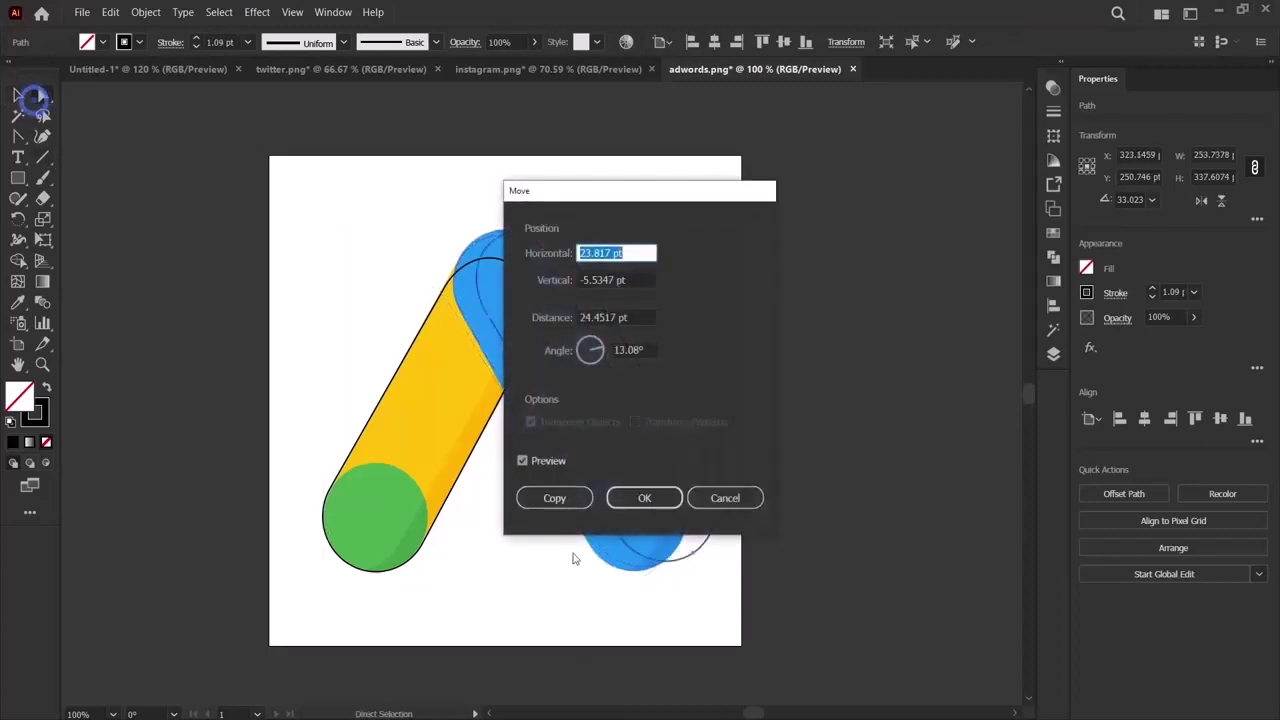
# Adjust the copied outline's anchors so it fits the blue bar's edges.
pyautogui.click(737, 491)
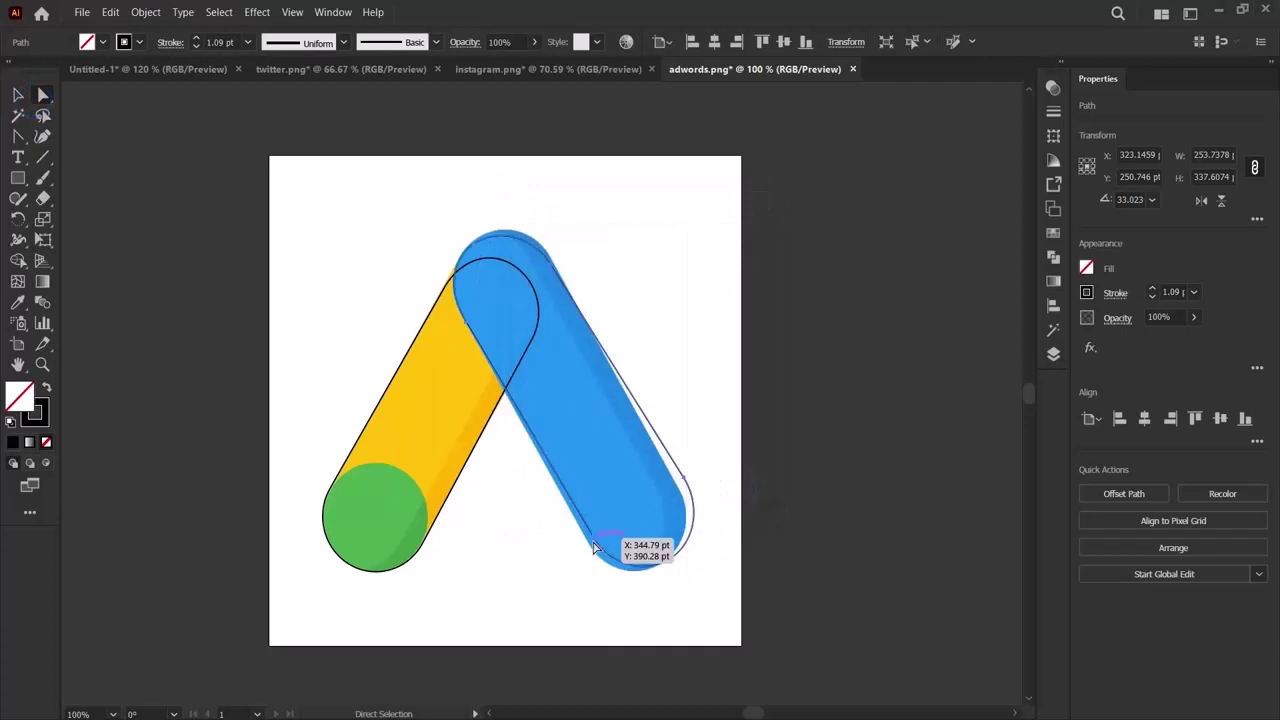
pyautogui.moveTo(593, 546); pyautogui.dragTo(588, 549)
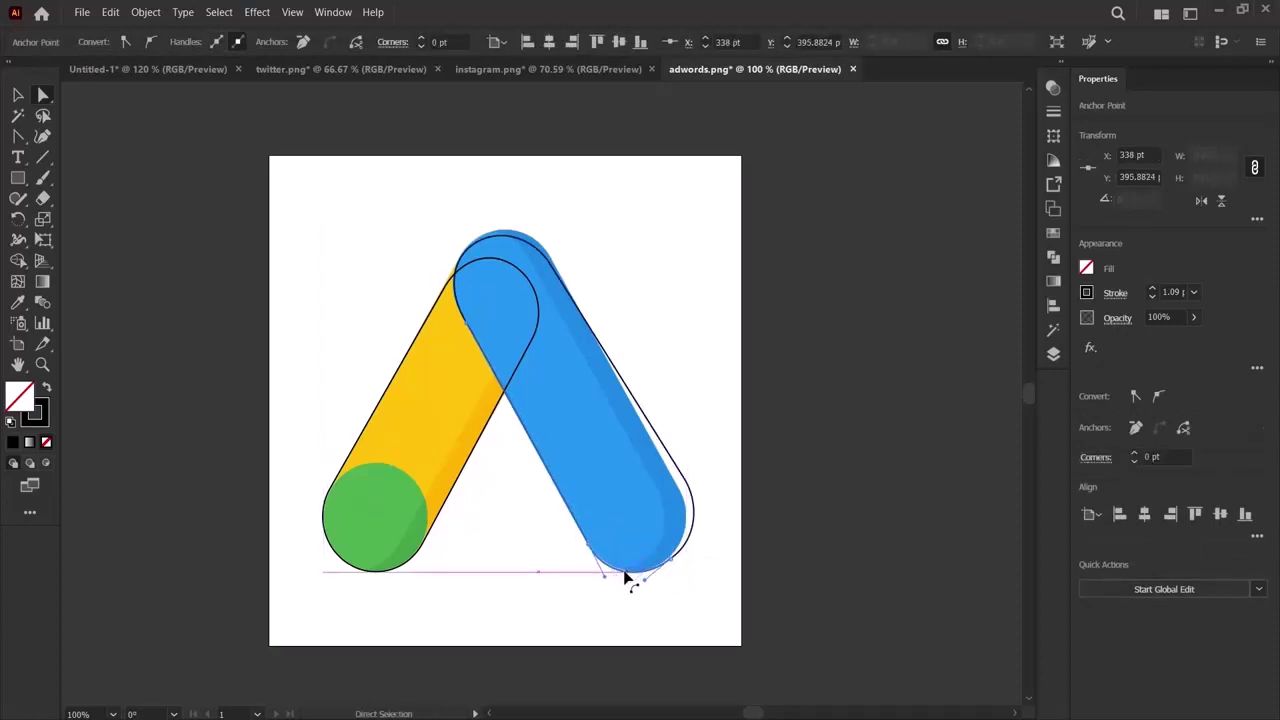
pyautogui.click(650, 570)
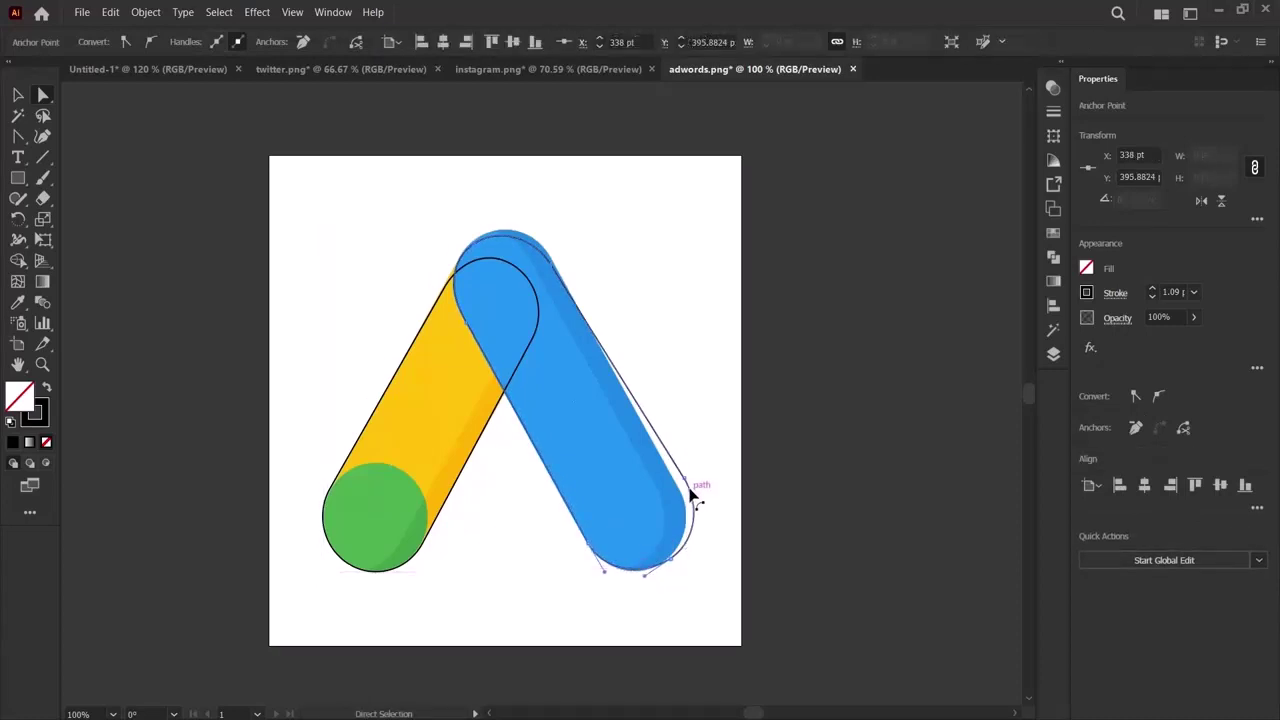
pyautogui.moveTo(684, 485); pyautogui.dragTo(689, 551)
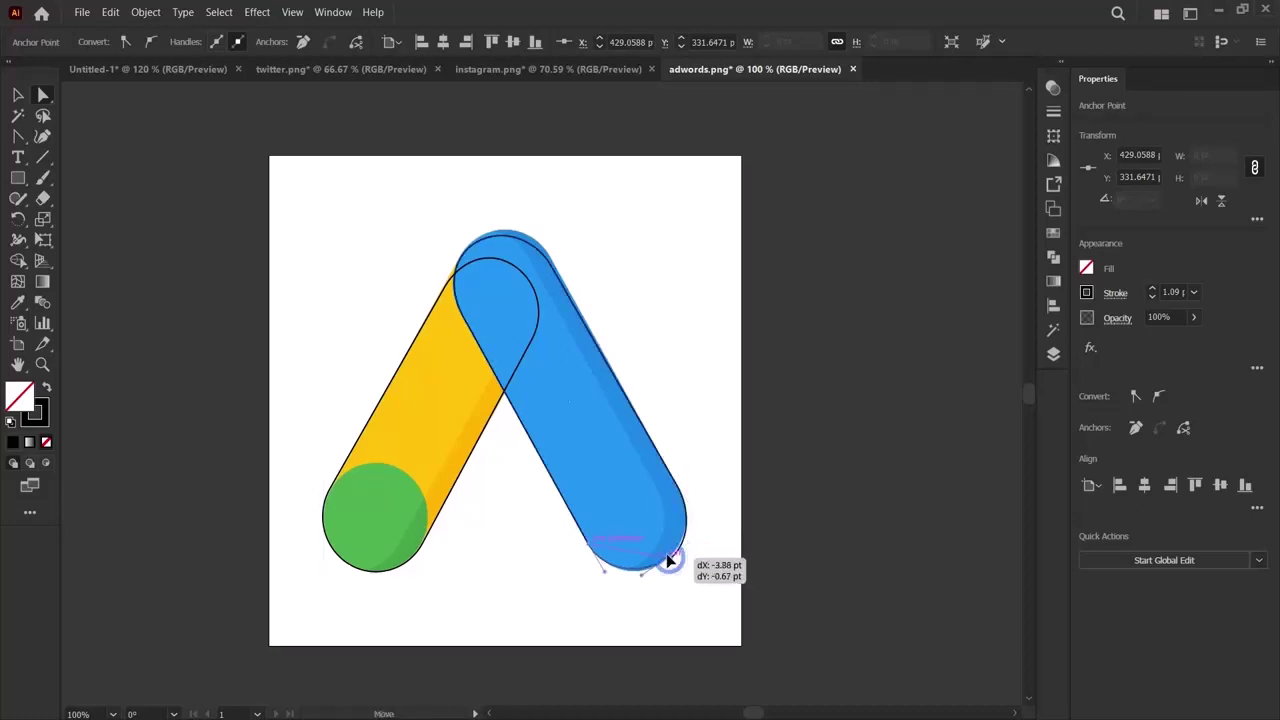
pyautogui.click(682, 561)
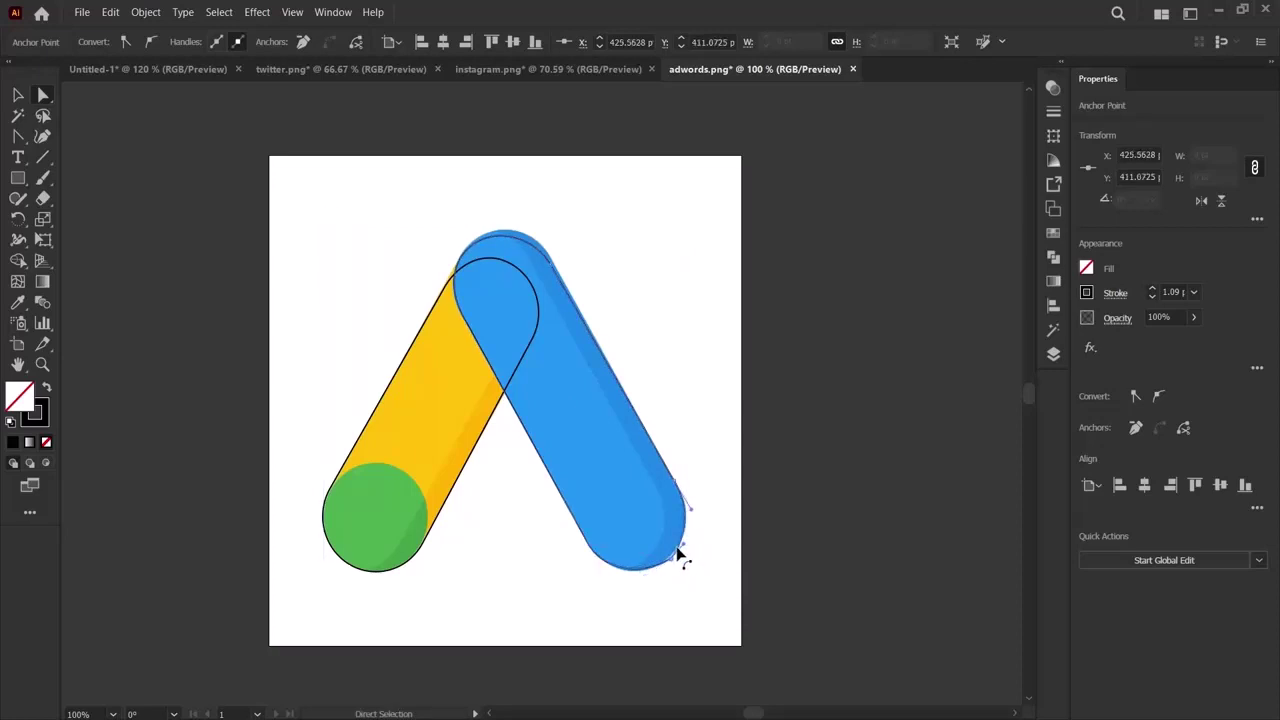
pyautogui.click(680, 553)
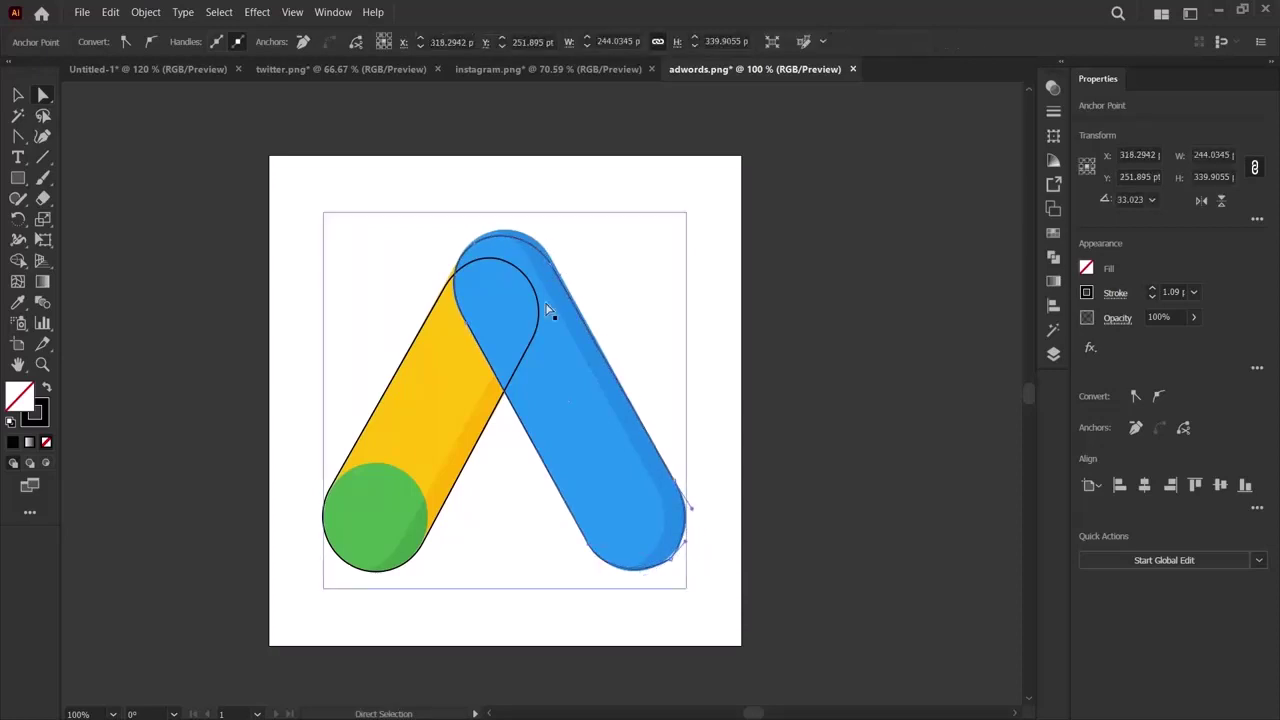
pyautogui.moveTo(553, 268); pyautogui.dragTo(556, 268)
pyautogui.moveTo(473, 248)
pyautogui.mouseDown()
pyautogui.moveTo(479, 237)
pyautogui.moveTo(466, 252)
pyautogui.mouseUp()
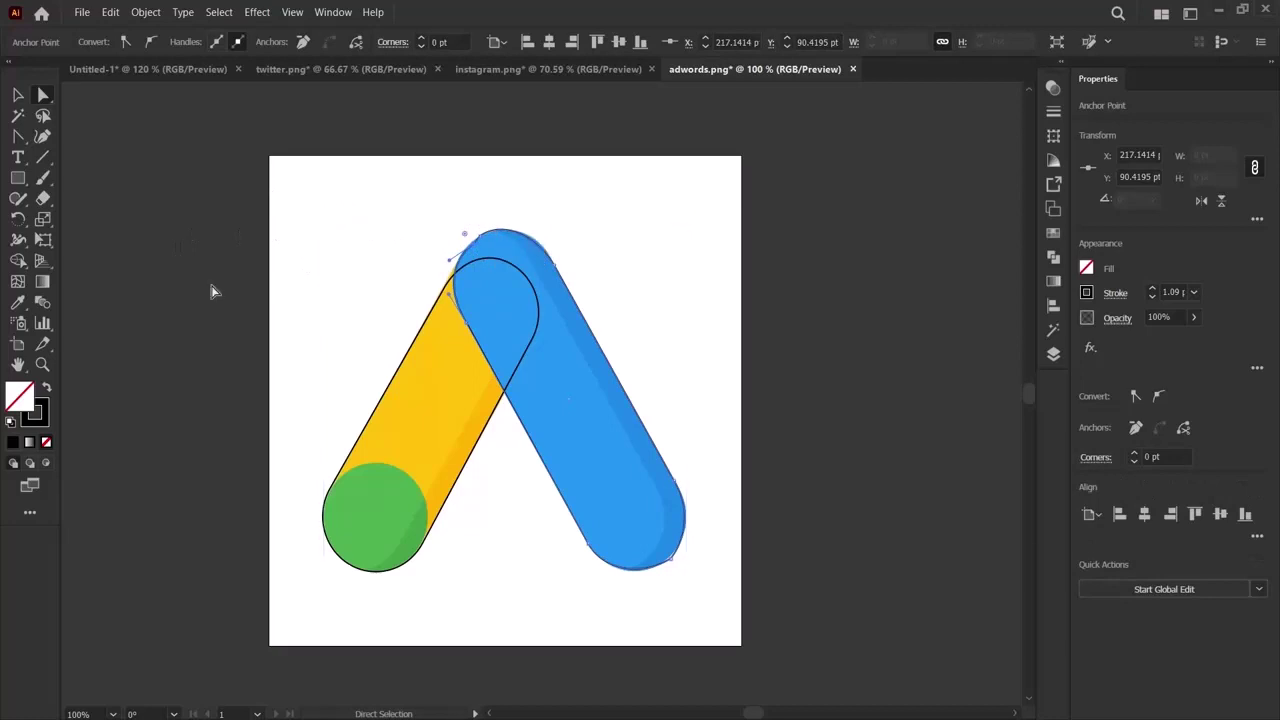
pyautogui.click(17, 96)
pyautogui.click(252, 357)
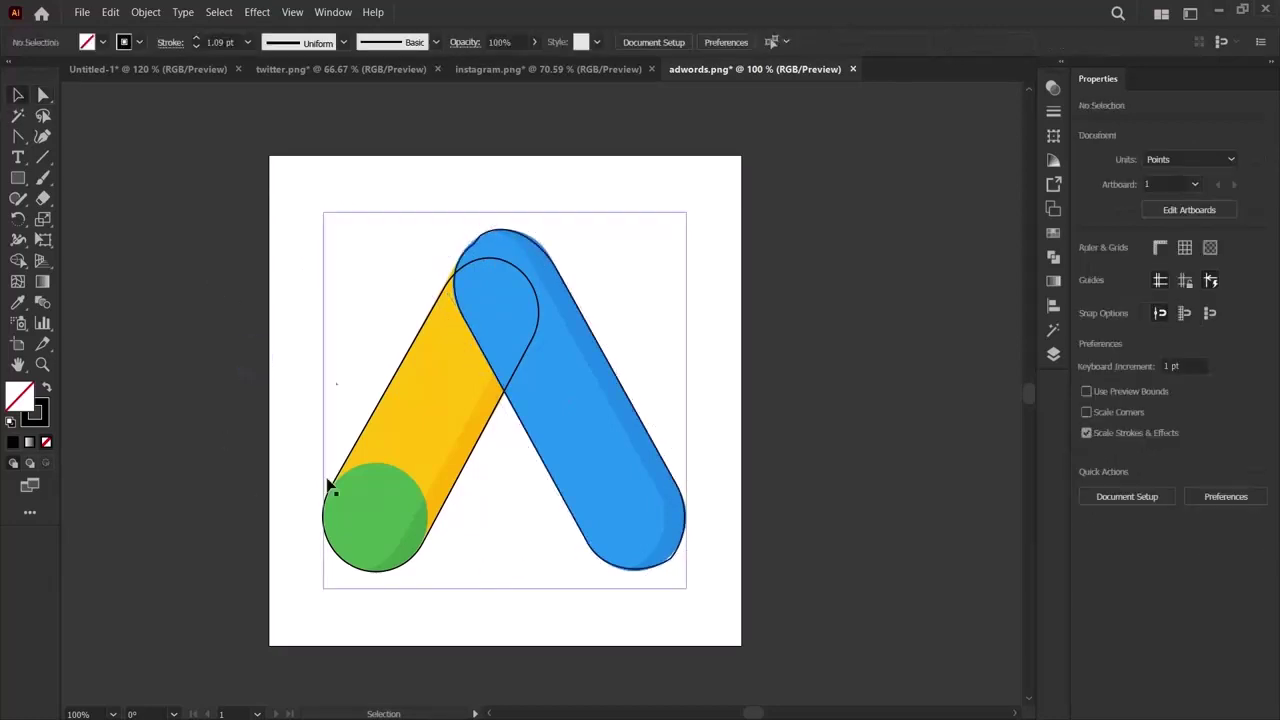
pyautogui.click(676, 560)
pyautogui.click(157, 525)
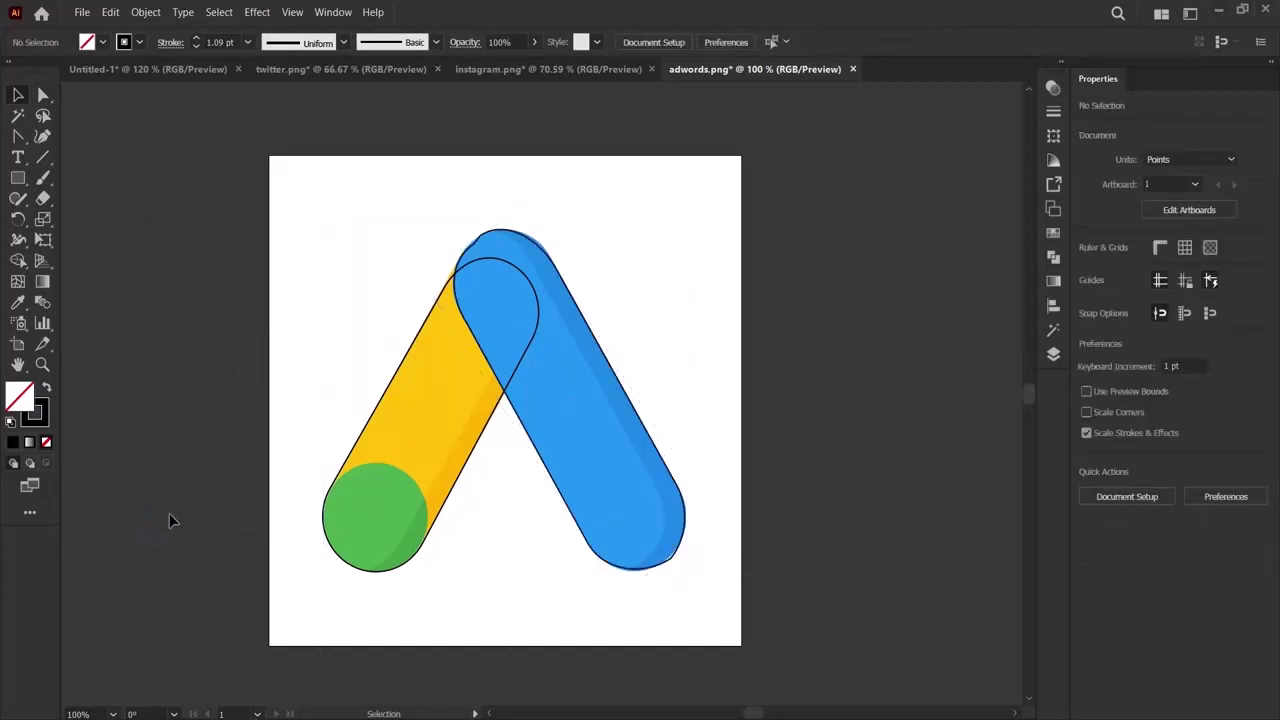
# Draw a 110 pt circle outline over the green circle with the Ellipse tool.
pyautogui.click(18, 177)
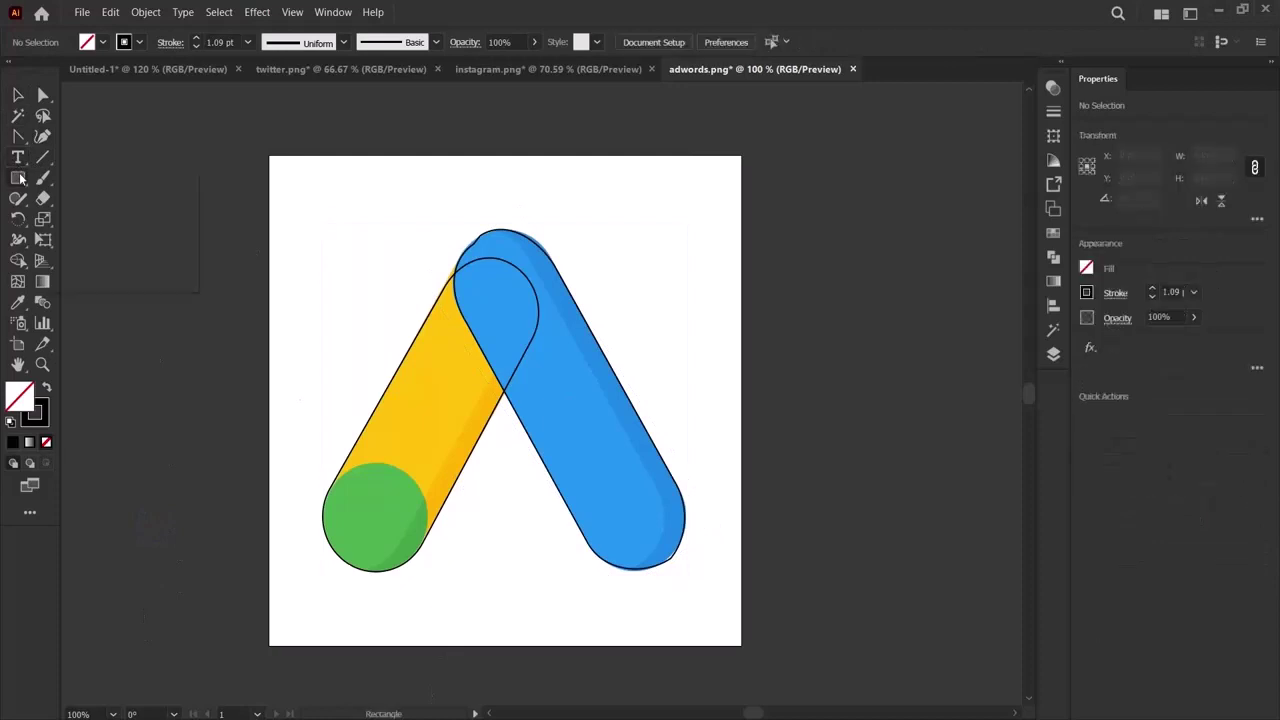
pyautogui.click(72, 219)
pyautogui.moveTo(322, 462)
pyautogui.mouseDown()
pyautogui.moveTo(395, 516)
pyautogui.moveTo(427, 572)
pyautogui.mouseUp()
pyautogui.press('v')
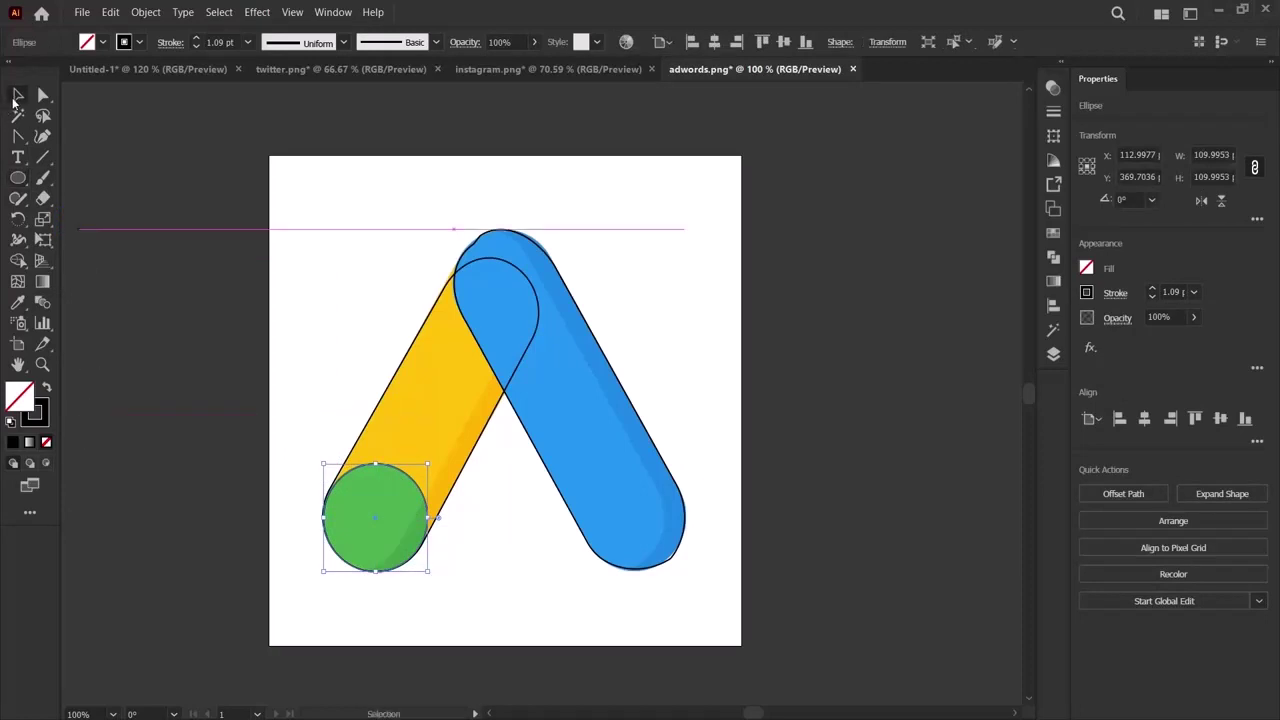
pyautogui.click(196, 436)
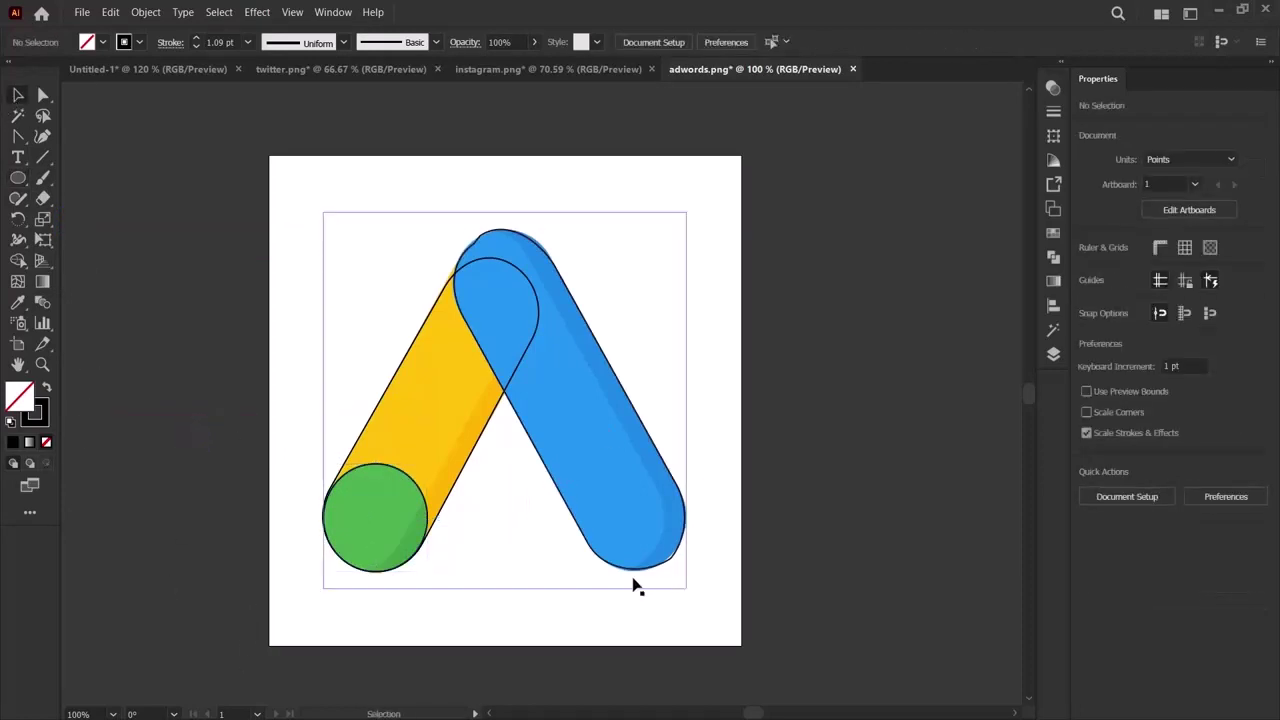
# Move the blue outline's bottom anchors to follow the bar's lower curve.
pyautogui.click(558, 495)
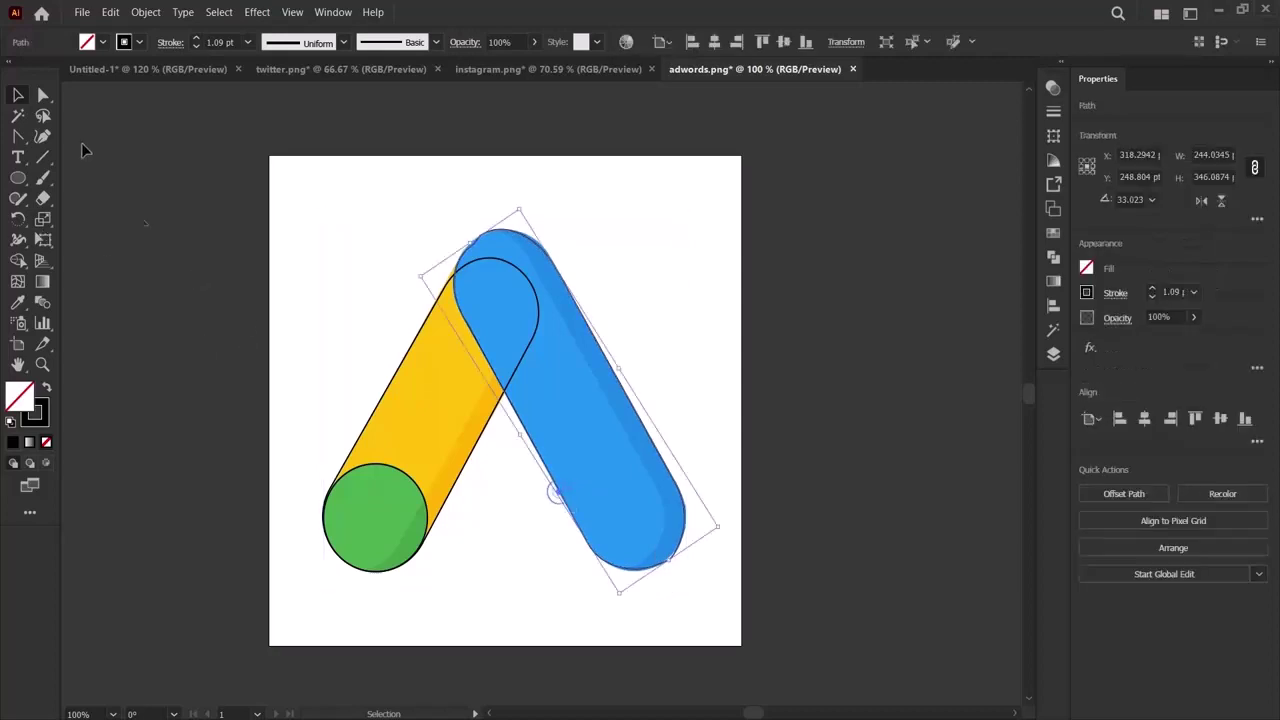
pyautogui.doubleClick(43, 94)
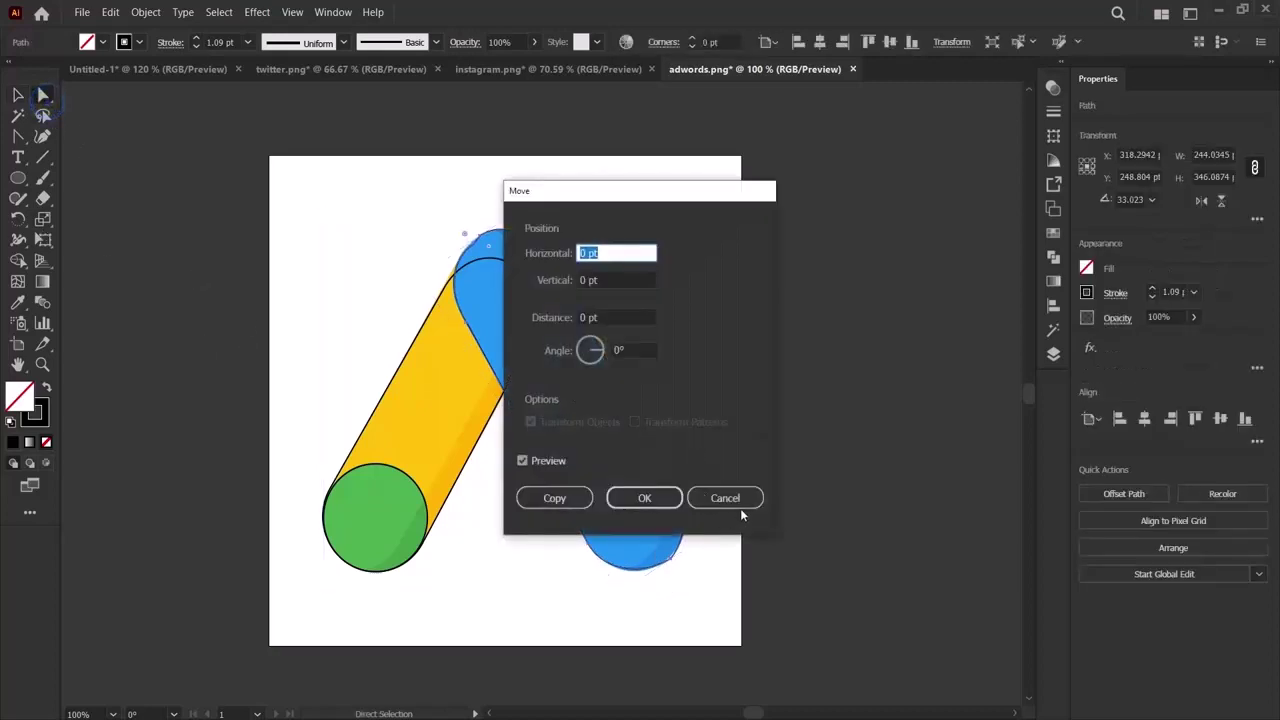
pyautogui.click(738, 496)
pyautogui.click(672, 566)
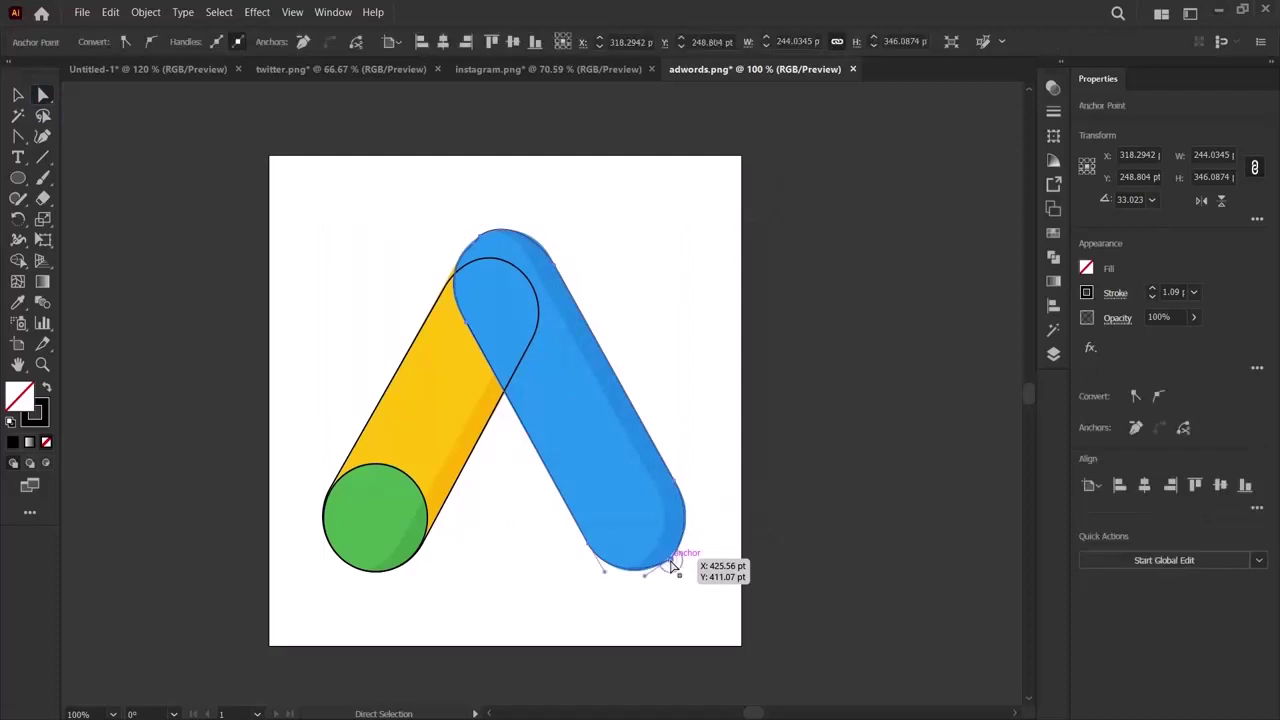
pyautogui.click(670, 563)
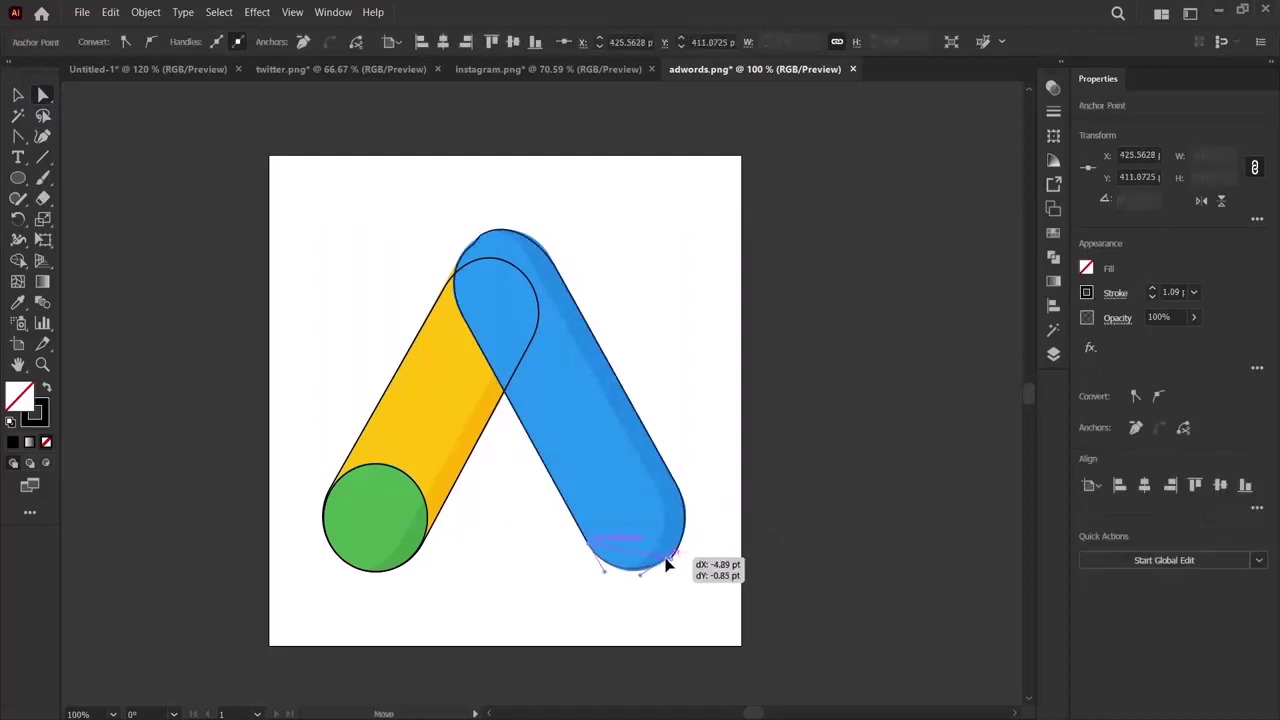
pyautogui.click(679, 570)
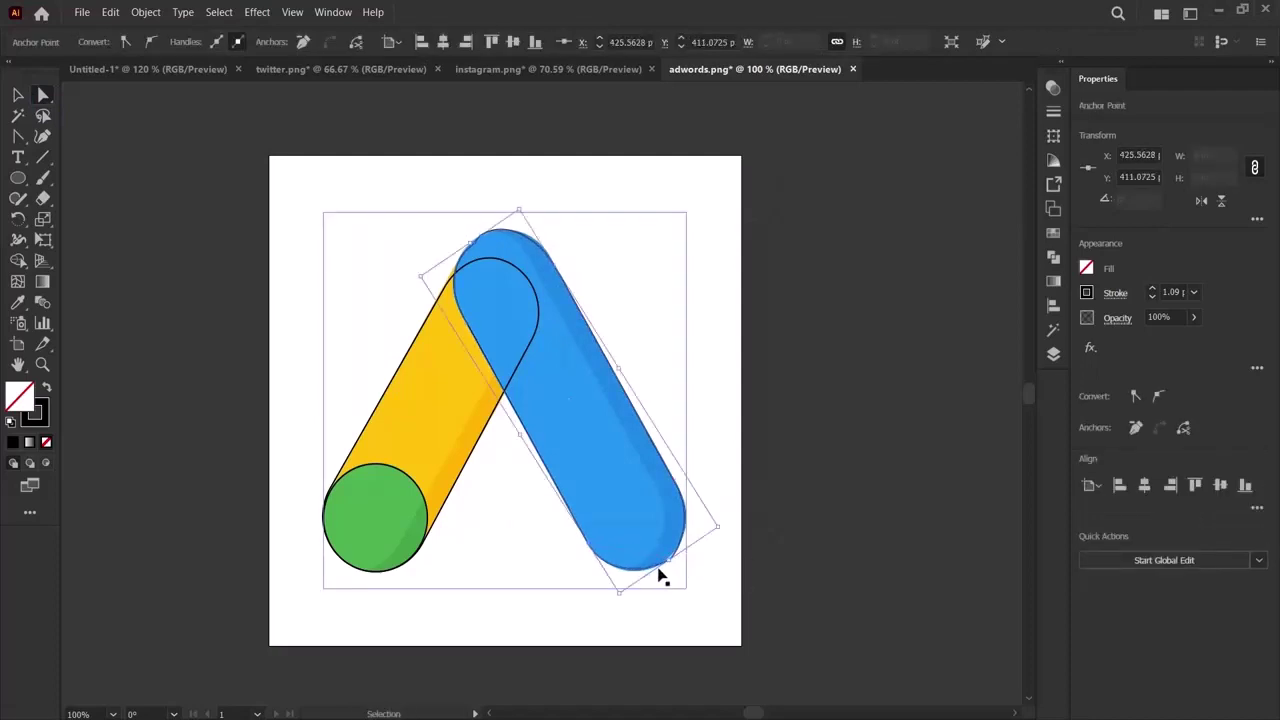
pyautogui.click(668, 586)
pyautogui.click(635, 577)
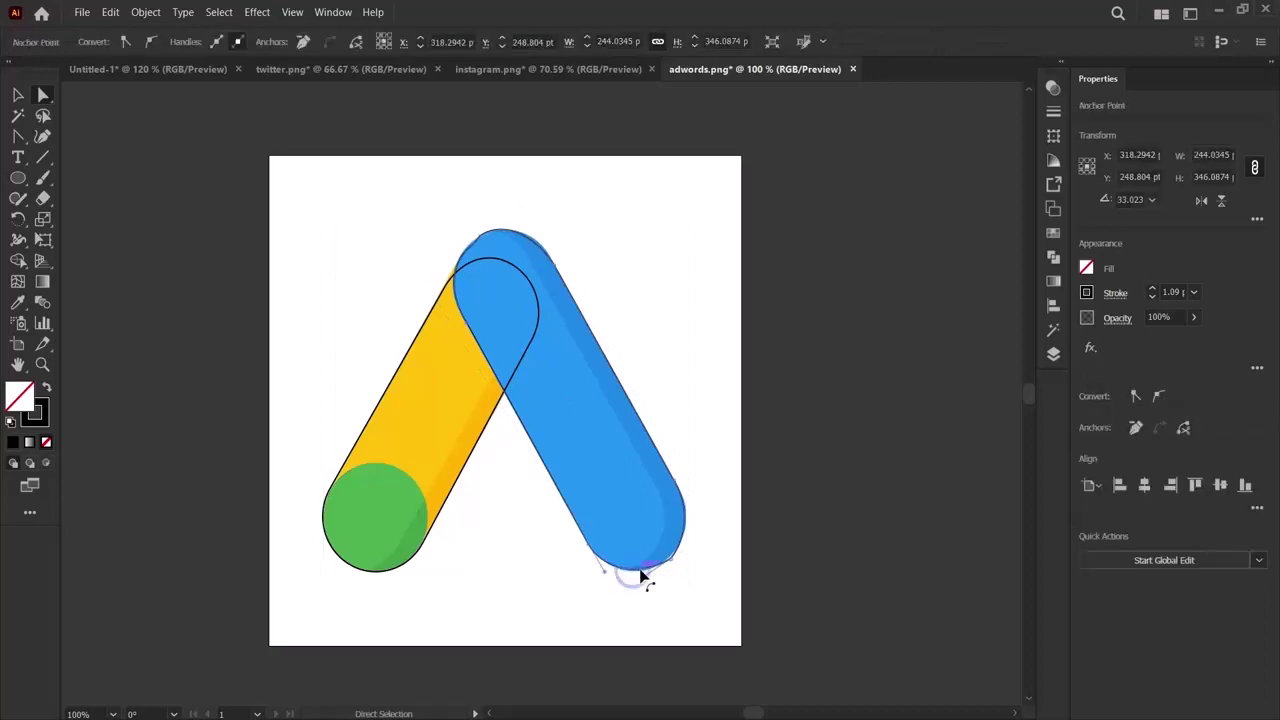
pyautogui.click(629, 572)
pyautogui.click(634, 580)
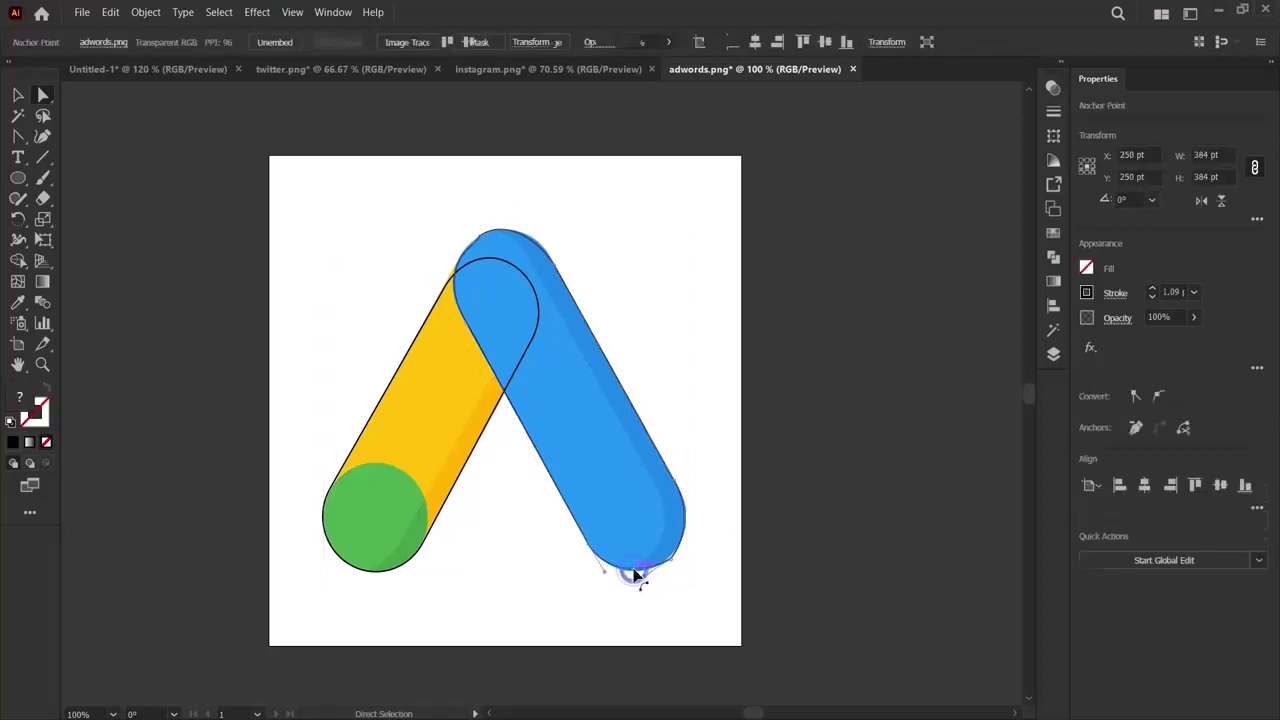
pyautogui.click(643, 578)
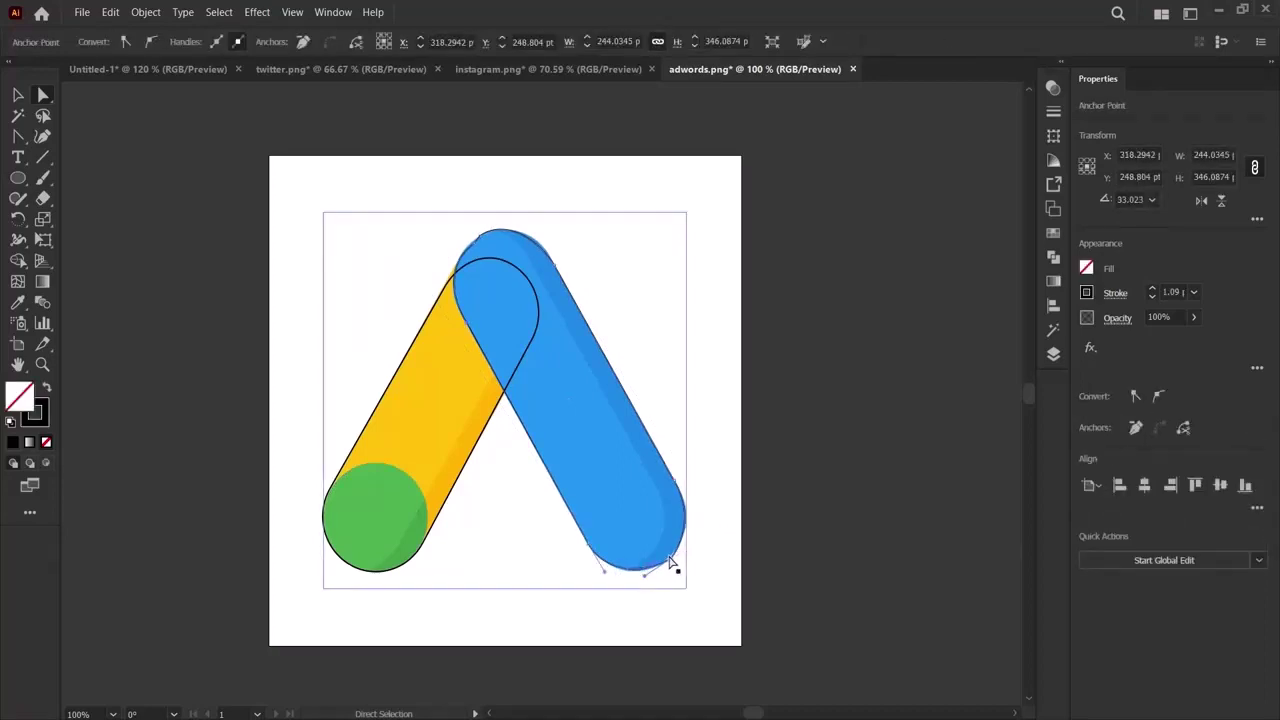
pyautogui.moveTo(671, 561); pyautogui.dragTo(676, 560)
pyautogui.click(672, 567)
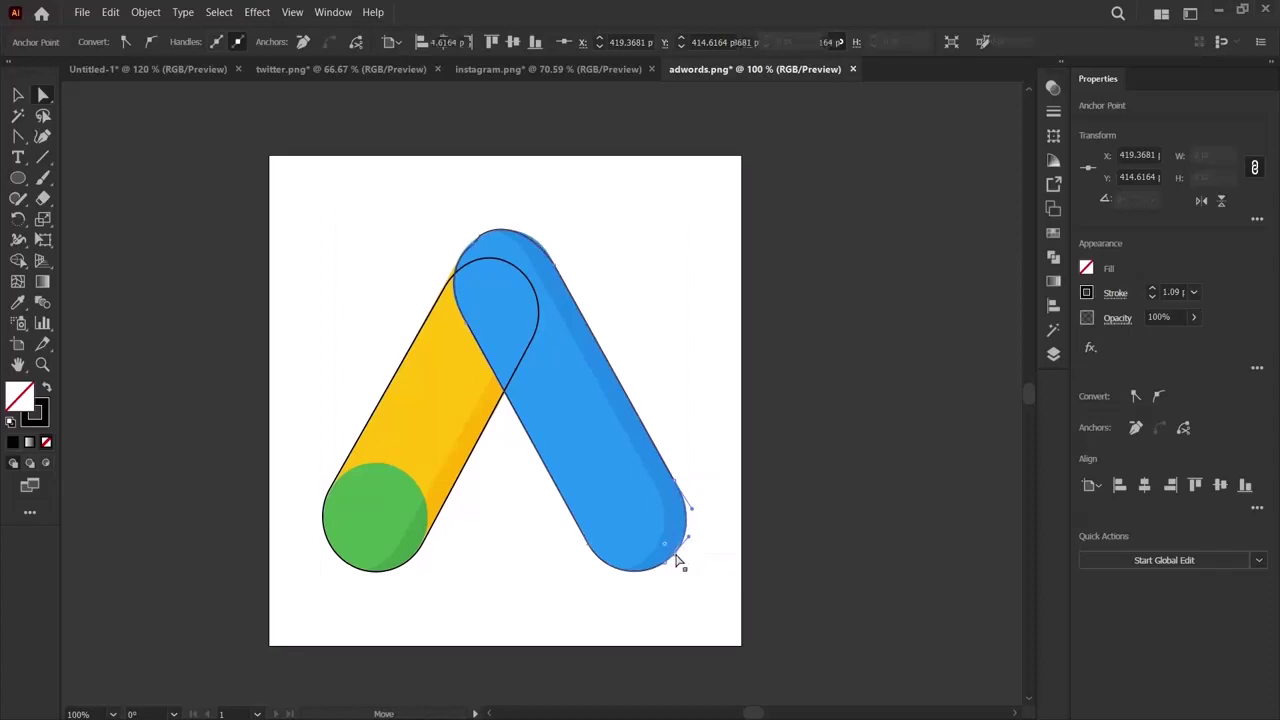
pyautogui.click(774, 514)
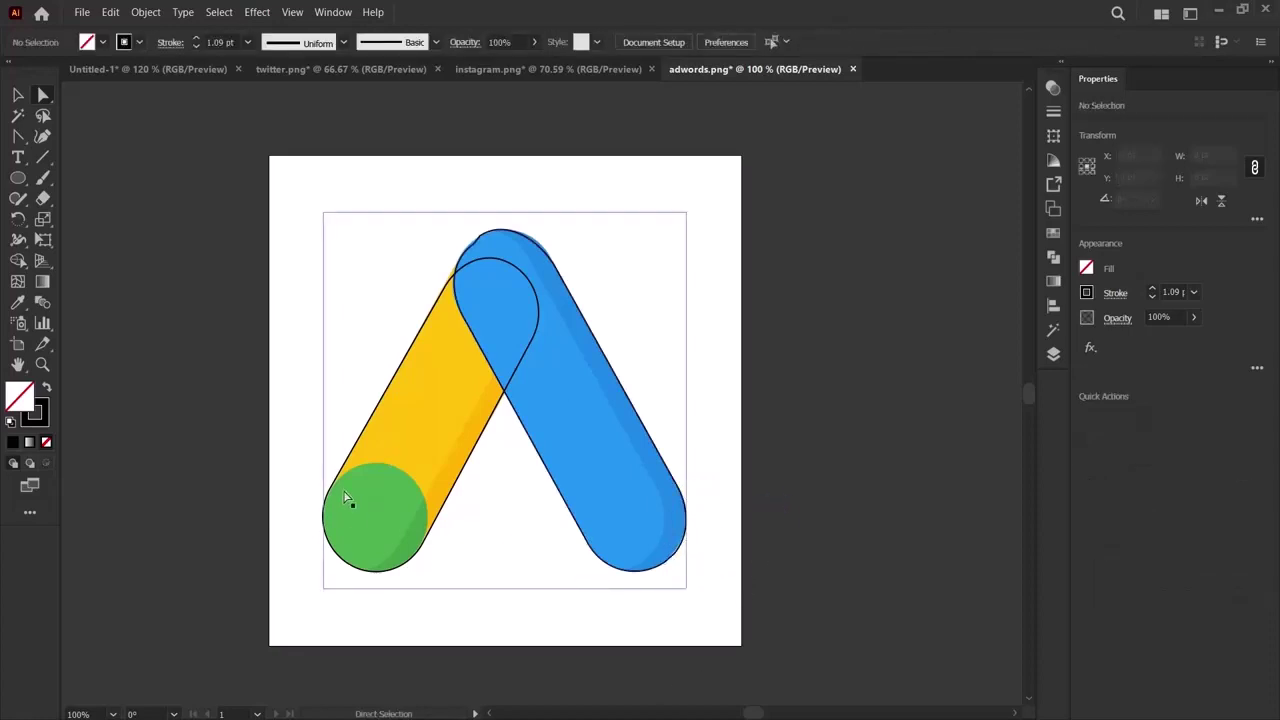
# Reposition the blue outline's top anchor to match the bar's rounded upper end.
pyautogui.moveTo(465, 250); pyautogui.dragTo(475, 251)
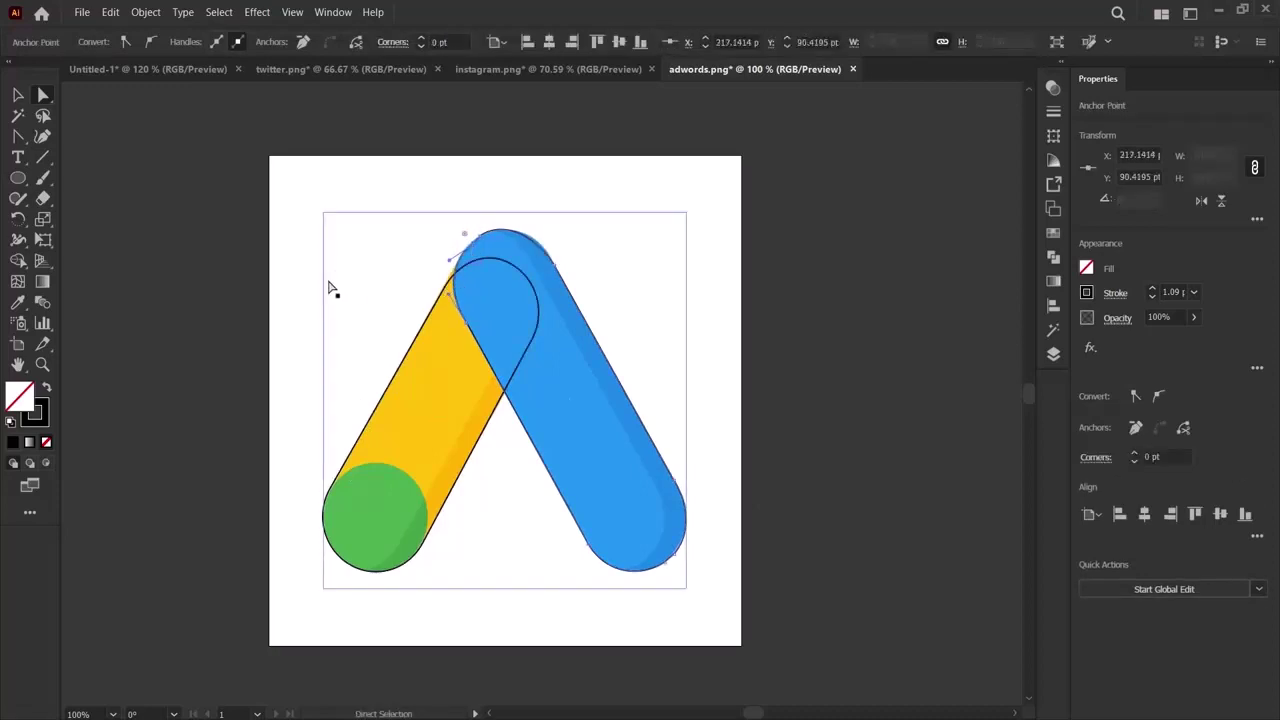
pyautogui.click(469, 248)
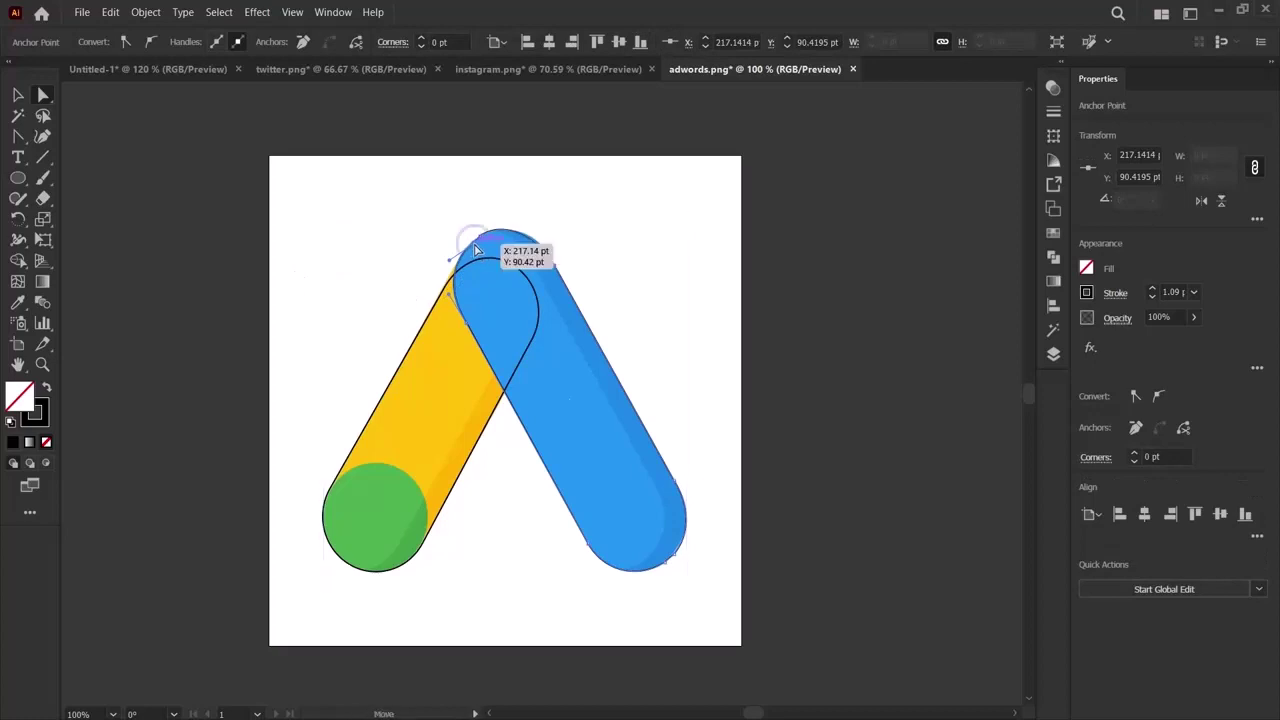
pyautogui.click(474, 249)
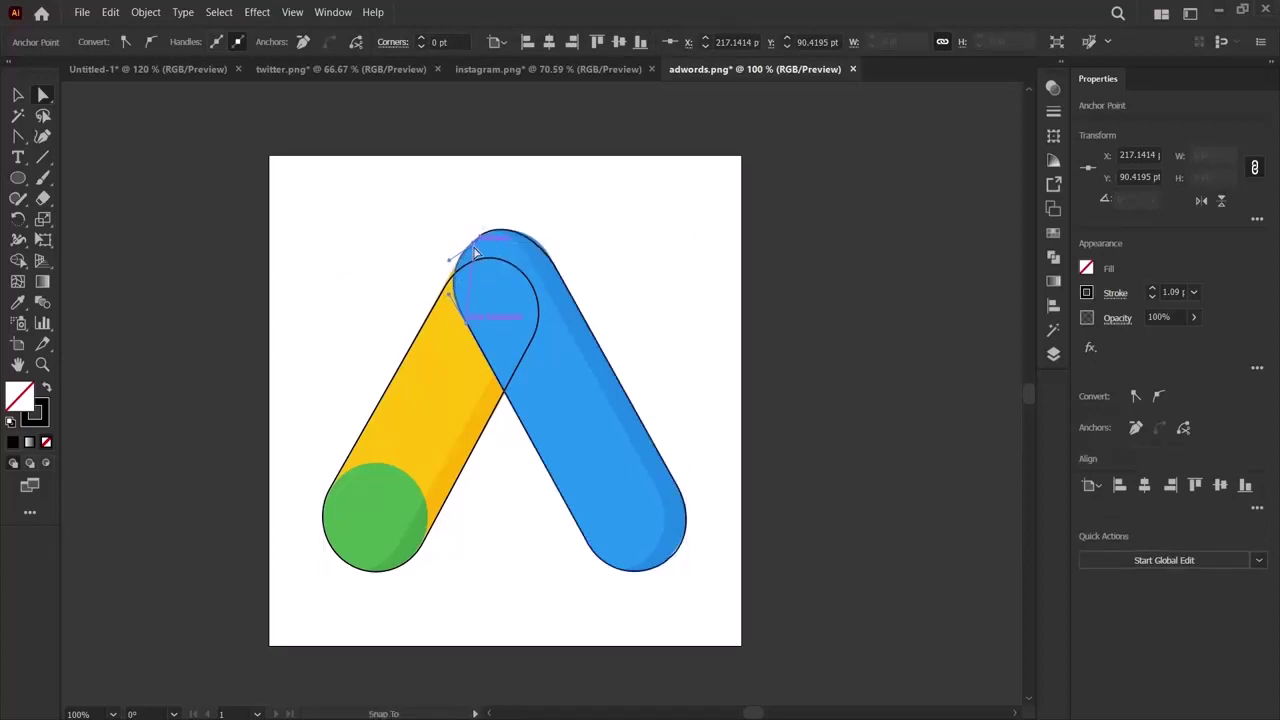
pyautogui.click(475, 250)
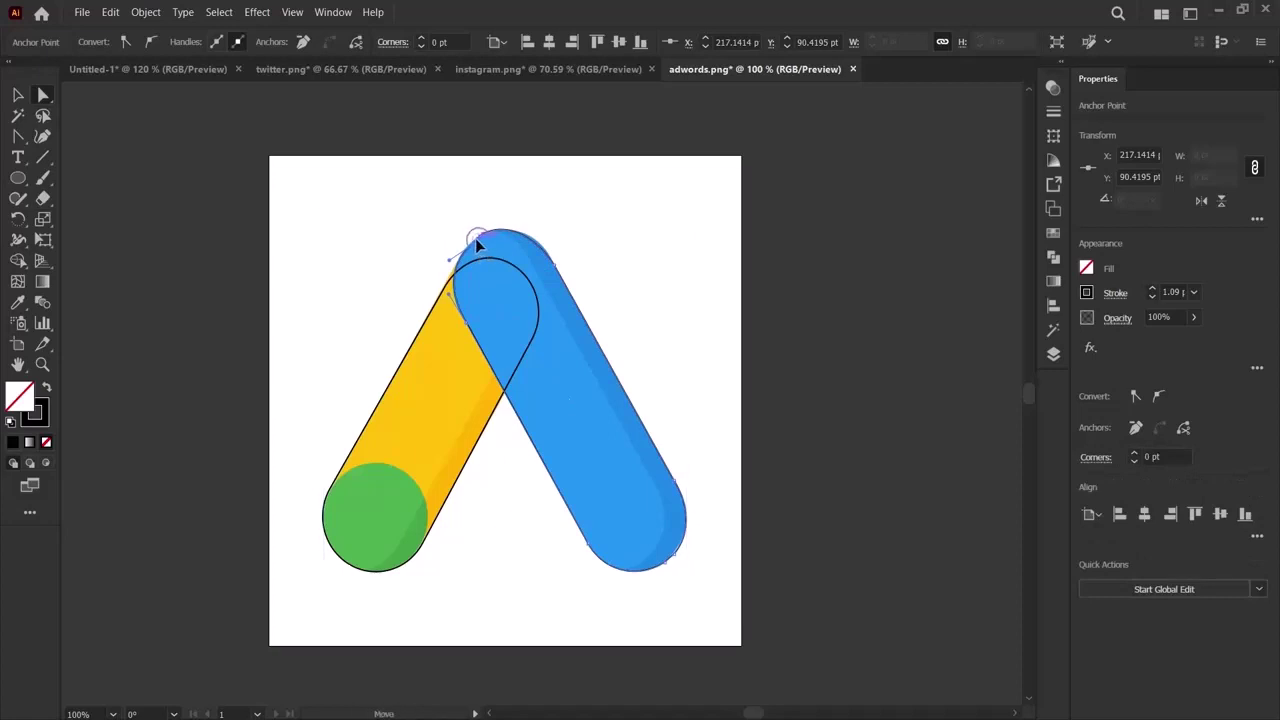
pyautogui.moveTo(475, 238); pyautogui.dragTo(466, 251)
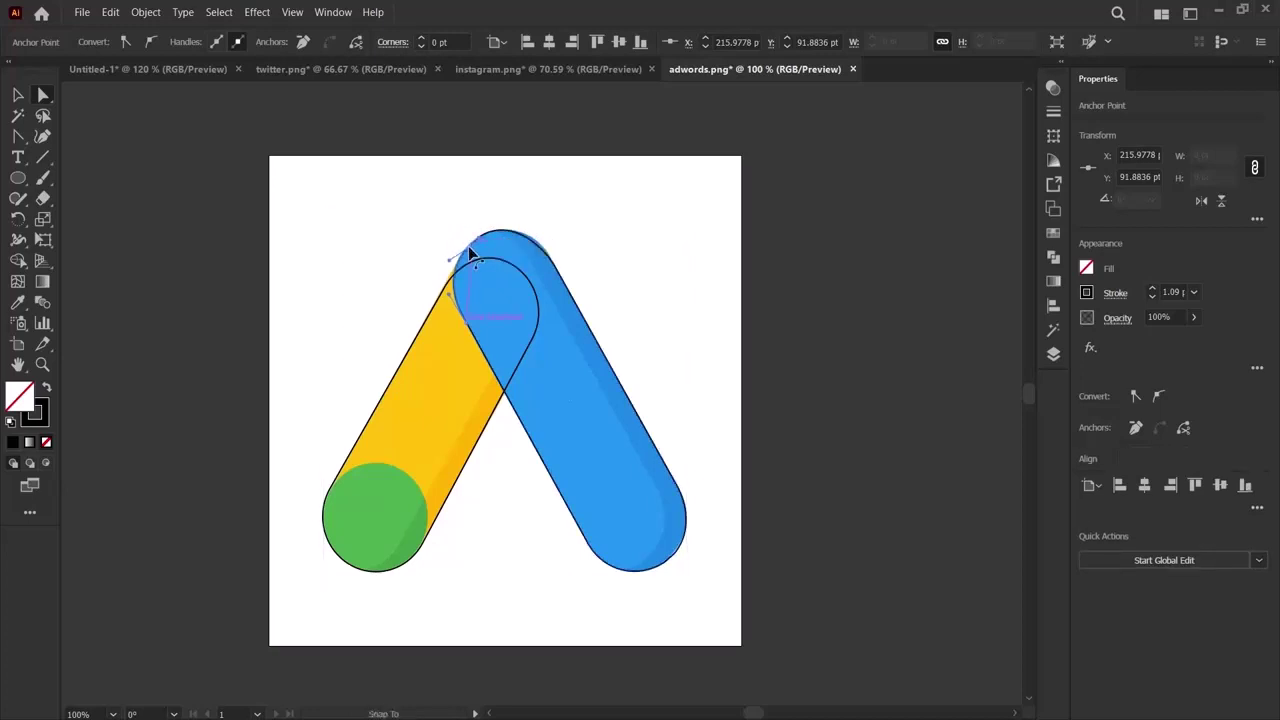
pyautogui.click(323, 325)
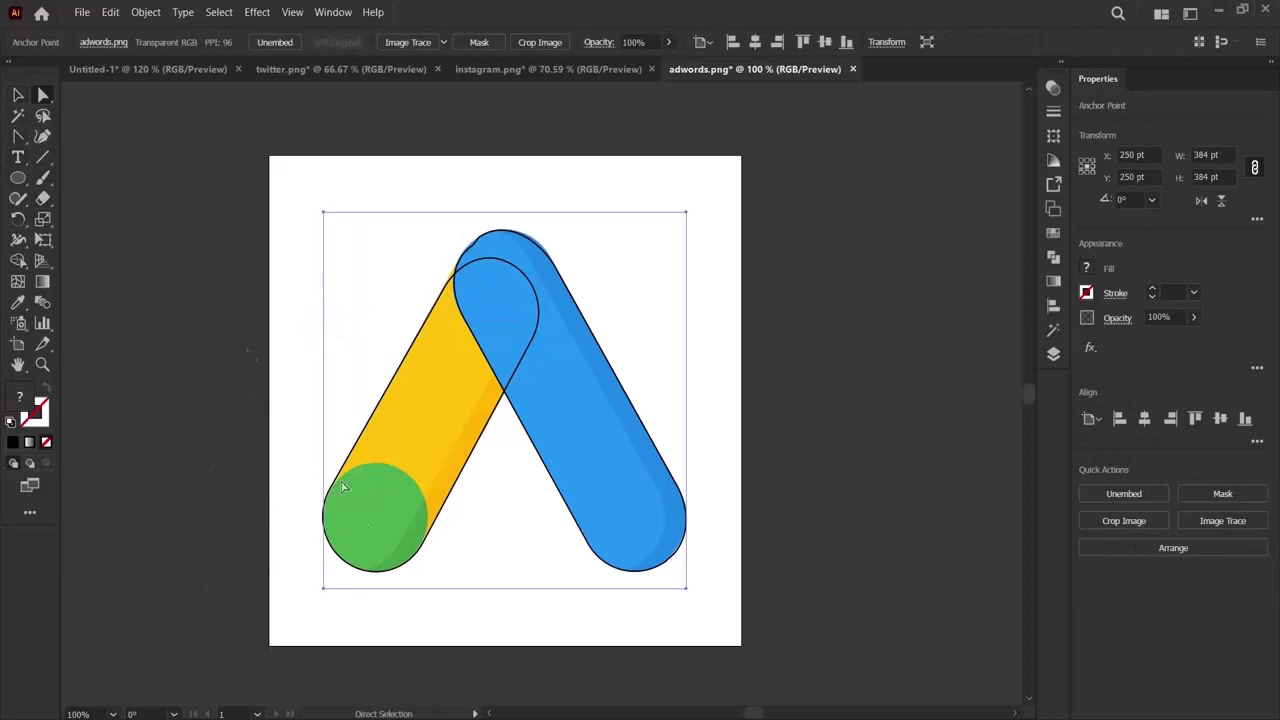
pyautogui.click(388, 520)
pyautogui.click(17, 94)
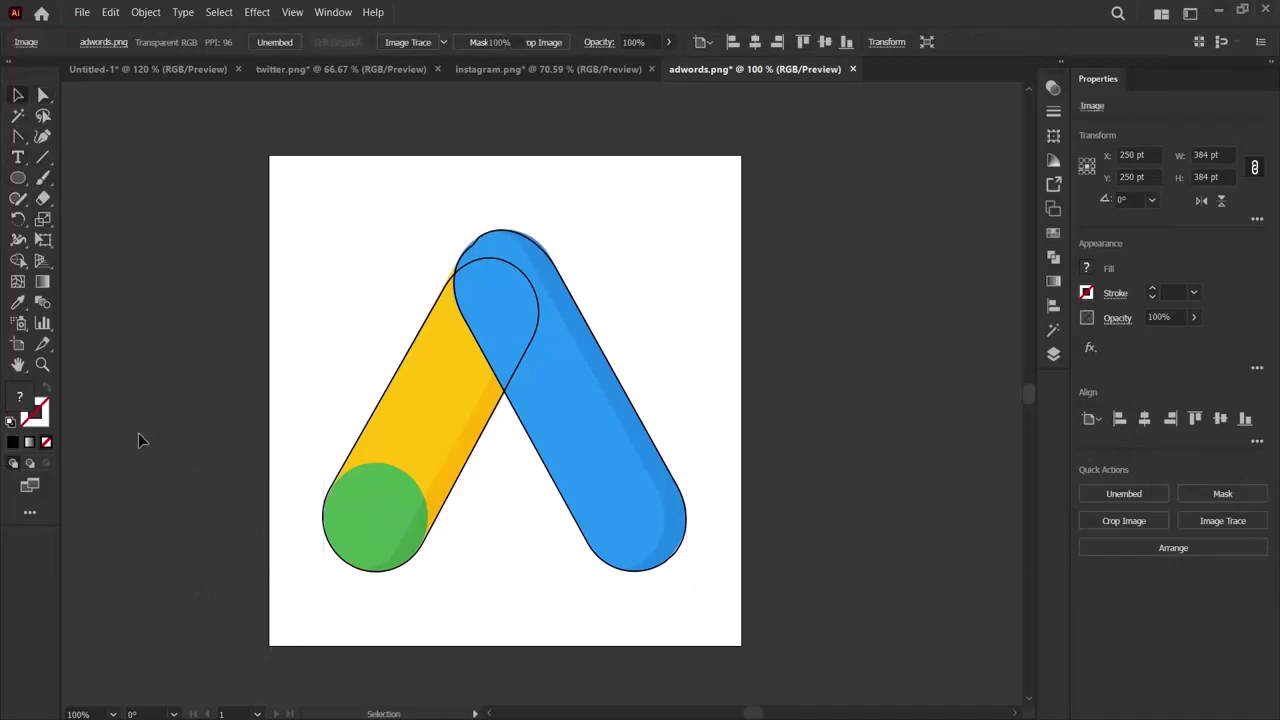
pyautogui.click(139, 433)
pyautogui.moveTo(379, 499)
pyautogui.mouseDown()
pyautogui.moveTo(371, 457)
pyautogui.moveTo(380, 503)
pyautogui.mouseUp()
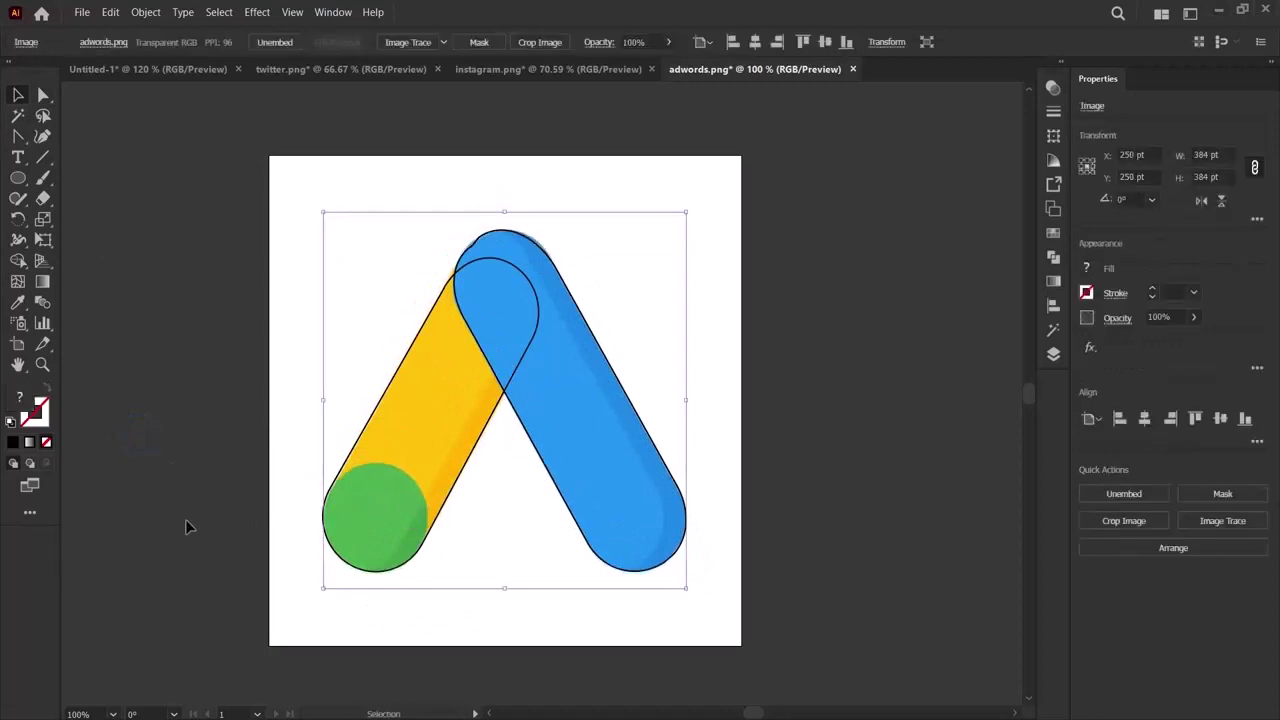
# Draw a 108.668 pt circle over the green dot with a 3 pt black stroke.
pyautogui.click(196, 558)
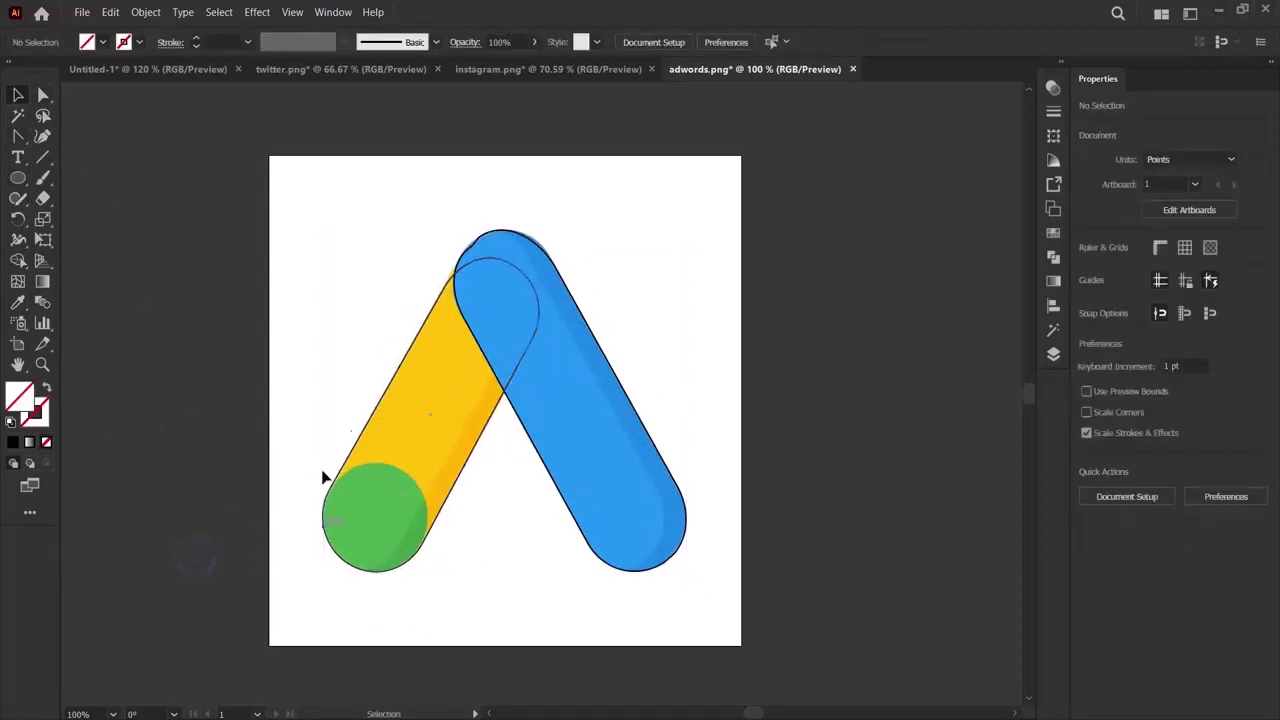
pyautogui.click(14, 177)
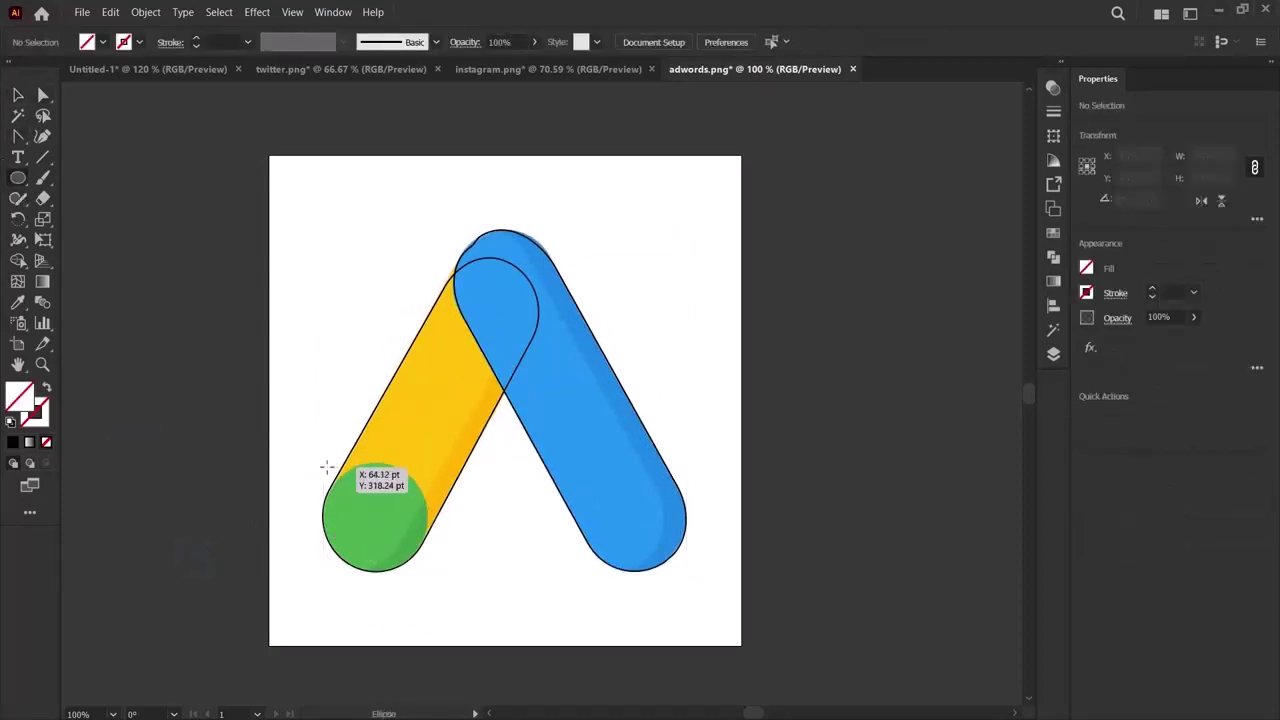
pyautogui.moveTo(323, 462); pyautogui.dragTo(425, 559)
pyautogui.moveTo(321, 463)
pyautogui.mouseDown()
pyautogui.moveTo(329, 455)
pyautogui.moveTo(322, 465)
pyautogui.mouseUp()
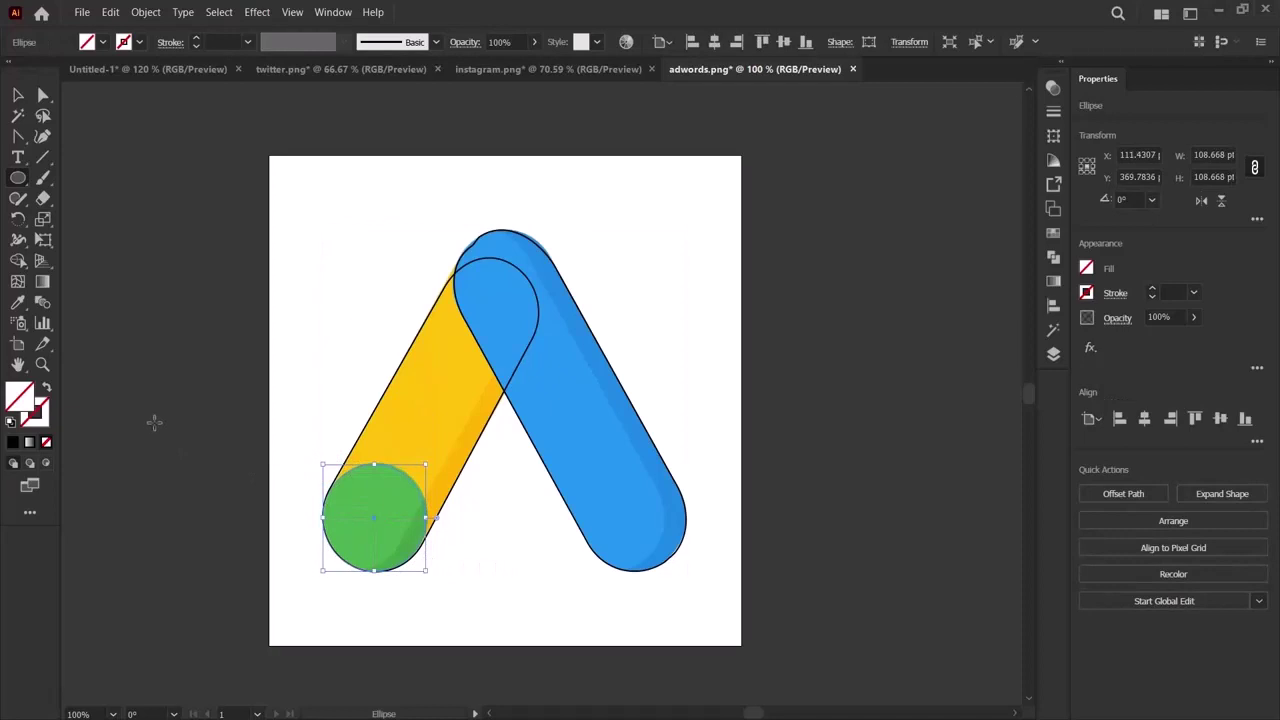
pyautogui.click(1153, 289)
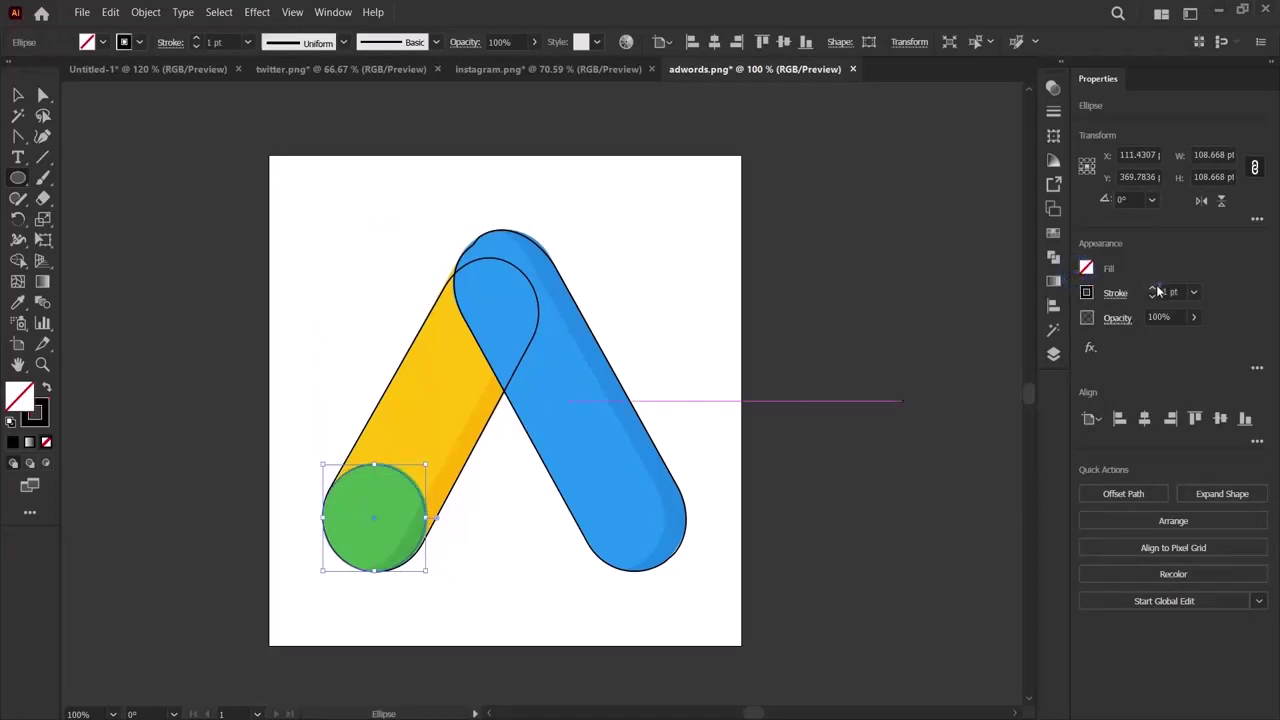
pyautogui.click(1153, 289)
pyautogui.click(1153, 289)
pyautogui.click(186, 309)
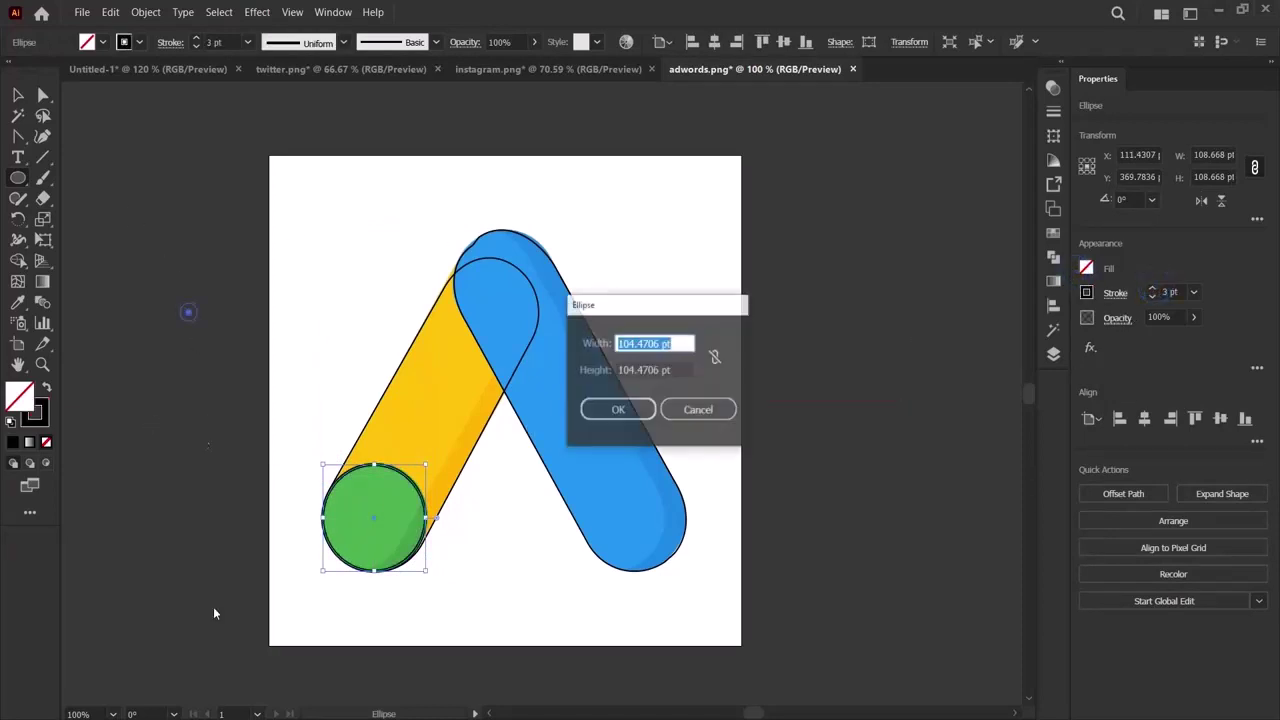
pyautogui.click(696, 411)
pyautogui.press('v')
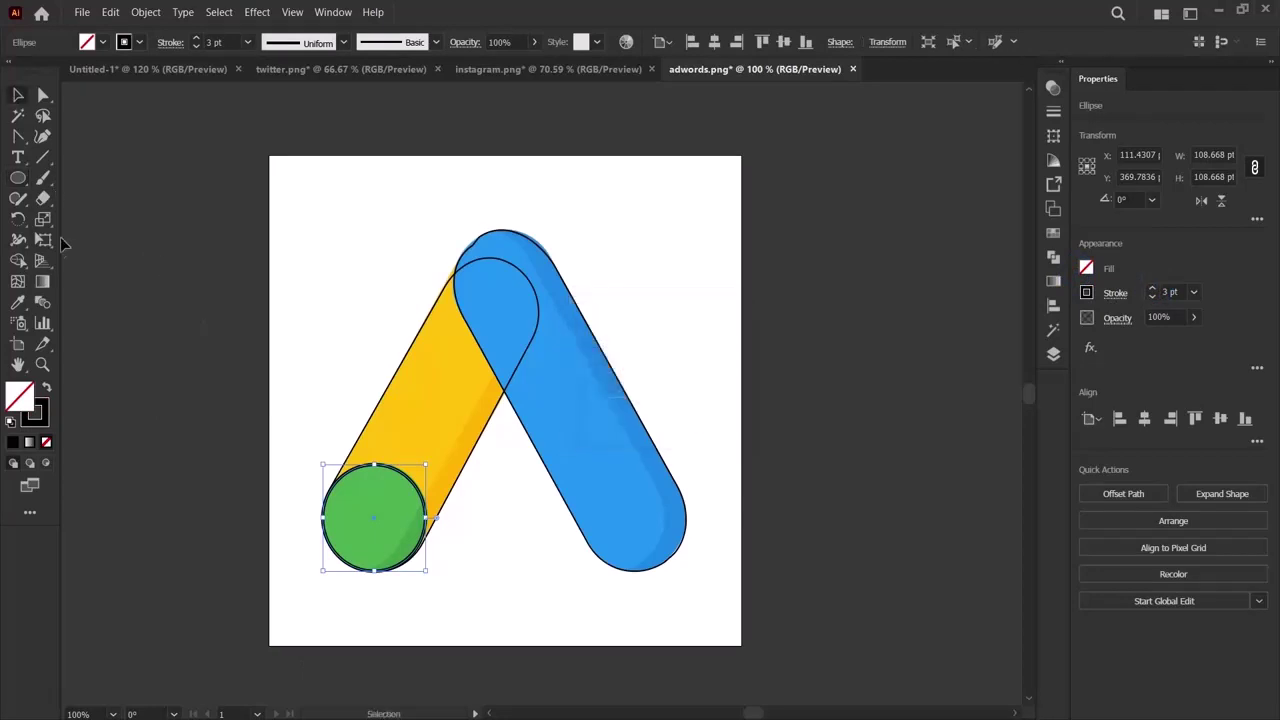
pyautogui.click(62, 245)
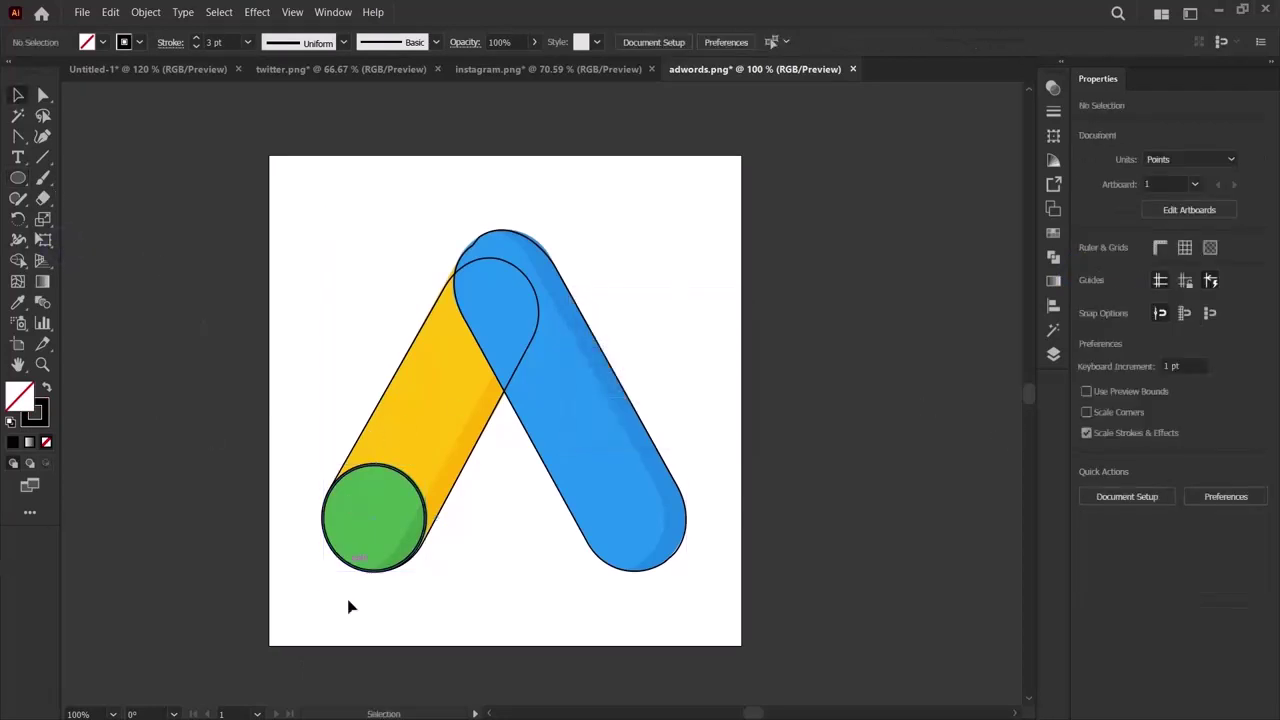
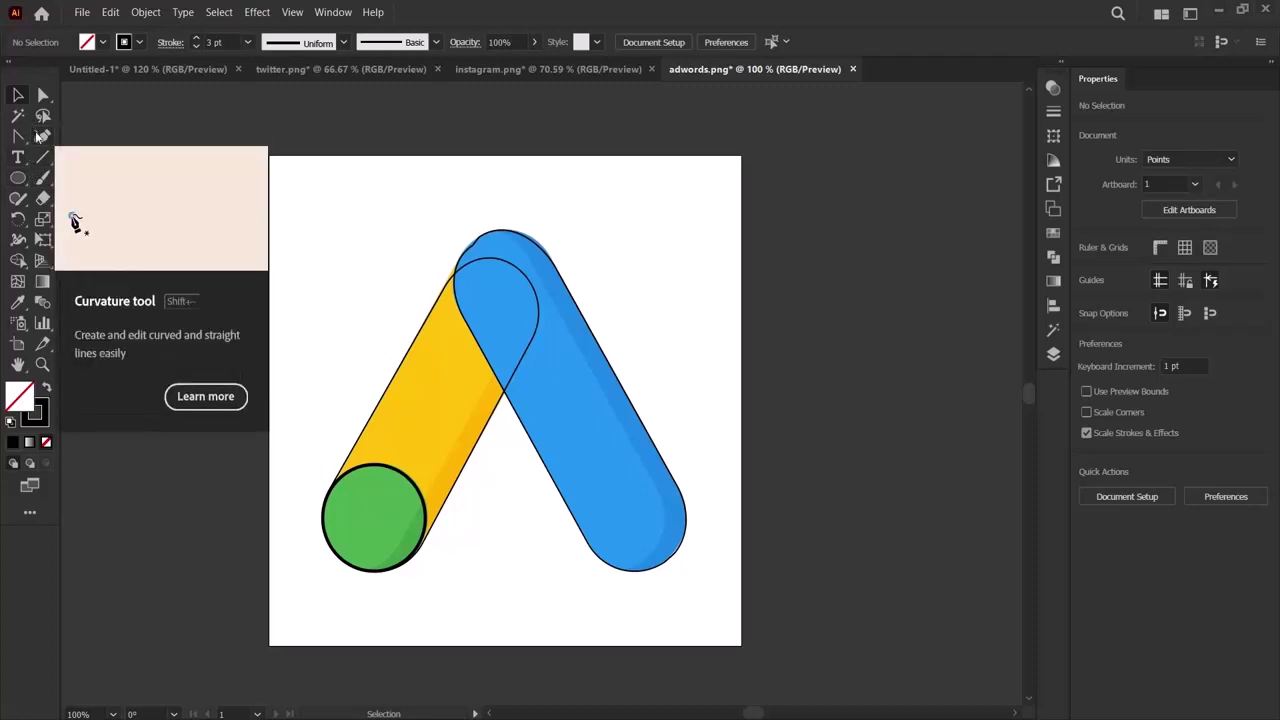
# Lock the green circle, yellow pill and blue pill together via Object > Lock > Selection.
pyautogui.click(41, 117)
pyautogui.click(43, 138)
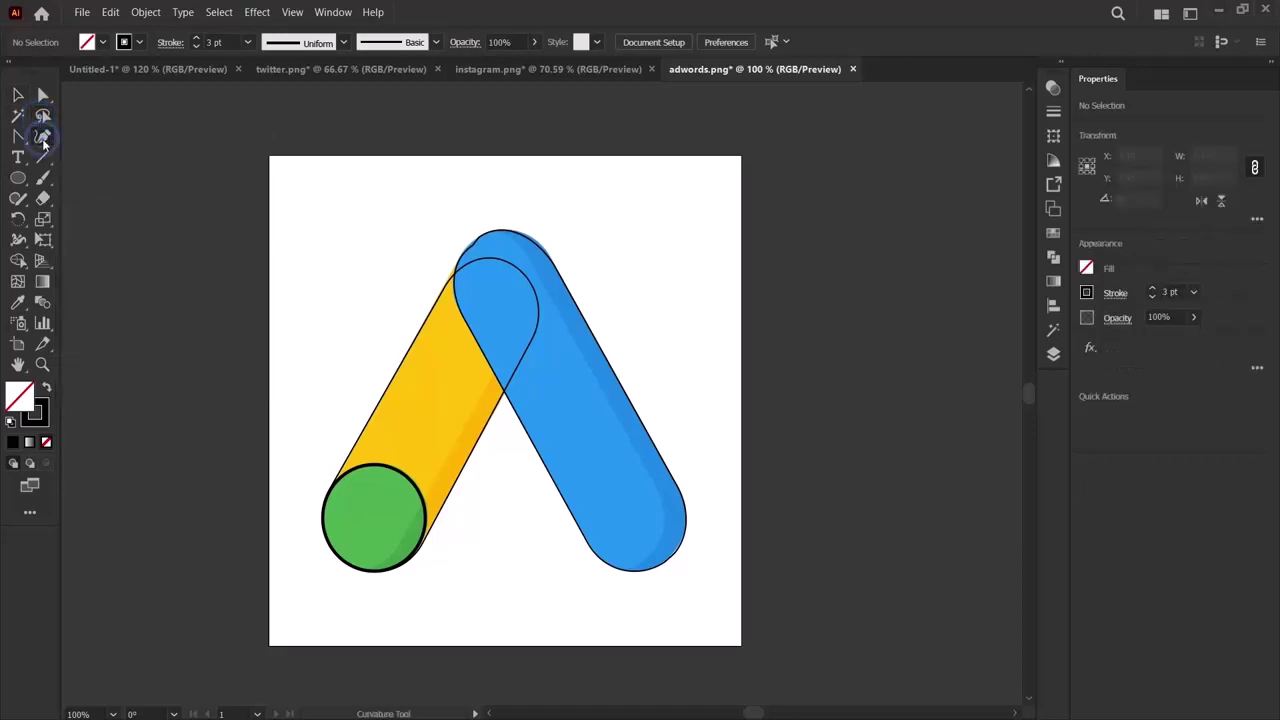
pyautogui.moveTo(18, 137); pyautogui.dragTo(73, 133)
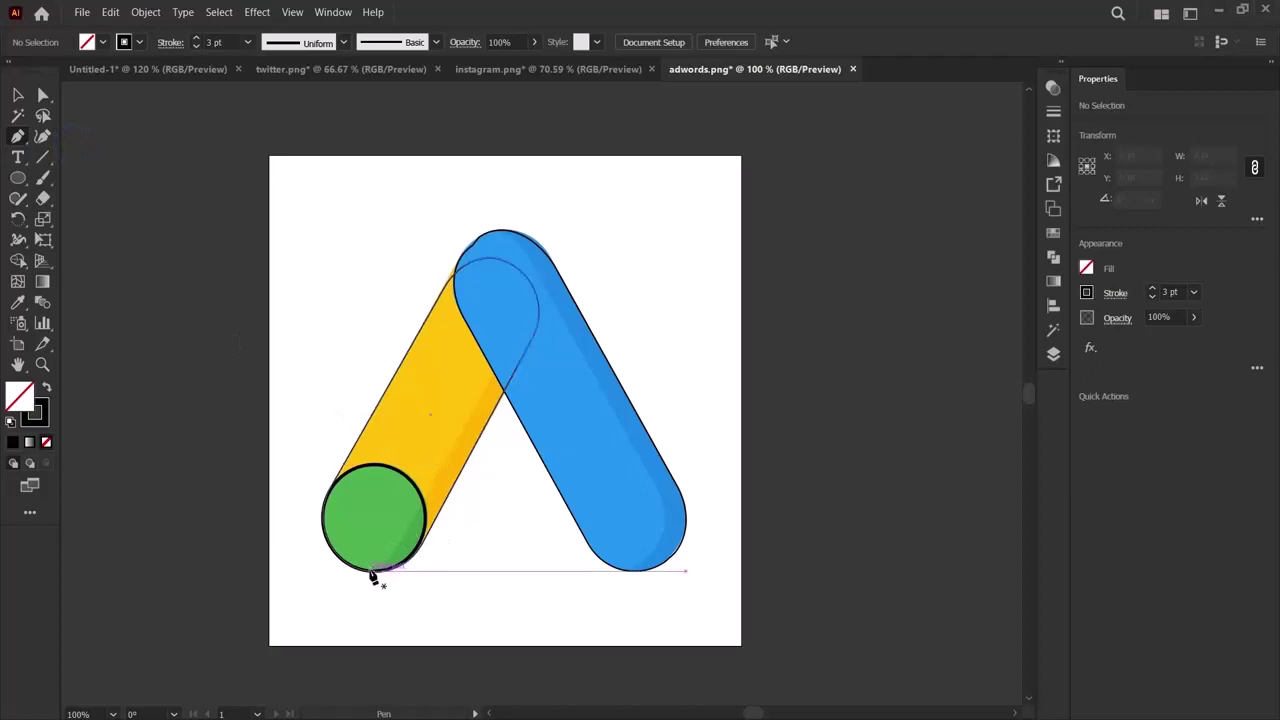
pyautogui.click(18, 95)
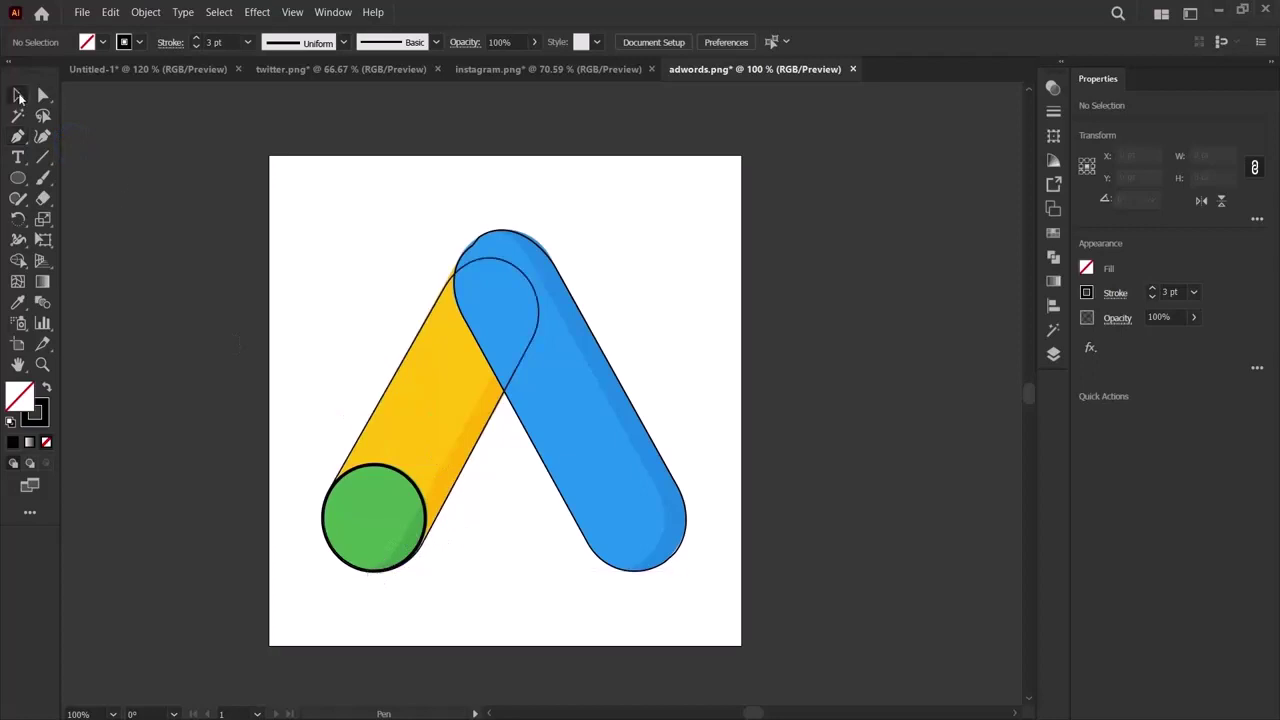
pyautogui.click(347, 556)
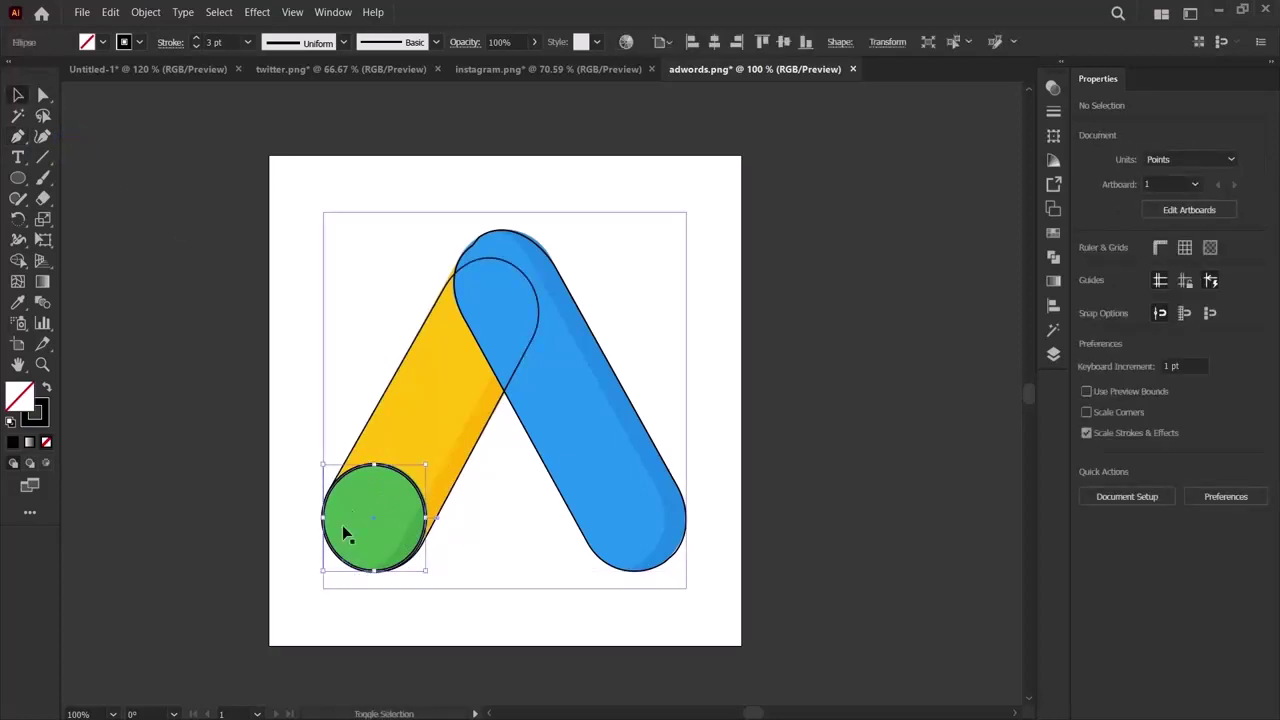
pyautogui.keyDown('shift'); pyautogui.click(371, 426); pyautogui.keyUp('shift')
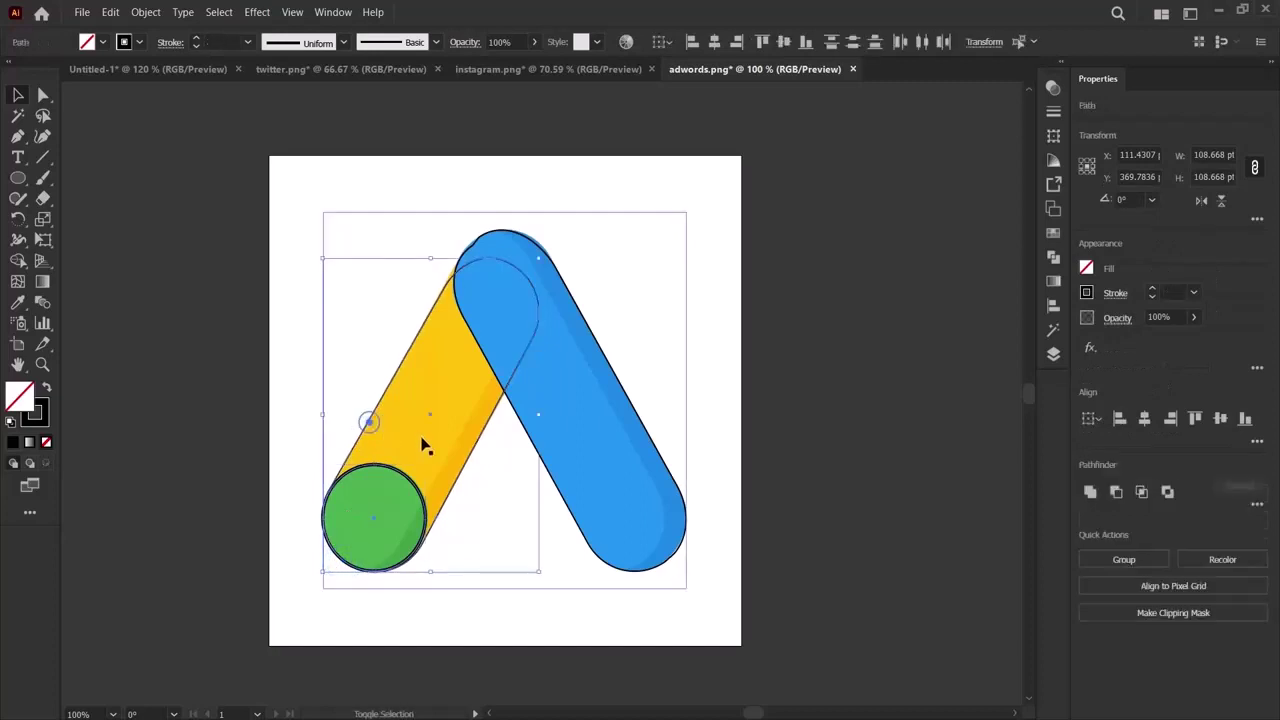
pyautogui.keyDown('shift'); pyautogui.click(590, 340); pyautogui.keyUp('shift')
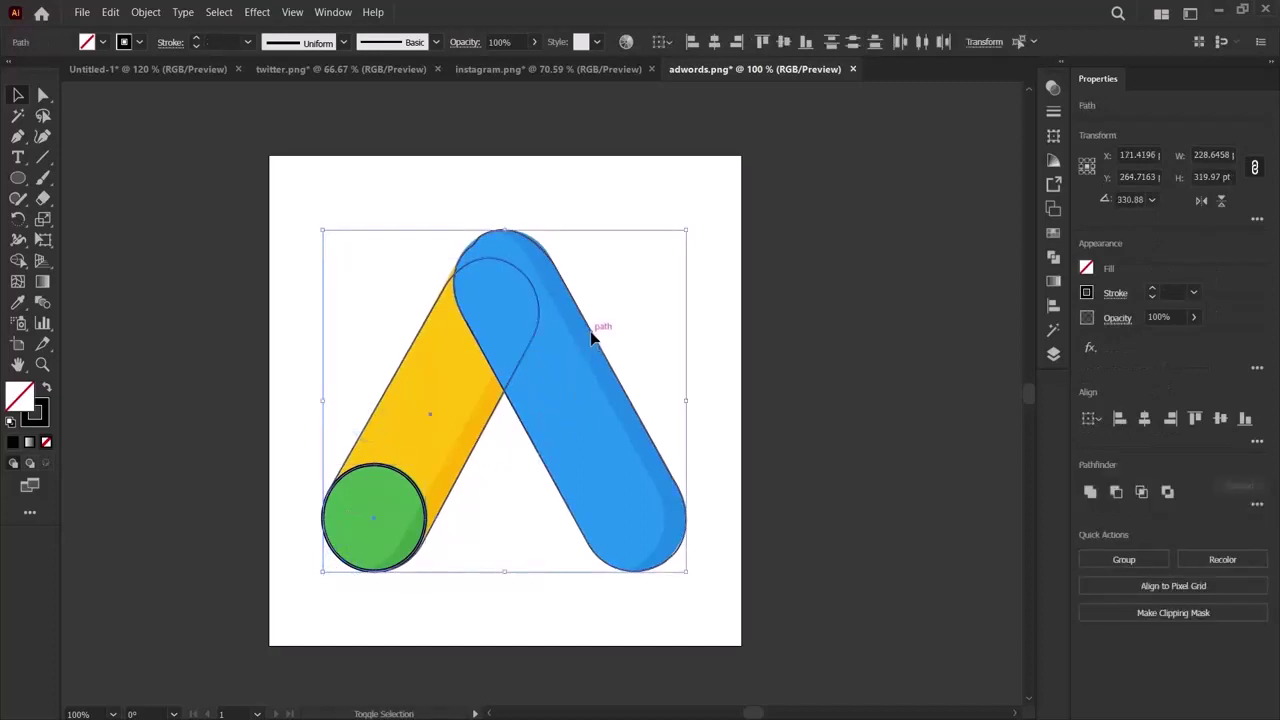
pyautogui.click(140, 11)
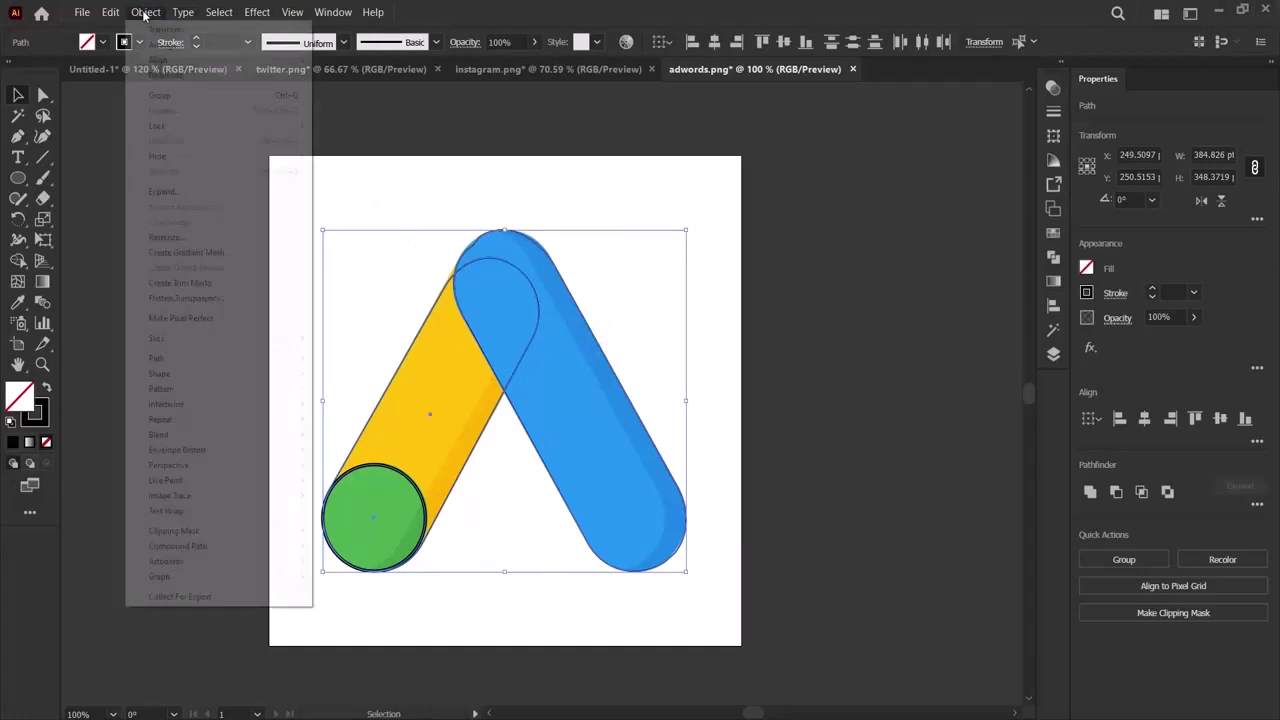
pyautogui.moveTo(160, 126)
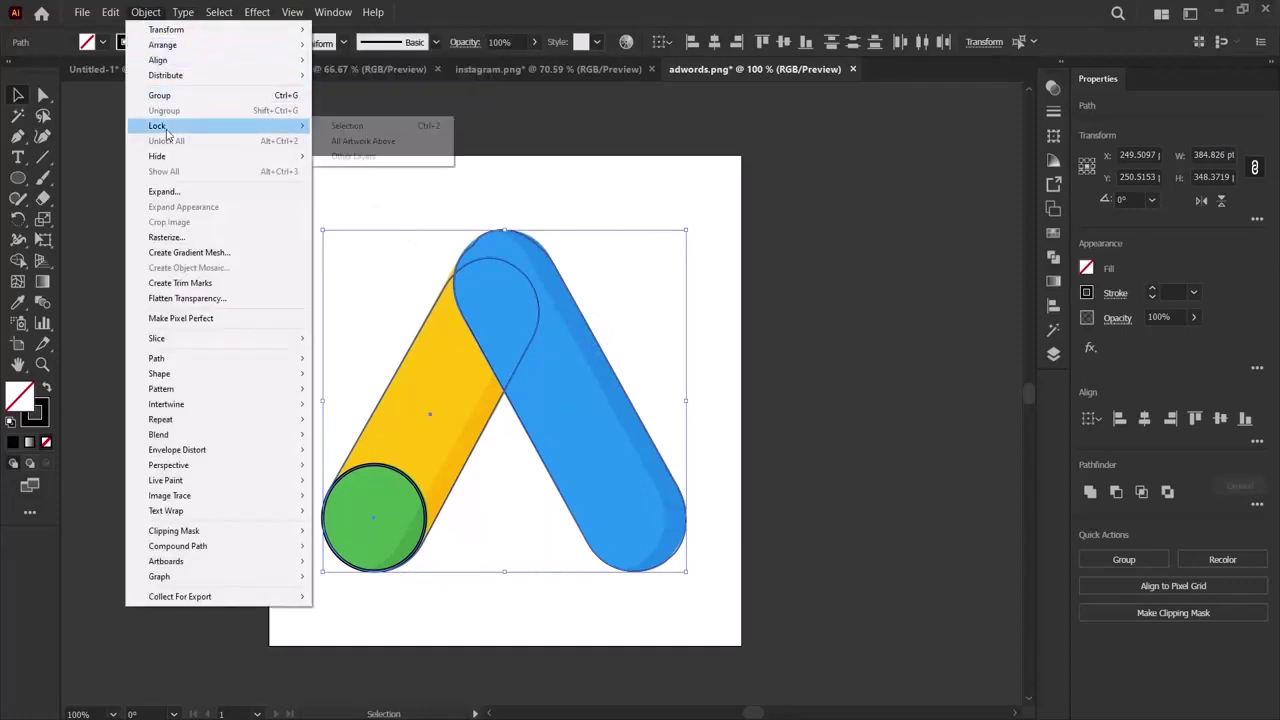
pyautogui.click(362, 129)
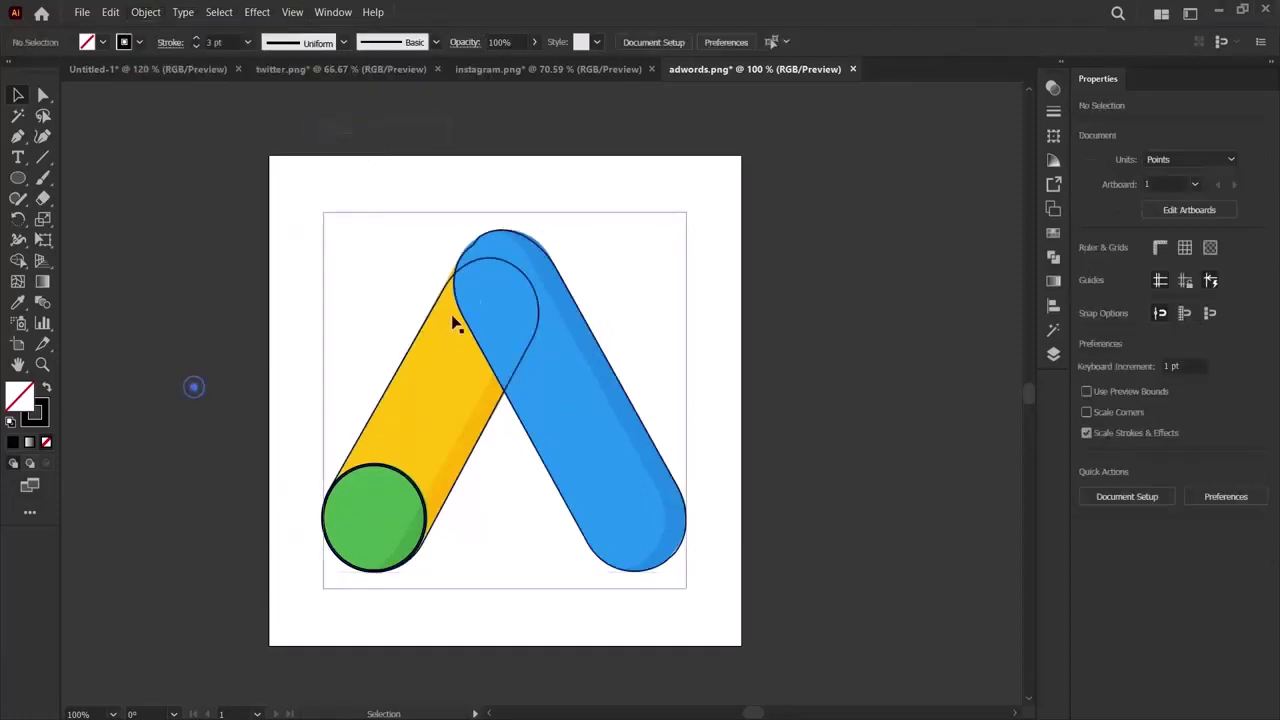
# Lock the adwords.png reference image the same way.
pyautogui.click(455, 258)
pyautogui.click(145, 12)
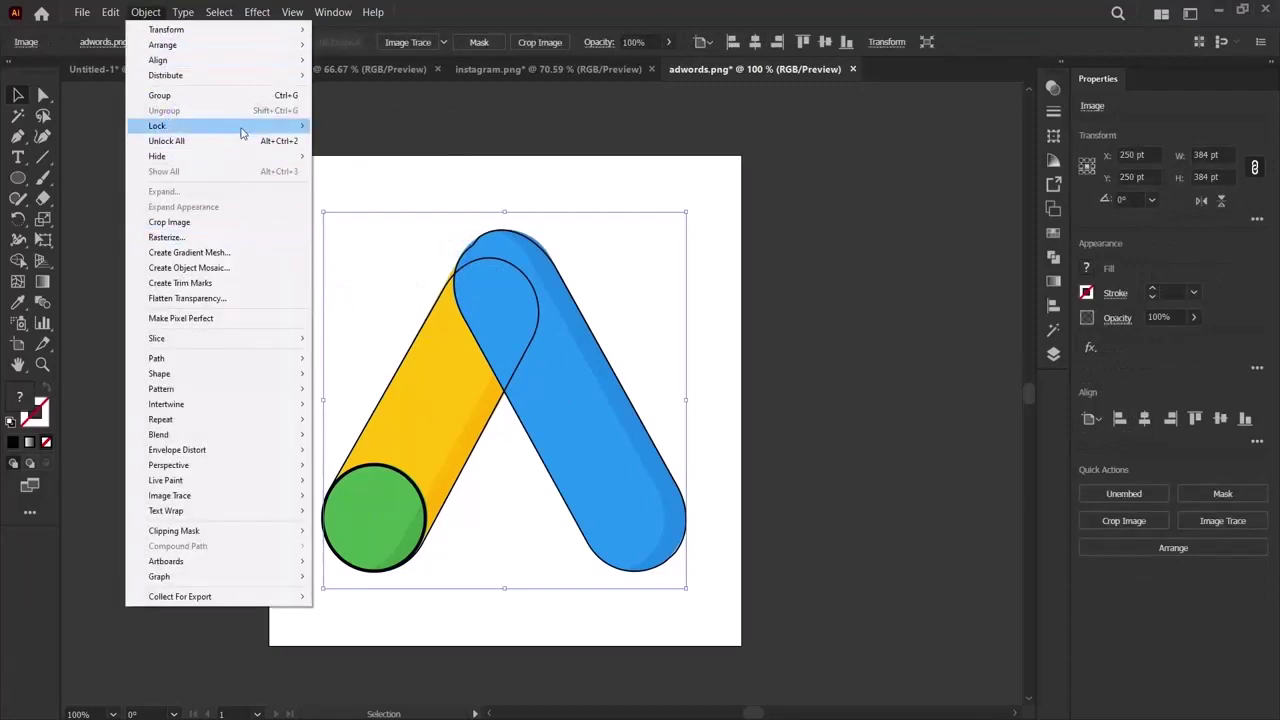
pyautogui.moveTo(243, 127)
pyautogui.click(339, 129)
pyautogui.click(42, 364)
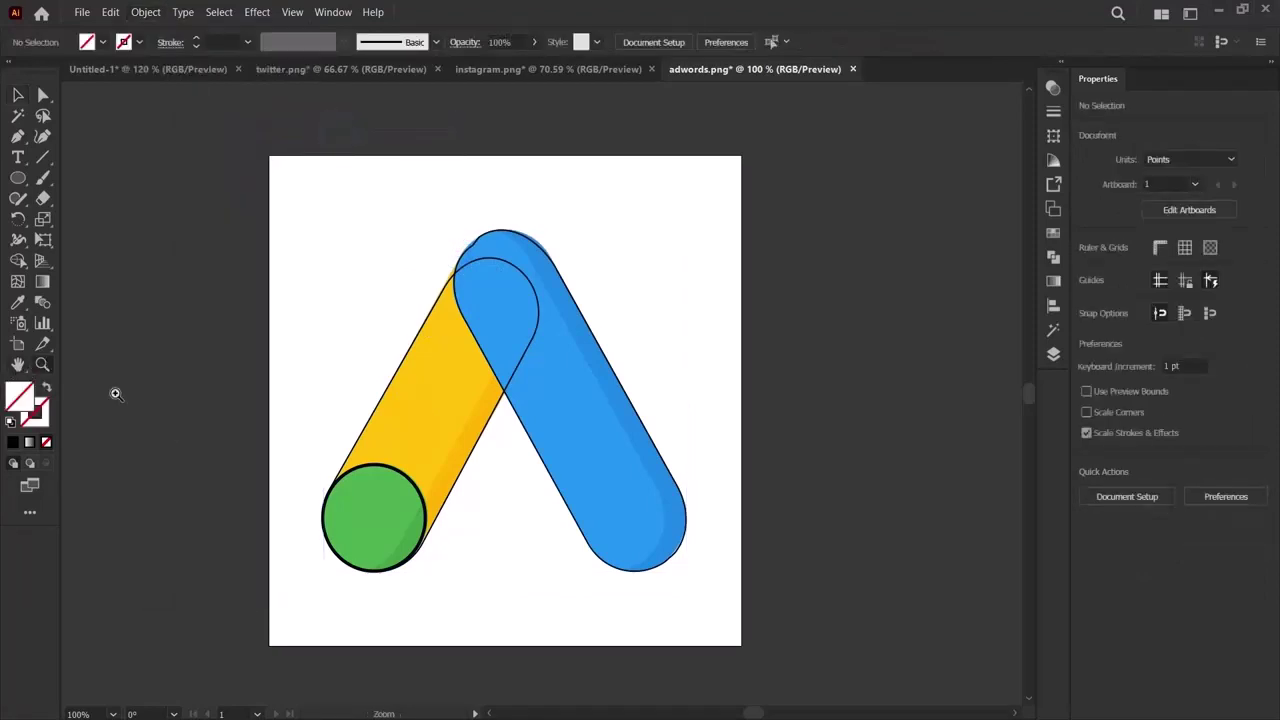
# Zoom to 200% on the green circle and start a curvature path along its bottom edge.
pyautogui.click(449, 483)
pyautogui.click(501, 473)
pyautogui.scroll(2, 600, 490)
pyautogui.scroll(1, 660, 493)
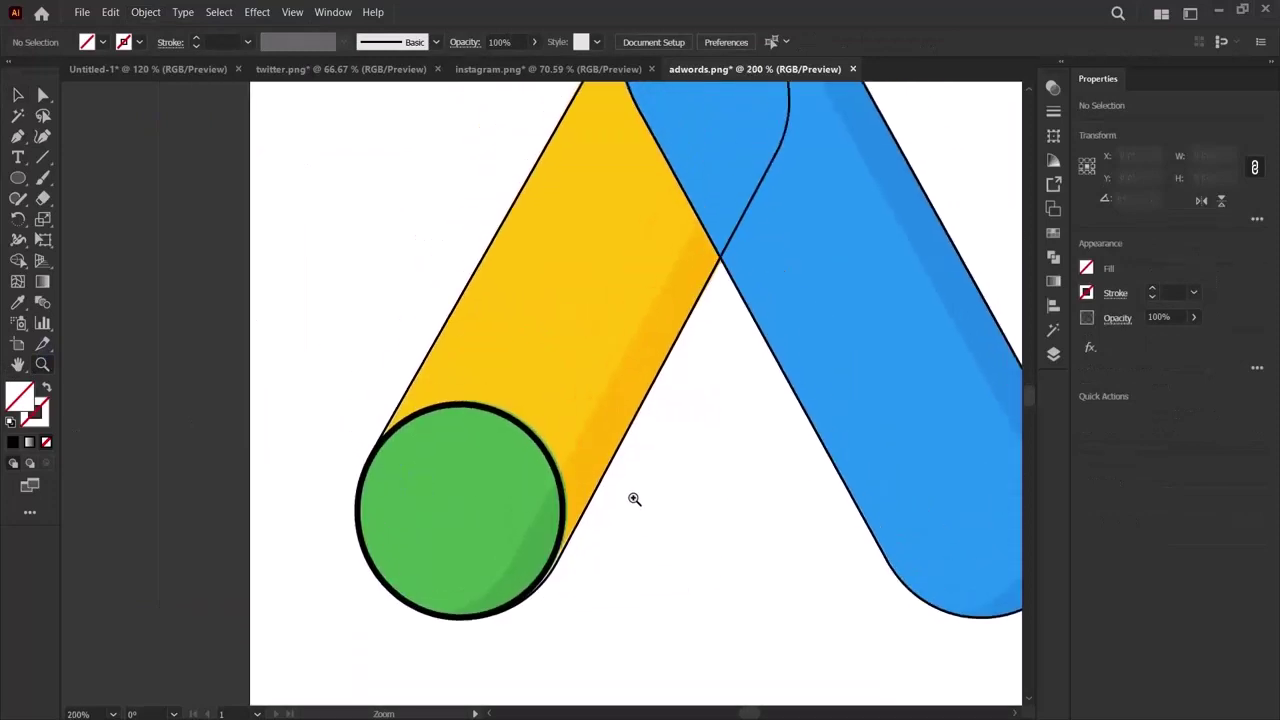
pyautogui.click(42, 136)
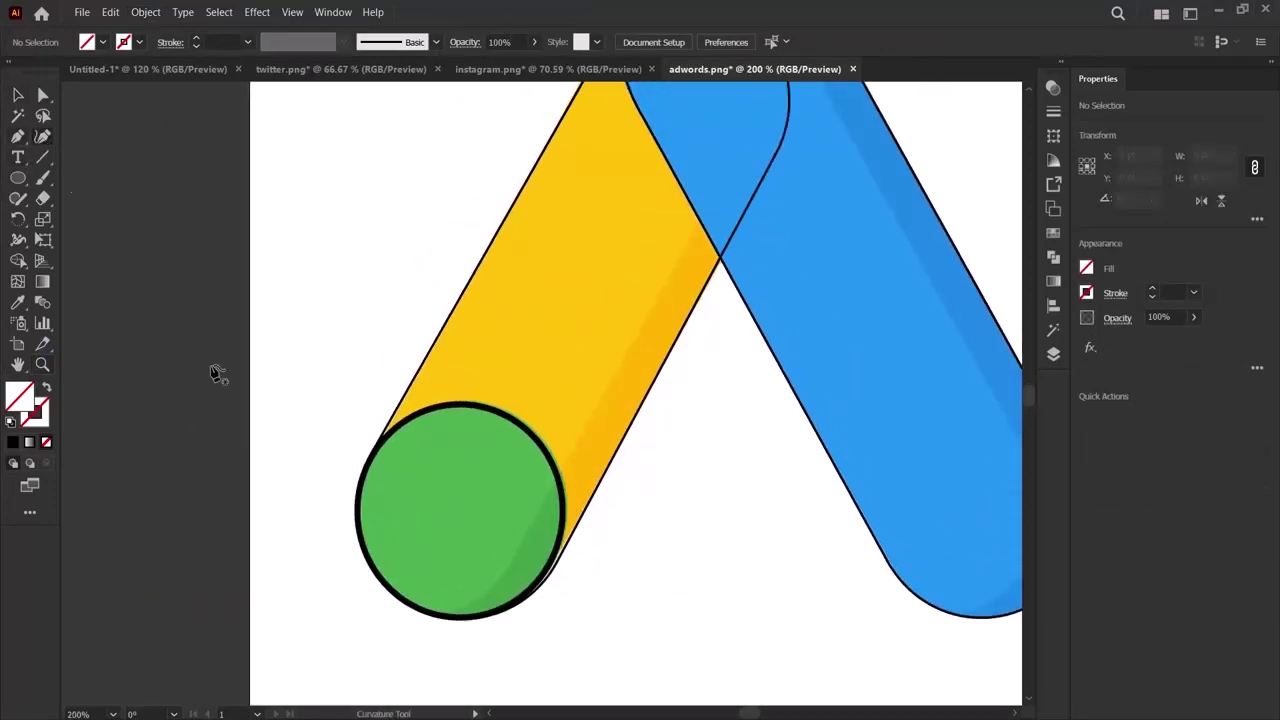
pyautogui.click(447, 616)
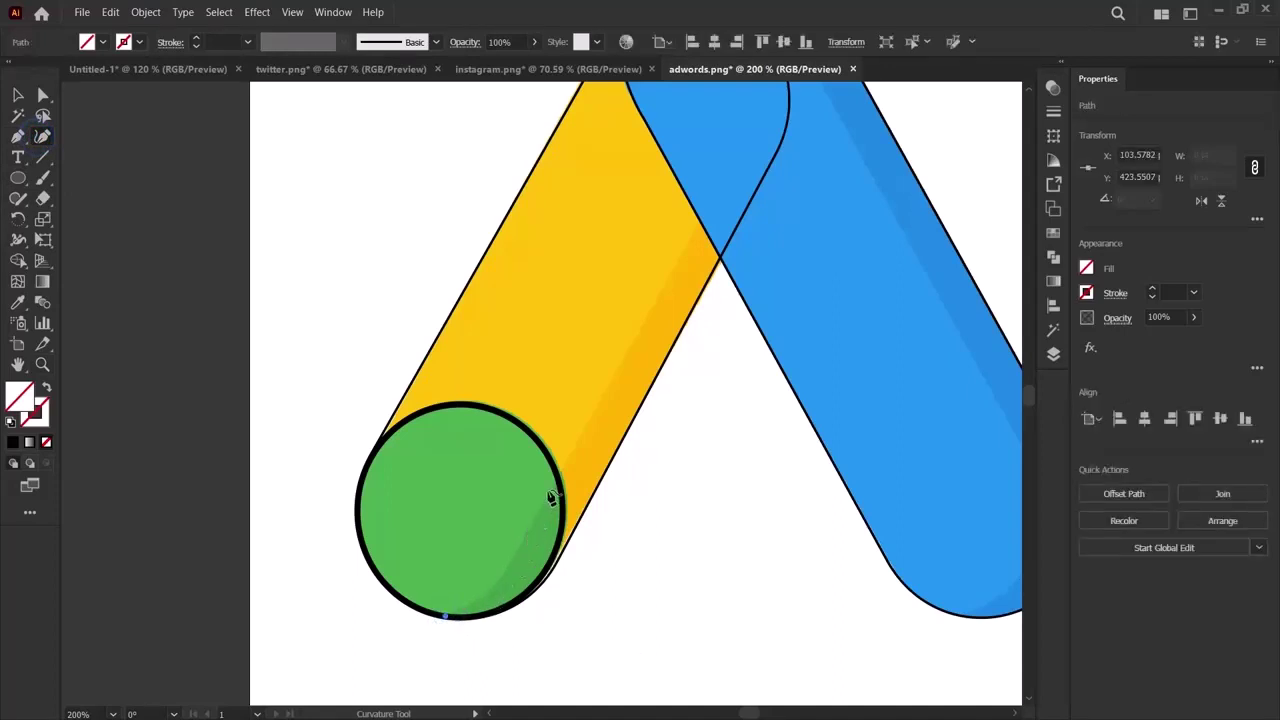
pyautogui.click(509, 569)
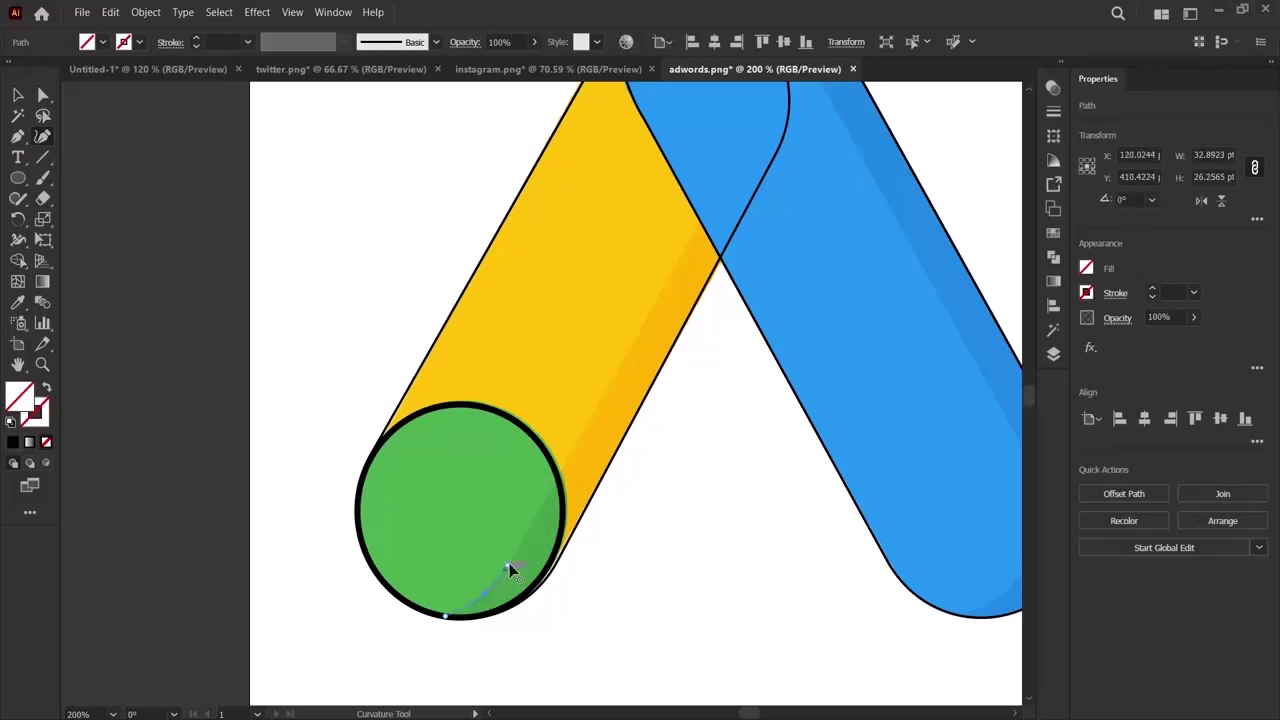
# Extend the path up to where yellow meets blue, back around the circle, and close it.
pyautogui.scroll(2, 509, 566)
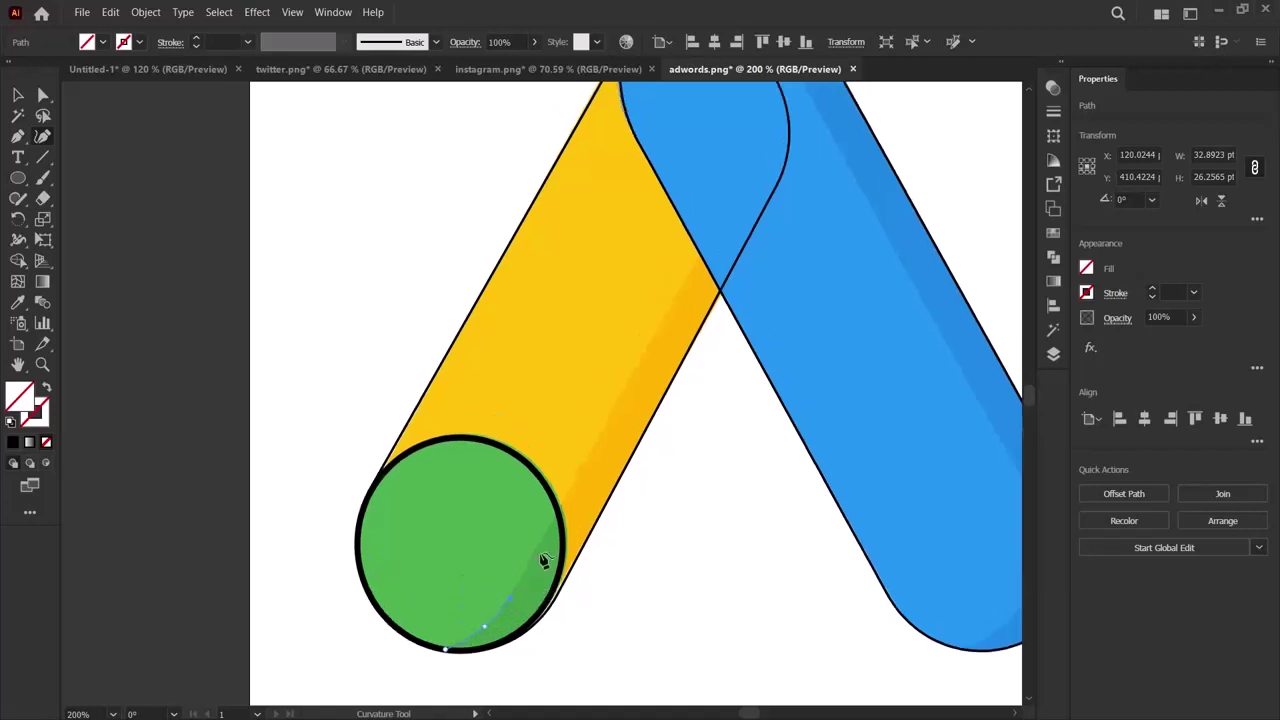
pyautogui.scroll(2, 610, 460)
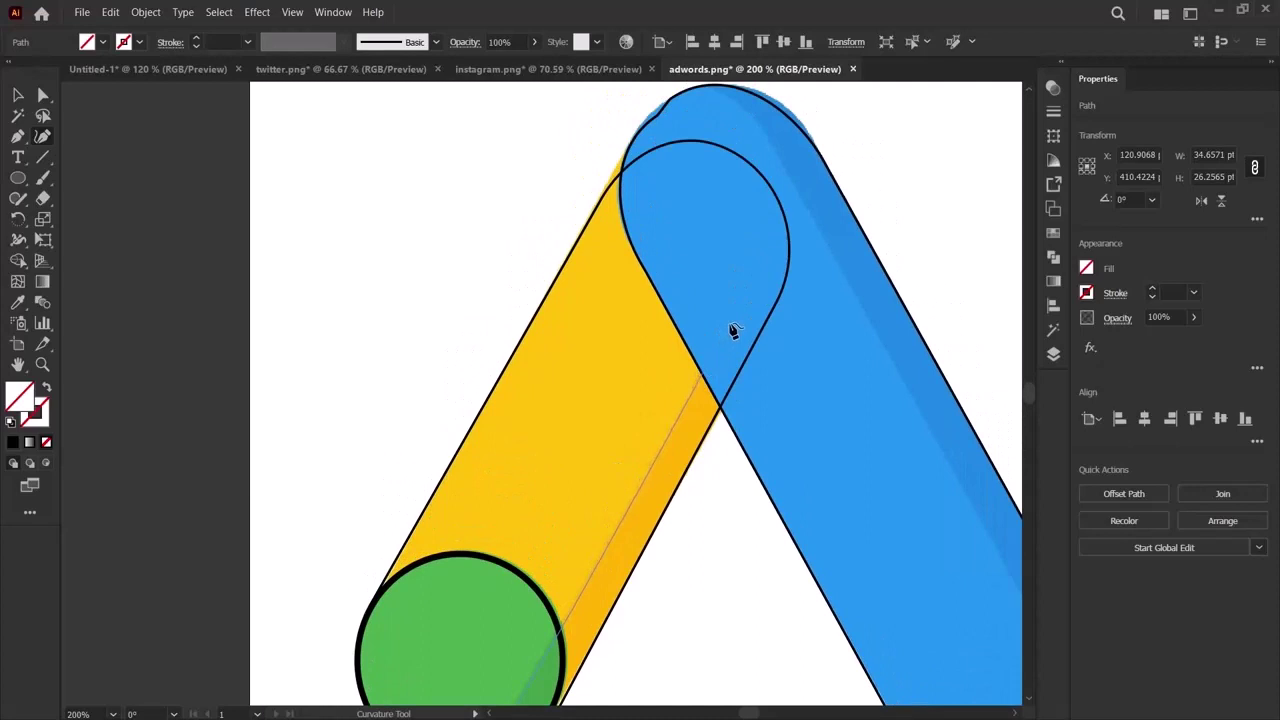
pyautogui.click(705, 376)
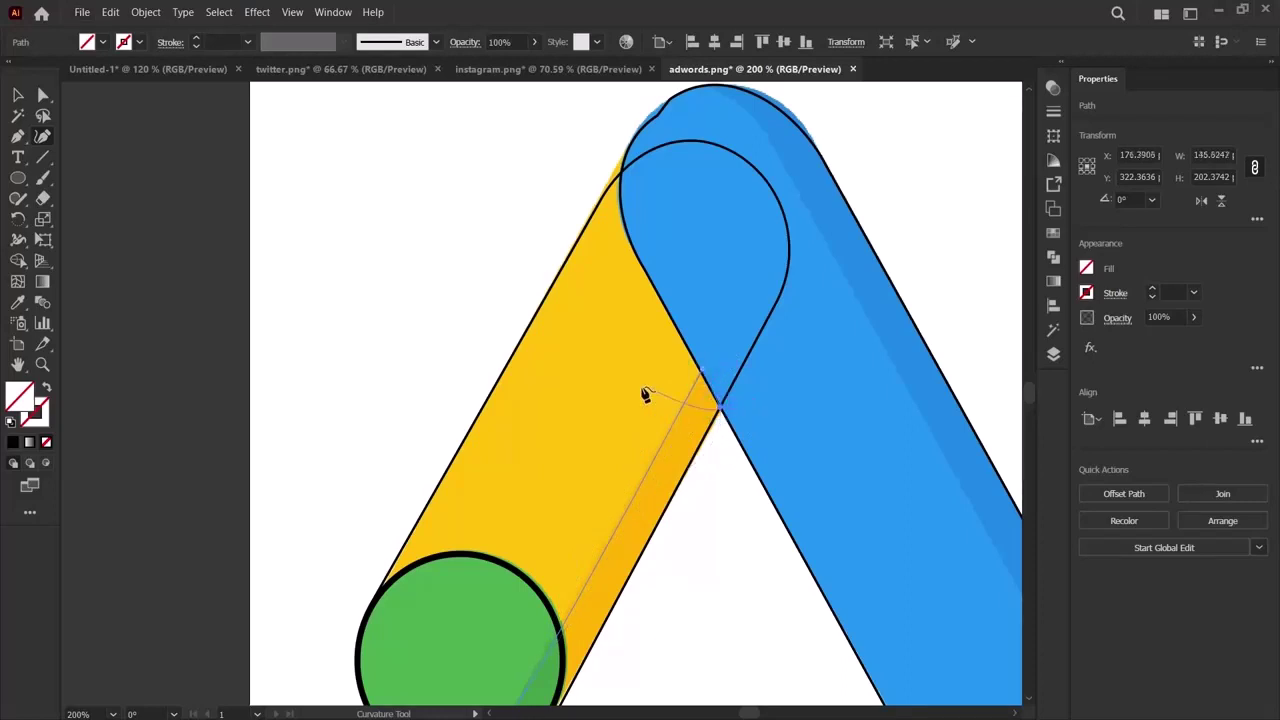
pyautogui.scroll(-1, 549, 490)
pyautogui.scroll(-3, 549, 490)
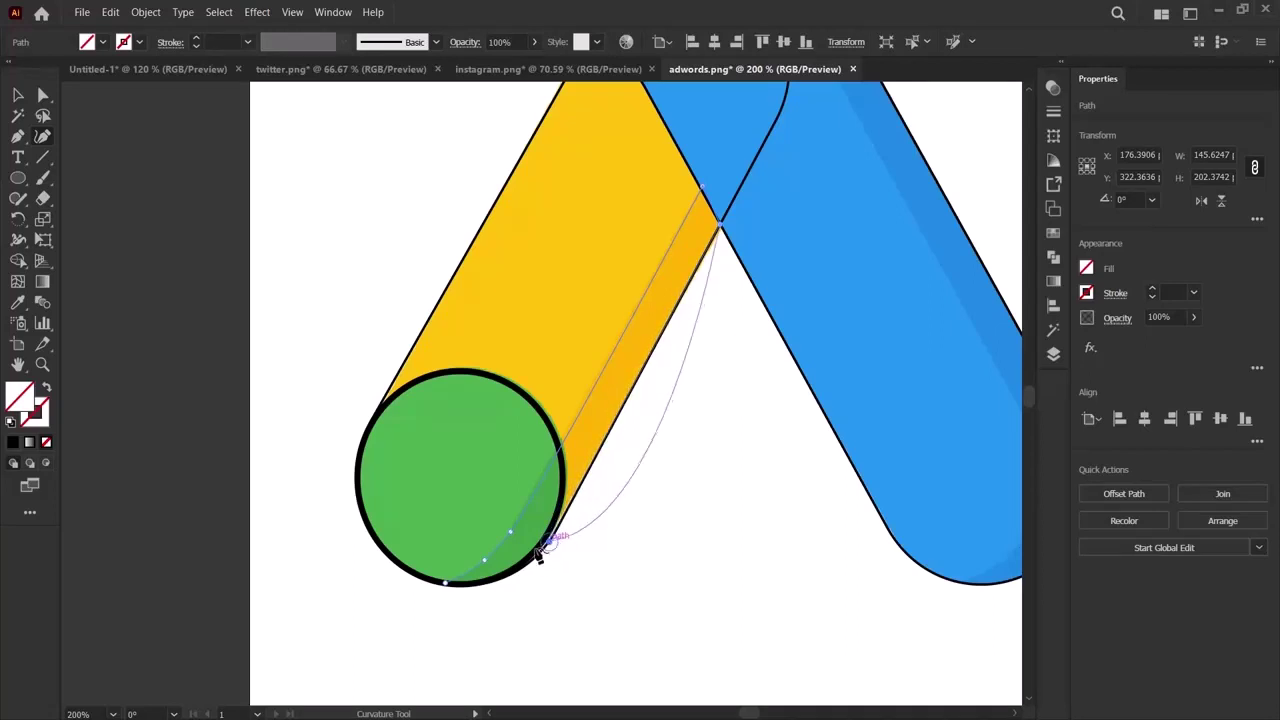
pyautogui.click(546, 541)
pyautogui.click(446, 586)
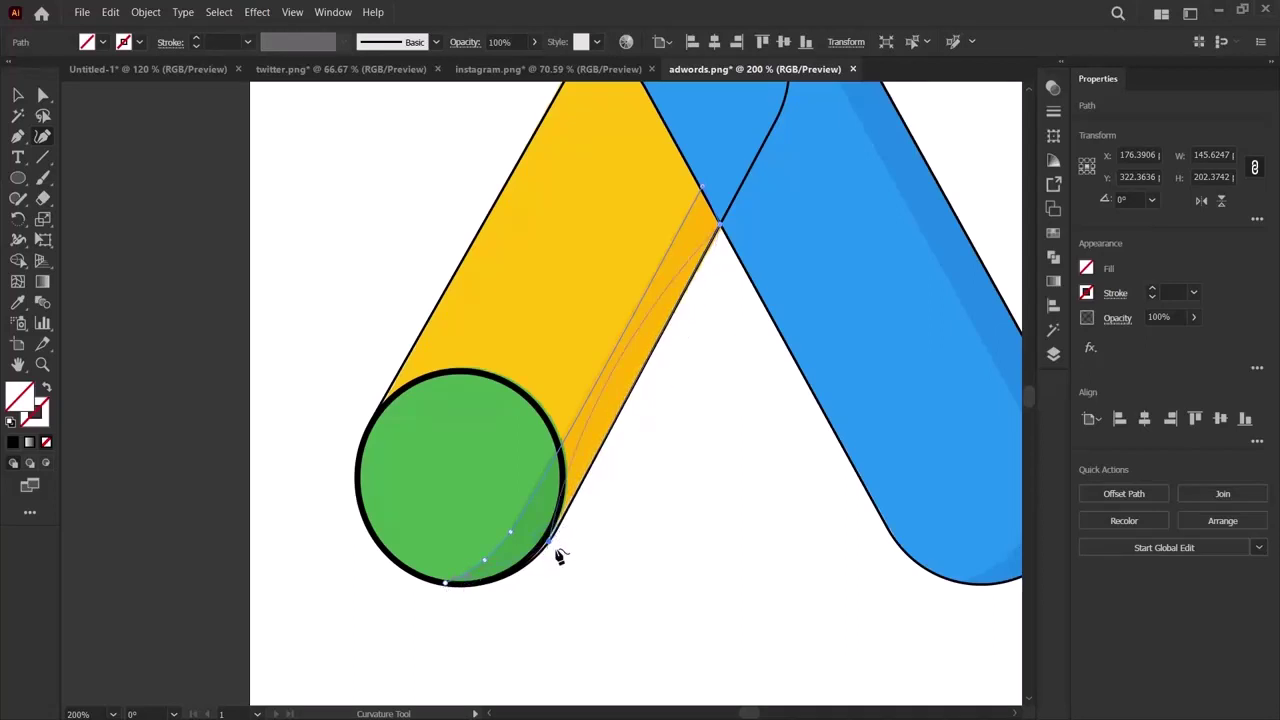
pyautogui.click(446, 586)
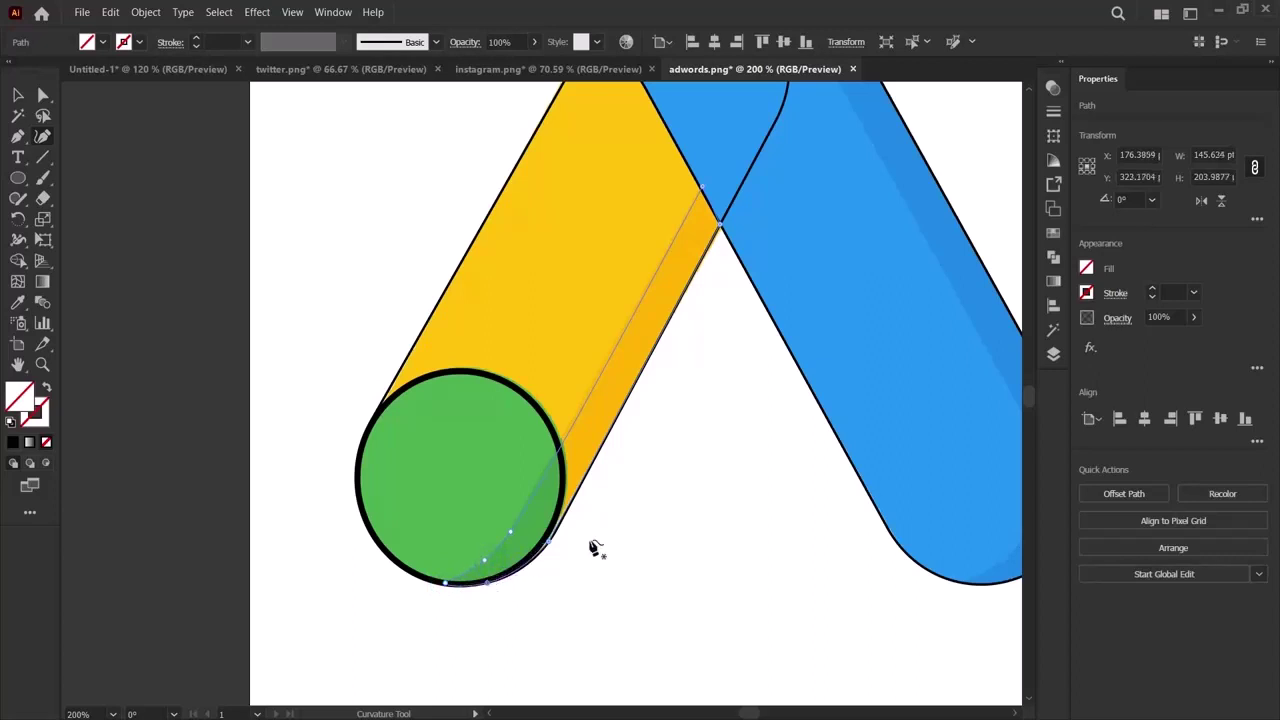
pyautogui.scroll(4, 595, 547)
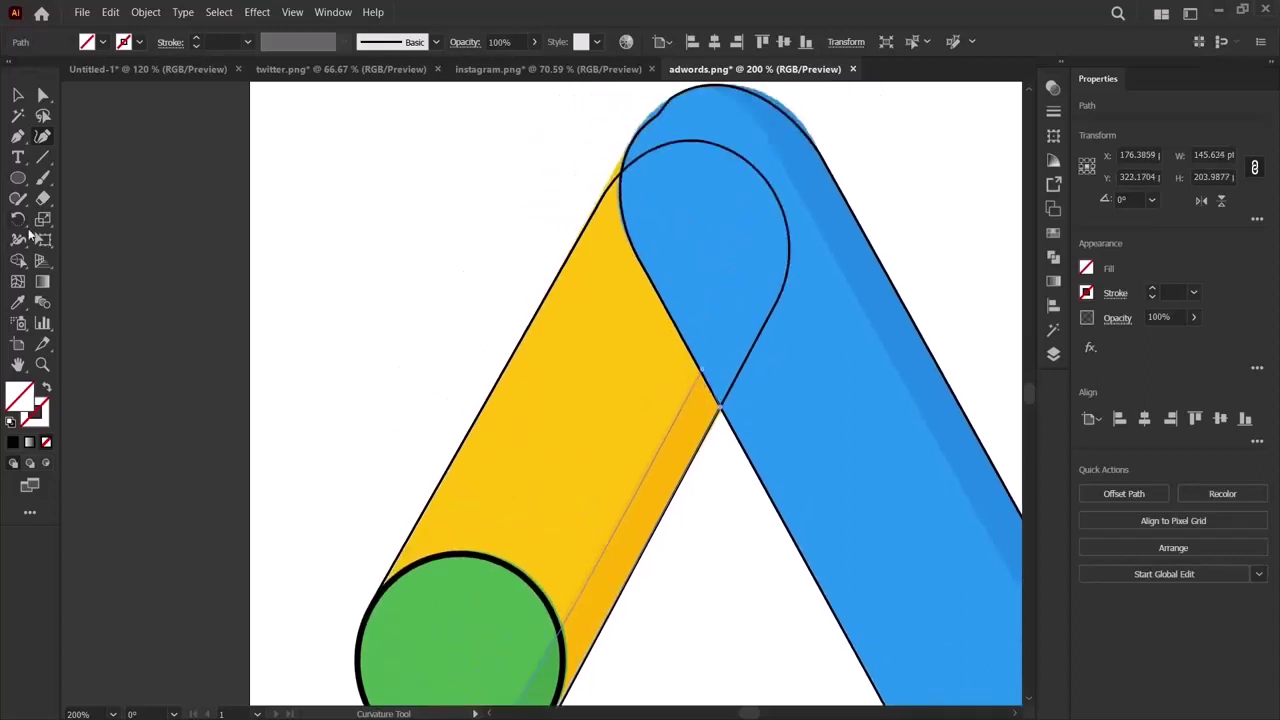
# Fill the new shadow path with the bar's darker orange using the Eyedropper.
pyautogui.click(16, 304)
pyautogui.click(642, 532)
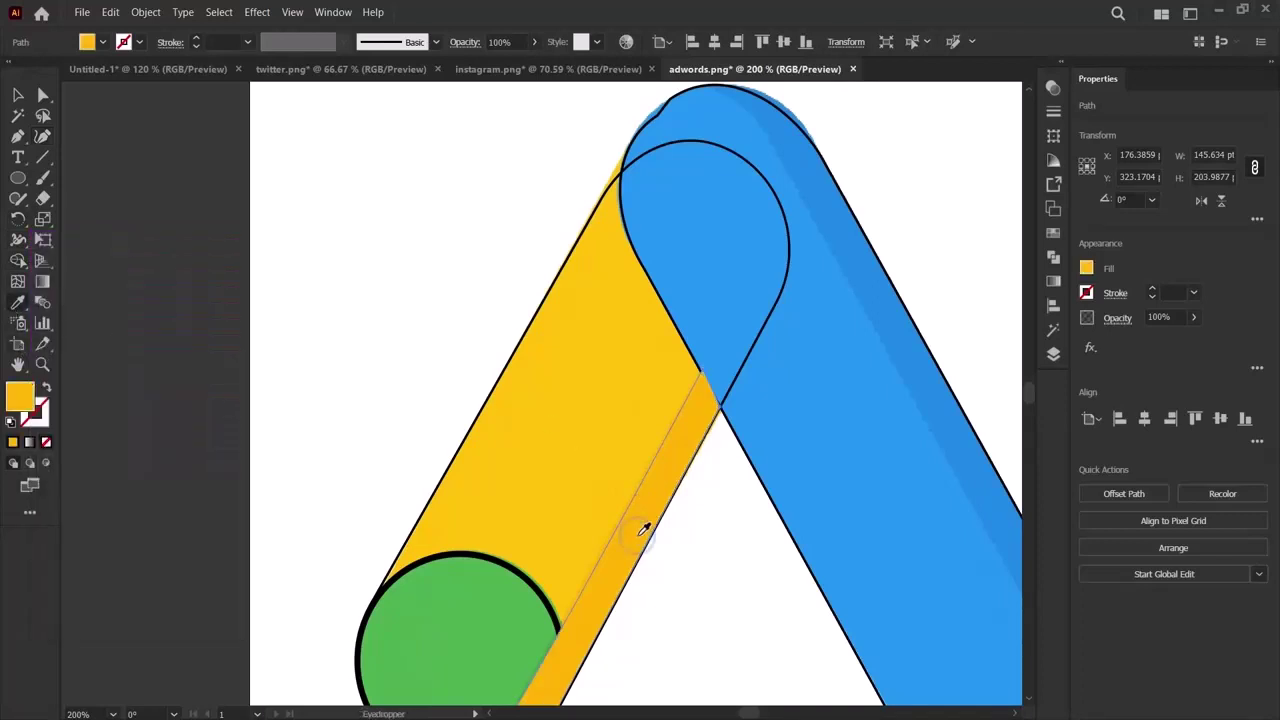
pyautogui.click(16, 97)
pyautogui.click(125, 289)
# Send the orange shadow path backward behind the green circle and check its placement.
pyautogui.scroll(-3, 598, 442)
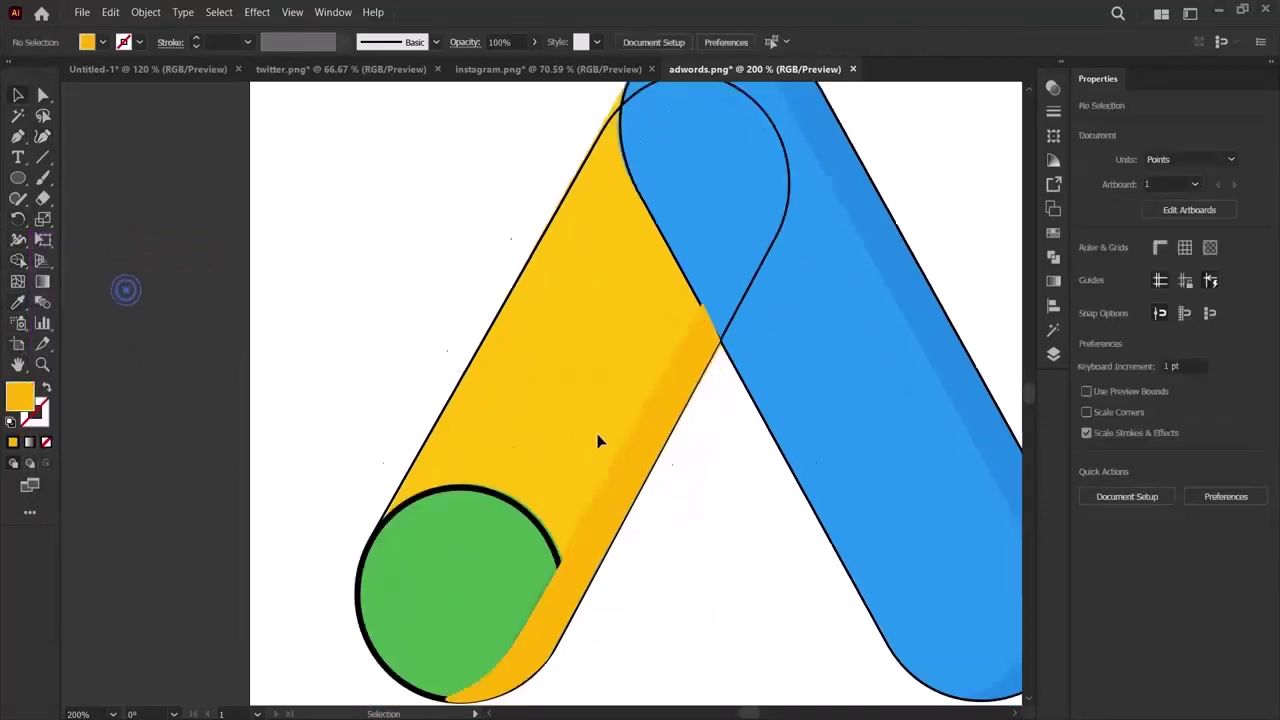
pyautogui.click(563, 512)
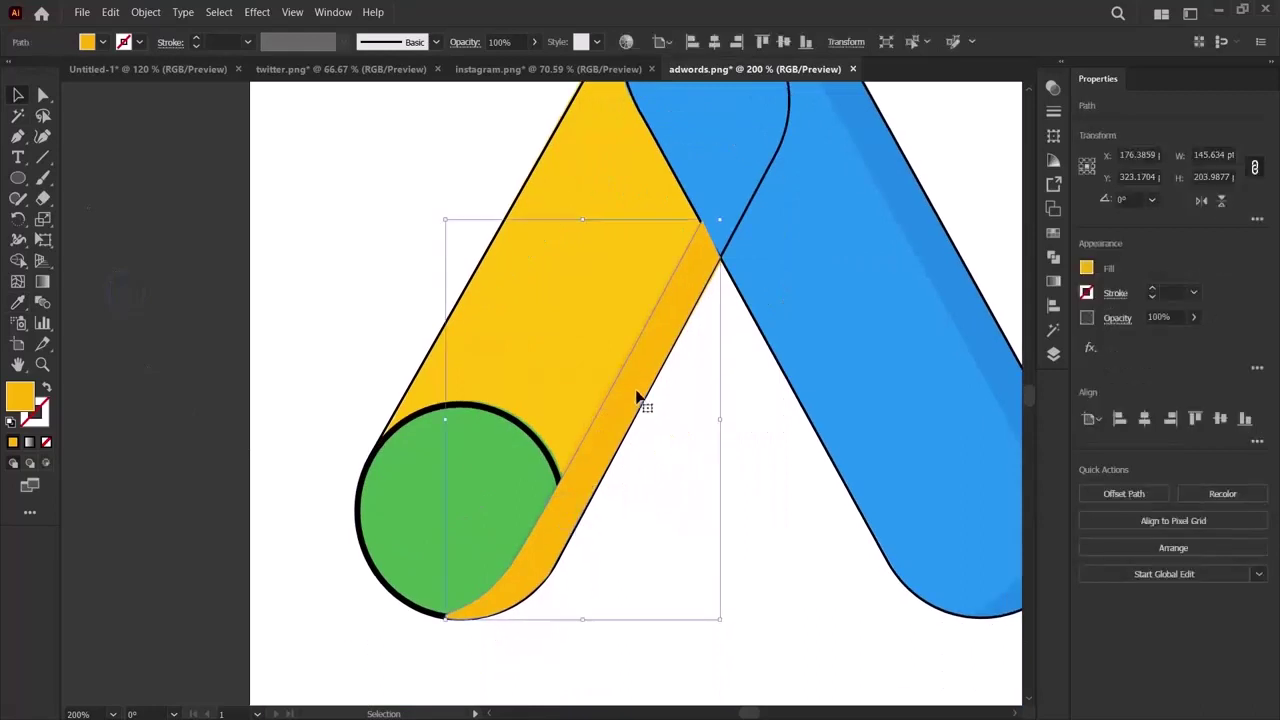
pyautogui.click(145, 12)
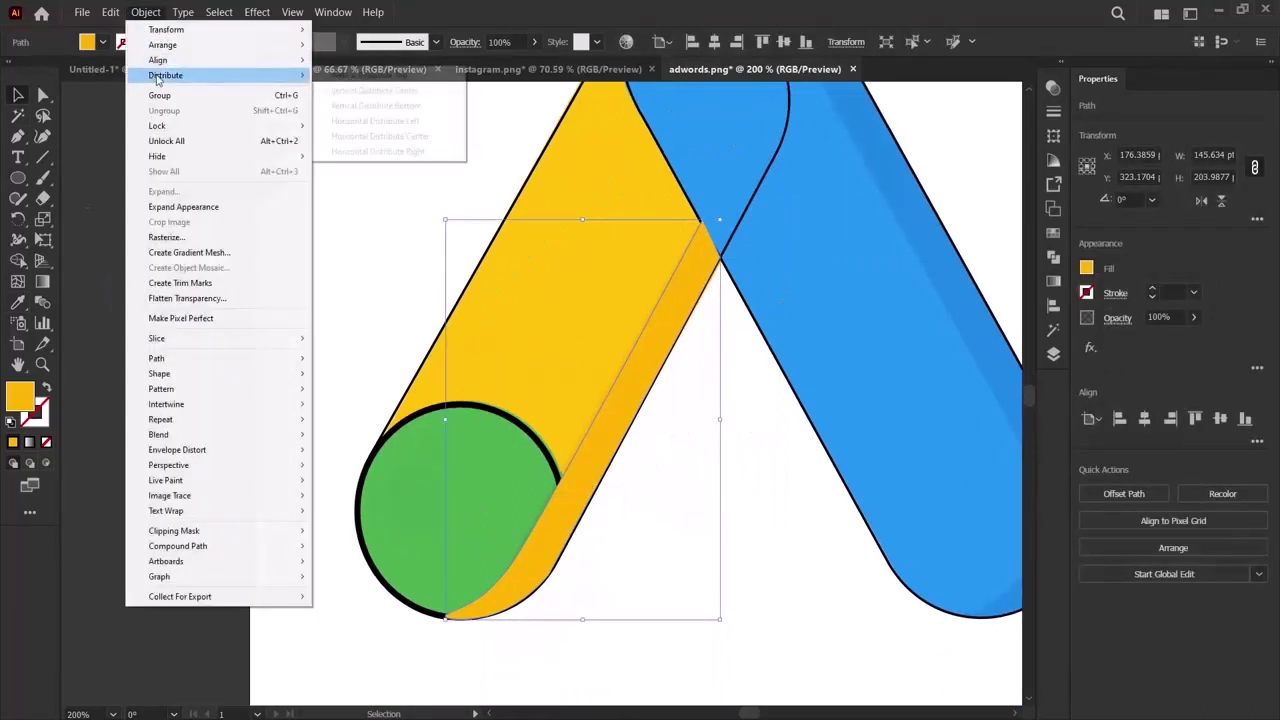
pyautogui.moveTo(186, 50)
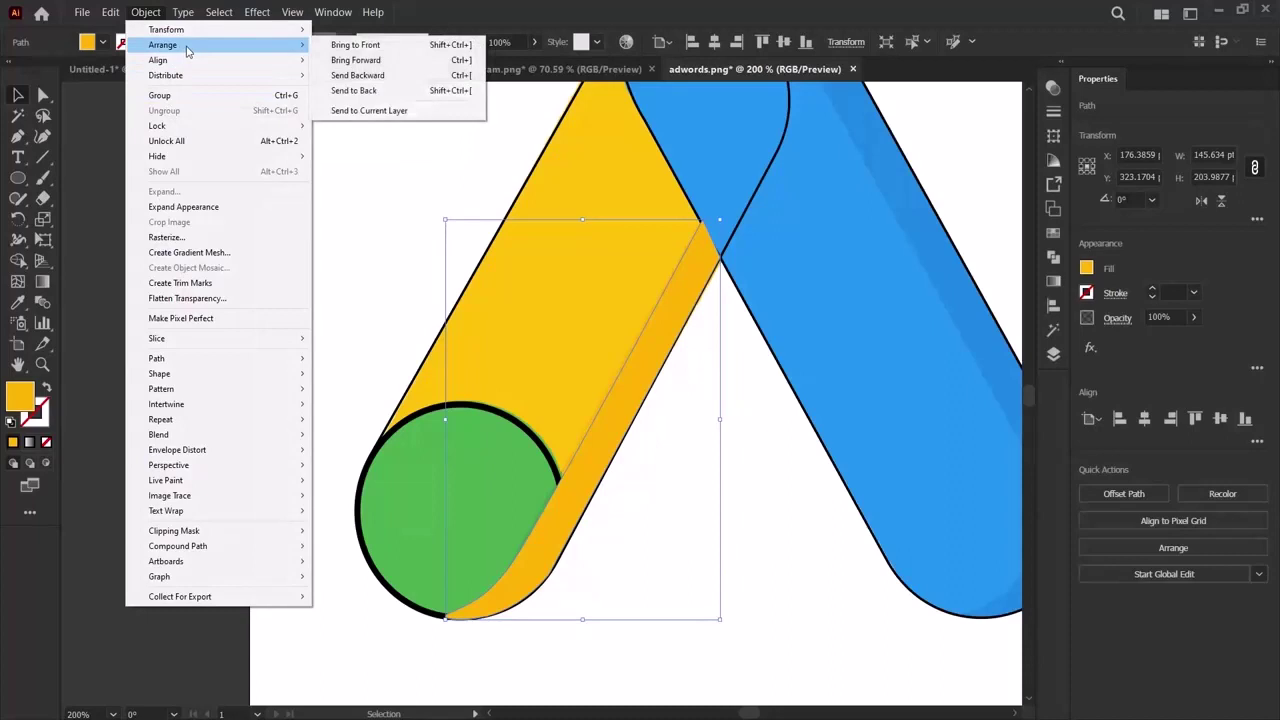
pyautogui.click(364, 90)
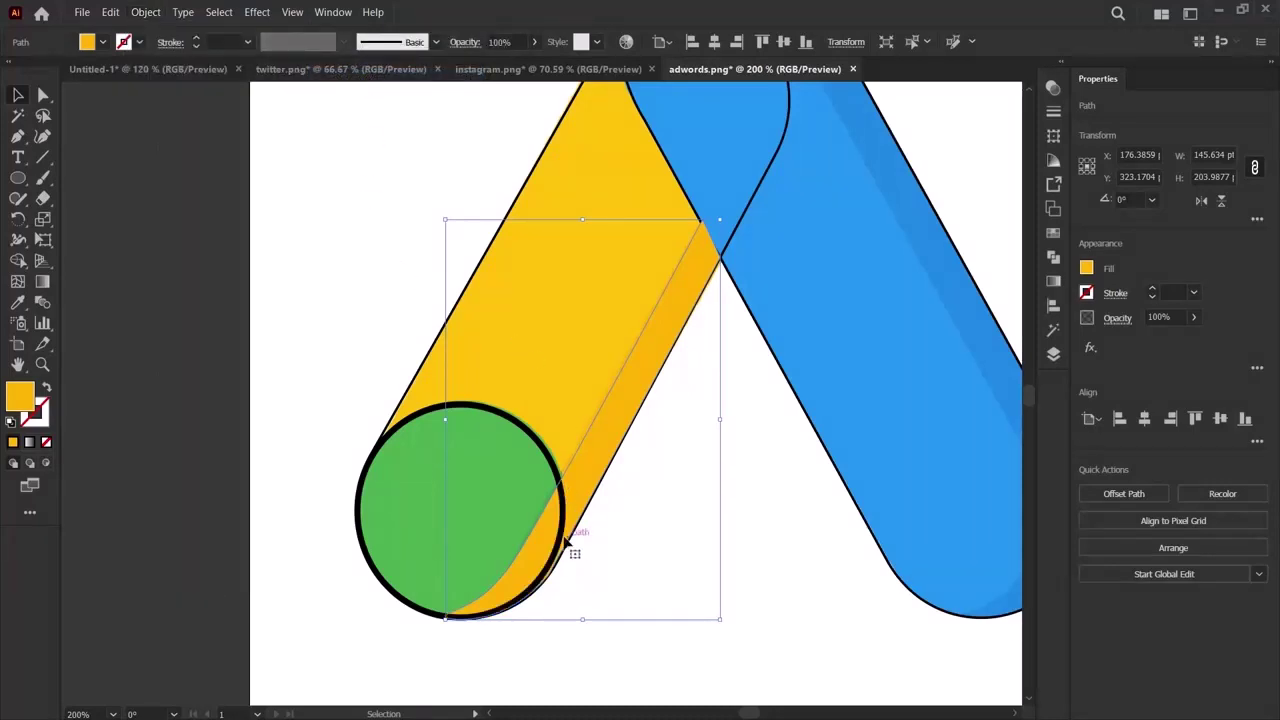
pyautogui.click(731, 552)
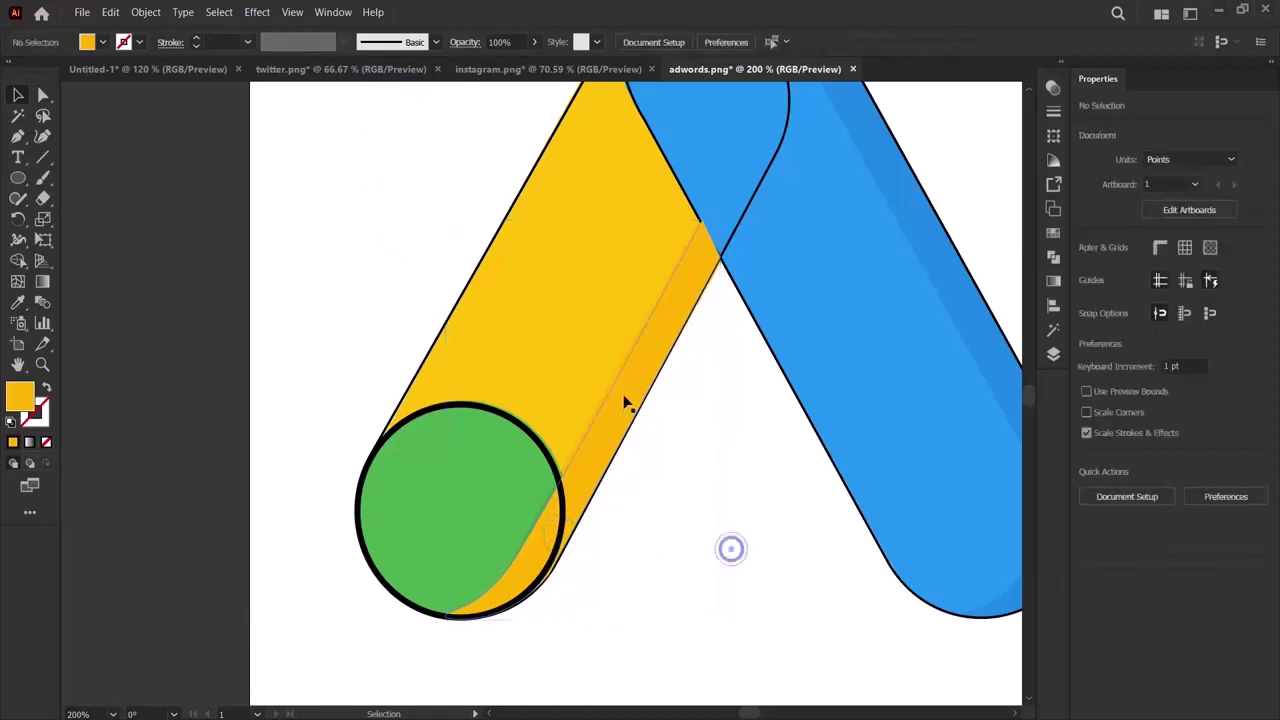
pyautogui.moveTo(613, 388)
pyautogui.mouseDown()
pyautogui.moveTo(575, 424)
pyautogui.moveTo(335, 517)
pyautogui.moveTo(583, 437)
pyautogui.moveTo(613, 388)
pyautogui.mouseUp()
pyautogui.click(158, 387)
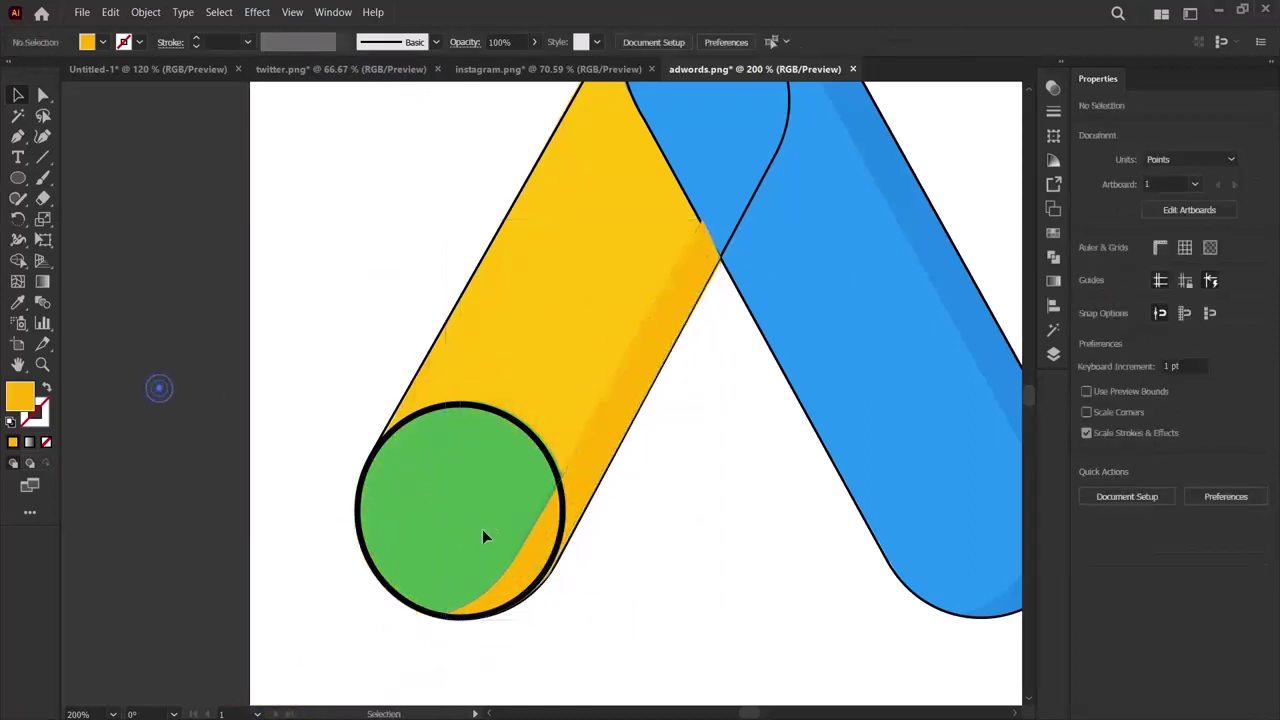
pyautogui.click(573, 556)
pyautogui.click(657, 540)
pyautogui.click(138, 14)
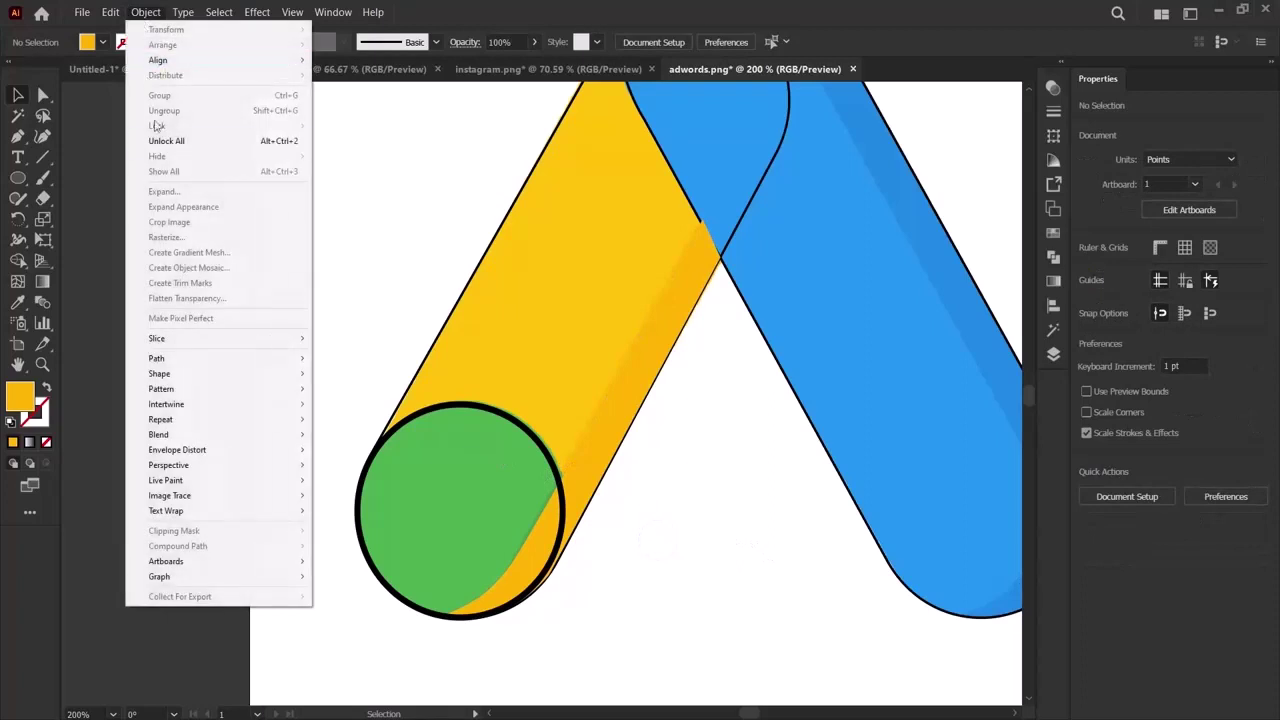
# Unlock all artwork and slightly enlarge the green circle to fit the reference.
pyautogui.click(173, 140)
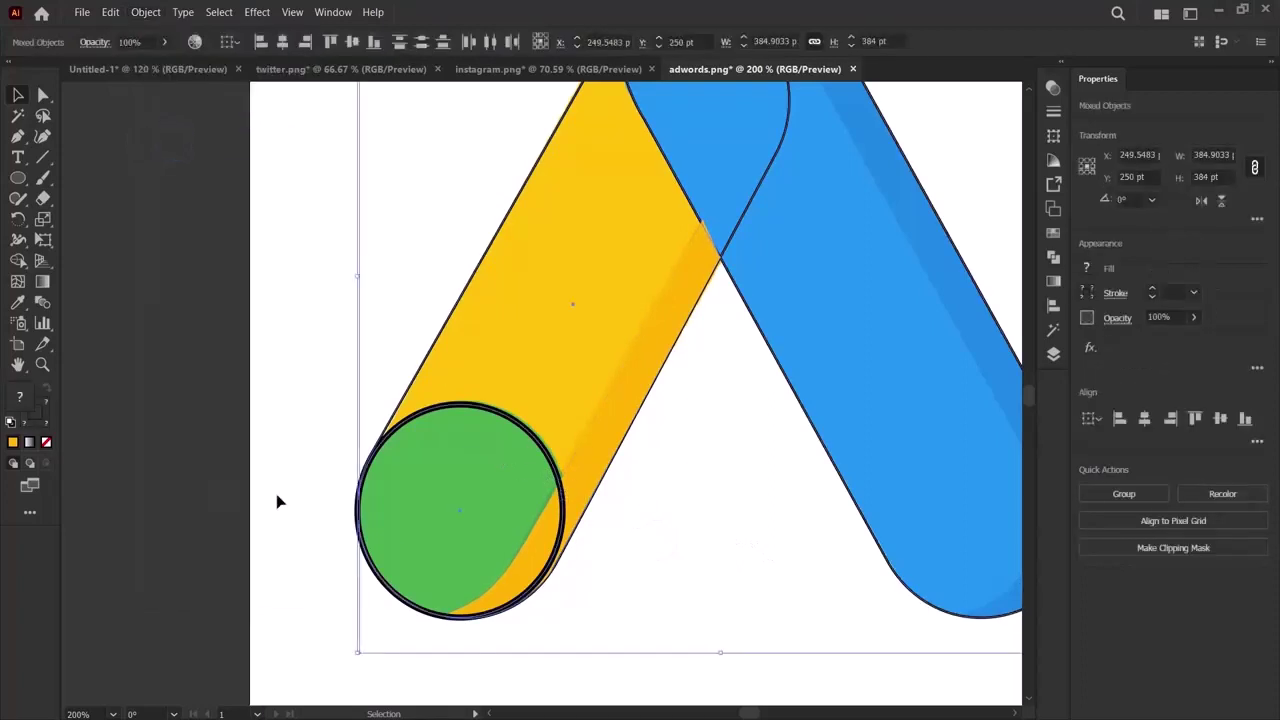
pyautogui.click(217, 489)
pyautogui.click(553, 459)
pyautogui.click(555, 462)
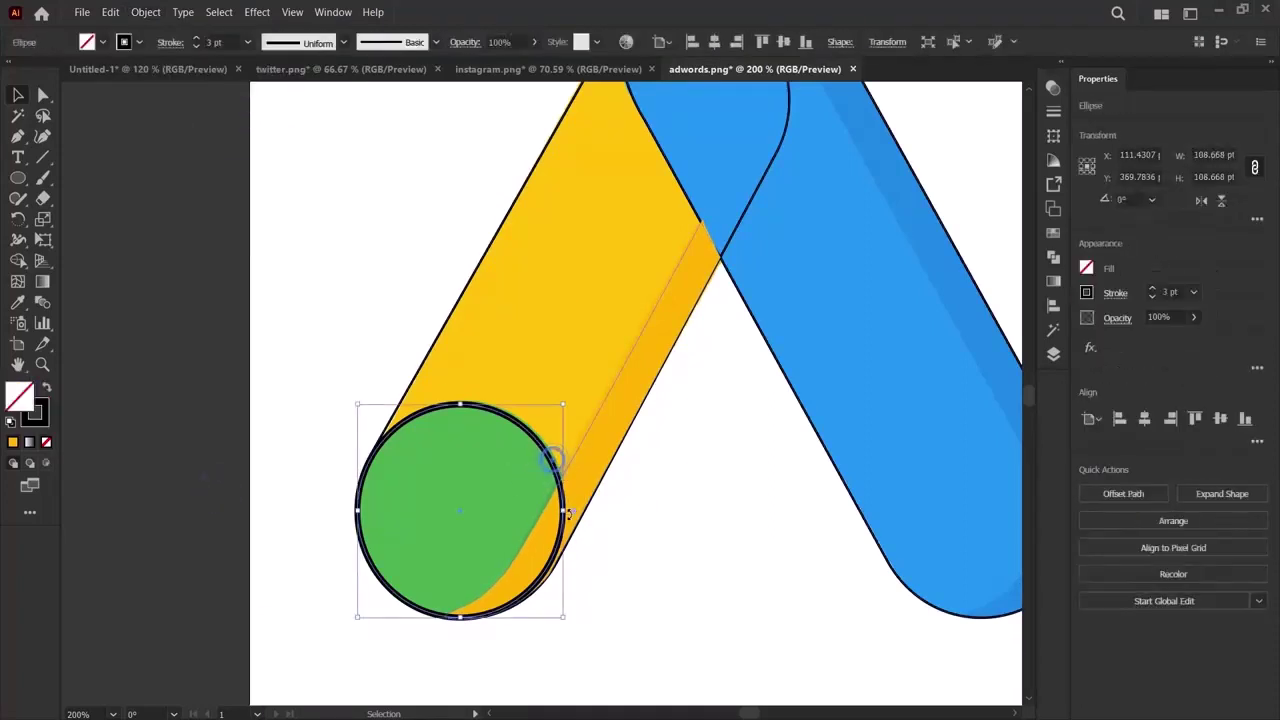
pyautogui.moveTo(563, 617); pyautogui.dragTo(566, 610)
pyautogui.click(171, 480)
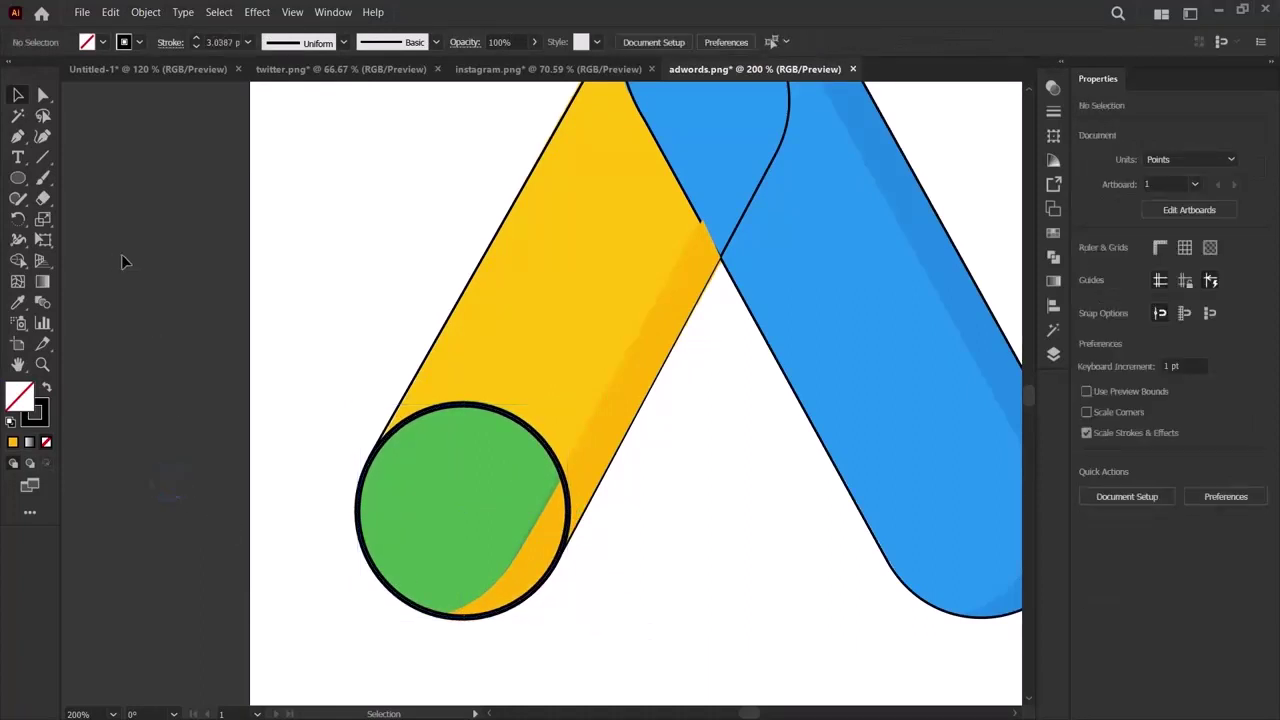
# Nudge an anchor point on the yellow bar into place with Direct Selection.
pyautogui.scroll(2, 175, 258)
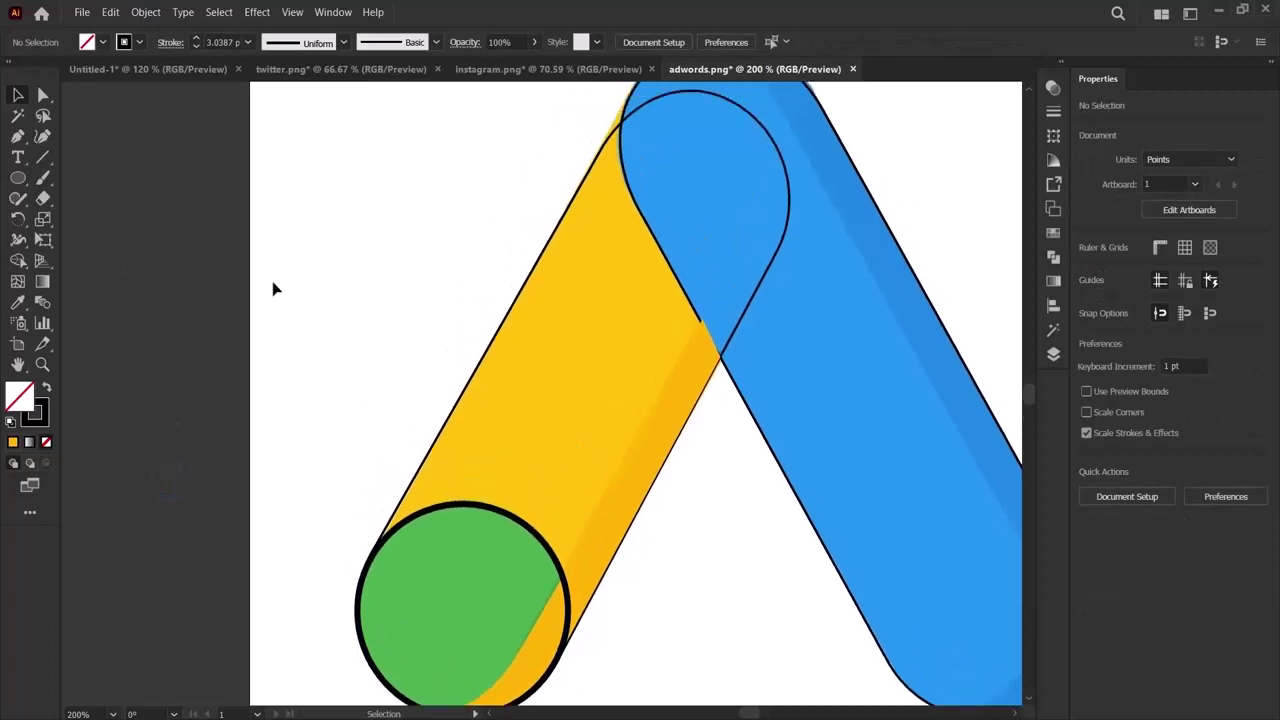
pyautogui.click(714, 347)
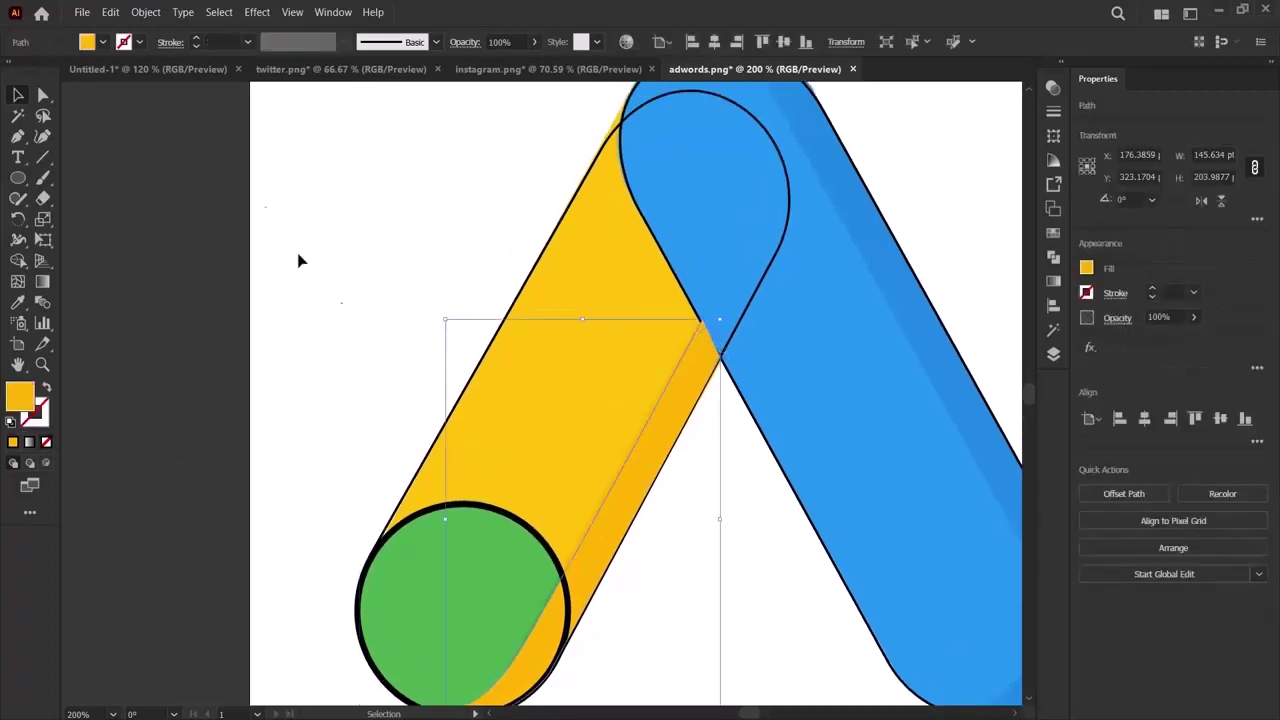
pyautogui.click(43, 95)
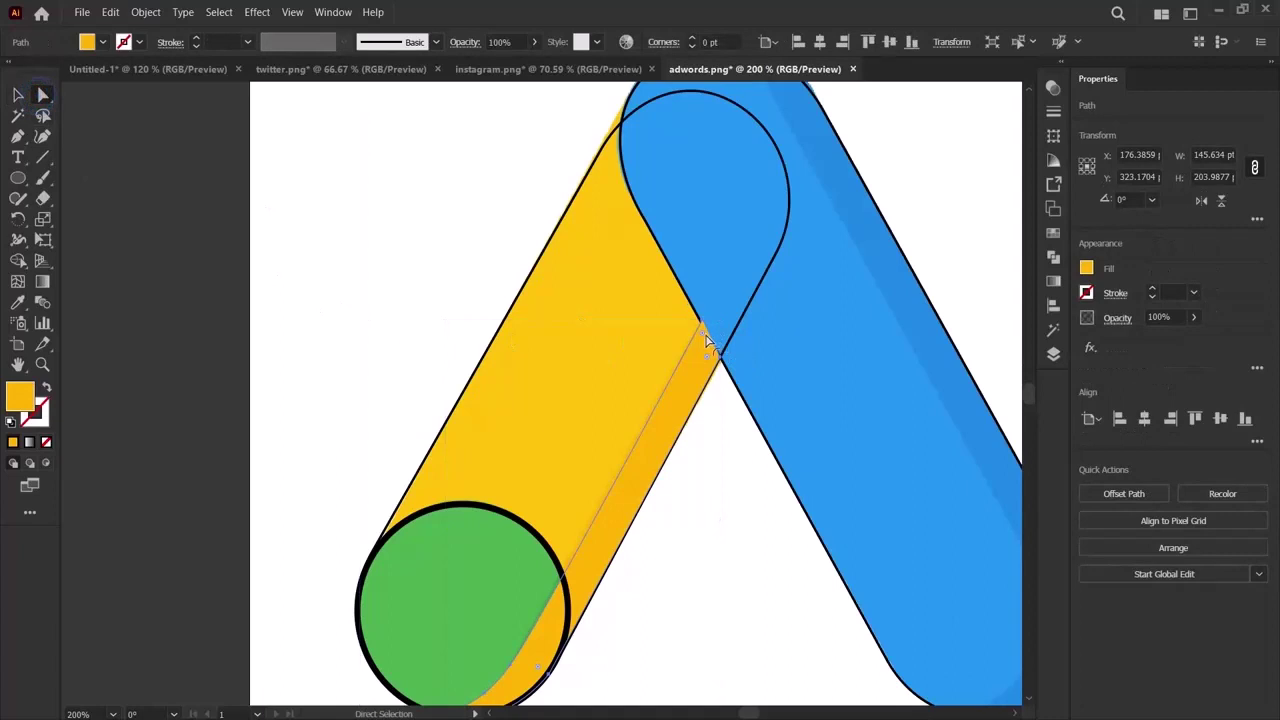
pyautogui.moveTo(707, 332); pyautogui.dragTo(702, 336)
pyautogui.click(182, 372)
pyautogui.scroll(-3, 300, 390)
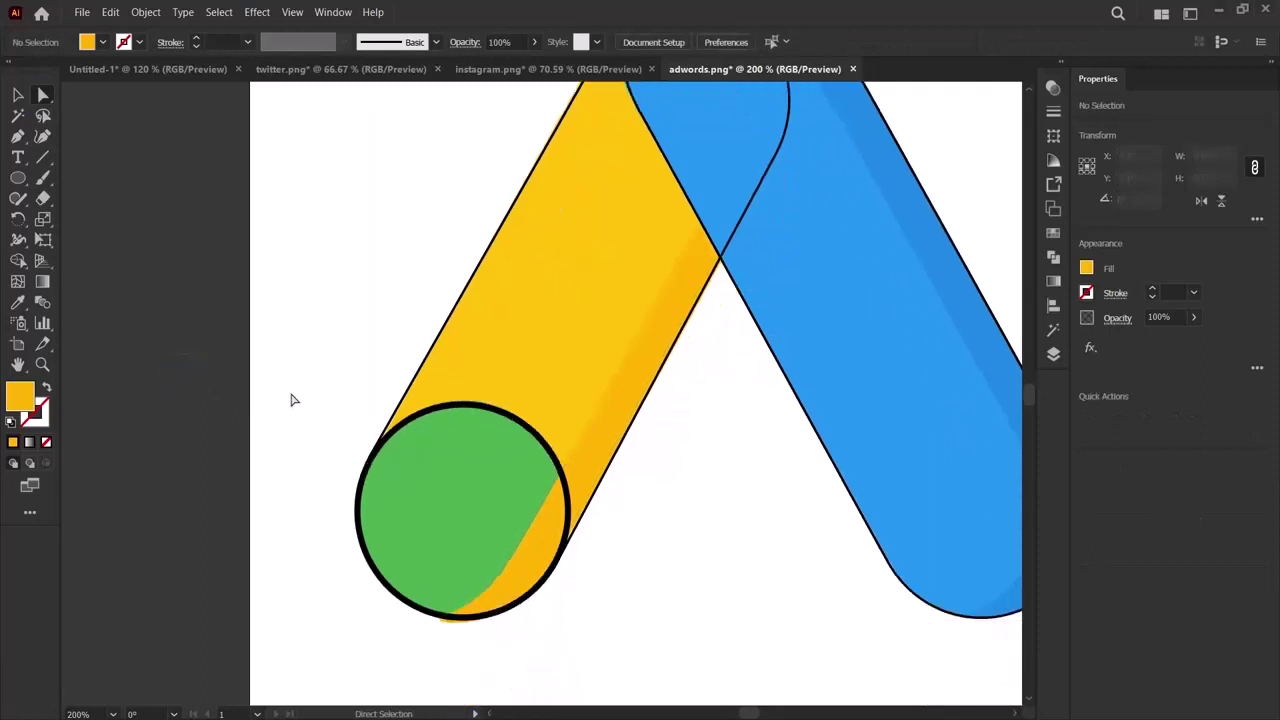
pyautogui.scroll(3, 358, 444)
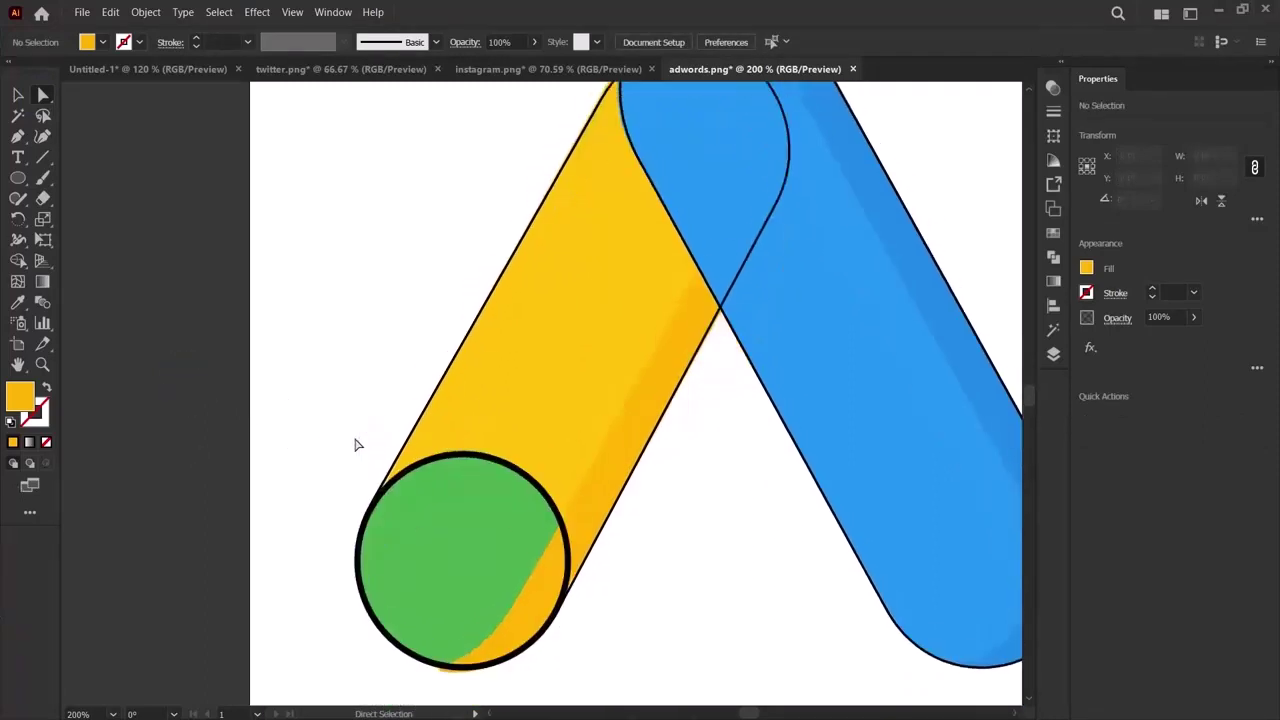
pyautogui.scroll(-2, 355, 445)
# Select and inspect anchor points on the darker orange shadow path.
pyautogui.click(525, 621)
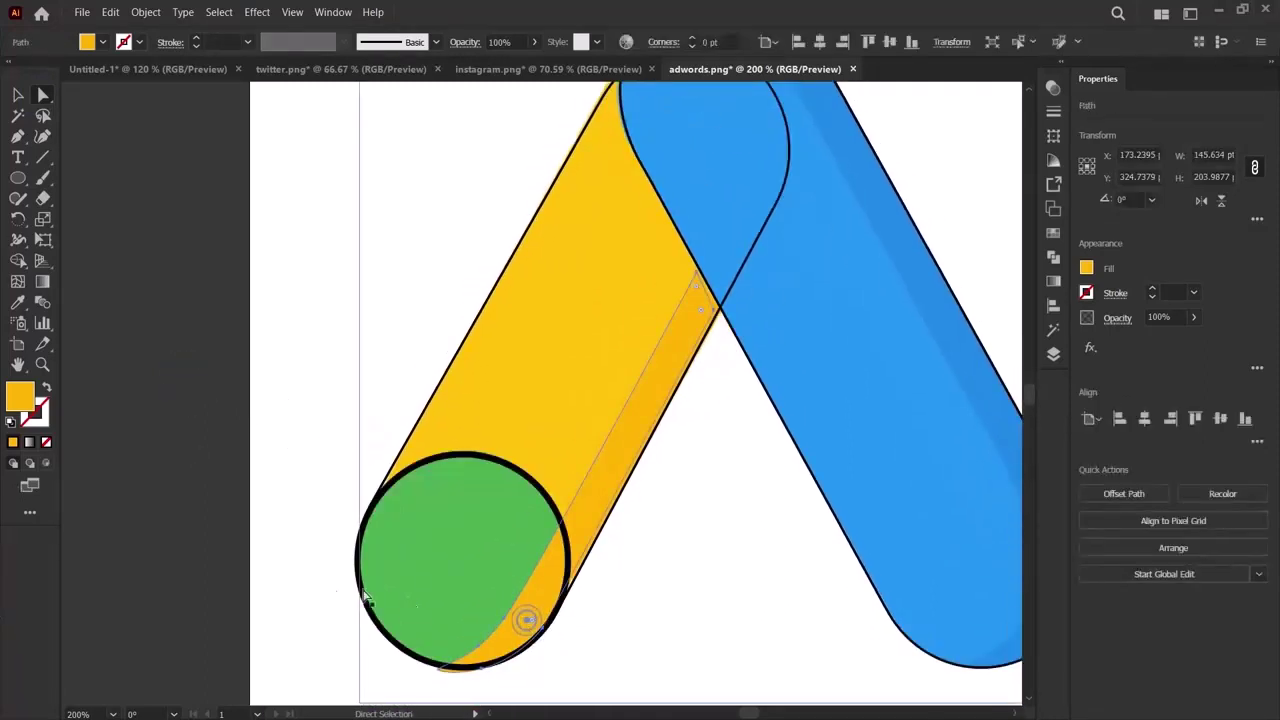
pyautogui.click(441, 674)
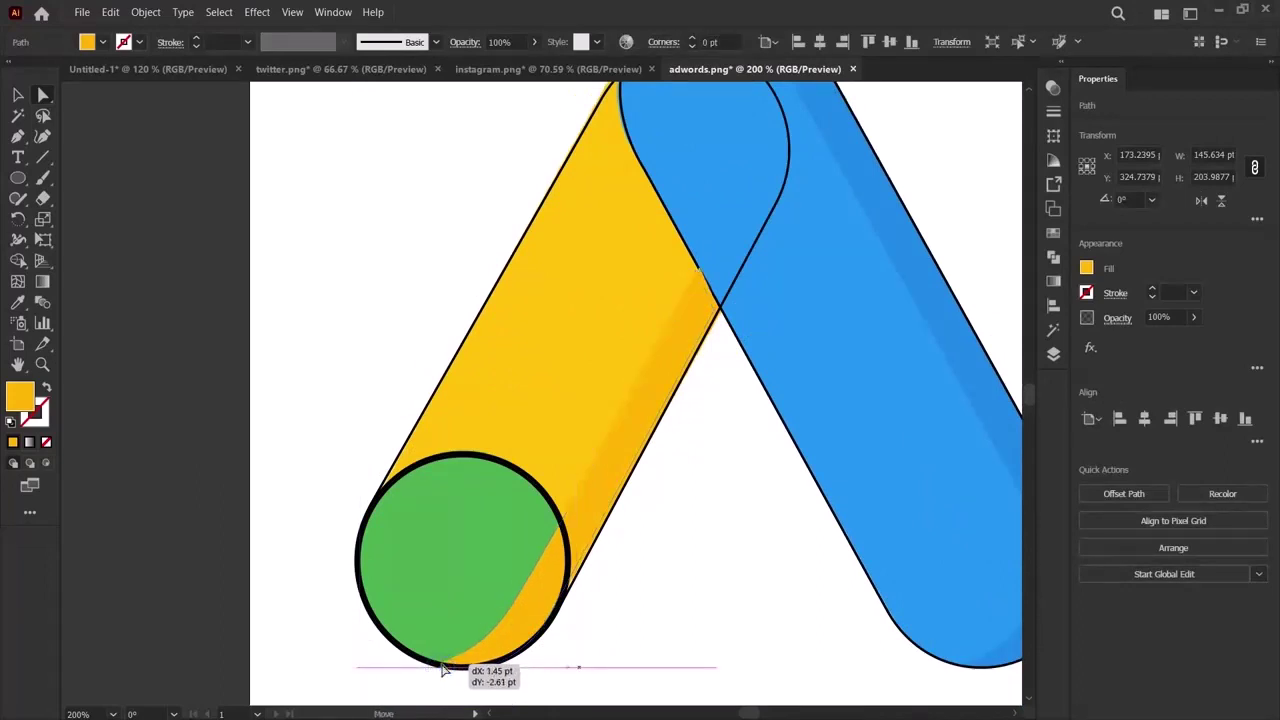
pyautogui.click(268, 597)
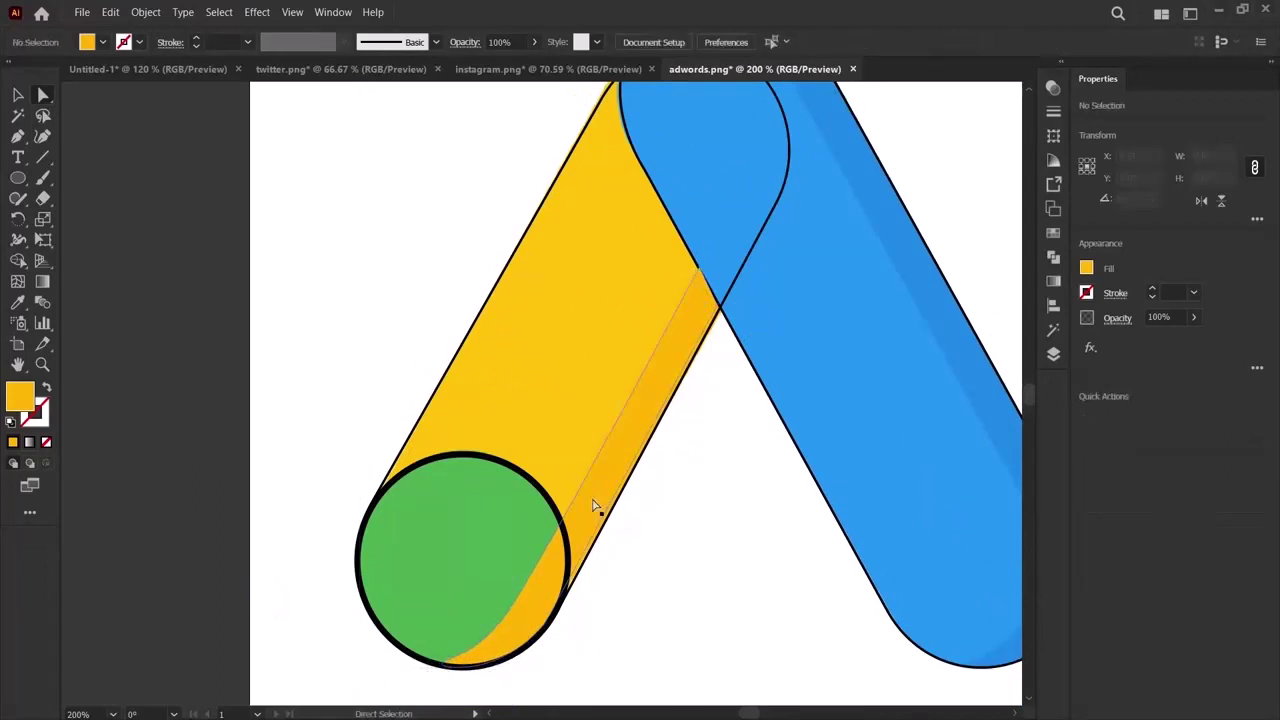
pyautogui.click(717, 322)
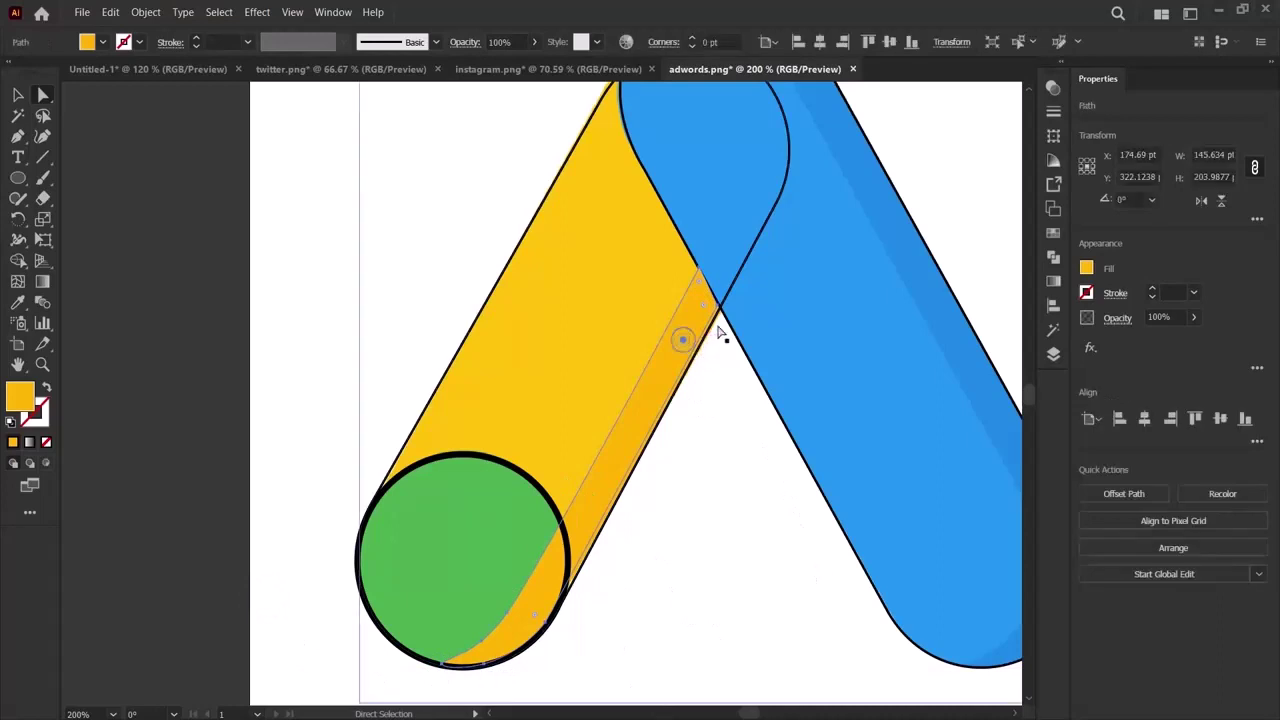
pyautogui.click(717, 315)
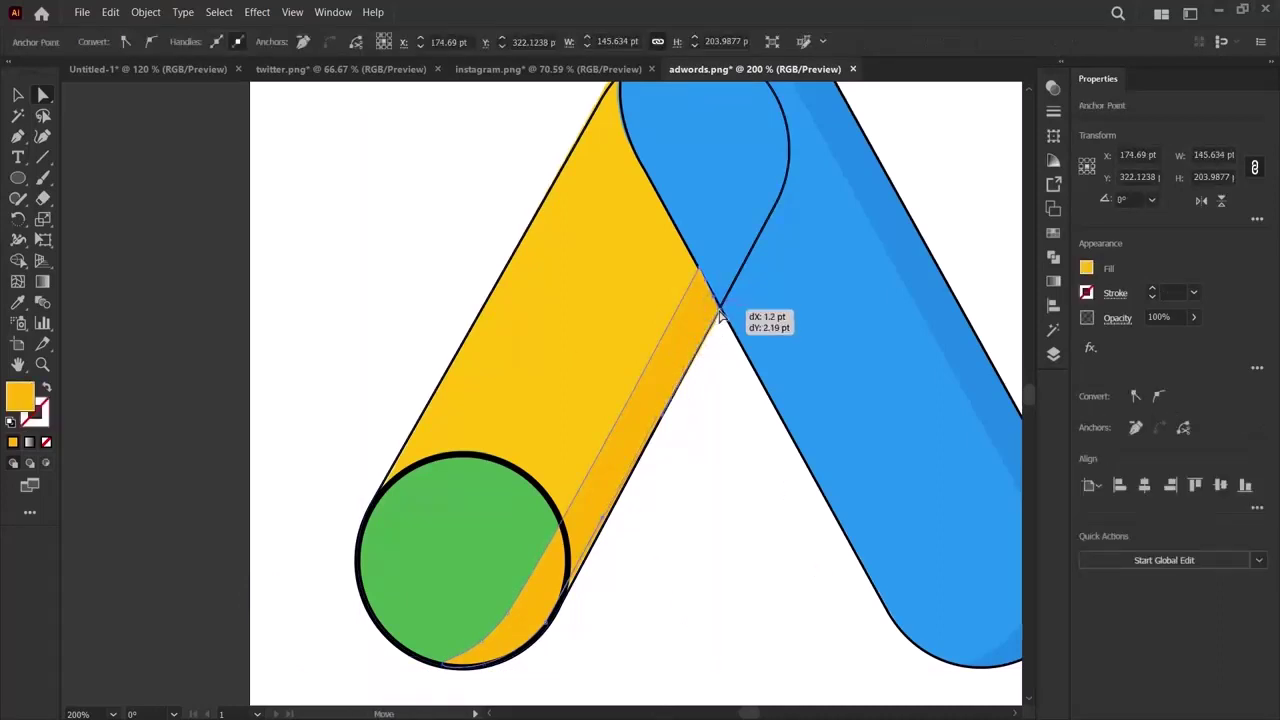
pyautogui.click(88, 497)
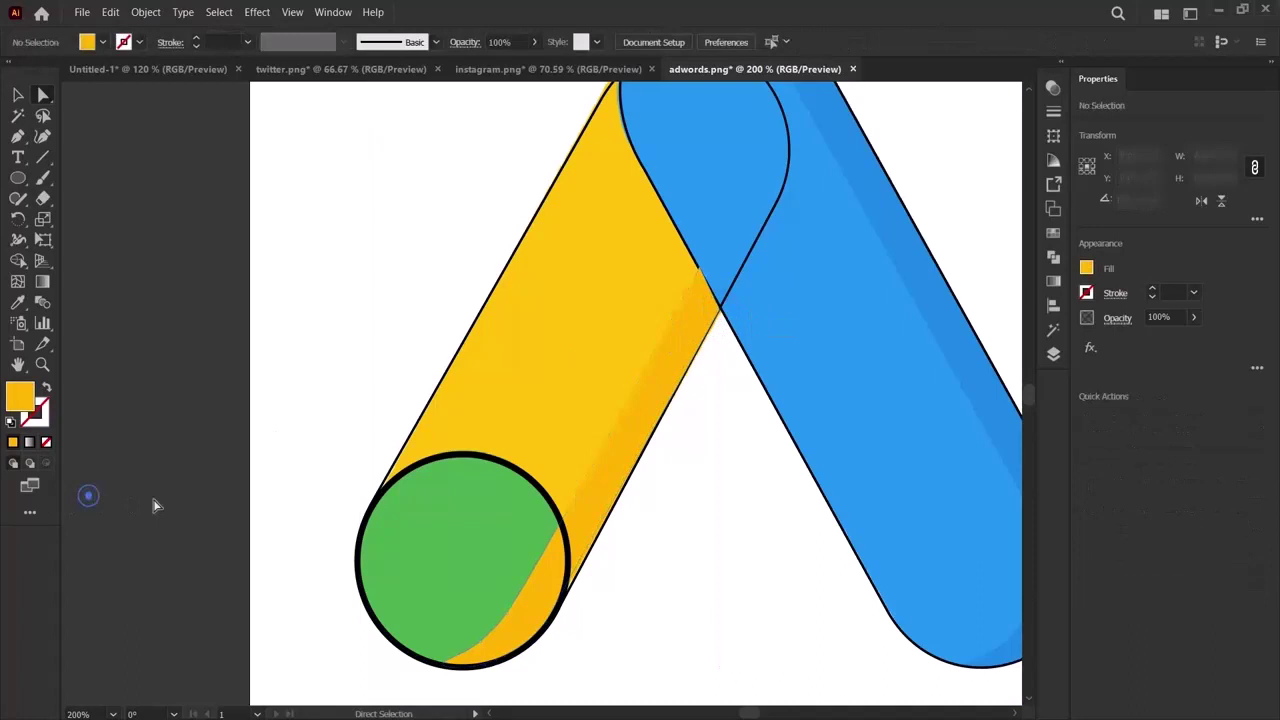
pyautogui.click(572, 464)
pyautogui.click(256, 431)
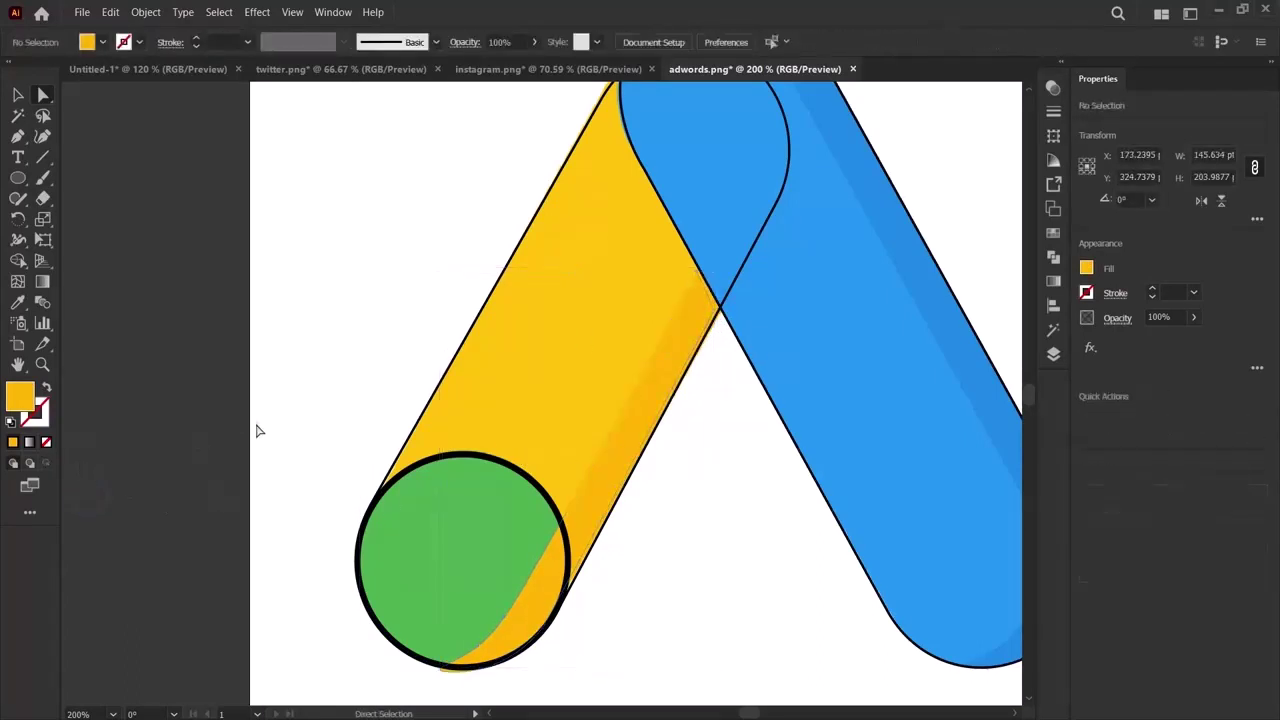
# Move the blue pill's top-left anchor point to match the reference.
pyautogui.scroll(2, 262, 421)
pyautogui.scroll(-2, 262, 421)
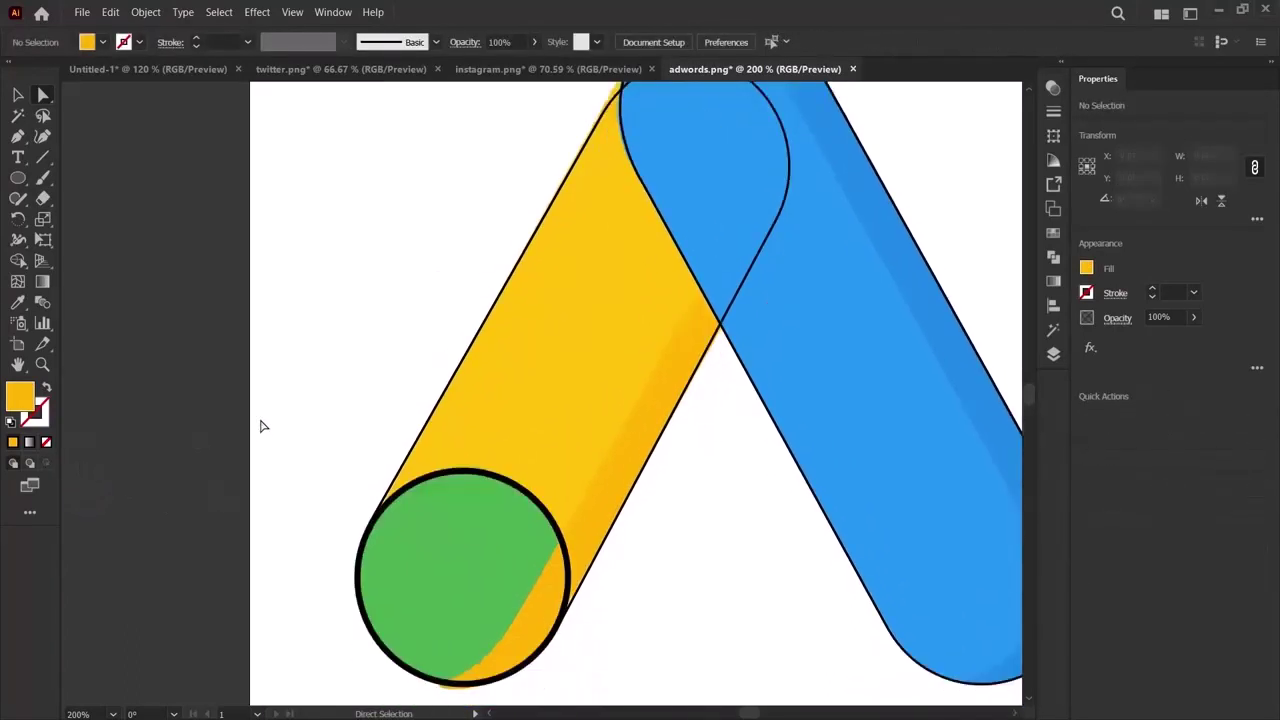
pyautogui.hscroll(2, 734, 400)
pyautogui.hscroll(1, 771, 491)
pyautogui.hscroll(-1, 820, 531)
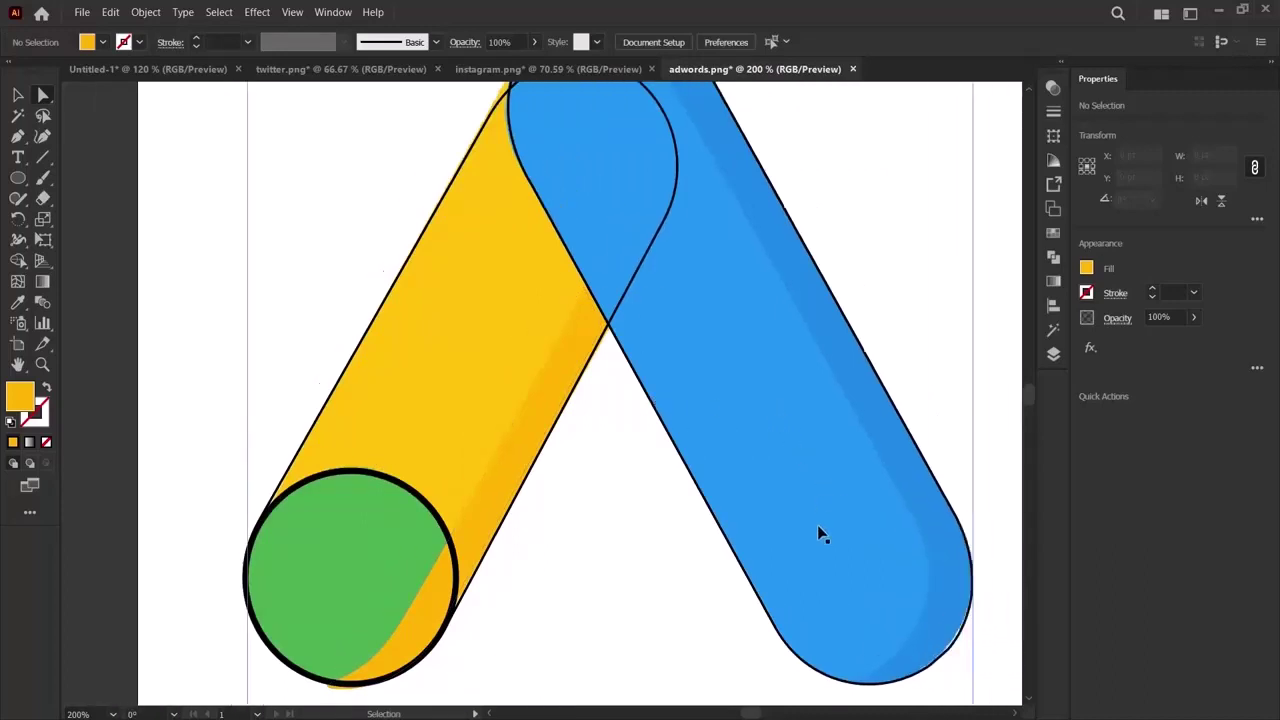
pyautogui.hscroll(1, 820, 531)
pyautogui.scroll(2, 820, 531)
pyautogui.scroll(2, 770, 475)
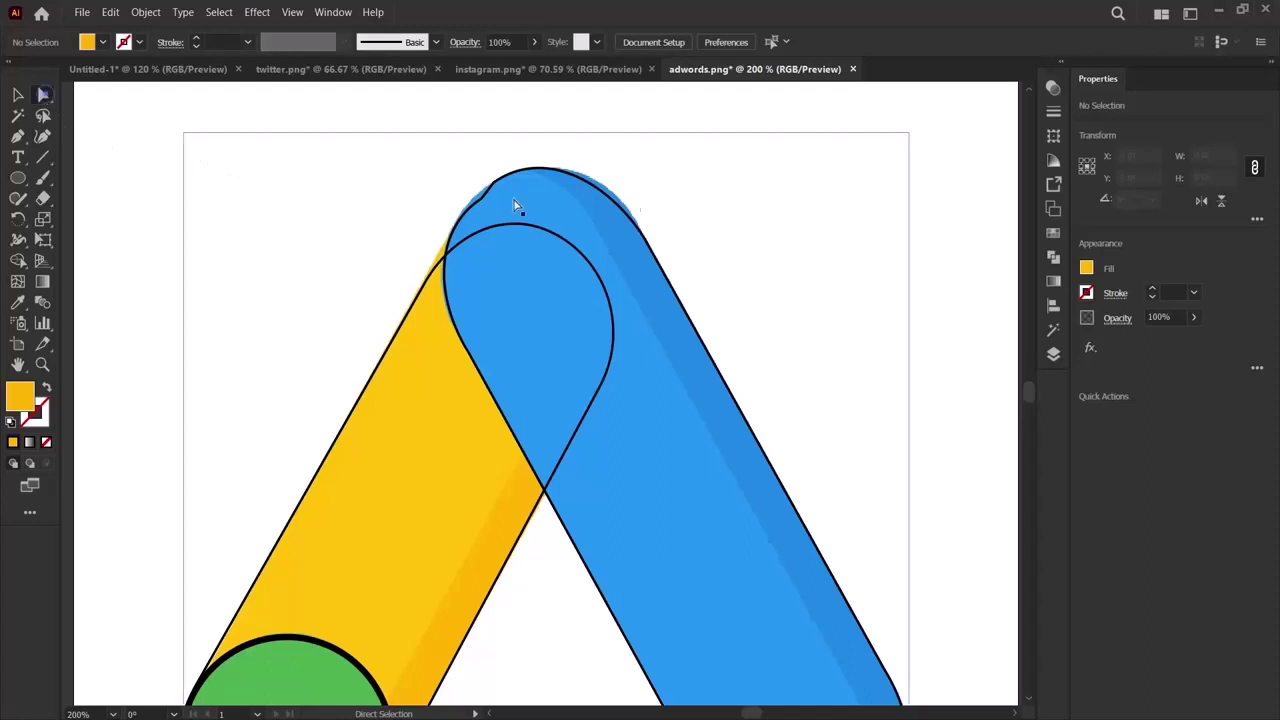
pyautogui.click(603, 195)
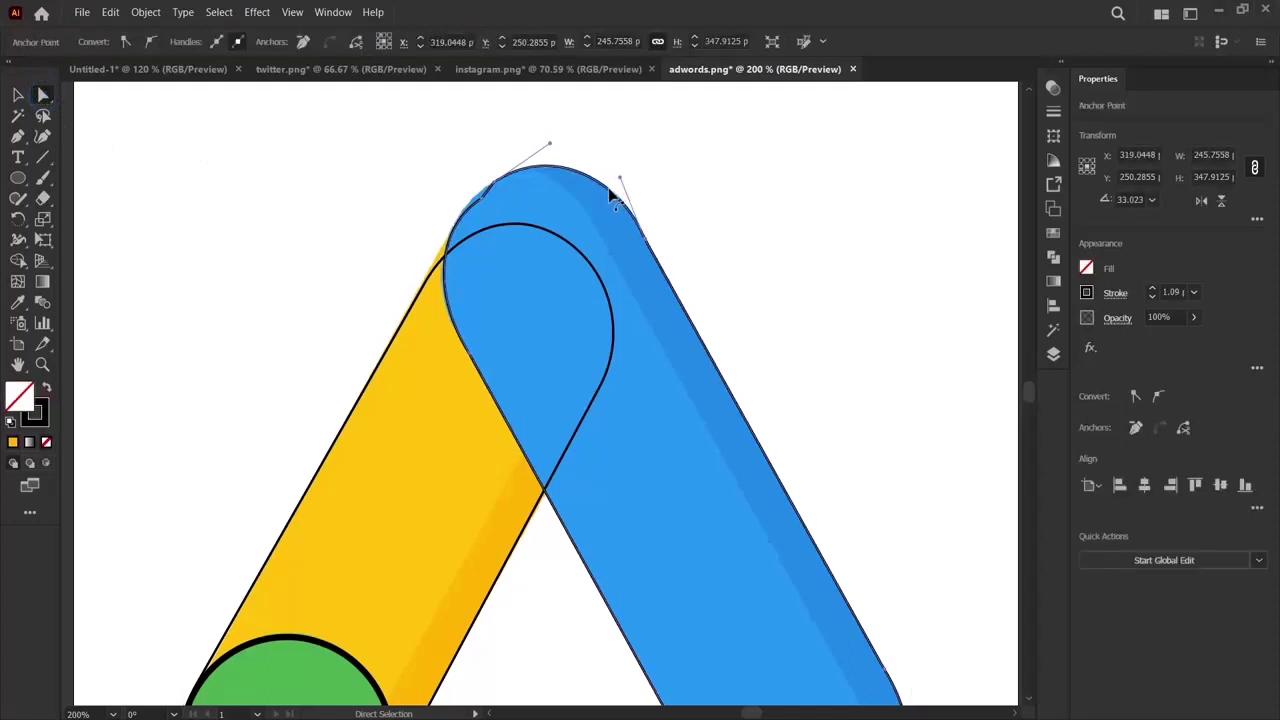
pyautogui.moveTo(486, 199)
pyautogui.mouseDown()
pyautogui.moveTo(476, 192)
pyautogui.moveTo(480, 203)
pyautogui.mouseUp()
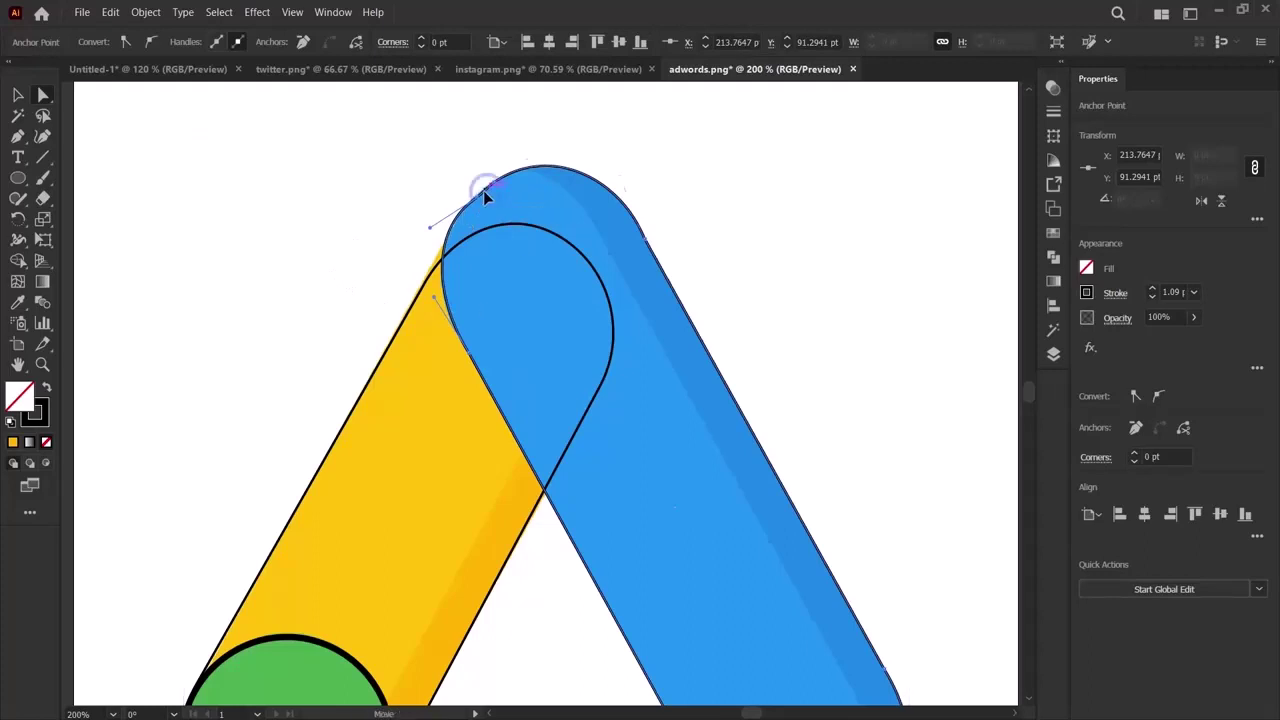
pyautogui.moveTo(484, 192); pyautogui.dragTo(489, 184)
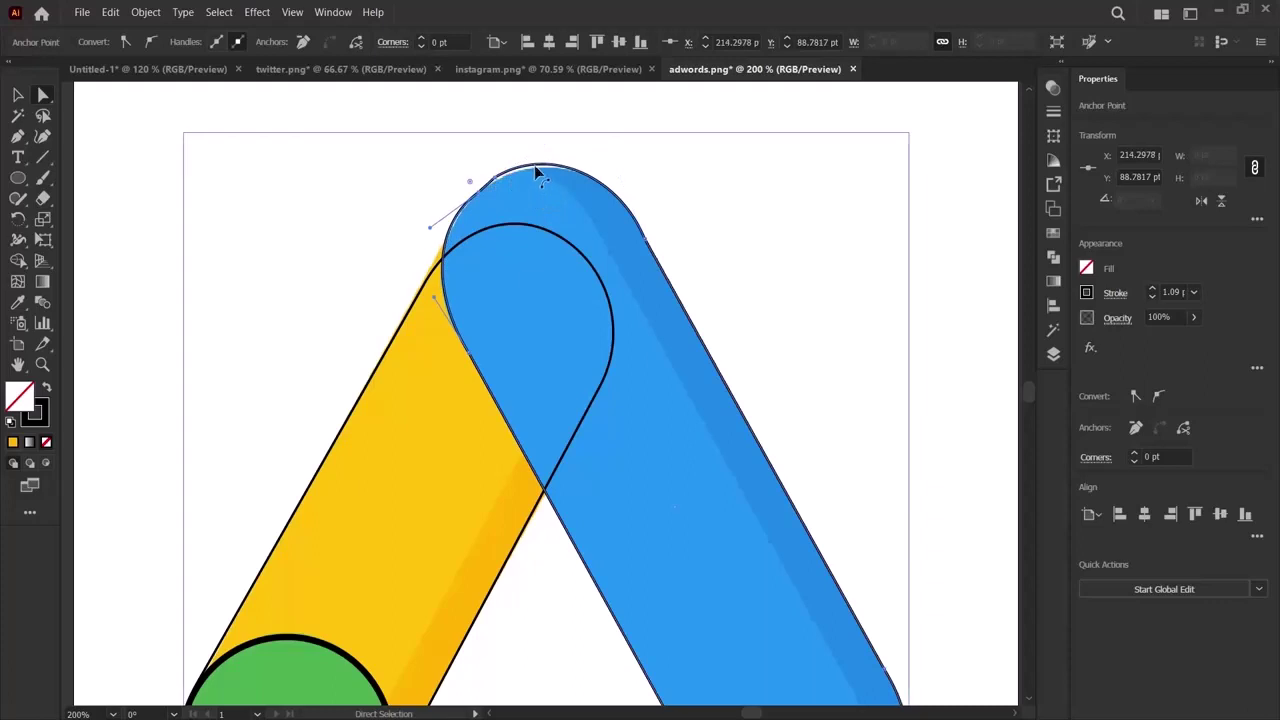
# Smooth the blue pill's top curve and align its bottom-right point with the reference.
pyautogui.click(531, 170)
pyautogui.keyDown('shift'); pyautogui.click(503, 172); pyautogui.keyUp('shift')
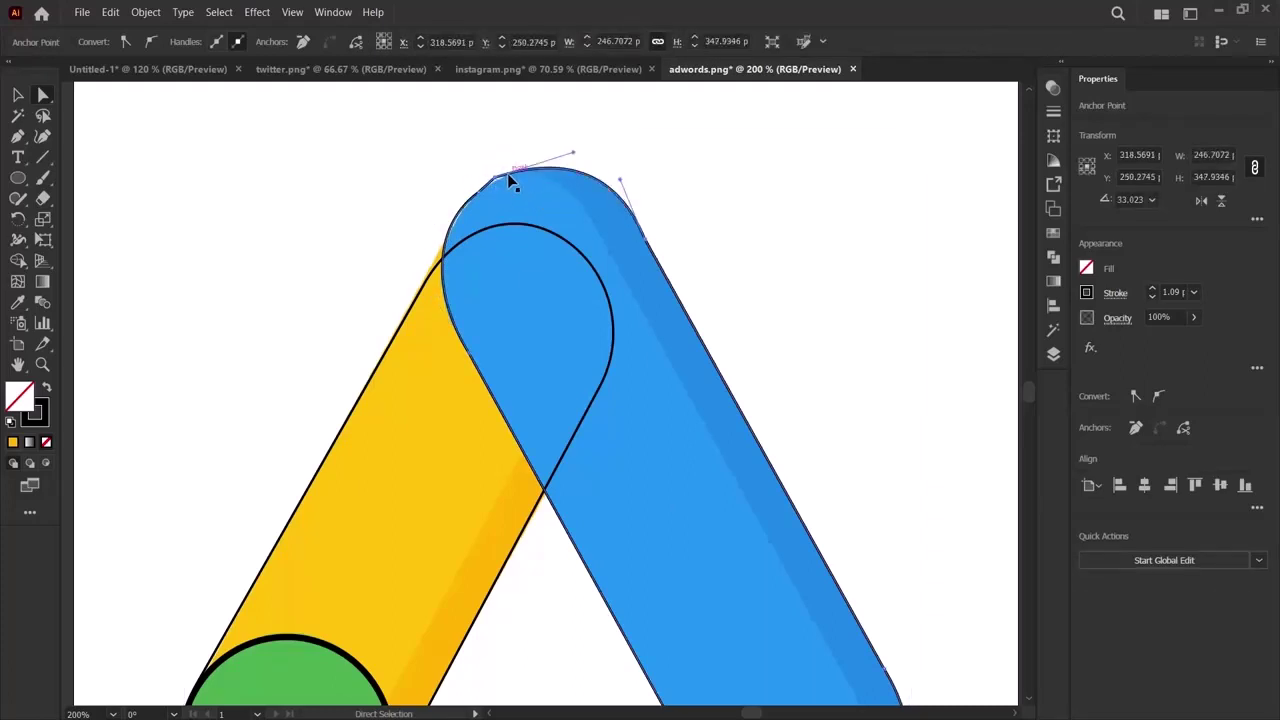
pyautogui.click(497, 180)
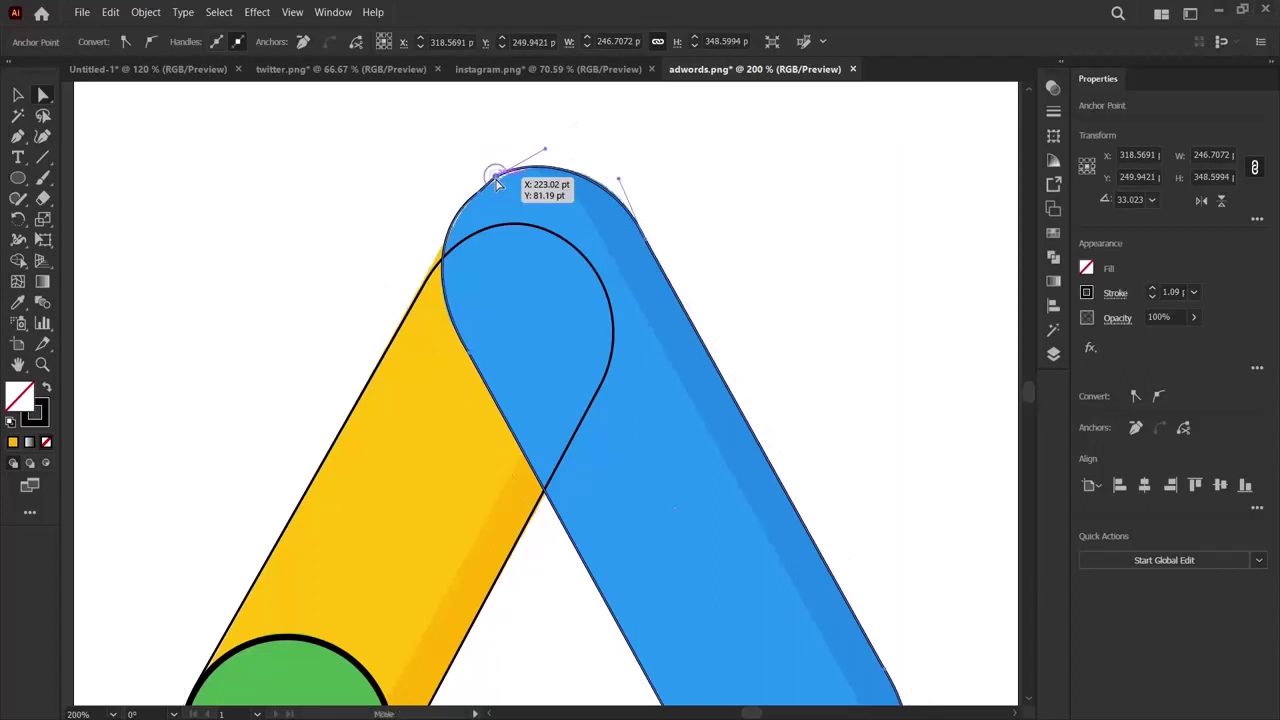
pyautogui.moveTo(497, 183); pyautogui.dragTo(455, 226)
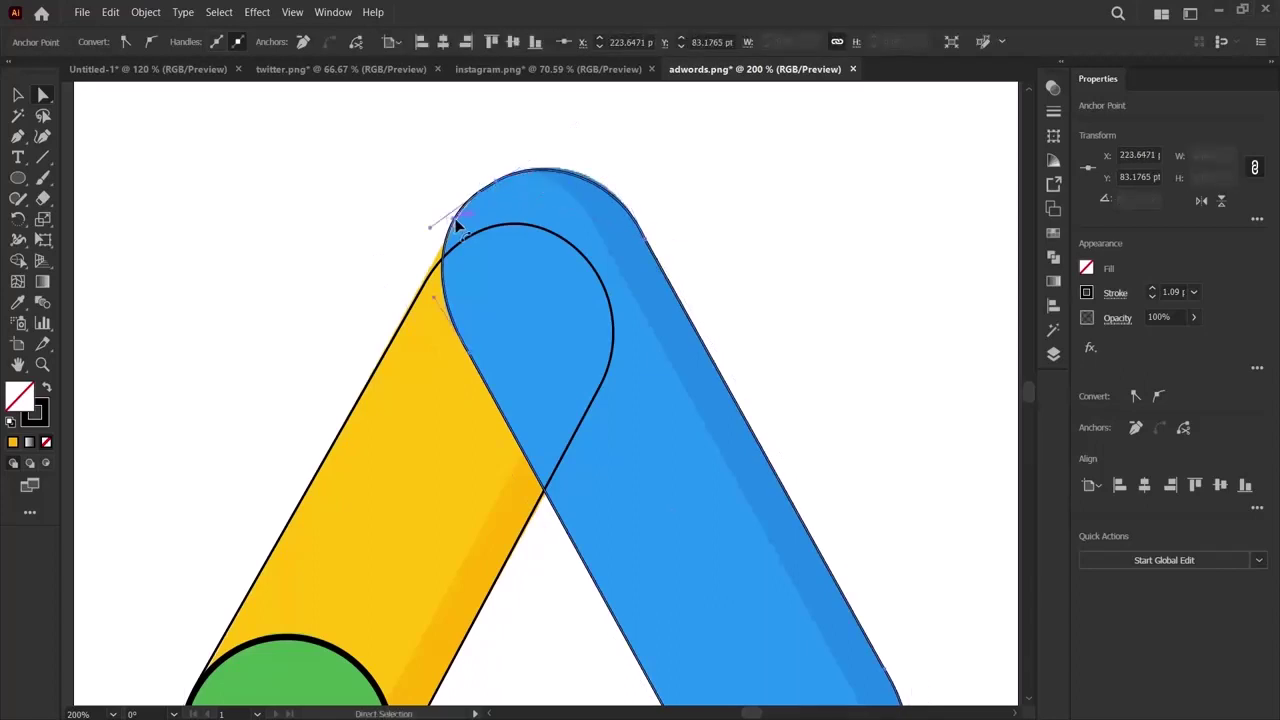
pyautogui.scroll(-3, 644, 343)
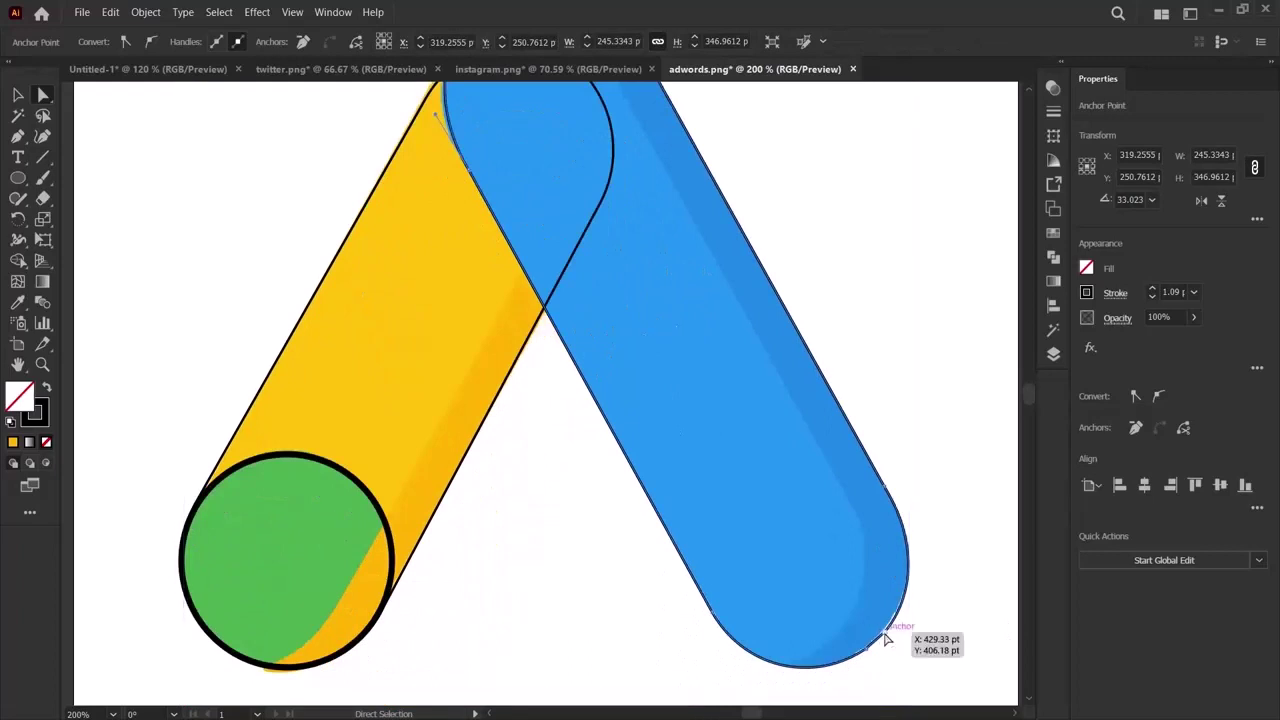
pyautogui.moveTo(885, 638); pyautogui.dragTo(866, 655)
pyautogui.scroll(5, 563, 577)
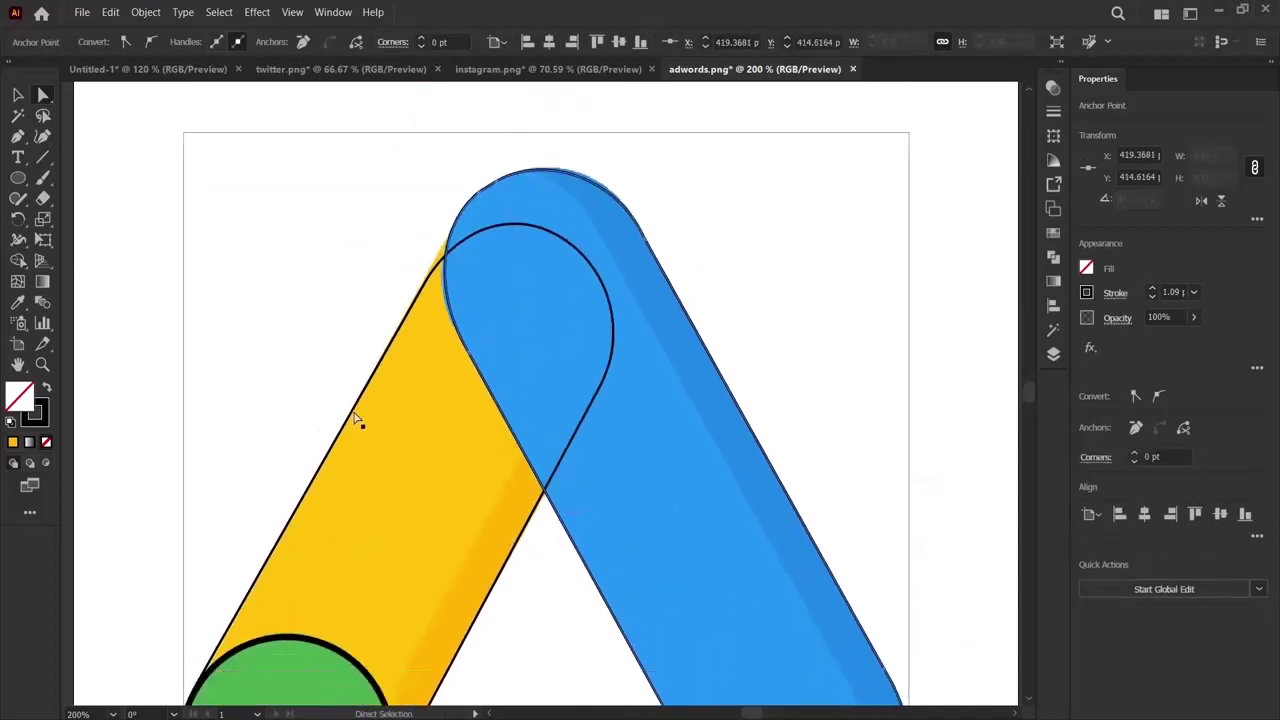
pyautogui.click(17, 95)
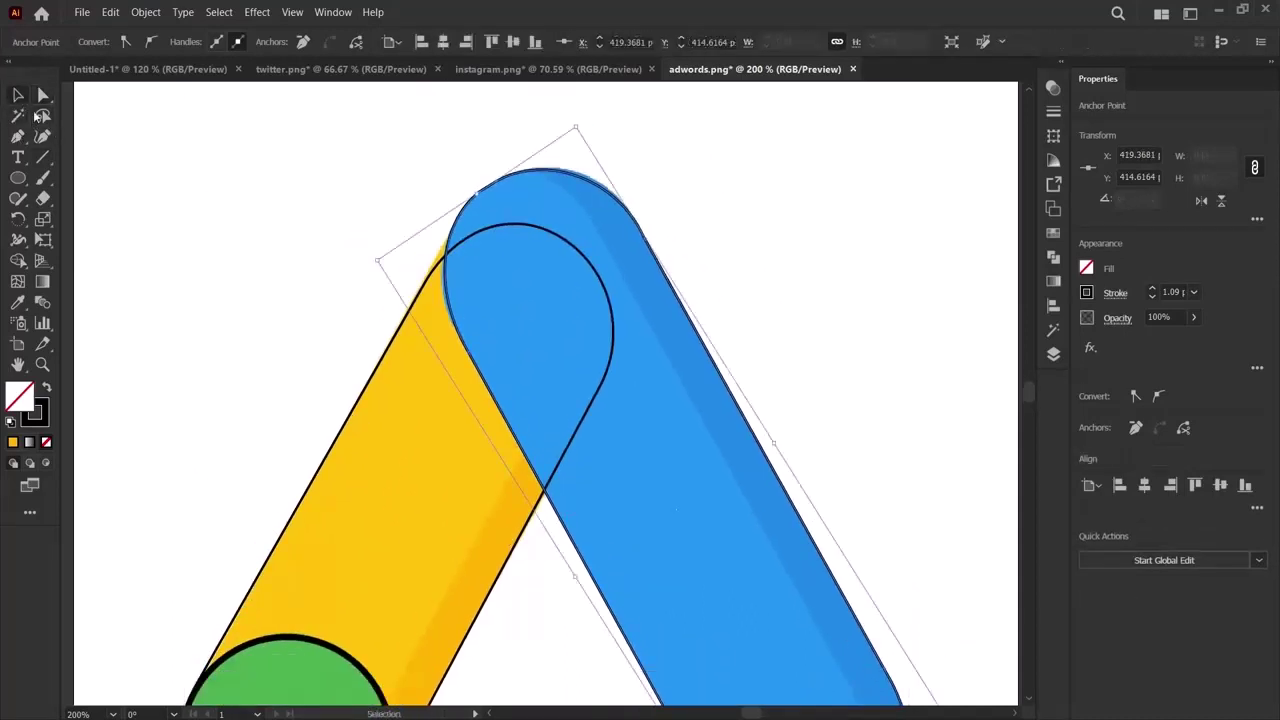
# Select all the logo pieces and the reference image and lock them.
pyautogui.click(260, 282)
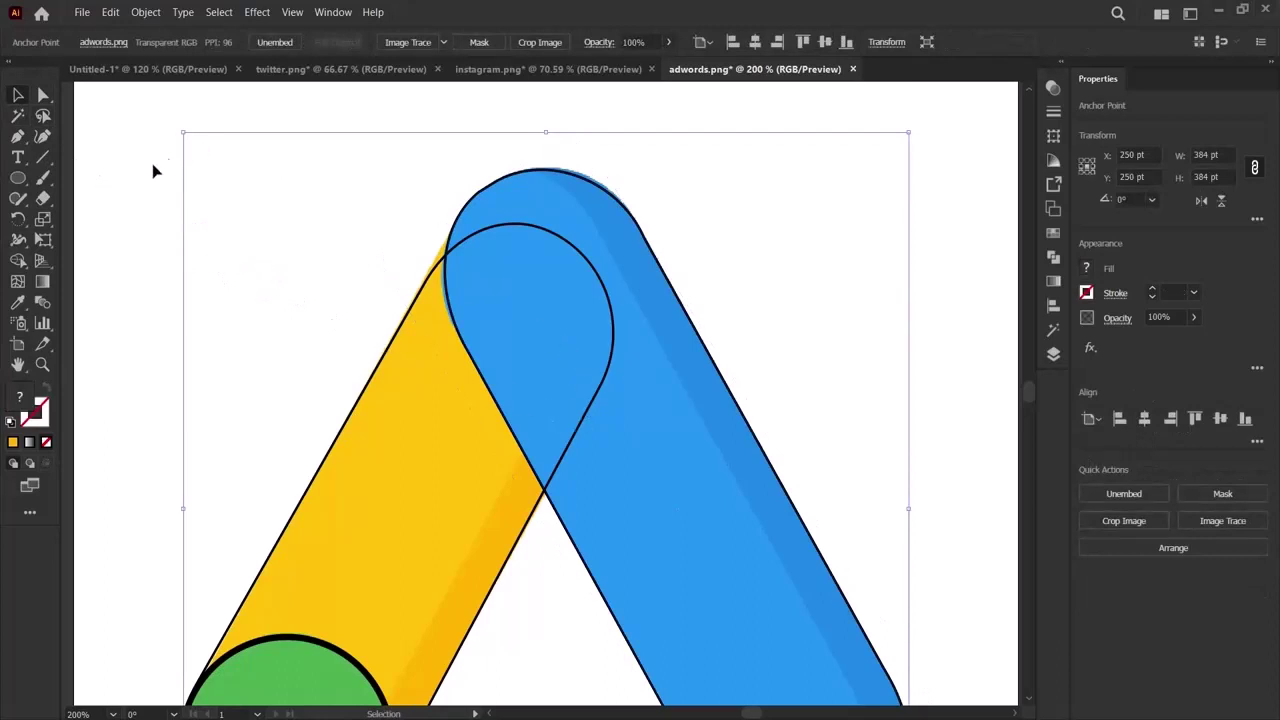
pyautogui.moveTo(155, 171); pyautogui.dragTo(906, 693)
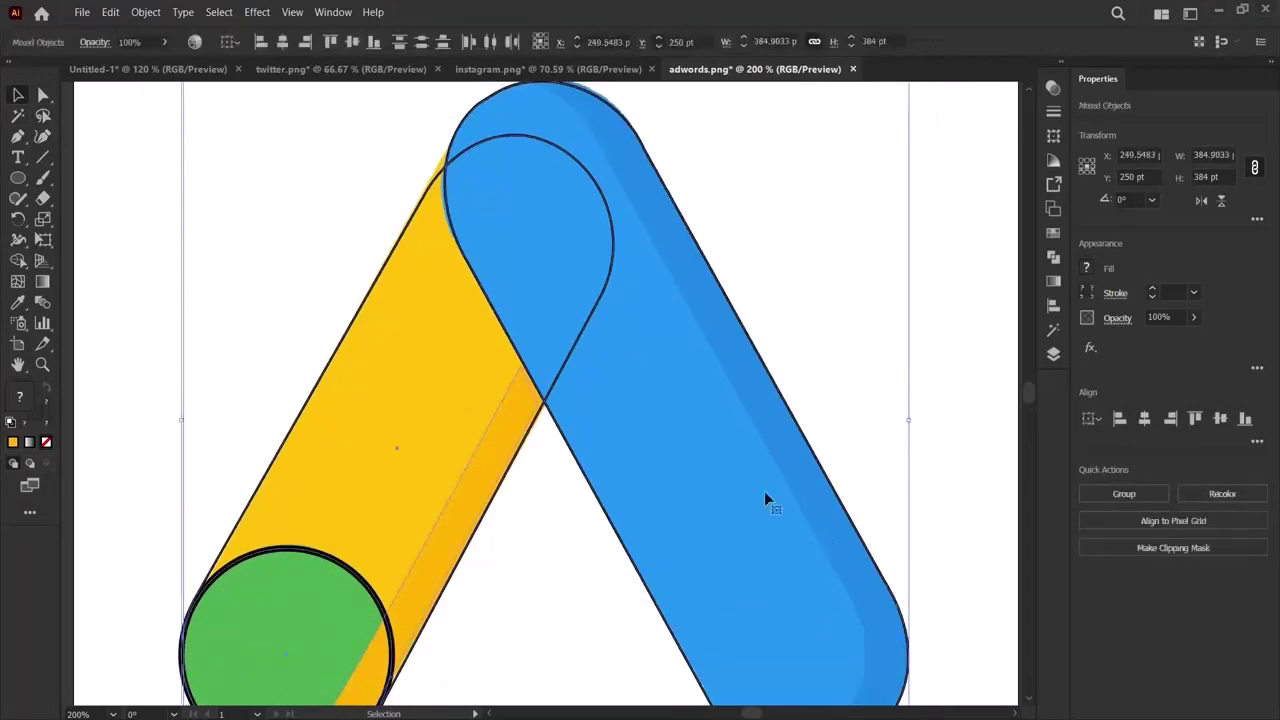
pyautogui.scroll(-2, 764, 500)
pyautogui.click(146, 12)
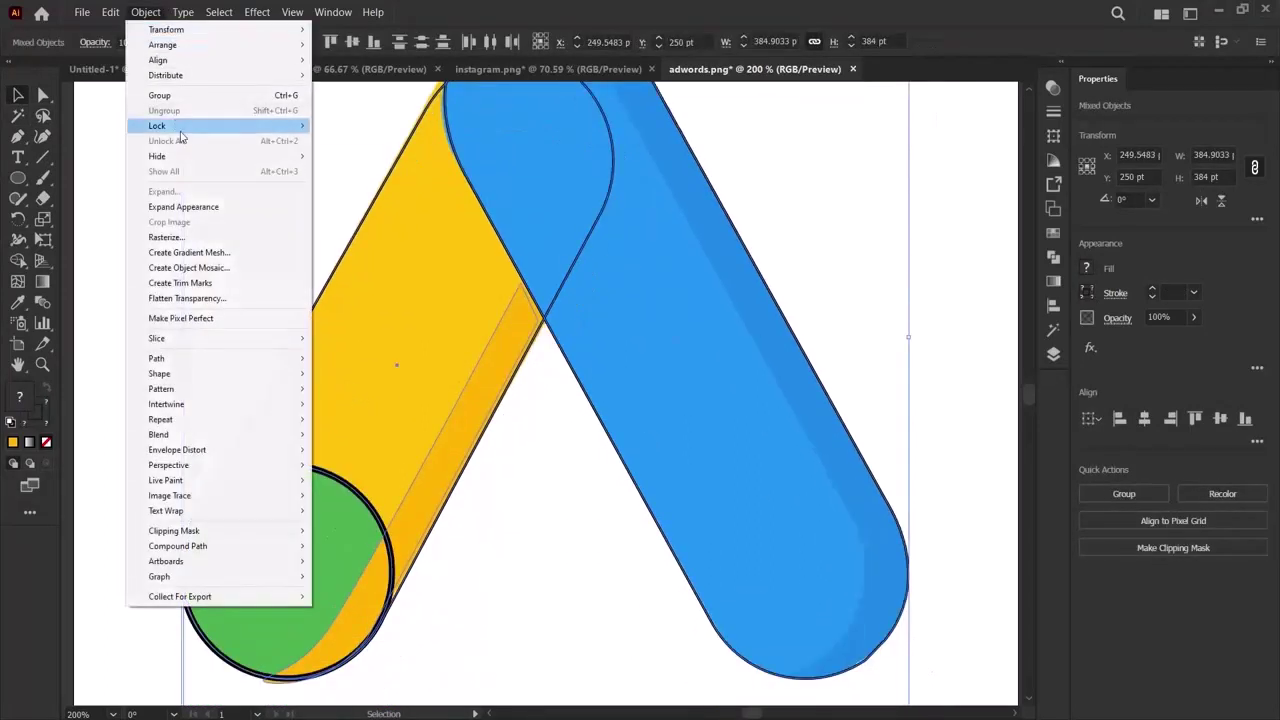
pyautogui.moveTo(200, 124)
pyautogui.click(360, 126)
pyautogui.scroll(3, 545, 343)
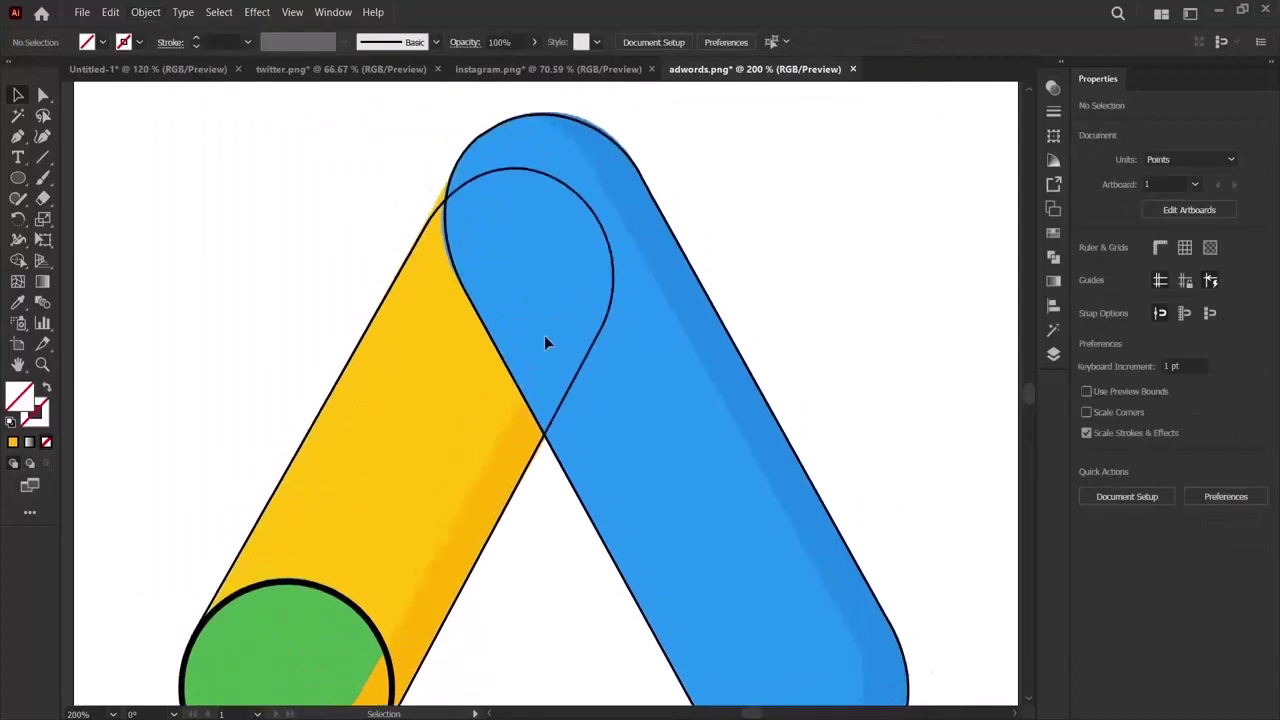
pyautogui.scroll(2, 696, 403)
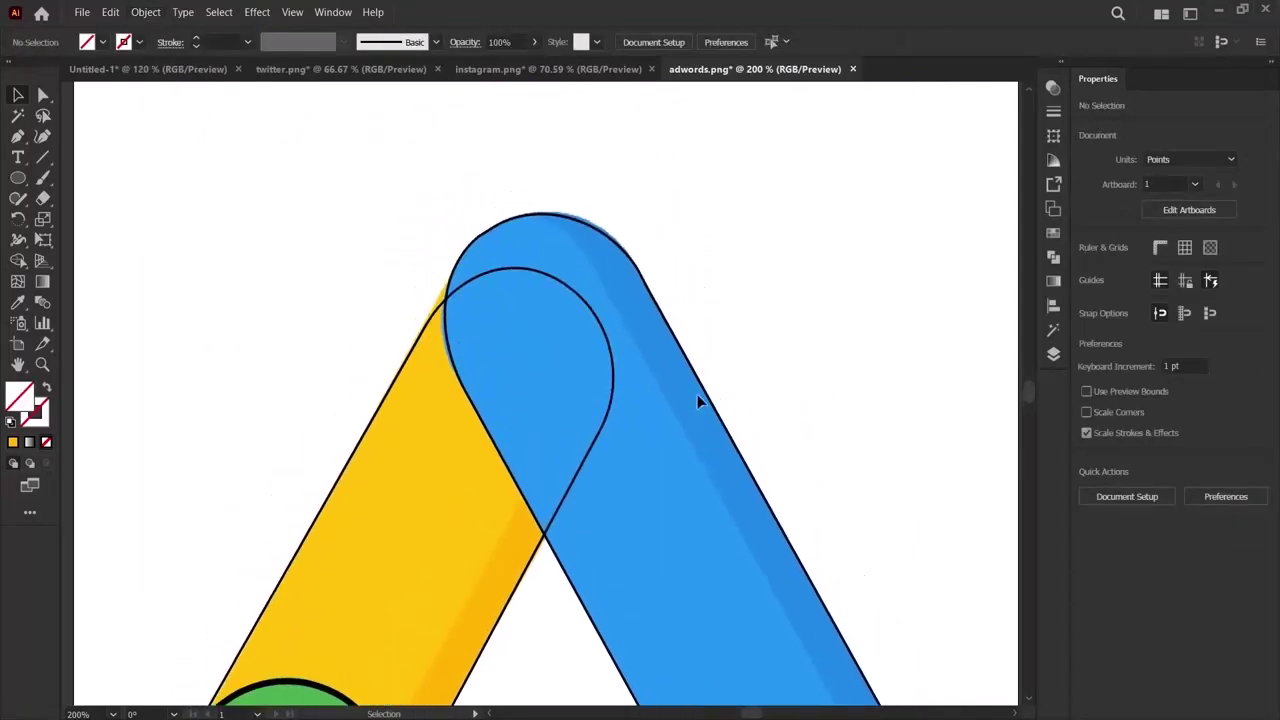
# Start a curvature path at the blue leg's top and place points down to its rounded bottom.
pyautogui.click(42, 137)
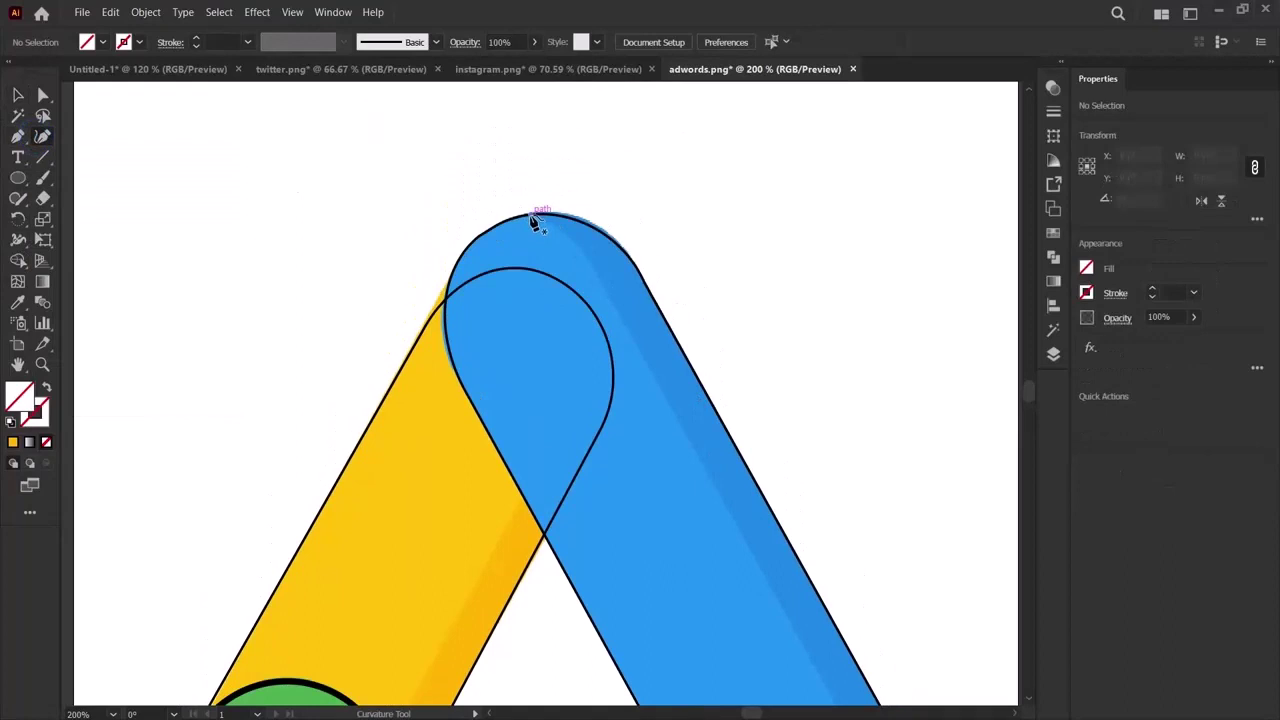
pyautogui.click(535, 219)
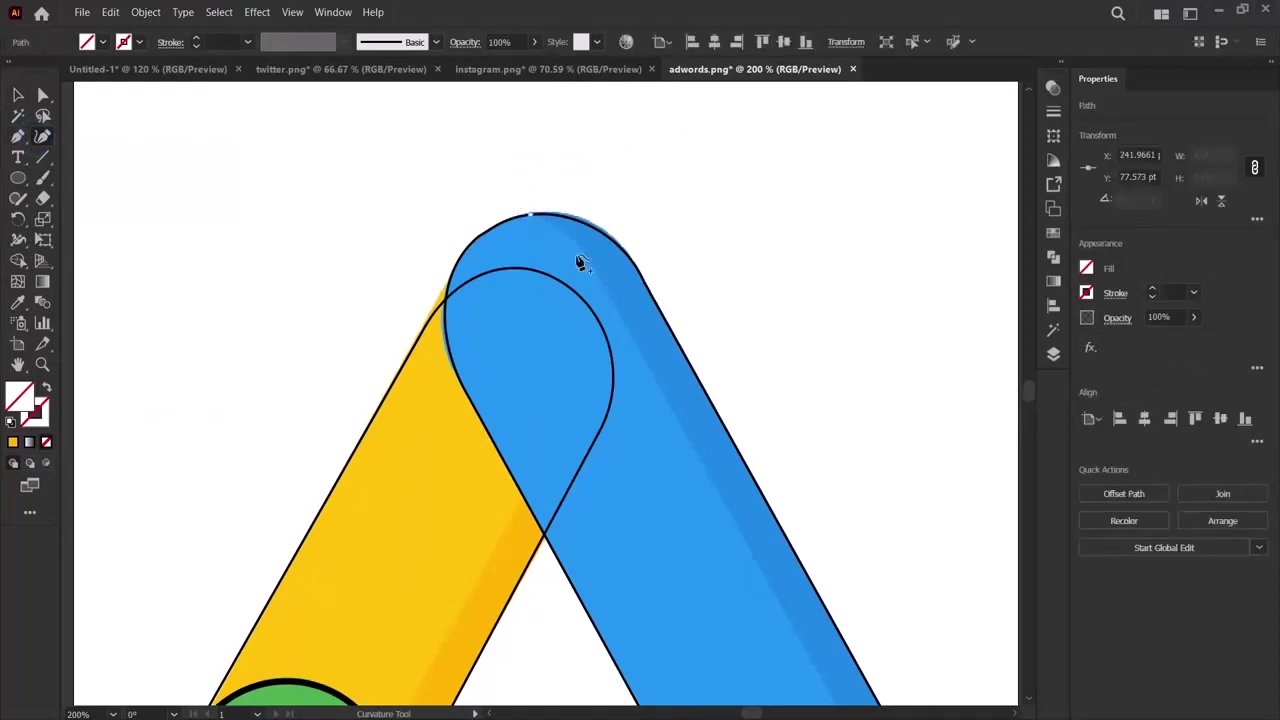
pyautogui.click(580, 262)
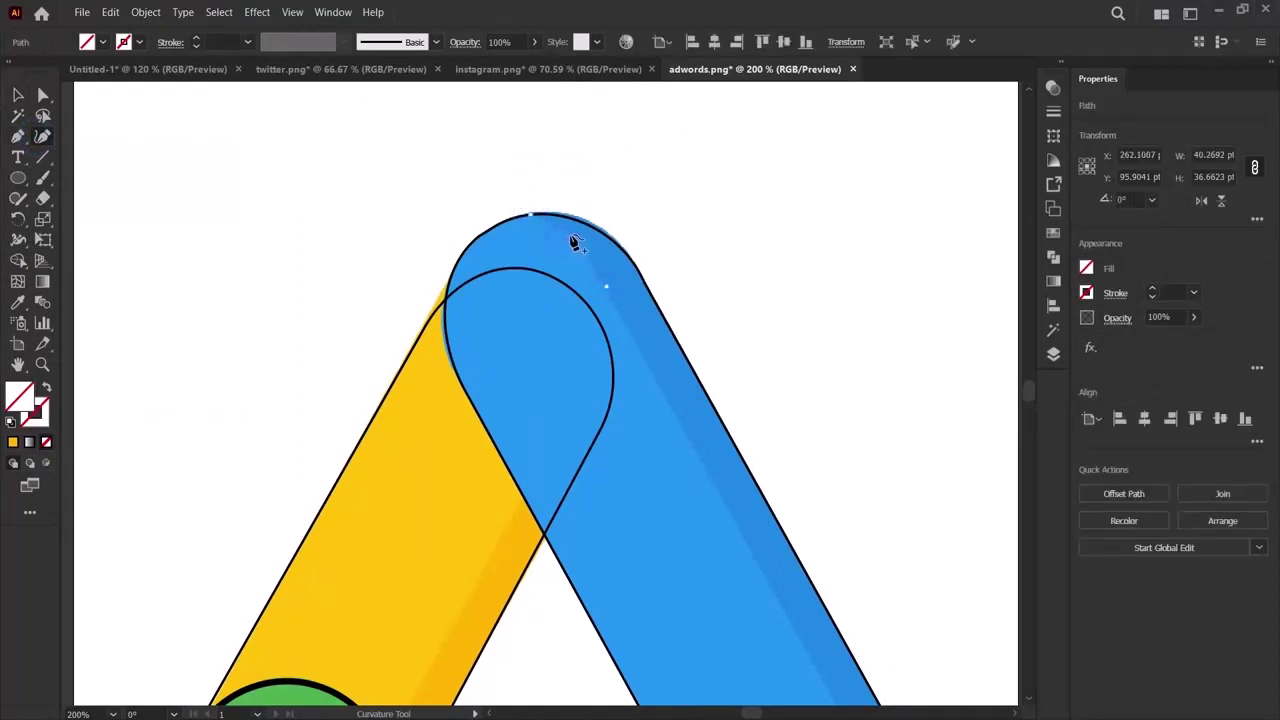
pyautogui.scroll(-3, 683, 362)
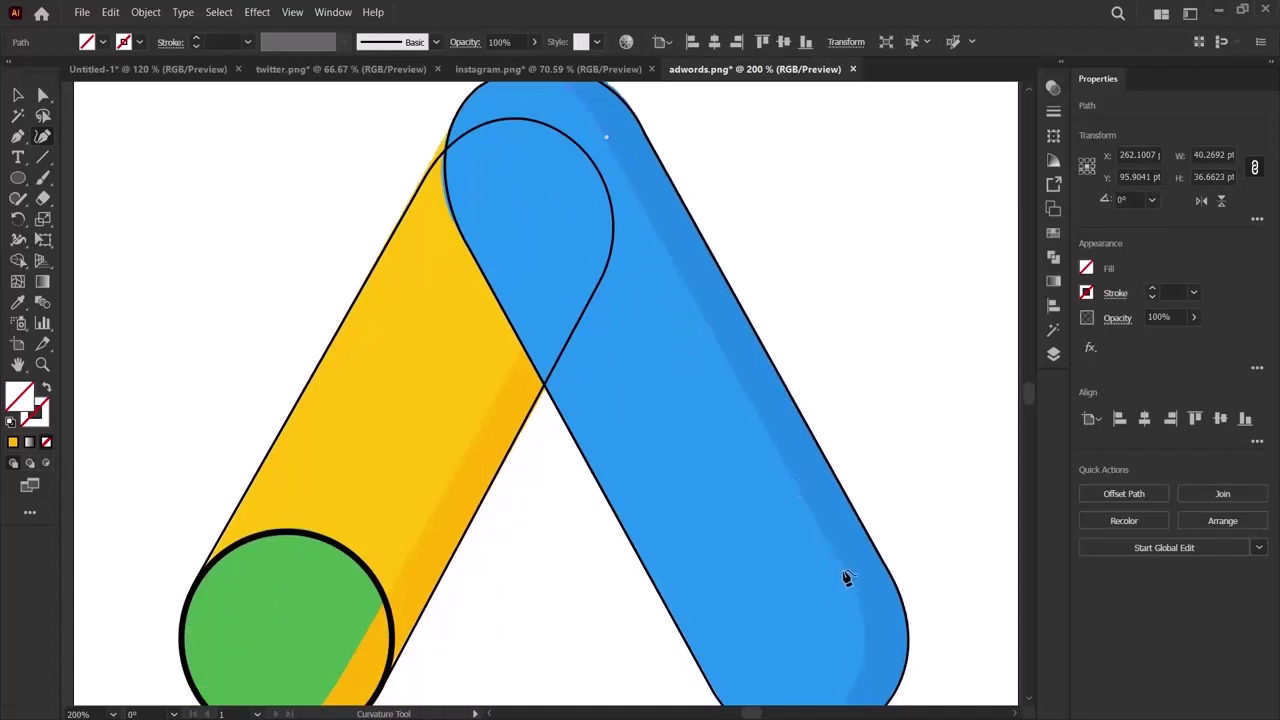
pyautogui.scroll(-2, 848, 578)
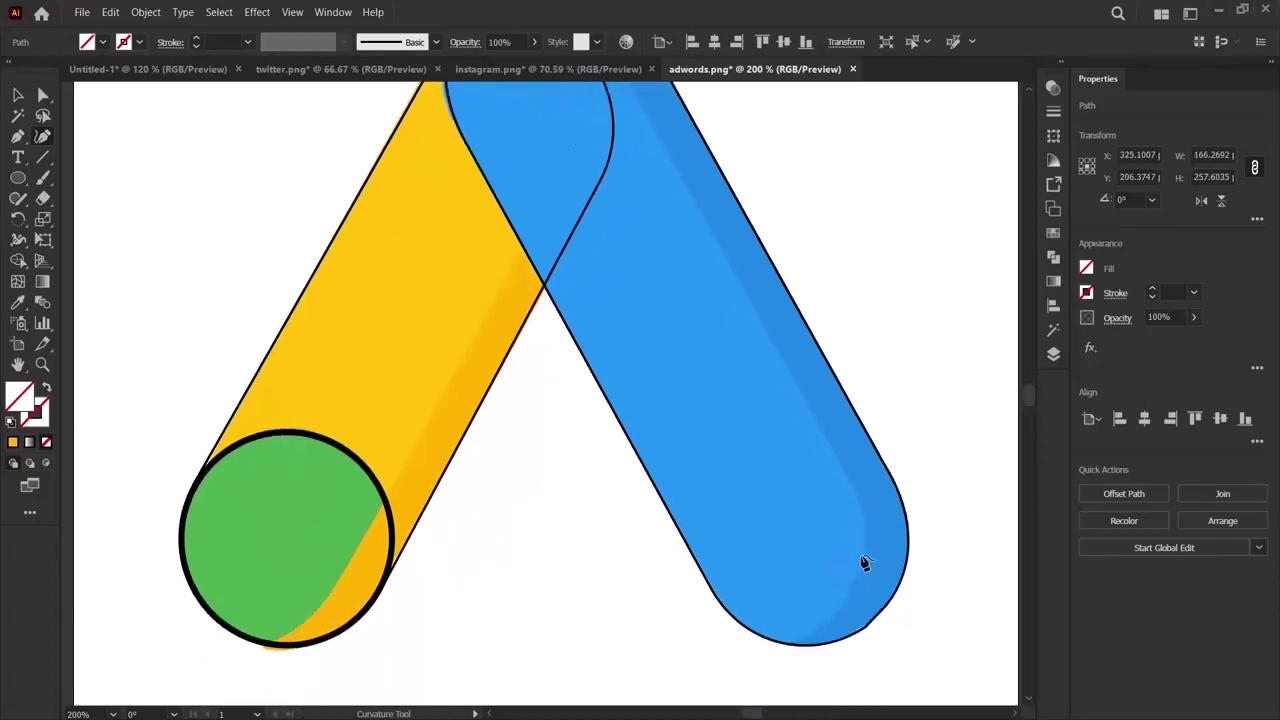
pyautogui.click(790, 647)
pyautogui.scroll(2, 750, 530)
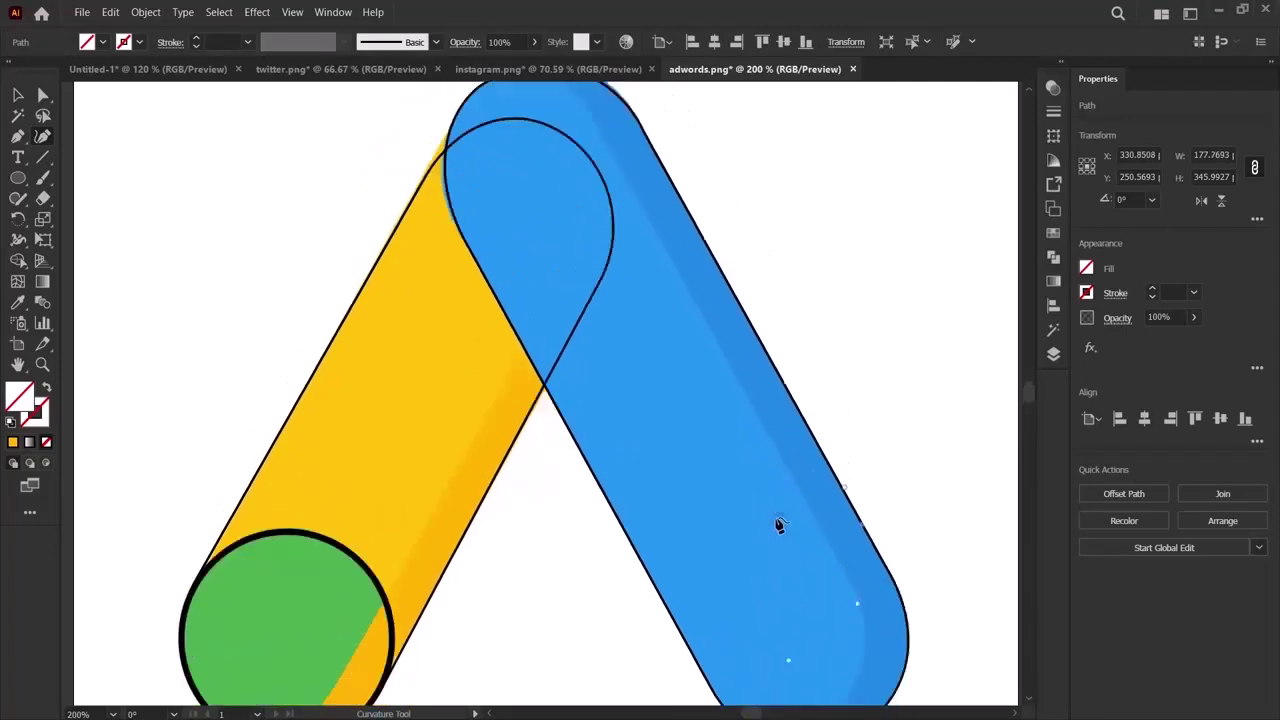
pyautogui.scroll(-2, 870, 625)
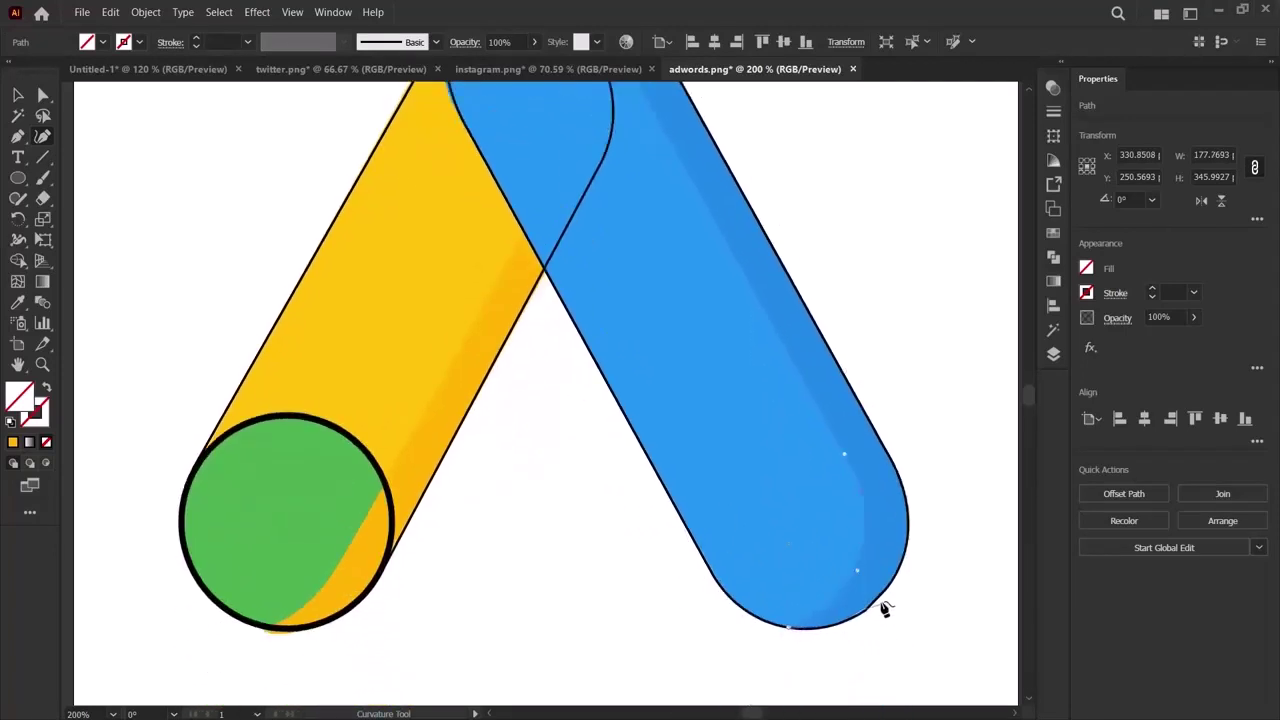
pyautogui.click(793, 633)
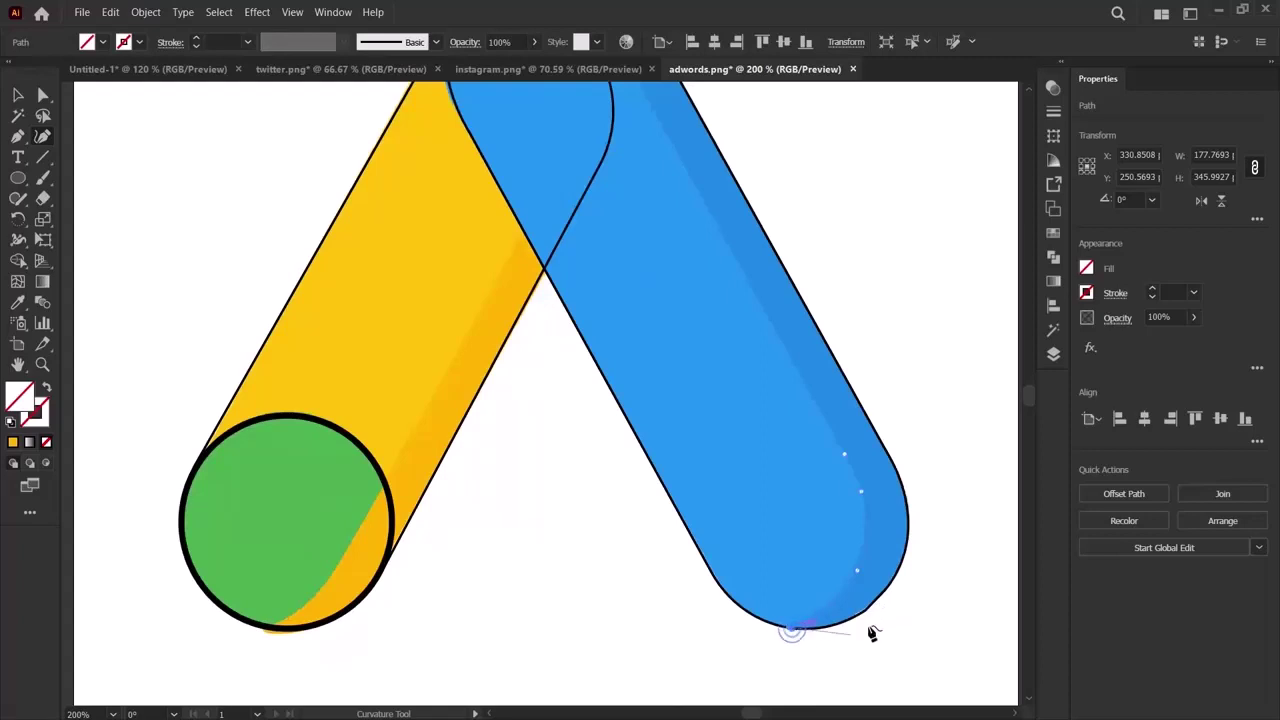
# Add points along the blue leg's right edge and close the outline at its top.
pyautogui.click(897, 468)
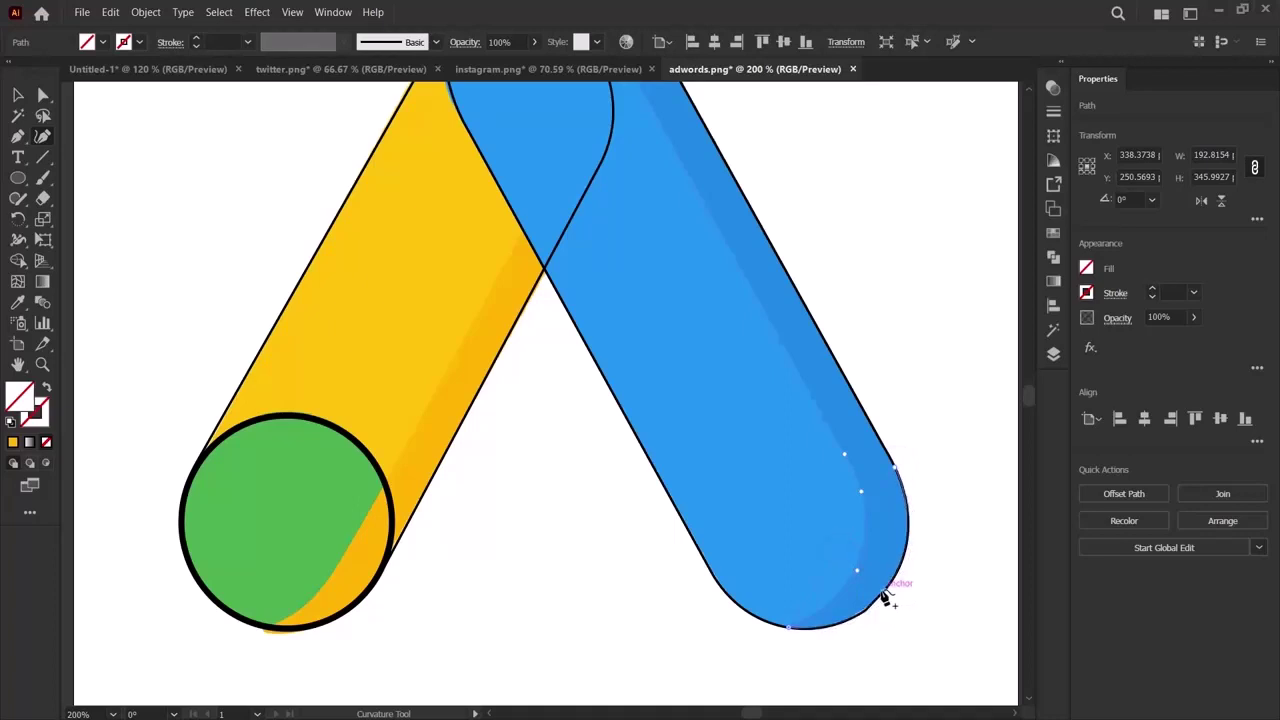
pyautogui.scroll(2, 850, 400)
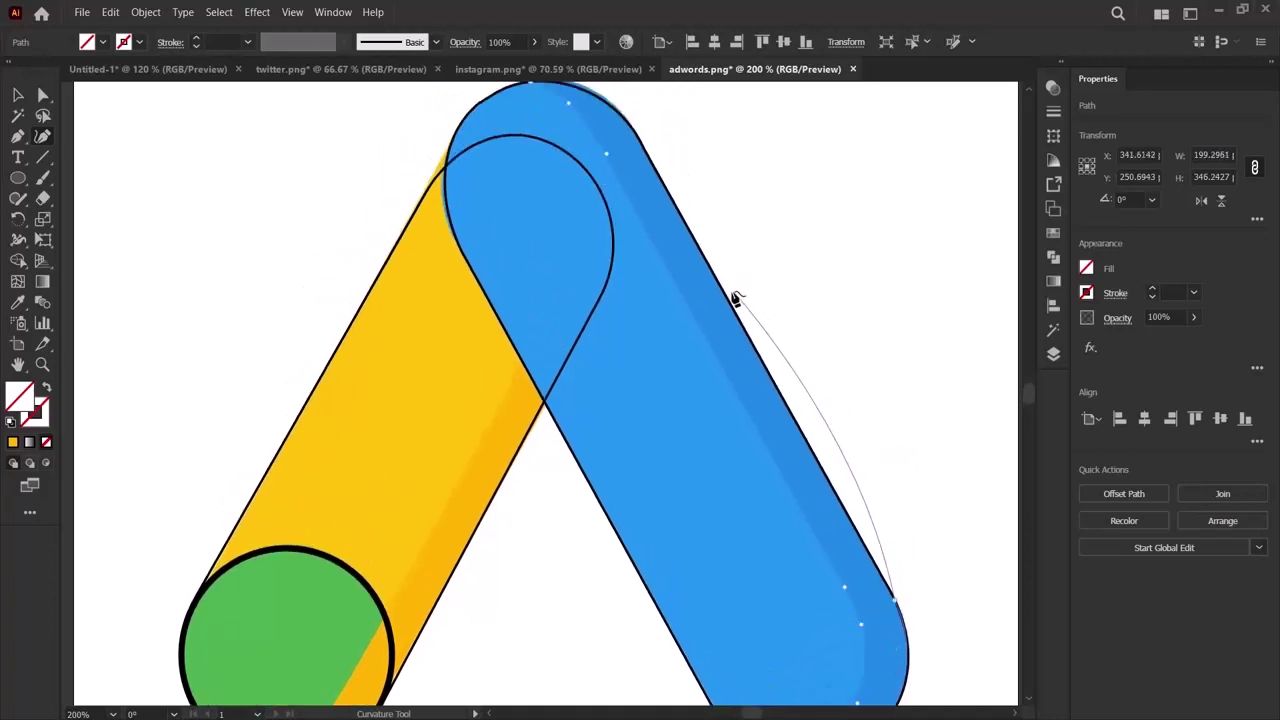
pyautogui.click(897, 612)
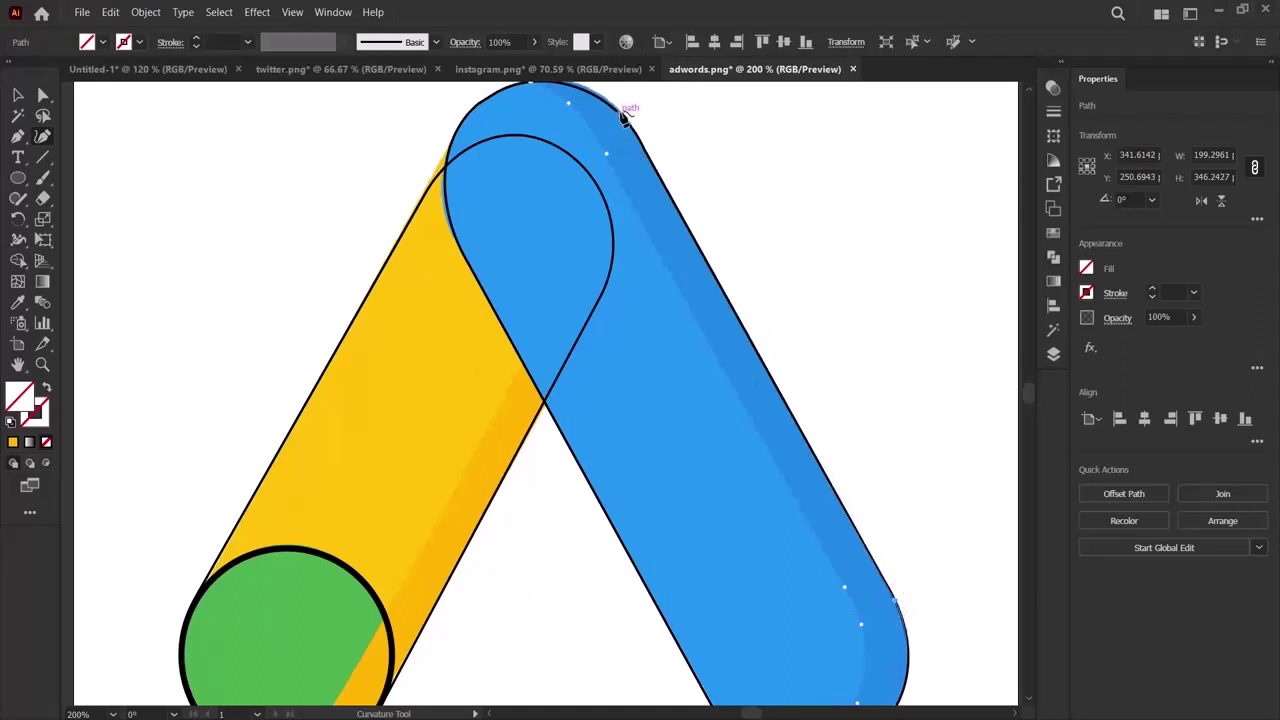
pyautogui.scroll(3, 657, 263)
pyautogui.scroll(1, 594, 249)
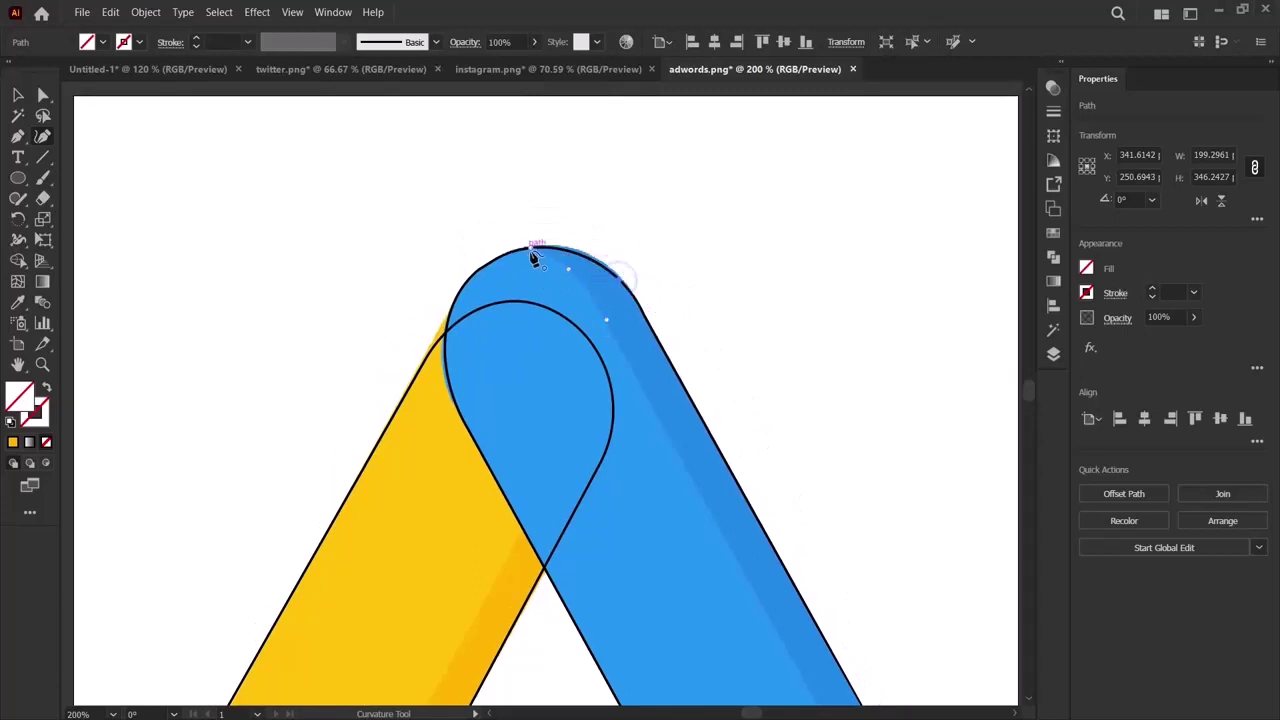
pyautogui.click(531, 250)
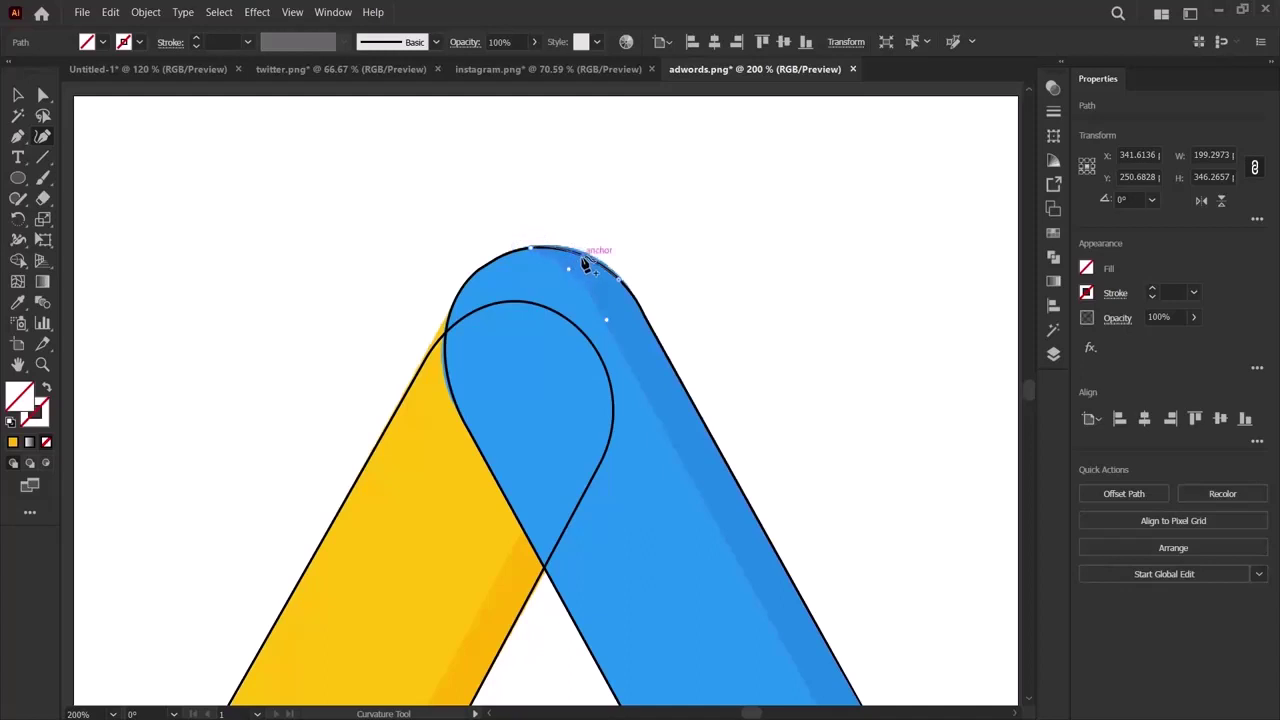
pyautogui.click(585, 262)
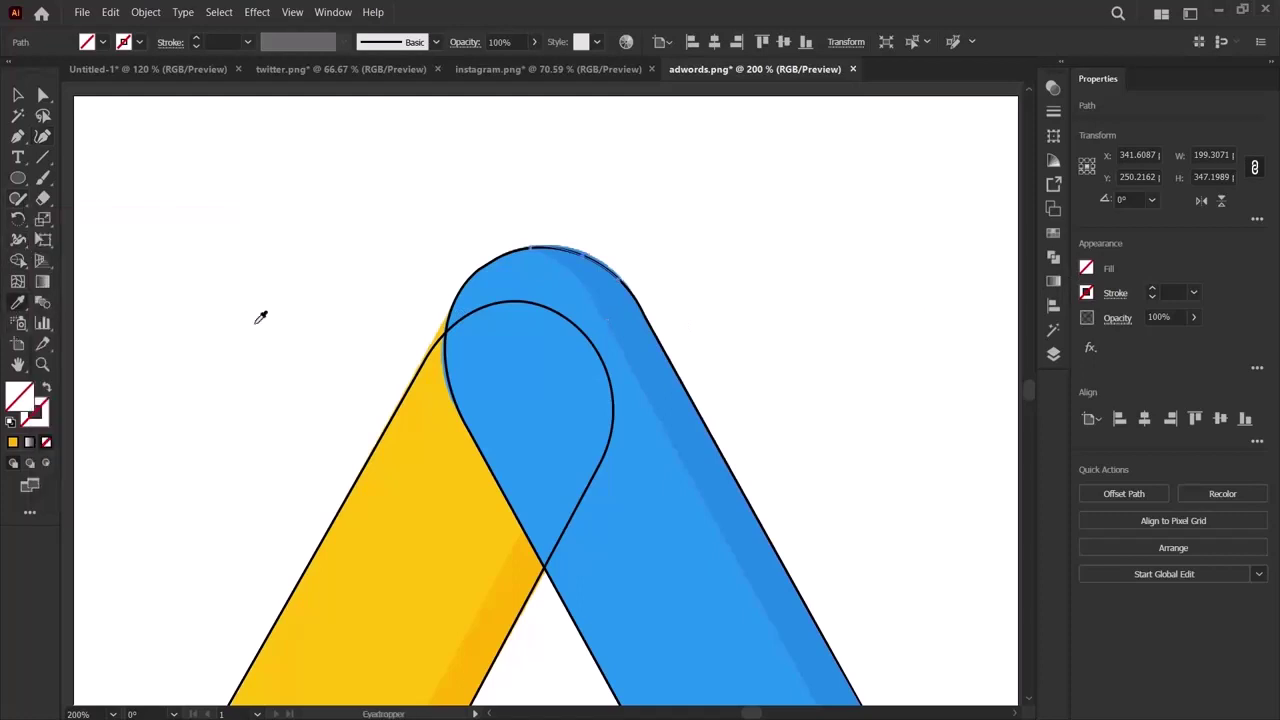
# Fill the traced strip with the logo's darker blue and reselect it for anchor editing.
pyautogui.click(645, 320)
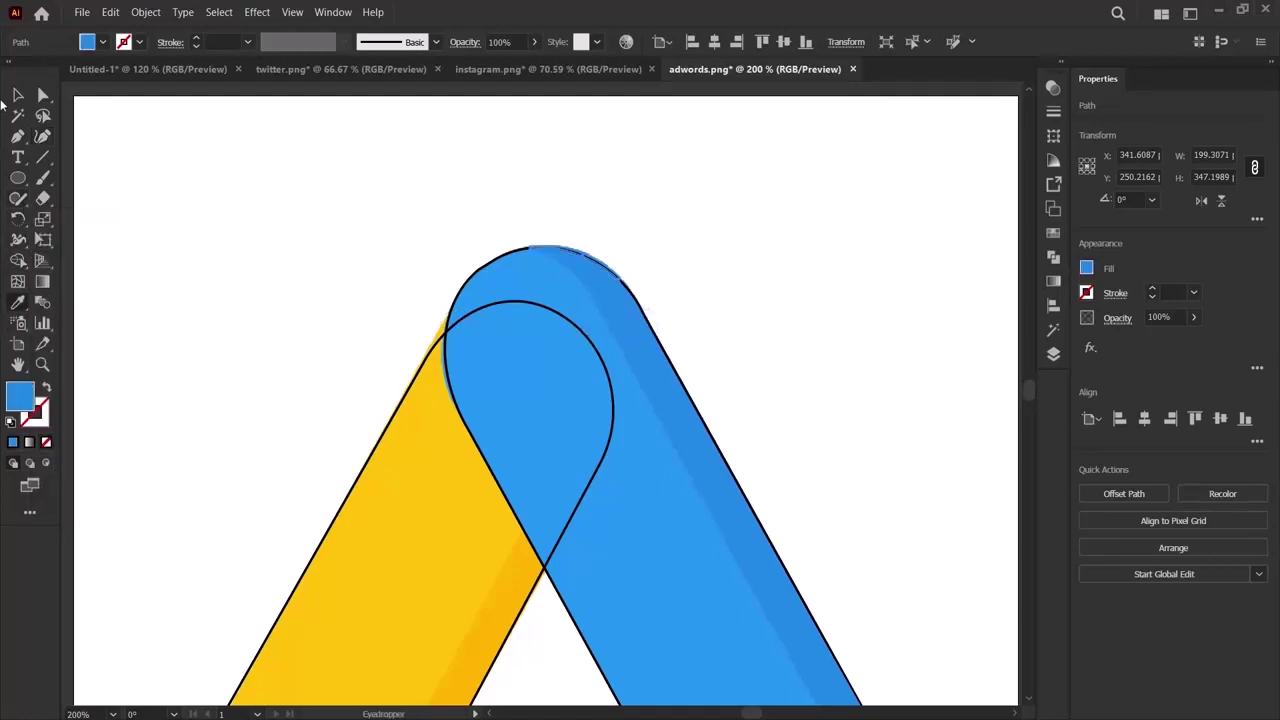
pyautogui.click(16, 96)
pyautogui.click(694, 222)
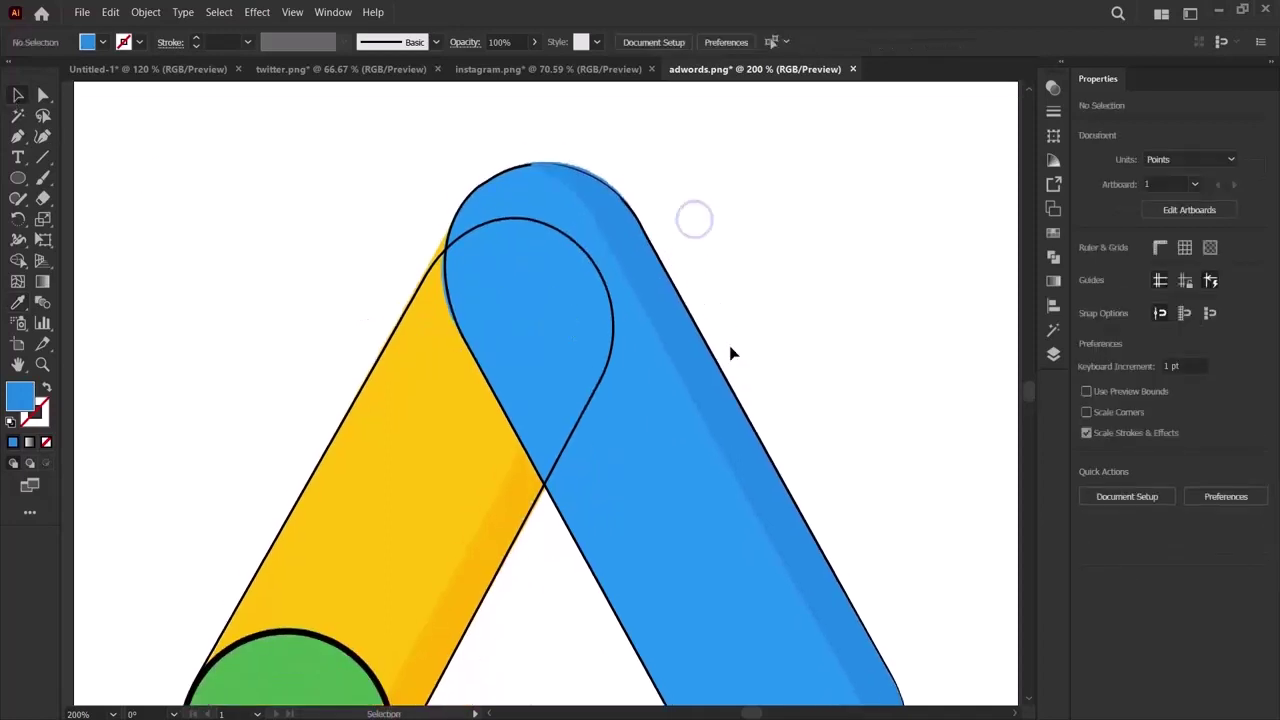
pyautogui.click(595, 288)
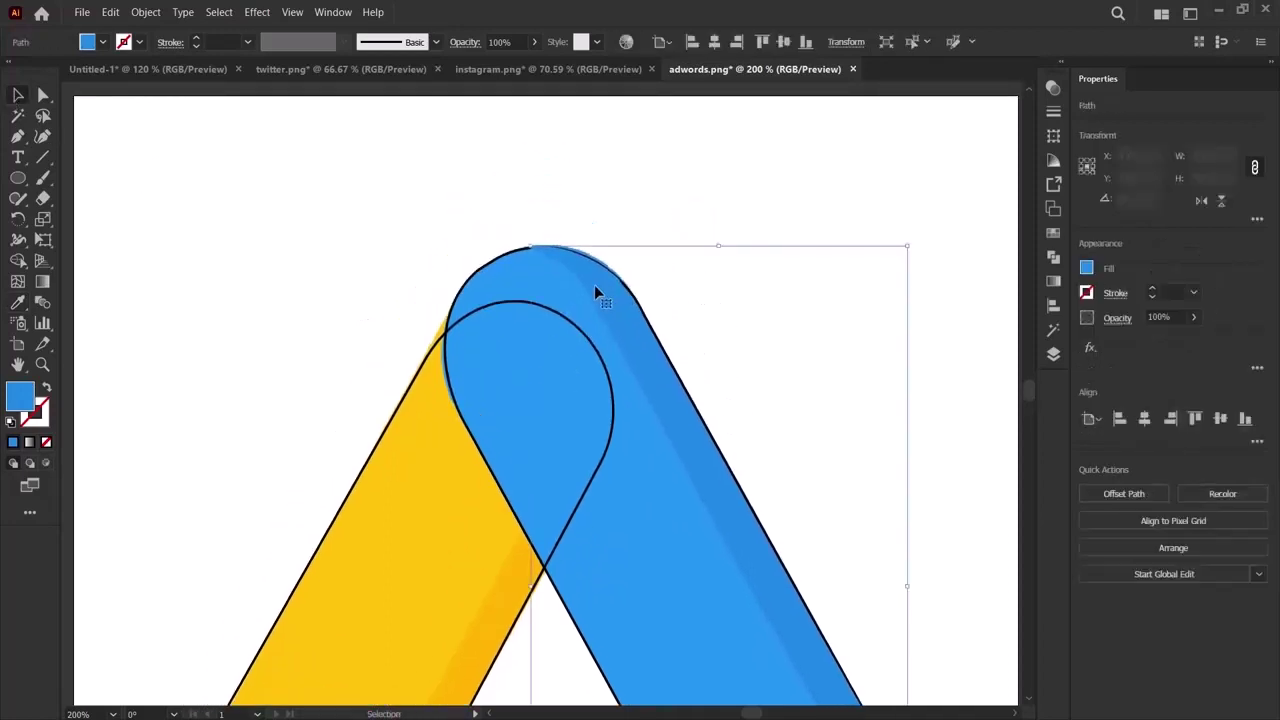
pyautogui.doubleClick(42, 96)
pyautogui.click(755, 497)
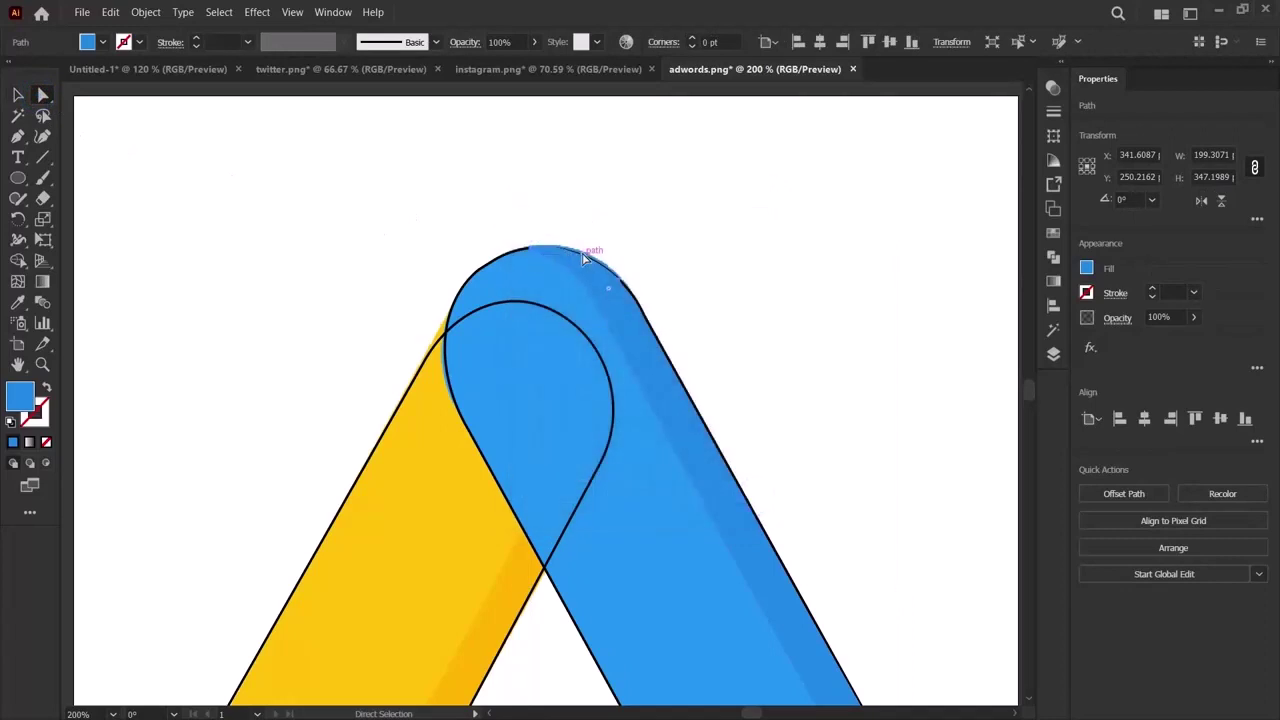
# Nudge the blue outline's top segment and zoom in on the blue leg's top.
pyautogui.moveTo(583, 254); pyautogui.dragTo(582, 261)
pyautogui.scroll(-3, 706, 362)
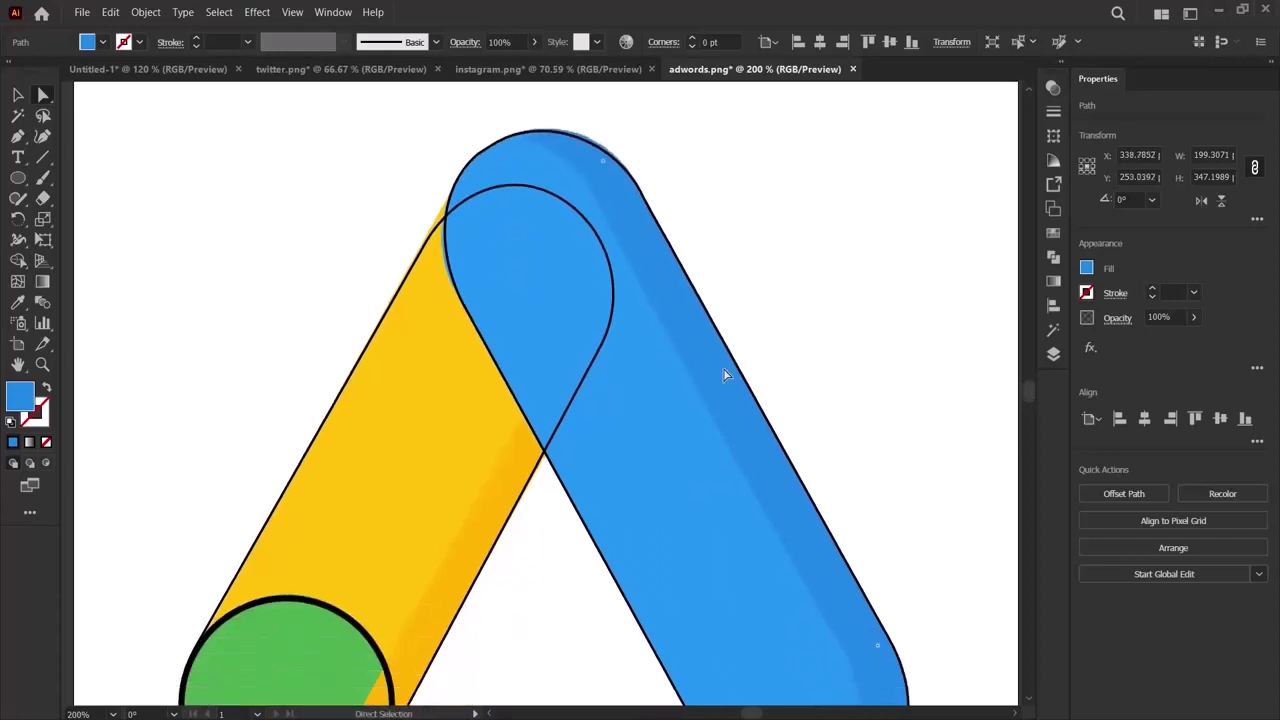
pyautogui.click(42, 364)
pyautogui.hscroll(5, 814, 380)
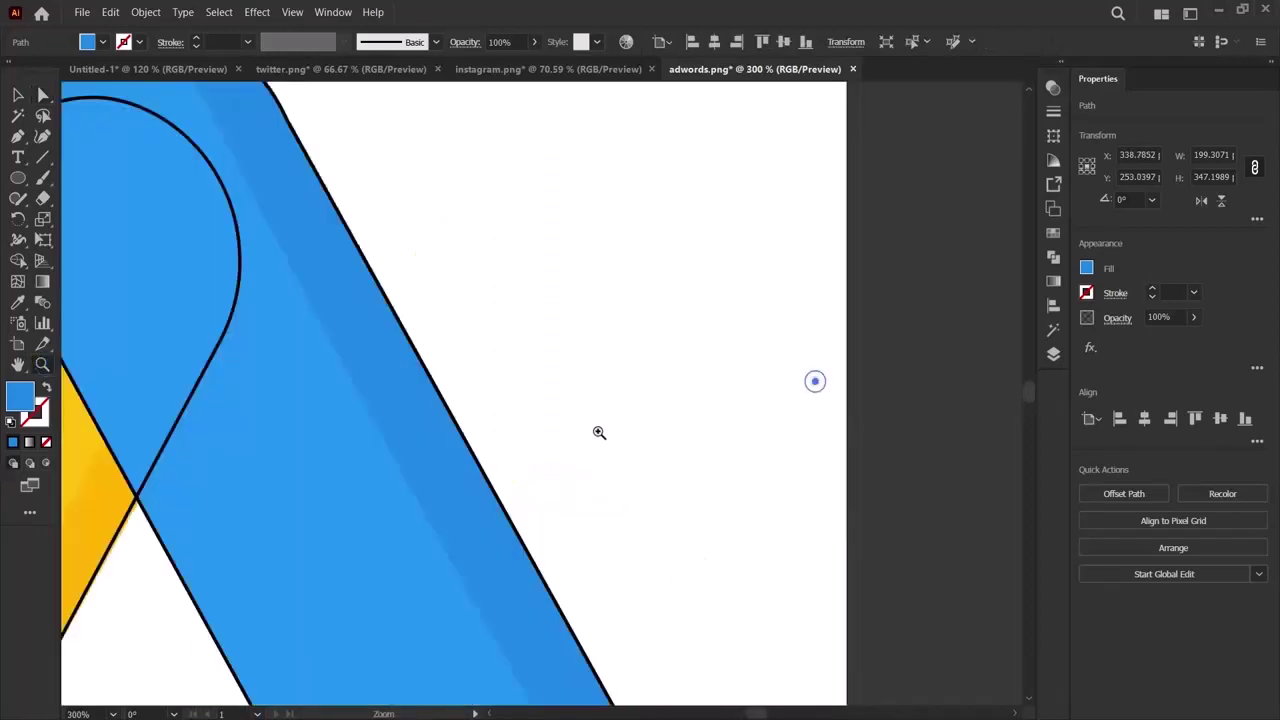
pyautogui.click(371, 443)
pyautogui.scroll(5, 371, 443)
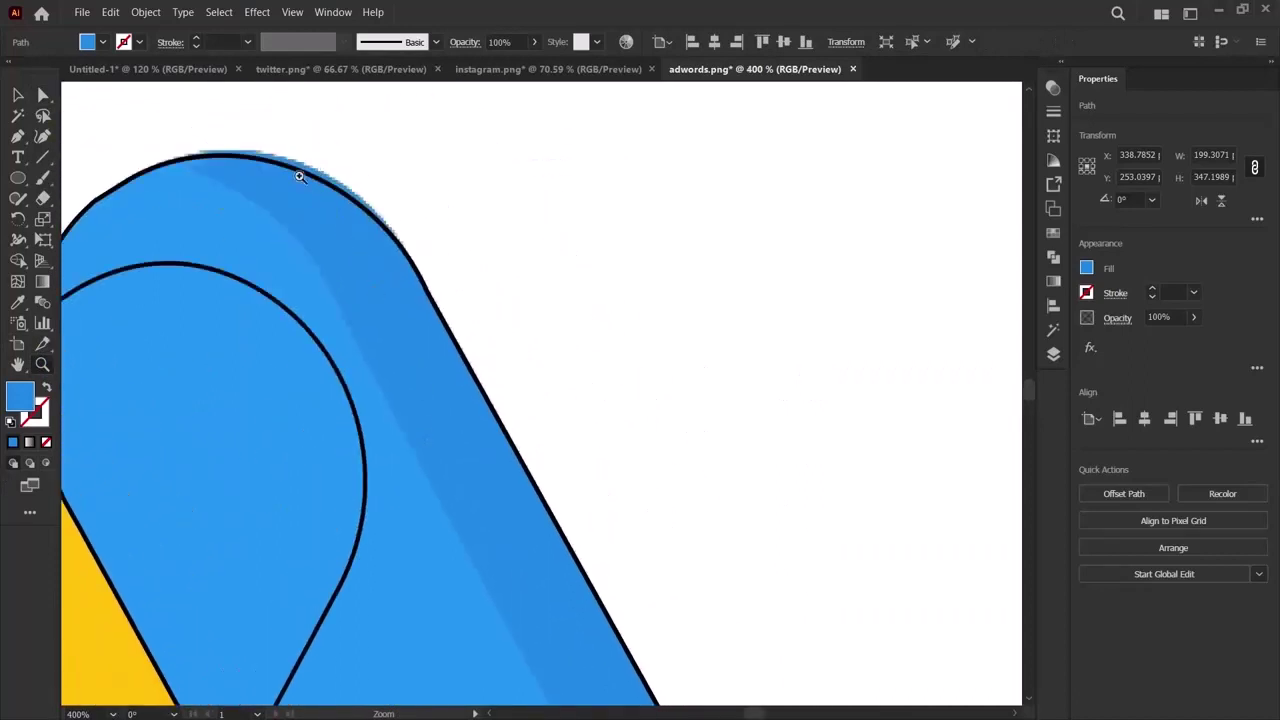
# Reselect the blue outline and shift its top-edge segment right to fit the reference.
pyautogui.click(42, 93)
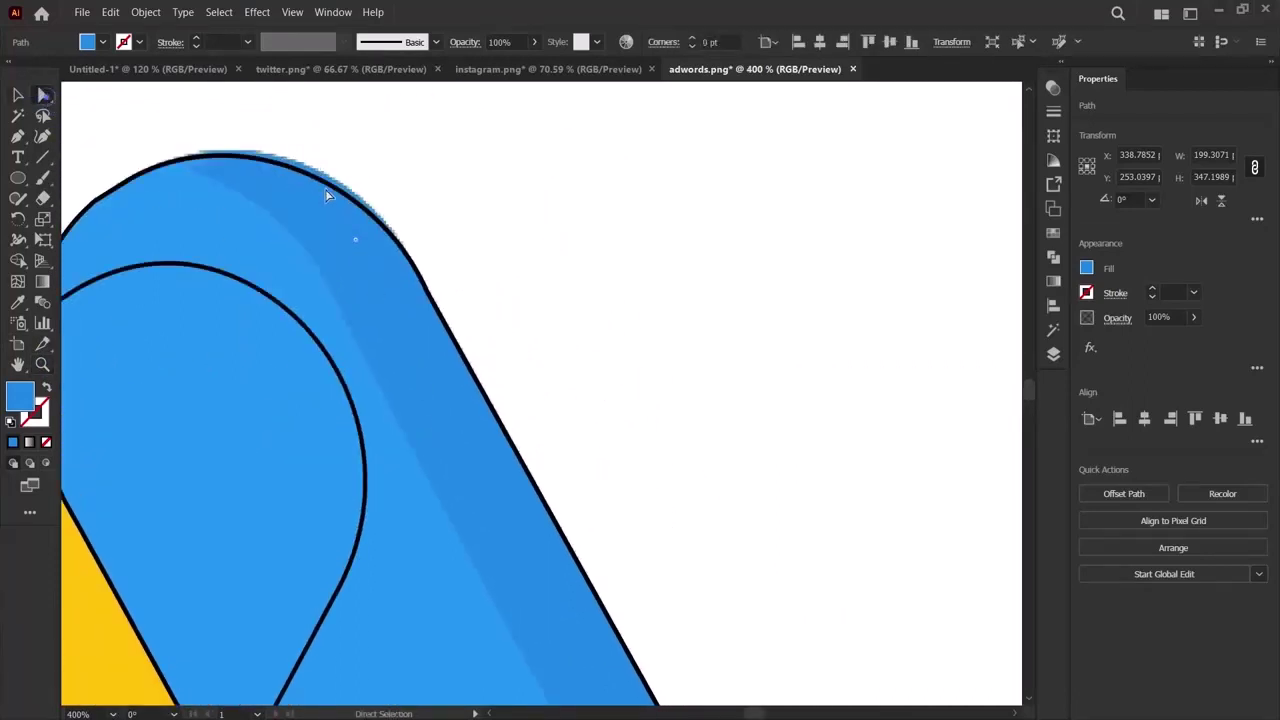
pyautogui.click(300, 172)
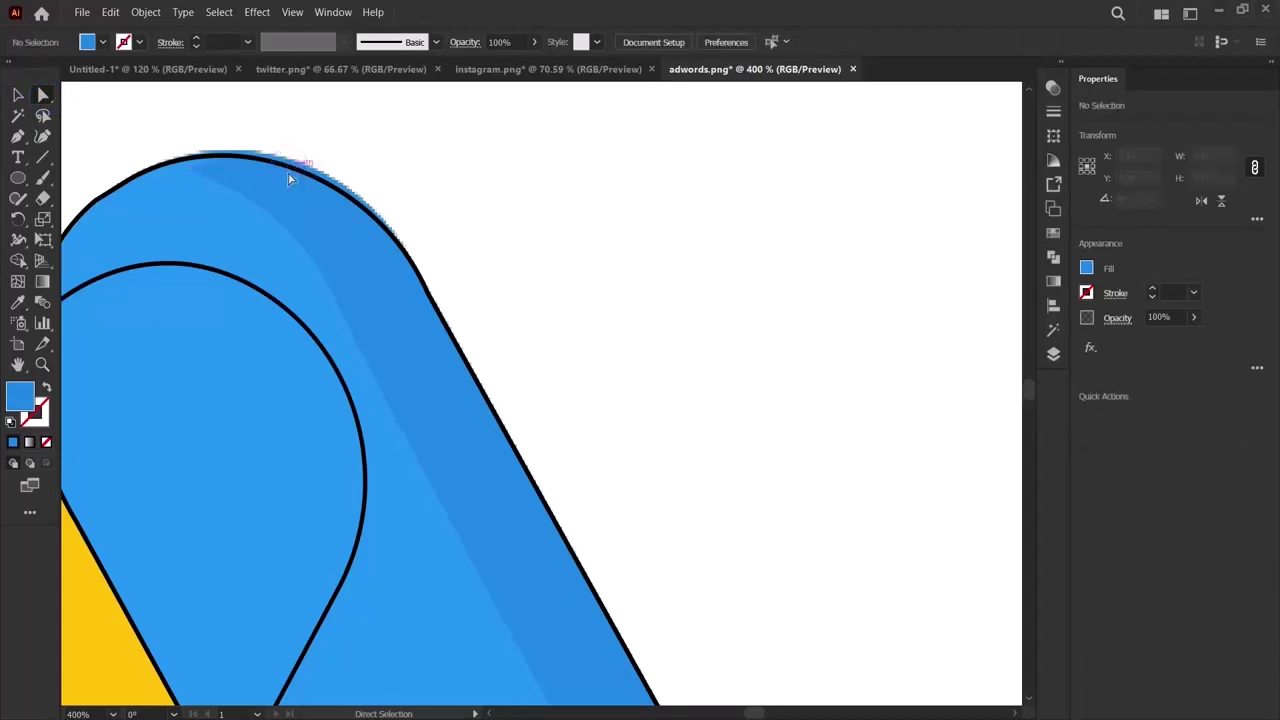
pyautogui.click(283, 206)
pyautogui.press('v')
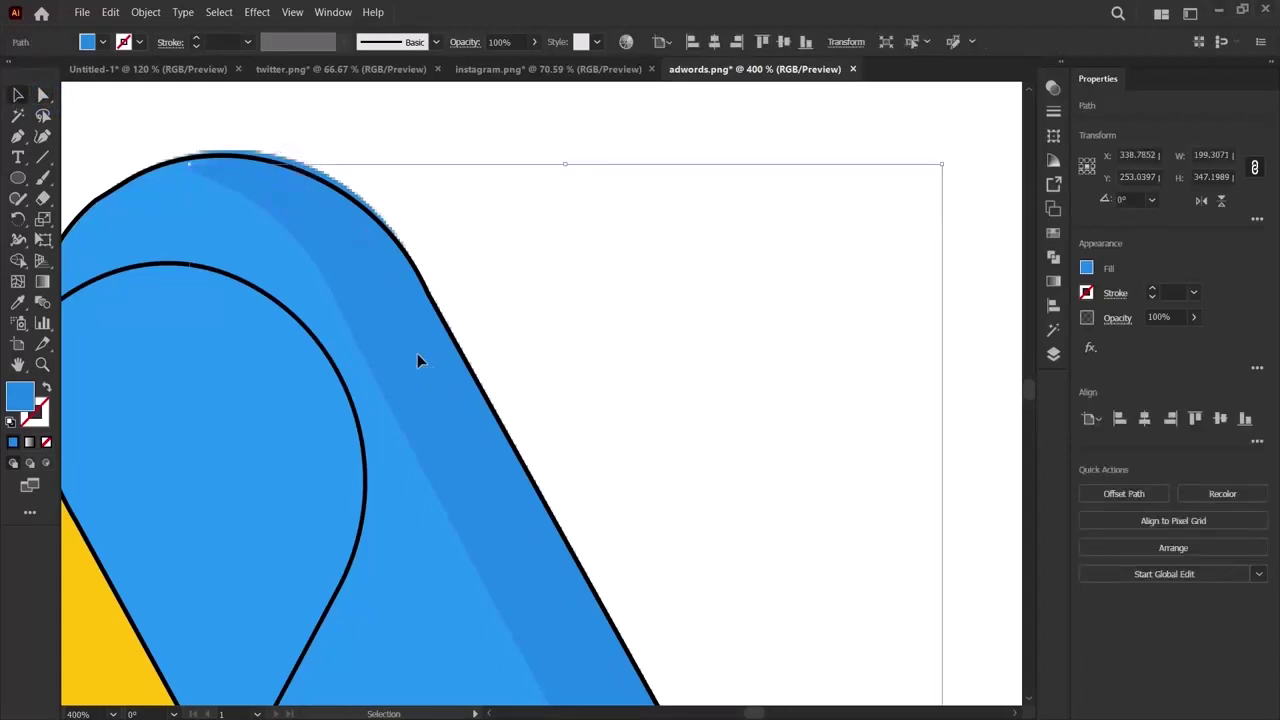
pyautogui.click(43, 95)
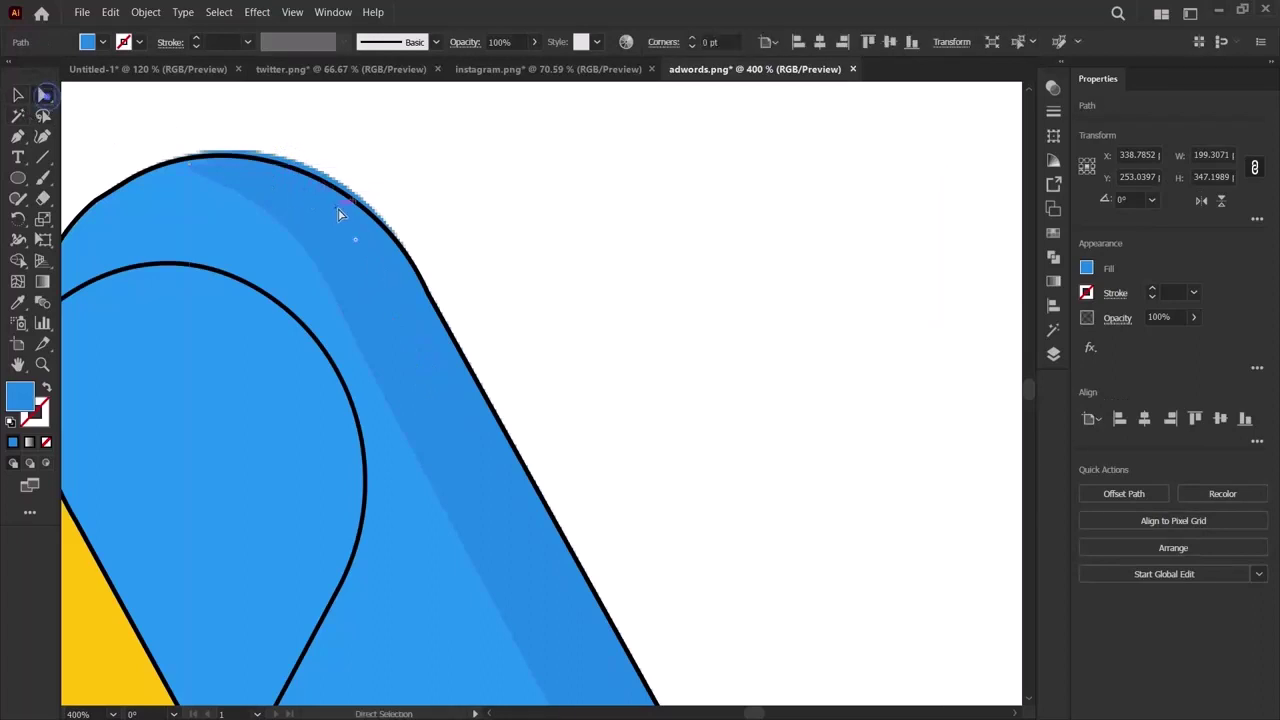
pyautogui.hotkey('ctrl', 'shift', 'a')
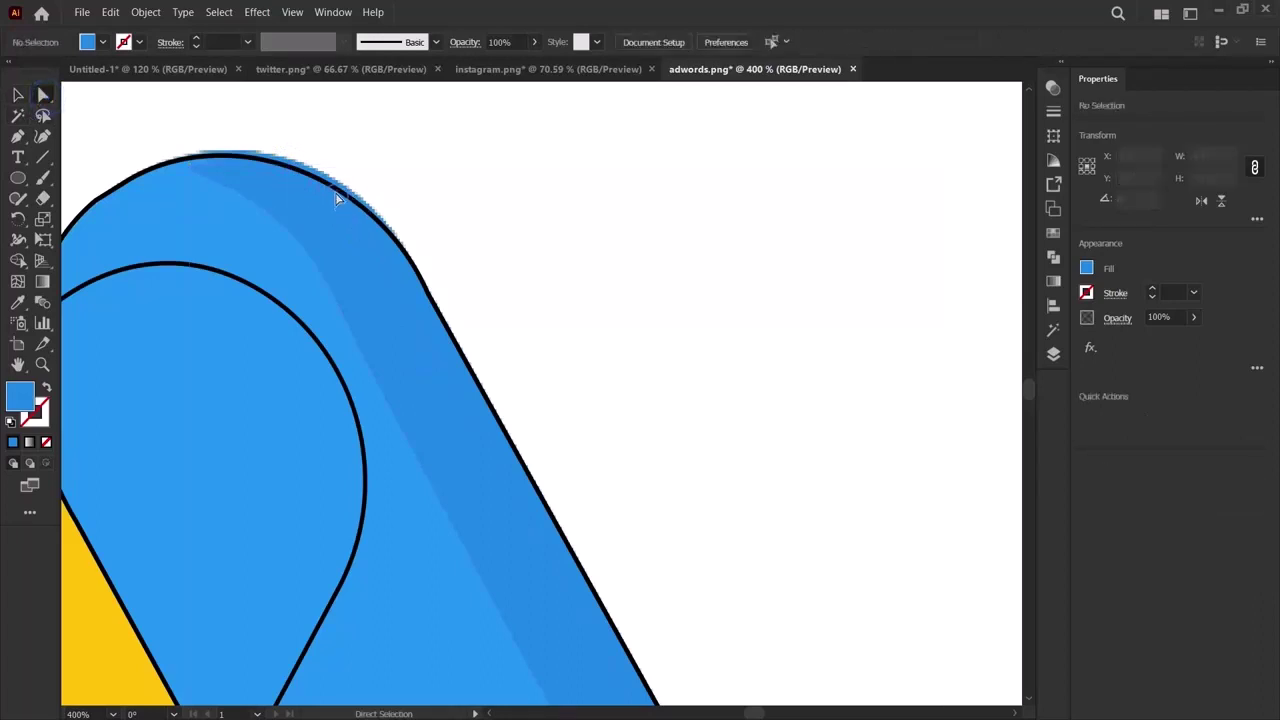
pyautogui.click(200, 166)
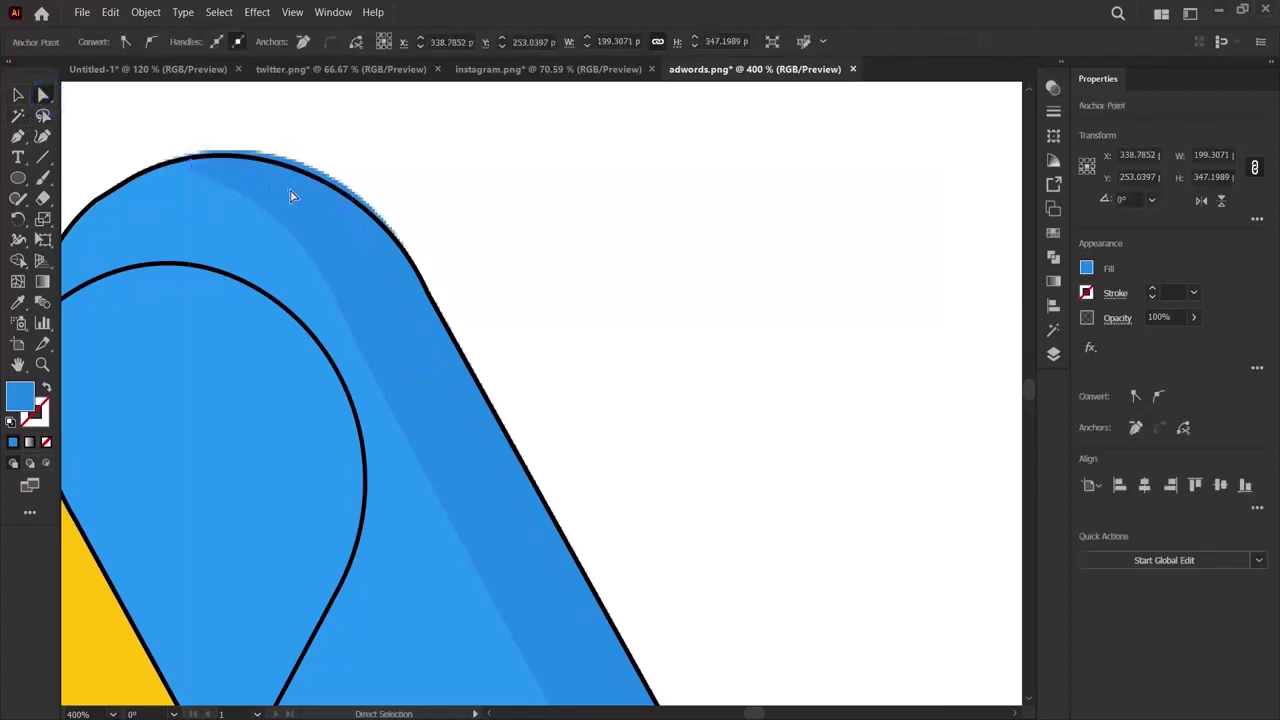
pyautogui.moveTo(296, 186); pyautogui.dragTo(312, 186)
# Nudge the top-curve anchors, moving the top anchor left to match the reference curve.
pyautogui.click(357, 229)
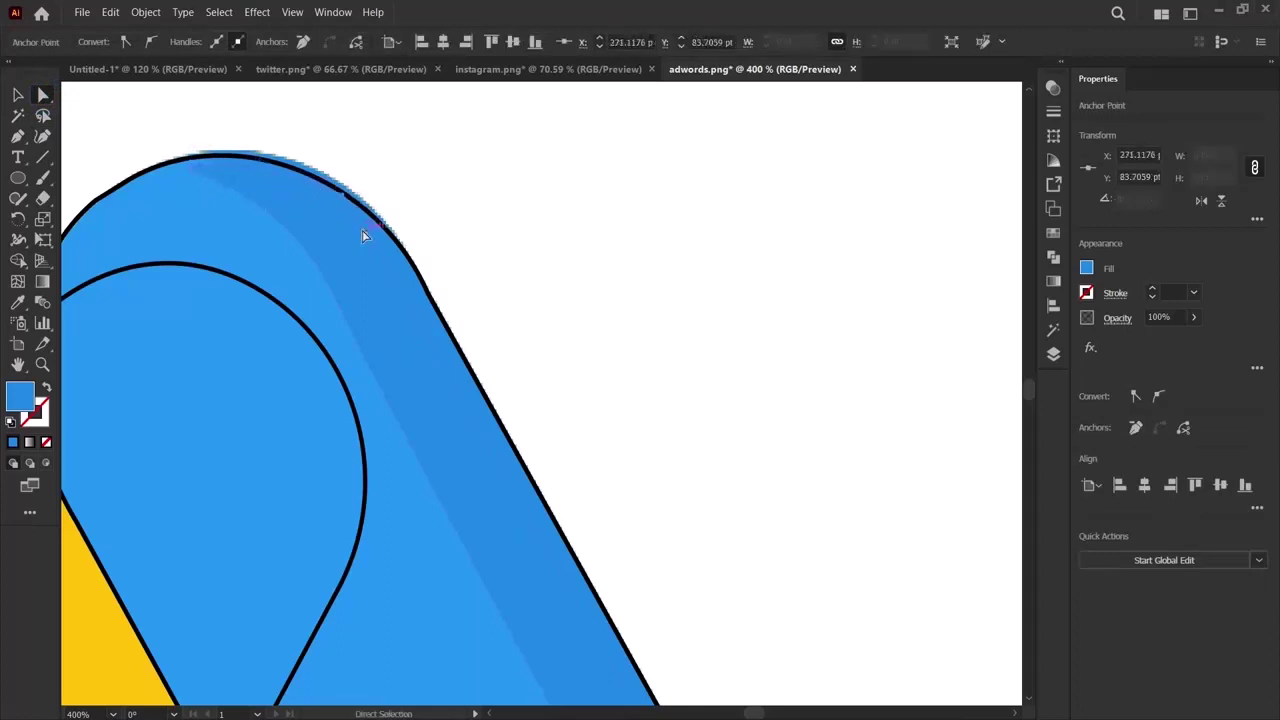
pyautogui.moveTo(363, 226)
pyautogui.mouseDown()
pyautogui.moveTo(388, 229)
pyautogui.moveTo(370, 227)
pyautogui.mouseUp()
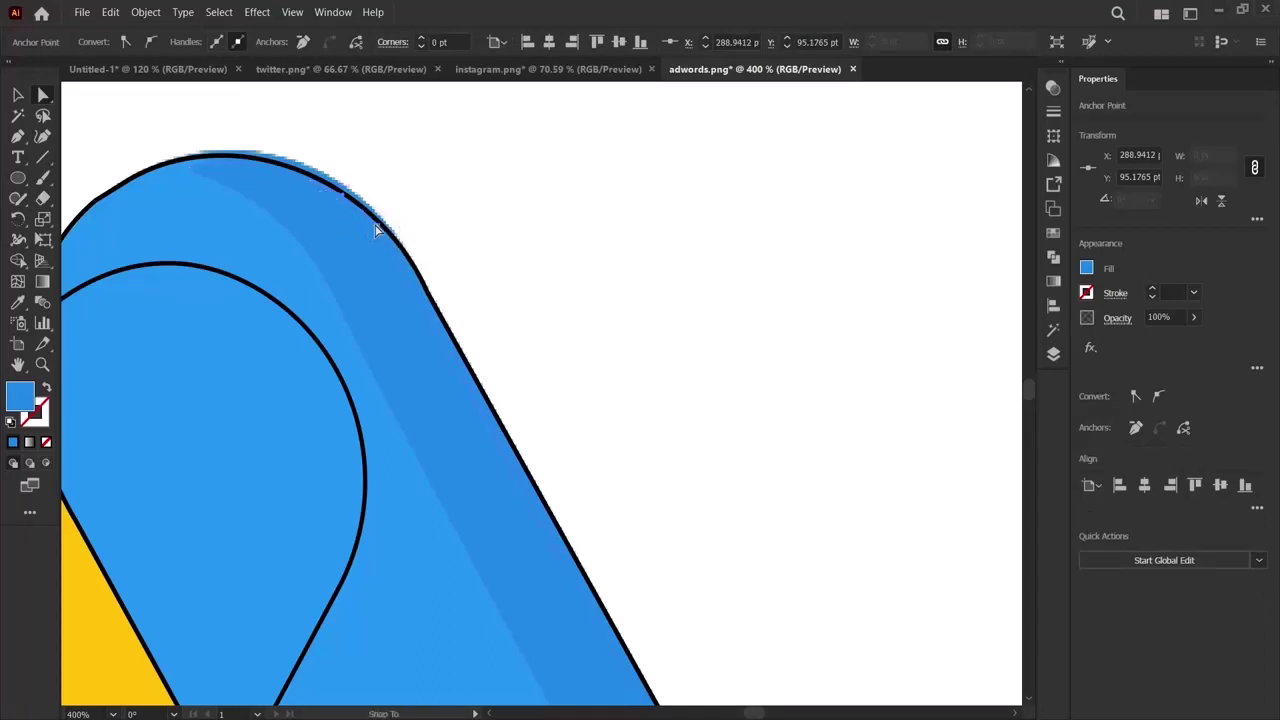
pyautogui.click(485, 412)
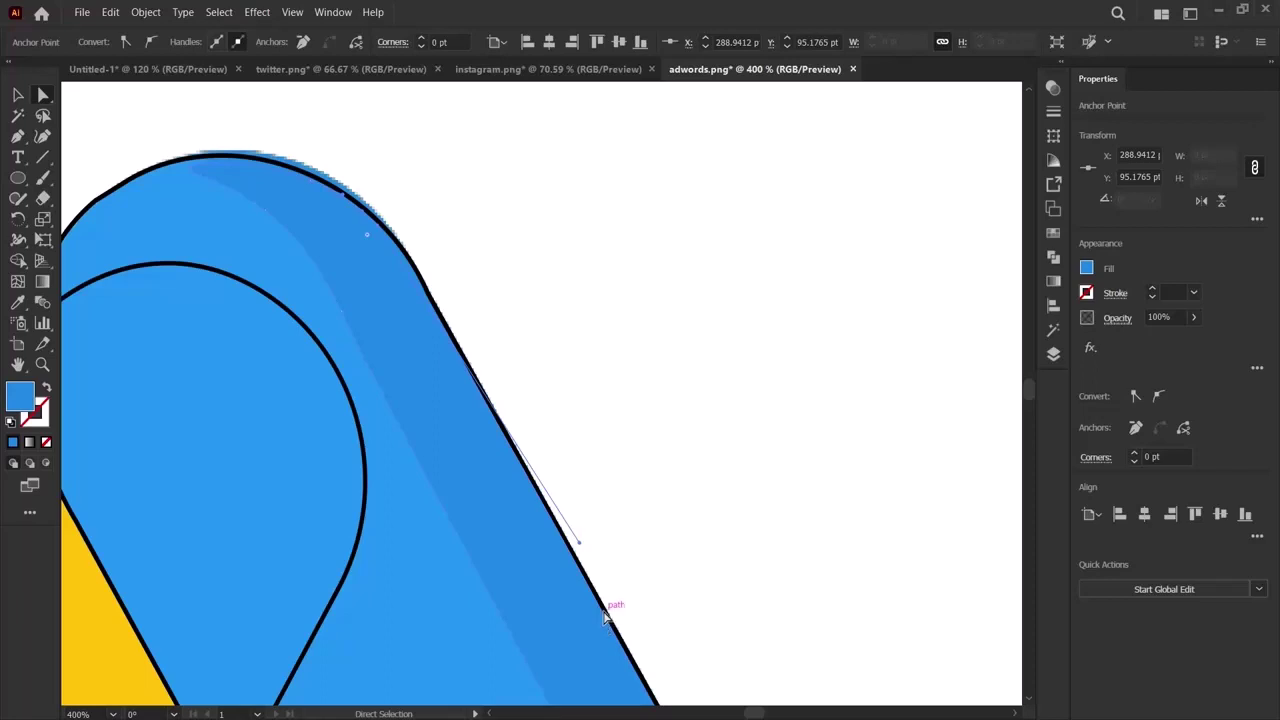
pyautogui.scroll(3, 383, 450)
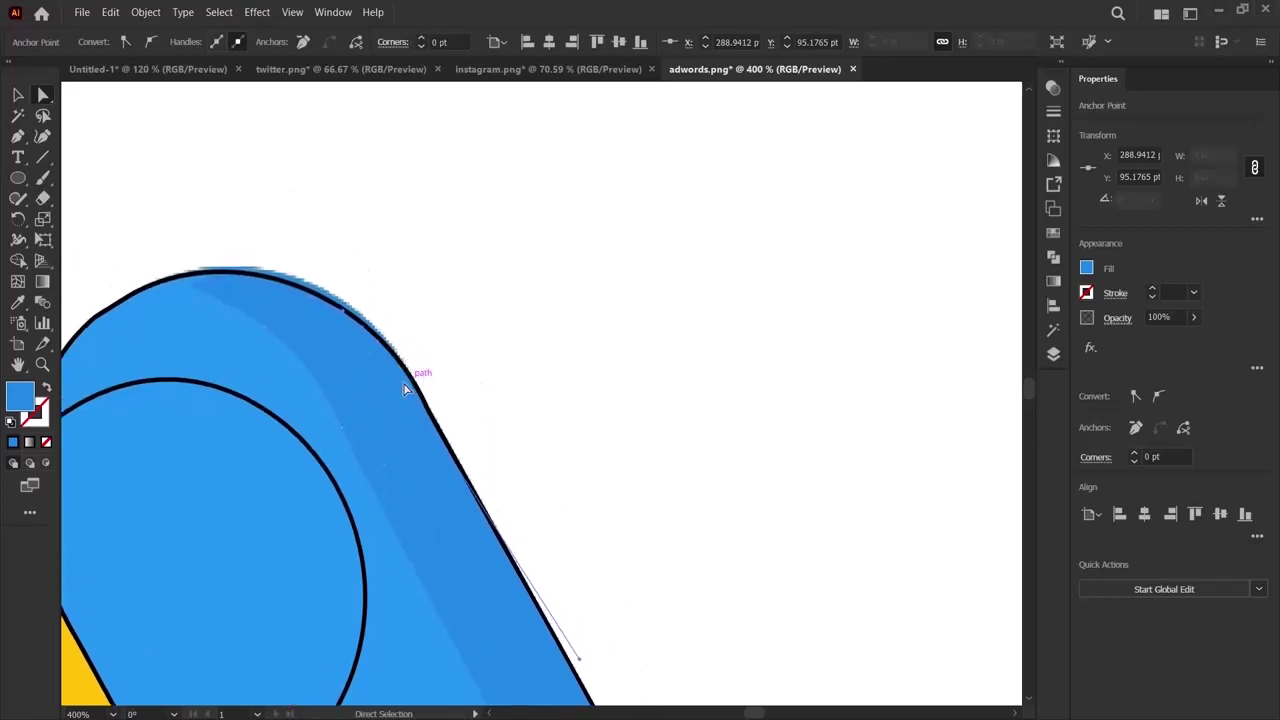
pyautogui.click(398, 396)
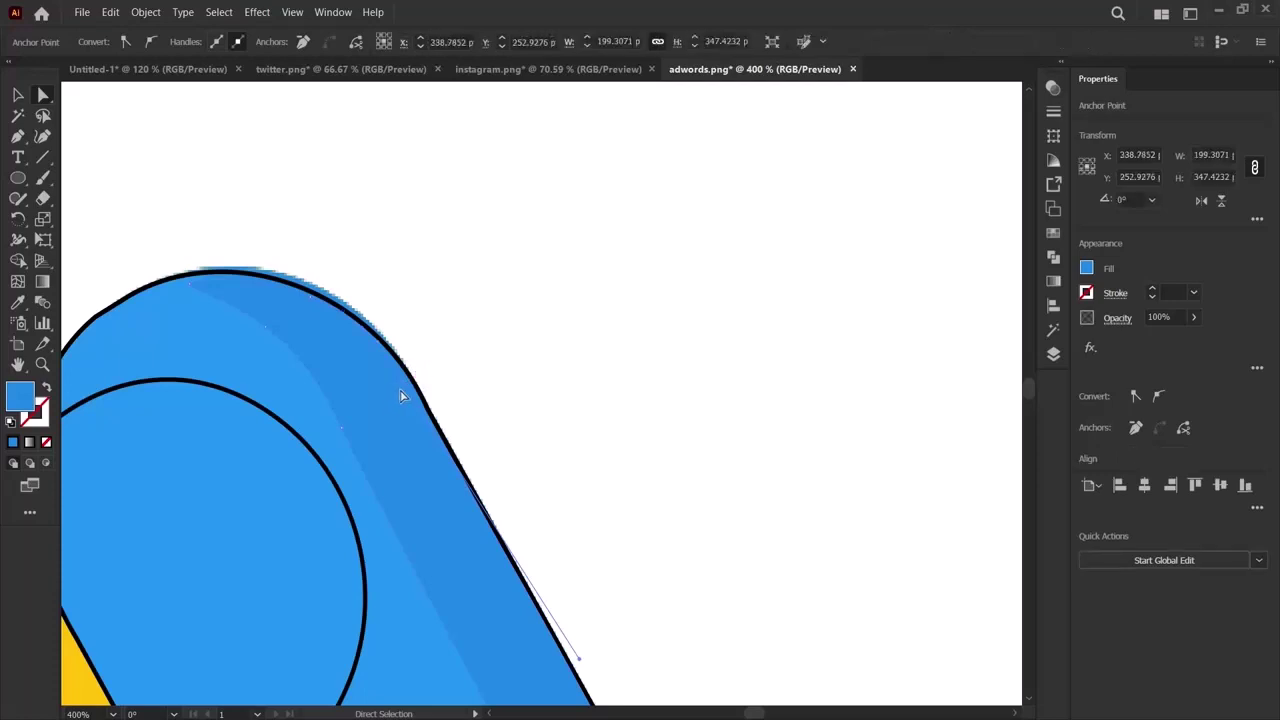
pyautogui.moveTo(202, 283); pyautogui.dragTo(183, 282)
# Drag the blue bar's bottom anchor onto the reference curve and zoom out to 150%.
pyautogui.scroll(-10, 235, 400)
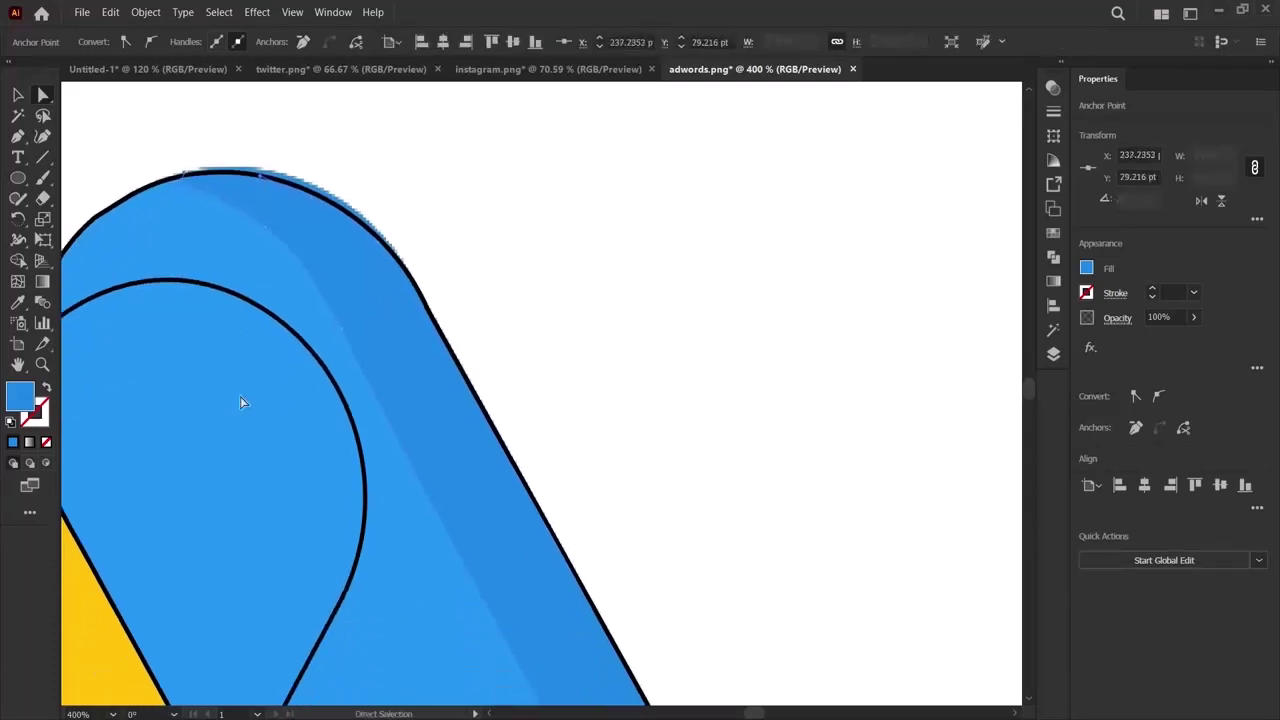
pyautogui.scroll(-5, 235, 470)
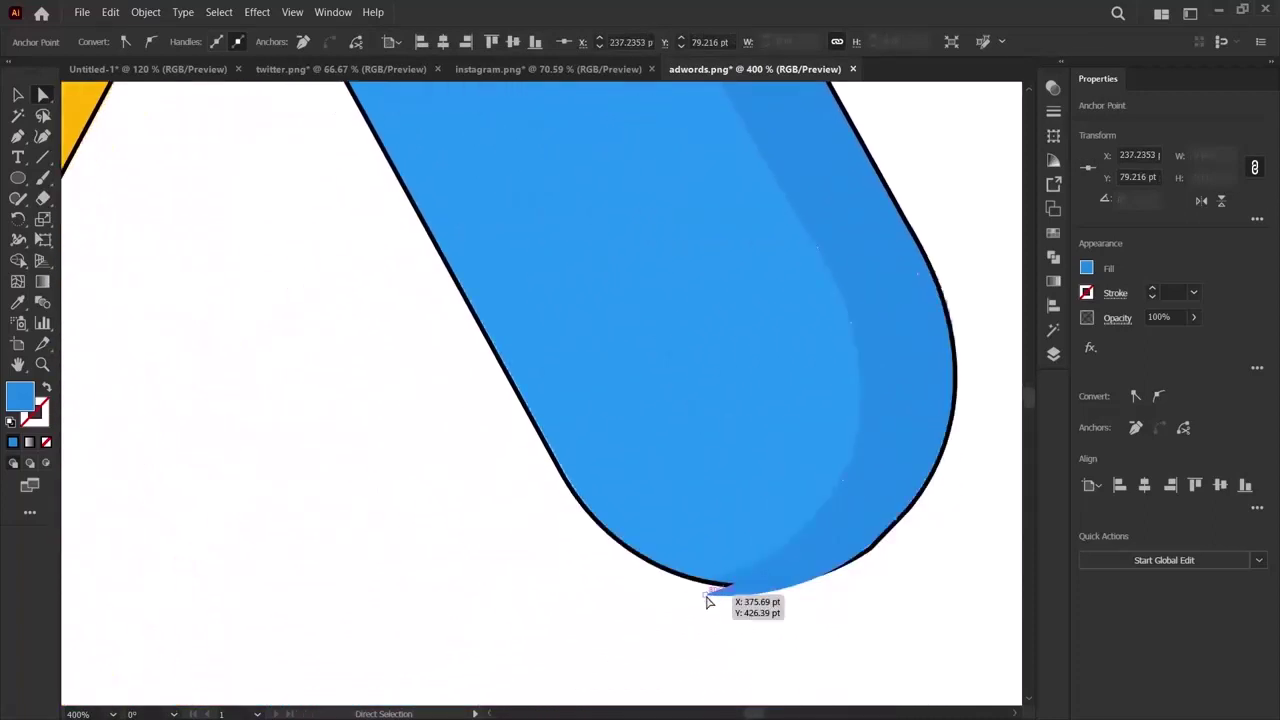
pyautogui.moveTo(706, 600); pyautogui.dragTo(716, 576)
pyautogui.scroll(3, 580, 612)
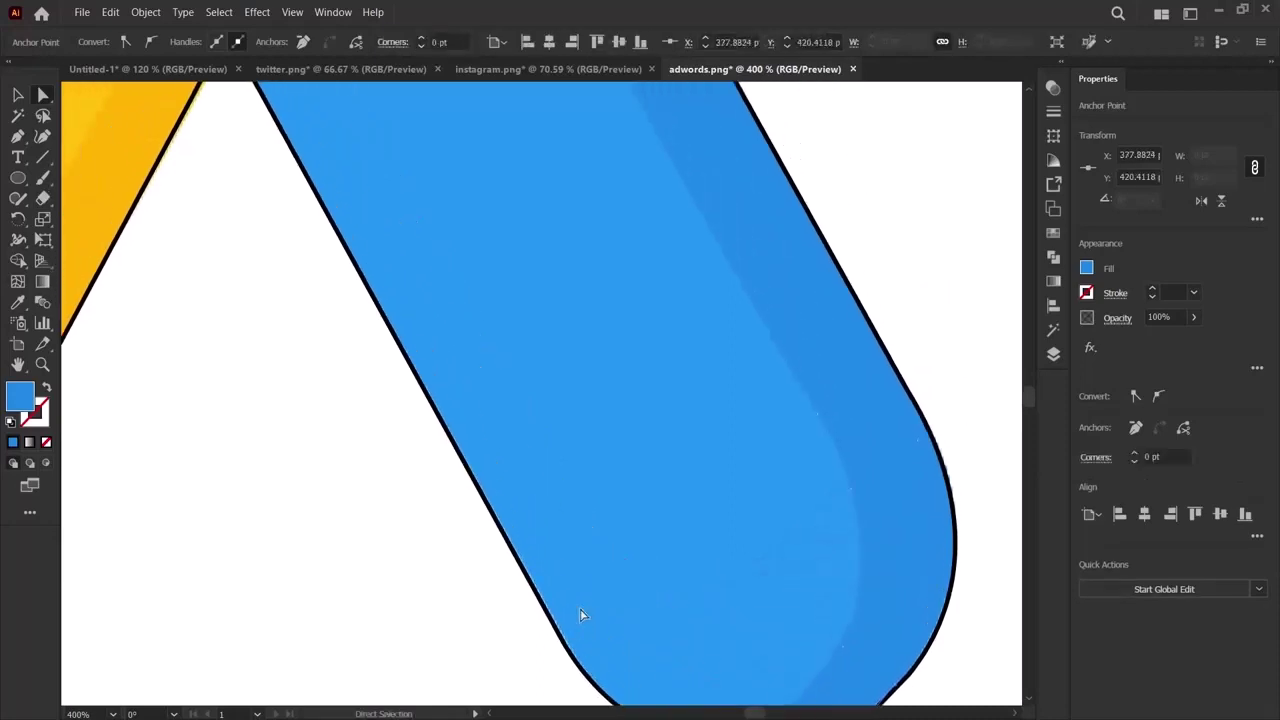
pyautogui.scroll(-4, 580, 612)
pyautogui.hscroll(3, 583, 615)
pyautogui.hotkey('ctrl', '-')
pyautogui.hotkey('ctrl', '-')
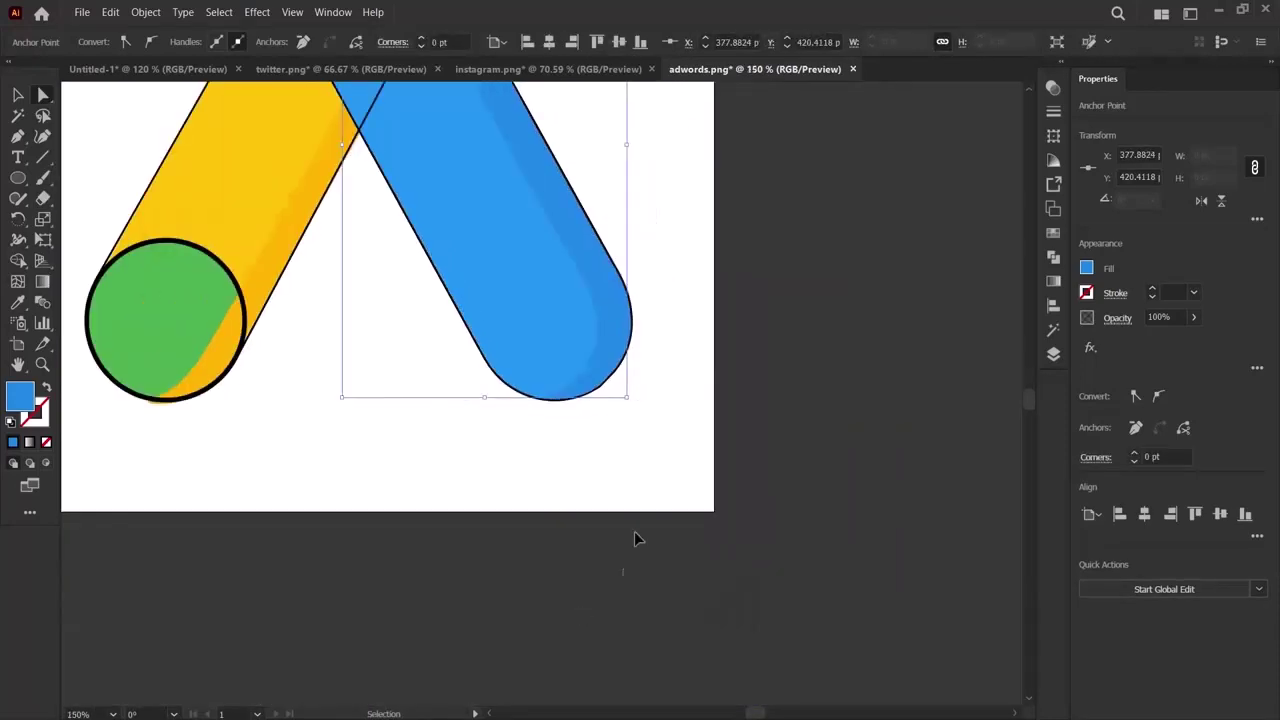
pyautogui.hscroll(-2, 634, 531)
pyautogui.hscroll(2, 626, 517)
pyautogui.scroll(4, 549, 520)
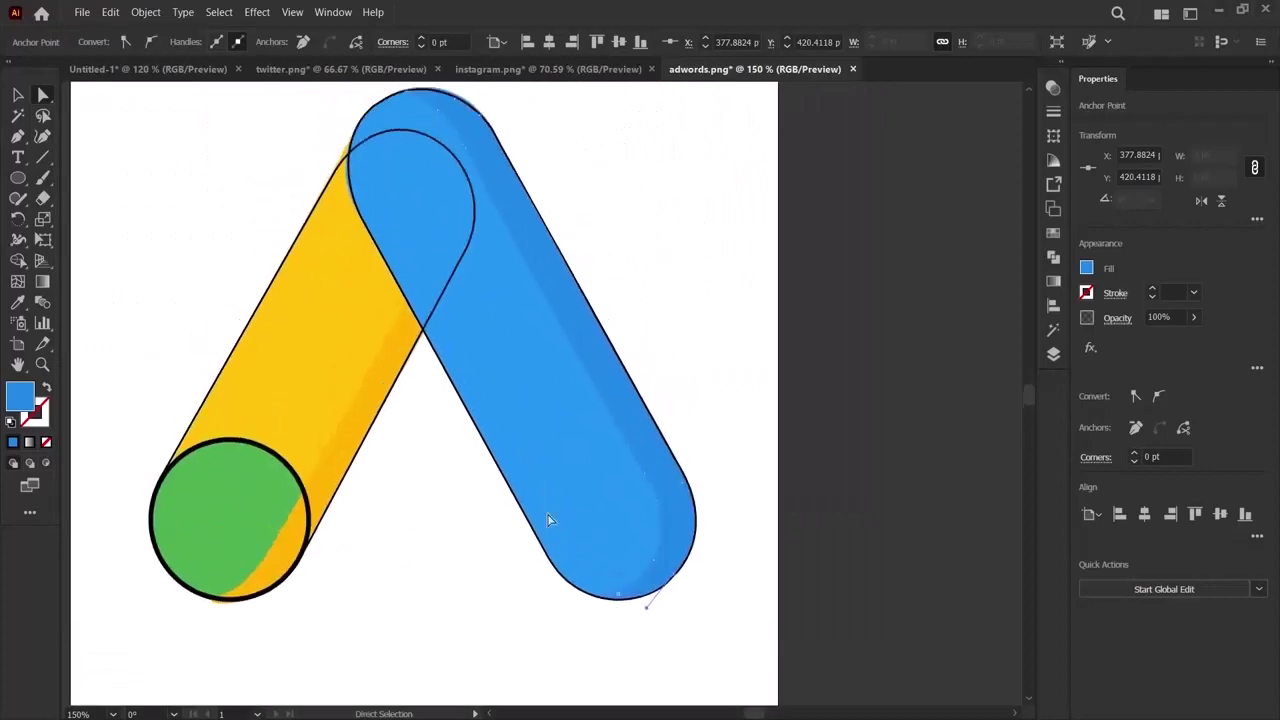
pyautogui.click(337, 497)
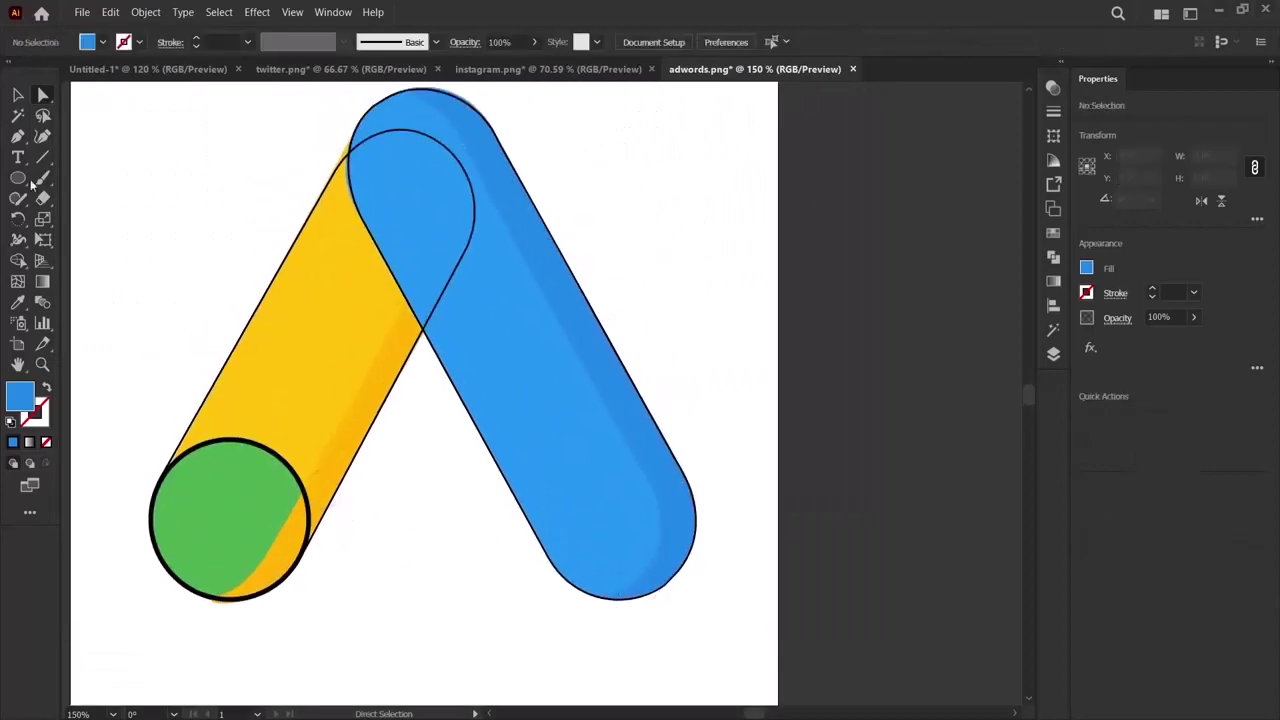
# Unlock all locked artwork with Object > Unlock All.
pyautogui.click(18, 95)
pyautogui.scroll(2, 623, 534)
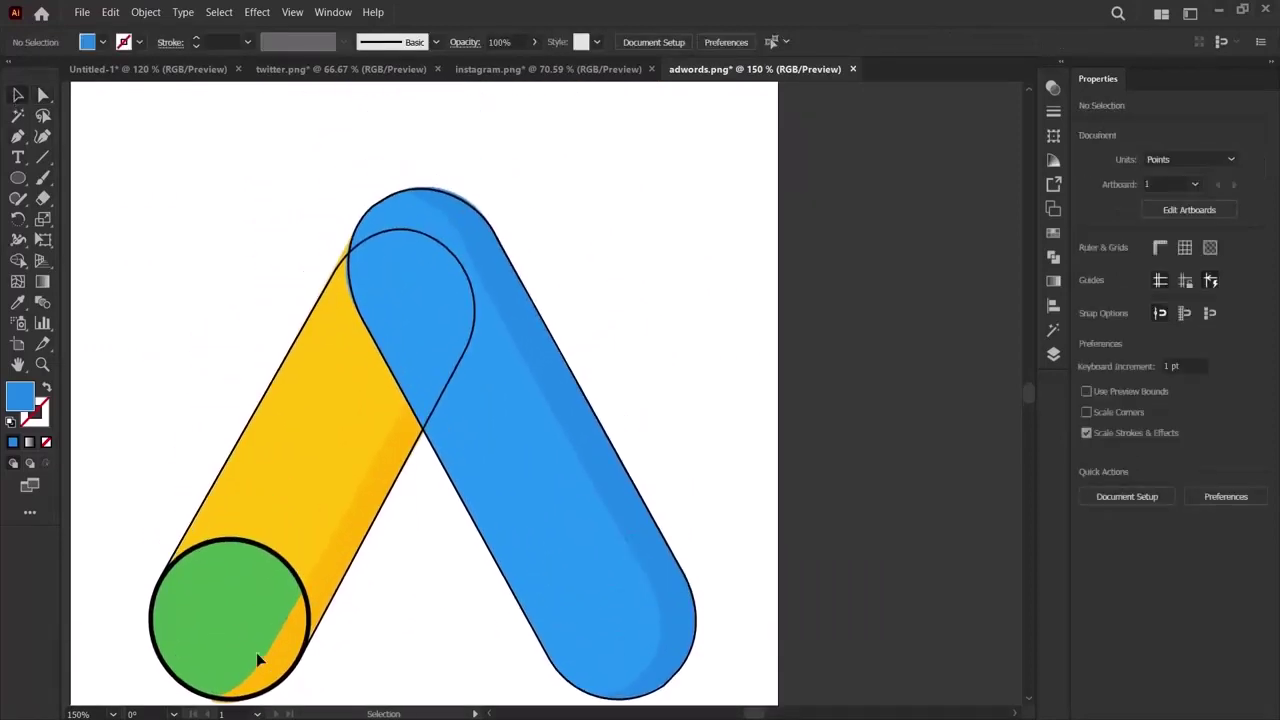
pyautogui.scroll(-2, 272, 632)
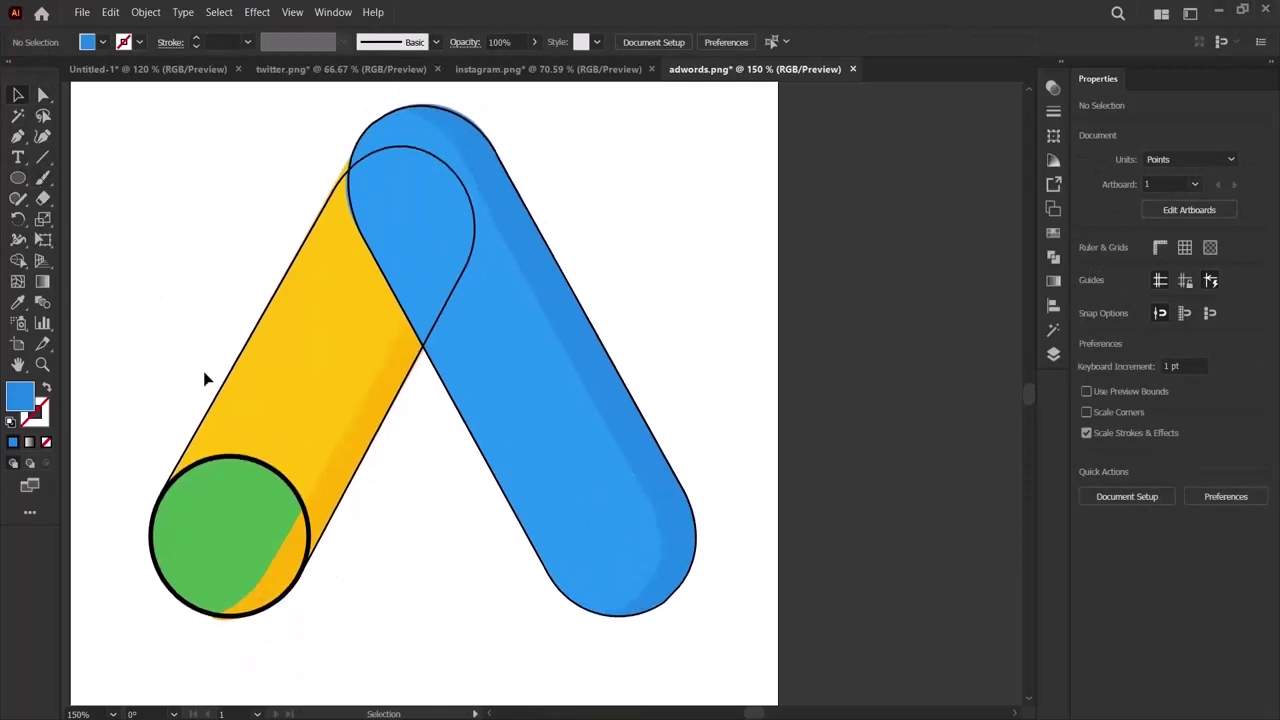
pyautogui.scroll(2, 620, 405)
pyautogui.scroll(-3, 623, 409)
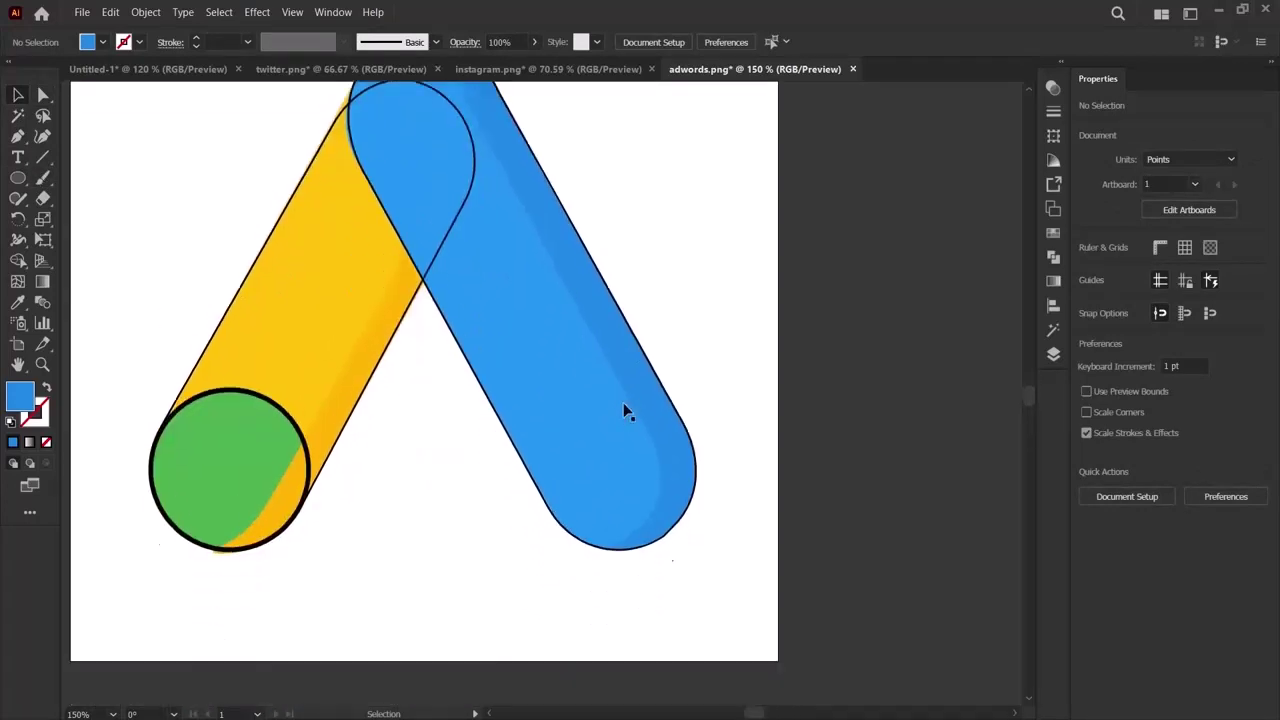
pyautogui.scroll(1, 623, 414)
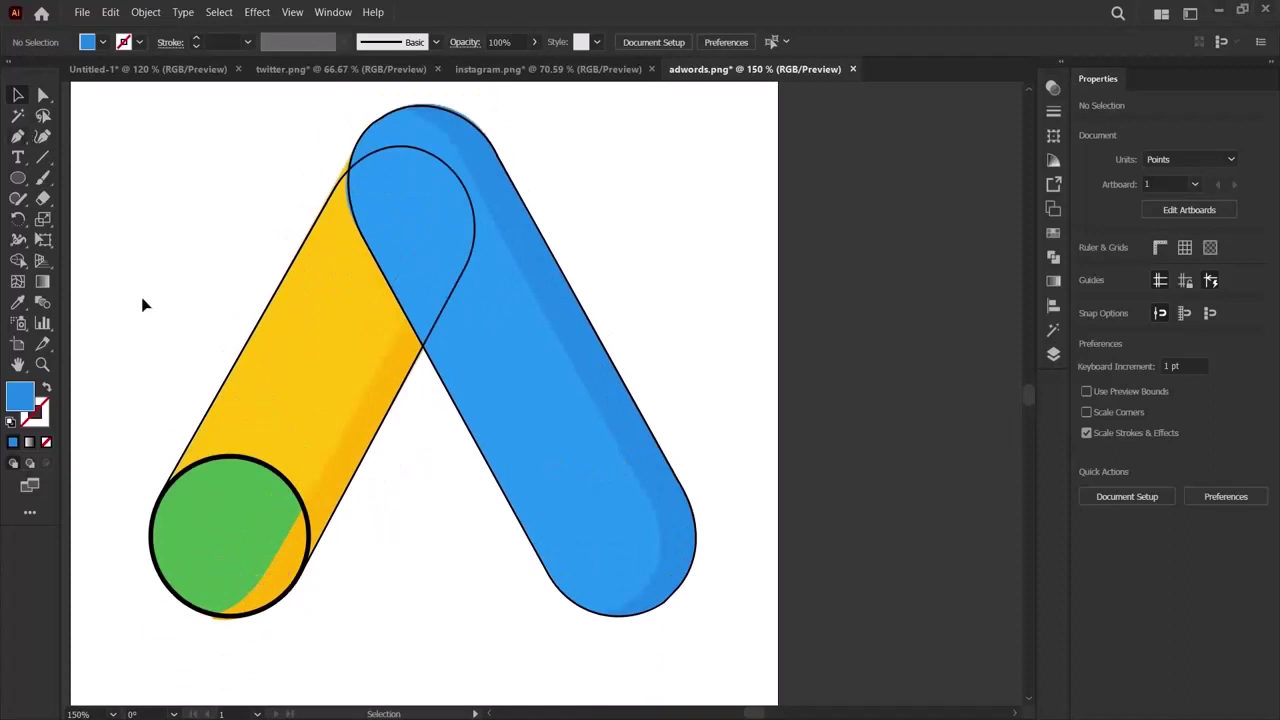
pyautogui.click(670, 565)
pyautogui.click(110, 12)
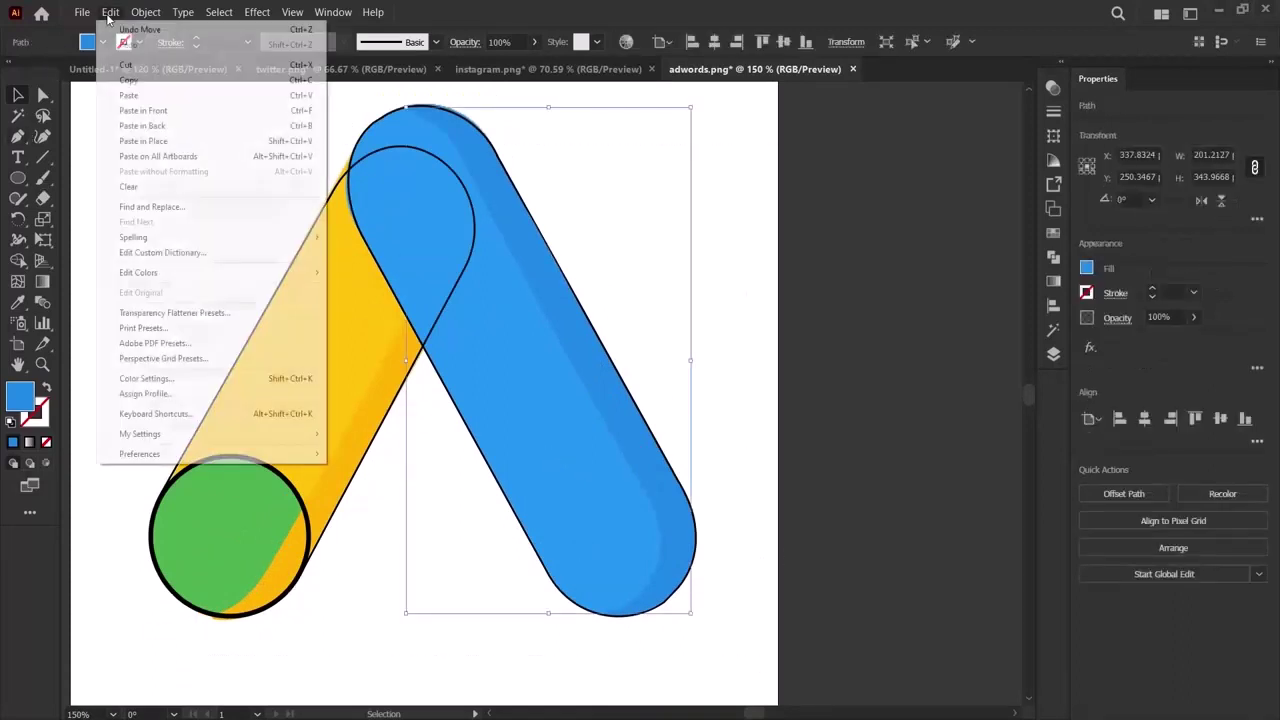
pyautogui.moveTo(145, 12)
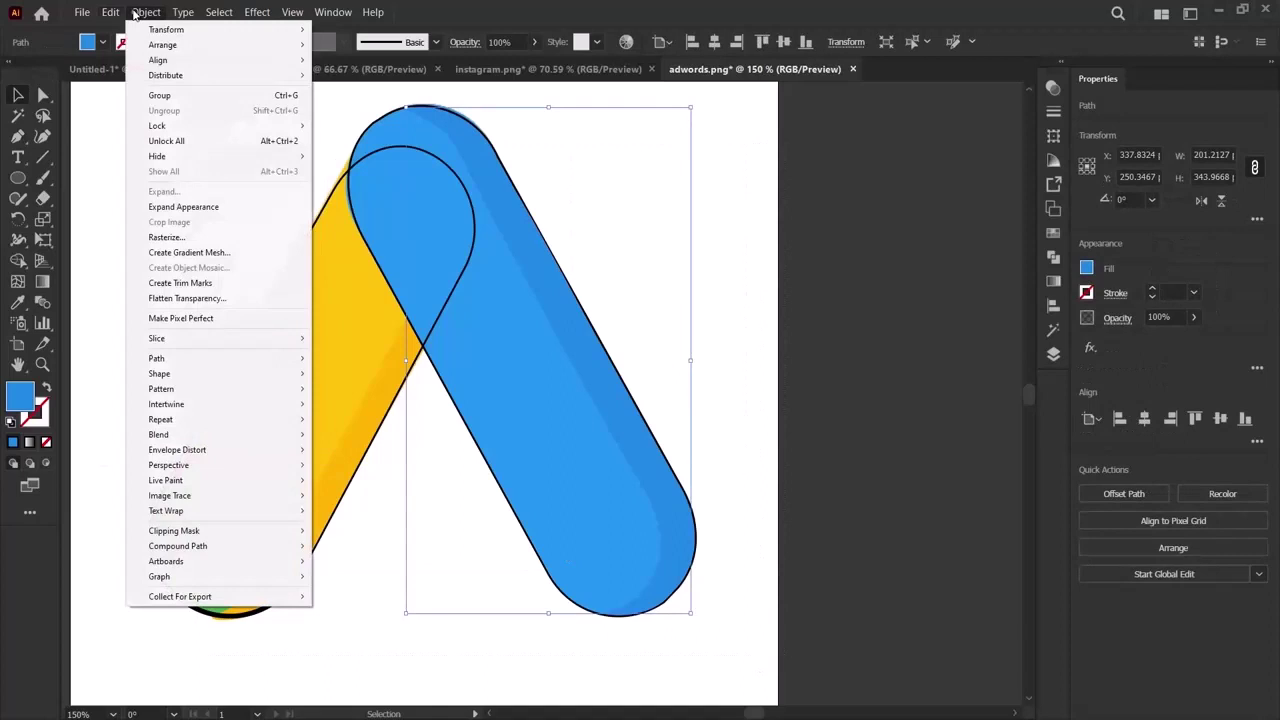
pyautogui.click(168, 141)
# Shorten and narrow the yellow shading piece toward the green circle's edge, then remove it.
pyautogui.click(314, 671)
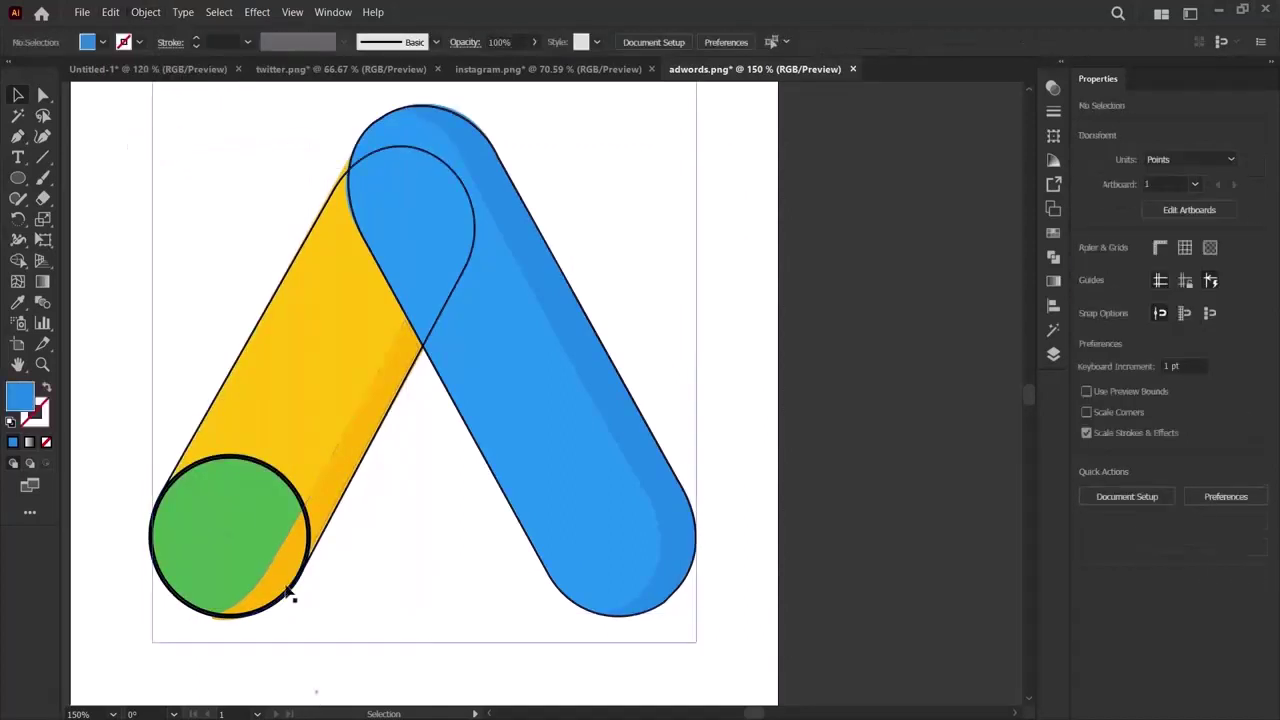
pyautogui.click(237, 603)
pyautogui.moveTo(315, 622); pyautogui.dragTo(375, 556)
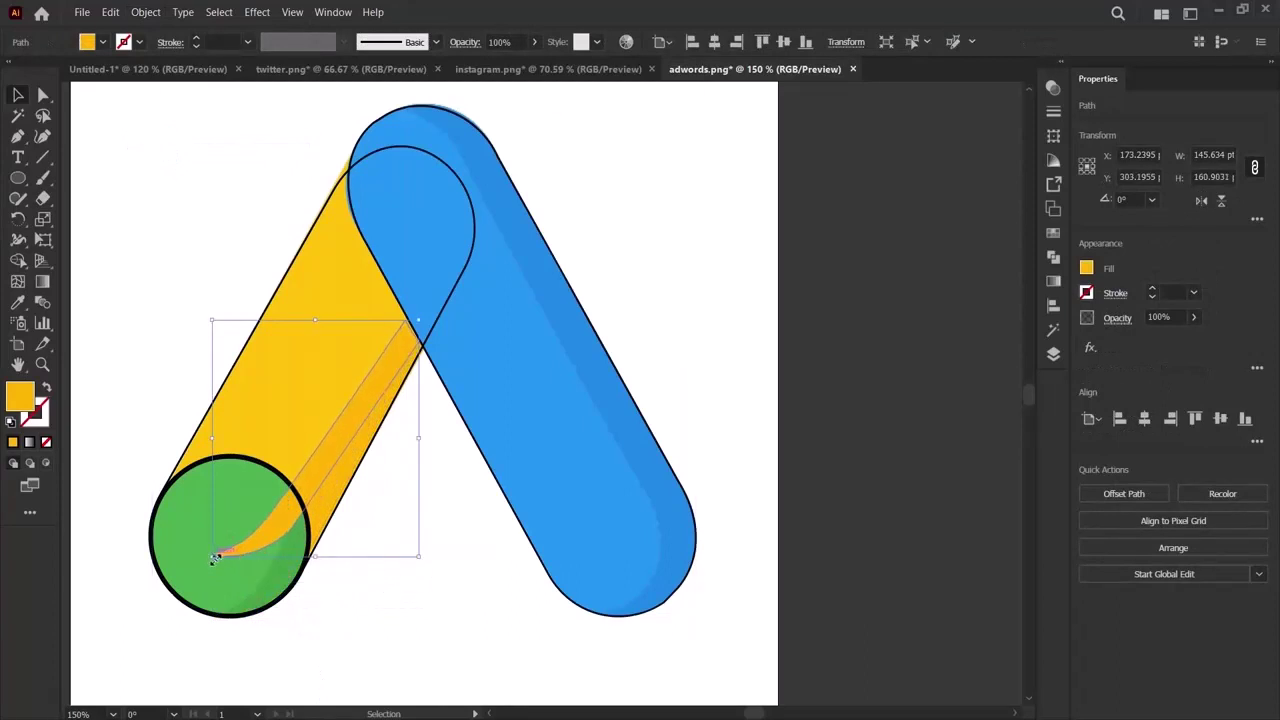
pyautogui.moveTo(213, 556); pyautogui.dragTo(304, 514)
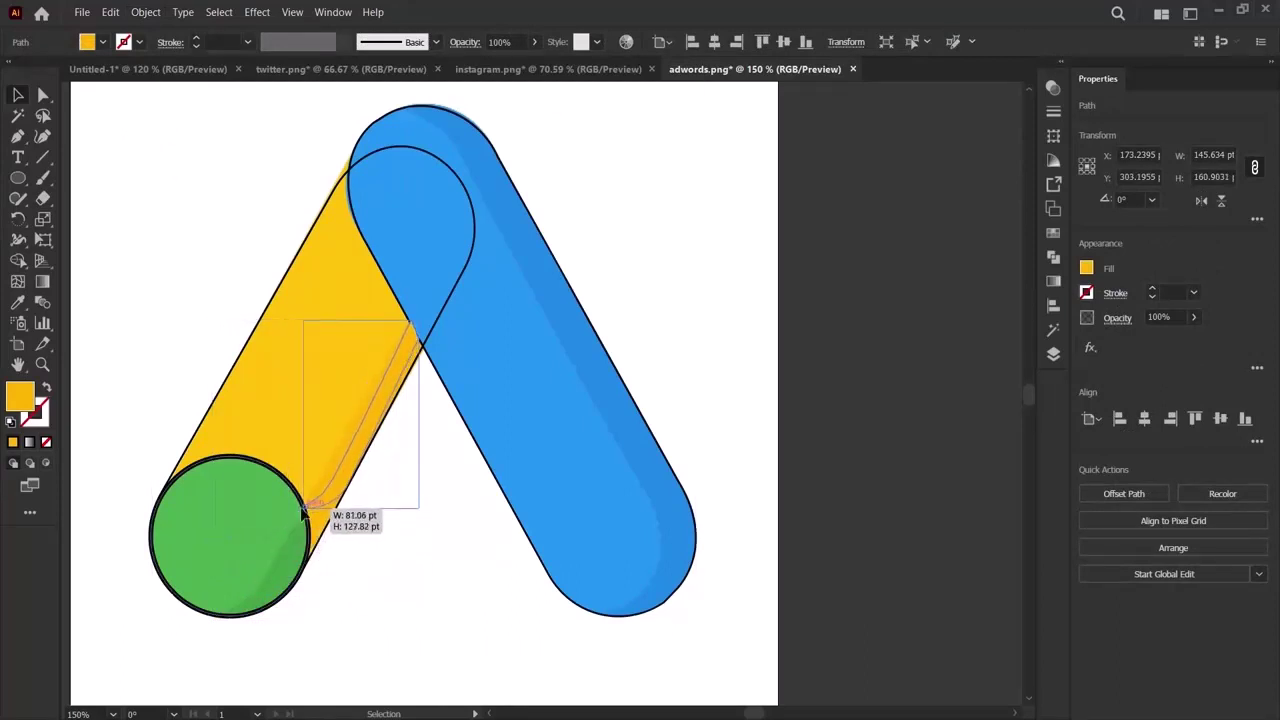
pyautogui.click(352, 432)
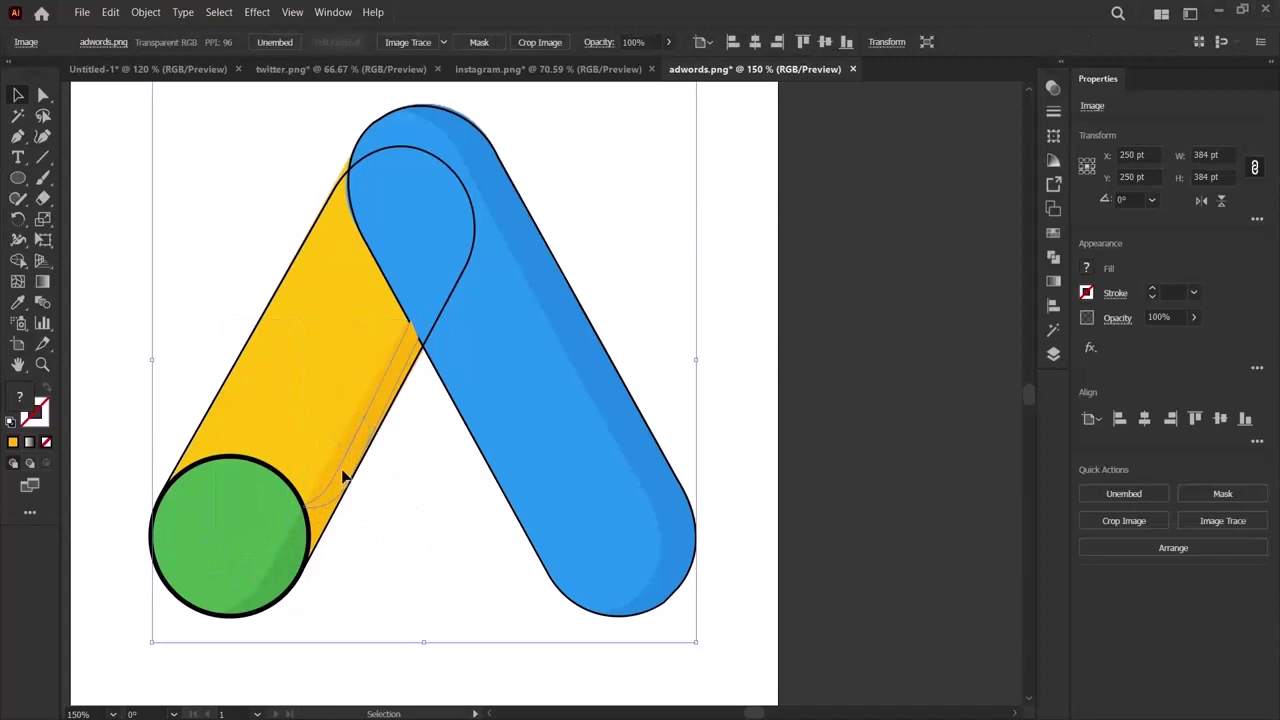
pyautogui.click(337, 463)
pyautogui.hotkey('ctrl', 'shift', 'a')
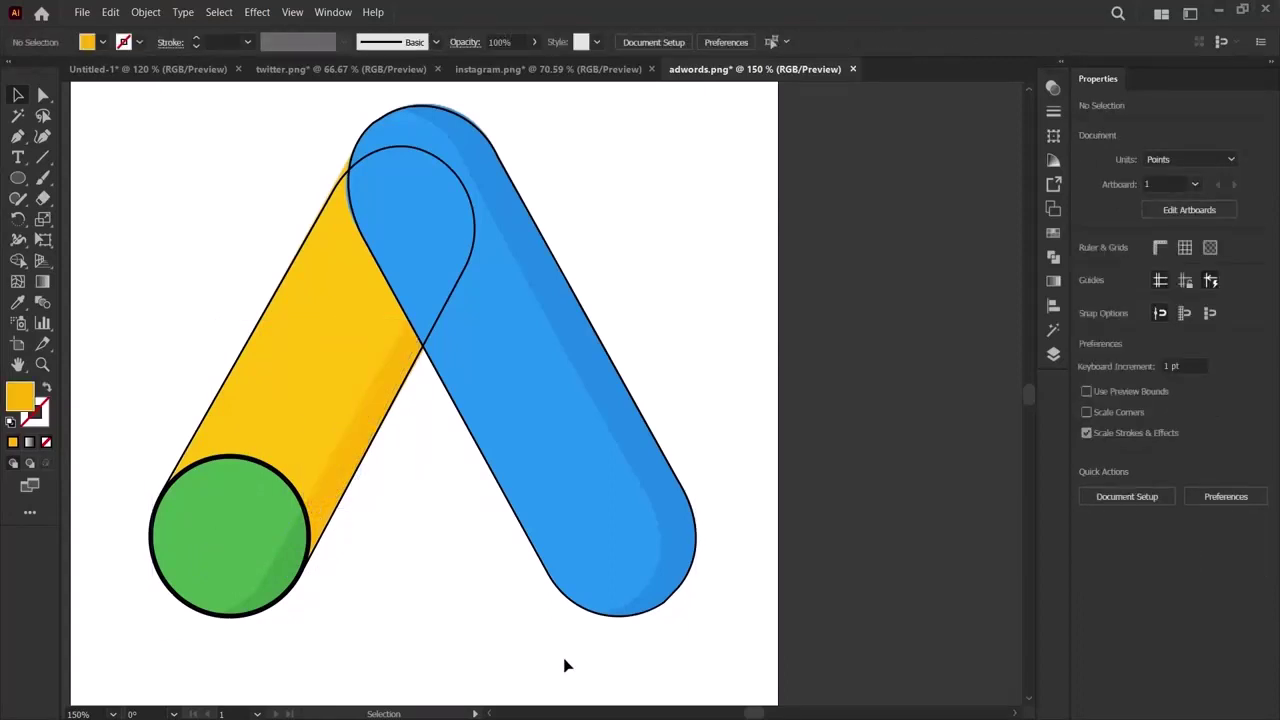
pyautogui.click(18, 138)
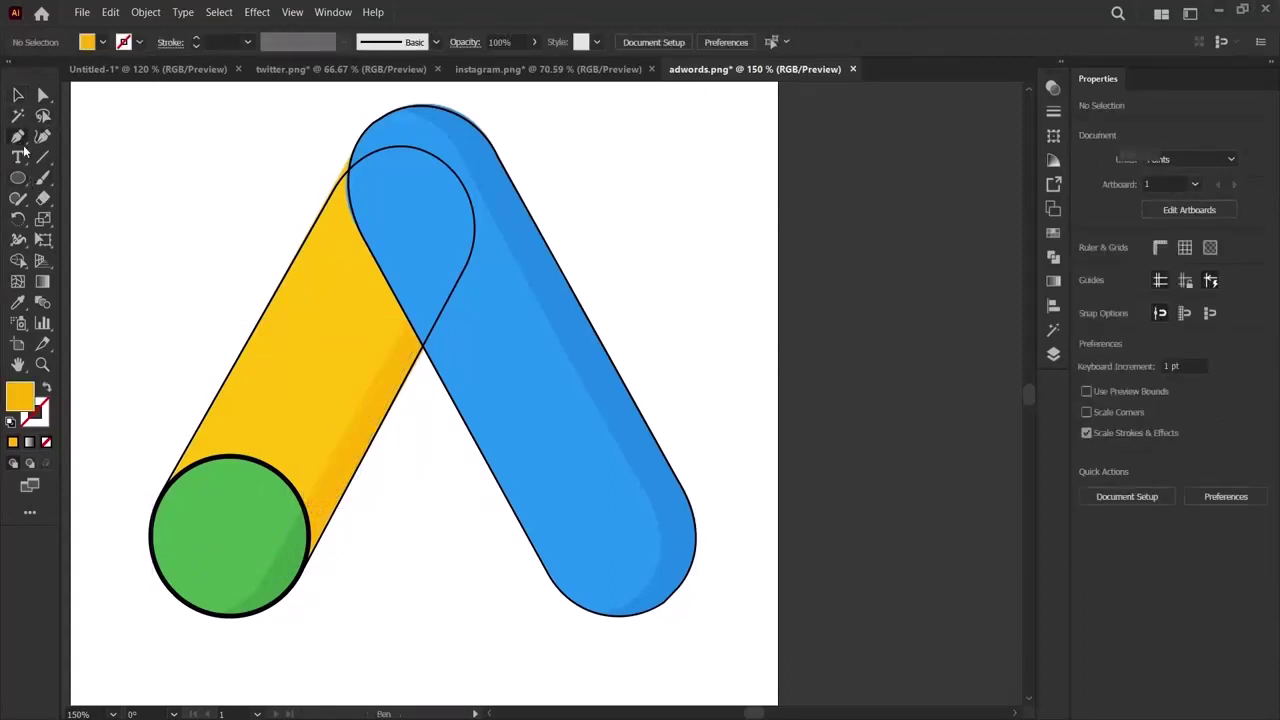
# Zoom to 300% on the yellow bar's lower section.
pyautogui.click(42, 366)
pyautogui.click(451, 423)
pyautogui.click(390, 420)
pyautogui.click(498, 474)
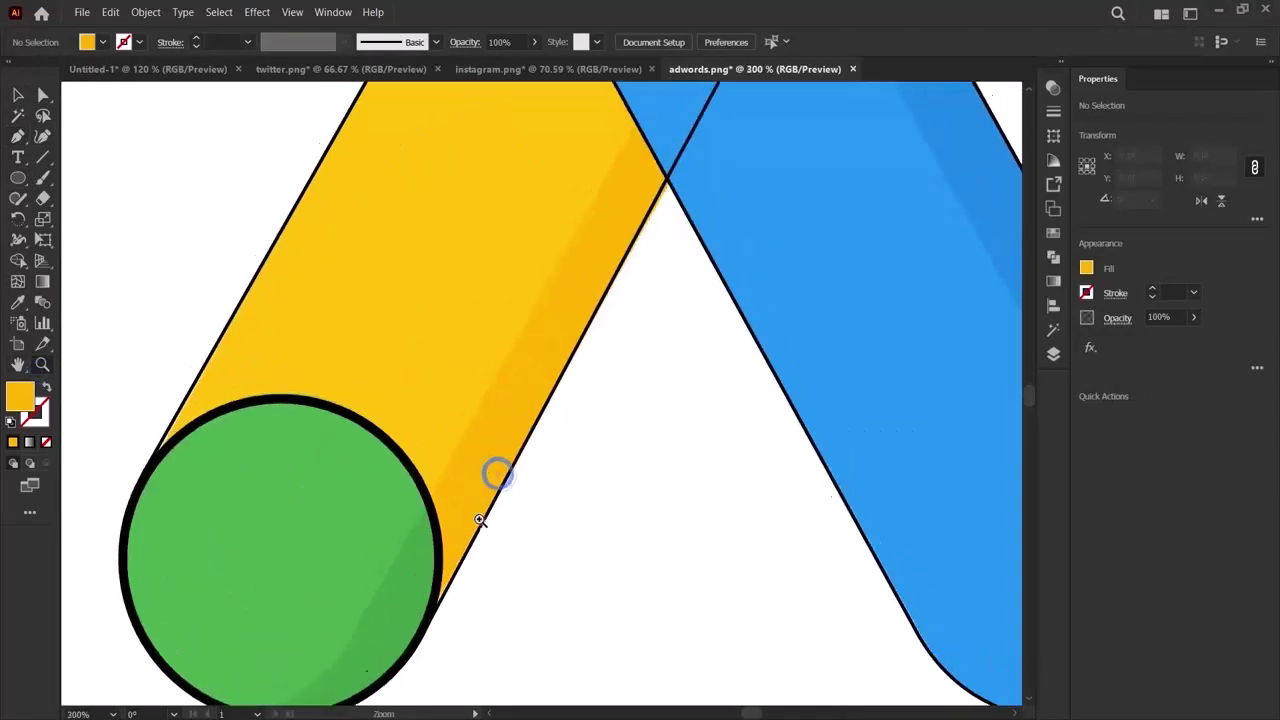
pyautogui.scroll(2, 479, 520)
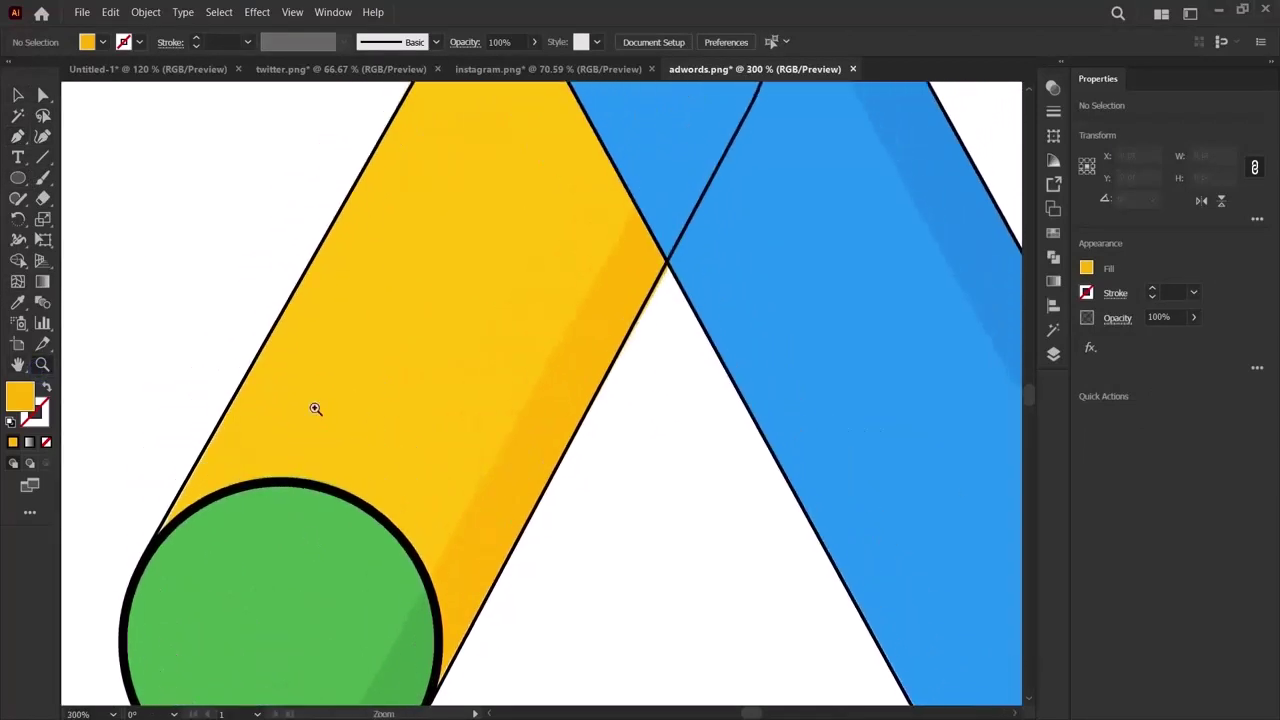
# Trace a closed Pen path over the shaded strip, curving along the green circle's edge.
pyautogui.click(22, 138)
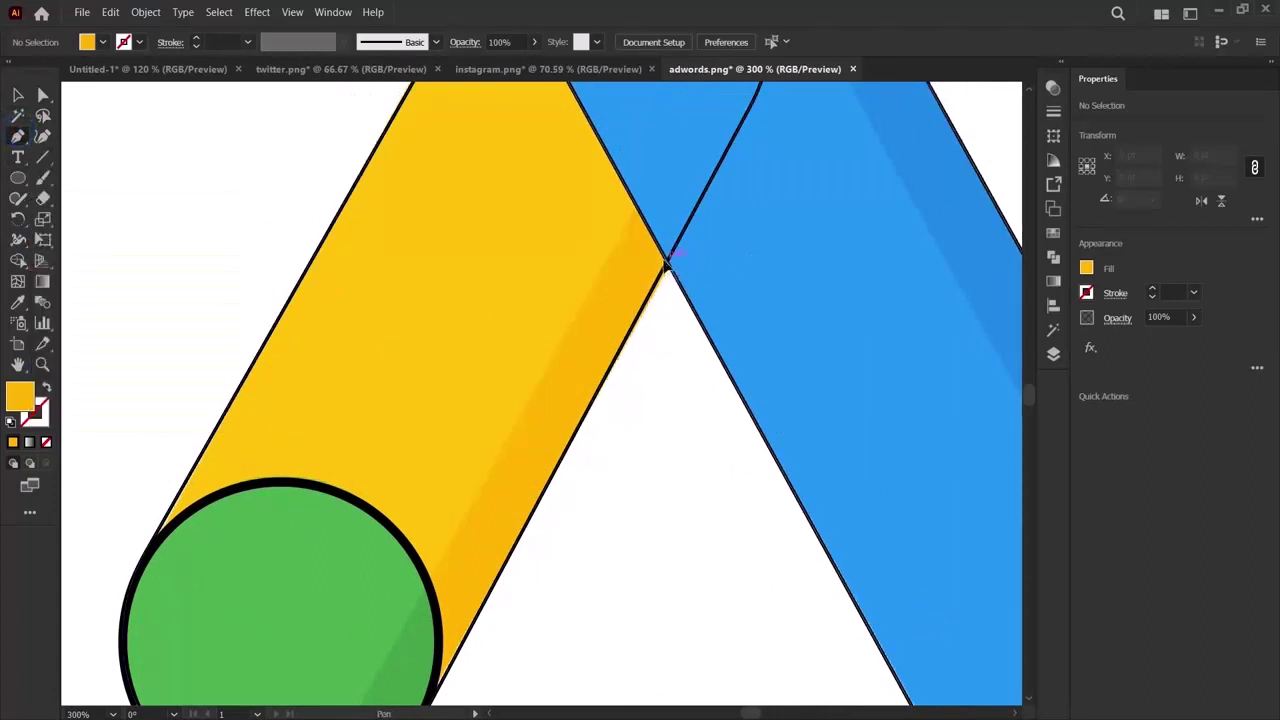
pyautogui.click(667, 262)
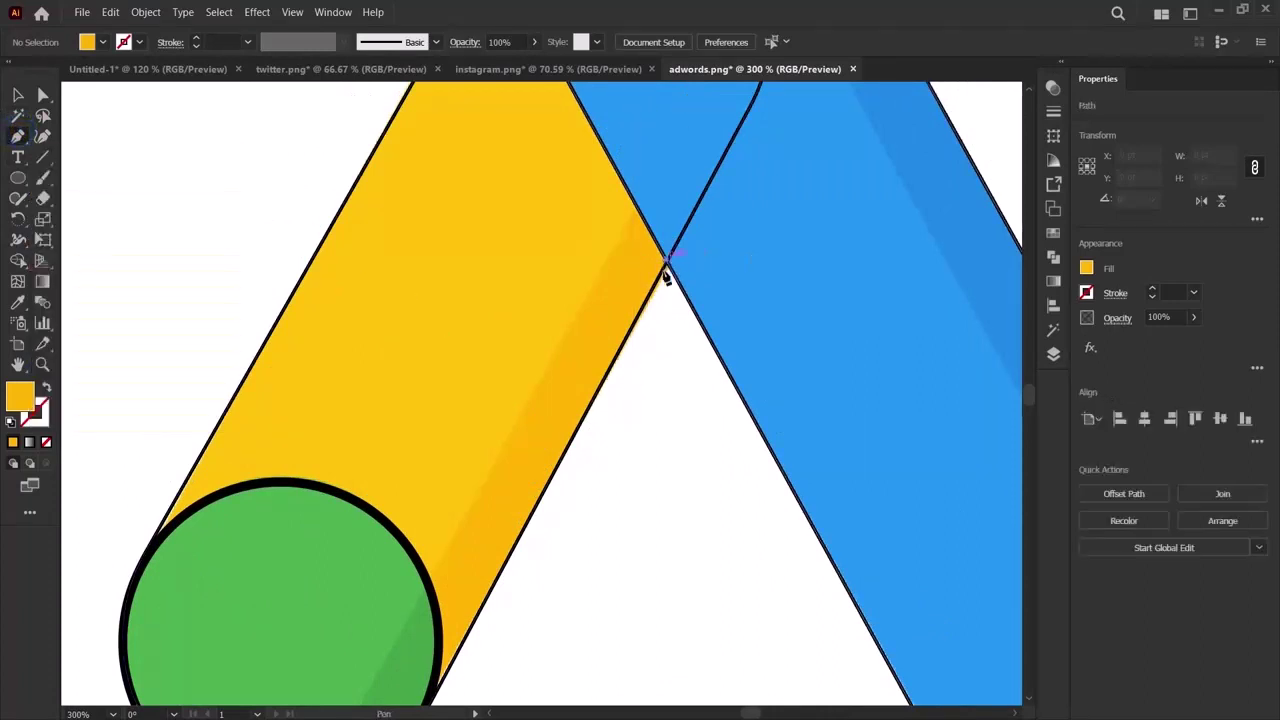
pyautogui.click(443, 692)
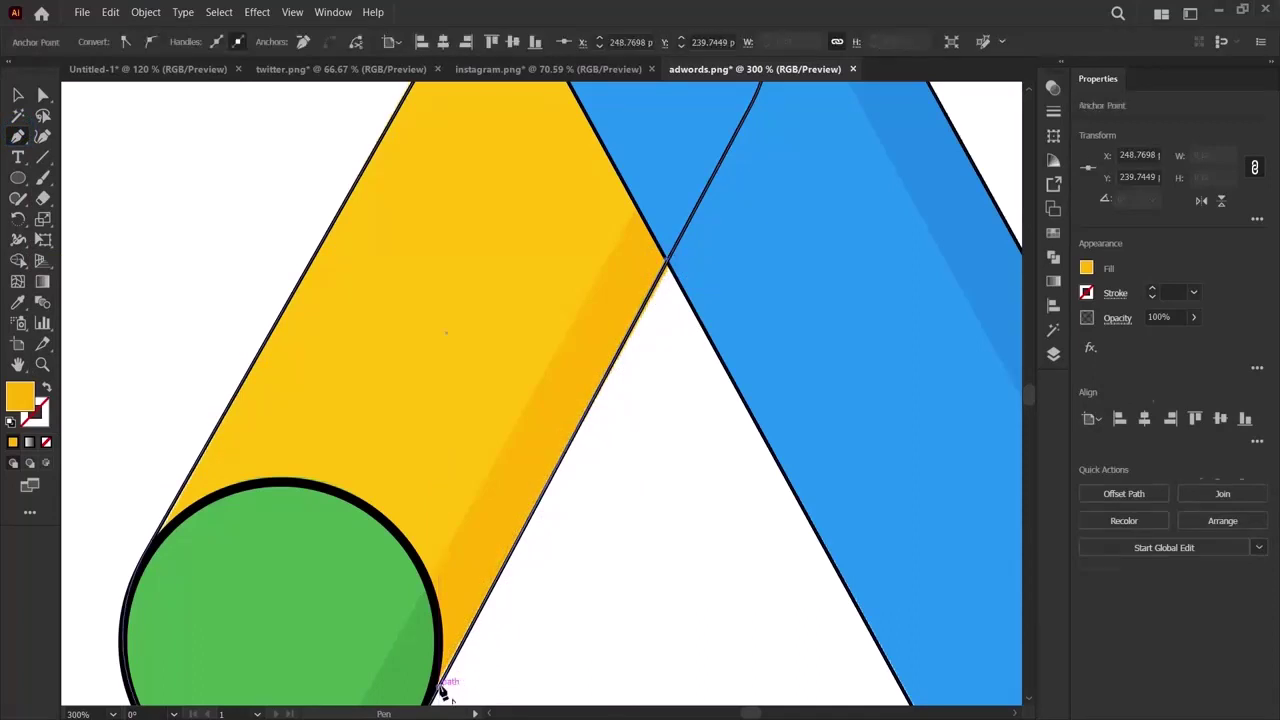
pyautogui.click(430, 576)
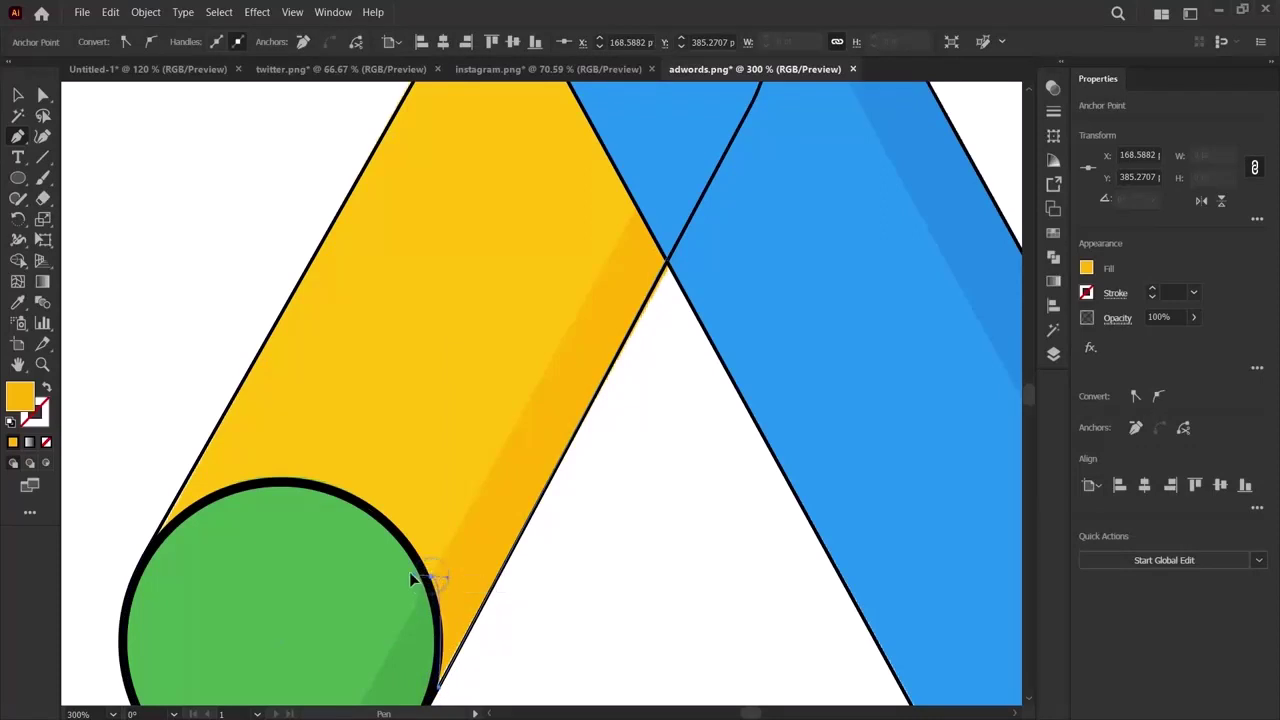
pyautogui.moveTo(430, 576); pyautogui.dragTo(417, 549)
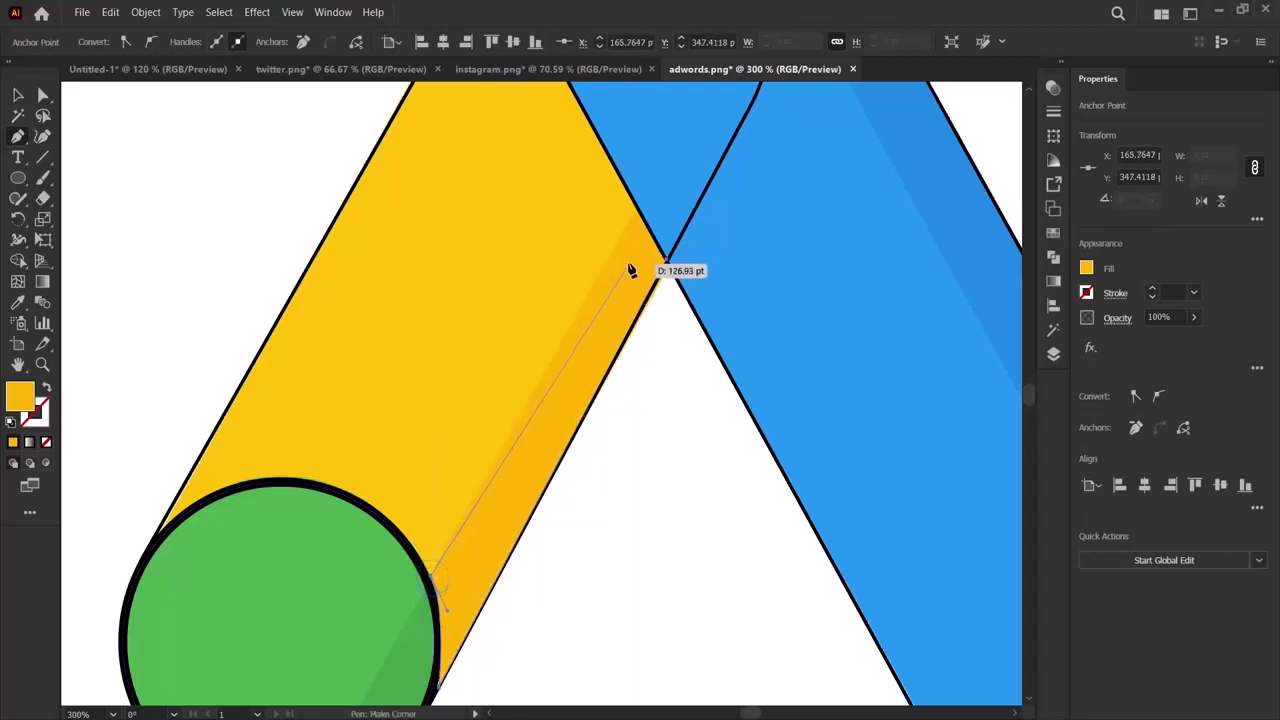
pyautogui.click(638, 213)
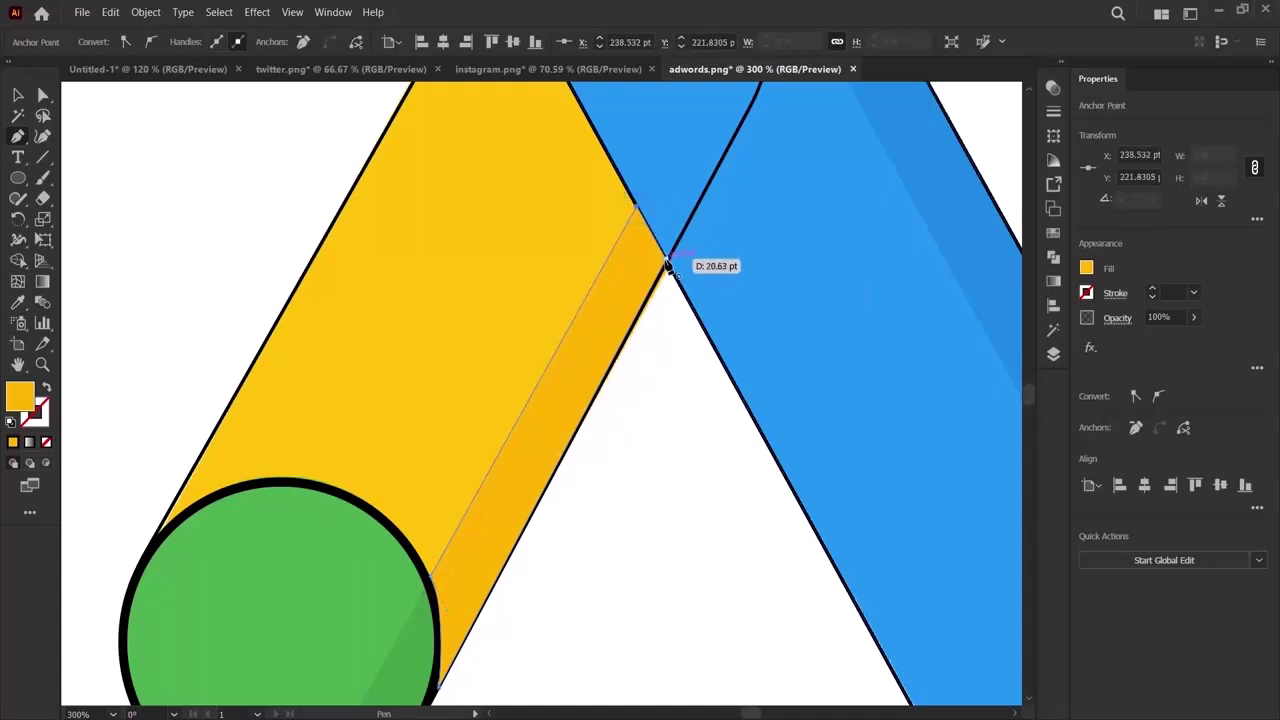
pyautogui.click(666, 268)
pyautogui.click(18, 97)
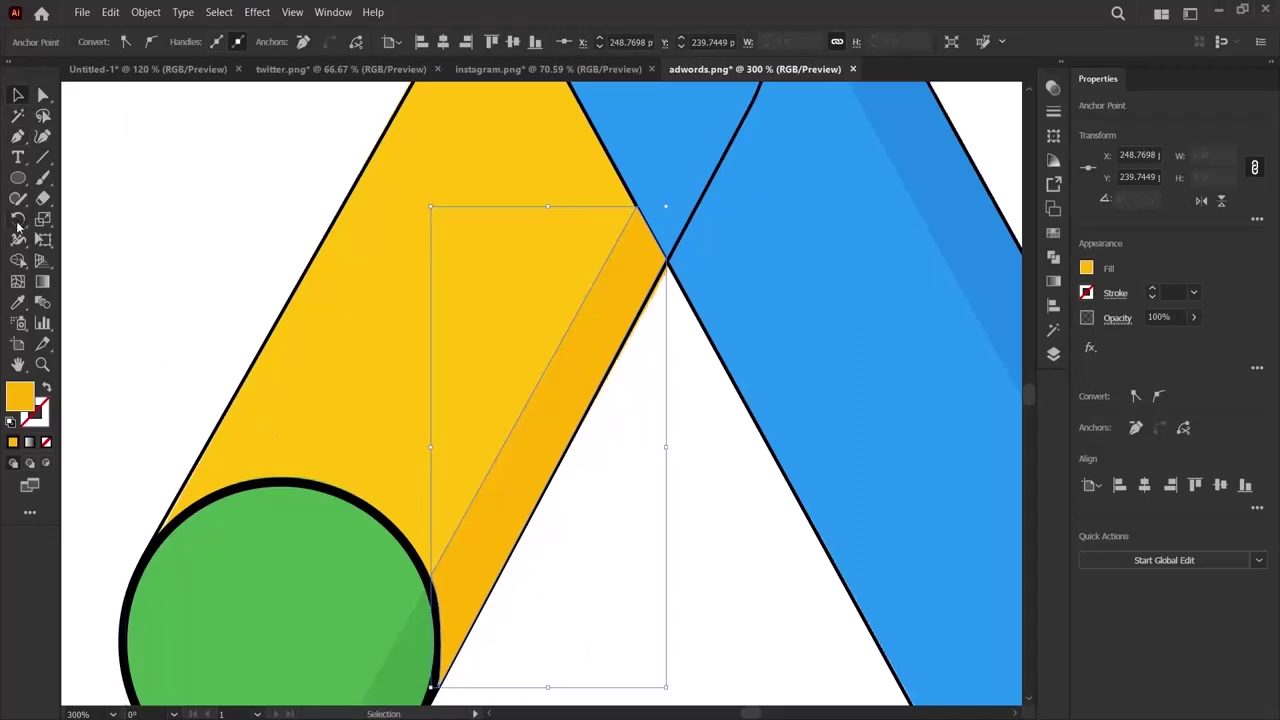
pyautogui.click(703, 648)
pyautogui.scroll(-5, 720, 643)
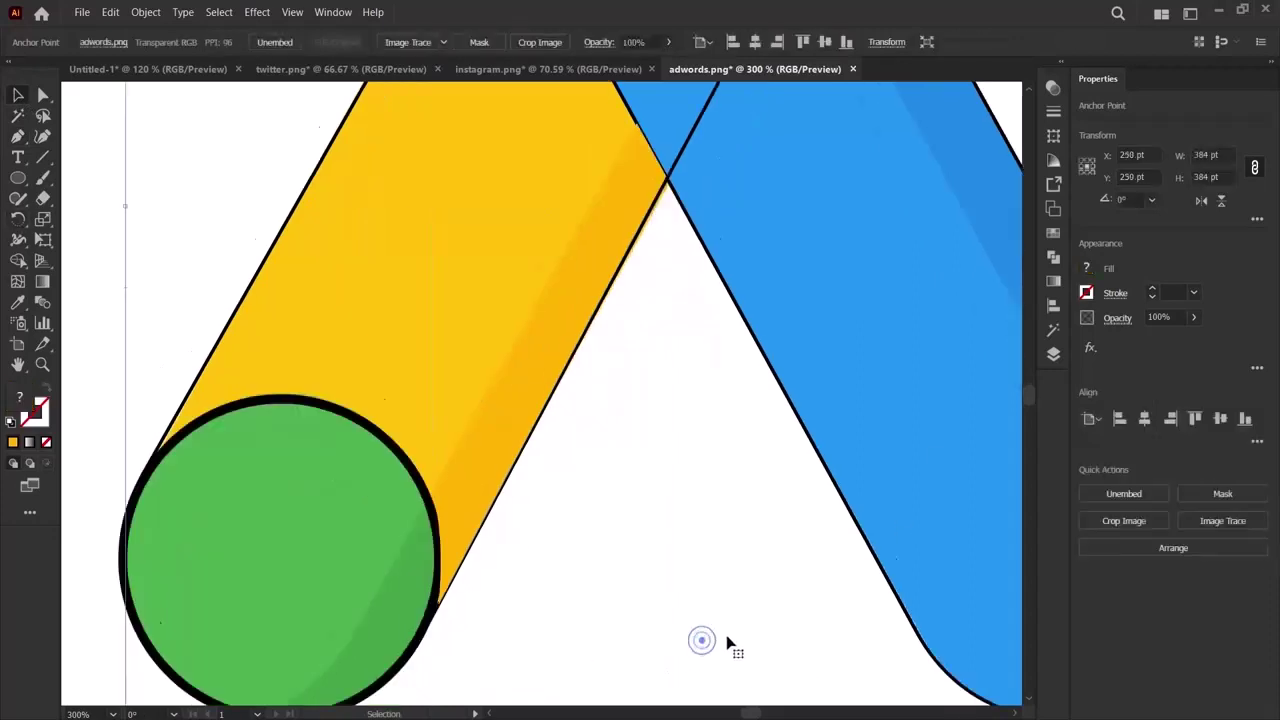
# Begin a Pen path outlining the green circle's shading, anchoring along its bottom edge.
pyautogui.click(450, 466)
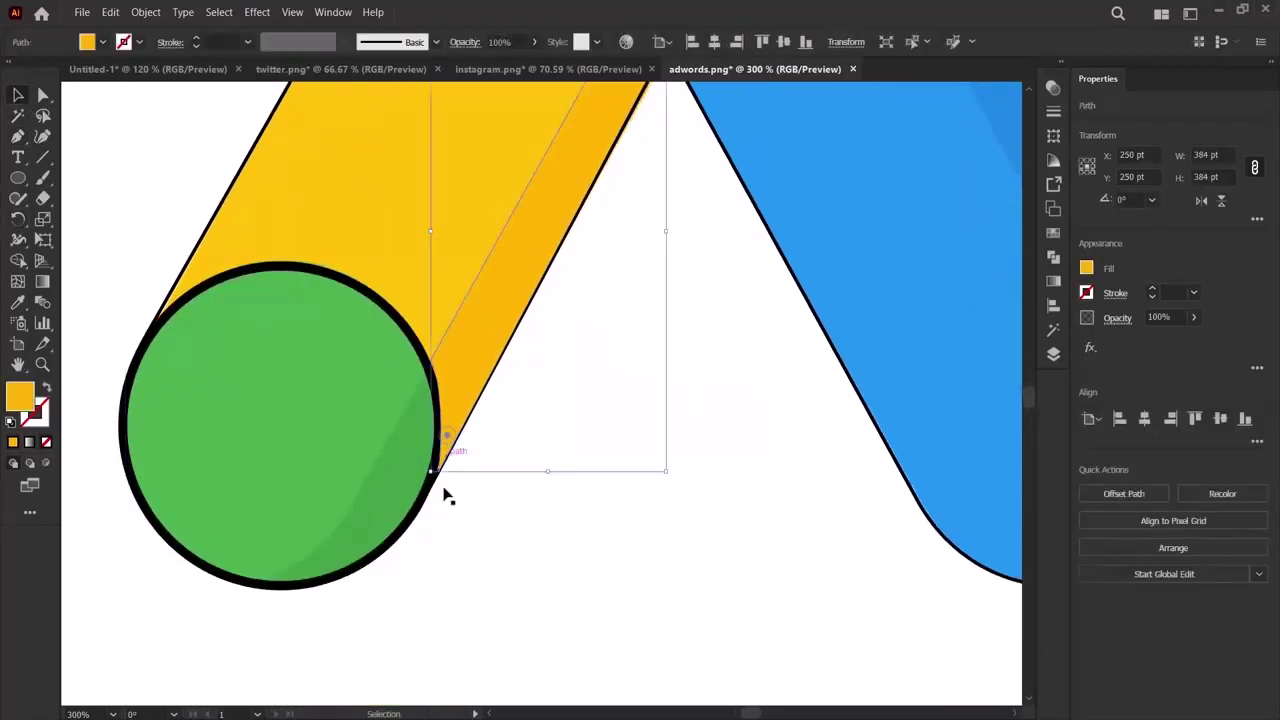
pyautogui.click(511, 544)
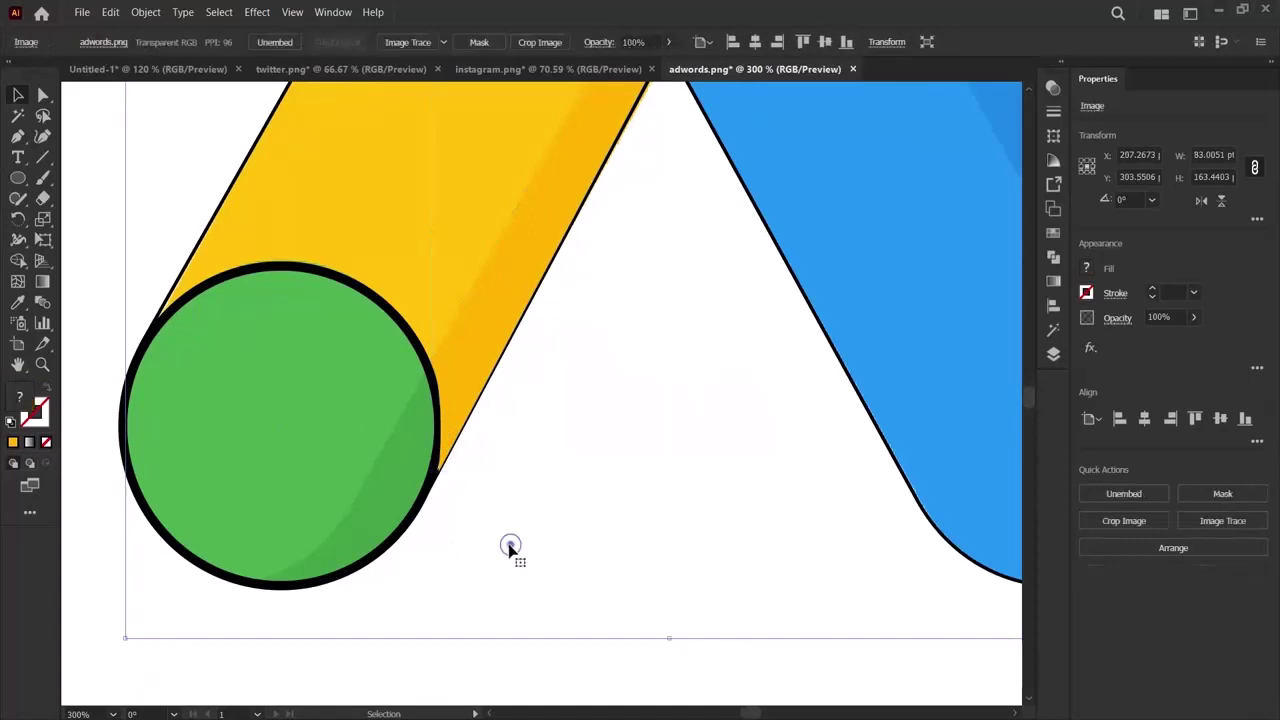
pyautogui.click(19, 136)
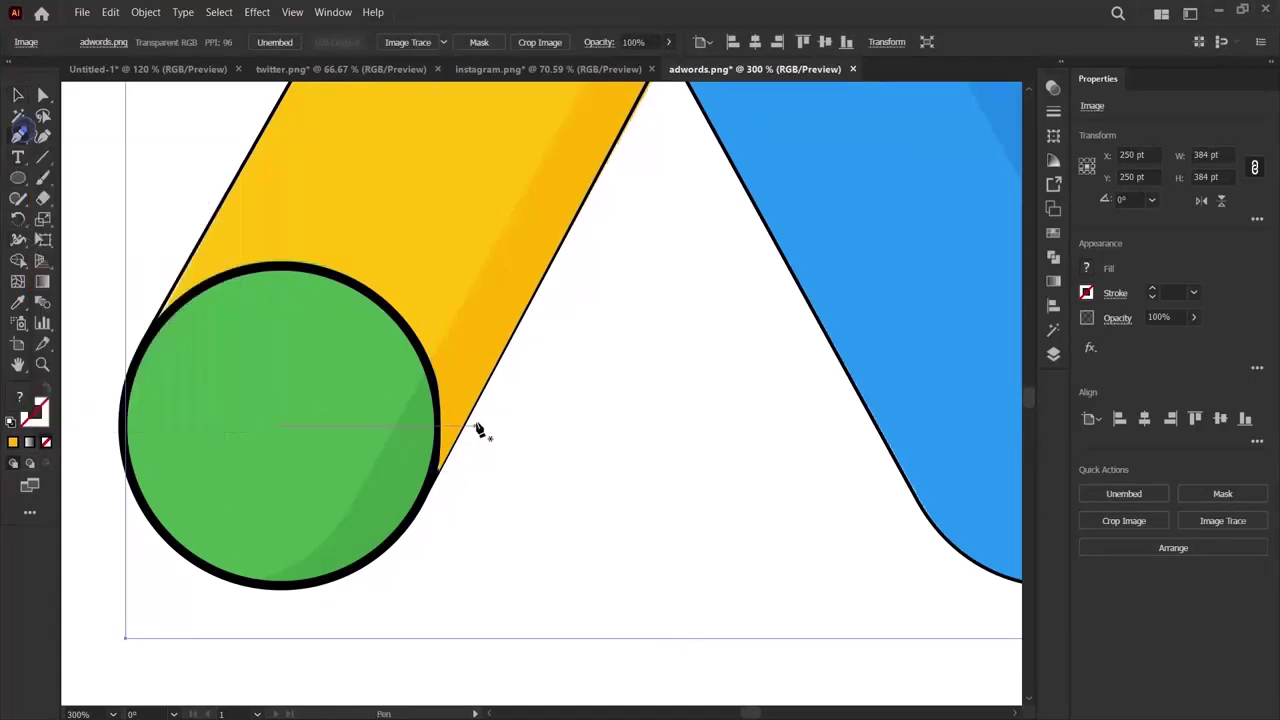
pyautogui.click(430, 370)
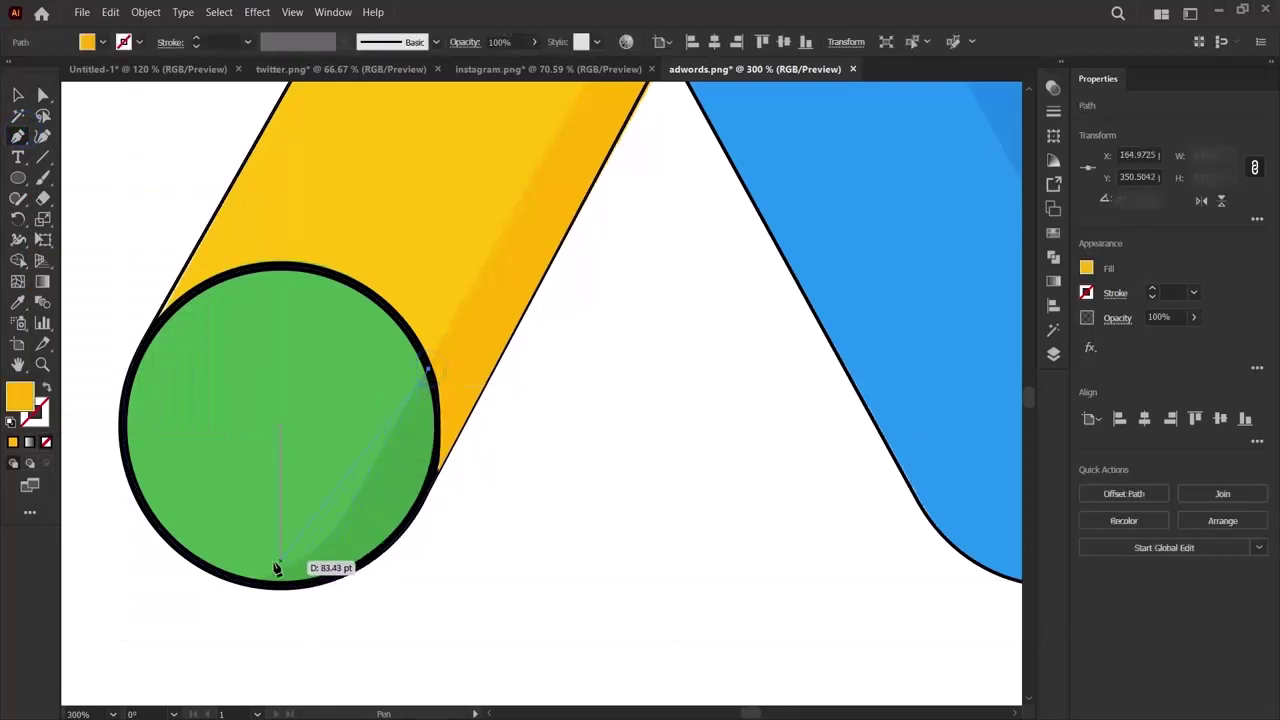
pyautogui.click(338, 533)
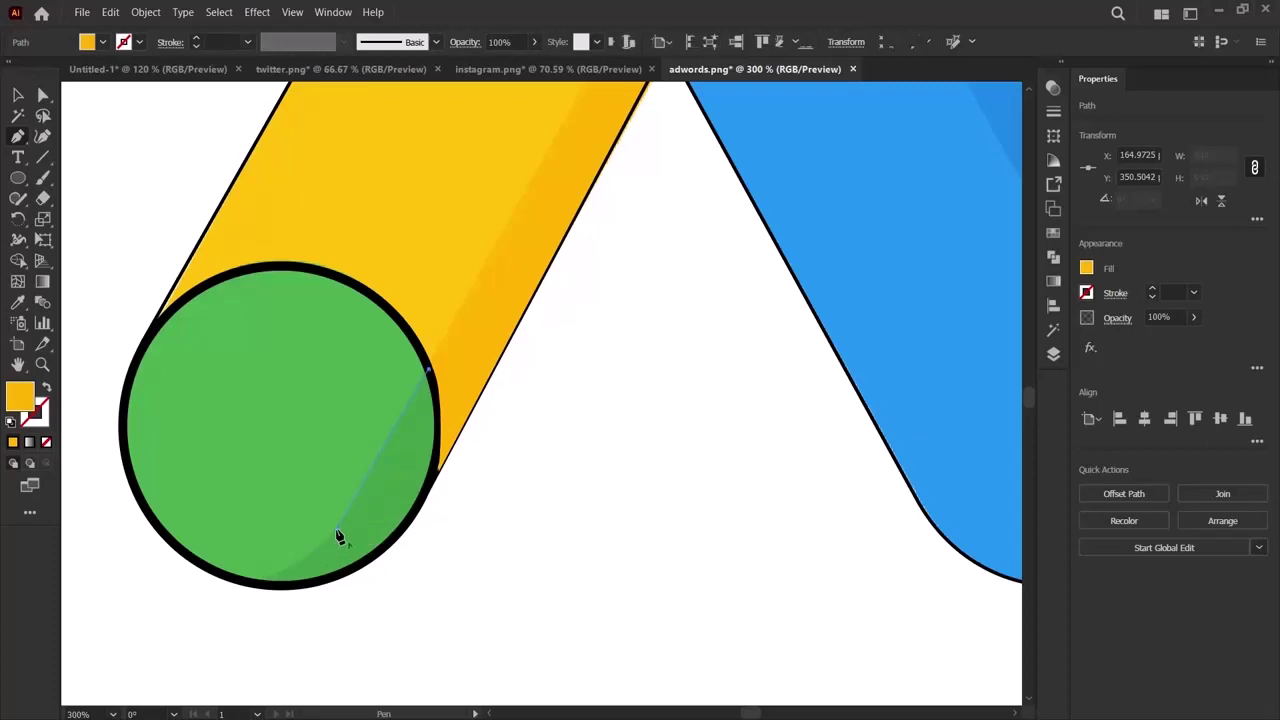
pyautogui.click(246, 580)
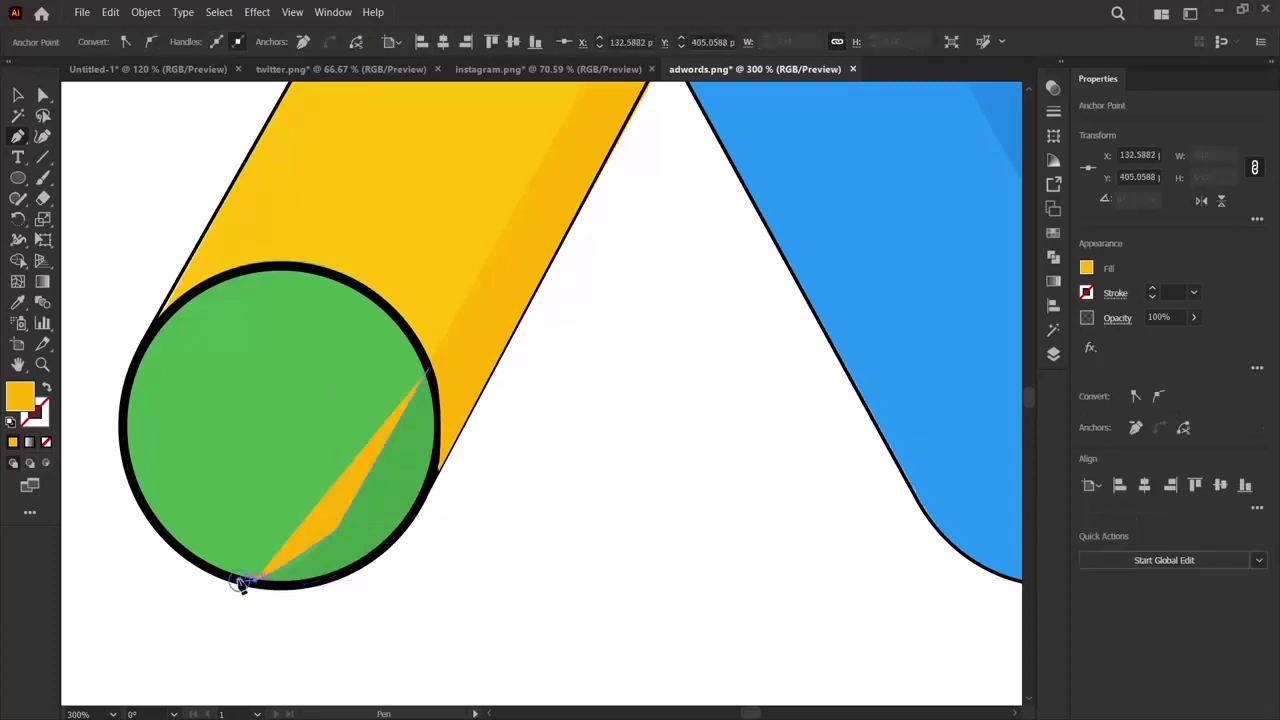
pyautogui.hotkey('ctrl', 'z')
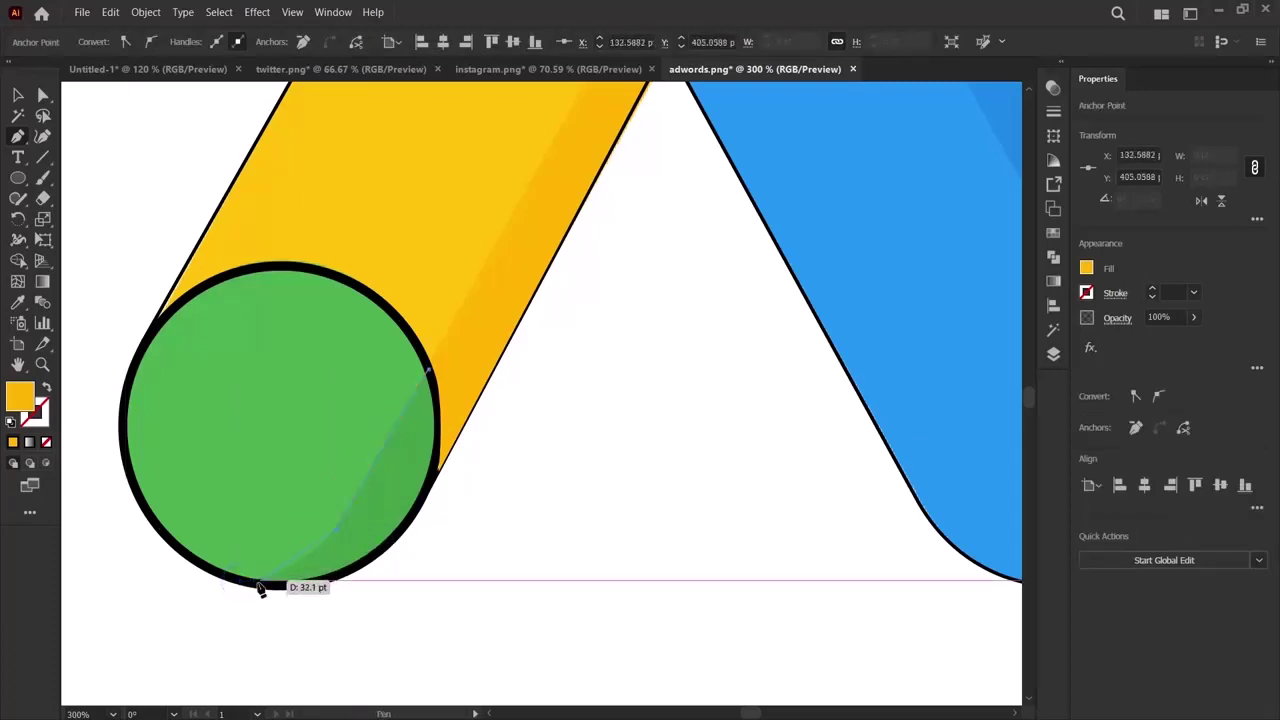
pyautogui.click(252, 588)
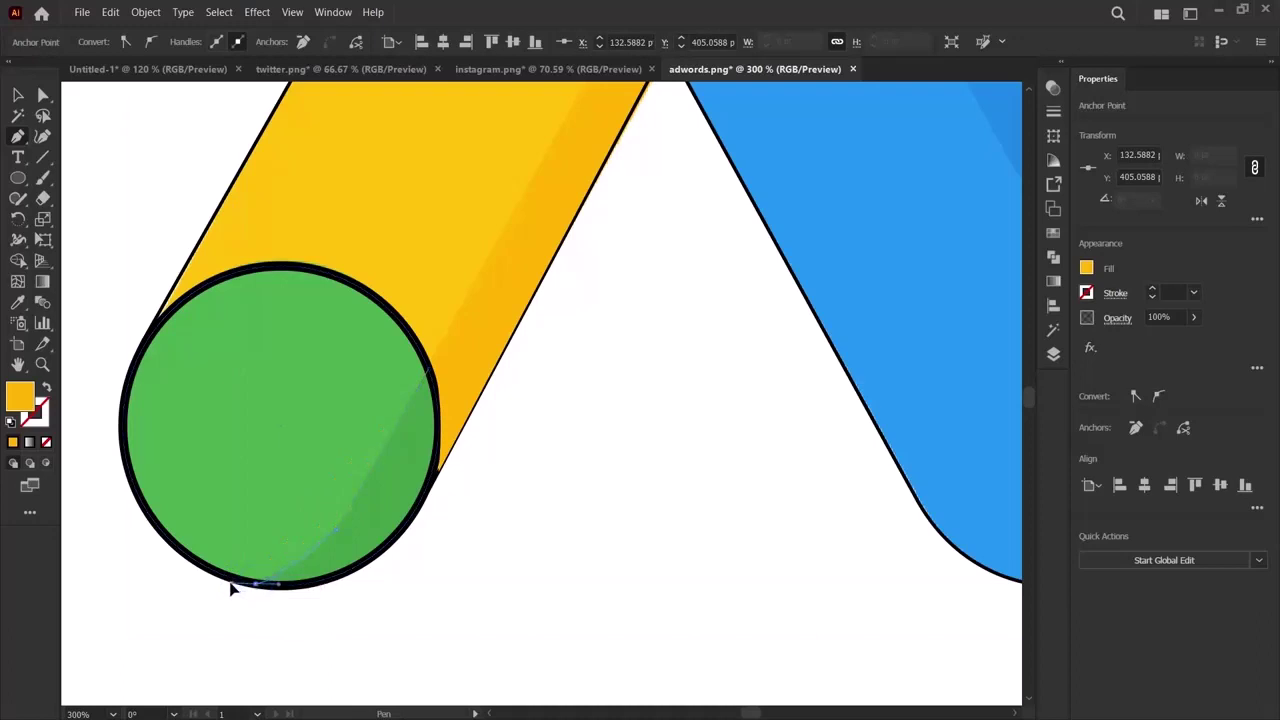
pyautogui.click(232, 589)
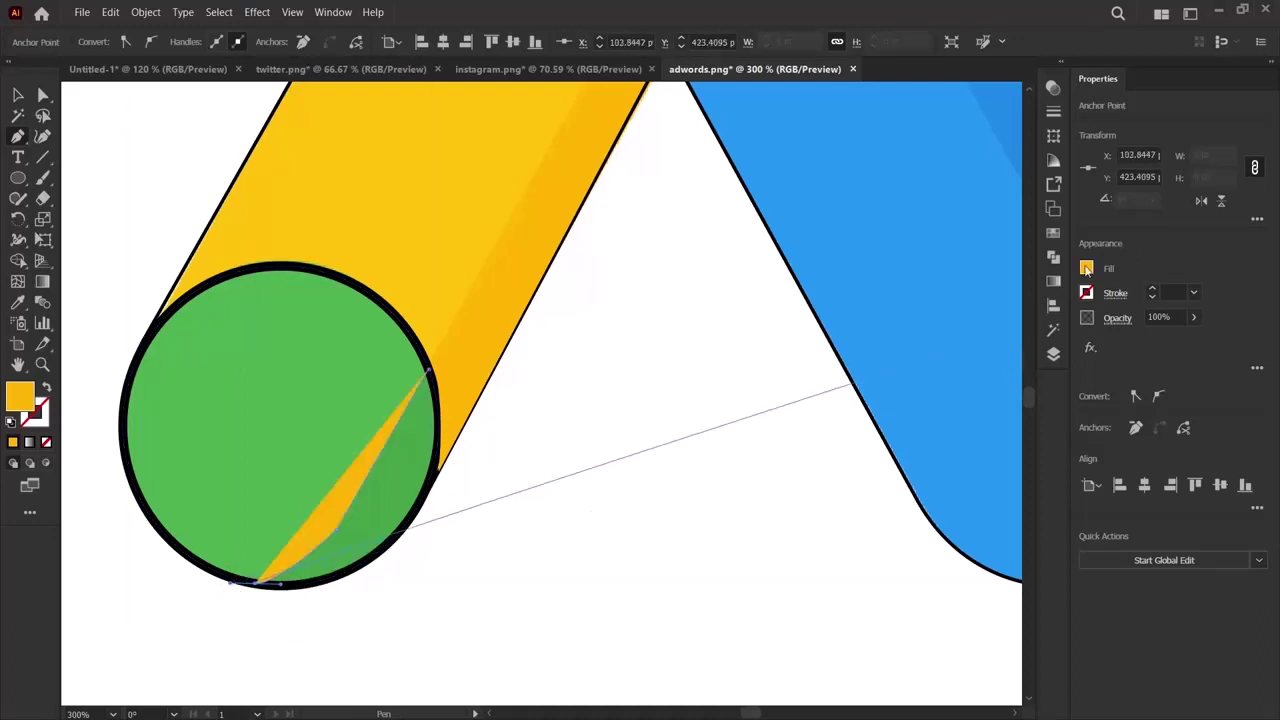
# Set the path's fill to none and finish the outline with a curve along the circle.
pyautogui.click(1087, 269)
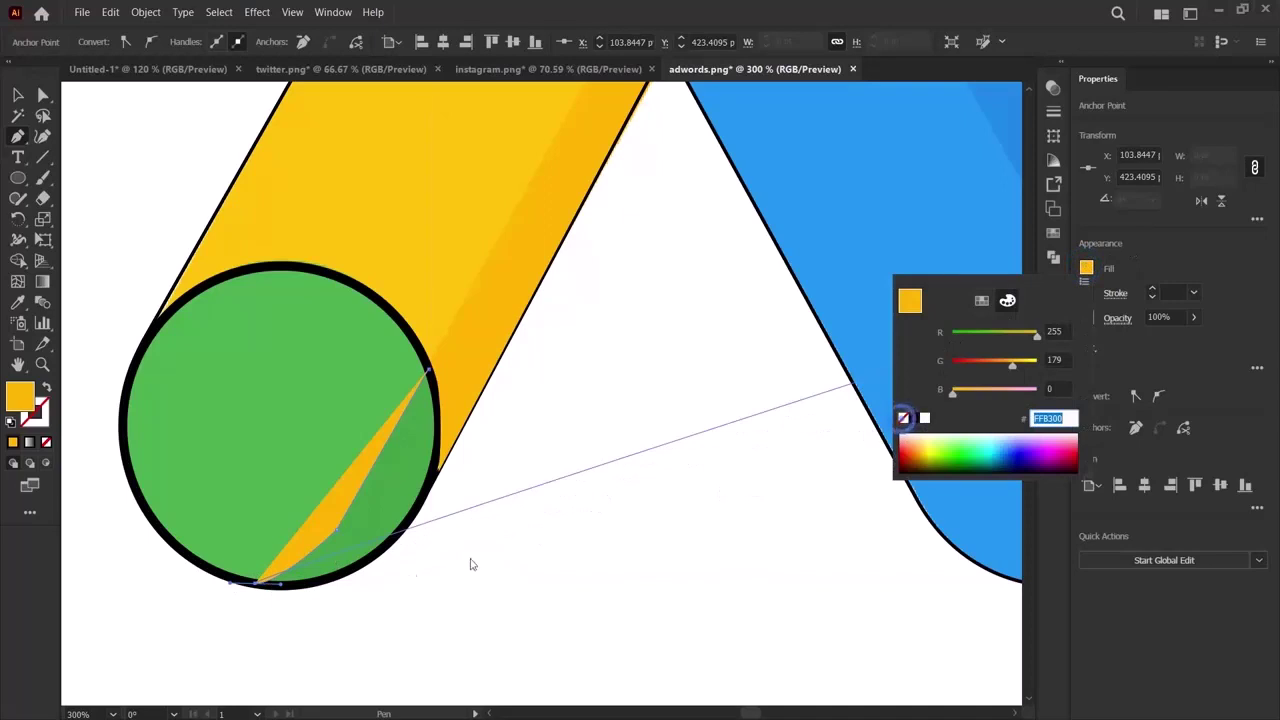
pyautogui.click(904, 418)
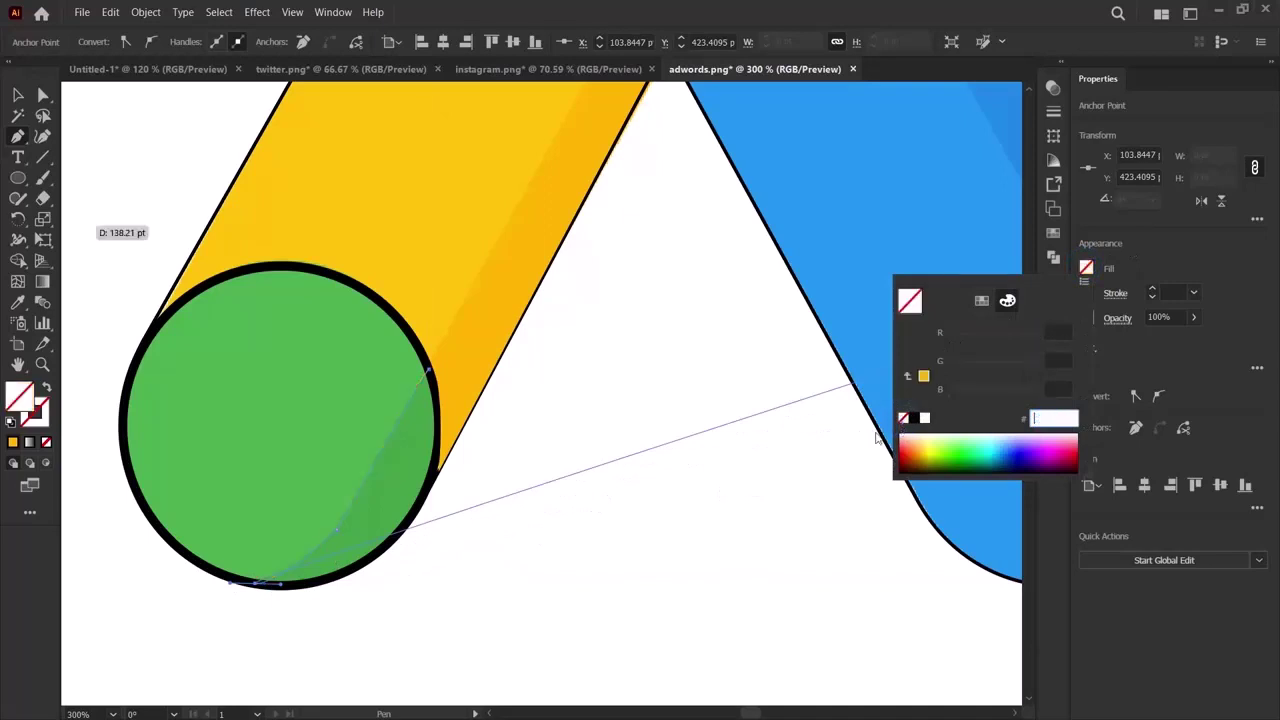
pyautogui.click(258, 588)
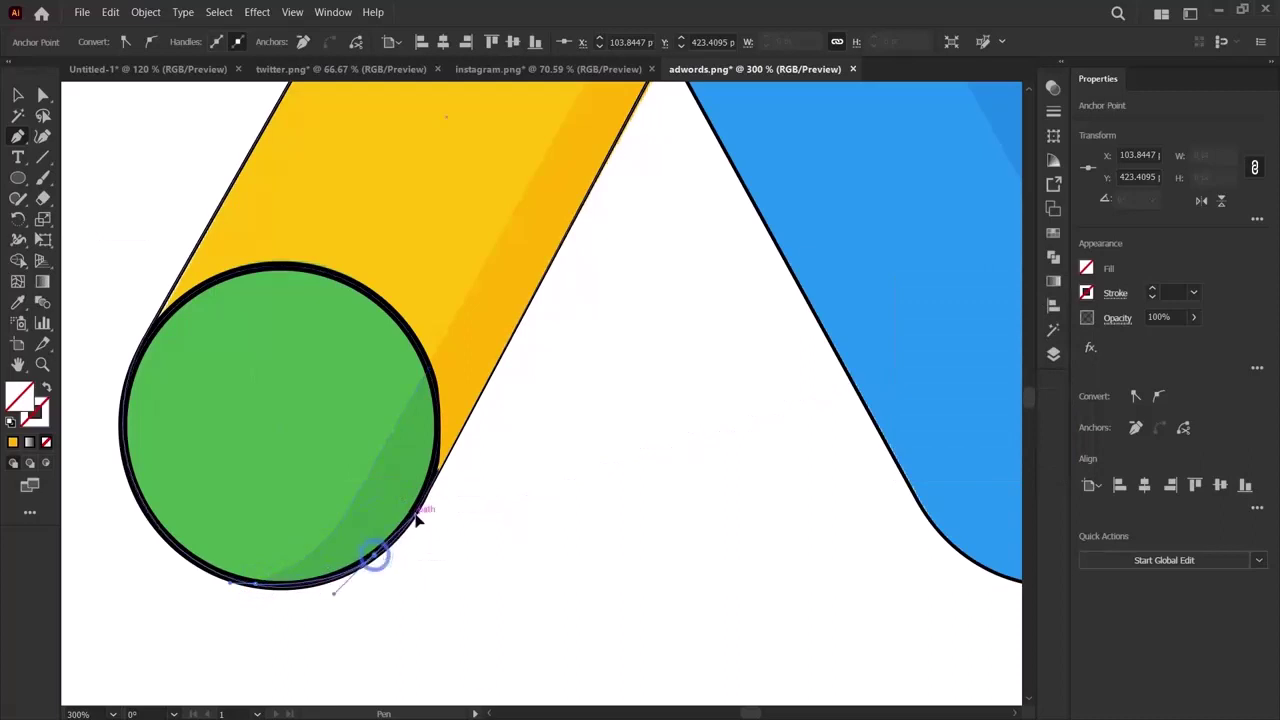
pyautogui.click(377, 556)
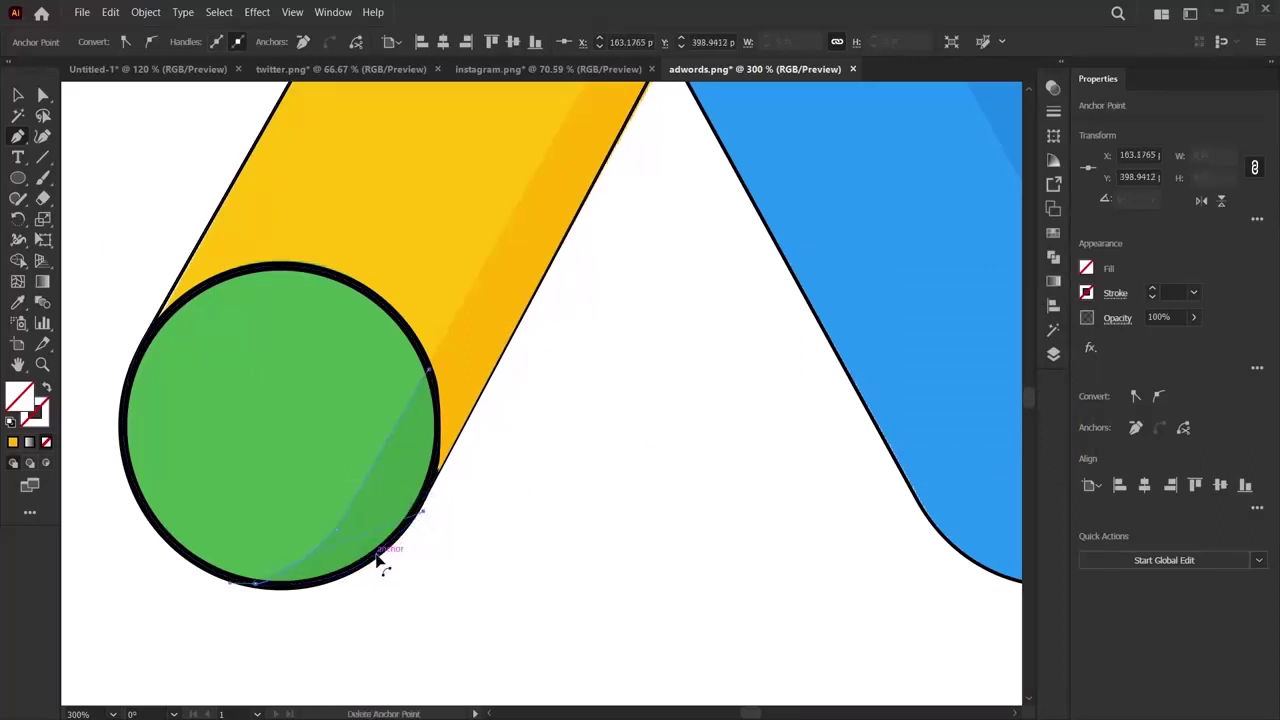
pyautogui.keyDown('ctrl'); pyautogui.click(366, 623); pyautogui.keyUp('ctrl')
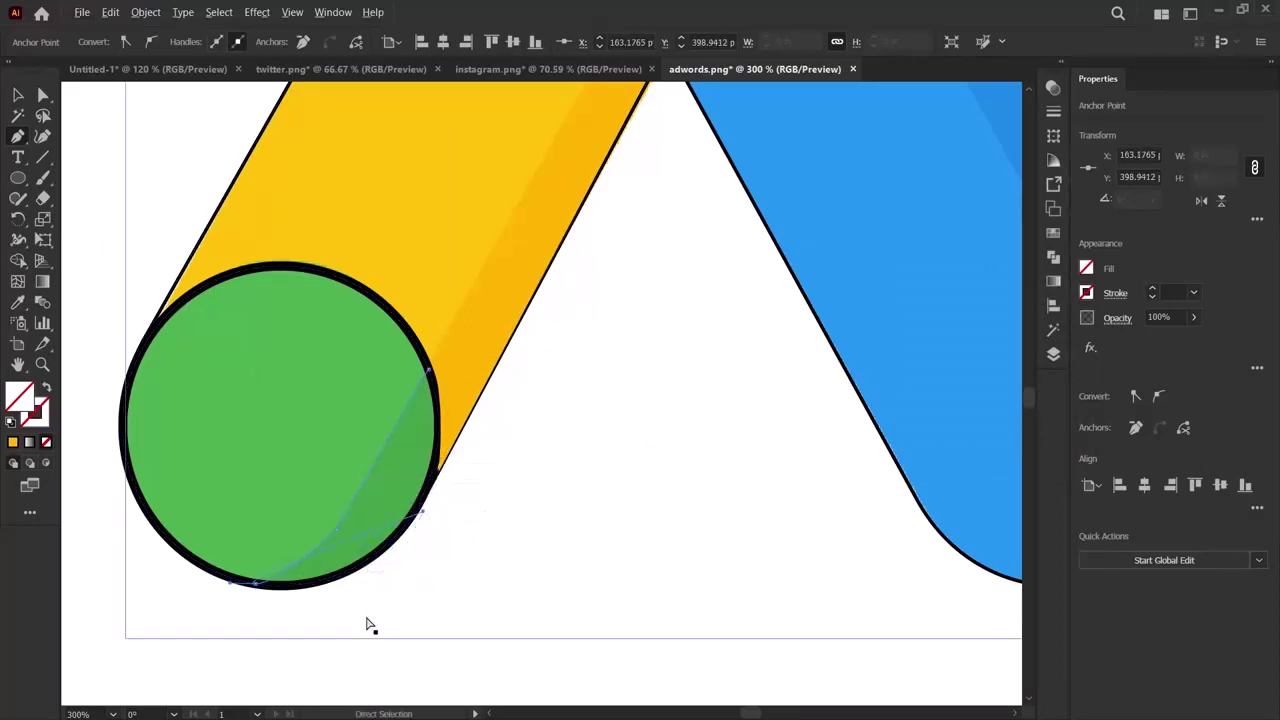
pyautogui.moveTo(444, 492); pyautogui.dragTo(416, 374)
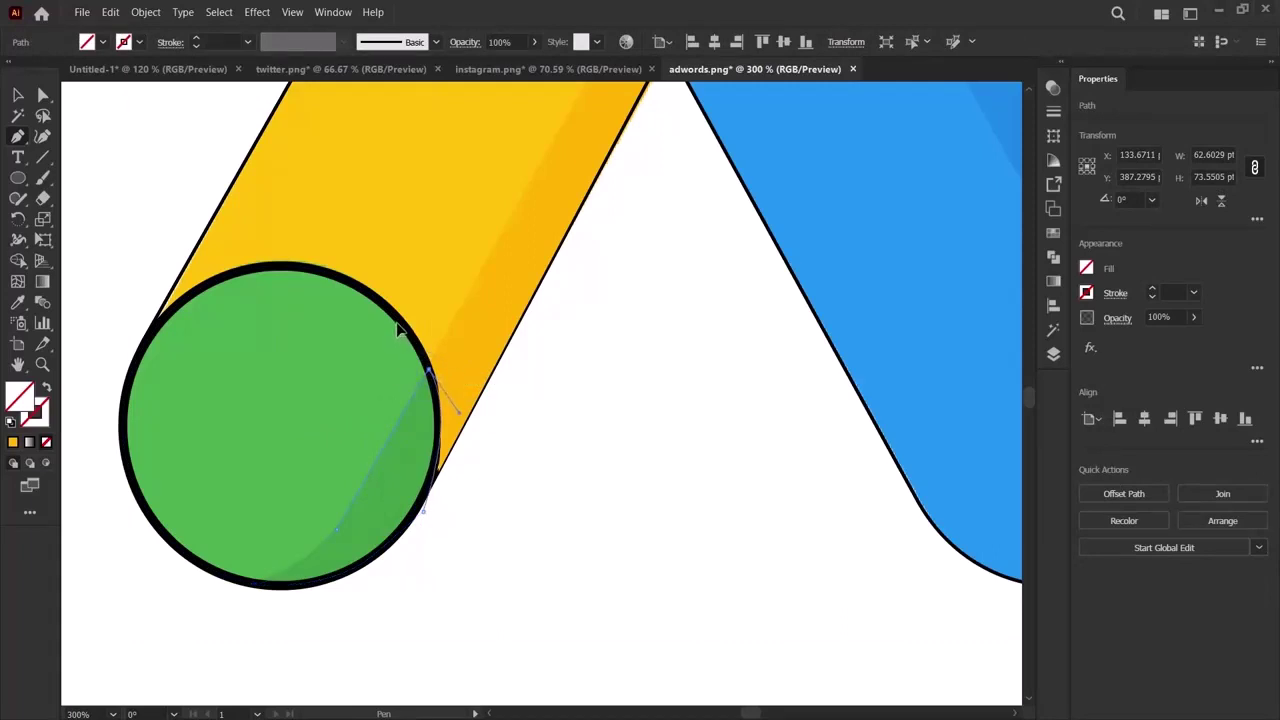
# Move the lower-right anchor onto the circle's edge and fill the shape with Eyedropper-sampled green.
pyautogui.click(404, 324)
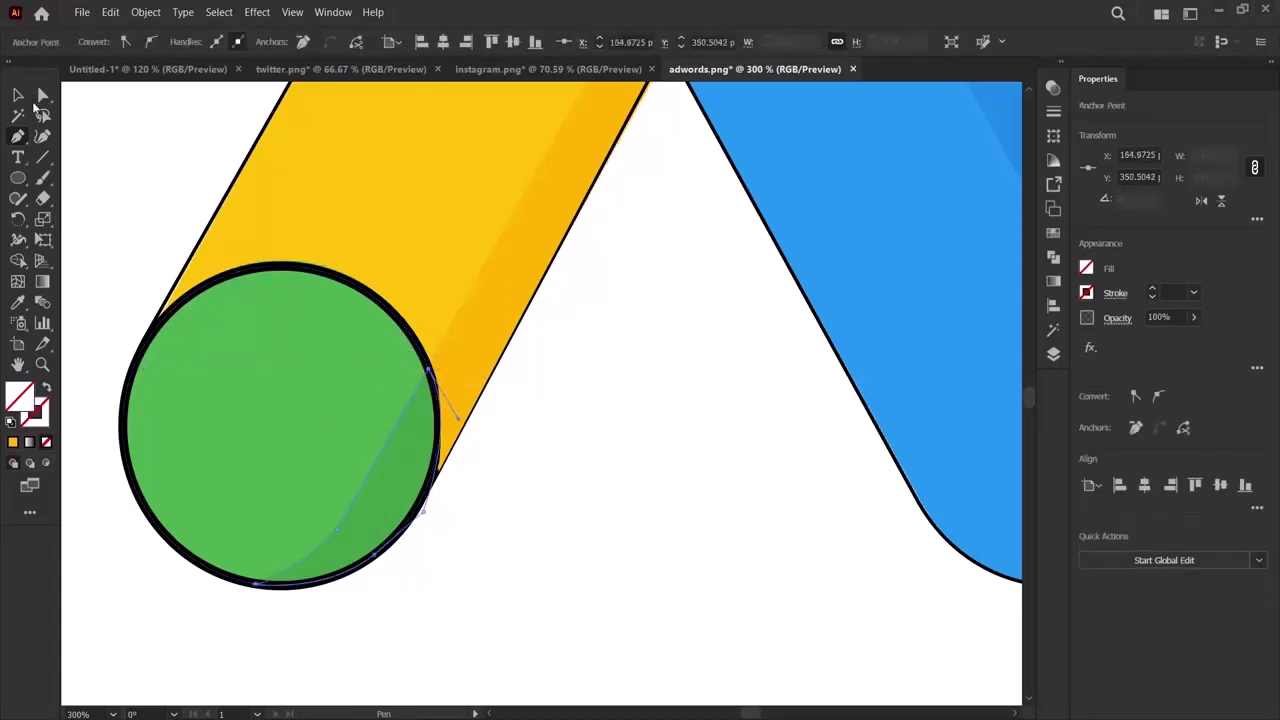
pyautogui.click(42, 95)
pyautogui.moveTo(425, 508); pyautogui.dragTo(417, 514)
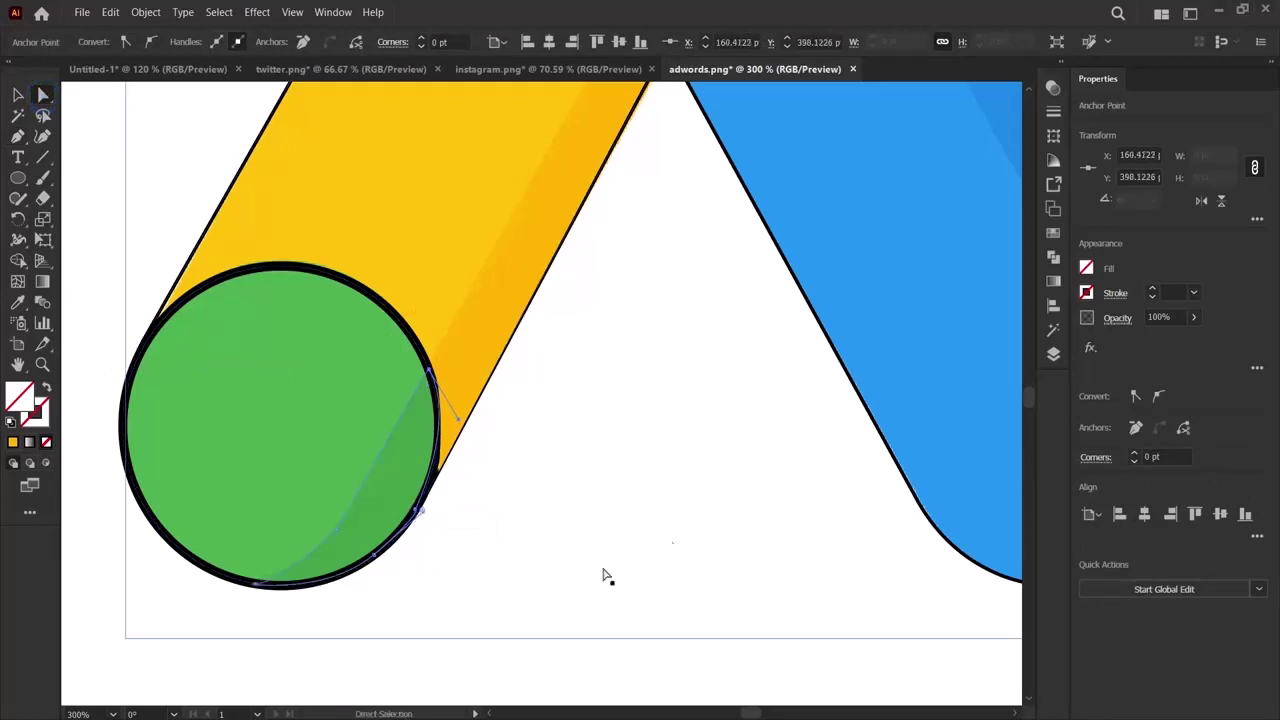
pyautogui.click(17, 95)
pyautogui.scroll(2, 500, 579)
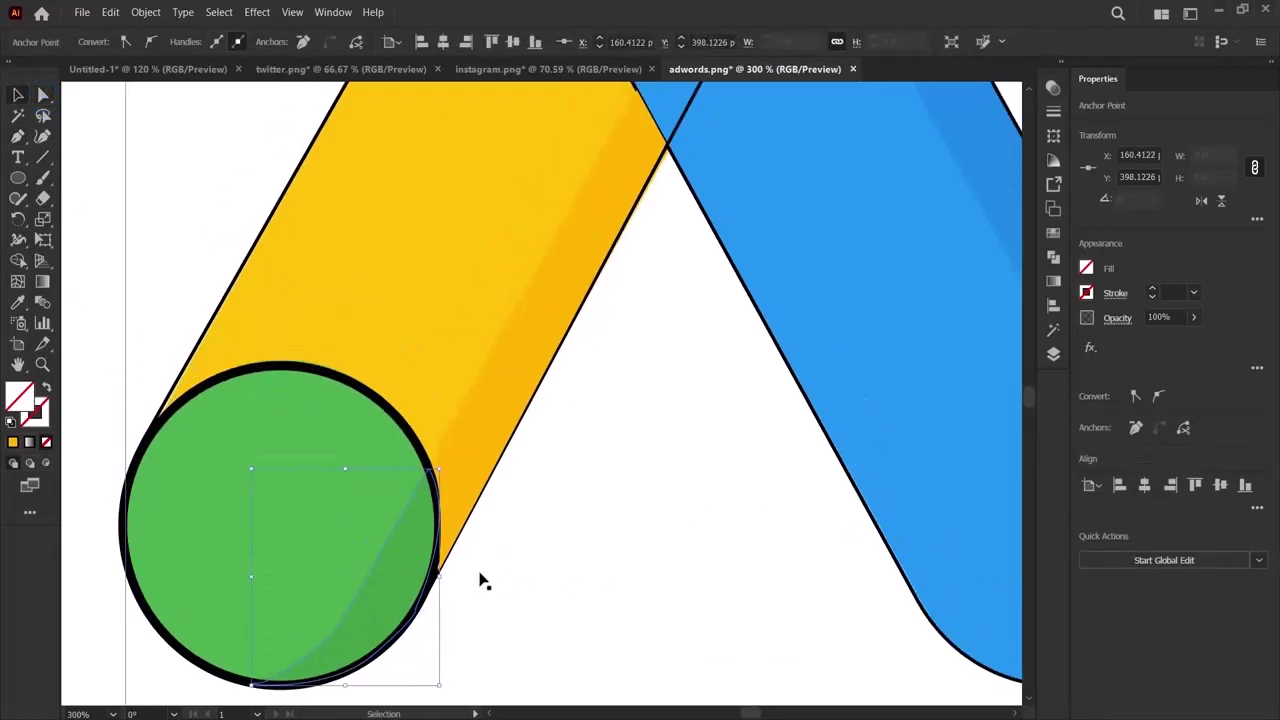
pyautogui.click(18, 302)
pyautogui.click(361, 628)
pyautogui.click(356, 634)
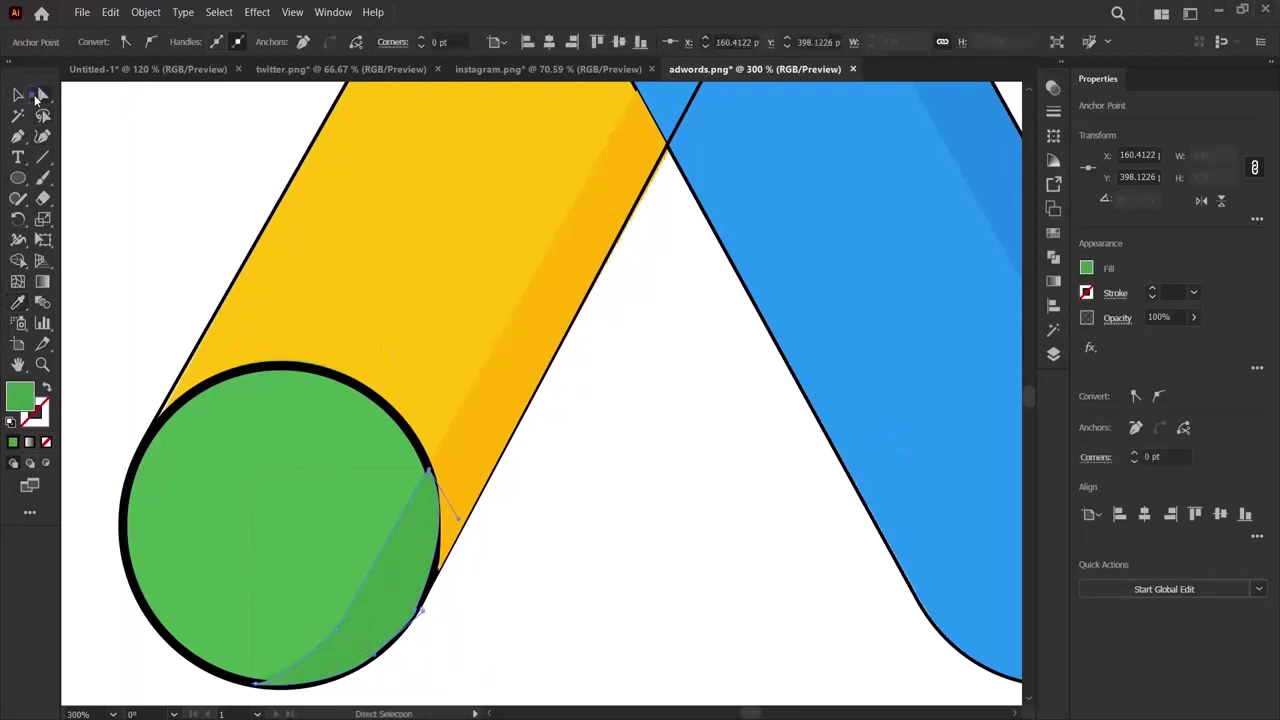
# Adjust the shading's bottom anchors to fit the circle, checking against the reference.
pyautogui.doubleClick(42, 94)
pyautogui.click(652, 500)
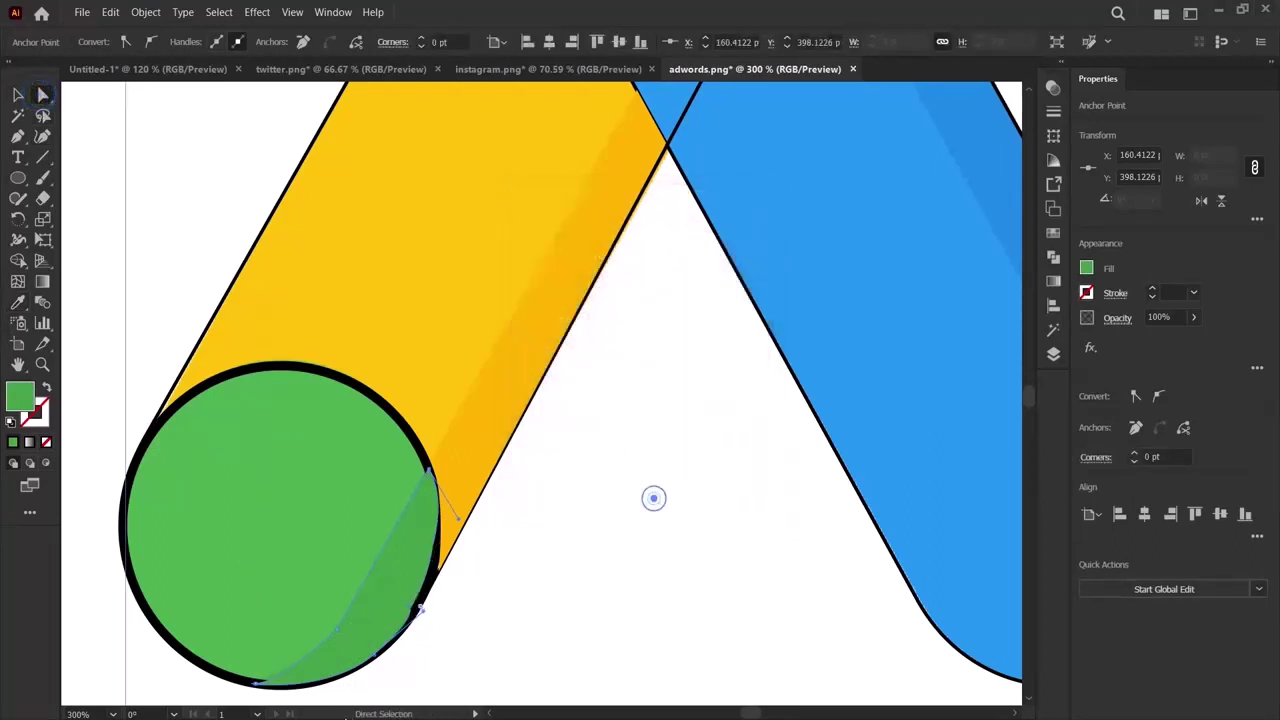
pyautogui.moveTo(378, 658); pyautogui.dragTo(363, 663)
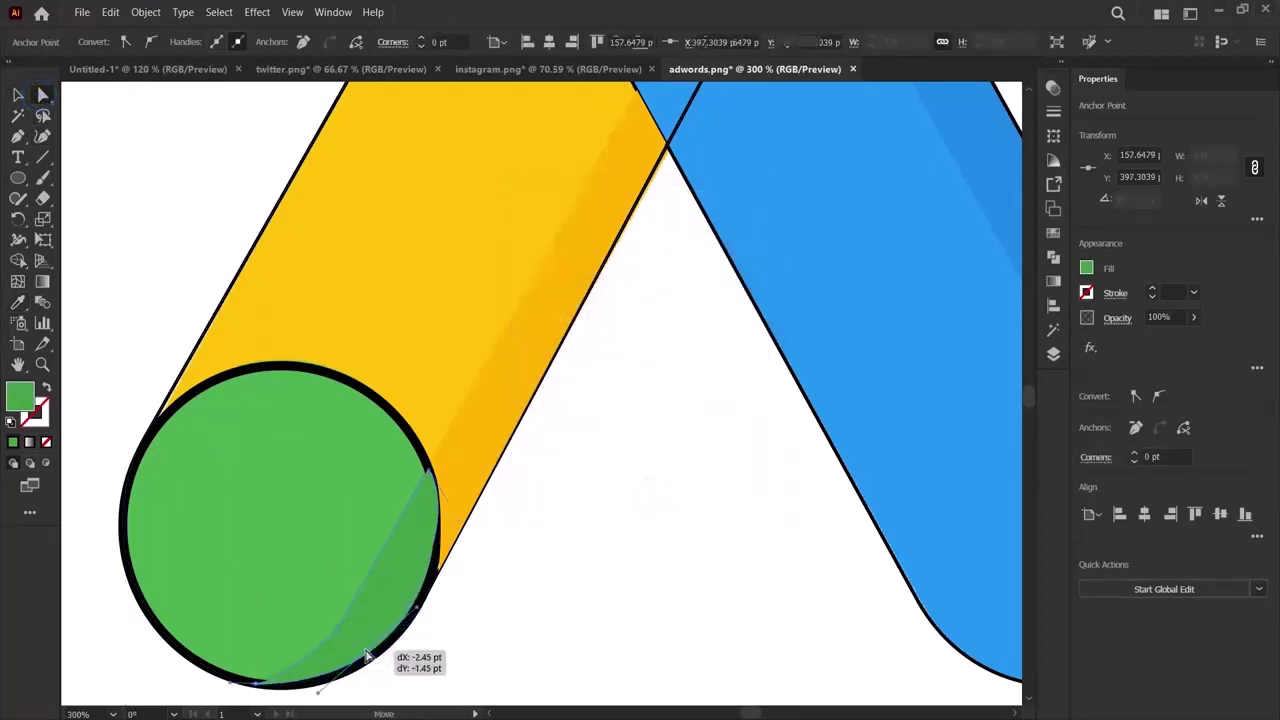
pyautogui.click(588, 571)
pyautogui.moveTo(430, 466); pyautogui.dragTo(420, 480)
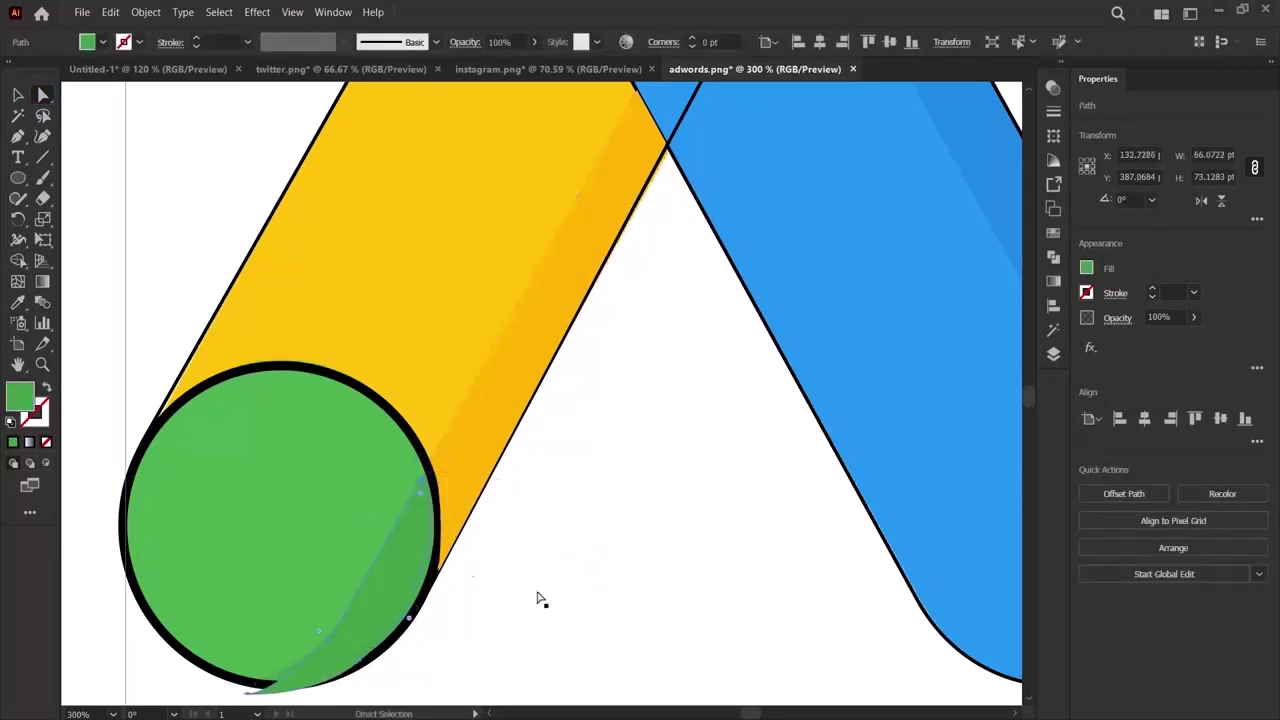
pyautogui.click(536, 590)
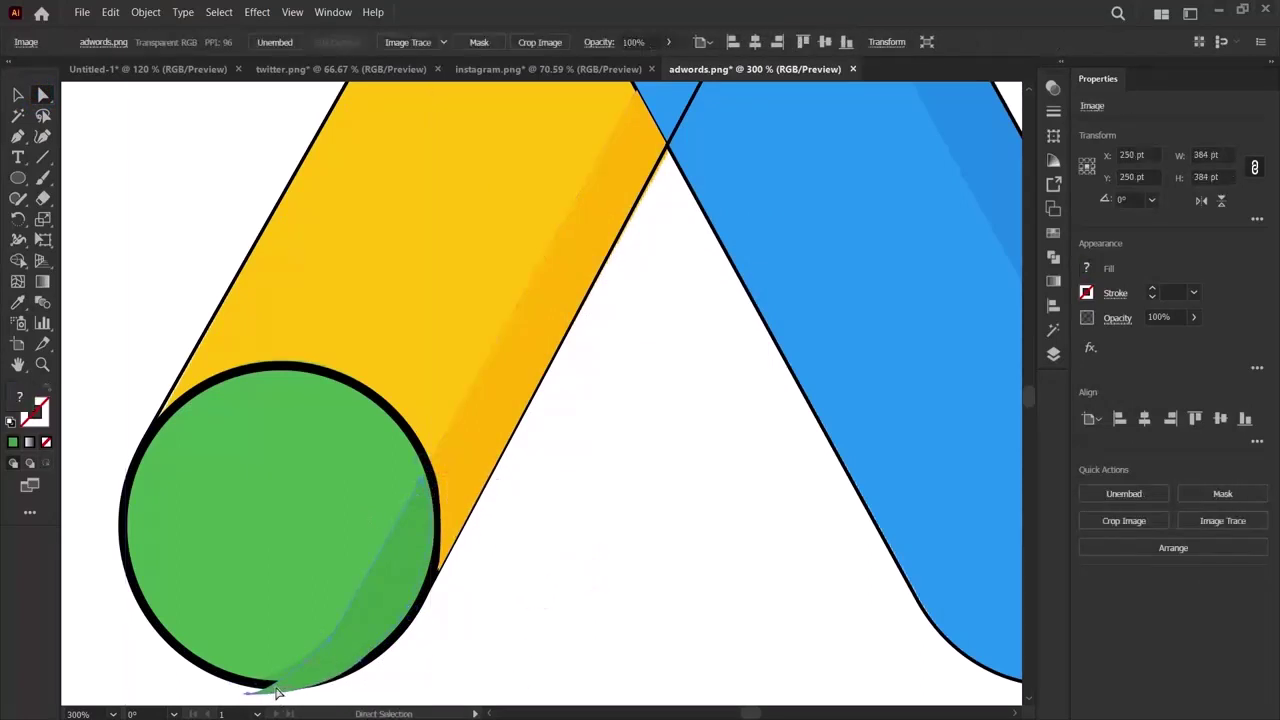
pyautogui.moveTo(271, 689)
pyautogui.mouseDown()
pyautogui.moveTo(243, 689)
pyautogui.moveTo(277, 674)
pyautogui.moveTo(254, 689)
pyautogui.moveTo(269, 686)
pyautogui.mouseUp()
pyautogui.click(540, 630)
pyautogui.scroll(1, 540, 630)
pyautogui.scroll(-3, 540, 640)
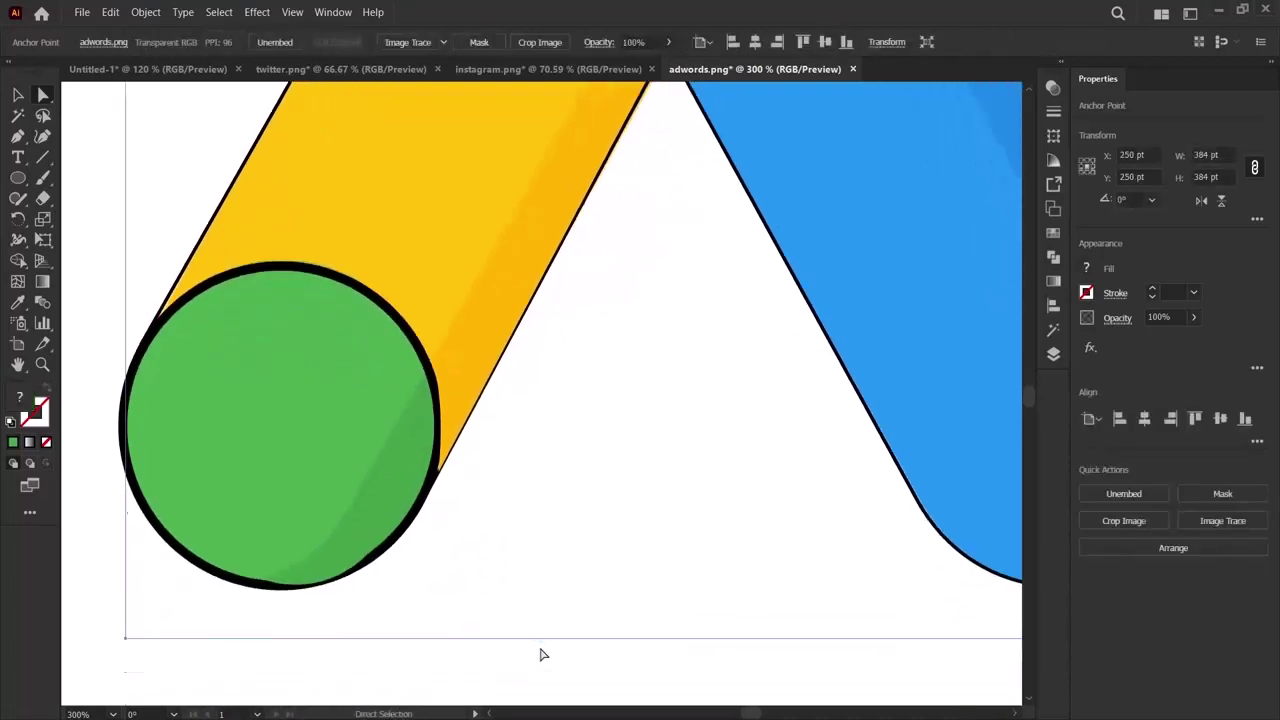
pyautogui.click(299, 549)
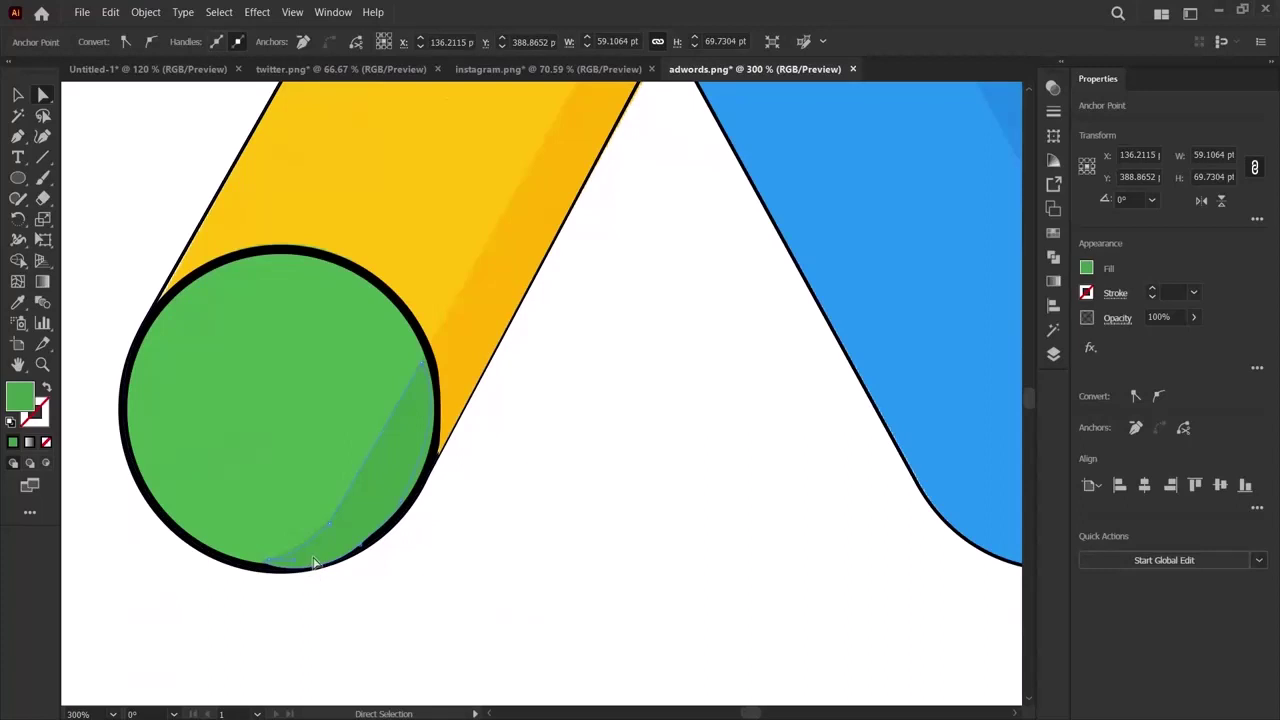
# Zoom in on the bottom of the green circle.
pyautogui.click(44, 372)
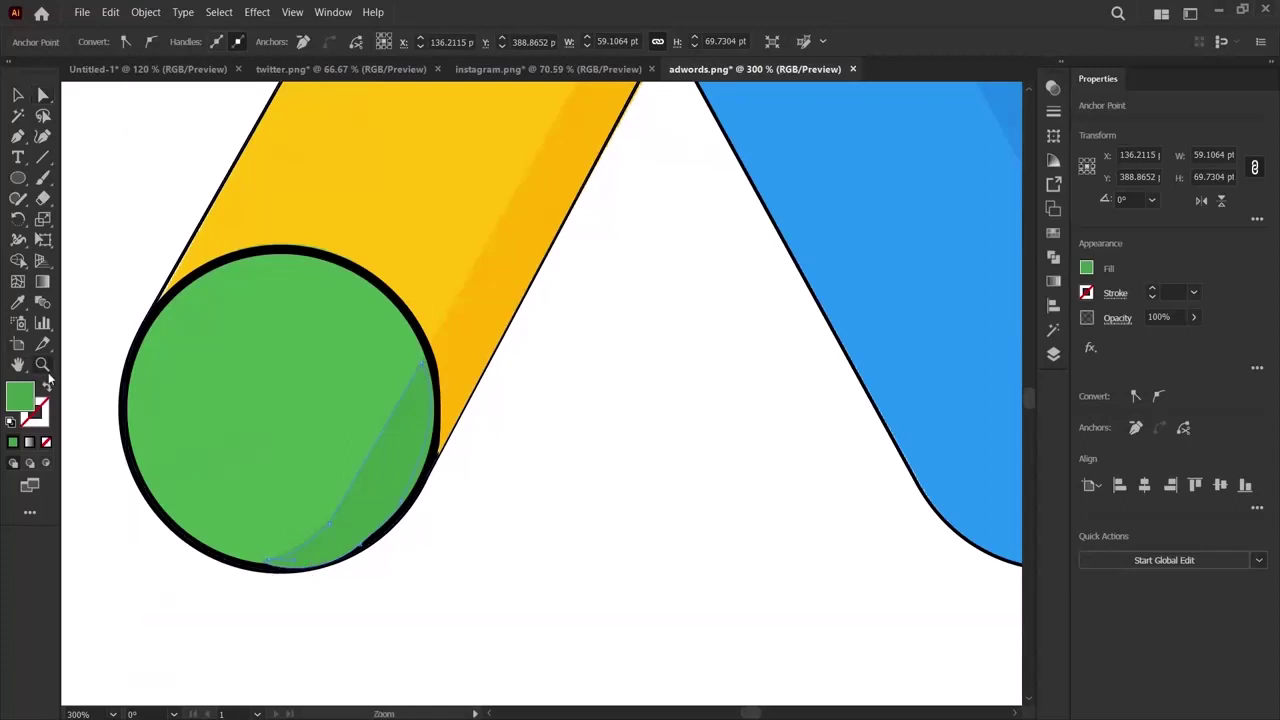
pyautogui.click(288, 514)
pyautogui.scroll(-3, 731, 551)
pyautogui.scroll(3, 731, 551)
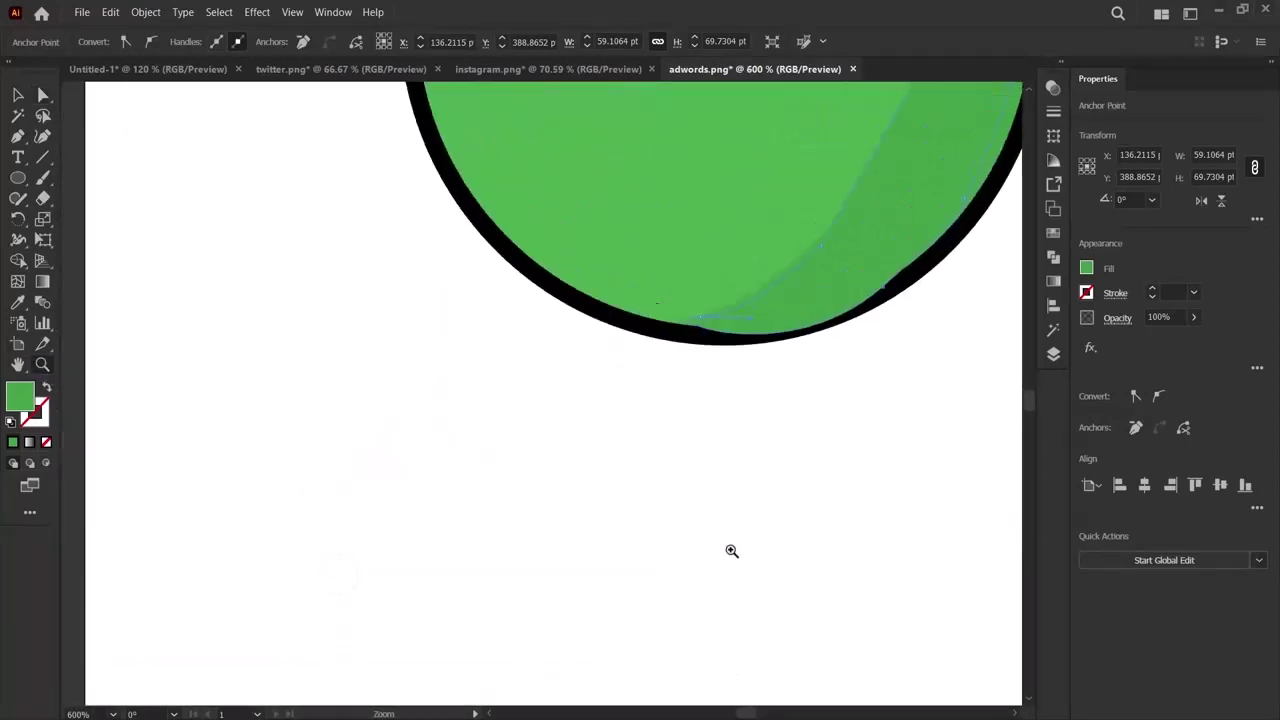
pyautogui.hscroll(3, 731, 556)
pyautogui.scroll(3, 726, 551)
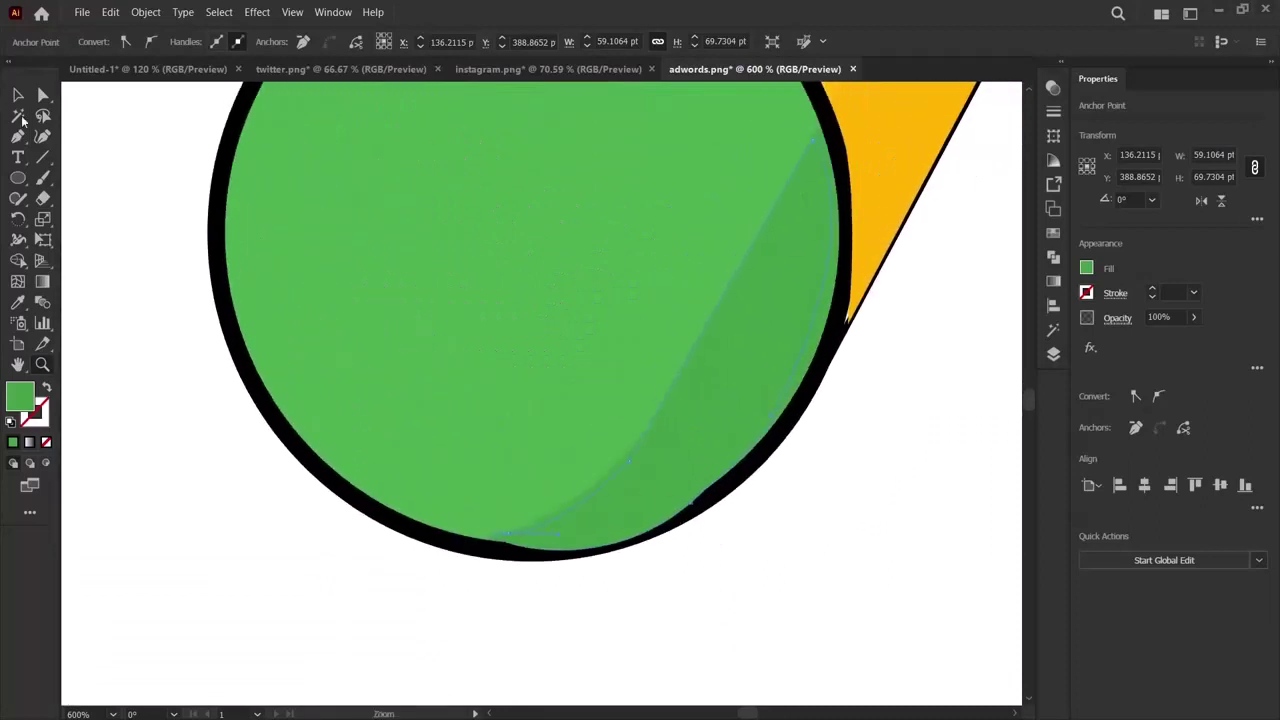
# Nudge the bottom anchor and pull the shading's right anchors up onto the circle's edge.
pyautogui.click(43, 97)
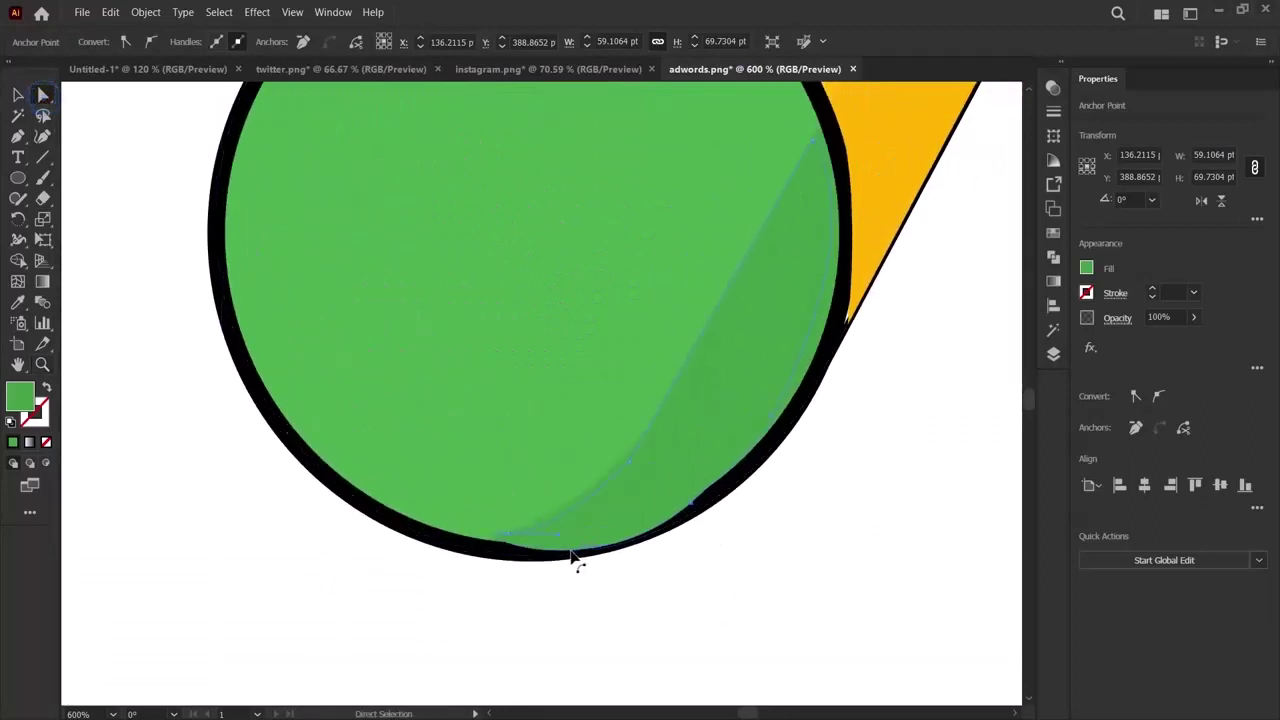
pyautogui.click(571, 552)
pyautogui.moveTo(566, 548); pyautogui.dragTo(572, 548)
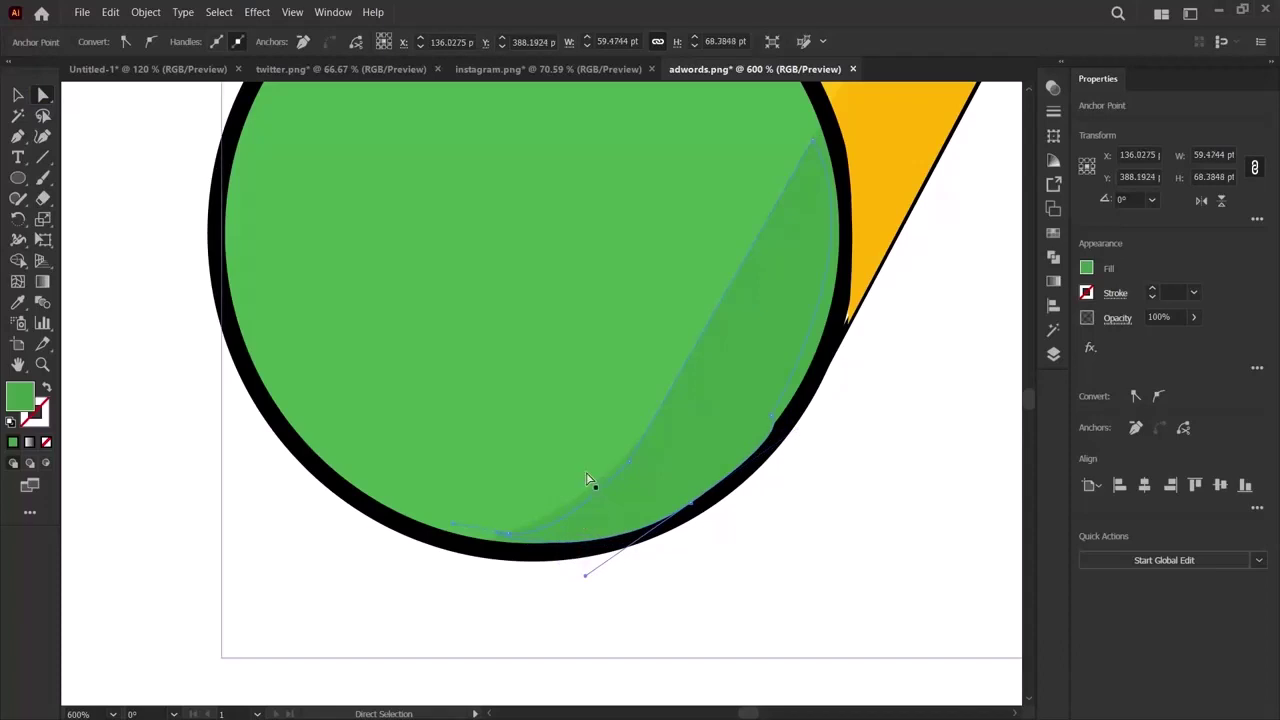
pyautogui.moveTo(588, 492)
pyautogui.mouseDown()
pyautogui.moveTo(563, 502)
pyautogui.moveTo(571, 495)
pyautogui.mouseUp()
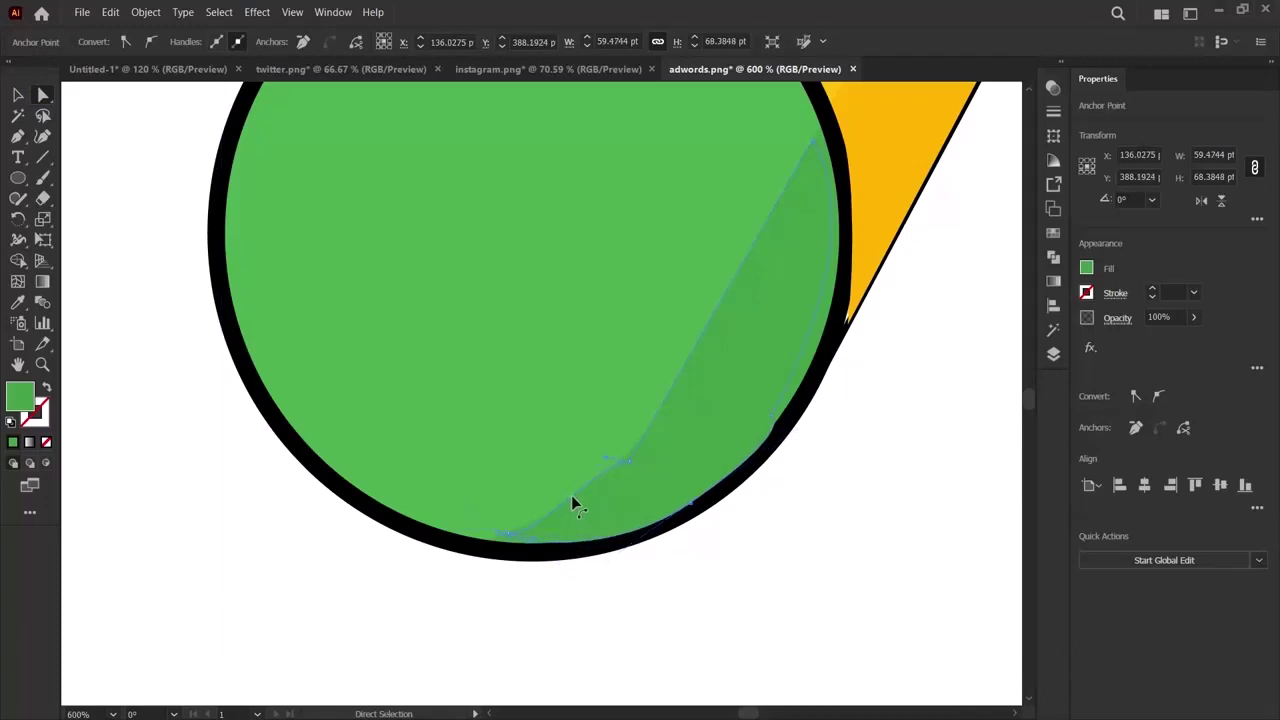
pyautogui.moveTo(631, 462); pyautogui.dragTo(686, 378)
pyautogui.scroll(3, 712, 450)
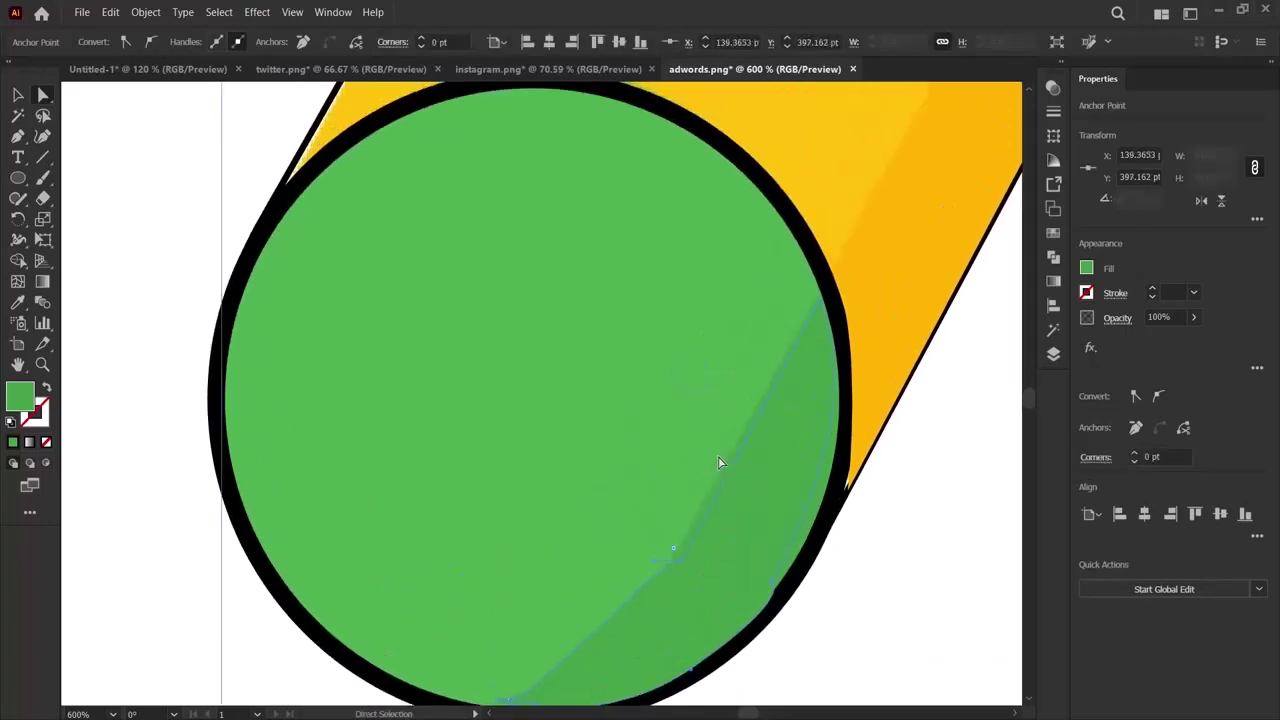
pyautogui.moveTo(688, 565); pyautogui.dragTo(826, 303)
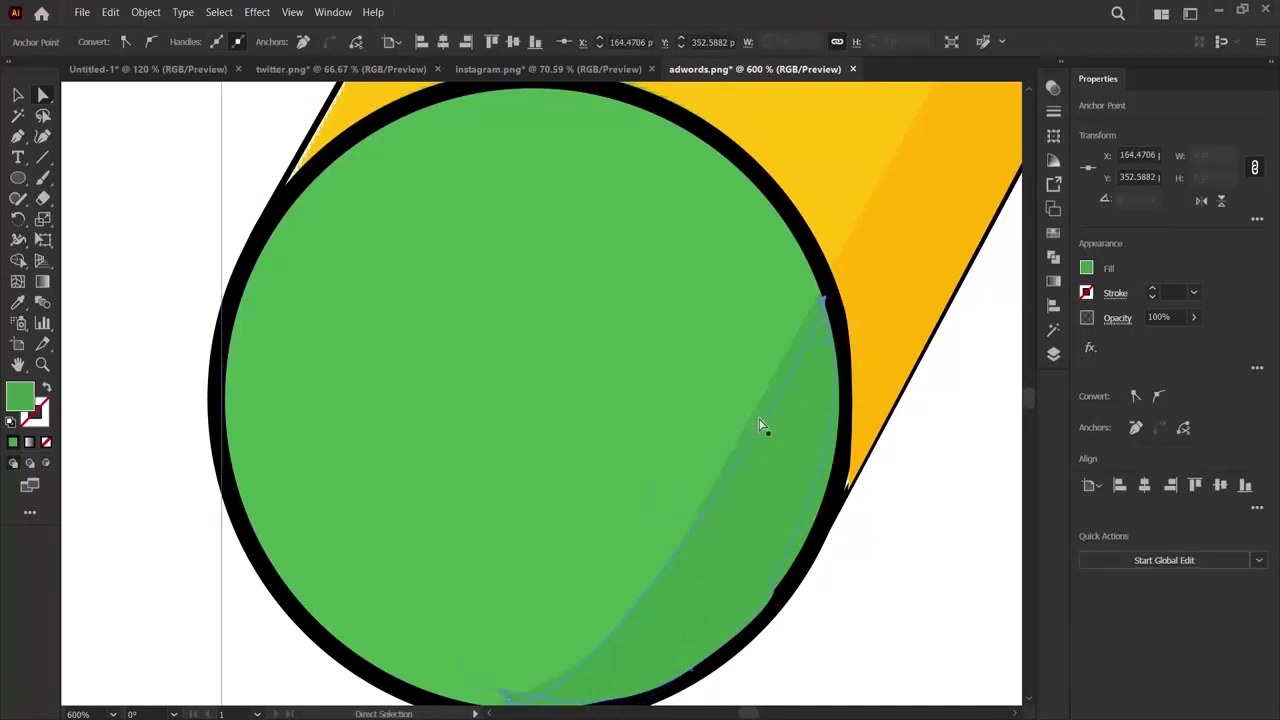
pyautogui.moveTo(779, 398); pyautogui.dragTo(768, 420)
pyautogui.click(857, 566)
# Pull the shading's bottom point down to the ring and fit the artboard in the window.
pyautogui.scroll(-2, 803, 576)
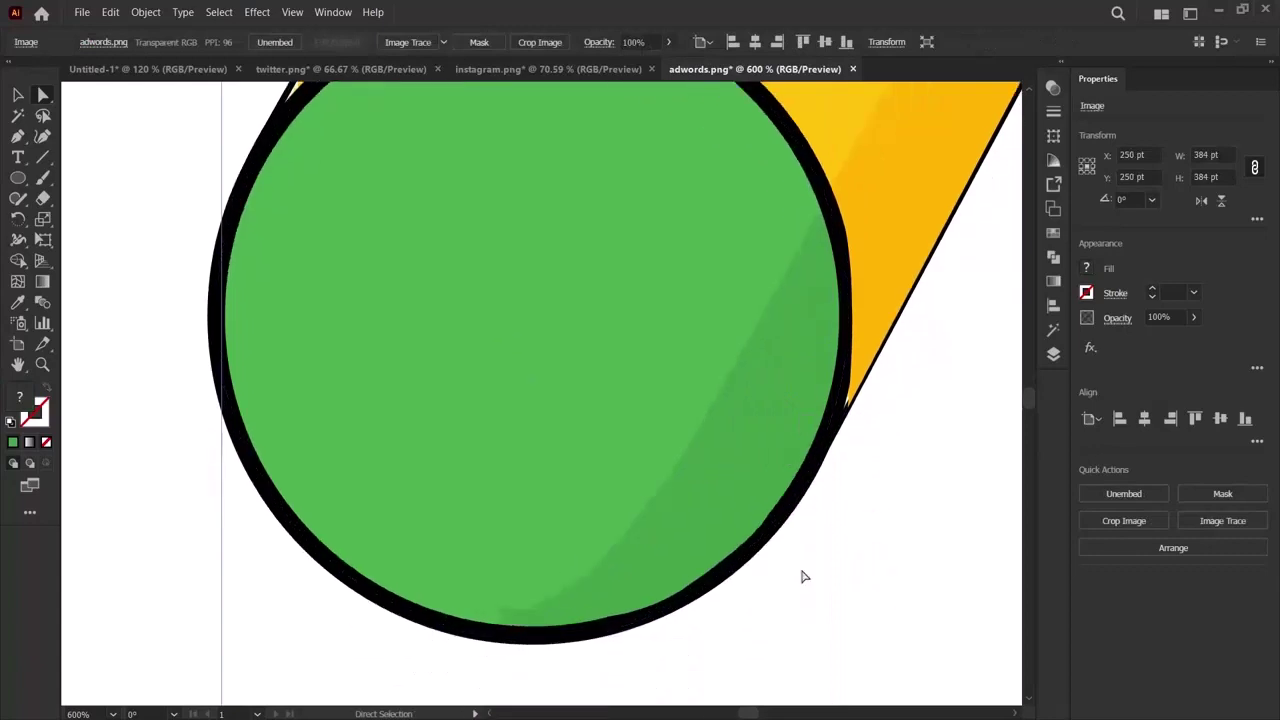
pyautogui.click(681, 544)
pyautogui.moveTo(526, 611)
pyautogui.mouseDown()
pyautogui.moveTo(591, 654)
pyautogui.moveTo(728, 679)
pyautogui.mouseUp()
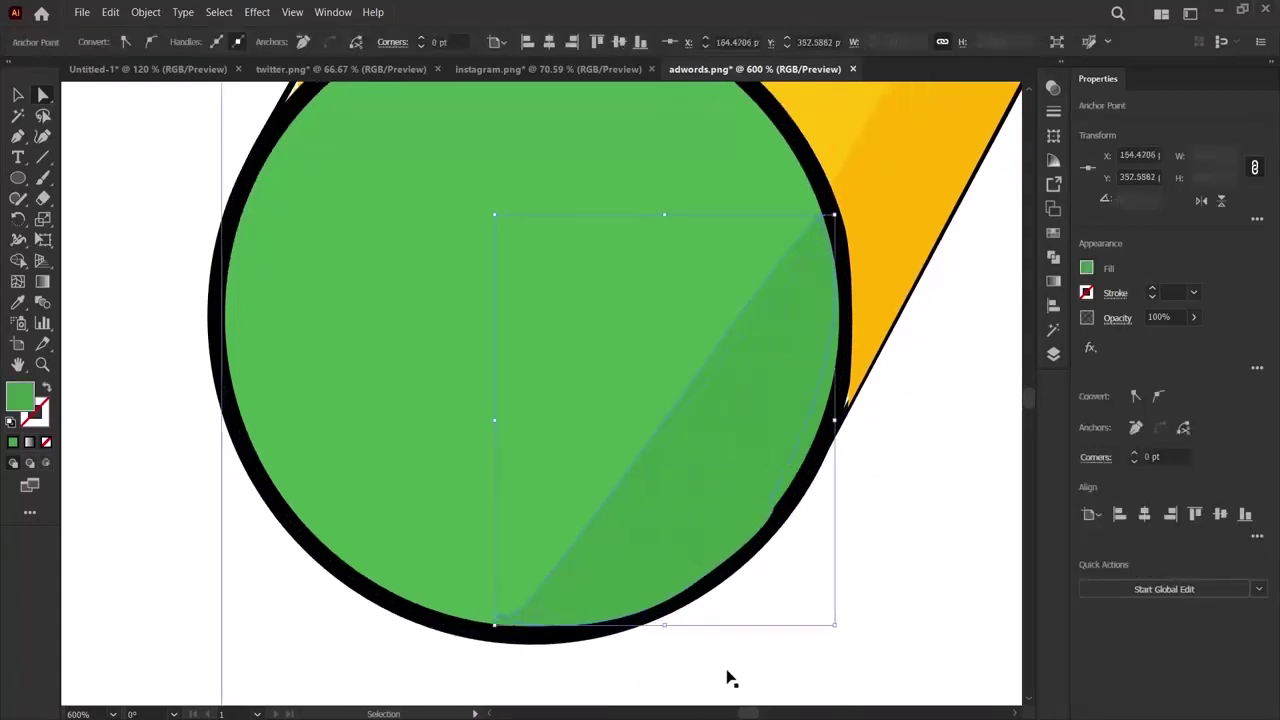
pyautogui.click(526, 613)
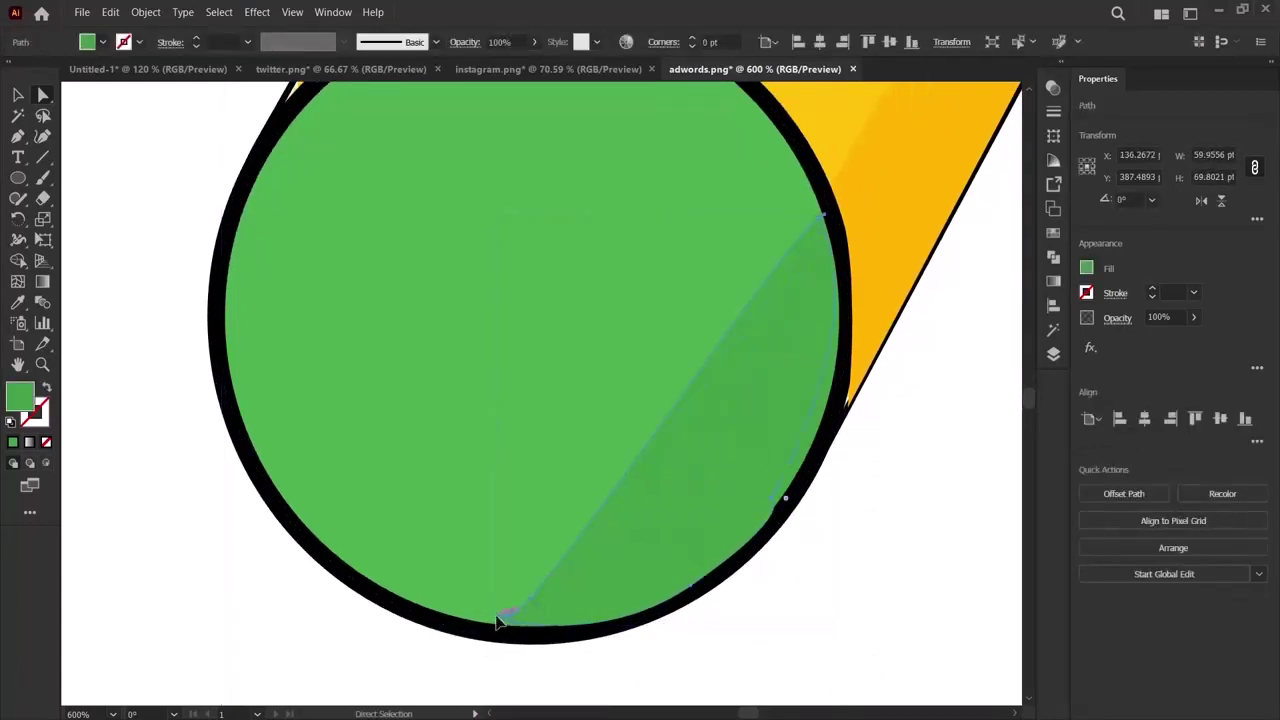
pyautogui.moveTo(497, 620)
pyautogui.mouseDown()
pyautogui.moveTo(501, 607)
pyautogui.moveTo(498, 633)
pyautogui.moveTo(500, 617)
pyautogui.mouseUp()
pyautogui.click(943, 514)
pyautogui.scroll(2, 943, 513)
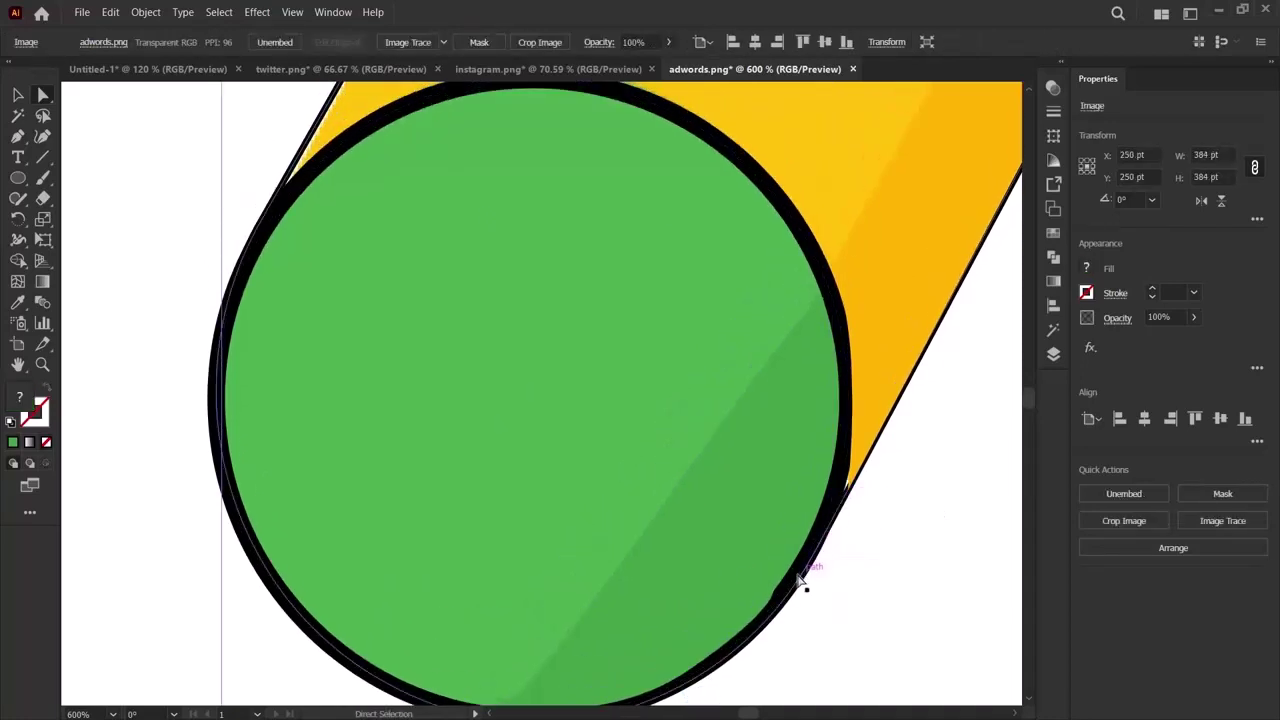
pyautogui.scroll(1, 886, 543)
pyautogui.scroll(-3, 889, 540)
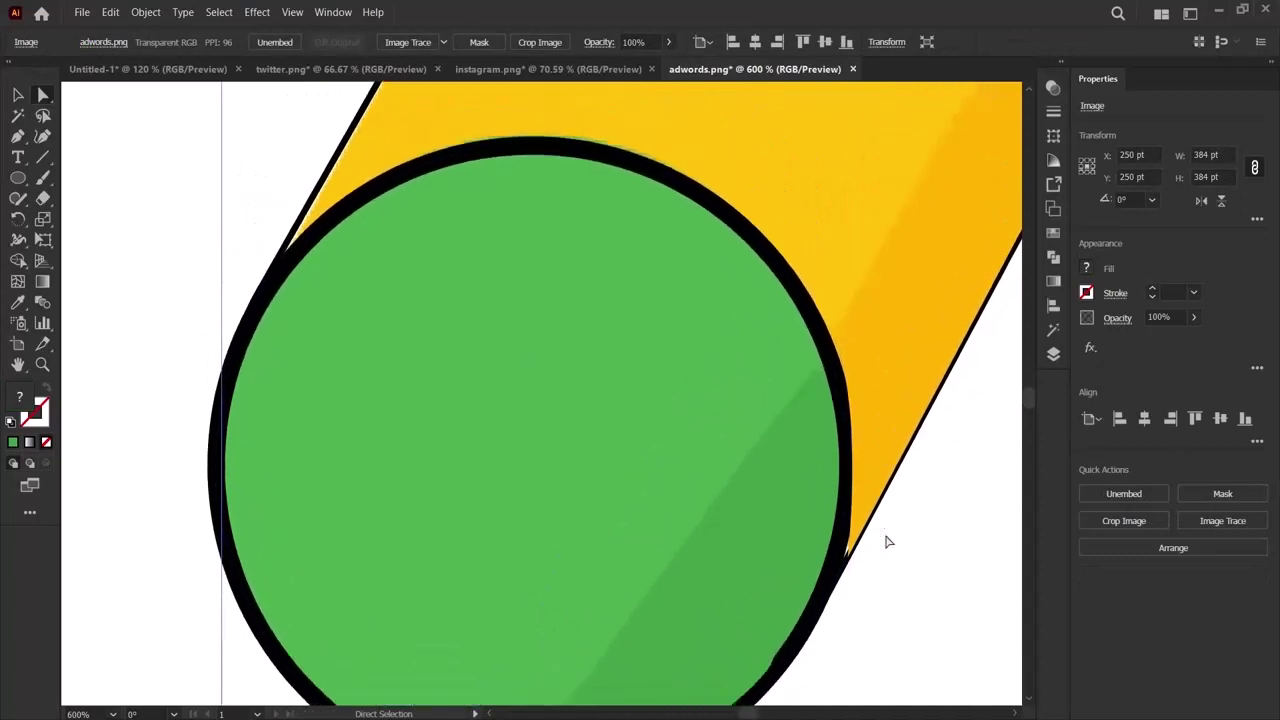
pyautogui.hotkey('ctrl', '0')
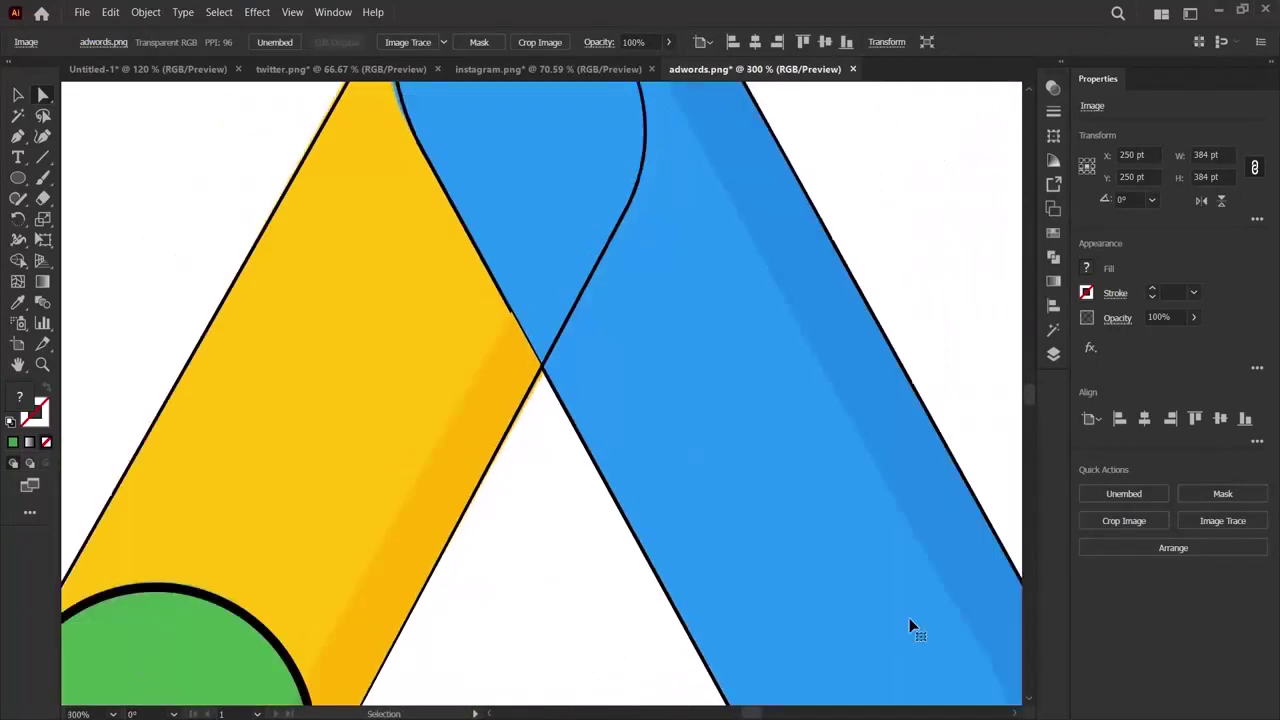
# Set the stroke to None on the traced yellow bar and the blue pill.
pyautogui.click(945, 390)
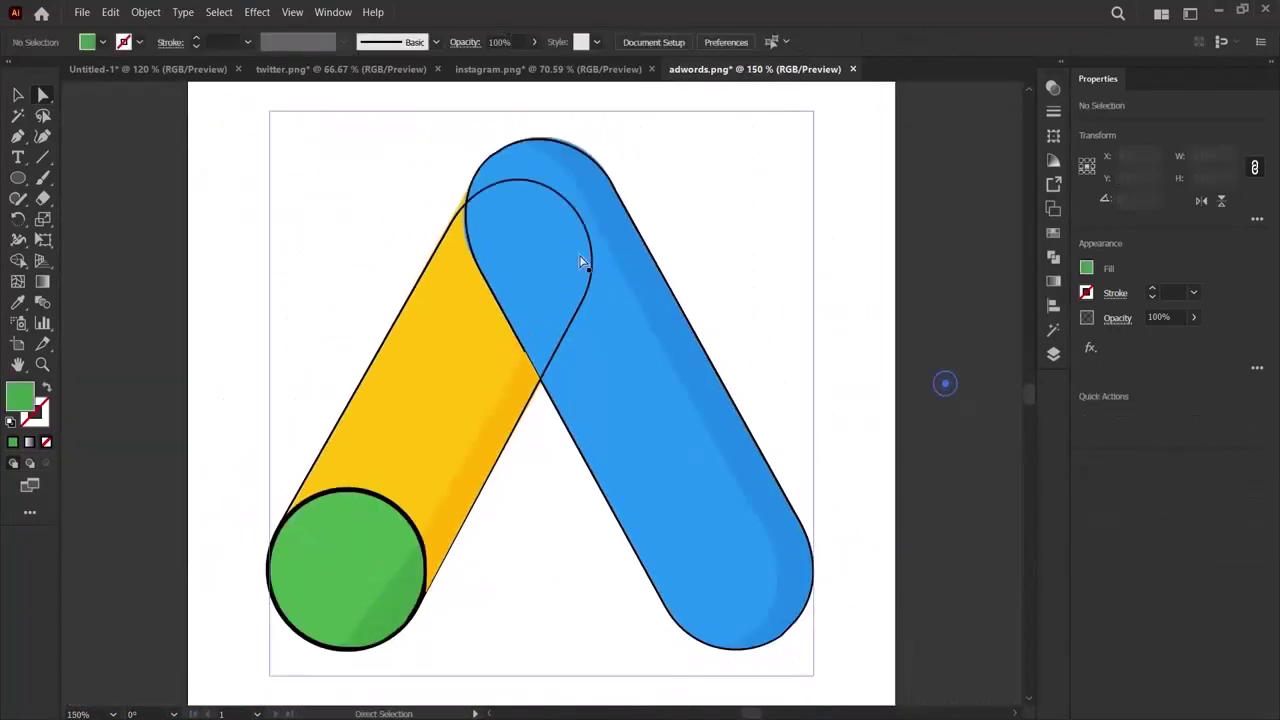
pyautogui.click(591, 248)
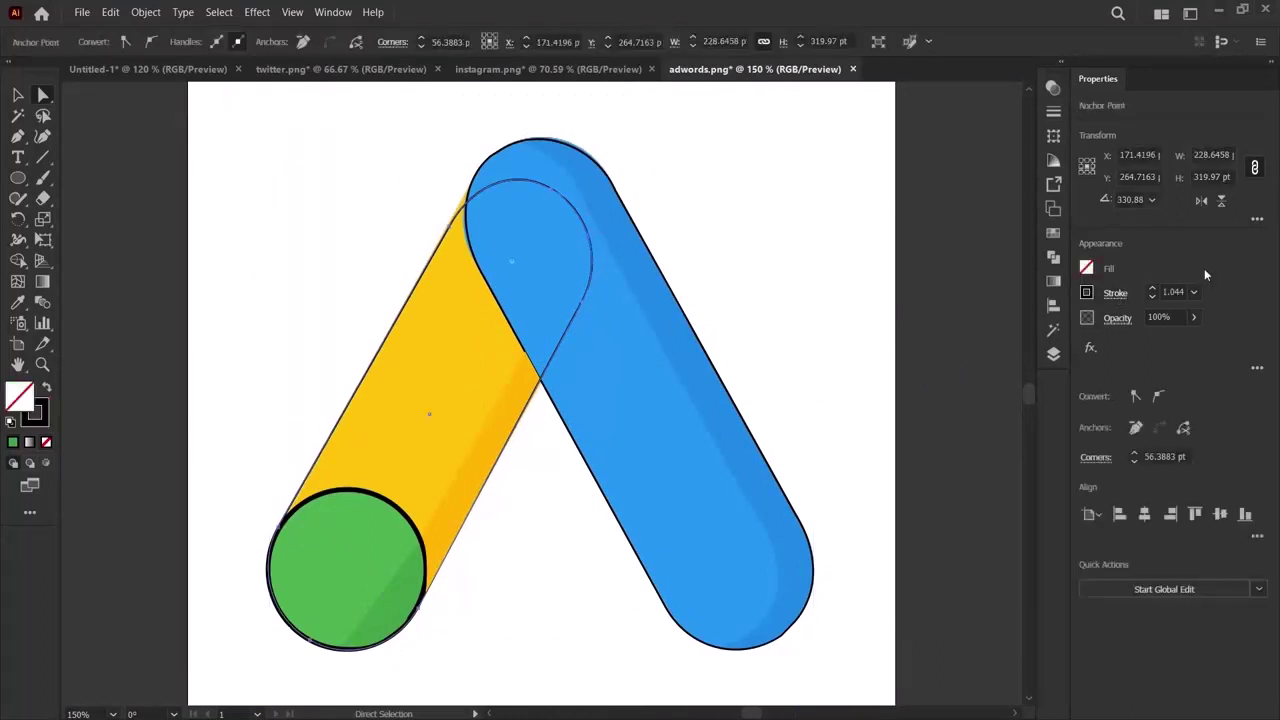
pyautogui.click(1152, 299)
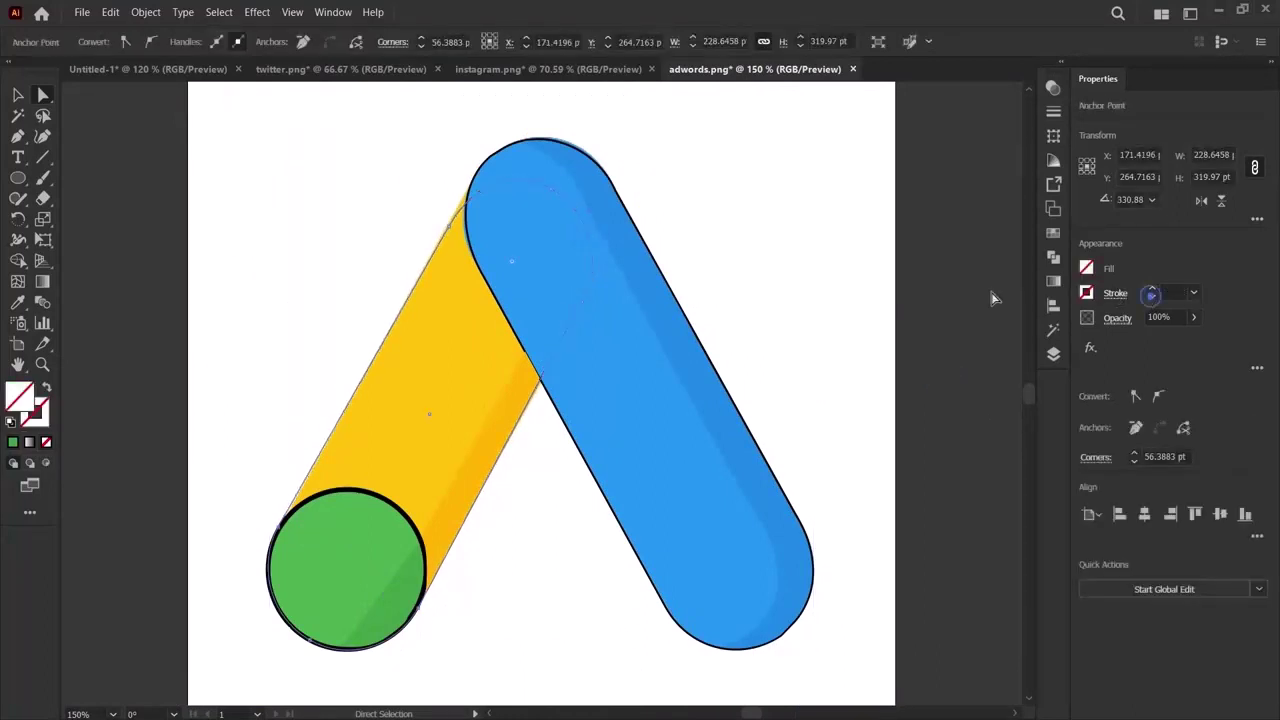
pyautogui.click(700, 343)
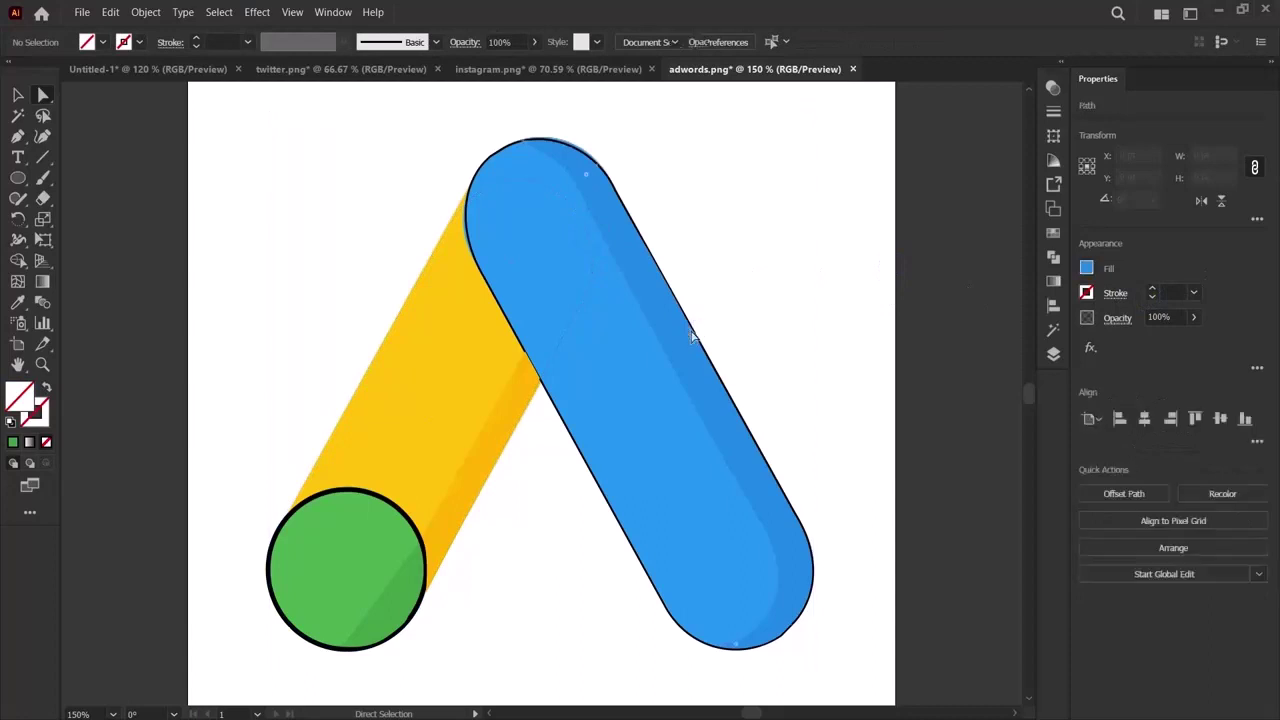
pyautogui.click(692, 337)
pyautogui.click(683, 376)
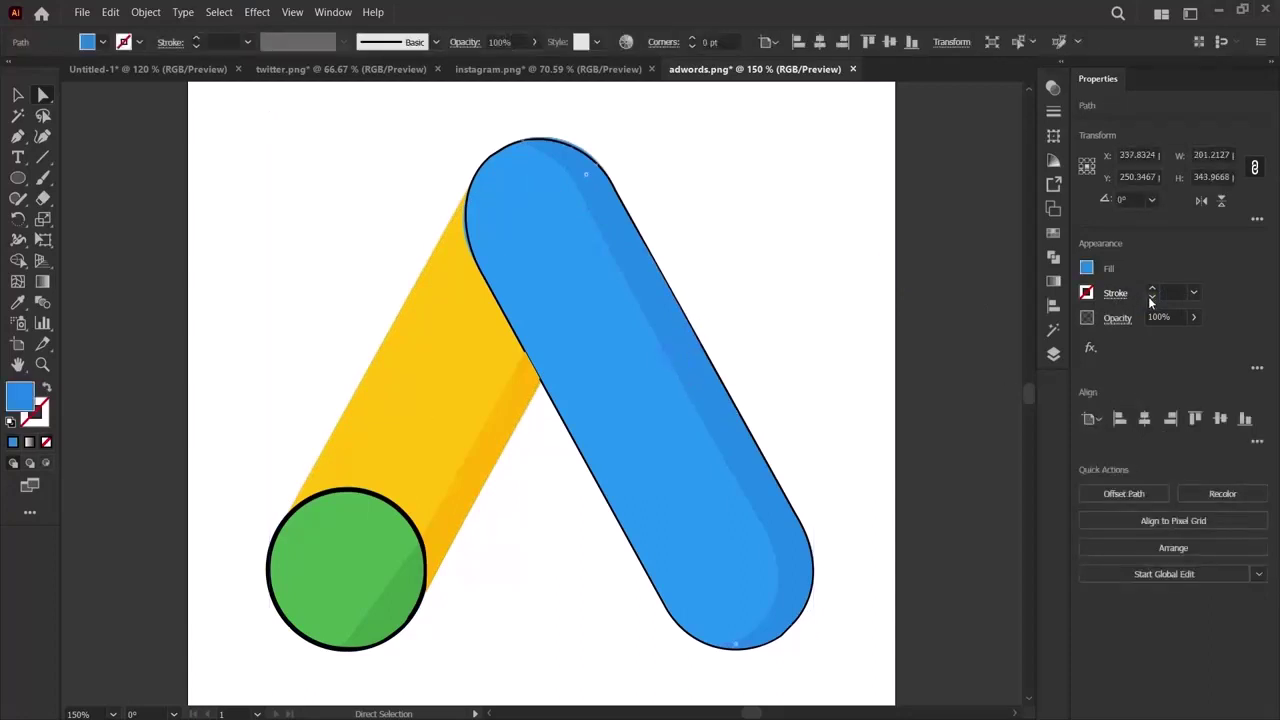
pyautogui.click(567, 428)
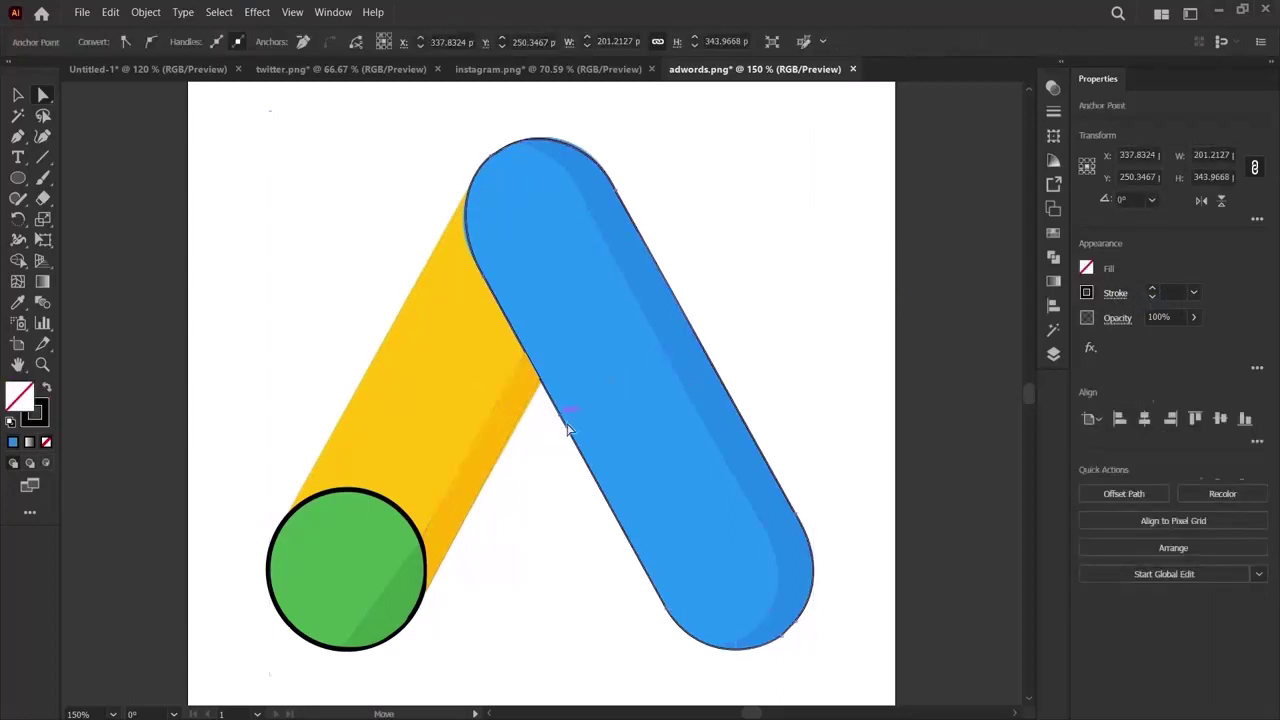
pyautogui.click(1152, 296)
# Step the green circle's stroke weight down to 0, removing its black outline.
pyautogui.click(434, 636)
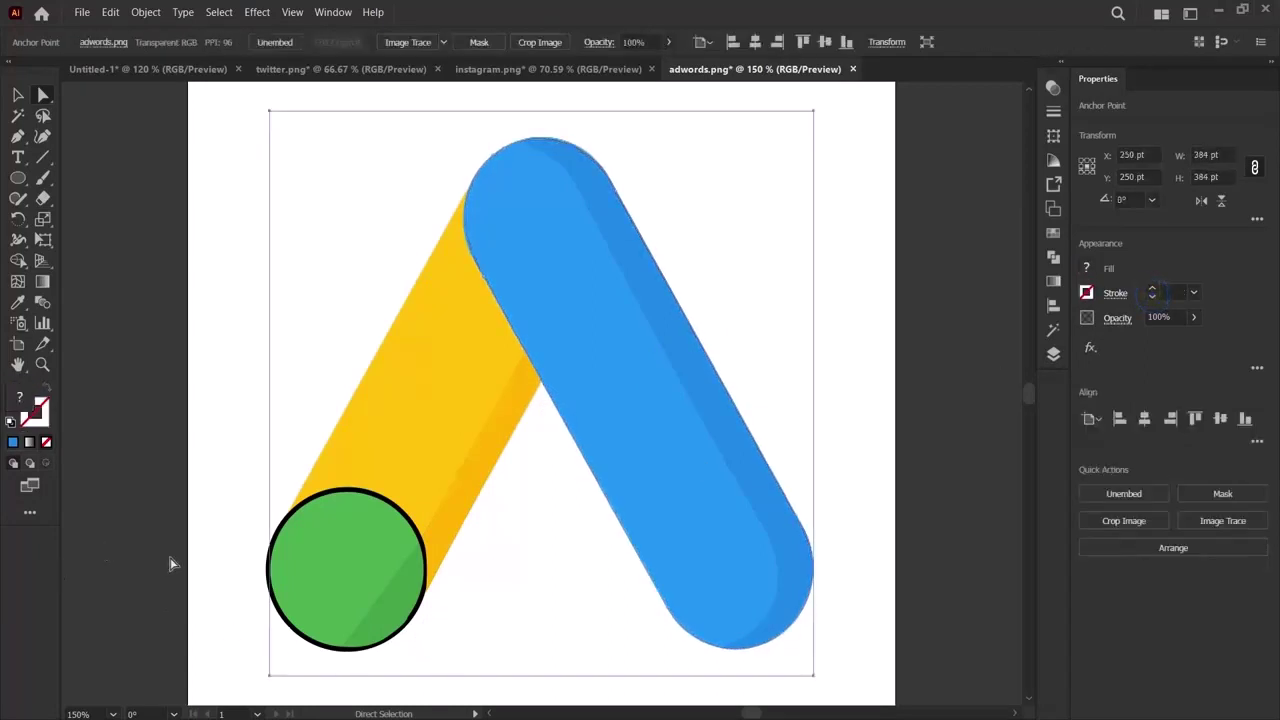
pyautogui.click(103, 543)
pyautogui.click(395, 509)
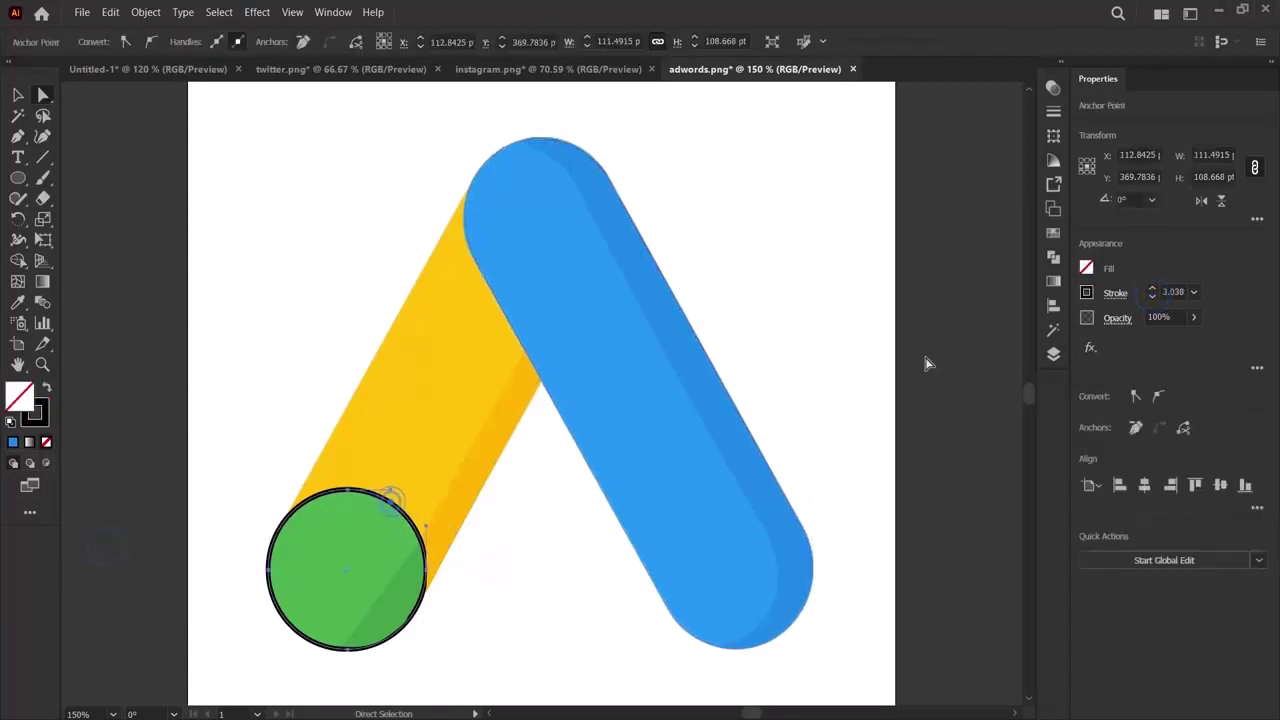
pyautogui.click(1151, 296)
pyautogui.click(1151, 296)
pyautogui.click(1151, 296)
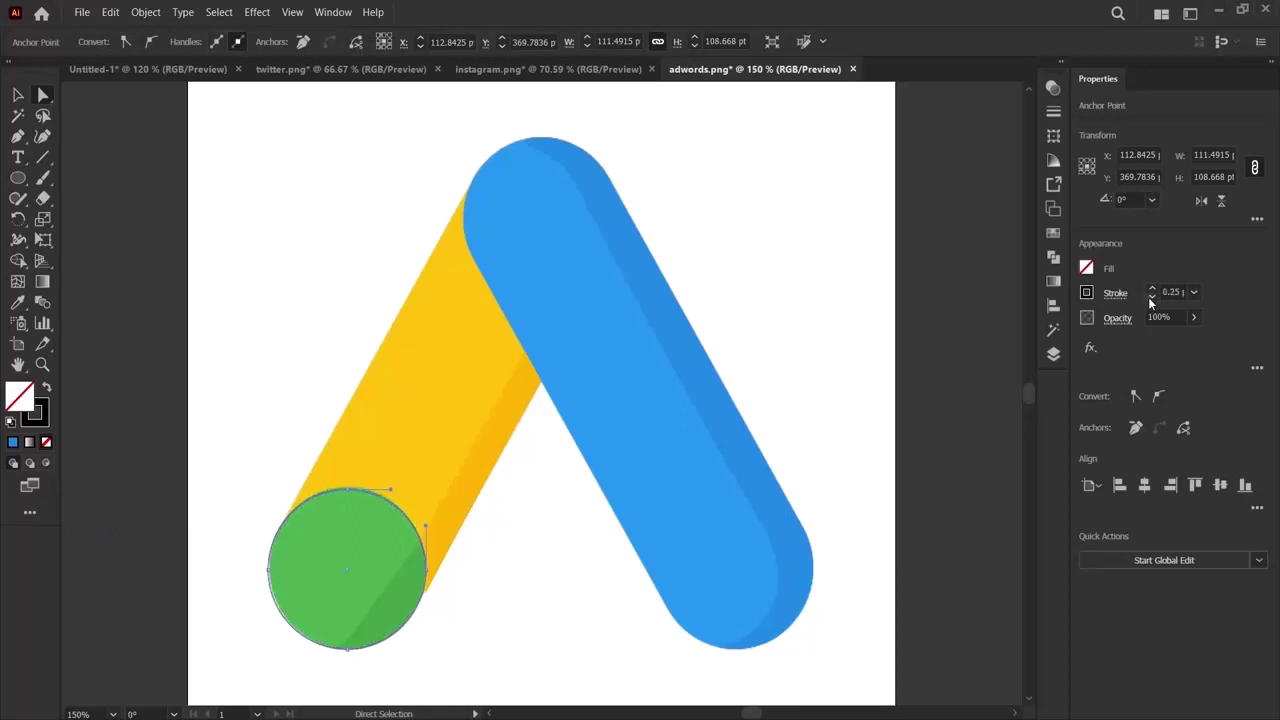
pyautogui.click(1151, 296)
pyautogui.click(914, 580)
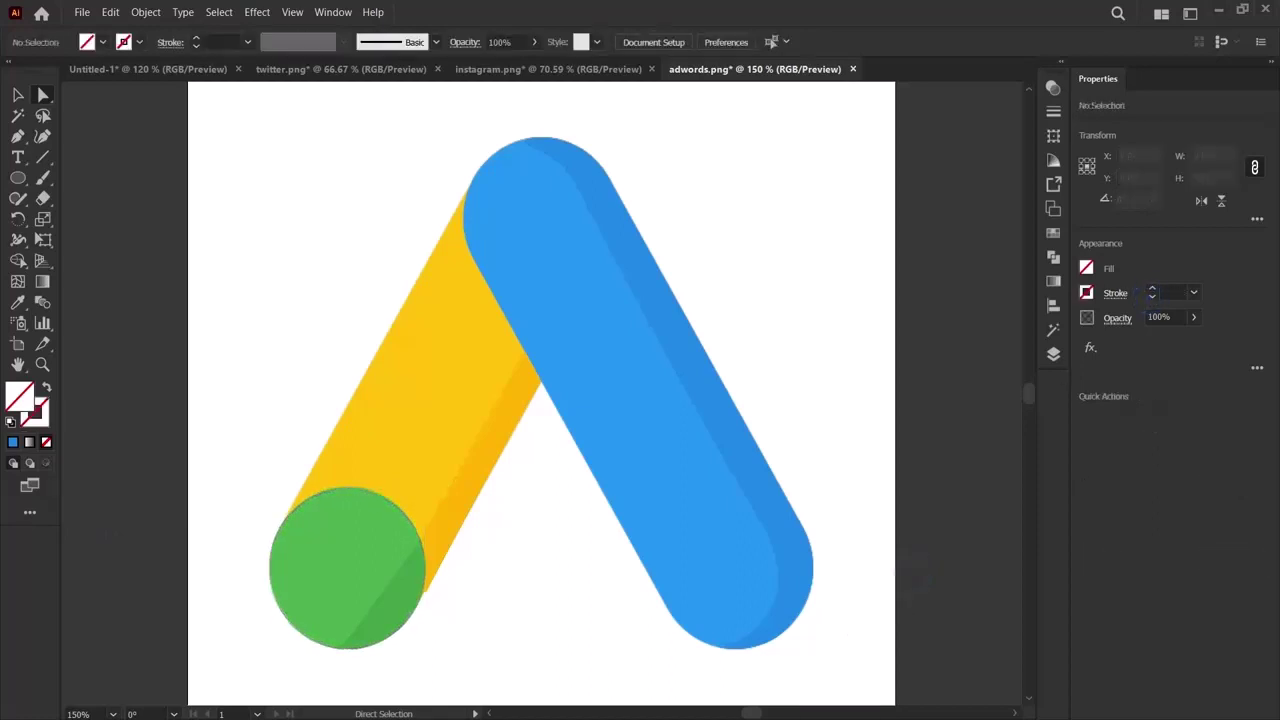
pyautogui.scroll(-1, 600, 568)
pyautogui.scroll(2, 601, 568)
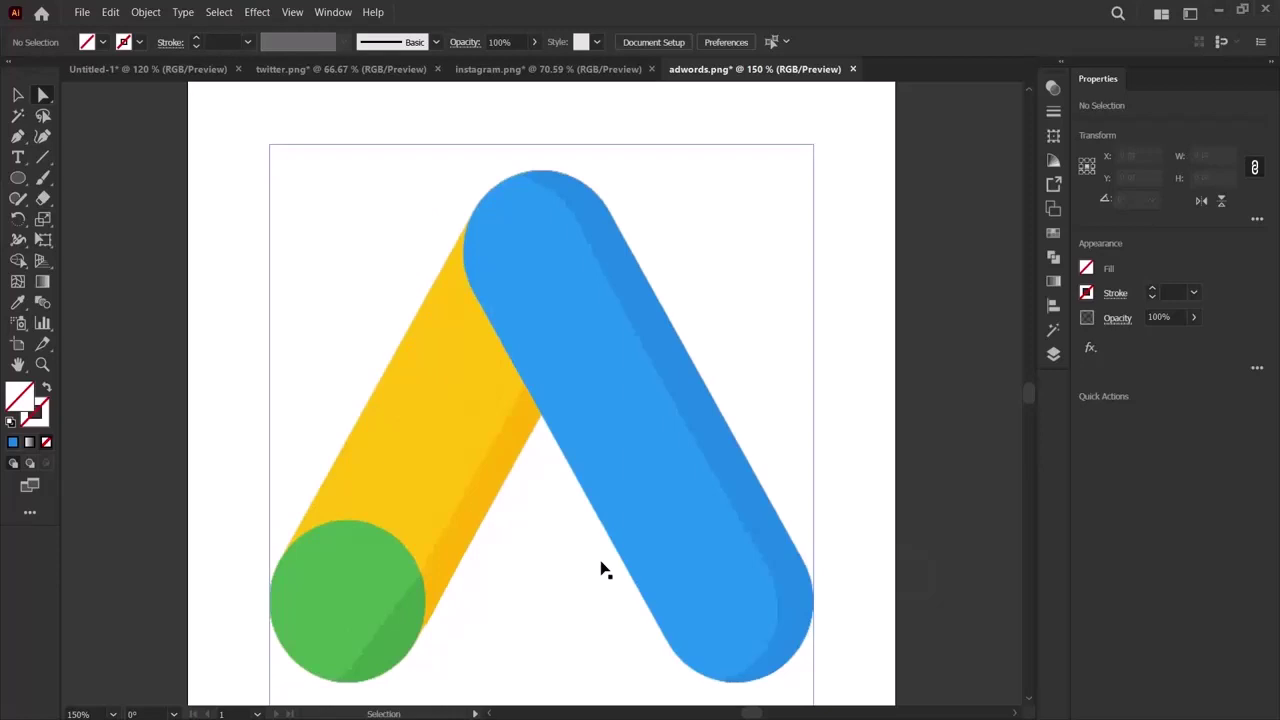
# Duplicate Artboard 1 with its artwork as a second artboard to the right.
pyautogui.hotkey('ctrl', '-')
pyautogui.hotkey('ctrl', '-')
pyautogui.hscroll(1, 488, 551)
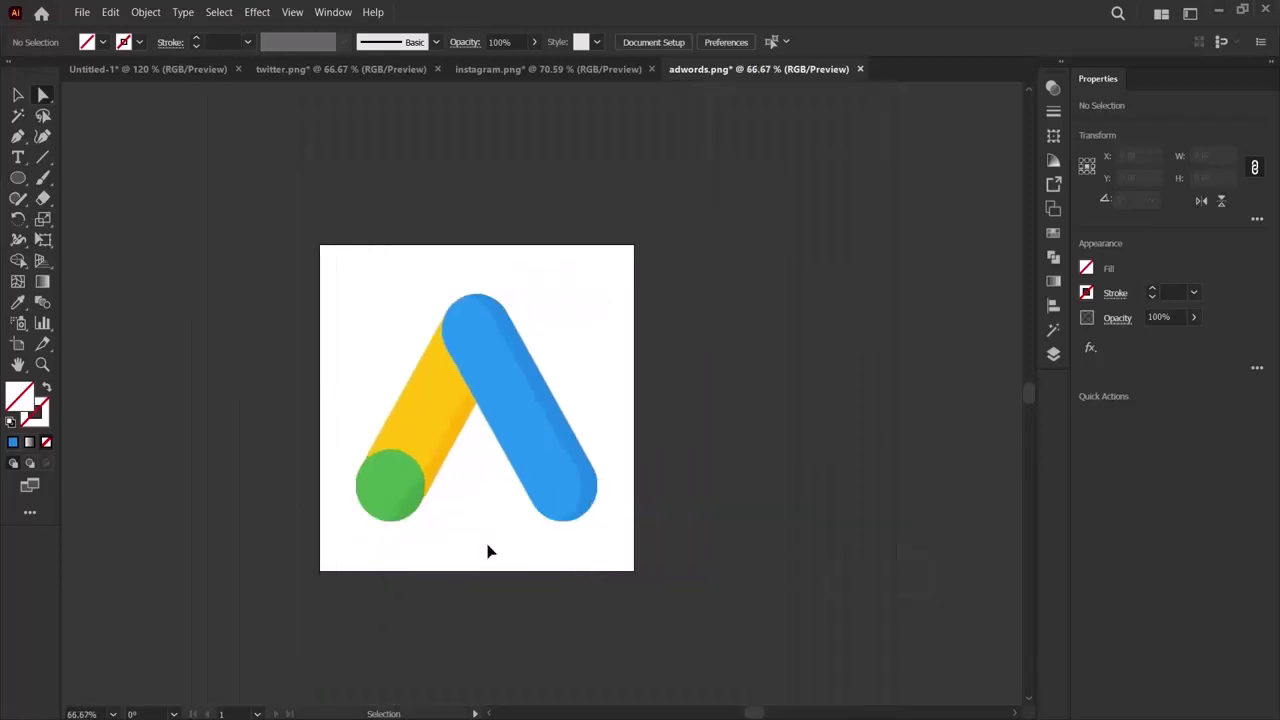
pyautogui.click(17, 345)
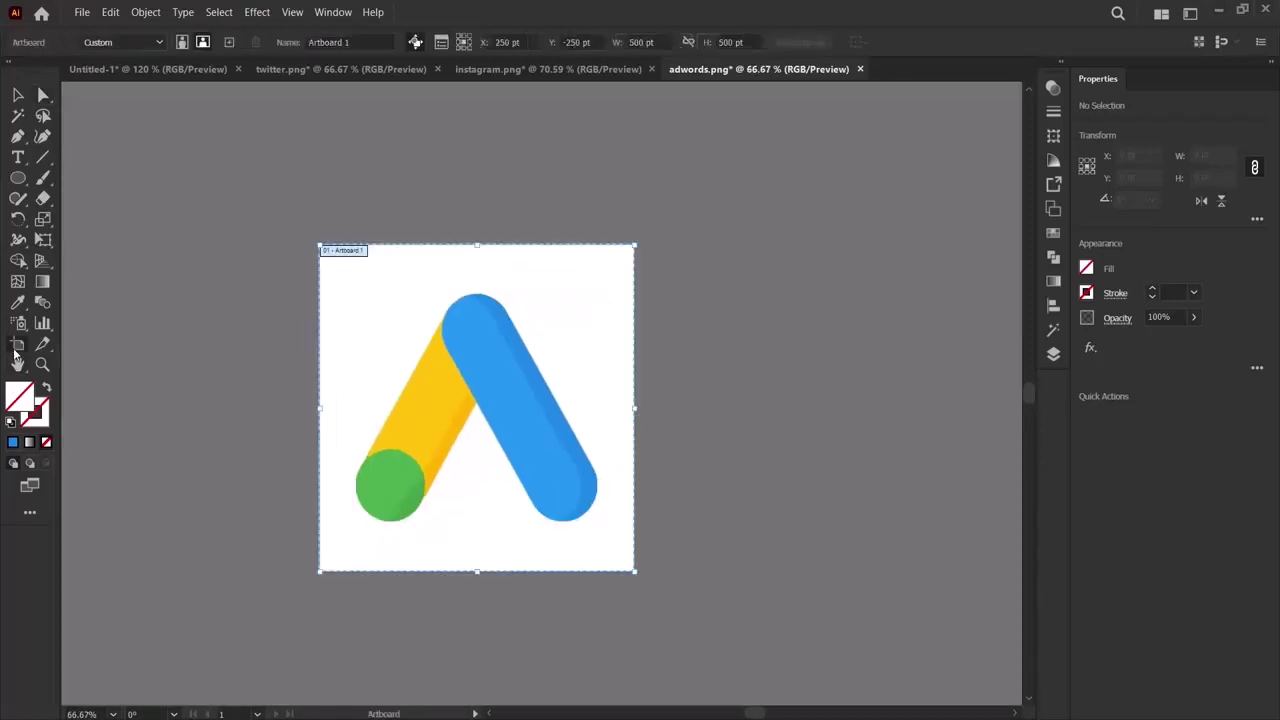
pyautogui.click(578, 362)
pyautogui.press('ctrl')
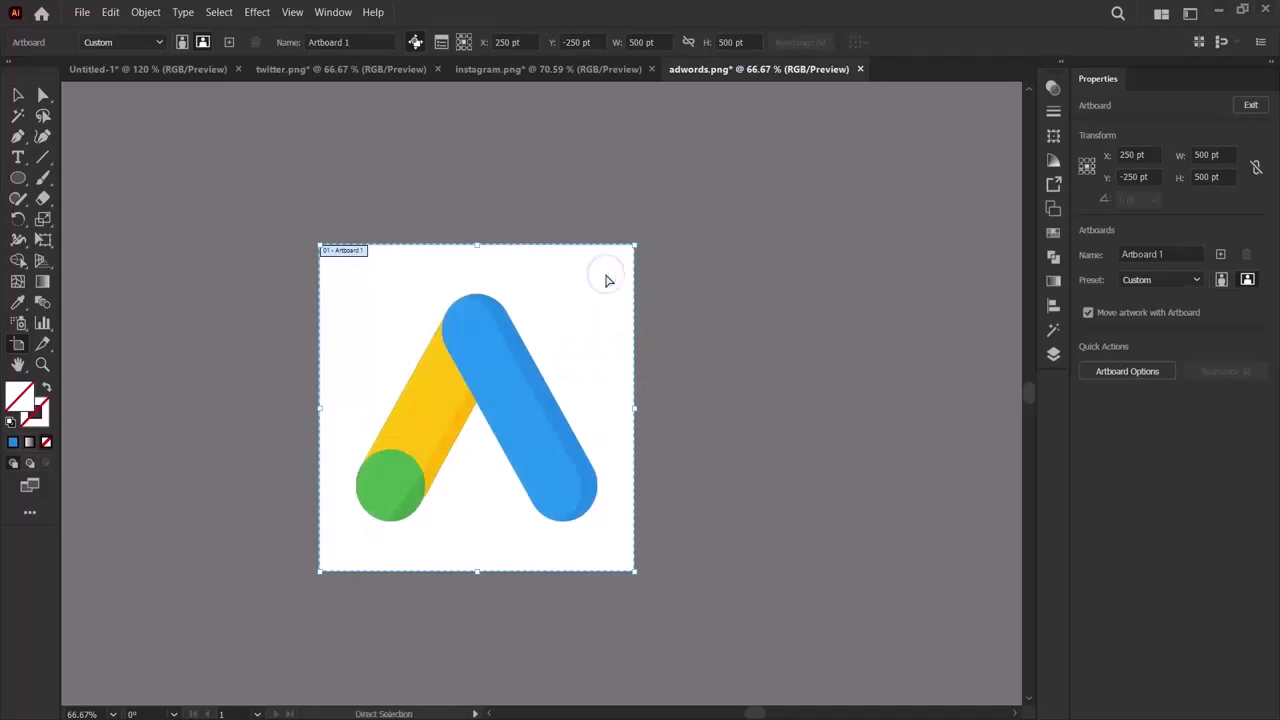
pyautogui.hotkey('ctrl', 'v')
# Move the copied logo image up off the traced pieces on the right artboard.
pyautogui.press('y')
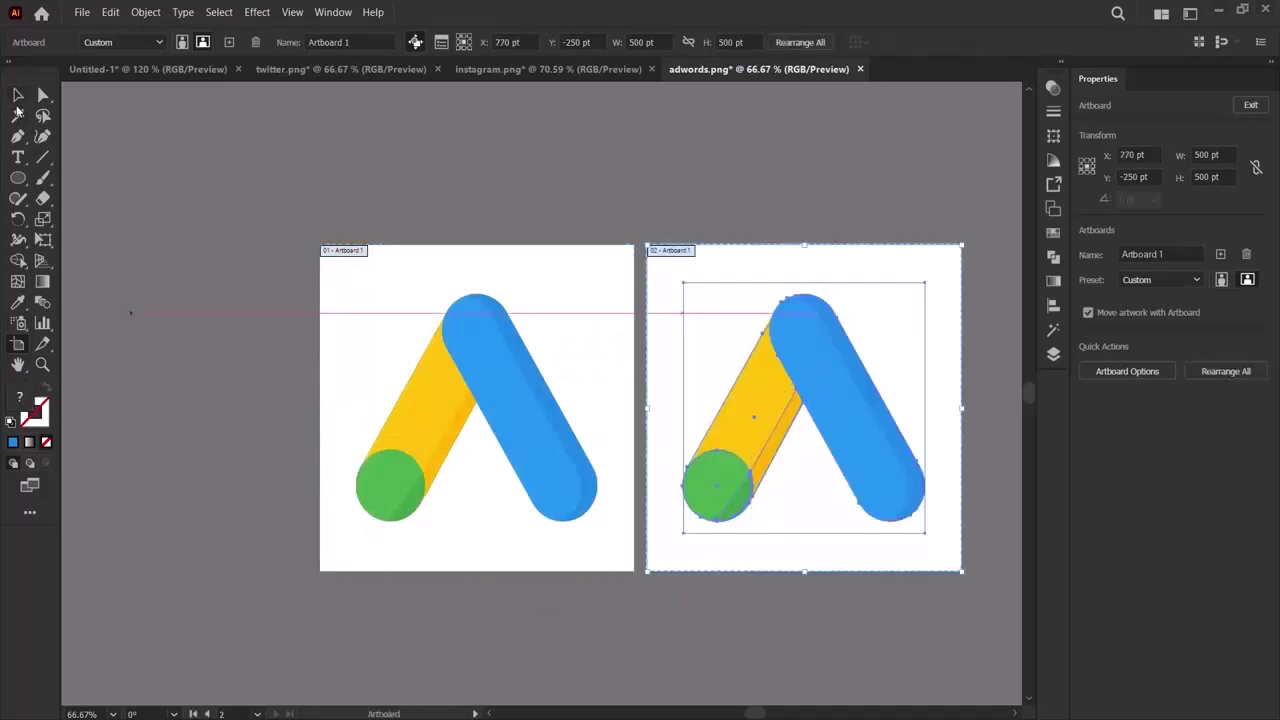
pyautogui.click(131, 429)
pyautogui.click(796, 382)
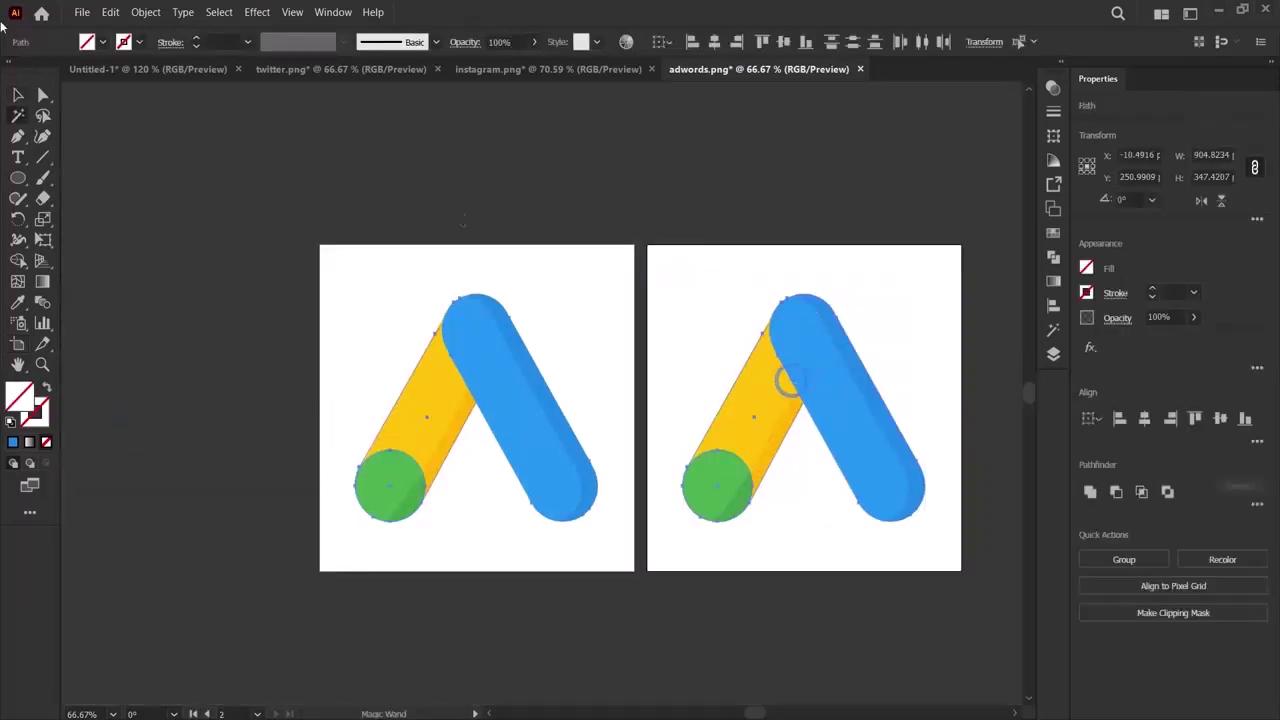
pyautogui.press('v')
pyautogui.click(818, 385)
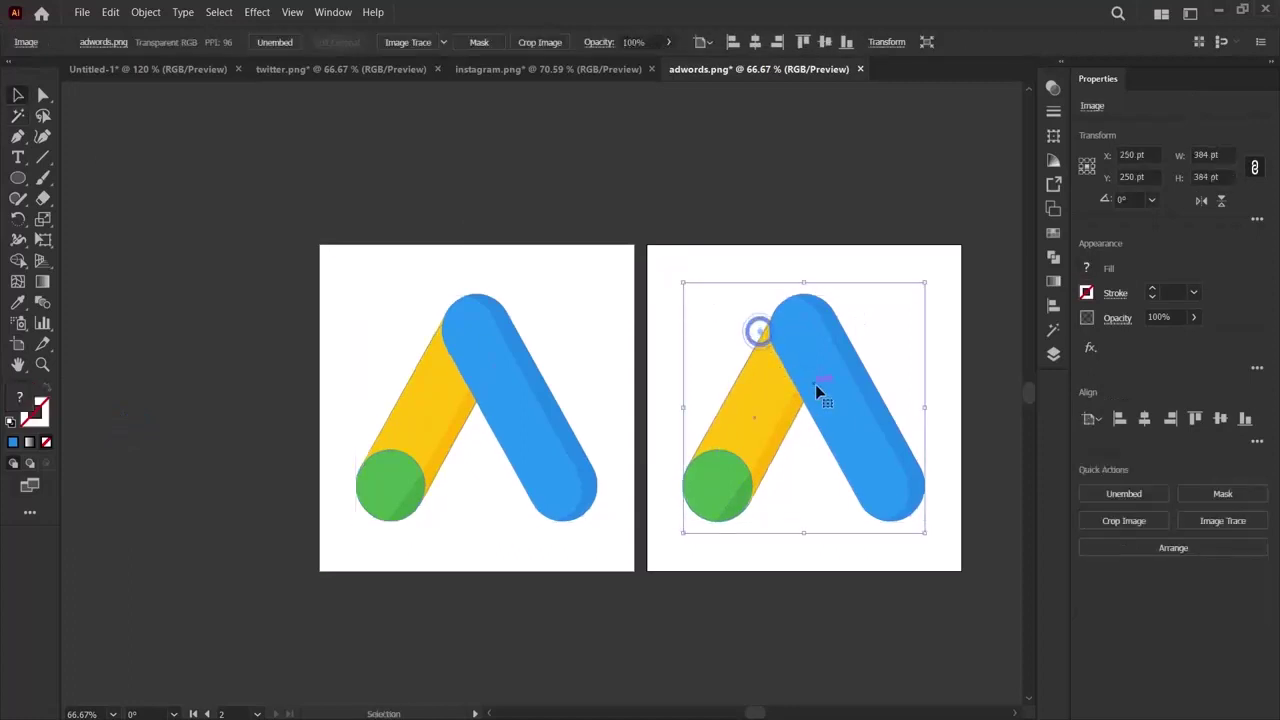
pyautogui.moveTo(818, 385)
pyautogui.mouseDown()
pyautogui.moveTo(809, 239)
pyautogui.moveTo(768, 214)
pyautogui.mouseUp()
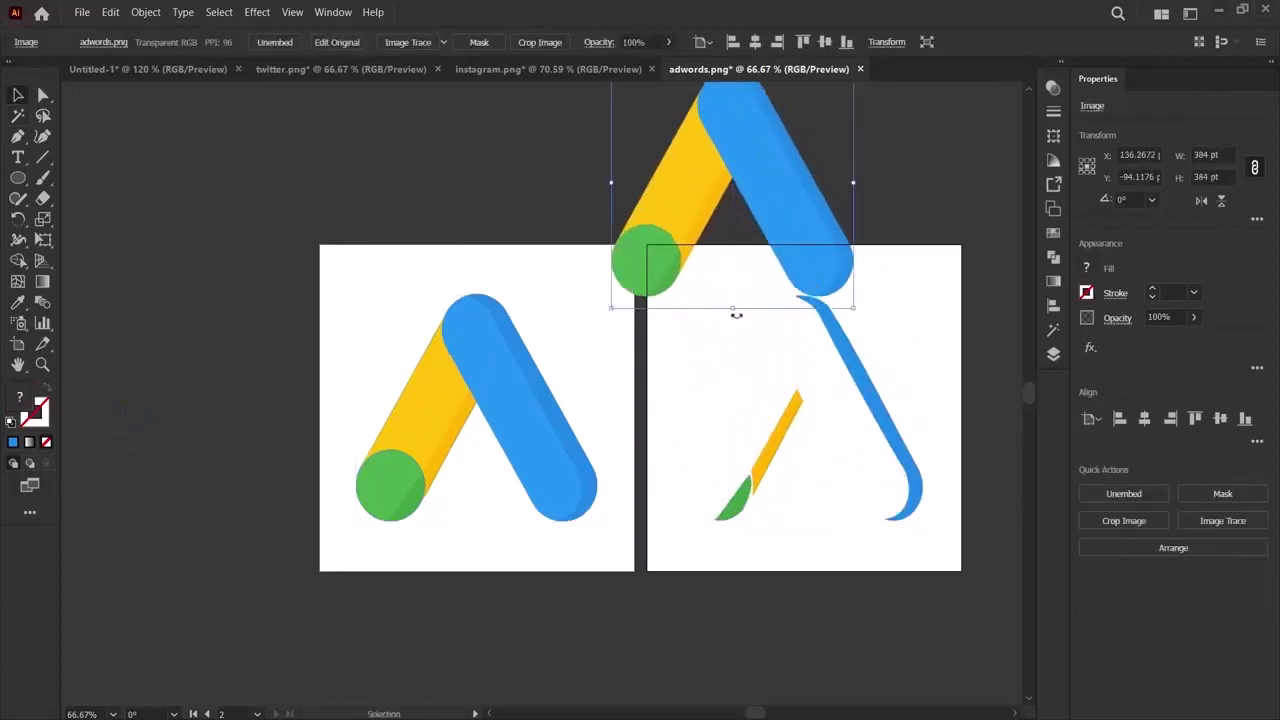
pyautogui.moveTo(737, 314)
pyautogui.mouseDown()
pyautogui.moveTo(951, 466)
pyautogui.moveTo(811, 451)
pyautogui.moveTo(900, 468)
pyautogui.moveTo(951, 523)
pyautogui.moveTo(937, 531)
pyautogui.mouseUp()
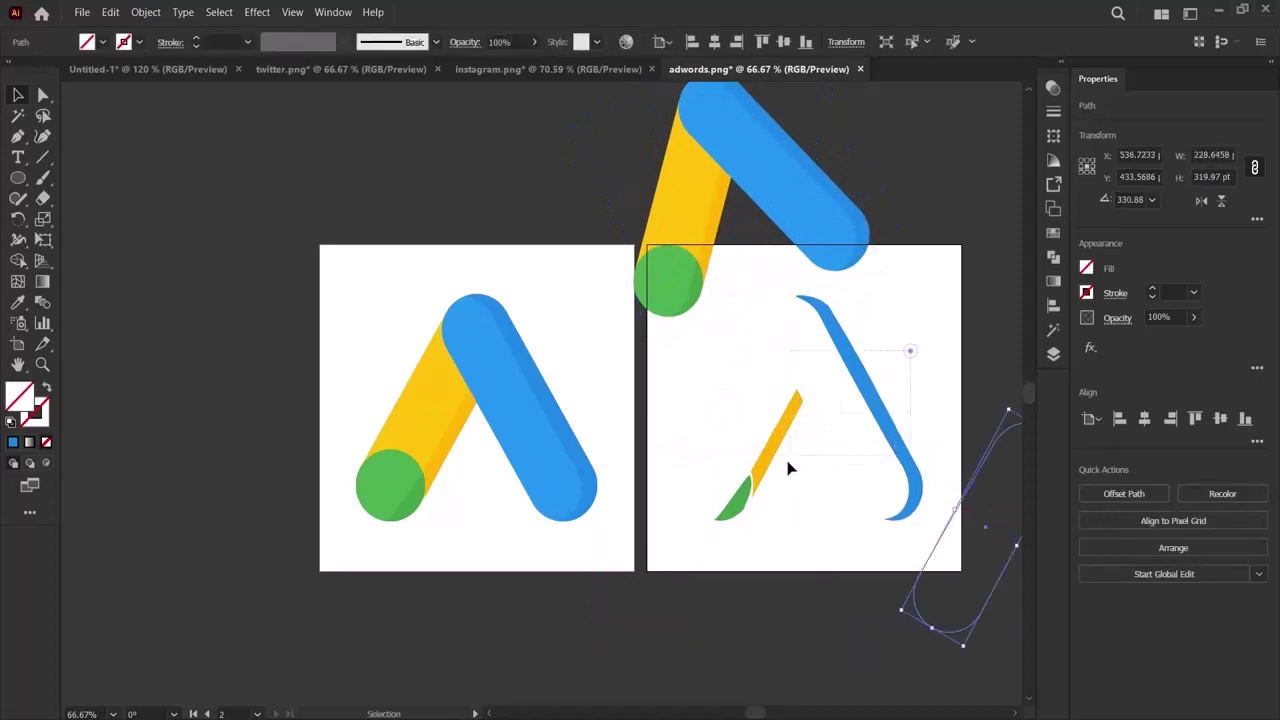
# Delete the leftover traced fragments and set the logo image upright within the right artboard.
pyautogui.click(749, 508)
pyautogui.press('Delete')
pyautogui.moveTo(790, 320); pyautogui.dragTo(806, 386)
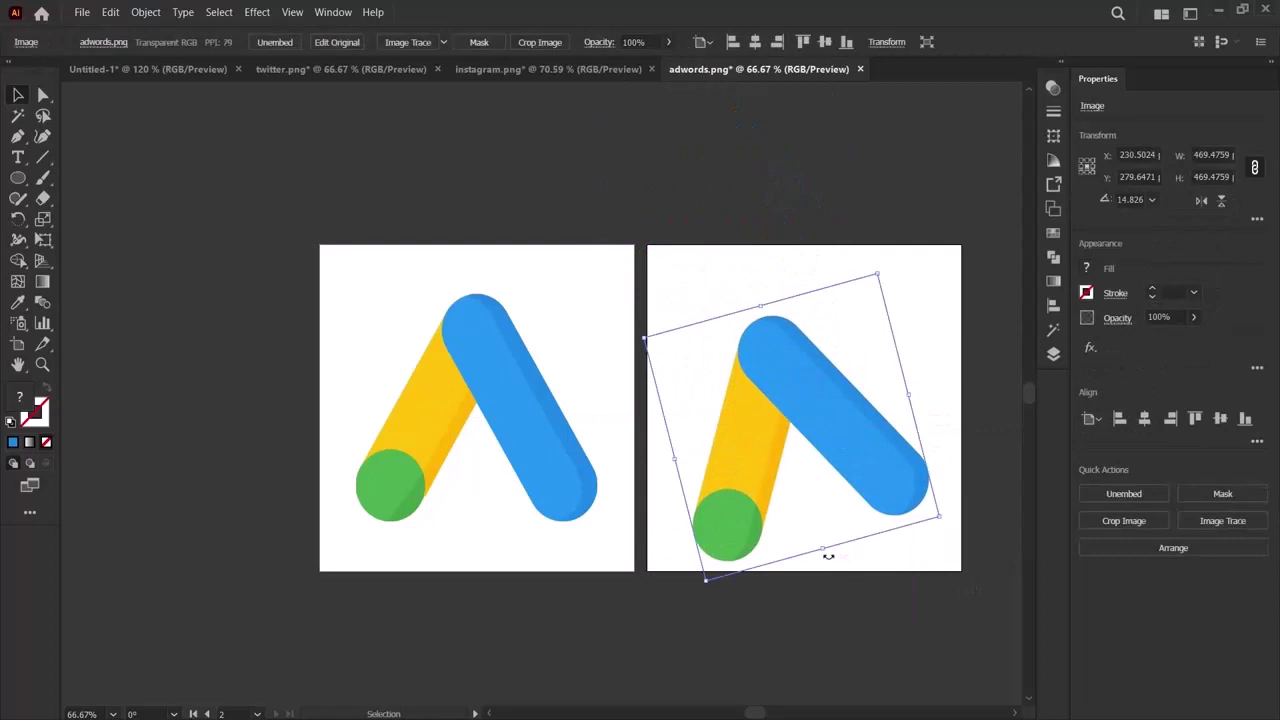
pyautogui.moveTo(829, 560); pyautogui.dragTo(796, 568)
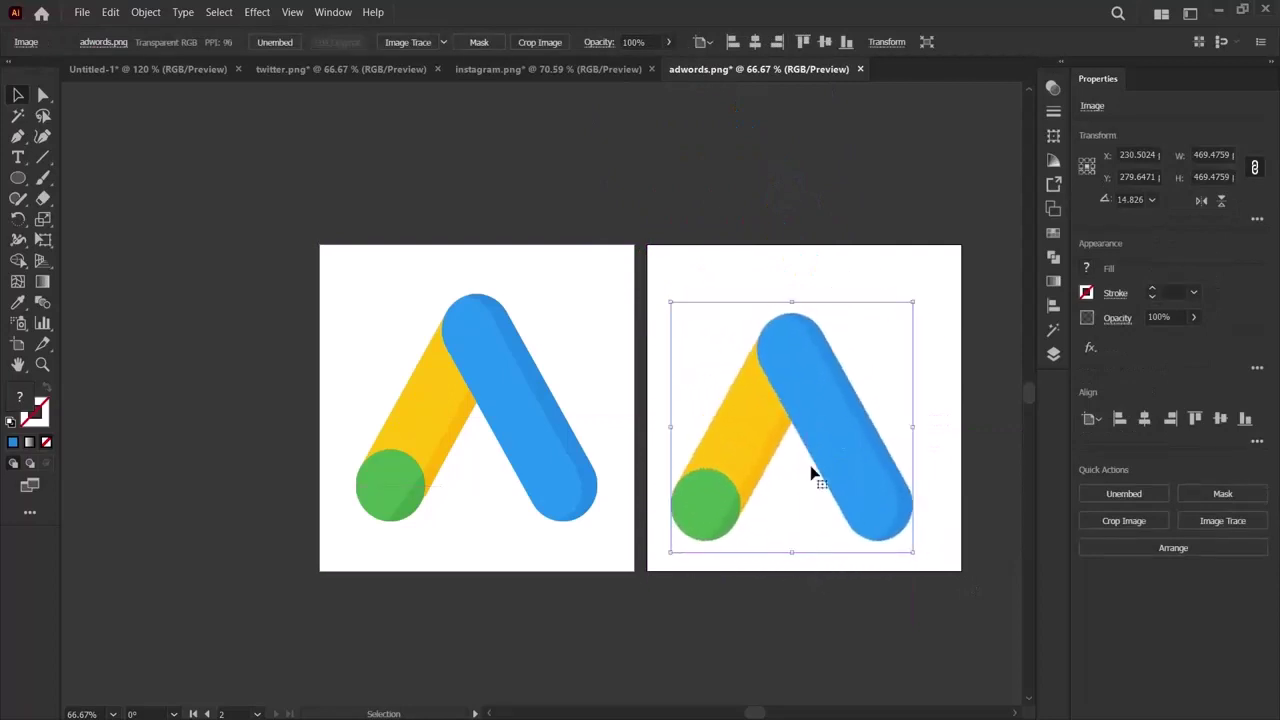
pyautogui.moveTo(810, 465); pyautogui.dragTo(859, 368)
# Deselect the artwork, glance at instagram.png, and return to the adwords.png document.
pyautogui.click(798, 578)
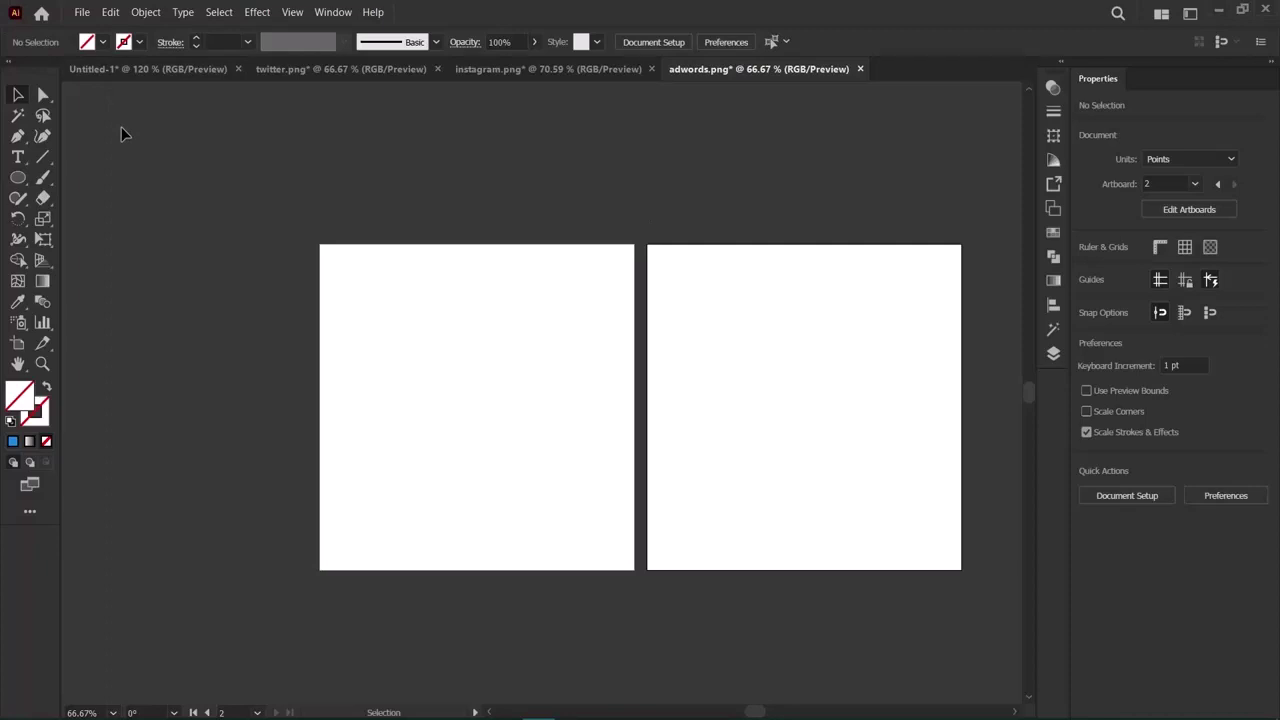
pyautogui.click(536, 69)
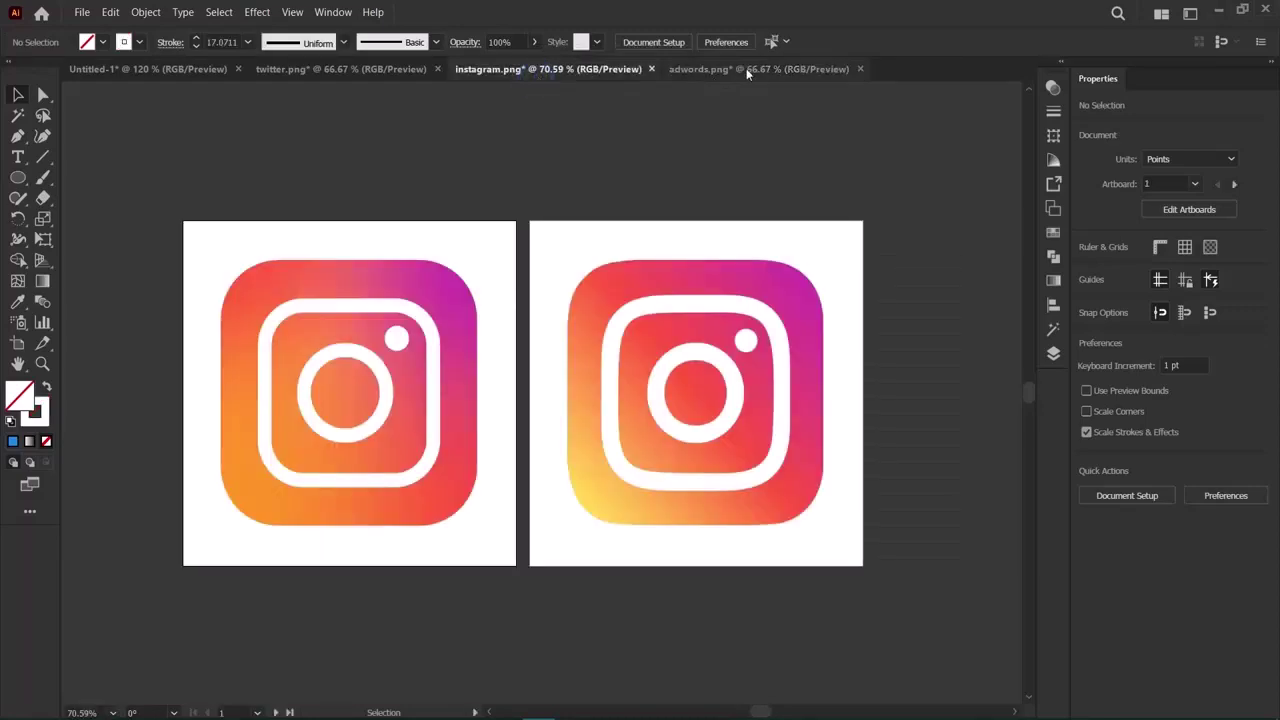
pyautogui.click(746, 68)
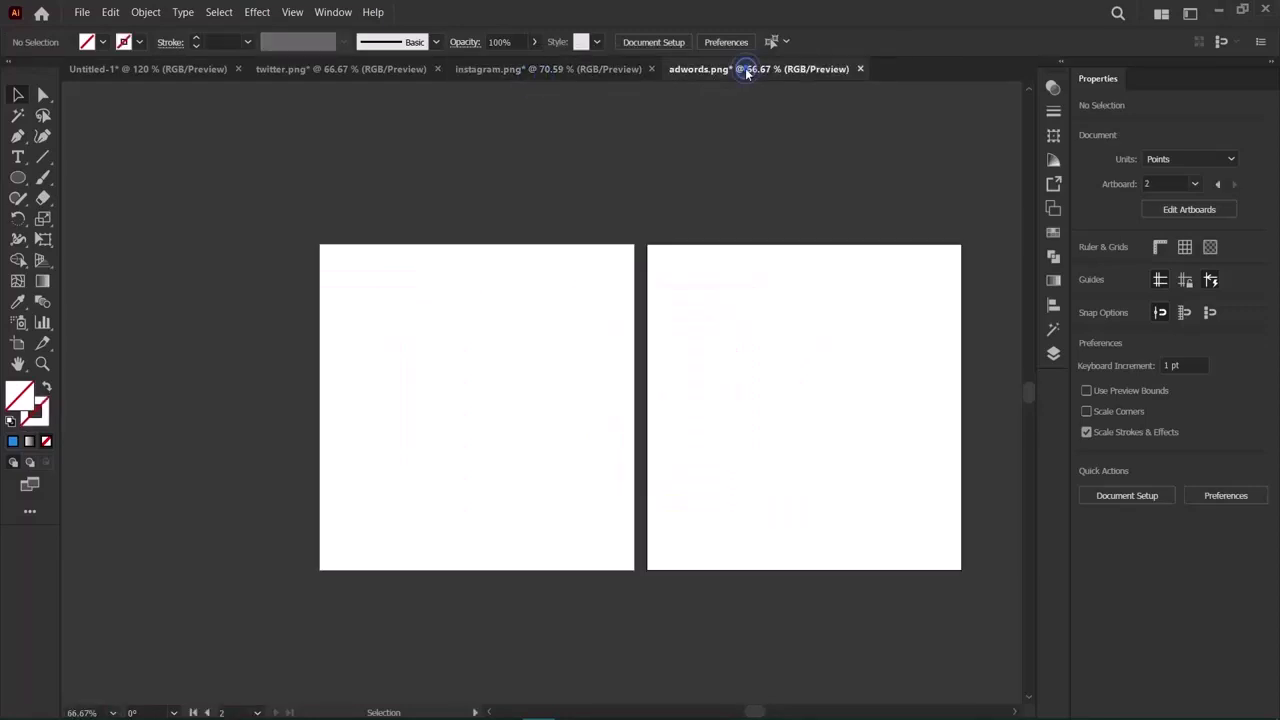
# Open the search.png image file via File > Open.
pyautogui.click(79, 13)
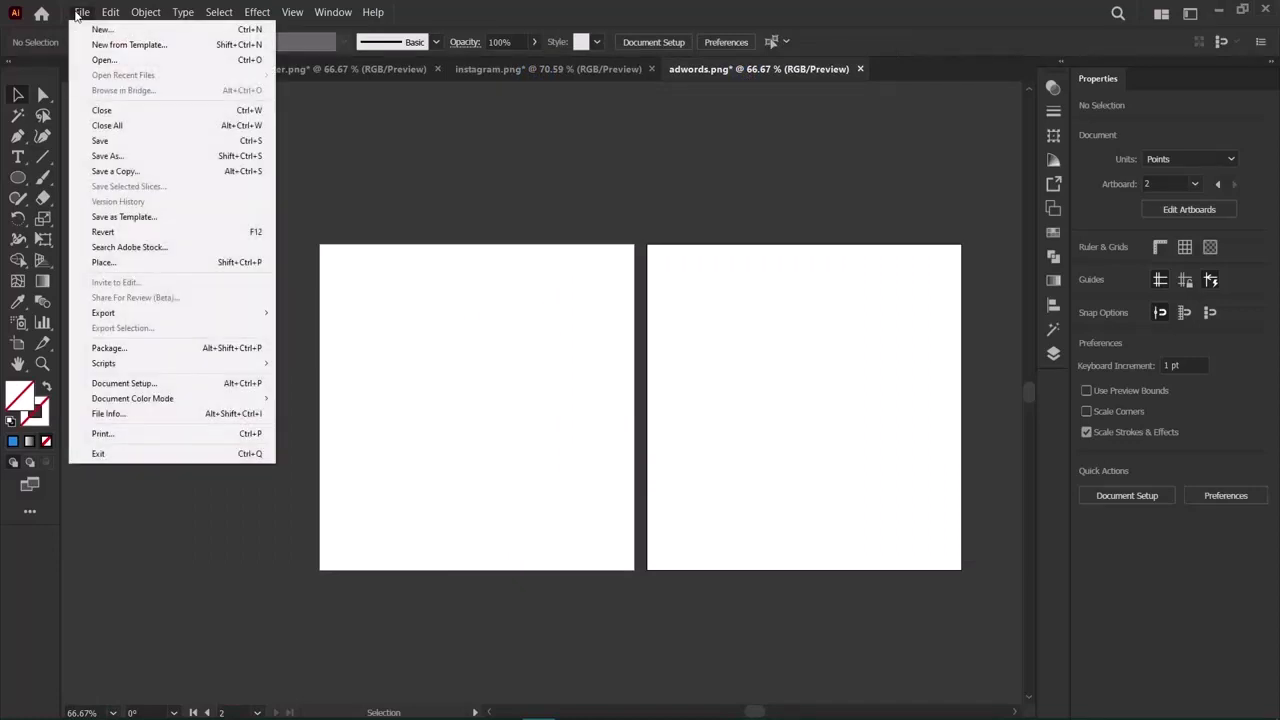
pyautogui.click(100, 60)
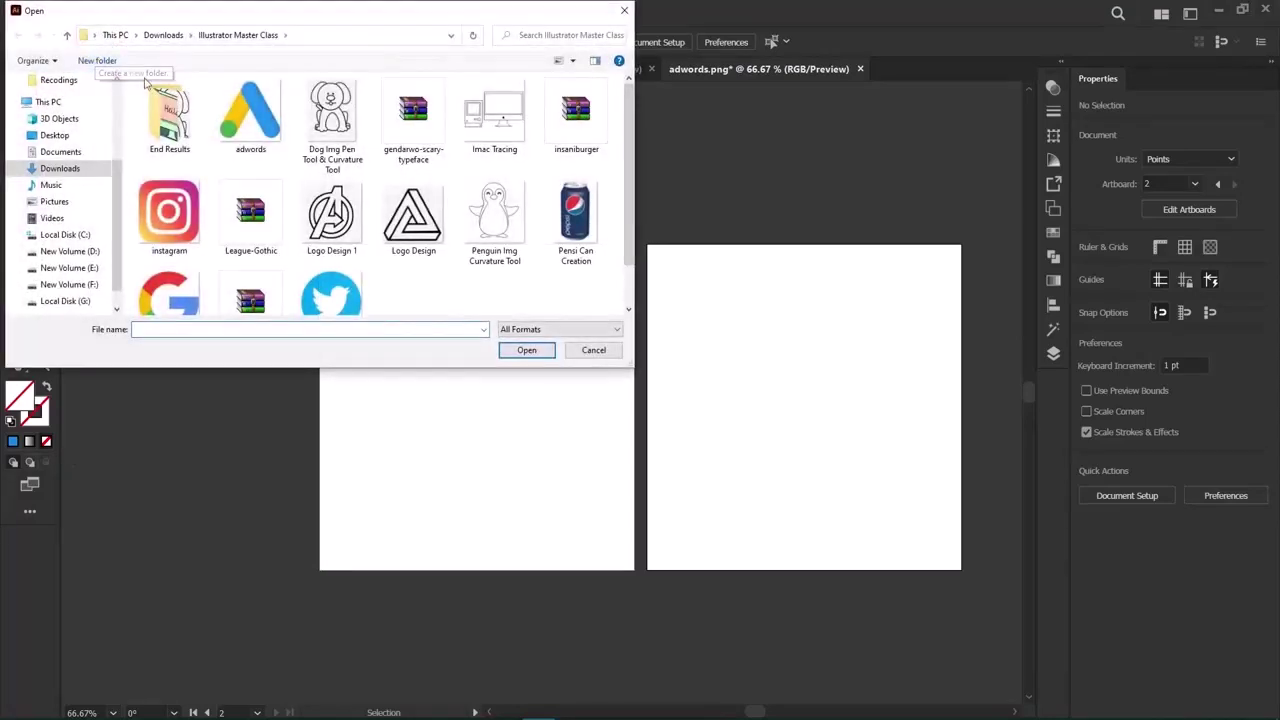
pyautogui.scroll(-1, 170, 200)
pyautogui.click(169, 248)
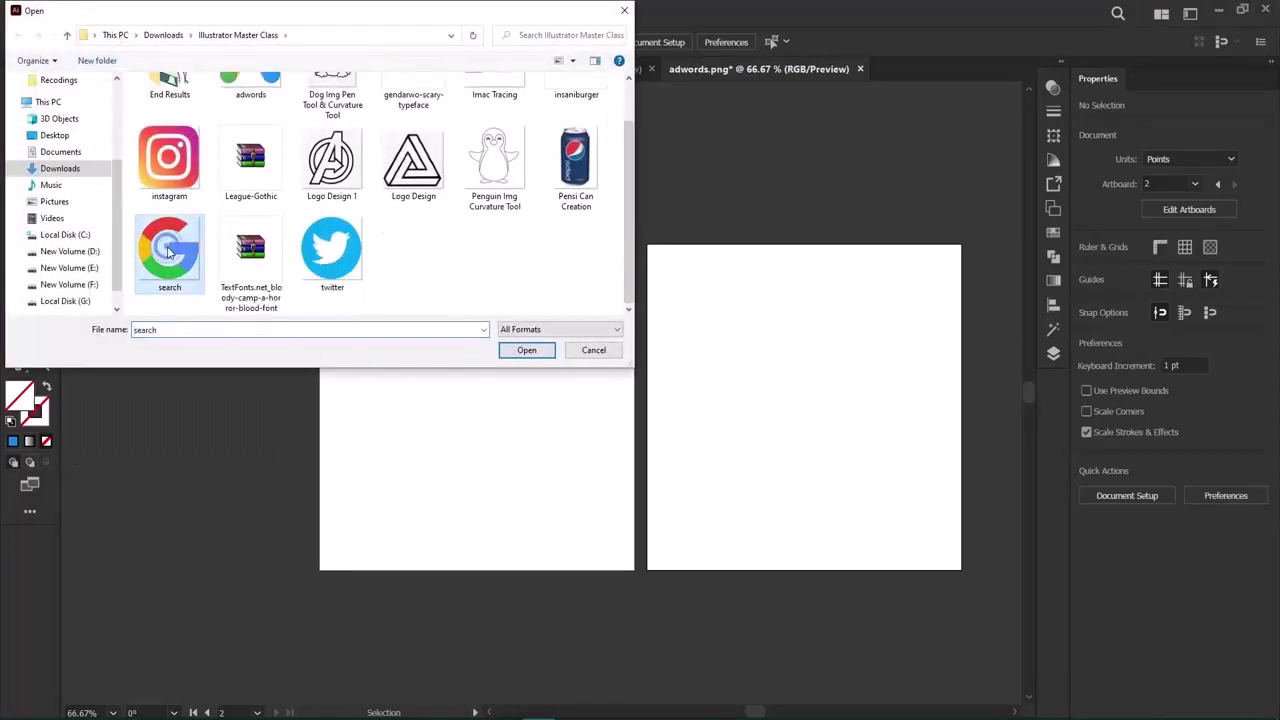
pyautogui.click(527, 350)
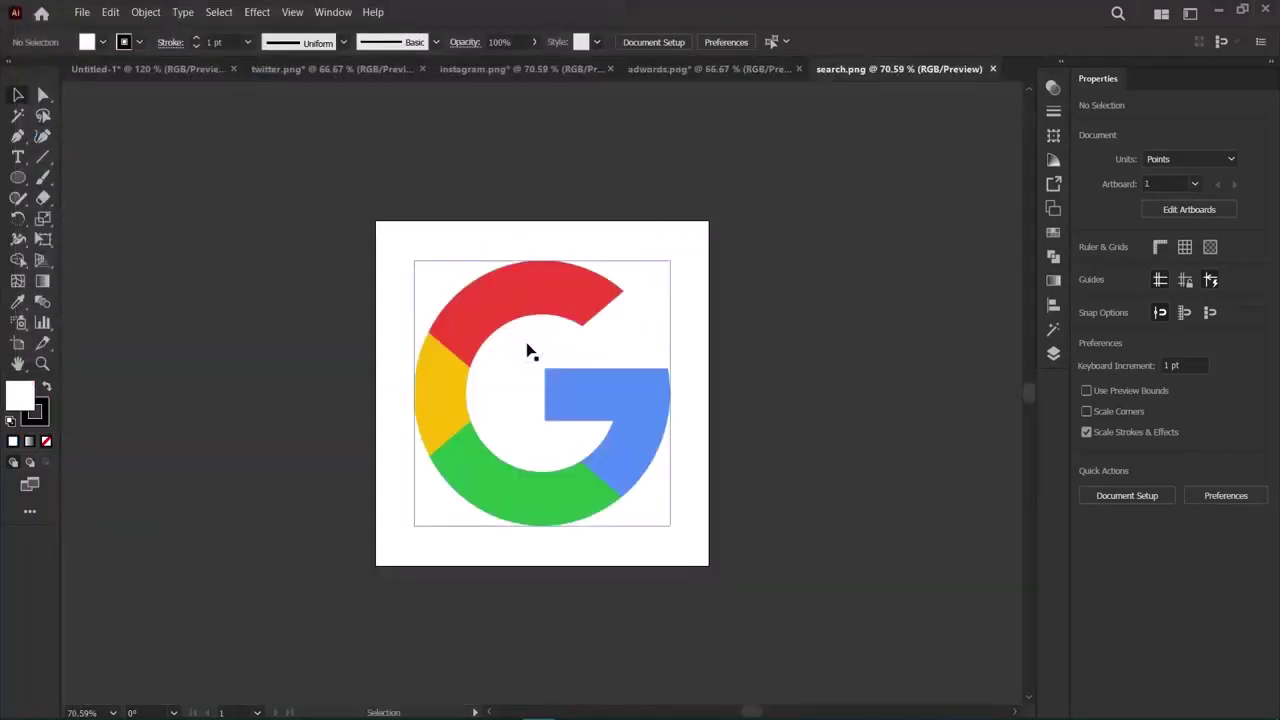
# Copy the Google G image into adwords.png and place it on artboard 1.
pyautogui.click(528, 349)
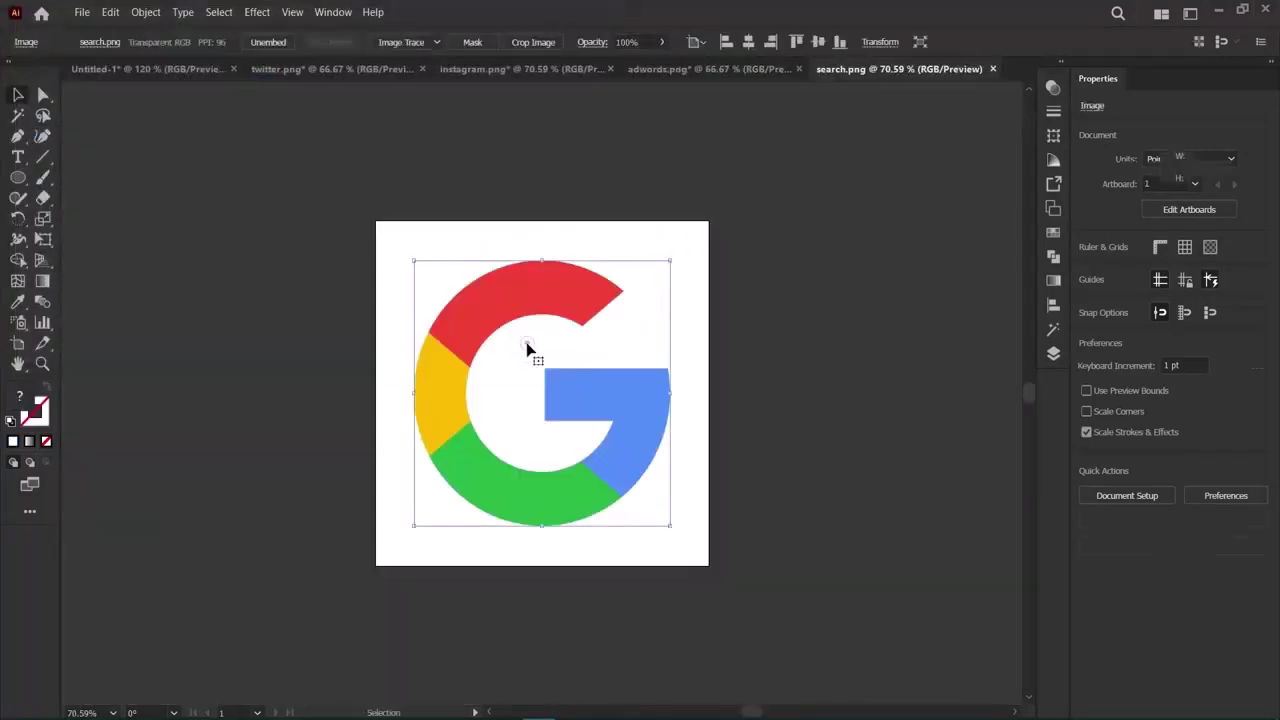
pyautogui.click(700, 69)
pyautogui.click(524, 412)
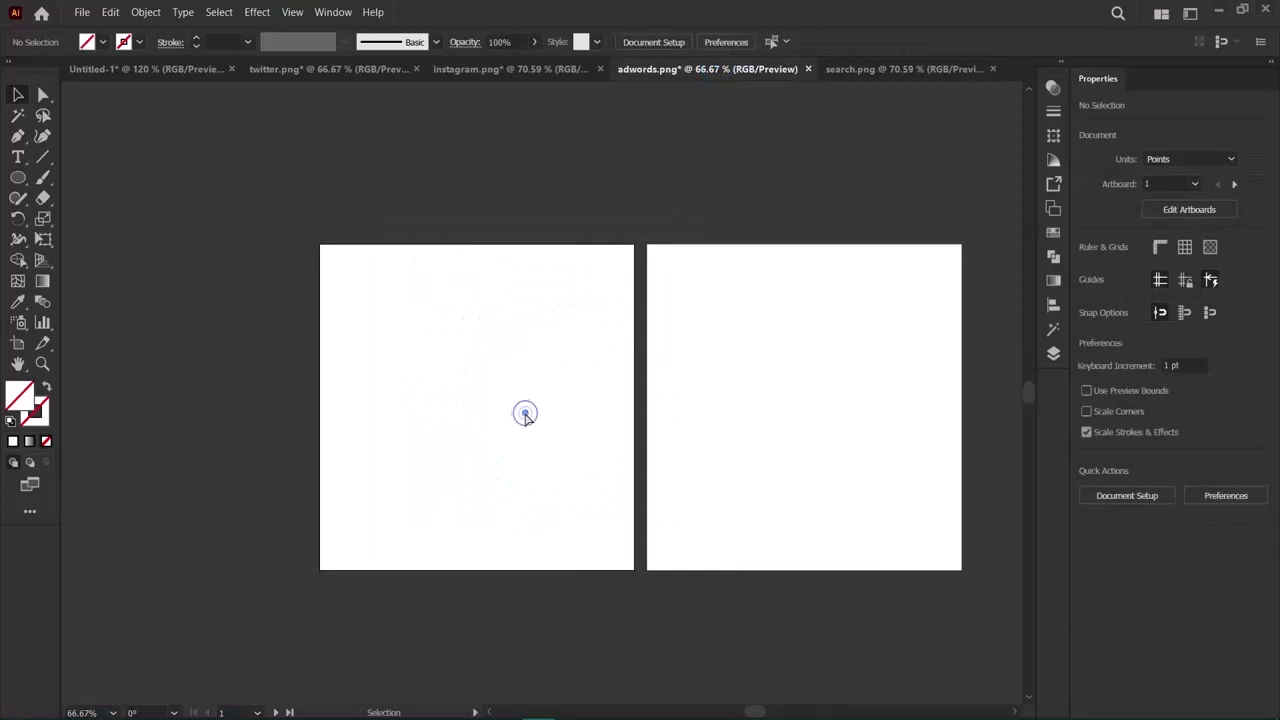
pyautogui.moveTo(577, 404); pyautogui.dragTo(508, 420)
# Zoom in on the Google G image to about 150%.
pyautogui.scroll(-1, 621, 381)
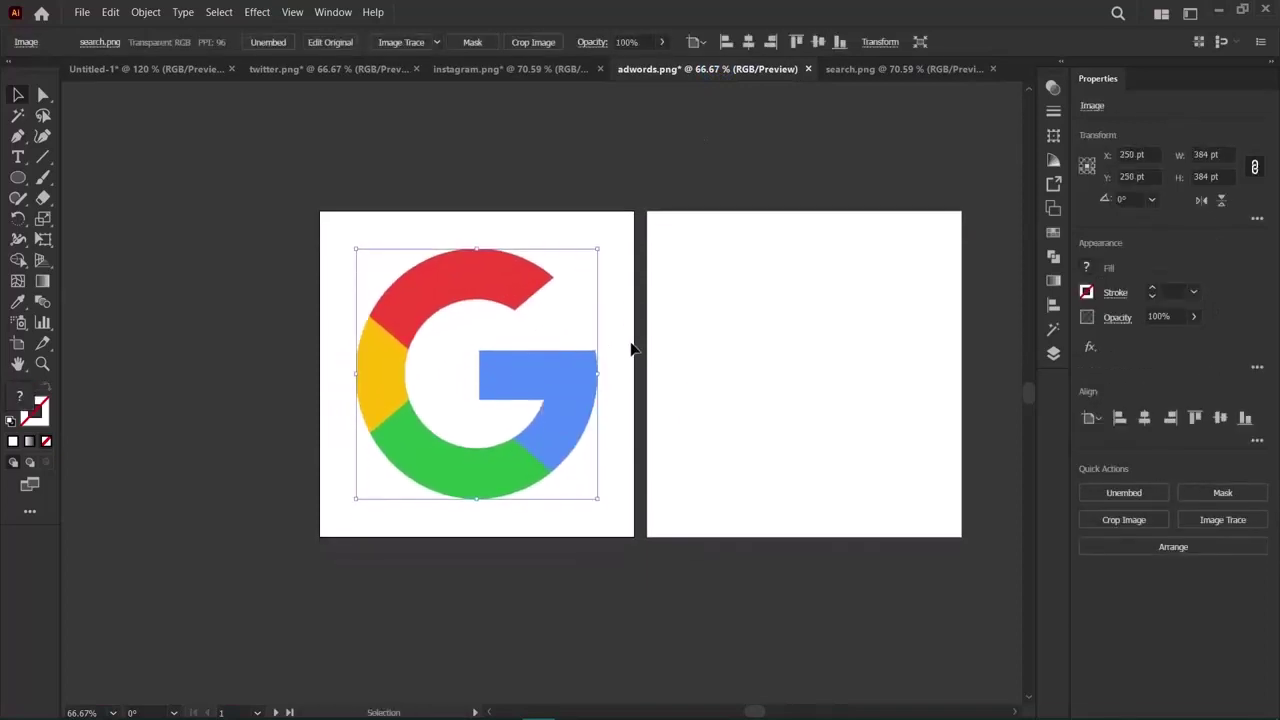
pyautogui.click(631, 346)
pyautogui.press('z')
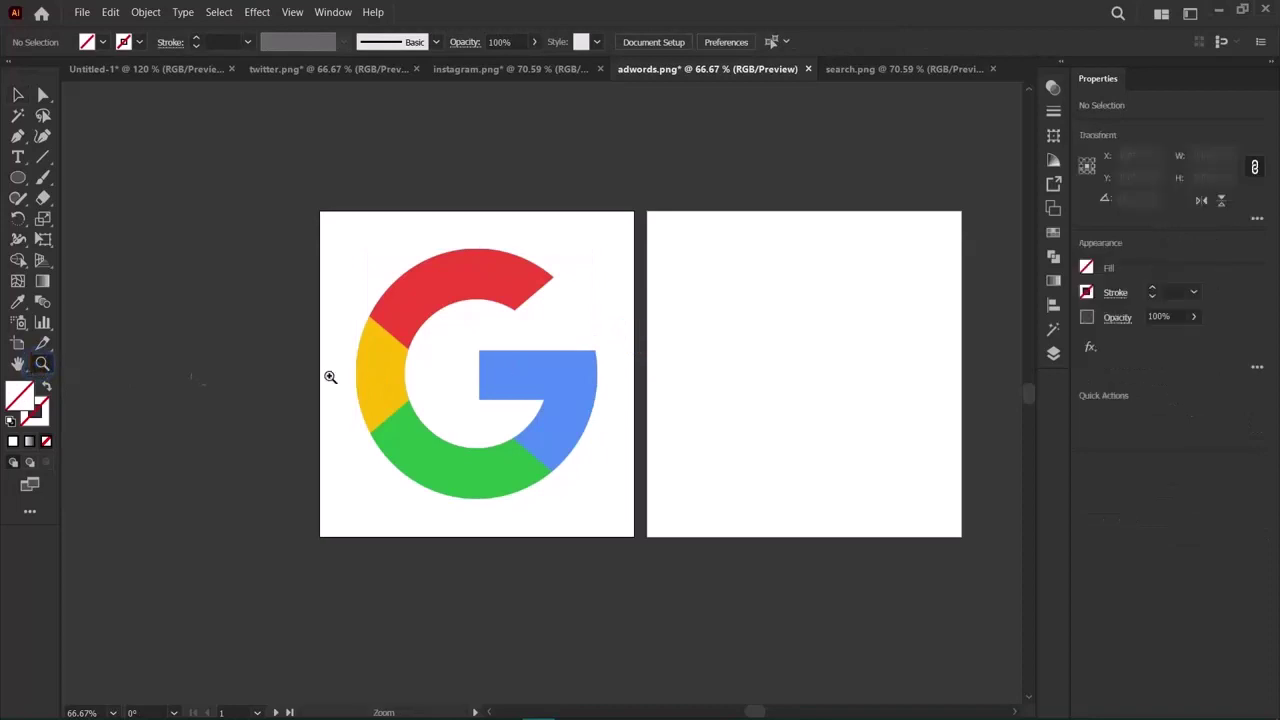
pyautogui.click(380, 371)
pyautogui.click(721, 411)
pyautogui.scroll(2, 550, 450)
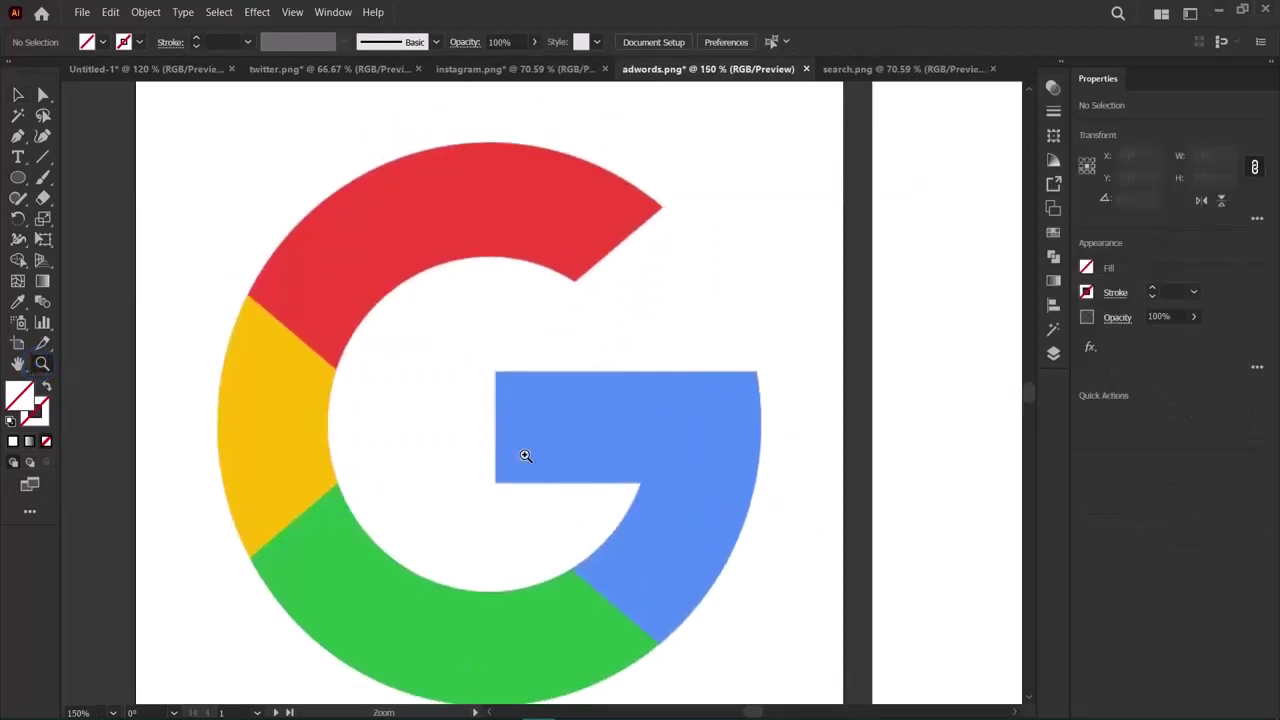
# Select the G reference image and apply Object > Lock > Selection.
pyautogui.click(17, 95)
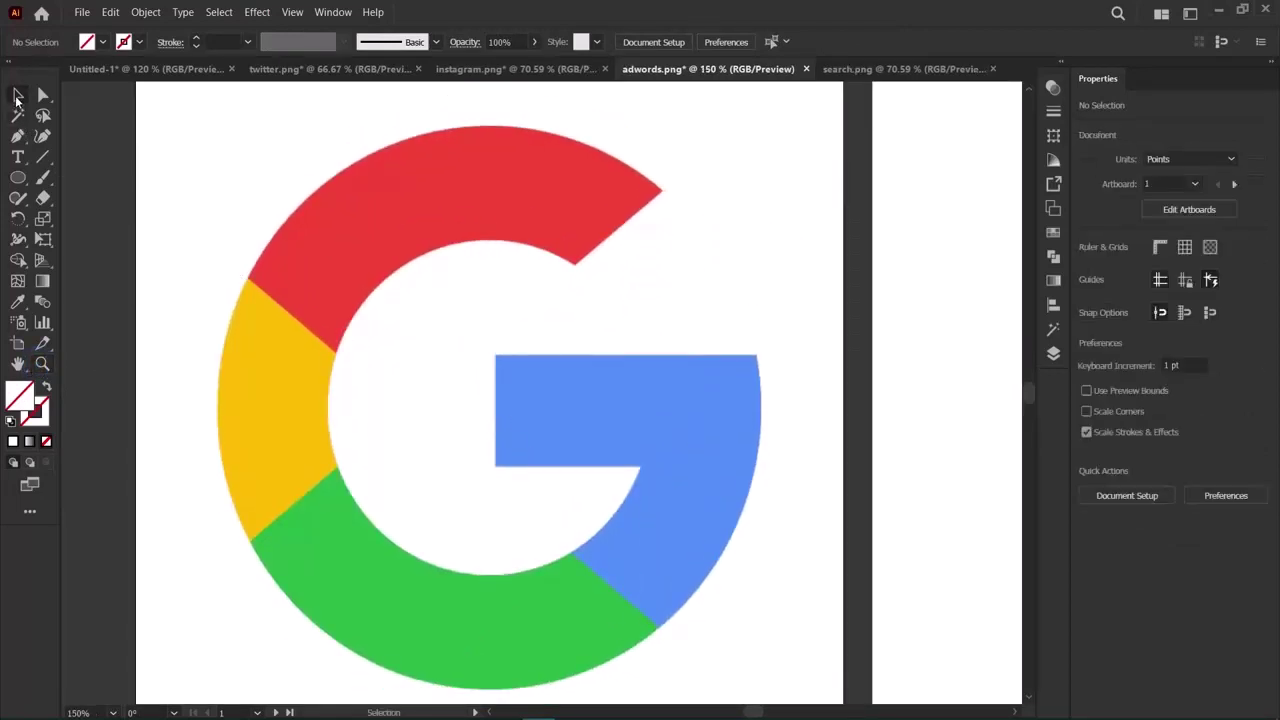
pyautogui.click(16, 136)
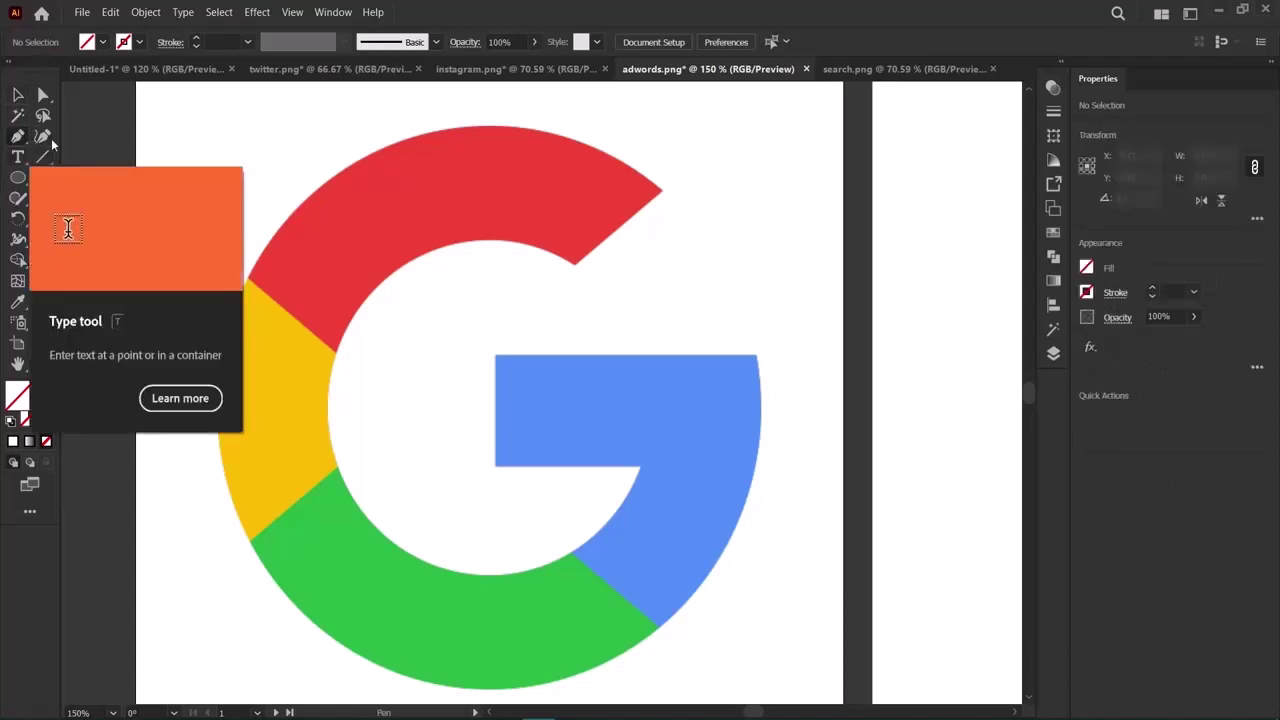
pyautogui.click(42, 136)
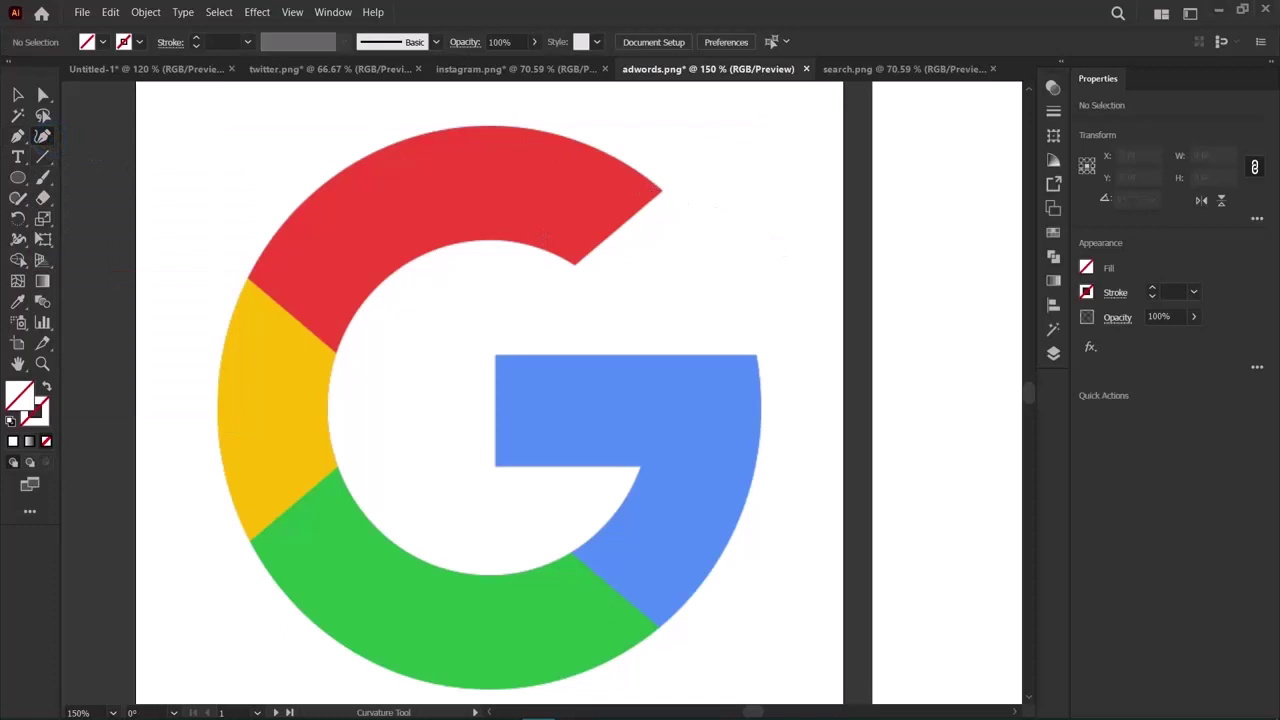
pyautogui.press('v')
pyautogui.click(299, 215)
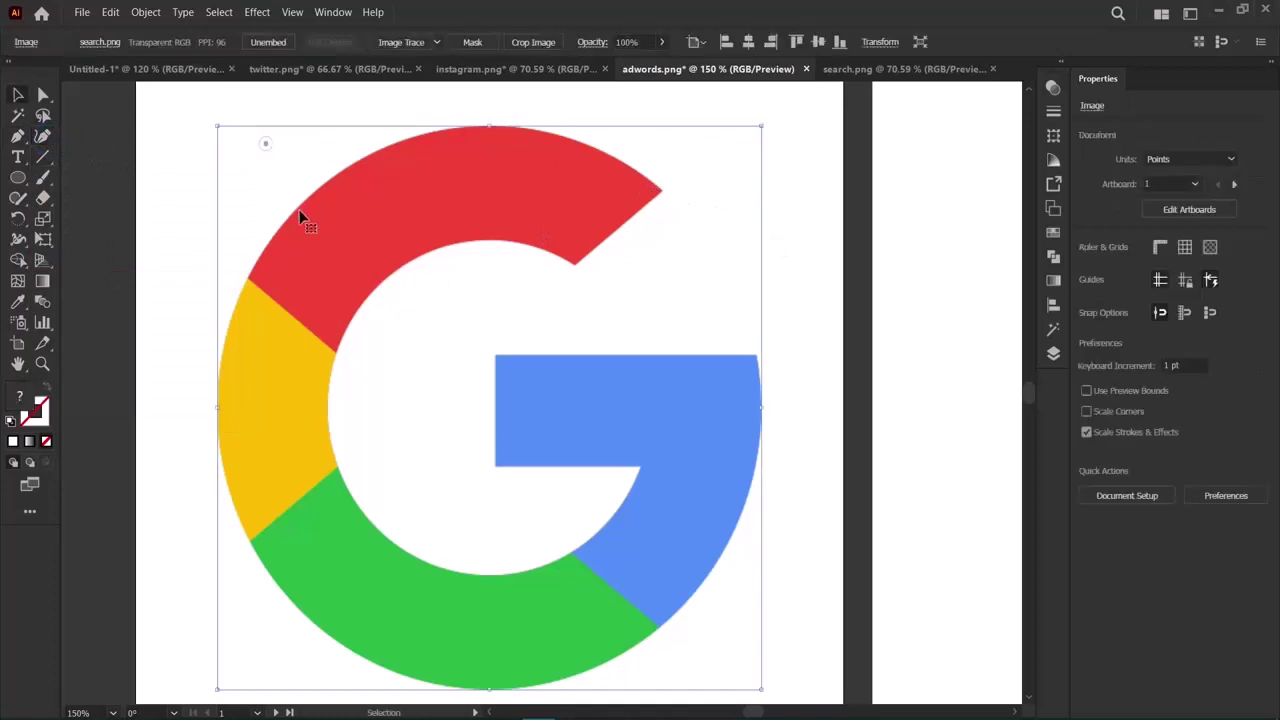
pyautogui.click(146, 12)
pyautogui.moveTo(153, 128)
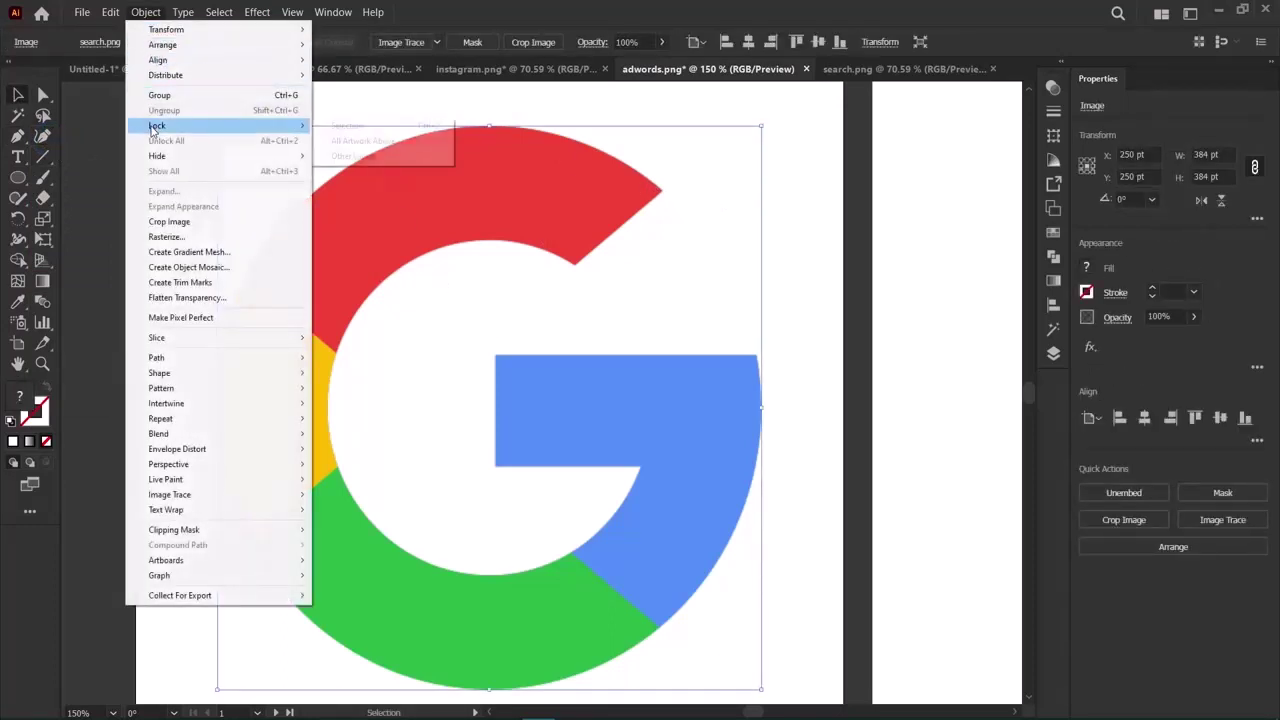
pyautogui.click(348, 127)
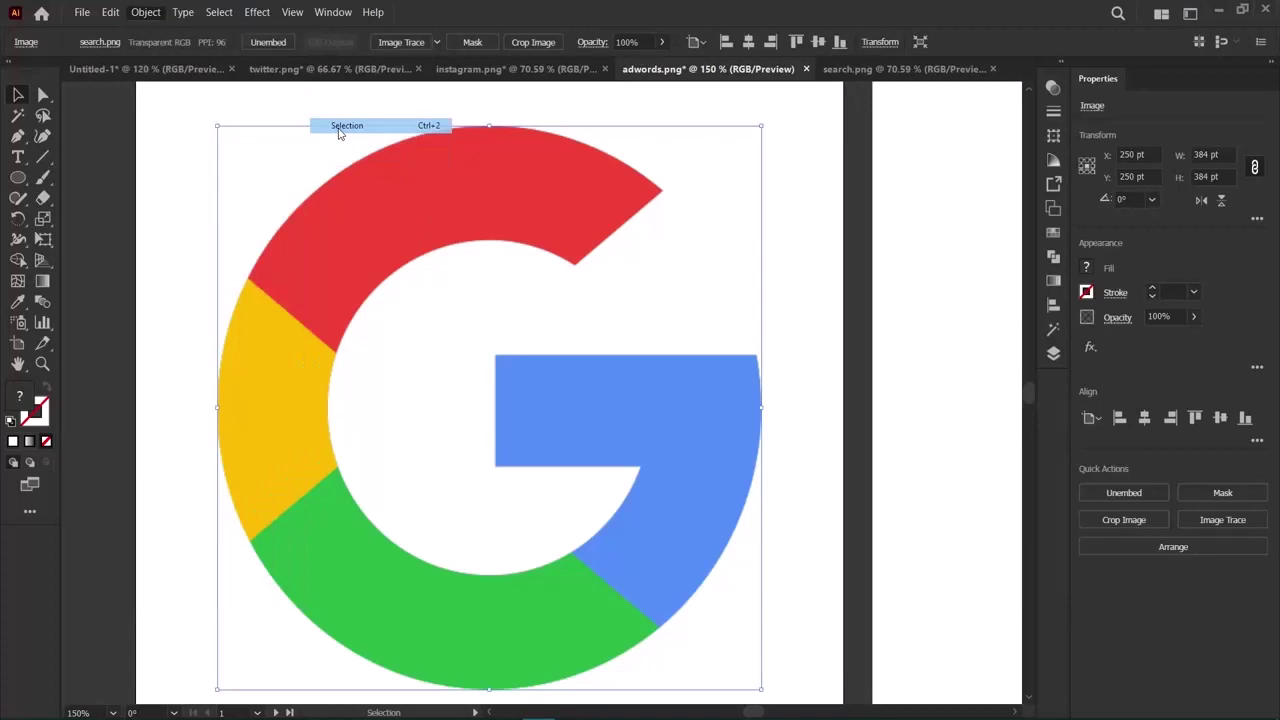
# Trace the red arc's outer edge with the Curvature tool, ending in a sharp corner.
pyautogui.click(43, 137)
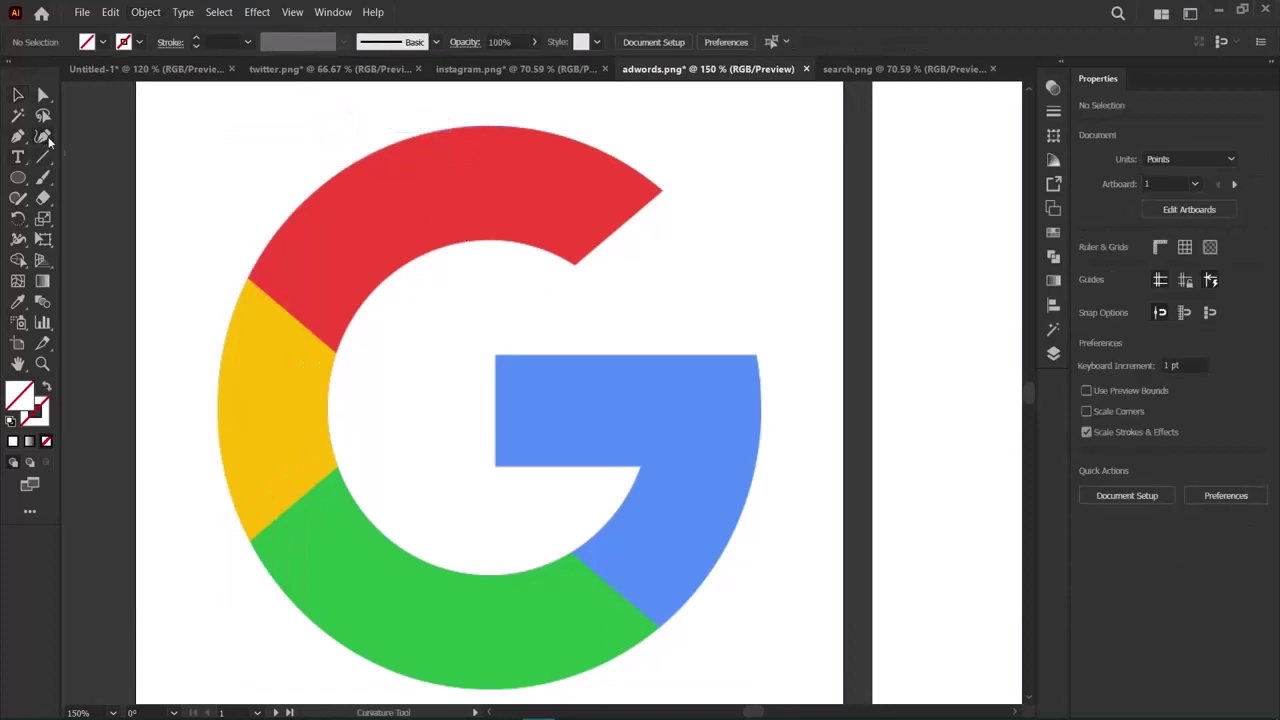
pyautogui.click(661, 189)
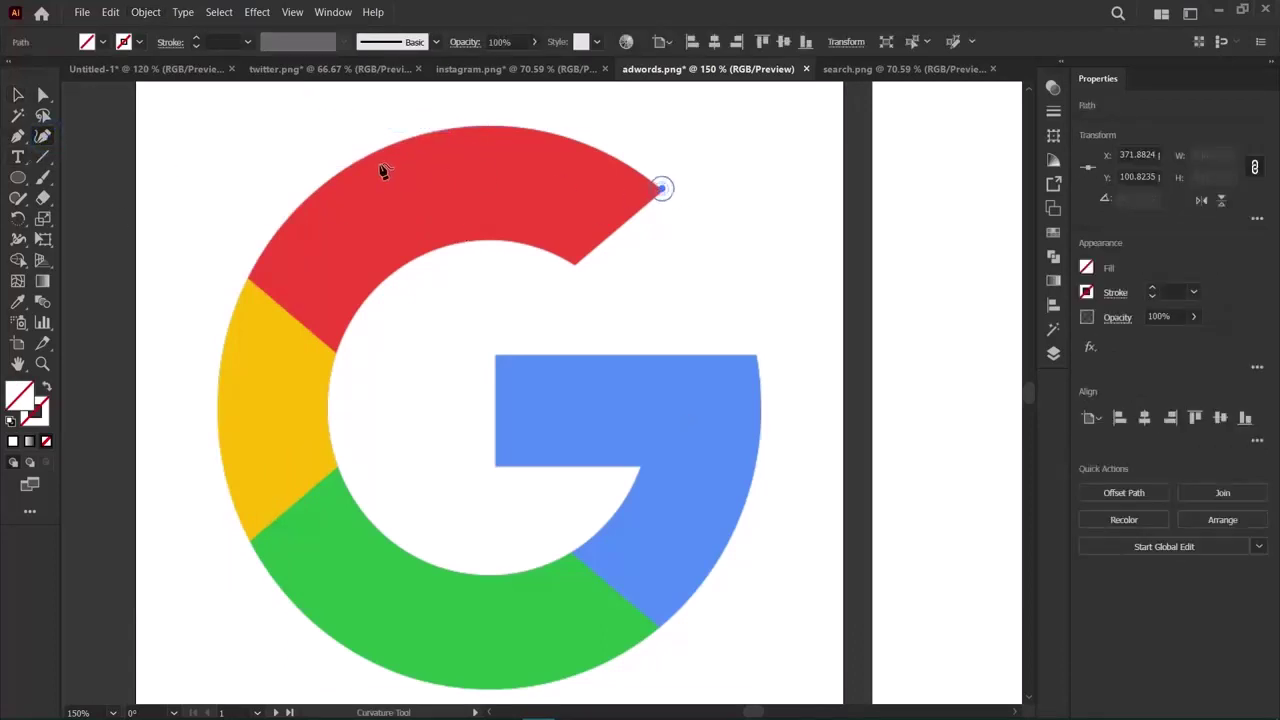
pyautogui.click(247, 276)
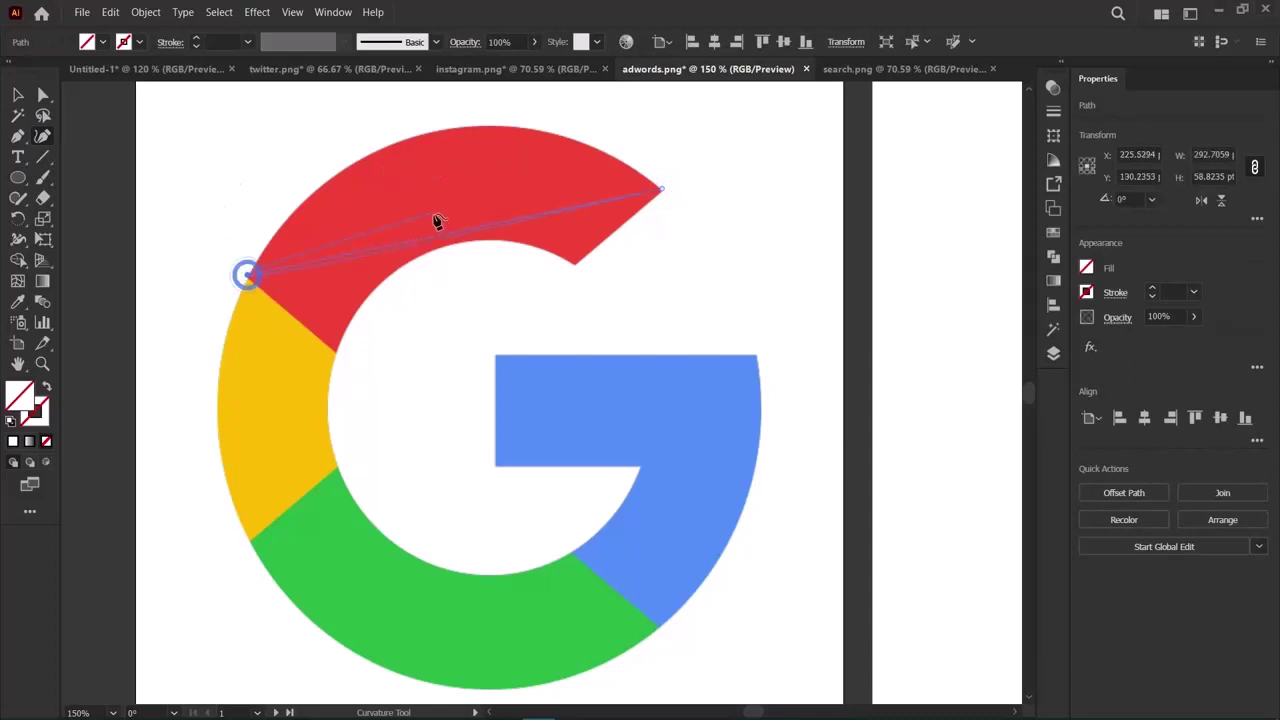
pyautogui.moveTo(440, 240); pyautogui.dragTo(418, 136)
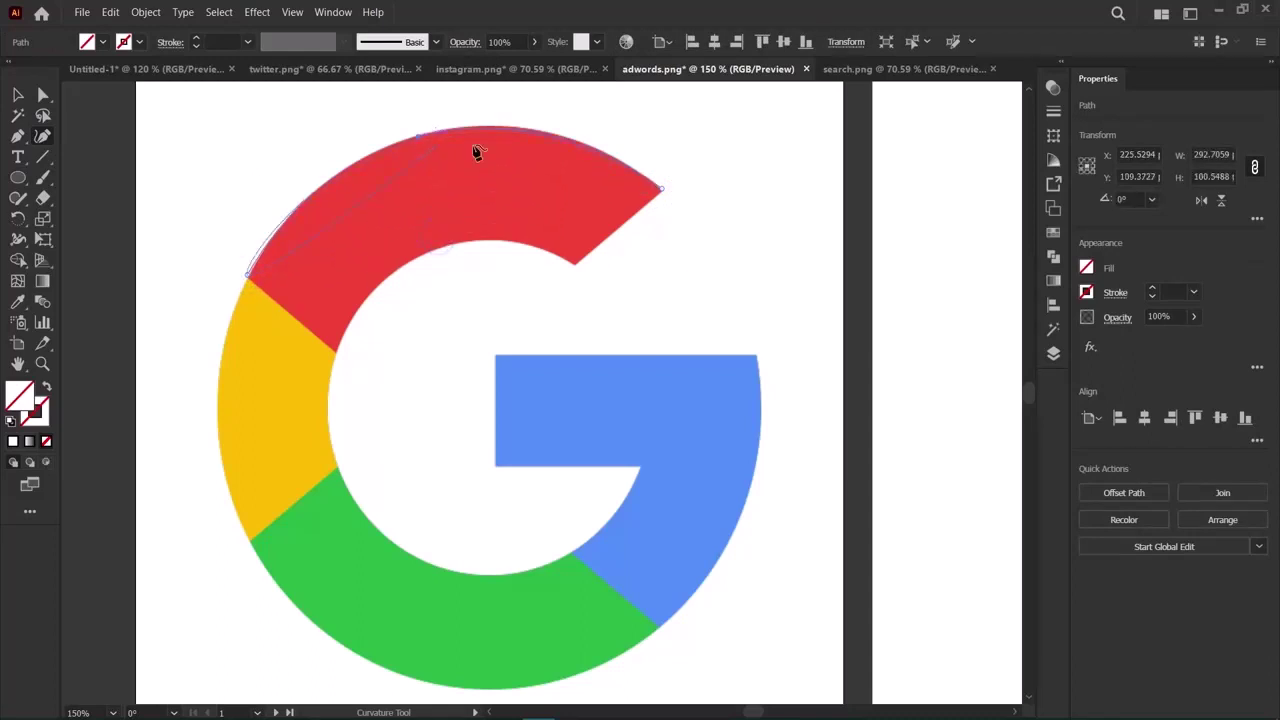
pyautogui.click(549, 132)
pyautogui.click(246, 276)
pyautogui.doubleClick(247, 277)
# Trace the red arc's inner curve and close the path at its tip with the Pen.
pyautogui.click(339, 348)
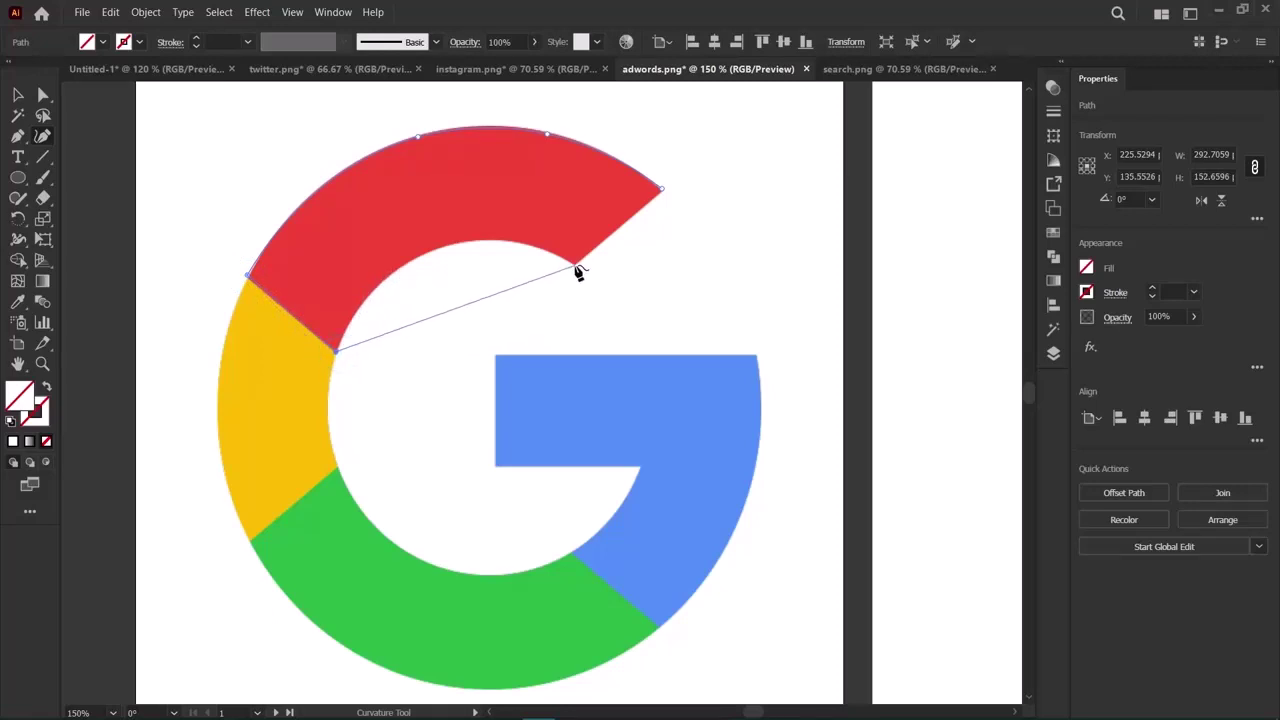
pyautogui.click(575, 266)
pyautogui.moveTo(456, 312); pyautogui.dragTo(425, 256)
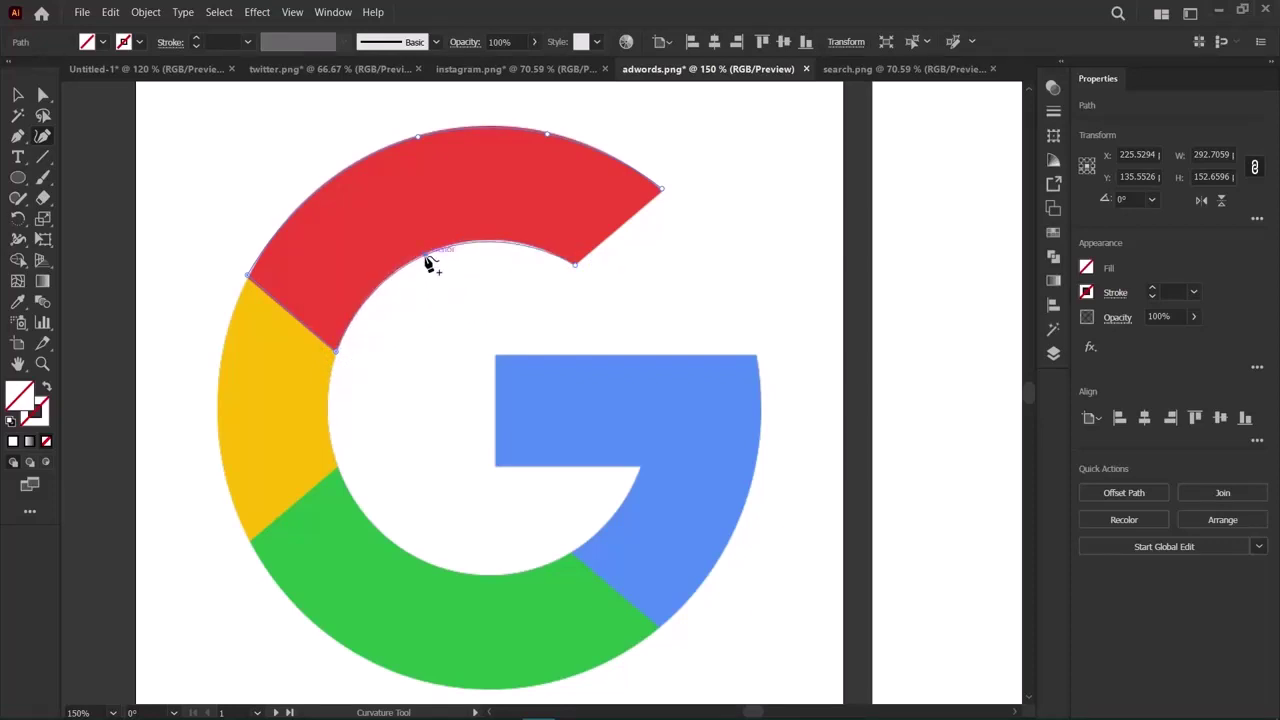
pyautogui.click(576, 266)
pyautogui.click(40, 134)
pyautogui.moveTo(576, 266); pyautogui.dragTo(662, 190)
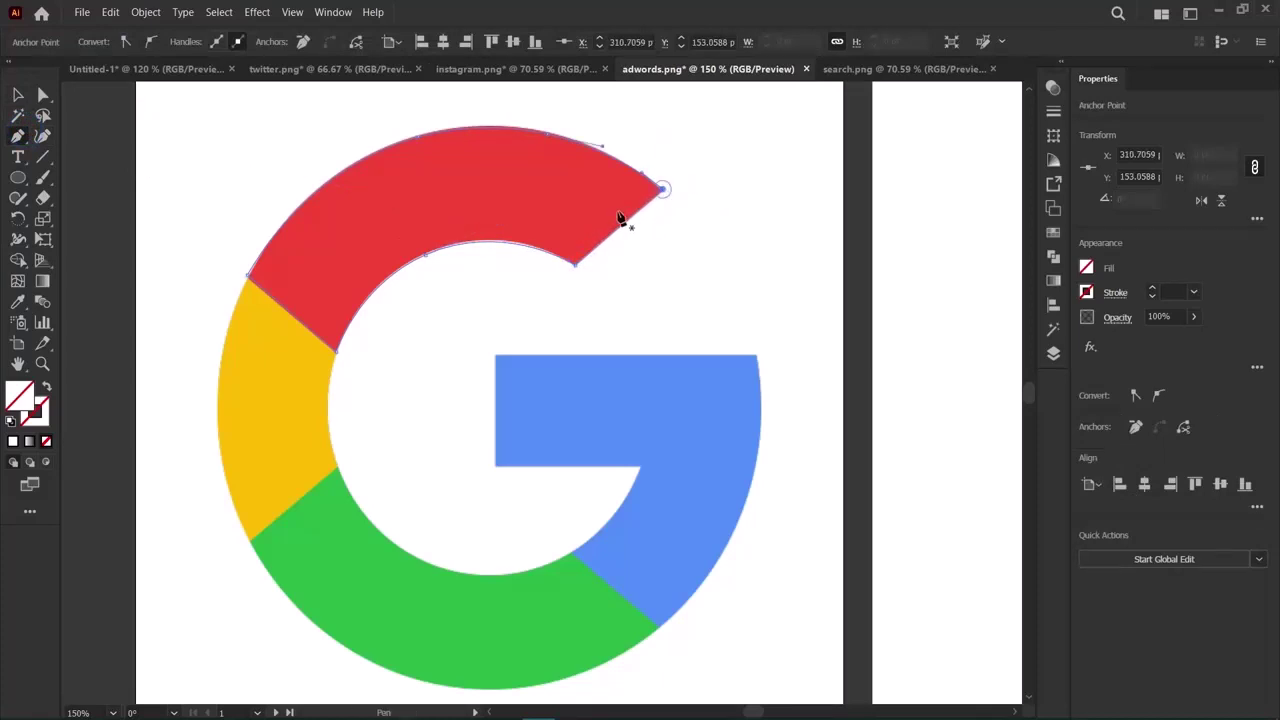
# Fill the new shape with the image's red using the Eyedropper.
pyautogui.click(18, 93)
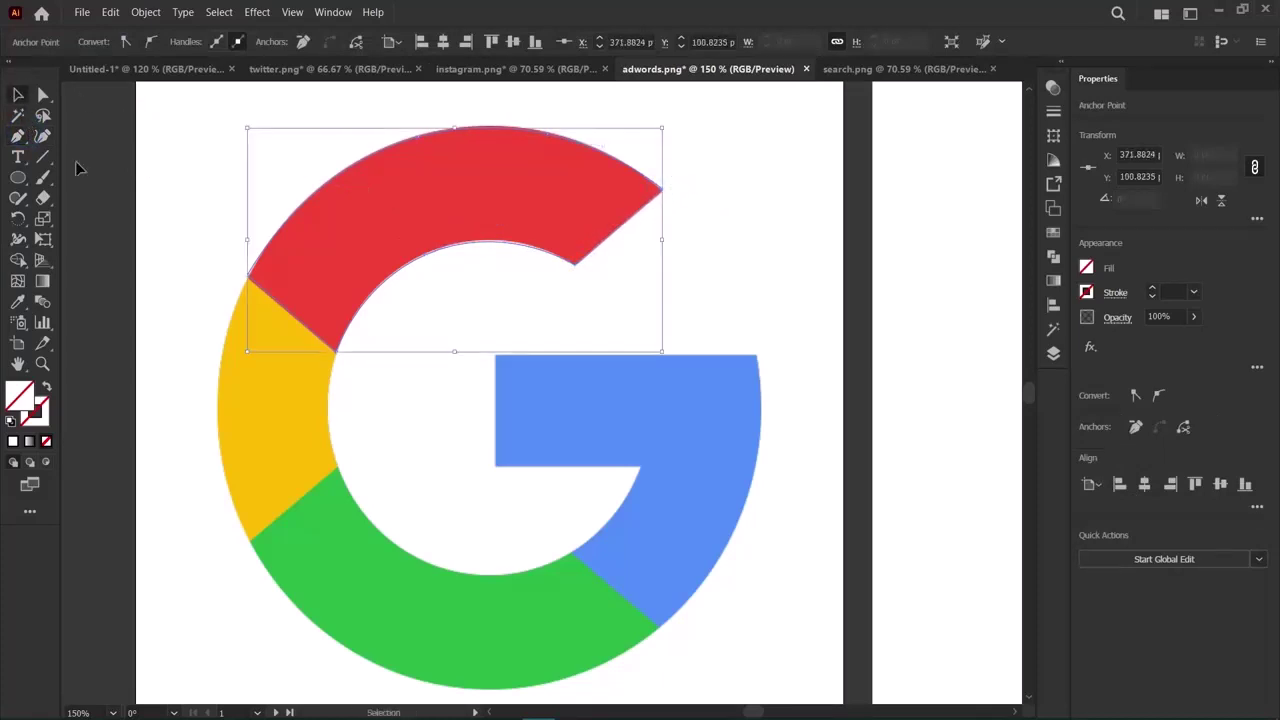
pyautogui.click(1087, 267)
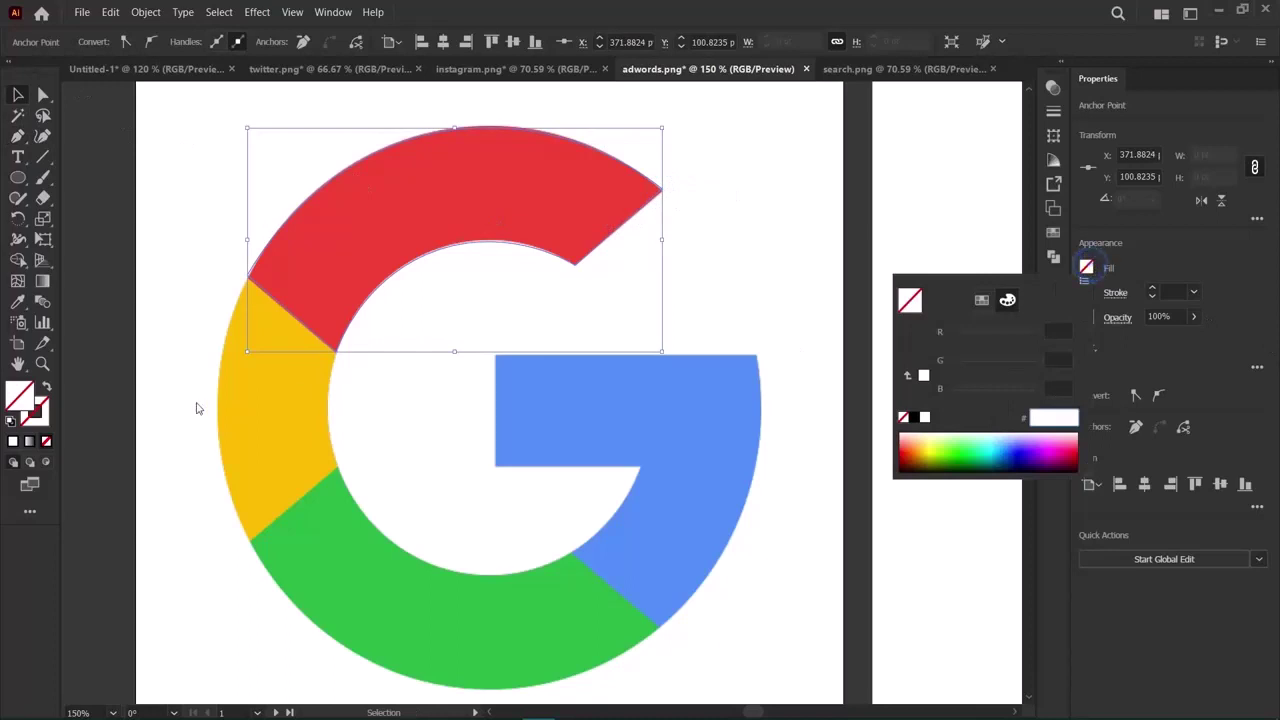
pyautogui.press('Escape')
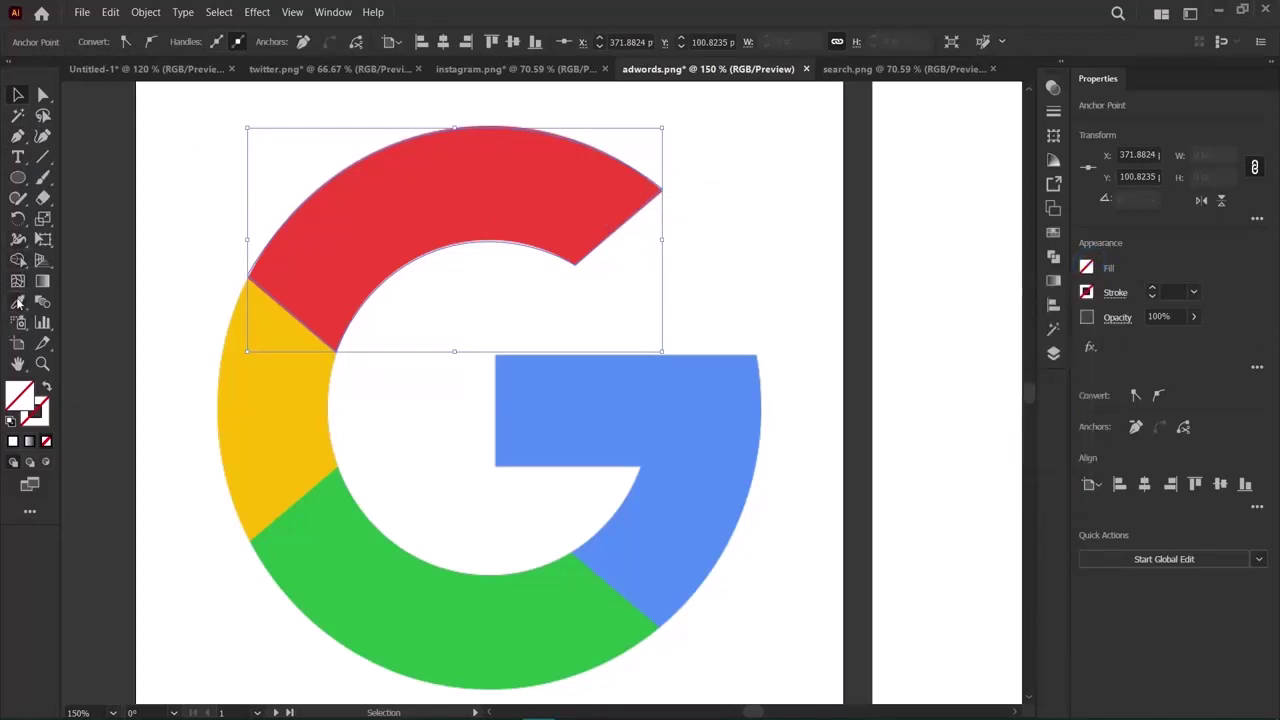
pyautogui.click(15, 305)
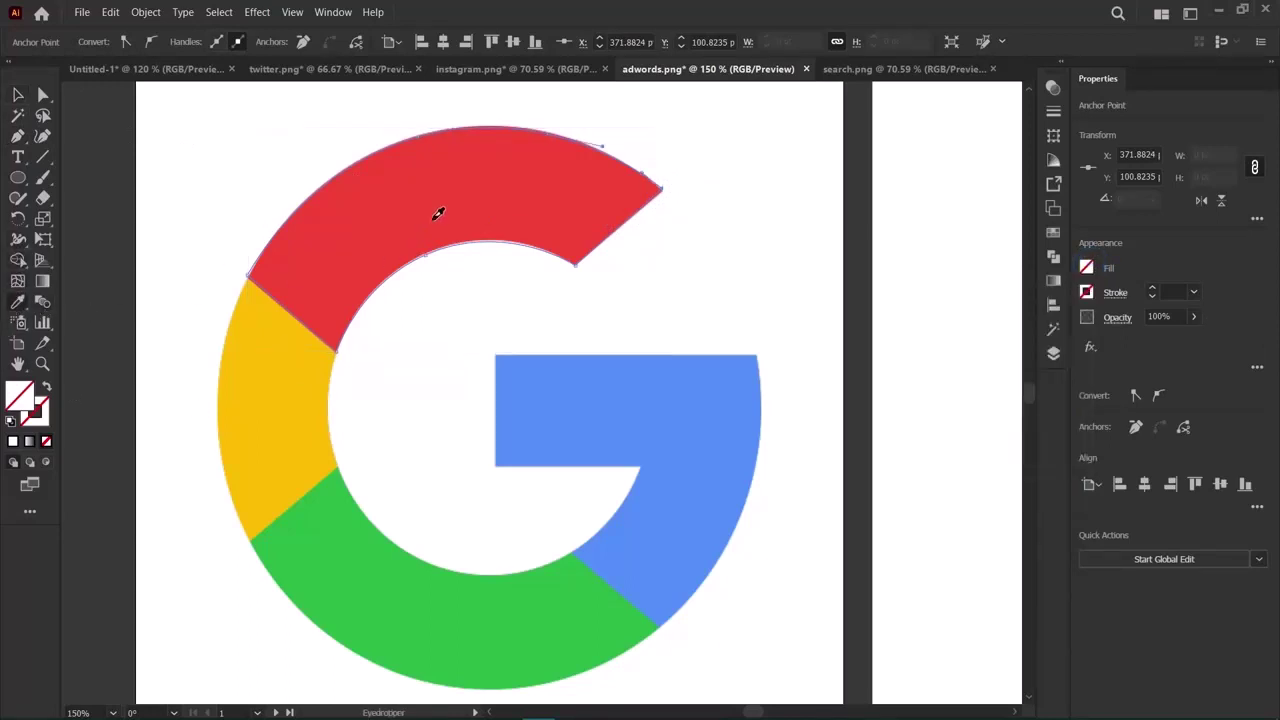
pyautogui.click(436, 216)
# Lock the red shape with Object > Lock > Selection.
pyautogui.click(19, 96)
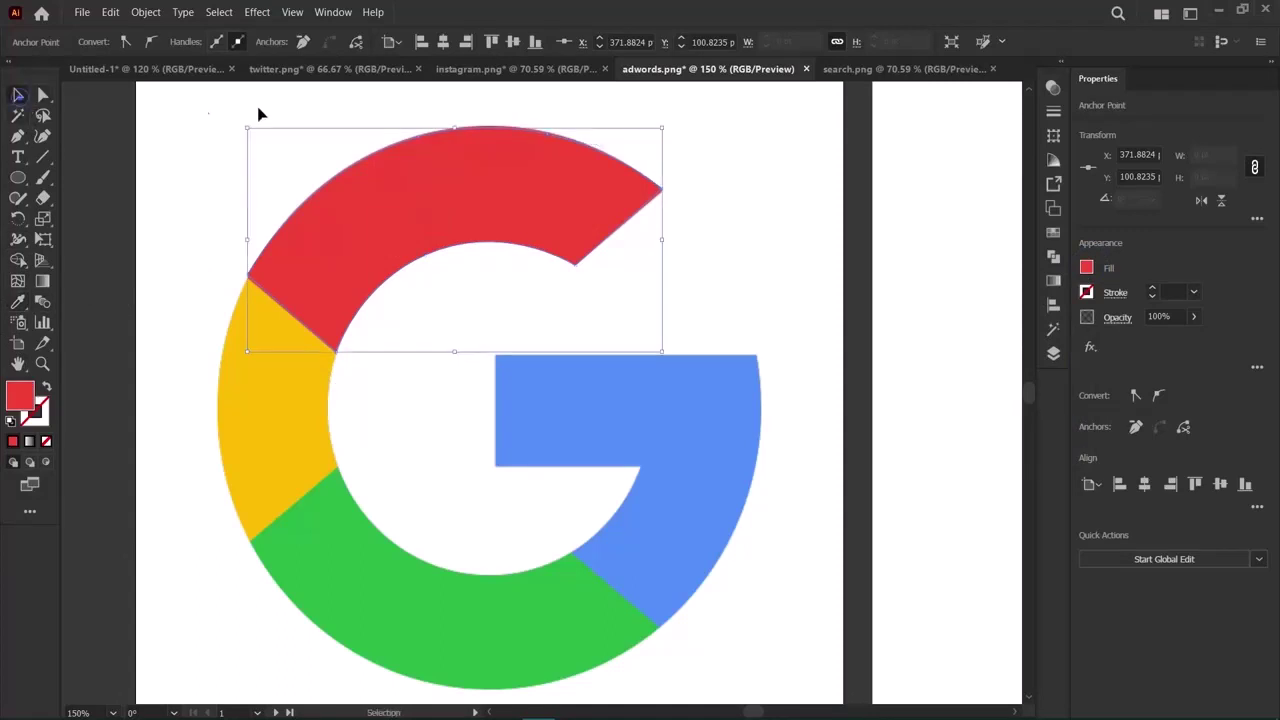
pyautogui.click(252, 107)
pyautogui.click(348, 288)
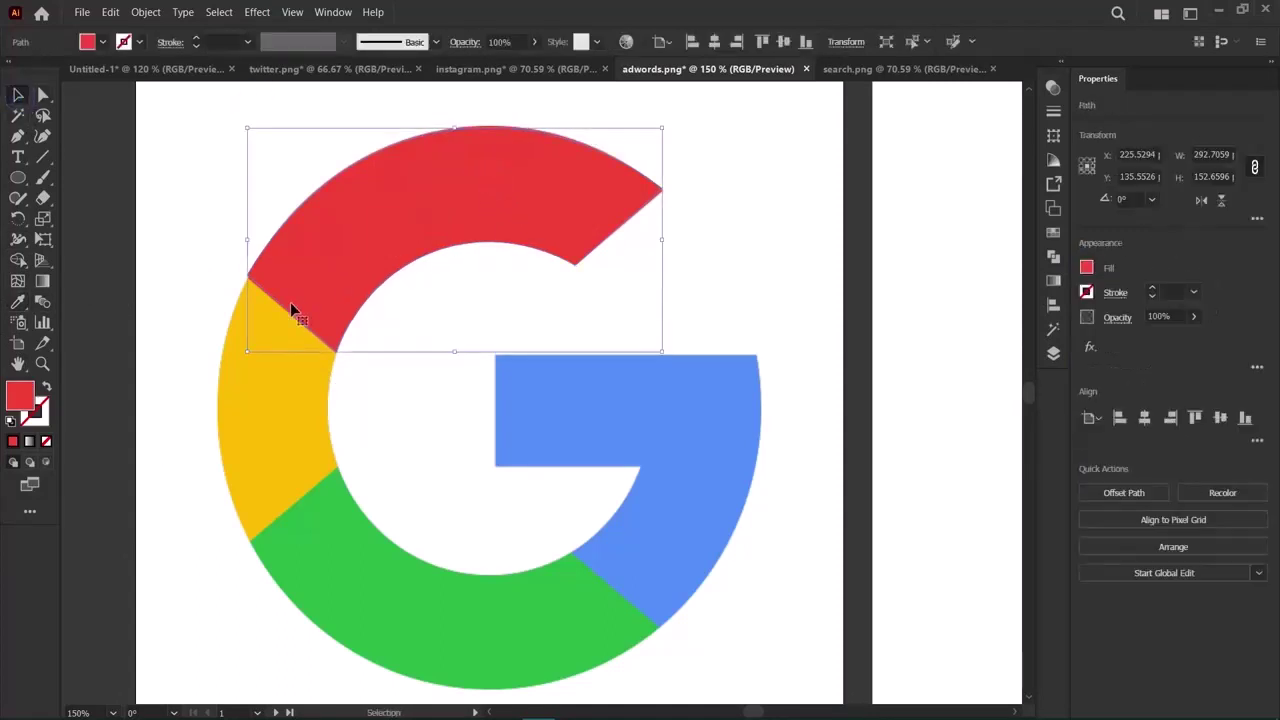
pyautogui.click(145, 12)
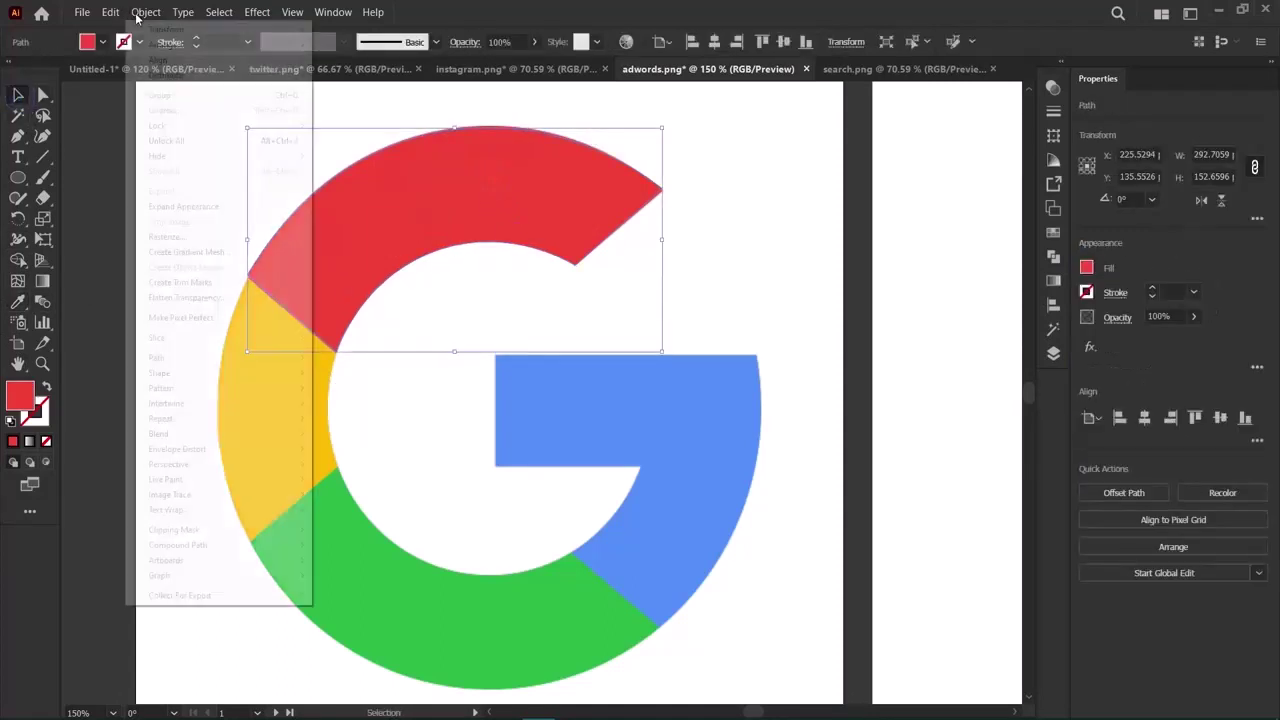
pyautogui.click(150, 124)
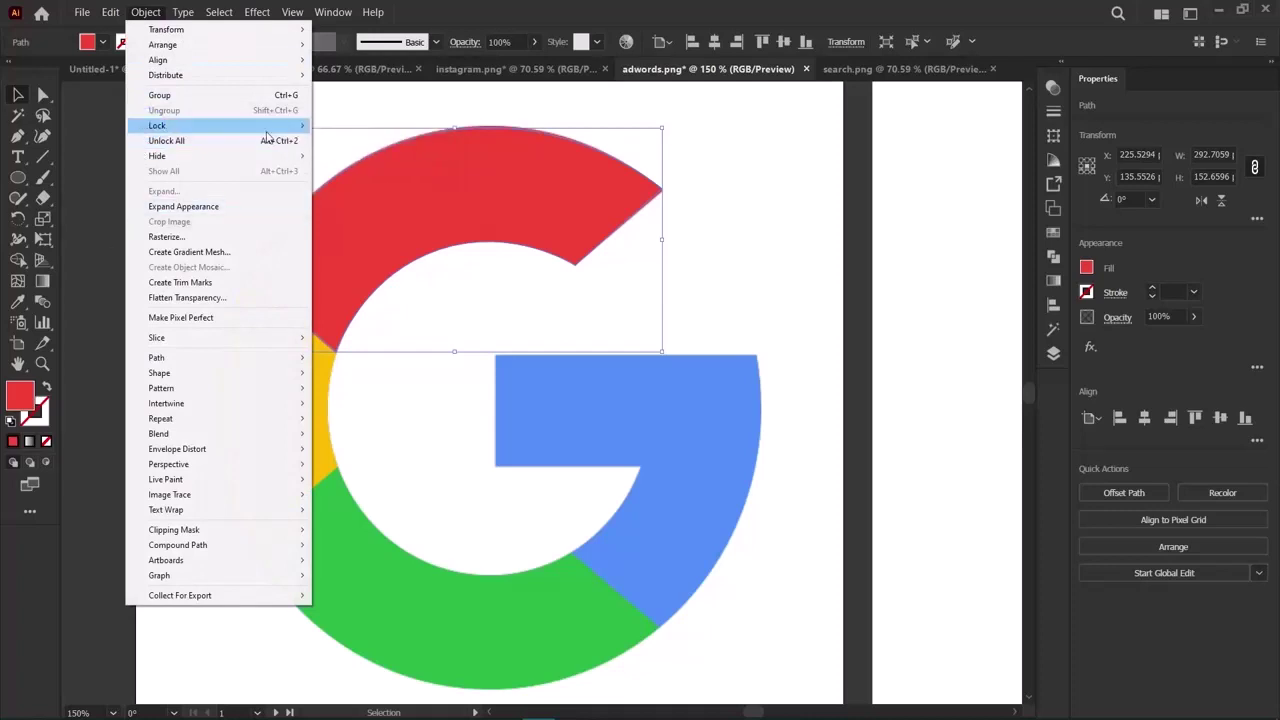
pyautogui.click(350, 126)
pyautogui.click(145, 256)
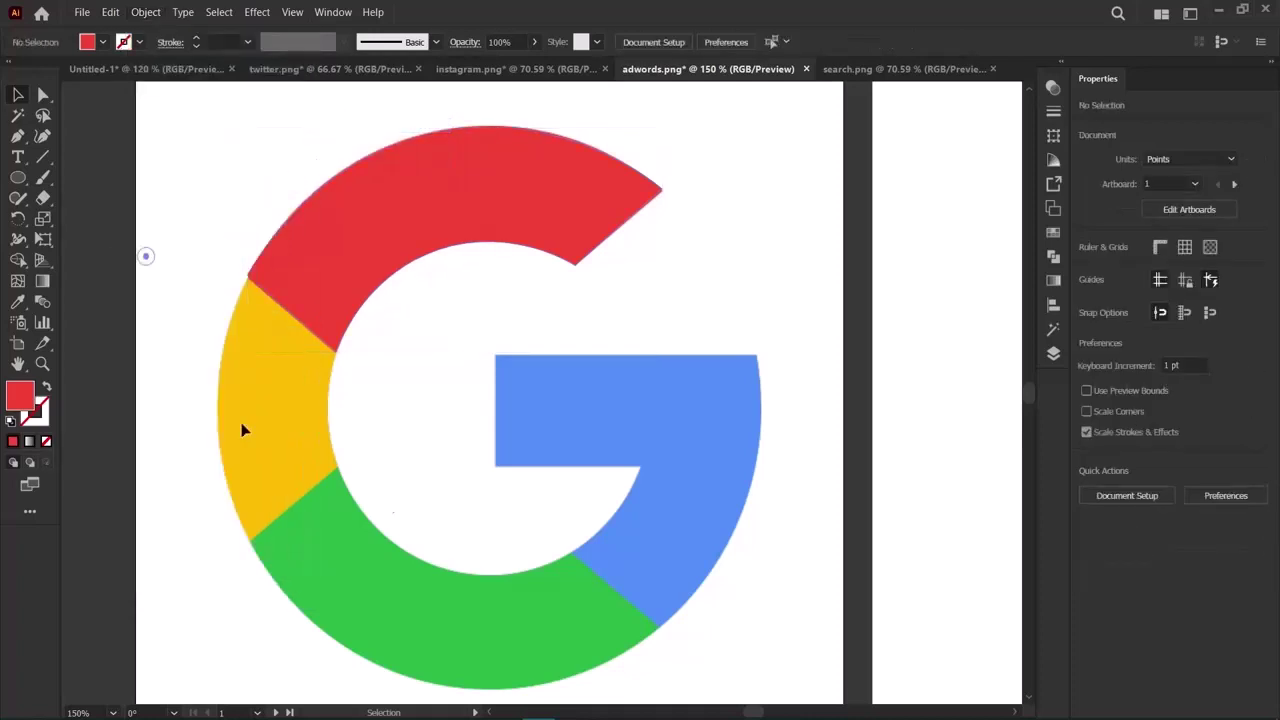
# Outline the yellow left piece with the Curvature tool, with no fill.
pyautogui.click(42, 136)
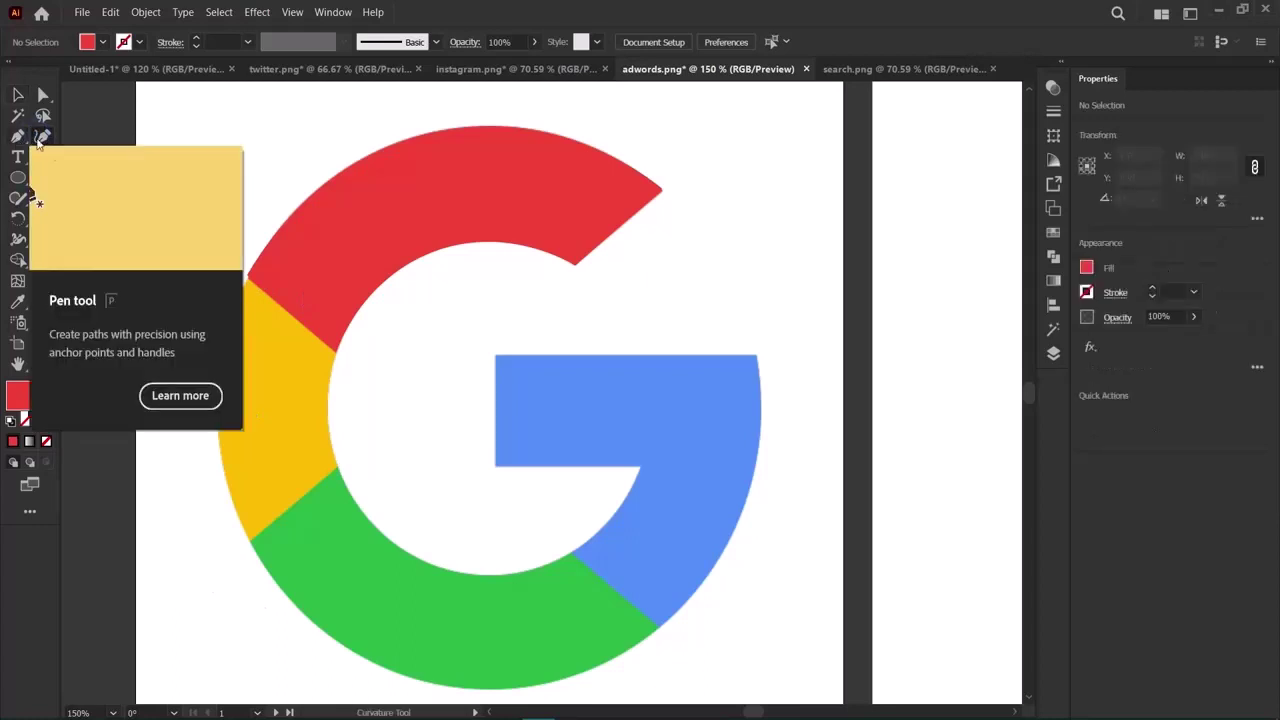
pyautogui.click(248, 277)
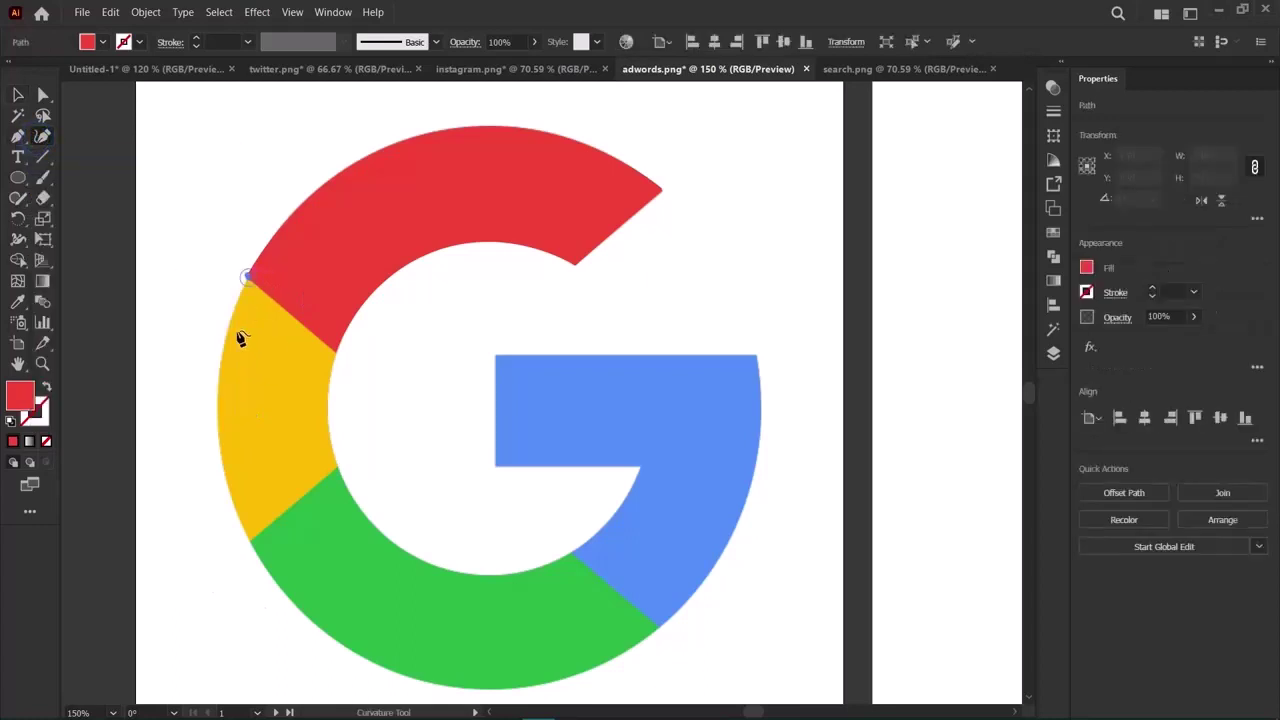
pyautogui.click(250, 541)
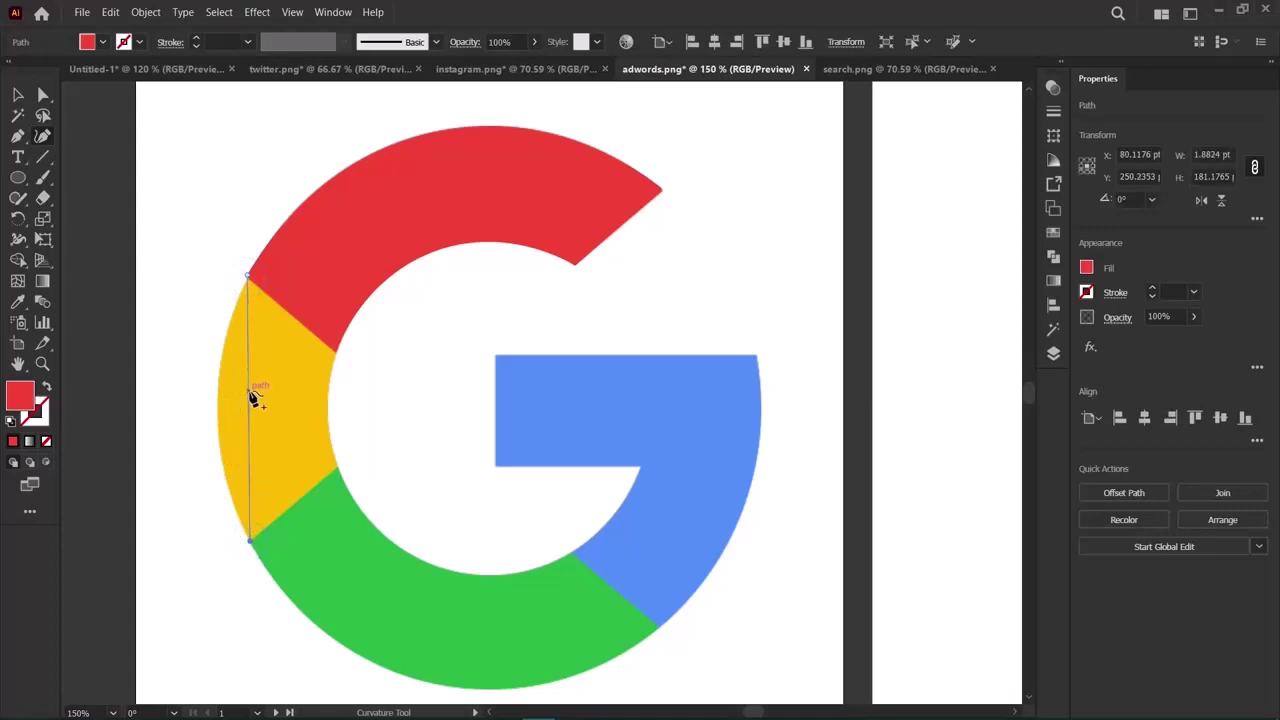
pyautogui.click(217, 400)
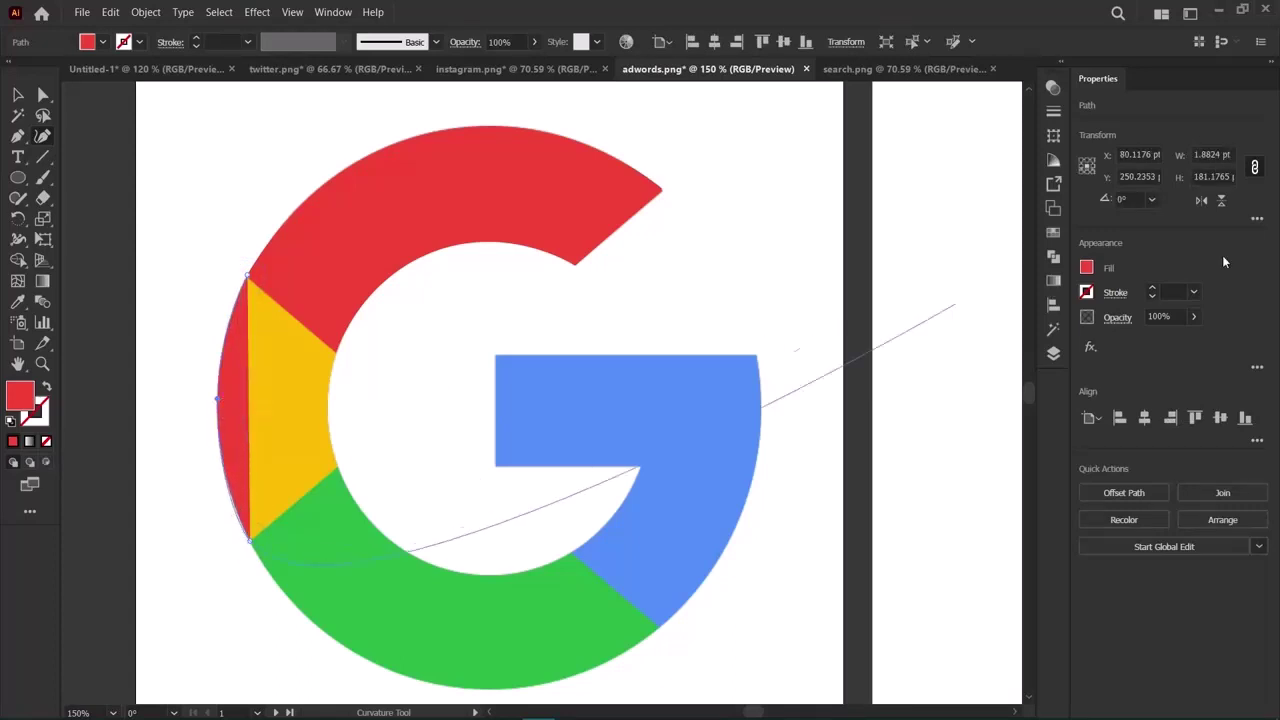
pyautogui.click(1088, 269)
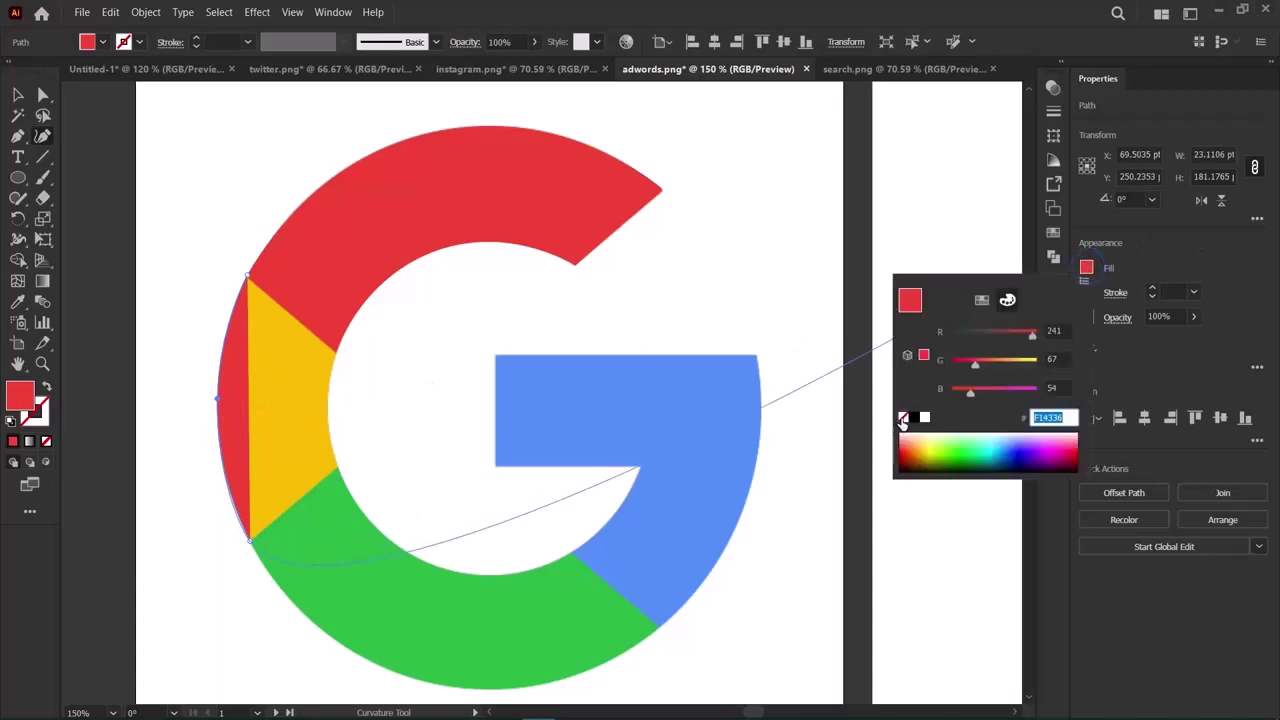
pyautogui.click(903, 418)
pyautogui.click(250, 541)
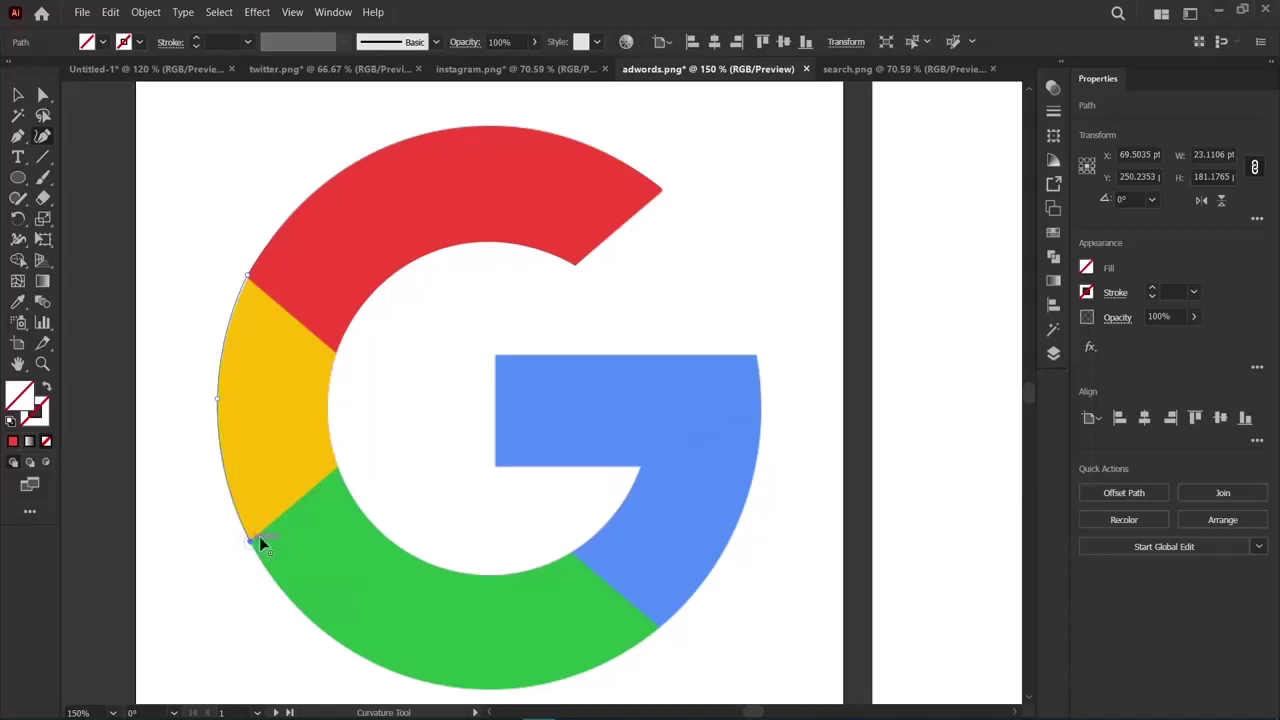
pyautogui.click(341, 468)
pyautogui.click(336, 351)
# Refine the yellow piece's inner curve and its red/yellow corner points.
pyautogui.moveTo(340, 409); pyautogui.dragTo(329, 415)
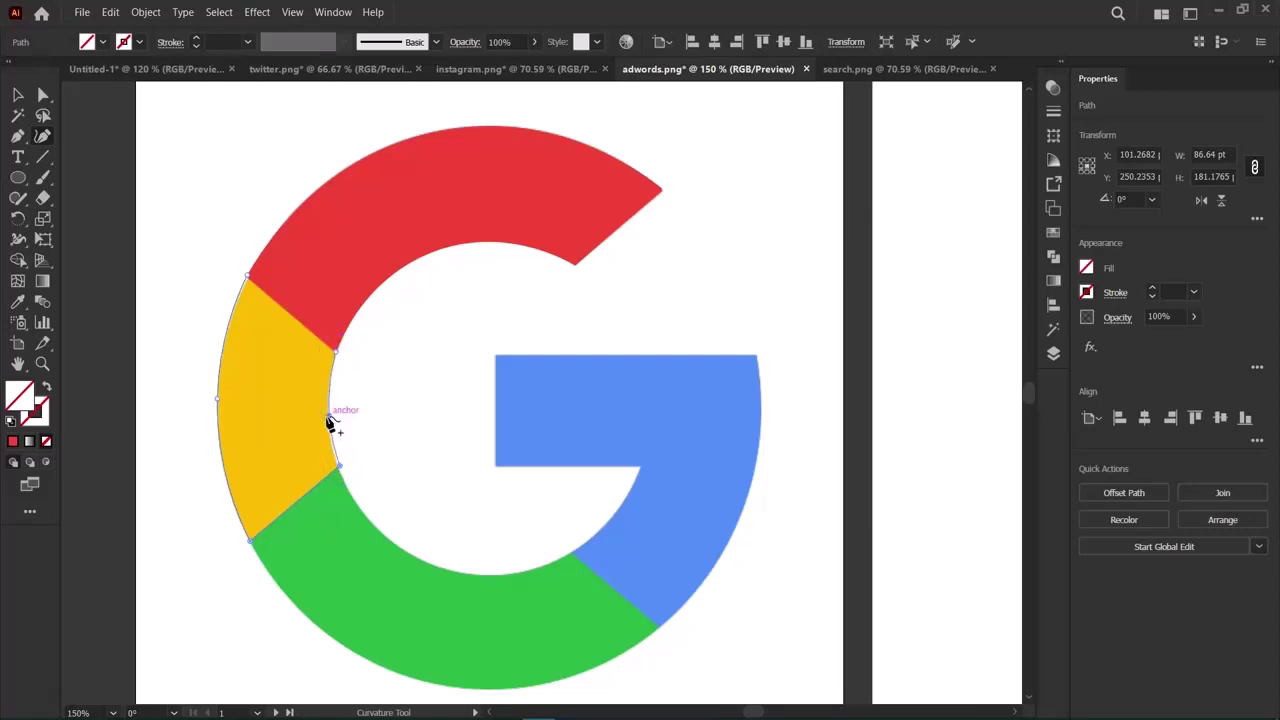
pyautogui.moveTo(338, 466); pyautogui.dragTo(335, 468)
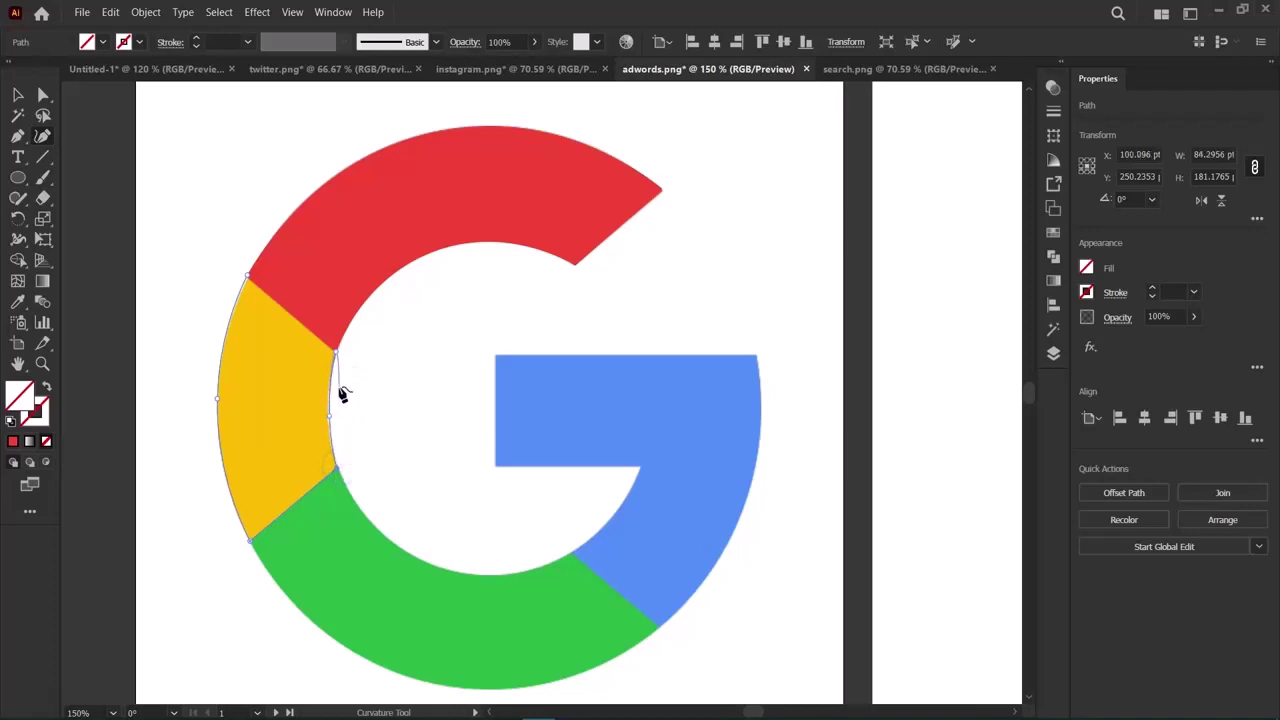
pyautogui.click(337, 351)
pyautogui.click(17, 138)
pyautogui.click(337, 351)
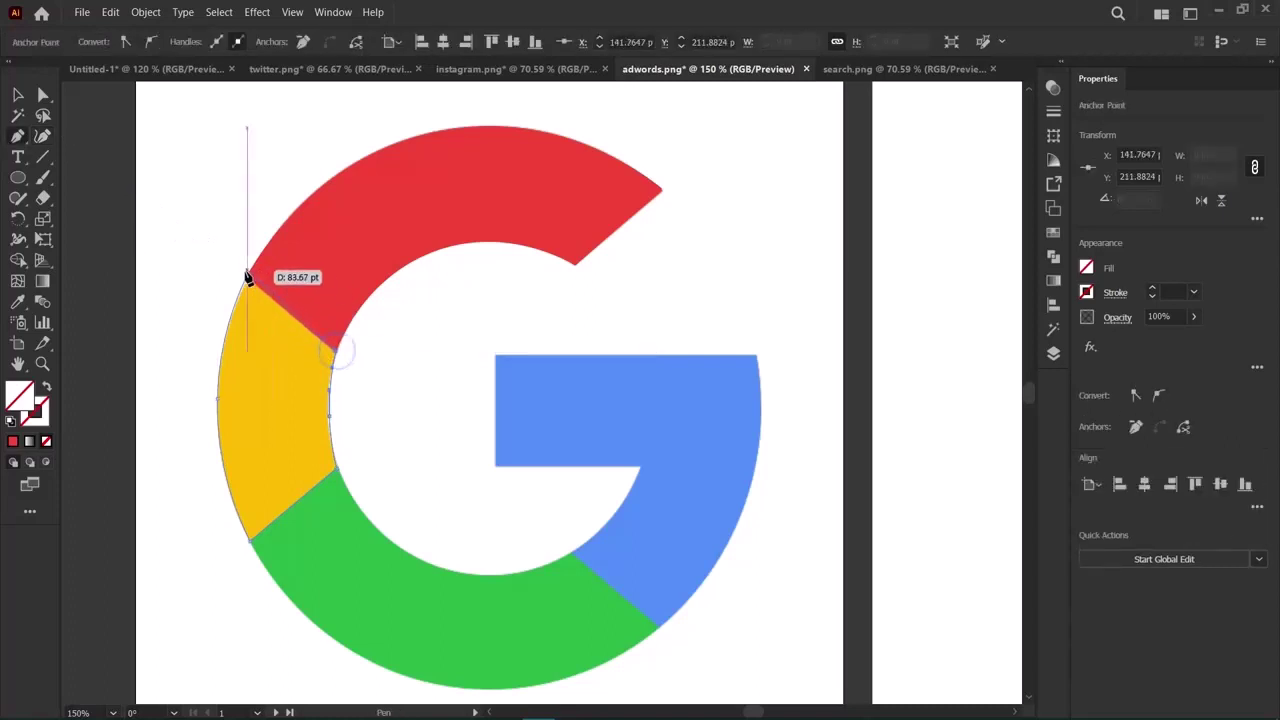
pyautogui.click(248, 276)
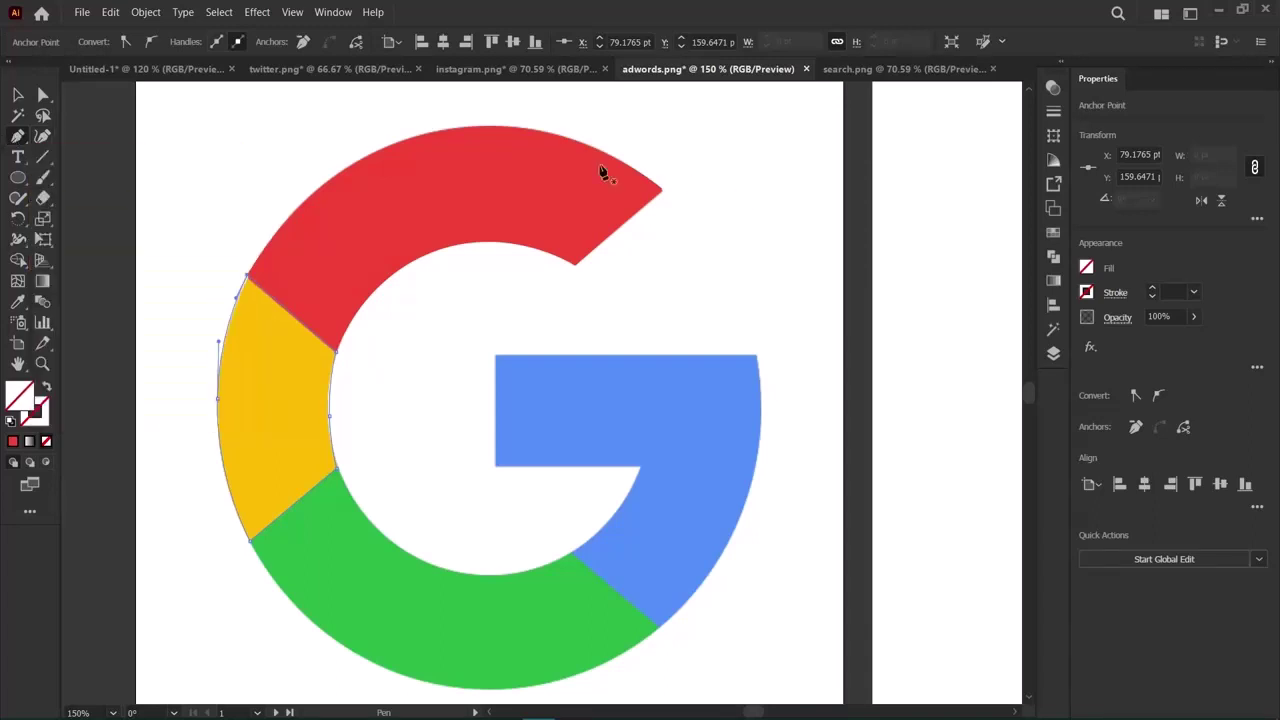
# Fill the traced piece with the reference yellow using the Eyedropper.
pyautogui.click(20, 303)
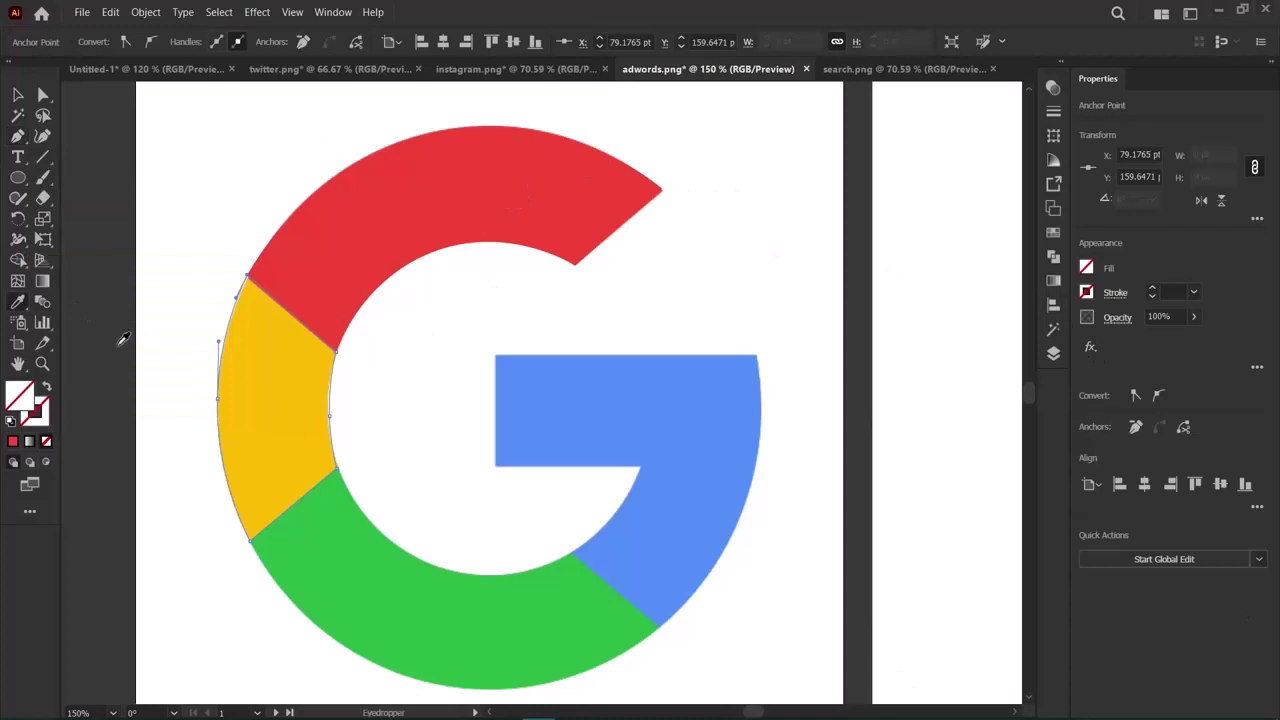
pyautogui.click(260, 392)
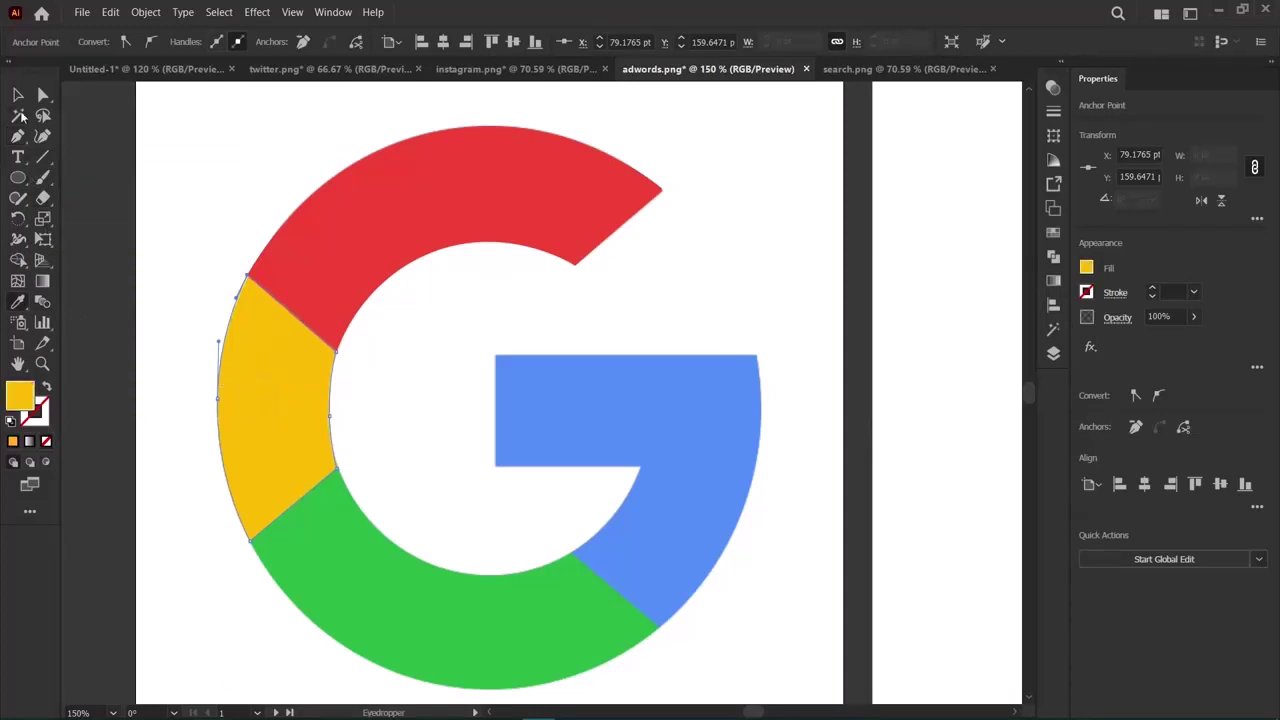
pyautogui.click(17, 100)
pyautogui.click(196, 544)
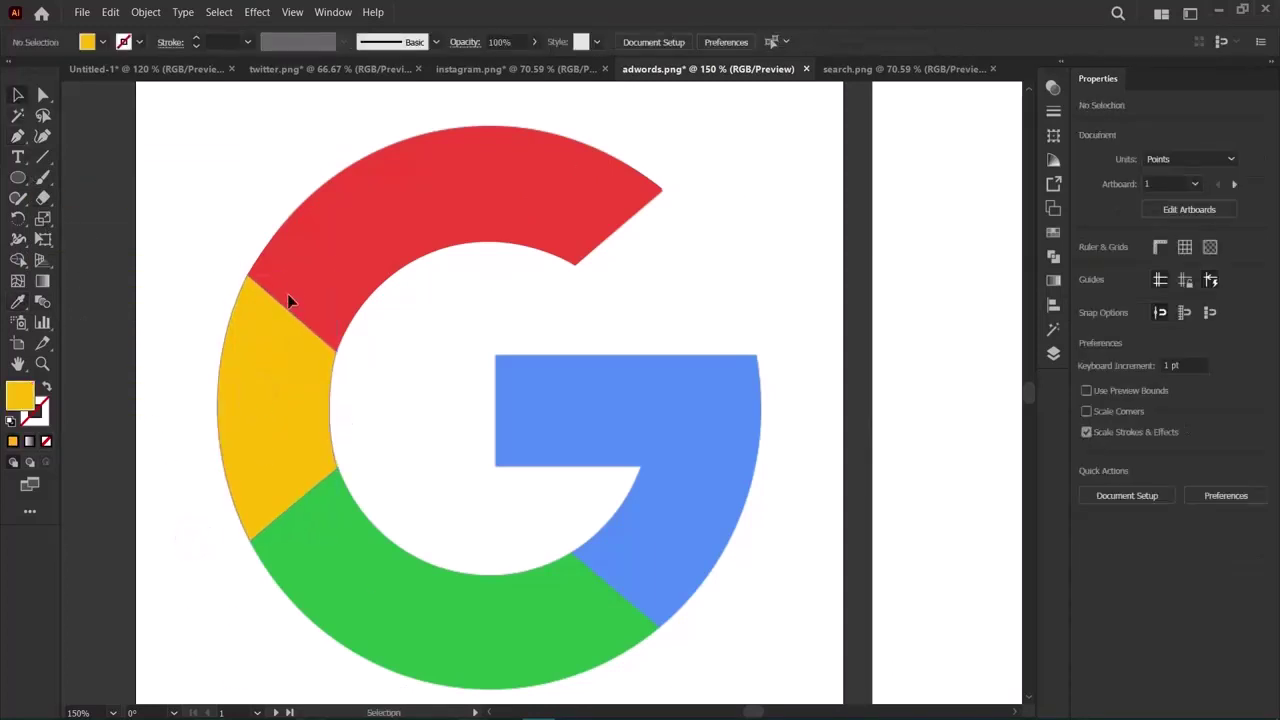
# Lock the yellow piece with Object > Lock > Selection.
pyautogui.click(272, 462)
pyautogui.click(145, 12)
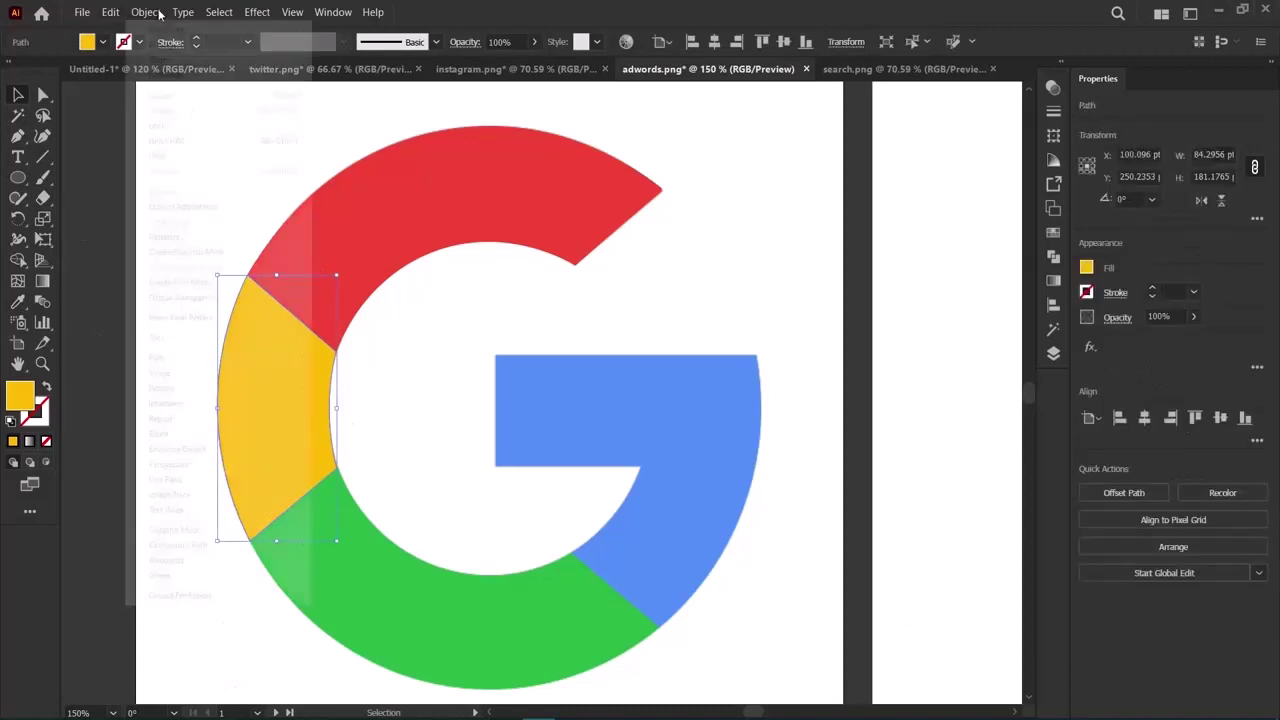
pyautogui.moveTo(180, 125)
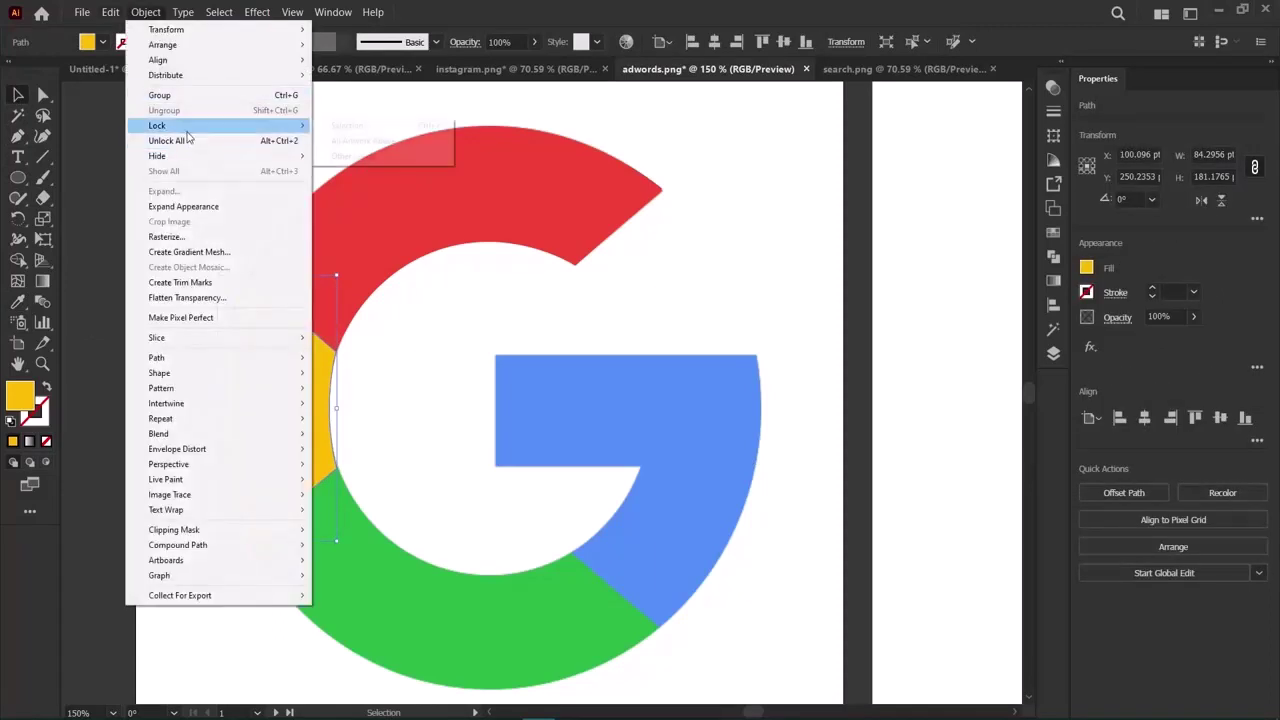
pyautogui.click(350, 126)
pyautogui.scroll(-2, 351, 516)
pyautogui.scroll(-1, 350, 511)
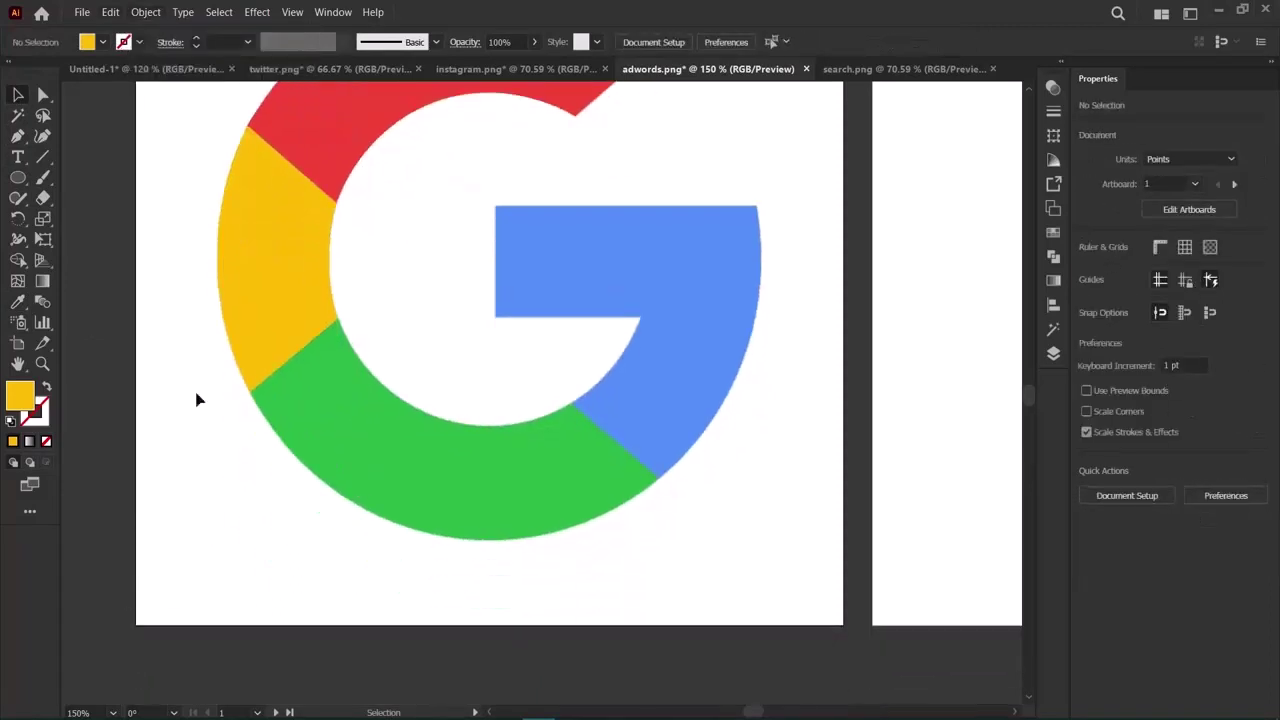
# Trace the green piece's outer edge along the ring's bottom with the Curvature tool.
pyautogui.click(17, 136)
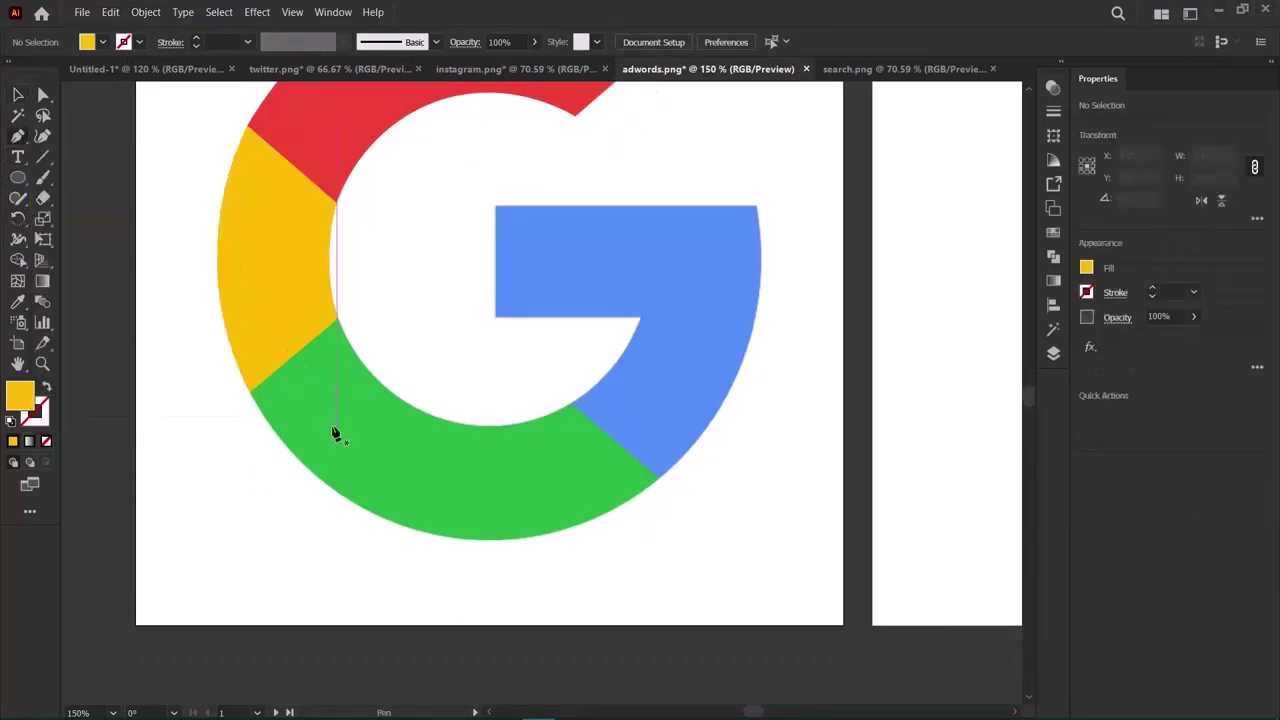
pyautogui.click(43, 136)
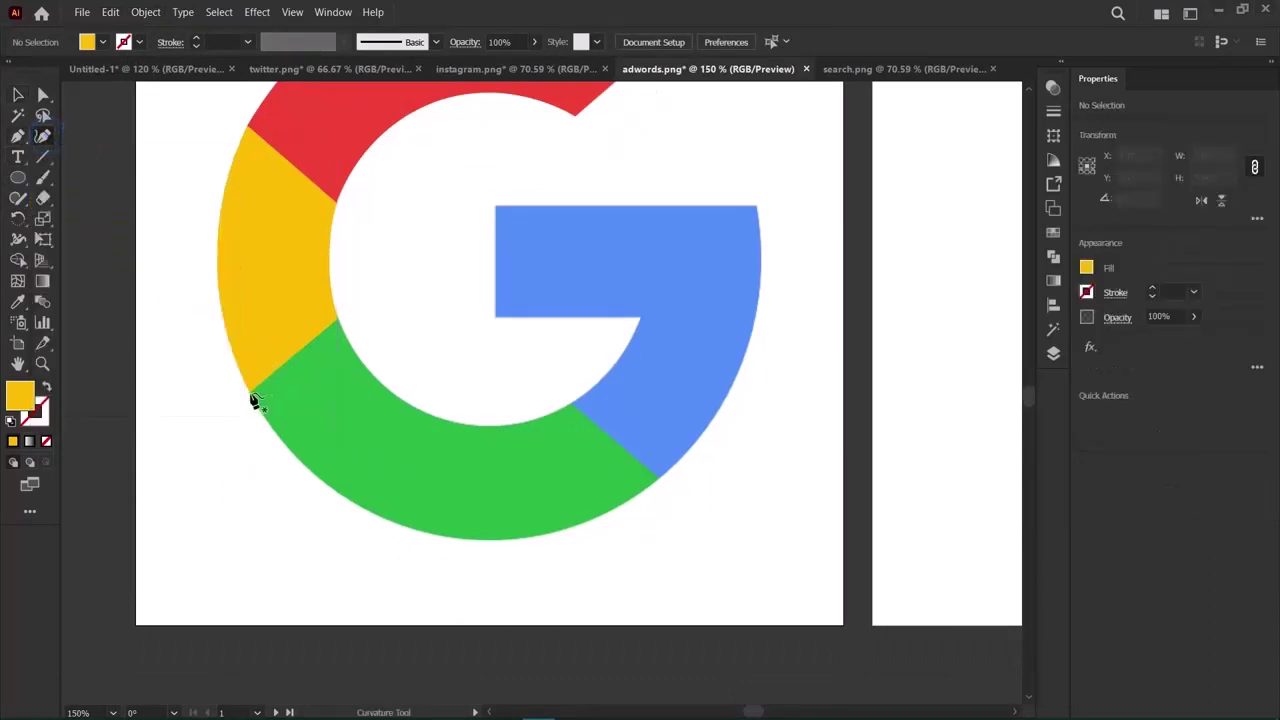
pyautogui.click(251, 392)
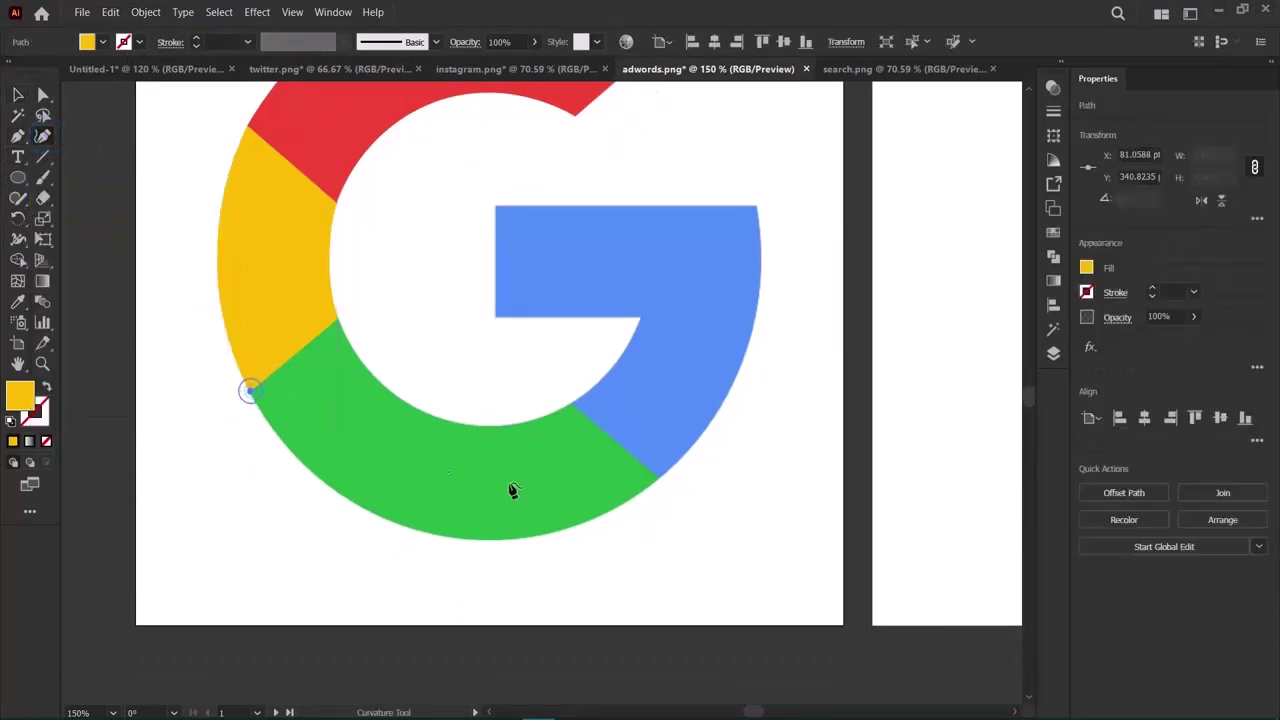
pyautogui.click(660, 477)
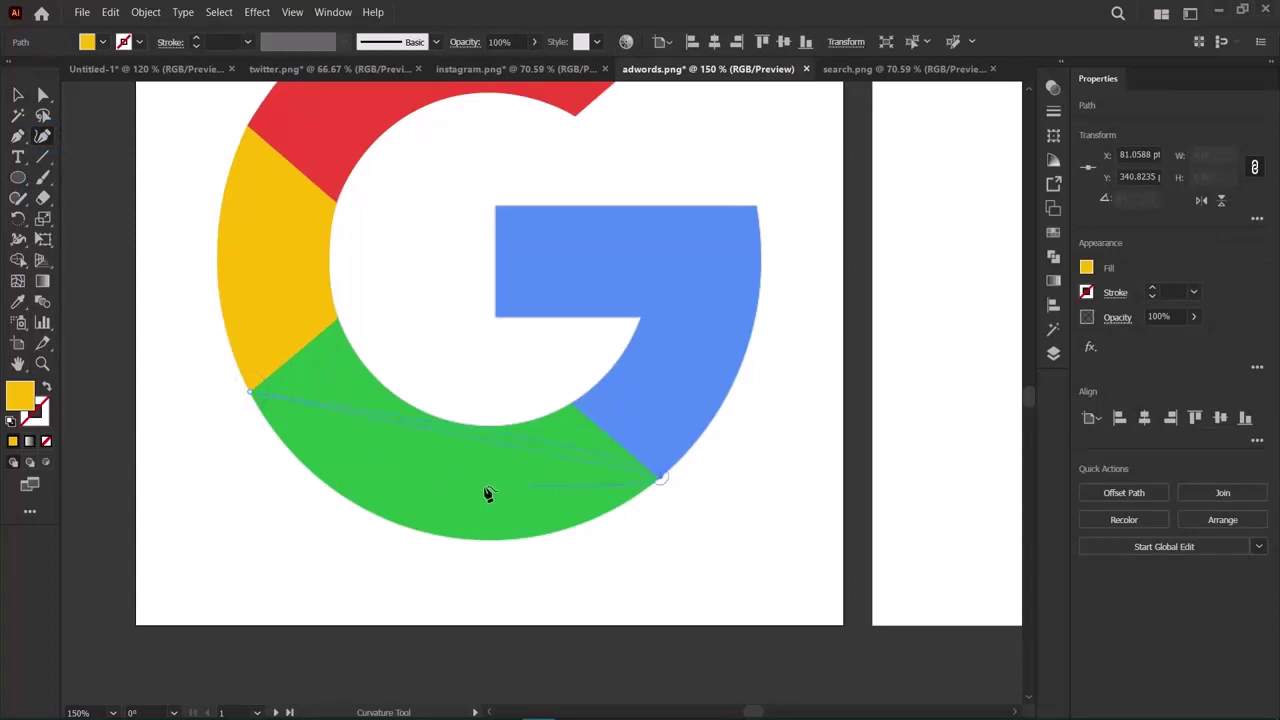
pyautogui.click(415, 530)
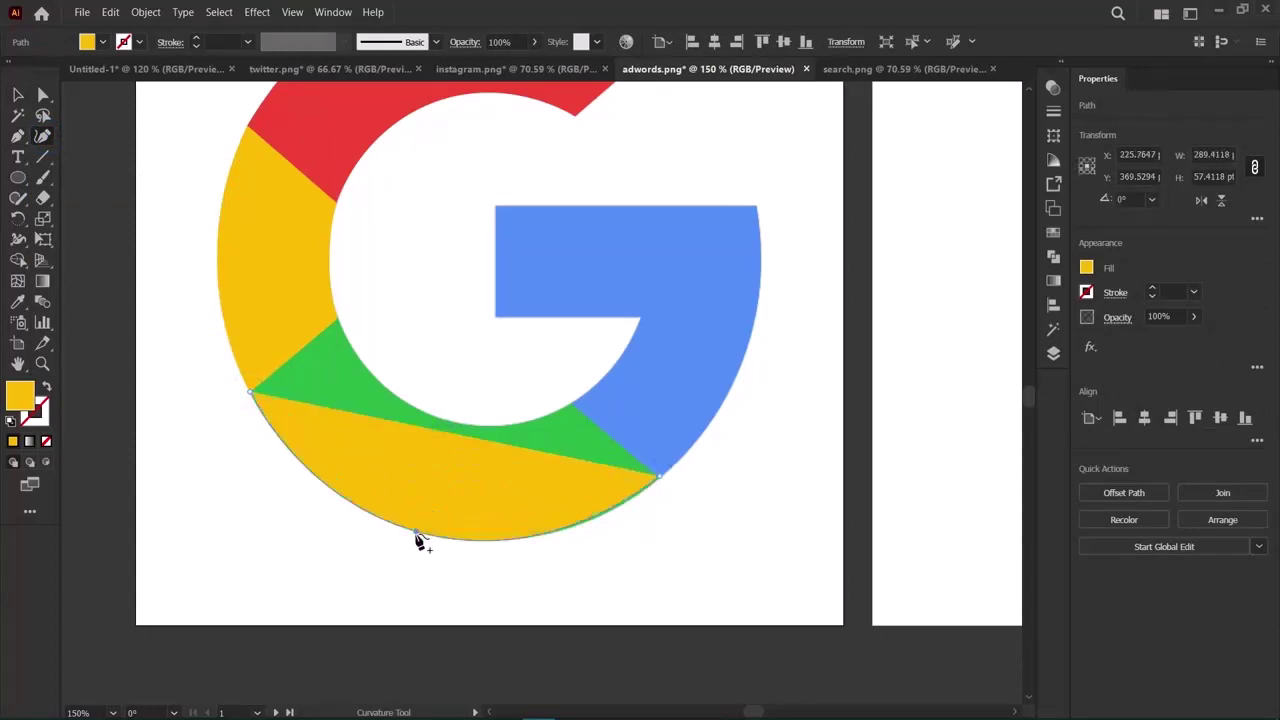
pyautogui.click(596, 521)
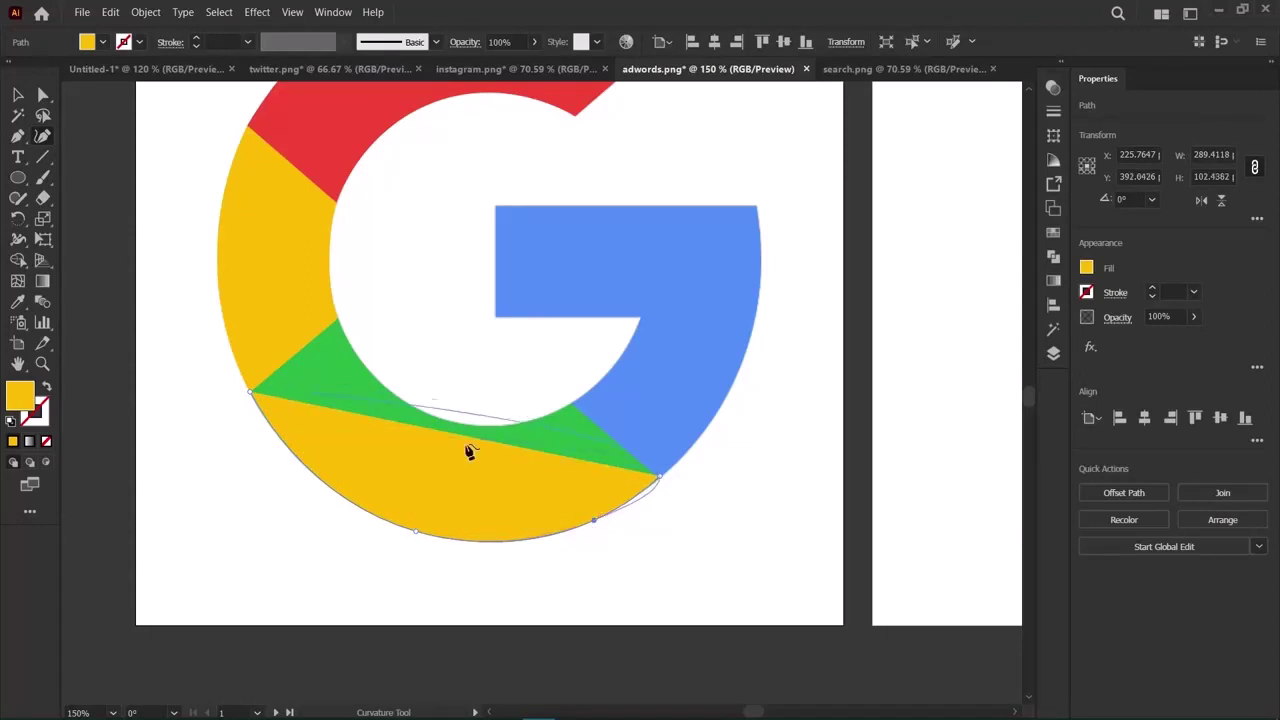
pyautogui.click(661, 479)
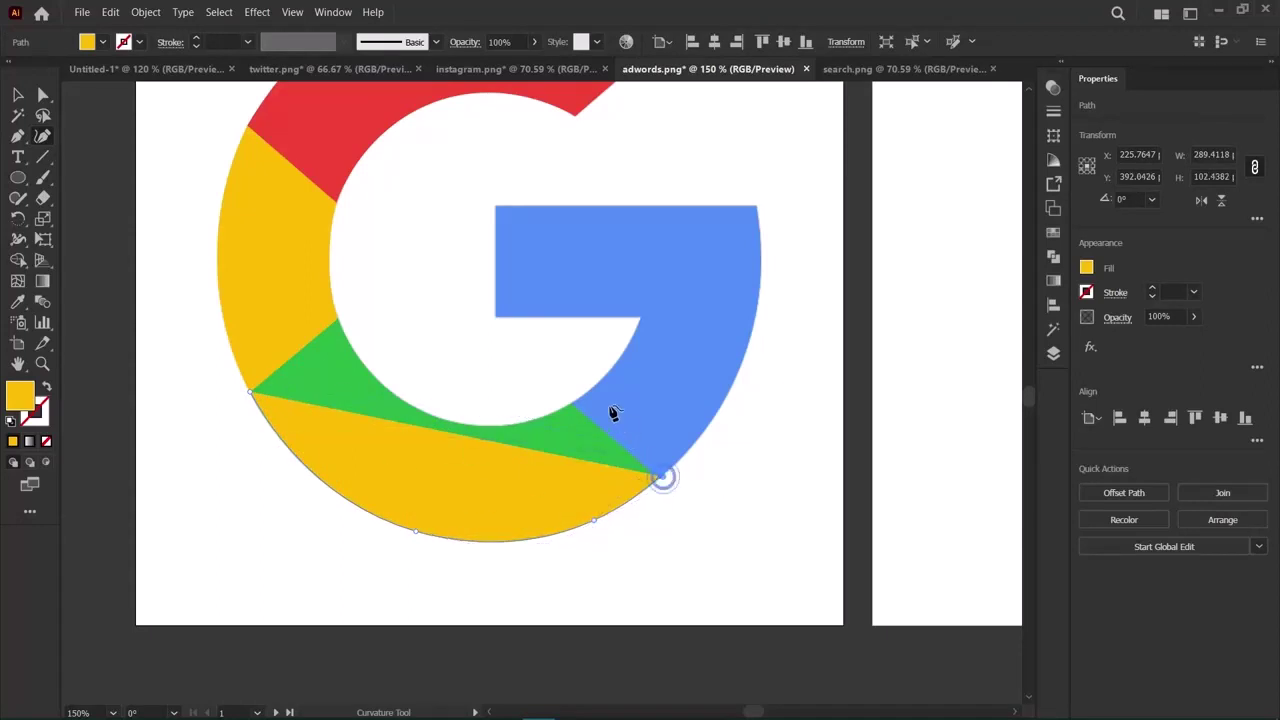
# Trace the green piece's inner curve to the yellow/green corner, with no fill.
pyautogui.click(576, 408)
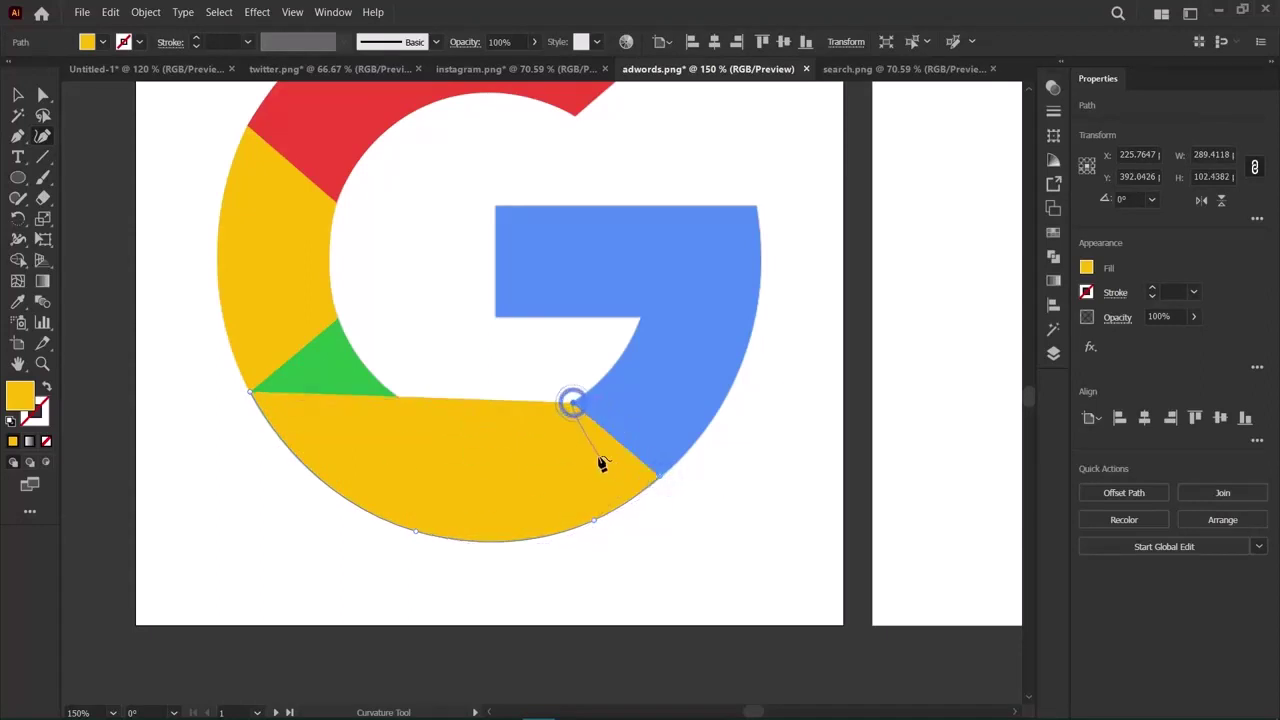
pyautogui.click(572, 403)
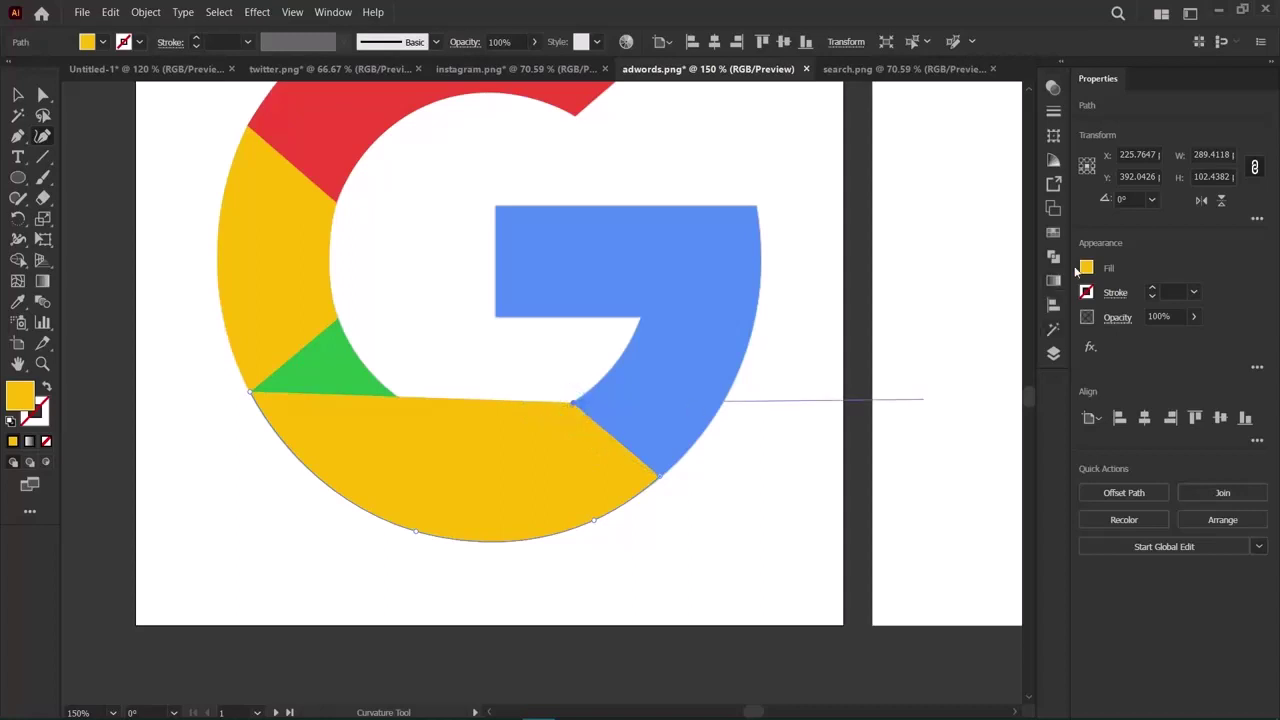
pyautogui.click(1086, 267)
pyautogui.click(903, 419)
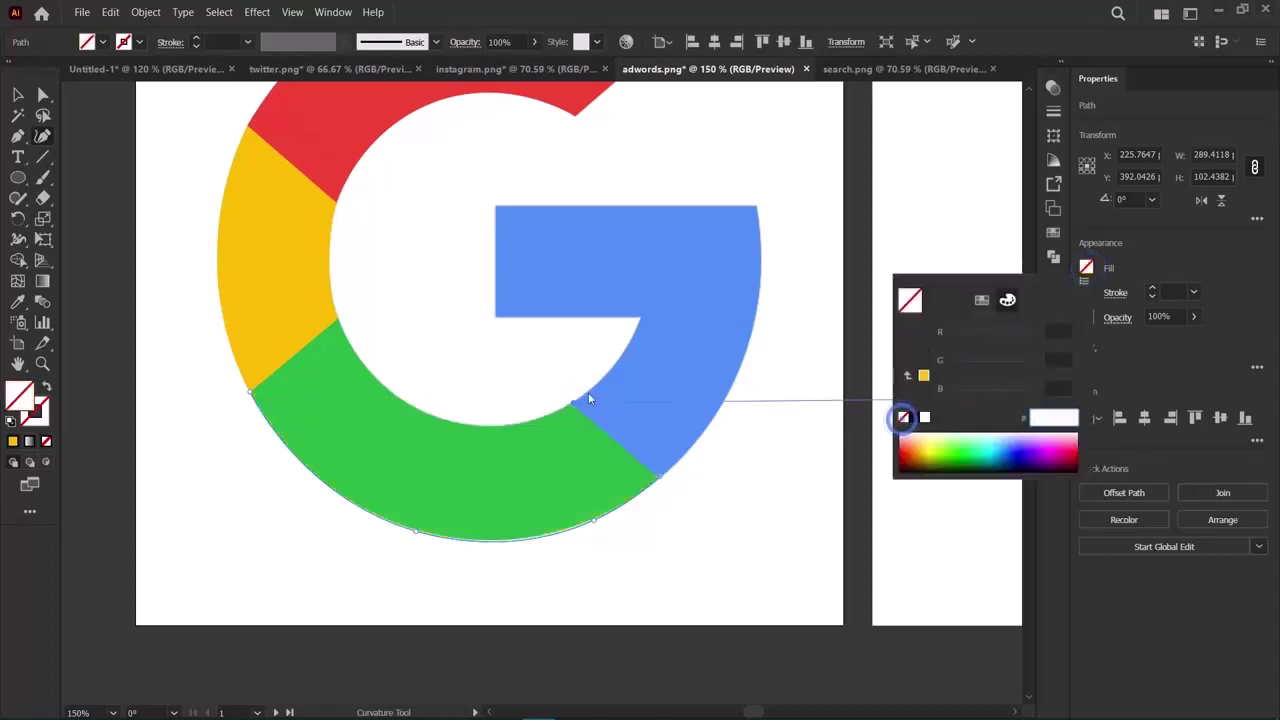
pyautogui.click(338, 324)
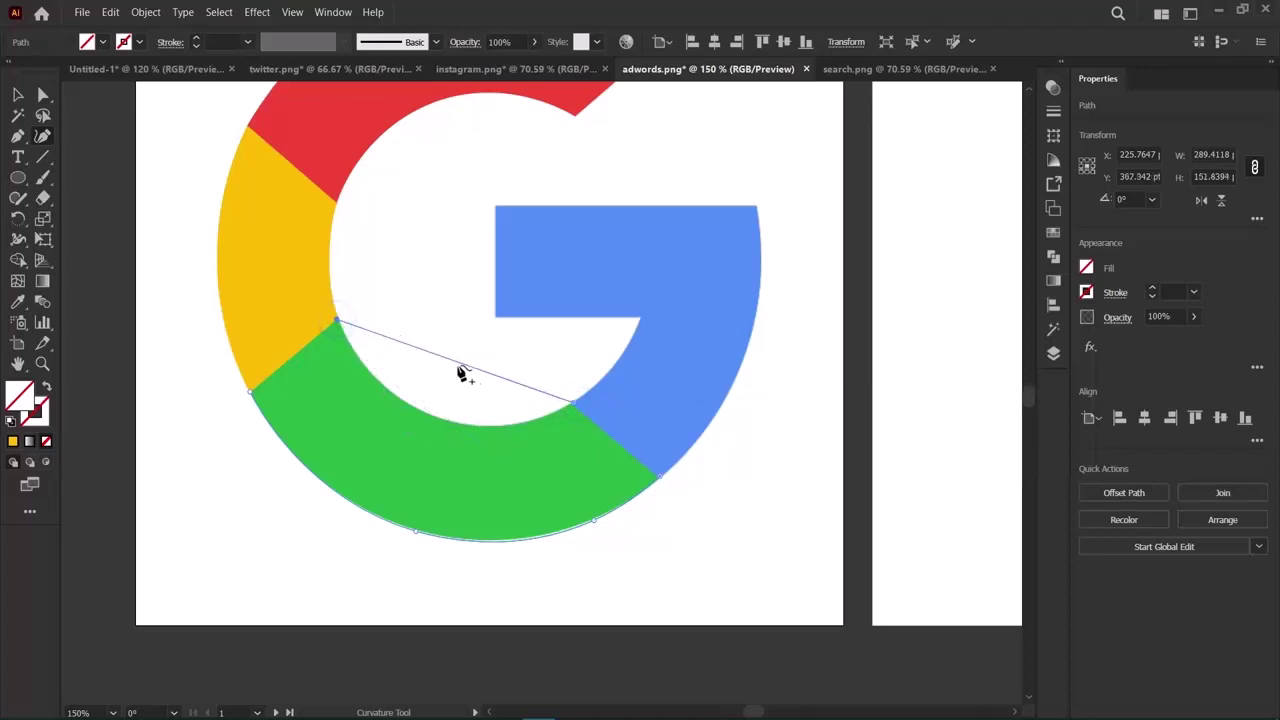
pyautogui.moveTo(452, 366); pyautogui.dragTo(433, 425)
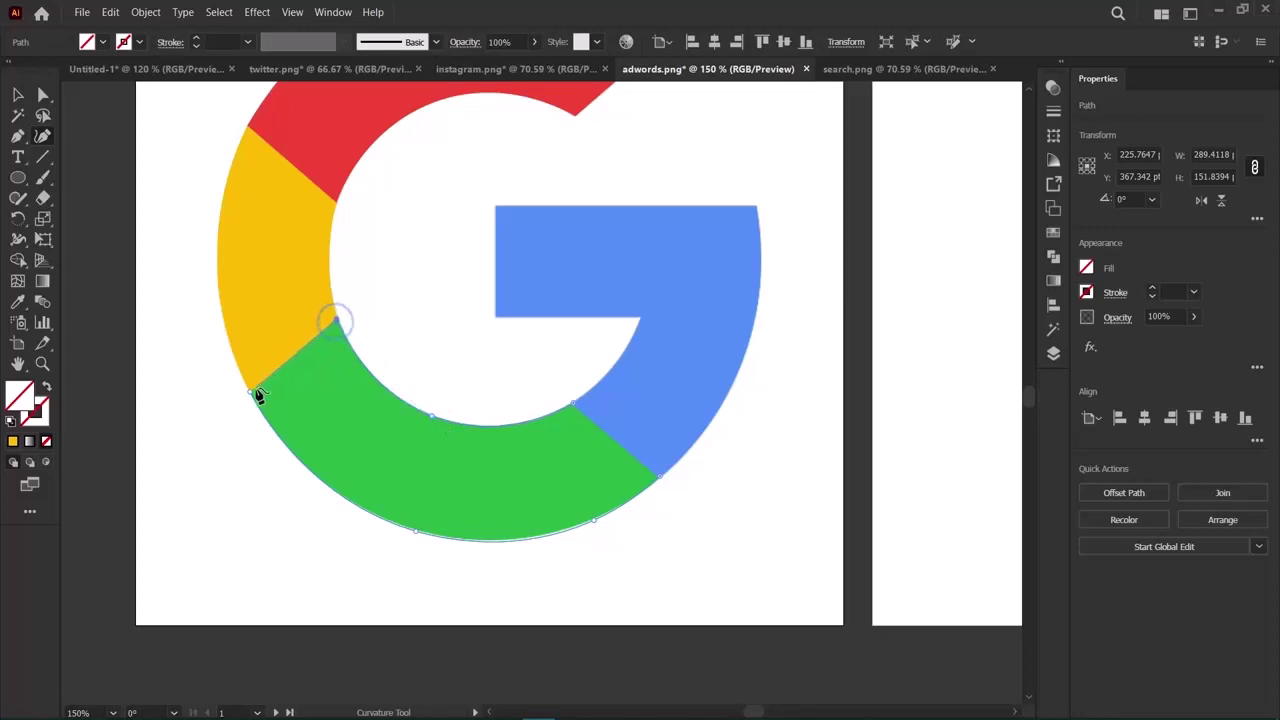
# Sharpen the green path's left corner points and fill it with the reference green.
pyautogui.click(19, 134)
pyautogui.click(338, 321)
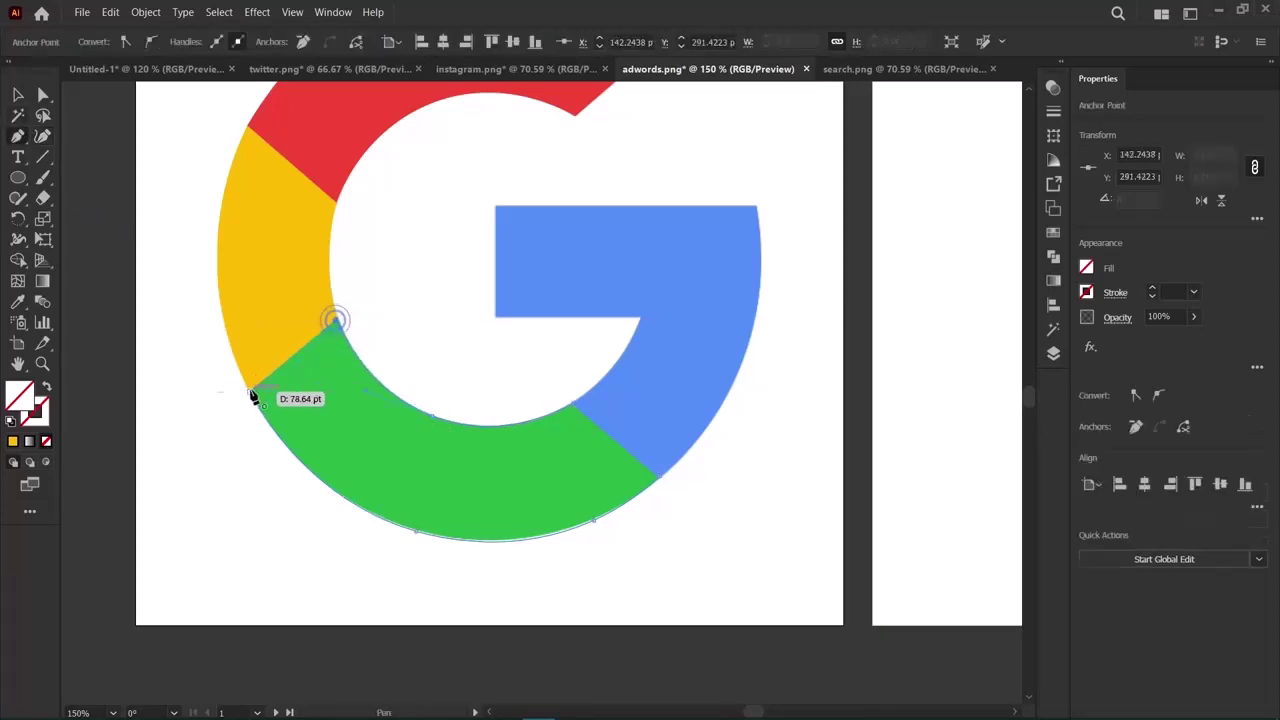
pyautogui.click(247, 391)
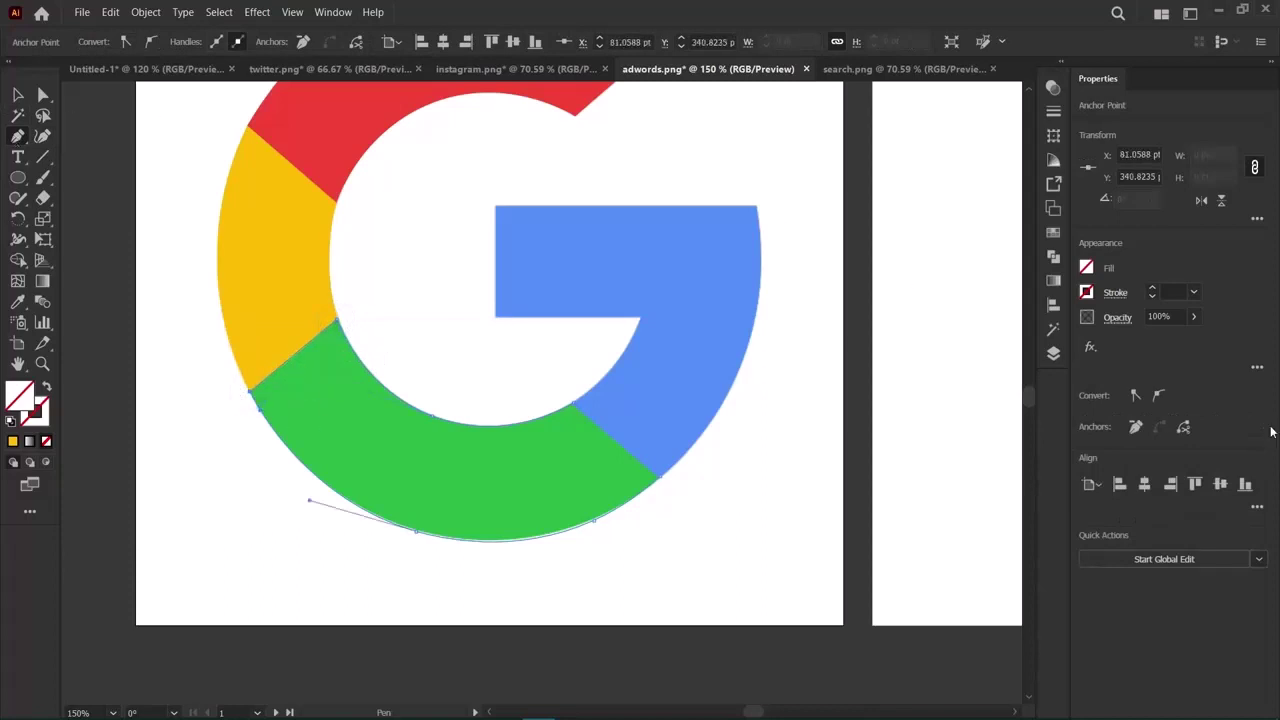
pyautogui.click(17, 304)
pyautogui.click(386, 417)
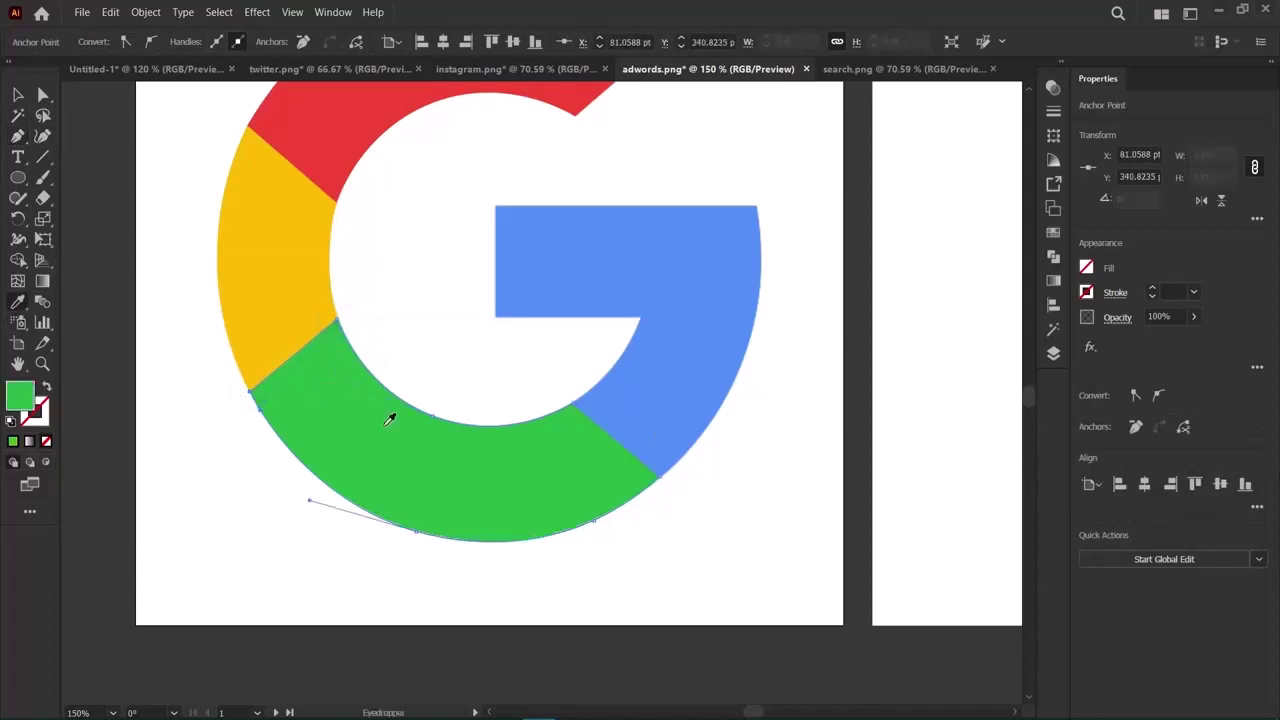
pyautogui.click(17, 94)
# Lock the traced green piece in place.
pyautogui.click(155, 450)
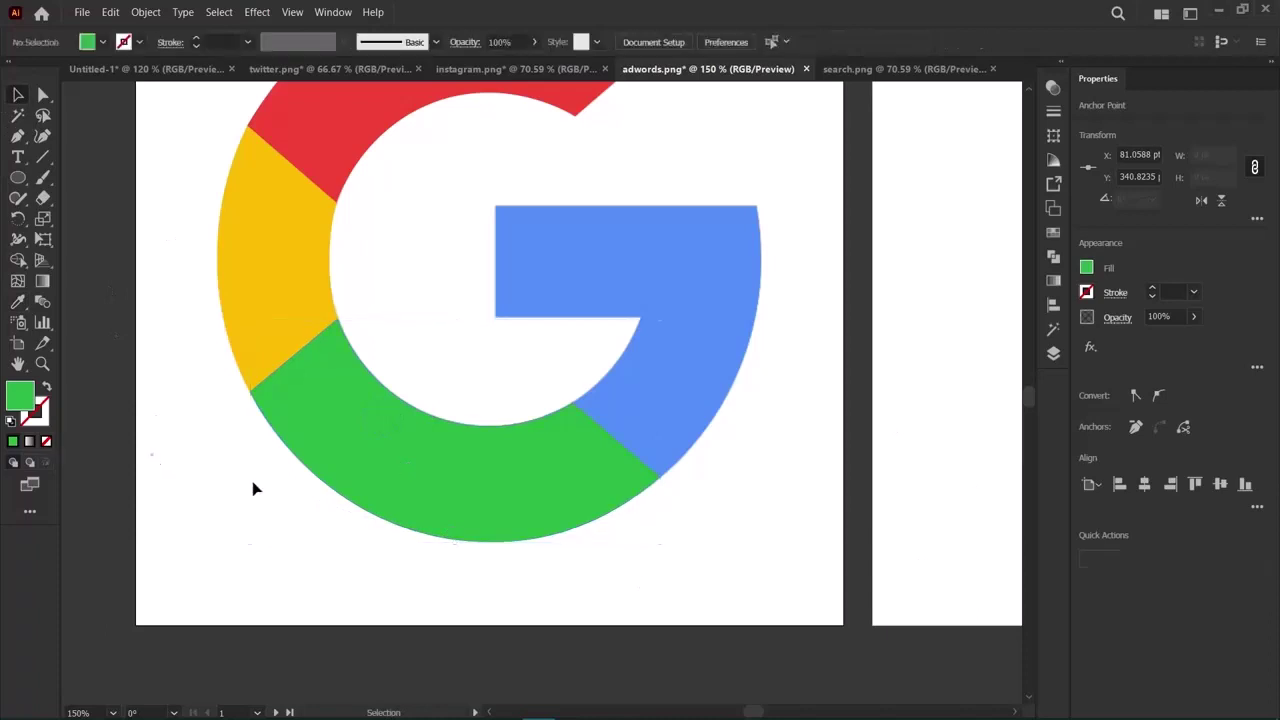
pyautogui.click(486, 474)
pyautogui.click(111, 14)
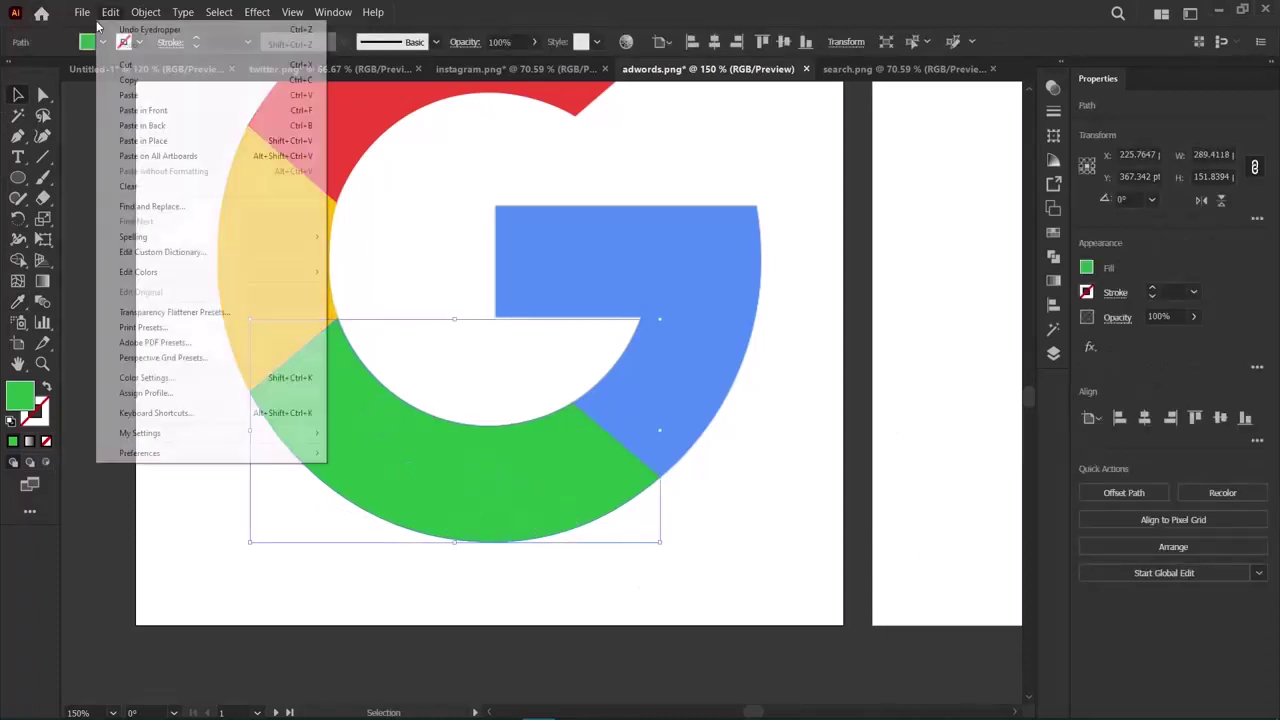
pyautogui.moveTo(133, 20)
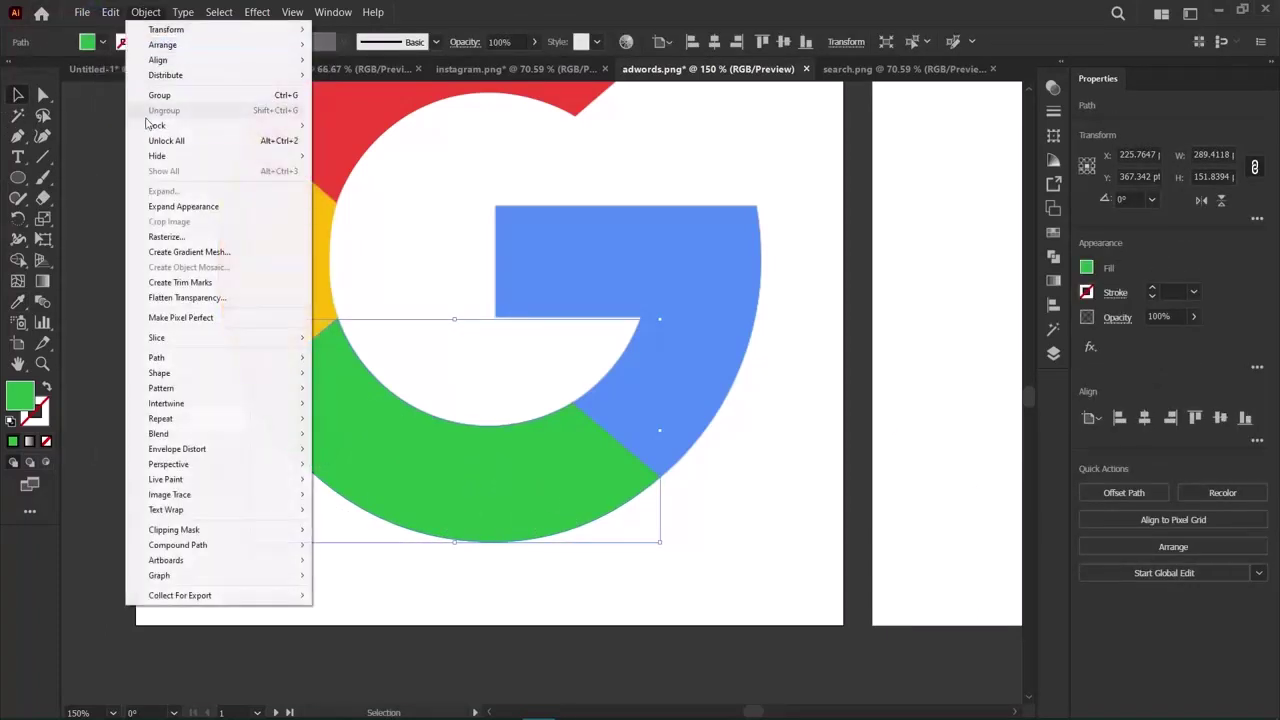
pyautogui.moveTo(167, 127)
pyautogui.click(361, 123)
pyautogui.scroll(3, 791, 440)
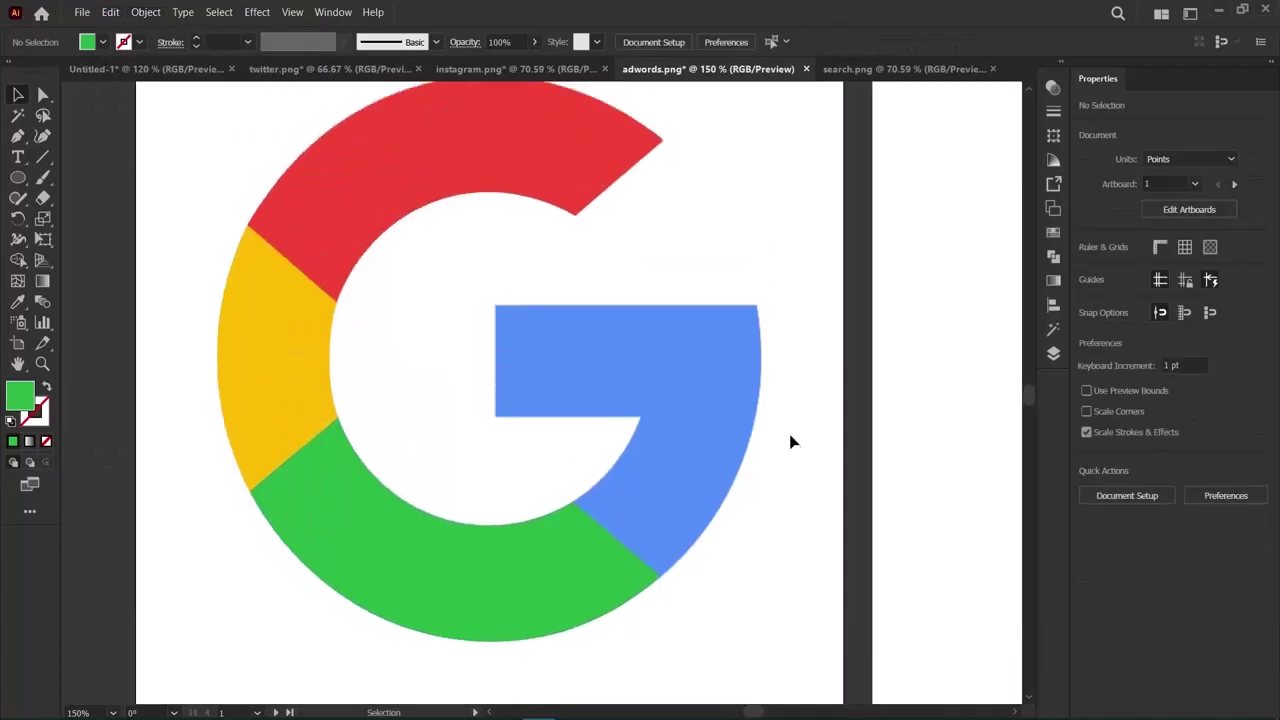
pyautogui.click(42, 137)
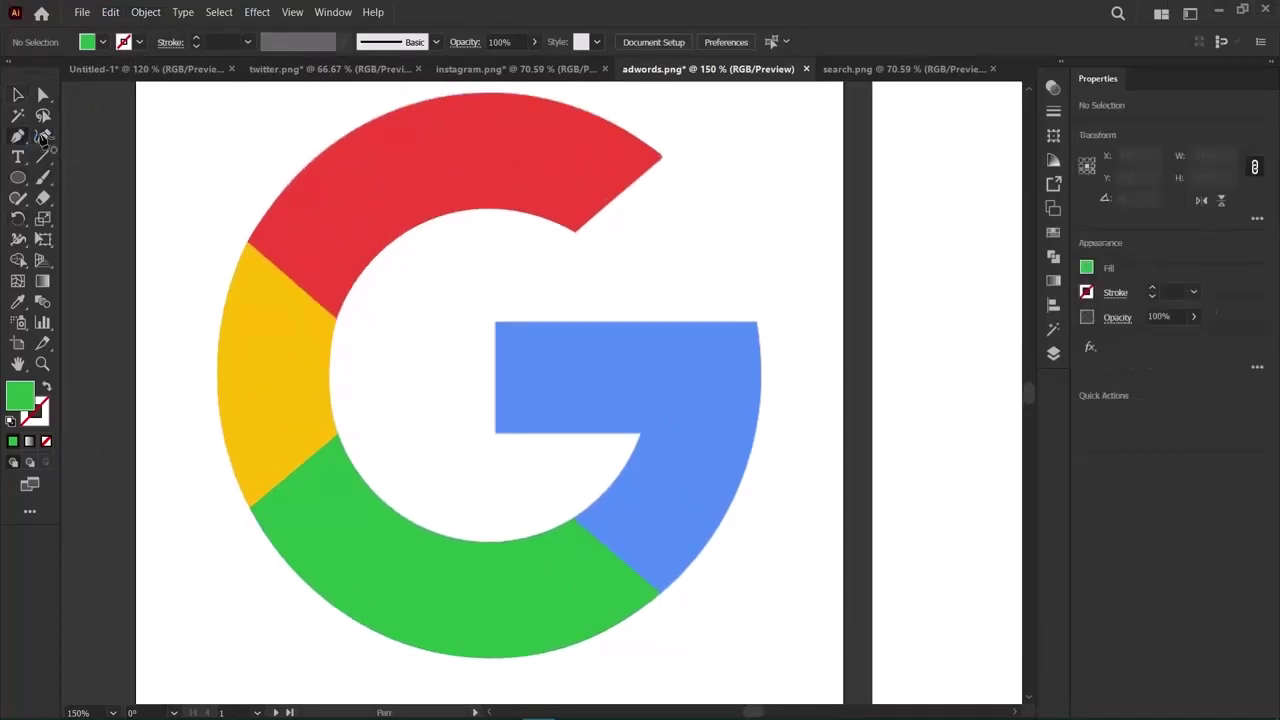
# Start the blue outline with Curvature points at its top-right corner and outer curve, fill None.
pyautogui.click(42, 137)
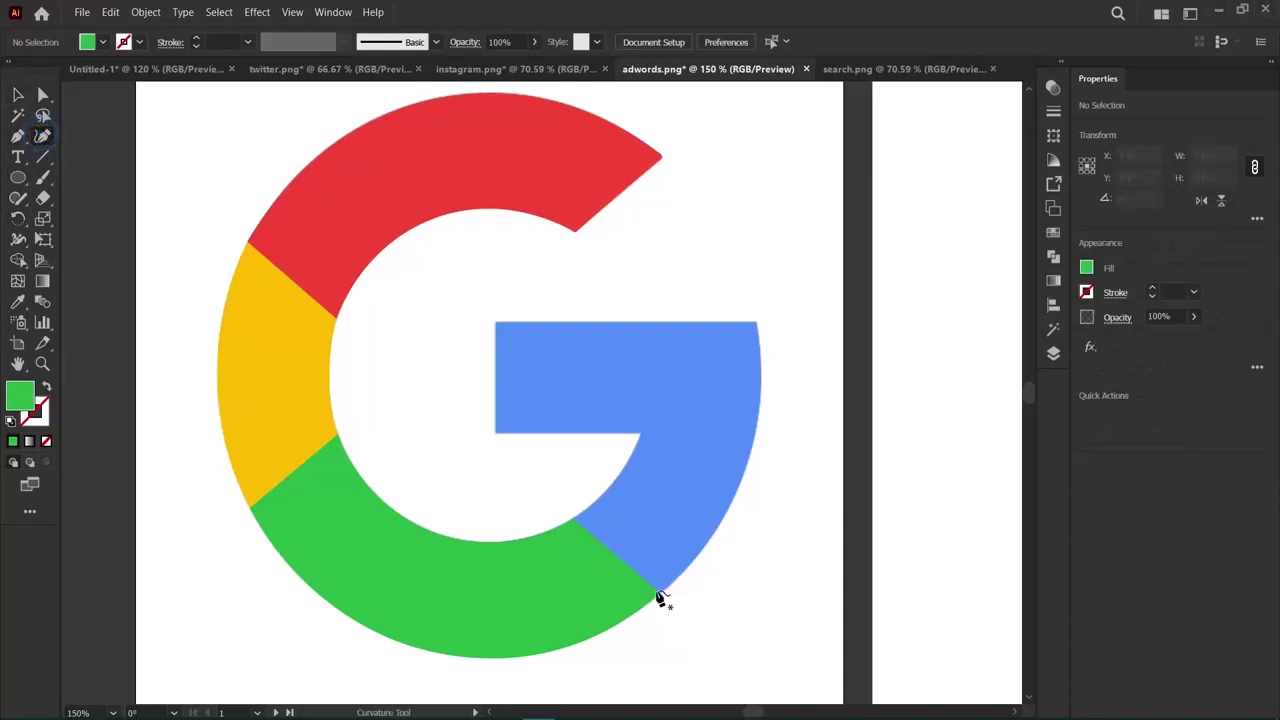
pyautogui.click(664, 598)
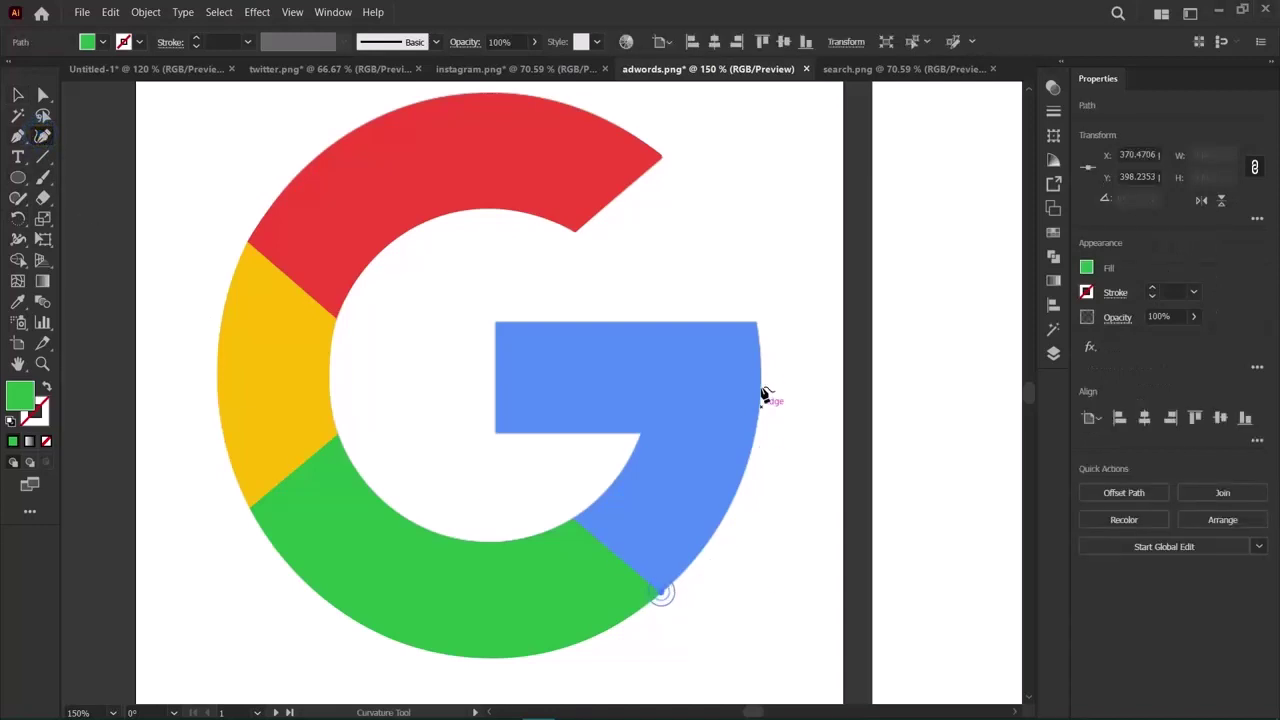
pyautogui.click(755, 324)
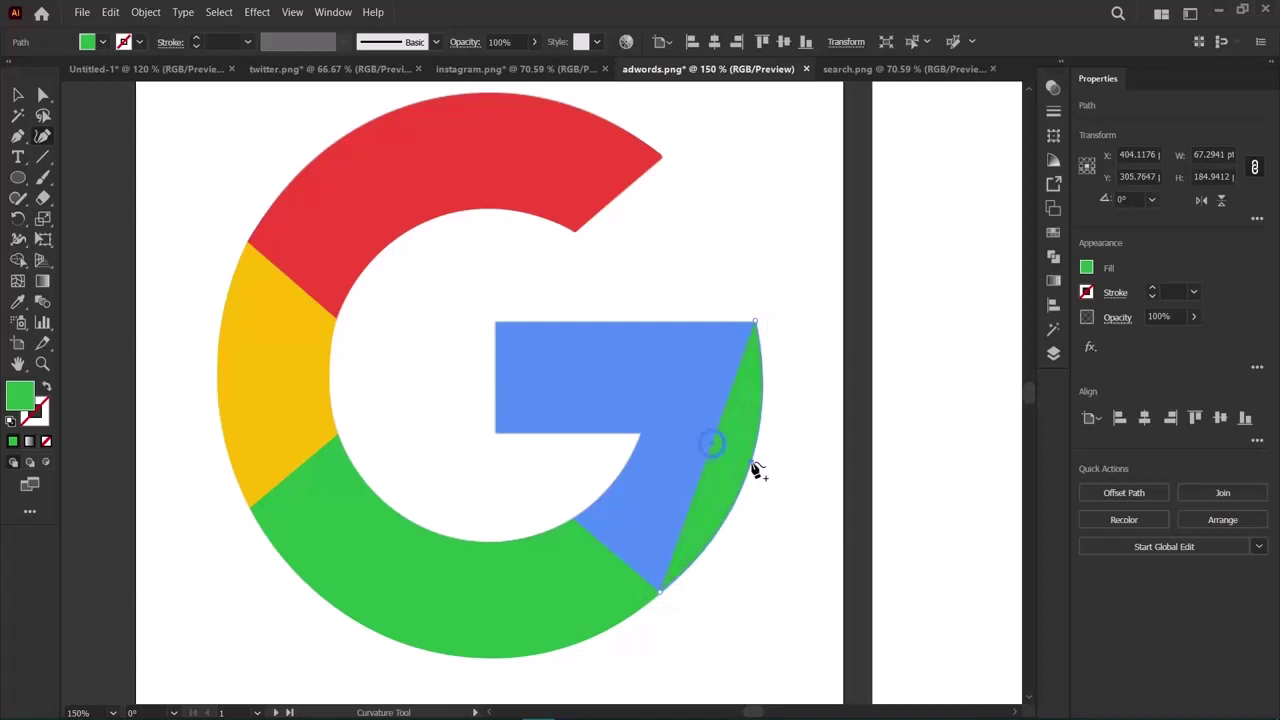
pyautogui.click(748, 472)
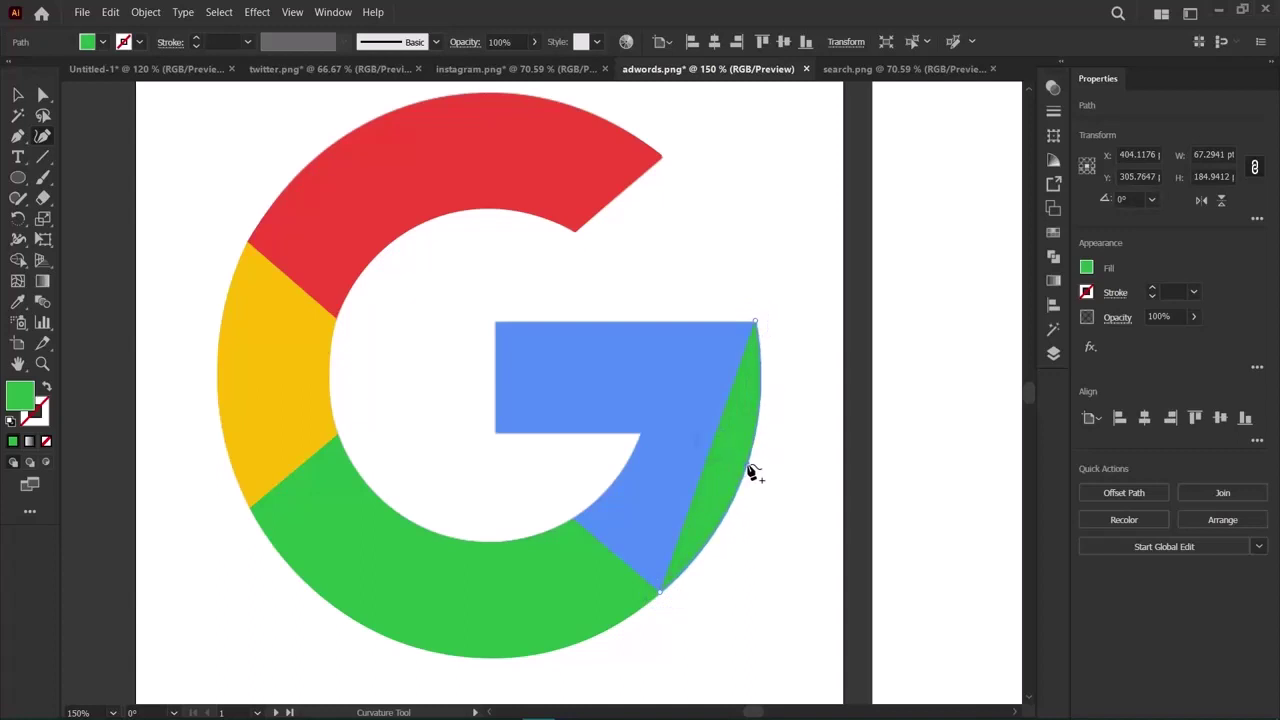
pyautogui.click(1086, 267)
pyautogui.click(906, 417)
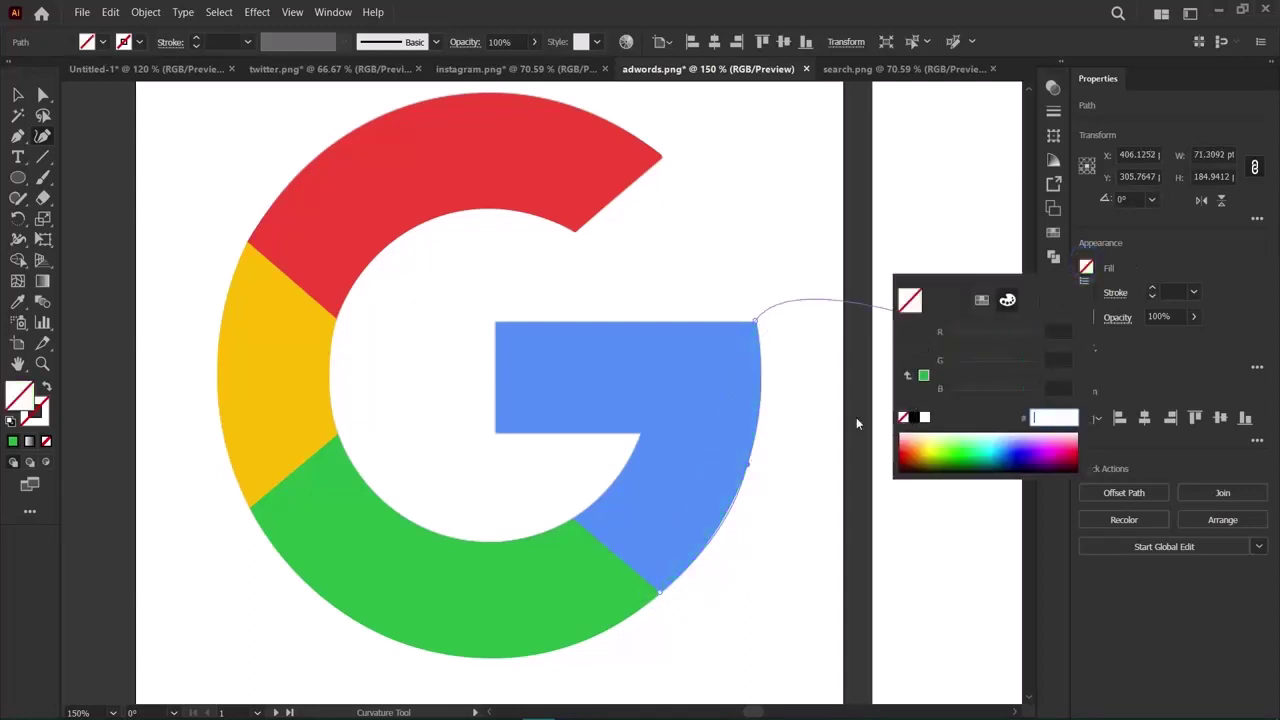
pyautogui.click(756, 322)
pyautogui.click(756, 322)
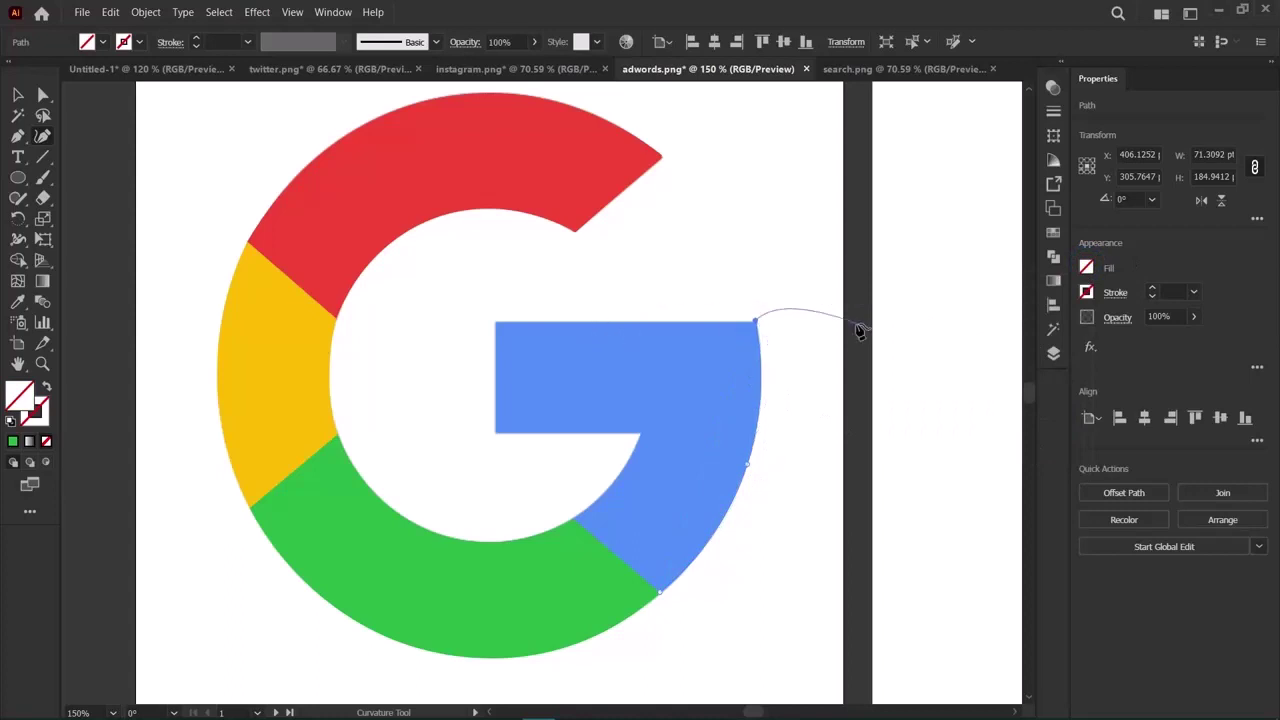
# Continue the outline through the bar's top-left corner and notch, closing it at the green/blue boundary.
pyautogui.click(494, 322)
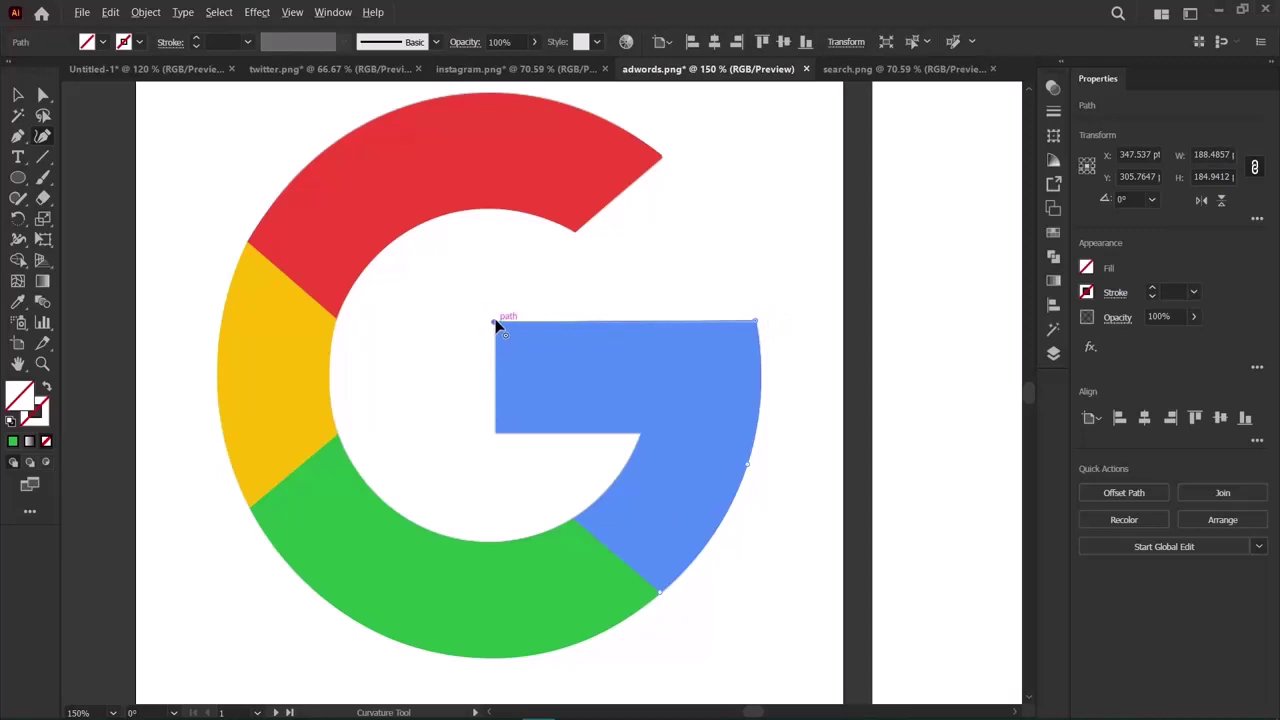
pyautogui.click(495, 322)
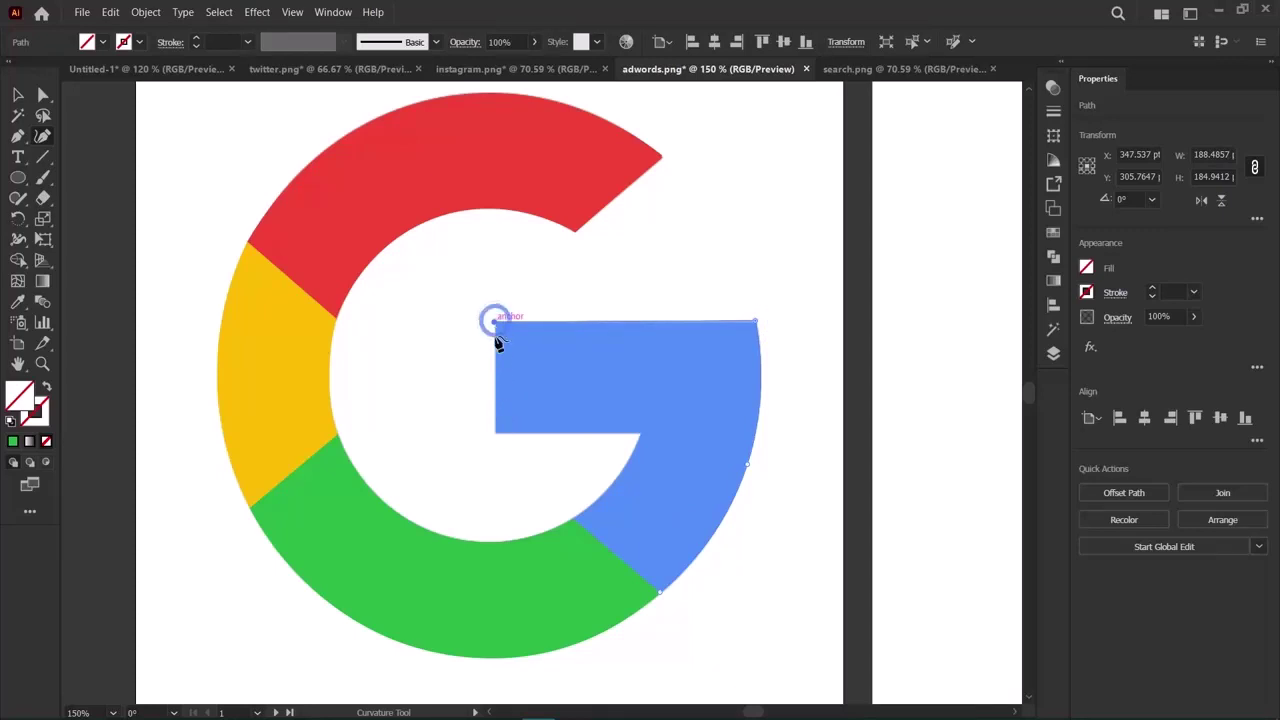
pyautogui.click(496, 435)
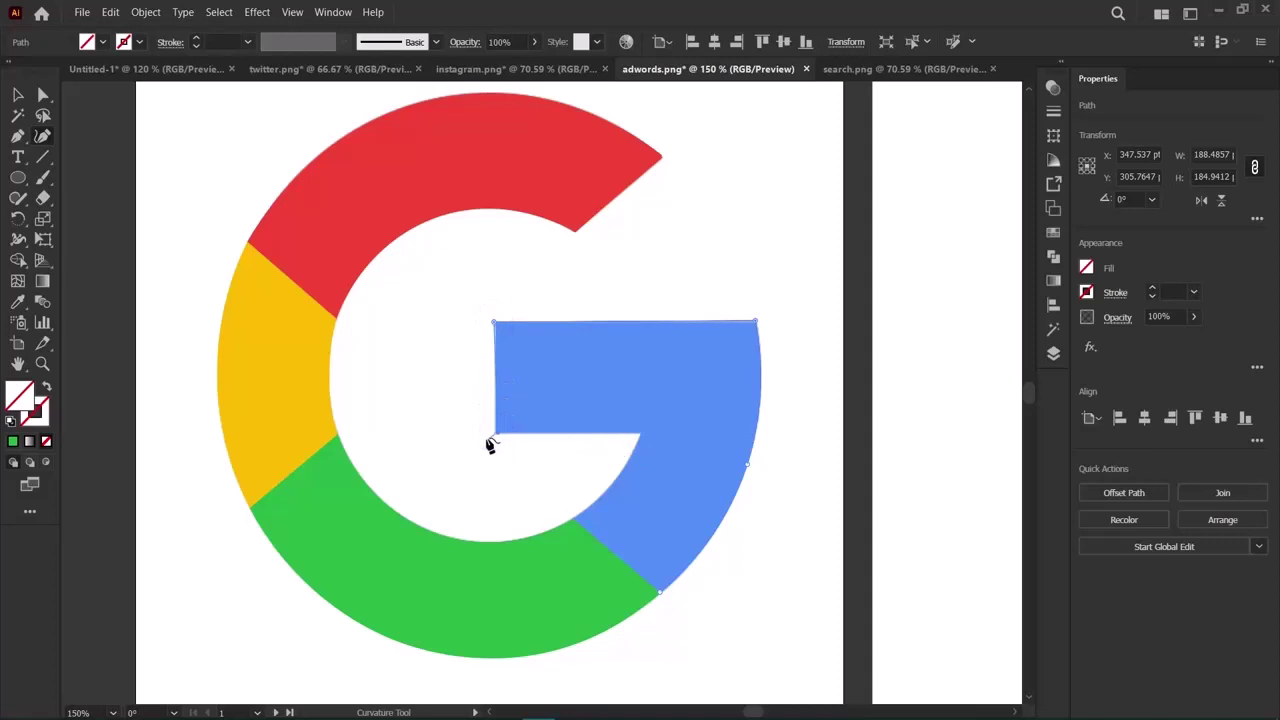
pyautogui.click(645, 441)
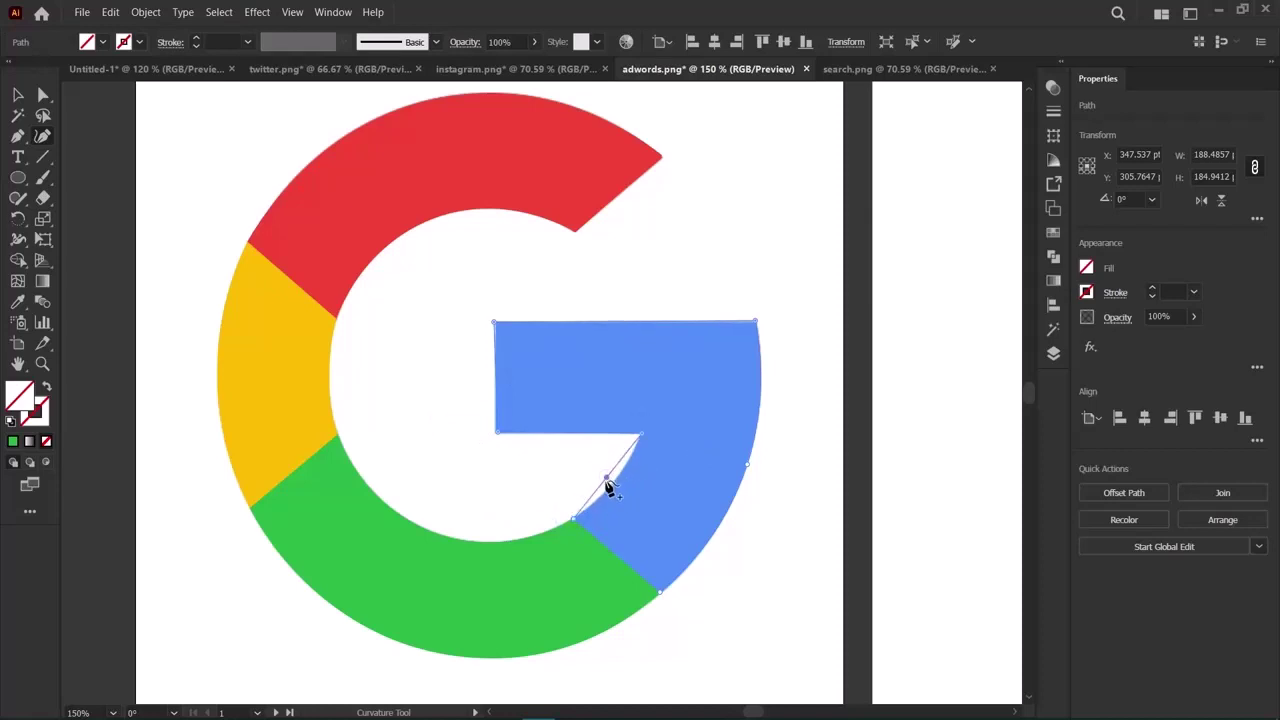
pyautogui.click(610, 489)
pyautogui.click(660, 592)
pyautogui.click(18, 136)
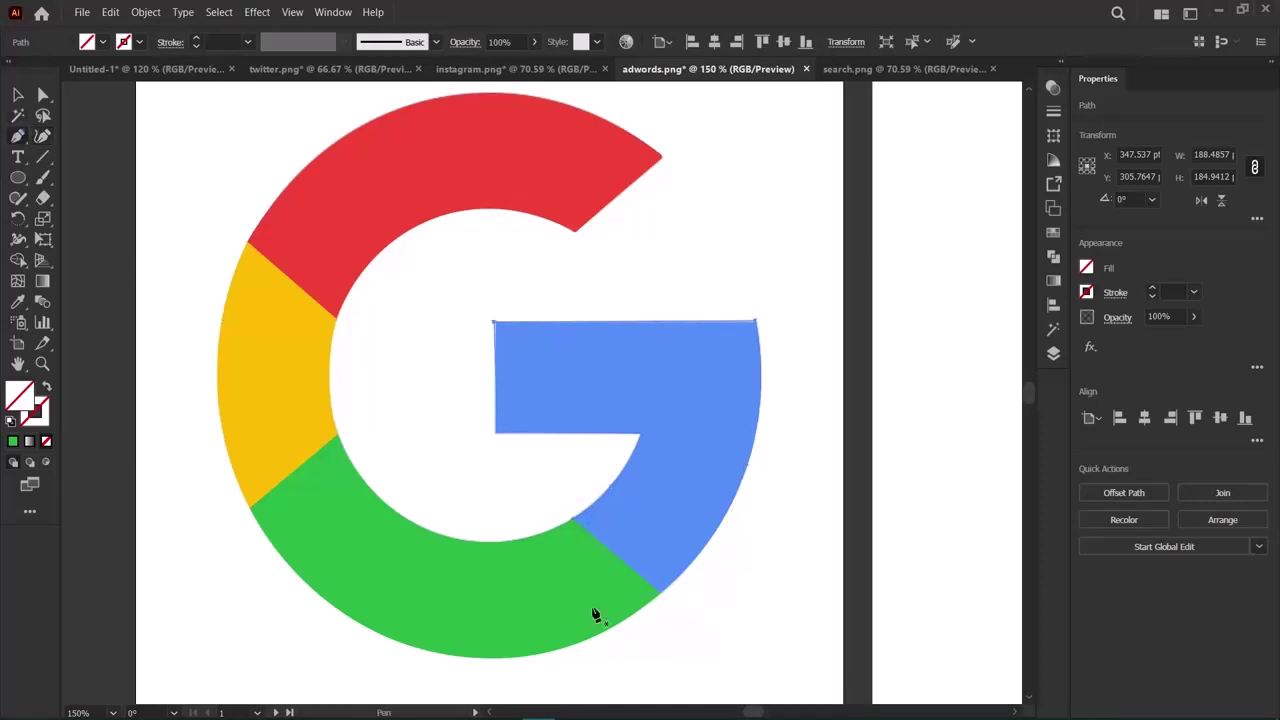
pyautogui.click(662, 594)
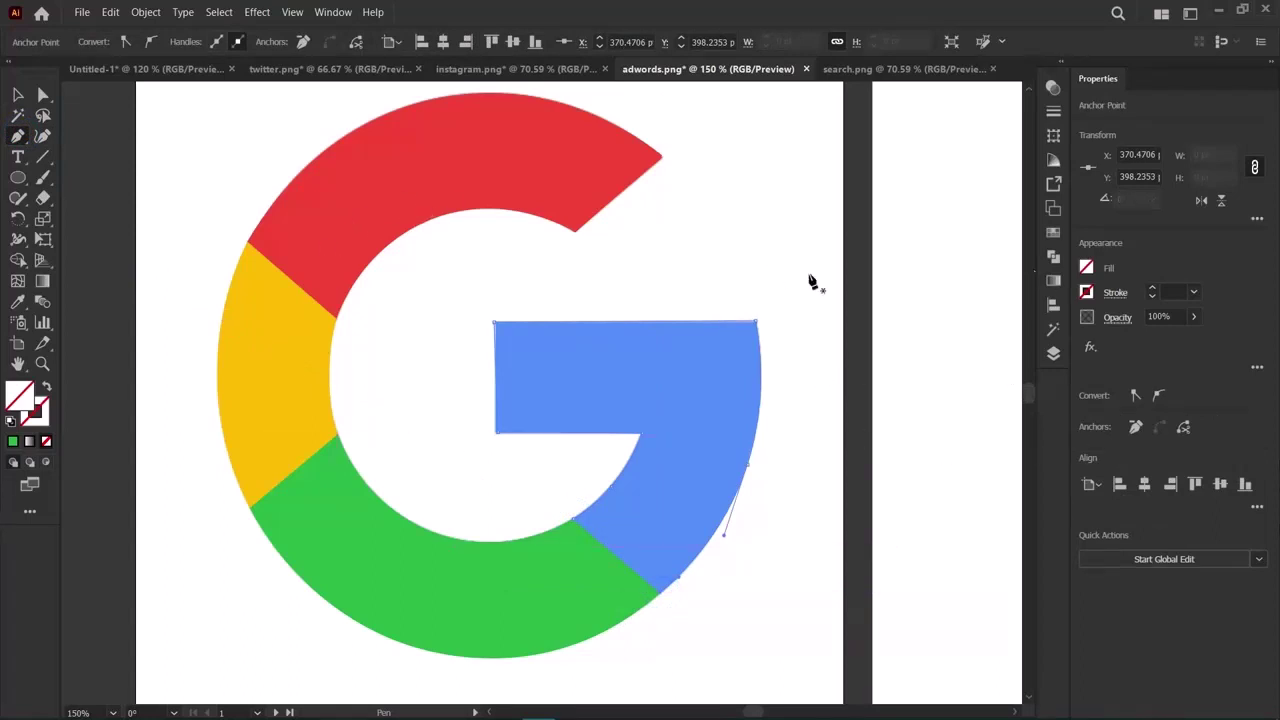
# Fill the new shape with the reference blue using the Eyedropper, then deselect it.
pyautogui.click(1086, 267)
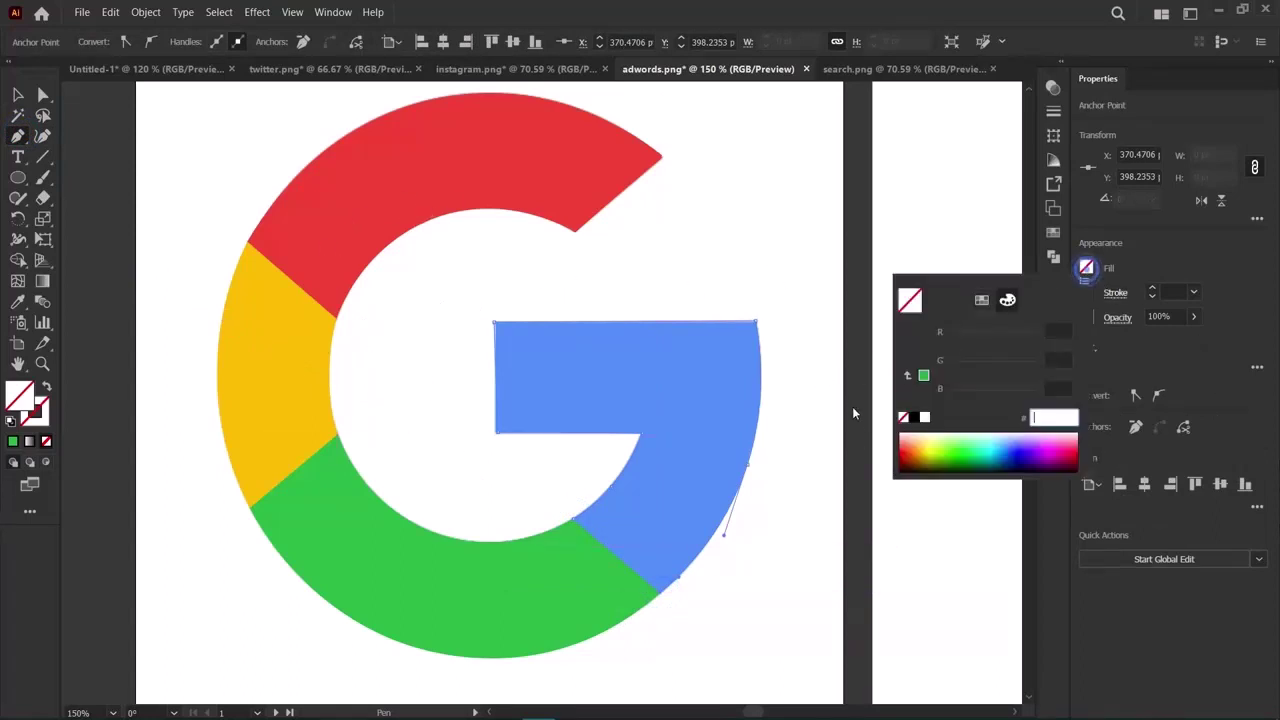
pyautogui.press('Escape')
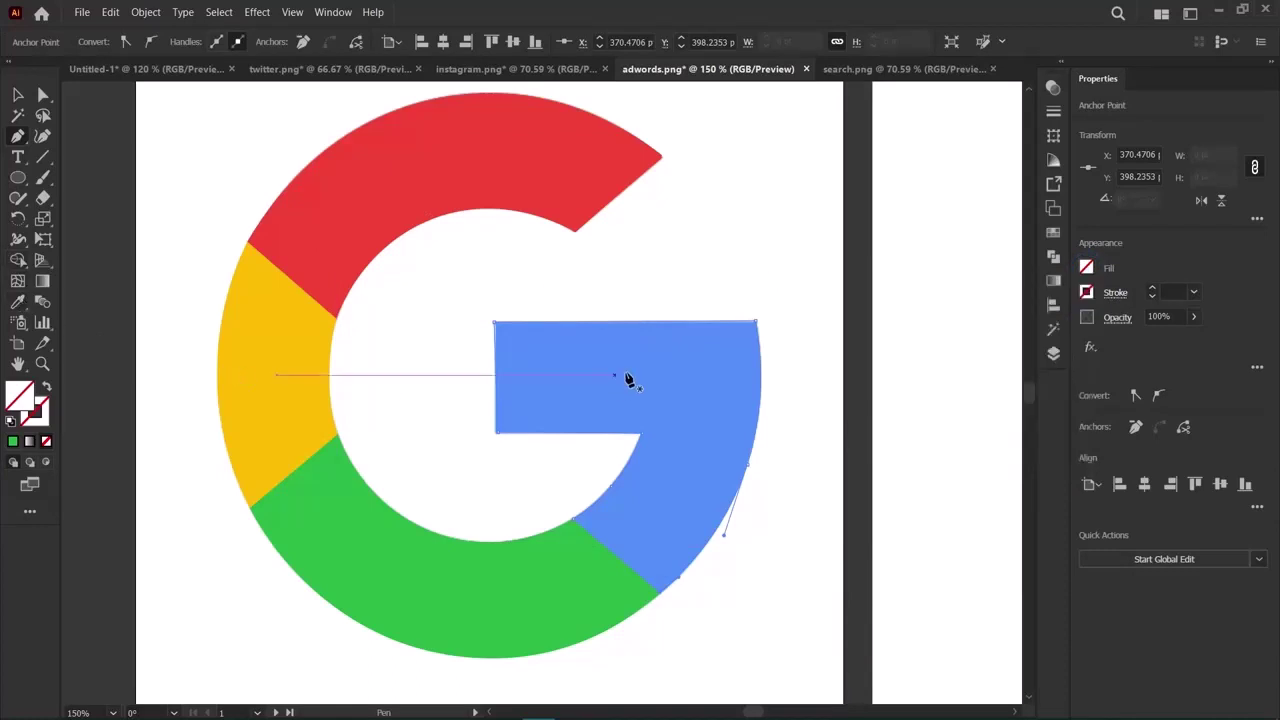
pyautogui.click(16, 304)
pyautogui.click(757, 473)
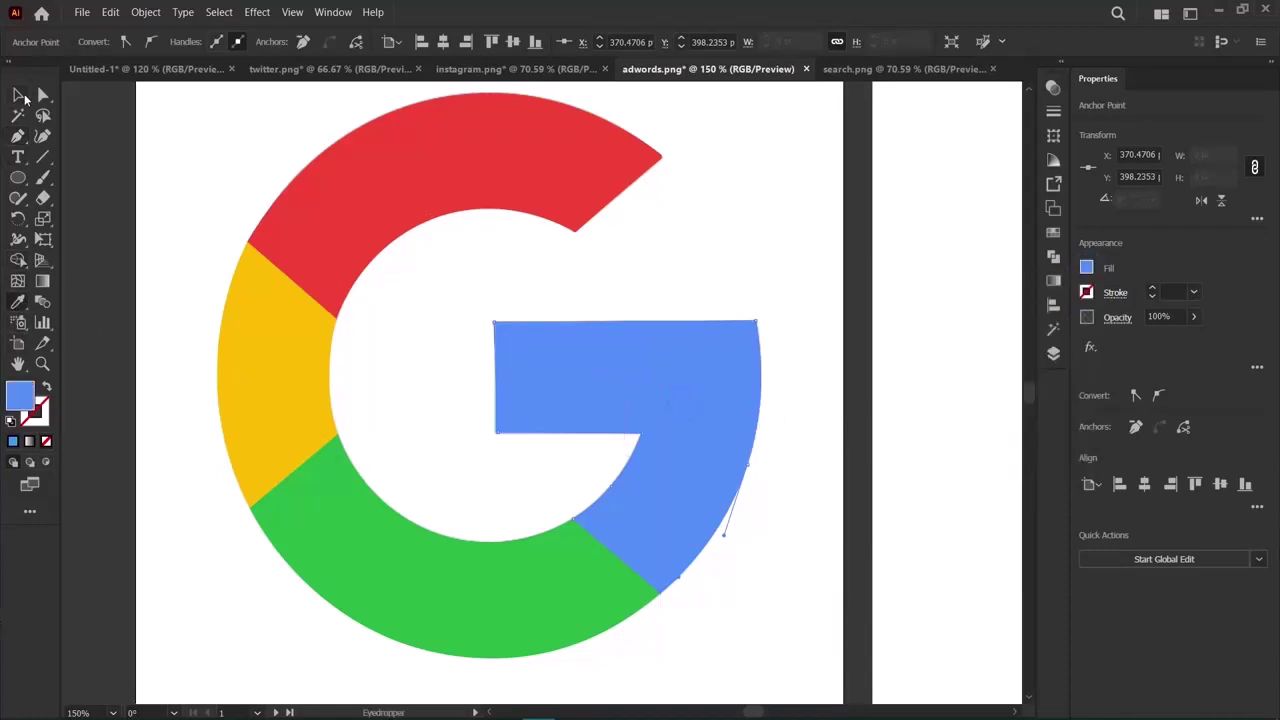
pyautogui.click(20, 95)
pyautogui.click(177, 206)
pyautogui.click(190, 199)
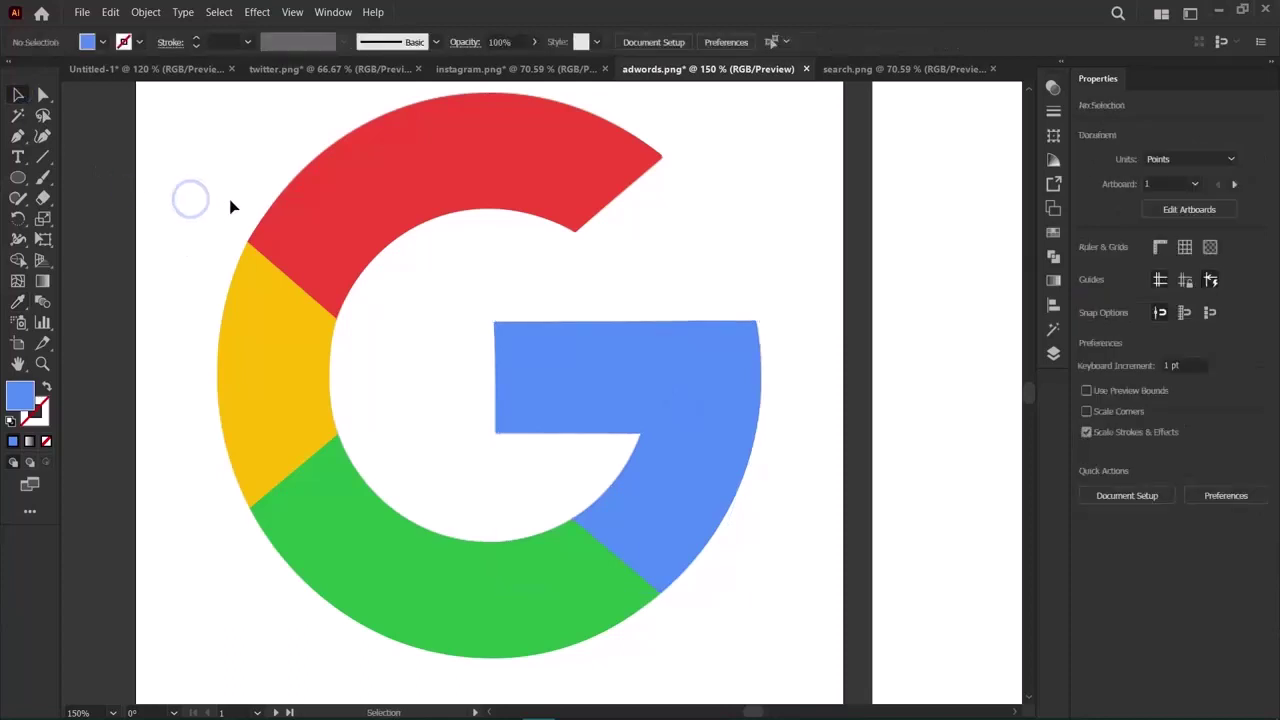
pyautogui.click(230, 200)
# Float the Untitled-1 window out and close it without saving.
pyautogui.moveTo(171, 70); pyautogui.dragTo(336, 241)
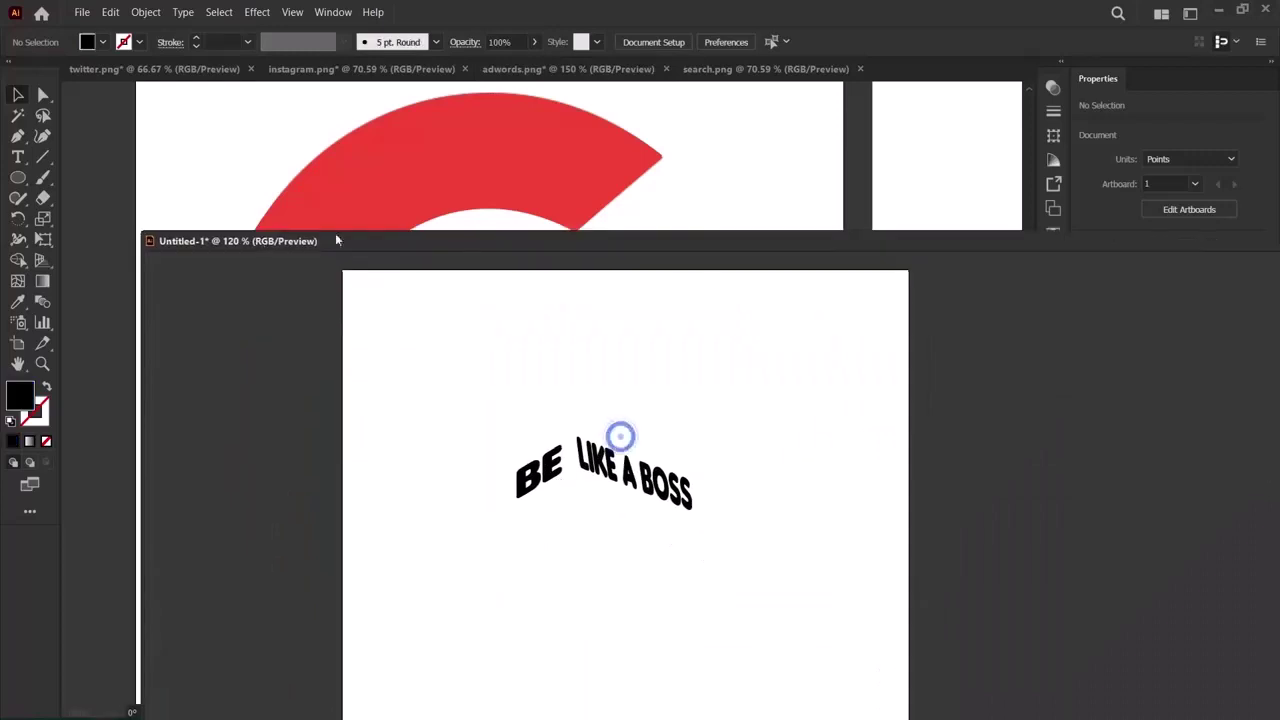
pyautogui.moveTo(703, 242); pyautogui.dragTo(440, 226)
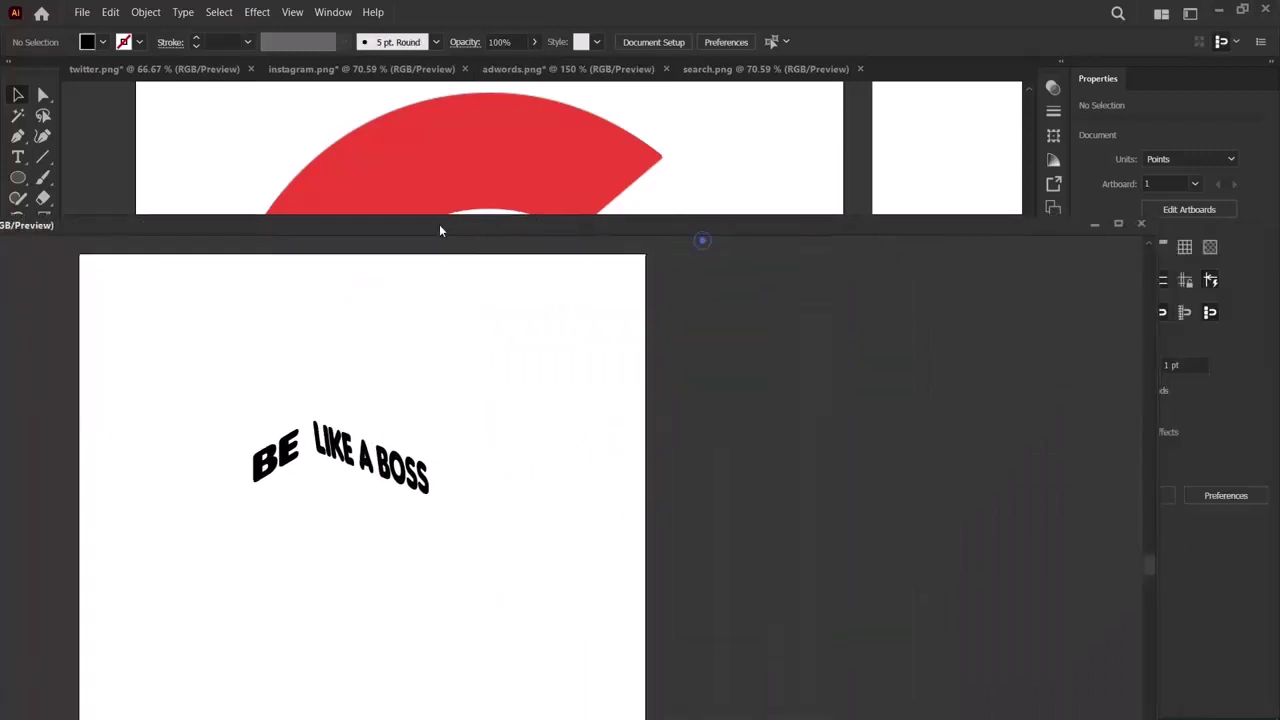
pyautogui.click(1139, 226)
pyautogui.click(718, 388)
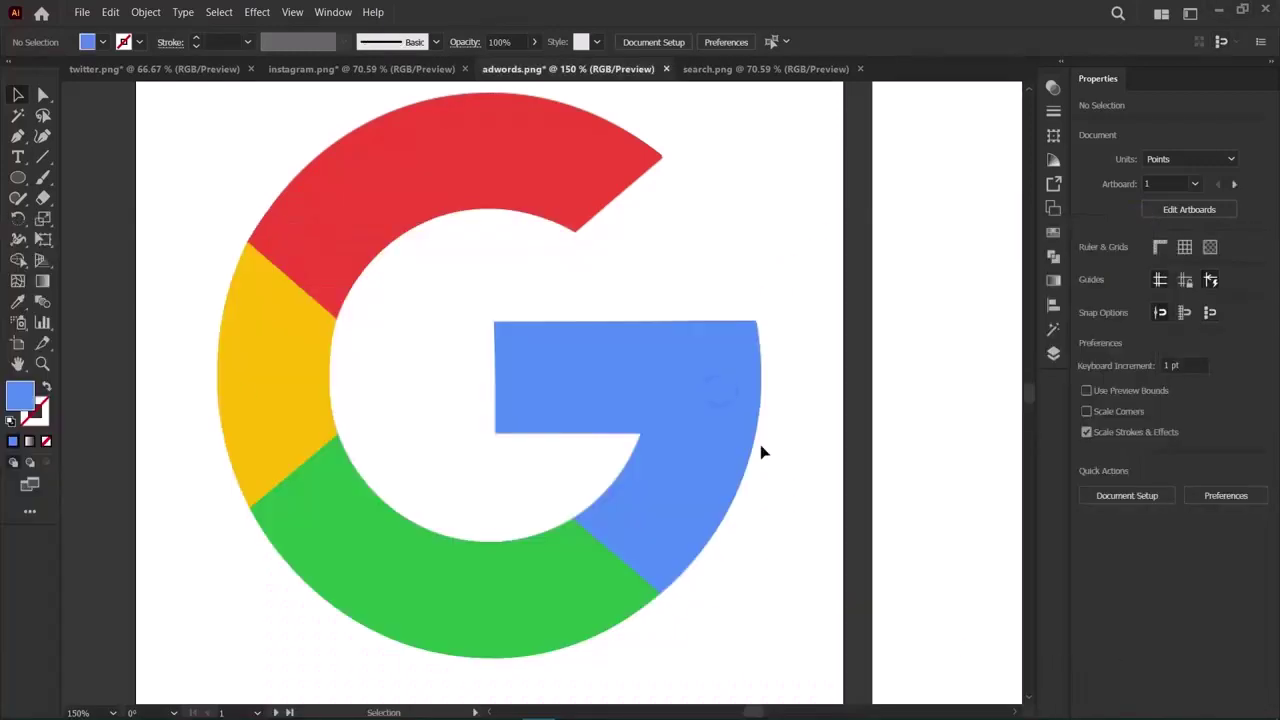
pyautogui.scroll(3, 411, 440)
pyautogui.scroll(-3, 411, 440)
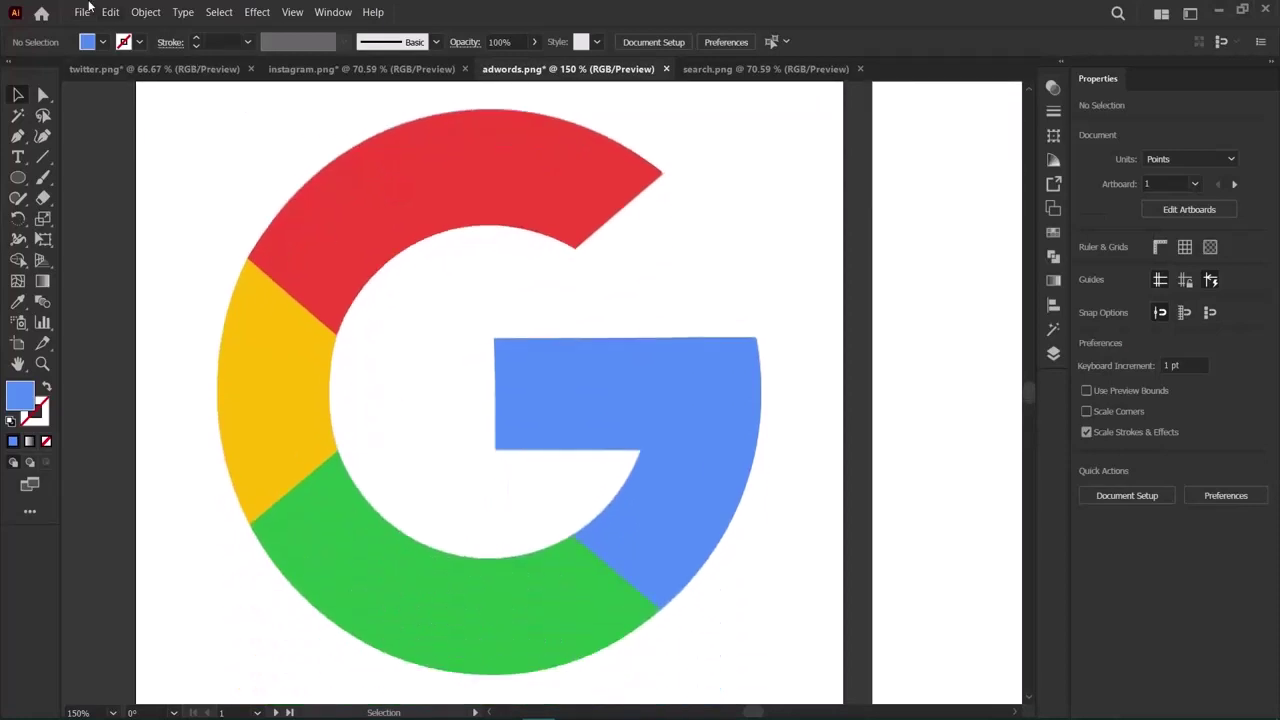
# Unlock all objects with Object > Unlock All and nudge the G pieces slightly left.
pyautogui.click(145, 12)
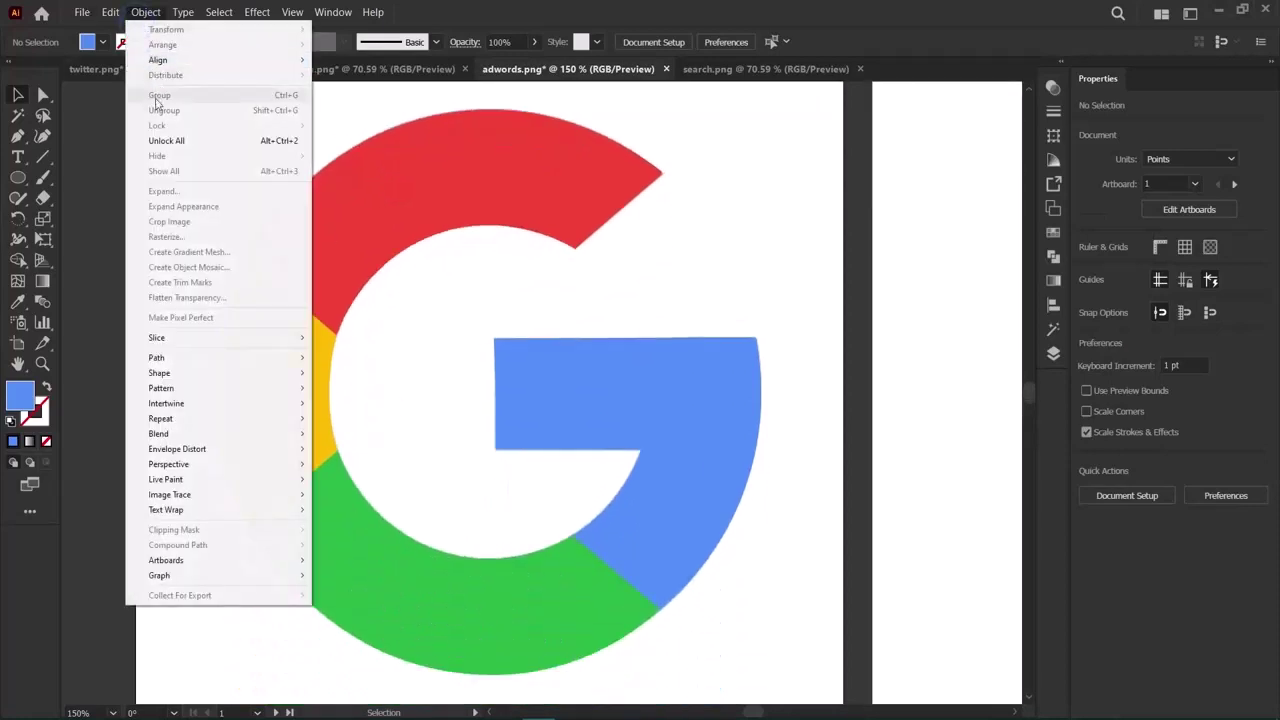
pyautogui.click(166, 141)
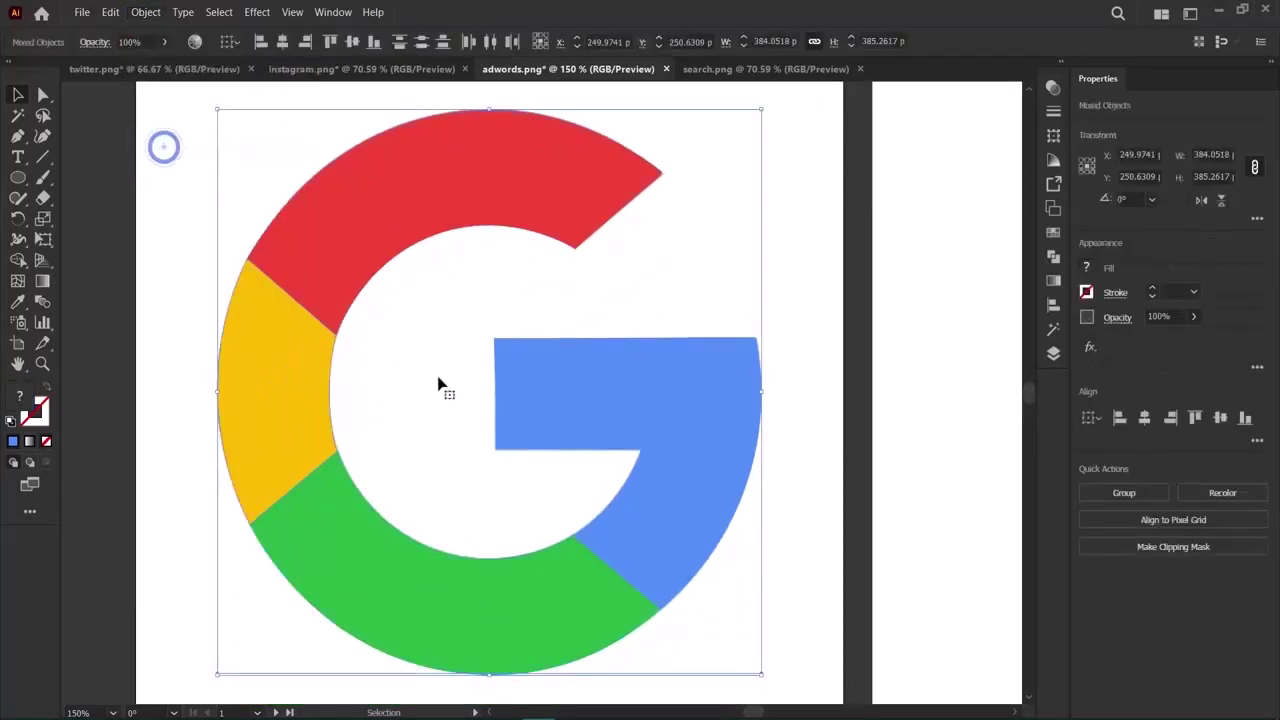
pyautogui.moveTo(292, 130)
pyautogui.mouseDown()
pyautogui.moveTo(181, 137)
pyautogui.moveTo(86, 117)
pyautogui.moveTo(246, 171)
pyautogui.moveTo(310, 115)
pyautogui.moveTo(297, 131)
pyautogui.mouseUp()
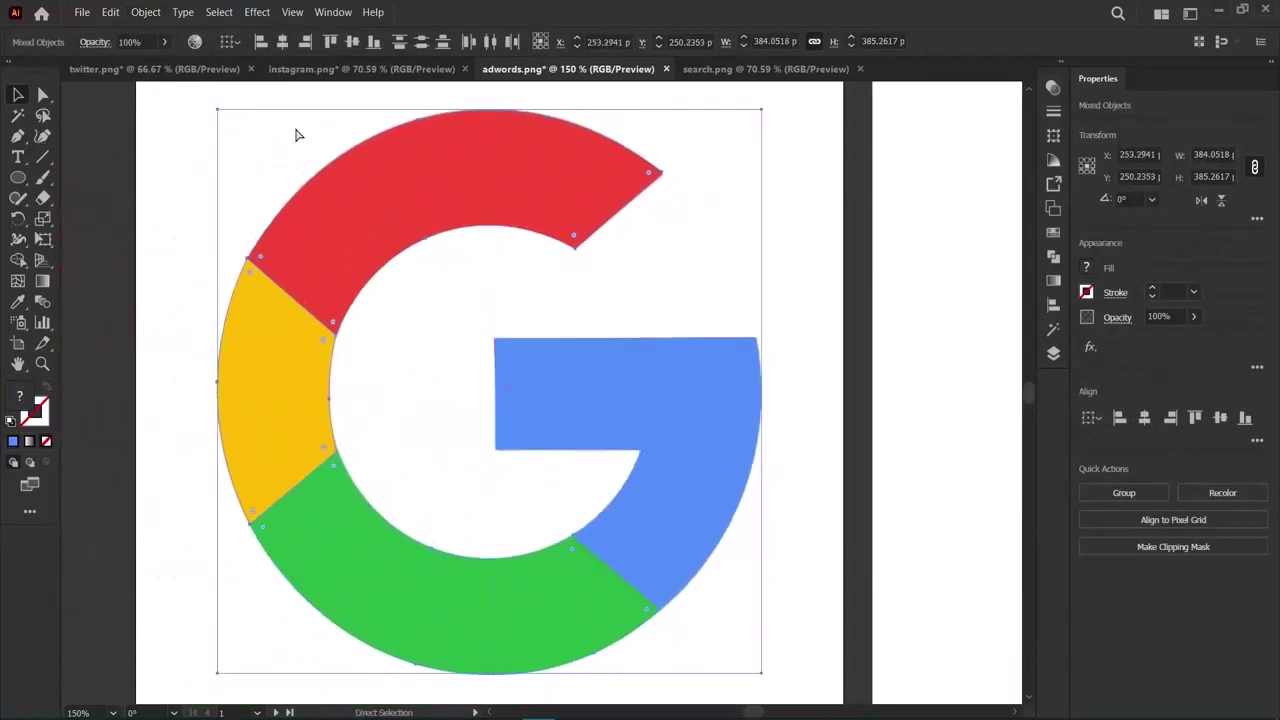
pyautogui.click(205, 390)
# Select the red, yellow and green pieces, paste a copy and move it onto artboard 2.
pyautogui.moveTo(297, 415)
pyautogui.mouseDown()
pyautogui.moveTo(289, 406)
pyautogui.moveTo(311, 398)
pyautogui.mouseUp()
pyautogui.click(392, 232)
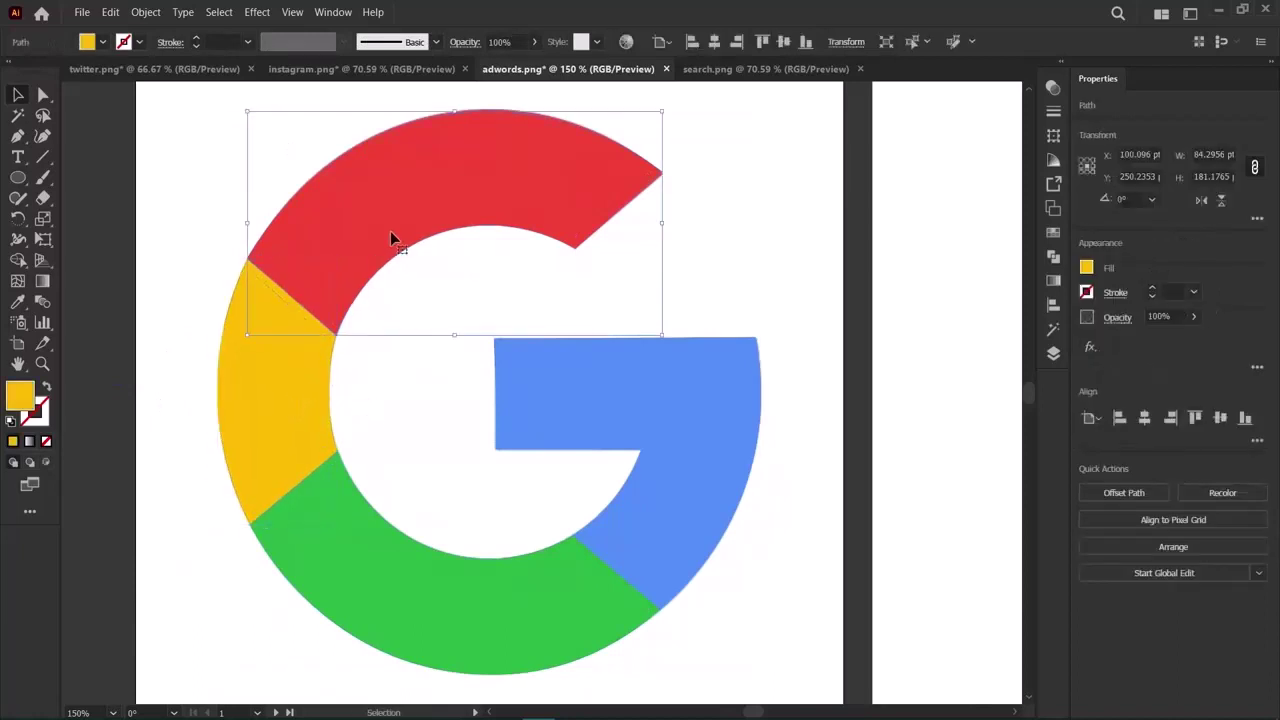
pyautogui.keyDown('shift'); pyautogui.click(258, 350); pyautogui.keyUp('shift')
pyautogui.keyDown('shift'); pyautogui.click(318, 530); pyautogui.keyUp('shift')
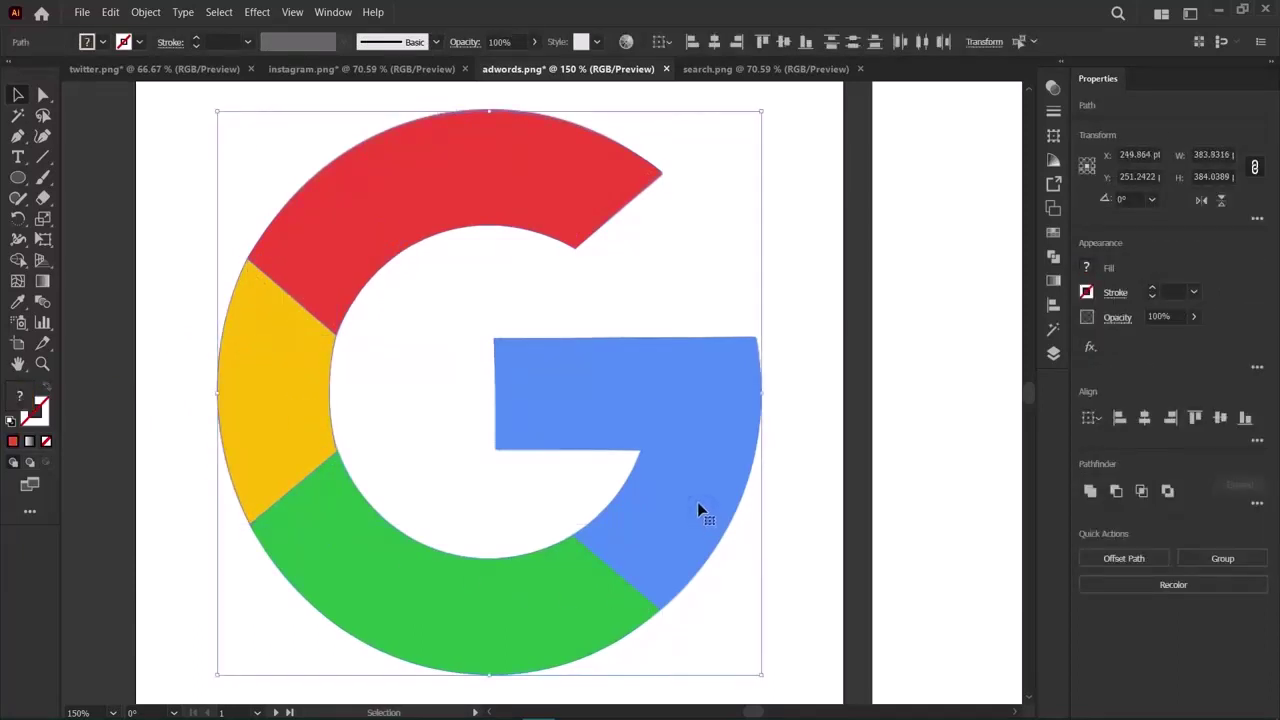
pyautogui.hotkey('ctrl', 'a')
pyautogui.hotkey('alt', 'shift', 'Right')
pyautogui.moveTo(597, 400); pyautogui.dragTo(987, 75)
pyautogui.hotkey('ctrl', 'z')
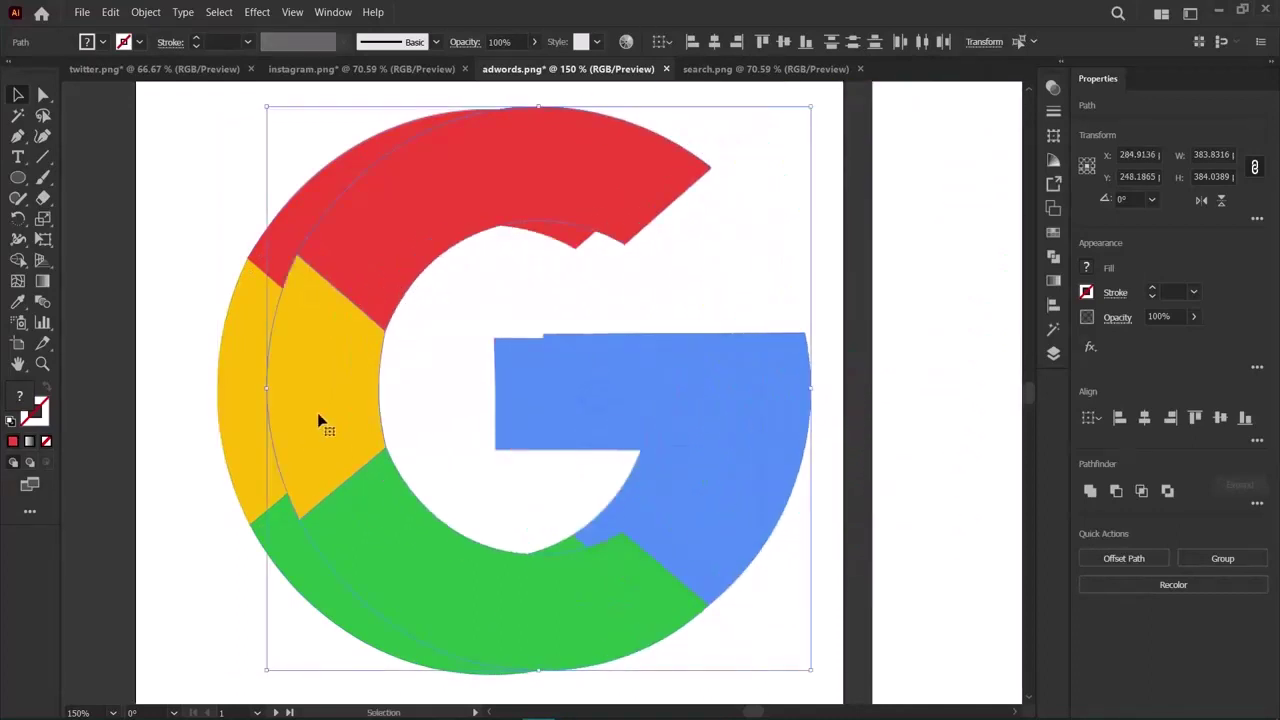
pyautogui.moveTo(320, 420); pyautogui.dragTo(835, 346)
# Select the reference image, then the green lower segment, and scroll right toward artboard 2.
pyautogui.click(418, 487)
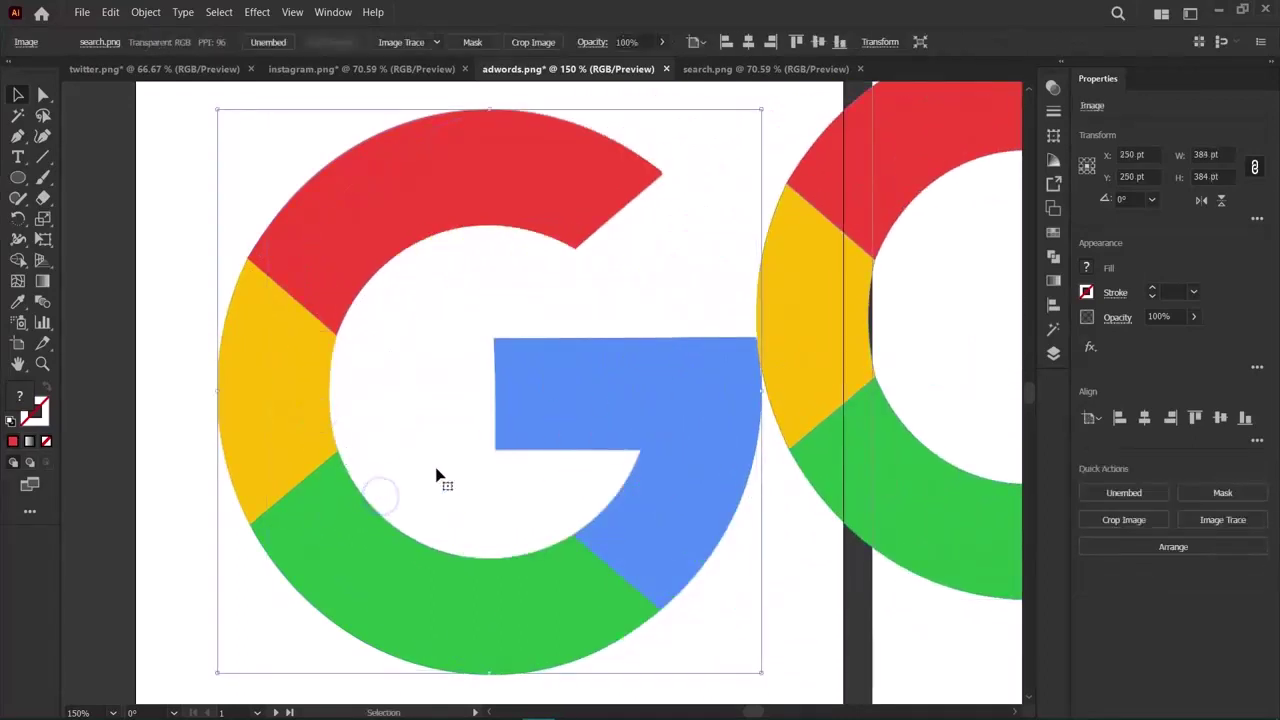
pyautogui.hotkey('ctrl', 'shift', 'a')
pyautogui.click(340, 577)
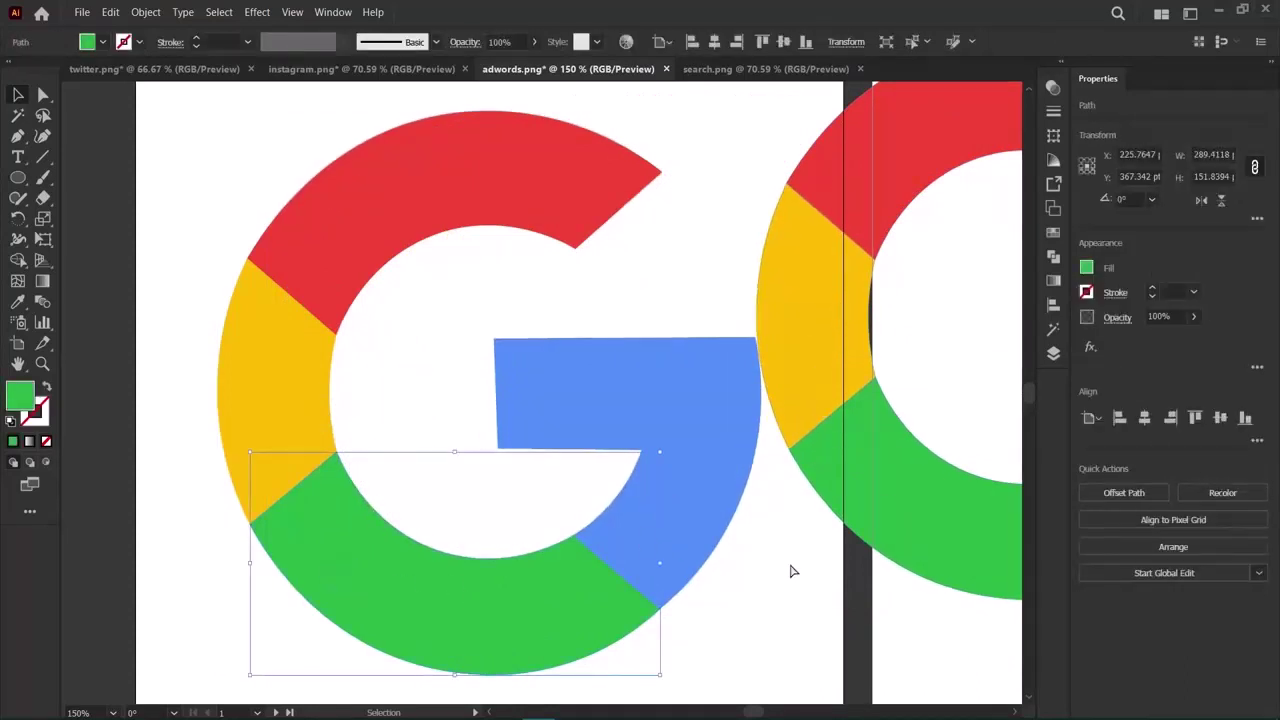
pyautogui.press('a')
pyautogui.hscroll(5, 791, 571)
pyautogui.hscroll(3, 791, 571)
pyautogui.press('v')
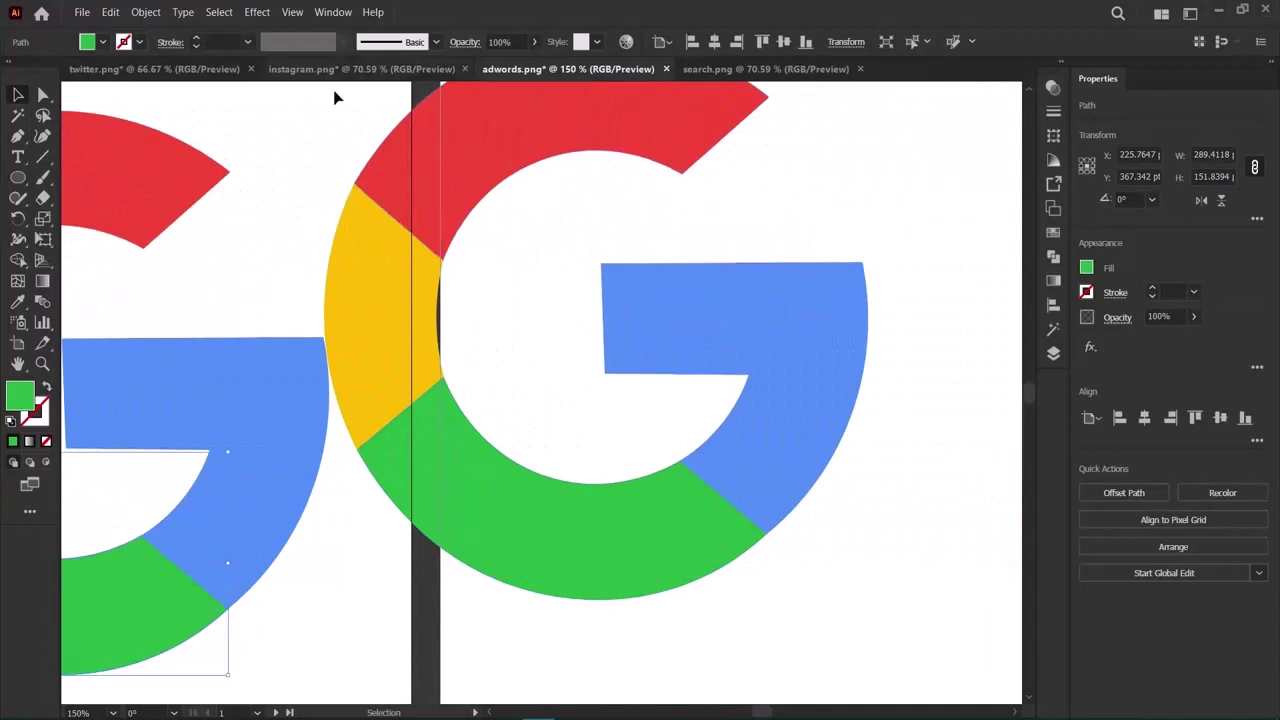
# Marquee-select the duplicate G on the right artboard and delete it.
pyautogui.moveTo(332, 97); pyautogui.dragTo(932, 564)
pyautogui.moveTo(869, 612); pyautogui.dragTo(426, 113)
pyautogui.press('Delete')
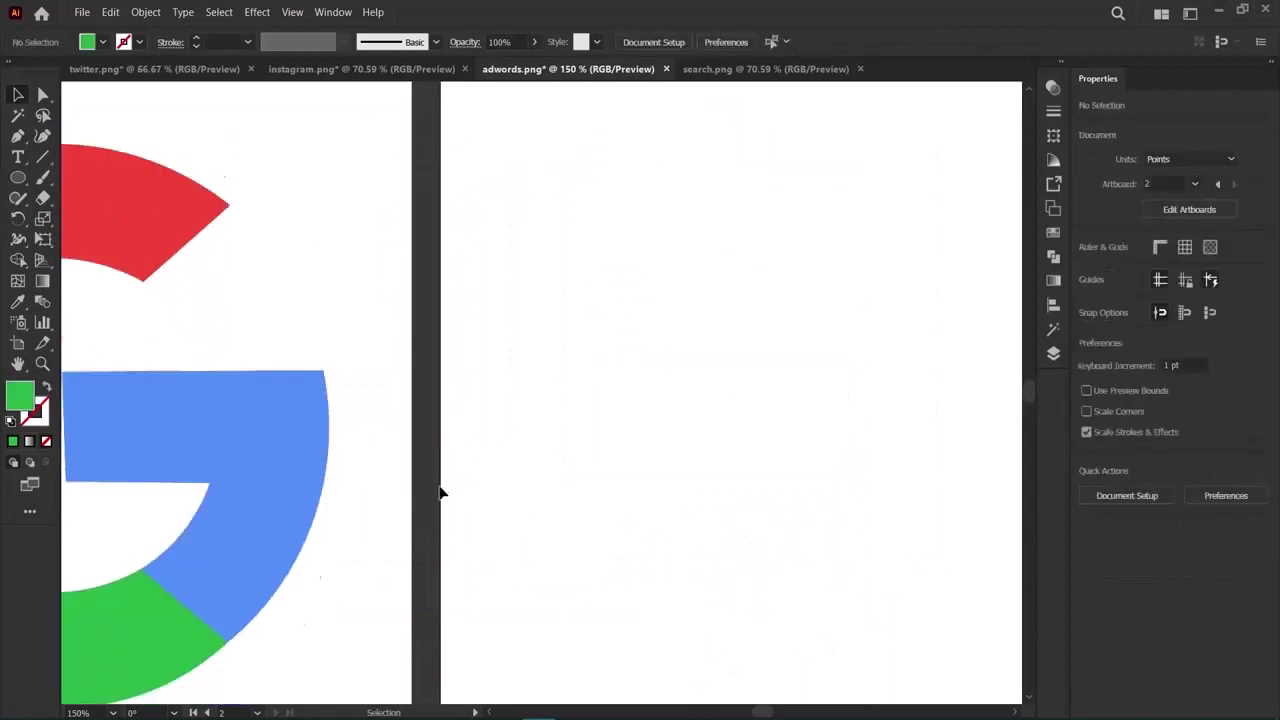
pyautogui.hscroll(-4, 438, 488)
pyautogui.hscroll(-5, 438, 488)
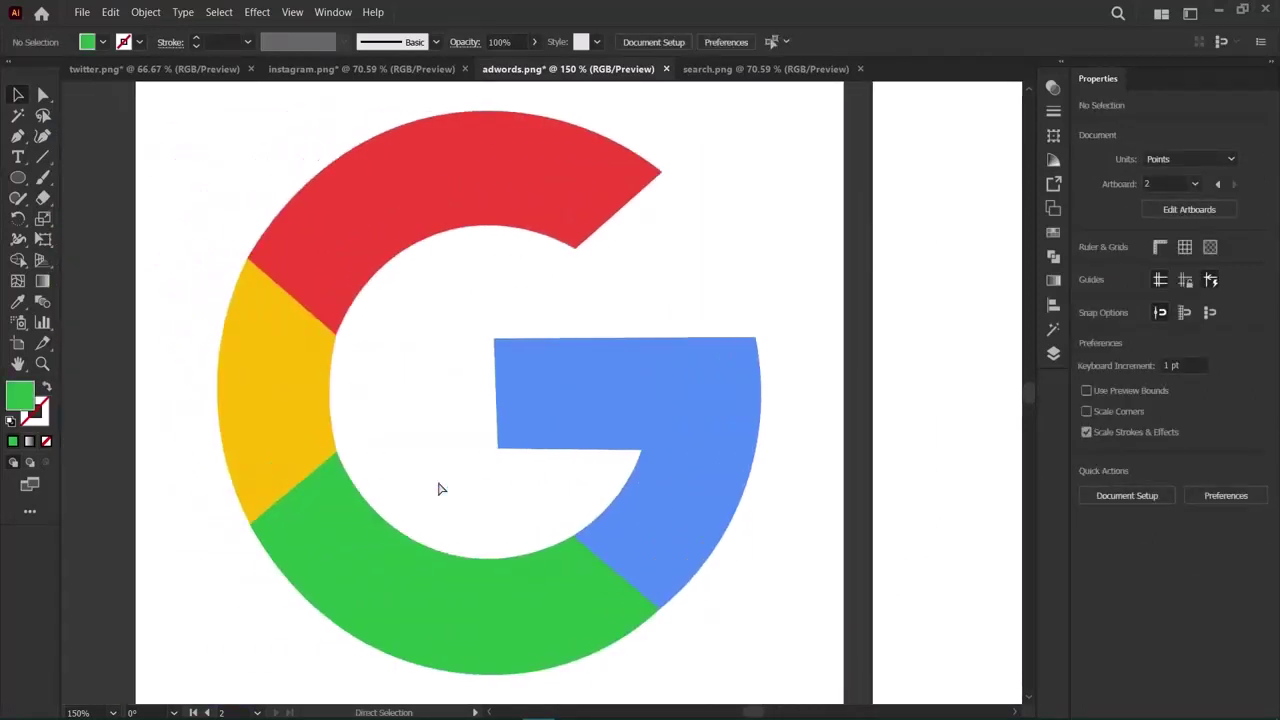
pyautogui.press('v')
pyautogui.hscroll(-1, 440, 489)
pyautogui.scroll(-2, 440, 489)
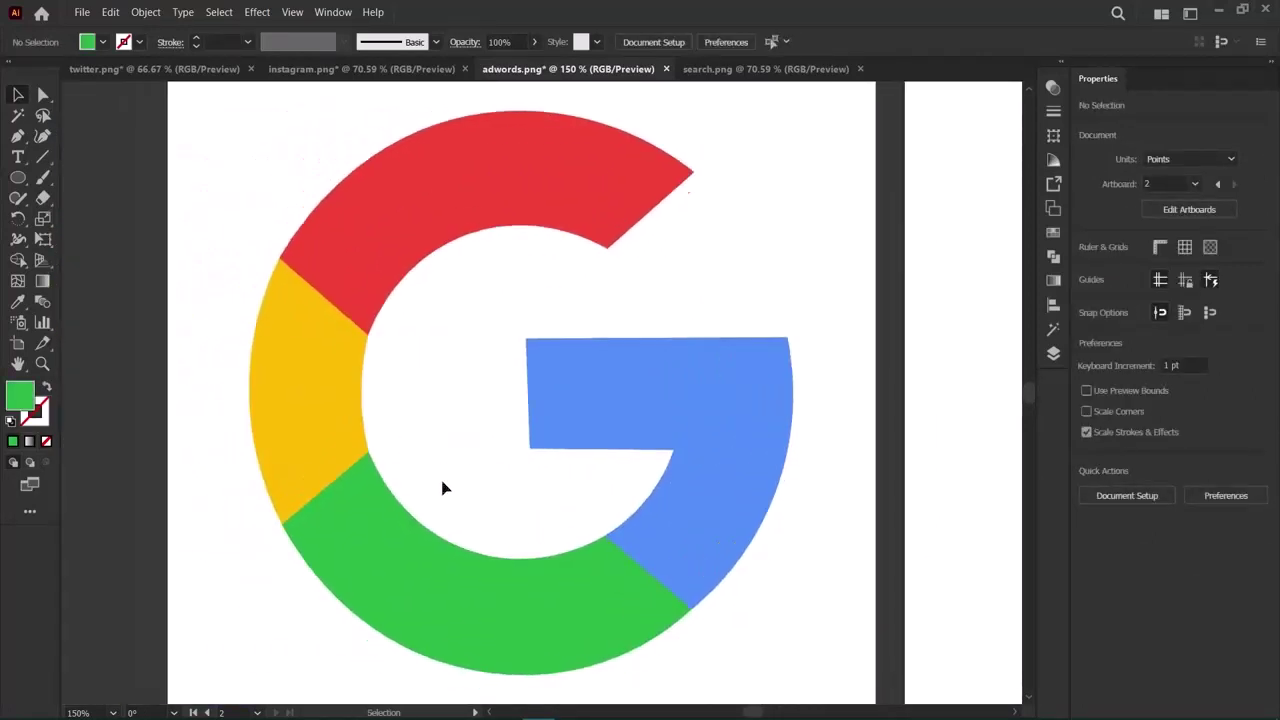
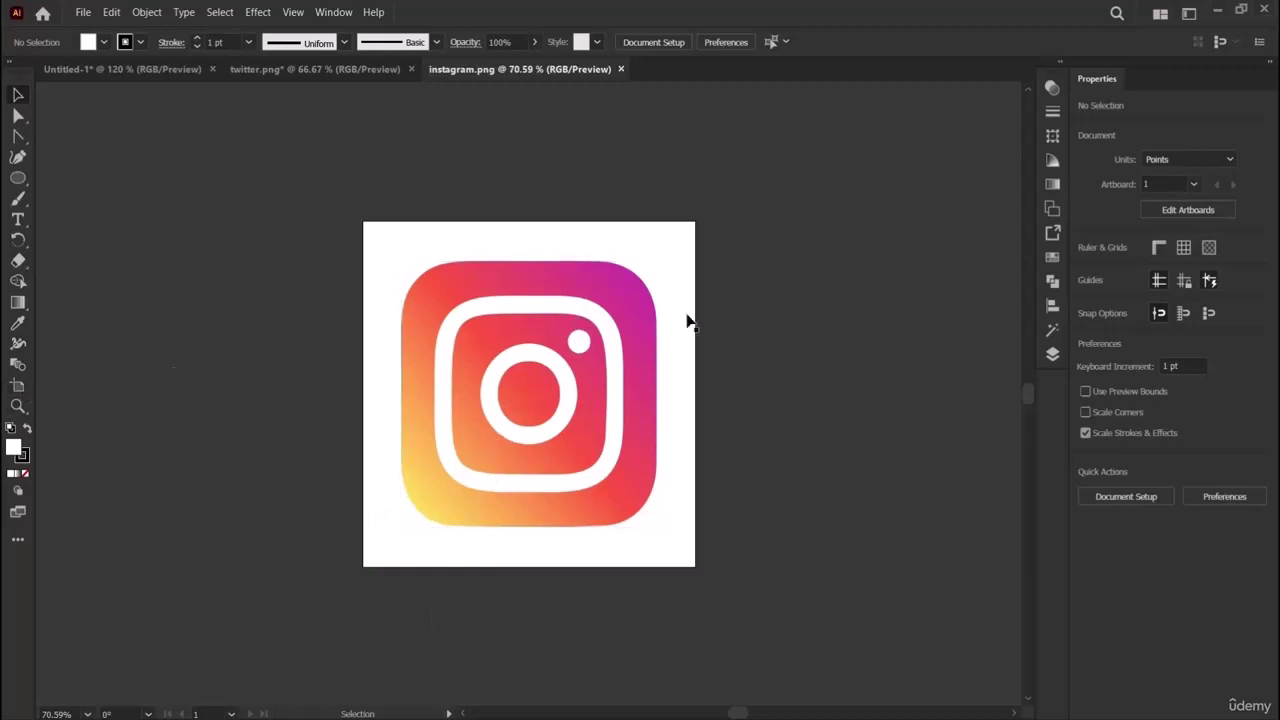
# Add Artboard 2 and paste a copy of the Instagram image onto it.
pyautogui.click(1052, 206)
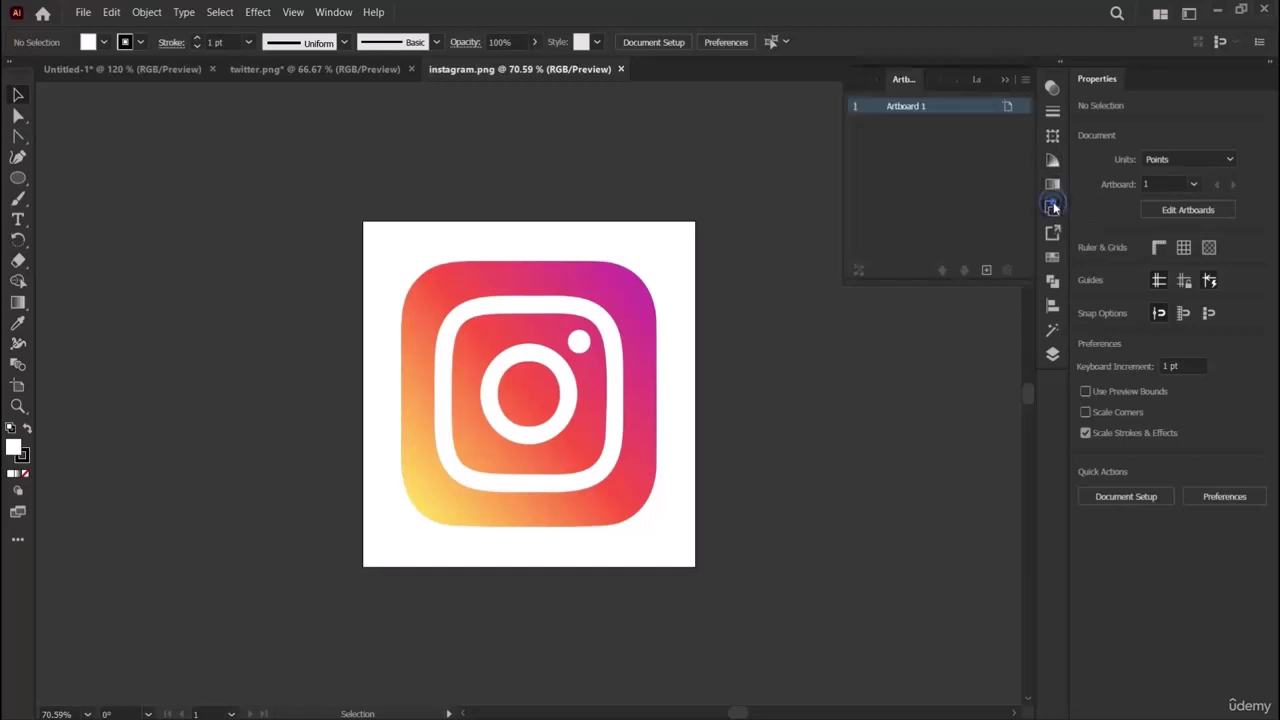
pyautogui.click(986, 270)
pyautogui.click(217, 409)
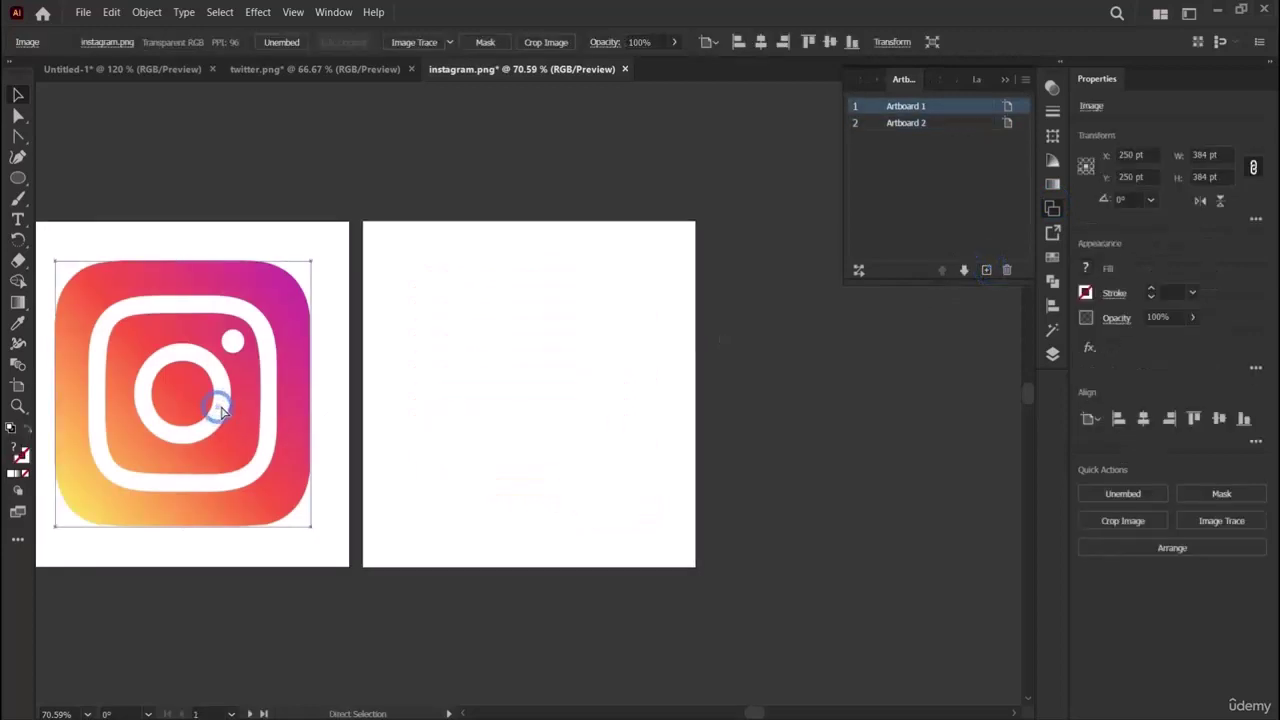
pyautogui.hotkey('ctrl', 'c')
pyautogui.hotkey('ctrl', 'alt', 'shift', 'v')
pyautogui.click(752, 380)
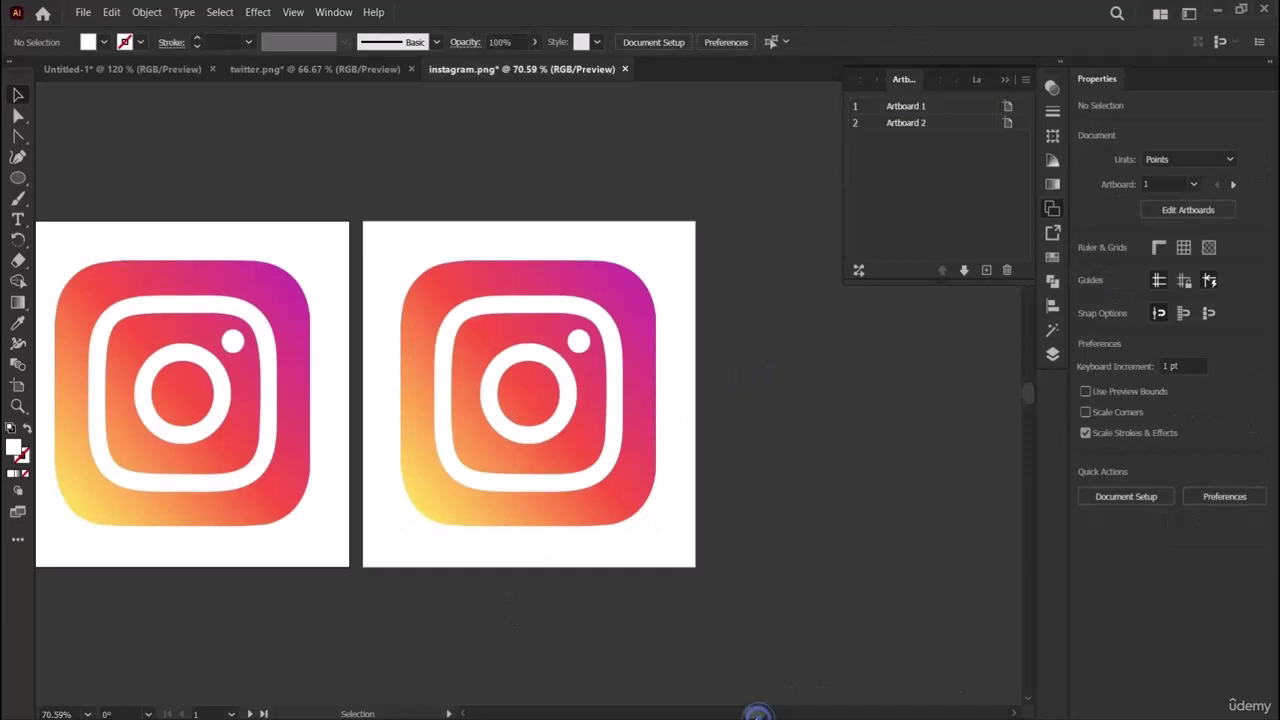
pyautogui.moveTo(752, 712); pyautogui.dragTo(748, 712)
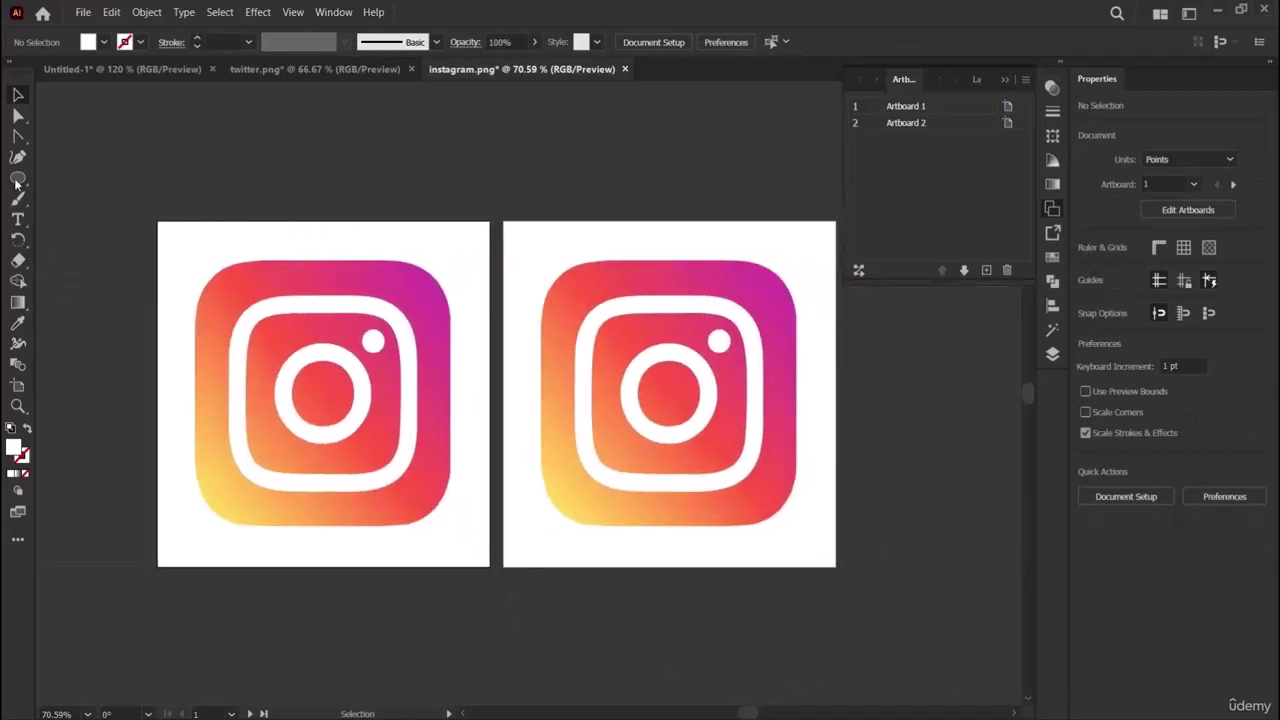
pyautogui.moveTo(15, 184); pyautogui.dragTo(87, 179)
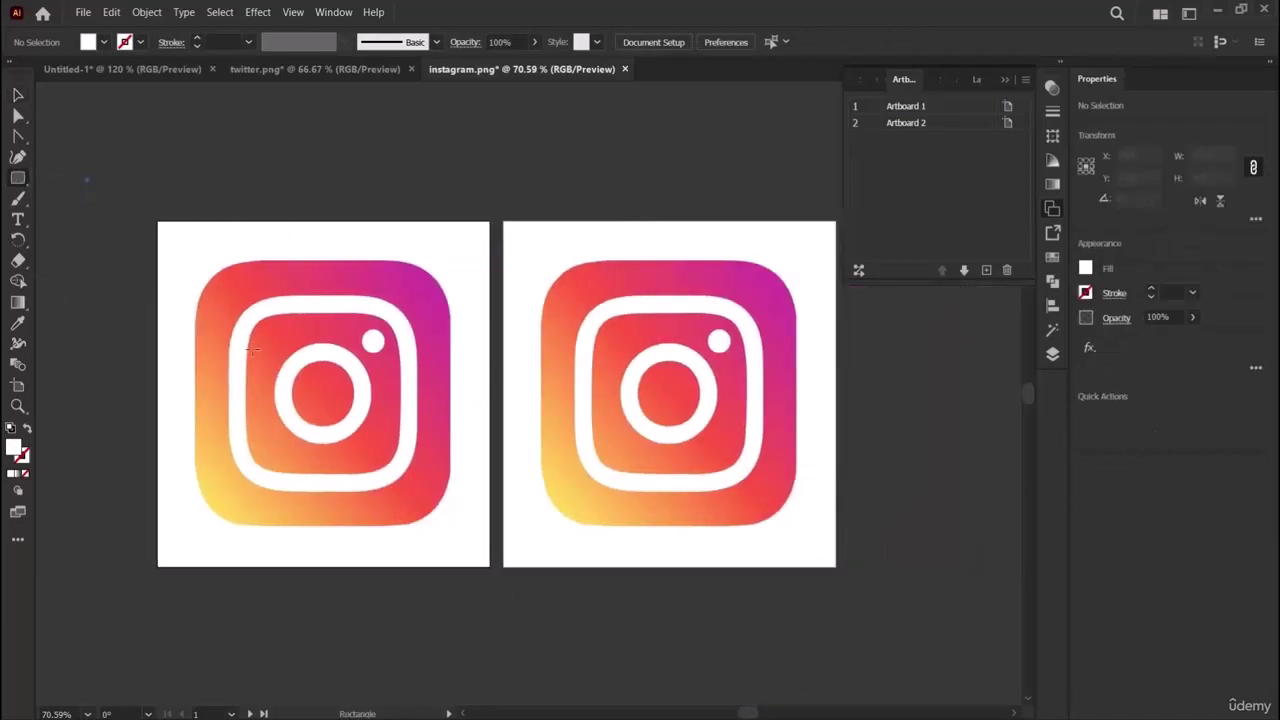
# Draw a rectangle over the left icon with no fill and round its corners to about 86 pt.
pyautogui.moveTo(199, 261); pyautogui.dragTo(452, 527)
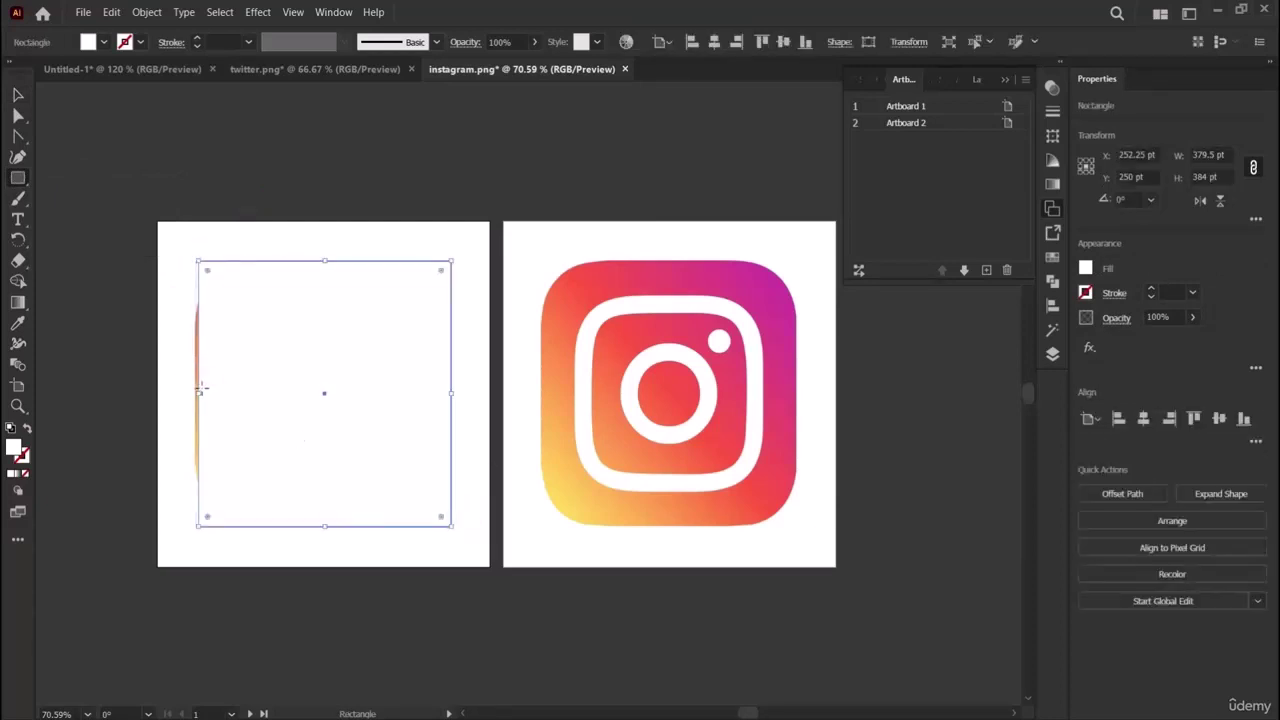
pyautogui.moveTo(202, 395); pyautogui.dragTo(195, 394)
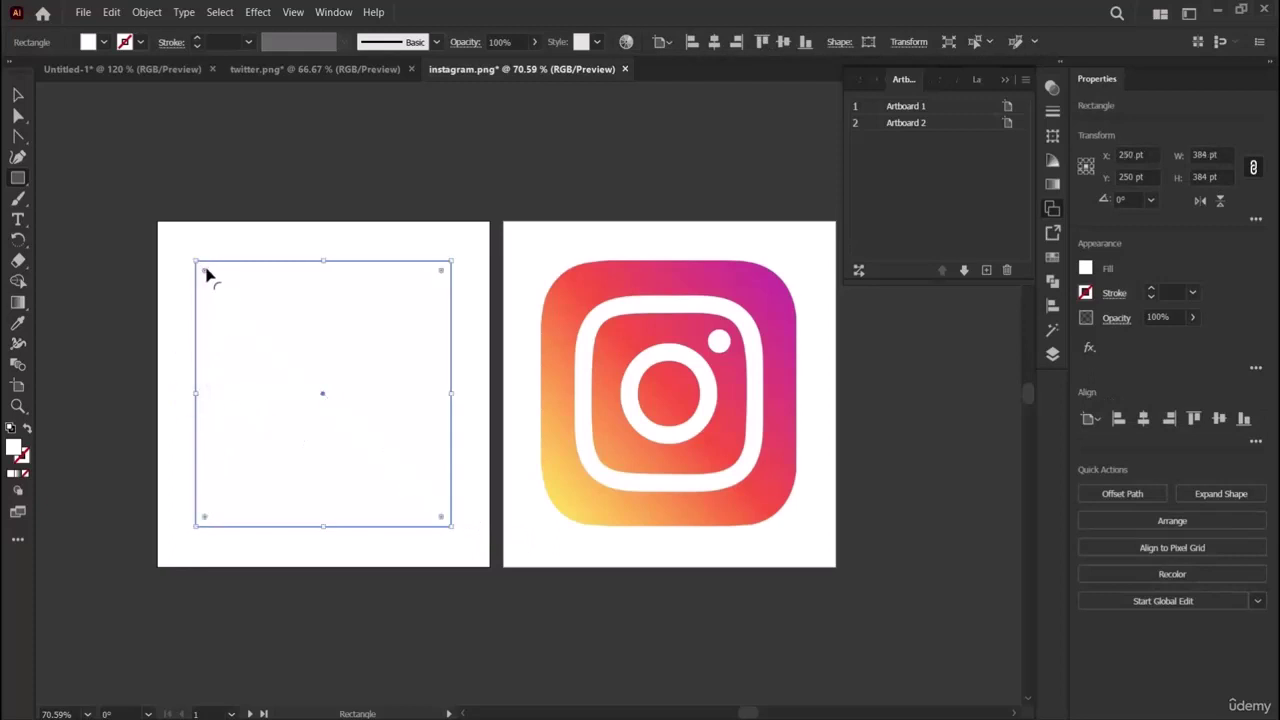
pyautogui.moveTo(212, 294); pyautogui.dragTo(203, 370)
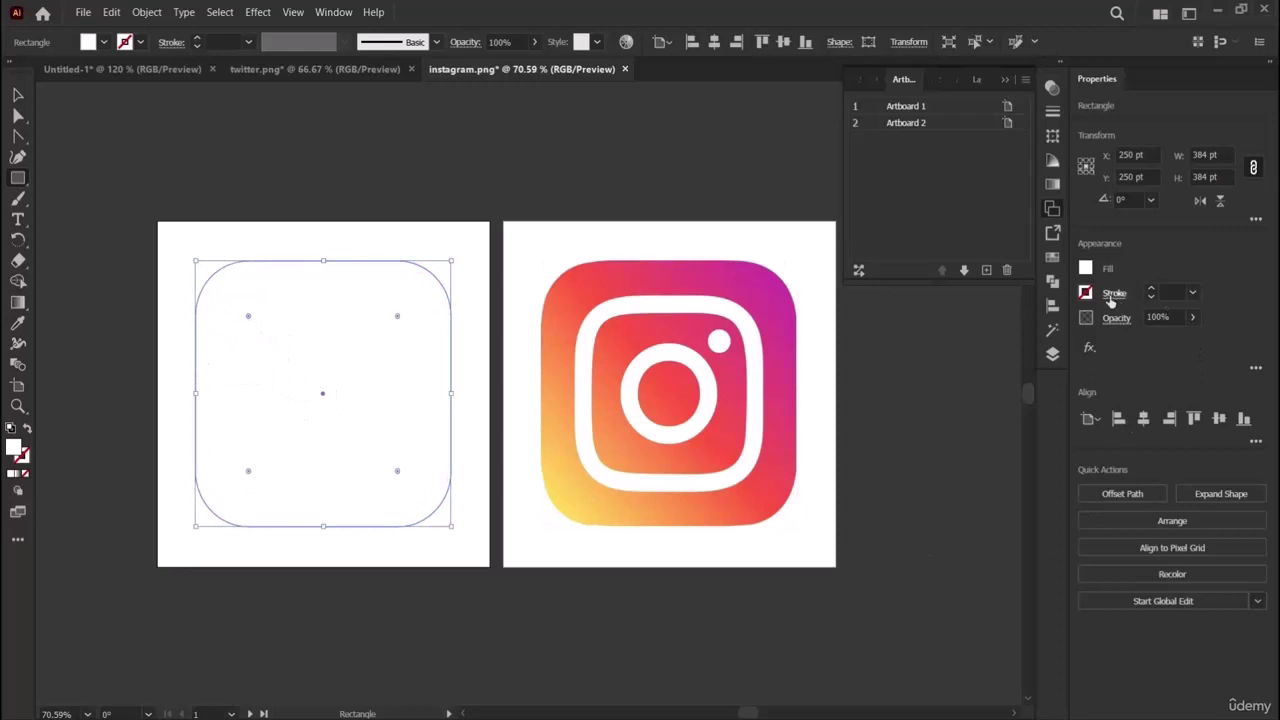
pyautogui.click(1085, 269)
pyautogui.click(902, 418)
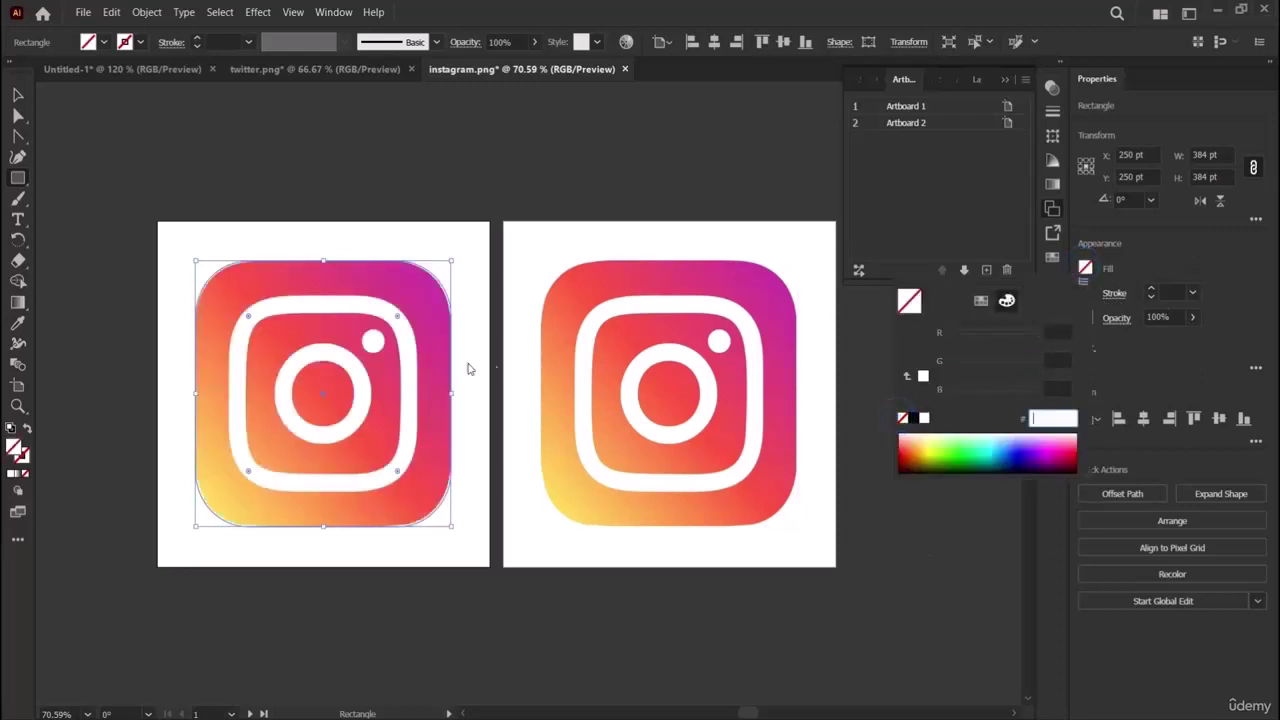
pyautogui.click(250, 318)
pyautogui.moveTo(250, 320); pyautogui.dragTo(250, 327)
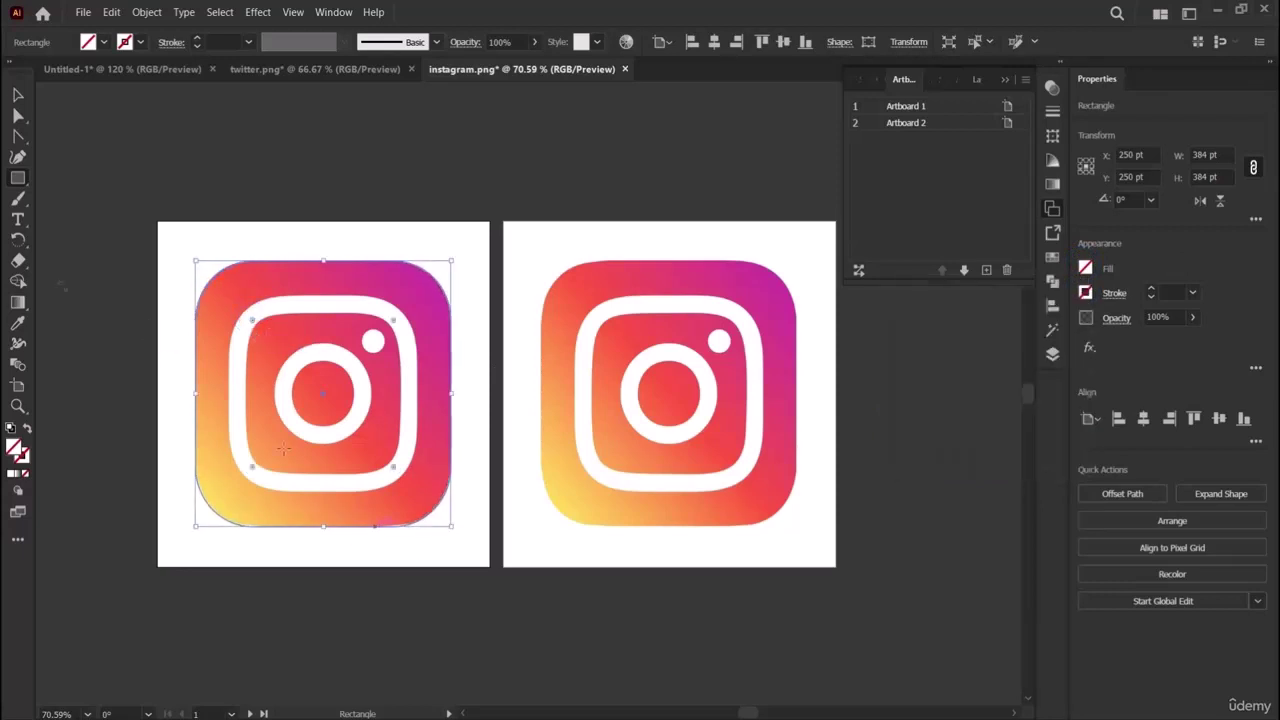
# Give the rounded rectangle a 3 pt stroke, then put the image back inside it.
pyautogui.click(18, 95)
pyautogui.click(251, 140)
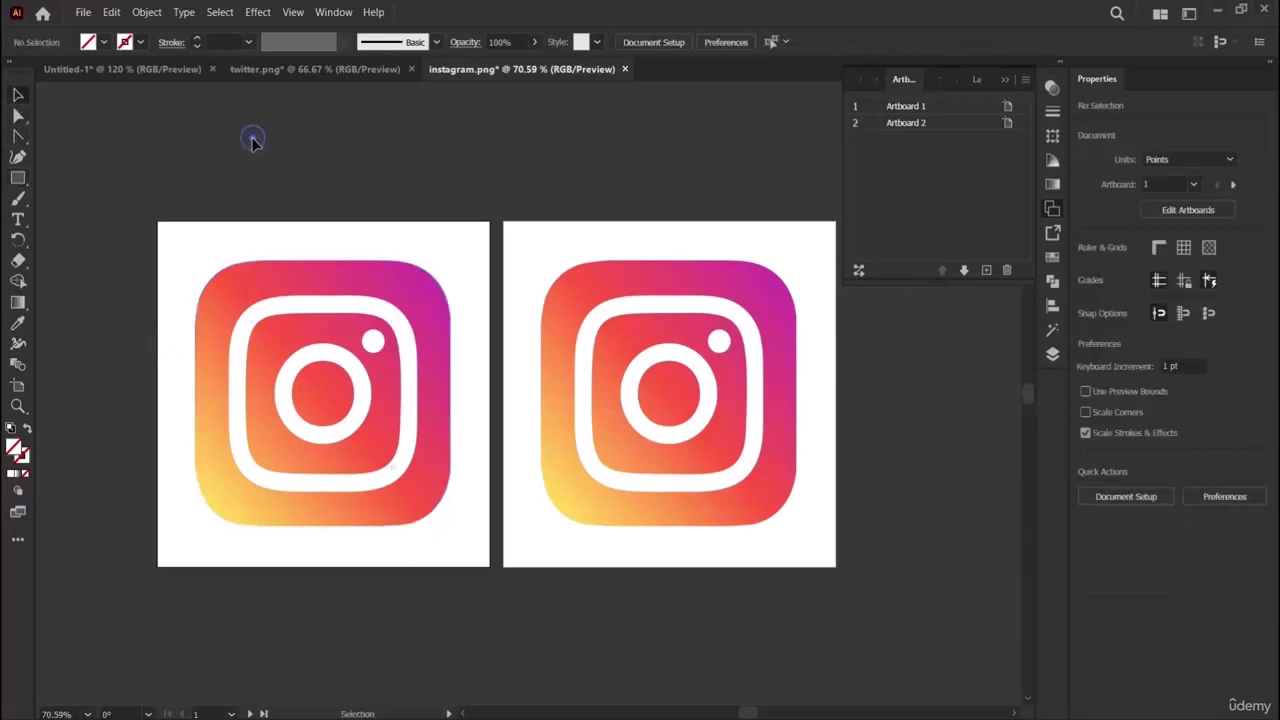
pyautogui.click(385, 304)
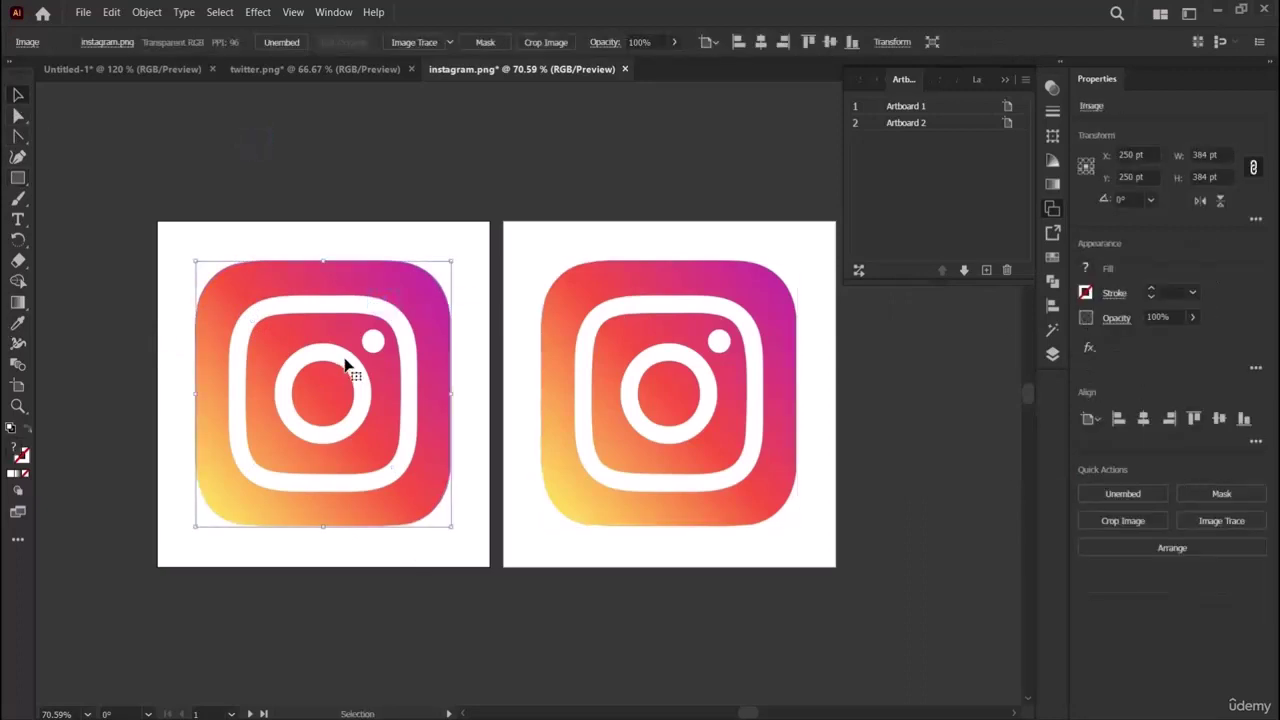
pyautogui.moveTo(354, 360); pyautogui.dragTo(258, 433)
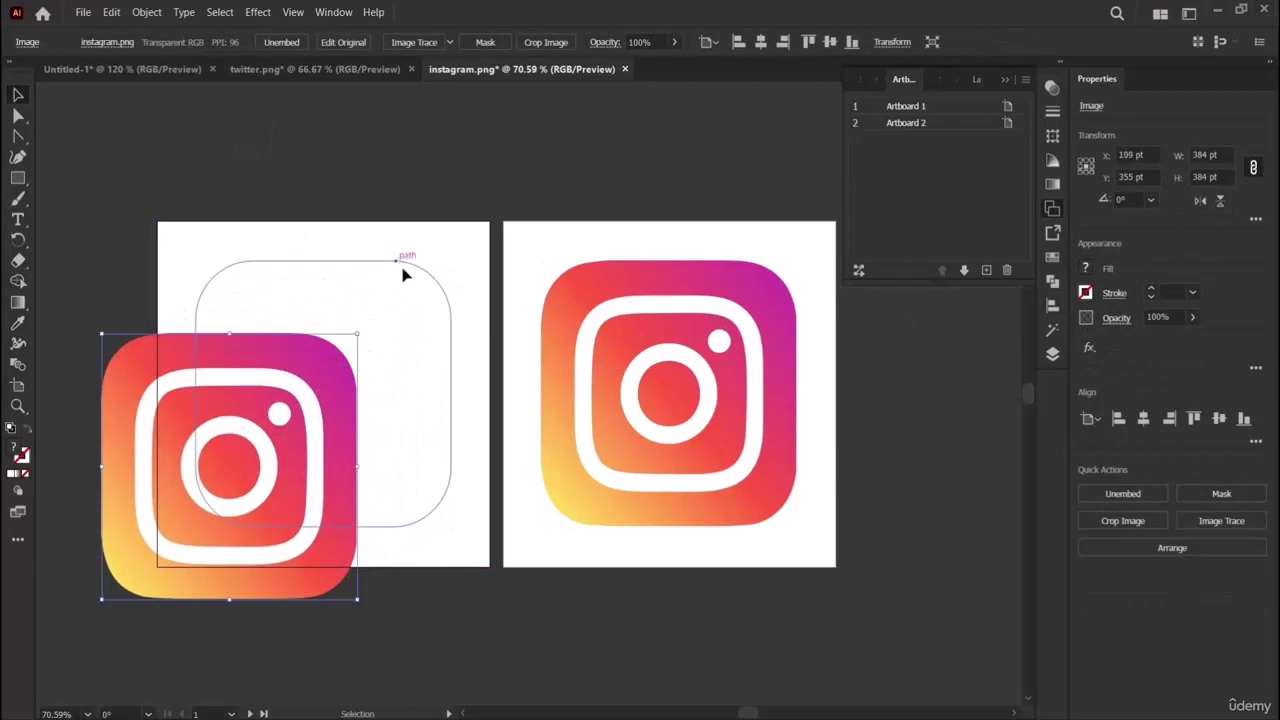
pyautogui.click(421, 262)
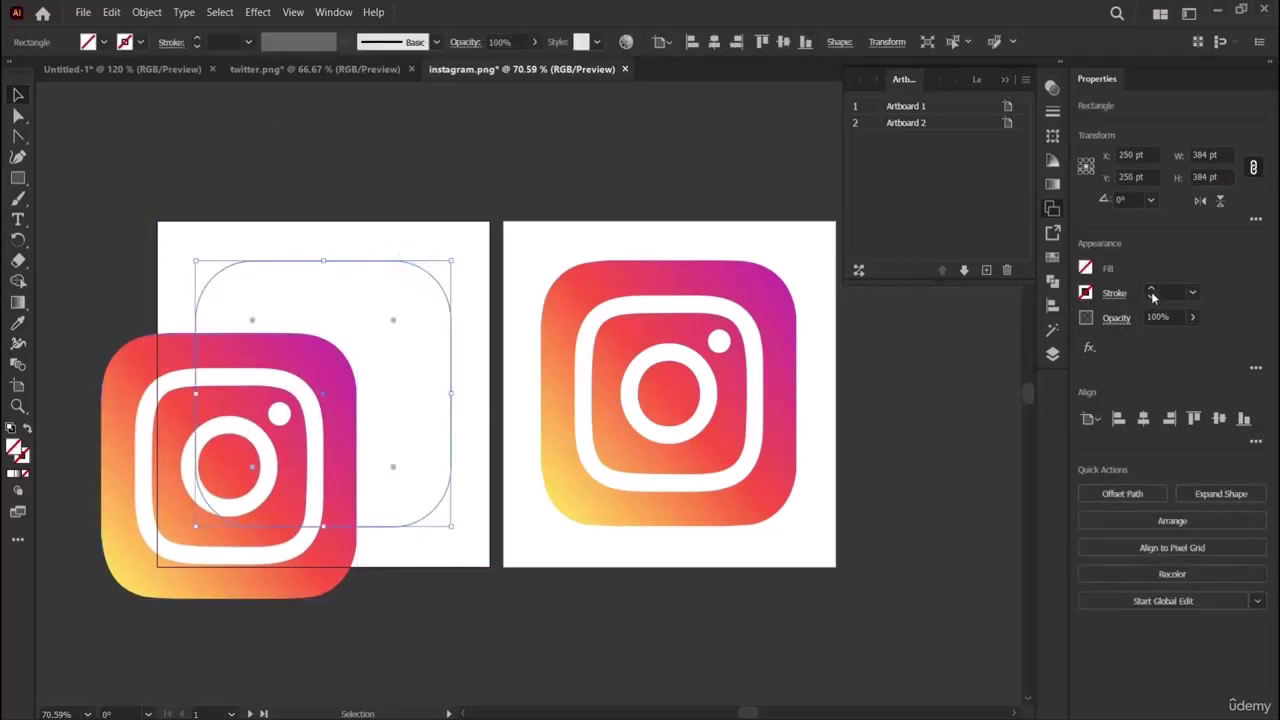
pyautogui.click(1151, 289)
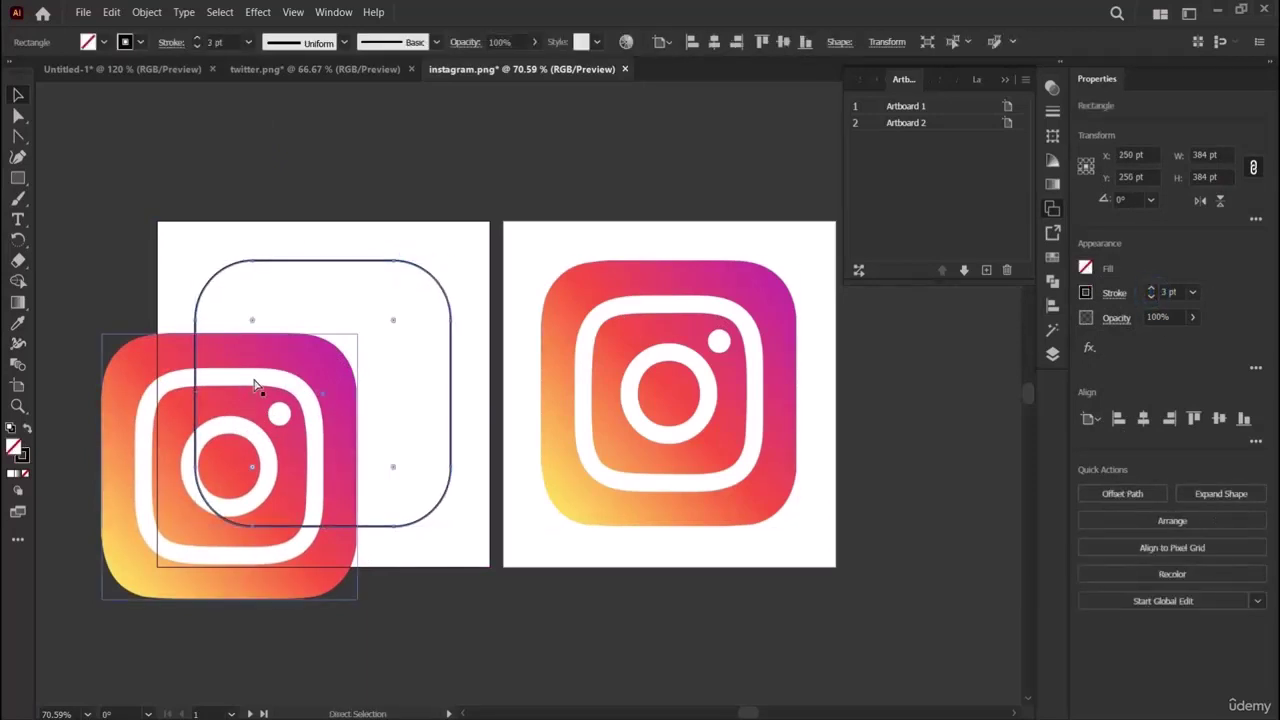
pyautogui.click(1151, 288)
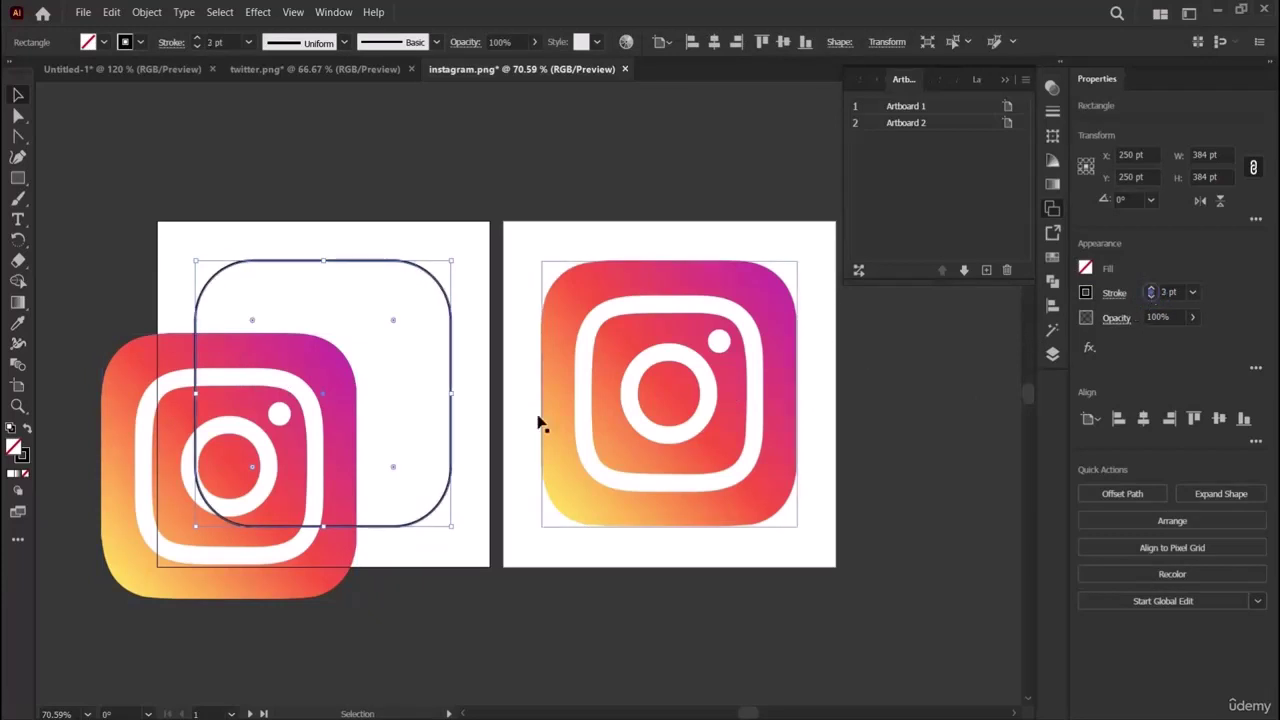
pyautogui.moveTo(105, 487); pyautogui.dragTo(201, 415)
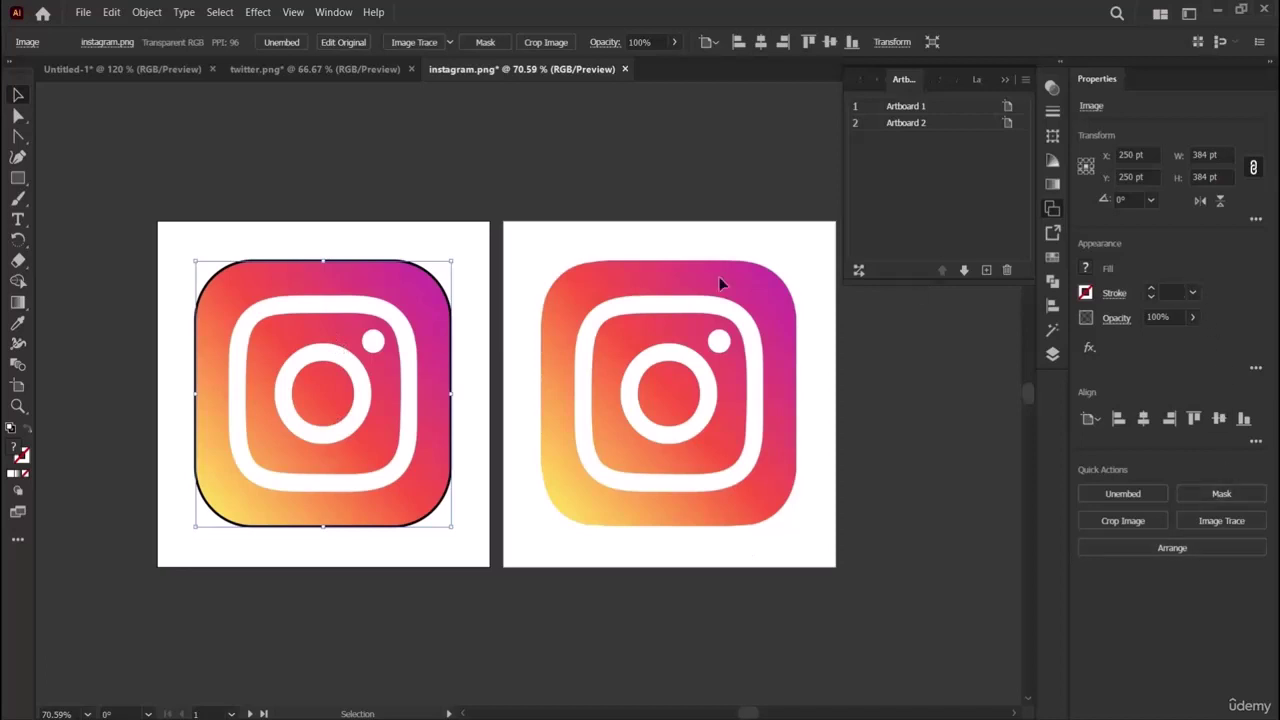
# Apply a default gradient fill and set its left stop to a light grey.
pyautogui.click(15, 304)
pyautogui.doubleClick(15, 304)
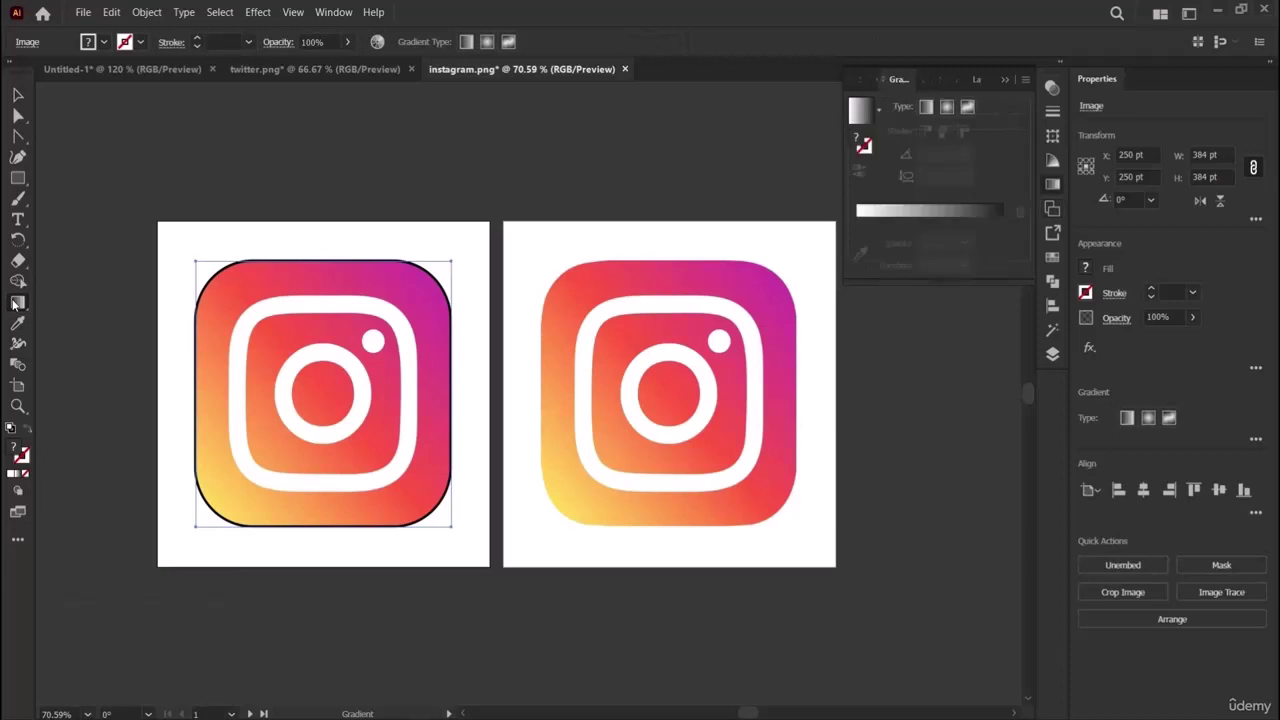
pyautogui.click(882, 214)
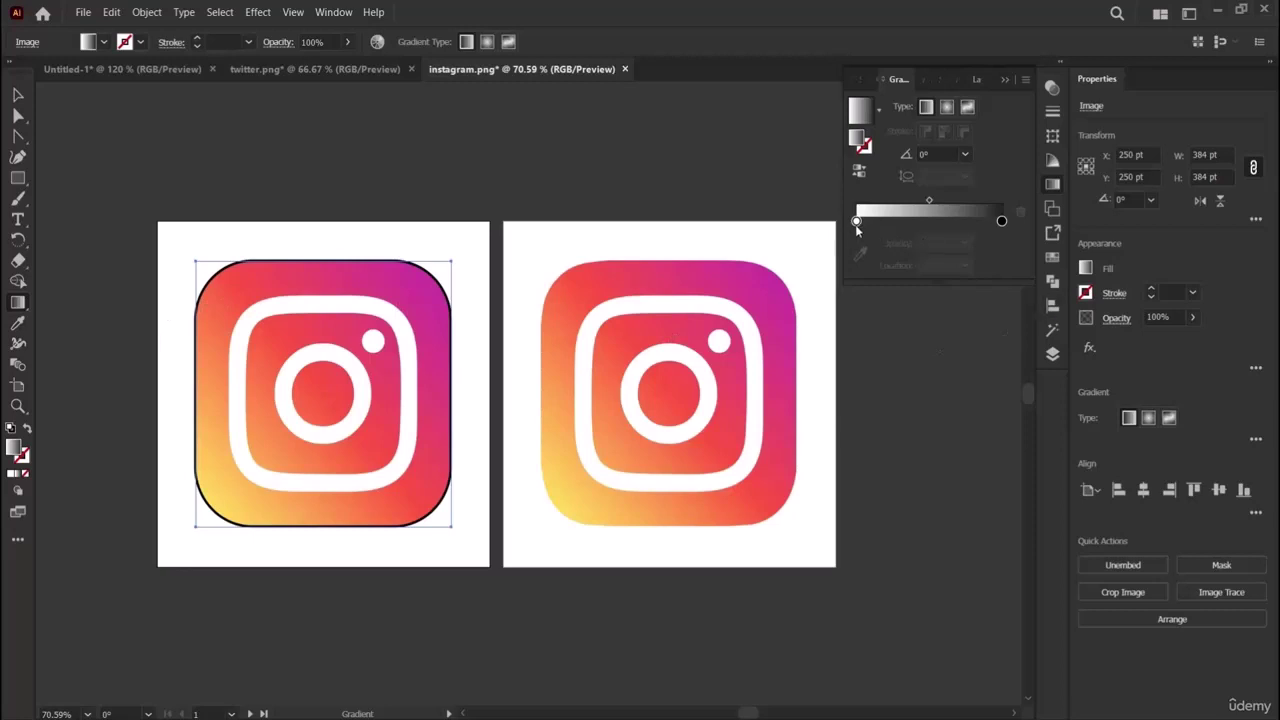
pyautogui.doubleClick(856, 221)
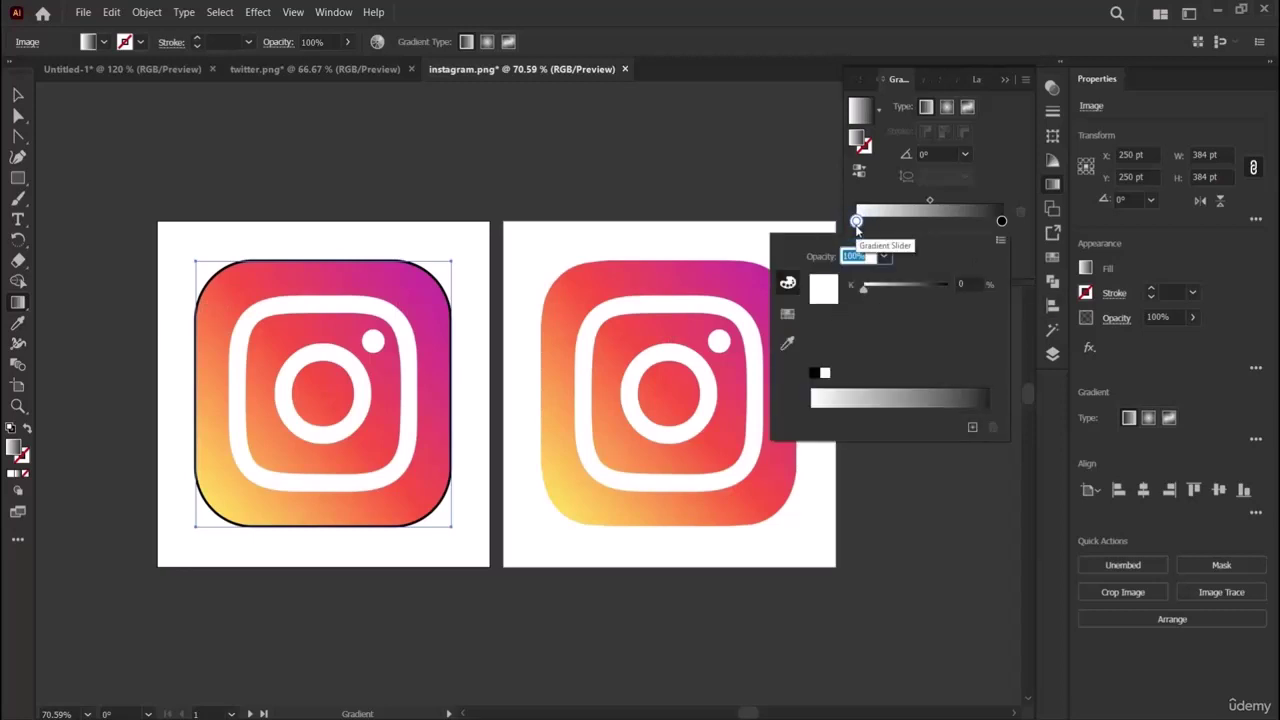
pyautogui.click(824, 402)
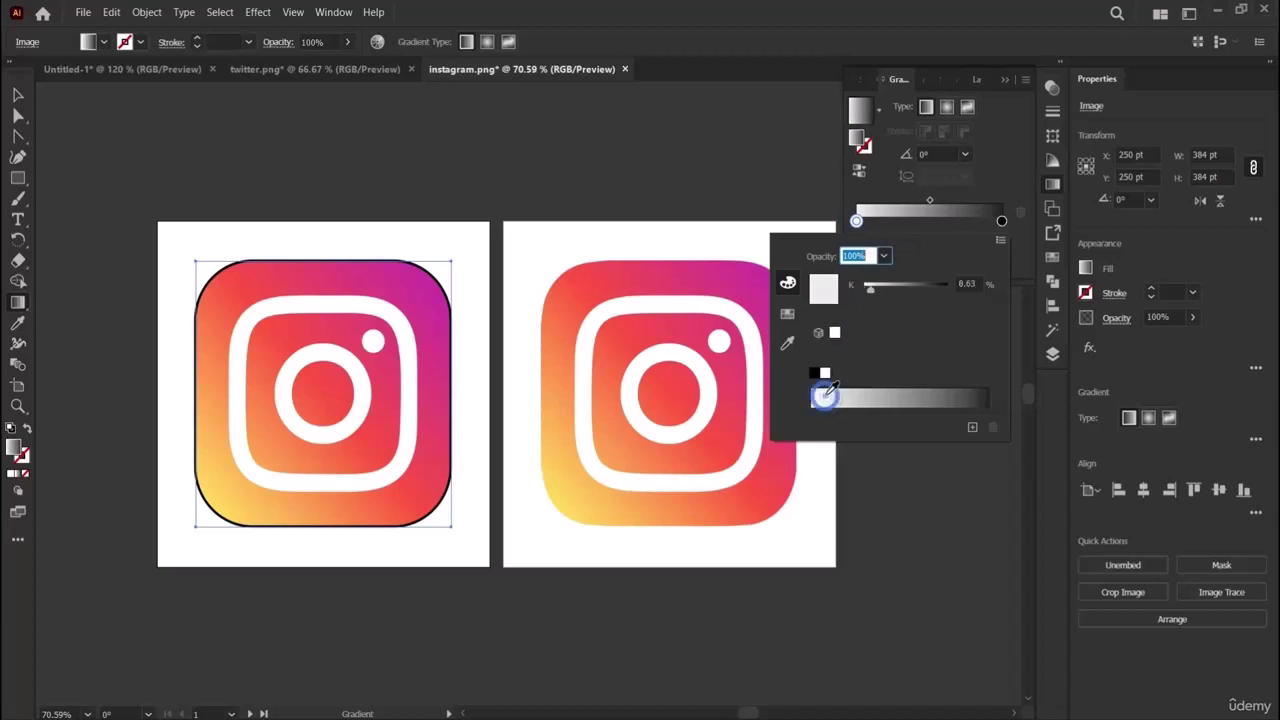
pyautogui.click(787, 314)
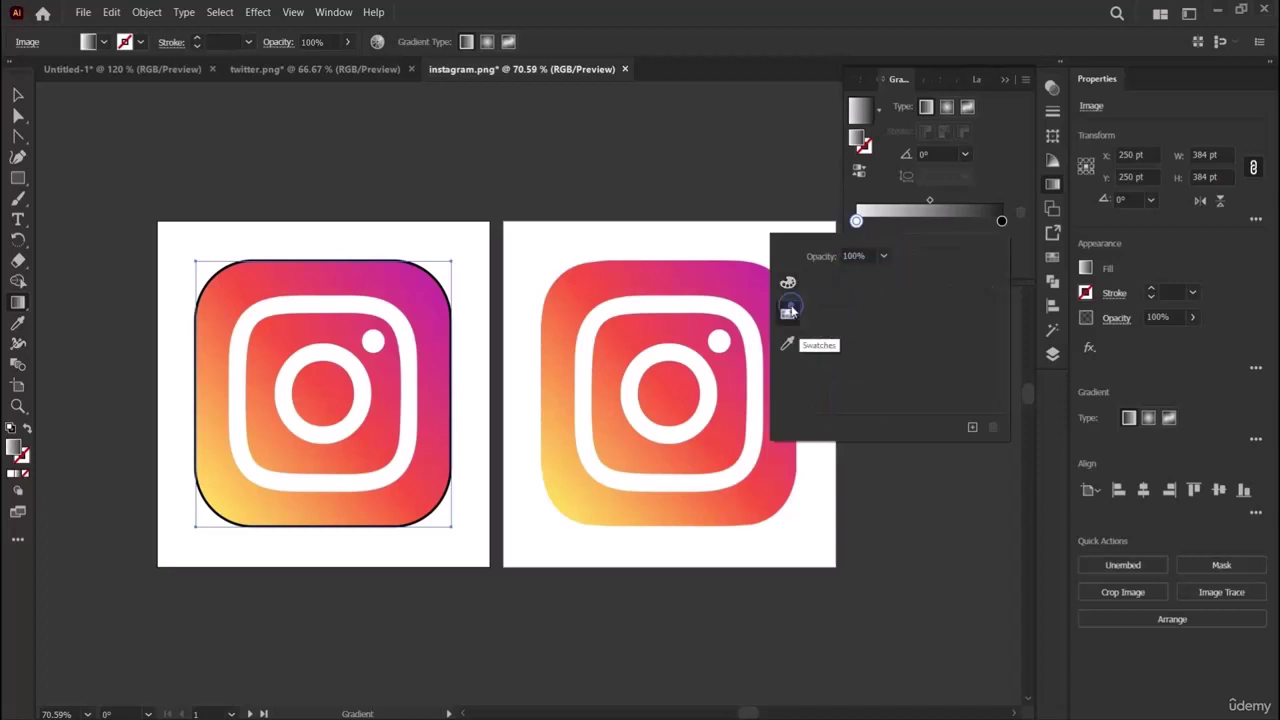
# Compare the Linear and Freeform gradient types and the Points and Lines draw modes.
pyautogui.click(968, 107)
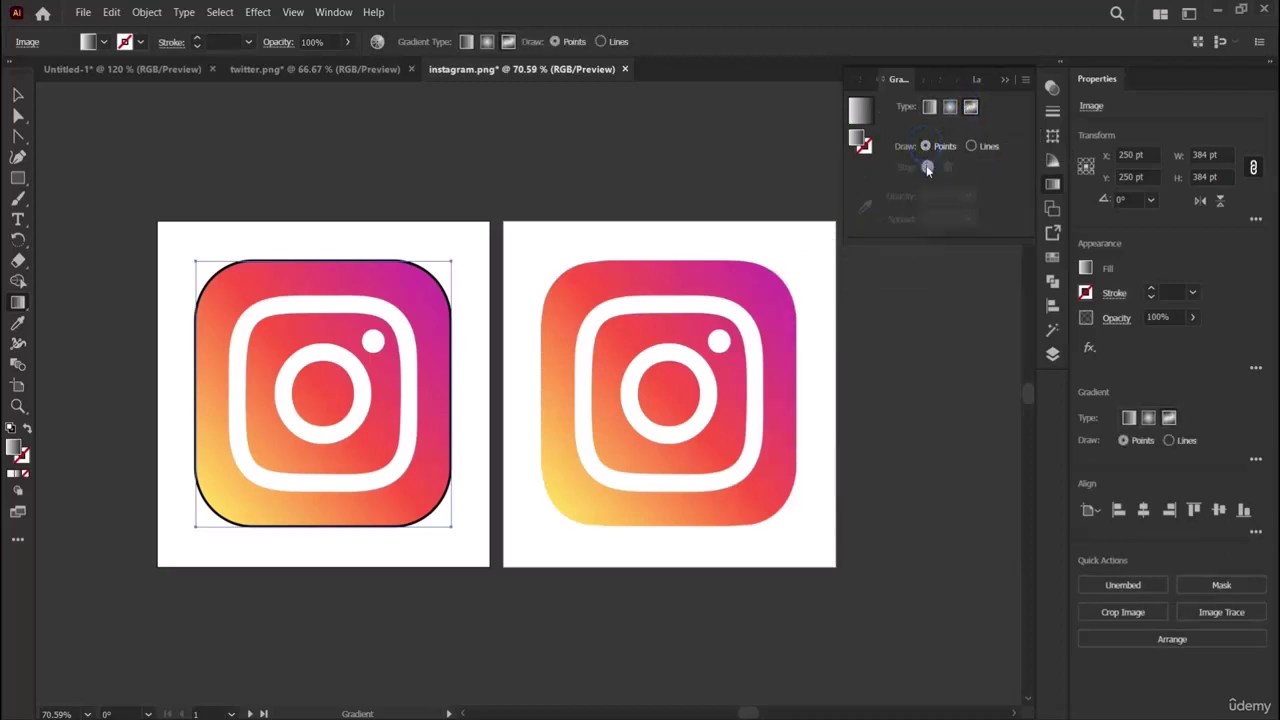
pyautogui.click(926, 107)
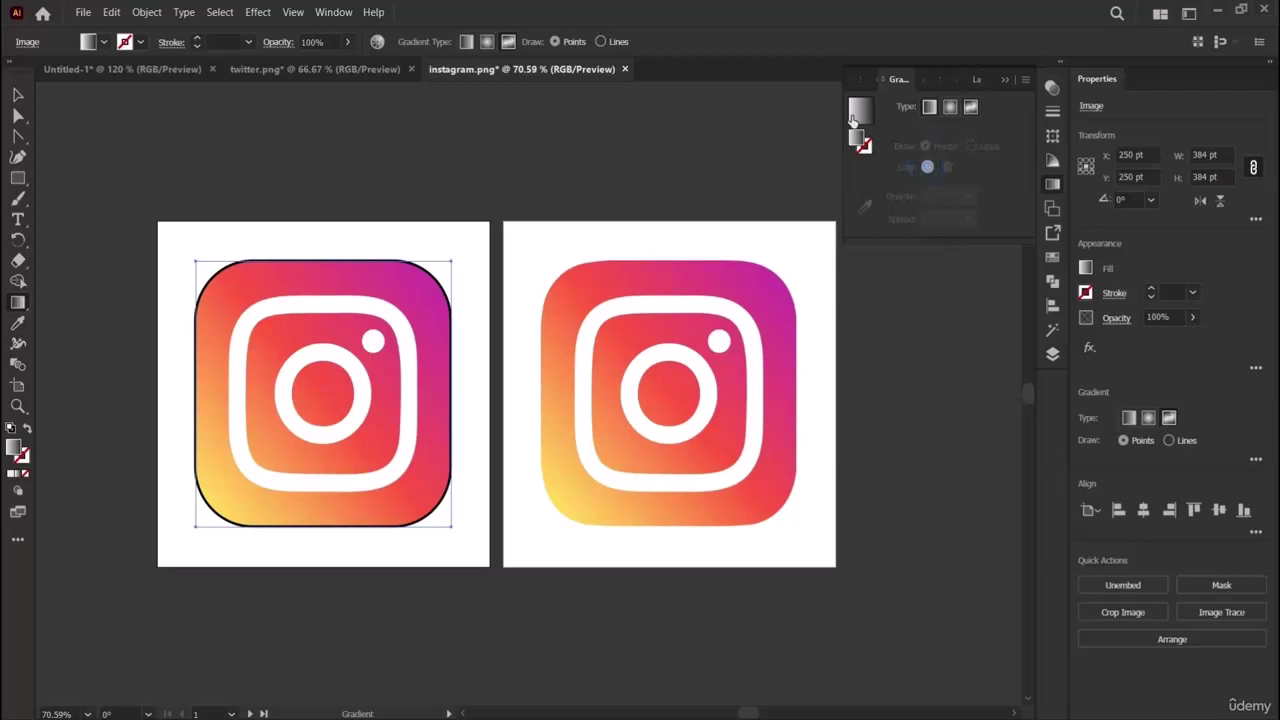
pyautogui.click(969, 107)
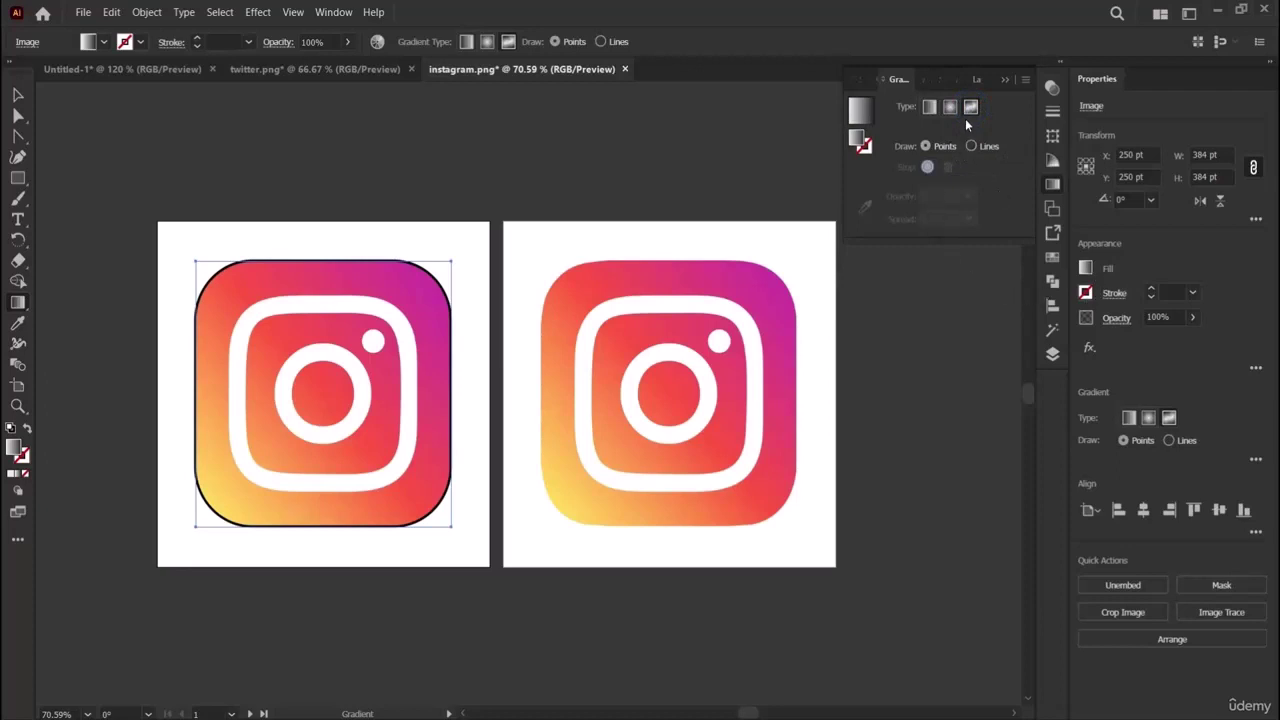
pyautogui.click(968, 110)
pyautogui.click(970, 146)
pyautogui.click(924, 146)
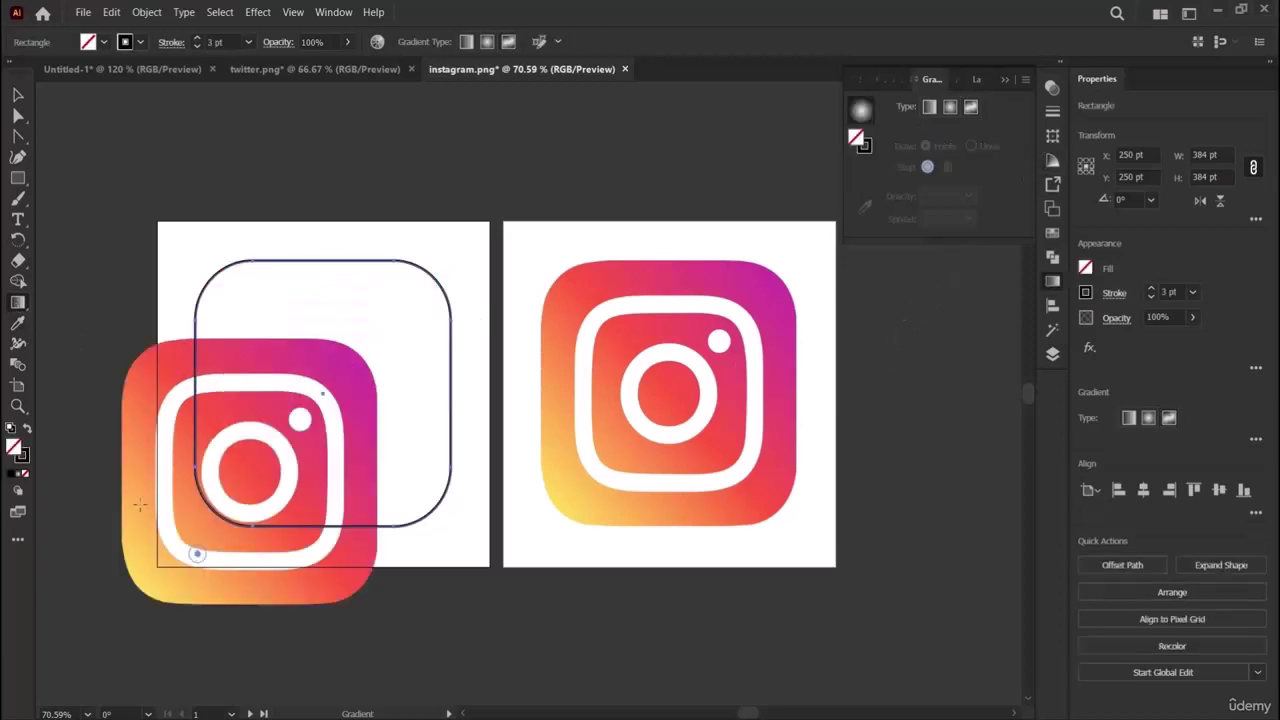
pyautogui.moveTo(194, 549); pyautogui.dragTo(230, 472)
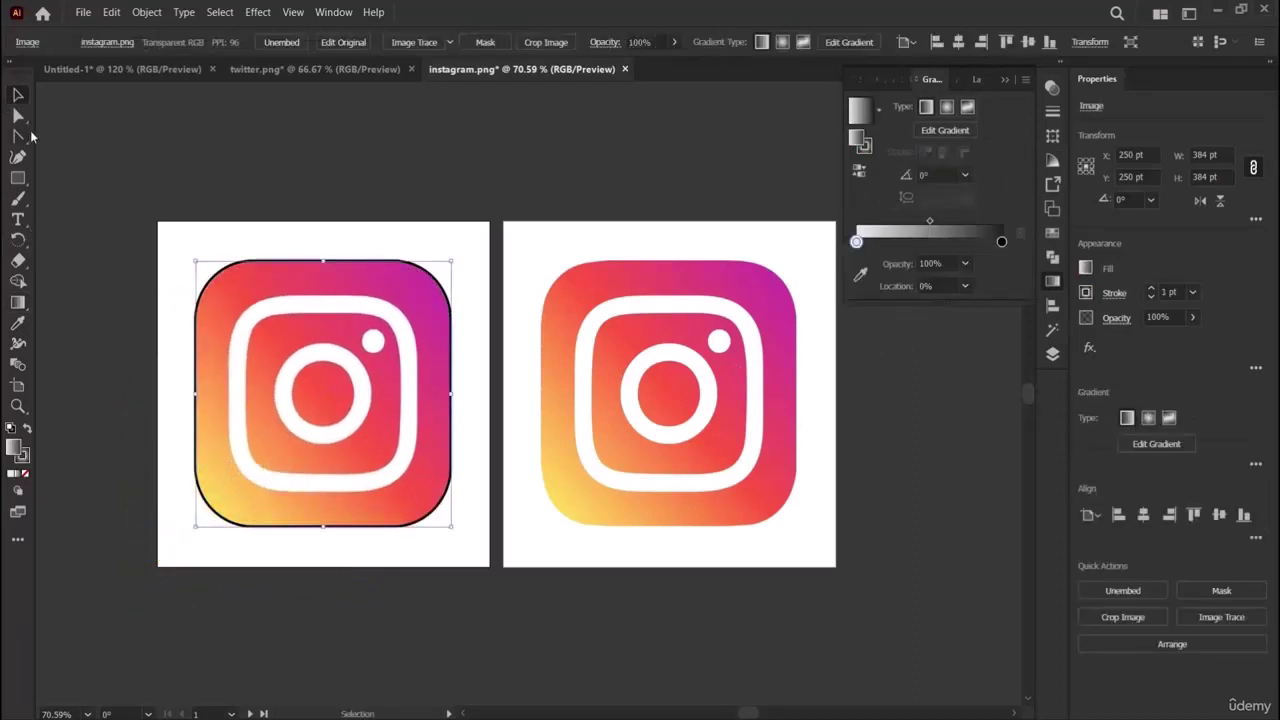
# Give the rounded rectangle a freeform gradient with a red-orange top-left stop from the reference.
pyautogui.click(252, 254)
pyautogui.click(277, 260)
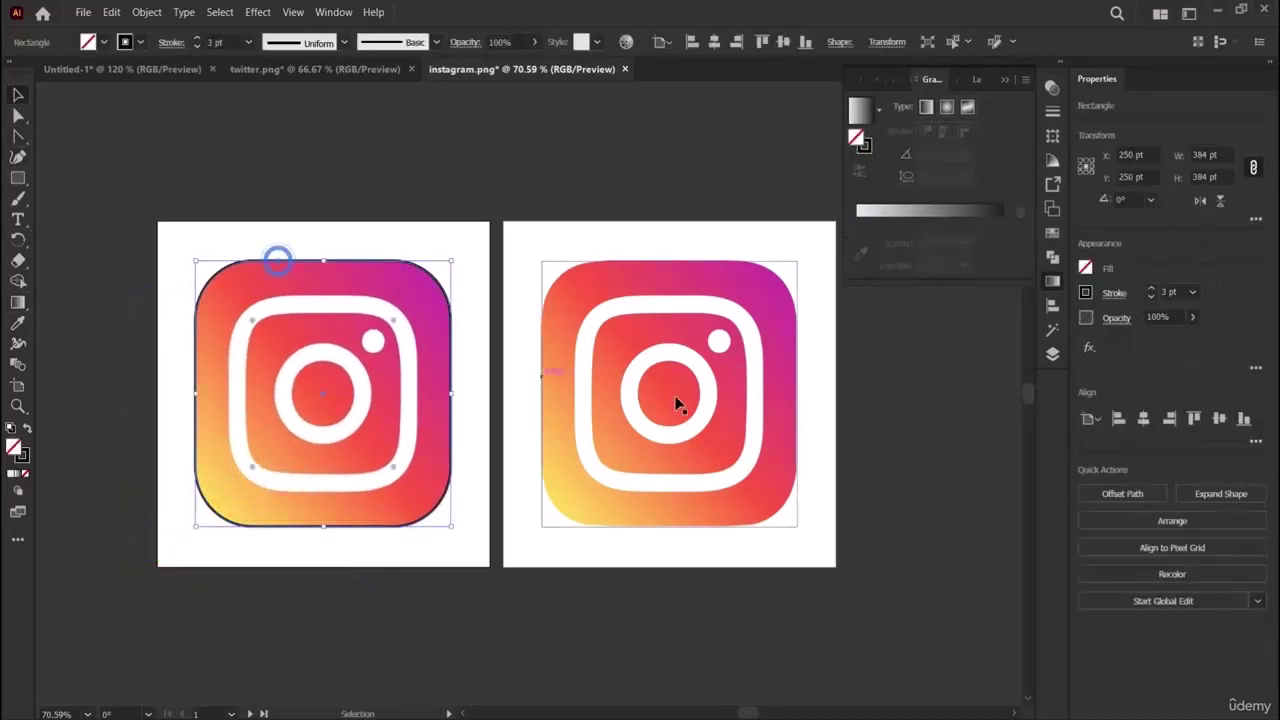
pyautogui.click(967, 107)
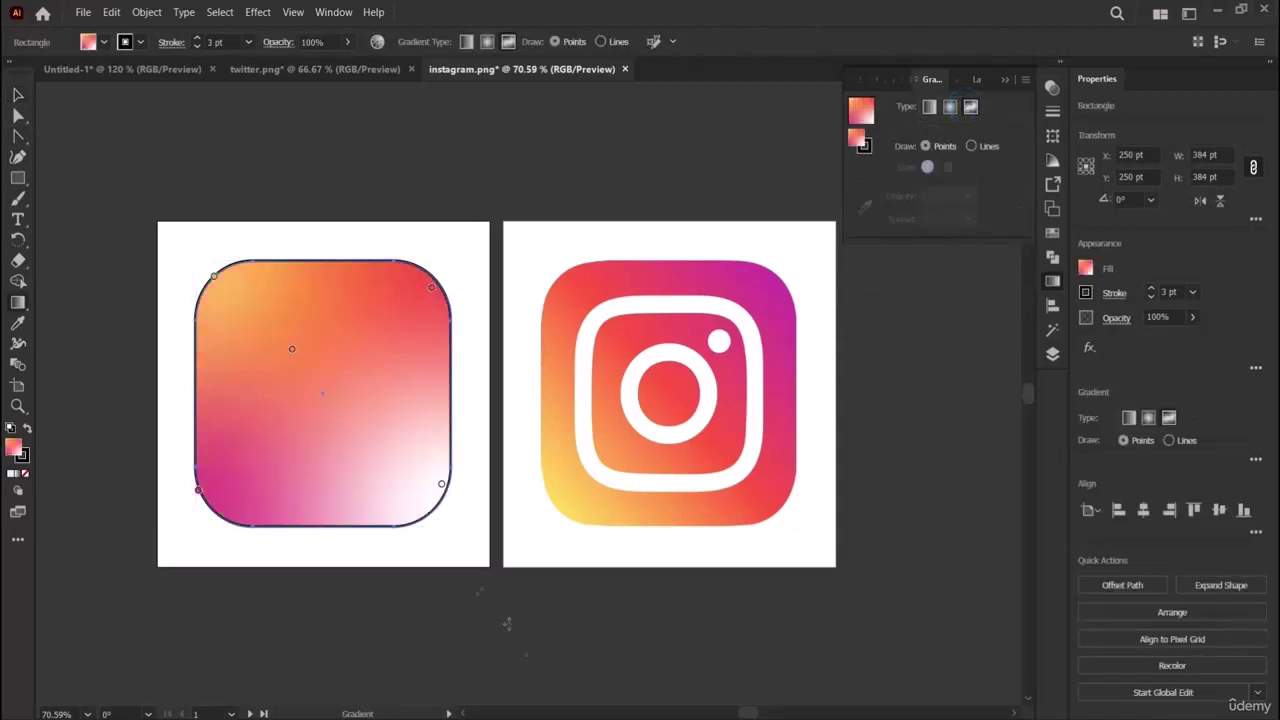
pyautogui.doubleClick(213, 276)
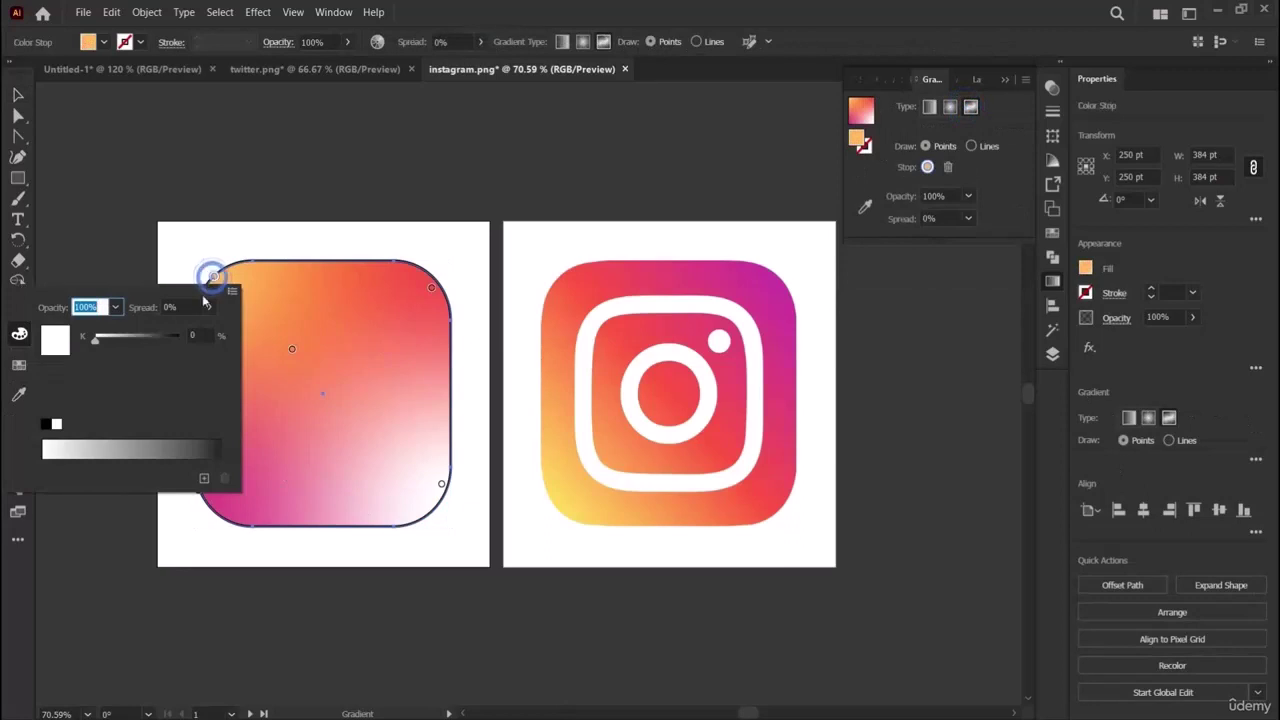
pyautogui.click(19, 364)
pyautogui.press('Escape')
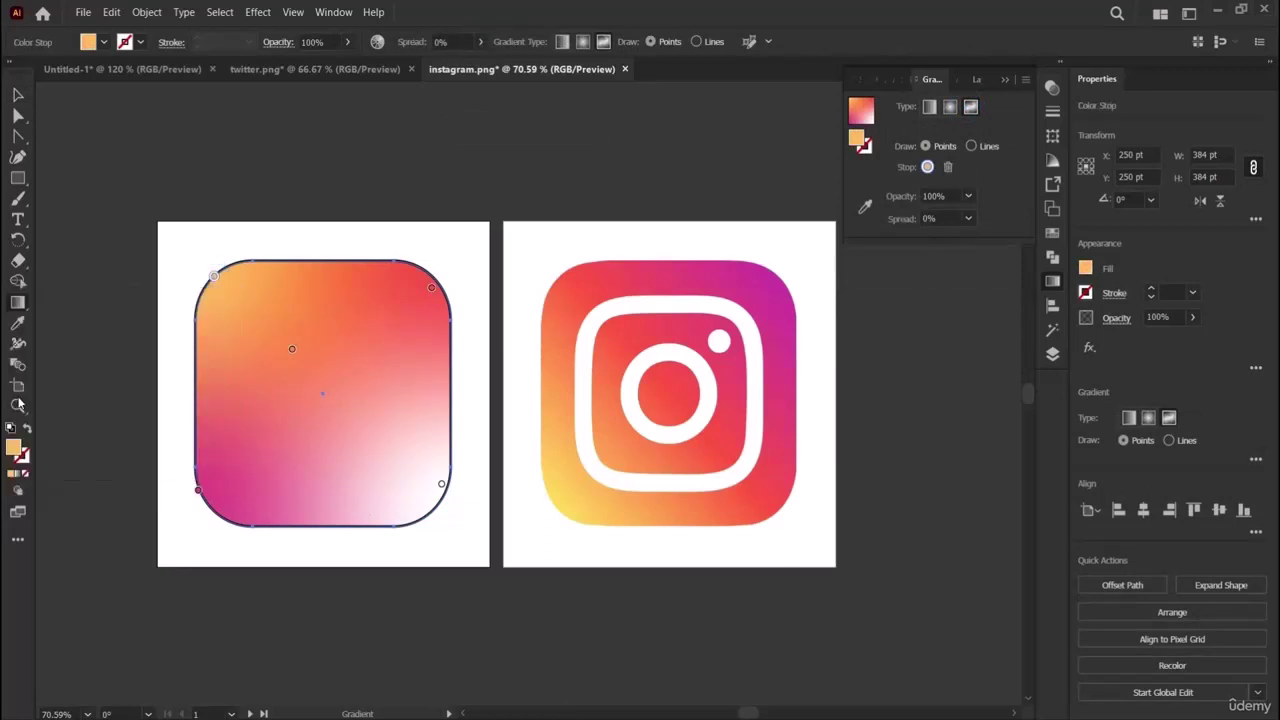
pyautogui.click(567, 270)
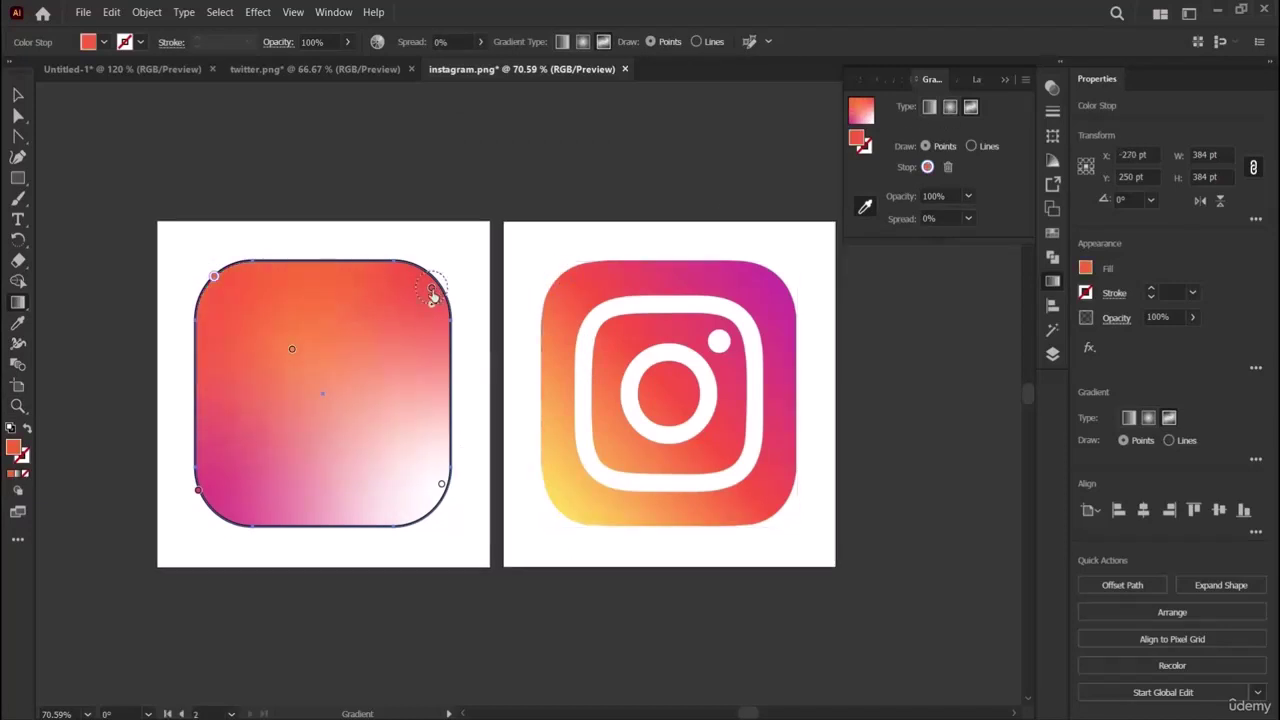
# Set the remaining stops to magenta, red and yellow sampled from the reference icon.
pyautogui.doubleClick(431, 289)
pyautogui.click(218, 405)
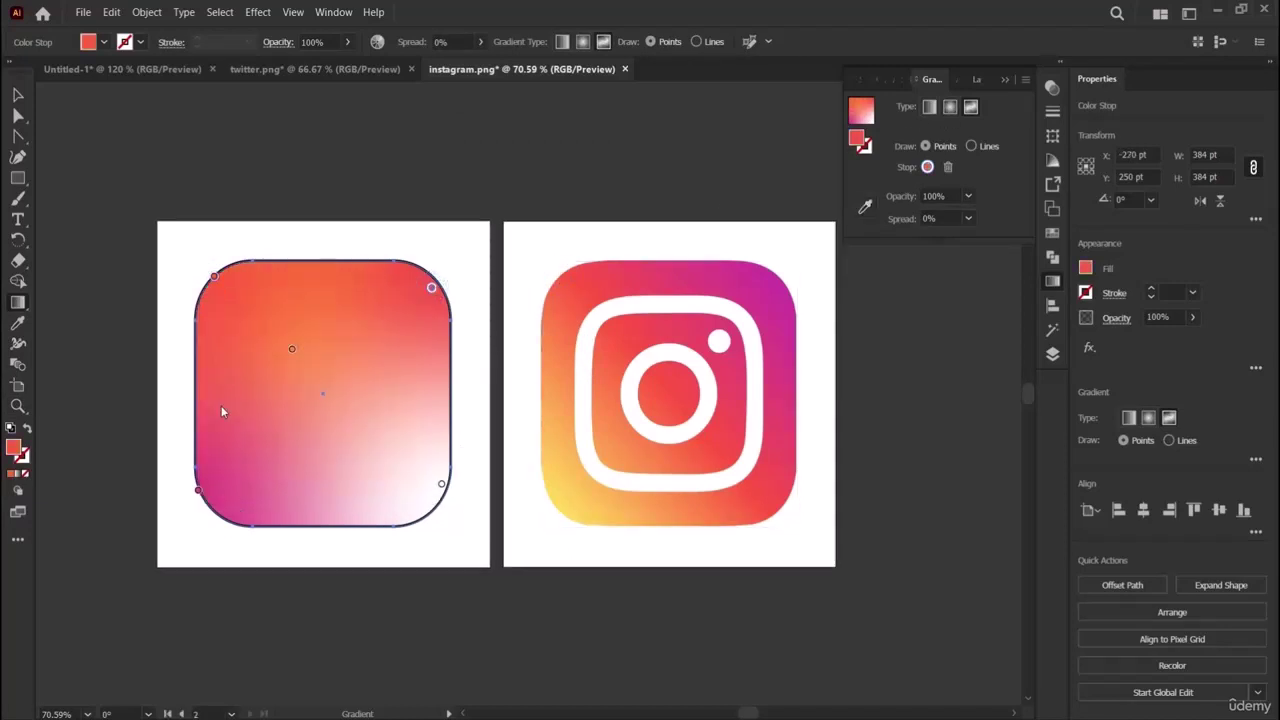
pyautogui.click(779, 272)
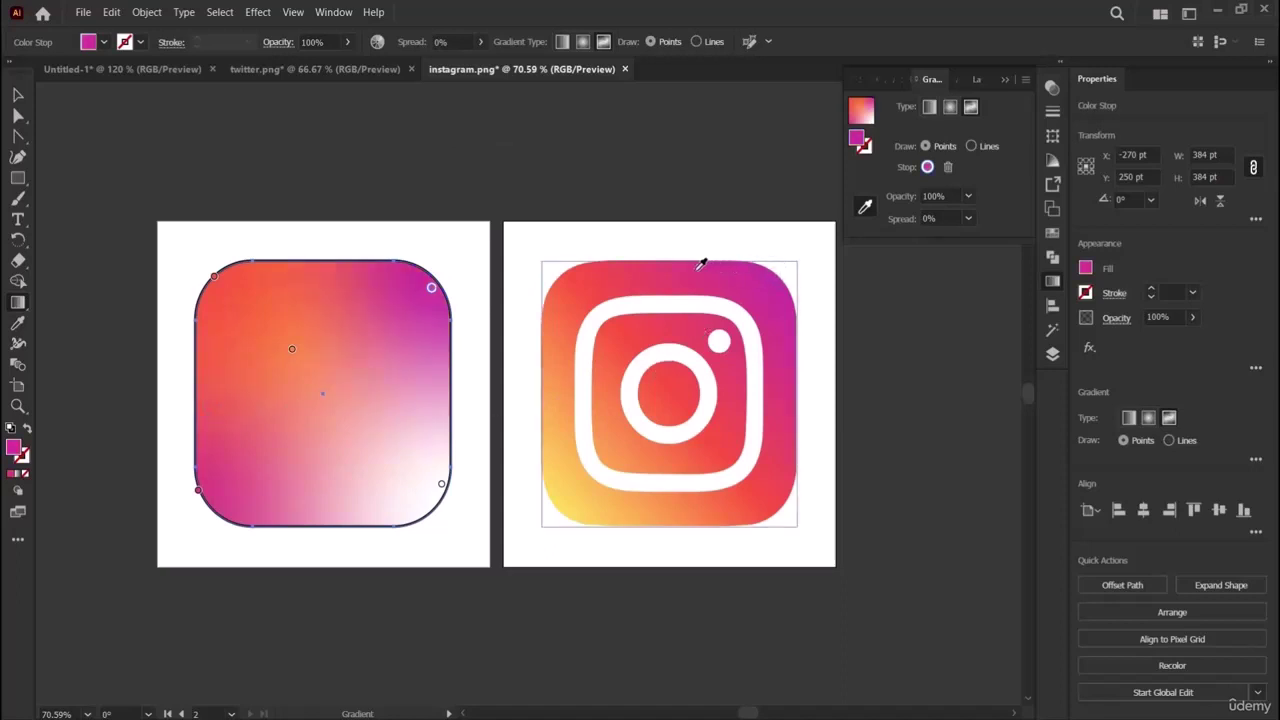
pyautogui.doubleClick(441, 485)
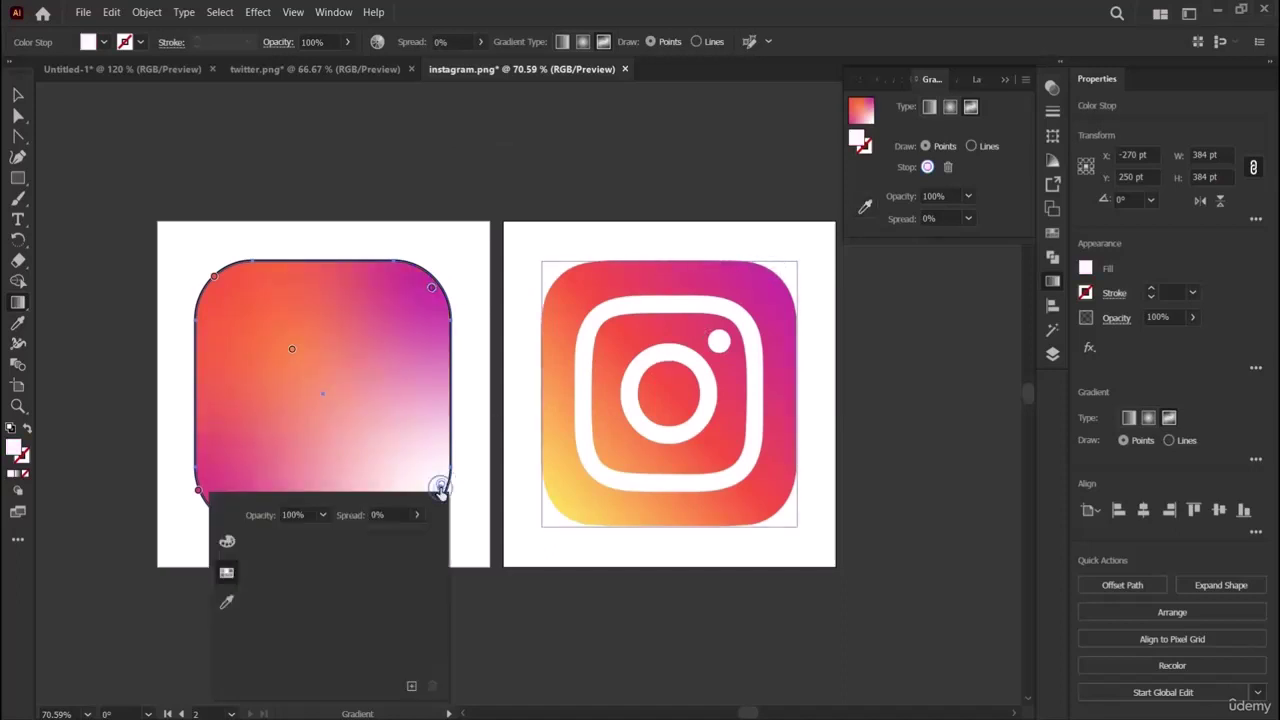
pyautogui.click(226, 601)
pyautogui.click(780, 506)
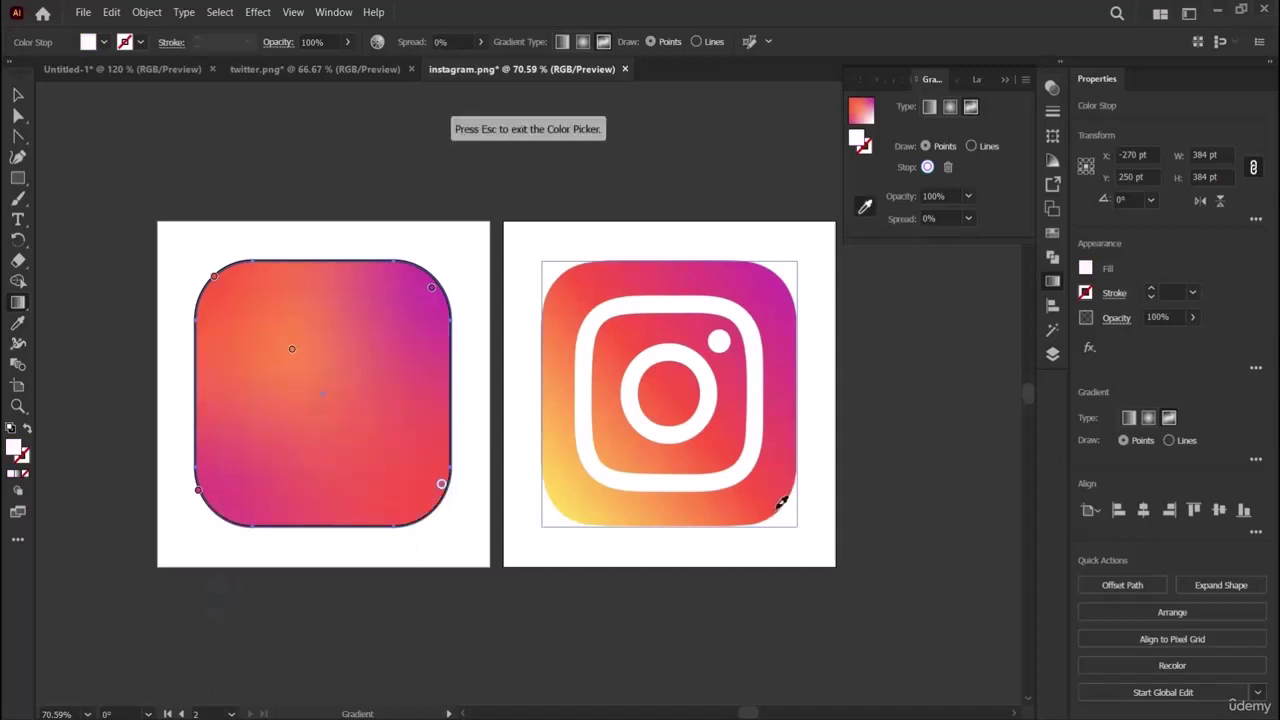
pyautogui.doubleClick(197, 490)
pyautogui.click(19, 607)
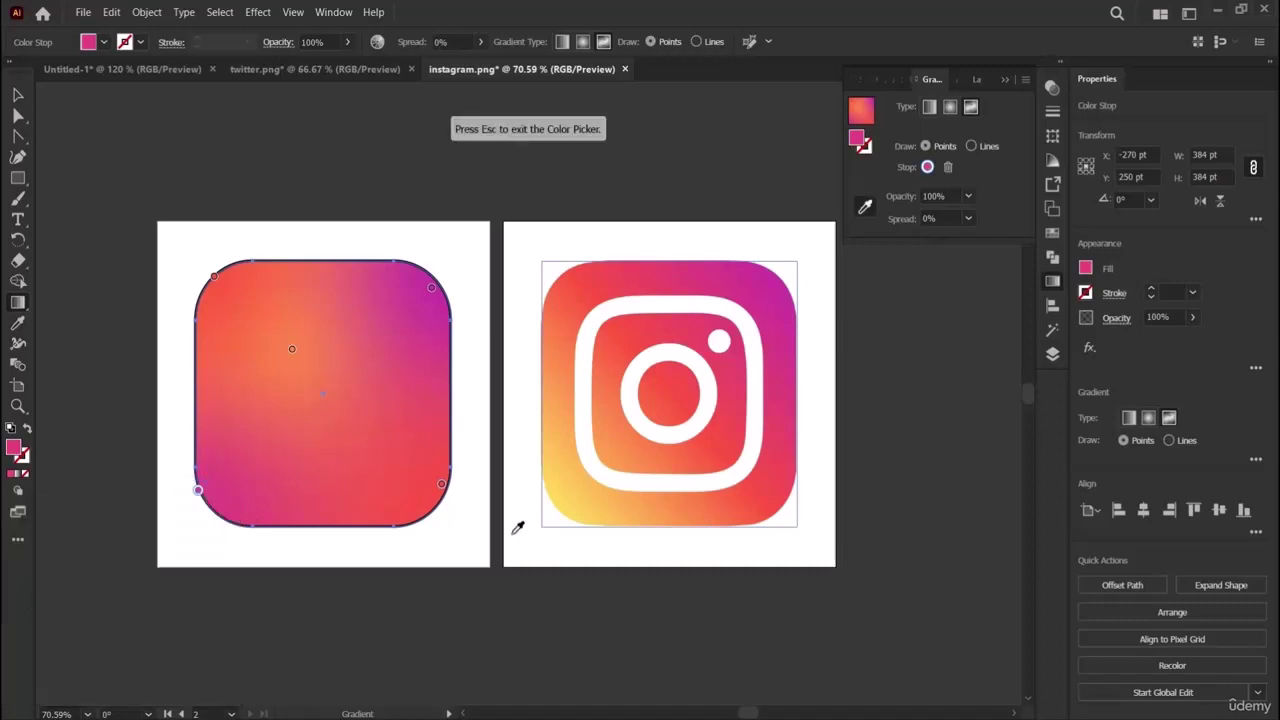
pyautogui.click(559, 497)
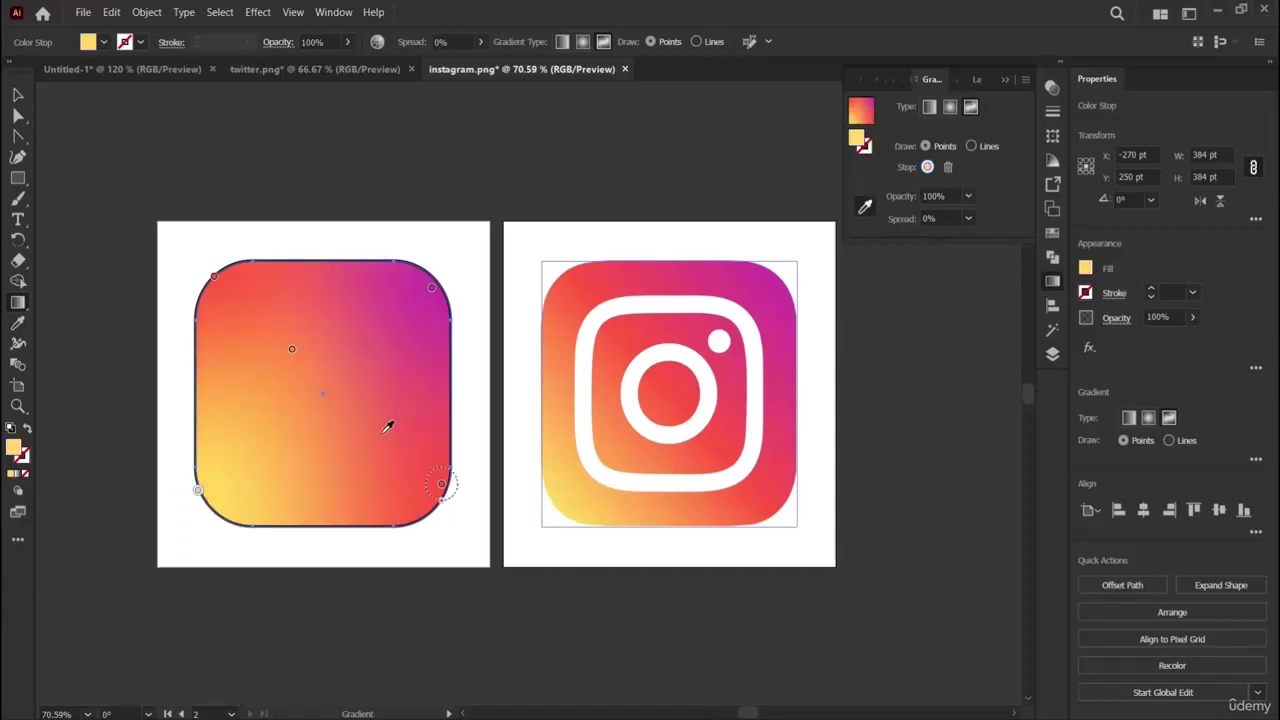
pyautogui.moveTo(430, 287)
pyautogui.mouseDown()
pyautogui.moveTo(416, 281)
pyautogui.moveTo(428, 280)
pyautogui.mouseUp()
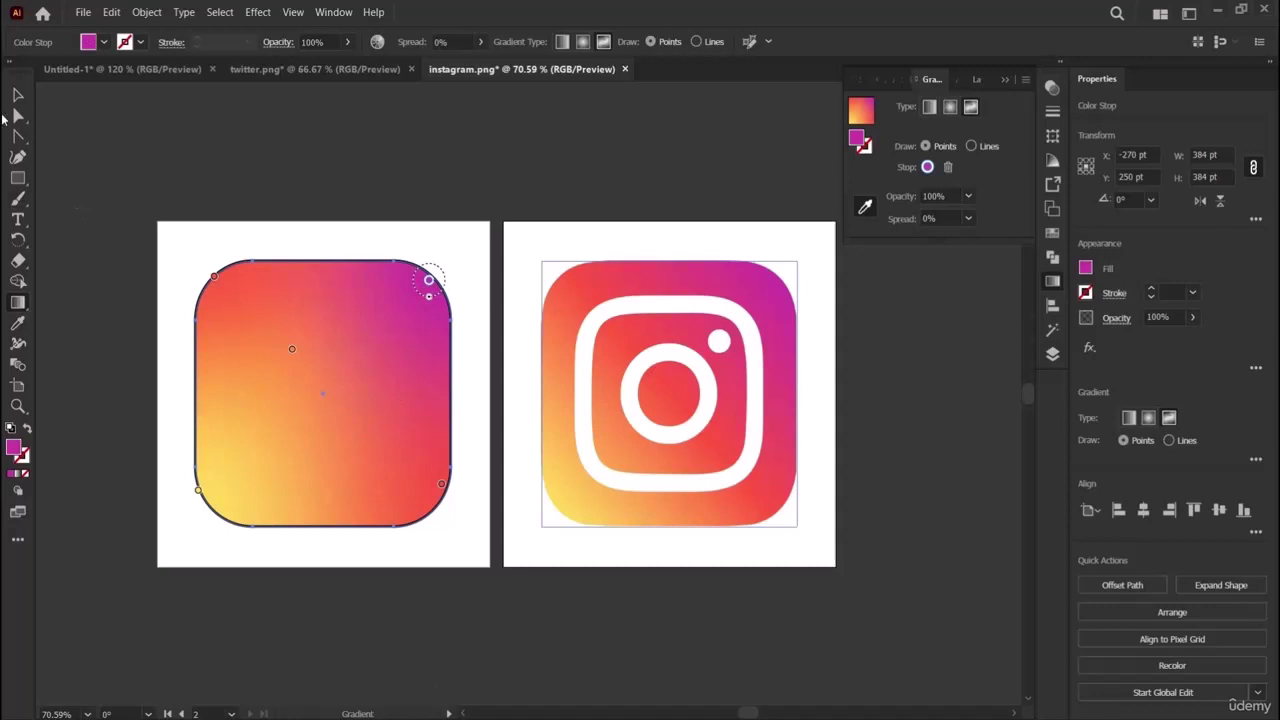
# Reduce the gradient square's stroke weight to 0 to remove its outline.
pyautogui.click(15, 95)
pyautogui.click(157, 133)
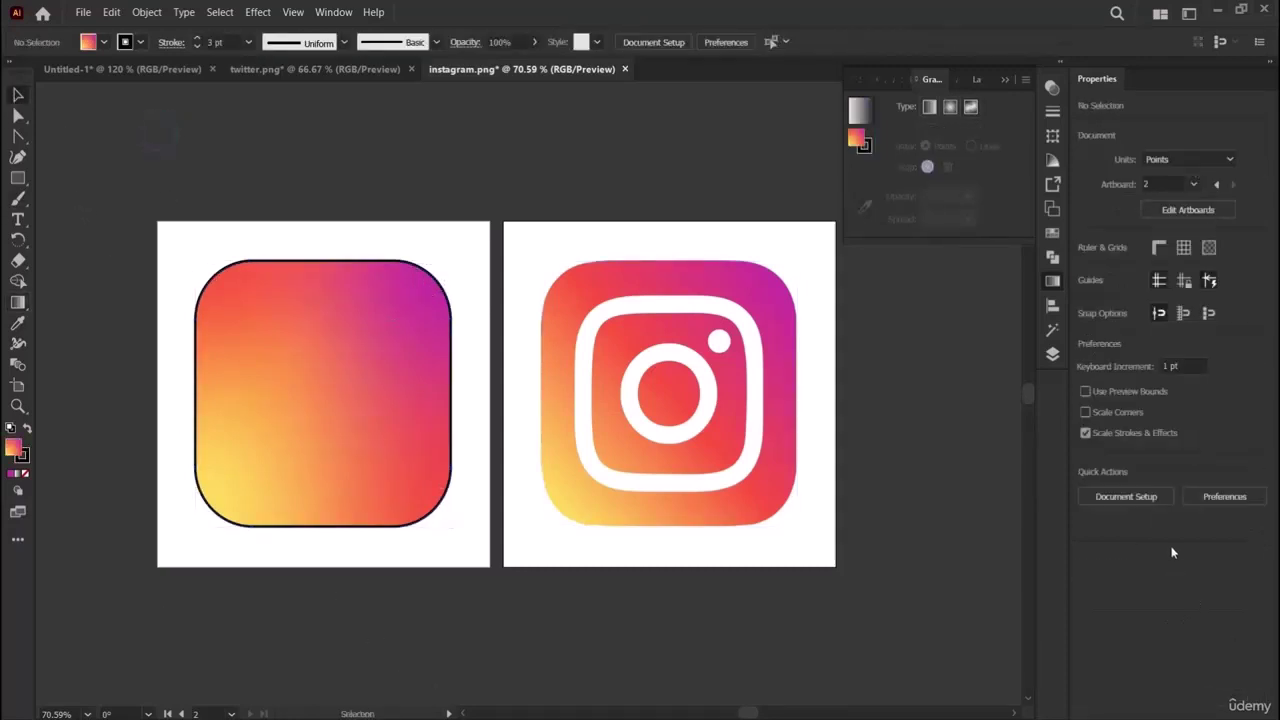
pyautogui.click(284, 258)
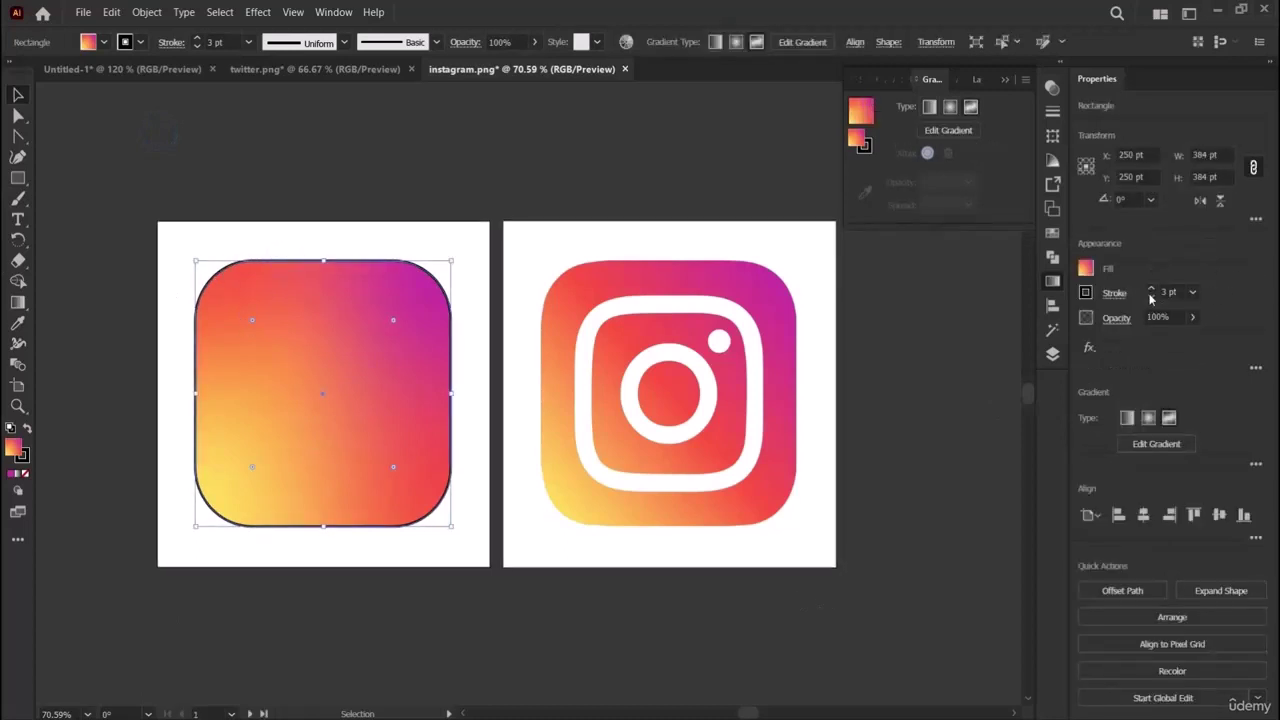
pyautogui.click(1151, 297)
pyautogui.click(1151, 297)
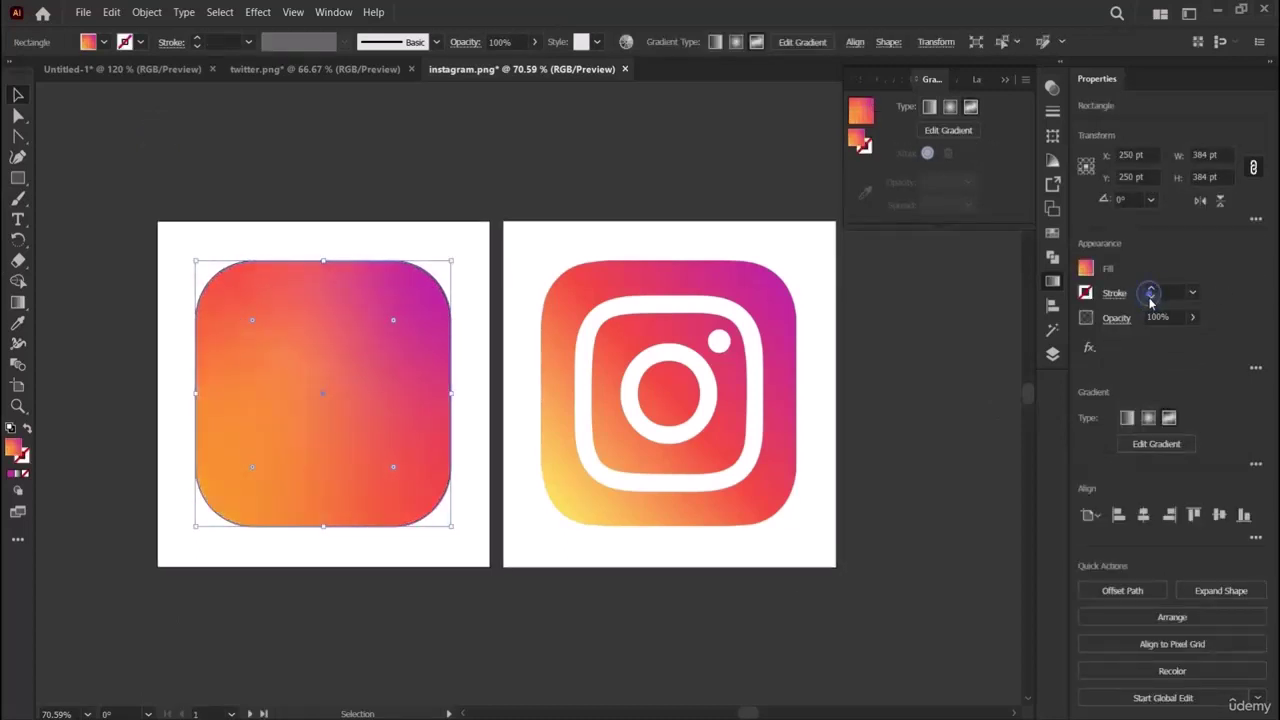
pyautogui.click(159, 264)
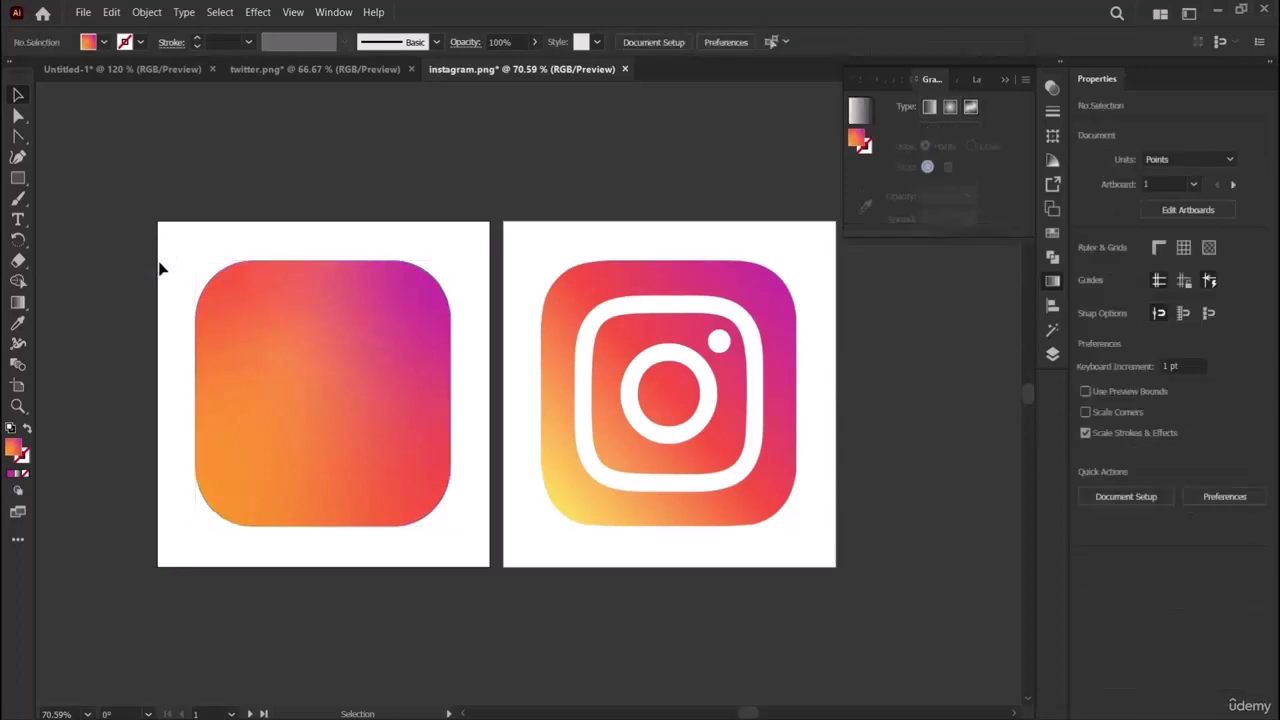
pyautogui.click(18, 178)
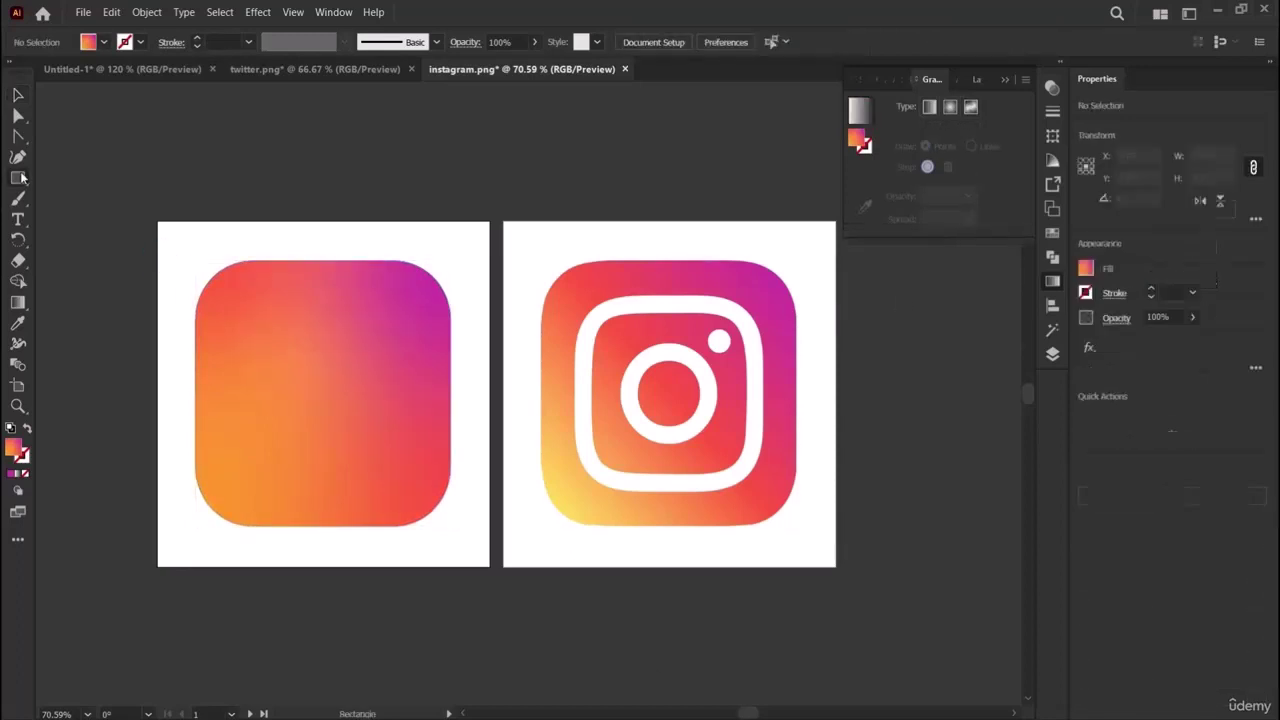
# Draw an inner square centred on the gradient shape with a 20 pt stroke.
pyautogui.moveTo(245, 314); pyautogui.dragTo(408, 463)
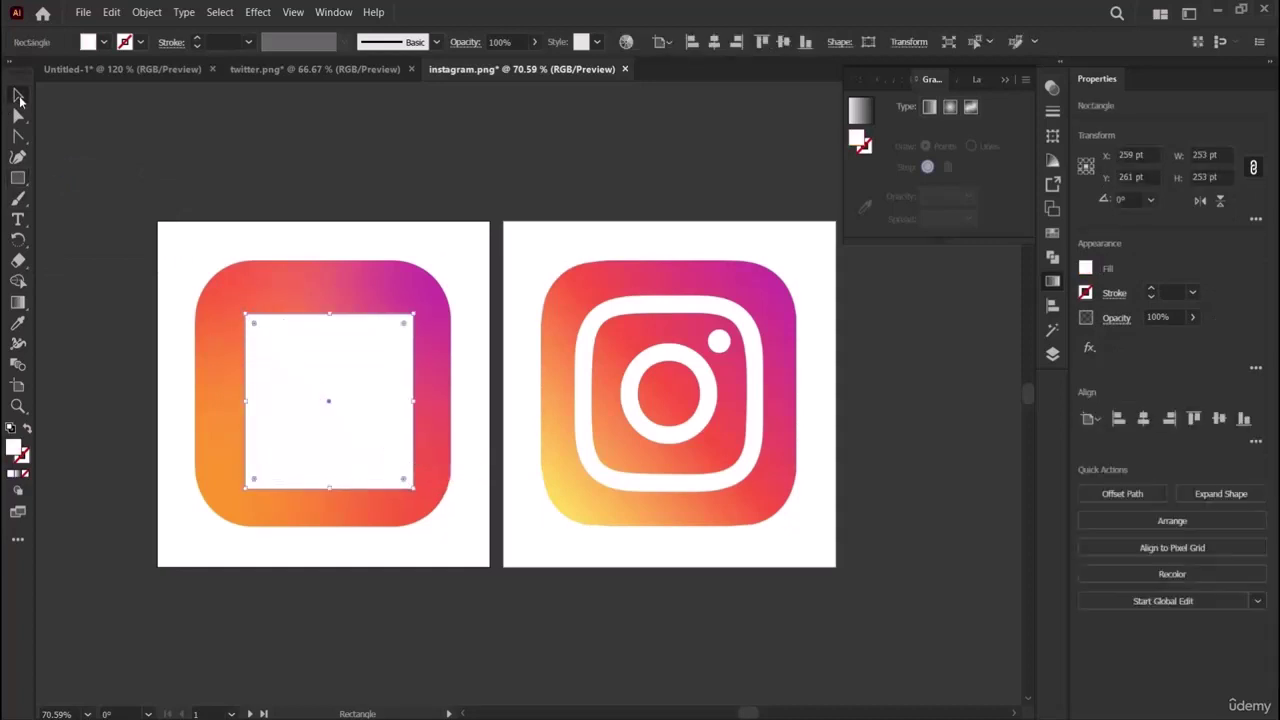
pyautogui.press('v')
pyautogui.moveTo(381, 352)
pyautogui.mouseDown()
pyautogui.moveTo(389, 340)
pyautogui.moveTo(357, 364)
pyautogui.moveTo(375, 360)
pyautogui.mouseUp()
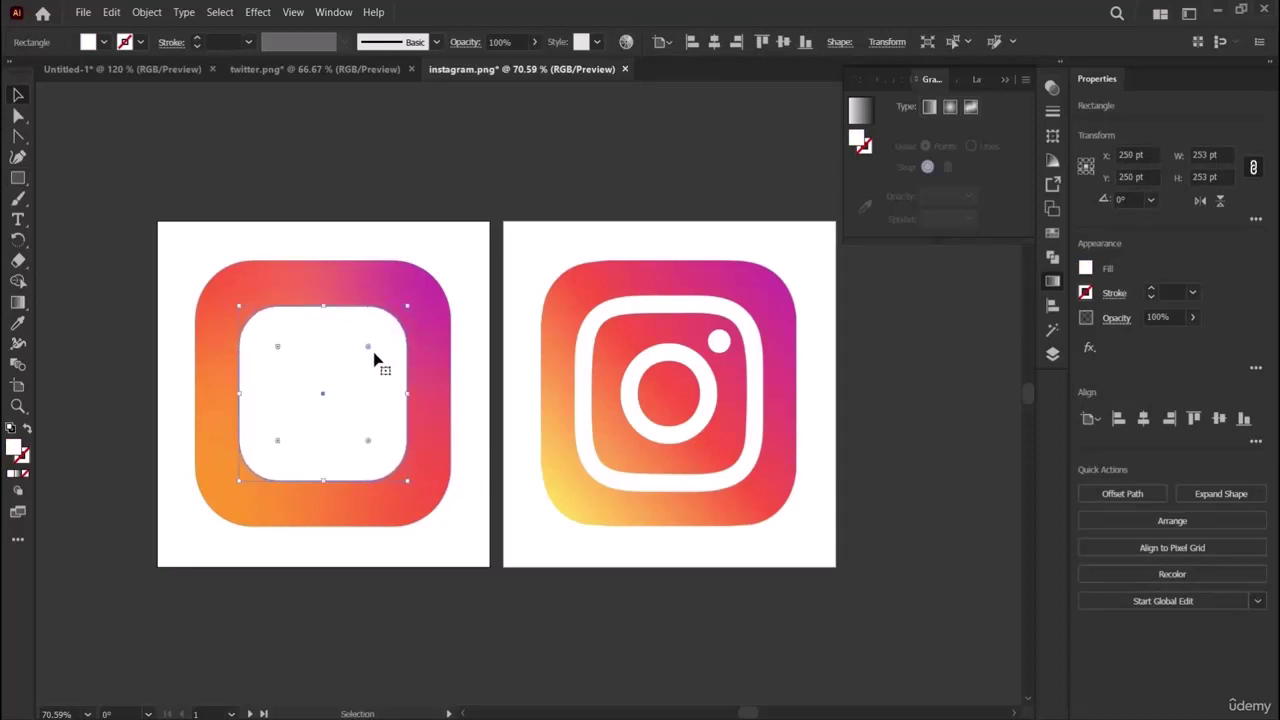
pyautogui.click(1151, 291)
pyautogui.click(1151, 291)
pyautogui.click(1151, 291)
pyautogui.click(1151, 291)
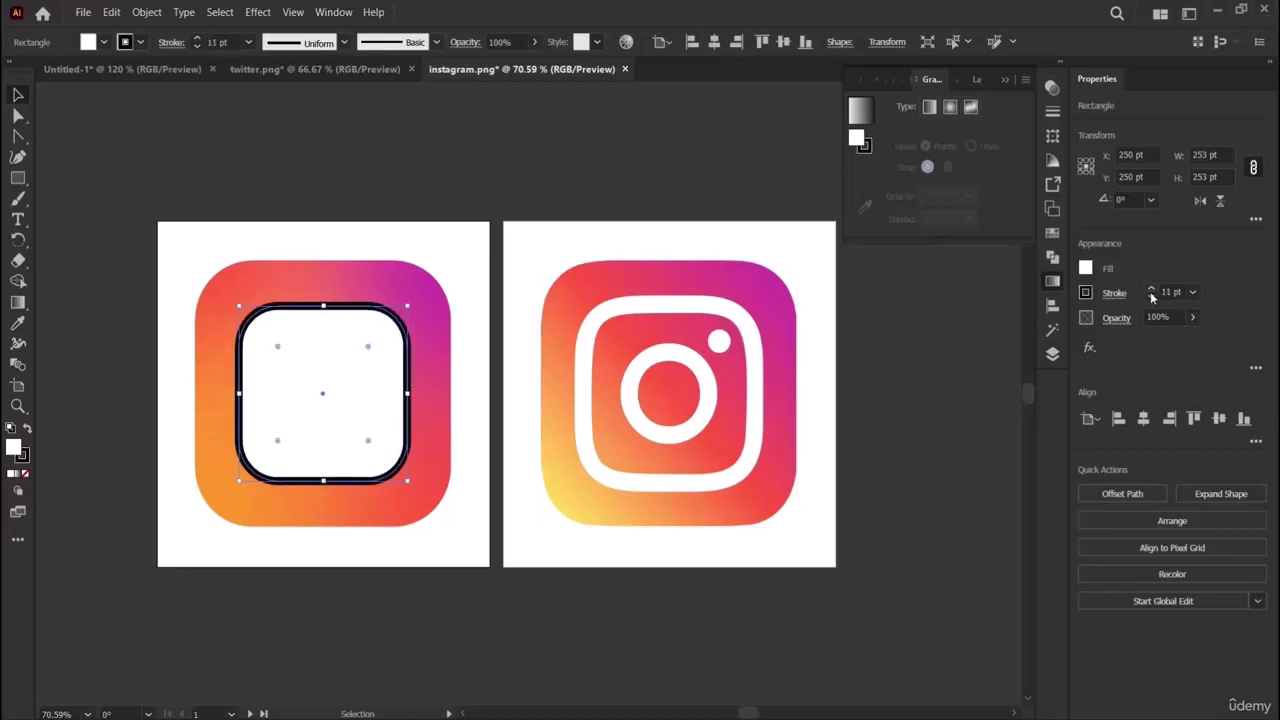
pyautogui.click(1151, 291)
pyautogui.click(1151, 291)
pyautogui.click(1151, 291)
pyautogui.click(1151, 291)
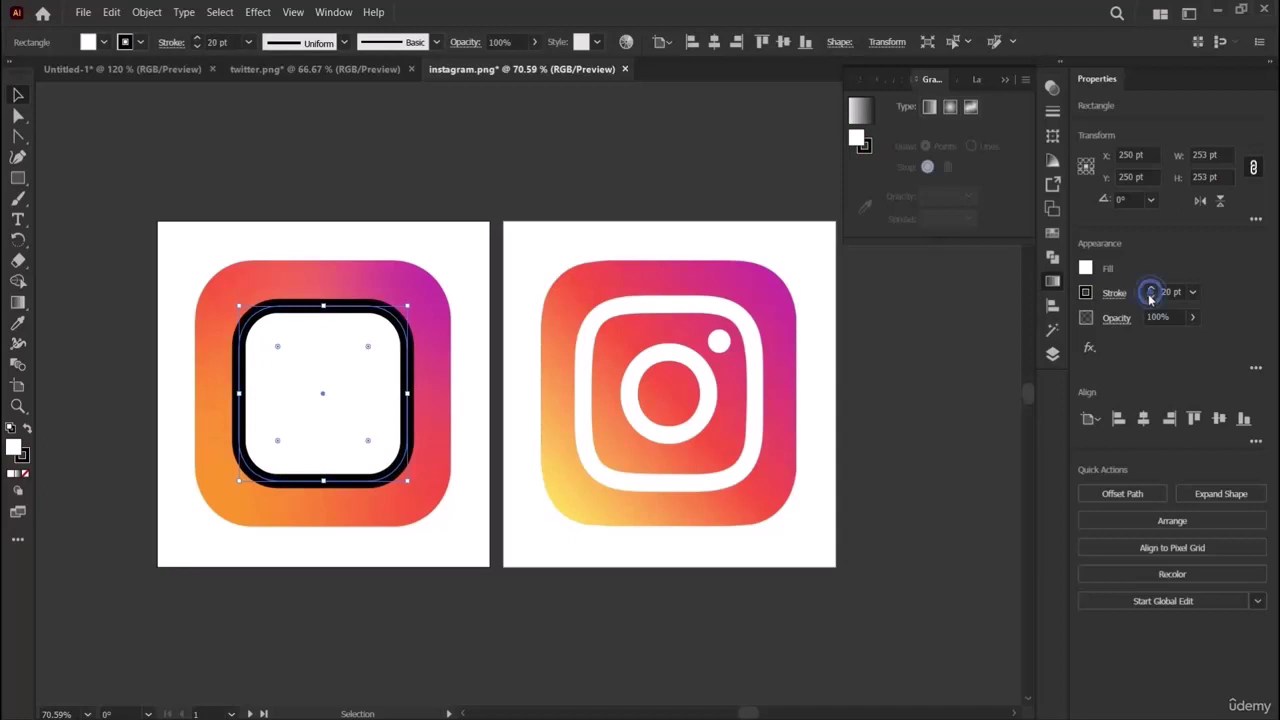
# Set the inner square's fill to None and its stroke colour to white.
pyautogui.keyDown('shift'); pyautogui.click(1086, 268); pyautogui.keyUp('shift')
pyautogui.click(903, 418)
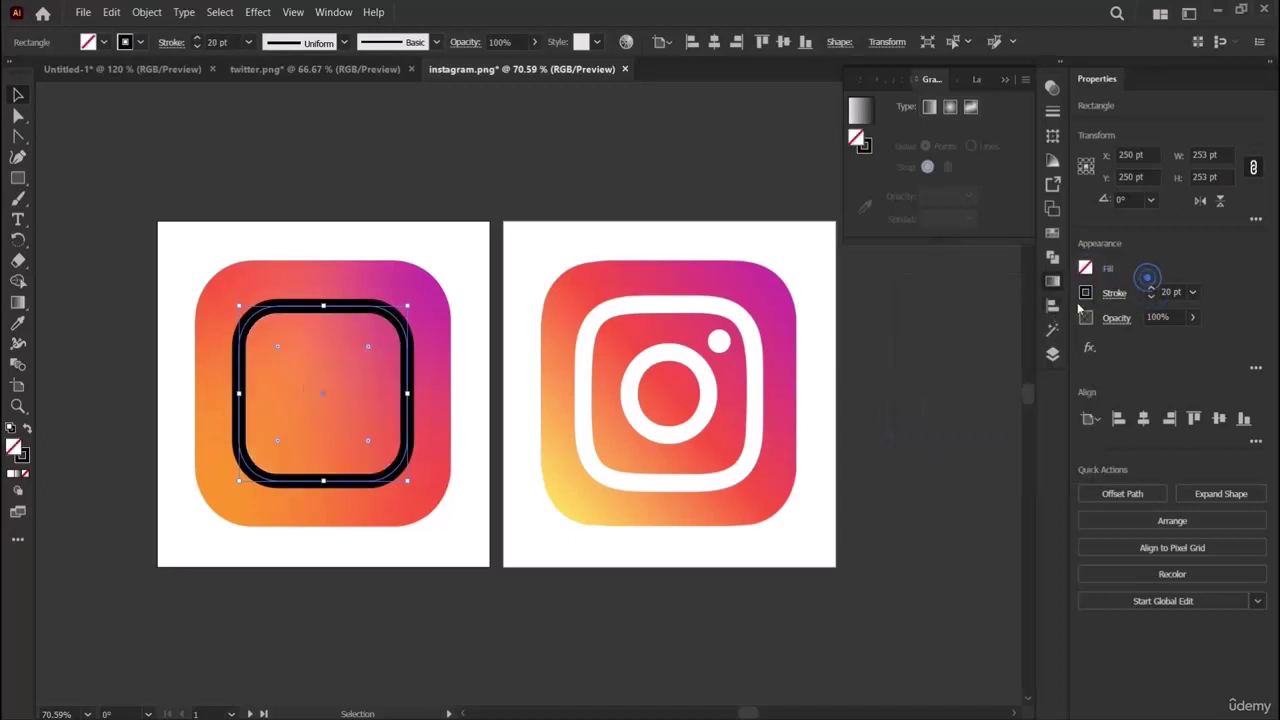
pyautogui.keyDown('shift'); pyautogui.click(1085, 292); pyautogui.keyUp('shift')
pyautogui.click(924, 444)
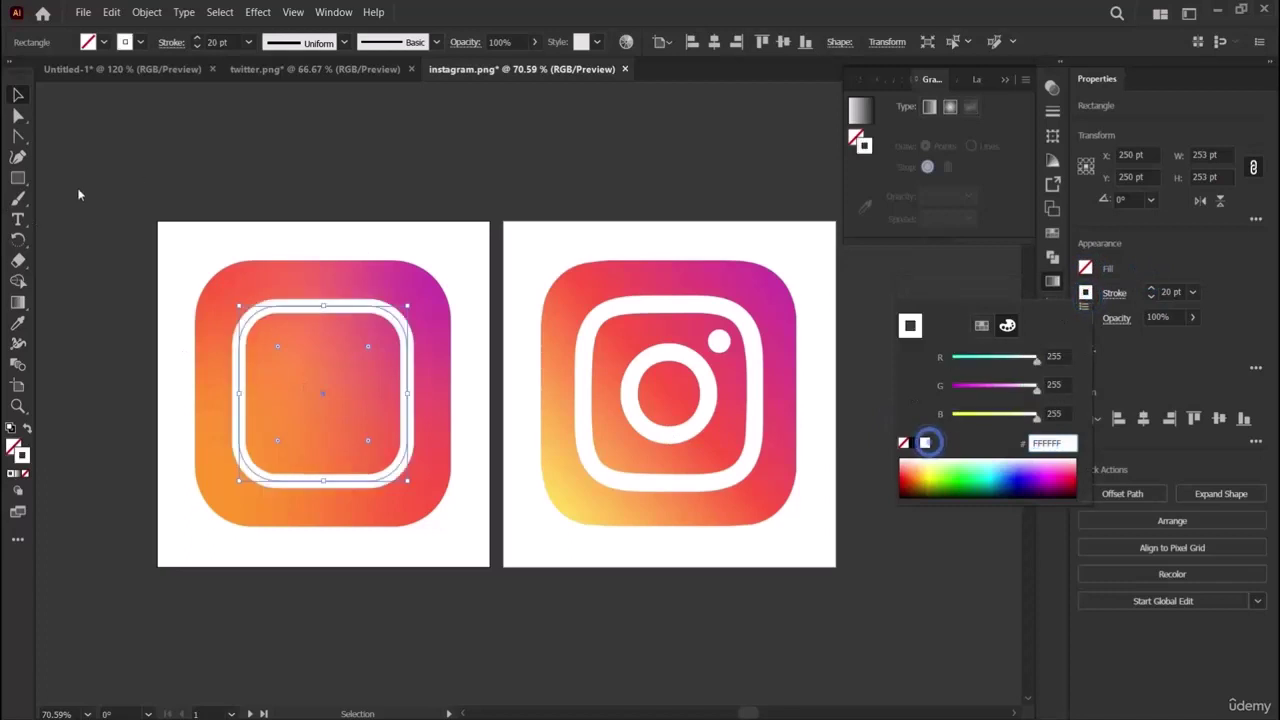
pyautogui.click(103, 349)
pyautogui.click(111, 362)
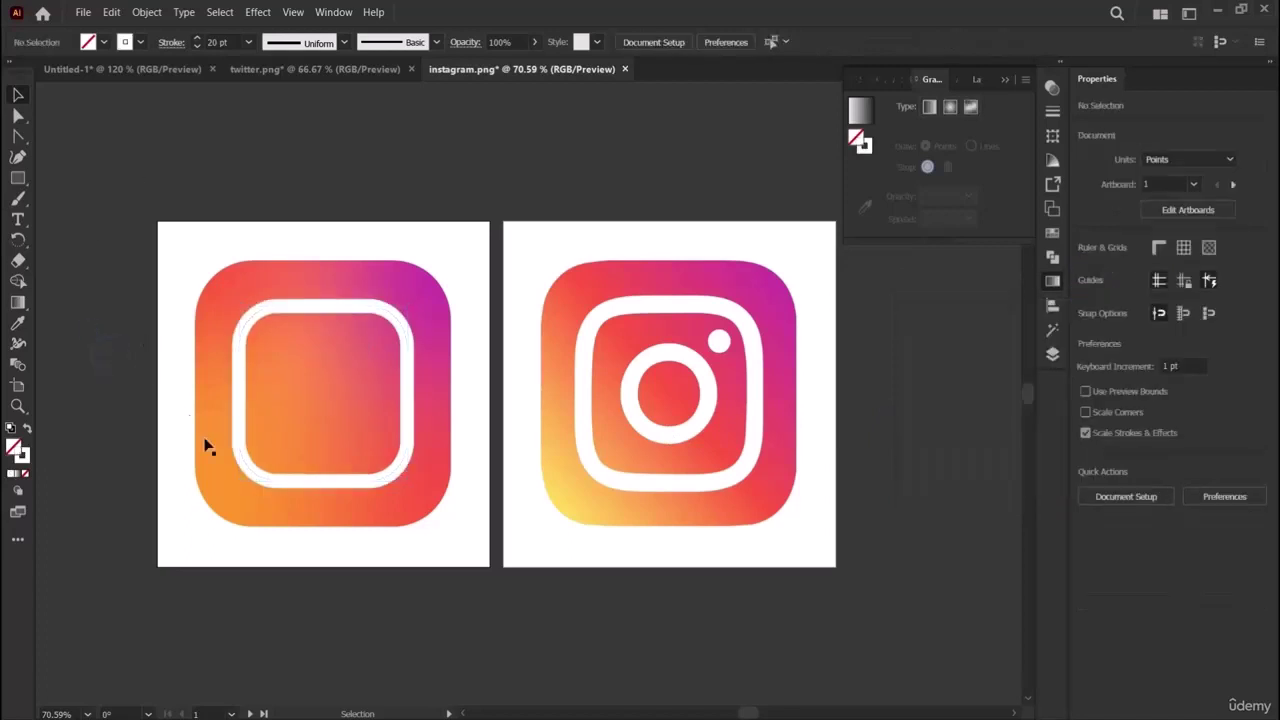
# Draw a 124 pt circle and centre it inside the white frame.
pyautogui.moveTo(17, 180); pyautogui.dragTo(100, 197)
pyautogui.moveTo(286, 365); pyautogui.dragTo(373, 443)
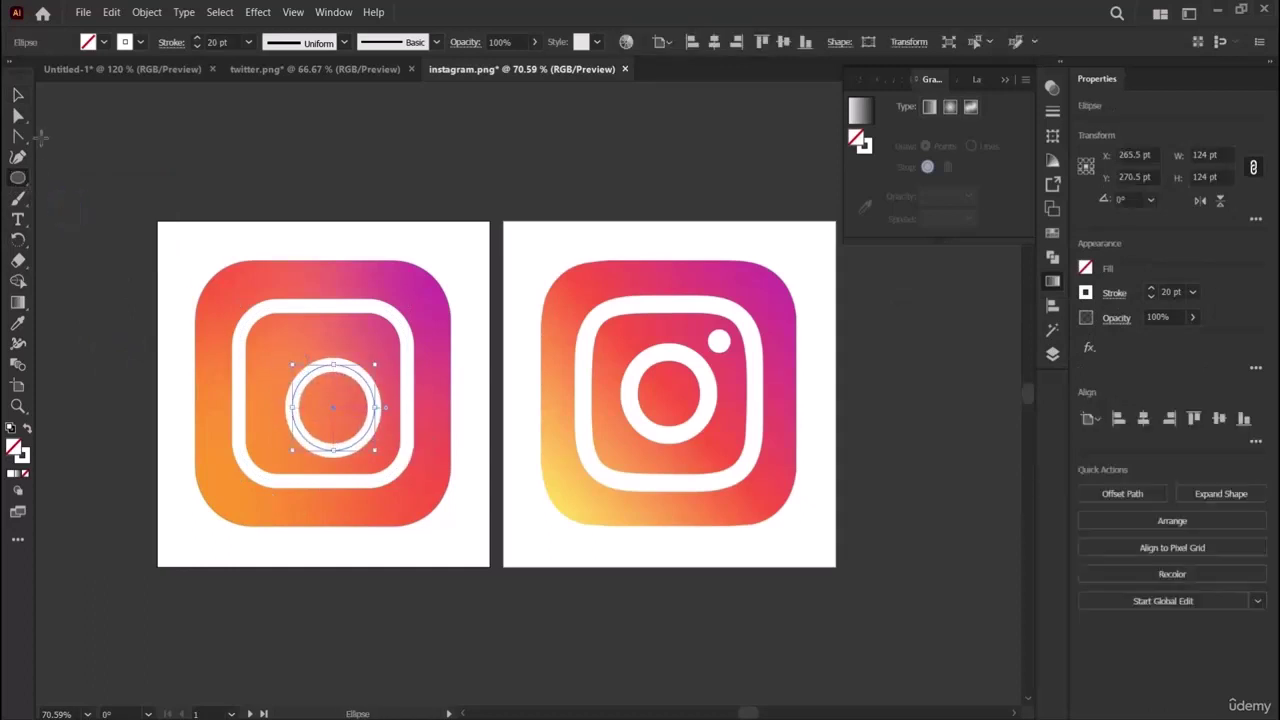
pyautogui.click(17, 94)
pyautogui.moveTo(310, 386); pyautogui.dragTo(288, 370)
pyautogui.click(122, 382)
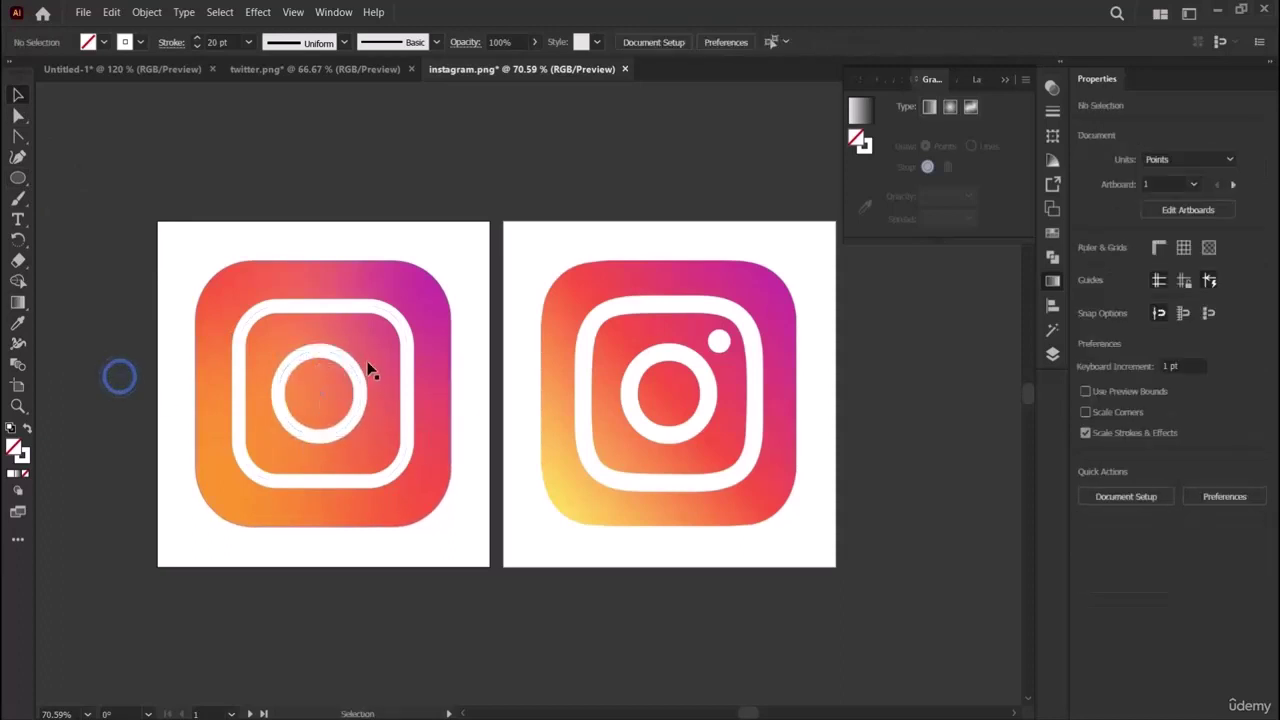
# Draw a small dot at the frame's top-right corner.
pyautogui.click(18, 177)
pyautogui.click(18, 177)
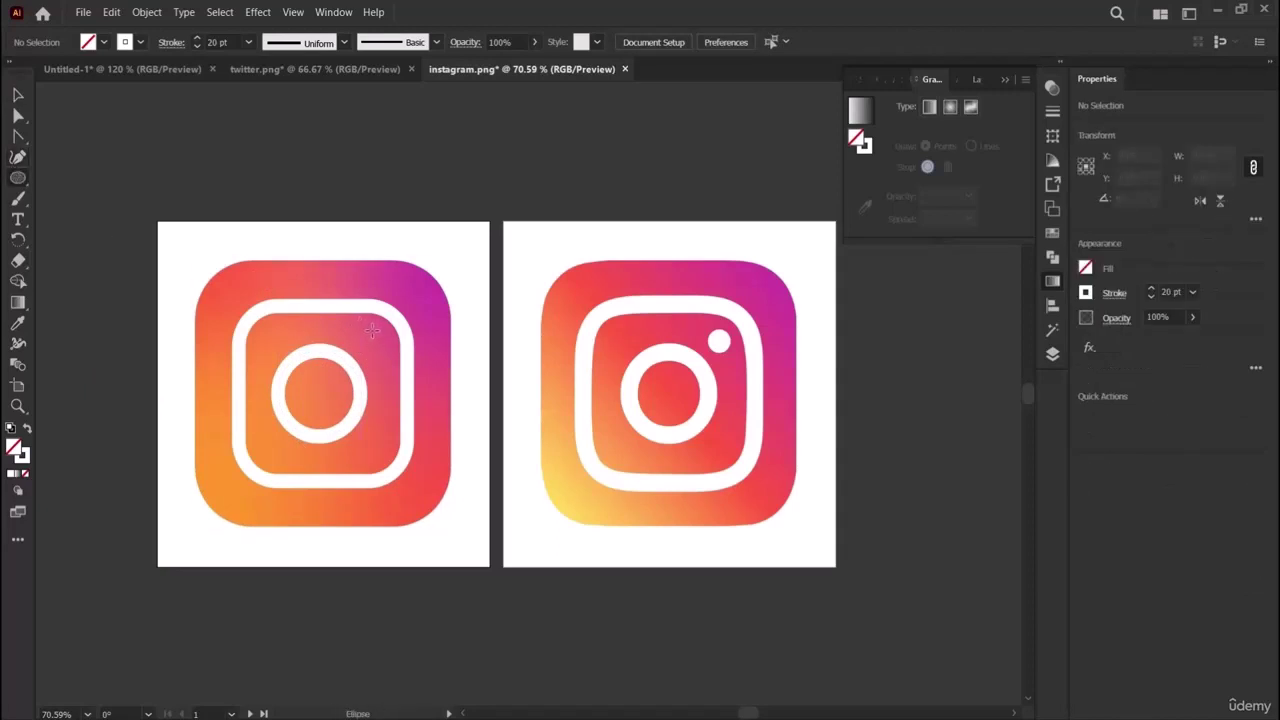
pyautogui.moveTo(363, 328); pyautogui.dragTo(382, 347)
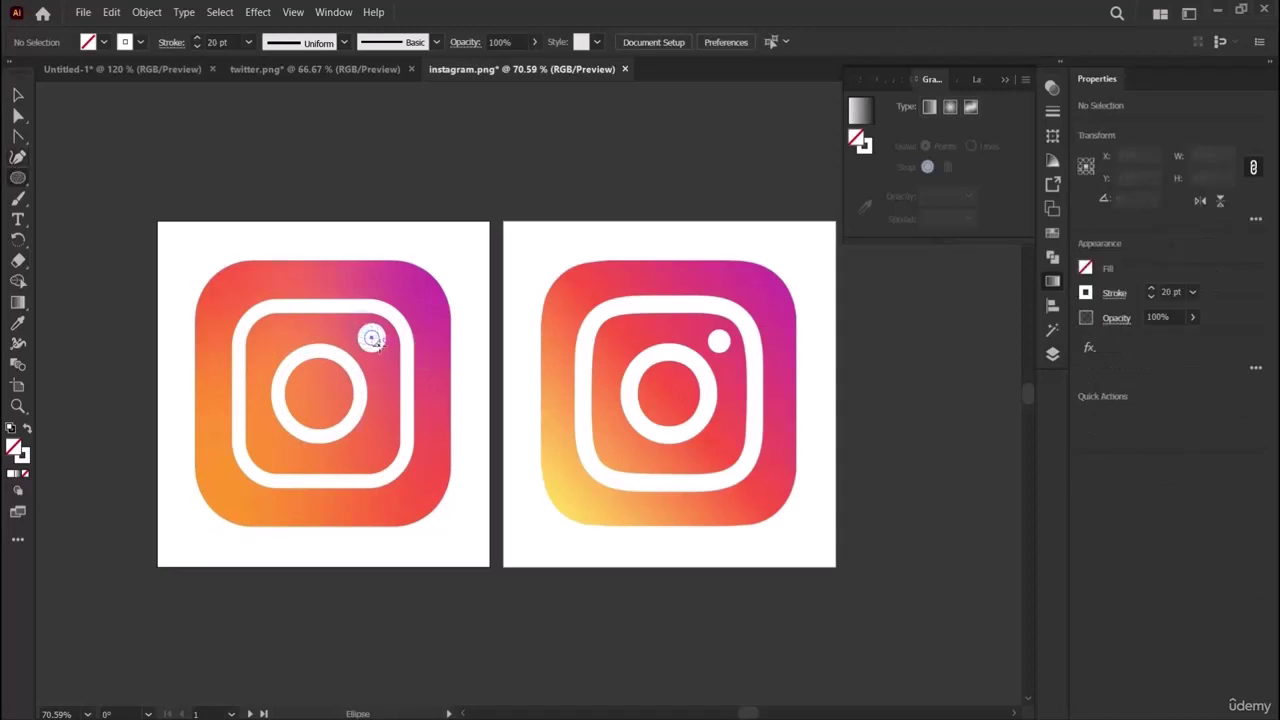
pyautogui.click(88, 356)
pyautogui.press('Escape')
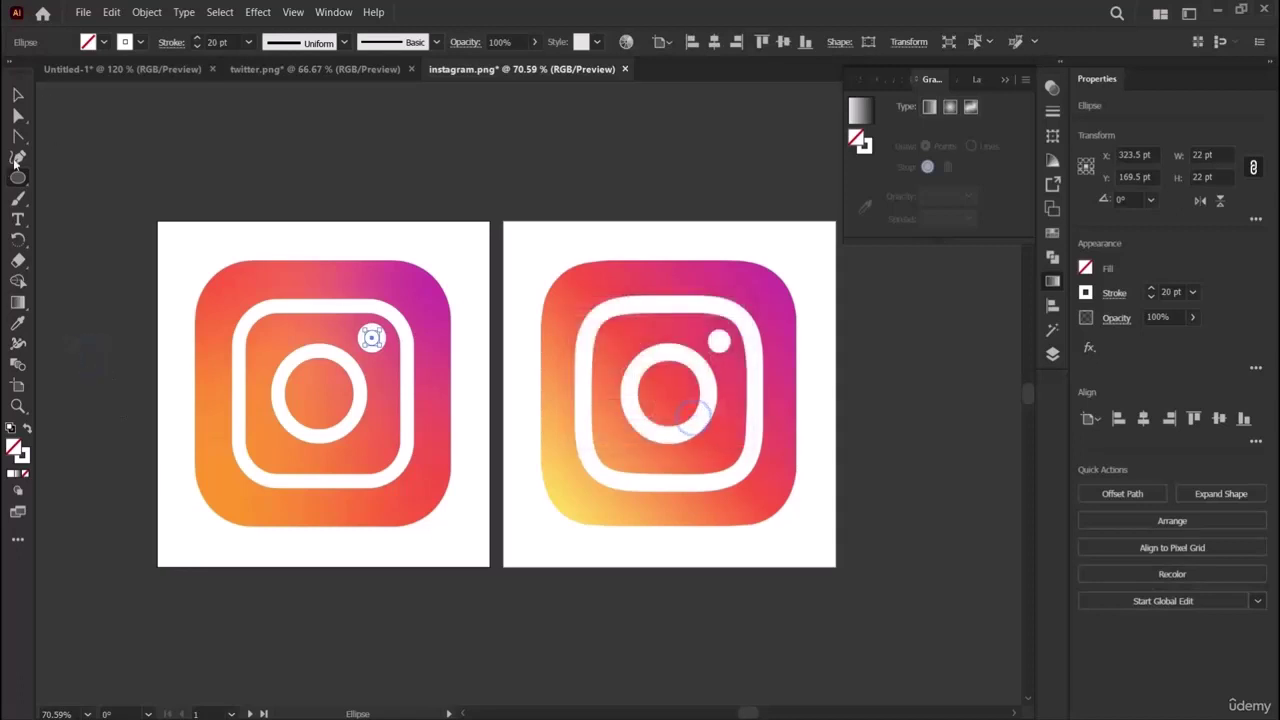
pyautogui.click(18, 96)
pyautogui.click(108, 398)
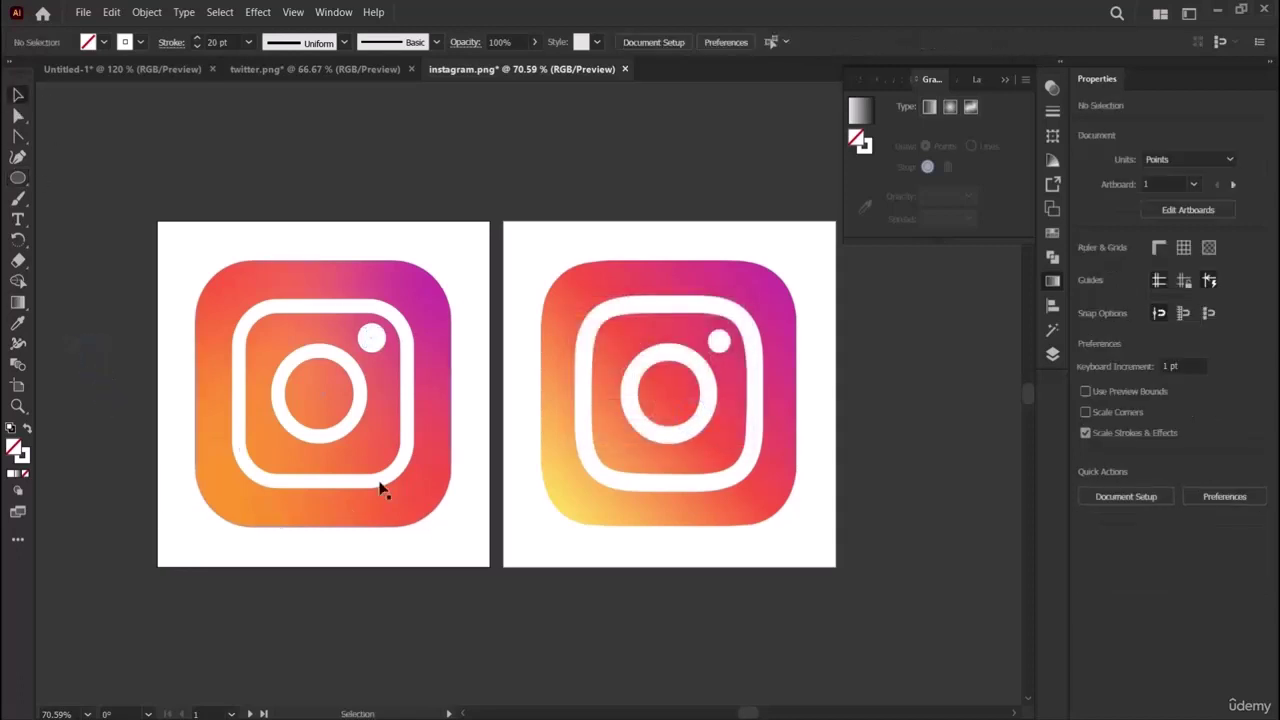
# Select all the parts of the recreated Instagram icon.
pyautogui.click(381, 338)
pyautogui.press('g')
pyautogui.click(372, 342)
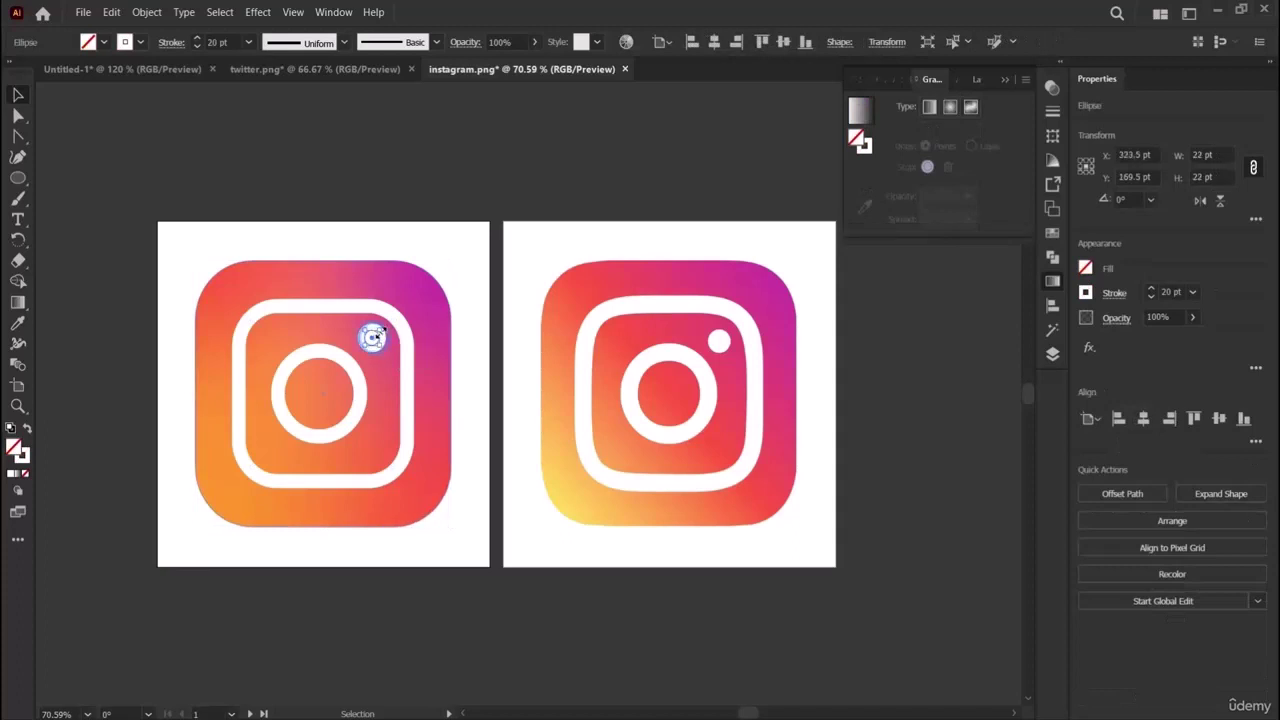
pyautogui.click(95, 328)
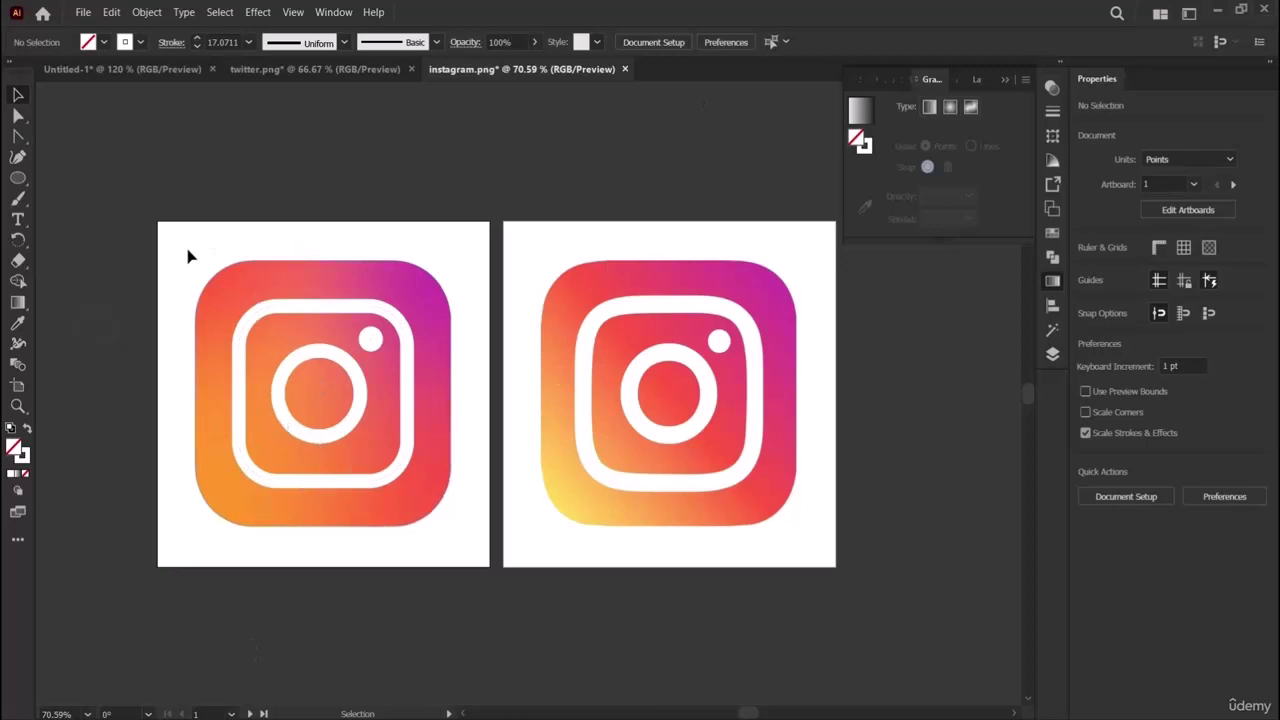
pyautogui.moveTo(188, 257); pyautogui.dragTo(466, 552)
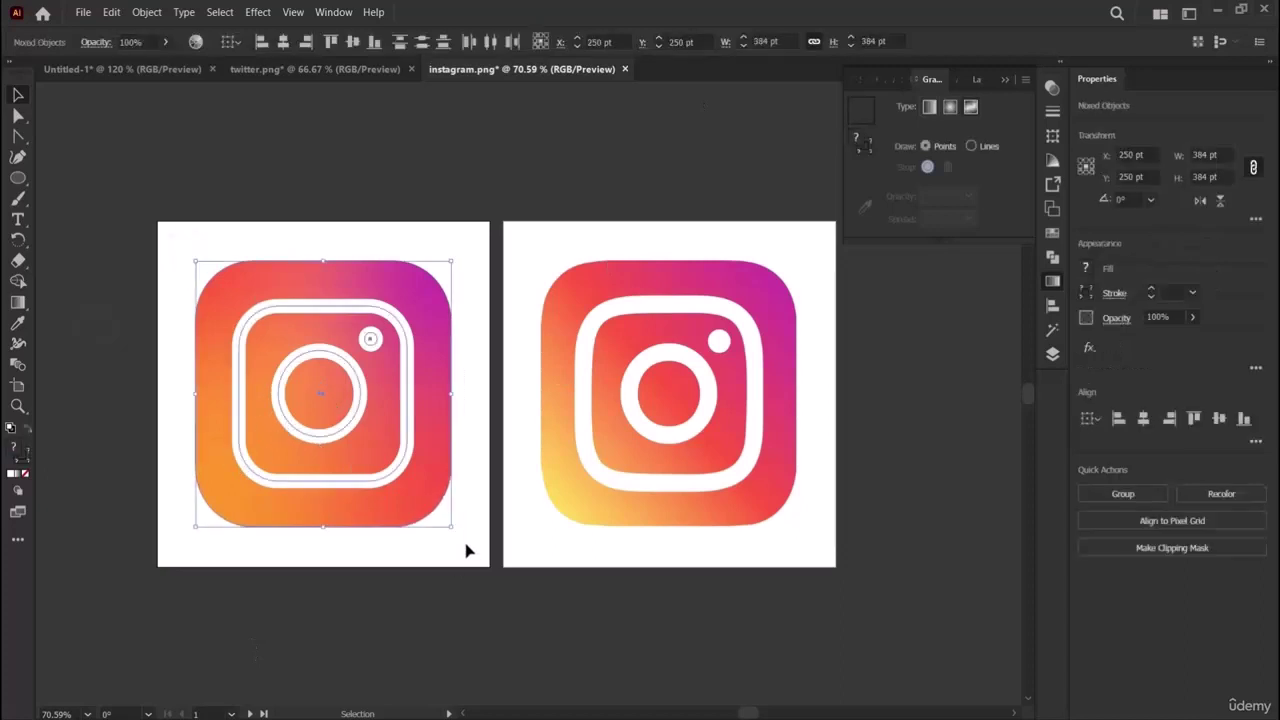
# Deselect the finished Instagram icon before moving to the DOODLE NFT document.
pyautogui.click(108, 423)
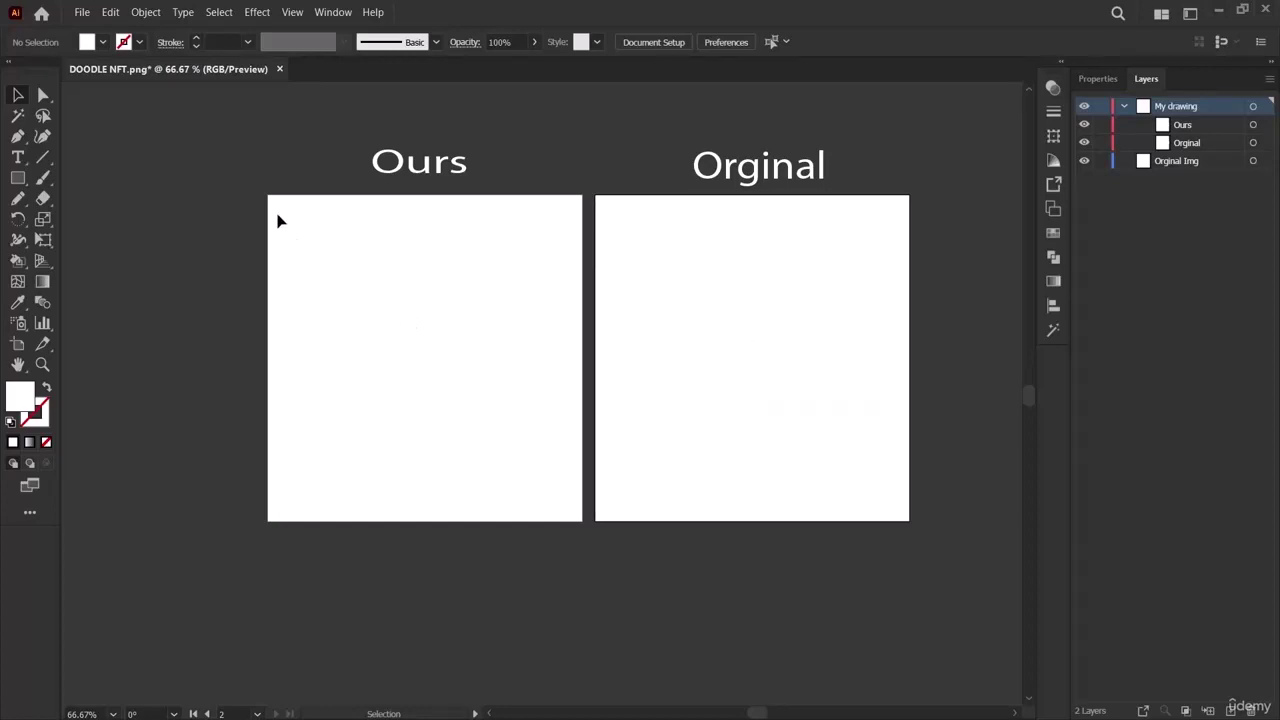
# Delete the Ours and Orginal labels and open Orginal food Poster.png.
pyautogui.moveTo(258, 152); pyautogui.dragTo(910, 250)
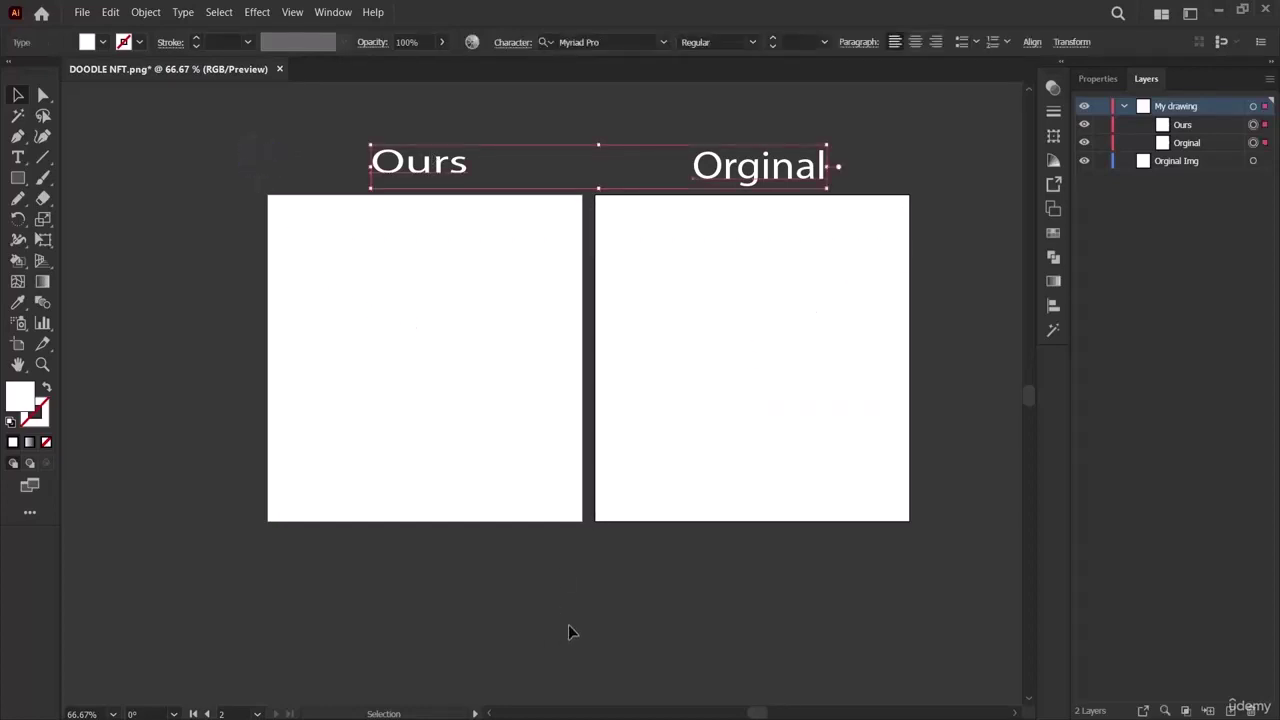
pyautogui.press('Delete')
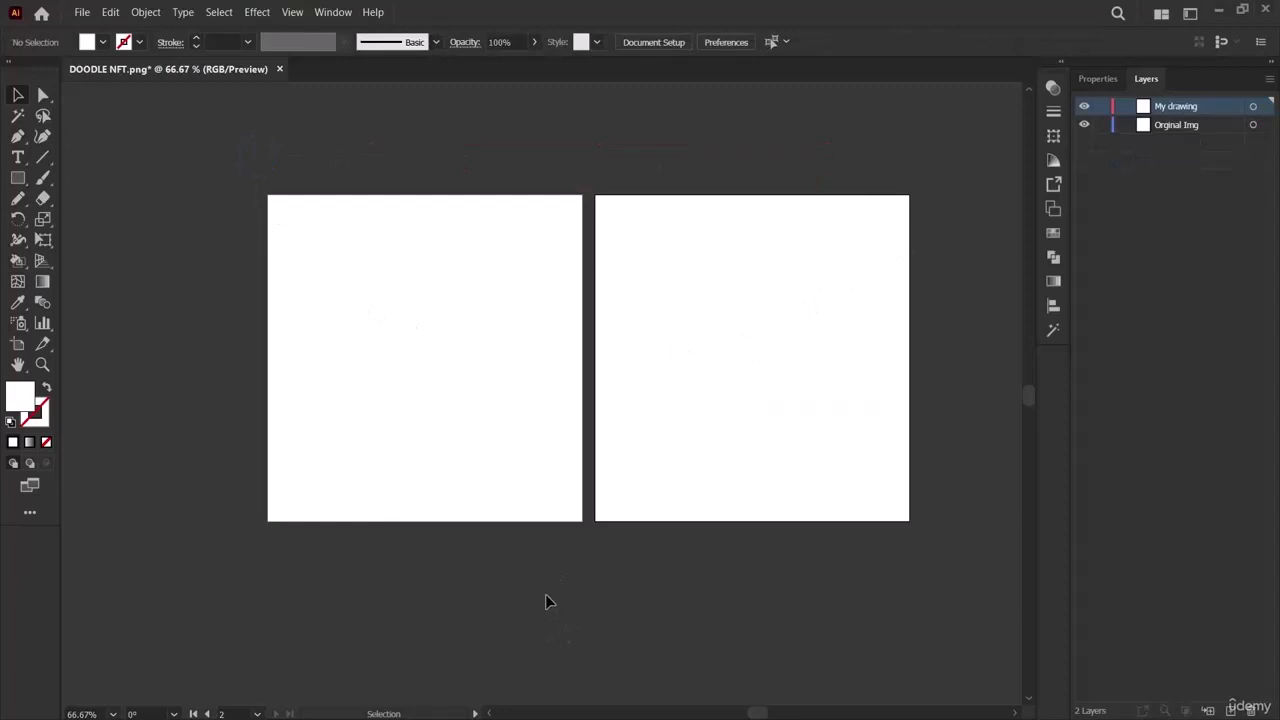
pyautogui.click(82, 12)
pyautogui.click(100, 61)
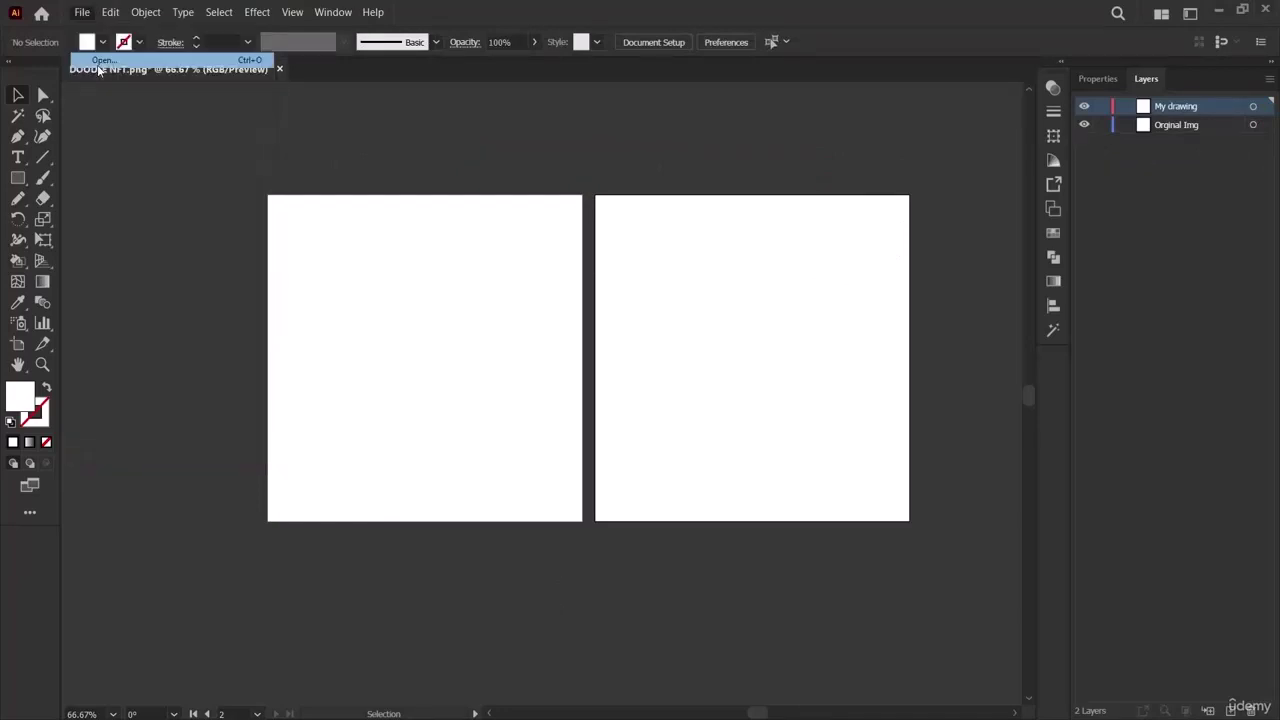
pyautogui.scroll(-5, 453, 288)
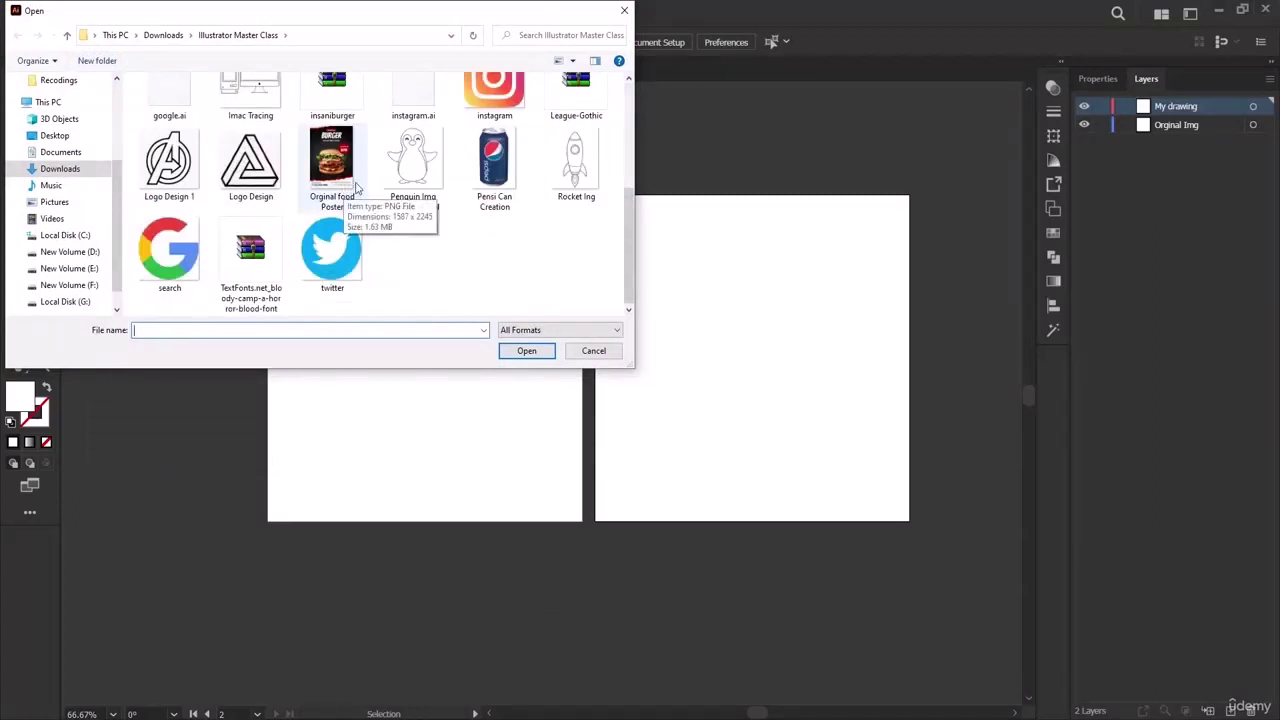
pyautogui.doubleClick(356, 188)
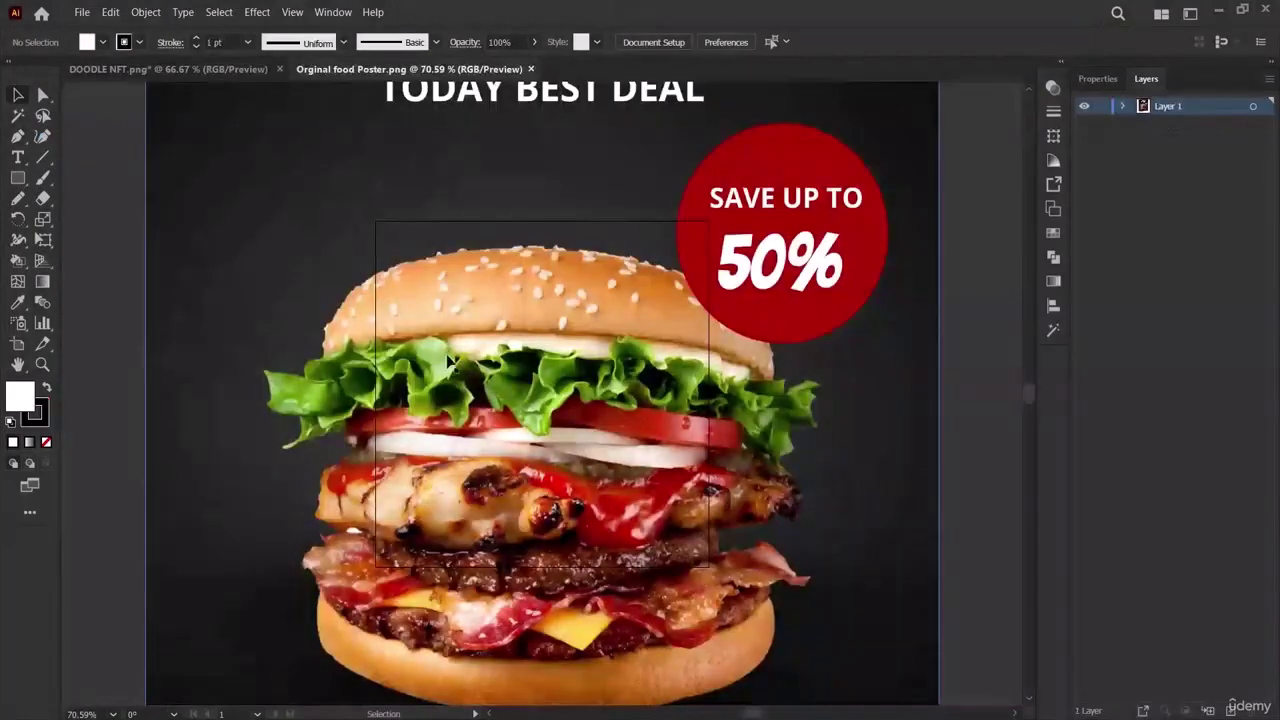
# Scale the burger poster down and zoom in on it.
pyautogui.hotkey('ctrl', '-')
pyautogui.hotkey('ctrl', '-')
pyautogui.hotkey('ctrl', '-')
pyautogui.hotkey('ctrl', '-')
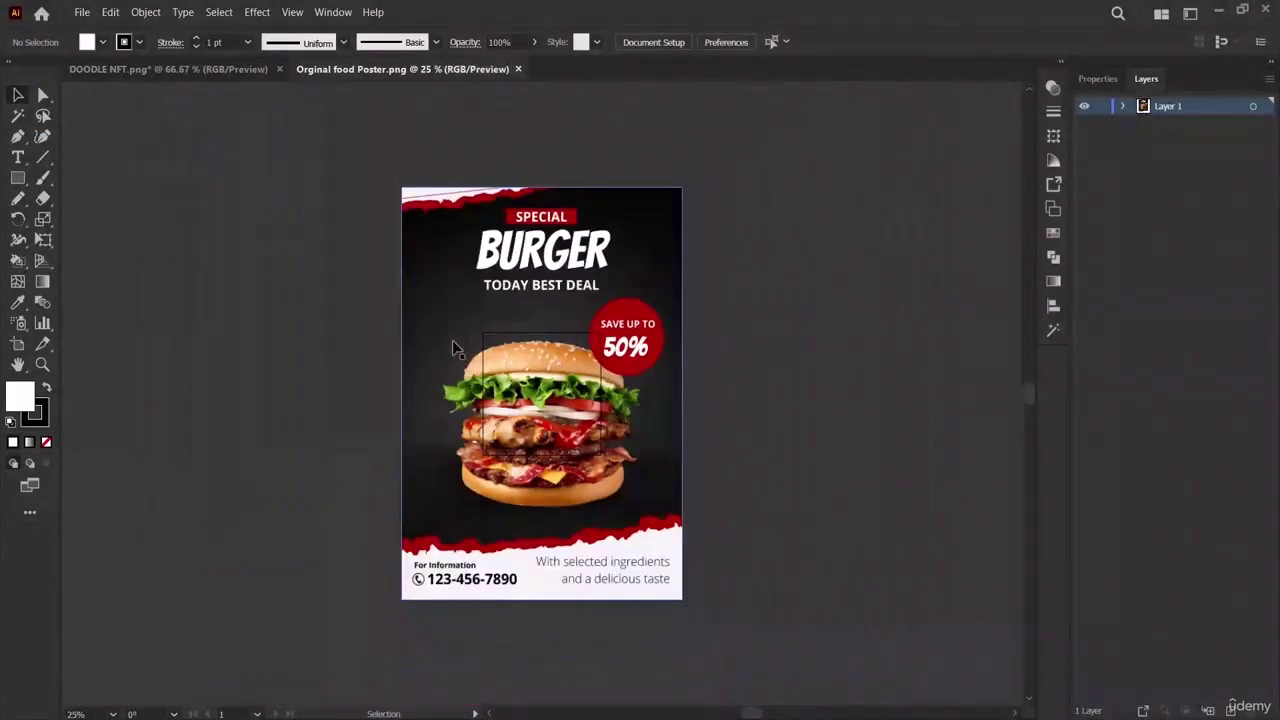
pyautogui.click(466, 358)
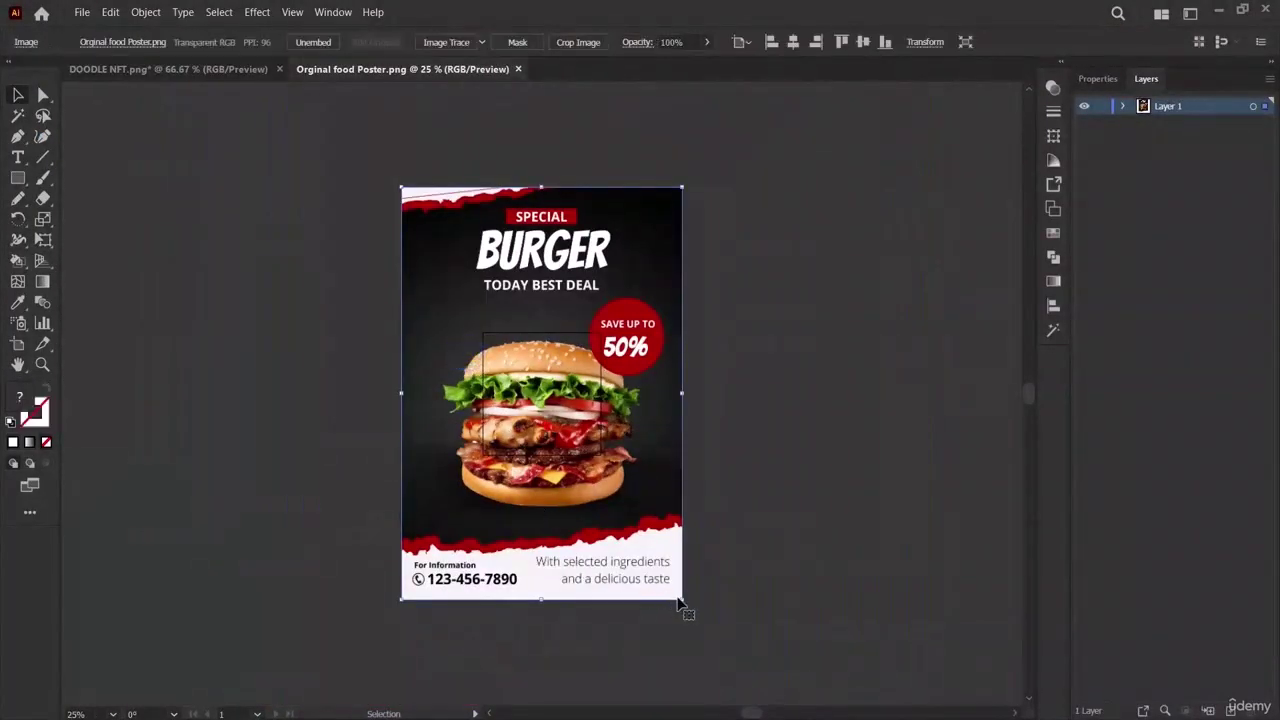
pyautogui.moveTo(678, 600); pyautogui.dragTo(494, 391)
pyautogui.moveTo(450, 240); pyautogui.dragTo(546, 380)
pyautogui.click(666, 443)
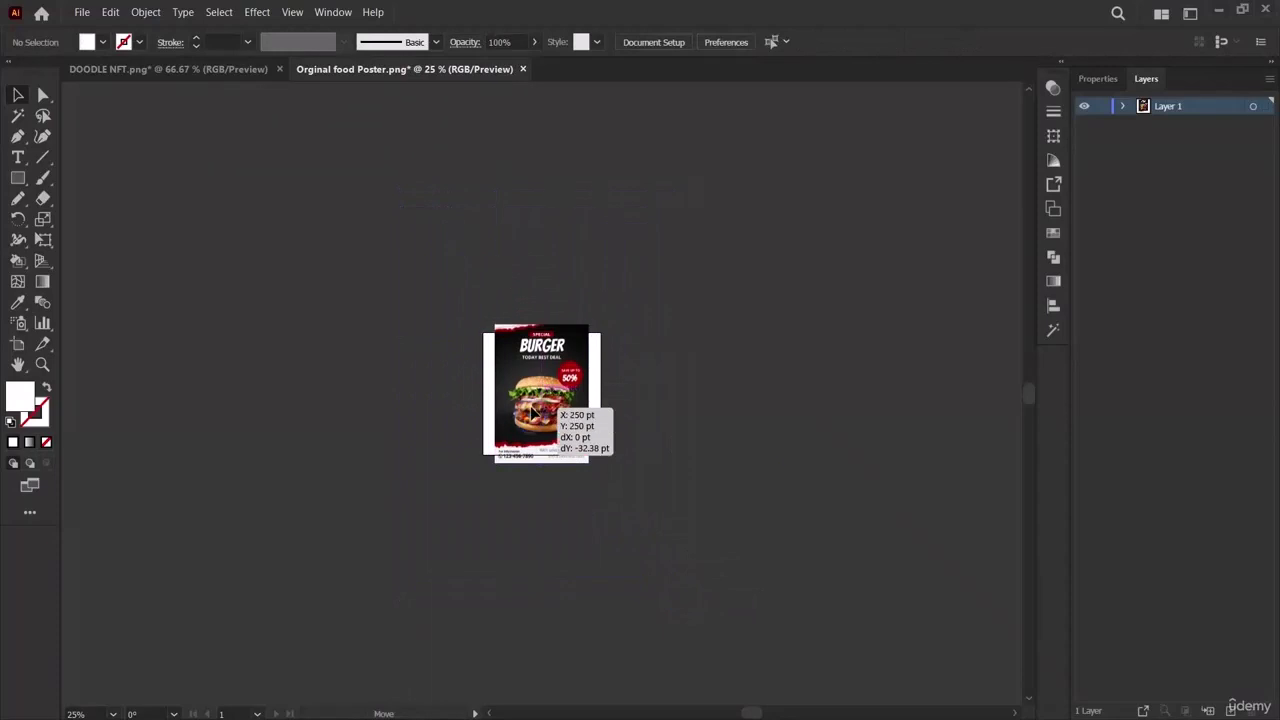
pyautogui.click(42, 364)
pyautogui.click(575, 390)
pyautogui.click(570, 395)
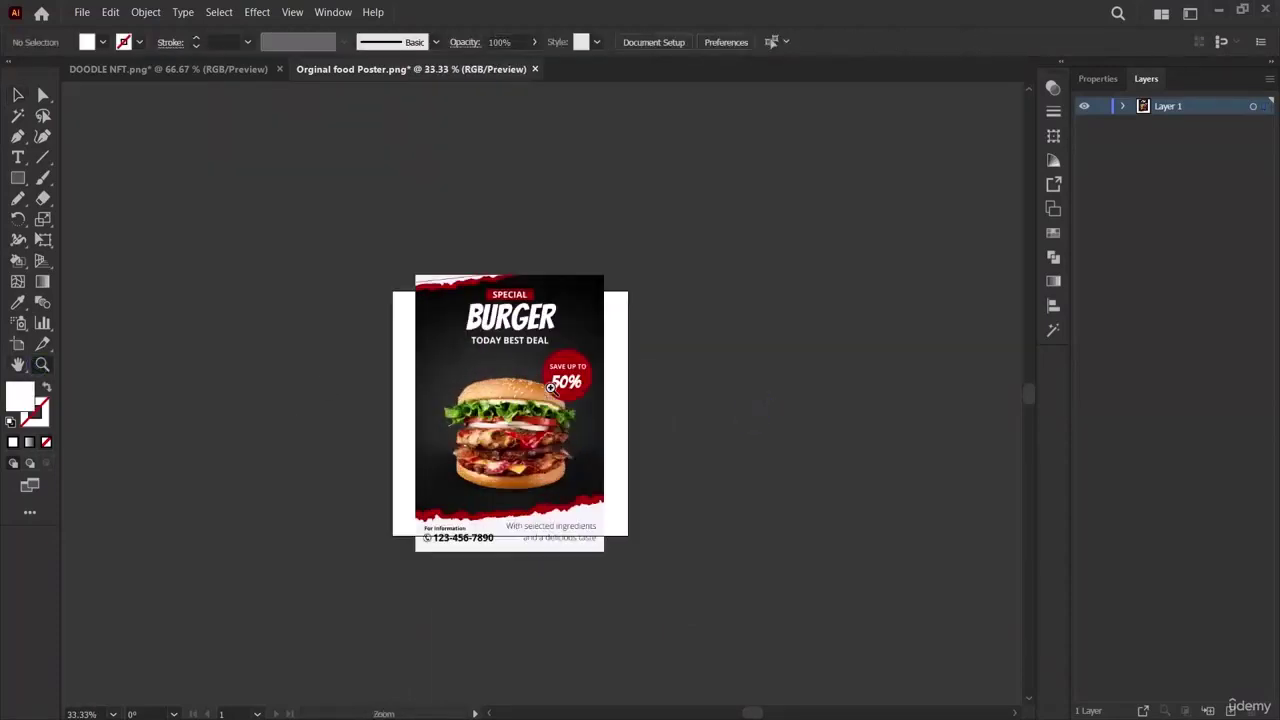
pyautogui.click(551, 388)
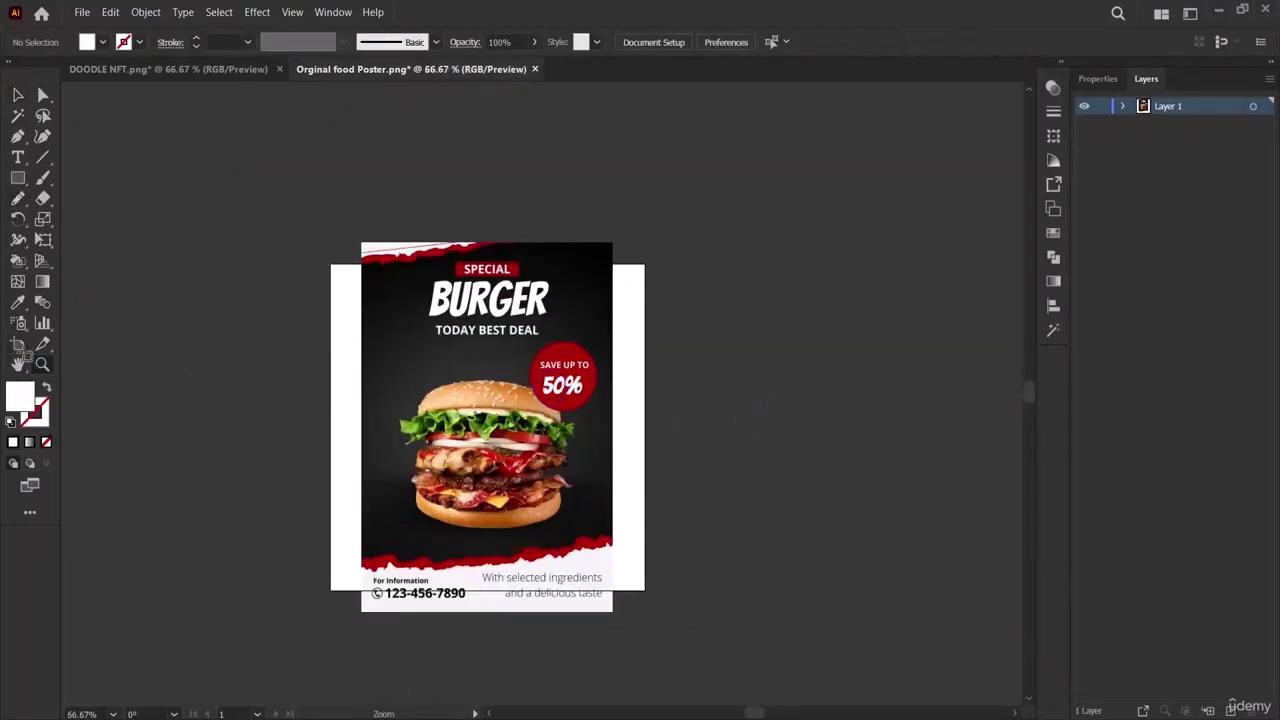
# Snap all four artboard edges to the poster, then duplicate the artboard alongside.
pyautogui.click(18, 344)
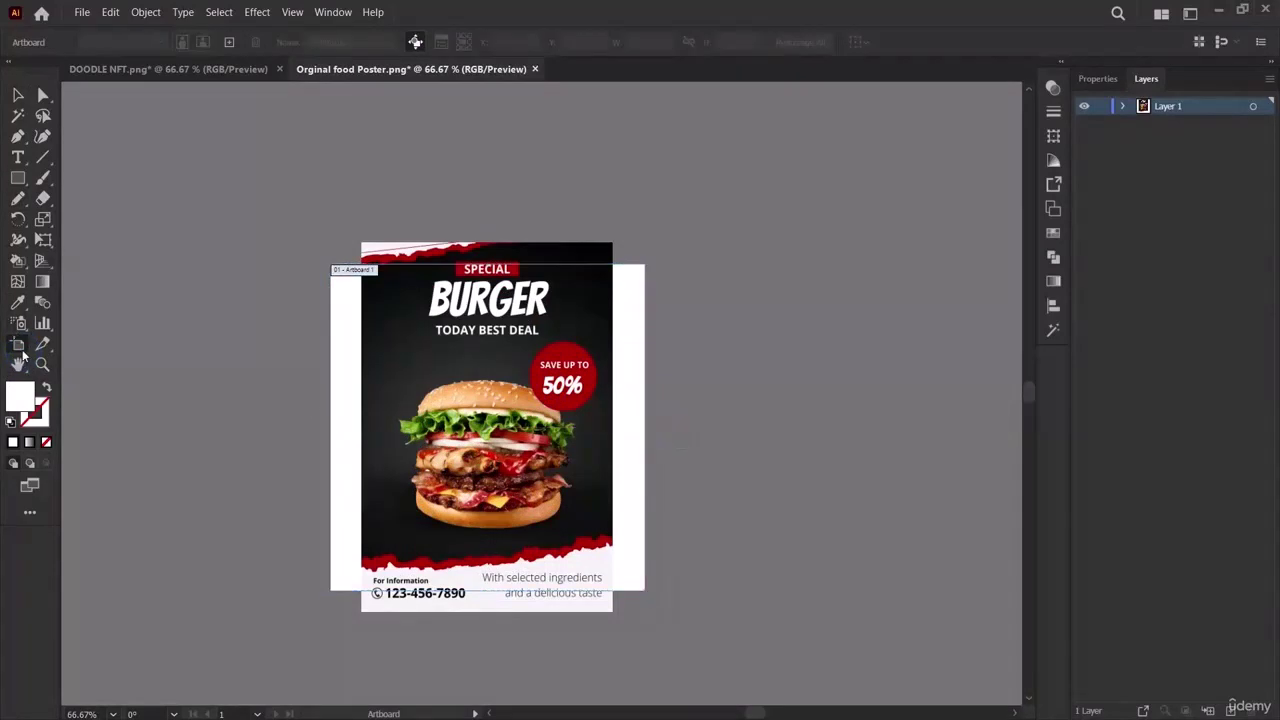
pyautogui.click(14, 96)
pyautogui.click(177, 306)
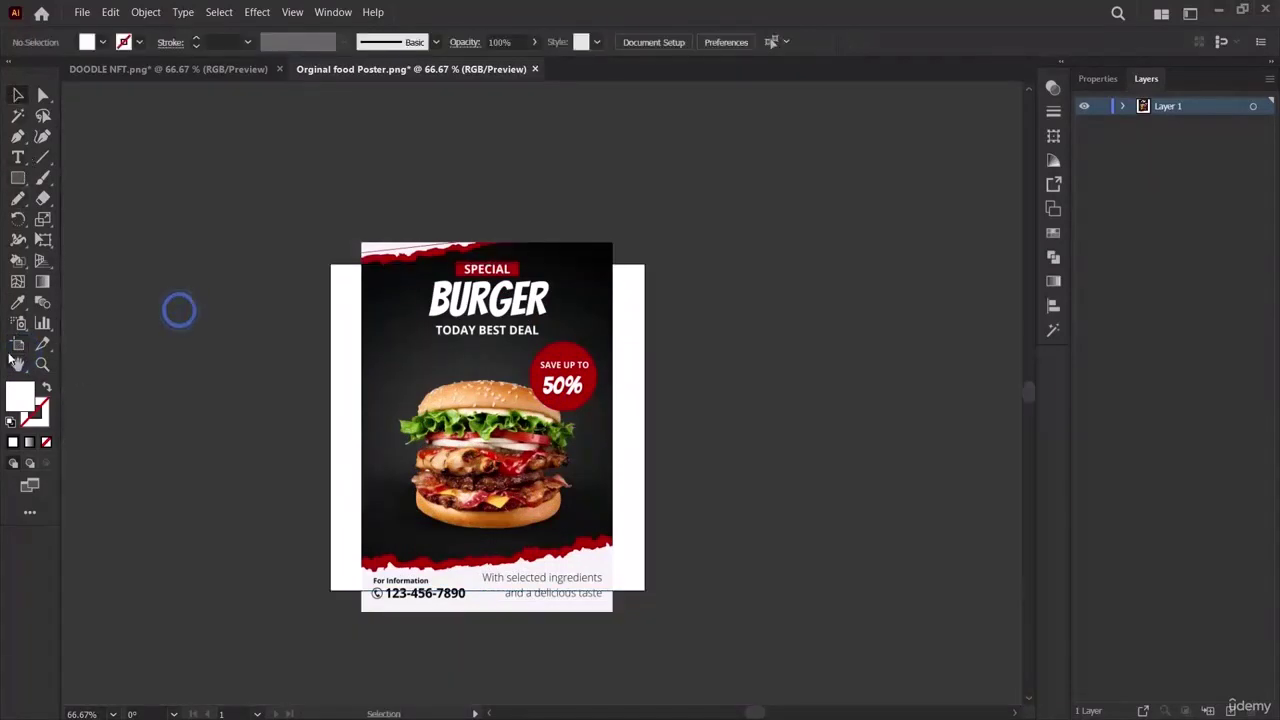
pyautogui.click(18, 344)
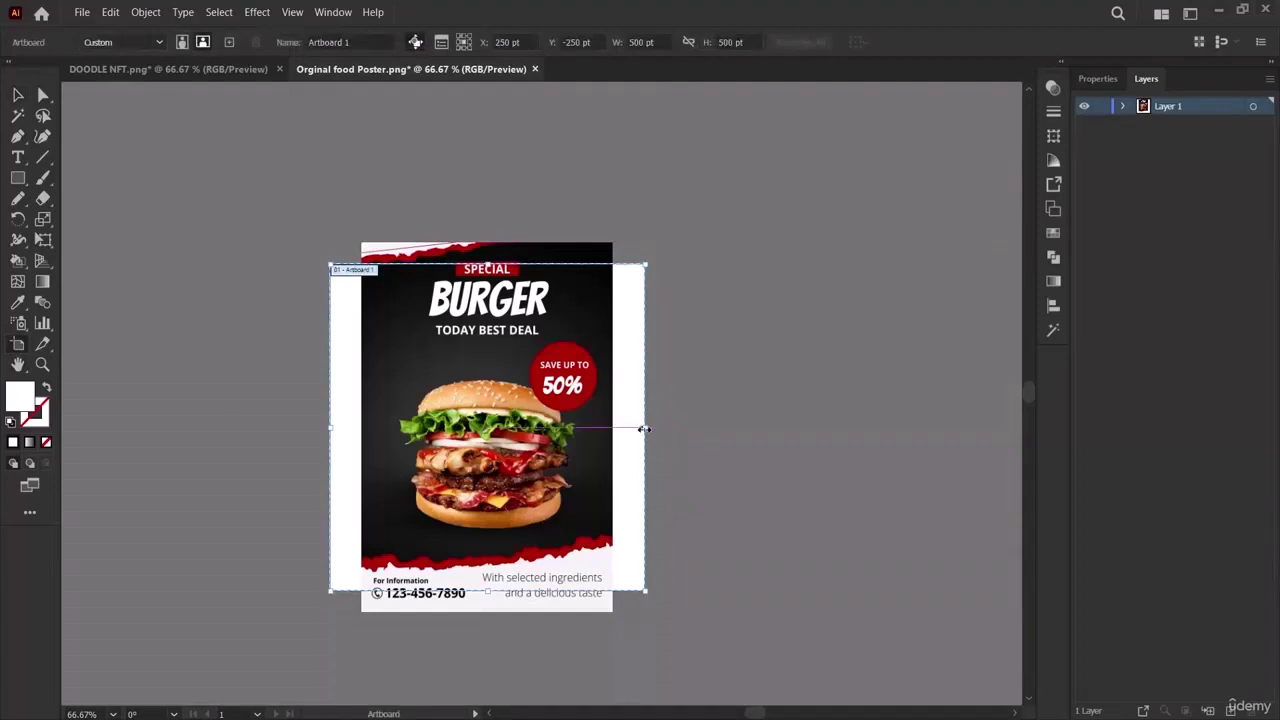
pyautogui.moveTo(643, 428); pyautogui.dragTo(613, 428)
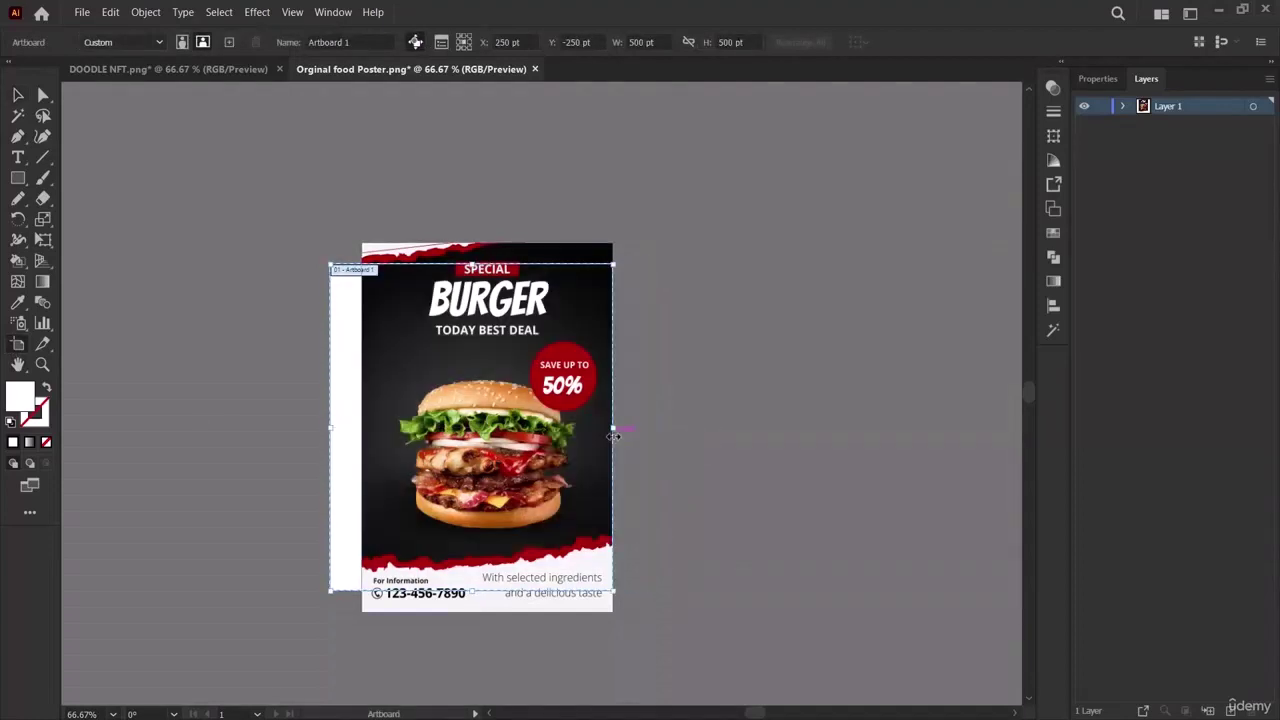
pyautogui.moveTo(333, 428); pyautogui.dragTo(361, 428)
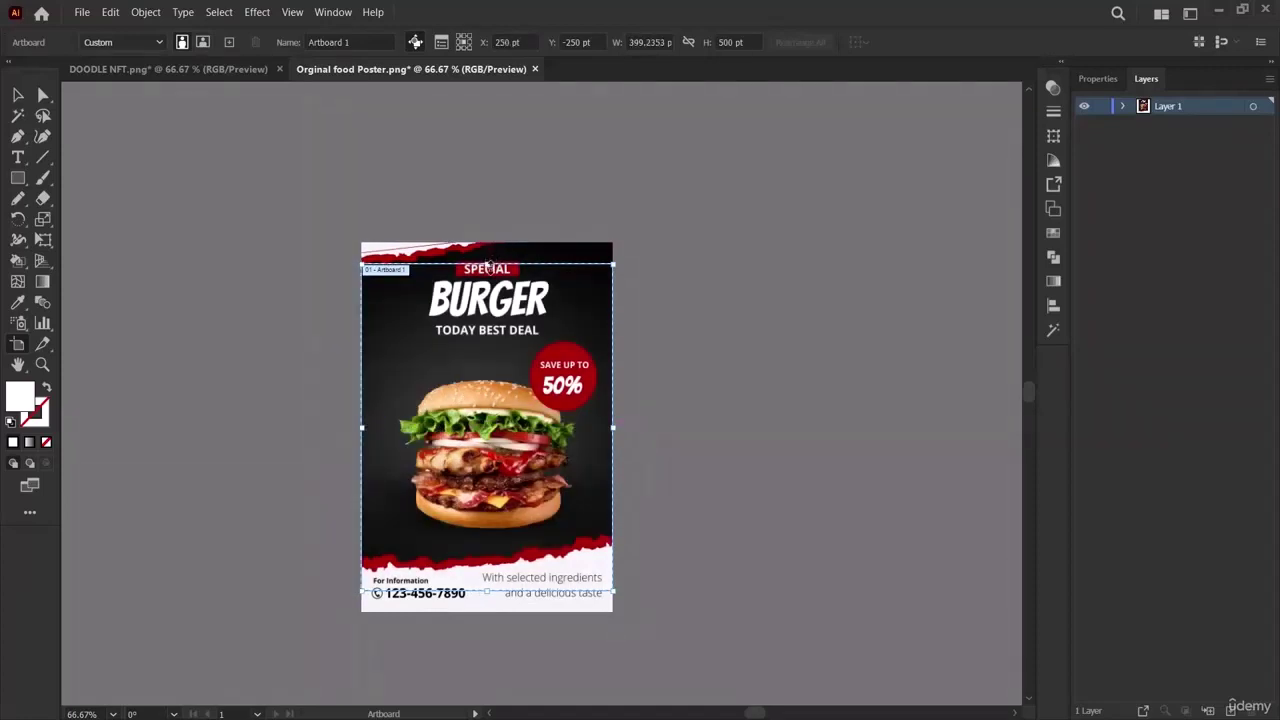
pyautogui.moveTo(487, 264); pyautogui.dragTo(487, 242)
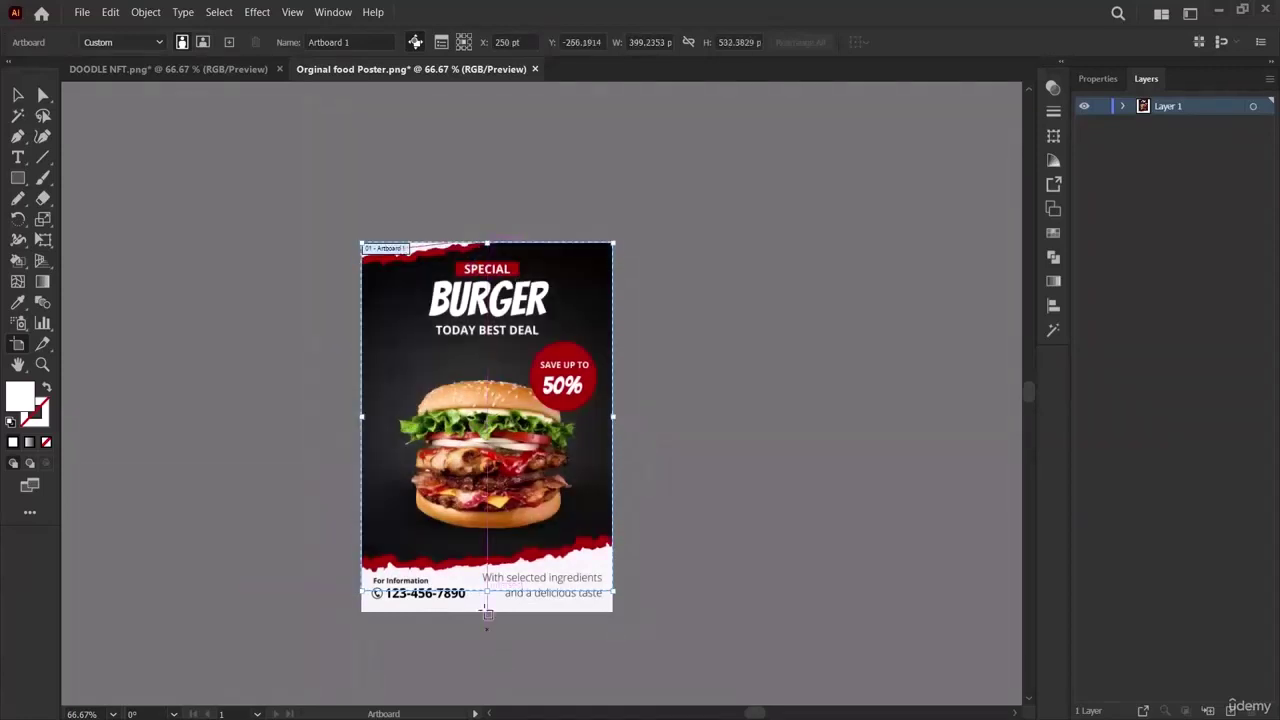
pyautogui.moveTo(489, 593); pyautogui.dragTo(481, 612)
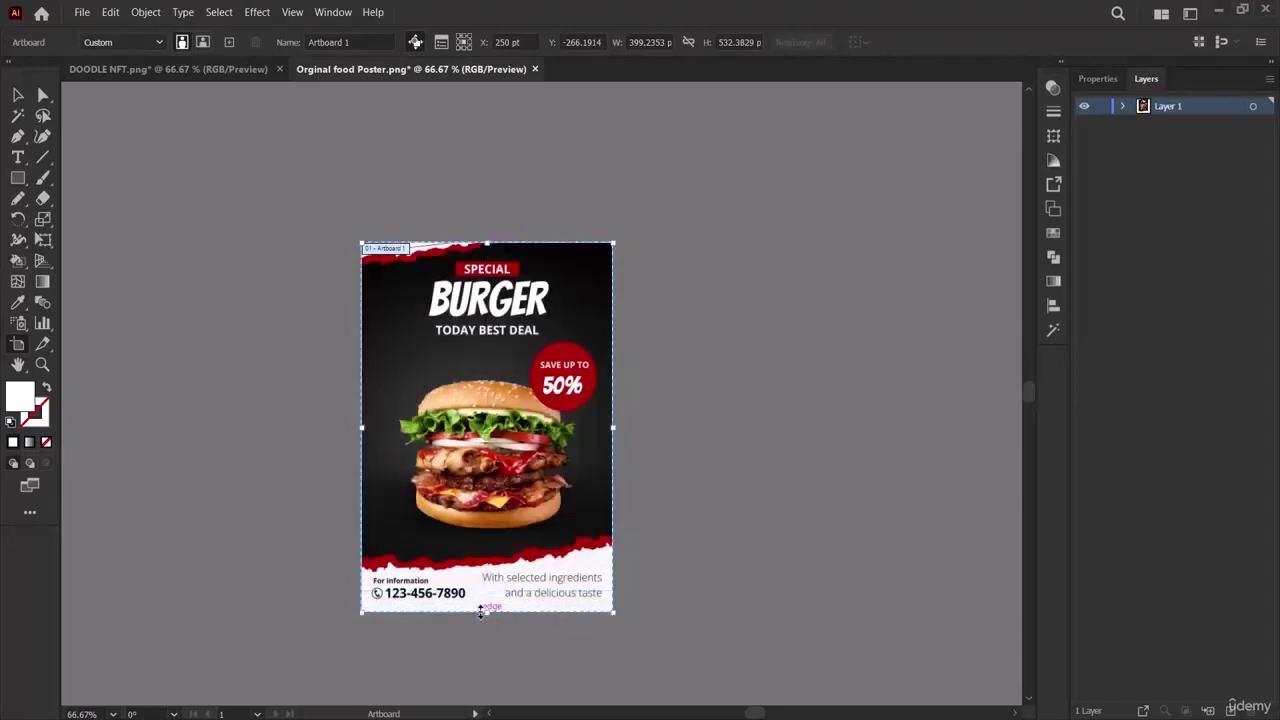
pyautogui.click(26, 114)
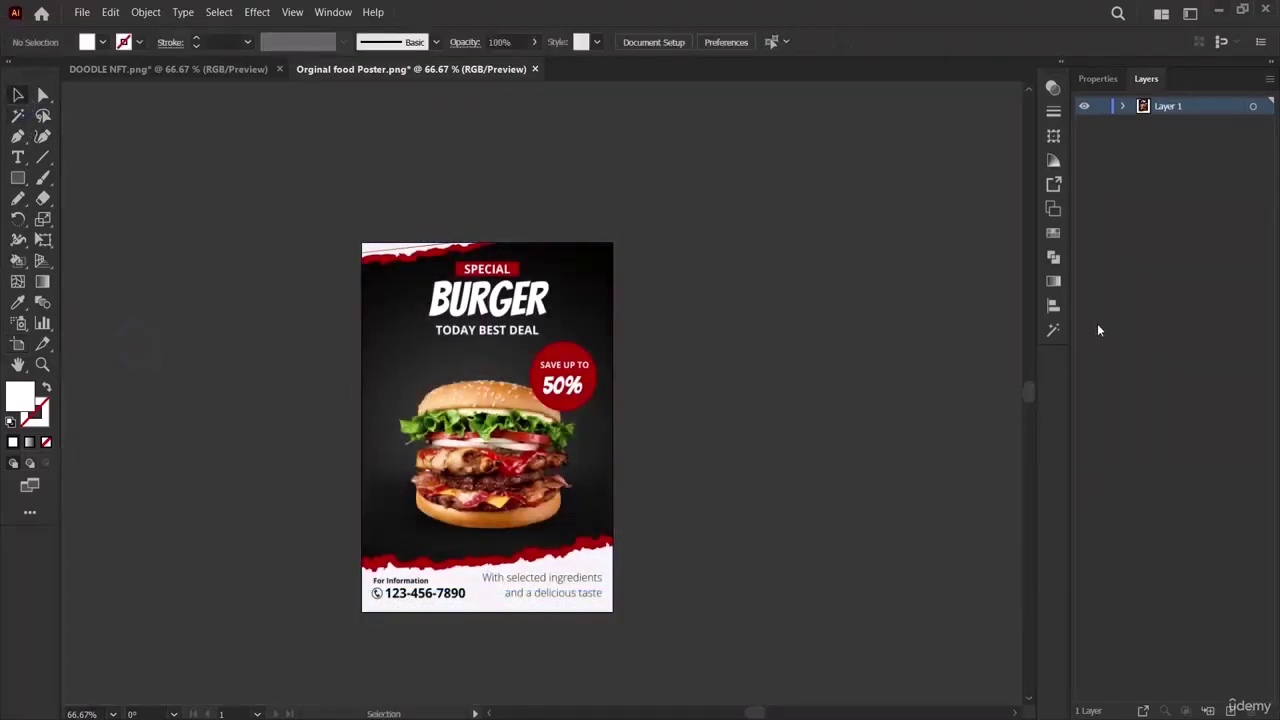
pyautogui.click(17, 344)
pyautogui.hotkey('ctrl', 'c')
pyautogui.hotkey('ctrl', 'v')
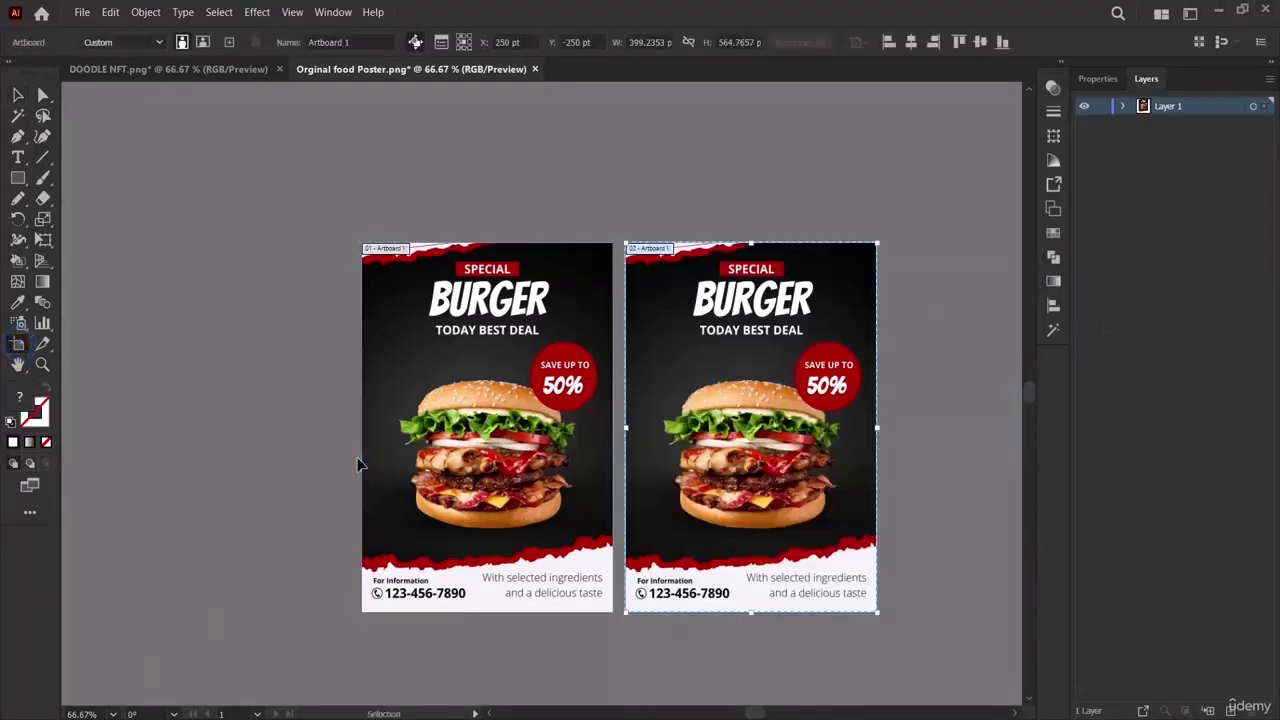
# Delete the poster from the left artboard, keeping the right copy, then bring up File > Open.
pyautogui.click(177, 472)
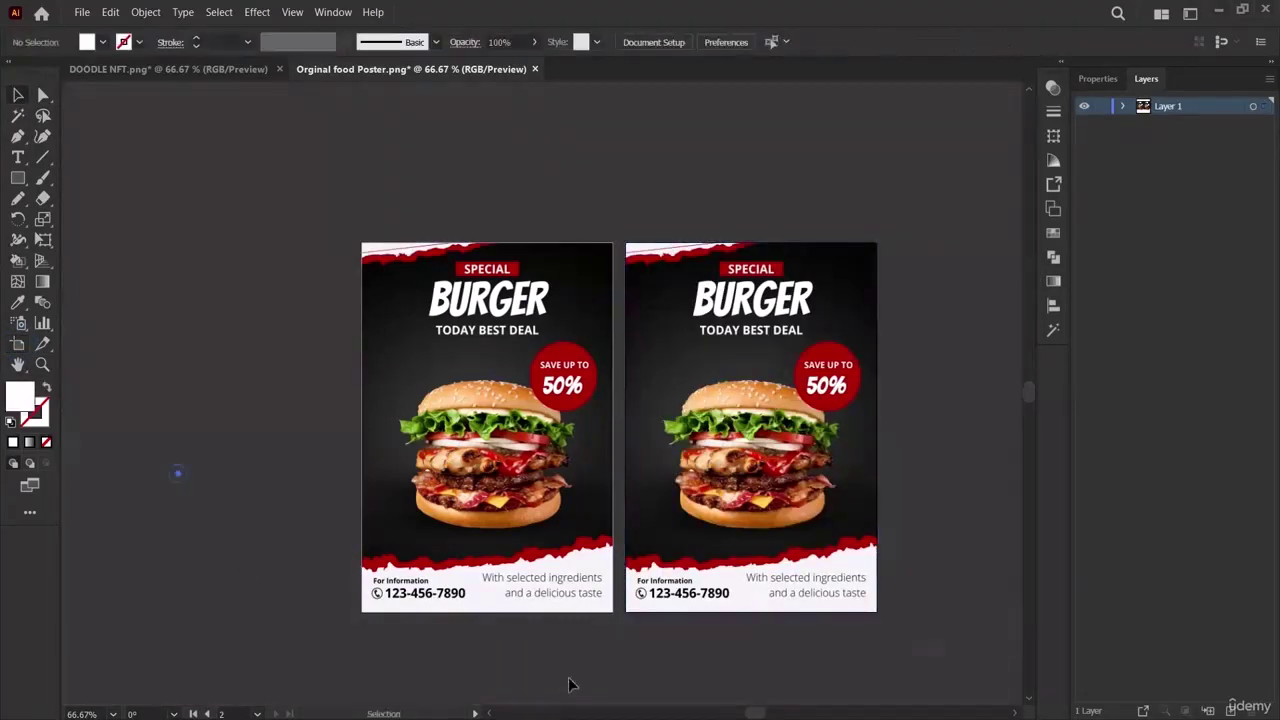
pyautogui.click(805, 365)
pyautogui.press('Delete')
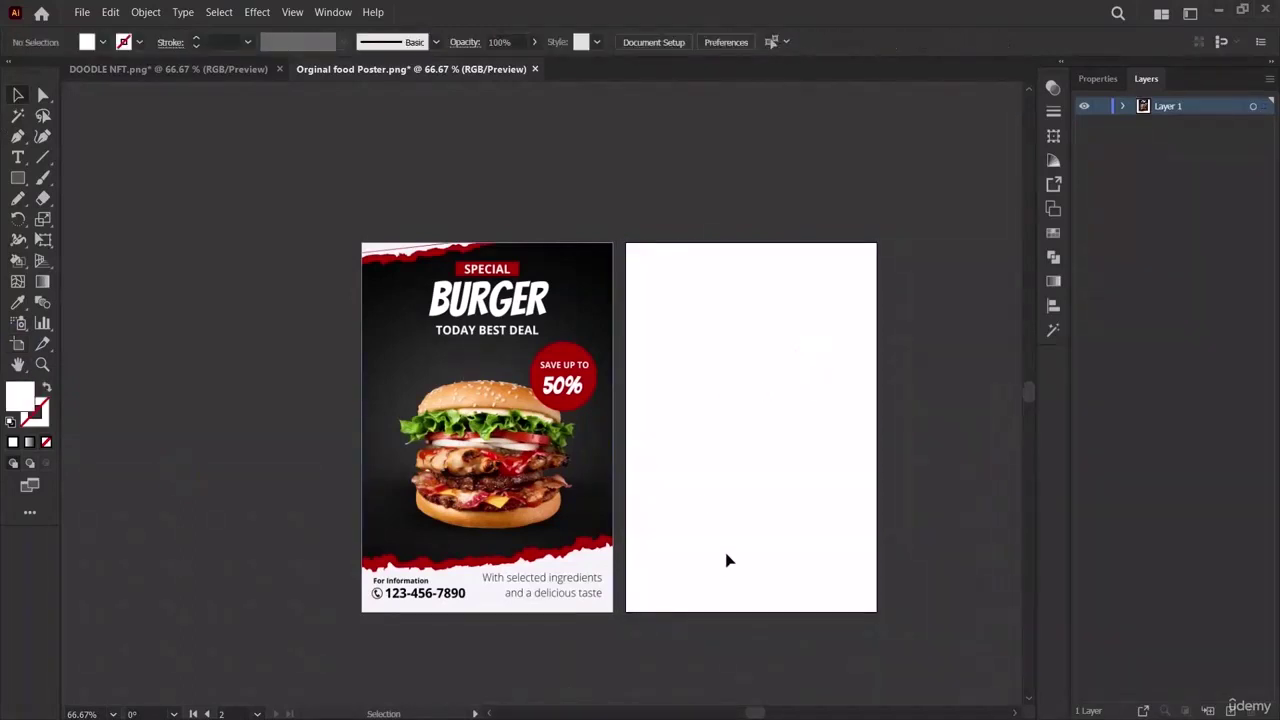
pyautogui.hotkey('ctrl', 'z')
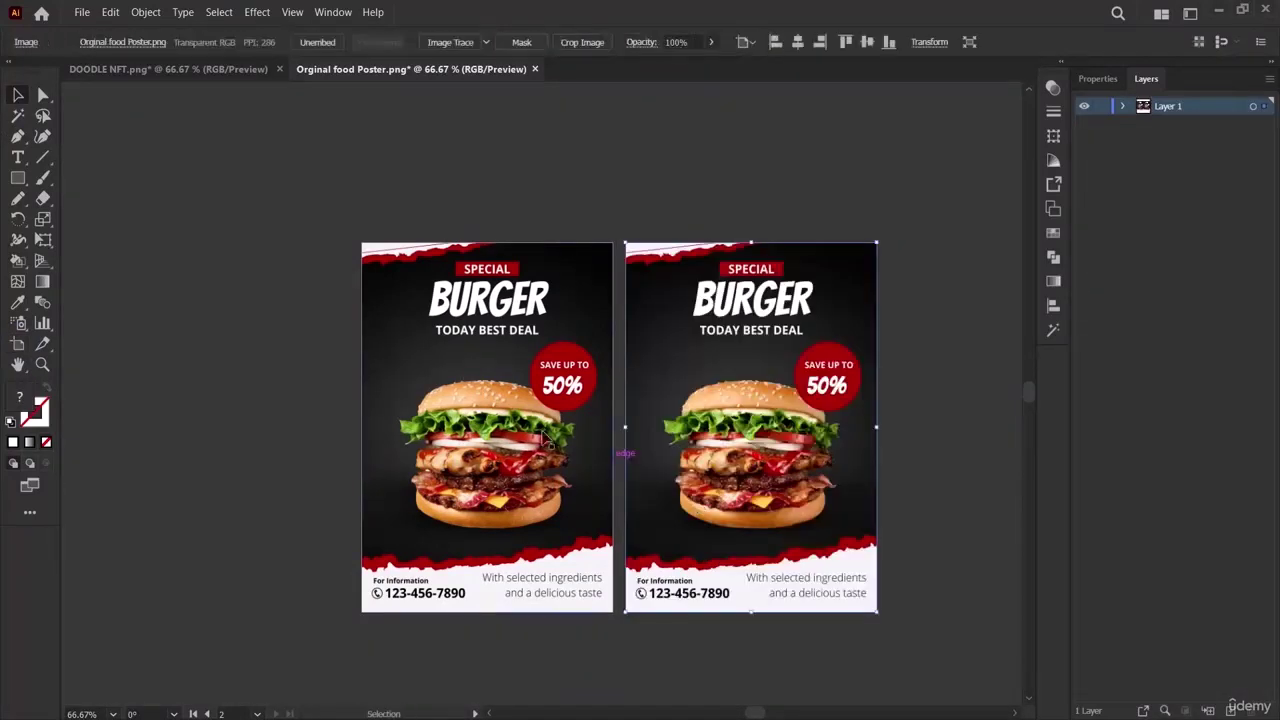
pyautogui.click(517, 440)
pyautogui.press('Delete')
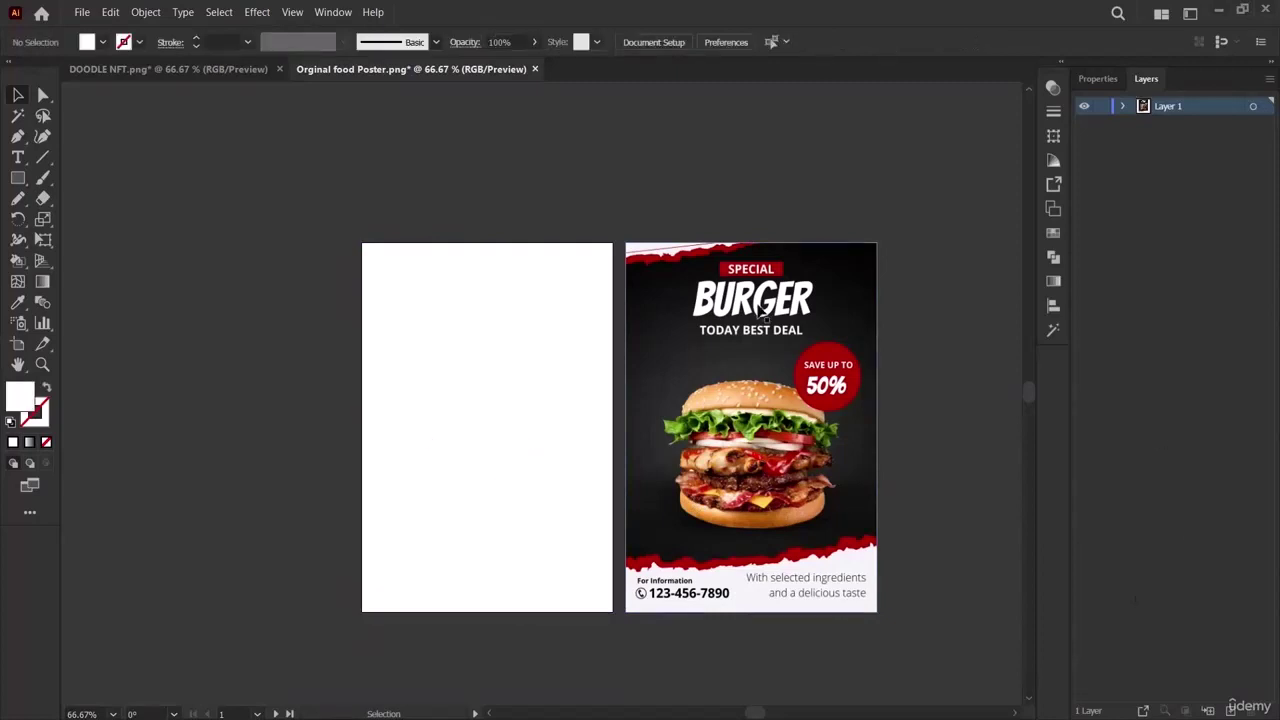
pyautogui.click(90, 14)
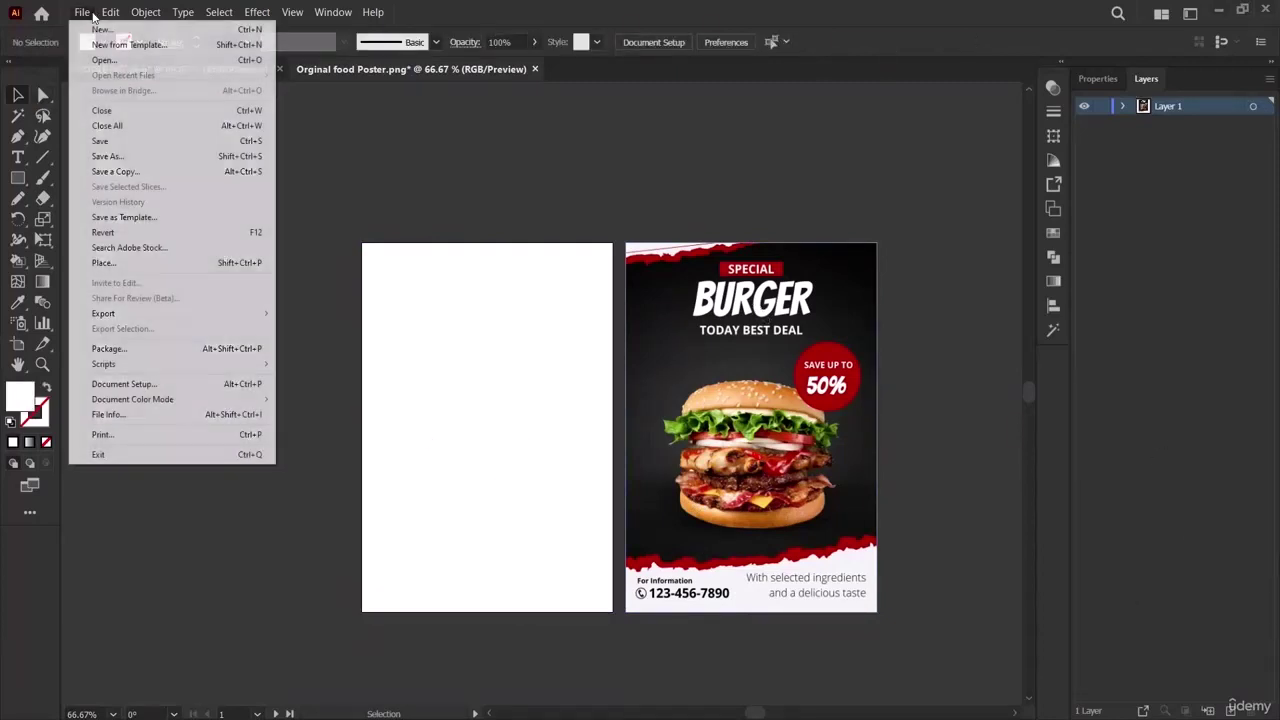
pyautogui.click(115, 60)
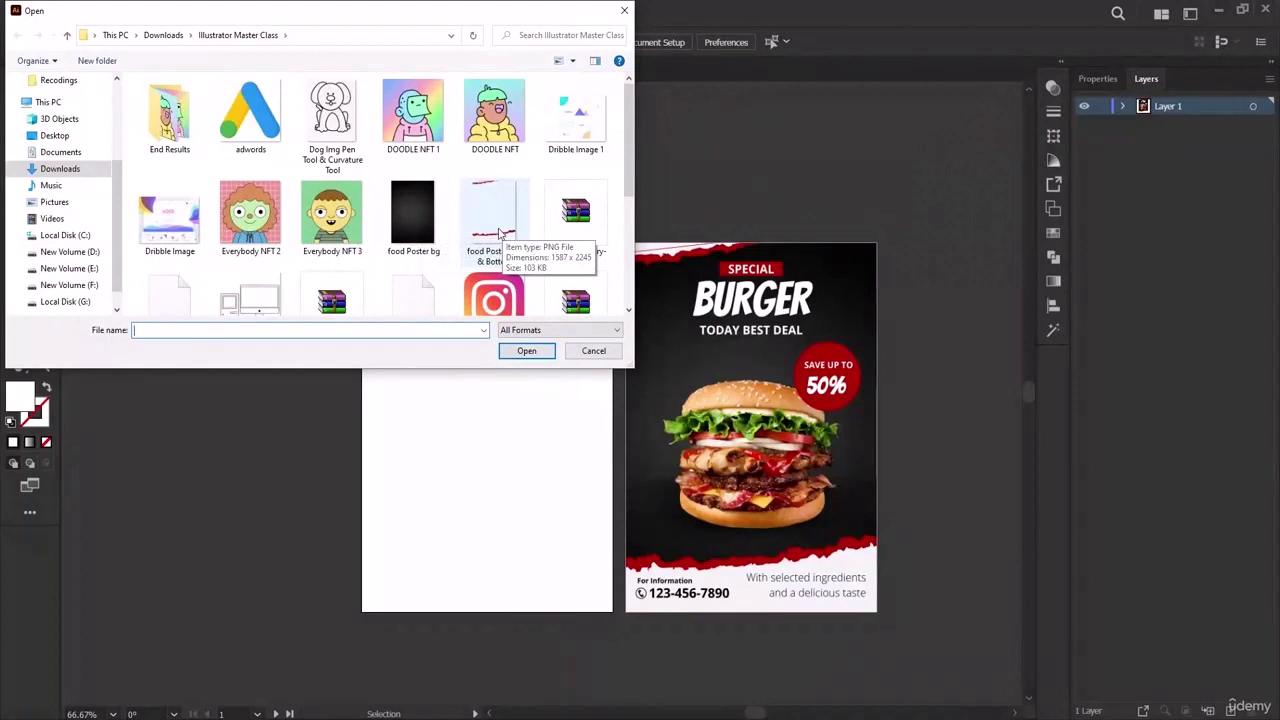
# Open food Poster Top & Bottom.png and drag its torn-edge image into the Orginal food Poster document.
pyautogui.doubleClick(463, 230)
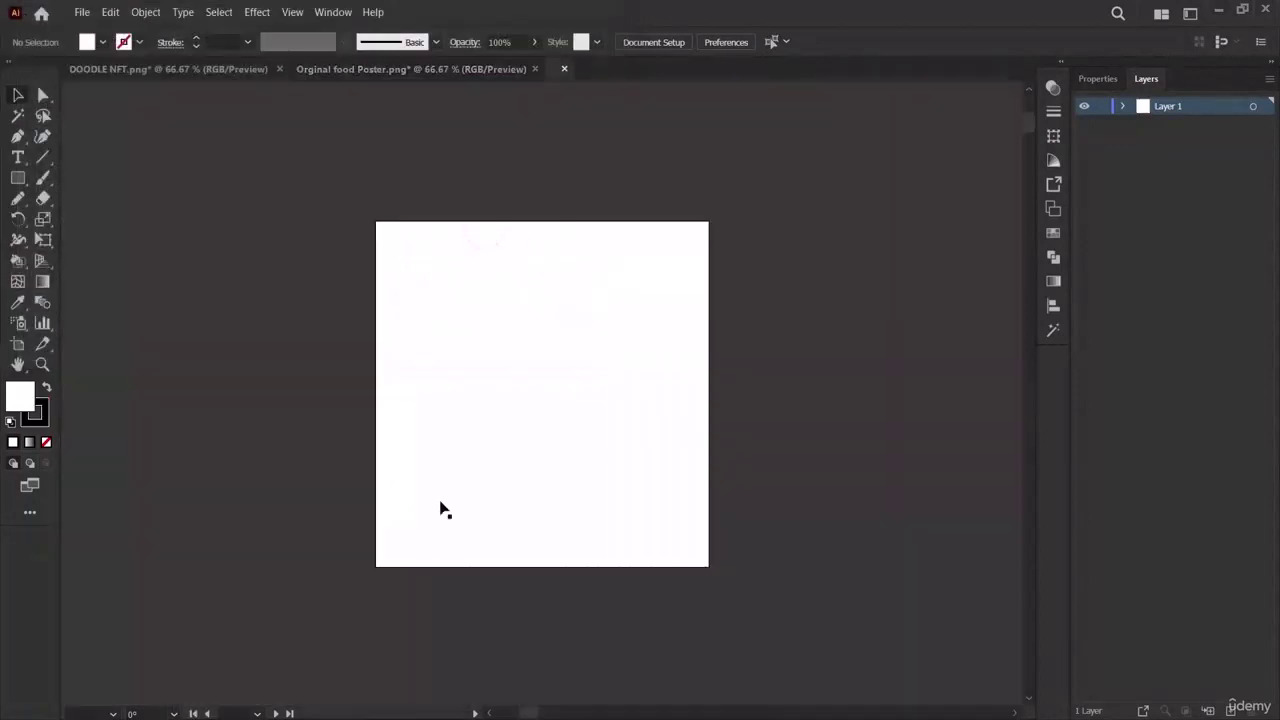
pyautogui.scroll(-2, 494, 482)
pyautogui.hotkey('ctrl', '-')
pyautogui.hotkey('ctrl', '-')
pyautogui.hotkey('ctrl', '-')
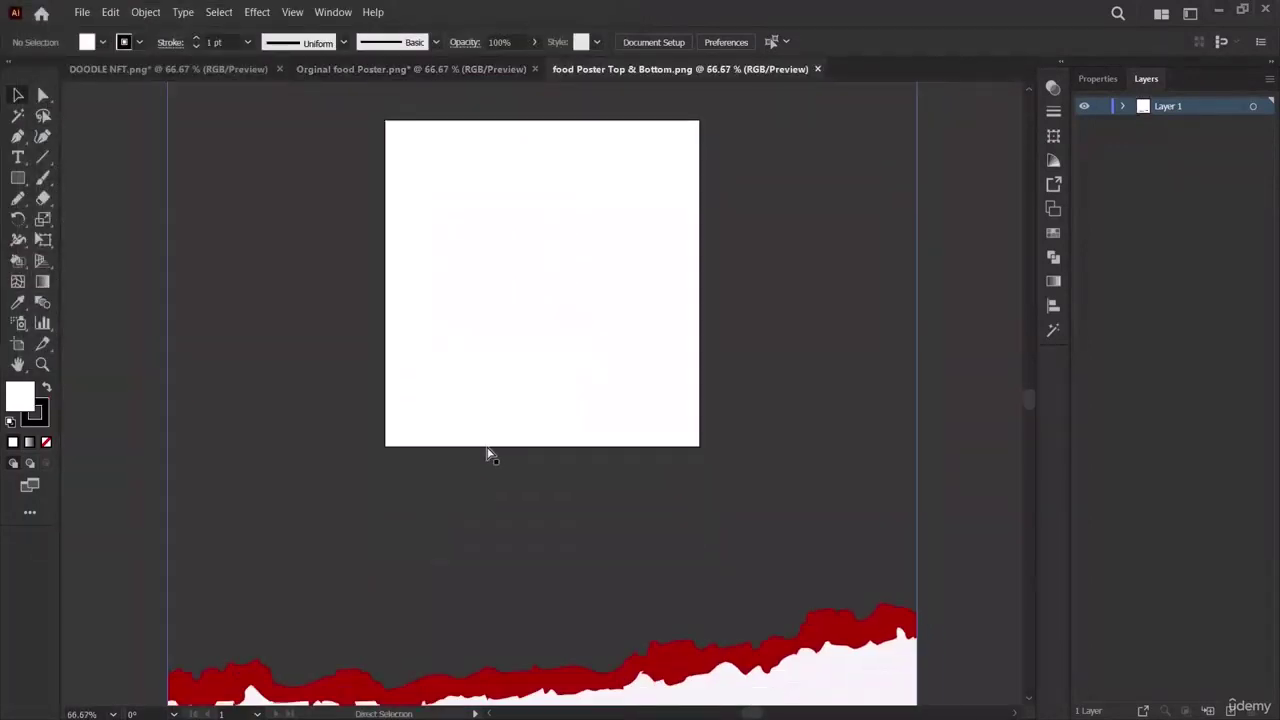
pyautogui.hotkey('ctrl', '-')
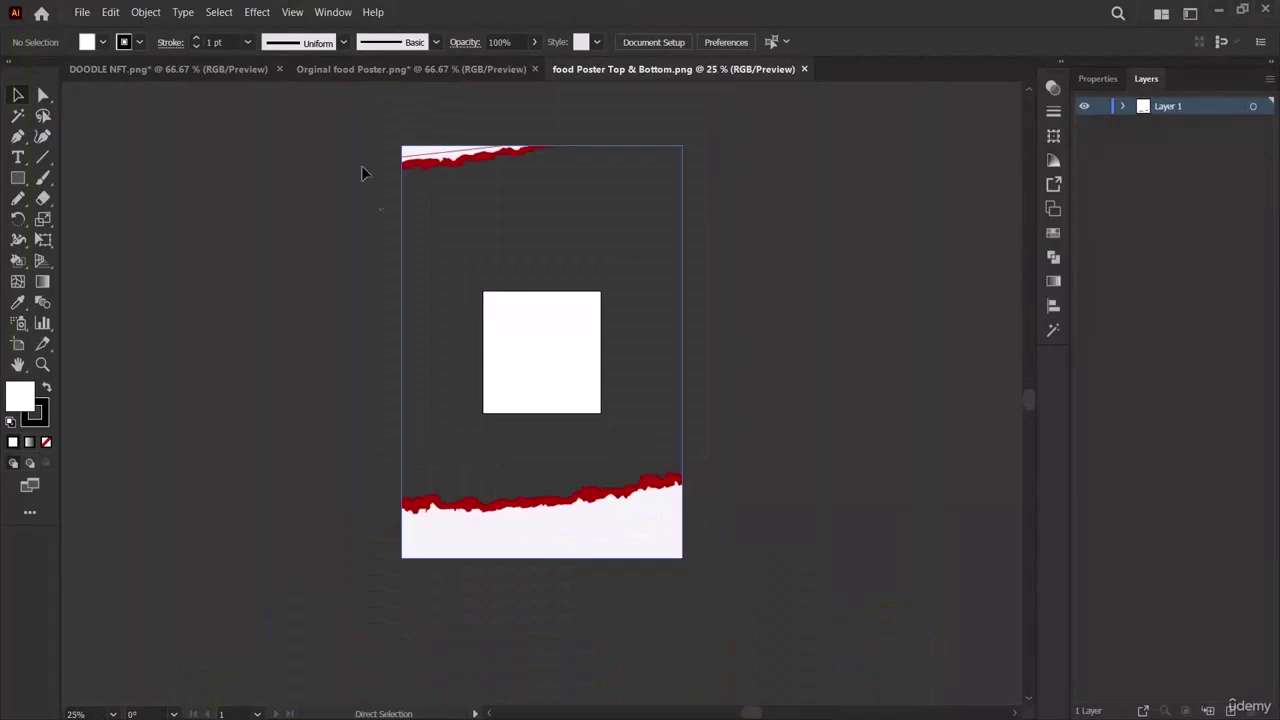
pyautogui.moveTo(479, 213); pyautogui.dragTo(346, 73)
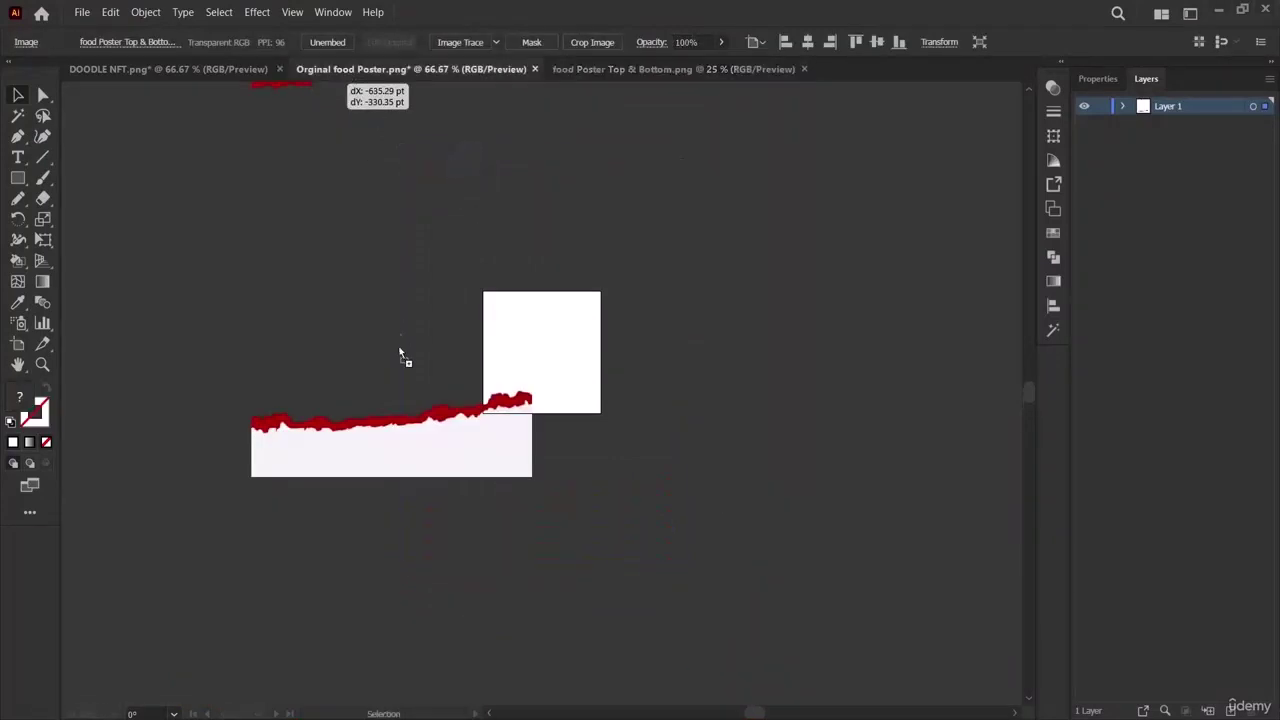
pyautogui.moveTo(400, 355); pyautogui.dragTo(374, 146)
# Scale and position the torn red edges to fit the blank left artboard's height.
pyautogui.hotkey('ctrl', '-')
pyautogui.hotkey('ctrl', '-')
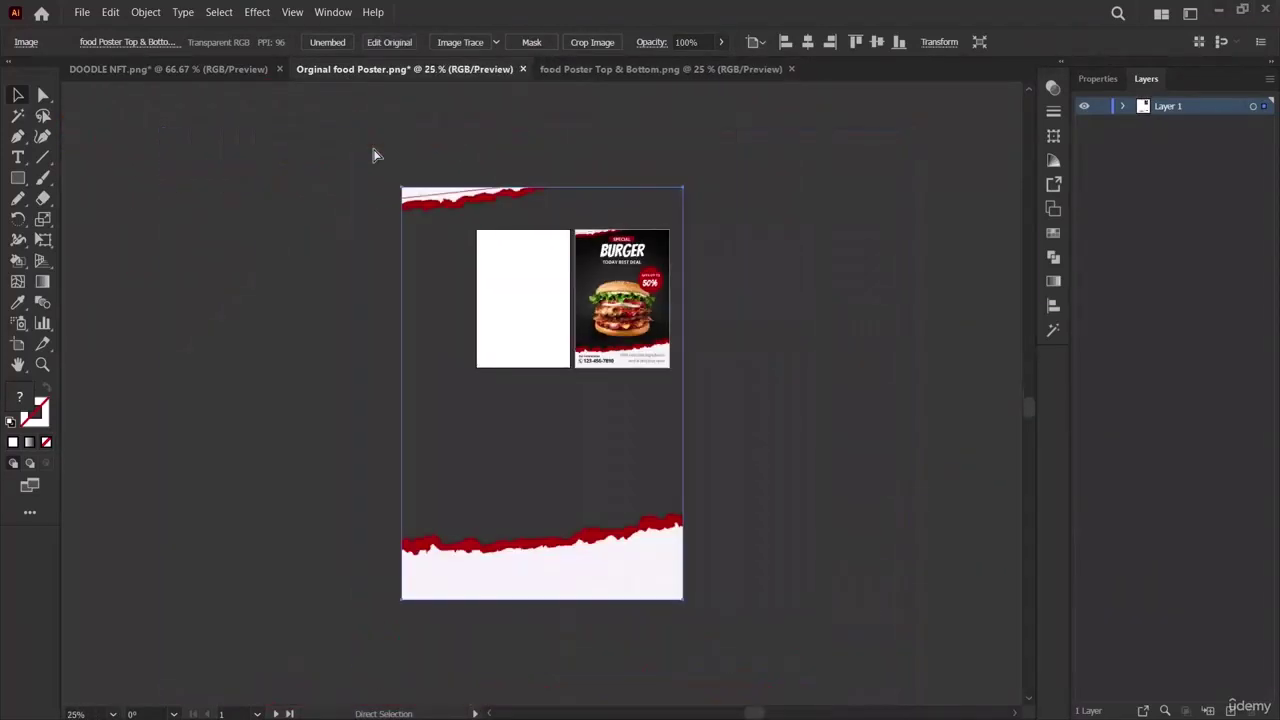
pyautogui.moveTo(683, 599); pyautogui.dragTo(562, 343)
pyautogui.moveTo(485, 290); pyautogui.dragTo(560, 334)
pyautogui.moveTo(588, 392); pyautogui.dragTo(572, 369)
pyautogui.click(628, 432)
pyautogui.press('z')
pyautogui.click(553, 403)
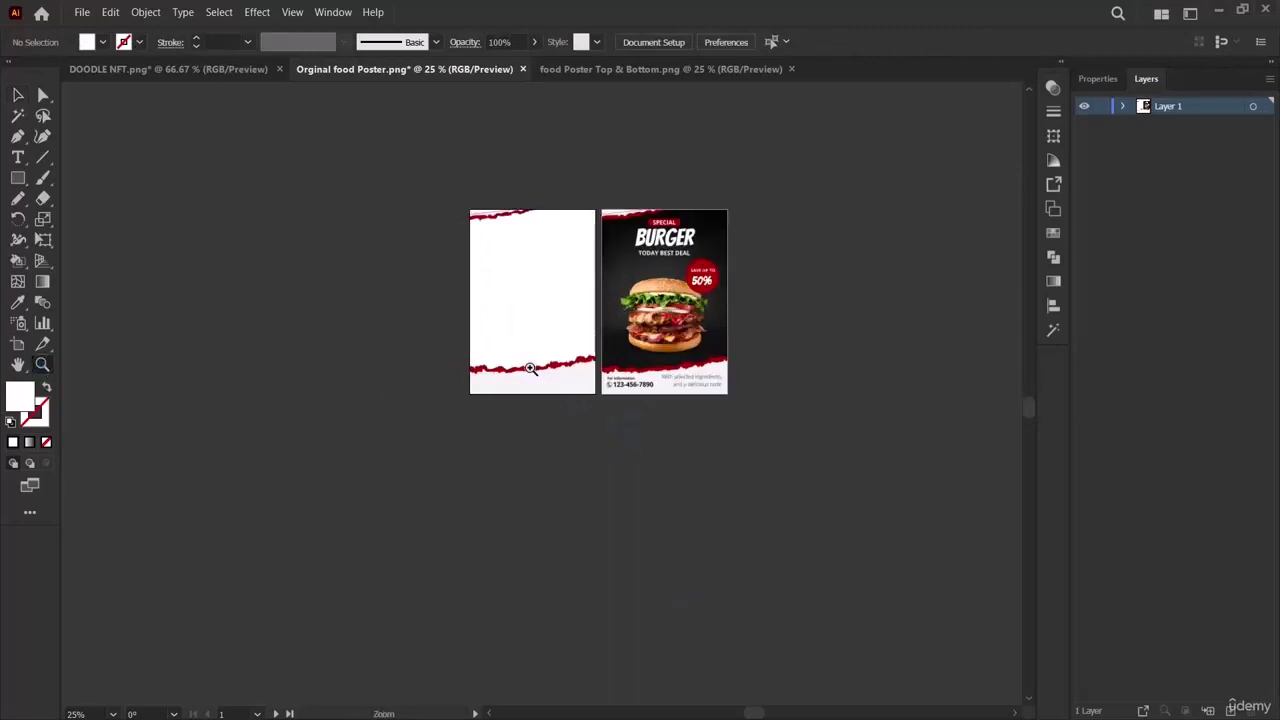
pyautogui.click(553, 403)
pyautogui.click(557, 423)
pyautogui.scroll(5, 557, 409)
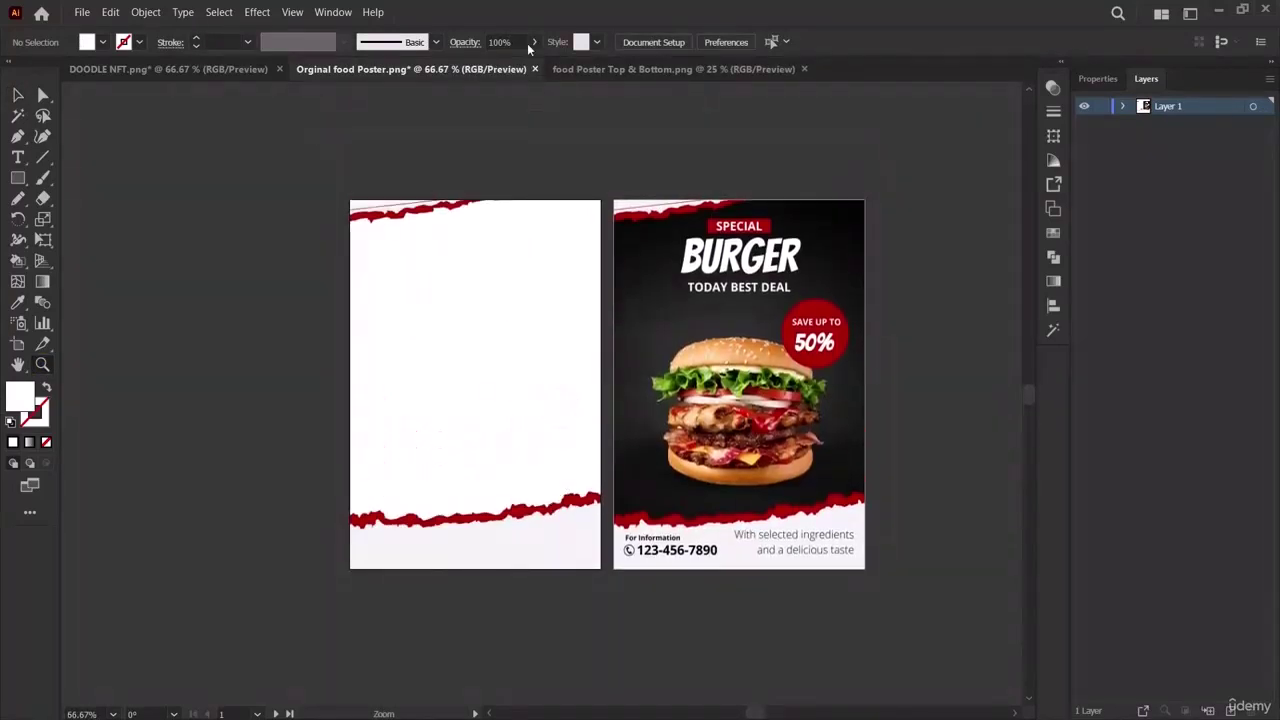
# Close the food Poster Top & Bottom document and begin opening another file.
pyautogui.click(782, 77)
pyautogui.click(804, 69)
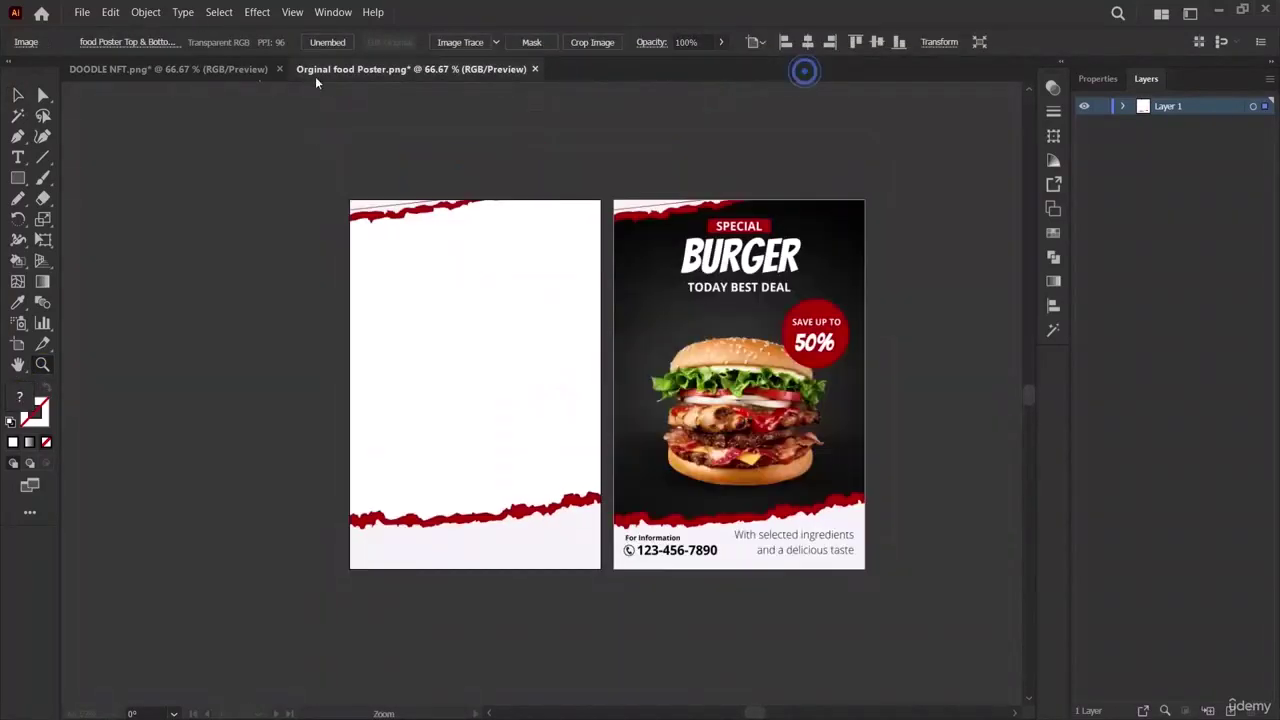
pyautogui.click(82, 13)
pyautogui.click(110, 57)
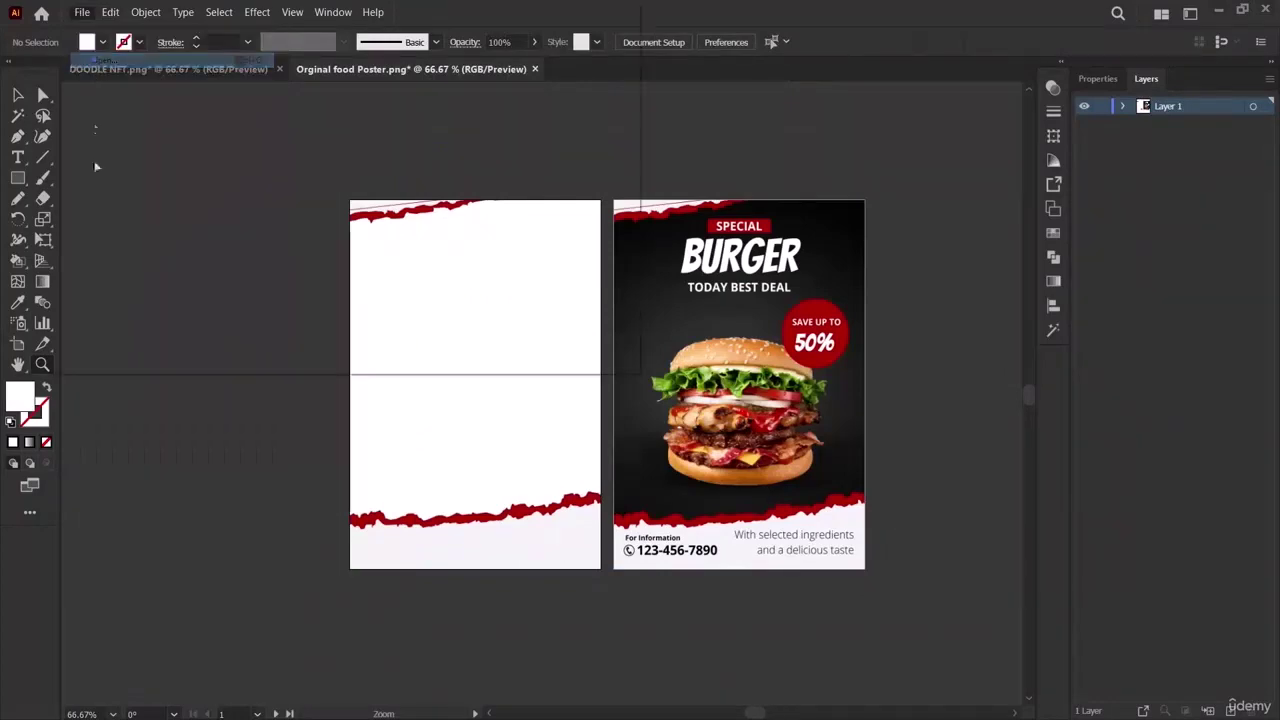
# Open food Poster bg.png and carry its dark image into the Orginal food Poster document.
pyautogui.click(407, 210)
pyautogui.doubleClick(406, 215)
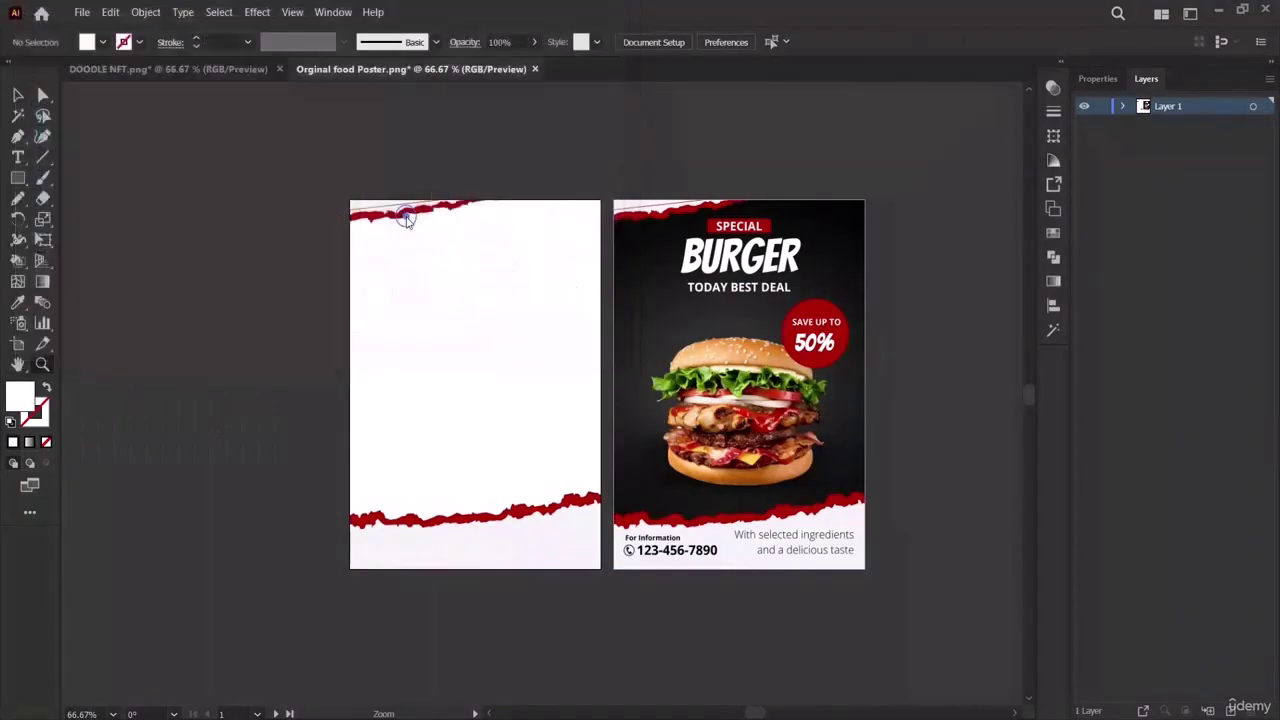
pyautogui.click(17, 94)
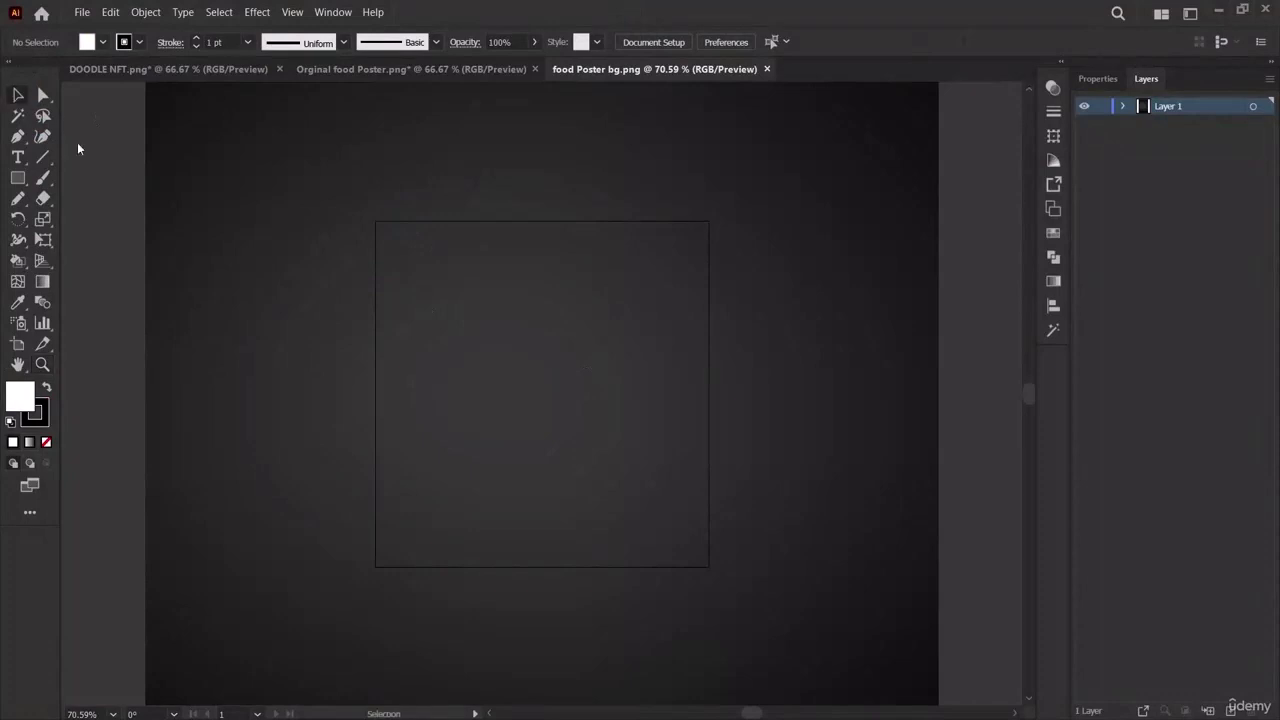
pyautogui.moveTo(552, 352); pyautogui.dragTo(423, 292)
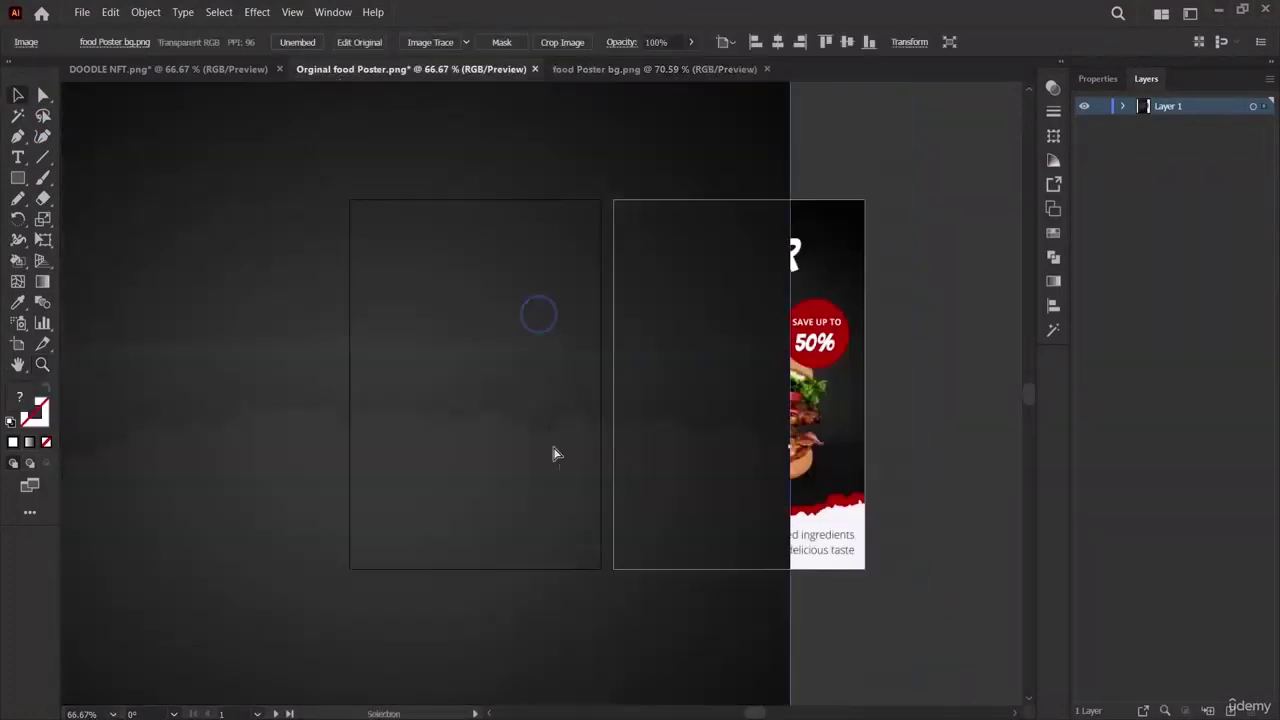
# Shrink the dark background to poster size and place it beside the burger poster.
pyautogui.hotkey('ctrl', '-')
pyautogui.hotkey('ctrl', '-')
pyautogui.hotkey('ctrl', '-')
pyautogui.hotkey('ctrl', '-')
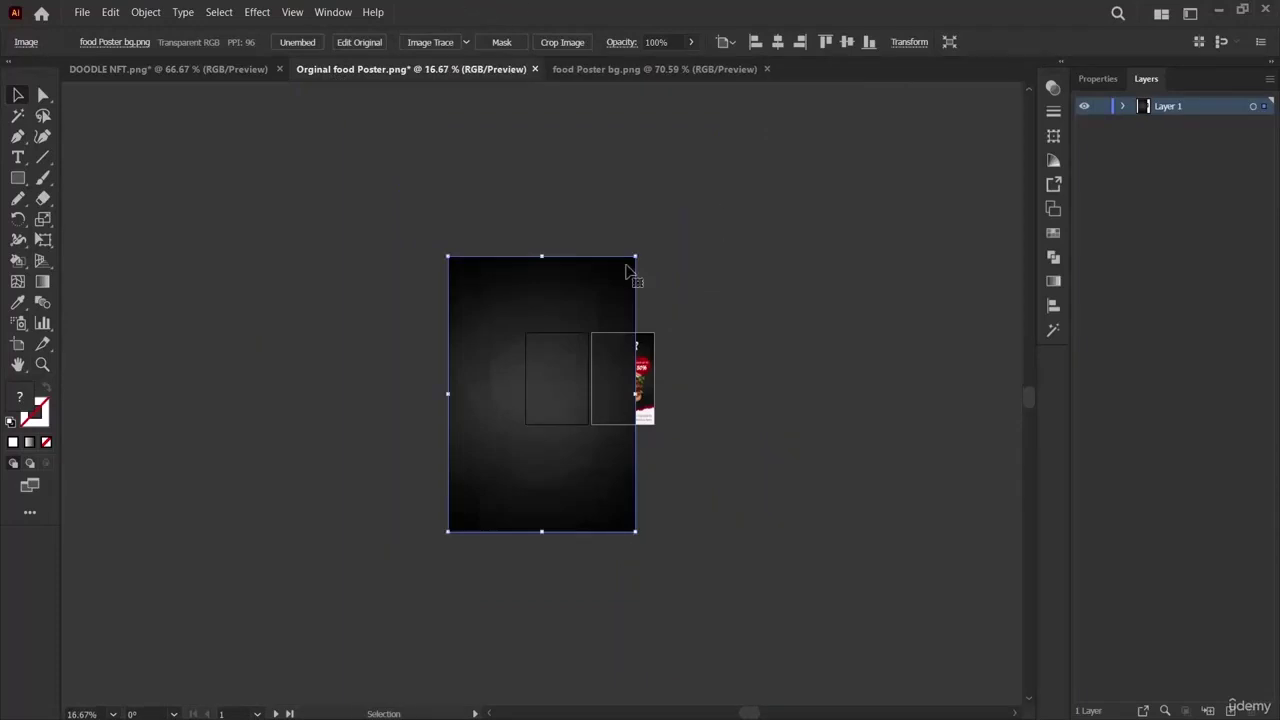
pyautogui.moveTo(634, 257); pyautogui.dragTo(572, 420)
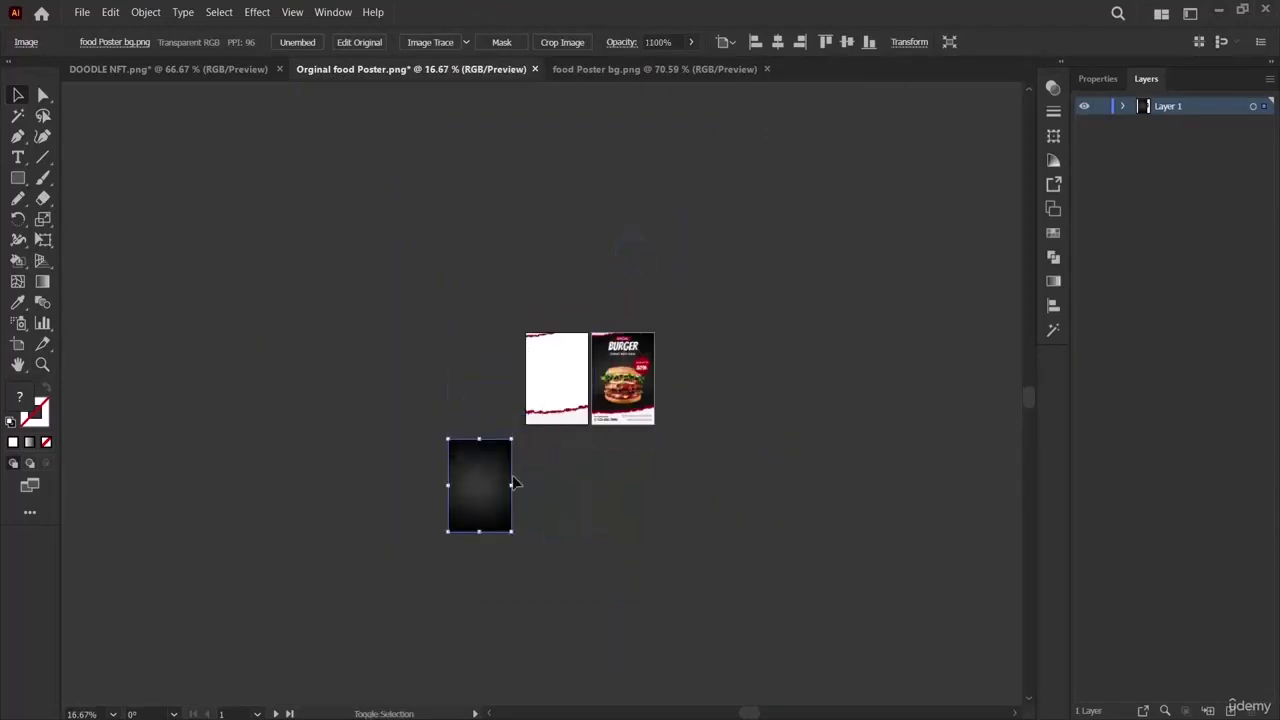
pyautogui.moveTo(491, 482); pyautogui.dragTo(568, 393)
pyautogui.scroll(2, 333, 334)
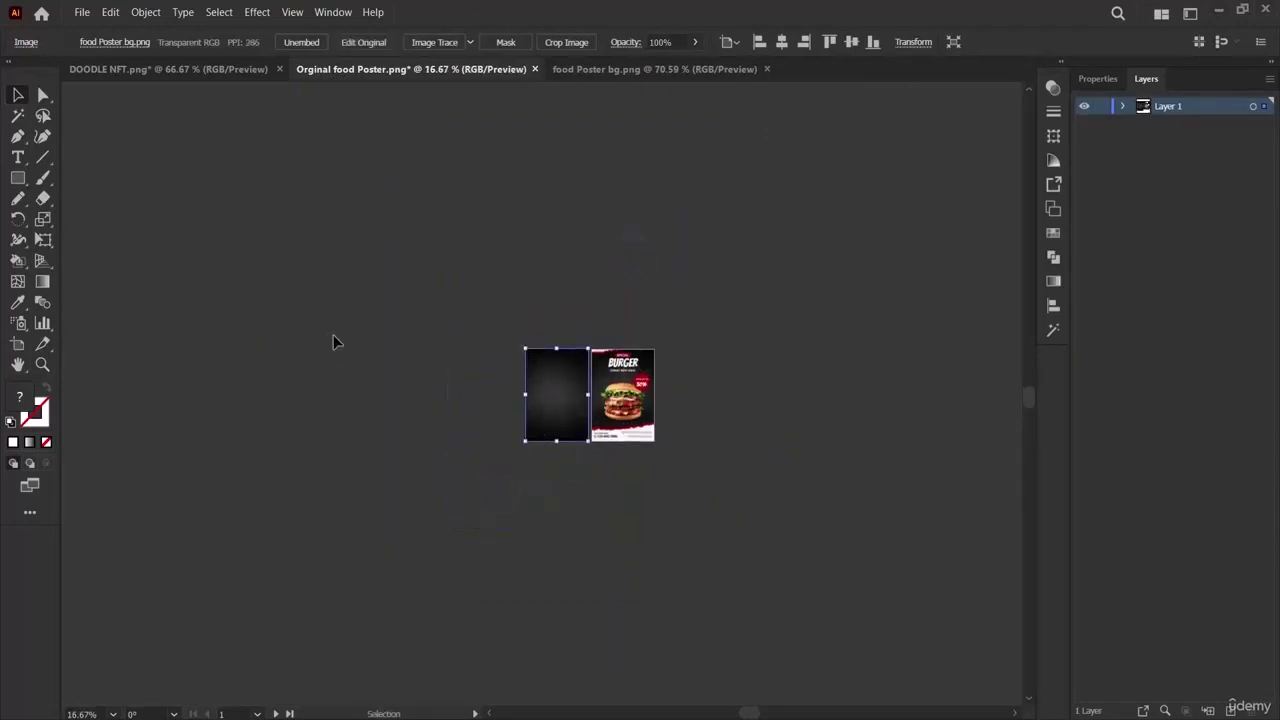
pyautogui.click(42, 364)
pyautogui.click(555, 491)
pyautogui.click(555, 491)
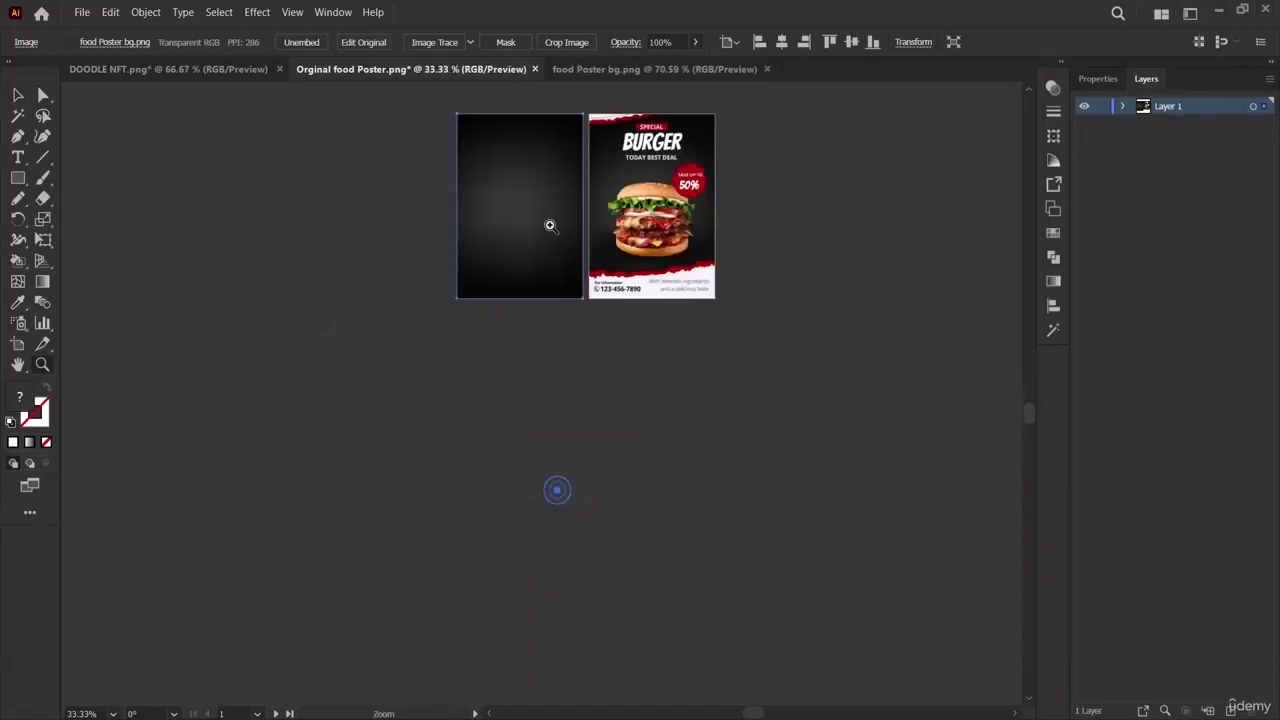
pyautogui.click(543, 203)
# Send the dark background to the back, behind the torn red edges.
pyautogui.click(110, 12)
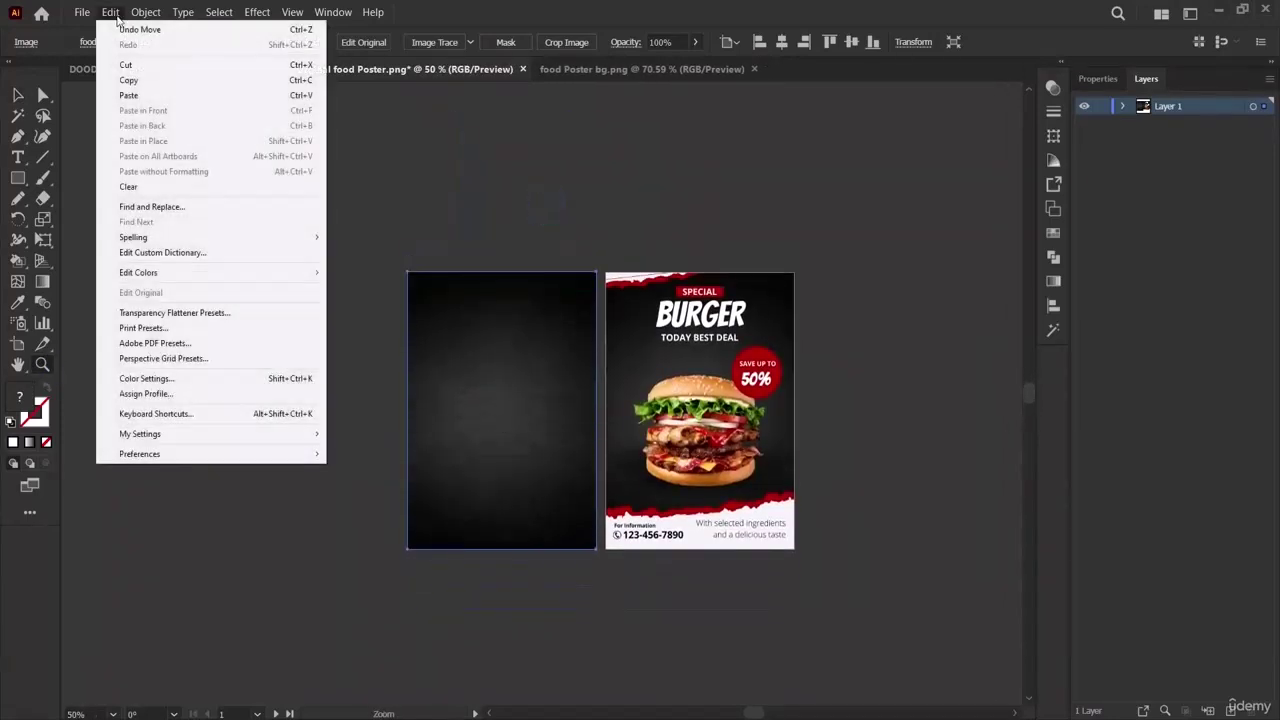
pyautogui.moveTo(133, 20)
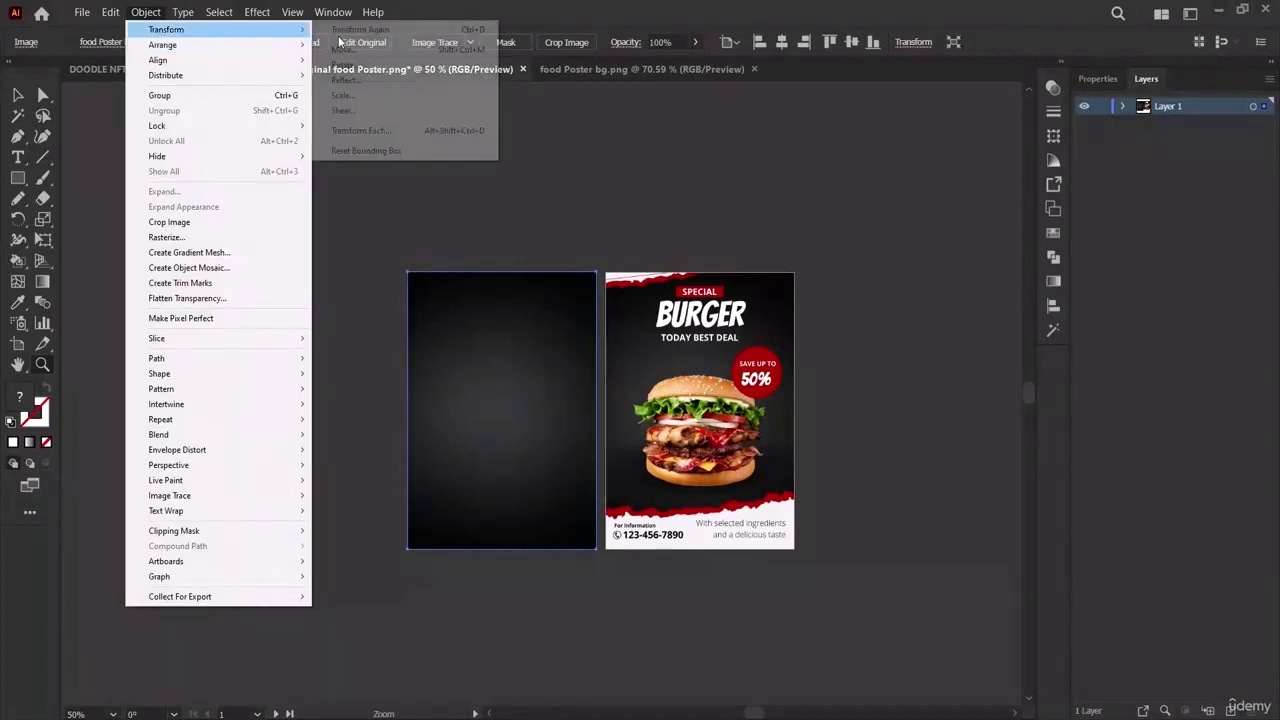
pyautogui.click(486, 337)
pyautogui.rightClick(488, 337)
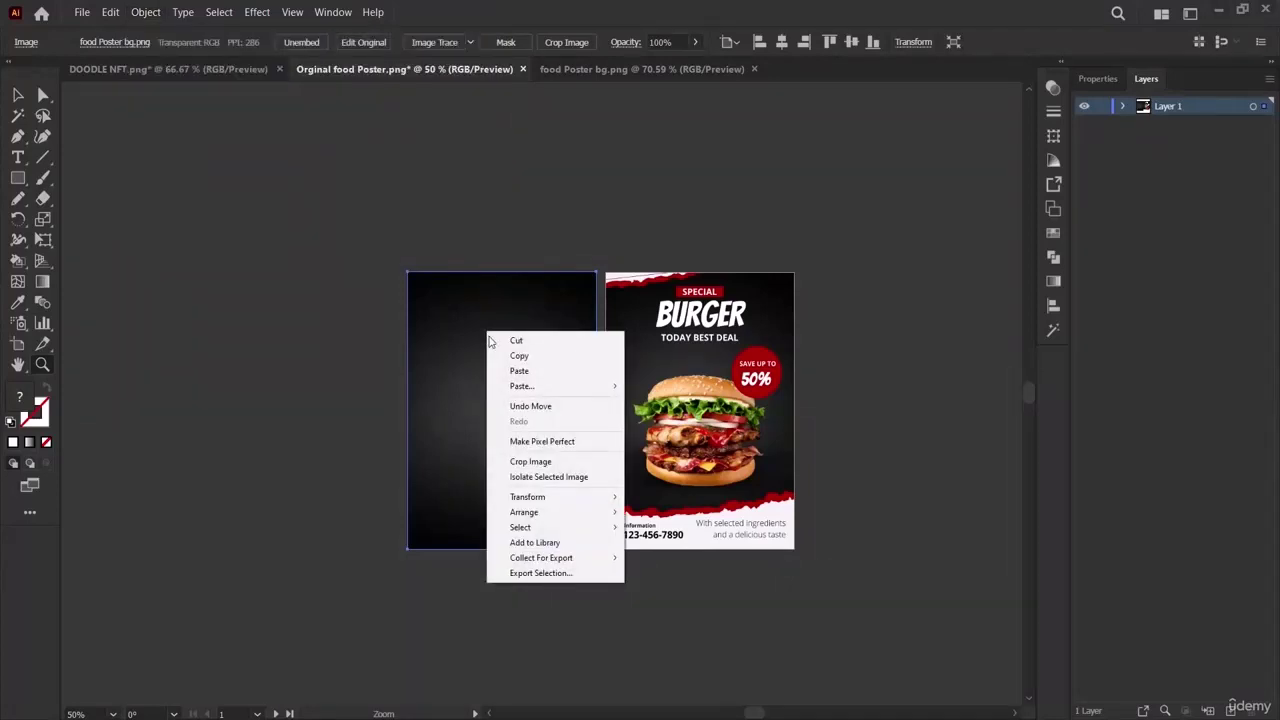
pyautogui.moveTo(534, 513)
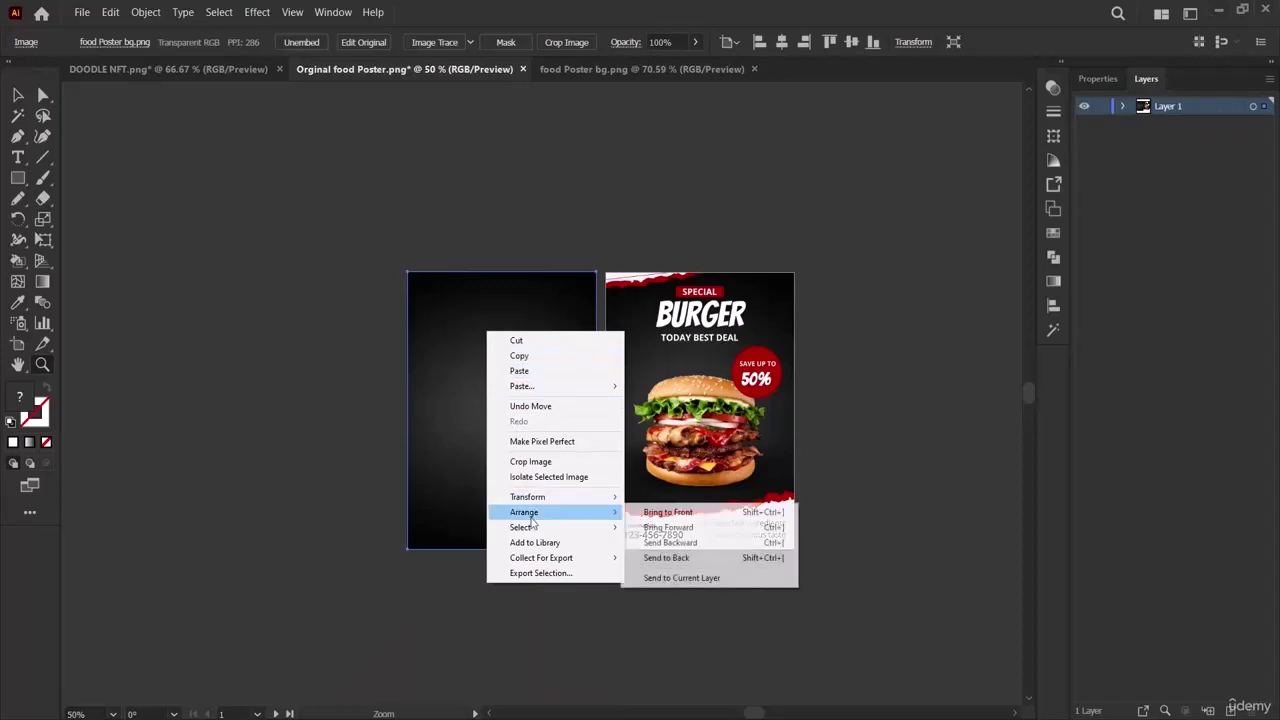
pyautogui.click(667, 558)
pyautogui.click(314, 490)
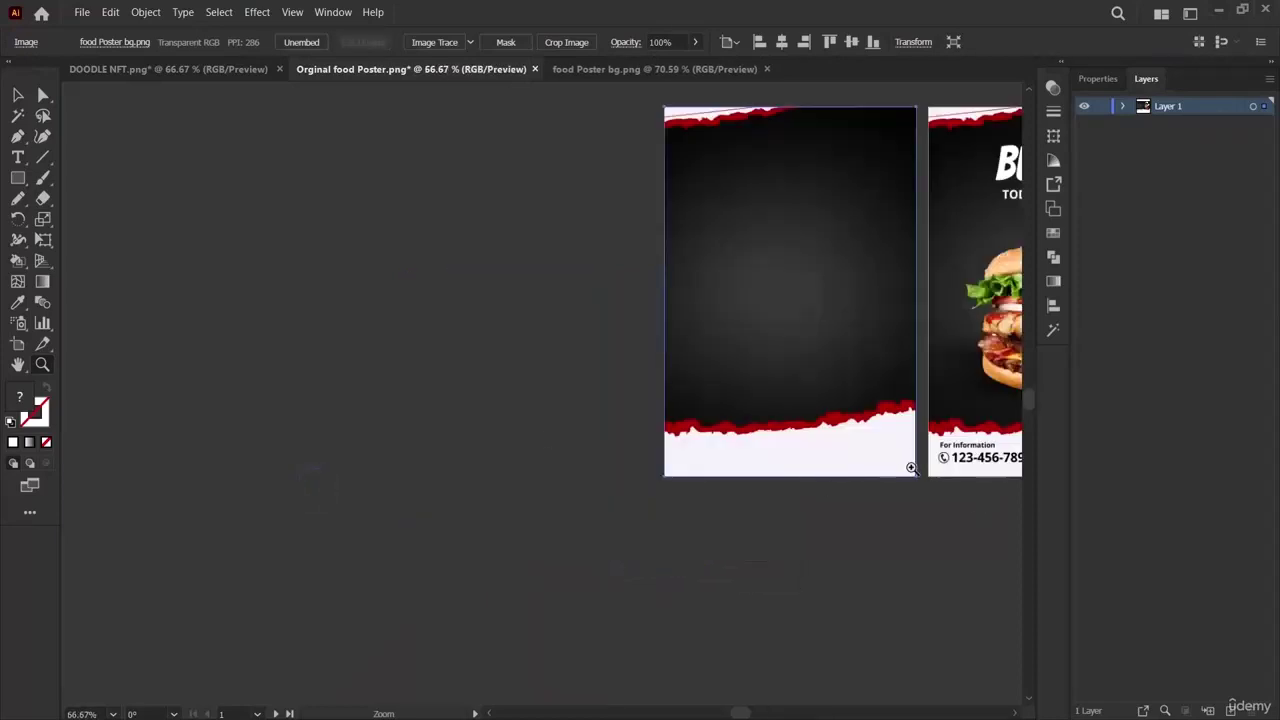
# Zoom in to inspect the left poster's dark background framed by torn red edges.
pyautogui.hscroll(5, 827, 435)
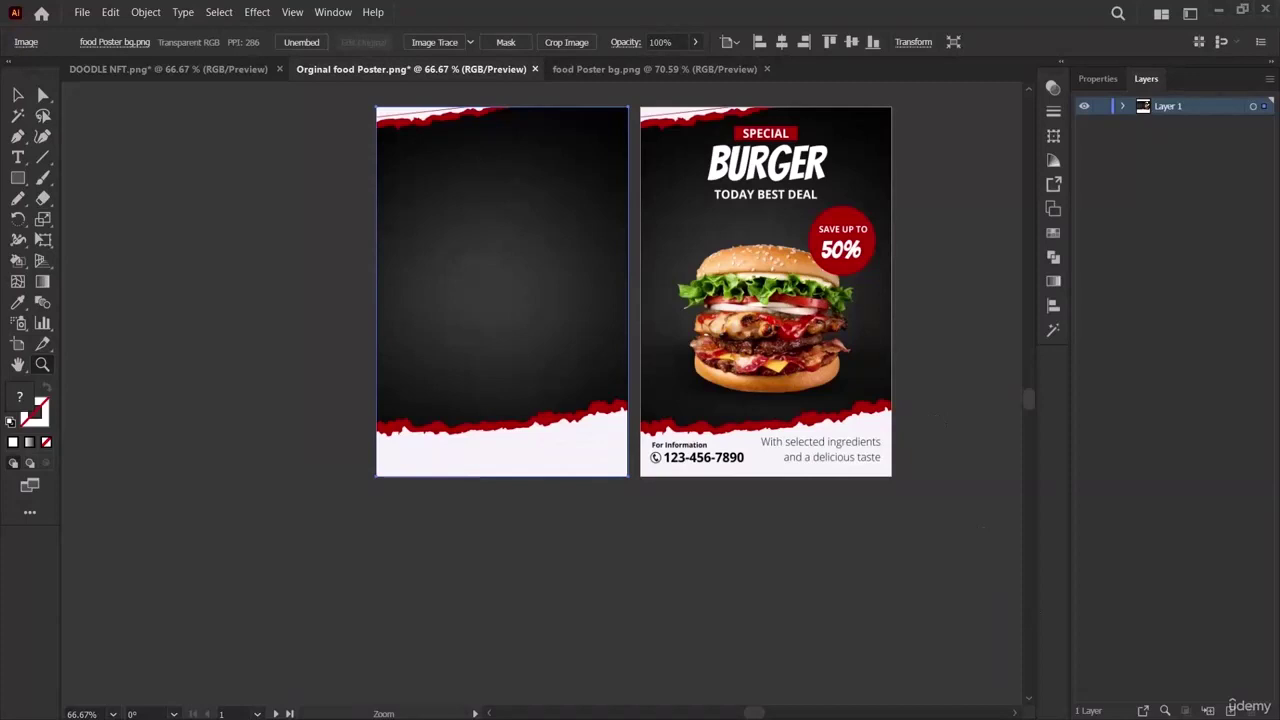
pyautogui.press('XF86AudioRaiseVolume')
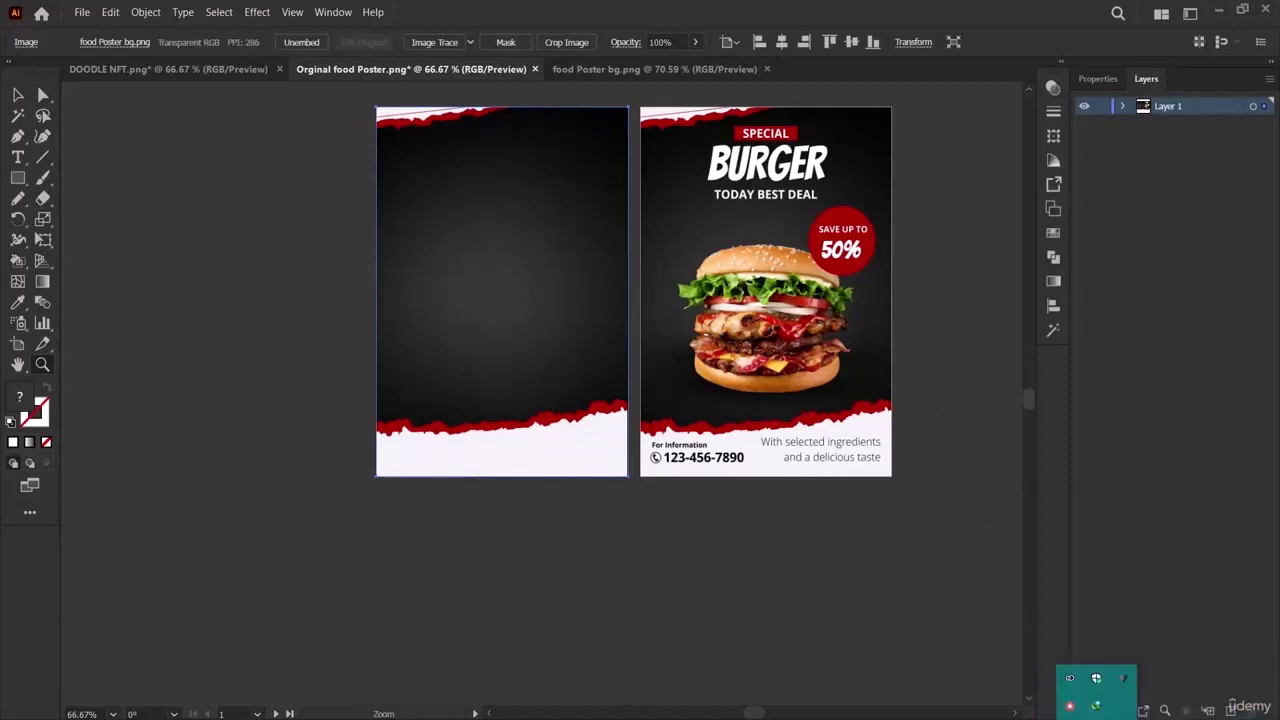
pyautogui.click(1094, 708)
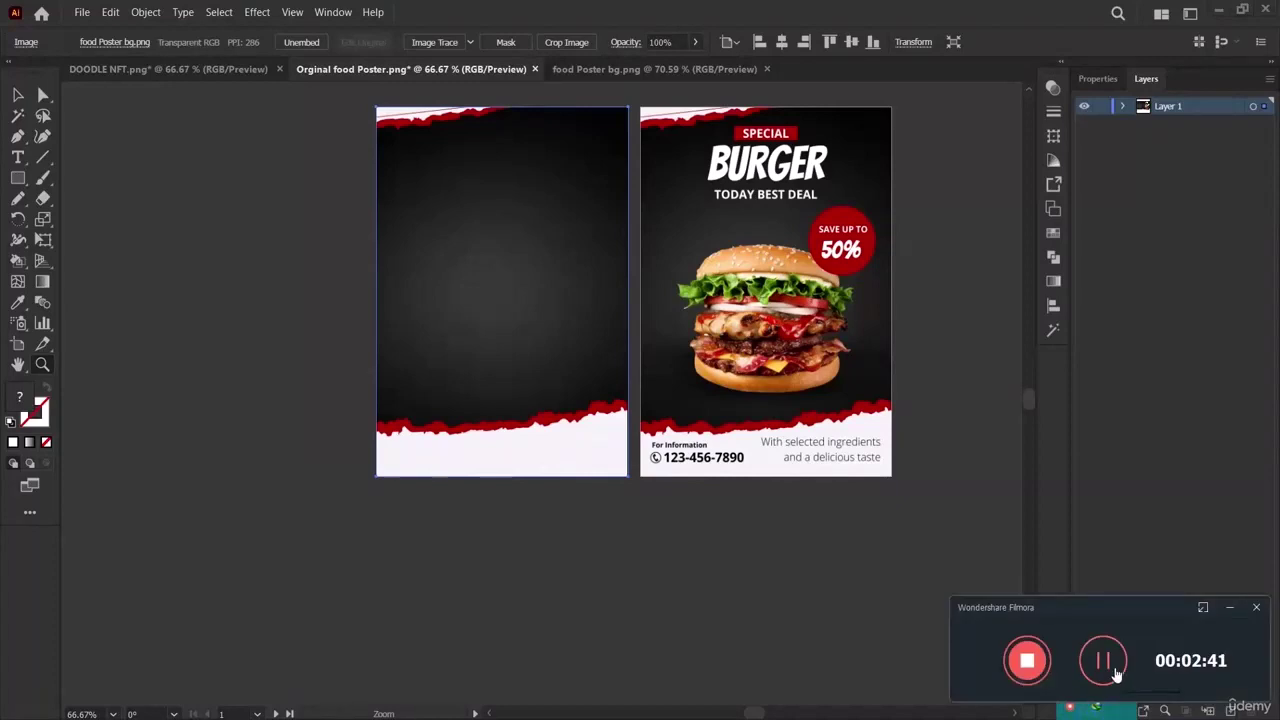
pyautogui.click(1116, 673)
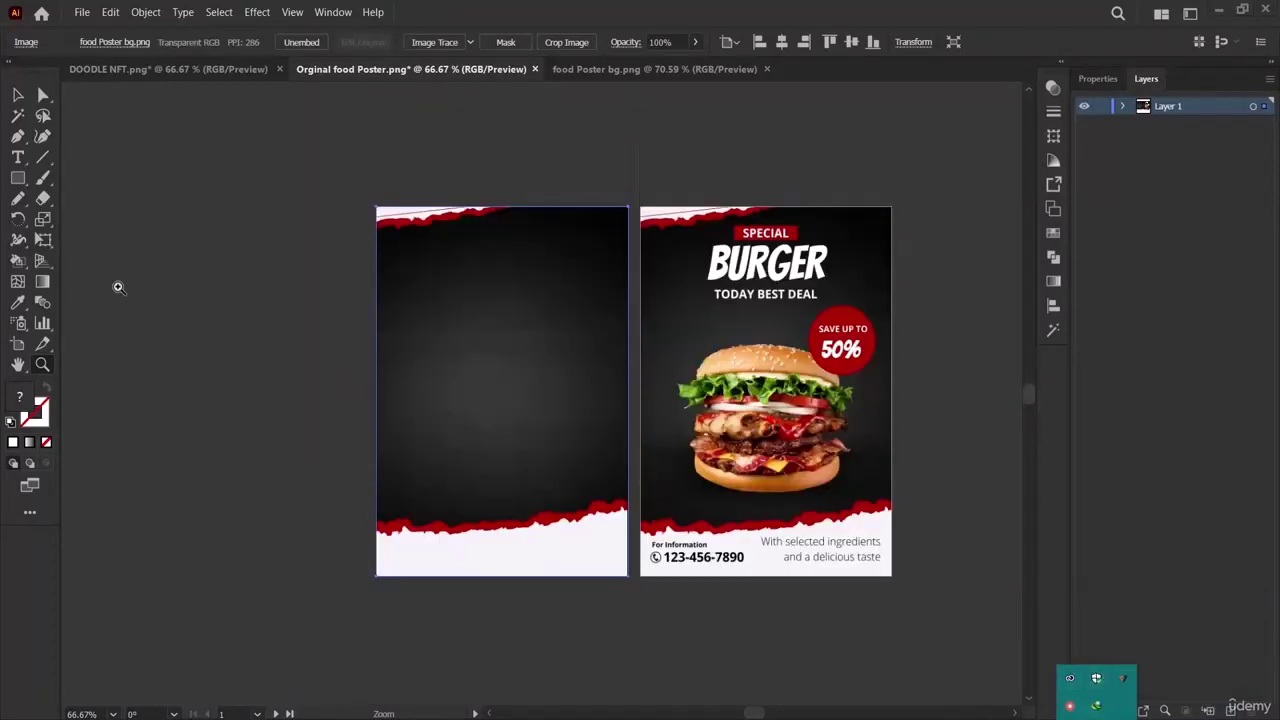
pyautogui.click(326, 260)
pyautogui.press('v')
pyautogui.scroll(-3, 614, 474)
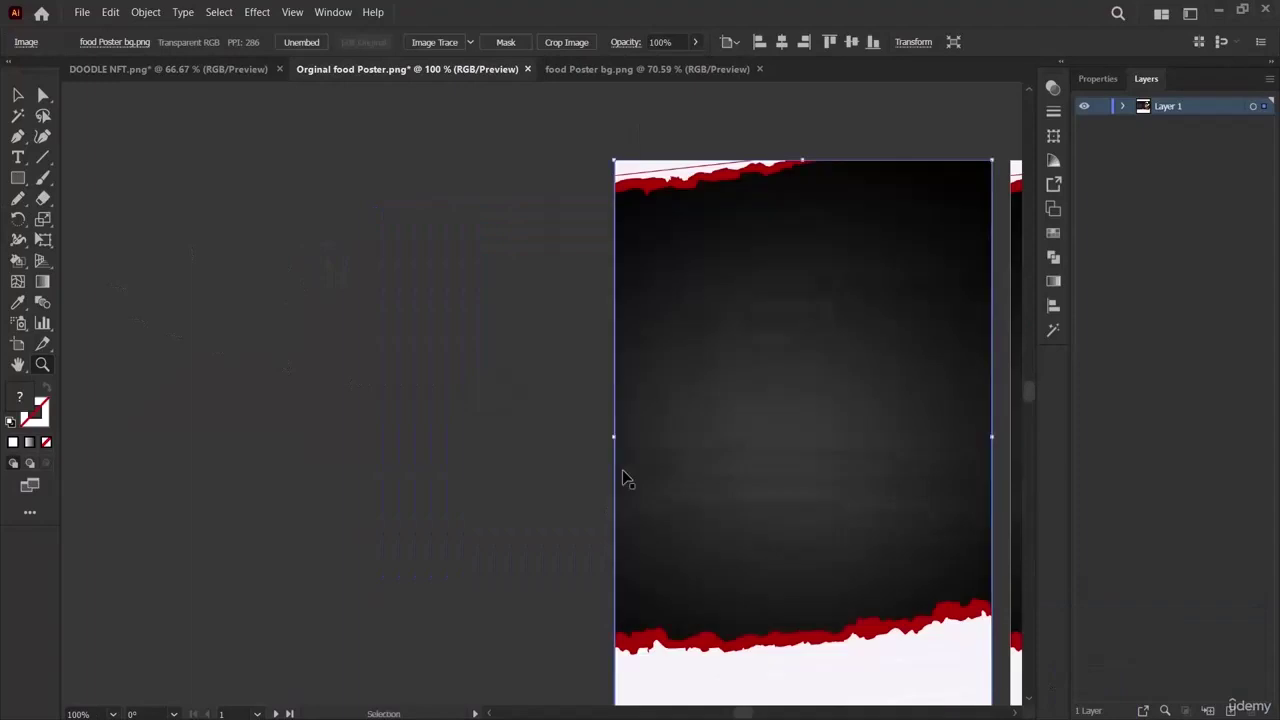
pyautogui.hotkey('ctrl', '-')
pyautogui.hotkey('ctrl', '-')
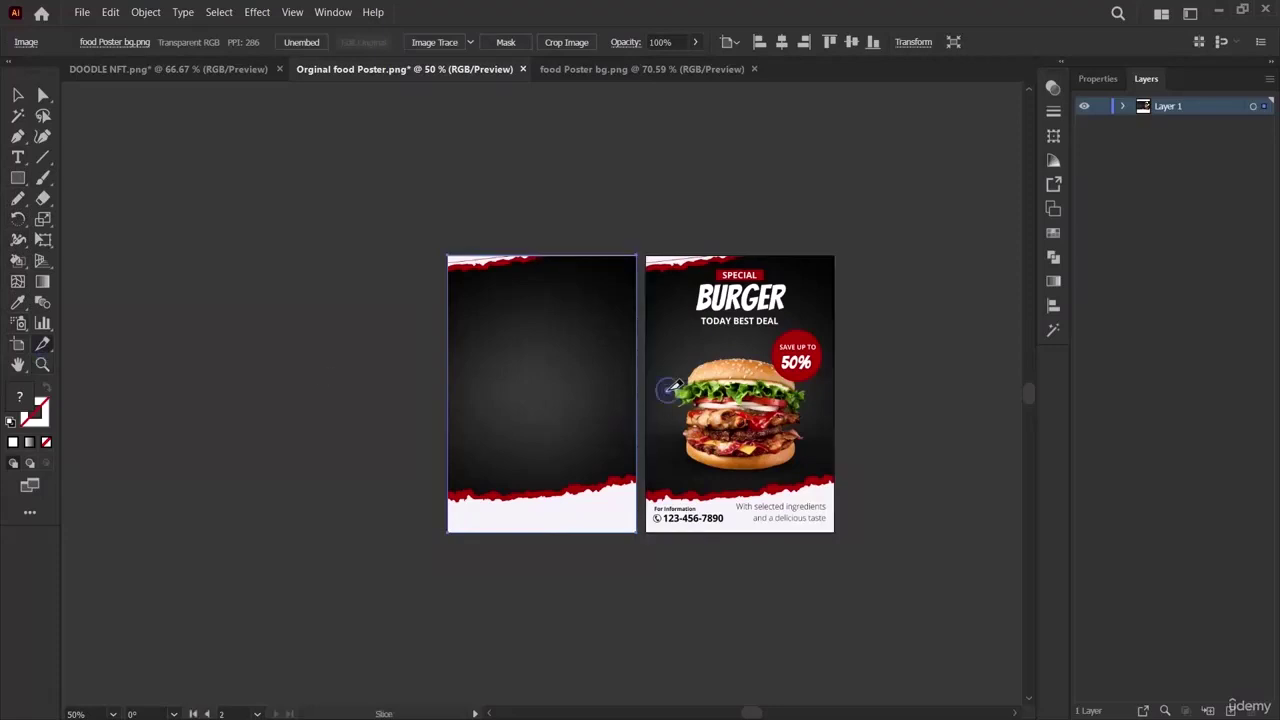
# Fit both posters side by side in view and bring up the File menu.
pyautogui.click(42, 364)
pyautogui.click(423, 380)
pyautogui.click(828, 425)
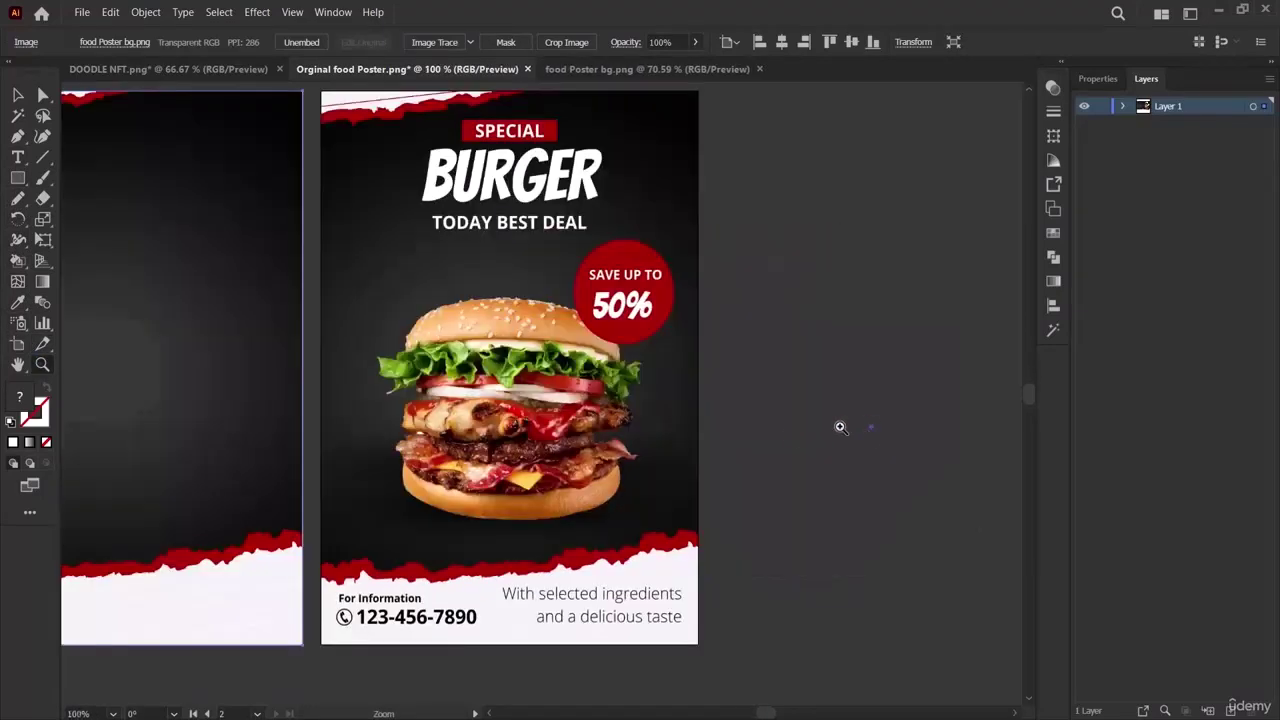
pyautogui.press('v')
pyautogui.hscroll(-5, 371, 463)
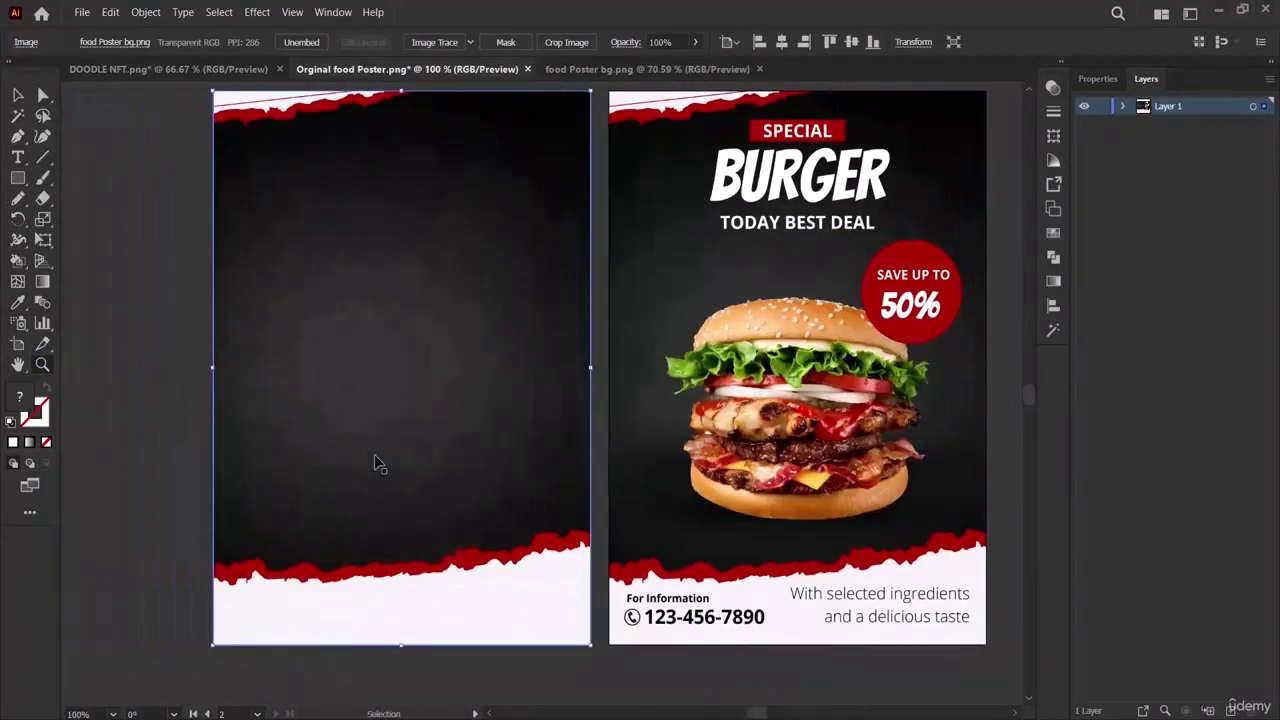
pyautogui.hotkey('ctrl', '-')
pyautogui.hscroll(3, 558, 572)
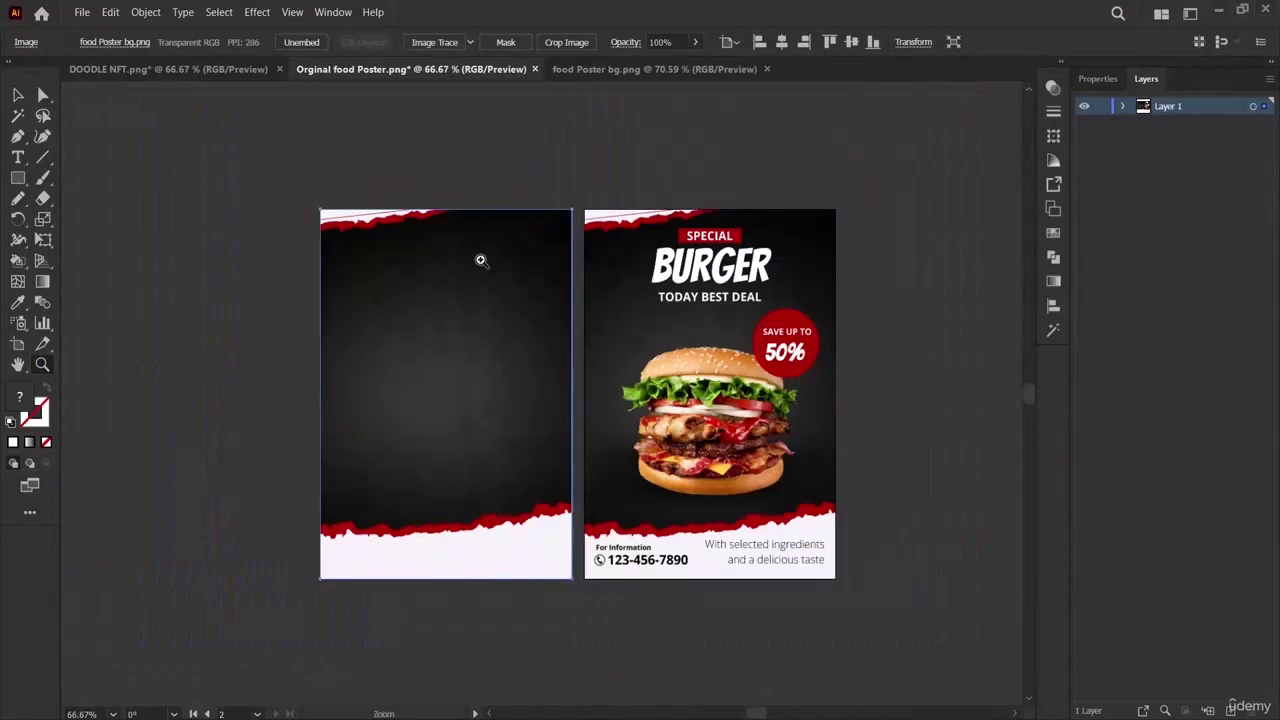
pyautogui.click(103, 12)
pyautogui.moveTo(88, 12)
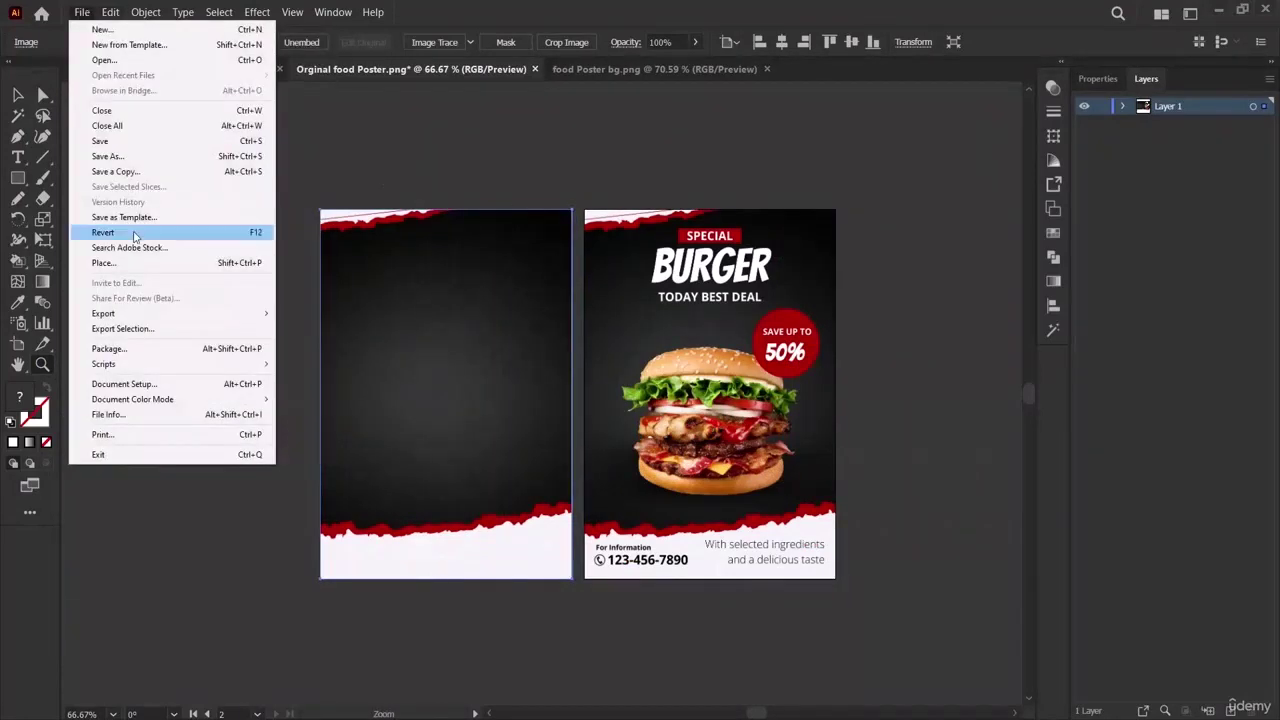
# Browse the Open dialog, then cancel it without opening a file.
pyautogui.click(219, 60)
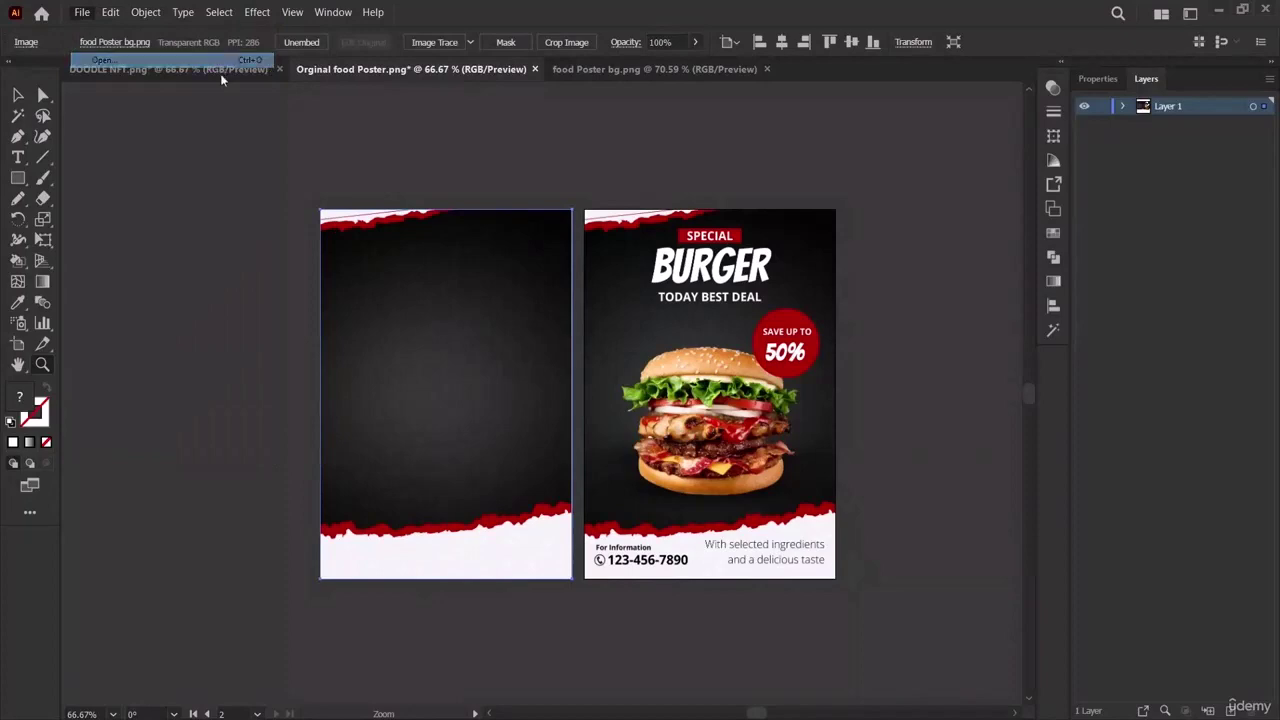
pyautogui.scroll(-3, 455, 240)
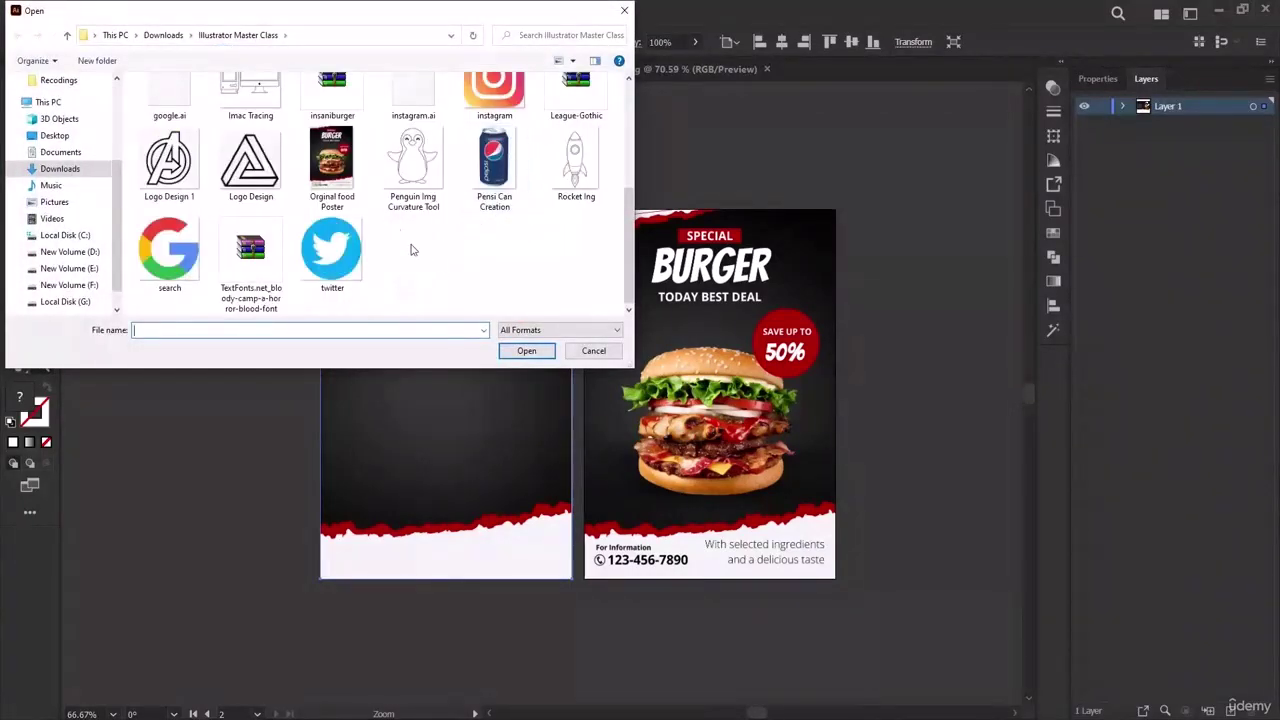
pyautogui.scroll(3, 400, 244)
pyautogui.scroll(-3, 365, 238)
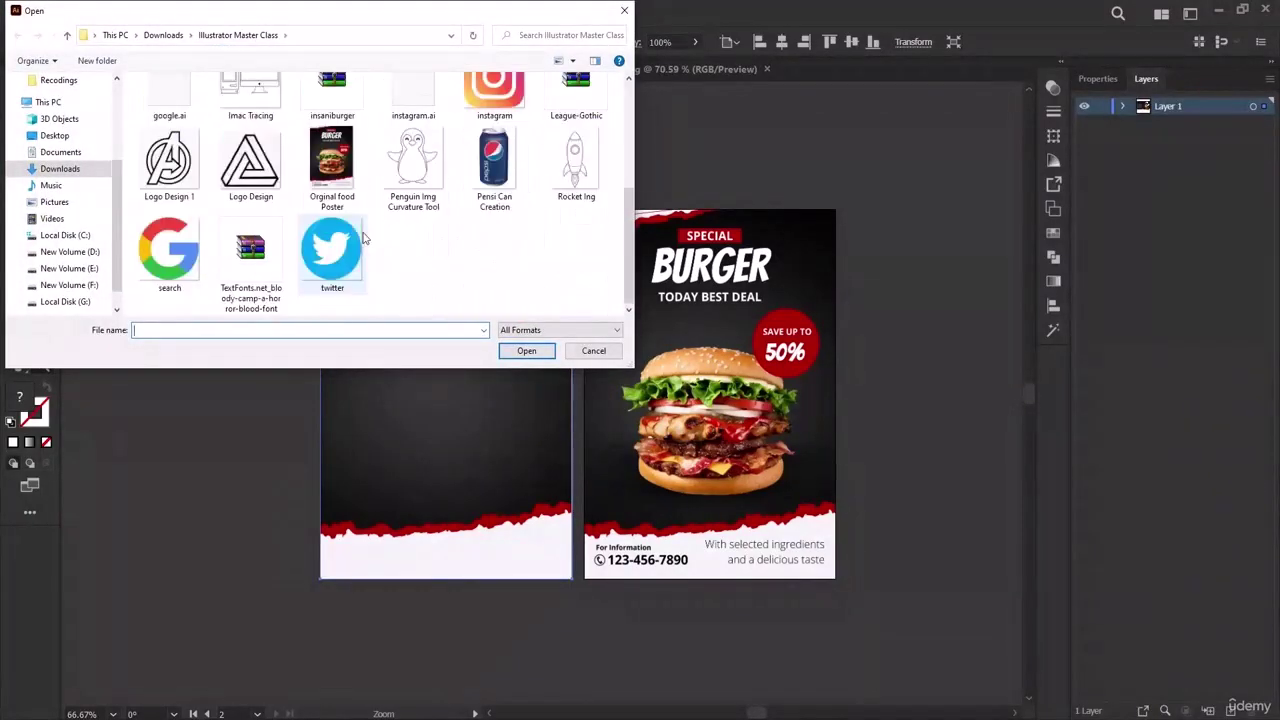
pyautogui.scroll(3, 365, 238)
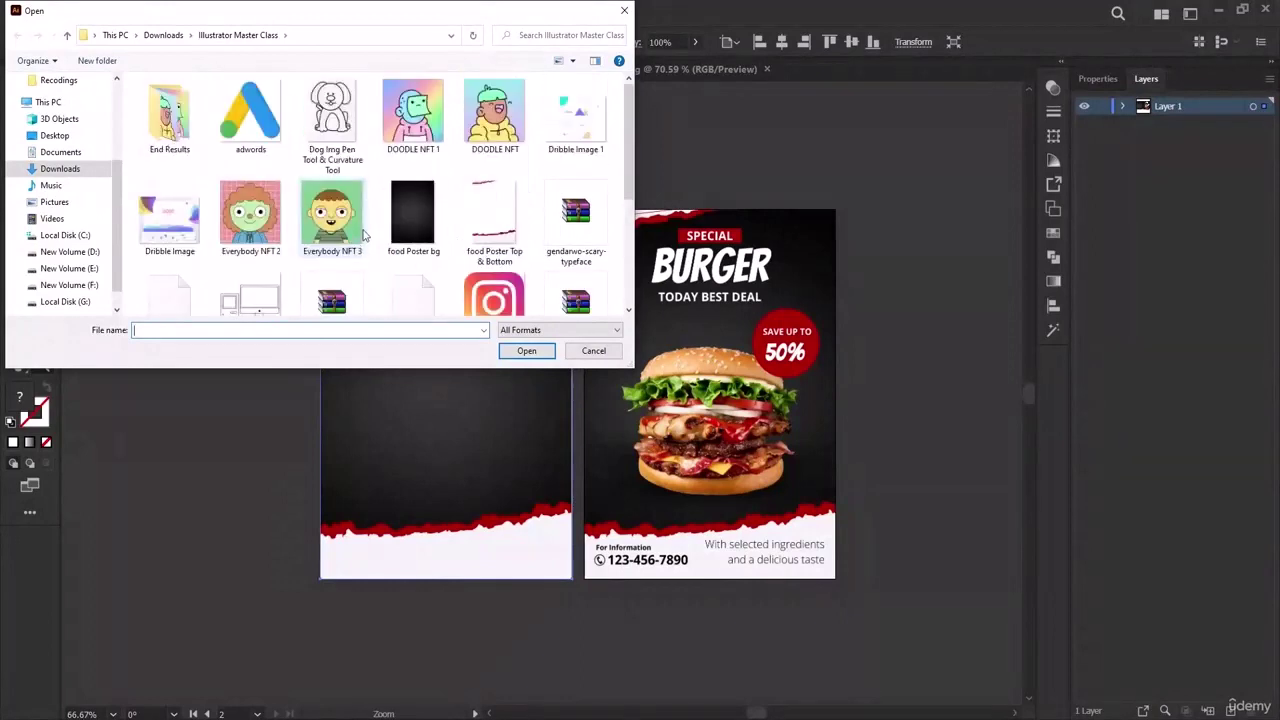
pyautogui.click(627, 17)
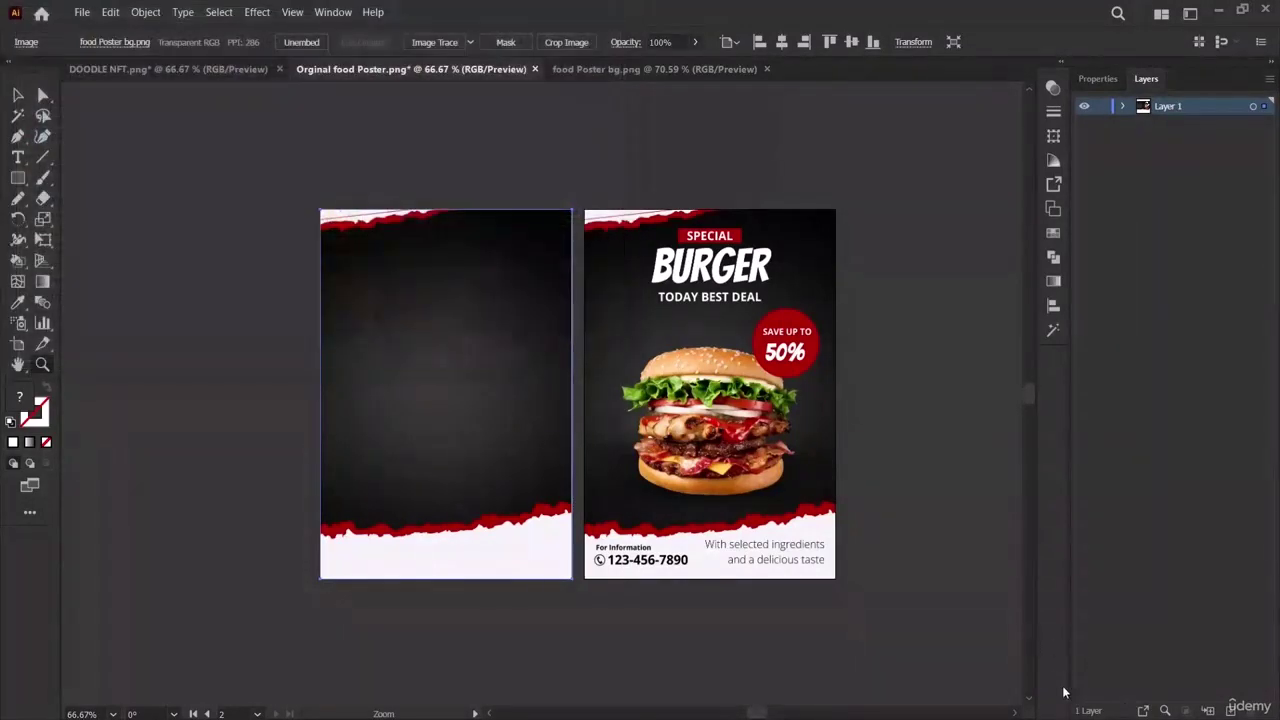
# Open food Poster.png from Downloads, select the burger image, and return to Orginal food Poster.
pyautogui.click(82, 12)
pyautogui.click(100, 60)
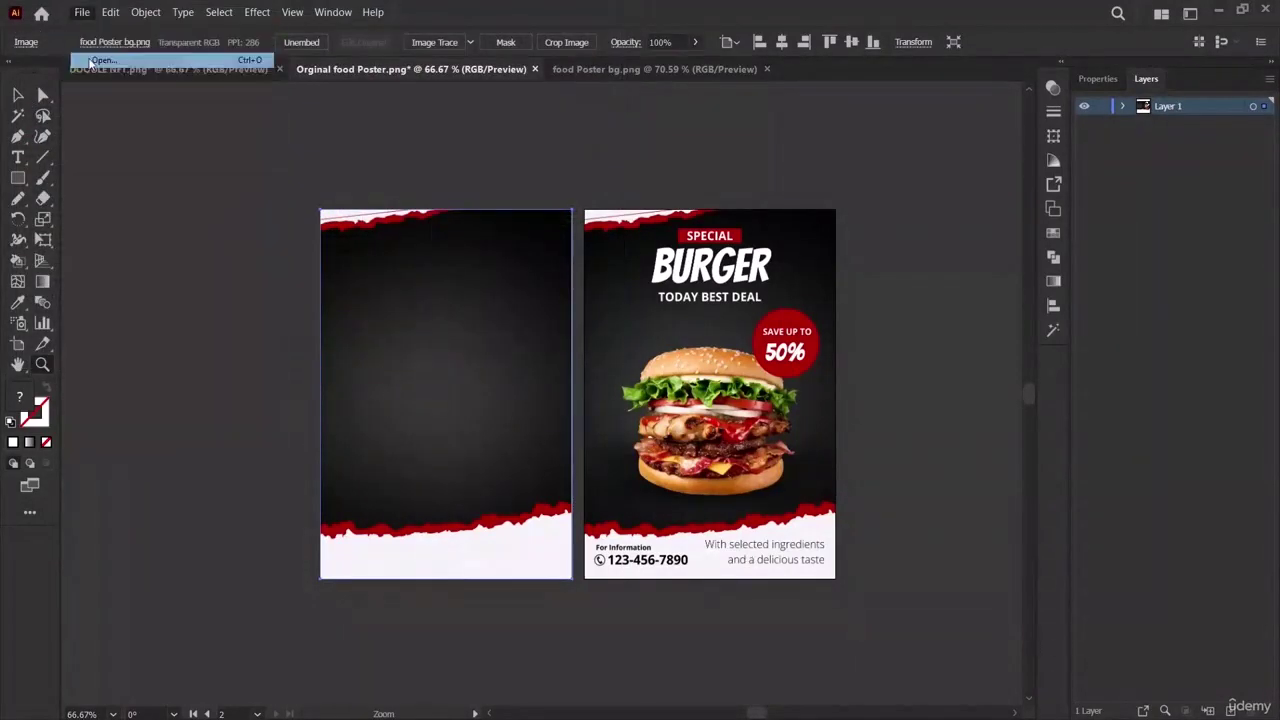
pyautogui.scroll(2, 55, 133)
pyautogui.click(57, 121)
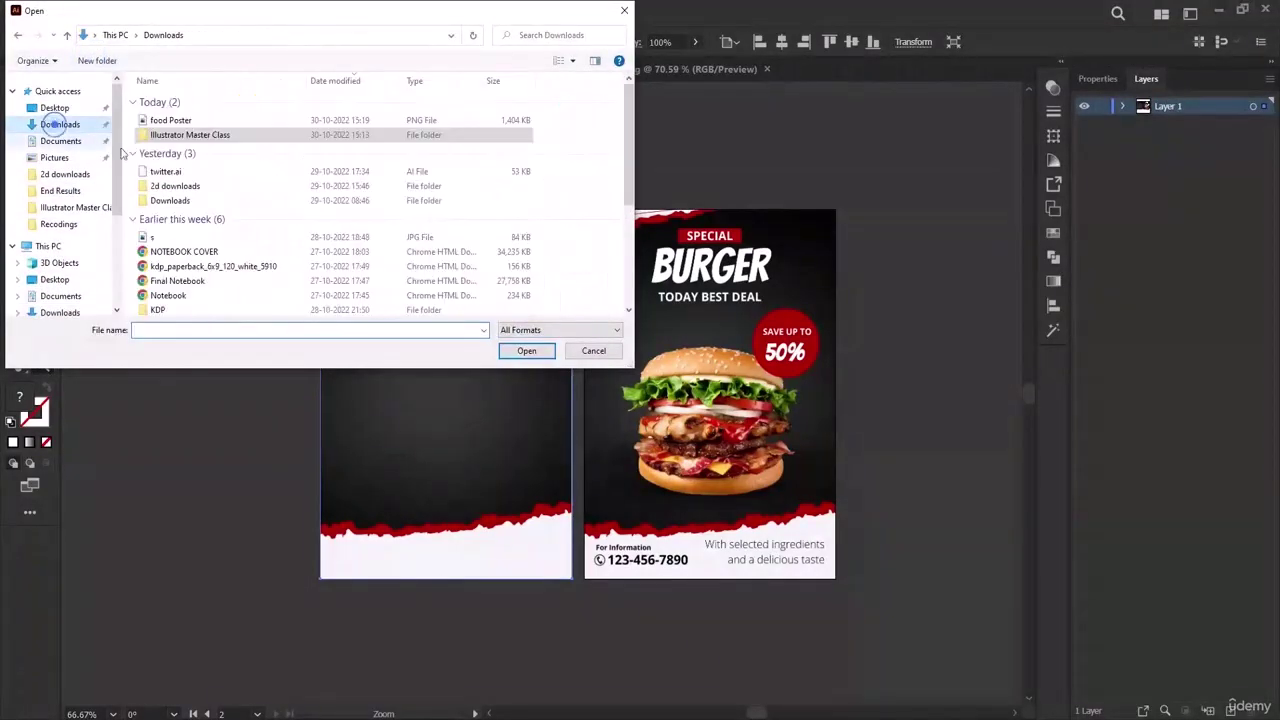
pyautogui.doubleClick(211, 123)
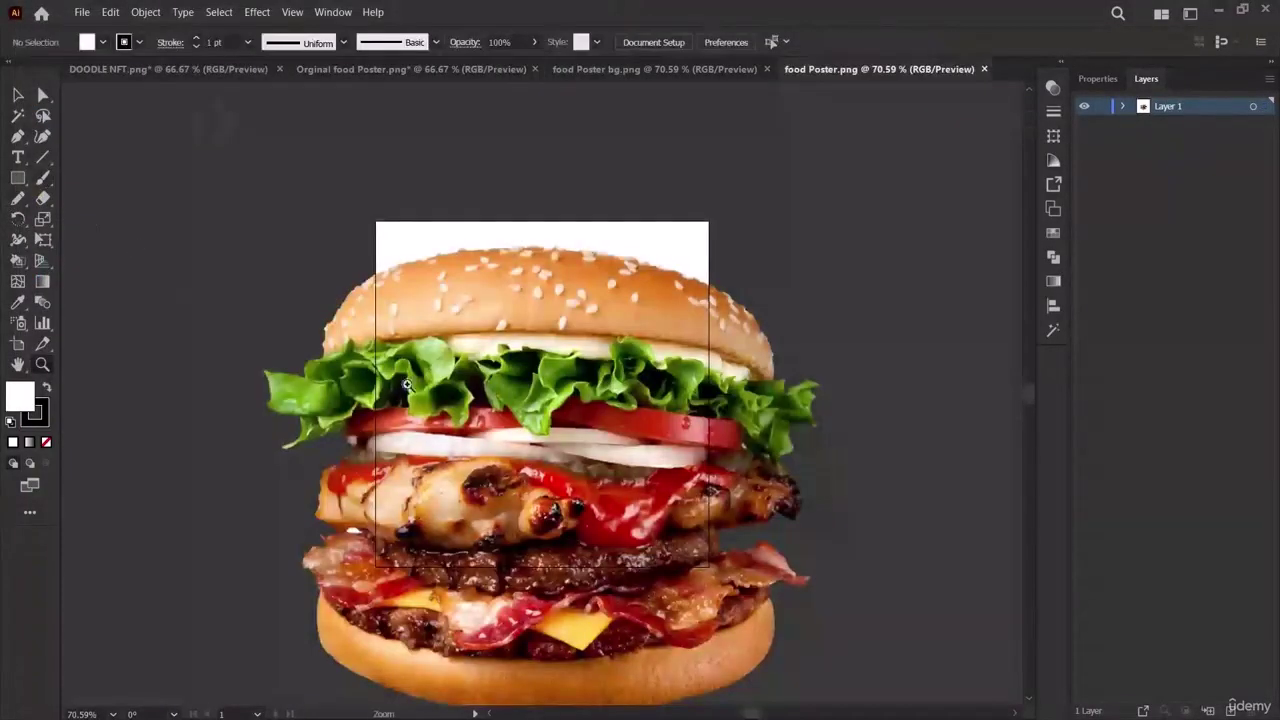
pyautogui.click(18, 95)
pyautogui.click(527, 406)
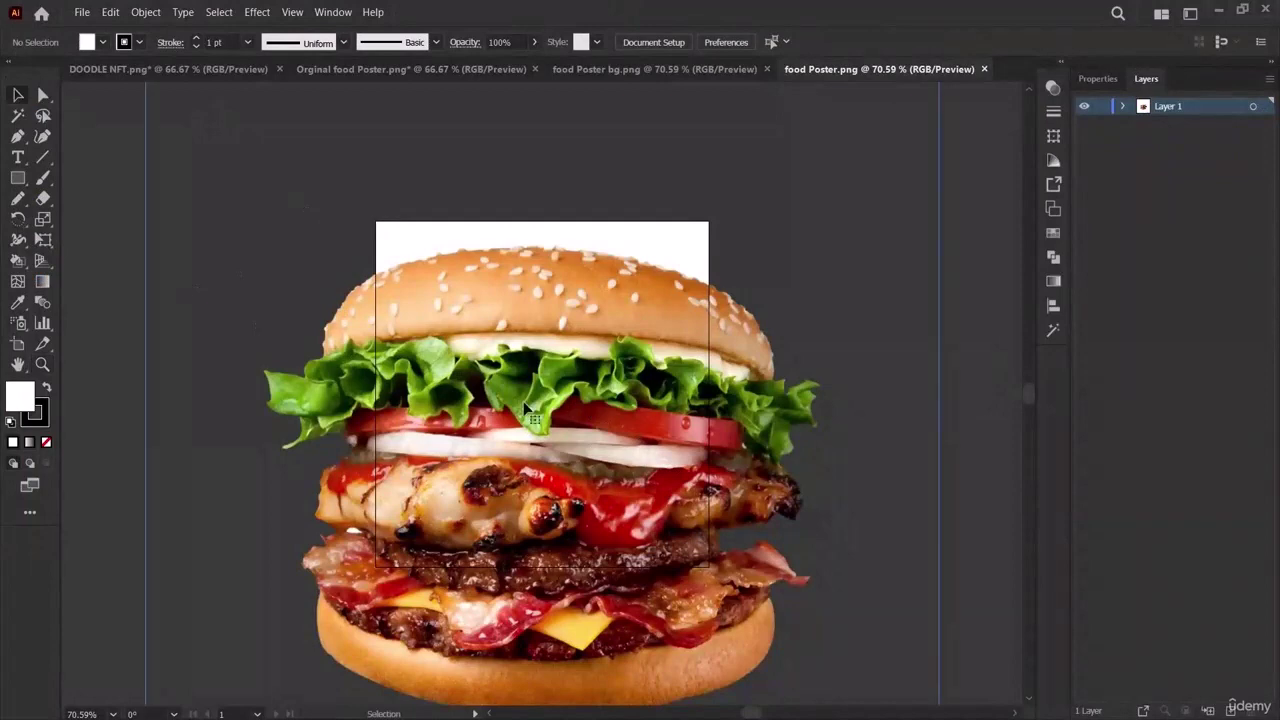
pyautogui.click(470, 69)
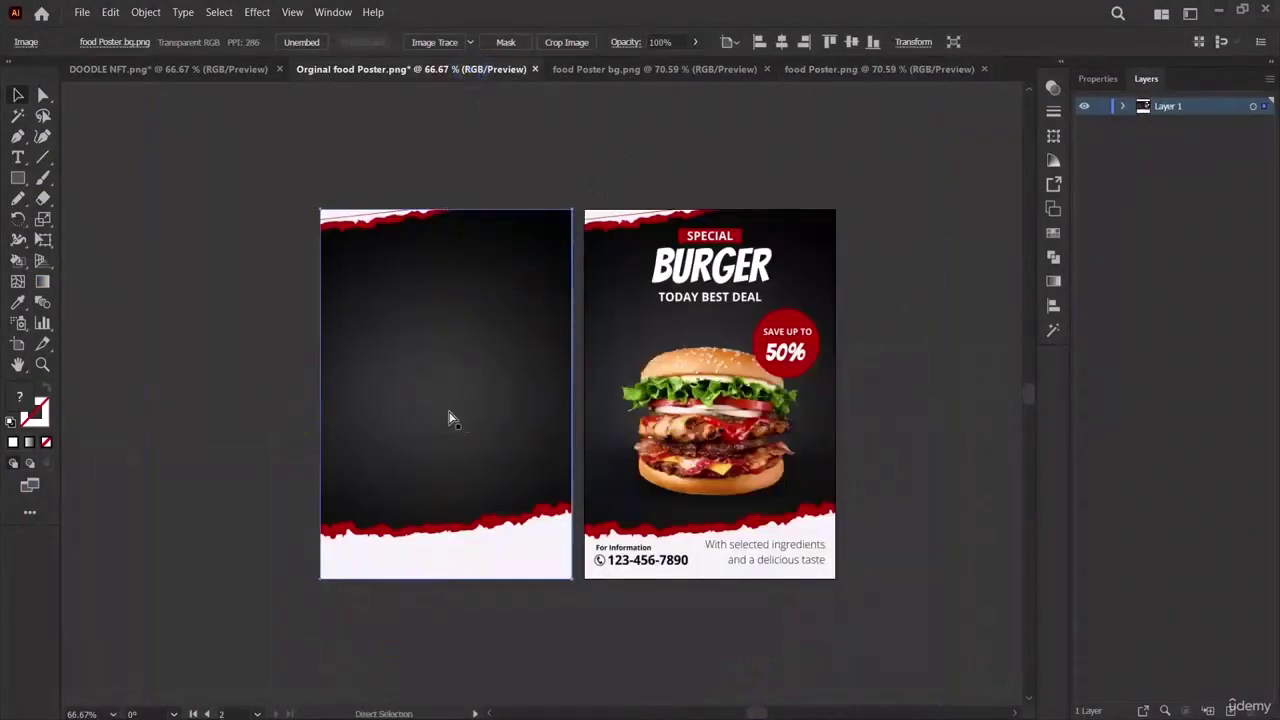
# Paste the burger image into the poster document, shrink it and move it onto the left artboard.
pyautogui.hotkey('ctrl', 'v')
pyautogui.scroll(-5, 731, 491)
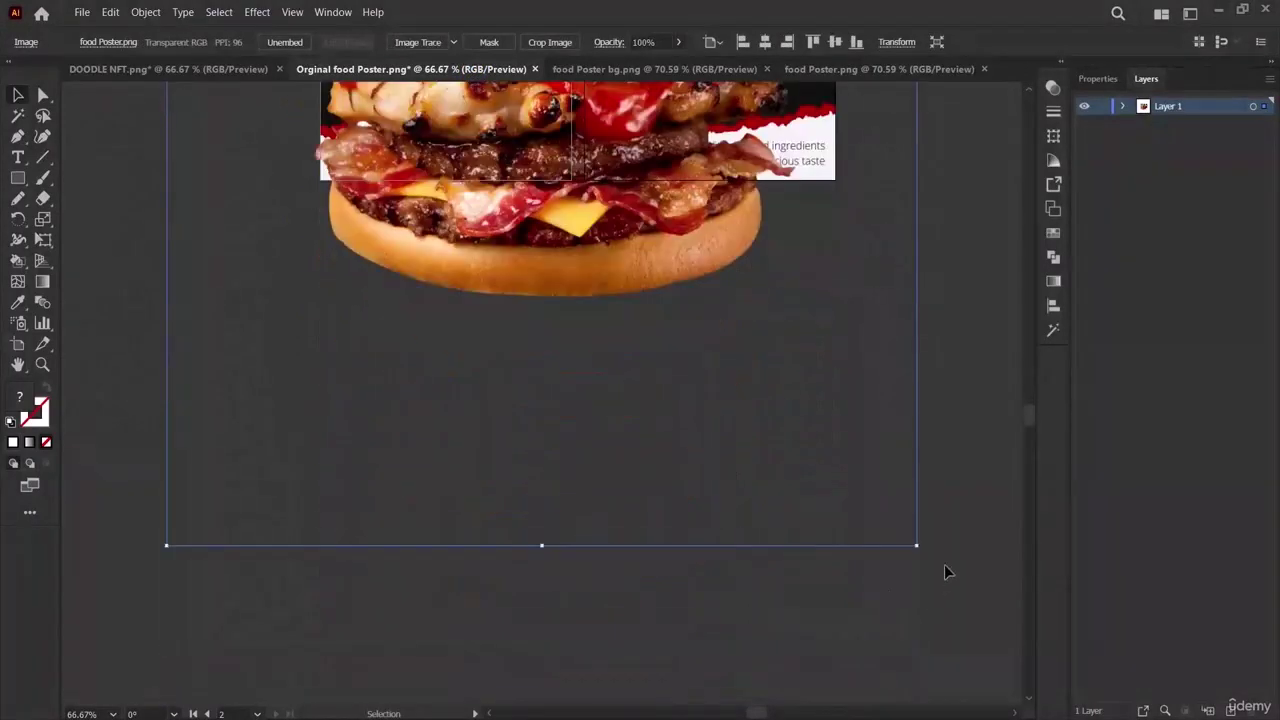
pyautogui.moveTo(920, 549); pyautogui.dragTo(468, 200)
pyautogui.scroll(4, 583, 350)
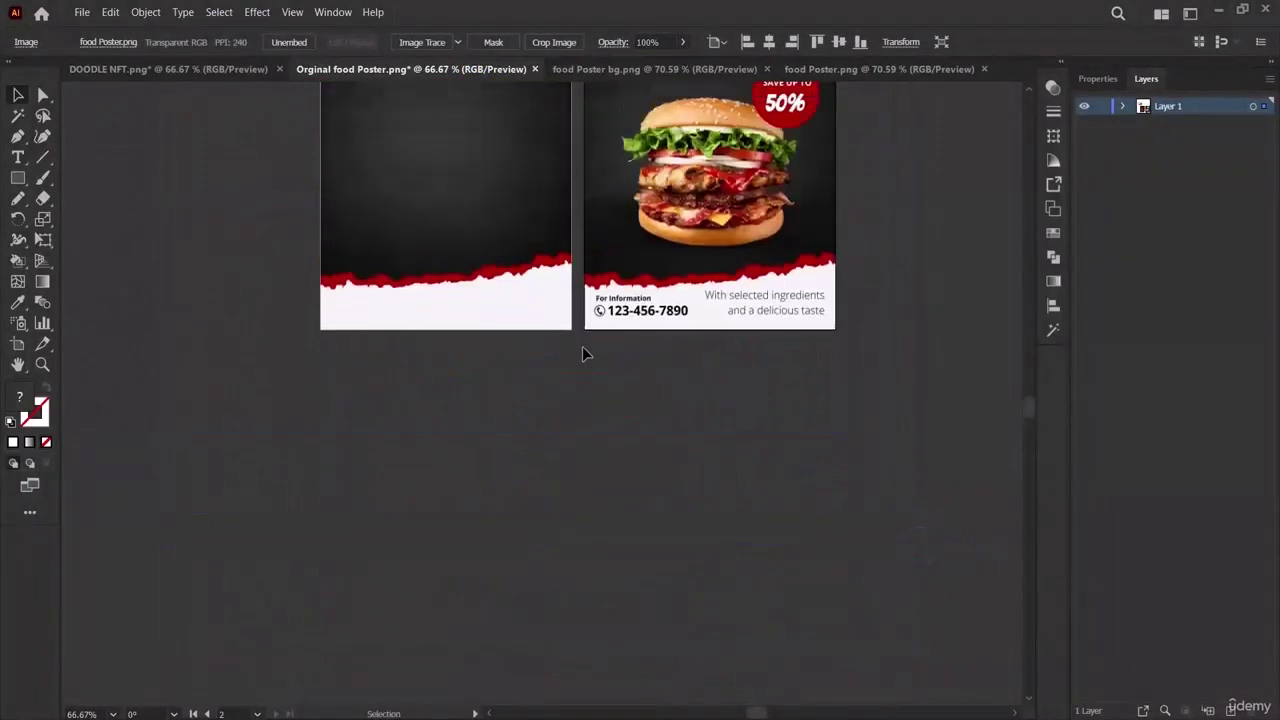
pyautogui.scroll(1, 585, 350)
pyautogui.moveTo(323, 135); pyautogui.dragTo(460, 453)
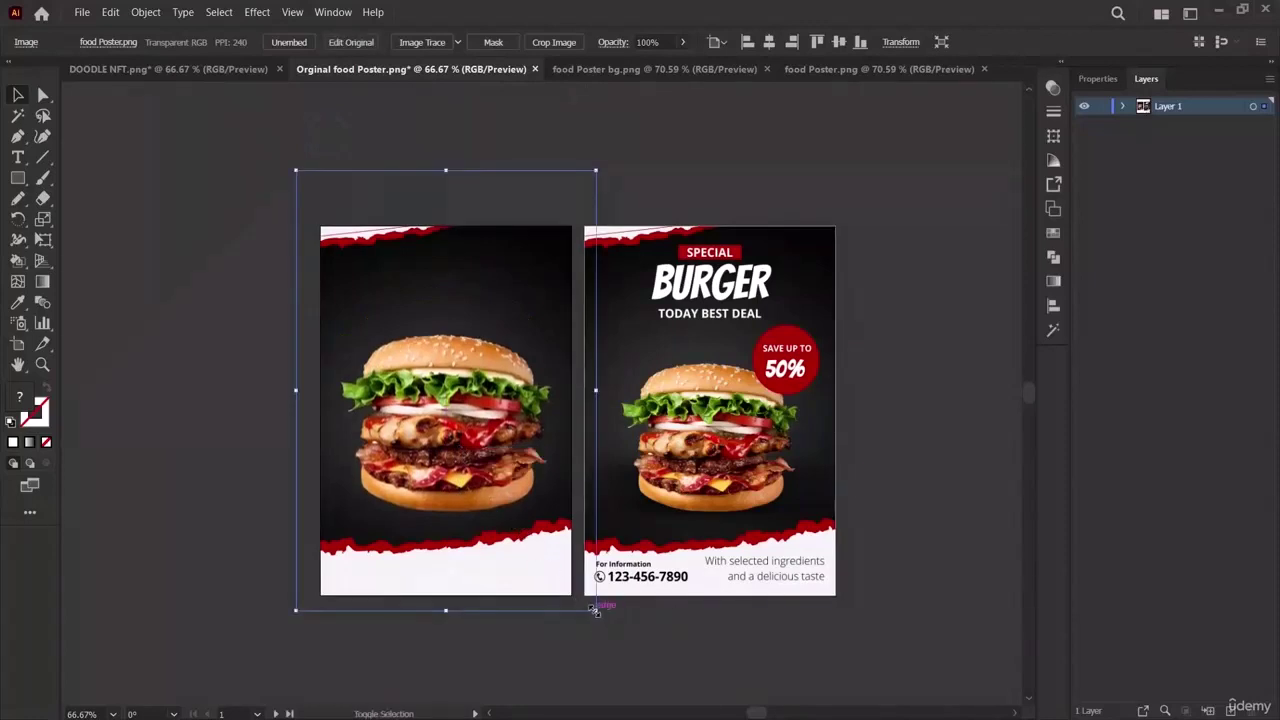
pyautogui.moveTo(595, 610); pyautogui.dragTo(514, 509)
pyautogui.moveTo(434, 391); pyautogui.dragTo(473, 459)
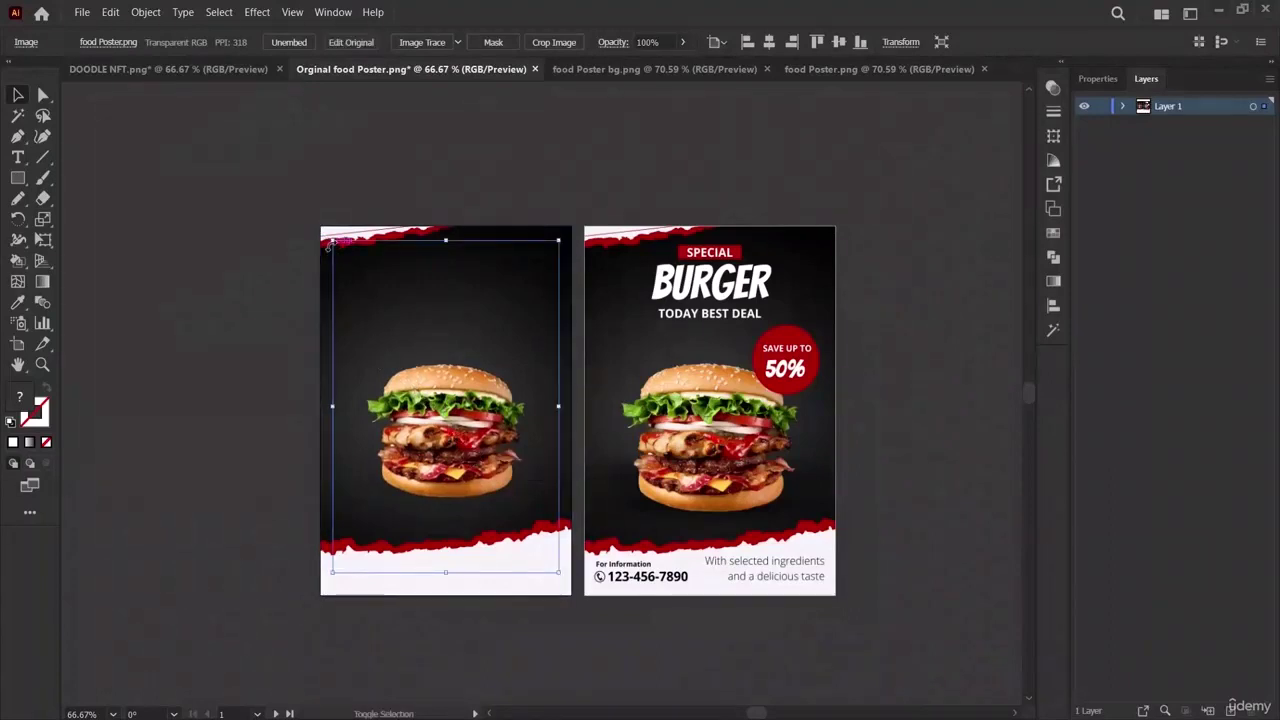
# Enlarge and centre the burger to fill the left artboard, then exit Isolation Mode.
pyautogui.moveTo(333, 241); pyautogui.dragTo(311, 228)
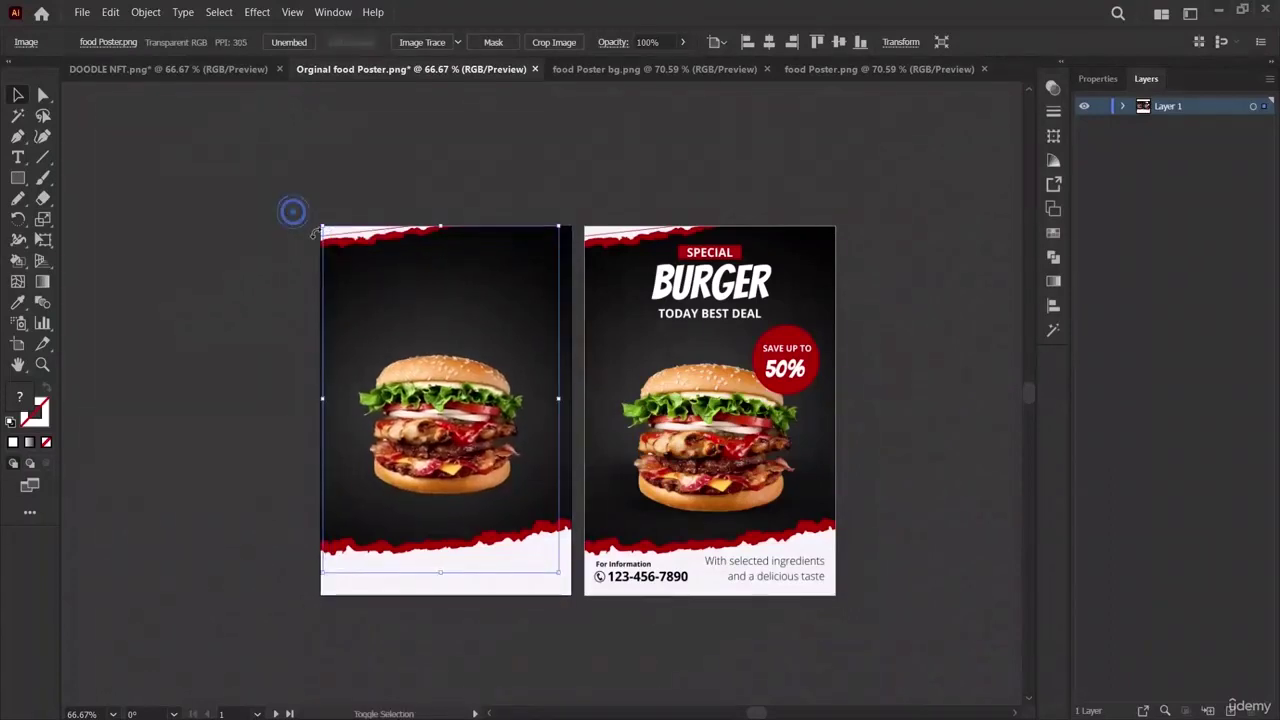
pyautogui.moveTo(321, 227); pyautogui.dragTo(300, 194)
pyautogui.moveTo(420, 363); pyautogui.dragTo(472, 430)
pyautogui.click(943, 480)
pyautogui.doubleClick(472, 430)
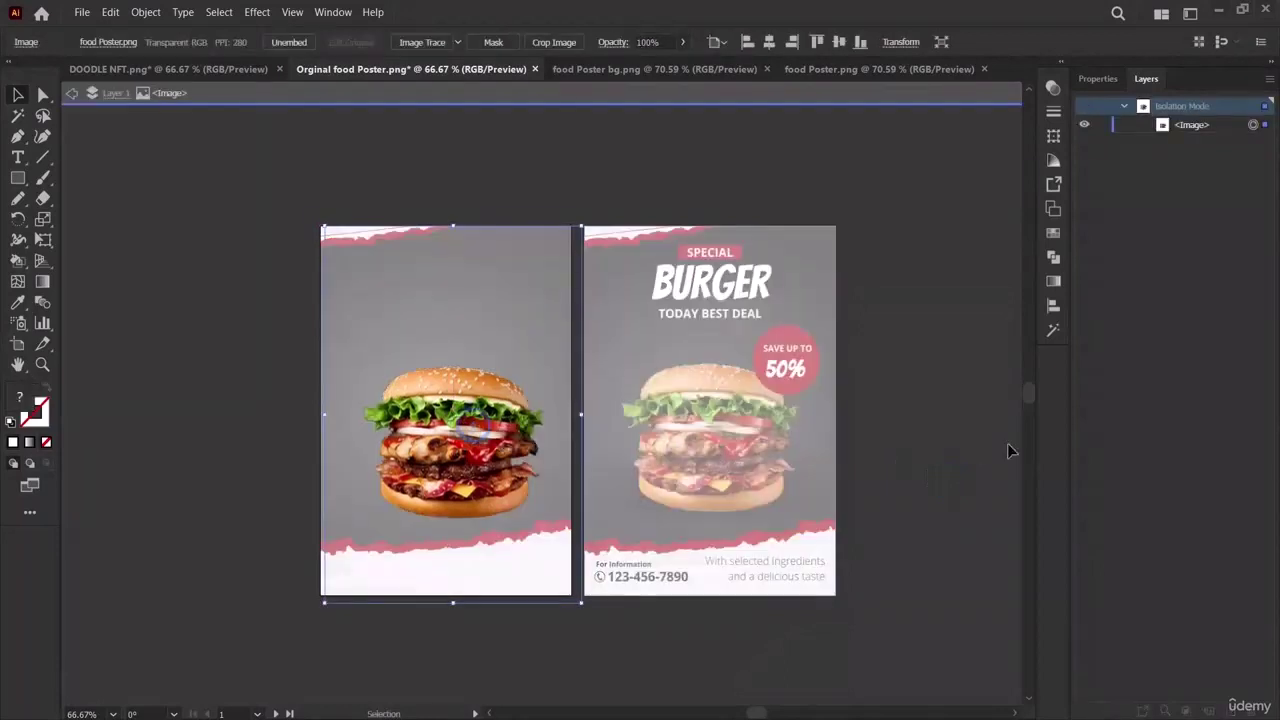
pyautogui.click(71, 93)
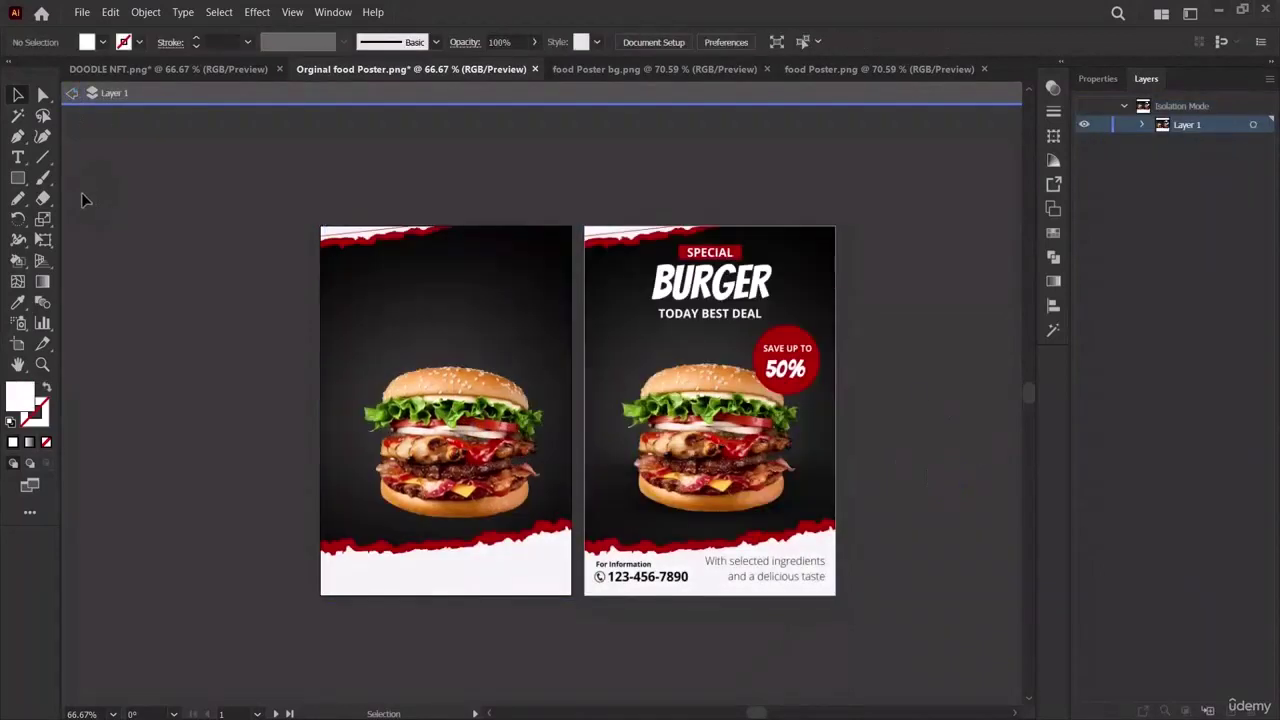
pyautogui.click(68, 94)
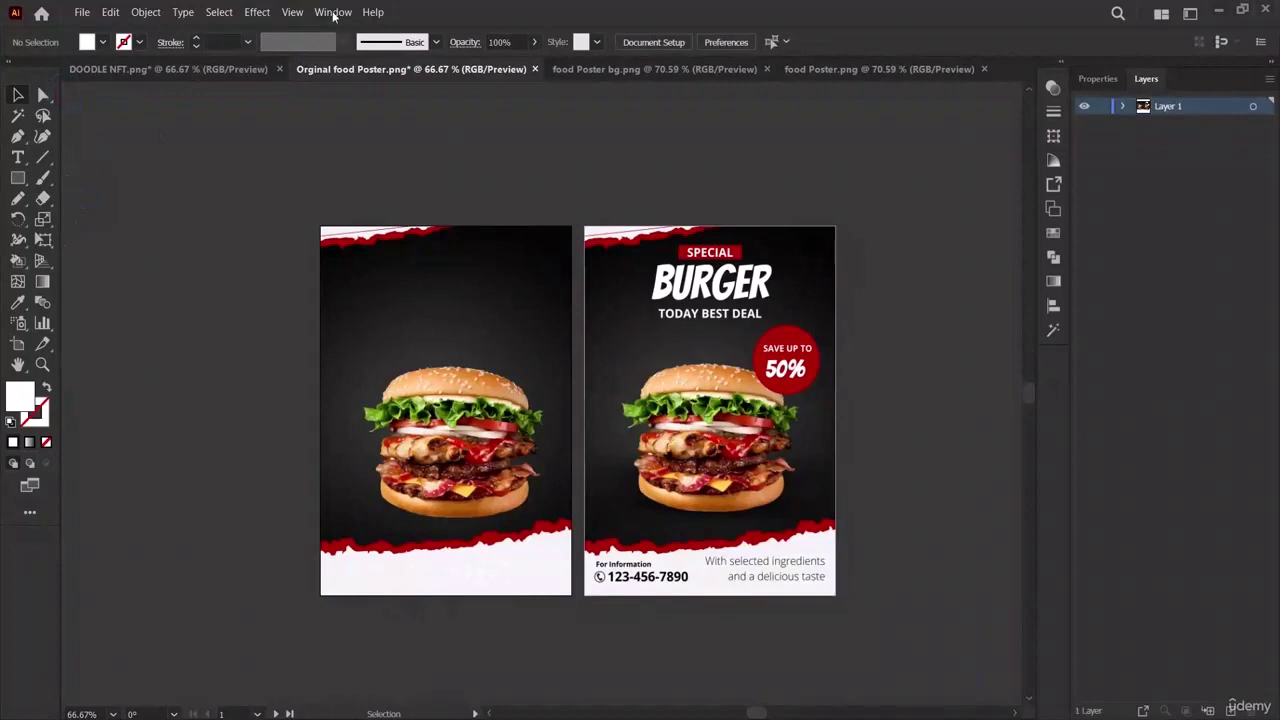
# Show the rulers around the canvas via View > Rulers.
pyautogui.click(333, 12)
pyautogui.click(292, 12)
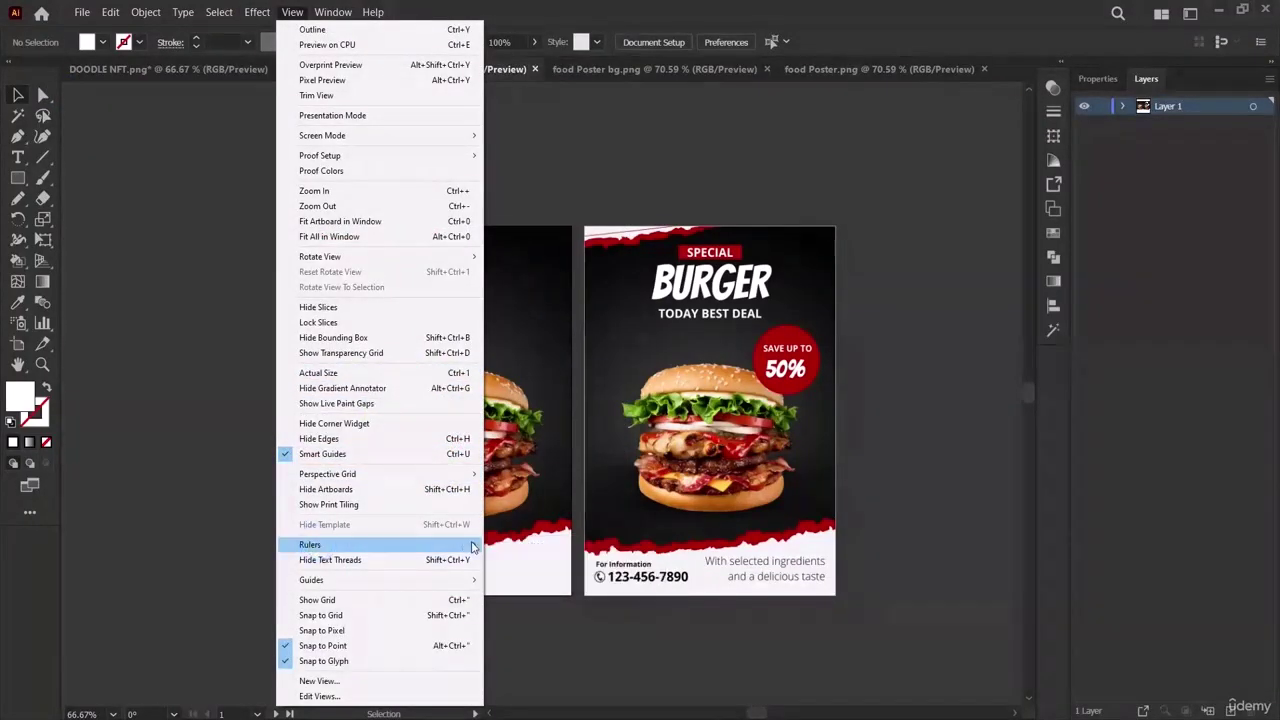
pyautogui.moveTo(479, 546)
pyautogui.click(524, 544)
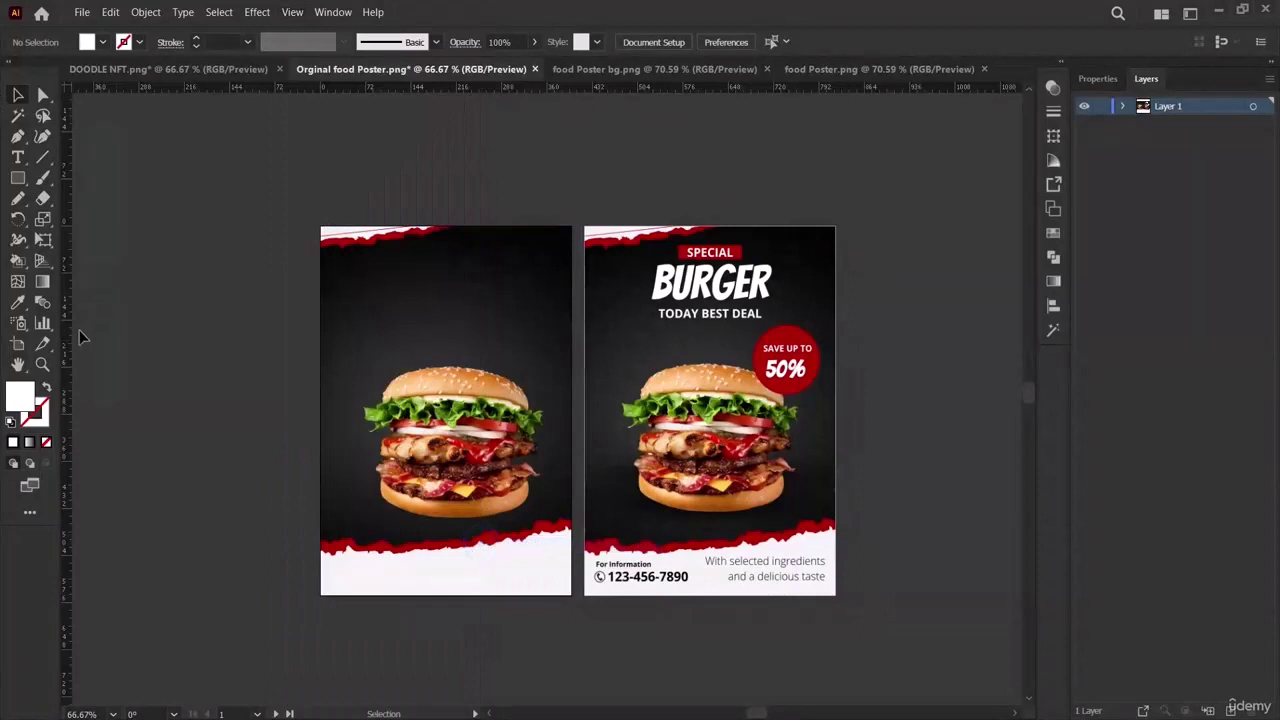
# Add horizontal guides at the burger's top and base, and align the left burger to them.
pyautogui.moveTo(431, 88); pyautogui.dragTo(468, 362)
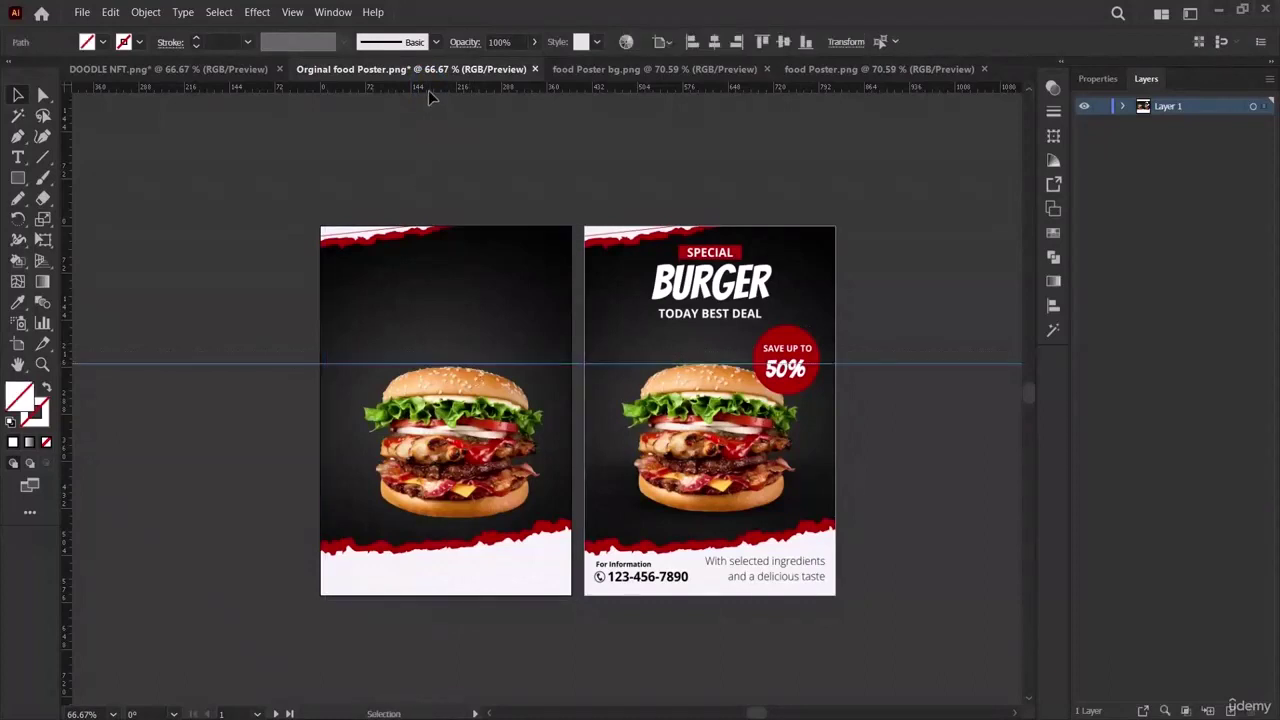
pyautogui.moveTo(428, 91); pyautogui.dragTo(433, 521)
pyautogui.moveTo(443, 517); pyautogui.dragTo(440, 514)
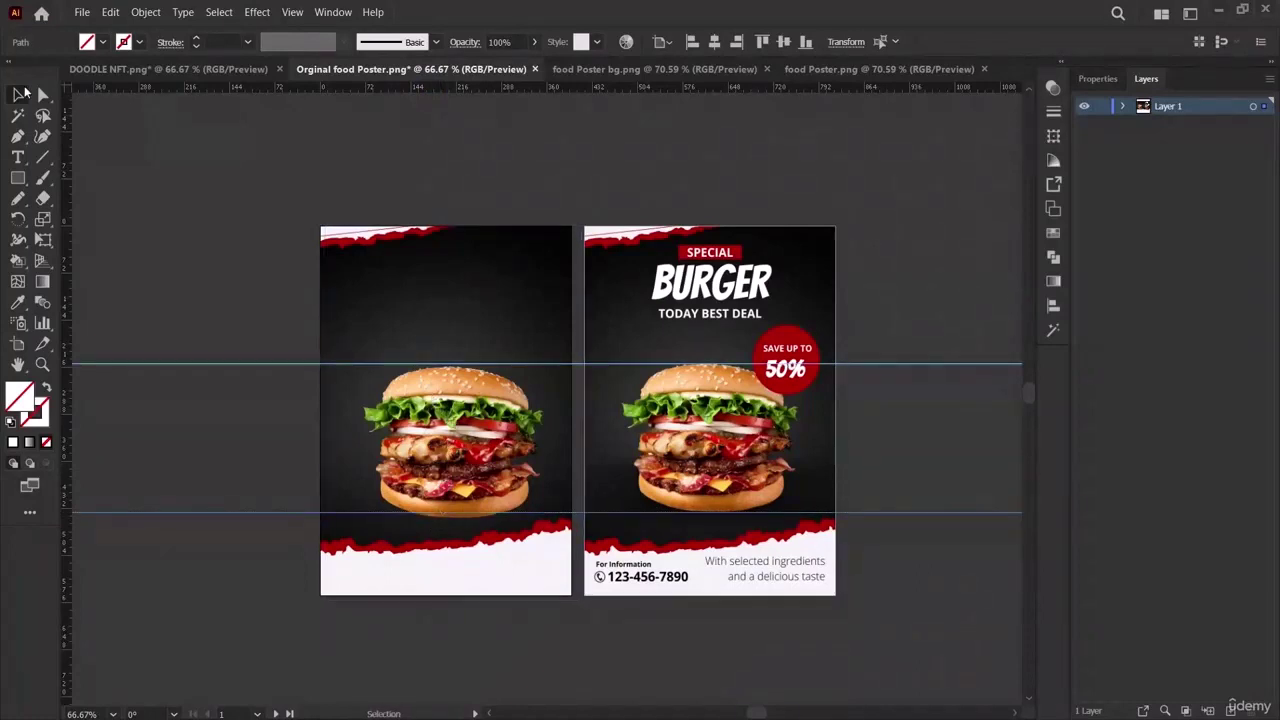
pyautogui.click(20, 93)
pyautogui.moveTo(443, 451); pyautogui.dragTo(440, 447)
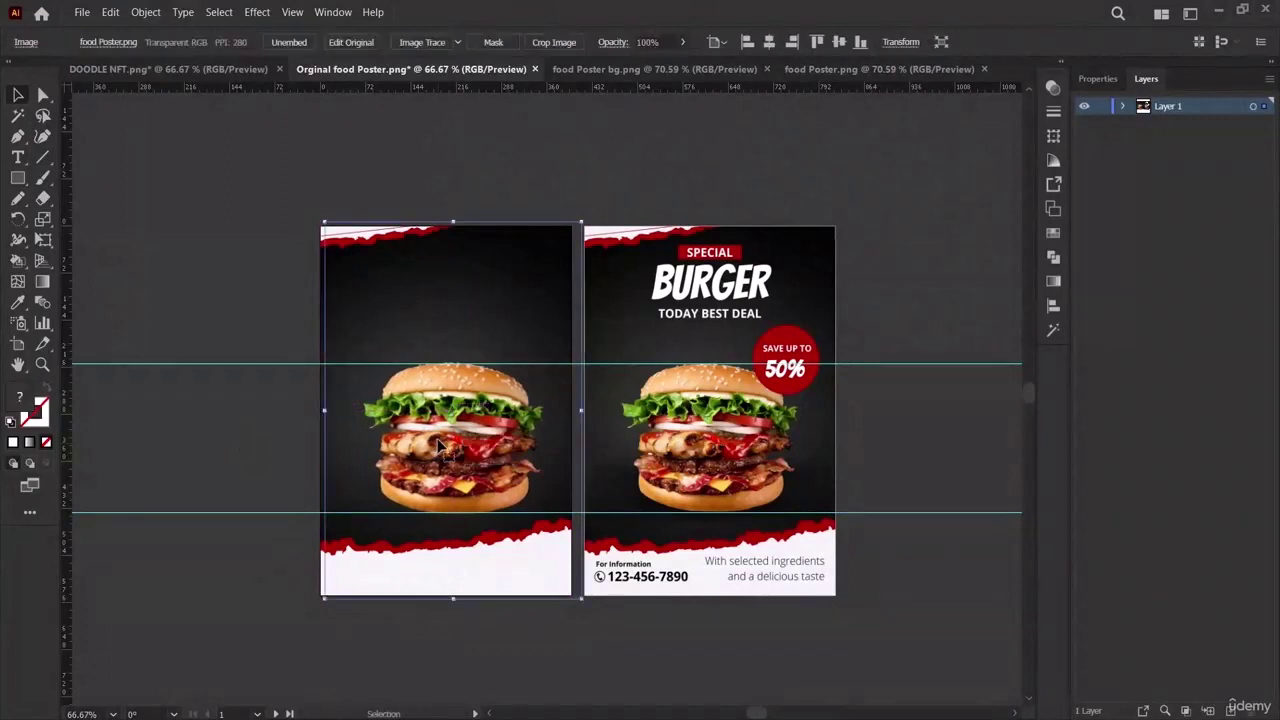
pyautogui.click(203, 200)
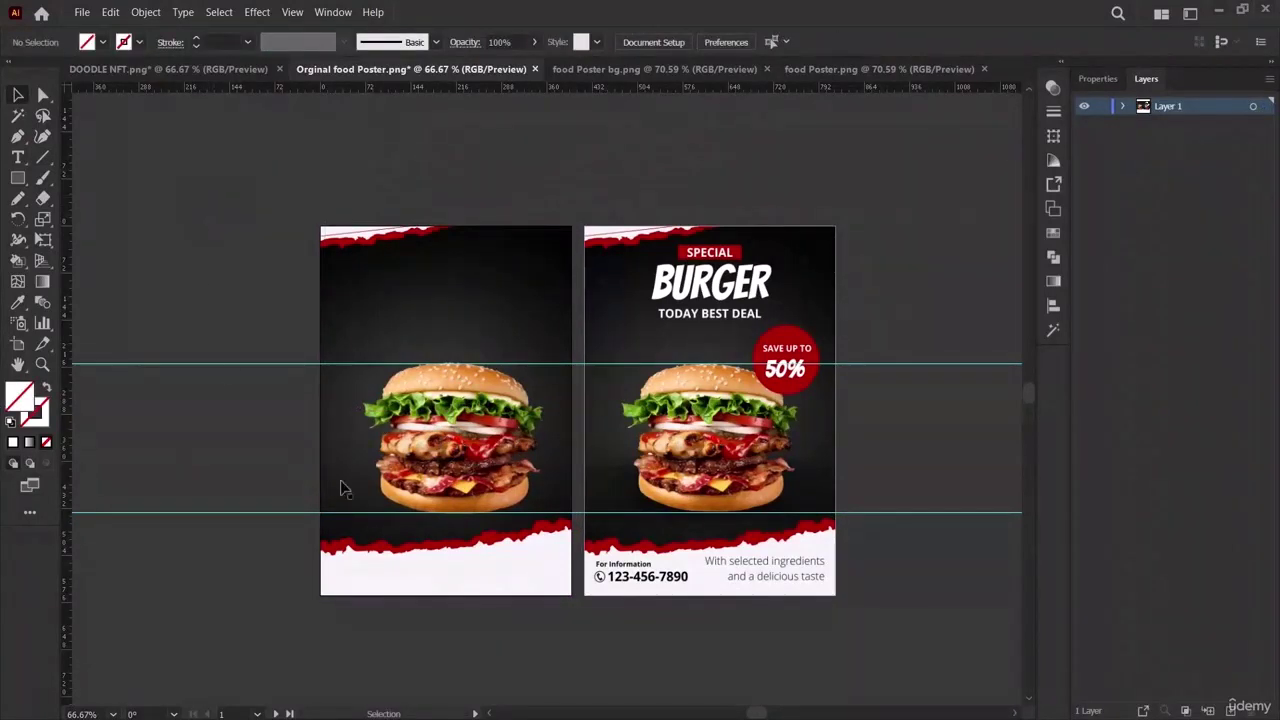
pyautogui.click(420, 490)
pyautogui.click(296, 265)
# Draw a label rectangle near the left poster's top and fill it with the original's red.
pyautogui.click(17, 178)
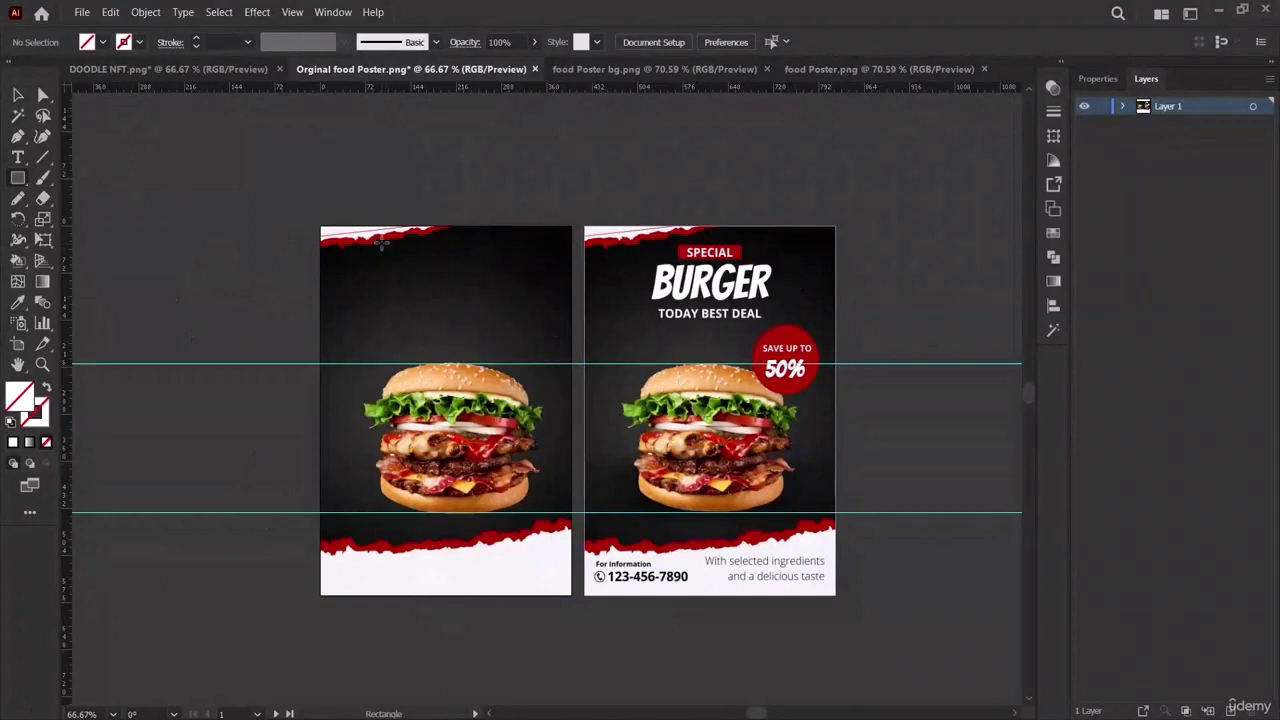
pyautogui.moveTo(391, 243); pyautogui.dragTo(480, 258)
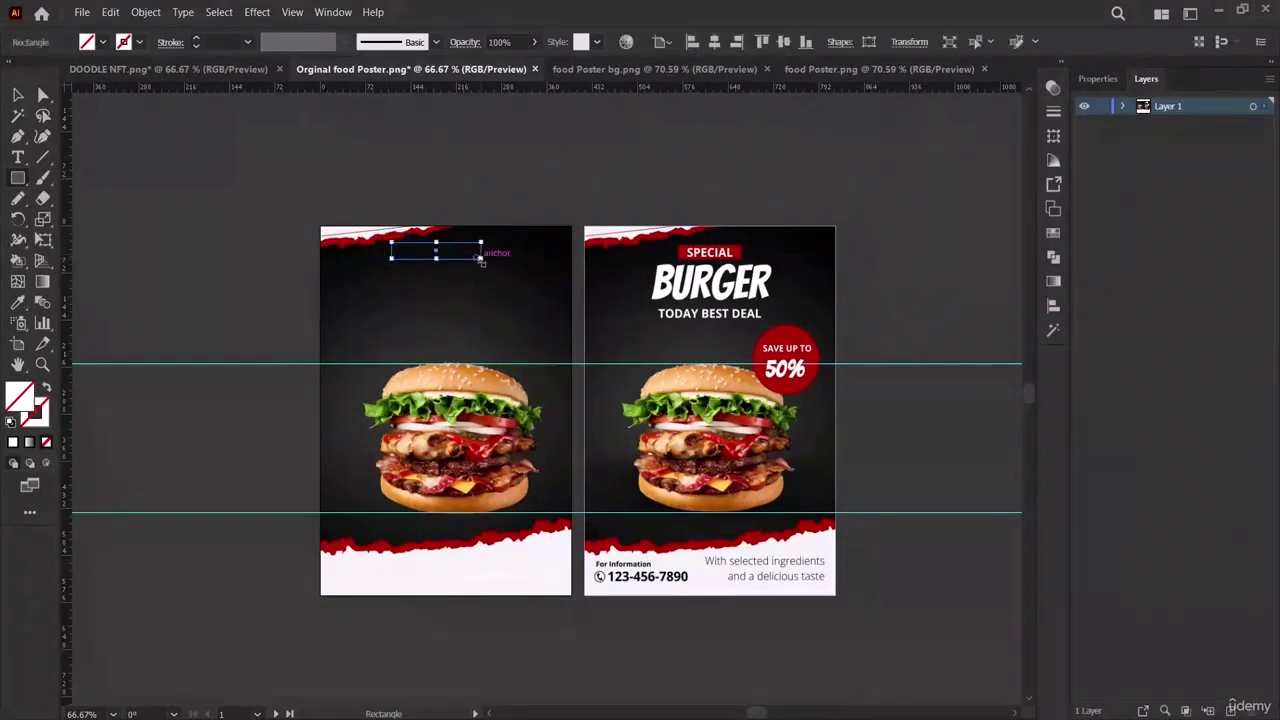
pyautogui.press('v')
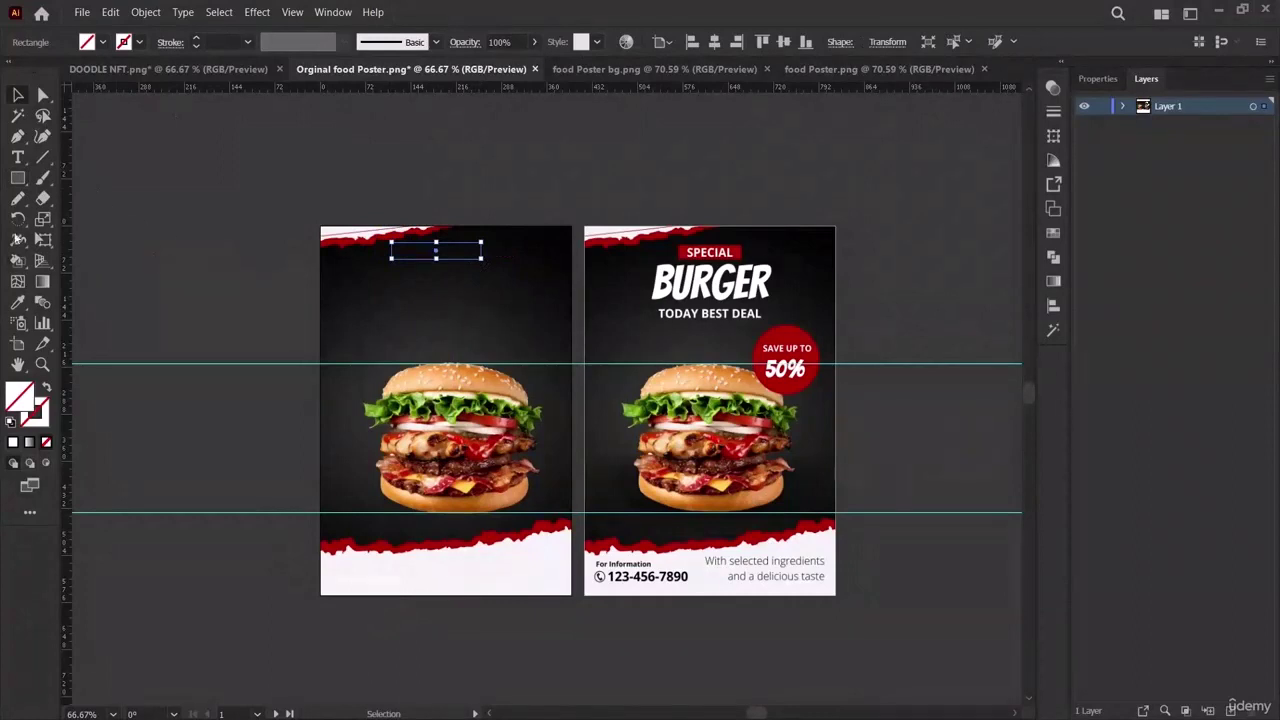
pyautogui.click(17, 157)
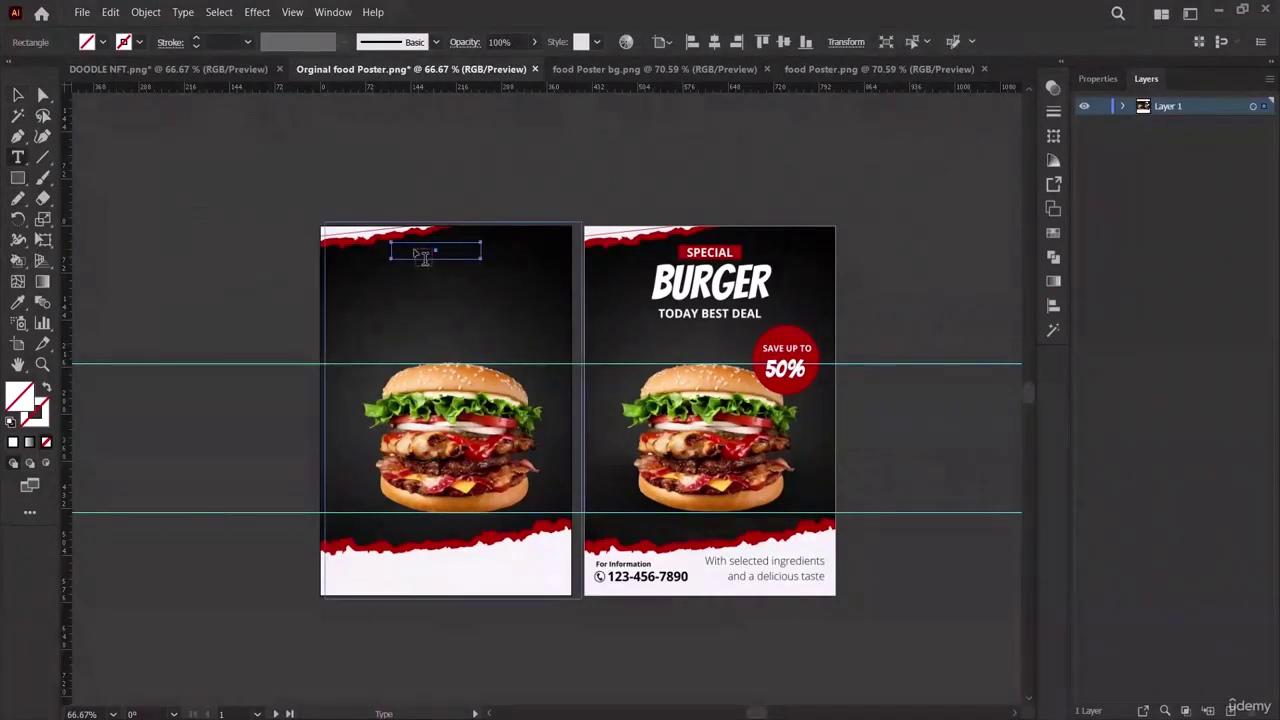
pyautogui.click(1097, 78)
pyautogui.click(1086, 266)
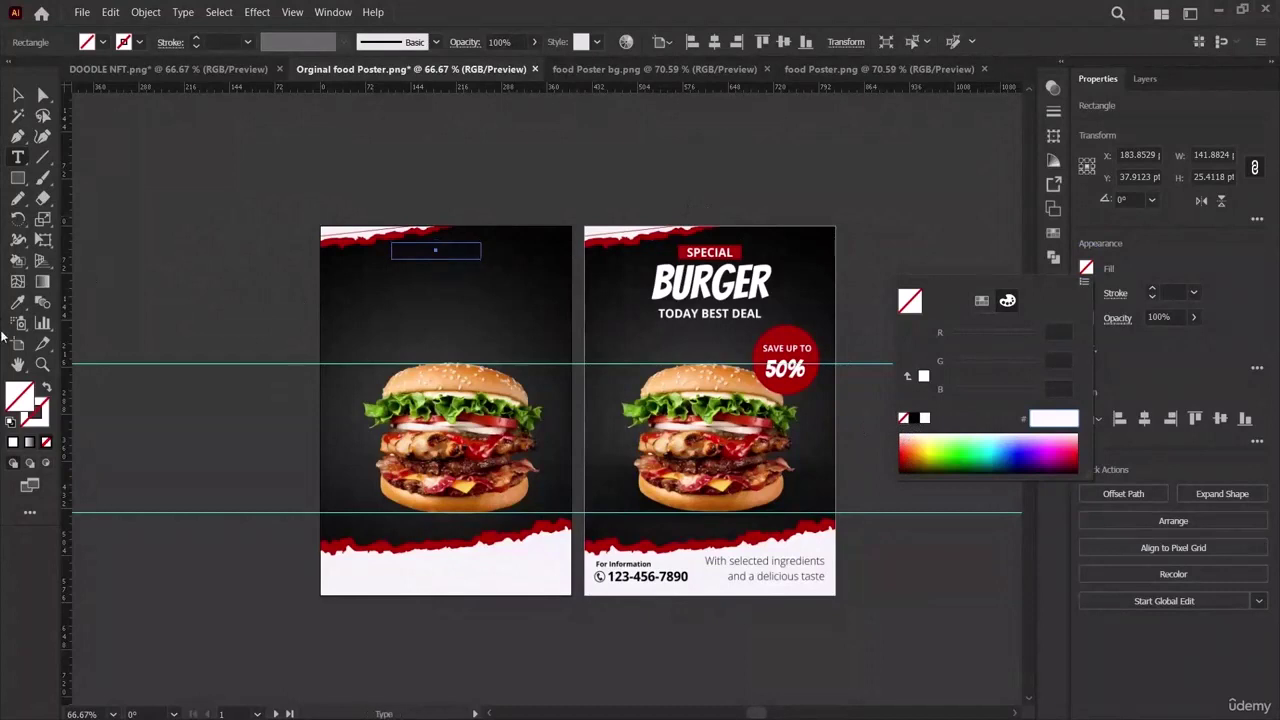
pyautogui.press('Escape')
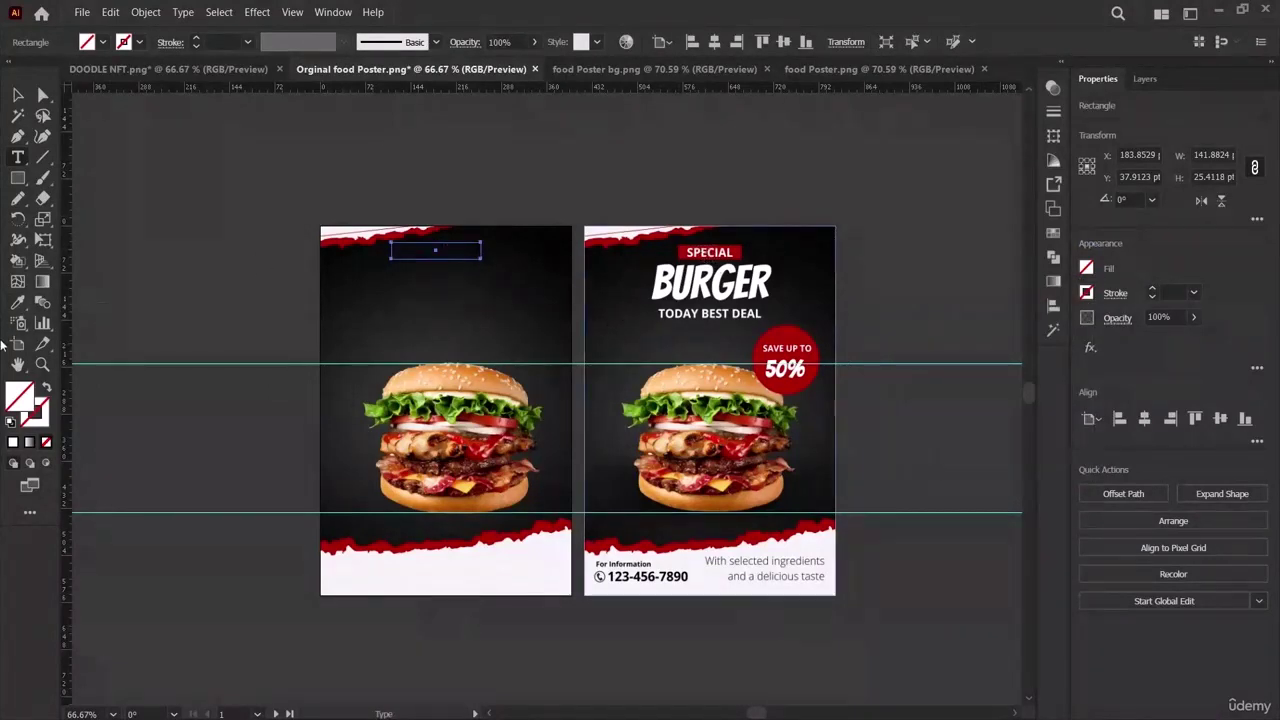
pyautogui.click(12, 302)
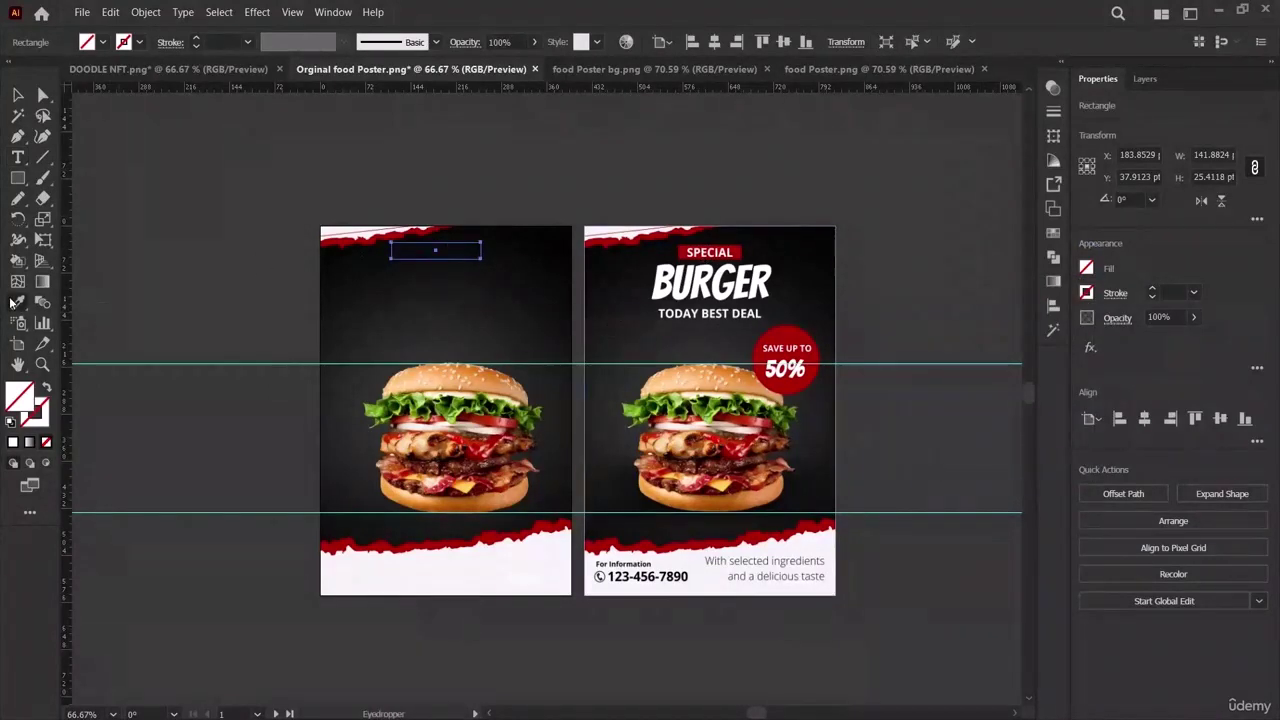
pyautogui.click(690, 244)
pyautogui.press('v')
pyautogui.click(88, 186)
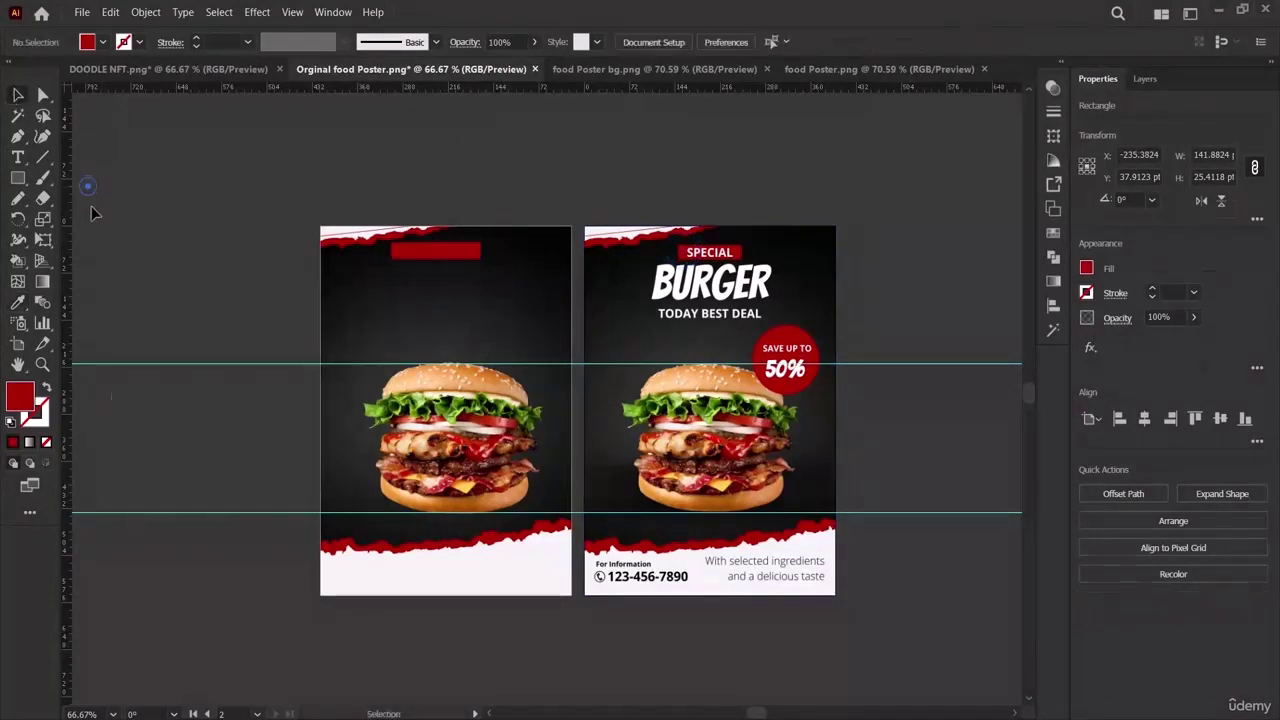
# Type SPECIAL inside the red label, enlarge it and centre it.
pyautogui.click(42, 364)
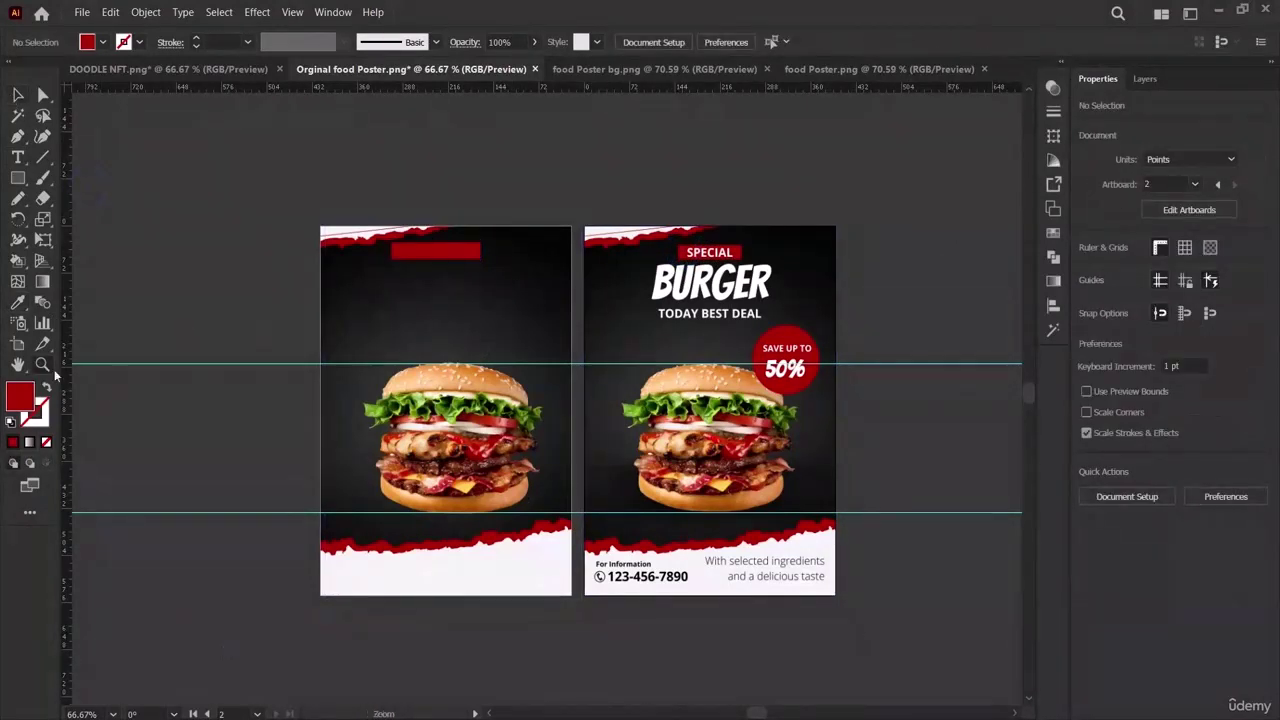
pyautogui.click(476, 275)
pyautogui.scroll(-1, 372, 397)
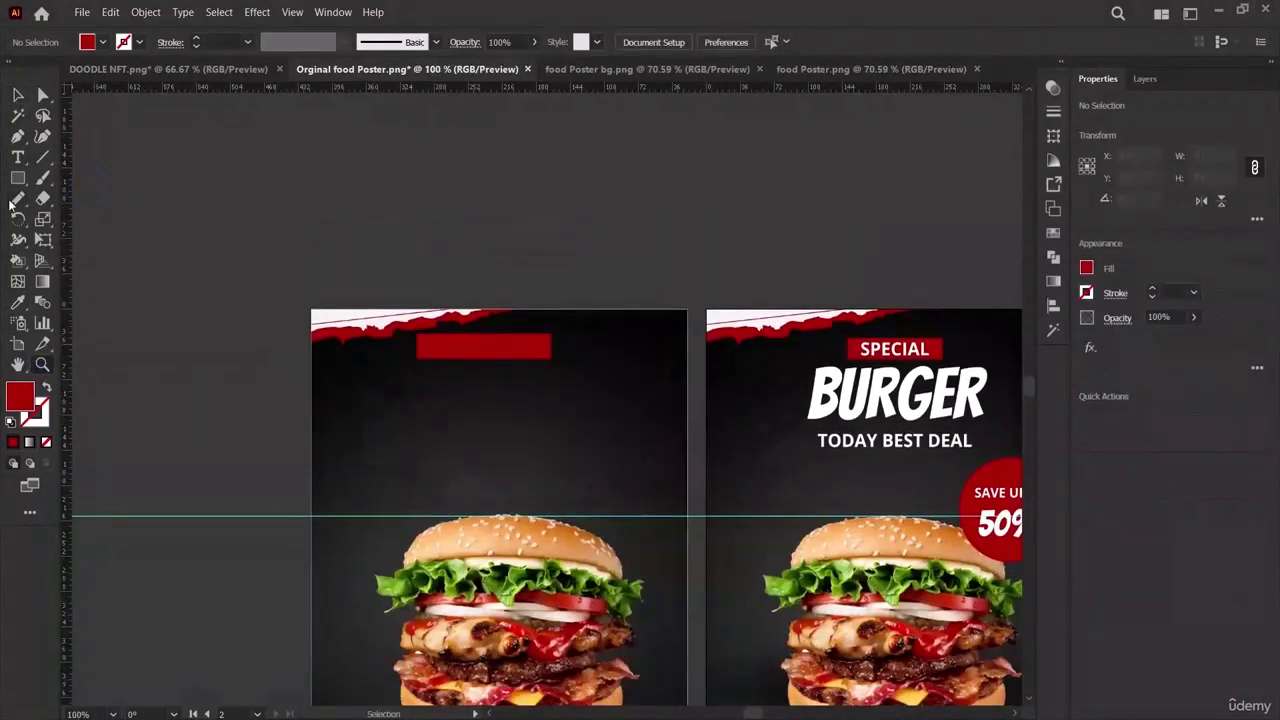
pyautogui.click(18, 157)
pyautogui.click(468, 342)
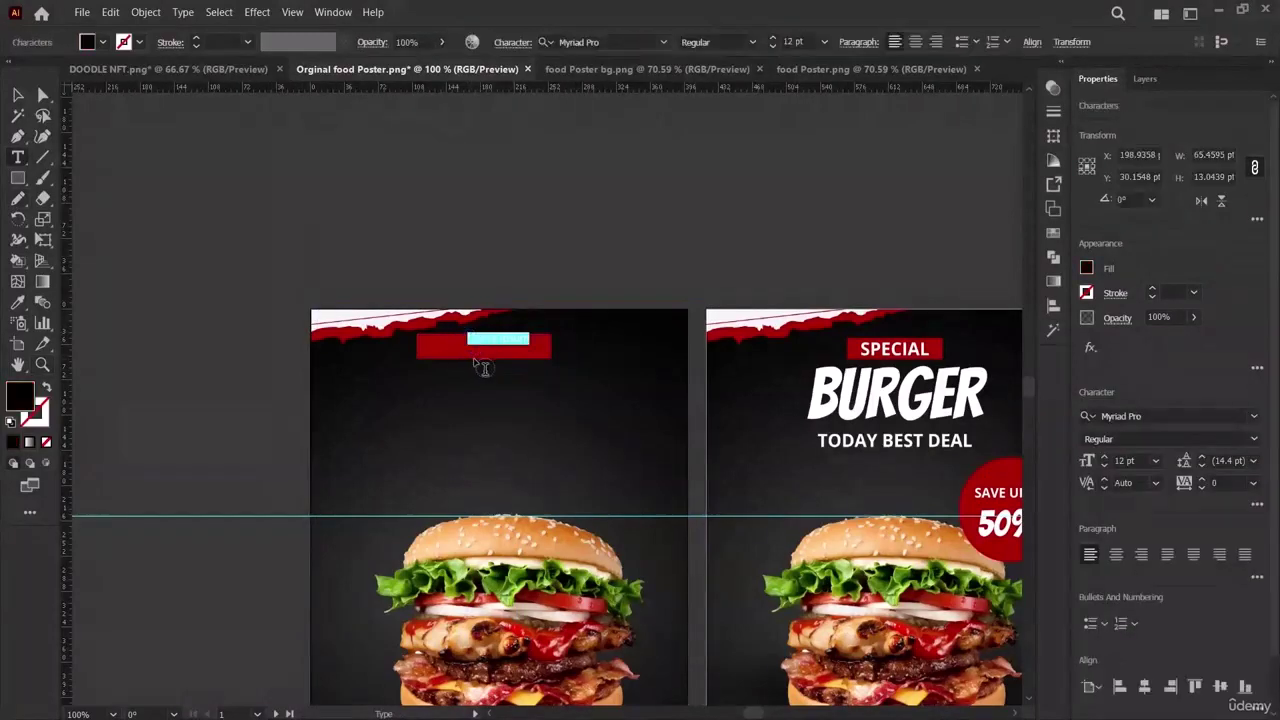
pyautogui.press('BackSpace')
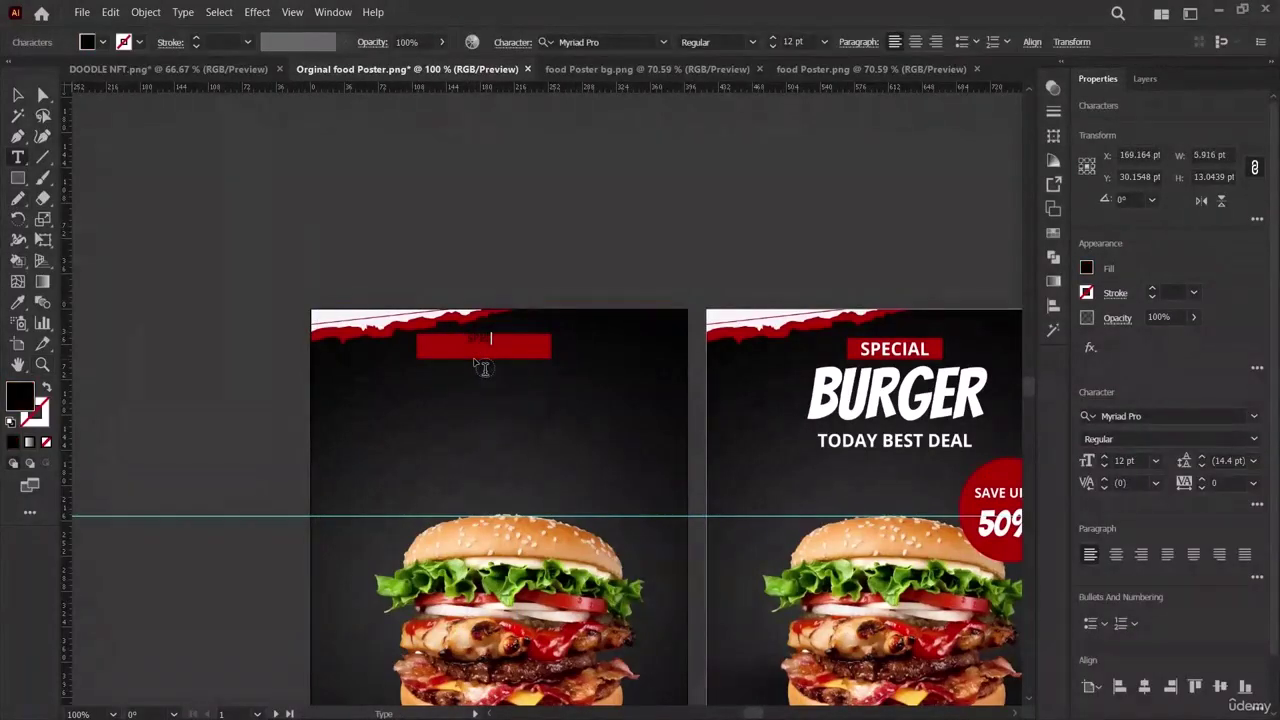
pyautogui.press('Escape')
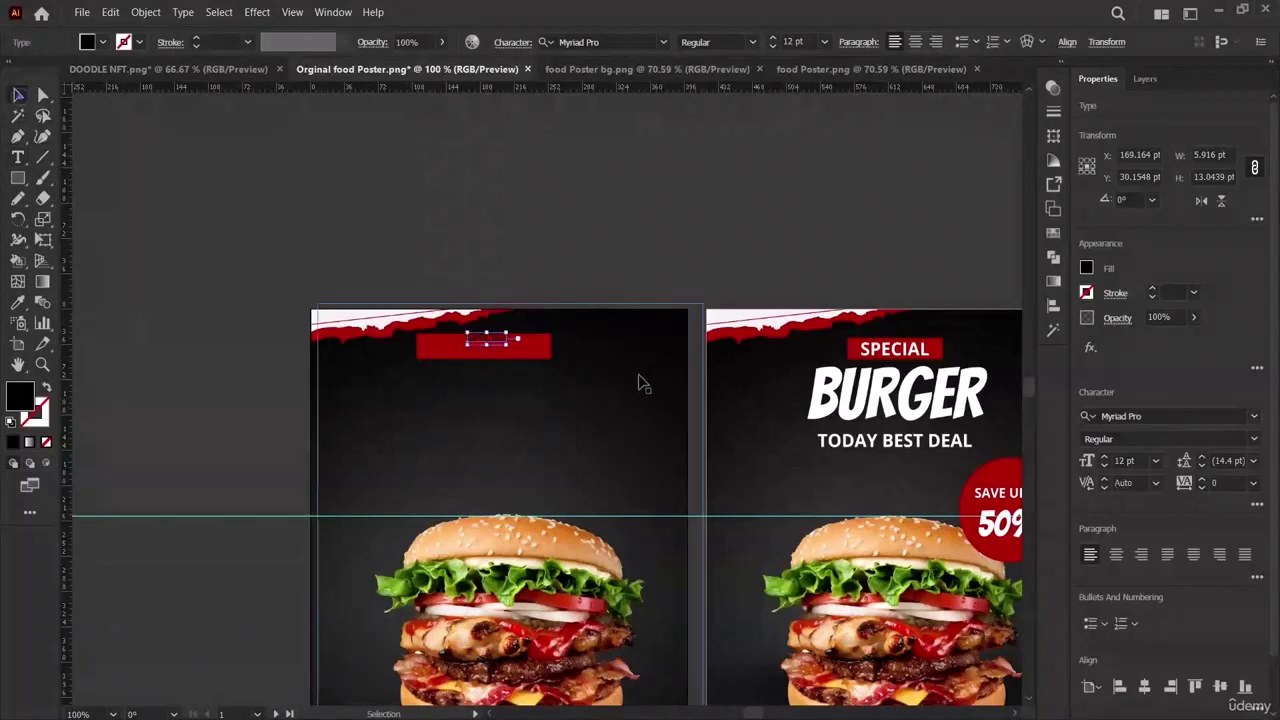
pyautogui.moveTo(513, 362)
pyautogui.mouseDown()
pyautogui.moveTo(500, 346)
pyautogui.moveTo(551, 357)
pyautogui.moveTo(521, 346)
pyautogui.moveTo(499, 356)
pyautogui.mouseUp()
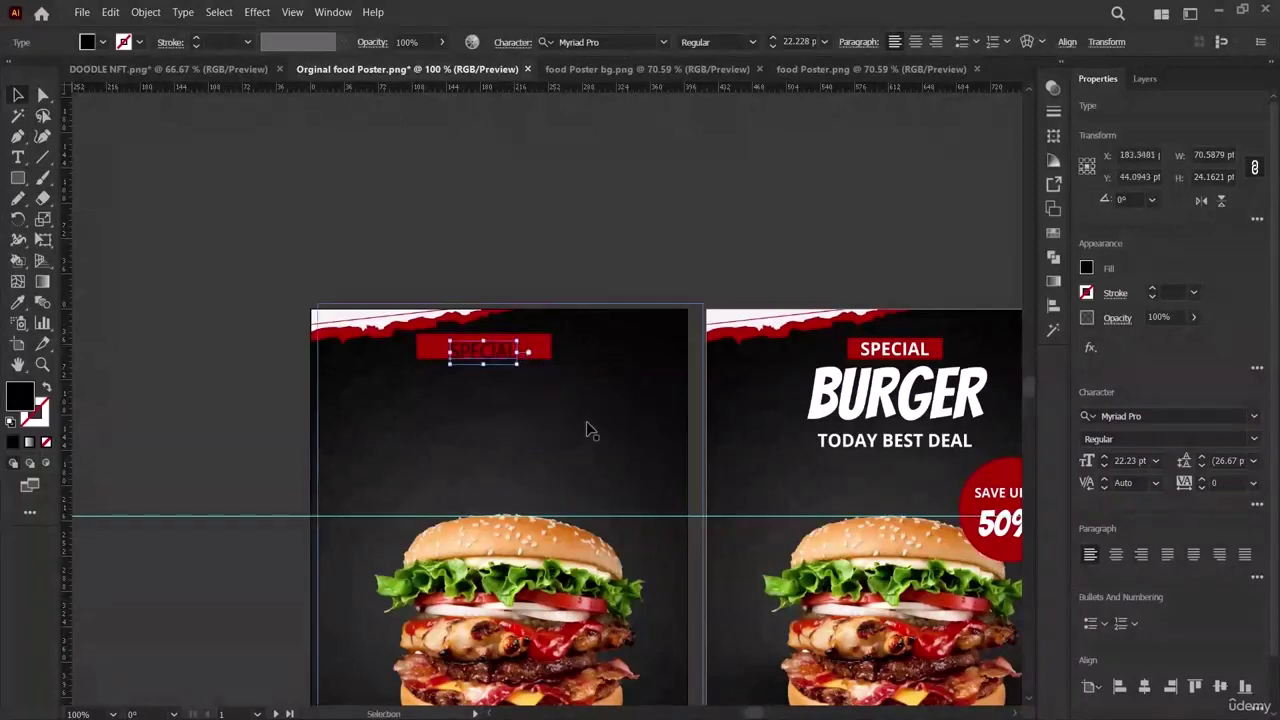
pyautogui.click(193, 329)
# Set SPECIAL to the Insaniburger font with white fill and nudge it up slightly.
pyautogui.click(497, 349)
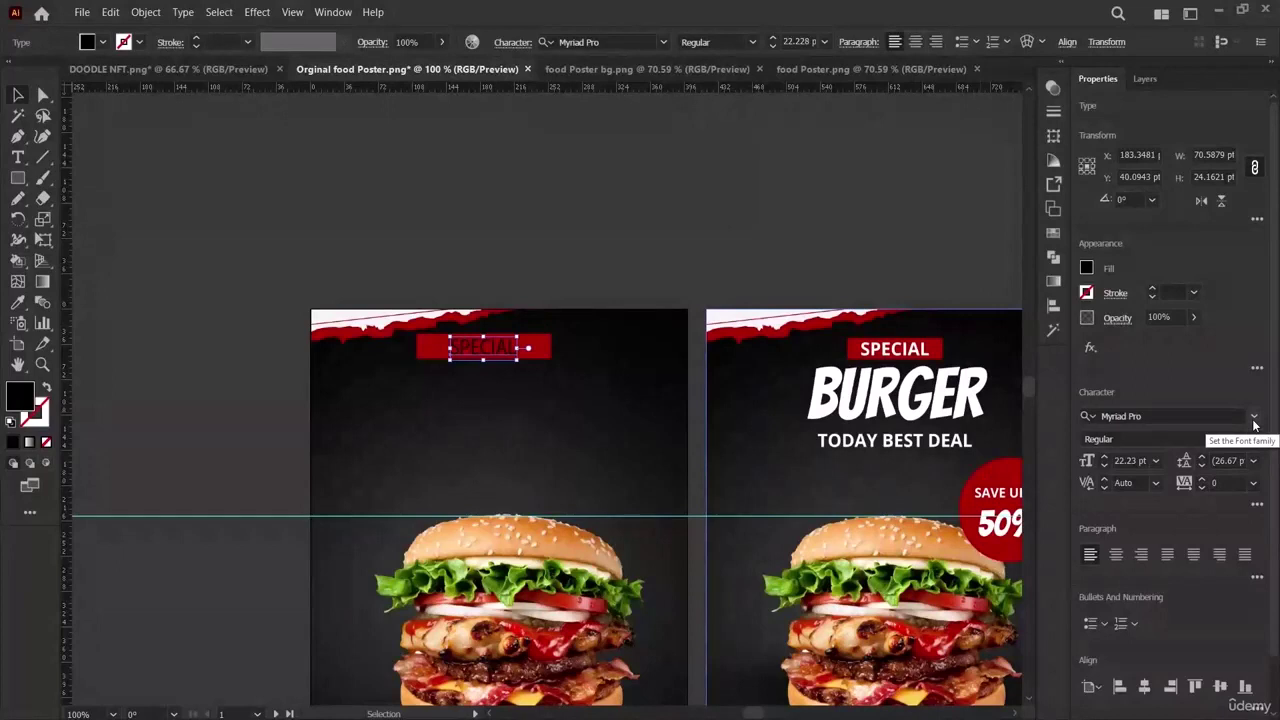
pyautogui.click(1254, 425)
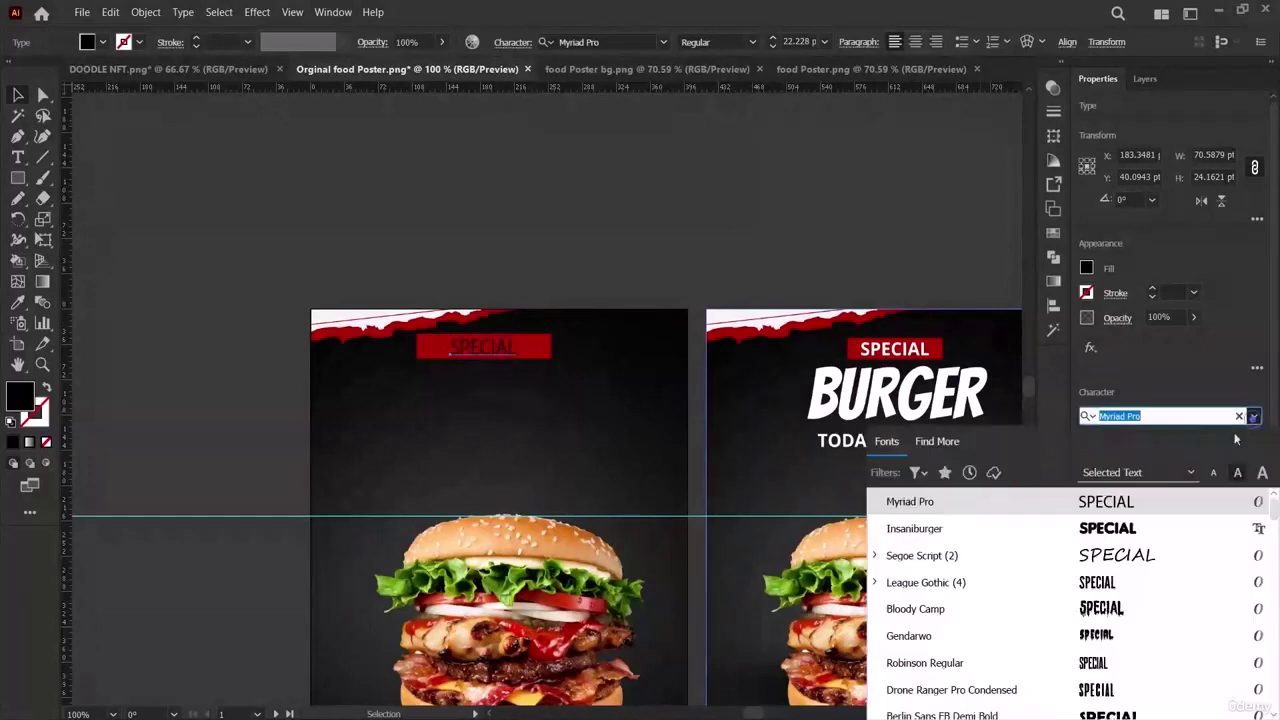
pyautogui.click(1099, 526)
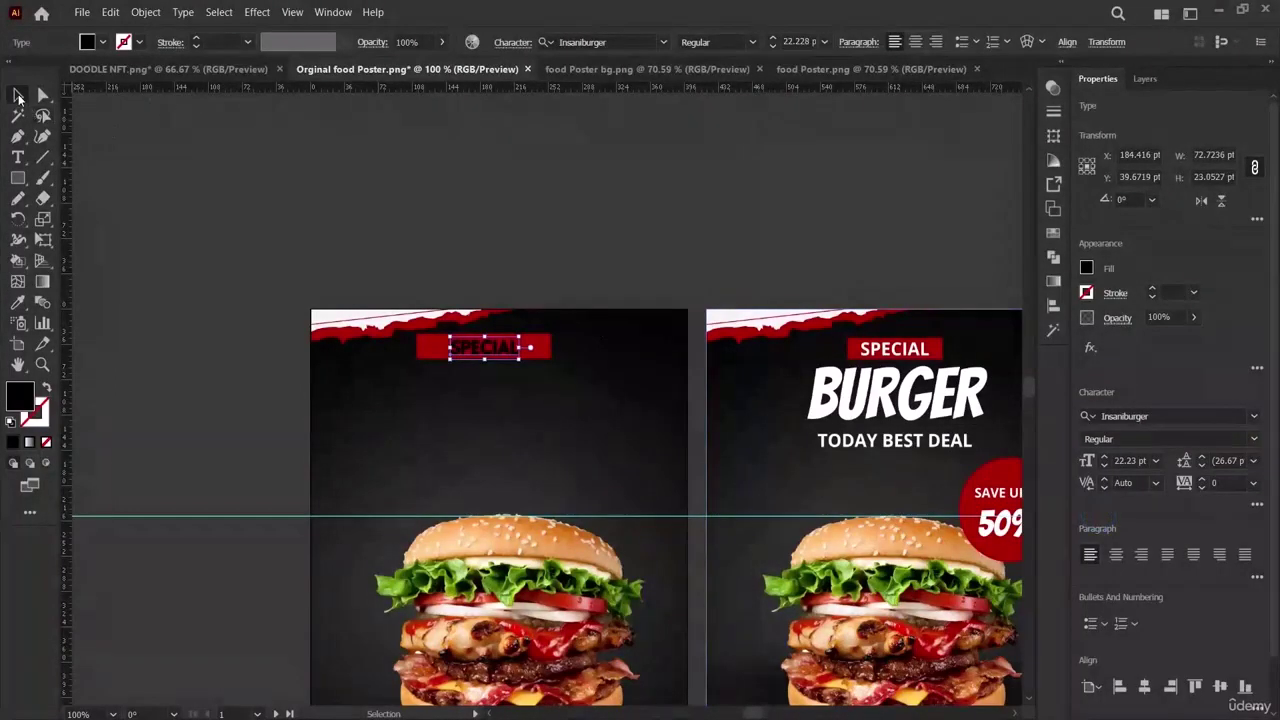
pyautogui.click(1086, 268)
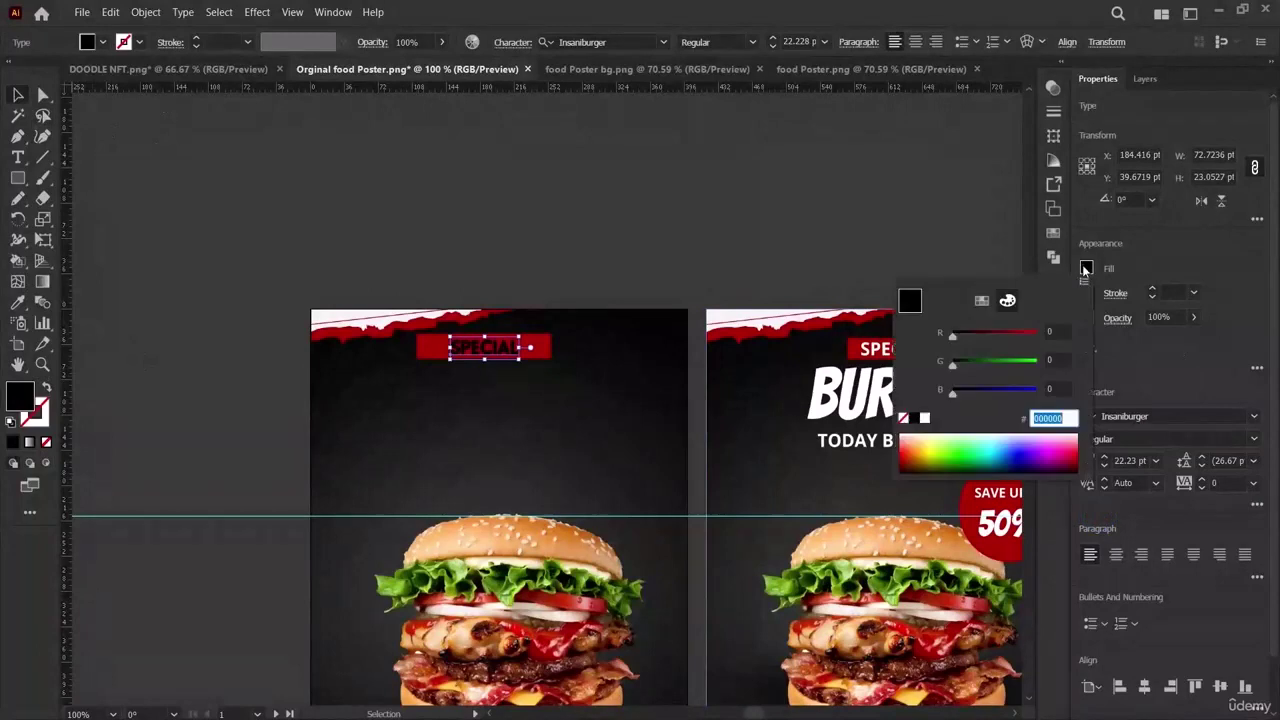
pyautogui.click(924, 417)
pyautogui.click(243, 246)
pyautogui.click(243, 232)
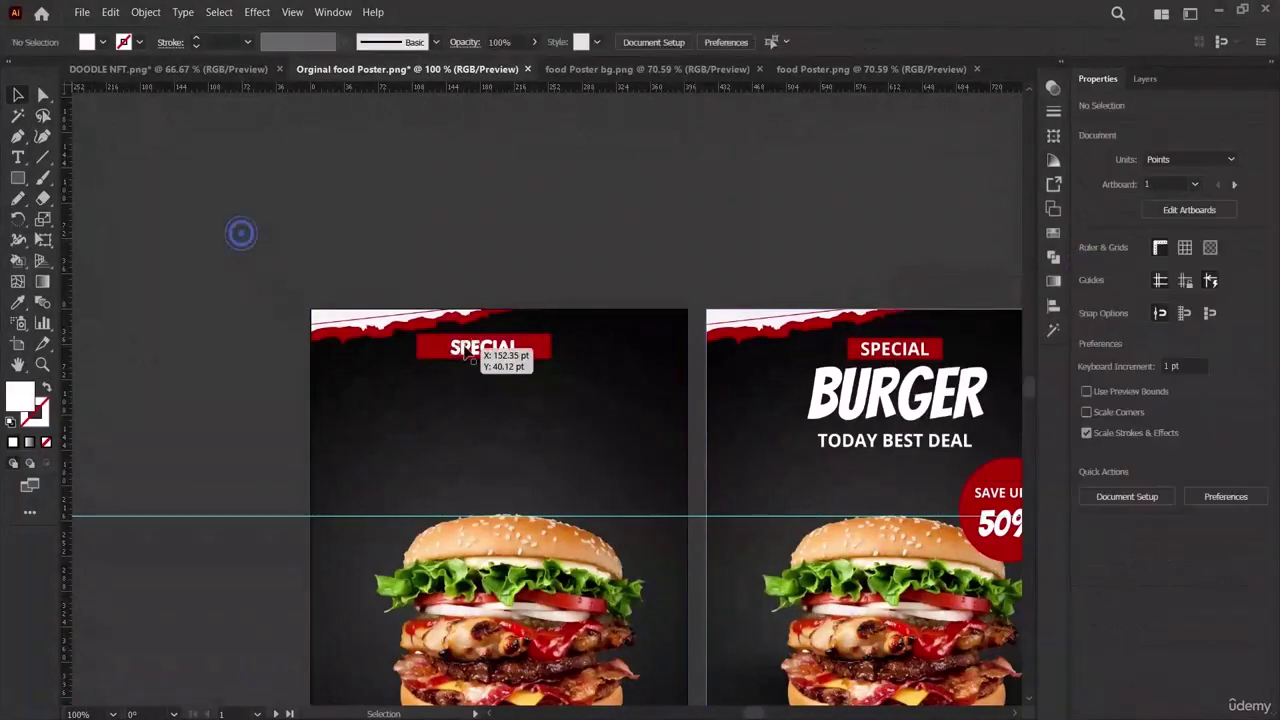
pyautogui.click(484, 347)
pyautogui.click(191, 442)
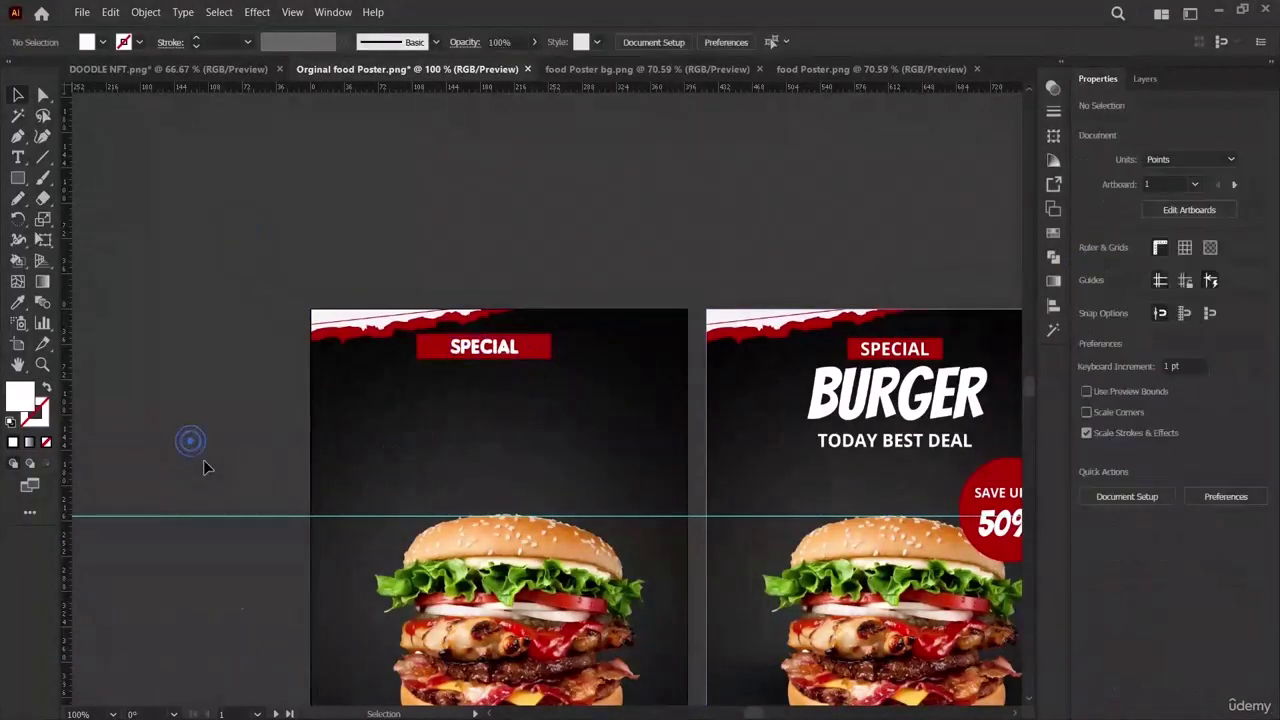
pyautogui.click(17, 157)
# Add BURGER point text below SPECIAL, fill it white, and scale it up.
pyautogui.click(428, 390)
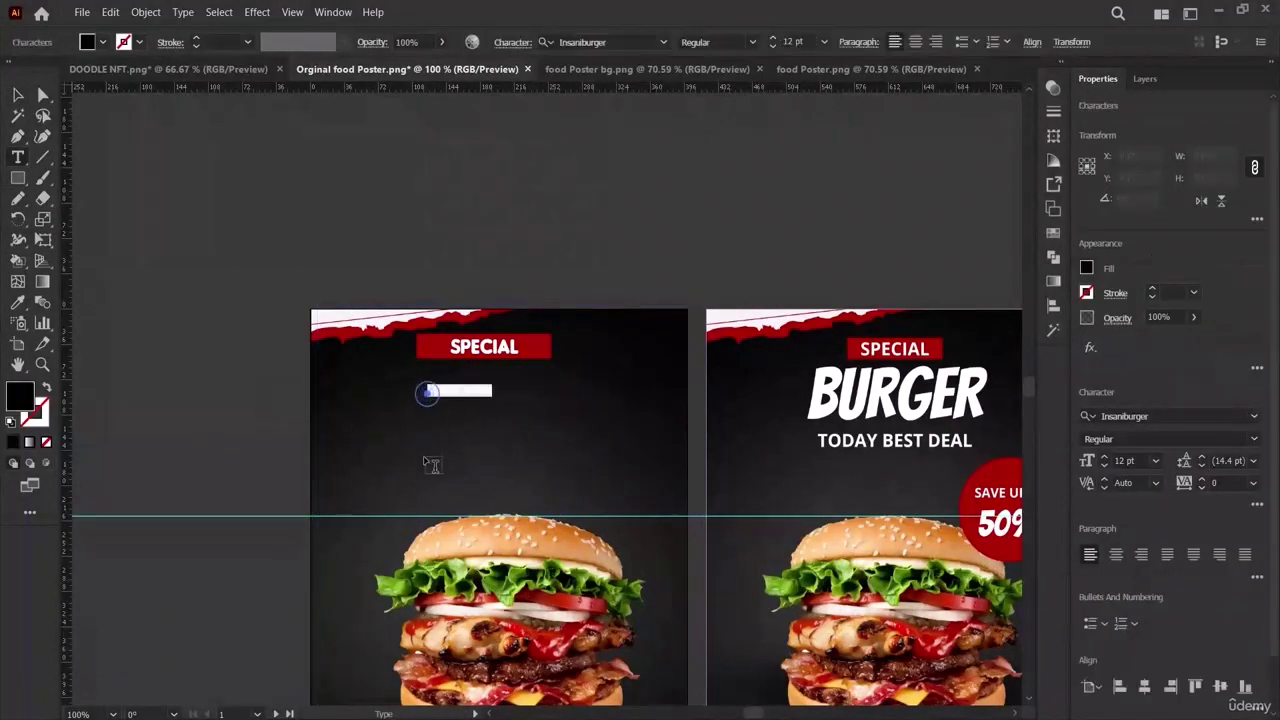
pyautogui.press('BackSpace')
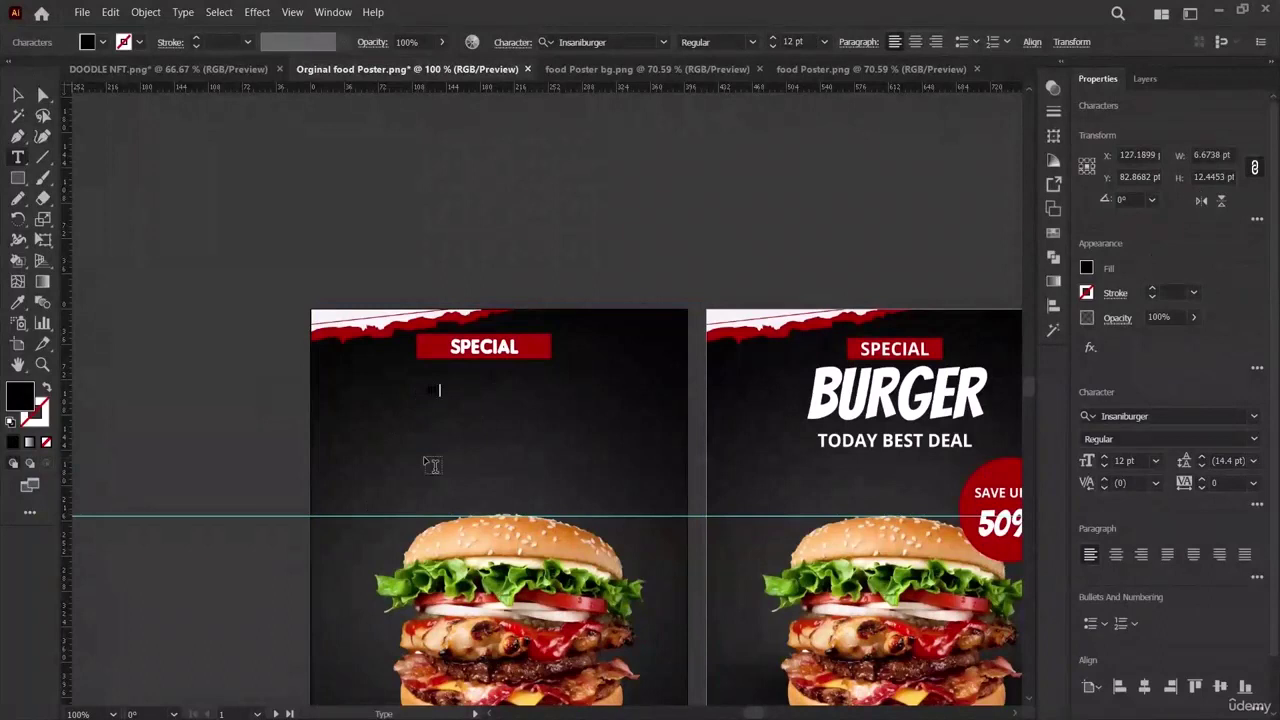
pyautogui.press('Escape')
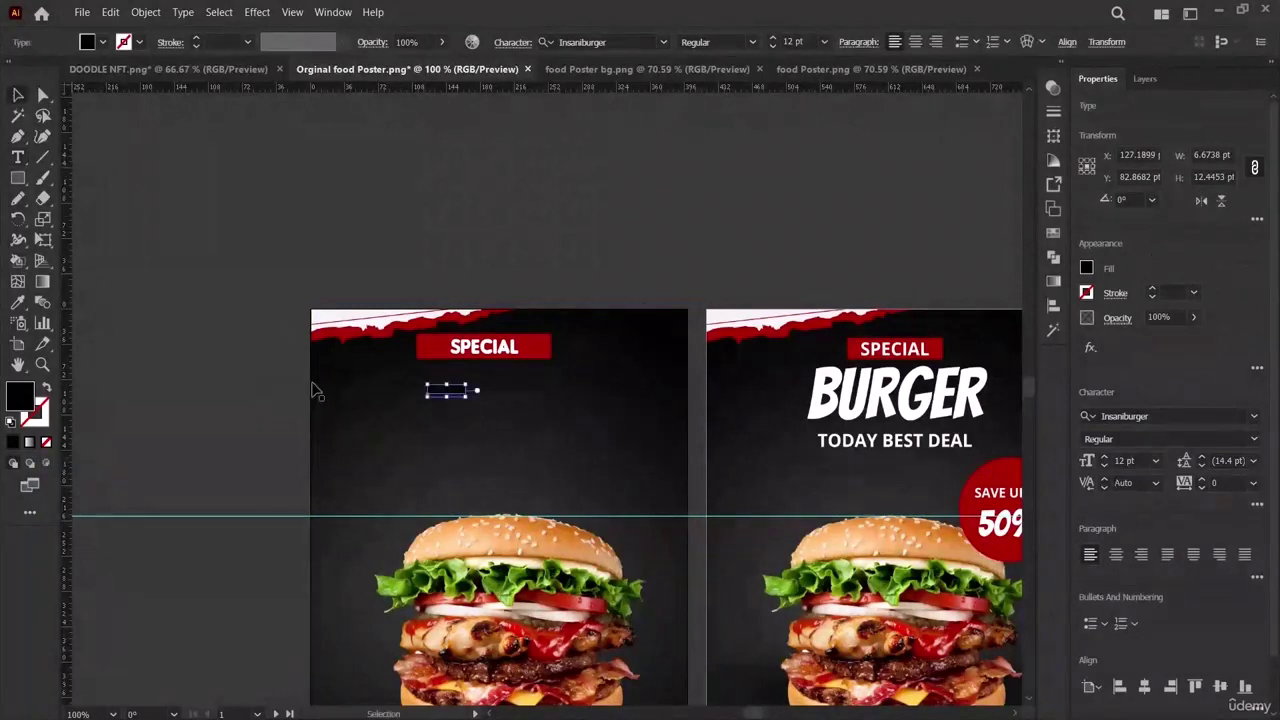
pyautogui.moveTo(465, 400); pyautogui.dragTo(517, 398)
pyautogui.click(1087, 268)
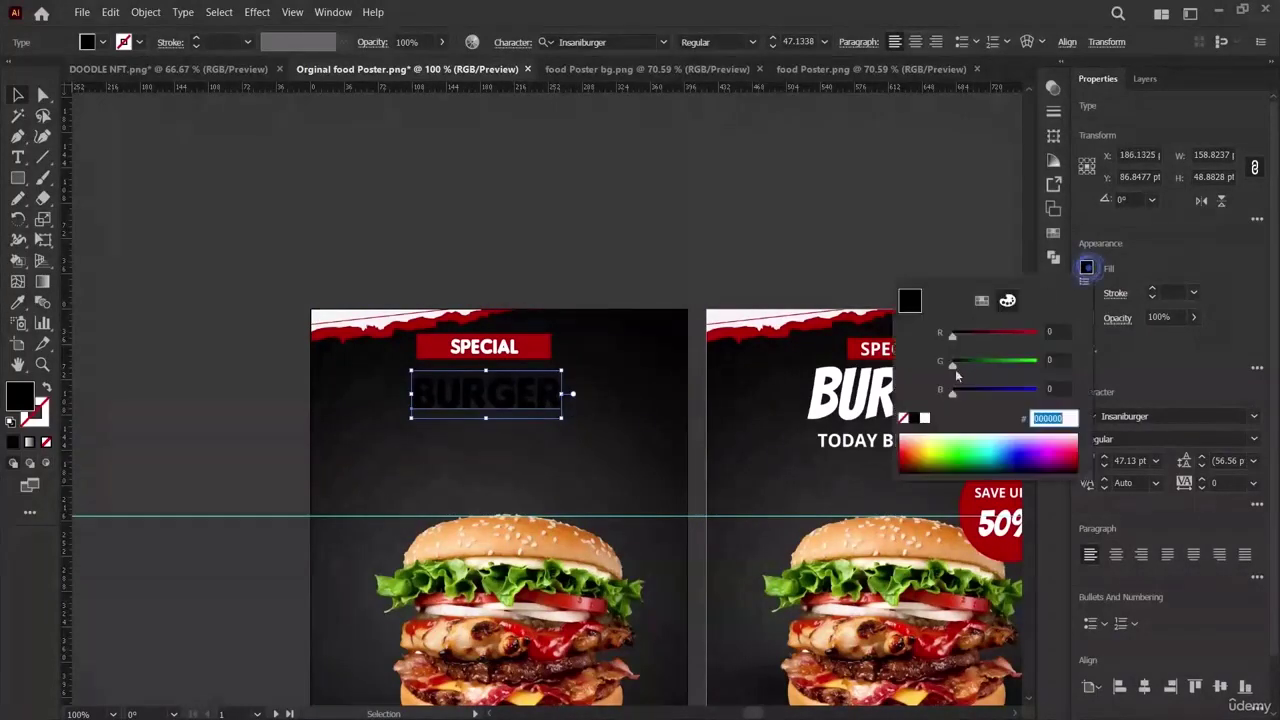
pyautogui.click(924, 418)
pyautogui.click(126, 333)
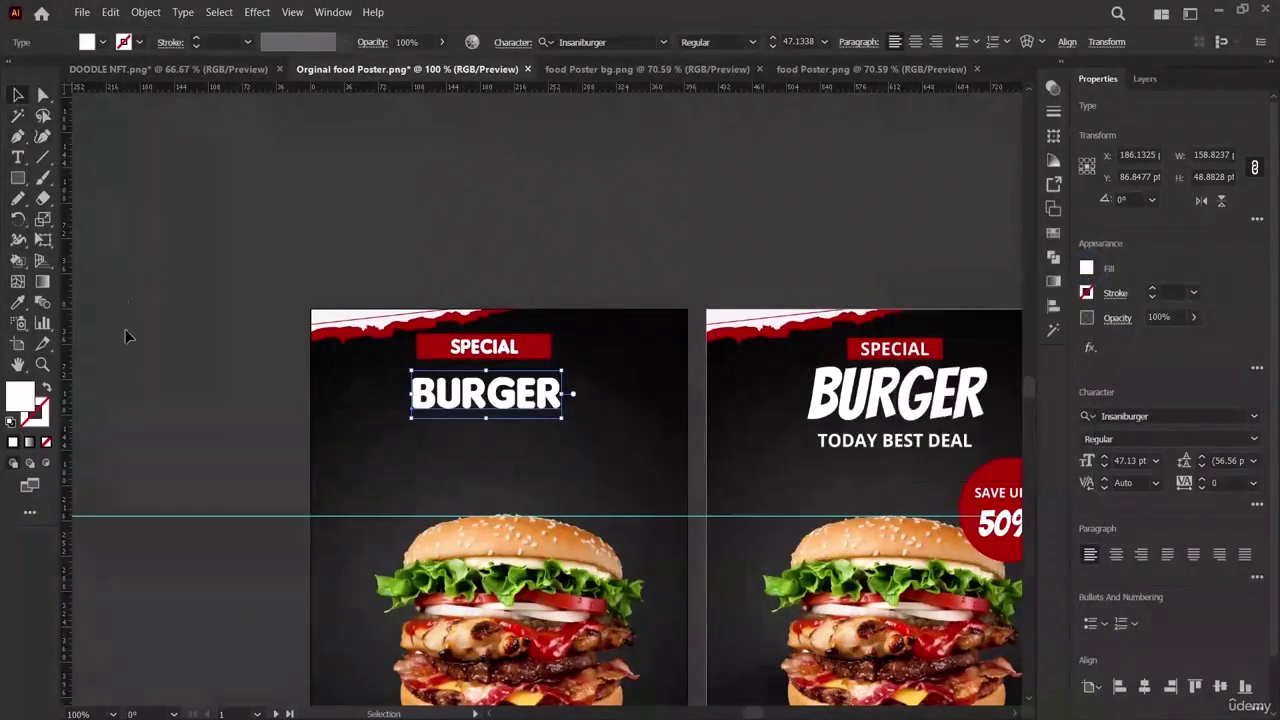
pyautogui.click(131, 348)
pyautogui.click(556, 396)
pyautogui.moveTo(562, 422)
pyautogui.mouseDown()
pyautogui.moveTo(600, 442)
pyautogui.moveTo(540, 412)
pyautogui.mouseUp()
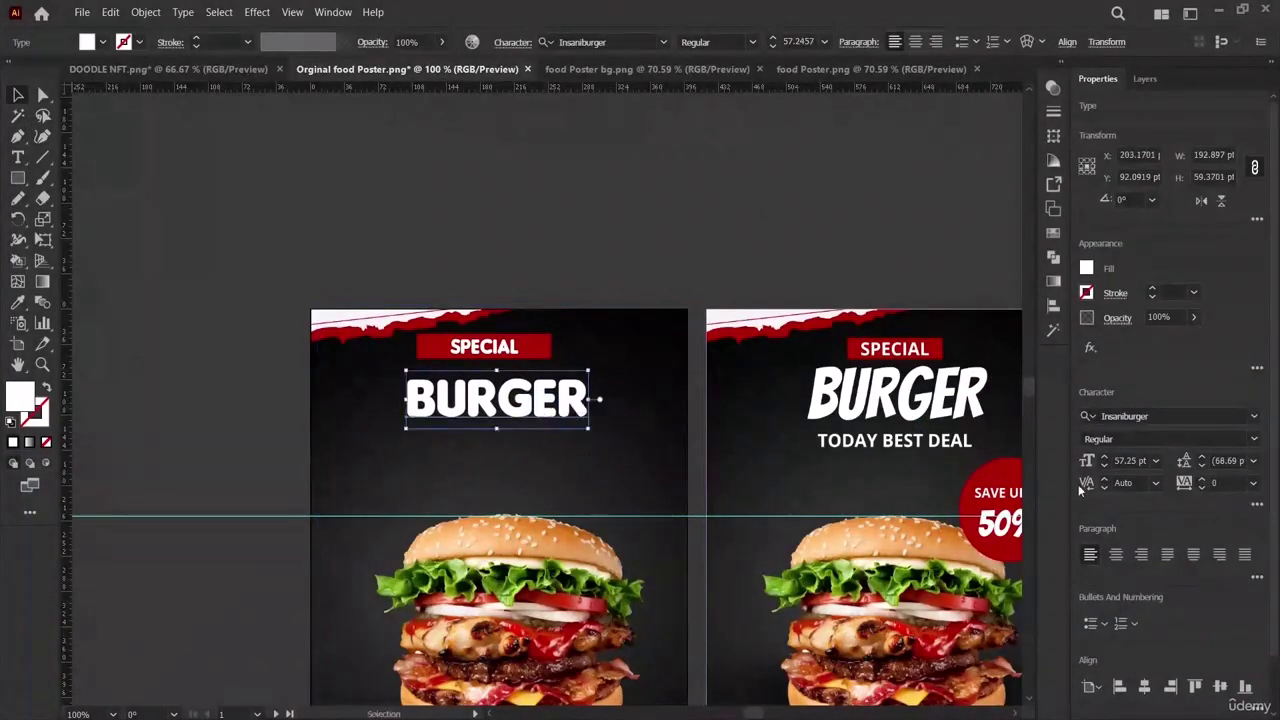
# Set the BURGER headline in Franklin Gothic Demi Cond.
pyautogui.click(1253, 417)
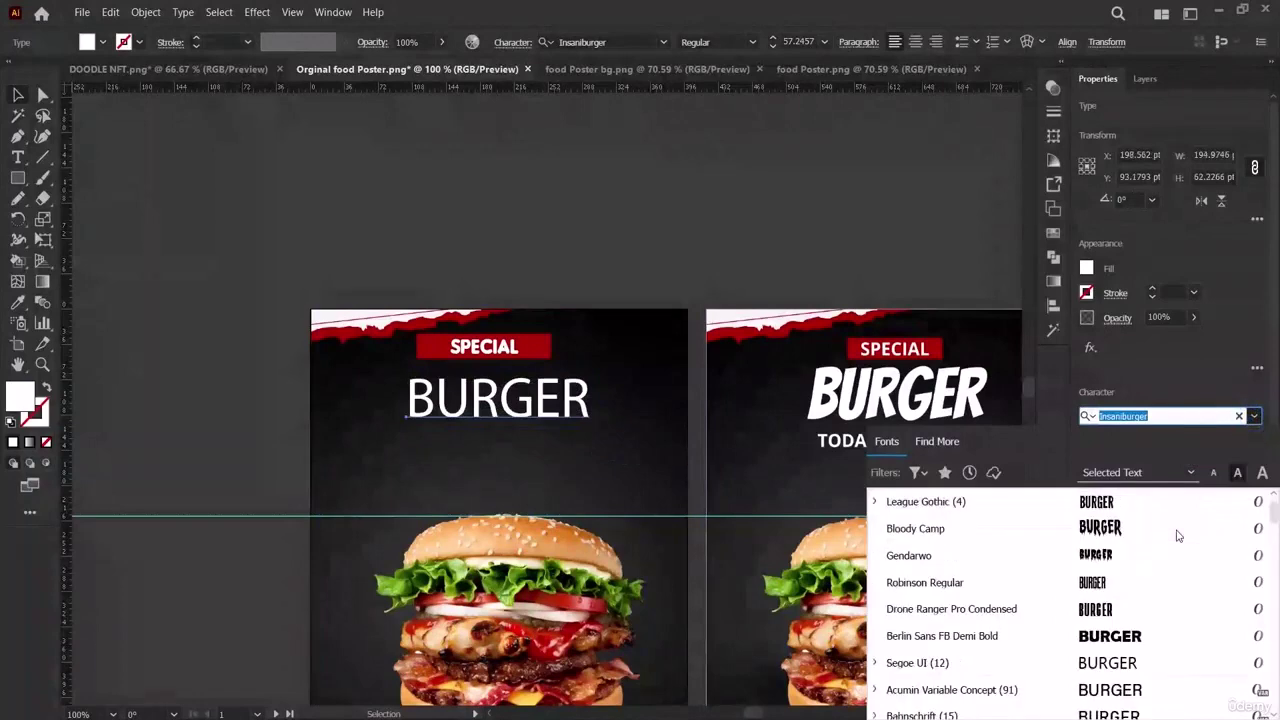
pyautogui.scroll(-10, 1133, 563)
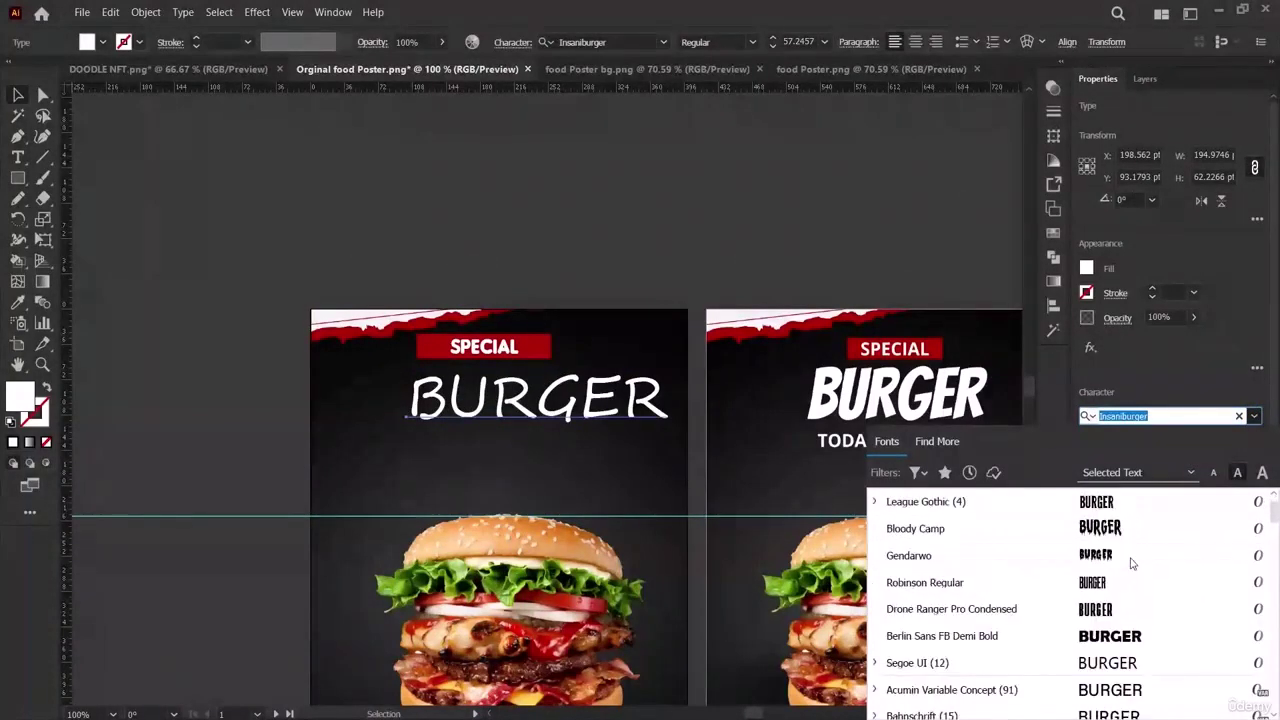
pyautogui.scroll(-5, 1133, 563)
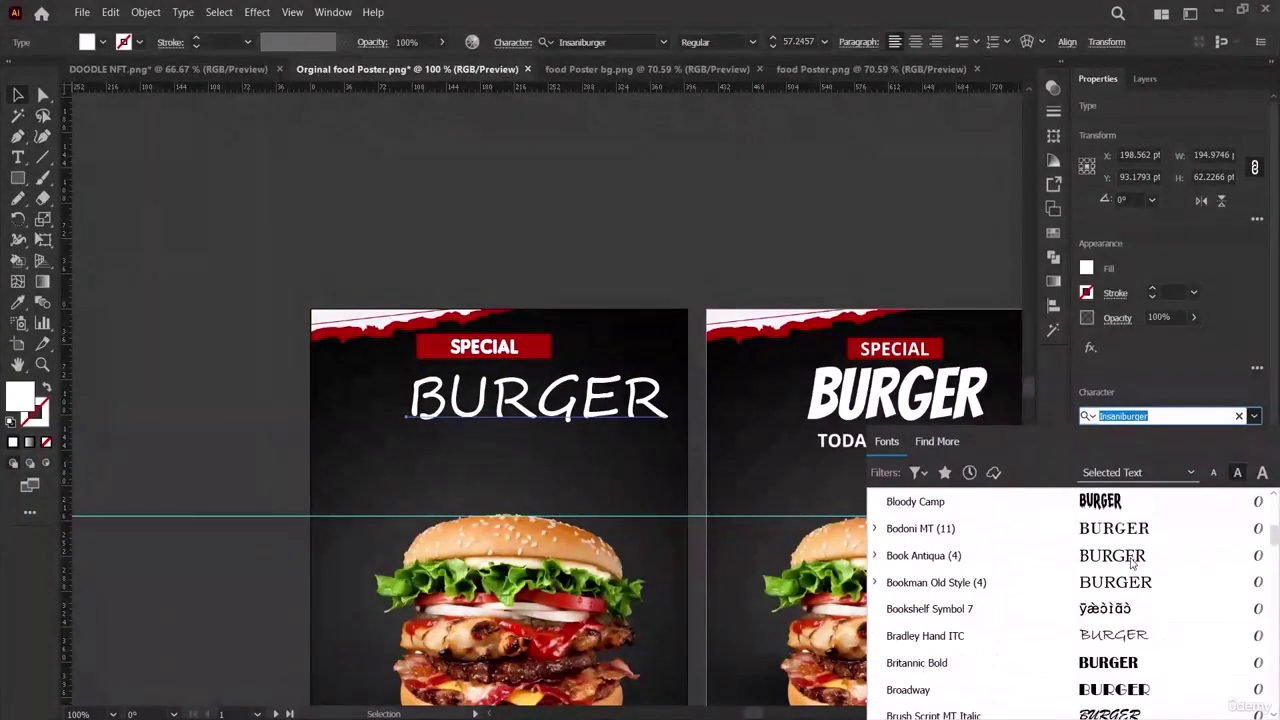
pyautogui.scroll(-2, 1135, 568)
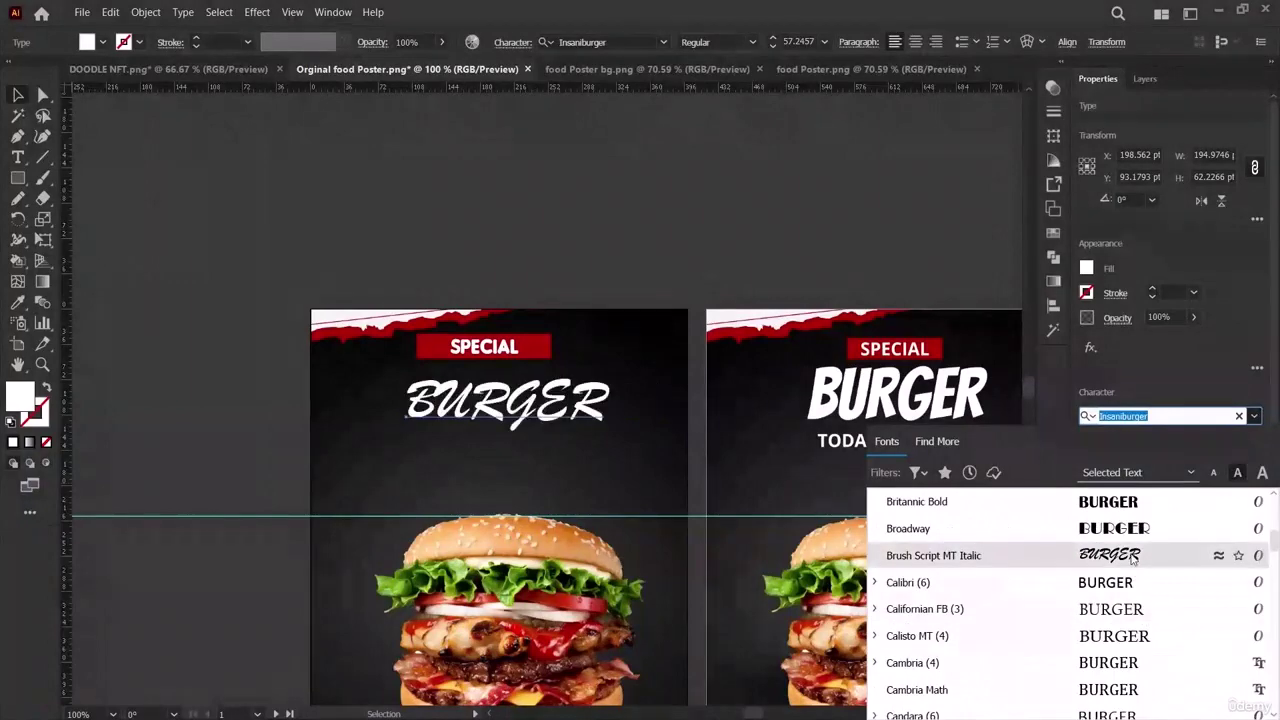
pyautogui.scroll(3, 1133, 560)
pyautogui.scroll(-3, 1133, 642)
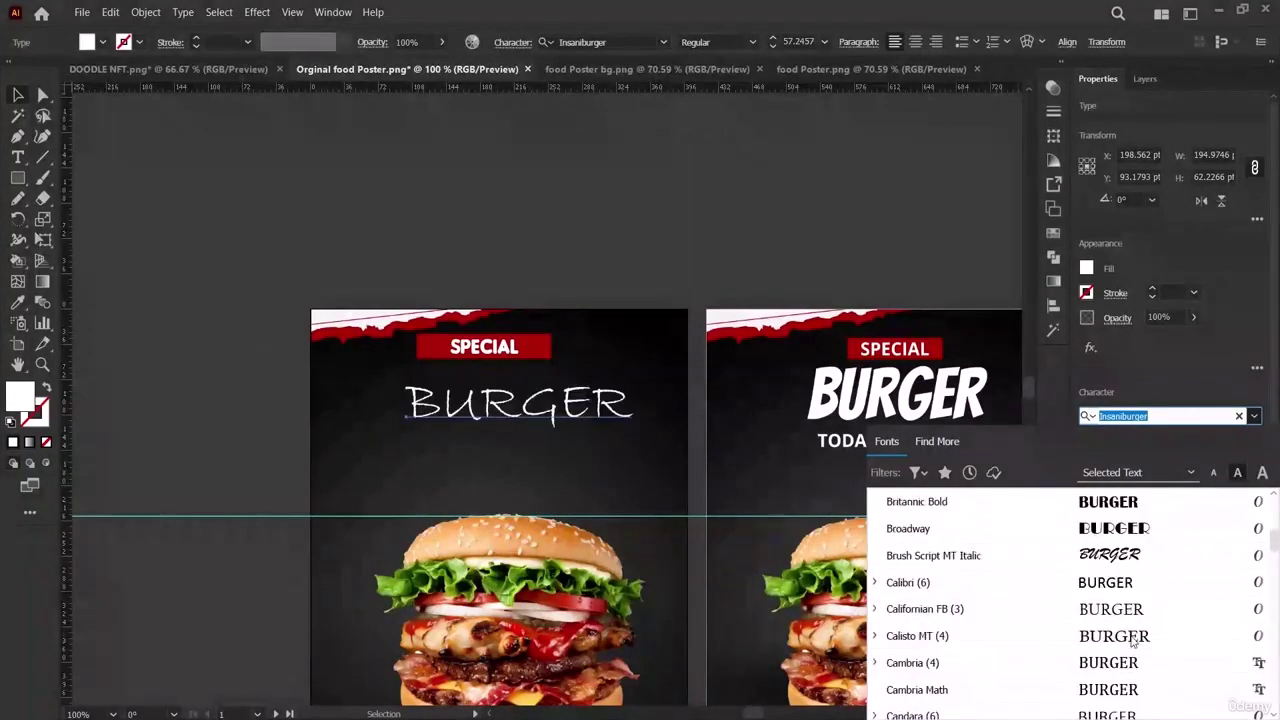
pyautogui.scroll(-3, 1133, 640)
pyautogui.scroll(-5, 1130, 652)
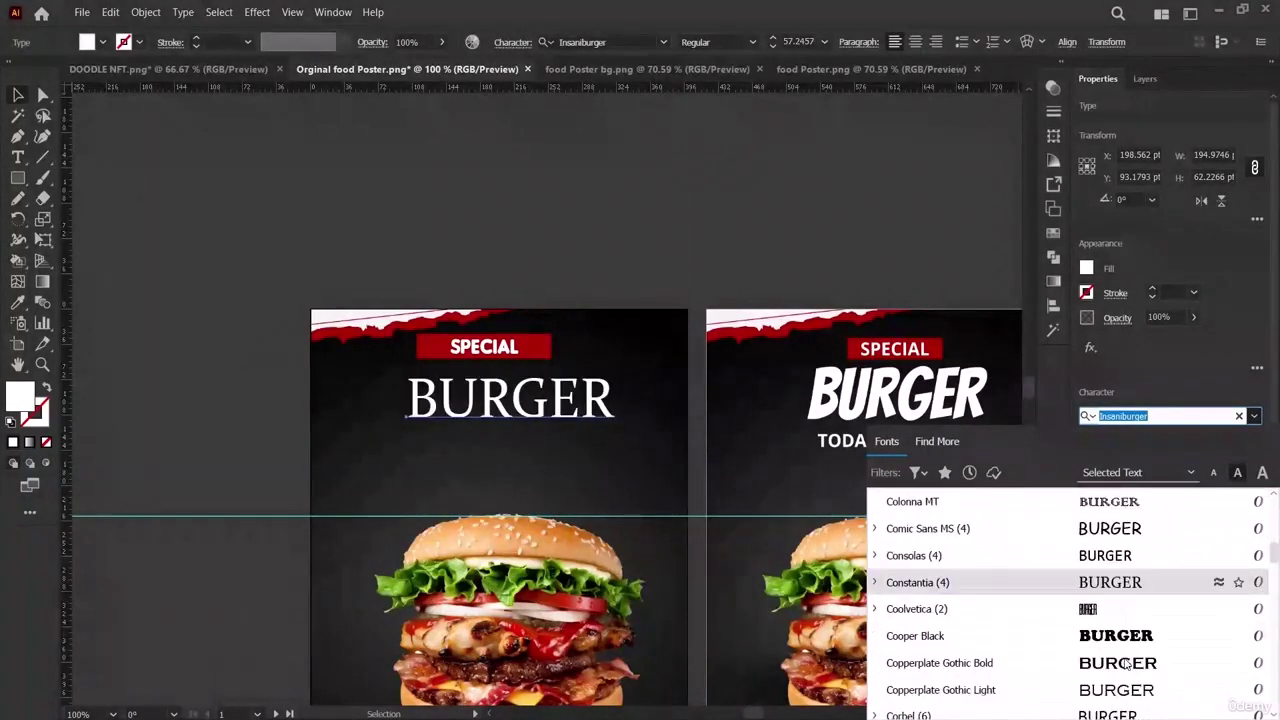
pyautogui.scroll(-3, 1127, 665)
pyautogui.scroll(-2, 1127, 665)
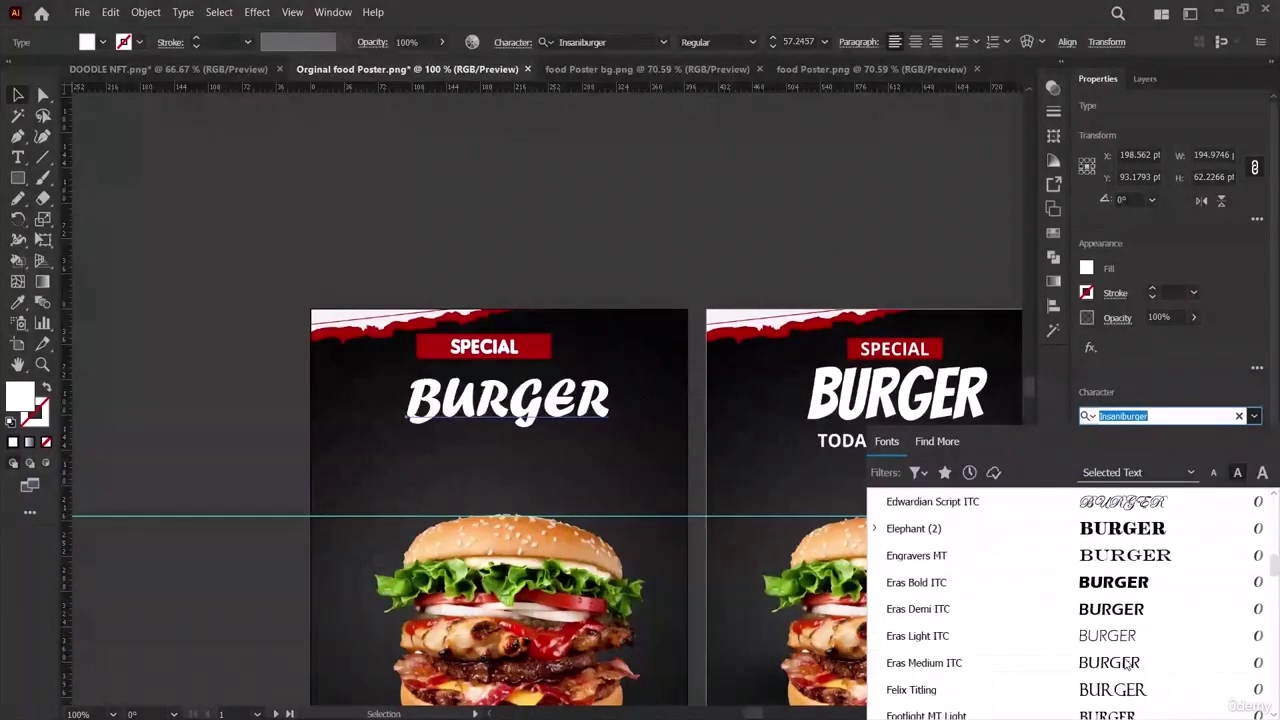
pyautogui.scroll(2, 1127, 665)
pyautogui.scroll(-3, 1097, 594)
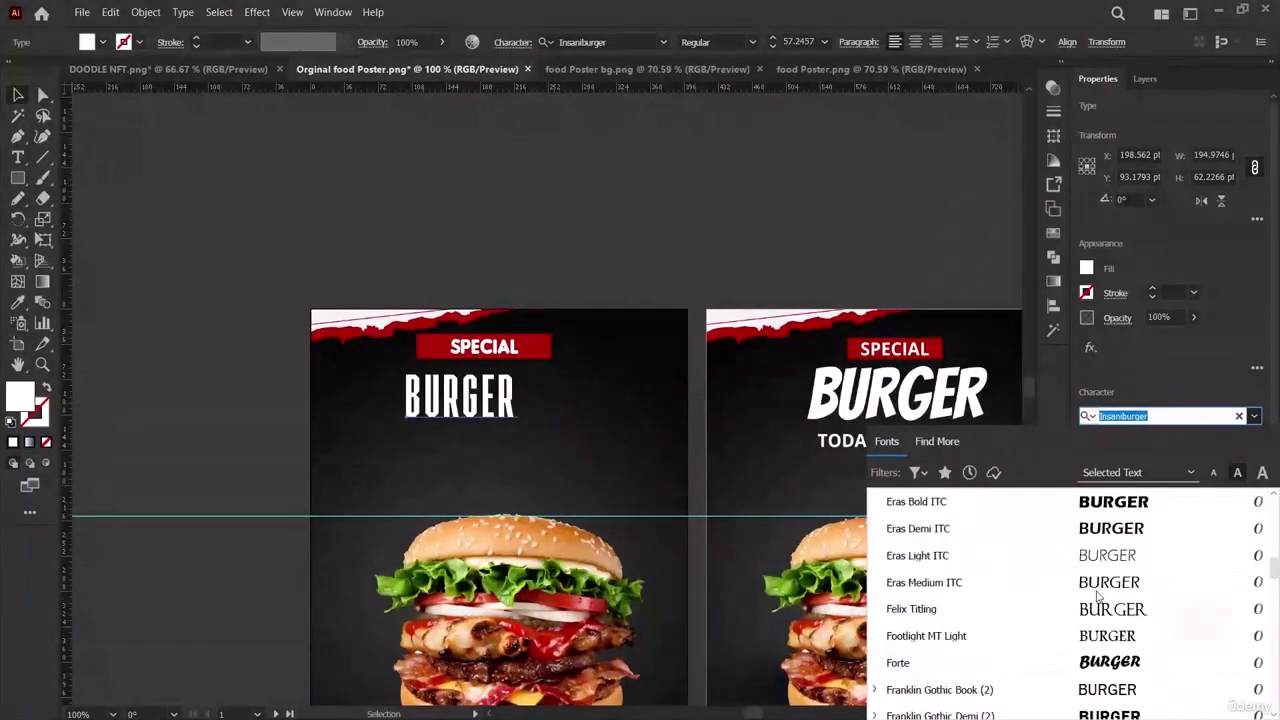
pyautogui.scroll(3, 1097, 594)
pyautogui.scroll(-2, 1097, 594)
pyautogui.scroll(-3, 1097, 594)
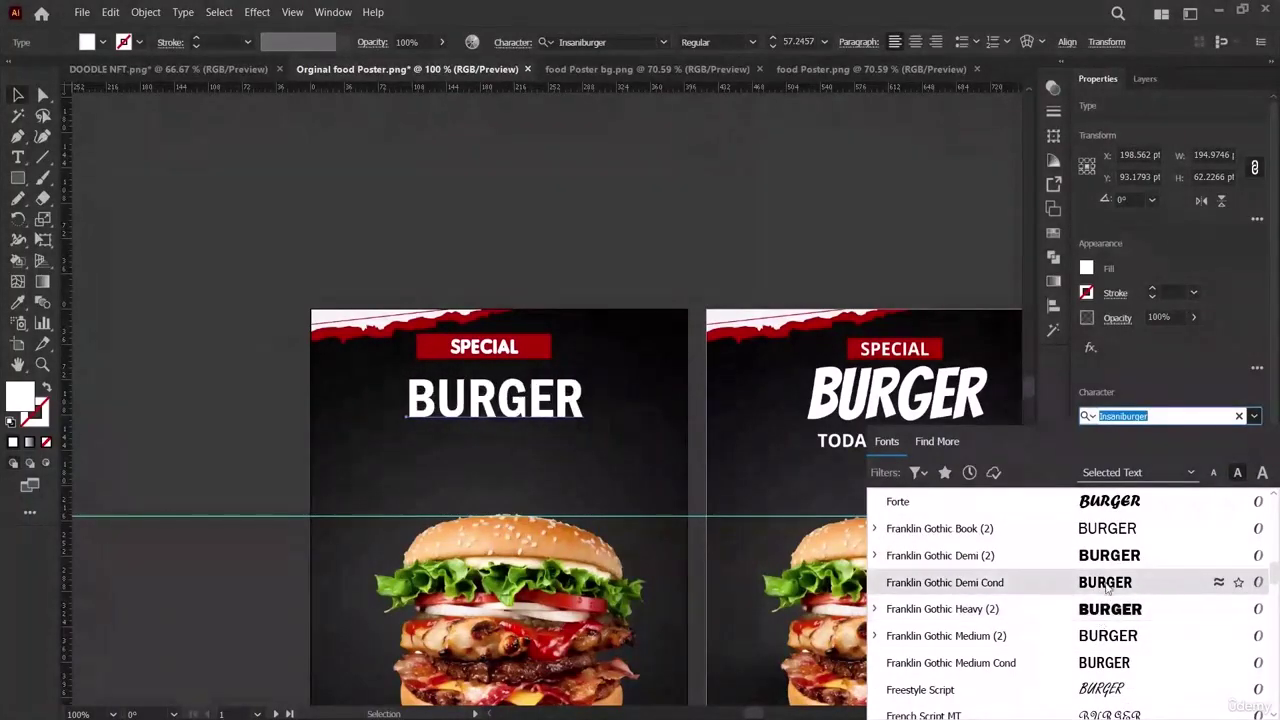
pyautogui.click(1106, 583)
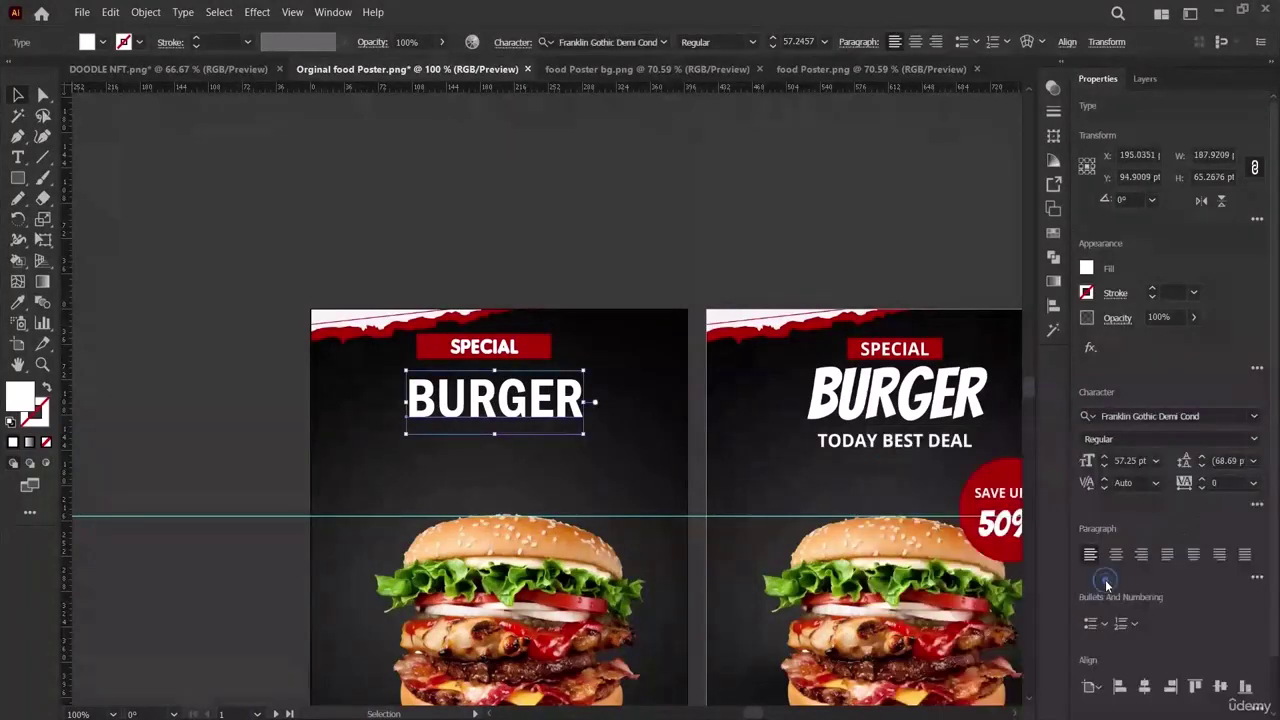
# Keep BURGER's font style unchanged and move the headline slightly right.
pyautogui.click(1155, 438)
pyautogui.click(1240, 437)
pyautogui.click(213, 372)
pyautogui.scroll(-2, 745, 484)
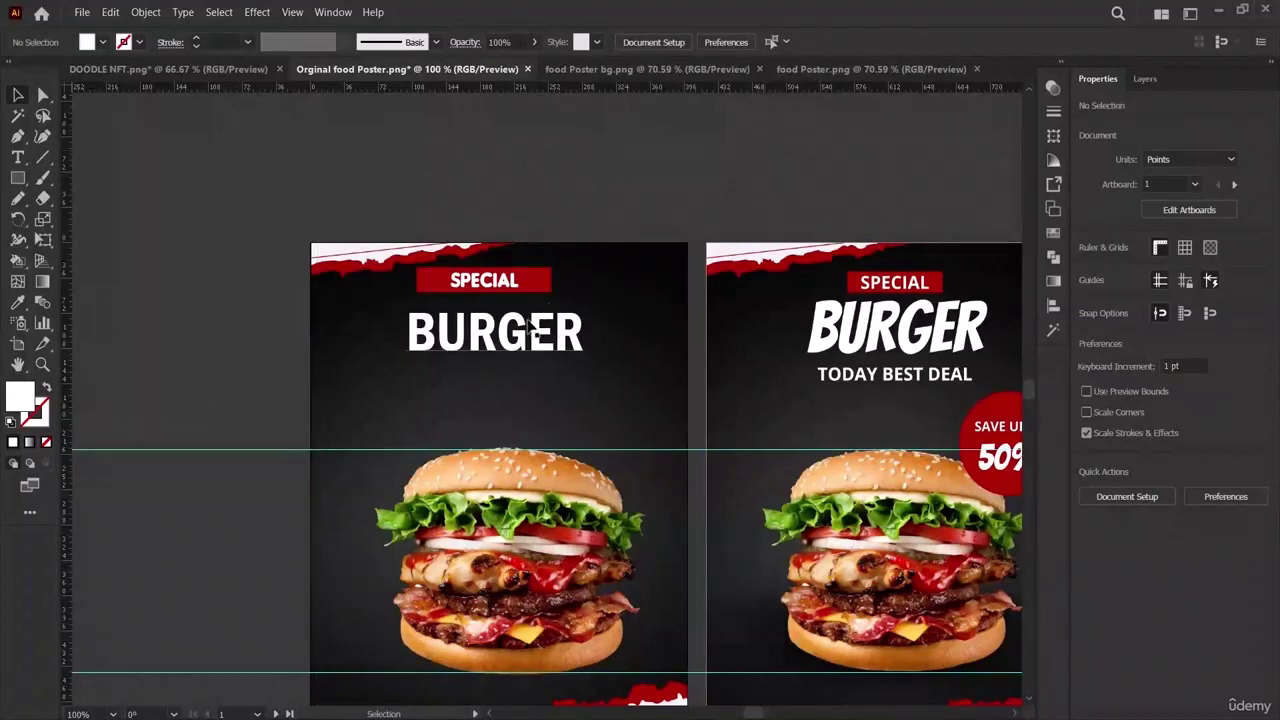
pyautogui.moveTo(498, 324); pyautogui.dragTo(501, 330)
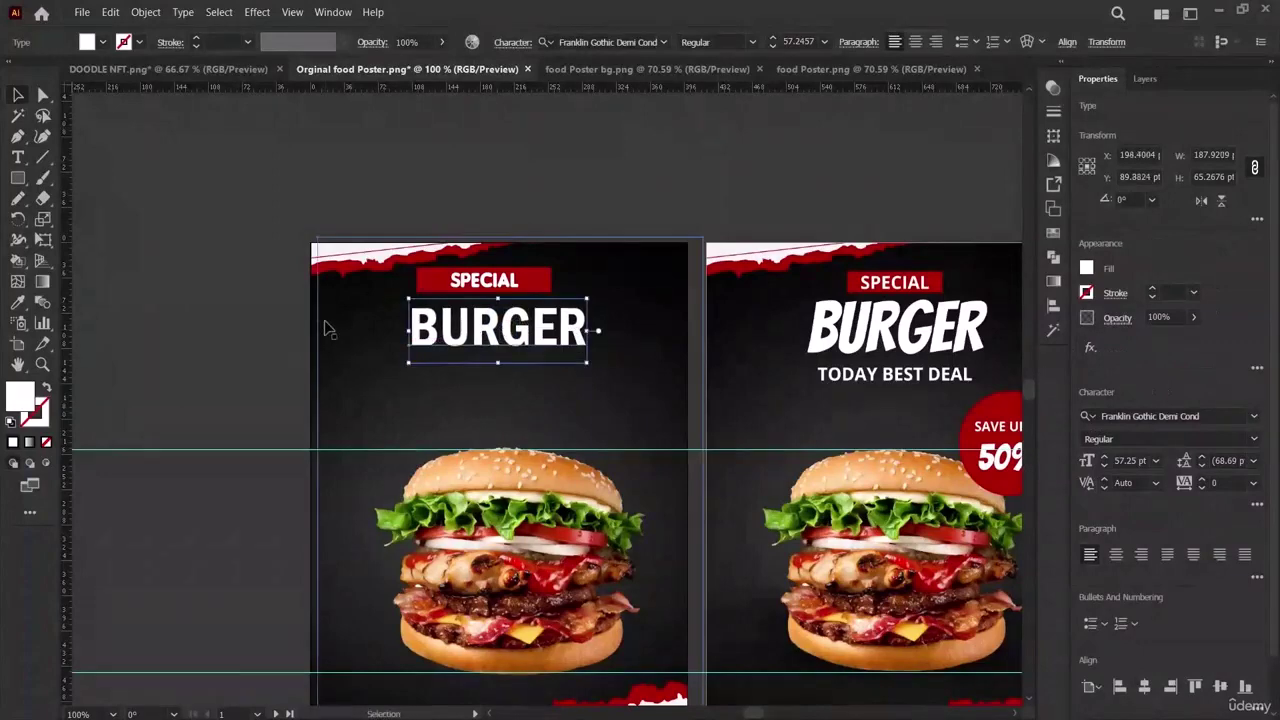
# Nudge the SPECIAL text and its red box to the right.
pyautogui.click(325, 321)
pyautogui.click(440, 285)
pyautogui.keyDown('shift'); pyautogui.click(428, 286); pyautogui.keyUp('shift')
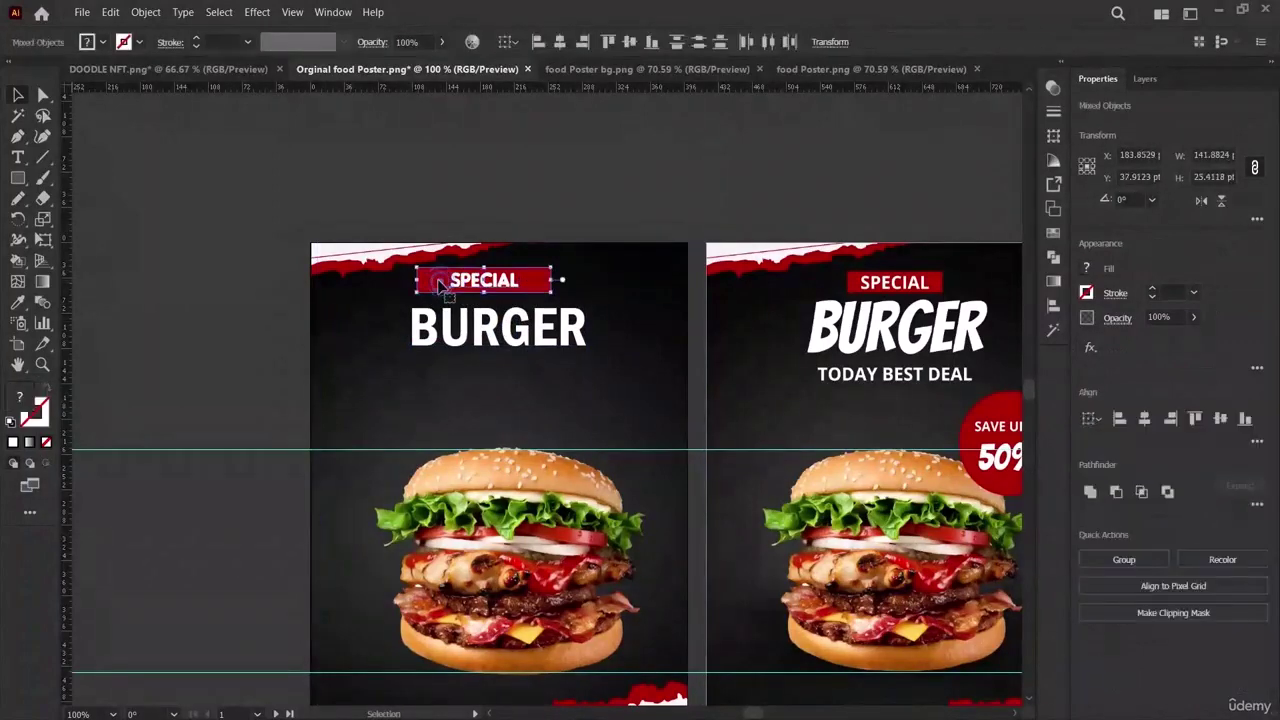
pyautogui.press('Right')
pyautogui.press('Right')
pyautogui.press('Right')
pyautogui.press('Right')
pyautogui.press('Right')
pyautogui.press('Right')
pyautogui.press('Right')
pyautogui.press('Right')
pyautogui.press('Right')
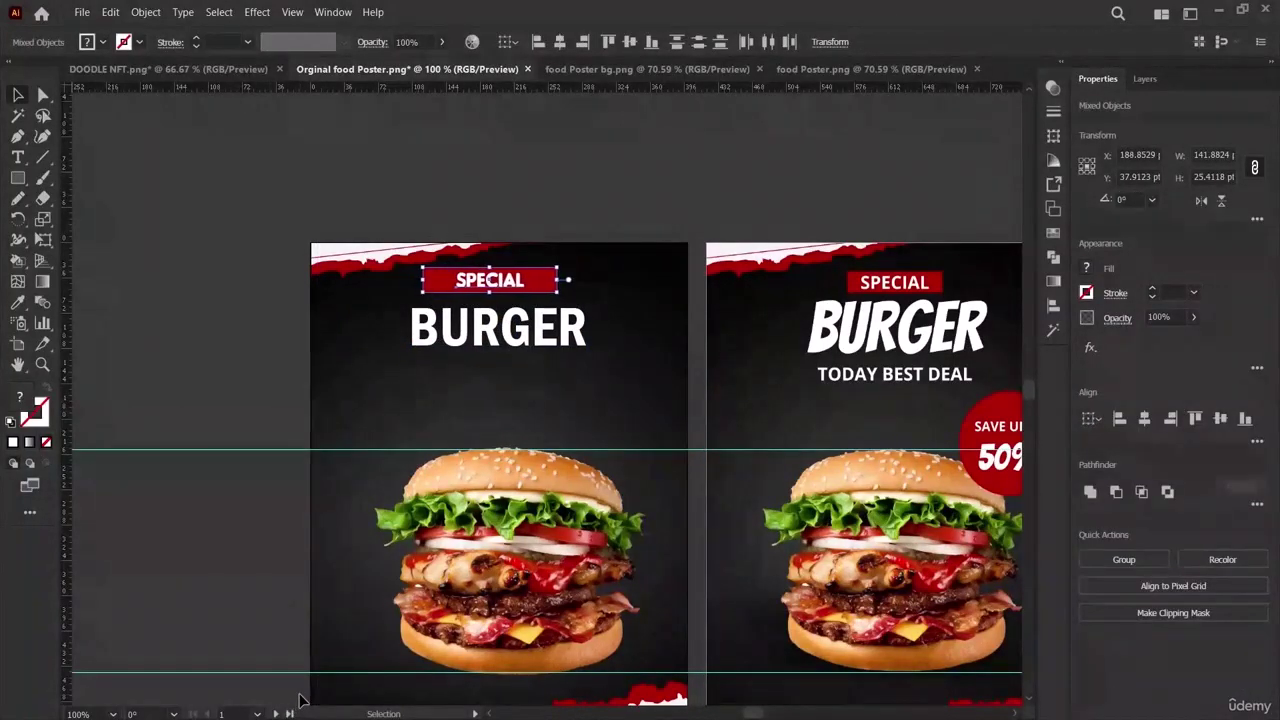
pyautogui.press('Right')
pyautogui.press('Right')
pyautogui.press('Right')
pyautogui.press('Right')
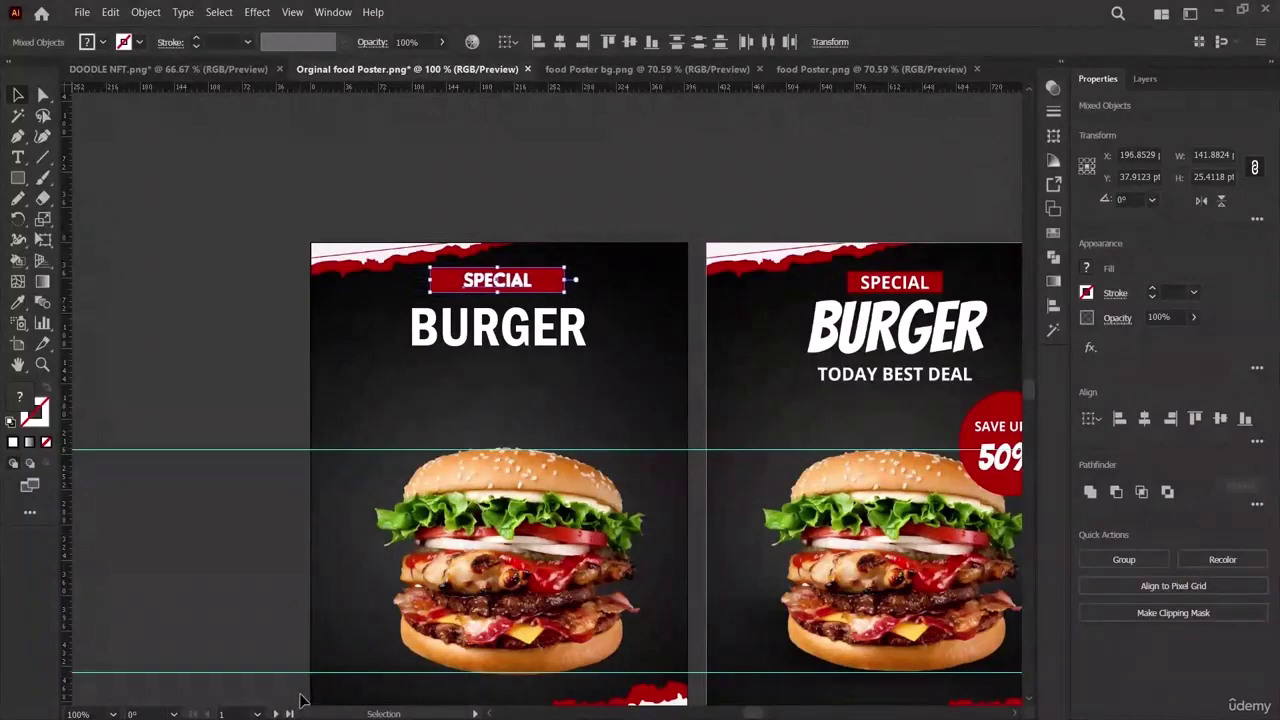
# Enlarge SPECIAL to about 26 pt, centre it in its box, and shift BURGER right.
pyautogui.click(220, 320)
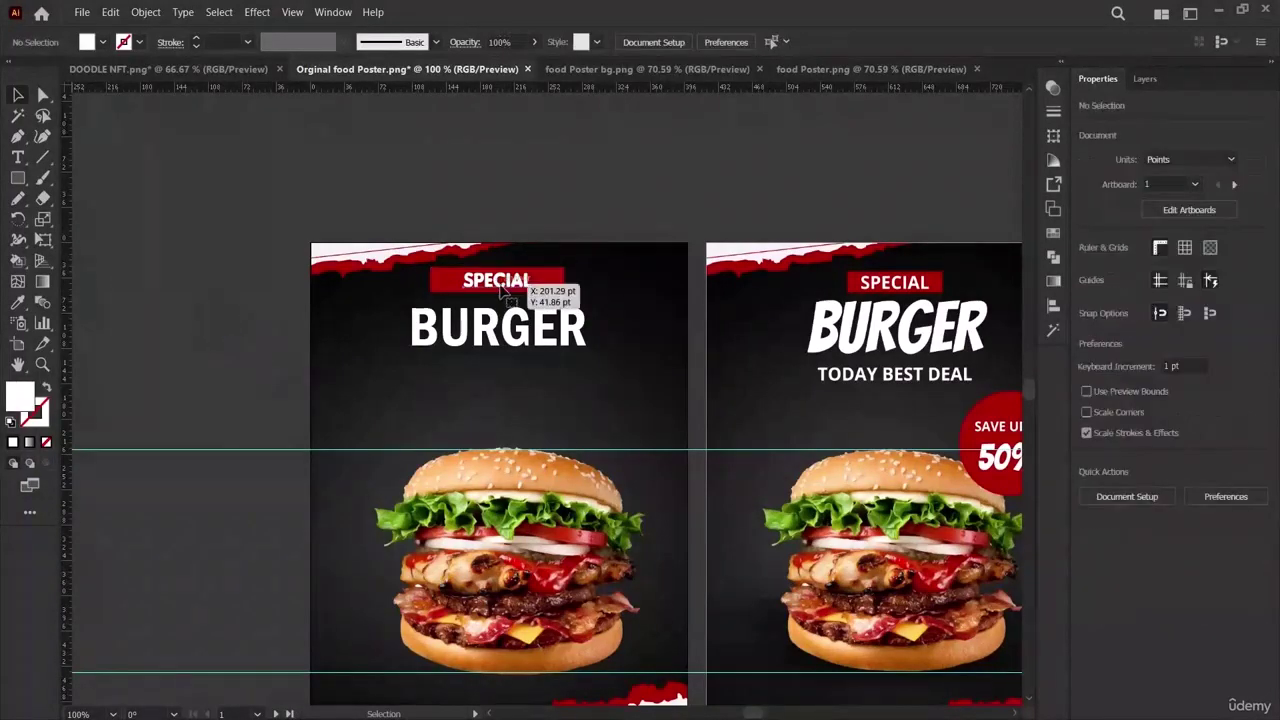
pyautogui.click(537, 286)
pyautogui.moveTo(537, 290); pyautogui.dragTo(548, 318)
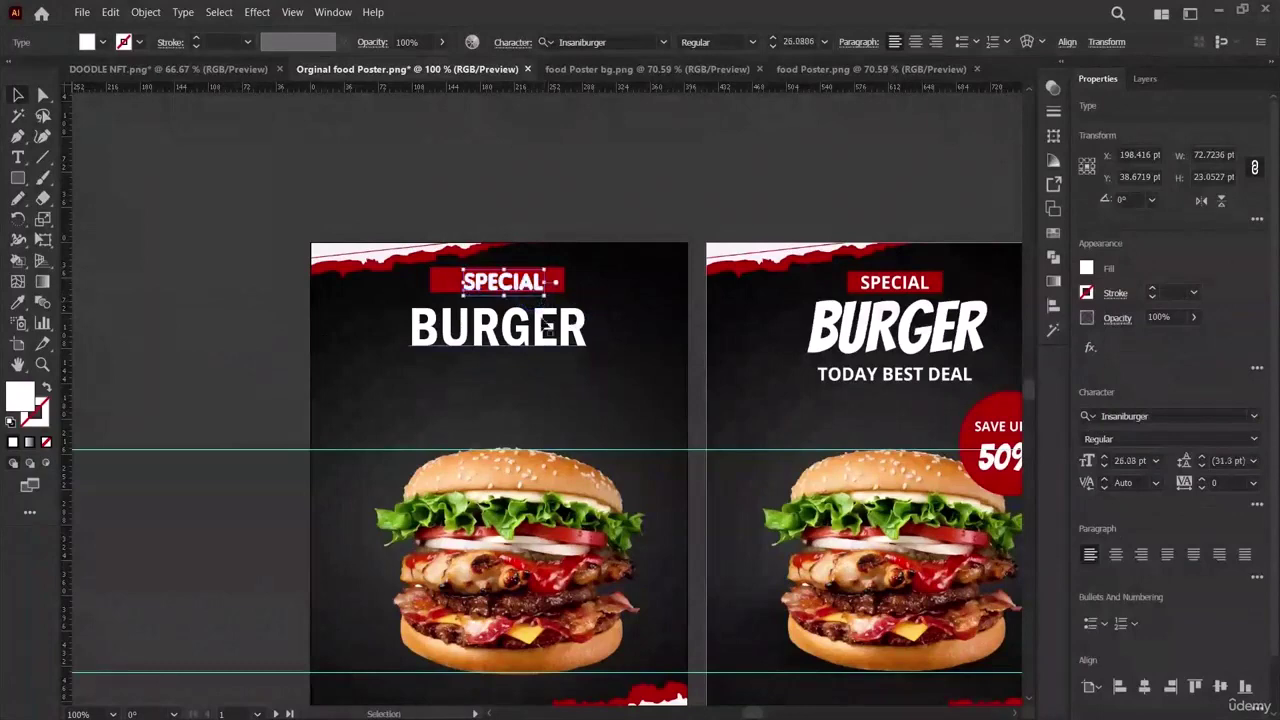
pyautogui.press('Up')
pyautogui.press('Up')
pyautogui.press('Up')
pyautogui.press('Left')
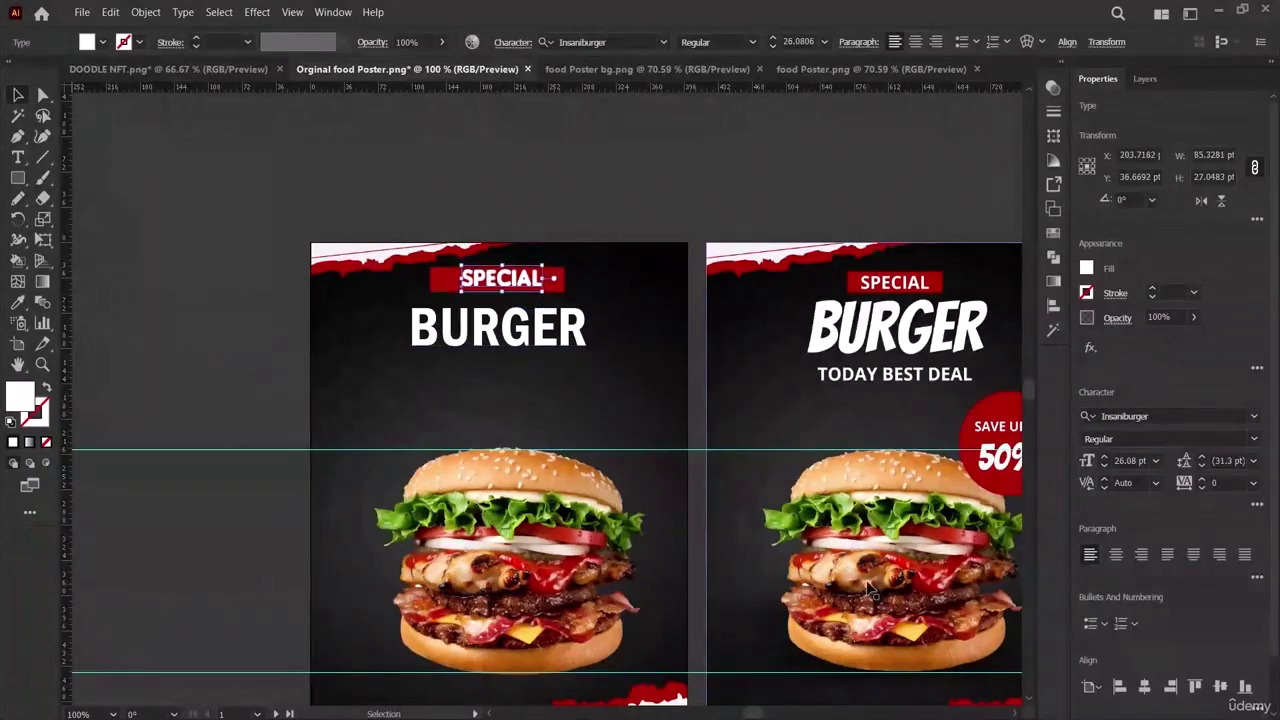
pyautogui.press('Left')
pyautogui.press('Left')
pyautogui.press('Down')
pyautogui.press('Down')
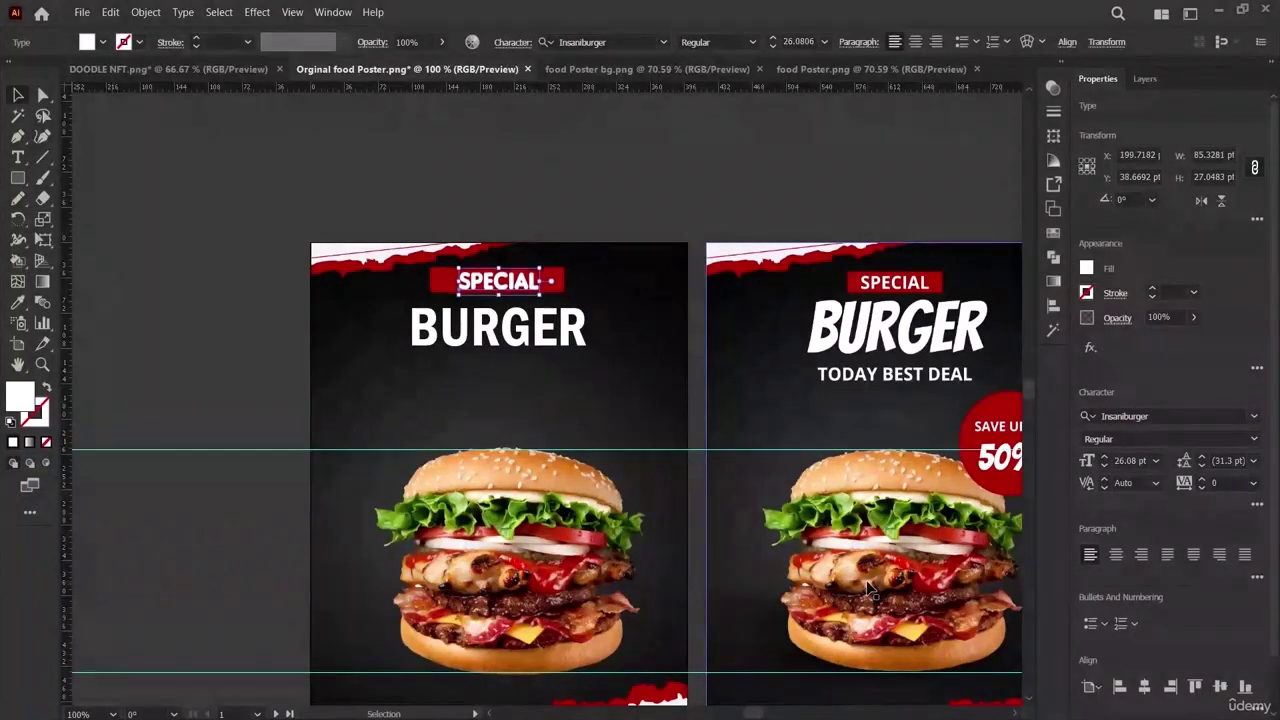
pyautogui.click(199, 378)
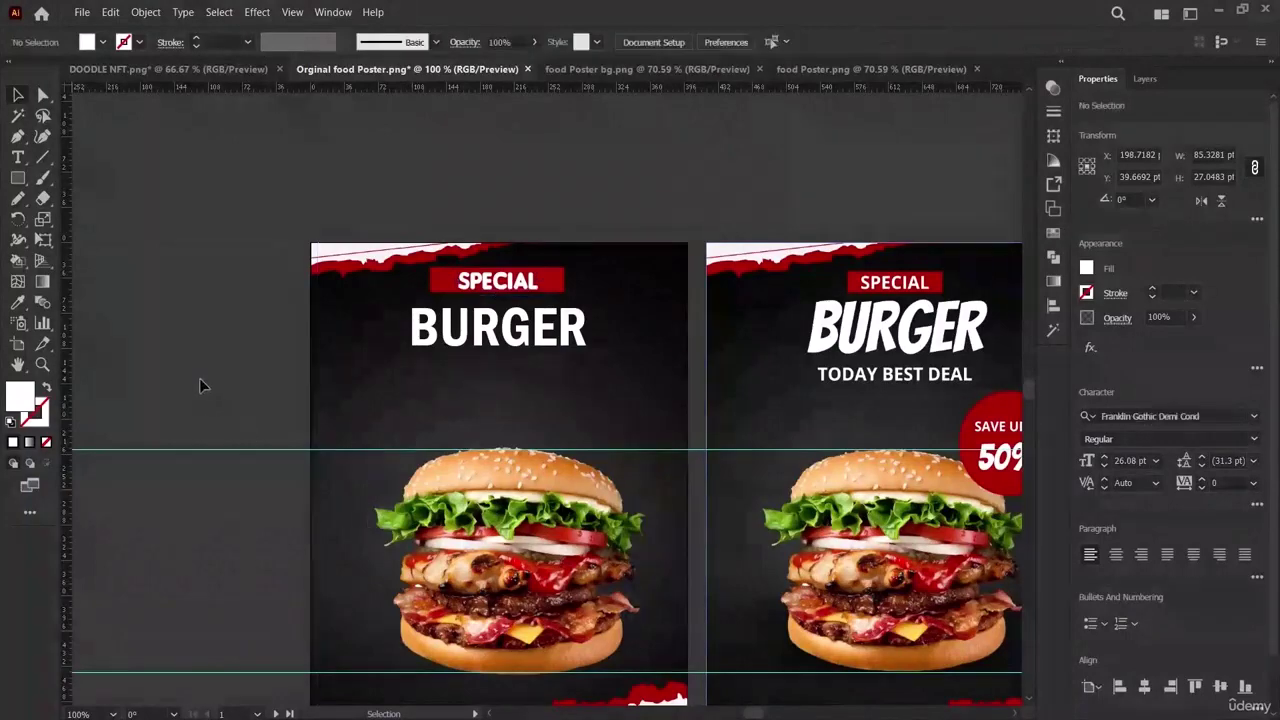
pyautogui.click(506, 283)
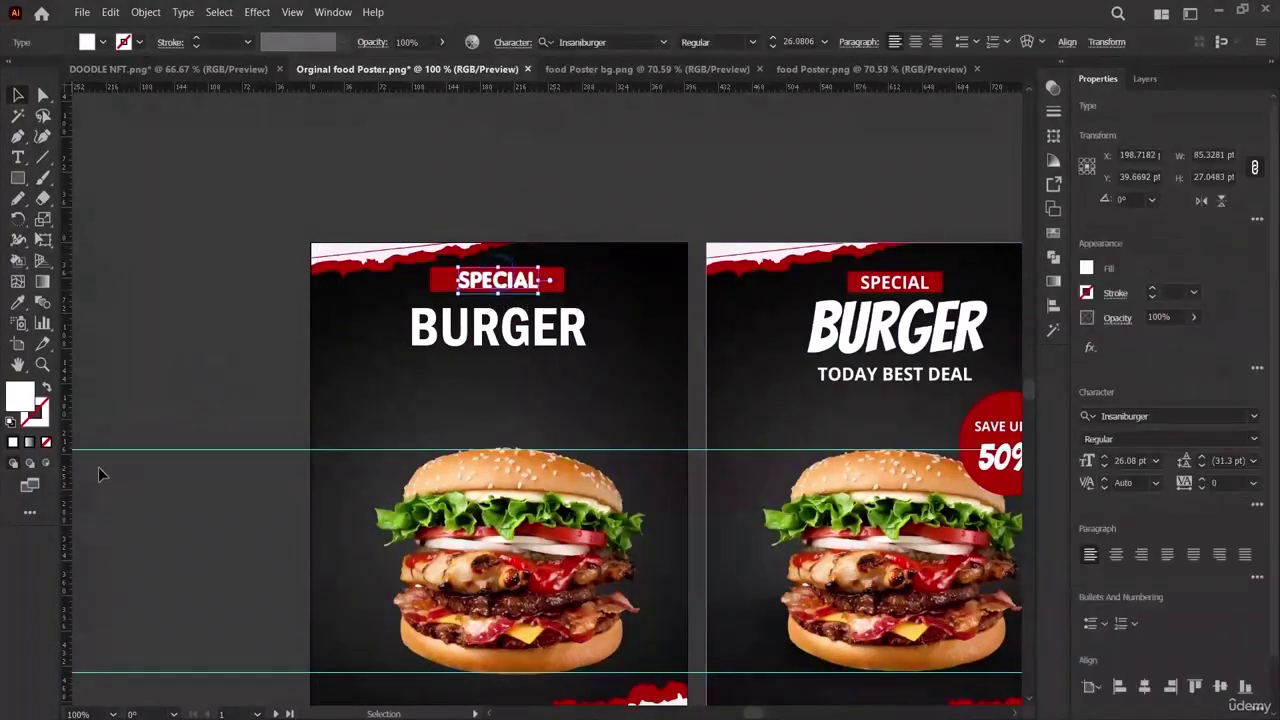
pyautogui.click(259, 349)
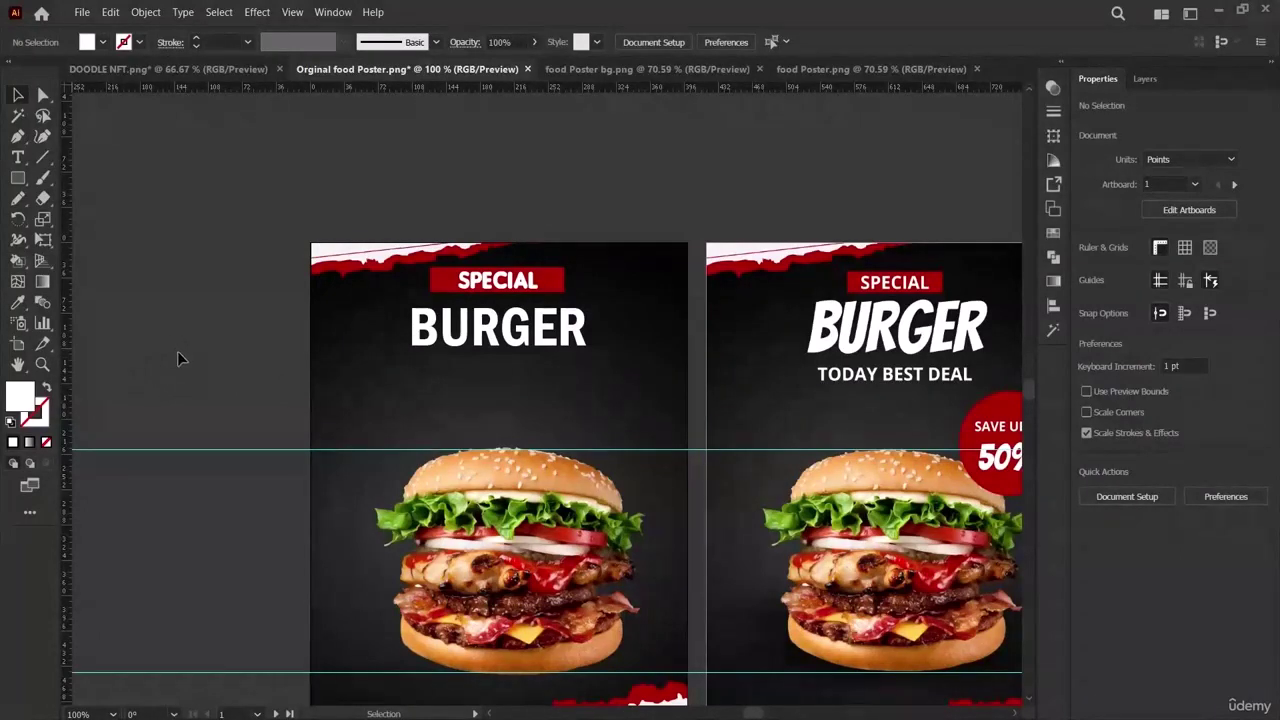
pyautogui.moveTo(555, 343); pyautogui.dragTo(520, 343)
# Duplicate BURGER below itself and retype the copy as TODAY BEST DEAL.
pyautogui.click(271, 337)
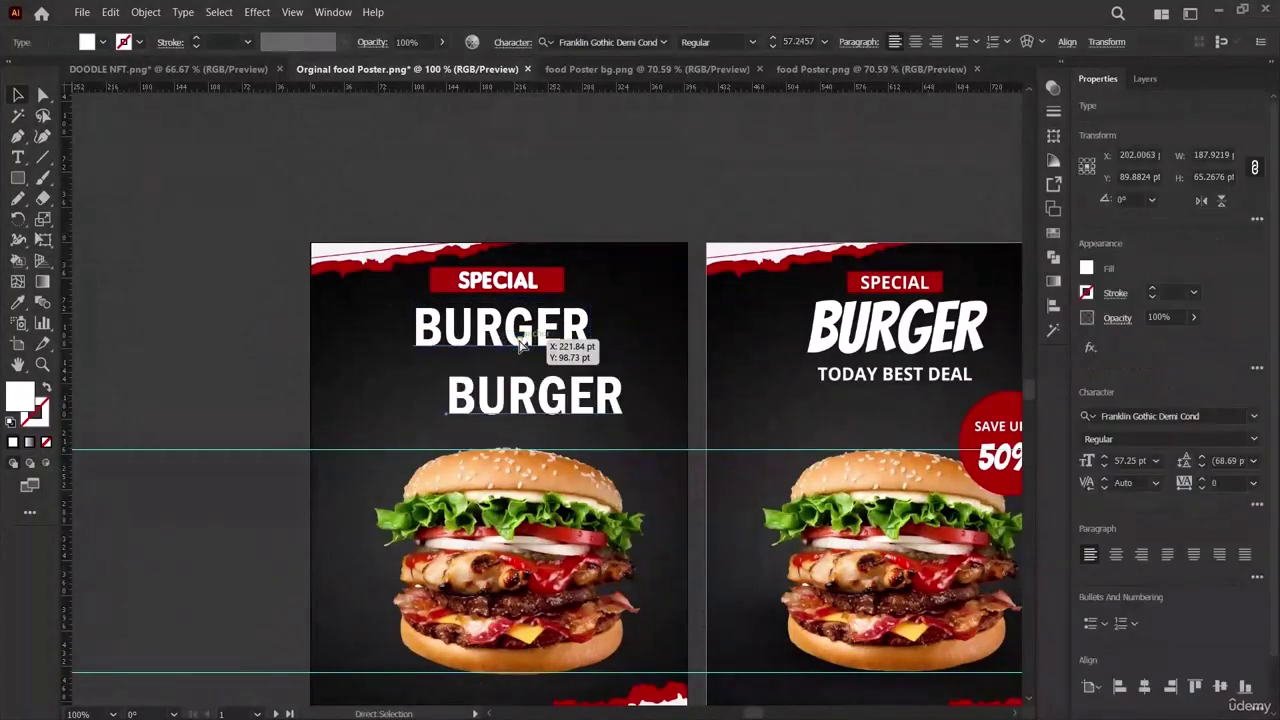
pyautogui.doubleClick(555, 405)
pyautogui.press('BackSpace')
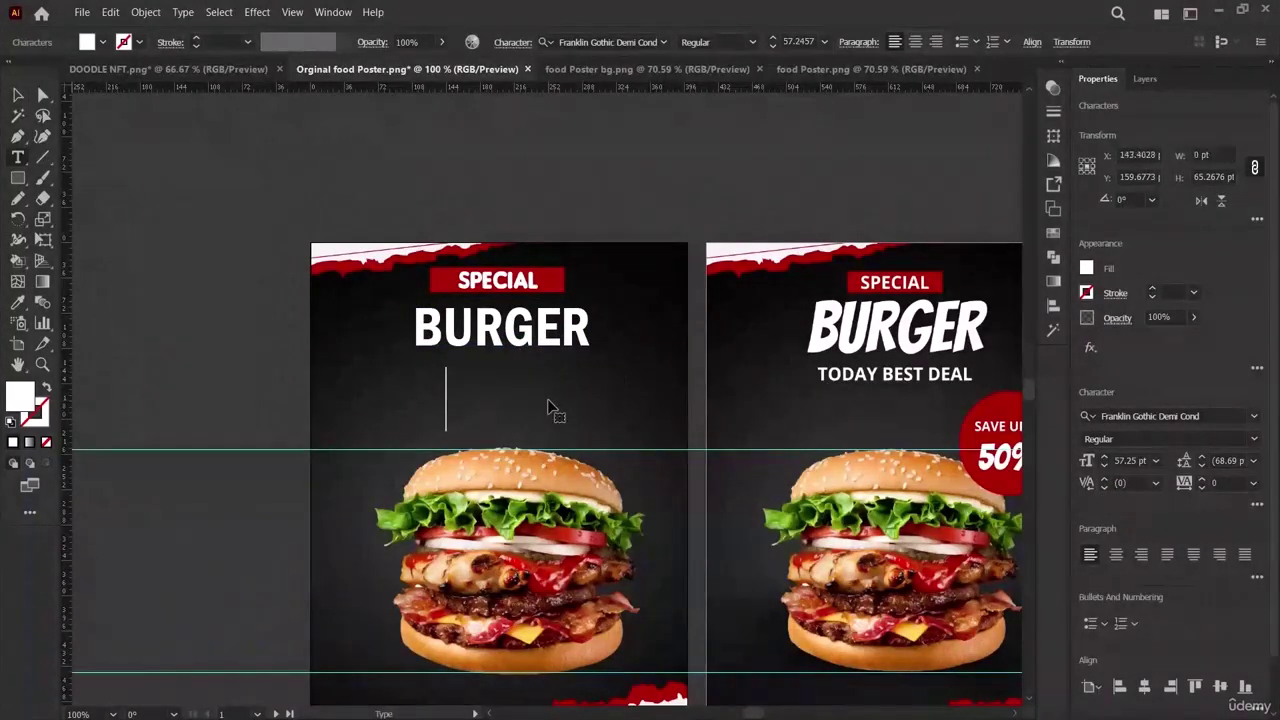
pyautogui.write('O')
pyautogui.press('BackSpace')
pyautogui.write('RO')
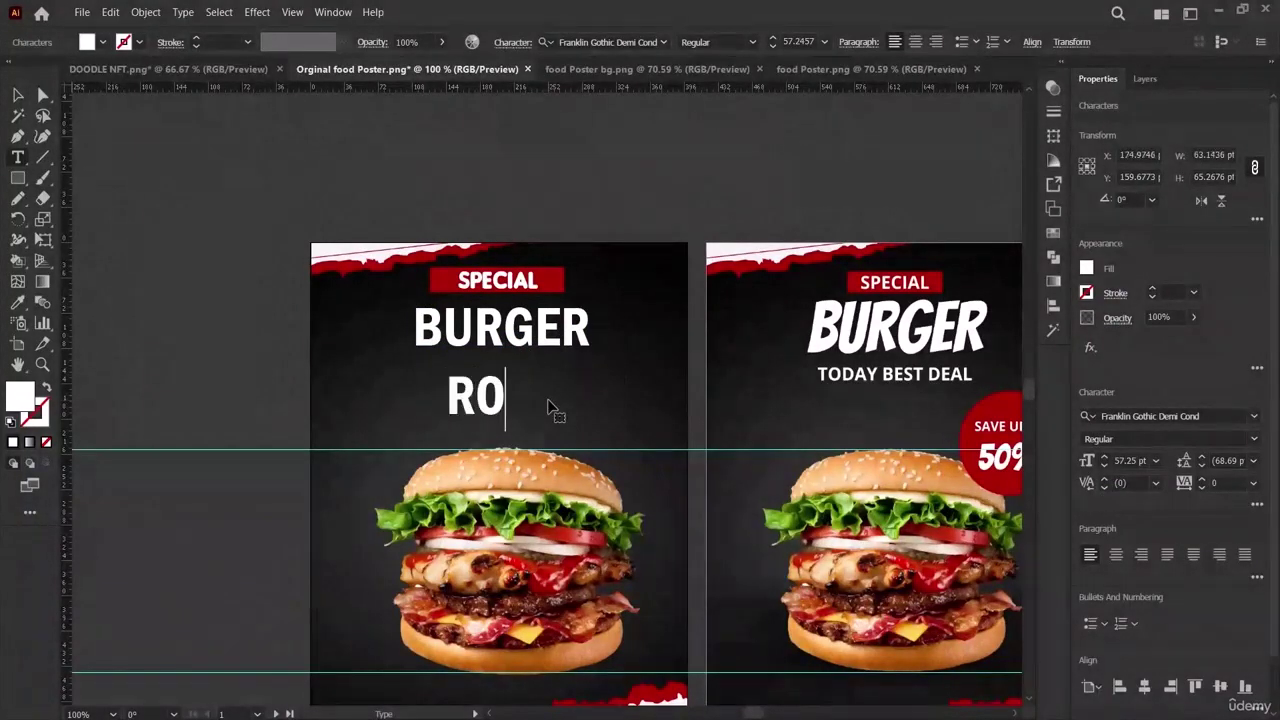
pyautogui.press('BackSpace')
pyautogui.press('BackSpace')
pyautogui.write('TODAY ')
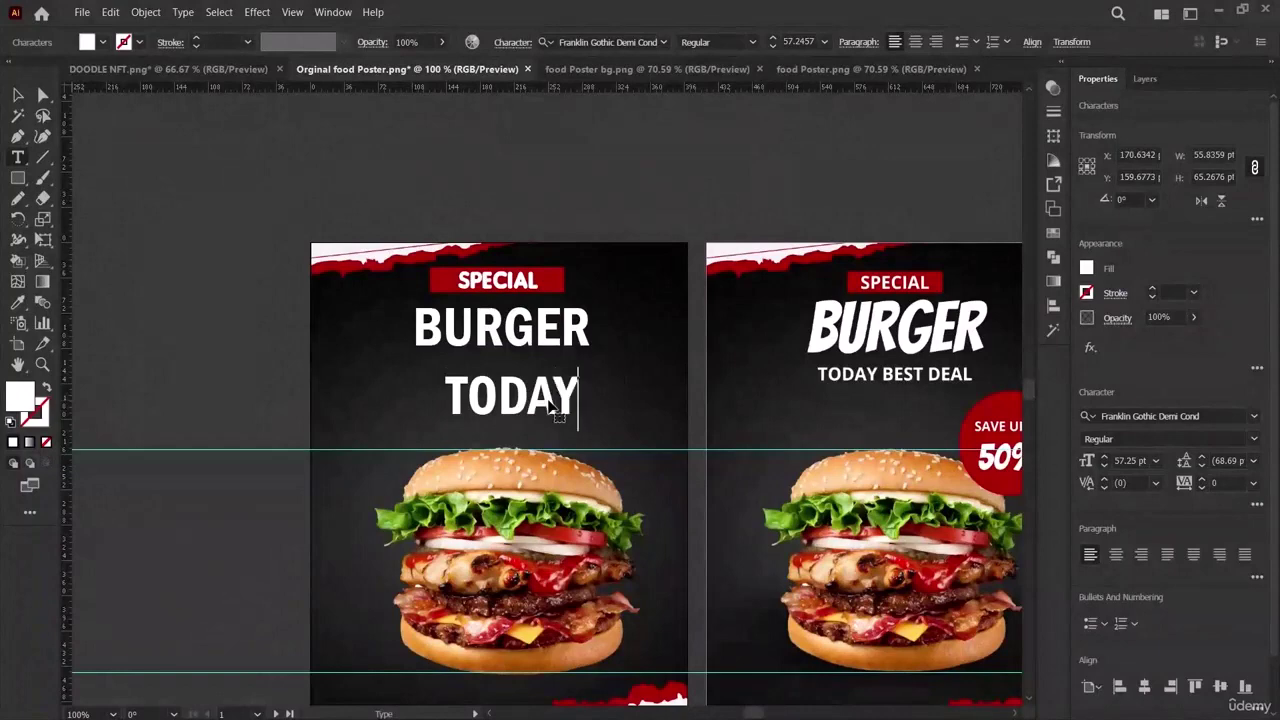
pyautogui.write('BEST')
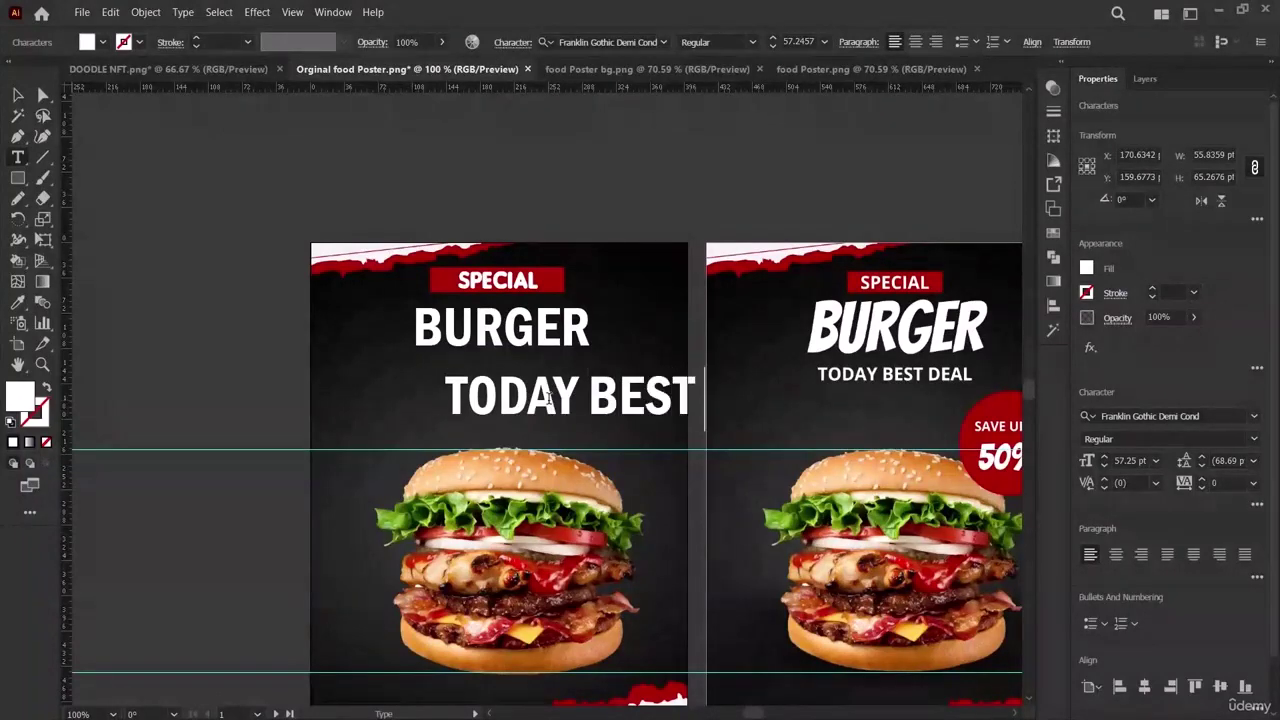
pyautogui.write(' DEAL')
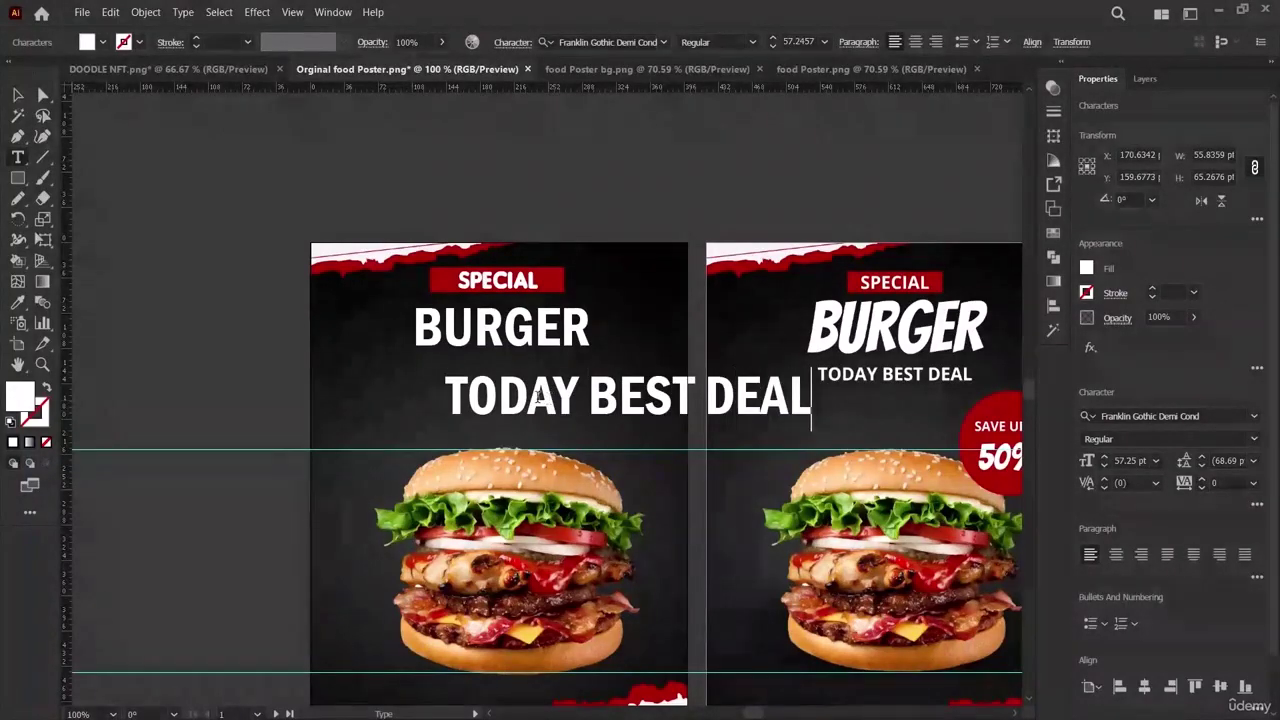
pyautogui.click(19, 92)
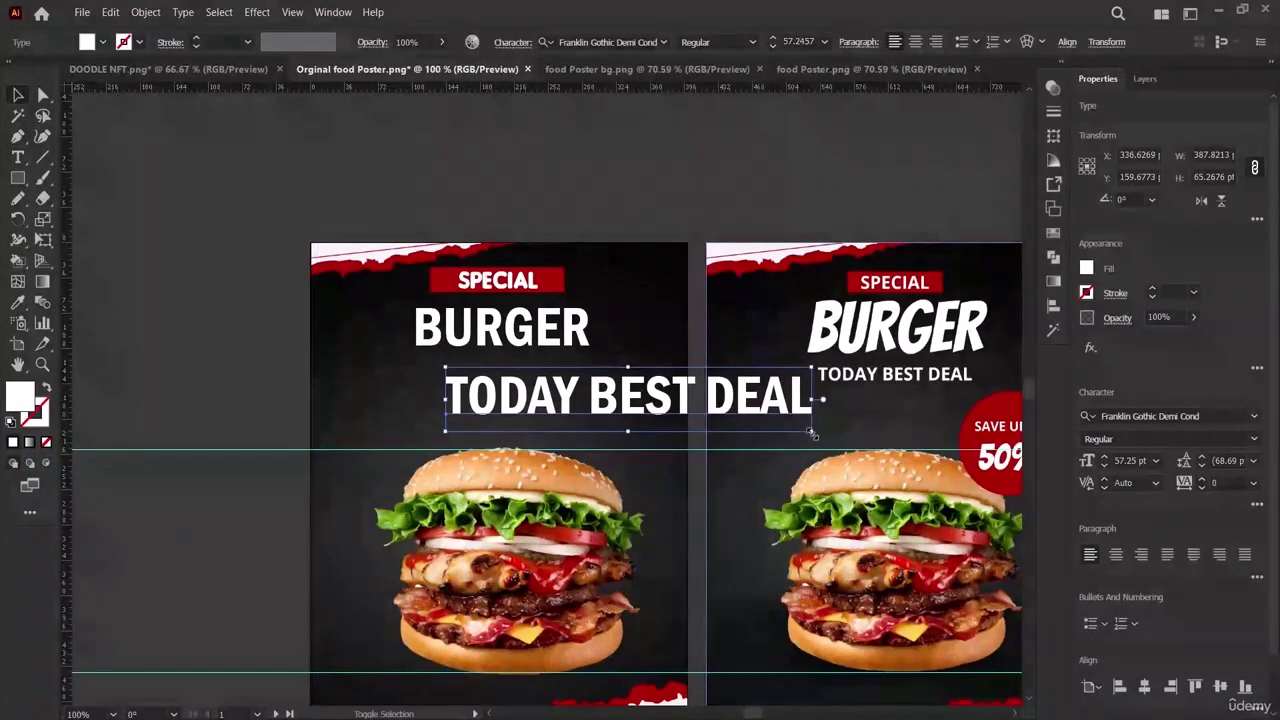
# Shrink TODAY BEST DEAL to about 18.5 pt and centre it under BURGER.
pyautogui.moveTo(812, 434); pyautogui.dragTo(557, 391)
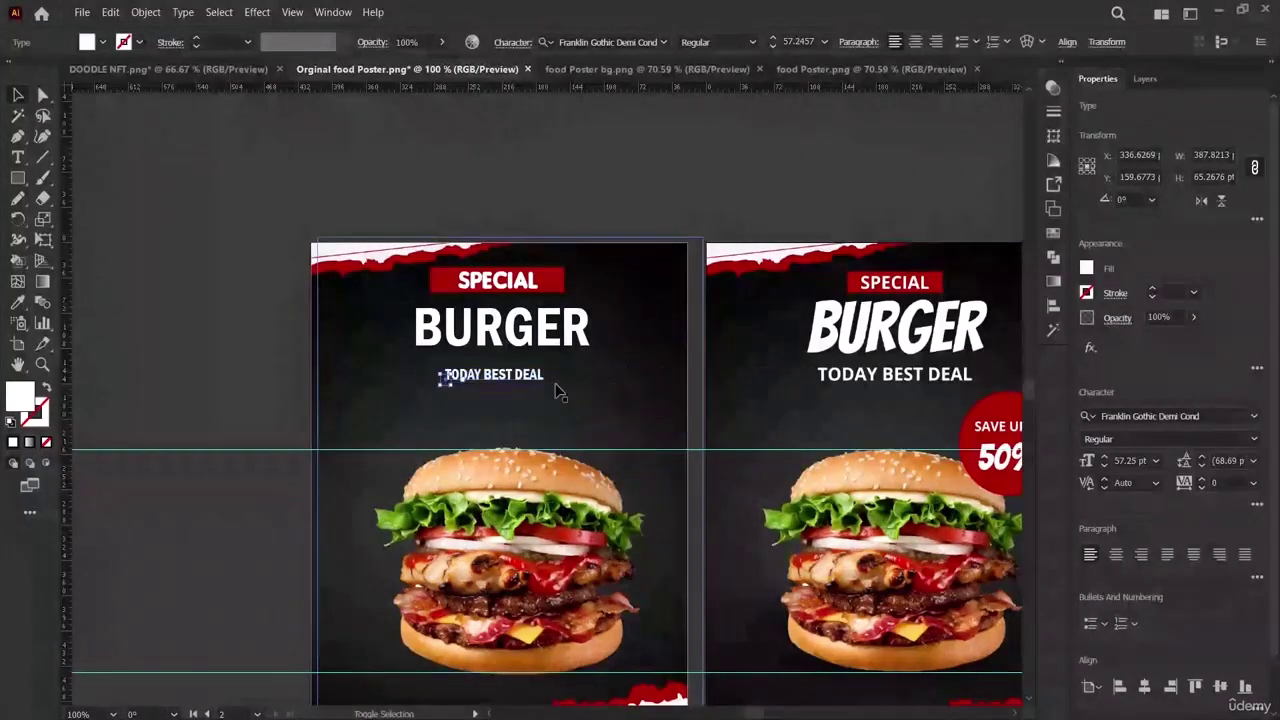
pyautogui.press('Up')
pyautogui.press('Up')
pyautogui.press('Up')
pyautogui.press('Up')
pyautogui.press('Up')
pyautogui.press('Up')
pyautogui.press('Up')
pyautogui.press('Up')
pyautogui.press('Up')
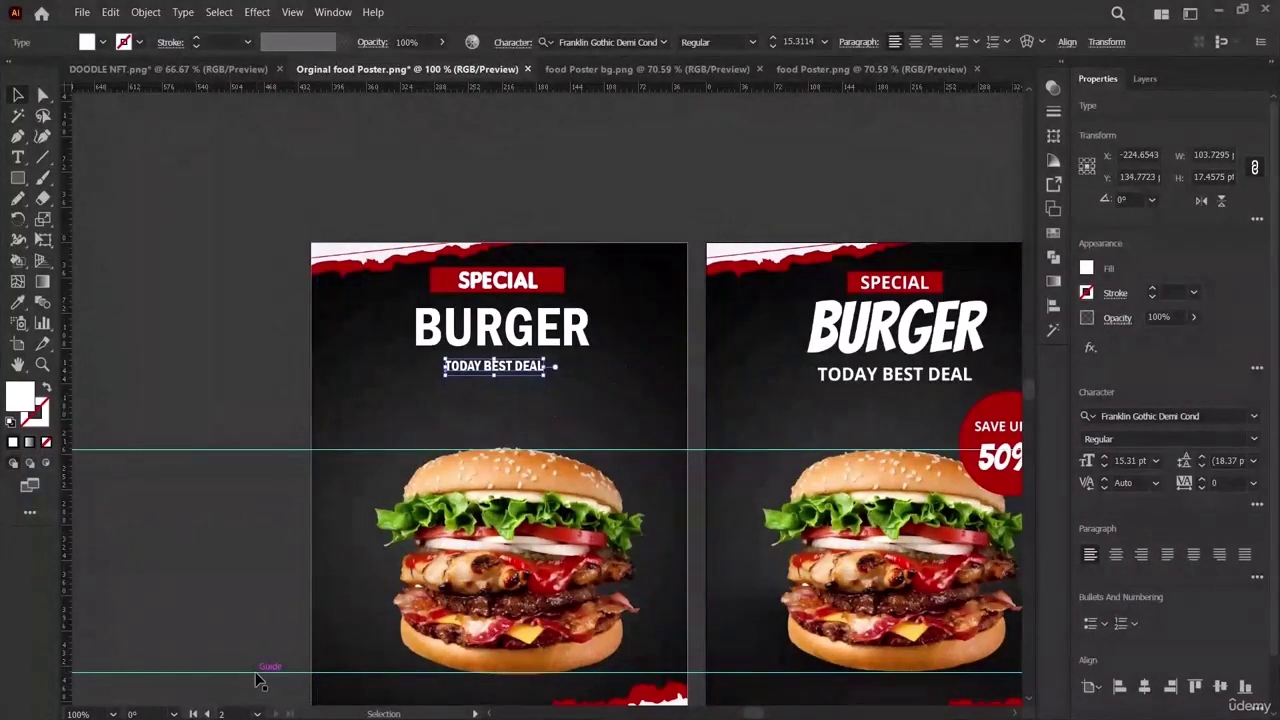
pyautogui.doubleClick(546, 374)
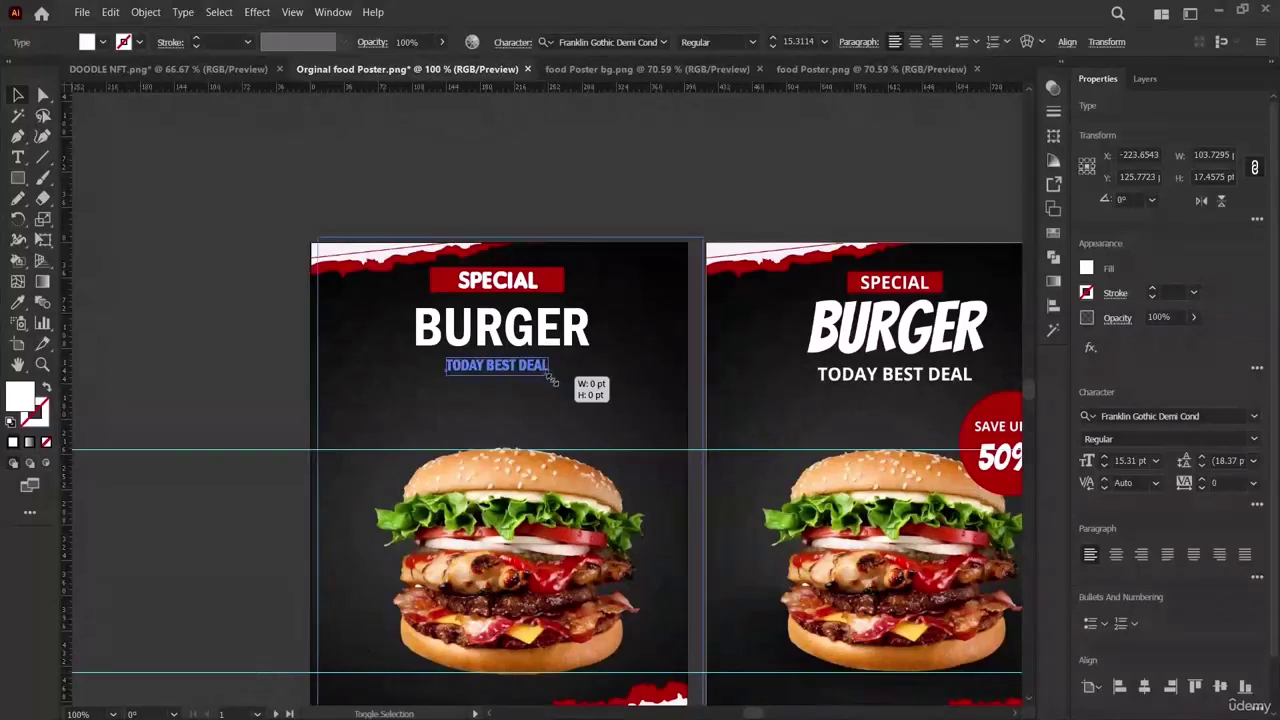
pyautogui.press('Escape')
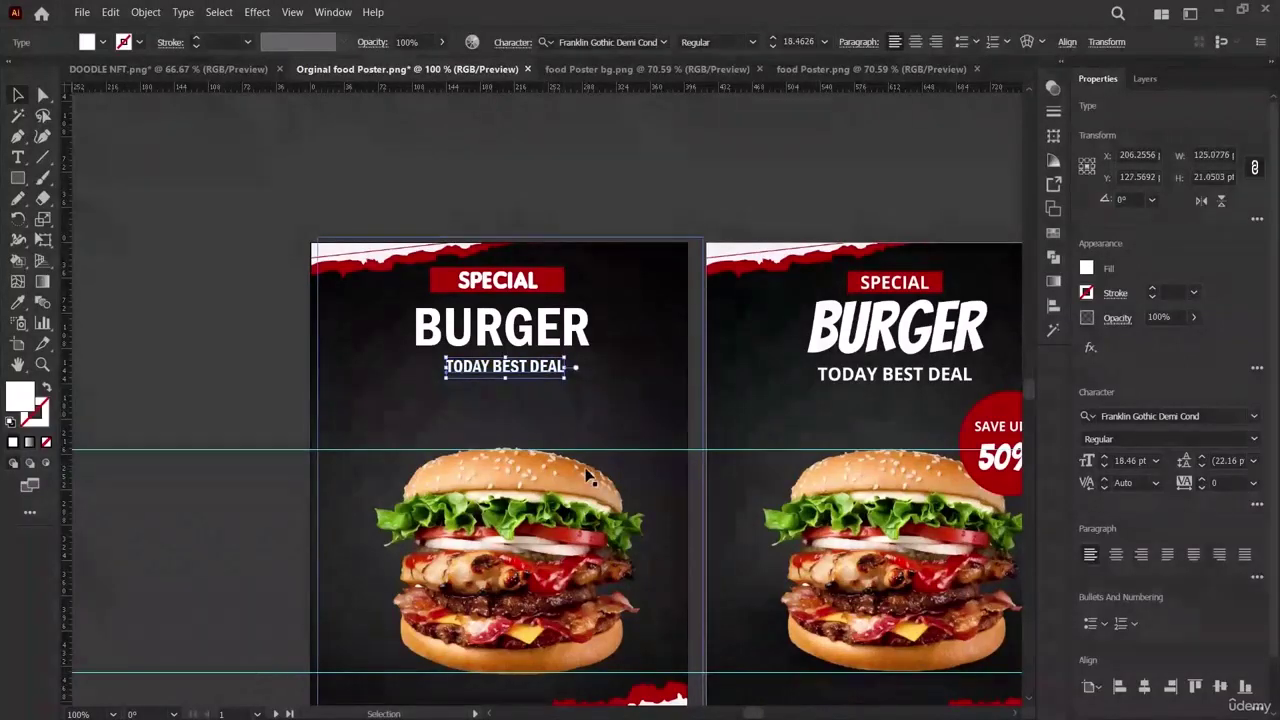
pyautogui.press('Left')
pyautogui.press('Left')
pyautogui.press('Left')
pyautogui.press('Left')
pyautogui.press('Left')
pyautogui.press('Left')
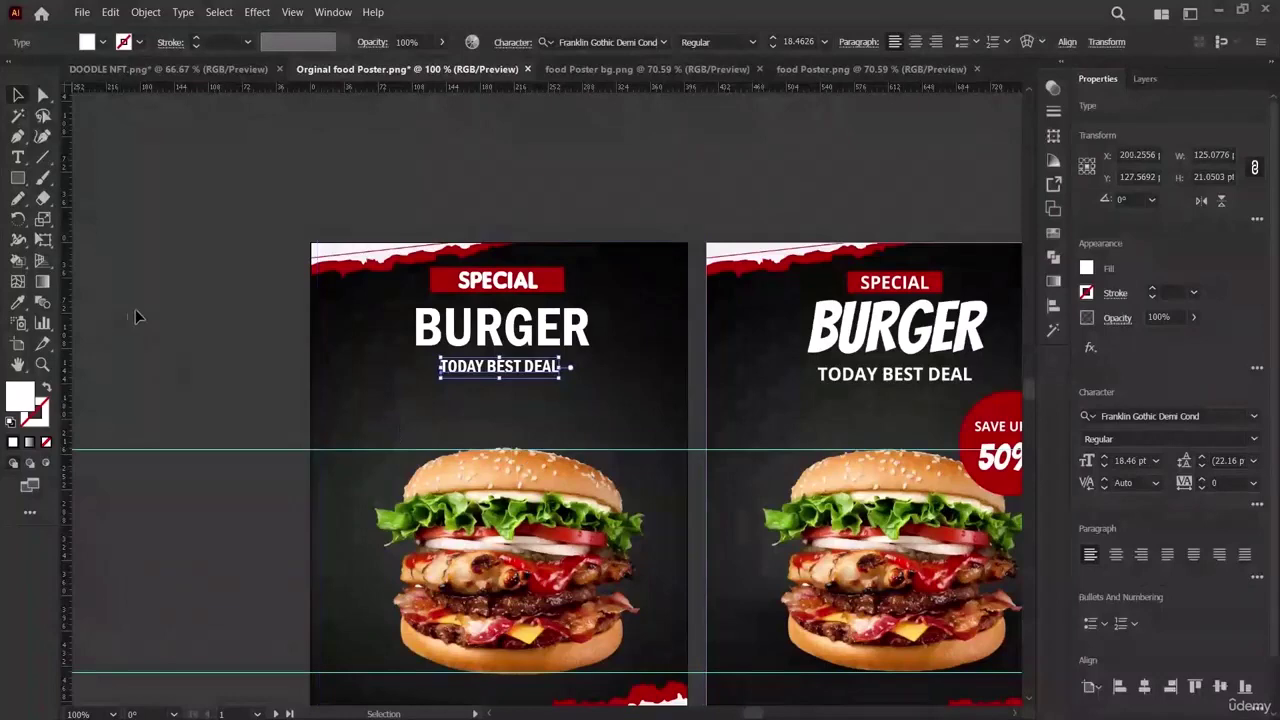
pyautogui.click(136, 310)
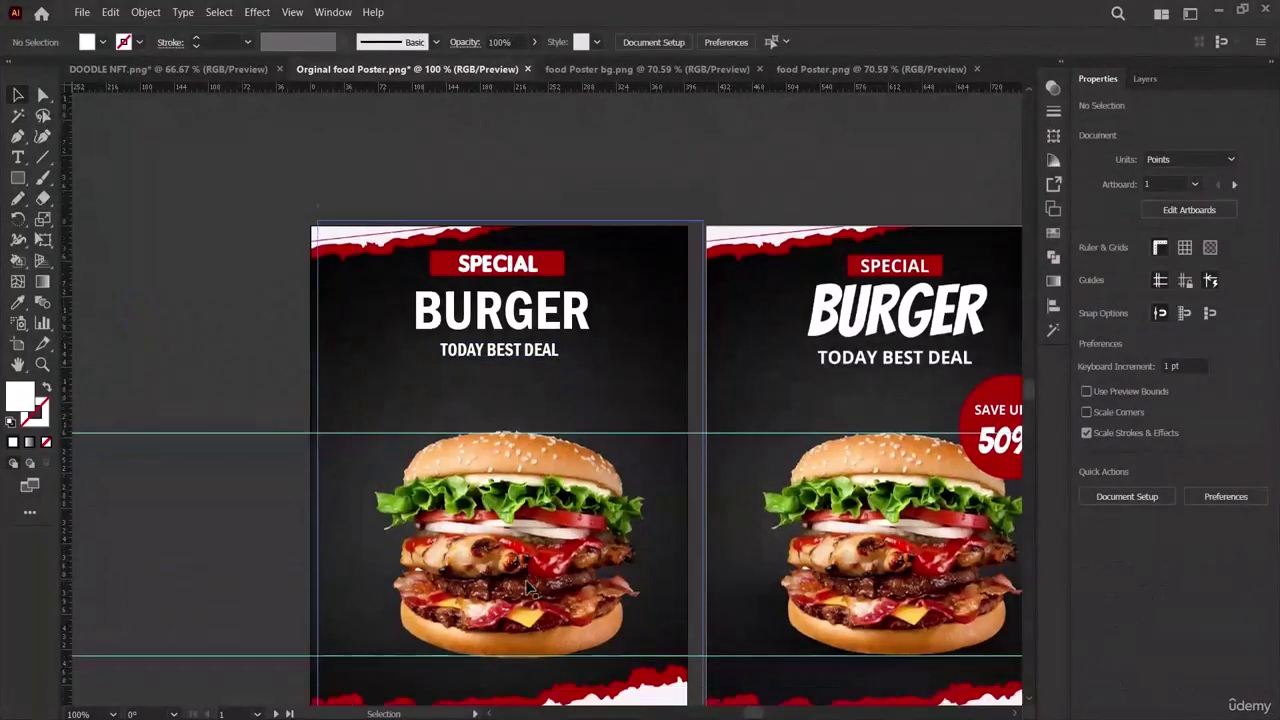
# Draw an 85 pt circle above the burger and eyedrop the original badge's red into it.
pyautogui.hscroll(2, 306, 302)
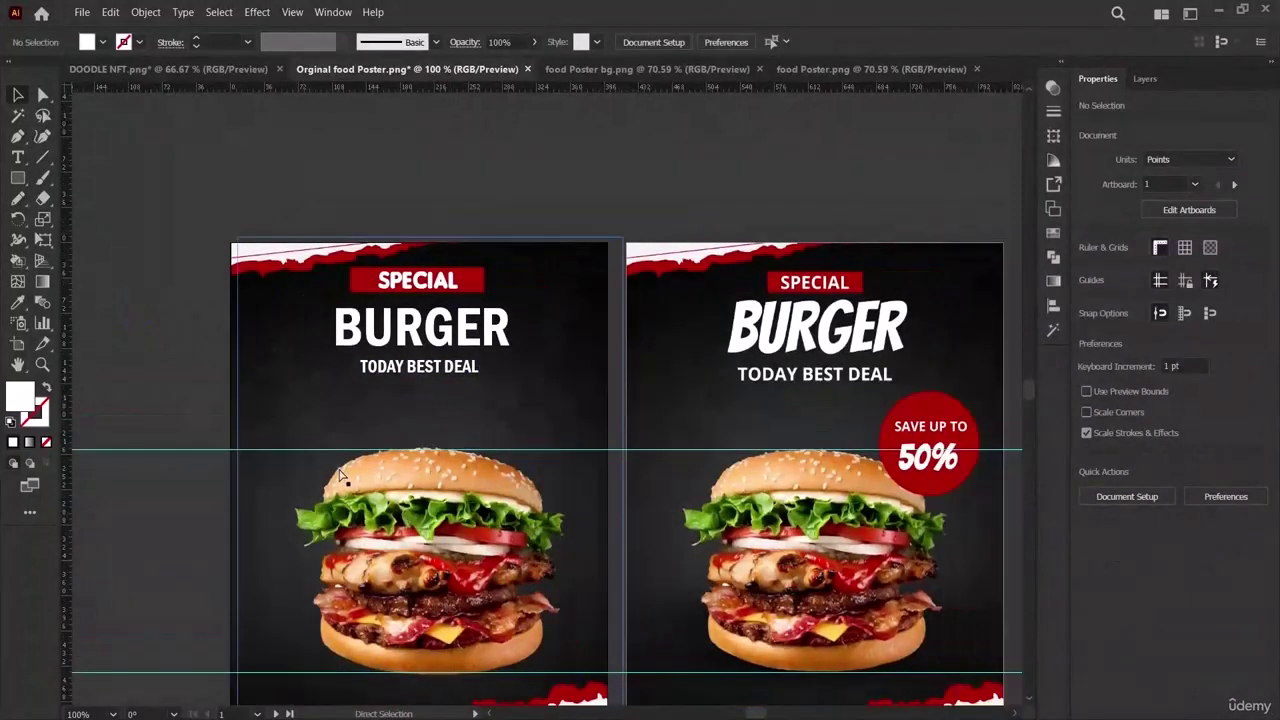
pyautogui.scroll(-2, 306, 302)
pyautogui.click(18, 179)
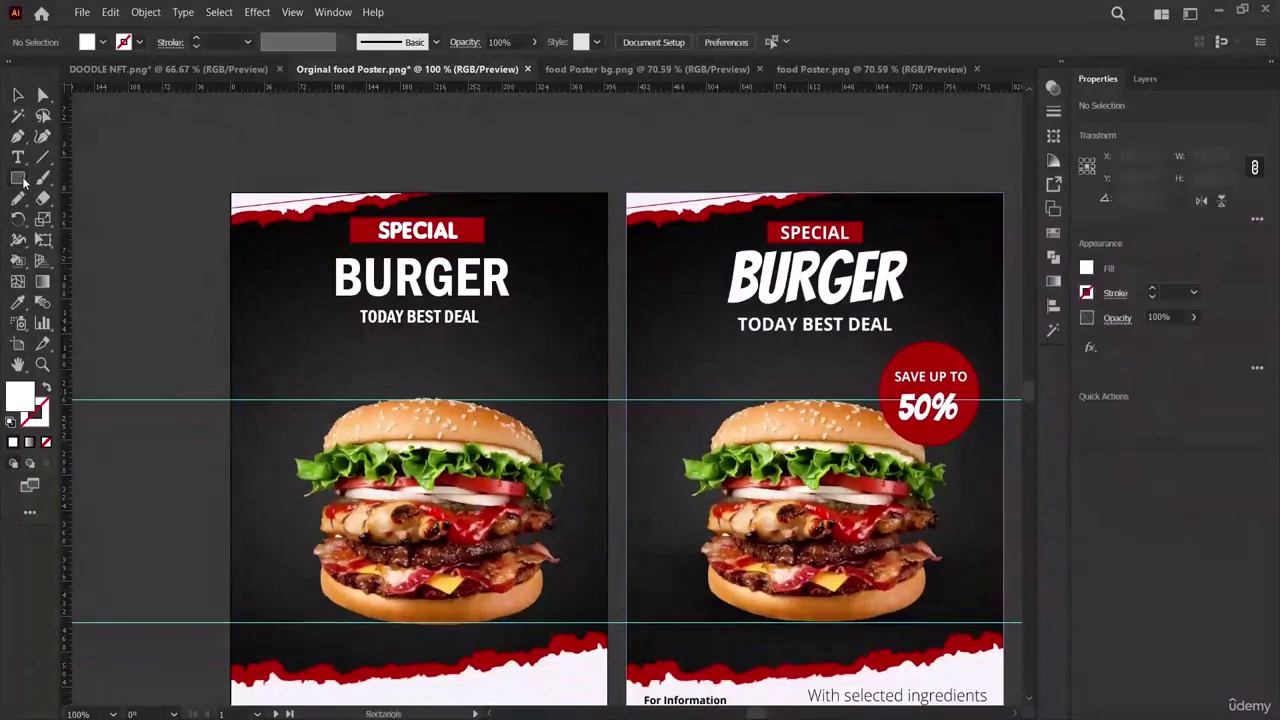
pyautogui.click(72, 218)
pyautogui.moveTo(498, 360)
pyautogui.mouseDown()
pyautogui.moveTo(551, 340)
pyautogui.moveTo(509, 371)
pyautogui.moveTo(574, 426)
pyautogui.mouseUp()
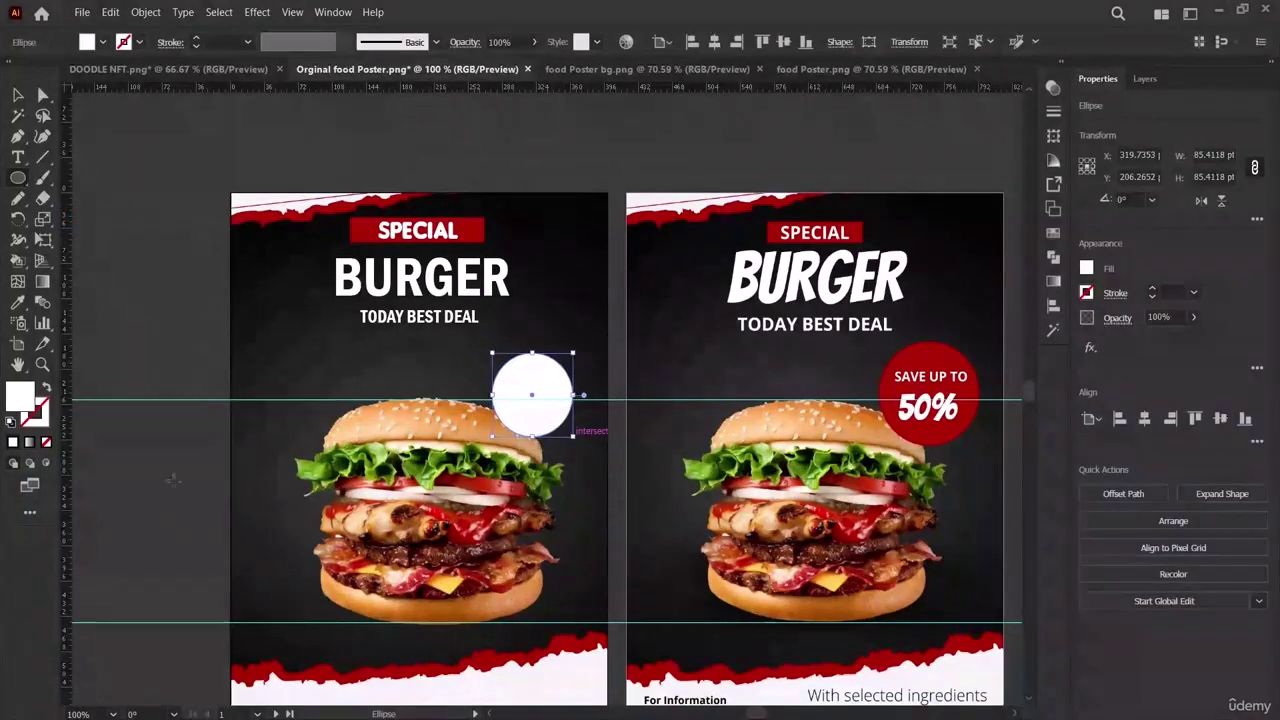
pyautogui.click(18, 300)
pyautogui.click(930, 353)
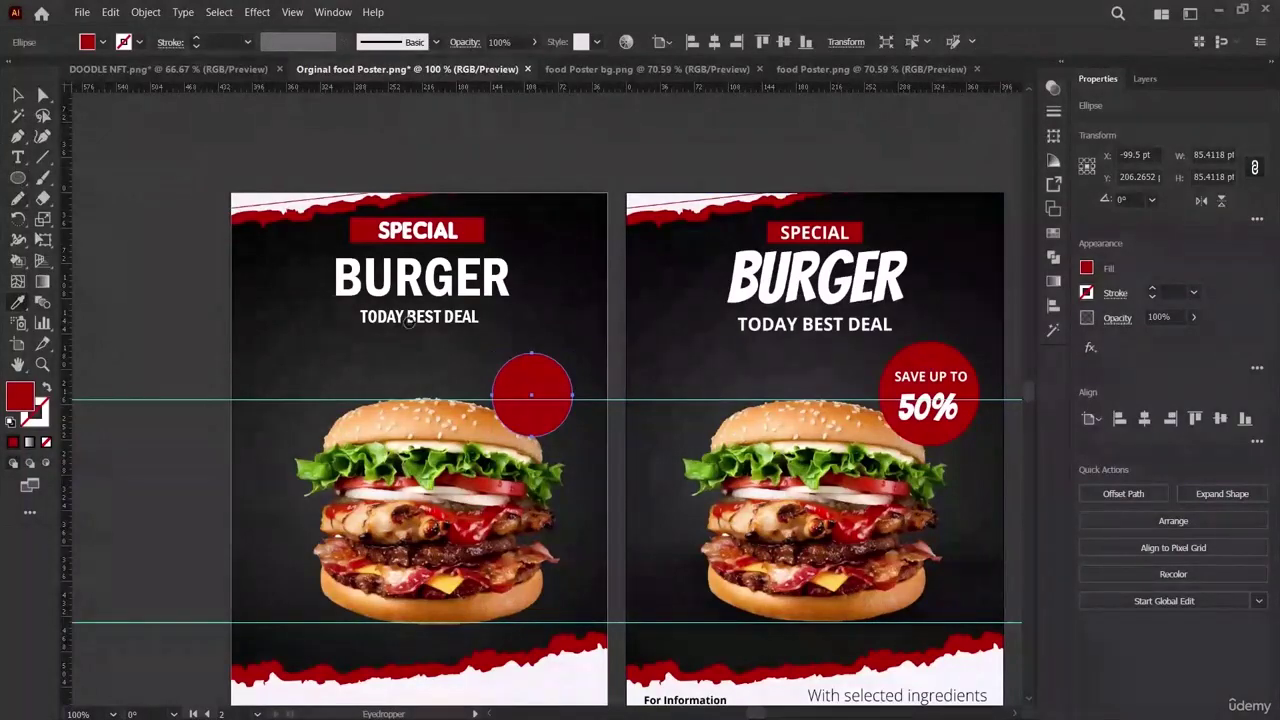
# Copy TODAY BEST DEAL onto the circle, retype it as SAVE UP TO, and shrink it to about 17 pt.
pyautogui.press('v')
pyautogui.click(449, 320)
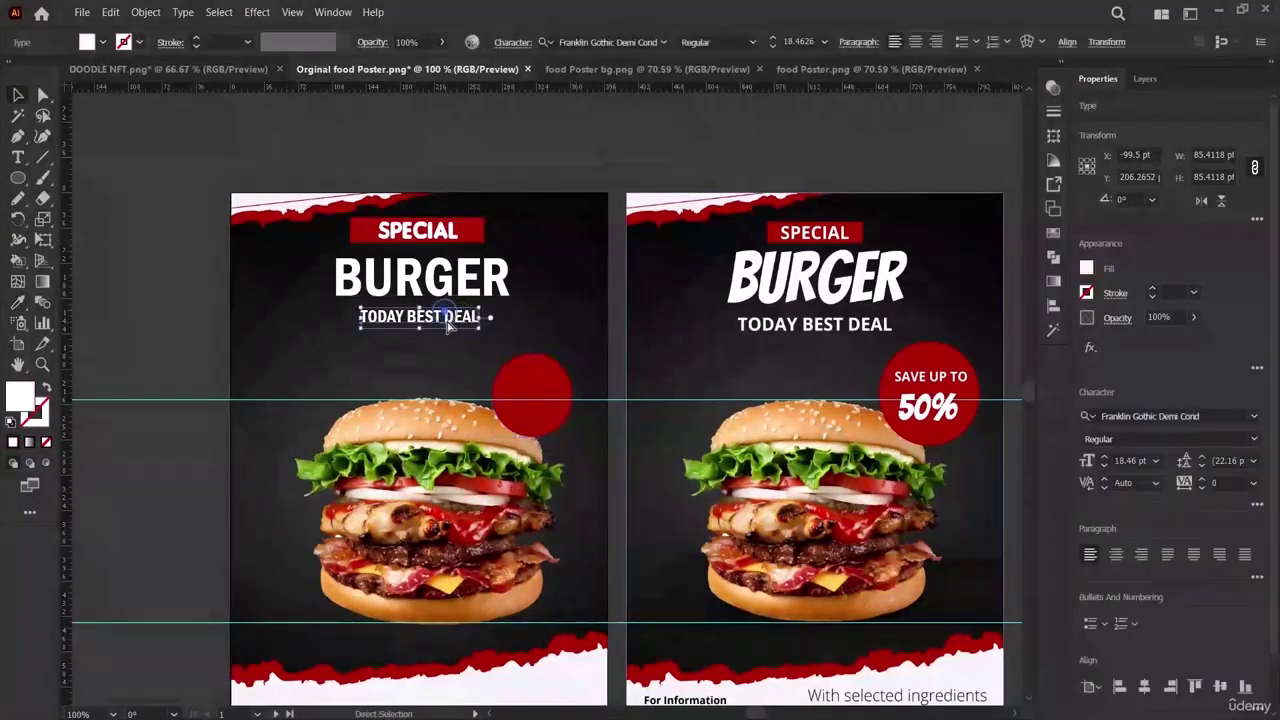
pyautogui.moveTo(449, 322); pyautogui.dragTo(521, 410)
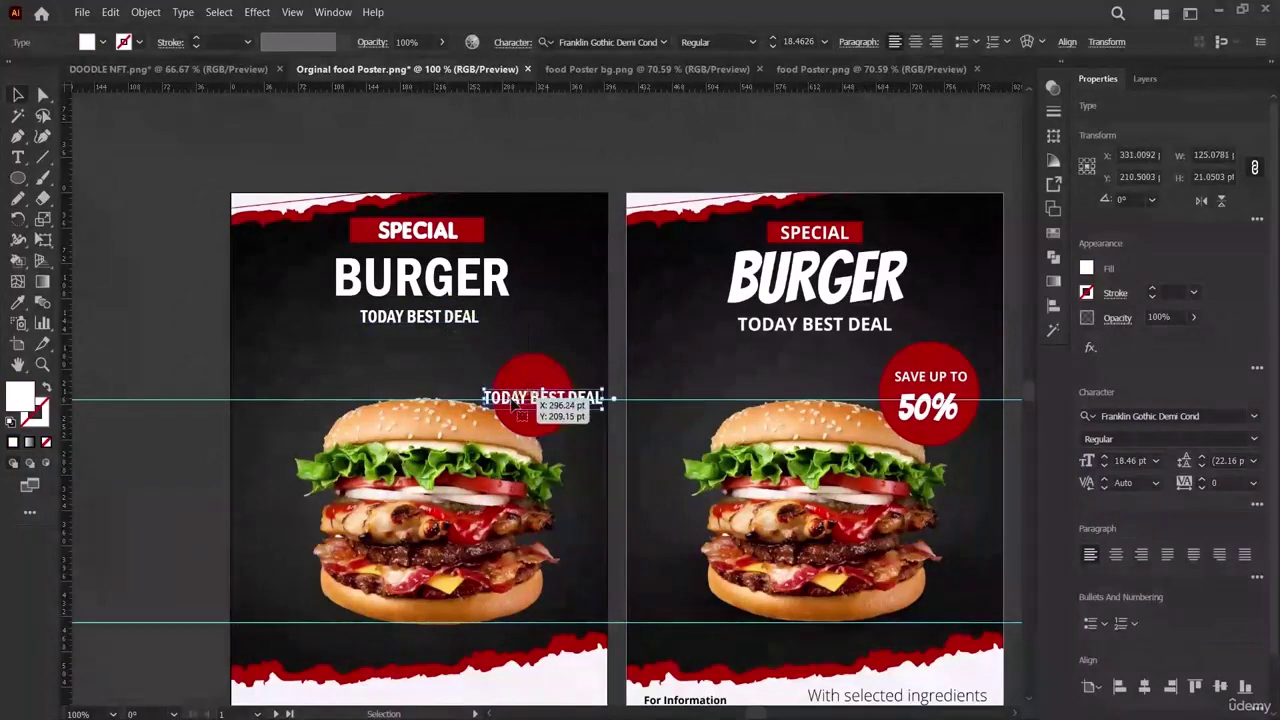
pyautogui.tripleClick(513, 401)
pyautogui.write('SAVE UP TP')
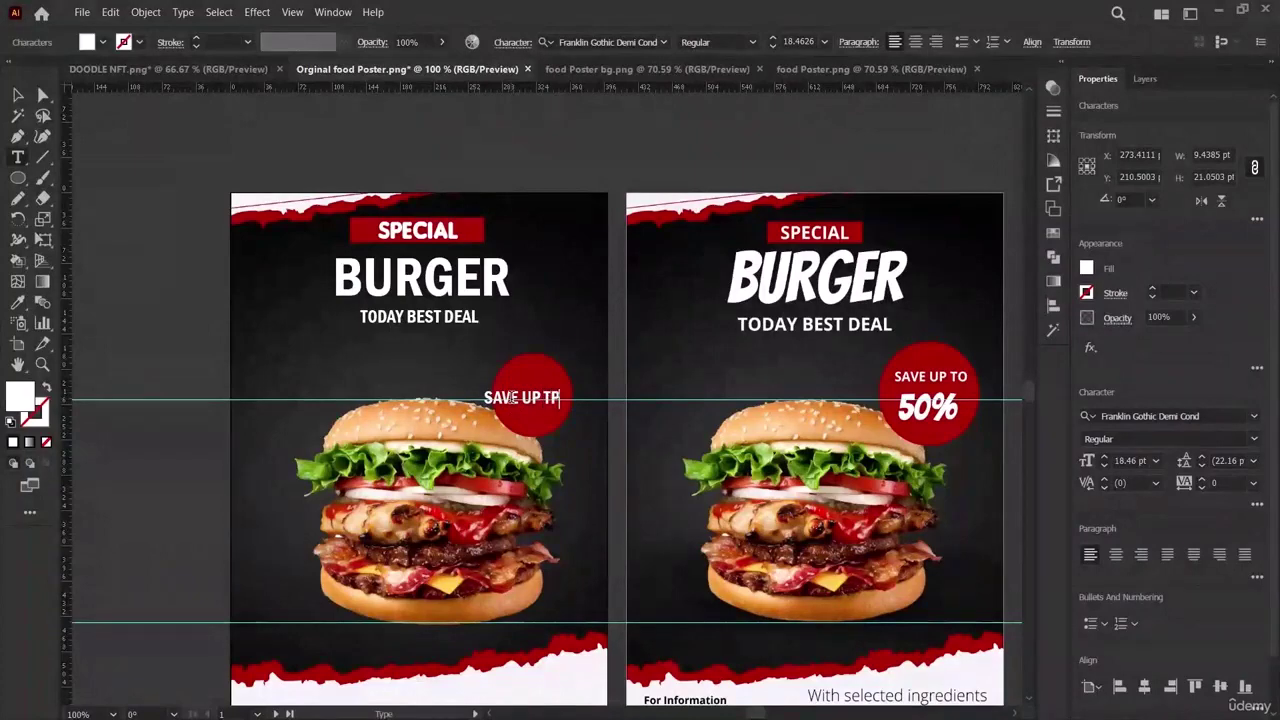
pyautogui.press('BackSpace')
pyautogui.write('O')
pyautogui.click(18, 94)
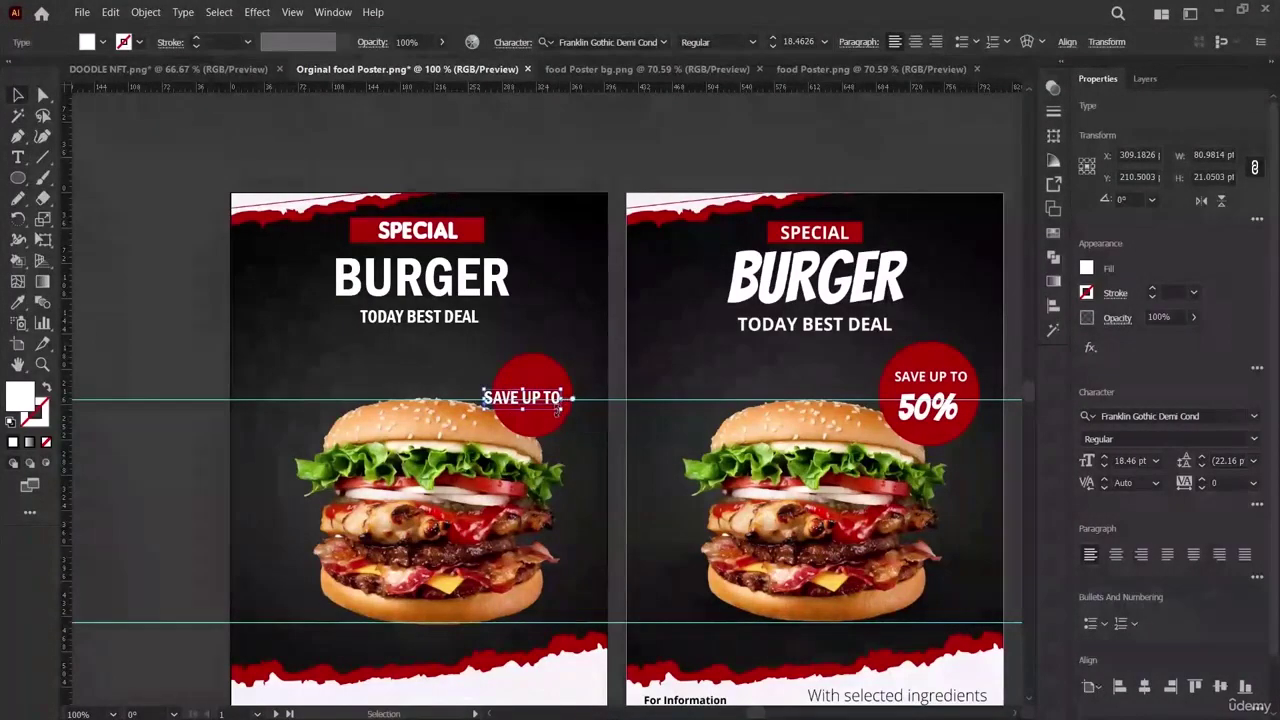
pyautogui.moveTo(559, 410)
pyautogui.mouseDown()
pyautogui.moveTo(539, 407)
pyautogui.moveTo(546, 396)
pyautogui.mouseUp()
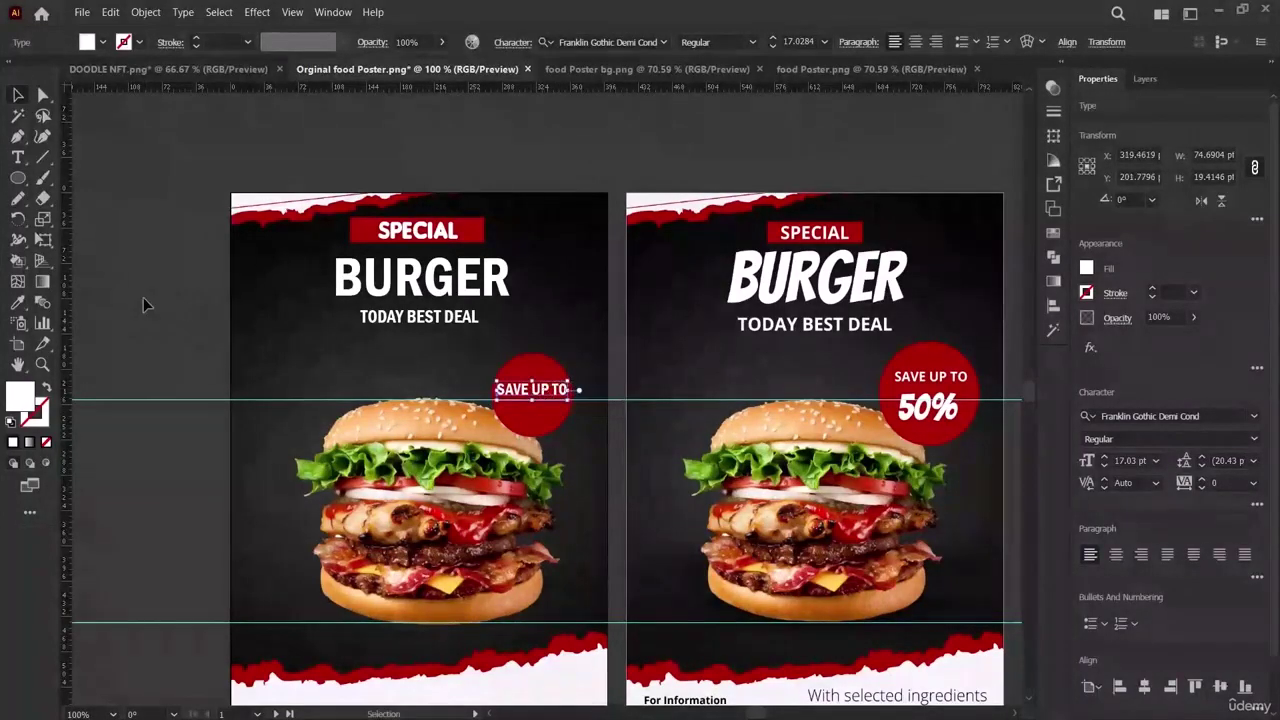
pyautogui.click(145, 300)
# Paste a copy of BURGER, change it to 50%, and scale it to about 31.5 pt under SAVE UP TO.
pyautogui.click(432, 289)
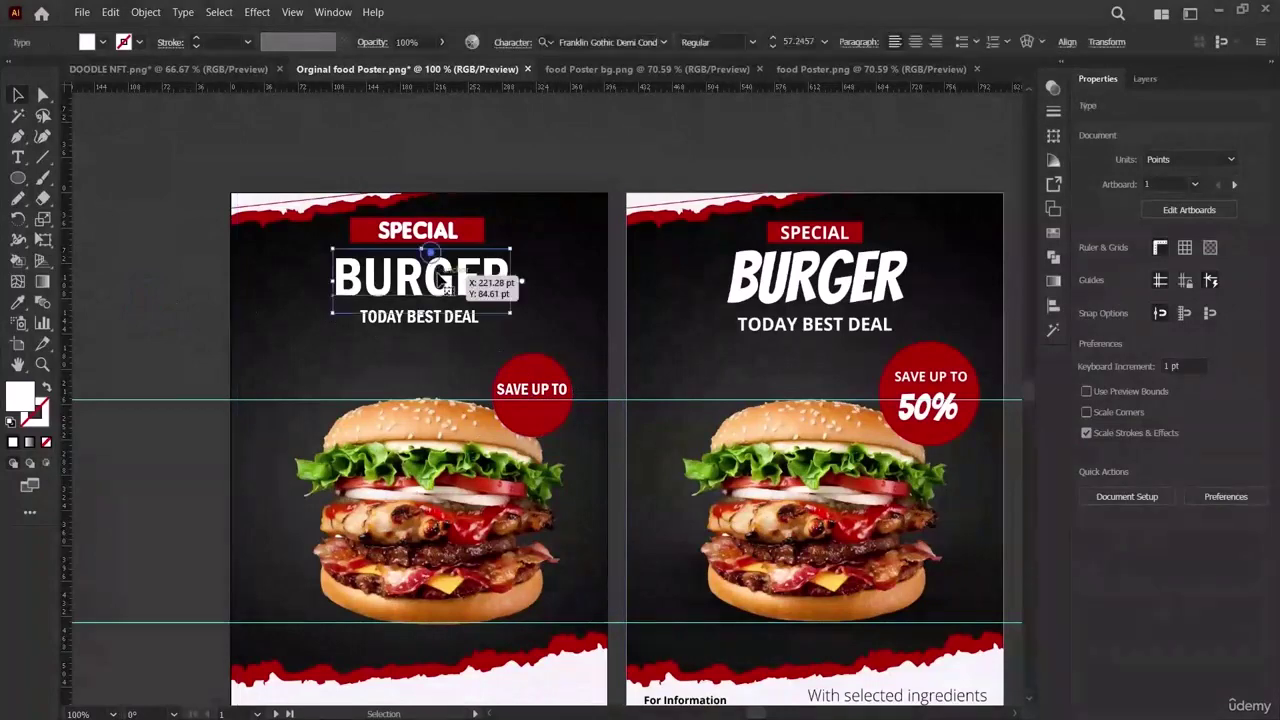
pyautogui.hotkey('ctrl', 'c')
pyautogui.hotkey('ctrl', 'v')
pyautogui.doubleClick(525, 411)
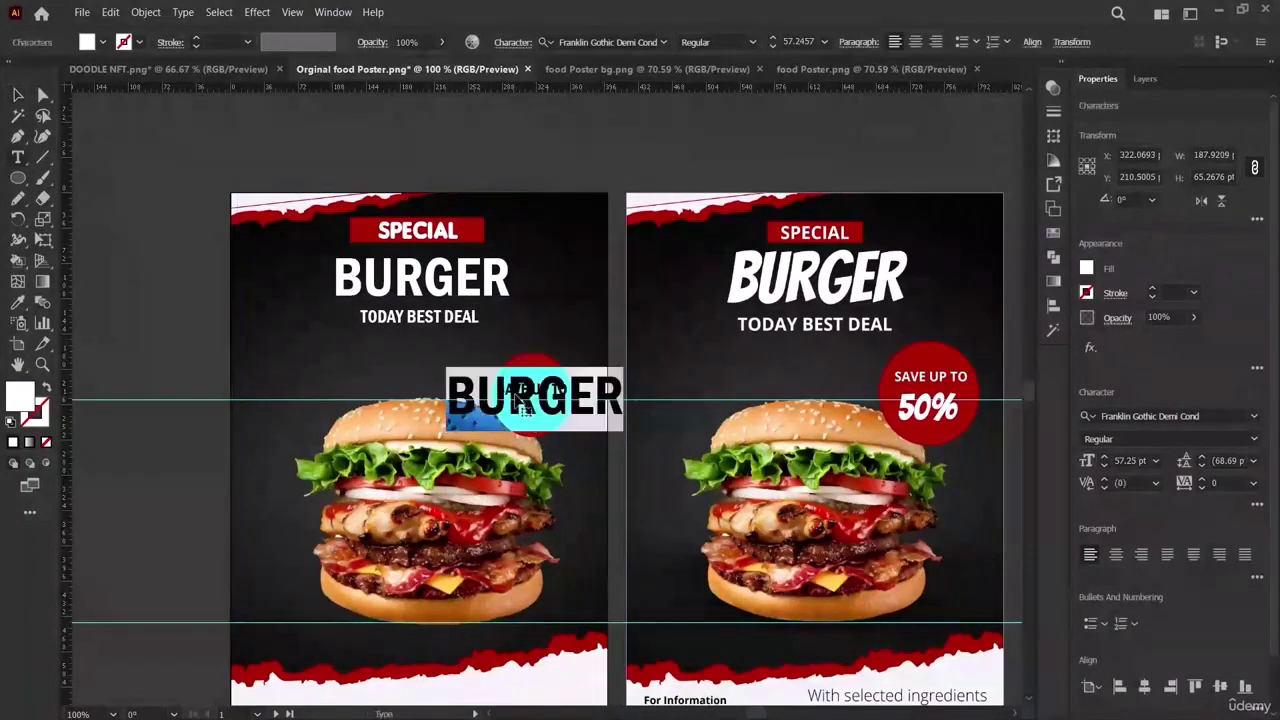
pyautogui.press('BackSpace')
pyautogui.write('50%')
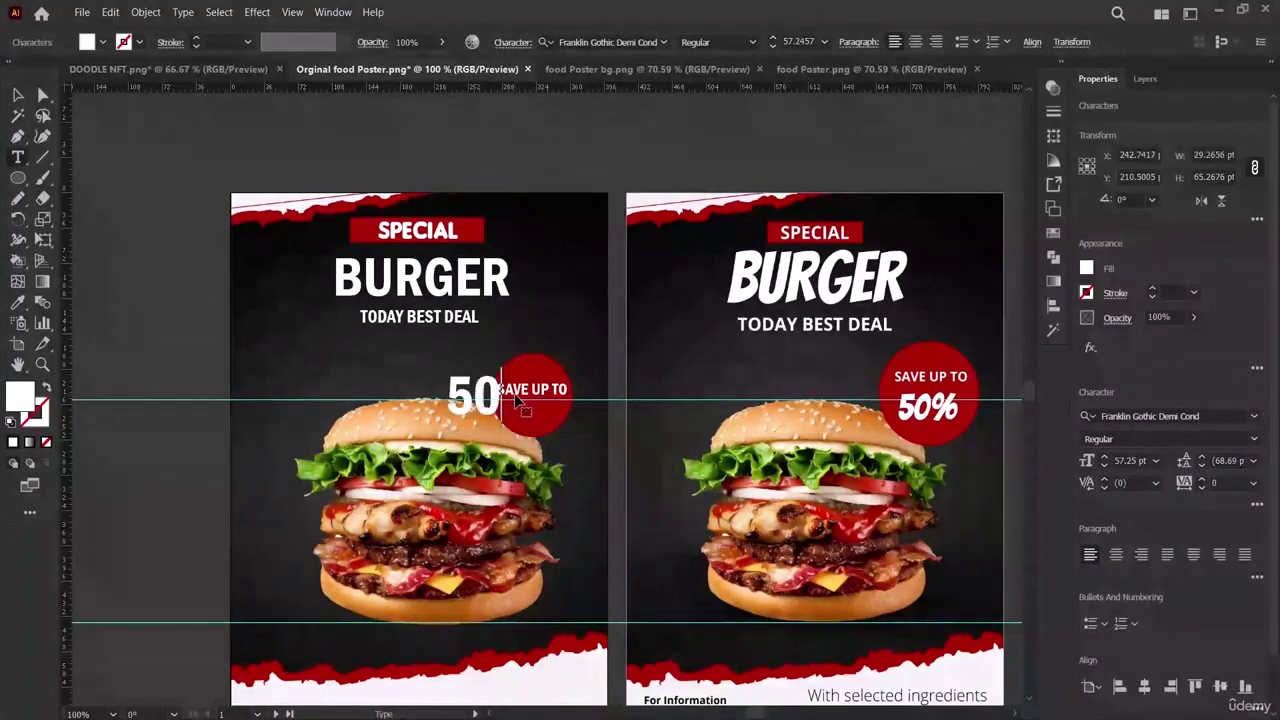
pyautogui.click(18, 94)
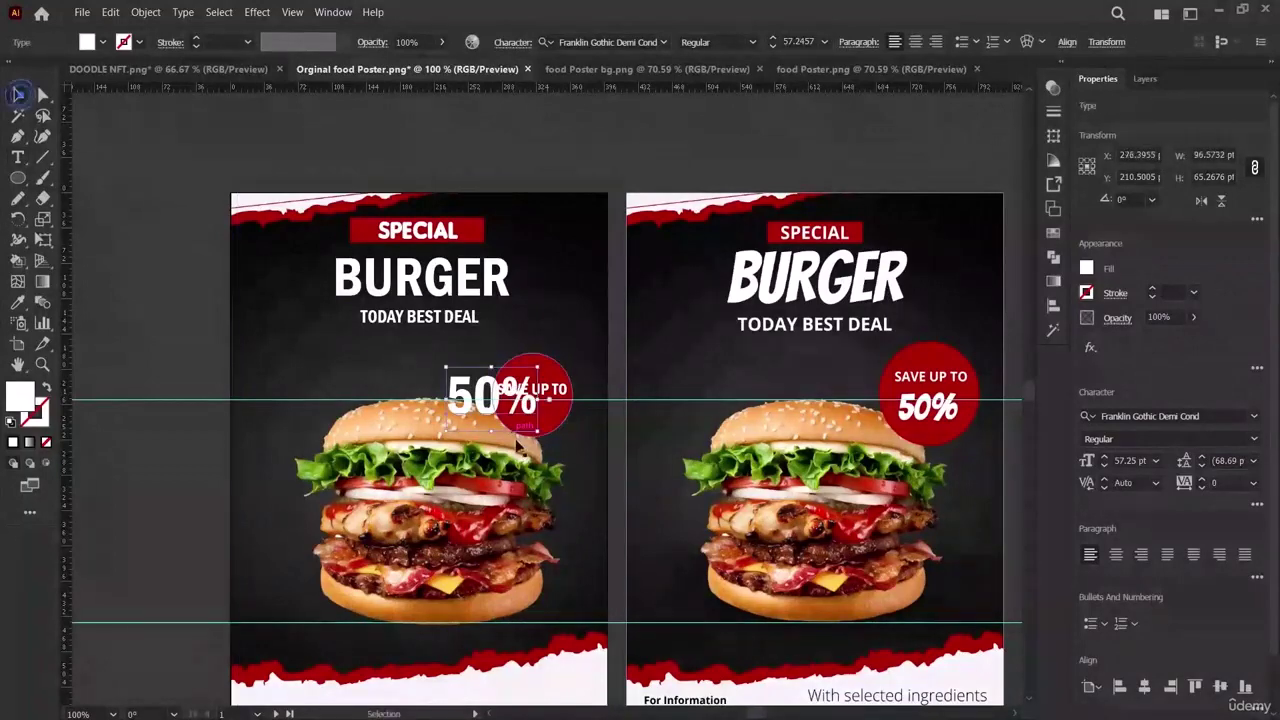
pyautogui.moveTo(540, 414); pyautogui.dragTo(527, 386)
pyautogui.click(538, 416)
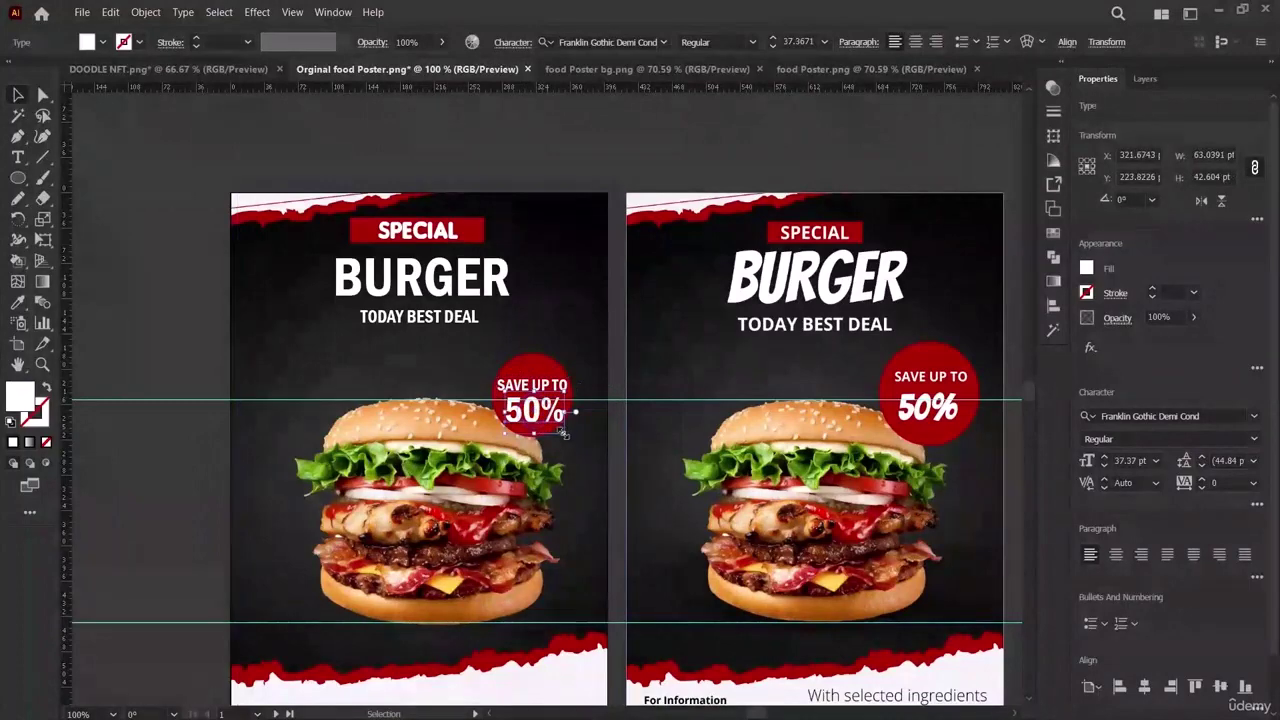
pyautogui.moveTo(563, 432); pyautogui.dragTo(537, 417)
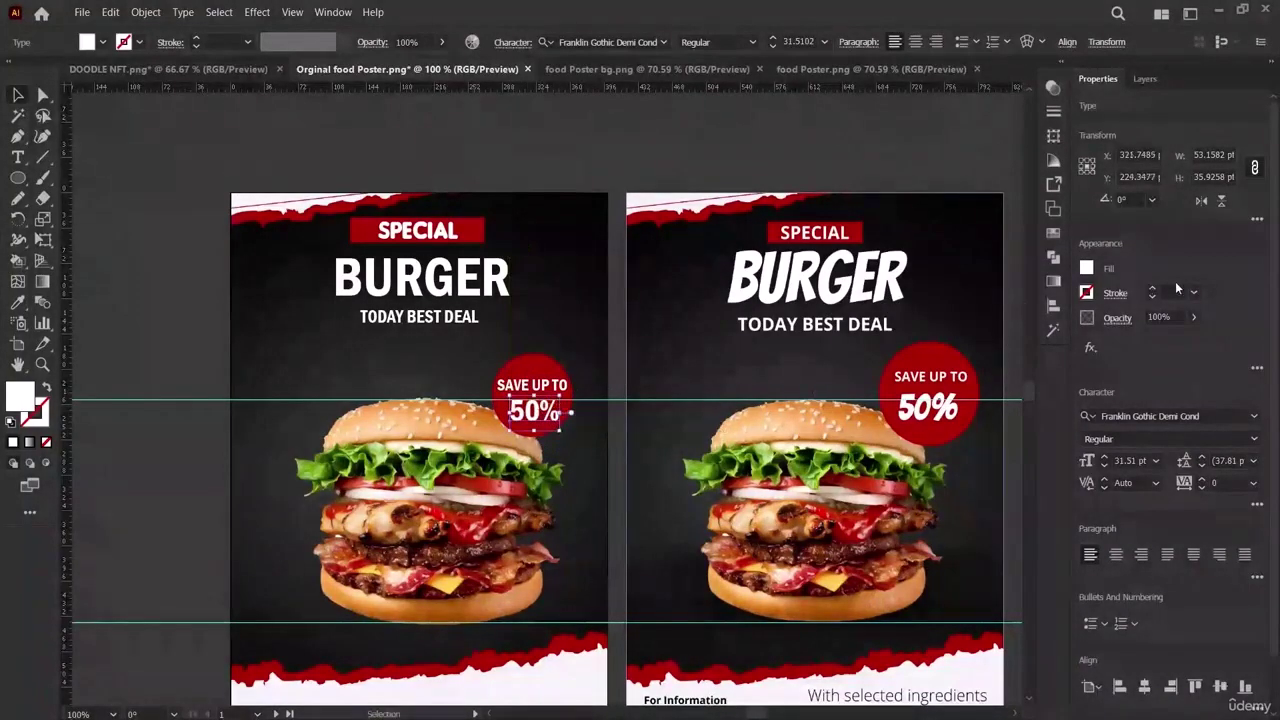
# Change the badge's 50% text to Franklin Gothic Medium Cond.
pyautogui.click(1256, 418)
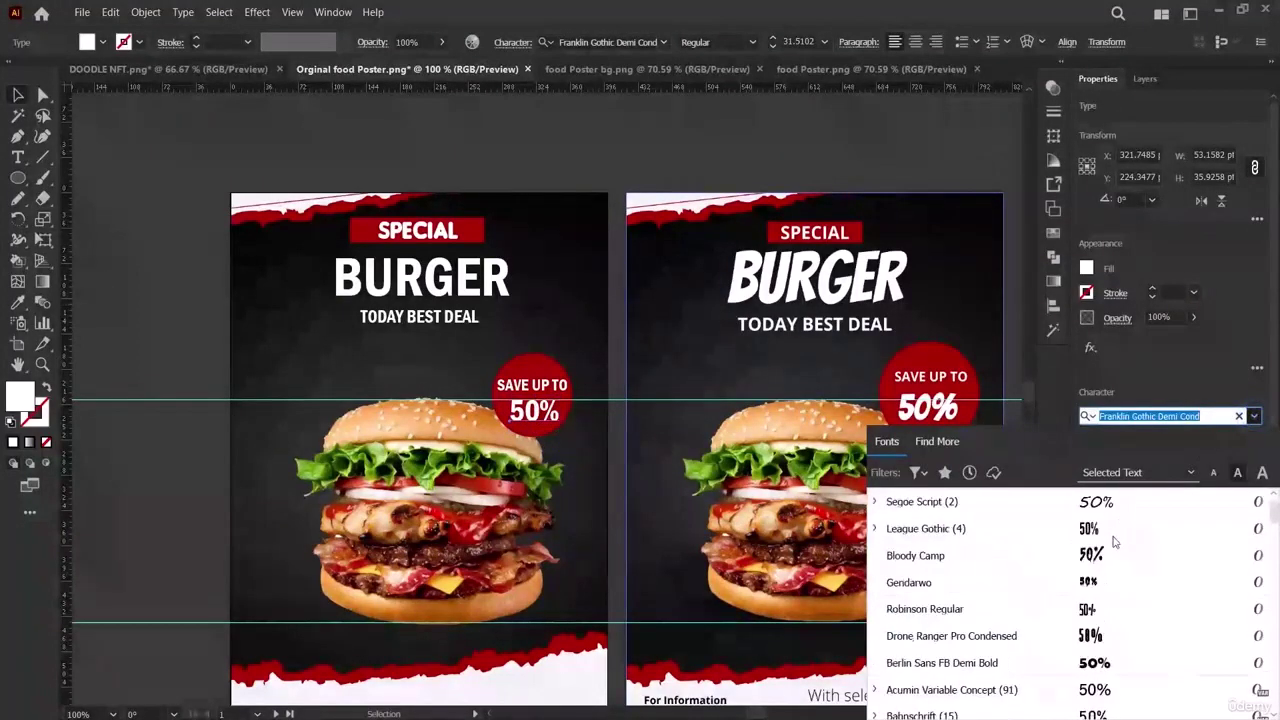
pyautogui.scroll(1, 1112, 505)
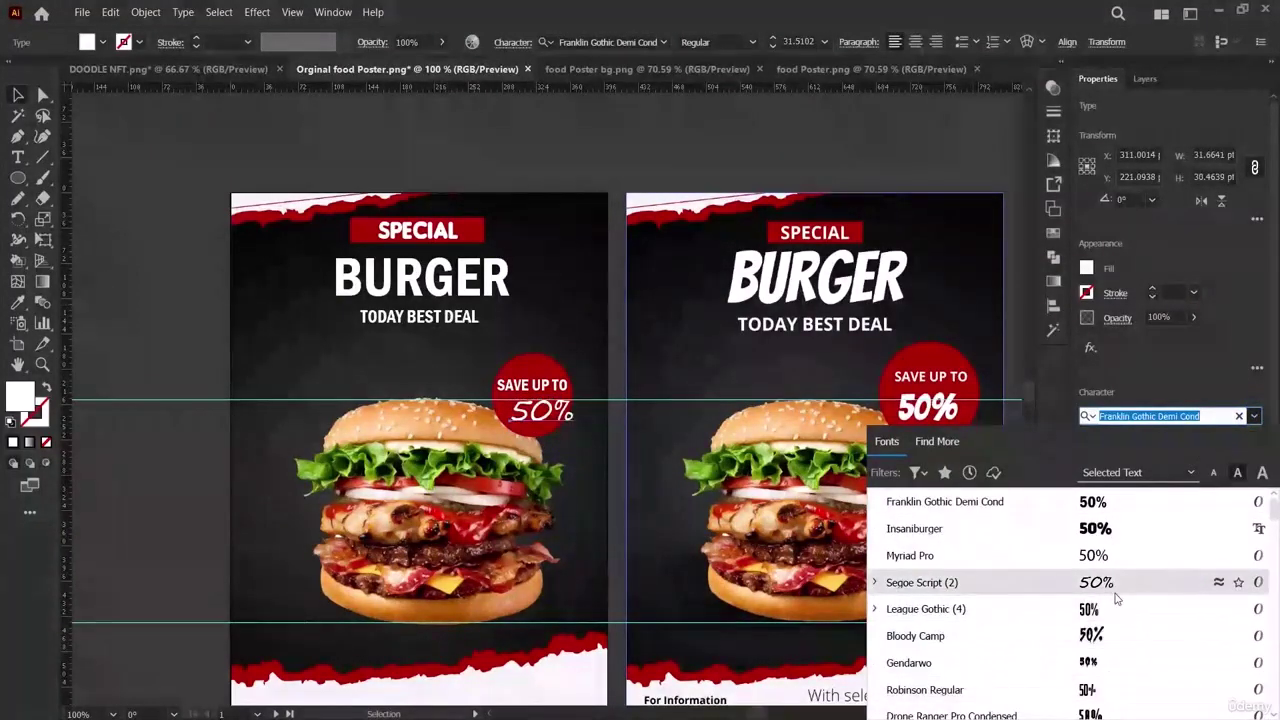
pyautogui.scroll(-1, 1117, 598)
pyautogui.scroll(-5, 1120, 620)
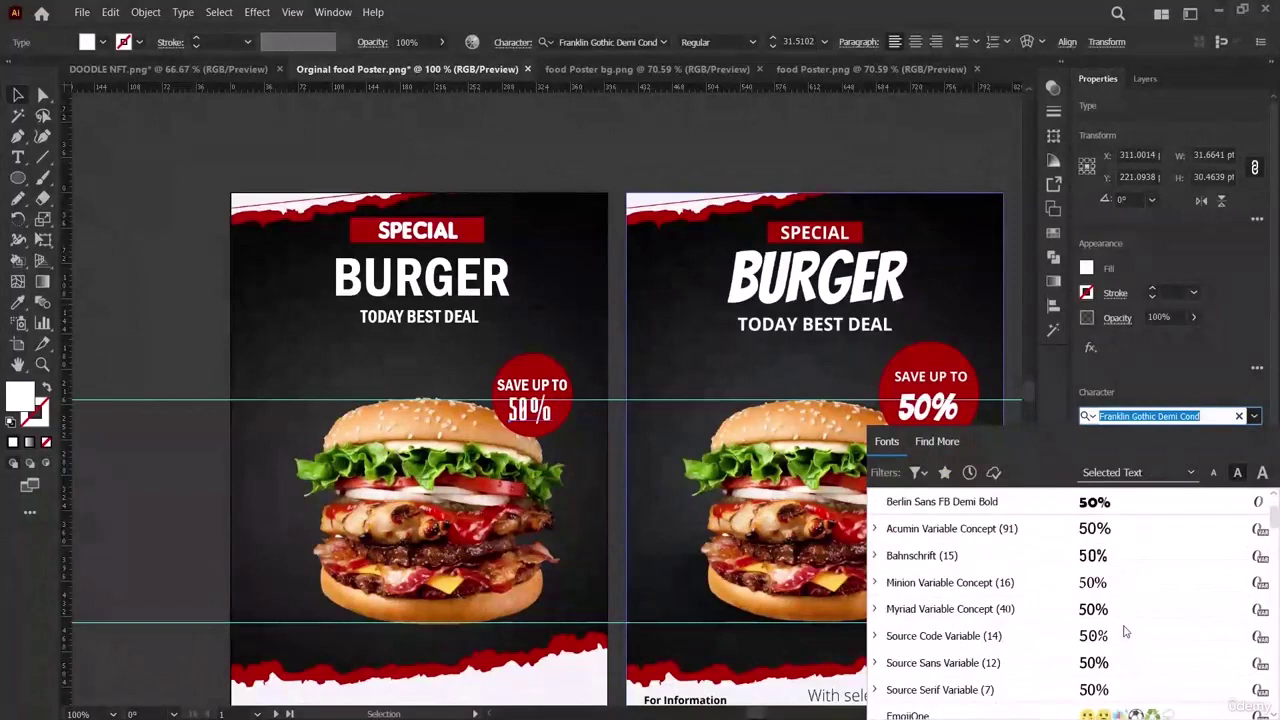
pyautogui.scroll(-2, 1115, 600)
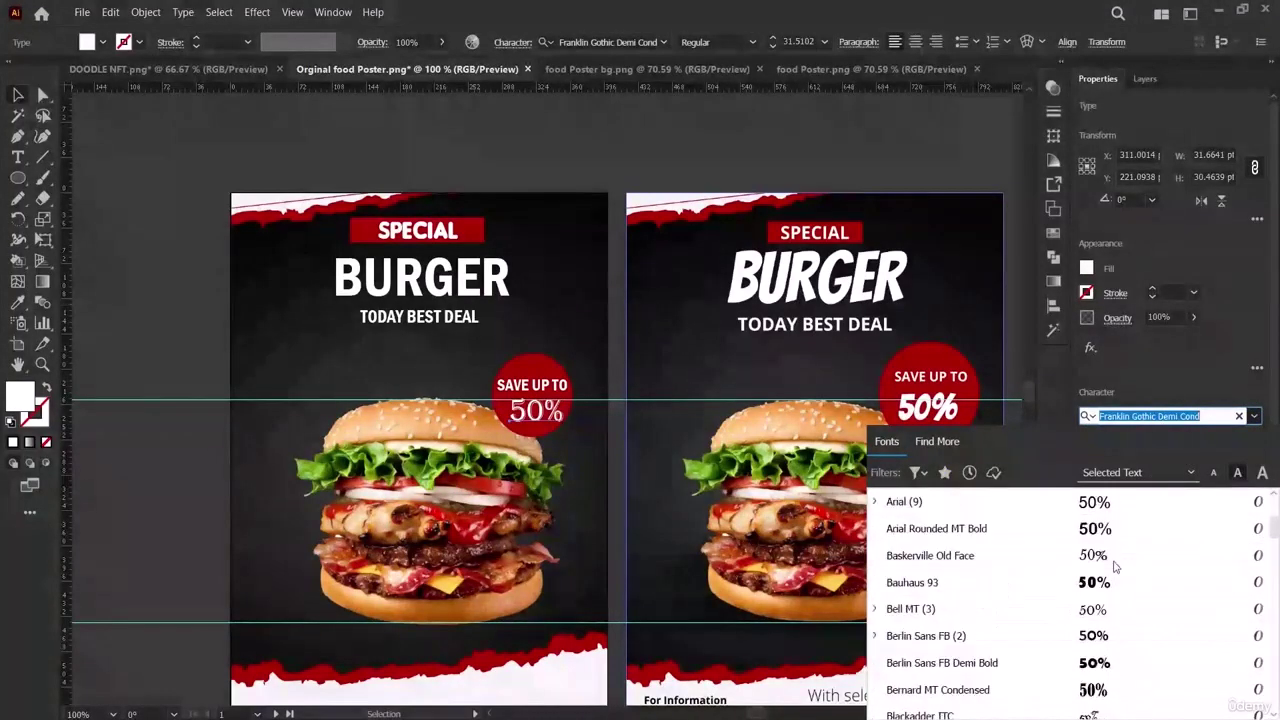
pyautogui.scroll(-2, 1113, 612)
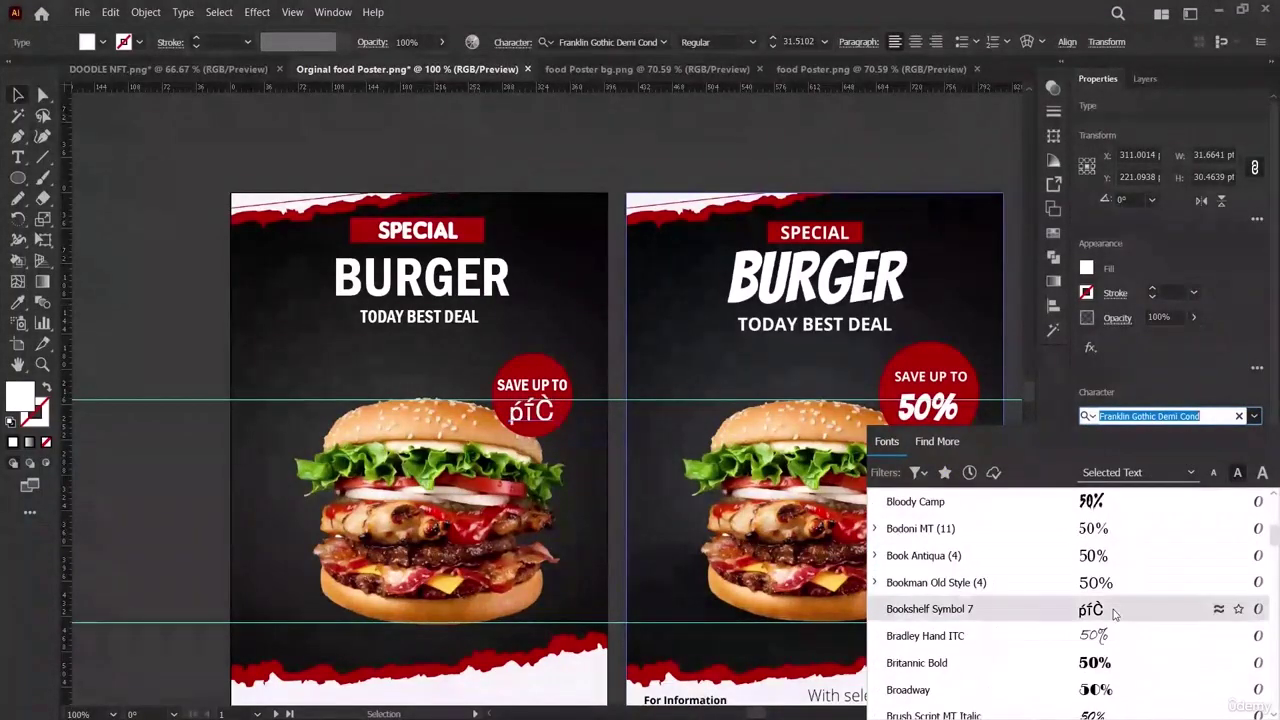
pyautogui.scroll(-2, 1115, 615)
pyautogui.scroll(-2, 1124, 636)
pyautogui.scroll(3, 1123, 634)
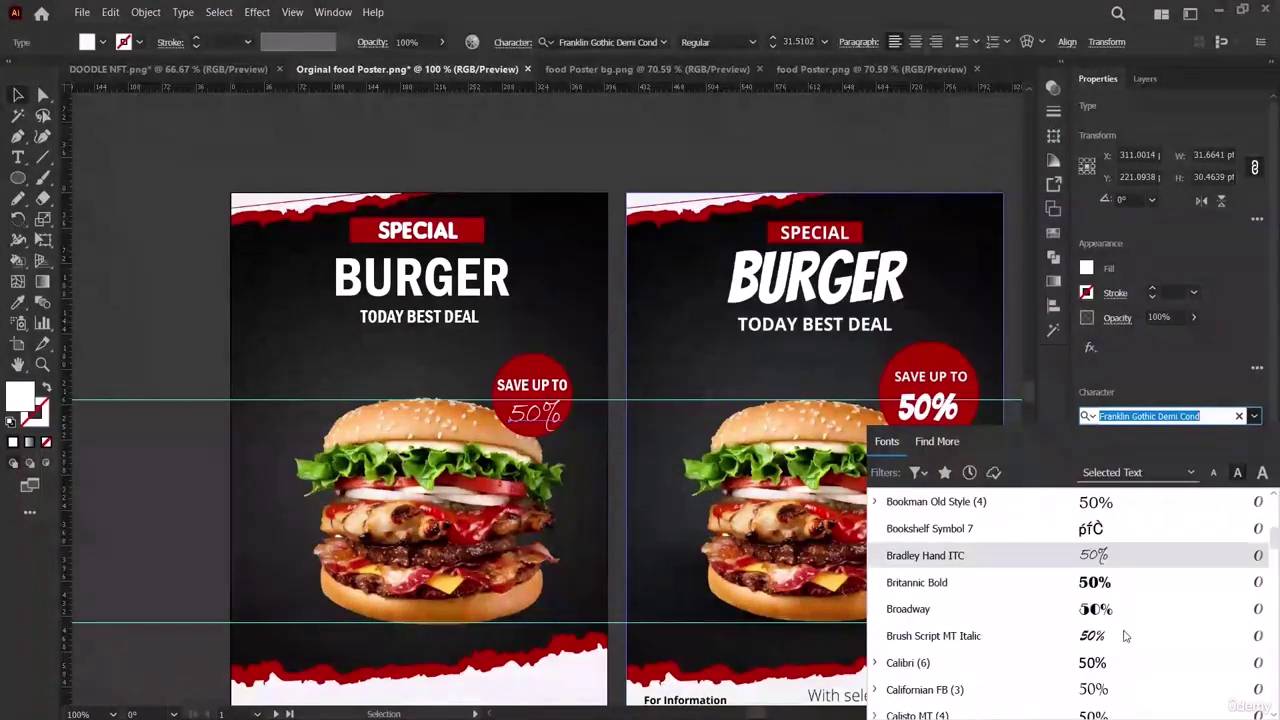
pyautogui.scroll(2, 1122, 619)
pyautogui.scroll(-1, 1123, 619)
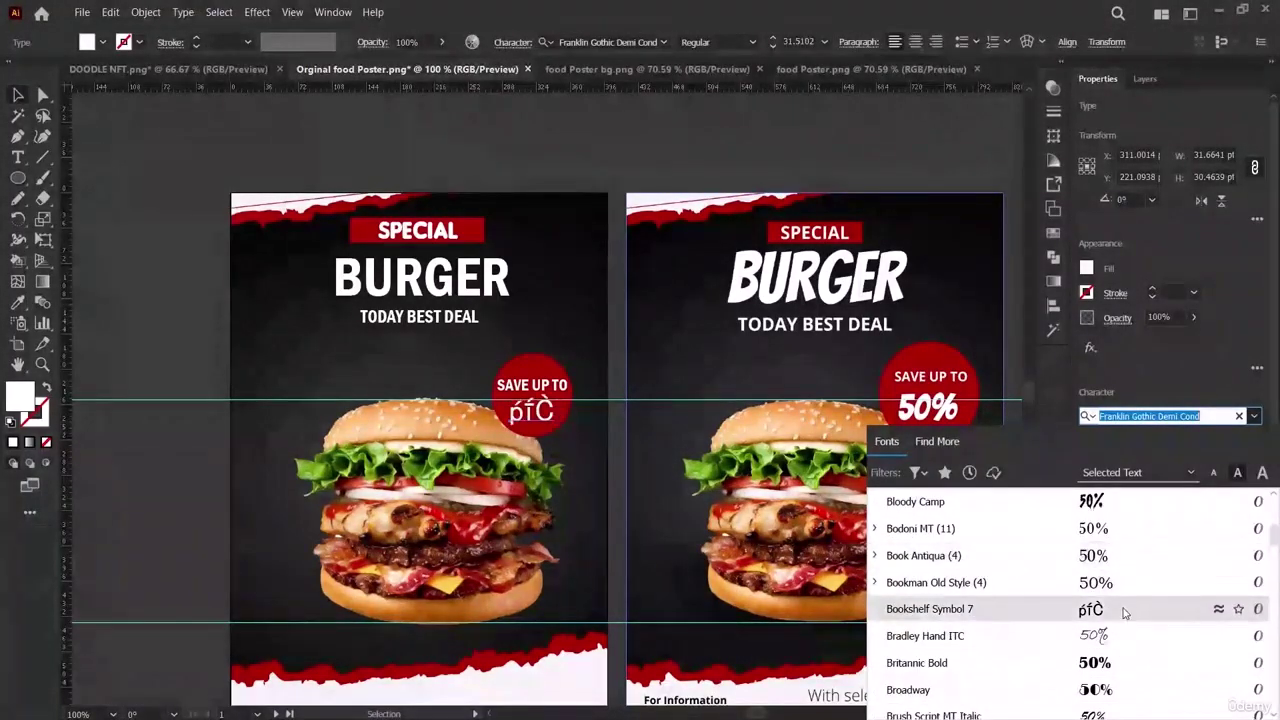
pyautogui.scroll(1, 1128, 588)
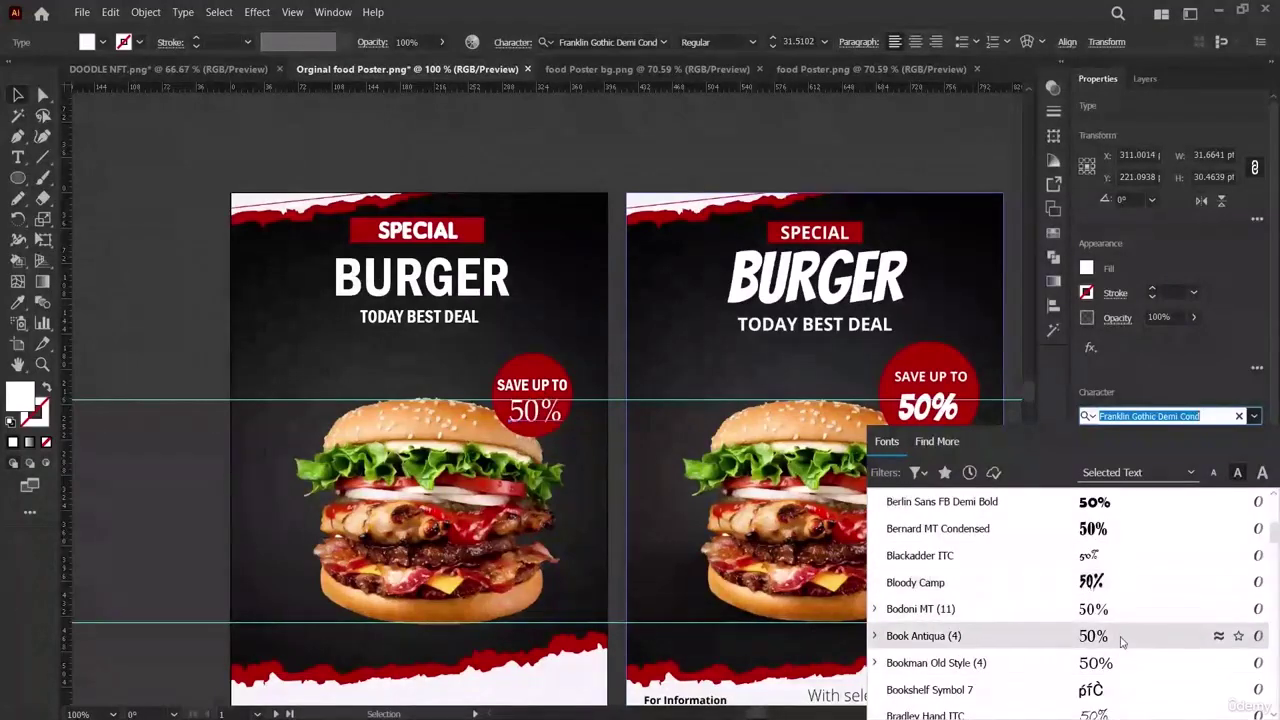
pyautogui.scroll(-2, 1124, 636)
pyautogui.scroll(-3, 1122, 640)
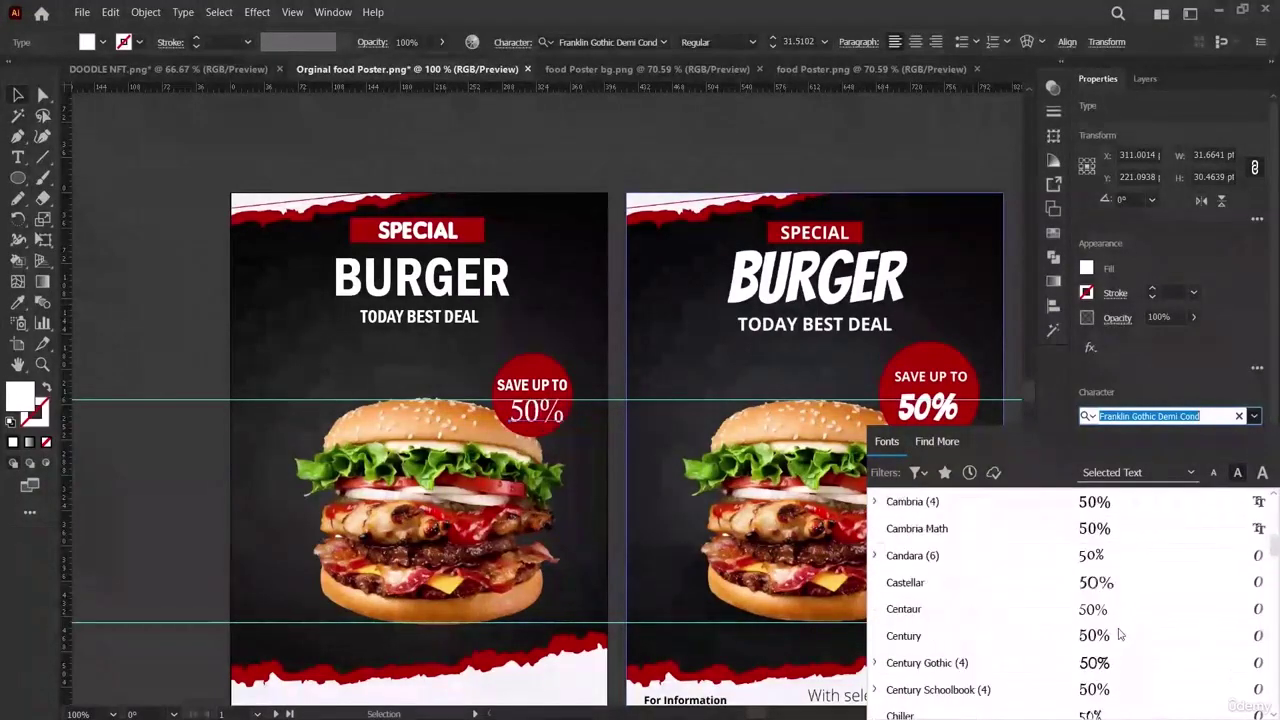
pyautogui.scroll(-2, 1128, 578)
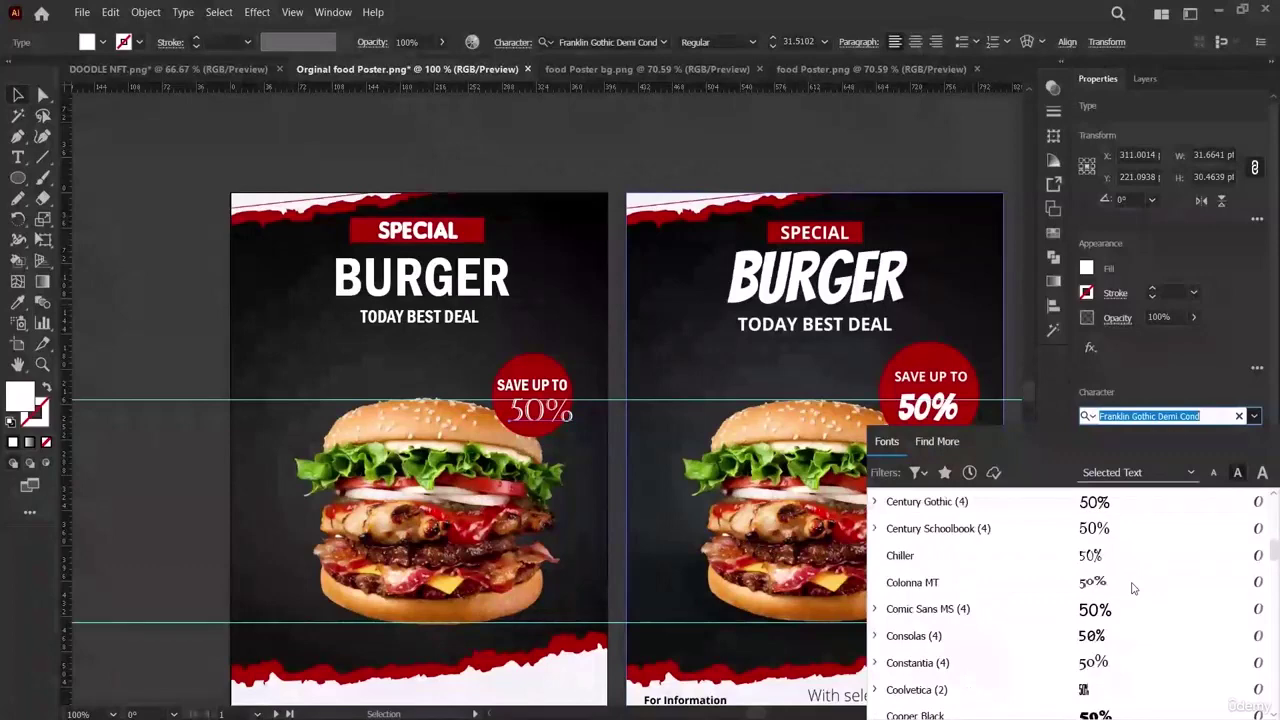
pyautogui.scroll(-2, 1112, 614)
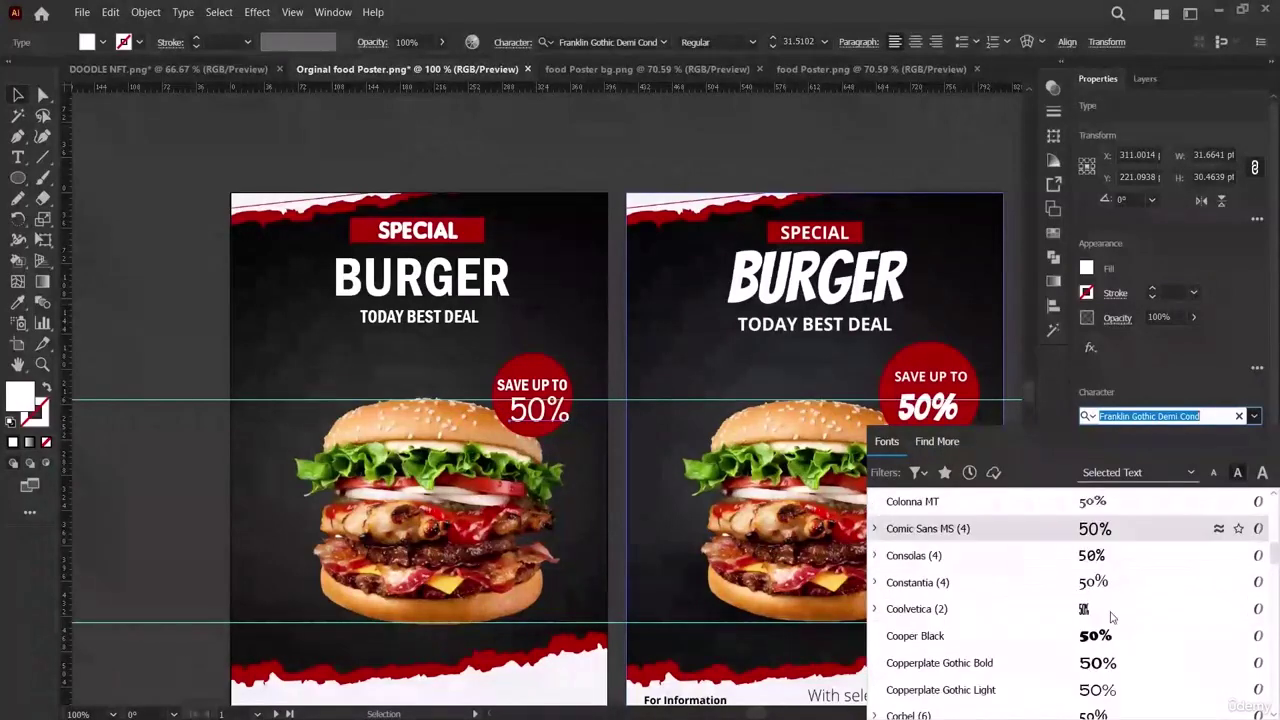
pyautogui.scroll(-4, 1112, 618)
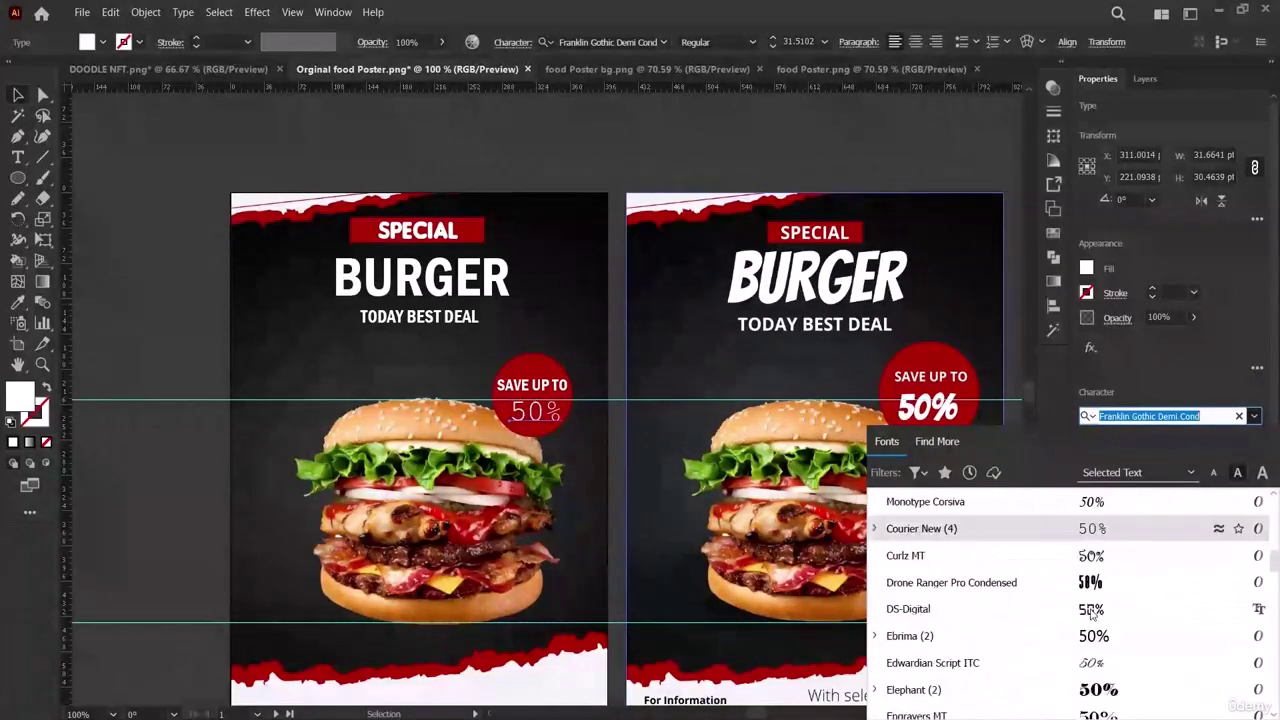
pyautogui.scroll(-4, 1090, 615)
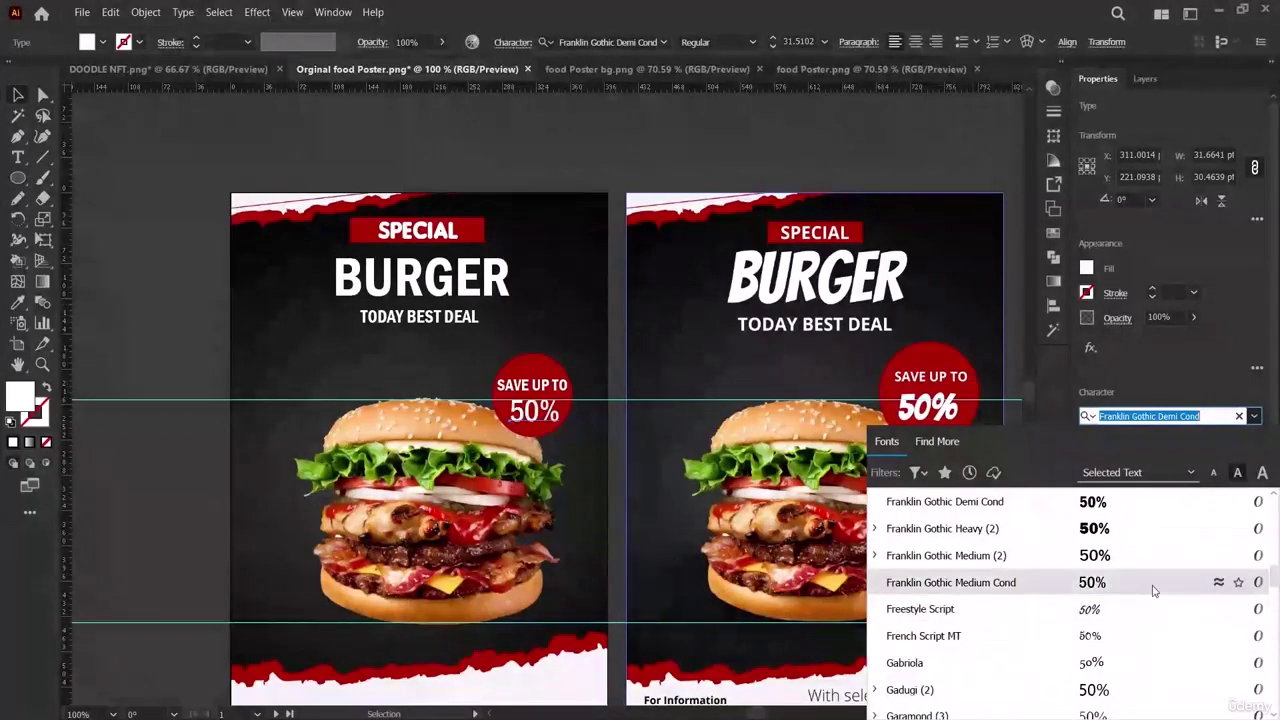
pyautogui.click(1153, 590)
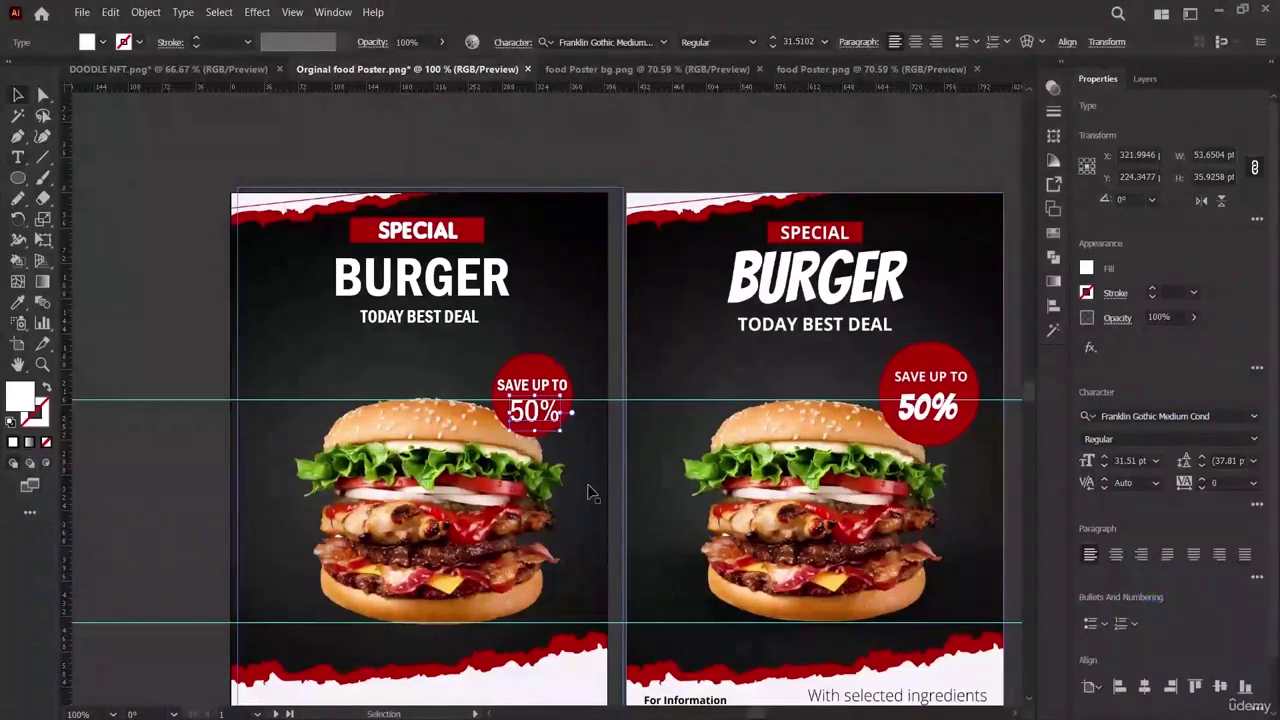
# Type a For Information line at the bottom-left of the white footer.
pyautogui.click(146, 304)
pyautogui.click(535, 412)
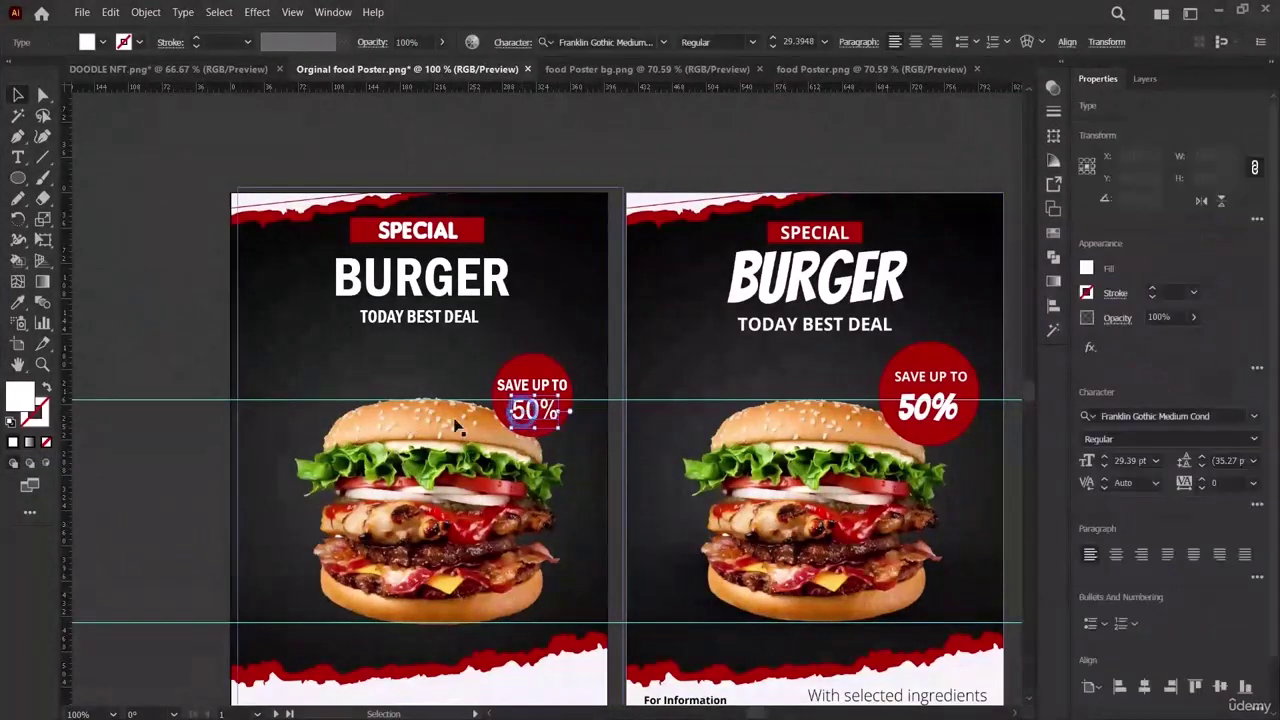
pyautogui.click(210, 338)
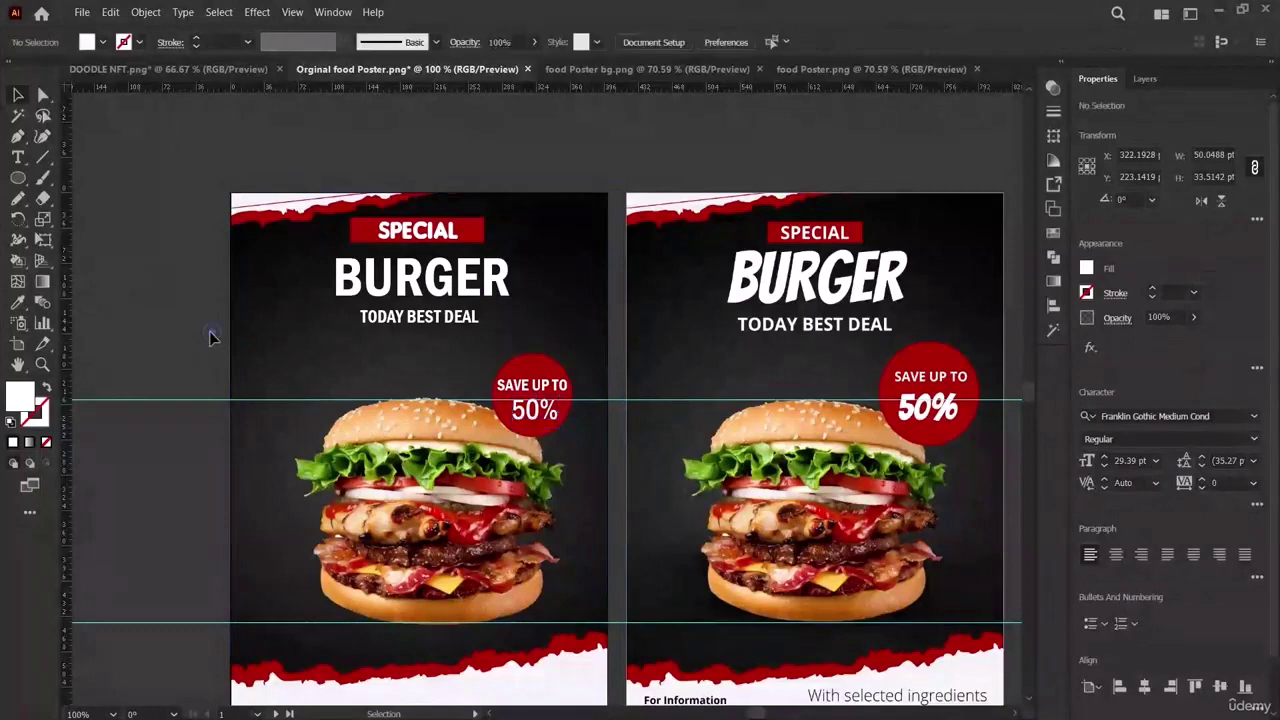
pyautogui.scroll(-2, 790, 594)
pyautogui.scroll(-1, 790, 594)
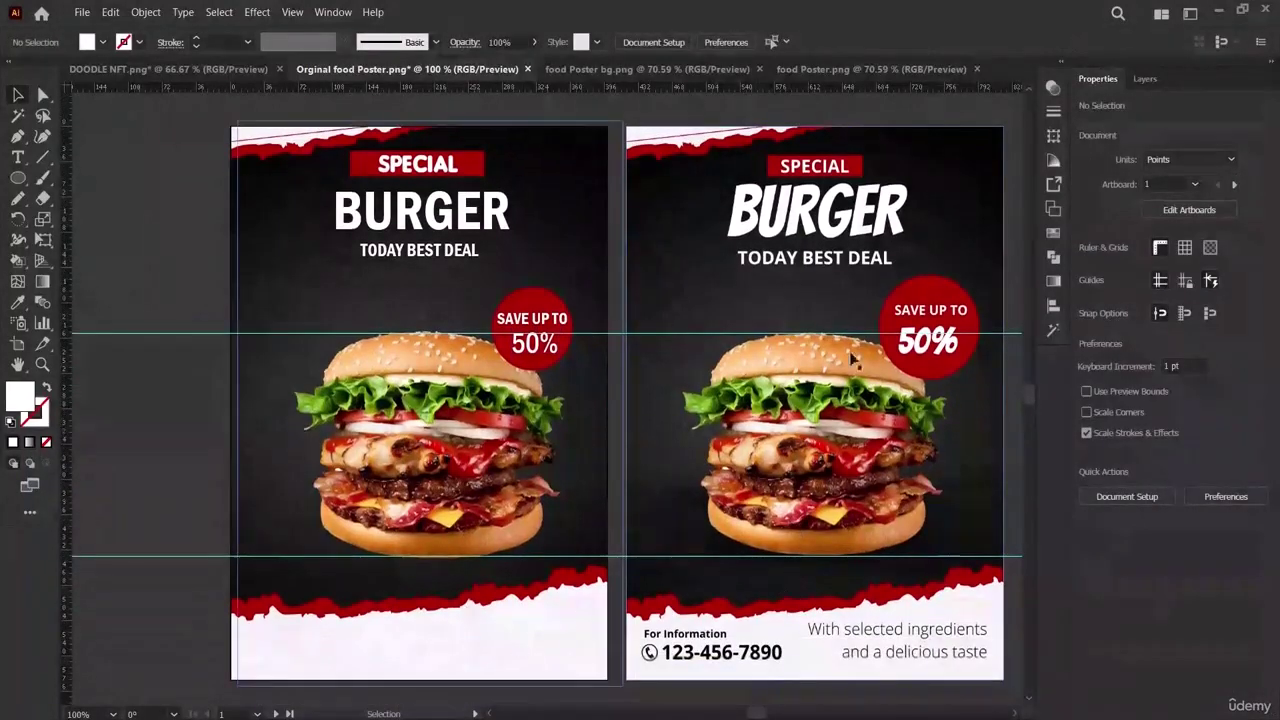
pyautogui.click(18, 160)
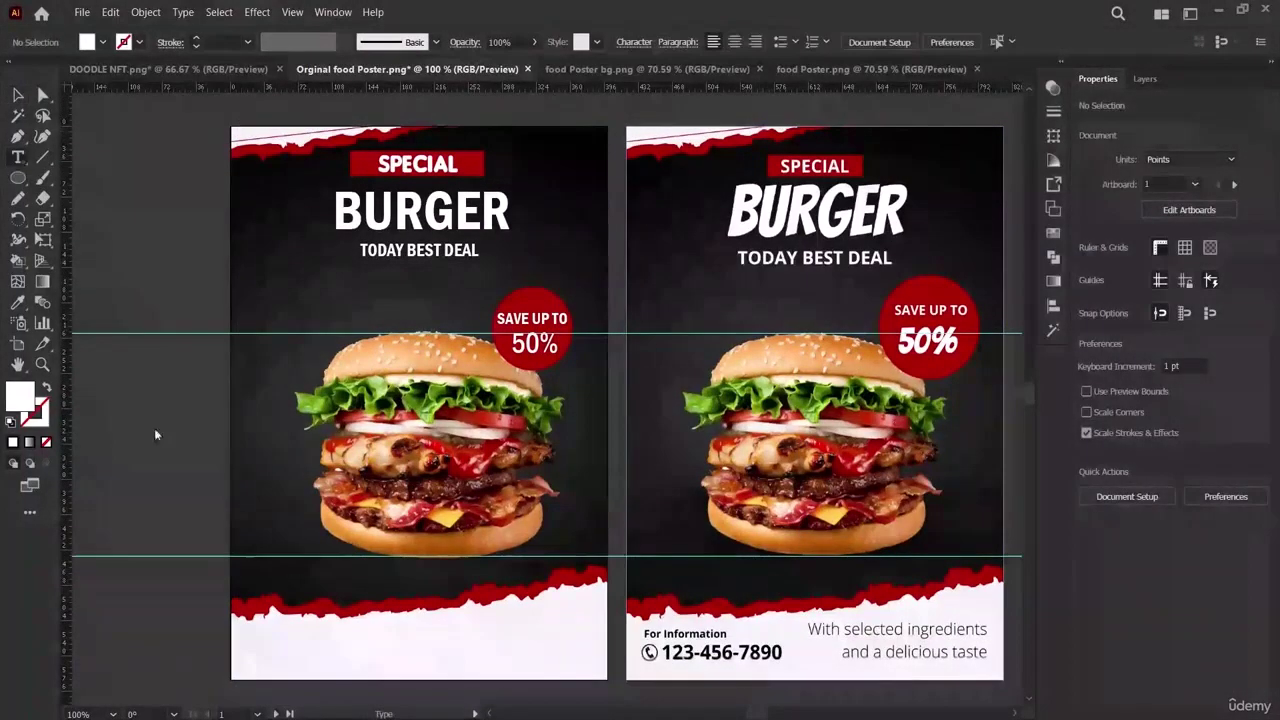
pyautogui.click(290, 630)
pyautogui.write('fo')
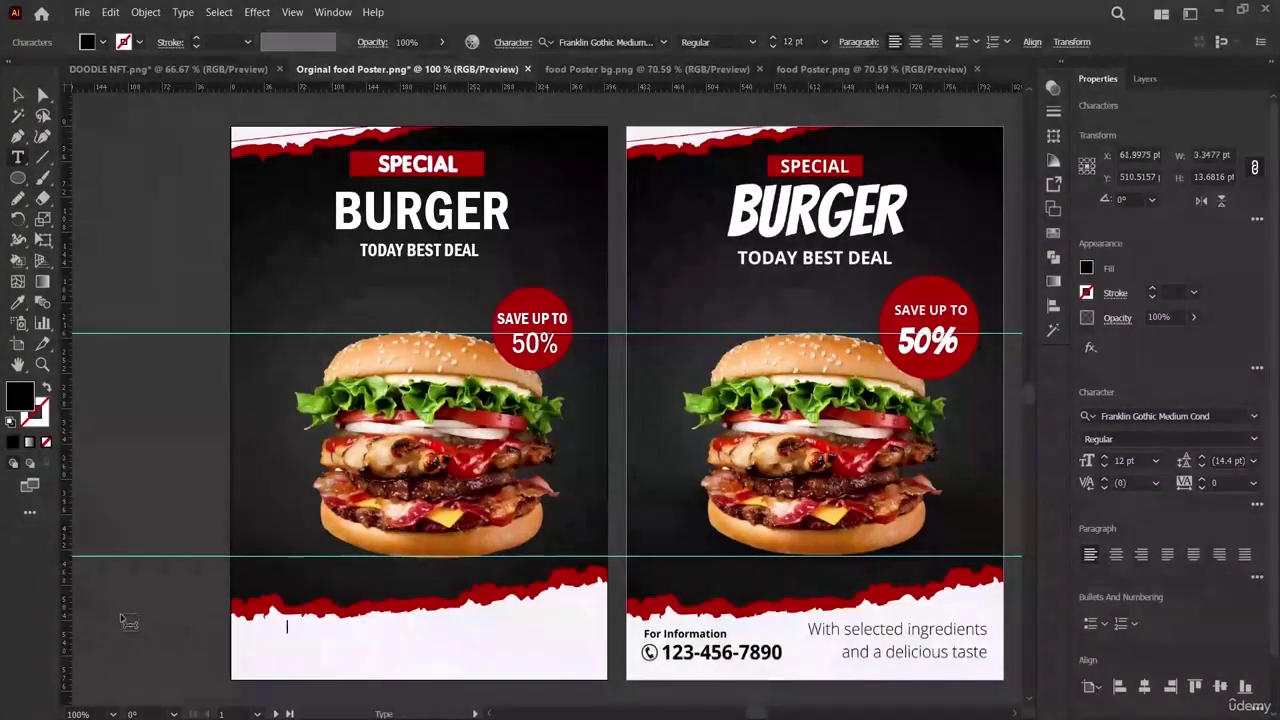
pyautogui.write(' For')
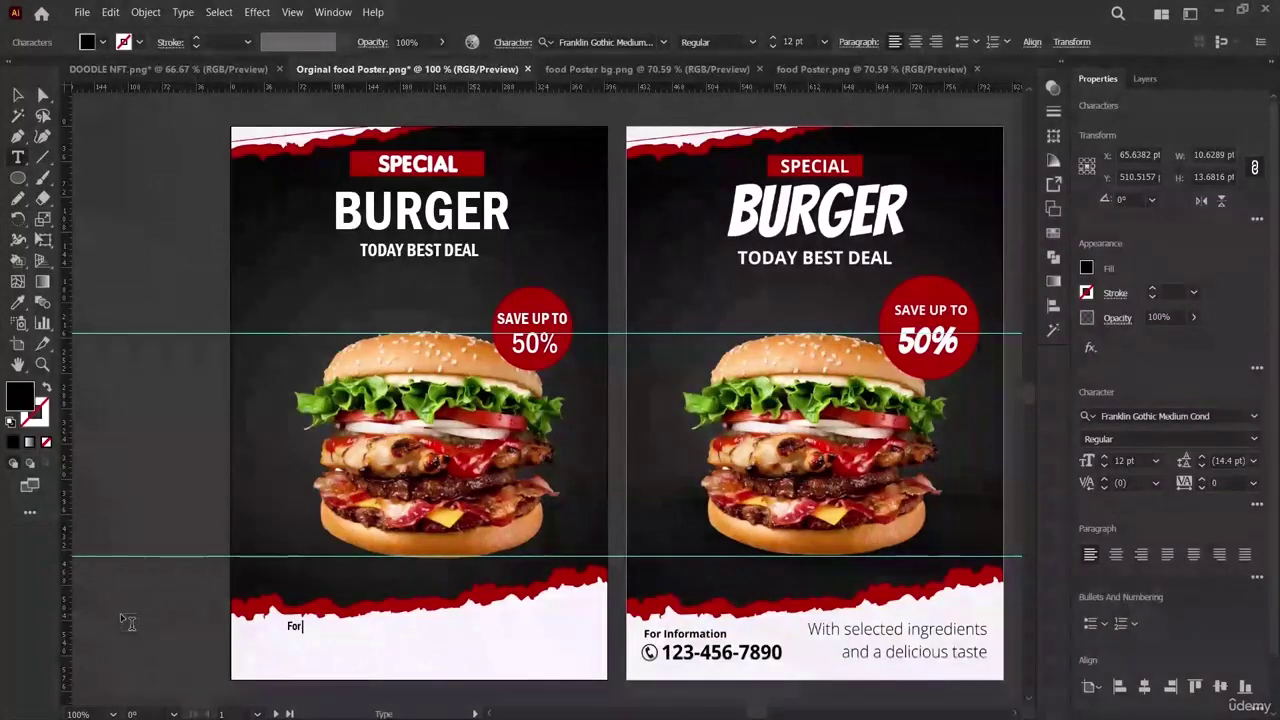
pyautogui.write(' Informatio')
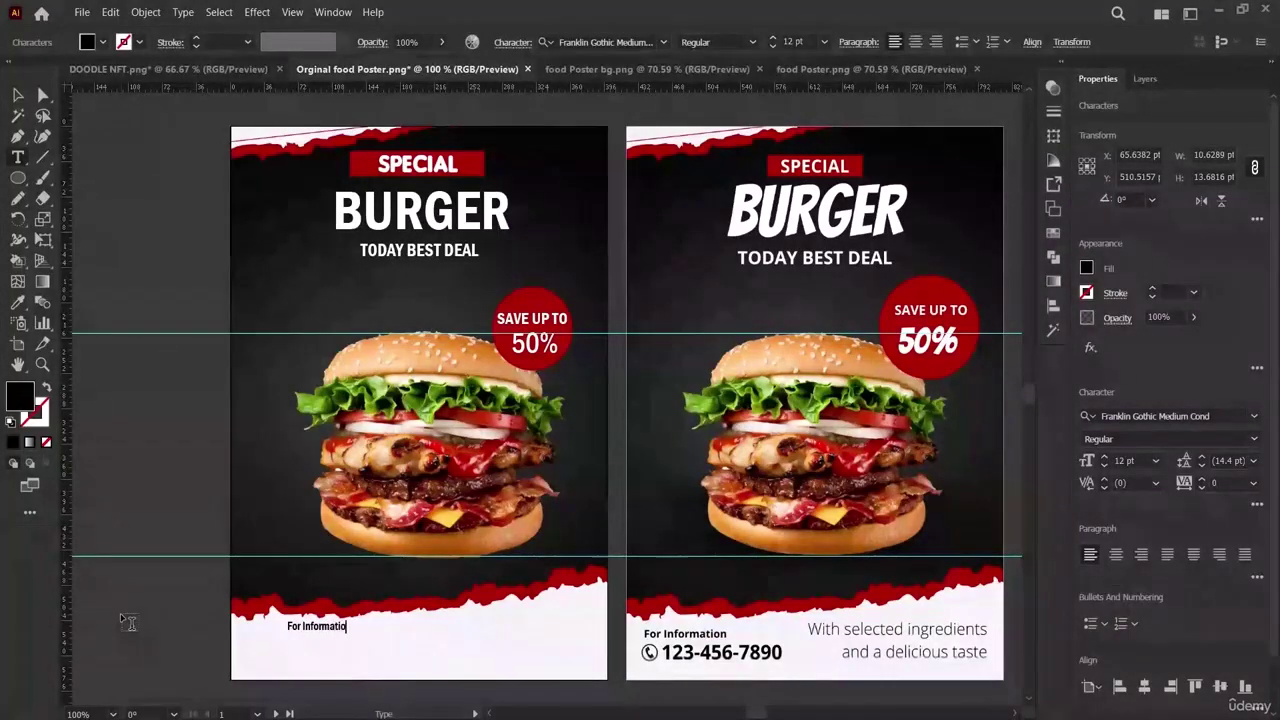
pyautogui.write('n')
# Enlarge For Information and nudge it left and down into place.
pyautogui.click(18, 97)
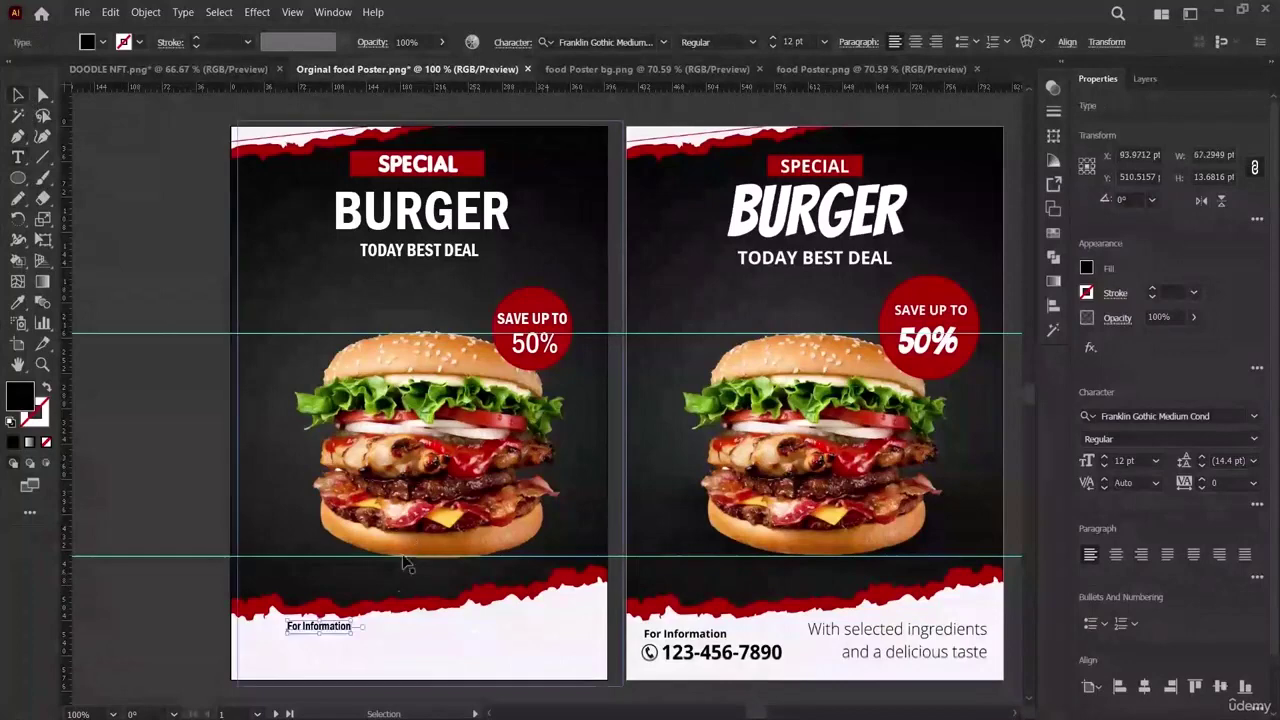
pyautogui.moveTo(370, 645); pyautogui.dragTo(343, 648)
pyautogui.press('Left')
pyautogui.press('Left')
pyautogui.press('Left')
pyautogui.press('Left')
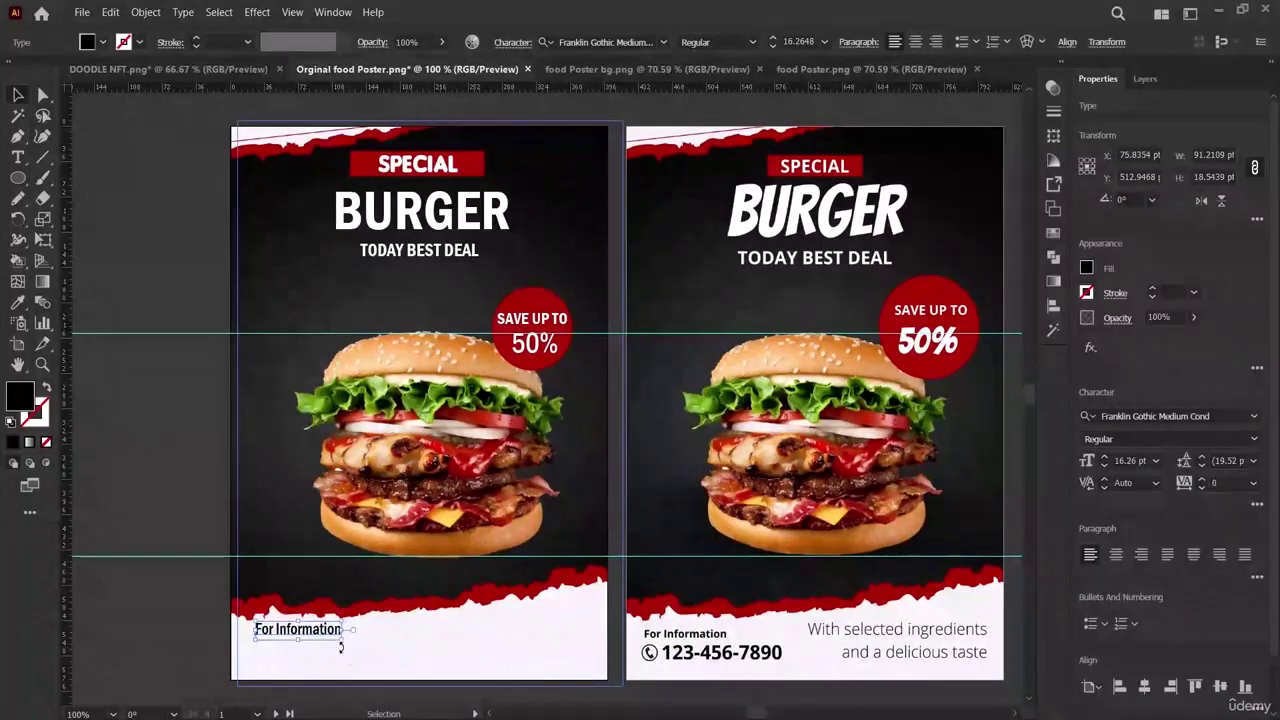
pyautogui.press('Down')
pyautogui.press('Down')
pyautogui.press('Down')
pyautogui.click(152, 398)
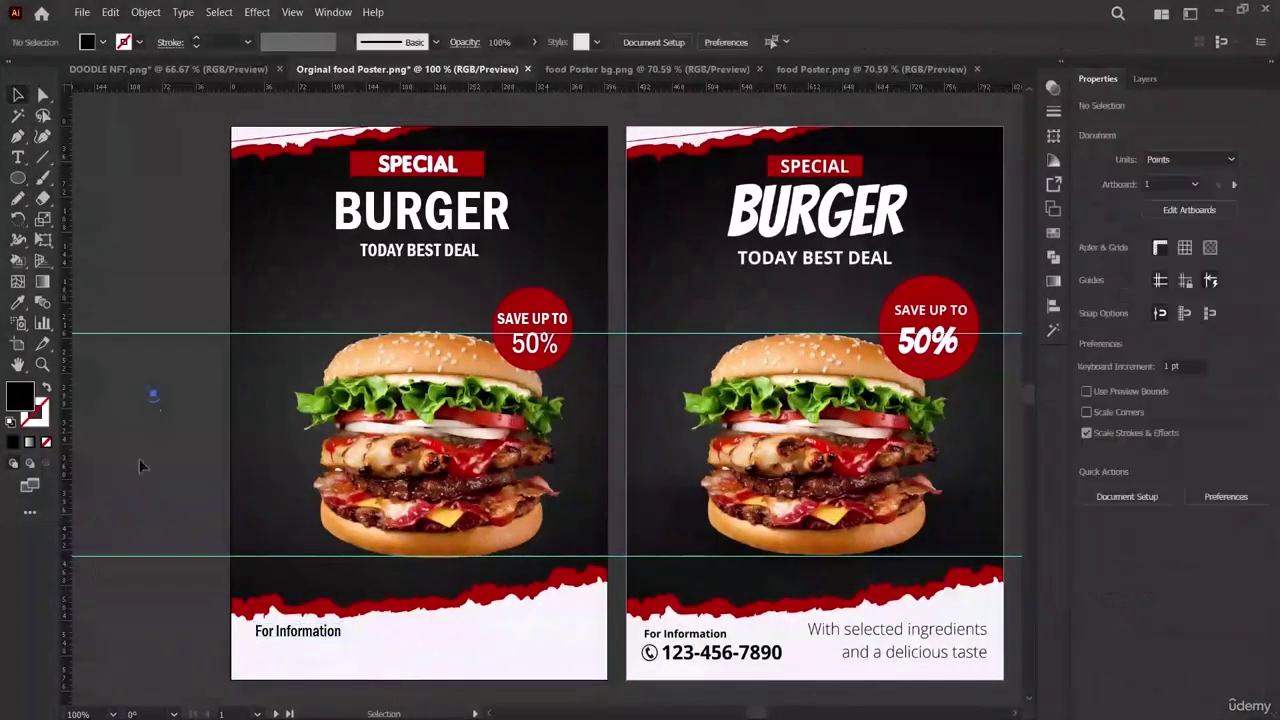
# Type the poster's placeholder phone number under For Information and enlarge it to about 23.6 pt.
pyautogui.click(18, 156)
pyautogui.click(292, 649)
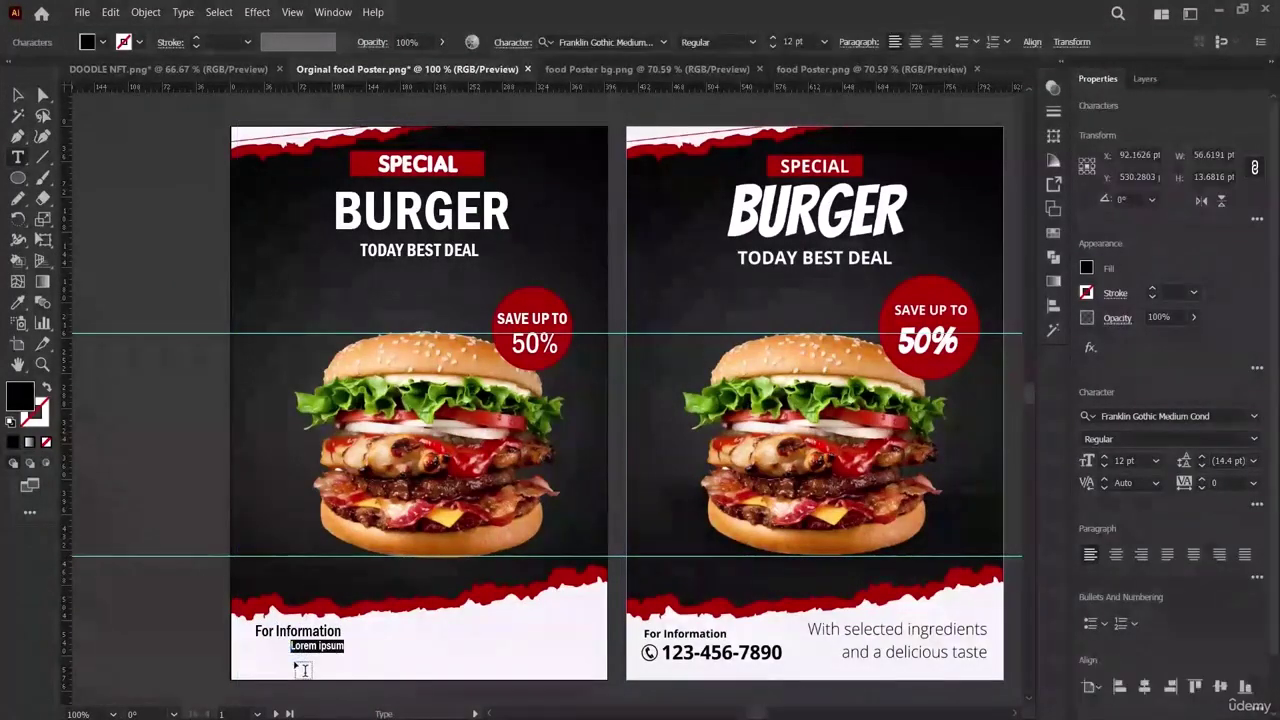
pyautogui.write('123-')
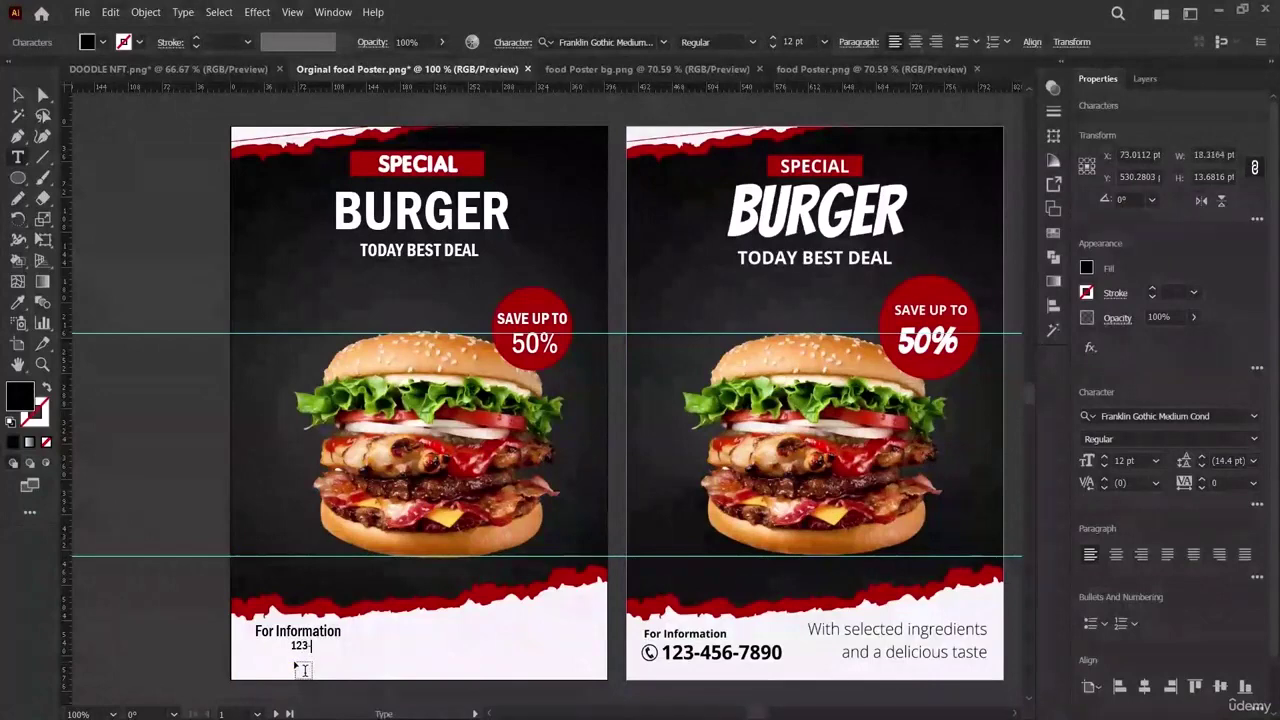
pyautogui.write('456-789')
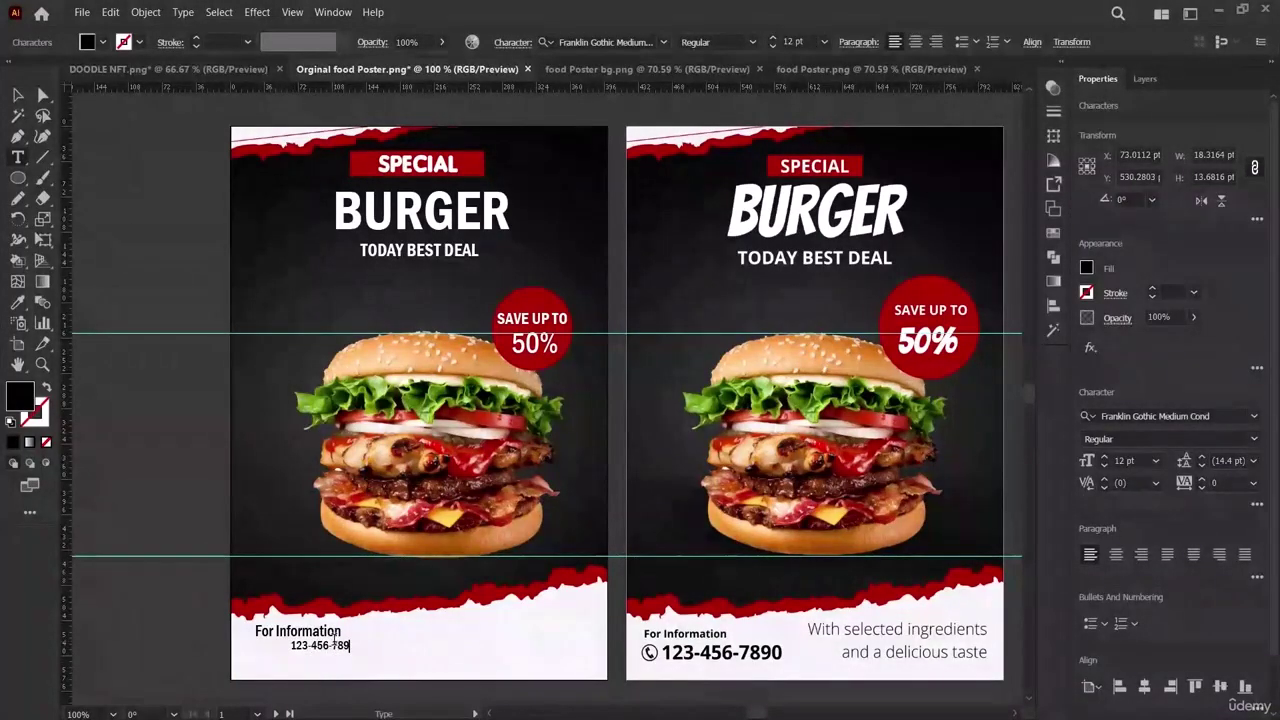
pyautogui.write('0')
pyautogui.press('Escape')
pyautogui.moveTo(357, 651)
pyautogui.mouseDown()
pyautogui.moveTo(390, 676)
pyautogui.moveTo(349, 655)
pyautogui.mouseUp()
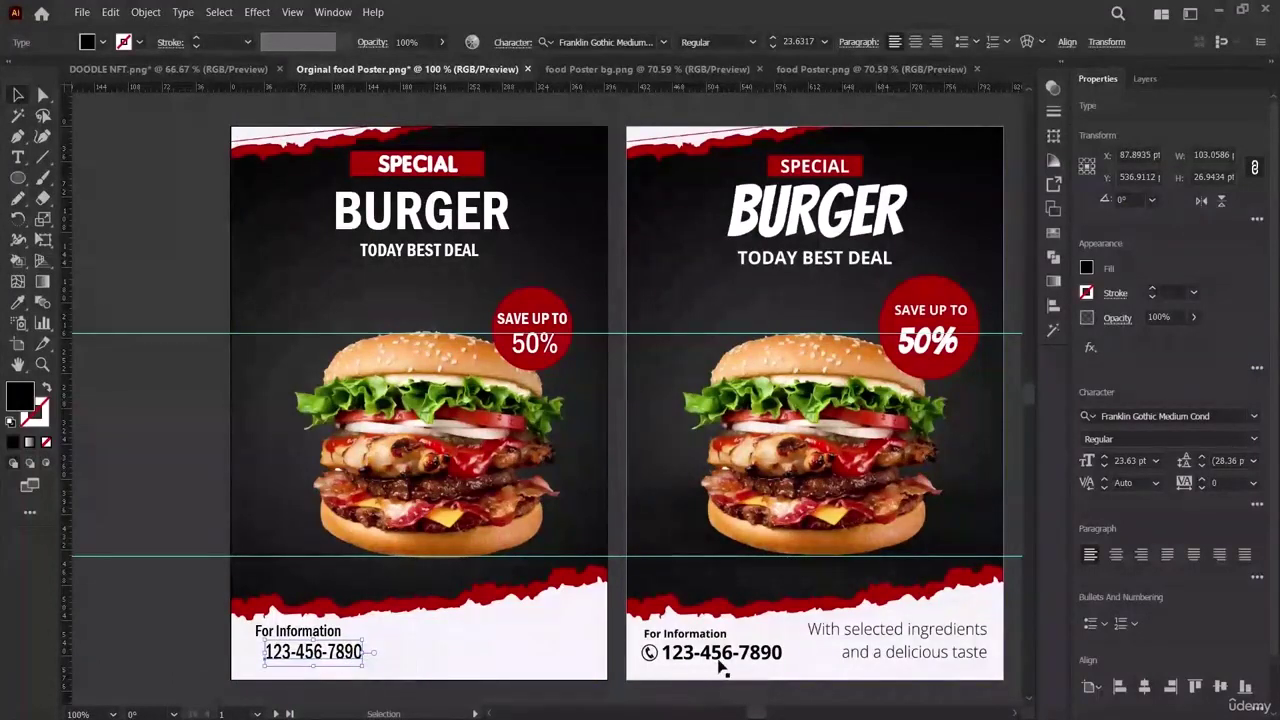
pyautogui.click(165, 460)
# Type the two-line tagline 'With selected Ingredients / and a delicious taste' in the footer, fixing typos.
pyautogui.press('t')
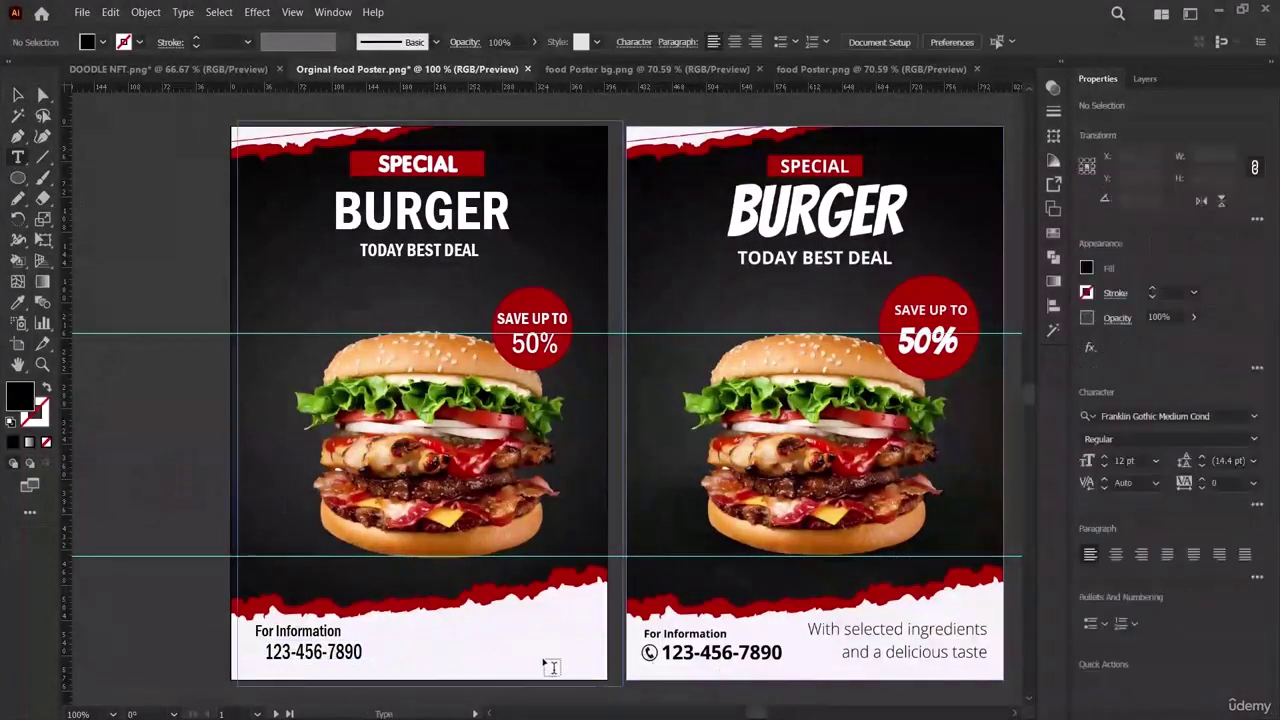
pyautogui.click(476, 624)
pyautogui.press('BackSpace')
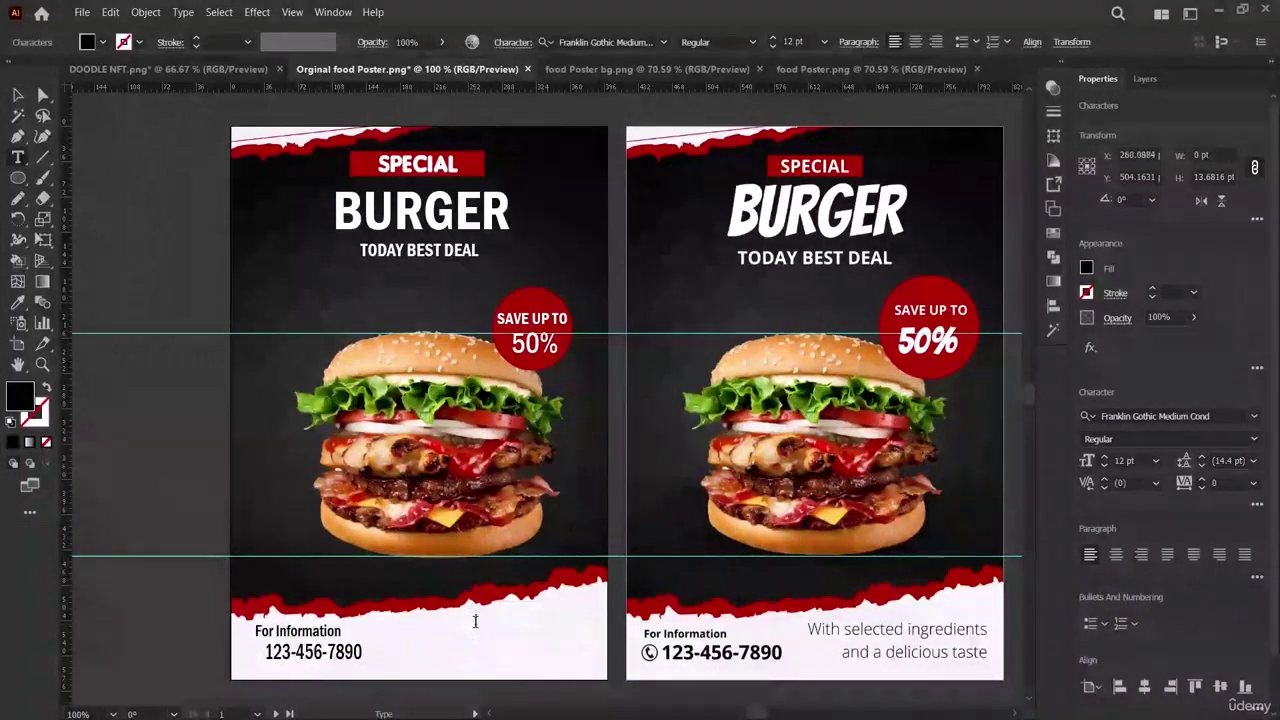
pyautogui.write('W')
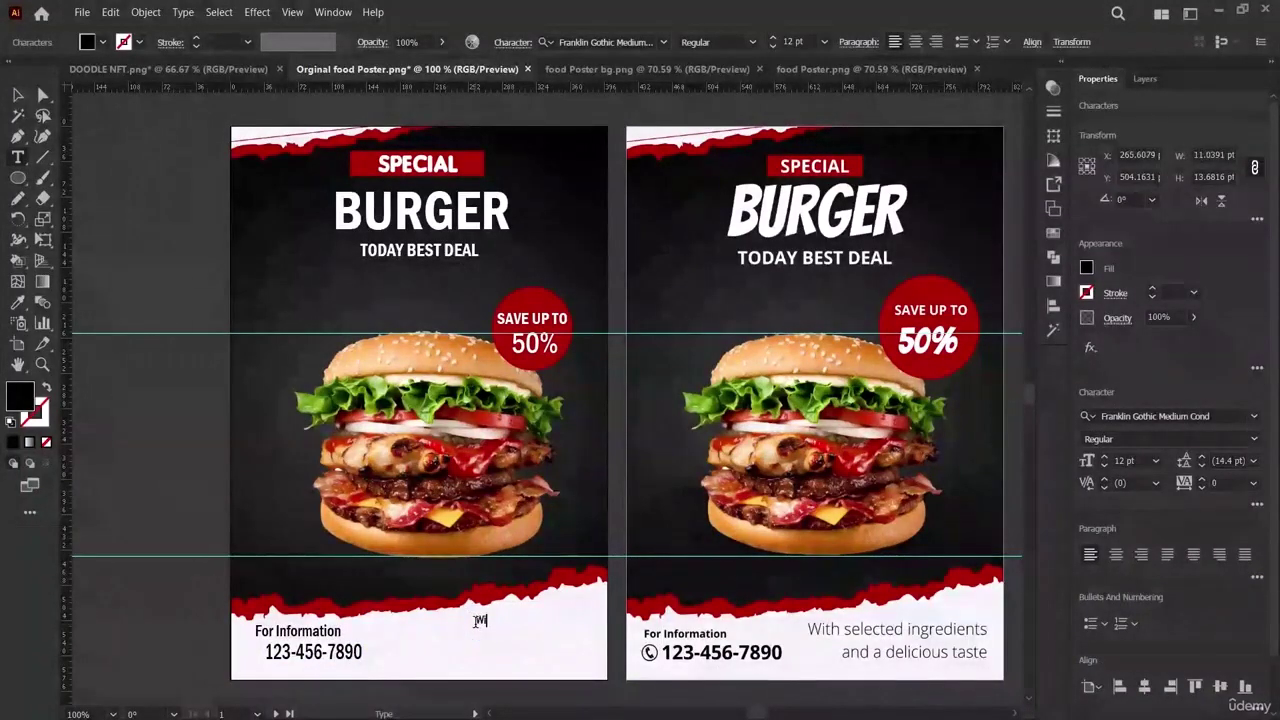
pyautogui.write('ith')
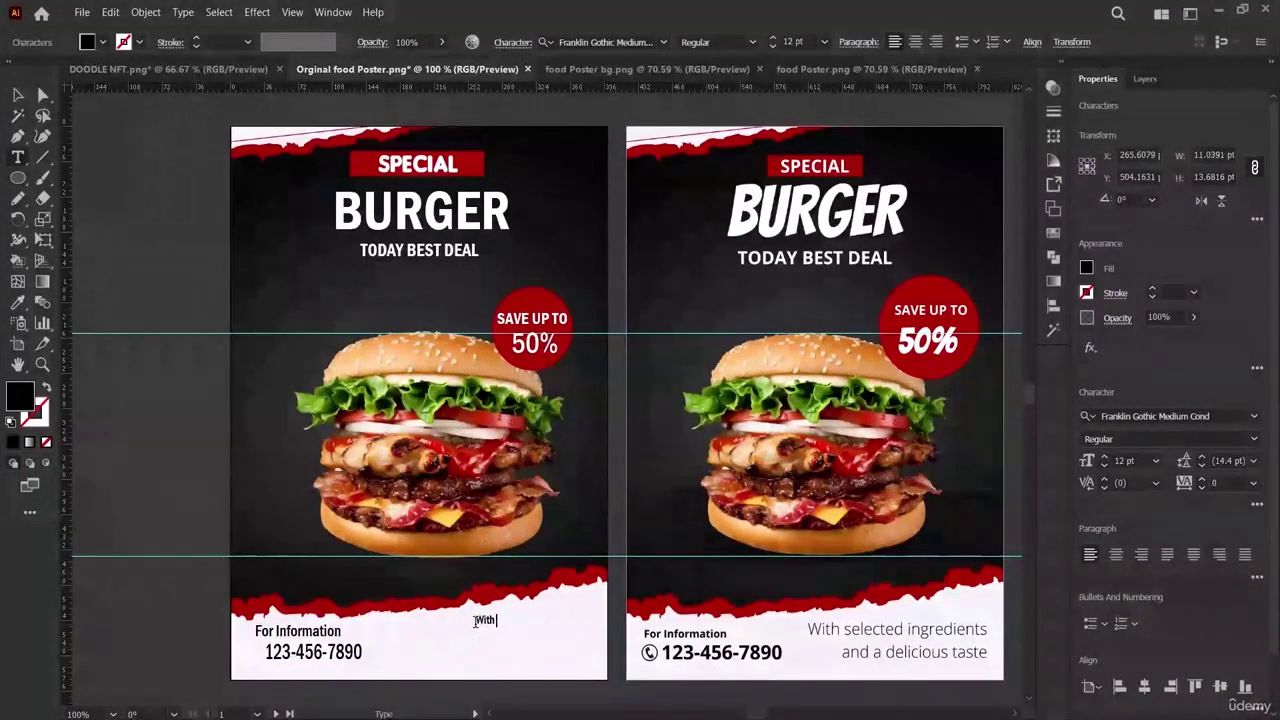
pyautogui.write(' selected')
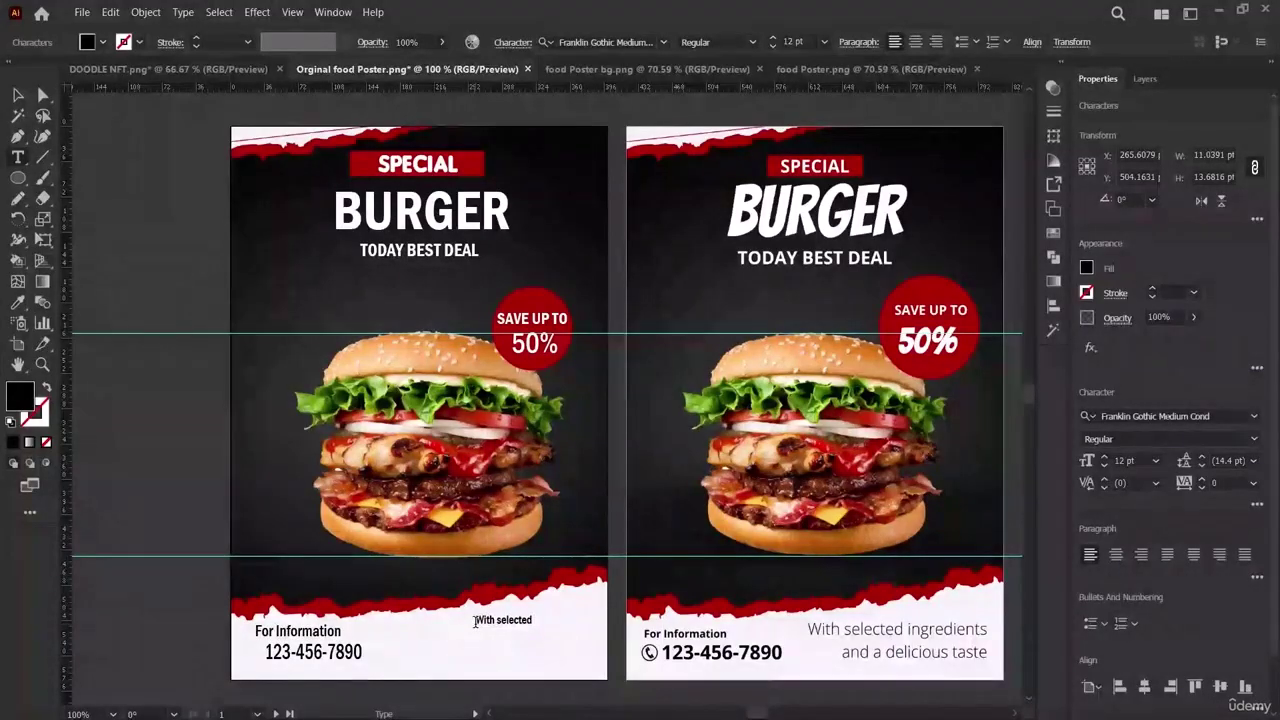
pyautogui.write(' Inge')
pyautogui.write('redients')
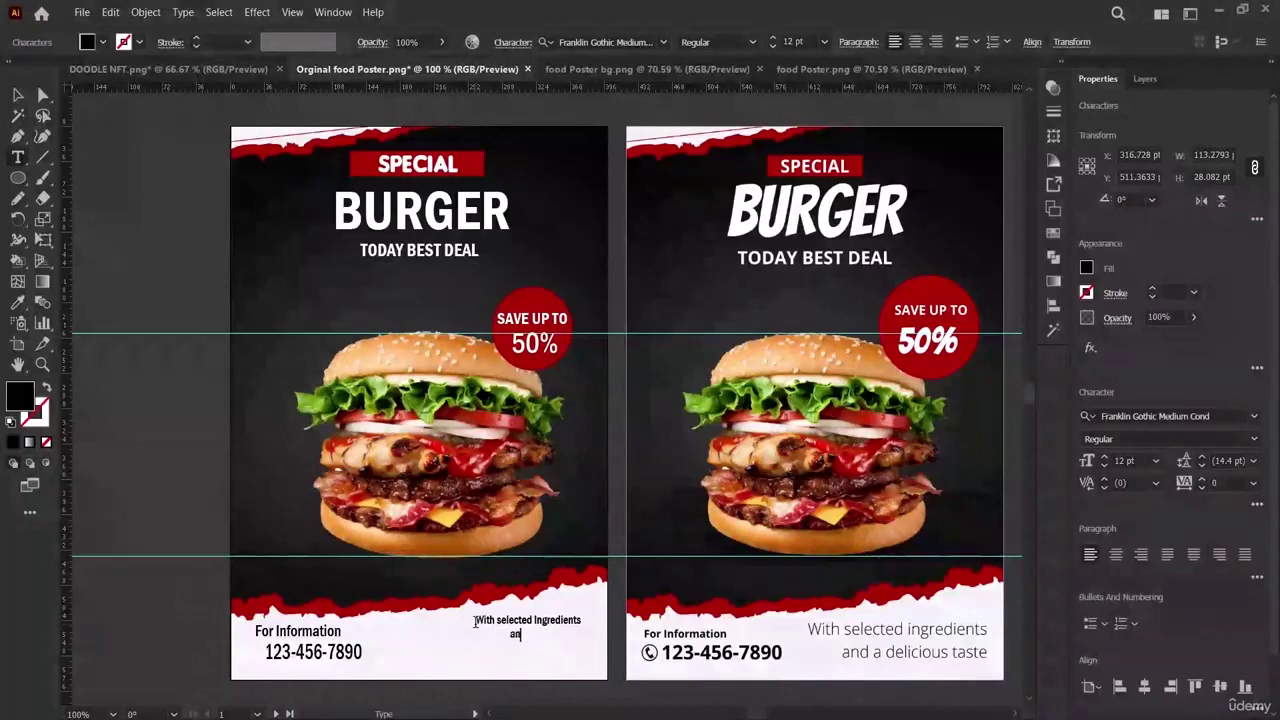
pyautogui.write('d a')
pyautogui.write(' devel')
pyautogui.write('cio')
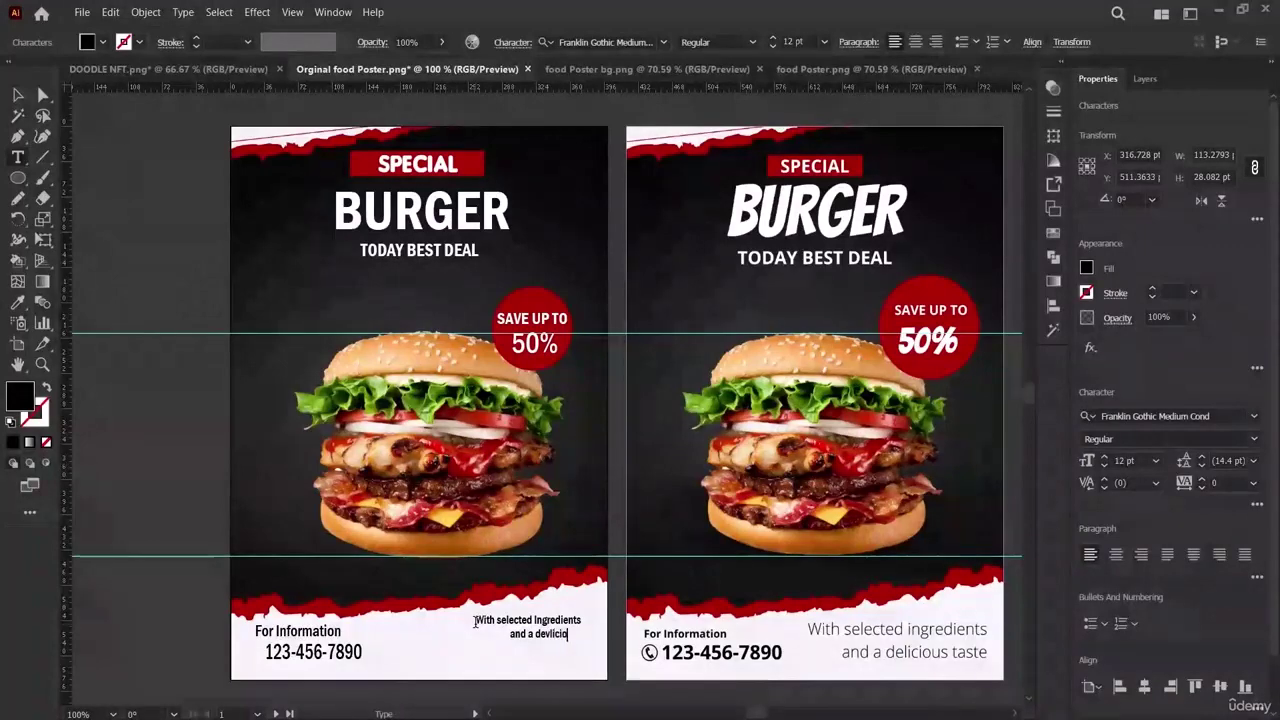
pyautogui.write('us')
pyautogui.press('Left')
pyautogui.press('Left')
pyautogui.press('Left')
pyautogui.press('Left')
pyautogui.press('Left')
pyautogui.press('Left')
pyautogui.press('Left')
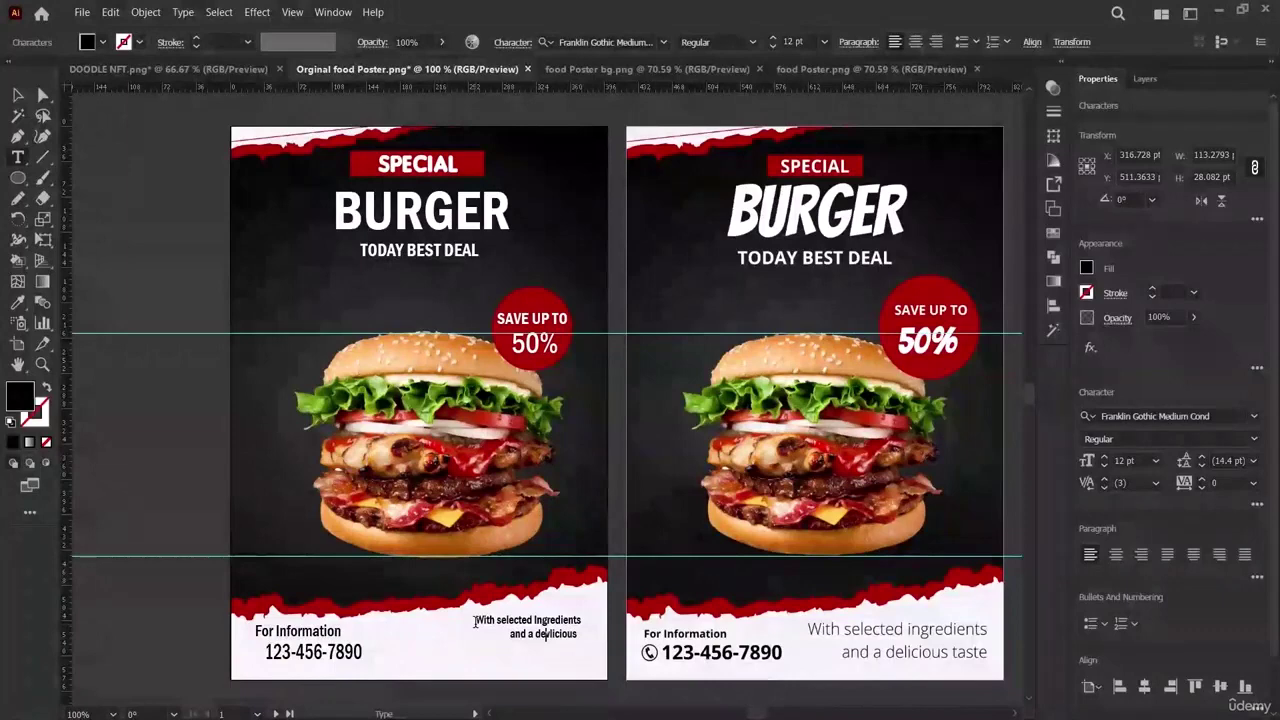
pyautogui.press('BackSpace')
pyautogui.press('End')
pyautogui.write('taste')
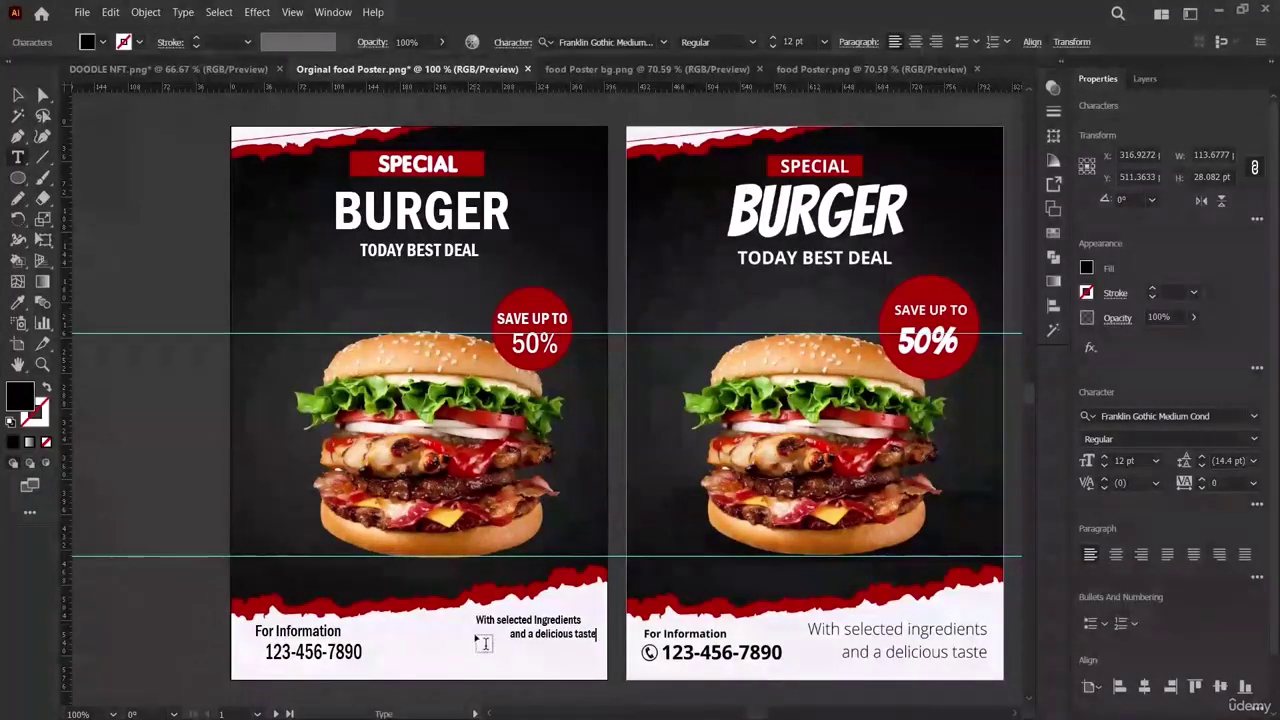
pyautogui.click(510, 633)
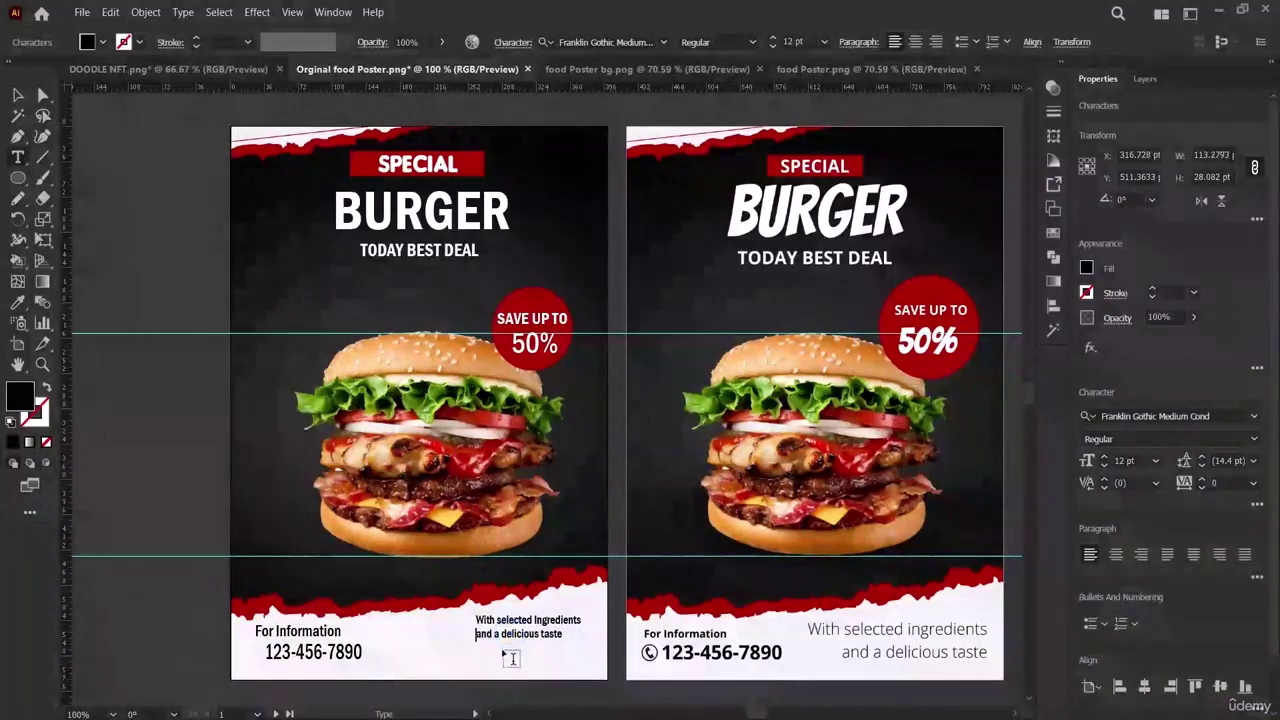
pyautogui.press('BackSpace')
pyautogui.press('BackSpace')
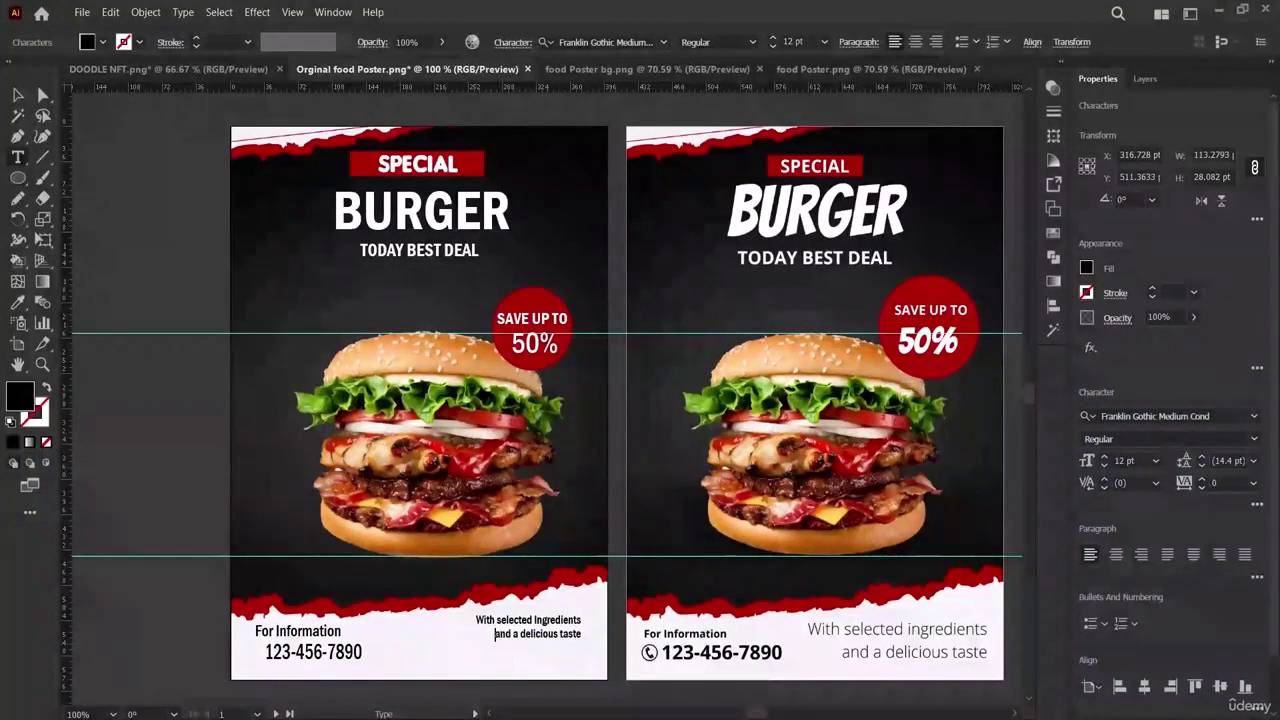
# Scale the tagline frame to about 16.86 pt and move it to the footer's bottom right.
pyautogui.click(16, 95)
pyautogui.click(530, 627)
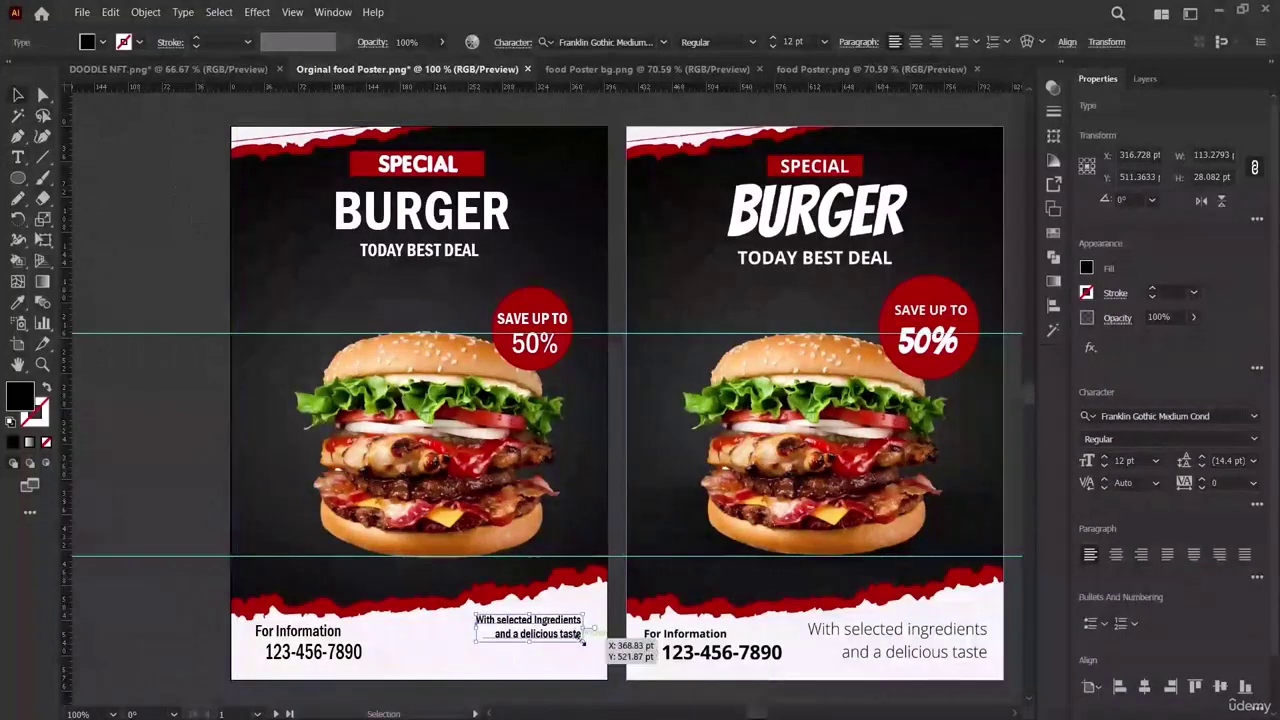
pyautogui.moveTo(585, 641); pyautogui.dragTo(628, 686)
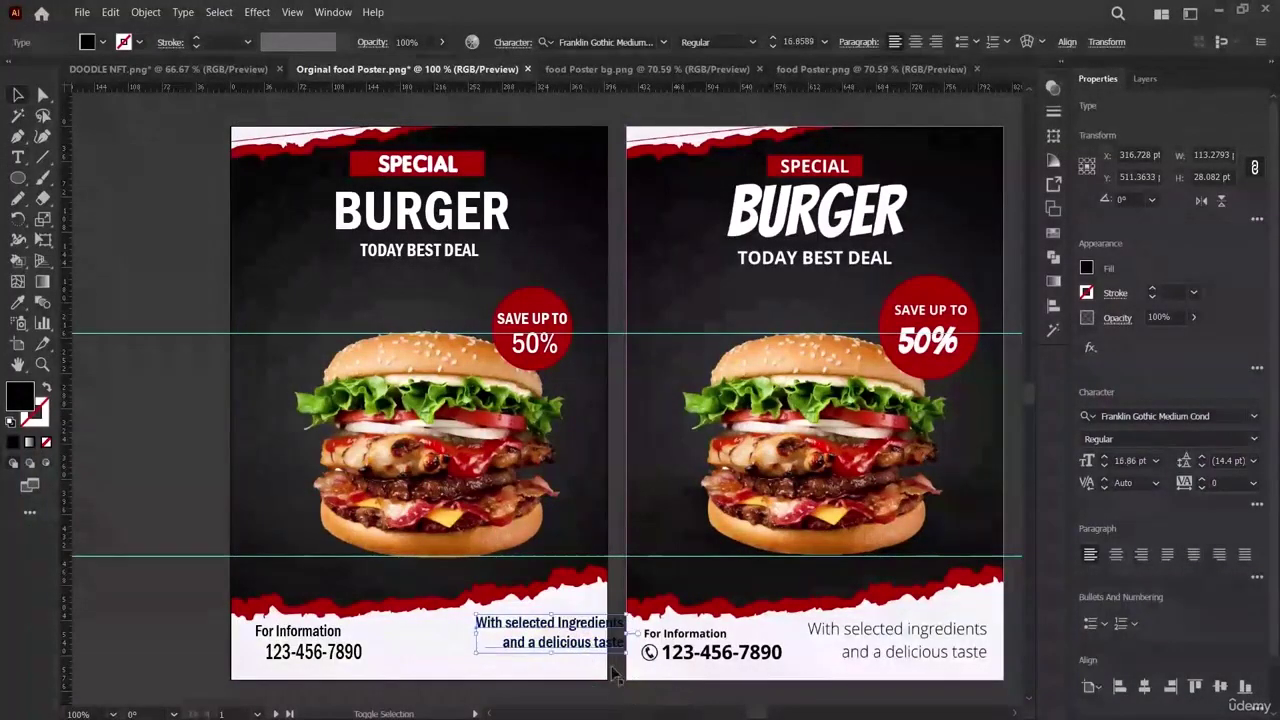
pyautogui.moveTo(585, 633)
pyautogui.mouseDown()
pyautogui.moveTo(545, 646)
pyautogui.moveTo(562, 627)
pyautogui.mouseUp()
pyautogui.click(148, 413)
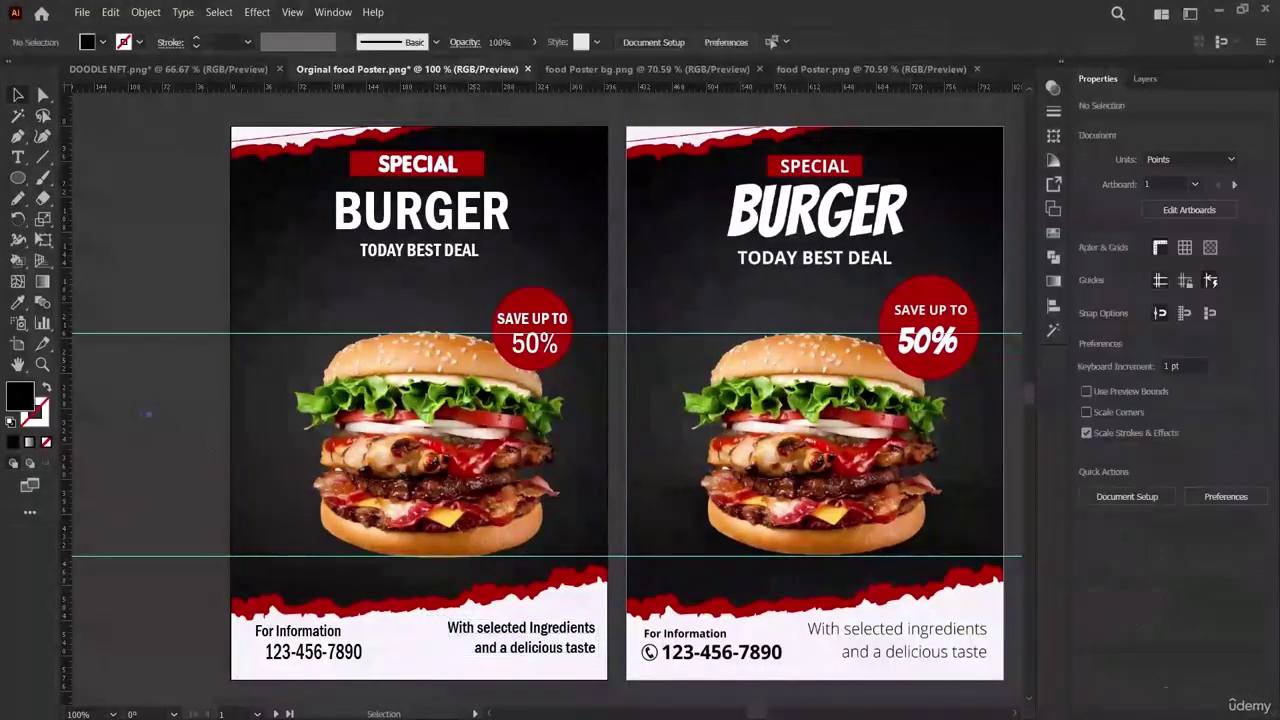
# Drag both horizontal guides up off the posters, undoing one misplaced guide move.
pyautogui.click(424, 566)
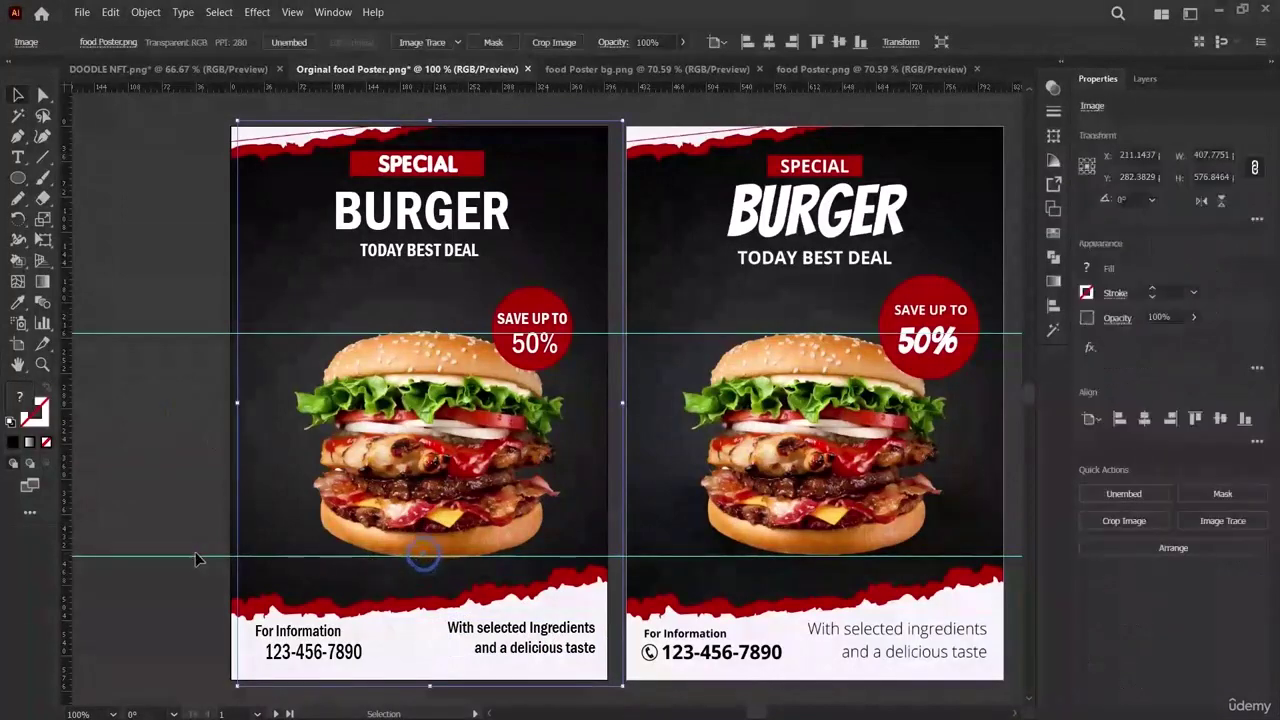
pyautogui.moveTo(194, 556); pyautogui.dragTo(189, 92)
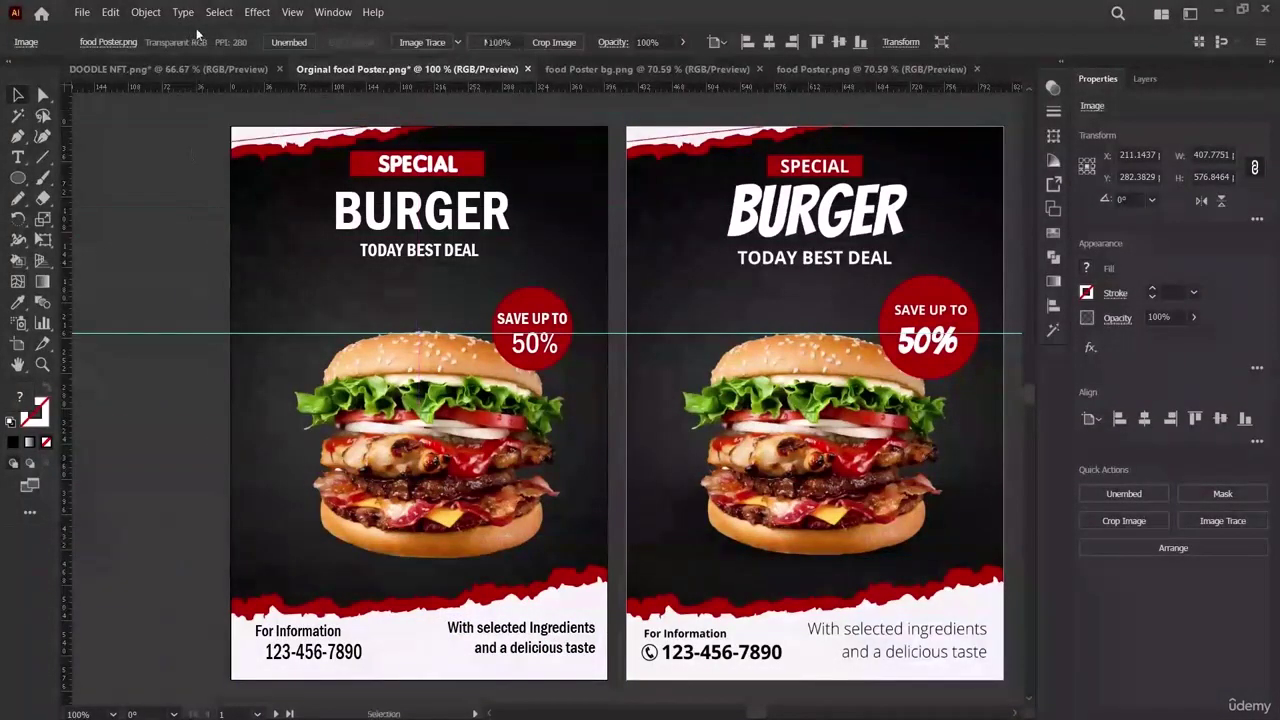
pyautogui.click(170, 333)
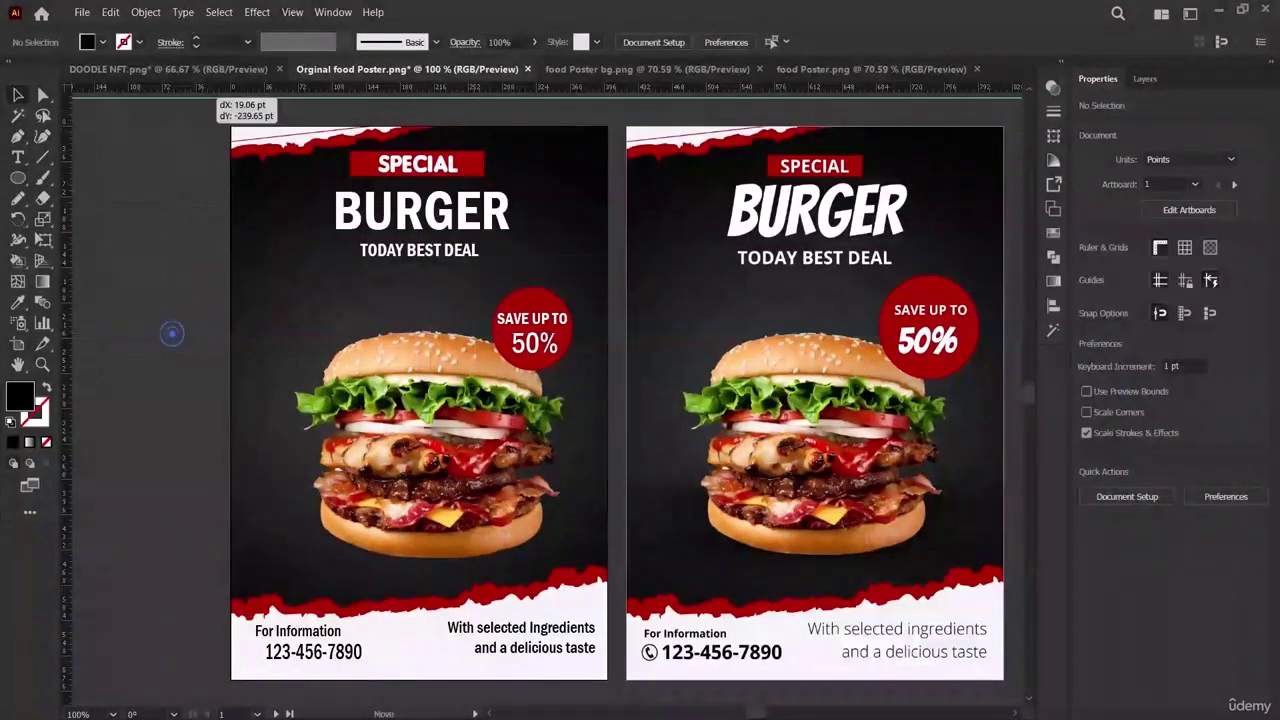
pyautogui.moveTo(171, 336); pyautogui.dragTo(176, 88)
pyautogui.click(168, 69)
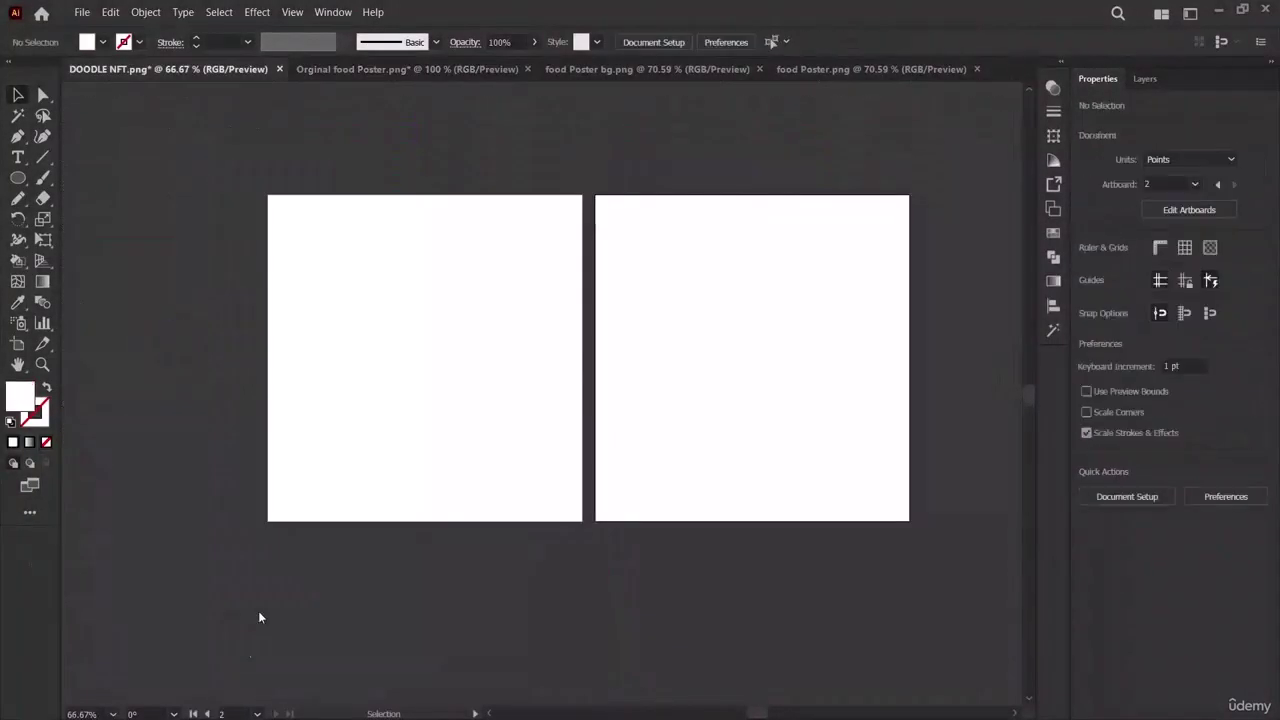
pyautogui.click(358, 70)
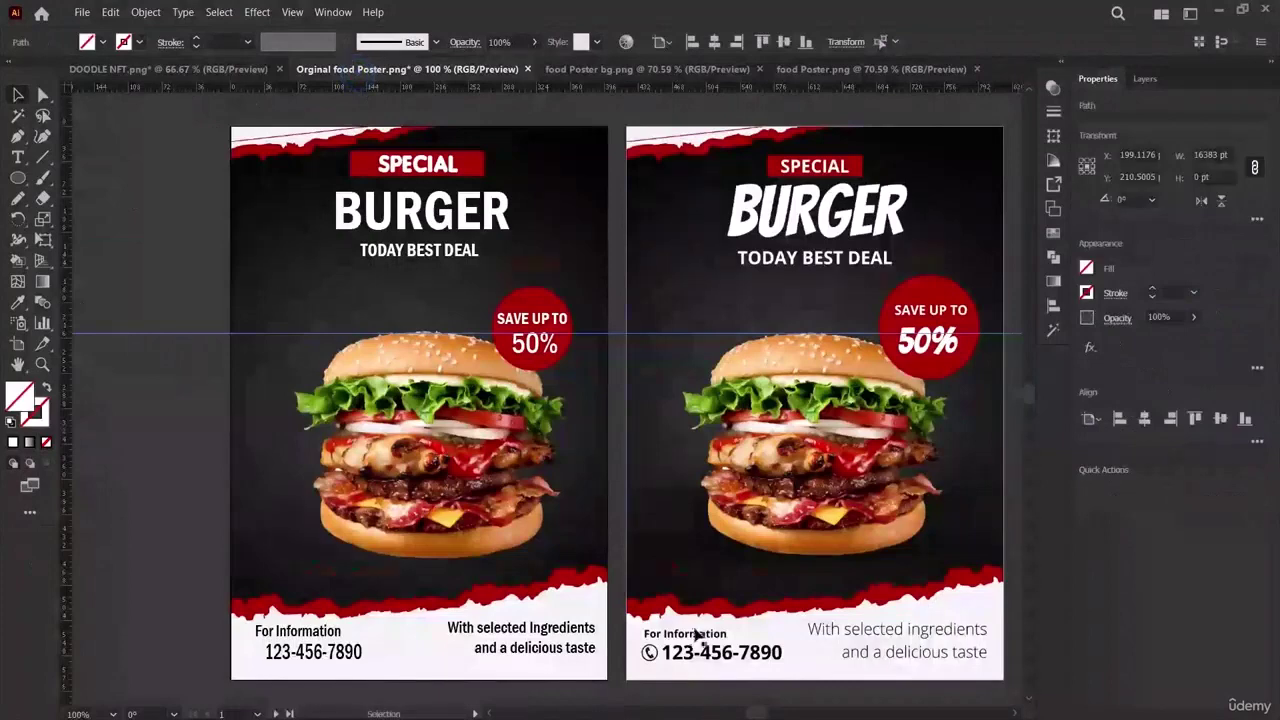
pyautogui.scroll(-1, 578, 340)
pyautogui.moveTo(635, 283); pyautogui.dragTo(640, 695)
pyautogui.hotkey('ctrl', 'z')
pyautogui.scroll(2, 634, 690)
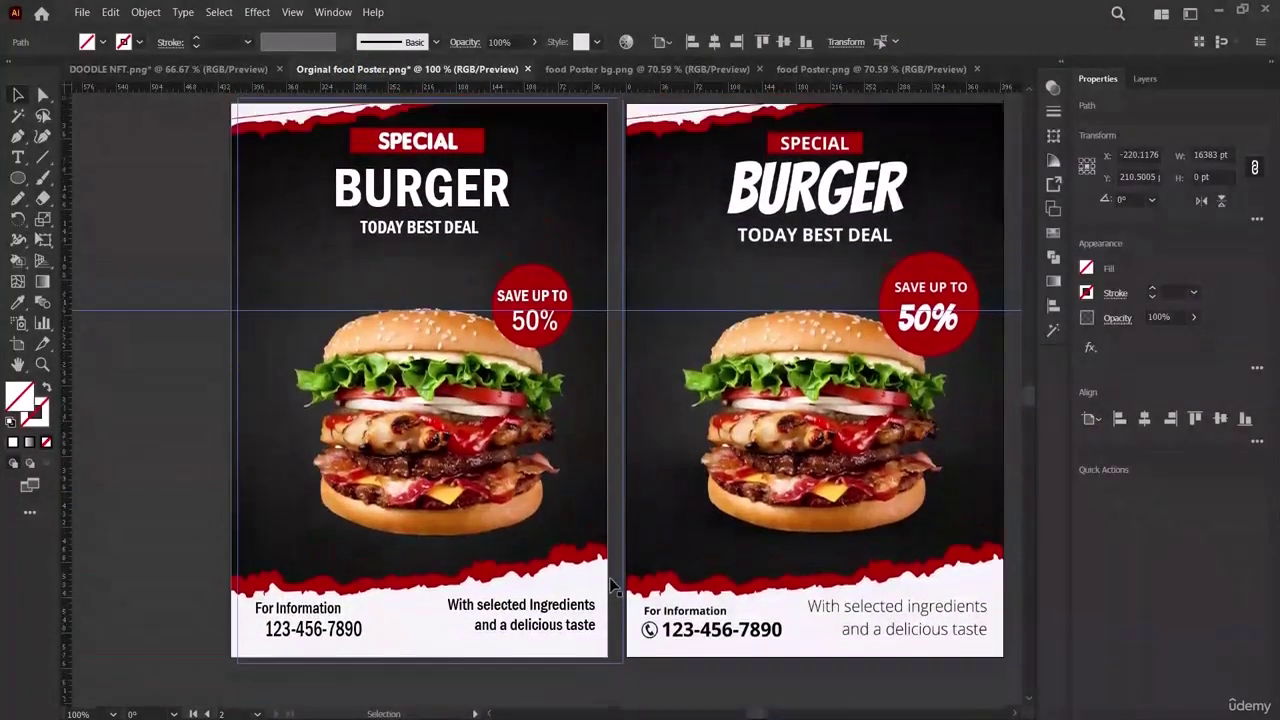
pyautogui.moveTo(632, 378); pyautogui.dragTo(628, 157)
pyautogui.click(171, 354)
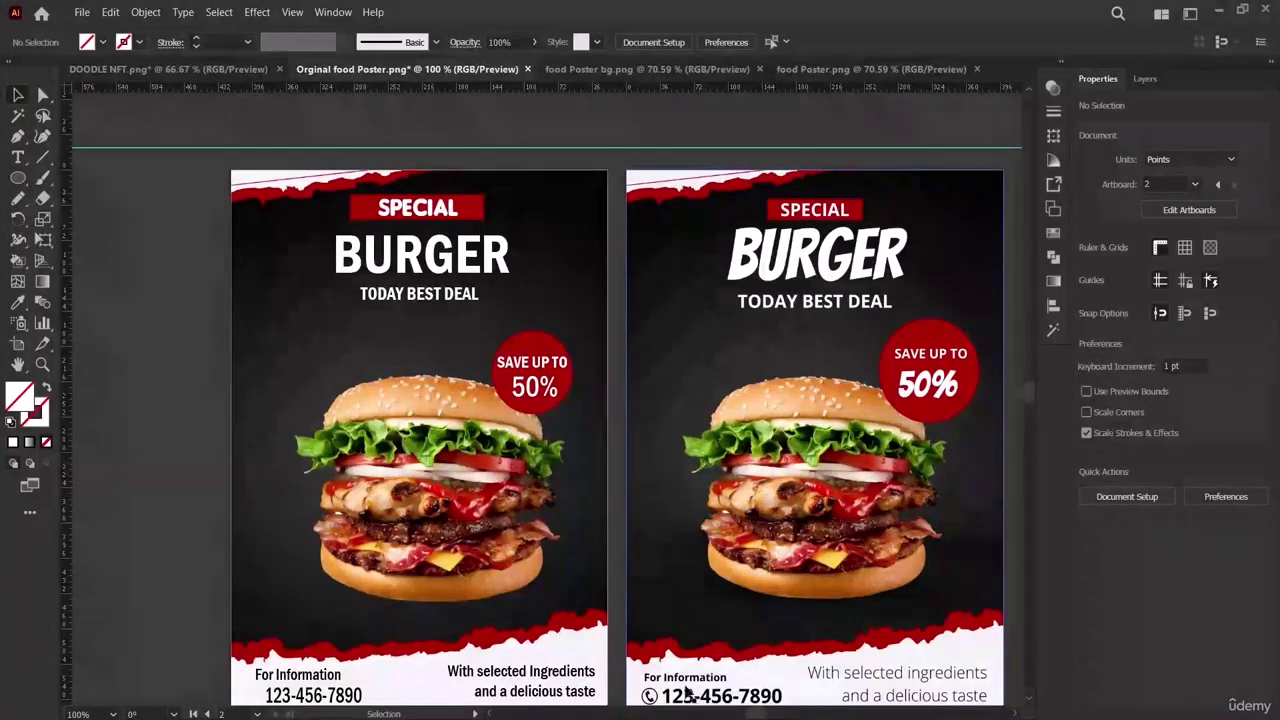
# Reselect the tagline frame and make it slightly smaller.
pyautogui.scroll(-2, 428, 535)
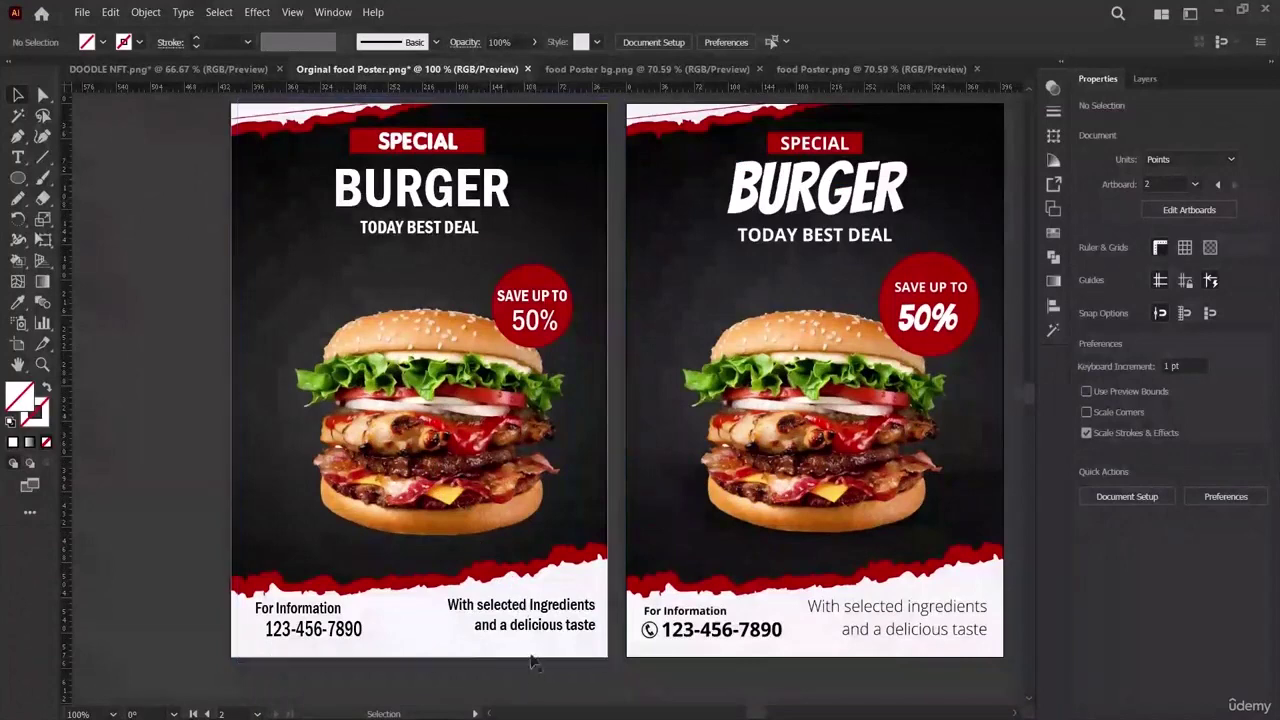
pyautogui.click(540, 620)
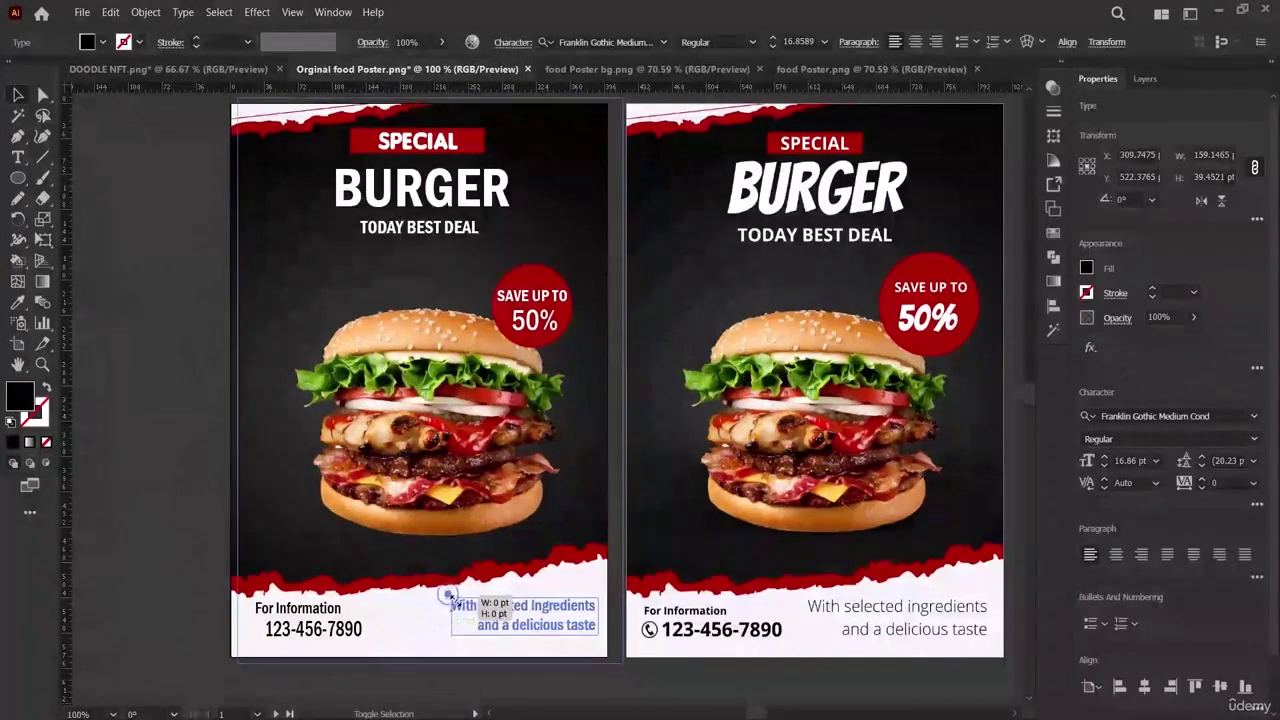
pyautogui.click(438, 600)
pyautogui.click(200, 474)
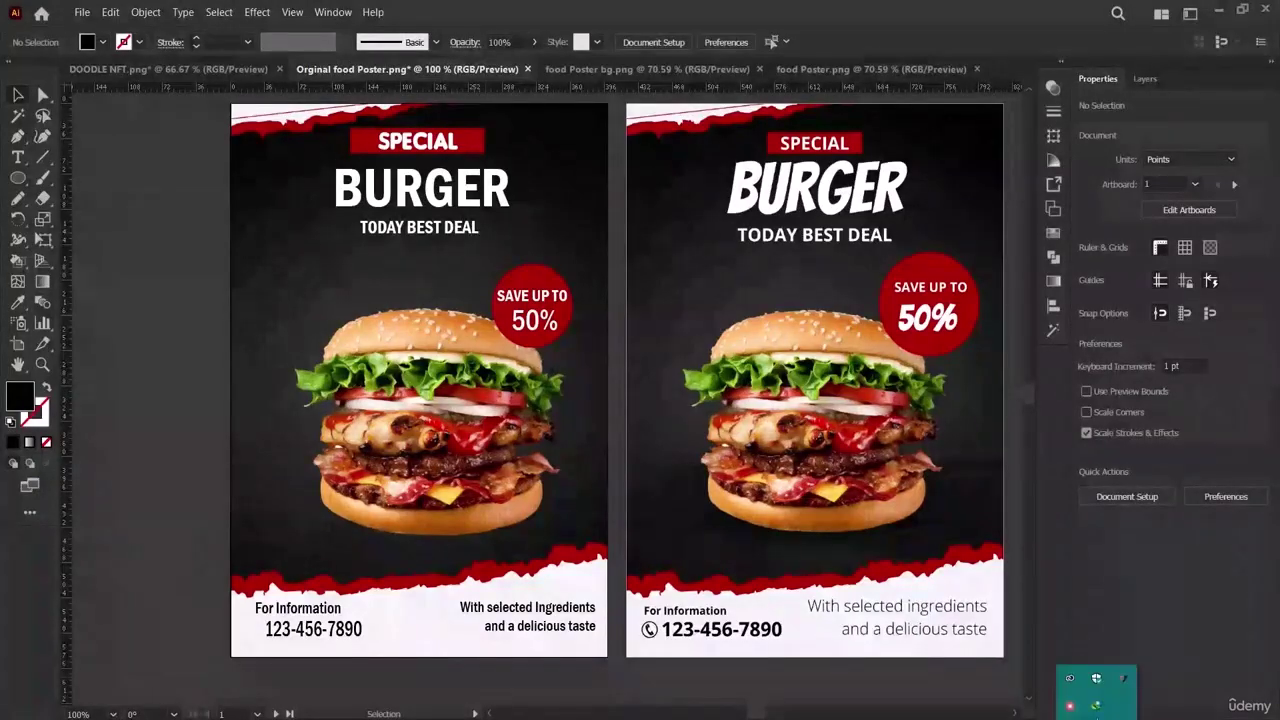
pyautogui.click(1094, 702)
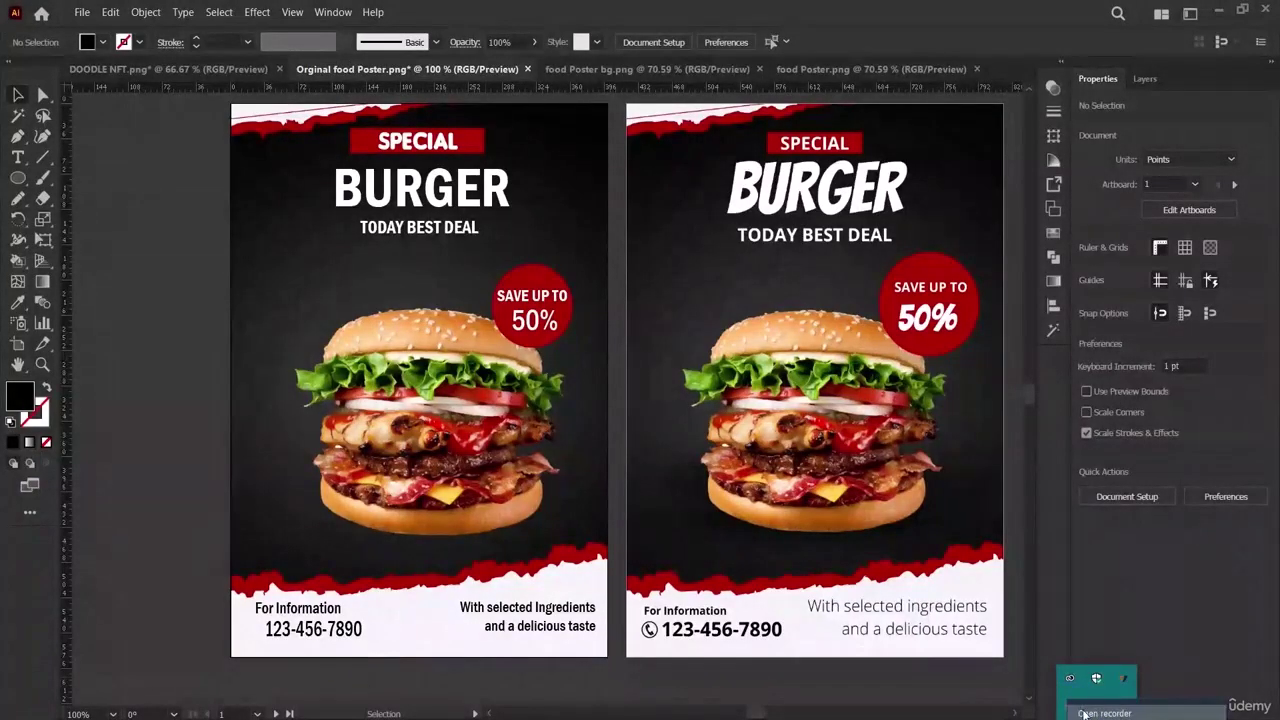
pyautogui.click(1090, 698)
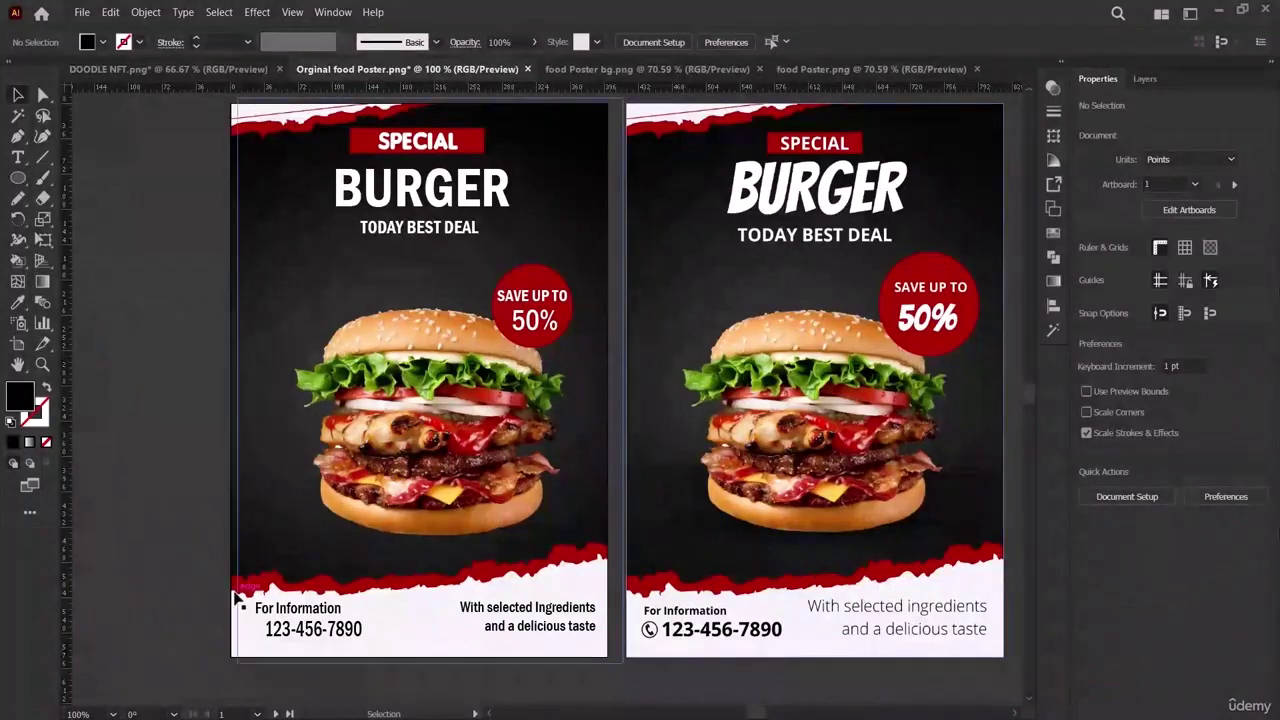
# Open phone.png from the Illustrator Master Class folder and bring it into the poster document.
pyautogui.click(81, 12)
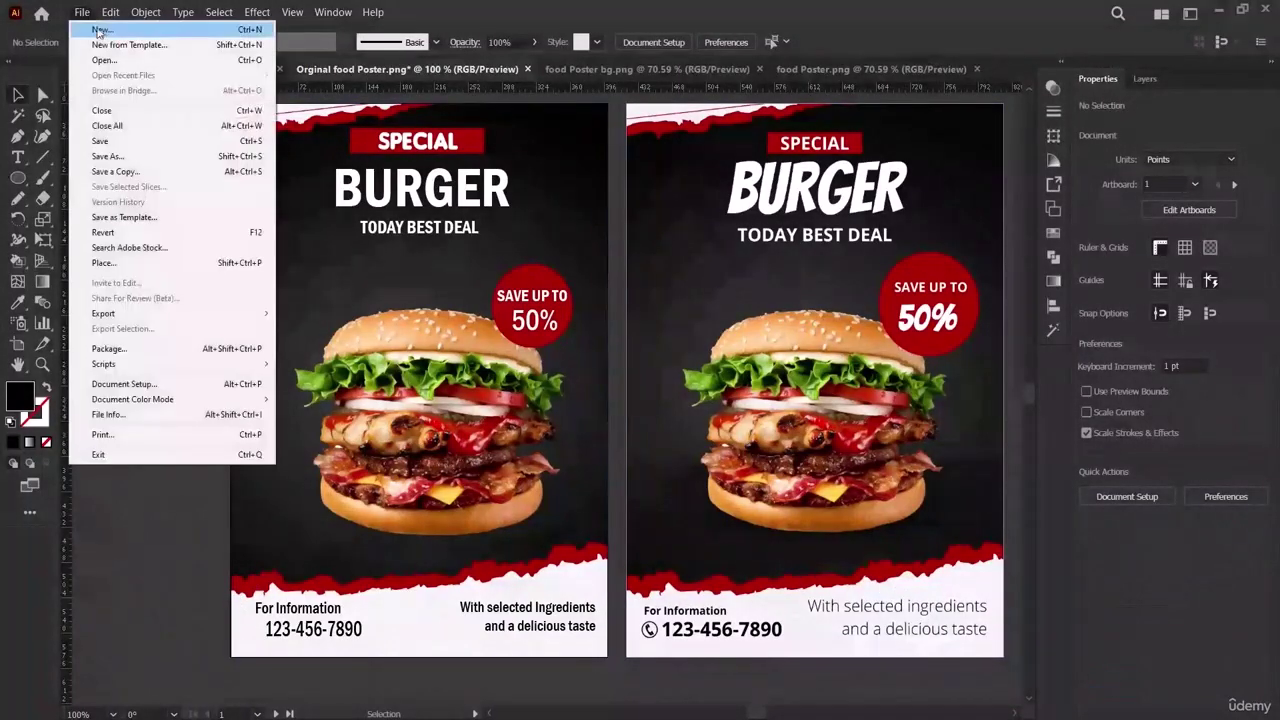
pyautogui.click(100, 62)
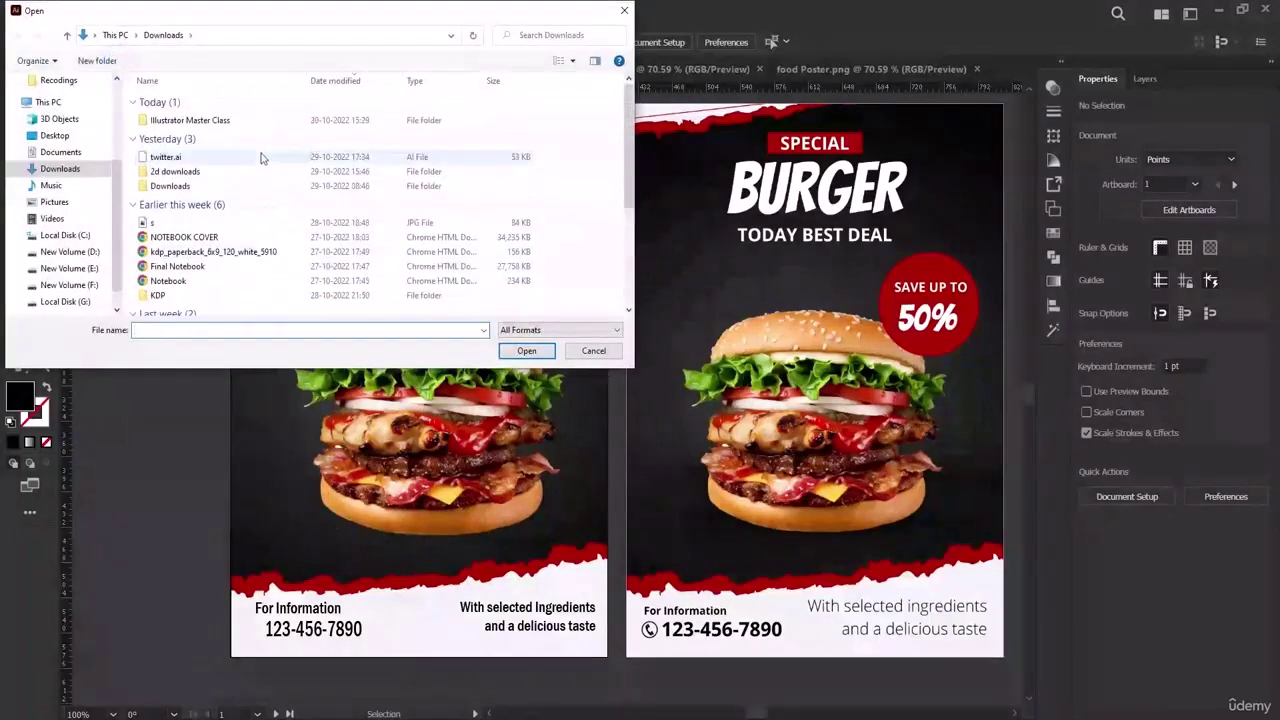
pyautogui.doubleClick(248, 121)
pyautogui.scroll(-3, 425, 300)
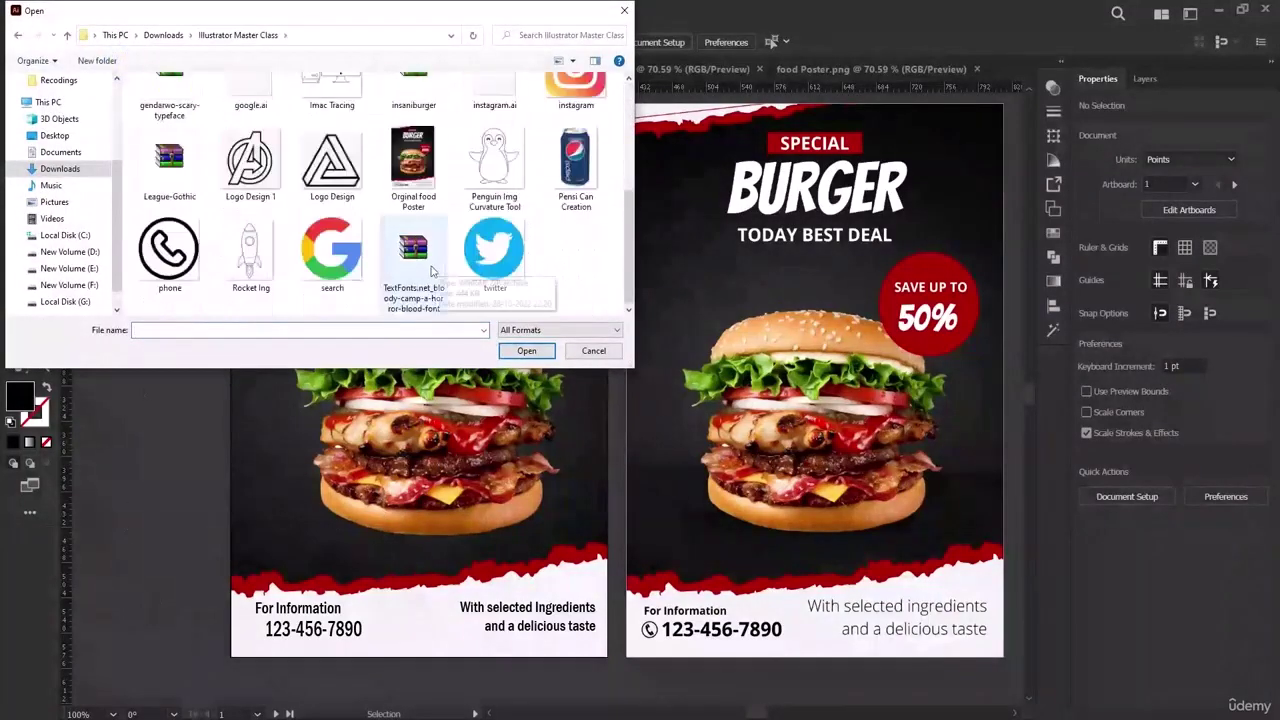
pyautogui.scroll(3, 425, 300)
pyautogui.scroll(-3, 425, 300)
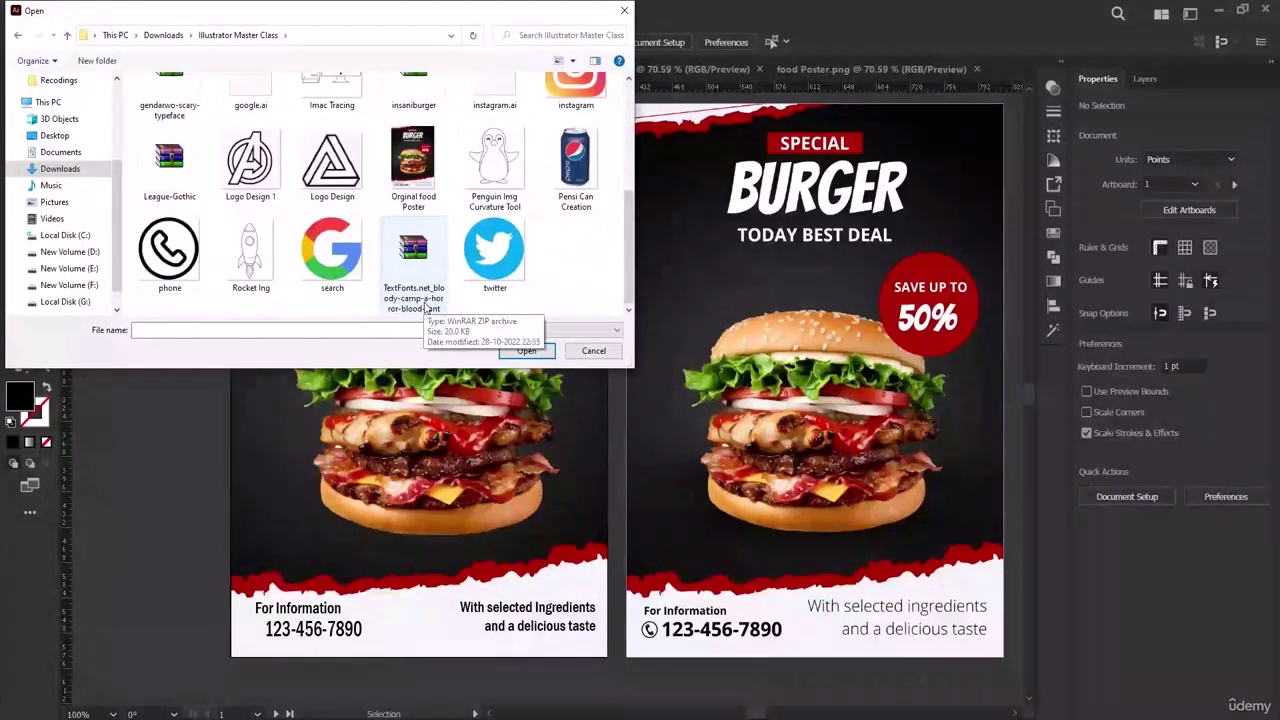
pyautogui.scroll(3, 425, 300)
pyautogui.scroll(-5, 545, 248)
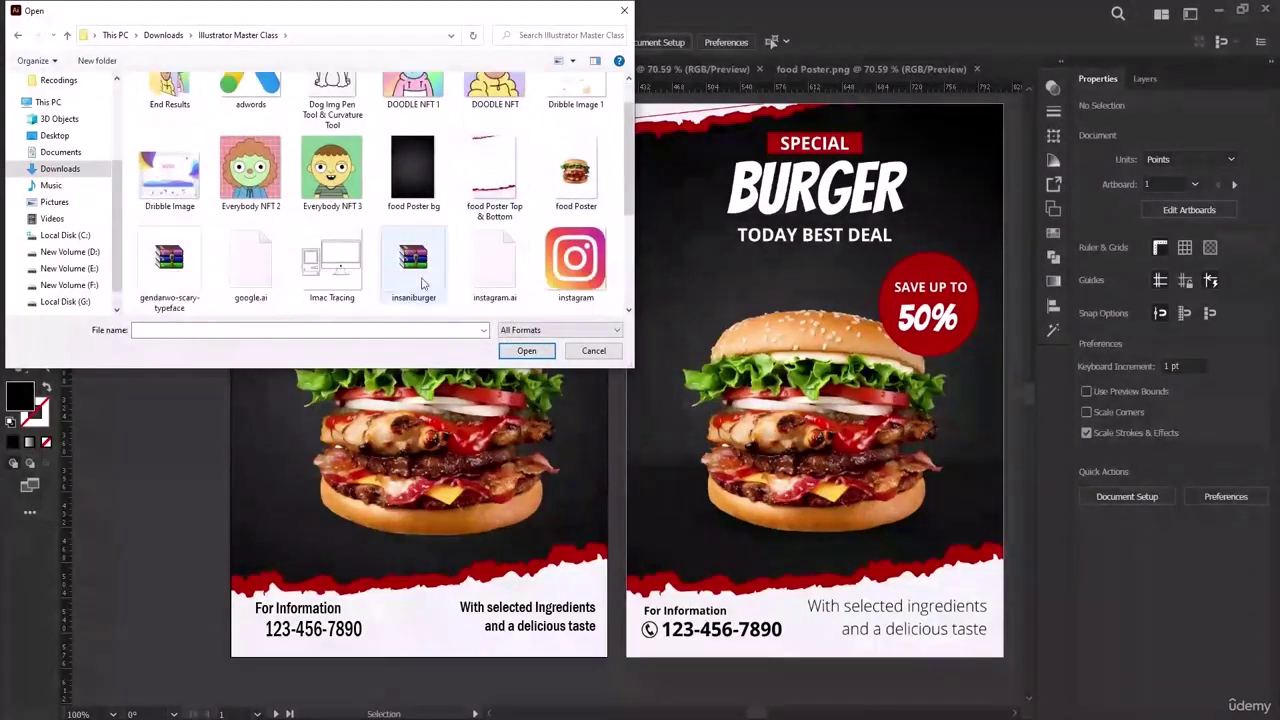
pyautogui.click(165, 262)
pyautogui.doubleClick(165, 262)
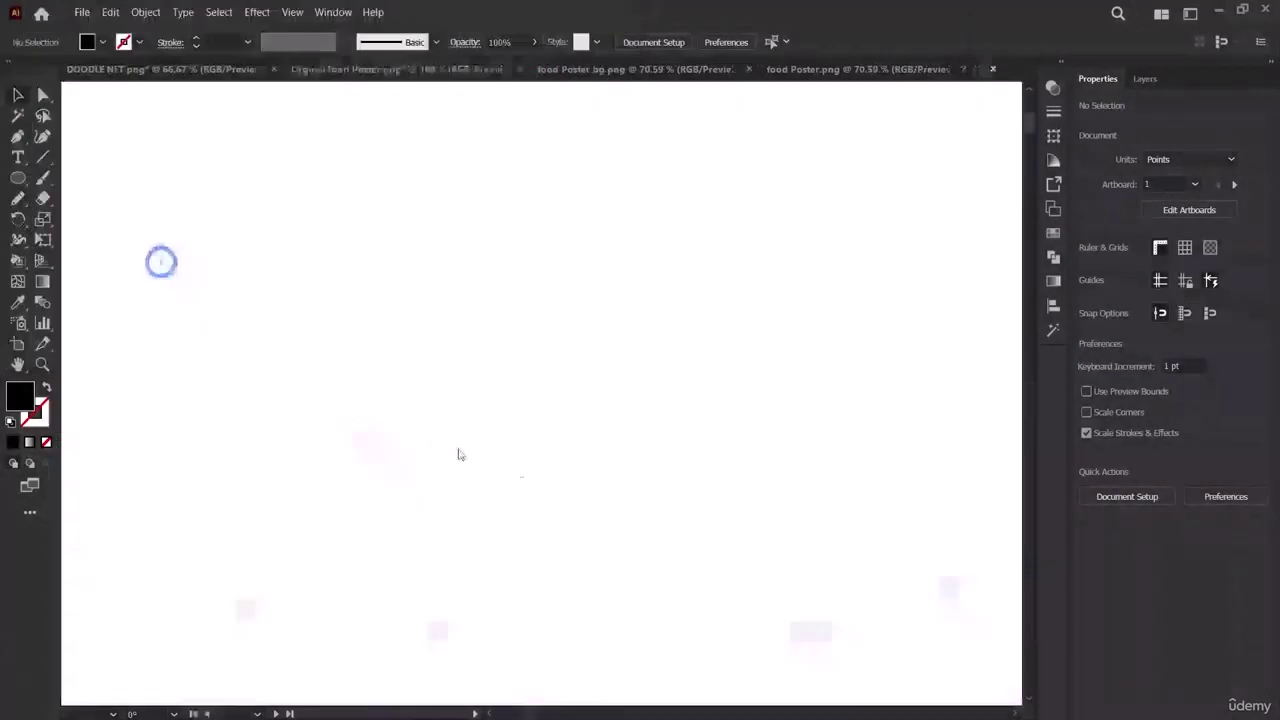
pyautogui.moveTo(565, 448); pyautogui.dragTo(301, 76)
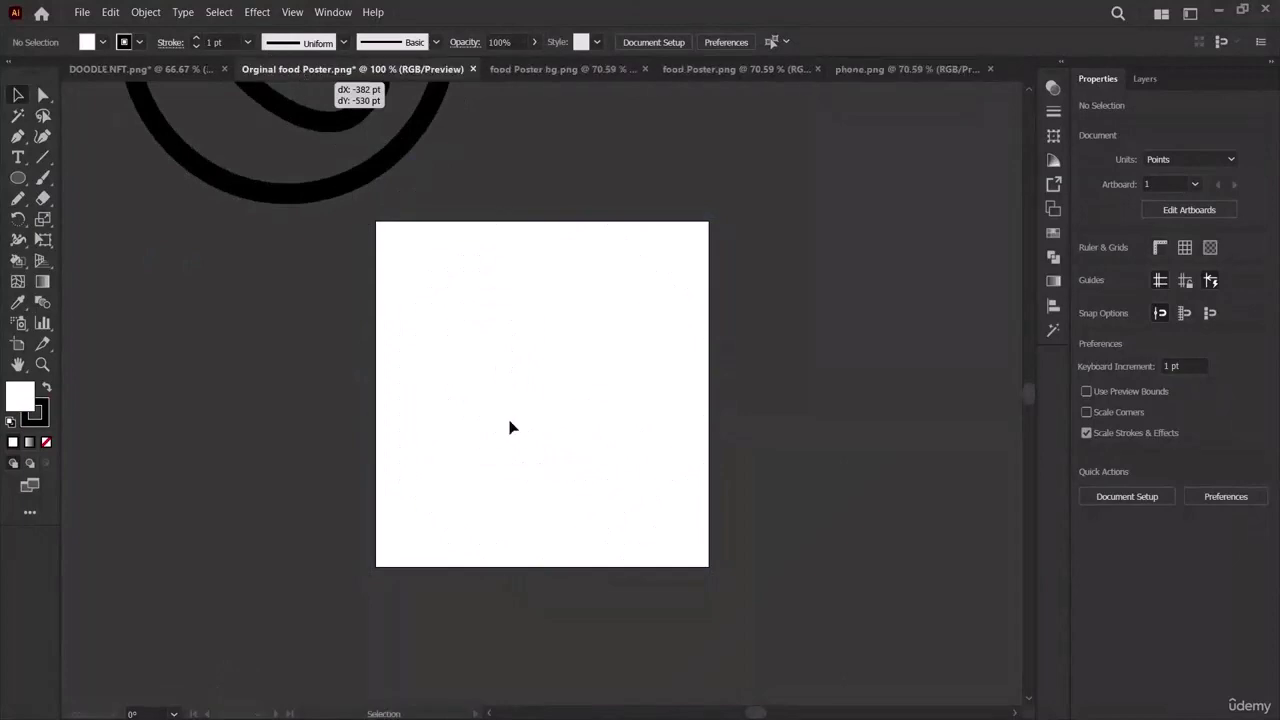
pyautogui.moveTo(510, 428); pyautogui.dragTo(510, 428)
pyautogui.moveTo(464, 345); pyautogui.dragTo(385, 345)
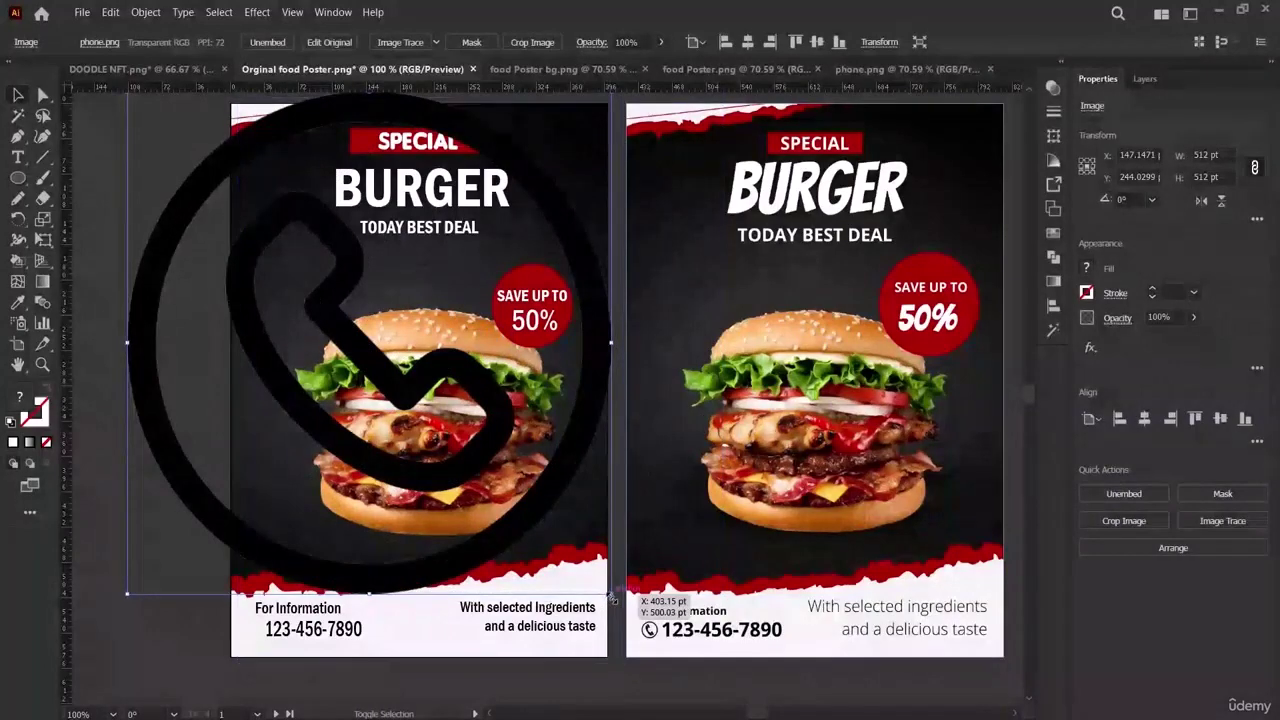
pyautogui.moveTo(612, 597); pyautogui.dragTo(251, 630)
pyautogui.click(172, 596)
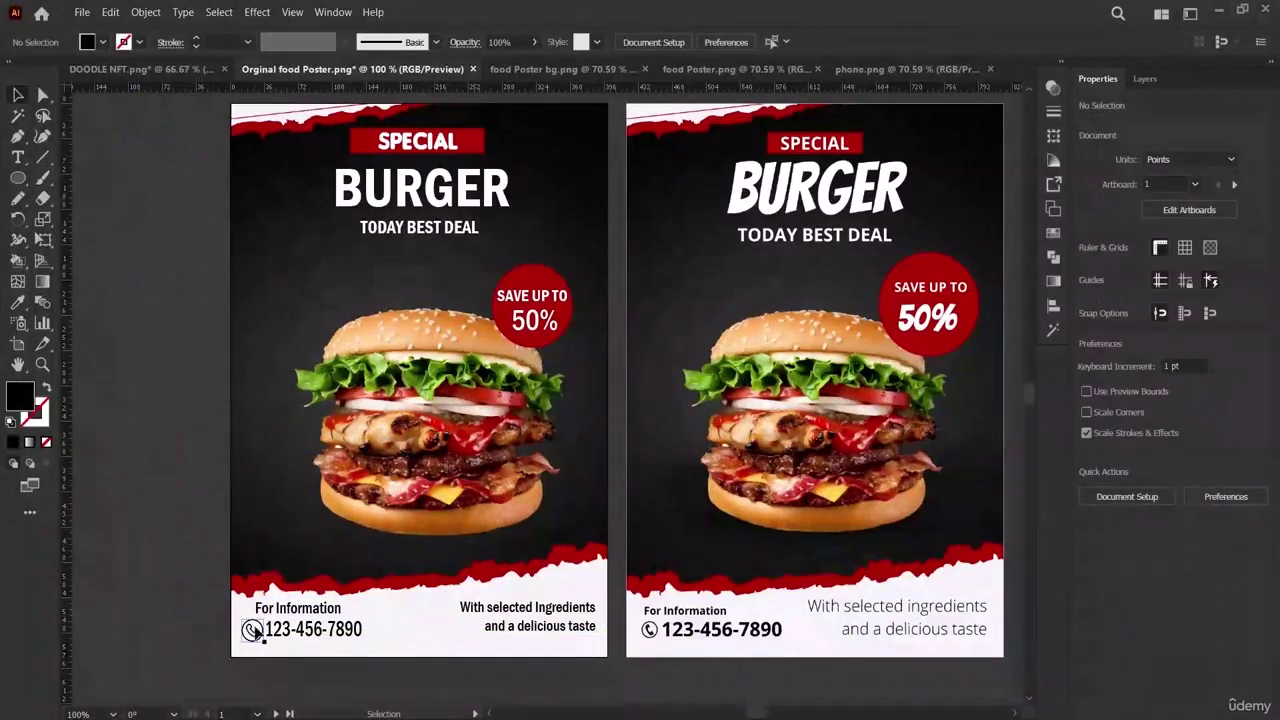
pyautogui.click(252, 630)
pyautogui.moveTo(259, 639); pyautogui.dragTo(262, 643)
pyautogui.click(197, 601)
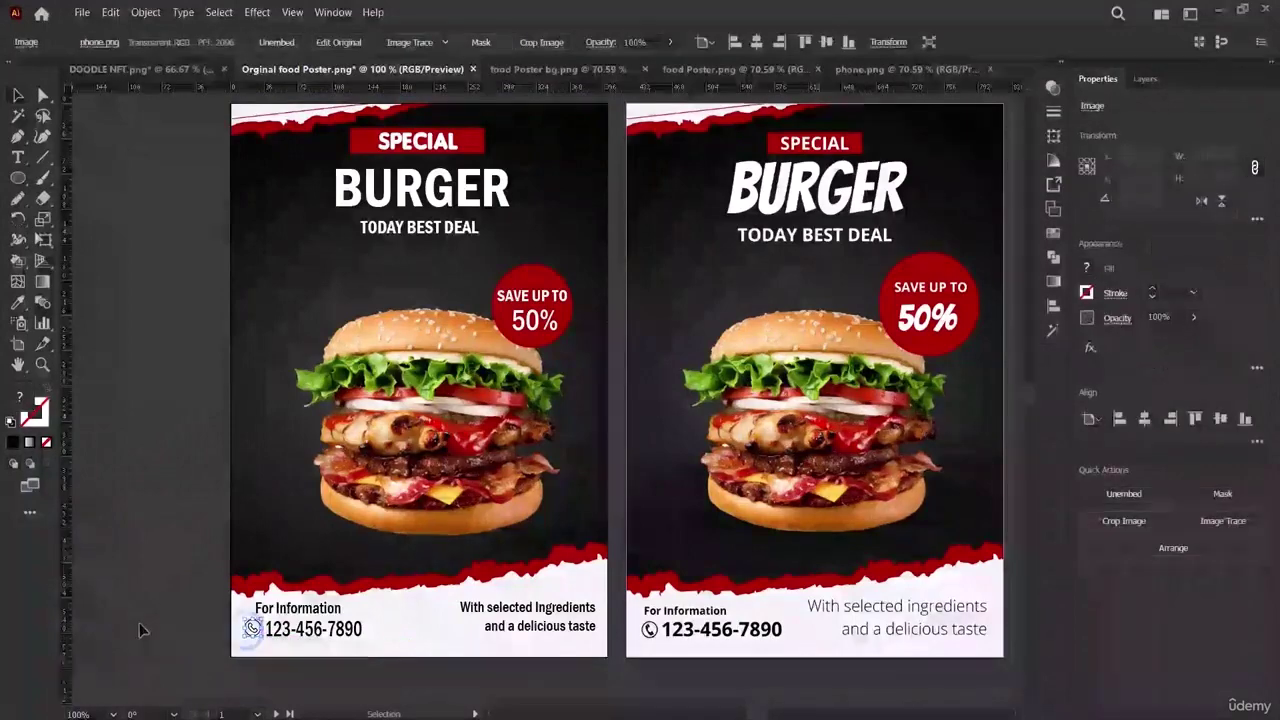
pyautogui.click(139, 620)
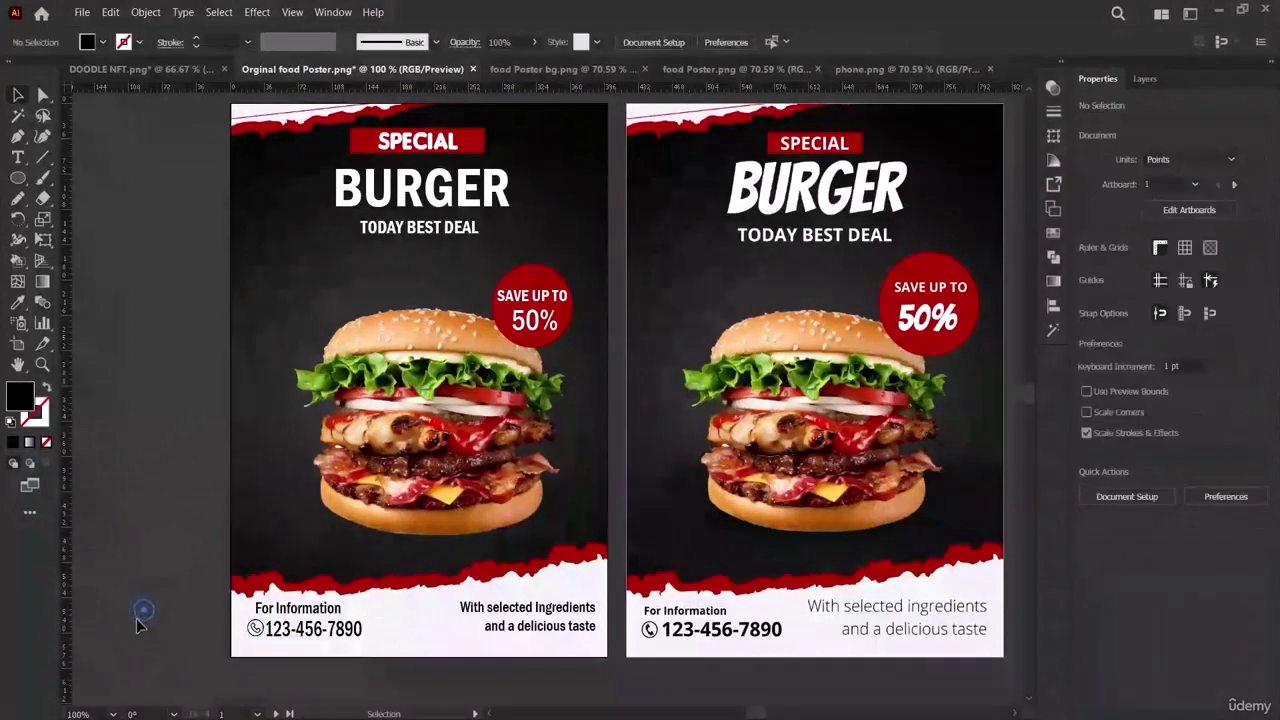
pyautogui.click(254, 630)
pyautogui.click(168, 606)
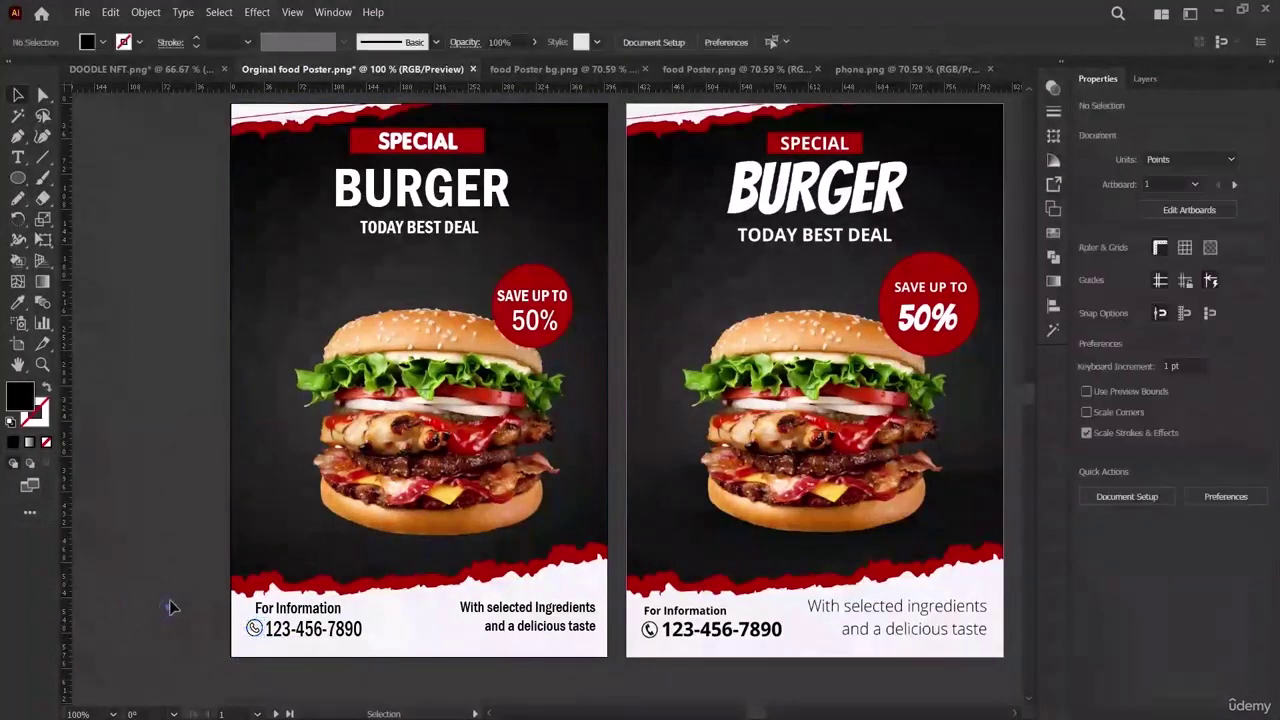
pyautogui.scroll(3, 211, 612)
pyautogui.scroll(-3, 211, 608)
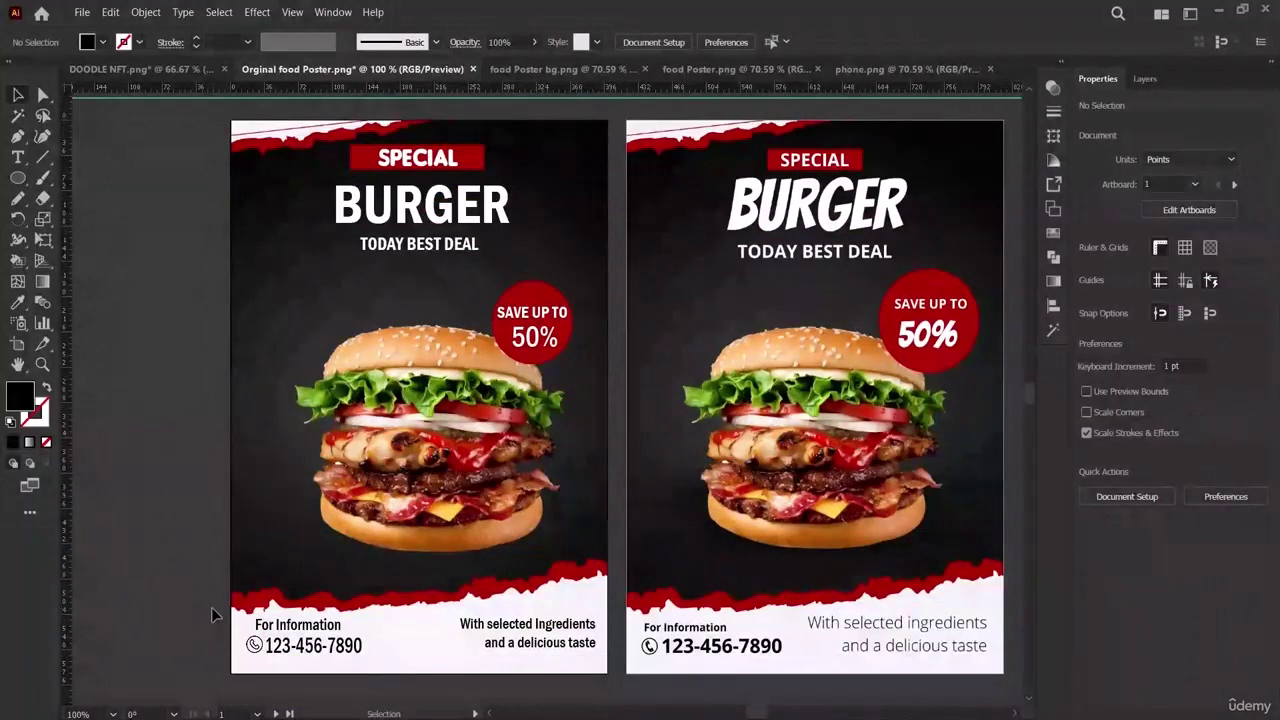
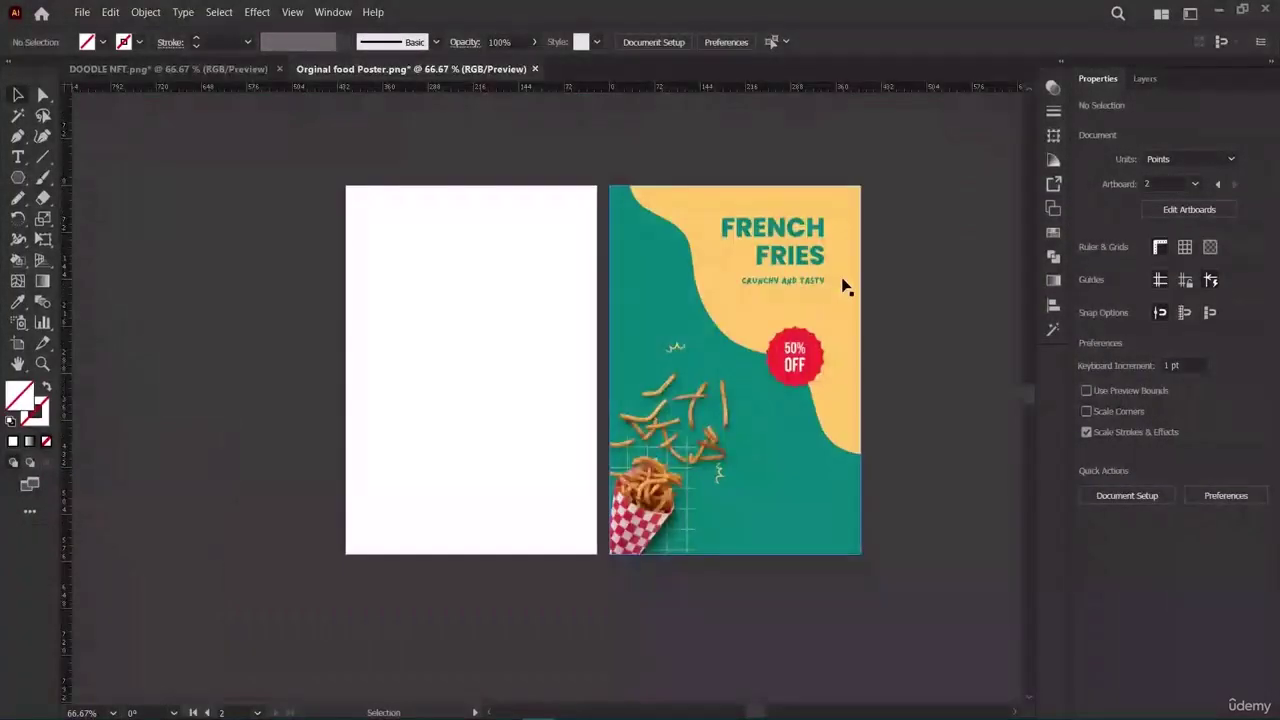
# Select and then deselect the reference poster image, twice.
pyautogui.click(788, 297)
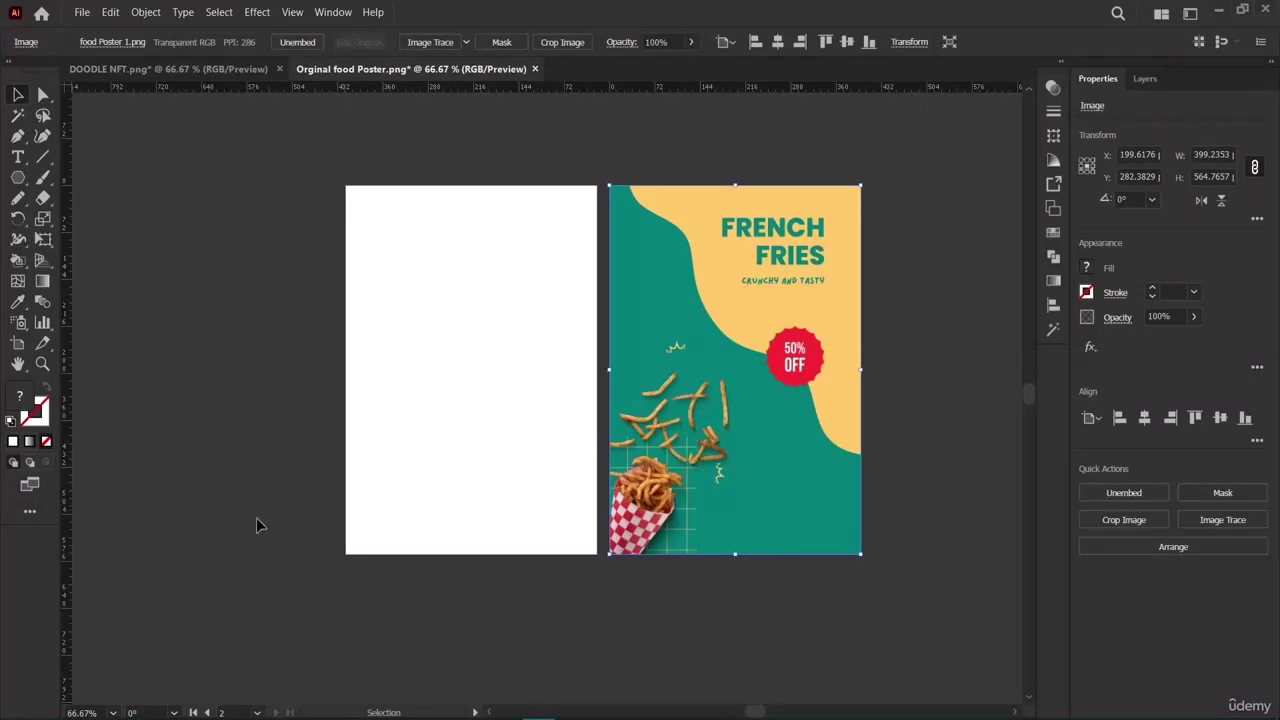
pyautogui.click(169, 317)
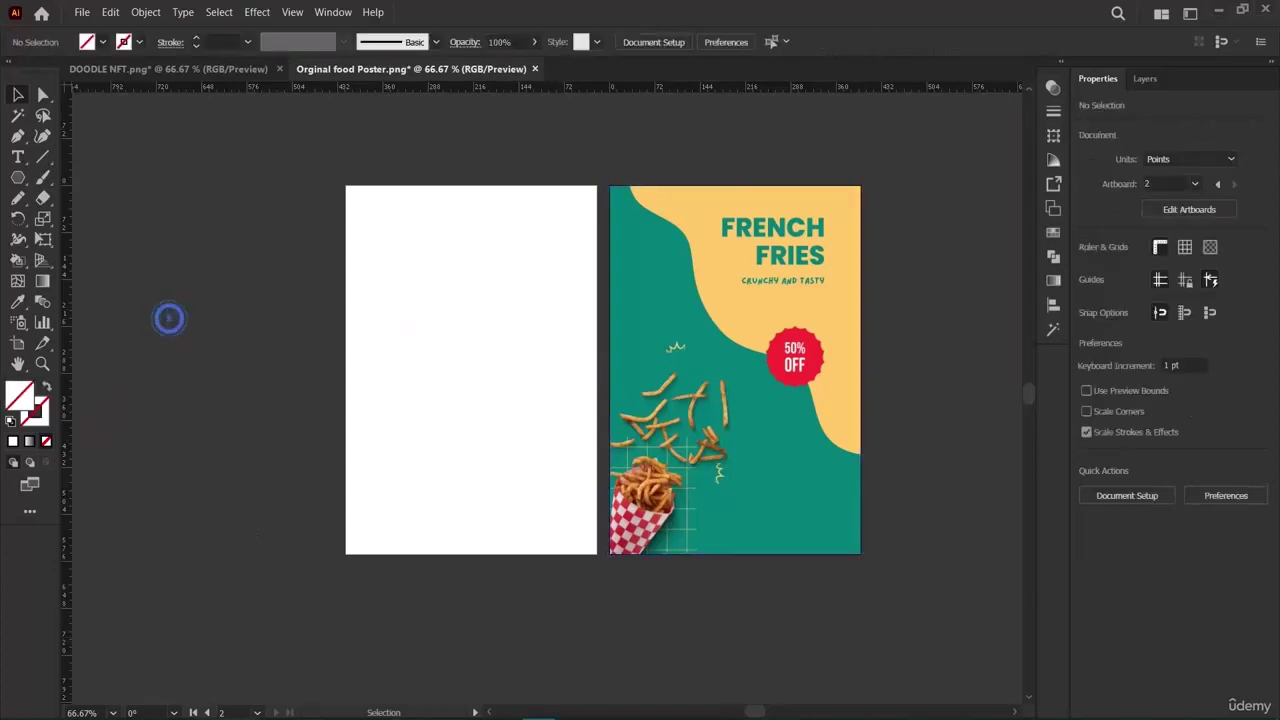
pyautogui.click(680, 349)
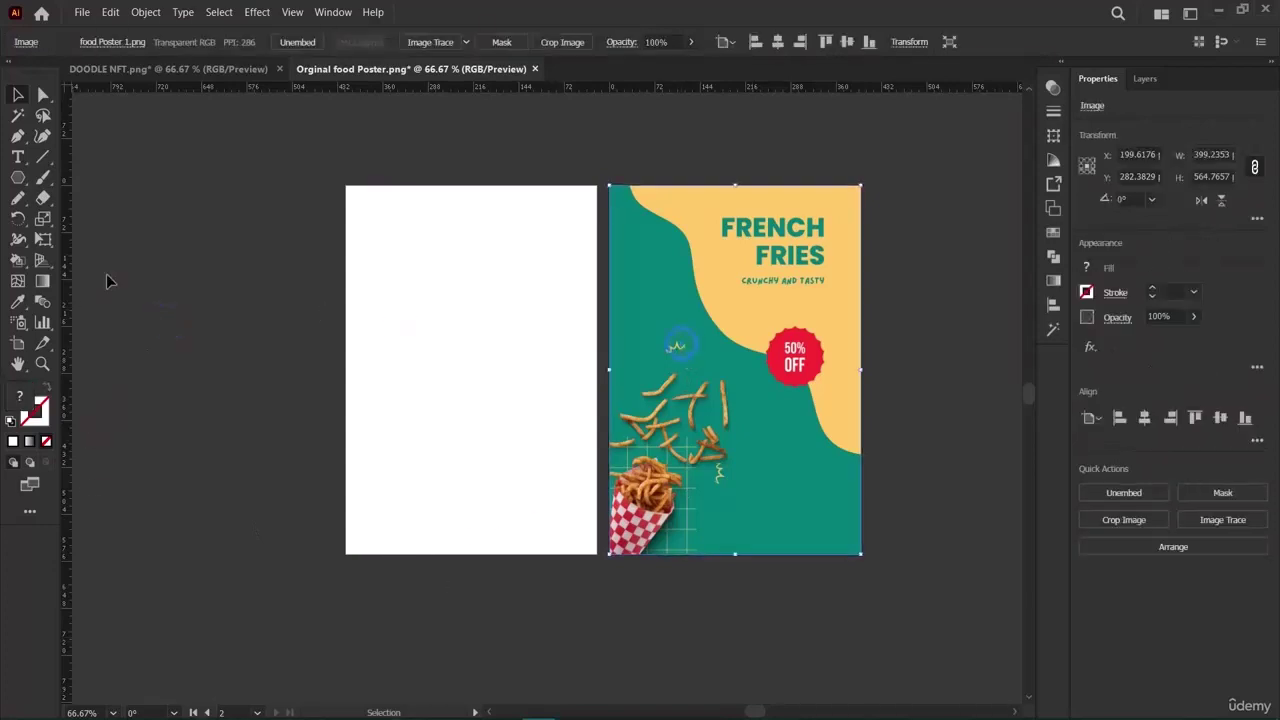
pyautogui.click(284, 338)
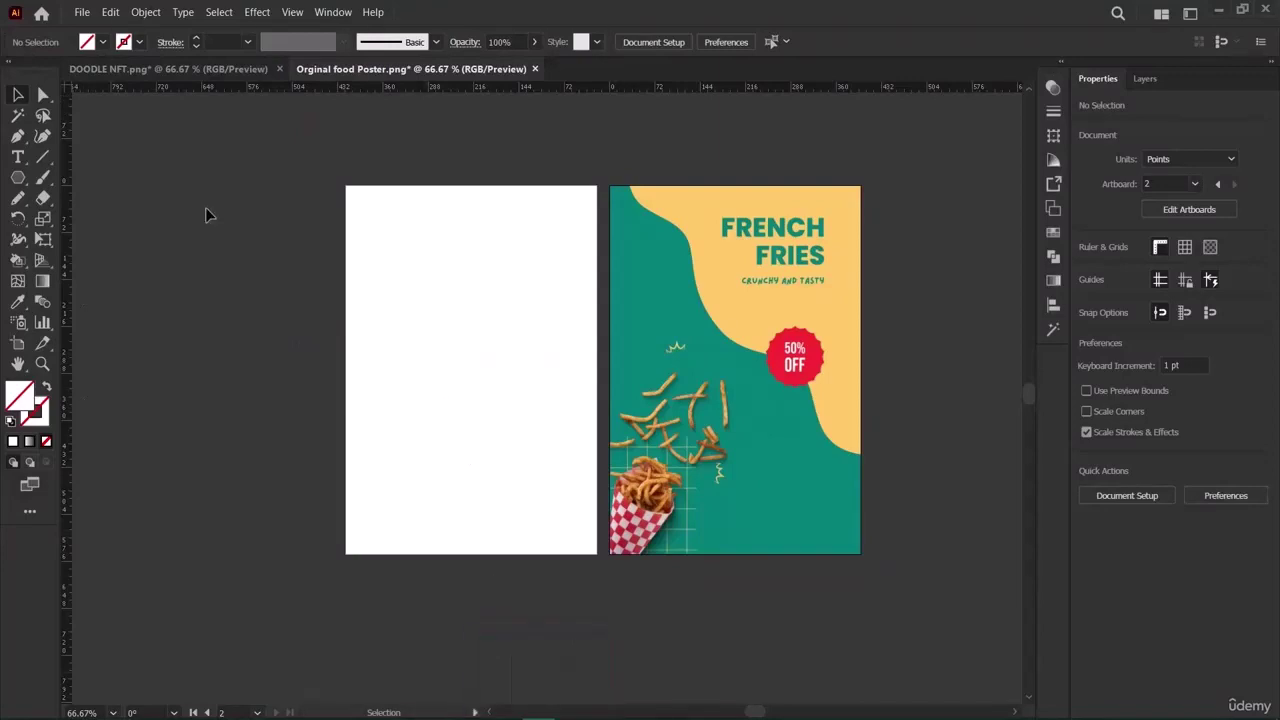
# Open Frech Fries.png from the Illustrator Master Class folder as a new document.
pyautogui.click(80, 13)
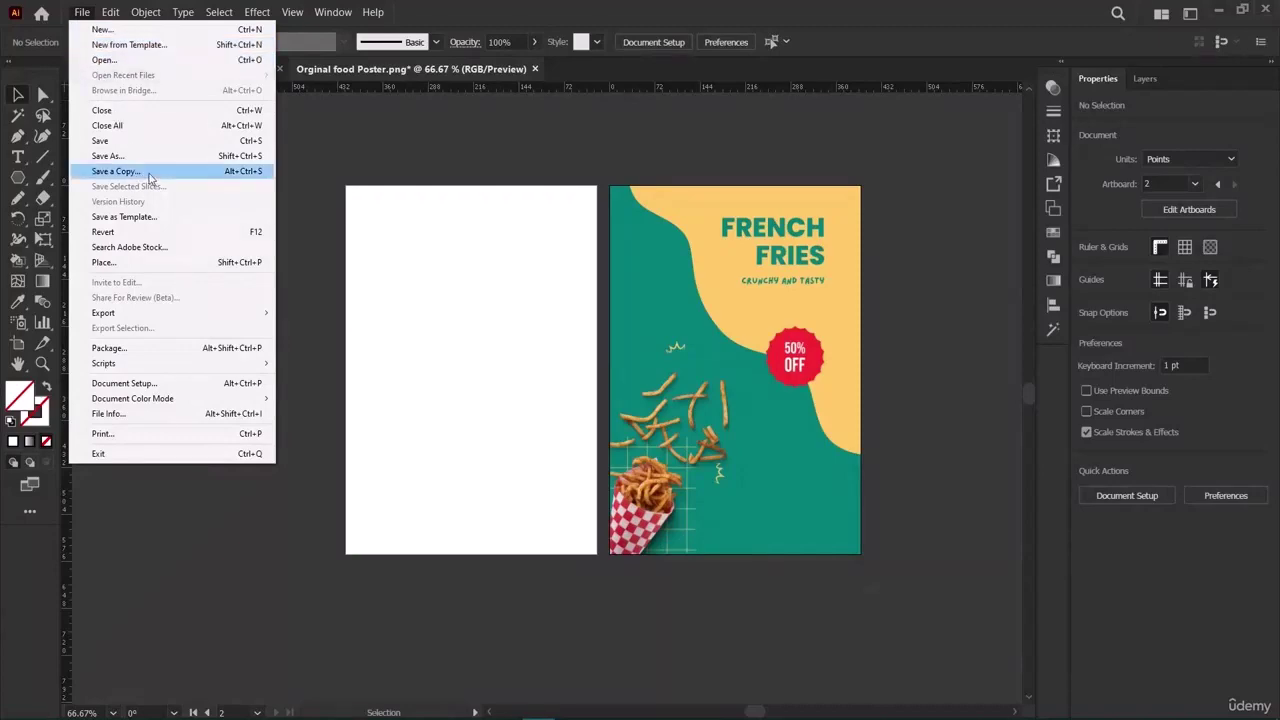
pyautogui.click(170, 61)
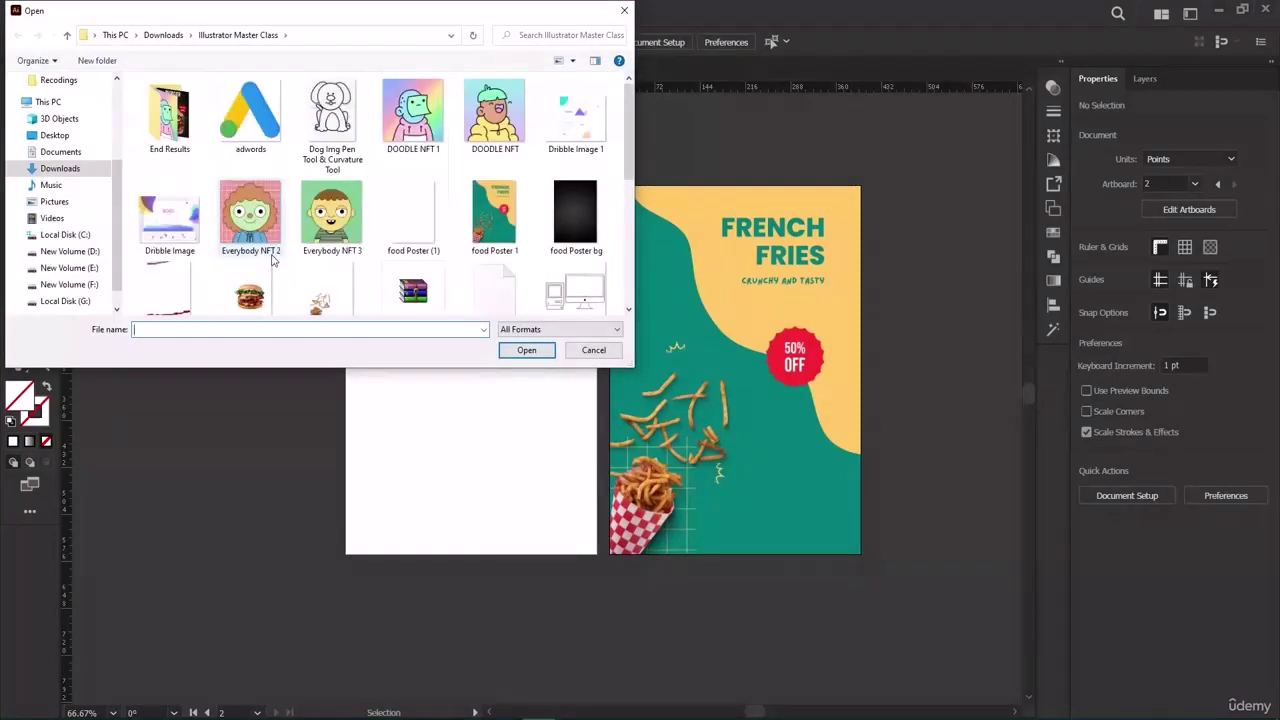
pyautogui.scroll(-3, 272, 260)
pyautogui.scroll(1, 272, 260)
pyautogui.scroll(-3, 272, 260)
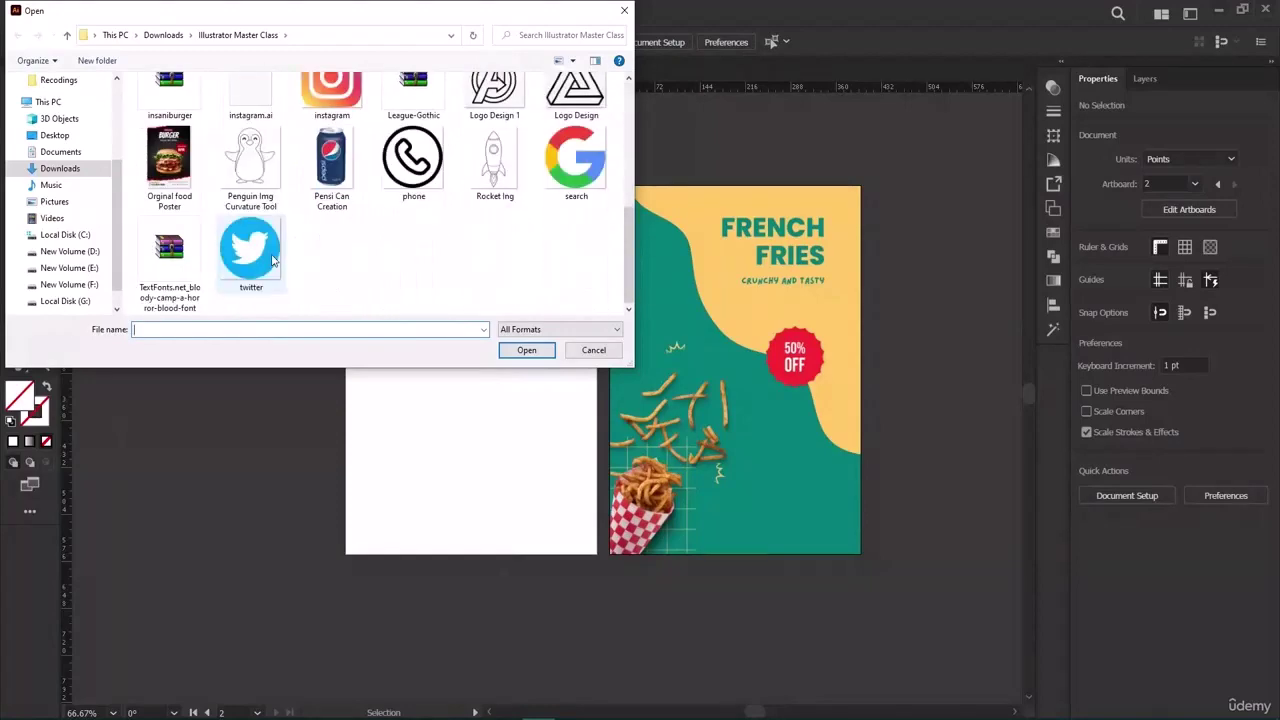
pyautogui.scroll(1, 272, 260)
pyautogui.scroll(-1, 272, 260)
pyautogui.scroll(4, 272, 260)
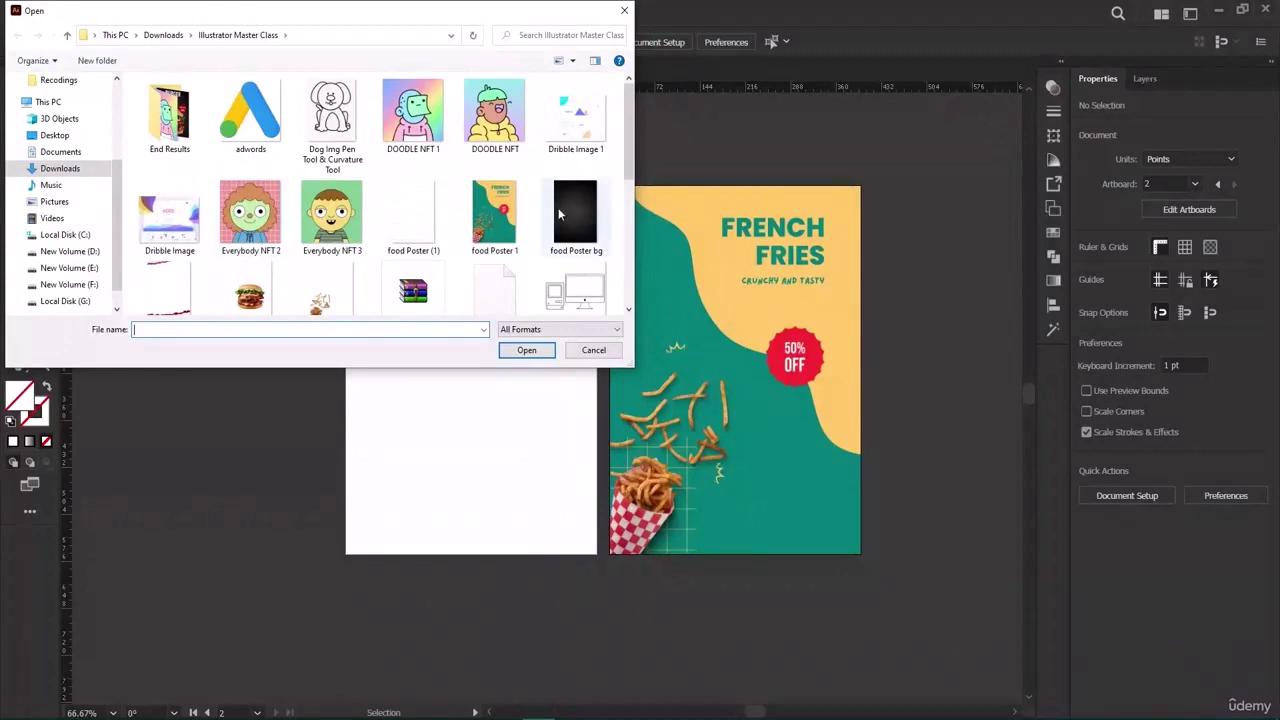
pyautogui.scroll(-1, 258, 244)
pyautogui.scroll(-3, 258, 244)
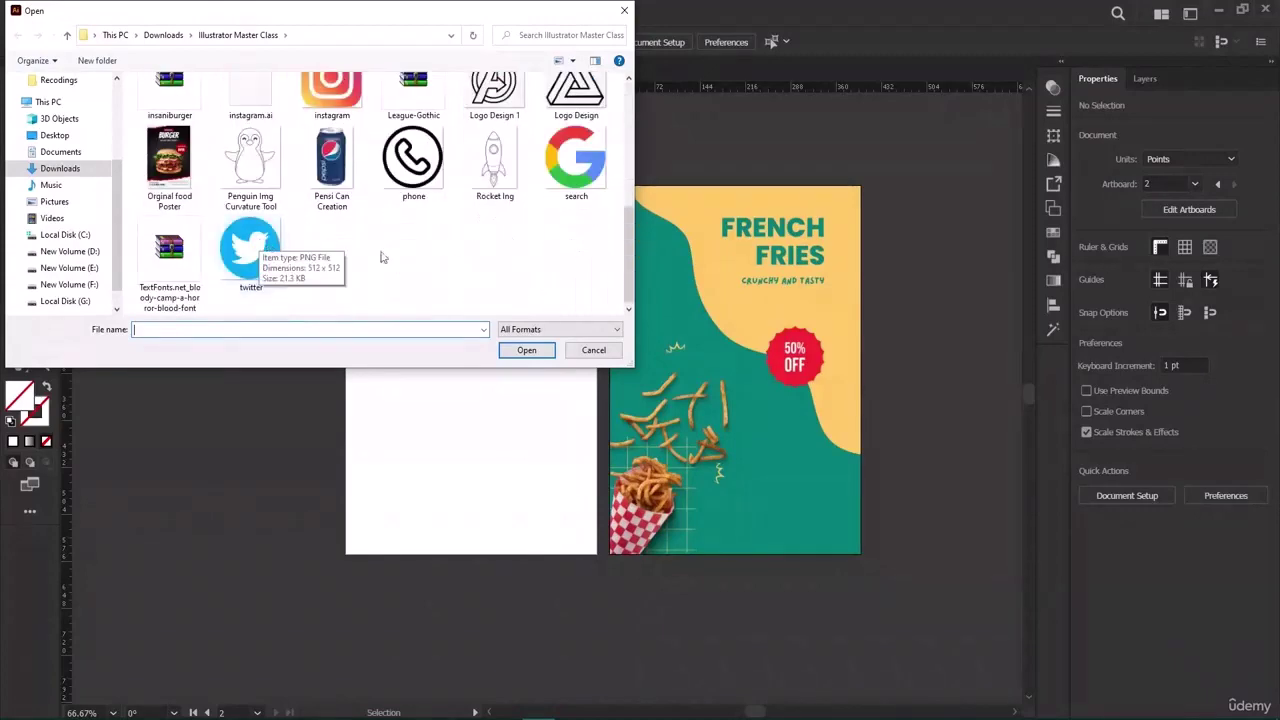
pyautogui.scroll(2, 450, 258)
pyautogui.scroll(1, 450, 258)
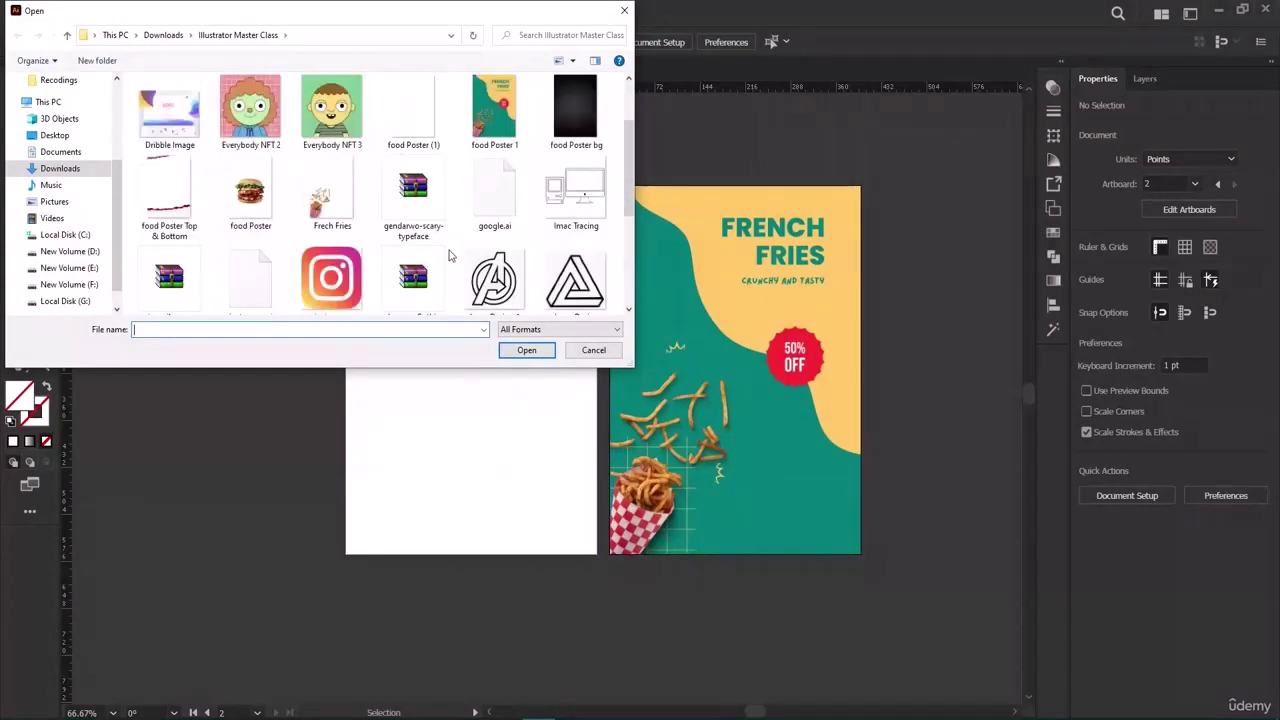
pyautogui.doubleClick(333, 195)
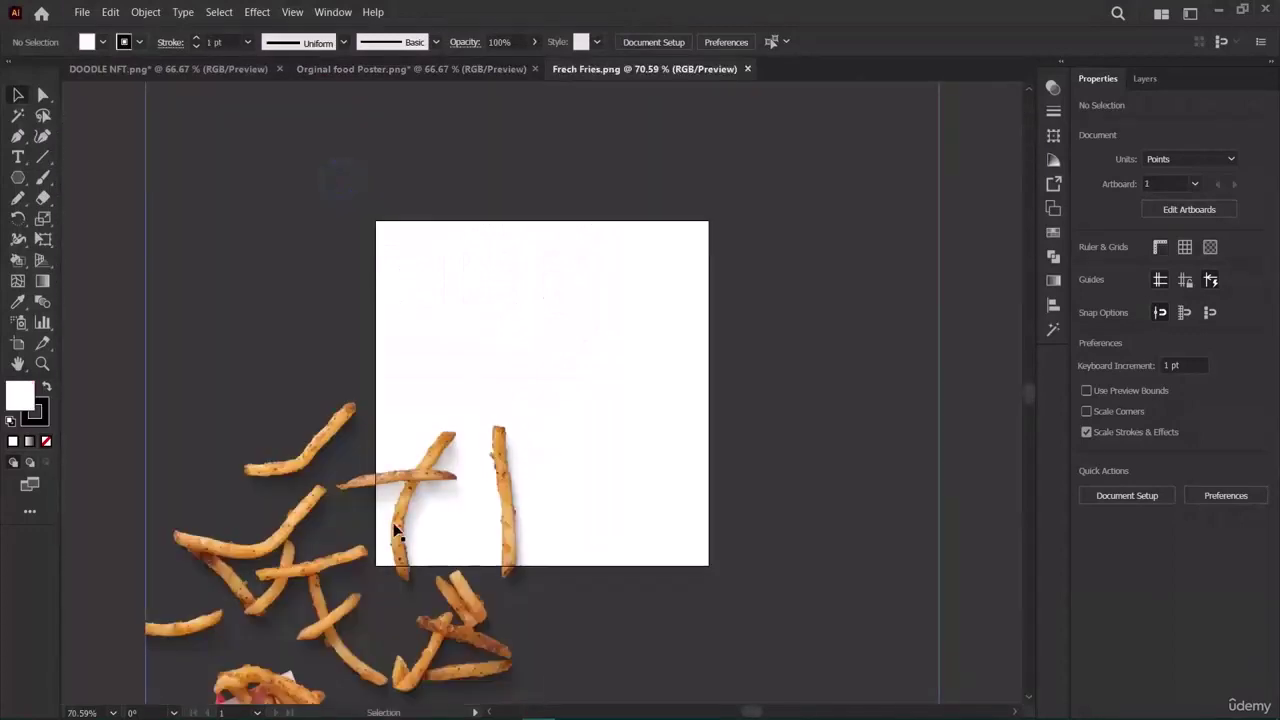
# Copy the whole fries image and paste it into the Orginal food Poster document.
pyautogui.click(470, 398)
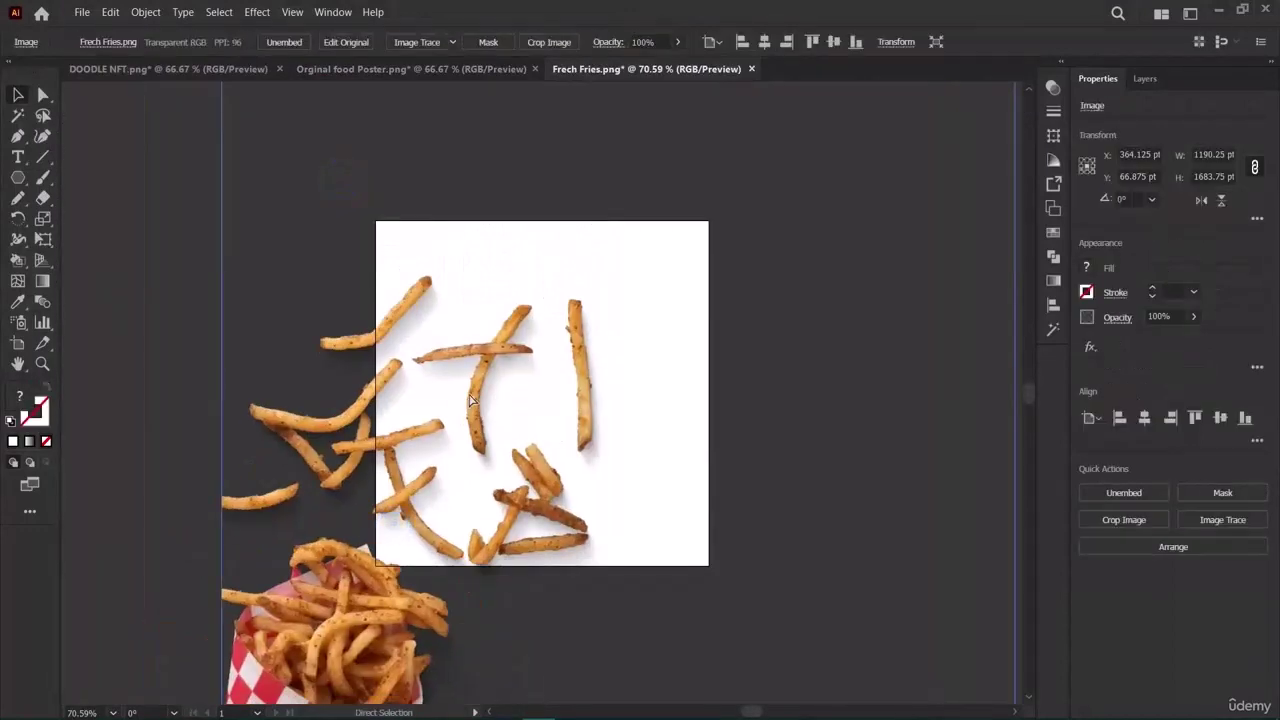
pyautogui.hotkey('ctrl', 'c')
pyautogui.click(410, 69)
pyautogui.hotkey('ctrl', 'v')
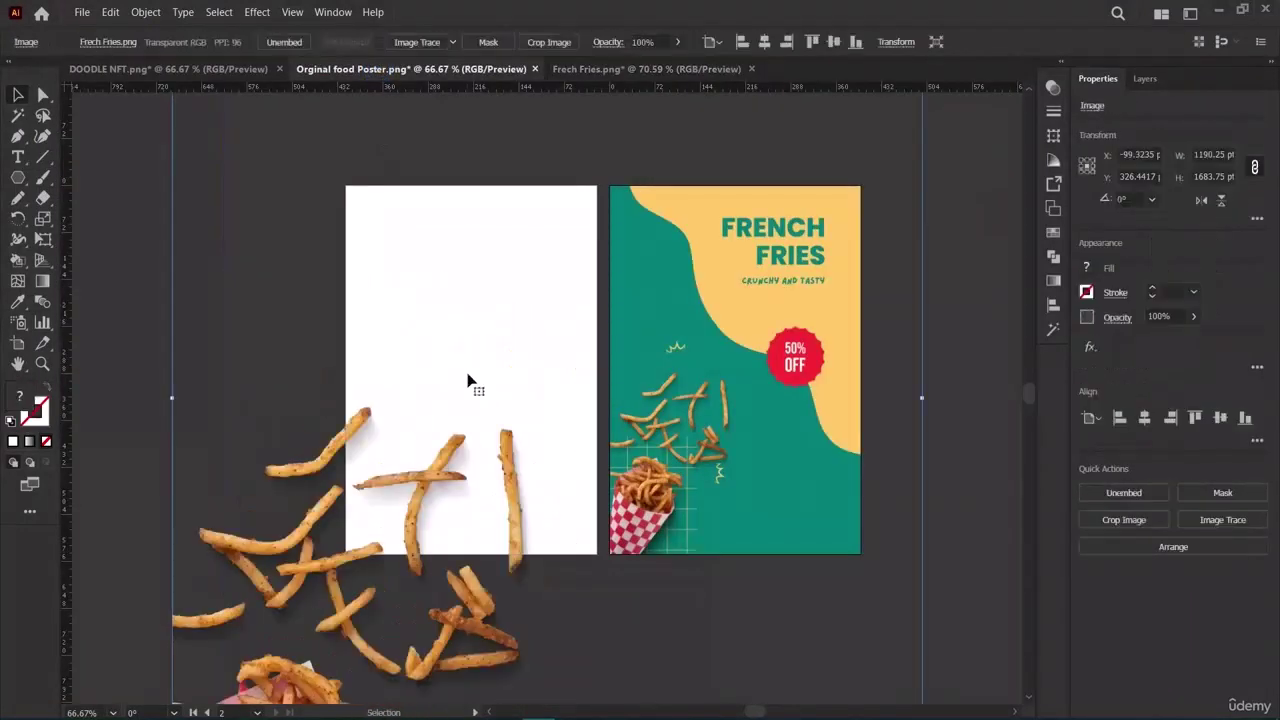
# Shrink the pasted fries image and move it onto the blank artboard.
pyautogui.moveTo(473, 498); pyautogui.dragTo(471, 206)
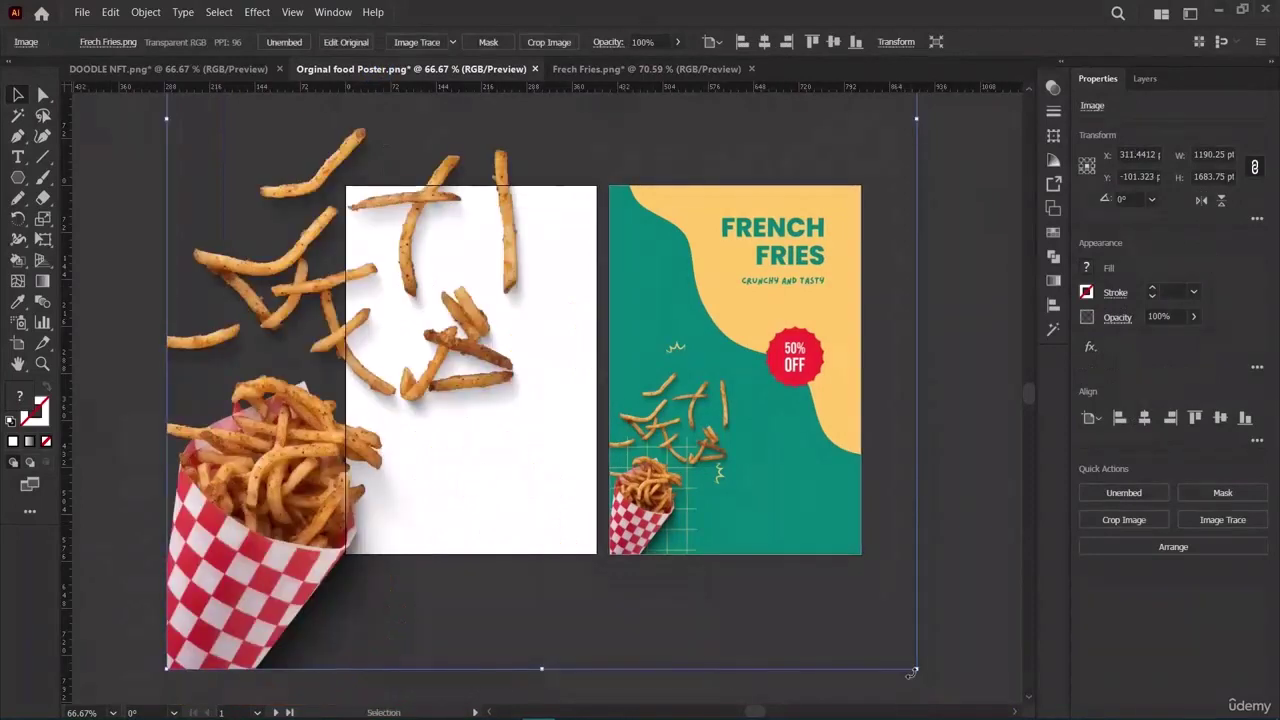
pyautogui.moveTo(913, 672); pyautogui.dragTo(398, 387)
pyautogui.scroll(5, 399, 386)
pyautogui.moveTo(285, 156); pyautogui.dragTo(417, 560)
pyautogui.scroll(-5, 417, 560)
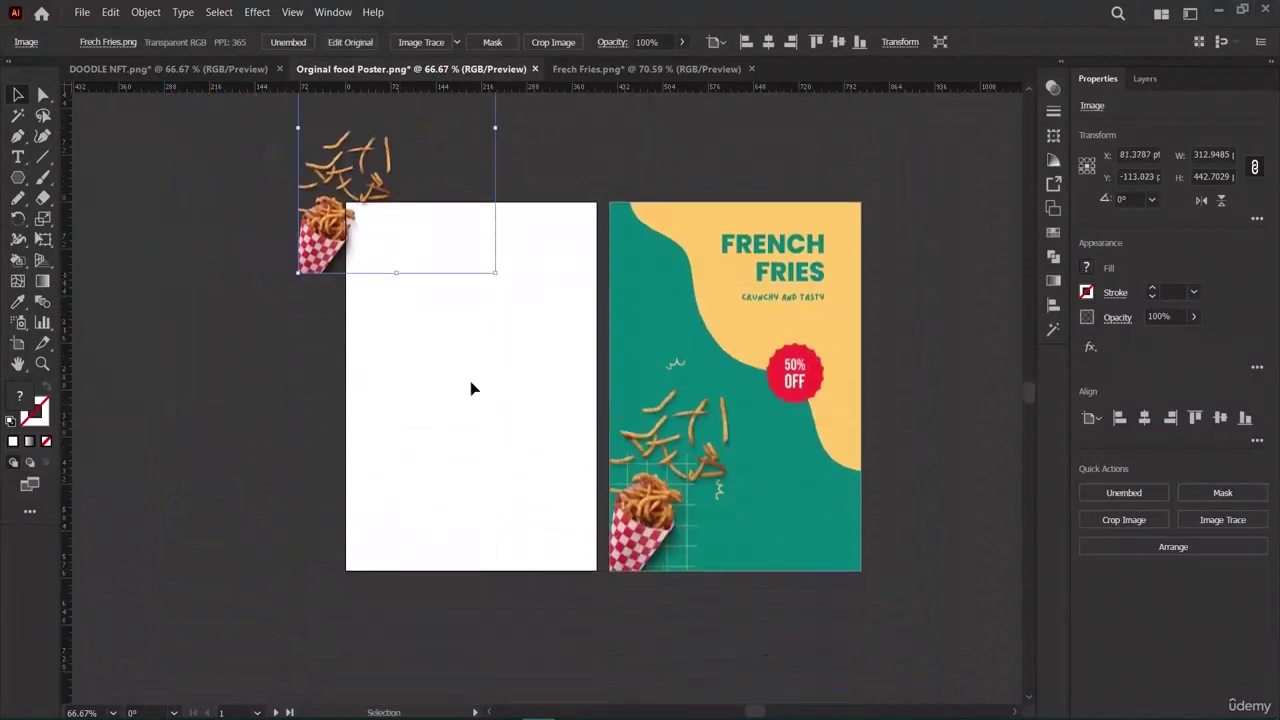
pyautogui.moveTo(382, 213); pyautogui.dragTo(447, 512)
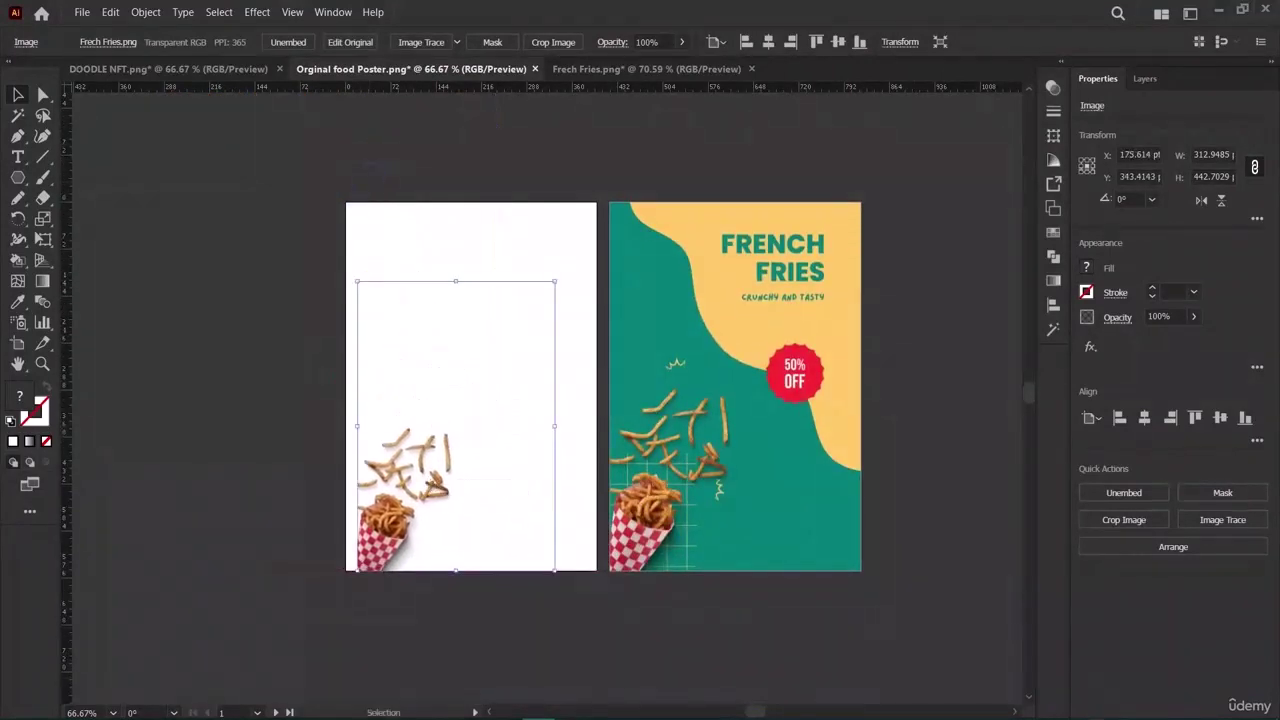
pyautogui.moveTo(1090, 708)
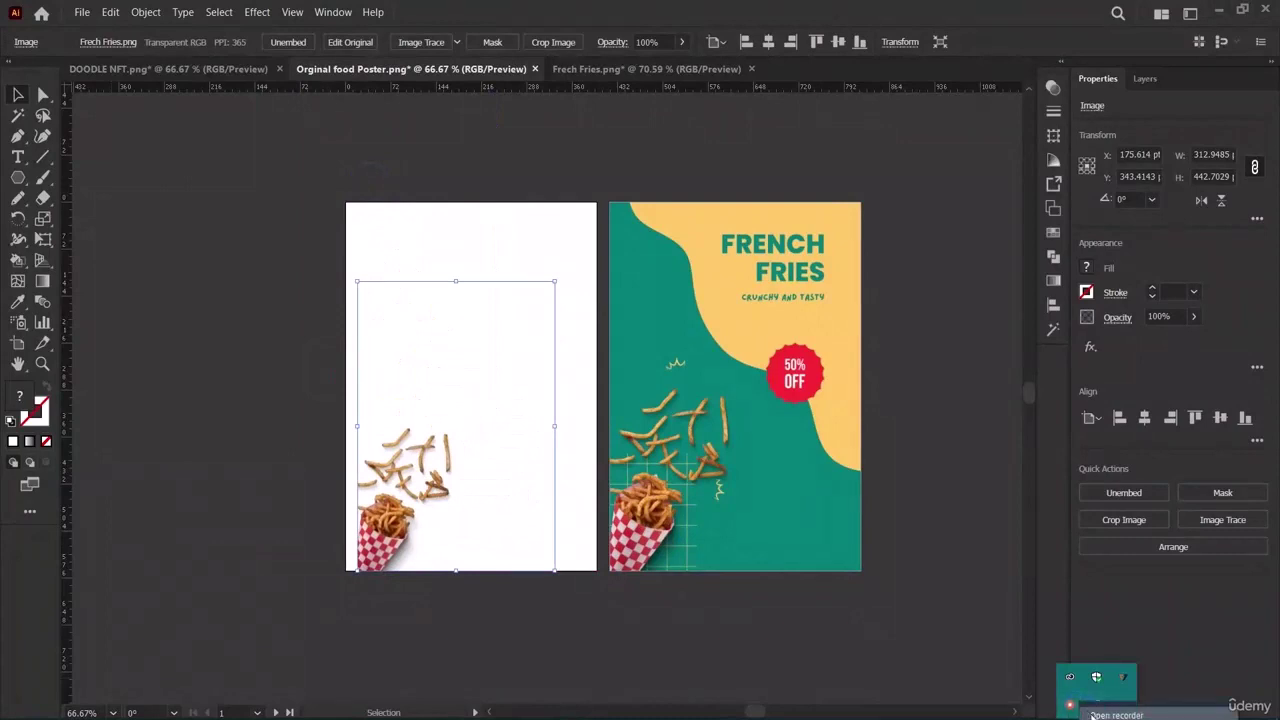
pyautogui.click(1090, 712)
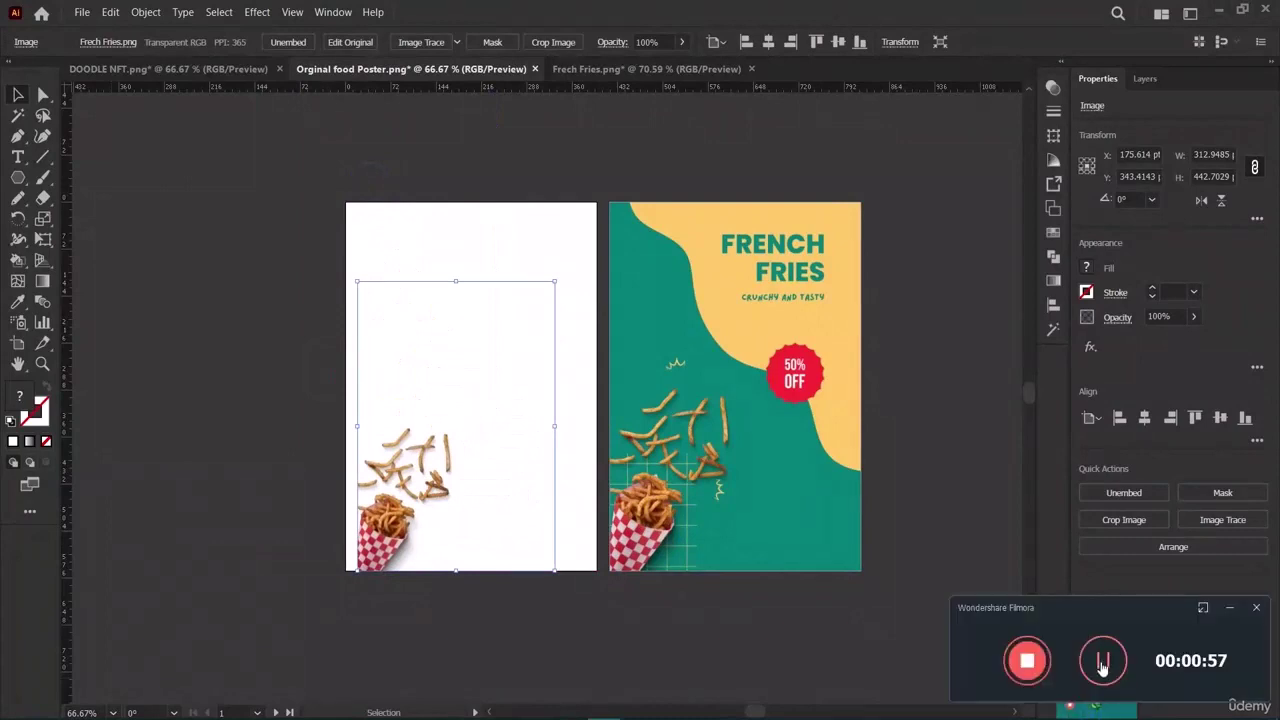
# Resize the fries from a corner to fit the artboard's bottom-left corner.
pyautogui.click(280, 438)
pyautogui.click(434, 495)
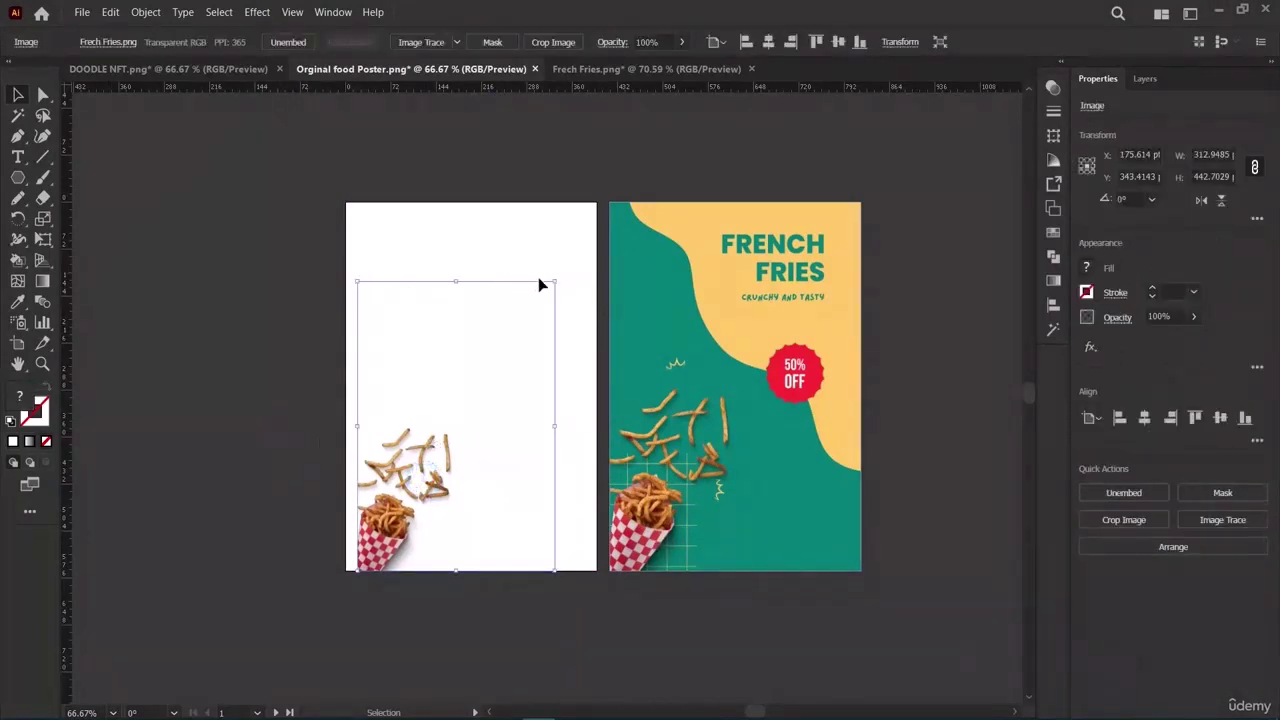
pyautogui.moveTo(554, 282); pyautogui.dragTo(580, 271)
pyautogui.moveTo(620, 240); pyautogui.dragTo(551, 257)
pyautogui.click(205, 360)
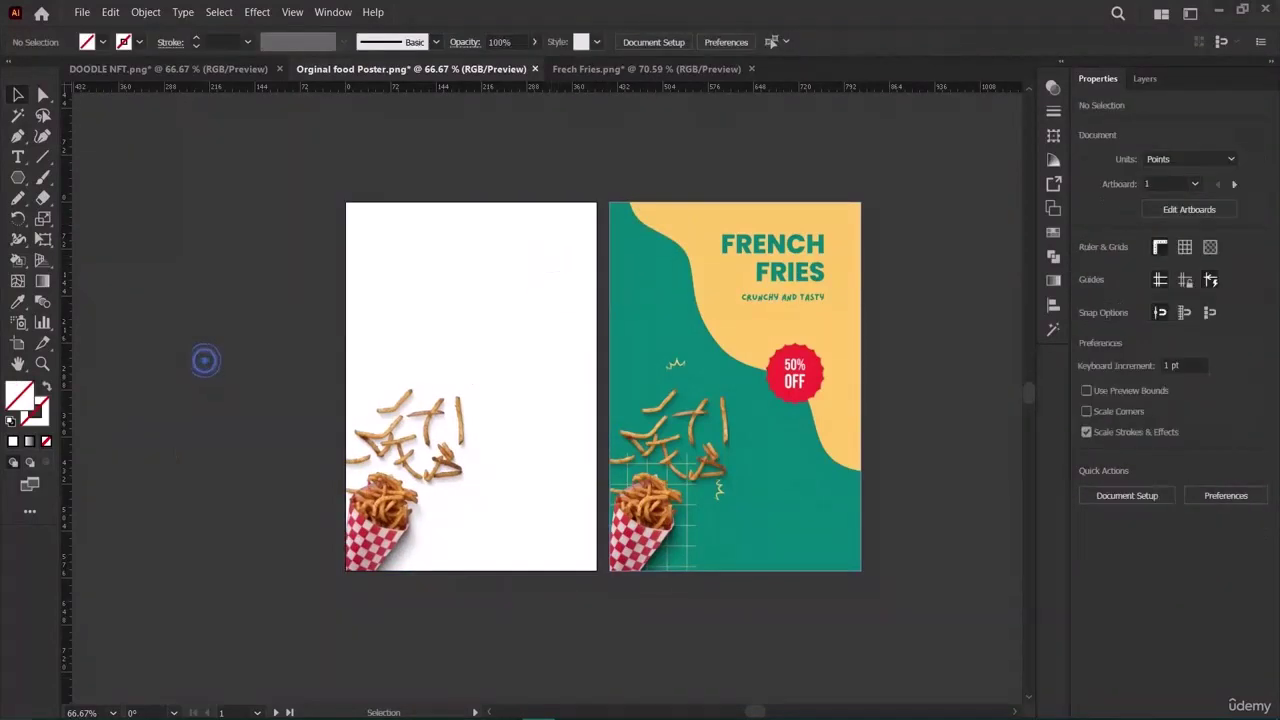
# Zoom in to 100% on the artboards, then zoom back out to see both.
pyautogui.press('z')
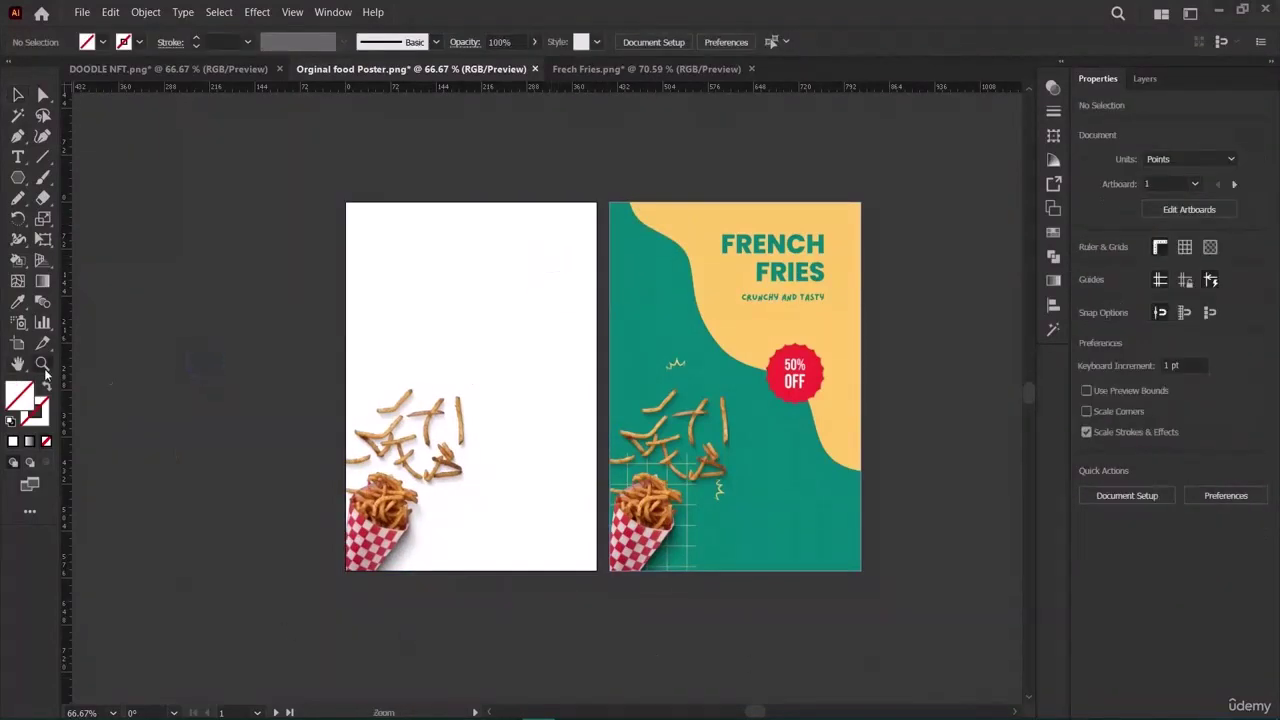
pyautogui.click(406, 409)
pyautogui.hscroll(4, 640, 620)
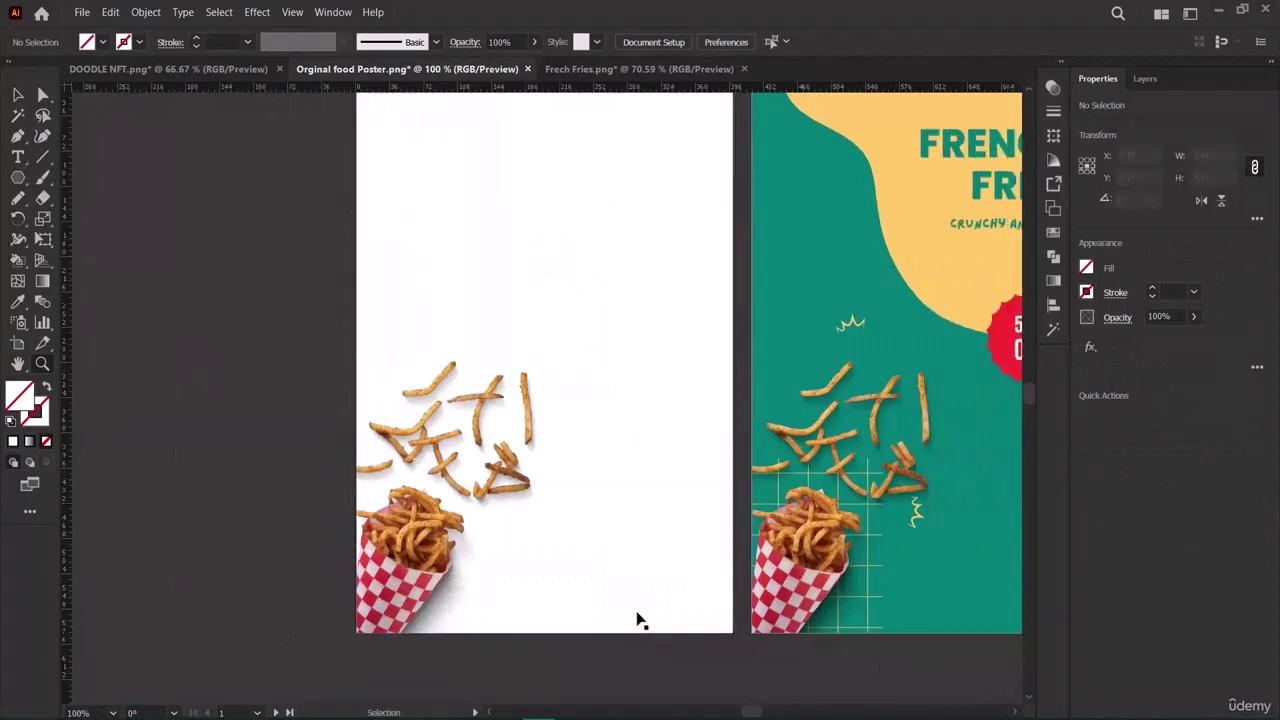
pyautogui.hscroll(-1, 640, 620)
pyautogui.hotkey('ctrl', '-')
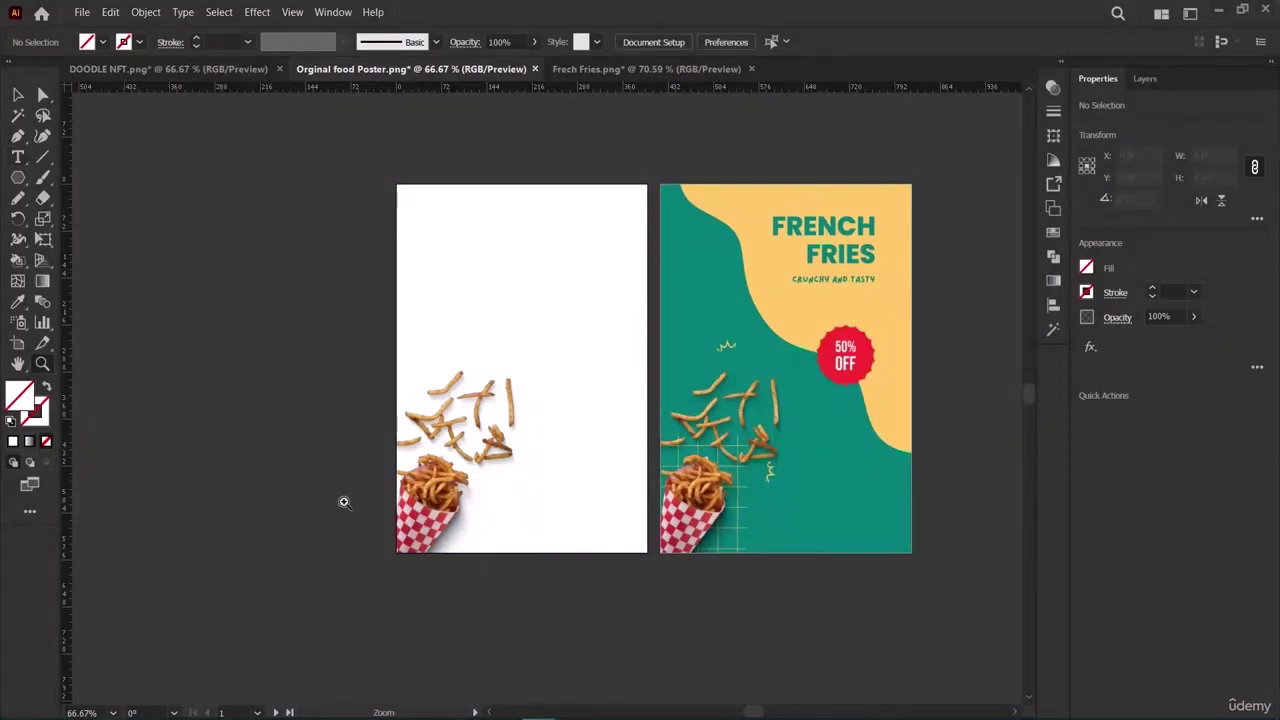
# Try the Ellipse and Curvature tools, then select the reference poster and paste a copy.
pyautogui.click(18, 177)
pyautogui.press('l')
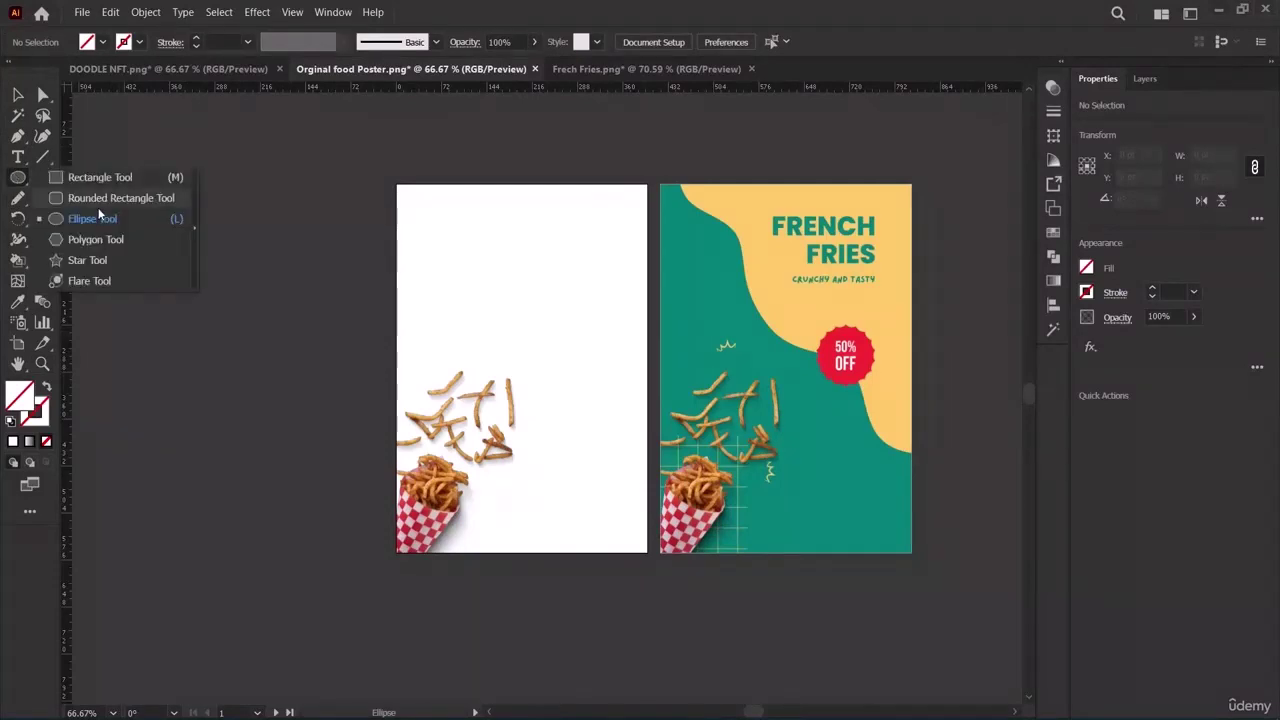
pyautogui.click(42, 137)
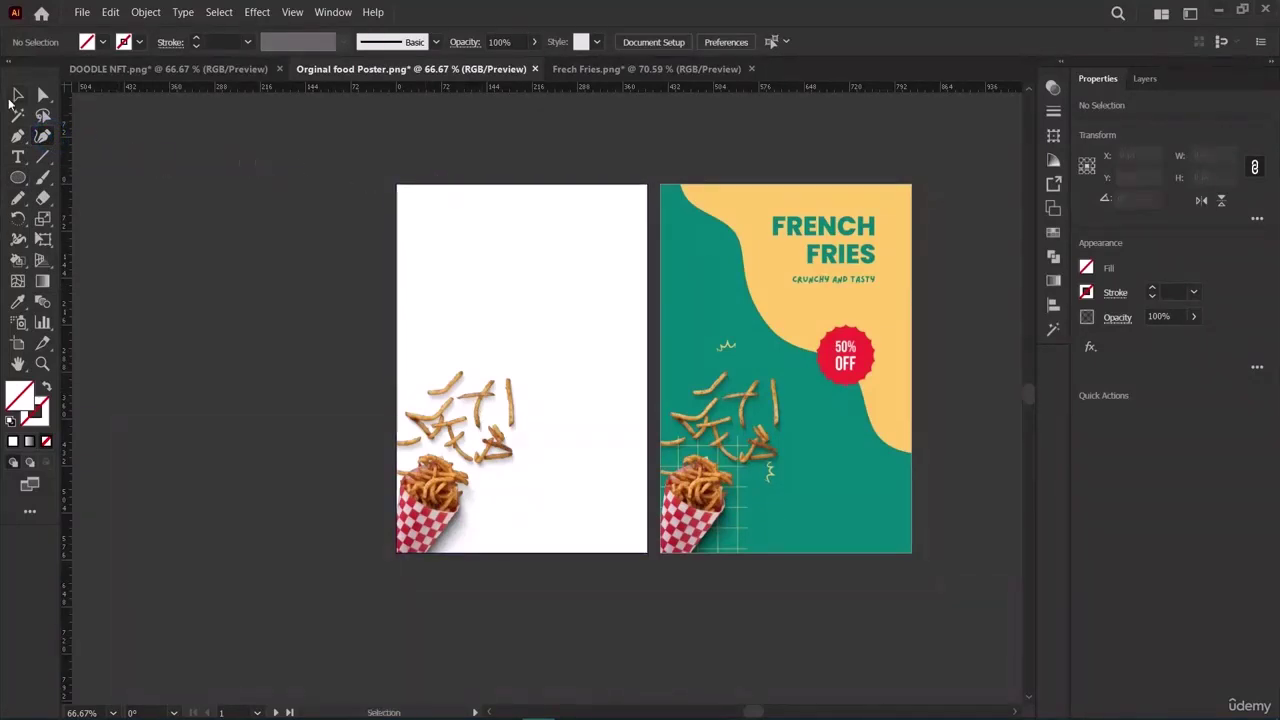
pyautogui.press('v')
pyautogui.click(872, 459)
pyautogui.hotkey('ctrl', 'v')
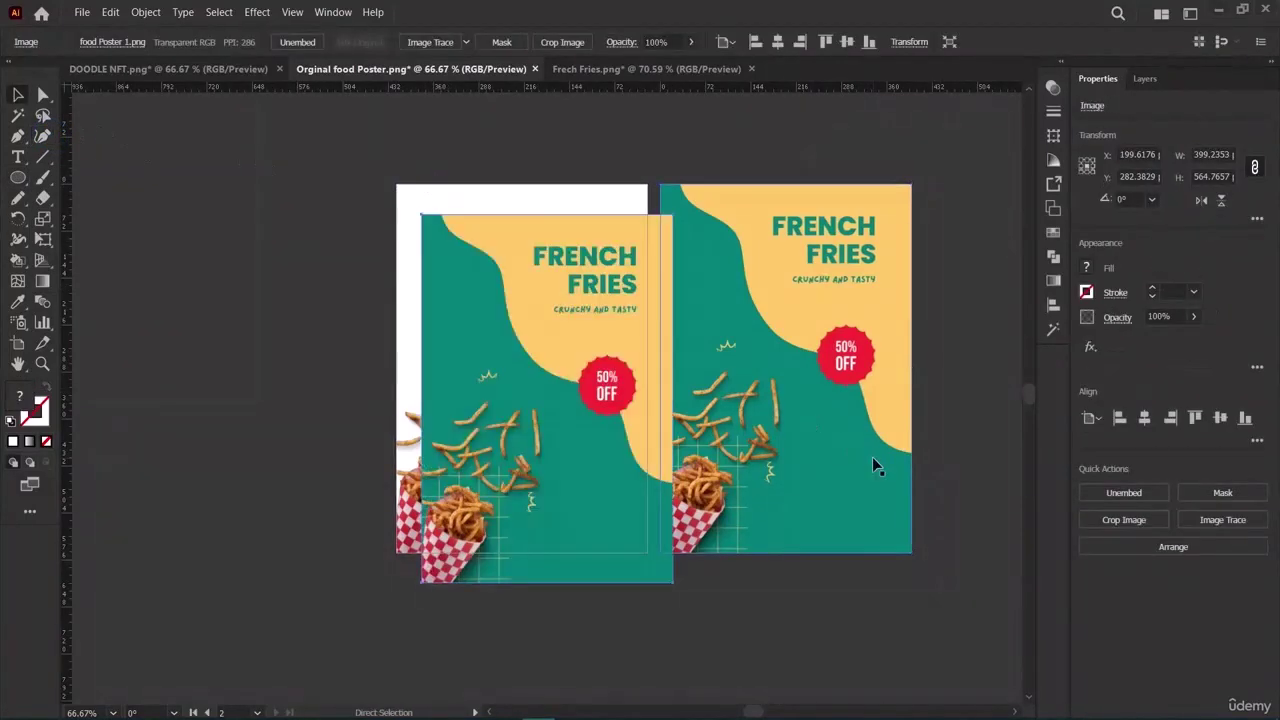
# Line the poster copy up with the left artboard, zoom to 100%, and start a Curvature path at its top-left corner.
pyautogui.moveTo(627, 466); pyautogui.dragTo(596, 436)
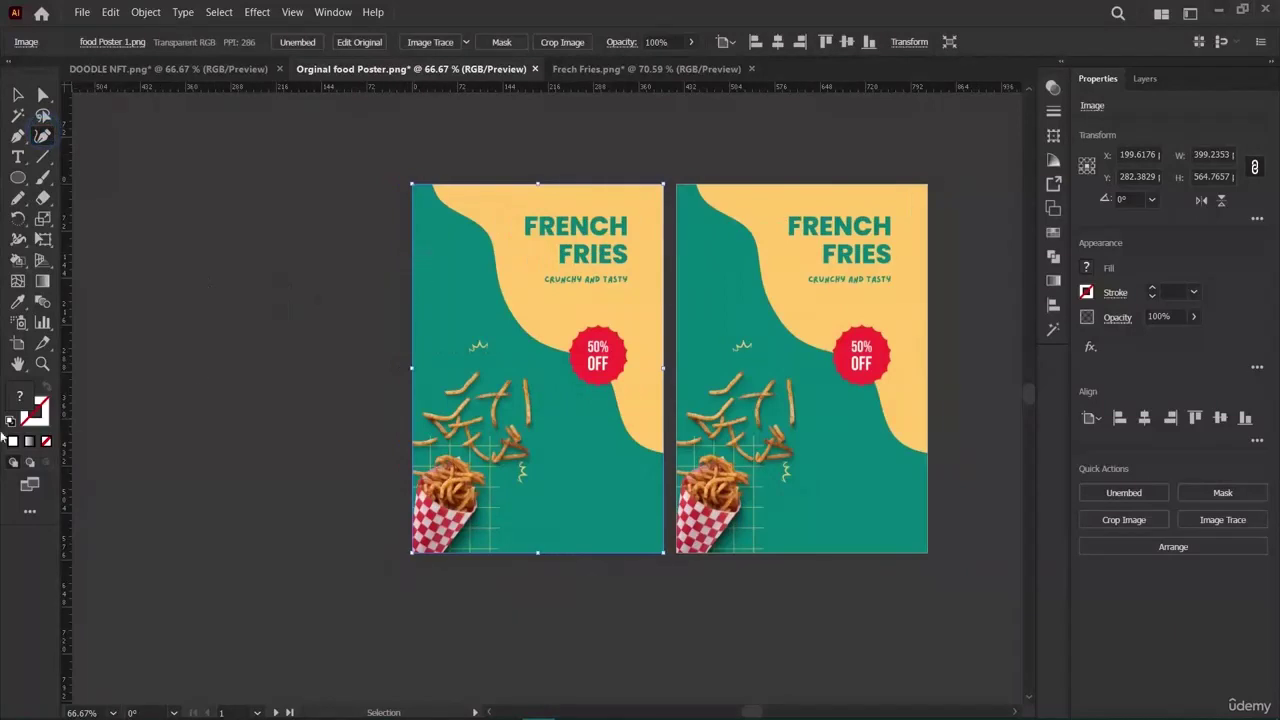
pyautogui.click(41, 366)
pyautogui.click(535, 275)
pyautogui.scroll(-1, 520, 290)
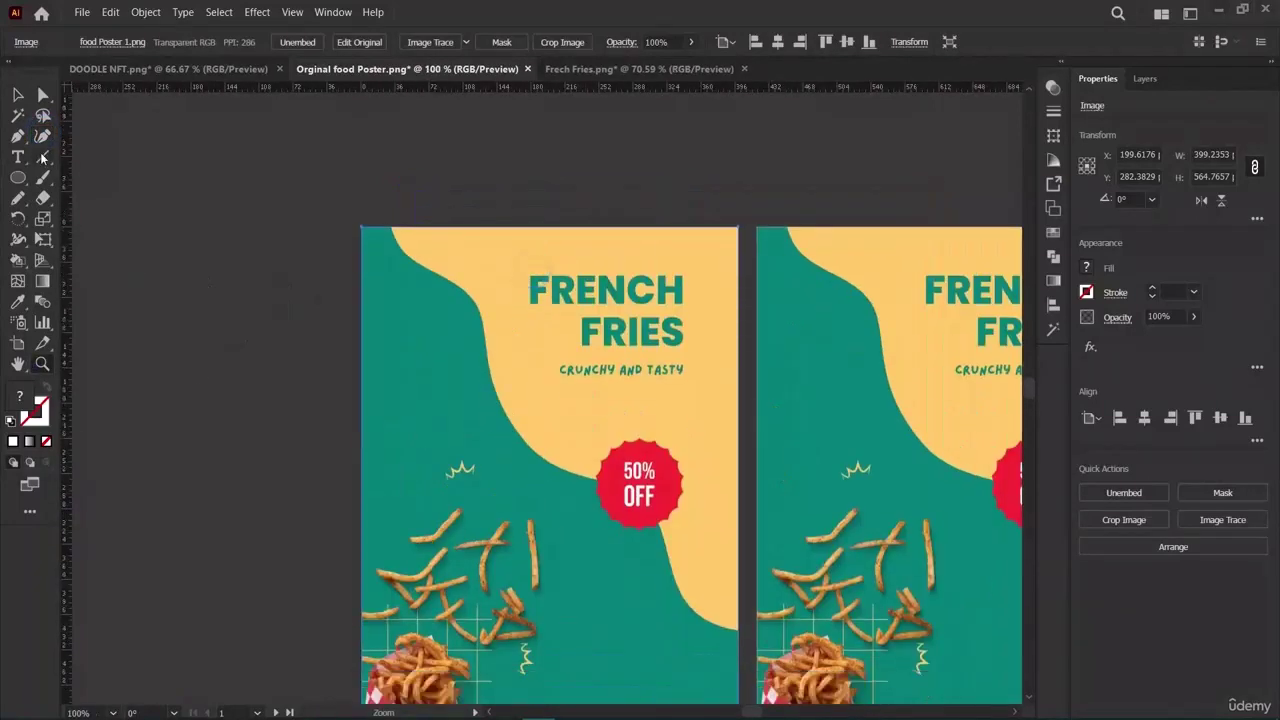
pyautogui.hotkey('shift', '`')
pyautogui.click(391, 228)
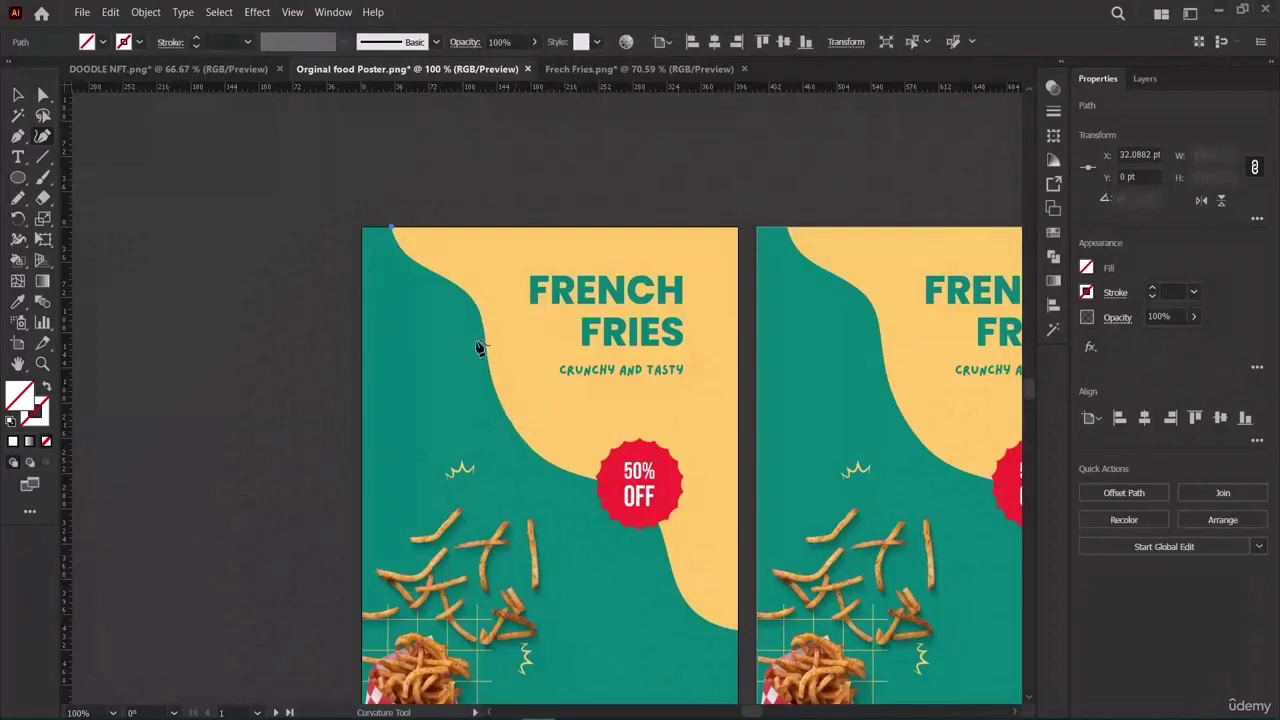
# Trace the wavy teal edge past the 50% OFF badge down to the poster's right edge.
pyautogui.click(474, 298)
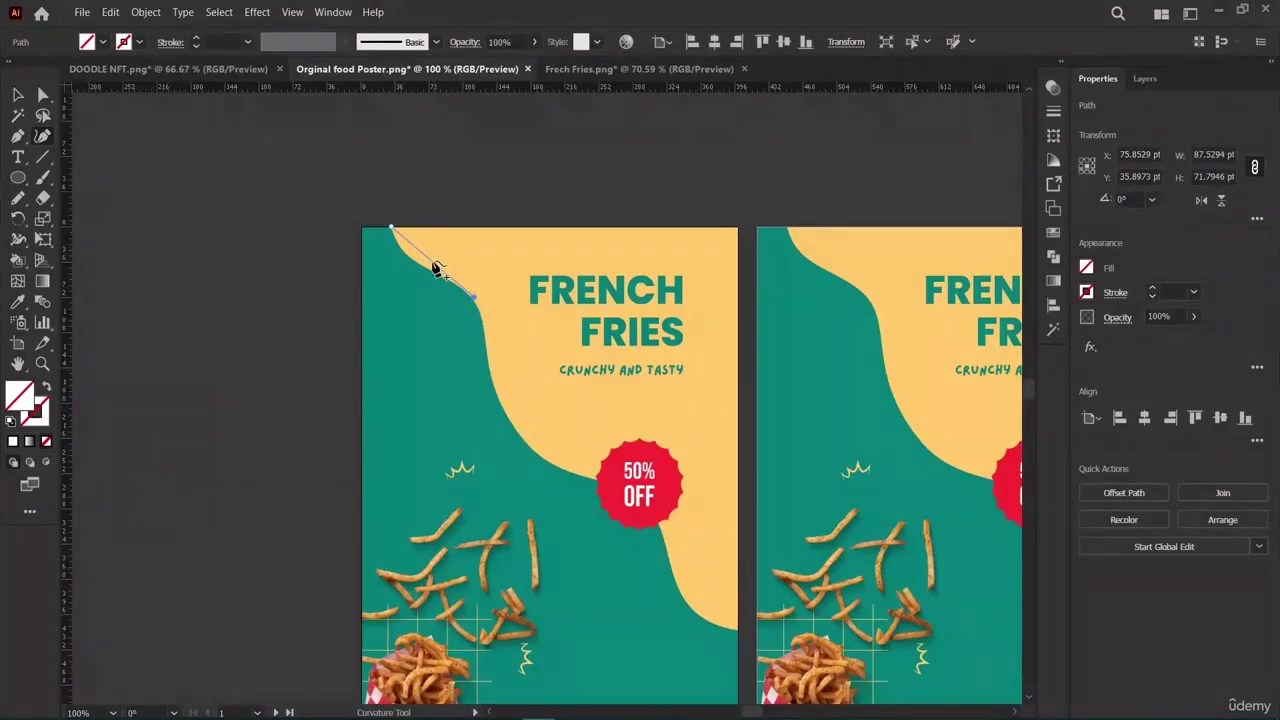
pyautogui.click(435, 268)
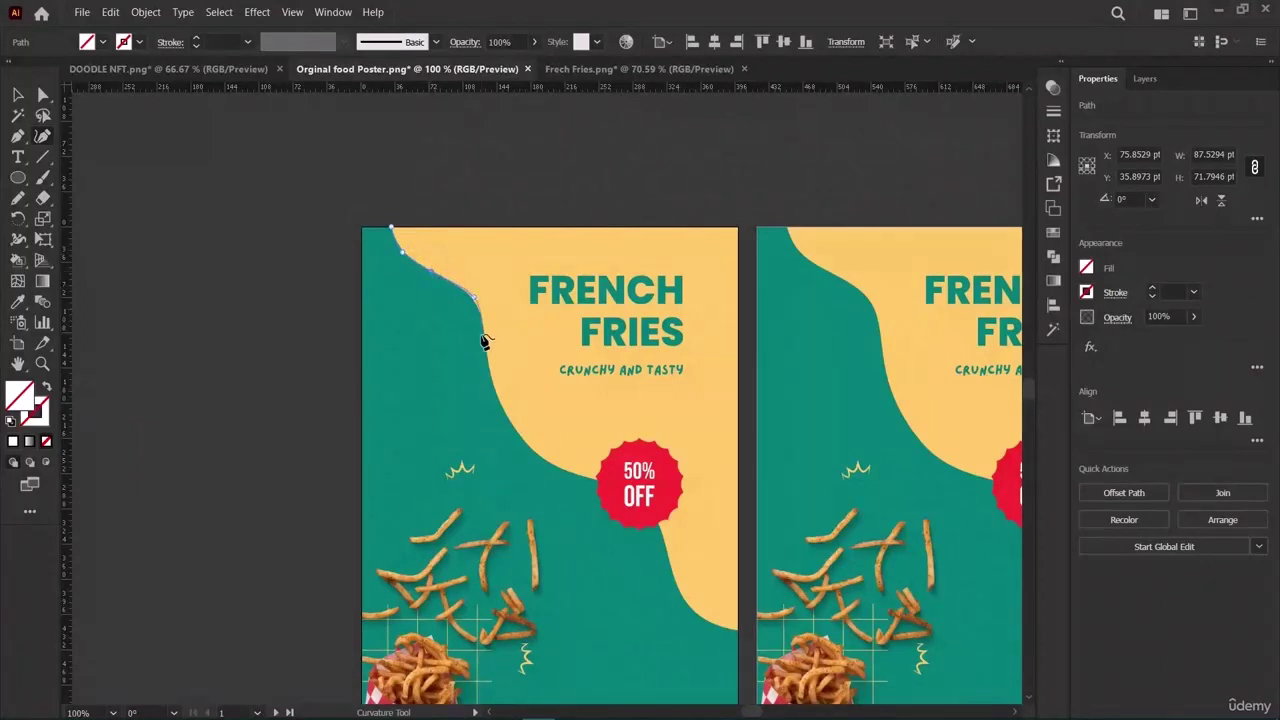
pyautogui.click(487, 385)
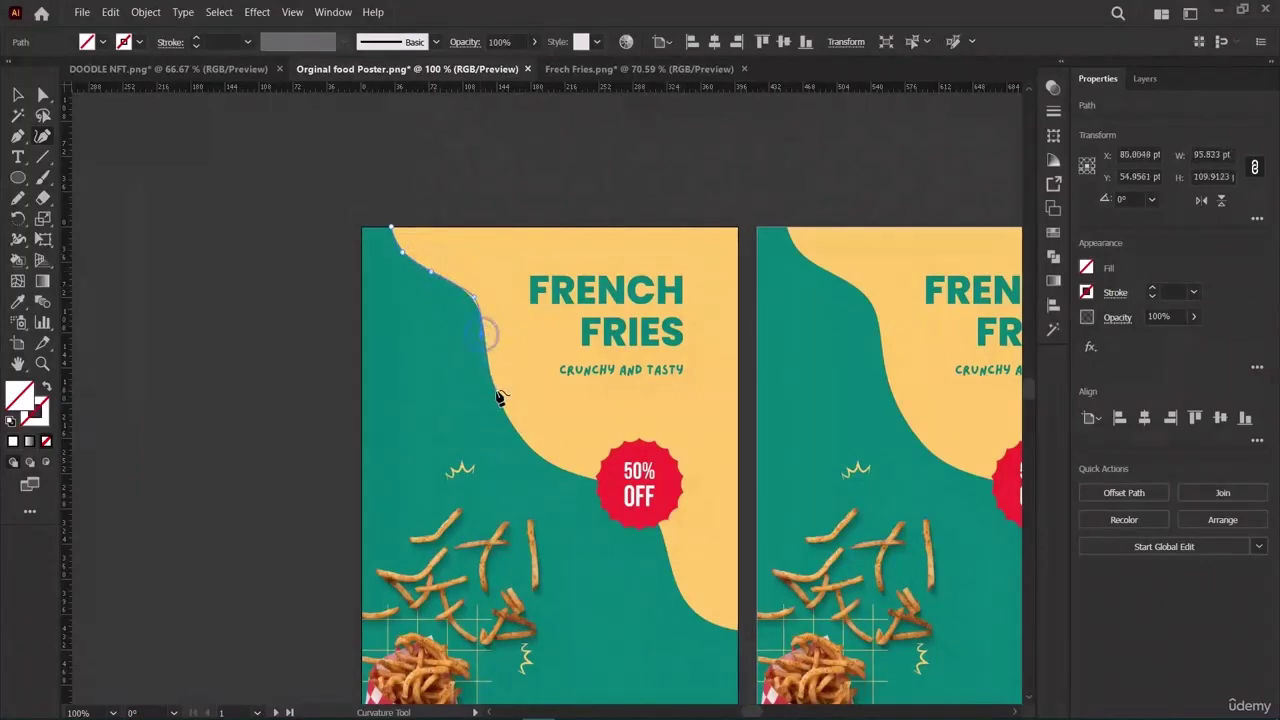
pyautogui.click(542, 460)
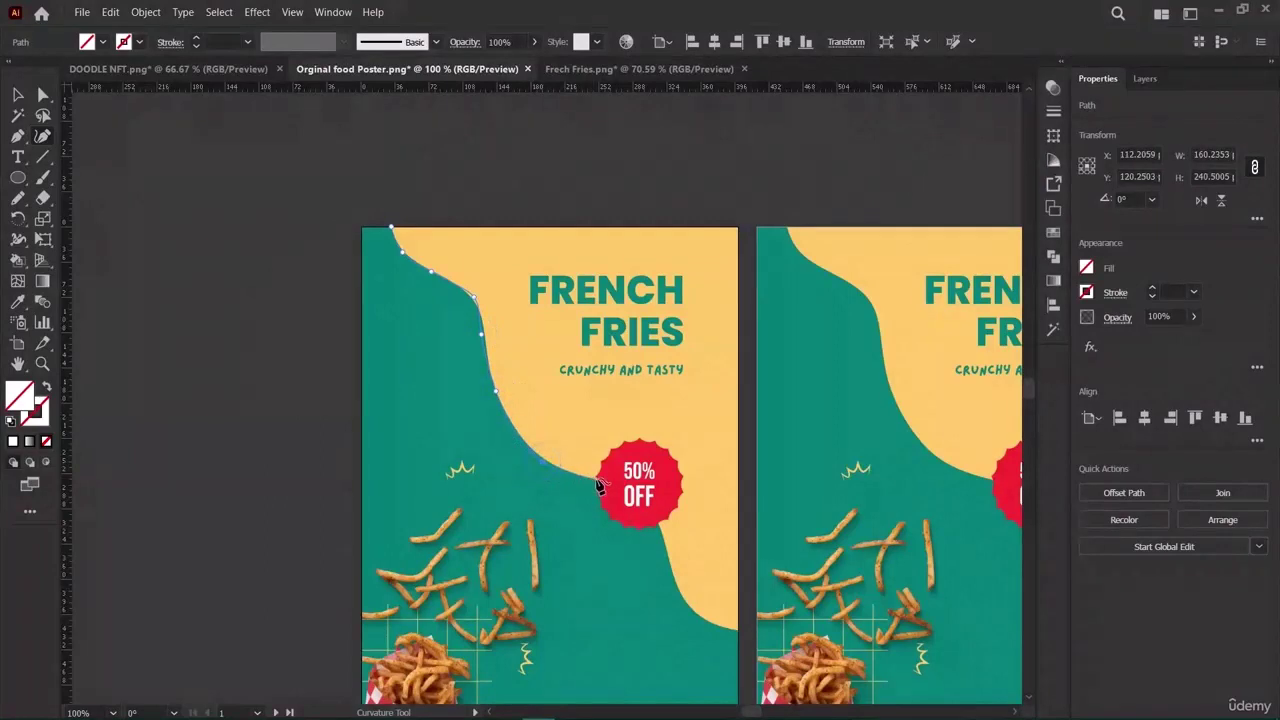
pyautogui.click(598, 487)
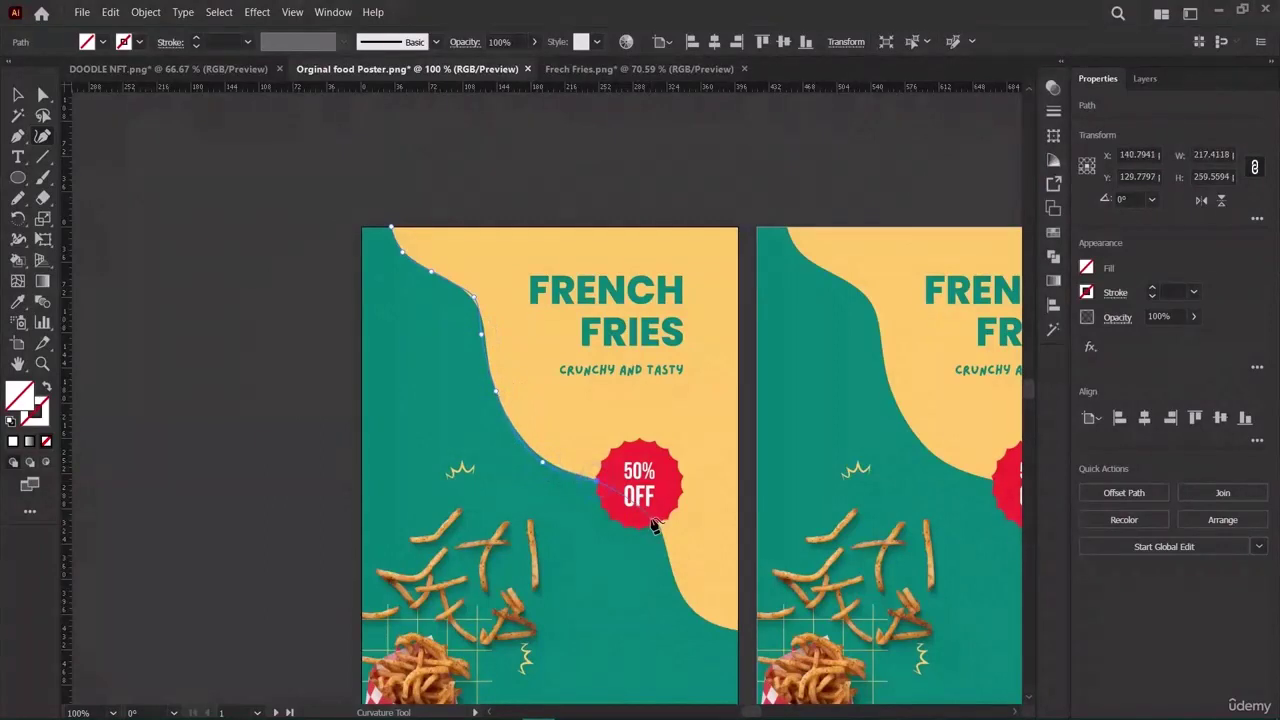
pyautogui.click(654, 518)
pyautogui.click(665, 553)
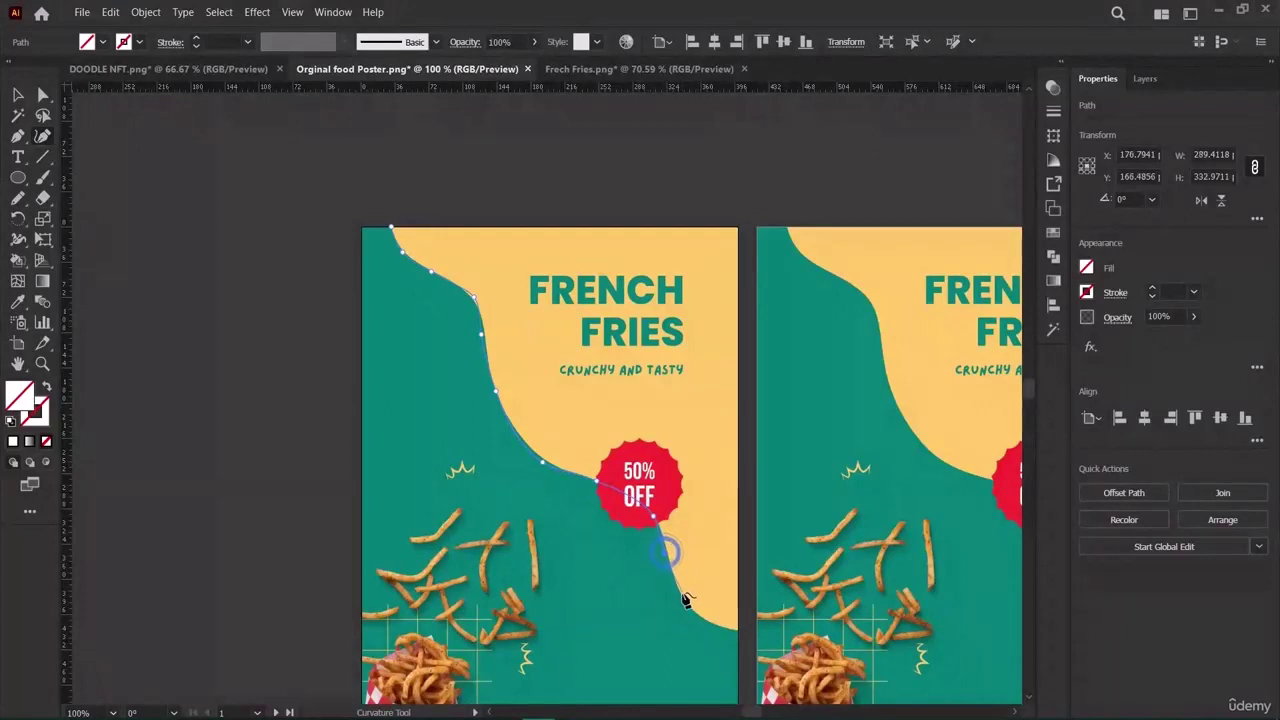
pyautogui.click(741, 636)
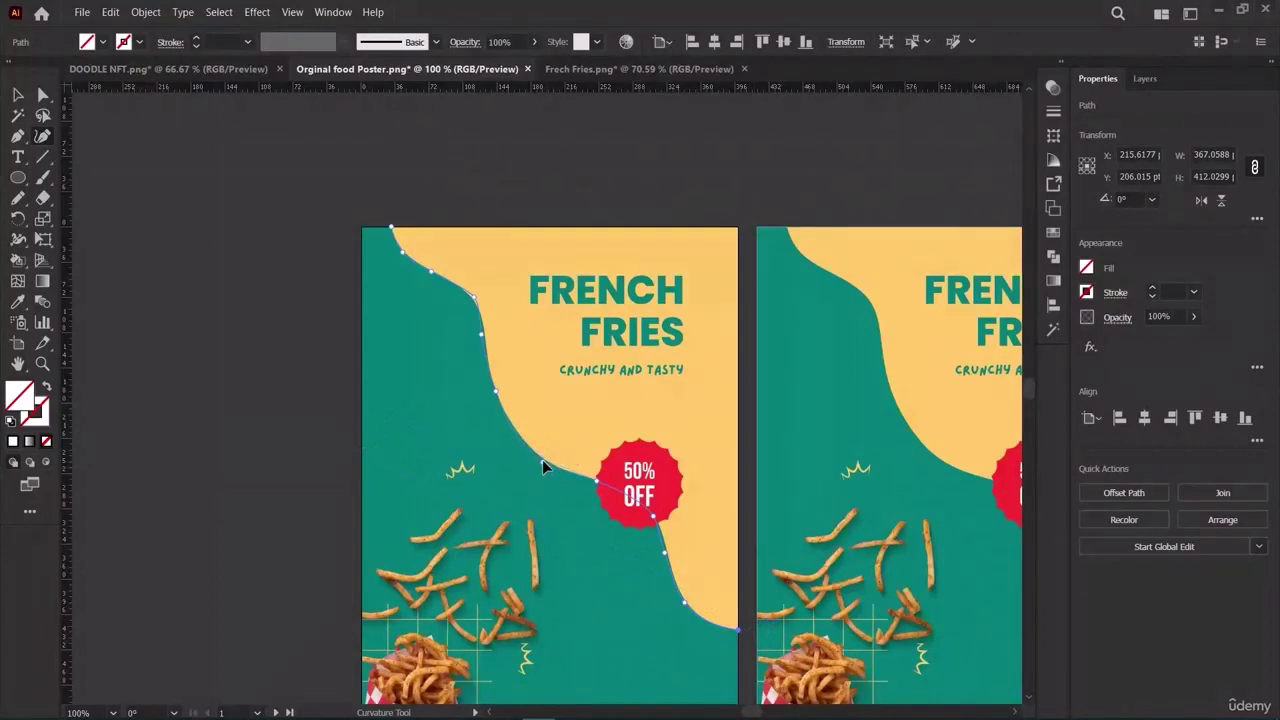
# Add sharp bottom-right and bottom-left corners and close the shape at its starting point.
pyautogui.scroll(-3, 560, 490)
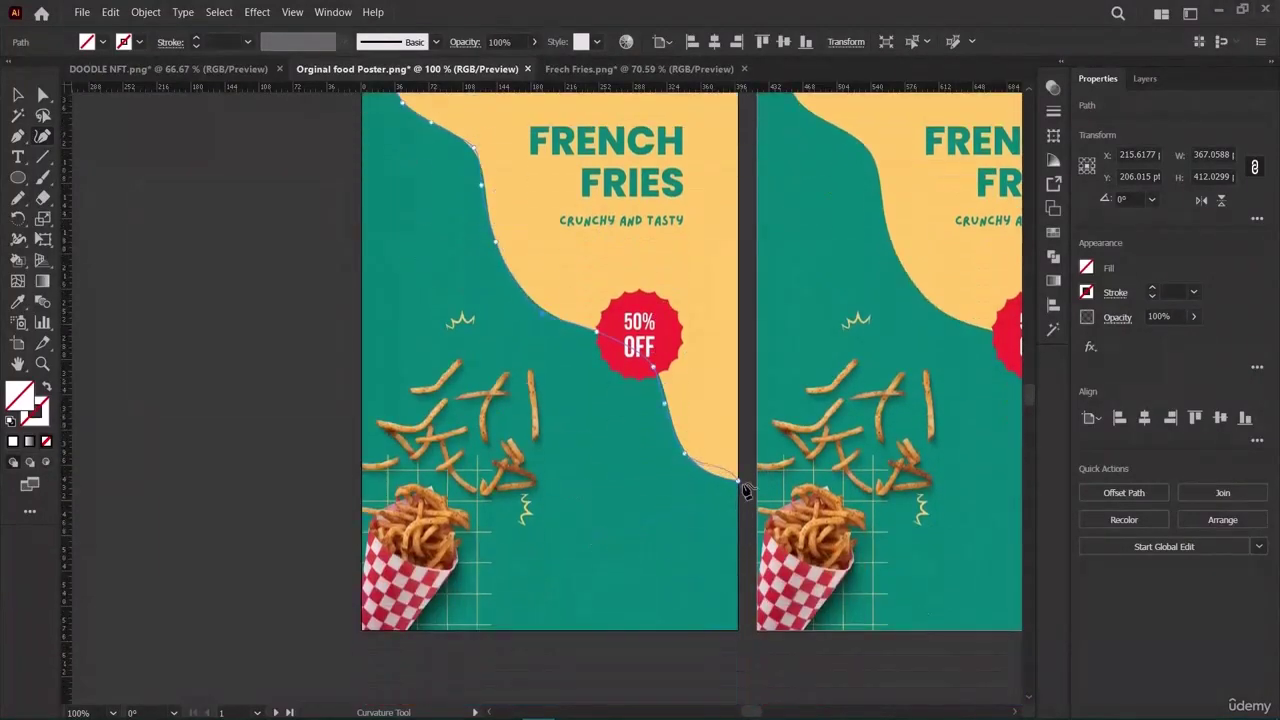
pyautogui.click(738, 630)
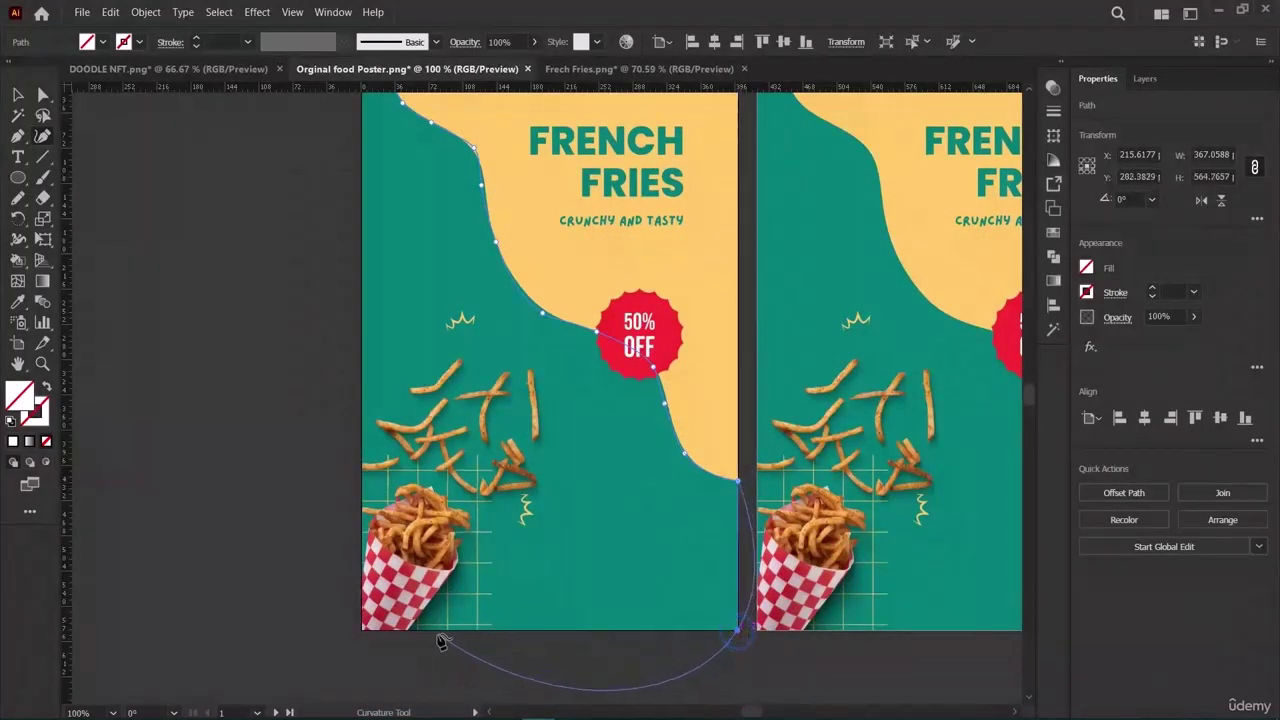
pyautogui.doubleClick(738, 630)
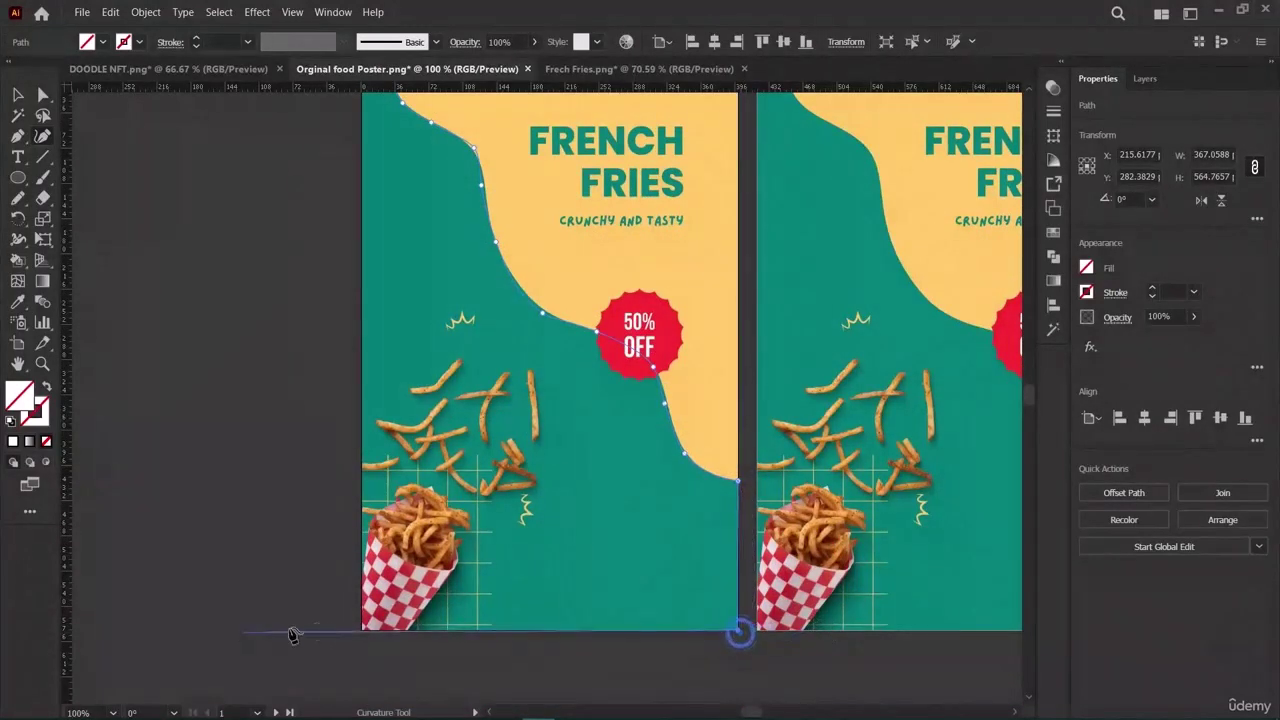
pyautogui.click(362, 630)
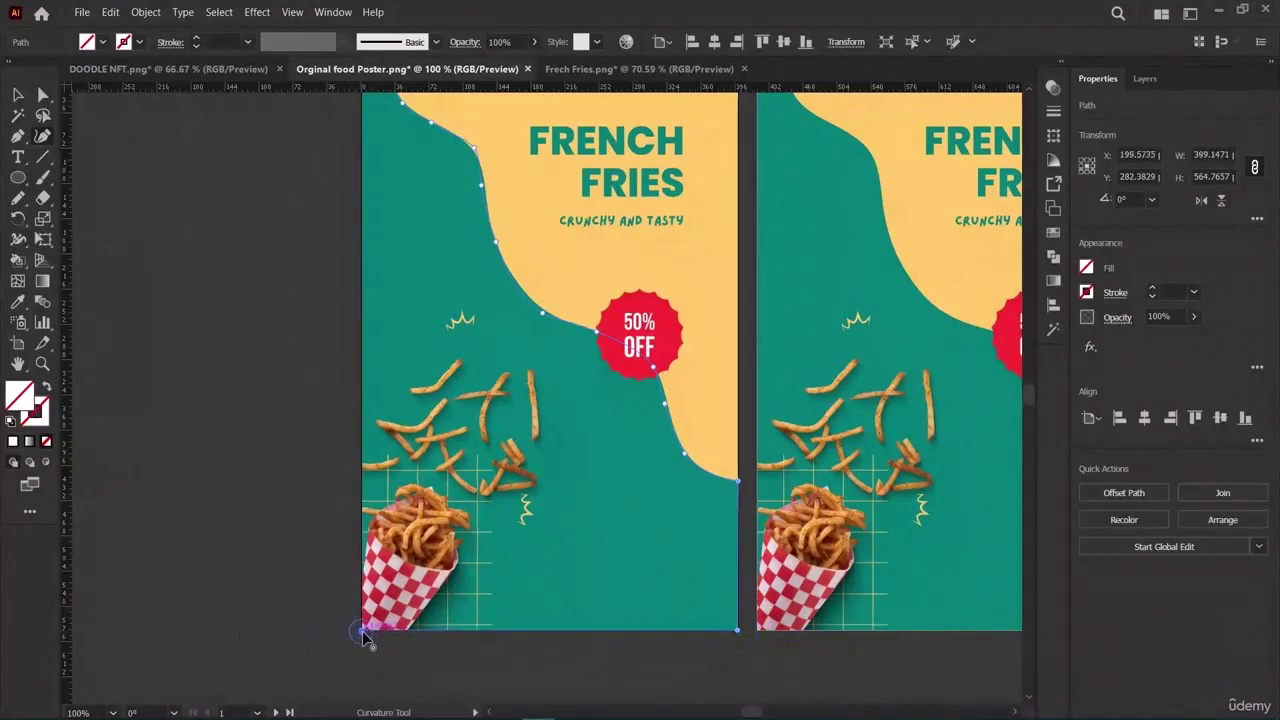
pyautogui.scroll(3, 364, 632)
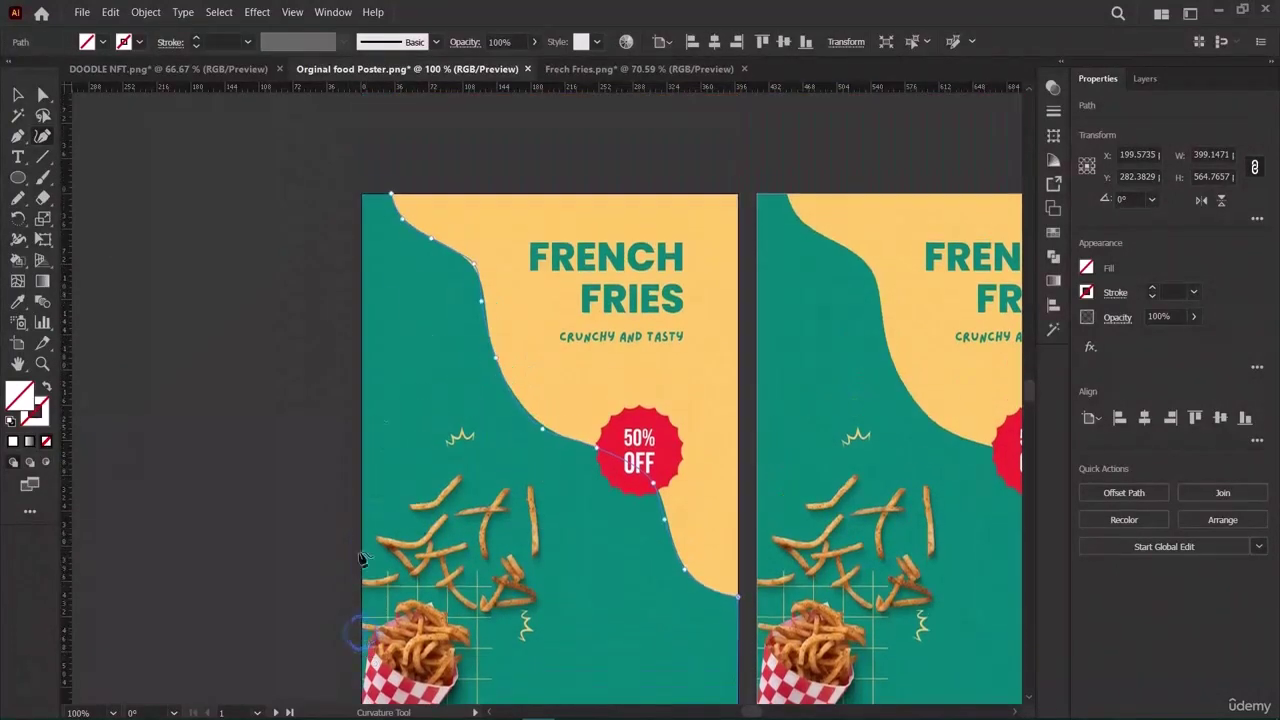
pyautogui.click(366, 200)
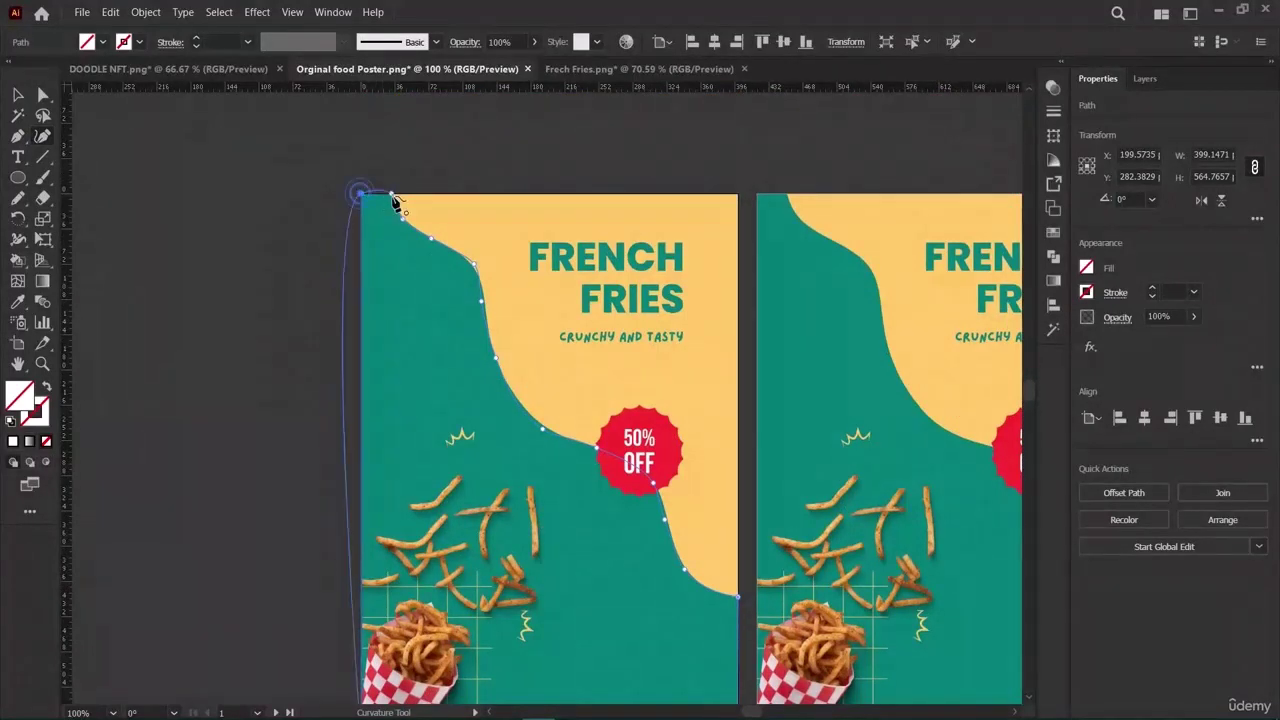
pyautogui.click(361, 193)
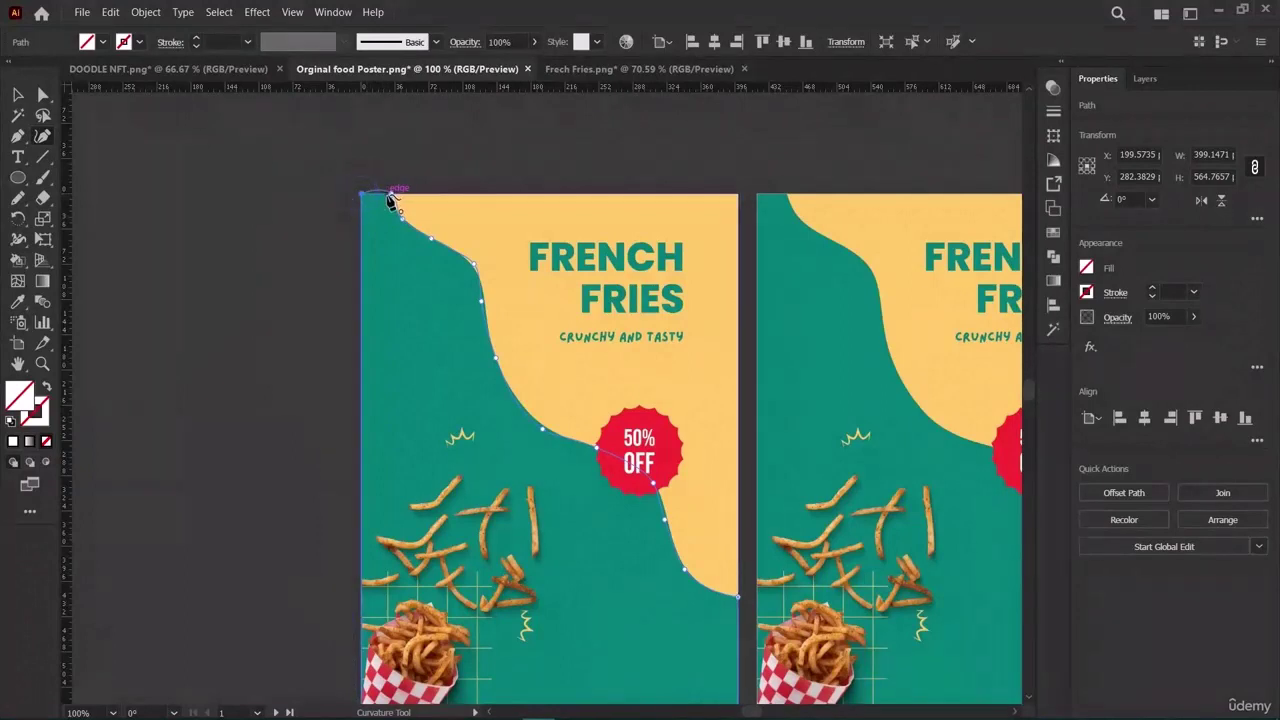
pyautogui.click(391, 196)
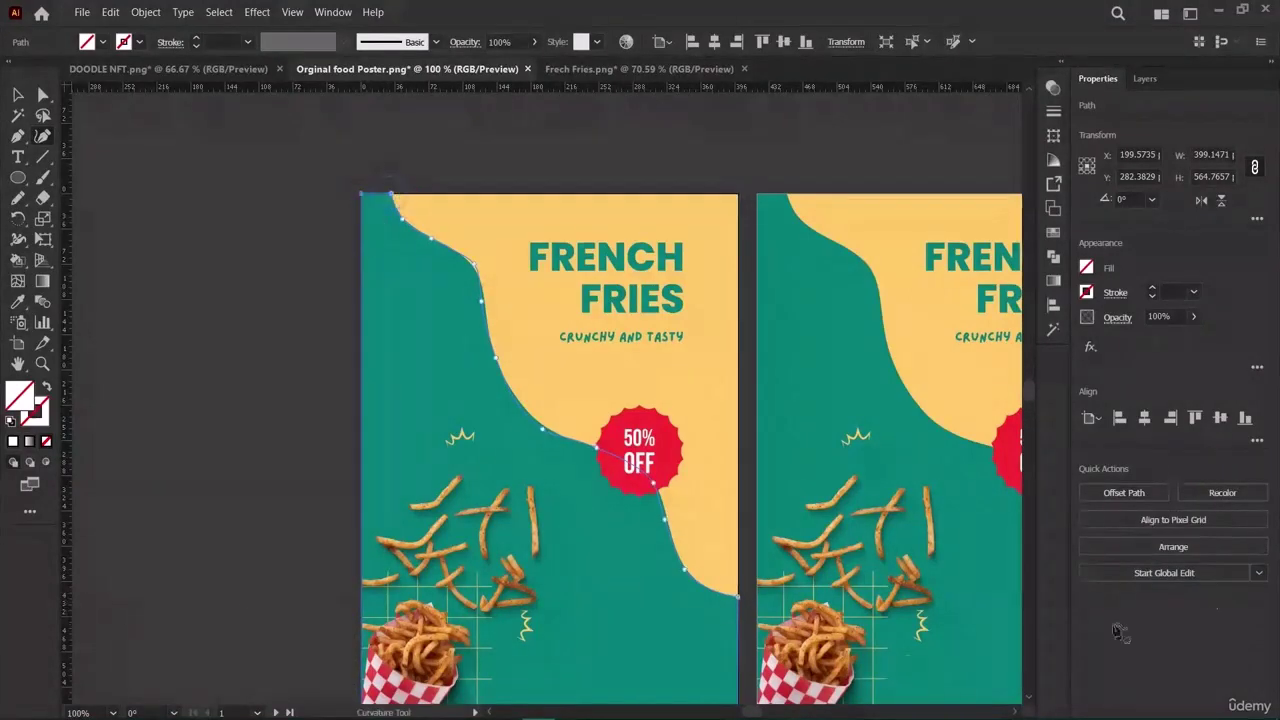
# Fill the traced shape with the poster's teal using the Eyedropper.
pyautogui.click(1086, 267)
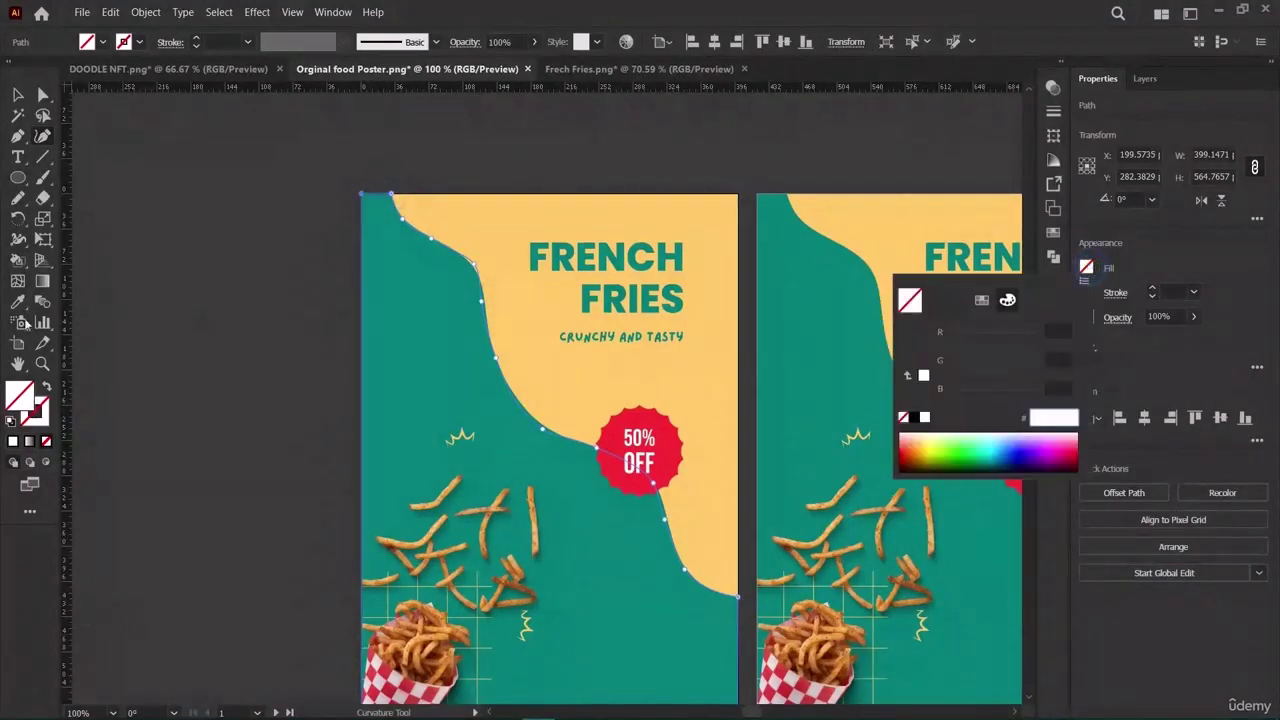
pyautogui.click(8, 304)
pyautogui.click(17, 302)
pyautogui.click(440, 320)
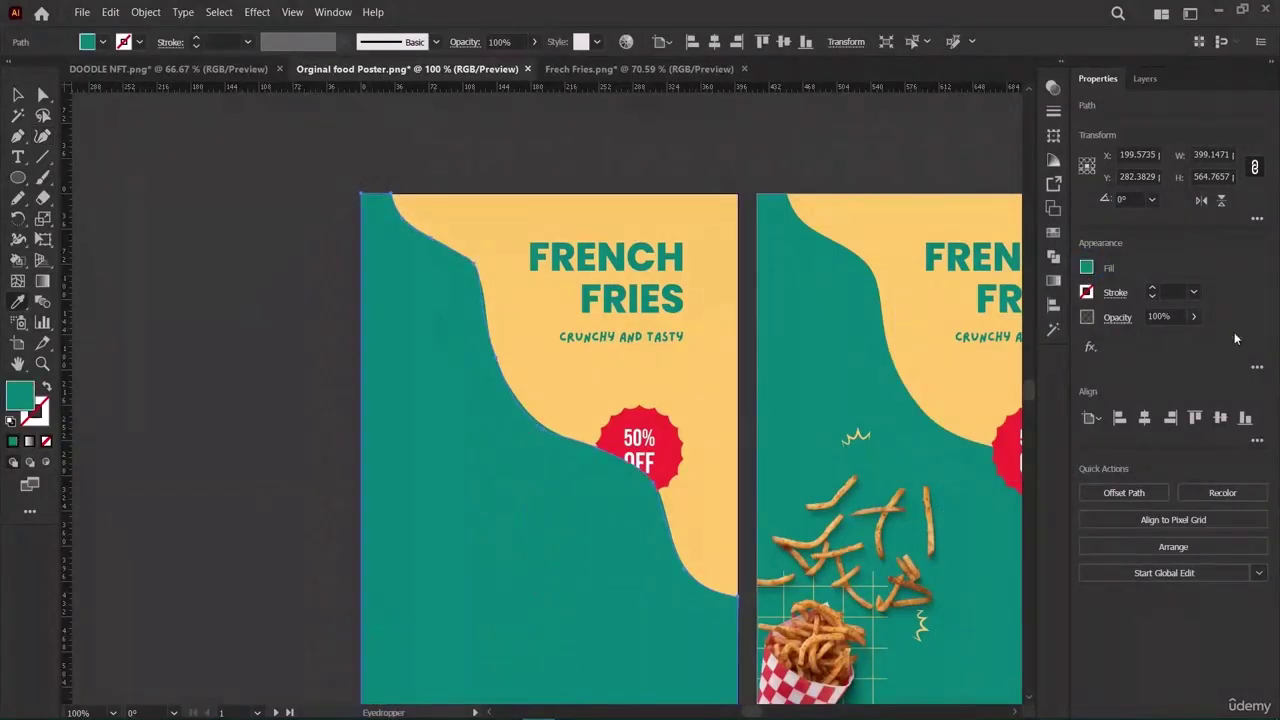
# Remove the teal fill and leave the shape as an unfilled black 4 pt outline.
pyautogui.hotkey('ctrl', 'z')
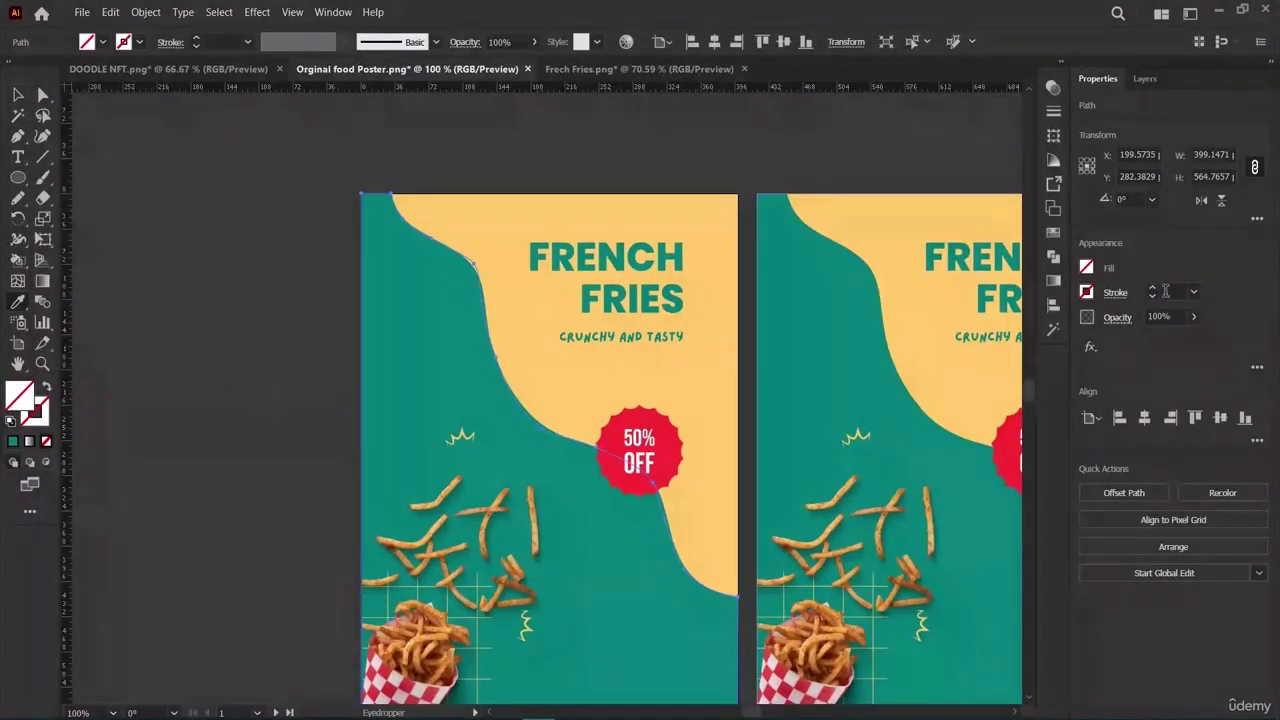
pyautogui.click(1155, 290)
pyautogui.hotkey('shift', 'x')
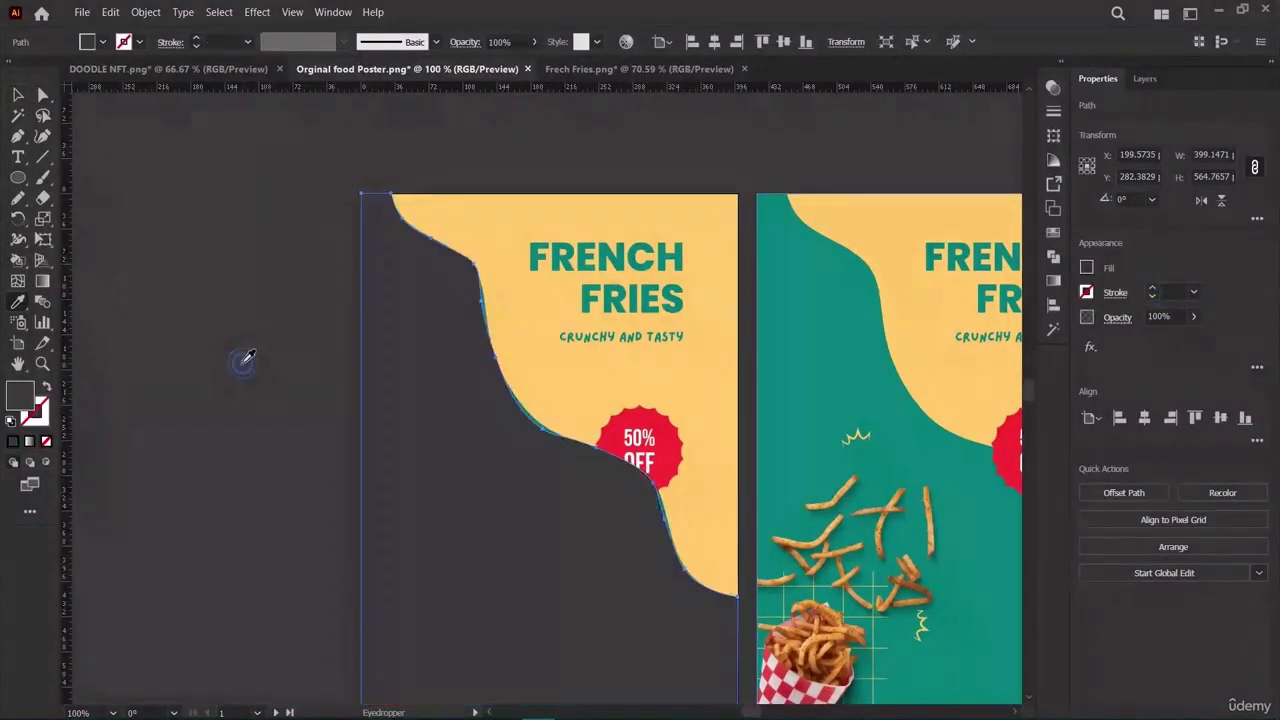
pyautogui.hotkey('ctrl', 'z')
pyautogui.press('v')
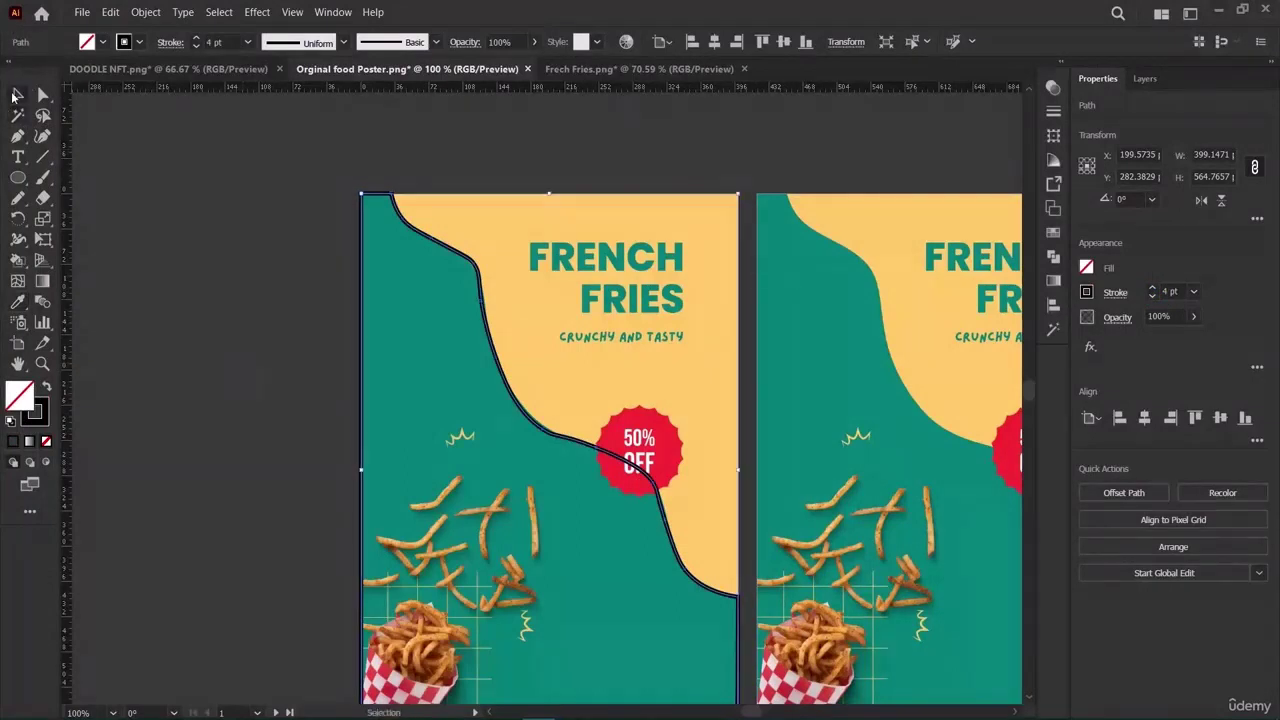
pyautogui.click(182, 420)
# Nudge the original poster image slightly, then select and deselect it.
pyautogui.scroll(-2, 200, 415)
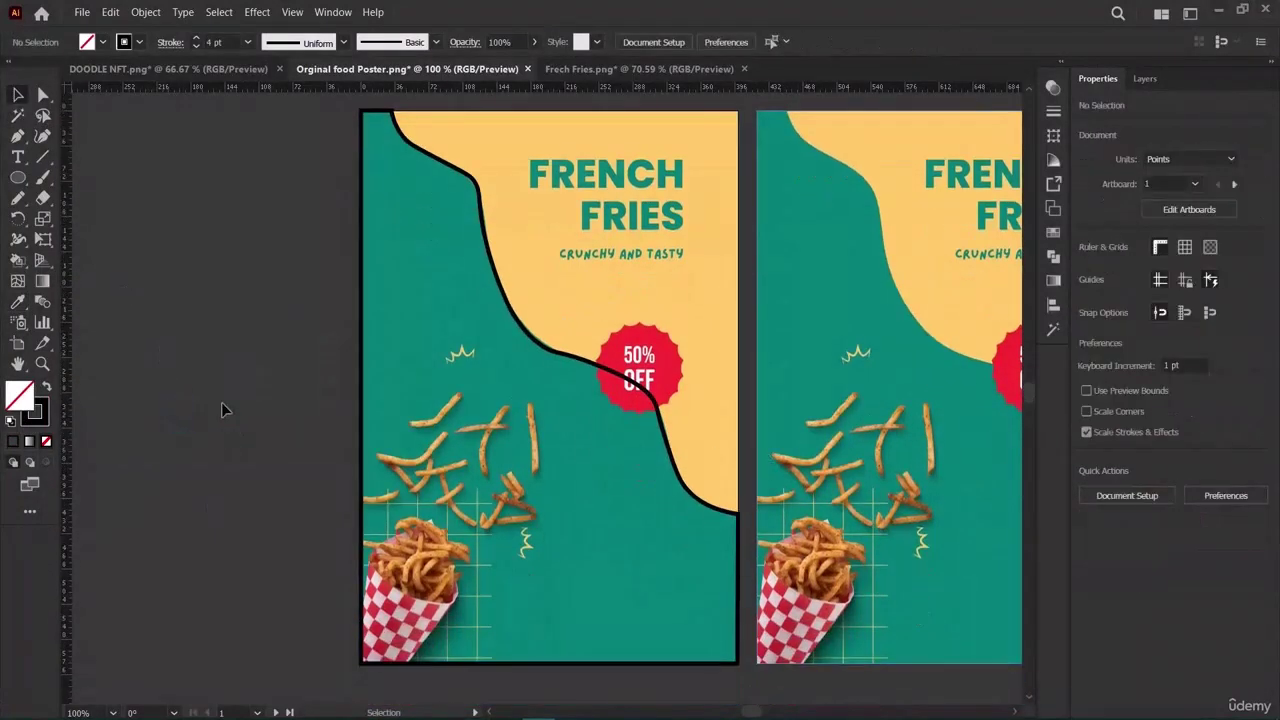
pyautogui.click(150, 575)
pyautogui.moveTo(611, 493)
pyautogui.mouseDown()
pyautogui.moveTo(525, 505)
pyautogui.moveTo(742, 420)
pyautogui.moveTo(675, 431)
pyautogui.moveTo(610, 489)
pyautogui.moveTo(620, 494)
pyautogui.mouseUp()
pyautogui.click(150, 292)
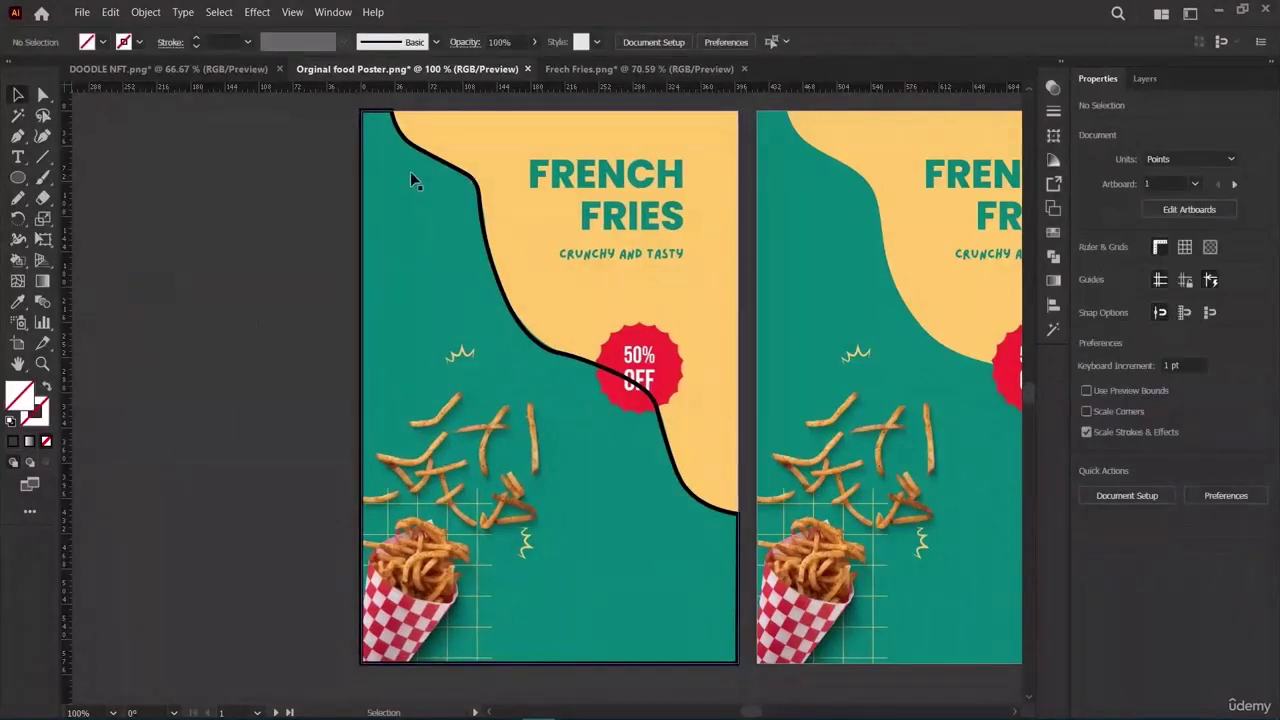
pyautogui.click(414, 174)
pyautogui.click(214, 380)
pyautogui.scroll(3, 261, 424)
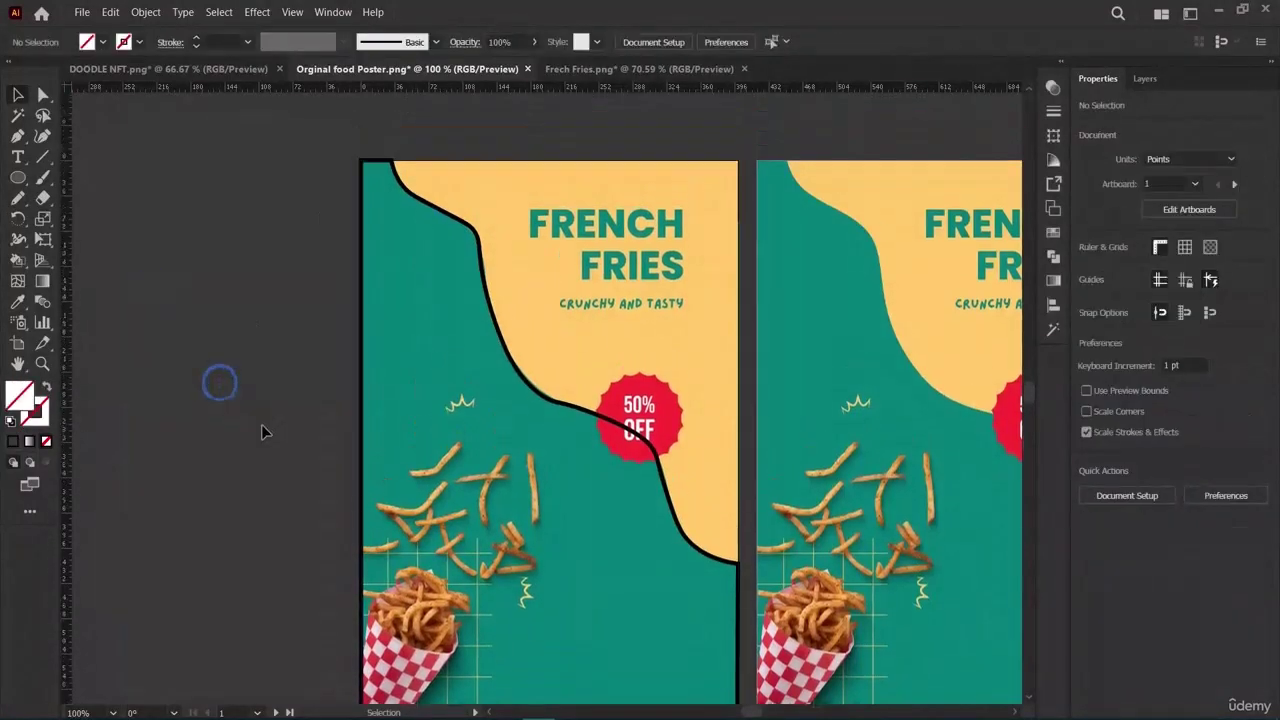
# Start a Curvature path along the poster's top edge, then discard it.
pyautogui.click(43, 135)
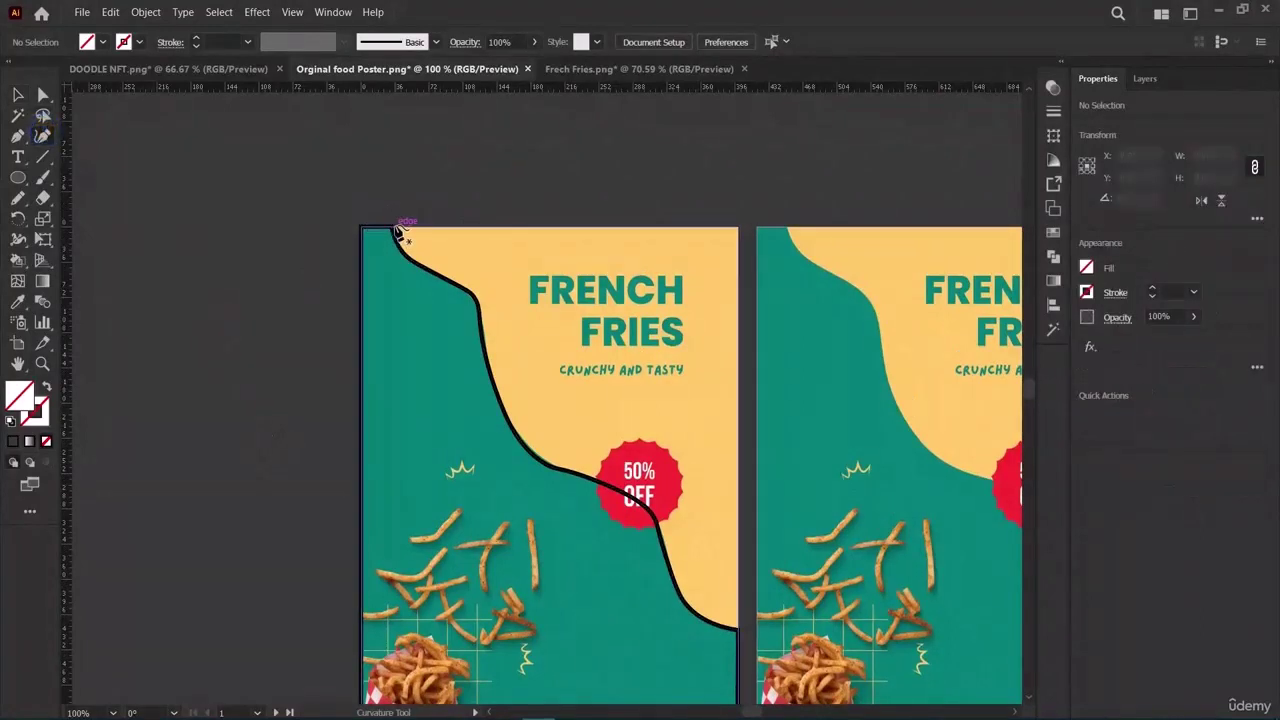
pyautogui.click(395, 228)
pyautogui.click(737, 228)
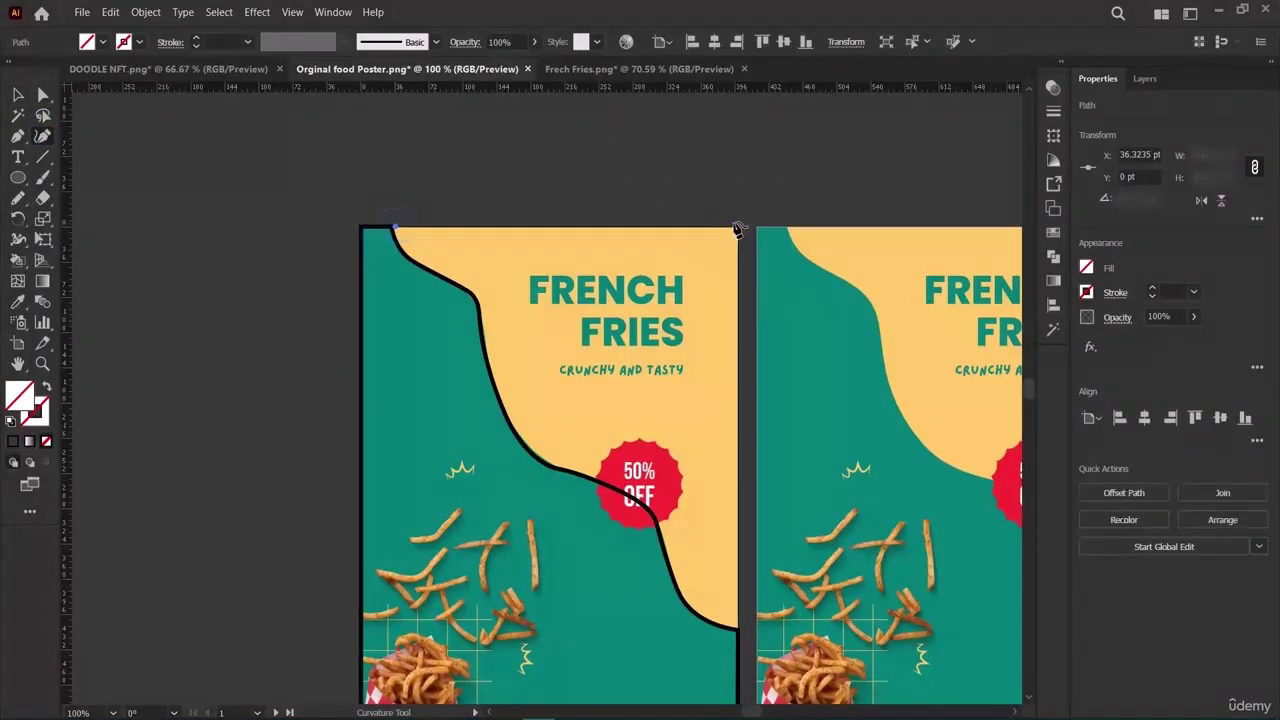
pyautogui.click(17, 136)
pyautogui.hotkey('ctrl', 'shift', 'a')
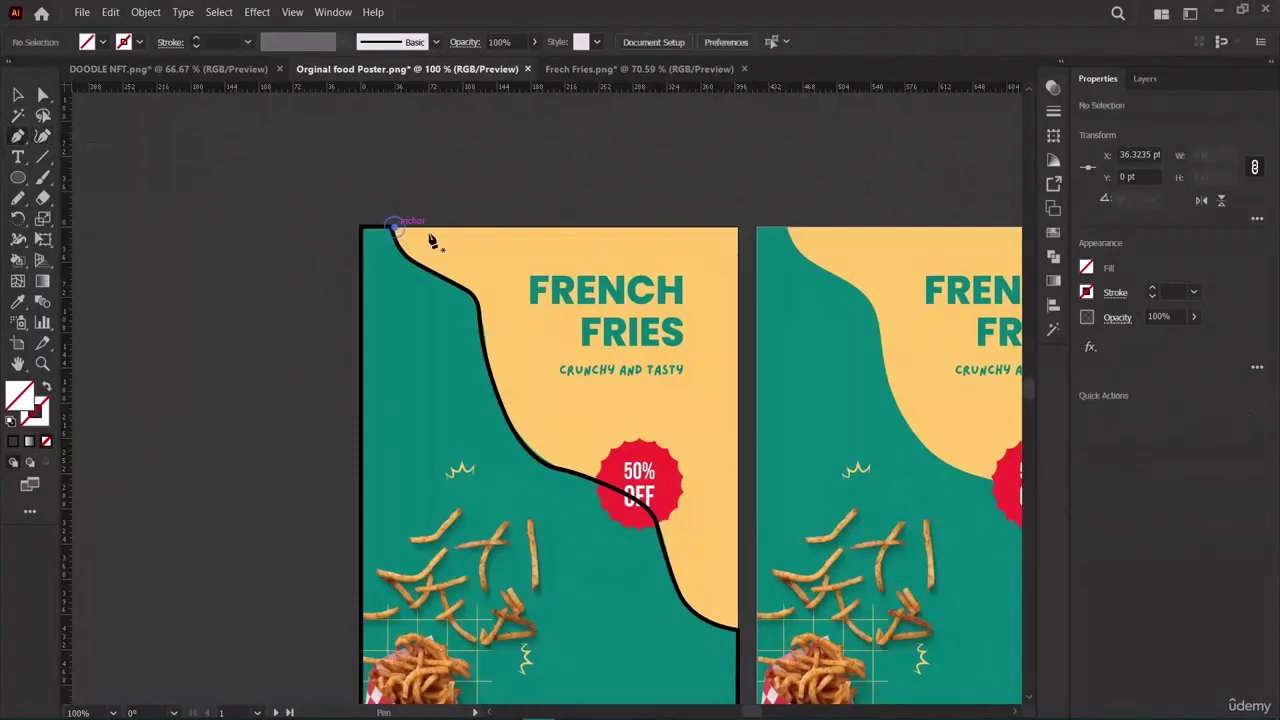
# Draw a closed Pen path from the top-left, through the top-right and right-edge corners, back along the curve.
pyautogui.click(397, 230)
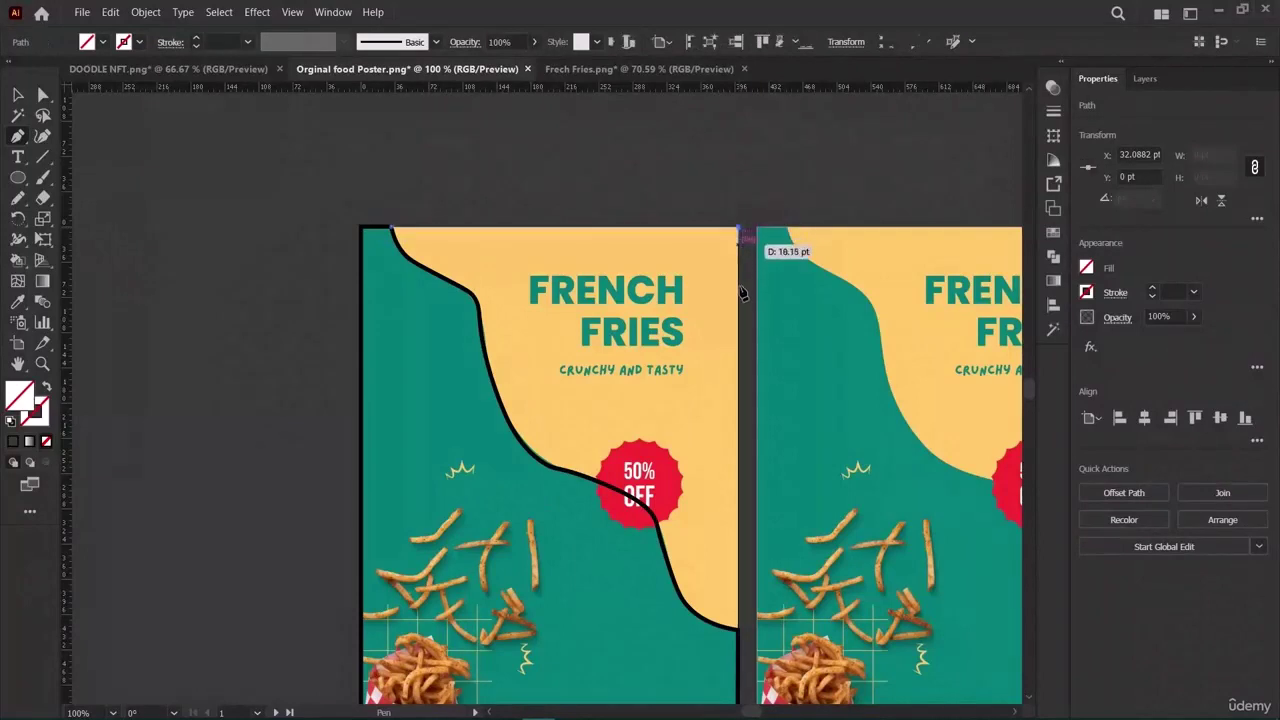
pyautogui.click(738, 228)
pyautogui.click(738, 631)
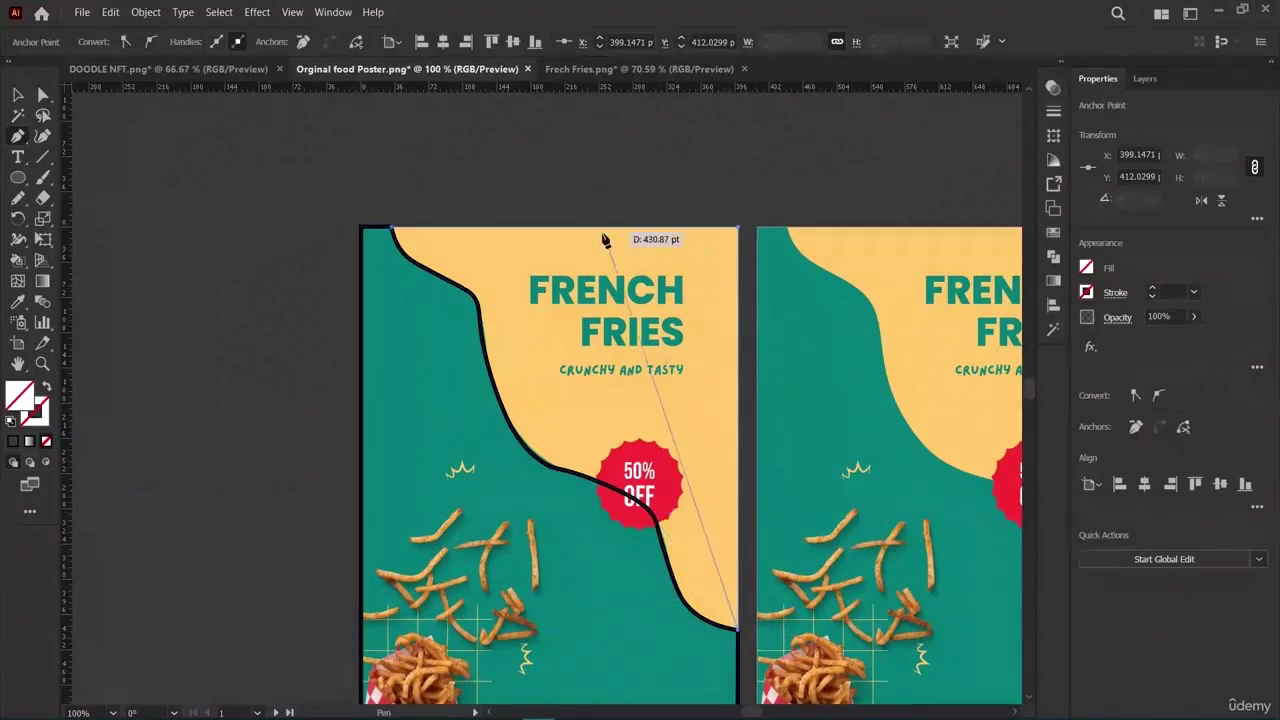
pyautogui.click(686, 633)
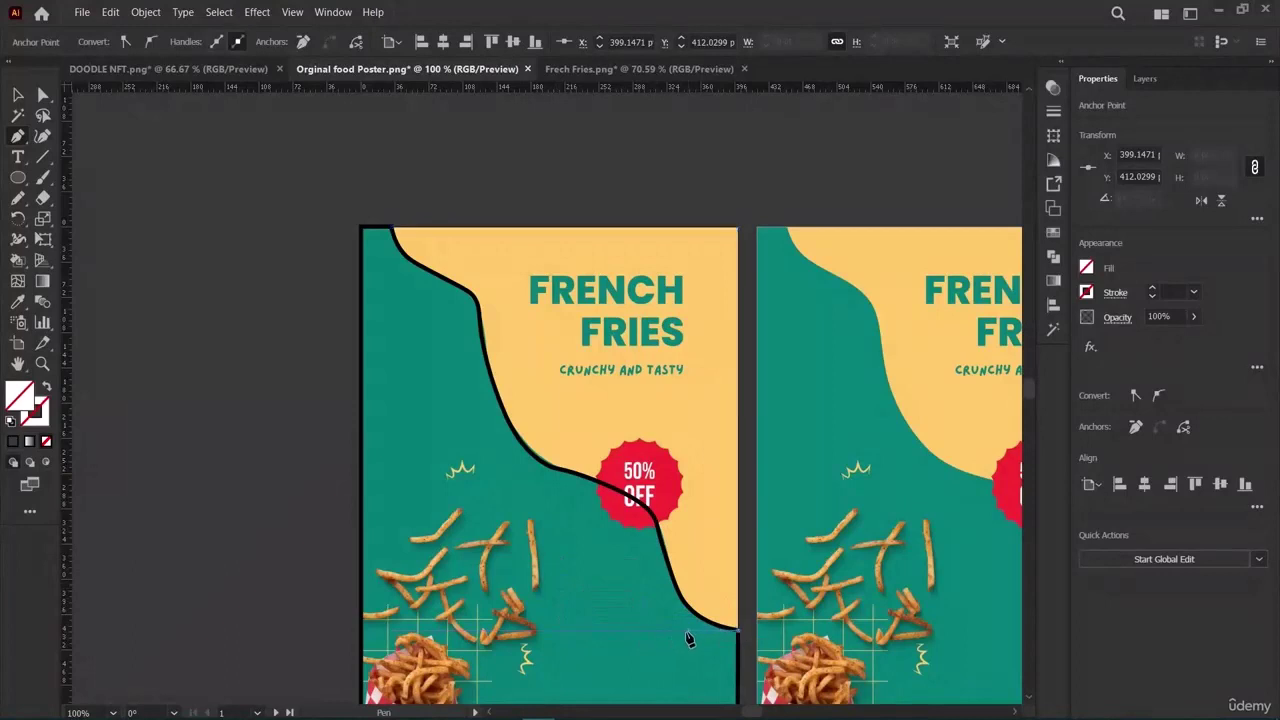
pyautogui.click(391, 229)
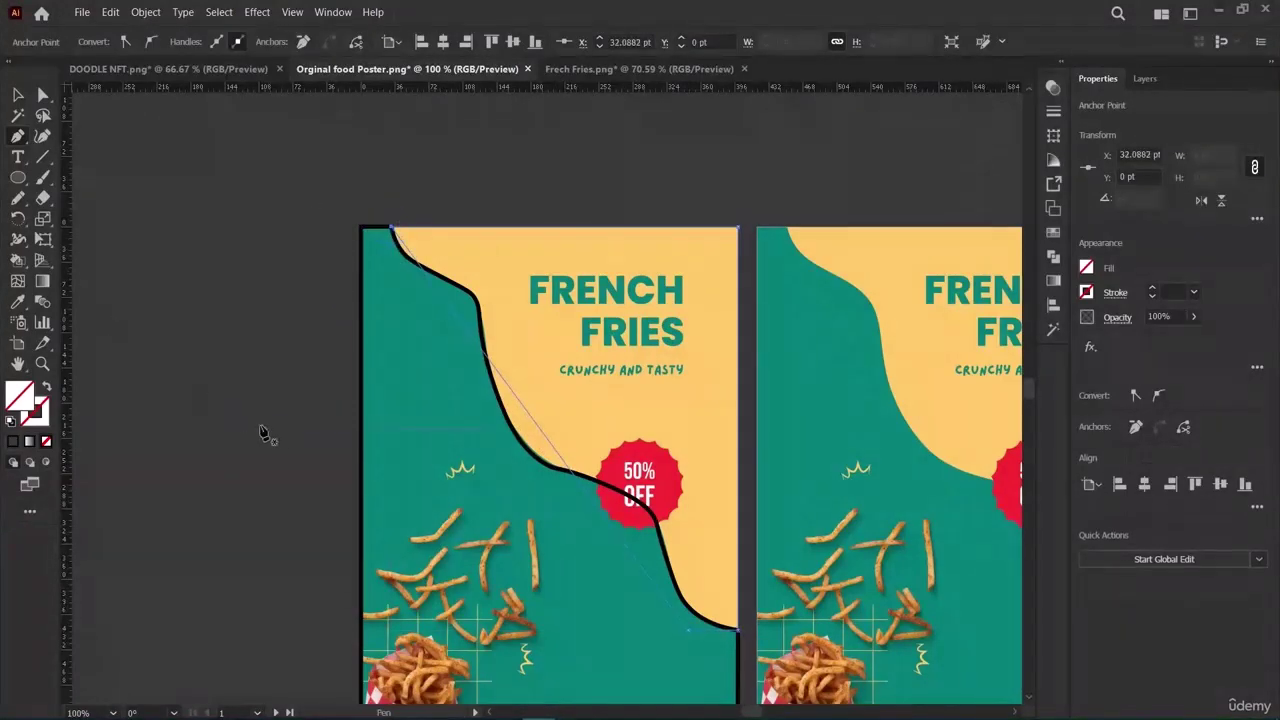
# Add an anchor mid-curve and pull it down-left to reshape the boundary.
pyautogui.click(545, 437)
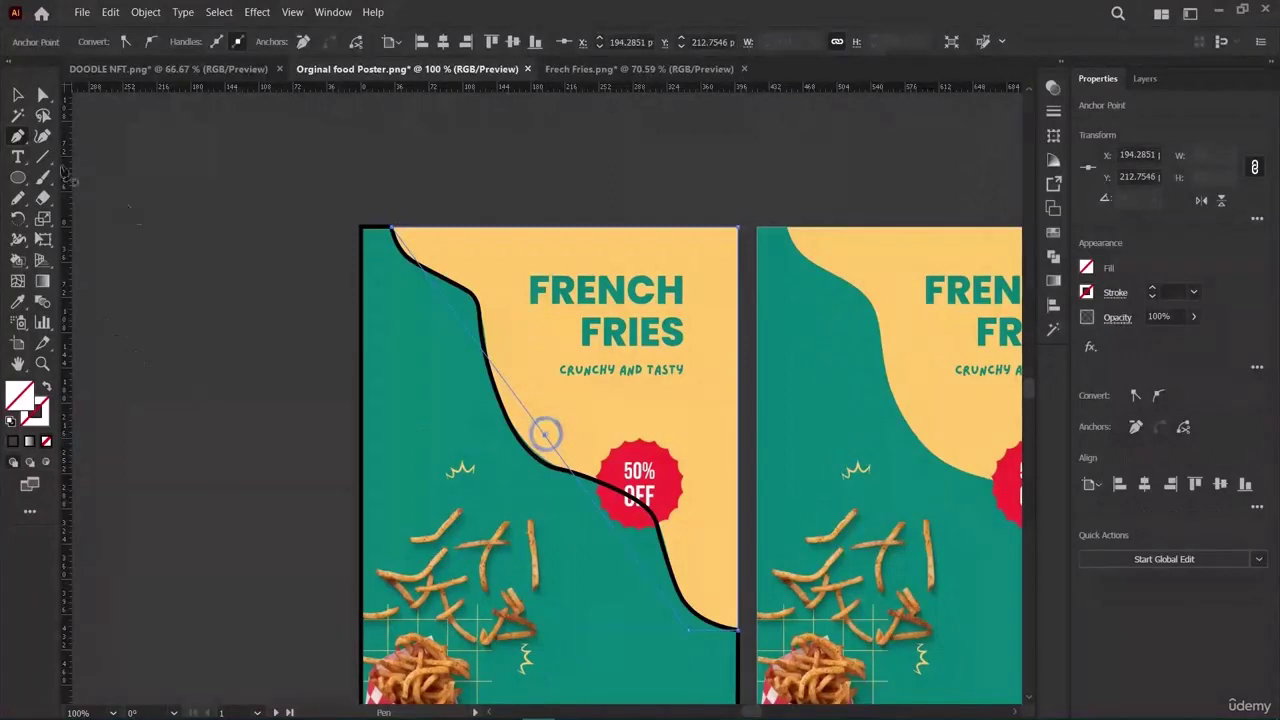
pyautogui.click(43, 94)
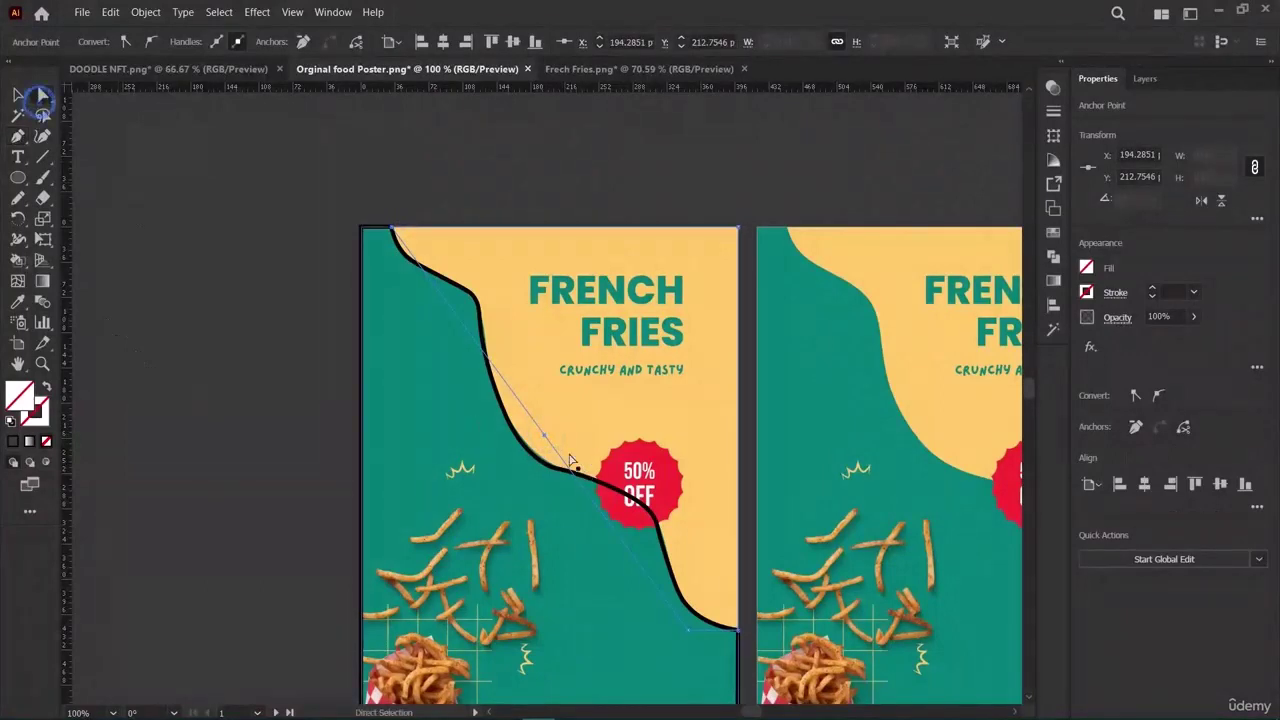
pyautogui.moveTo(545, 437); pyautogui.dragTo(506, 451)
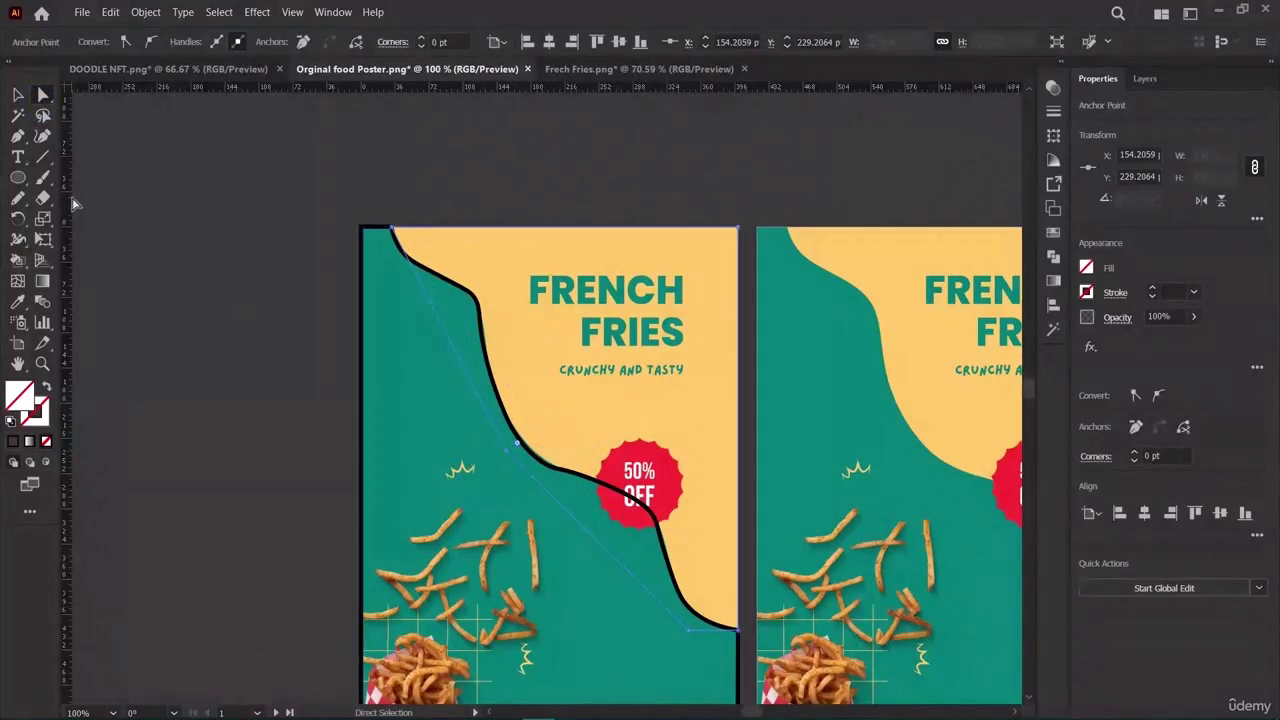
pyautogui.click(17, 94)
pyautogui.click(180, 275)
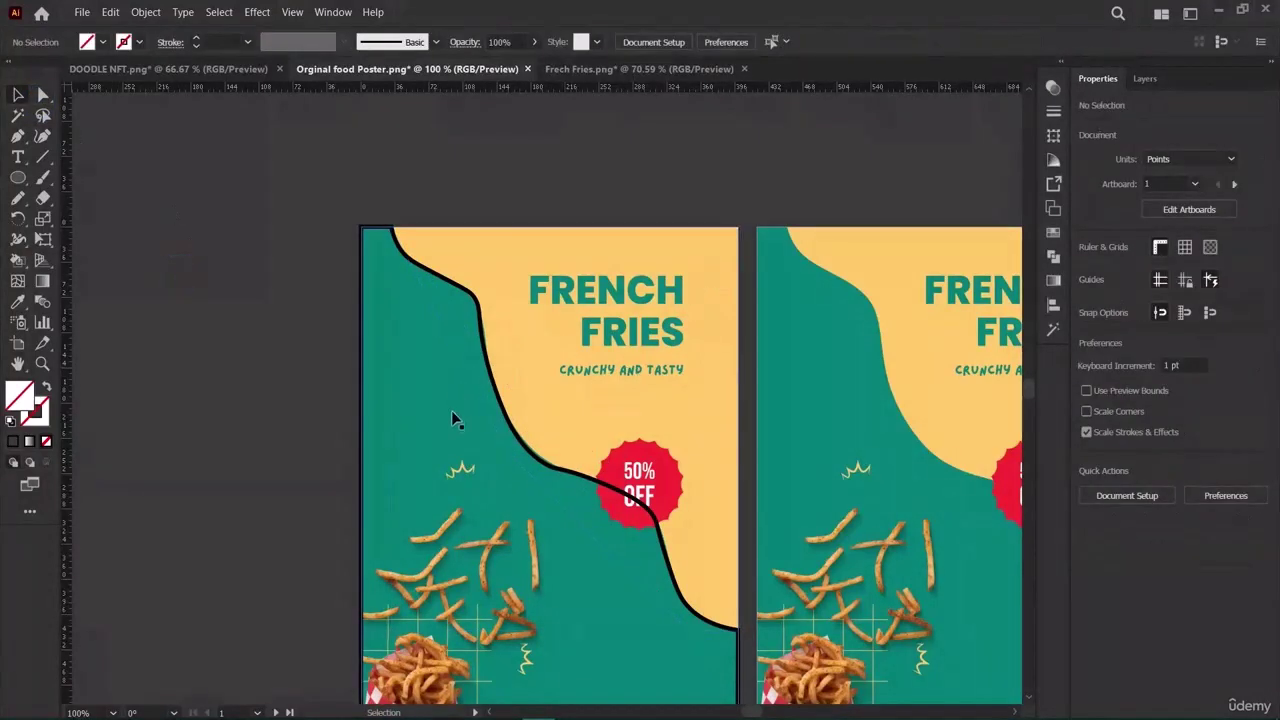
pyautogui.click(738, 240)
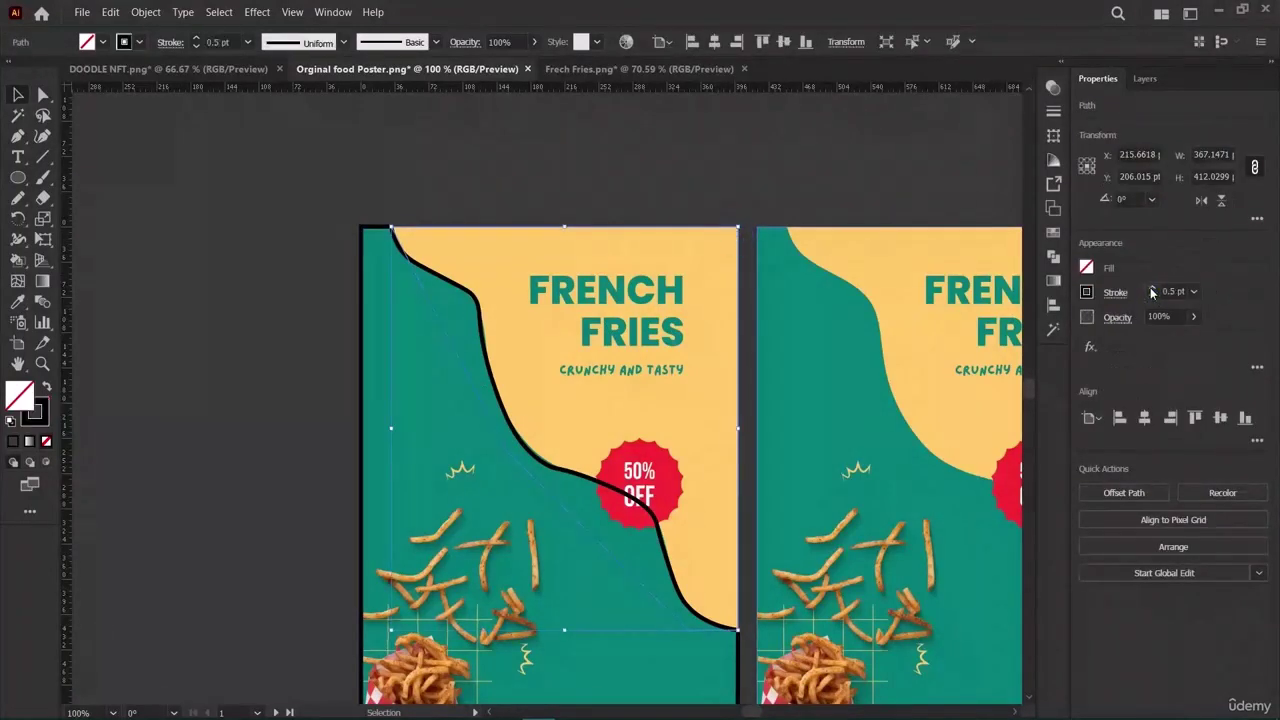
pyautogui.click(129, 358)
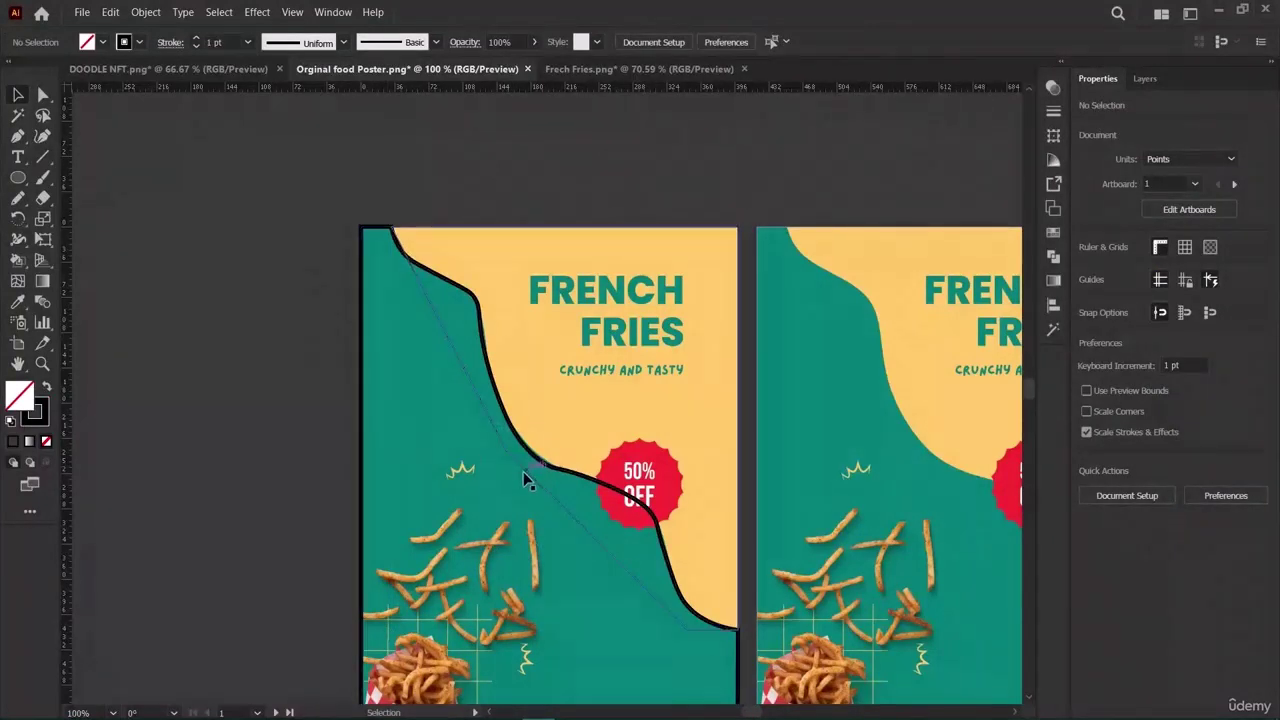
pyautogui.scroll(-2, 460, 511)
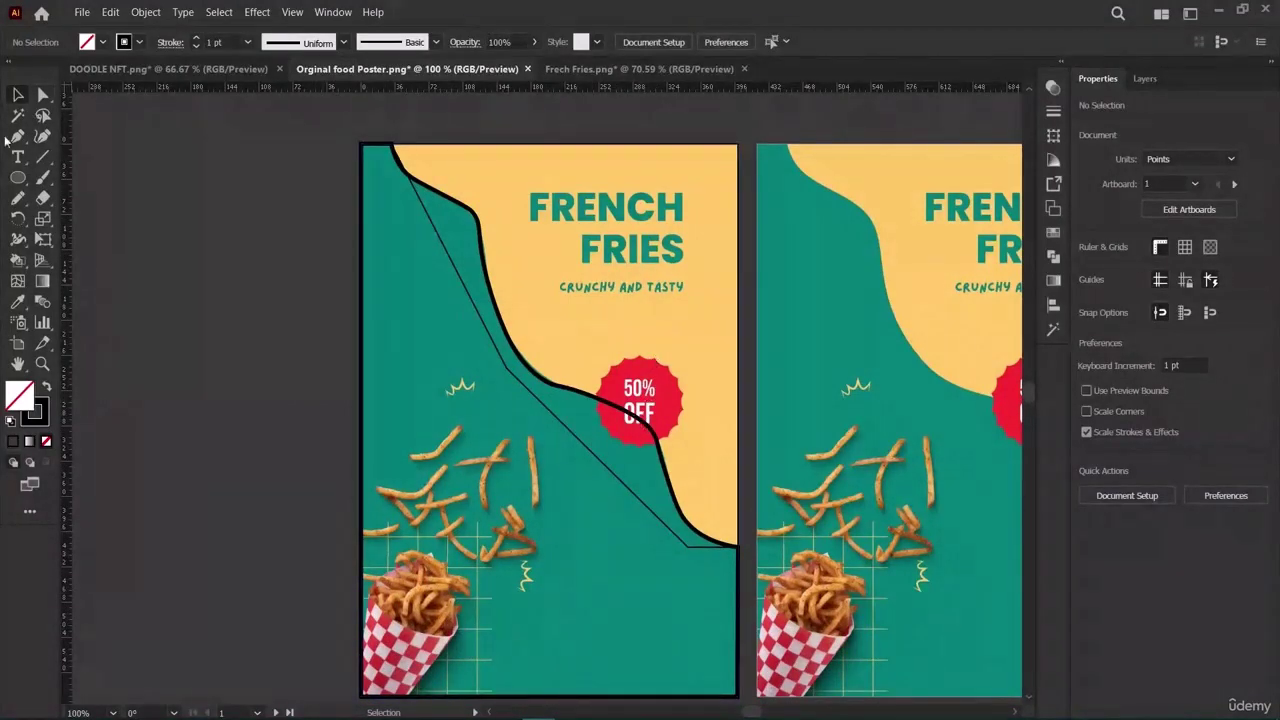
# Create an 18-sided polygon at the 50% OFF badge location.
pyautogui.click(18, 172)
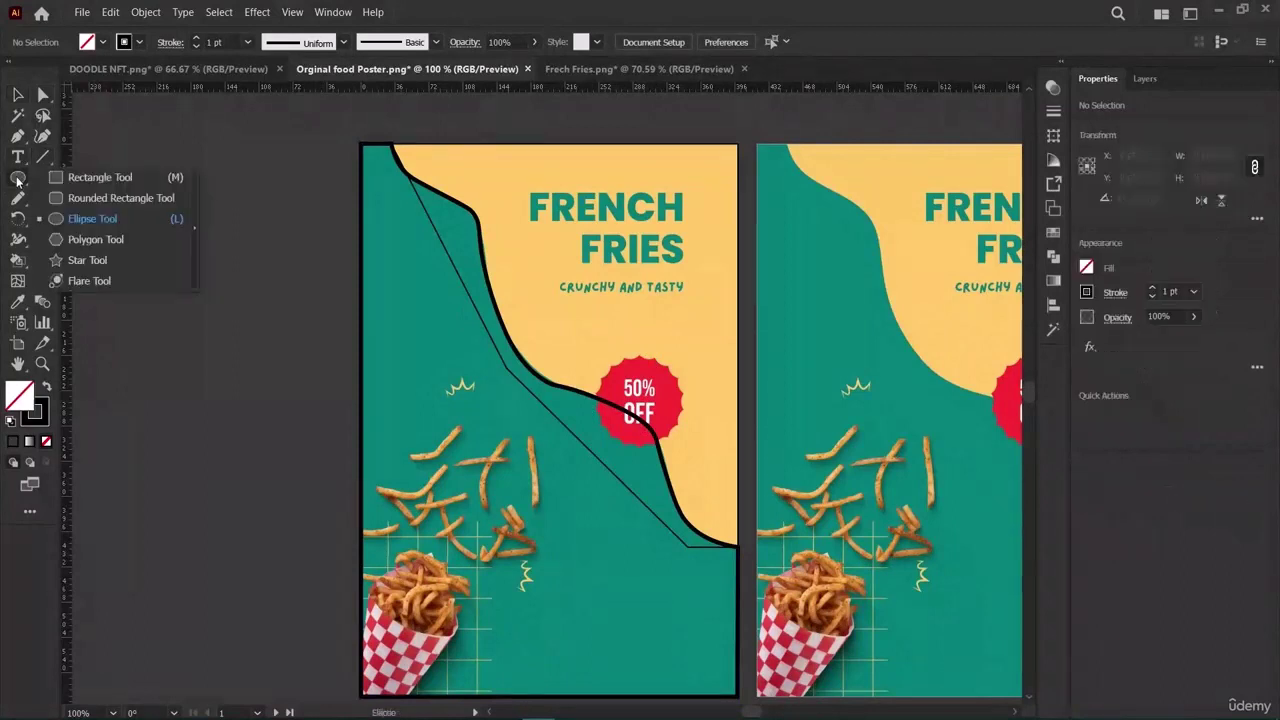
pyautogui.click(114, 239)
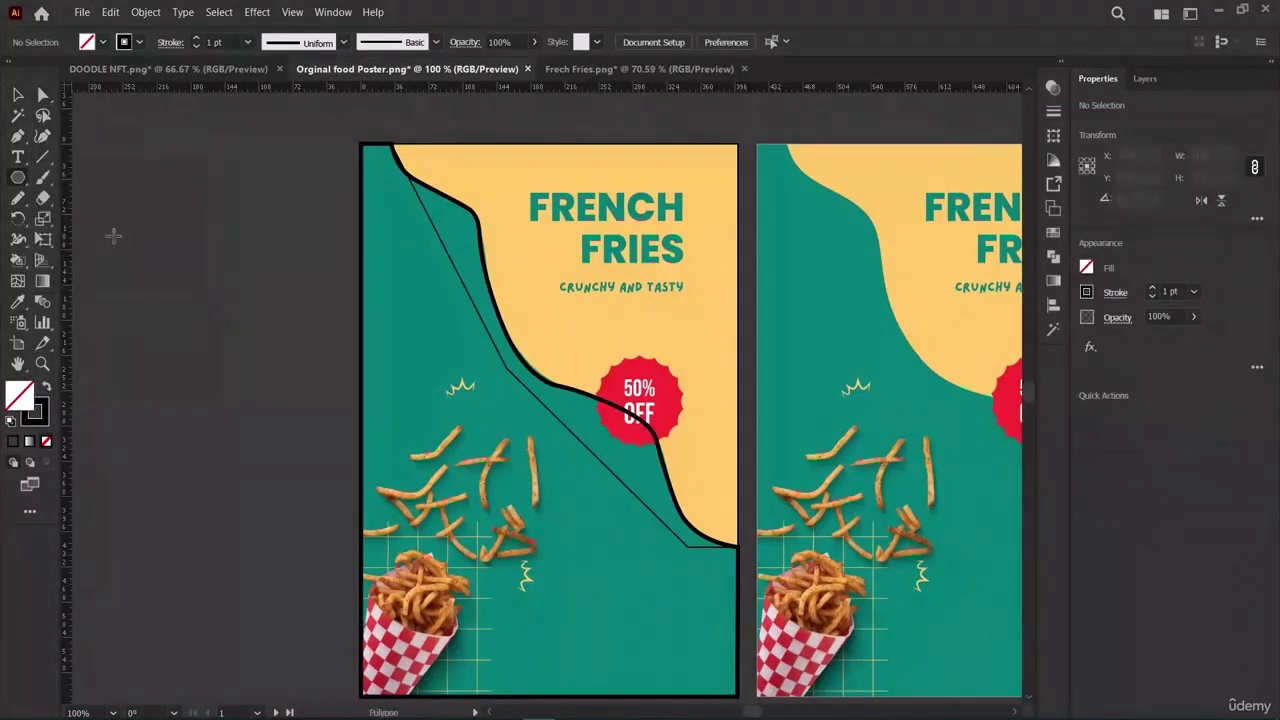
pyautogui.click(617, 340)
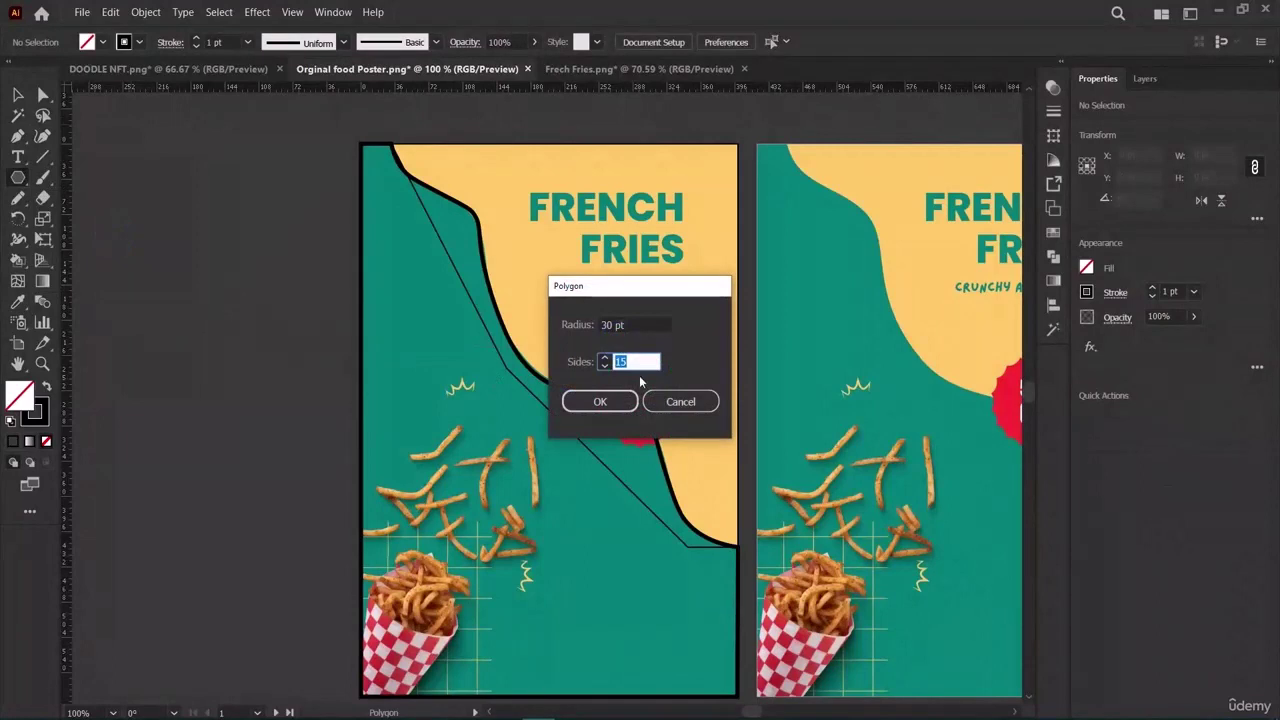
pyautogui.moveTo(638, 286); pyautogui.dragTo(436, 282)
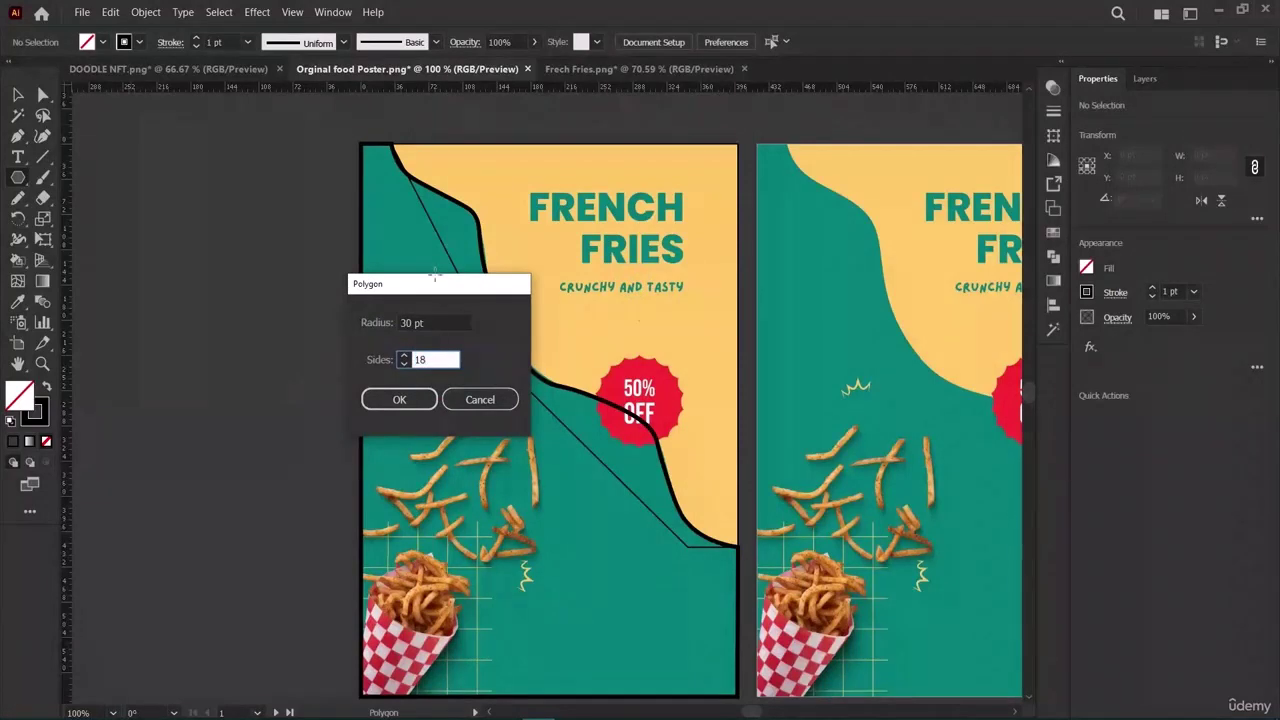
pyautogui.write('18')
pyautogui.press('Return')
# Enlarge the polygon around the badge, undo the resize, and discard the polygon.
pyautogui.click(14, 95)
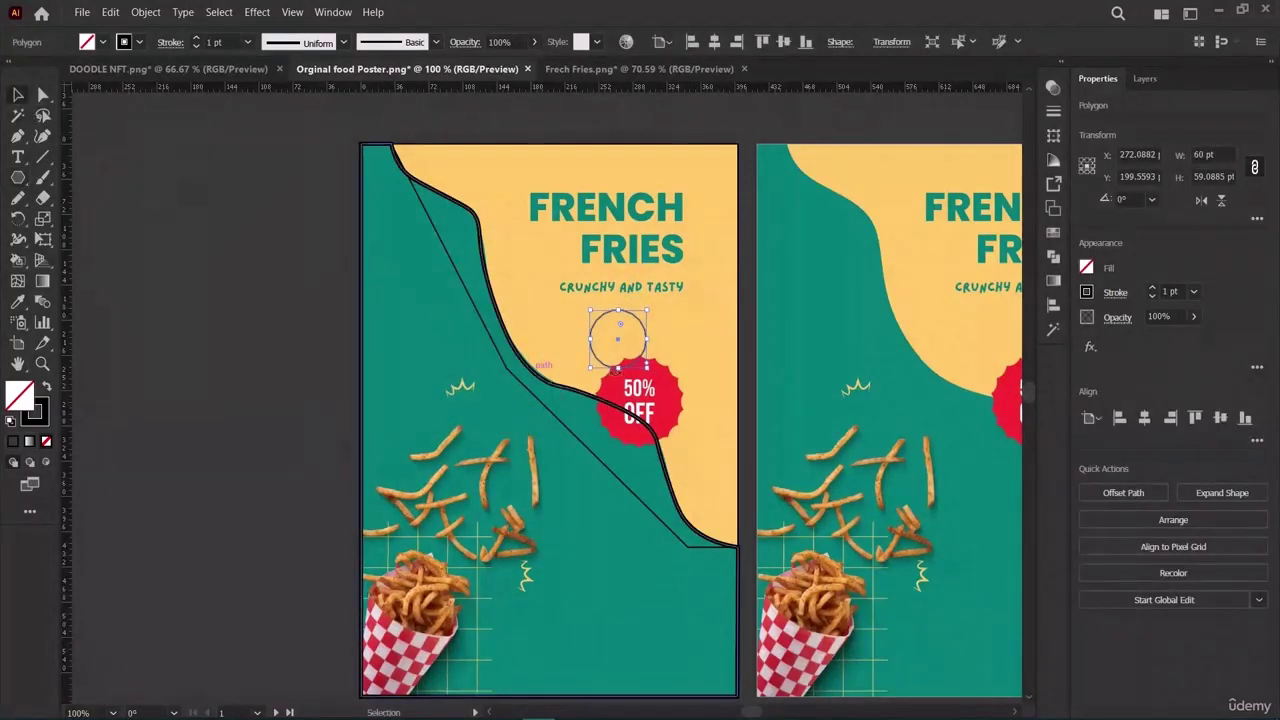
pyautogui.moveTo(650, 368); pyautogui.dragTo(720, 442)
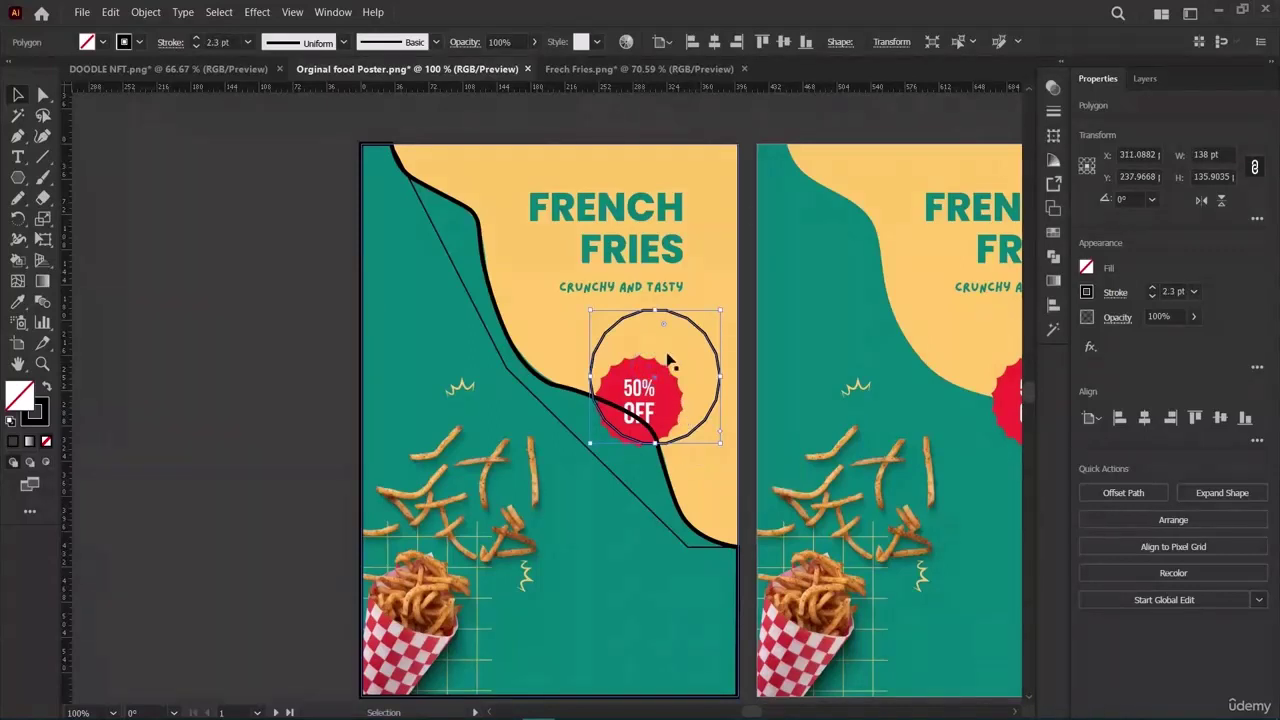
pyautogui.moveTo(664, 323); pyautogui.dragTo(680, 408)
pyautogui.hotkey('ctrl', 'z')
pyautogui.hotkey('ctrl', 'z')
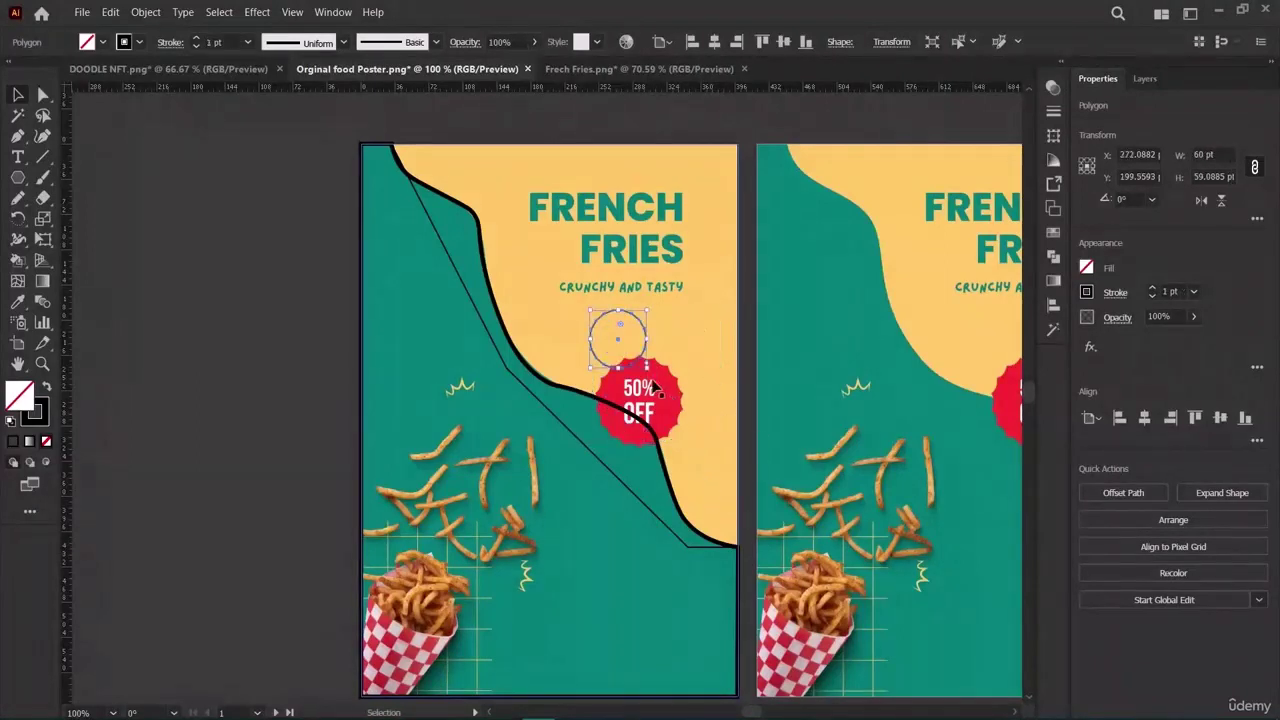
pyautogui.hotkey('ctrl', 'shift', 'a')
pyautogui.moveTo(17, 177); pyautogui.dragTo(88, 254)
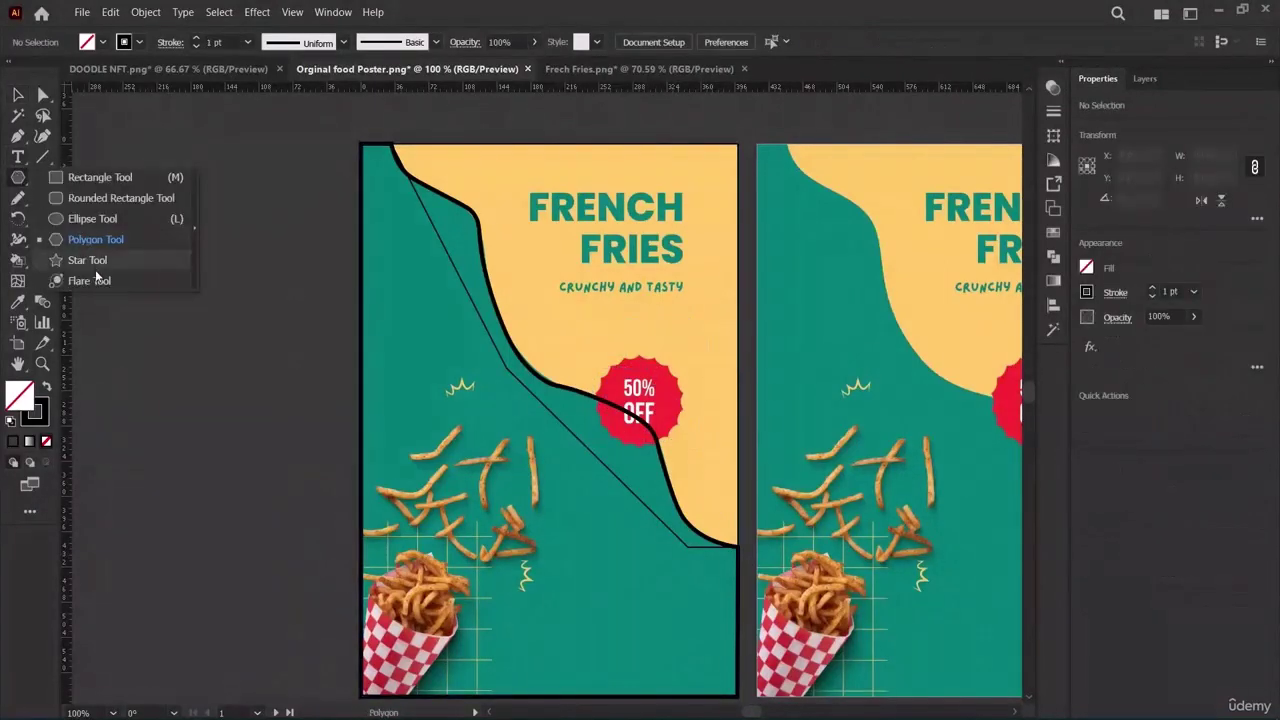
# Create a 15-point star with Radius 1 of 30 pt and Radius 2 of 25 pt.
pyautogui.click(88, 254)
pyautogui.click(560, 422)
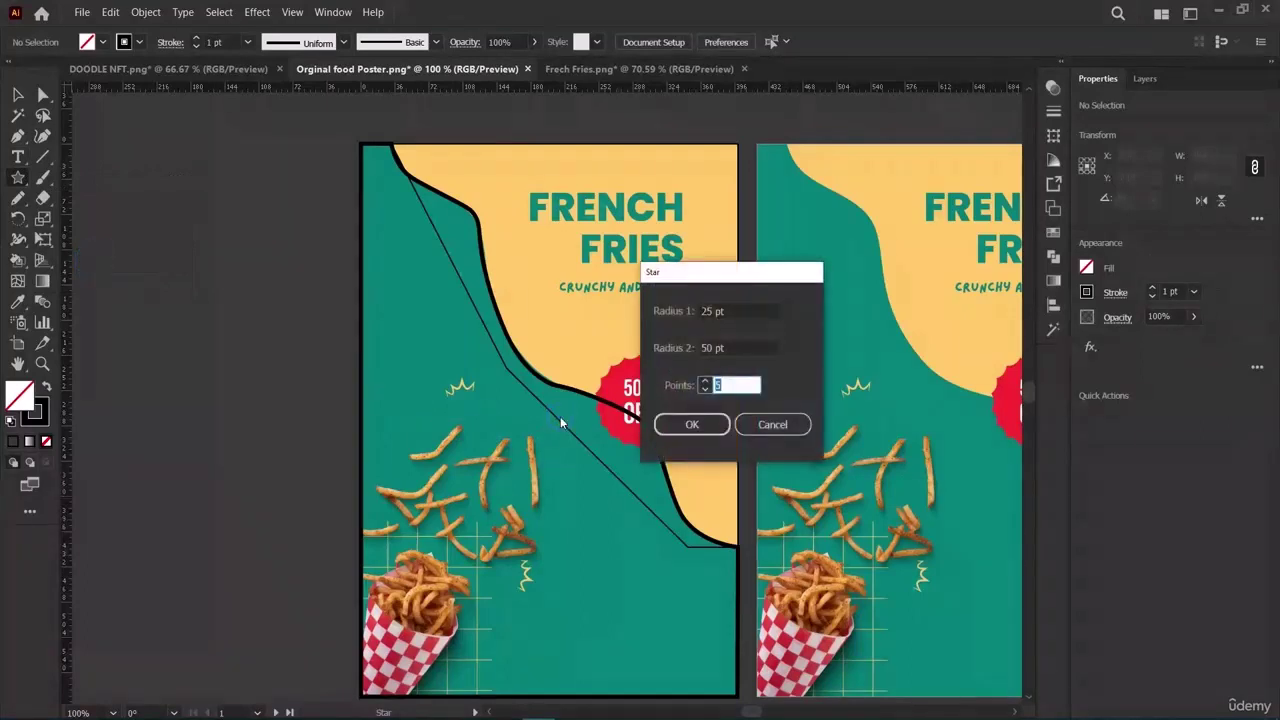
pyautogui.click(734, 311)
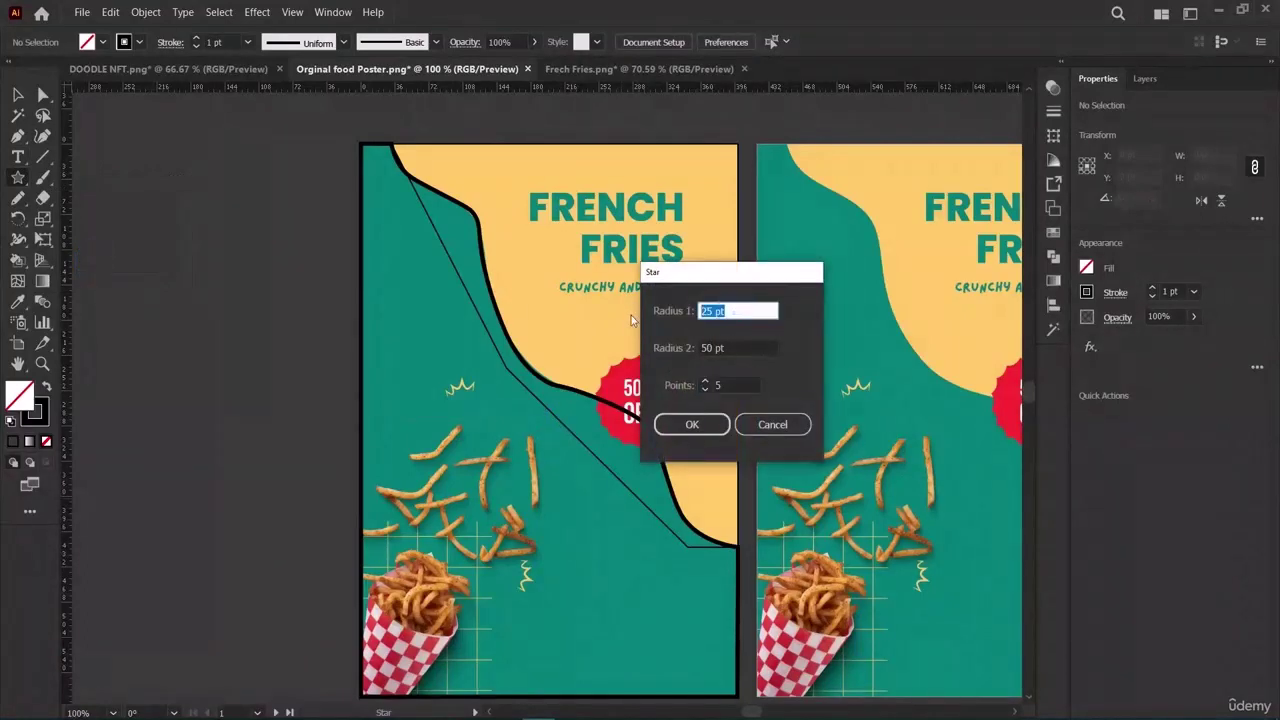
pyautogui.press('BackSpace')
pyautogui.write('30')
pyautogui.press('Tab')
pyautogui.write('25')
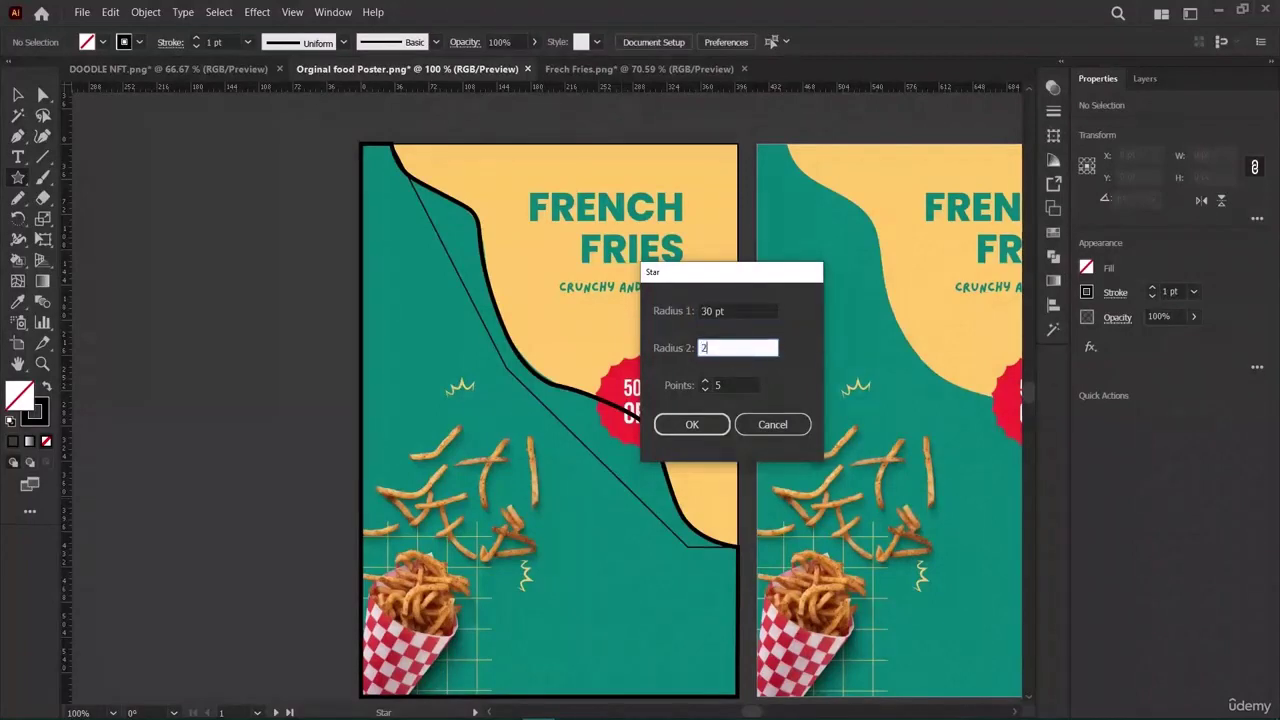
pyautogui.click(738, 386)
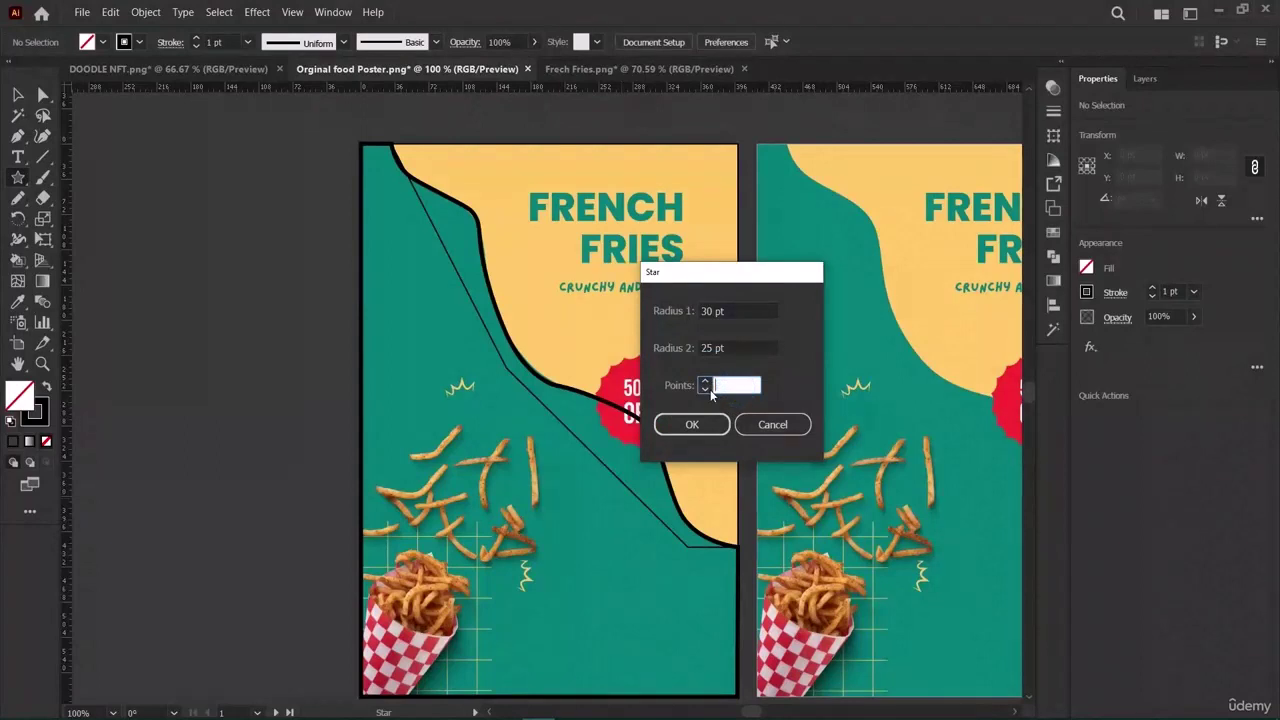
pyautogui.press('Return')
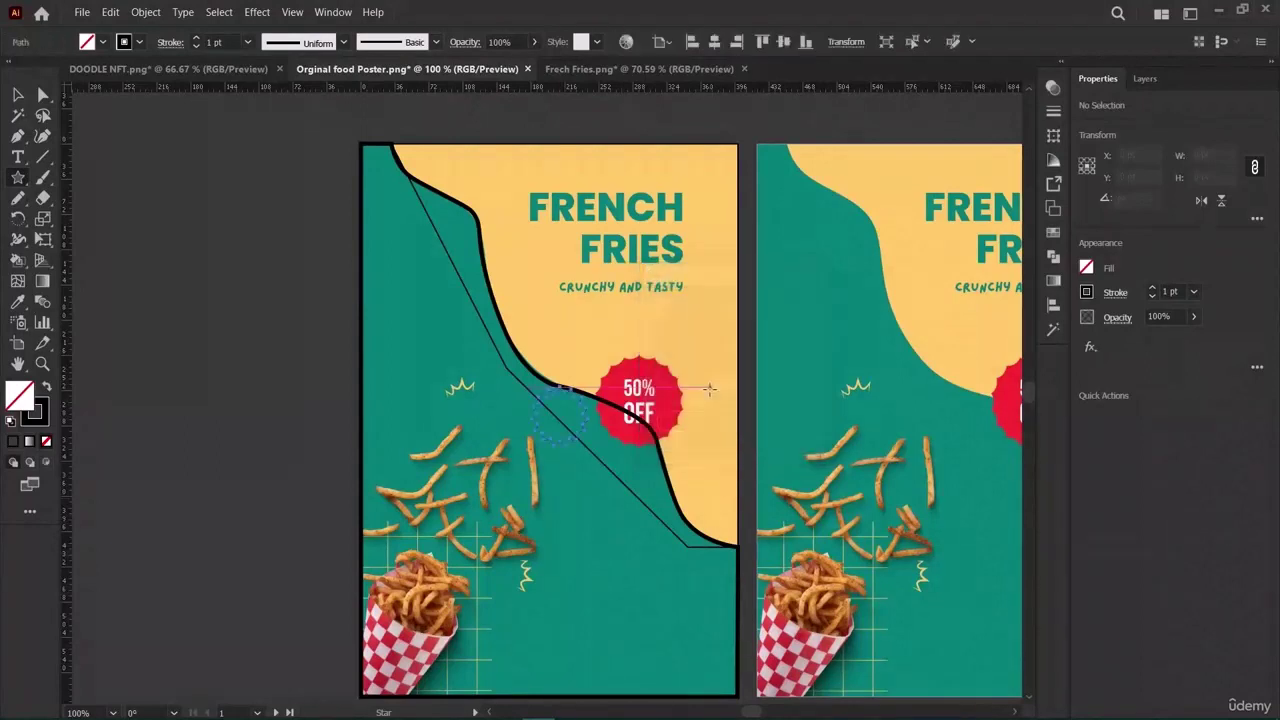
# Enlarge the star, move it onto the 50% OFF badge, and eyedropper the badge's red.
pyautogui.click(17, 95)
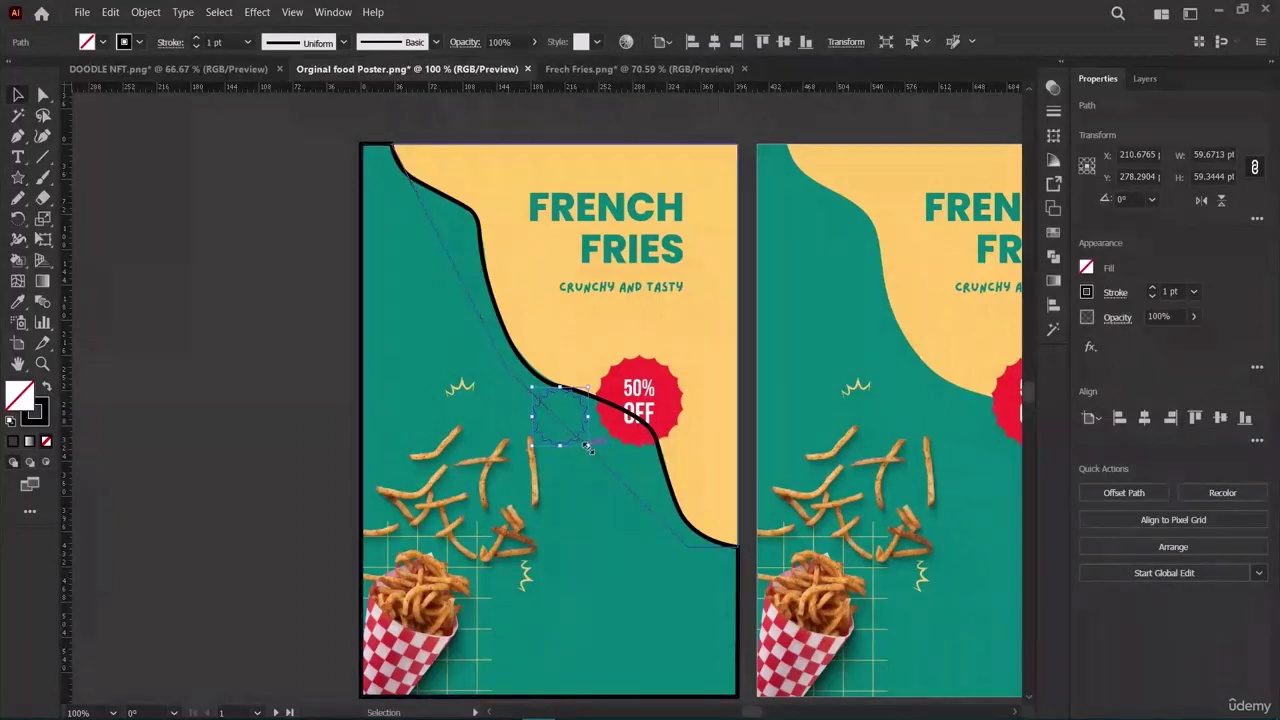
pyautogui.moveTo(589, 450); pyautogui.dragTo(618, 476)
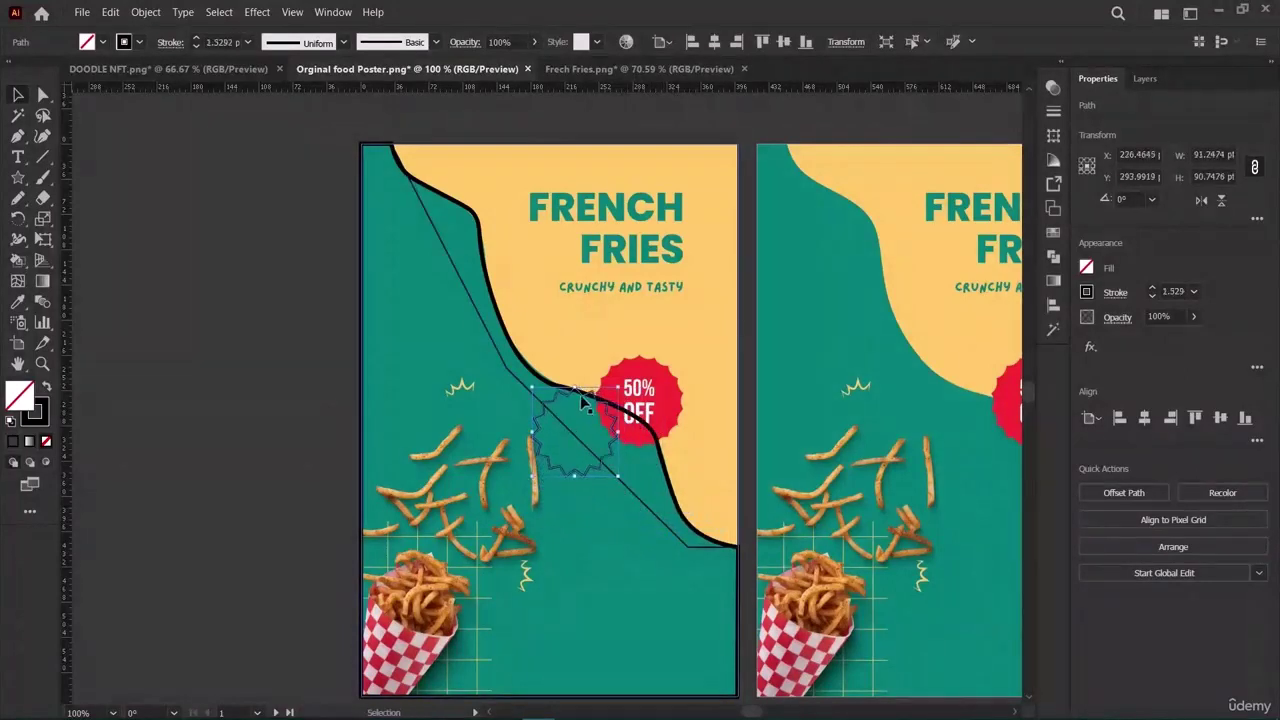
pyautogui.moveTo(585, 402); pyautogui.dragTo(644, 370)
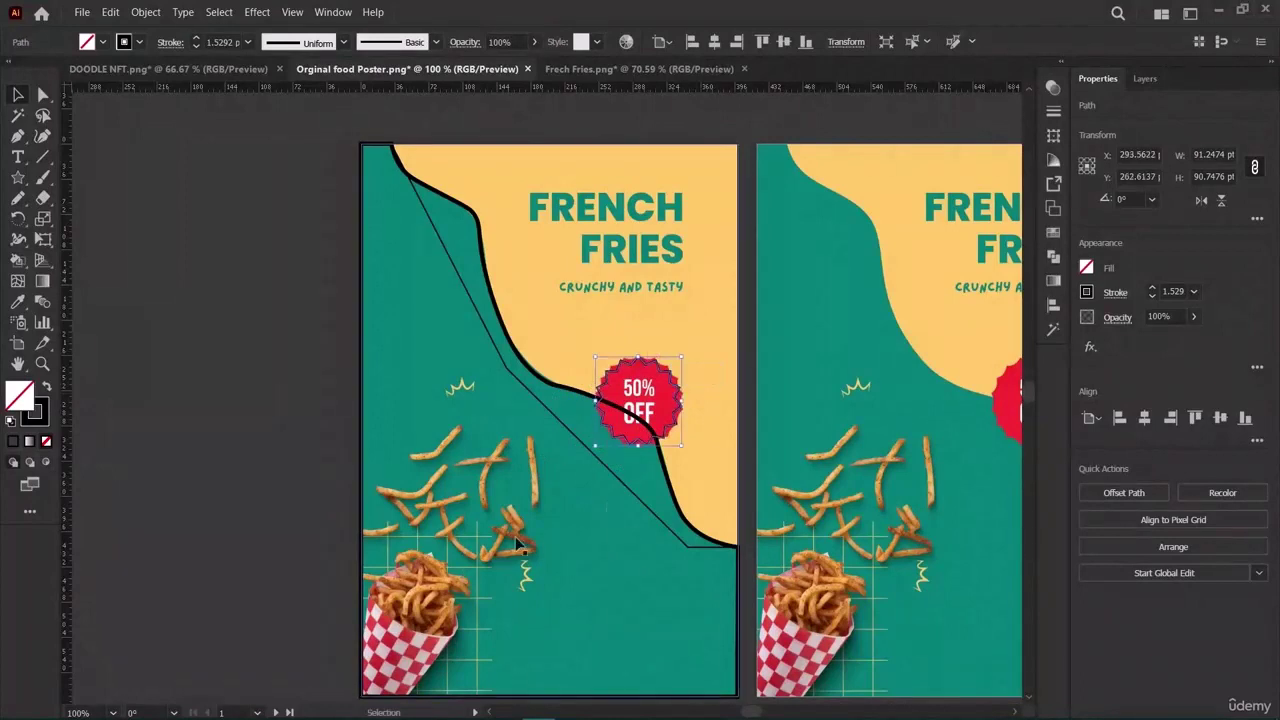
pyautogui.click(1087, 269)
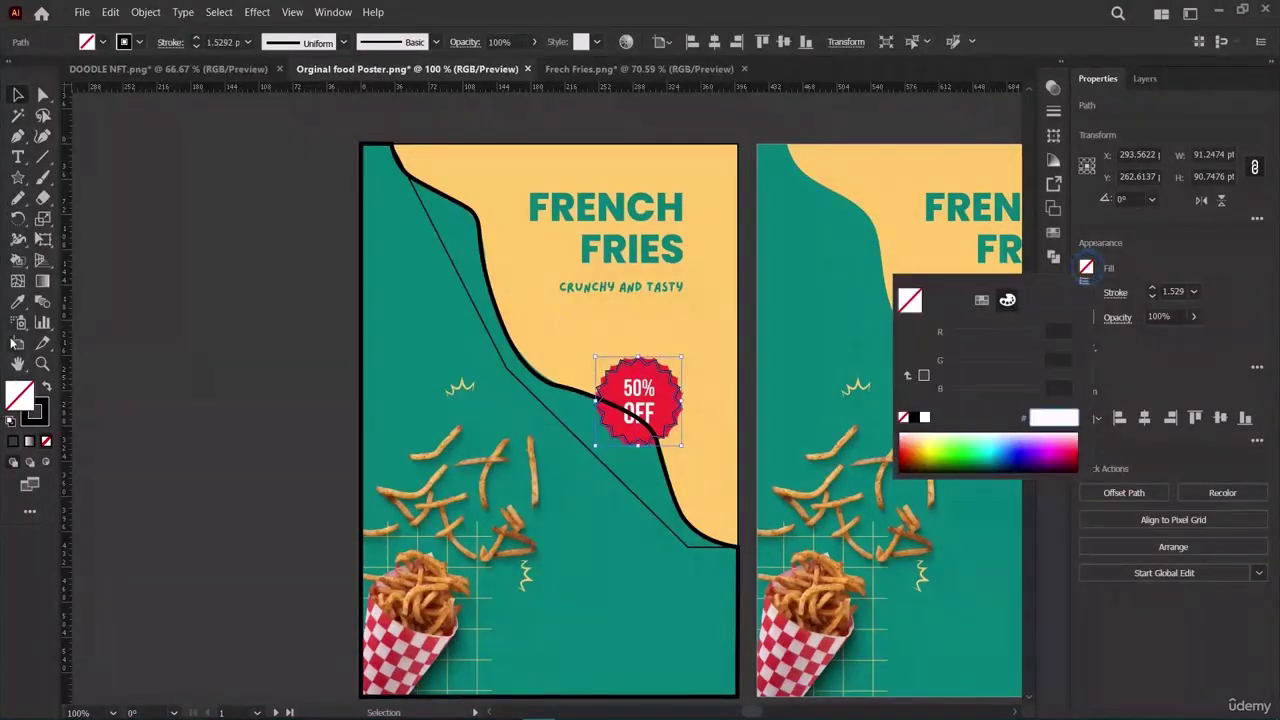
pyautogui.press('Escape')
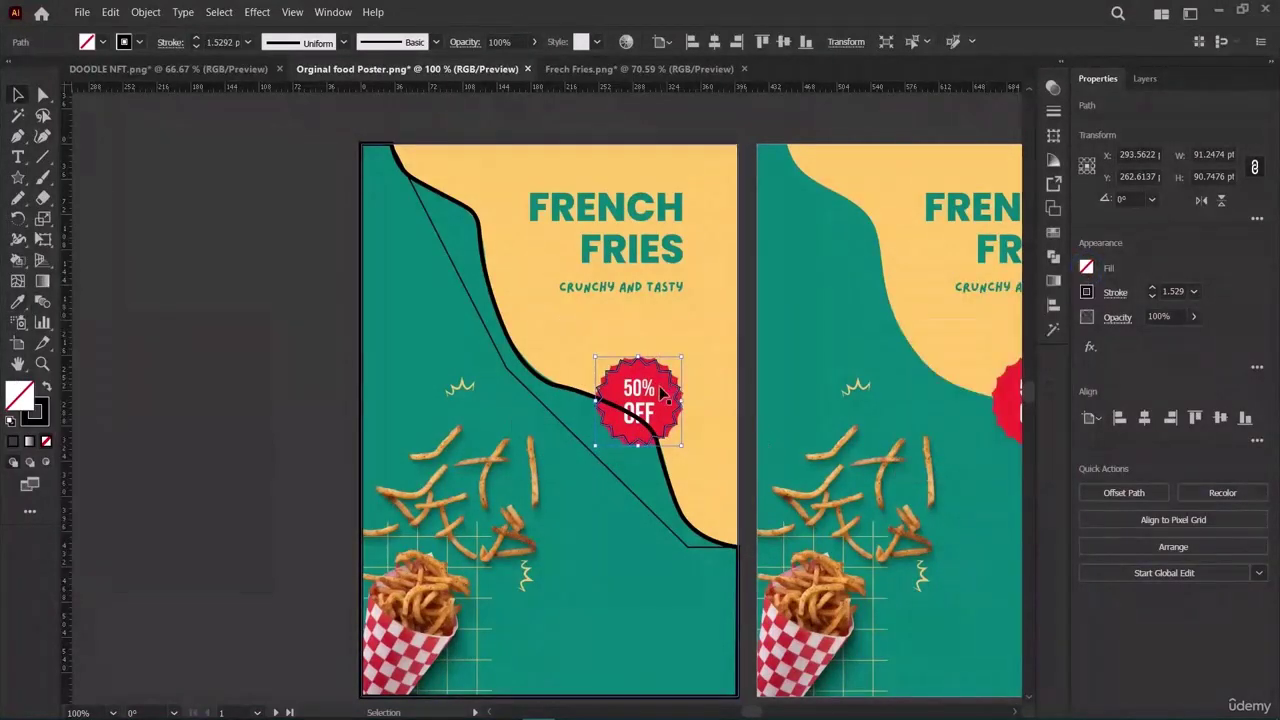
pyautogui.click(17, 301)
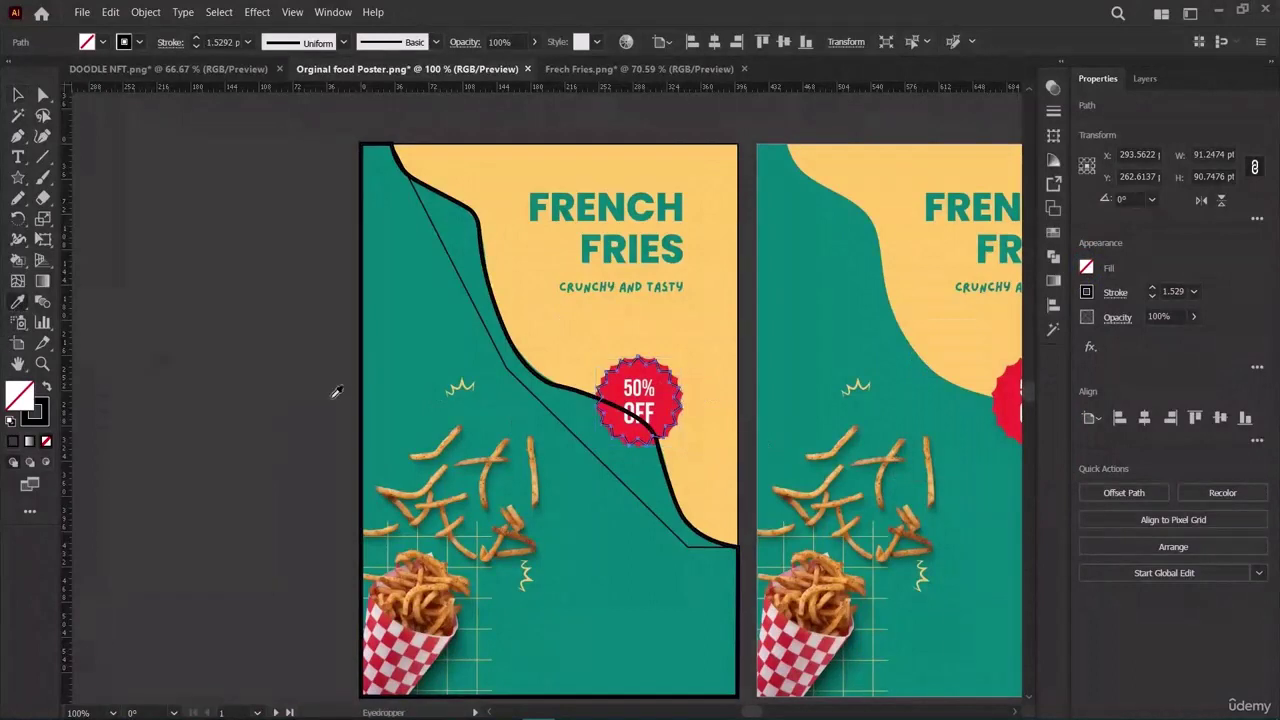
pyautogui.click(647, 370)
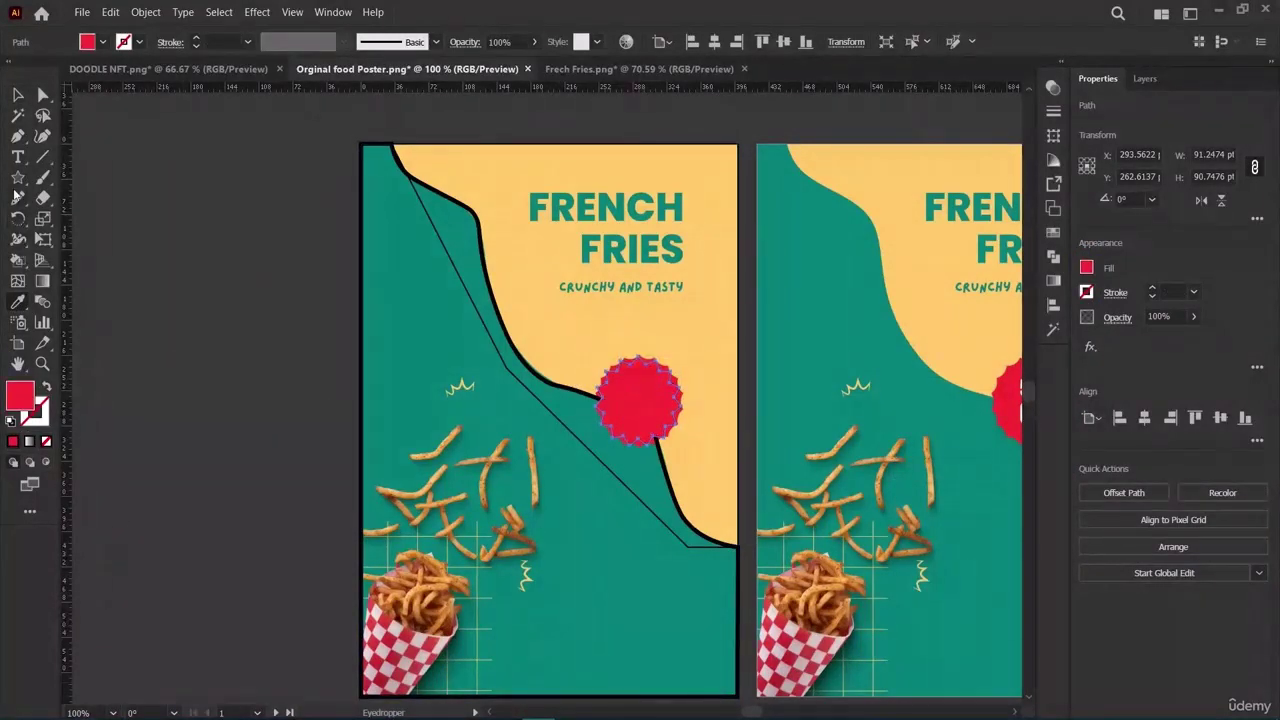
# Add '50 %' text inside the red badge and enlarge it to about 30 pt.
pyautogui.press('t')
pyautogui.click(621, 386)
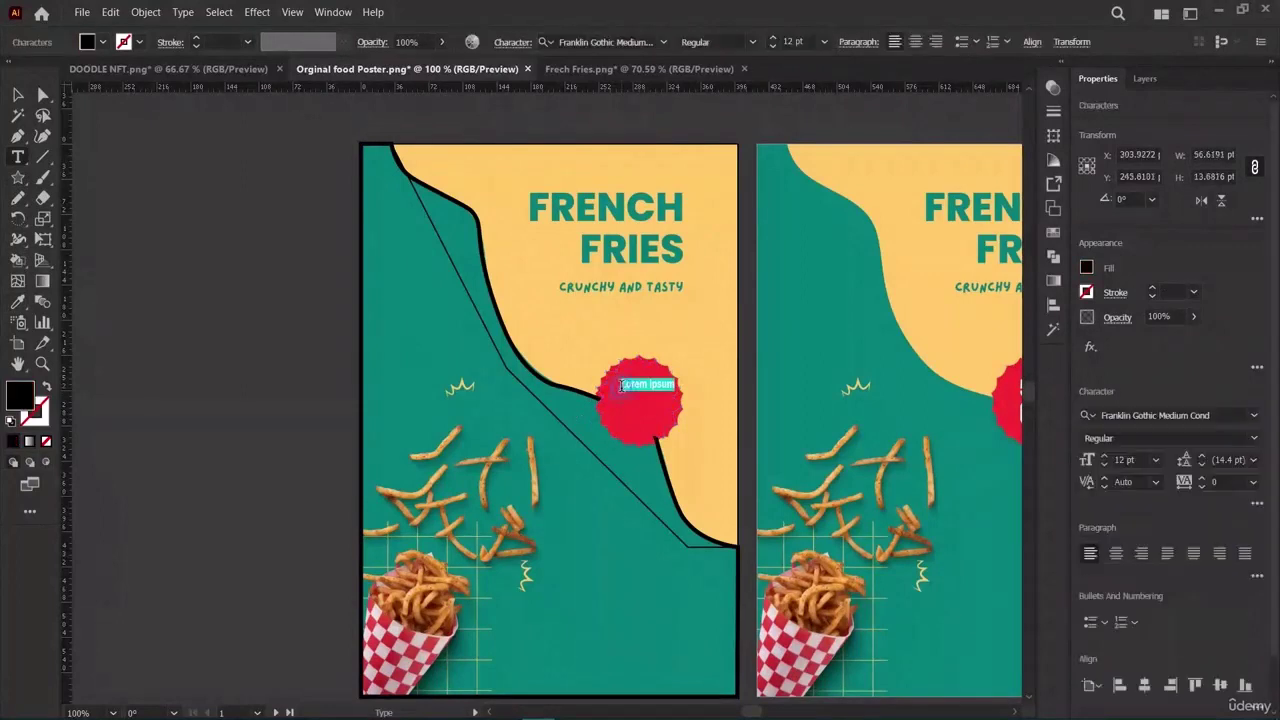
pyautogui.press('BackSpace')
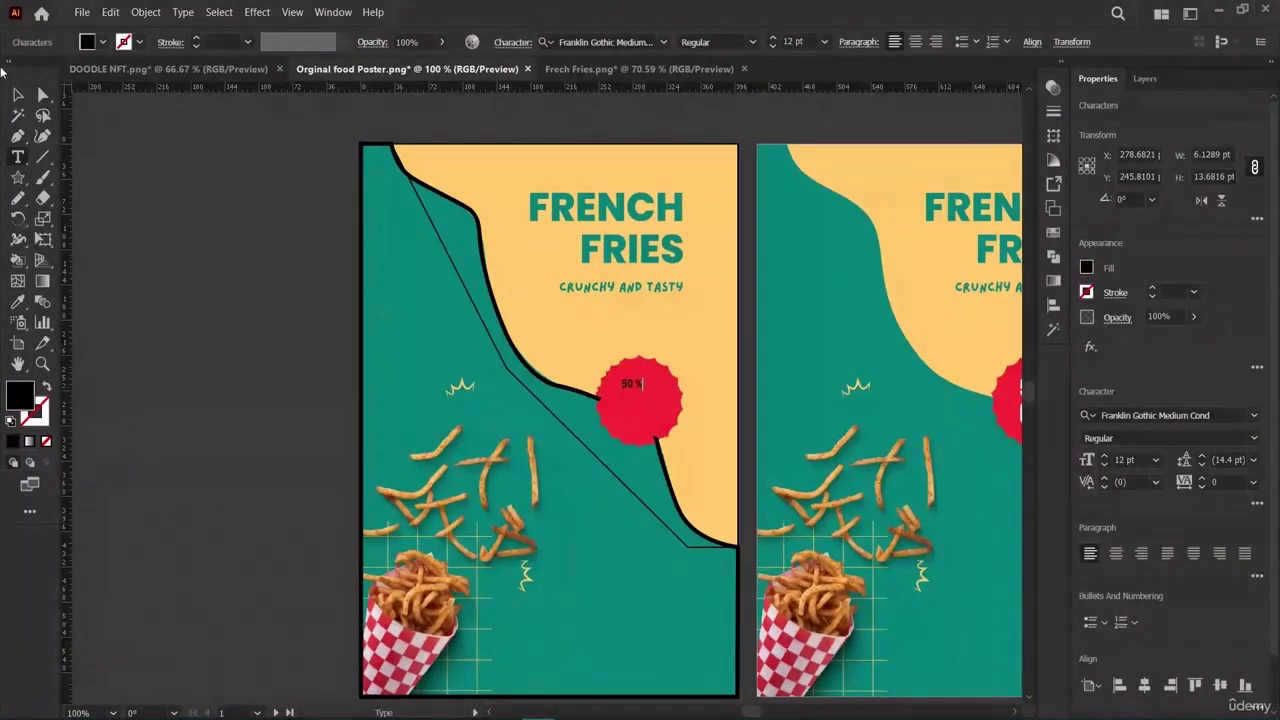
pyautogui.click(17, 94)
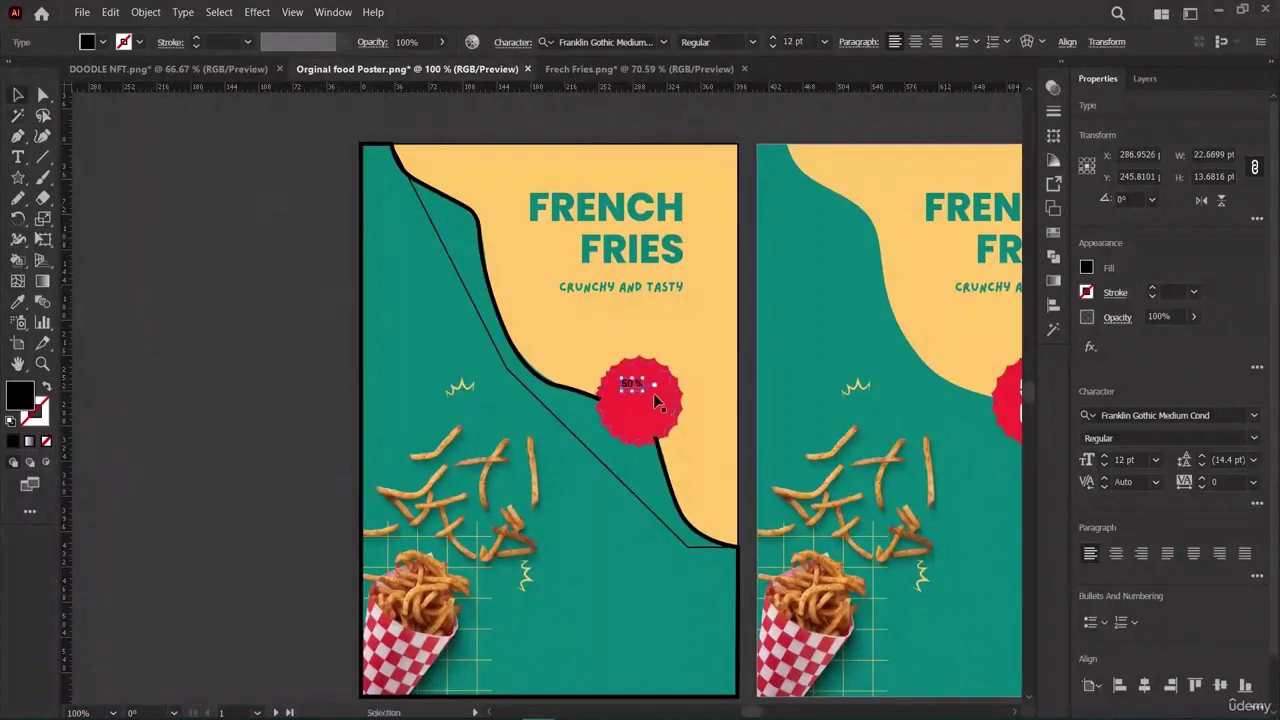
pyautogui.moveTo(650, 390)
pyautogui.mouseDown()
pyautogui.moveTo(690, 418)
pyautogui.moveTo(650, 388)
pyautogui.moveTo(633, 392)
pyautogui.mouseUp()
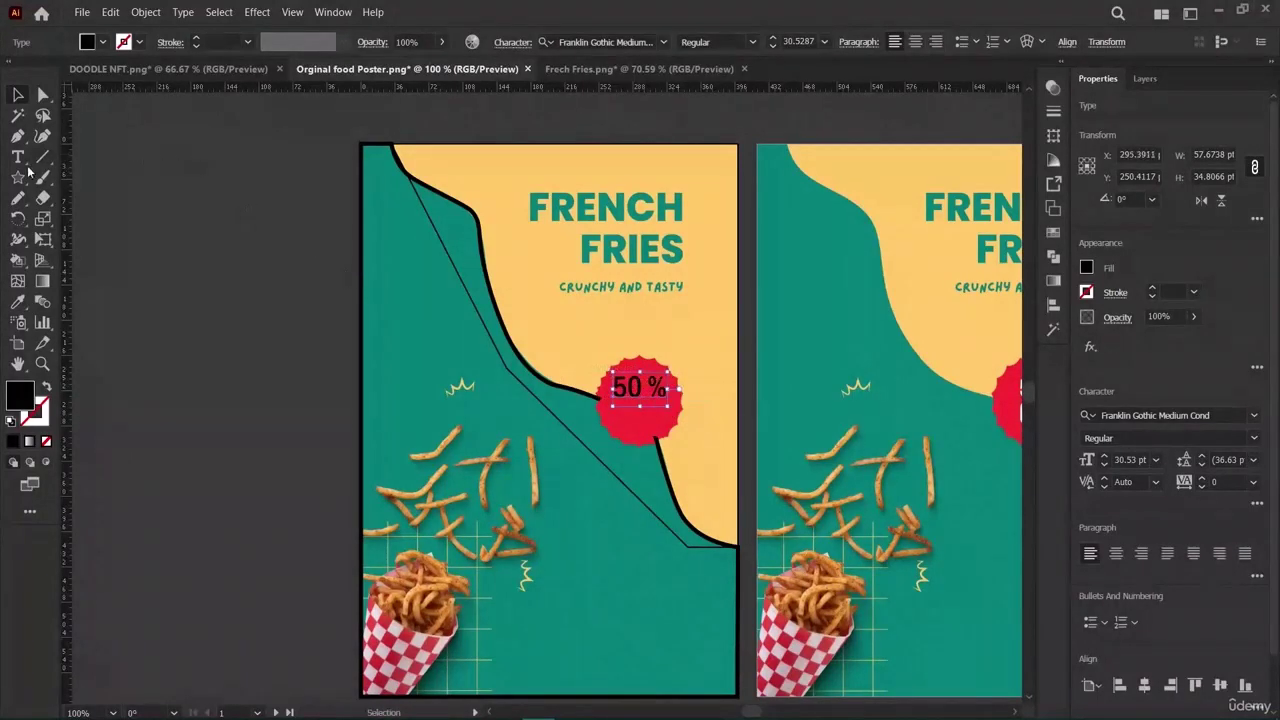
# Add 'OFF' below 50 %, enlarge it to 31.44 pt and nudge it slightly right.
pyautogui.click(18, 157)
pyautogui.click(613, 414)
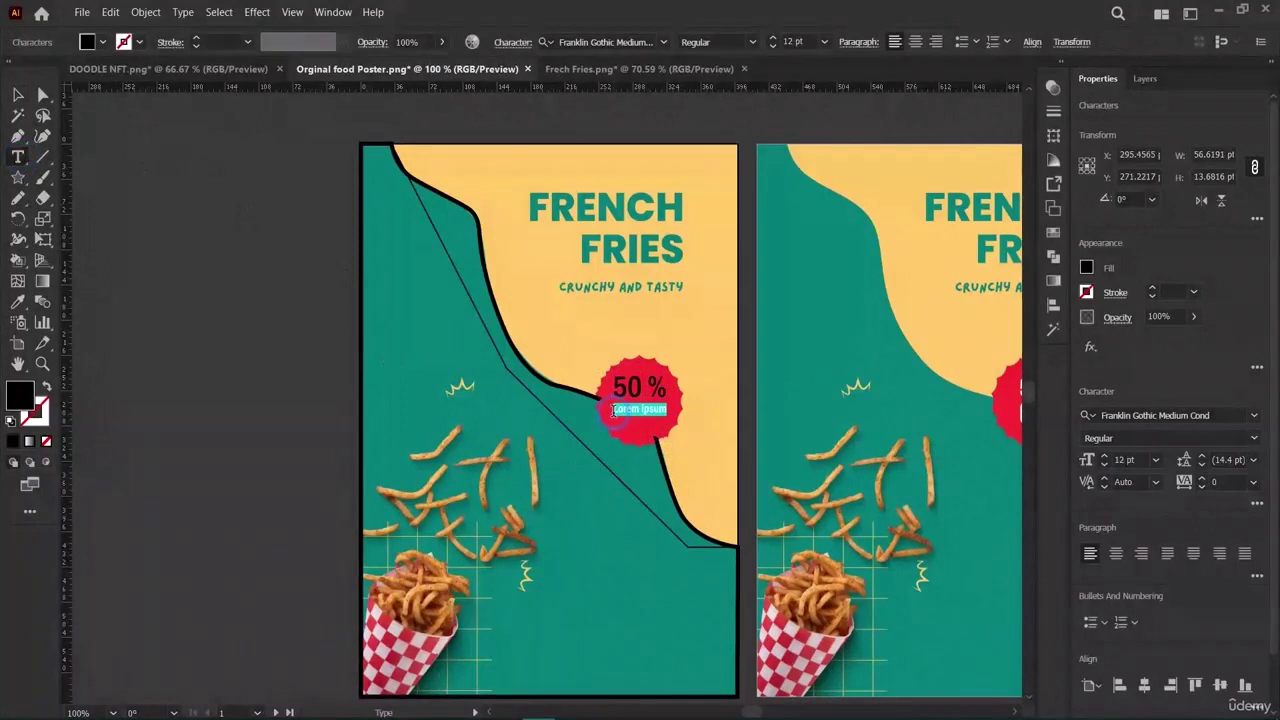
pyautogui.press('BackSpace')
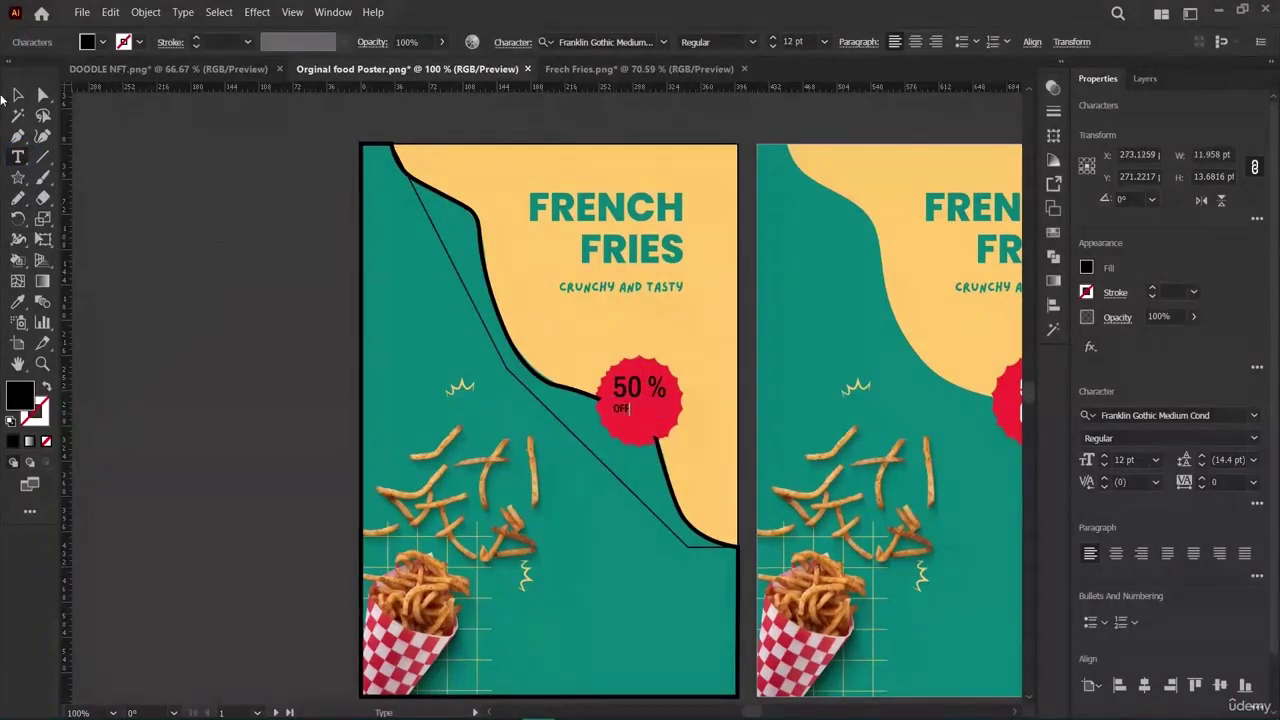
pyautogui.click(18, 94)
pyautogui.moveTo(628, 418)
pyautogui.mouseDown()
pyautogui.moveTo(659, 444)
pyautogui.moveTo(651, 423)
pyautogui.mouseUp()
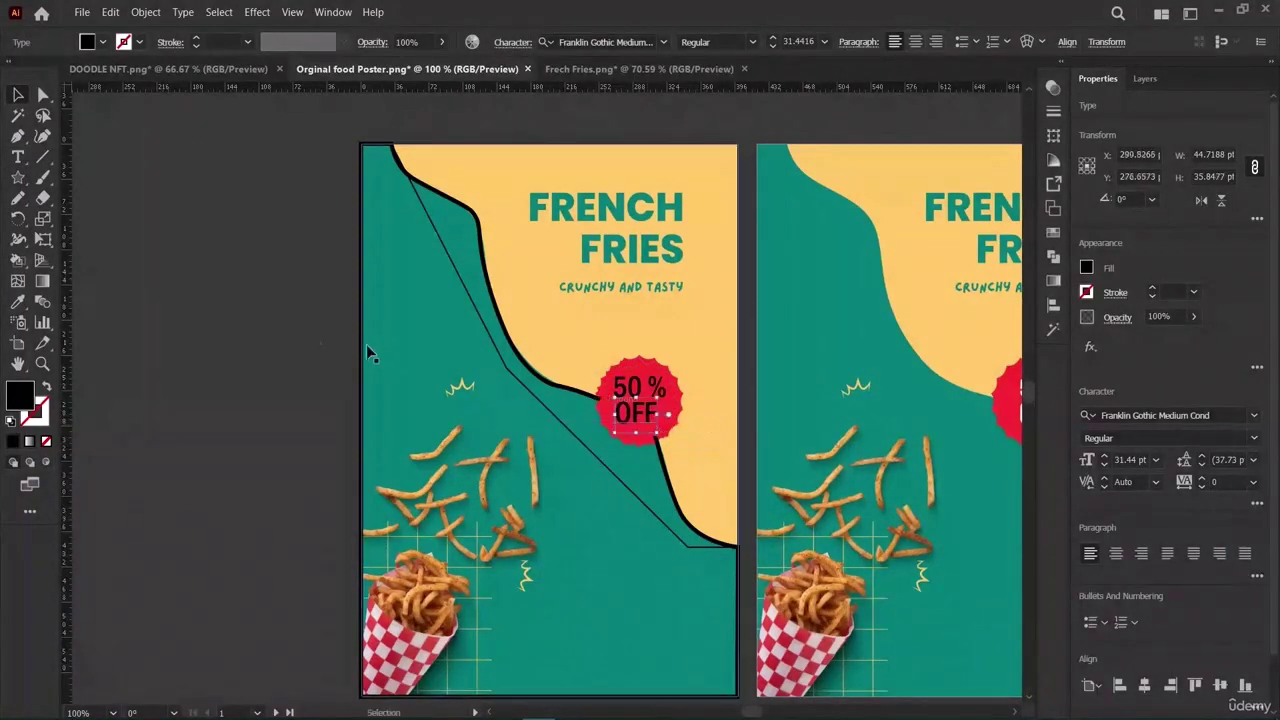
pyautogui.click(284, 334)
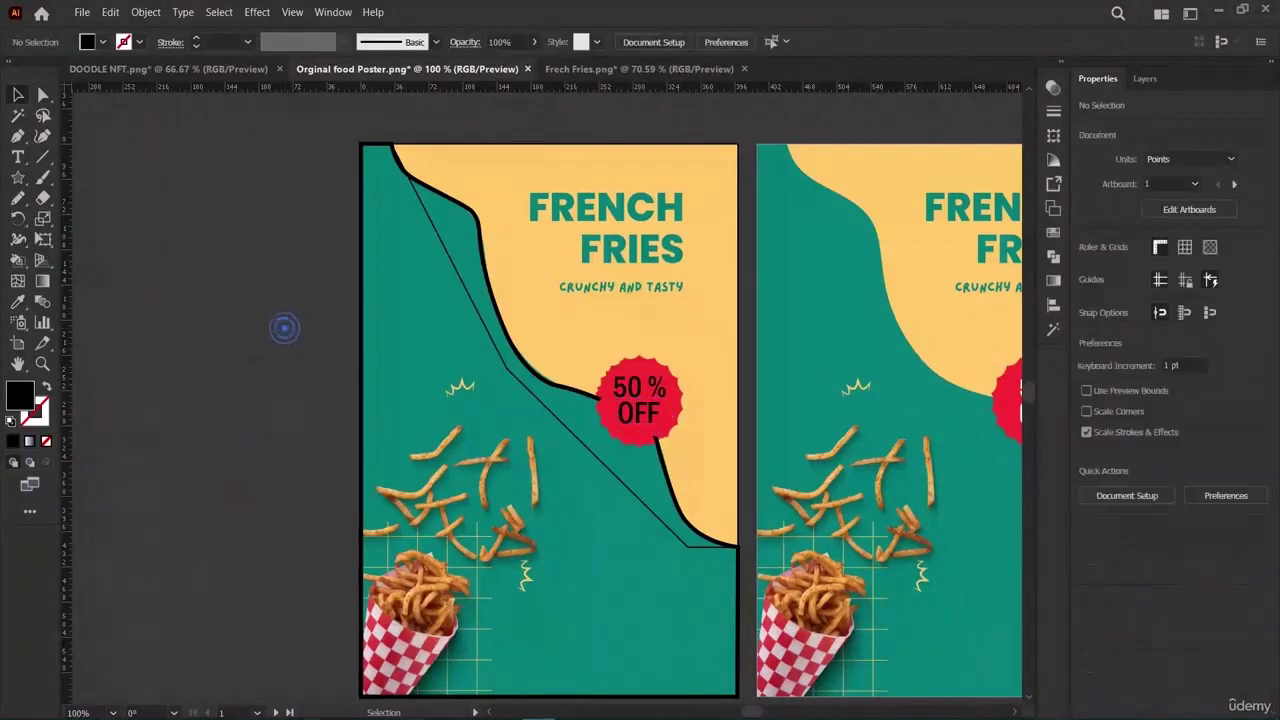
pyautogui.click(650, 422)
pyautogui.moveTo(636, 410); pyautogui.dragTo(645, 413)
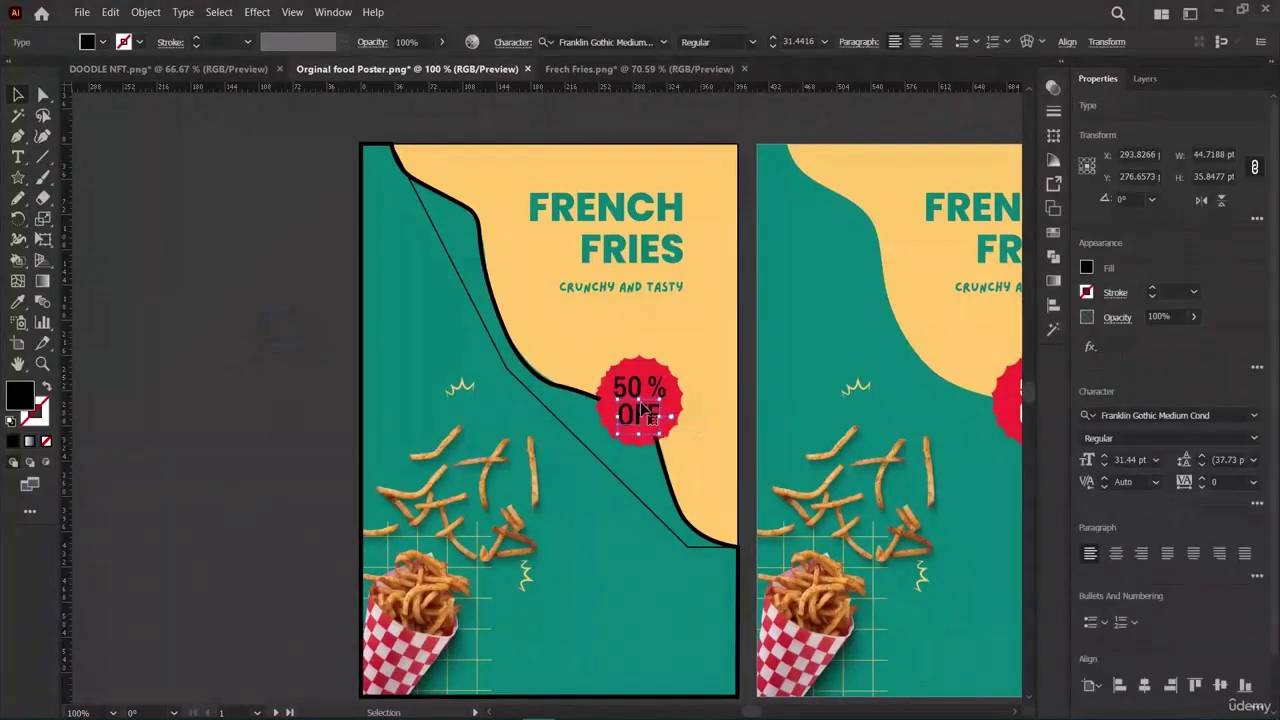
# Fill the diagonal path with the poster's yellow using the Eyedropper.
pyautogui.click(293, 394)
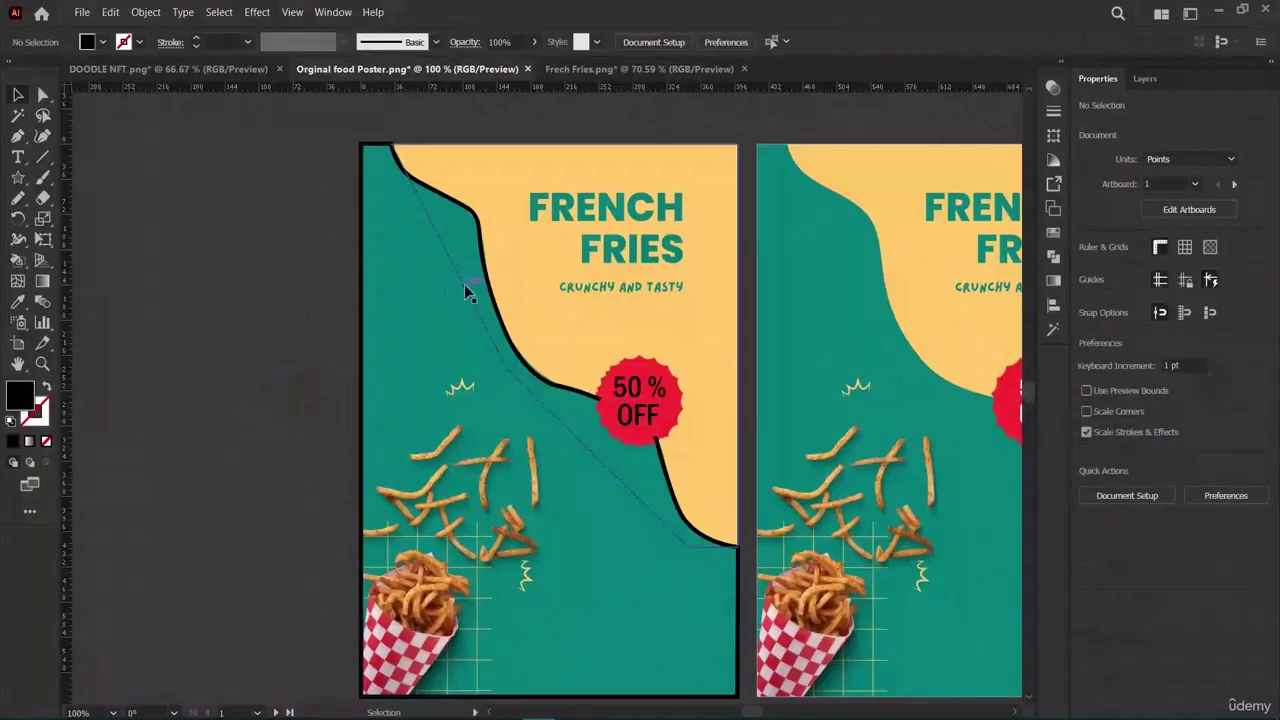
pyautogui.click(464, 284)
pyautogui.click(1086, 267)
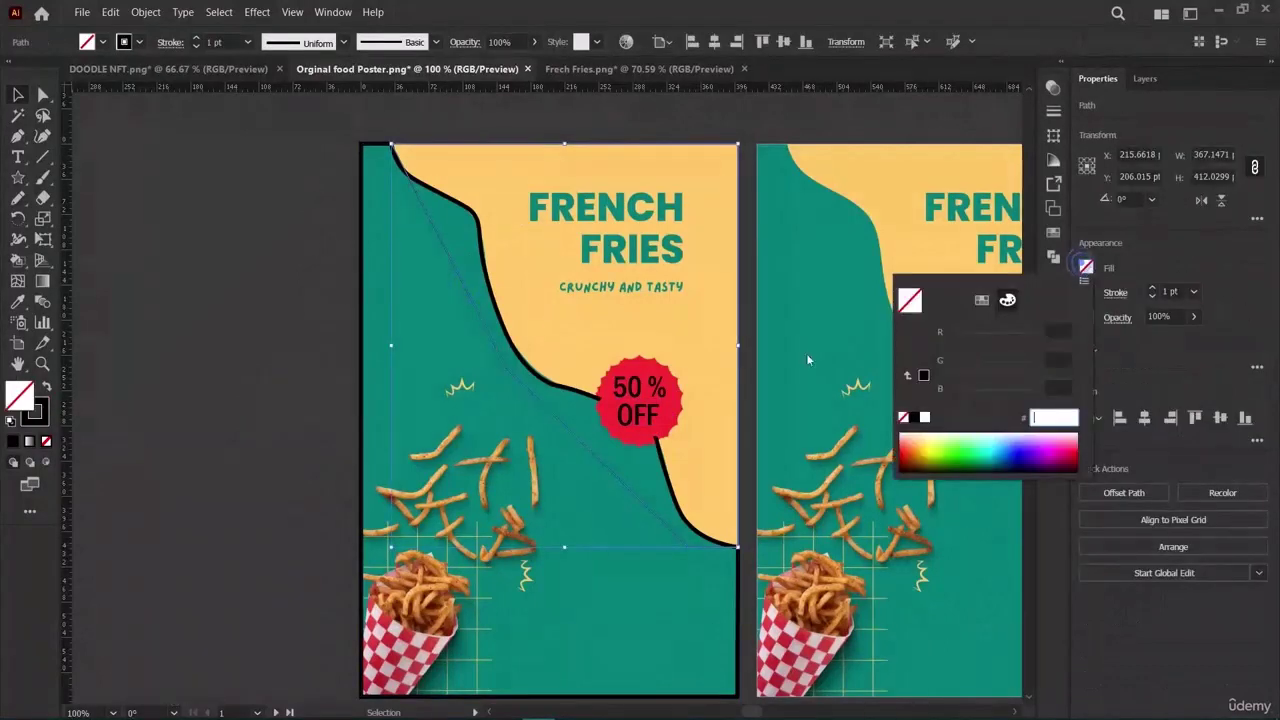
pyautogui.click(657, 318)
pyautogui.click(657, 318)
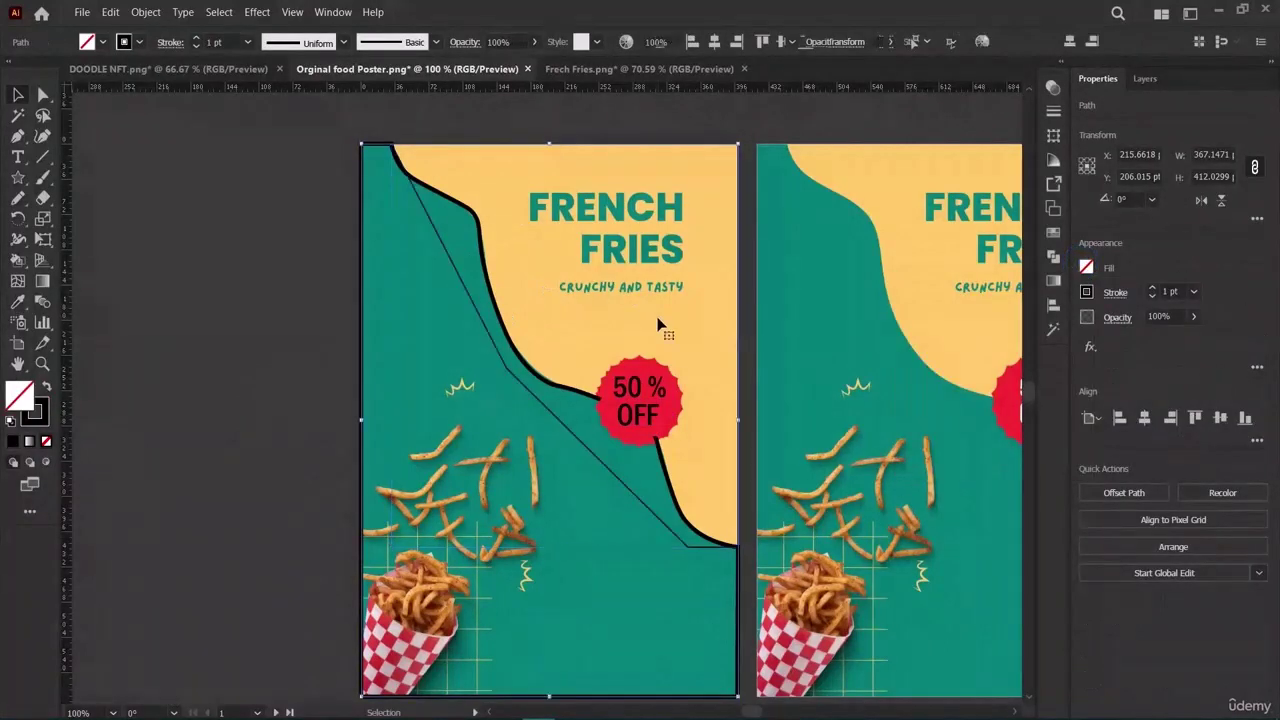
pyautogui.click(476, 308)
pyautogui.click(17, 301)
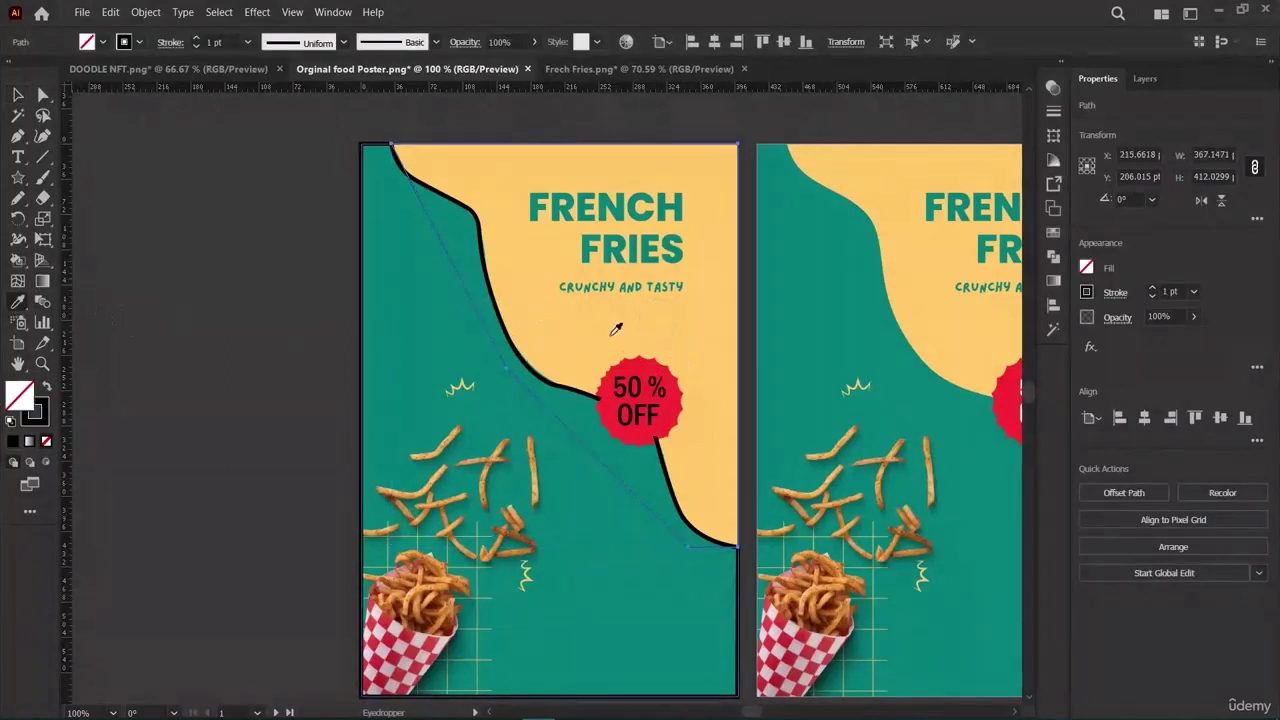
pyautogui.click(612, 320)
# Send the yellow shape backward one level with Object > Arrange > Send Backward.
pyautogui.click(110, 12)
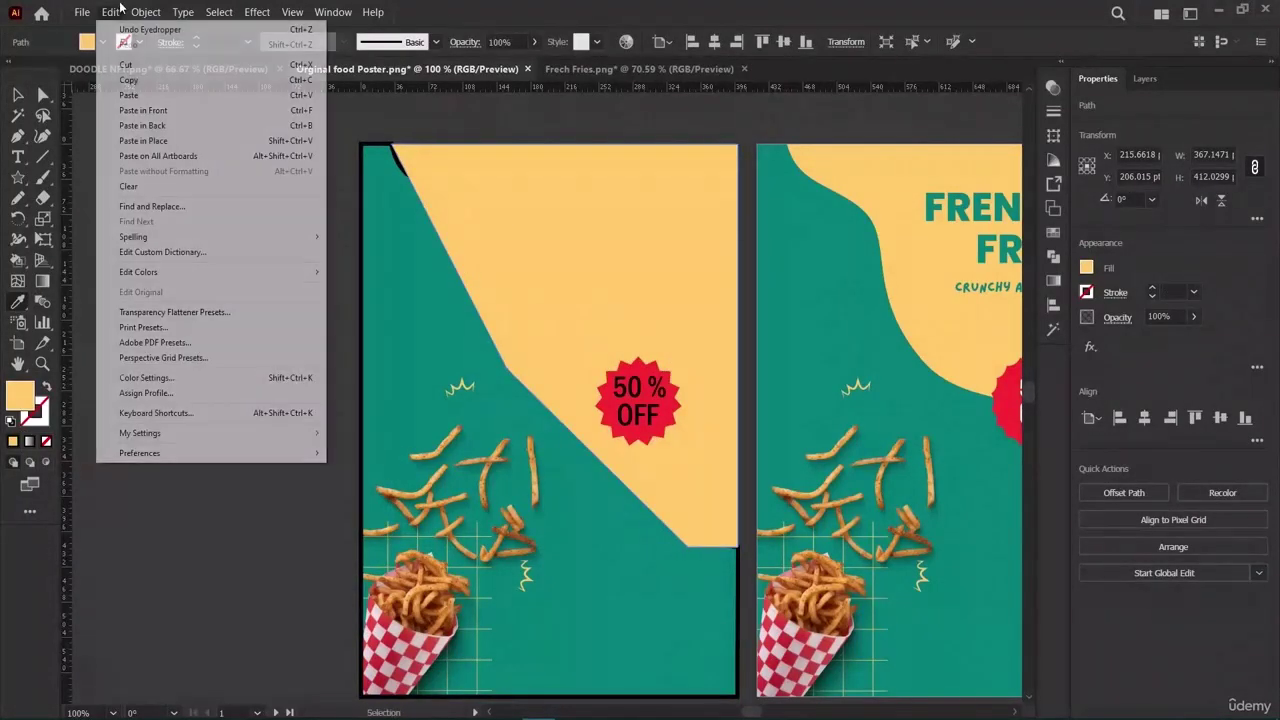
pyautogui.moveTo(146, 12)
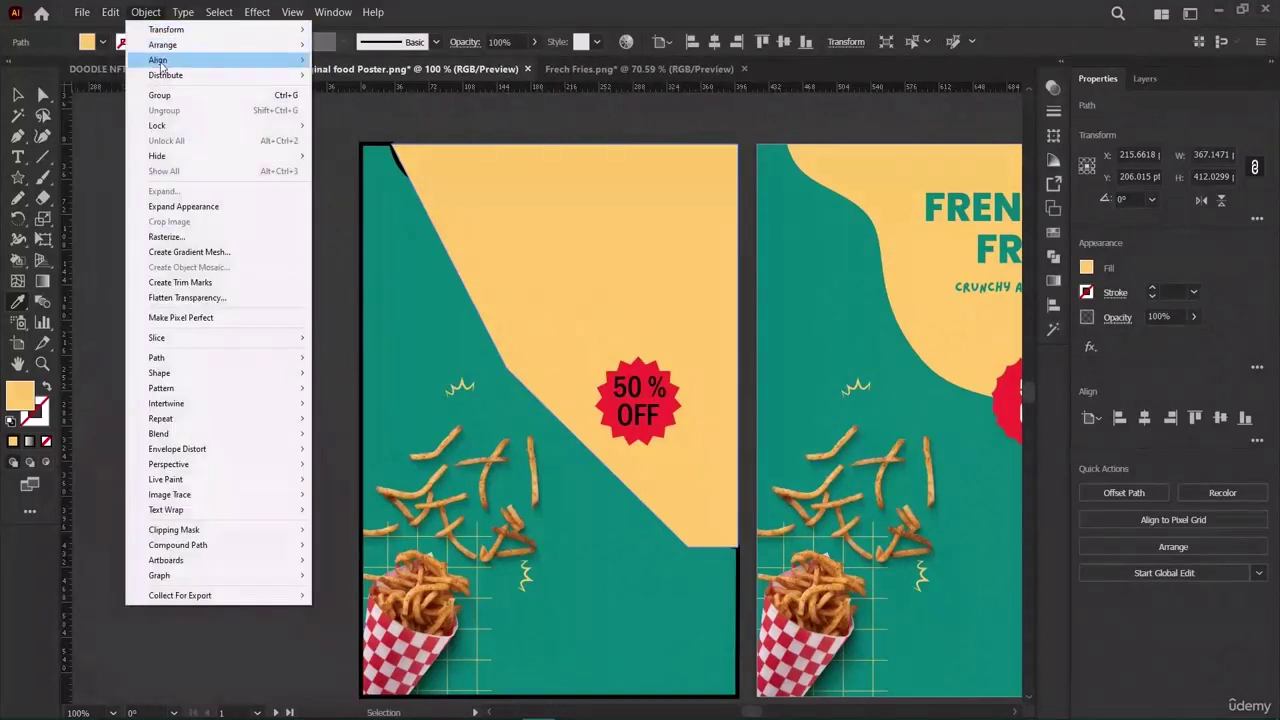
pyautogui.moveTo(165, 45)
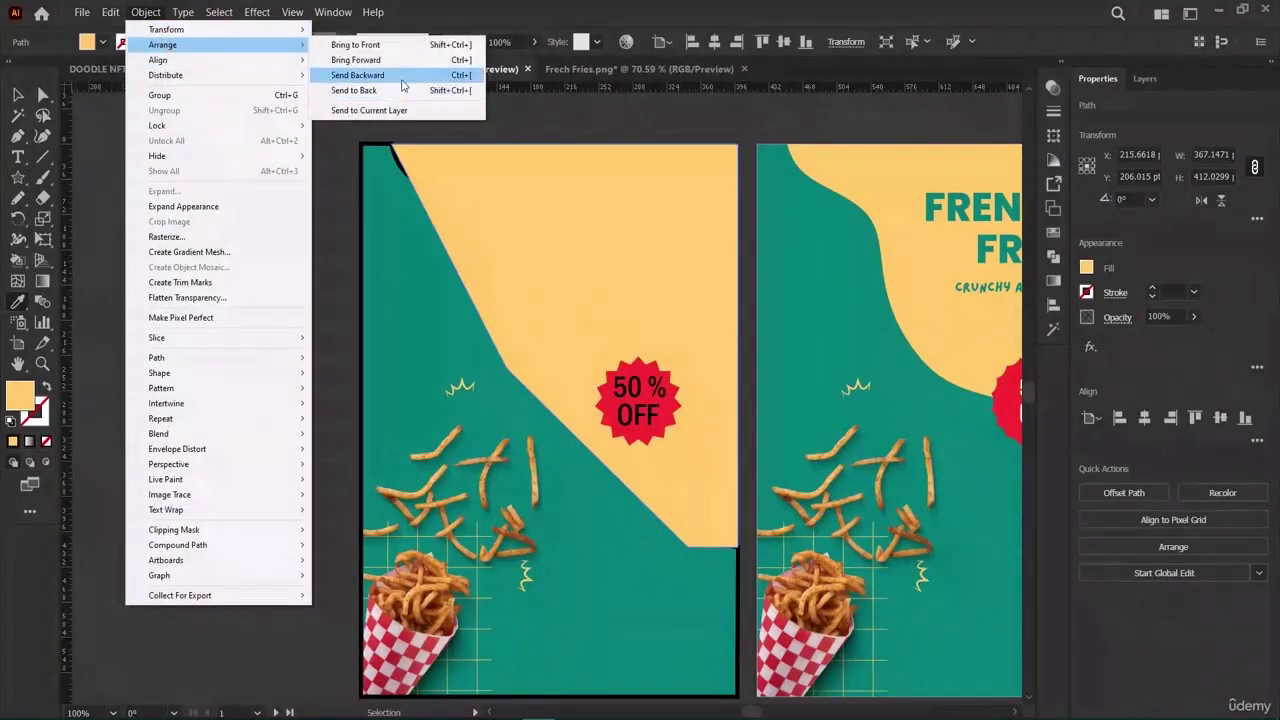
pyautogui.click(400, 76)
pyautogui.hotkey('ctrl', '[')
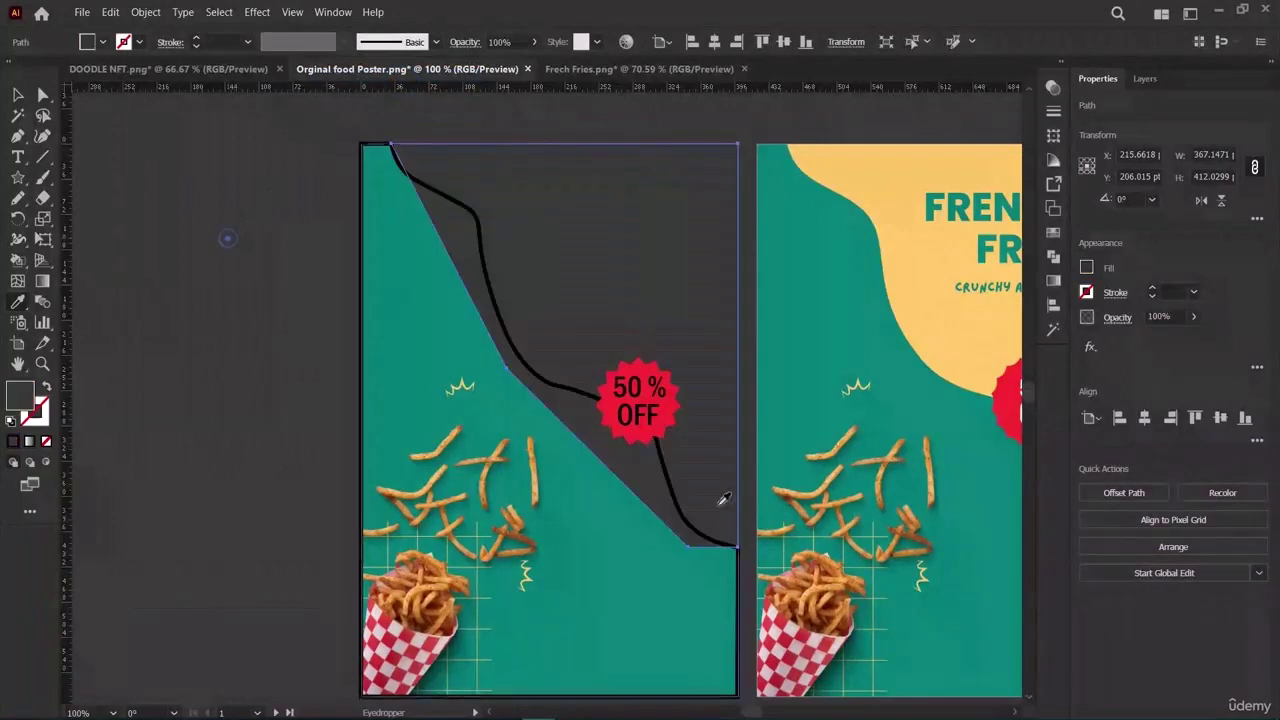
pyautogui.hotkey('ctrl', 'z')
# Fill the curved path with the teal sampled from the original poster.
pyautogui.click(17, 94)
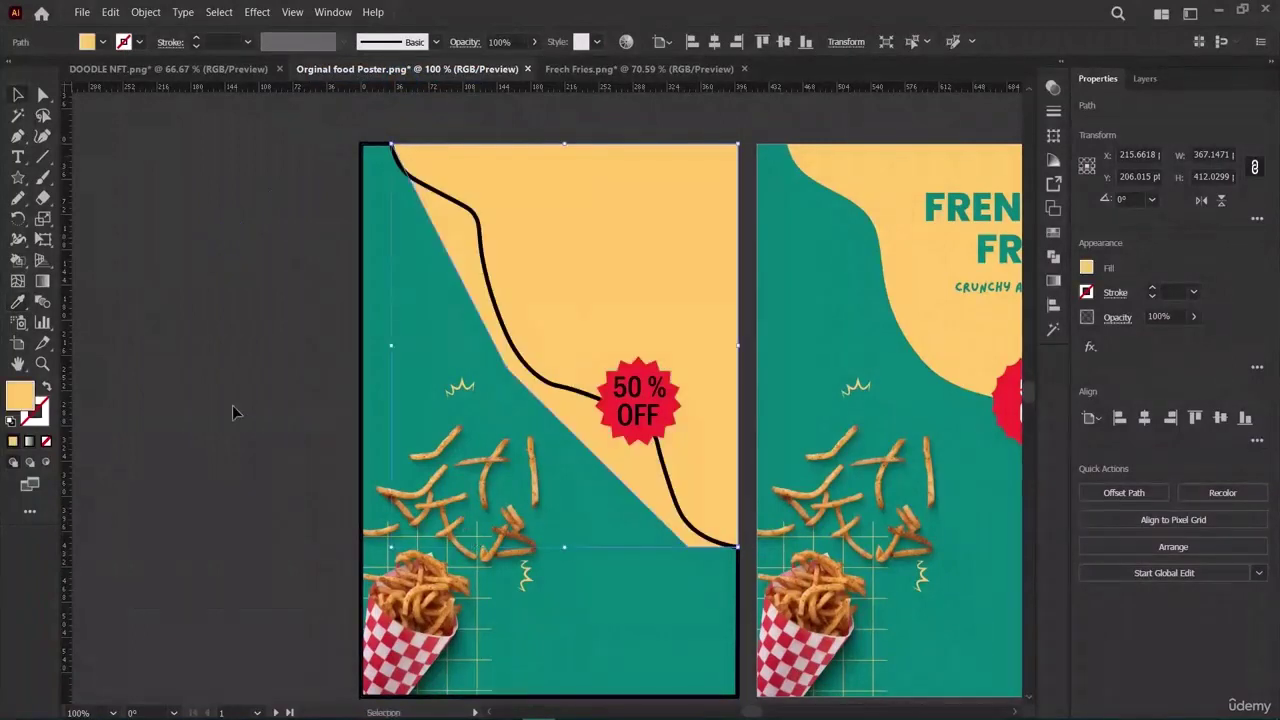
pyautogui.click(239, 414)
pyautogui.click(671, 607)
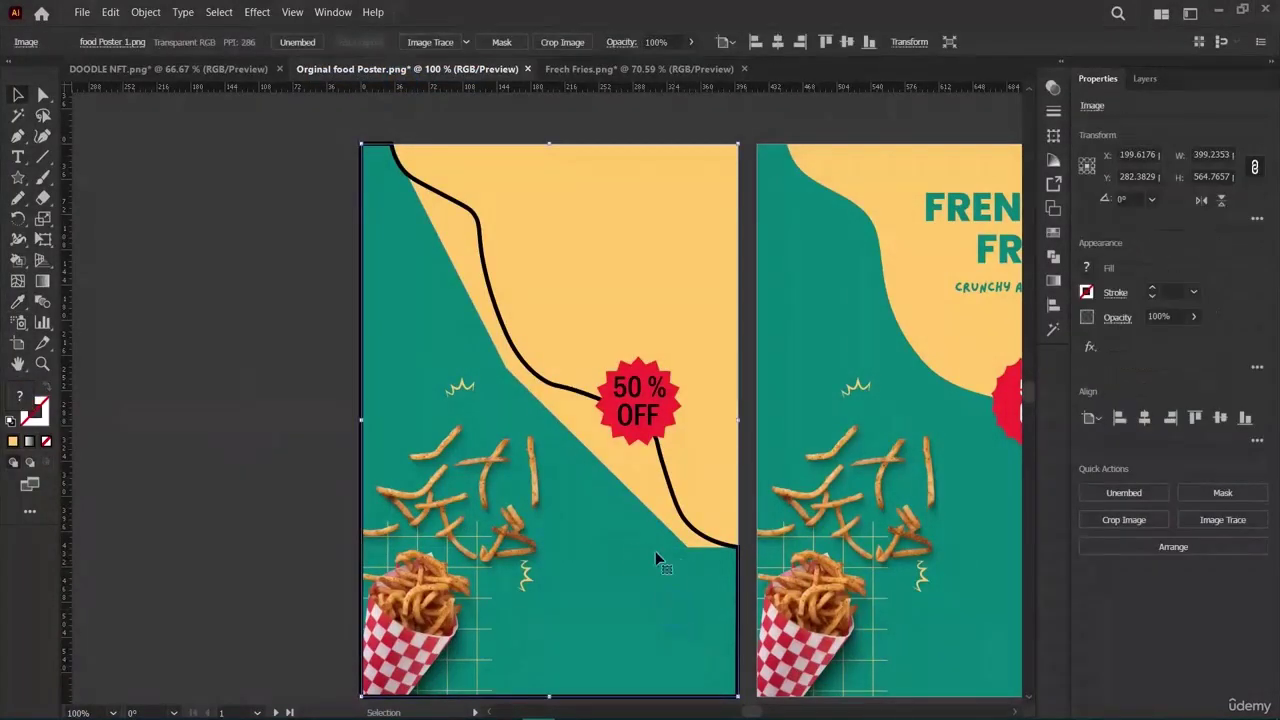
pyautogui.click(480, 246)
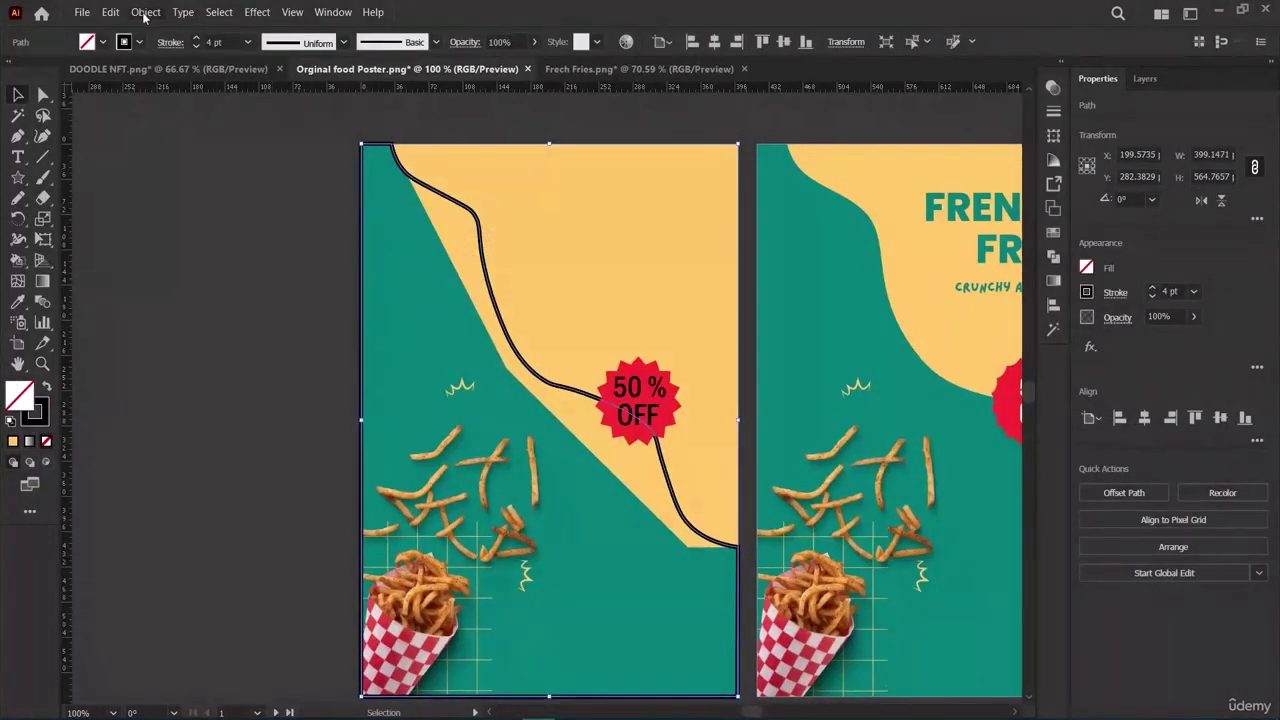
pyautogui.click(18, 302)
pyautogui.click(600, 497)
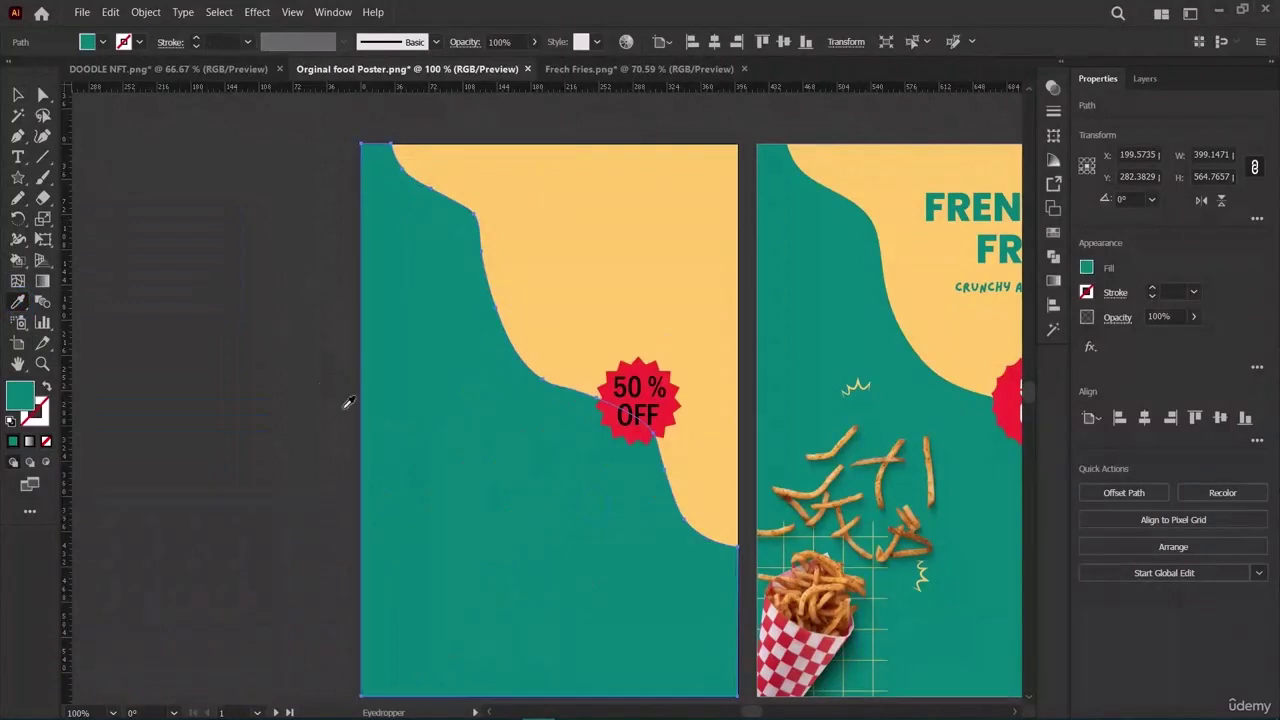
pyautogui.press('v')
pyautogui.click(235, 308)
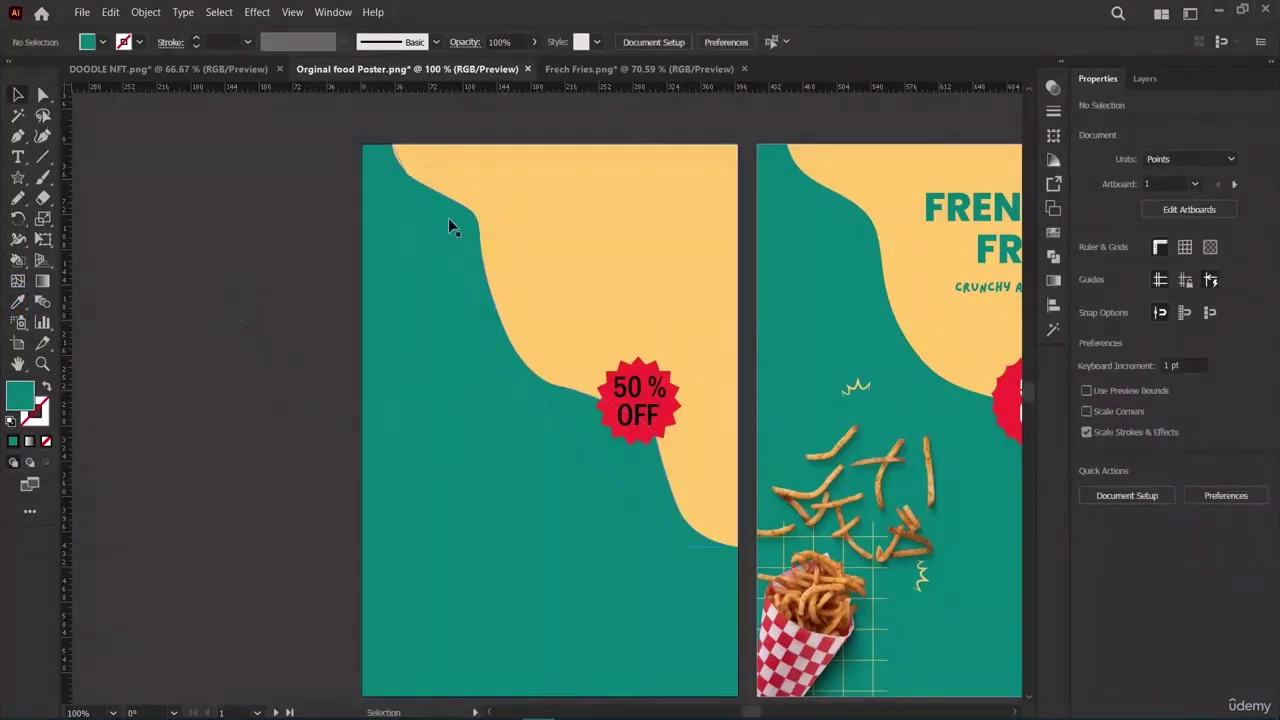
# Move the teal and yellow shapes aside and delete the poster's original background.
pyautogui.click(421, 280)
pyautogui.moveTo(475, 258); pyautogui.dragTo(182, 293)
pyautogui.click(580, 288)
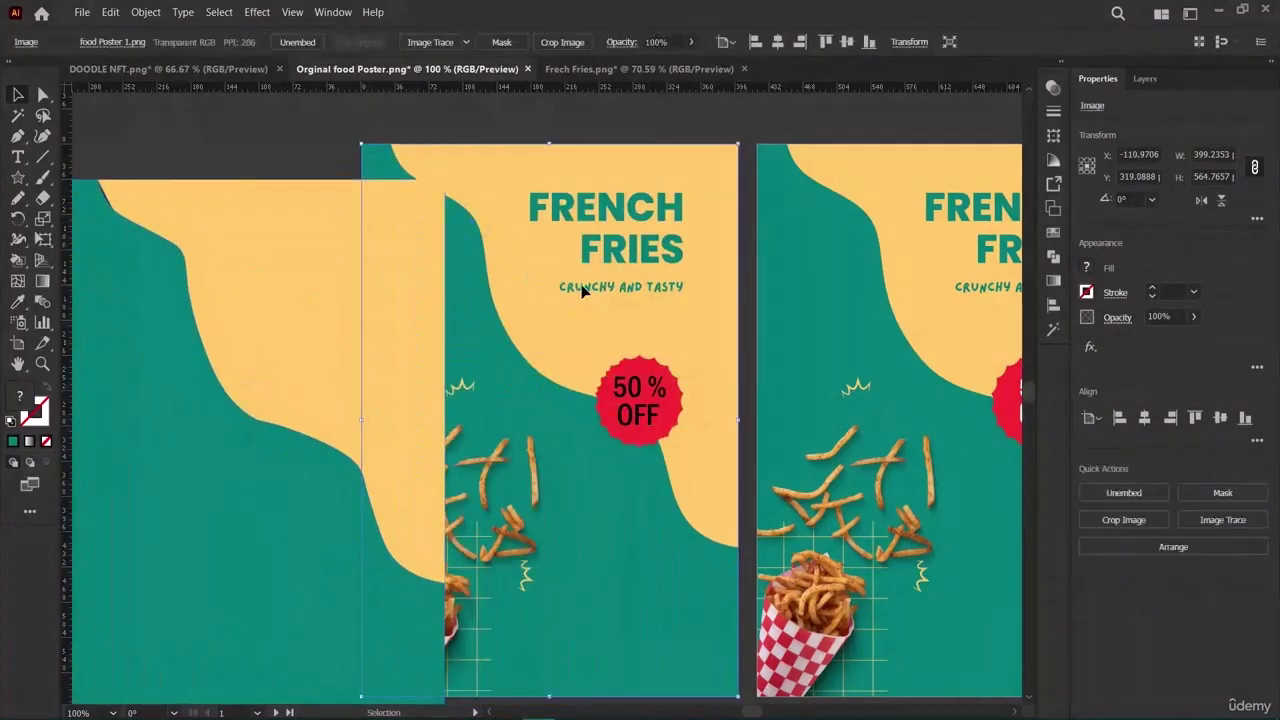
pyautogui.press('Delete')
# Bring the French fries image to the front of the stacking order.
pyautogui.click(497, 517)
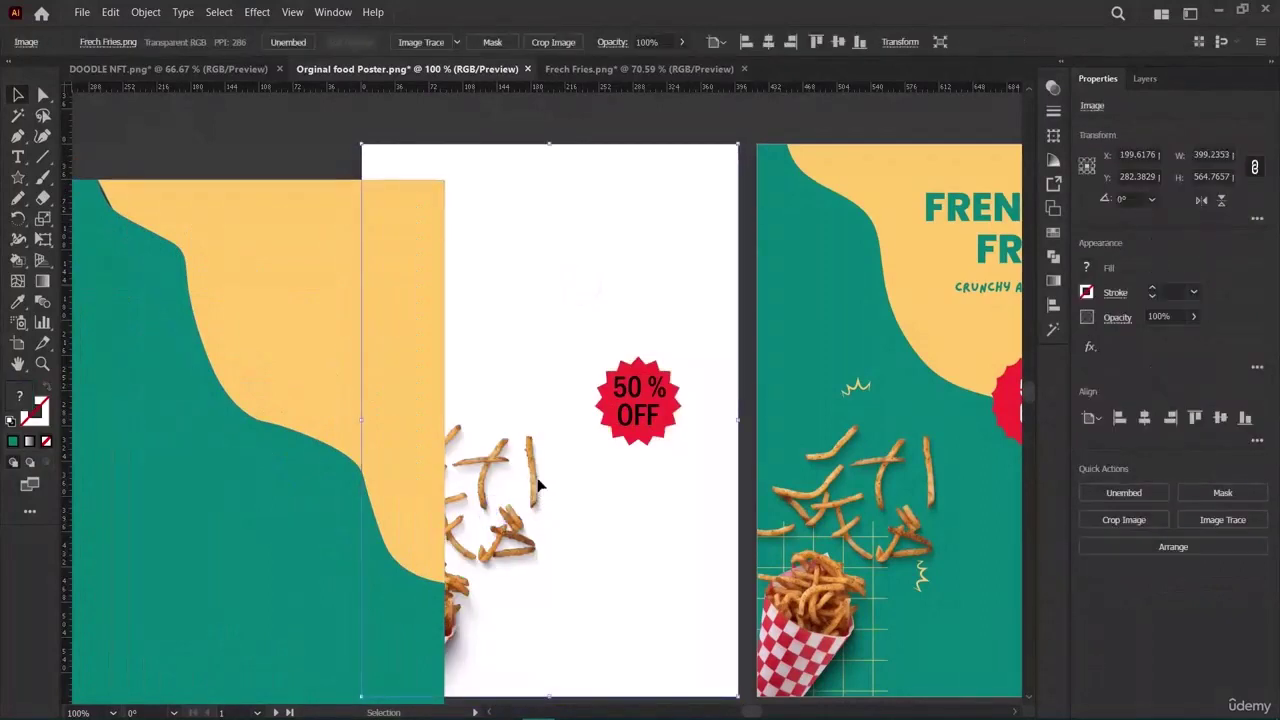
pyautogui.moveTo(534, 490); pyautogui.dragTo(592, 490)
pyautogui.click(145, 11)
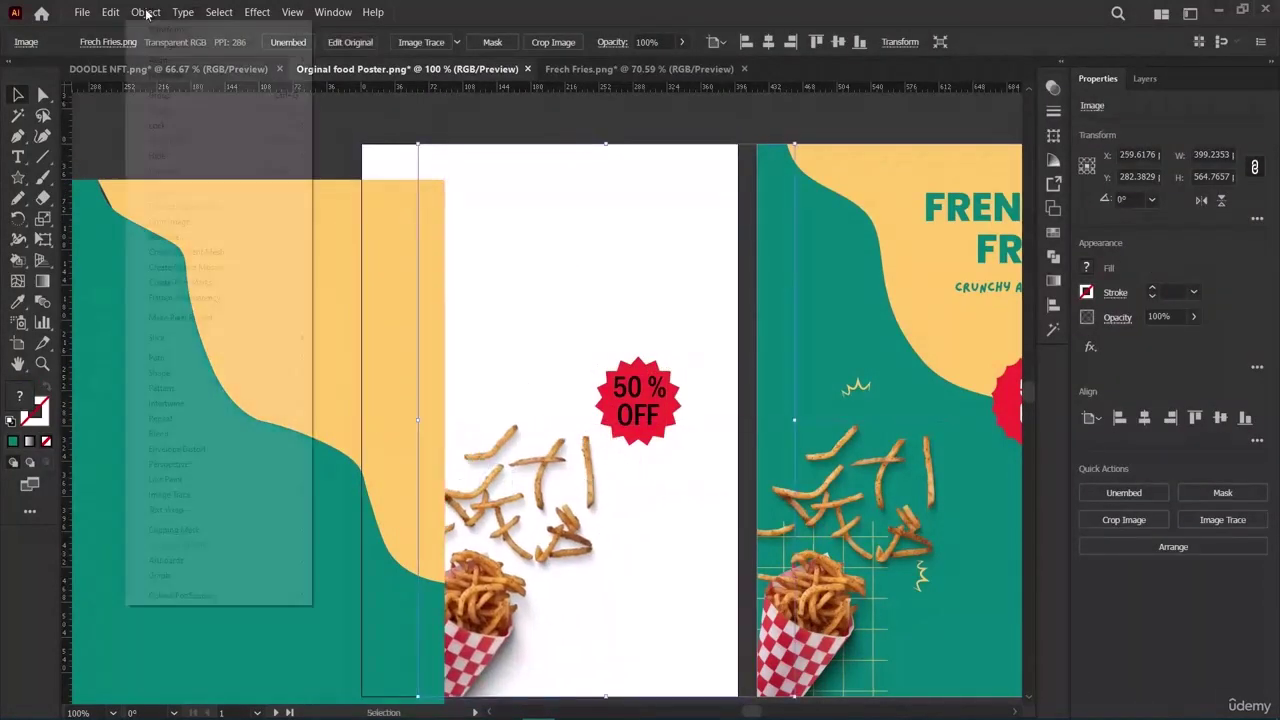
pyautogui.moveTo(198, 50)
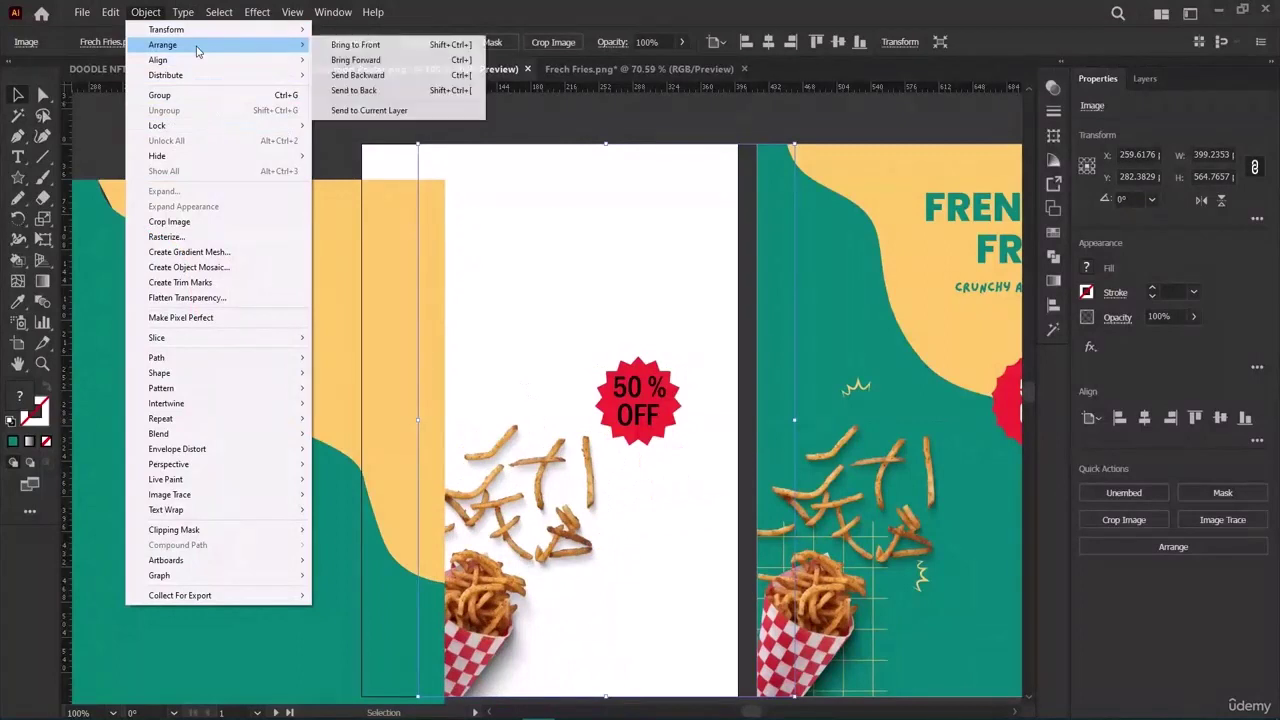
pyautogui.click(372, 47)
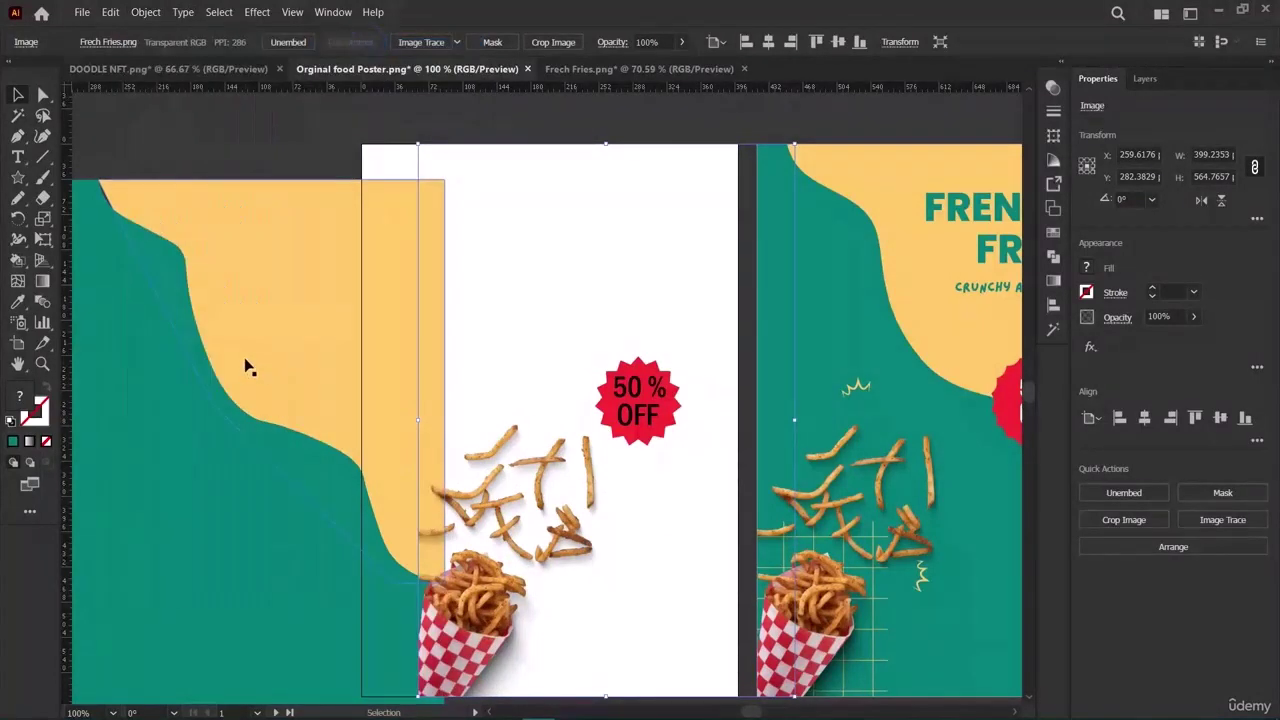
pyautogui.moveTo(247, 361); pyautogui.dragTo(483, 323)
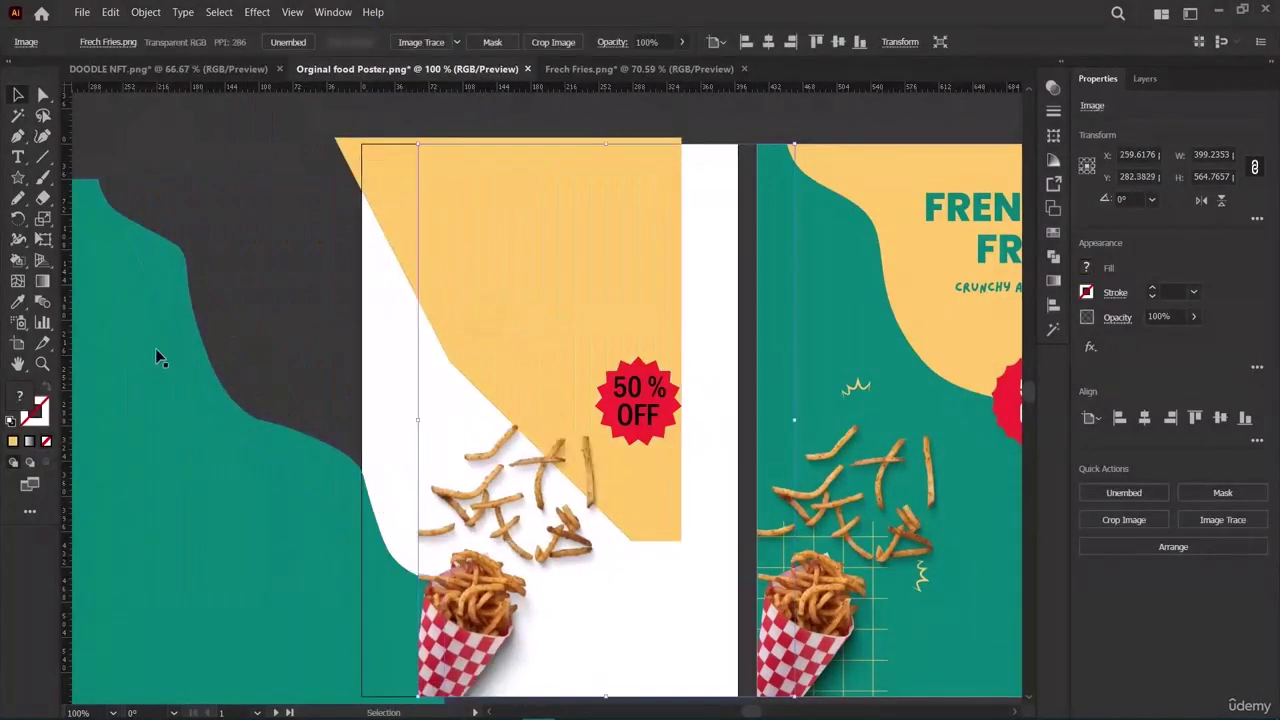
pyautogui.hotkey('ctrl', 'z')
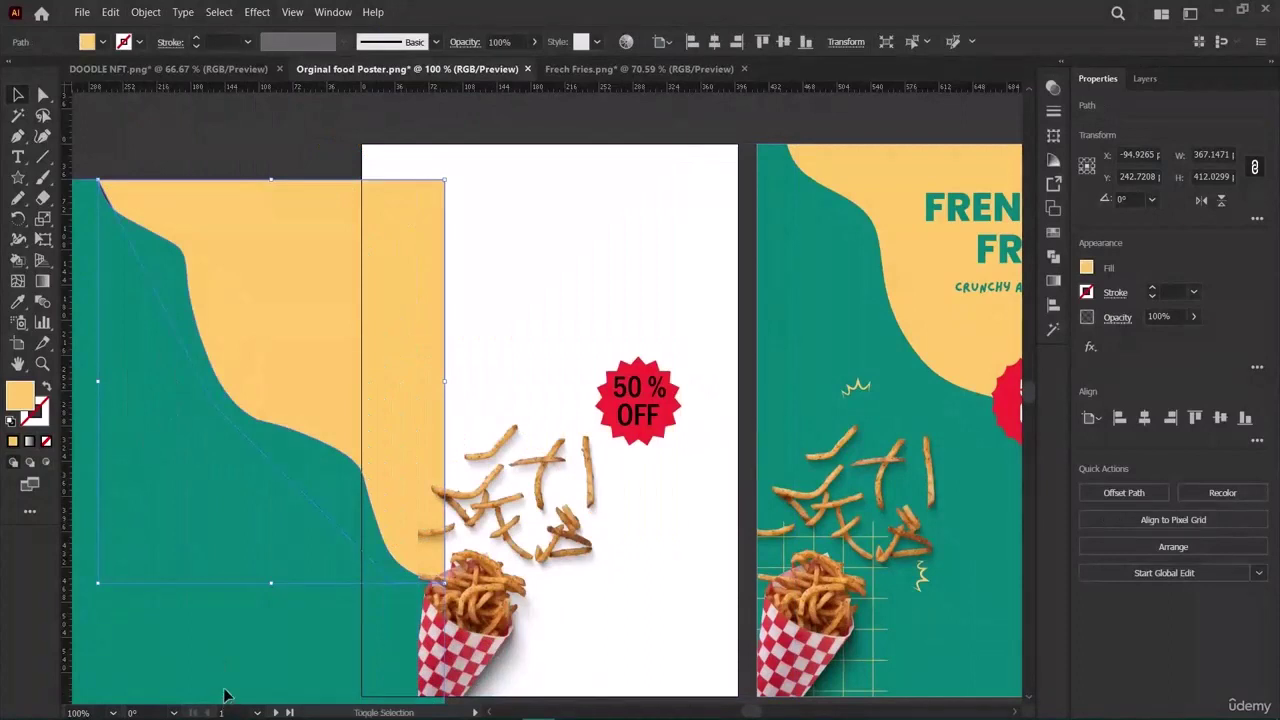
# Move the green and yellow background shapes flush onto the poster artboard.
pyautogui.keyDown('shift'); pyautogui.click(225, 688); pyautogui.keyUp('shift')
pyautogui.moveTo(250, 467); pyautogui.dragTo(543, 422)
pyautogui.click(205, 409)
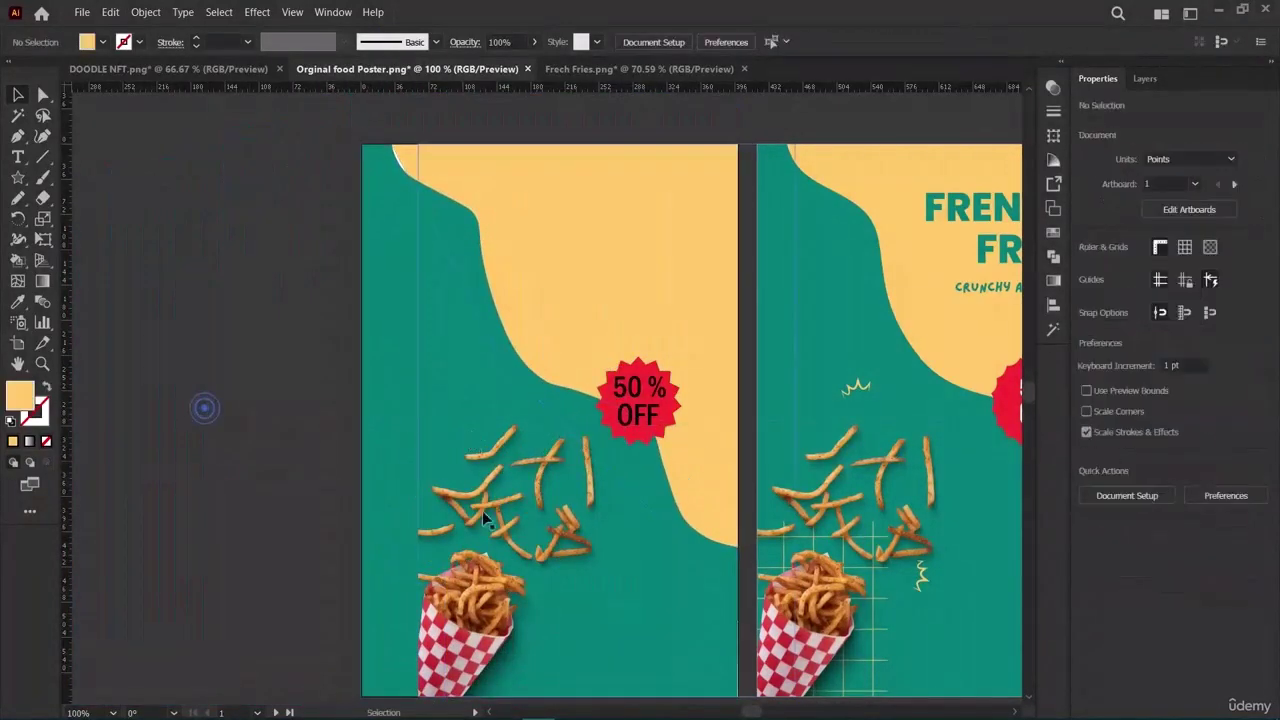
pyautogui.doubleClick(440, 610)
pyautogui.doubleClick(186, 625)
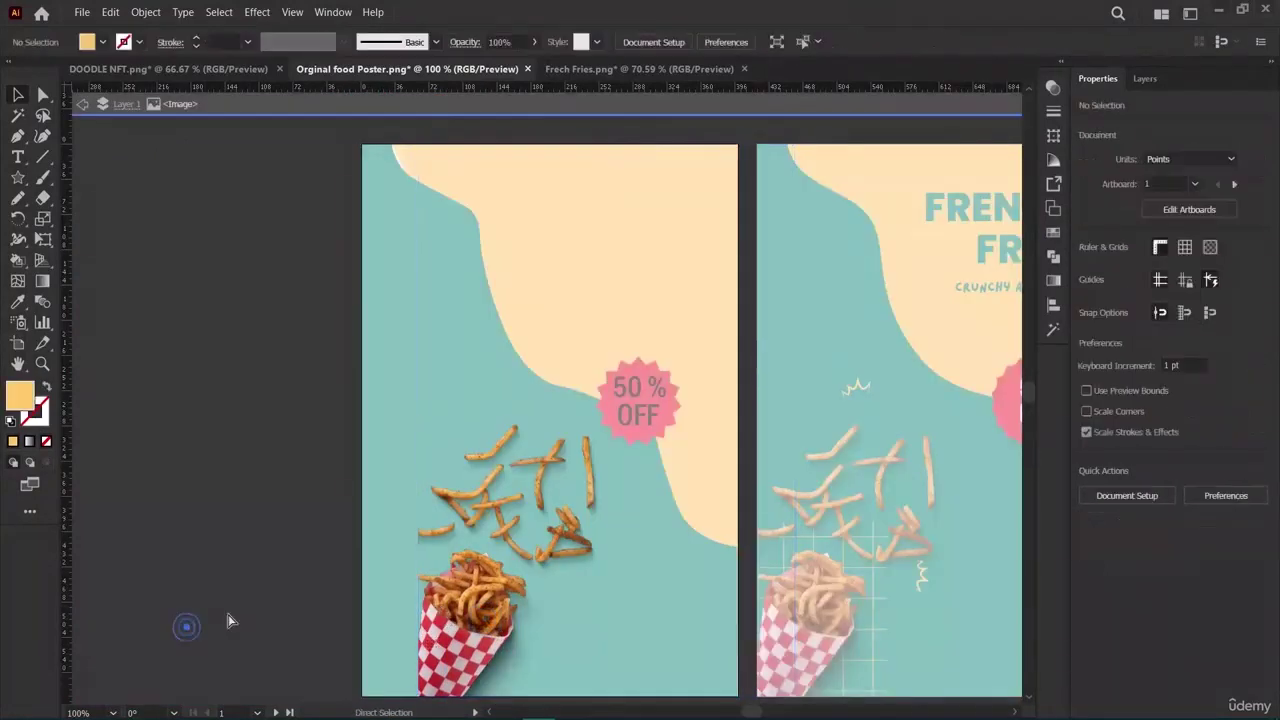
pyautogui.hotkey('ctrl', 'z')
pyautogui.moveTo(158, 296); pyautogui.dragTo(435, 264)
pyautogui.click(109, 247)
# Push the fries and cone image flush to the artboard's left edge.
pyautogui.moveTo(454, 625); pyautogui.dragTo(398, 630)
pyautogui.click(248, 578)
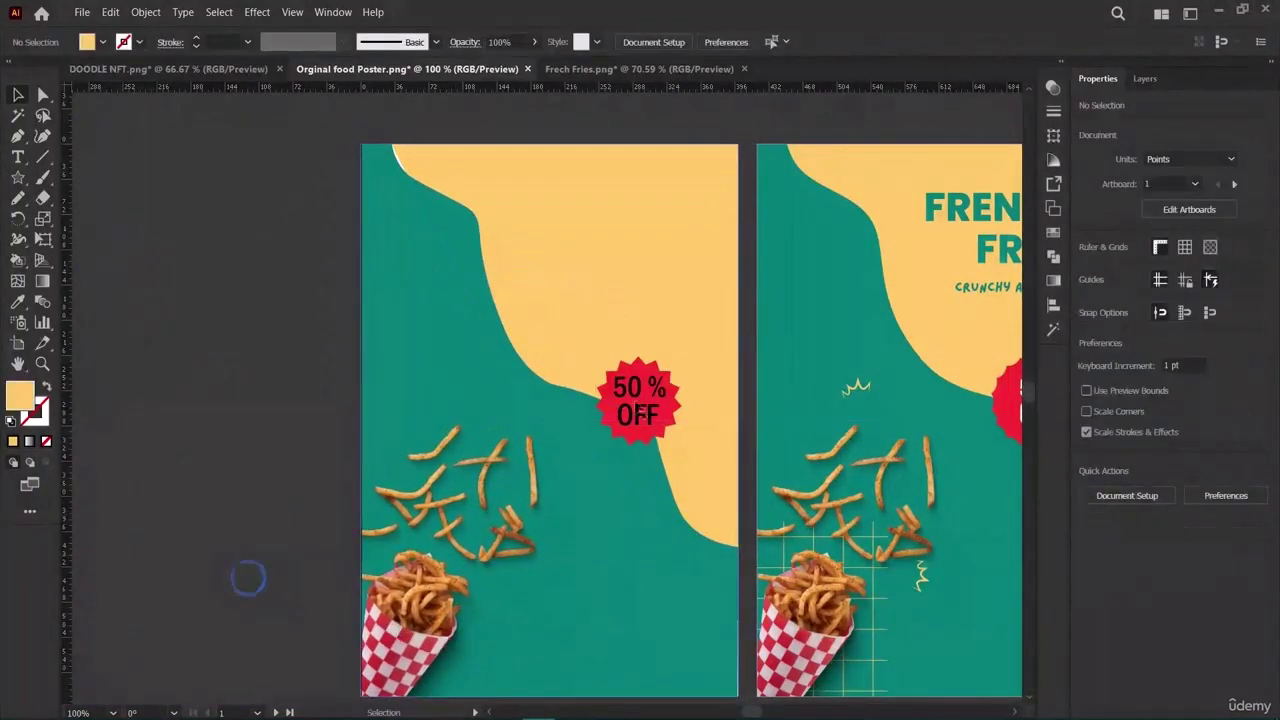
pyautogui.hscroll(3, 283, 354)
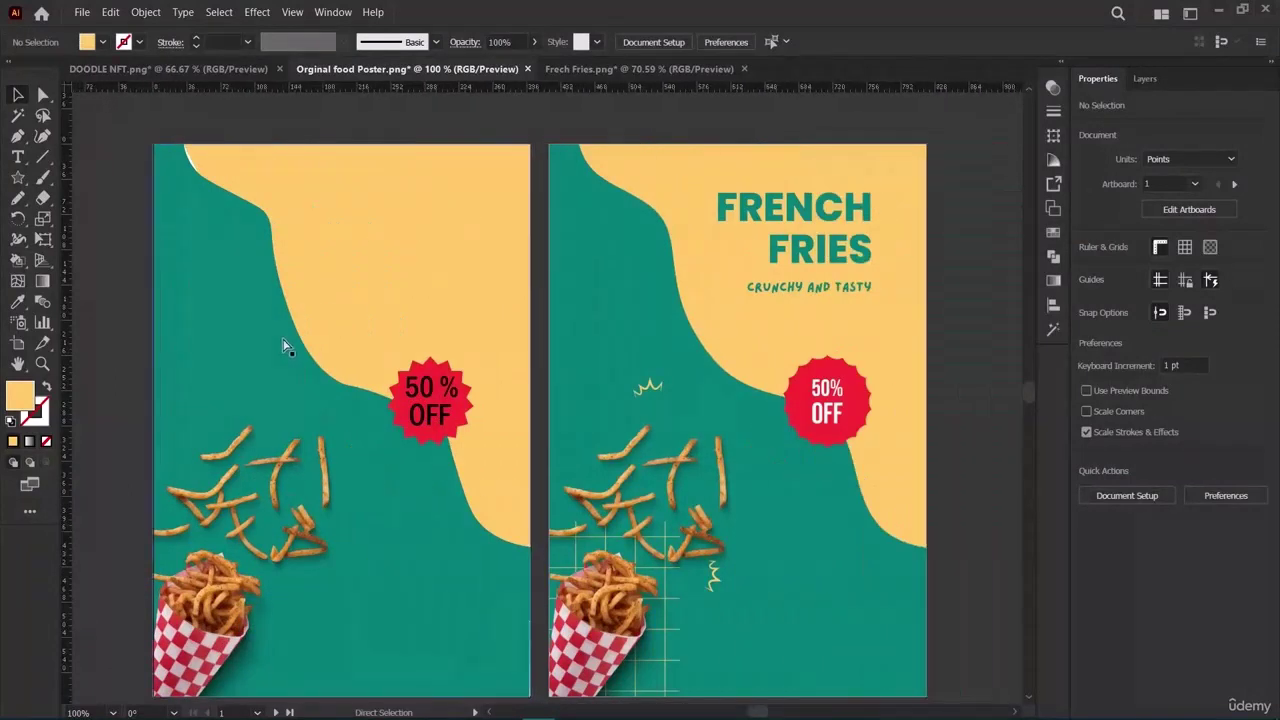
# Move the fries image down out of the way on the left poster.
pyautogui.hscroll(-2, 240, 345)
pyautogui.click(337, 155)
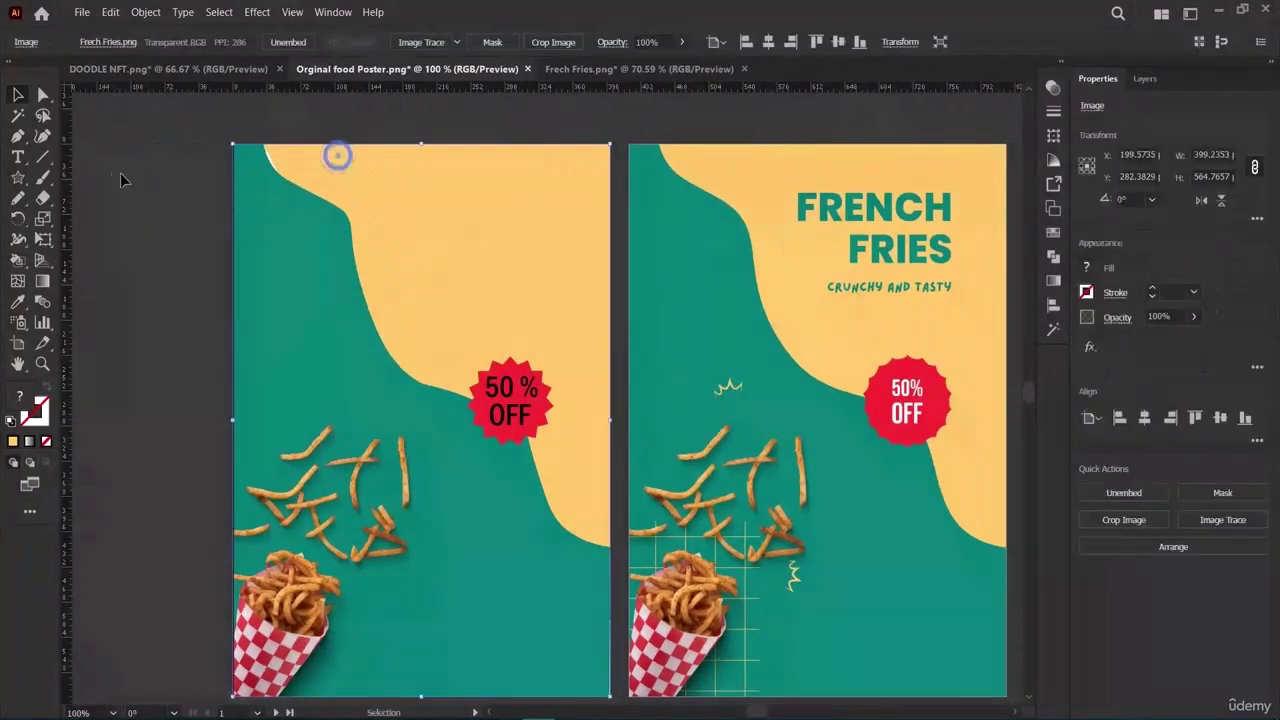
pyautogui.click(118, 176)
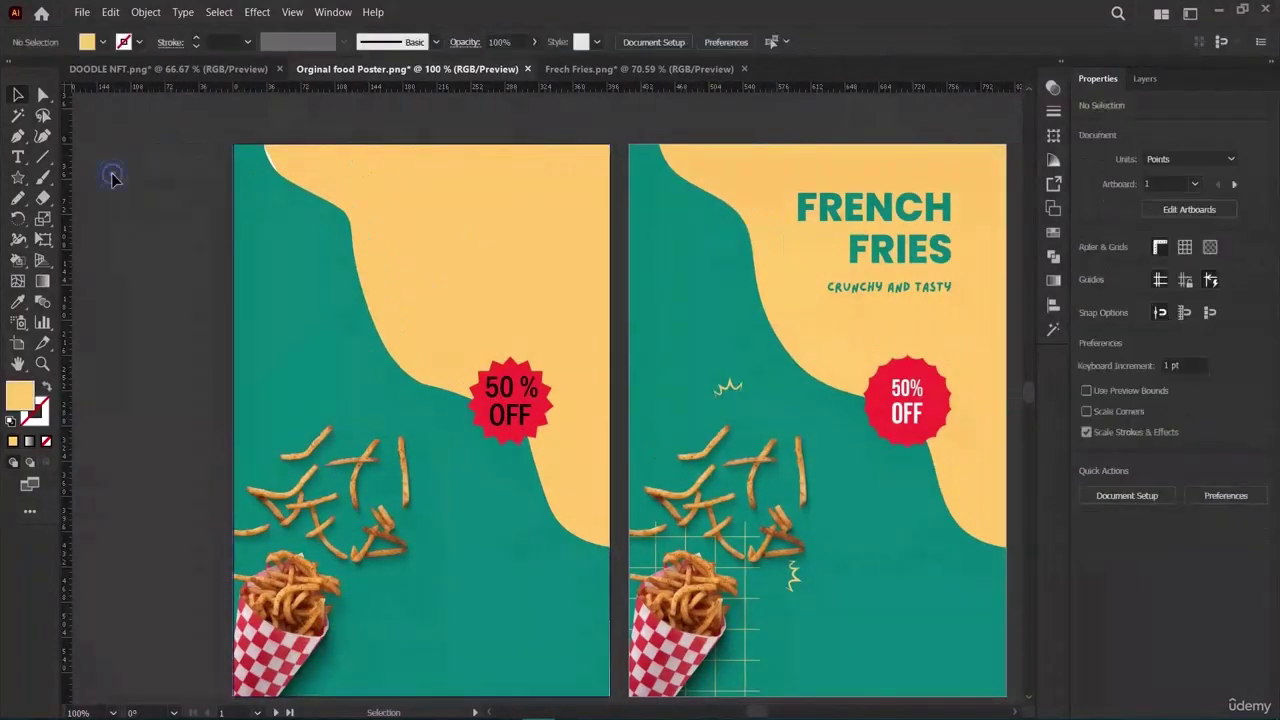
pyautogui.click(18, 136)
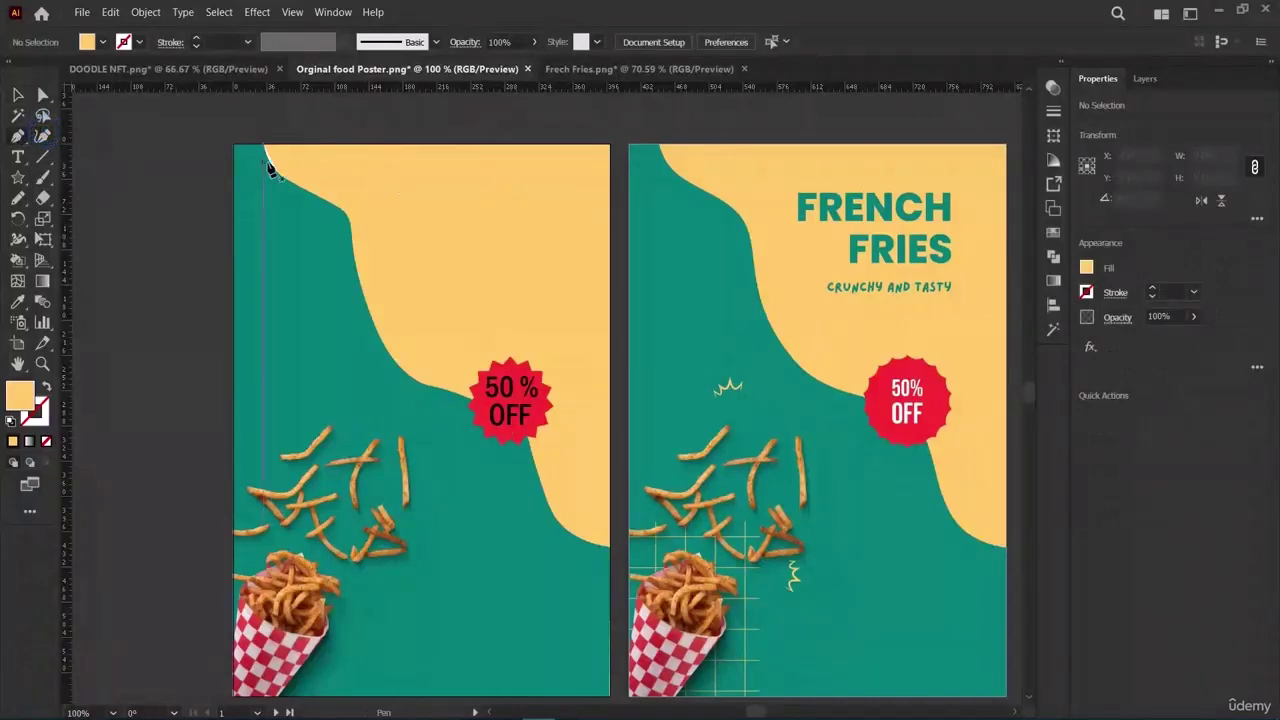
pyautogui.press('v')
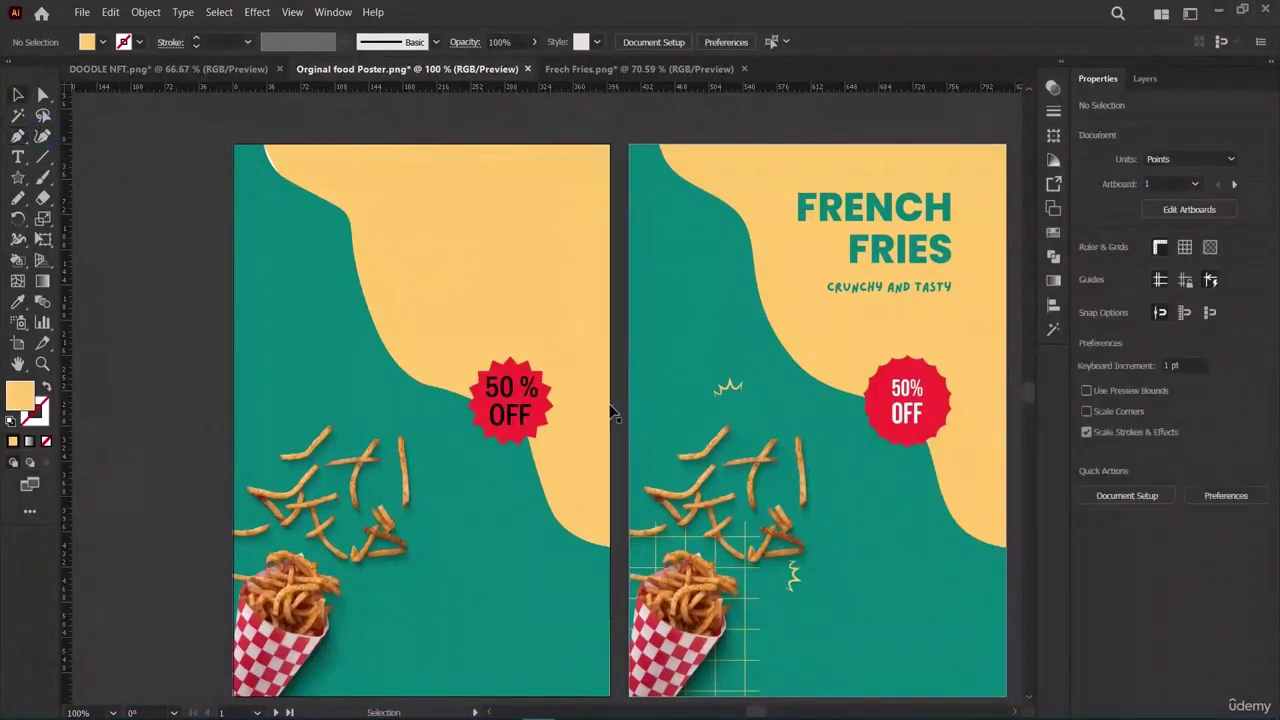
pyautogui.click(606, 410)
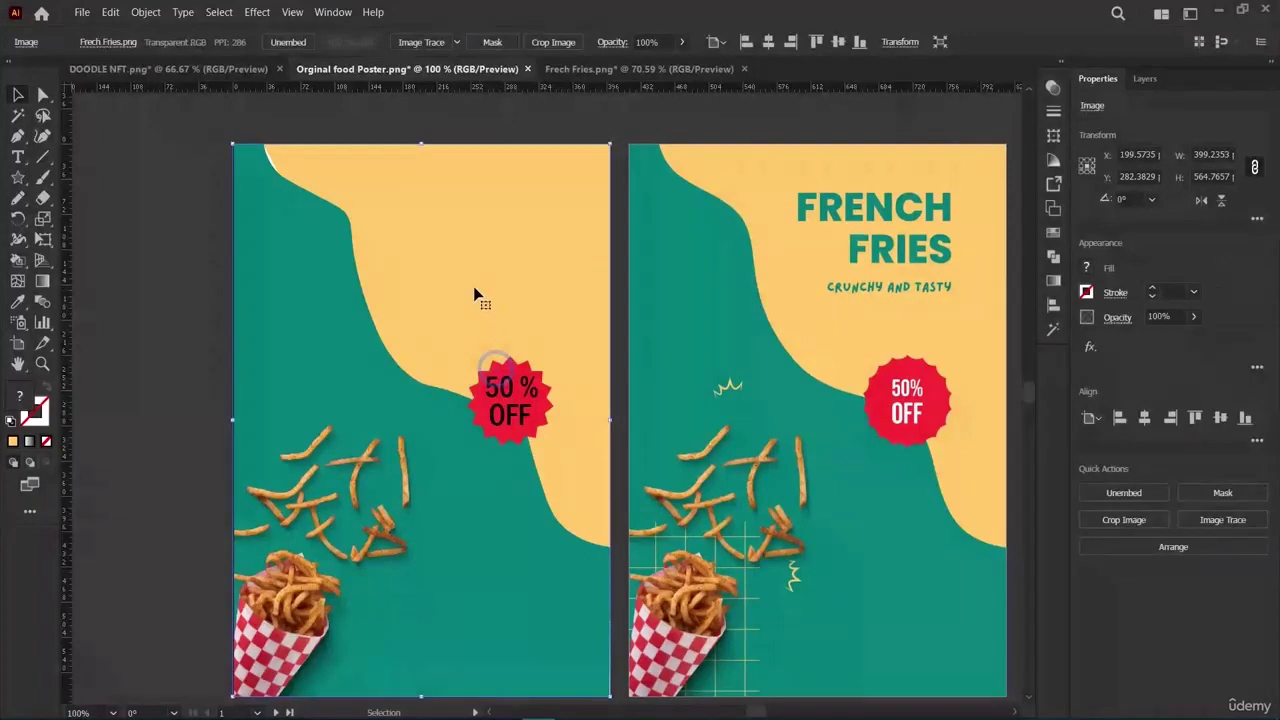
pyautogui.moveTo(475, 295); pyautogui.dragTo(401, 500)
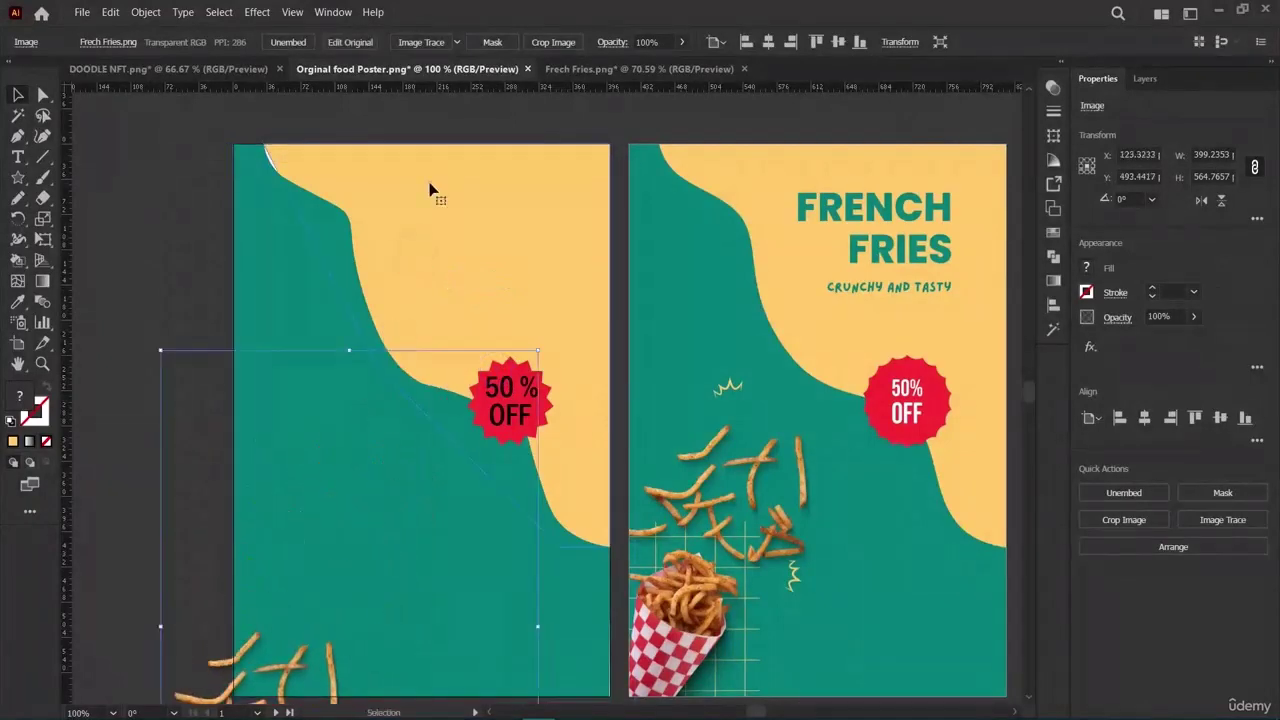
# Drag the yellow shape's top-left anchor leftward to cover the white corner sliver.
pyautogui.click(430, 190)
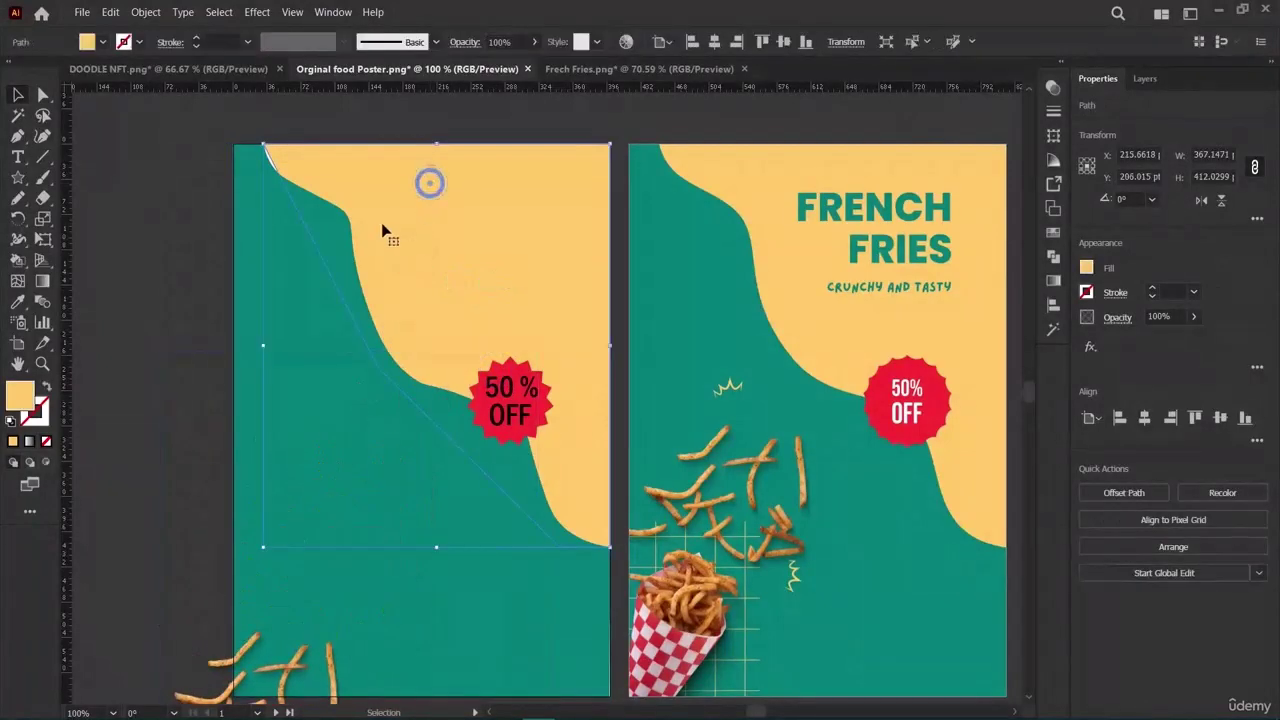
pyautogui.doubleClick(43, 94)
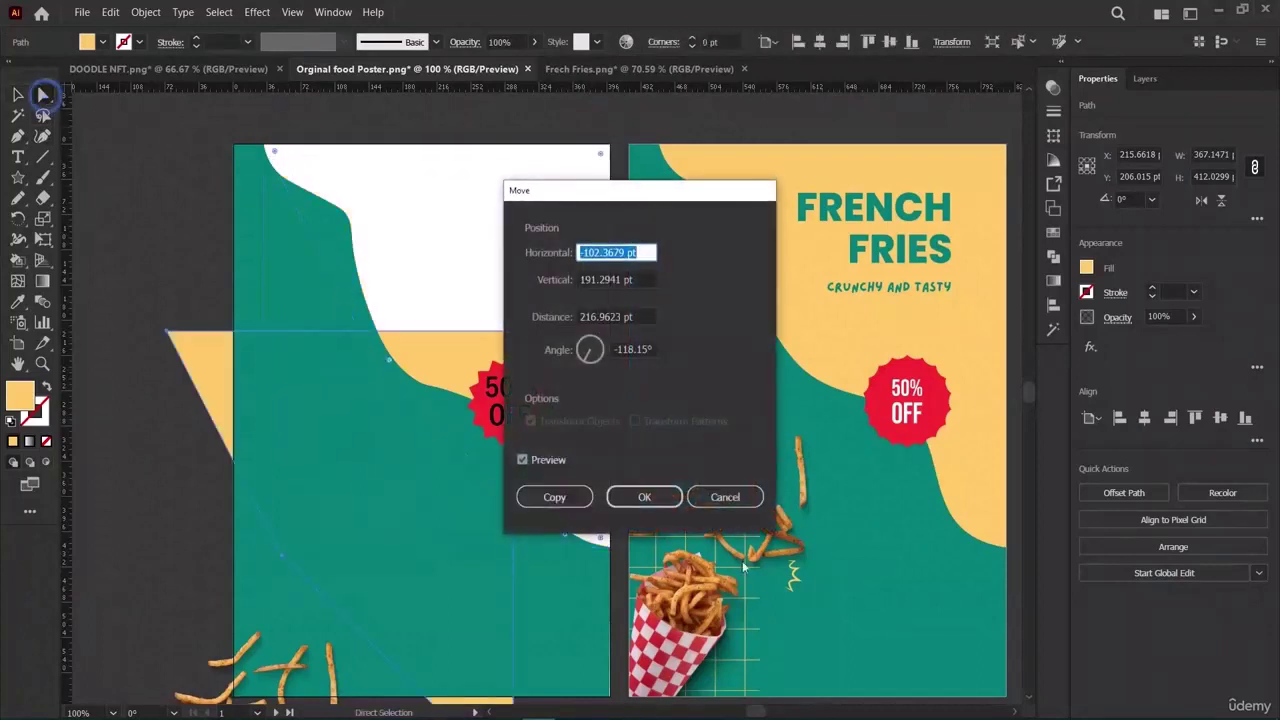
pyautogui.click(726, 497)
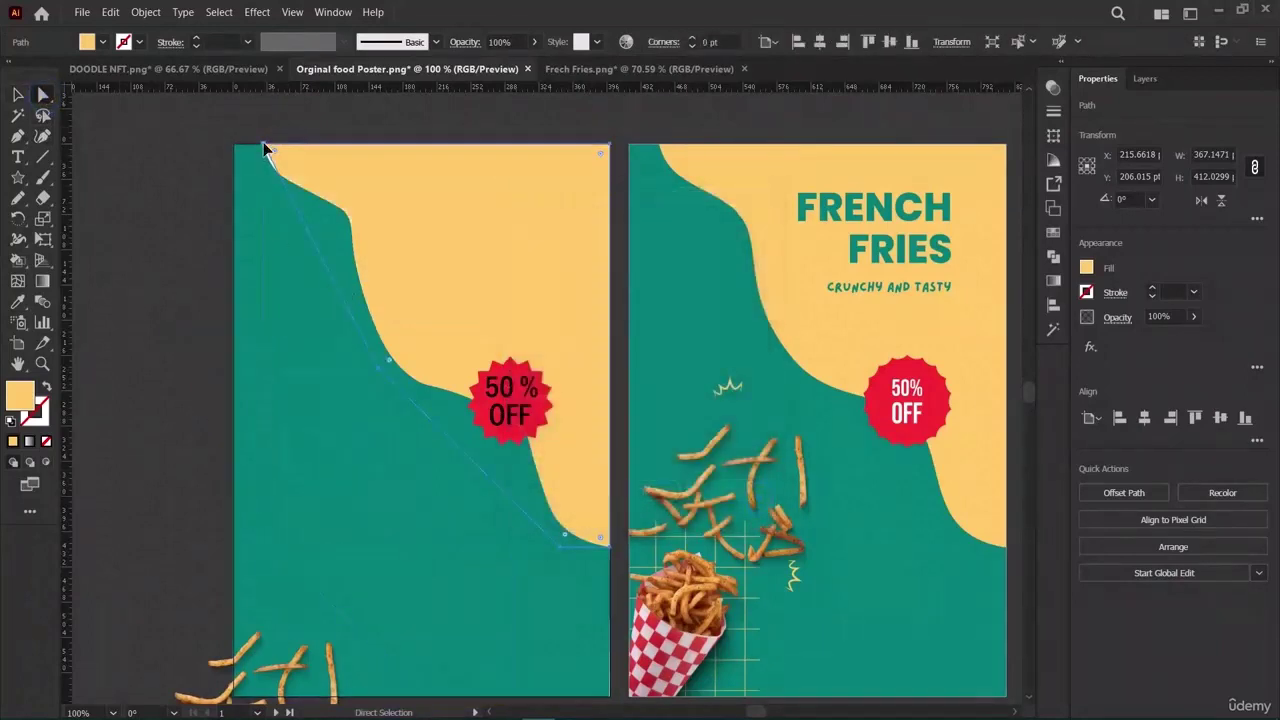
pyautogui.moveTo(265, 148); pyautogui.dragTo(251, 144)
pyautogui.press('v')
pyautogui.click(87, 244)
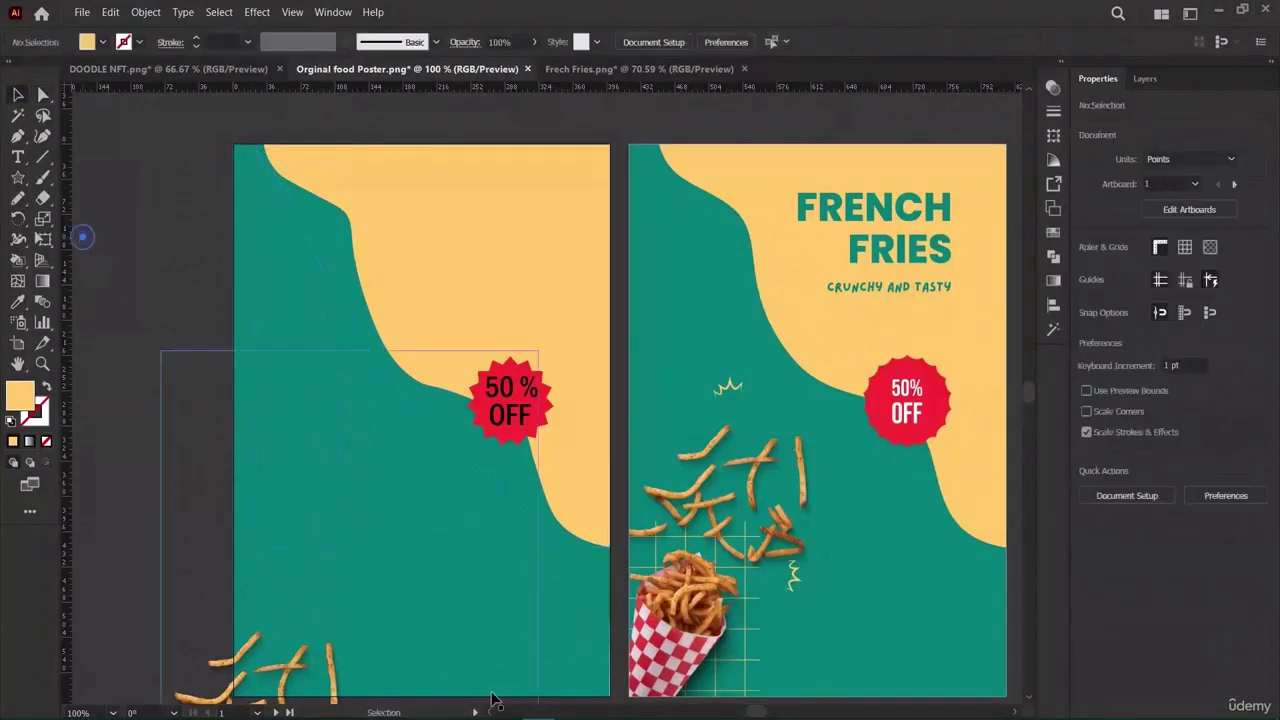
# Move the fries image back into place on the artboard.
pyautogui.scroll(-3, 369, 645)
pyautogui.moveTo(300, 660); pyautogui.dragTo(375, 448)
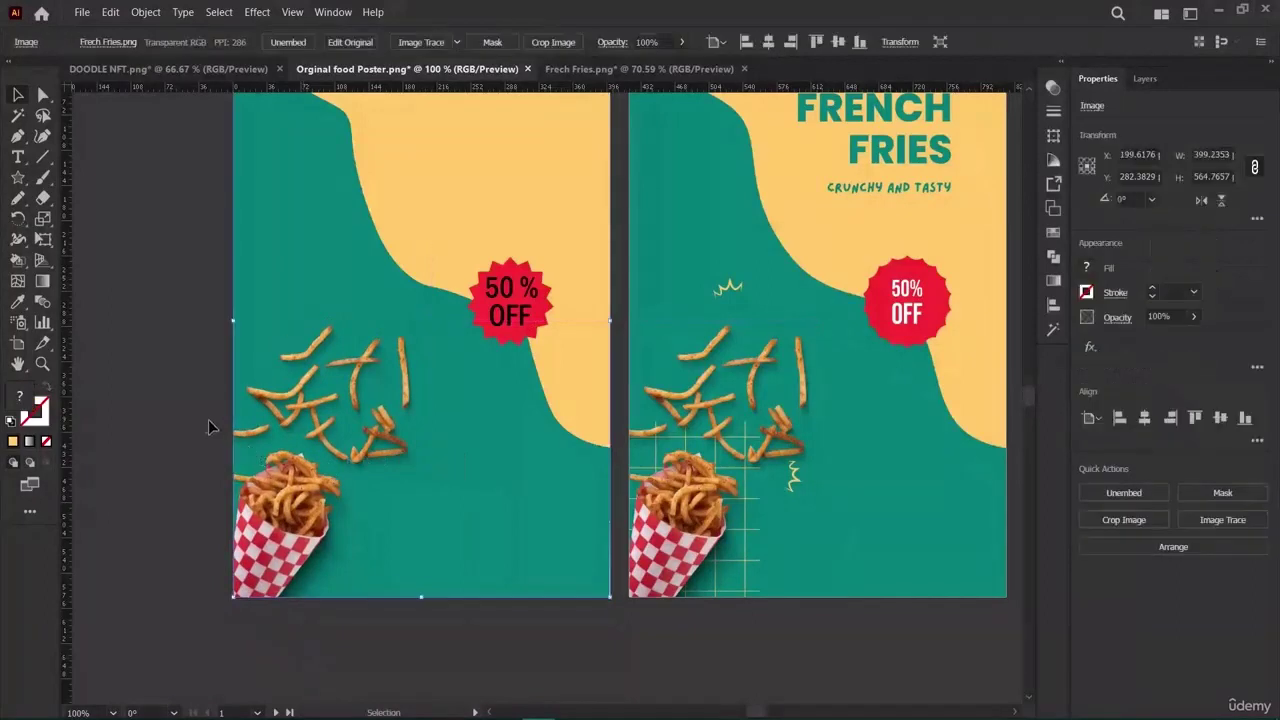
pyautogui.click(191, 404)
pyautogui.scroll(4, 377, 472)
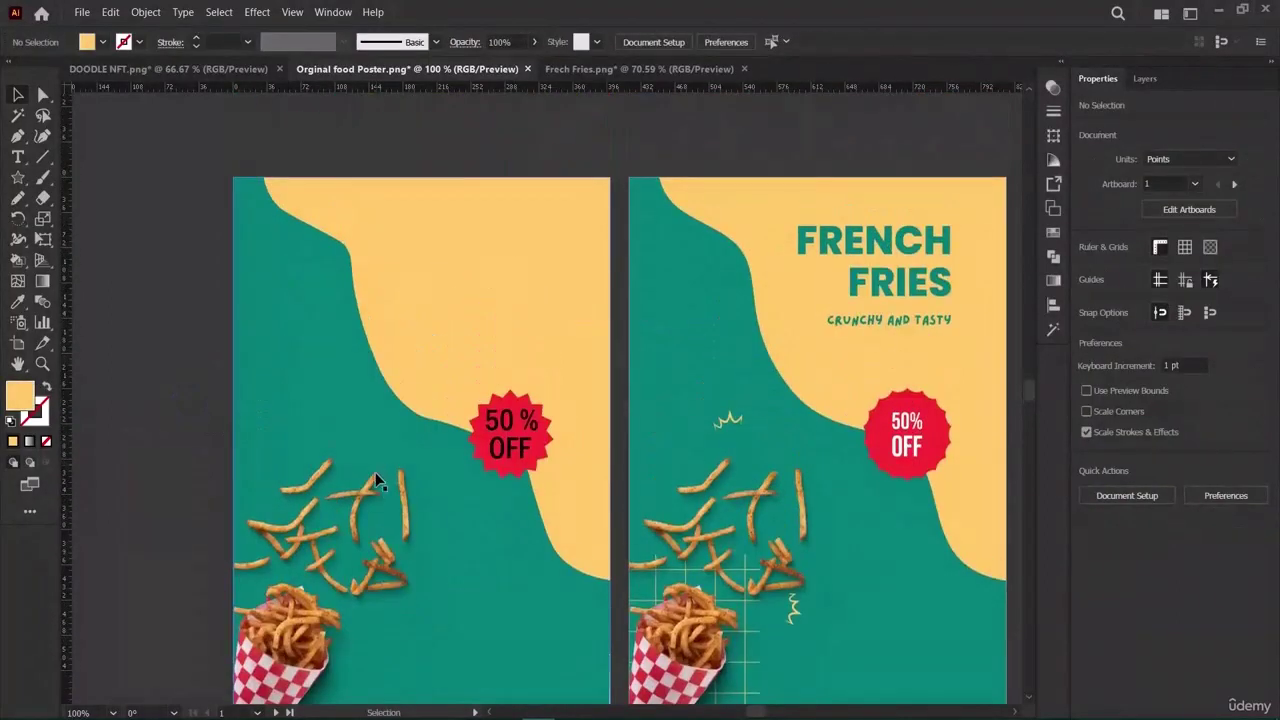
pyautogui.scroll(-2, 375, 472)
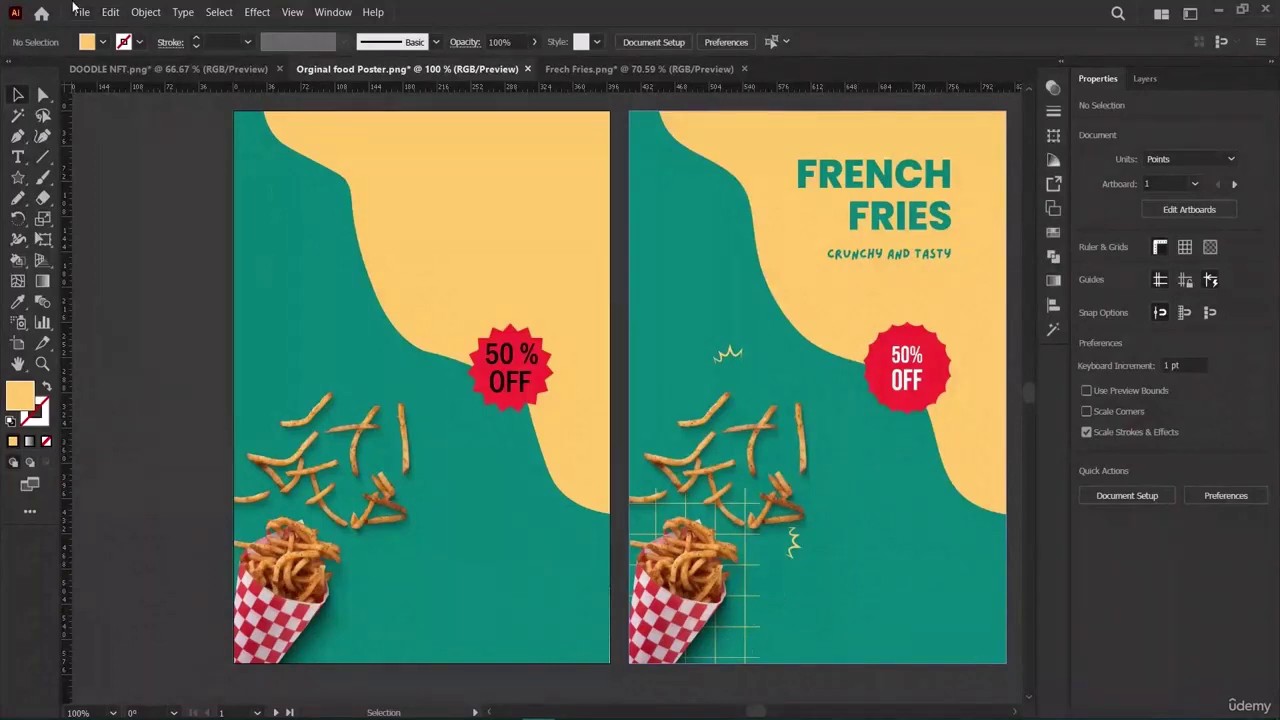
# Open food Poster (1).png through File > Open and shift the artwork up and right.
pyautogui.click(111, 14)
pyautogui.moveTo(82, 12)
pyautogui.click(100, 60)
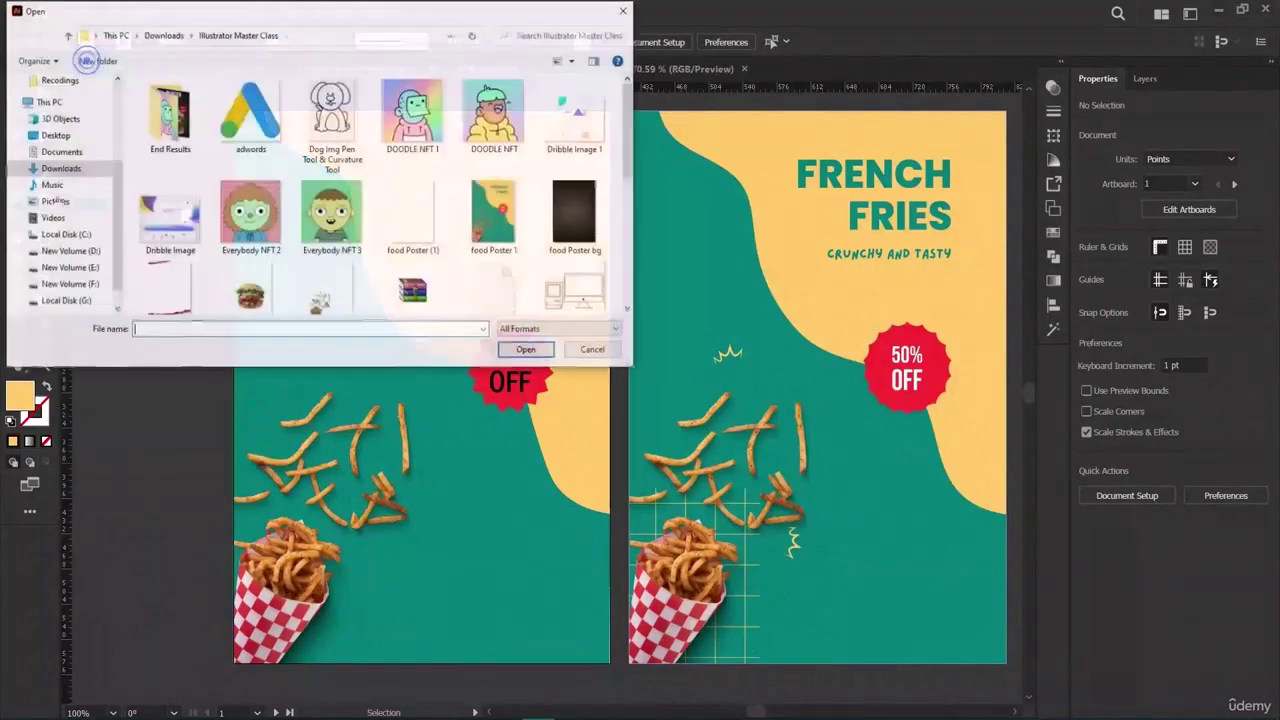
pyautogui.scroll(-5, 366, 214)
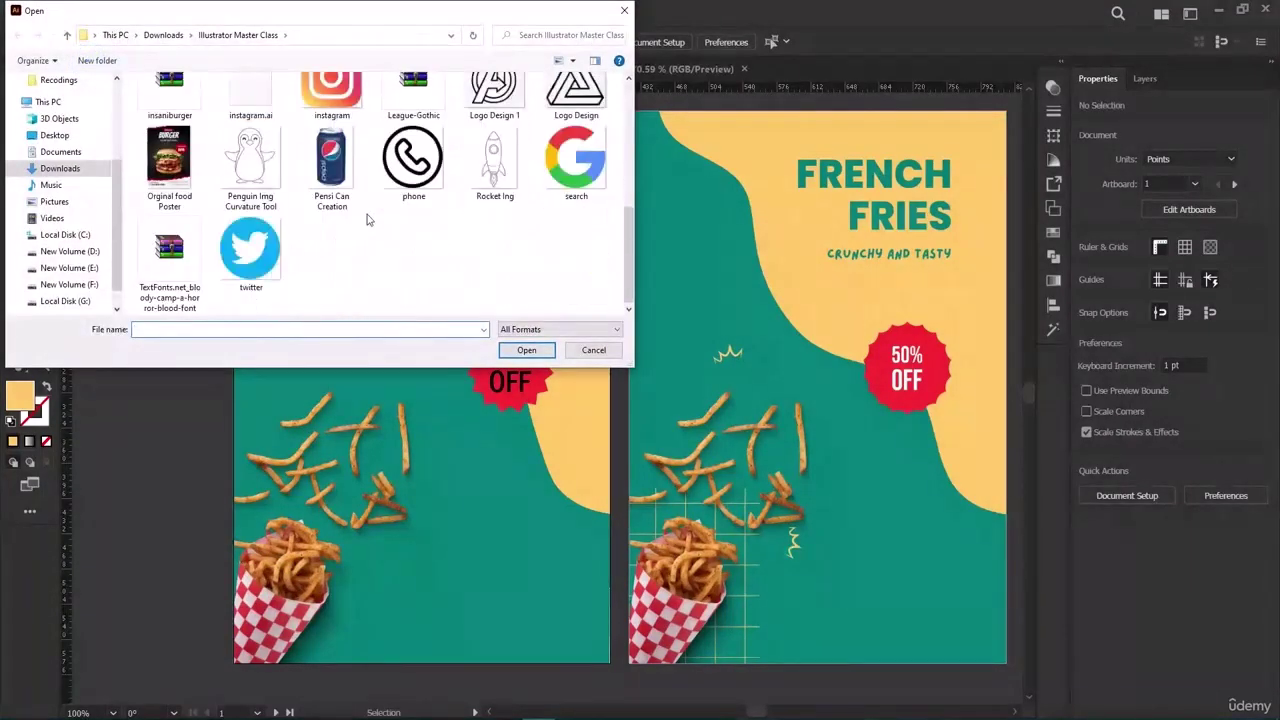
pyautogui.scroll(5, 366, 214)
pyautogui.scroll(-3, 366, 214)
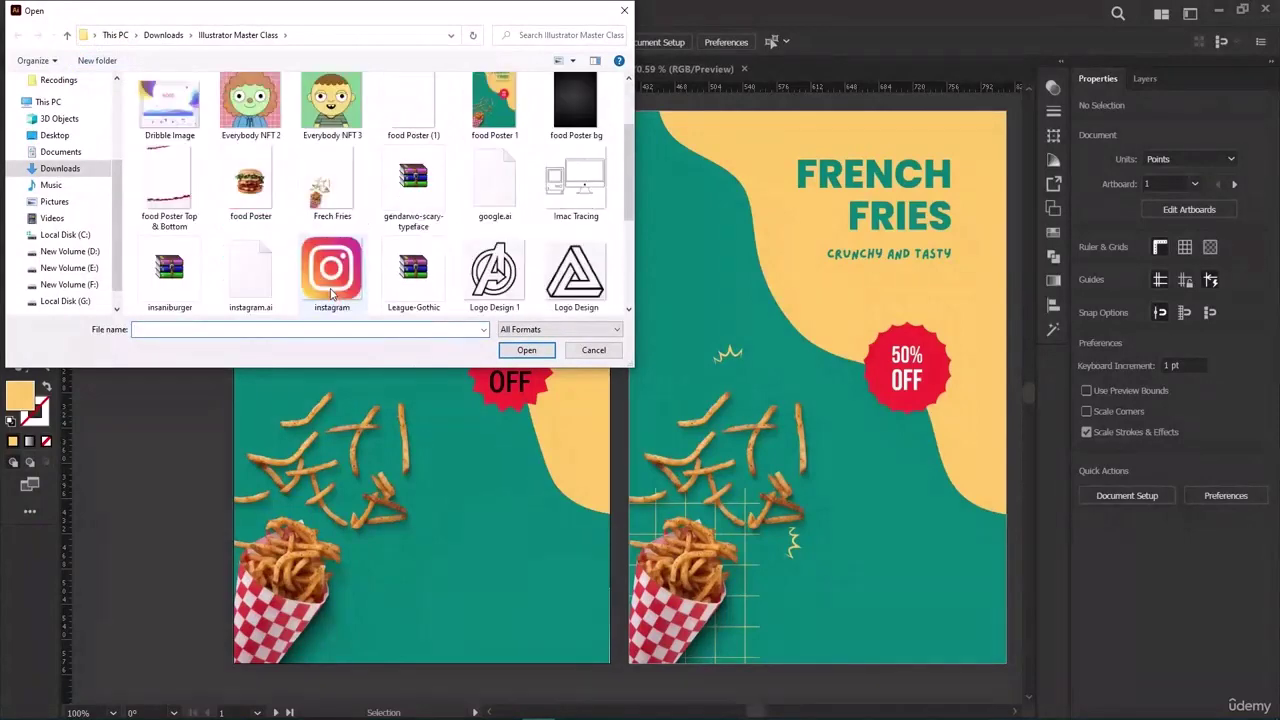
pyautogui.scroll(3, 510, 205)
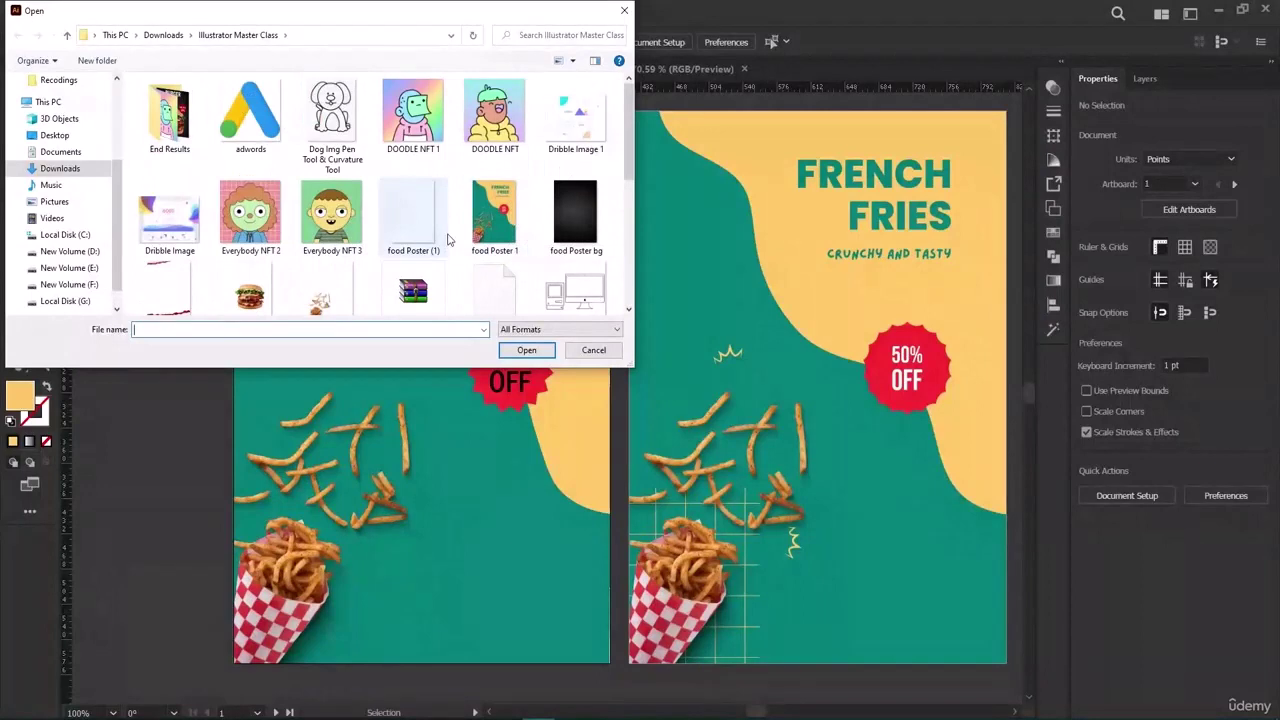
pyautogui.doubleClick(440, 236)
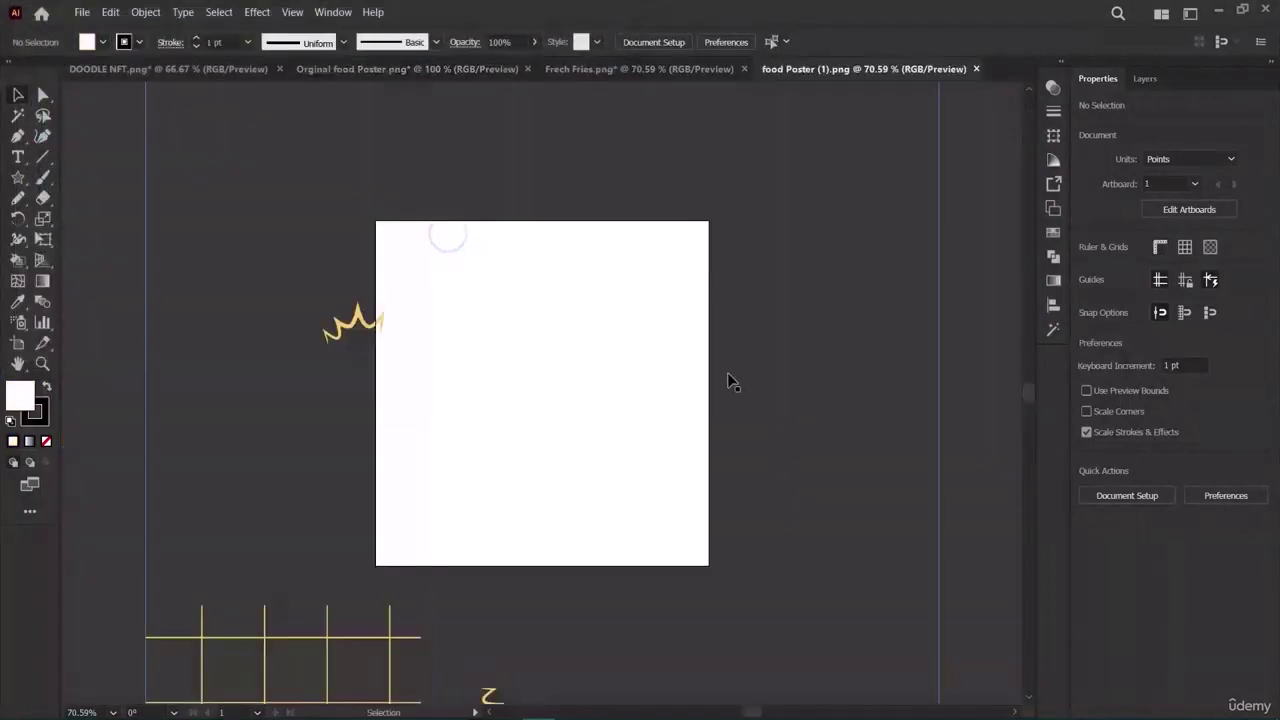
pyautogui.moveTo(348, 626); pyautogui.dragTo(362, 503)
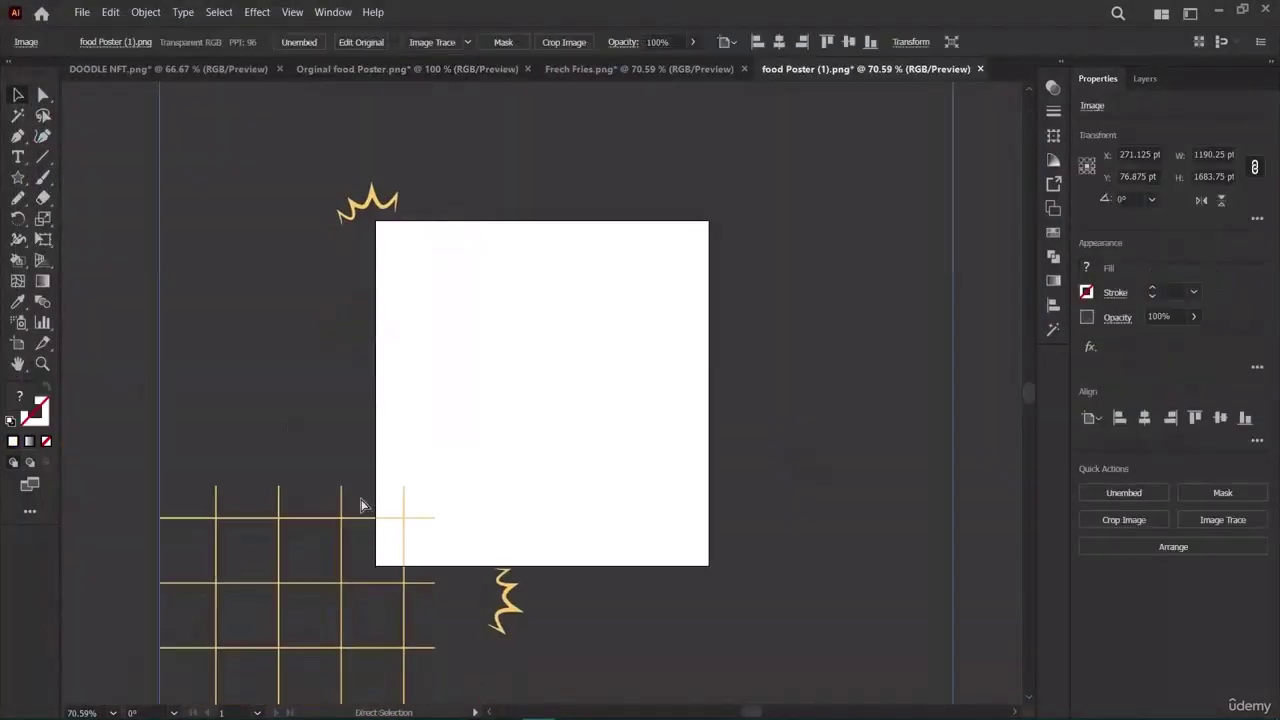
# In the Orginal food Poster document, scale the crowns-and-grid image down onto the left poster.
pyautogui.click(455, 69)
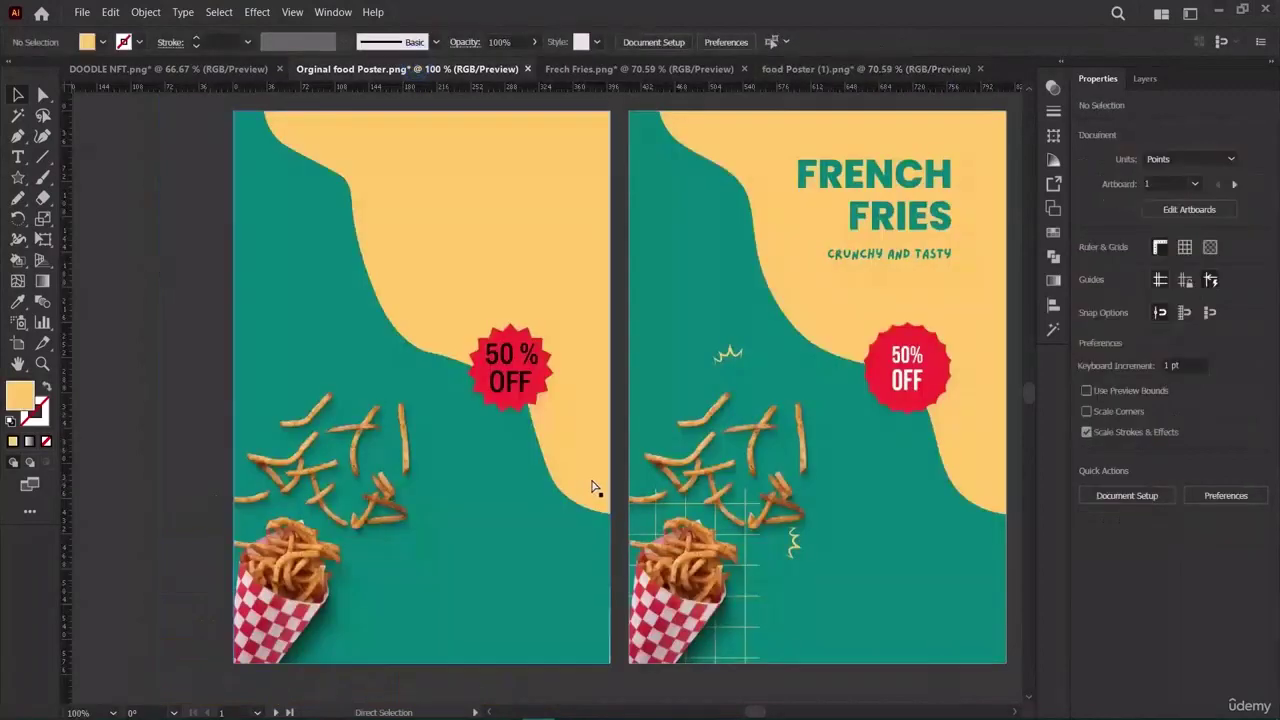
pyautogui.click(366, 360)
pyautogui.scroll(-5, 471, 557)
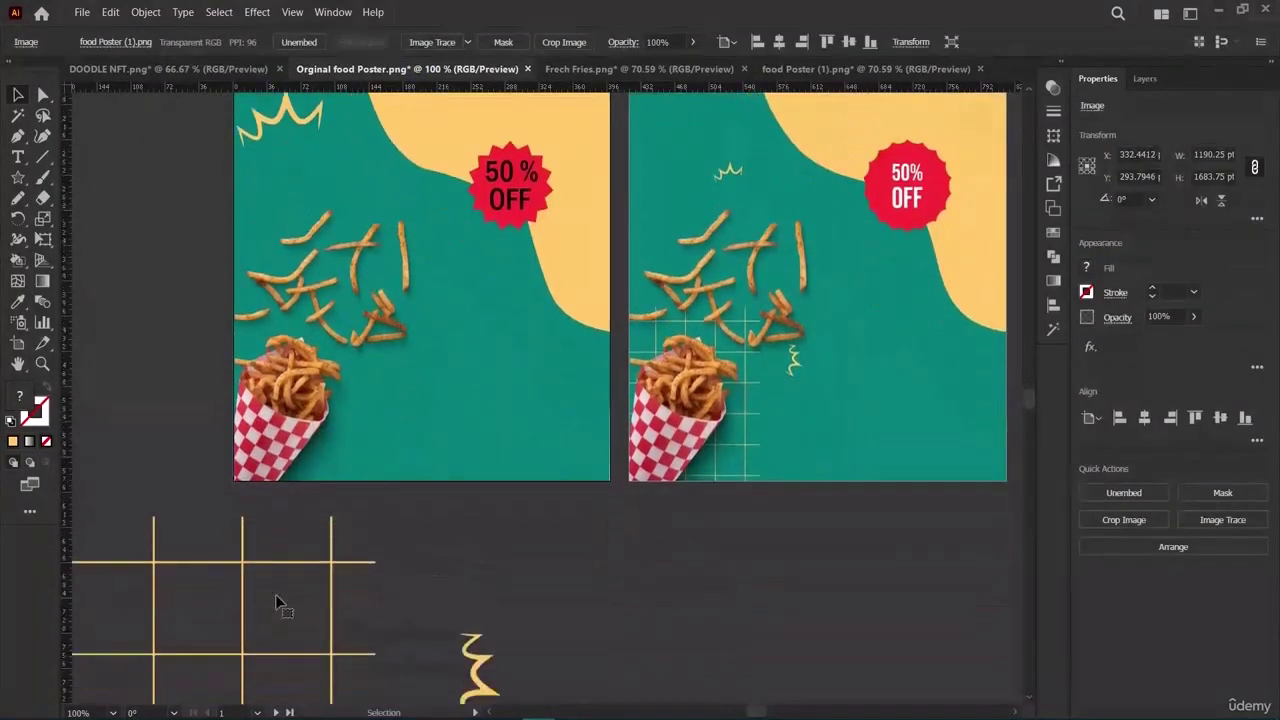
pyautogui.moveTo(277, 603); pyautogui.dragTo(496, 130)
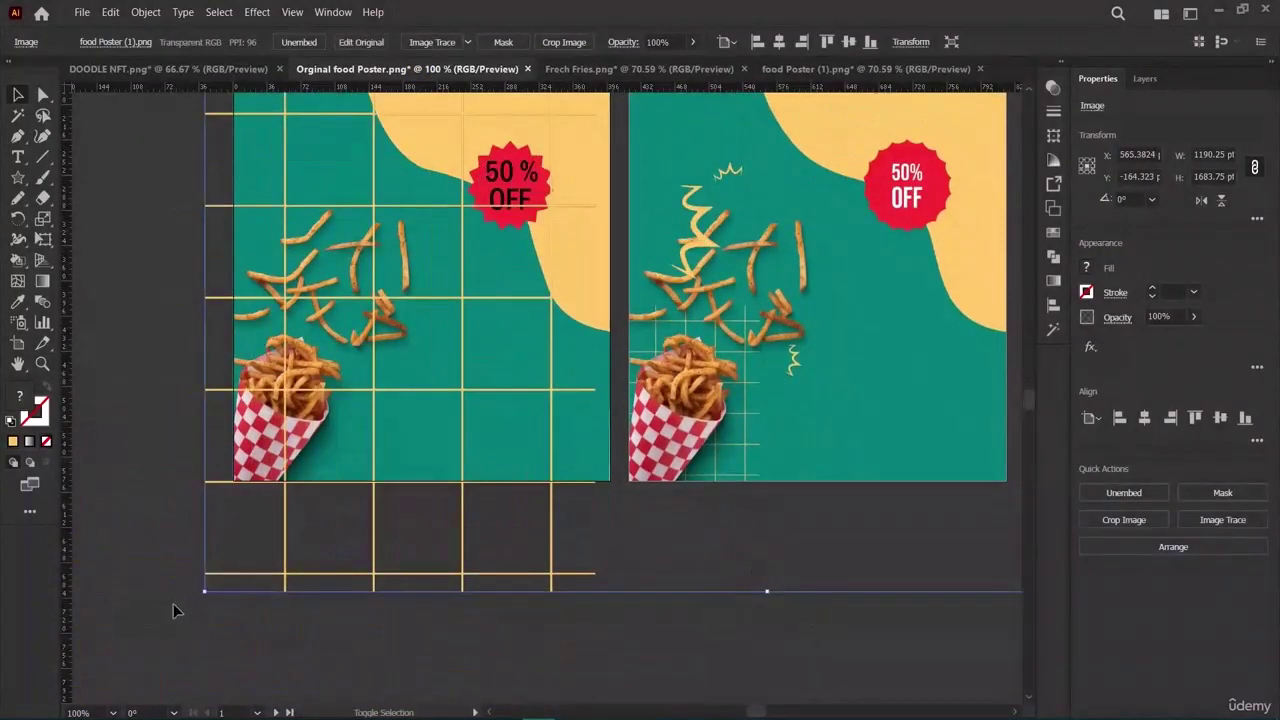
pyautogui.moveTo(204, 591); pyautogui.dragTo(660, 282)
pyautogui.moveTo(624, 314); pyautogui.dragTo(777, 434)
pyautogui.scroll(4, 860, 509)
pyautogui.scroll(5, 860, 509)
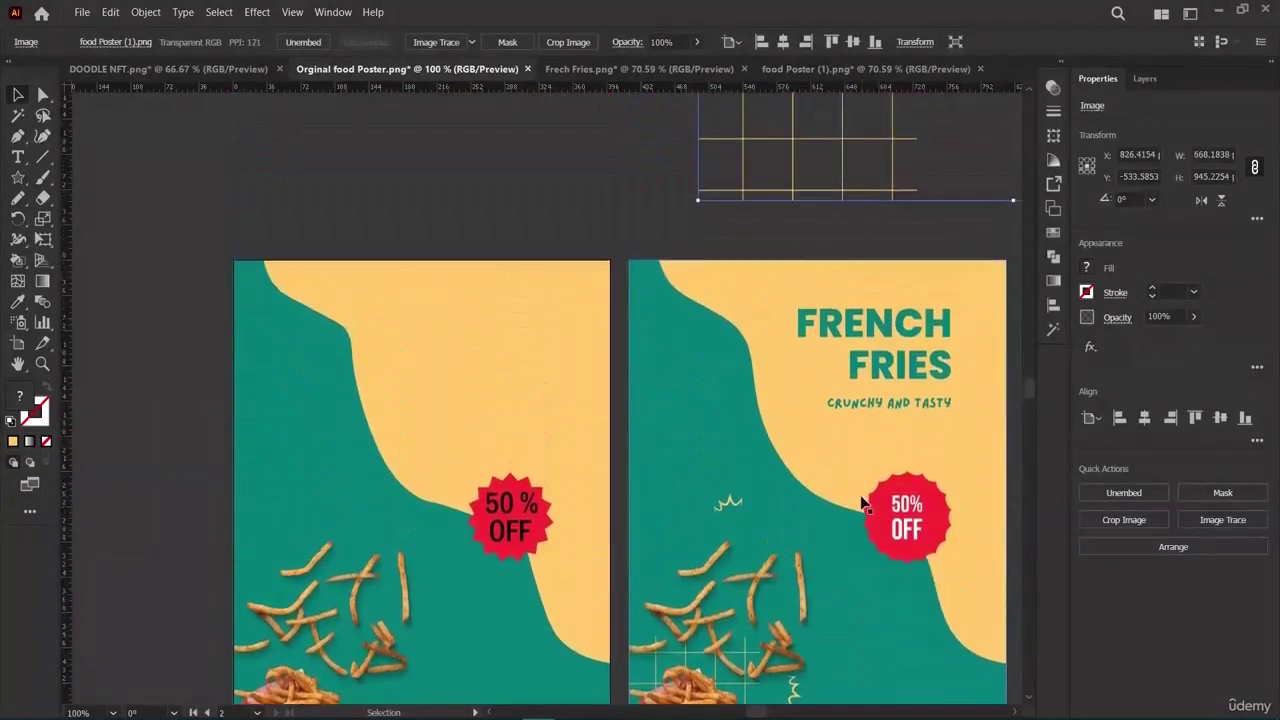
pyautogui.moveTo(907, 229); pyautogui.dragTo(469, 628)
pyautogui.scroll(-7, 469, 628)
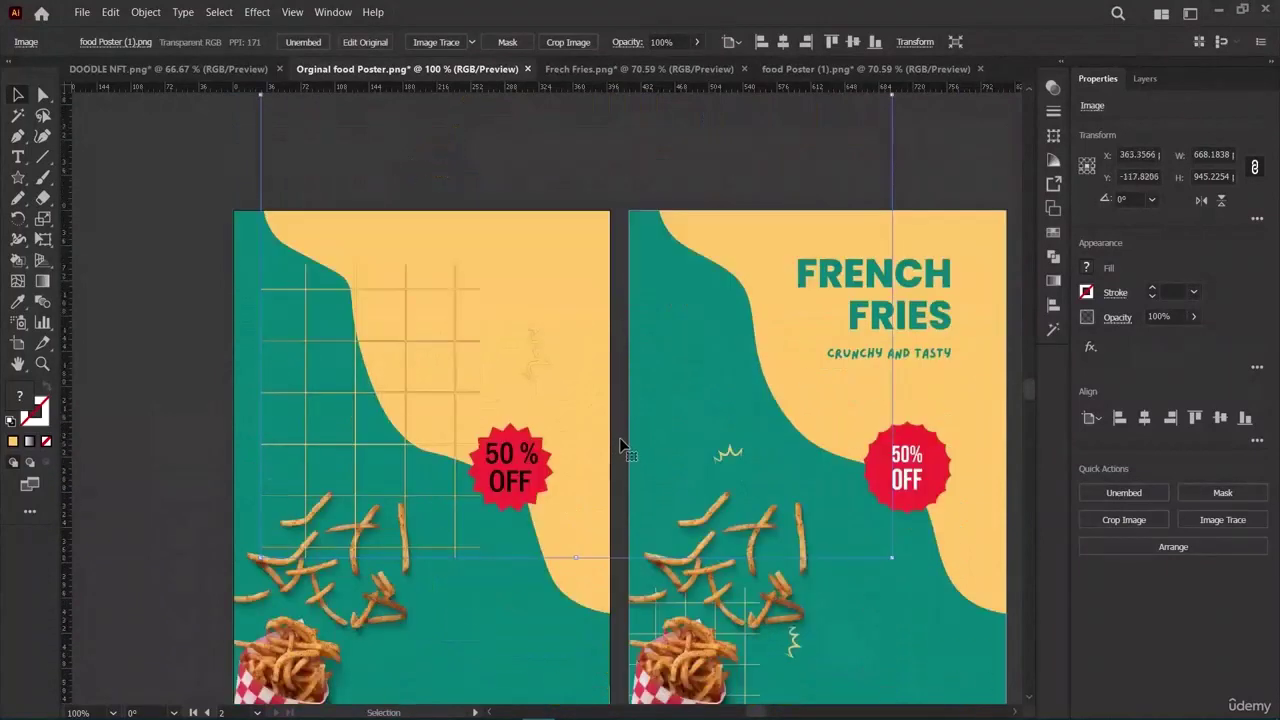
pyautogui.moveTo(440, 368); pyautogui.dragTo(322, 536)
pyautogui.click(136, 544)
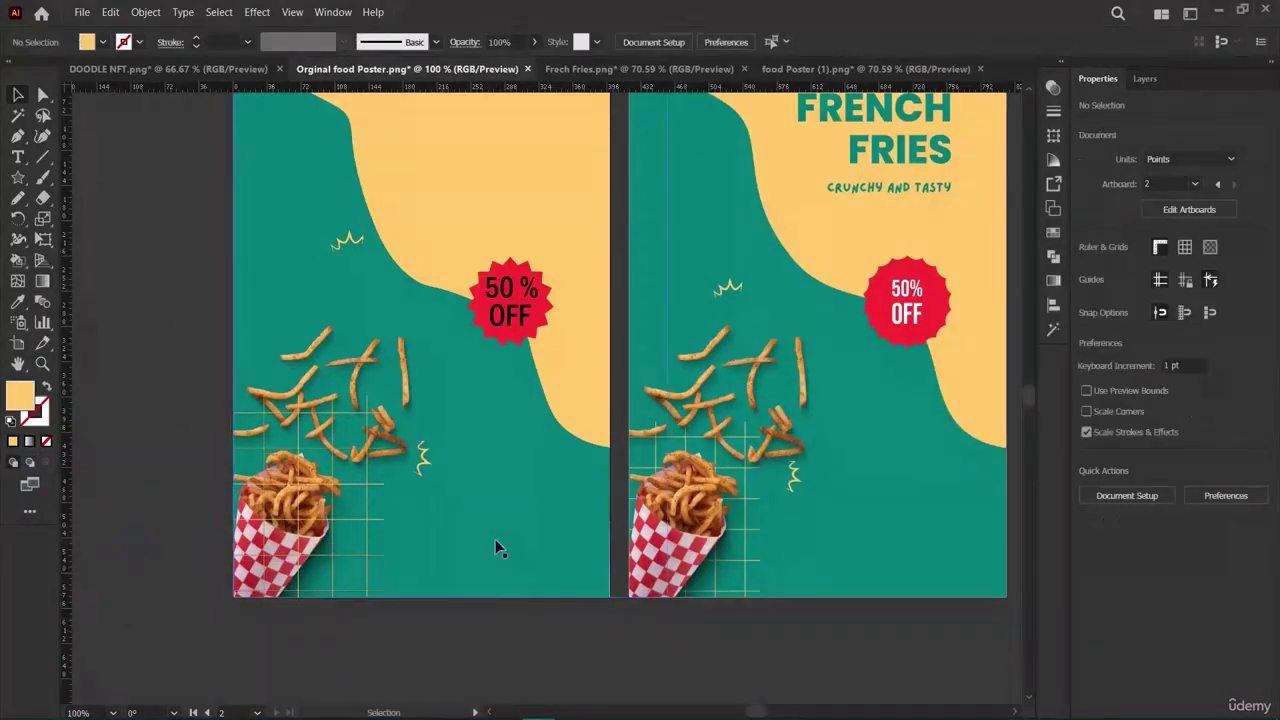
# Shrink the grid image further and tuck it up behind the fries cone.
pyautogui.click(603, 508)
pyautogui.scroll(3, 657, 377)
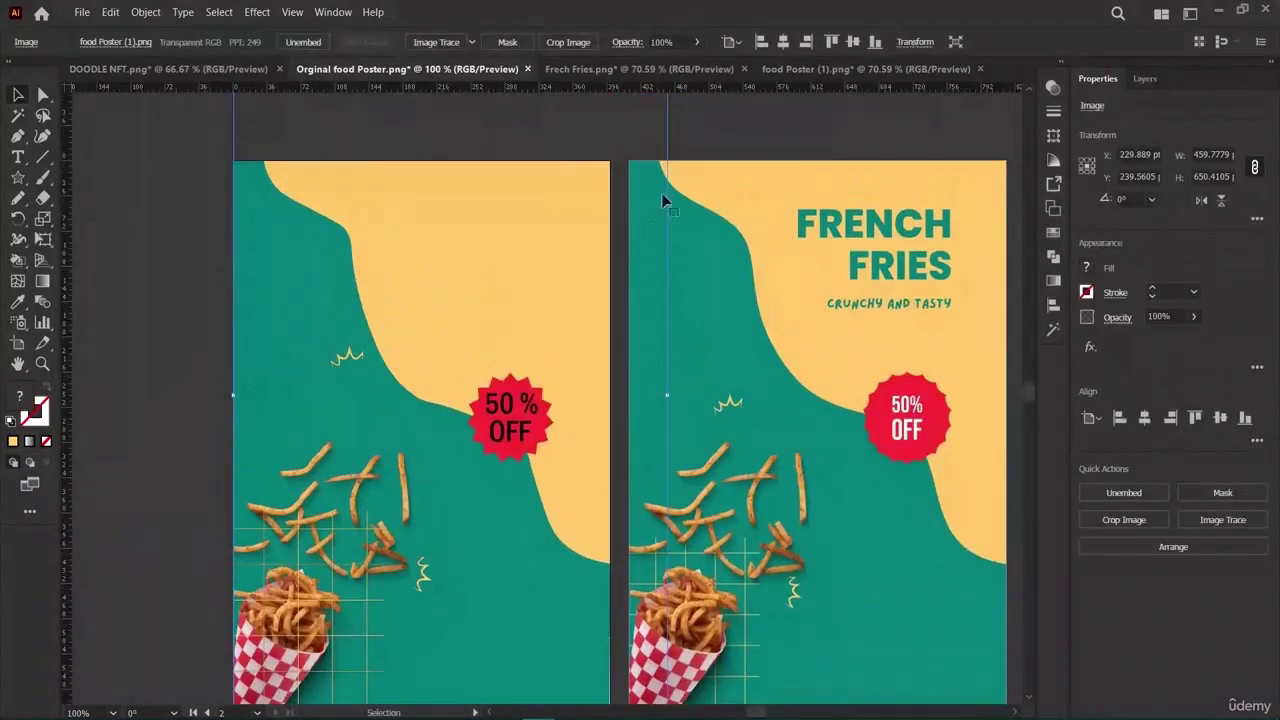
pyautogui.scroll(-3, 662, 201)
pyautogui.moveTo(234, 600); pyautogui.dragTo(261, 562)
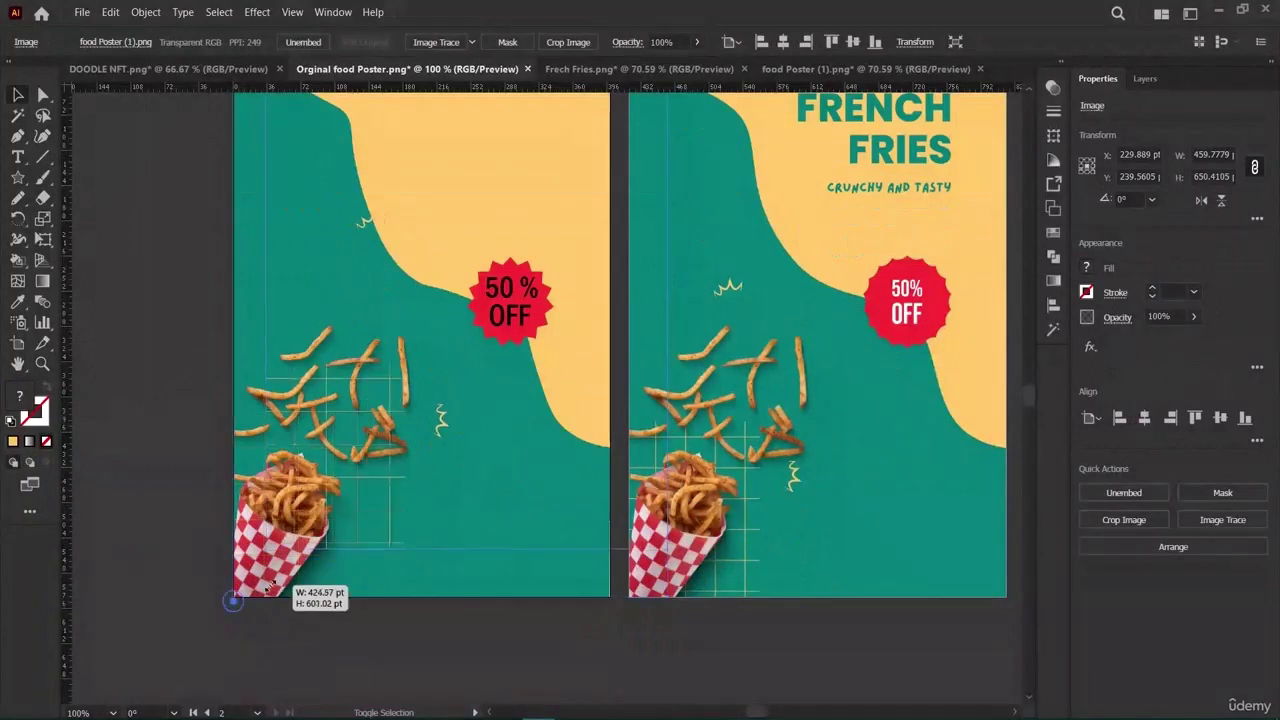
pyautogui.moveTo(382, 378); pyautogui.dragTo(343, 442)
pyautogui.click(137, 433)
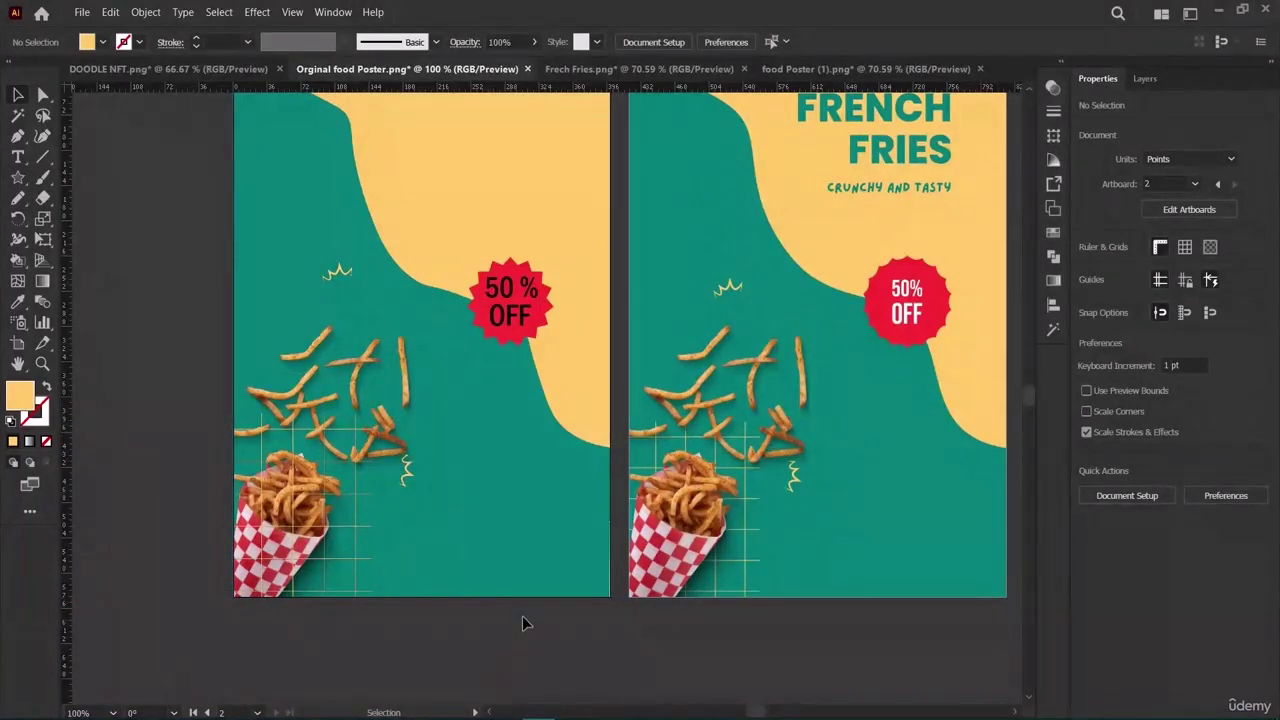
pyautogui.scroll(3, 525, 600)
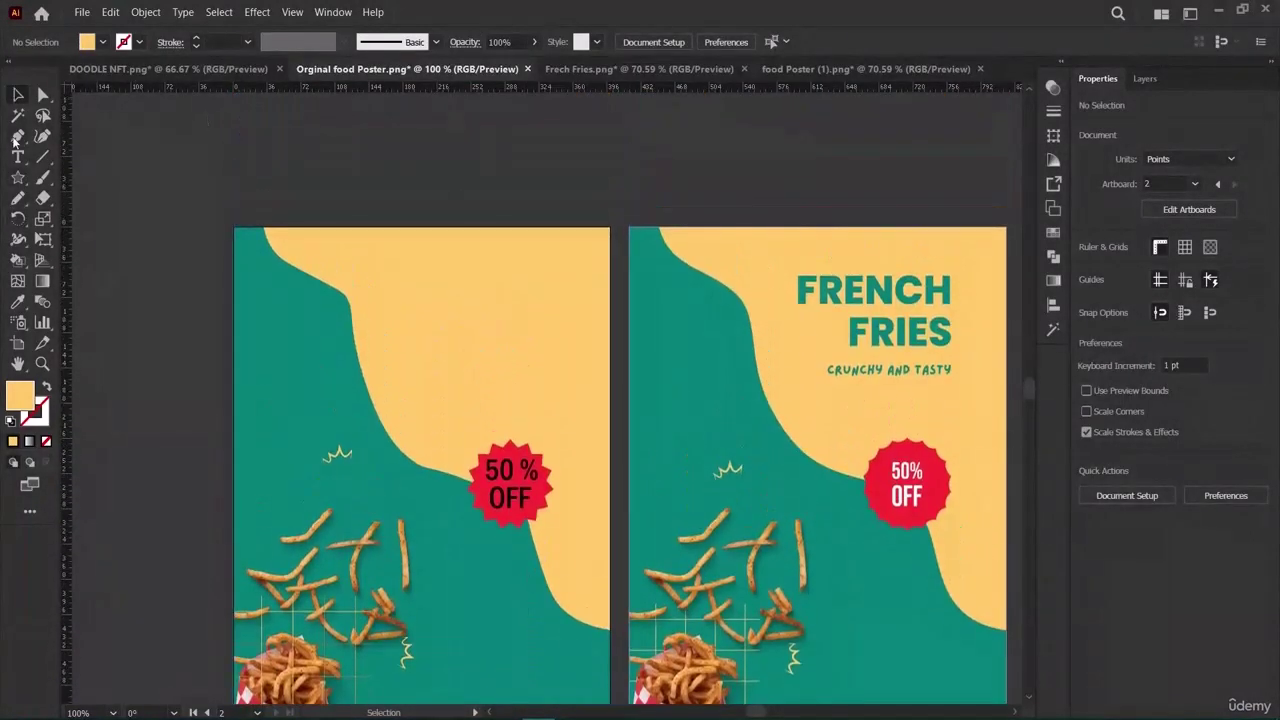
# Type the FRENCH FRIES heading in the yellow area and enlarge it.
pyautogui.click(17, 157)
pyautogui.click(460, 305)
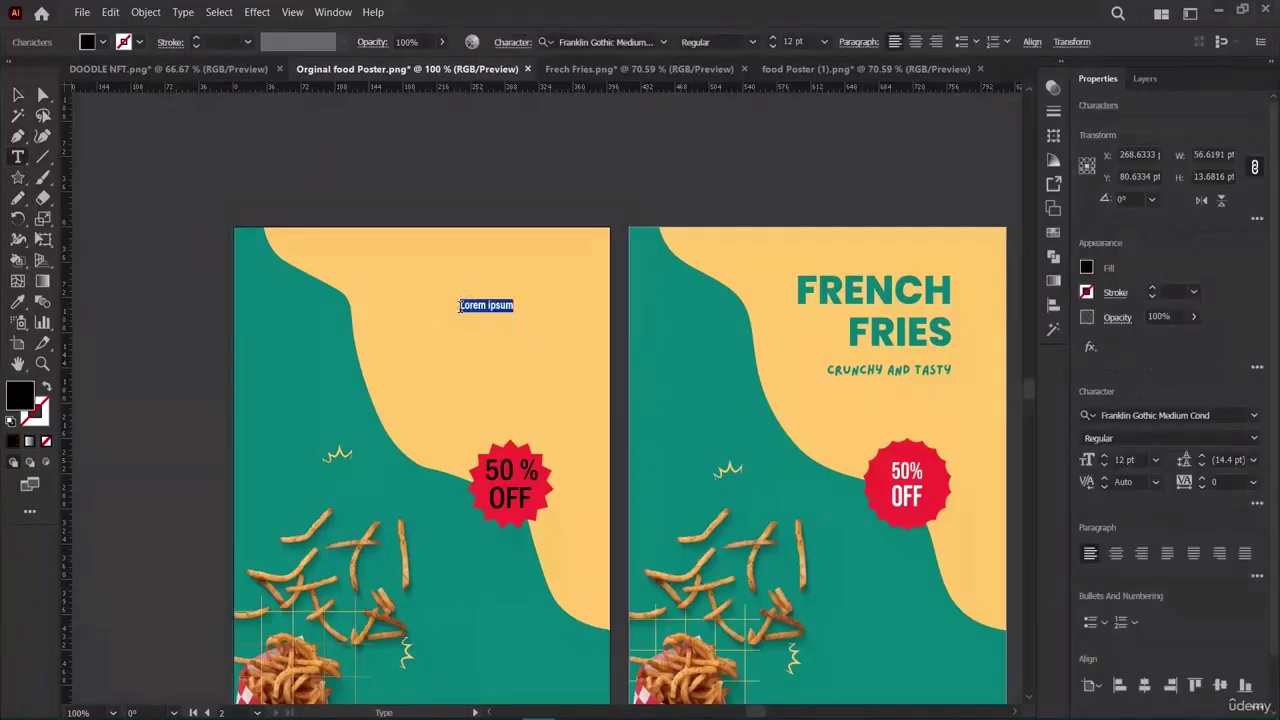
pyautogui.press('BackSpace')
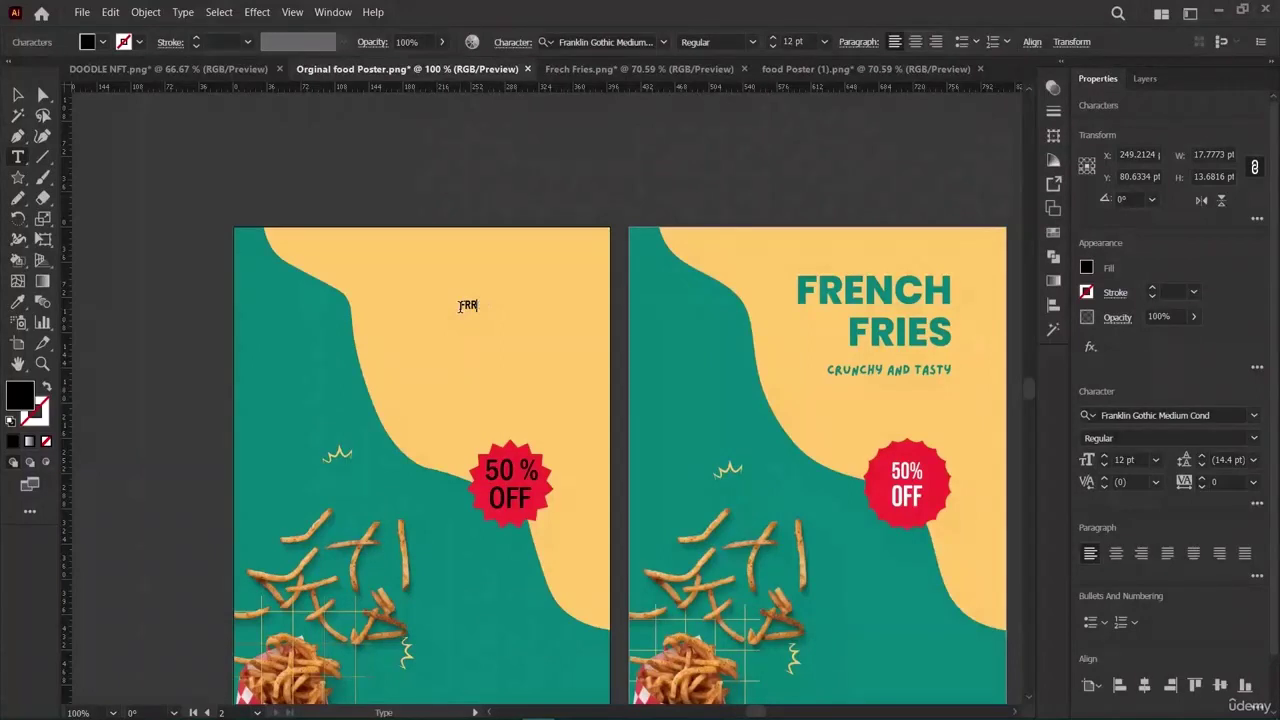
pyautogui.write('FRENCH')
pyautogui.press('Home')
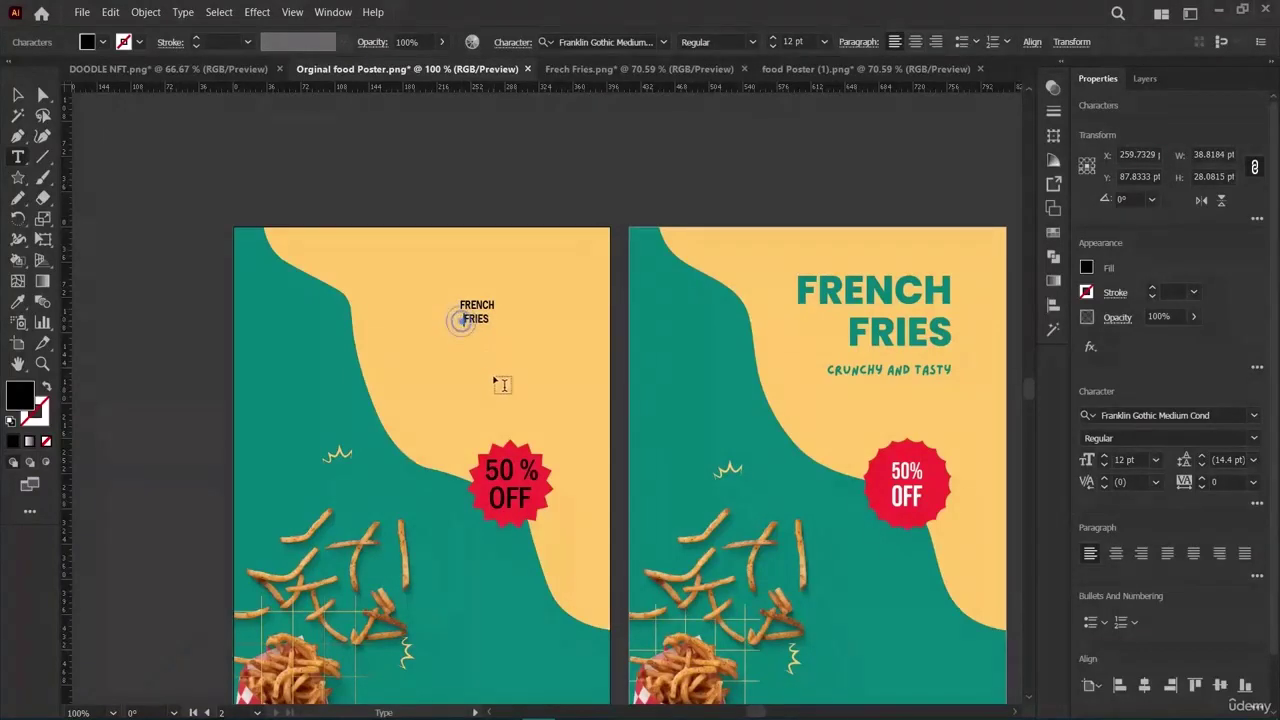
pyautogui.press('Escape')
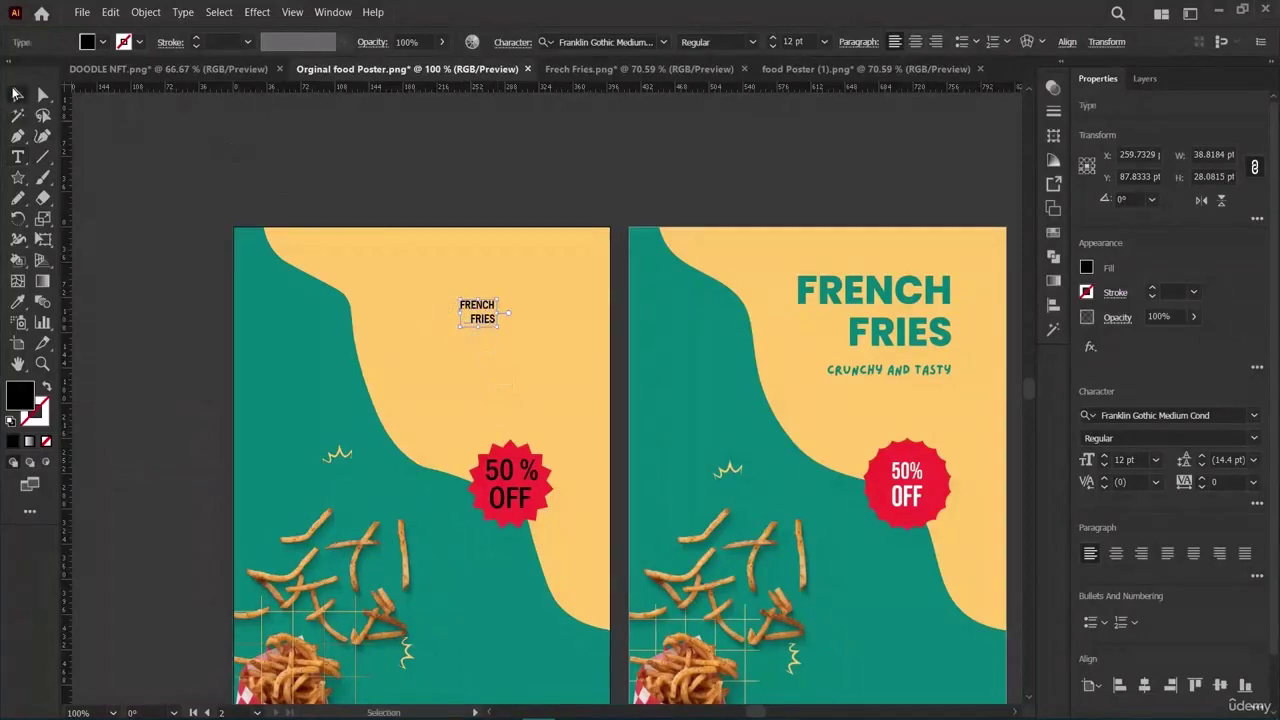
pyautogui.moveTo(498, 333); pyautogui.dragTo(598, 396)
pyautogui.moveTo(556, 326); pyautogui.dragTo(522, 302)
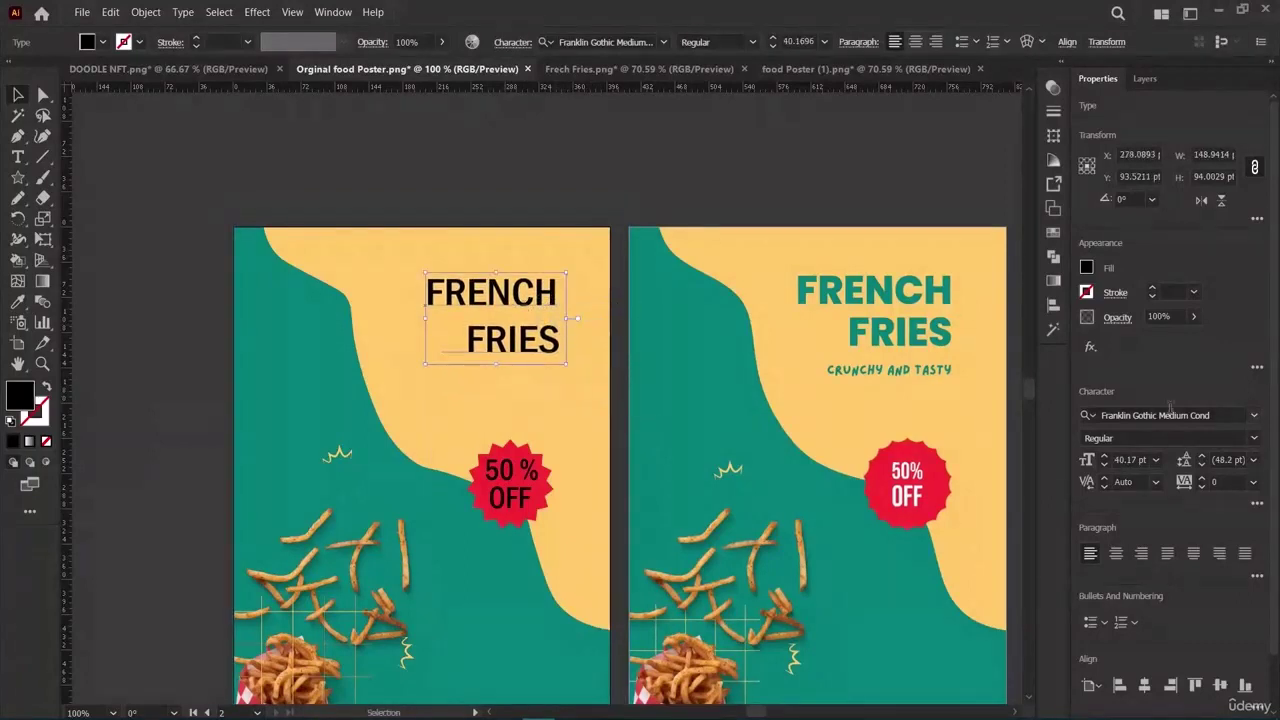
# Set the heading's font to Illuma Black and move it up and left.
pyautogui.click(1245, 417)
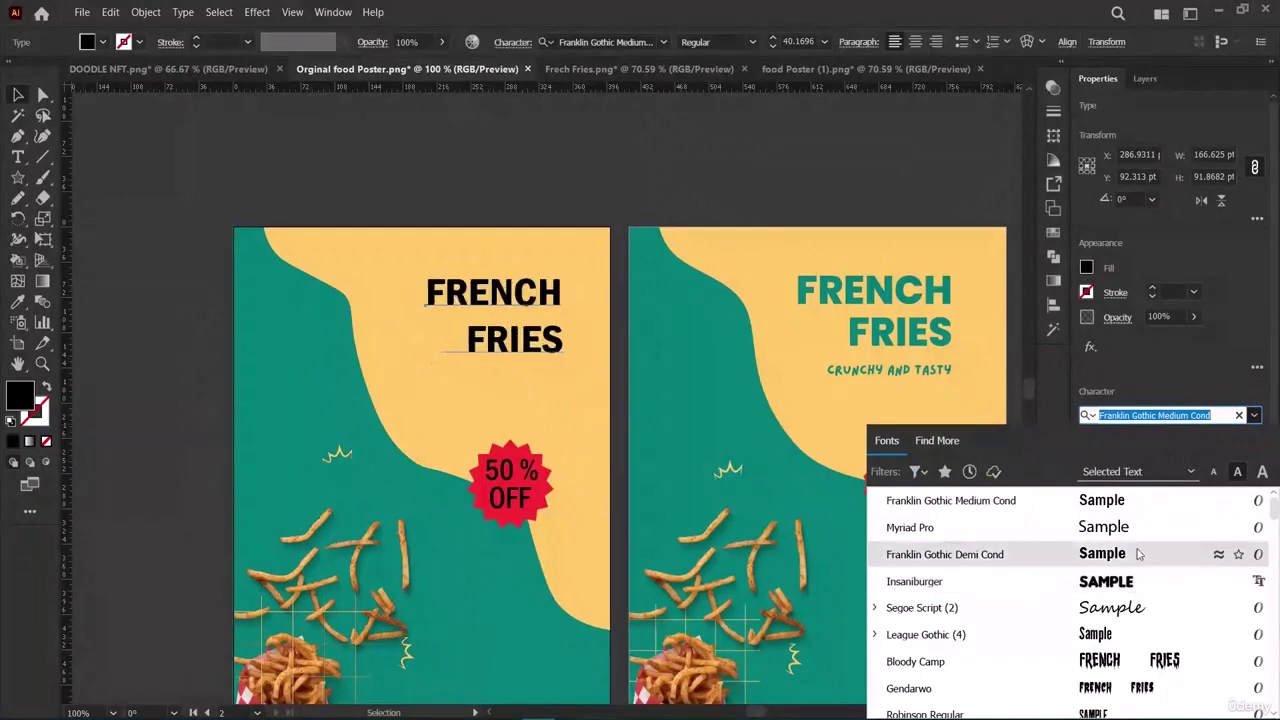
pyautogui.scroll(-10, 1132, 556)
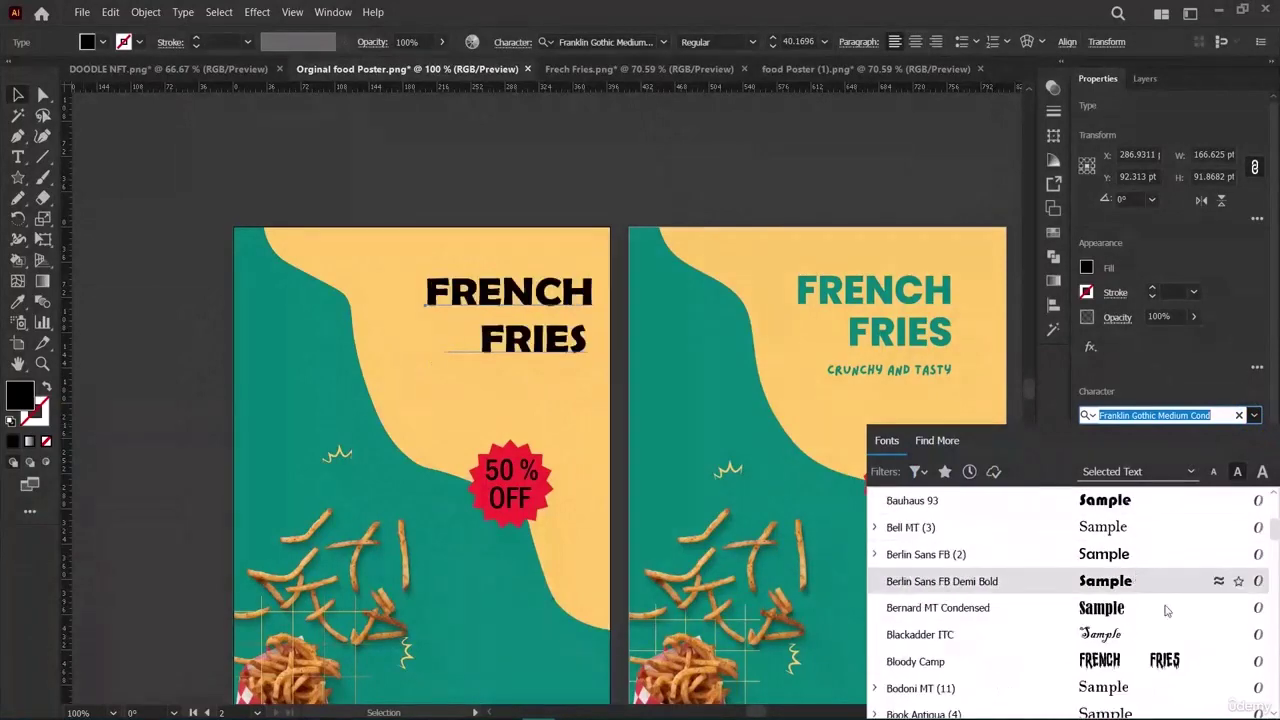
pyautogui.scroll(-8, 1170, 610)
pyautogui.scroll(-7, 1178, 615)
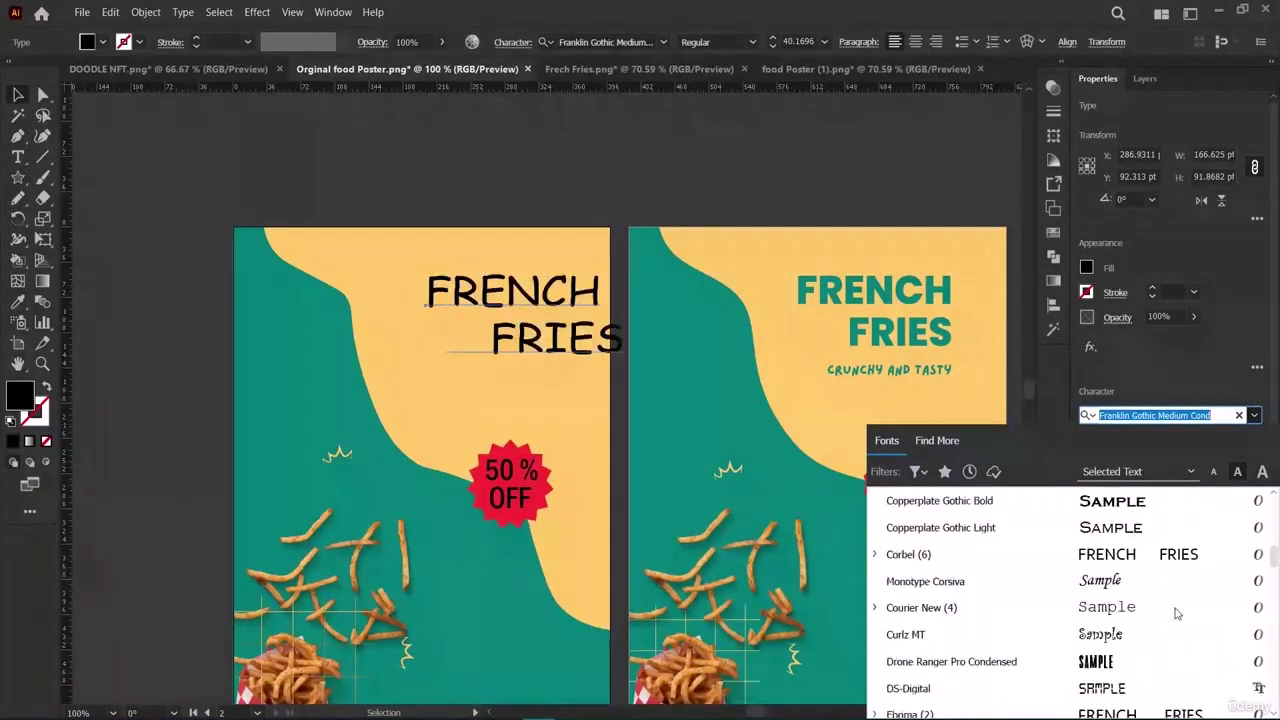
pyautogui.scroll(-7, 1170, 600)
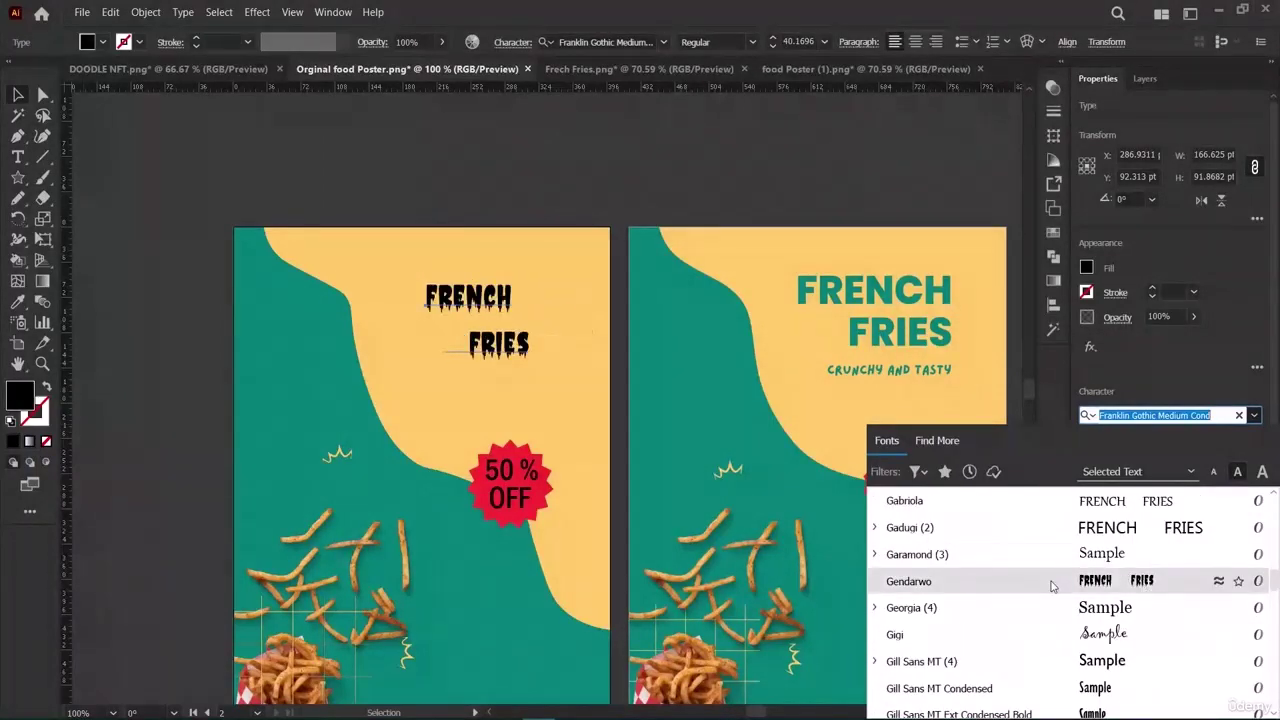
pyautogui.scroll(-8, 1070, 600)
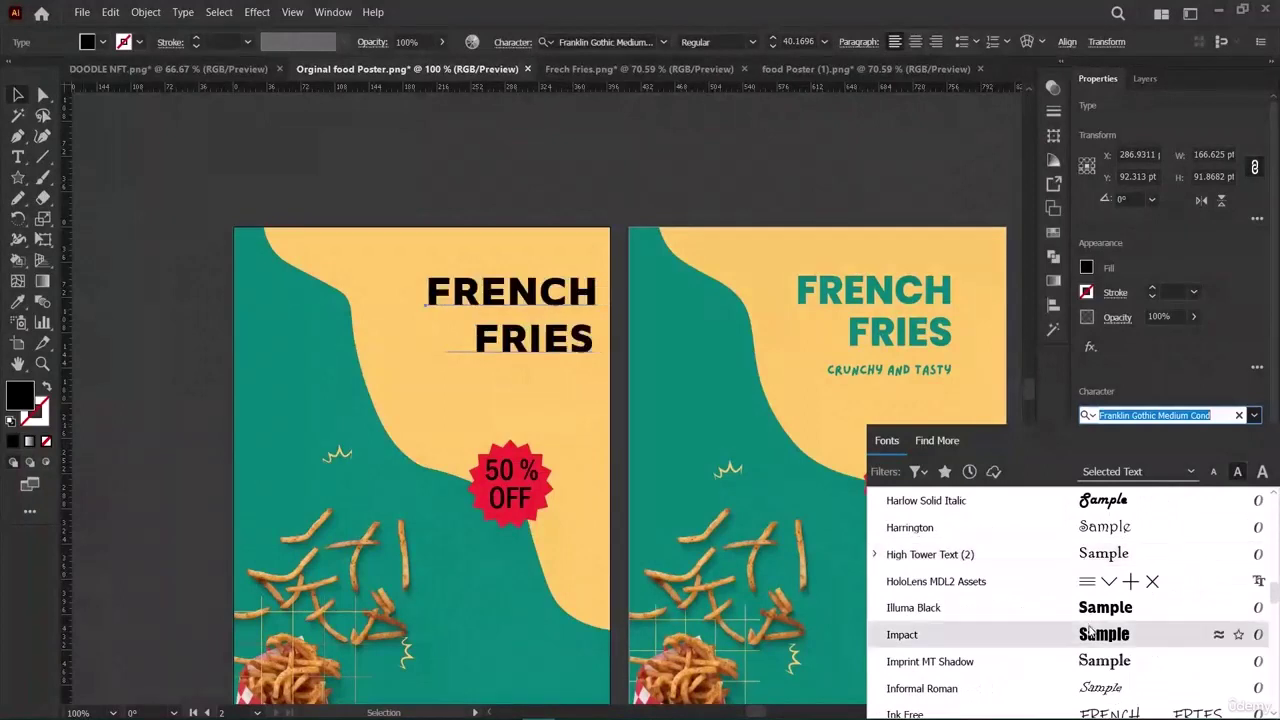
pyautogui.click(1099, 607)
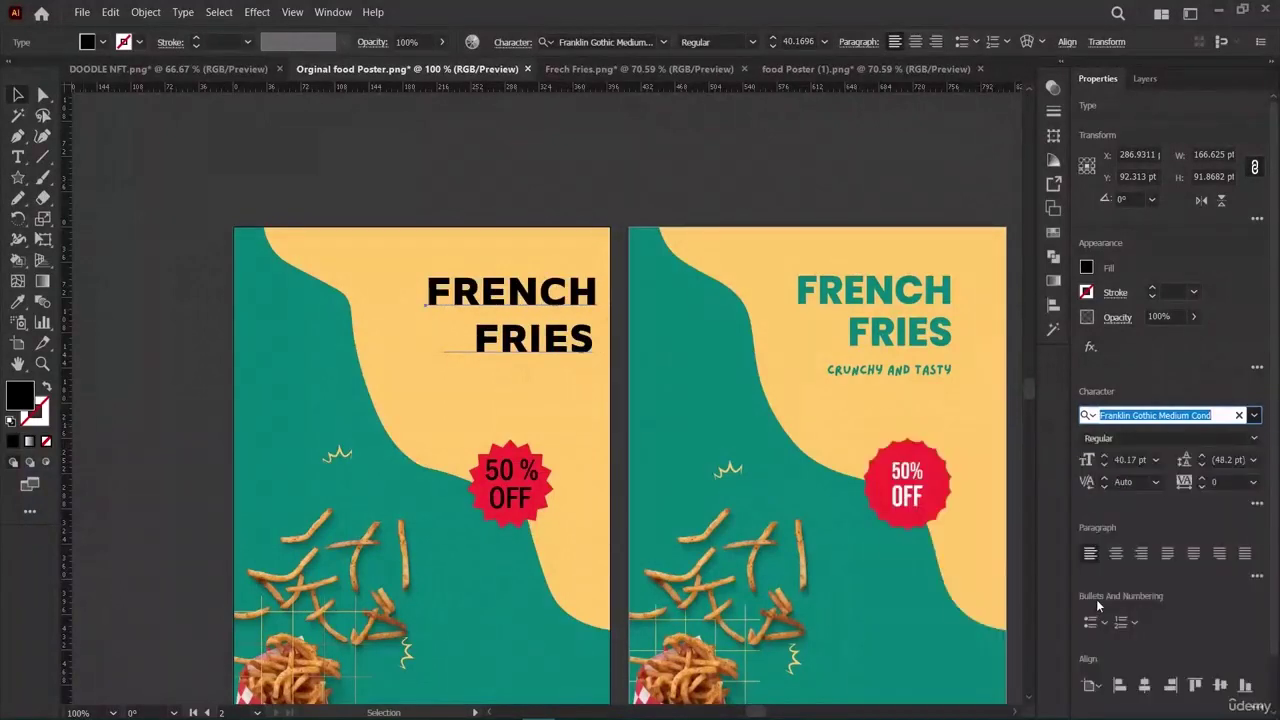
pyautogui.moveTo(509, 293); pyautogui.dragTo(490, 287)
# Color the FRENCH FRIES text with the teal sampled from the original title.
pyautogui.doubleClick(490, 287)
pyautogui.click(504, 328)
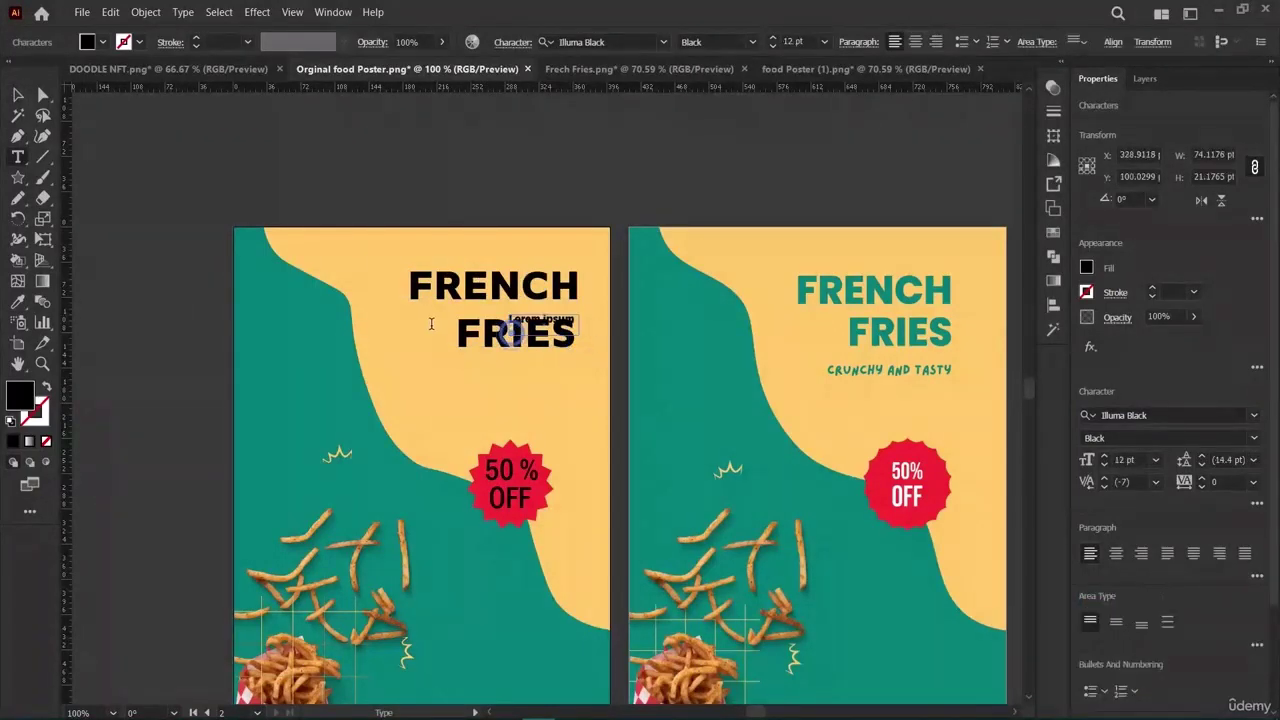
pyautogui.press('Escape')
pyautogui.doubleClick(463, 301)
pyautogui.click(463, 301)
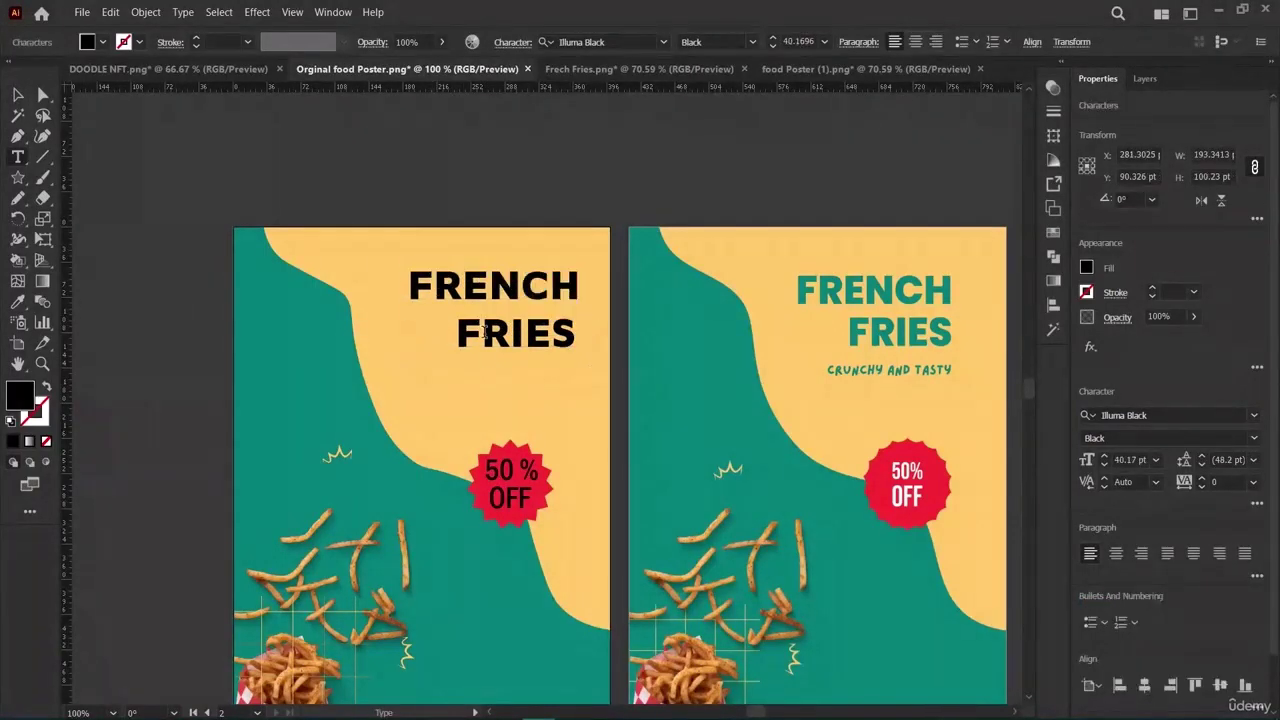
pyautogui.click(481, 333)
pyautogui.moveTo(575, 334); pyautogui.dragTo(408, 270)
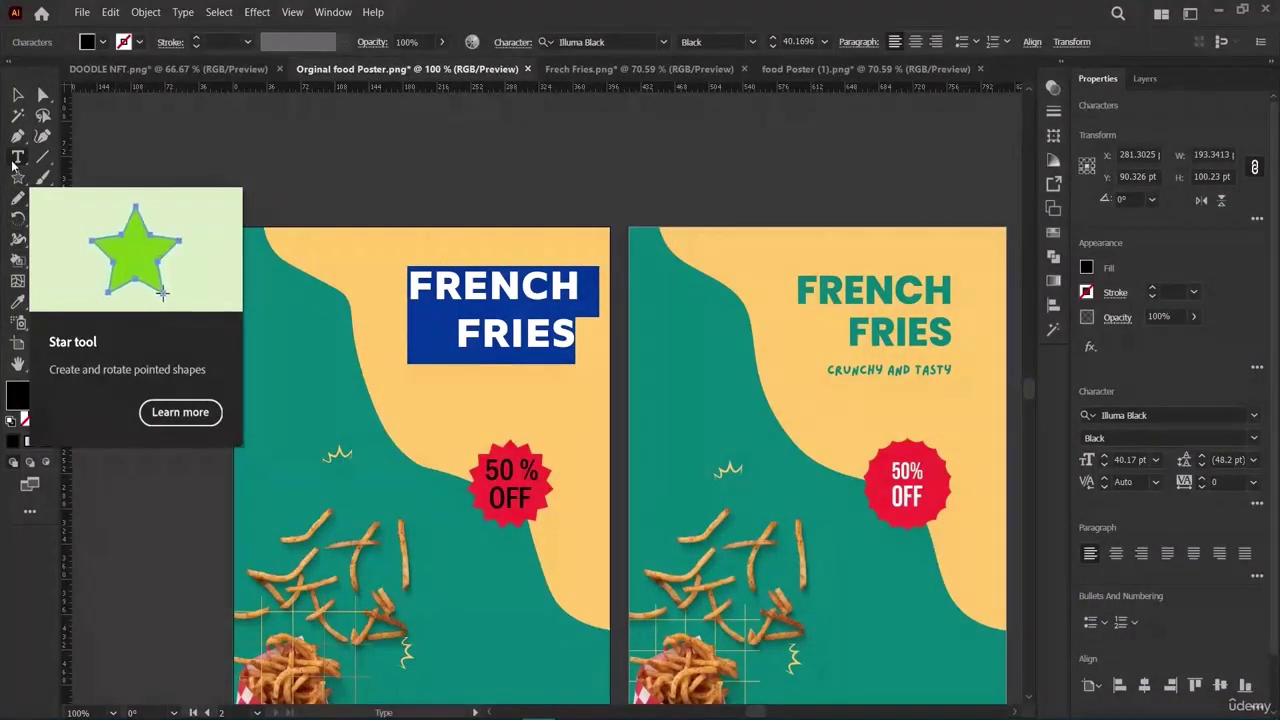
pyautogui.click(17, 301)
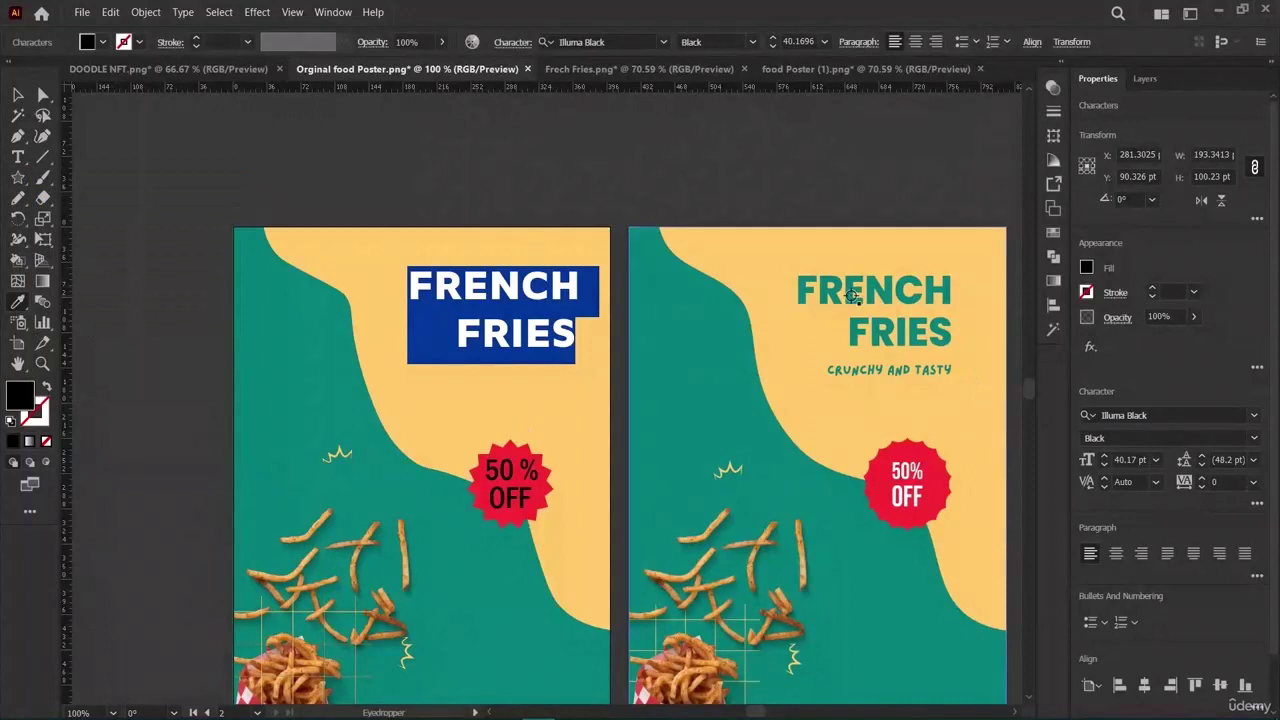
pyautogui.click(848, 296)
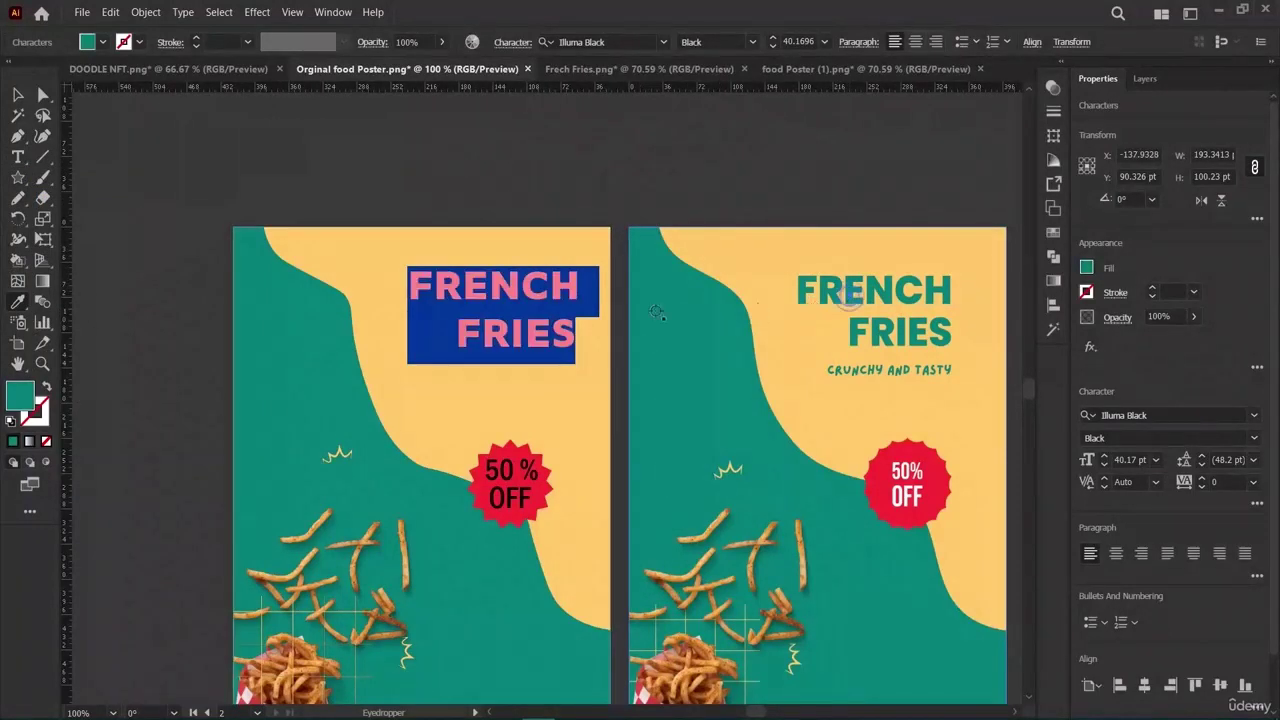
# Tighten the heading's leading to 40 pt.
pyautogui.click(18, 95)
pyautogui.click(132, 326)
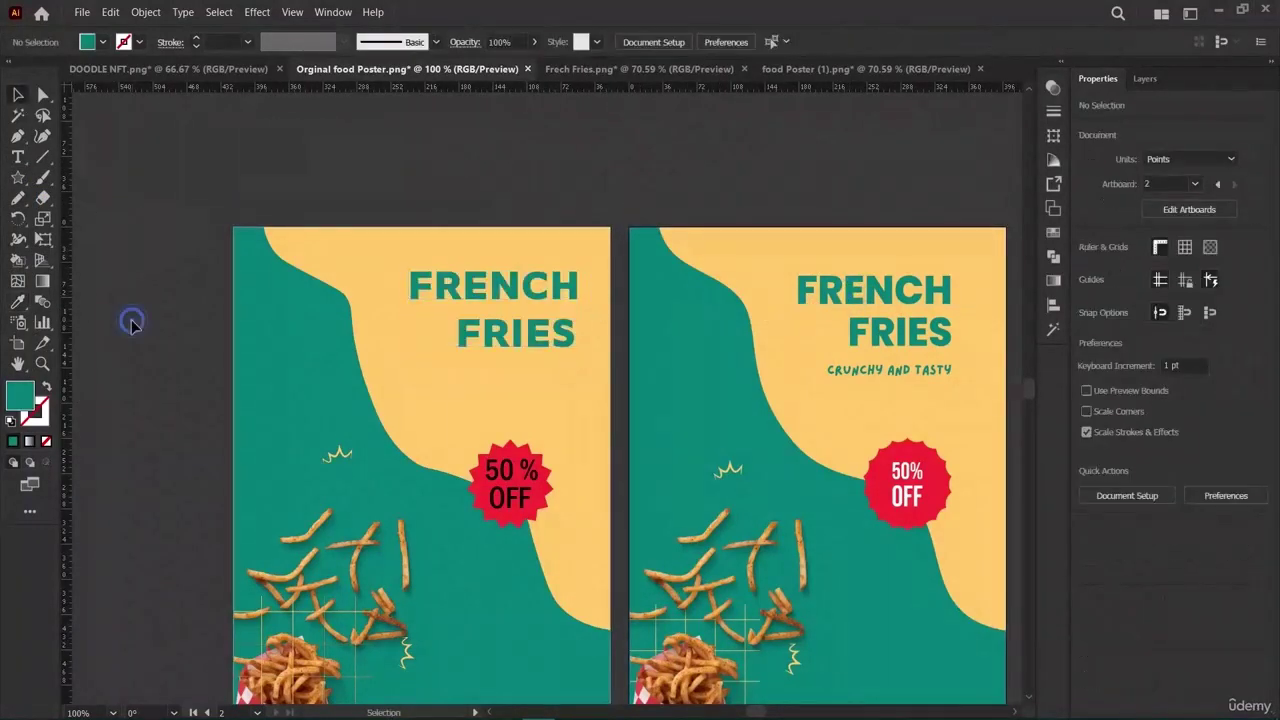
pyautogui.click(490, 328)
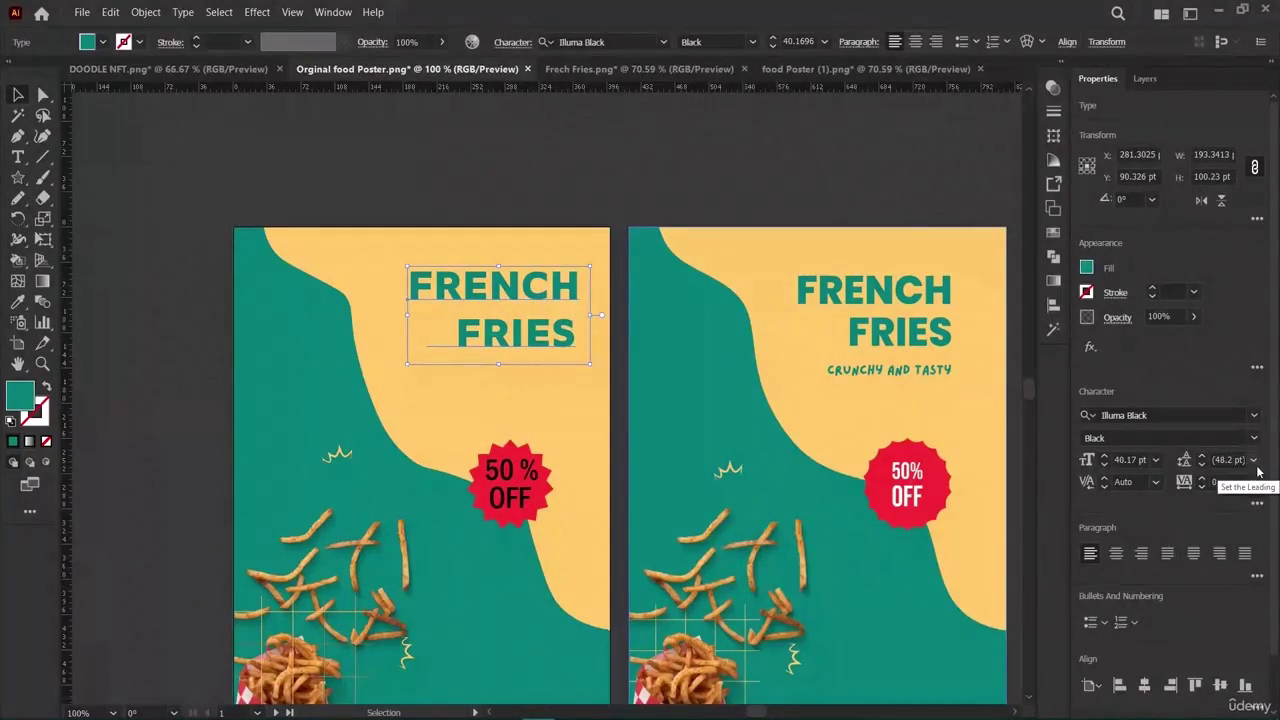
pyautogui.click(1202, 464)
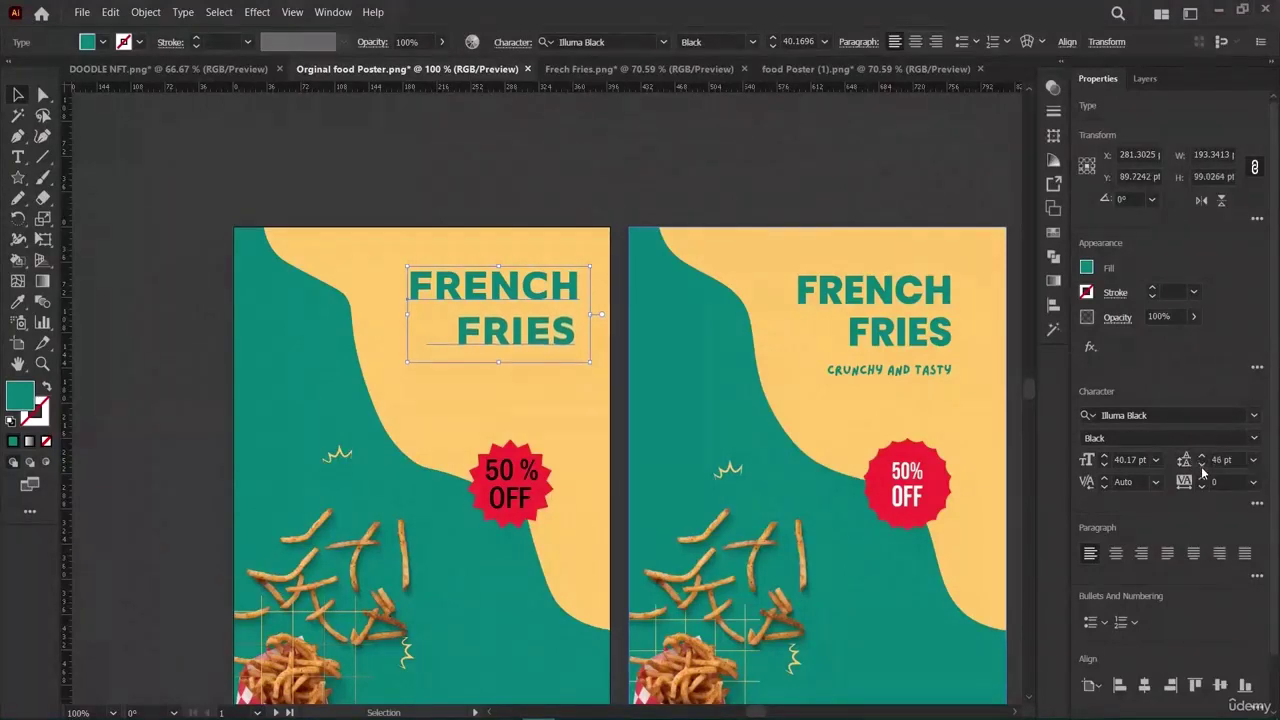
pyautogui.click(1202, 465)
pyautogui.click(1202, 465)
pyautogui.click(1202, 466)
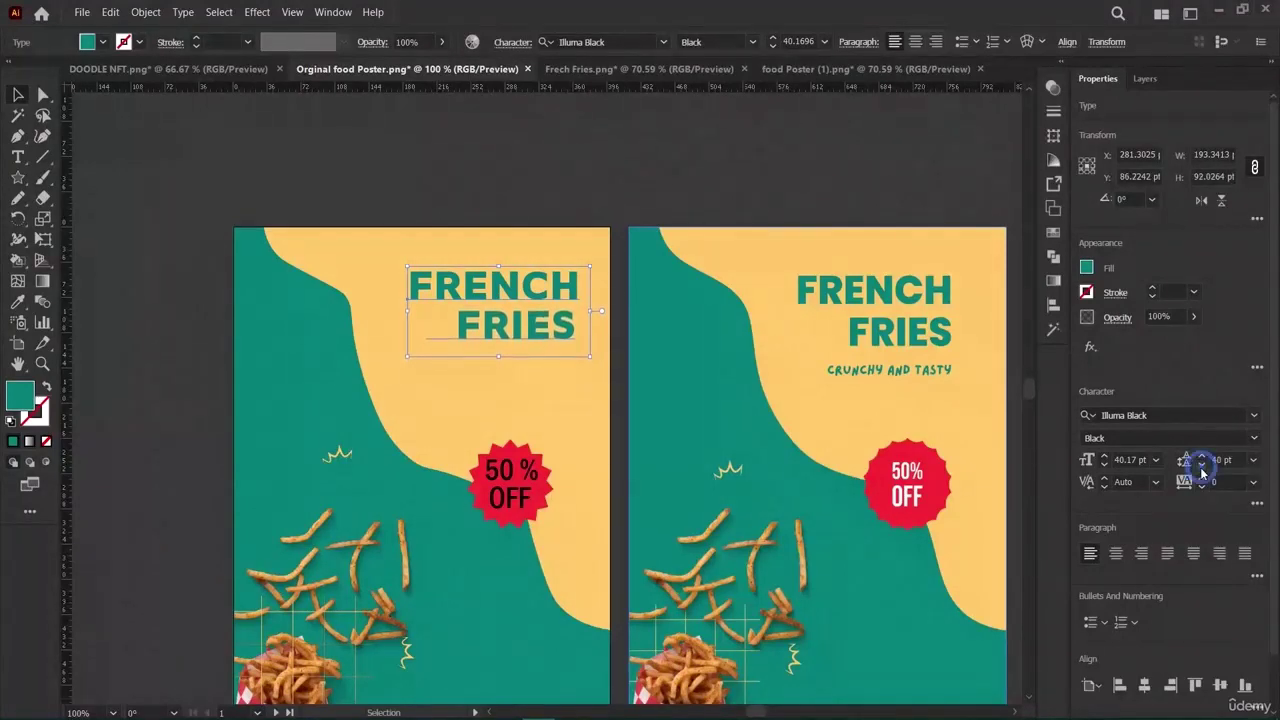
pyautogui.click(186, 363)
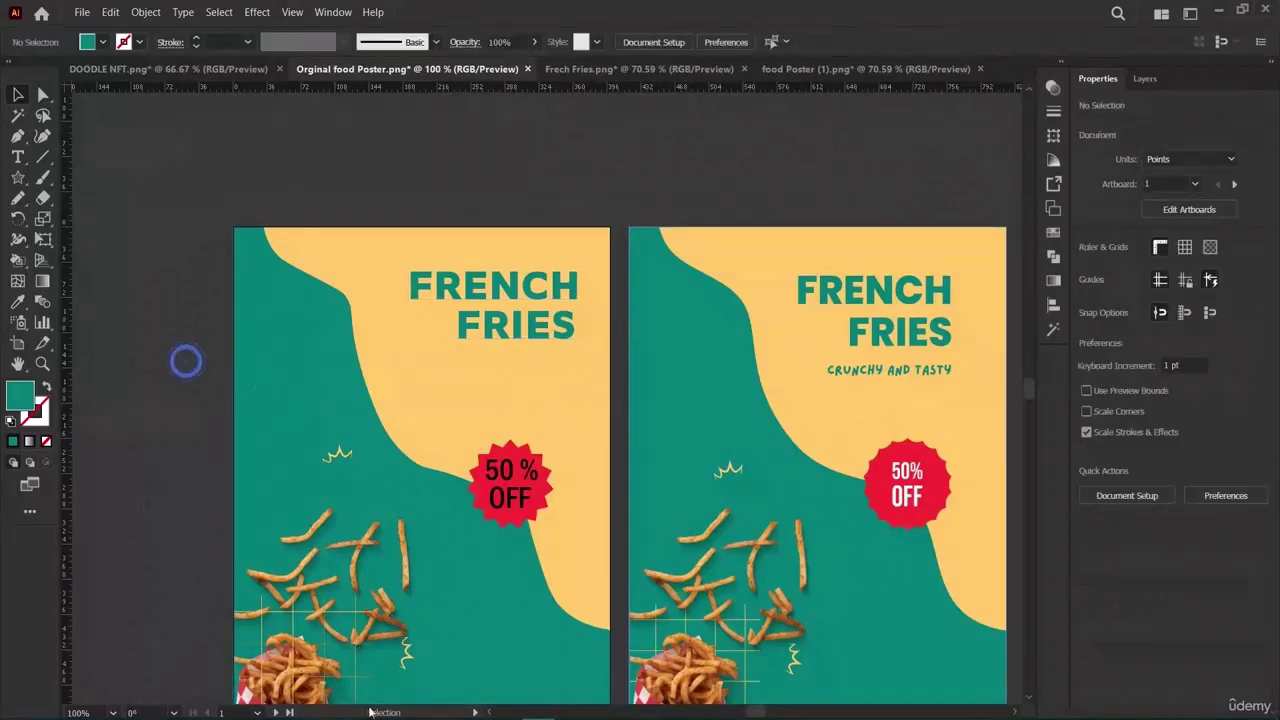
# Add the CRUNCHY AND TASTY tagline below the heading and drag it left under it.
pyautogui.click(18, 157)
pyautogui.click(484, 358)
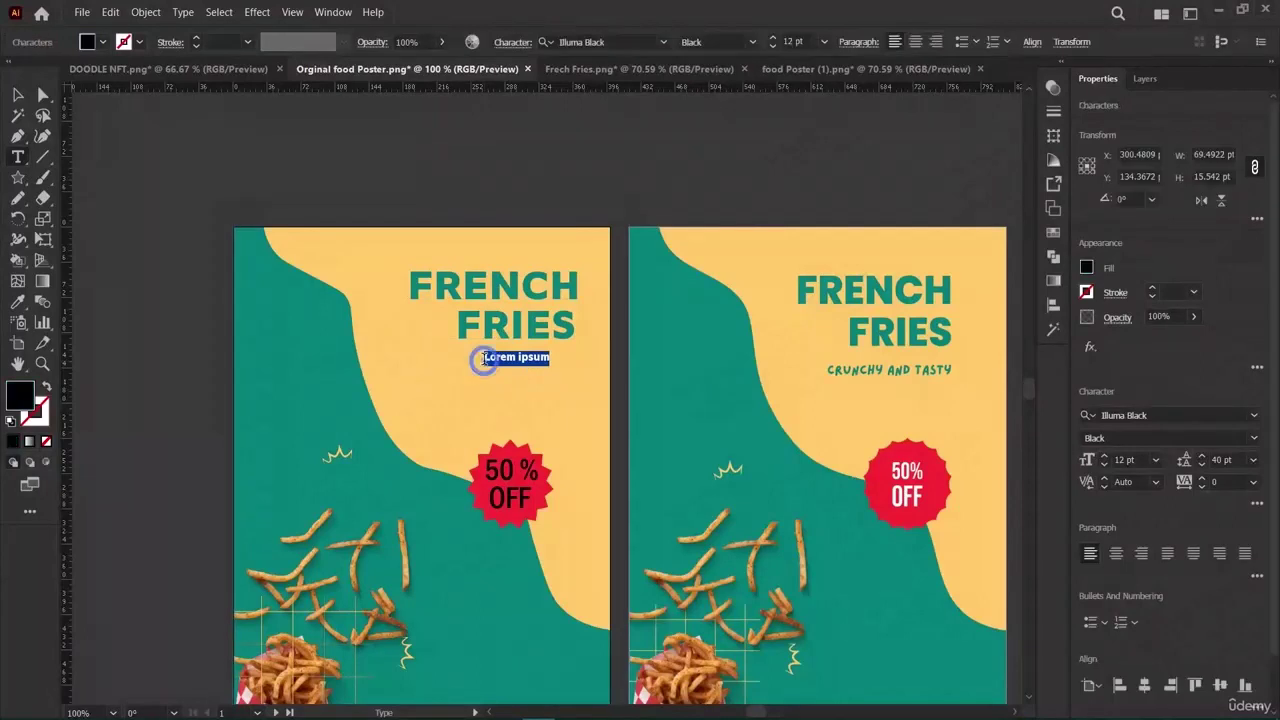
pyautogui.press('BackSpace')
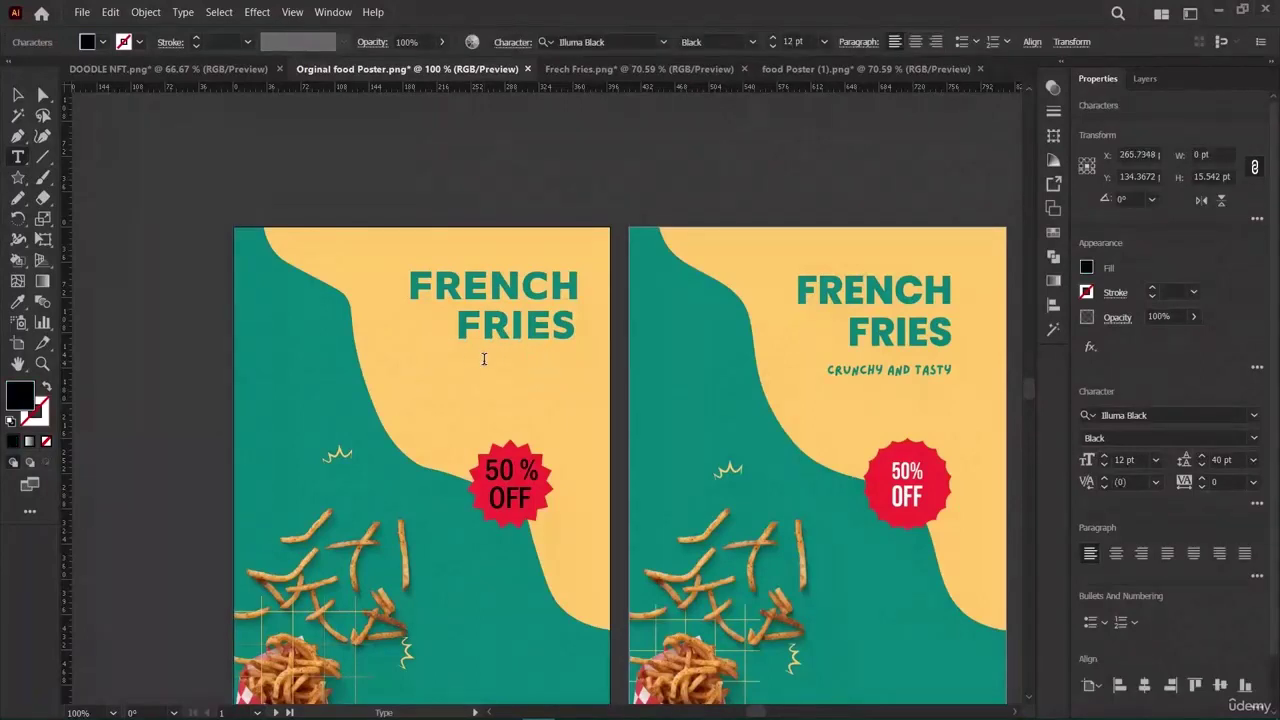
pyautogui.write('CRUNCHY AND TASTY')
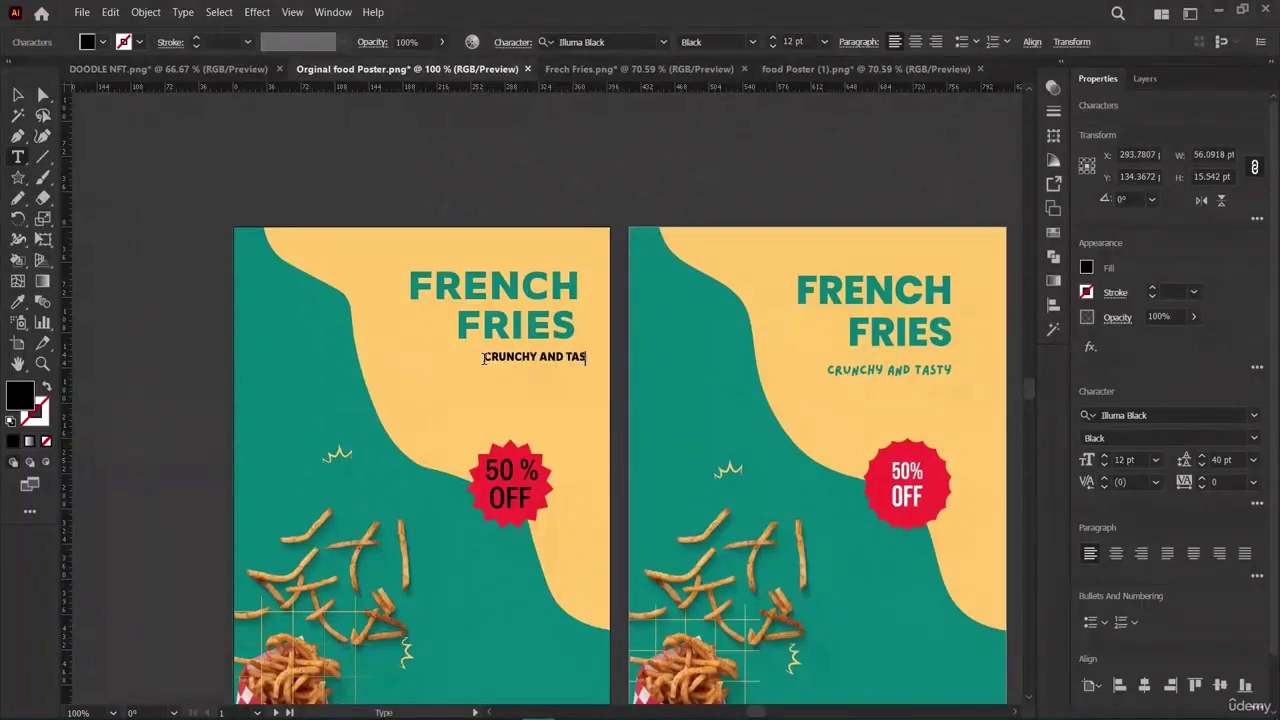
pyautogui.click(18, 95)
pyautogui.moveTo(500, 362); pyautogui.dragTo(464, 362)
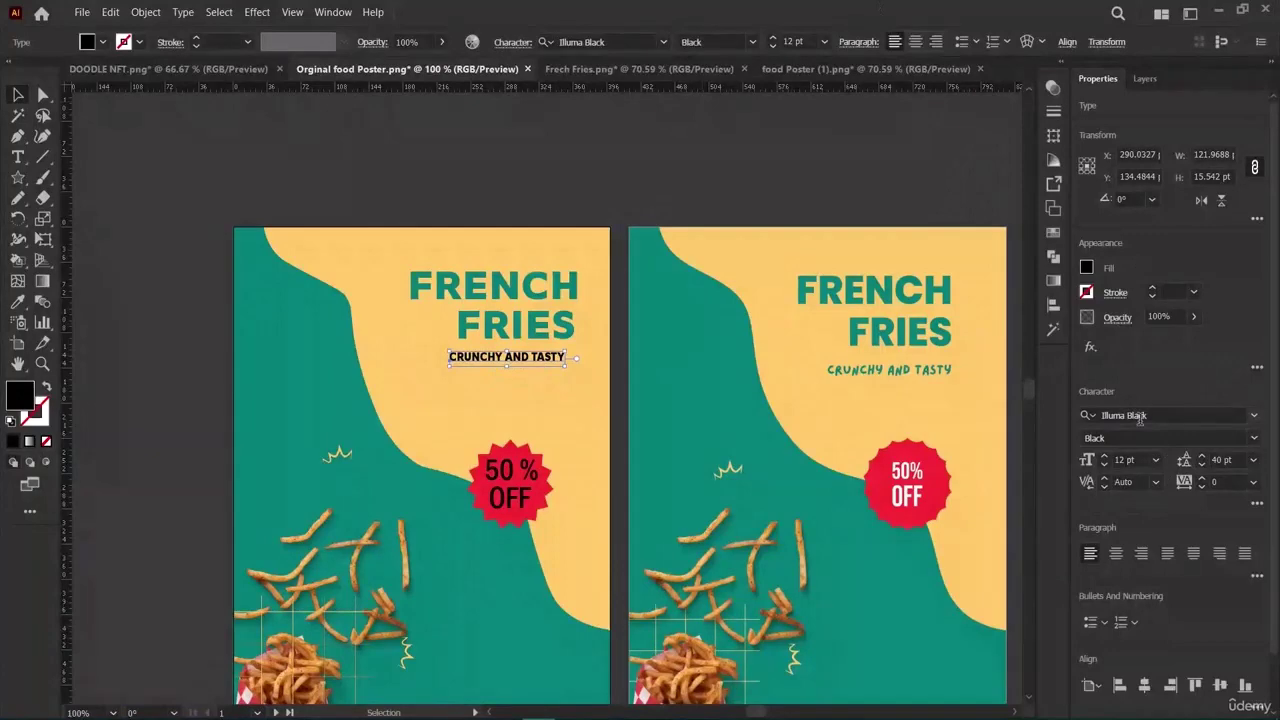
# Set the tagline in Segoe Script Bold and sample the teal of the right poster's FRENCH onto it.
pyautogui.click(1253, 419)
pyautogui.scroll(-10, 1088, 568)
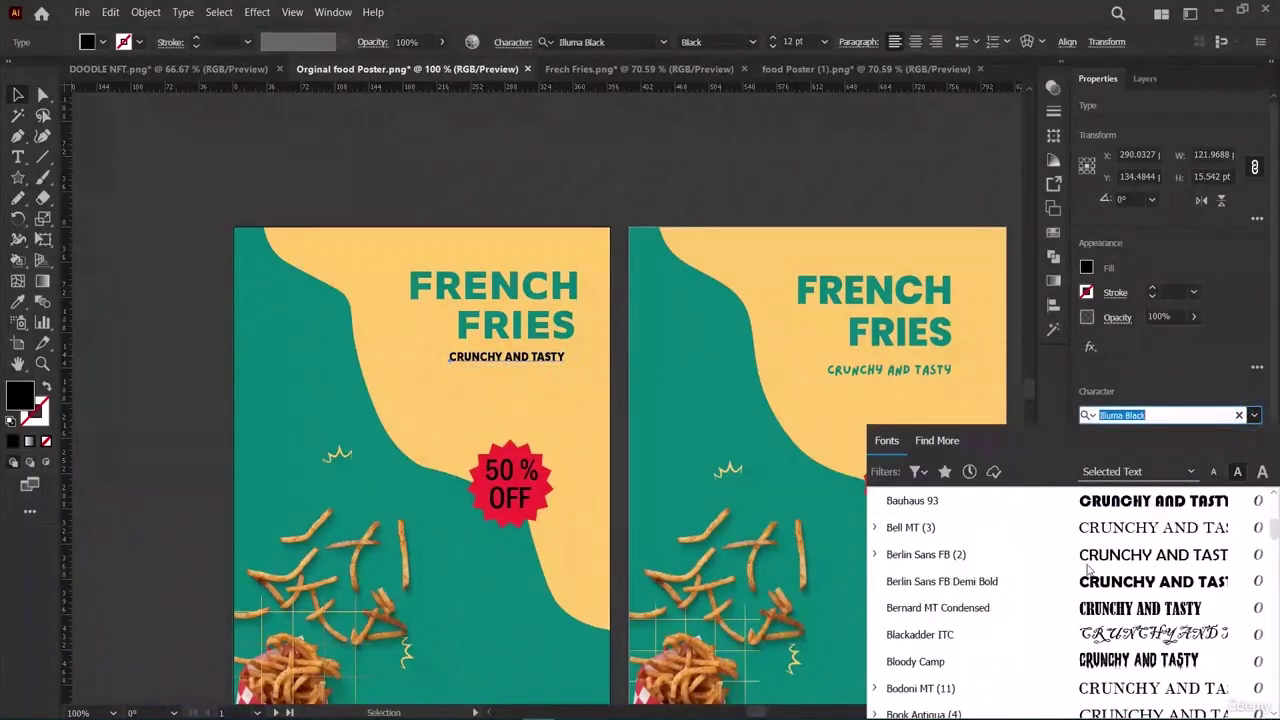
pyautogui.scroll(2, 1088, 568)
pyautogui.scroll(-7, 1088, 566)
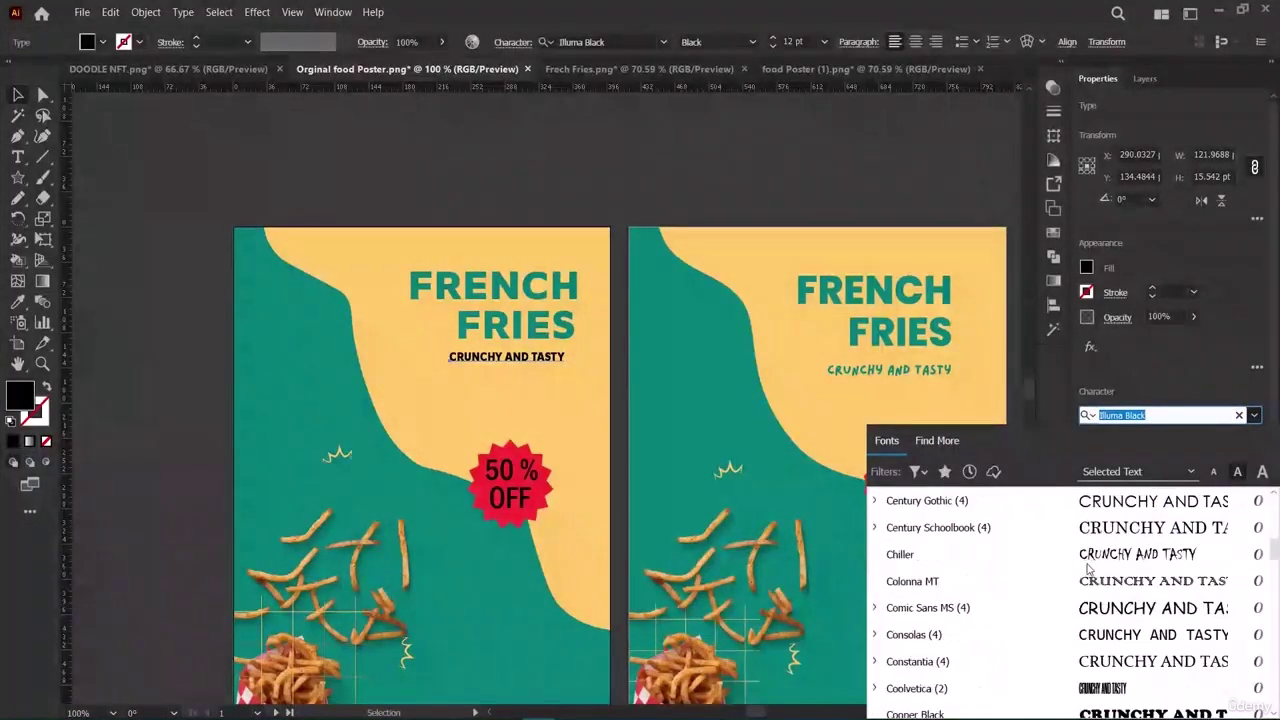
pyautogui.scroll(15, 1088, 562)
pyautogui.scroll(5, 1088, 560)
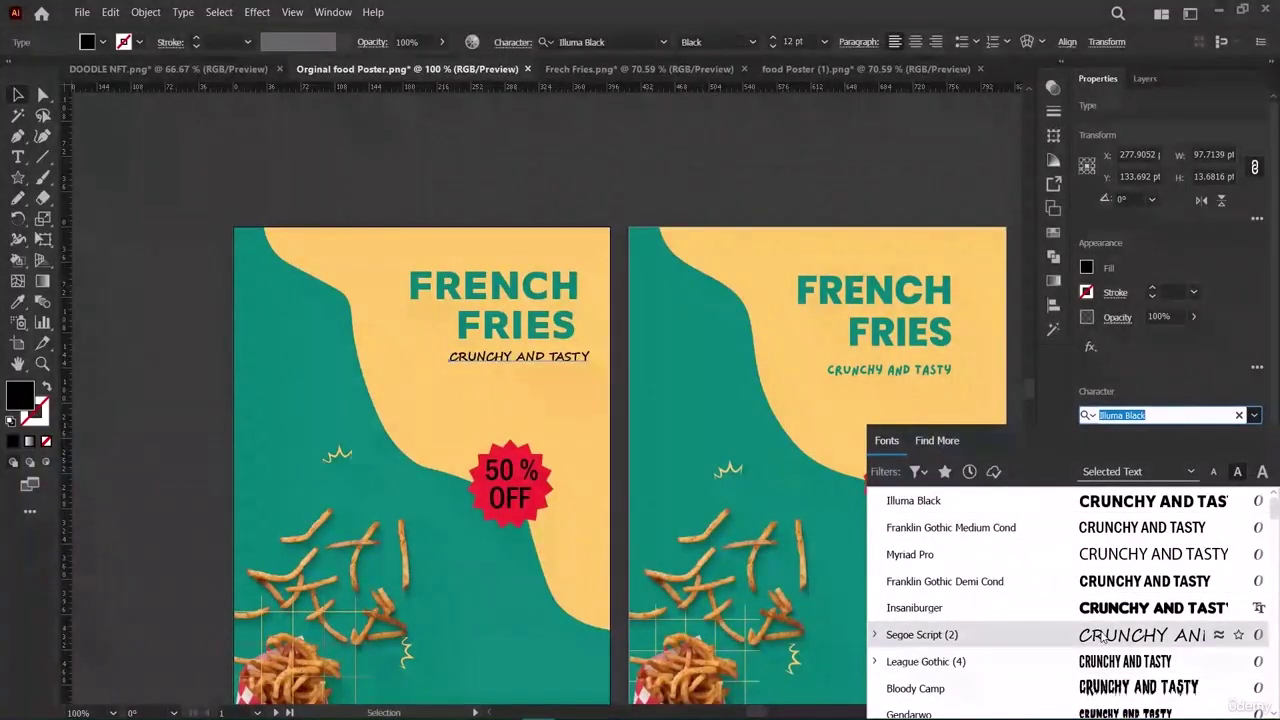
pyautogui.click(1105, 633)
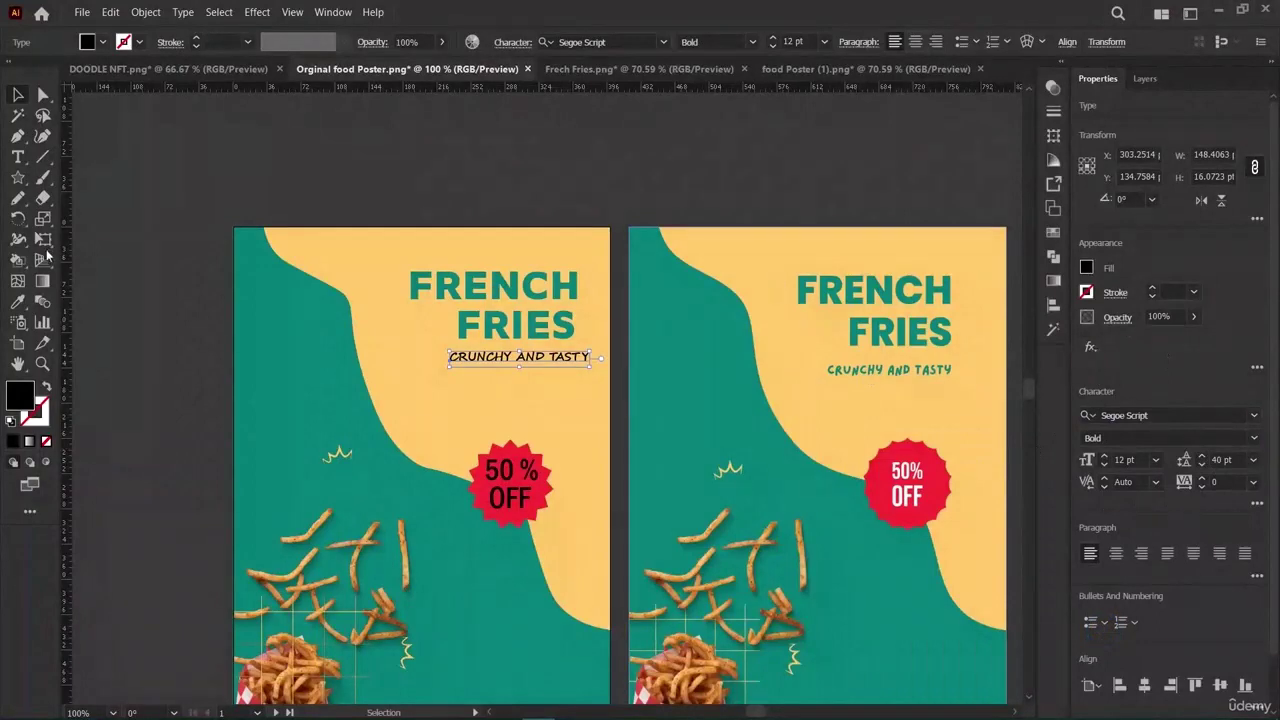
pyautogui.click(17, 301)
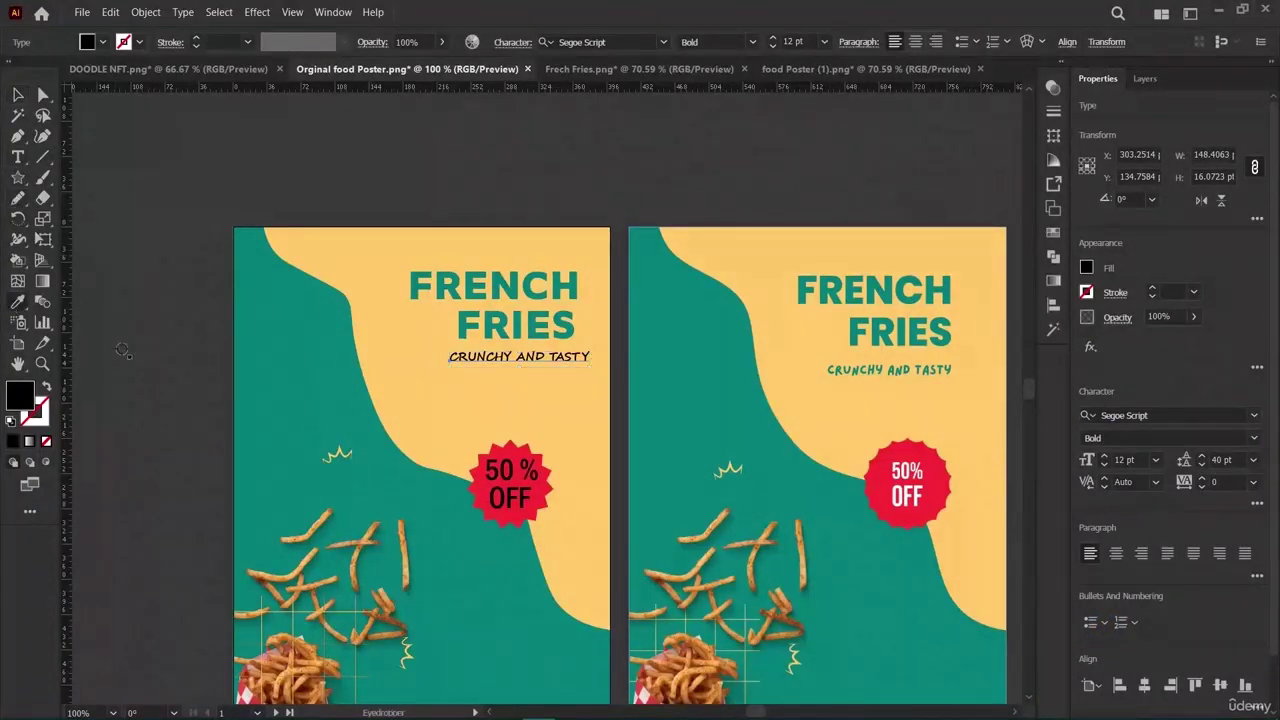
pyautogui.click(800, 290)
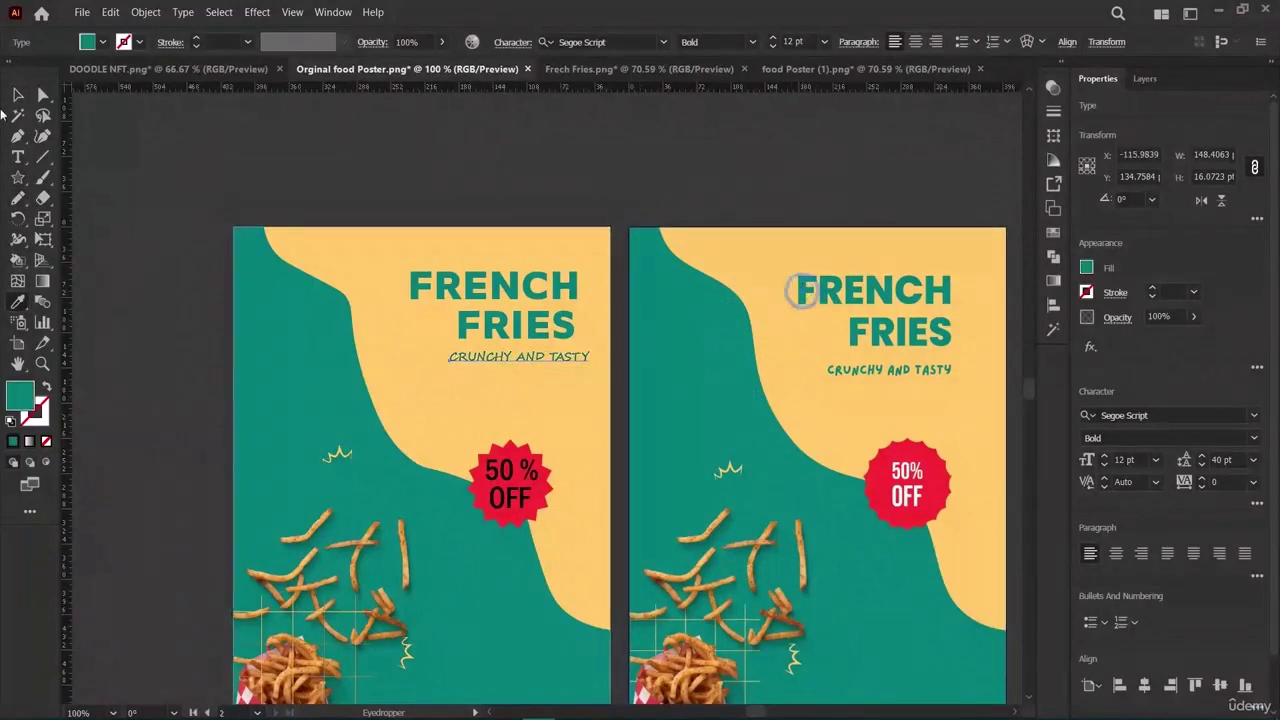
# Reselect the tagline and nudge it slightly left and down into place.
pyautogui.click(17, 95)
pyautogui.click(154, 471)
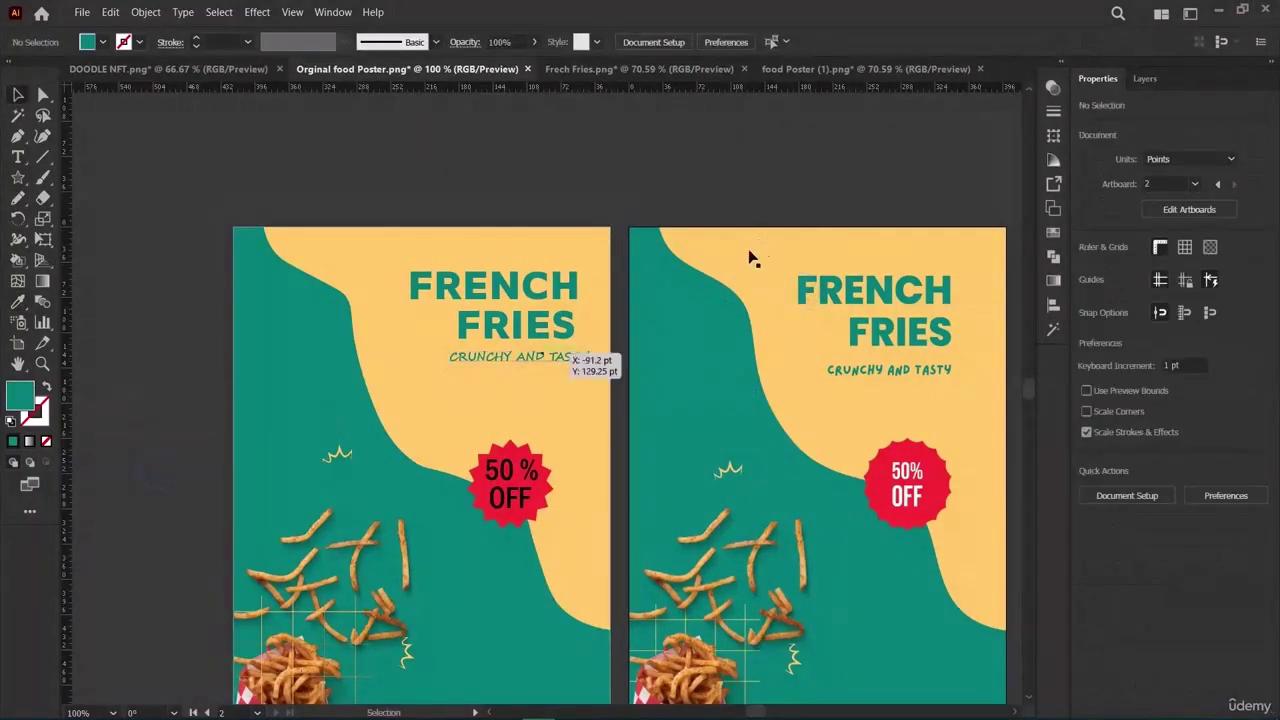
pyautogui.click(550, 358)
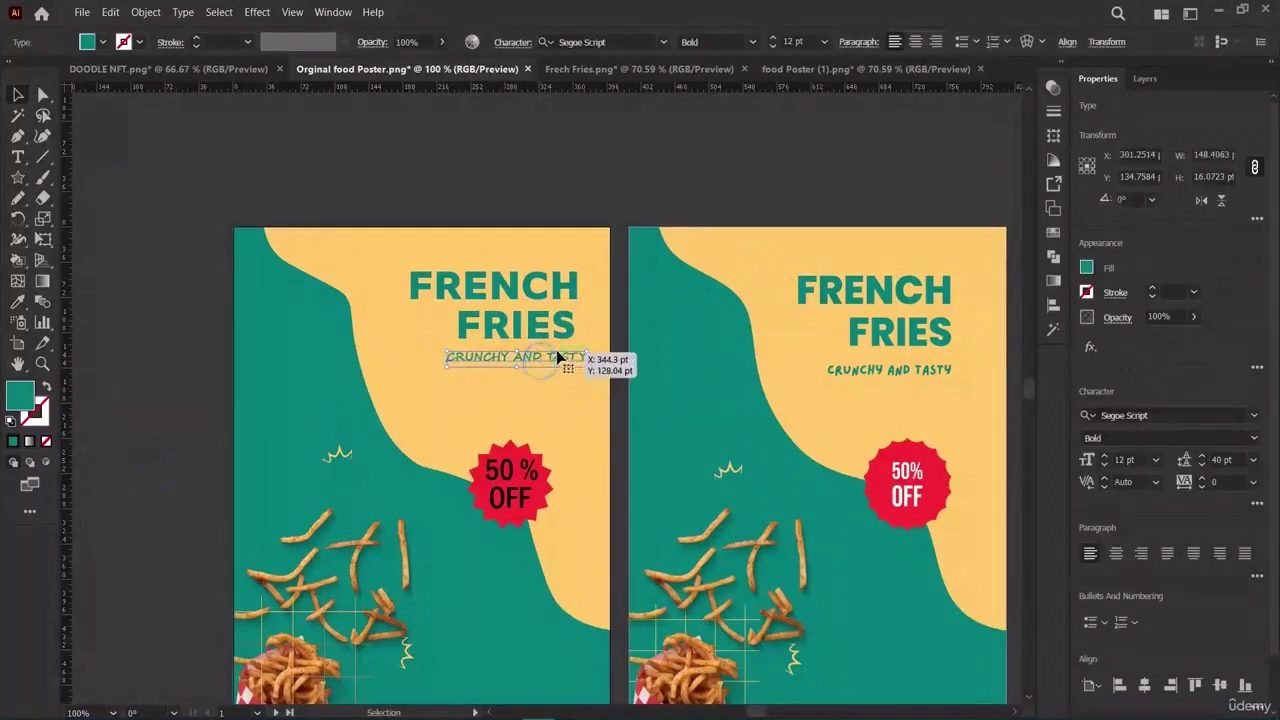
pyautogui.press('Left')
pyautogui.press('Left')
pyautogui.press('Left')
pyautogui.press('Left')
pyautogui.press('Left')
pyautogui.press('Left')
pyautogui.press('Left')
pyautogui.press('Left')
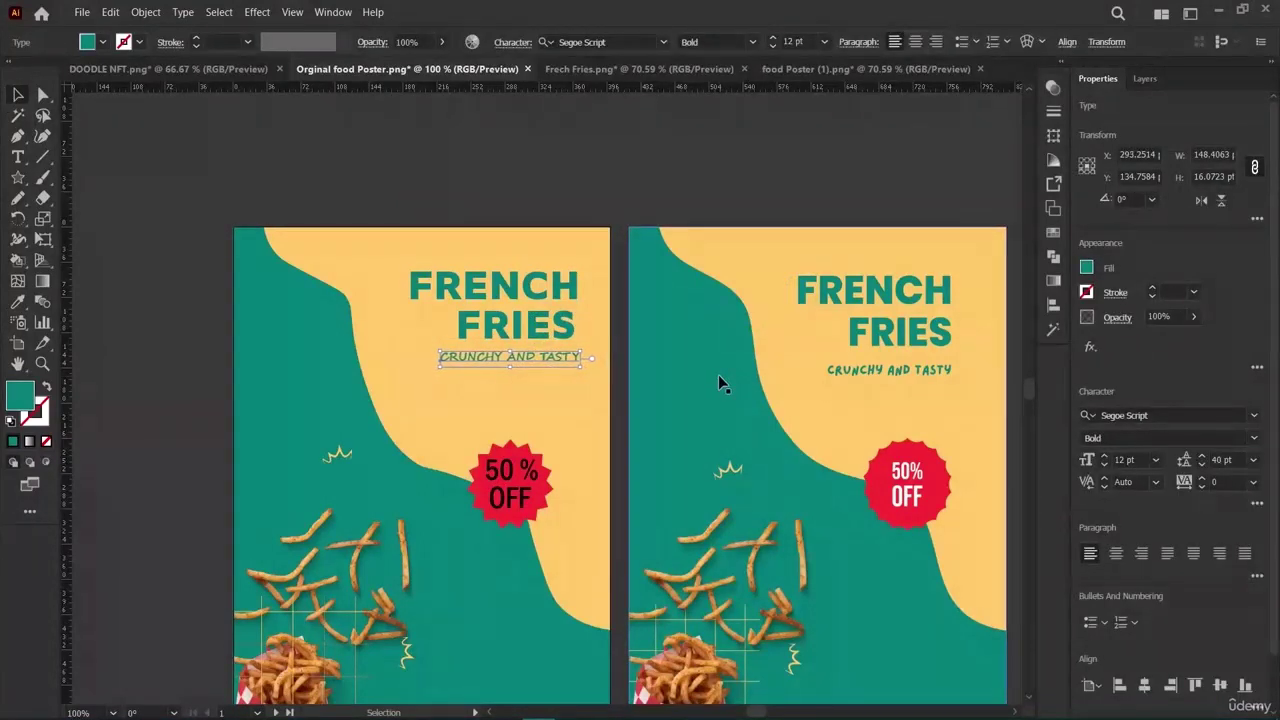
pyautogui.press('Left')
pyautogui.press('Left')
pyautogui.press('Left')
pyautogui.press('Left')
pyautogui.press('Left')
pyautogui.press('Left')
pyautogui.press('Left')
pyautogui.press('Down')
pyautogui.press('Down')
pyautogui.press('Down')
pyautogui.press('Down')
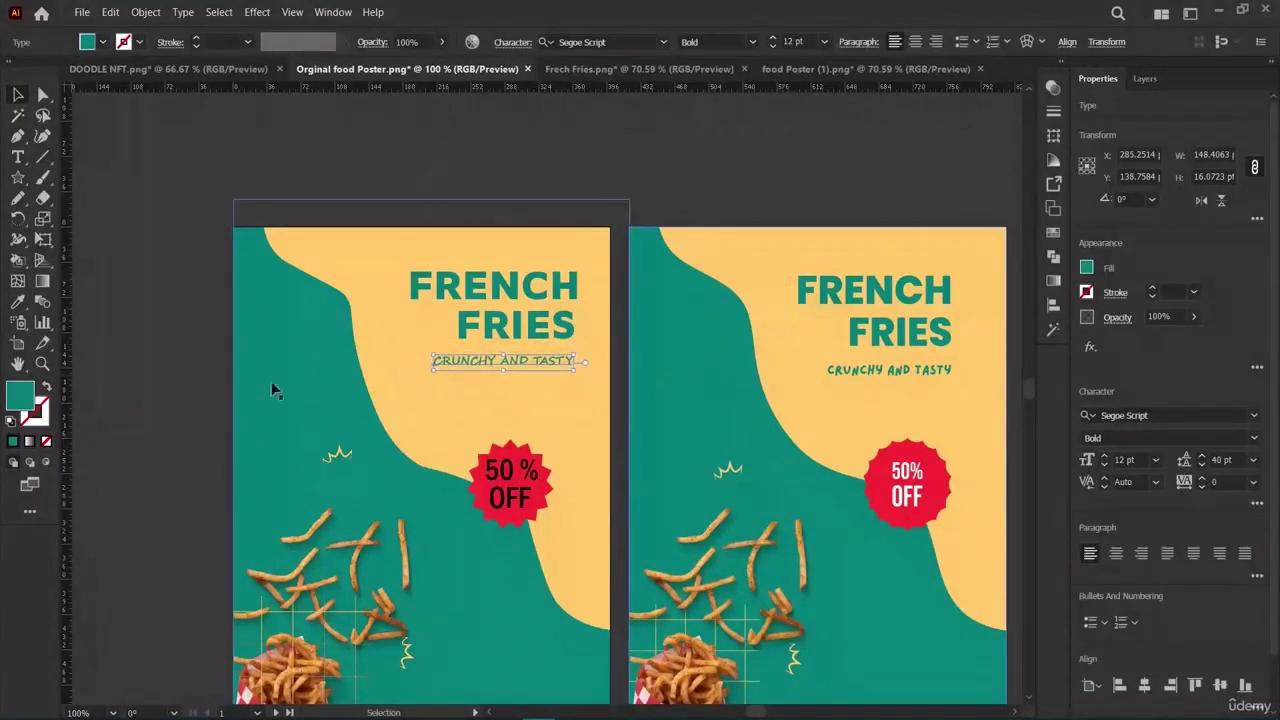
# Show Layer 1's sublayers in the Layers panel: tagline, heading, images, OFF, 50 % and background paths.
pyautogui.click(507, 468)
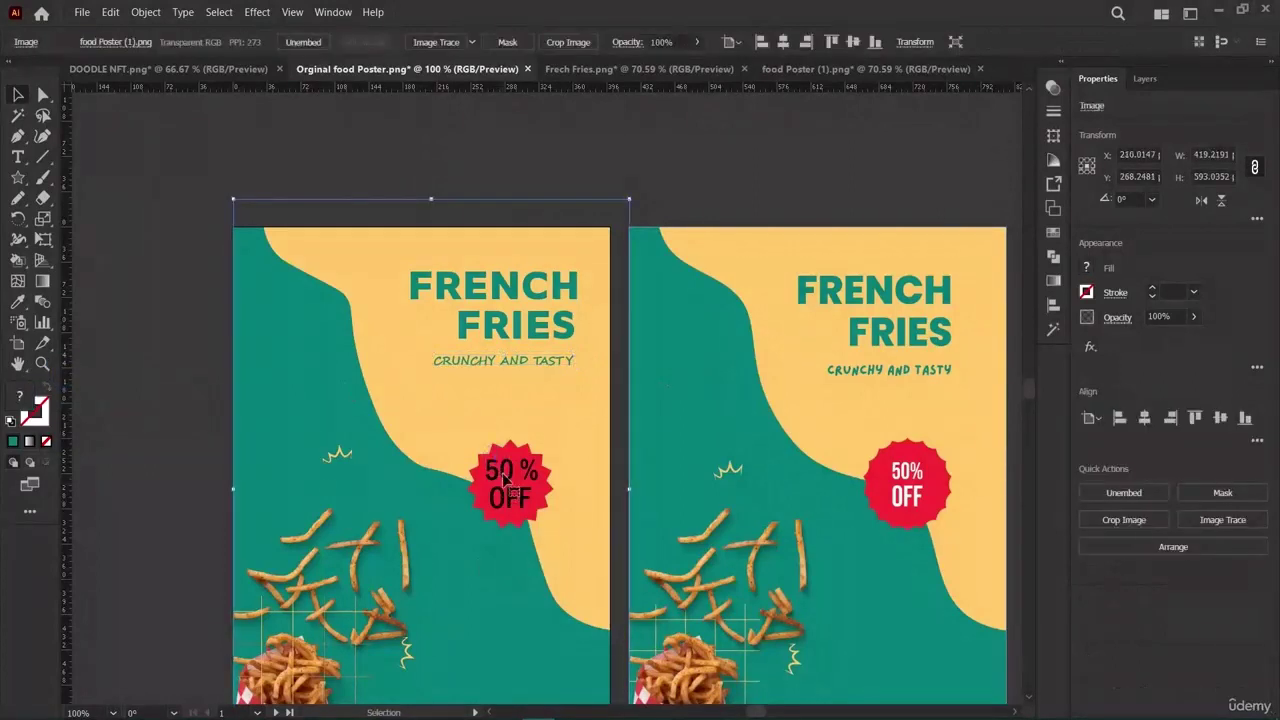
pyautogui.click(157, 472)
pyautogui.click(334, 530)
pyautogui.click(155, 449)
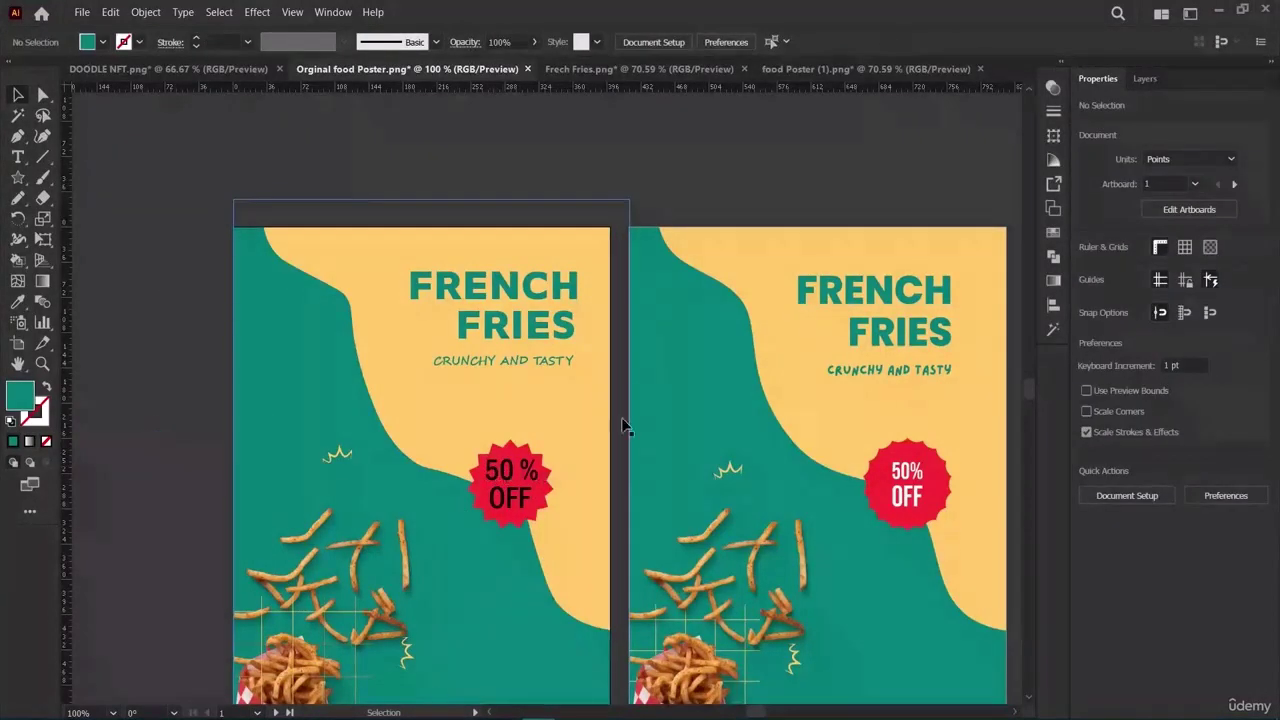
pyautogui.scroll(-2, 654, 160)
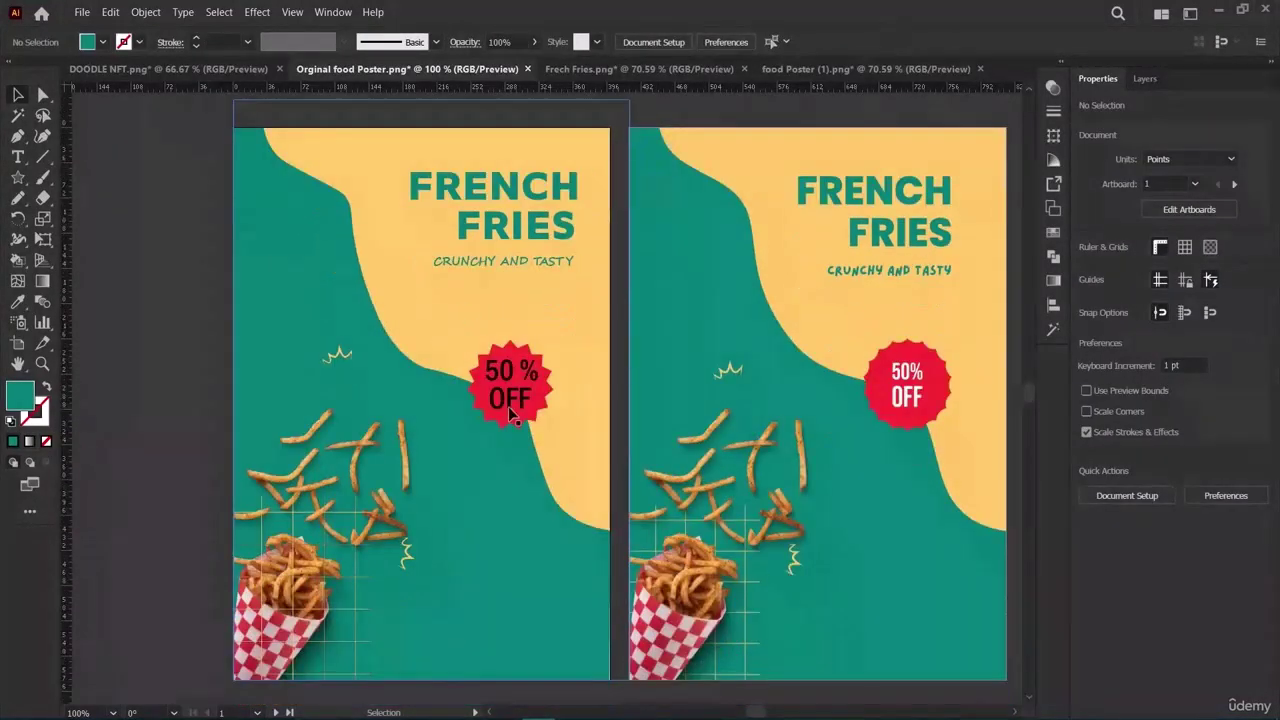
pyautogui.doubleClick(511, 402)
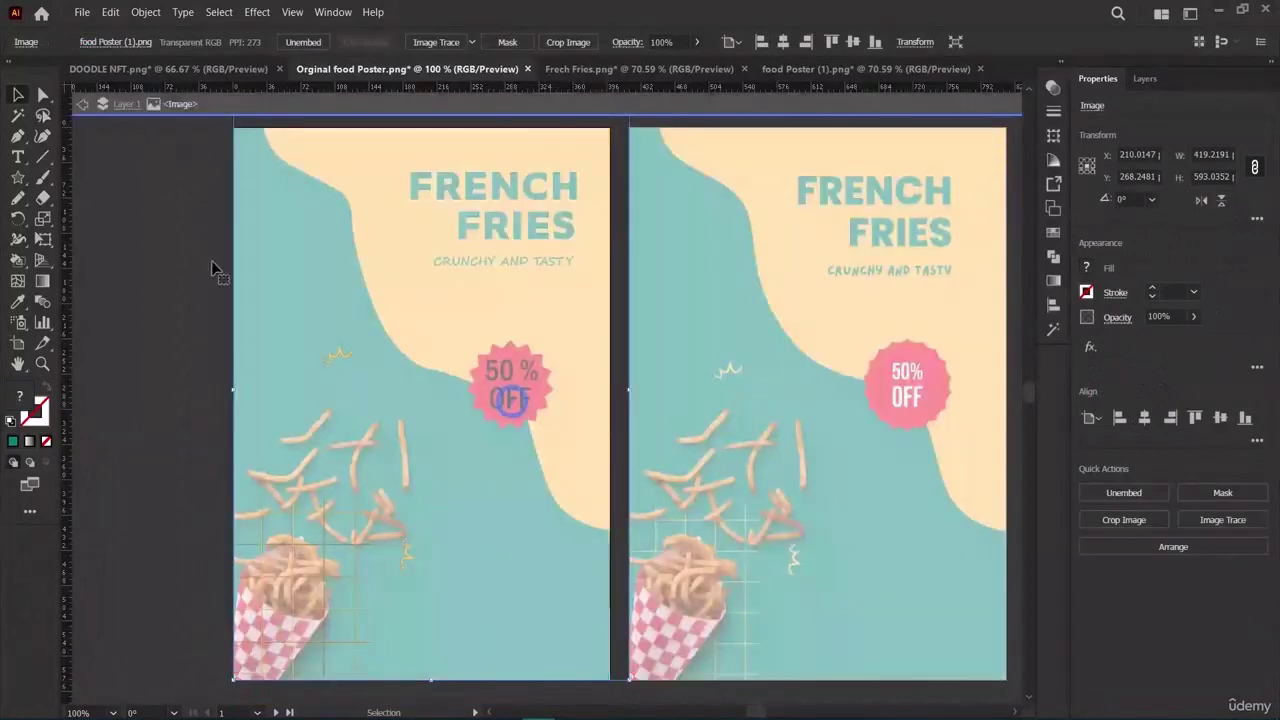
pyautogui.click(83, 105)
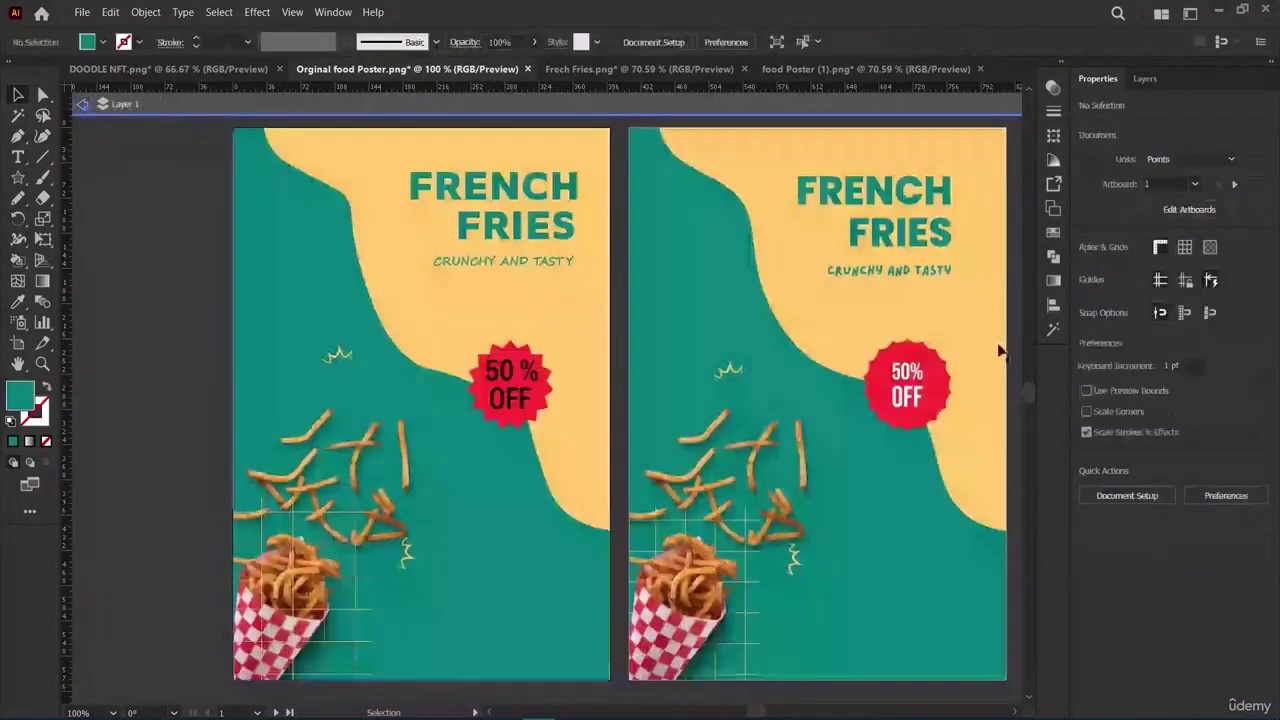
pyautogui.click(1147, 79)
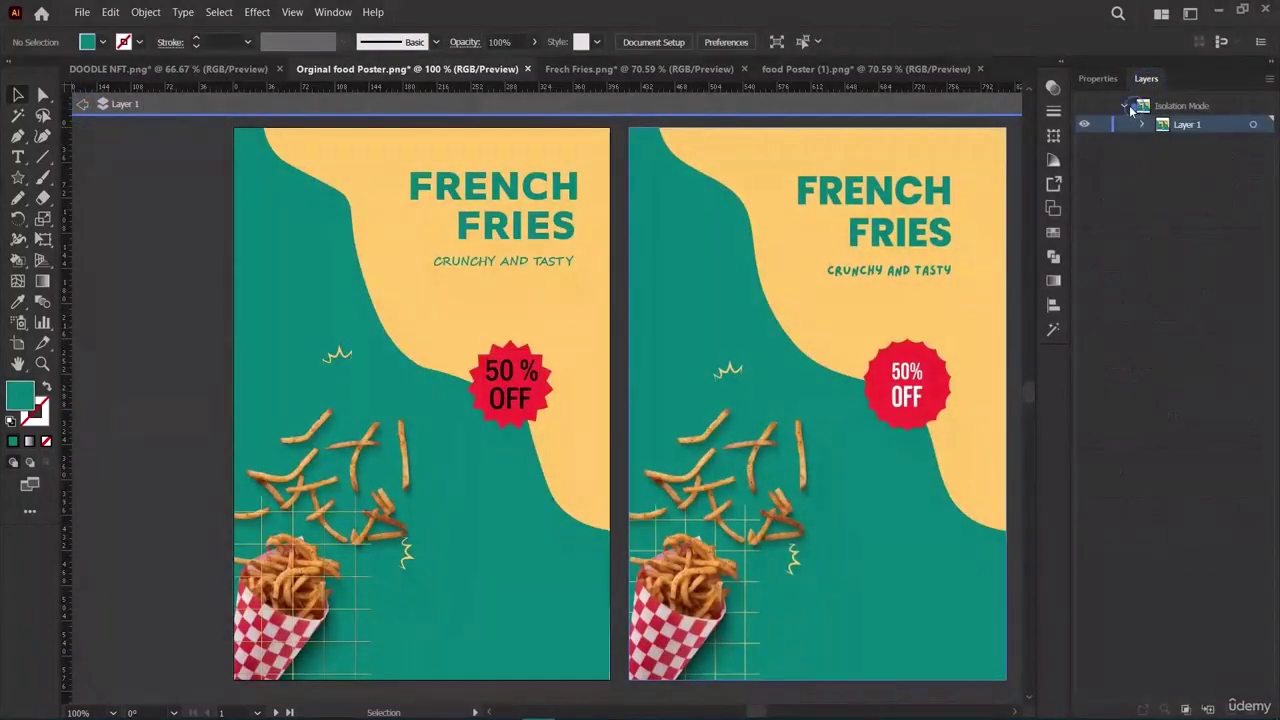
pyautogui.click(1142, 124)
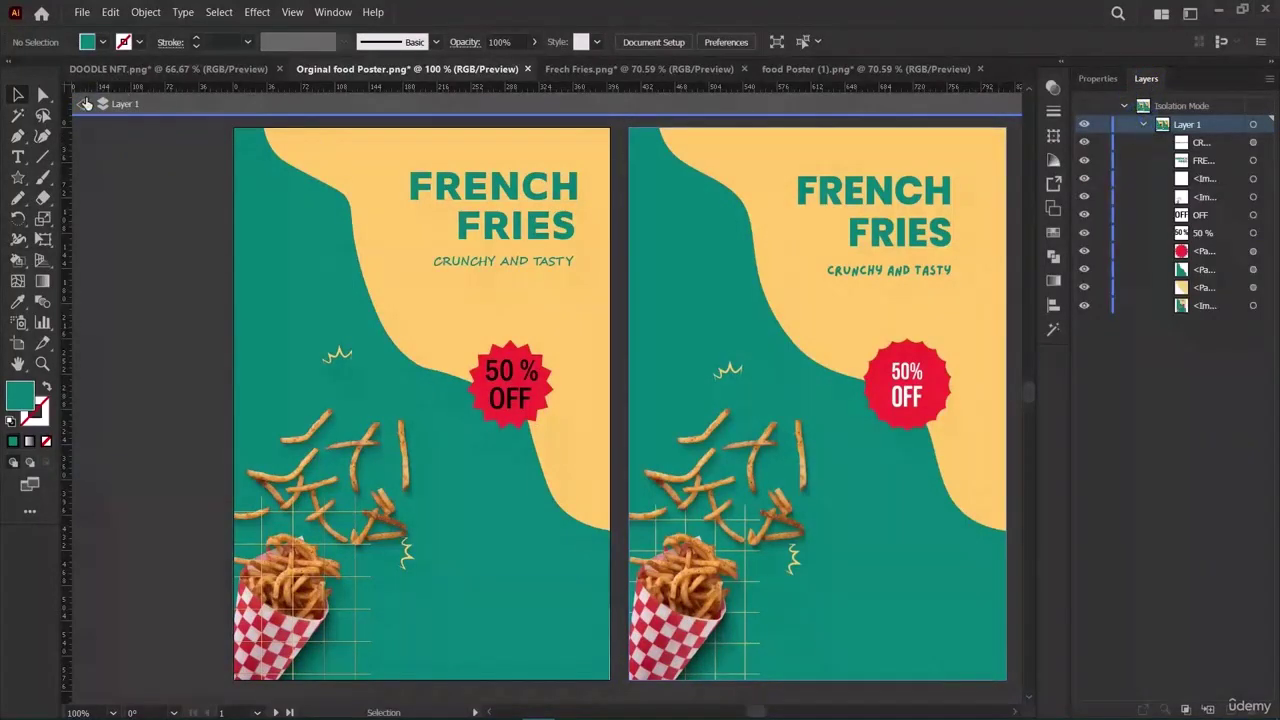
pyautogui.click(85, 104)
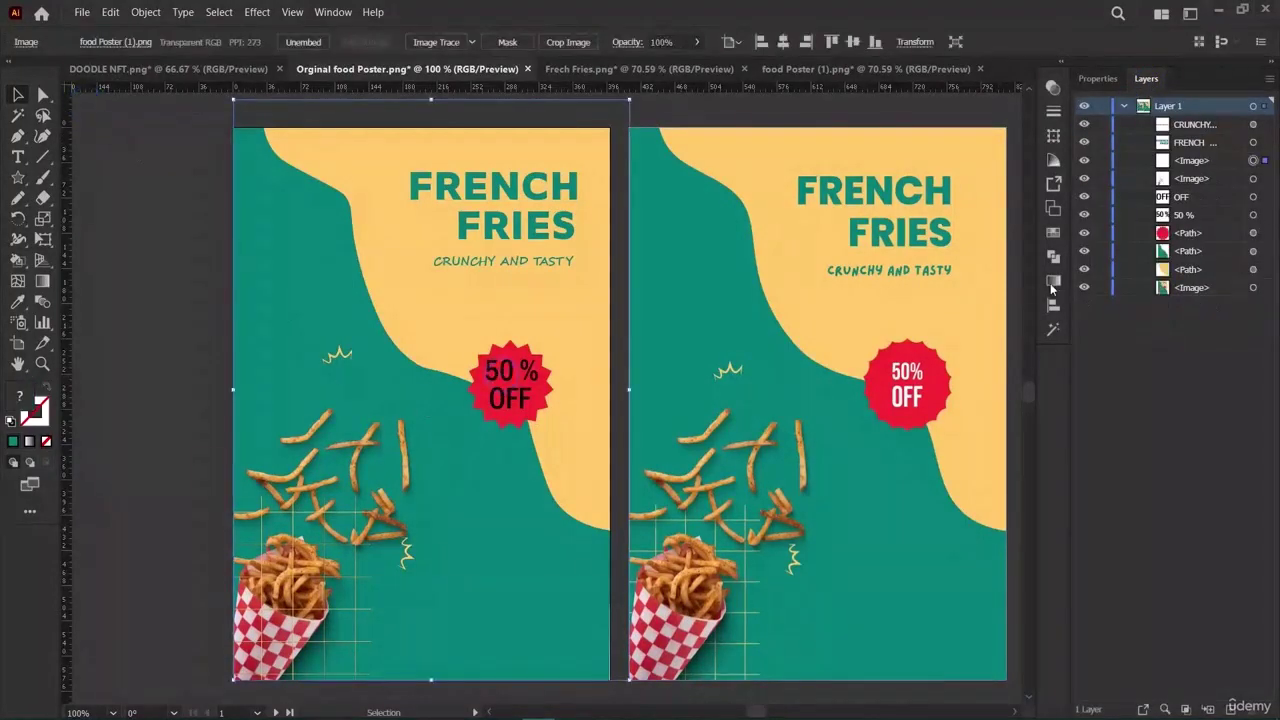
# Select the badge's OFF text through its sublayer in the Layers panel.
pyautogui.click(1204, 197)
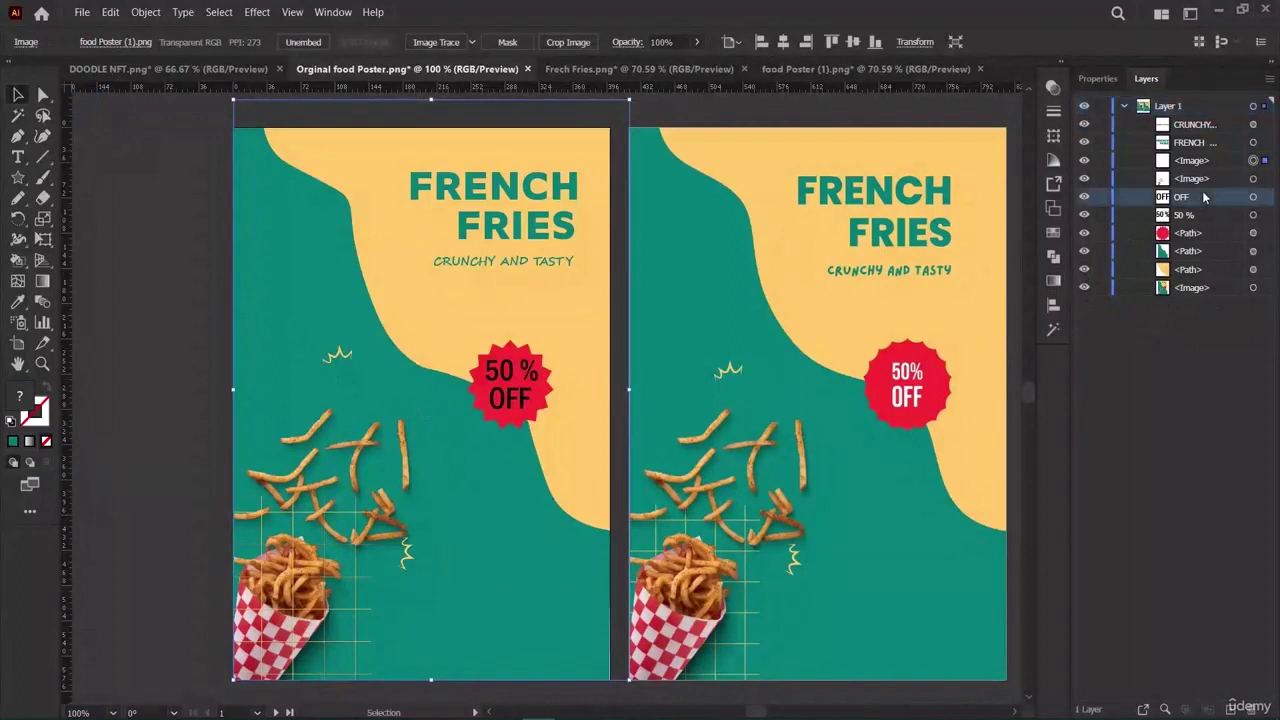
pyautogui.click(1188, 215)
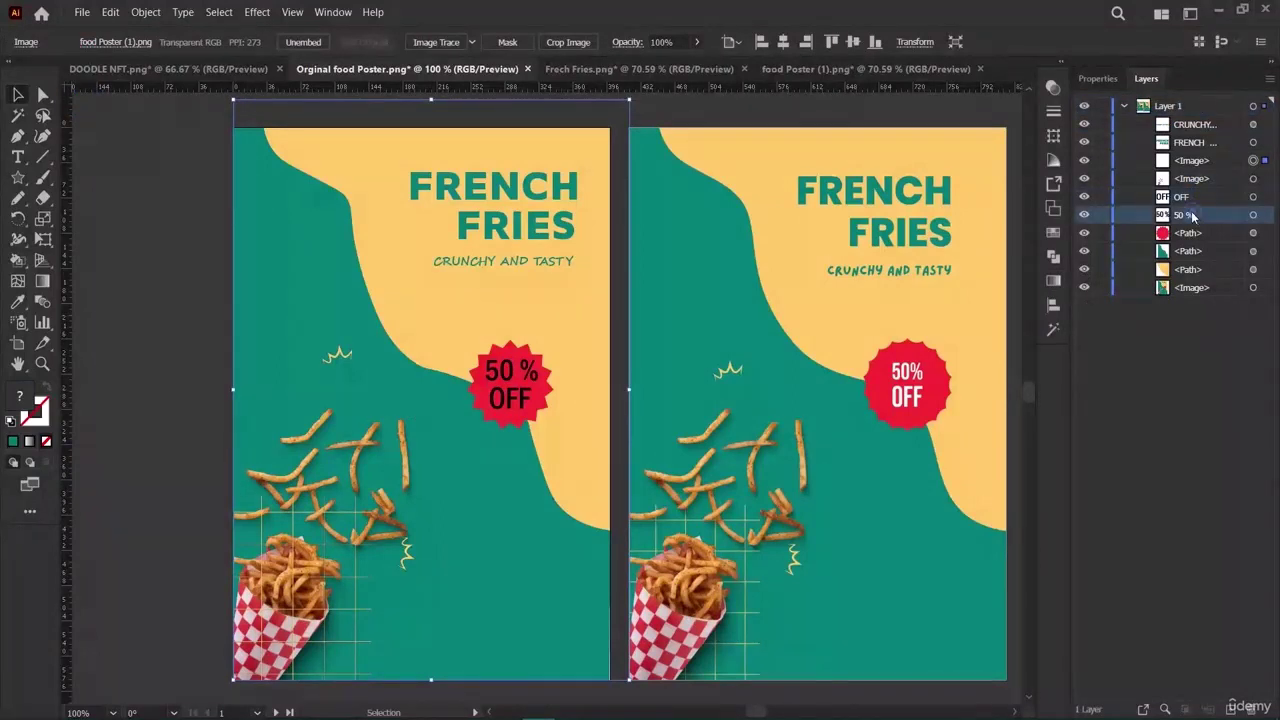
pyautogui.click(1254, 215)
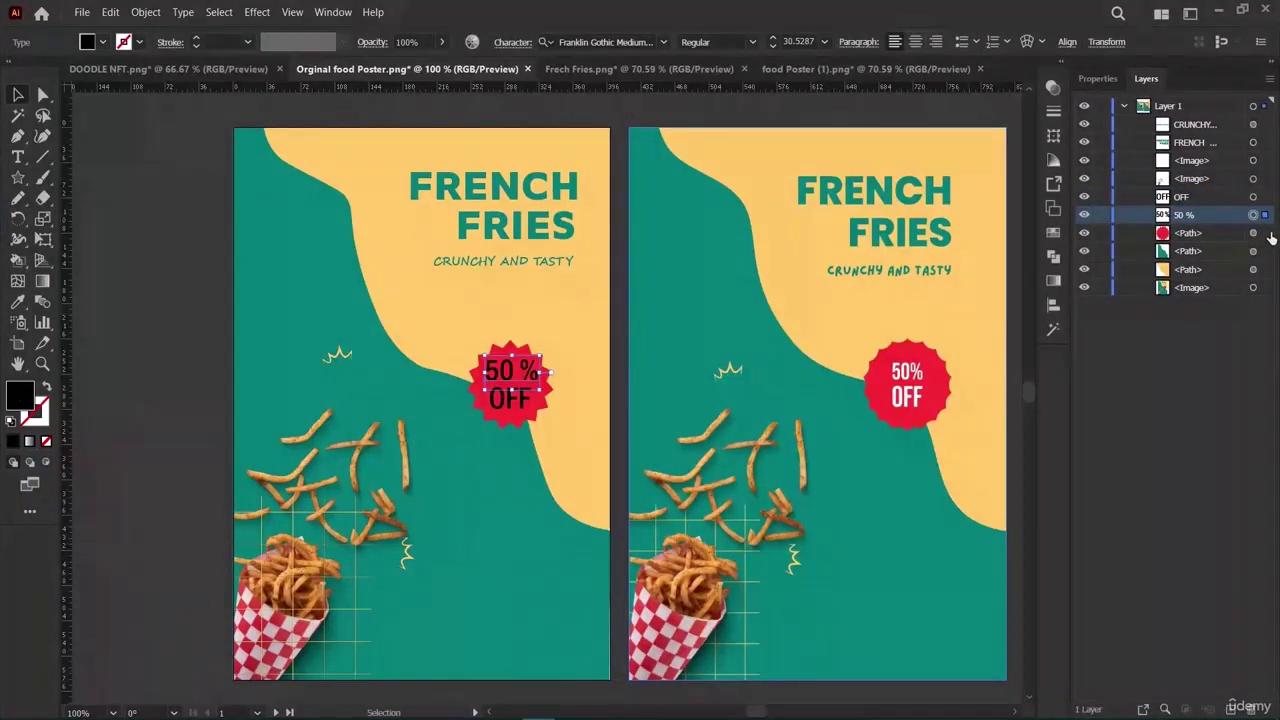
pyautogui.click(1254, 197)
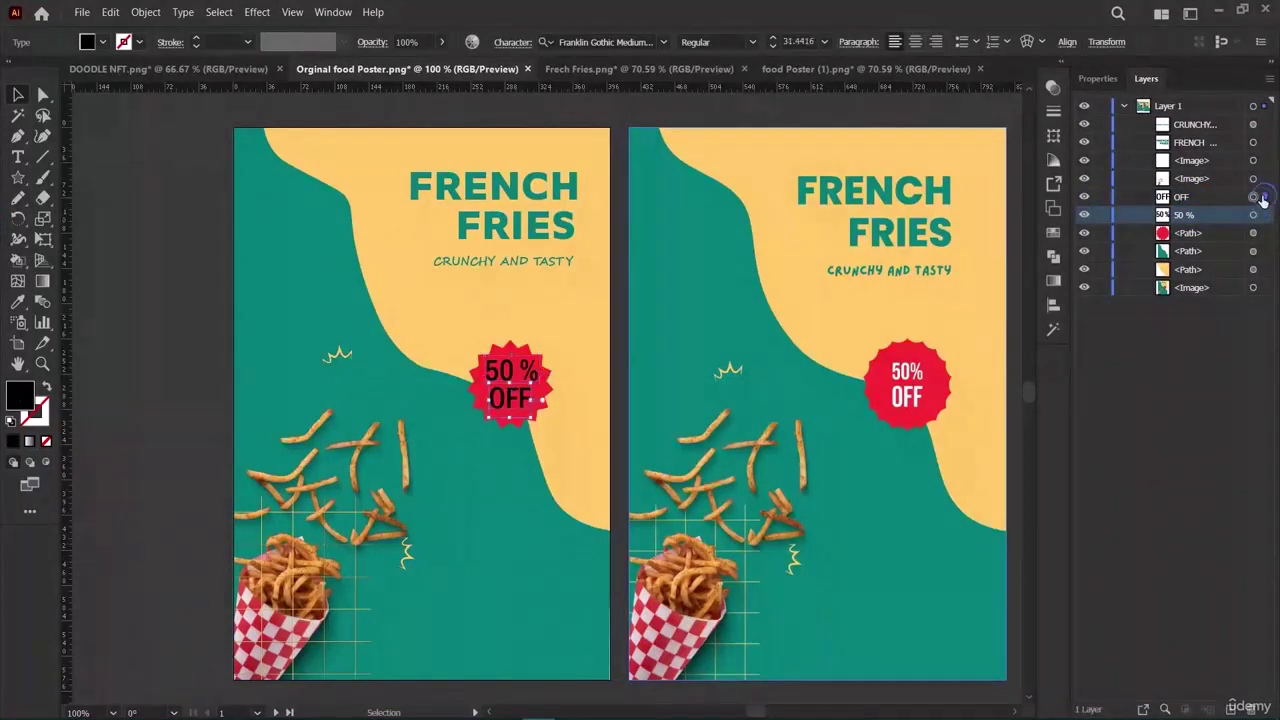
pyautogui.click(1088, 78)
# Change the OFF text's font to Franklin Gothic Demi Cond.
pyautogui.click(1254, 415)
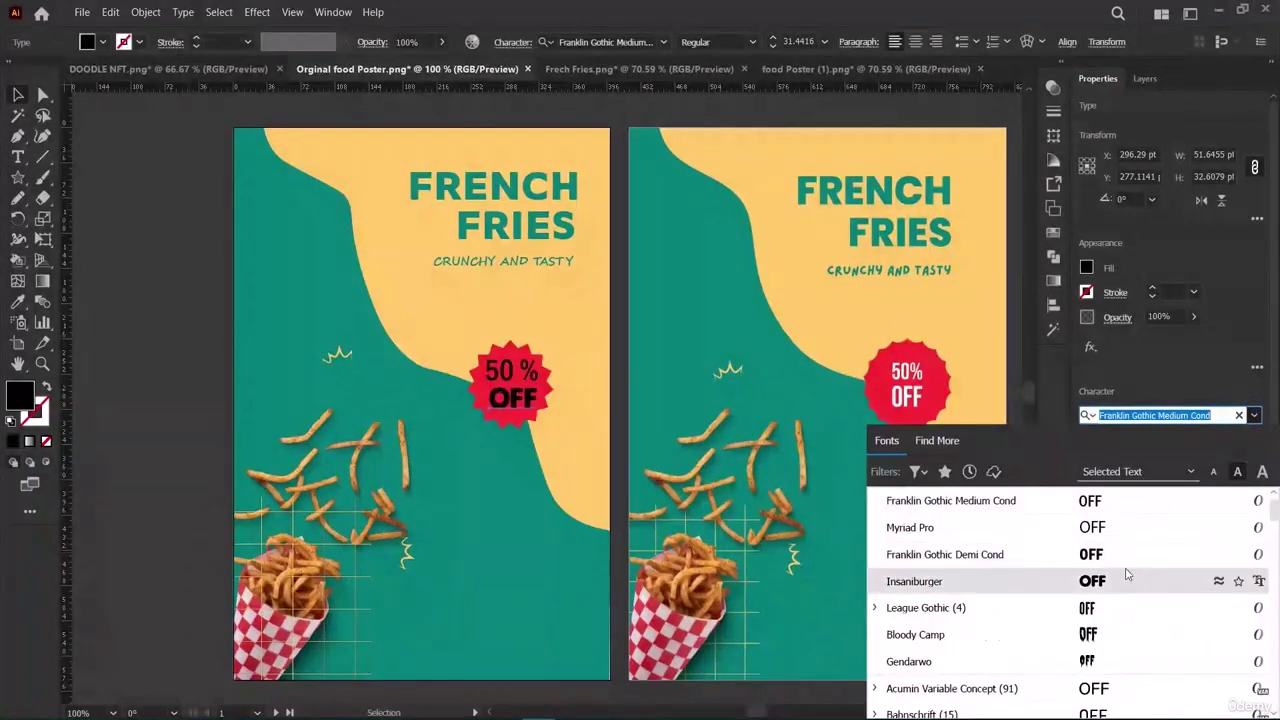
pyautogui.scroll(-3, 1125, 570)
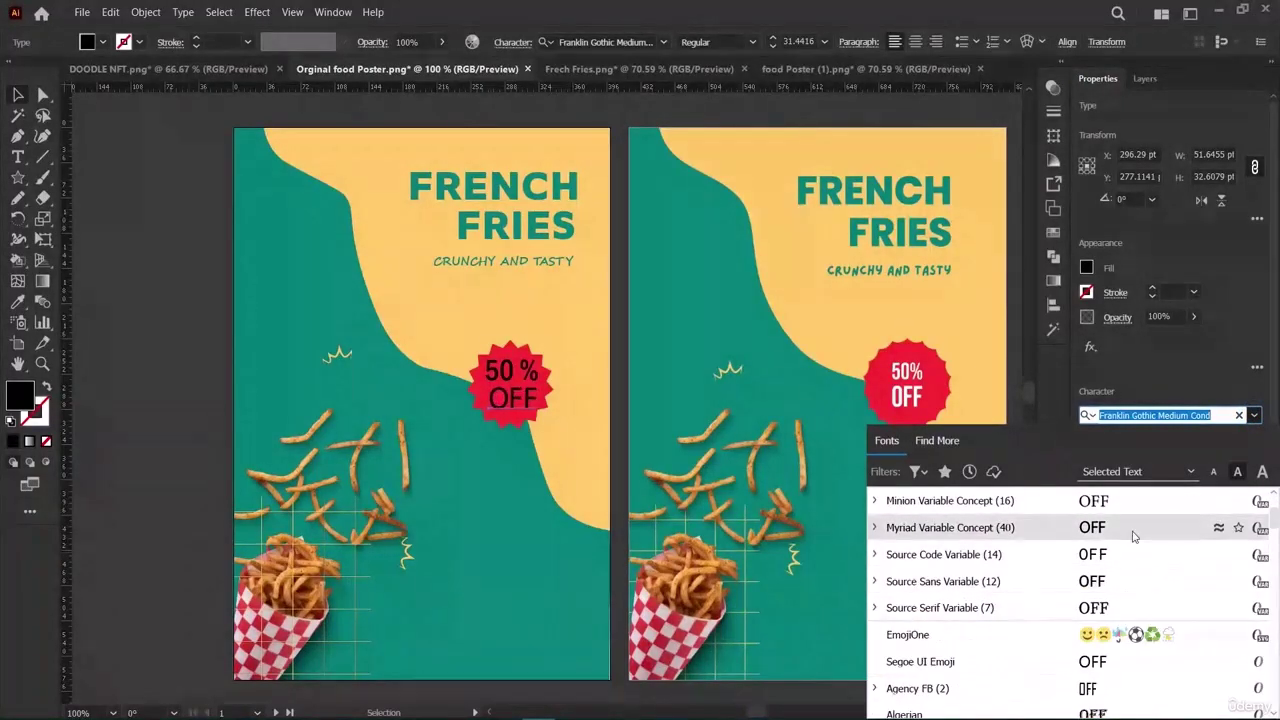
pyautogui.scroll(-2, 1140, 585)
pyautogui.scroll(-3, 1112, 664)
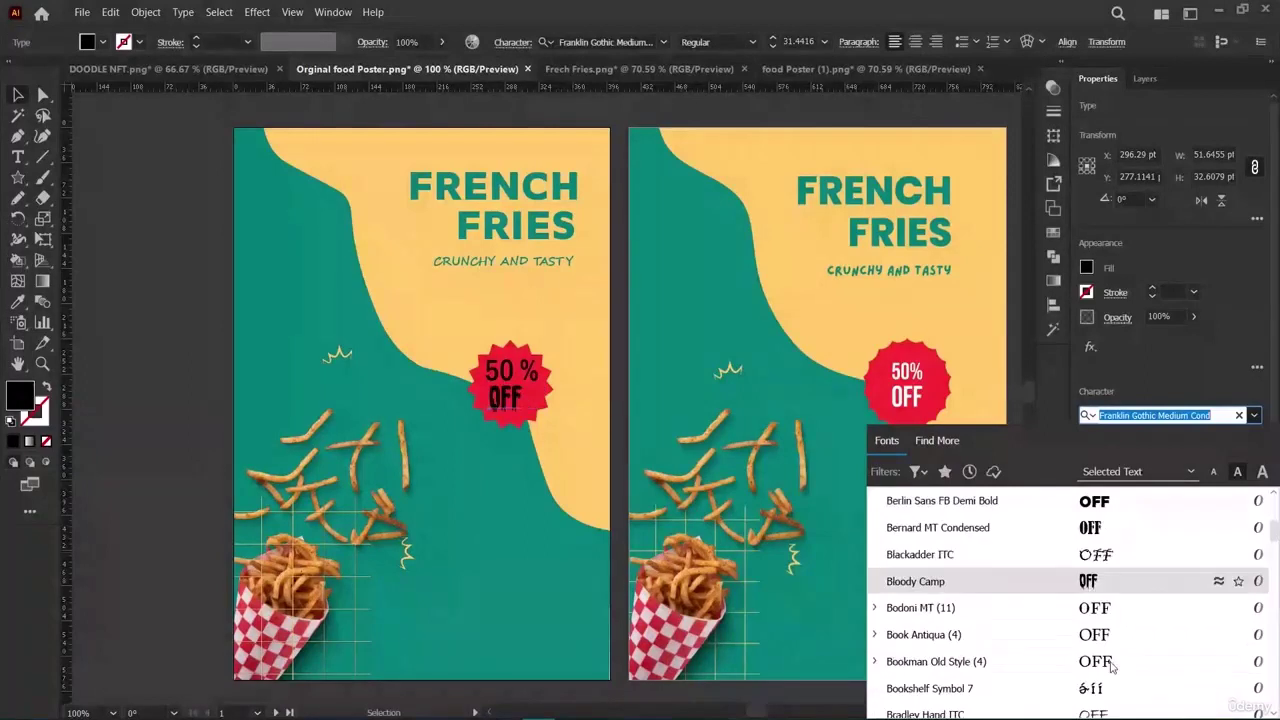
pyautogui.scroll(-2, 1112, 664)
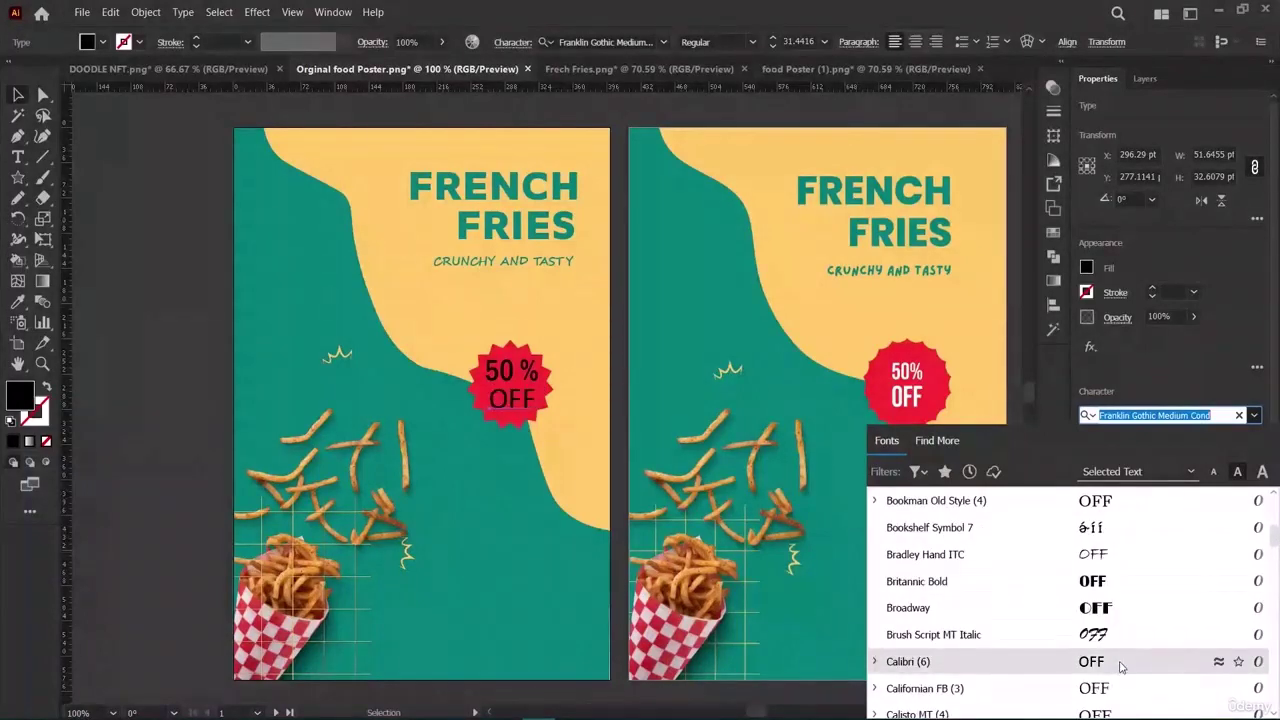
pyautogui.scroll(-3, 1120, 666)
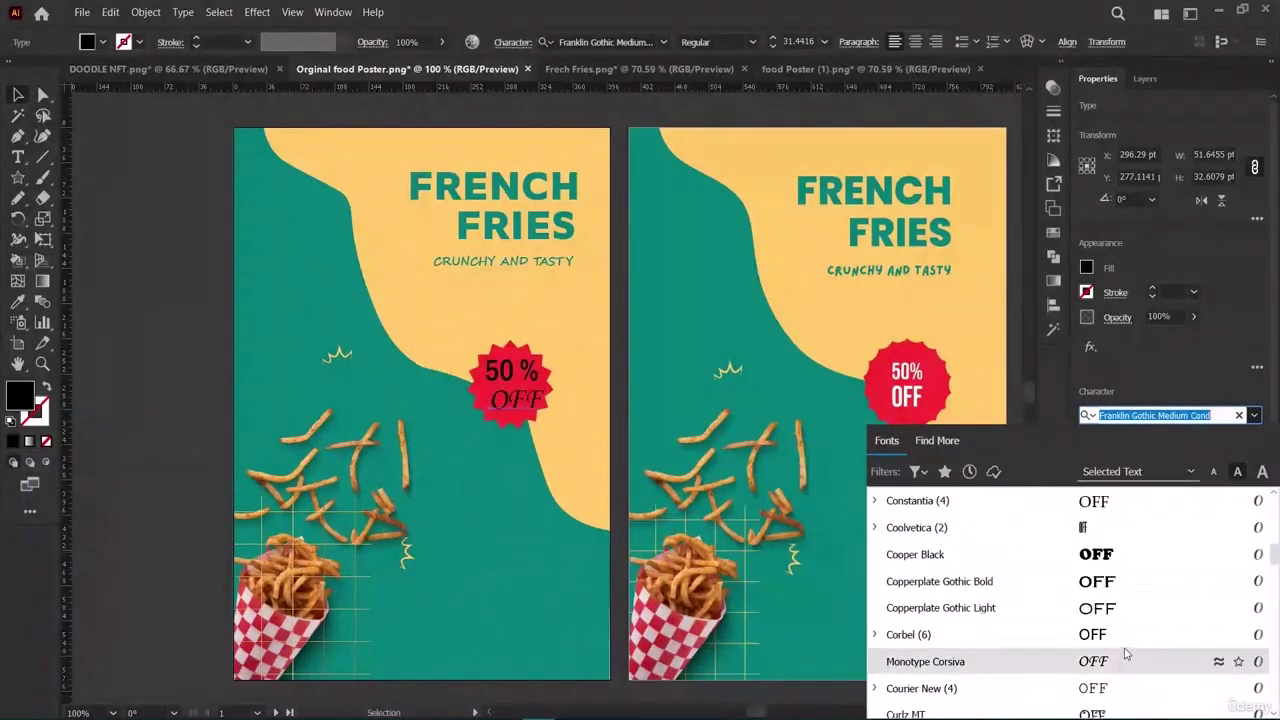
pyautogui.scroll(-2, 1127, 641)
pyautogui.scroll(-4, 1127, 641)
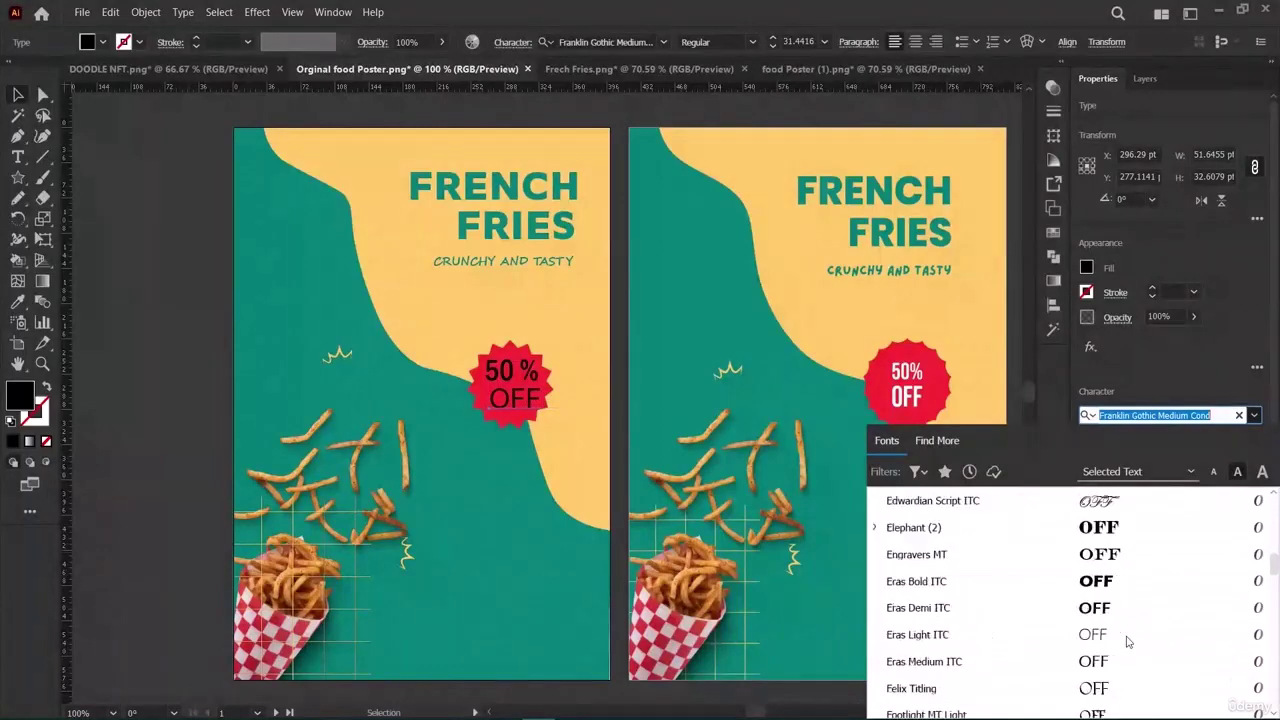
pyautogui.click(1125, 662)
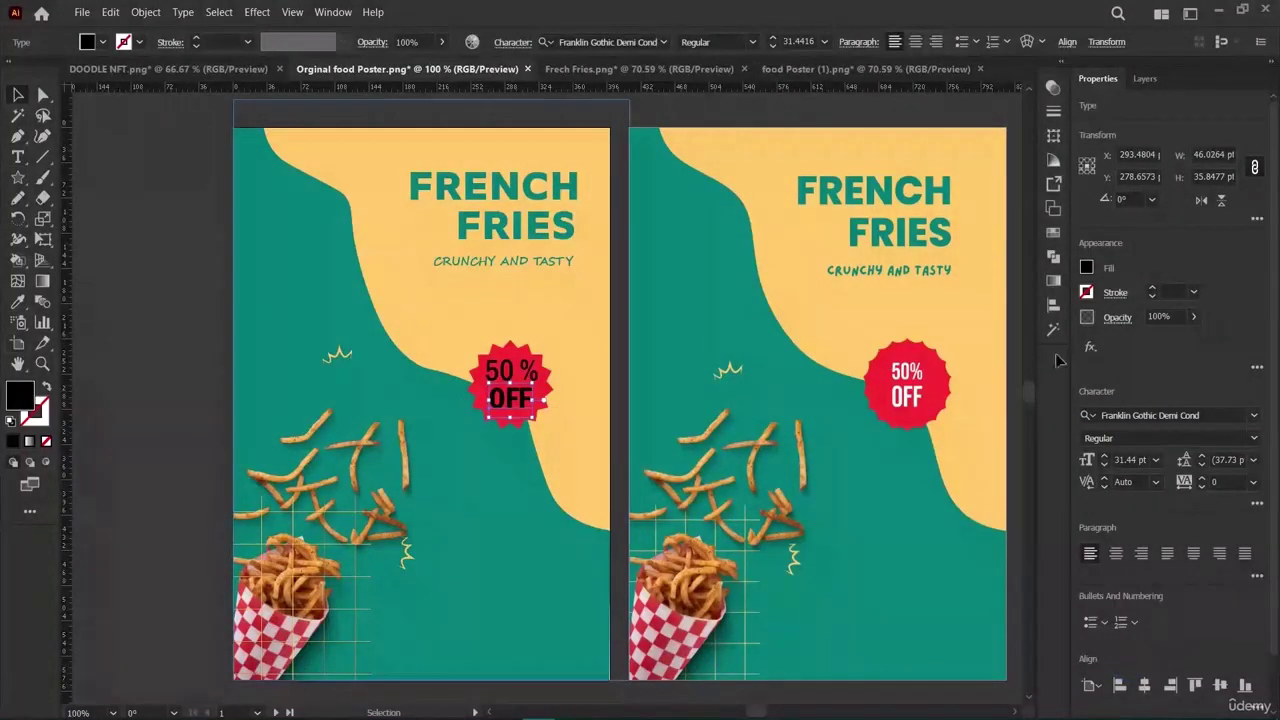
# Set the selected OFF text's fill to white (FFFFFF).
pyautogui.doubleClick(20, 400)
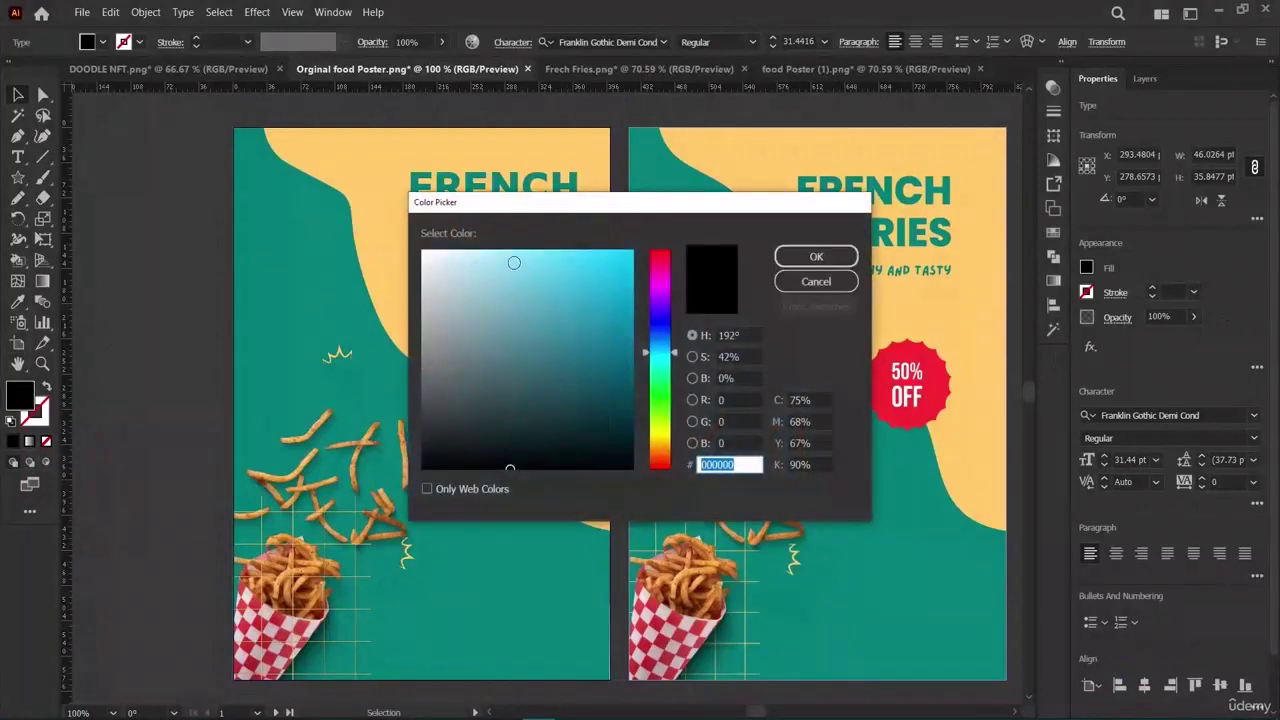
pyautogui.moveTo(534, 266); pyautogui.dragTo(421, 250)
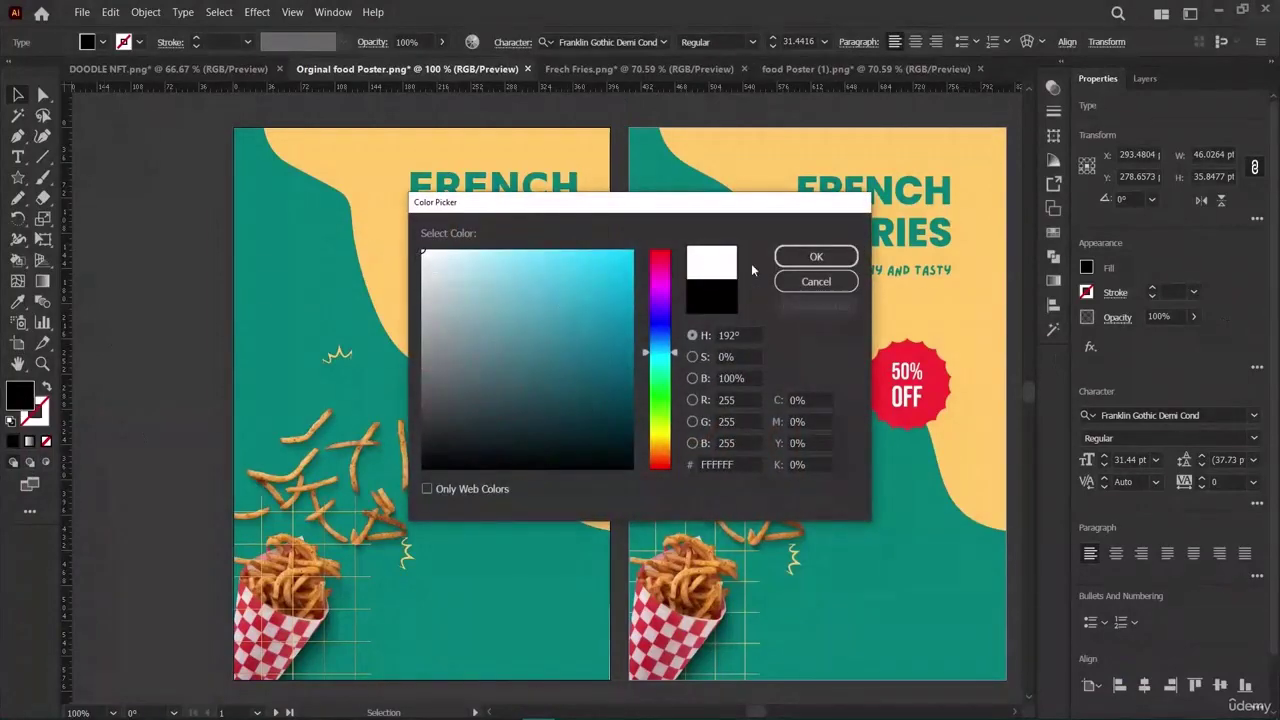
pyautogui.click(808, 258)
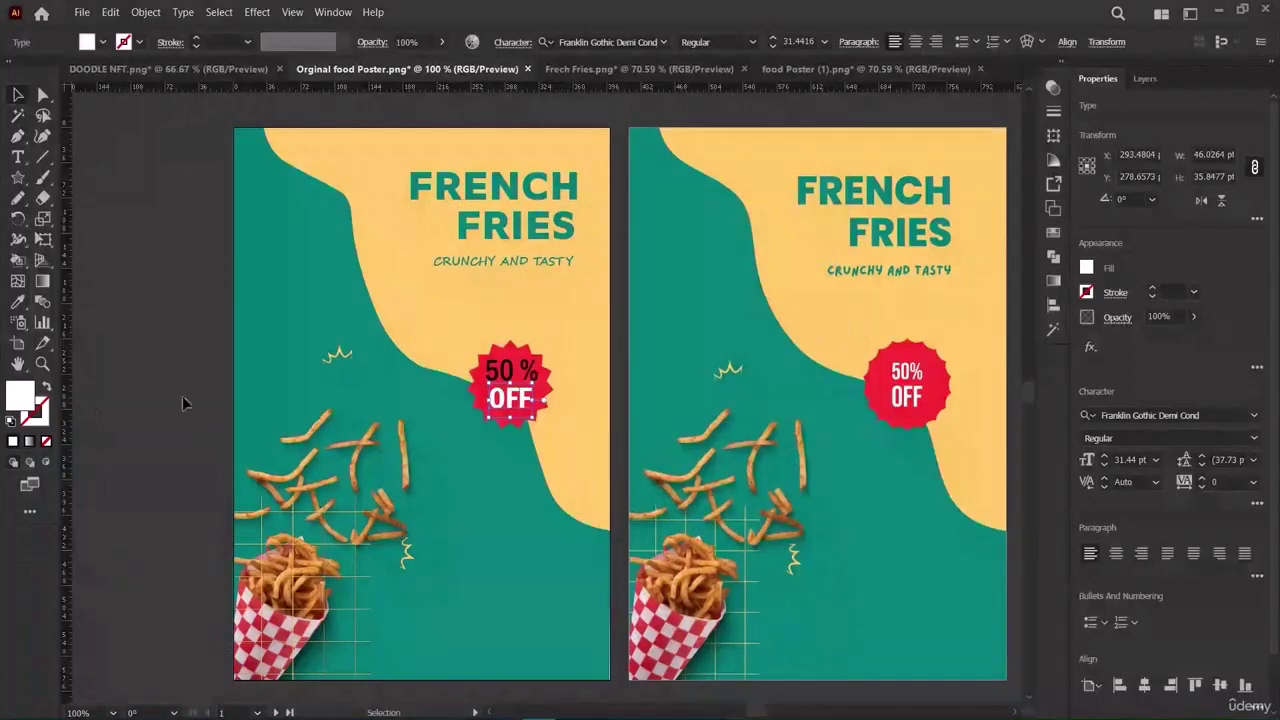
pyautogui.click(152, 472)
# Select the 50 % text via its layer and fill it white too.
pyautogui.click(518, 376)
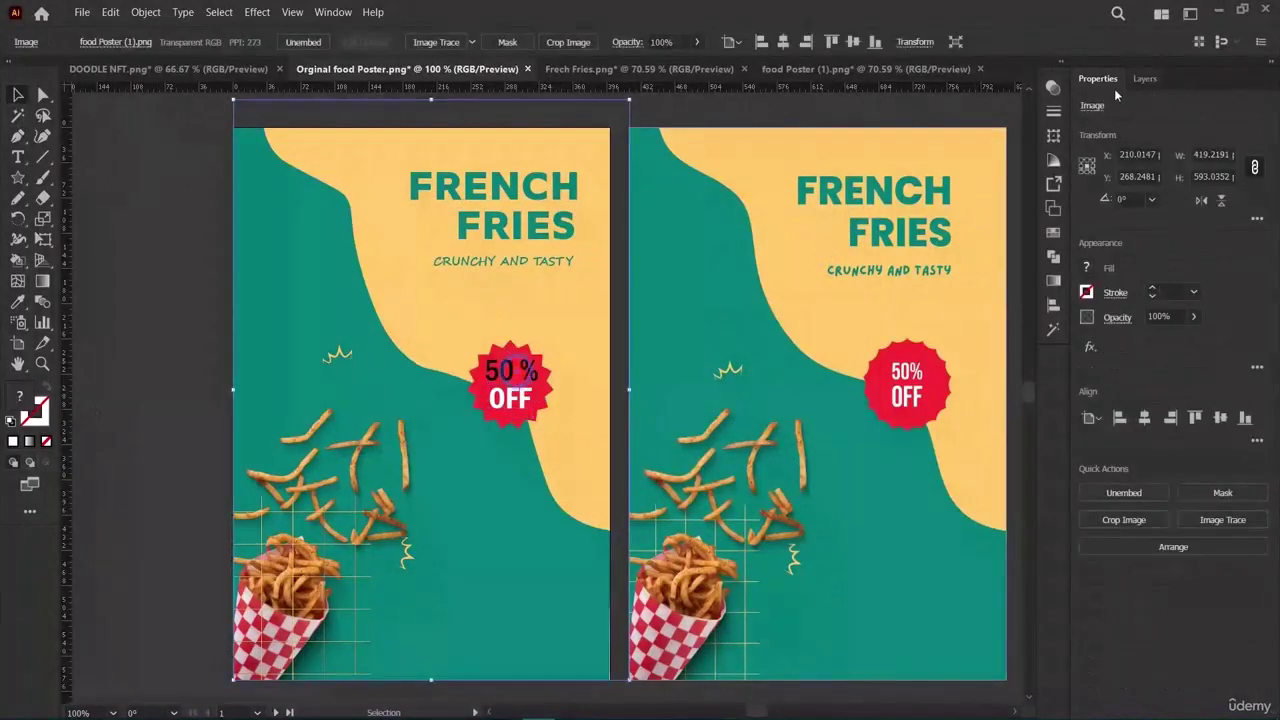
pyautogui.click(1146, 78)
pyautogui.doubleClick(1183, 217)
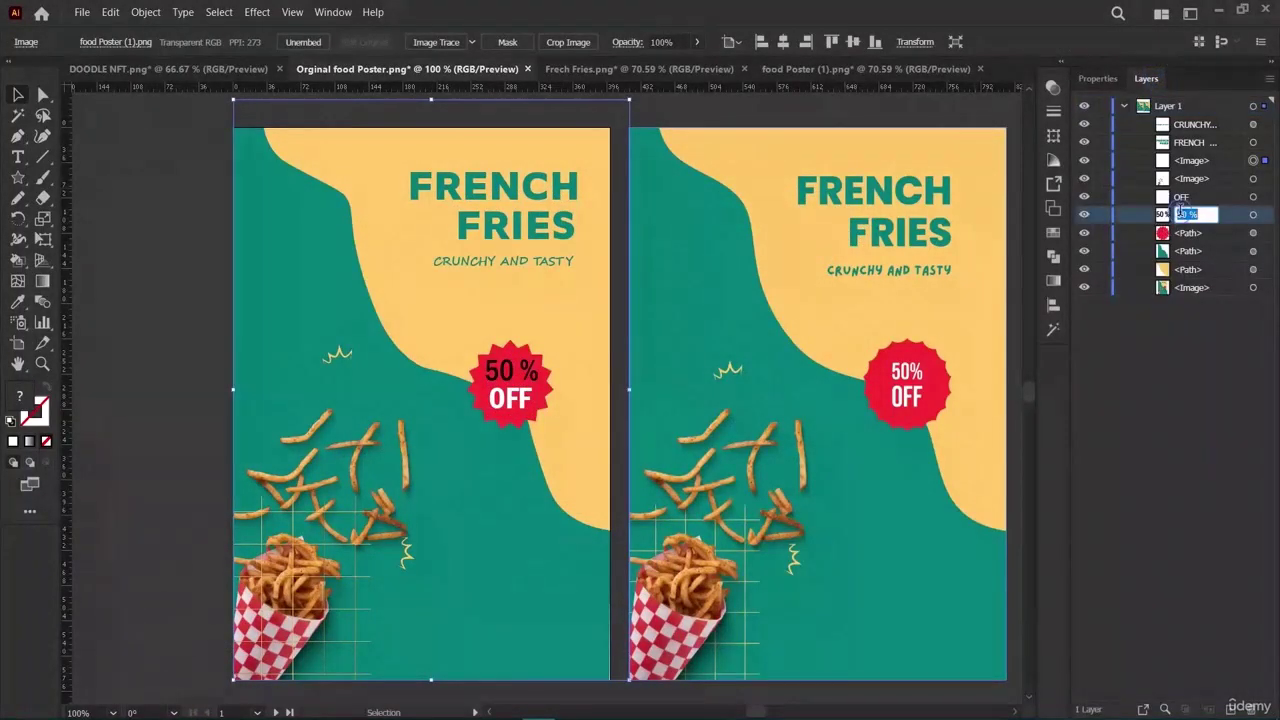
pyautogui.click(1225, 215)
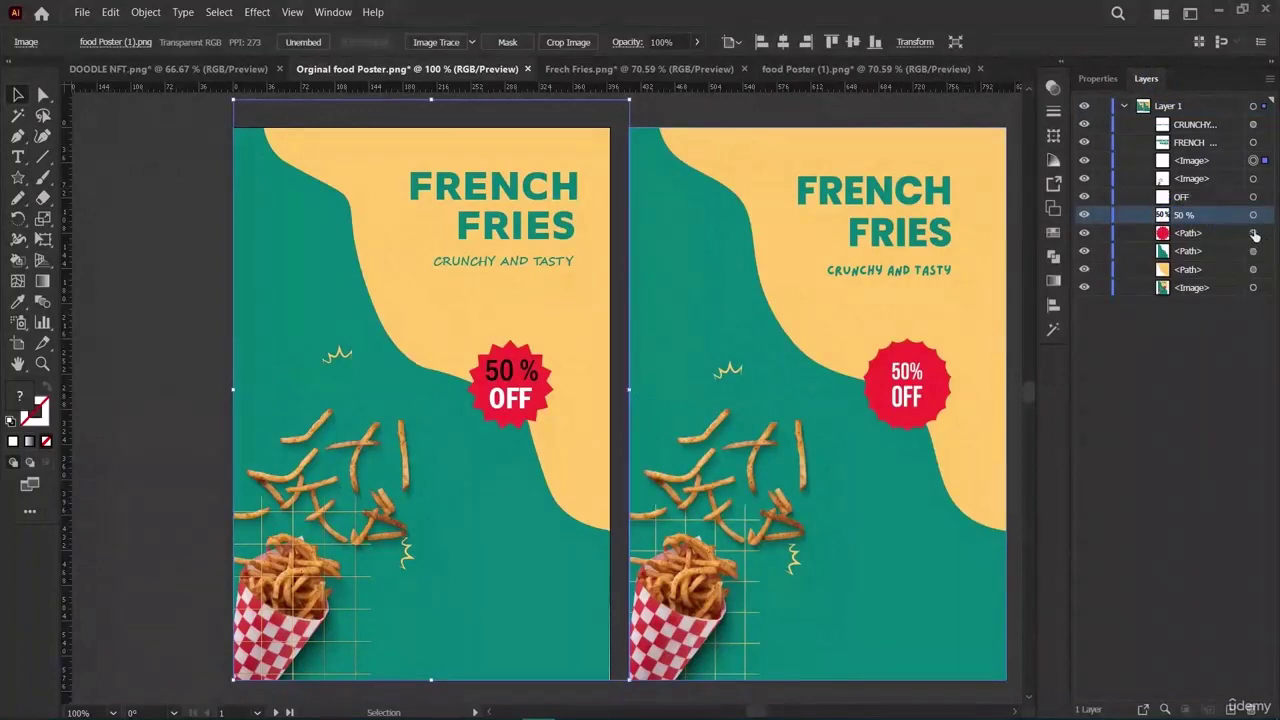
pyautogui.click(1253, 215)
pyautogui.doubleClick(20, 397)
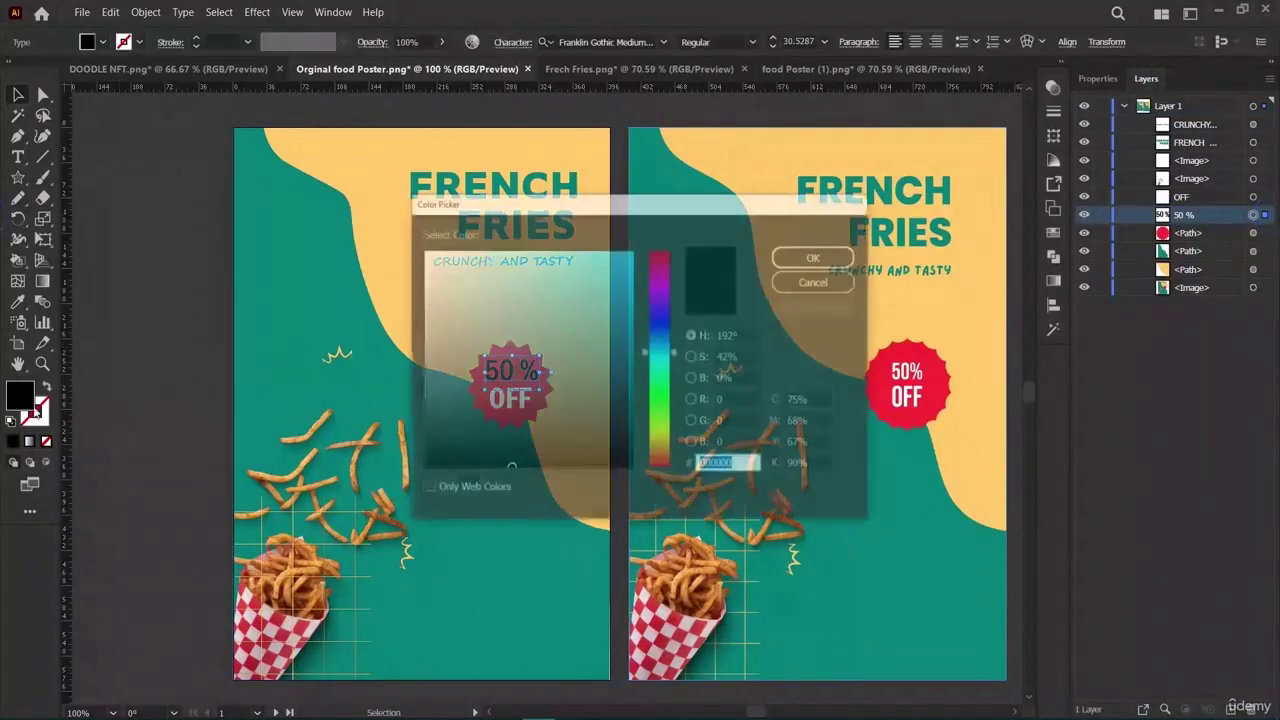
pyautogui.moveTo(517, 274); pyautogui.dragTo(423, 251)
pyautogui.click(826, 266)
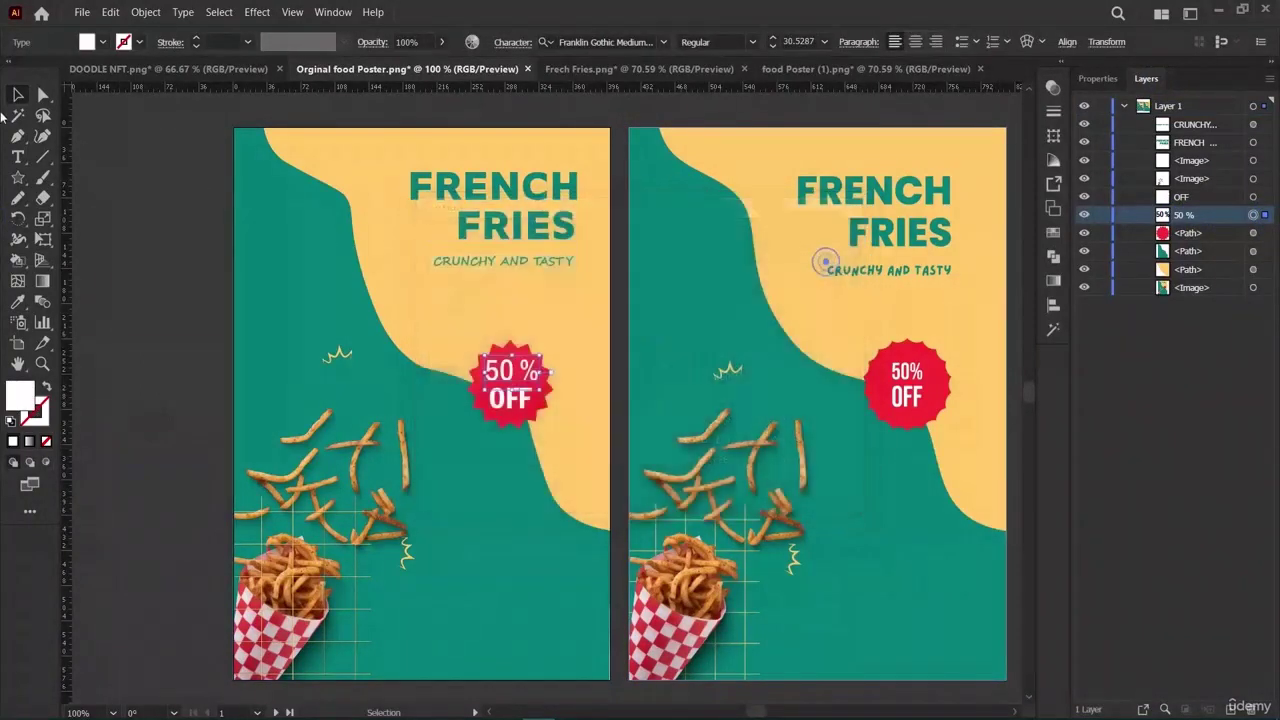
pyautogui.click(180, 392)
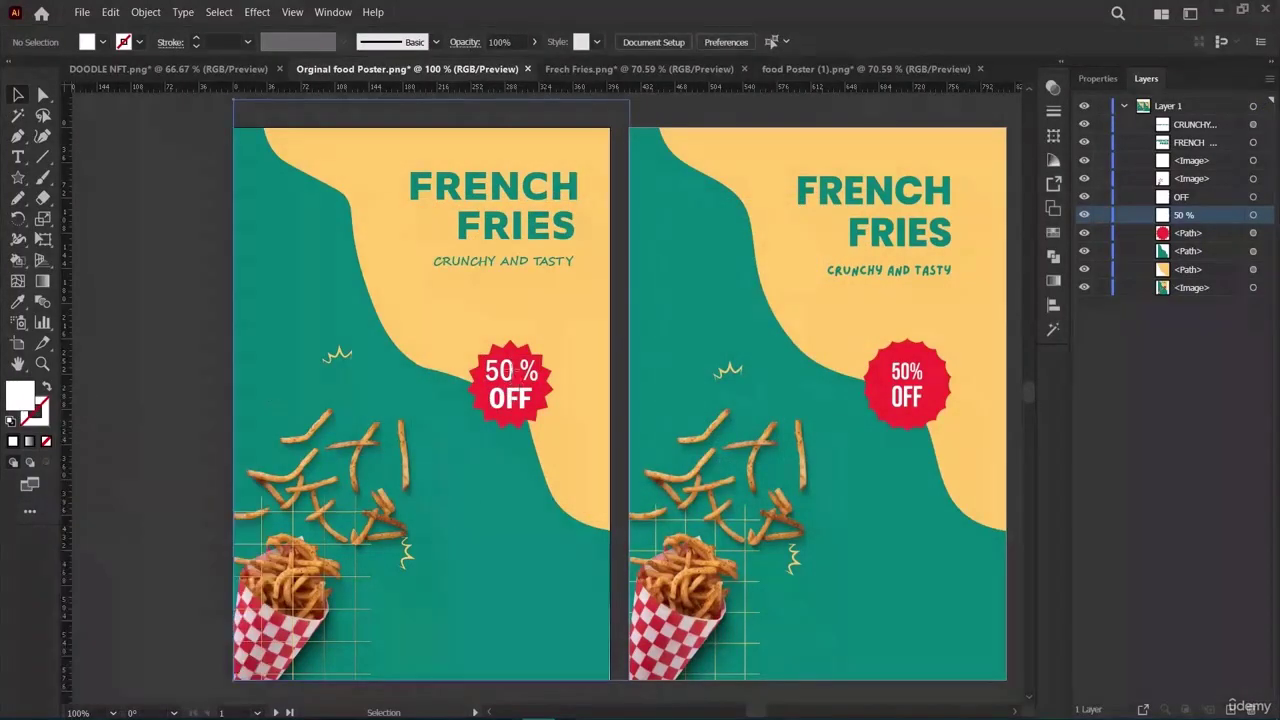
# Rename the '50 %' text layer to 50% in its layer options.
pyautogui.doubleClick(525, 372)
pyautogui.click(83, 104)
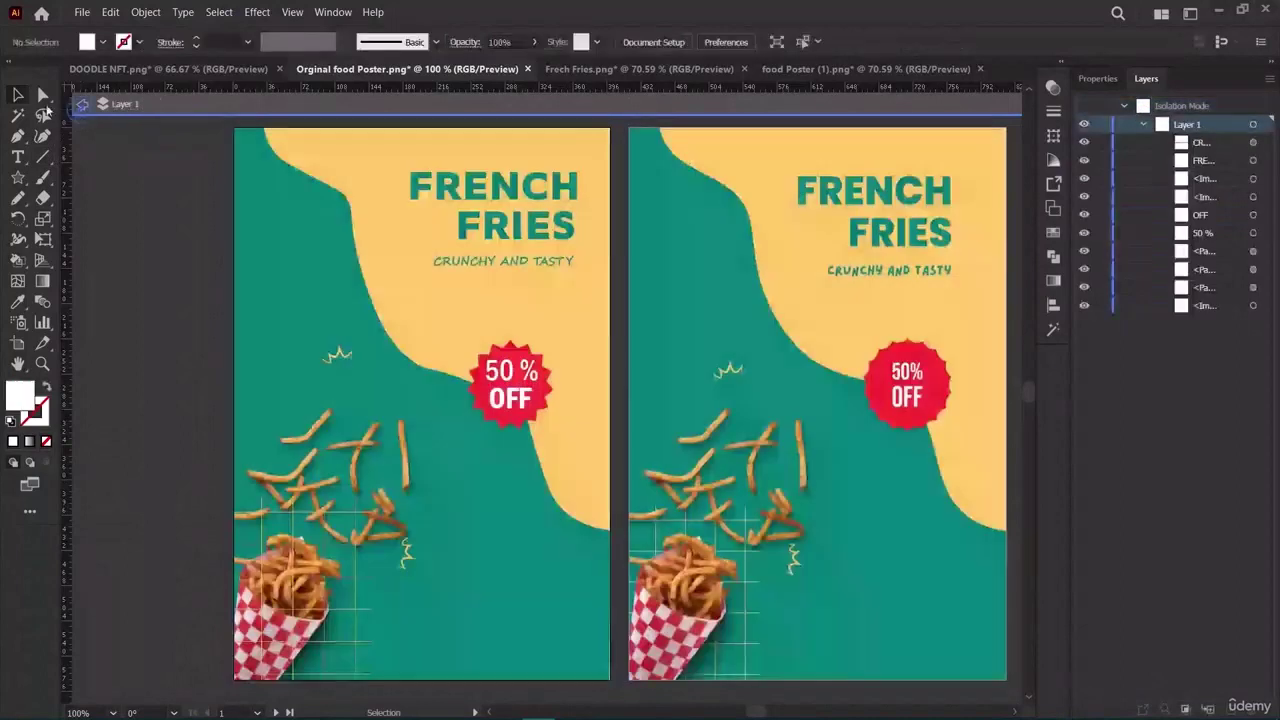
pyautogui.doubleClick(1204, 233)
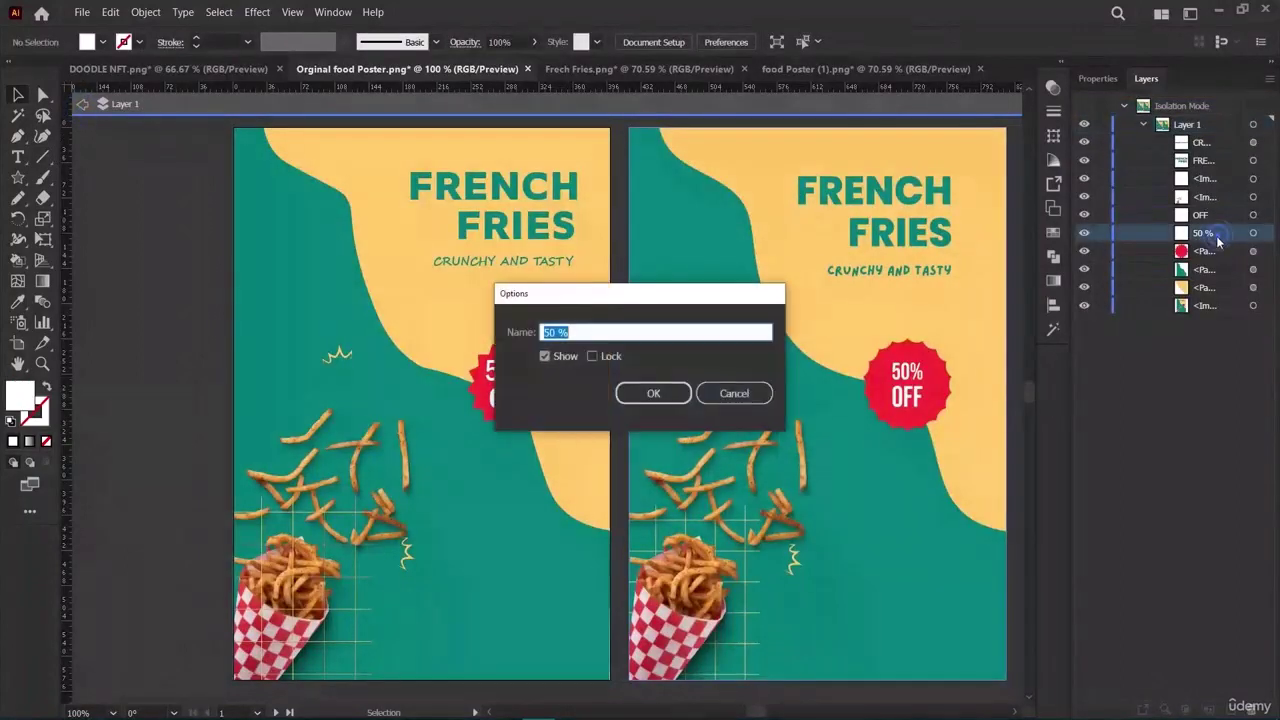
pyautogui.write('50%')
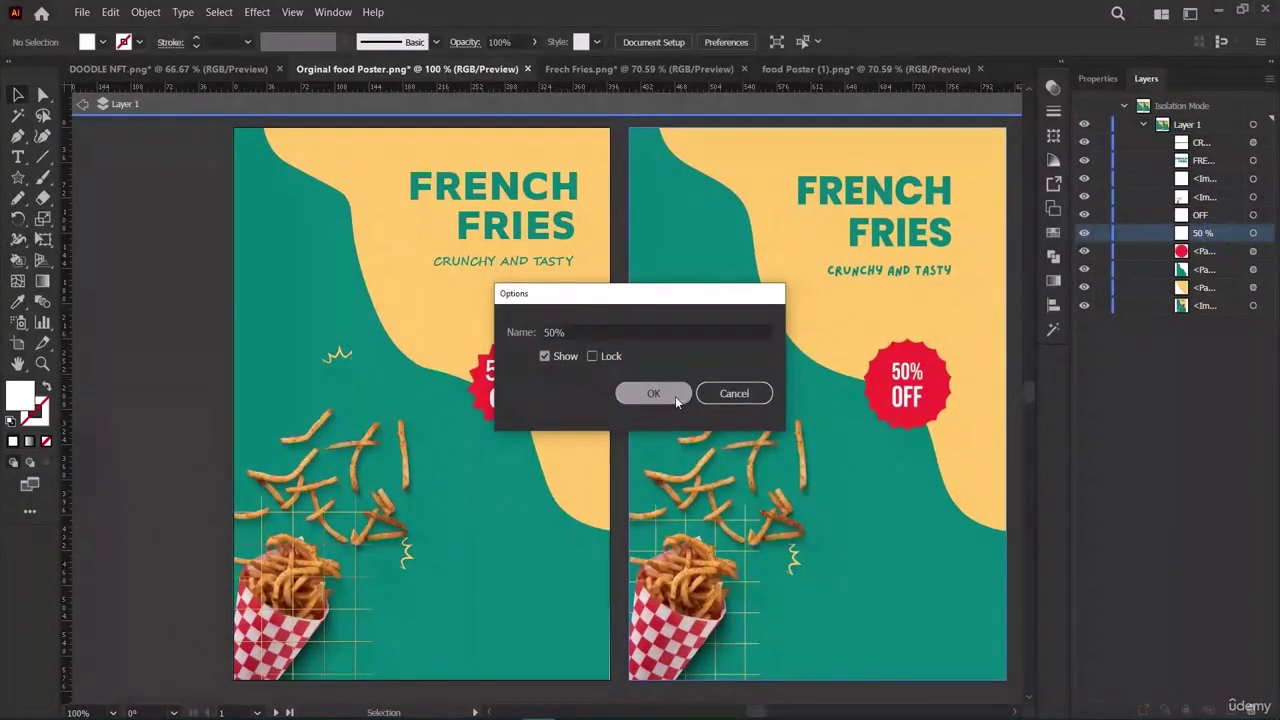
pyautogui.click(660, 393)
# Check the 50% layer options, exit isolation mode and deselect everything.
pyautogui.click(508, 372)
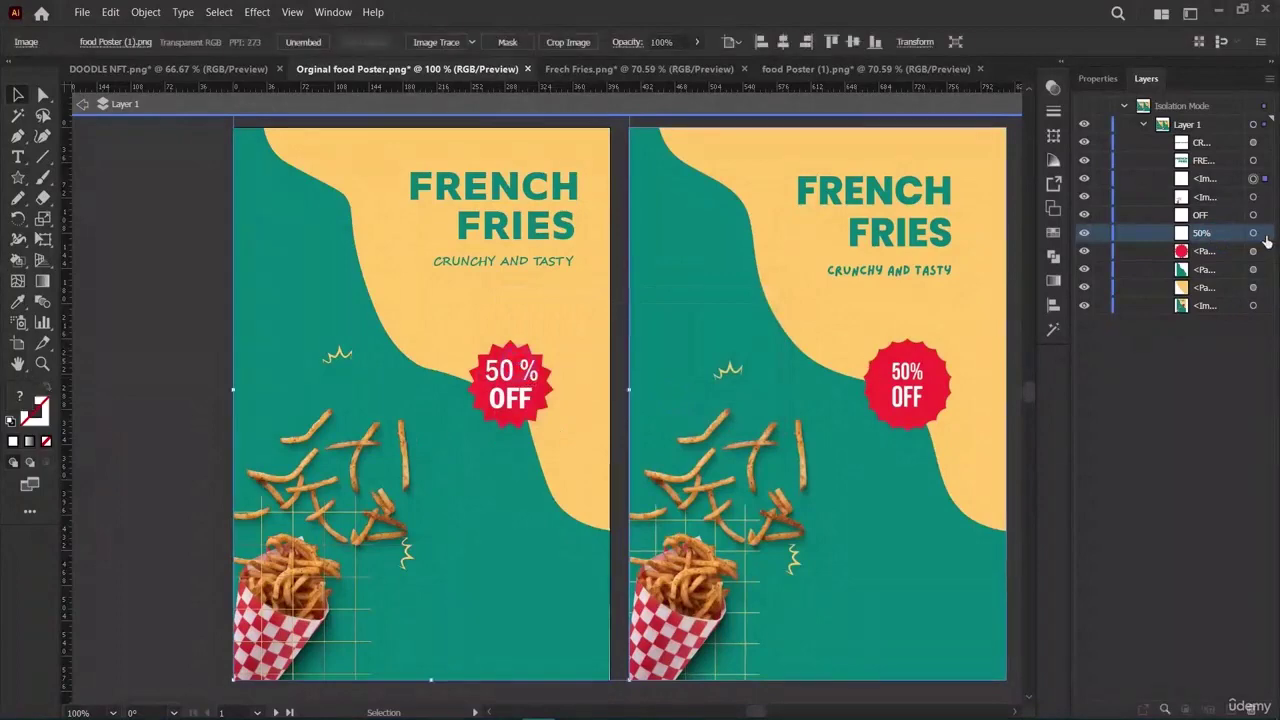
pyautogui.doubleClick(510, 368)
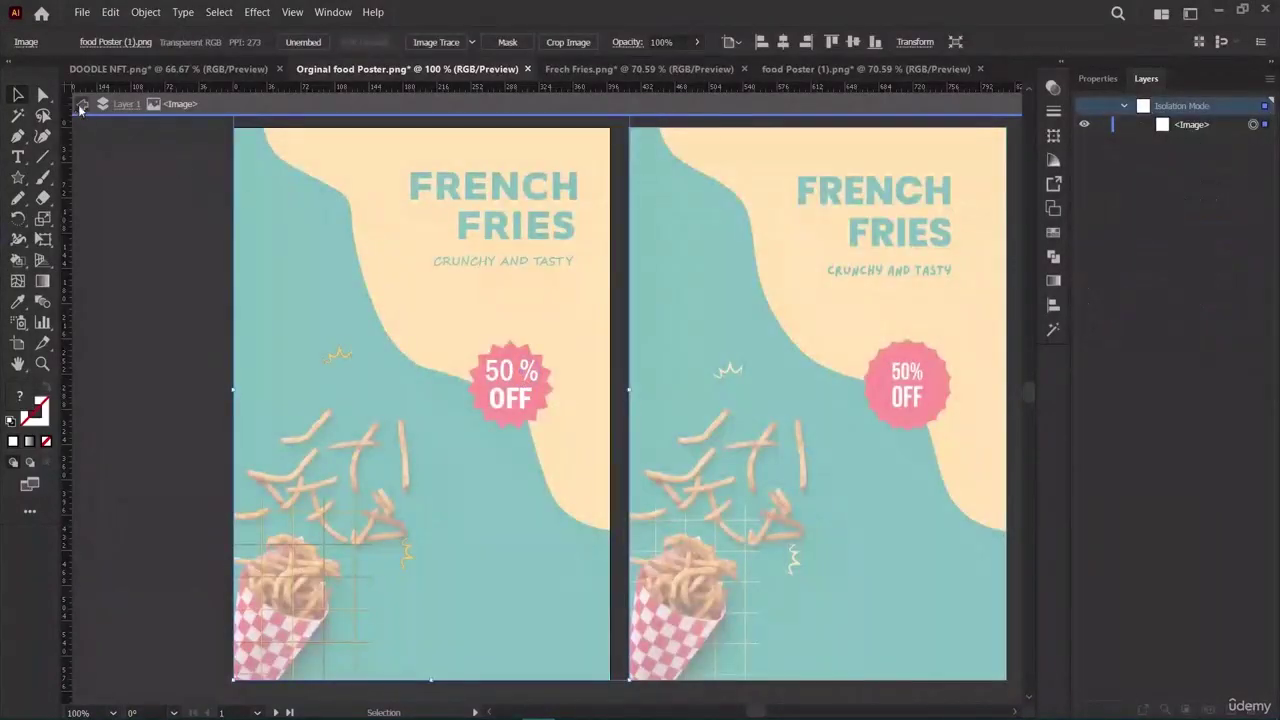
pyautogui.doubleClick(443, 423)
pyautogui.click(443, 423)
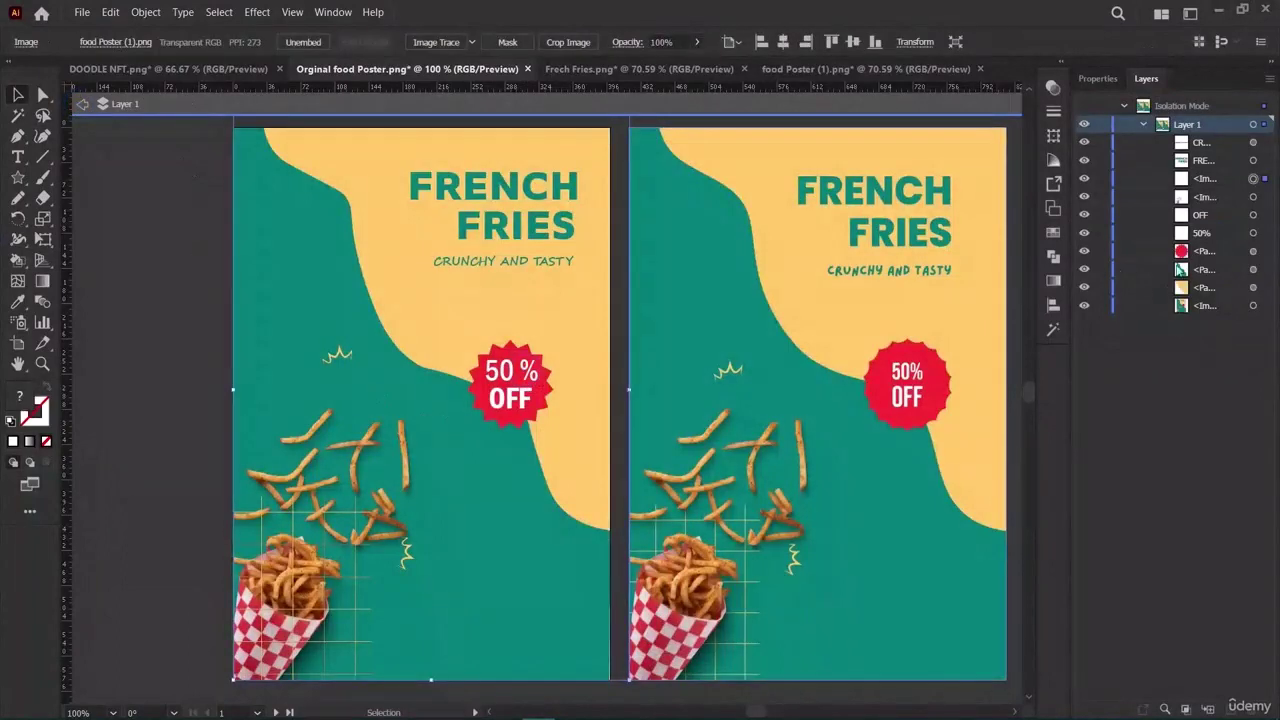
pyautogui.doubleClick(1221, 236)
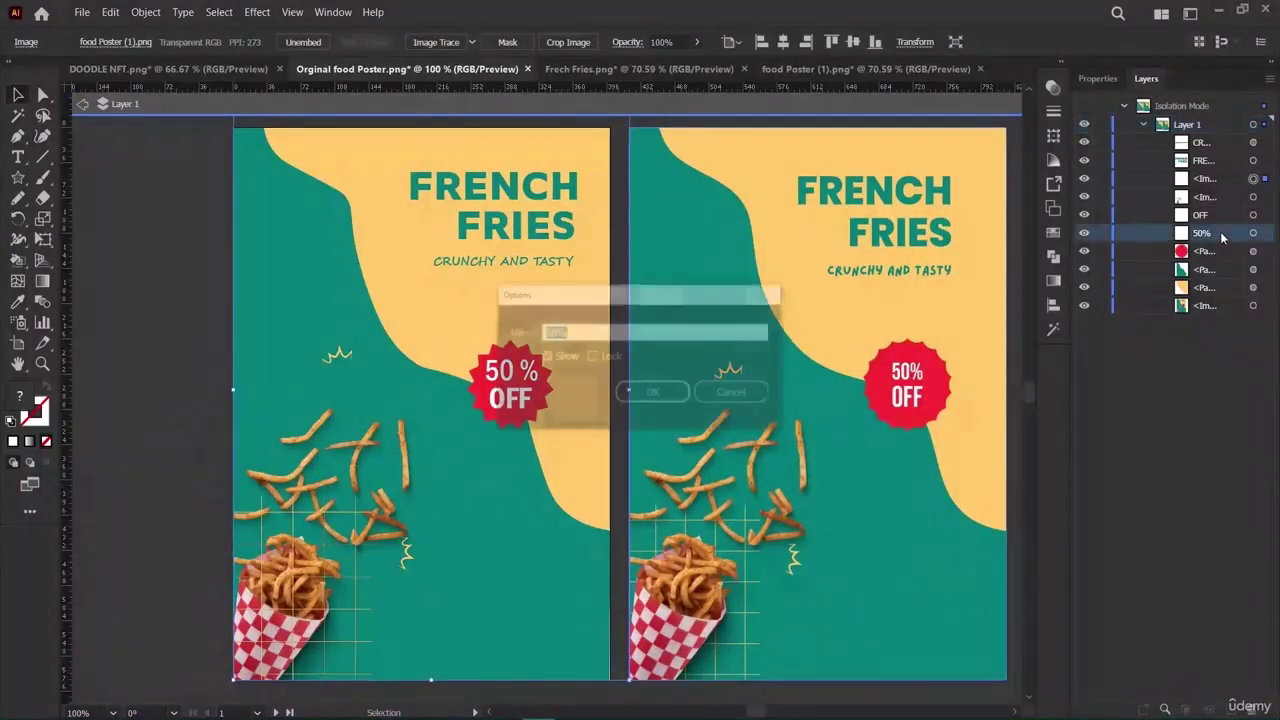
pyautogui.click(765, 394)
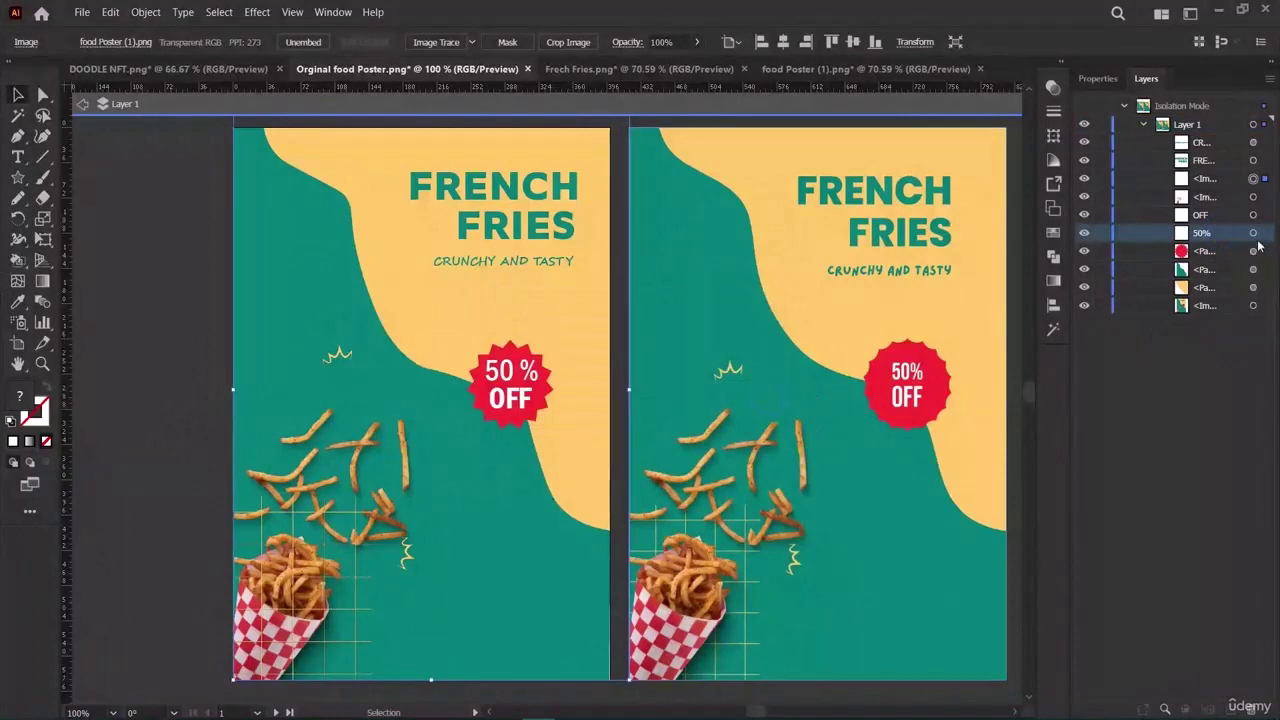
pyautogui.click(512, 374)
pyautogui.click(512, 374)
pyautogui.click(82, 104)
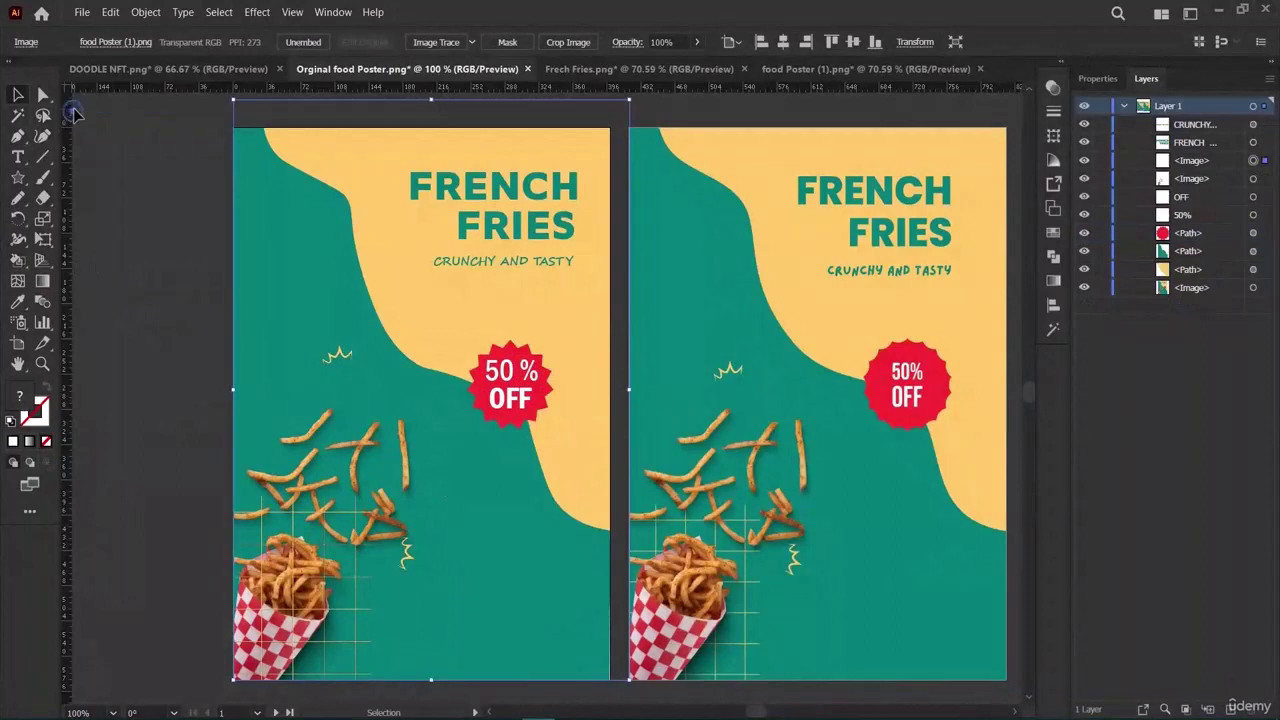
pyautogui.click(185, 360)
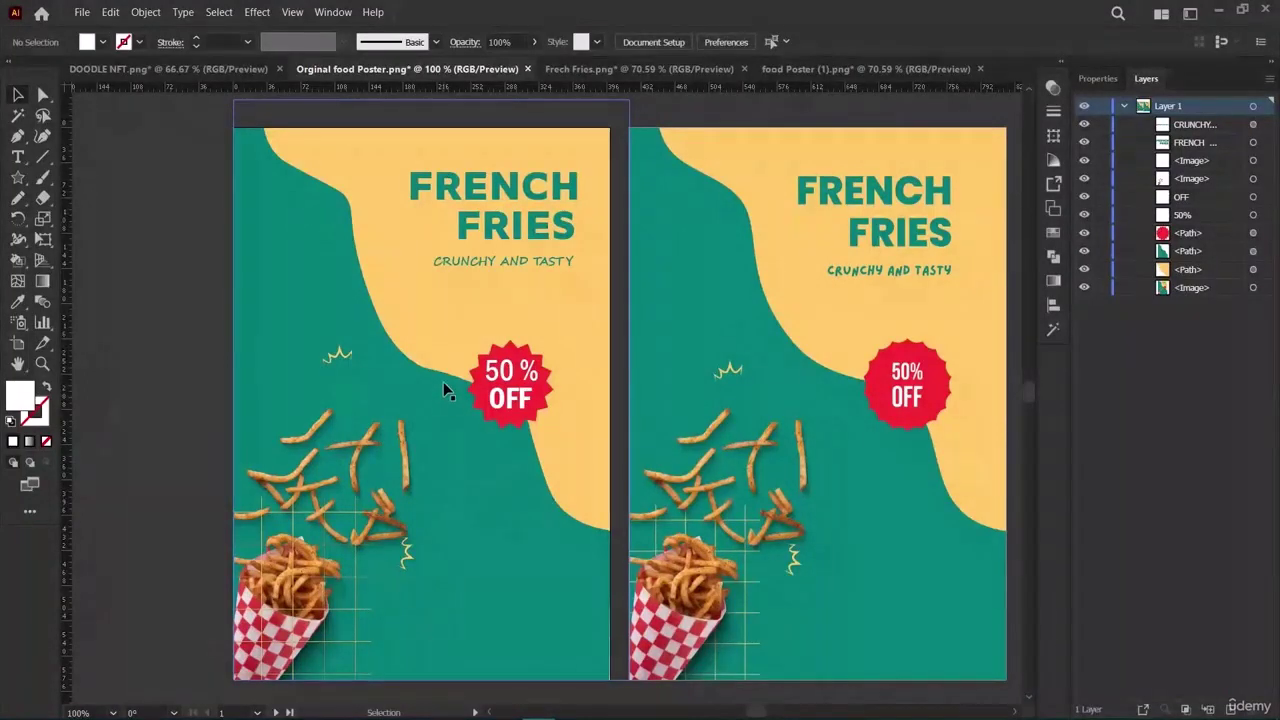
# Open the File menu and bring up the screen recorder's controls from the system tray.
pyautogui.click(81, 12)
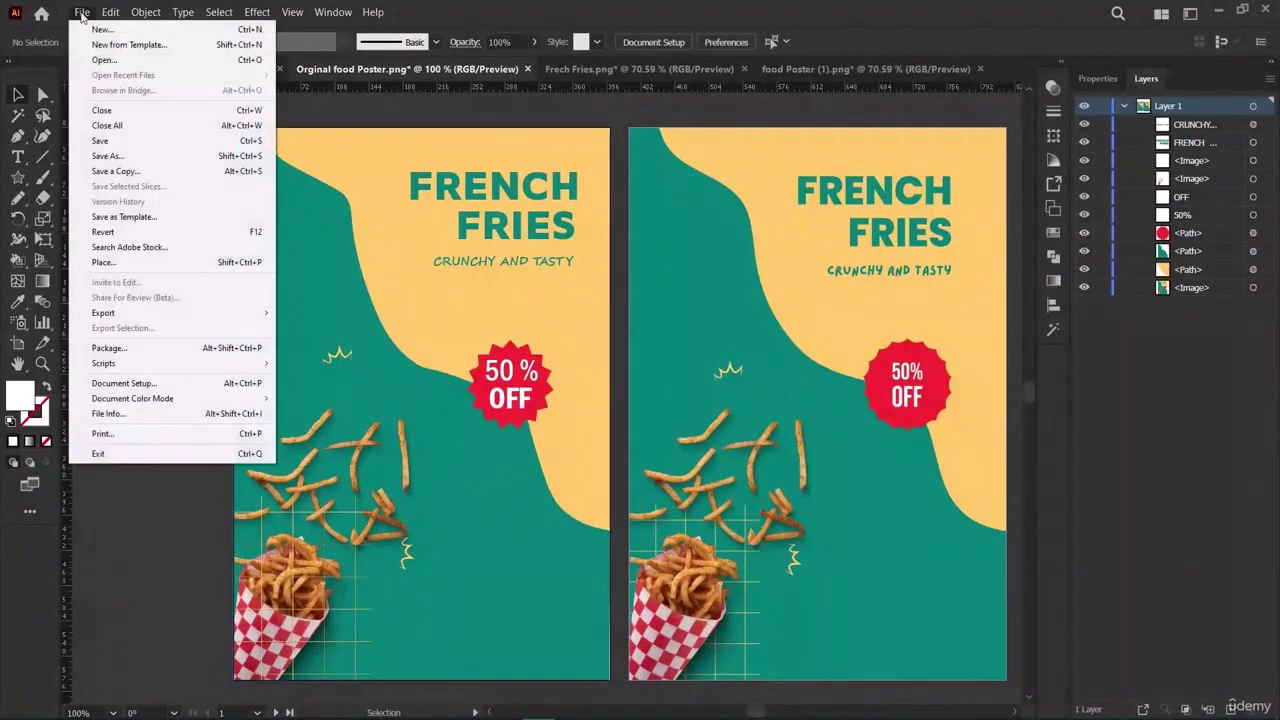
pyautogui.press('XF86AudioRaiseVolume')
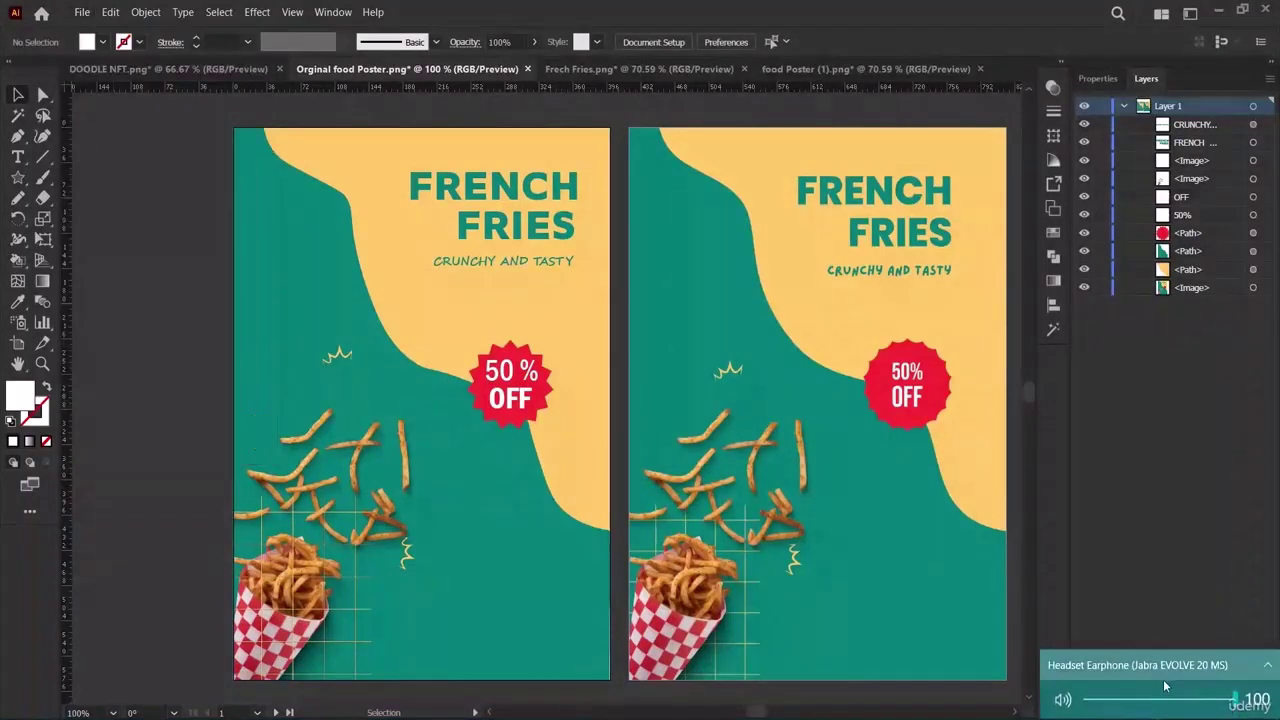
pyautogui.click(1076, 712)
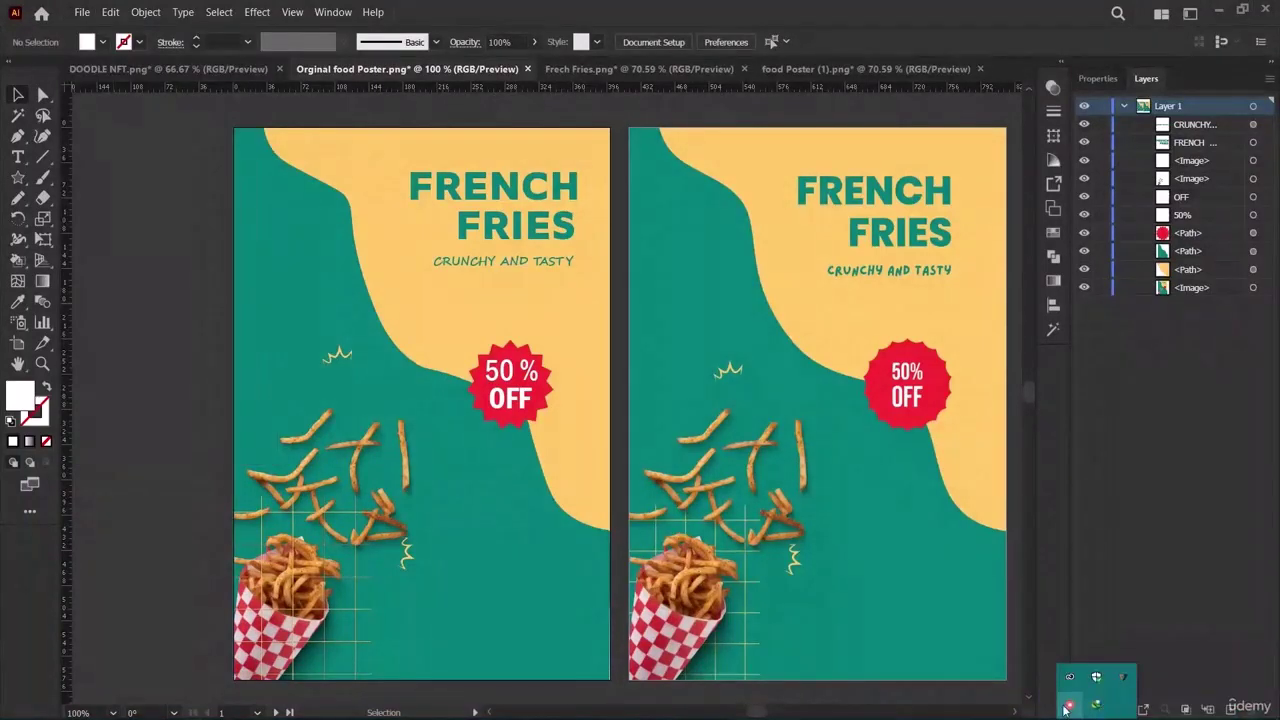
pyautogui.click(1070, 679)
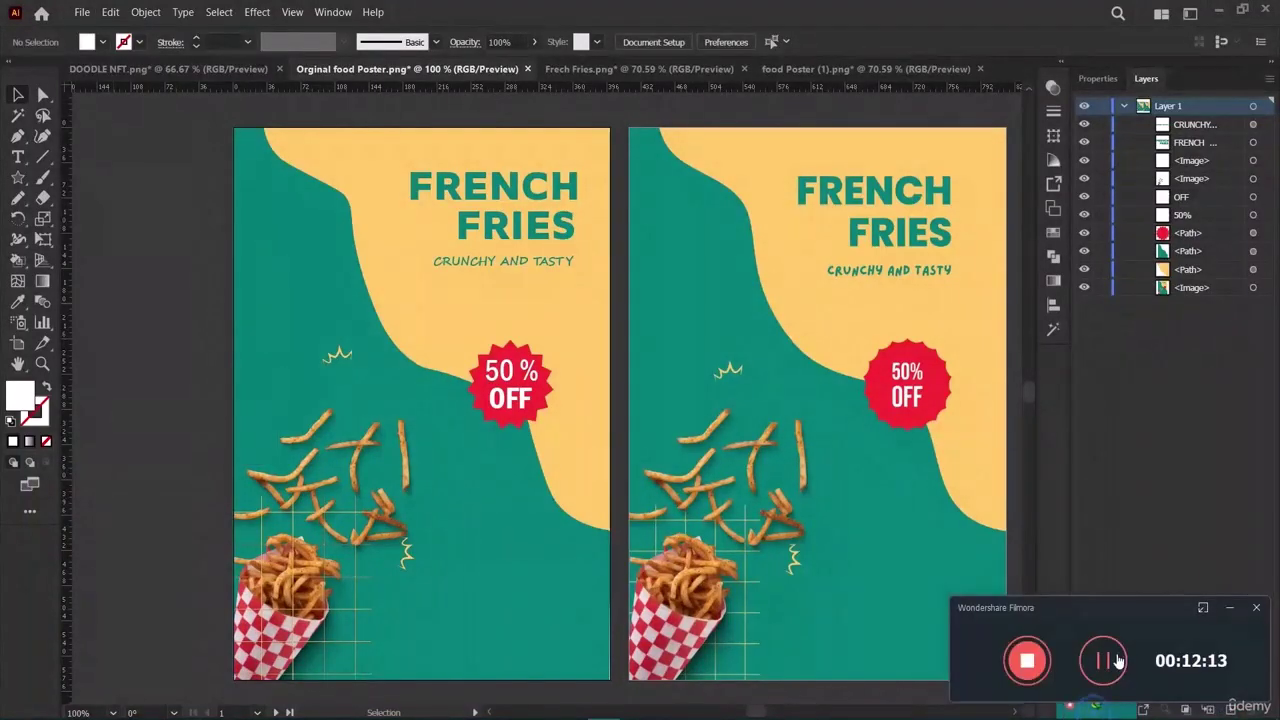
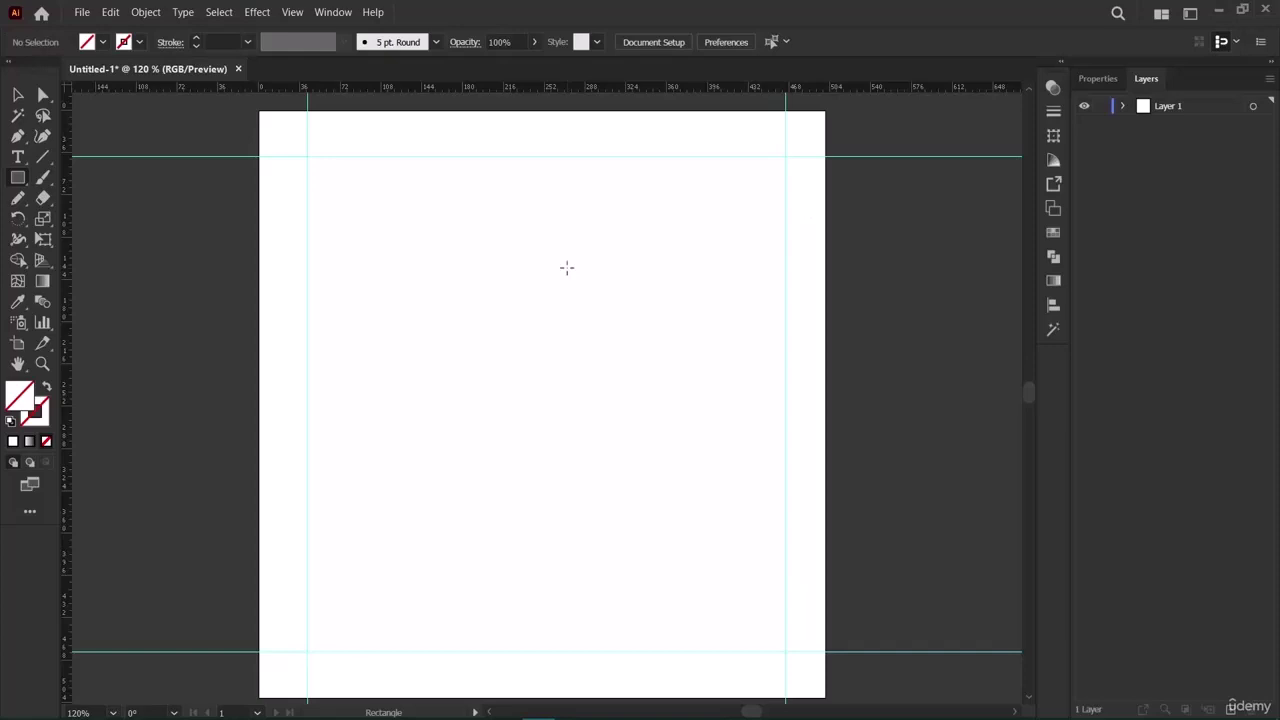
# Open DOODLE NFT from Downloads > Illustrator Master Class and fit the artboard in view.
pyautogui.press('v')
pyautogui.click(81, 12)
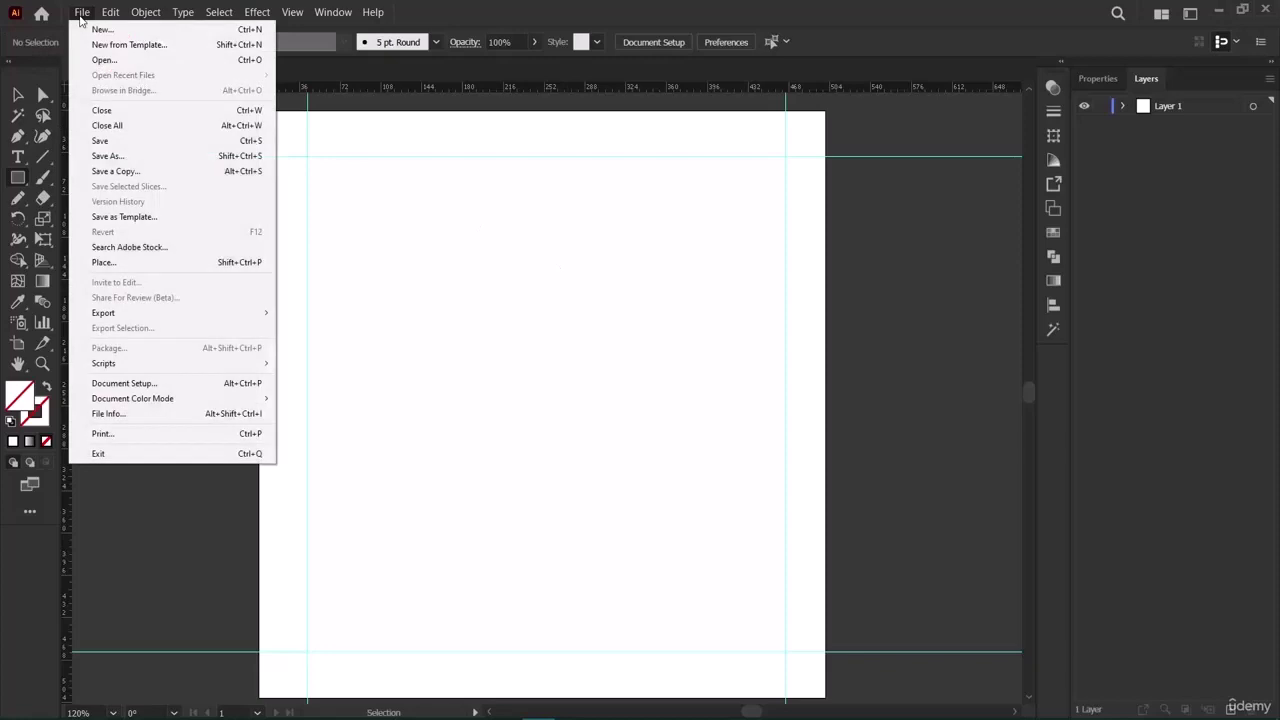
pyautogui.click(88, 61)
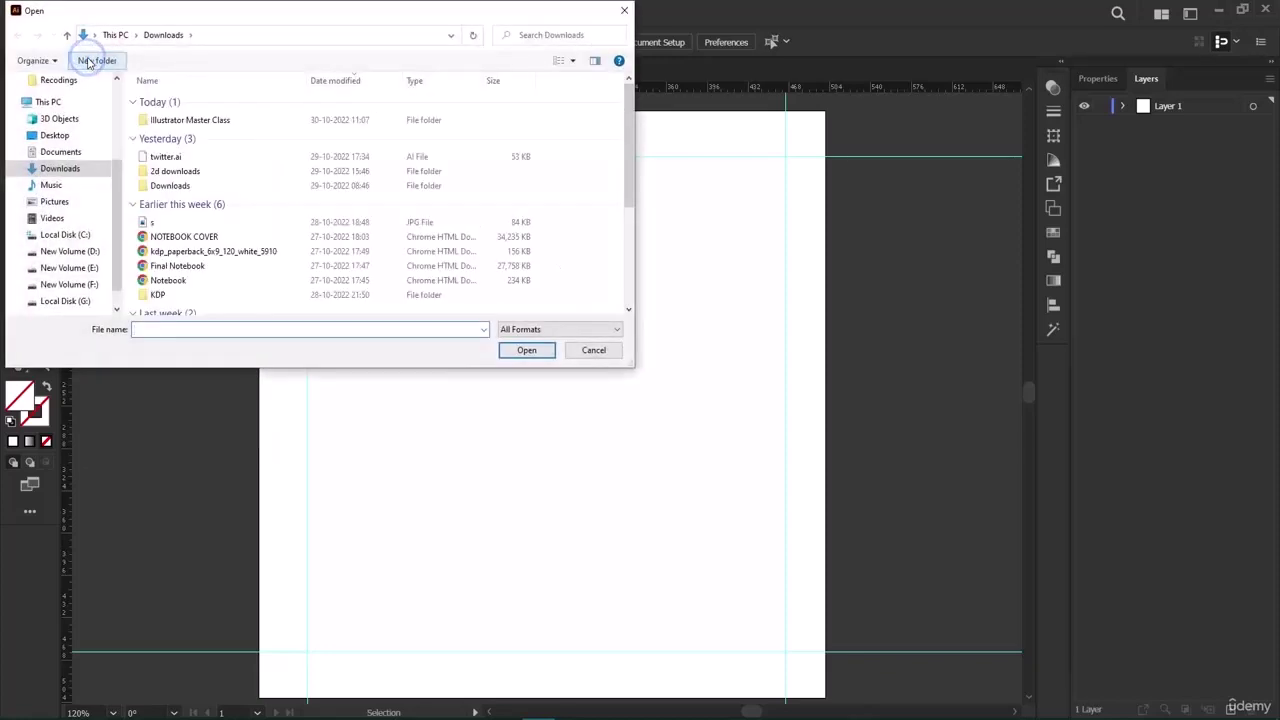
pyautogui.doubleClick(185, 120)
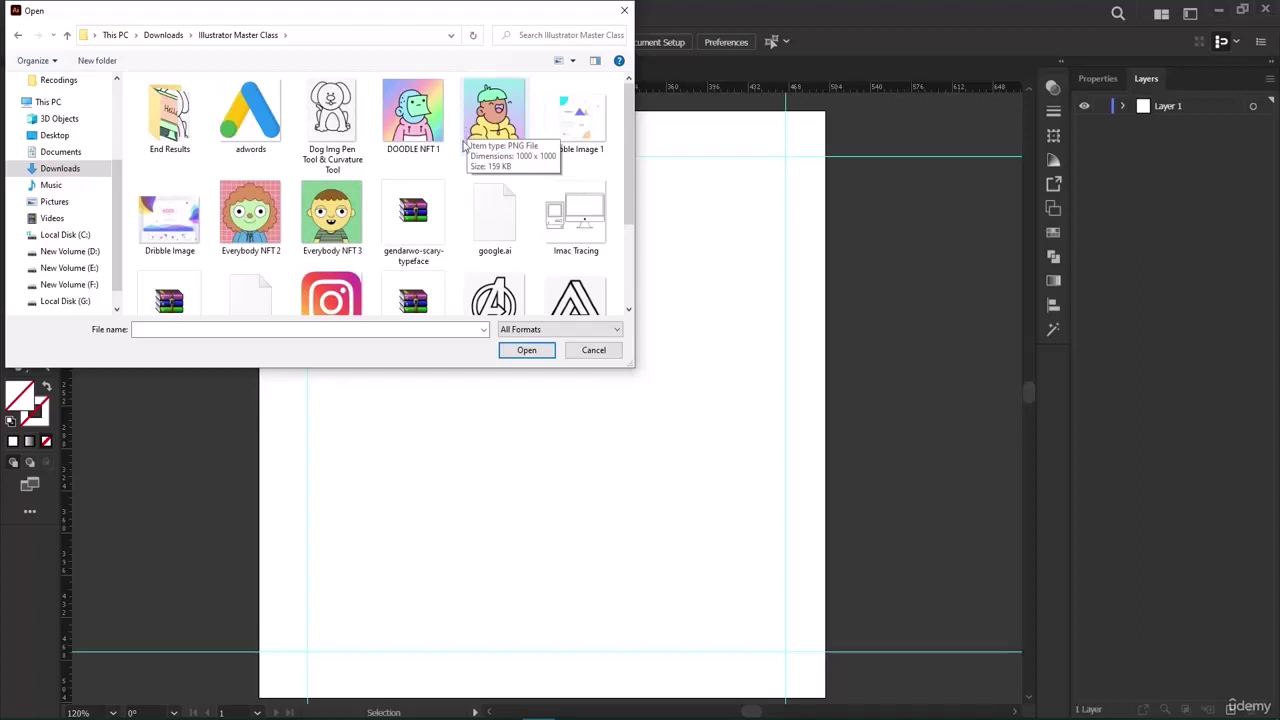
pyautogui.doubleClick(512, 102)
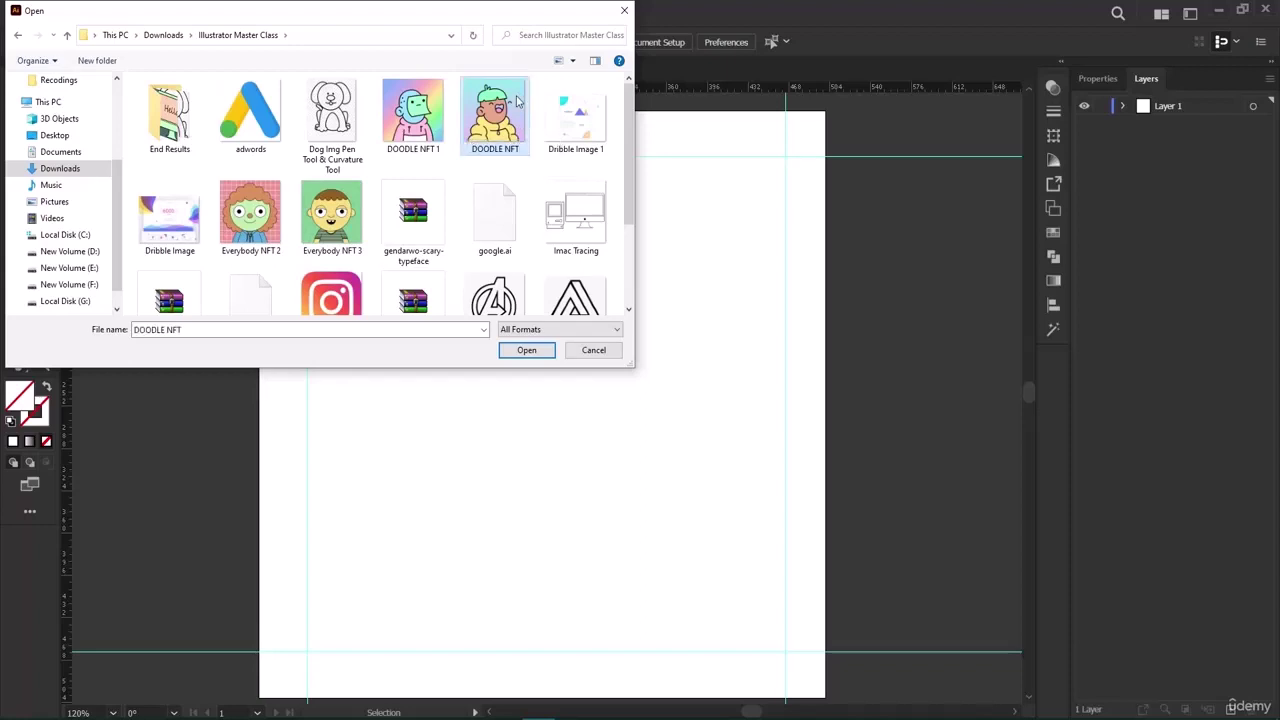
pyautogui.hotkey('ctrl', '-')
pyautogui.hotkey('ctrl', '-')
pyautogui.hotkey('ctrl', '-')
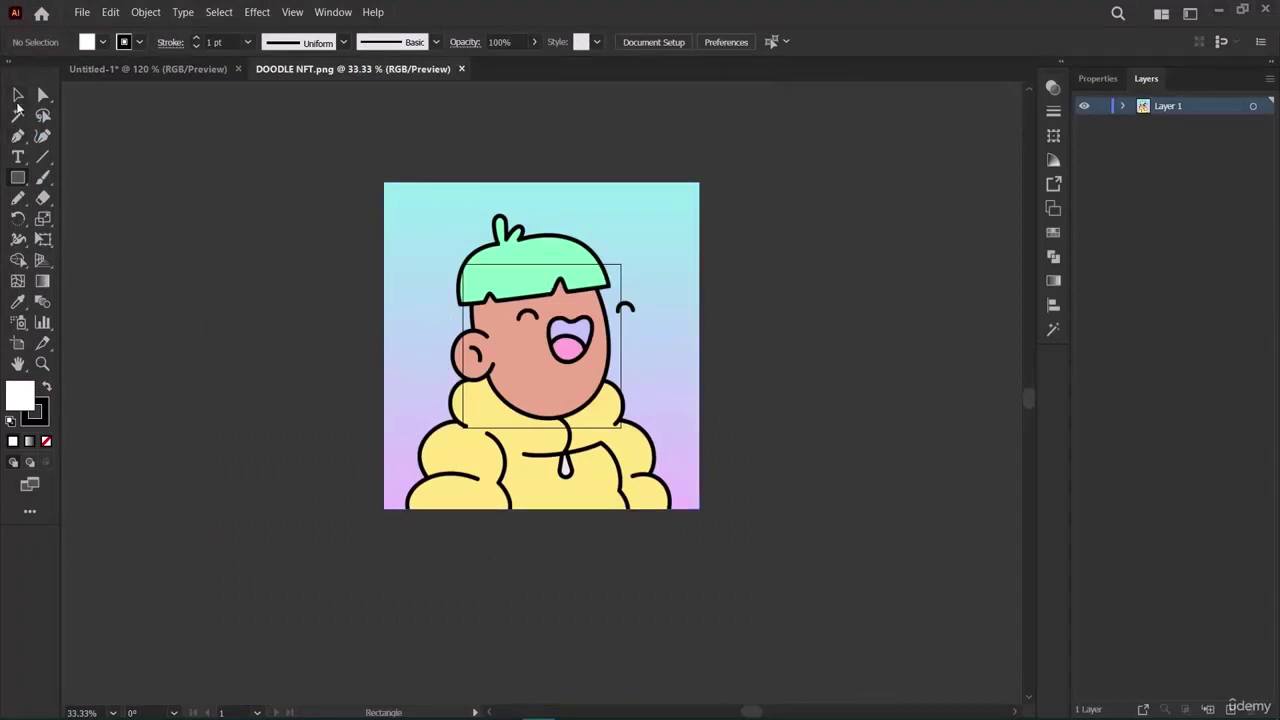
# Copy the doodle image into Untitled-1 by dragging it onto that document's tab.
pyautogui.click(17, 96)
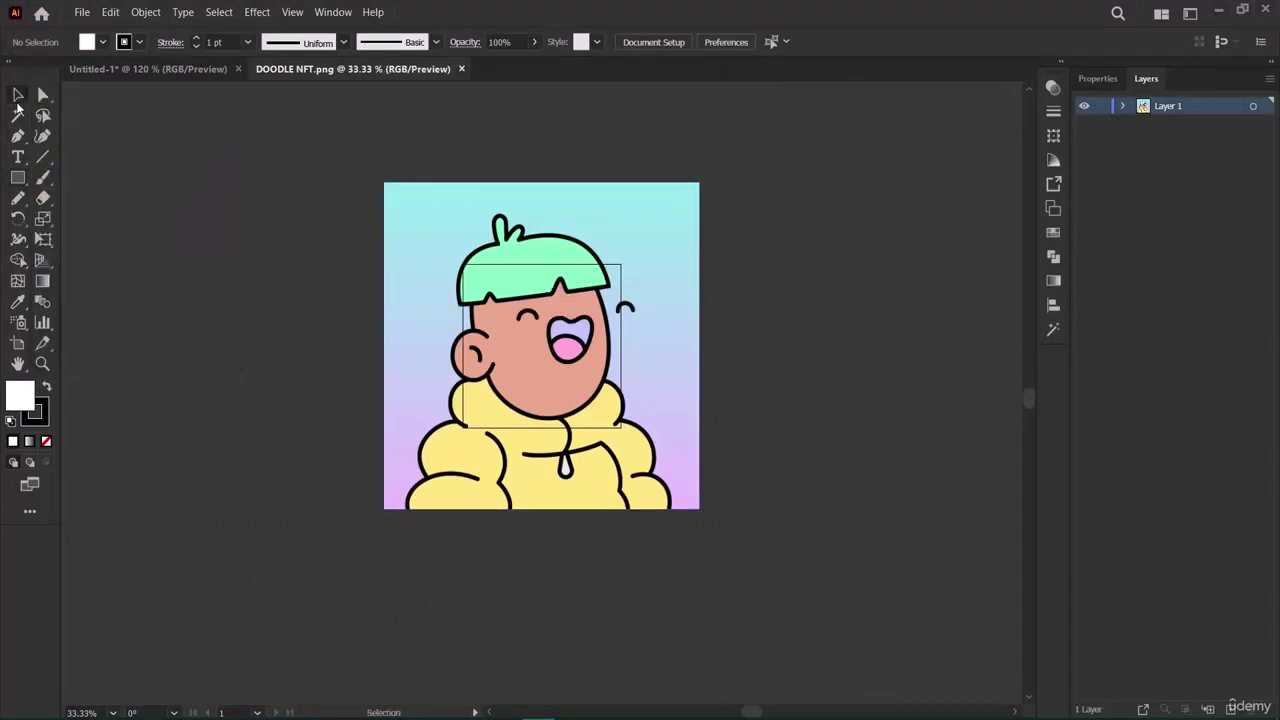
pyautogui.click(506, 386)
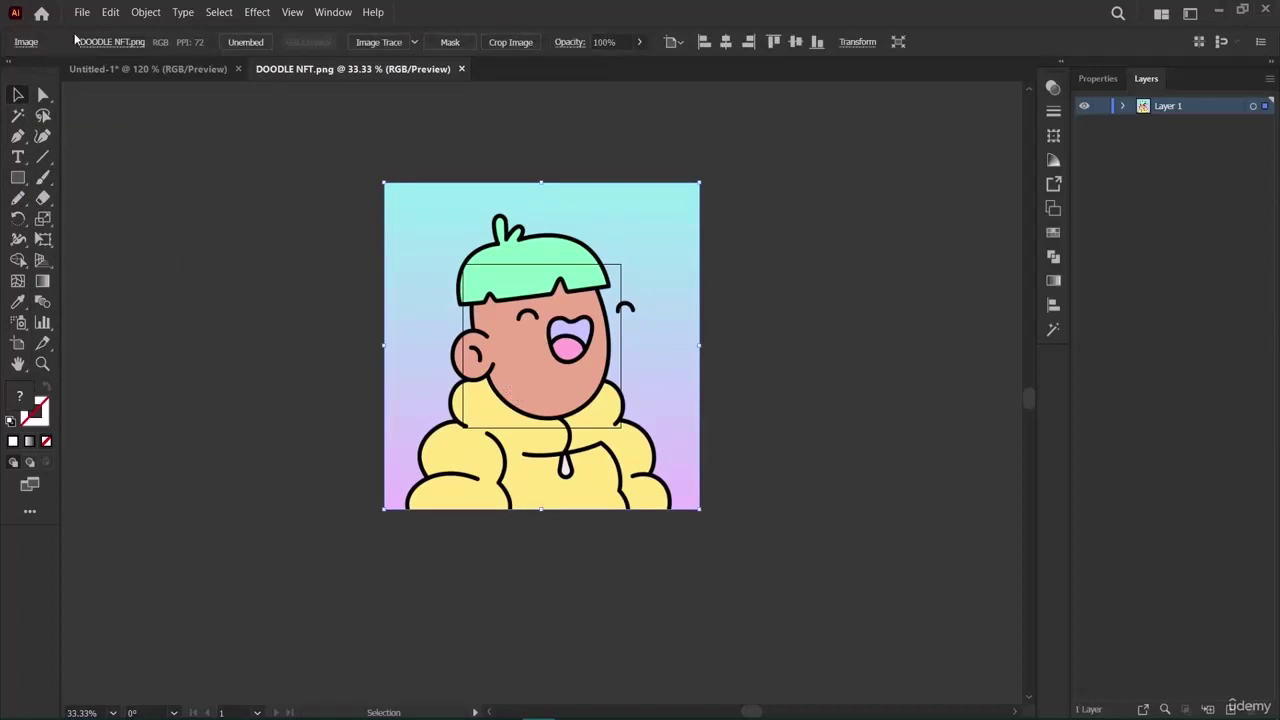
pyautogui.click(140, 69)
pyautogui.click(299, 72)
pyautogui.moveTo(548, 394); pyautogui.dragTo(519, 365)
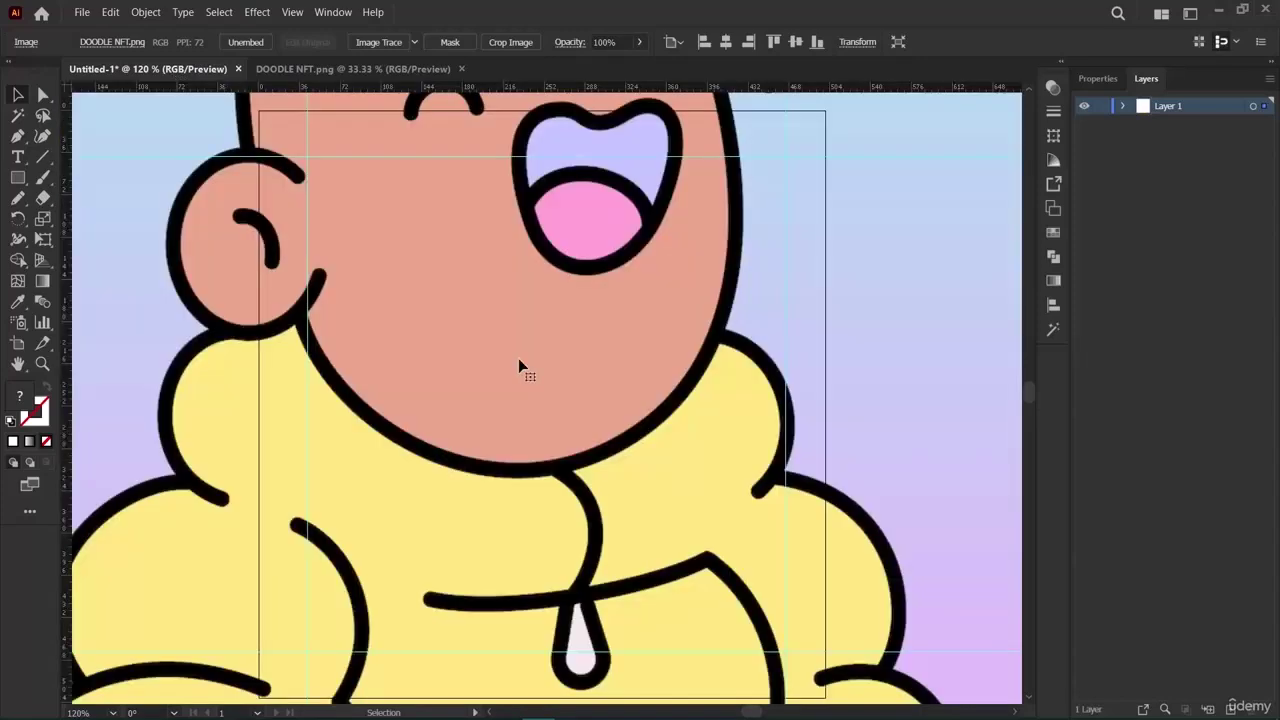
# Check the copied image in Untitled-1, then return to the DOODLE NFT.png document.
pyautogui.click(336, 64)
pyautogui.click(150, 68)
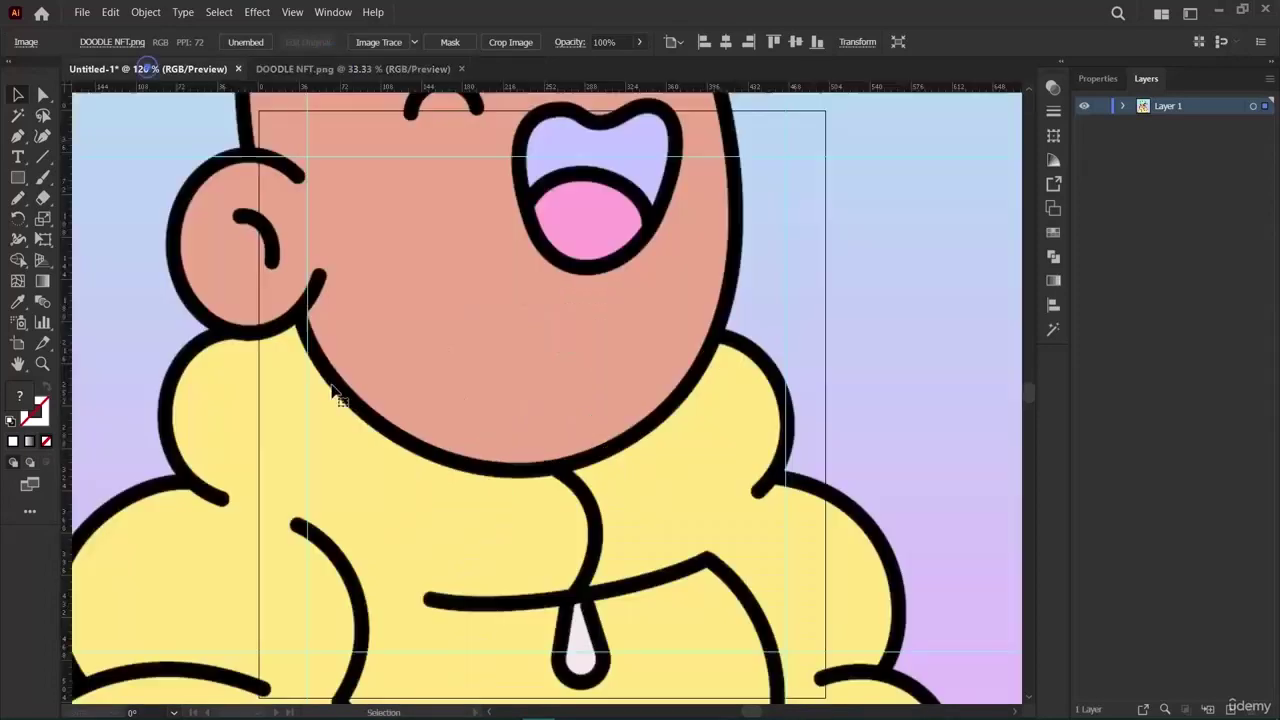
pyautogui.scroll(-2, 591, 425)
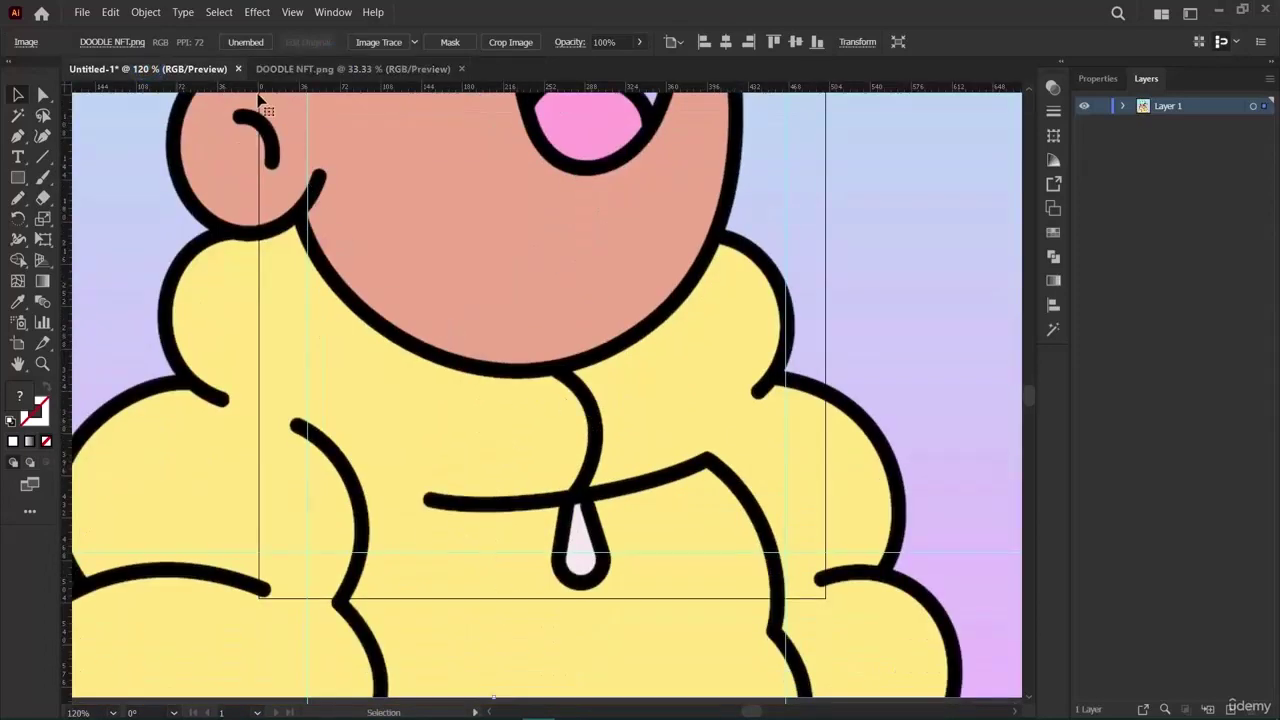
pyautogui.click(310, 72)
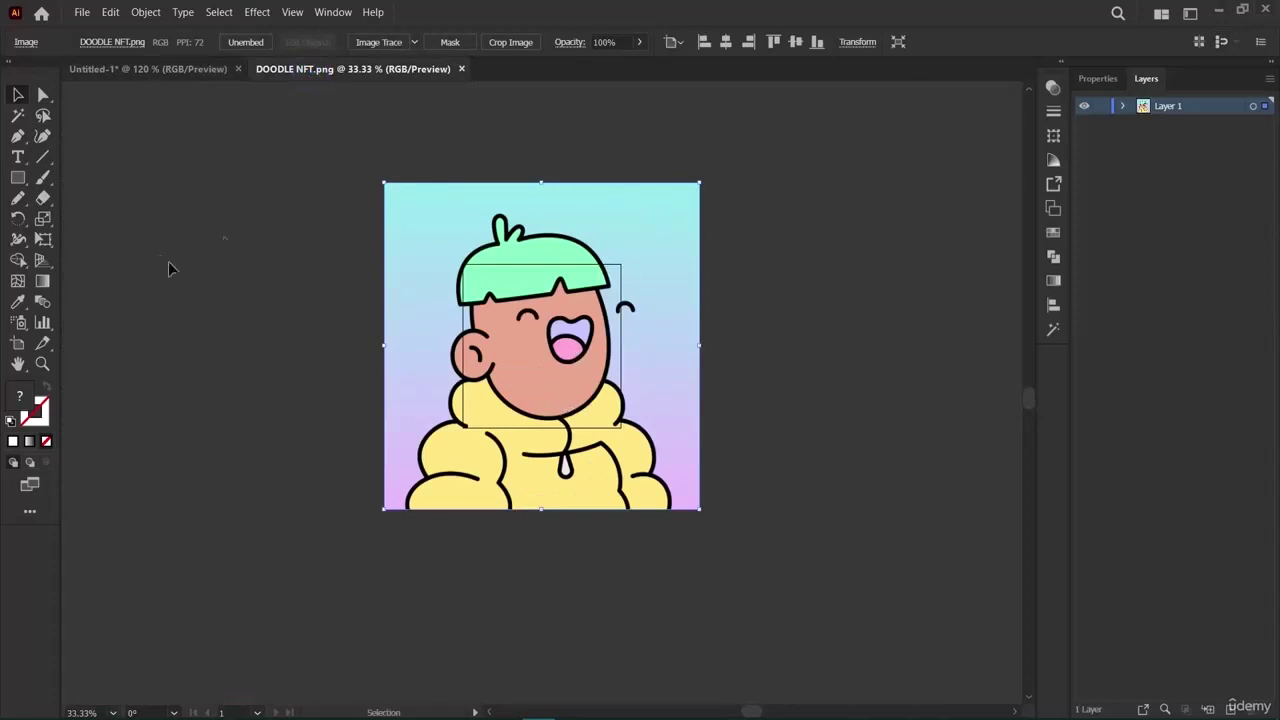
# Scale the doodle image to about 482 pt and fit it onto the artboard from its top-left.
pyautogui.click(18, 94)
pyautogui.moveTo(700, 509); pyautogui.dragTo(528, 343)
pyautogui.hotkey('ctrl', 'z')
pyautogui.moveTo(704, 514); pyautogui.dragTo(505, 337)
pyautogui.moveTo(442, 268); pyautogui.dragTo(522, 349)
pyautogui.moveTo(584, 391); pyautogui.dragTo(622, 426)
pyautogui.click(740, 414)
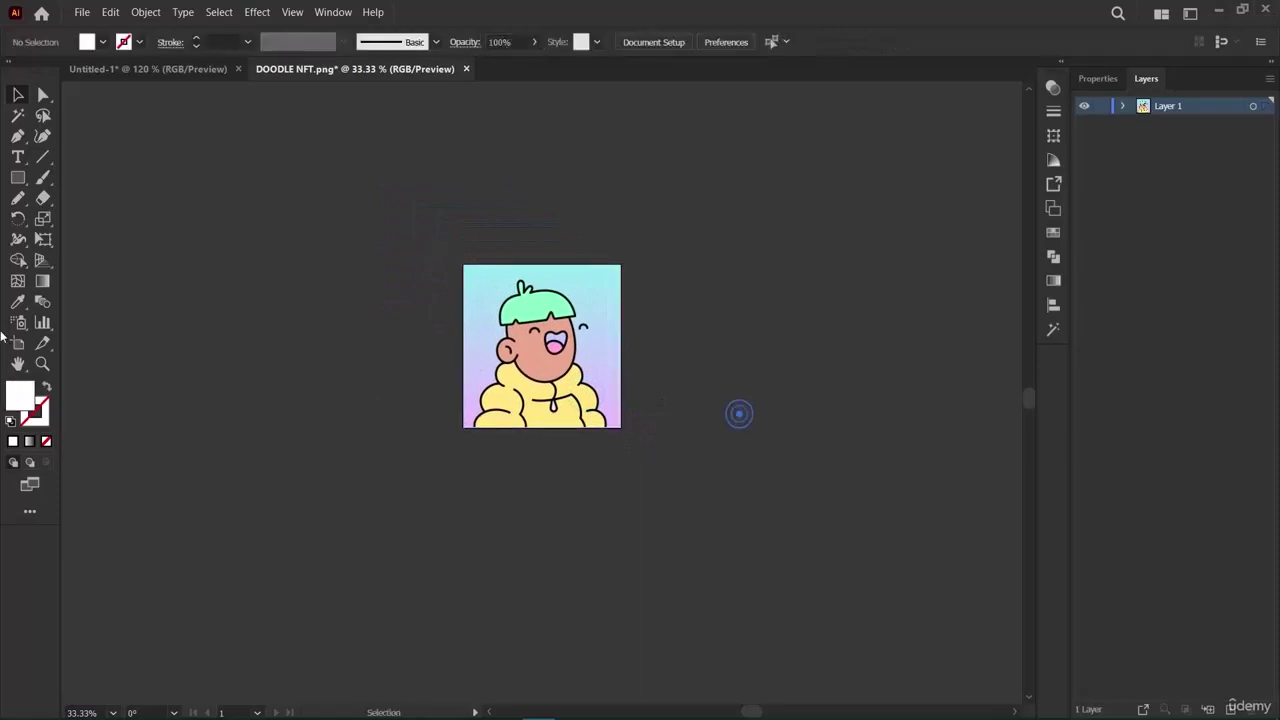
# Zoom the view in to 100% on the doodle.
pyautogui.click(42, 366)
pyautogui.click(543, 384)
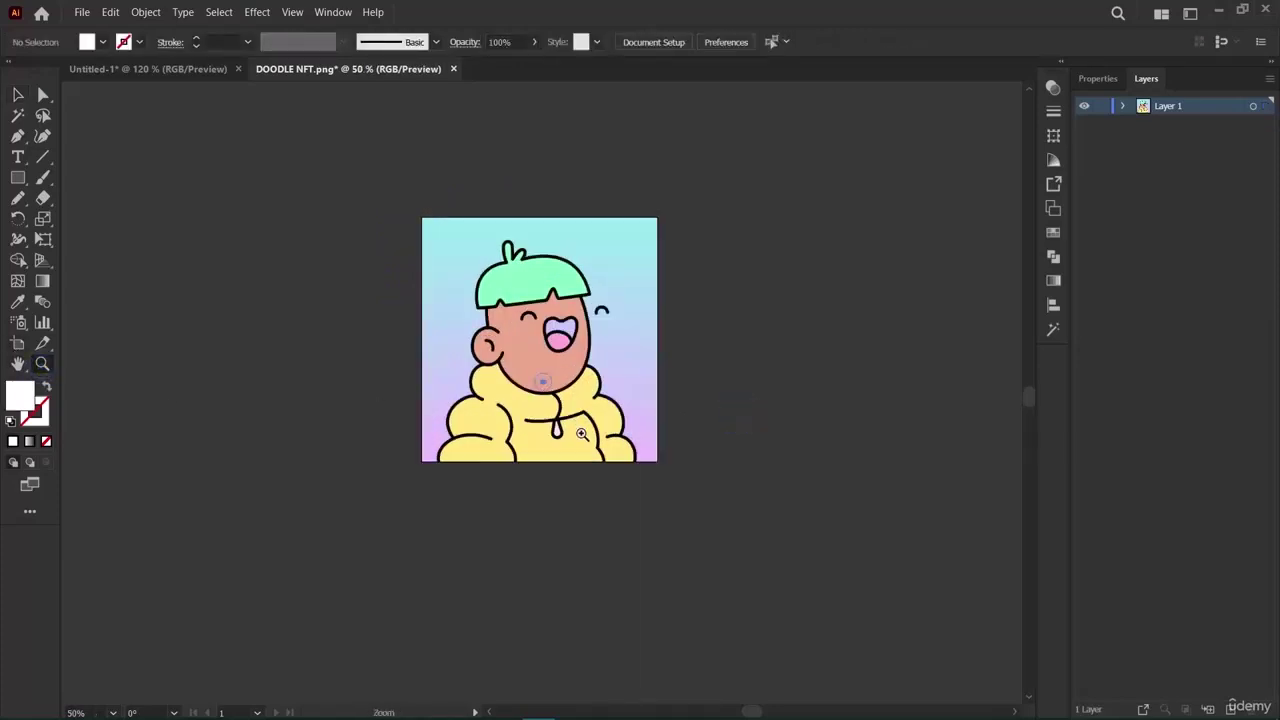
pyautogui.click(580, 430)
pyautogui.scroll(3, 462, 486)
pyautogui.click(462, 486)
pyautogui.scroll(2, 786, 523)
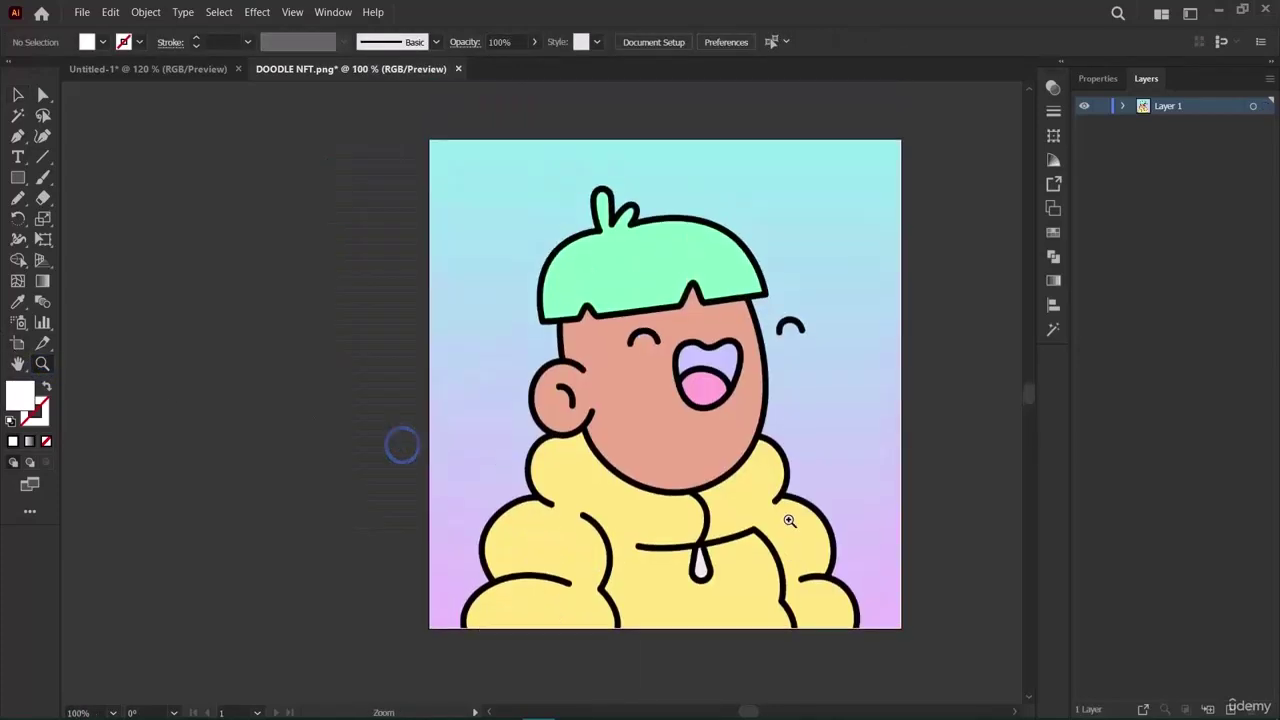
pyautogui.hscroll(2, 787, 533)
pyautogui.hscroll(2, 786, 533)
pyautogui.scroll(2, 786, 531)
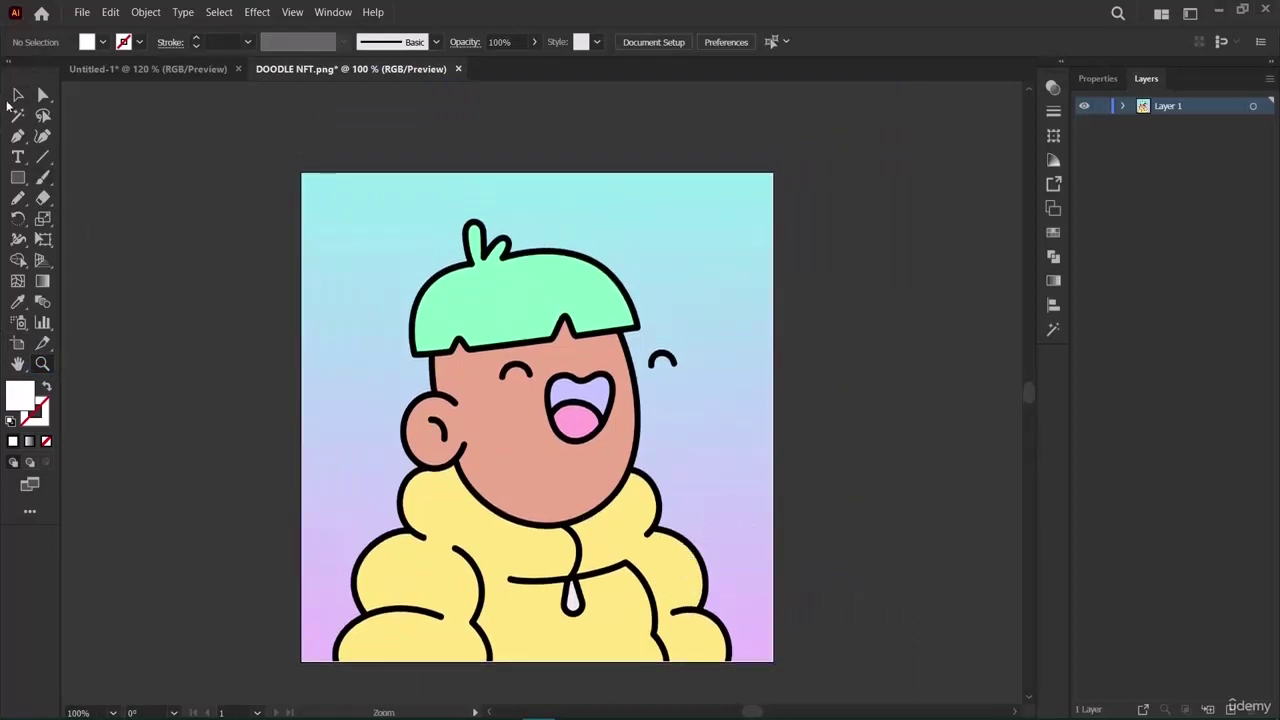
# Stretch the image's height to the artboard's bottom edge, about 500 × 504 pt.
pyautogui.click(17, 95)
pyautogui.click(594, 545)
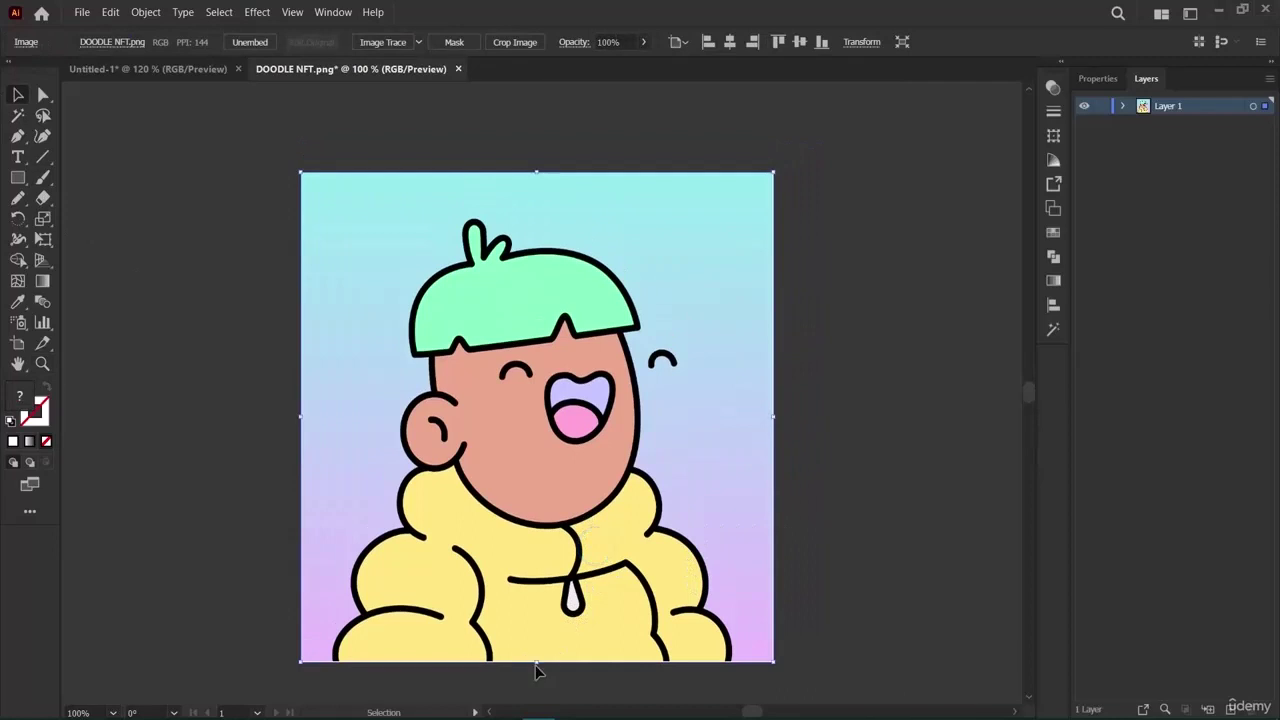
pyautogui.moveTo(536, 665); pyautogui.dragTo(530, 668)
pyautogui.click(113, 640)
pyautogui.click(632, 615)
pyautogui.click(132, 577)
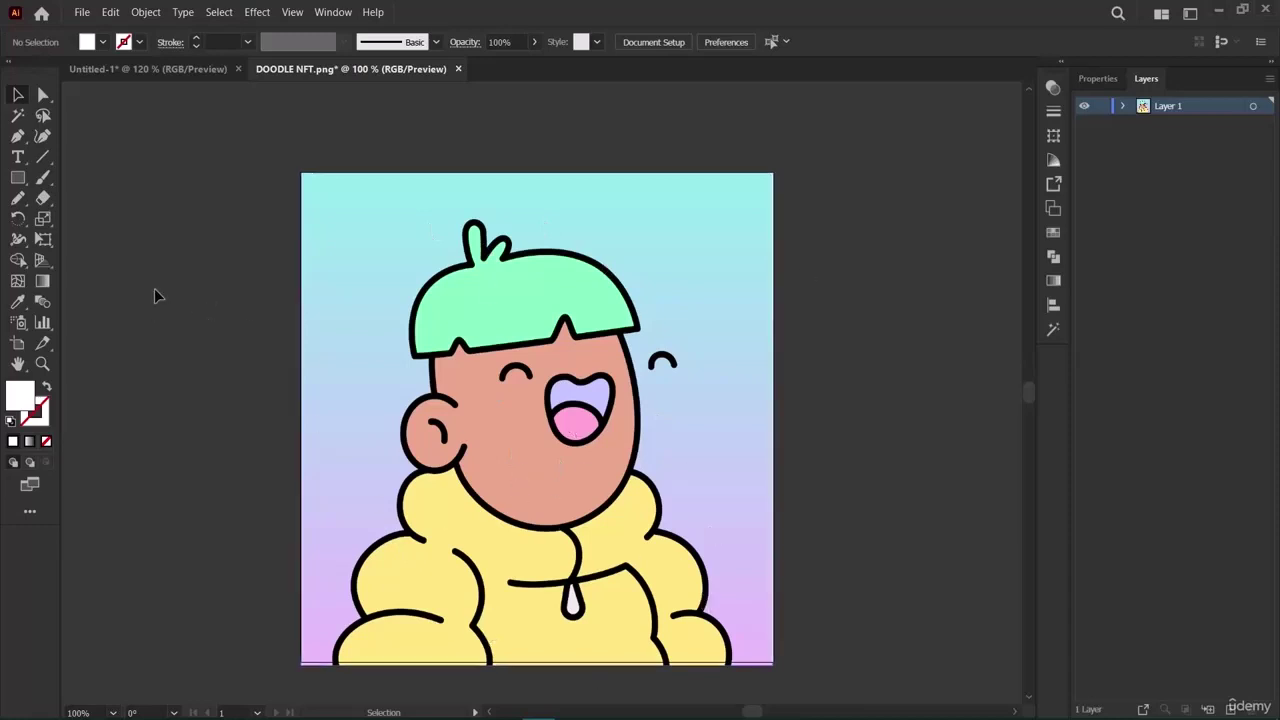
# Lock Layer 1 in the Layers panel so the doodle image stays fixed.
pyautogui.click(43, 136)
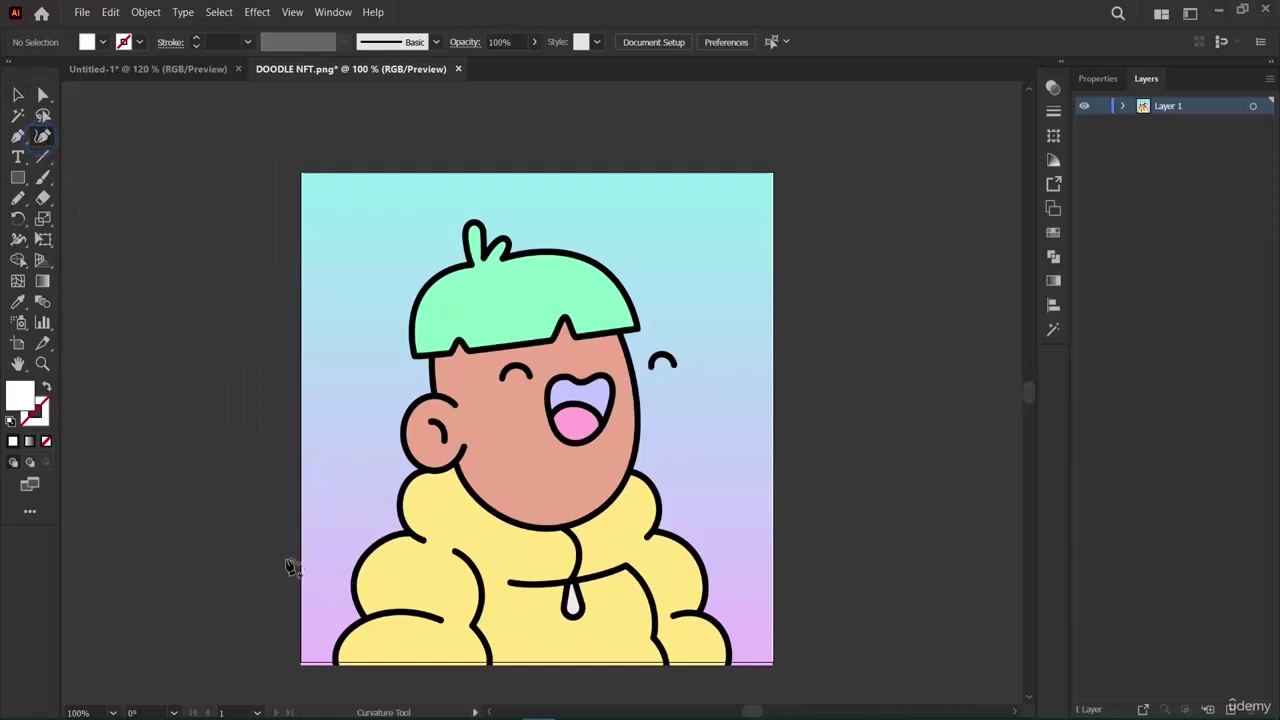
pyautogui.press('v')
pyautogui.click(400, 414)
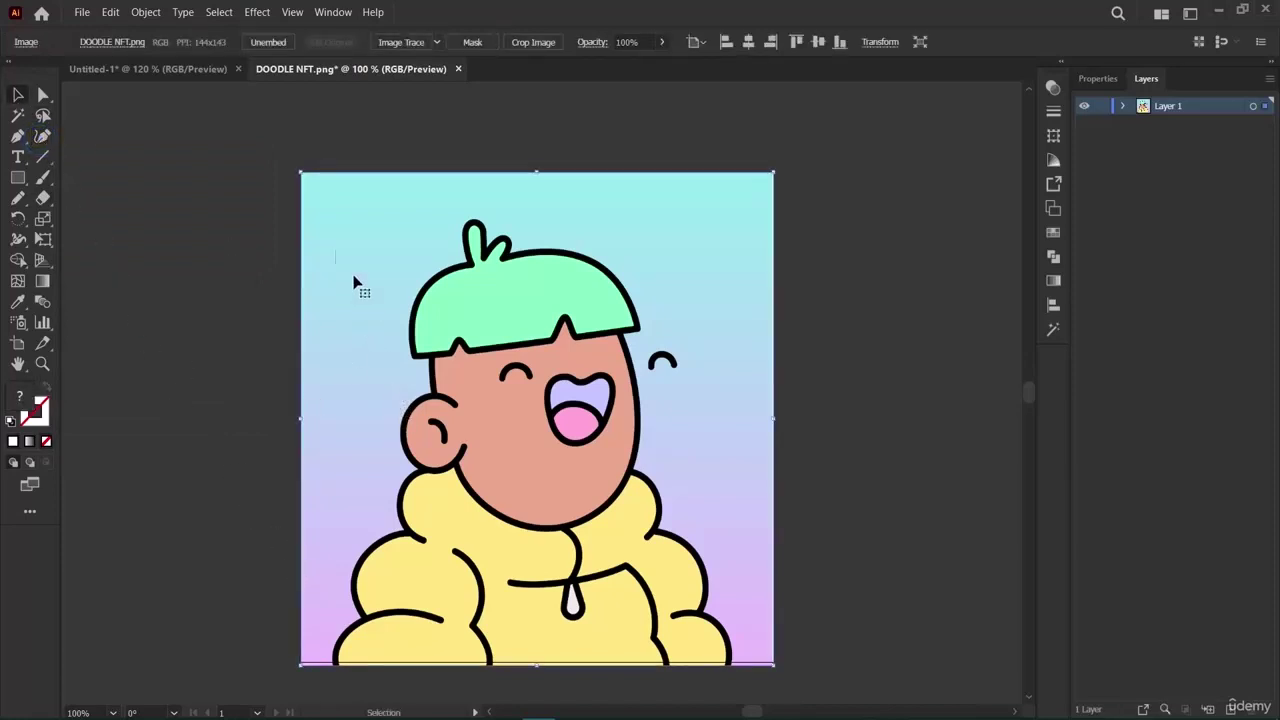
pyautogui.click(147, 14)
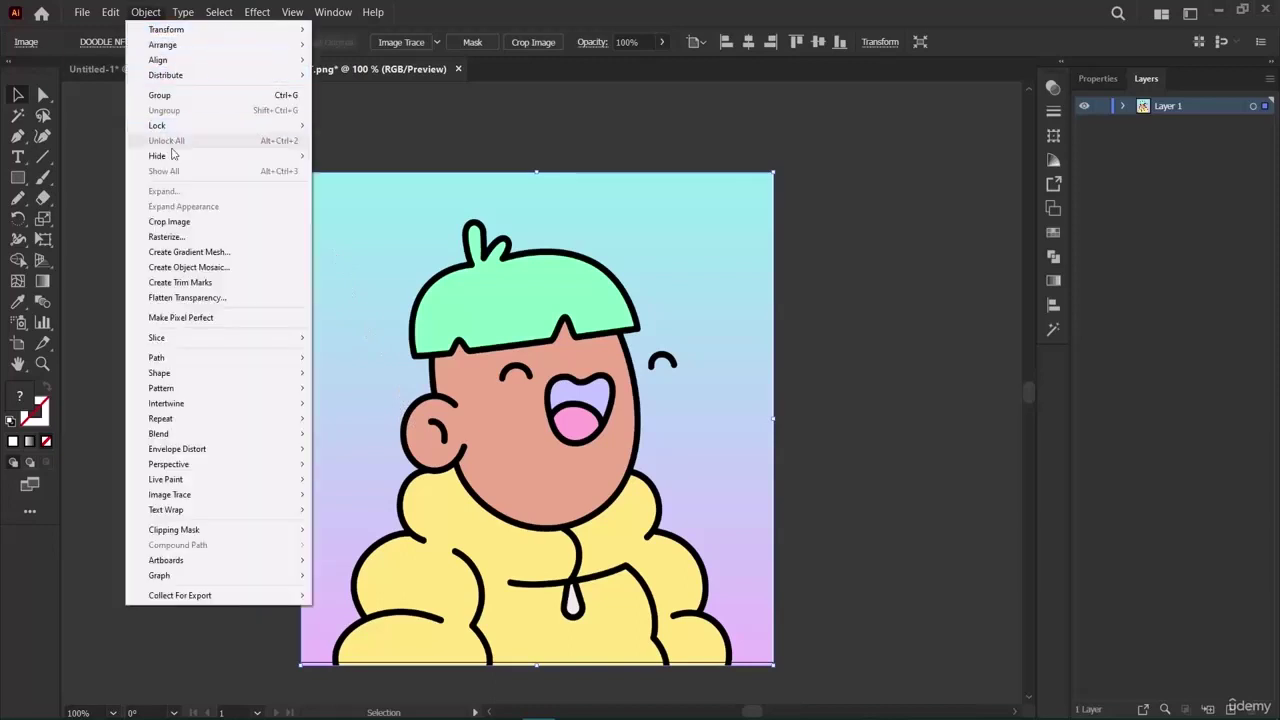
pyautogui.moveTo(172, 127)
pyautogui.click(548, 345)
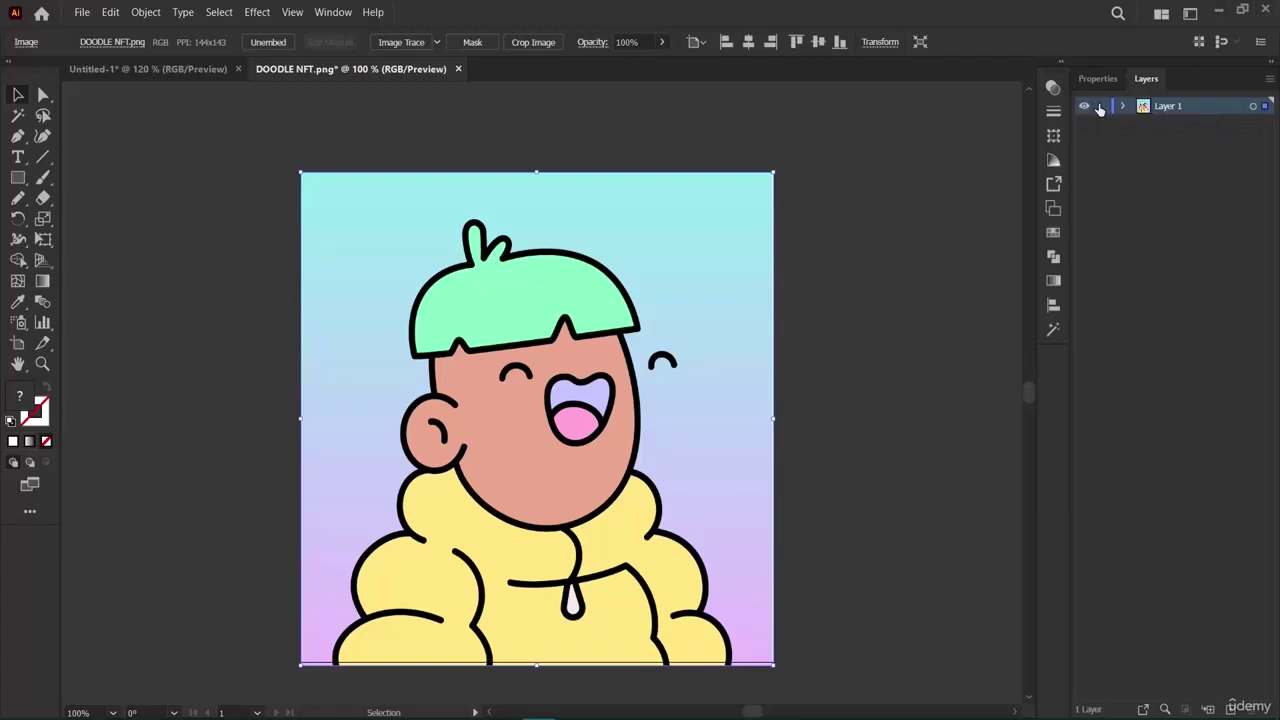
pyautogui.click(1100, 106)
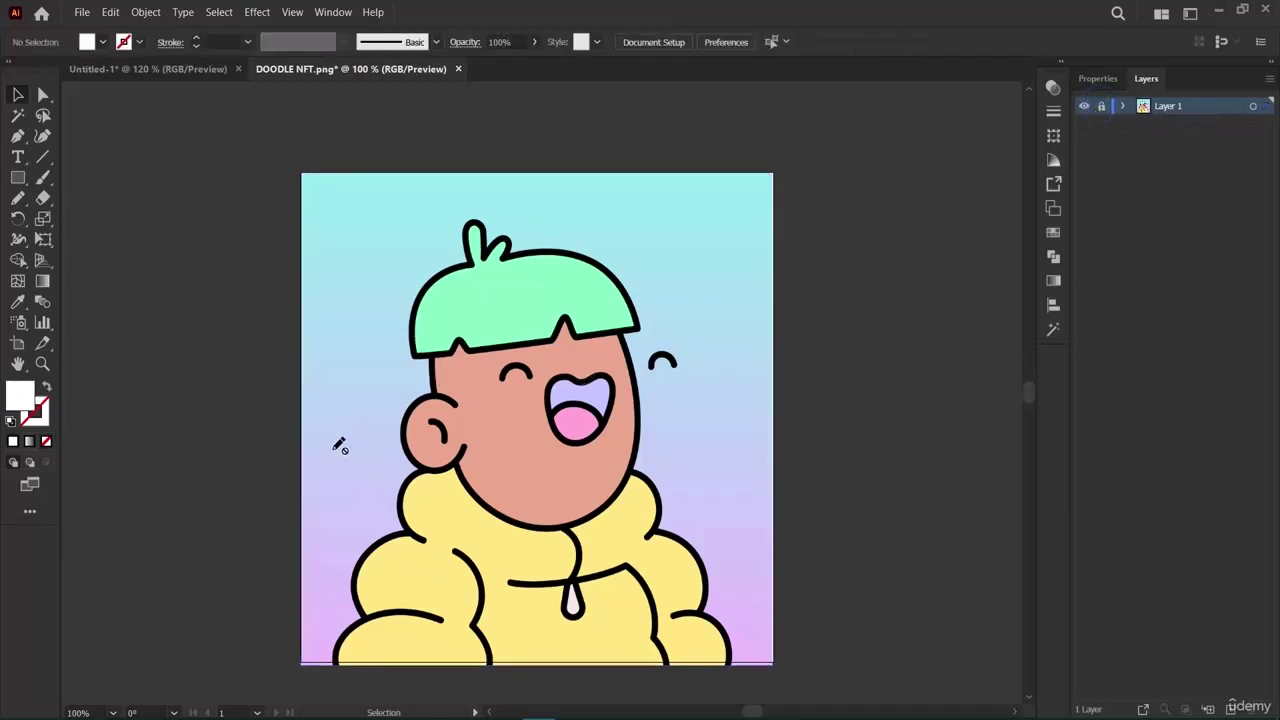
pyautogui.click(143, 12)
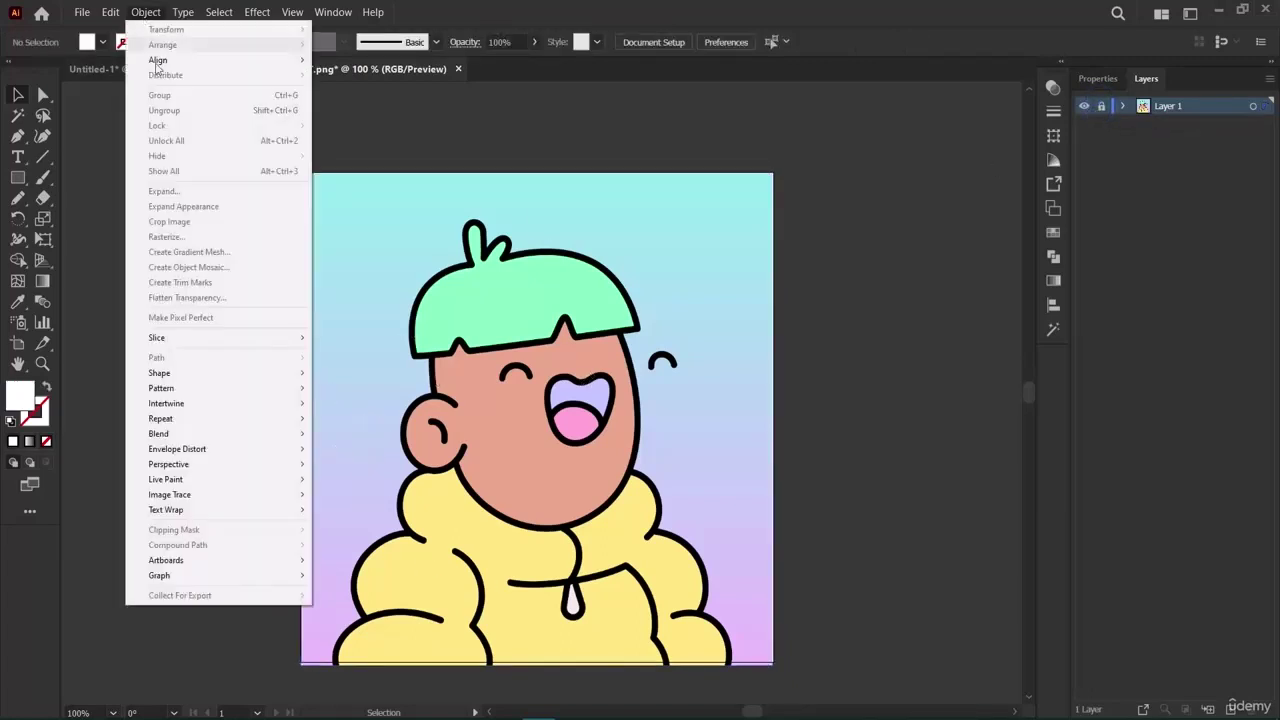
pyautogui.click(62, 130)
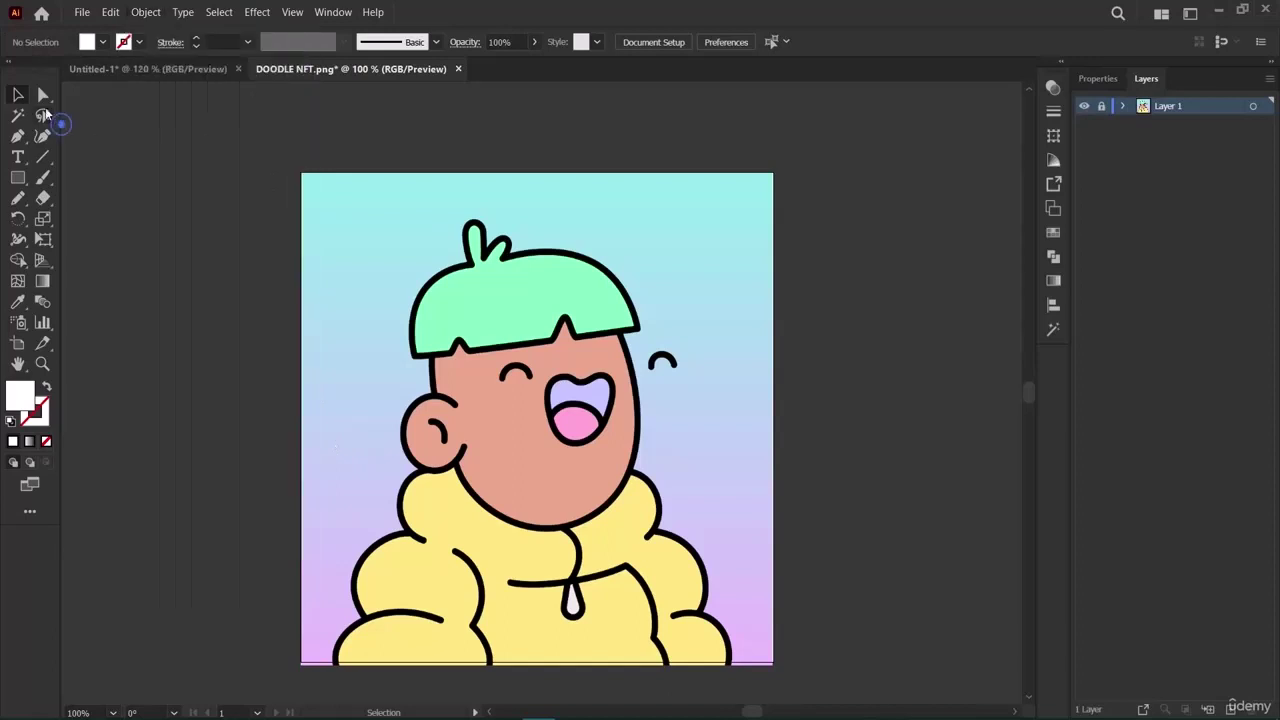
pyautogui.click(42, 136)
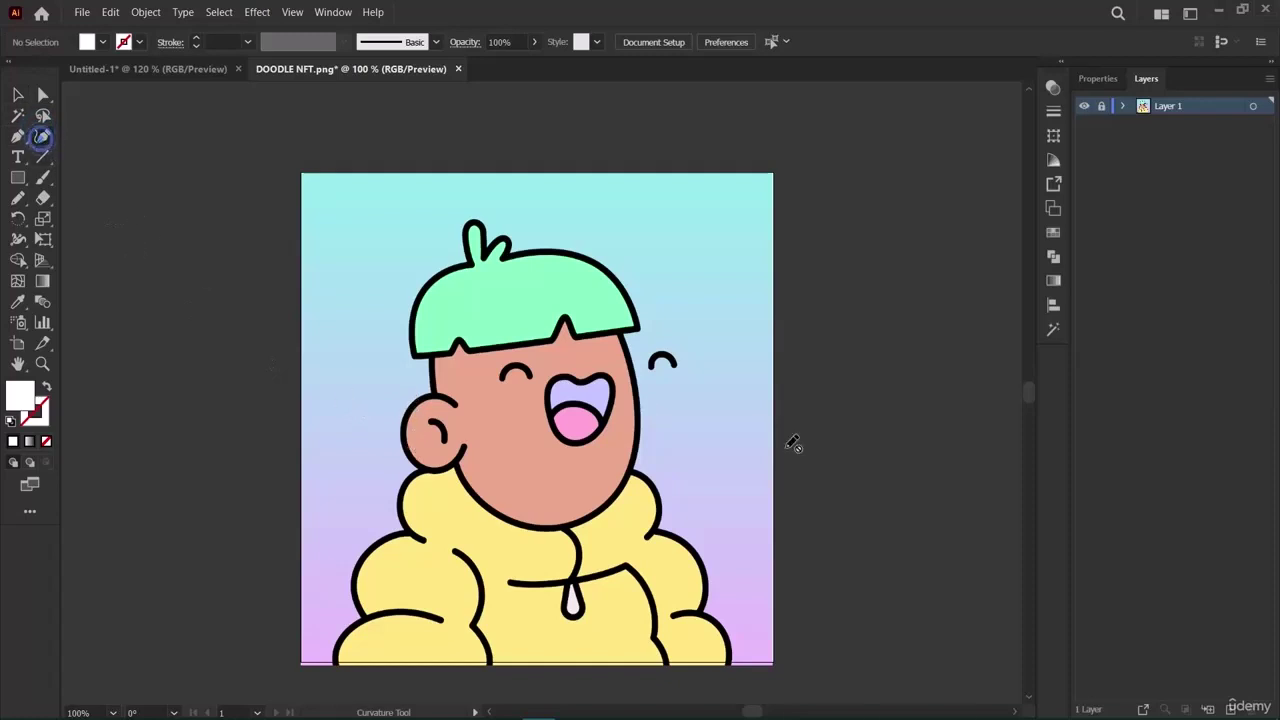
# Add a new Layer 2 above the image layer, discarding an extra attempt.
pyautogui.click(1231, 708)
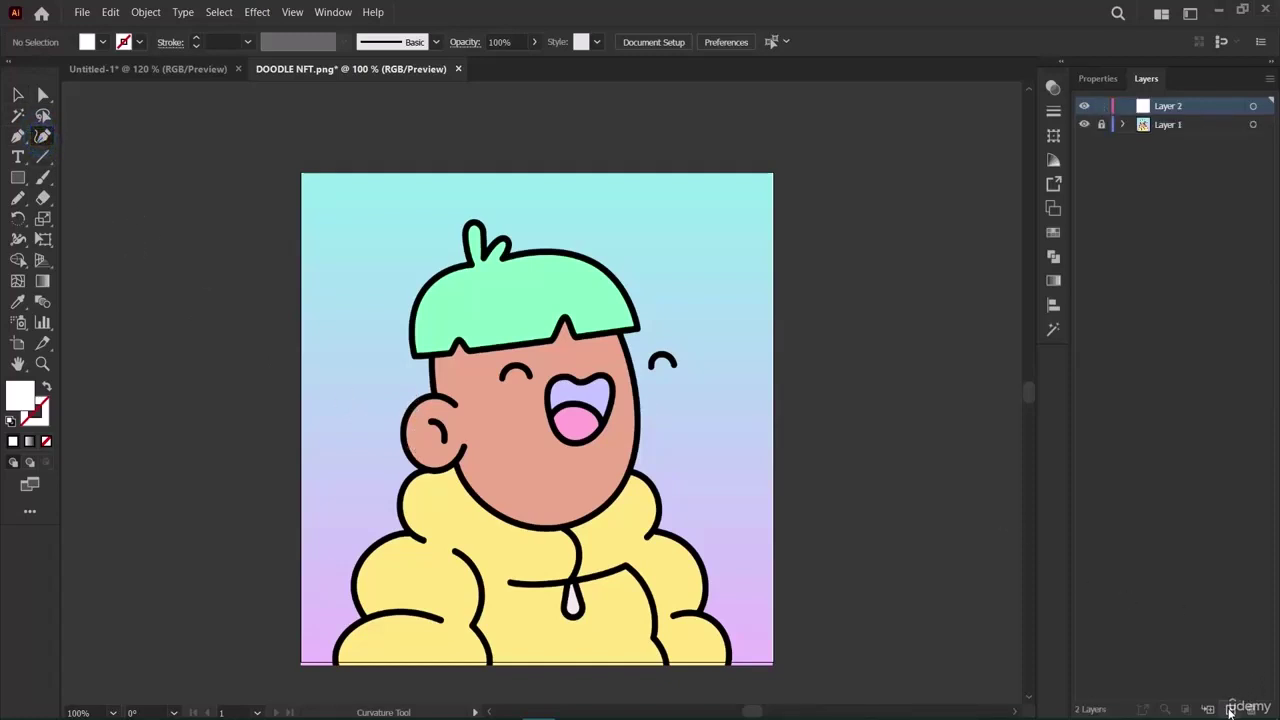
pyautogui.click(1156, 300)
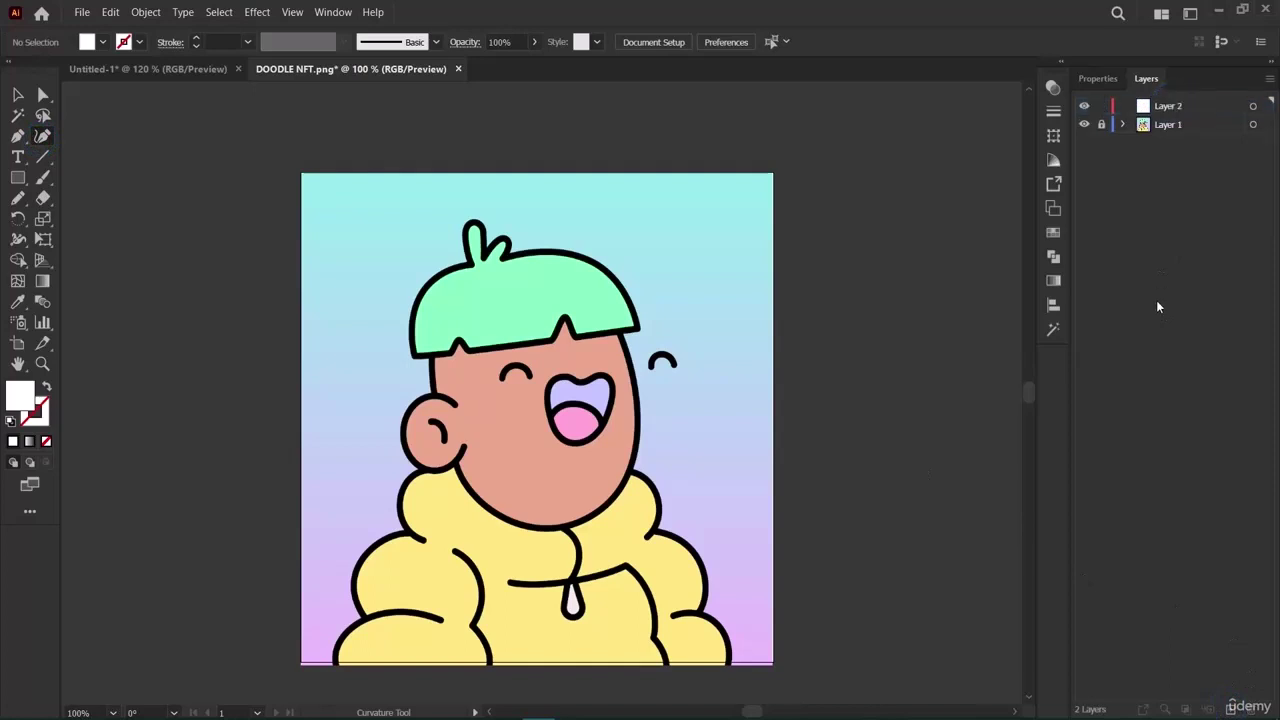
pyautogui.click(1173, 105)
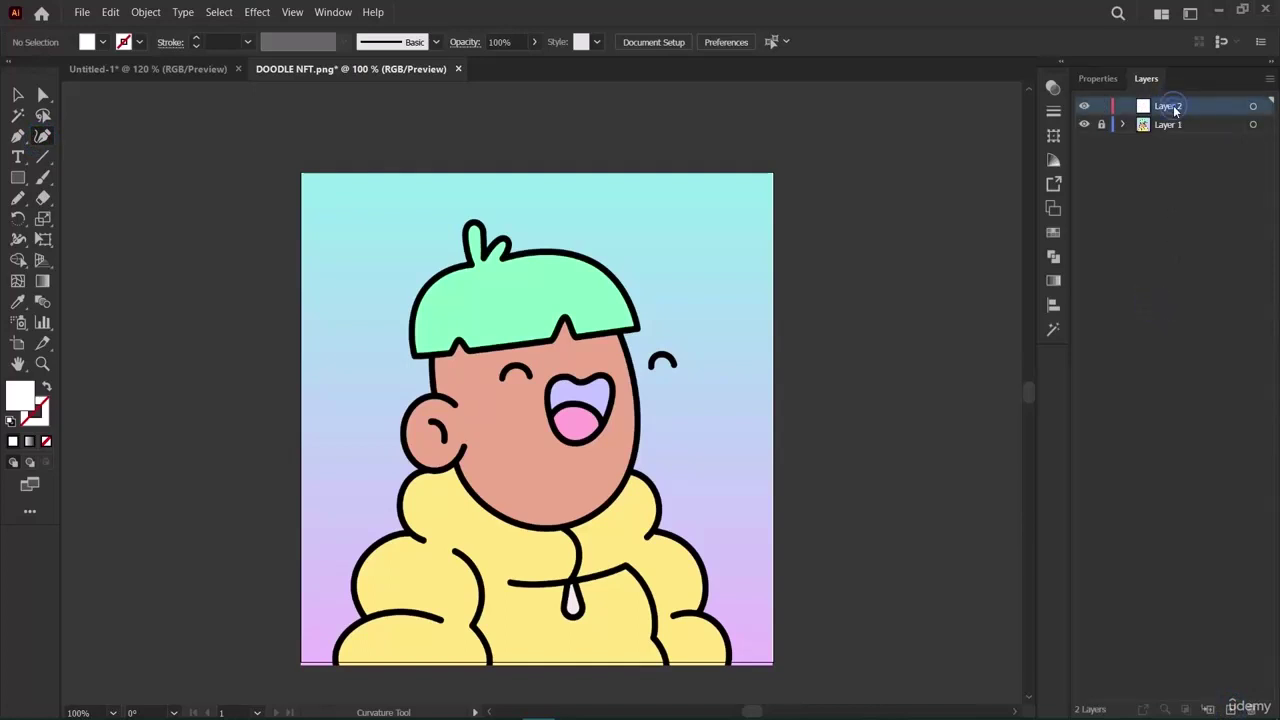
pyautogui.click(1253, 708)
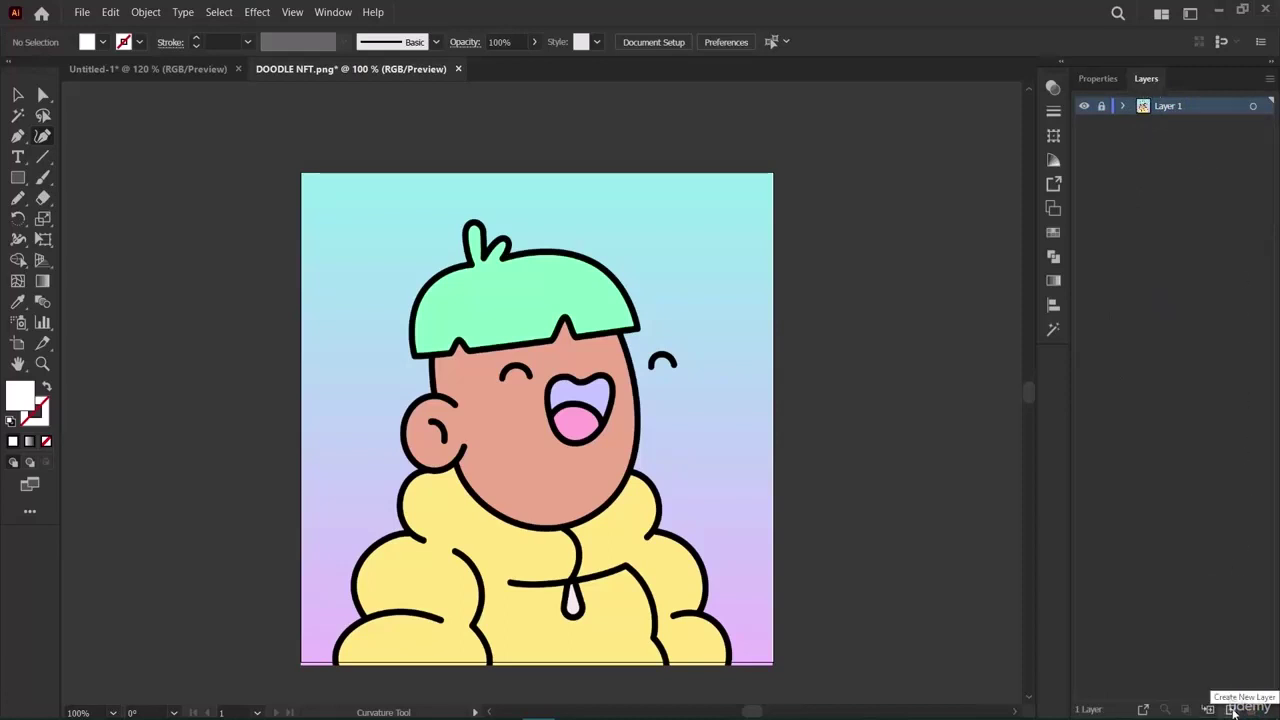
pyautogui.click(1230, 709)
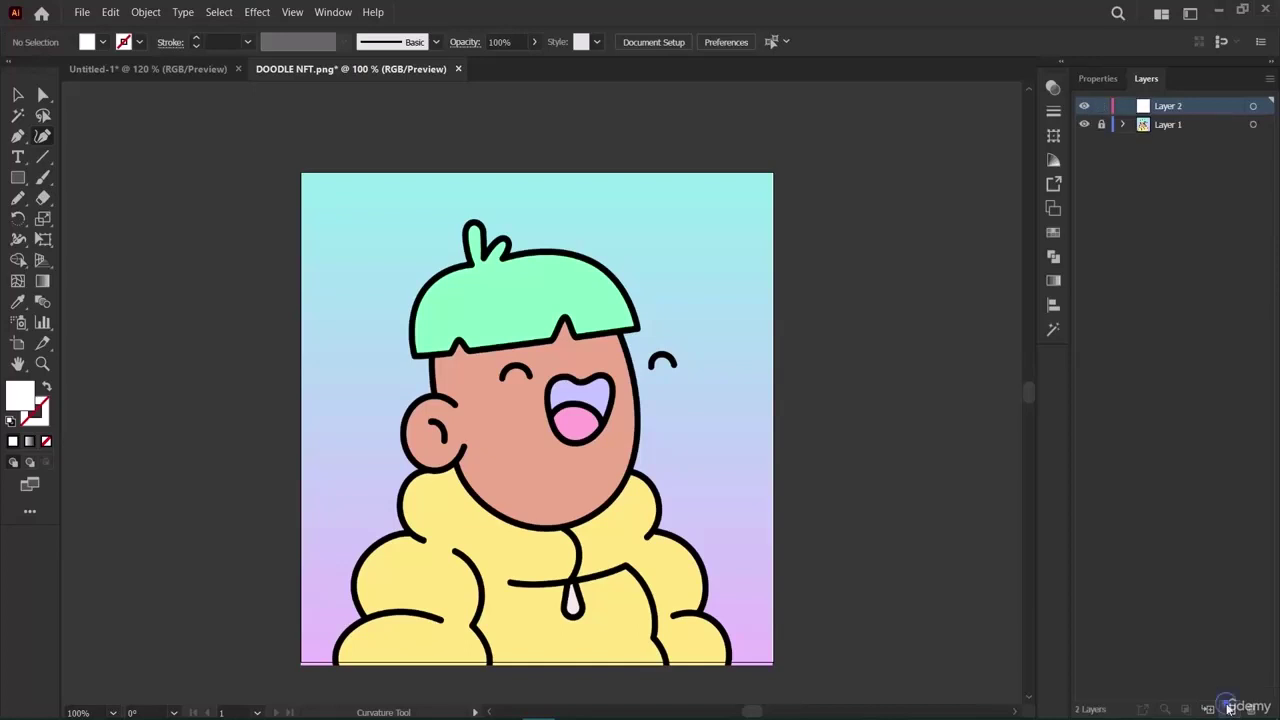
# Rename Layer 1 to 'Orginal Img'.
pyautogui.click(1170, 126)
pyautogui.doubleClick(1171, 124)
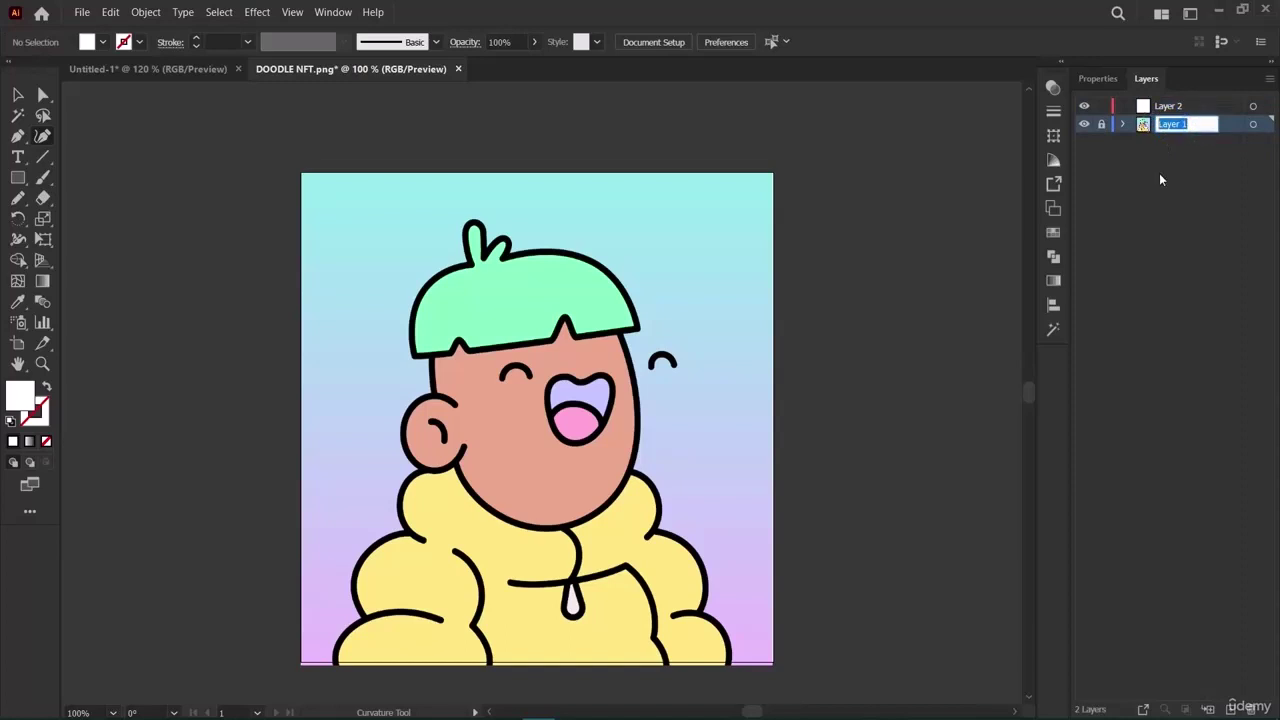
pyautogui.press('BackSpace')
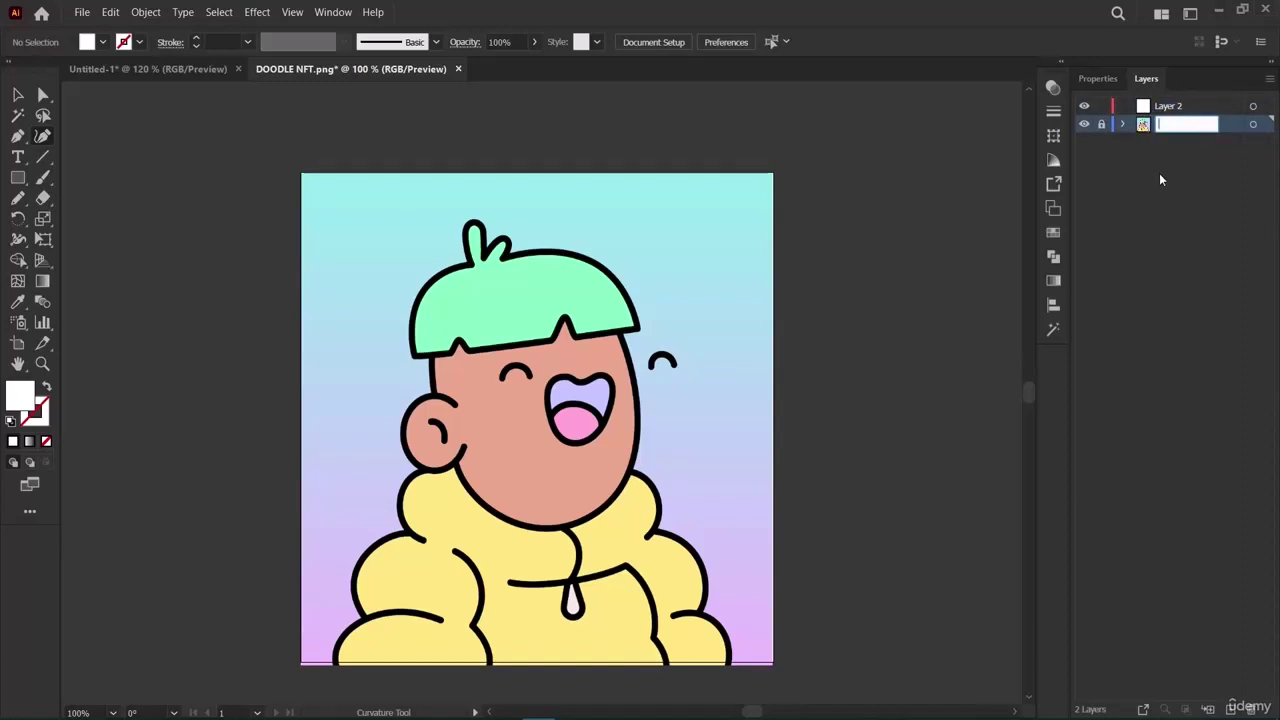
pyautogui.write('Or')
pyautogui.write('ginal Img')
pyautogui.press('Return')
# Rename Layer 2 to 'My drawing' and make it the active layer.
pyautogui.click(1168, 110)
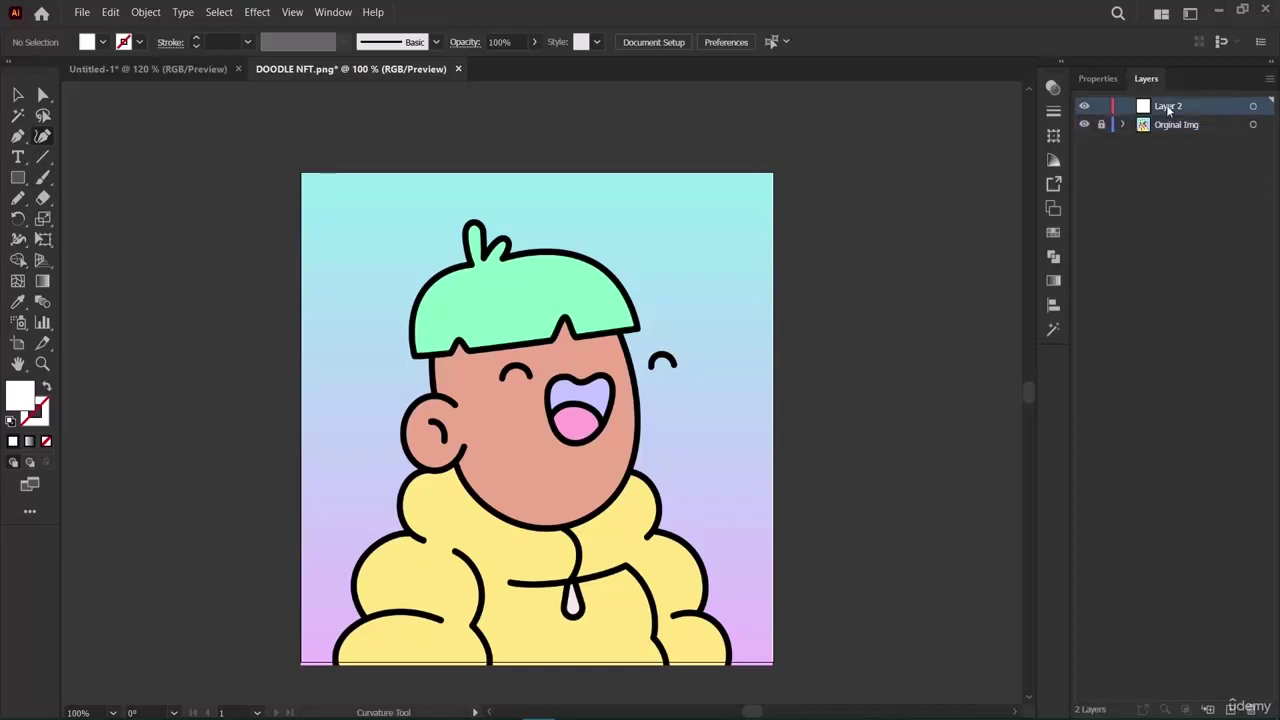
pyautogui.doubleClick(1168, 108)
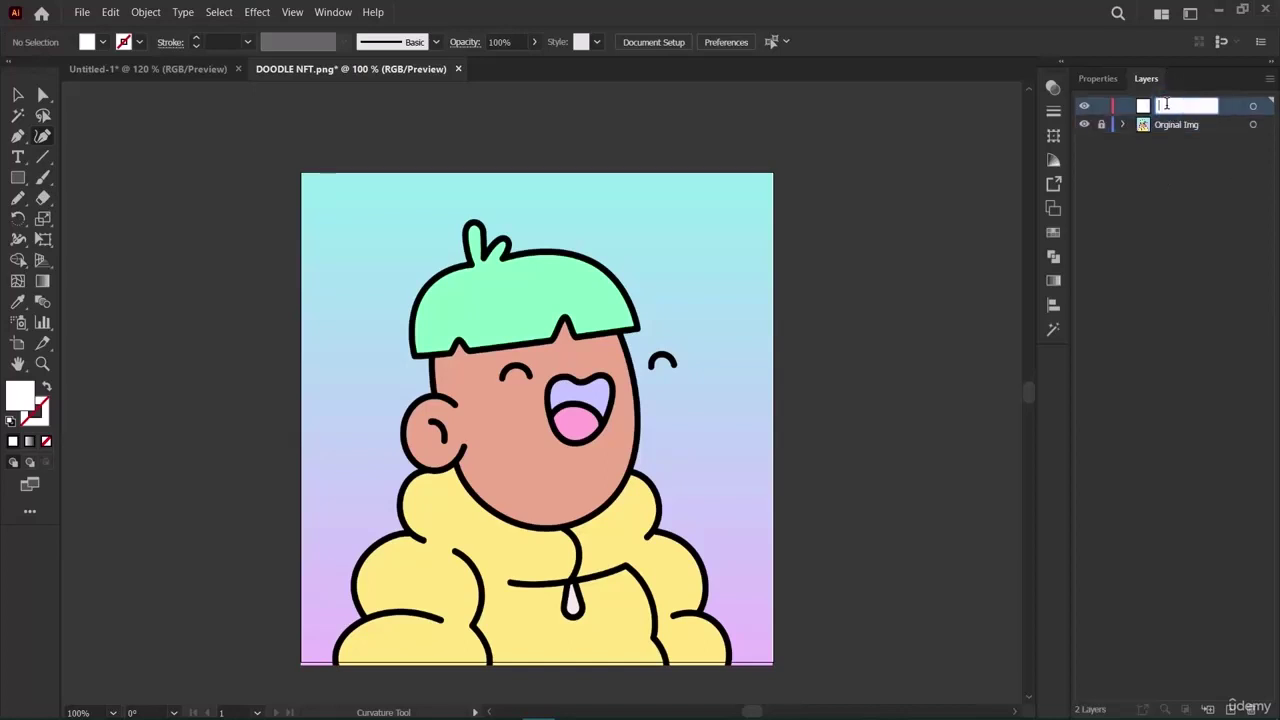
pyautogui.write('My drawi')
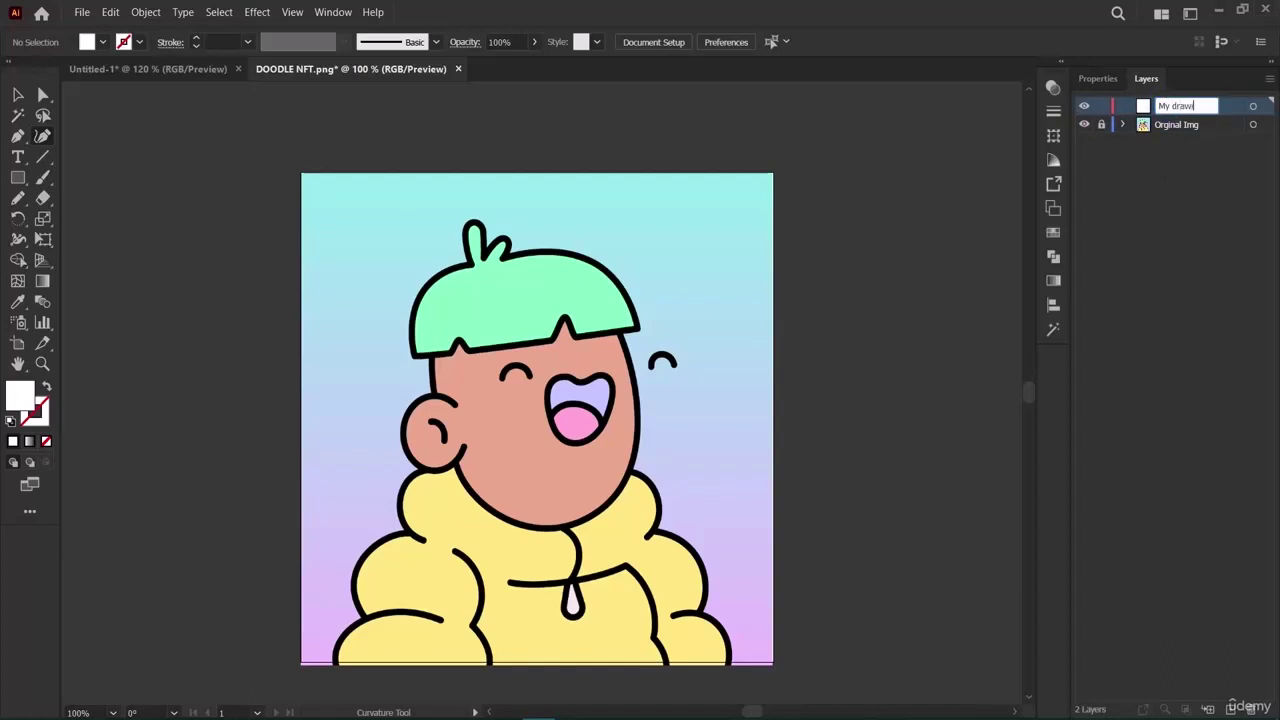
pyautogui.write('ng')
pyautogui.press('Return')
pyautogui.click(1192, 348)
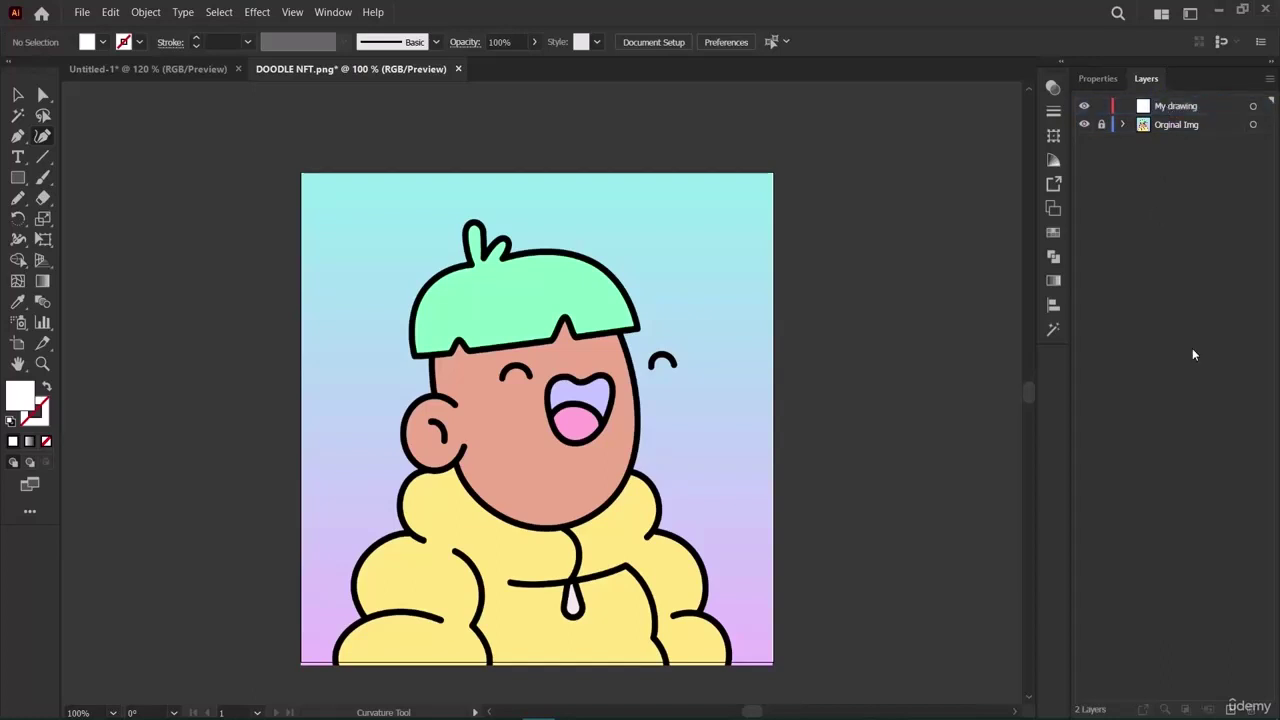
pyautogui.click(1159, 113)
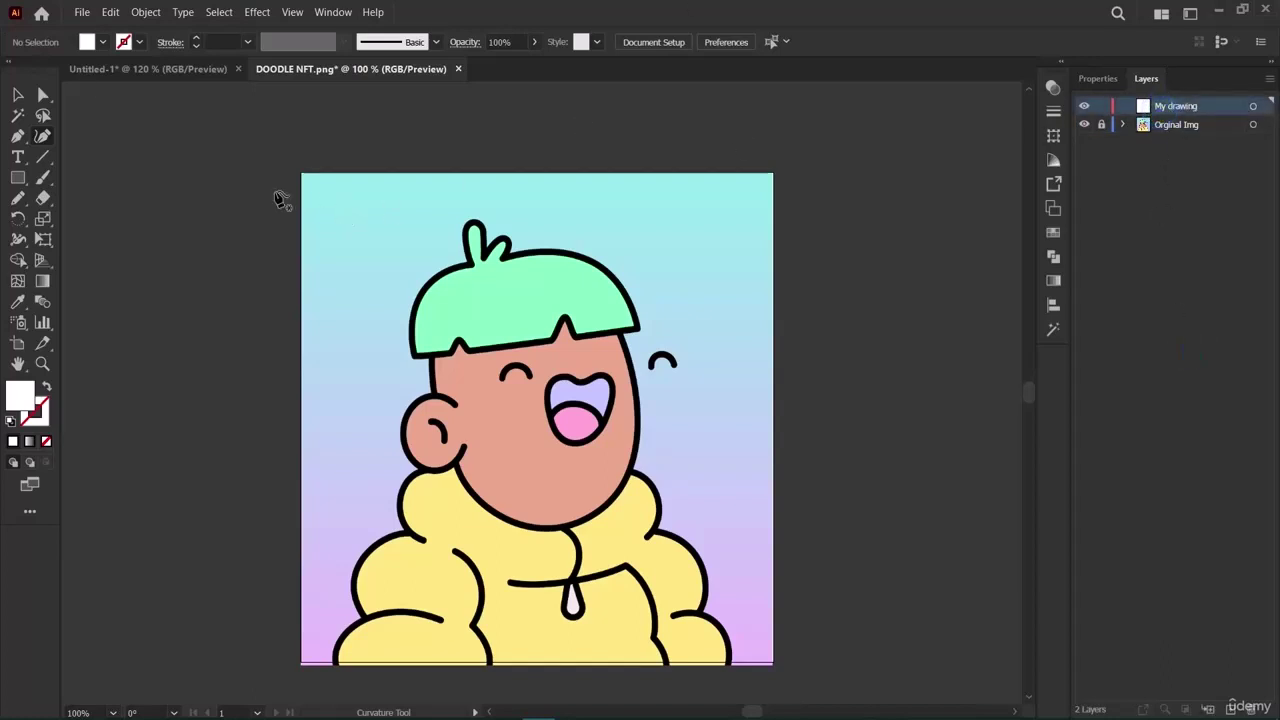
# Trace the hoodie's lower-left fold as a closed Curvature-tool path.
pyautogui.click(41, 136)
pyautogui.click(337, 665)
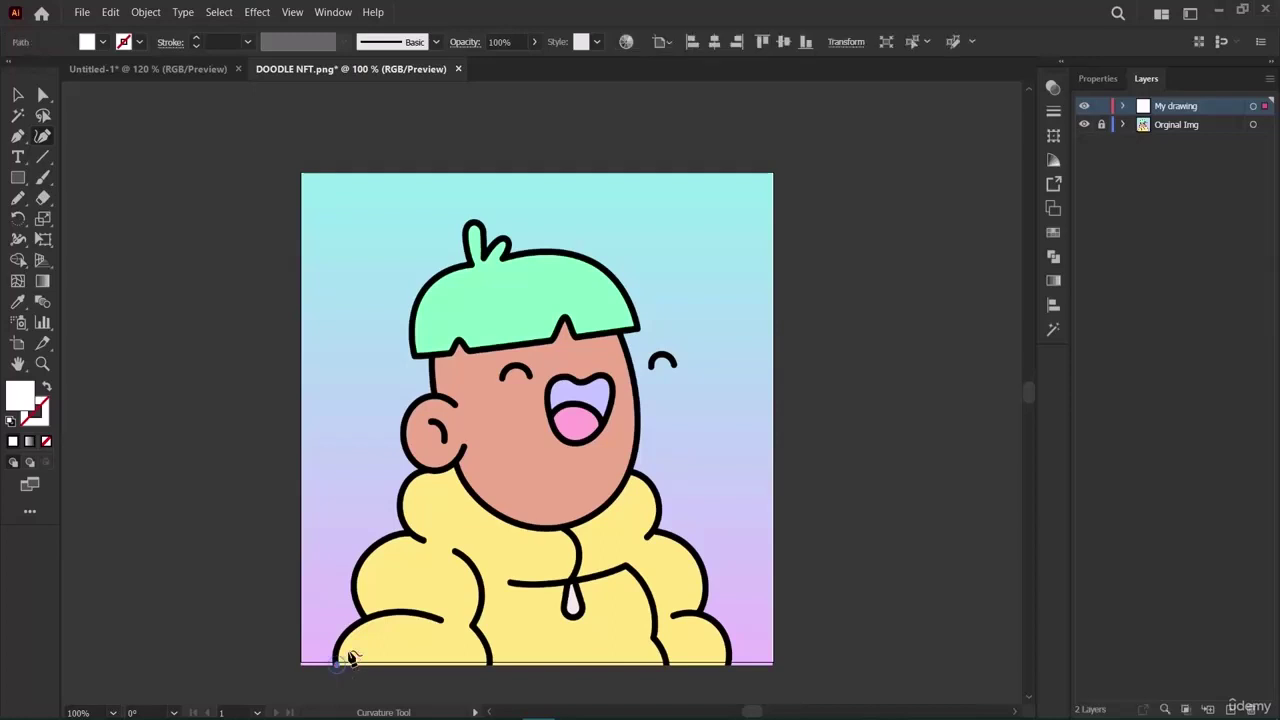
pyautogui.click(440, 621)
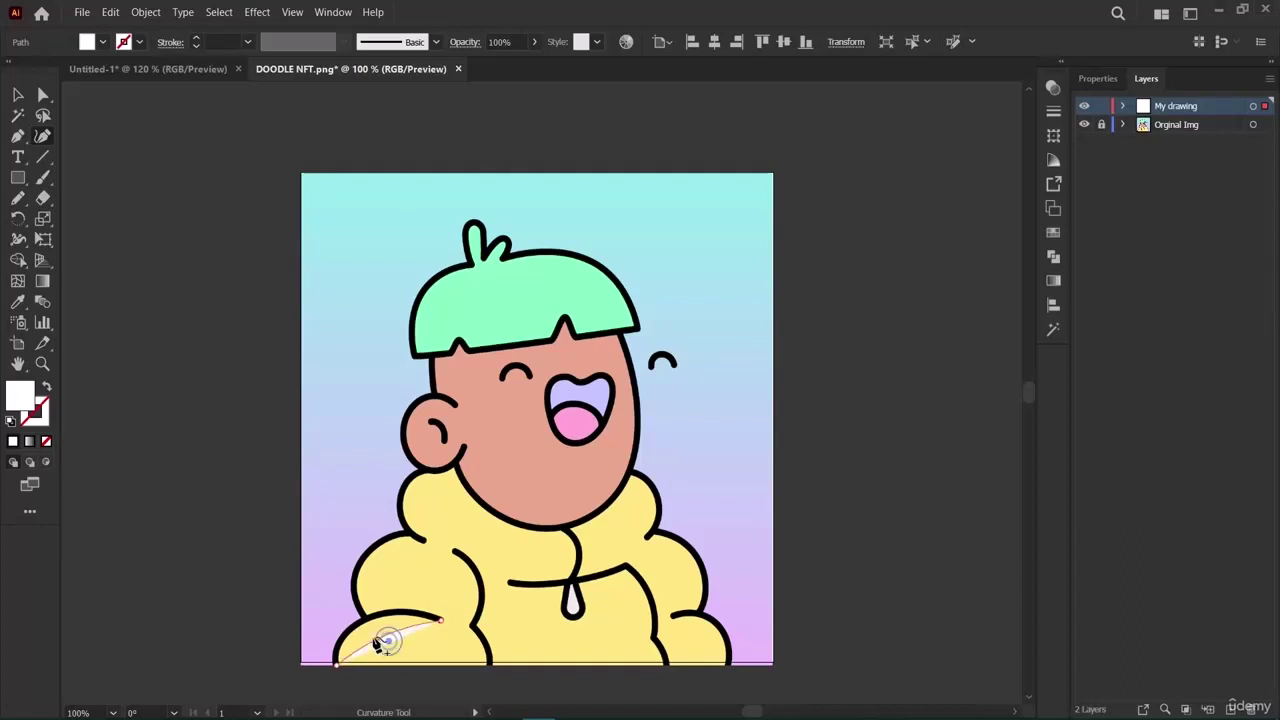
pyautogui.click(357, 632)
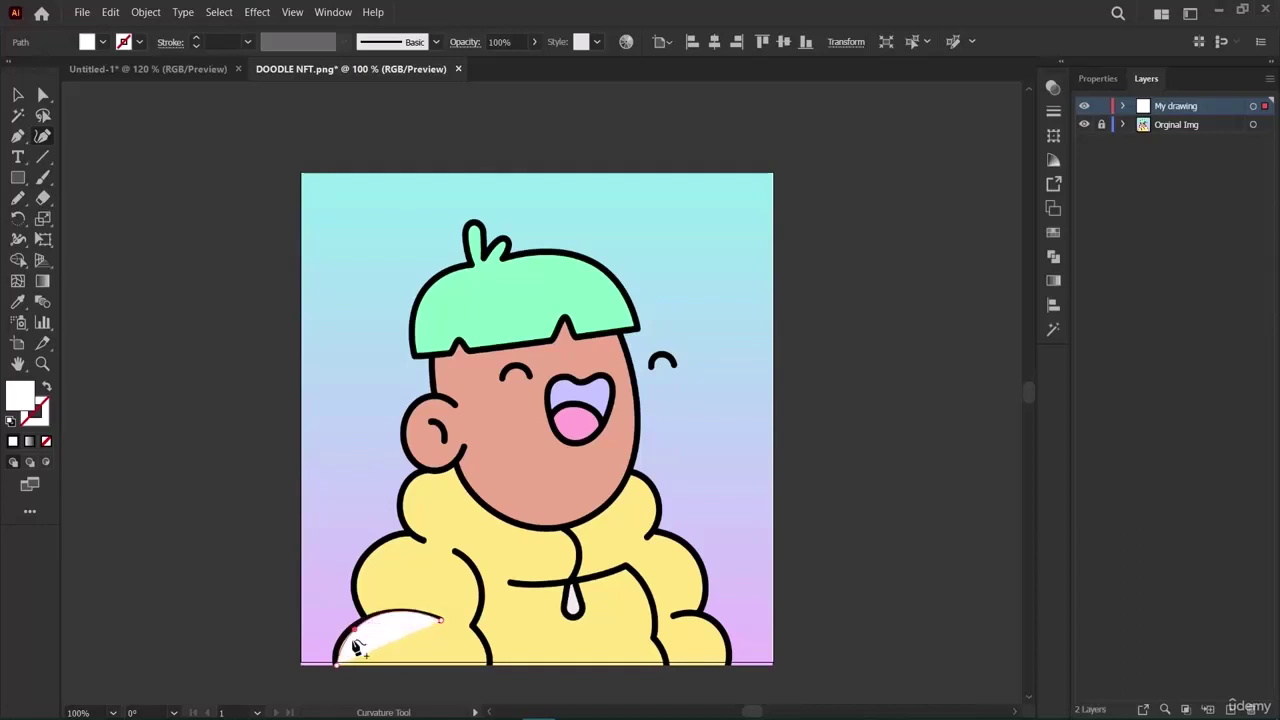
pyautogui.click(341, 646)
# Give the arc no fill and a black 7 pt stroke, then deselect it.
pyautogui.click(1106, 80)
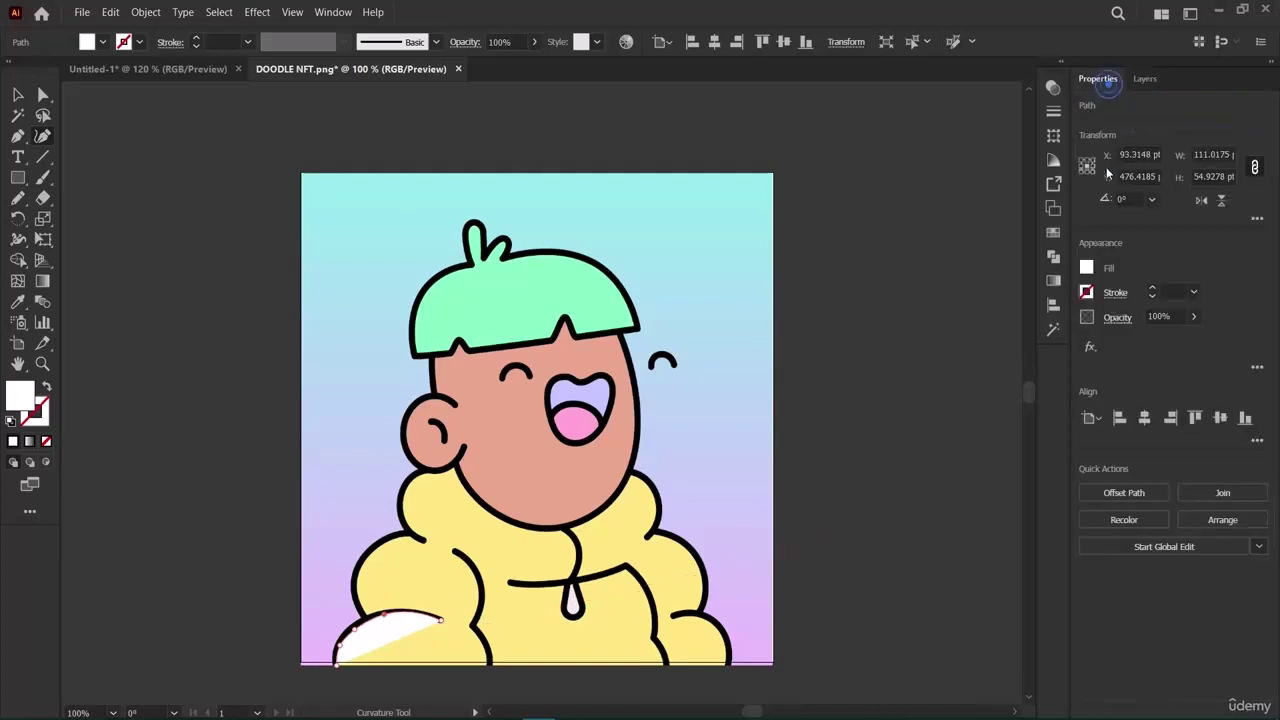
pyautogui.click(1085, 270)
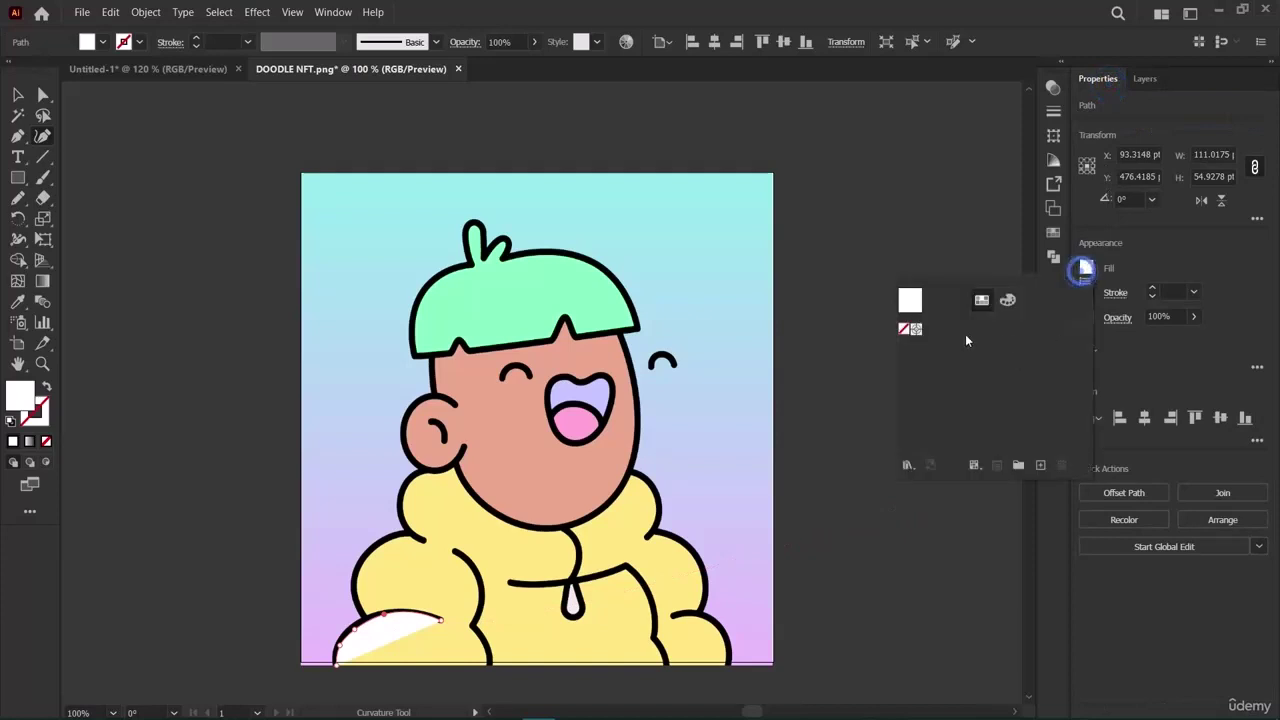
pyautogui.click(905, 335)
pyautogui.click(1119, 263)
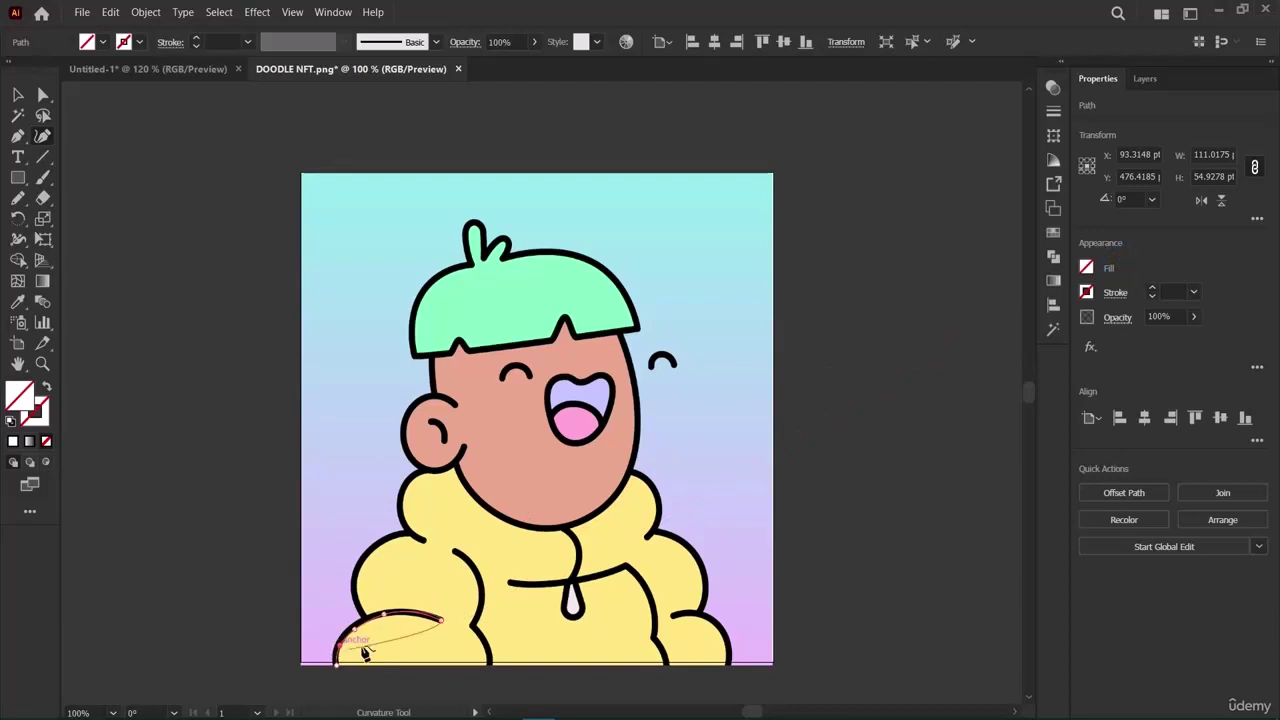
pyautogui.click(1152, 291)
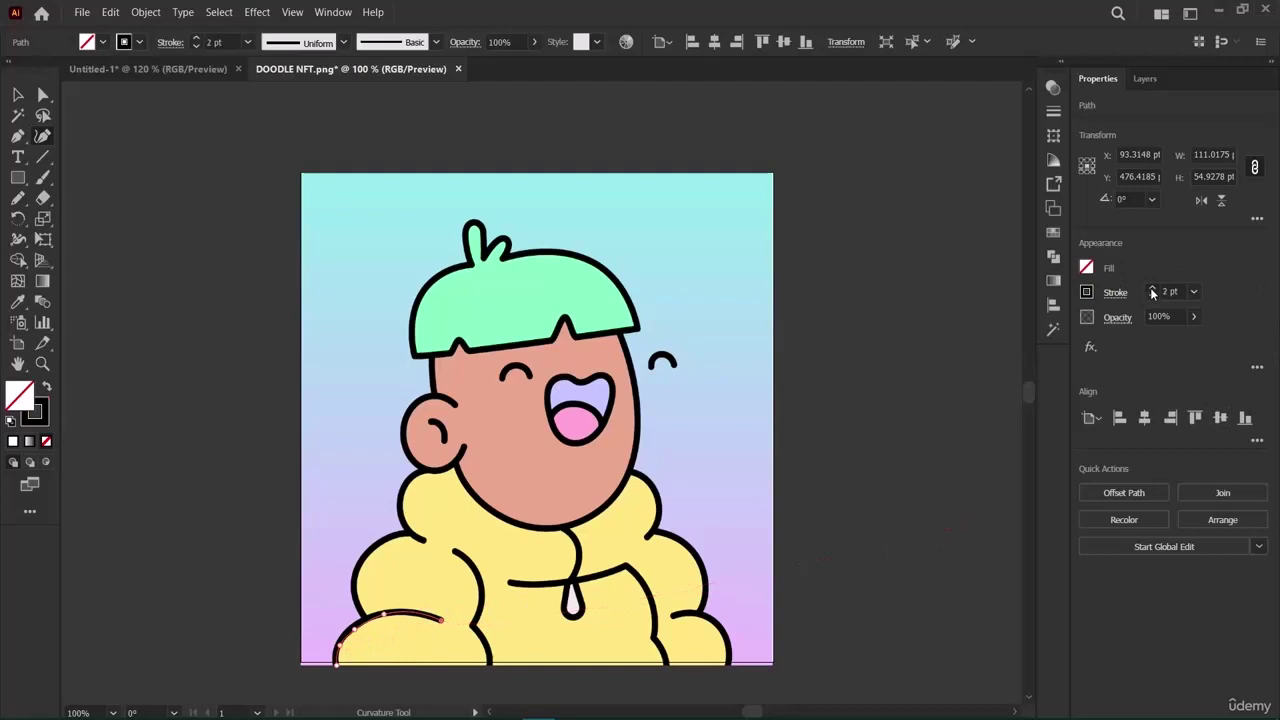
pyautogui.click(1152, 291)
pyautogui.click(1152, 291)
pyautogui.click(1152, 291)
pyautogui.click(16, 95)
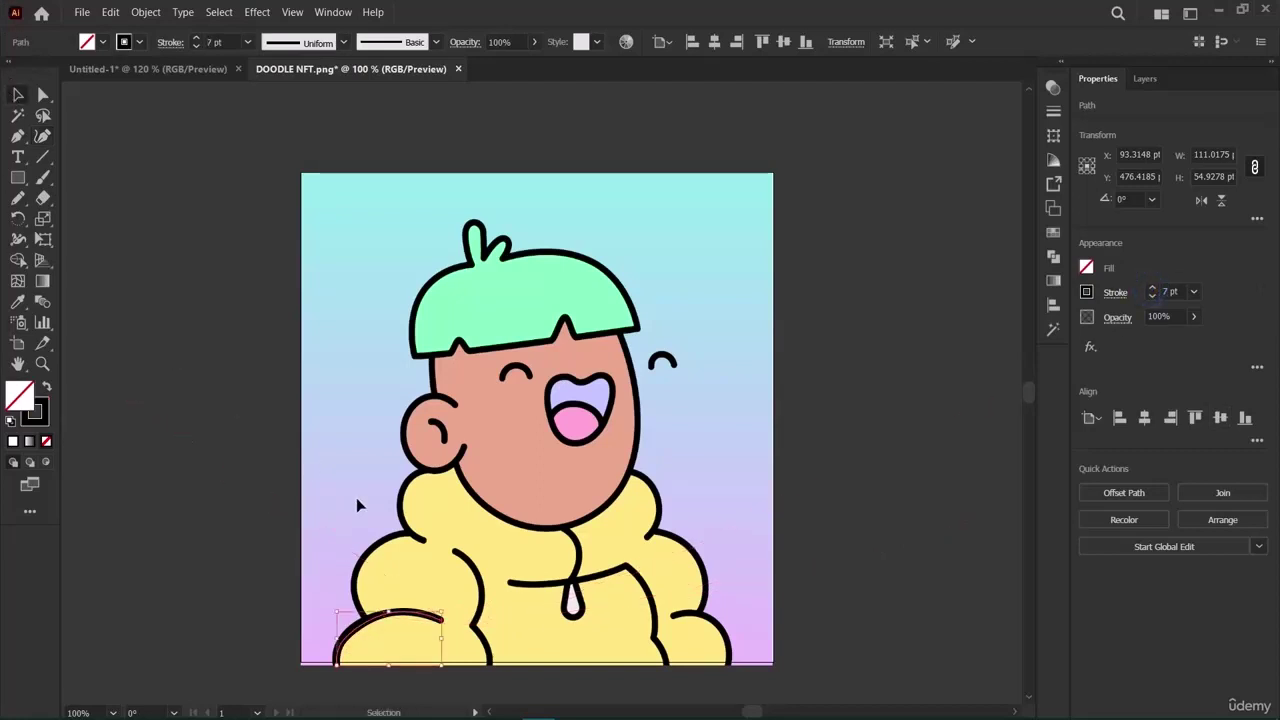
pyautogui.click(252, 640)
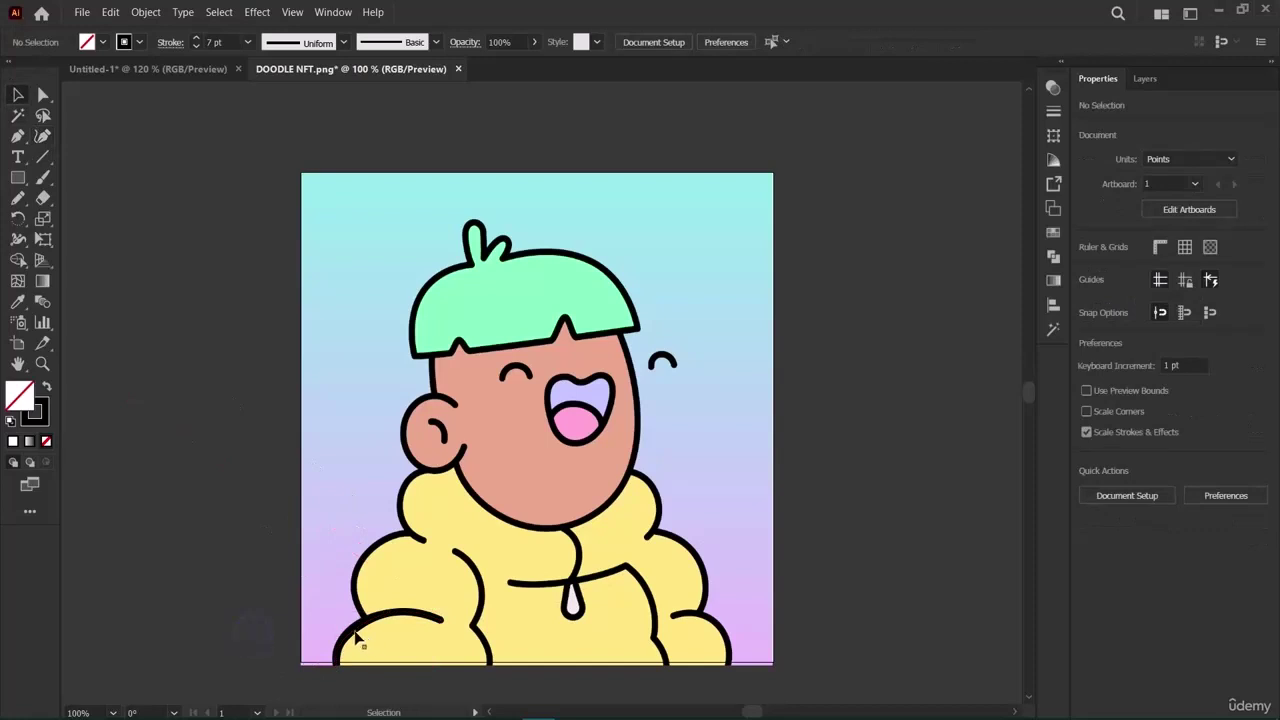
pyautogui.moveTo(354, 636); pyautogui.dragTo(172, 512)
pyautogui.hotkey('ctrl', 'z')
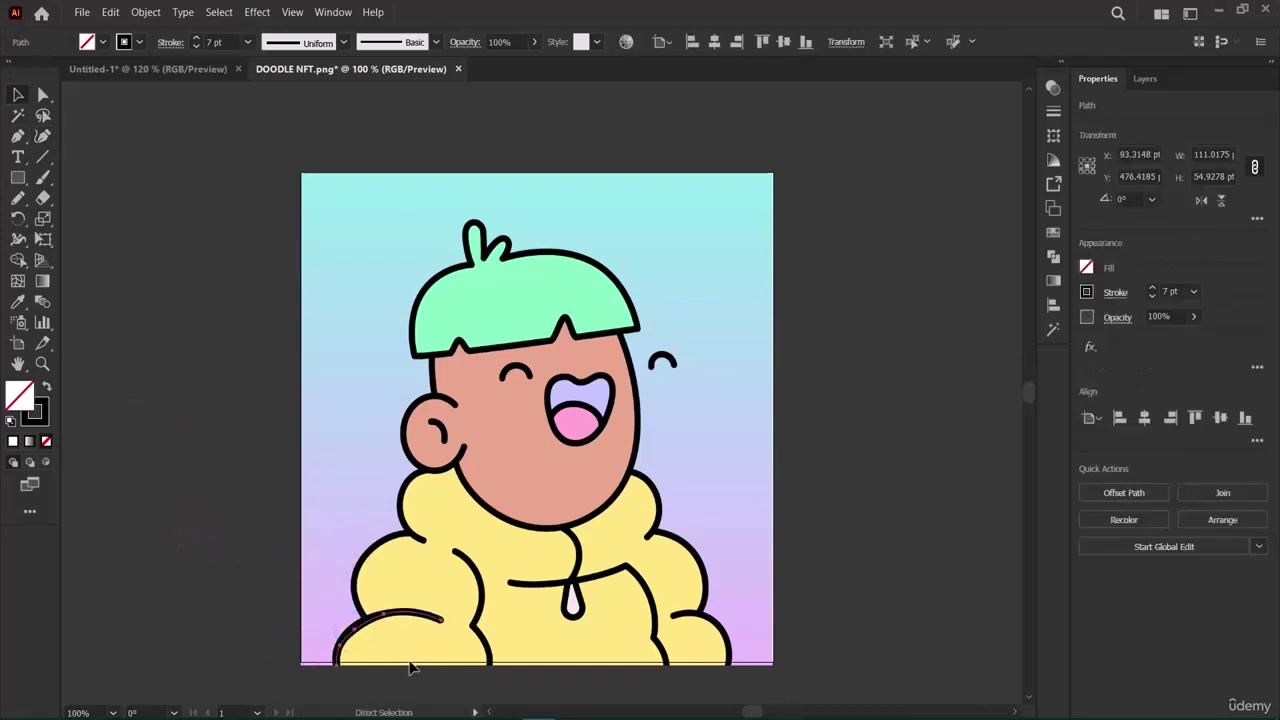
pyautogui.click(246, 590)
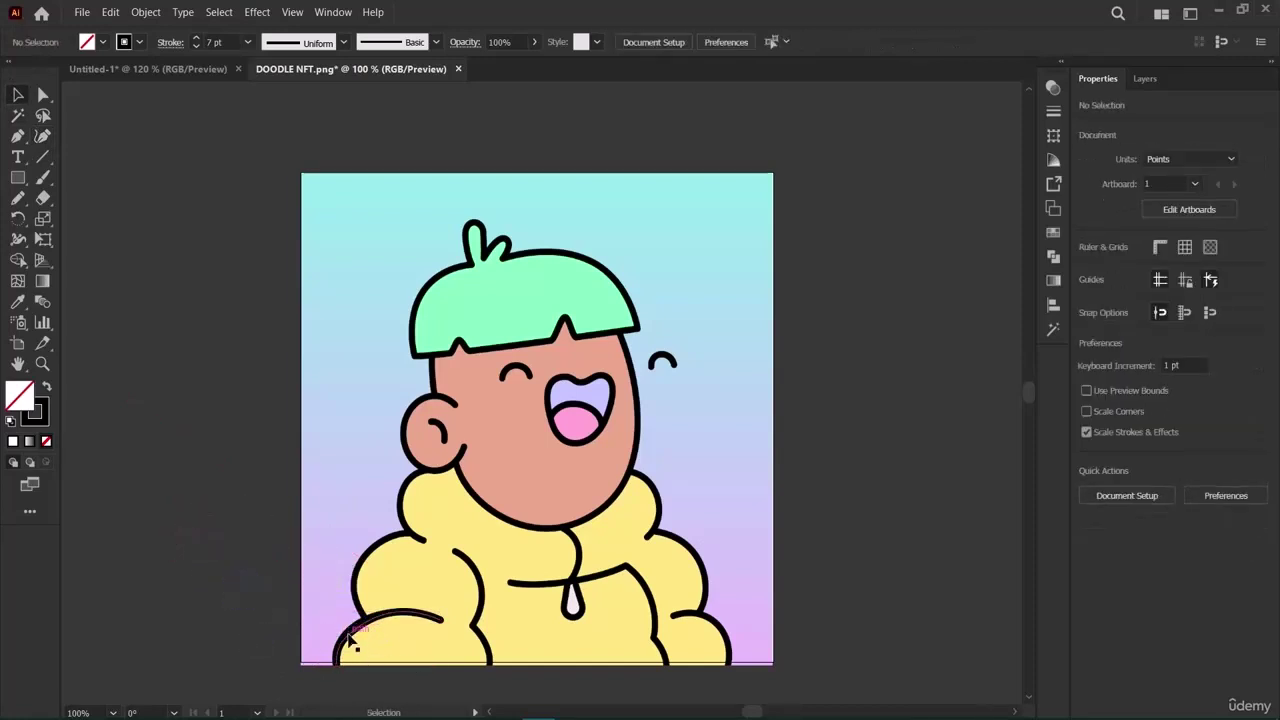
pyautogui.click(350, 645)
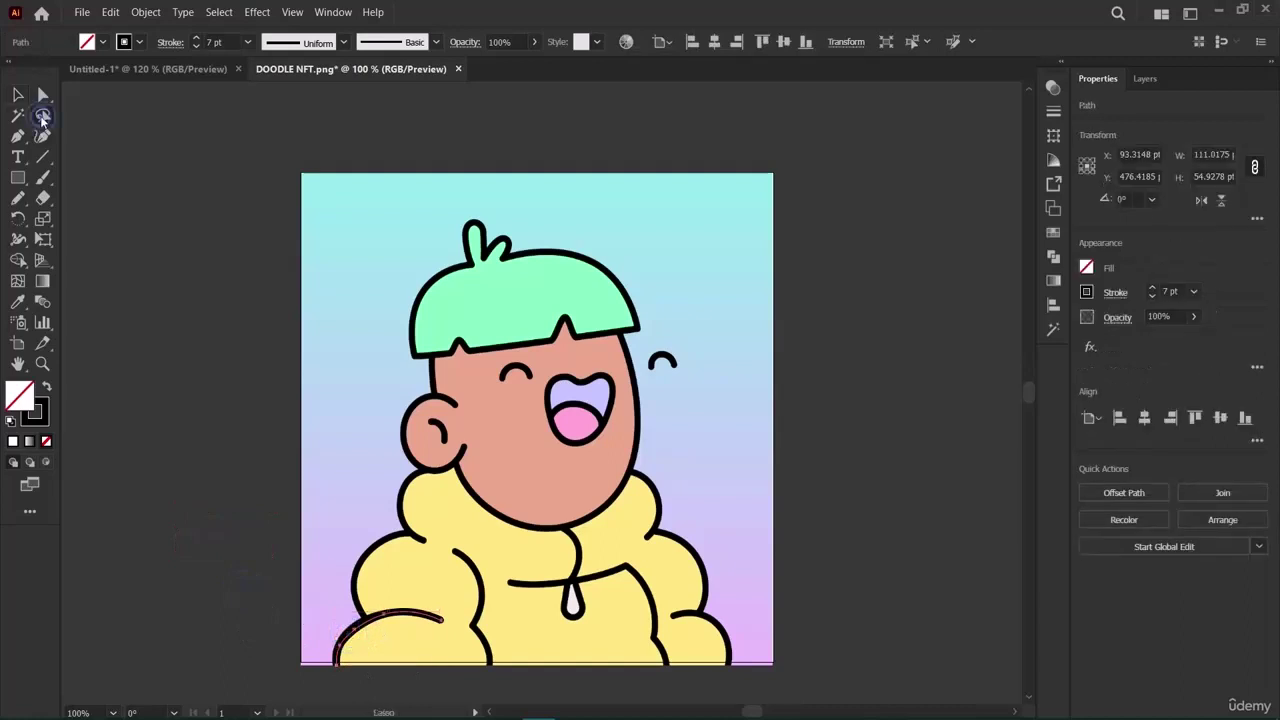
pyautogui.click(44, 94)
pyautogui.doubleClick(44, 94)
pyautogui.click(724, 494)
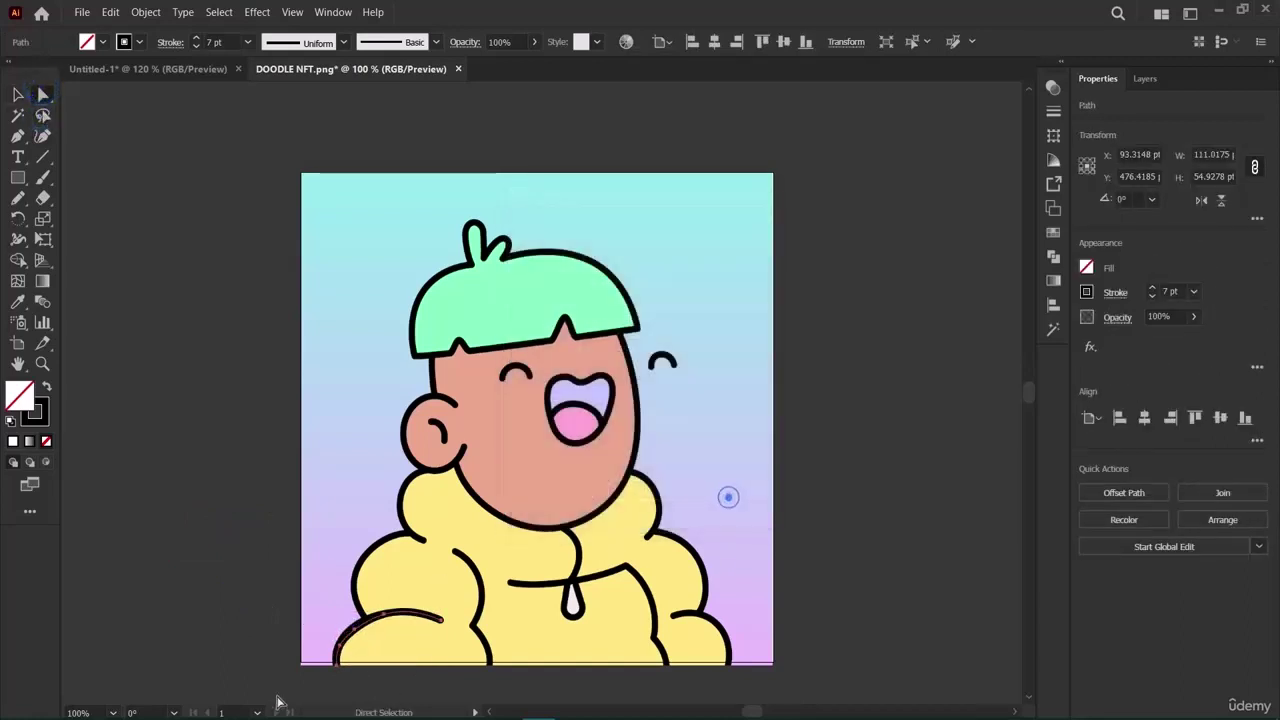
pyautogui.moveTo(354, 632); pyautogui.dragTo(351, 630)
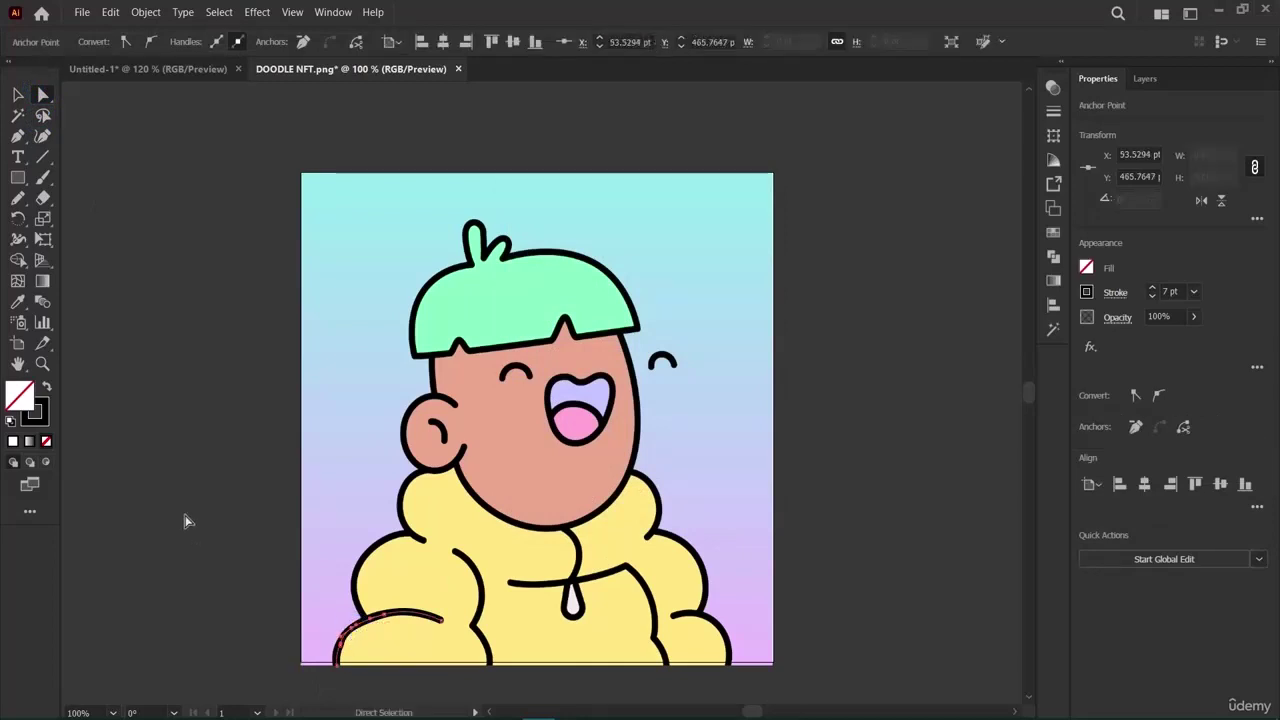
pyautogui.click(19, 96)
pyautogui.click(183, 319)
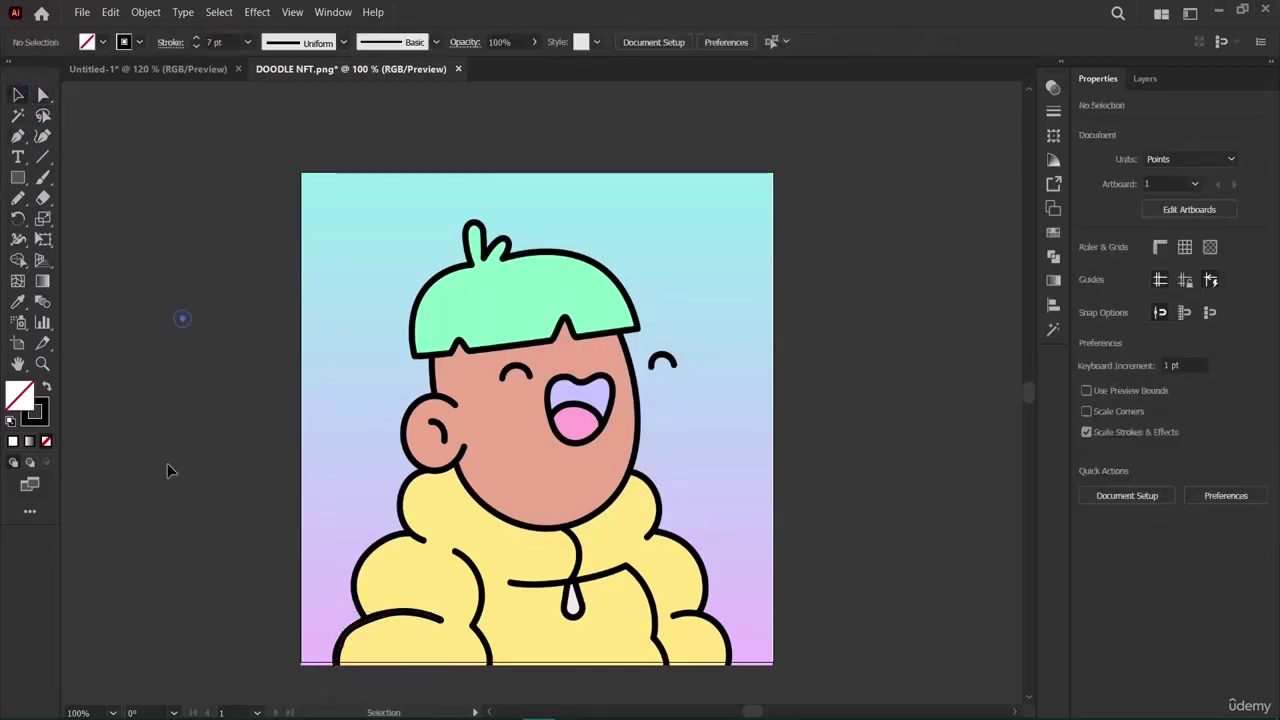
pyautogui.click(392, 622)
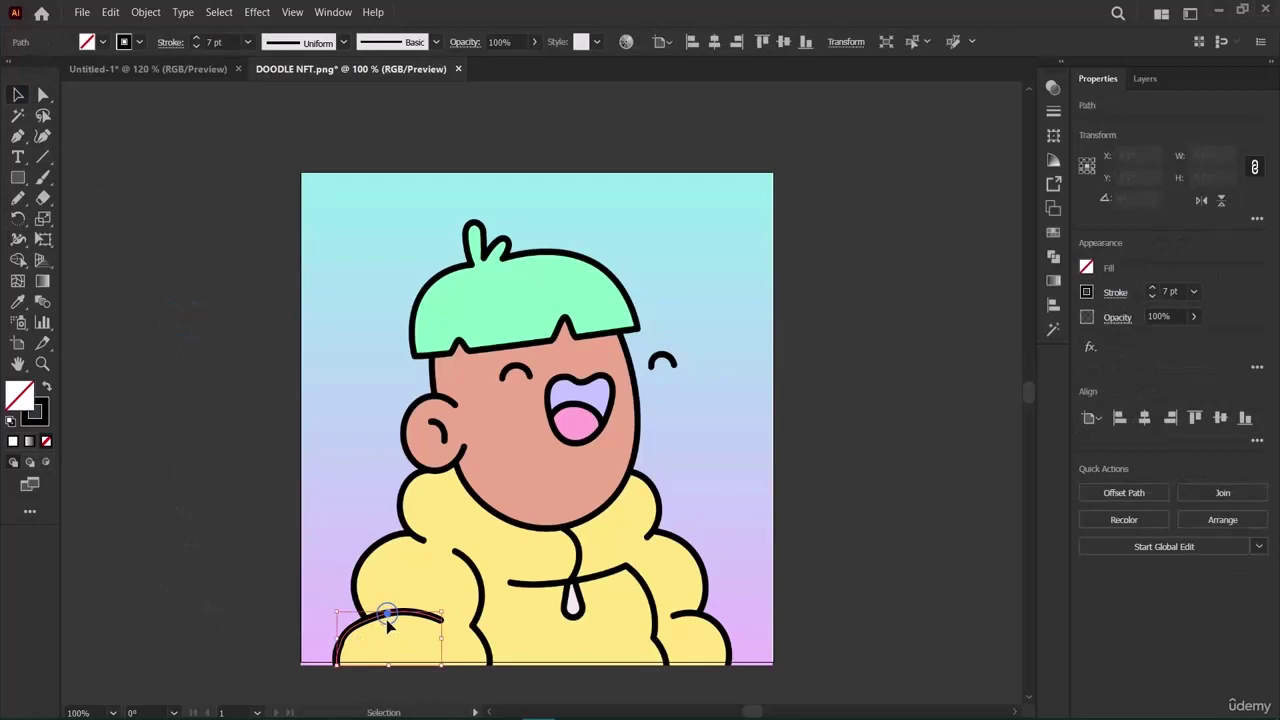
pyautogui.click(1146, 78)
# Lock the arc's <Path> row inside the My drawing layer.
pyautogui.click(146, 12)
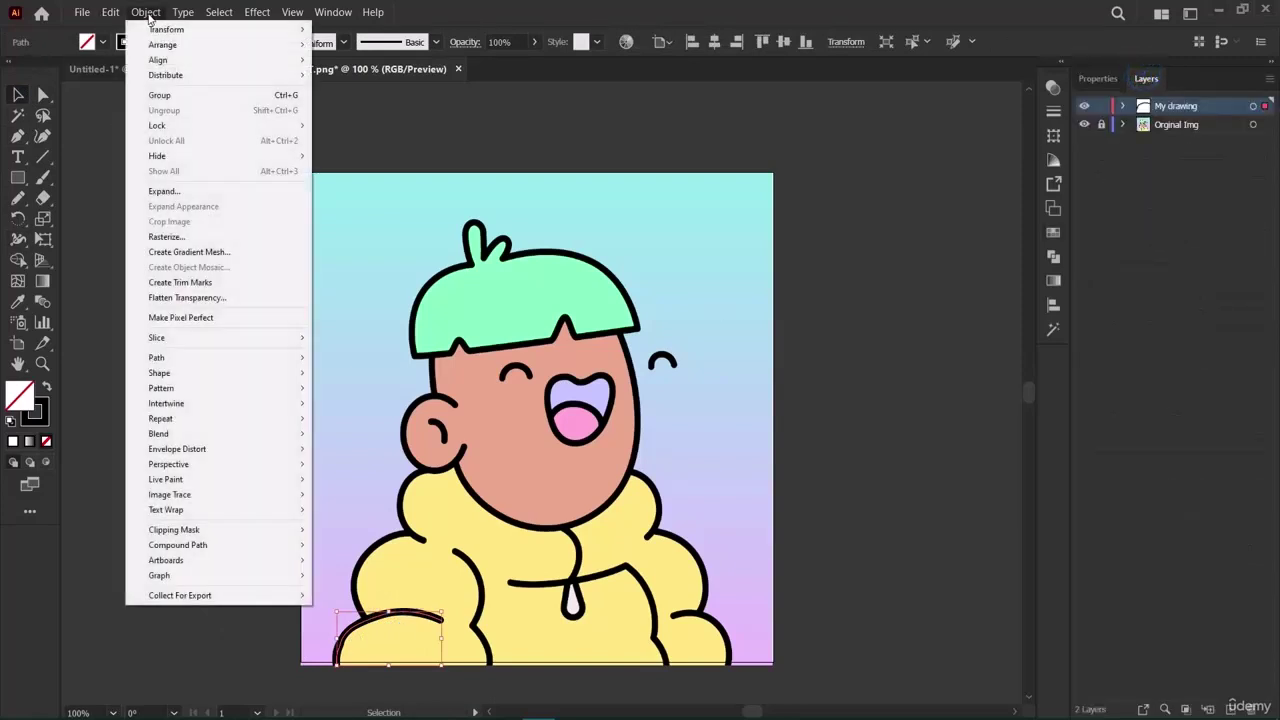
pyautogui.moveTo(285, 125)
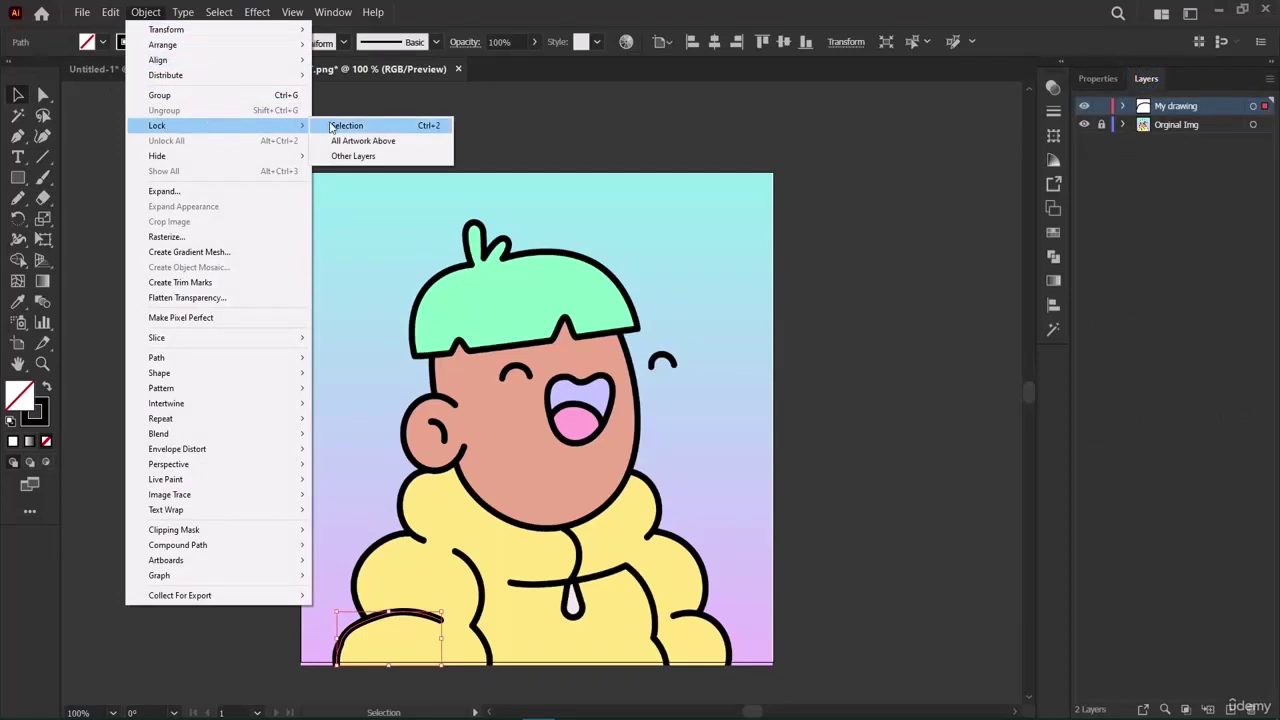
pyautogui.click(161, 636)
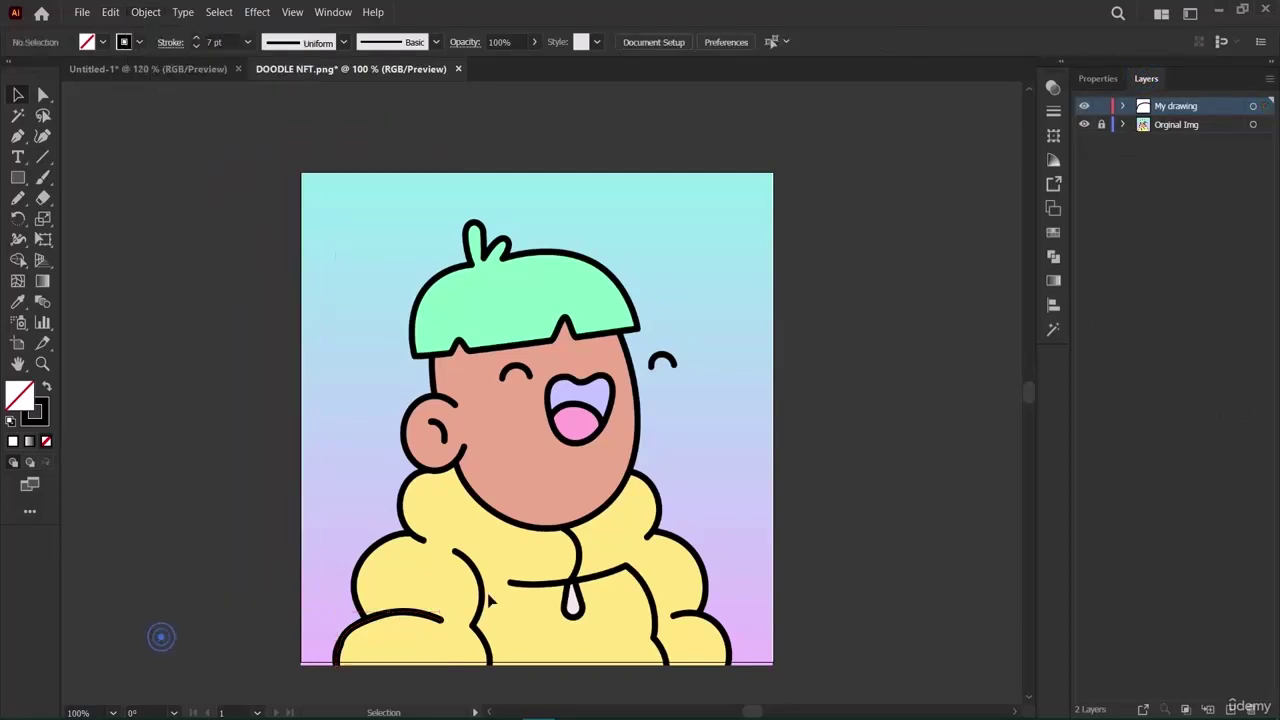
pyautogui.click(352, 630)
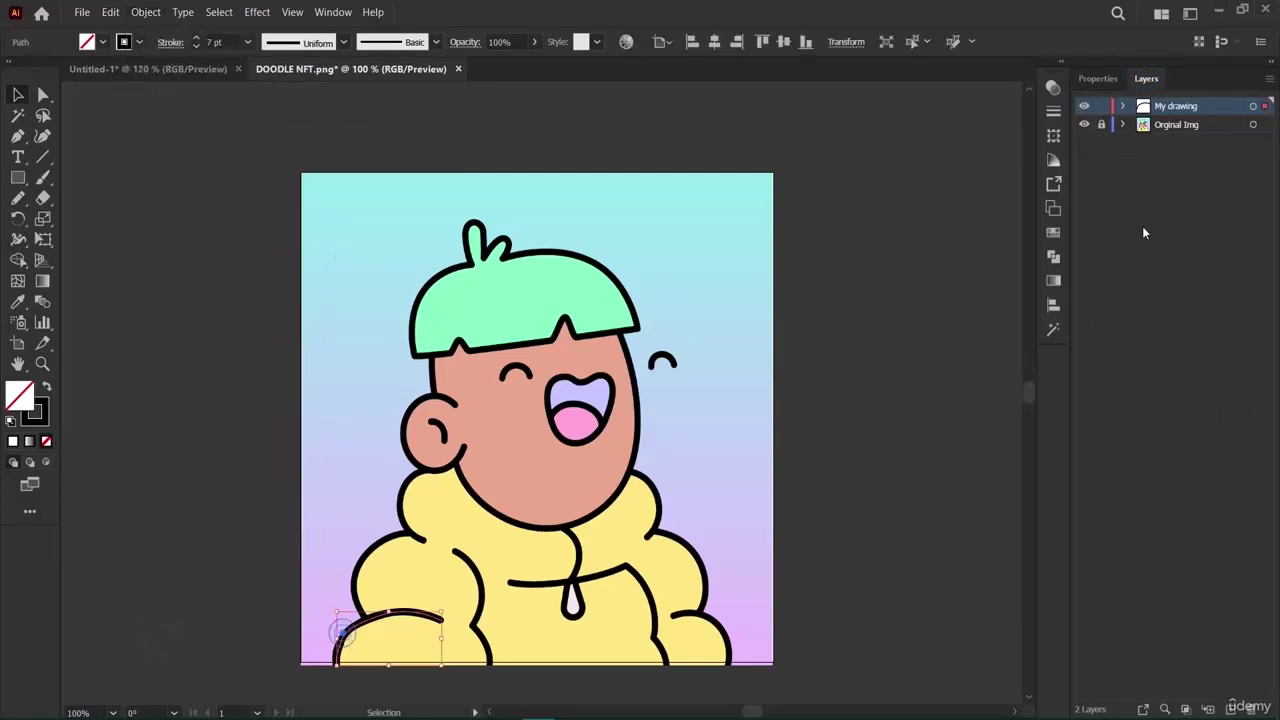
pyautogui.click(1121, 106)
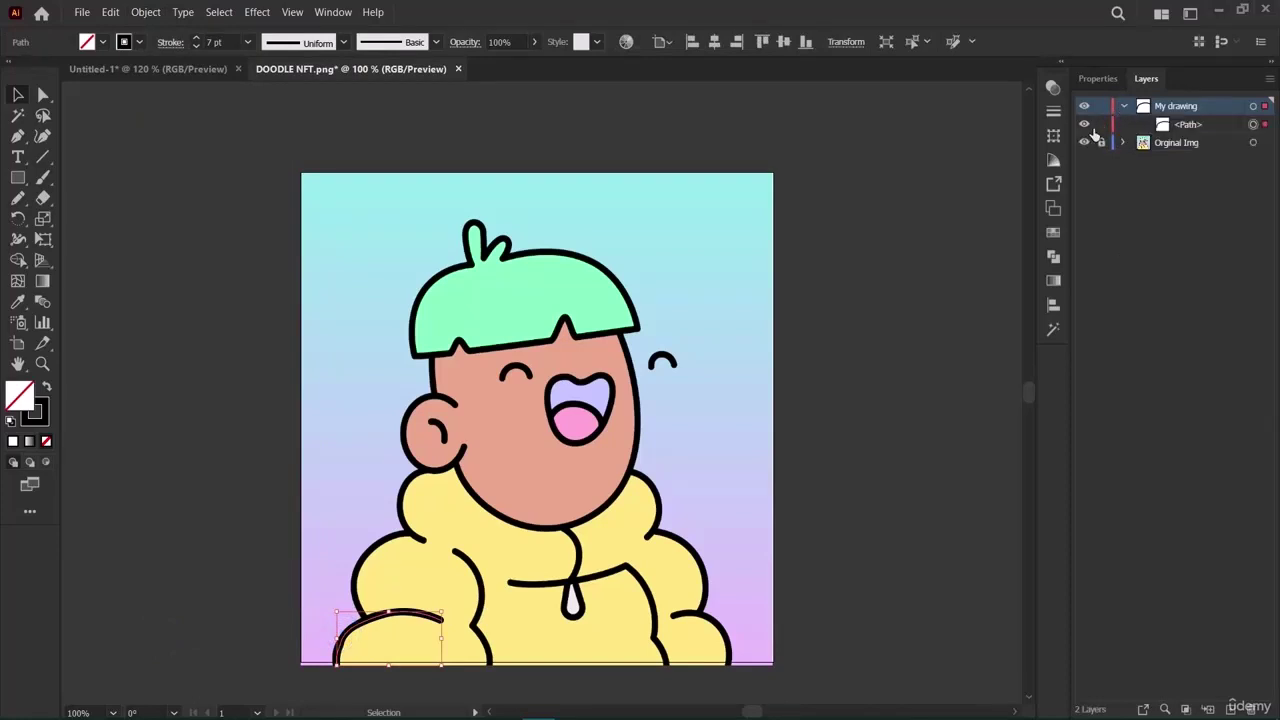
pyautogui.click(1101, 125)
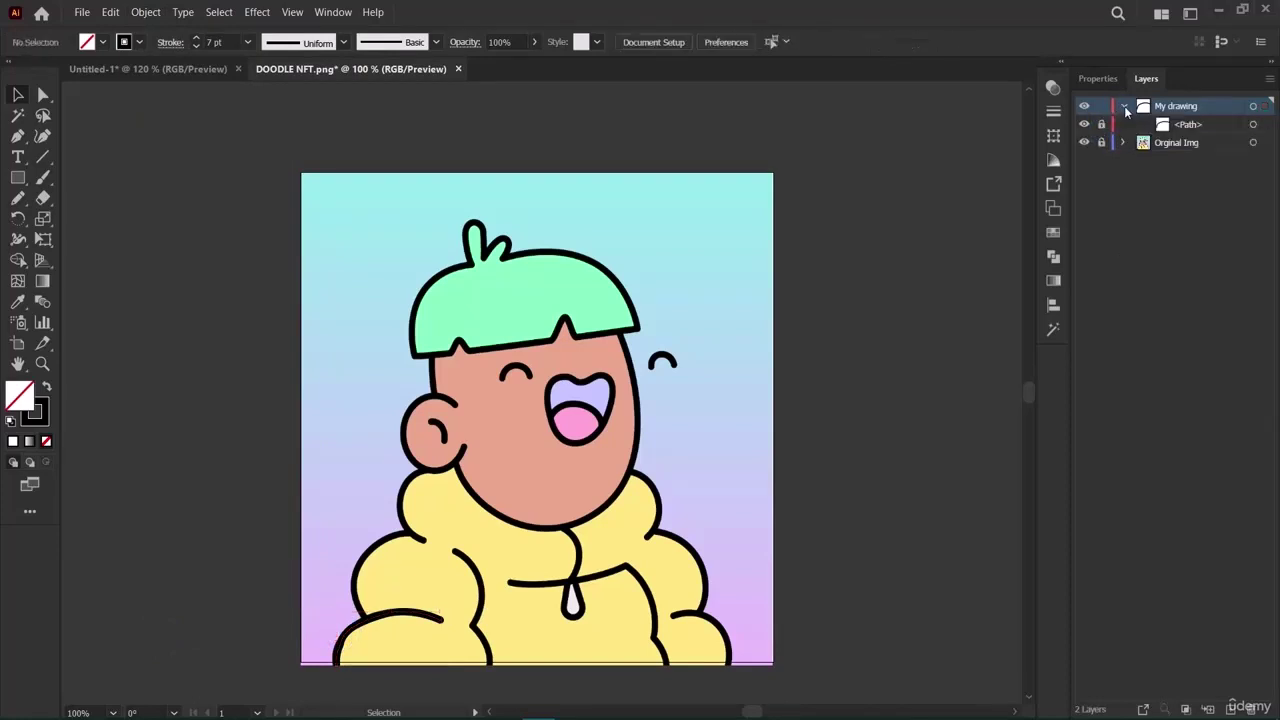
pyautogui.click(1124, 107)
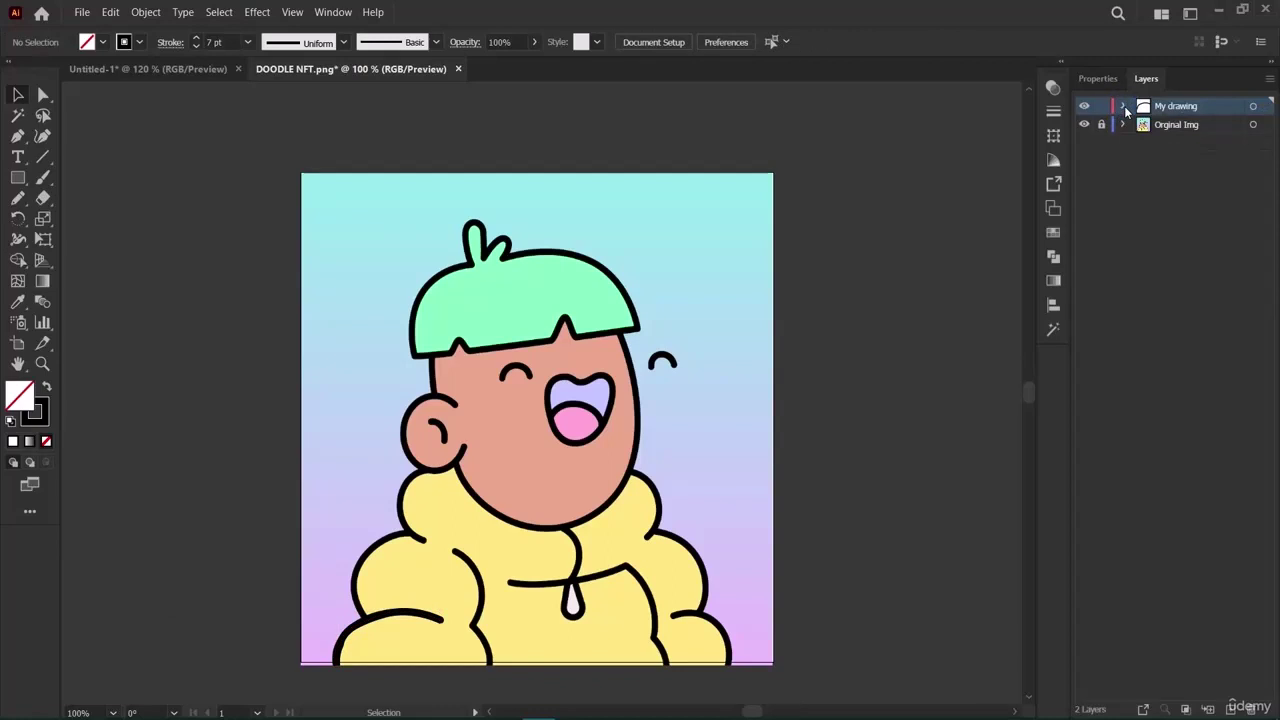
pyautogui.click(1125, 108)
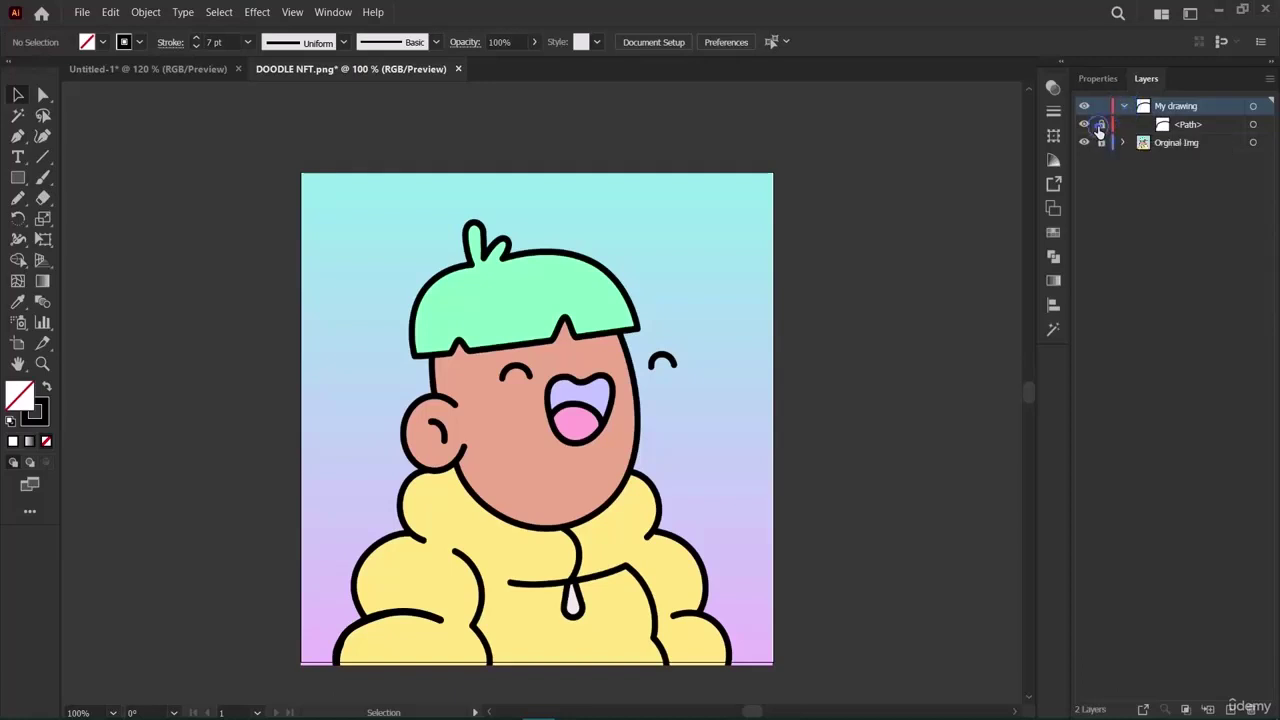
pyautogui.click(1100, 125)
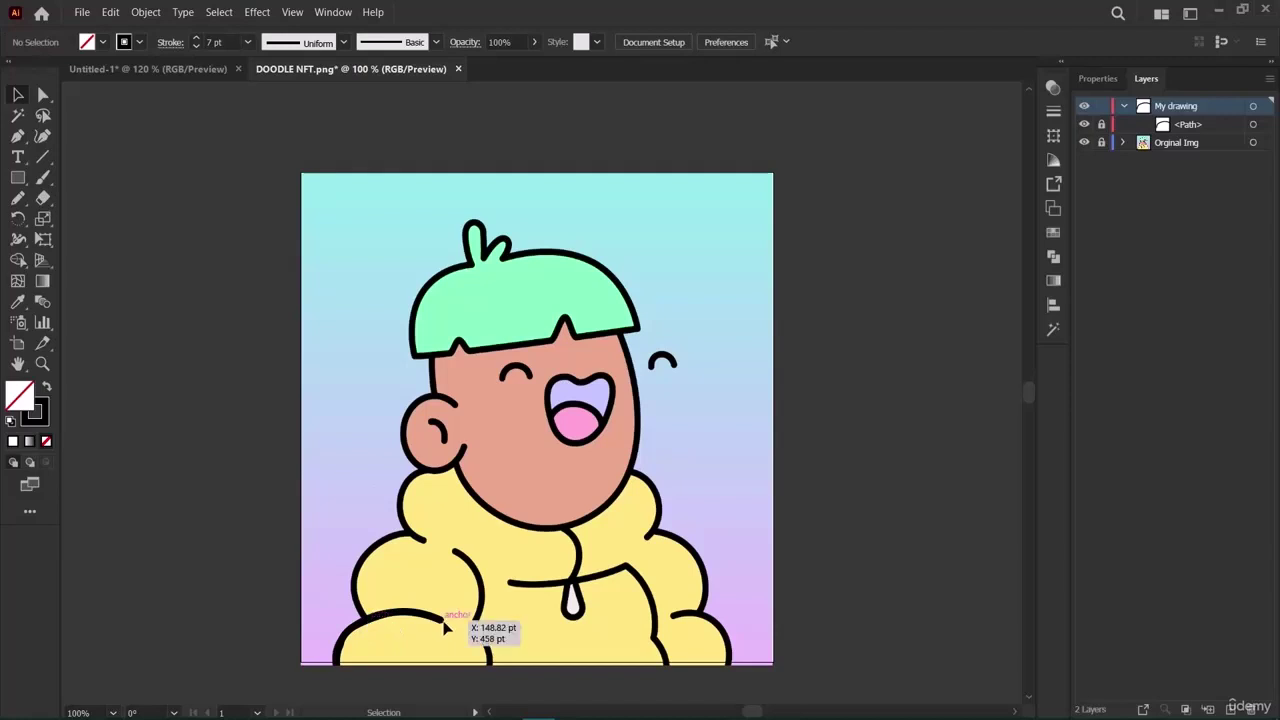
# Draw a Curvature-tool stroke along the hood's left outline from the lower-left bulge toward the ear.
pyautogui.click(45, 141)
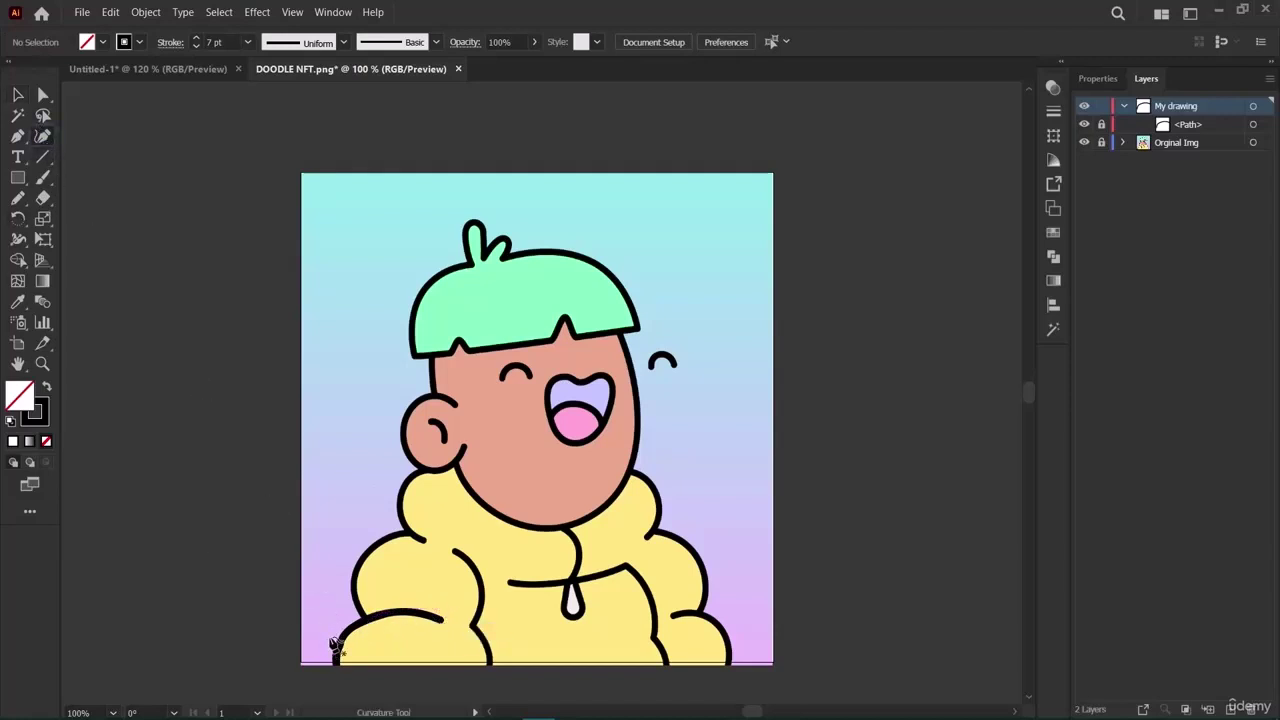
pyautogui.click(367, 620)
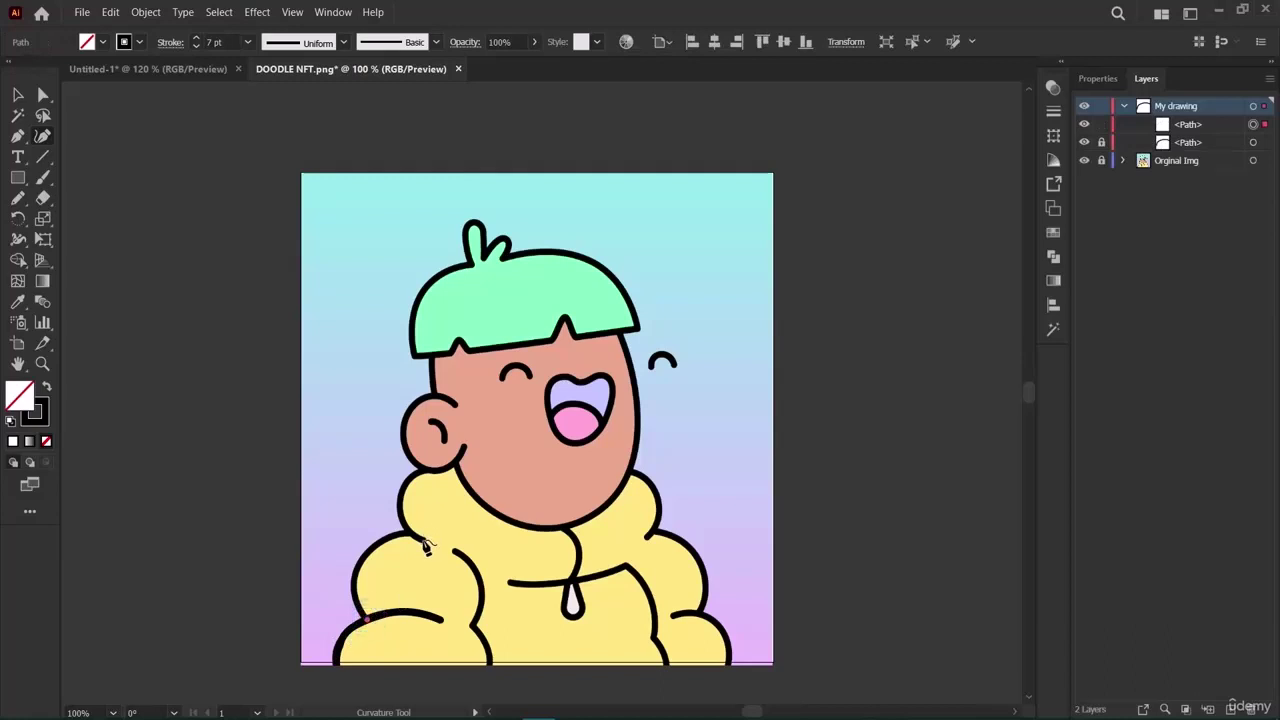
pyautogui.click(424, 540)
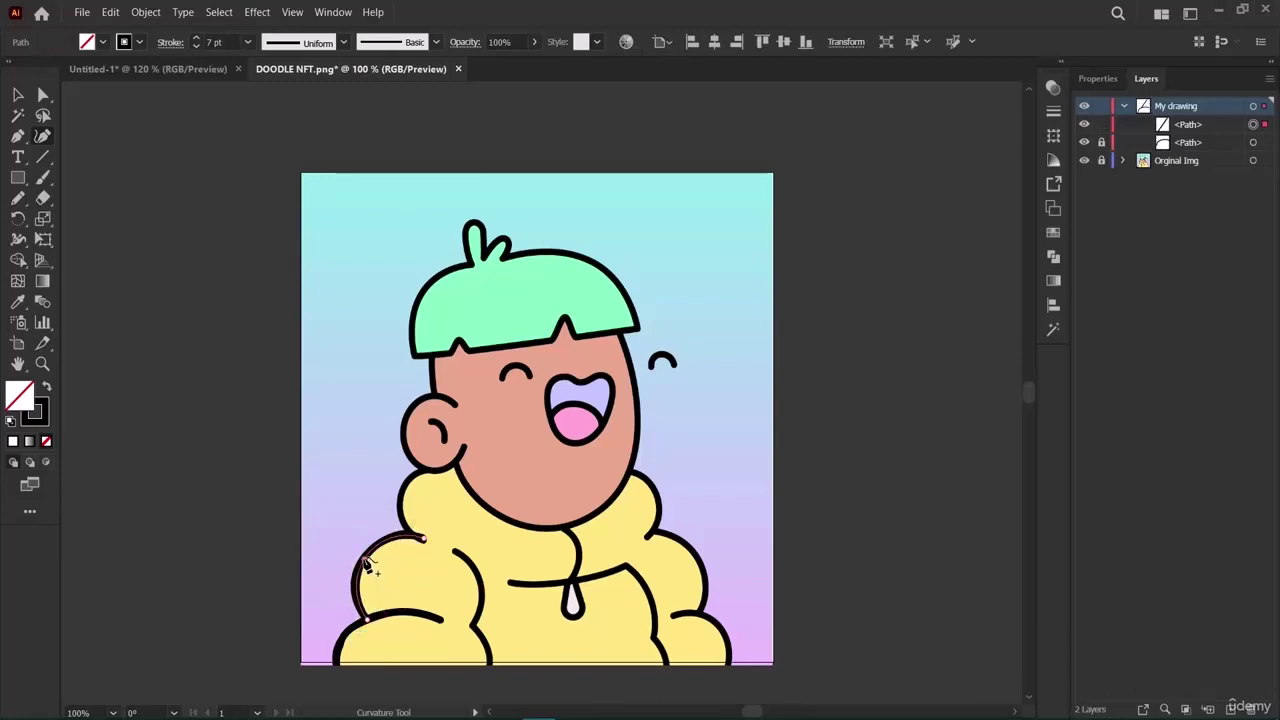
pyautogui.click(368, 560)
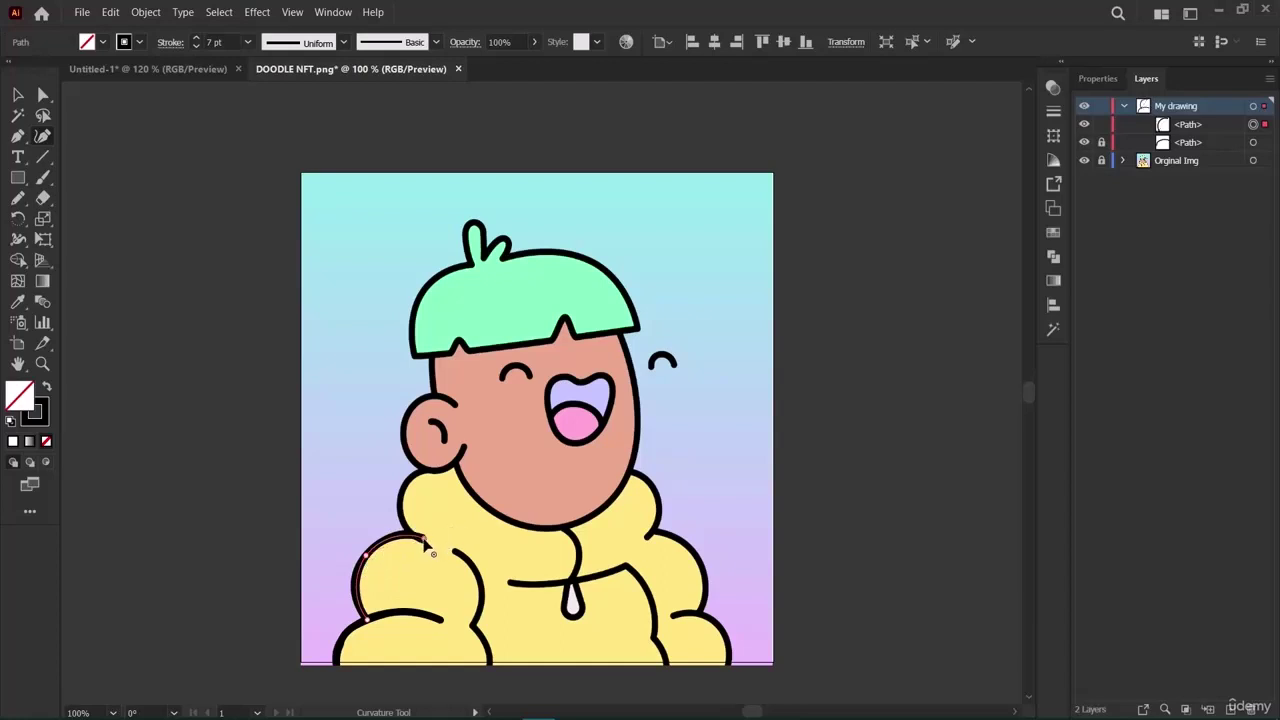
pyautogui.click(428, 470)
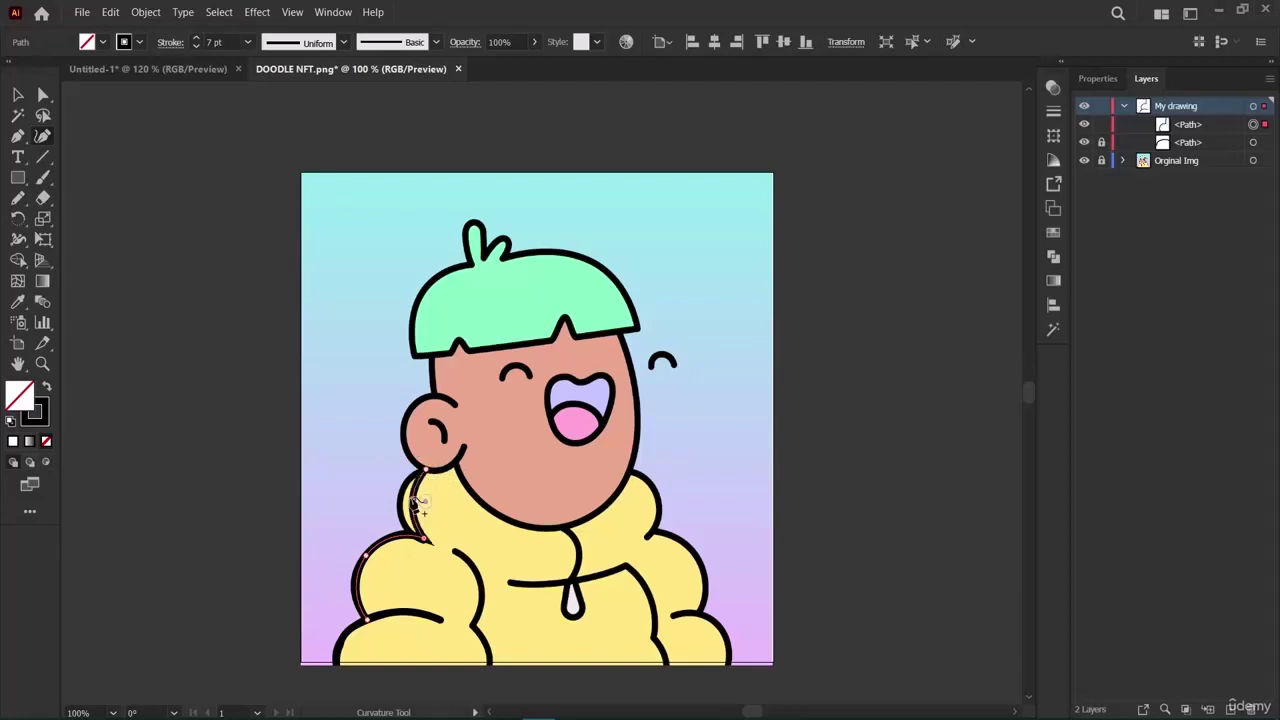
pyautogui.click(404, 495)
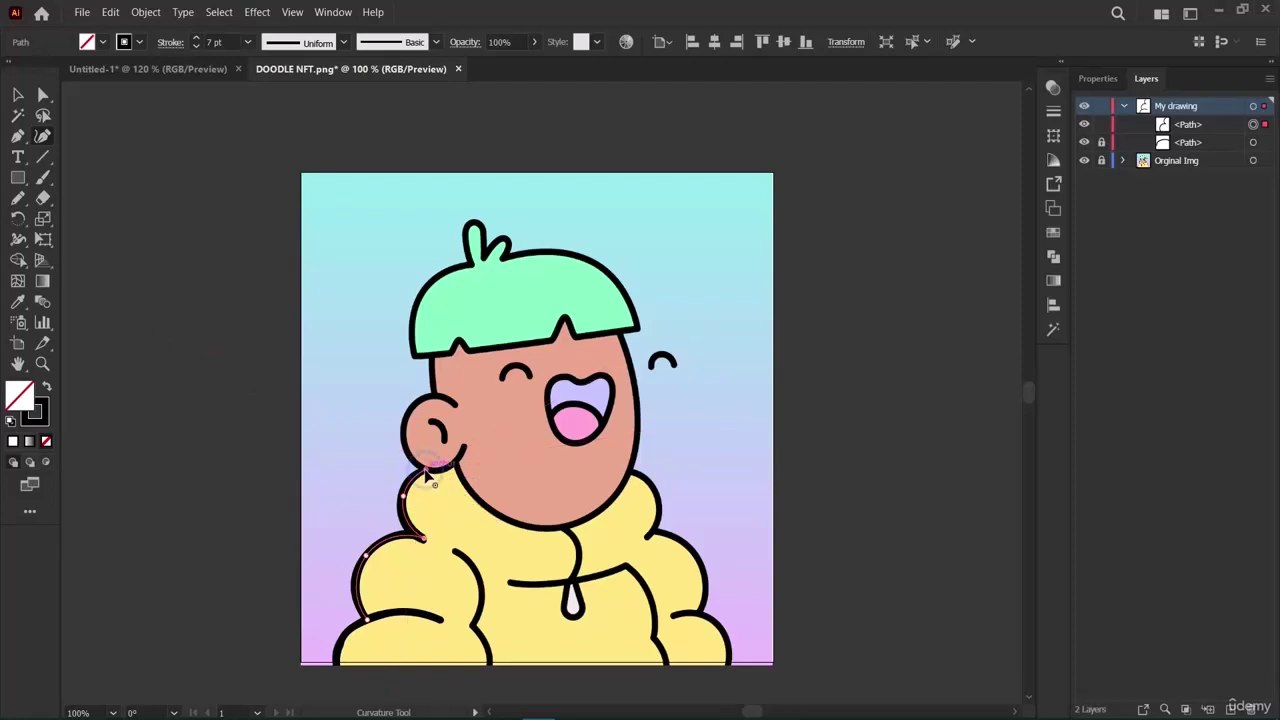
pyautogui.press('v')
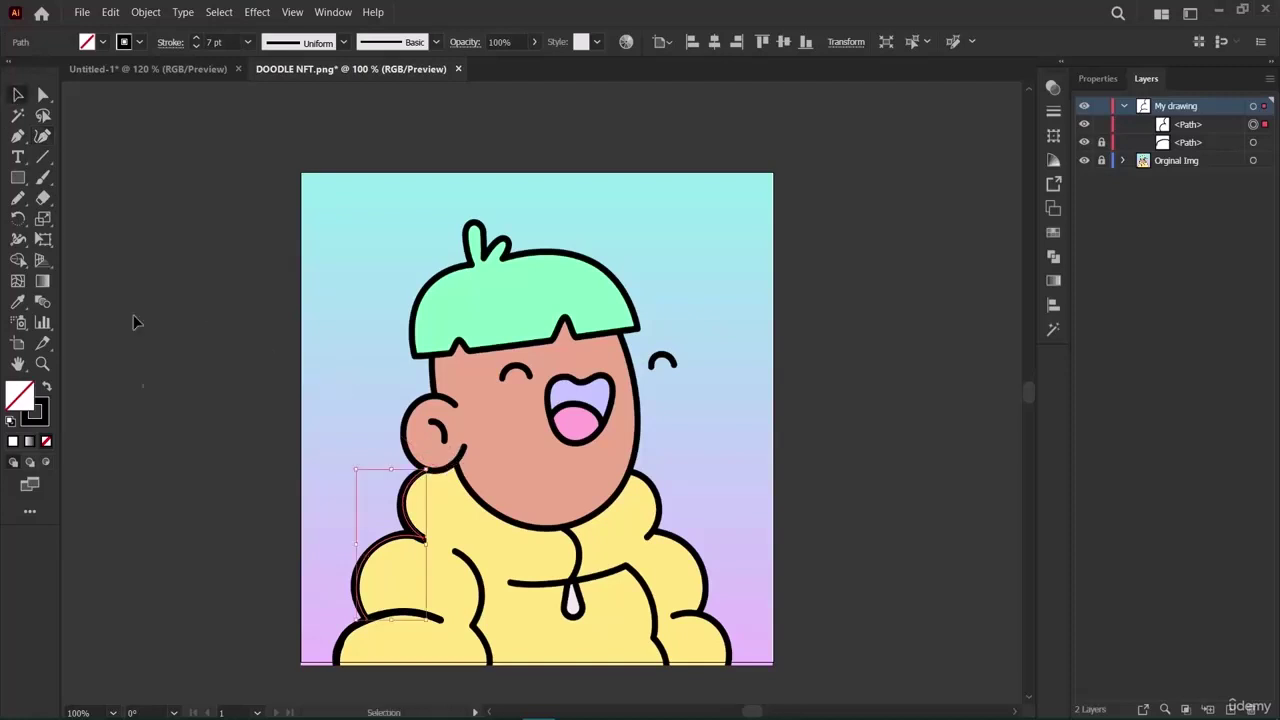
# Lock the first path, then nudge an anchor on the hood's left outline to refine its curve.
pyautogui.click(1101, 124)
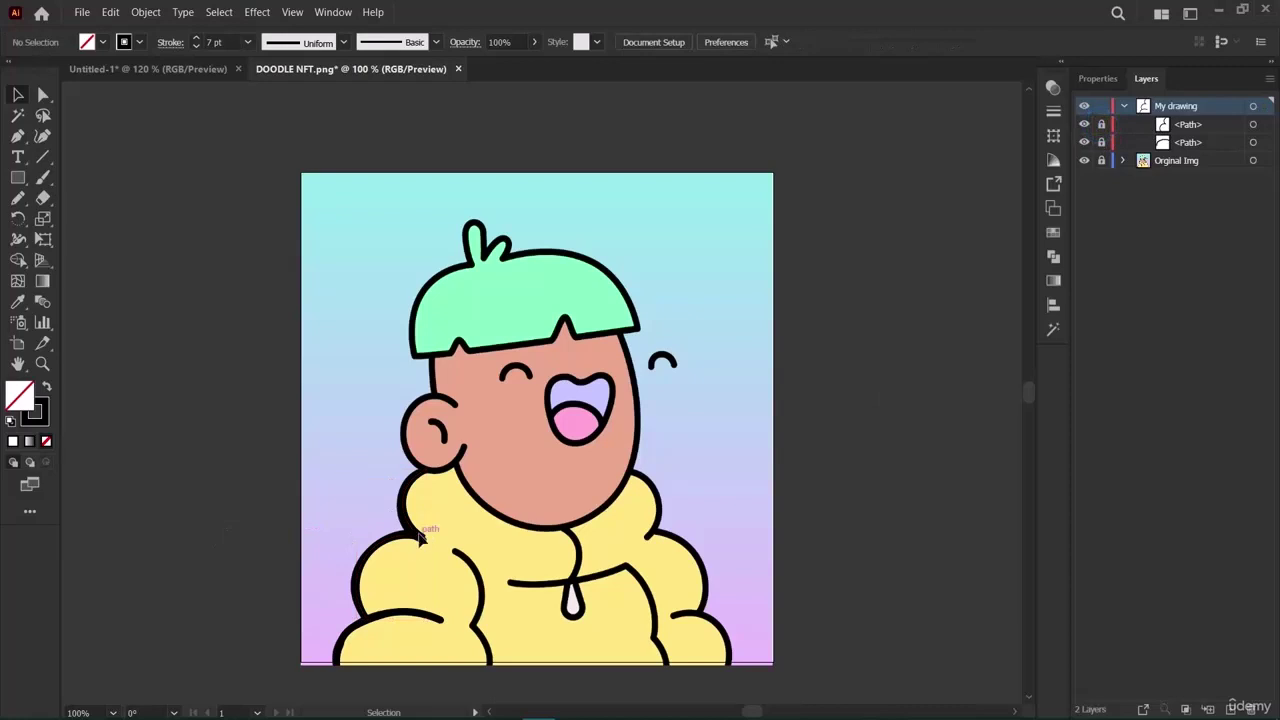
pyautogui.press('a')
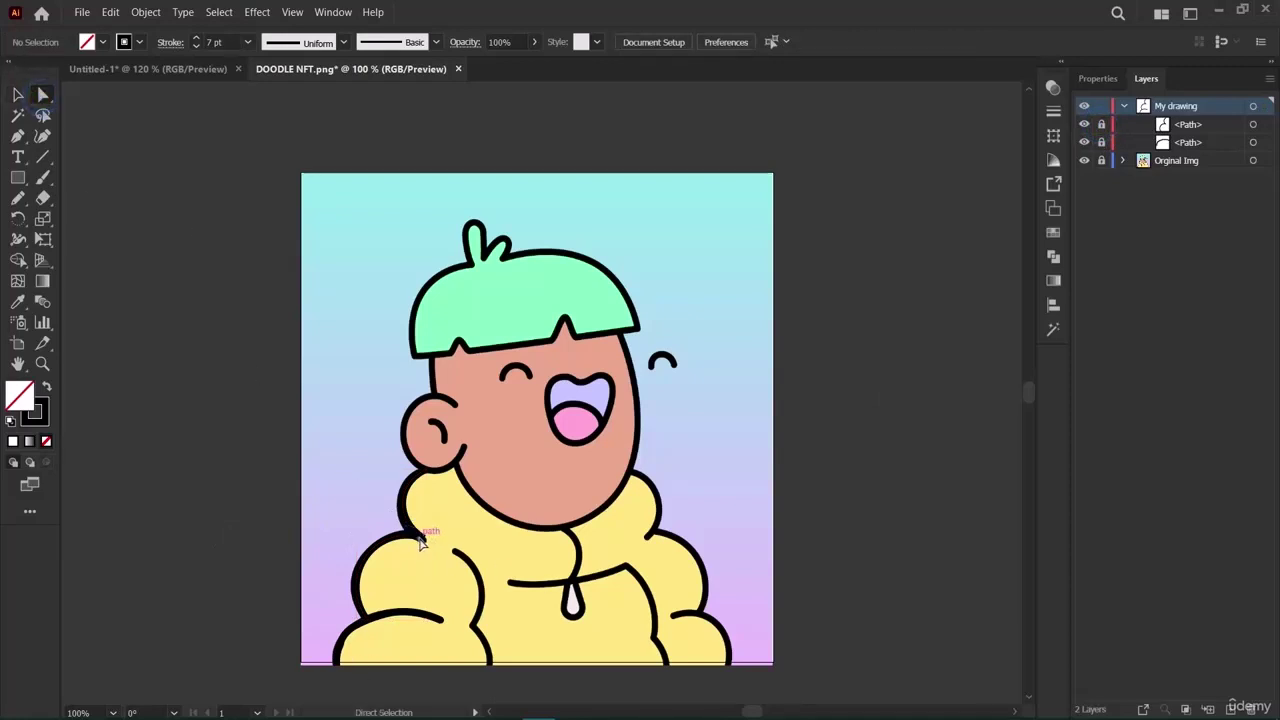
pyautogui.click(1101, 142)
pyautogui.click(424, 540)
pyautogui.moveTo(426, 545); pyautogui.dragTo(386, 510)
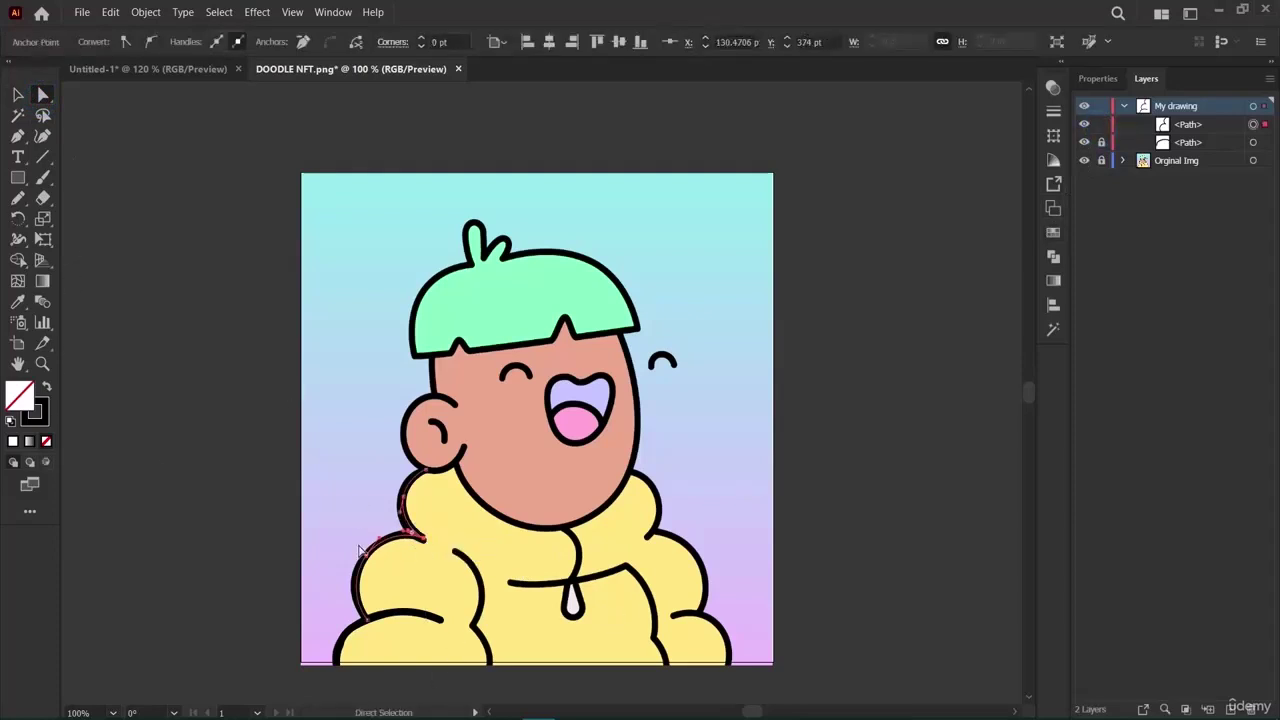
pyautogui.moveTo(424, 540); pyautogui.dragTo(424, 545)
# Reselect the whole hood outline path and show its properties.
pyautogui.click(17, 95)
pyautogui.click(103, 196)
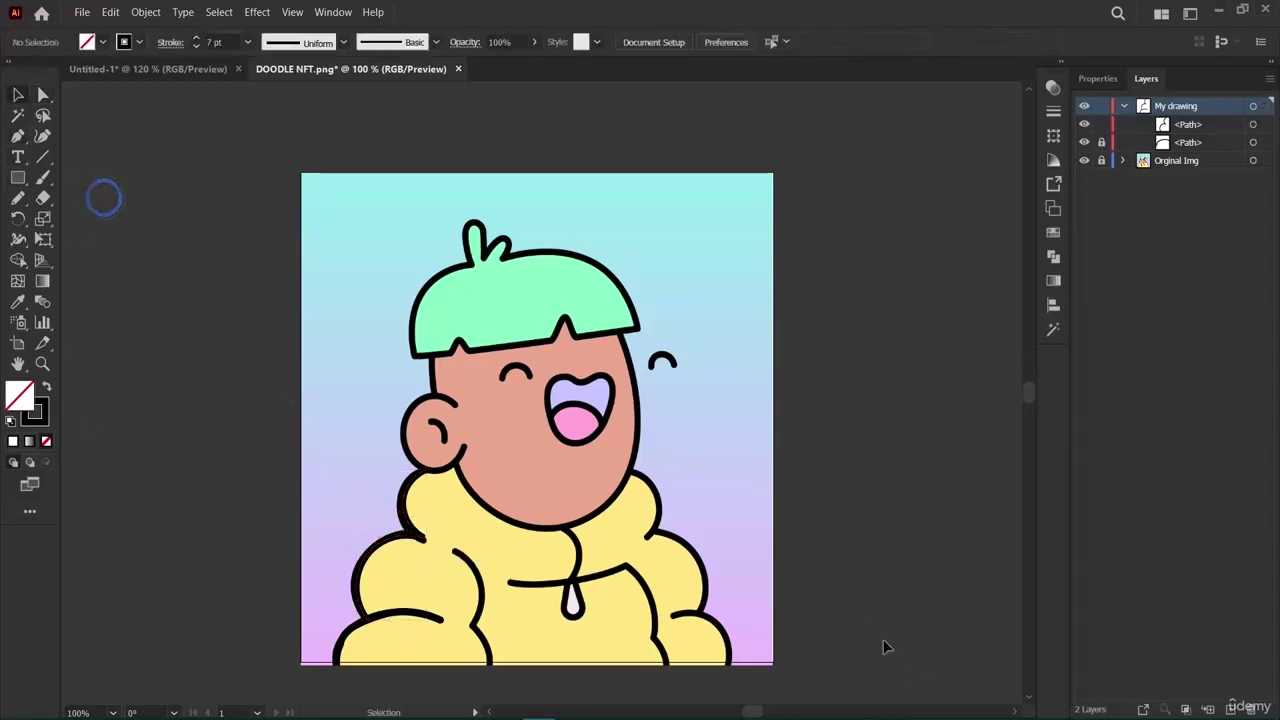
pyautogui.click(418, 540)
pyautogui.click(1095, 80)
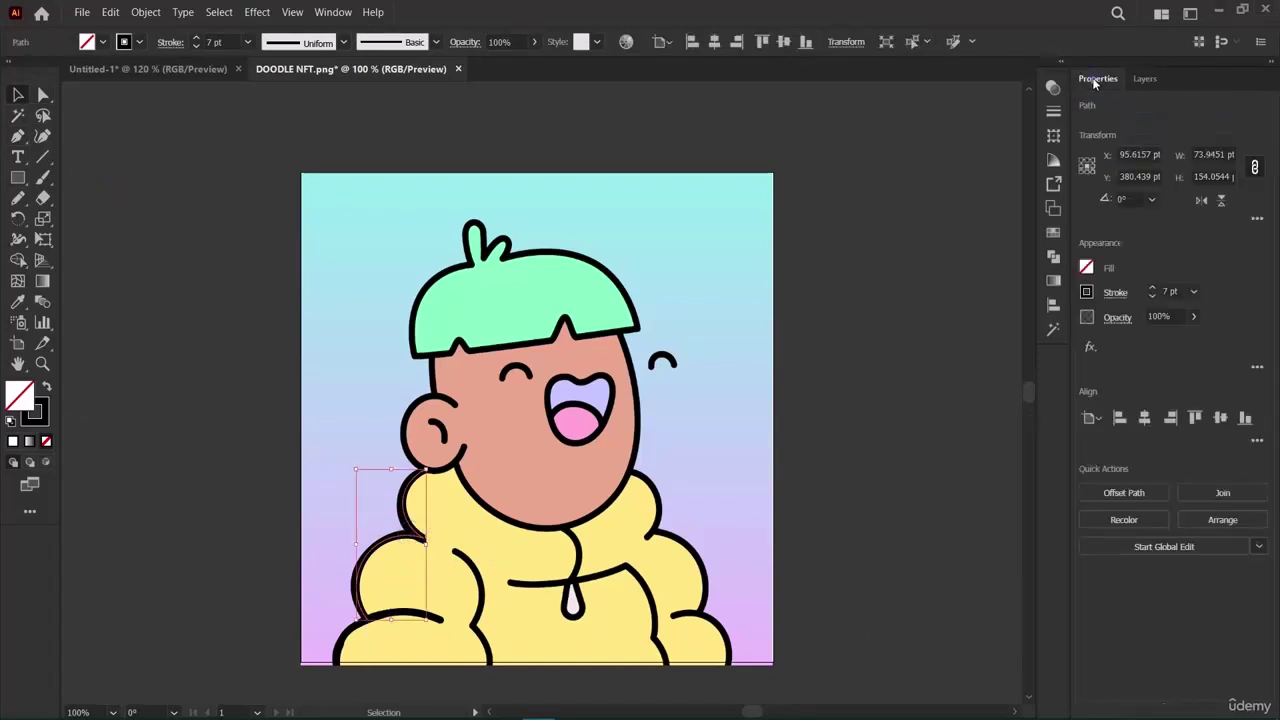
# Give the hood outline stroke rounded corner joins.
pyautogui.click(1054, 112)
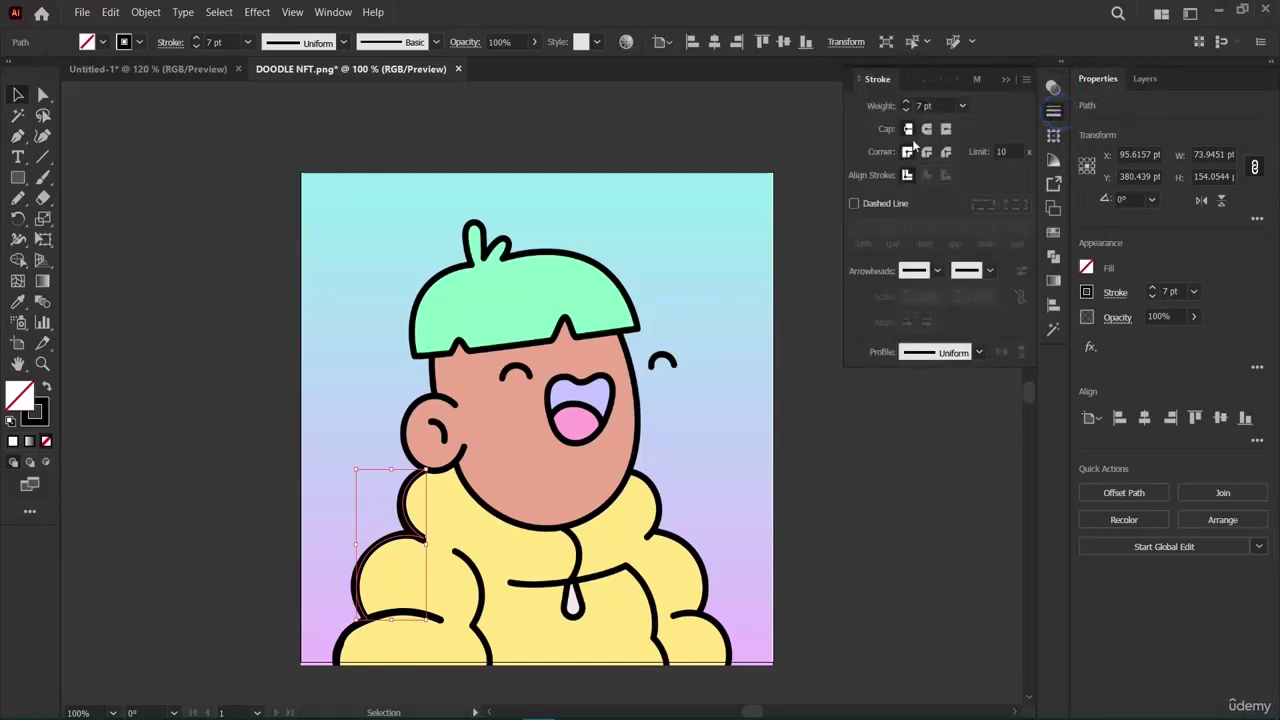
pyautogui.click(927, 152)
pyautogui.click(139, 362)
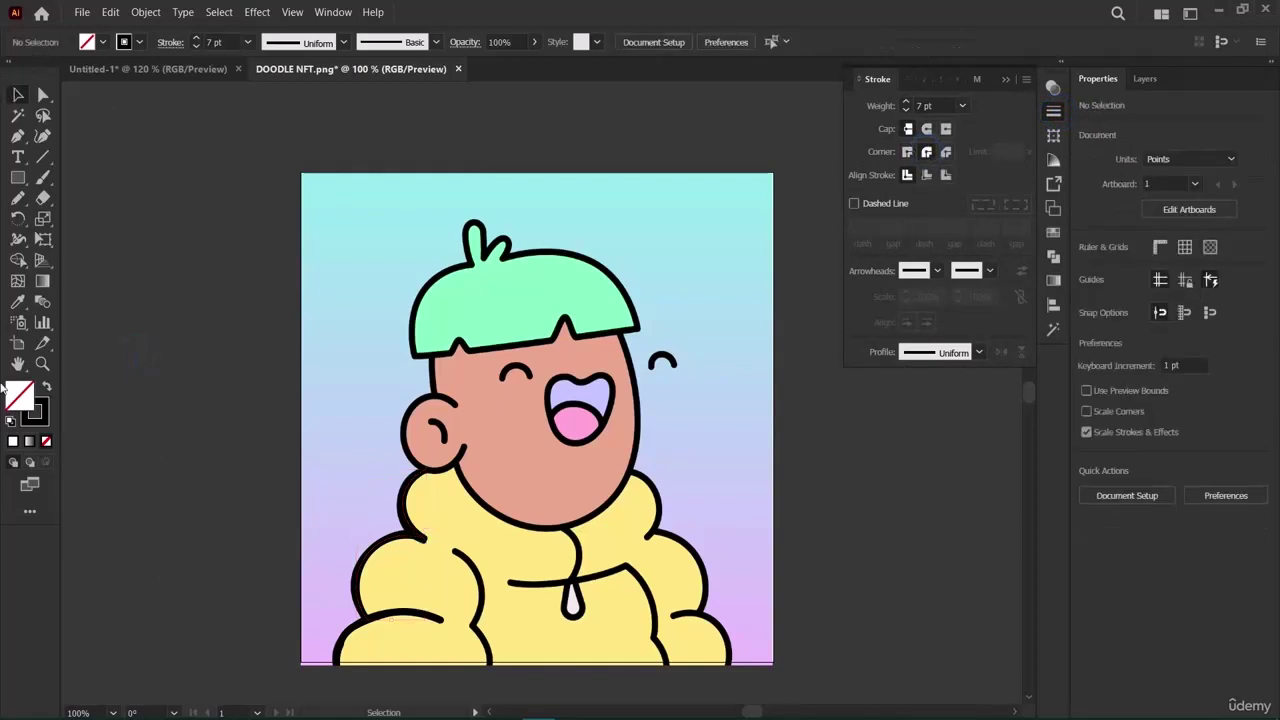
# Trace the ear outline with Curvature points from the cheek over the ear top and back down.
pyautogui.click(18, 136)
pyautogui.click(43, 136)
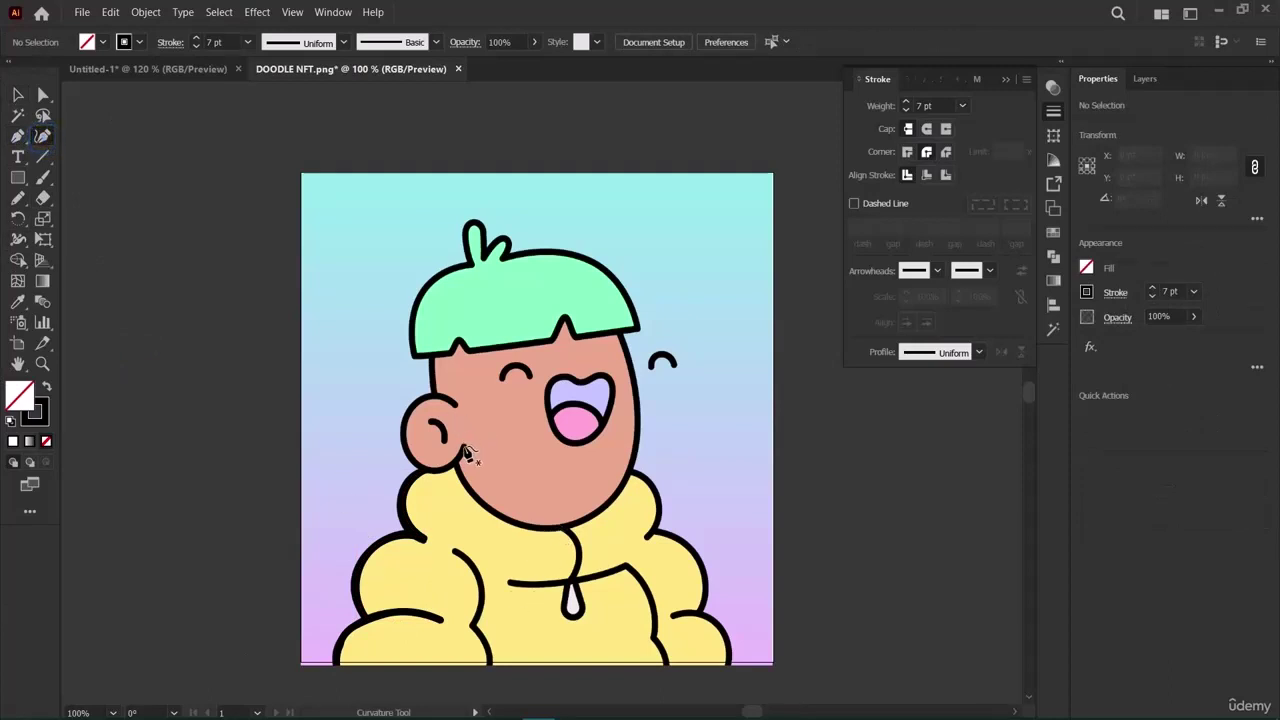
pyautogui.click(466, 452)
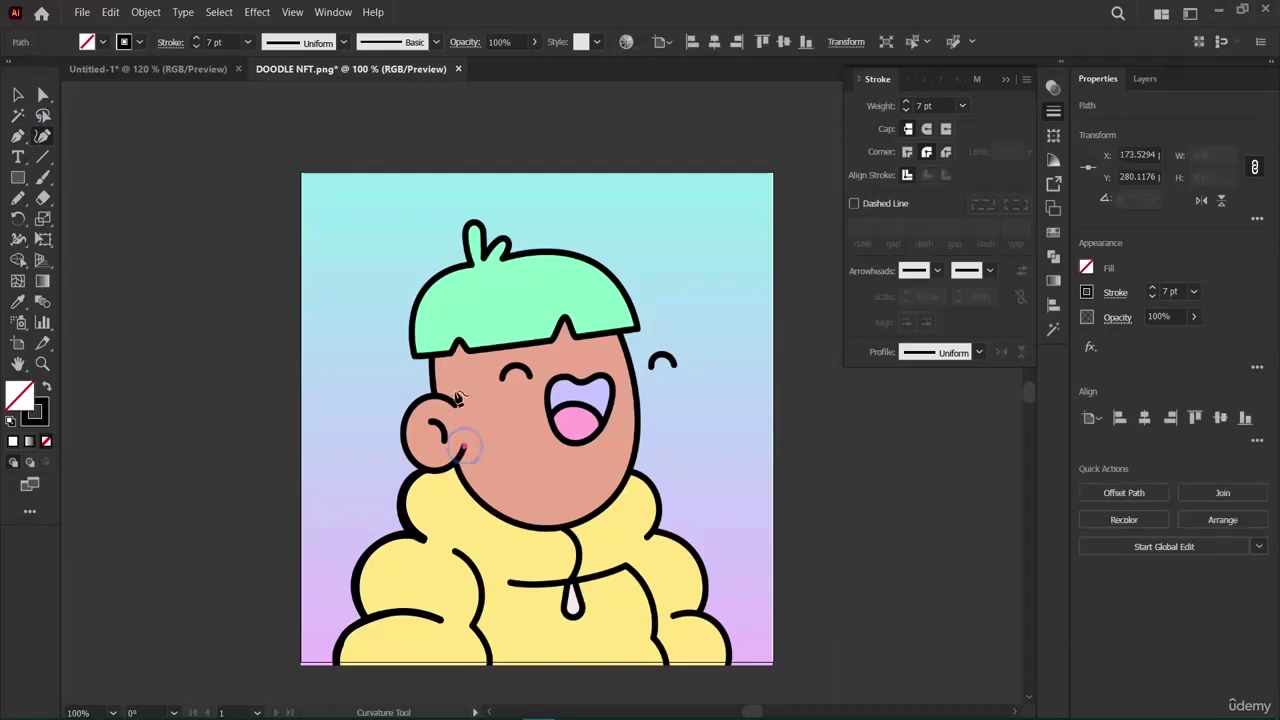
pyautogui.click(455, 403)
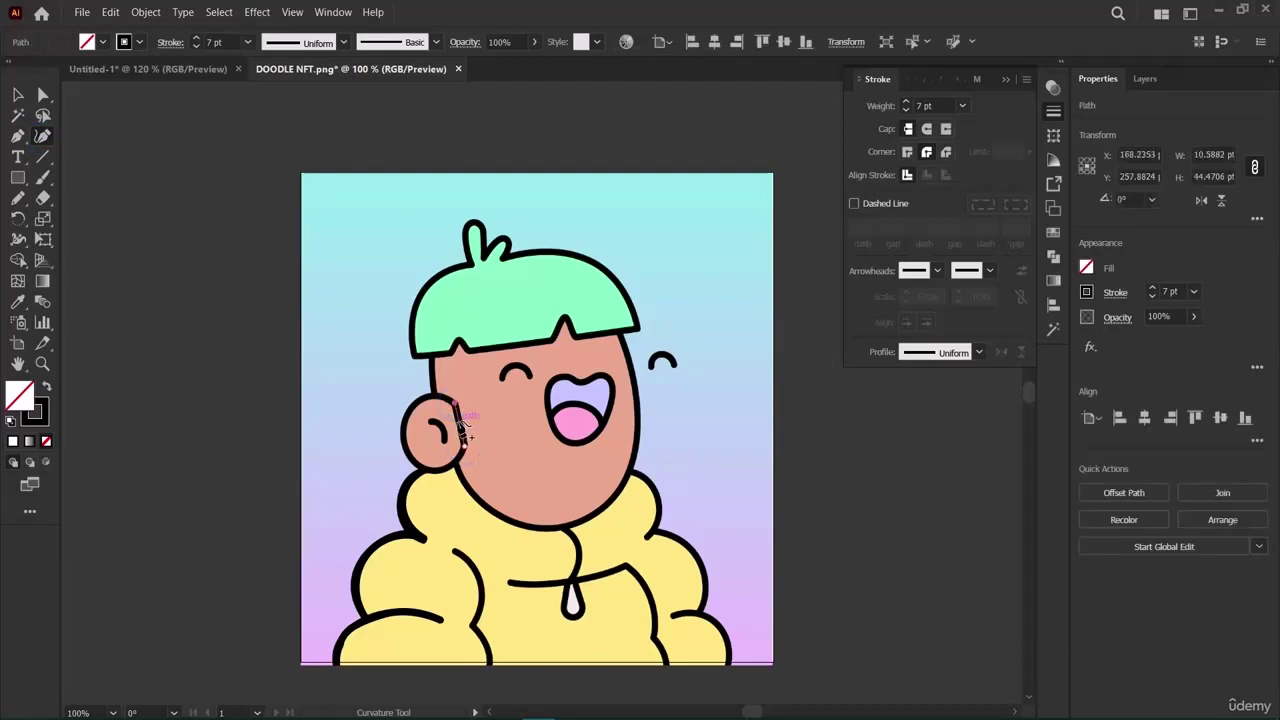
pyautogui.click(407, 428)
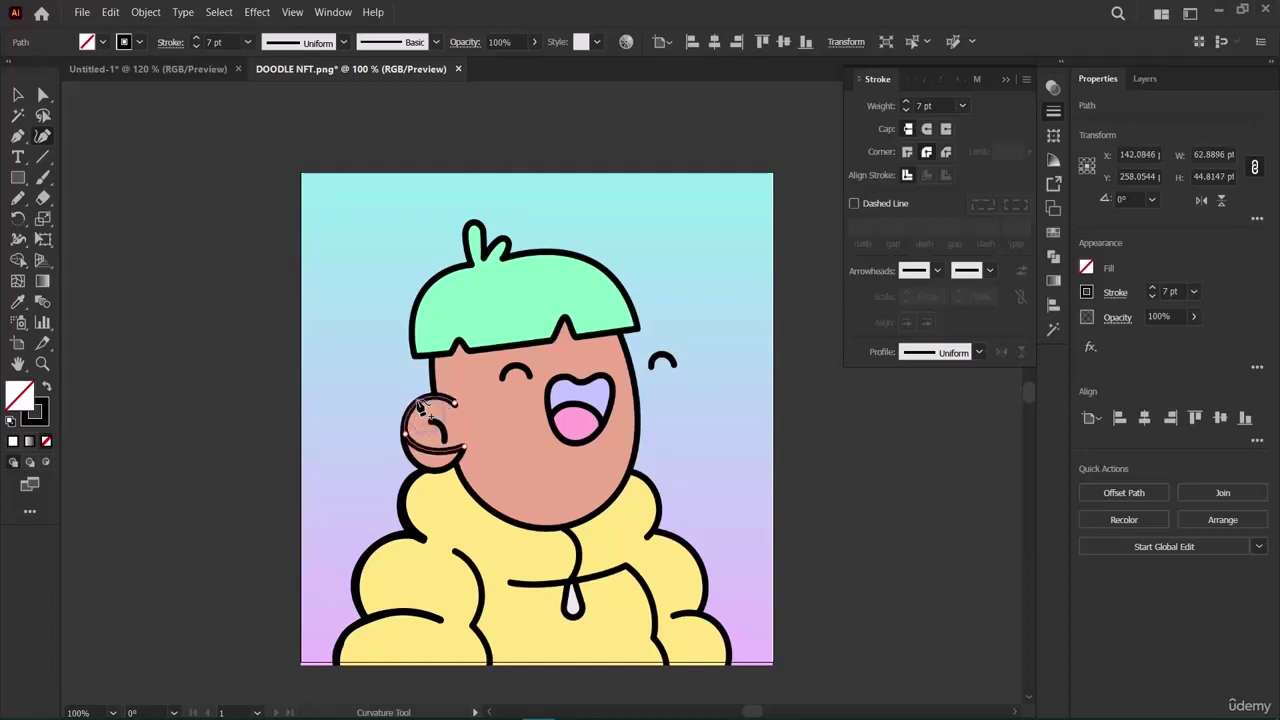
pyautogui.click(436, 452)
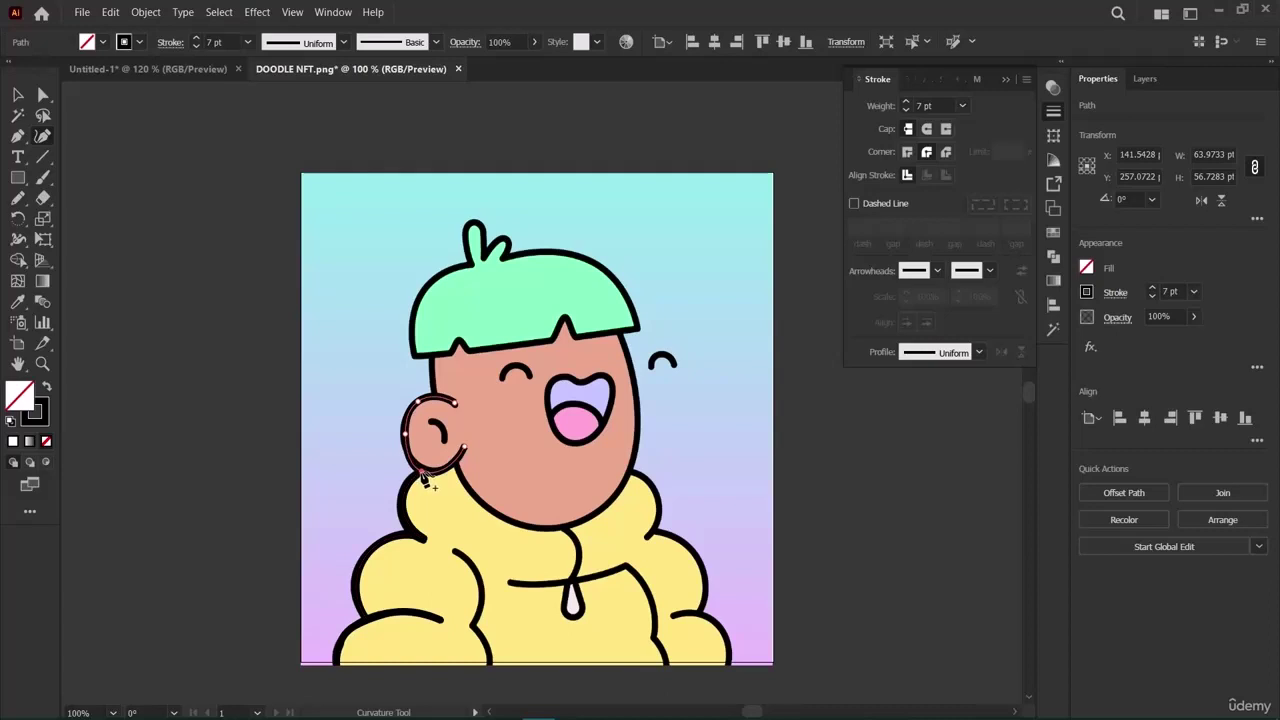
pyautogui.click(411, 441)
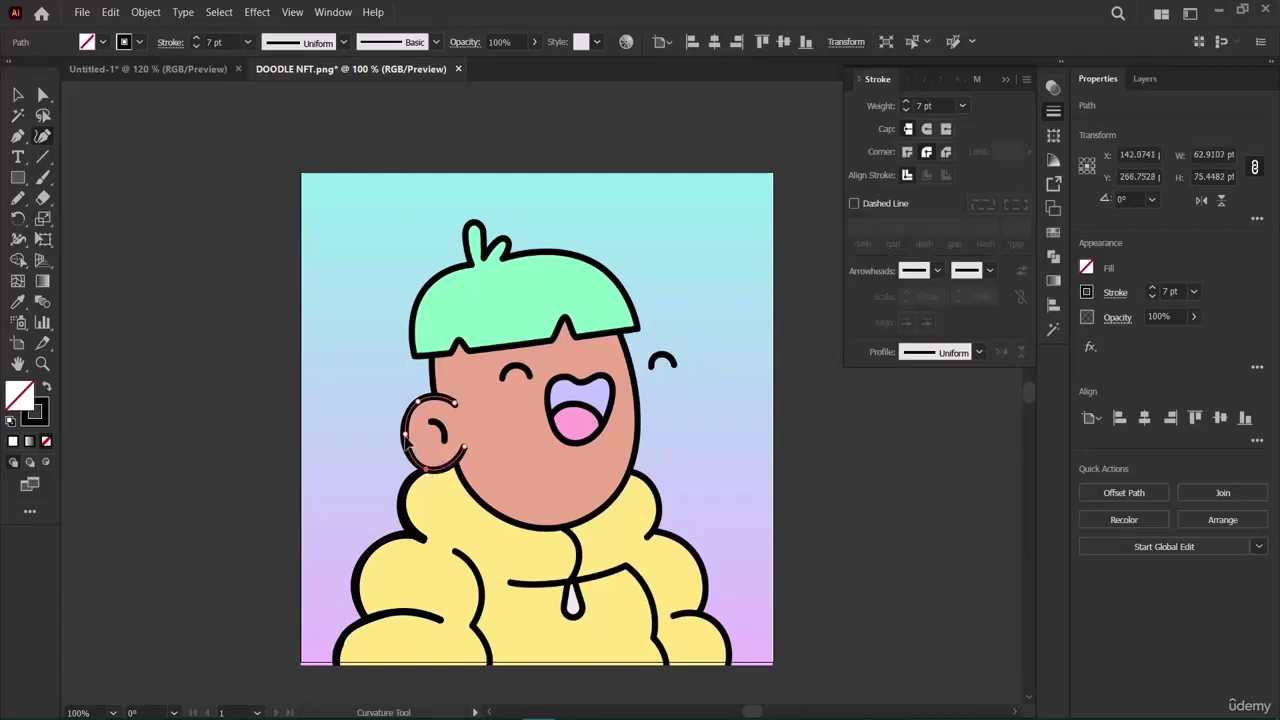
pyautogui.moveTo(406, 438); pyautogui.dragTo(401, 434)
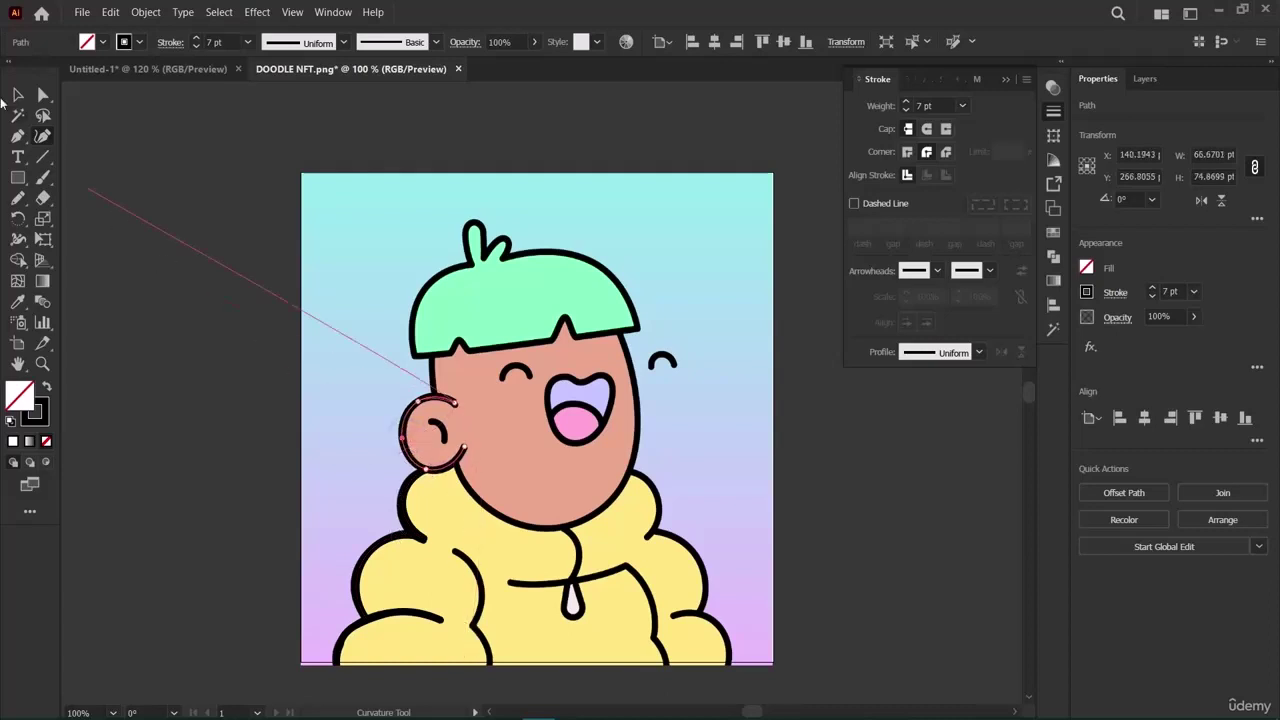
pyautogui.click(16, 93)
pyautogui.click(149, 355)
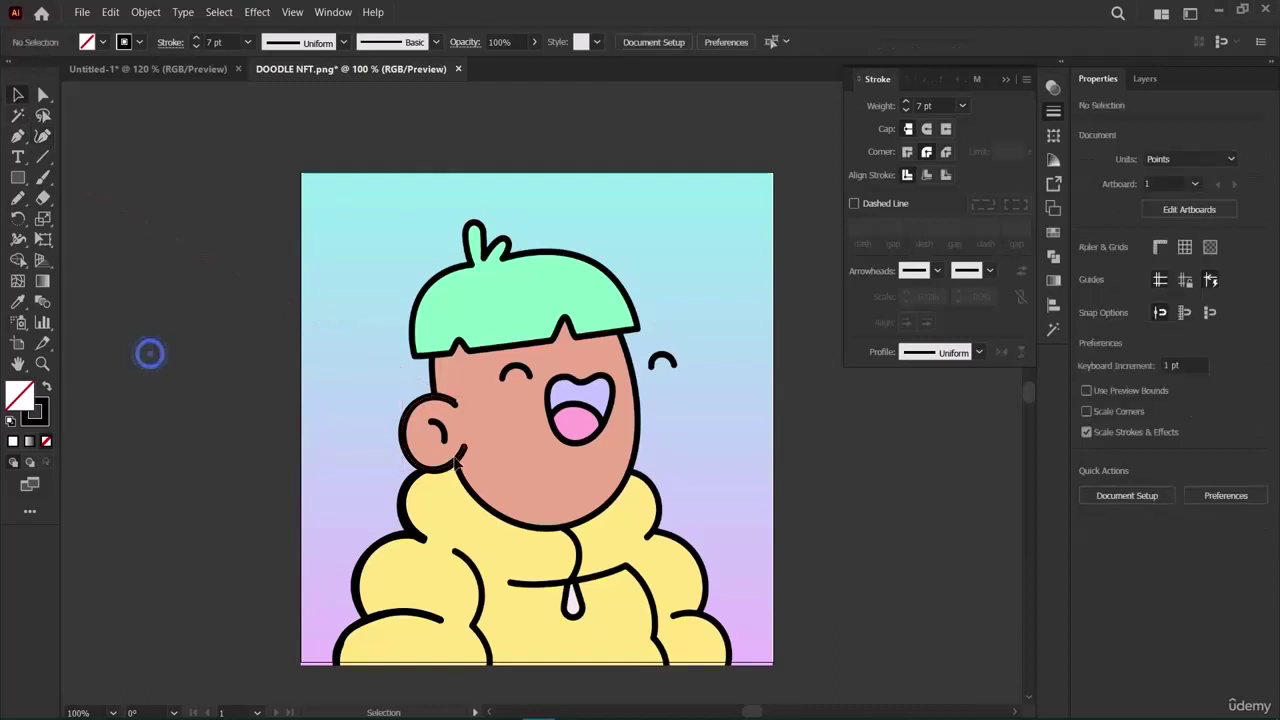
# Draw the small inner ear curl as a two-point curvature stroke.
pyautogui.click(42, 136)
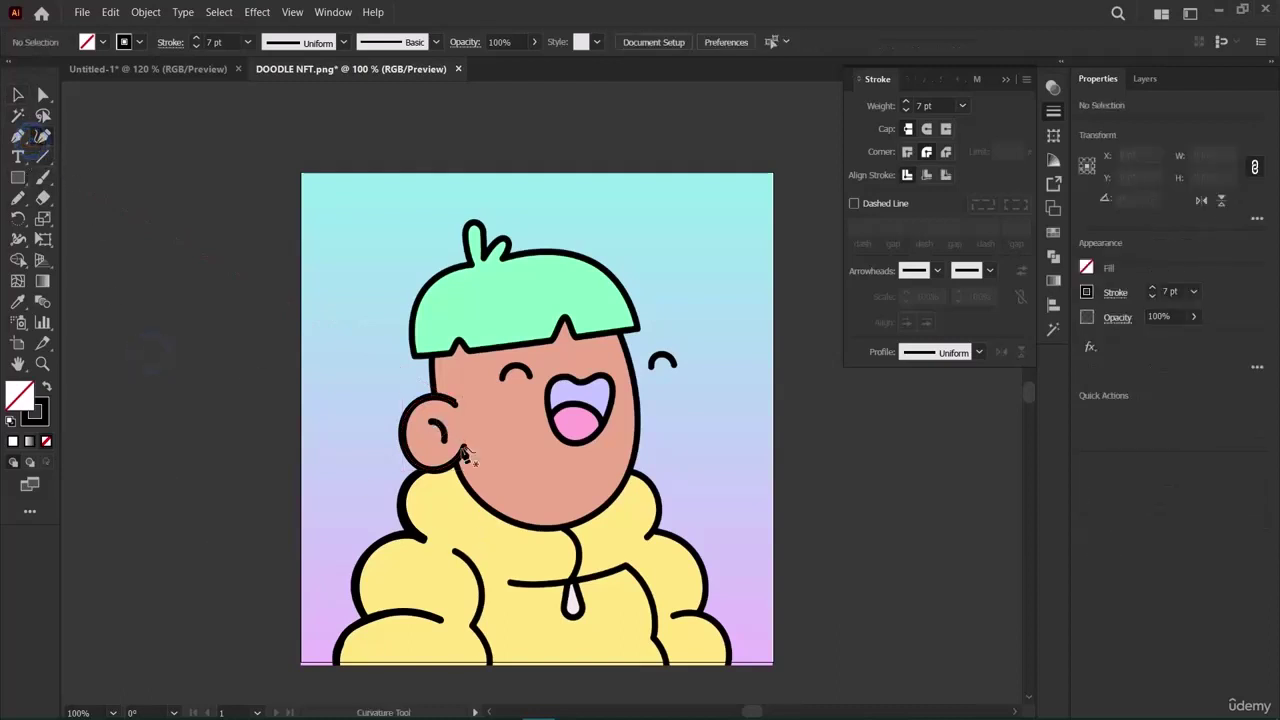
pyautogui.click(430, 422)
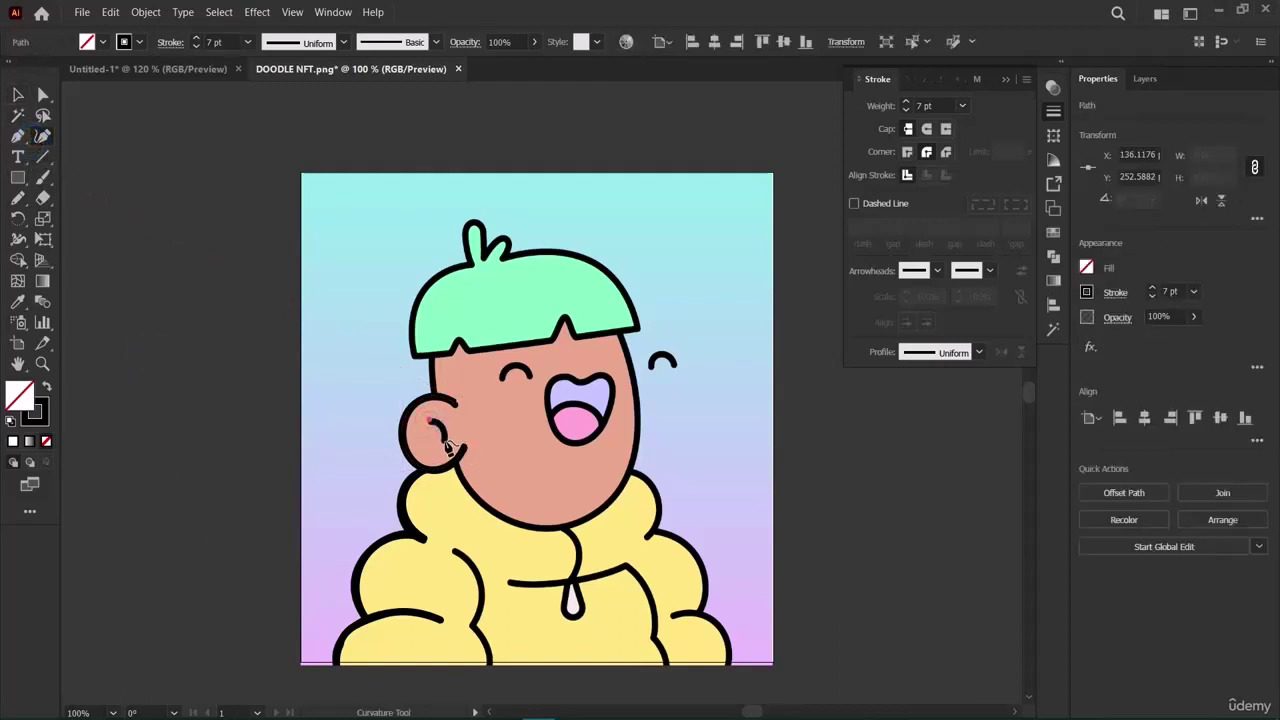
pyautogui.click(445, 442)
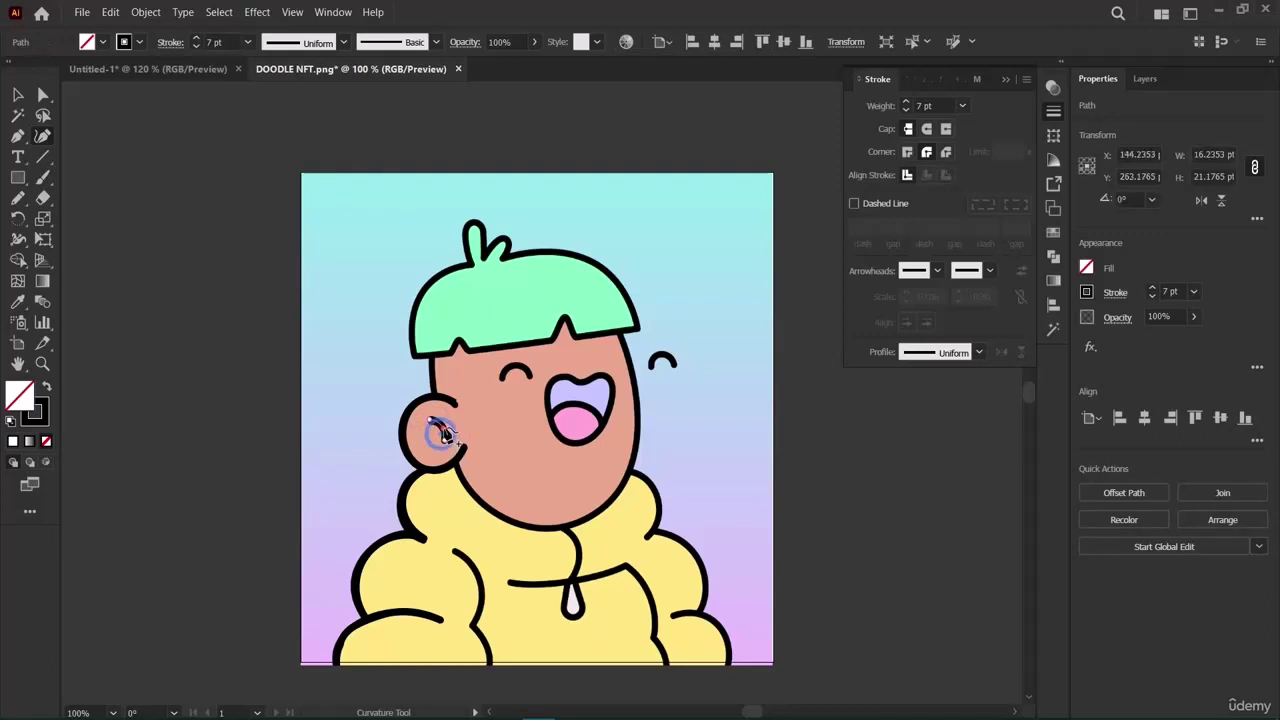
pyautogui.click(20, 94)
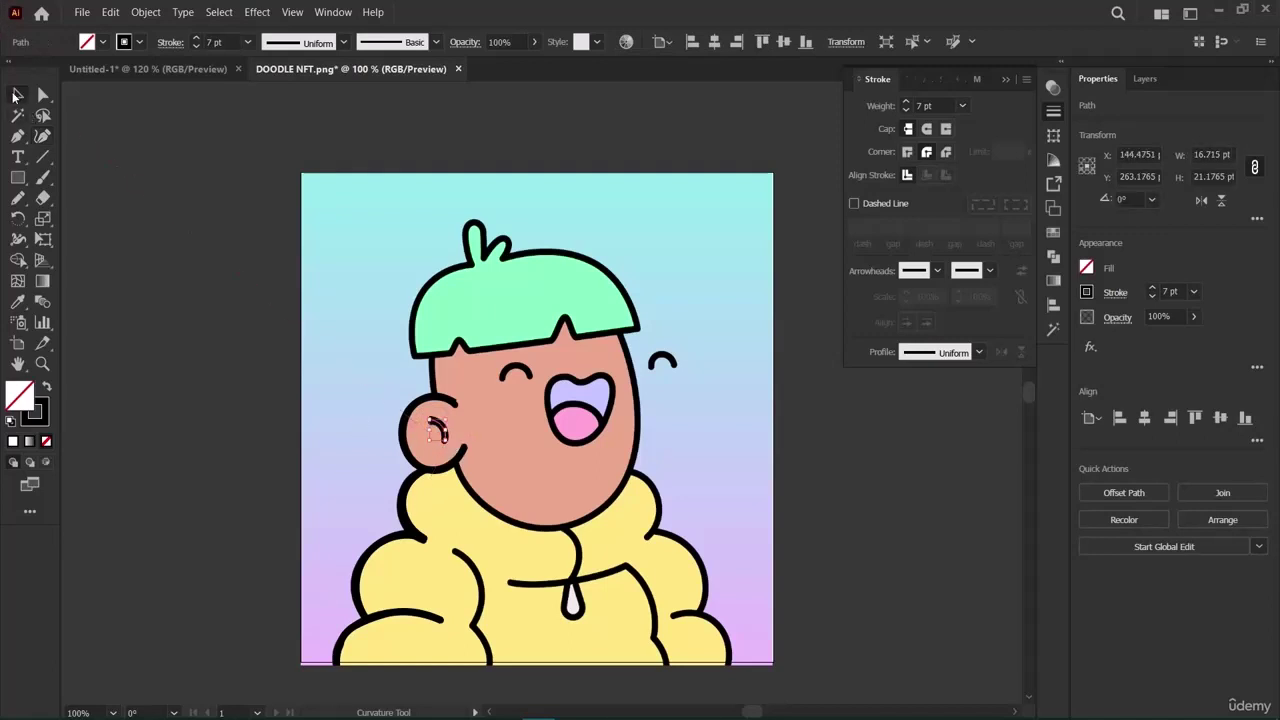
# Give the ear curl stroke Round Join and Round Cap.
pyautogui.click(162, 432)
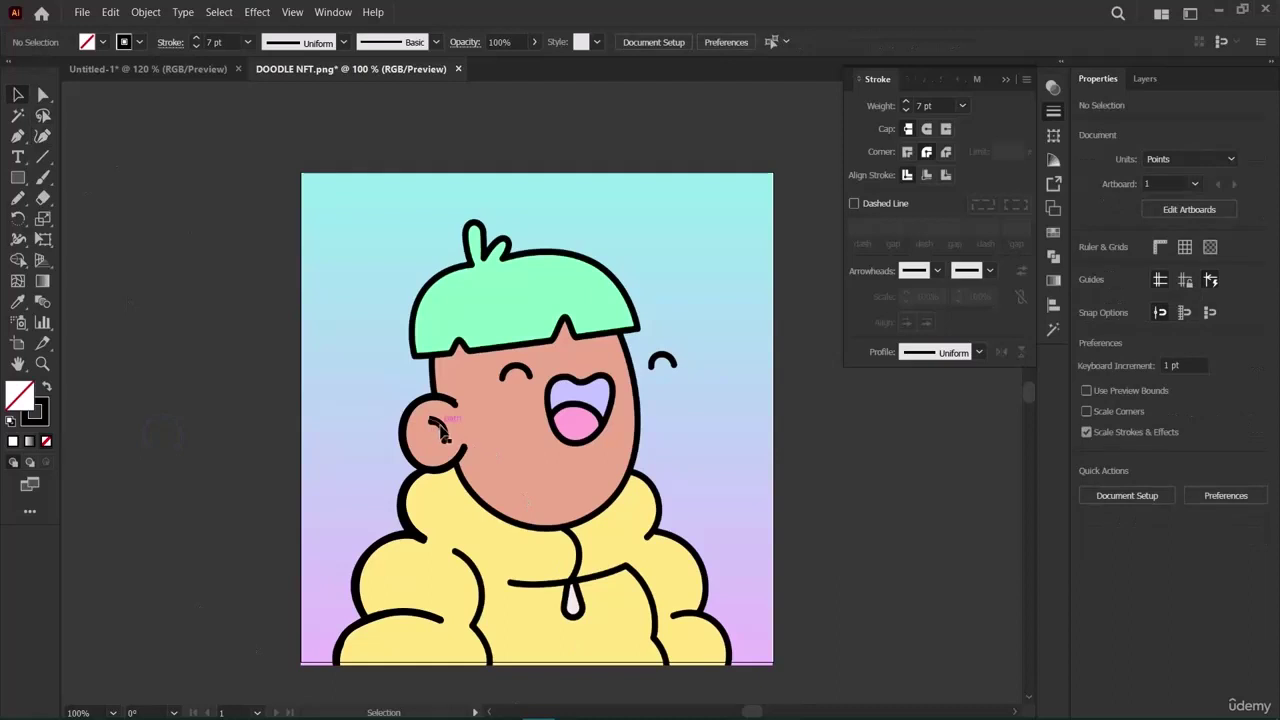
pyautogui.click(441, 430)
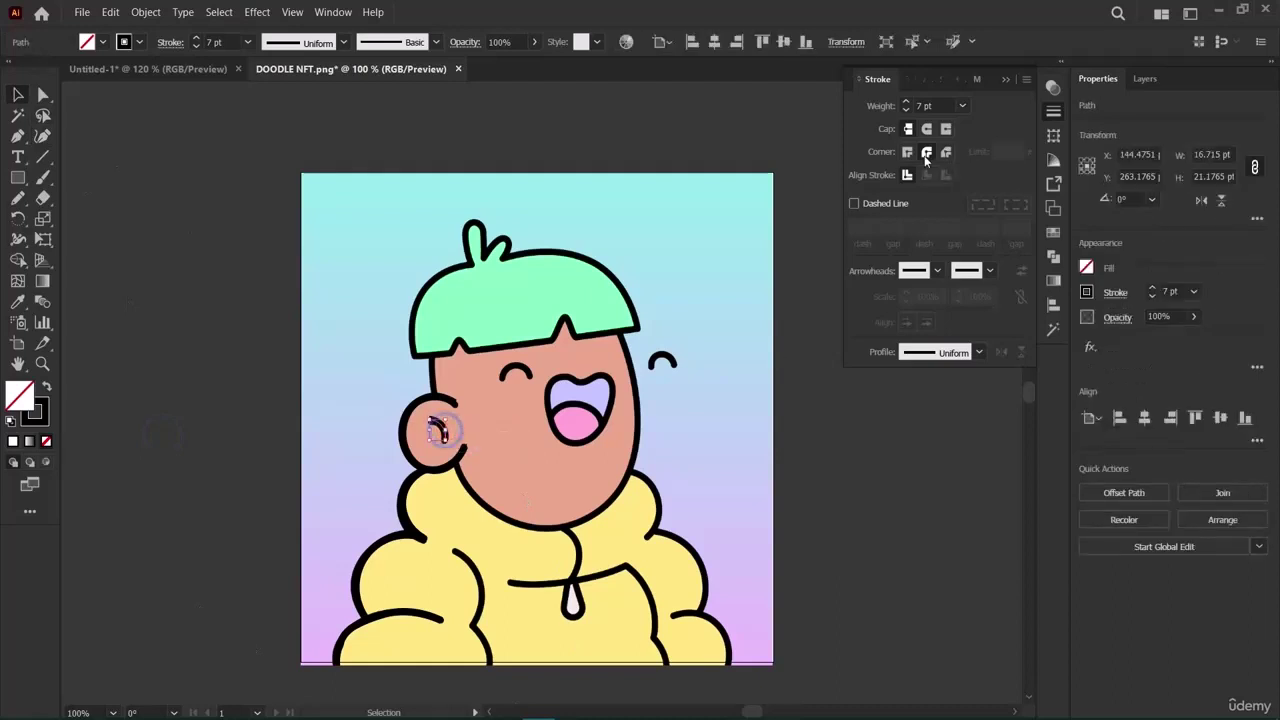
pyautogui.click(926, 150)
pyautogui.click(926, 128)
pyautogui.click(316, 462)
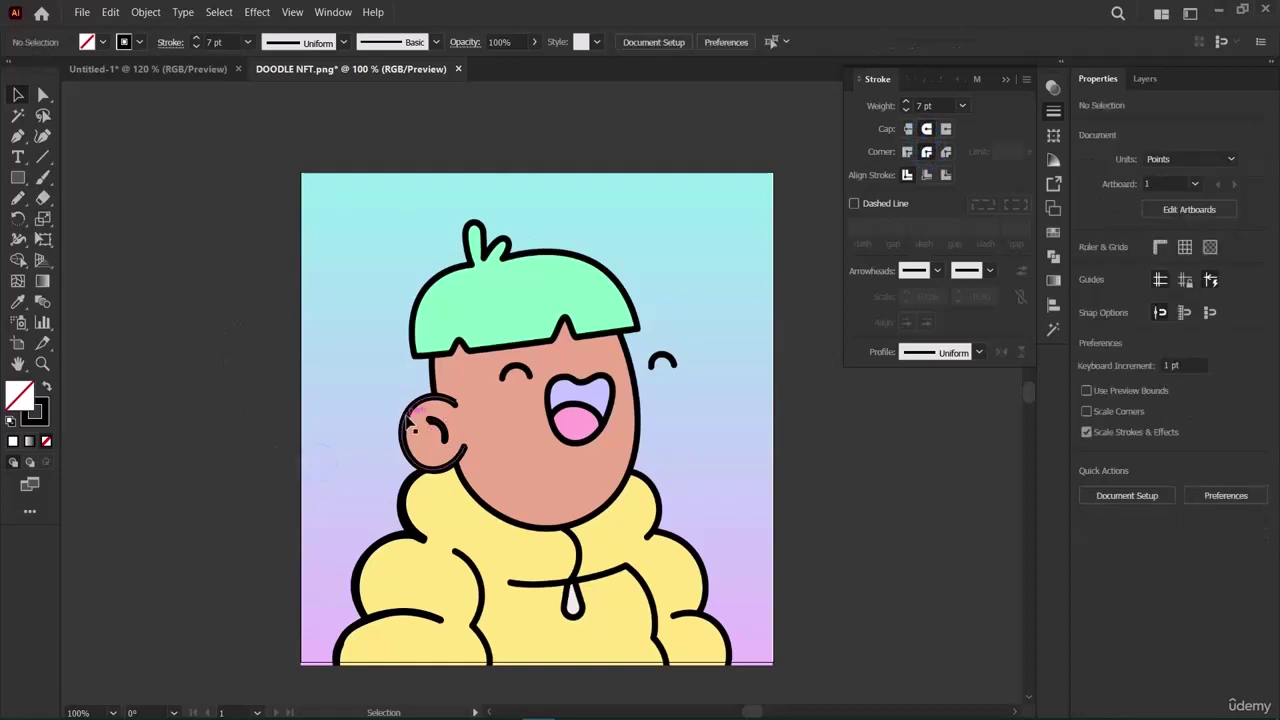
pyautogui.click(403, 425)
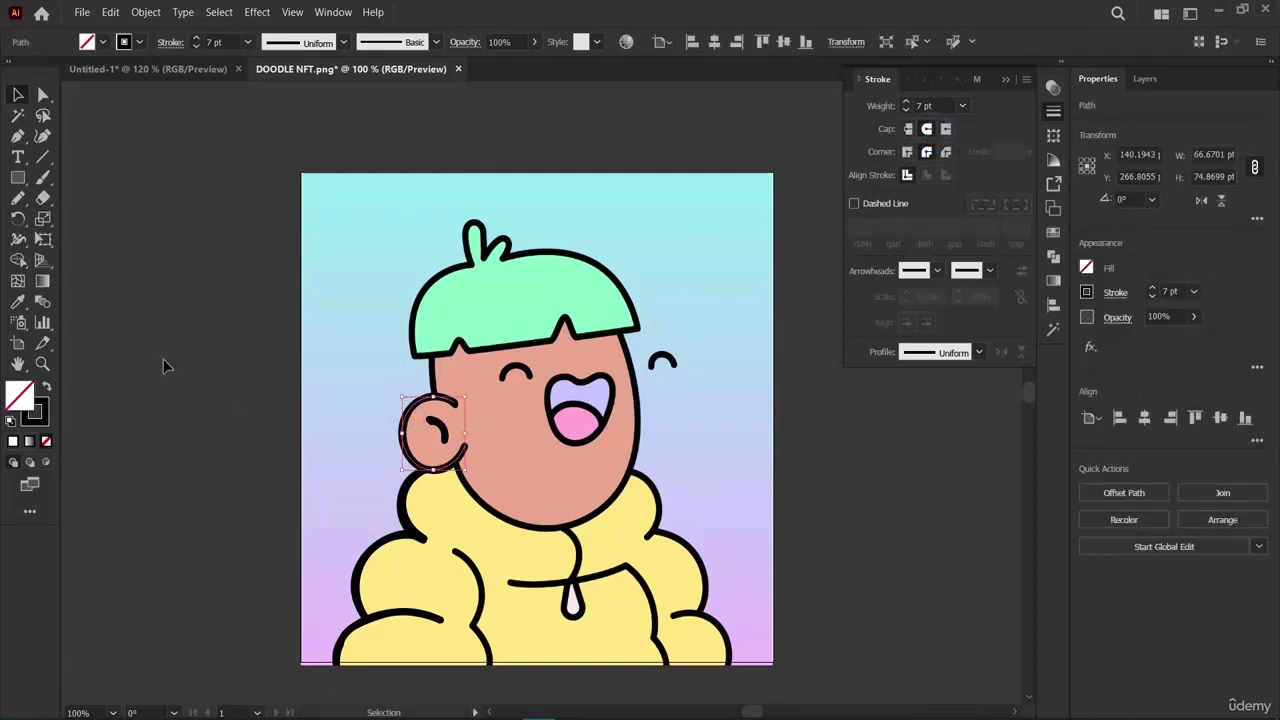
# Select the hoodie curve path together with the ear path.
pyautogui.click(119, 424)
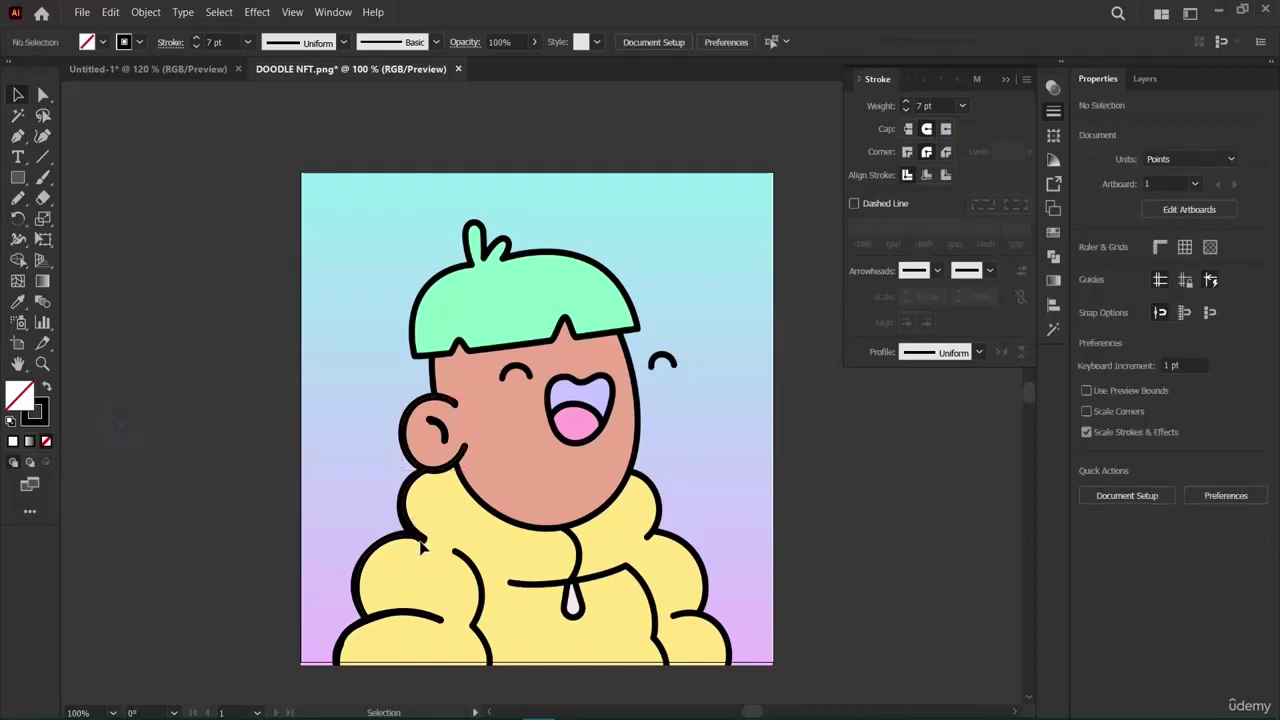
pyautogui.click(428, 472)
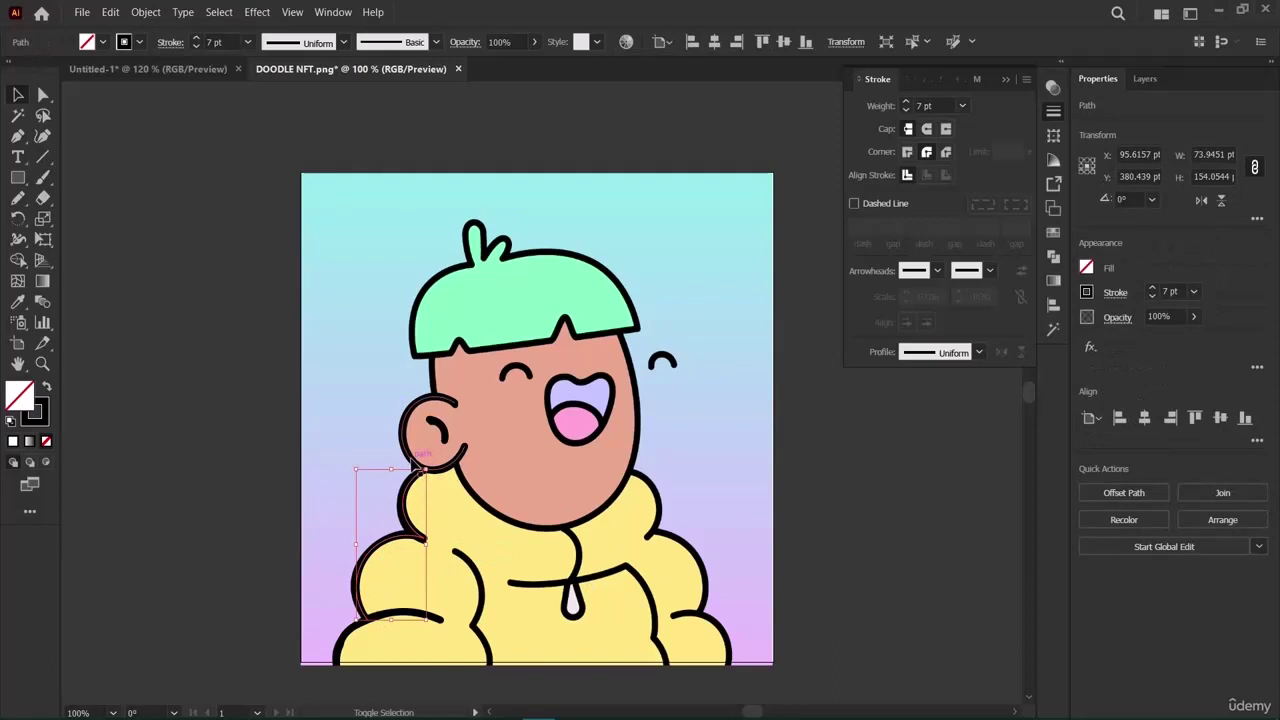
pyautogui.click(257, 432)
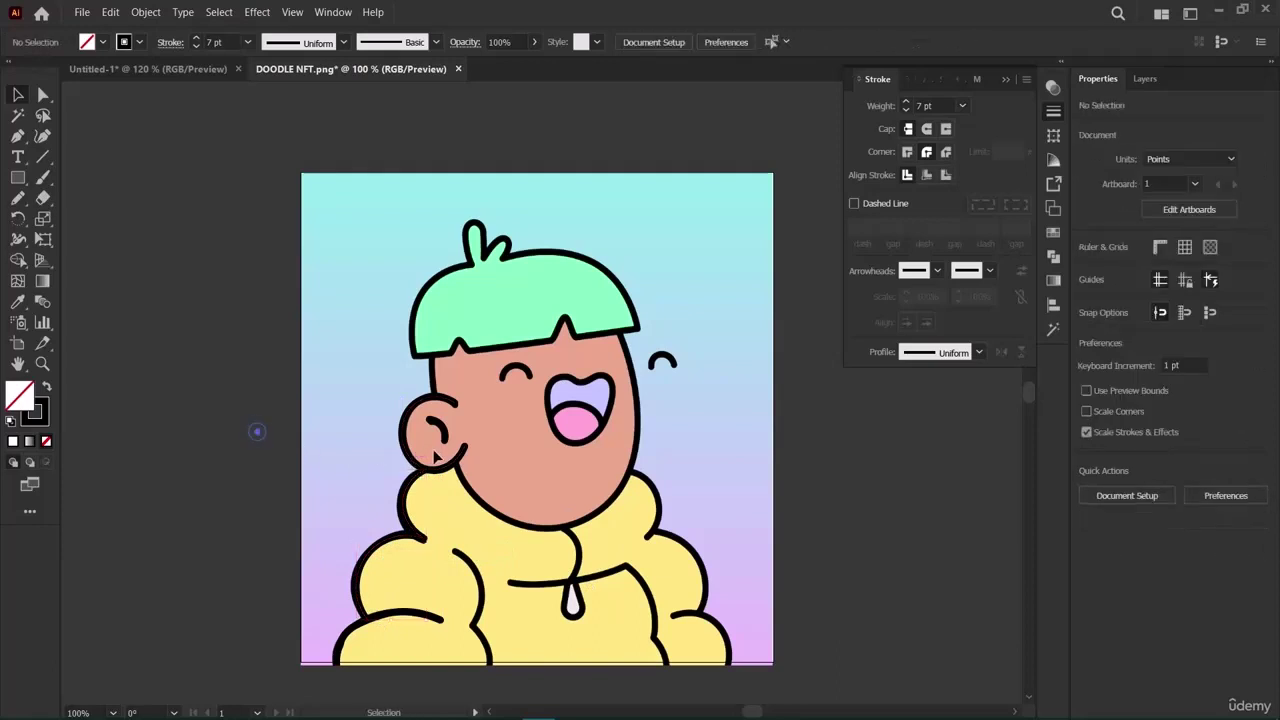
pyautogui.click(400, 543)
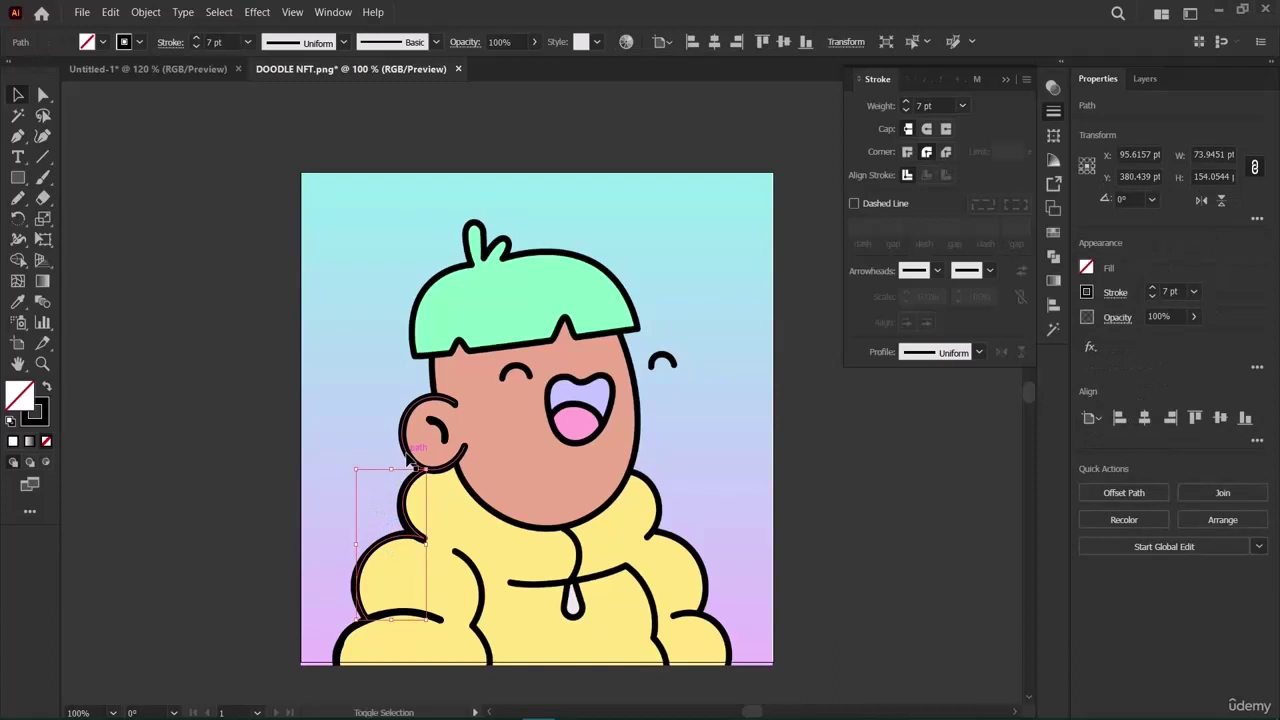
pyautogui.keyDown('shift'); pyautogui.click(406, 452); pyautogui.keyUp('shift')
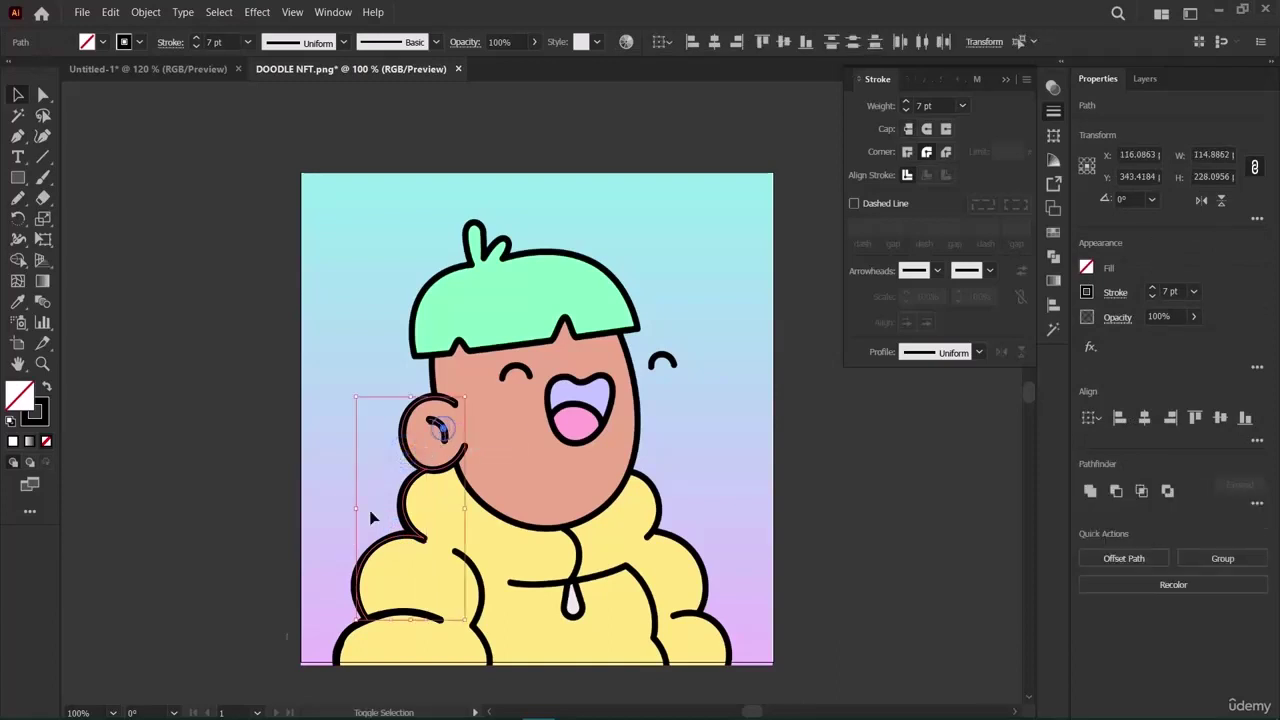
# Lock all four traced paths in the Layers panel.
pyautogui.click(1145, 80)
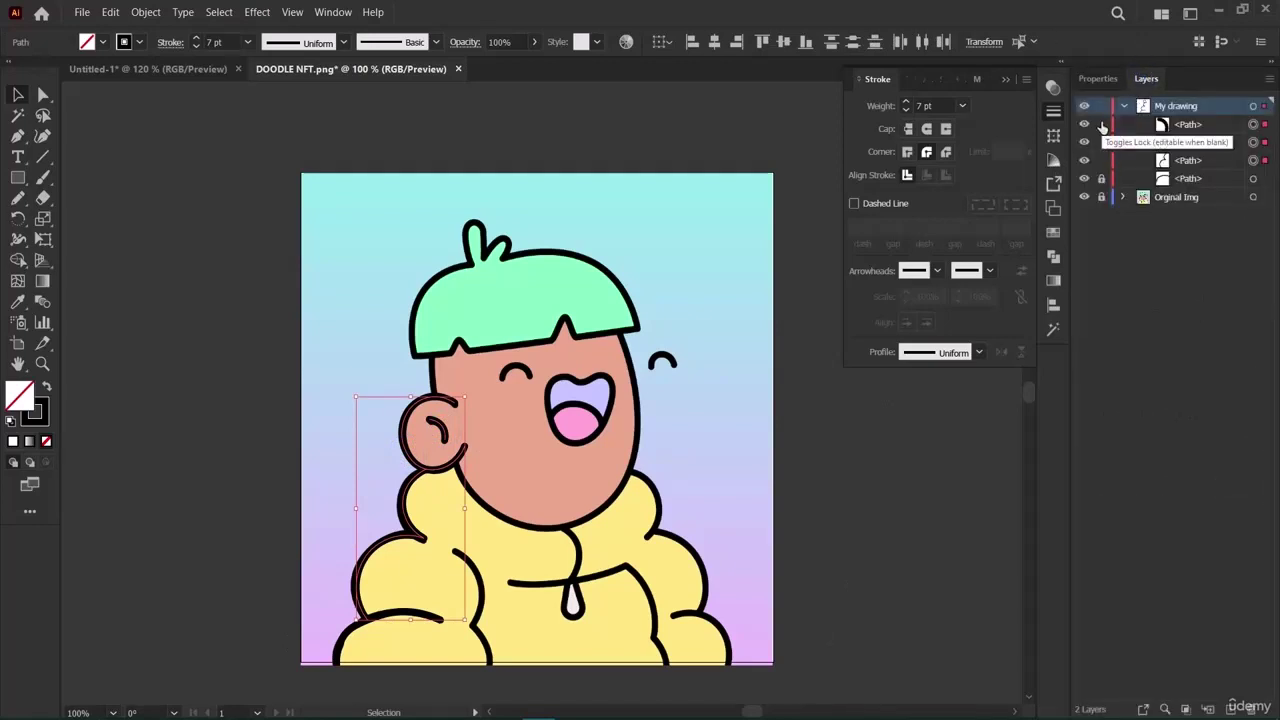
pyautogui.click(1102, 124)
pyautogui.click(1101, 142)
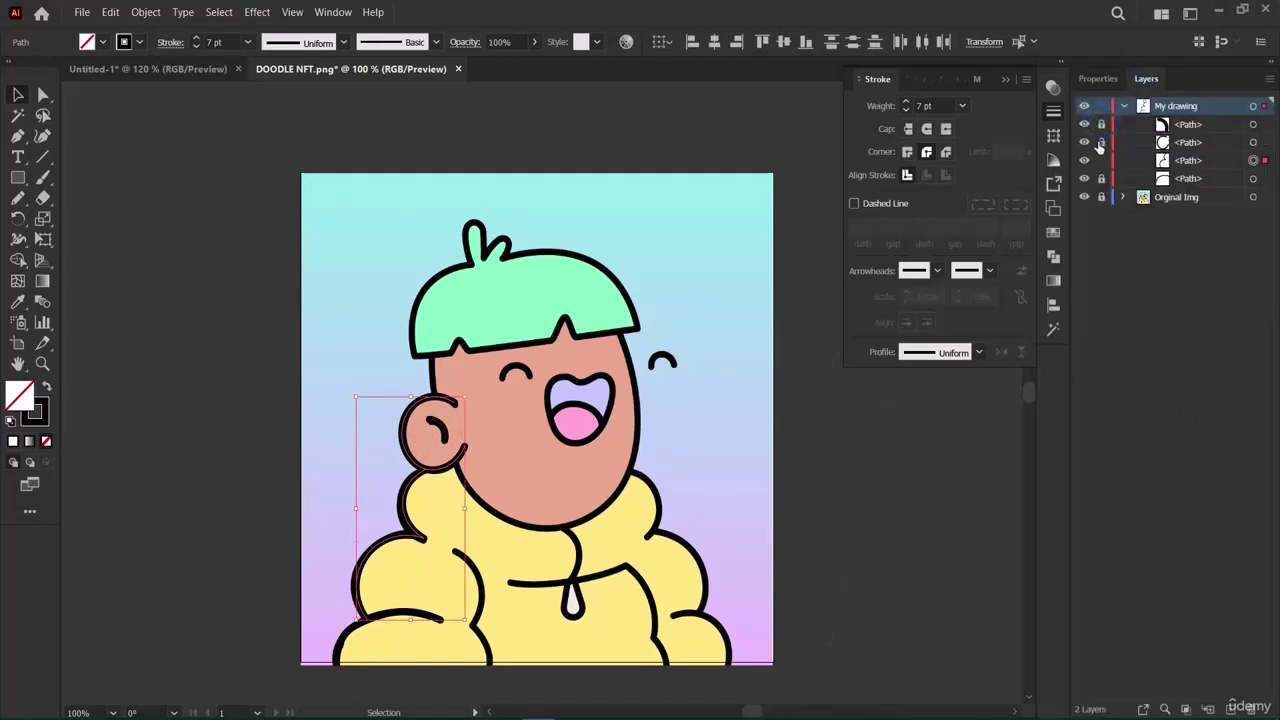
pyautogui.click(1101, 160)
pyautogui.click(1101, 178)
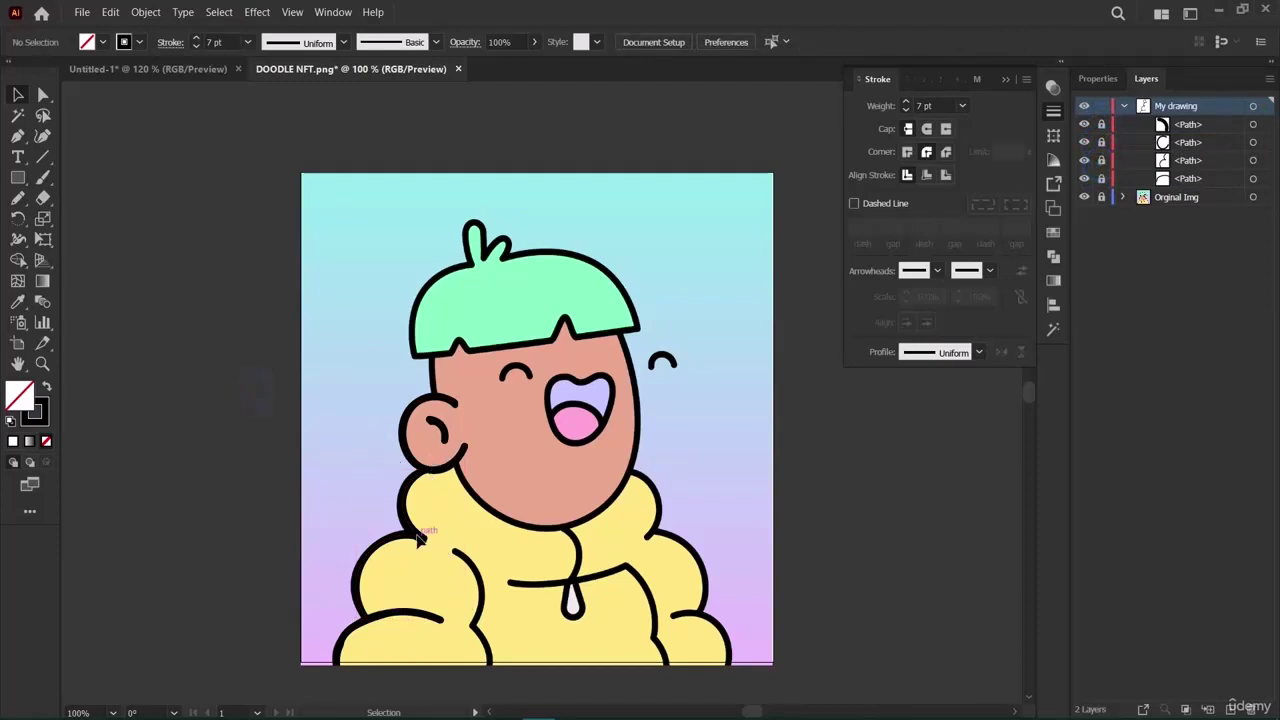
pyautogui.click(43, 136)
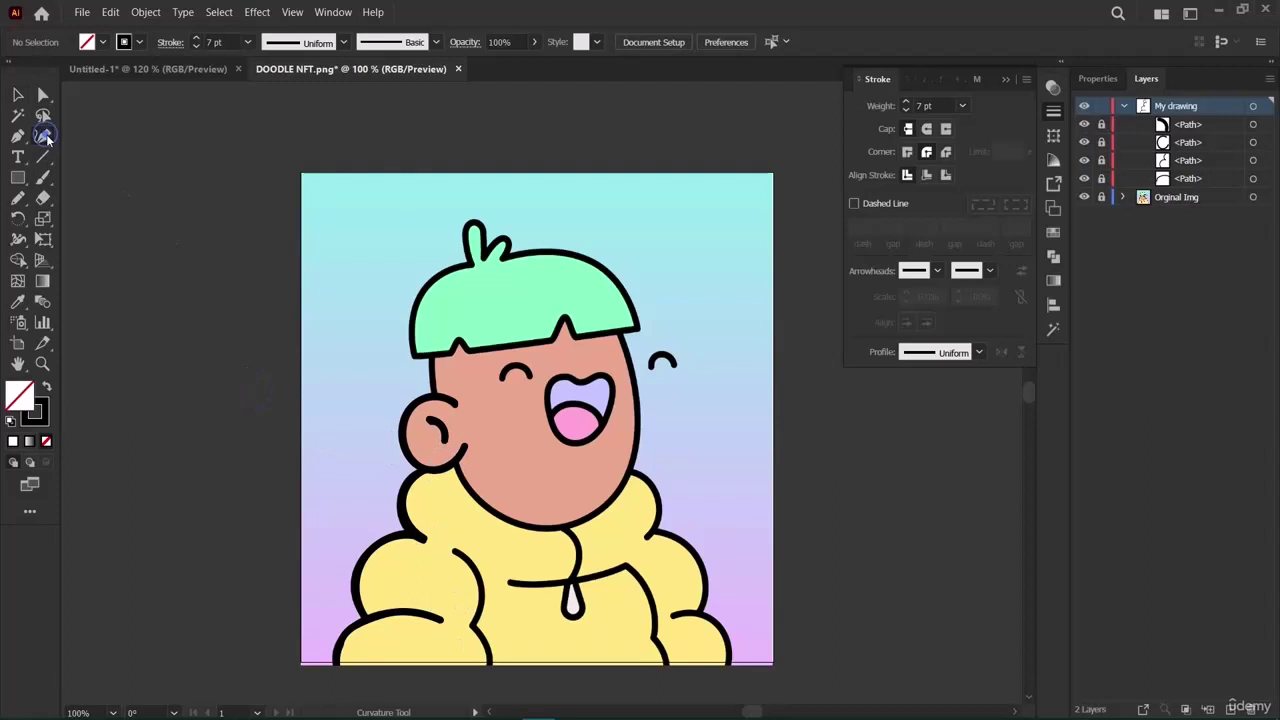
# Trace the chin curve and the face's right edge up to the hairline.
pyautogui.click(457, 465)
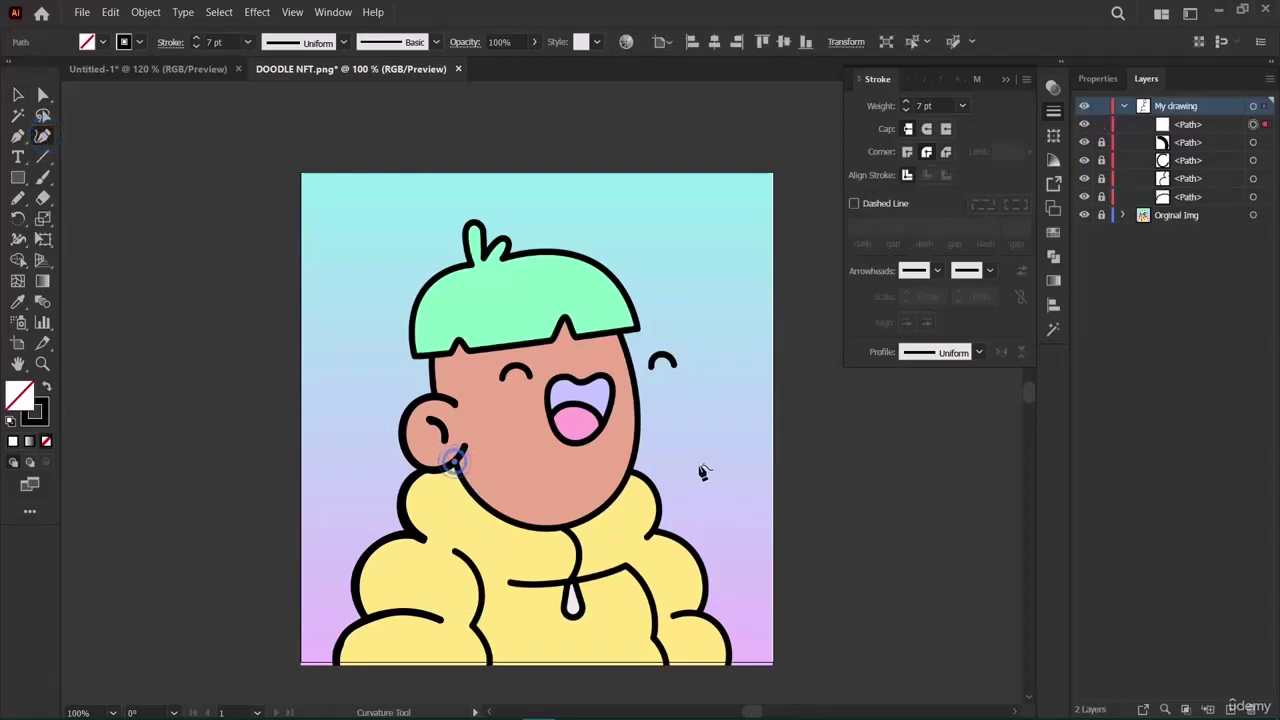
pyautogui.click(637, 435)
pyautogui.moveTo(541, 449); pyautogui.dragTo(553, 535)
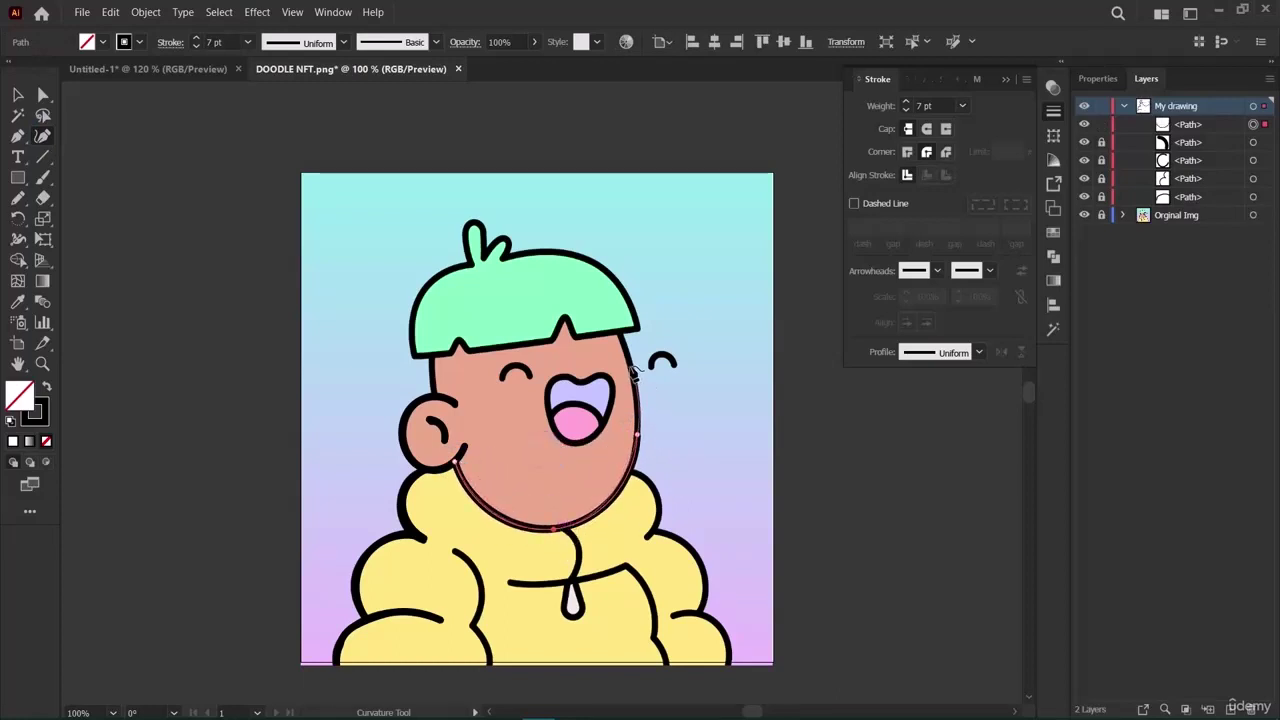
pyautogui.click(629, 368)
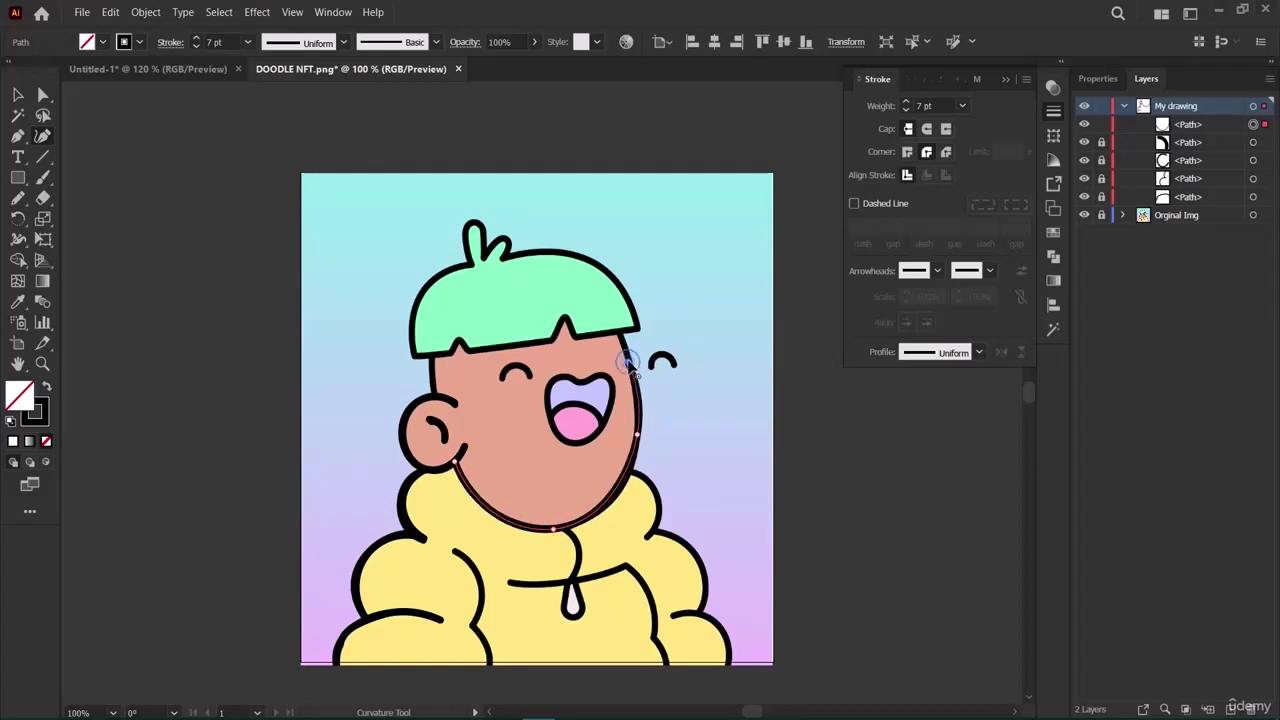
pyautogui.click(624, 335)
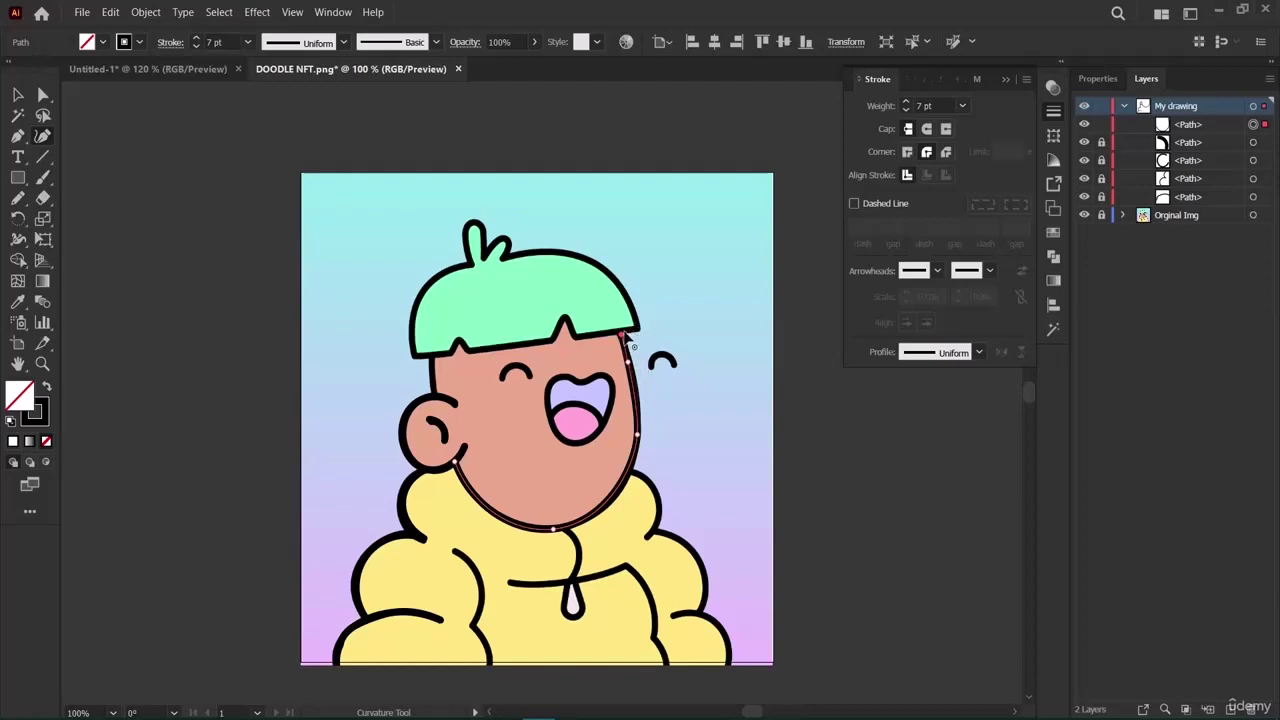
pyautogui.click(16, 96)
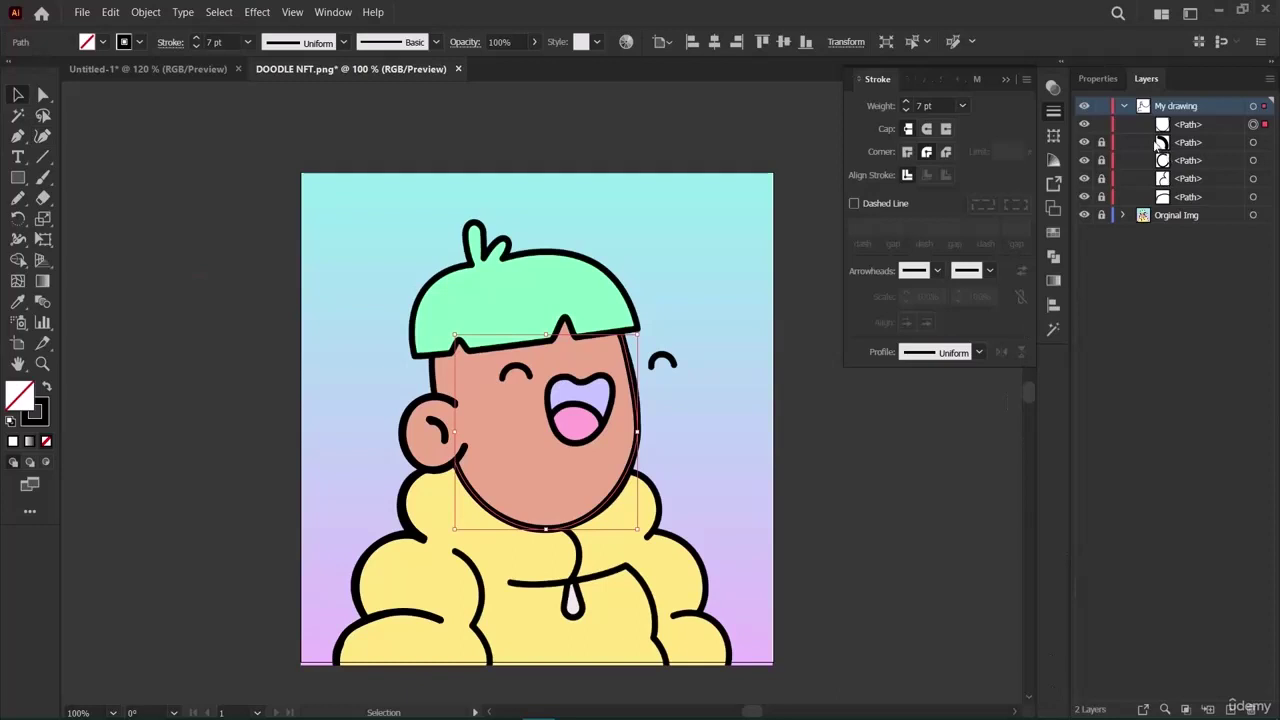
# Nudge the face outline's anchors slightly and give it rounded ends.
pyautogui.click(1101, 124)
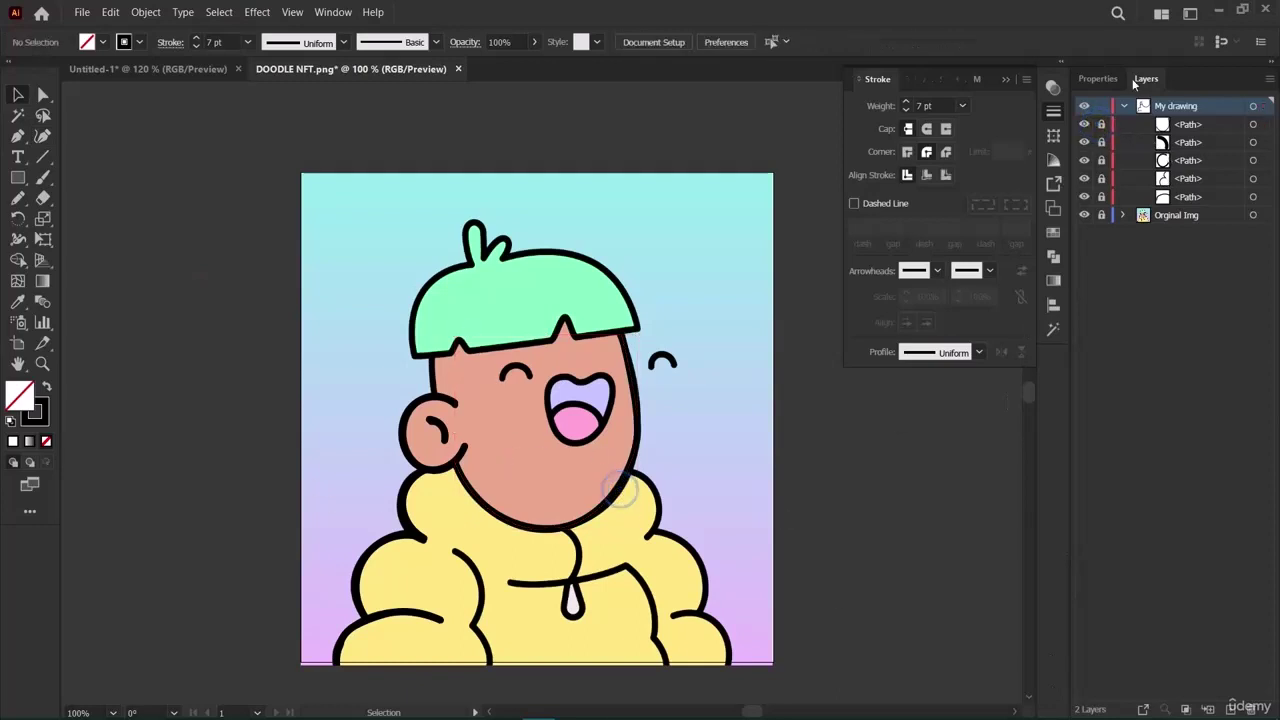
pyautogui.click(1100, 123)
pyautogui.click(624, 489)
pyautogui.click(40, 95)
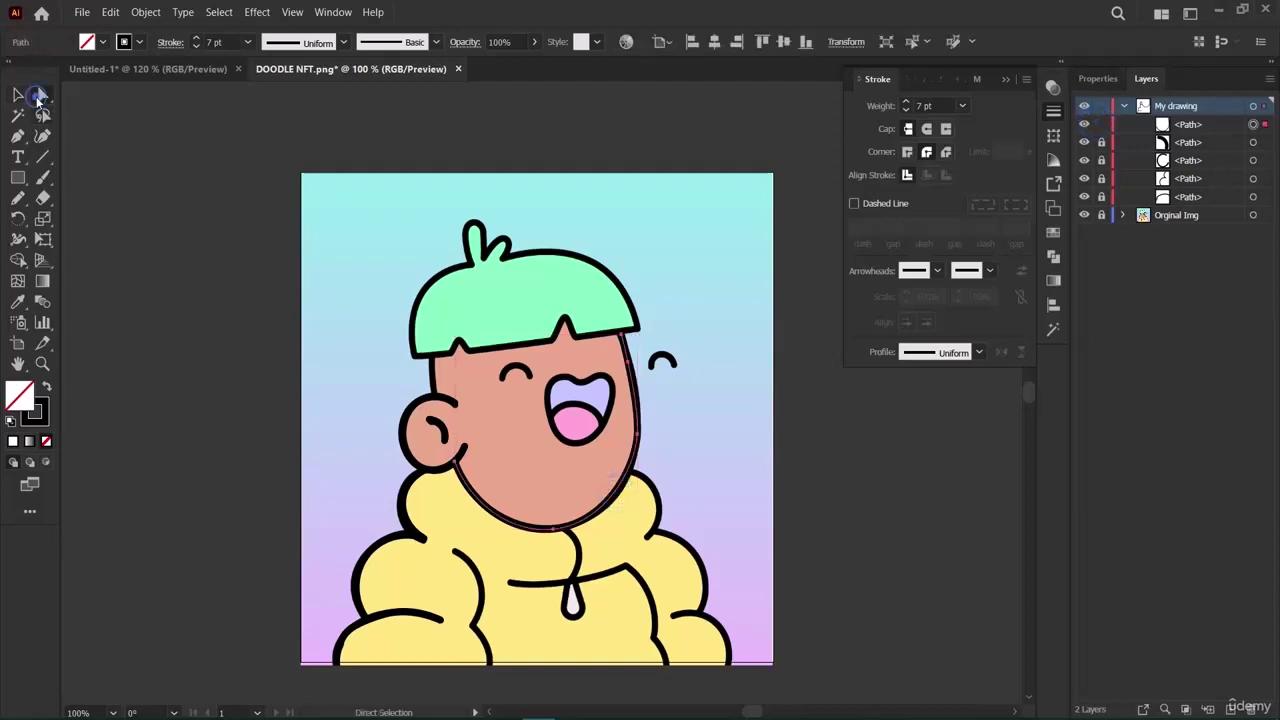
pyautogui.doubleClick(40, 95)
pyautogui.click(731, 493)
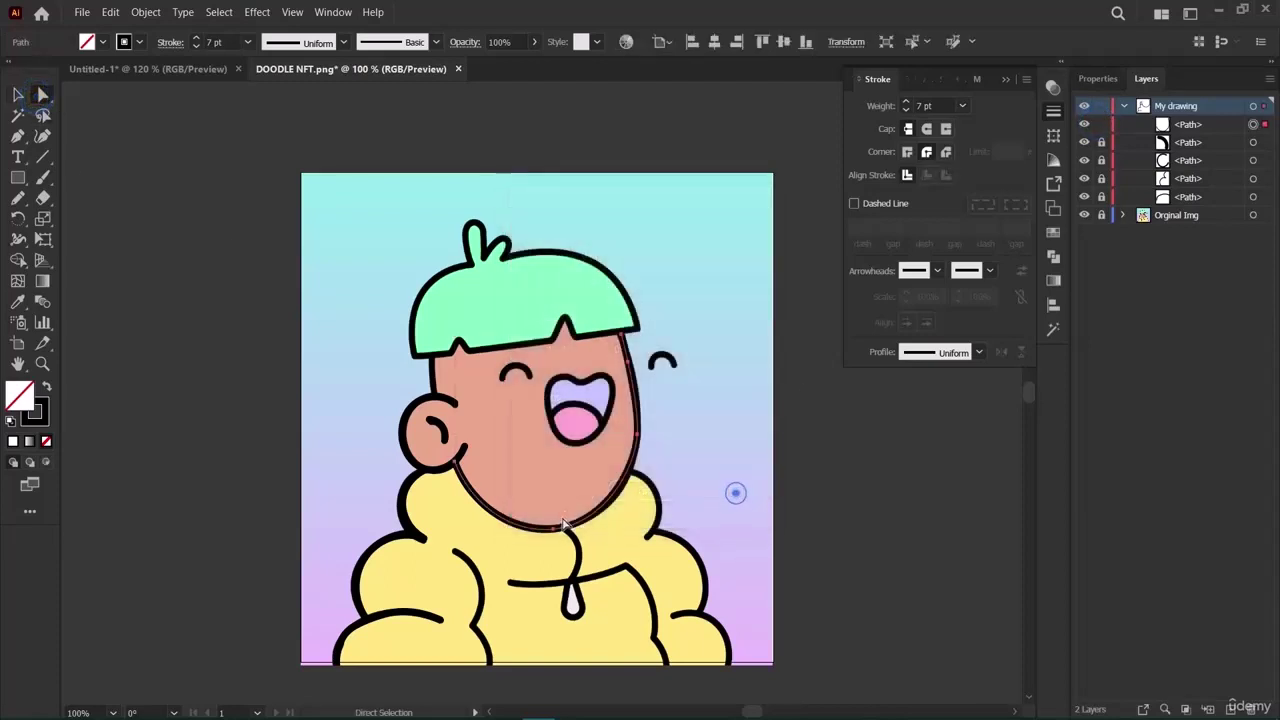
pyautogui.moveTo(618, 490); pyautogui.dragTo(618, 494)
pyautogui.moveTo(641, 440); pyautogui.dragTo(640, 444)
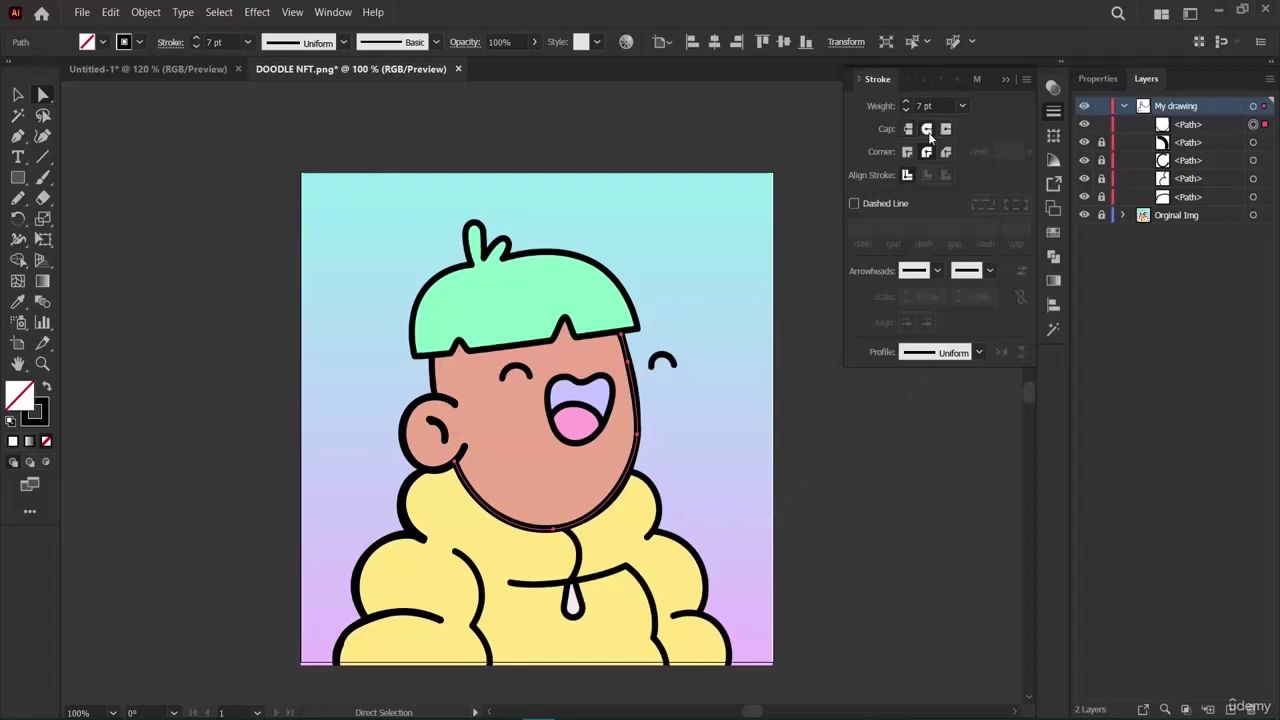
pyautogui.click(926, 129)
pyautogui.click(975, 480)
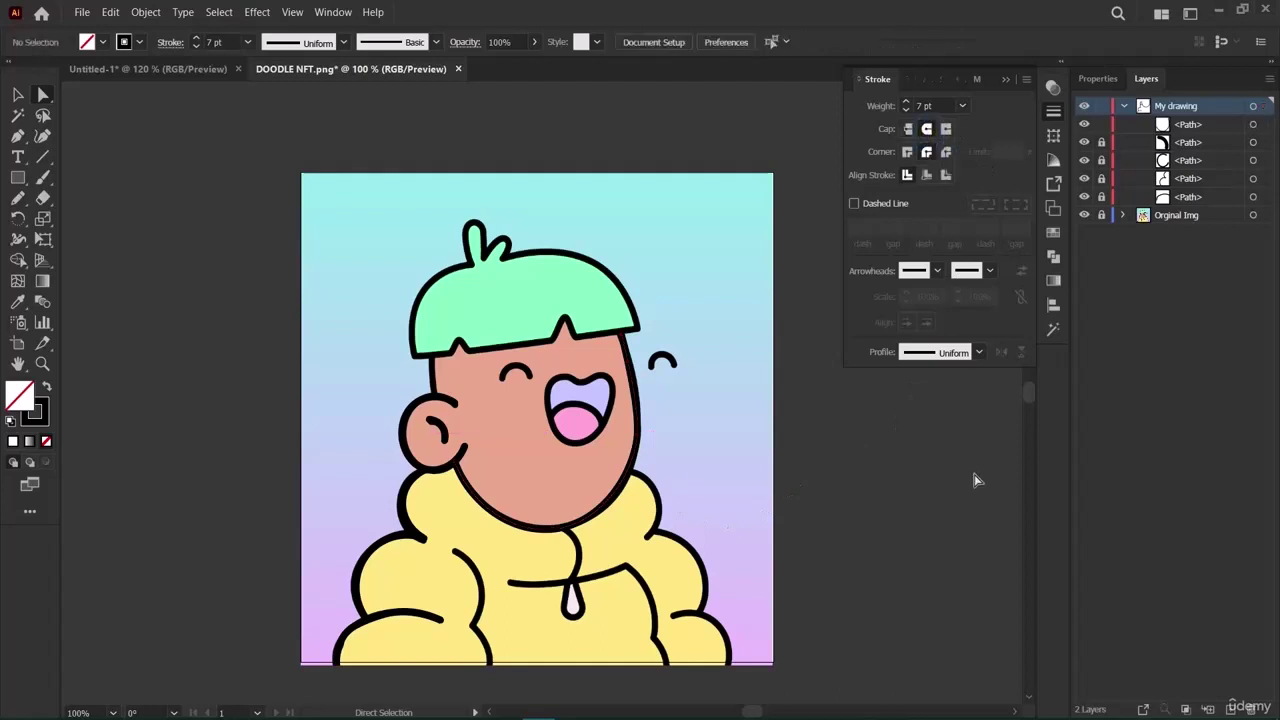
# Hide and reshow the original image to check the tracing, then lock the face outline.
pyautogui.click(18, 95)
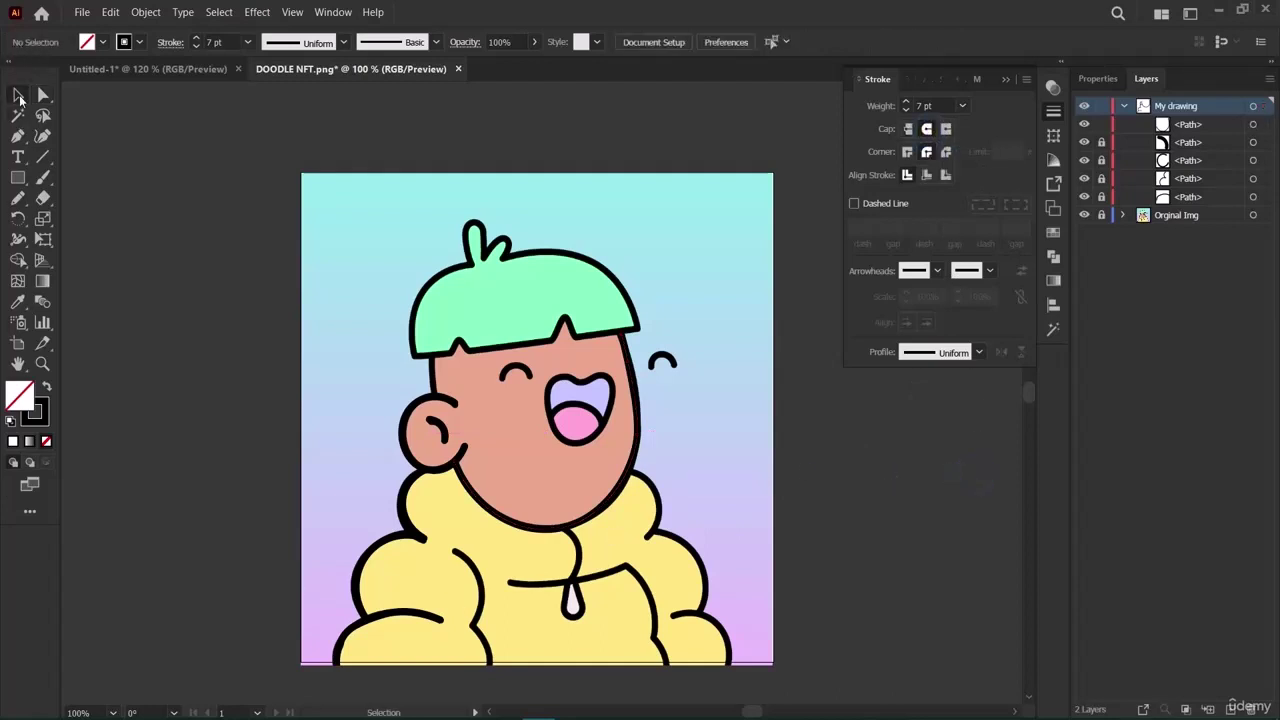
pyautogui.click(1083, 216)
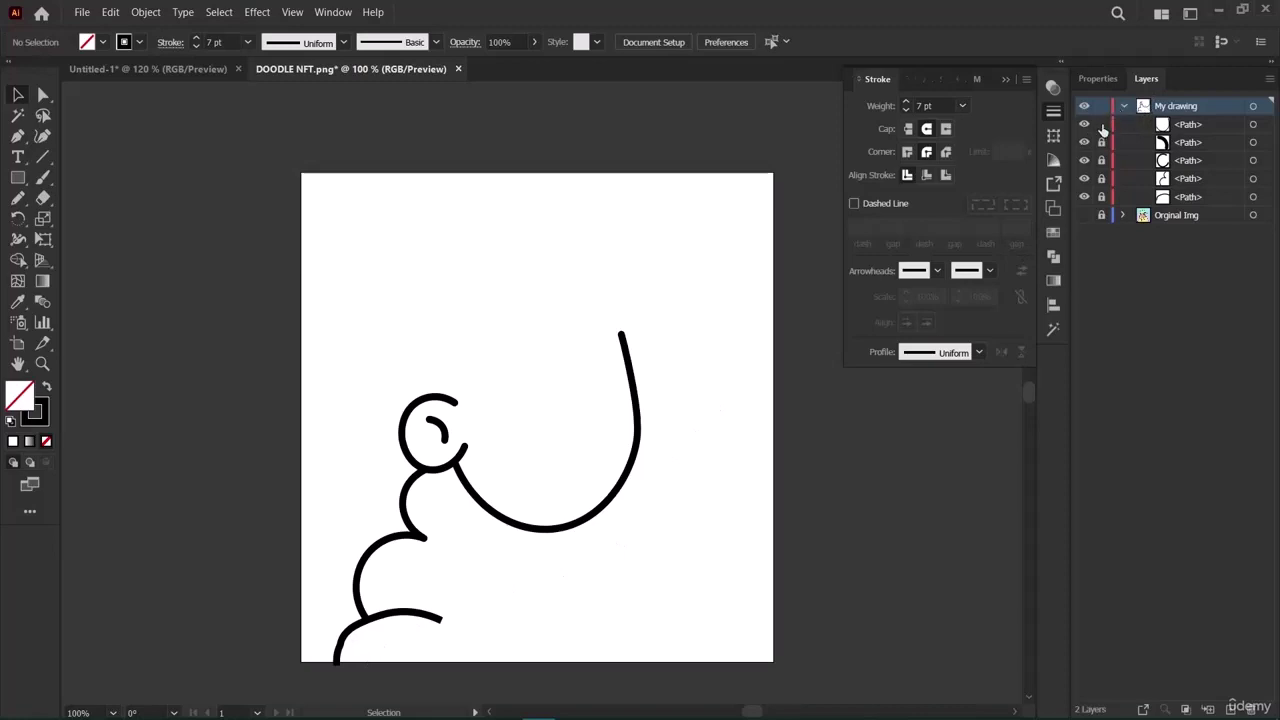
pyautogui.click(1084, 215)
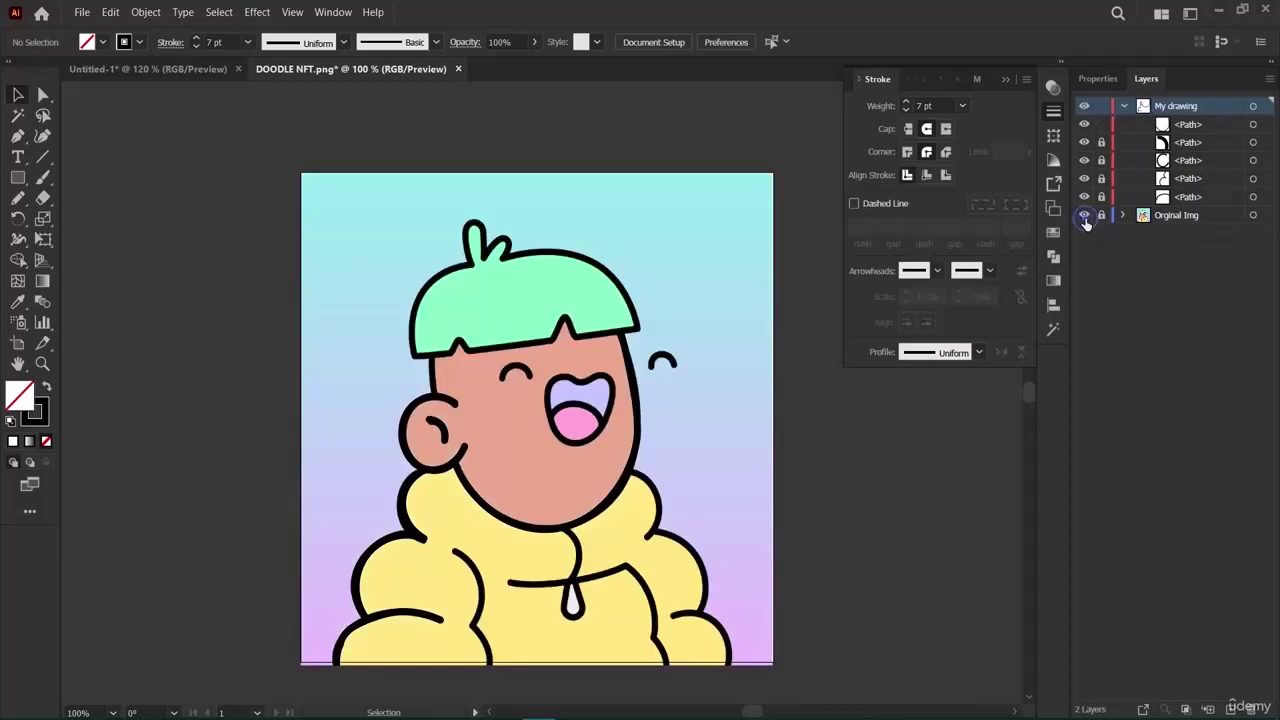
pyautogui.click(625, 472)
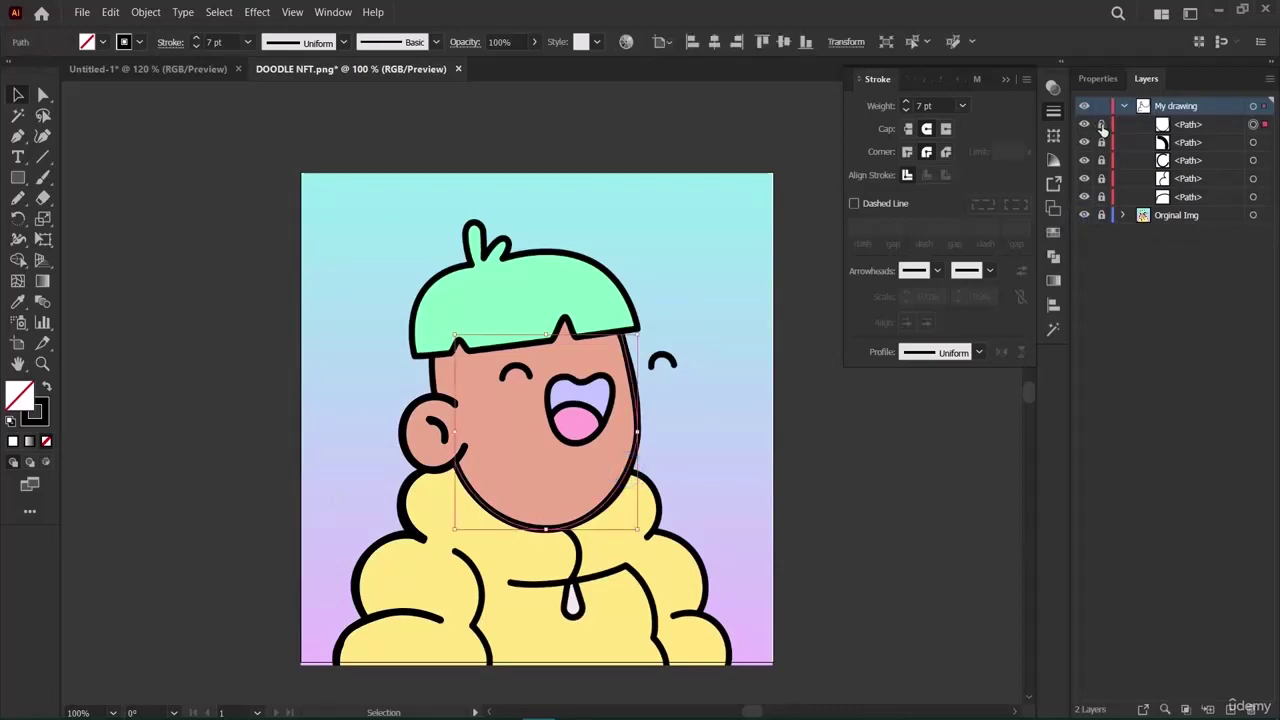
pyautogui.click(1101, 124)
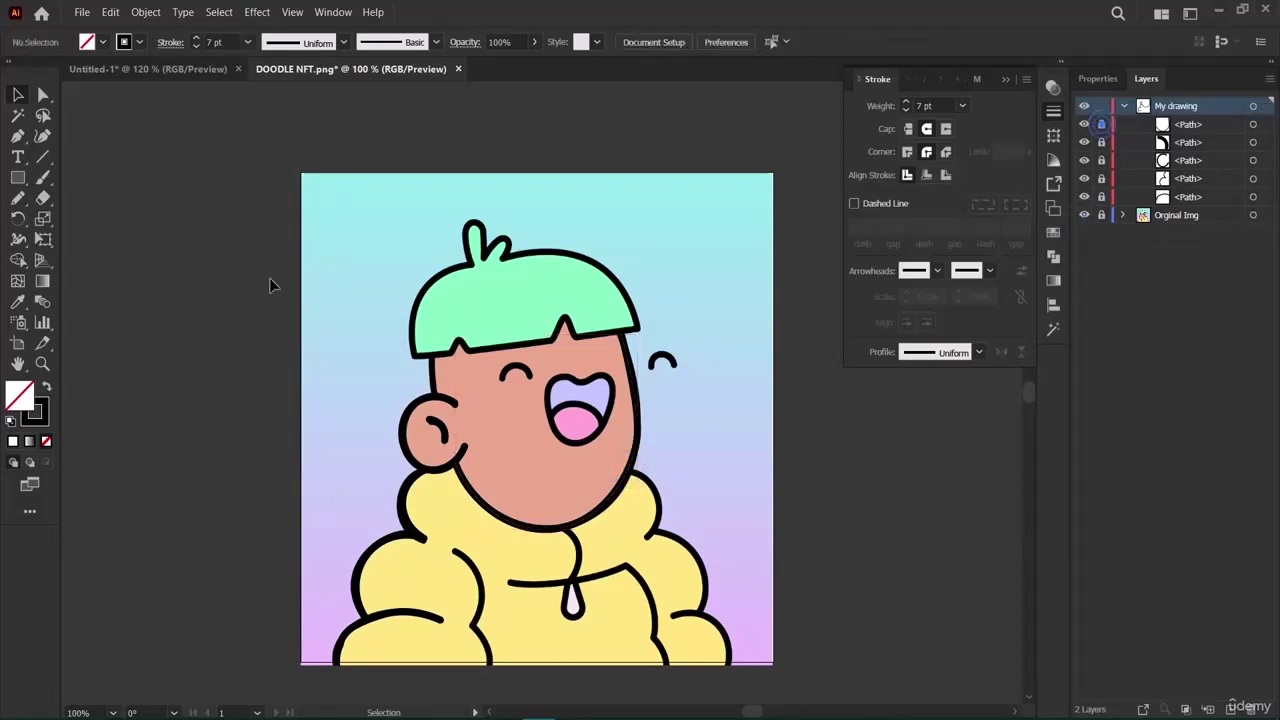
# Draw a two-point stroke from the face edge under the hair to the ear top.
pyautogui.click(44, 139)
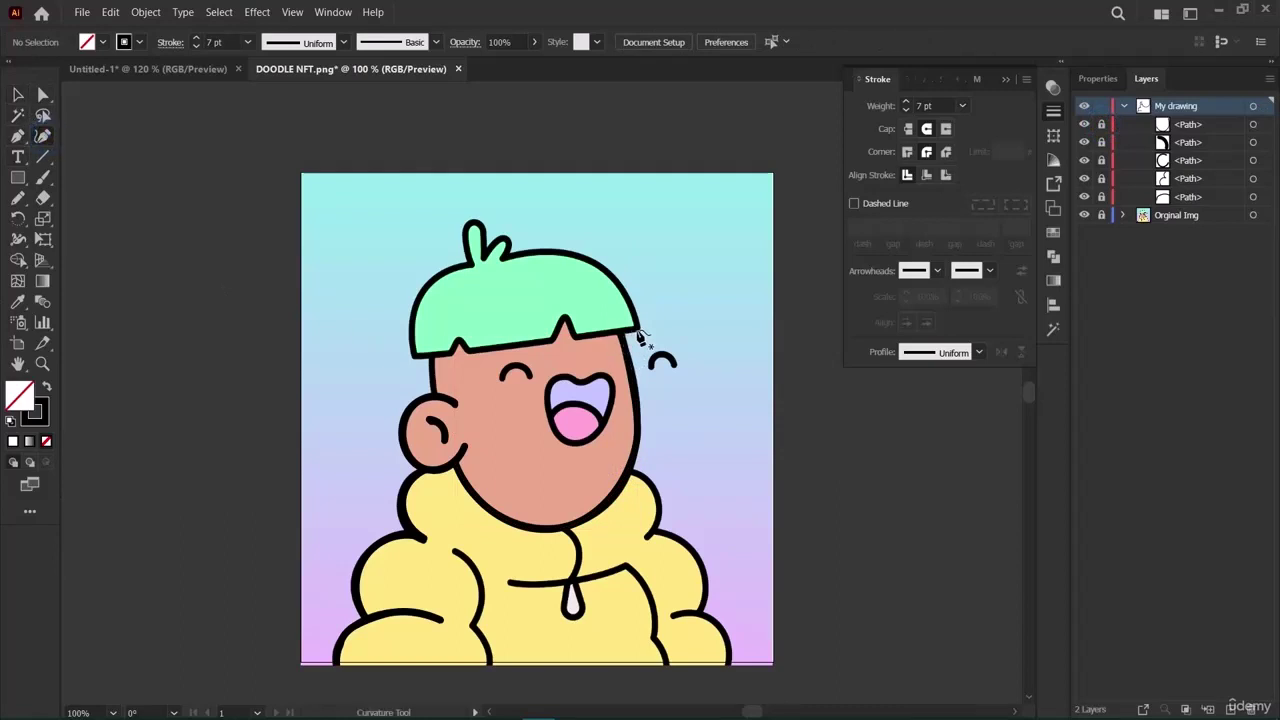
pyautogui.click(438, 398)
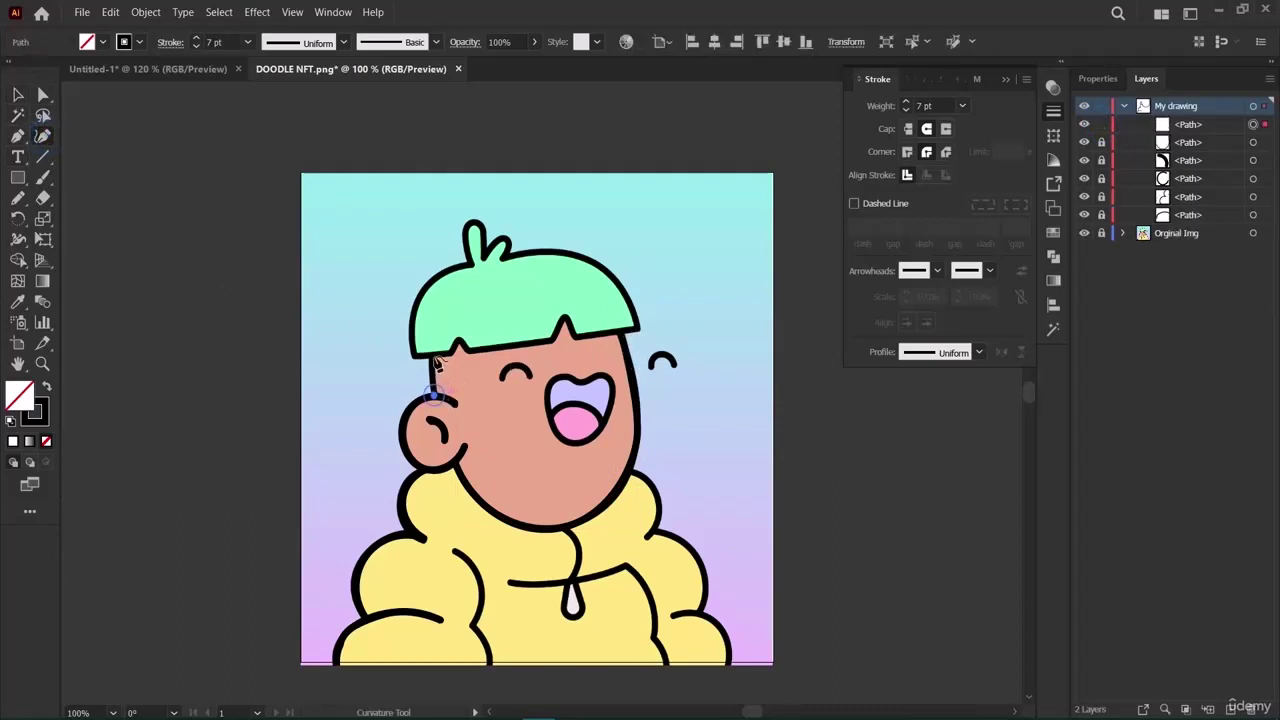
pyautogui.click(436, 356)
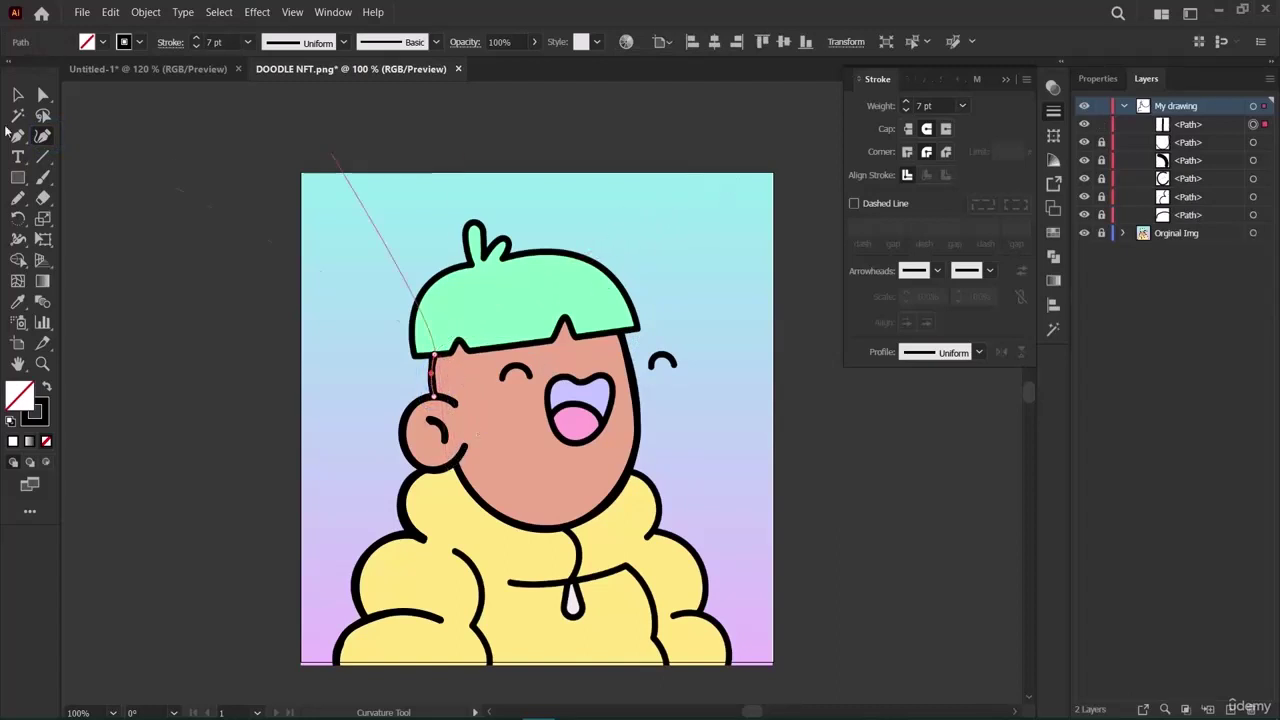
pyautogui.click(18, 94)
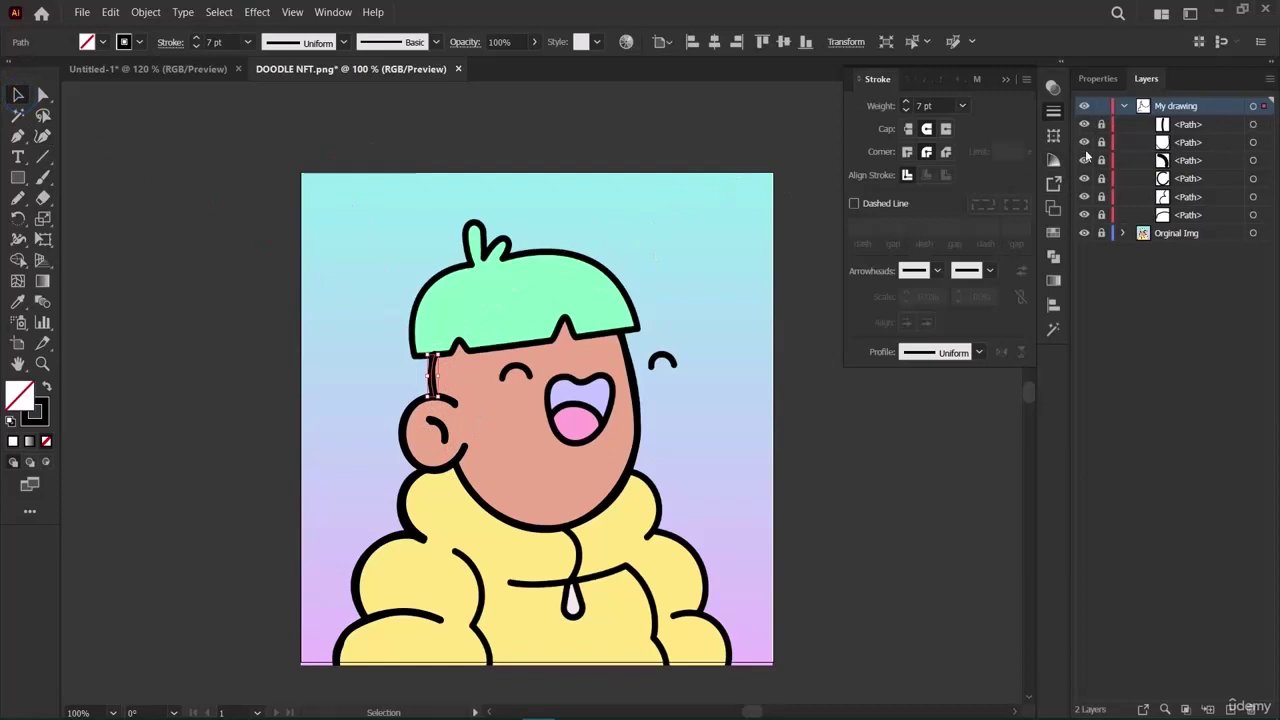
# Lock the ear stroke and trace the hair's top curve from its right edge to the tuft.
pyautogui.click(1101, 124)
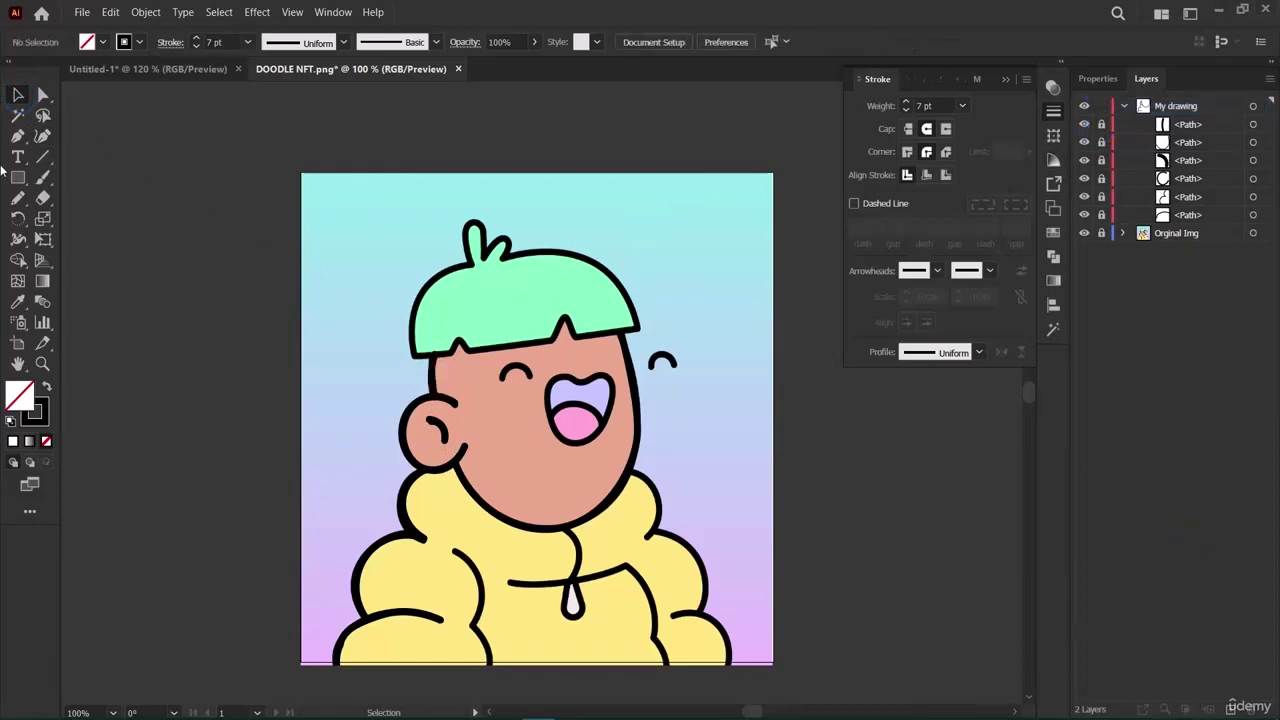
pyautogui.click(42, 137)
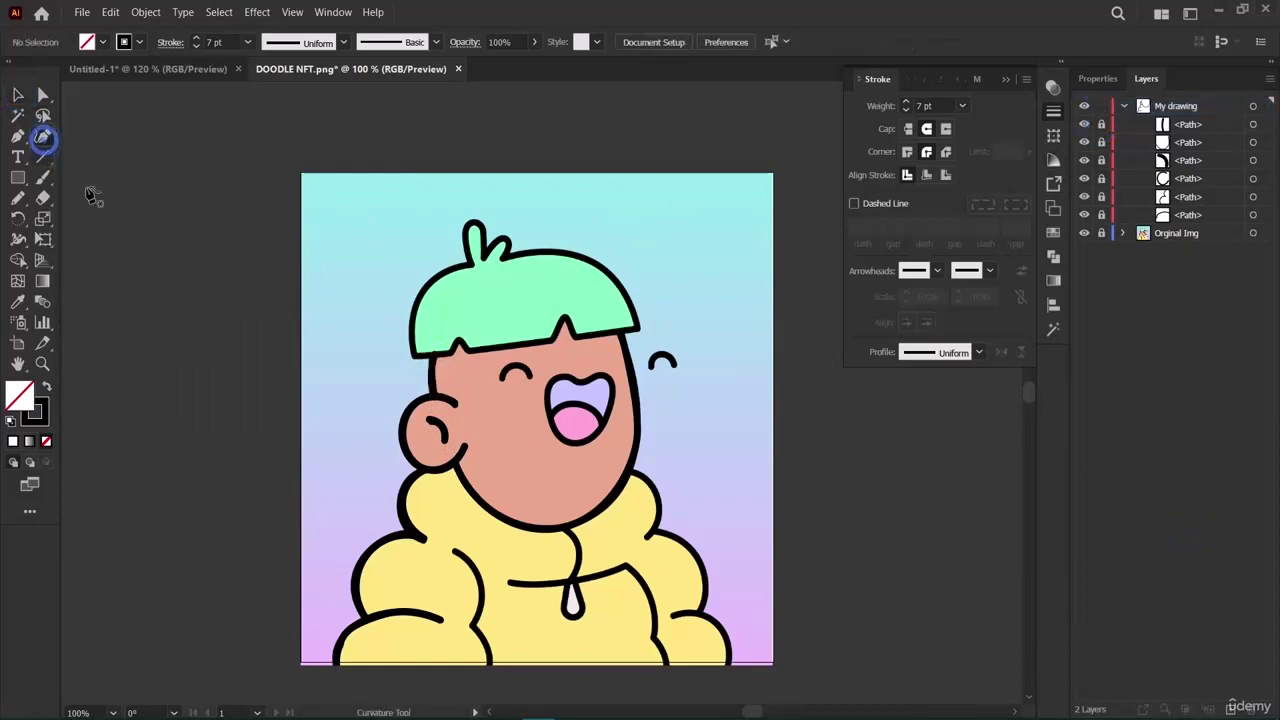
pyautogui.click(638, 328)
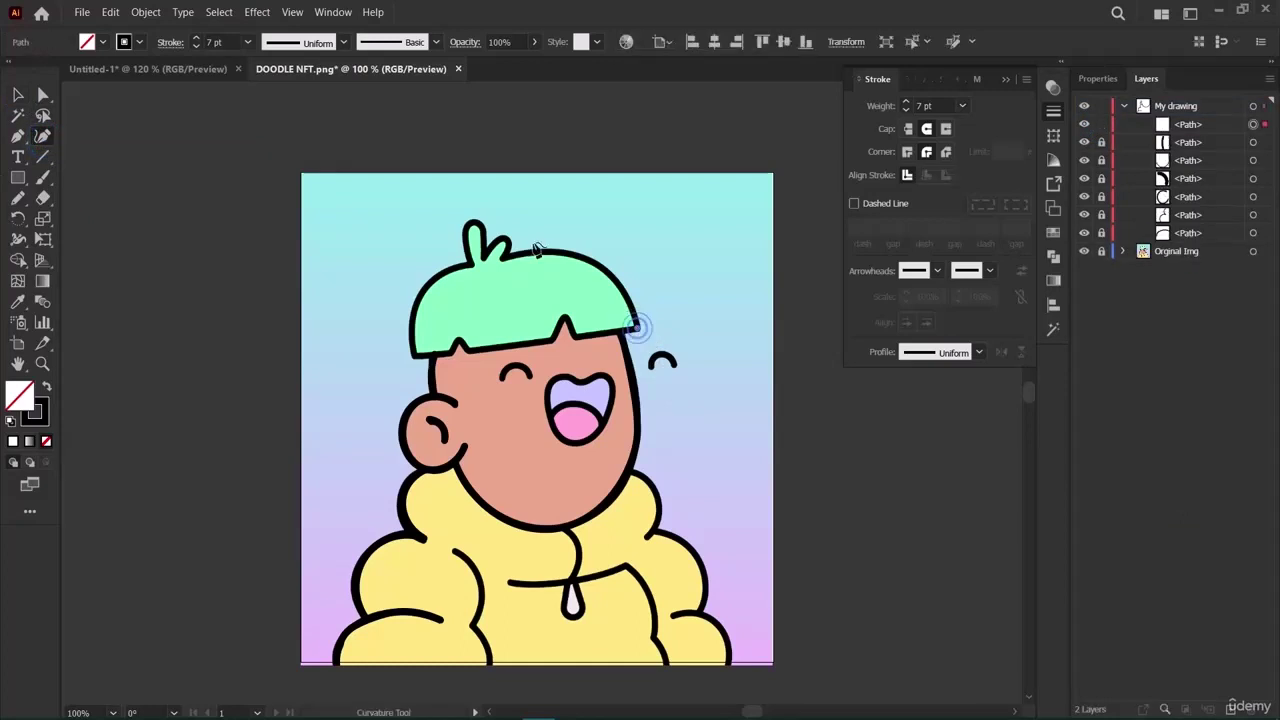
pyautogui.click(505, 259)
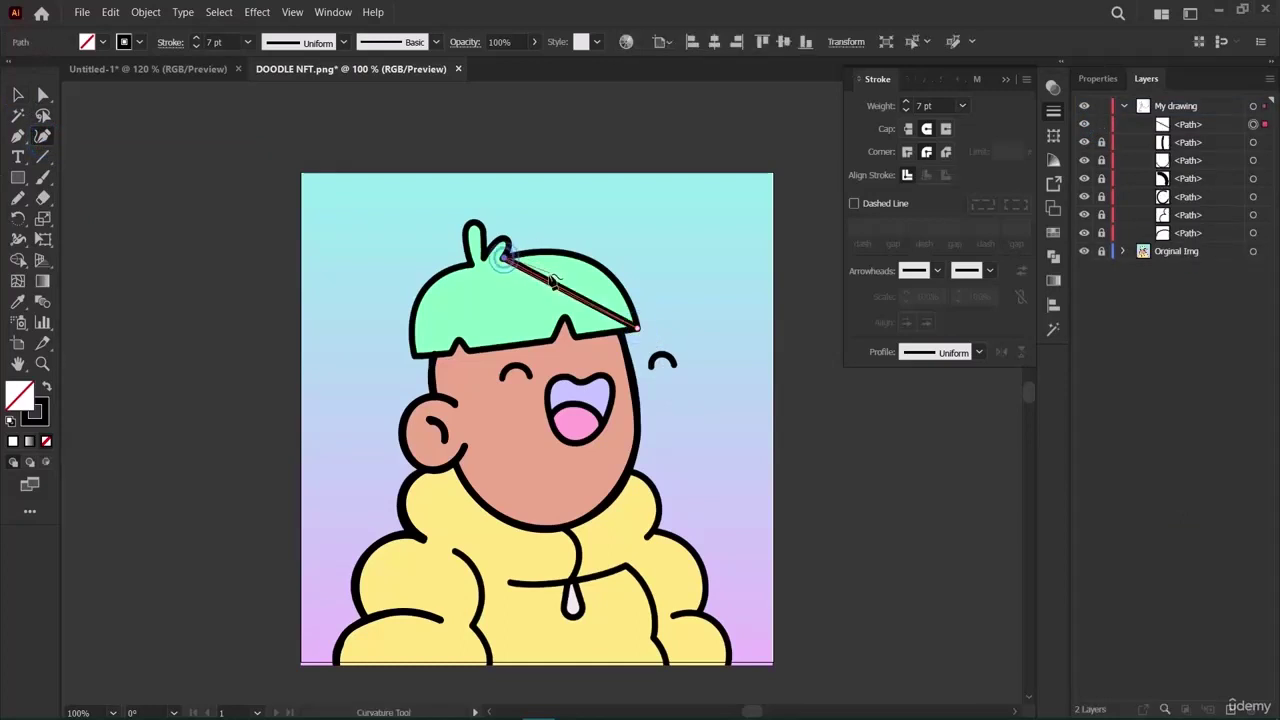
pyautogui.moveTo(558, 288); pyautogui.dragTo(604, 272)
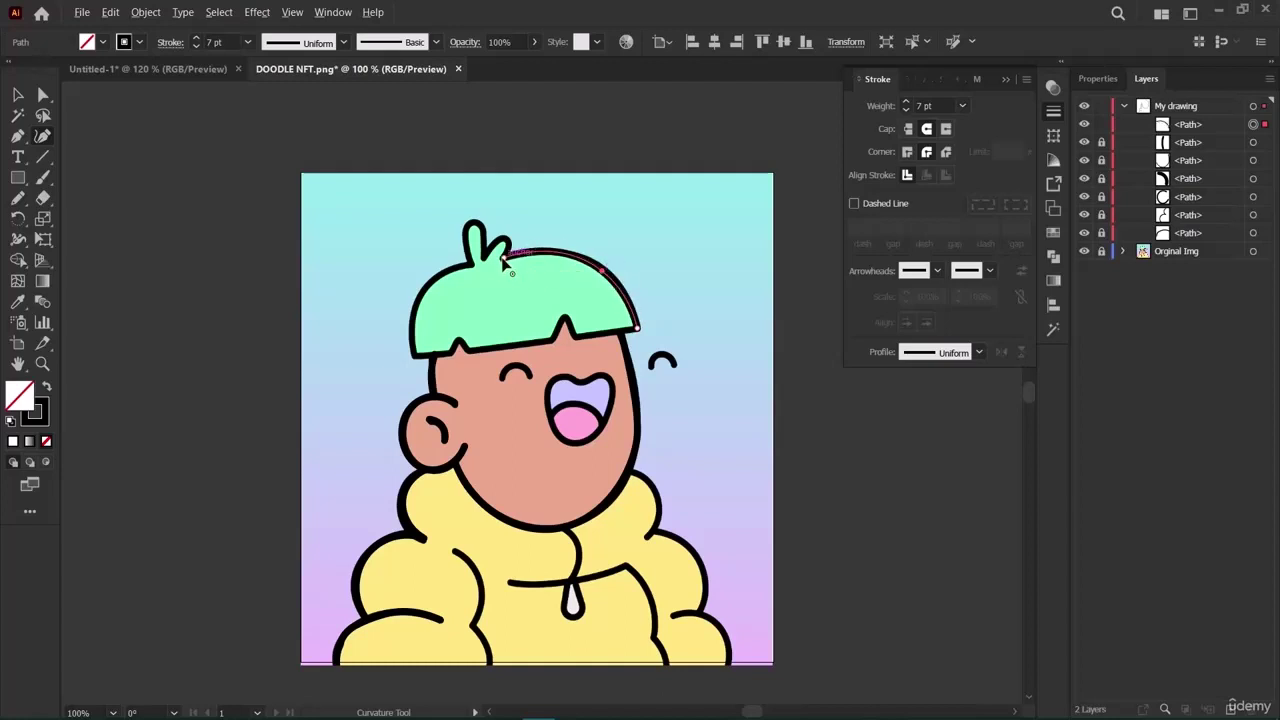
# Trace around the tuft's bumps and notch, extending the outline to the hair's left edge.
pyautogui.click(502, 258)
pyautogui.click(503, 240)
pyautogui.click(480, 259)
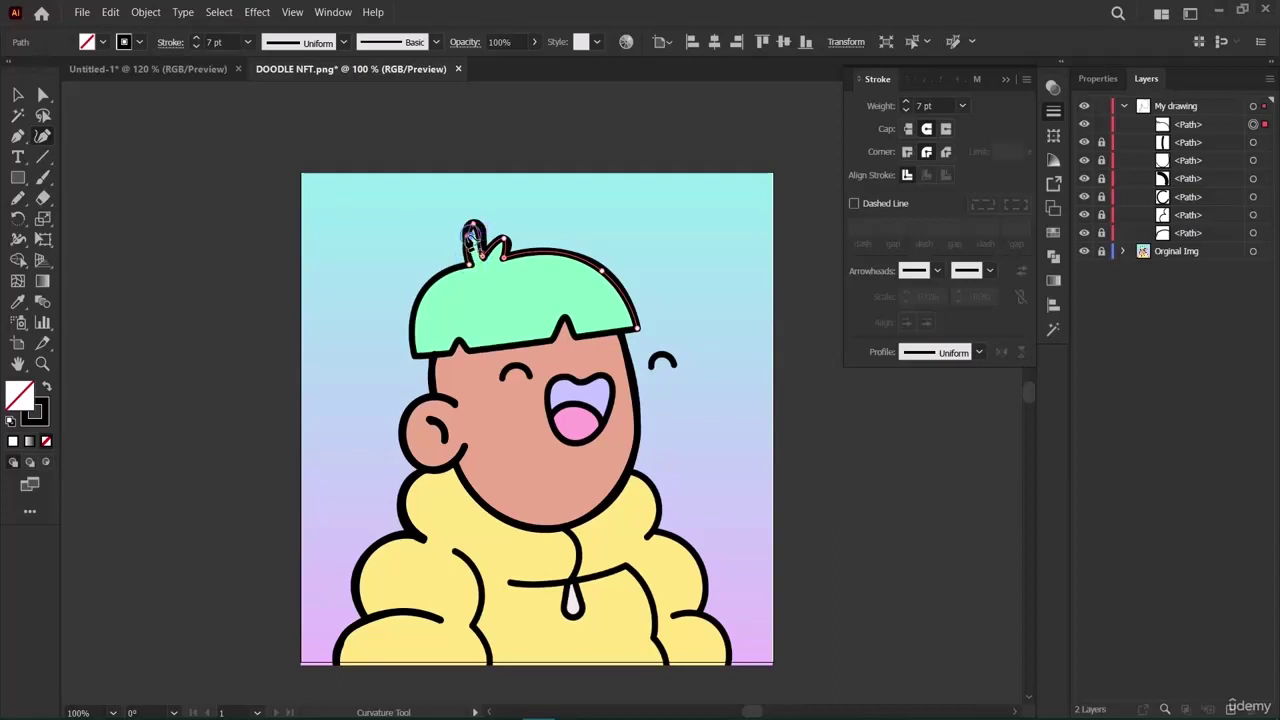
pyautogui.click(472, 222)
pyautogui.click(481, 236)
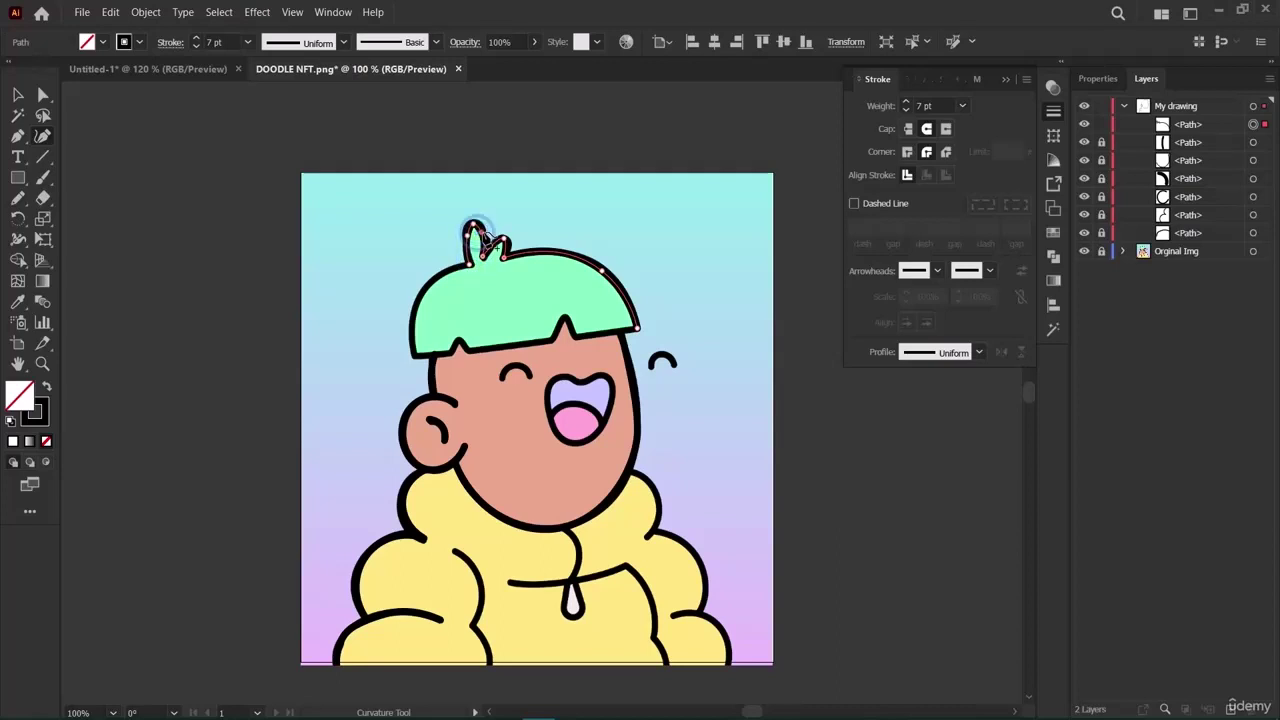
pyautogui.click(468, 263)
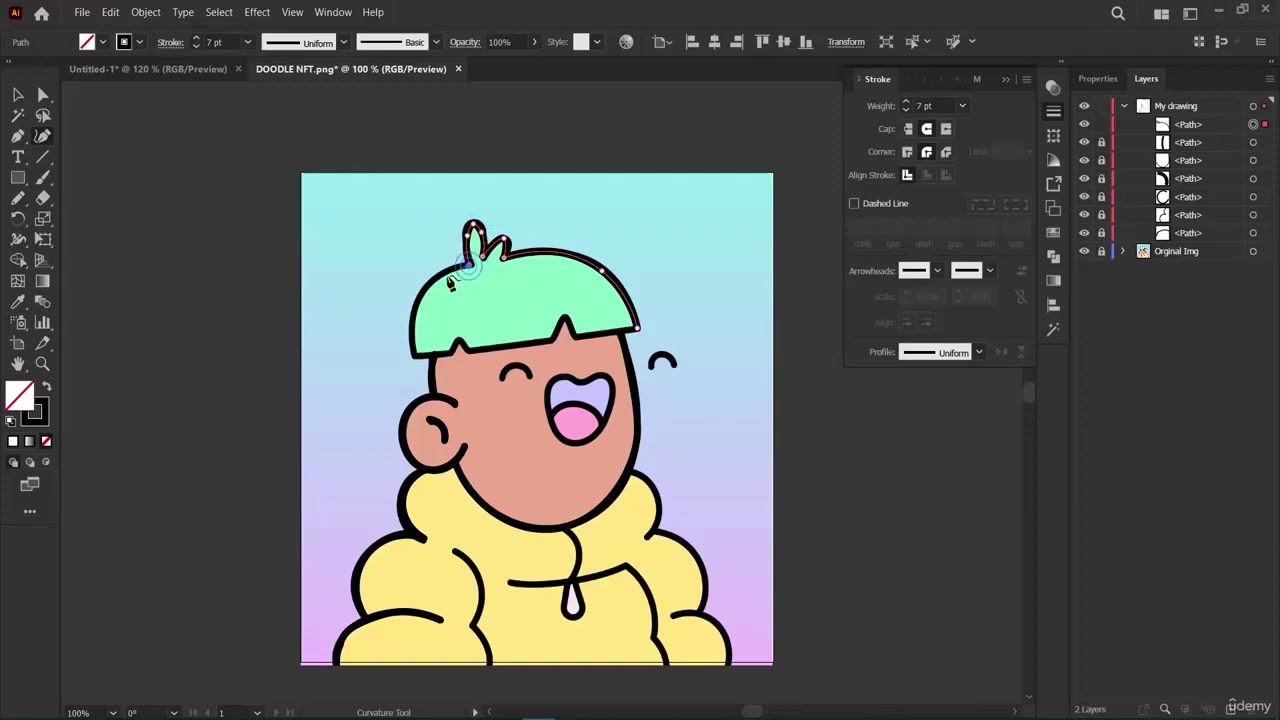
pyautogui.click(414, 355)
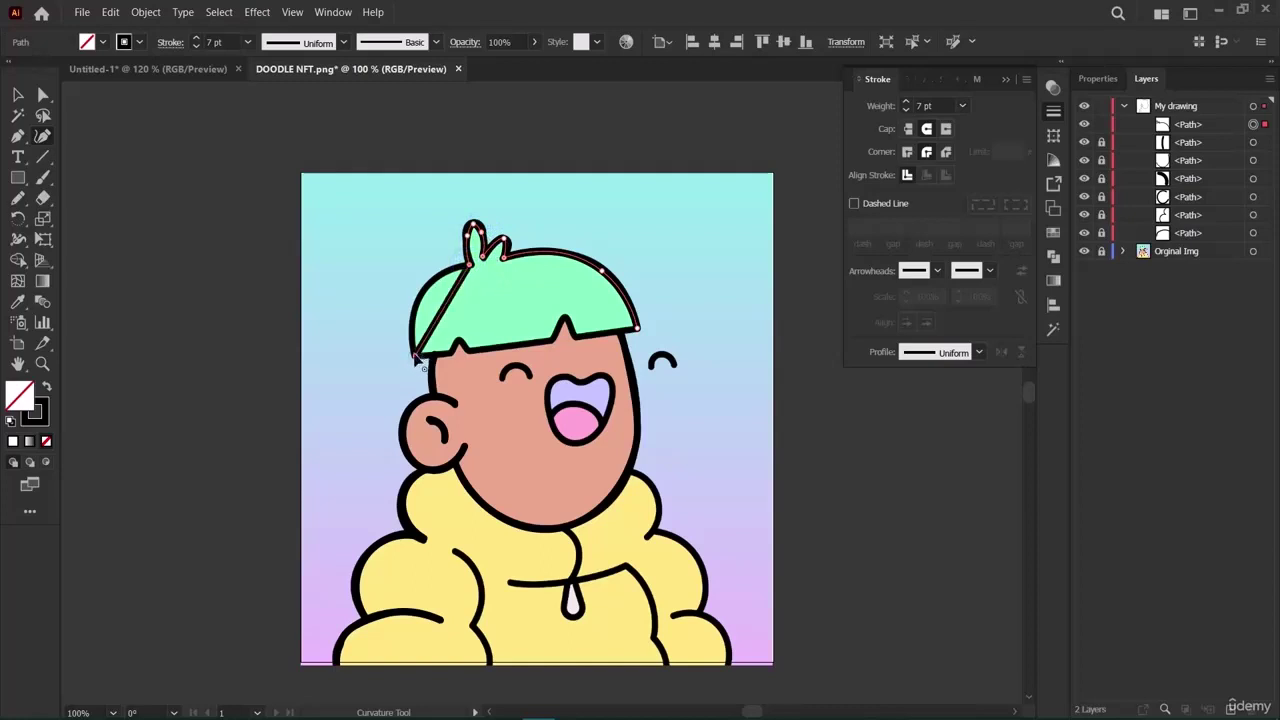
# Run the hair outline down its left edge and along the fringe notches, closing it at the start anchor.
pyautogui.moveTo(447, 306); pyautogui.dragTo(427, 289)
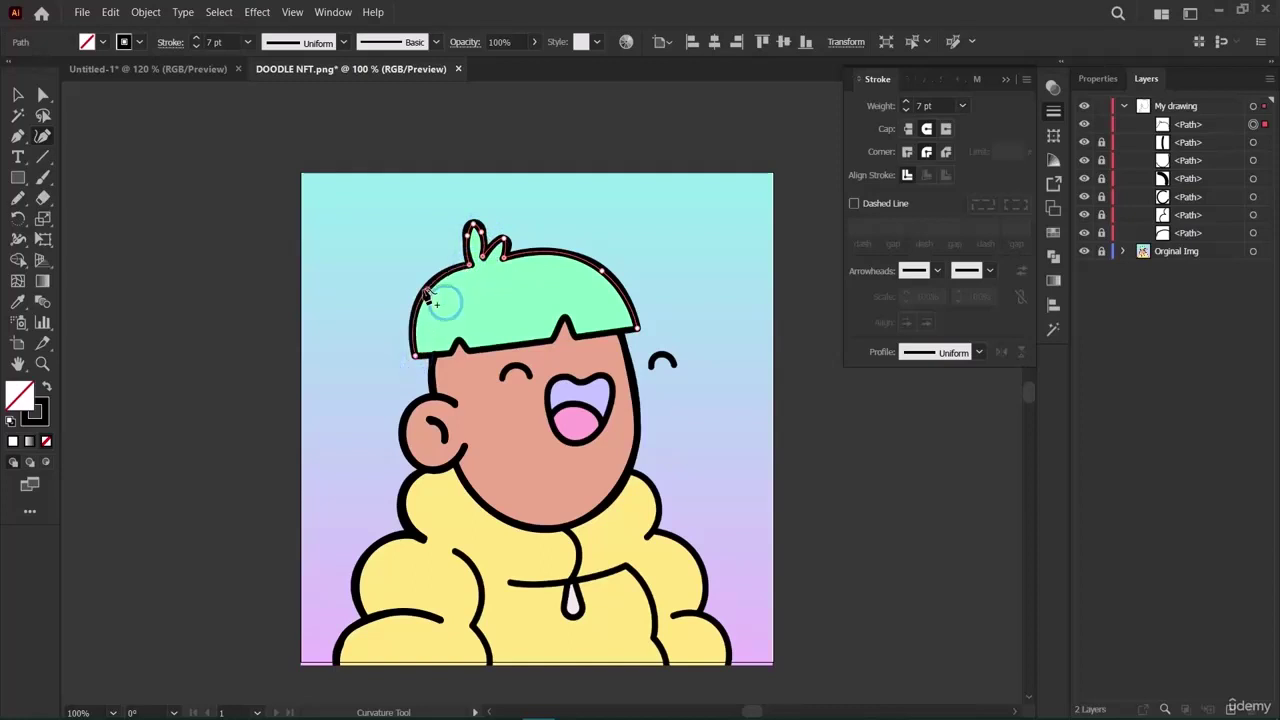
pyautogui.click(416, 356)
pyautogui.click(460, 349)
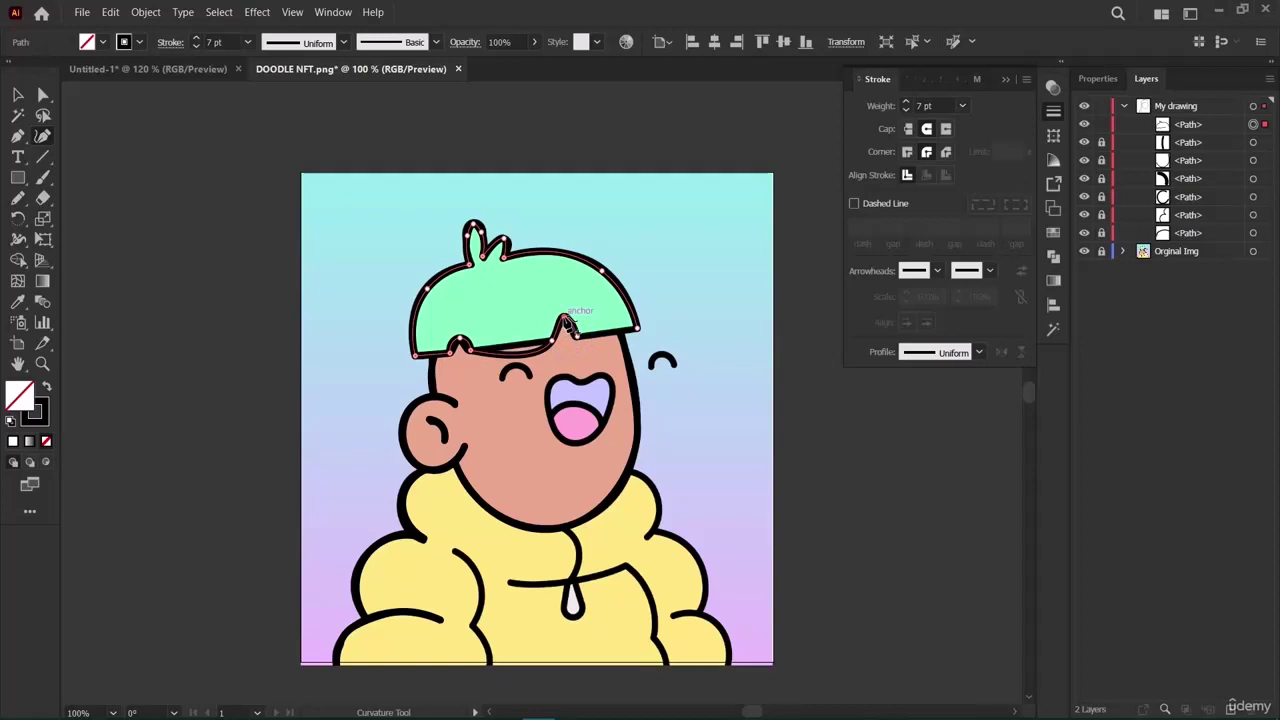
pyautogui.click(567, 322)
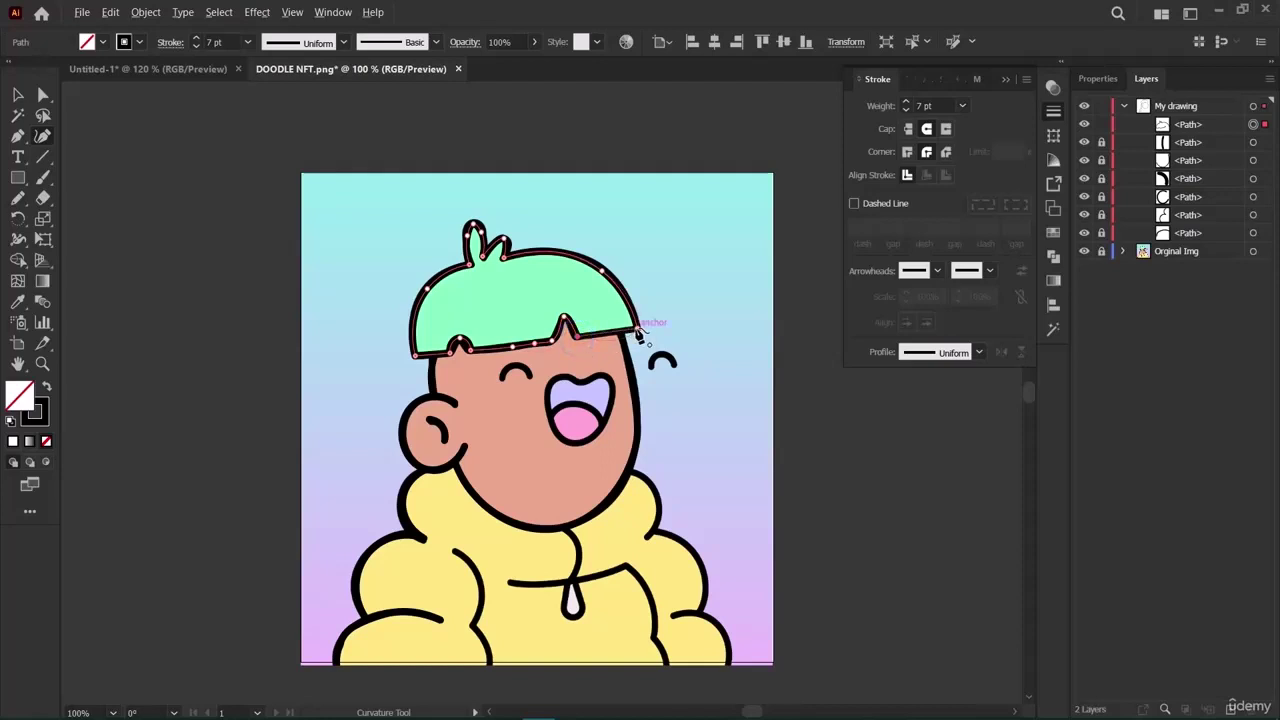
pyautogui.click(637, 332)
pyautogui.click(636, 331)
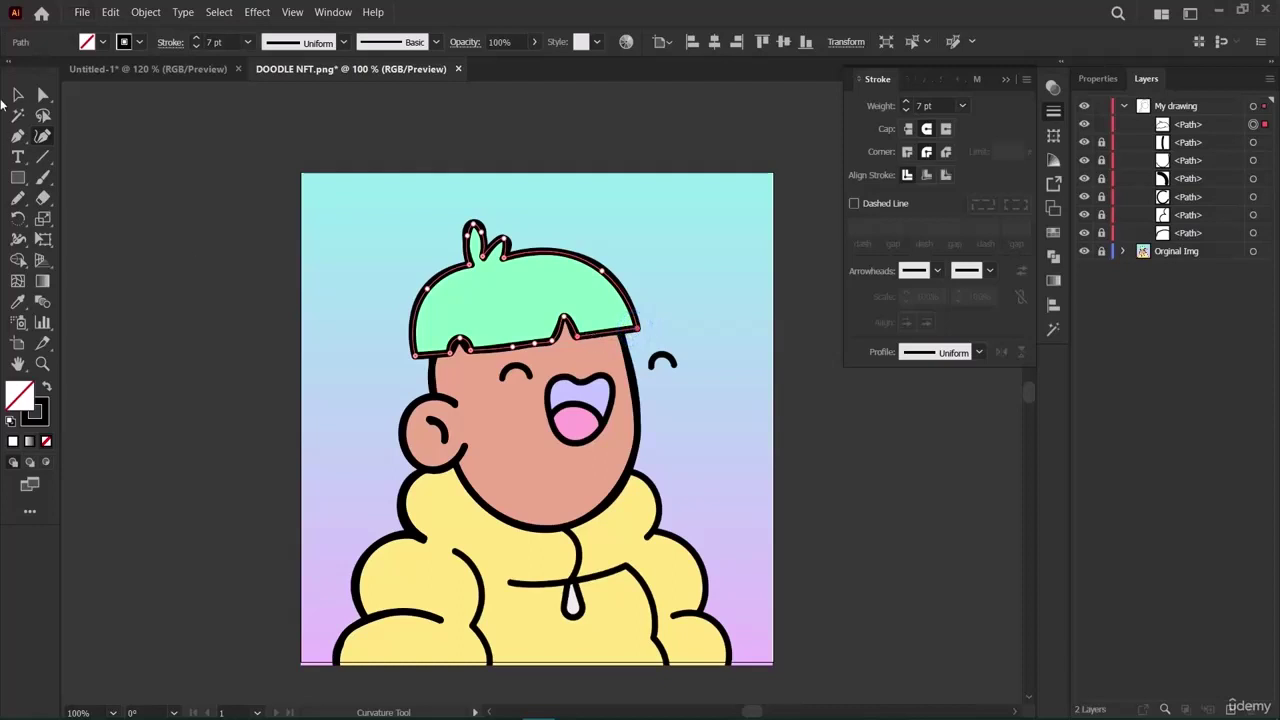
pyautogui.click(18, 97)
pyautogui.click(245, 349)
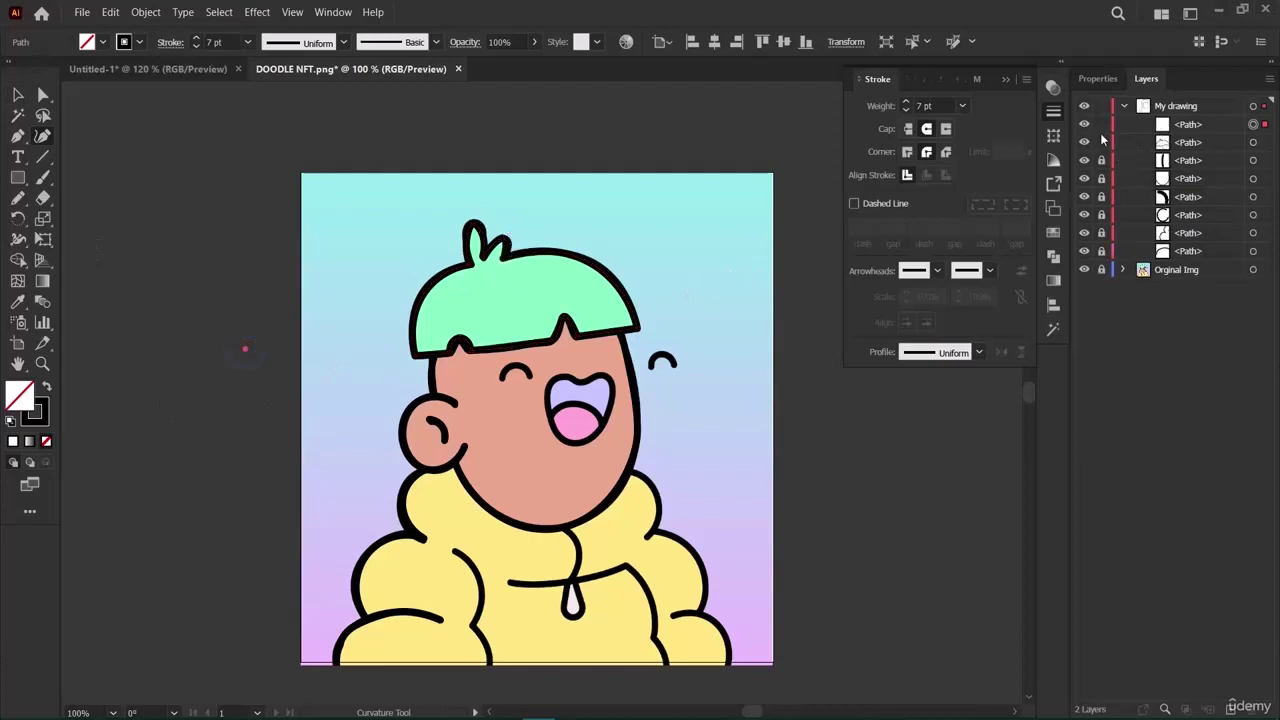
# Lock the hair outline, then hide and reshow the Orginal Img layer to review the strokes.
pyautogui.click(1101, 124)
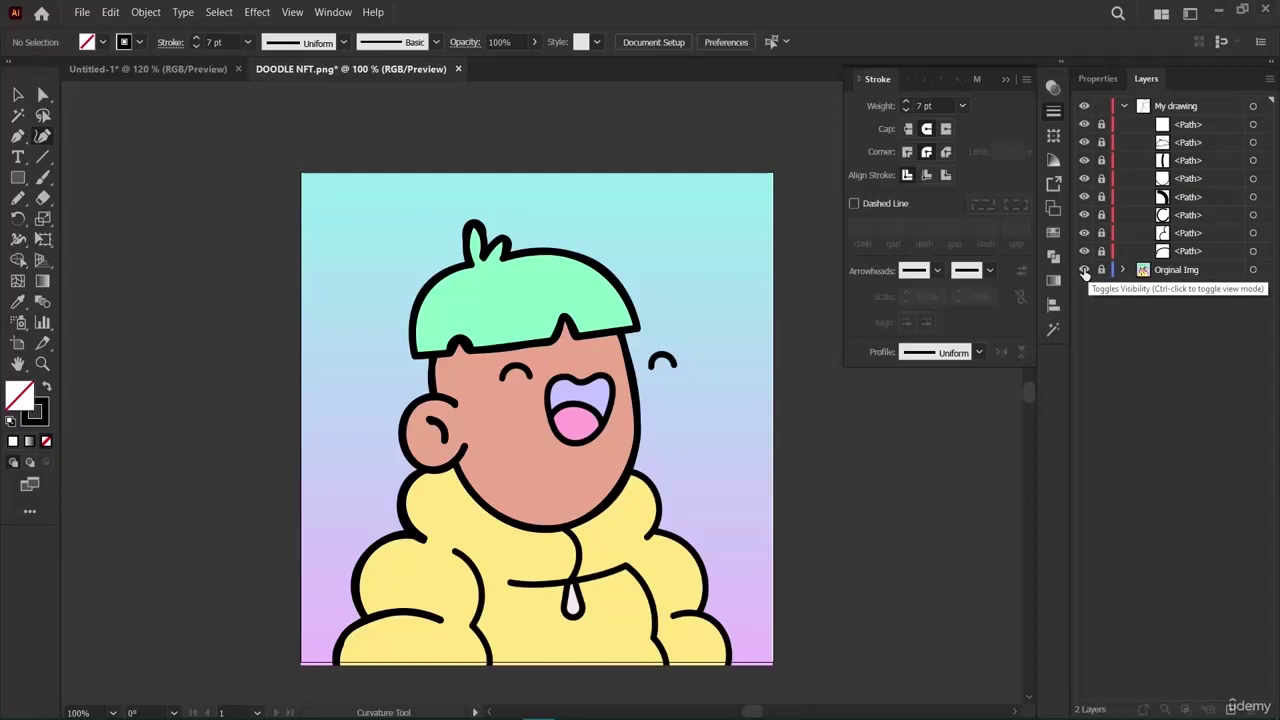
pyautogui.click(1084, 270)
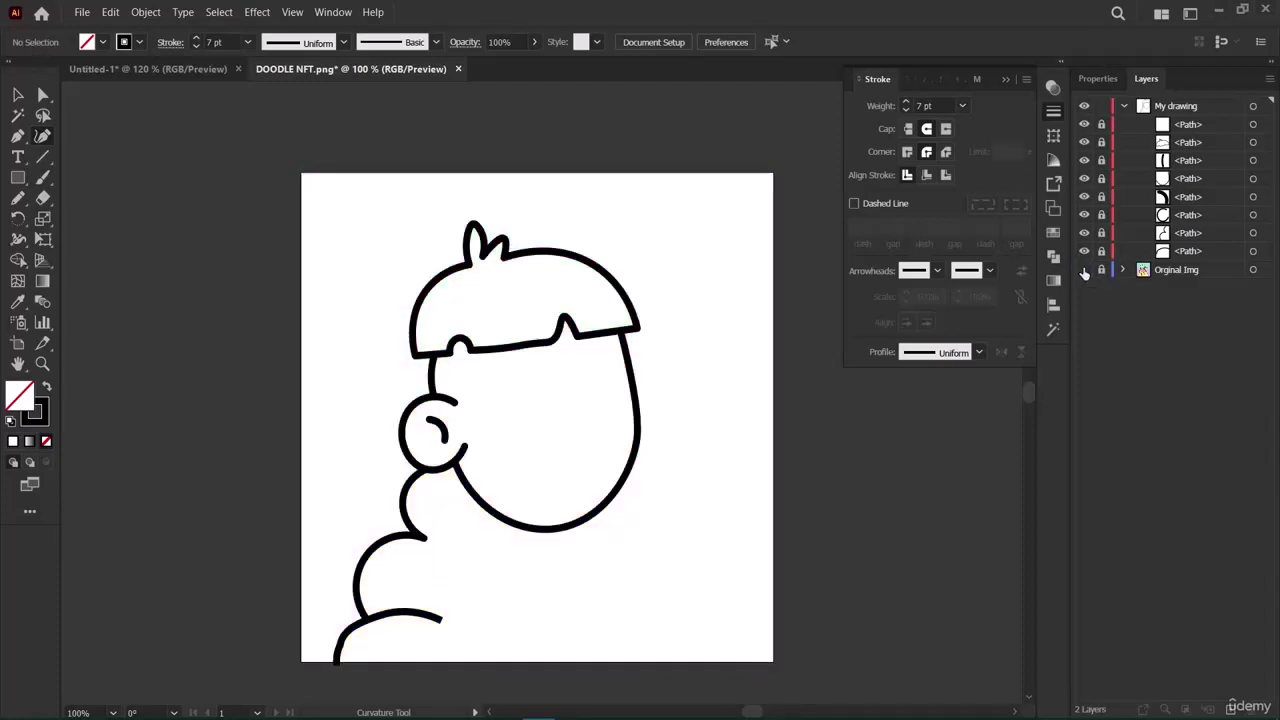
pyautogui.click(1084, 270)
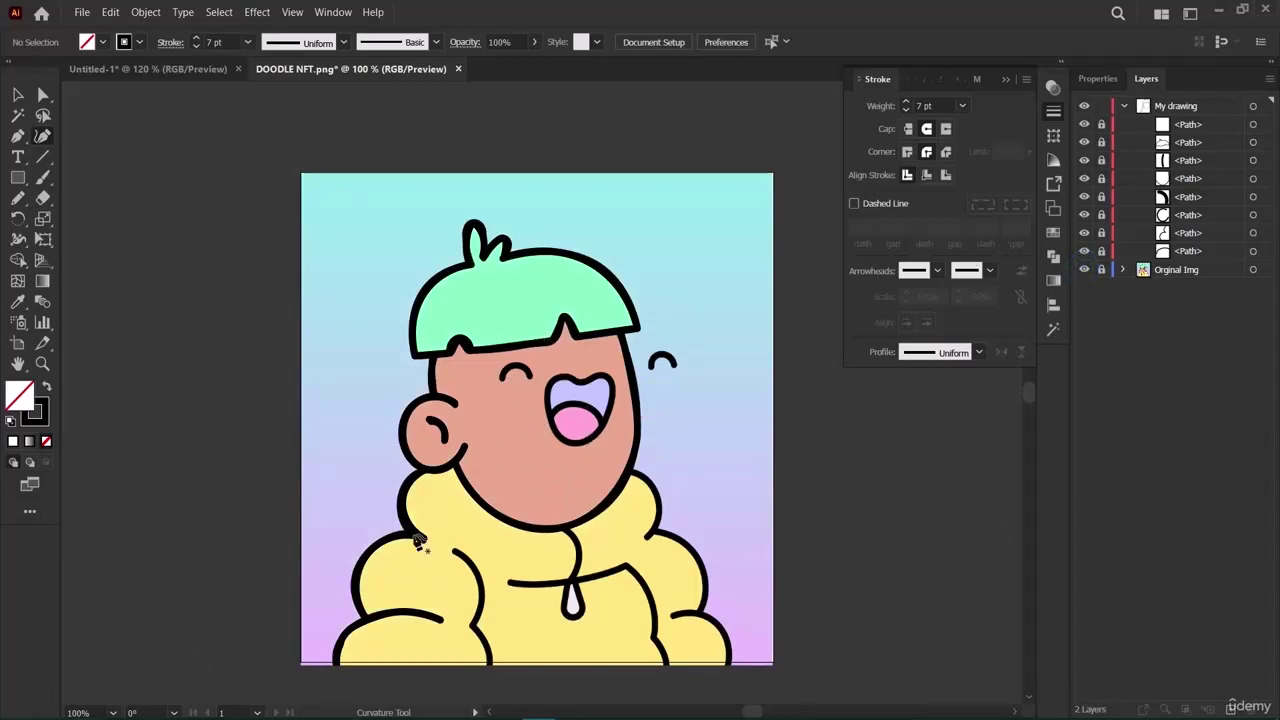
# Outline the open mouth with six Curvature points, closing the path near its start.
pyautogui.click(577, 444)
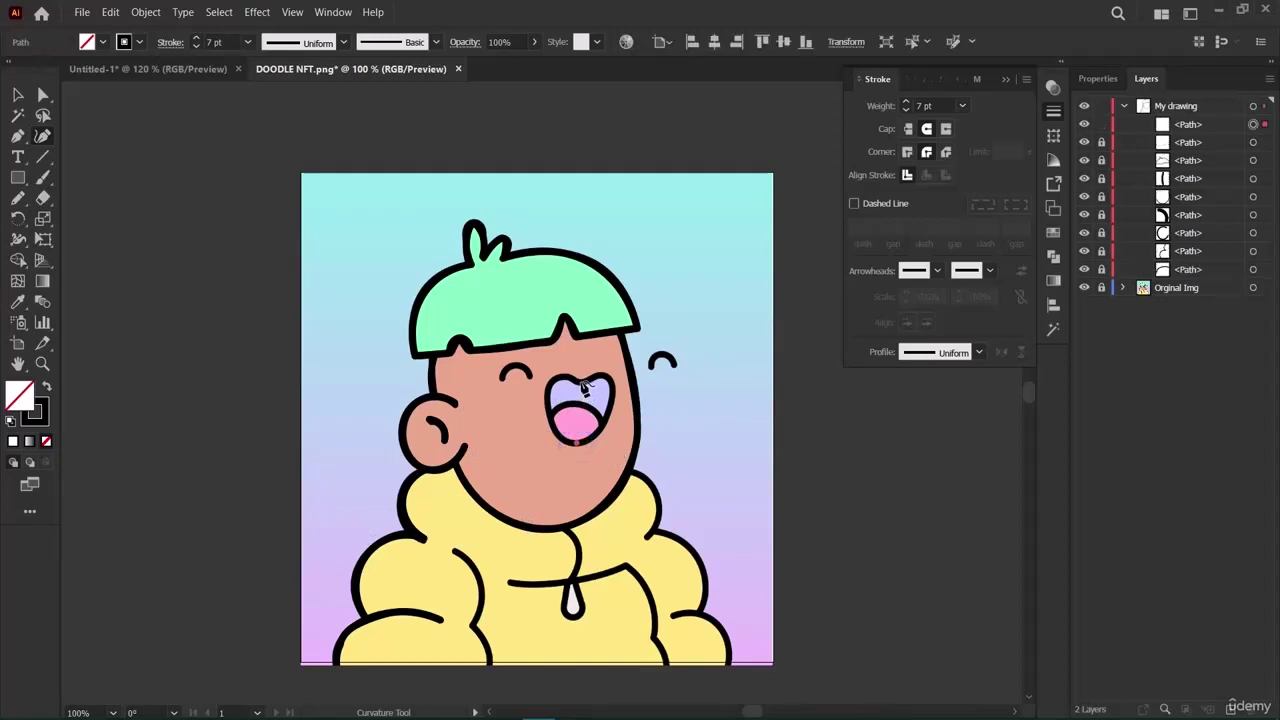
pyautogui.click(581, 379)
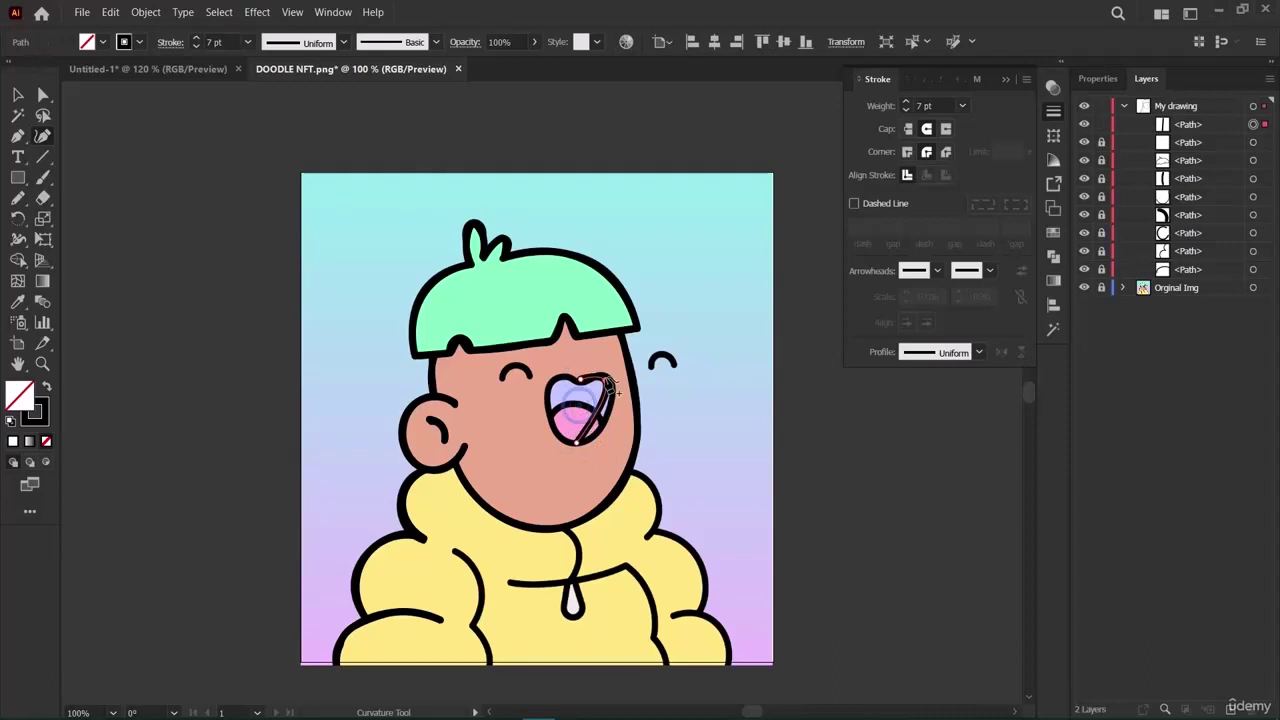
pyautogui.click(611, 394)
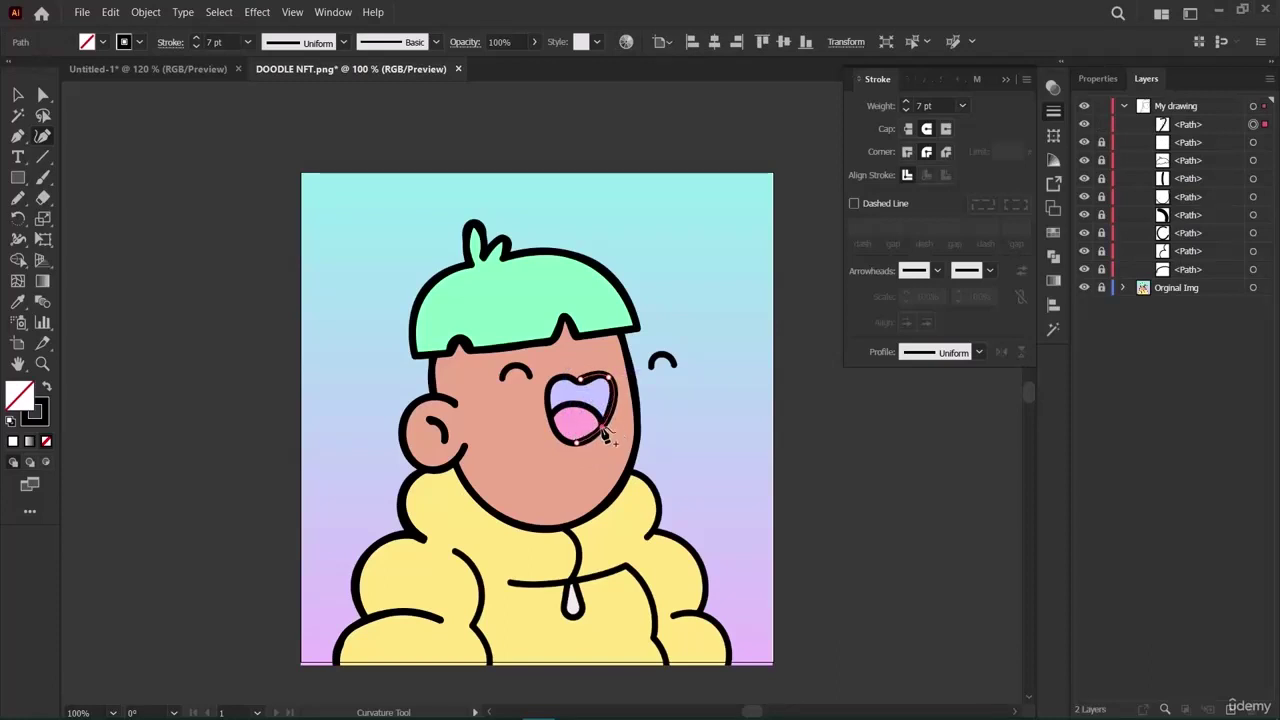
pyautogui.click(601, 440)
pyautogui.click(548, 414)
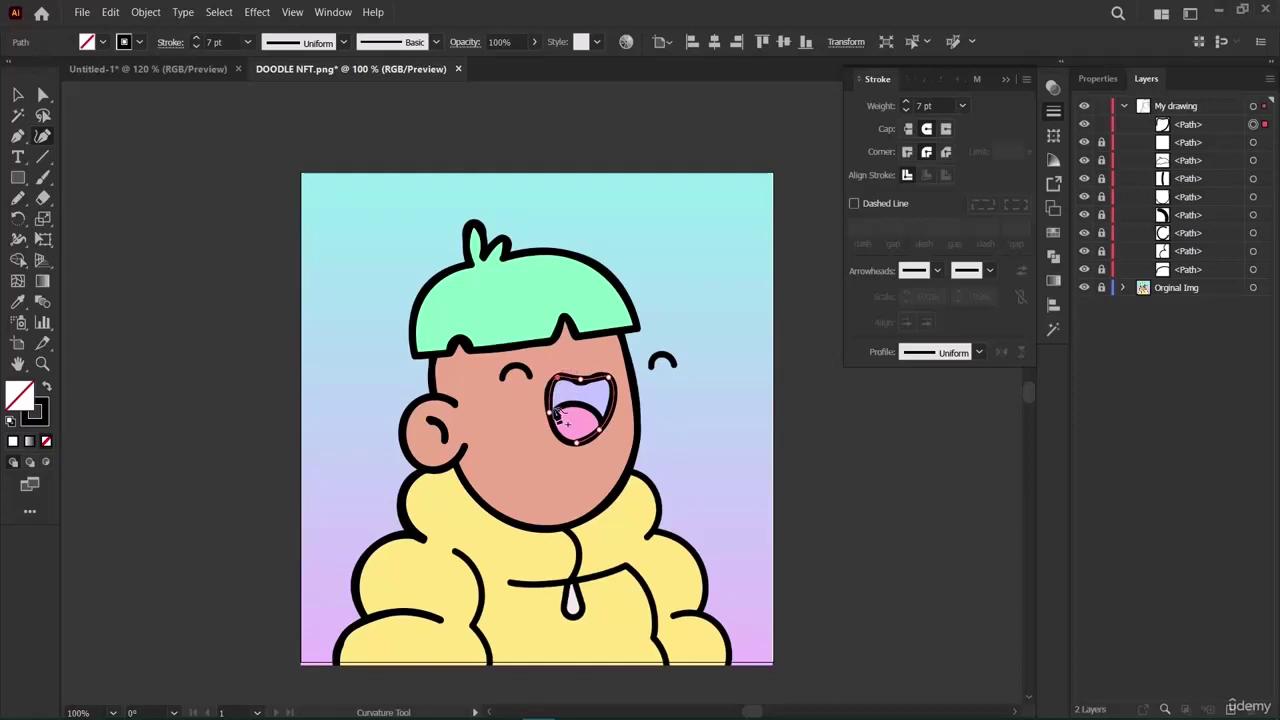
pyautogui.click(573, 444)
pyautogui.click(600, 432)
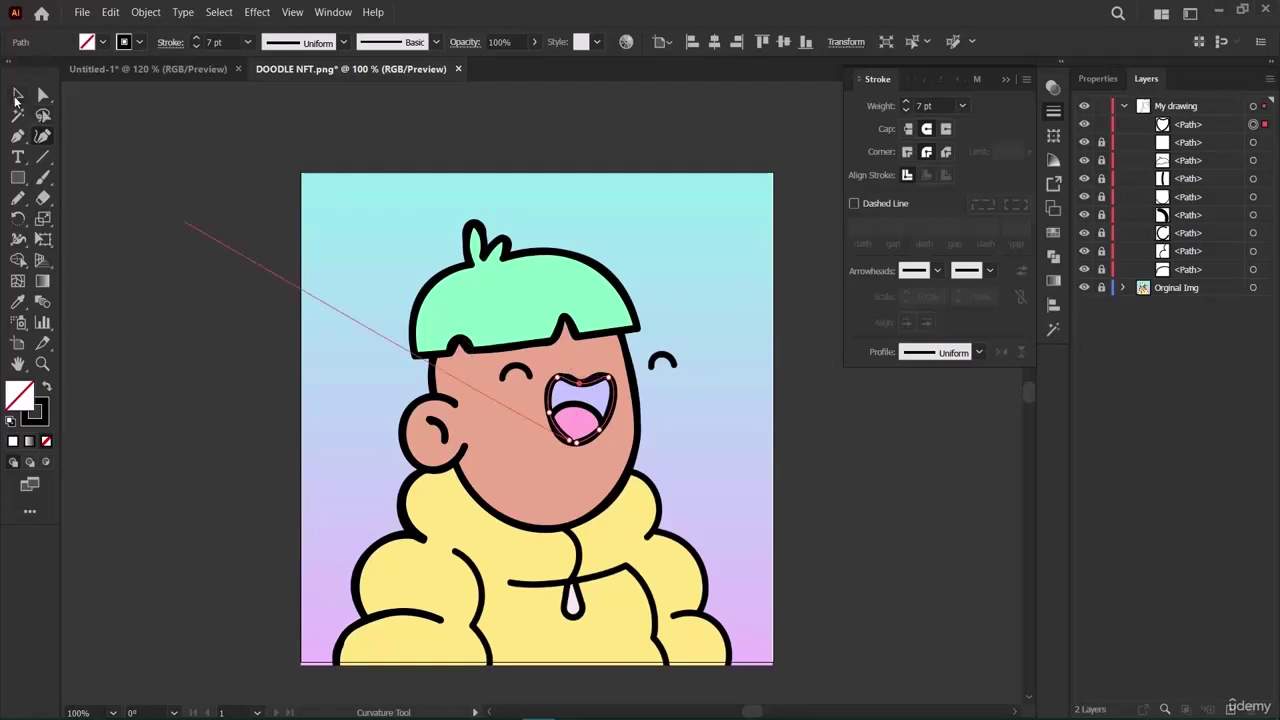
pyautogui.click(17, 95)
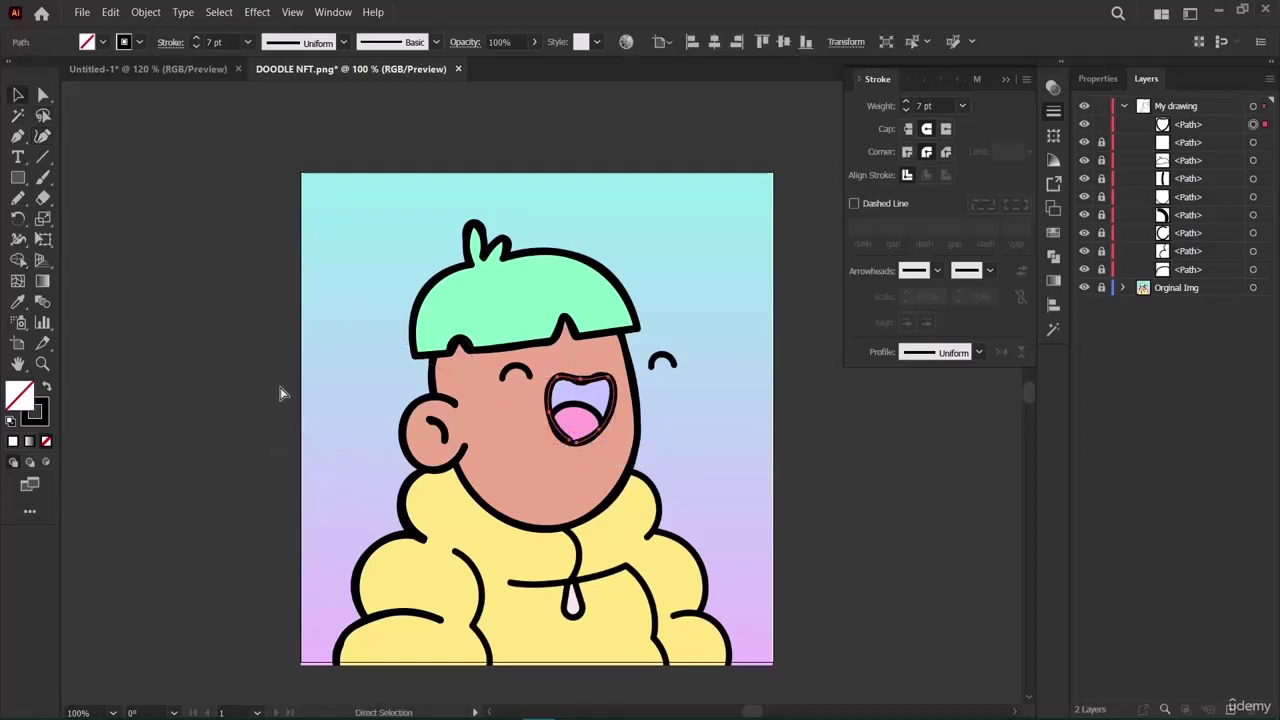
pyautogui.click(42, 139)
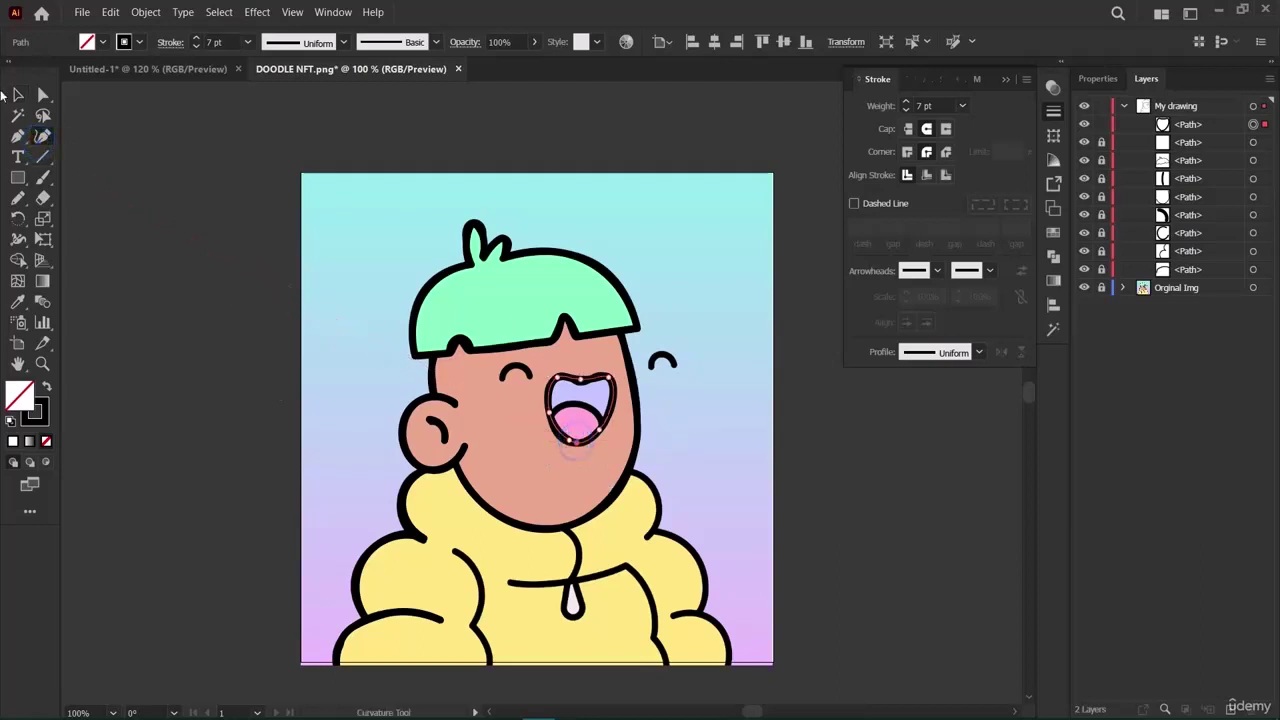
# Pull the mouth outline's bottom anchor slightly to tighten its fit.
pyautogui.press('v')
pyautogui.click(180, 548)
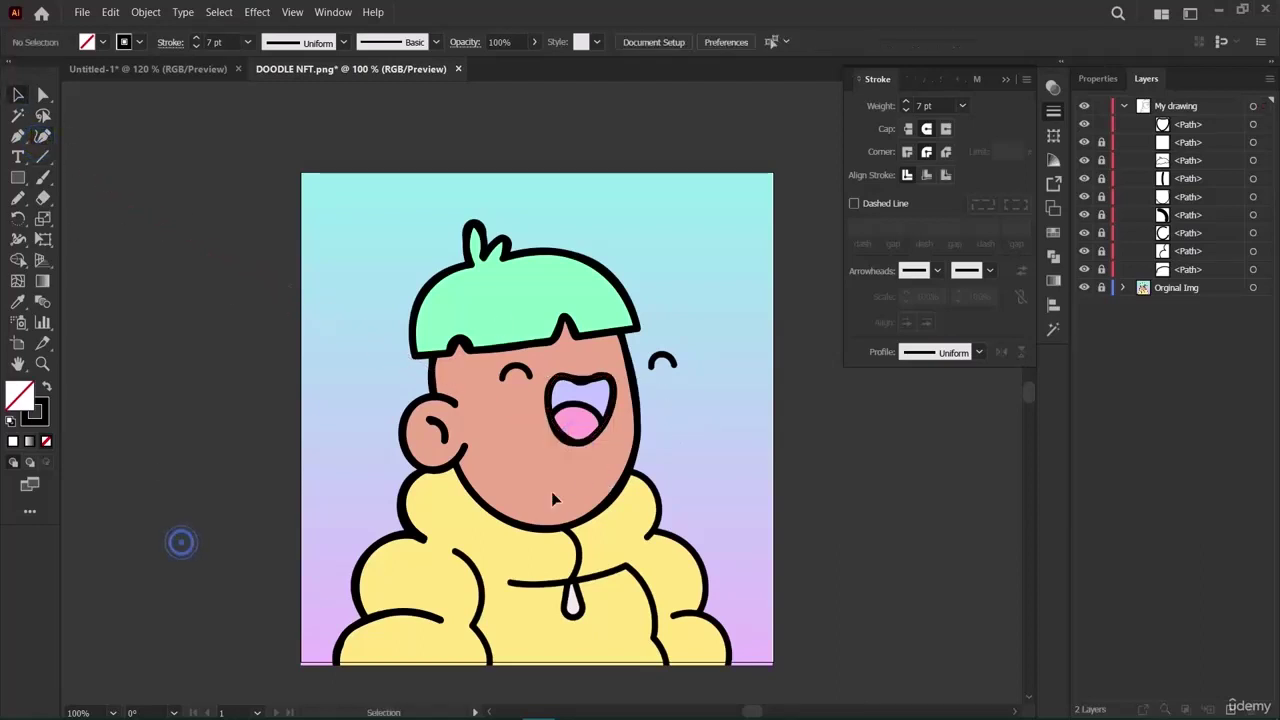
pyautogui.click(563, 432)
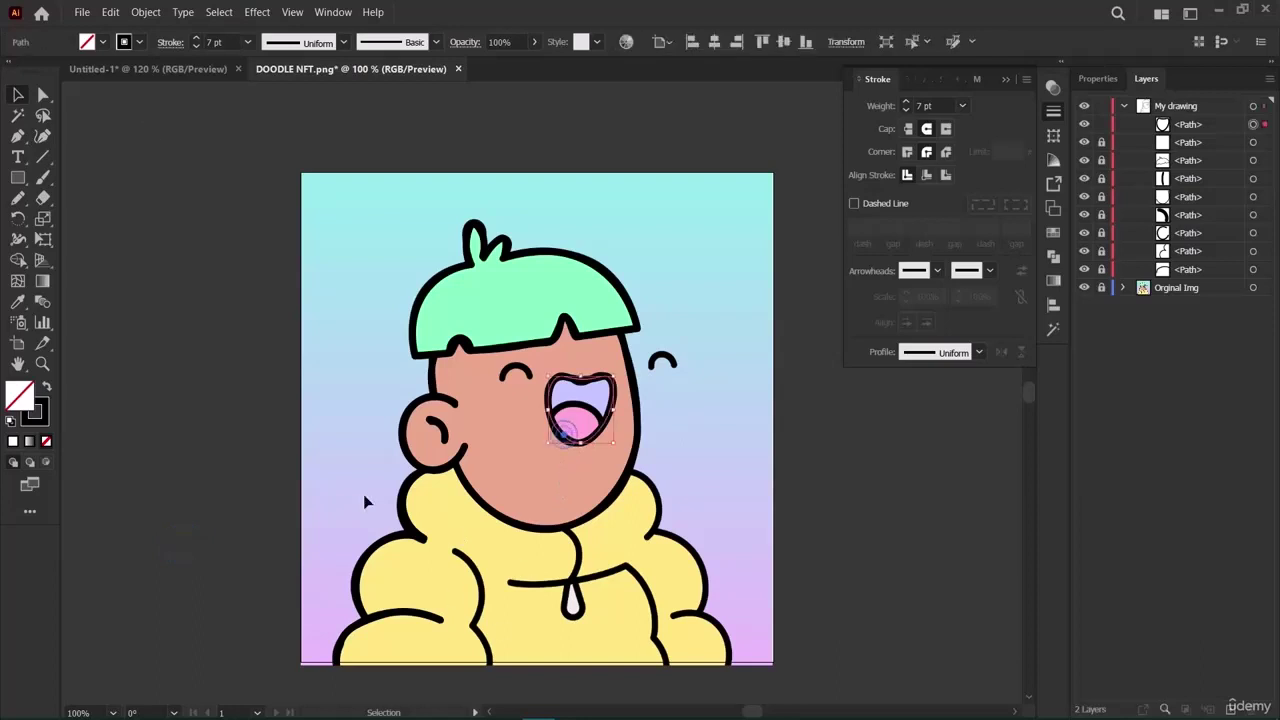
pyautogui.doubleClick(43, 97)
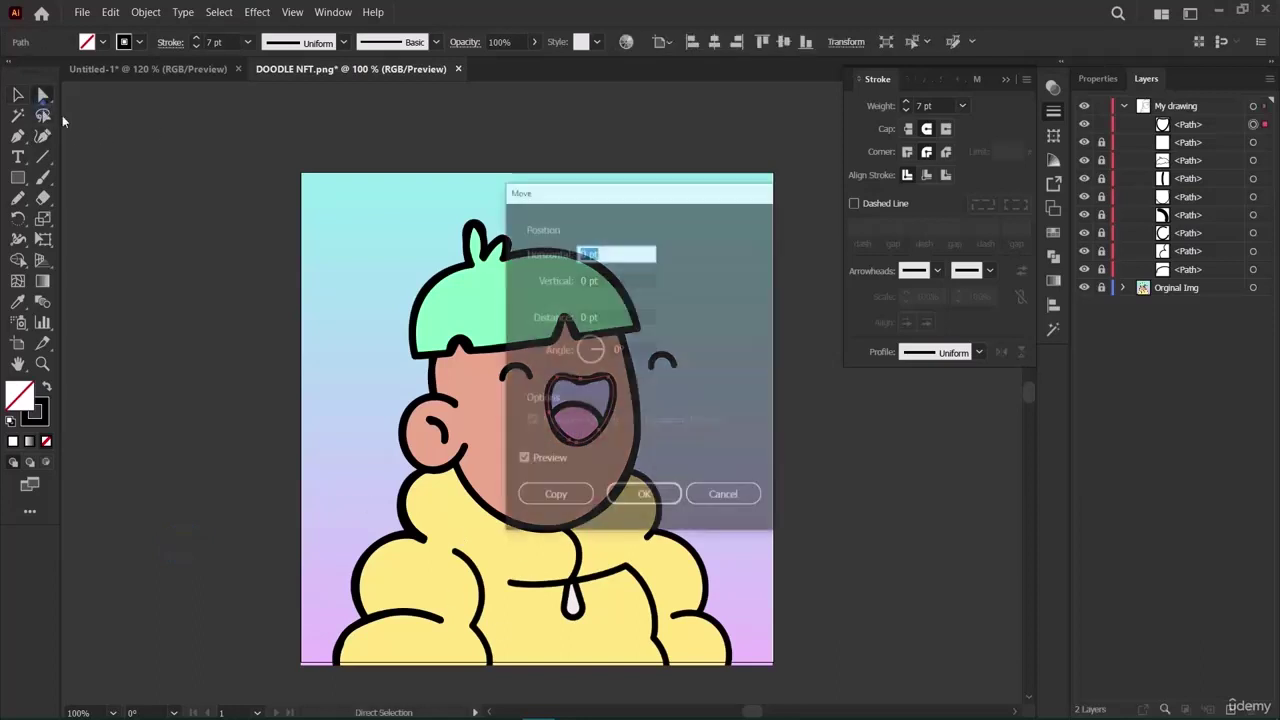
pyautogui.click(730, 498)
pyautogui.moveTo(567, 449)
pyautogui.mouseDown()
pyautogui.moveTo(578, 452)
pyautogui.moveTo(566, 447)
pyautogui.mouseUp()
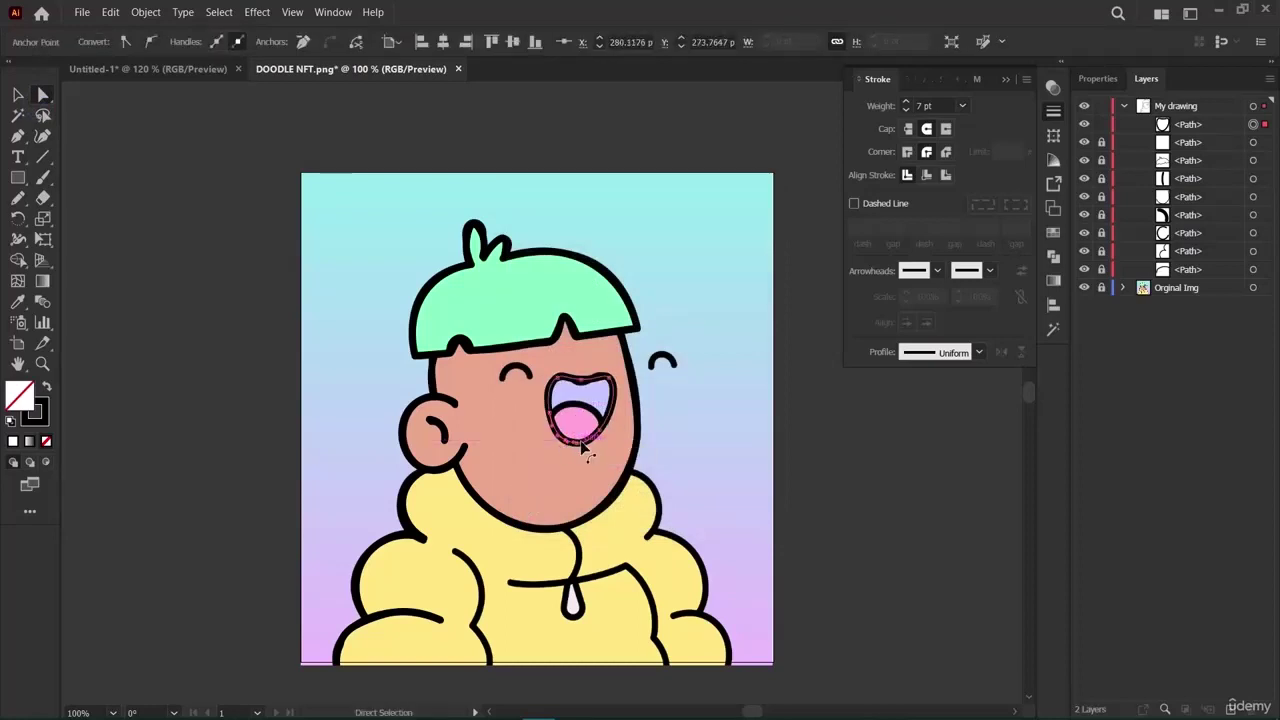
# Reselect the mouth outline and lock its path in the Layers panel.
pyautogui.click(17, 94)
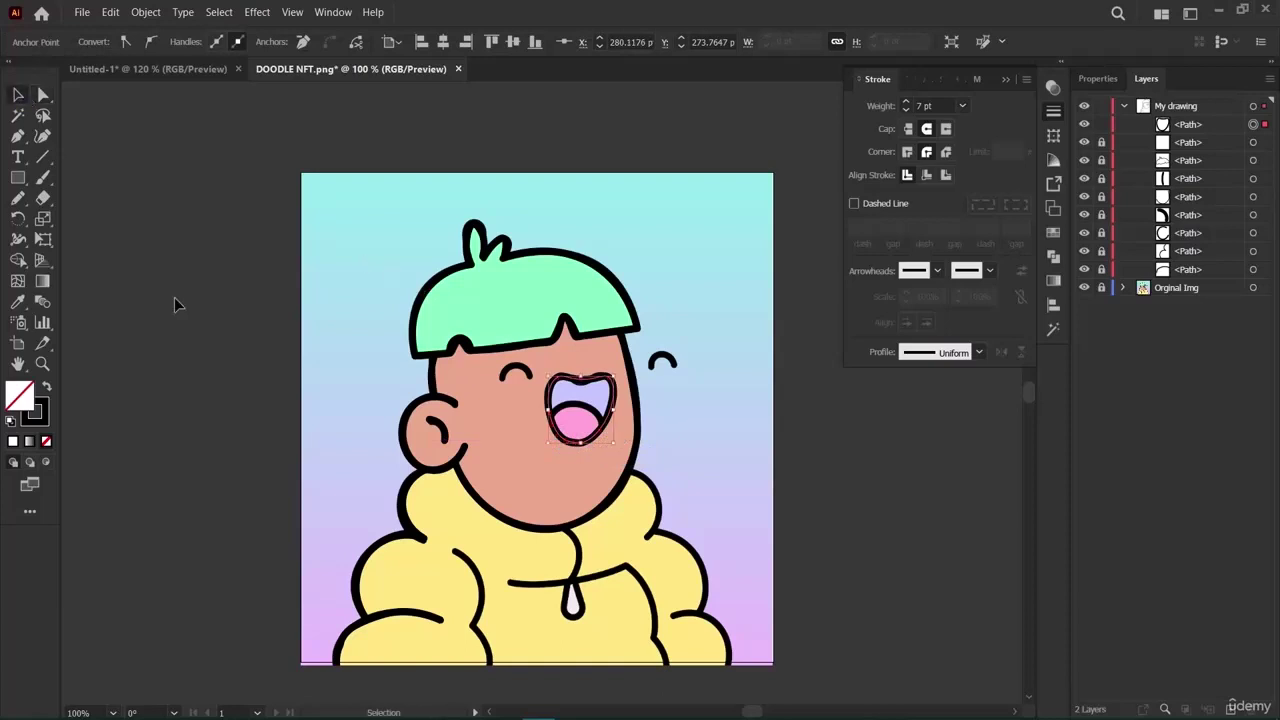
pyautogui.click(174, 297)
pyautogui.click(577, 450)
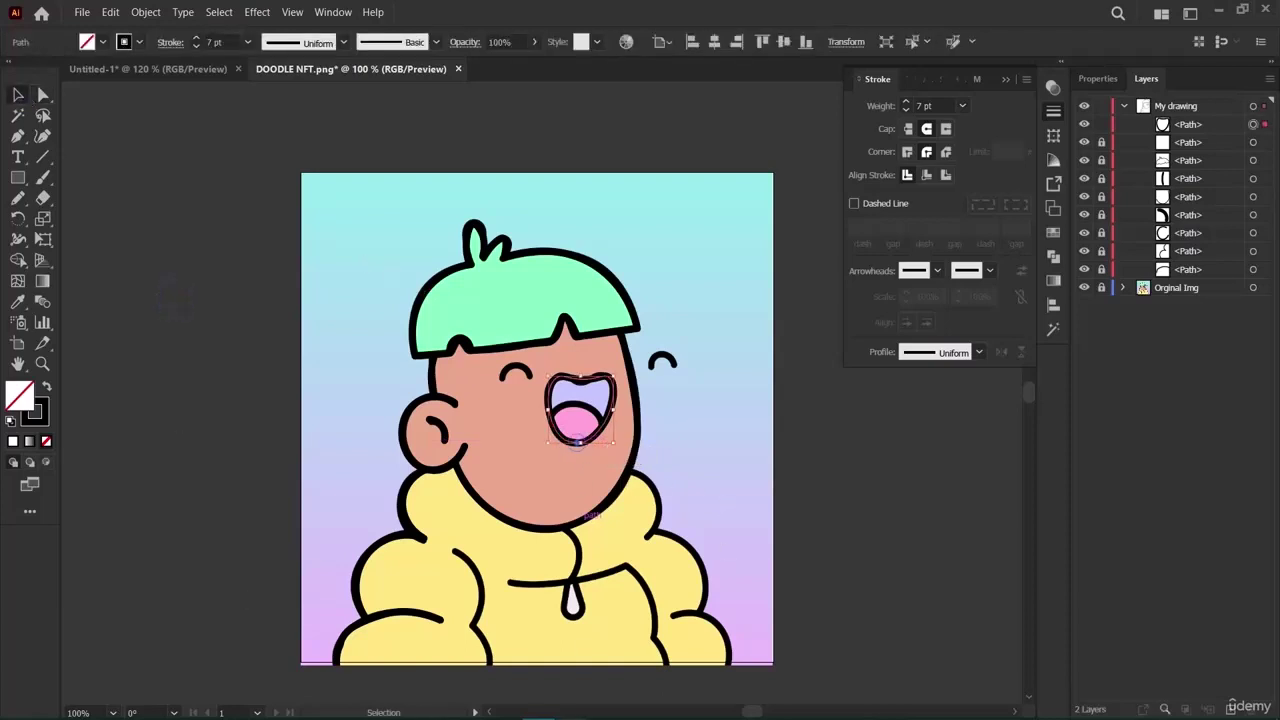
pyautogui.click(1102, 125)
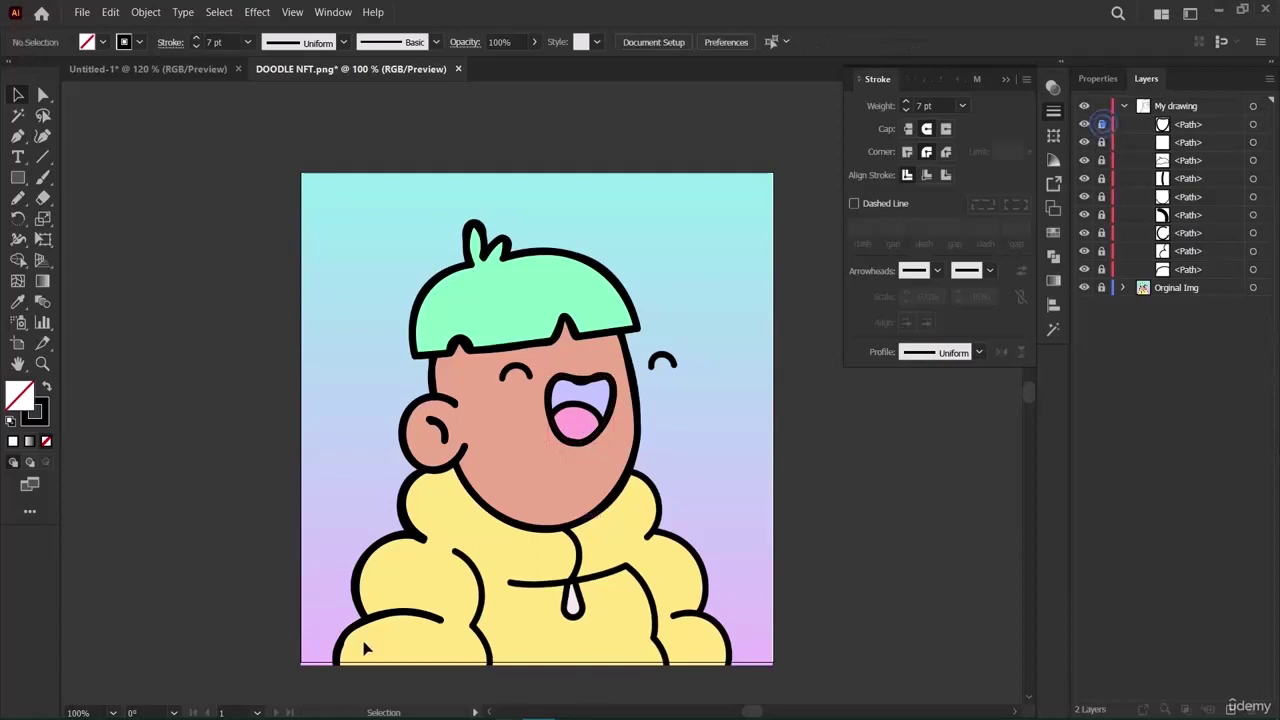
# Draw a curved line across the top of the tongue with the Curvature tool using three points.
pyautogui.click(43, 136)
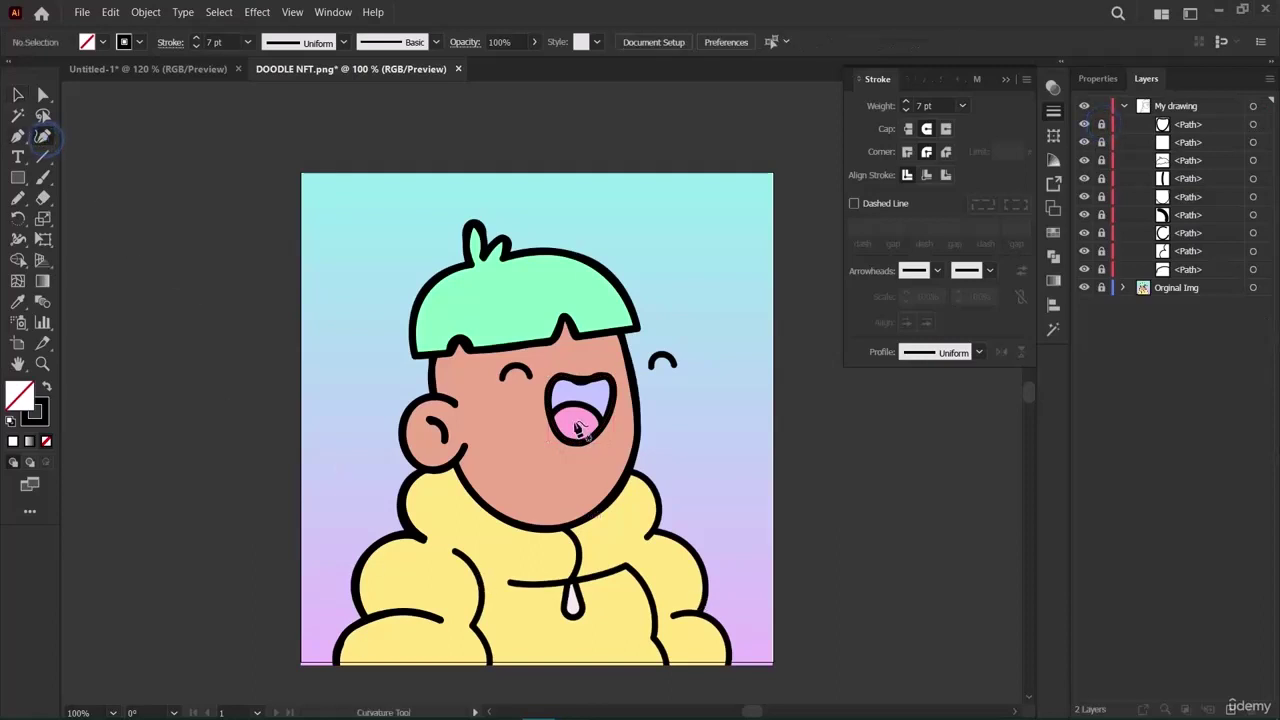
pyautogui.click(550, 410)
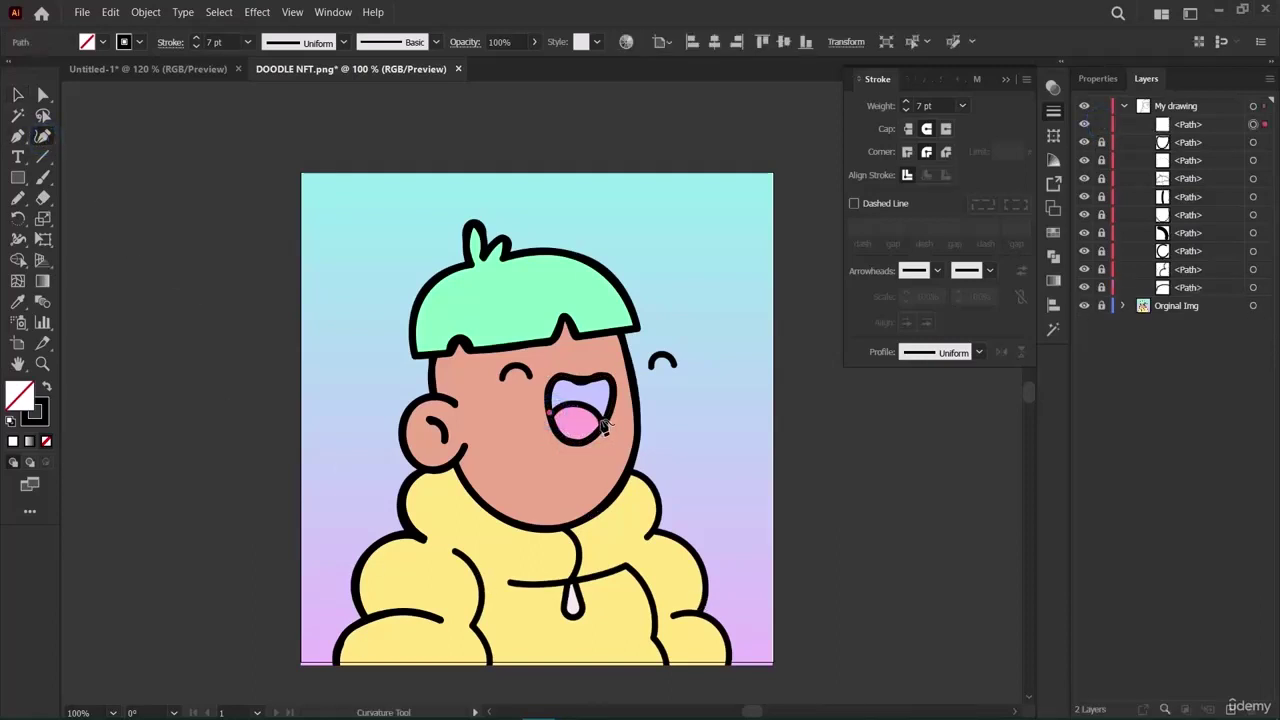
pyautogui.click(606, 421)
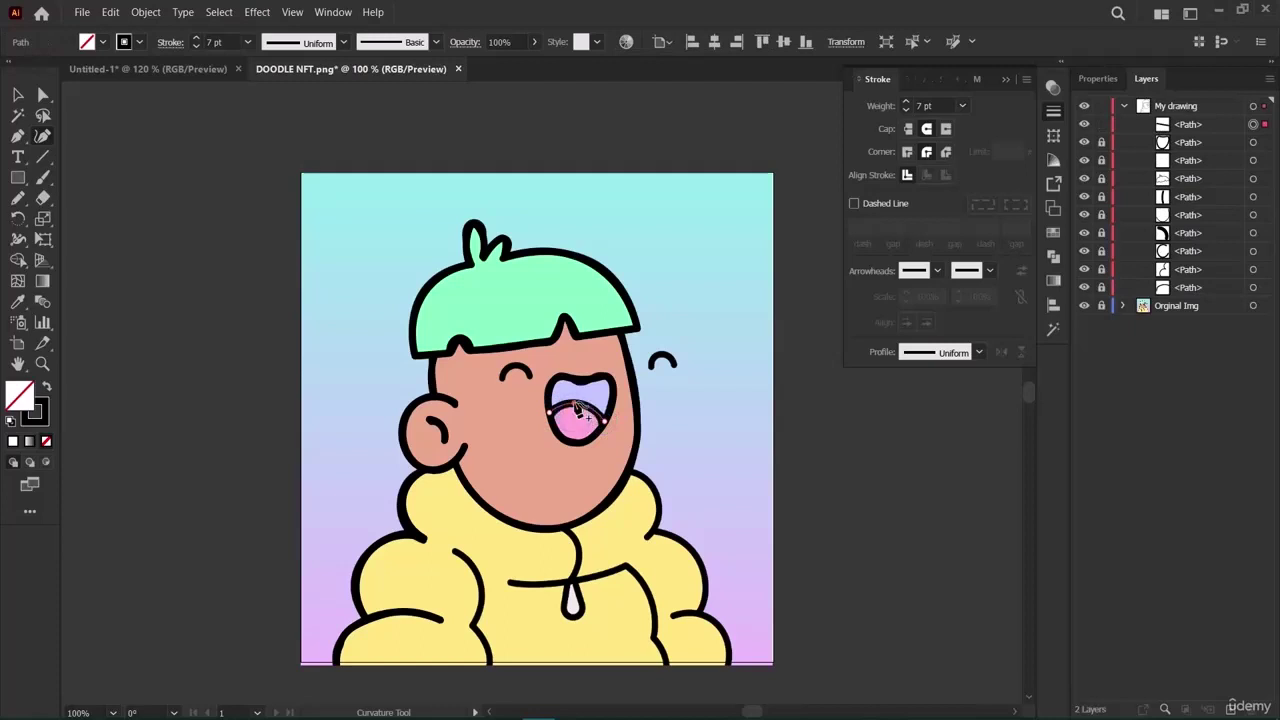
pyautogui.click(577, 405)
pyautogui.click(15, 95)
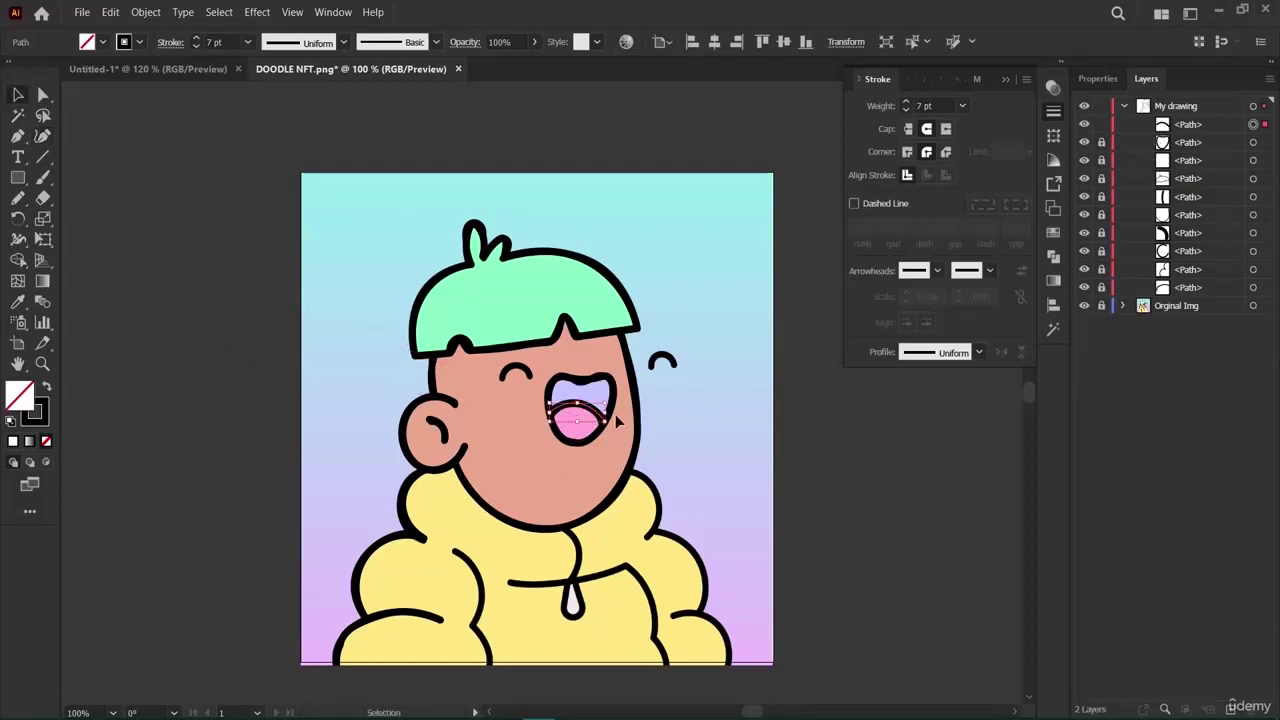
# Refine the tongue curve's middle and left end, deselect, and undo the stray single-point path.
pyautogui.click(42, 136)
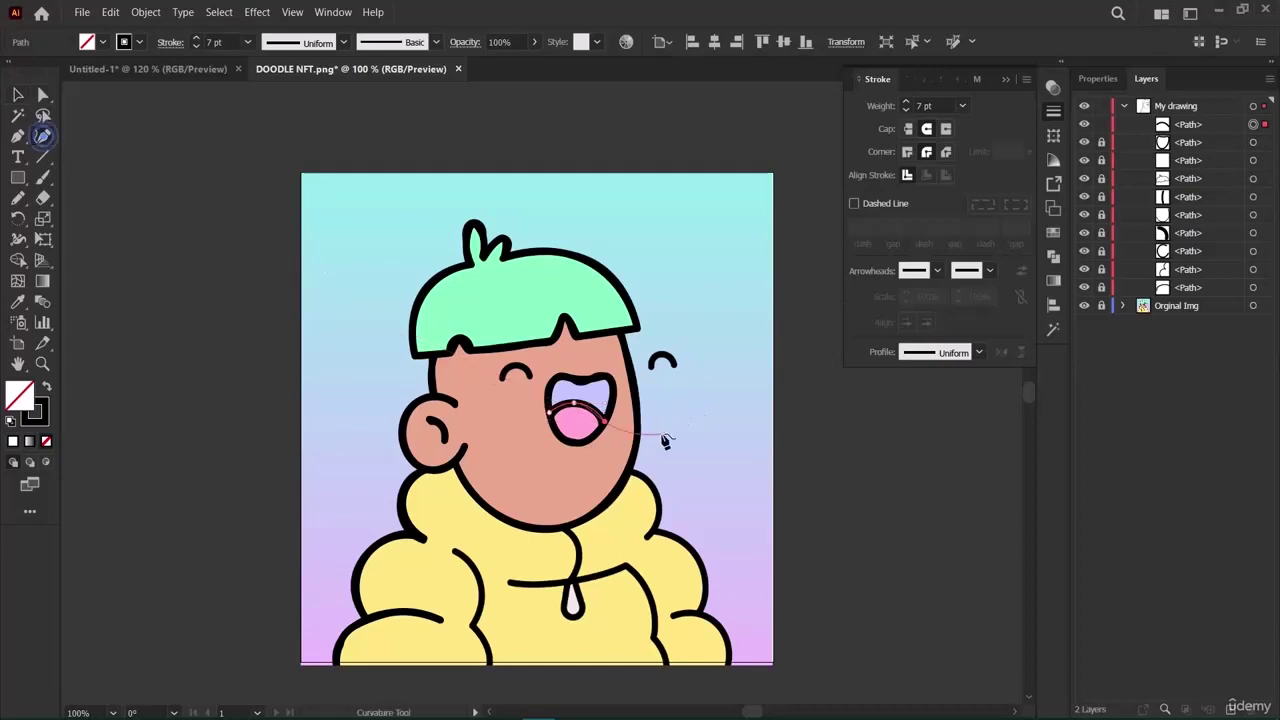
pyautogui.click(583, 441)
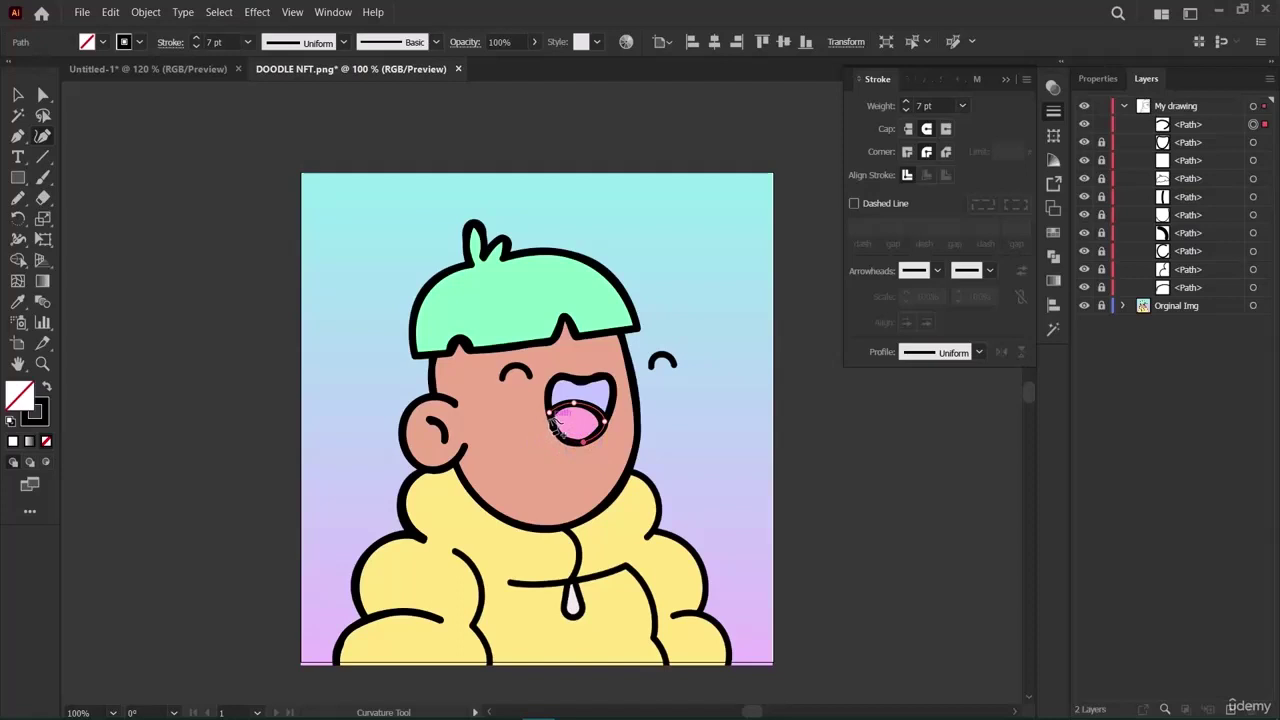
pyautogui.click(546, 413)
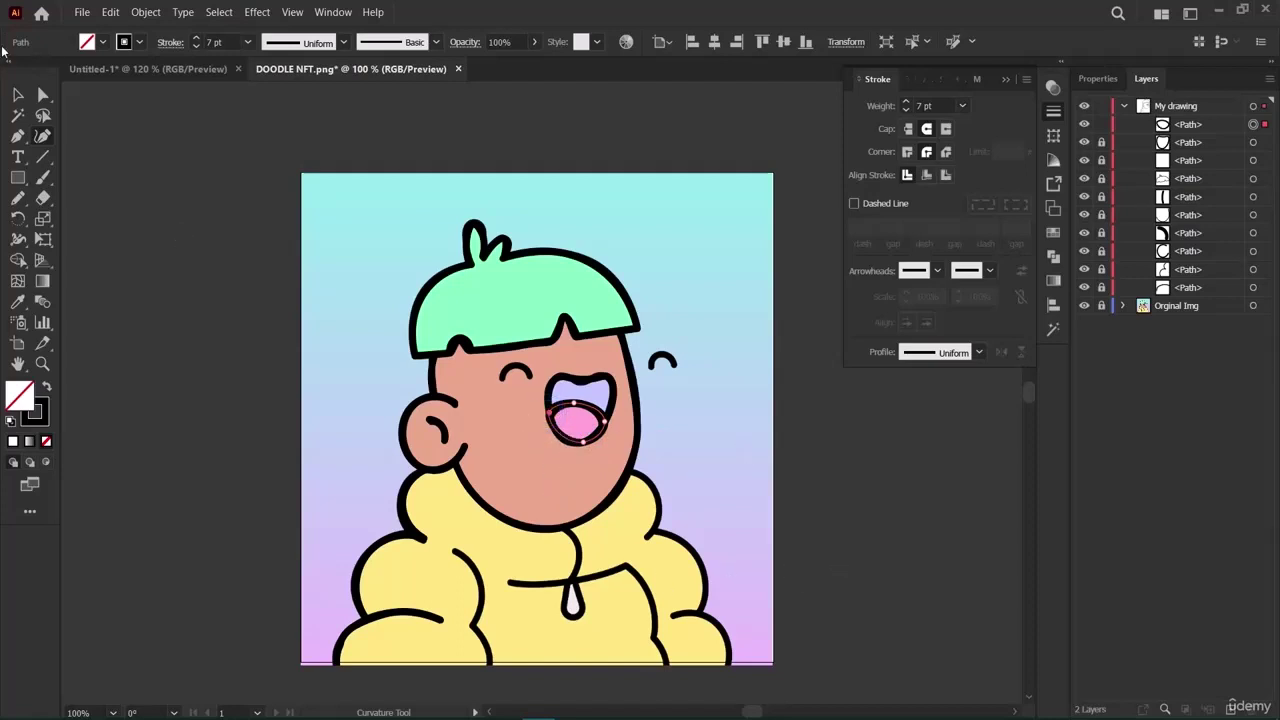
pyautogui.hotkey('ctrl', 'shift', 'a')
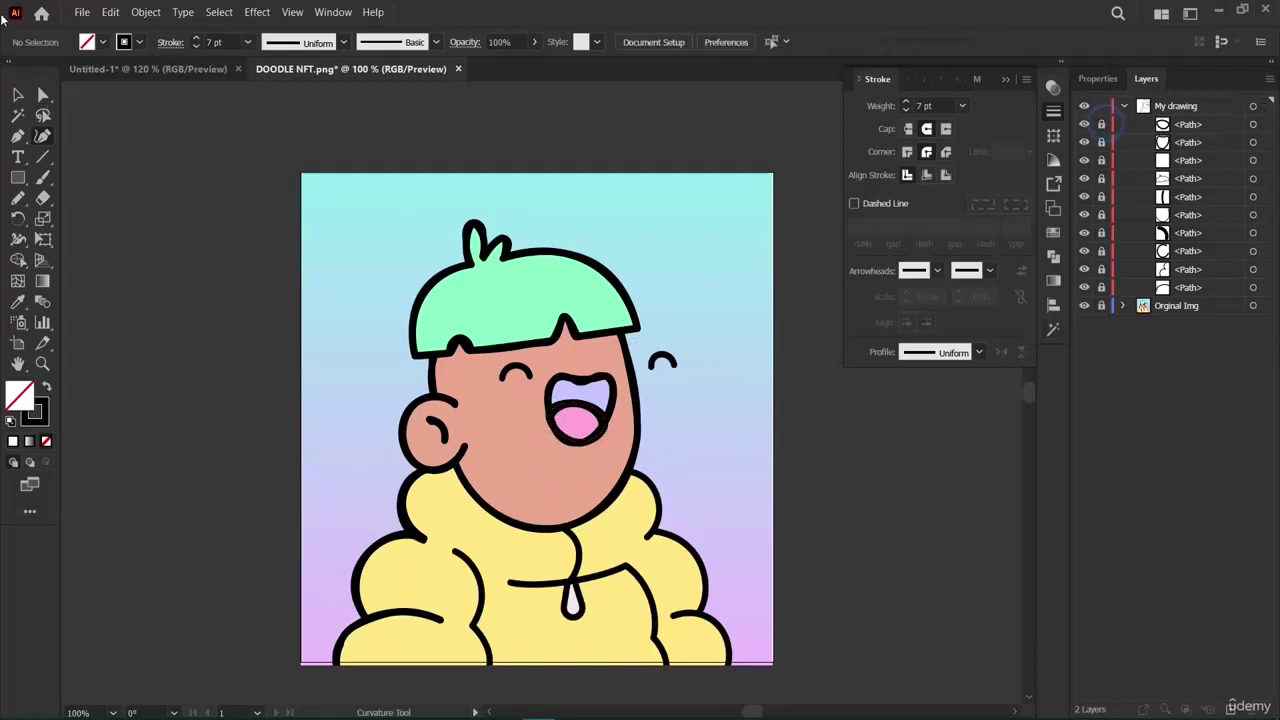
pyautogui.click(590, 433)
pyautogui.hotkey('ctrl', 'z')
# Set the tongue line's stroke weight to 5 pt.
pyautogui.click(18, 97)
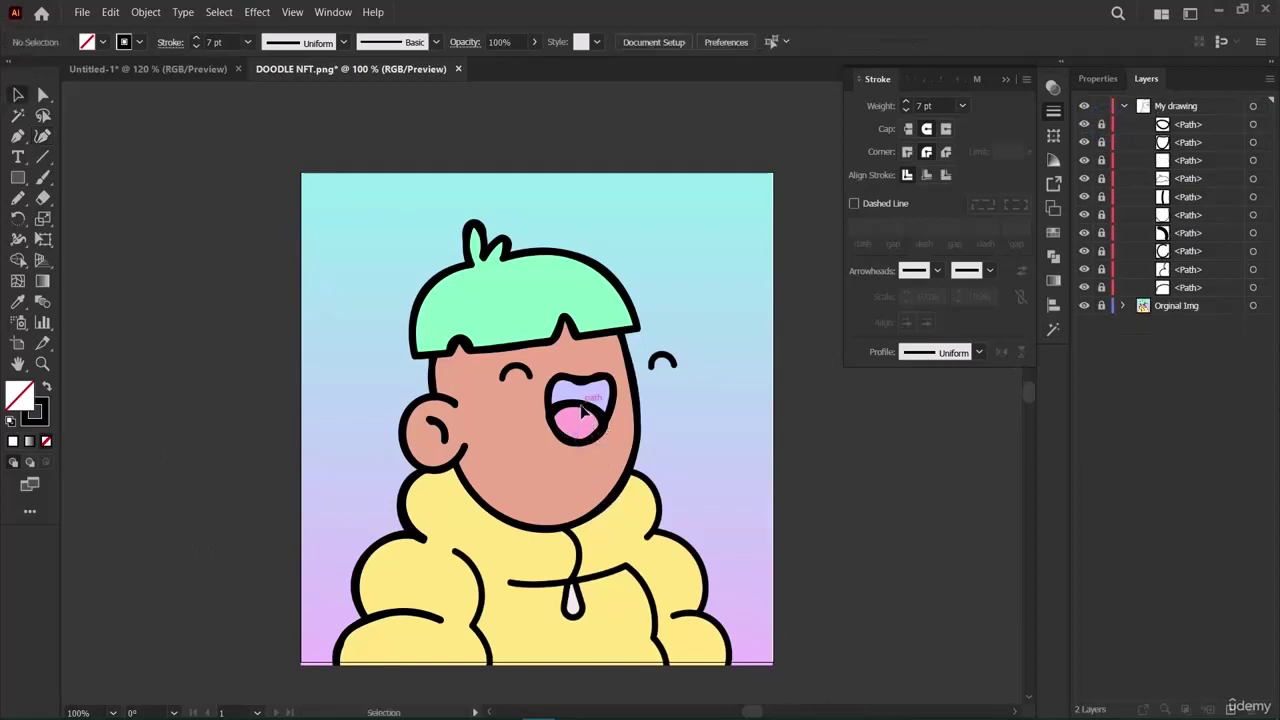
pyautogui.click(1109, 128)
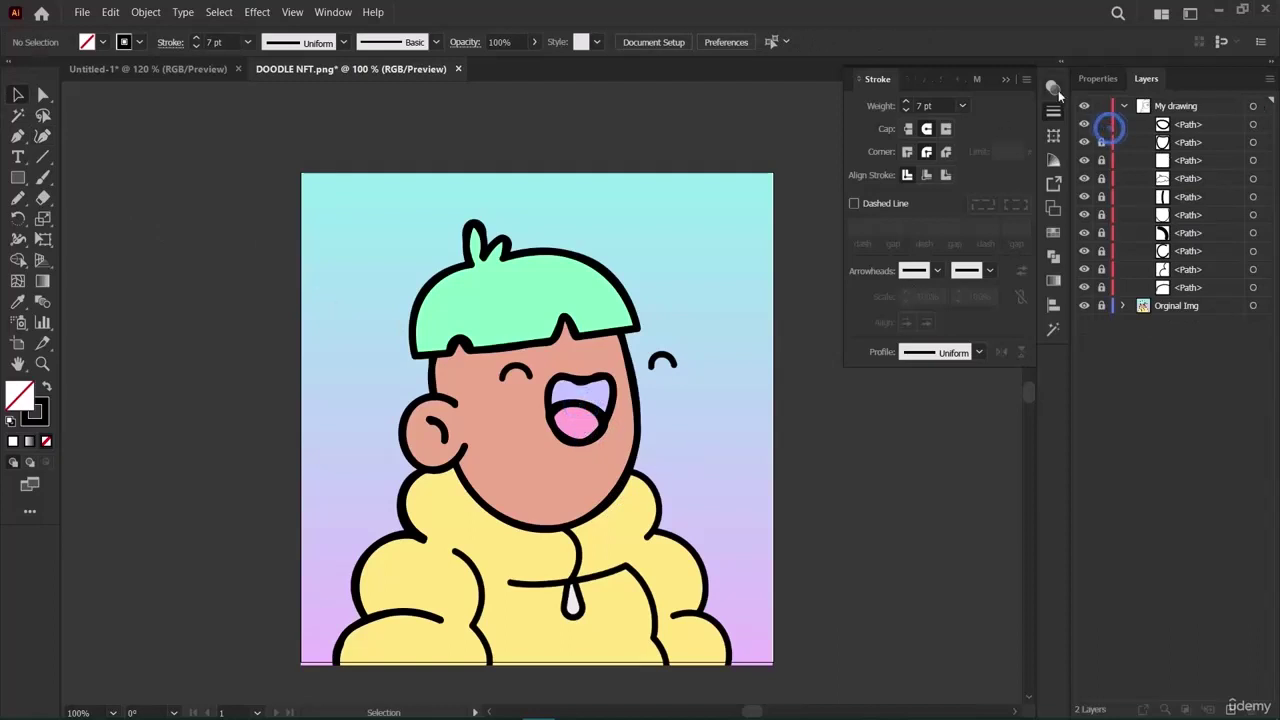
pyautogui.click(960, 107)
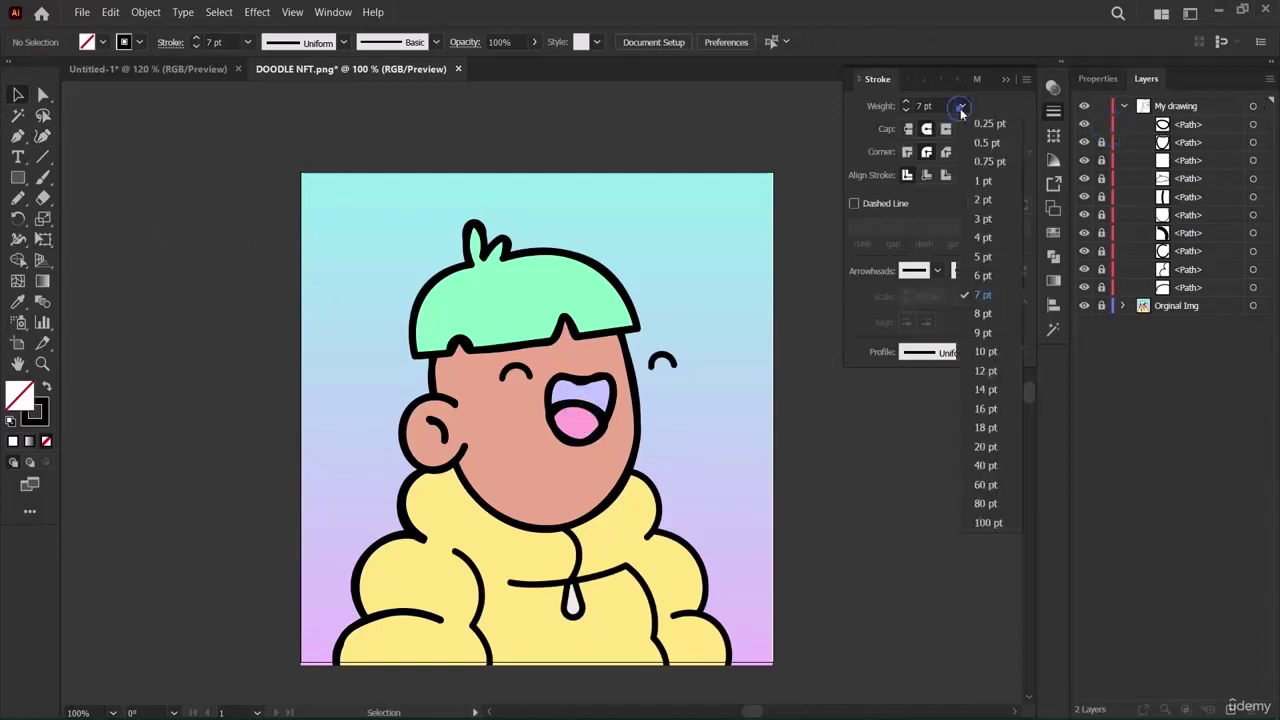
pyautogui.click(988, 254)
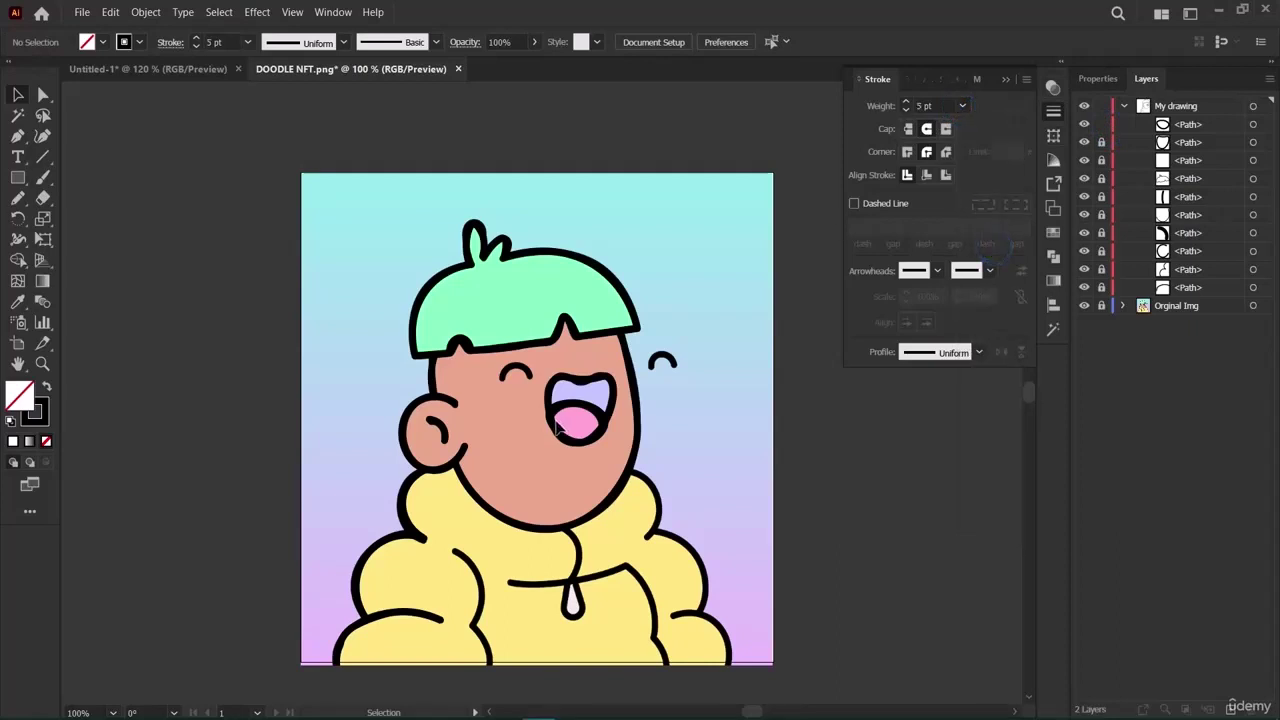
pyautogui.click(586, 416)
pyautogui.click(960, 107)
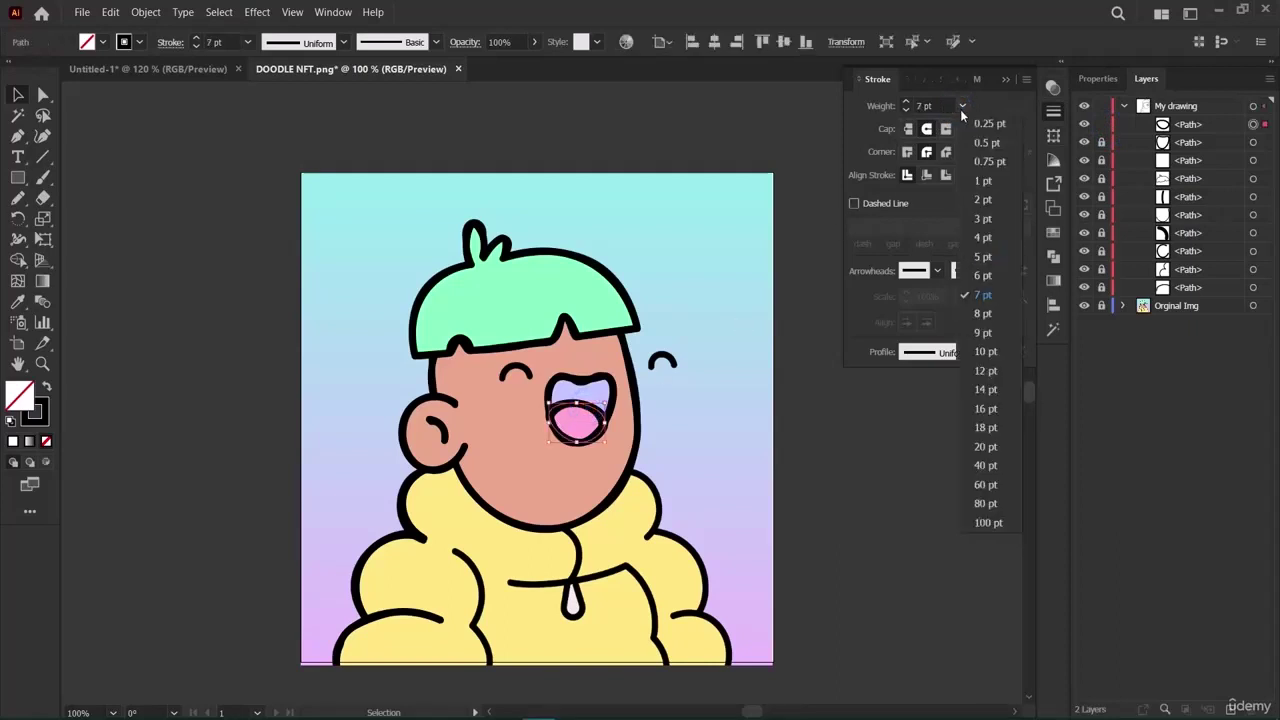
pyautogui.click(986, 256)
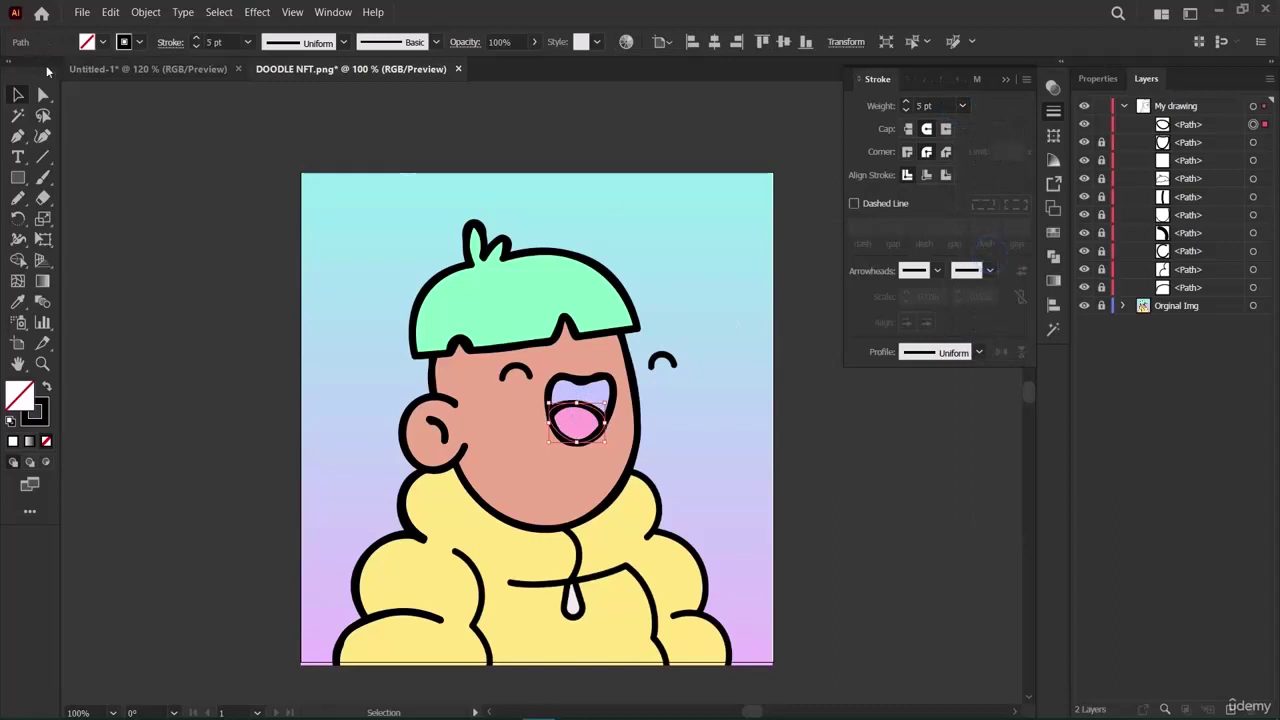
pyautogui.click(160, 268)
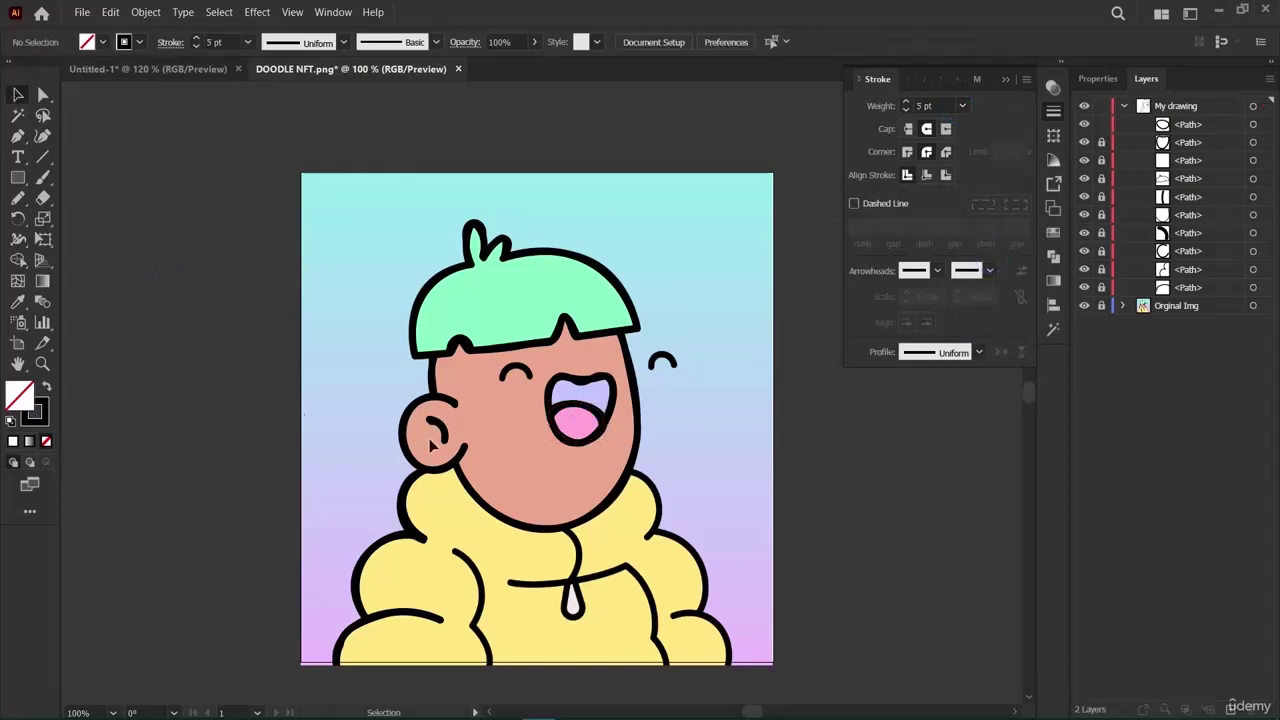
# Inspect the tongue line, then hide and re-show the Orginal Img layer to check the line art.
pyautogui.click(603, 434)
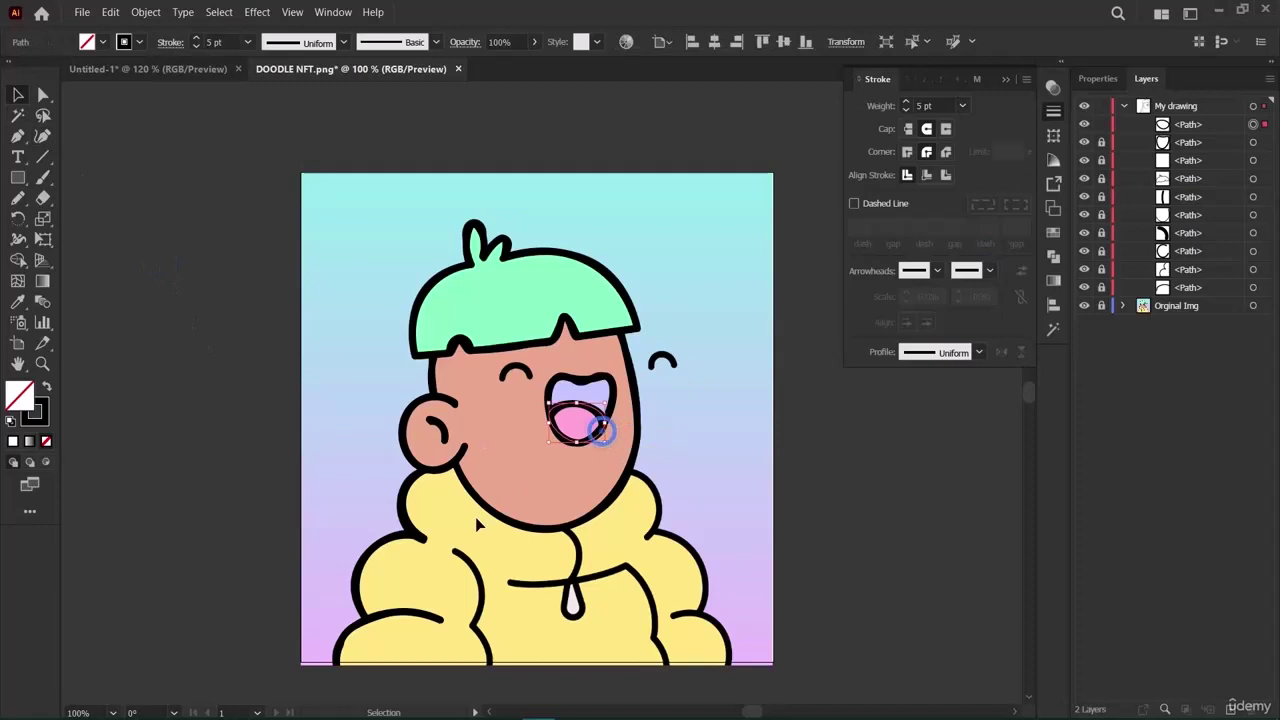
pyautogui.click(283, 442)
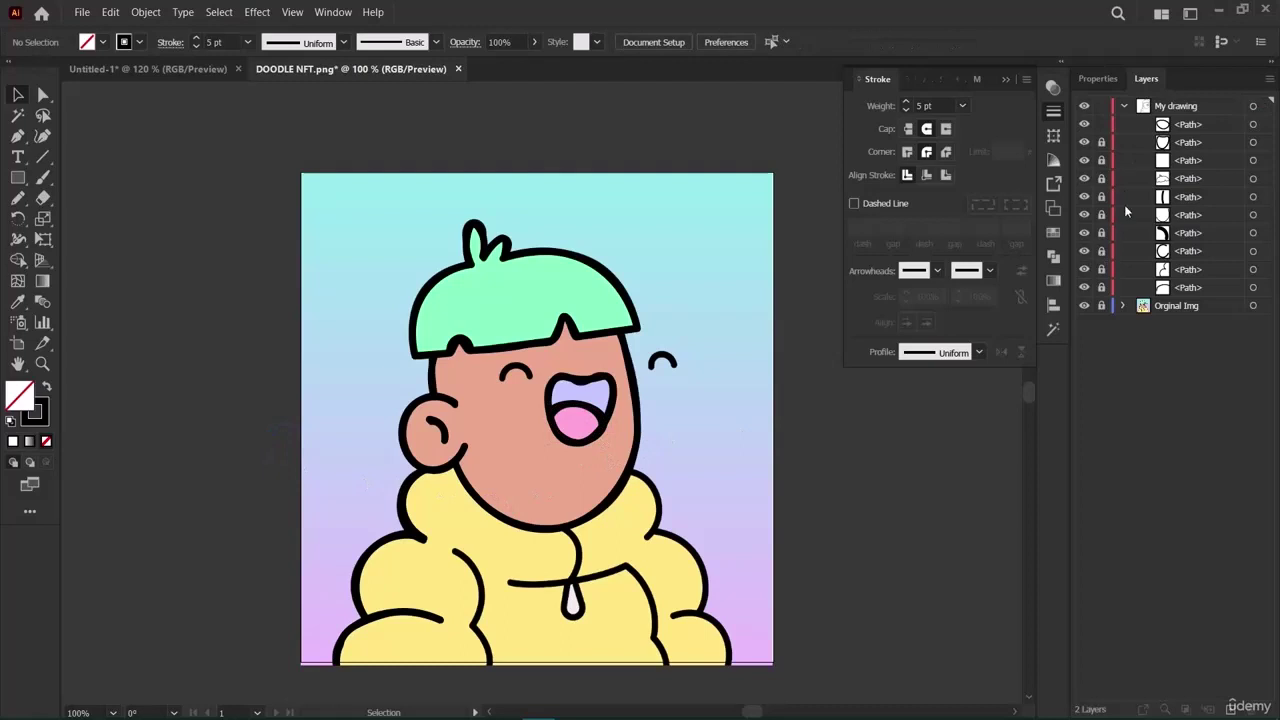
pyautogui.click(1084, 310)
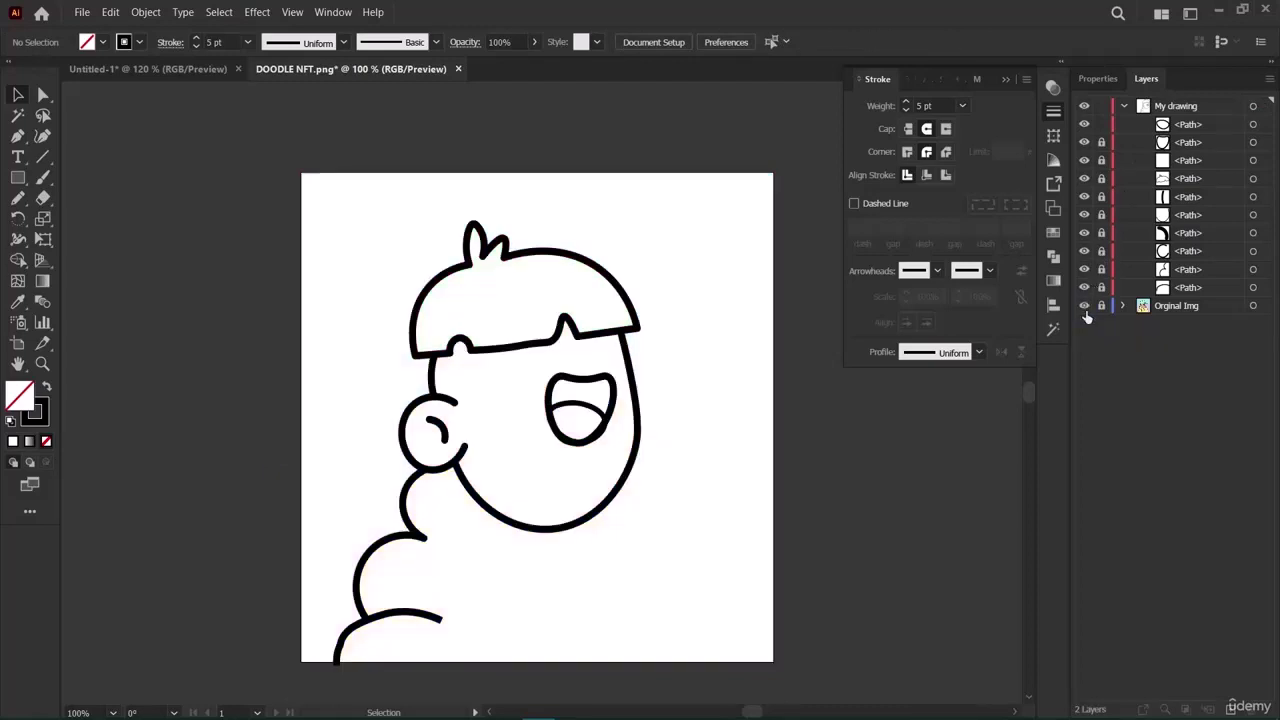
pyautogui.click(1086, 311)
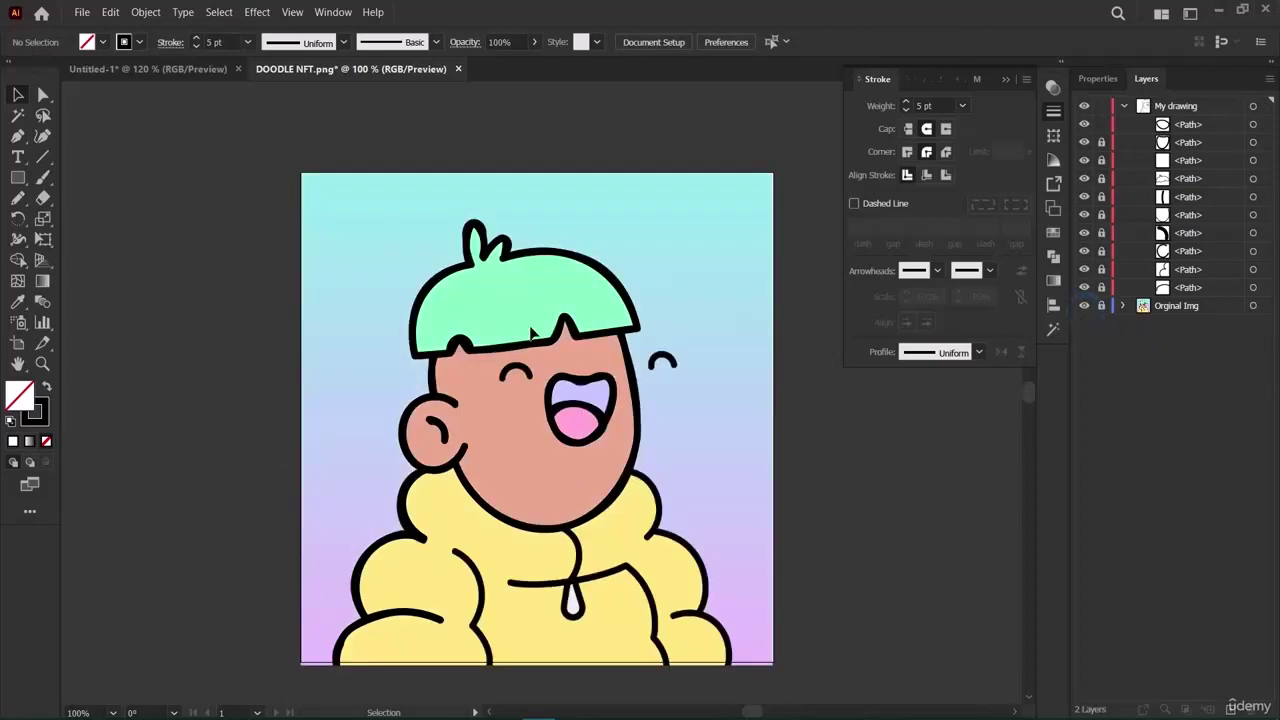
# Draw a short three-point black arc over the left eye with the Curvature tool.
pyautogui.click(42, 136)
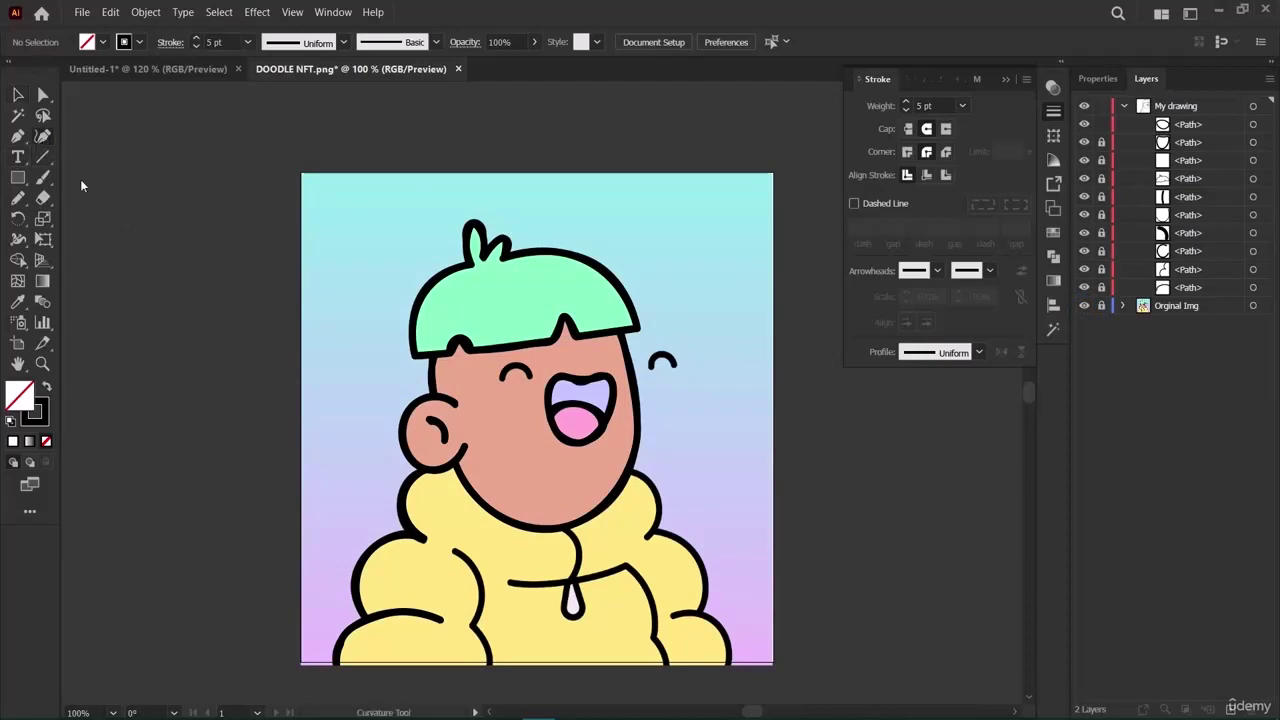
pyautogui.click(503, 380)
pyautogui.click(517, 372)
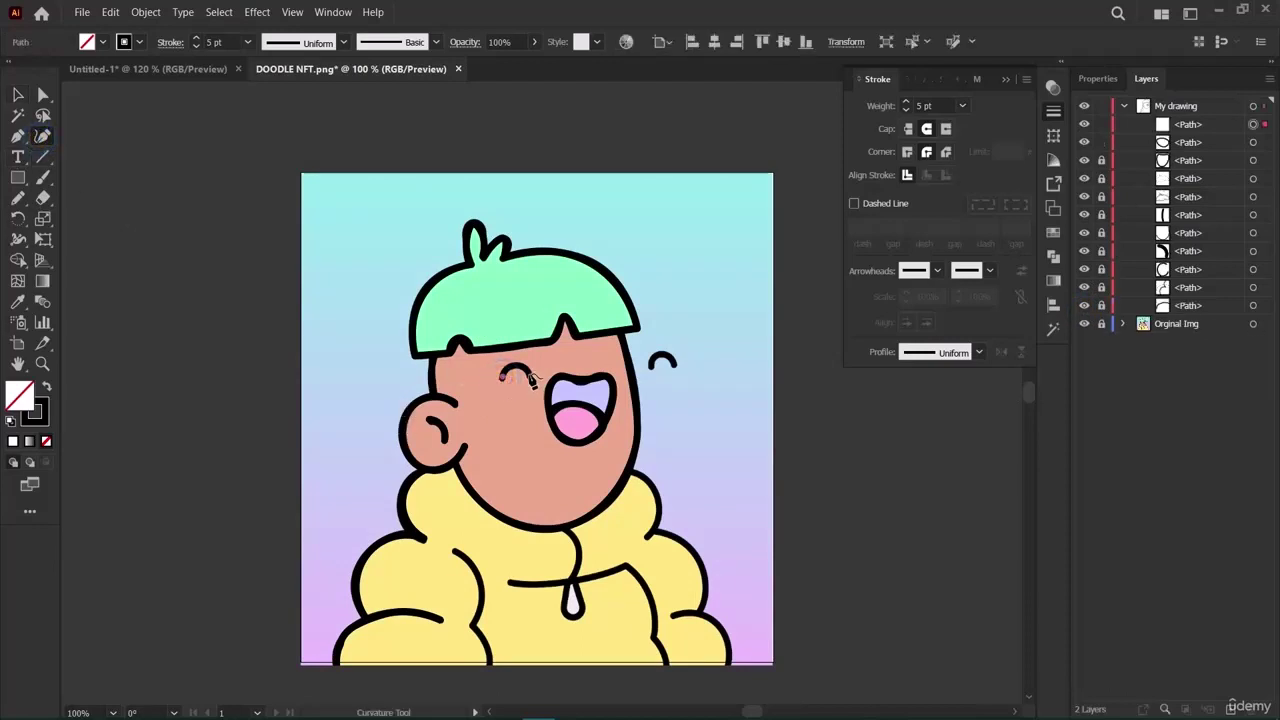
pyautogui.click(531, 378)
pyautogui.click(18, 94)
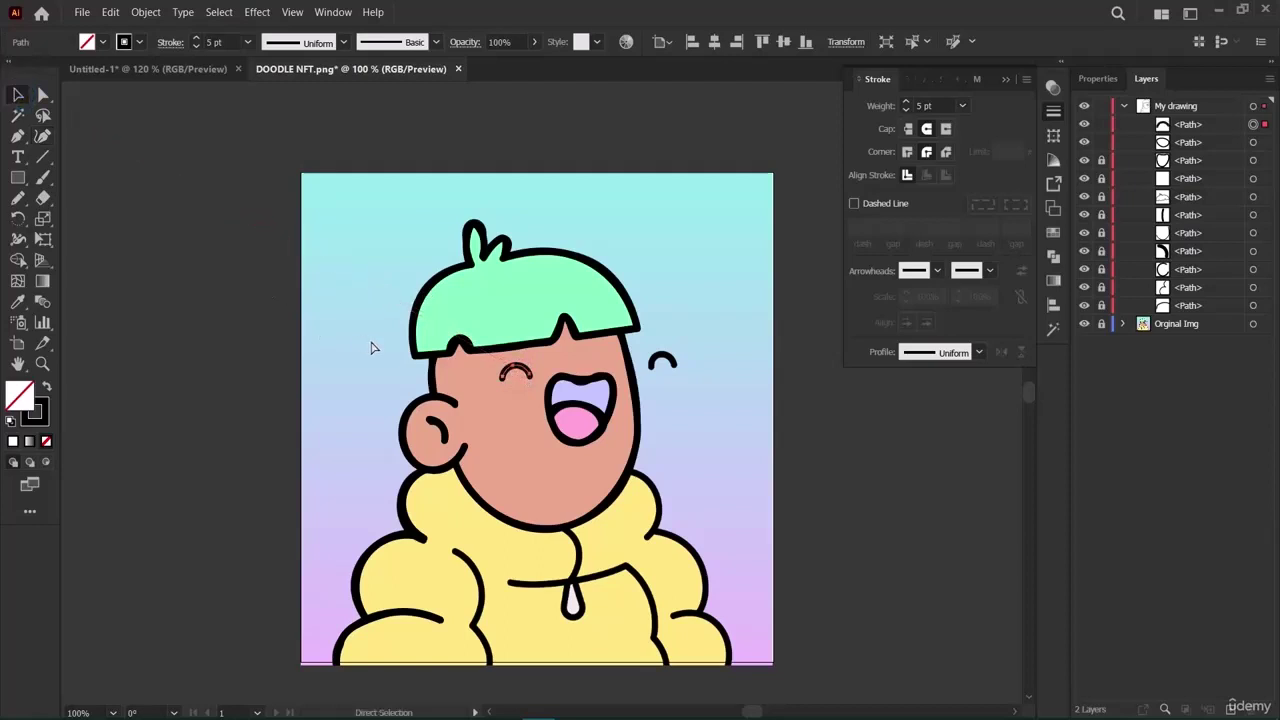
# Copy the eye arc and move the pasted duplicate onto the right eye.
pyautogui.hotkey('ctrl', 'c')
pyautogui.hotkey('ctrl', 'v')
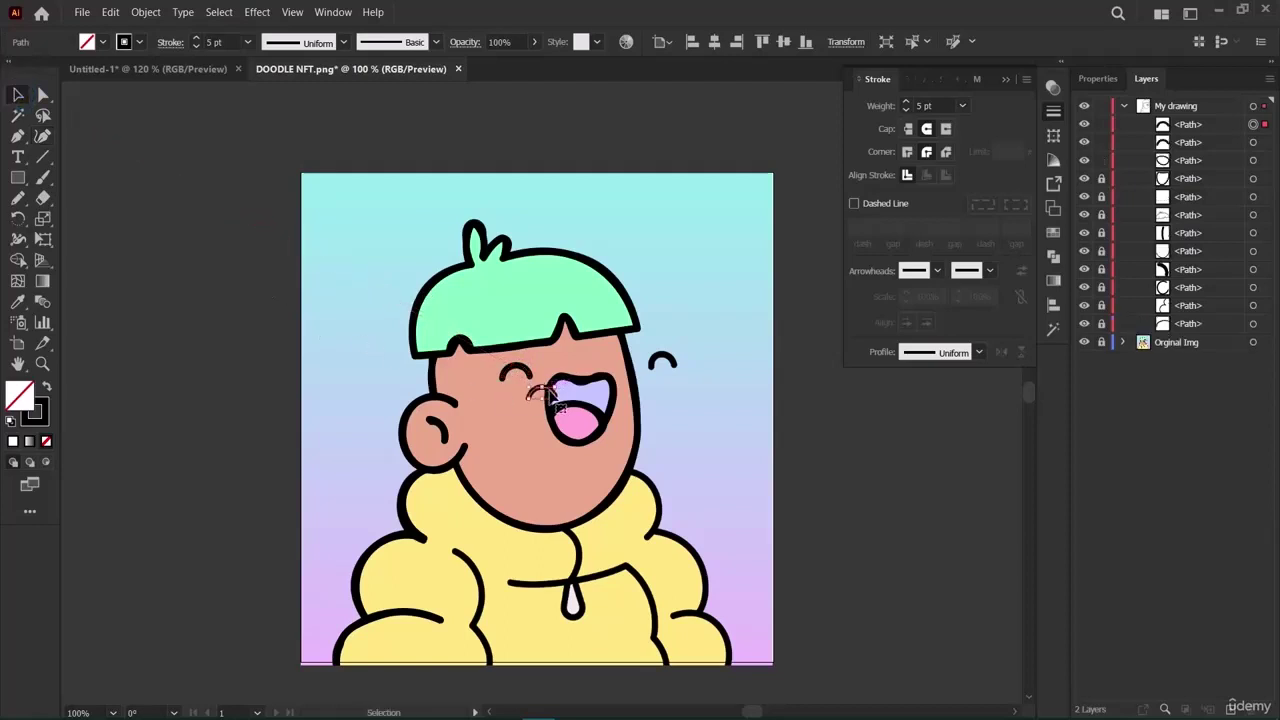
pyautogui.moveTo(570, 388); pyautogui.dragTo(672, 363)
pyautogui.click(799, 436)
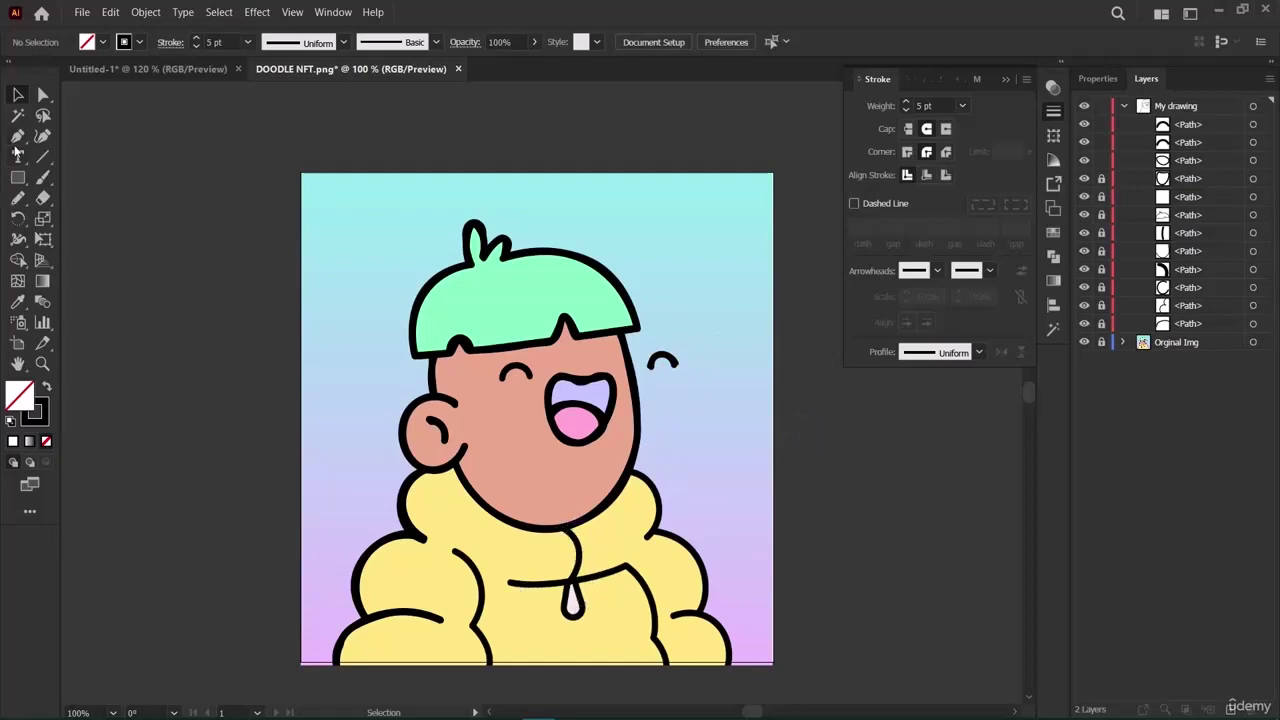
pyautogui.click(44, 138)
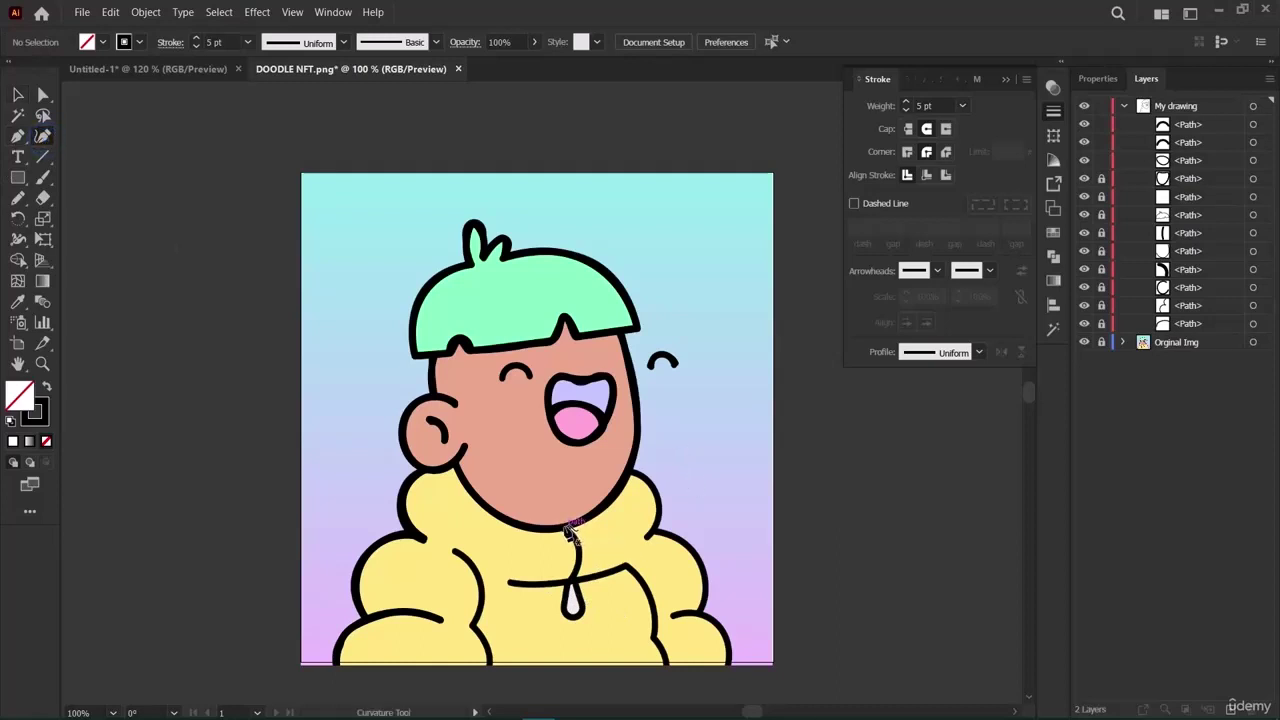
# Trace the drawstring from the chin down around its hanging loop as a curved path.
pyautogui.click(565, 527)
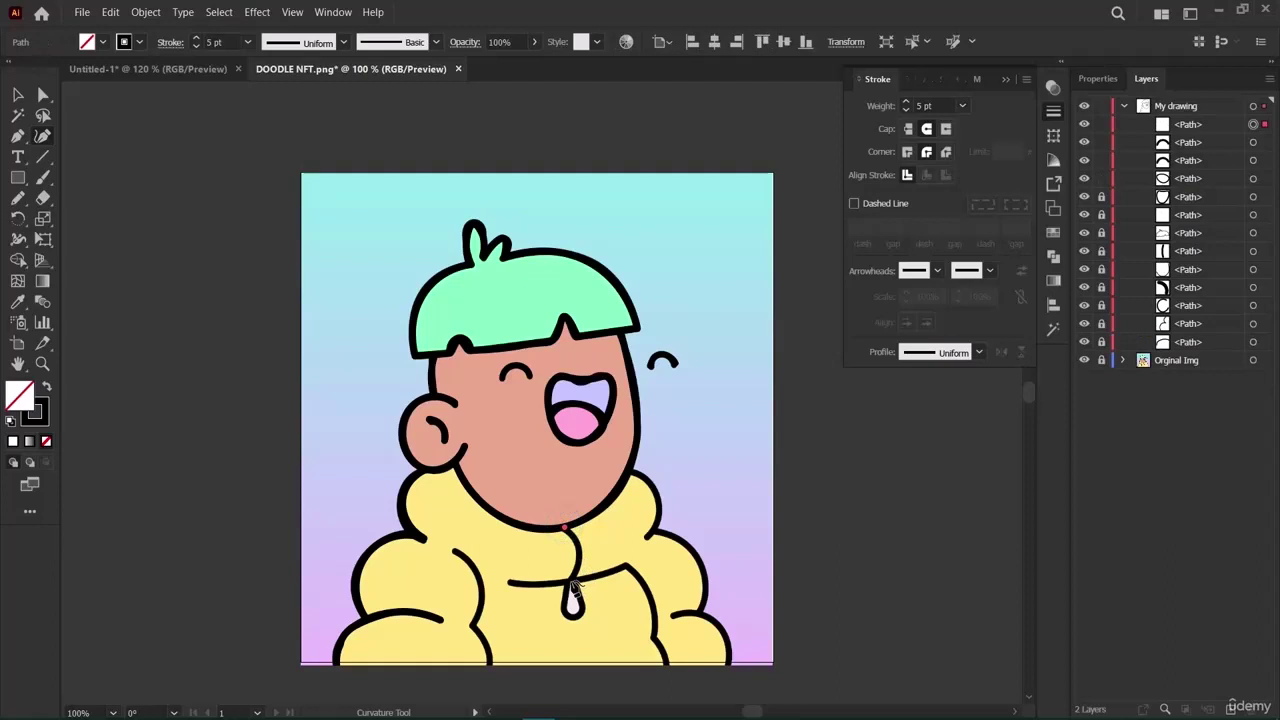
pyautogui.click(573, 580)
pyautogui.click(569, 609)
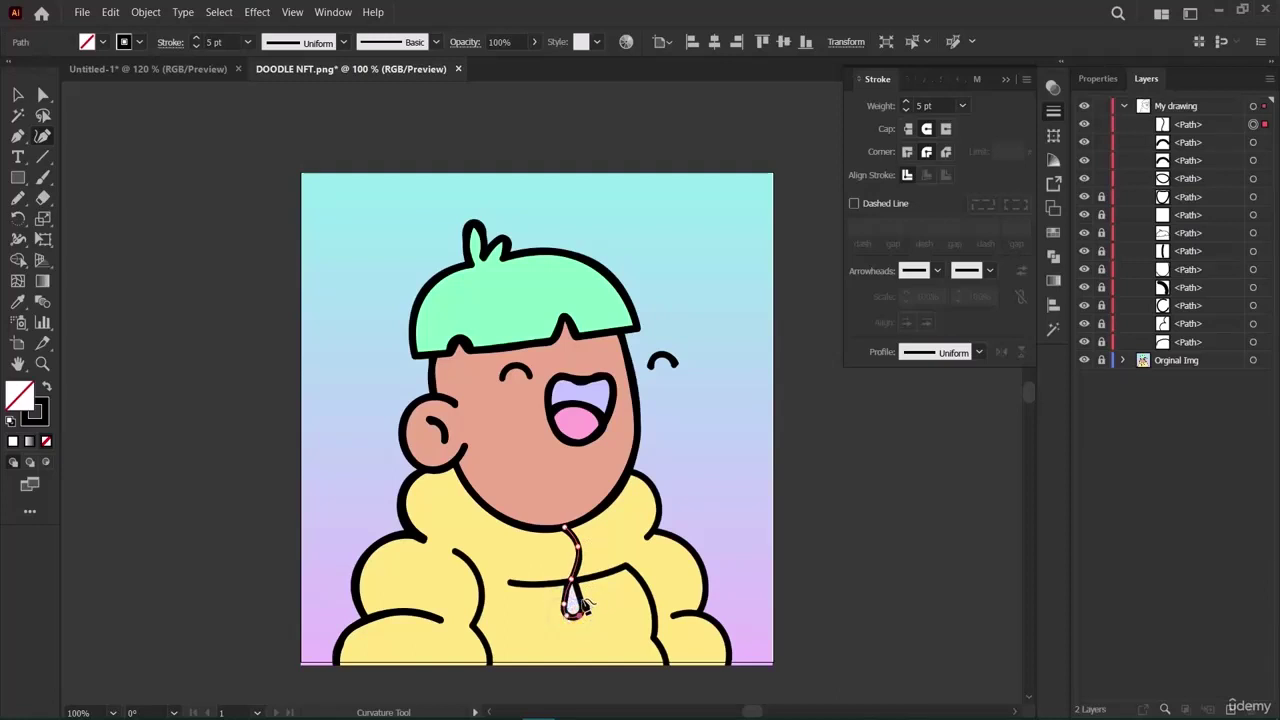
pyautogui.click(578, 600)
pyautogui.click(573, 581)
pyautogui.click(17, 95)
pyautogui.click(195, 398)
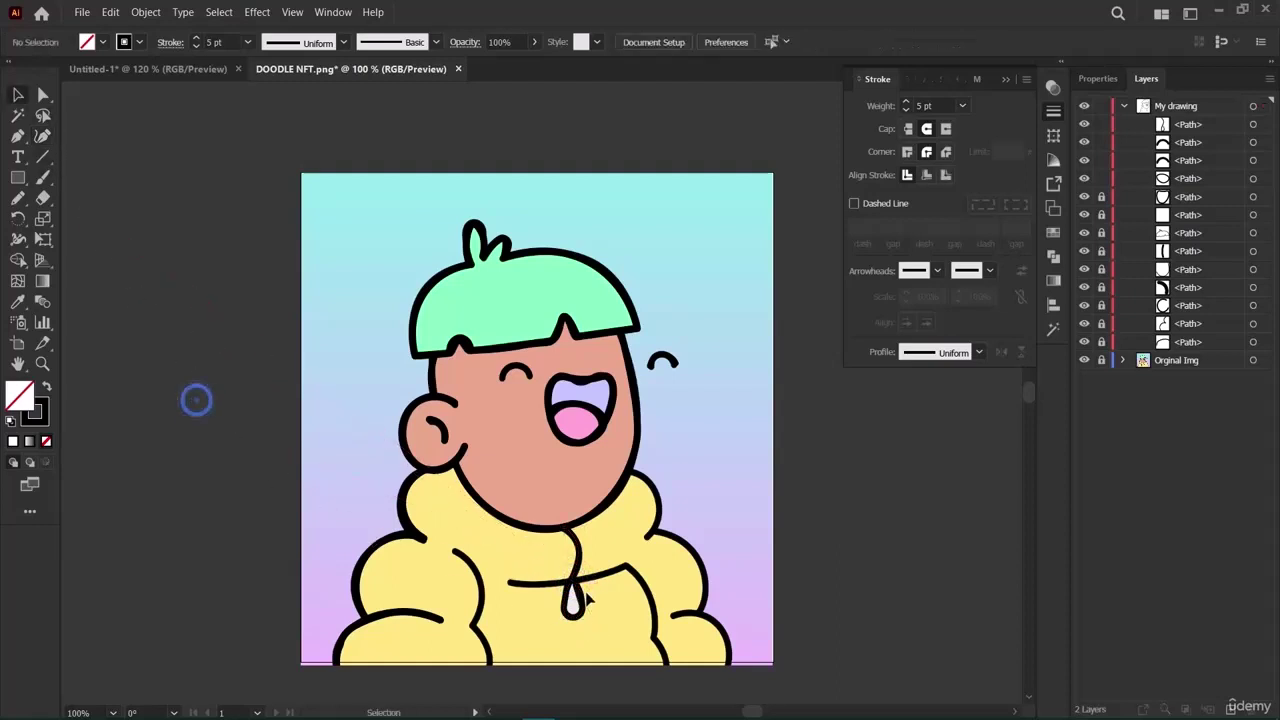
# Thicken the drawstring loop's stroke weight to 7 pt.
pyautogui.click(574, 598)
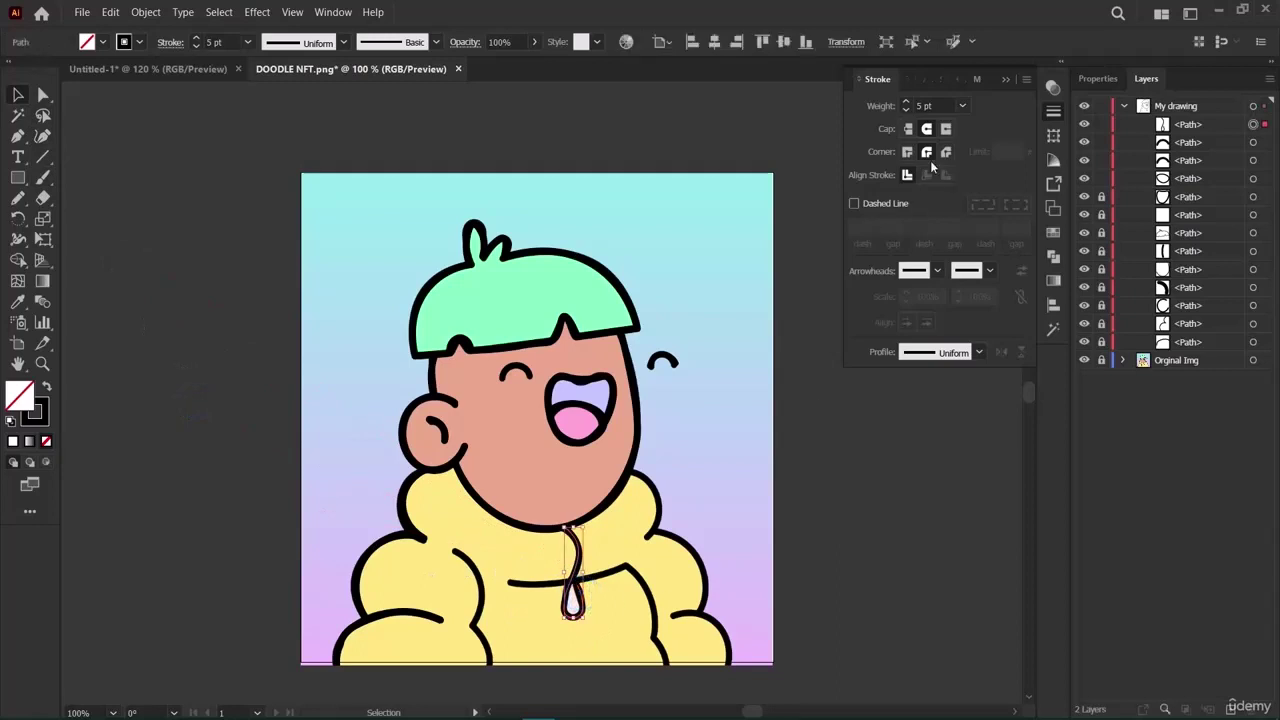
pyautogui.click(906, 101)
pyautogui.click(906, 101)
pyautogui.click(163, 423)
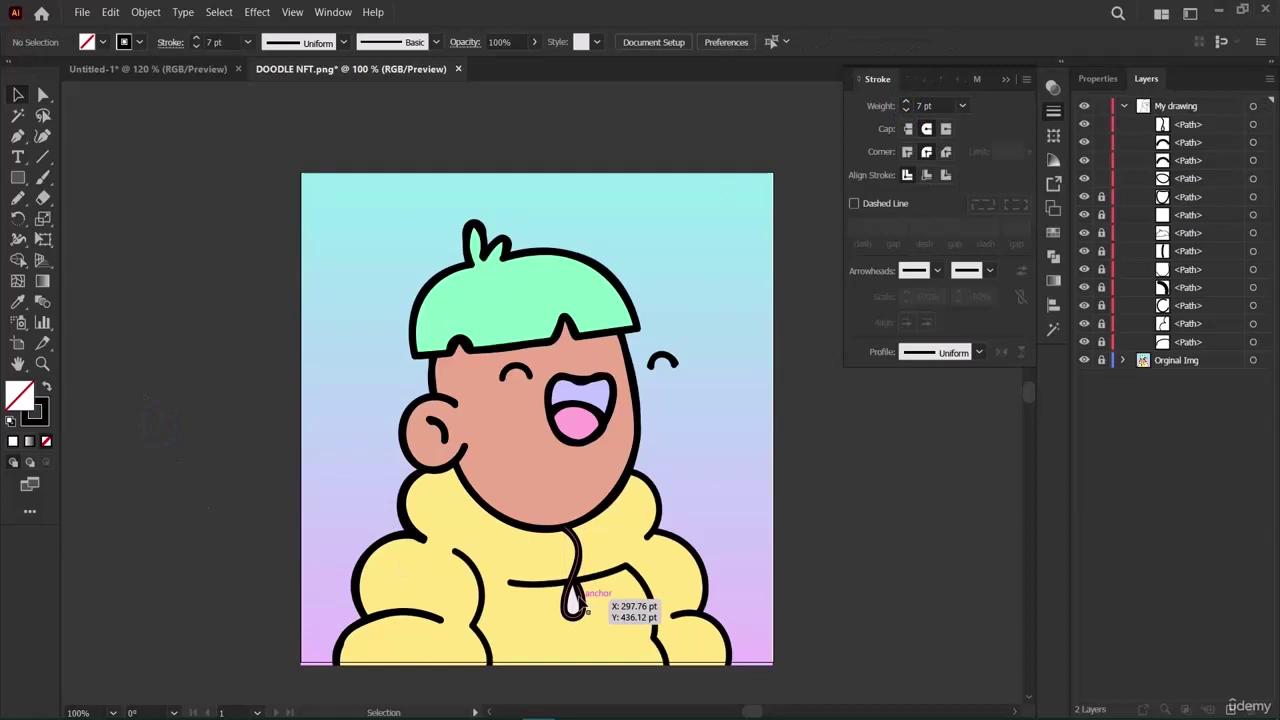
pyautogui.click(41, 137)
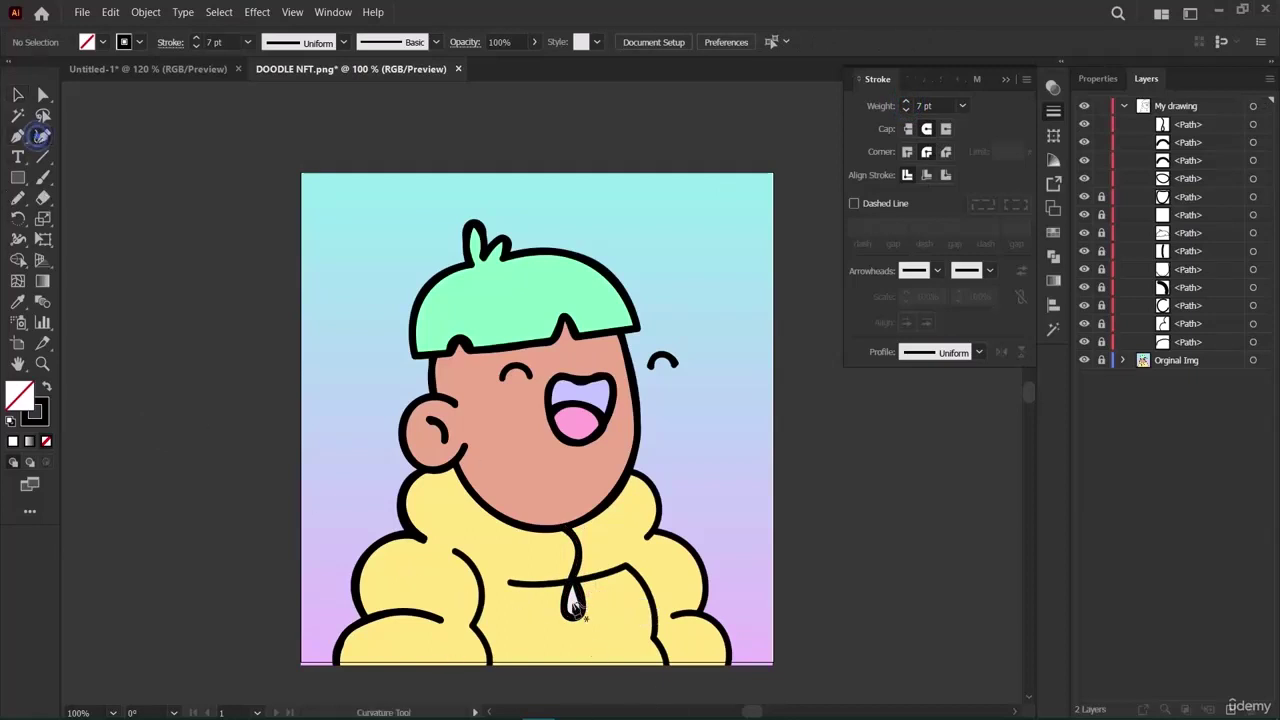
# Trace the horizontal cord and continue the path down the right fold to the canvas bottom.
pyautogui.click(511, 584)
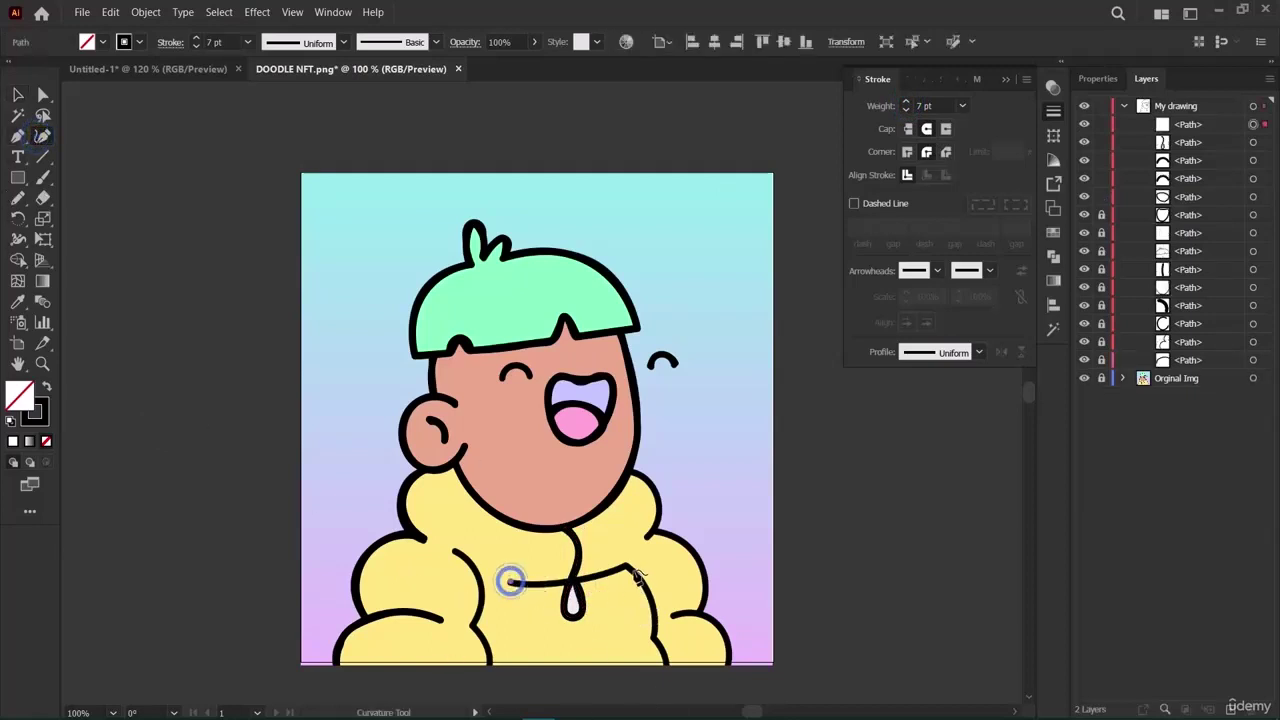
pyautogui.click(625, 566)
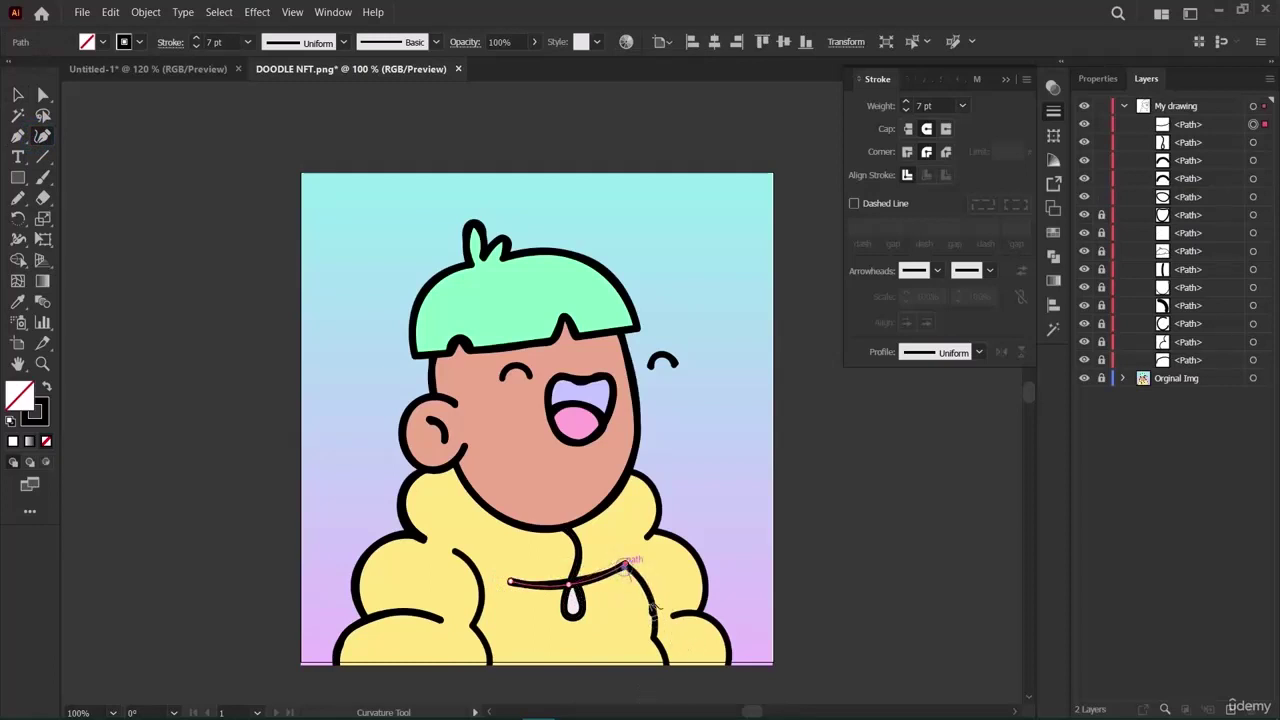
pyautogui.click(652, 636)
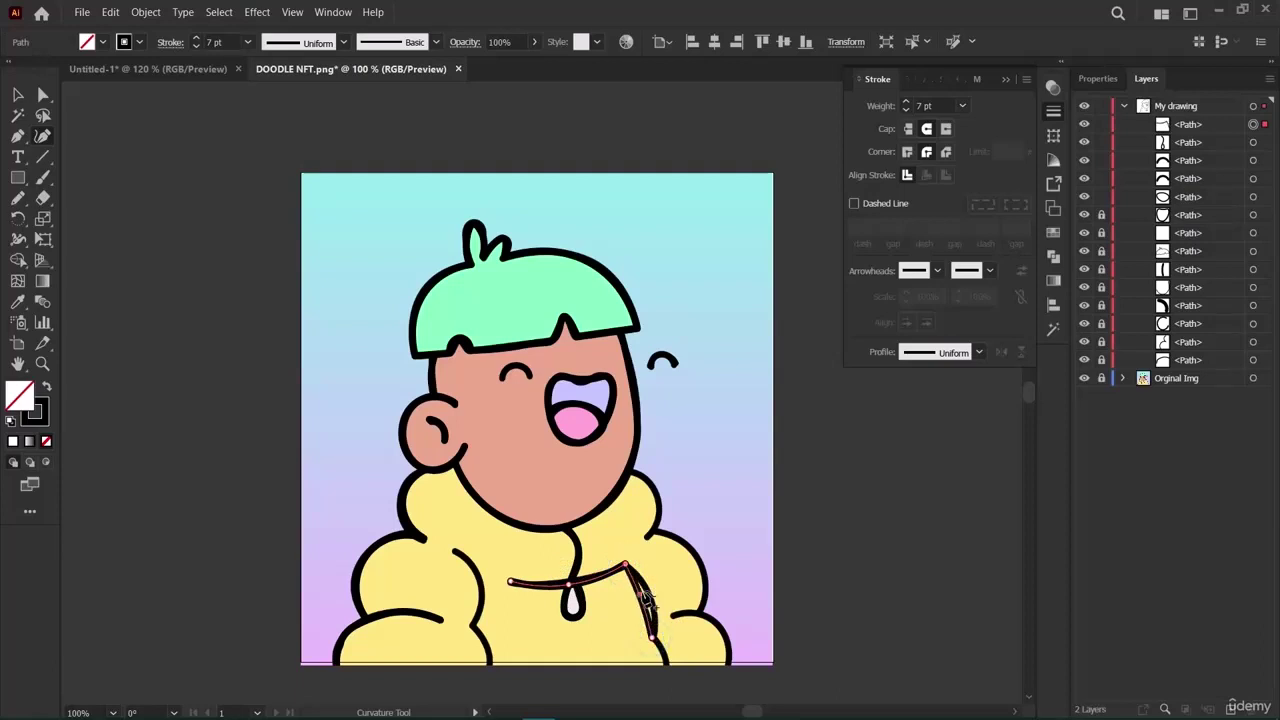
pyautogui.click(647, 592)
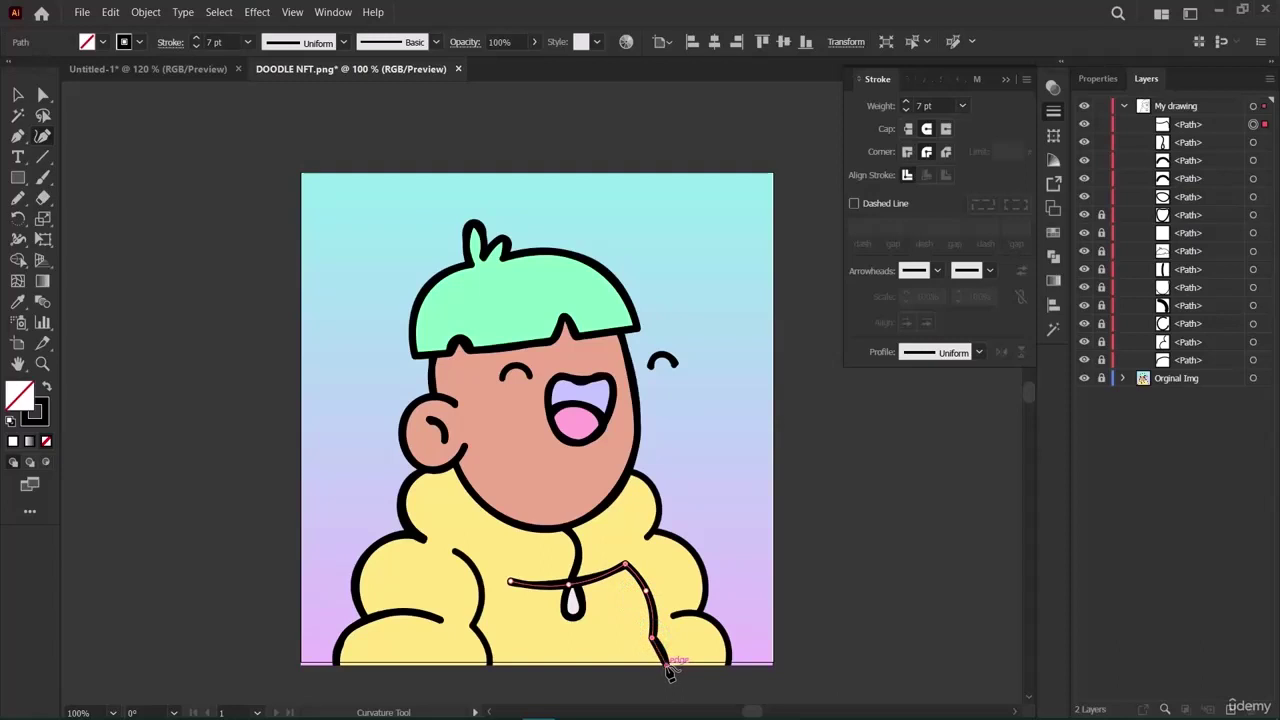
pyautogui.click(665, 662)
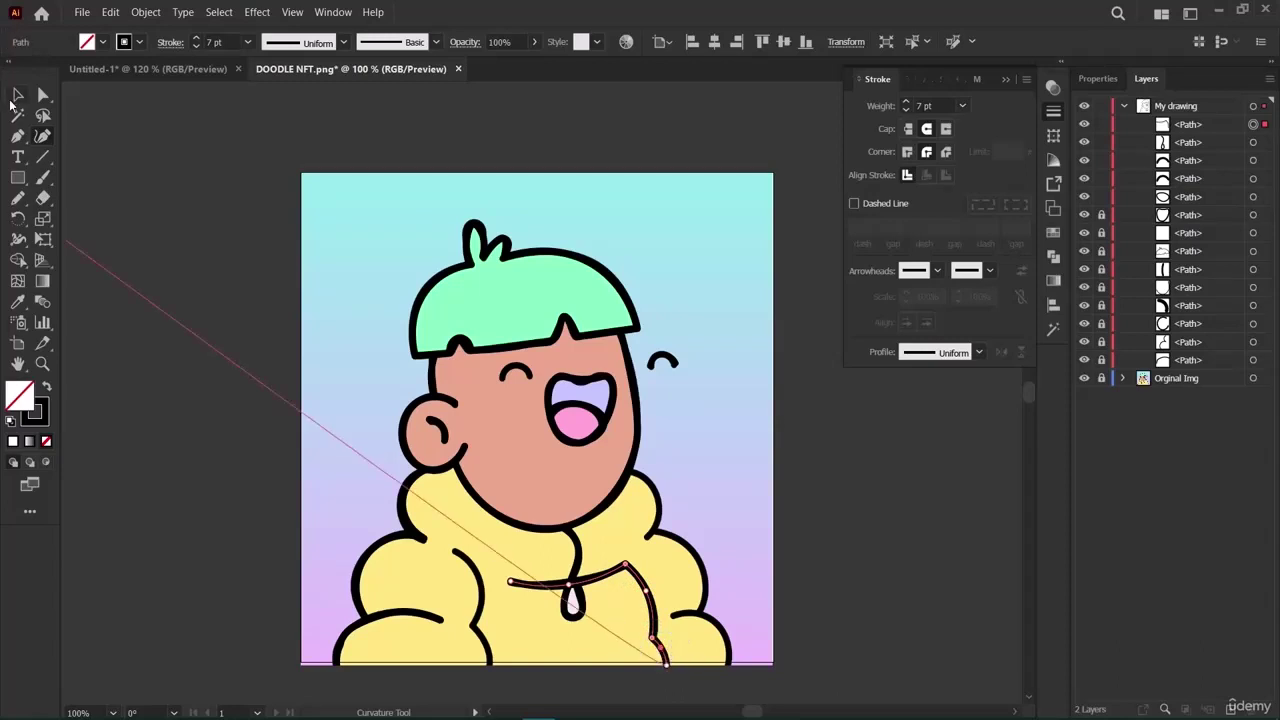
pyautogui.click(17, 95)
pyautogui.click(226, 569)
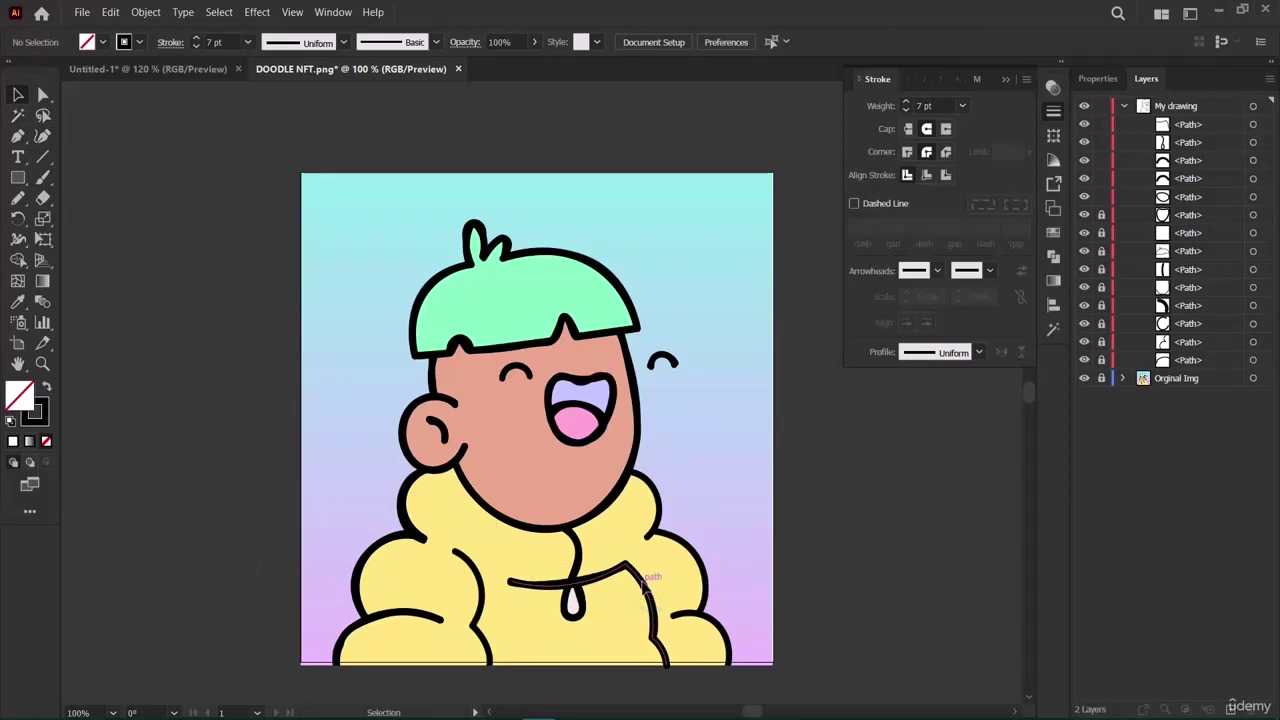
pyautogui.click(641, 578)
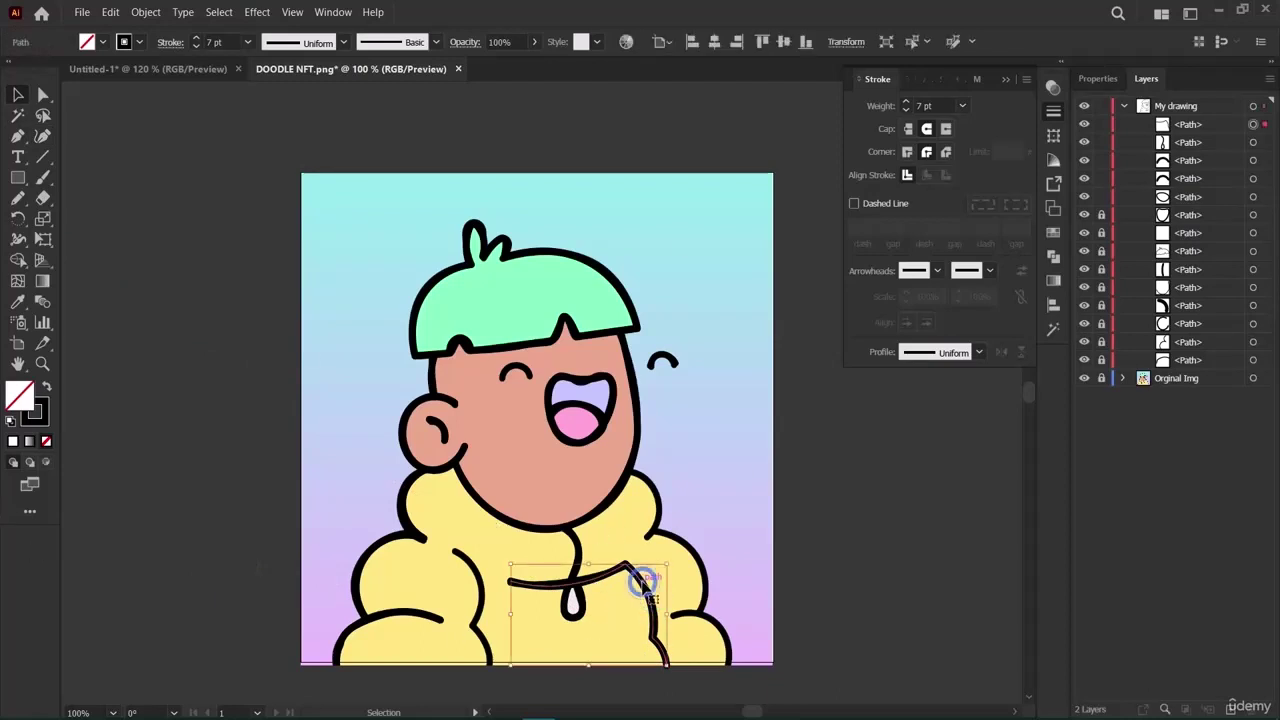
# Lock the five traced paths on the My drawing layer in the Layers panel.
pyautogui.click(1101, 124)
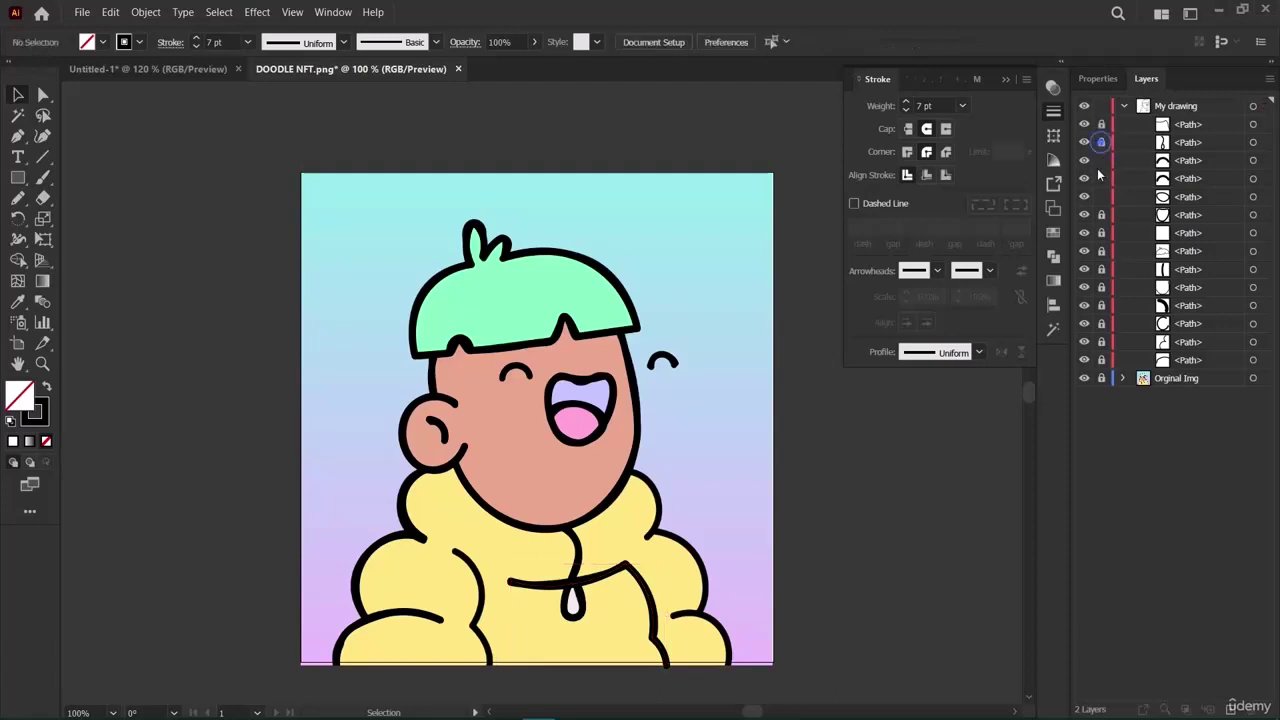
pyautogui.click(1101, 142)
pyautogui.click(1101, 160)
pyautogui.click(1101, 178)
pyautogui.click(1101, 196)
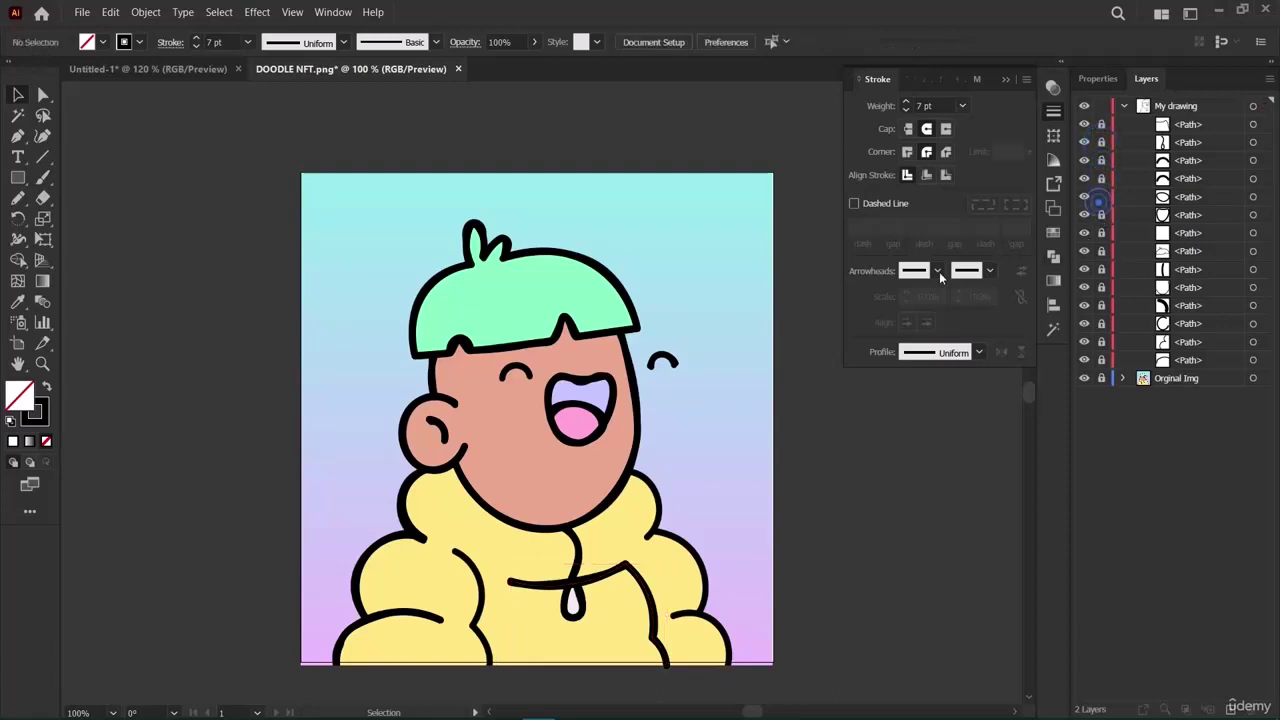
pyautogui.click(203, 259)
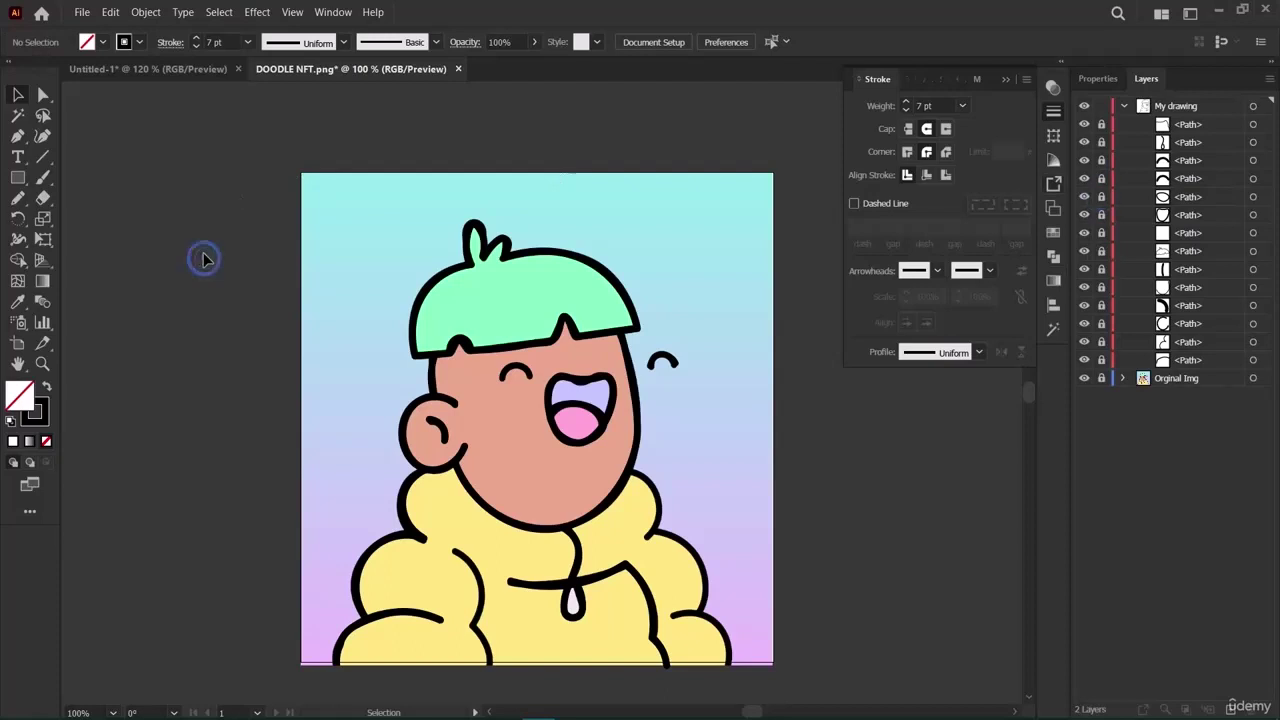
pyautogui.click(41, 139)
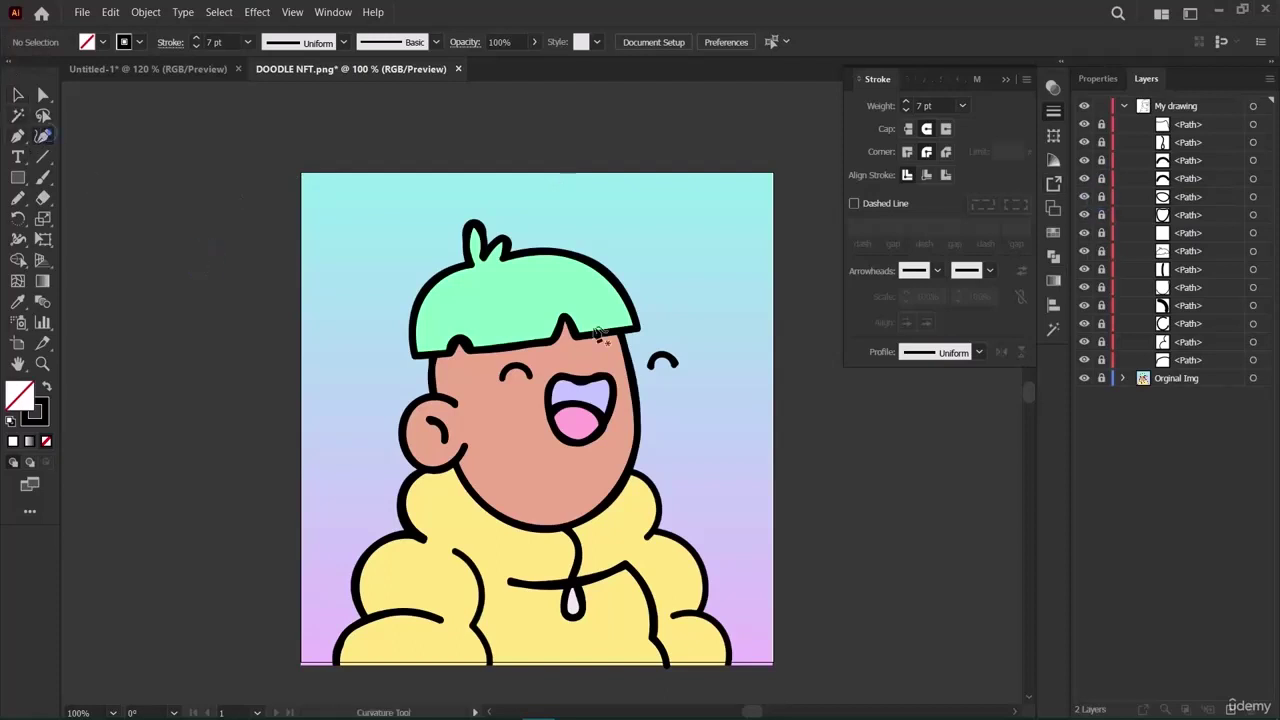
# Place curve points from below the chin down the right hoodie puff, reshaping its lower bulge.
pyautogui.click(627, 468)
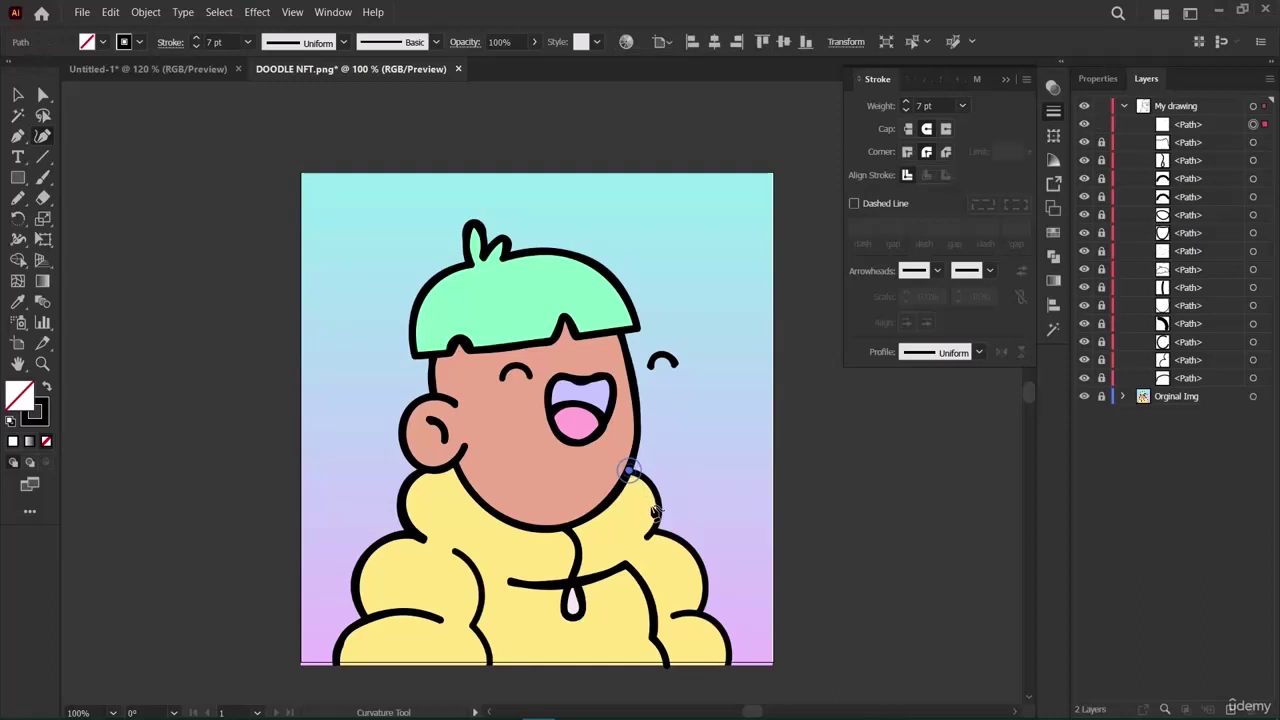
pyautogui.click(648, 536)
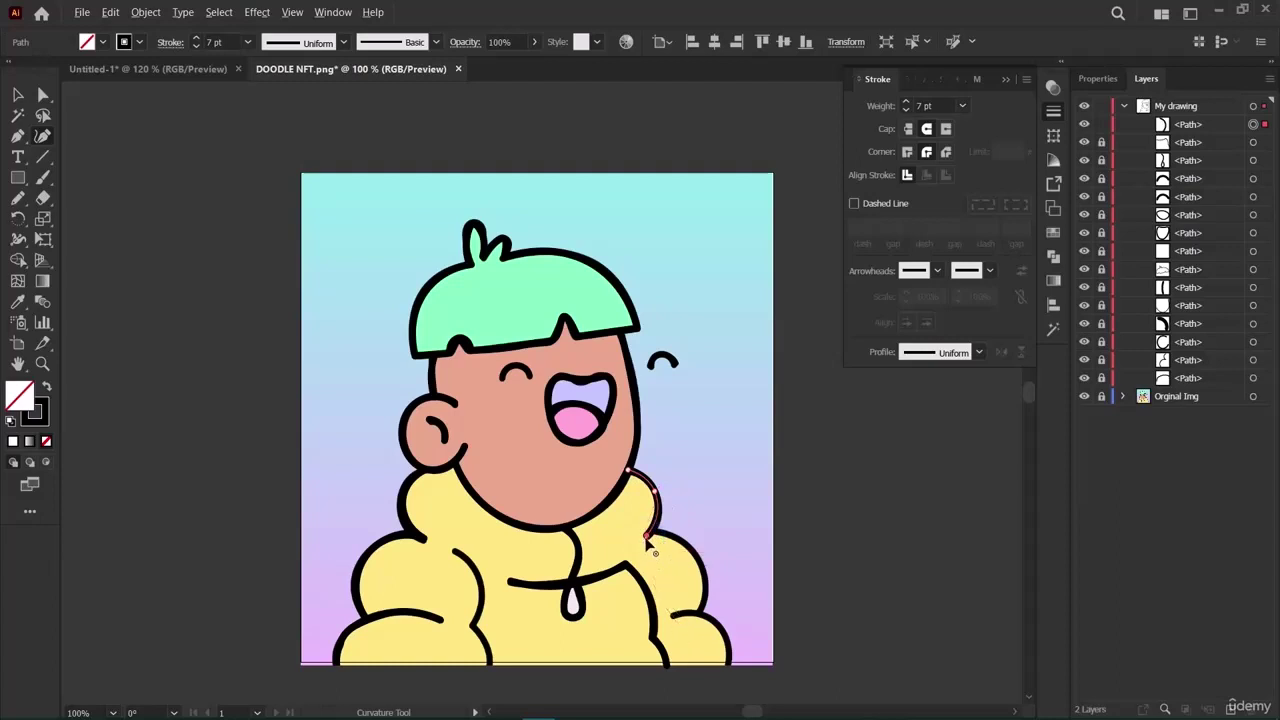
pyautogui.click(672, 614)
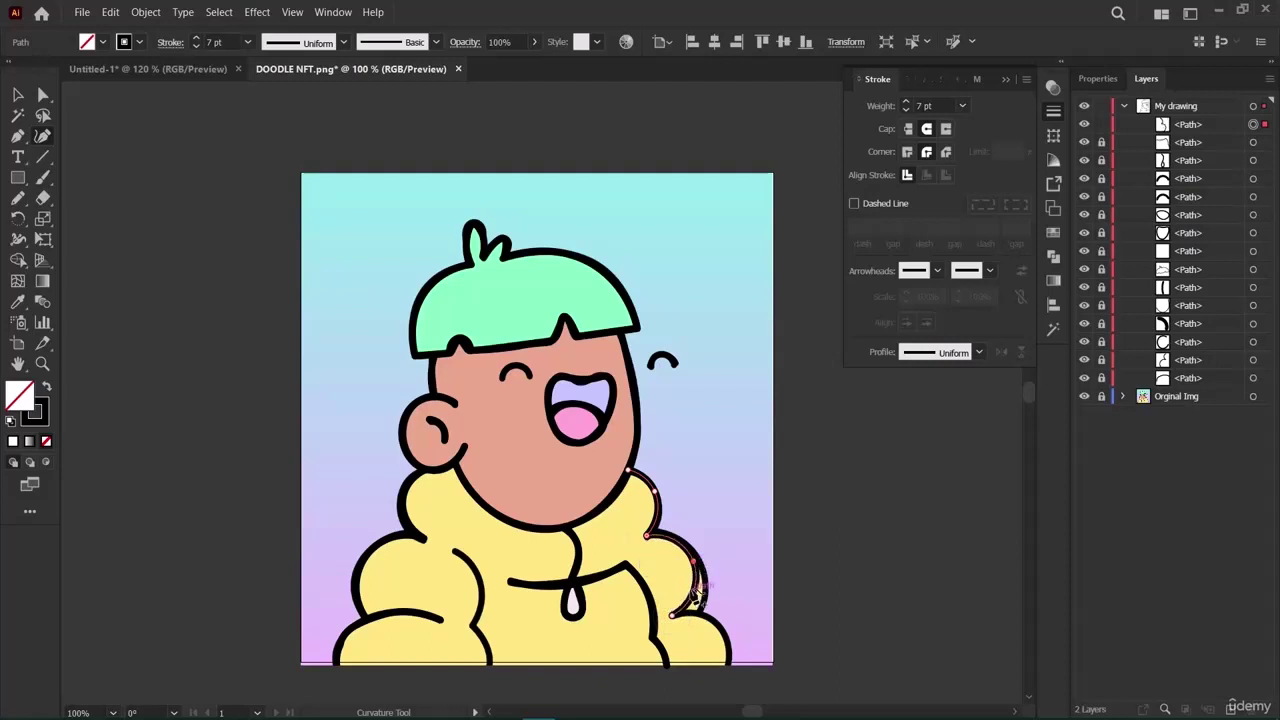
pyautogui.click(697, 560)
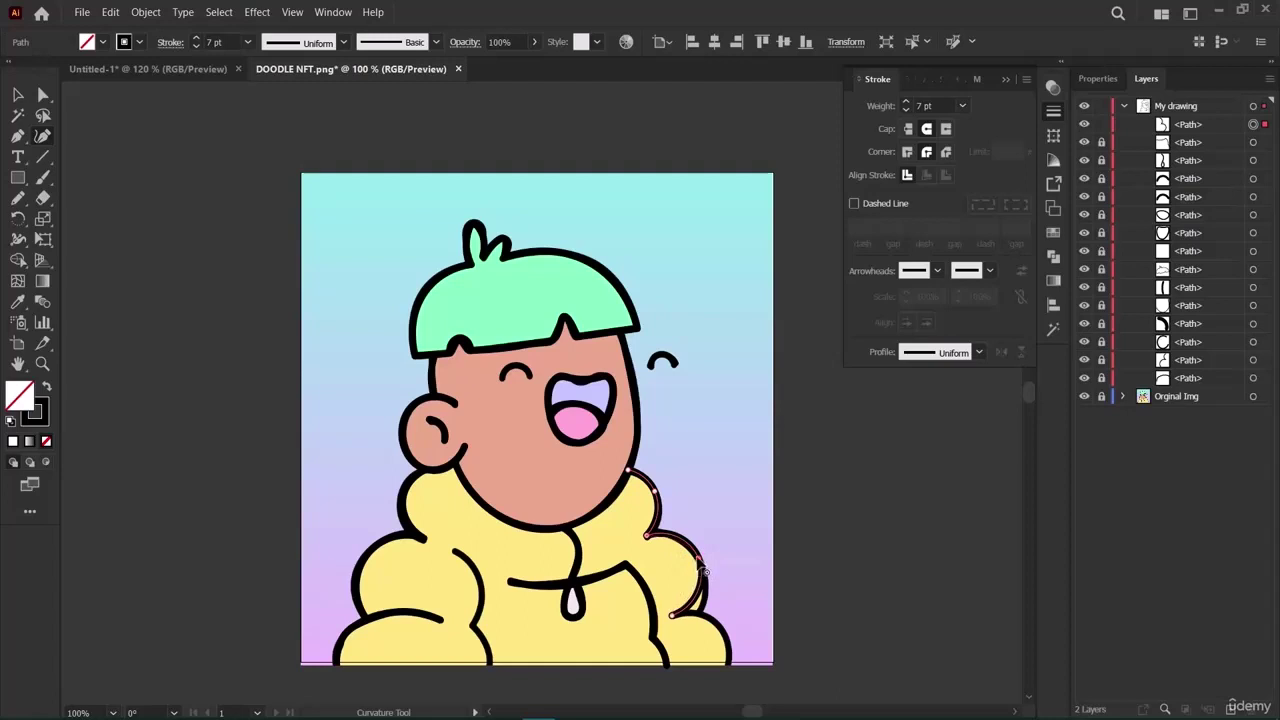
pyautogui.moveTo(703, 567); pyautogui.dragTo(693, 603)
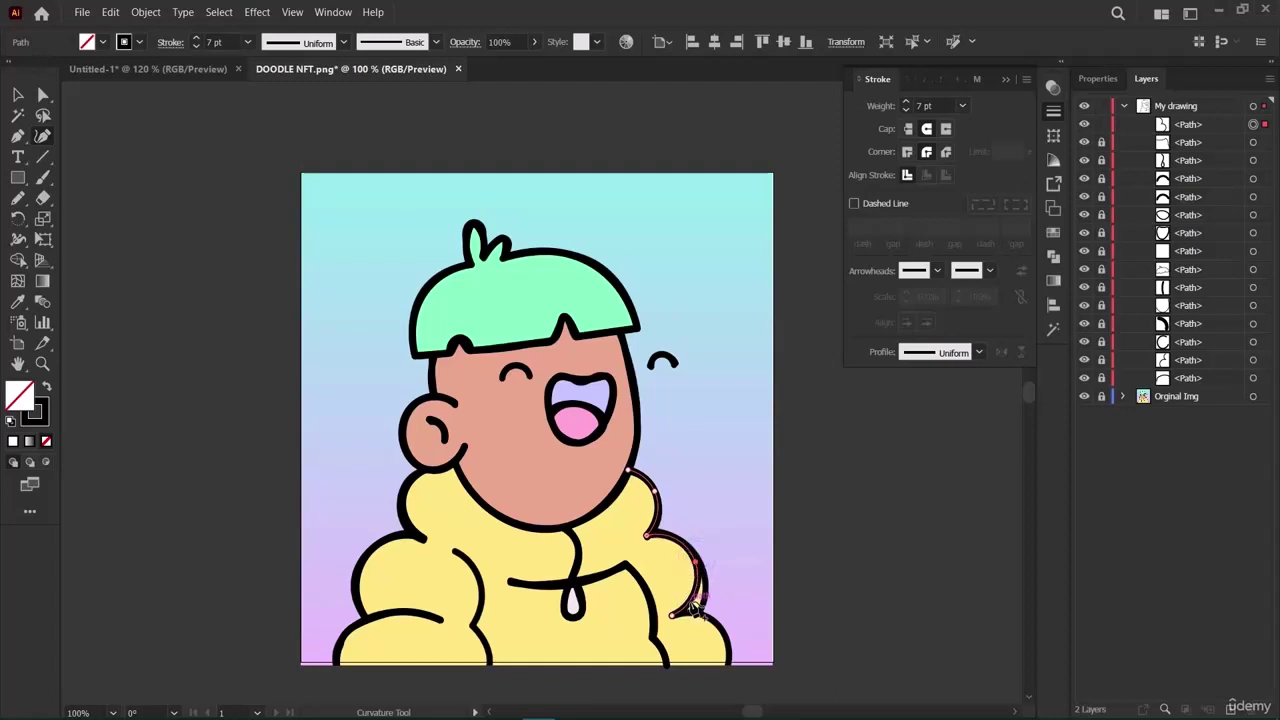
pyautogui.click(705, 590)
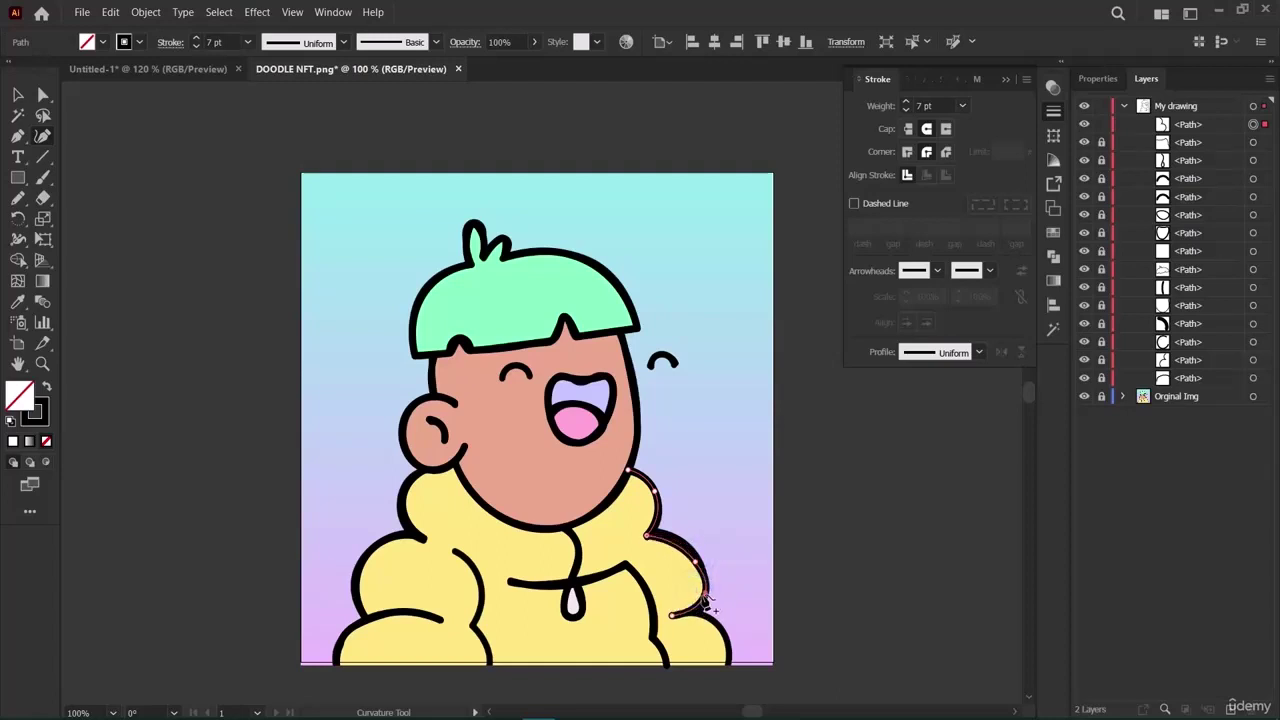
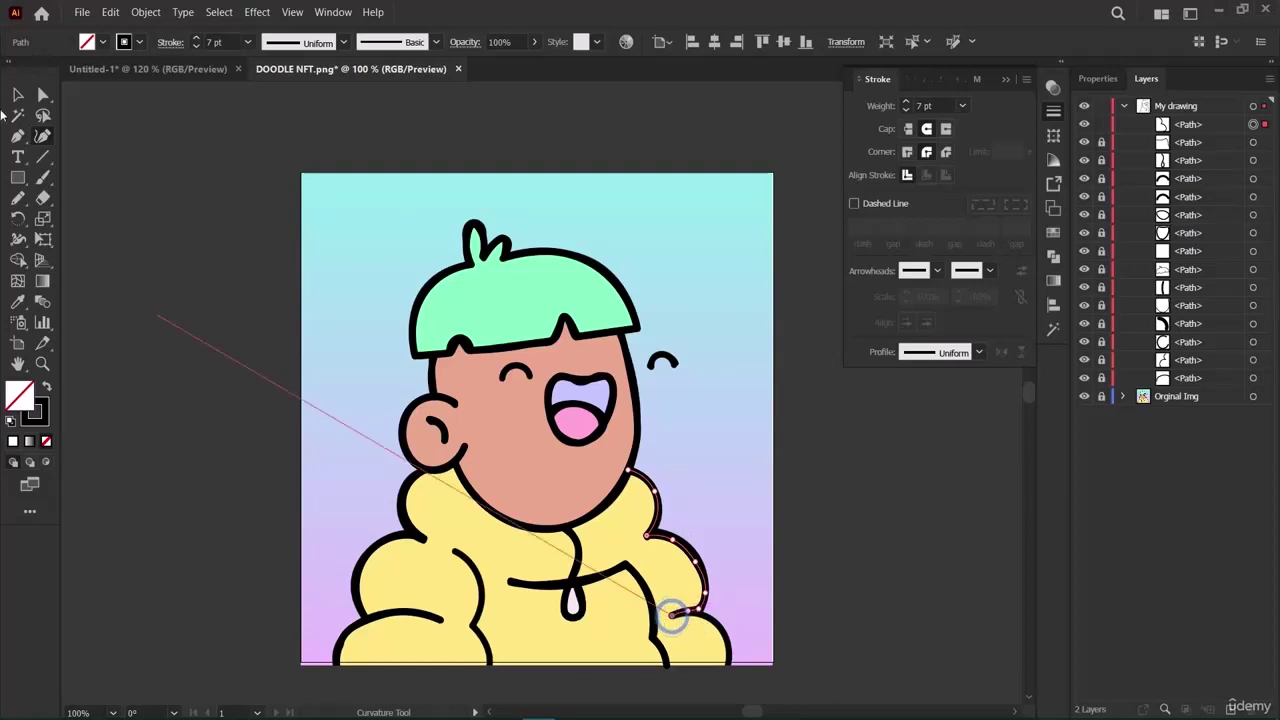
# Lock the finished right-side jacket path in the Layers panel.
pyautogui.press('v')
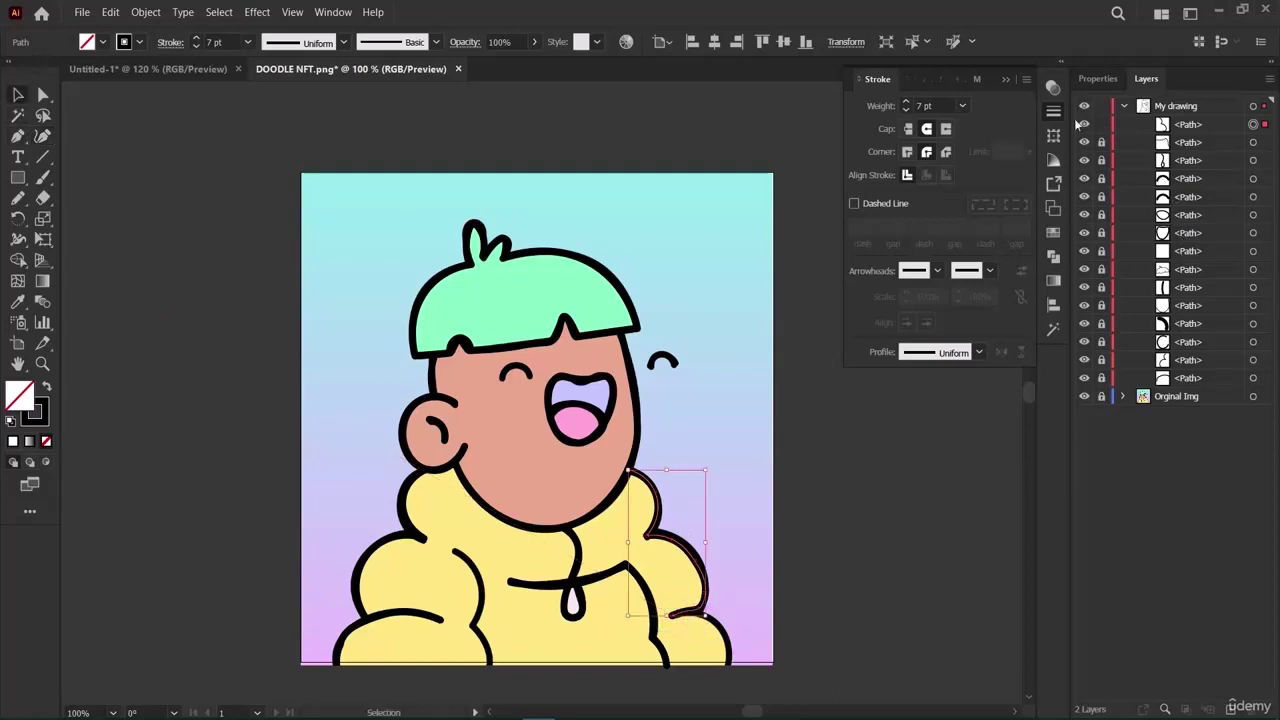
pyautogui.click(1102, 124)
pyautogui.click(286, 504)
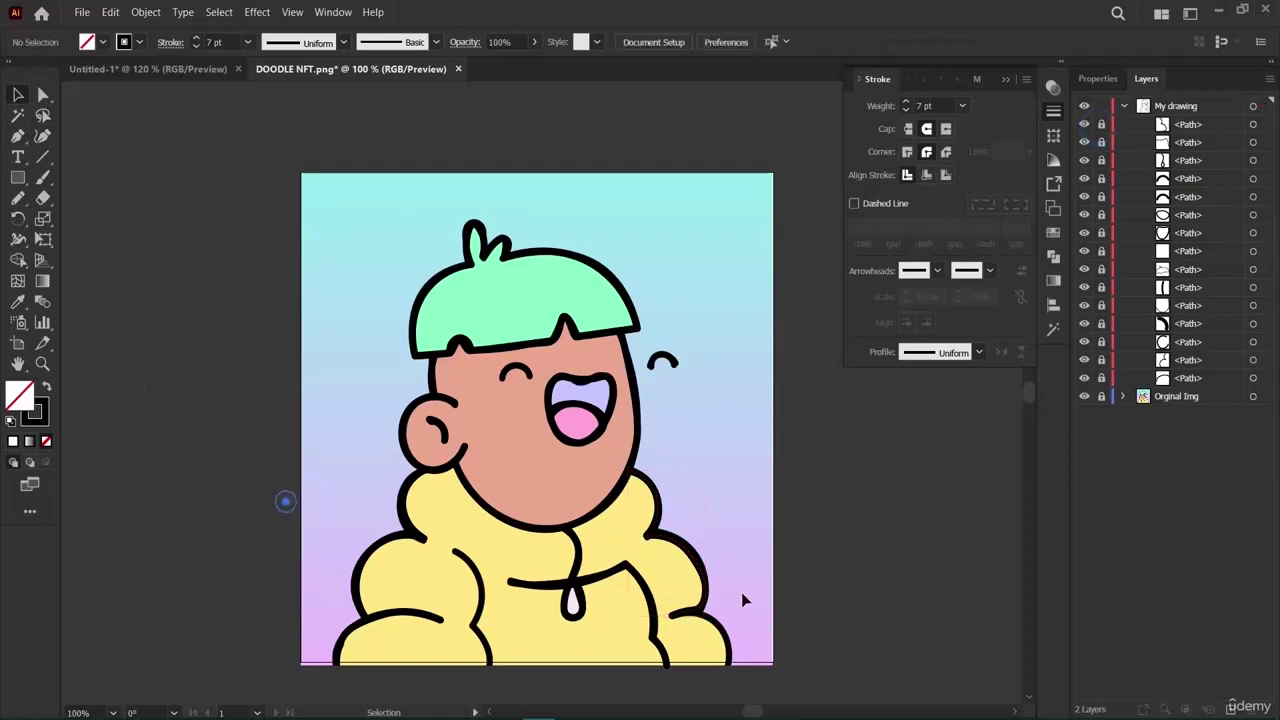
# Draw a Curvature curve from the jacket's lower right down to the artboard's bottom edge.
pyautogui.click(43, 136)
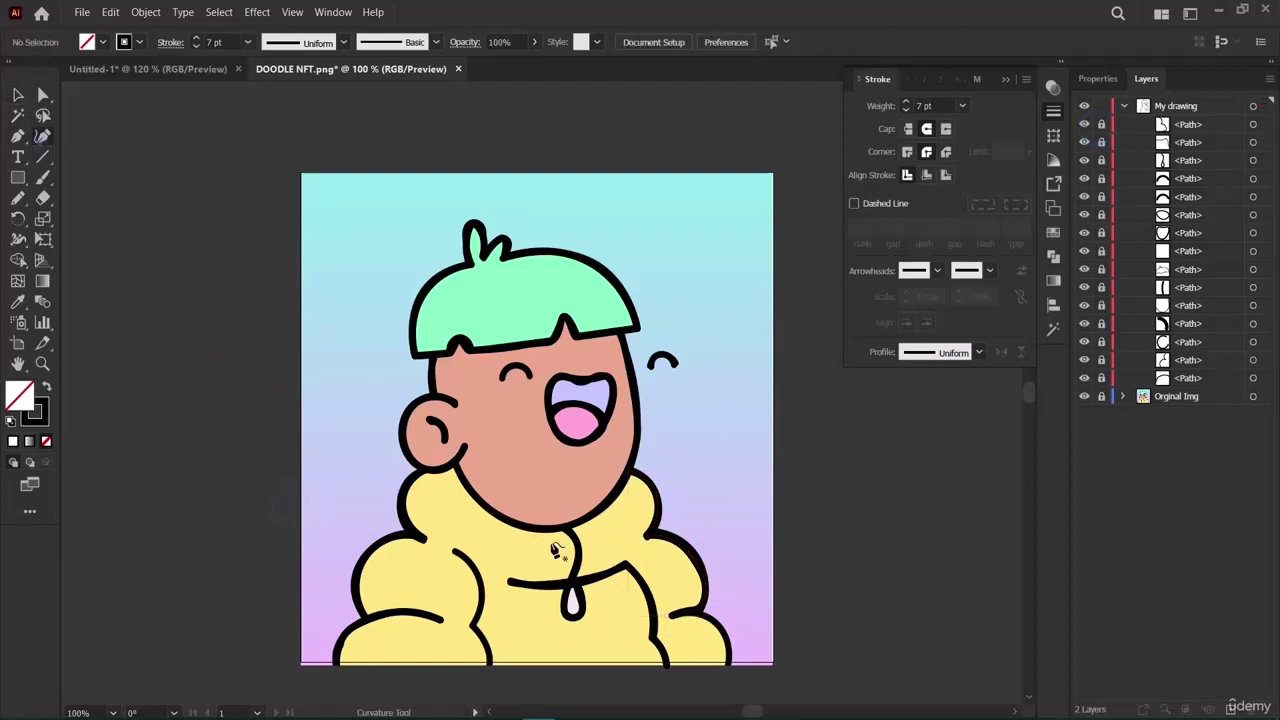
pyautogui.click(693, 609)
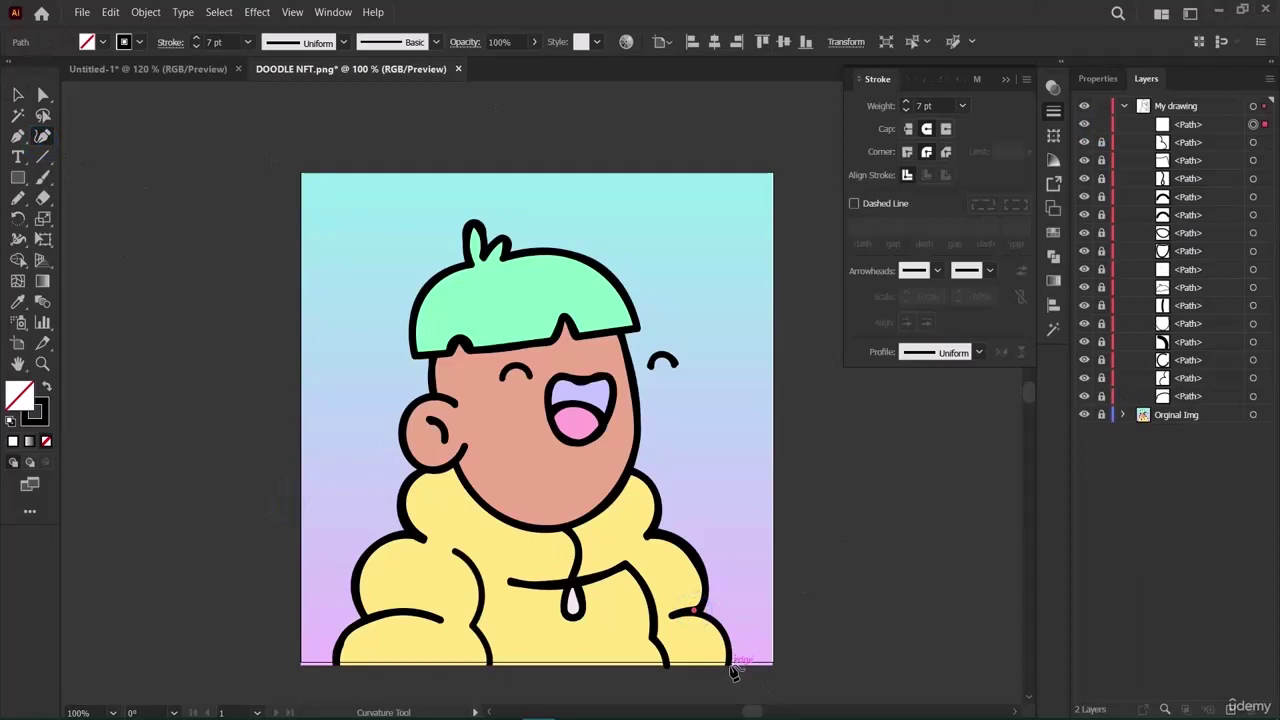
pyautogui.click(728, 663)
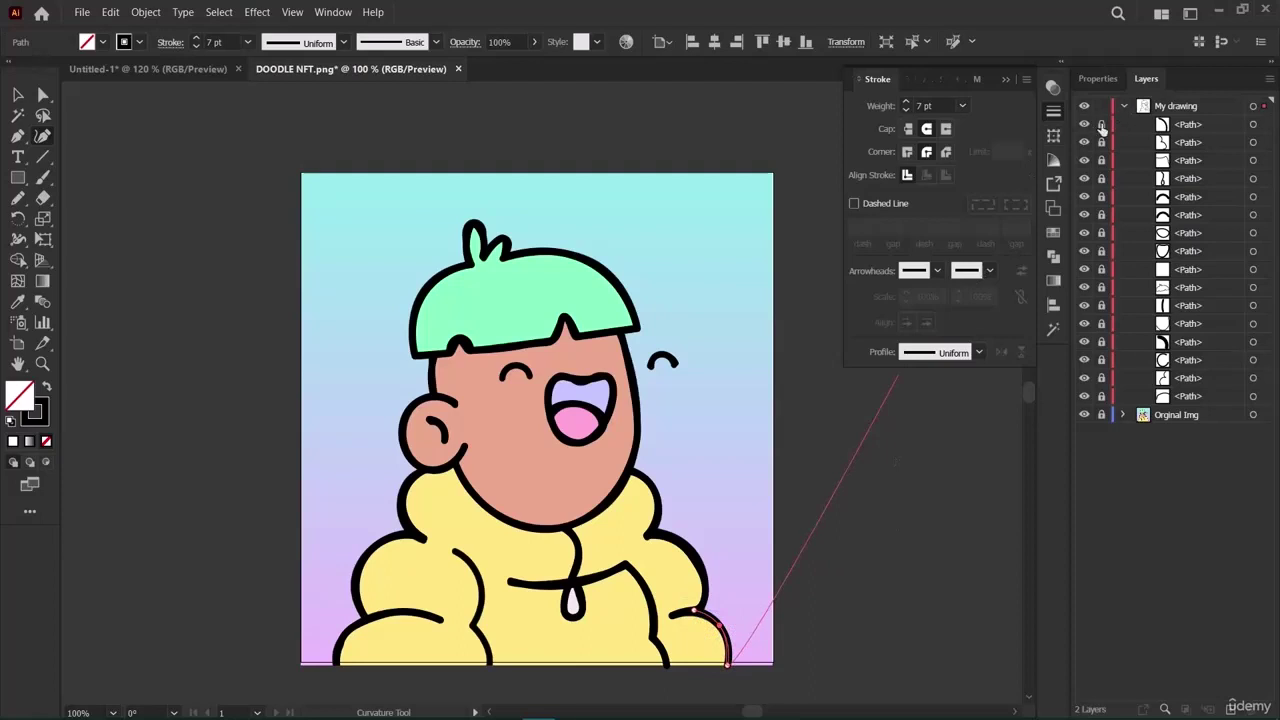
pyautogui.press('Escape')
pyautogui.click(19, 95)
# Unlock the Orginal Img layer and toggle its visibility to check the outlines, leaving it shown.
pyautogui.click(180, 487)
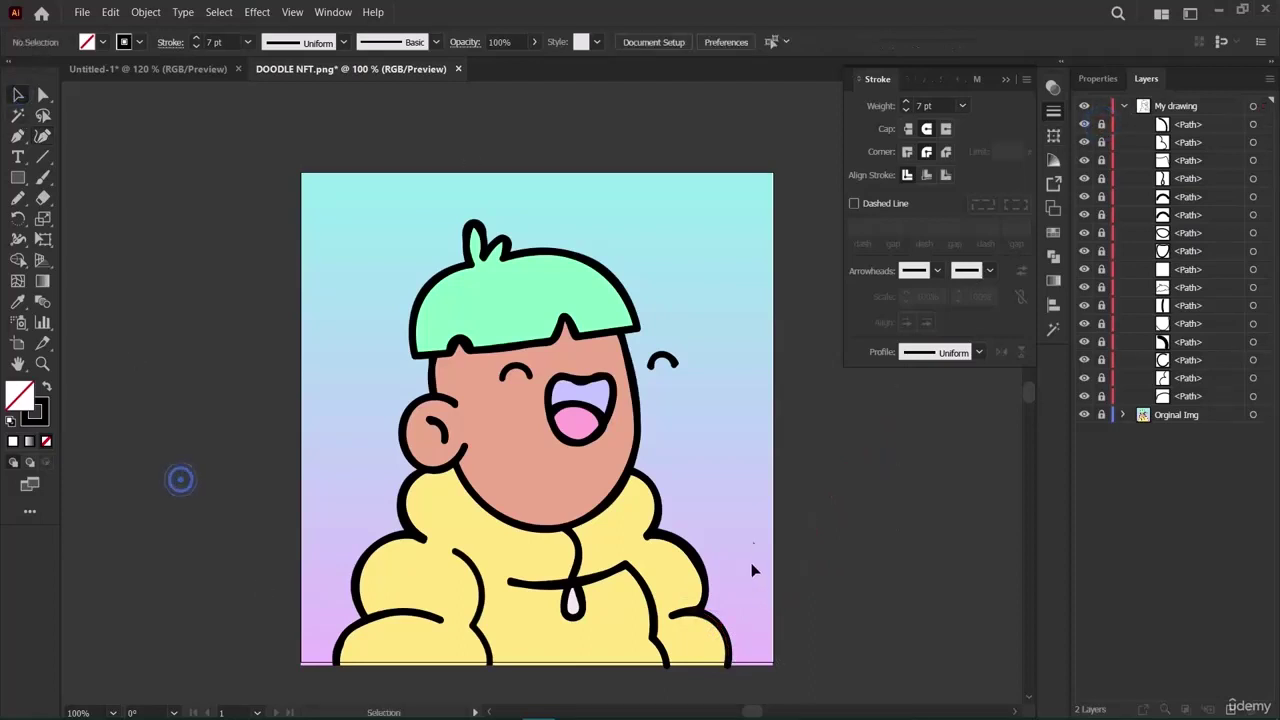
pyautogui.click(1101, 416)
pyautogui.click(1100, 416)
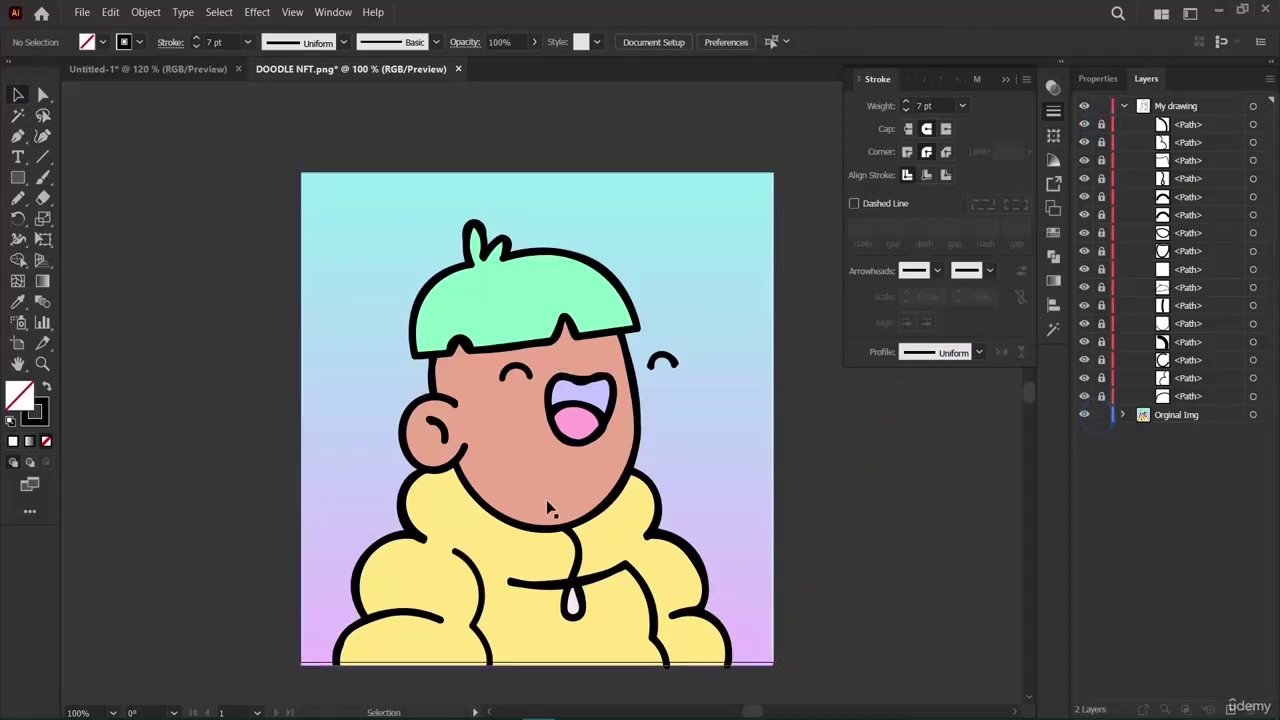
pyautogui.click(1084, 415)
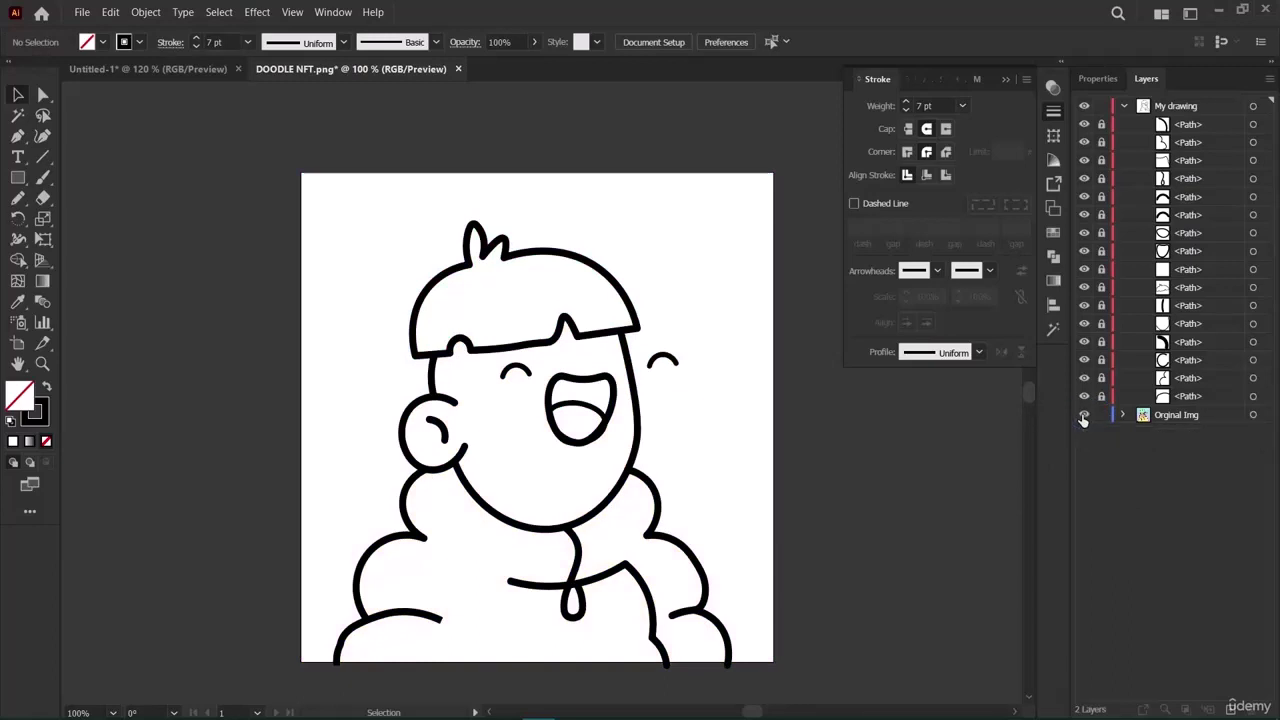
pyautogui.click(1084, 416)
pyautogui.click(1084, 416)
pyautogui.click(1084, 416)
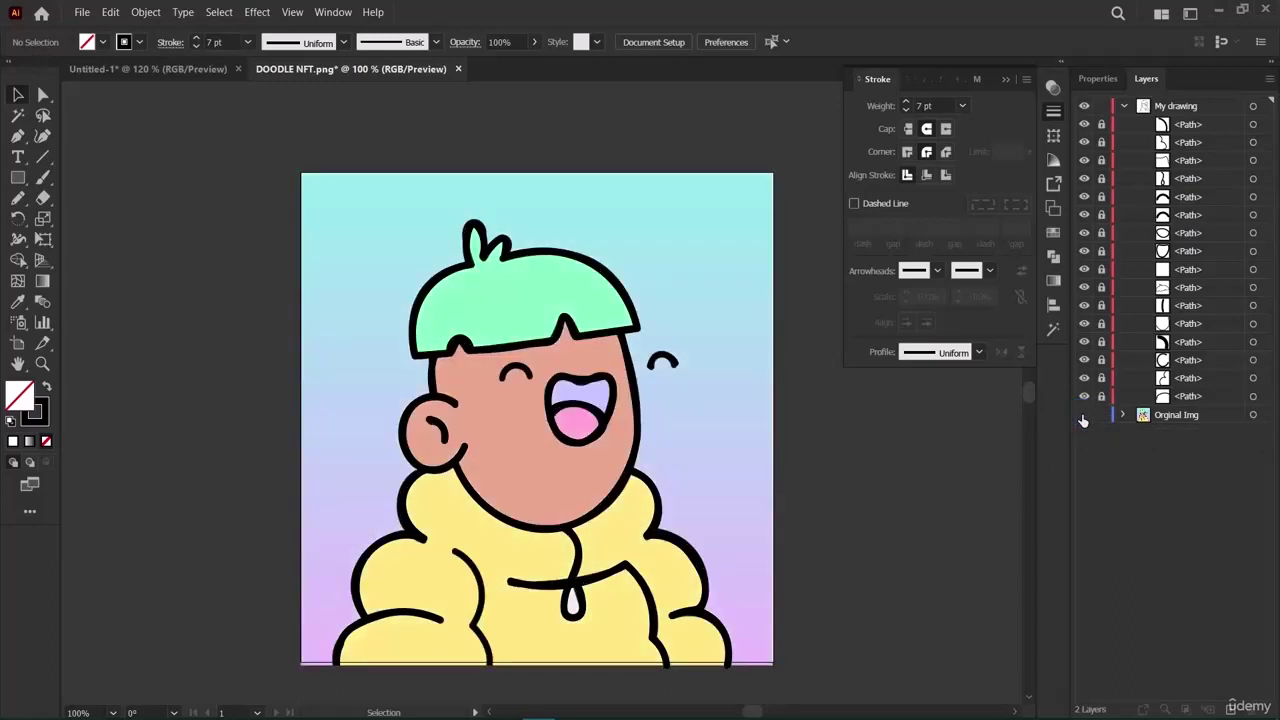
pyautogui.click(1084, 416)
pyautogui.click(1084, 416)
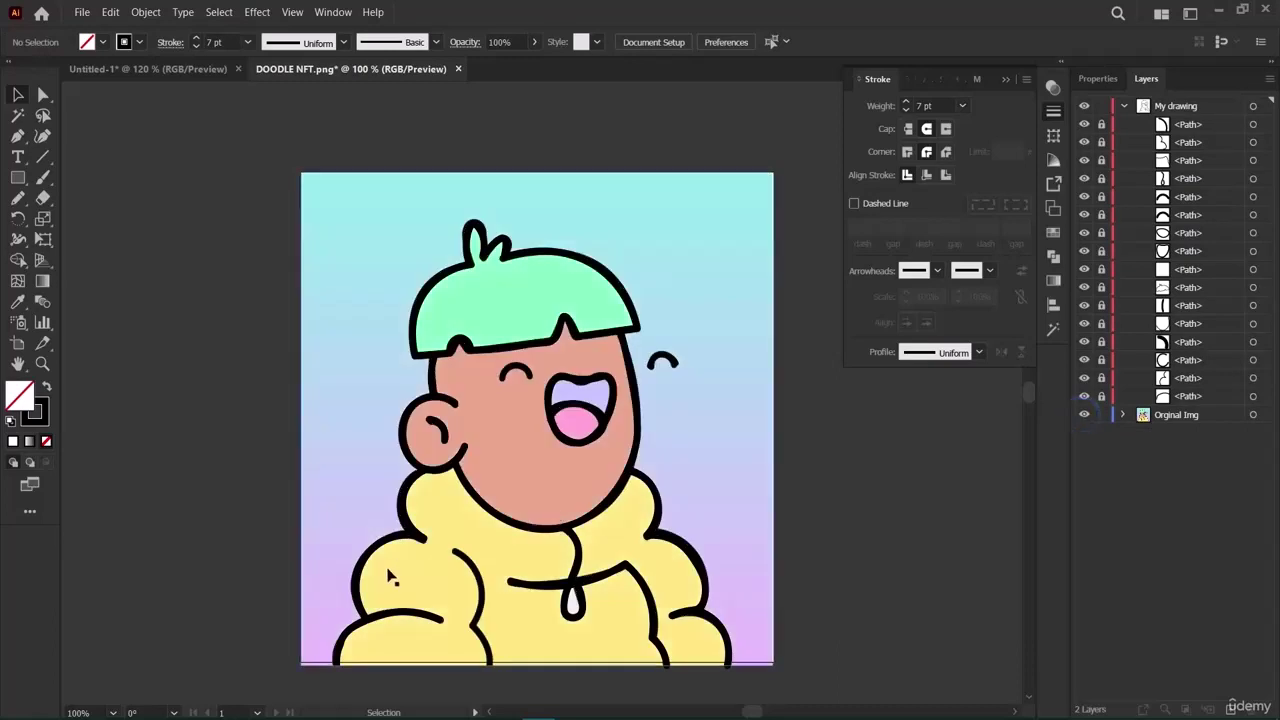
# Draw a curved fold line down the hoodie's left side to its bottom edge.
pyautogui.click(42, 136)
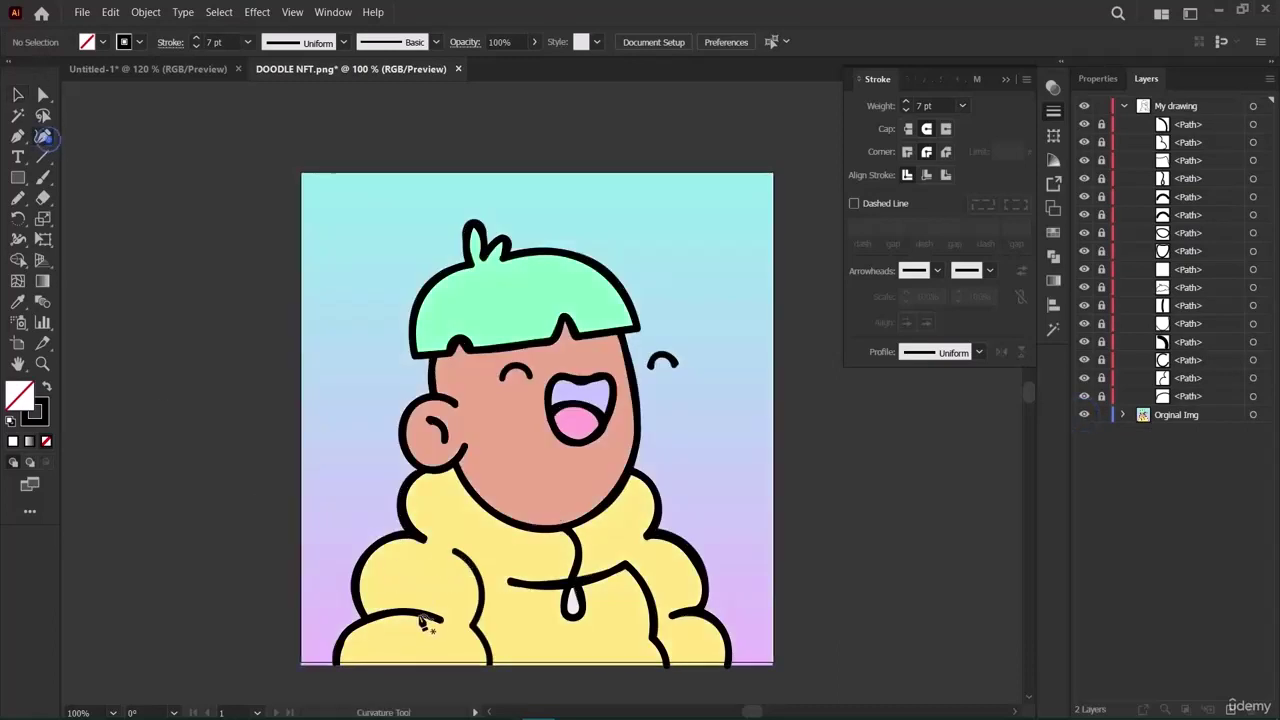
pyautogui.click(453, 550)
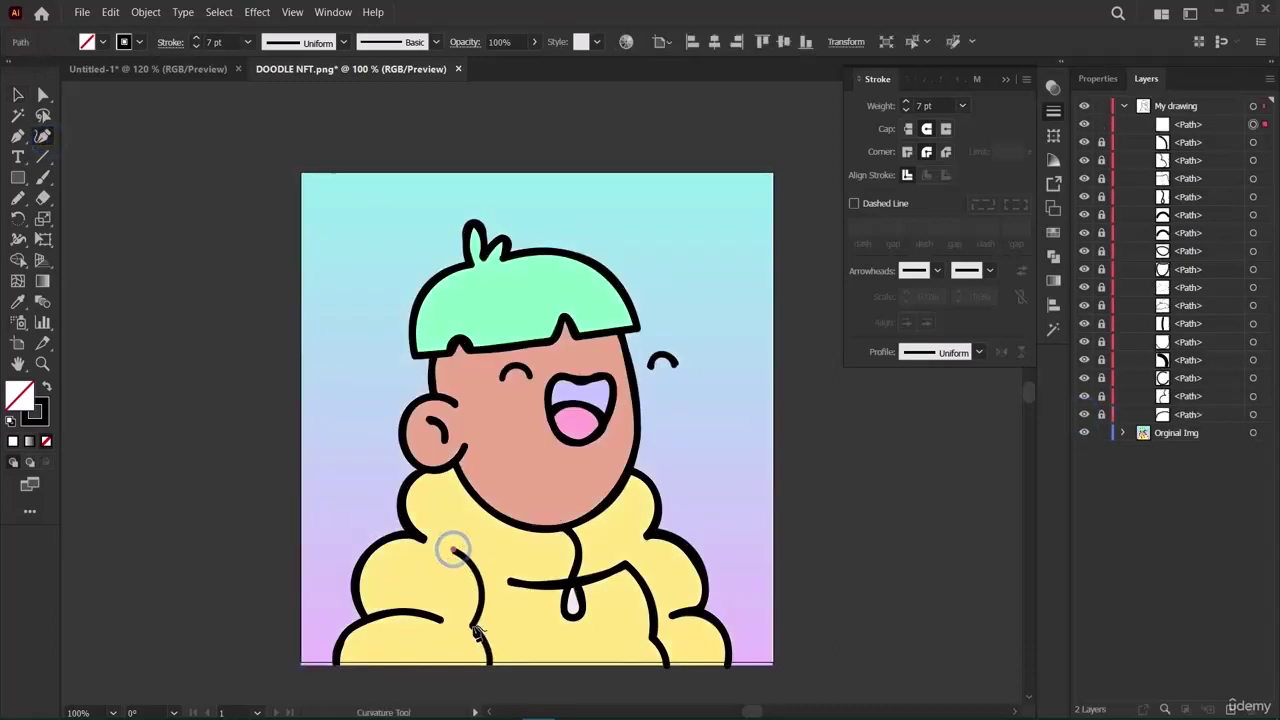
pyautogui.click(474, 628)
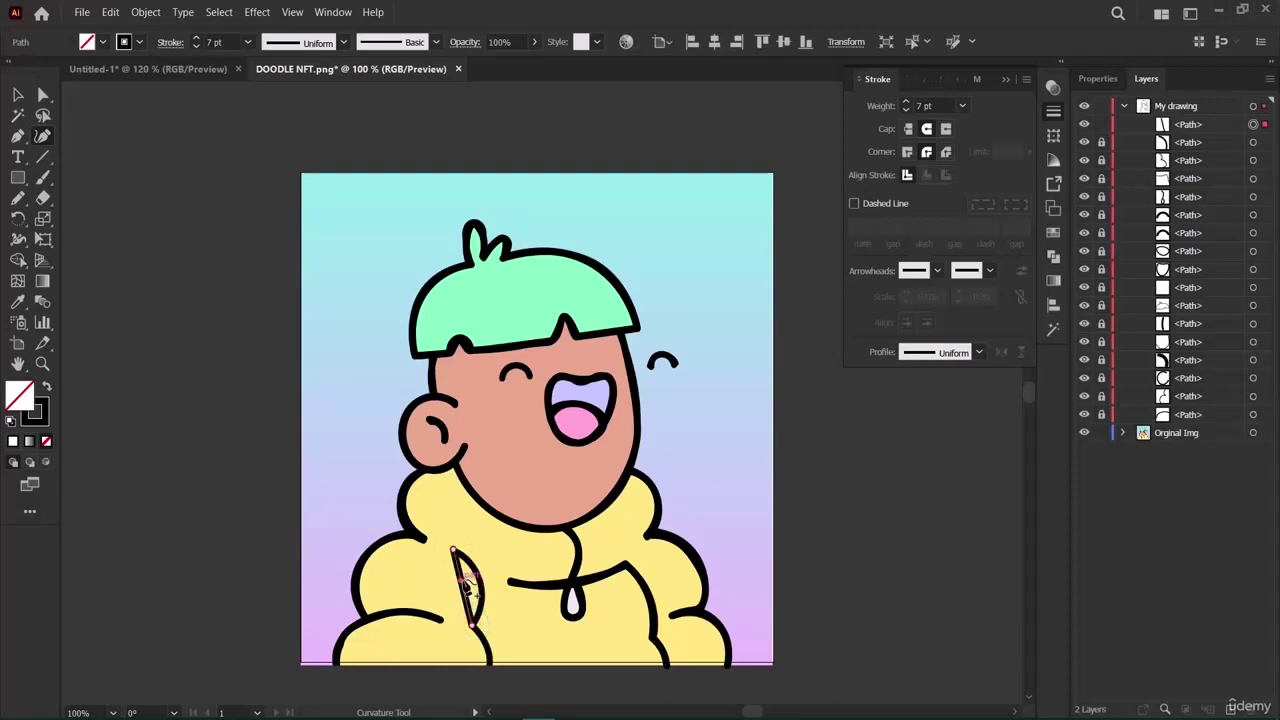
pyautogui.moveTo(472, 585); pyautogui.dragTo(482, 588)
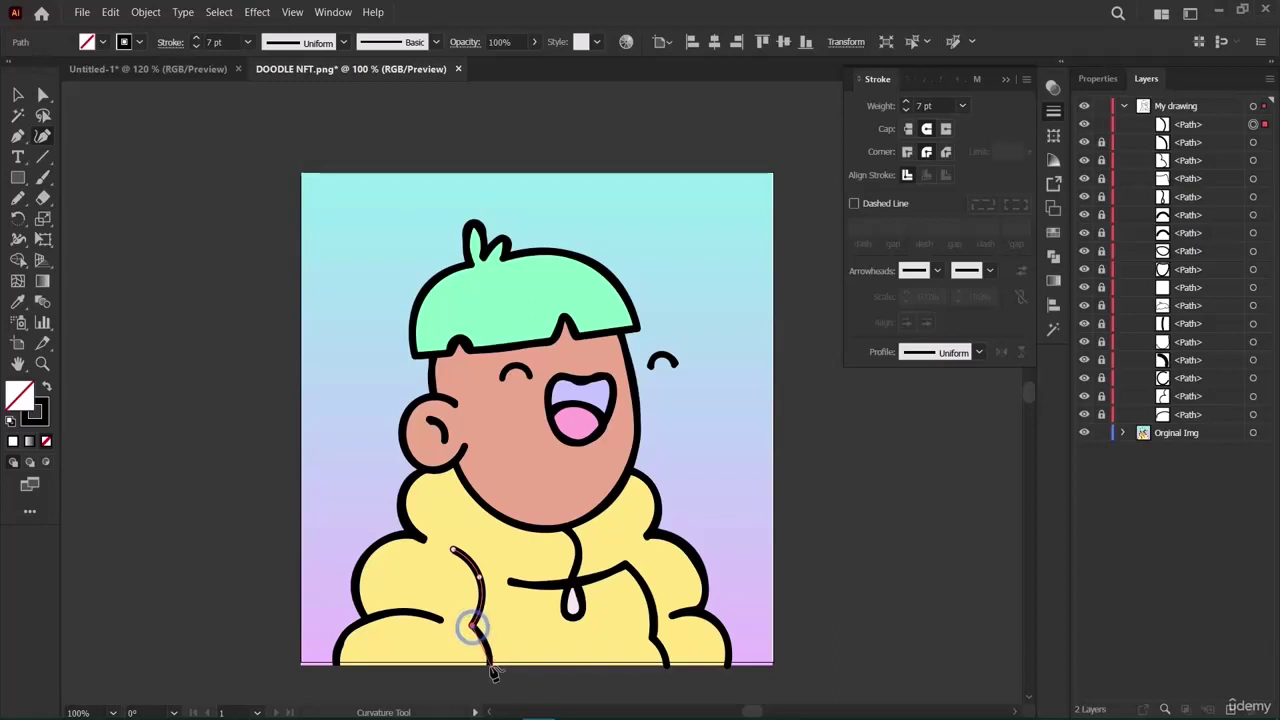
pyautogui.click(490, 664)
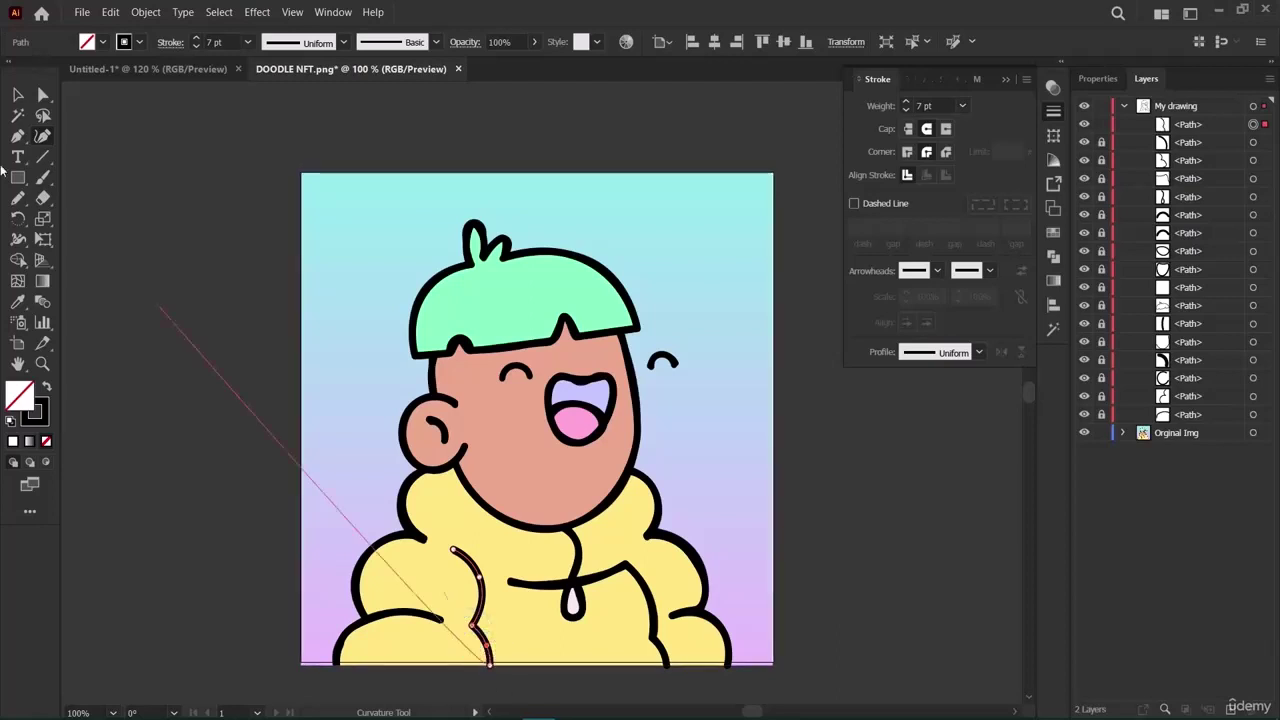
pyautogui.click(17, 94)
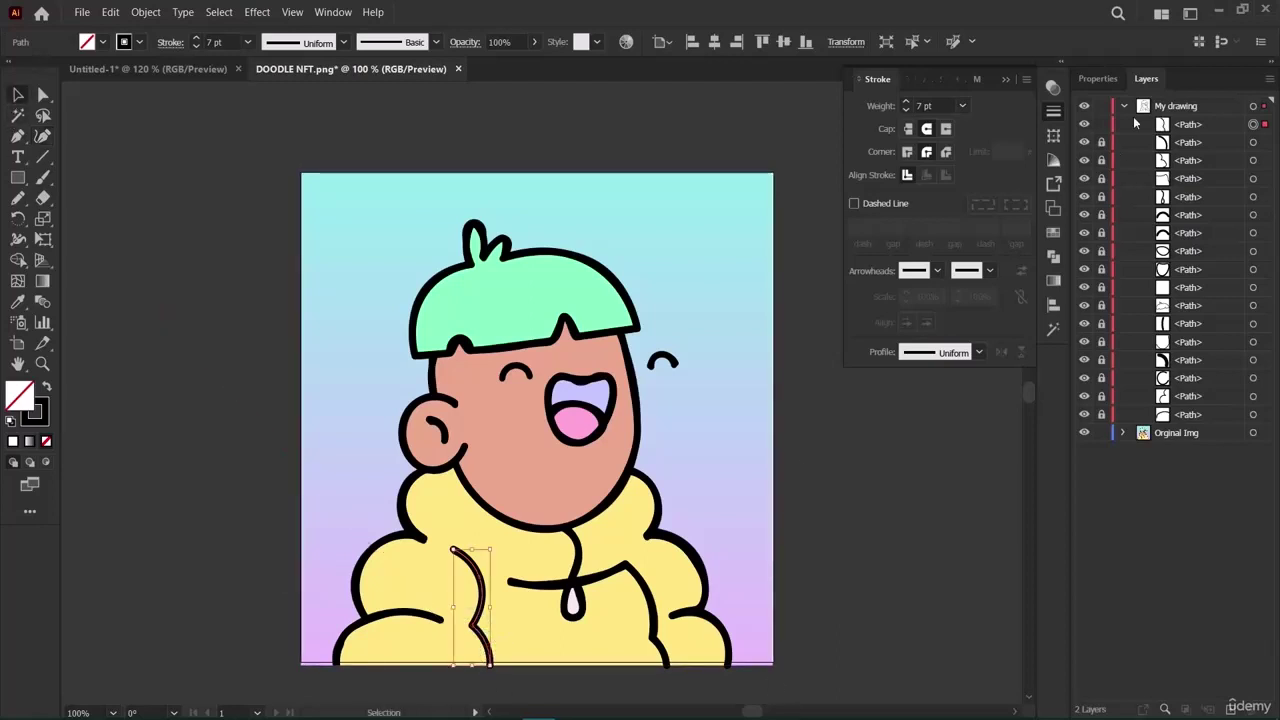
# Lock the new fold path, then lock and hide the Orginal Img layer.
pyautogui.click(1101, 124)
pyautogui.click(1097, 78)
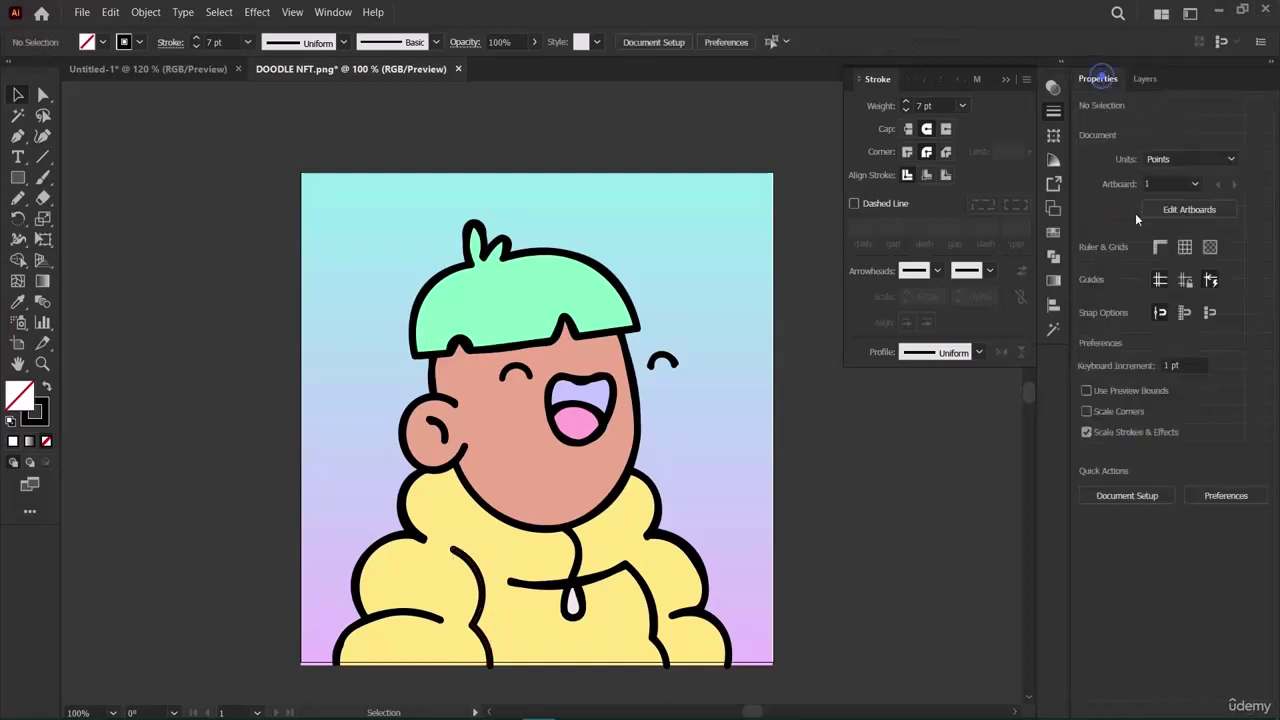
pyautogui.click(1144, 79)
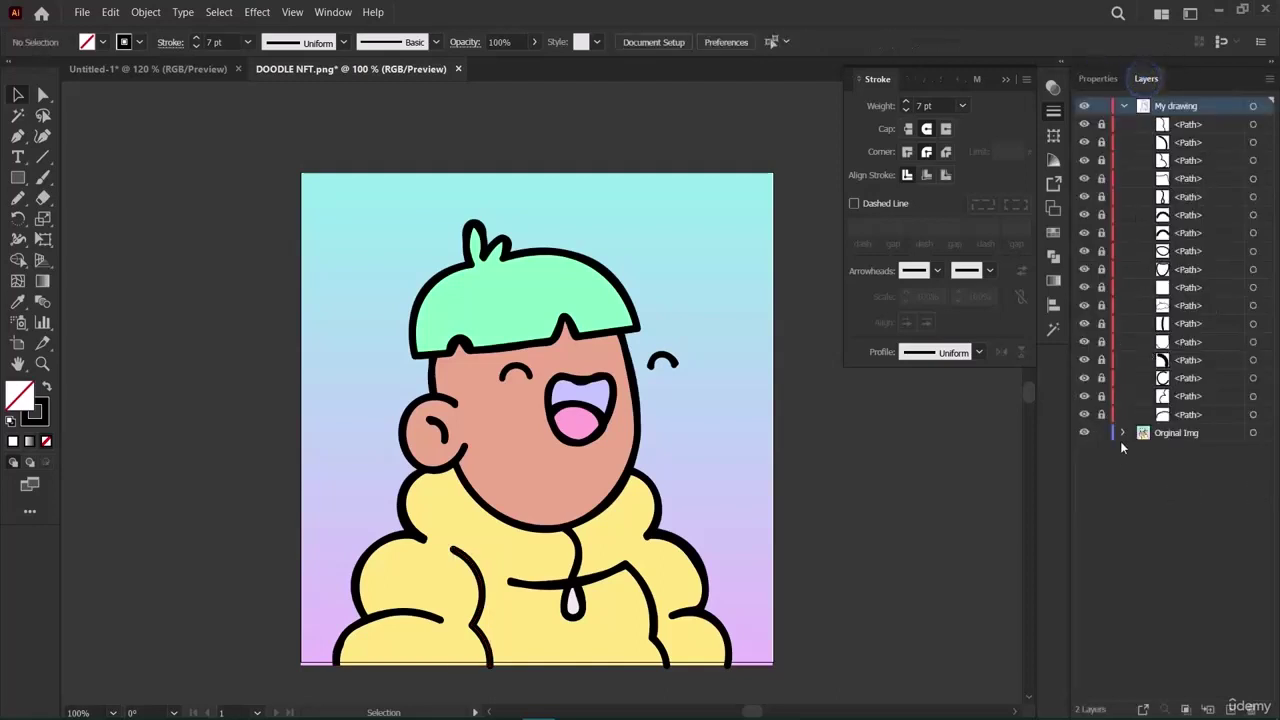
pyautogui.click(1101, 433)
pyautogui.click(1085, 432)
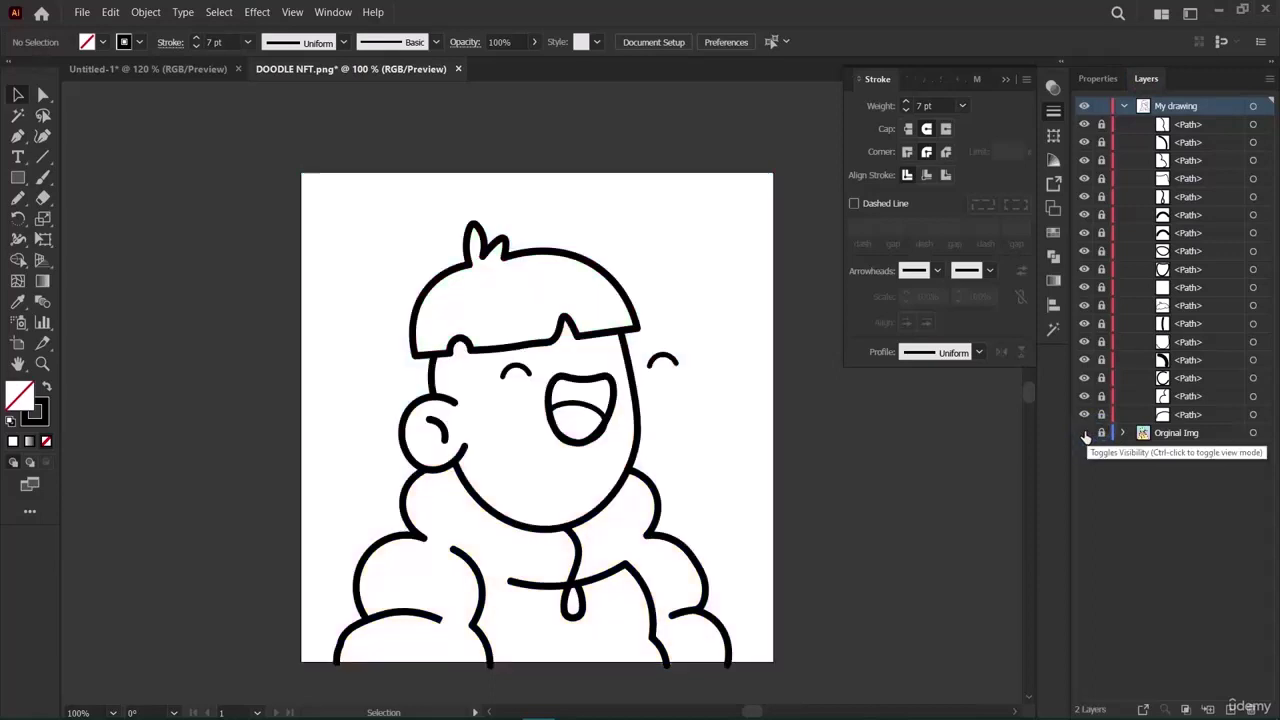
# Toggle the reference image and bottom-left curve visibility to identify the curve, leaving the image hidden.
pyautogui.click(1085, 433)
pyautogui.click(1085, 433)
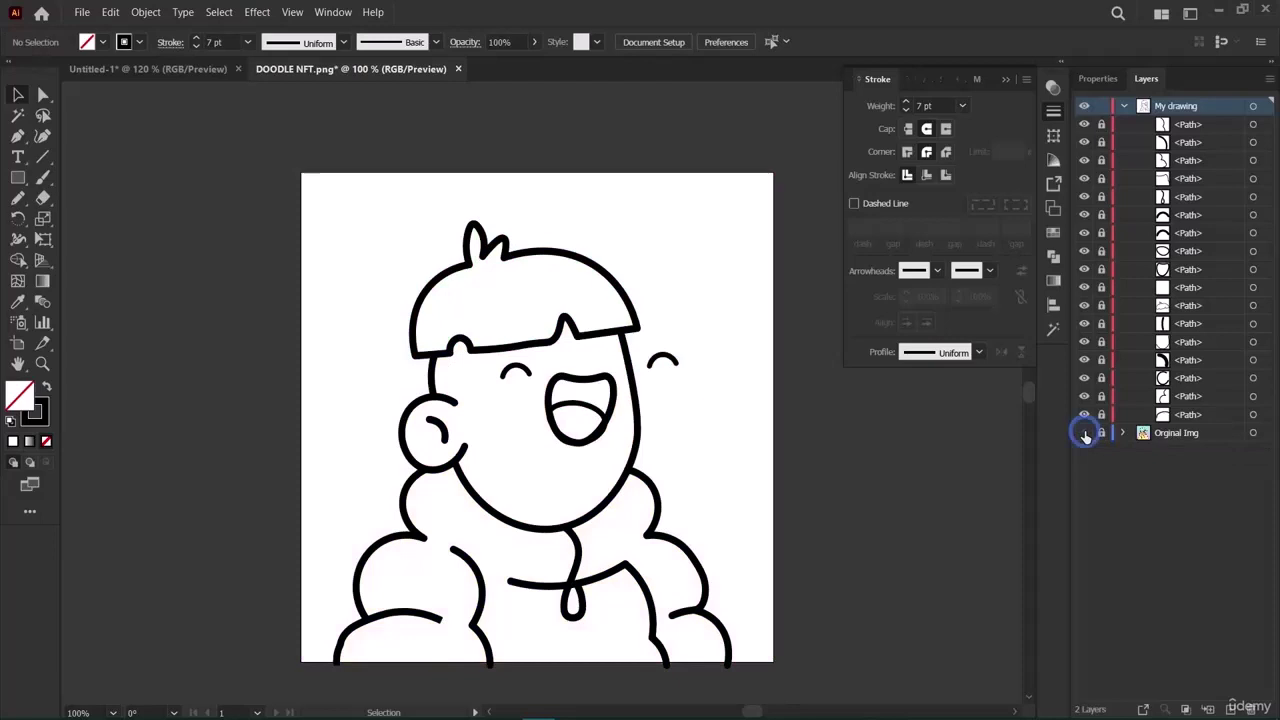
pyautogui.click(1085, 433)
pyautogui.click(1085, 433)
pyautogui.click(1085, 414)
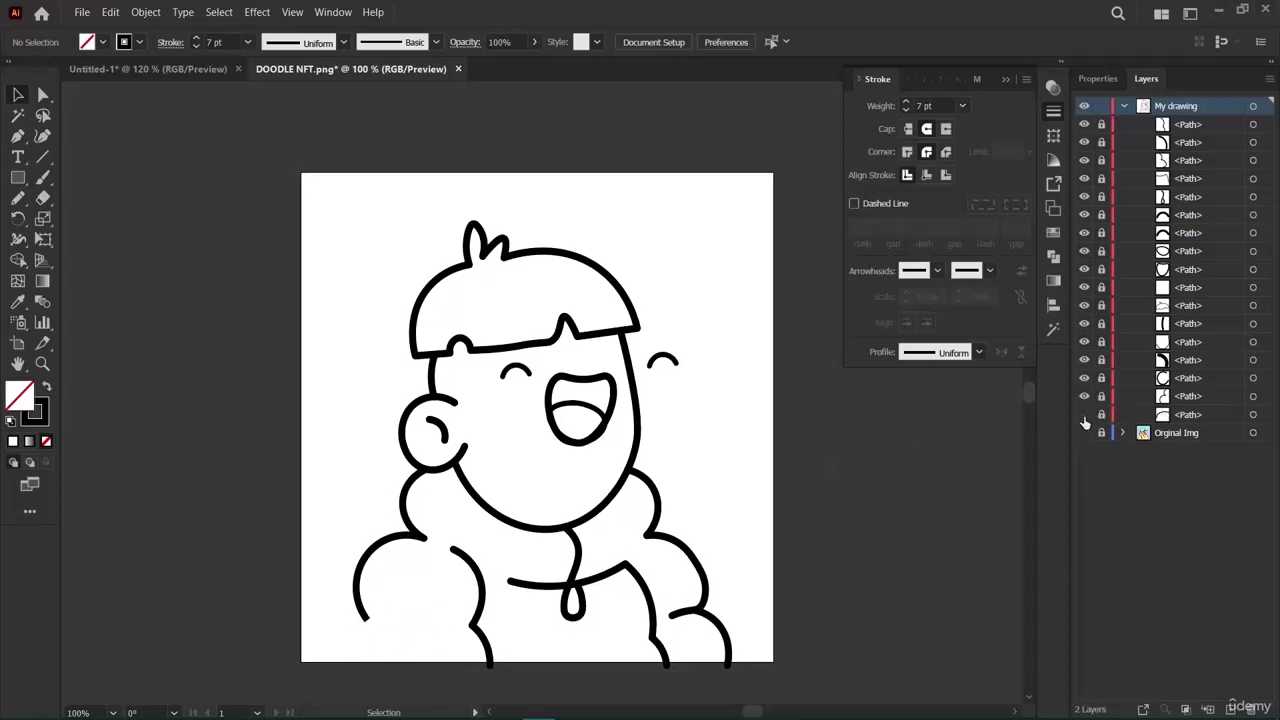
pyautogui.click(1085, 414)
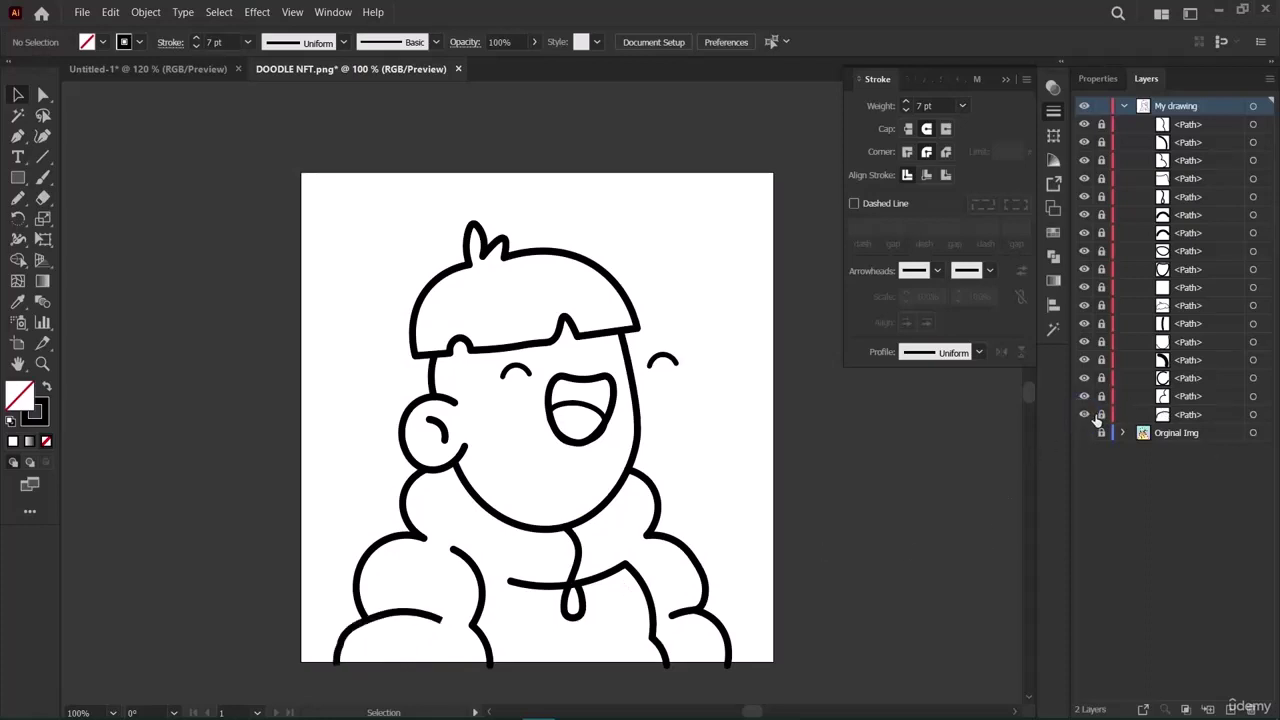
# Give the bottom-left shoulder curve a Round Cap stroke, then deselect it.
pyautogui.click(384, 614)
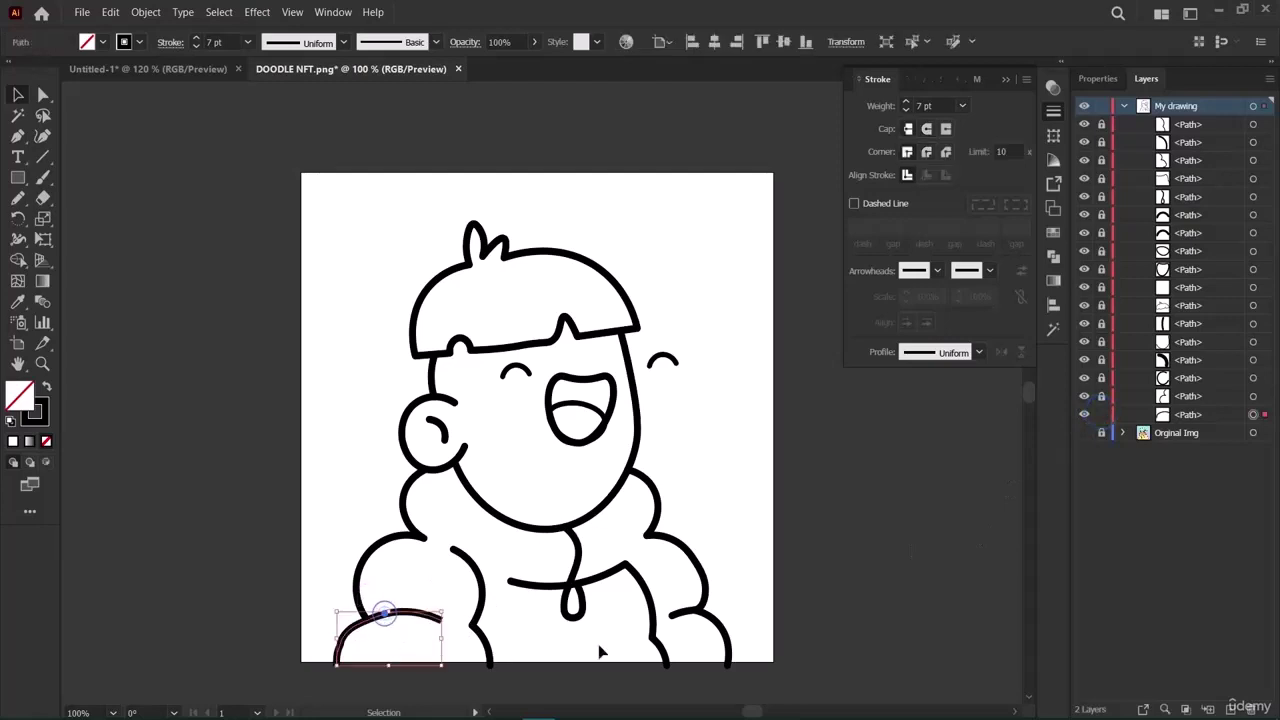
pyautogui.click(926, 128)
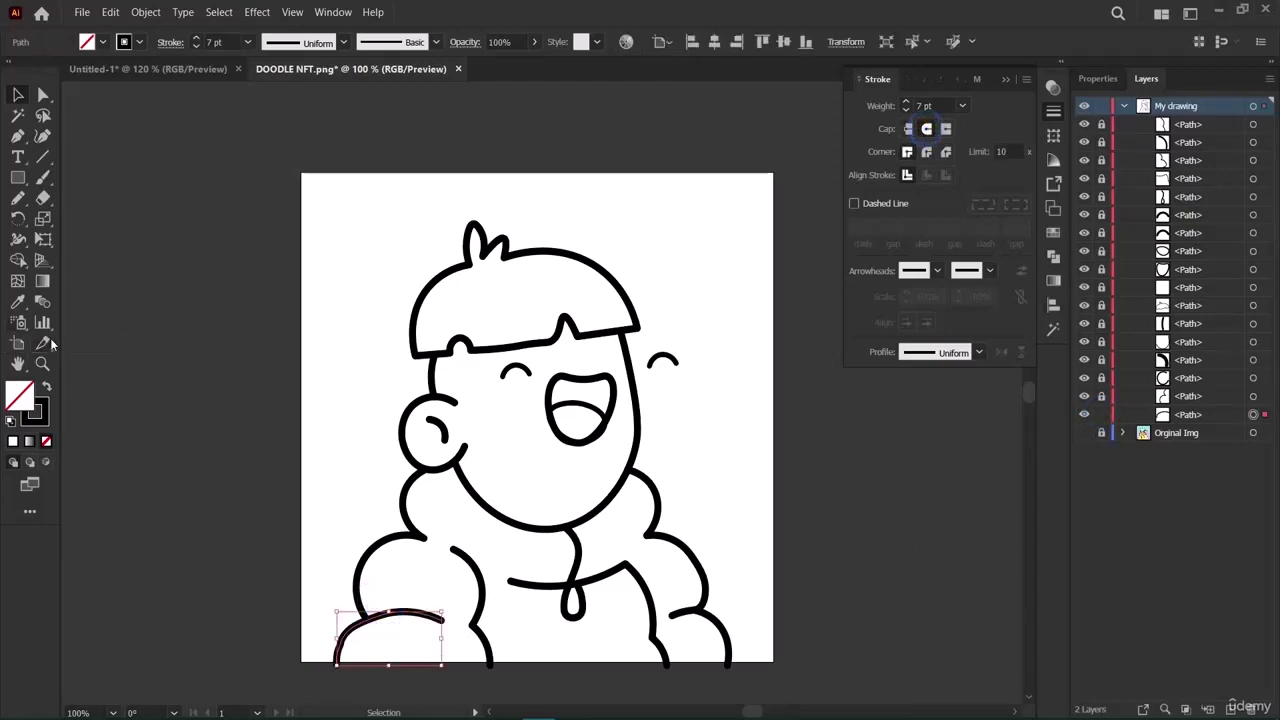
pyautogui.click(139, 396)
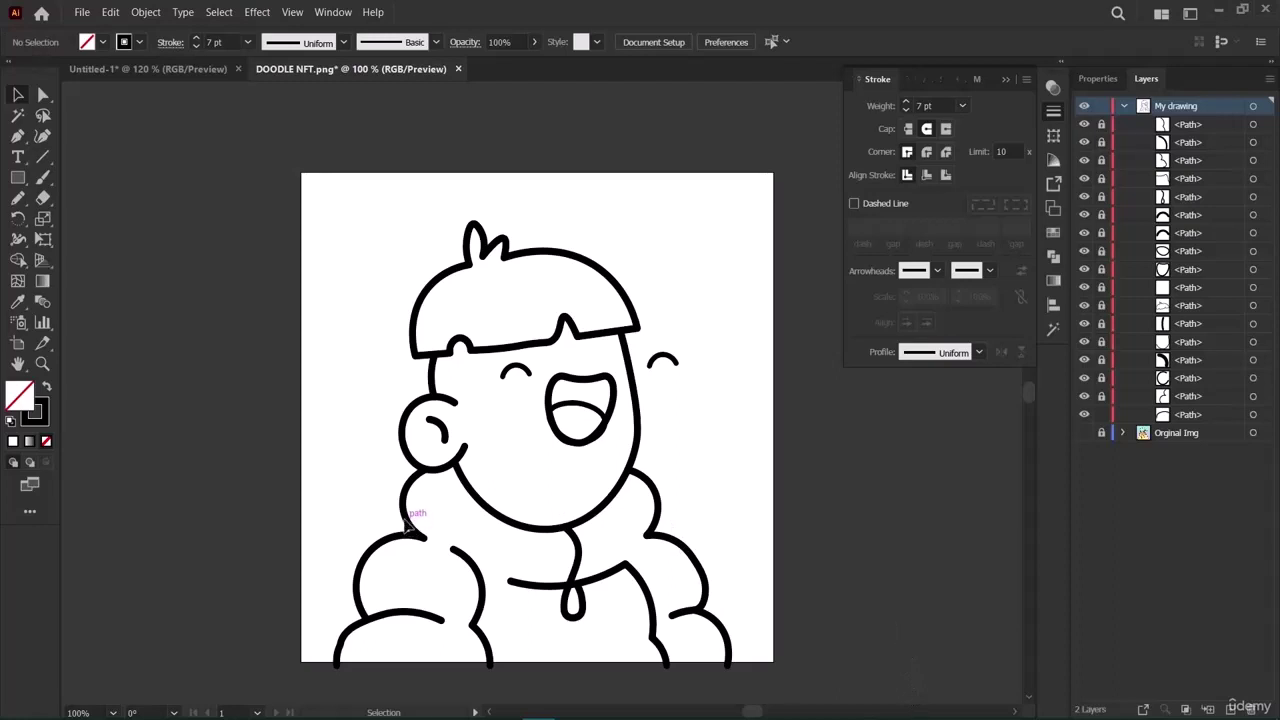
pyautogui.click(1084, 396)
pyautogui.click(1188, 396)
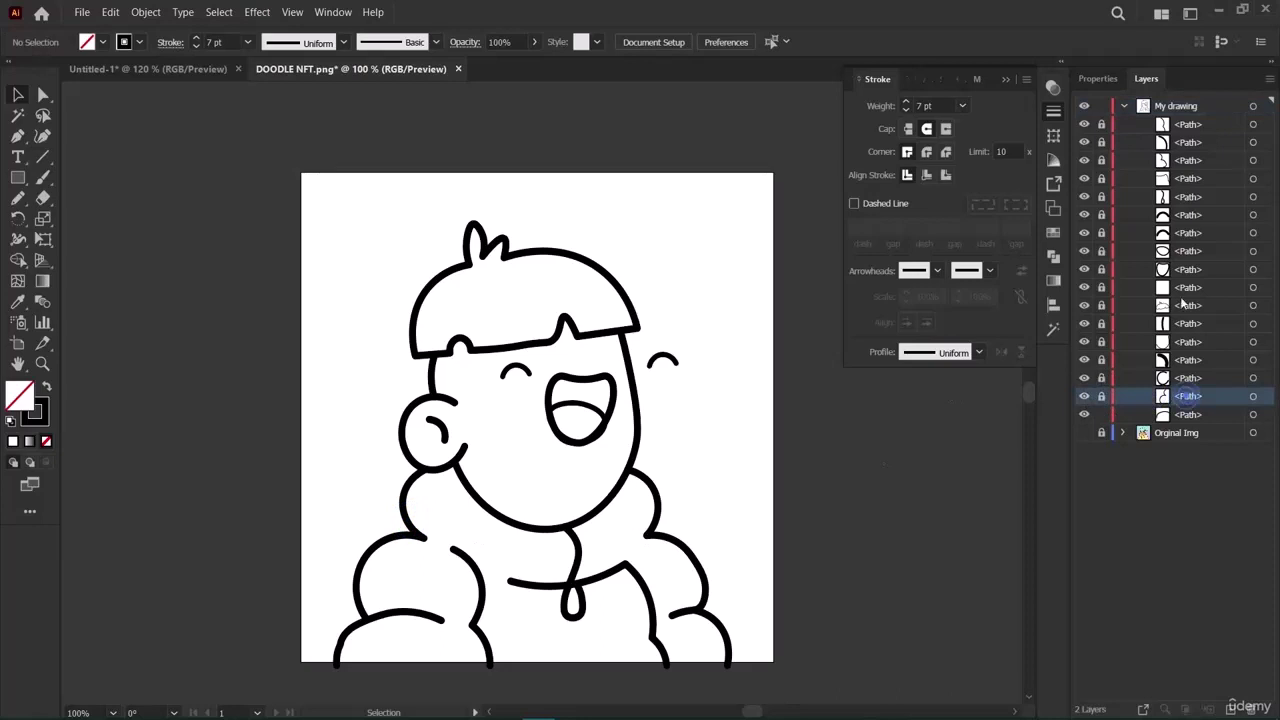
pyautogui.keyDown('shift'); pyautogui.click(1195, 126); pyautogui.keyUp('shift')
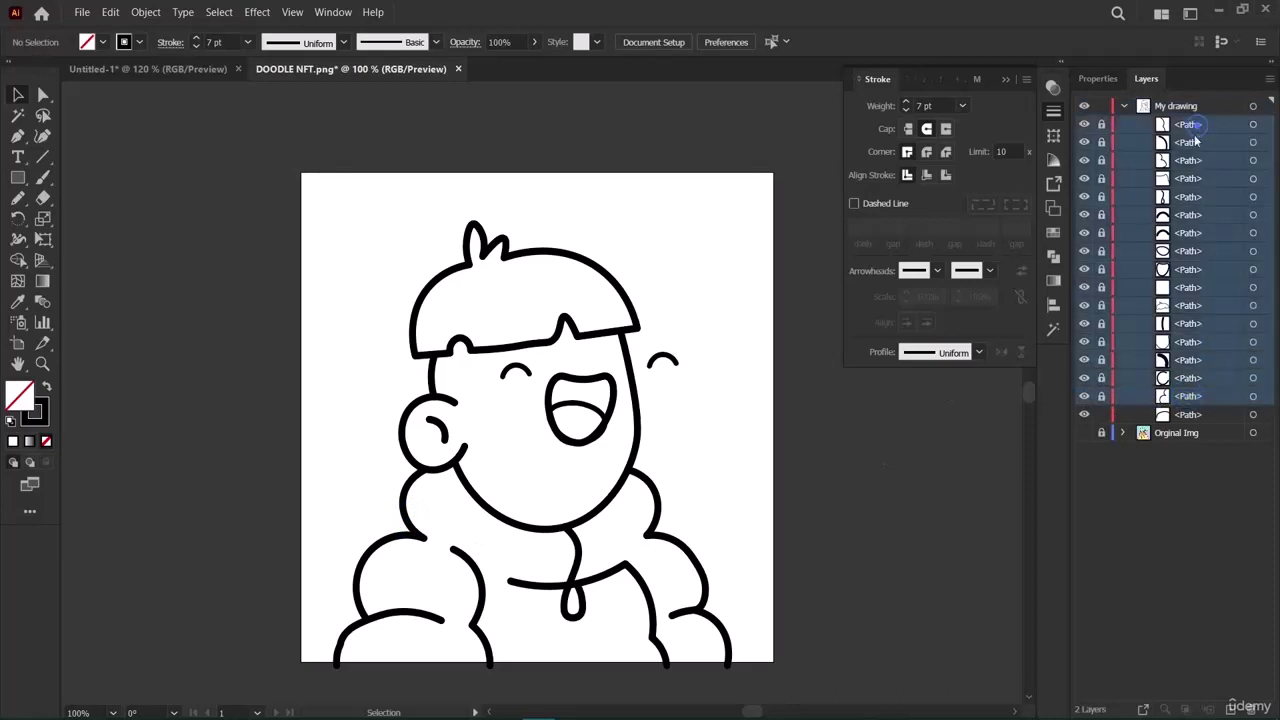
pyautogui.click(1101, 396)
pyautogui.click(1101, 378)
pyautogui.click(1101, 360)
pyautogui.click(1101, 305)
pyautogui.click(1101, 287)
pyautogui.click(1101, 269)
pyautogui.click(1101, 251)
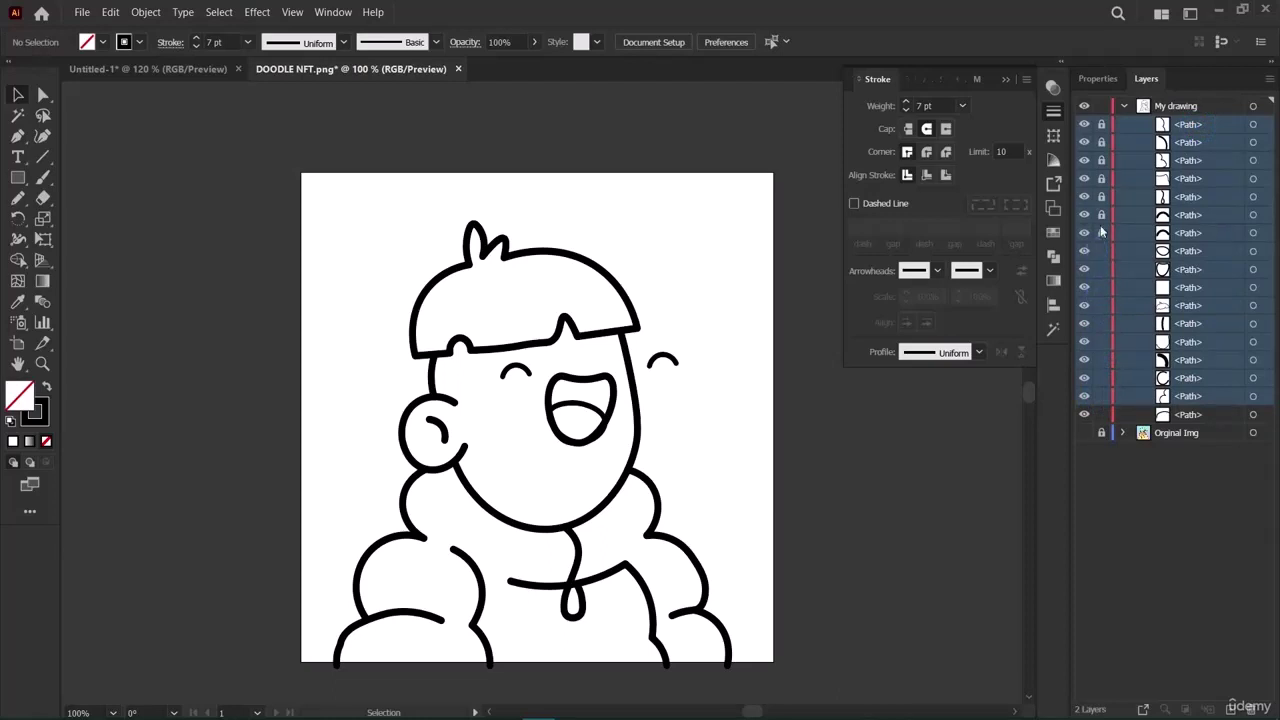
pyautogui.click(1101, 215)
pyautogui.click(1108, 556)
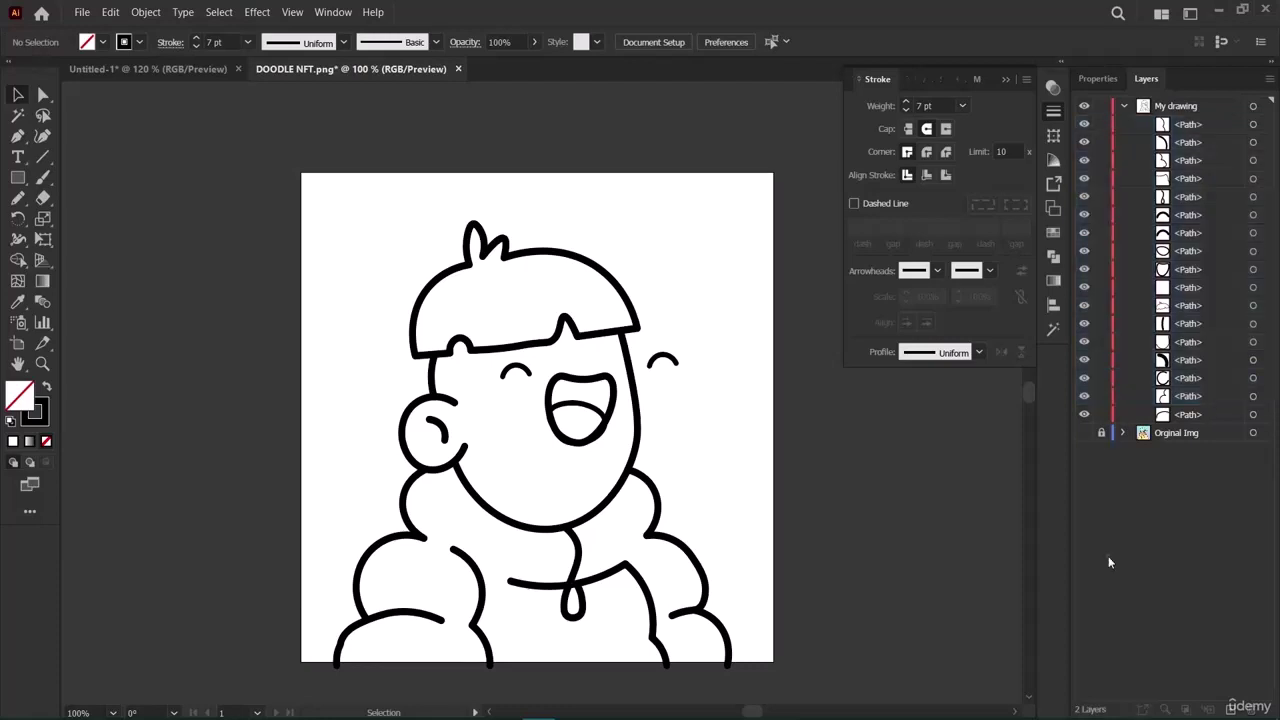
pyautogui.keyDown('shift'); pyautogui.click(1206, 411); pyautogui.keyUp('shift')
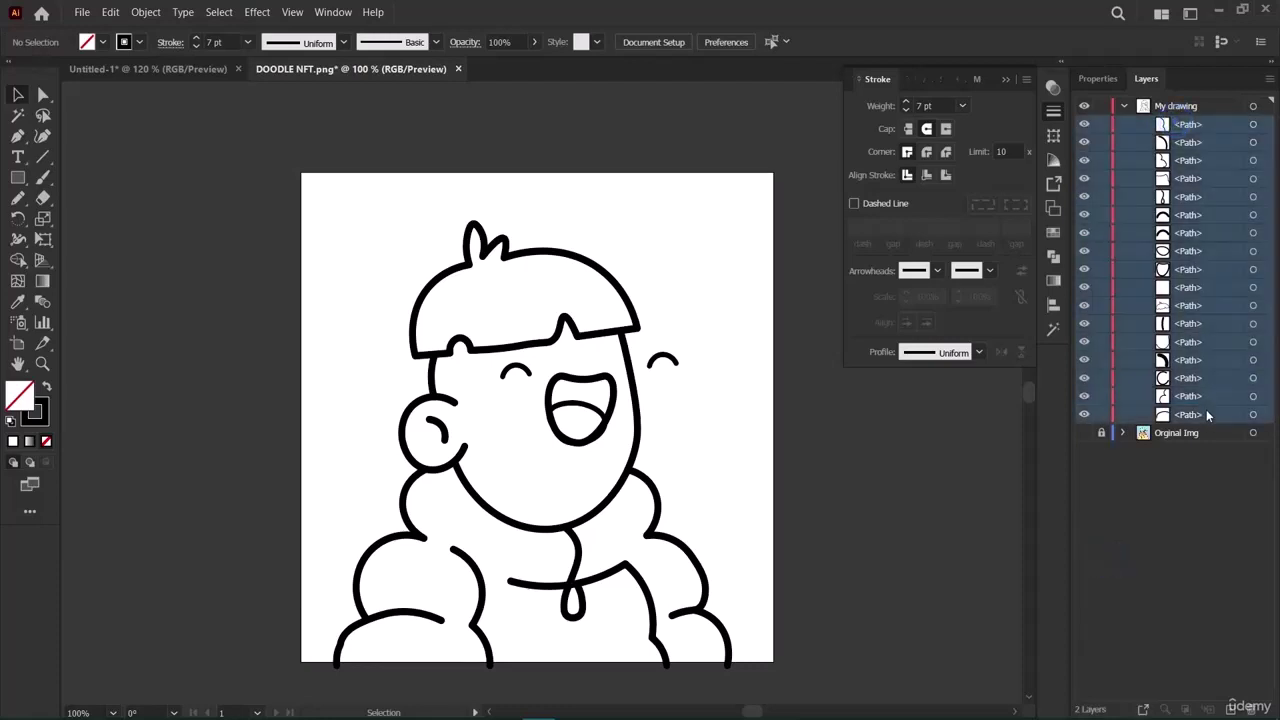
pyautogui.click(1100, 556)
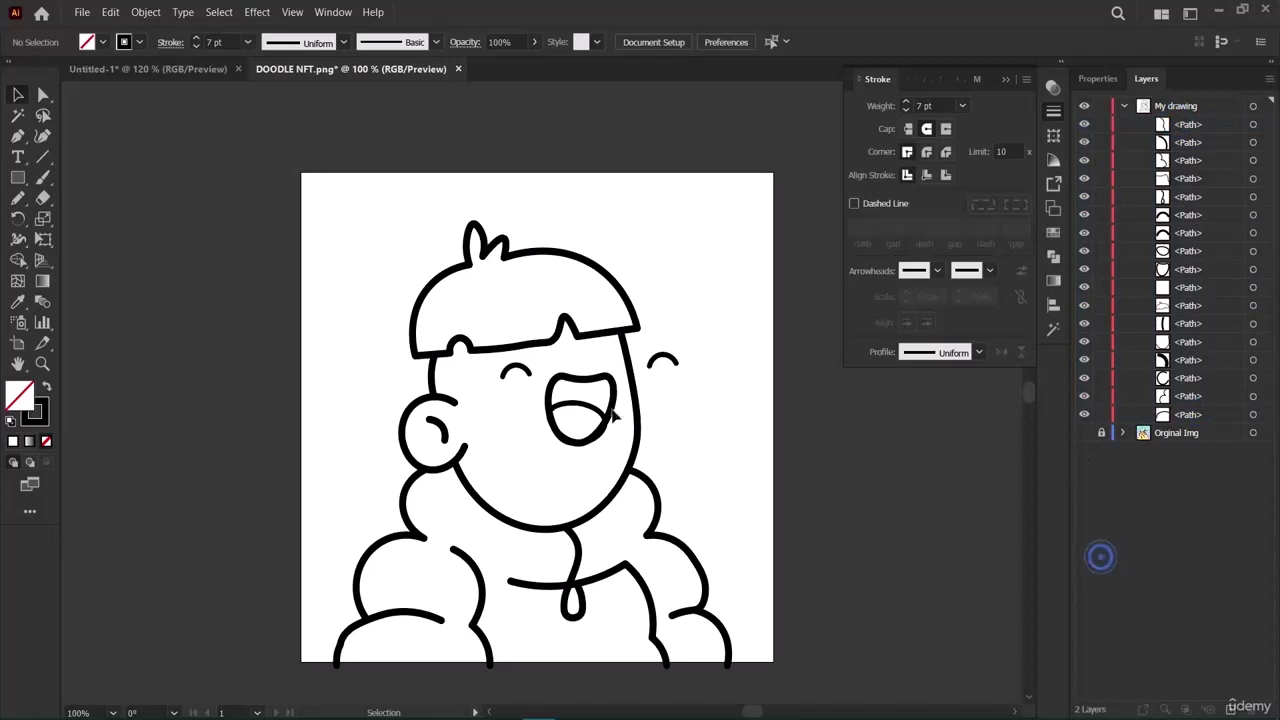
pyautogui.click(1197, 418)
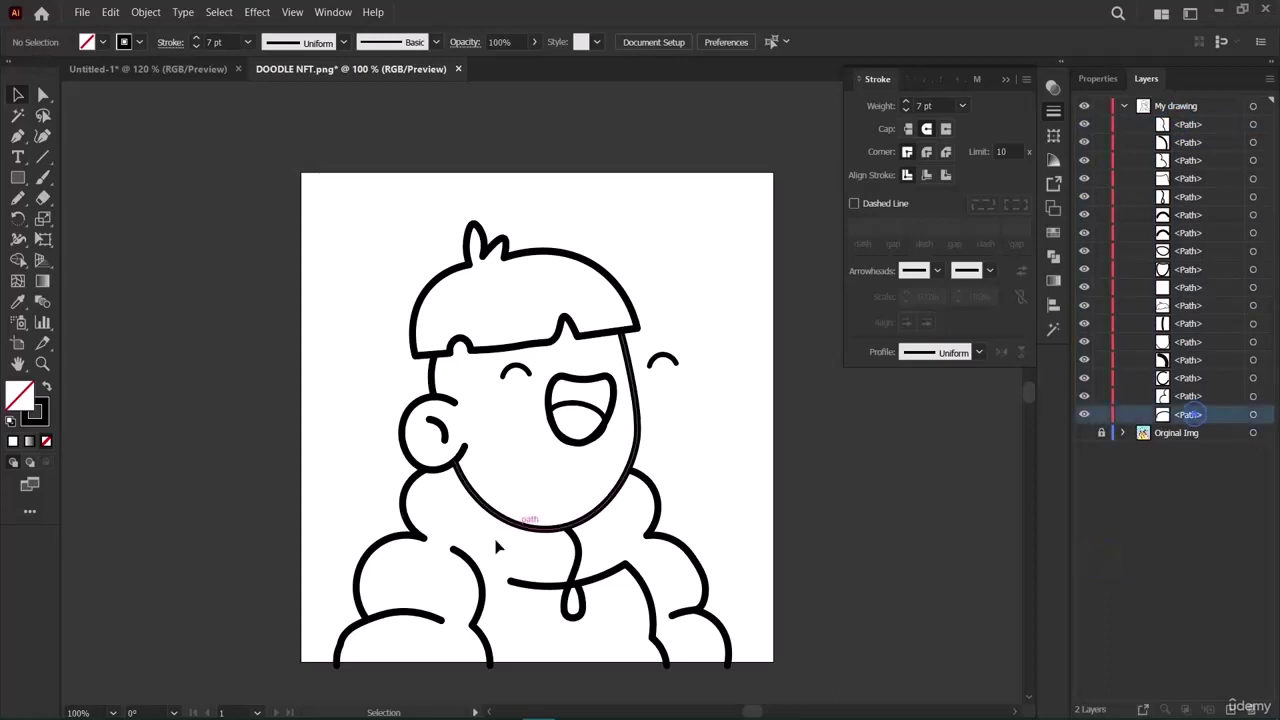
# Select both shoulder curves, lower arc, inner curve, collar, drawstring loop and right arm curve together.
pyautogui.click(421, 541)
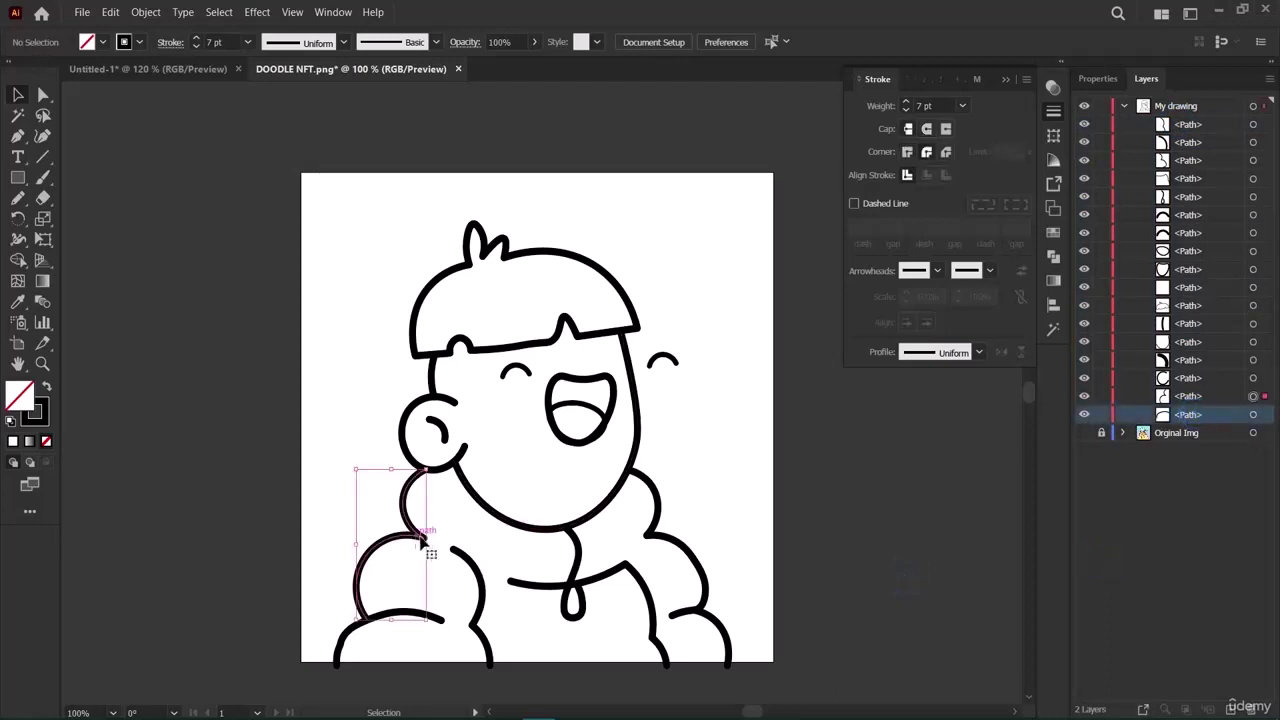
pyautogui.keyDown('shift'); pyautogui.click(345, 631); pyautogui.keyUp('shift')
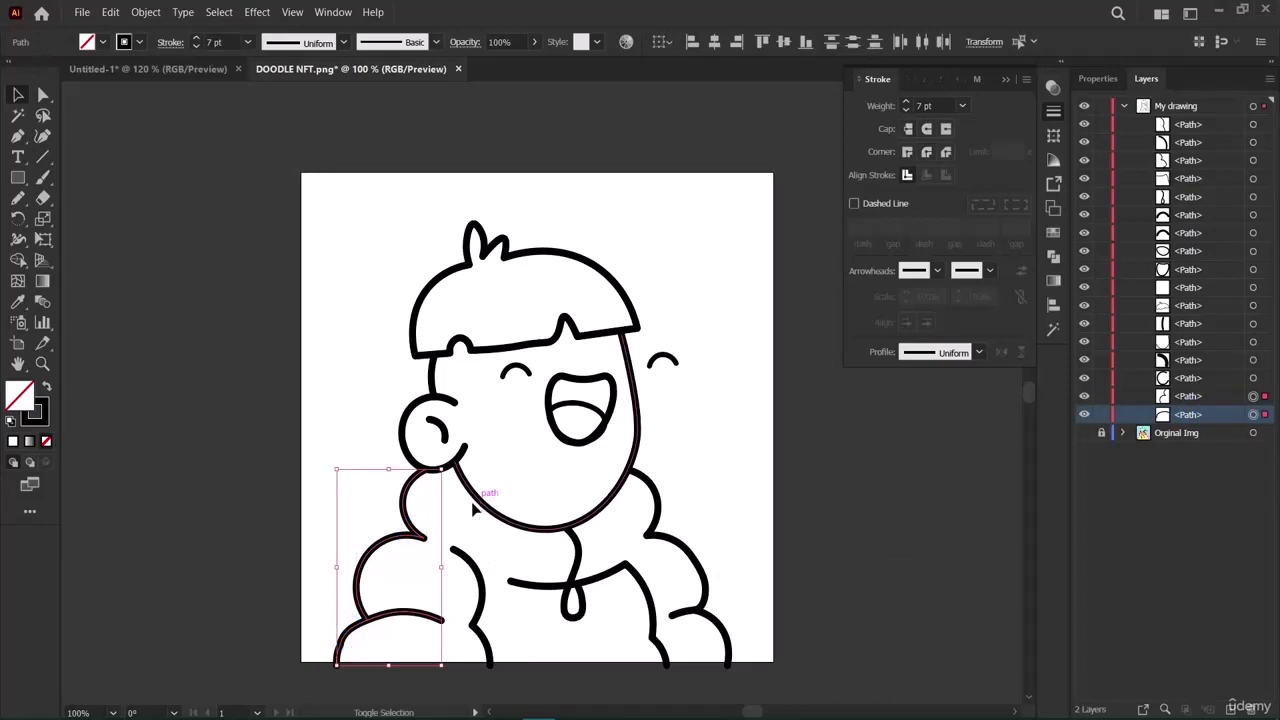
pyautogui.keyDown('shift'); pyautogui.click(471, 557); pyautogui.keyUp('shift')
pyautogui.keyDown('shift'); pyautogui.click(540, 585); pyautogui.keyUp('shift')
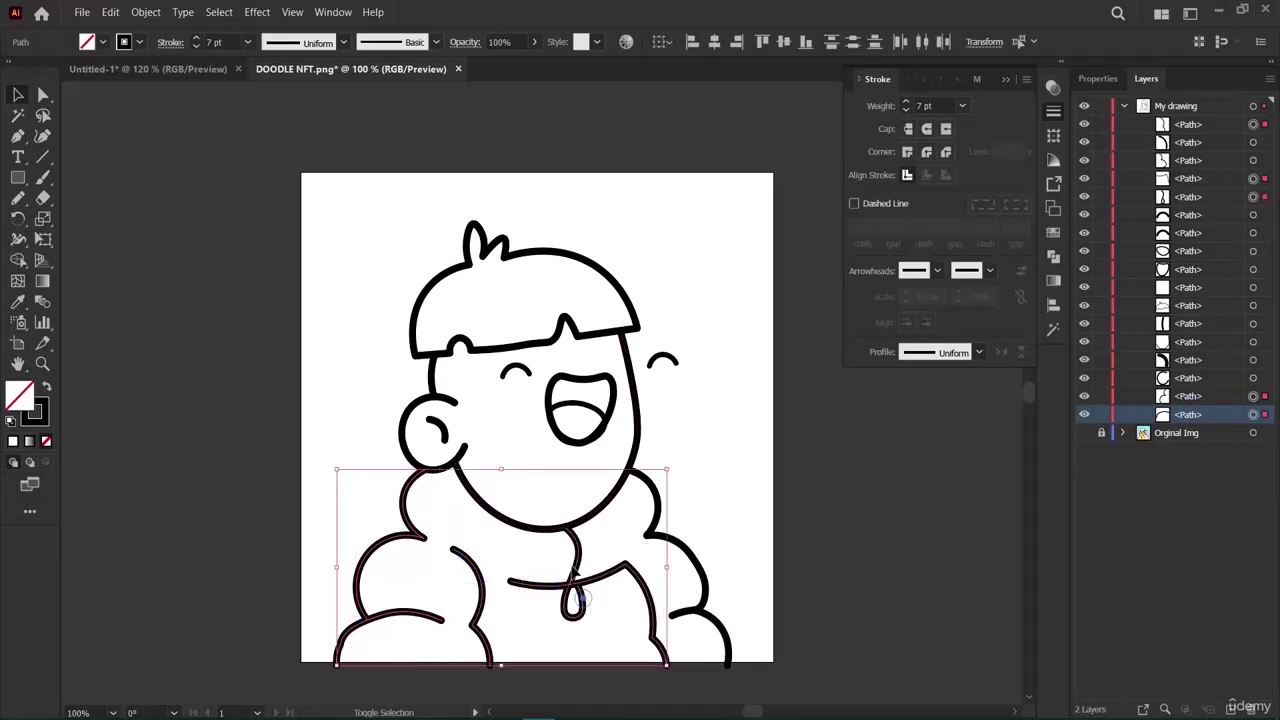
pyautogui.keyDown('shift'); pyautogui.click(573, 600); pyautogui.keyUp('shift')
pyautogui.keyDown('shift'); pyautogui.click(655, 537); pyautogui.keyUp('shift')
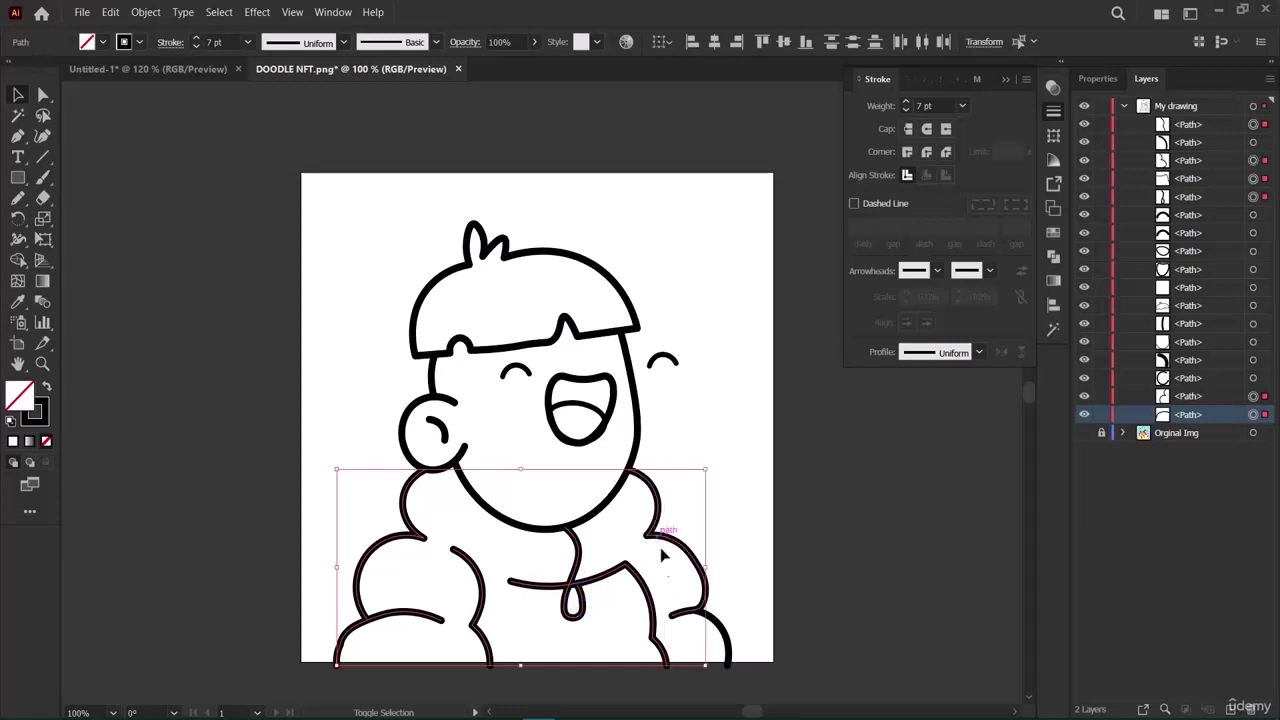
pyautogui.keyDown('shift'); pyautogui.click(718, 623); pyautogui.keyUp('shift')
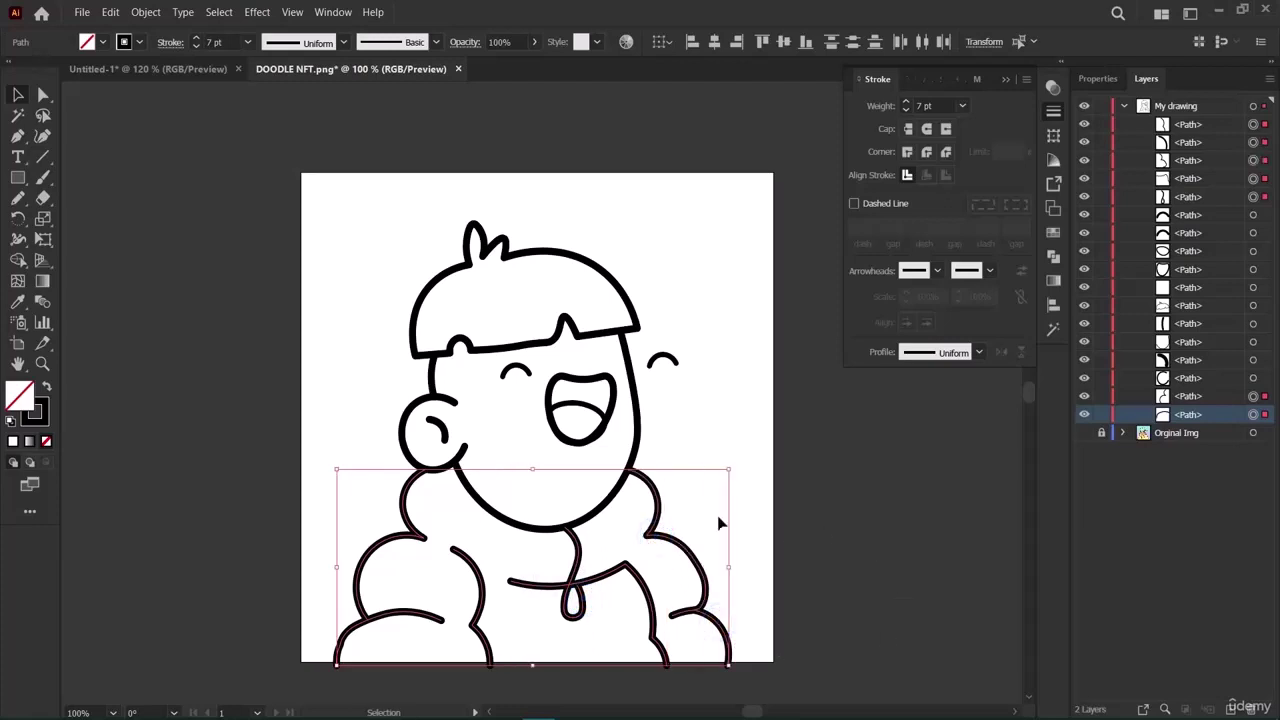
# Try a pale yellow fill from the Color Mixer on the jacket paths, then set Fill to None and deselect.
pyautogui.click(1097, 78)
pyautogui.click(1087, 268)
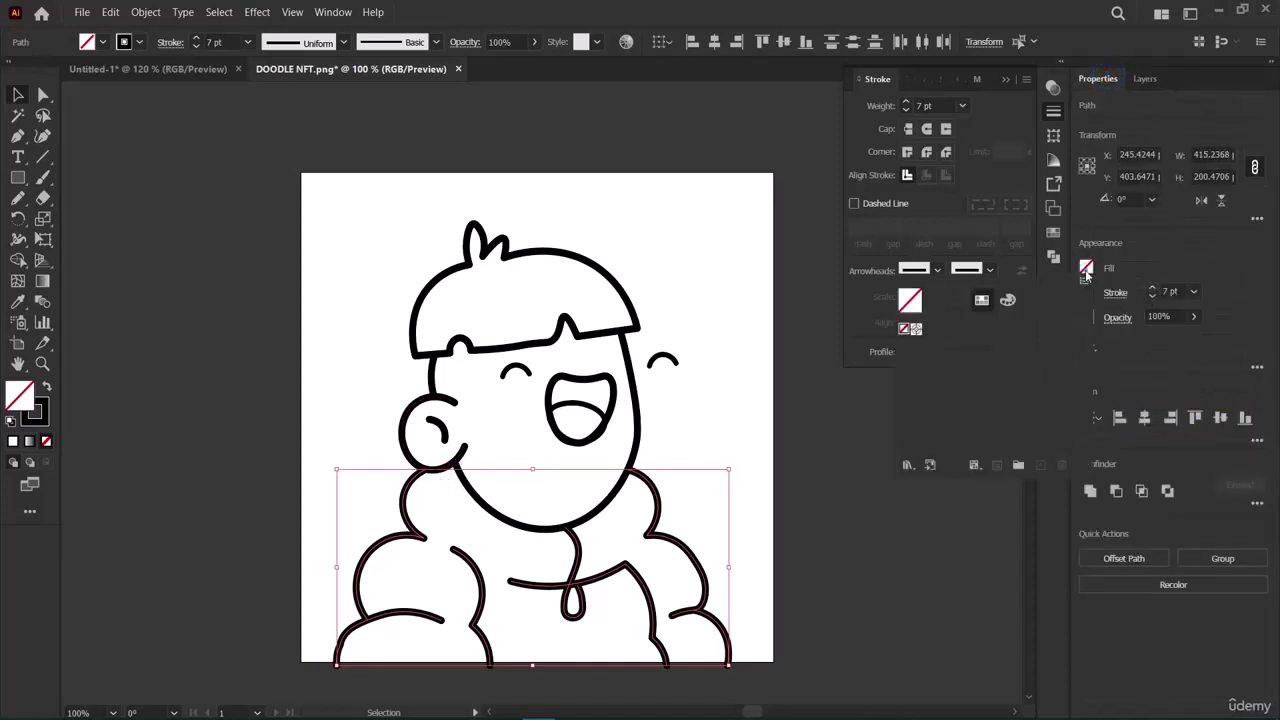
pyautogui.click(1010, 301)
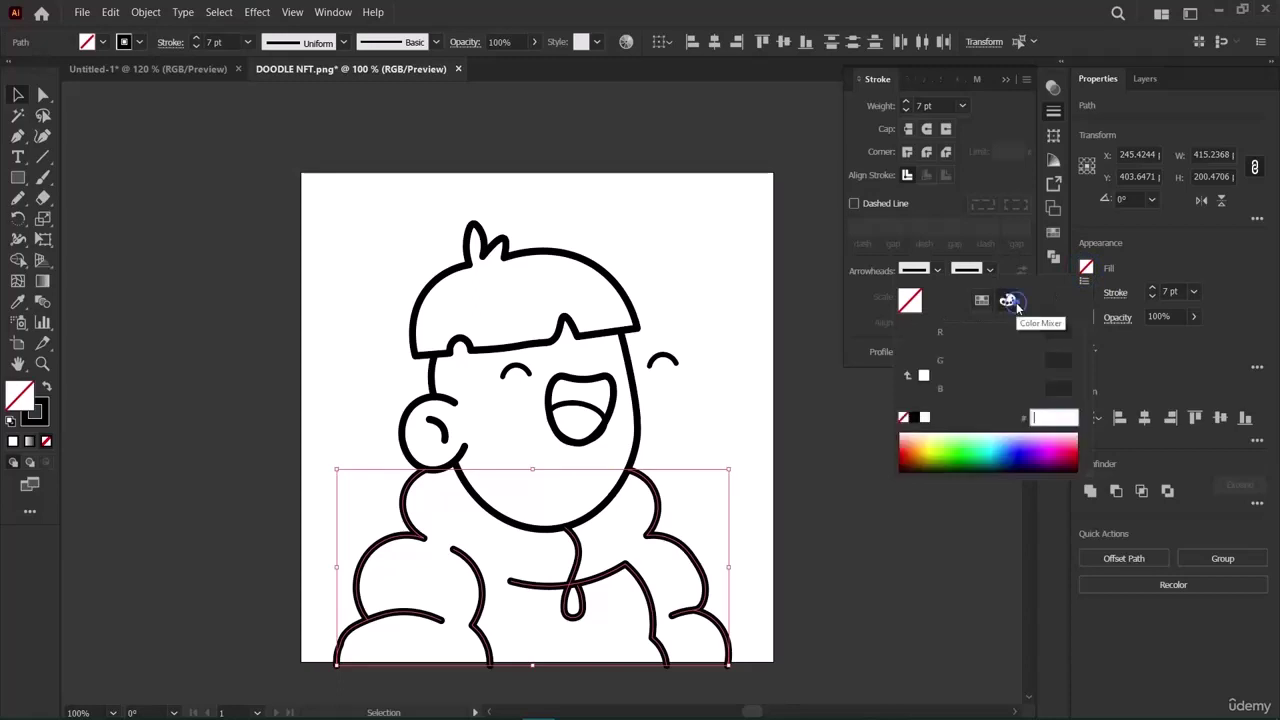
pyautogui.click(931, 438)
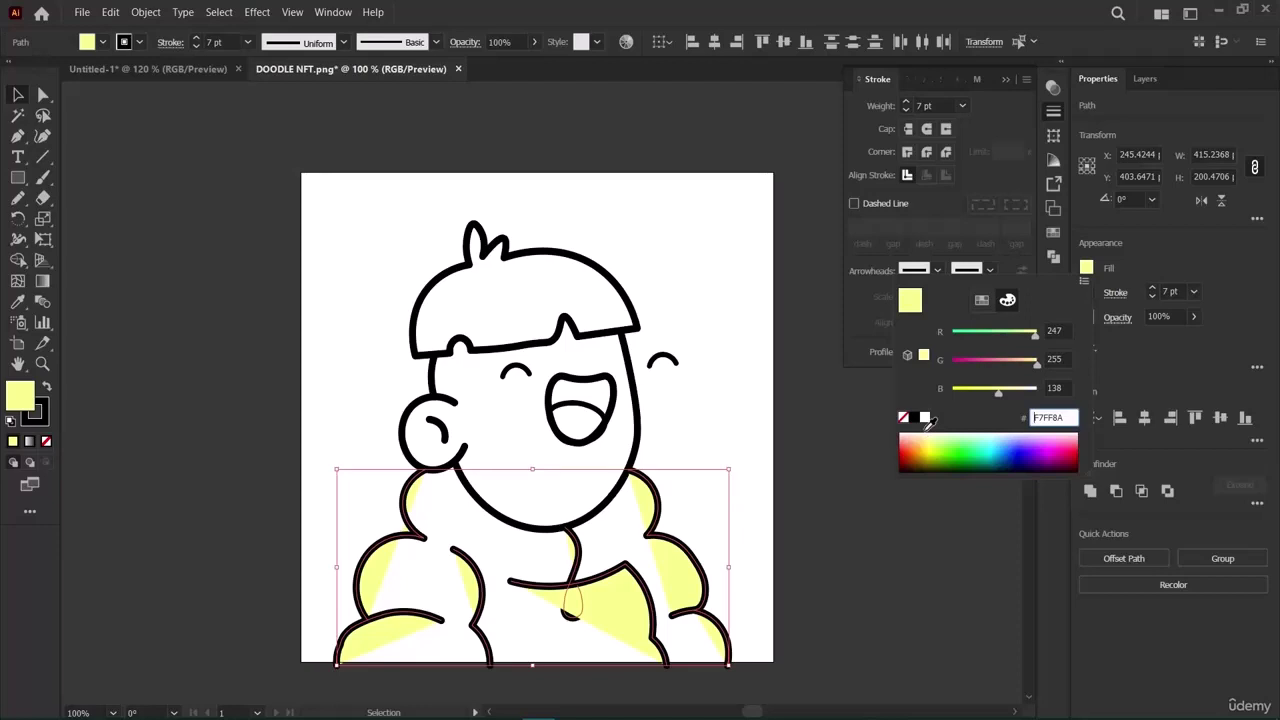
pyautogui.click(904, 417)
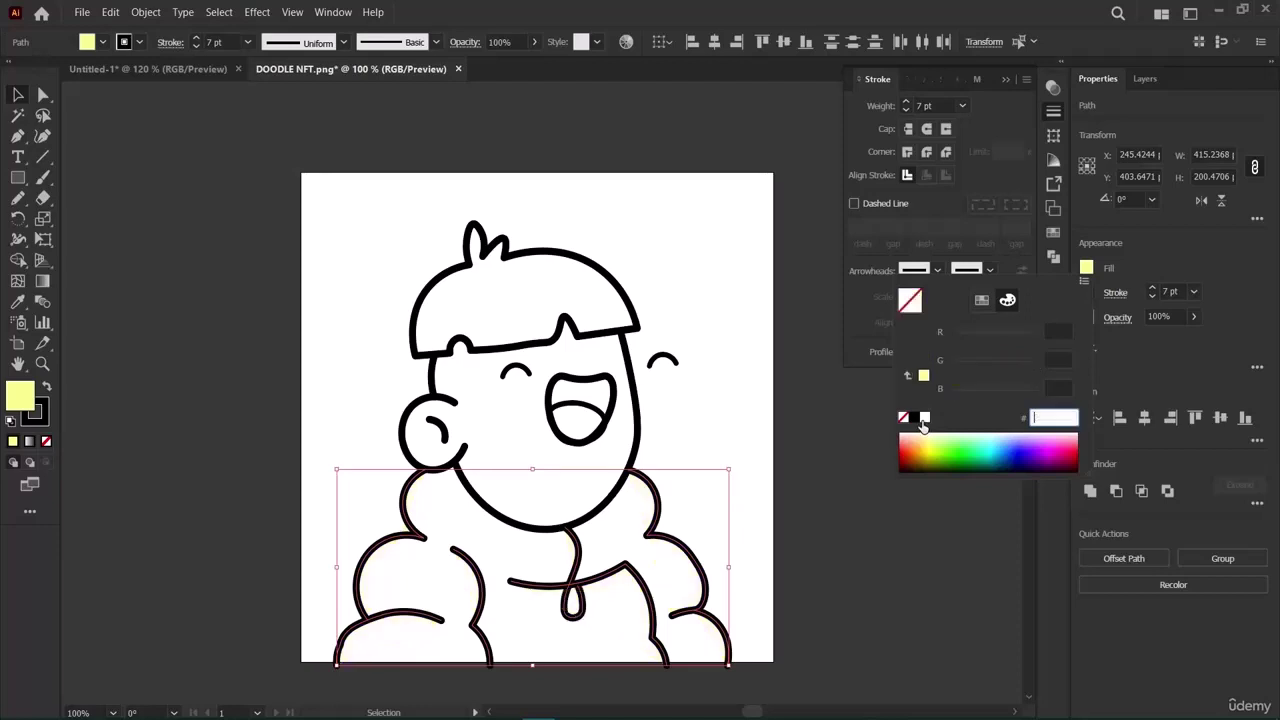
pyautogui.click(194, 456)
pyautogui.click(231, 492)
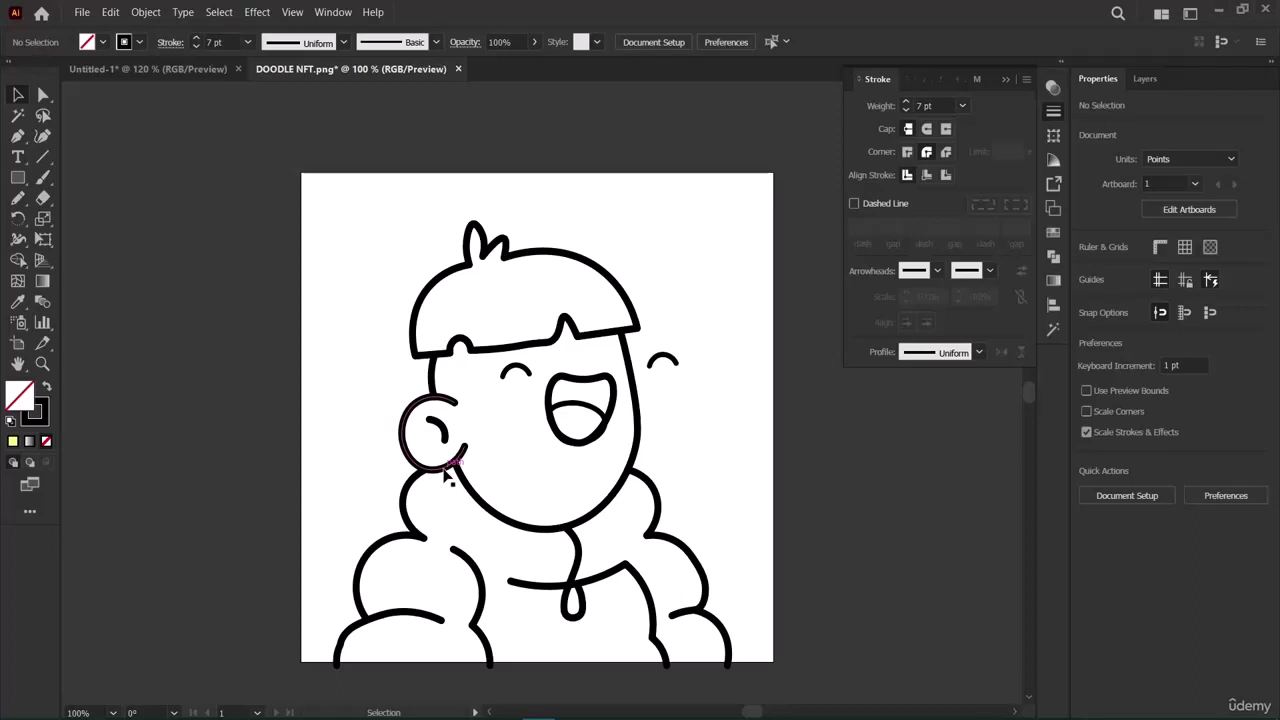
# Lock six of the bottom <Path> rows in the My drawing layer.
pyautogui.click(42, 136)
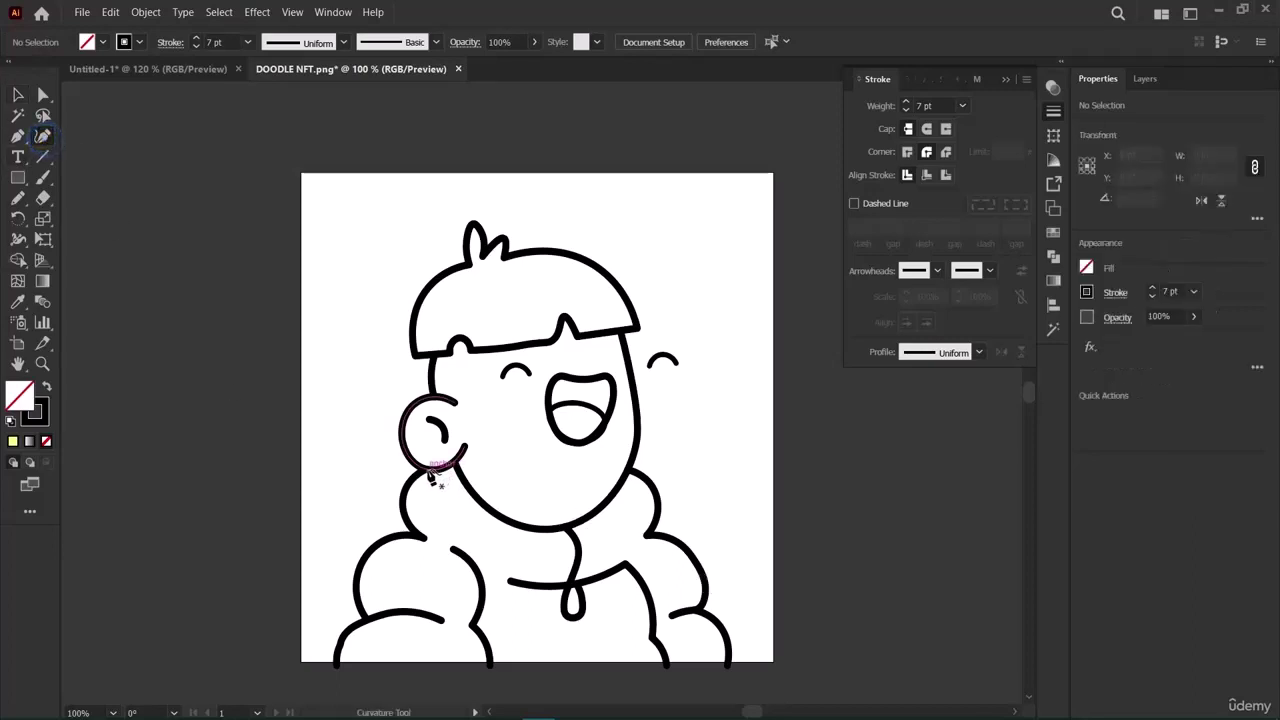
pyautogui.click(1147, 79)
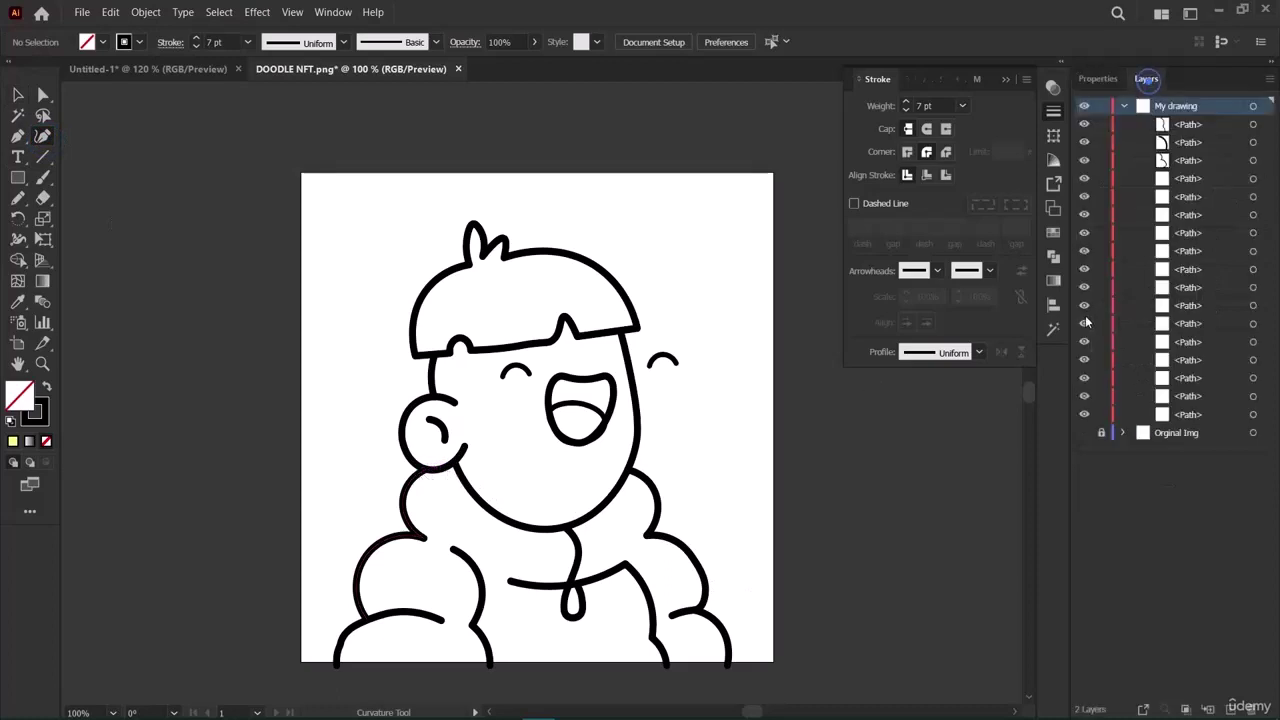
pyautogui.click(1101, 396)
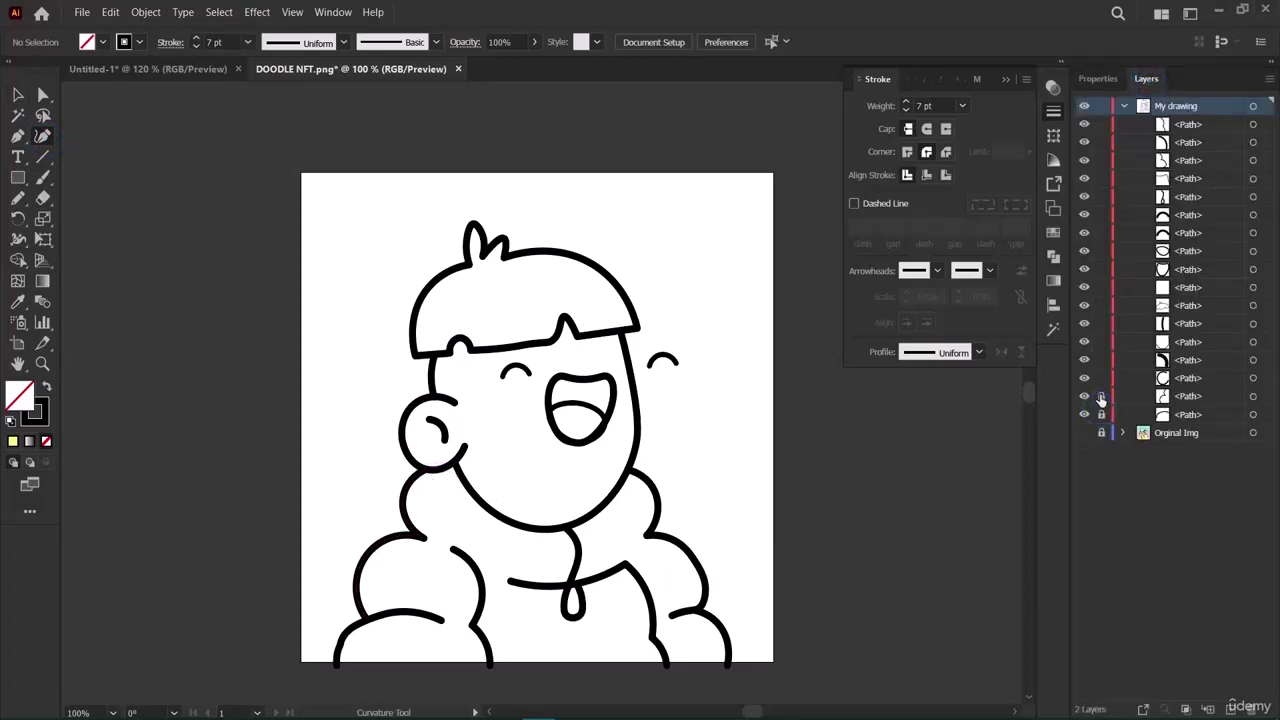
pyautogui.click(1101, 378)
pyautogui.click(1101, 360)
pyautogui.click(1101, 342)
pyautogui.click(1101, 323)
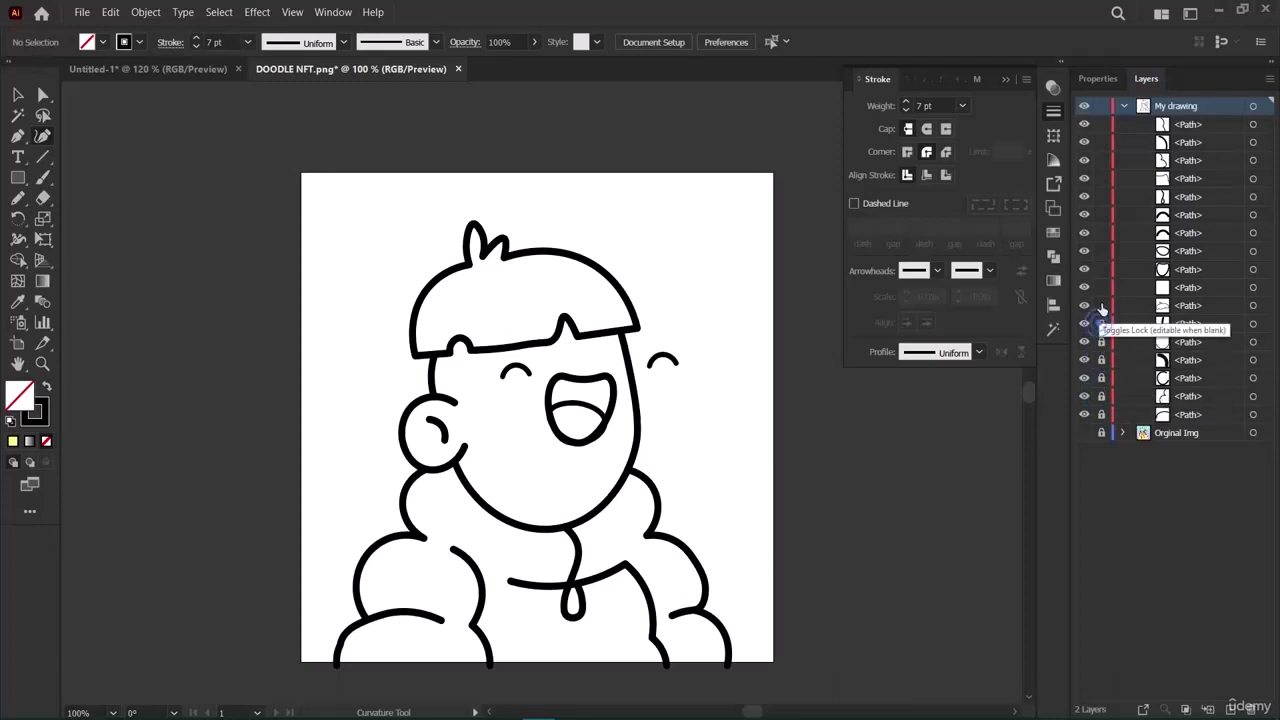
pyautogui.click(1101, 288)
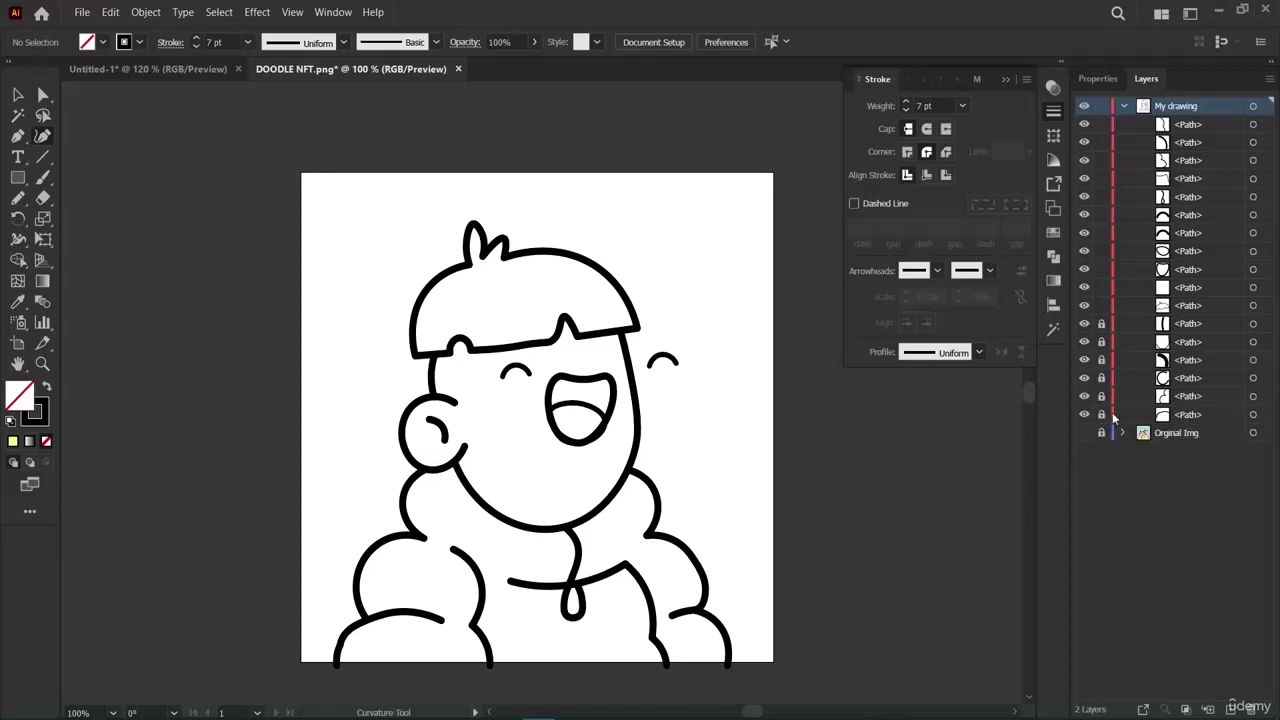
# Draw a curve from the cheek along the chin to the shoulder line's end.
pyautogui.click(425, 470)
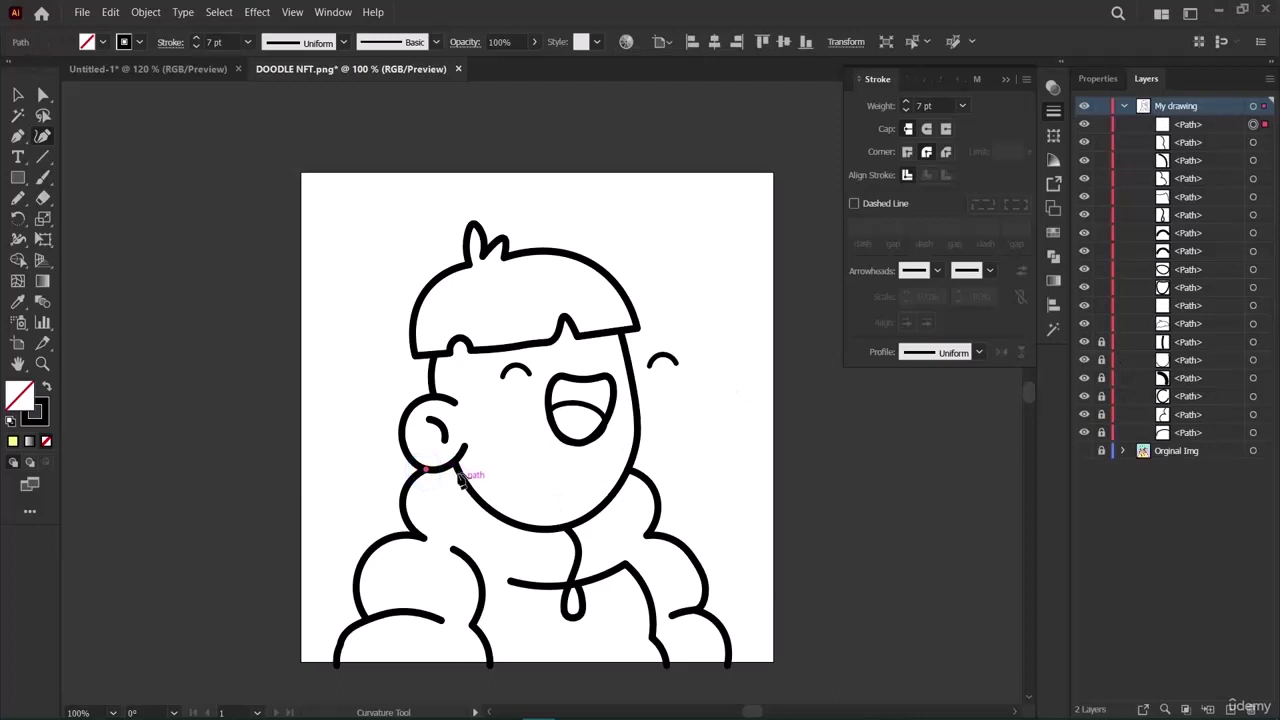
pyautogui.click(455, 461)
pyautogui.click(628, 467)
pyautogui.moveTo(543, 465)
pyautogui.mouseDown()
pyautogui.moveTo(541, 533)
pyautogui.moveTo(588, 505)
pyautogui.moveTo(598, 513)
pyautogui.moveTo(609, 482)
pyautogui.moveTo(585, 525)
pyautogui.moveTo(586, 512)
pyautogui.mouseUp()
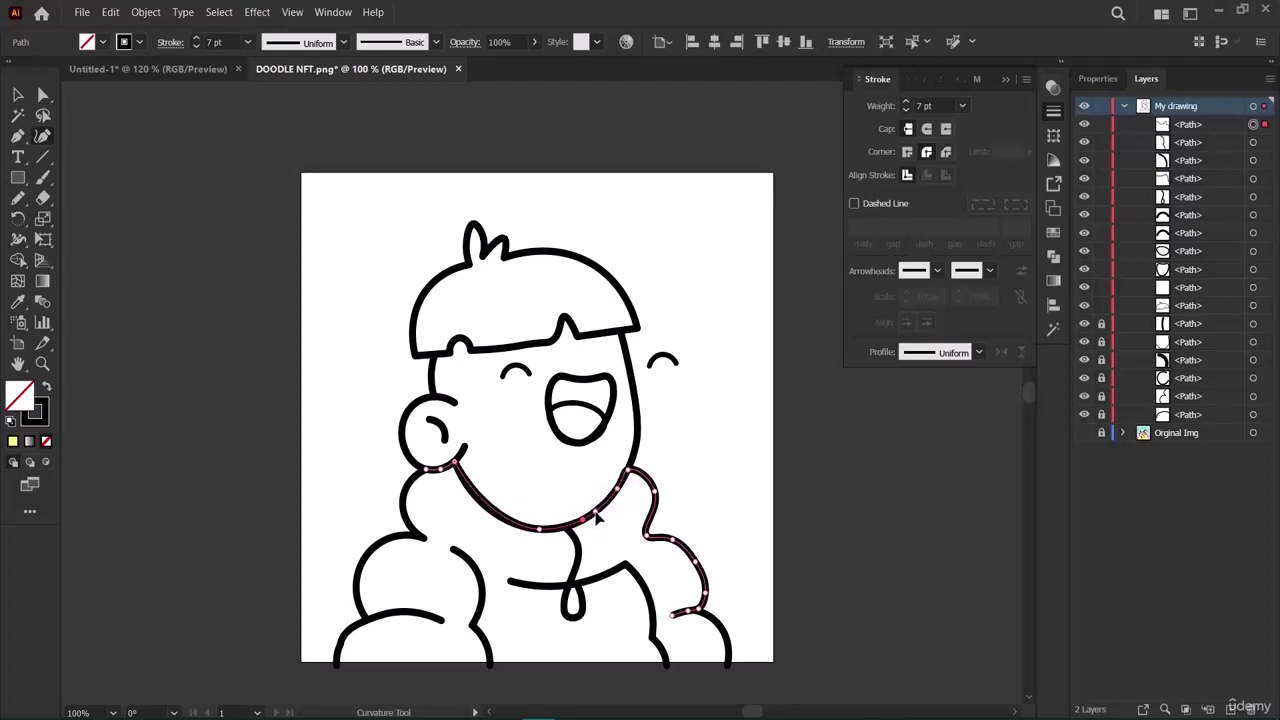
pyautogui.click(483, 498)
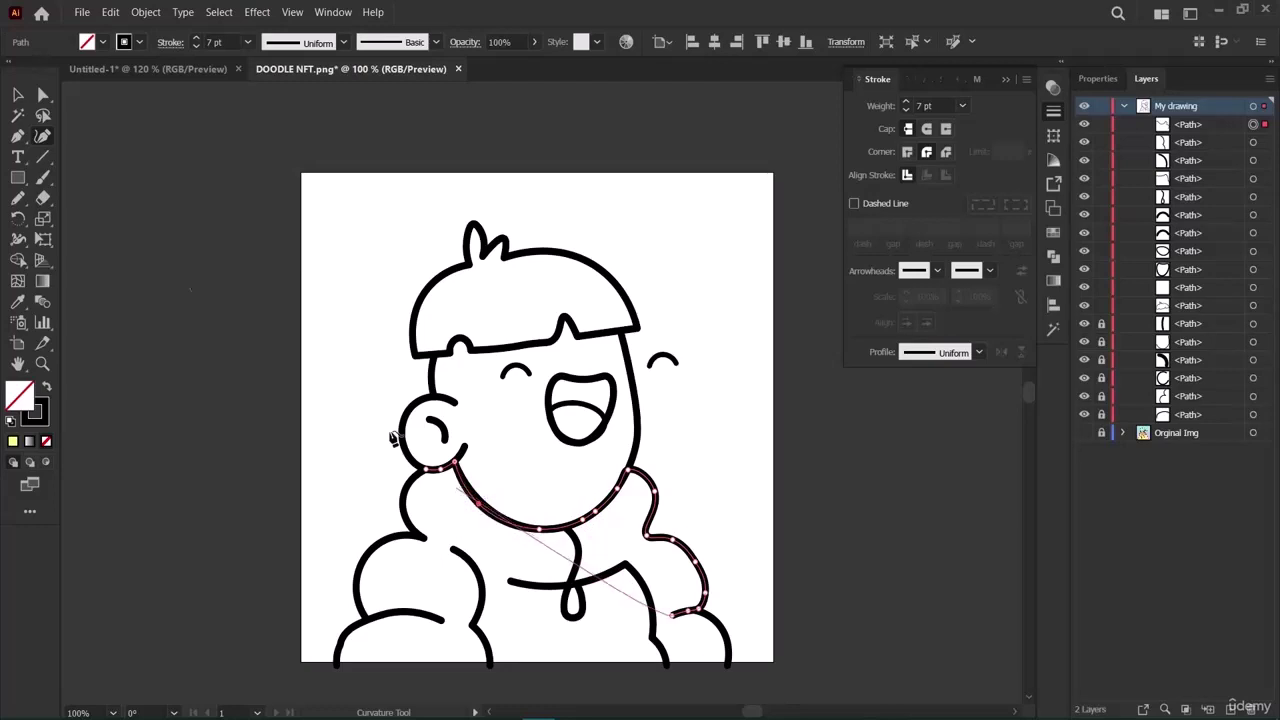
pyautogui.click(18, 95)
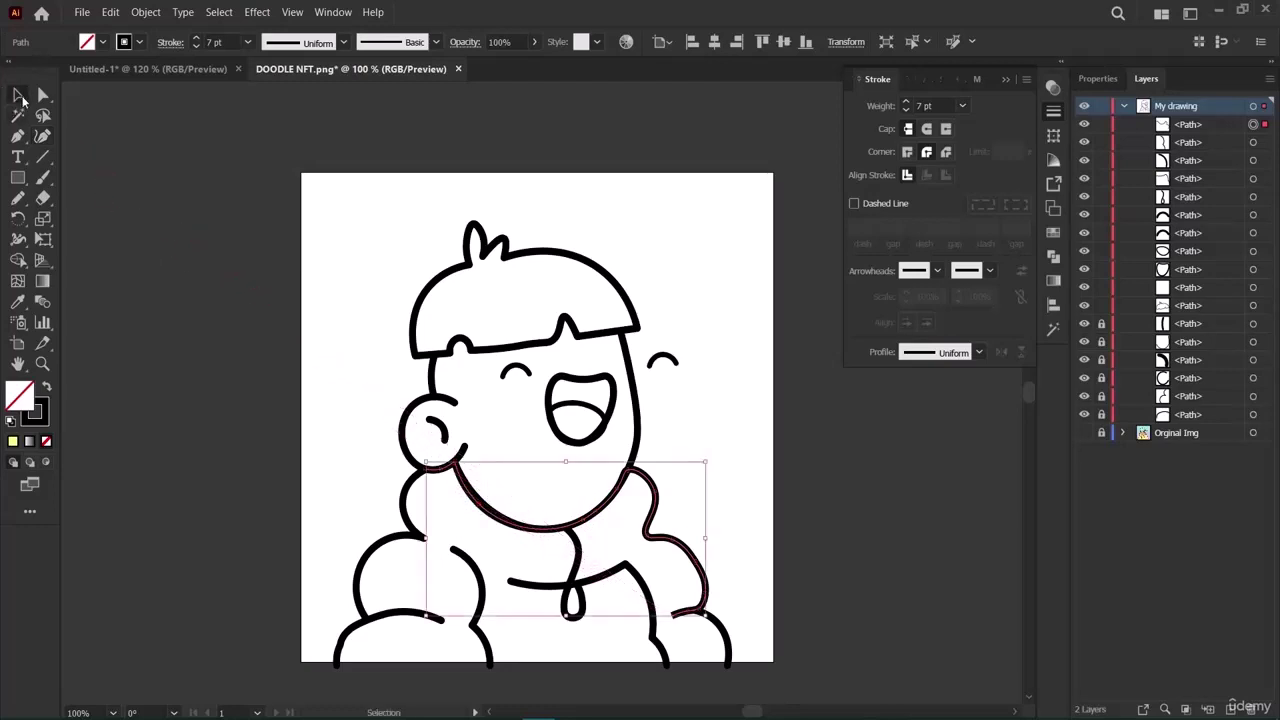
pyautogui.click(885, 537)
# Select the face-side, bottom-left, chin-shoulder, collar and right-side jacket curves together.
pyautogui.moveTo(331, 486); pyautogui.dragTo(782, 566)
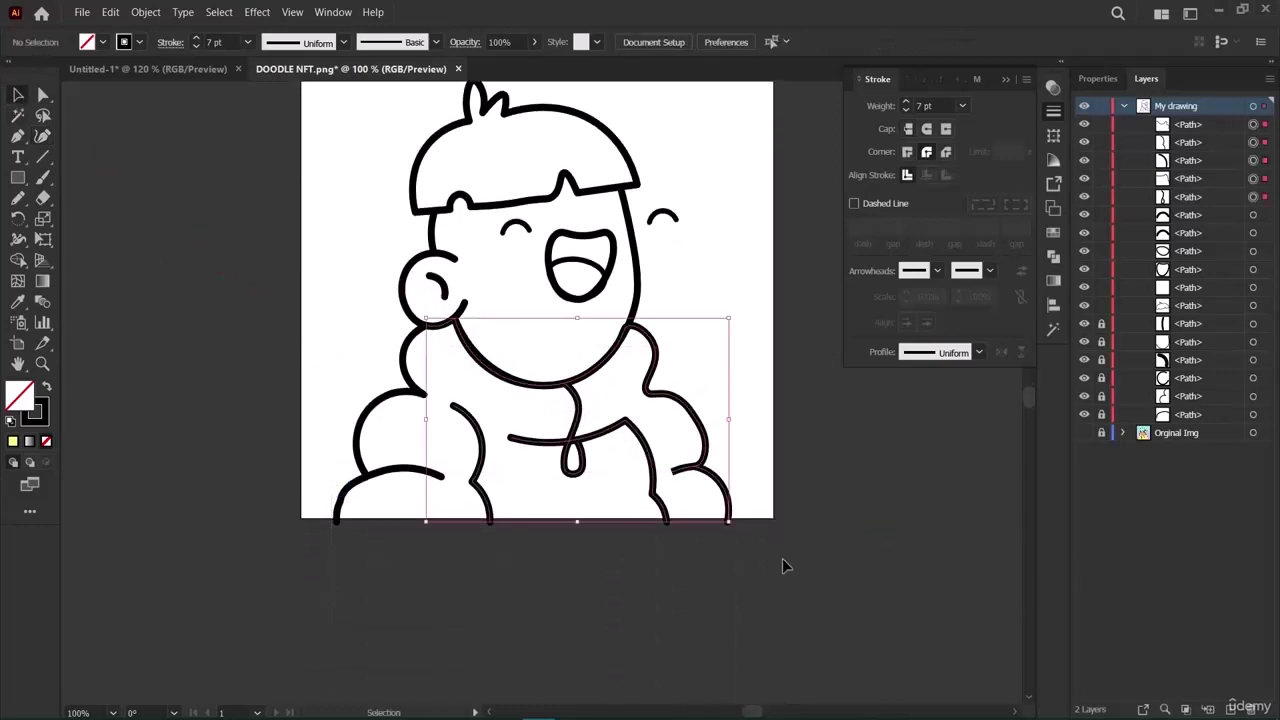
pyautogui.click(877, 563)
pyautogui.moveTo(362, 342); pyautogui.dragTo(840, 590)
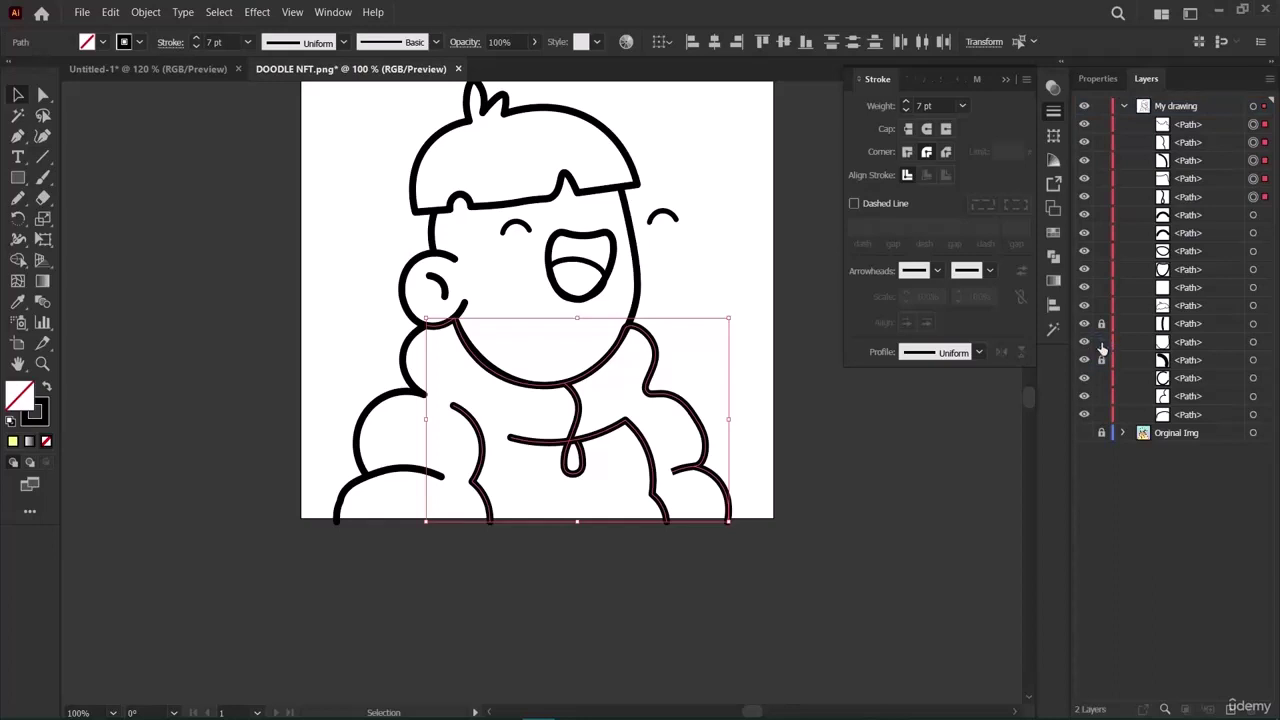
pyautogui.click(285, 420)
pyautogui.moveTo(338, 366); pyautogui.dragTo(763, 576)
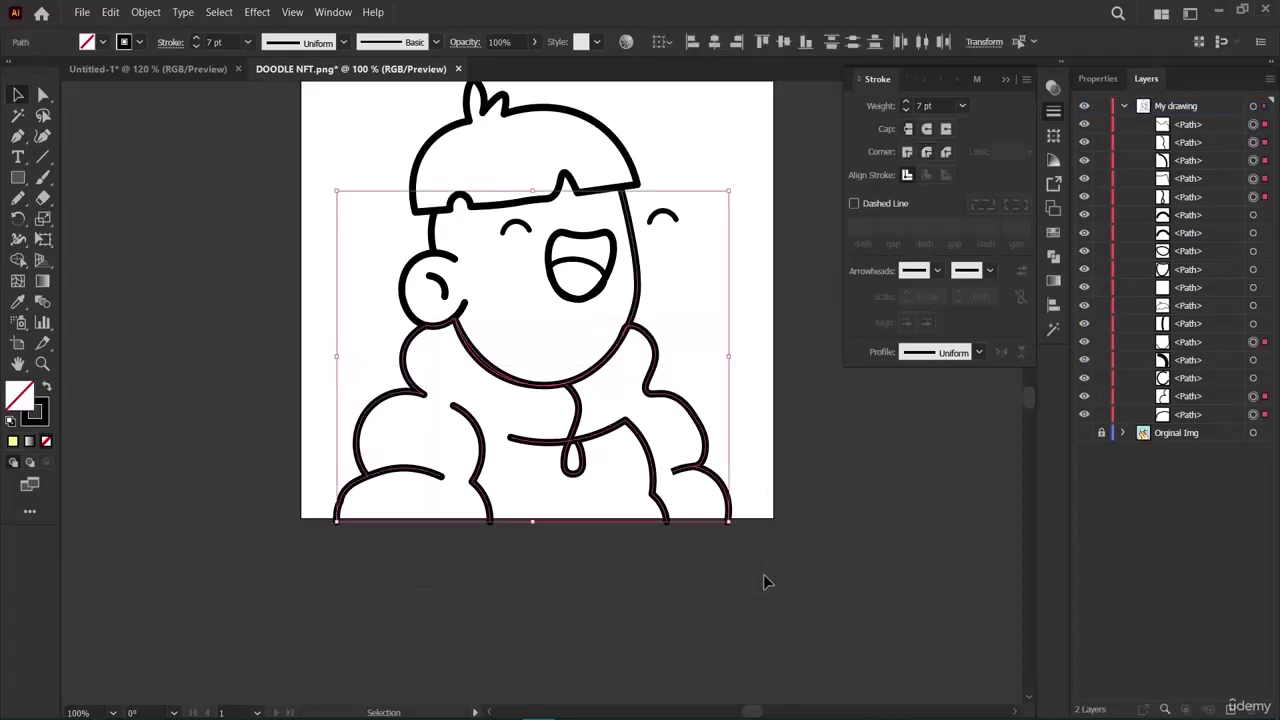
pyautogui.click(388, 403)
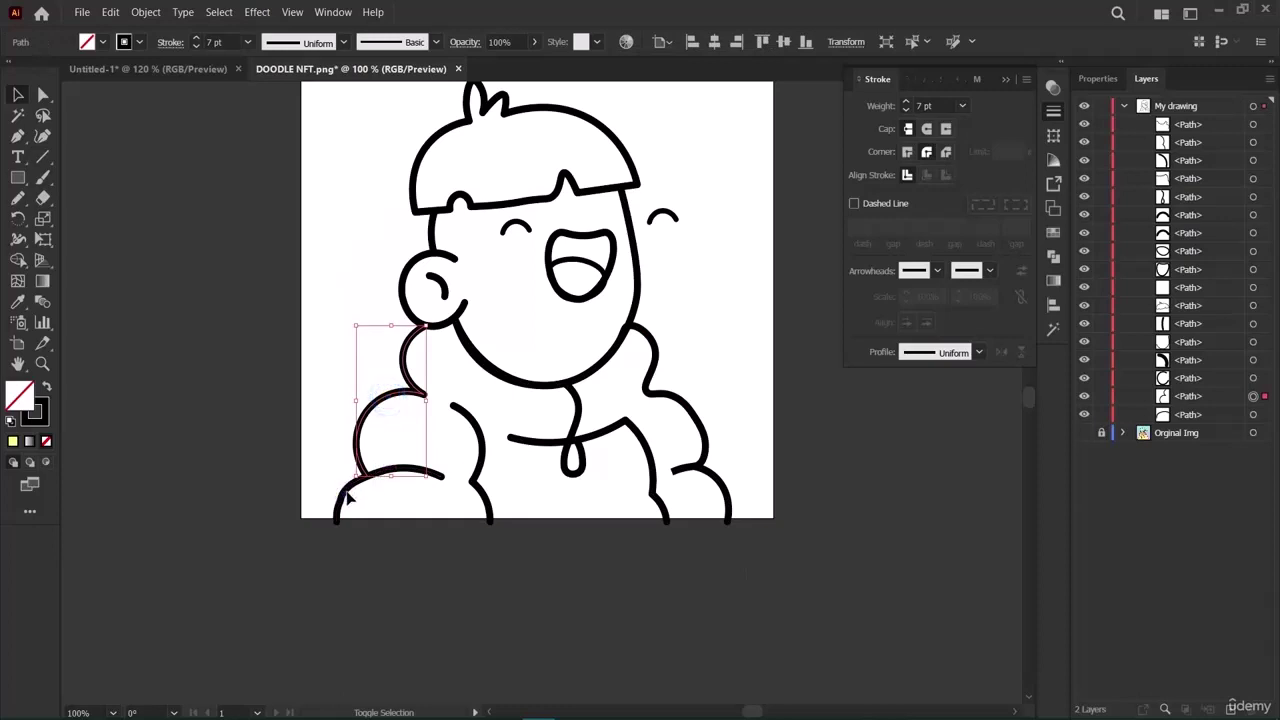
pyautogui.keyDown('shift'); pyautogui.click(344, 501); pyautogui.keyUp('shift')
pyautogui.keyDown('shift'); pyautogui.click(570, 378); pyautogui.keyUp('shift')
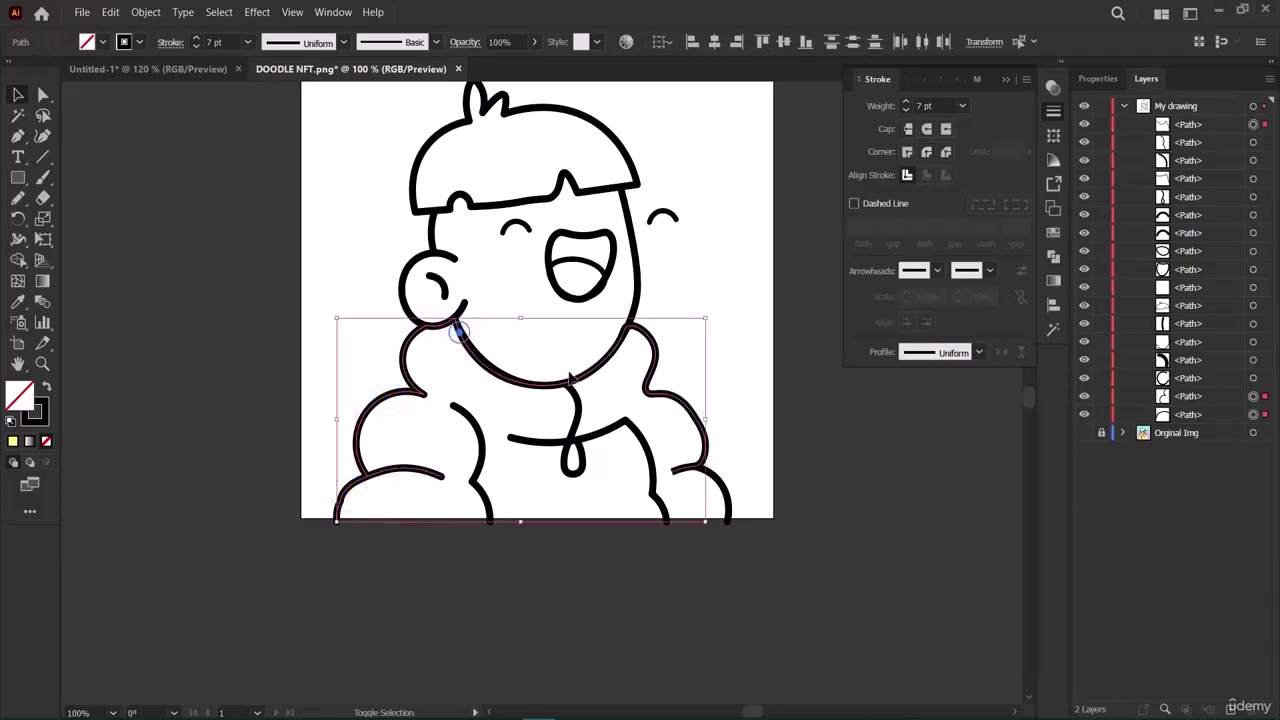
pyautogui.keyDown('shift'); pyautogui.click(604, 434); pyautogui.keyUp('shift')
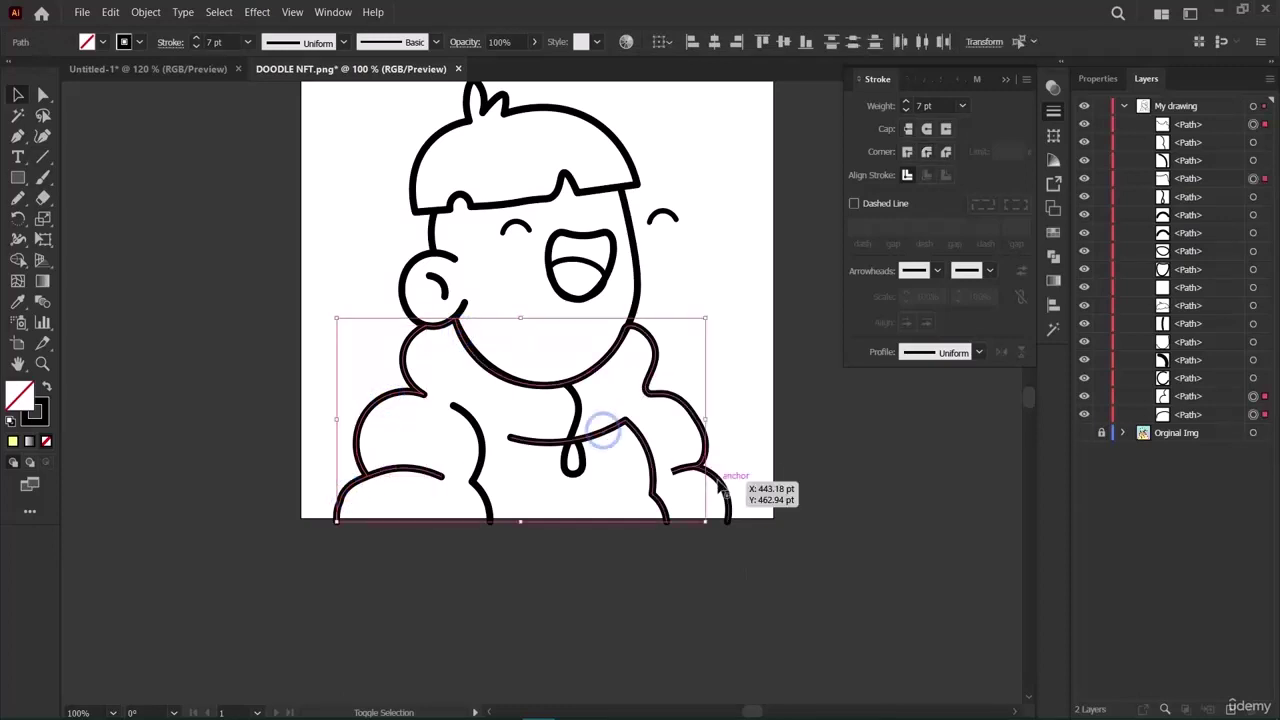
pyautogui.keyDown('shift'); pyautogui.click(719, 484); pyautogui.keyUp('shift')
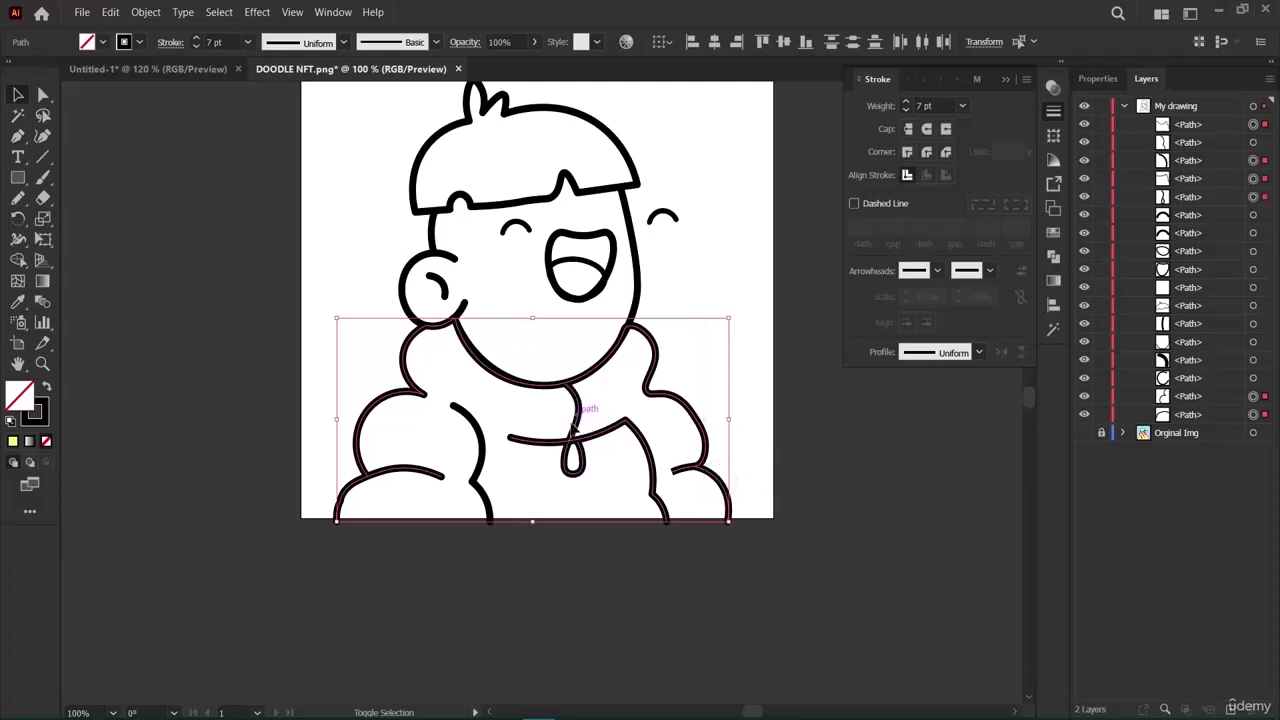
# Try a pale yellow fill on the selected jacket paths, then deselect.
pyautogui.click(1097, 79)
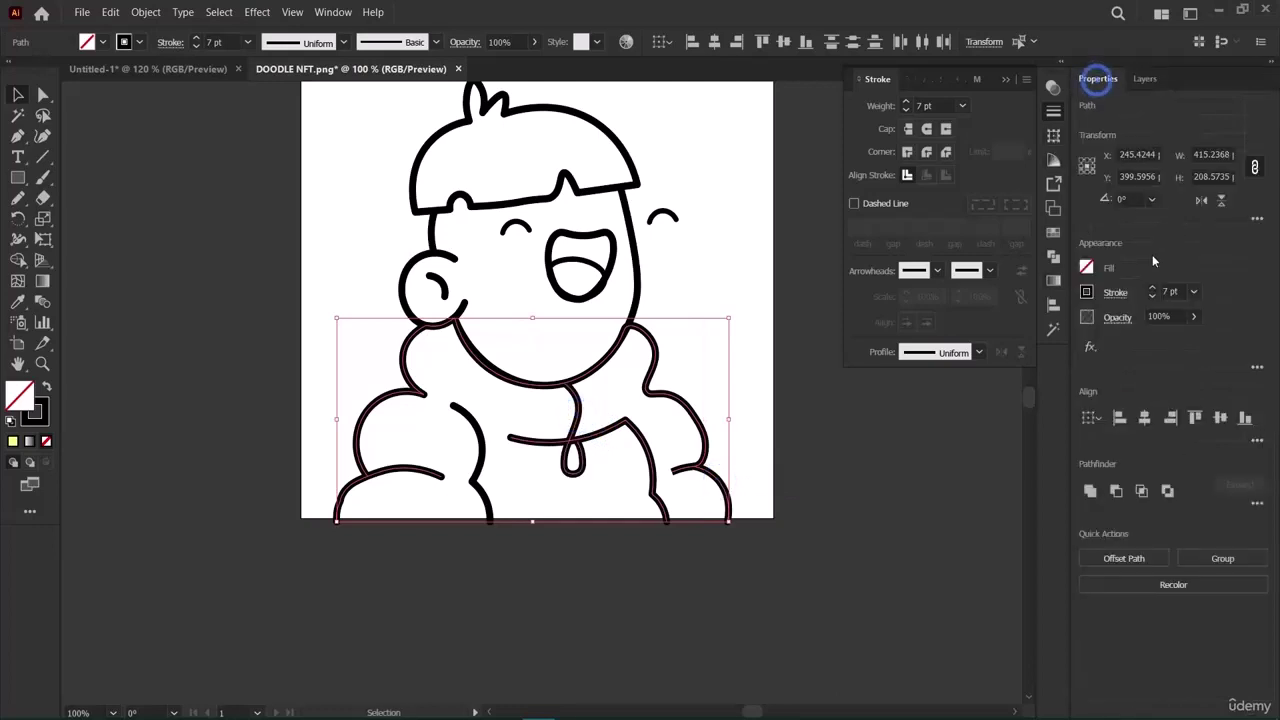
pyautogui.click(1085, 267)
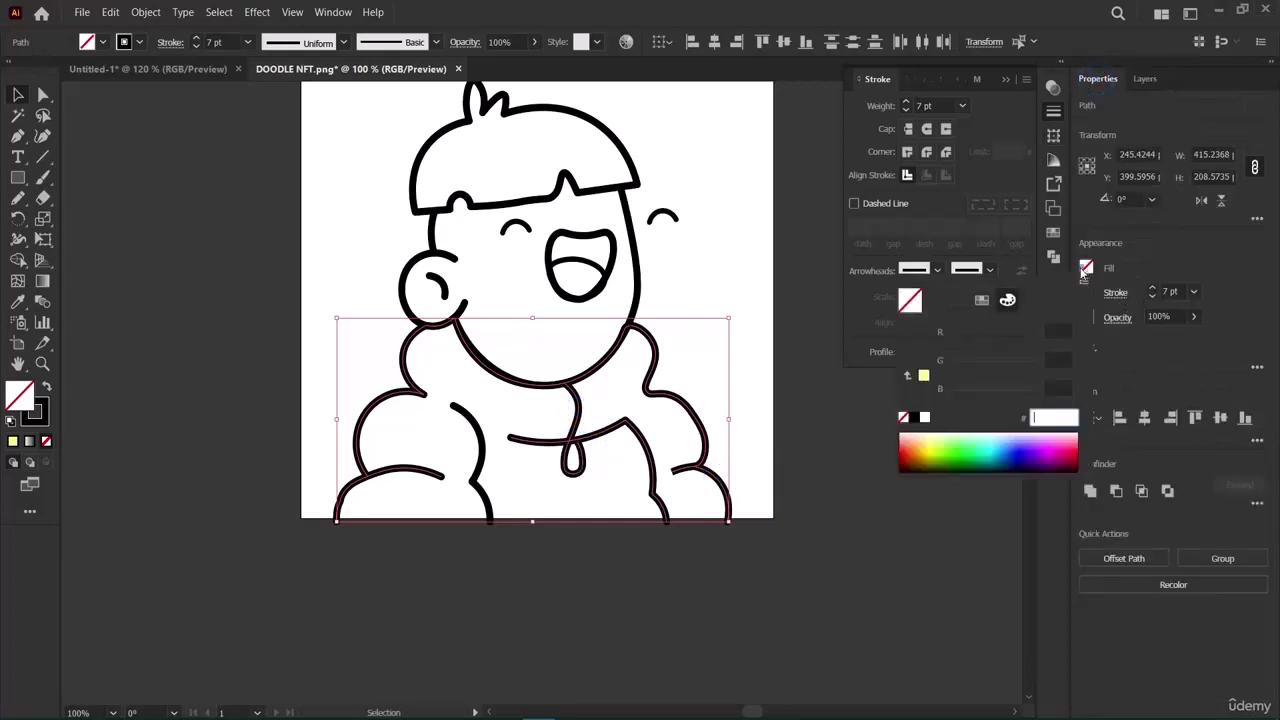
pyautogui.click(933, 436)
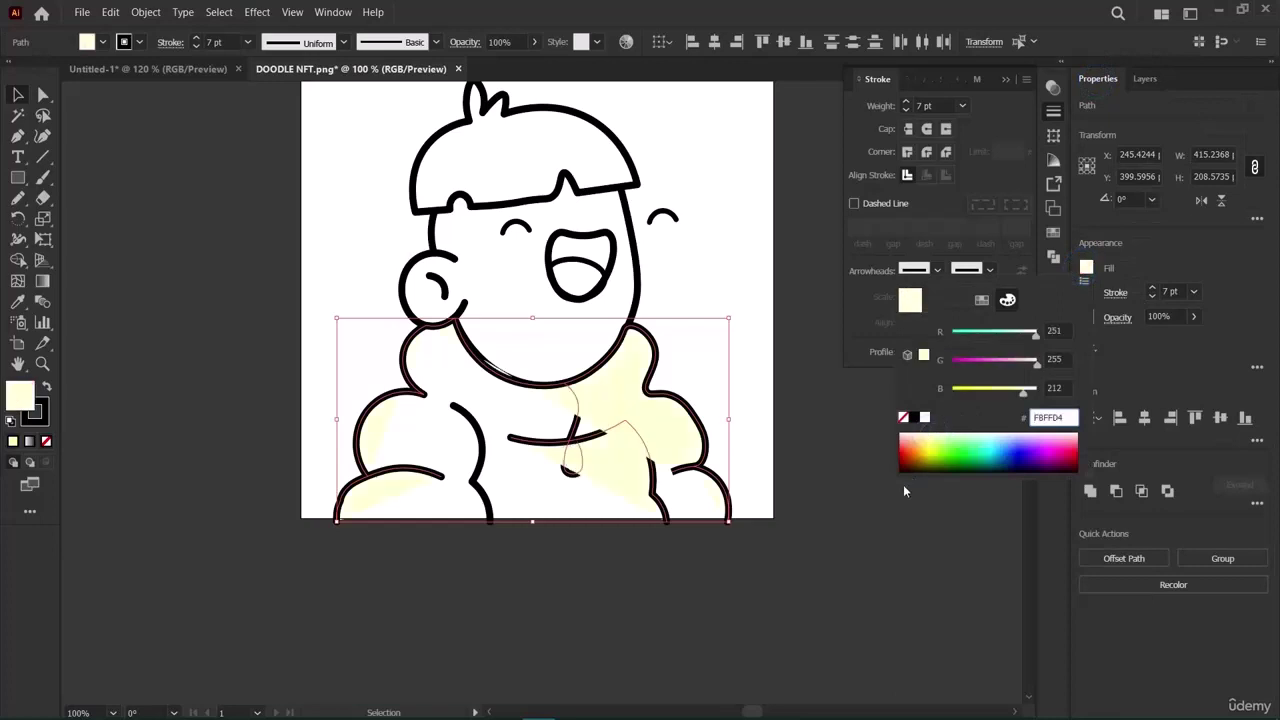
pyautogui.click(837, 551)
pyautogui.click(837, 551)
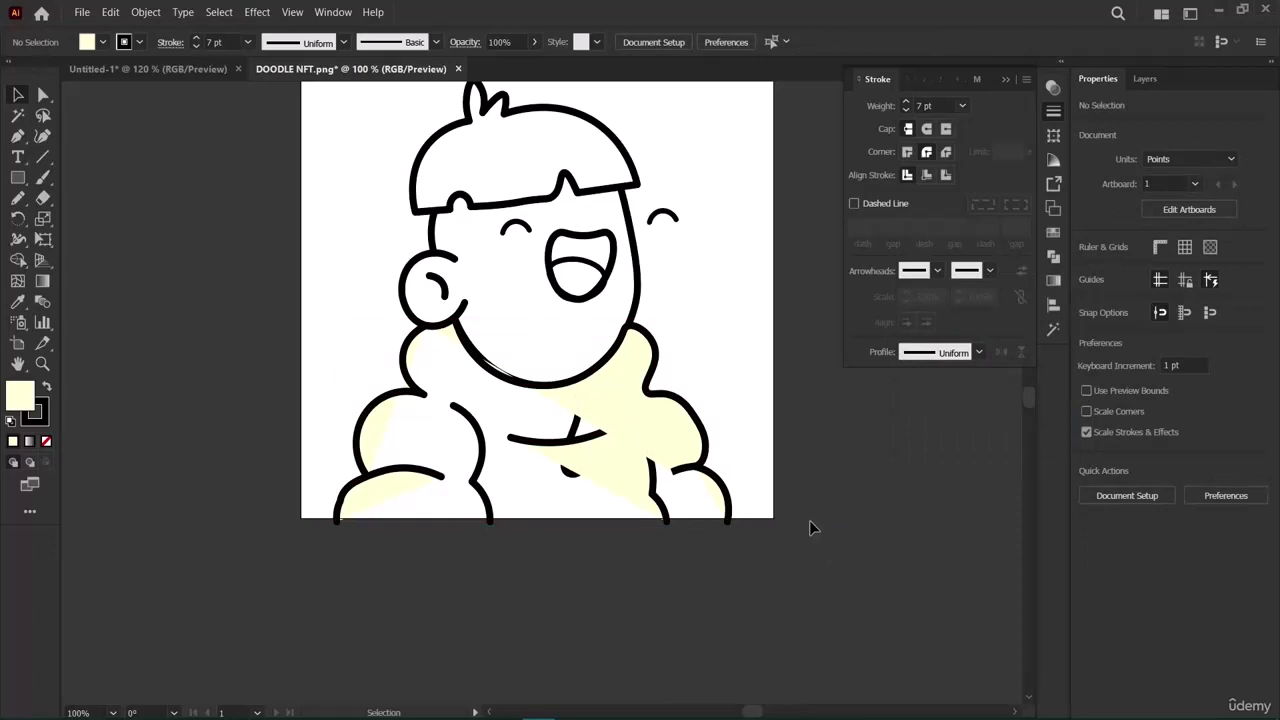
# Bring the jacket body path to front via Object > Arrange, trying peach before setting Fill to None.
pyautogui.click(623, 451)
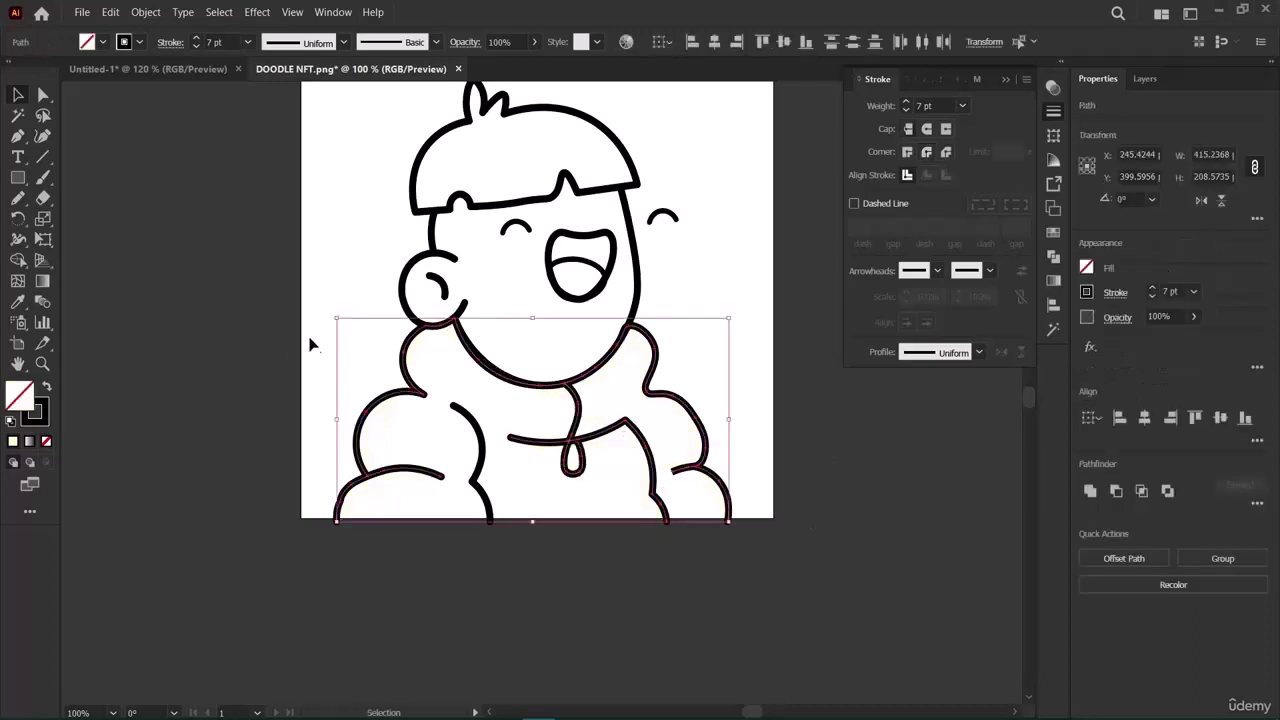
pyautogui.click(145, 12)
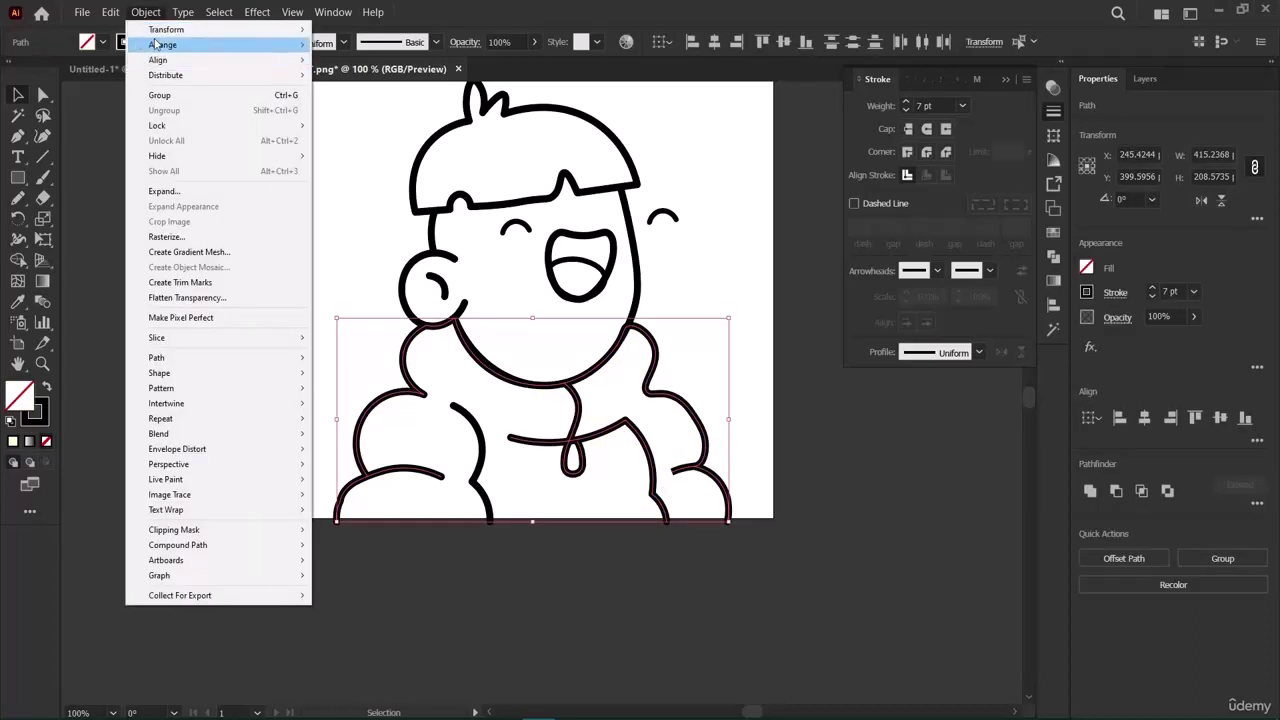
pyautogui.moveTo(193, 45)
pyautogui.click(352, 45)
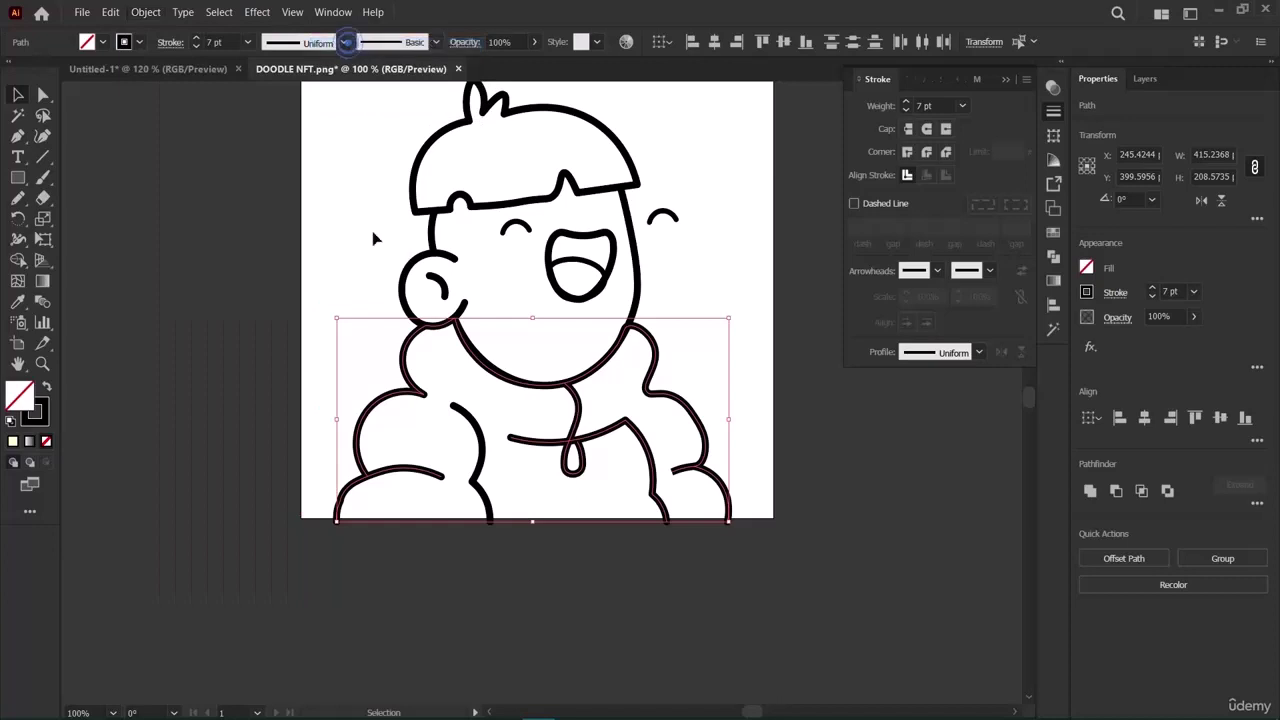
pyautogui.click(1086, 267)
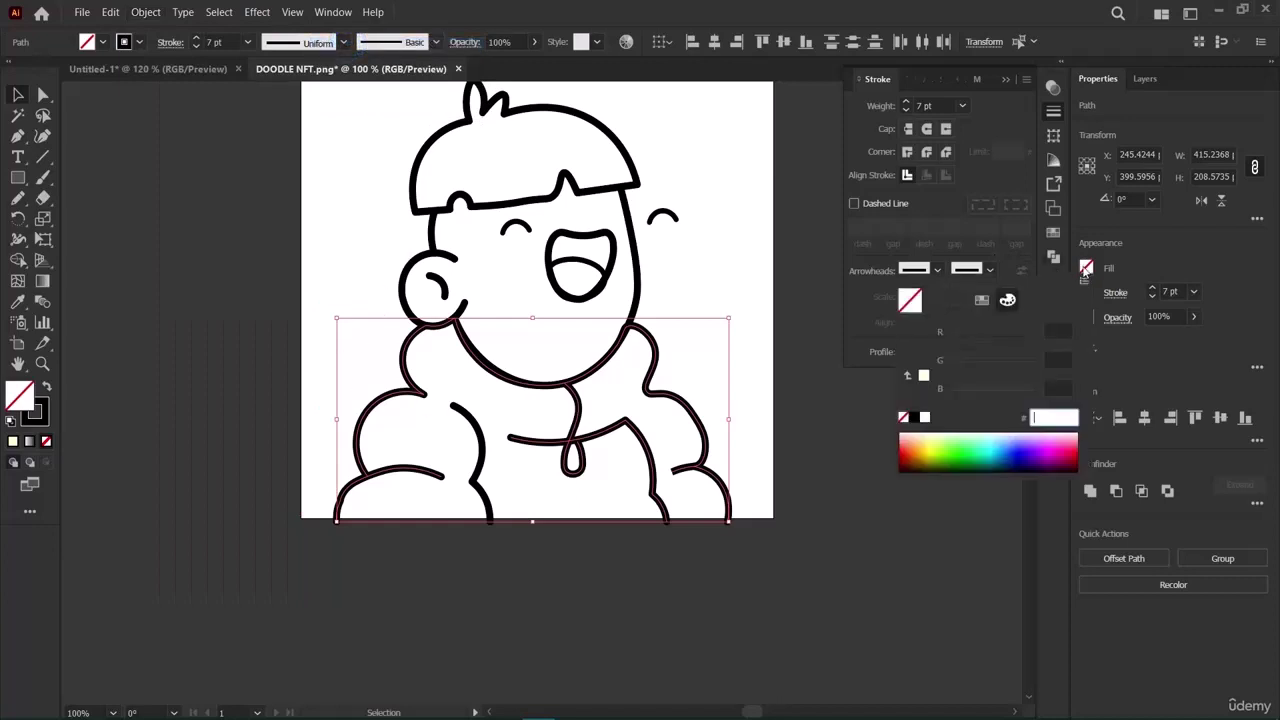
pyautogui.click(920, 434)
pyautogui.click(903, 417)
pyautogui.click(263, 333)
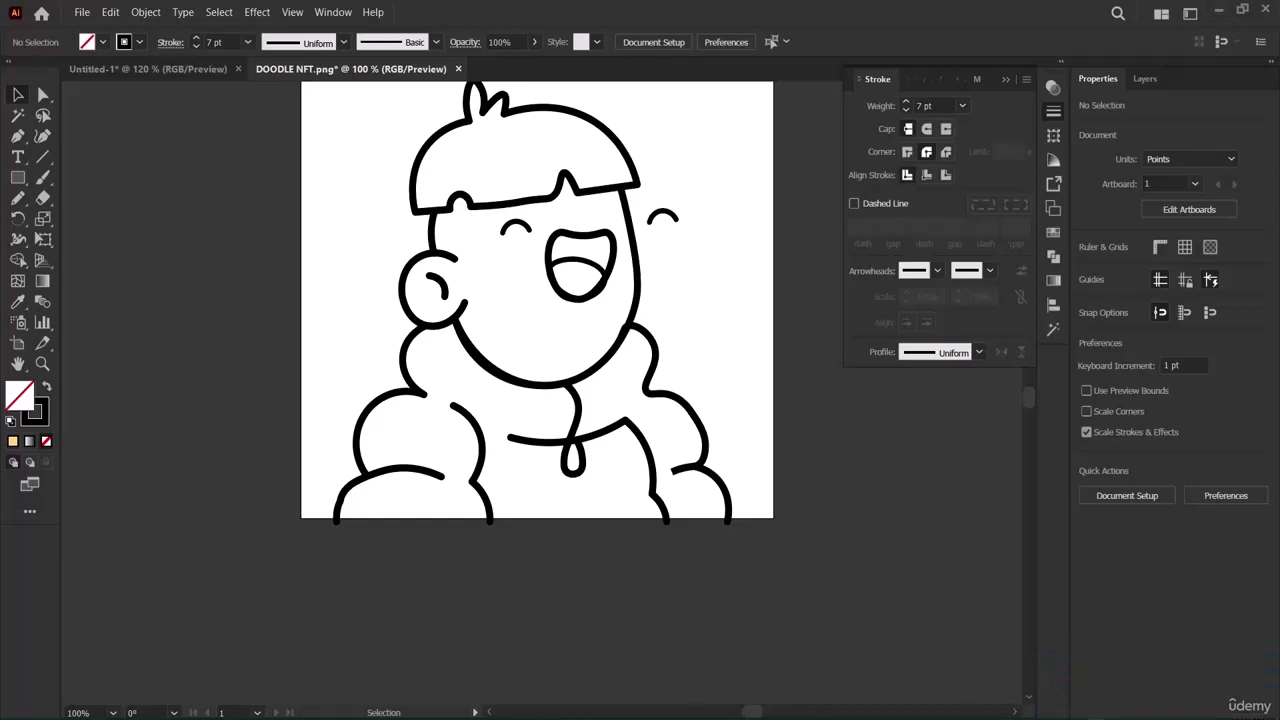
# Choose an option from a context menu in the lower right panel area.
pyautogui.click(1098, 719)
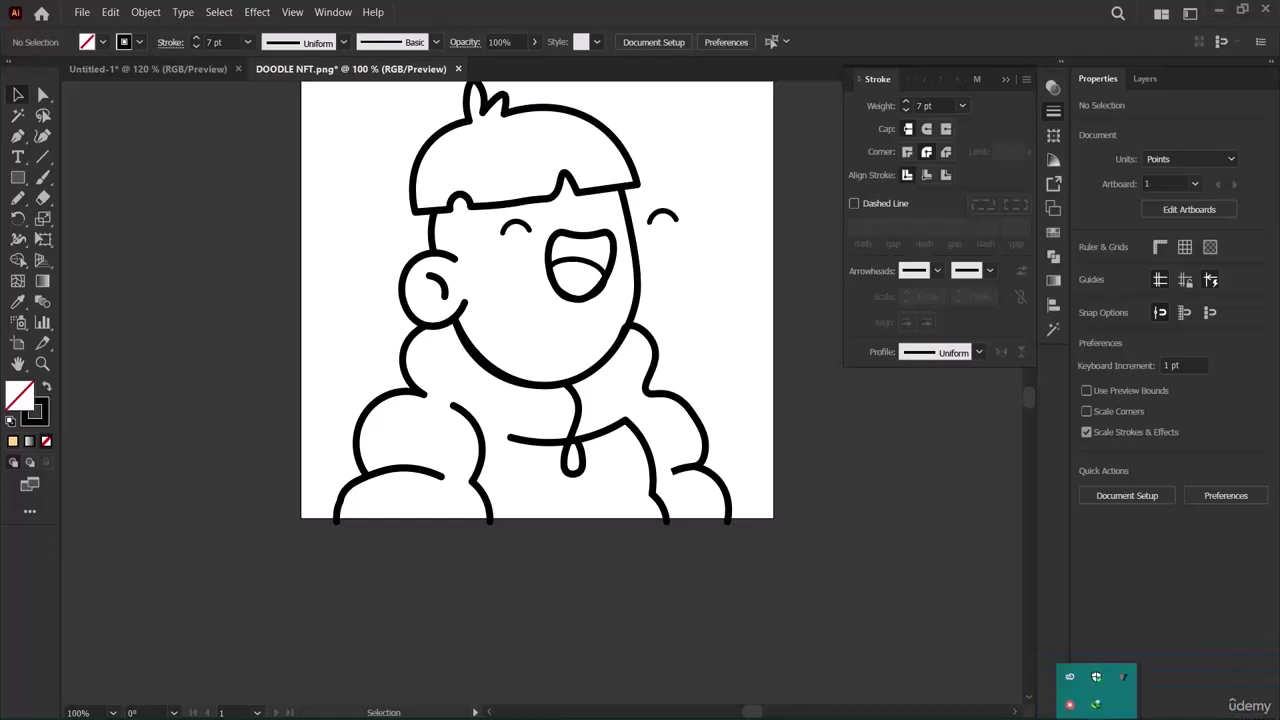
pyautogui.rightClick(1072, 708)
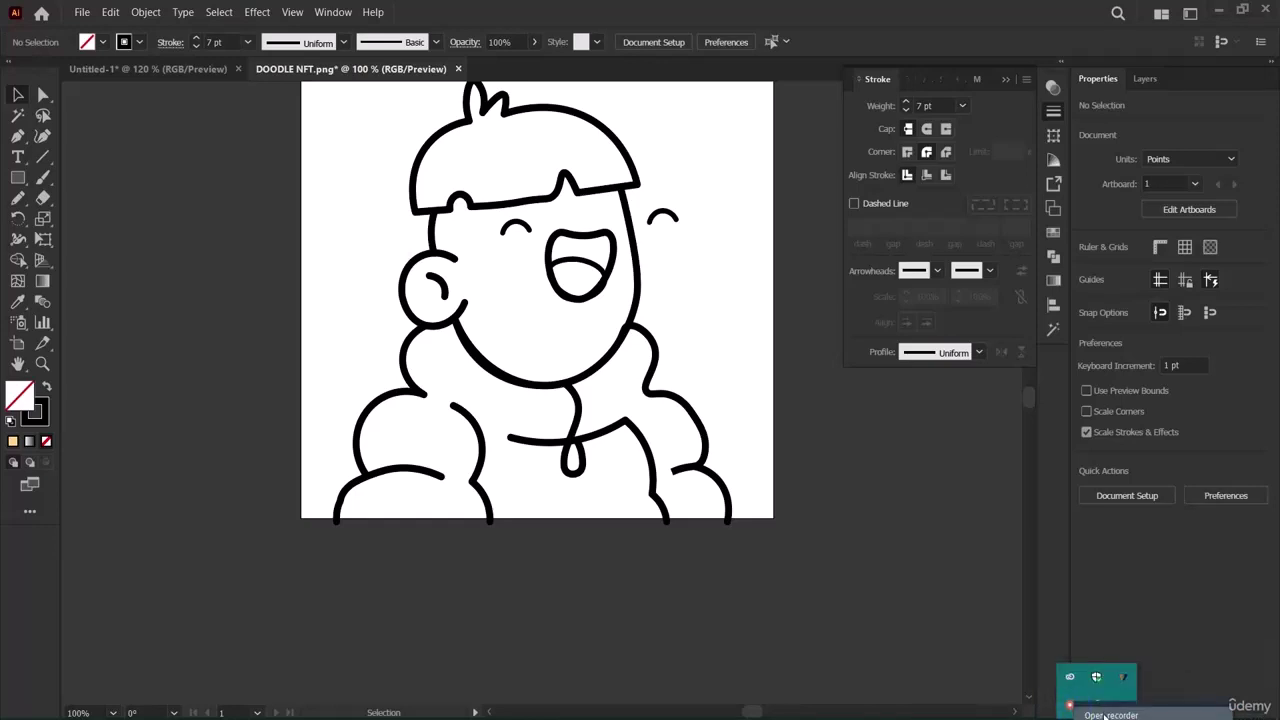
pyautogui.click(1105, 715)
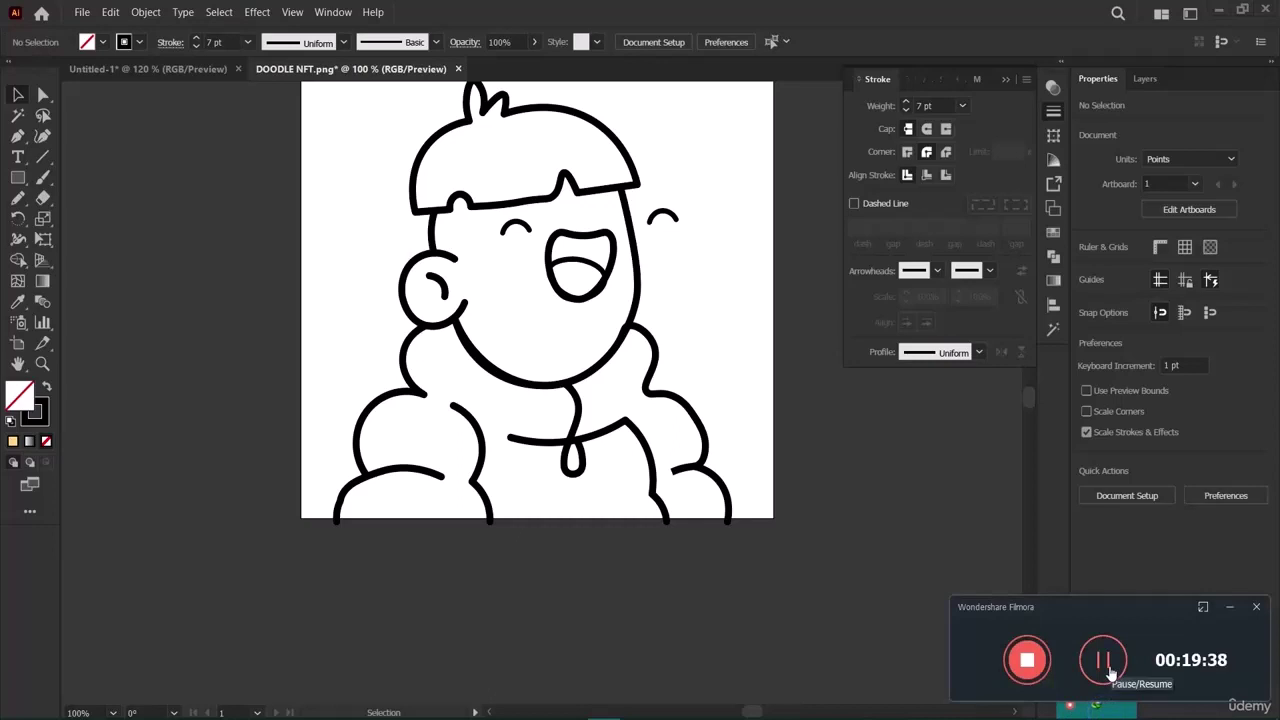
pyautogui.click(1104, 660)
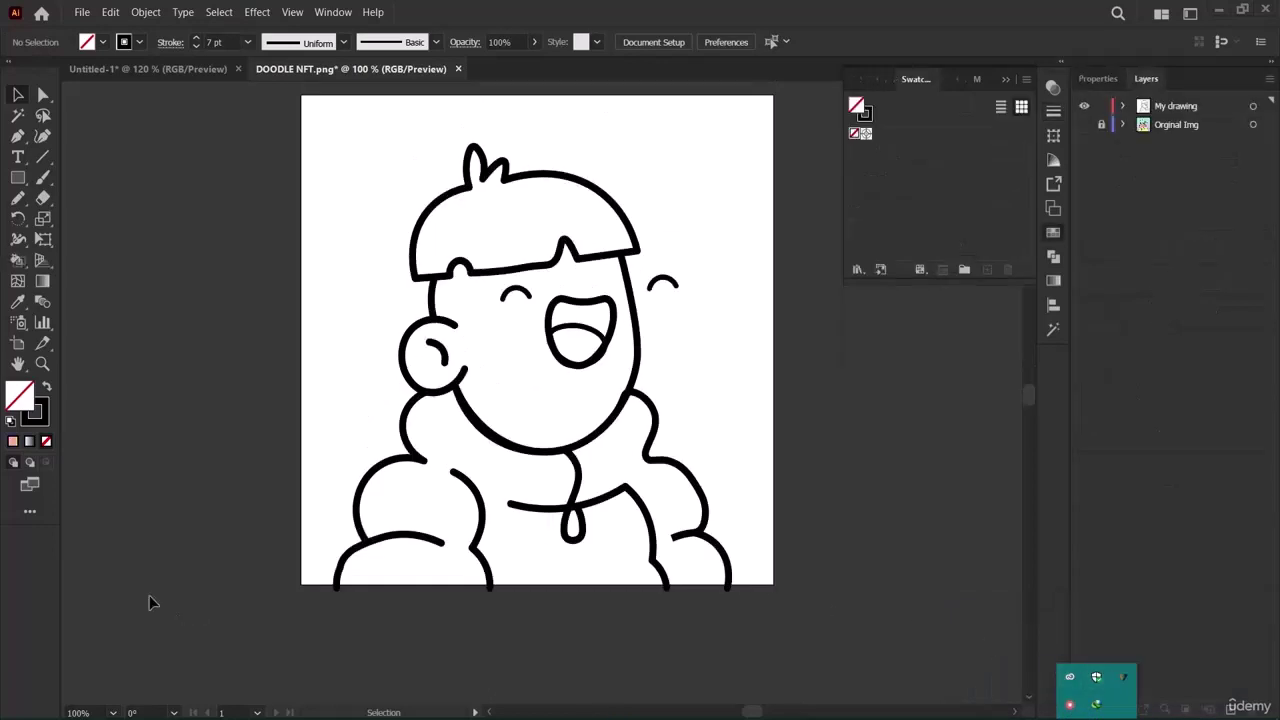
# Draw a Curvature curve over the lower-left arc.
pyautogui.click(44, 137)
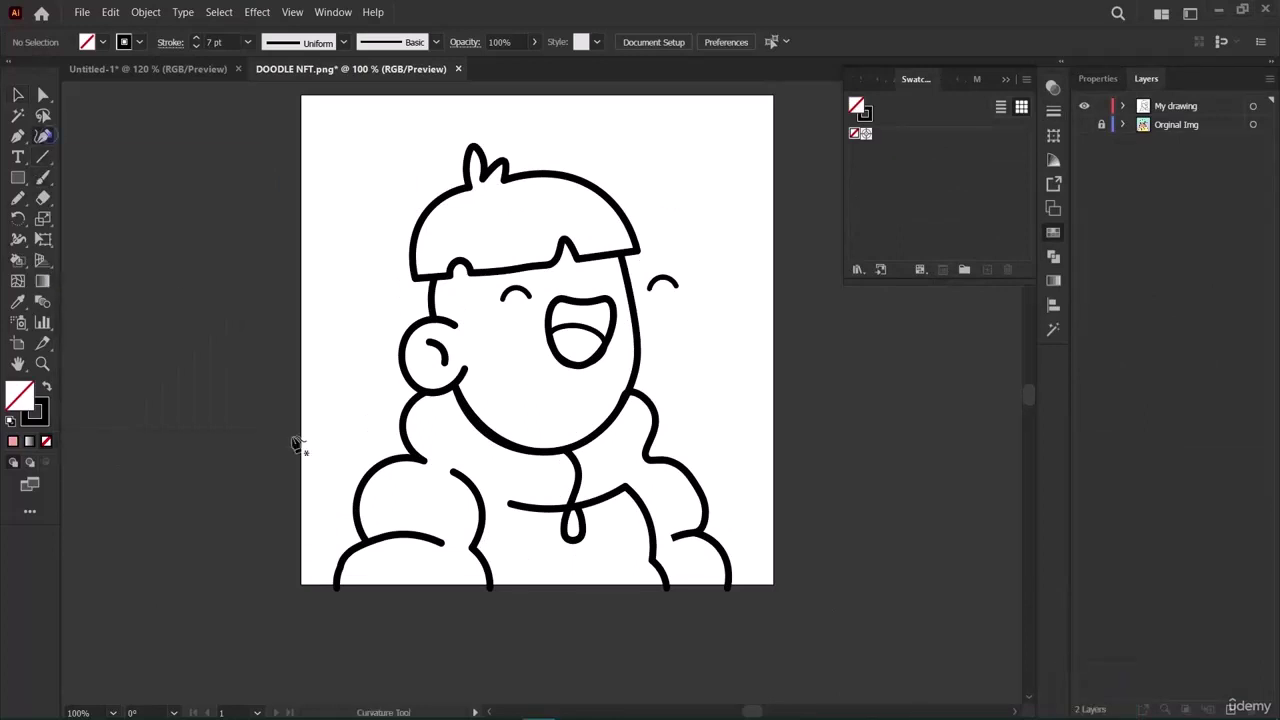
pyautogui.click(337, 588)
pyautogui.click(442, 543)
pyautogui.click(390, 536)
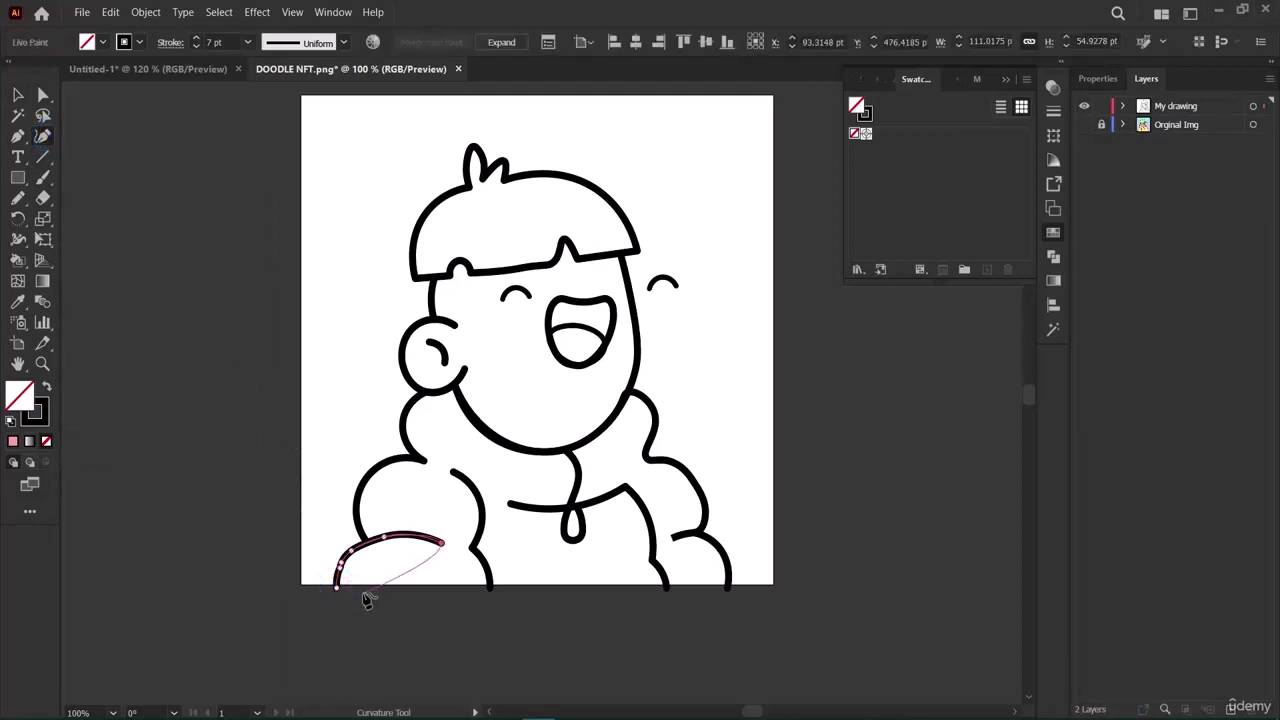
pyautogui.press('v')
pyautogui.keyDown('ctrl'); pyautogui.click(362, 588); pyautogui.keyUp('ctrl')
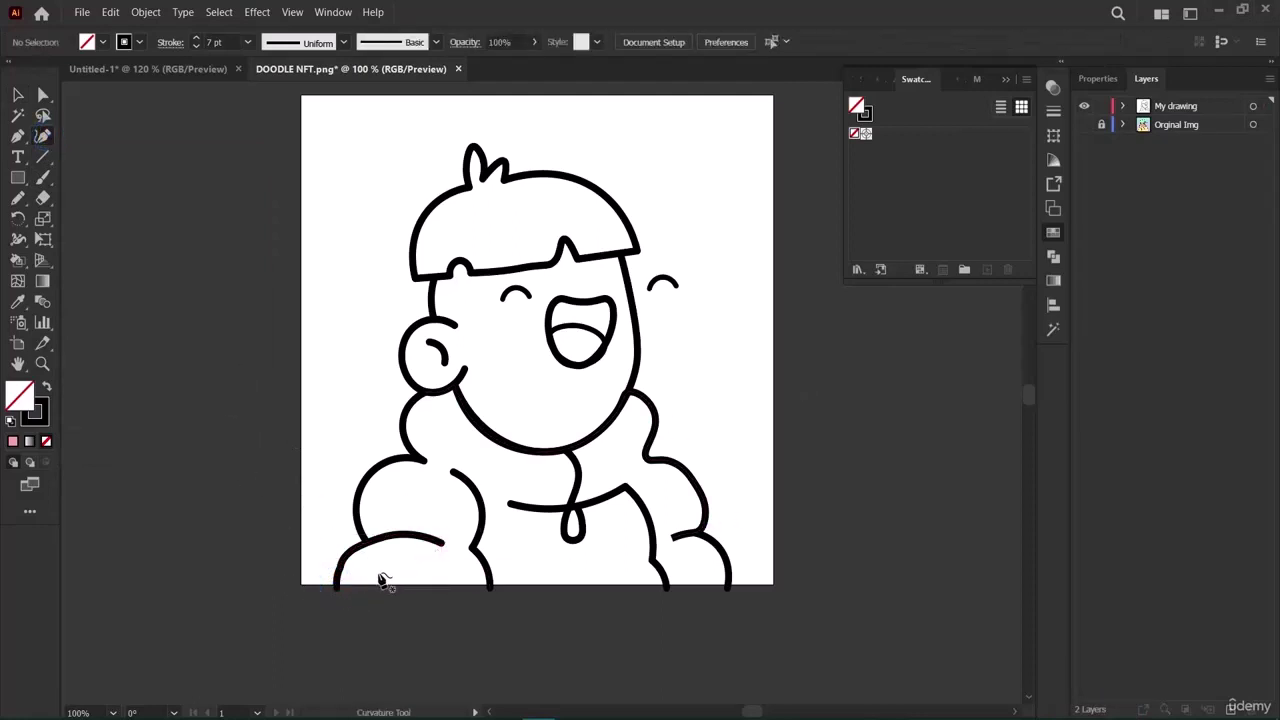
# Select the lower-body Live Paint artwork and briefly lock, then unlock, the My drawing layer.
pyautogui.click(18, 94)
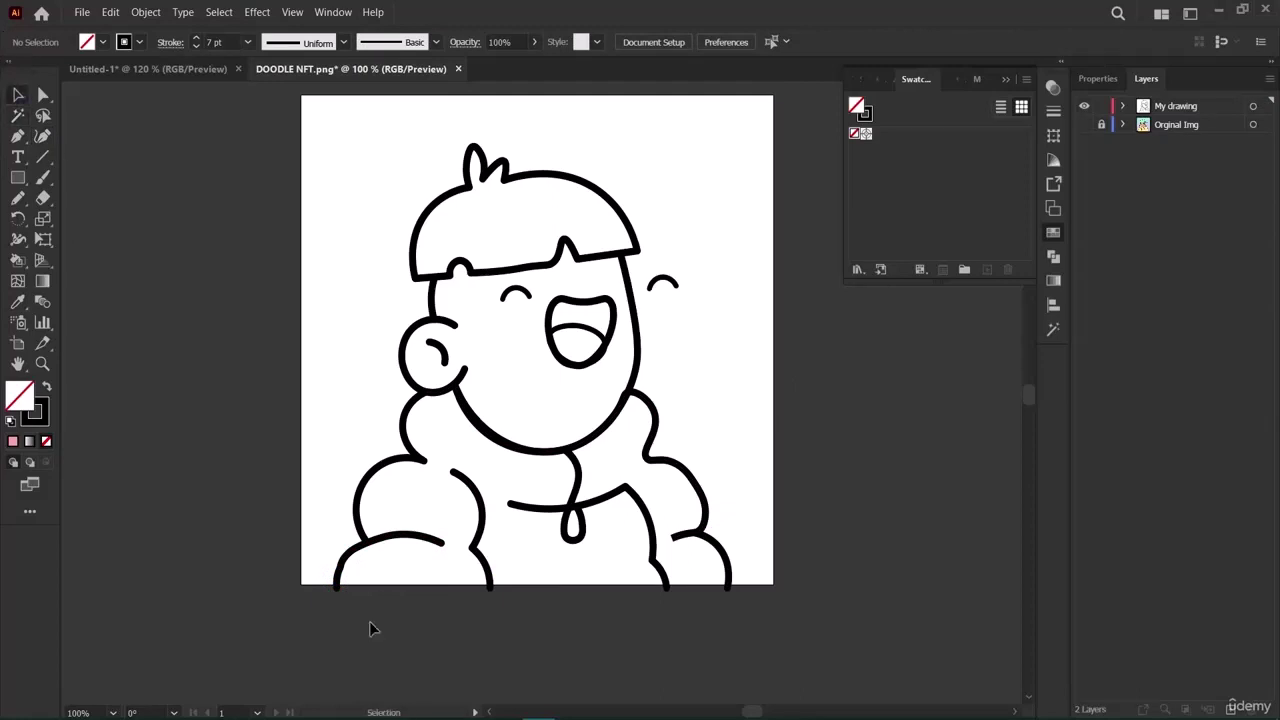
pyautogui.click(358, 547)
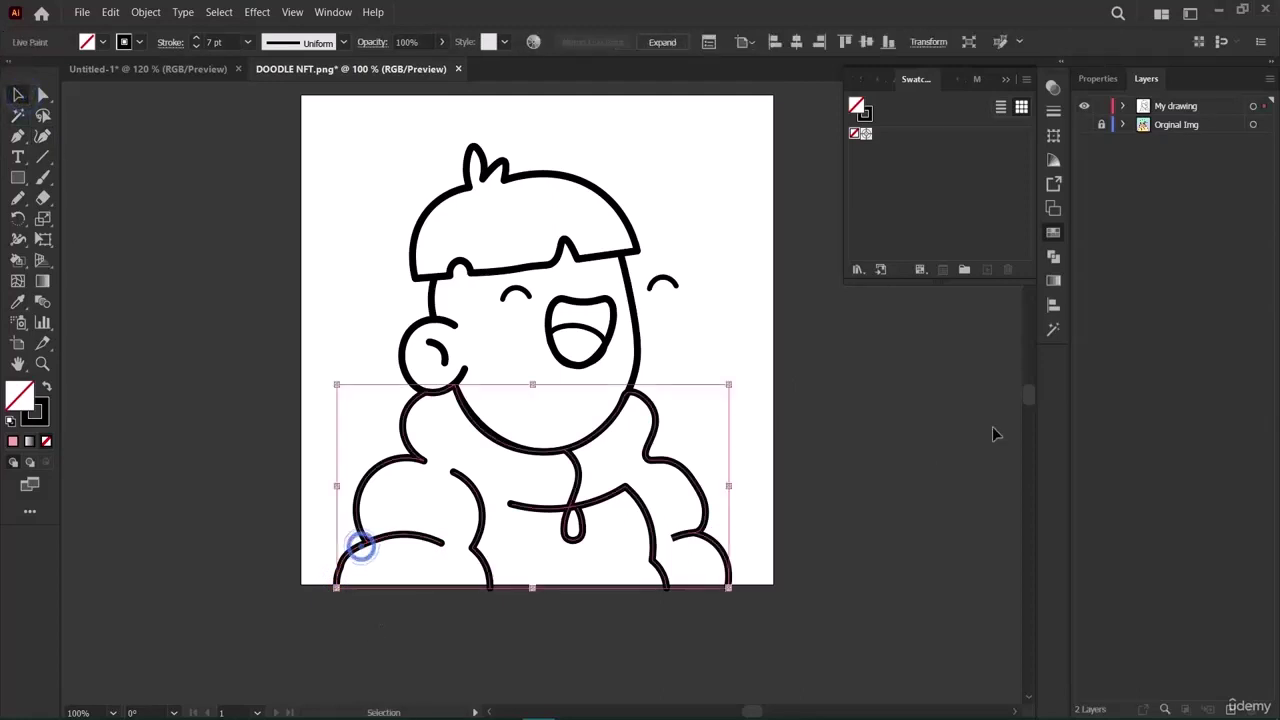
pyautogui.click(1101, 106)
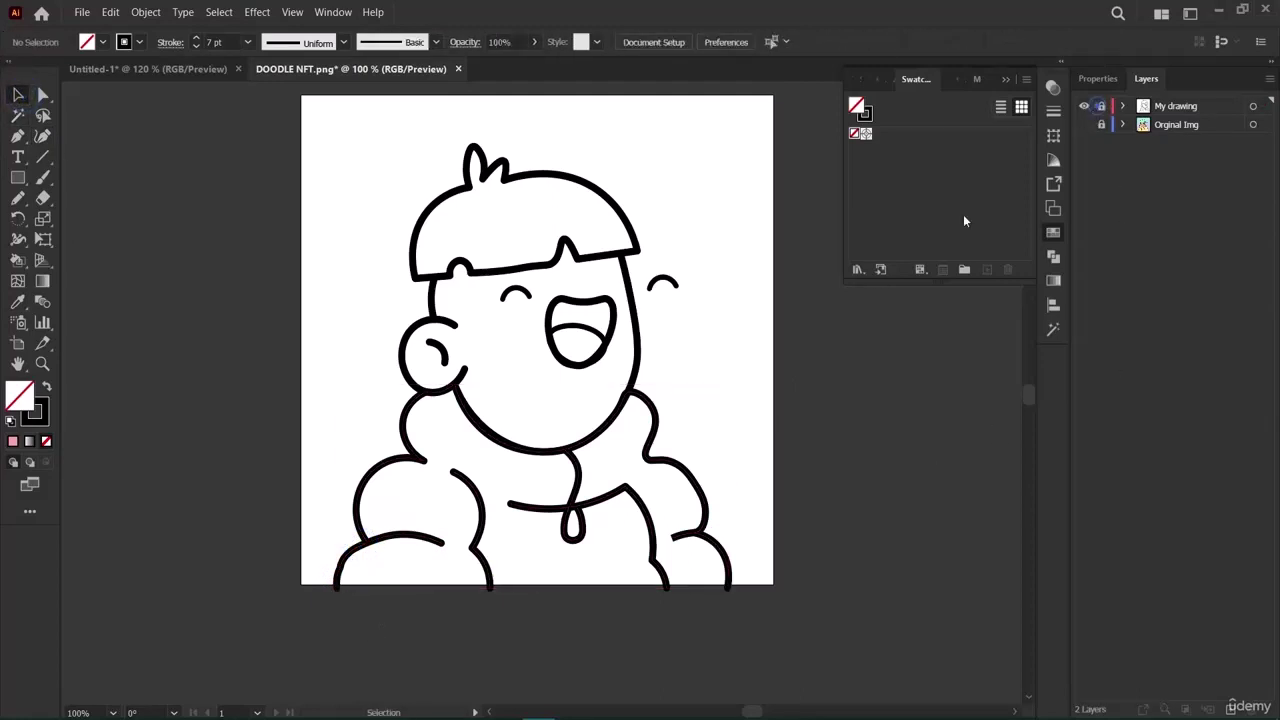
pyautogui.click(41, 136)
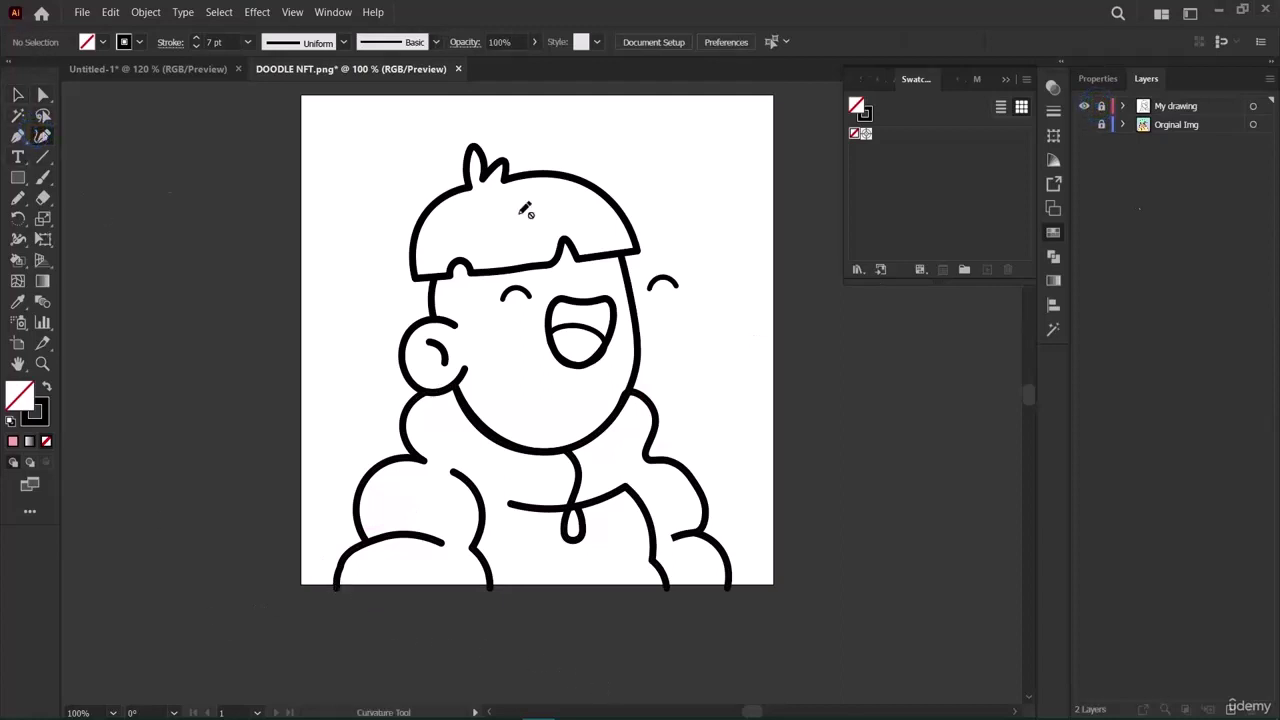
pyautogui.click(1101, 106)
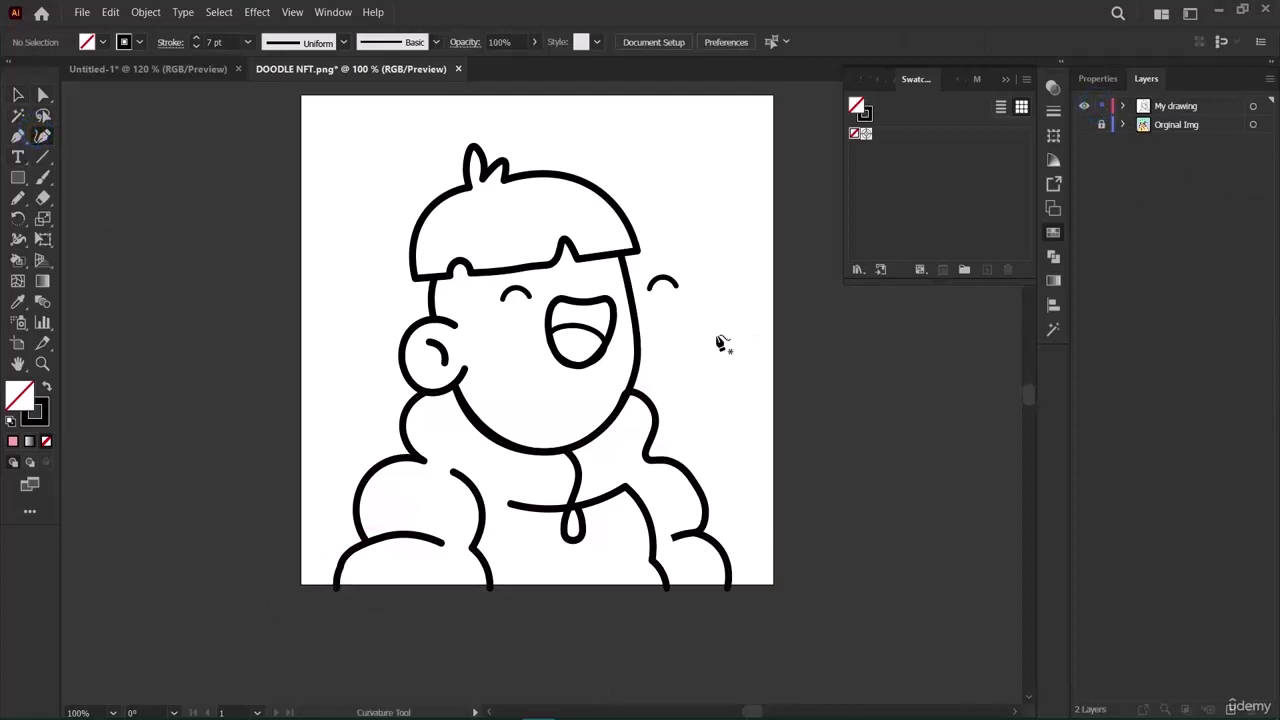
# Draw a straight line between the bottom-left and bottom-right stroke ends along the artboard edge.
pyautogui.click(343, 588)
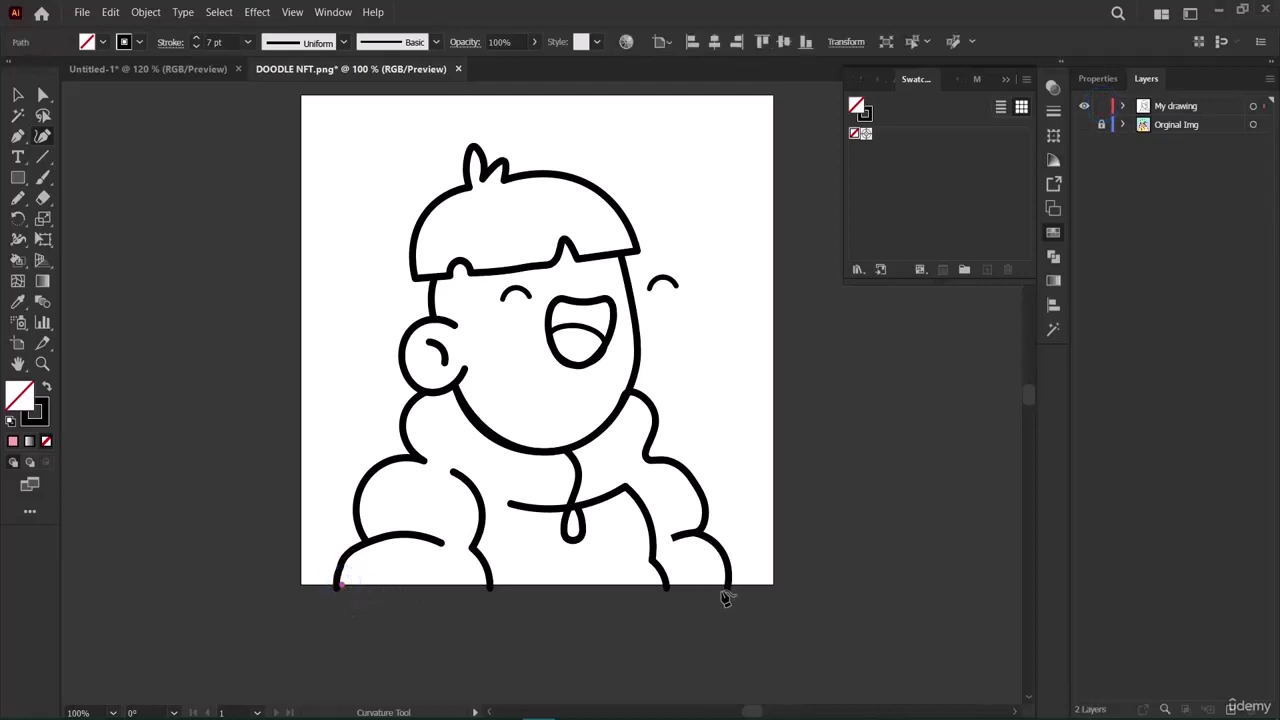
pyautogui.click(727, 586)
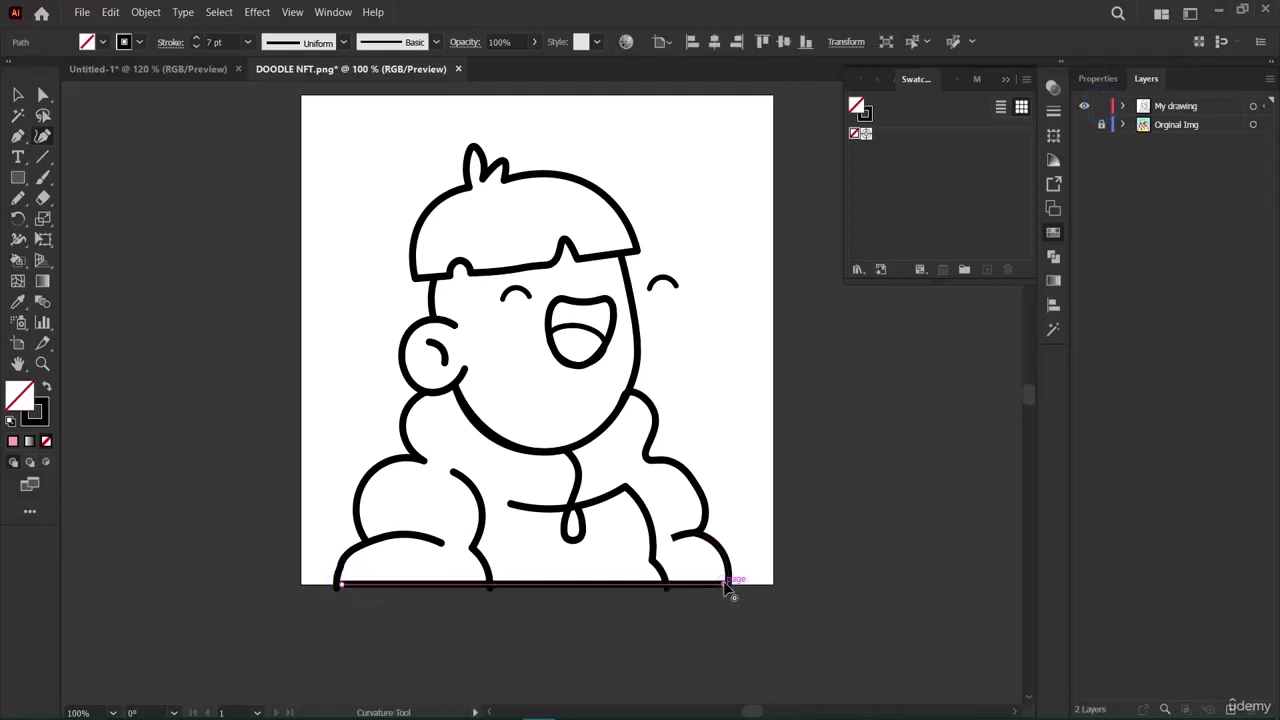
pyautogui.click(342, 589)
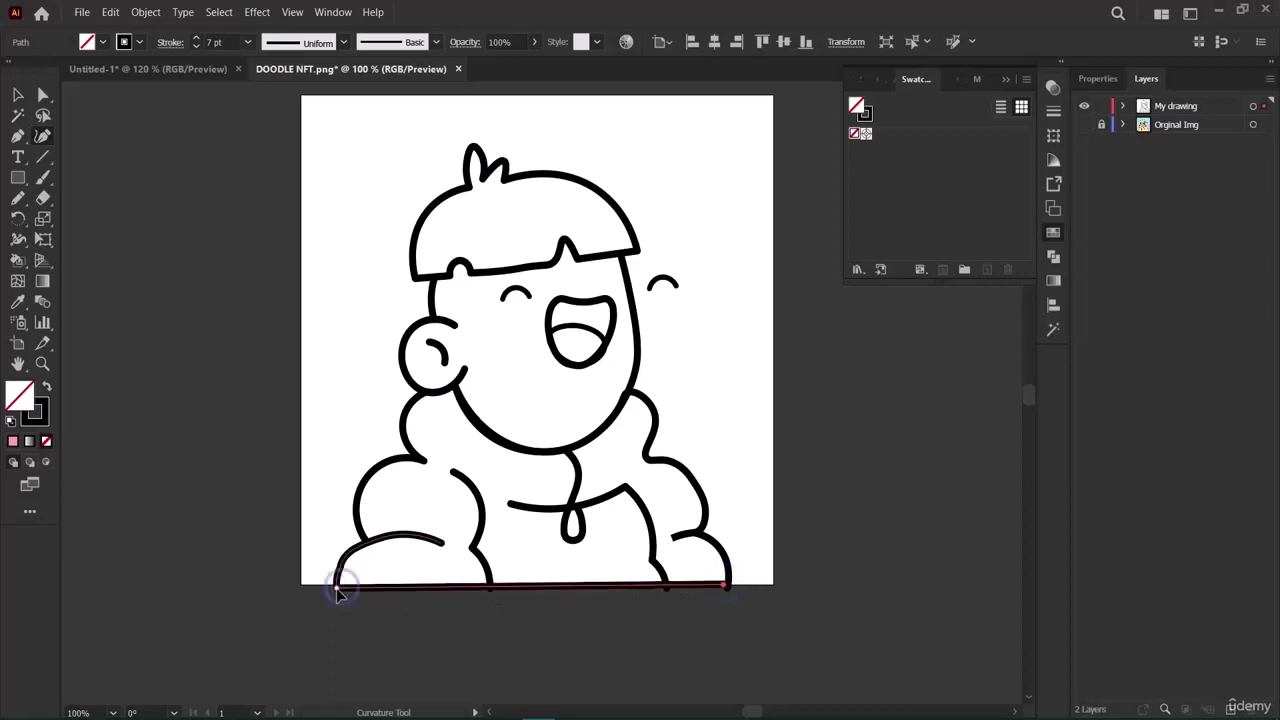
pyautogui.click(725, 587)
pyautogui.press('v')
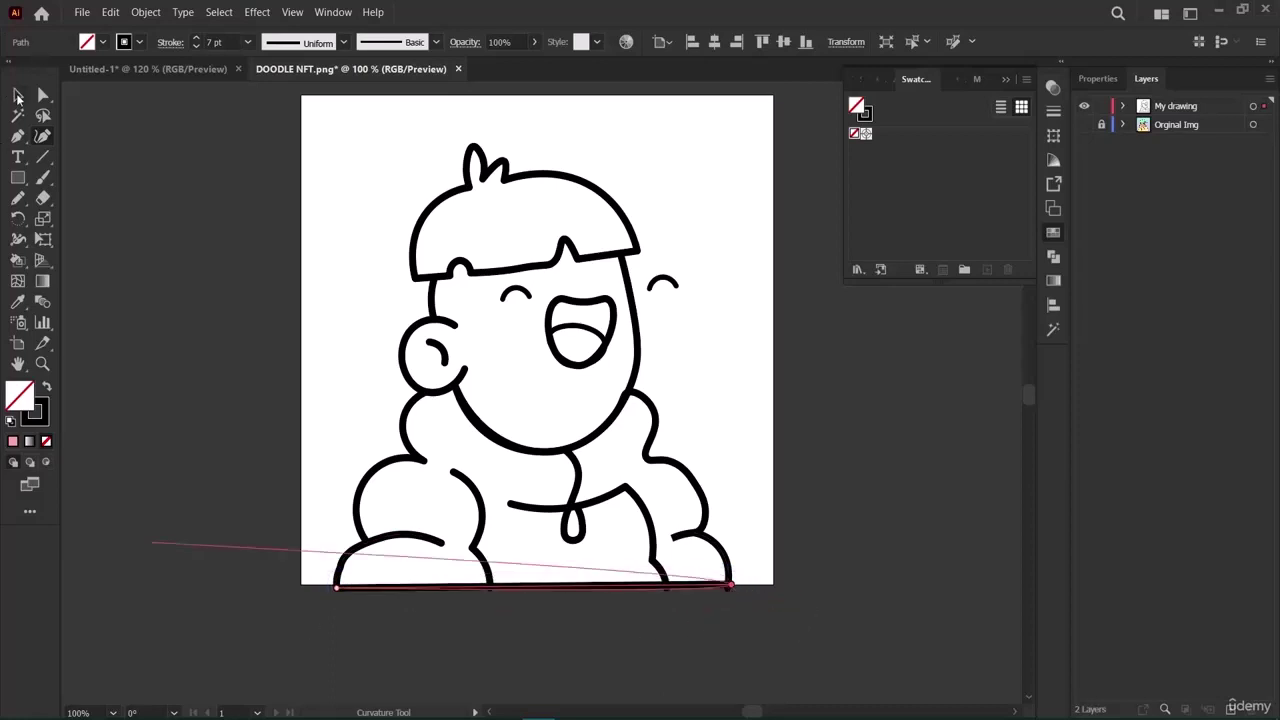
pyautogui.click(176, 496)
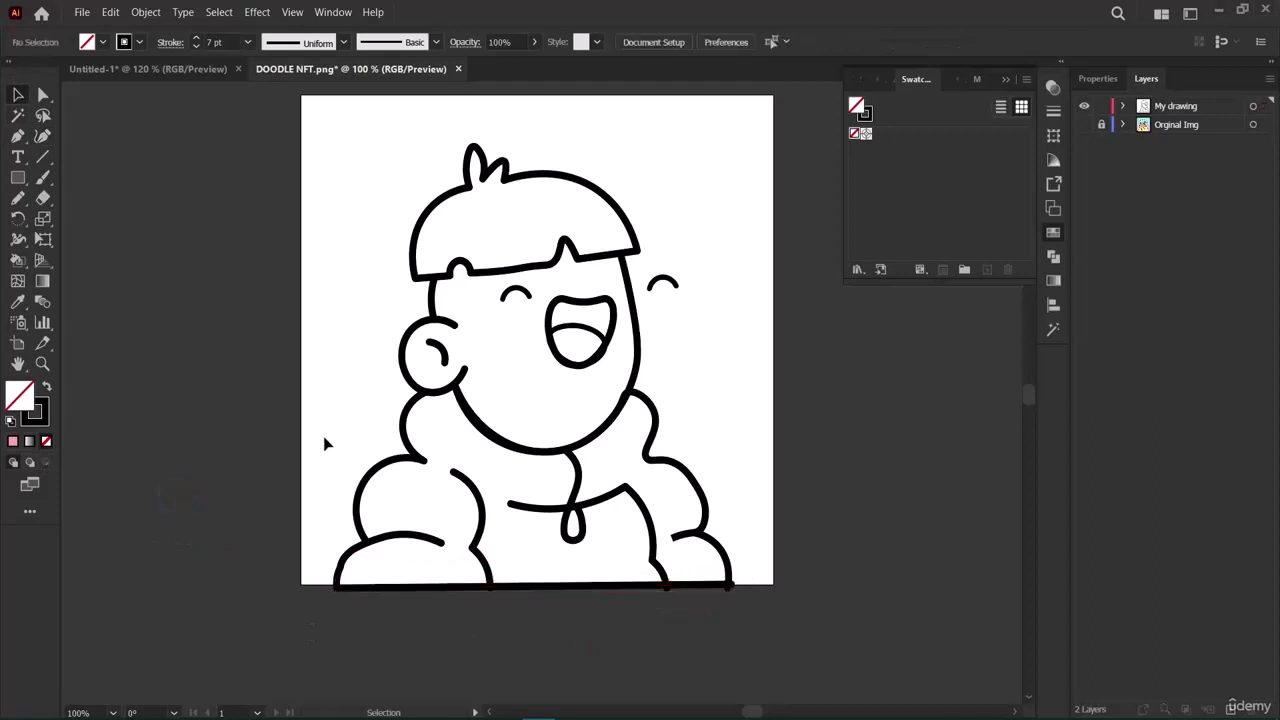
# Marquee-select the jacket and lower body paths, including the bottom line.
pyautogui.moveTo(323, 437); pyautogui.dragTo(666, 603)
pyautogui.click(188, 440)
pyautogui.moveTo(314, 449); pyautogui.dragTo(740, 628)
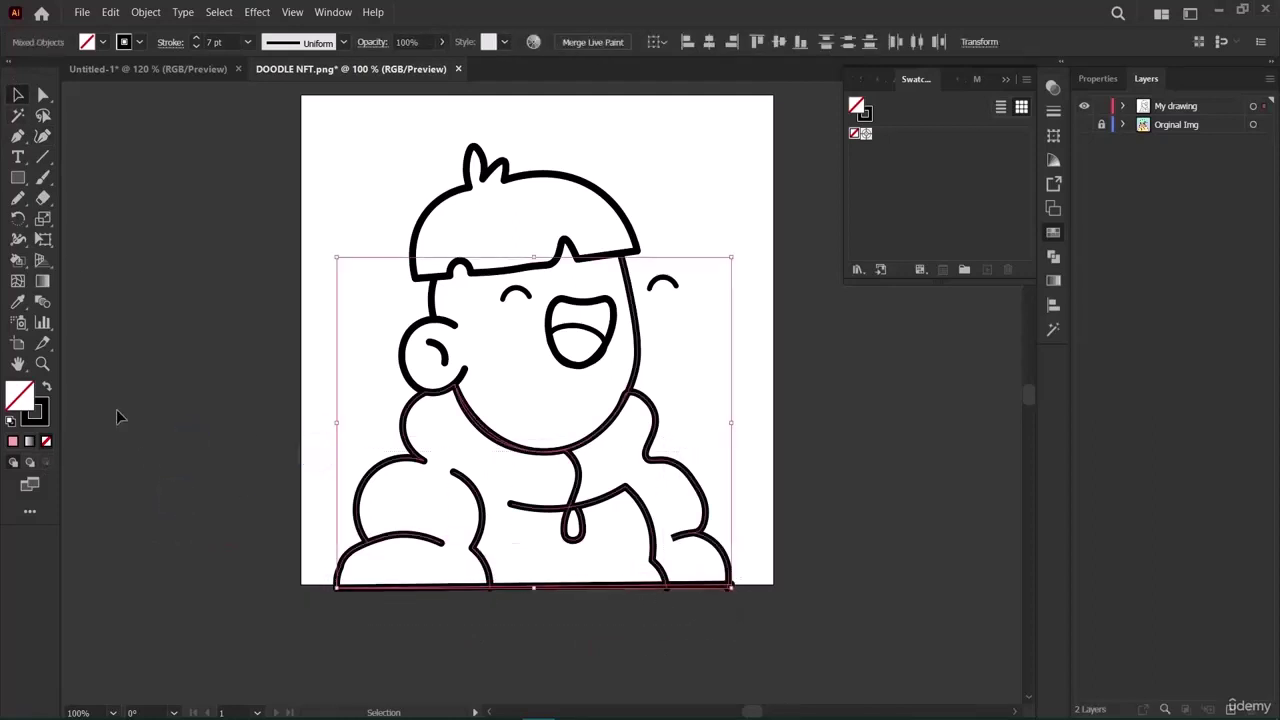
pyautogui.click(175, 443)
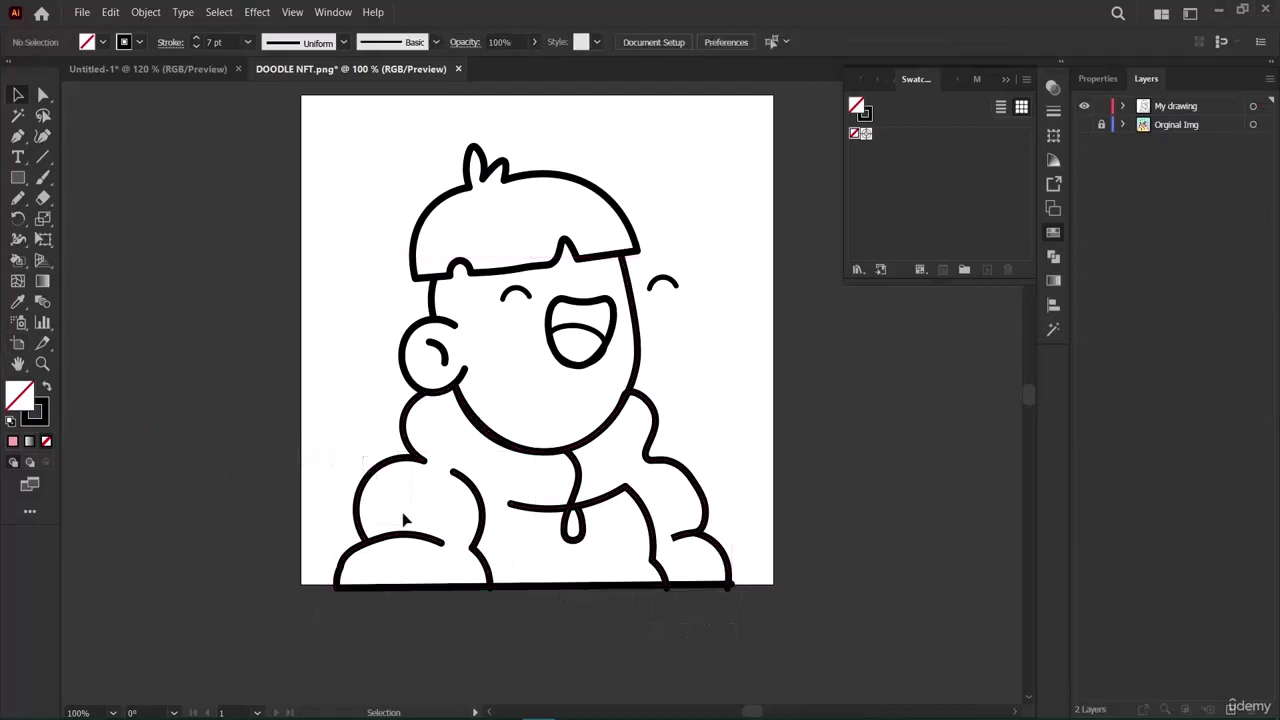
pyautogui.moveTo(362, 455)
pyautogui.mouseDown()
pyautogui.moveTo(757, 674)
pyautogui.moveTo(745, 670)
pyautogui.mouseUp()
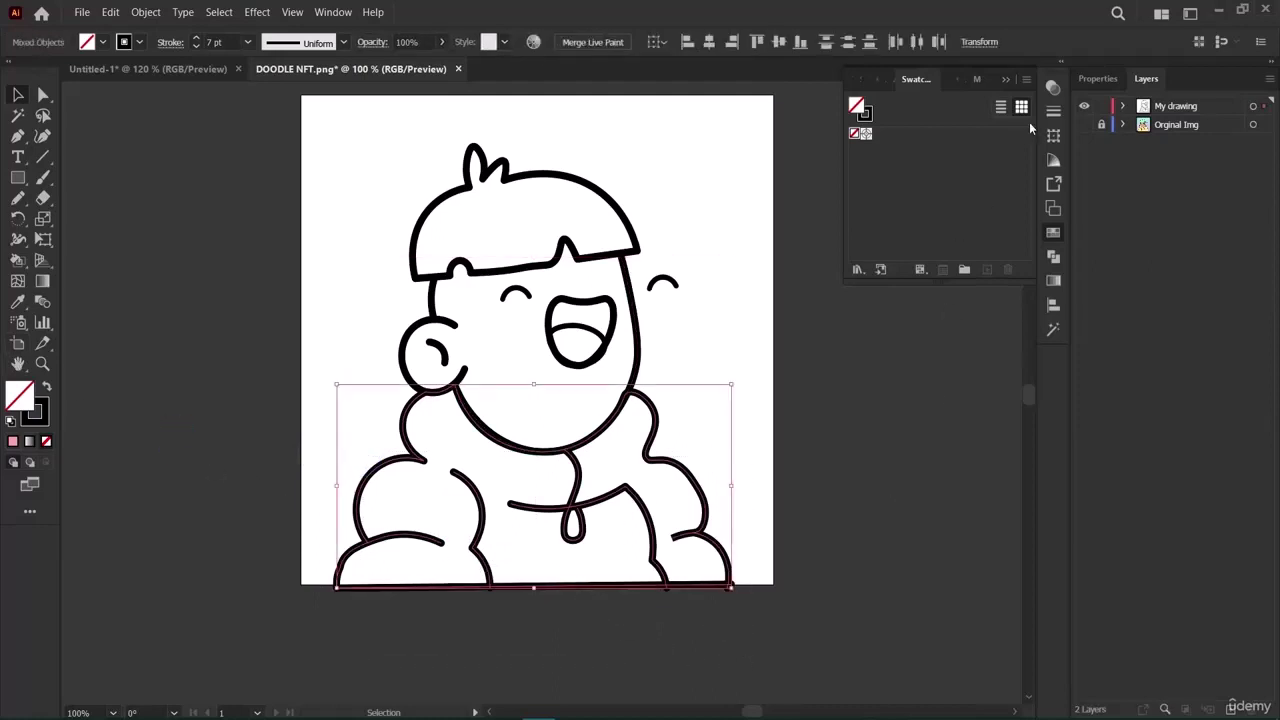
pyautogui.click(1096, 82)
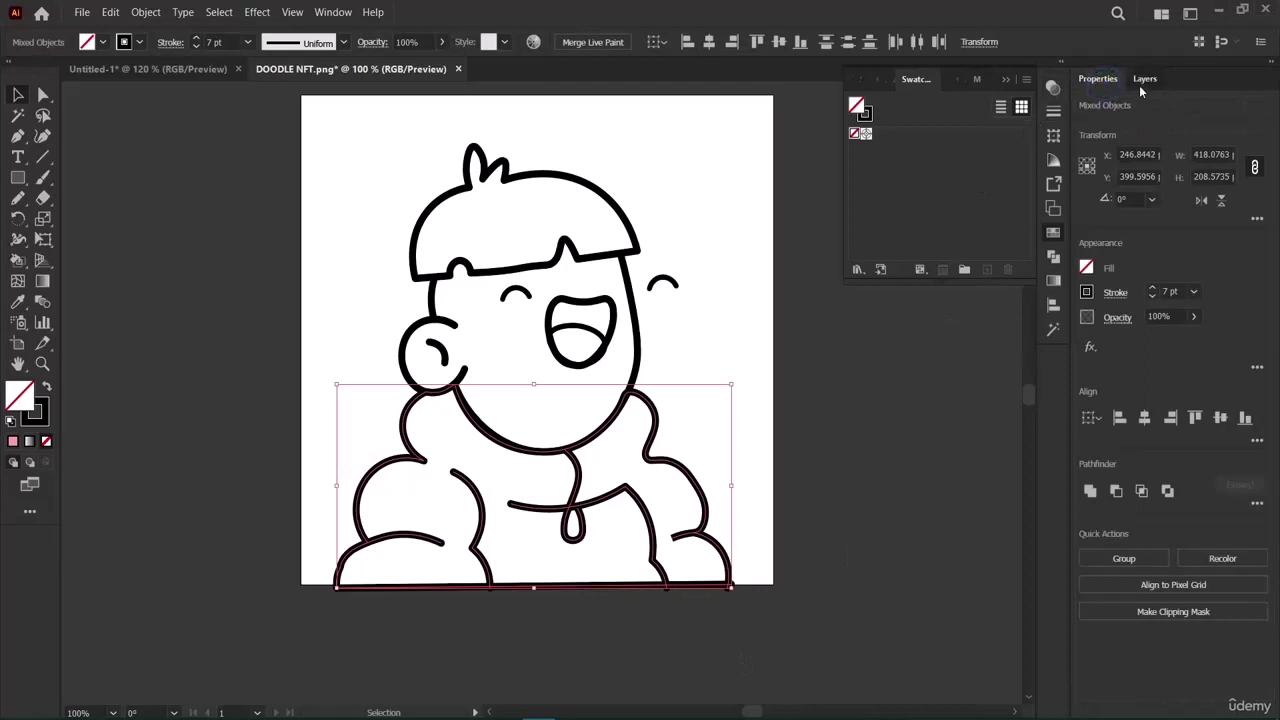
pyautogui.click(1140, 85)
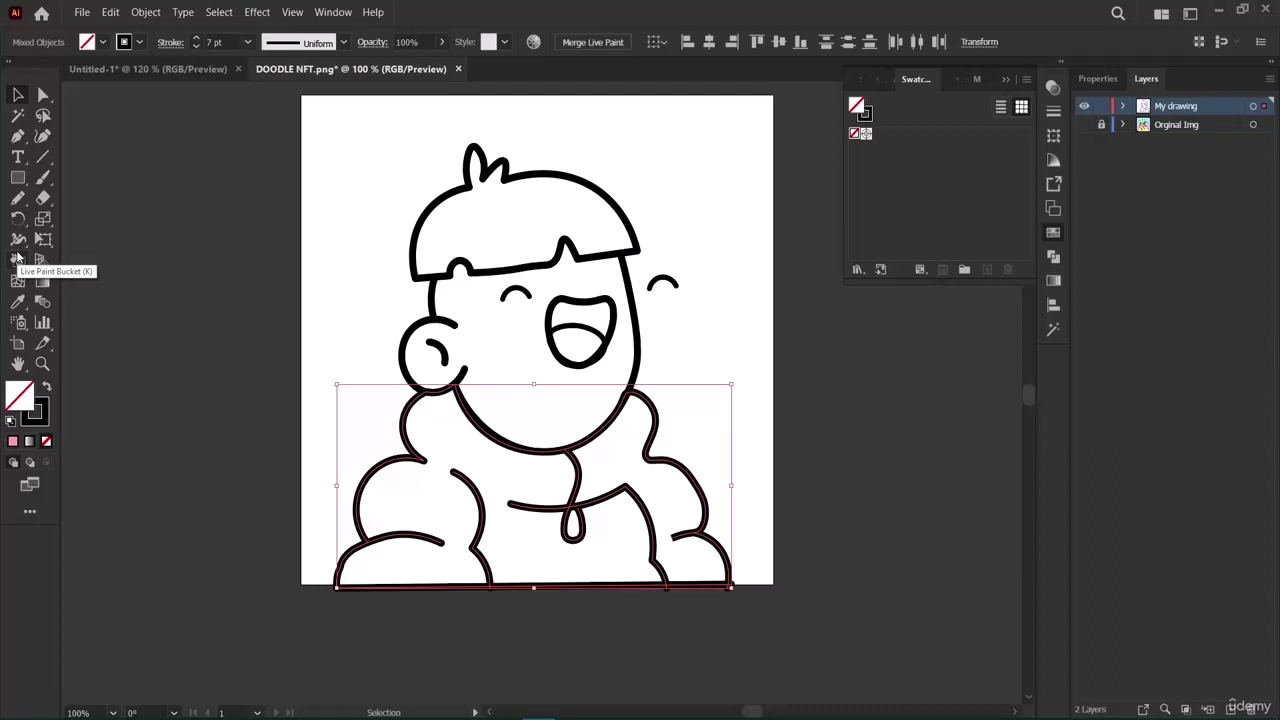
# Switch to the Live Paint Bucket from the Shape Builder flyout and reopen the Swatches panel.
pyautogui.click(17, 257)
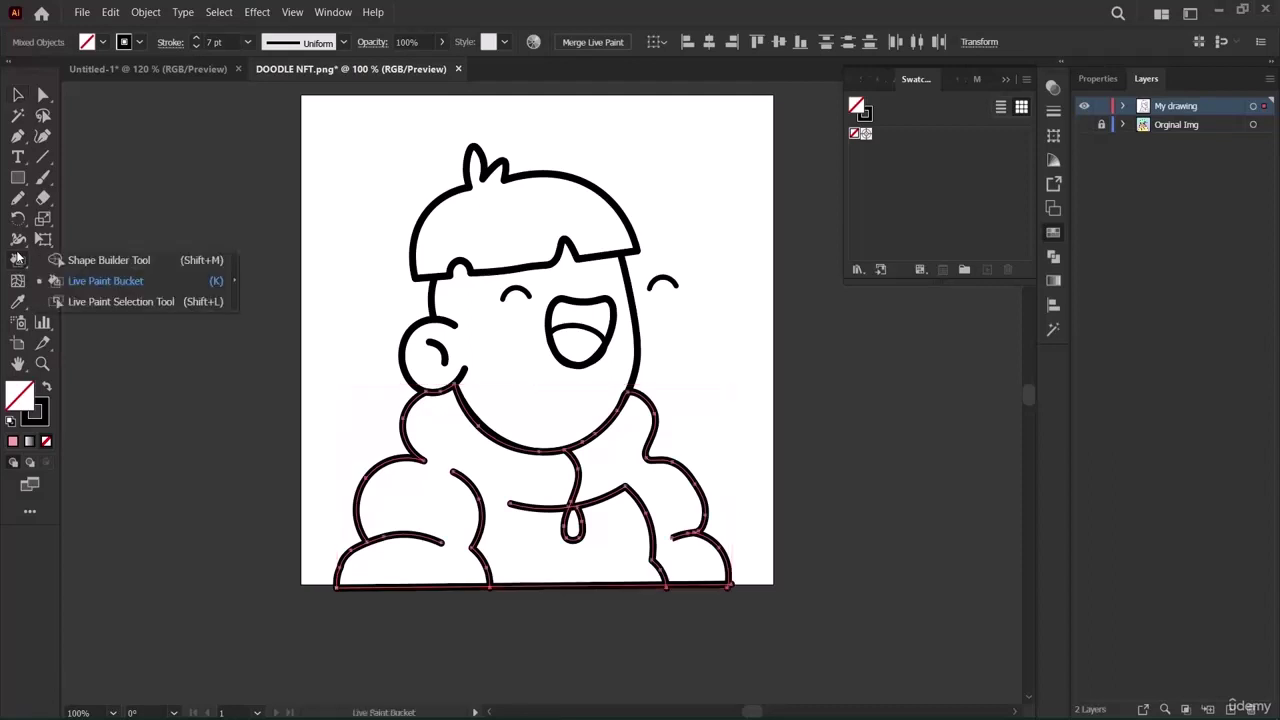
pyautogui.click(75, 280)
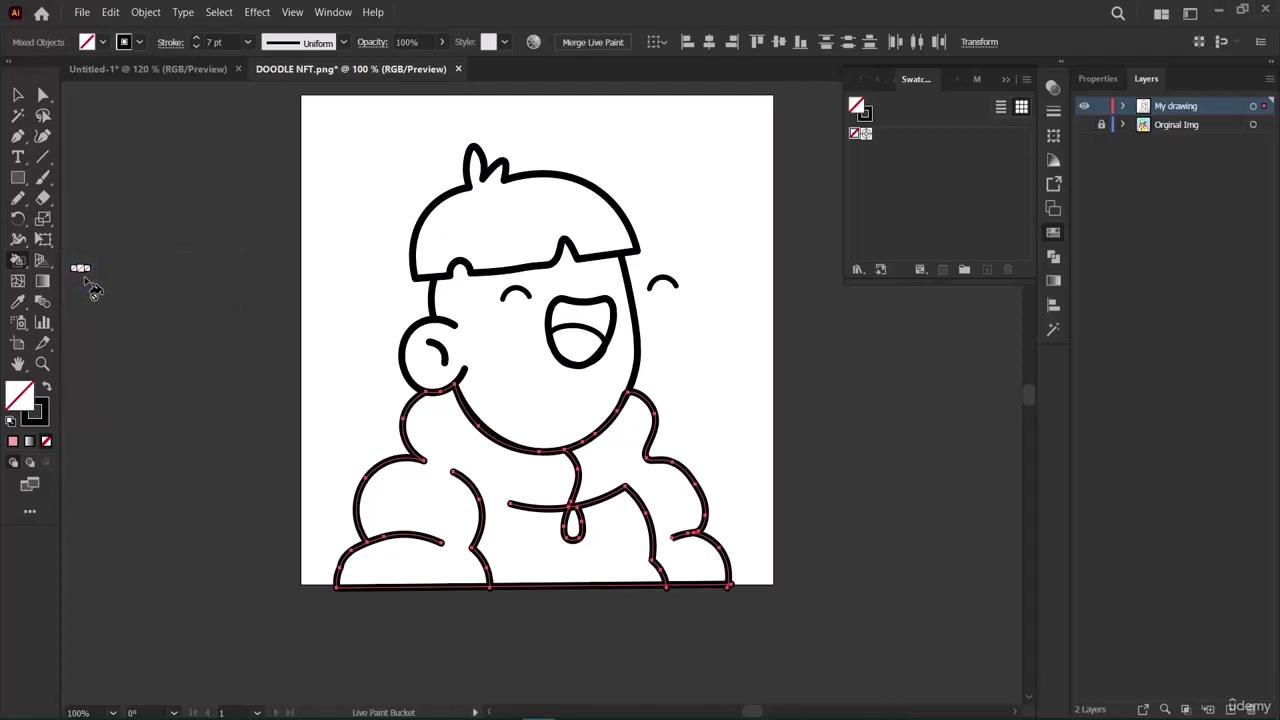
pyautogui.click(1006, 82)
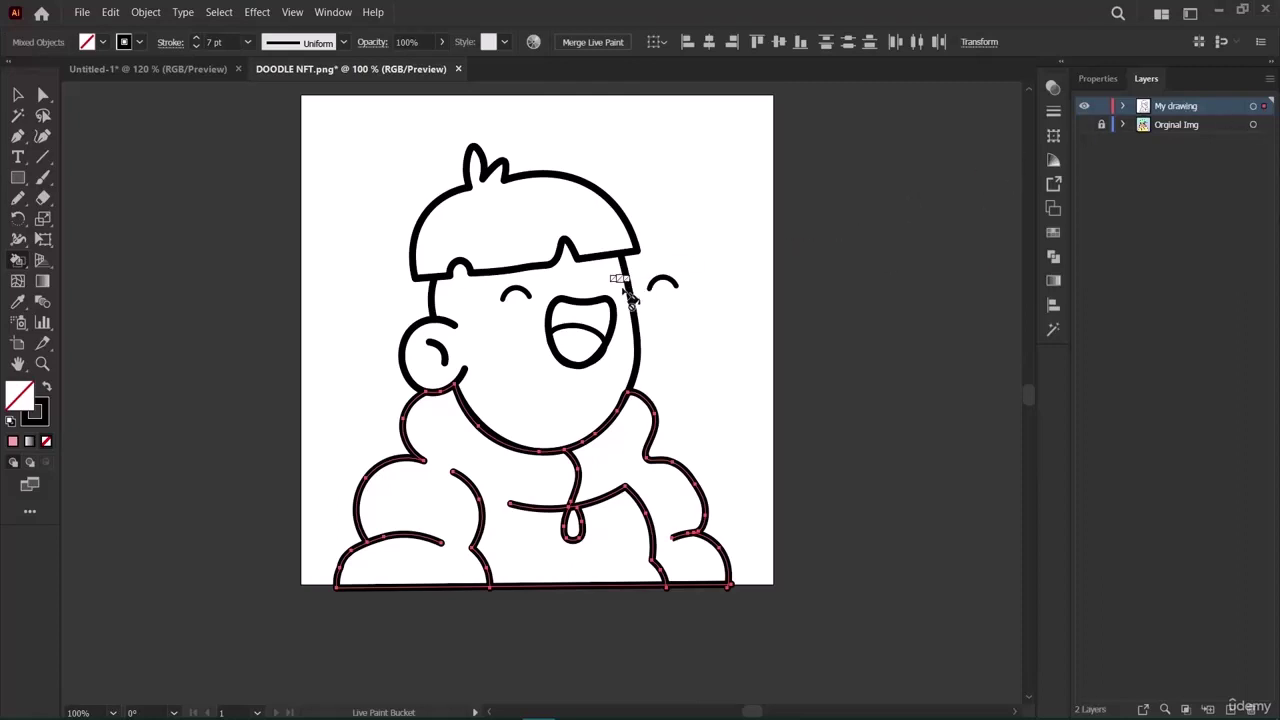
pyautogui.click(1053, 233)
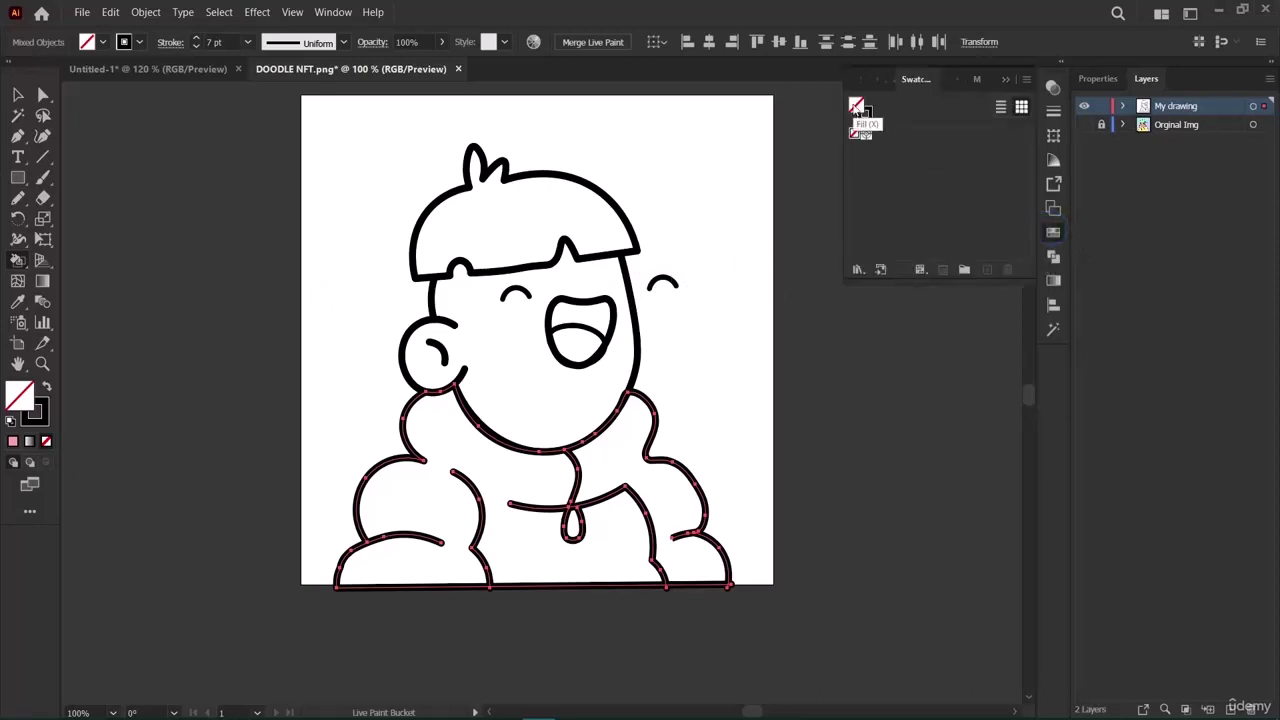
# Set the fill colour to pale green #E1FCDE, then dismiss the Live Paint merge-paths warning.
pyautogui.doubleClick(857, 107)
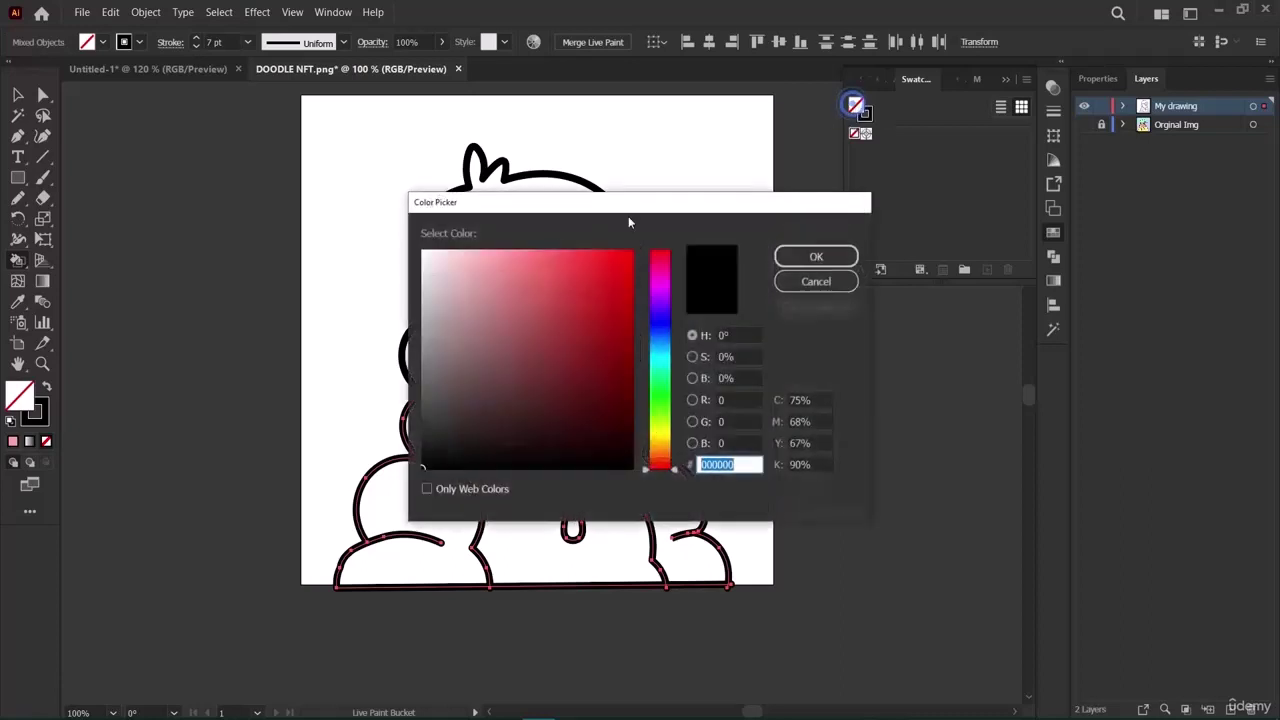
pyautogui.click(665, 380)
pyautogui.moveTo(665, 388); pyautogui.dragTo(667, 401)
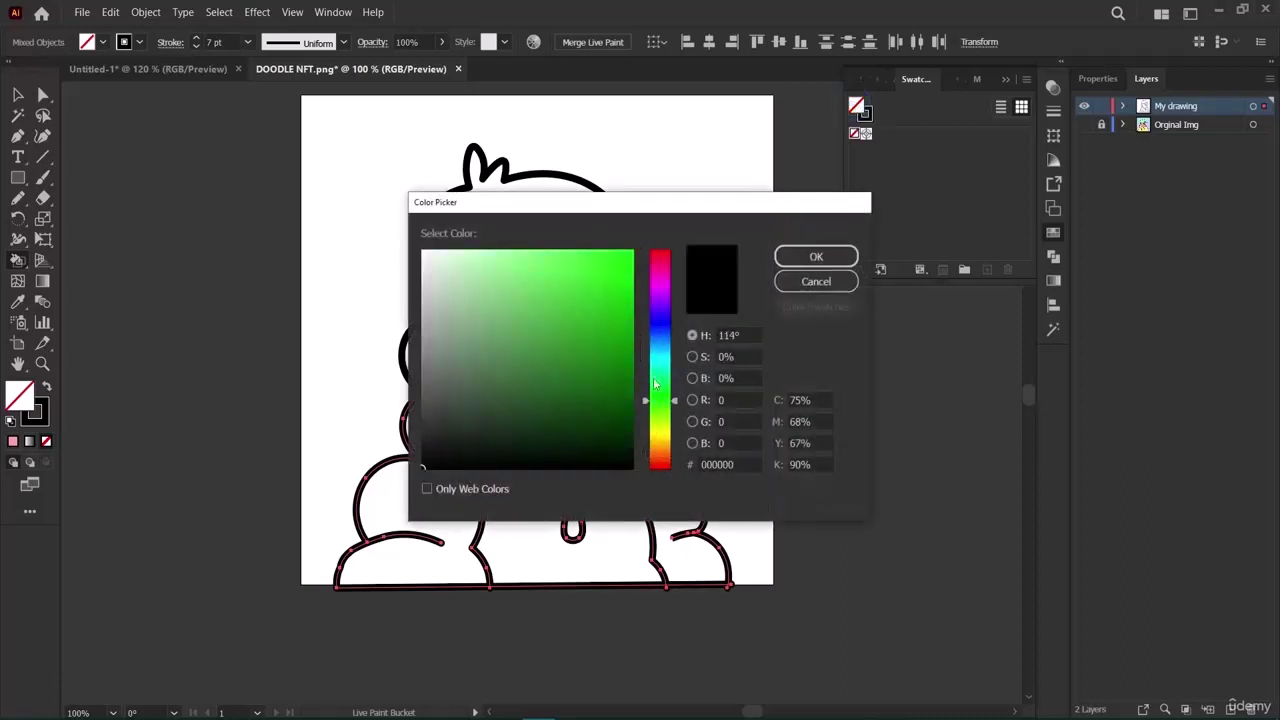
pyautogui.click(446, 251)
pyautogui.click(812, 257)
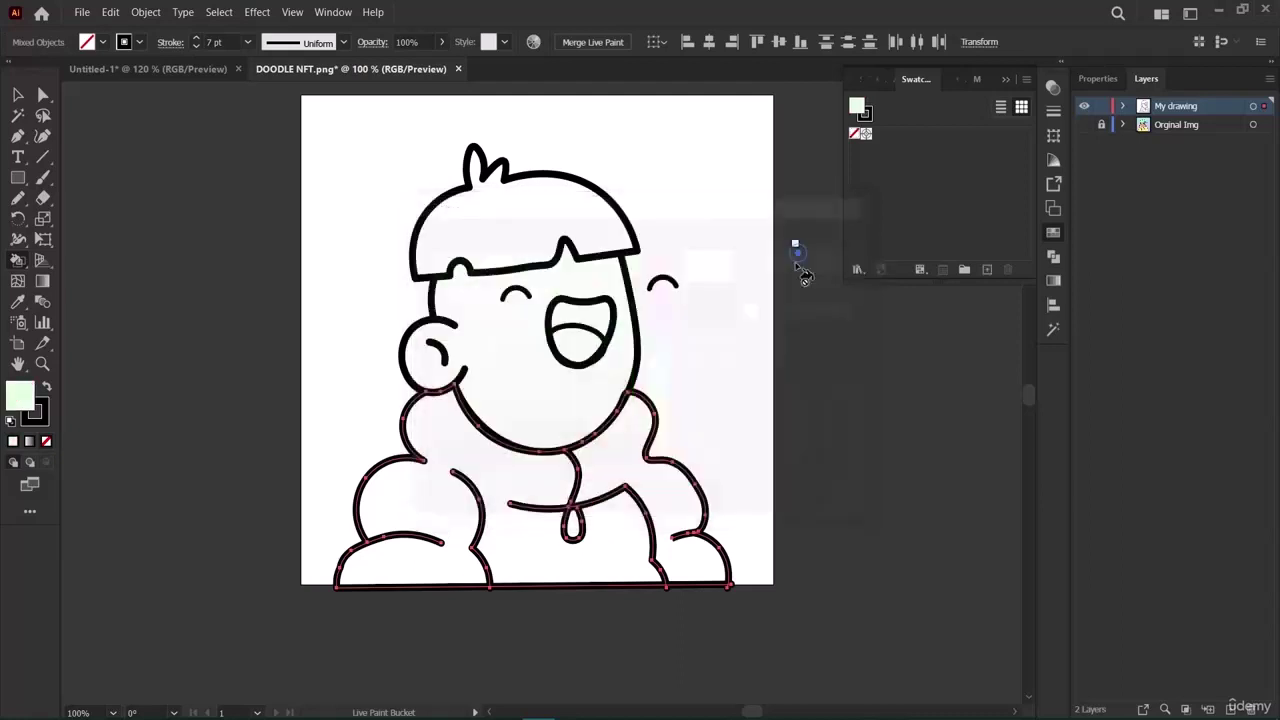
pyautogui.click(424, 488)
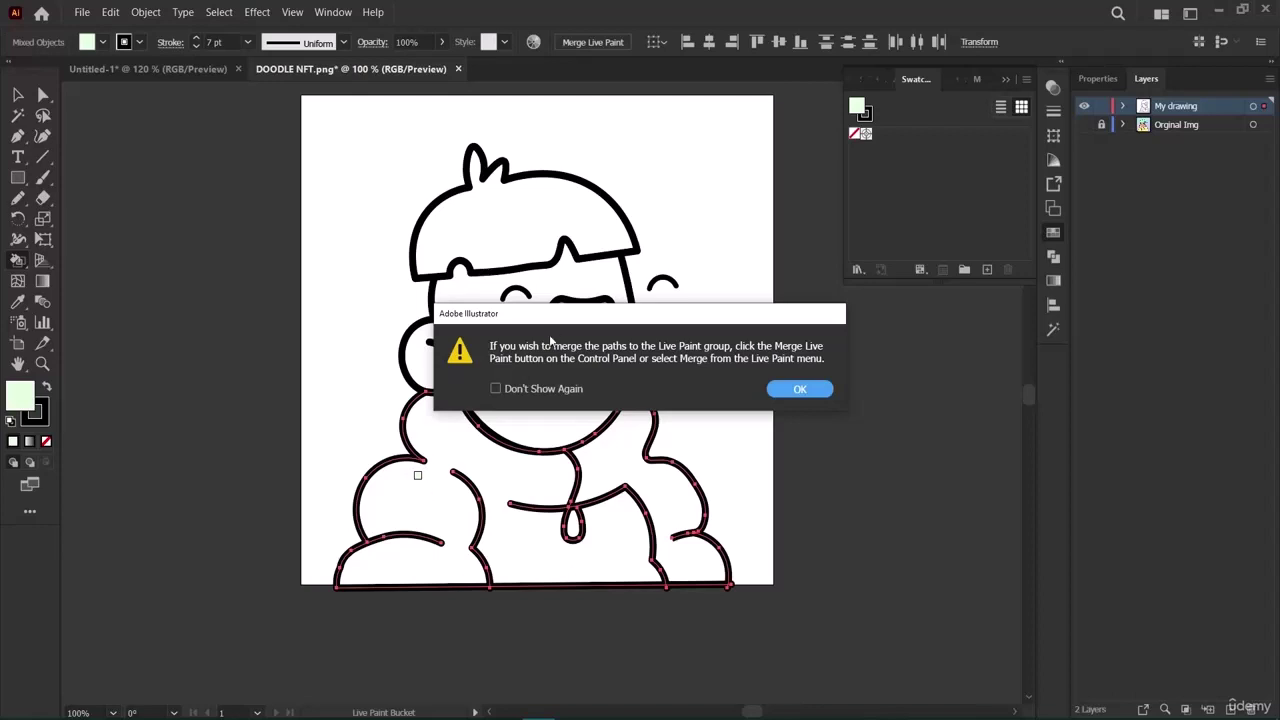
pyautogui.click(790, 389)
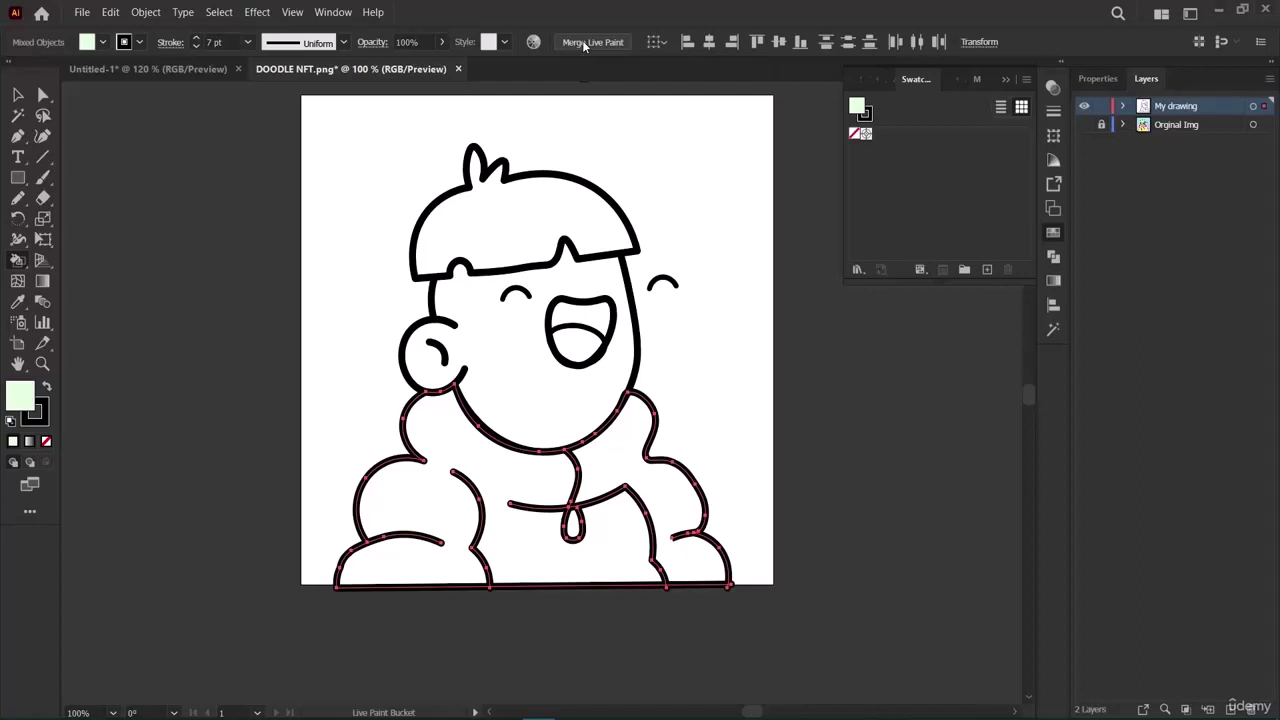
# Merge the jacket outlines into a Live Paint group and paint the jacket regions pale green.
pyautogui.click(583, 42)
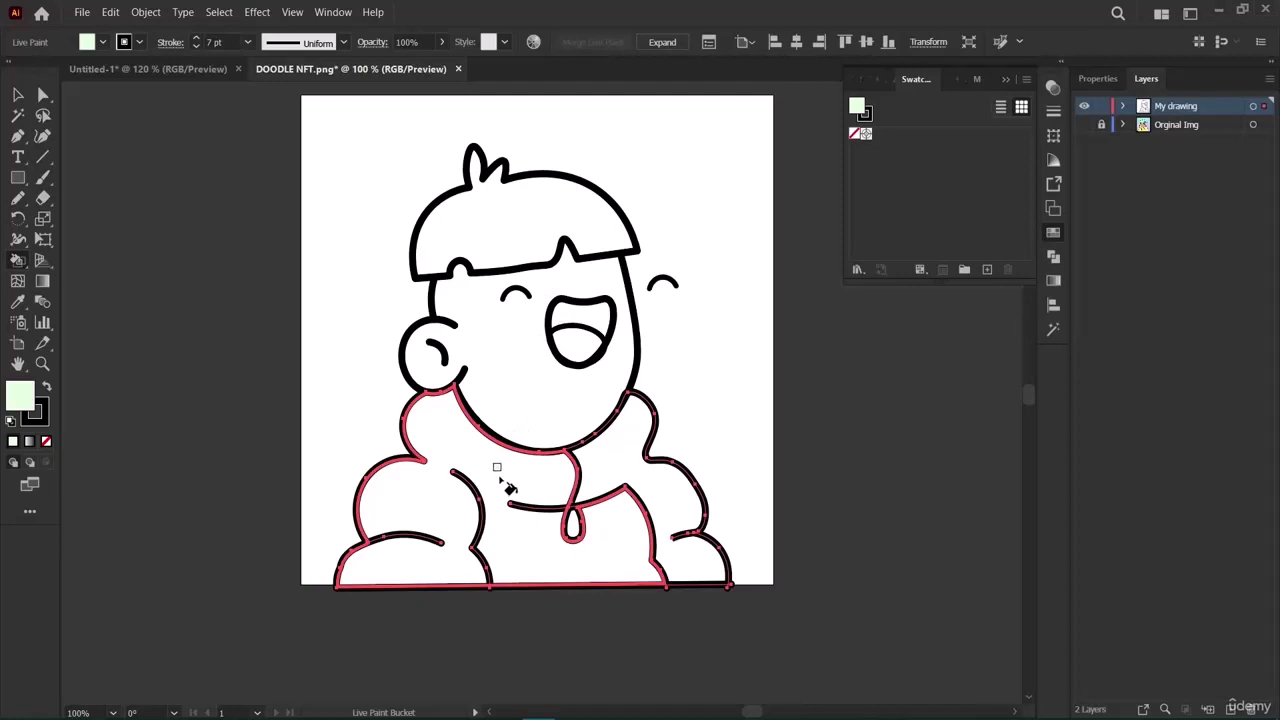
pyautogui.click(506, 484)
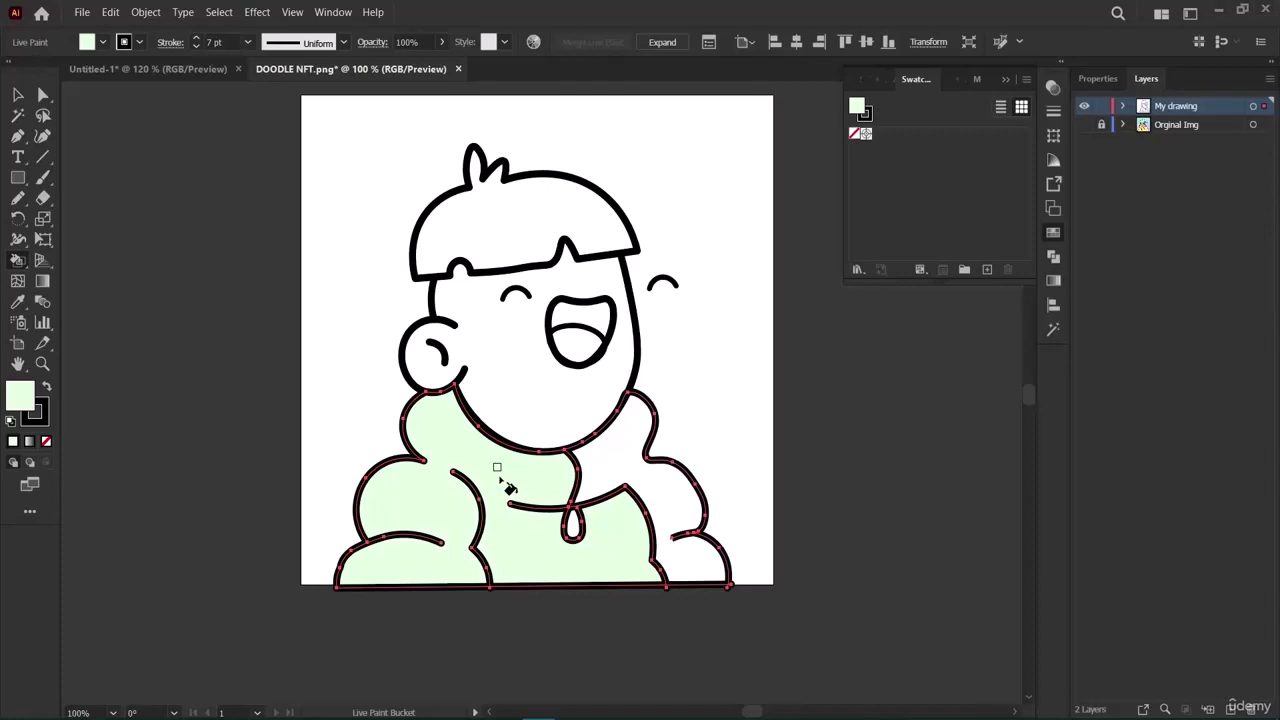
pyautogui.click(618, 476)
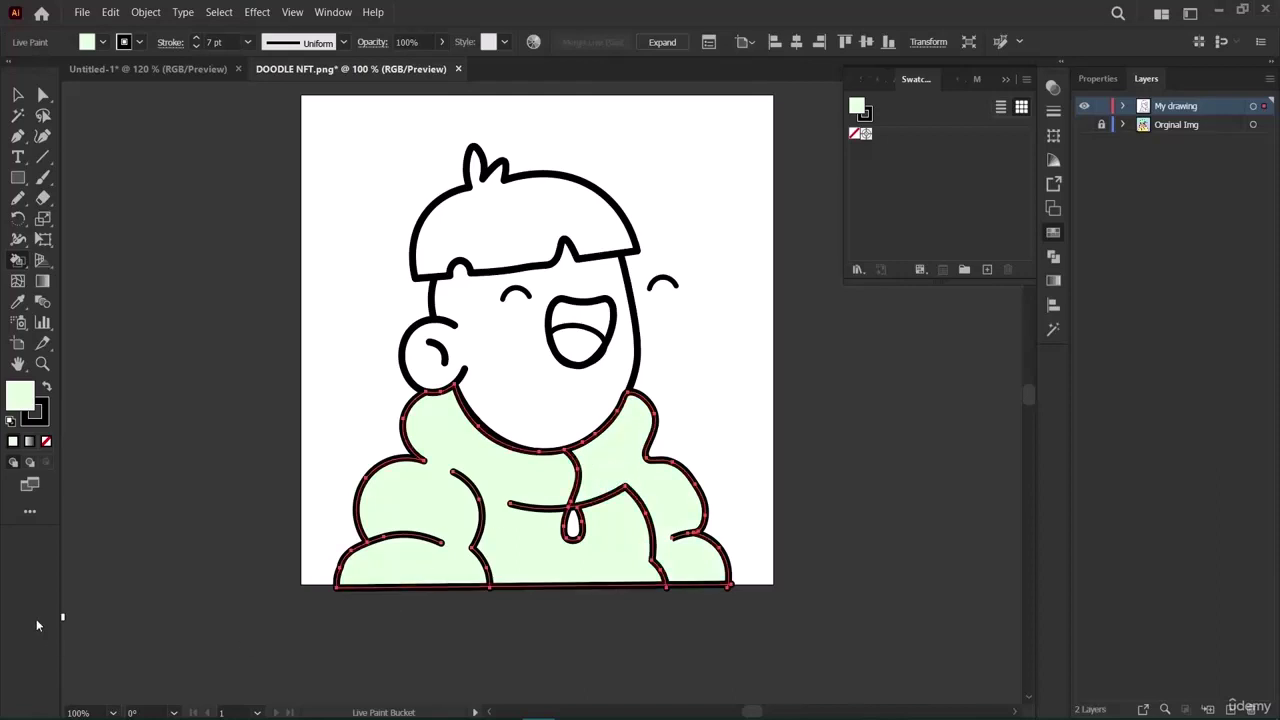
# Fill the drawstring with pale pink #F9DEF7, then return to the Selection tool and deselect.
pyautogui.doubleClick(857, 105)
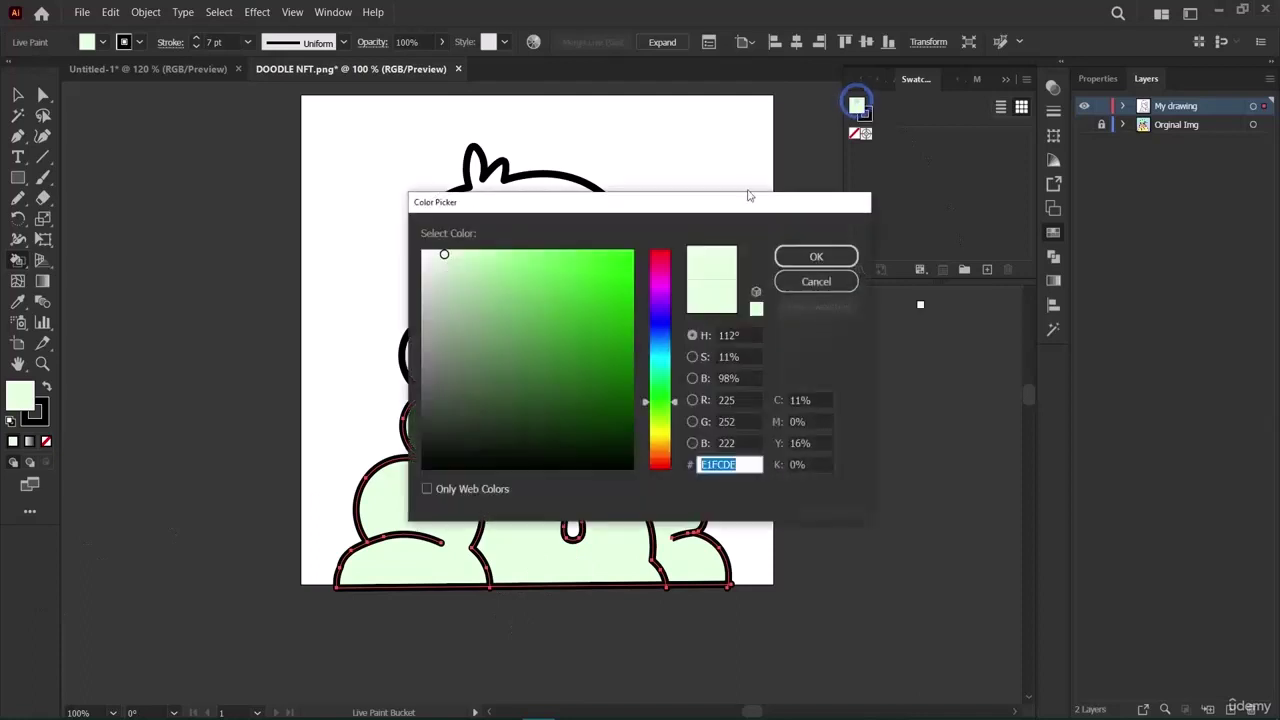
pyautogui.click(668, 287)
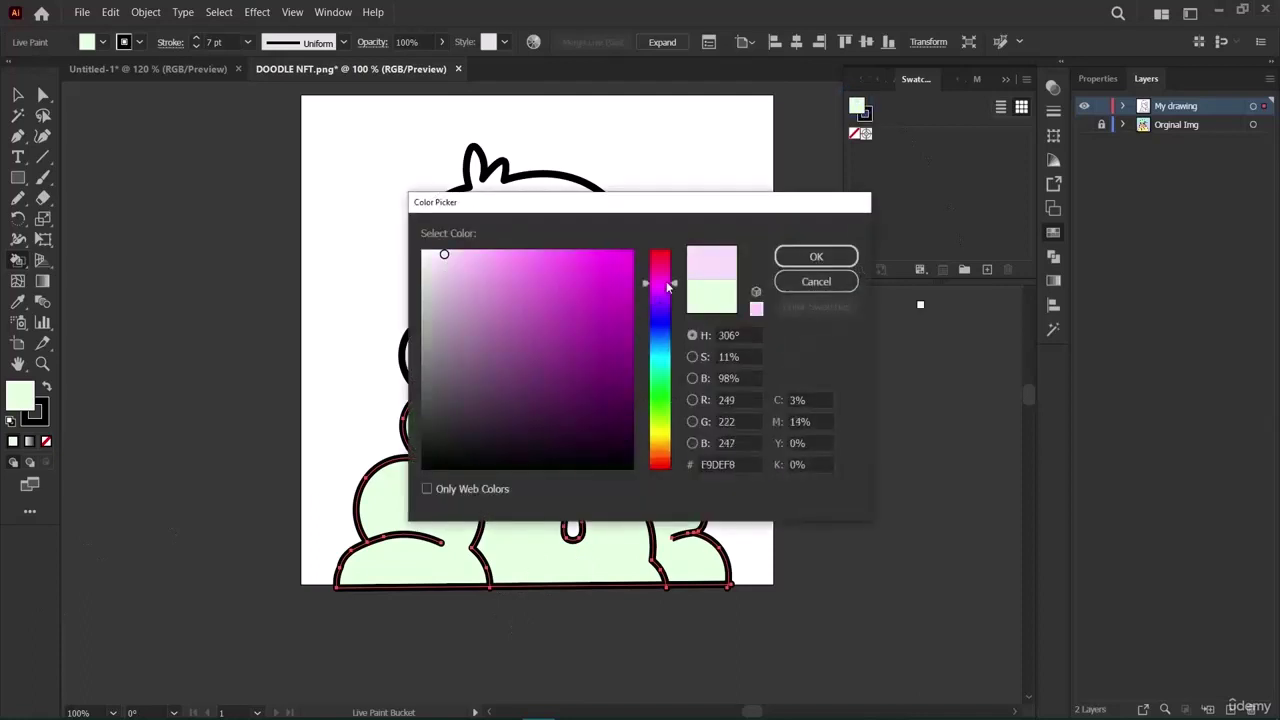
pyautogui.click(790, 257)
pyautogui.click(572, 528)
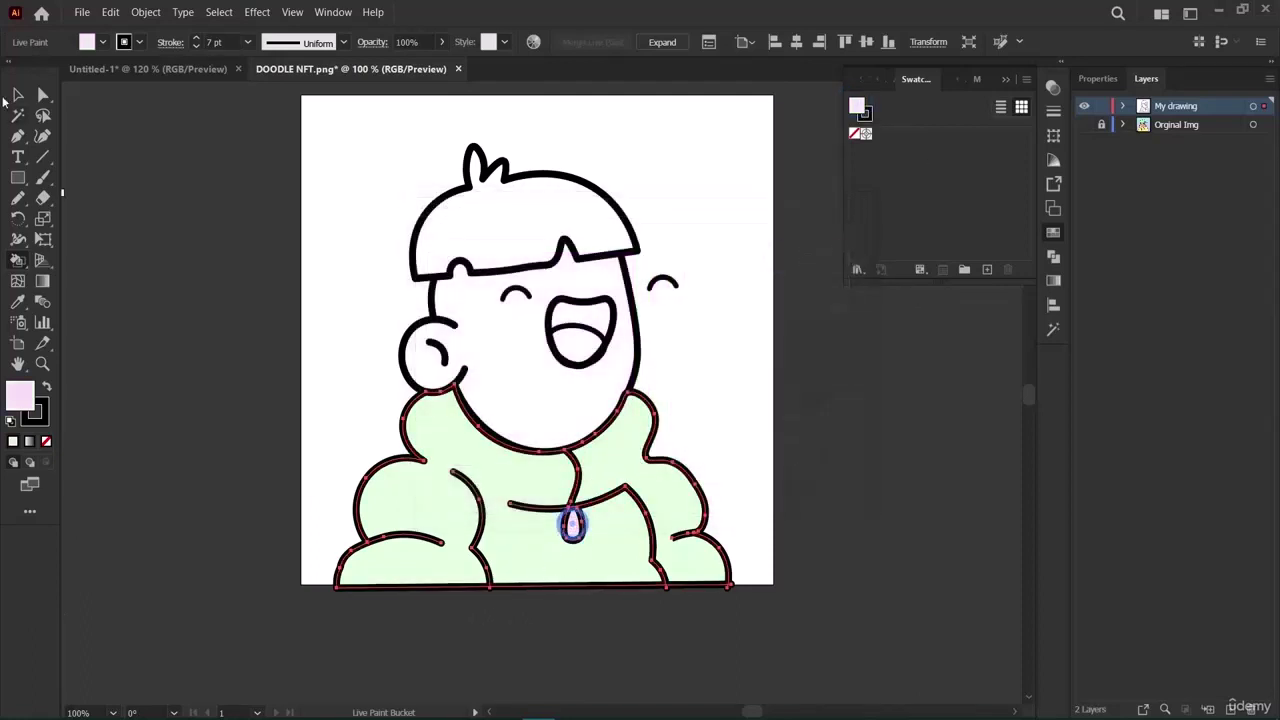
pyautogui.click(18, 95)
pyautogui.click(208, 418)
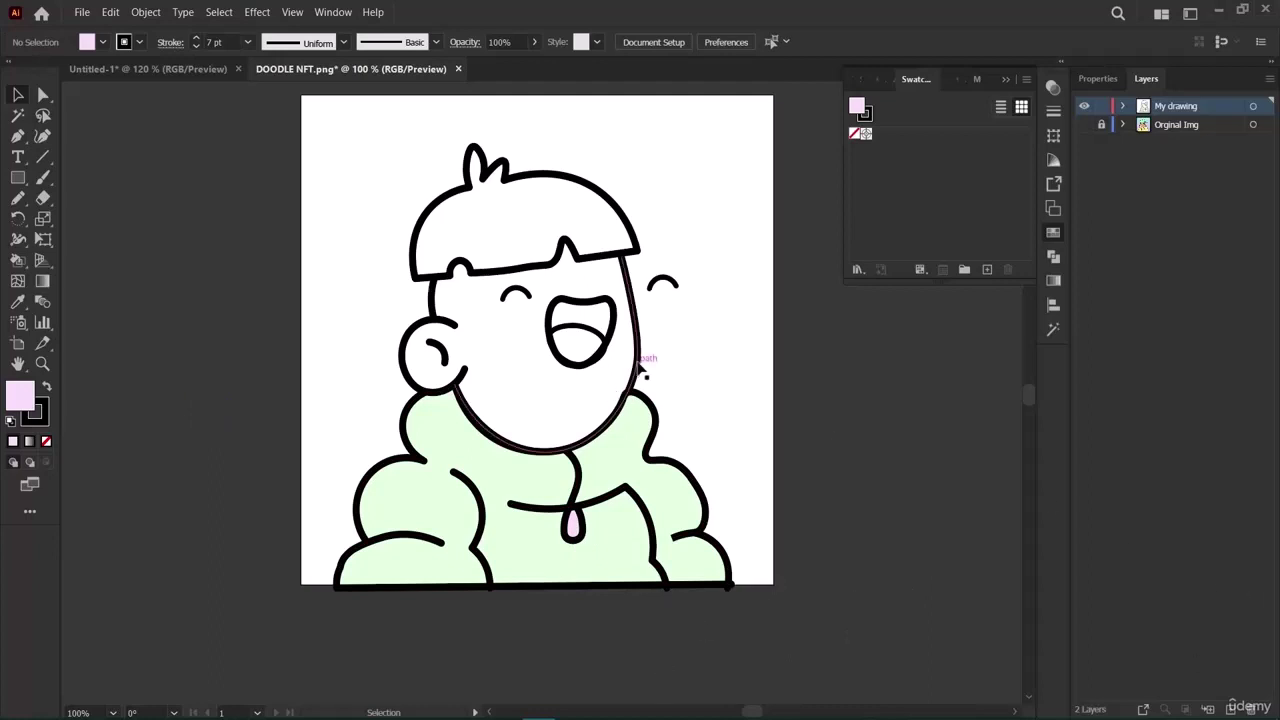
# Select the face, ear and jacket outlines in turn, then clear the selection.
pyautogui.click(641, 368)
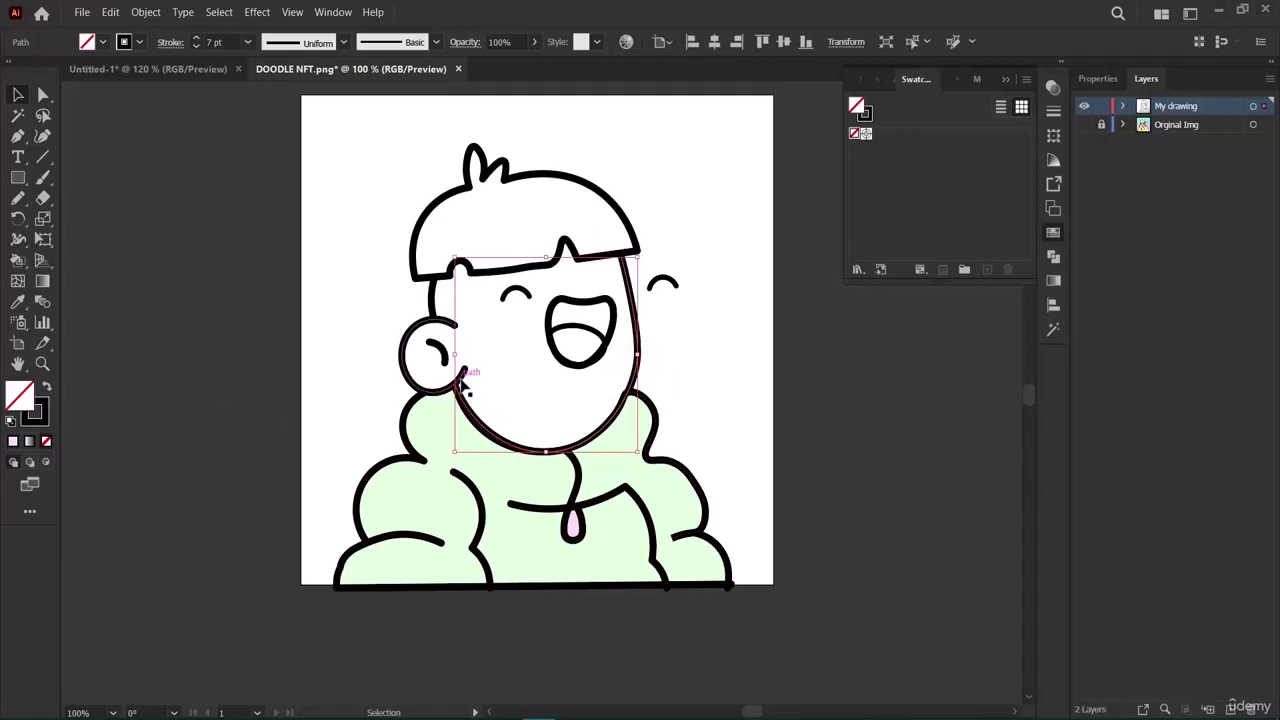
pyautogui.click(462, 375)
pyautogui.click(468, 412)
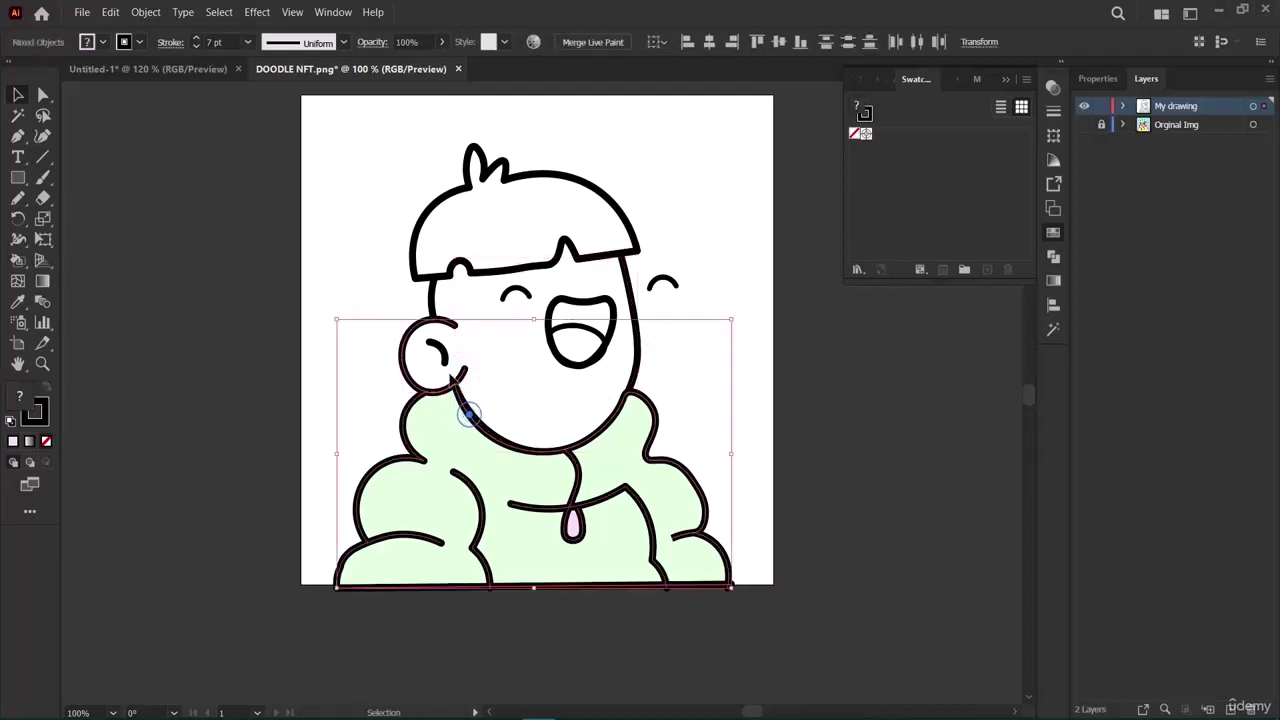
pyautogui.click(803, 362)
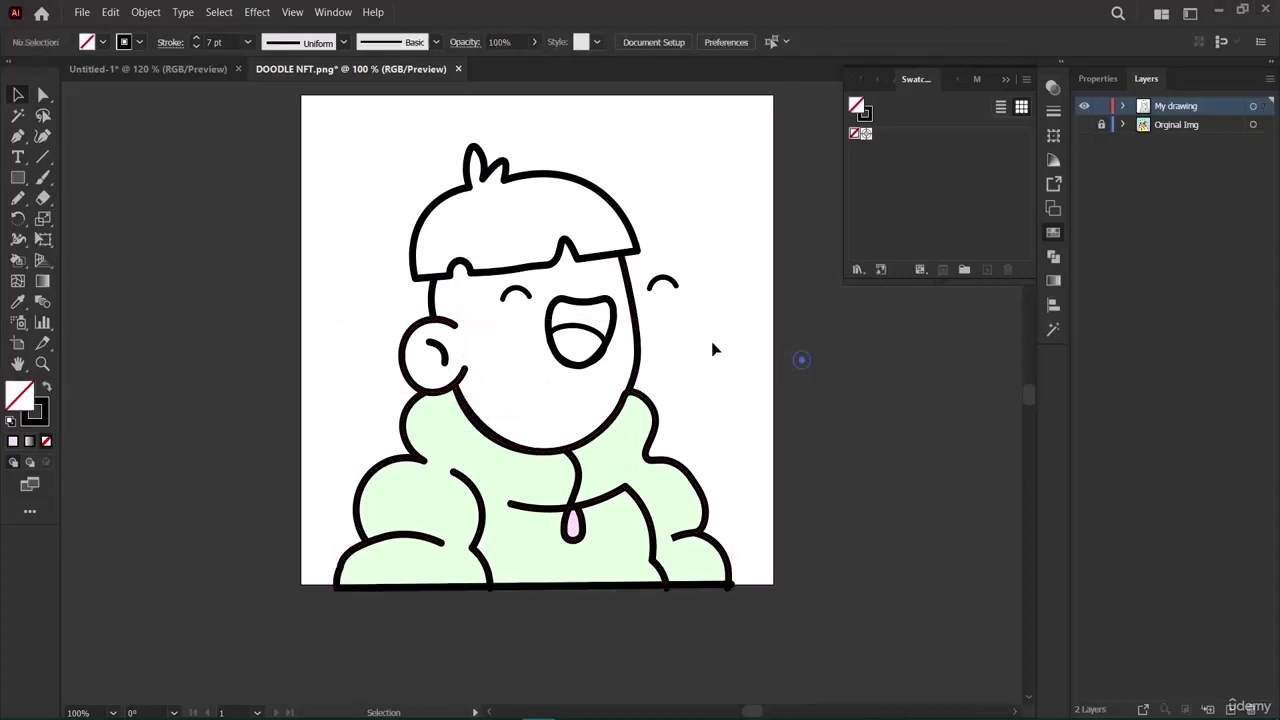
pyautogui.click(421, 386)
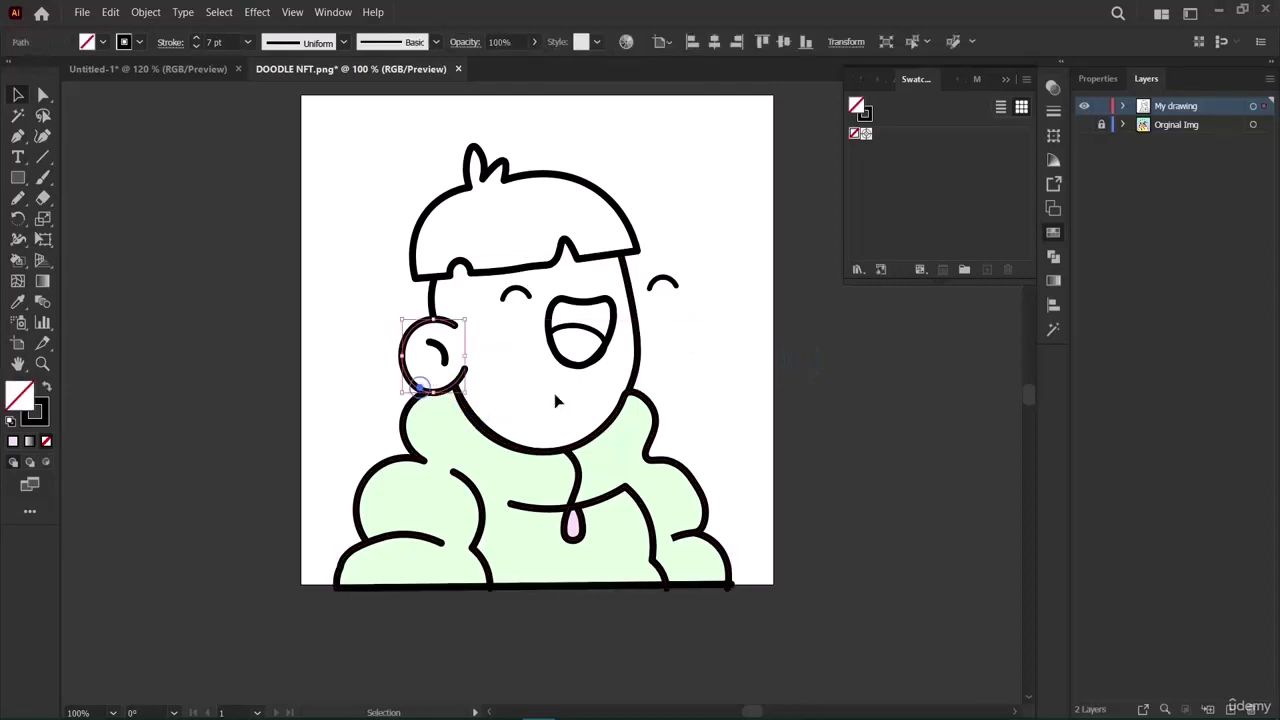
pyautogui.keyDown('shift'); pyautogui.click(641, 348); pyautogui.keyUp('shift')
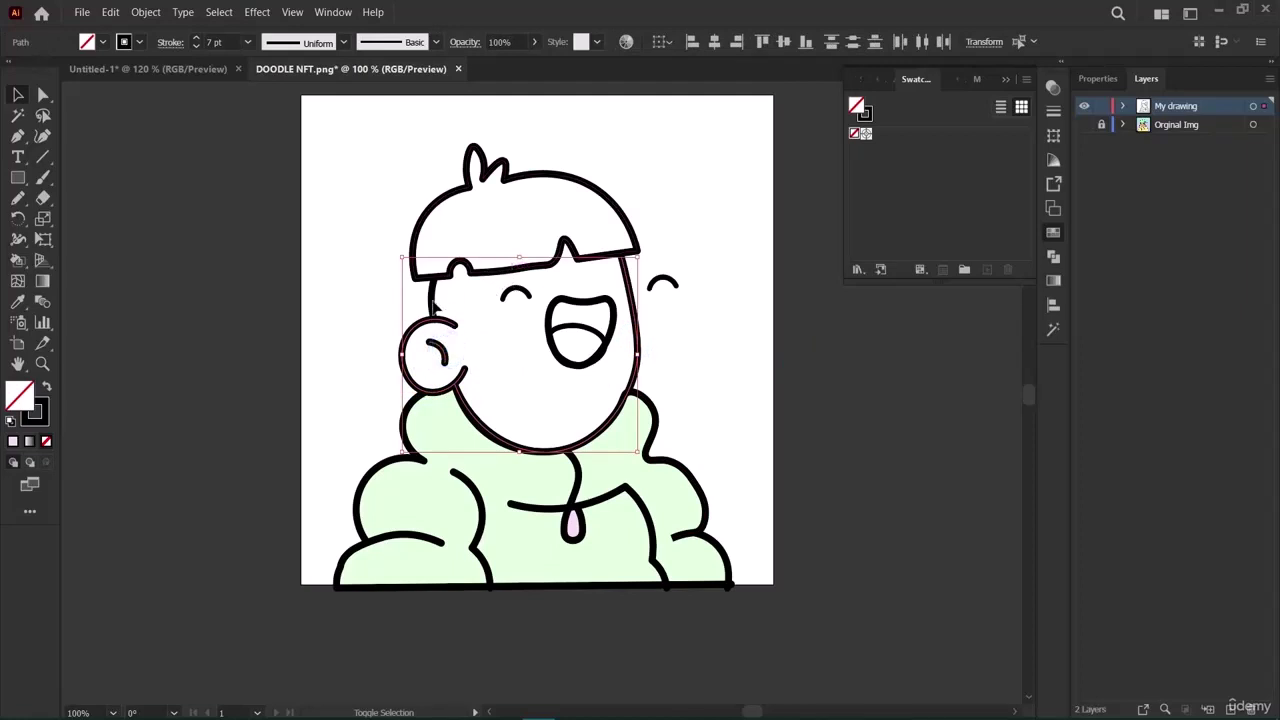
pyautogui.click(976, 451)
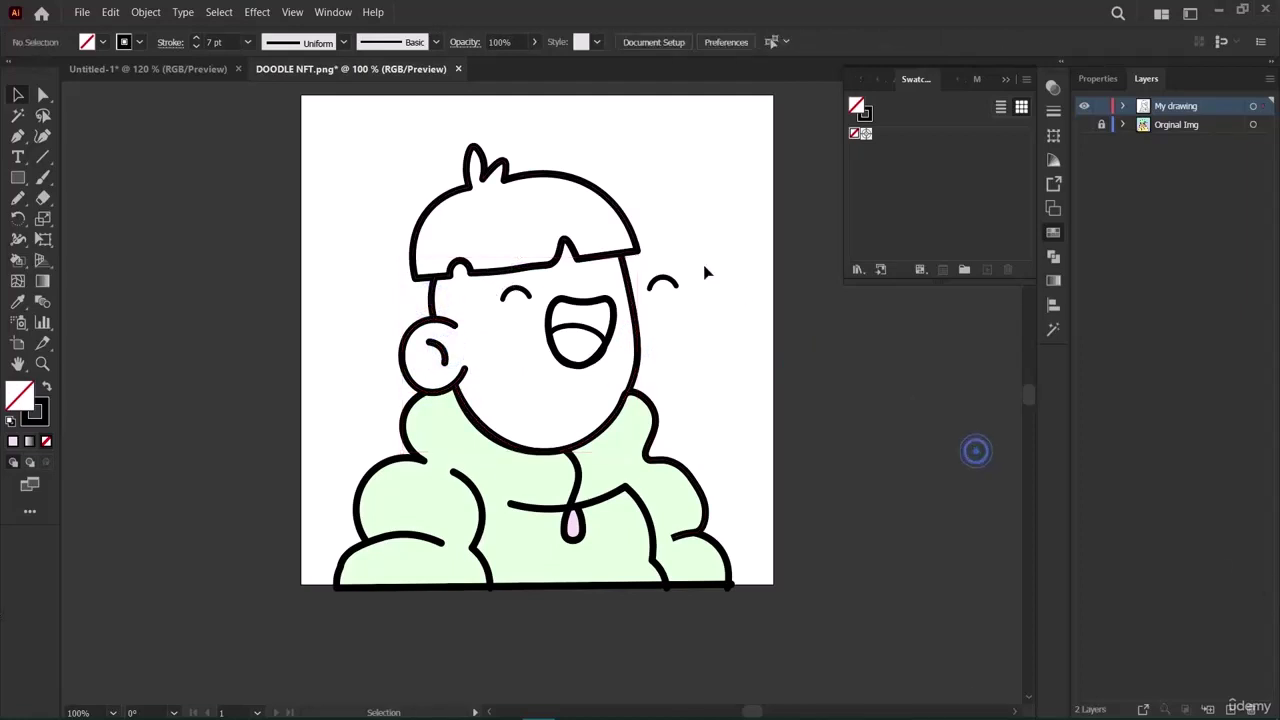
# Start a pen path along the face's top edge and try stroke None, then undo to keep the 7 pt black stroke.
pyautogui.click(18, 136)
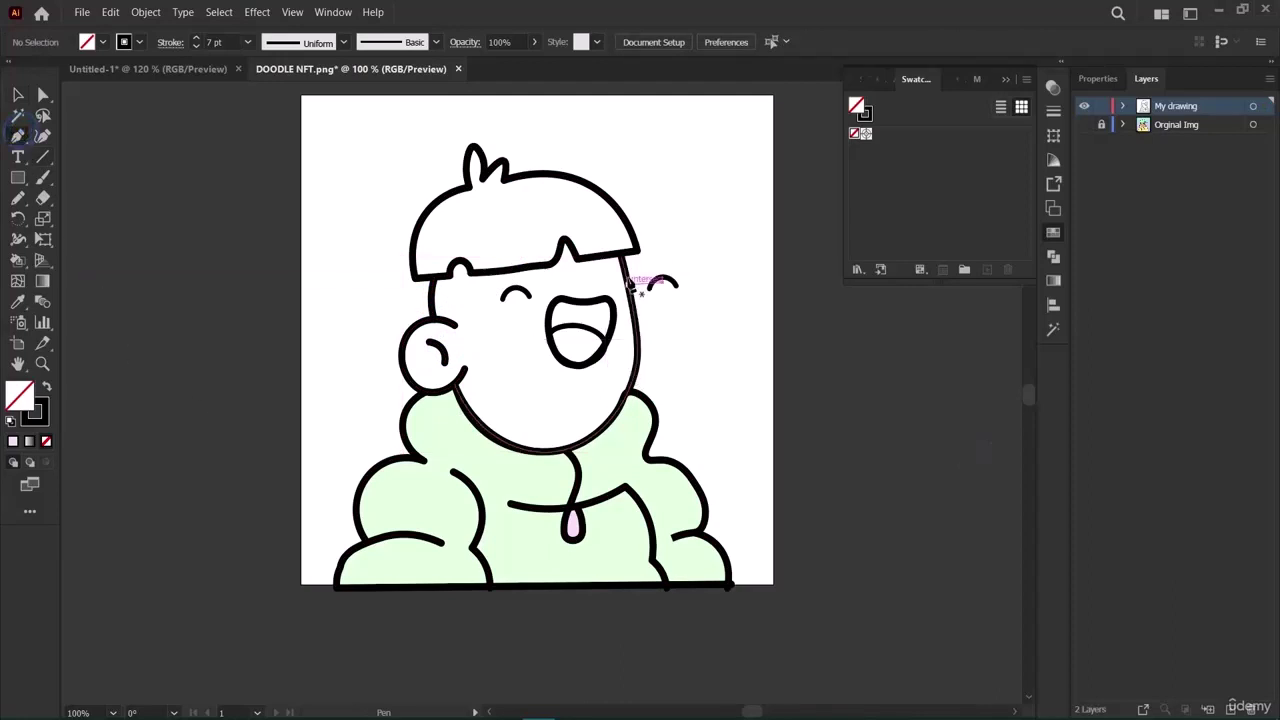
pyautogui.click(626, 260)
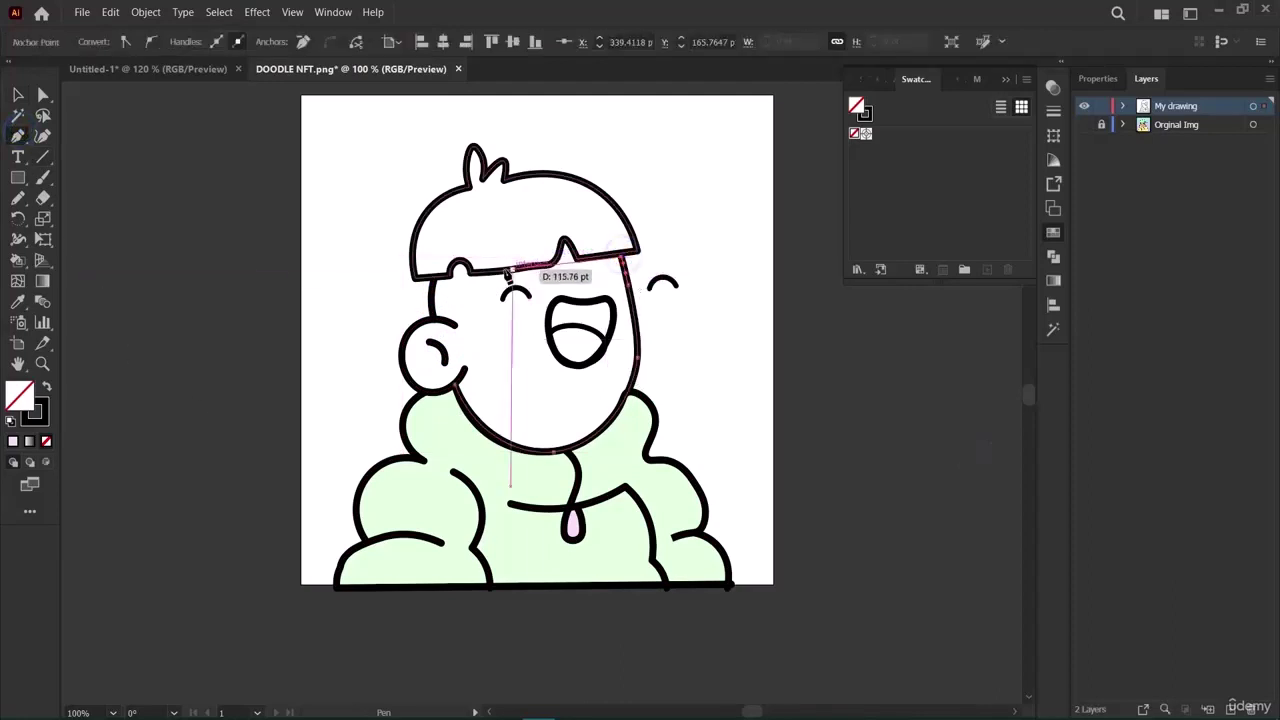
pyautogui.click(431, 280)
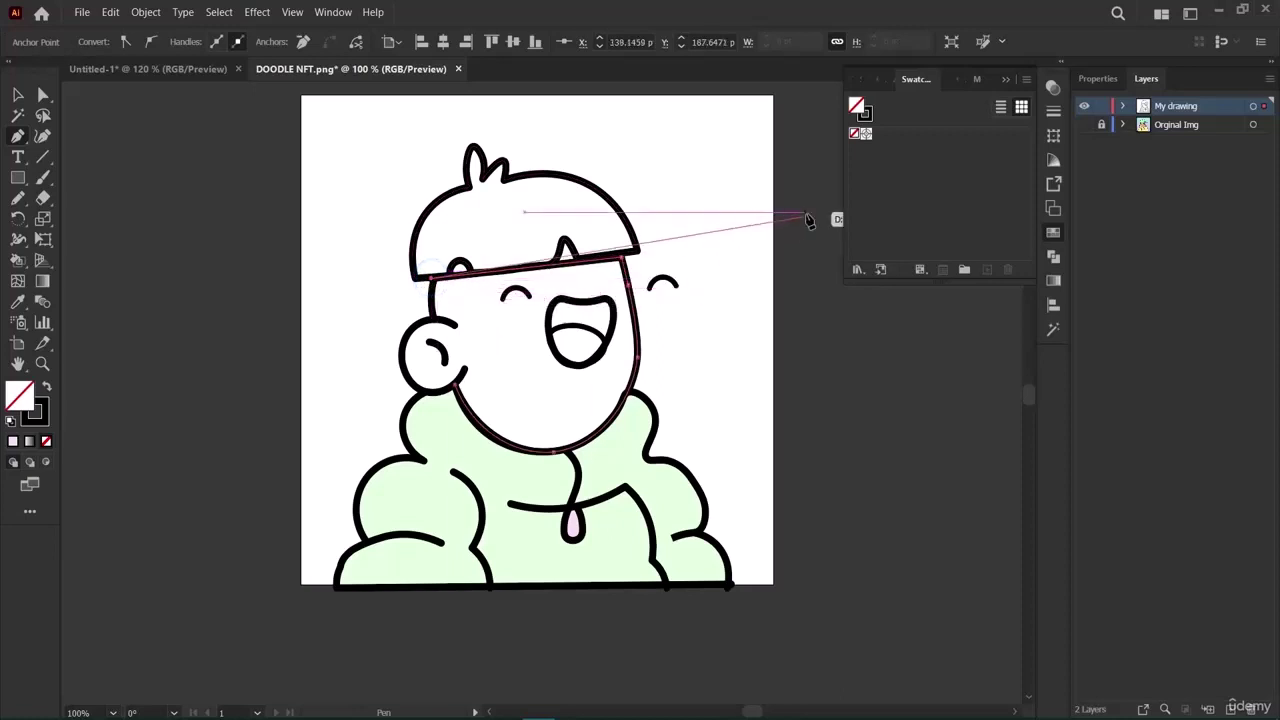
pyautogui.click(1006, 81)
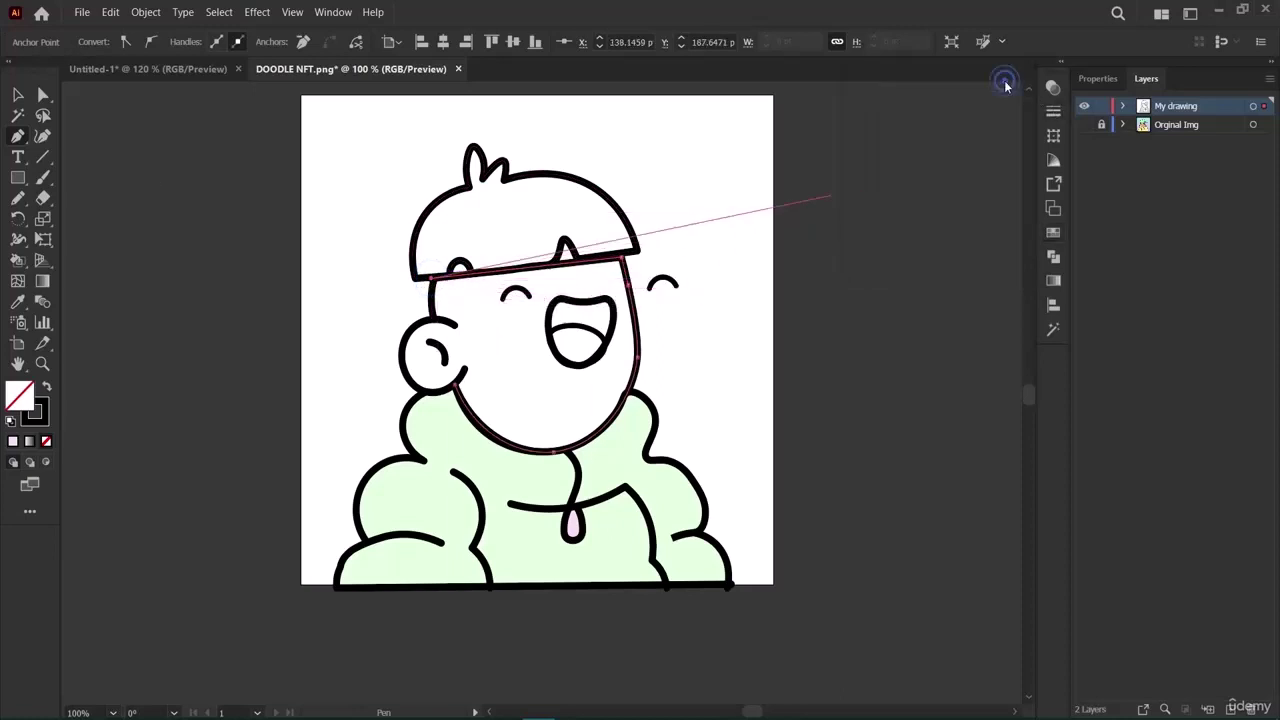
pyautogui.click(1099, 80)
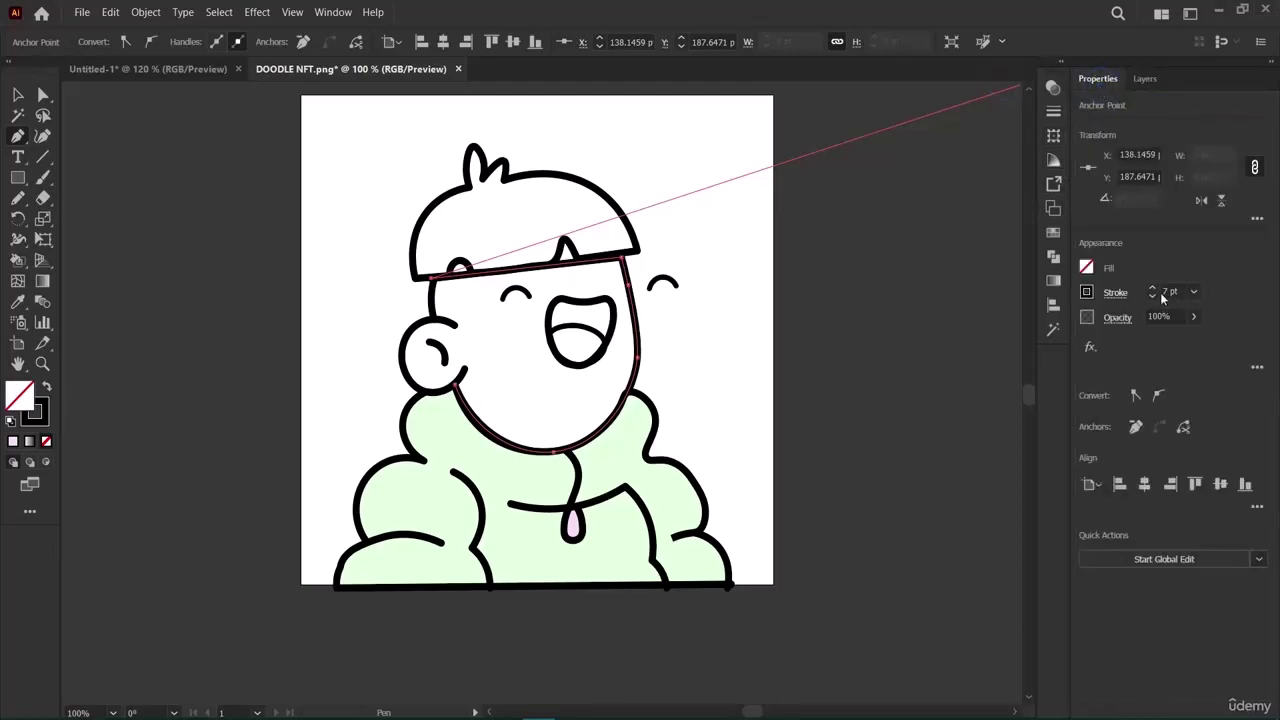
pyautogui.click(1193, 291)
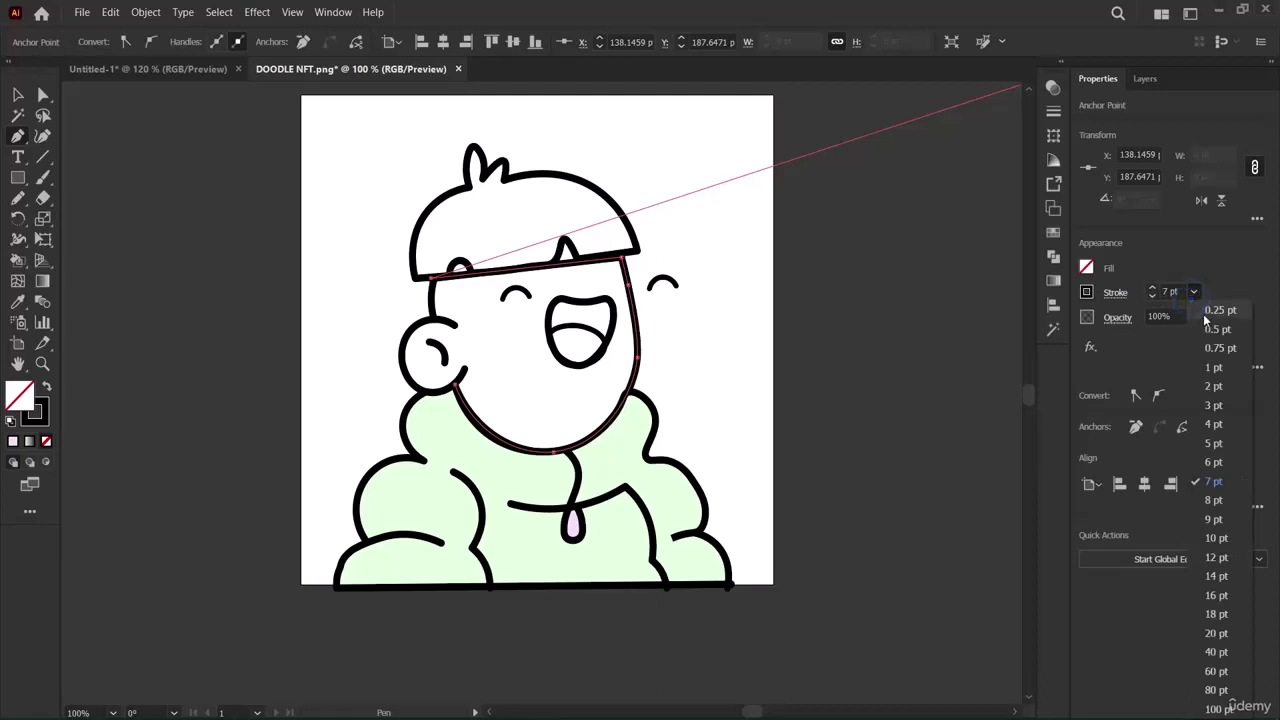
pyautogui.click(1213, 310)
pyautogui.click(1152, 295)
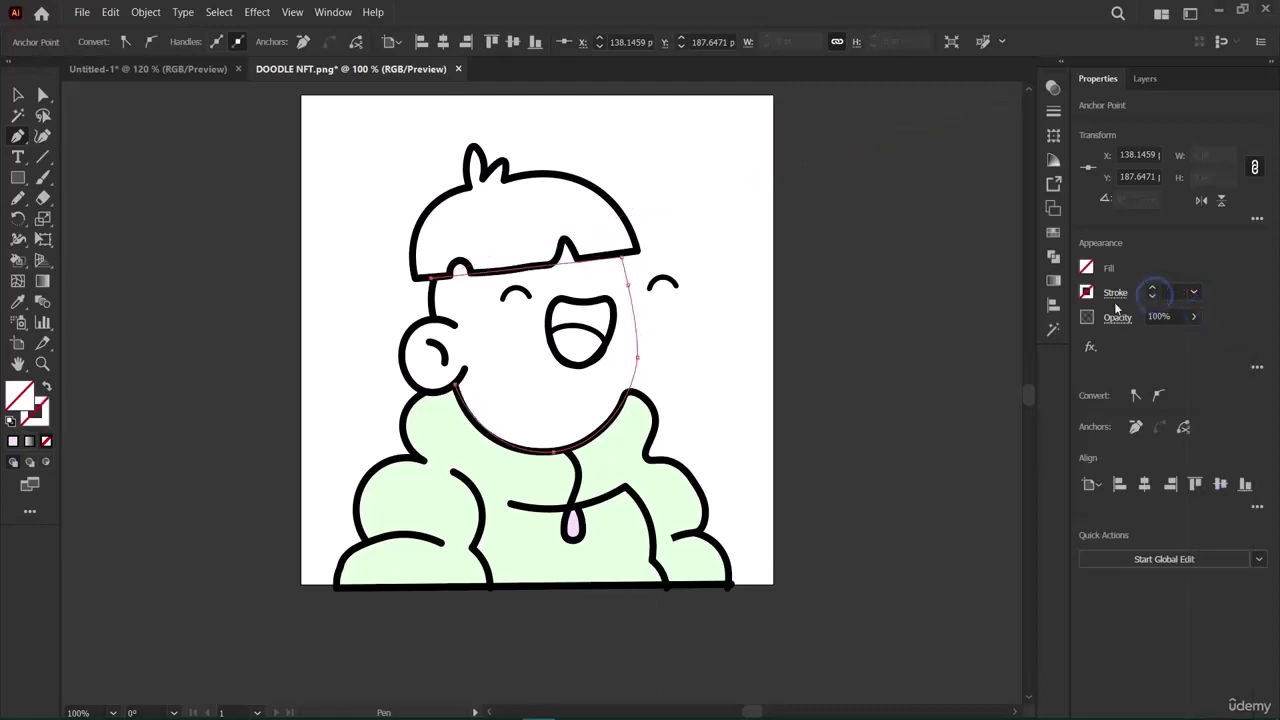
pyautogui.hotkey('ctrl', 'z')
pyautogui.hotkey('ctrl', 'z')
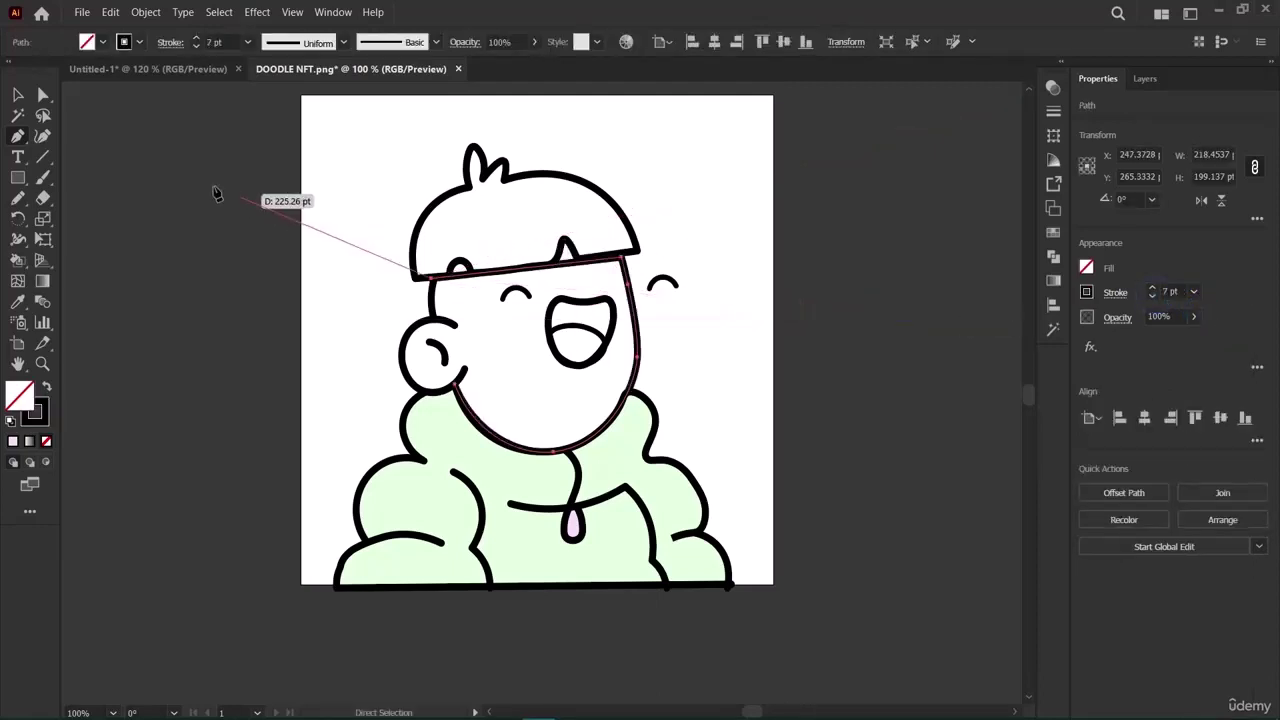
# Select the face outline, delete its top segment, and deselect.
pyautogui.click(12, 98)
pyautogui.click(115, 284)
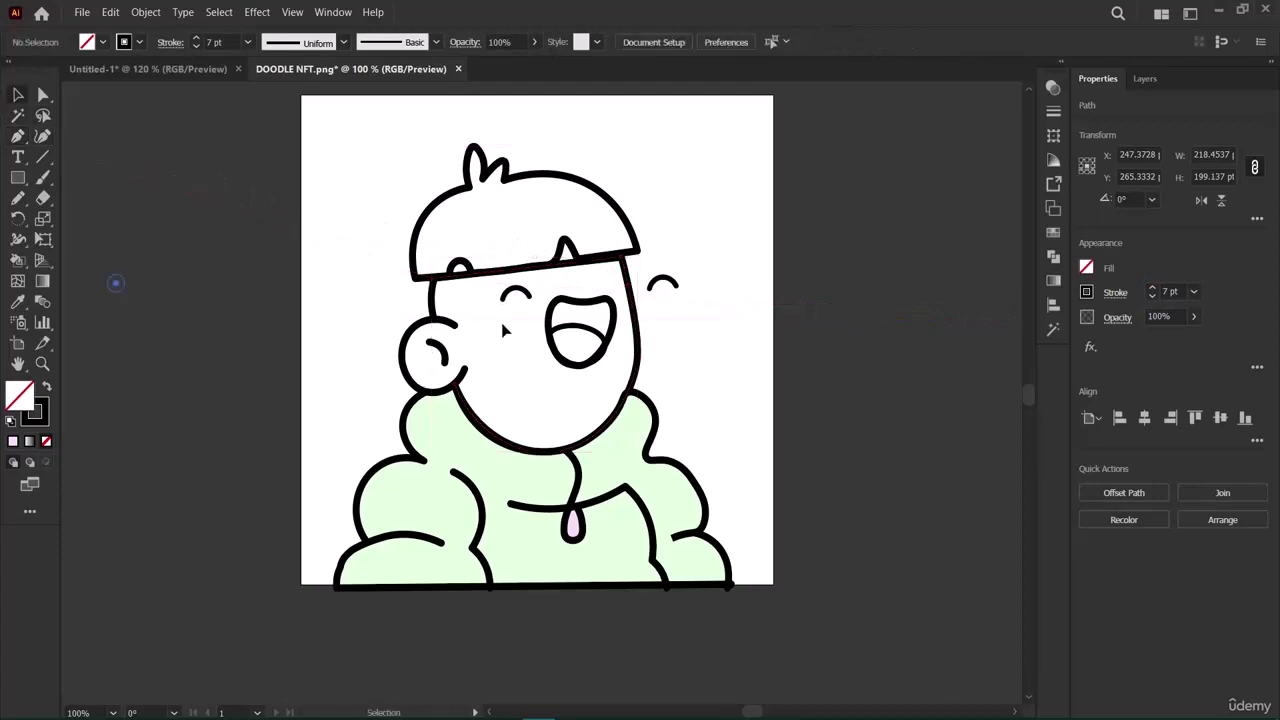
pyautogui.click(620, 268)
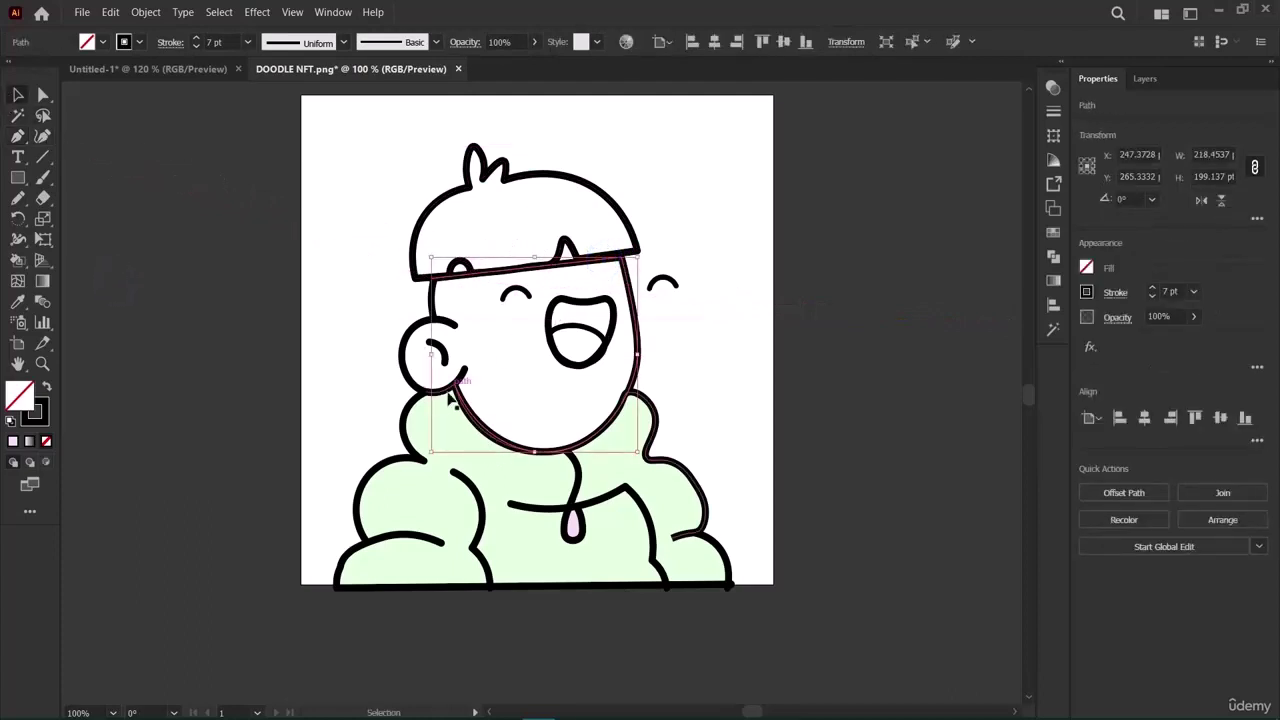
pyautogui.click(366, 400)
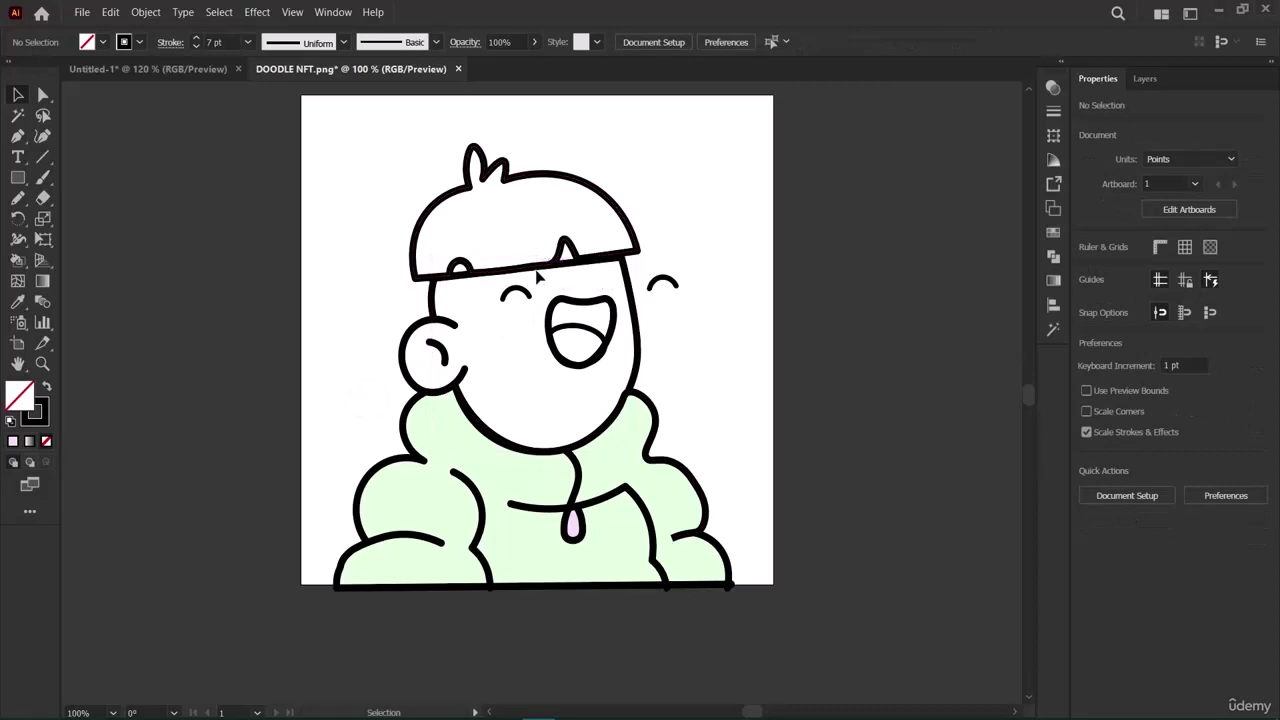
pyautogui.click(572, 262)
pyautogui.press('Delete')
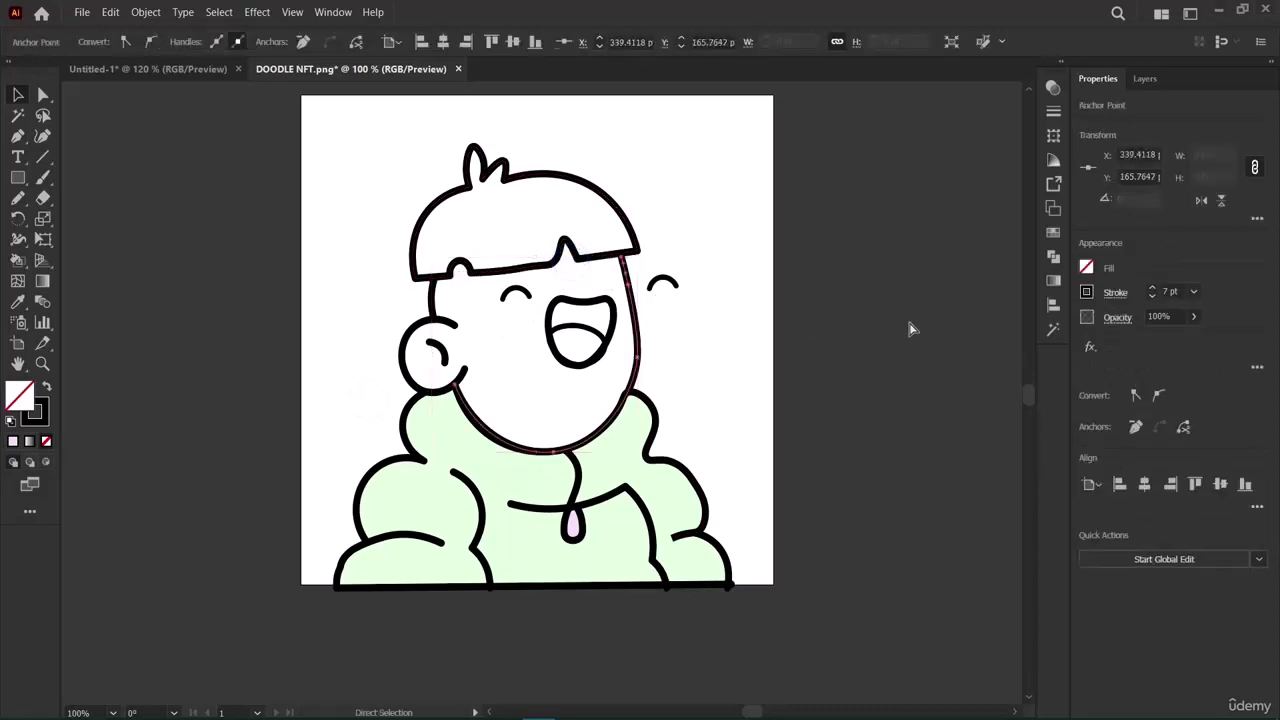
pyautogui.click(905, 335)
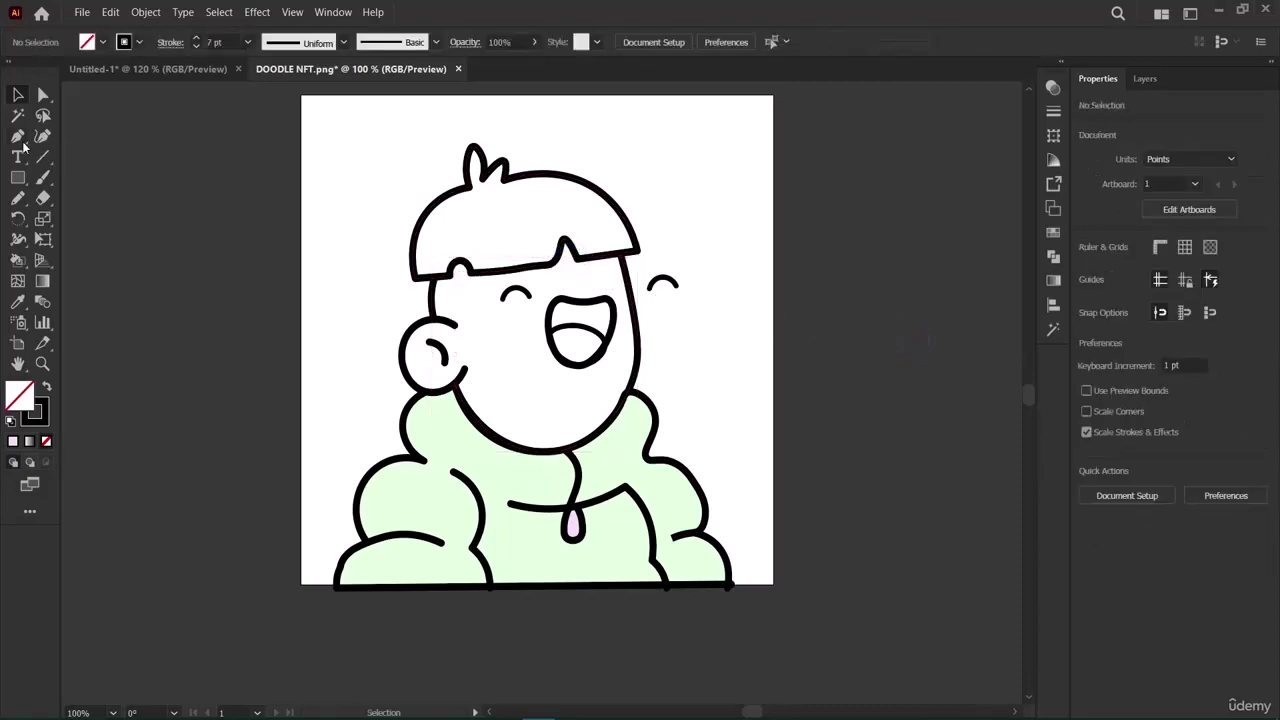
# Switch to the Curvature tool, show the Layers panel, and select the hair path.
pyautogui.hotkey('shift', '`')
pyautogui.click(1140, 81)
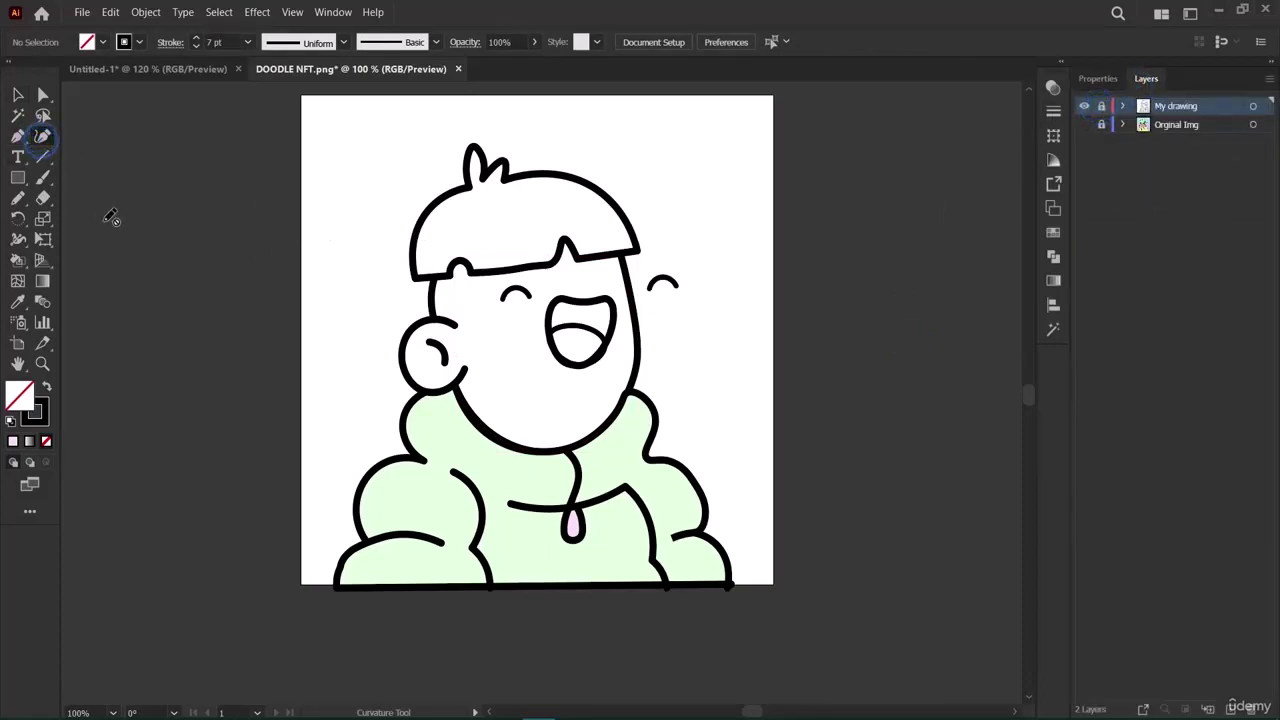
pyautogui.click(618, 307)
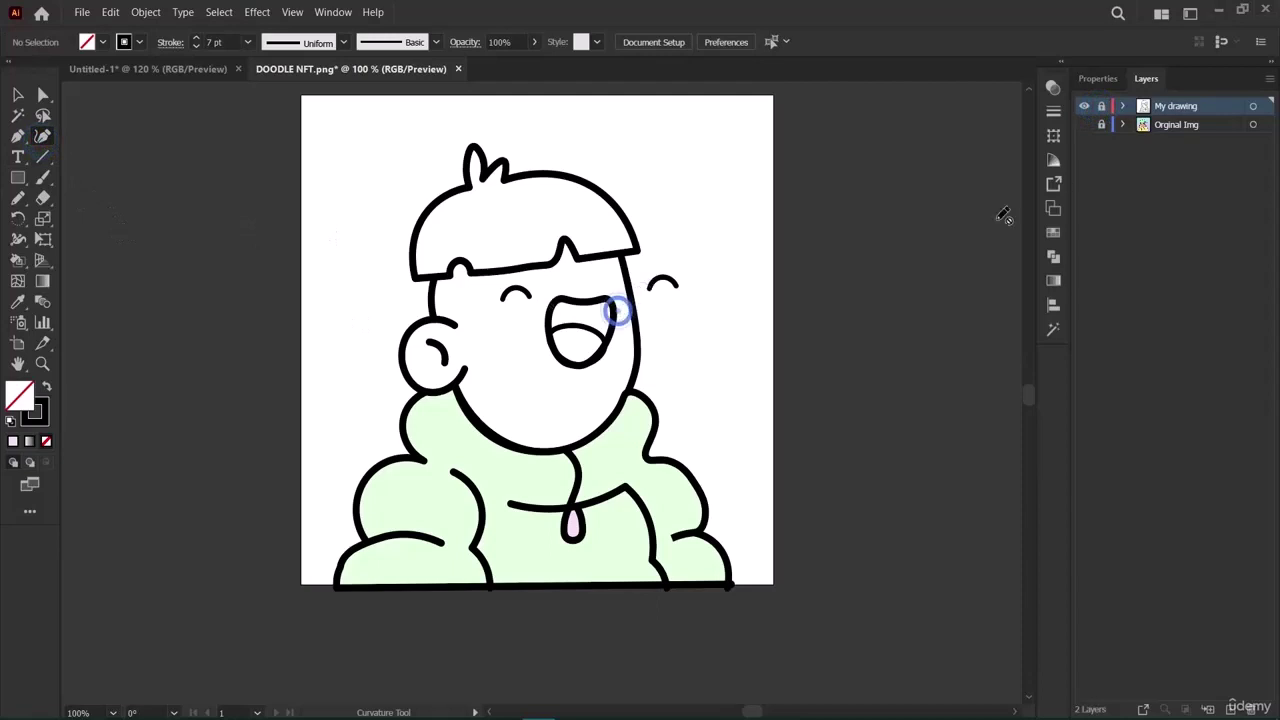
pyautogui.click(438, 282)
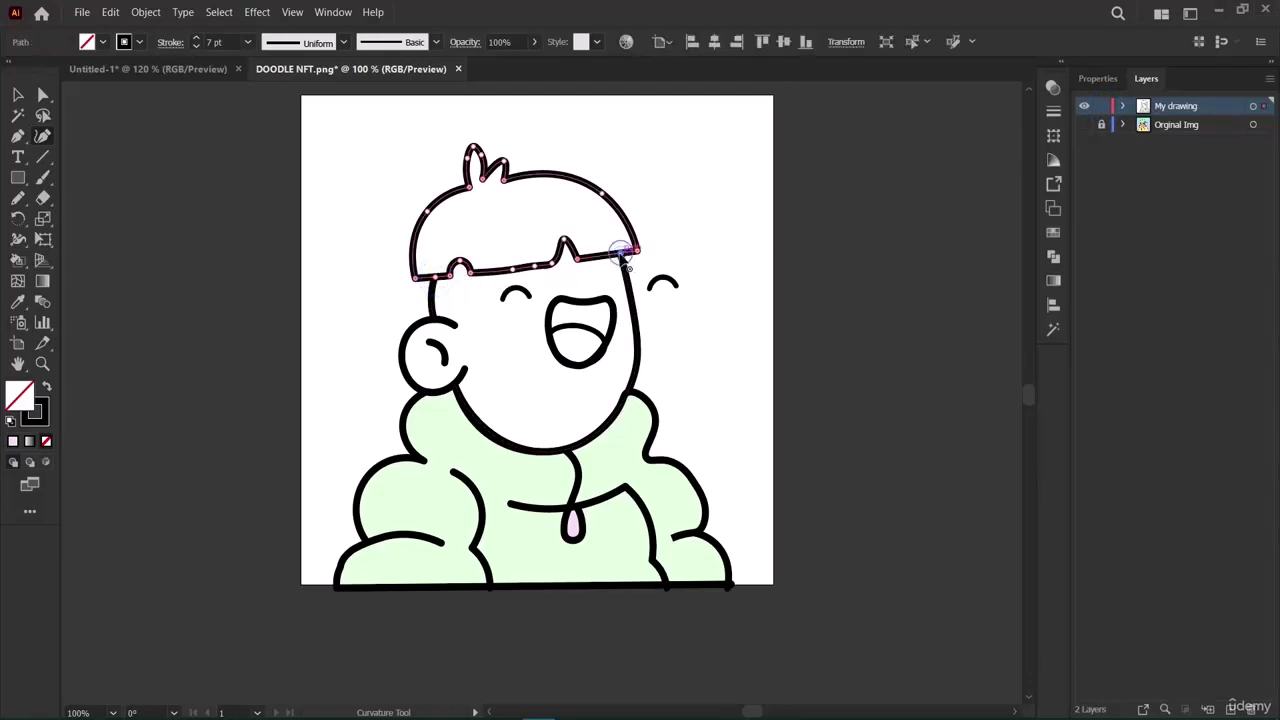
# Draw a straight line along the bottom of the hair band from left ear to right corner.
pyautogui.click(443, 291)
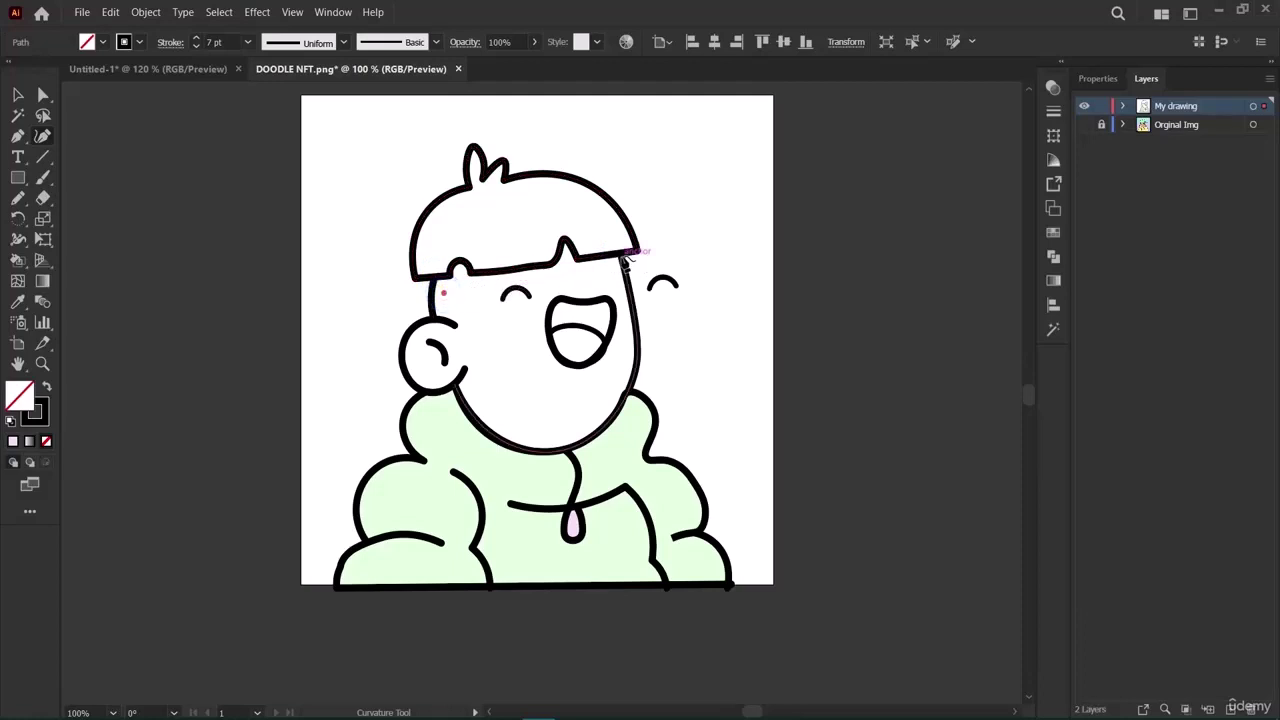
pyautogui.click(624, 258)
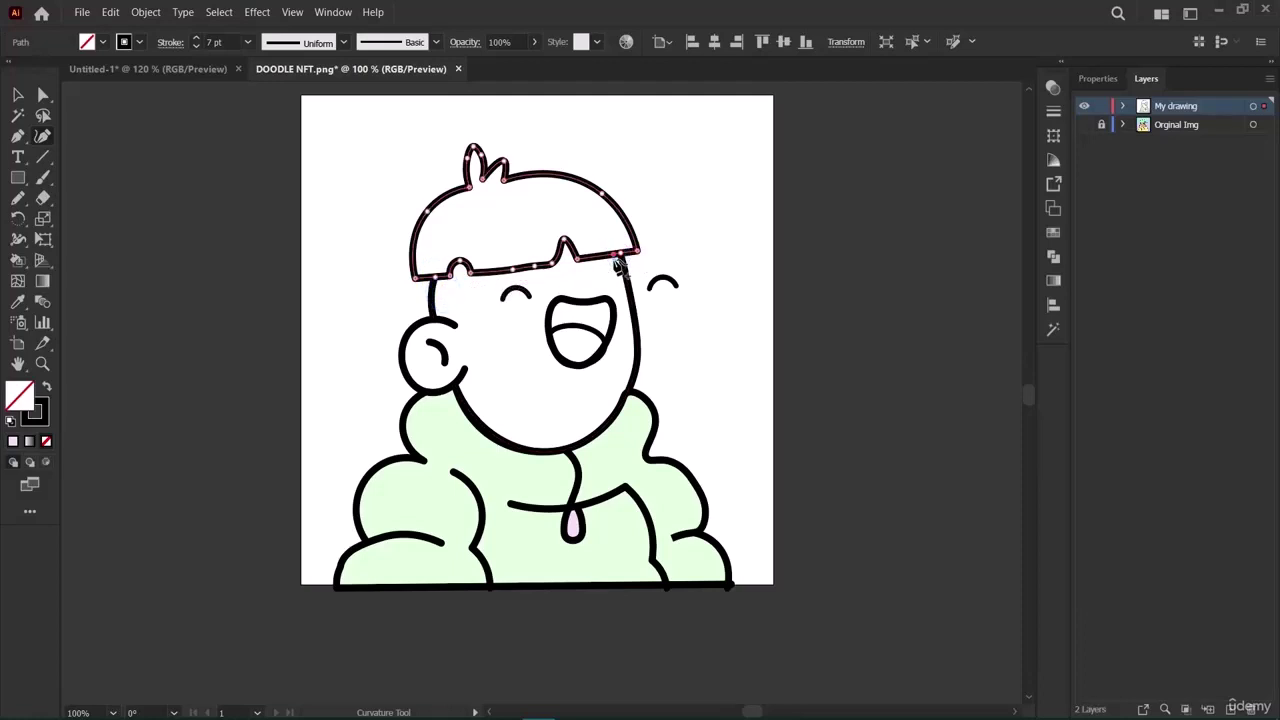
pyautogui.click(611, 265)
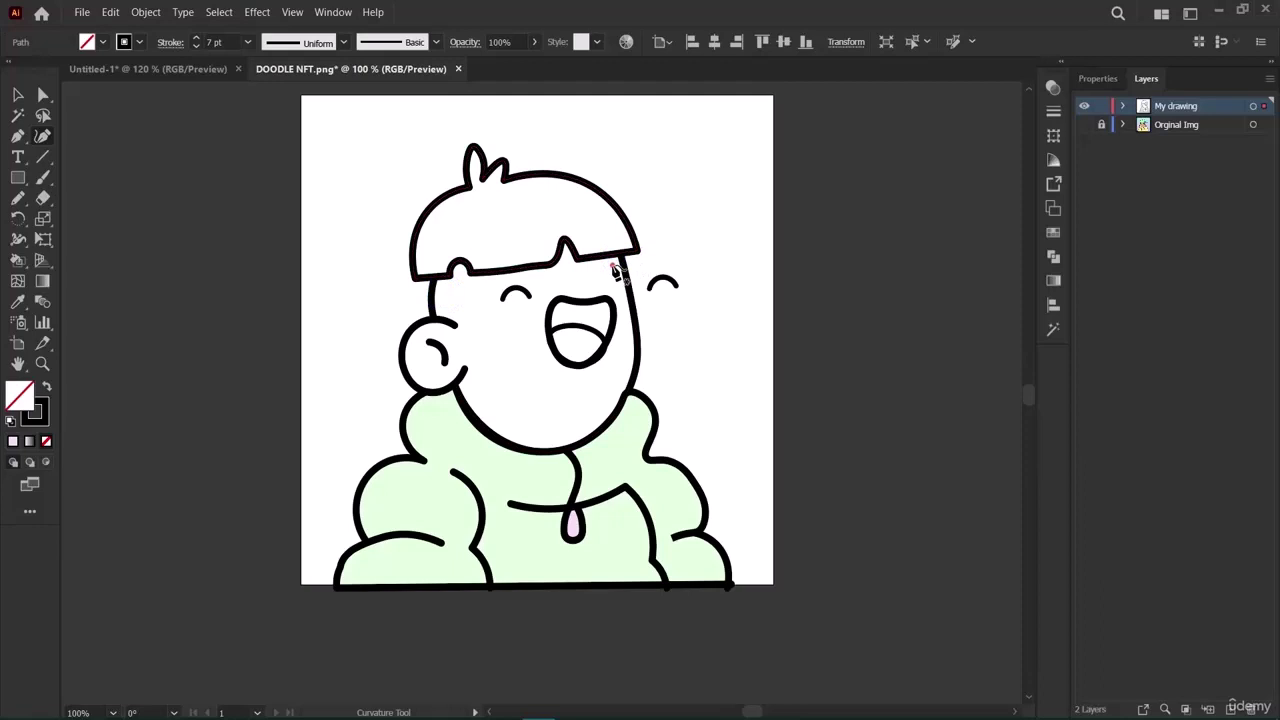
pyautogui.click(444, 284)
pyautogui.click(442, 283)
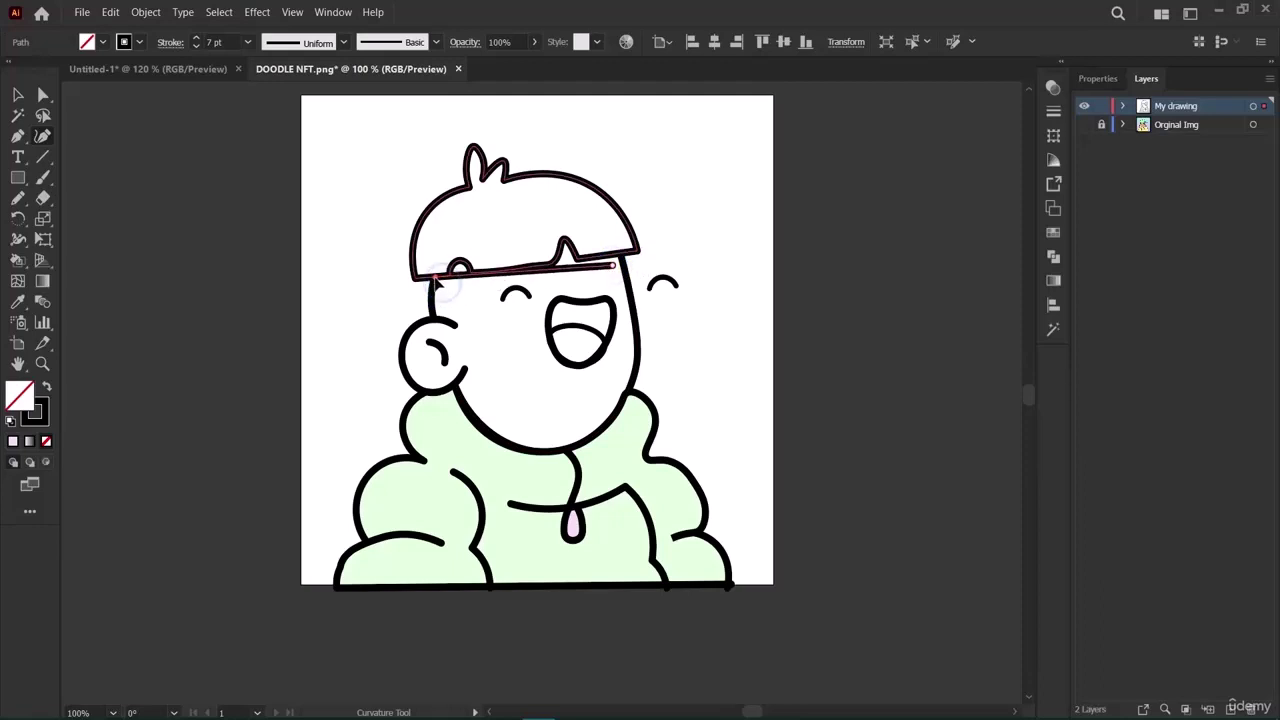
pyautogui.click(436, 281)
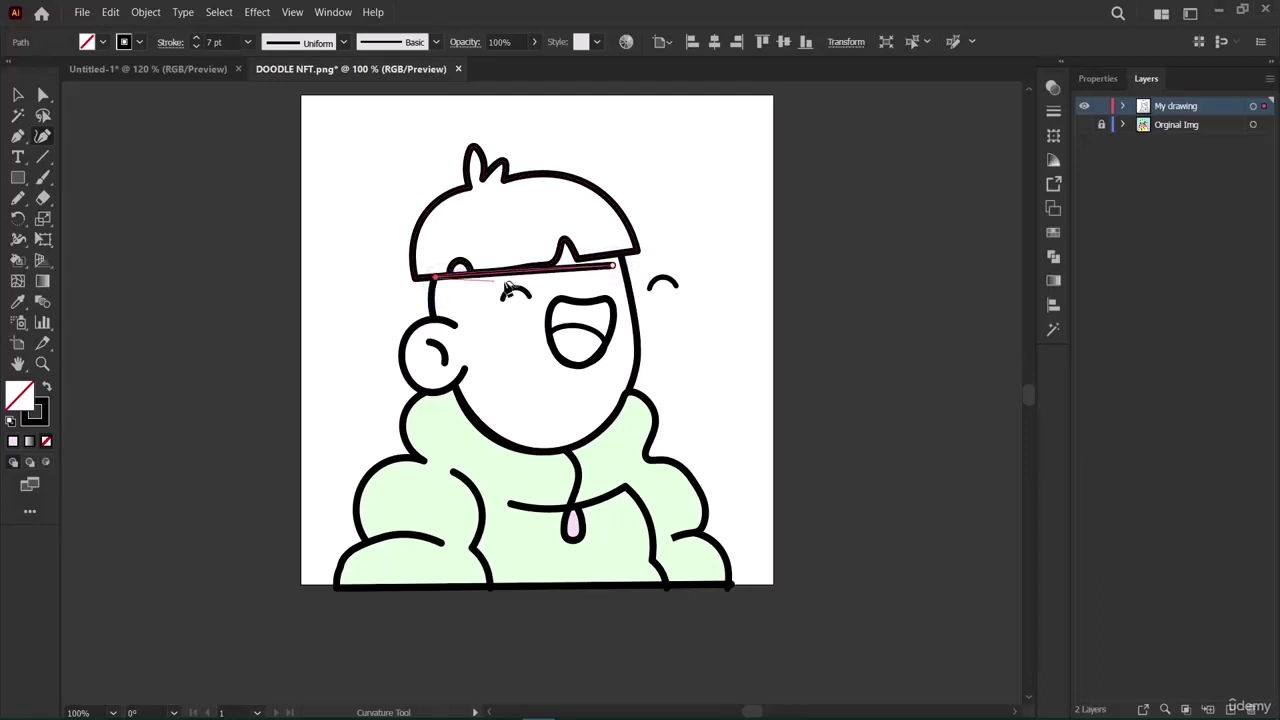
pyautogui.click(614, 267)
pyautogui.click(621, 257)
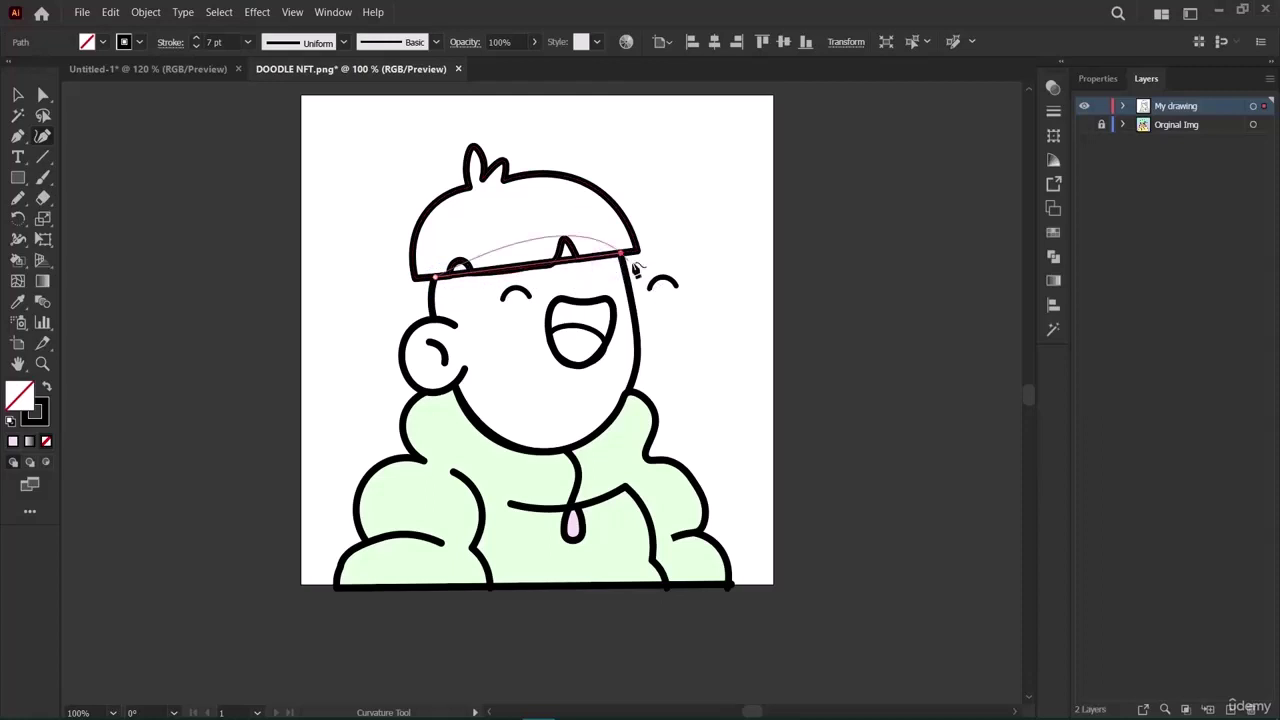
pyautogui.click(17, 91)
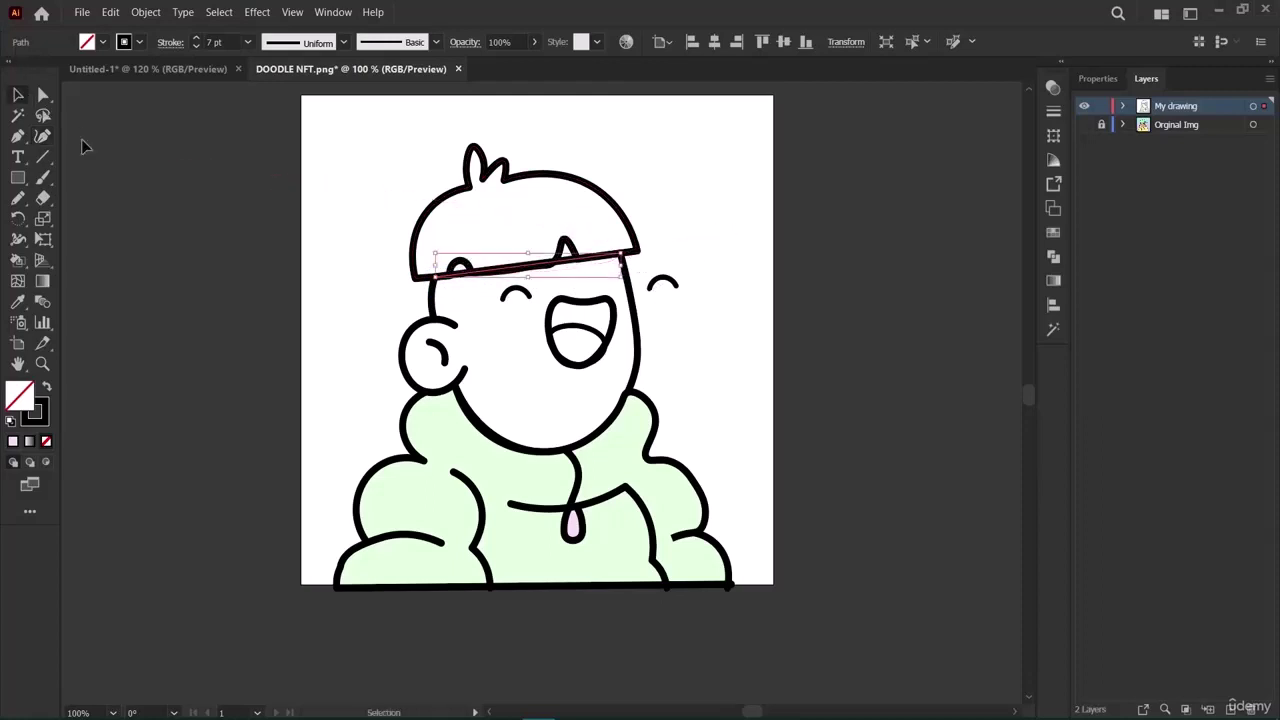
# Set the line's stroke to None and stretch it on both sides to about 207.9 pt wide.
pyautogui.click(1094, 79)
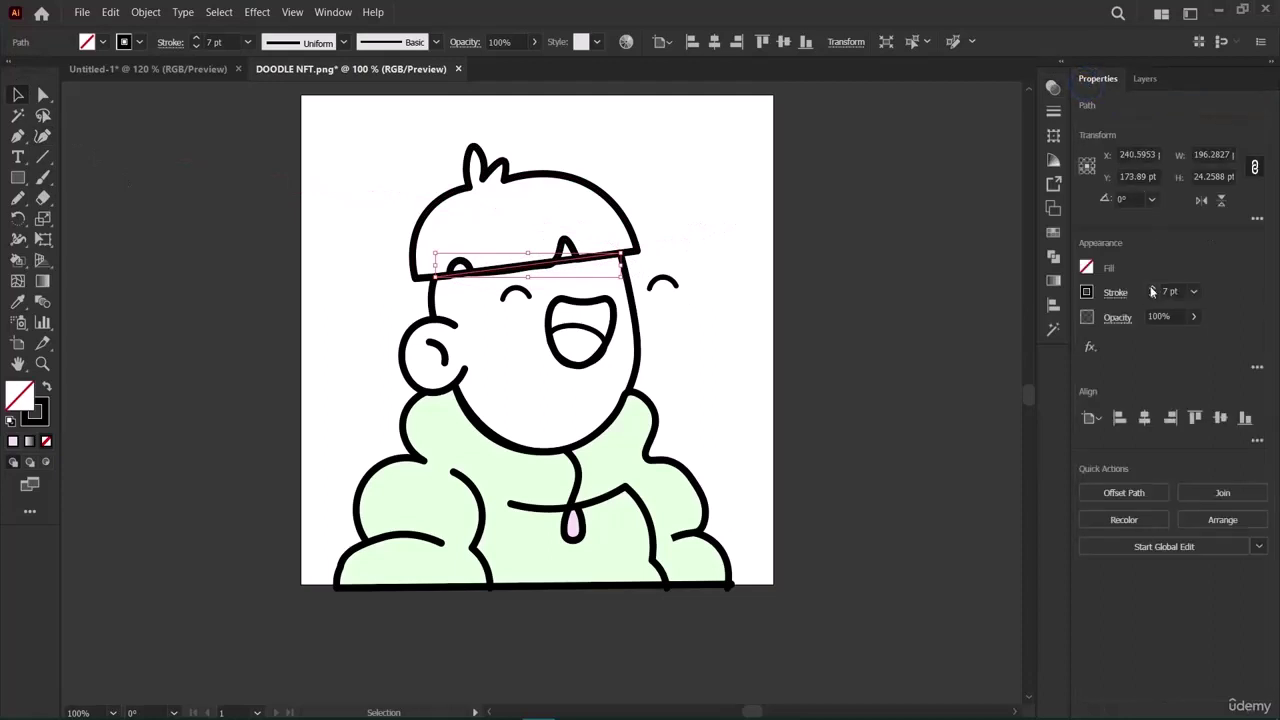
pyautogui.click(1087, 295)
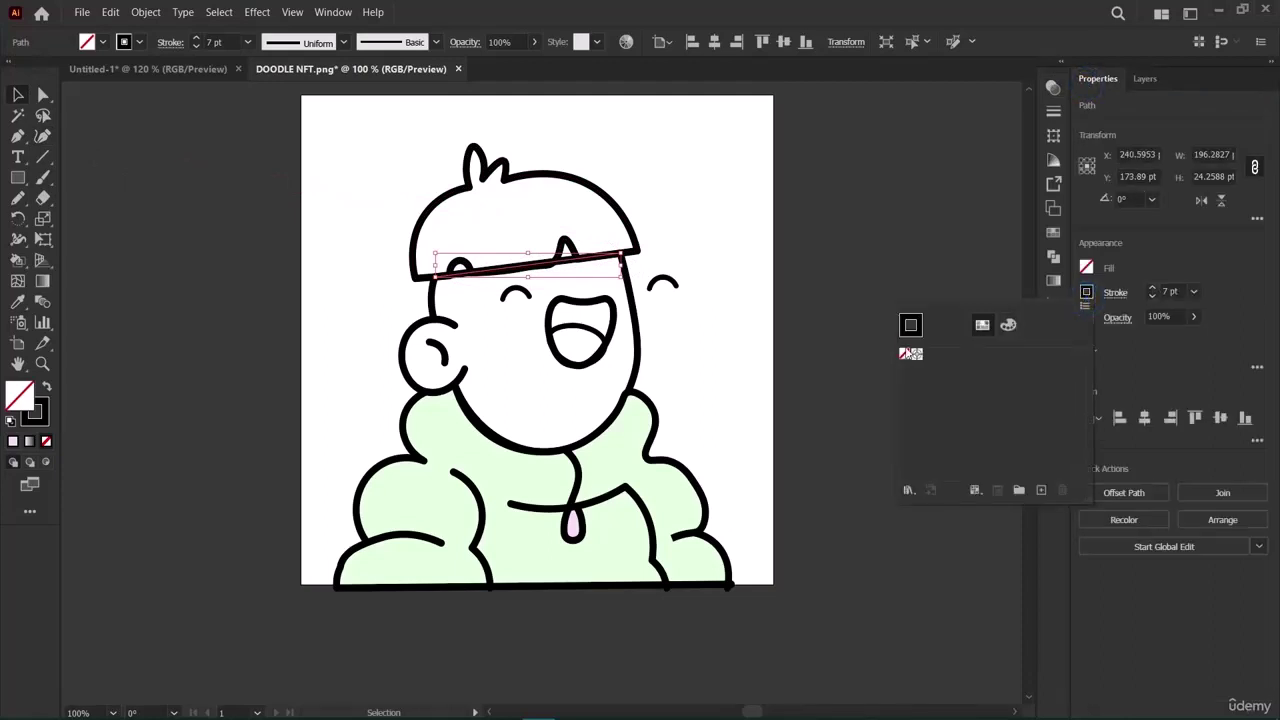
pyautogui.click(904, 353)
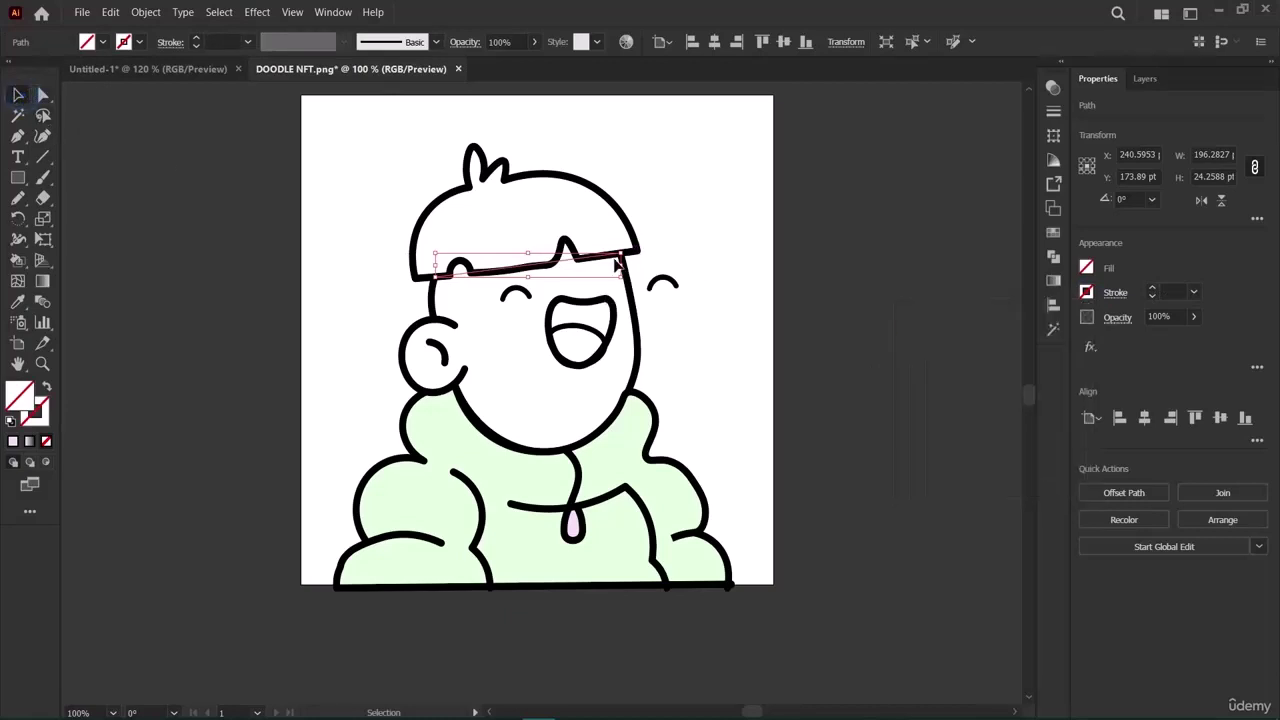
pyautogui.moveTo(622, 265); pyautogui.dragTo(631, 265)
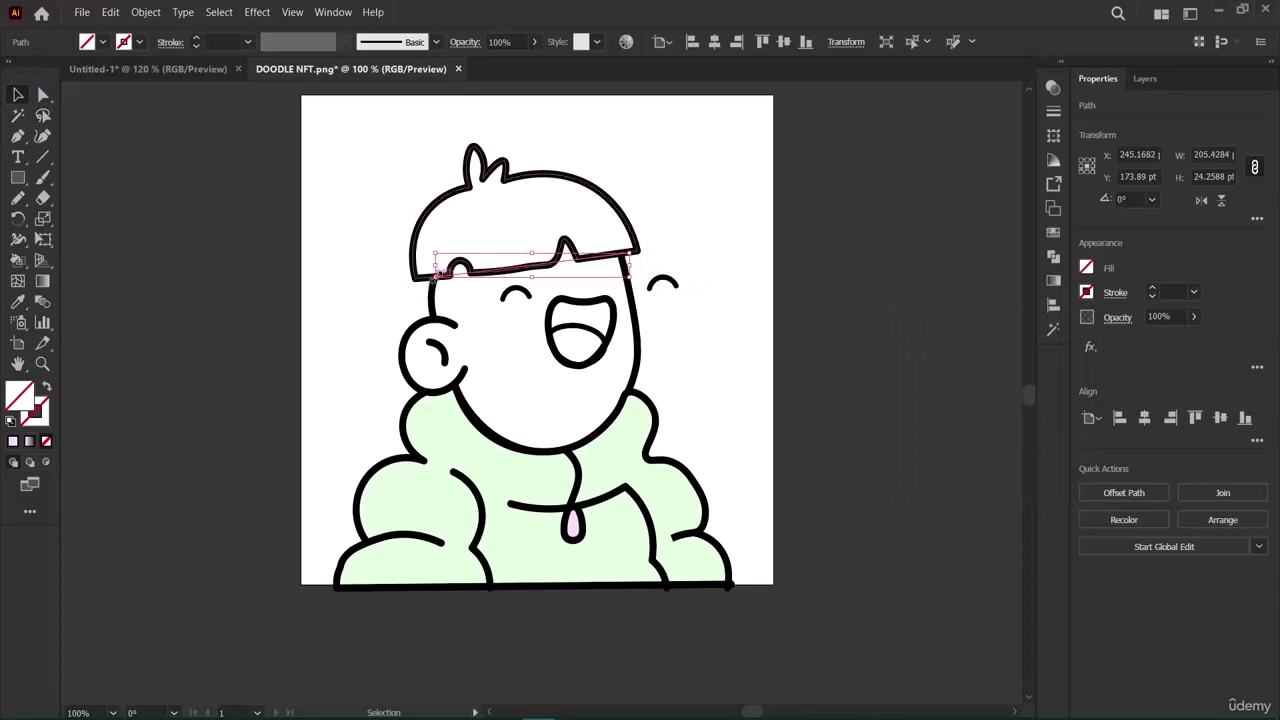
pyautogui.moveTo(437, 274); pyautogui.dragTo(434, 274)
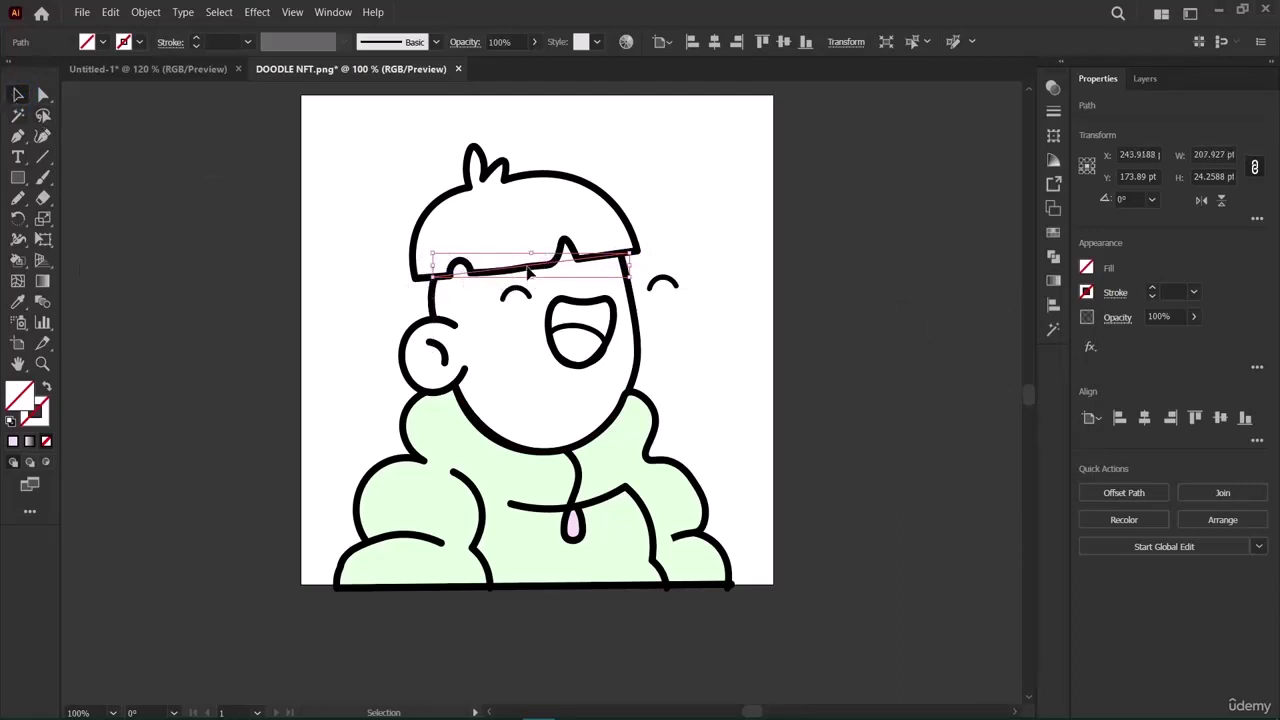
# Select the ear, chin and right face outlines and switch to the Live Paint Bucket.
pyautogui.keyDown('shift'); pyautogui.click(431, 300); pyautogui.keyUp('shift')
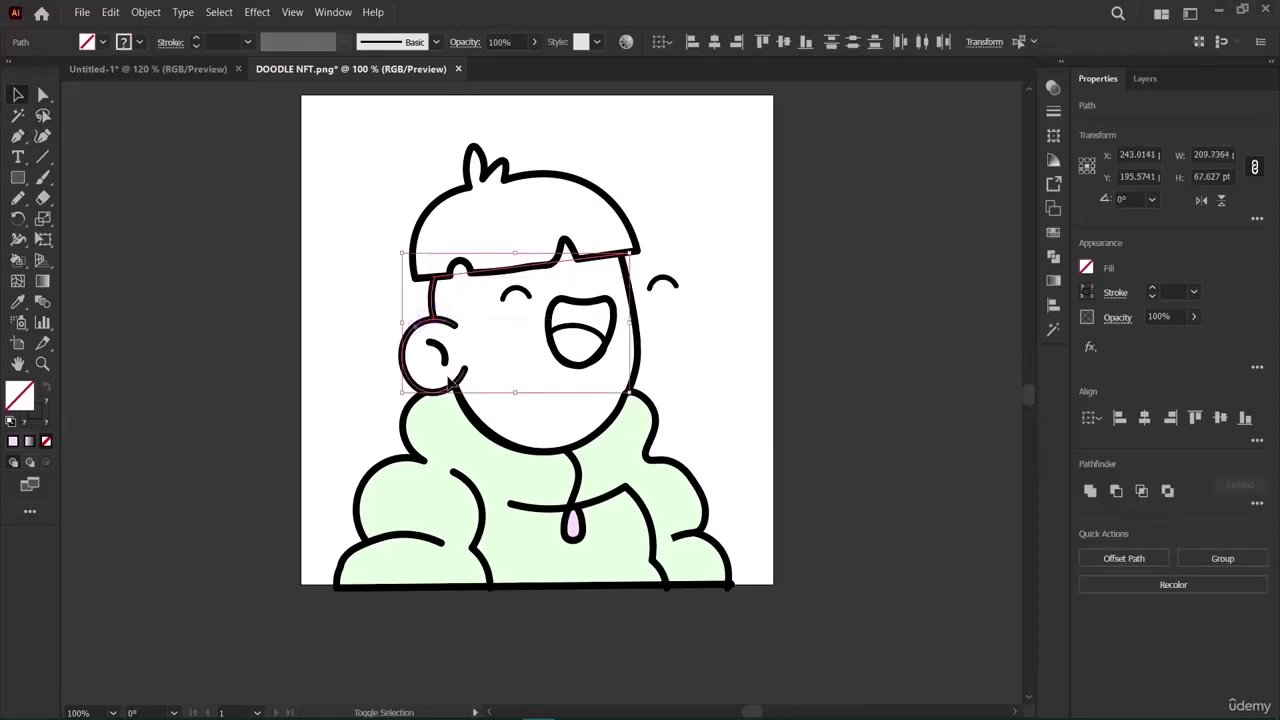
pyautogui.keyDown('shift'); pyautogui.click(512, 450); pyautogui.keyUp('shift')
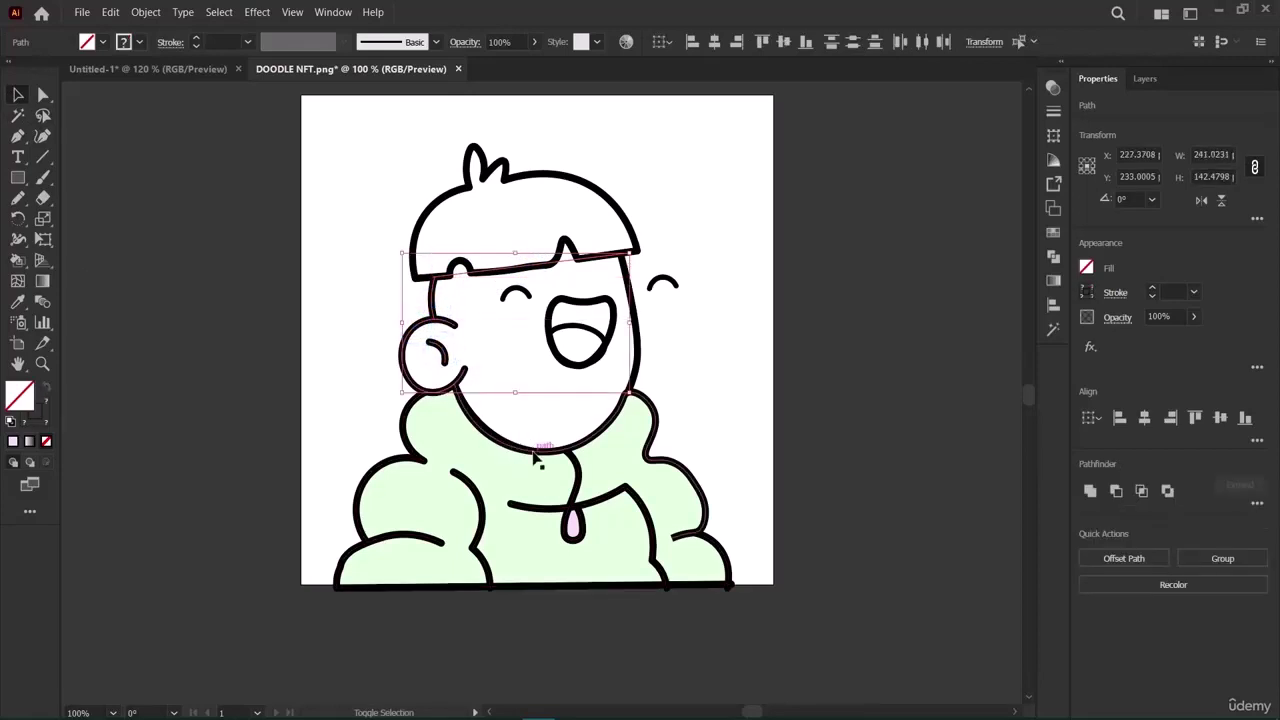
pyautogui.keyDown('shift'); pyautogui.click(638, 355); pyautogui.keyUp('shift')
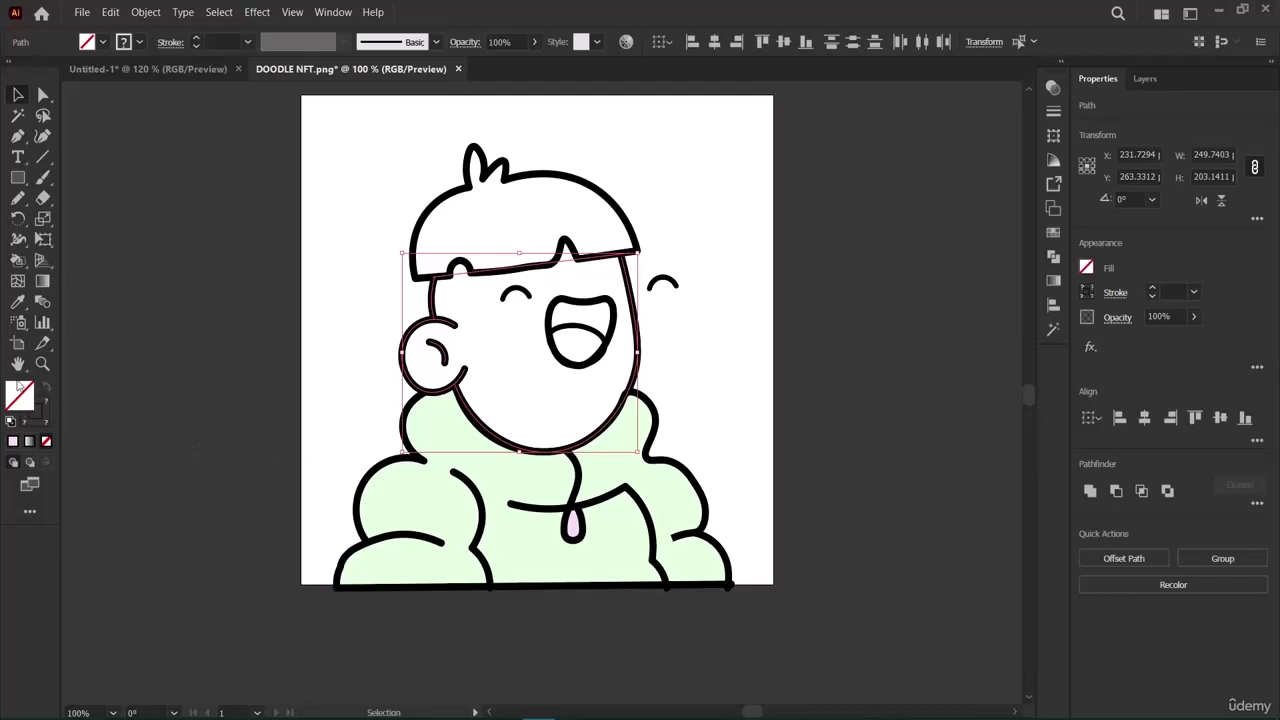
pyautogui.click(17, 279)
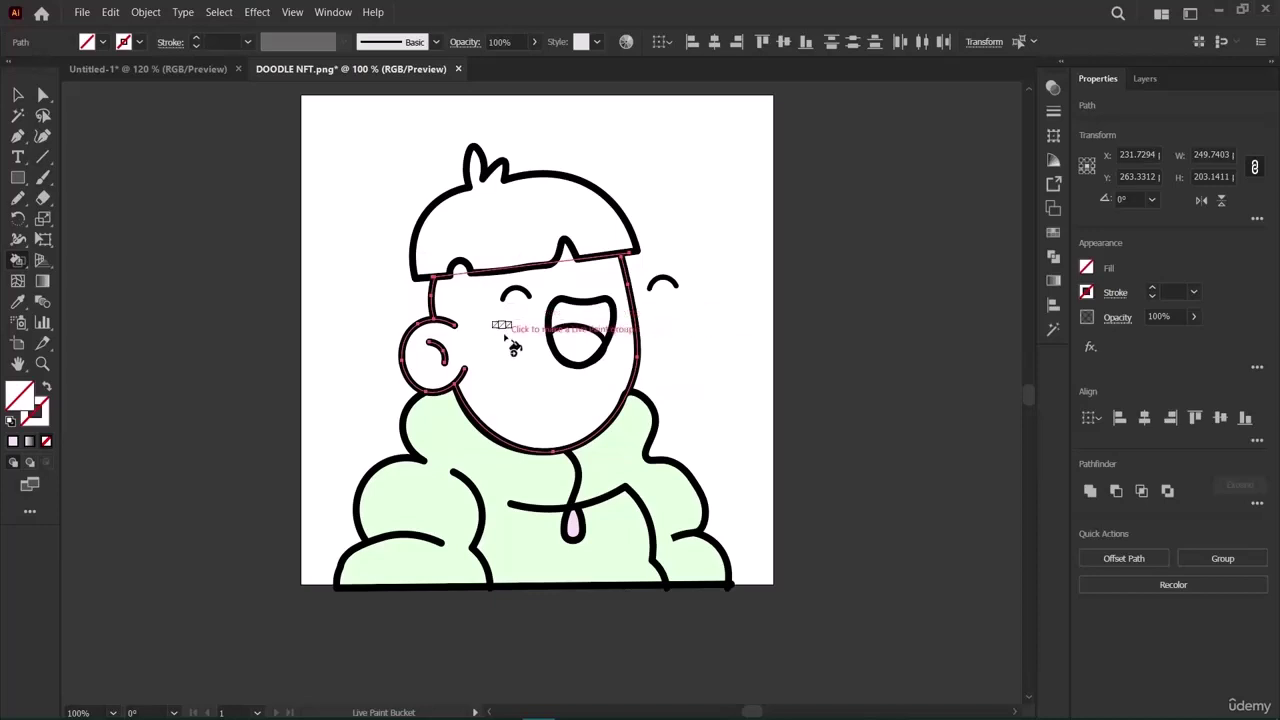
# Set the fill colour to light beige #F7E5B7.
pyautogui.click(1054, 234)
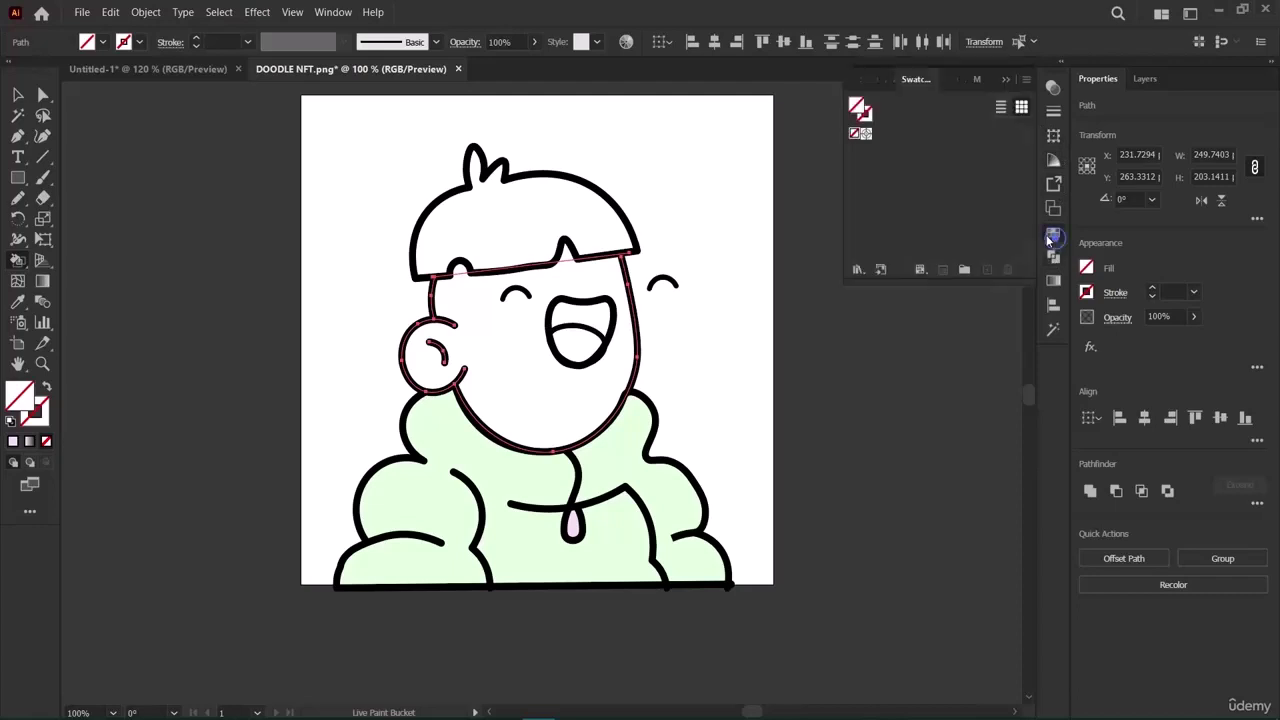
pyautogui.doubleClick(864, 112)
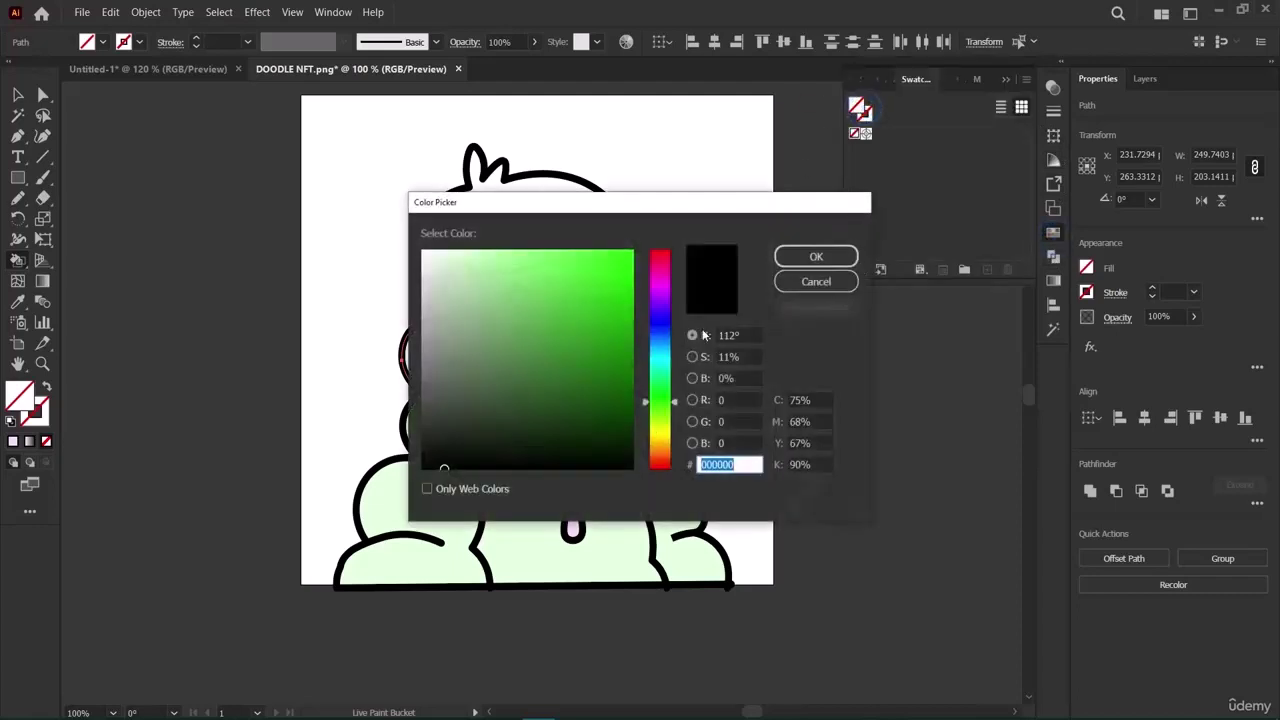
pyautogui.moveTo(670, 403); pyautogui.dragTo(676, 449)
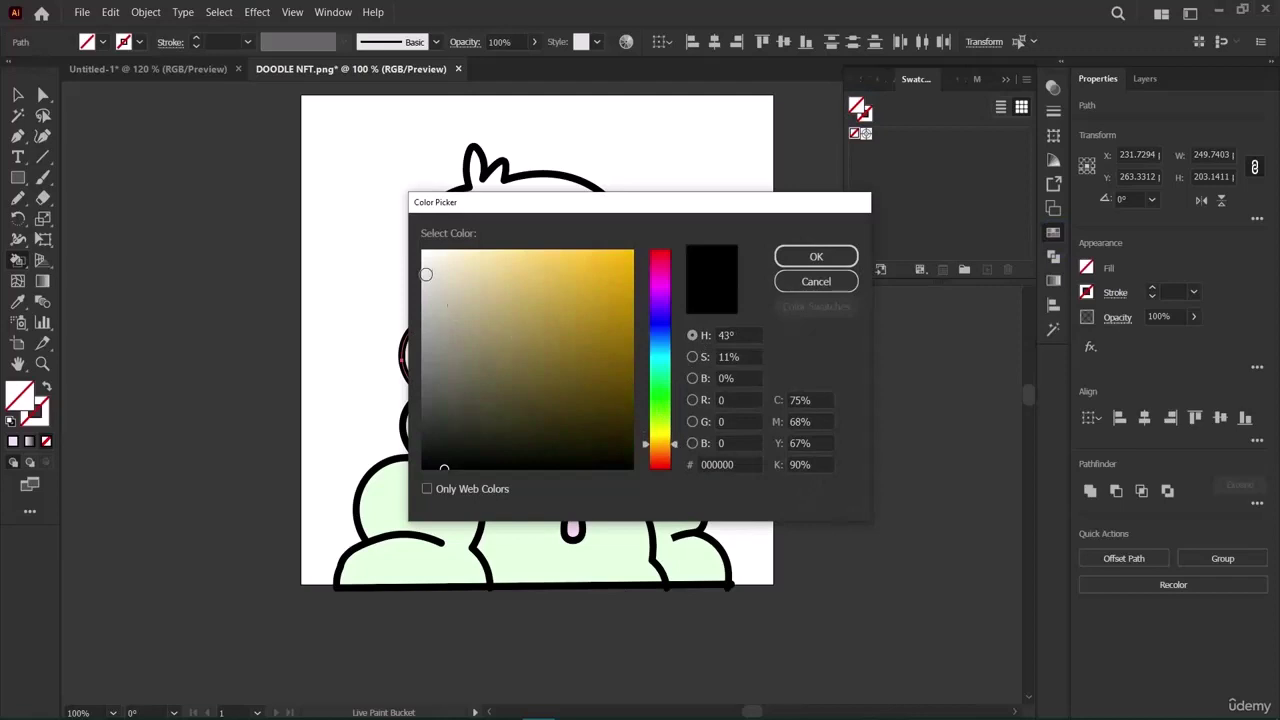
pyautogui.moveTo(452, 256); pyautogui.dragTo(474, 252)
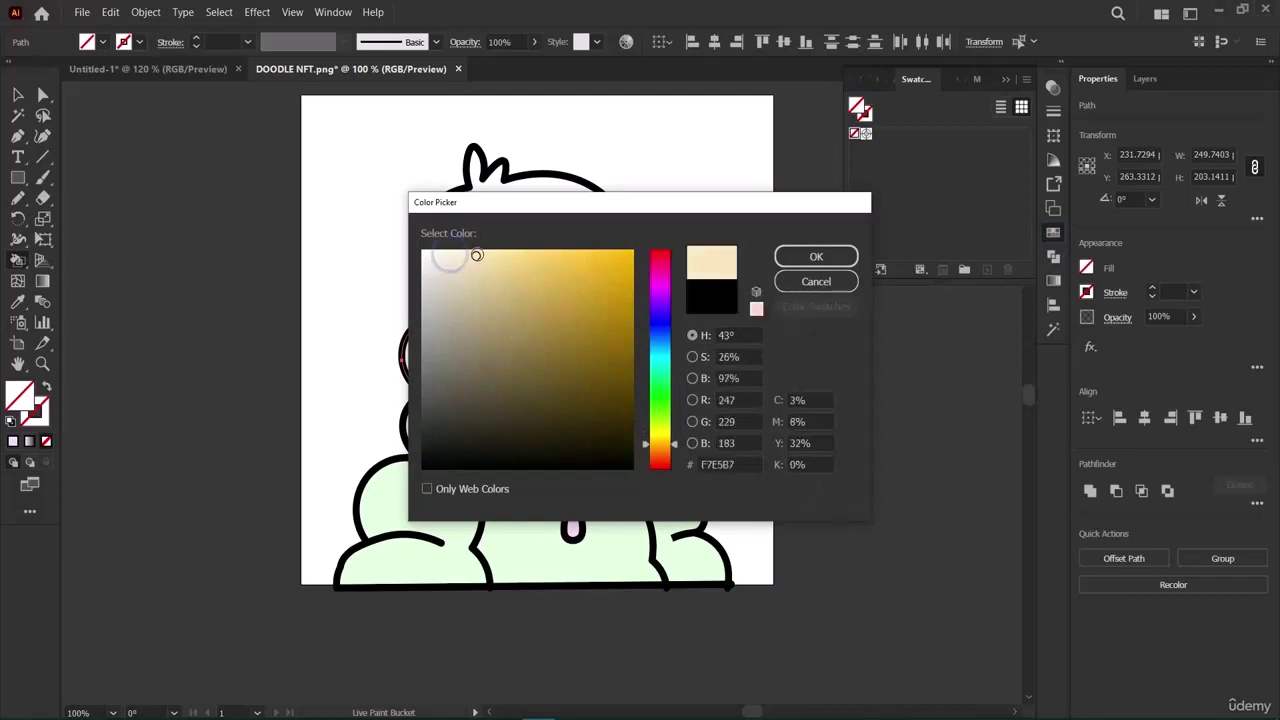
pyautogui.click(816, 256)
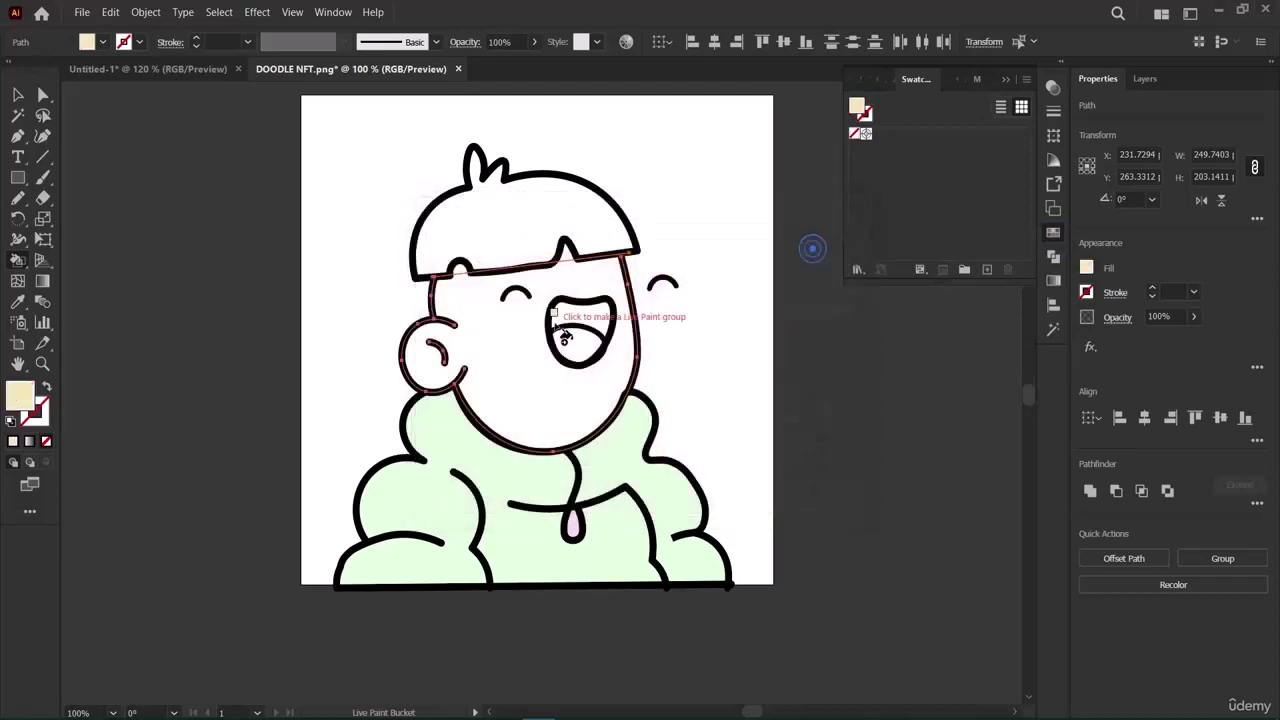
# Live Paint the face beige, then undo the fill since it hid the eyes and mouth.
pyautogui.click(490, 335)
pyautogui.hotkey('ctrl', 'z')
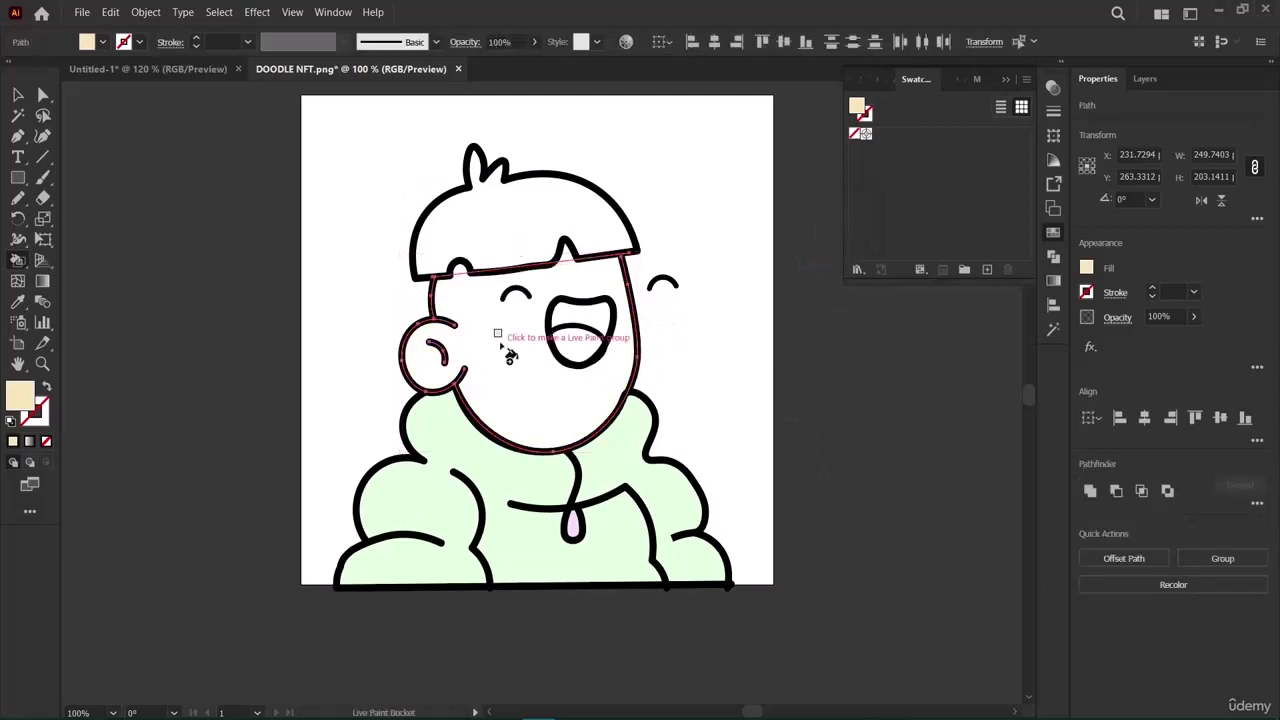
pyautogui.click(503, 346)
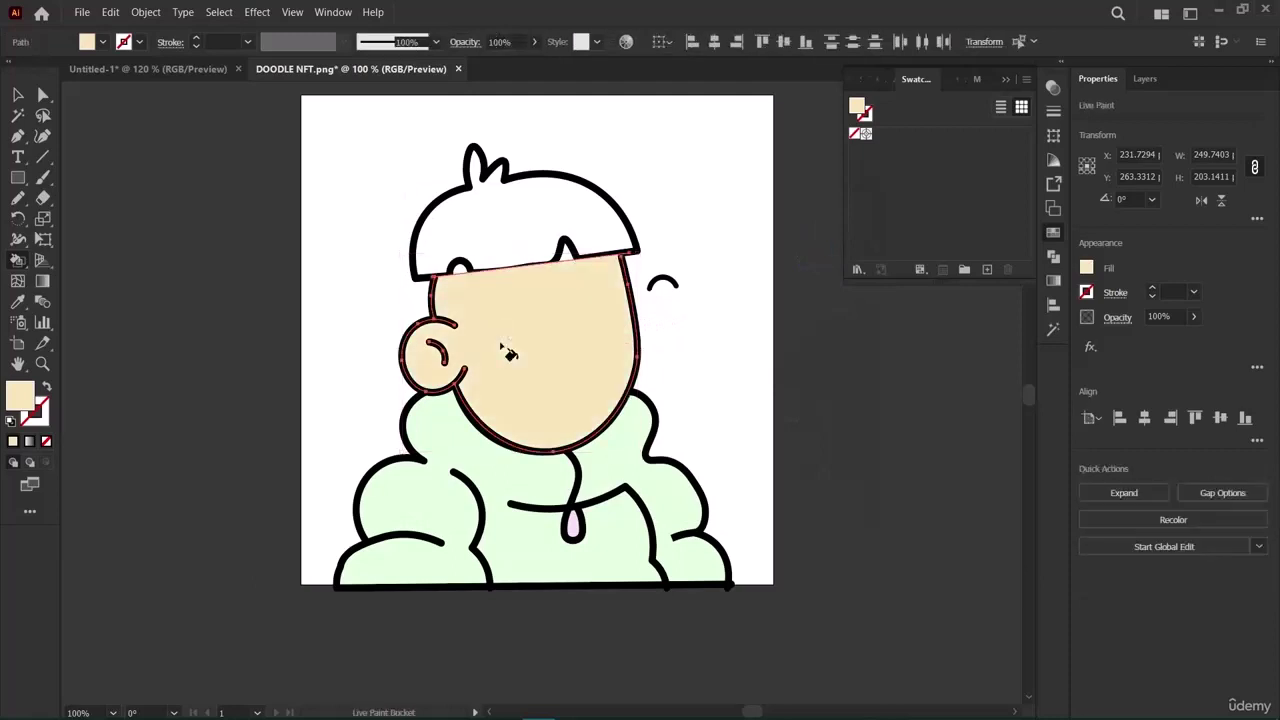
pyautogui.press('v')
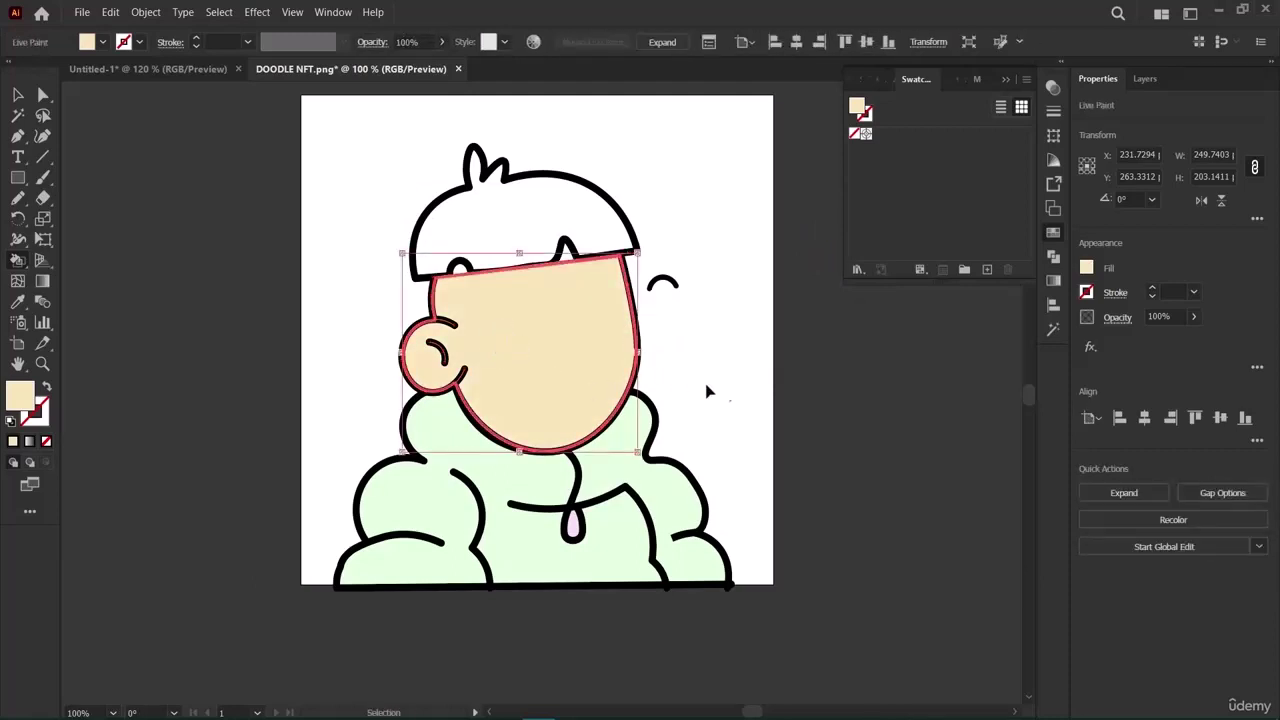
pyautogui.hotkey('ctrl', 'z')
pyautogui.press('k')
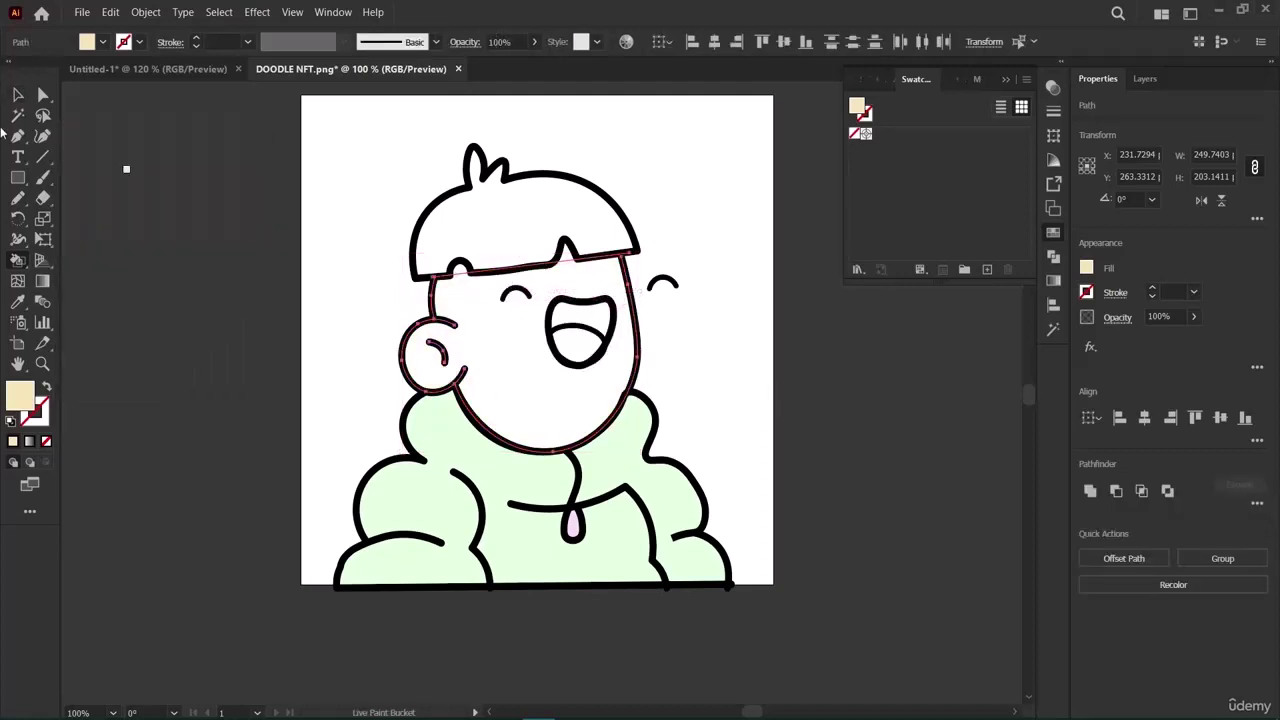
# Set the fill colour to pale cream #FCF7CD.
pyautogui.click(19, 96)
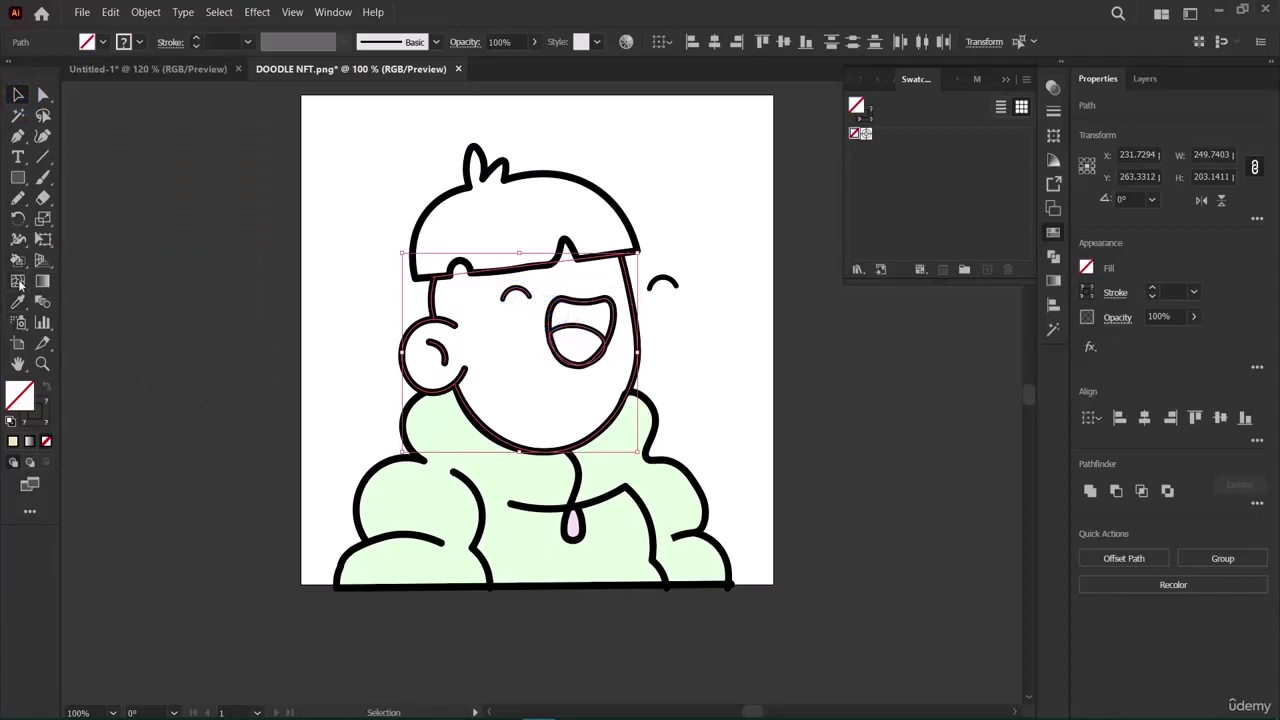
pyautogui.click(19, 262)
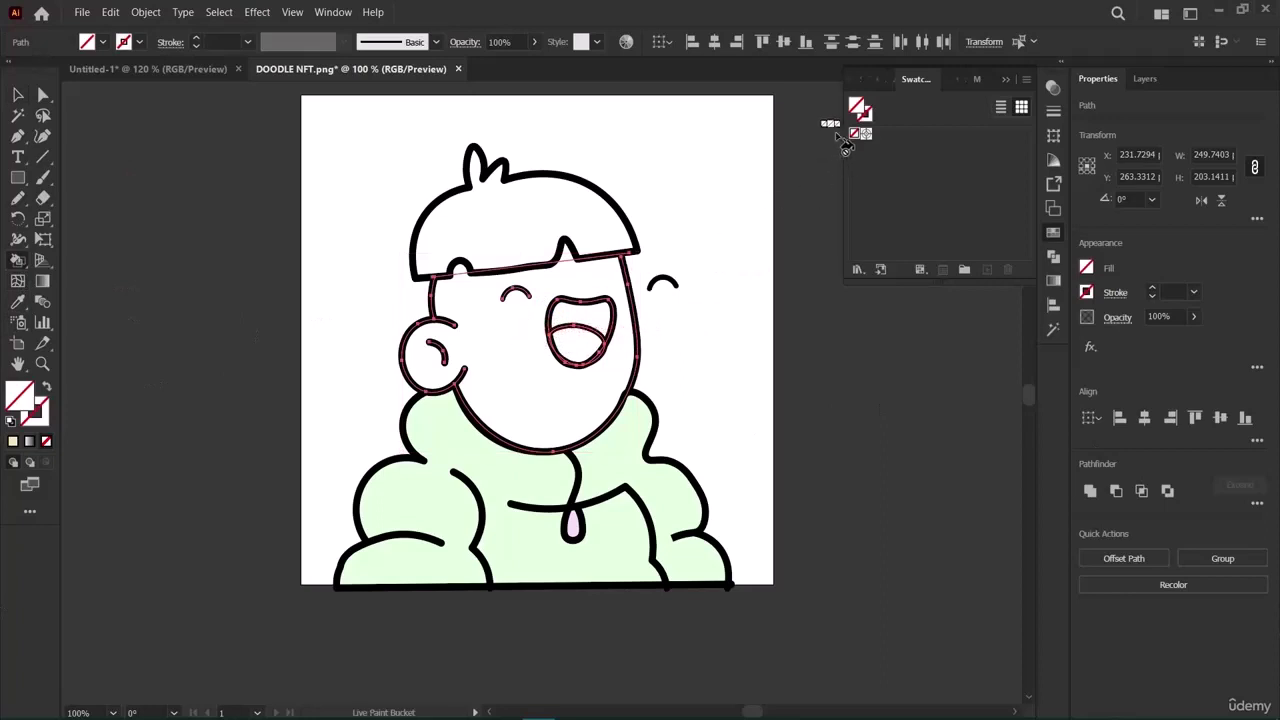
pyautogui.doubleClick(857, 111)
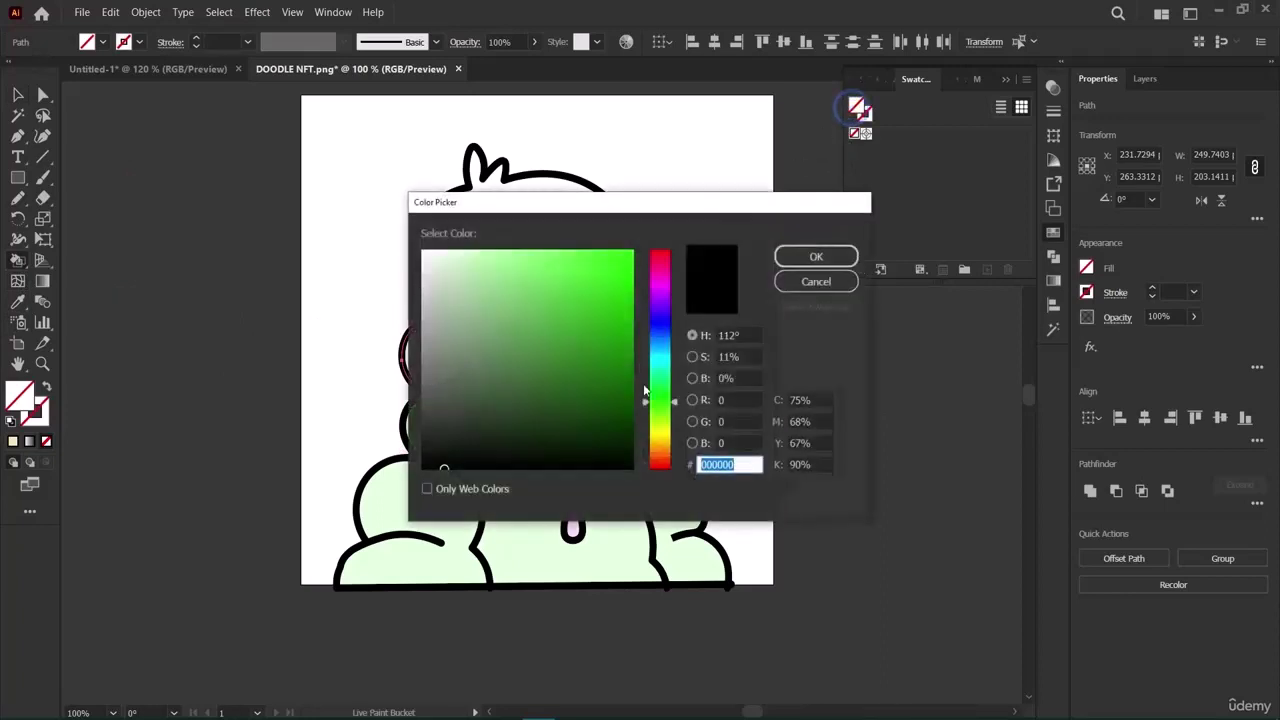
pyautogui.moveTo(660, 402); pyautogui.dragTo(661, 437)
pyautogui.moveTo(449, 272)
pyautogui.mouseDown()
pyautogui.moveTo(473, 254)
pyautogui.moveTo(461, 252)
pyautogui.mouseUp()
pyautogui.click(798, 257)
# Live Paint the face cream, keeping the eyes and mouth visible, then select the painted face object.
pyautogui.click(506, 352)
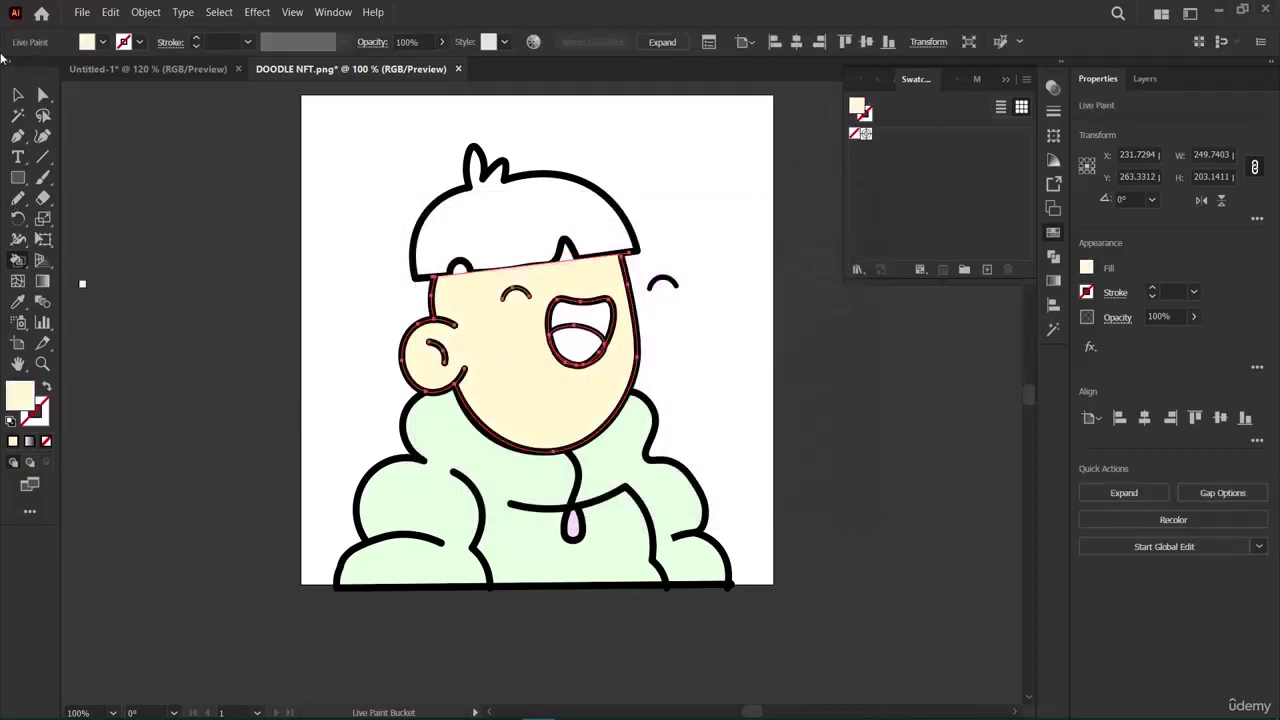
pyautogui.click(17, 95)
pyautogui.click(158, 296)
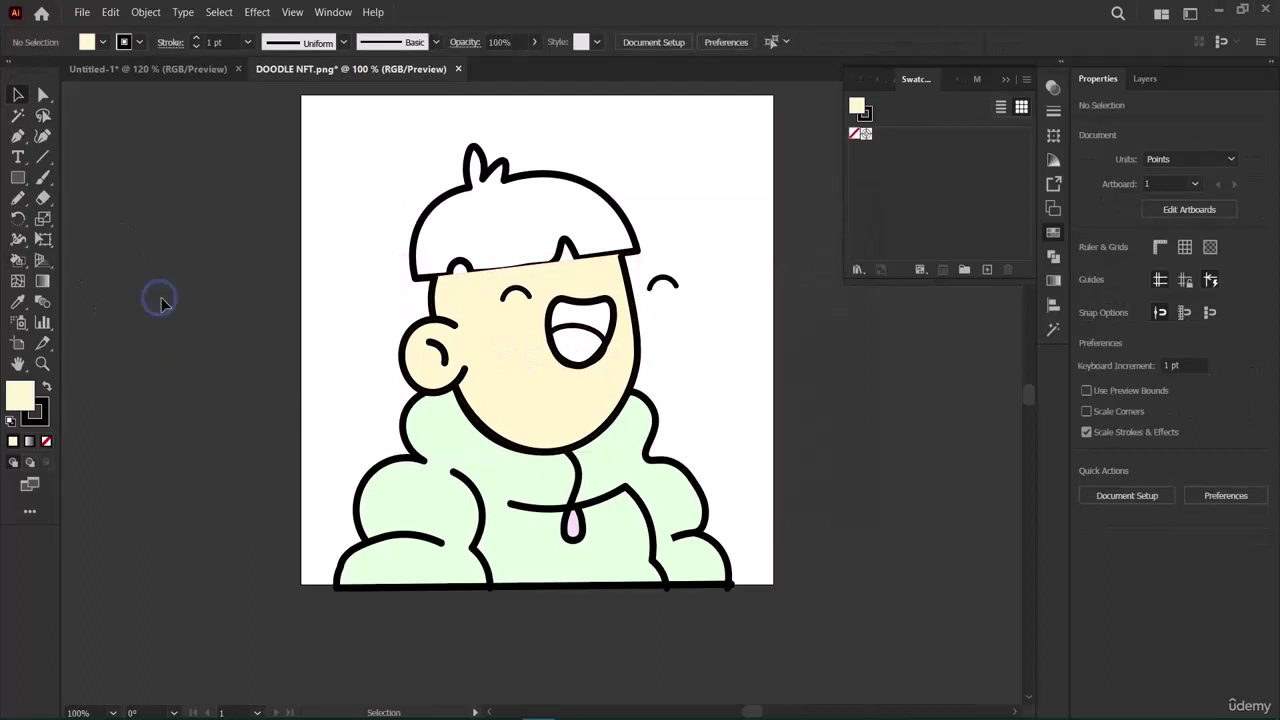
pyautogui.click(486, 300)
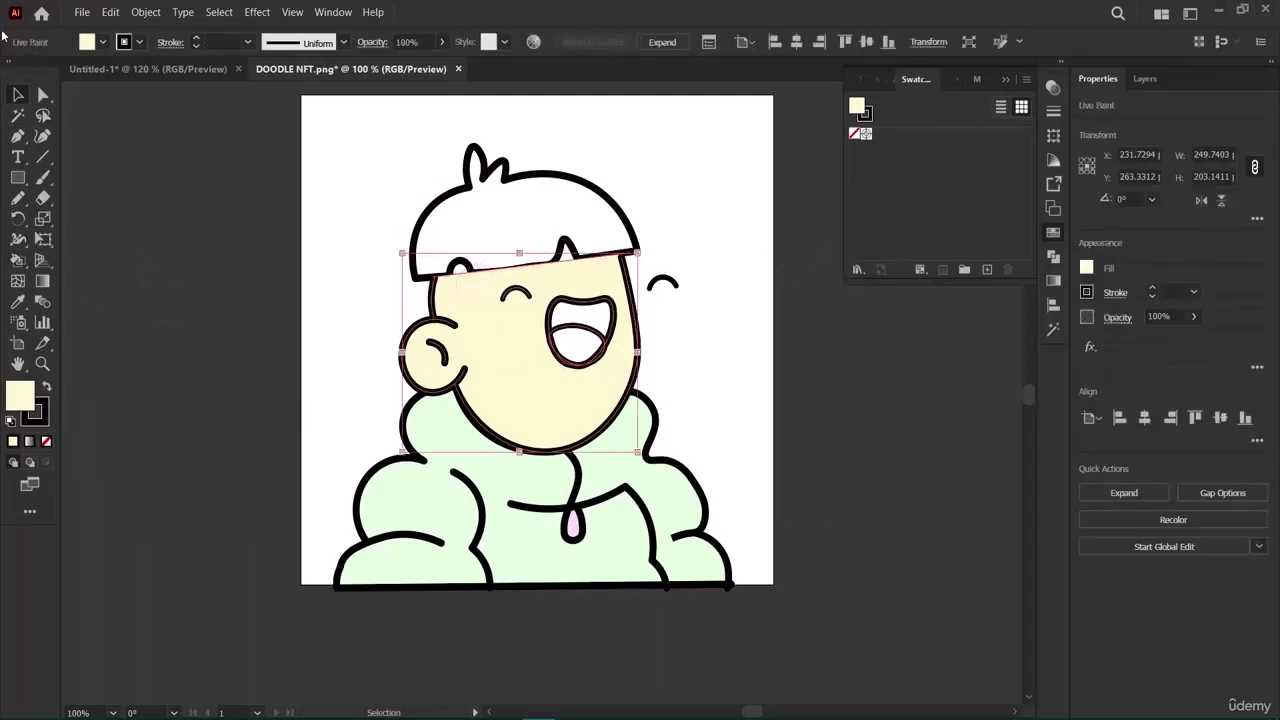
pyautogui.press('w')
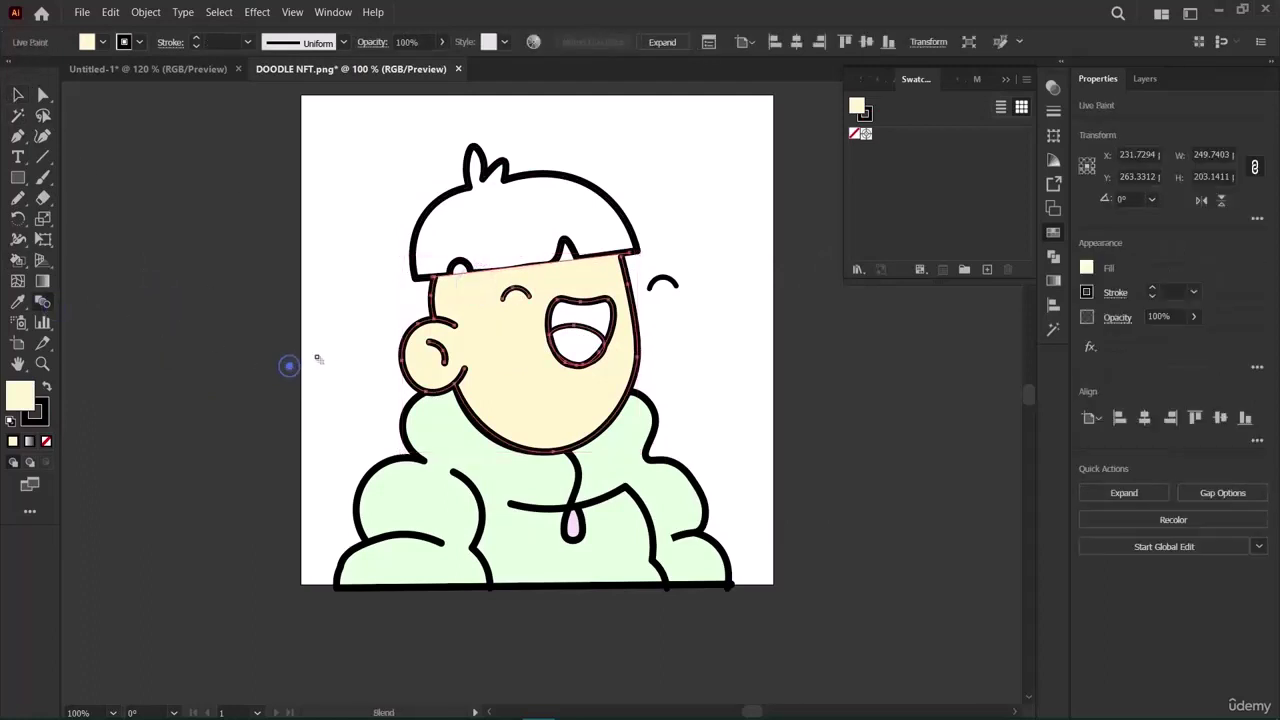
pyautogui.press('v')
pyautogui.click(140, 283)
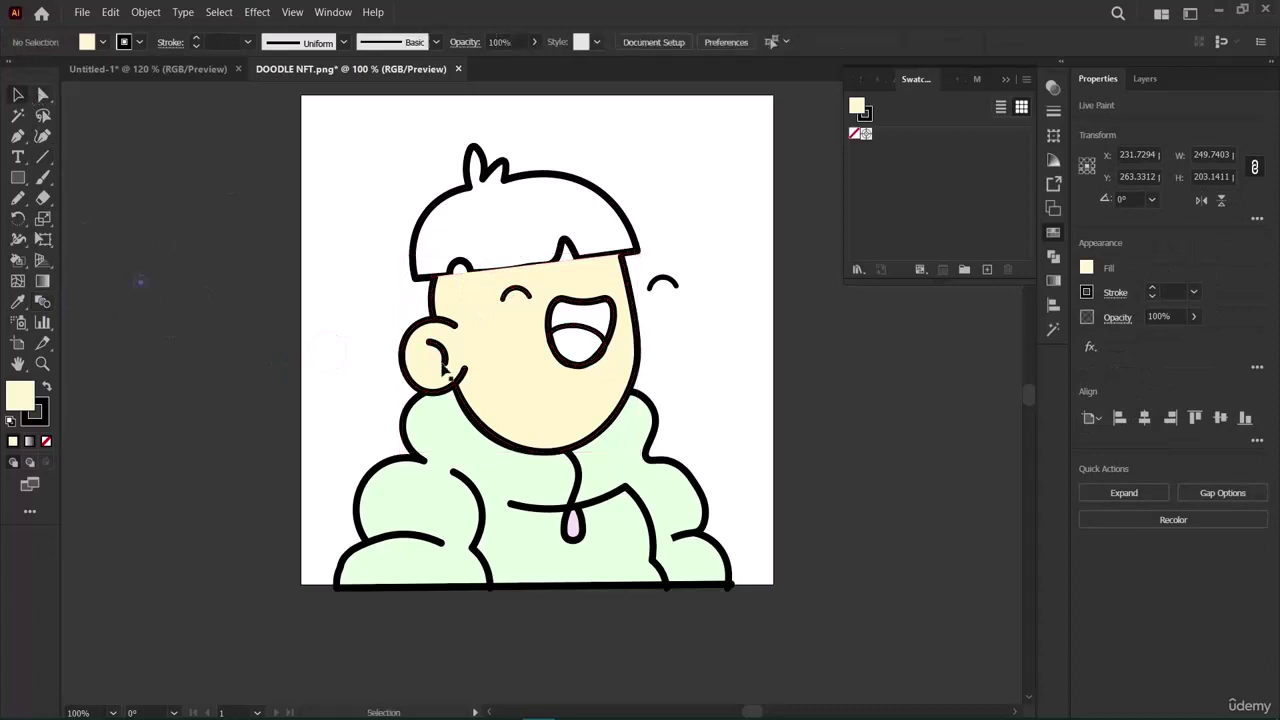
pyautogui.click(504, 278)
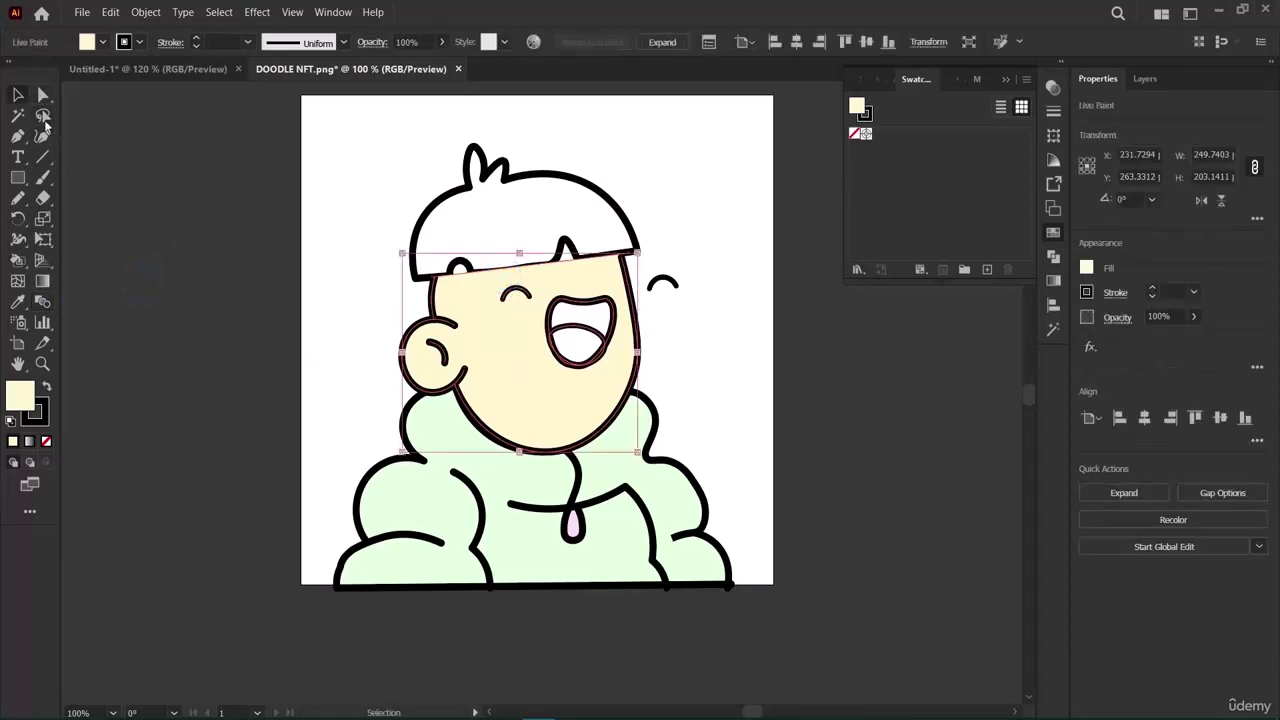
# Add two anchors on the face's top edge and nudge the left one slightly.
pyautogui.doubleClick(43, 94)
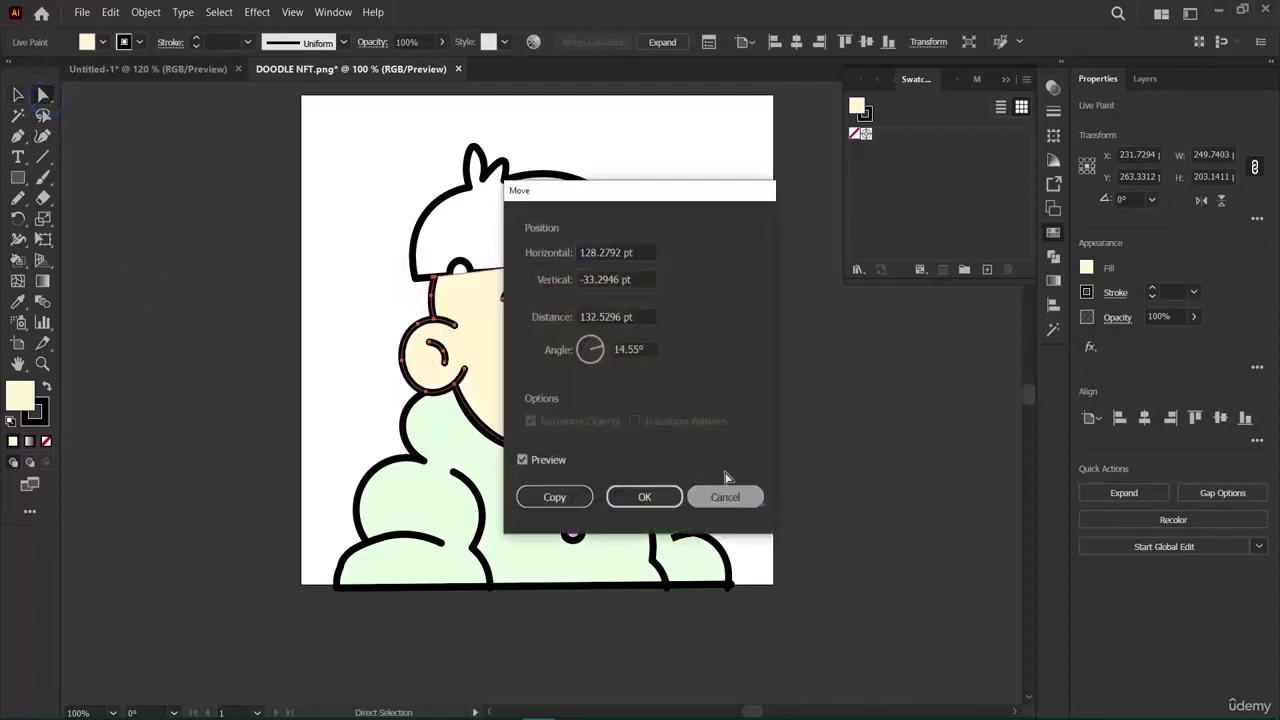
pyautogui.click(748, 497)
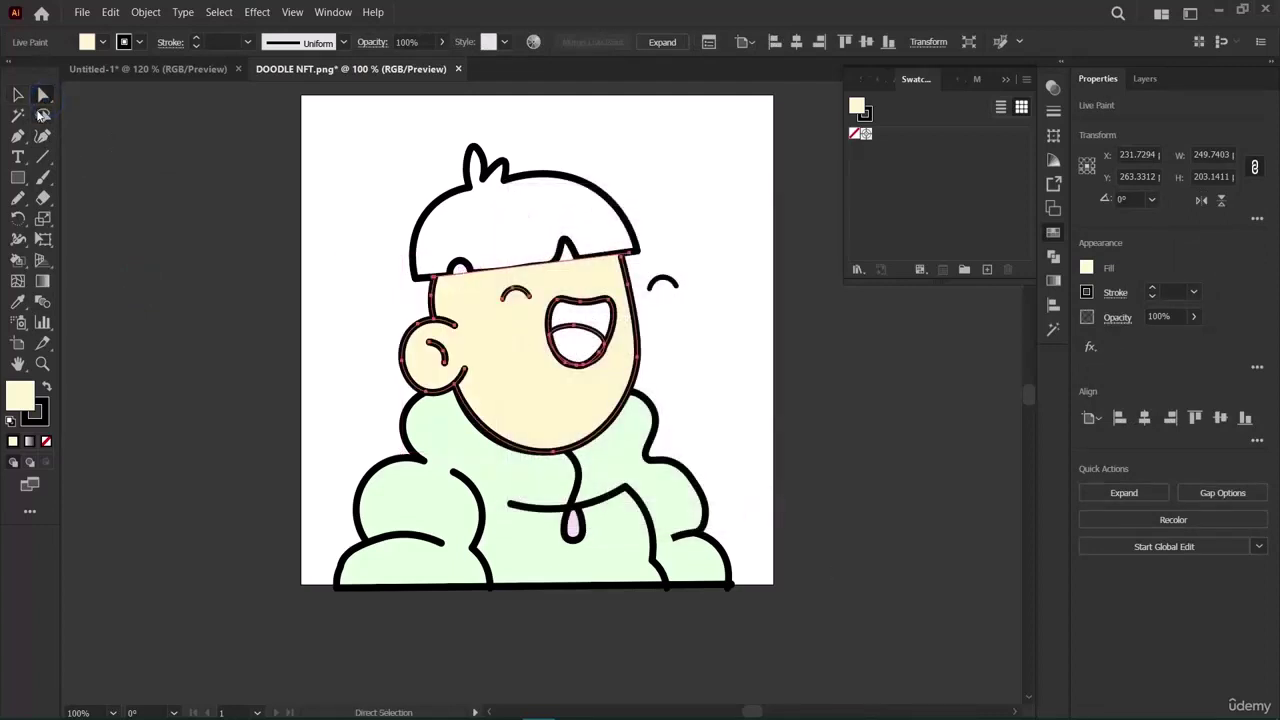
pyautogui.moveTo(18, 135); pyautogui.dragTo(90, 152)
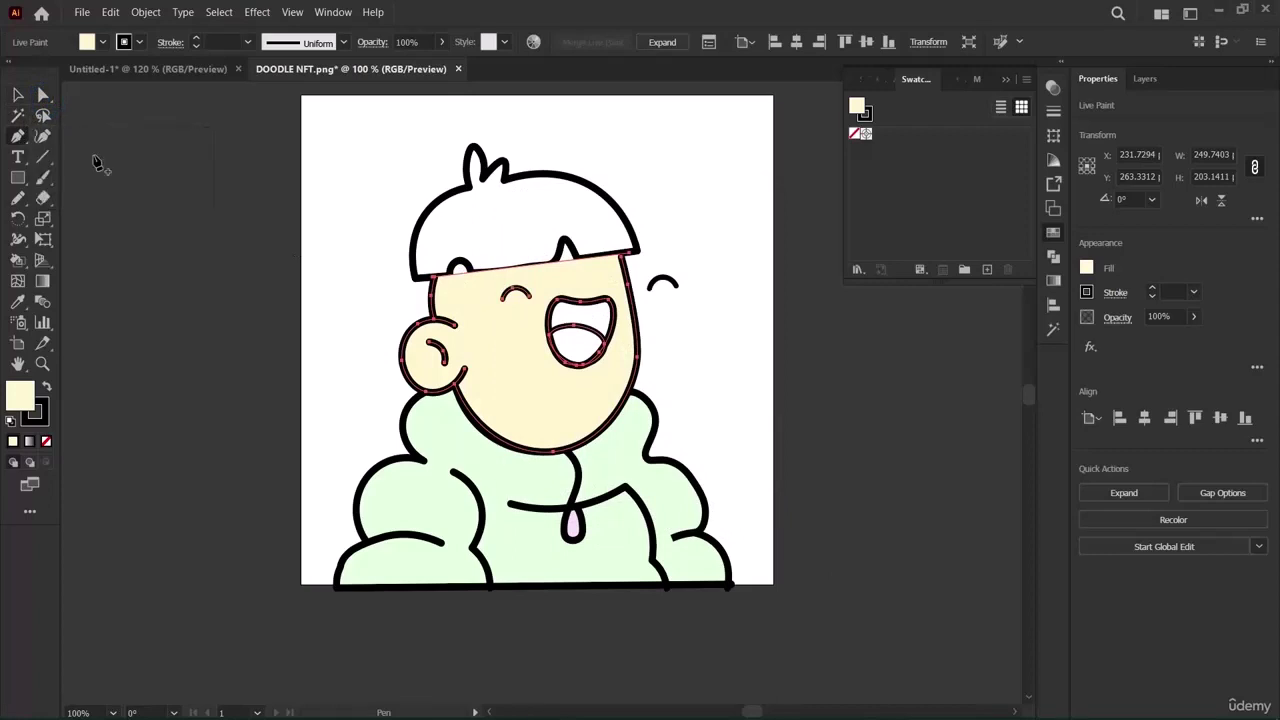
pyautogui.click(461, 274)
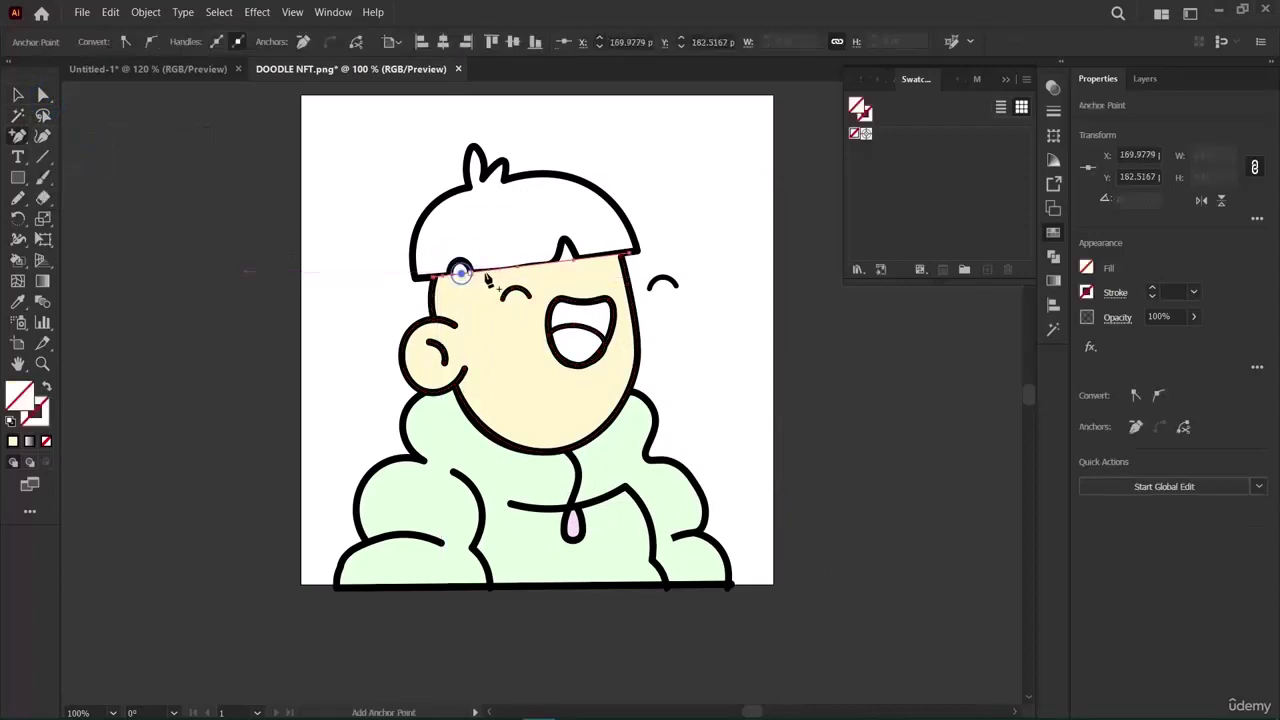
pyautogui.click(567, 262)
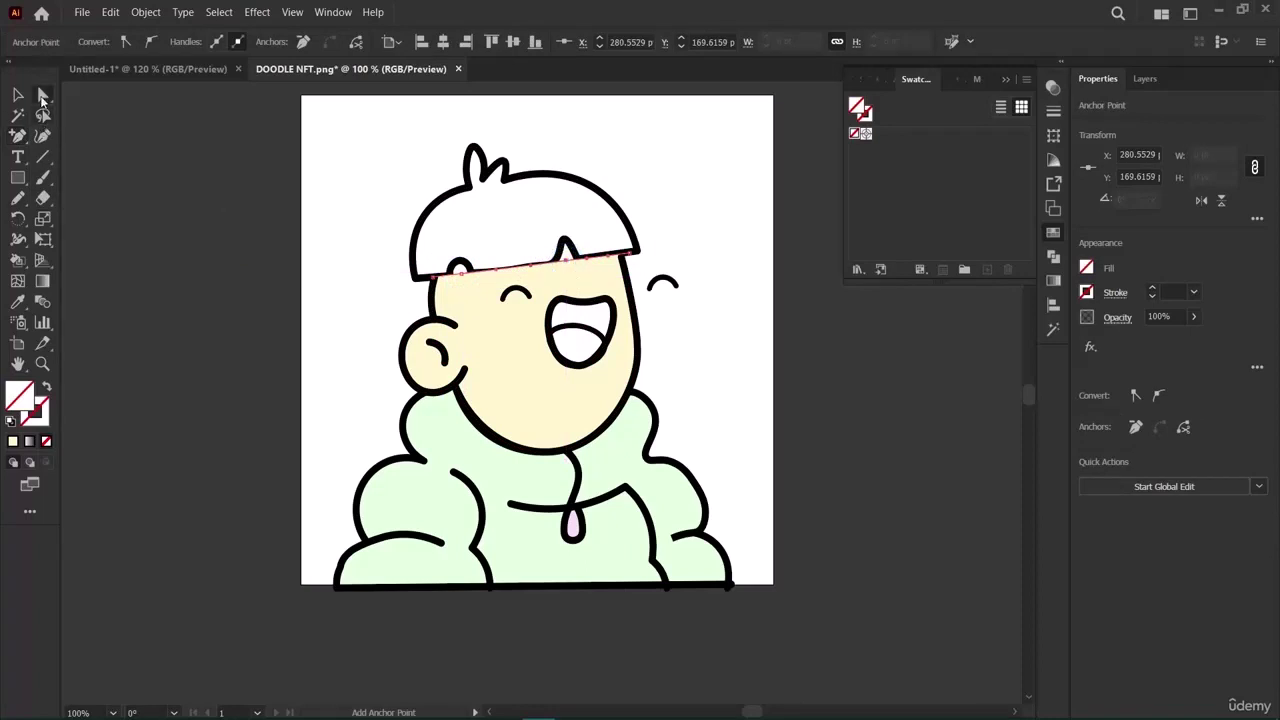
pyautogui.click(42, 94)
pyautogui.click(462, 278)
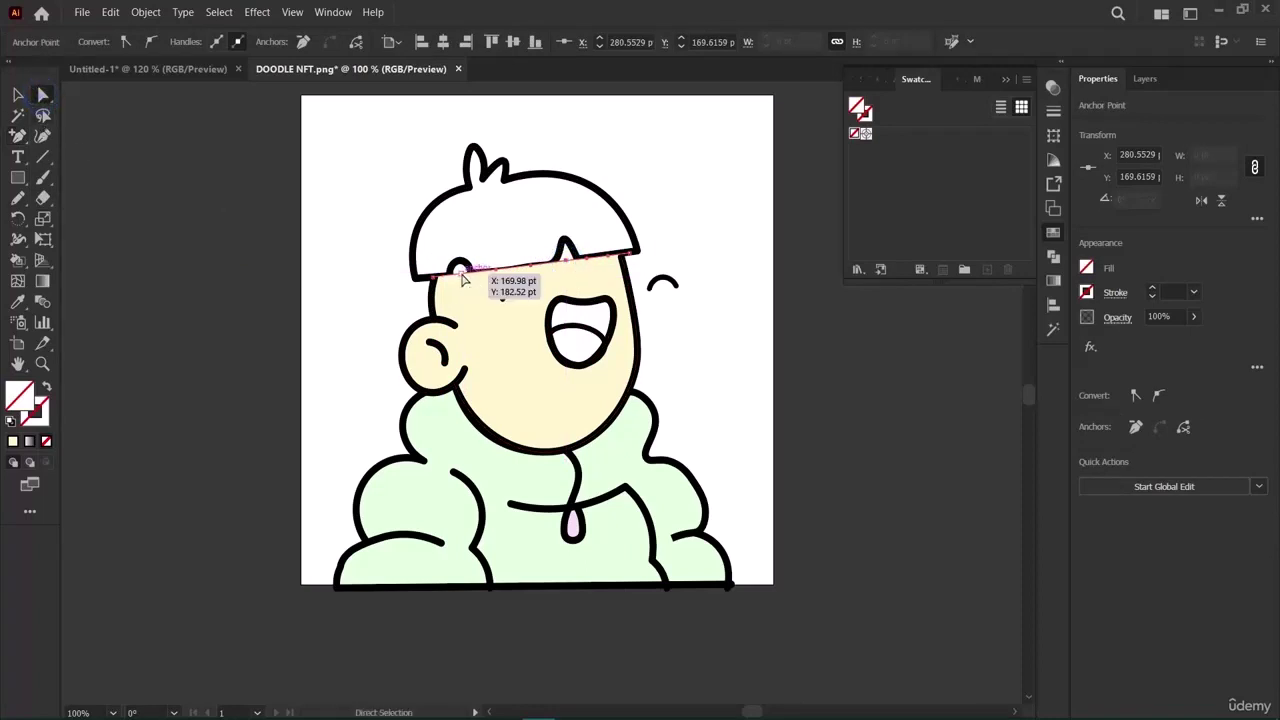
pyautogui.moveTo(461, 274); pyautogui.dragTo(462, 278)
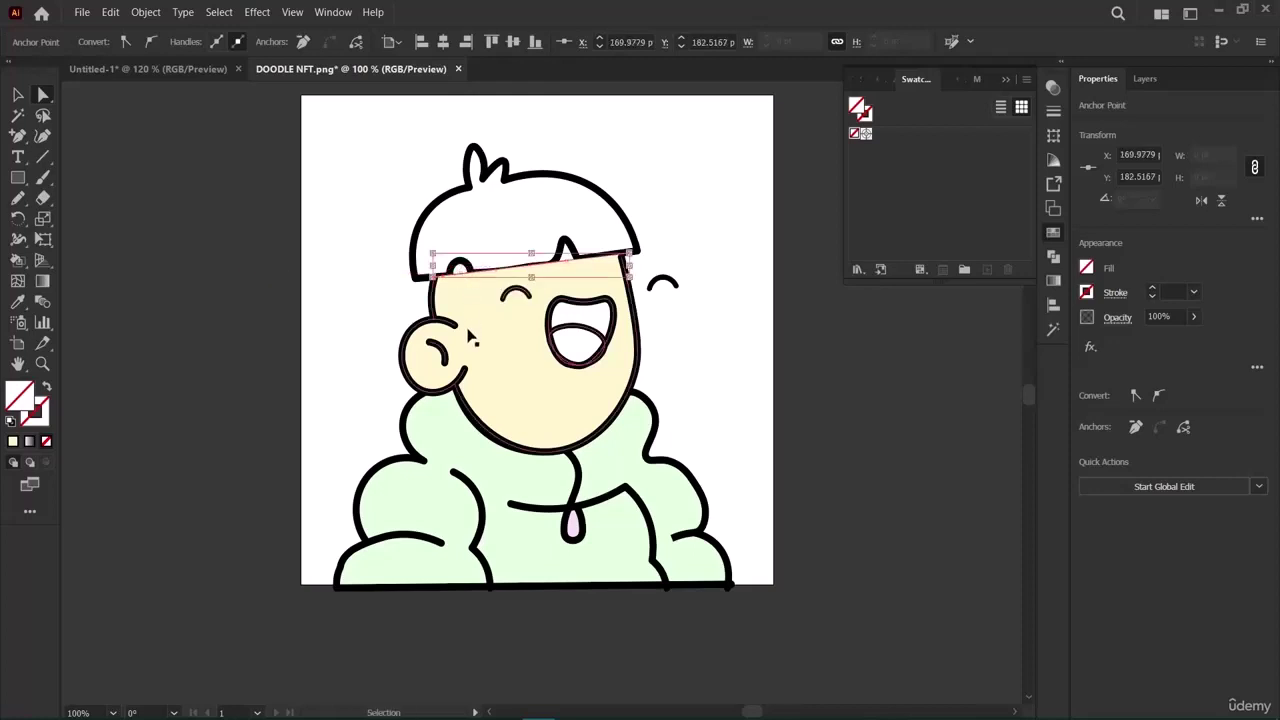
# Add two anchors near the hat brim's left end, pull one to reshape the edge, and deselect.
pyautogui.moveTo(17, 135); pyautogui.dragTo(116, 156)
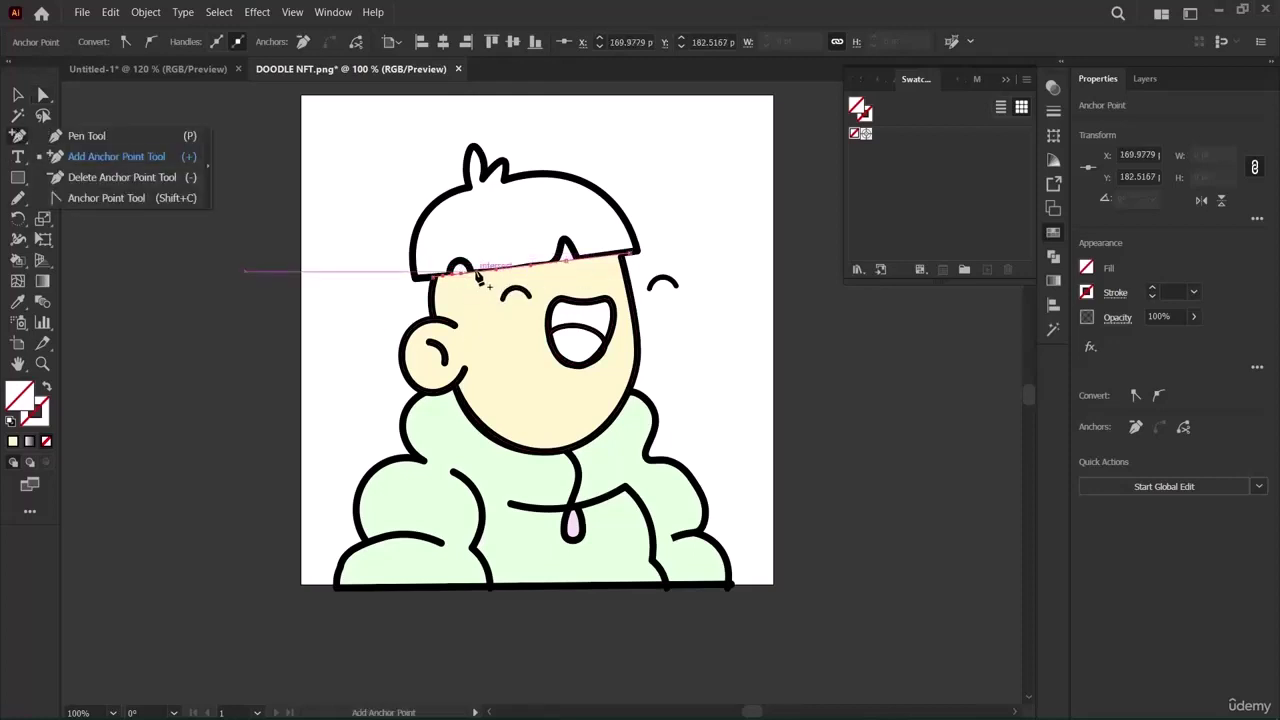
pyautogui.click(458, 273)
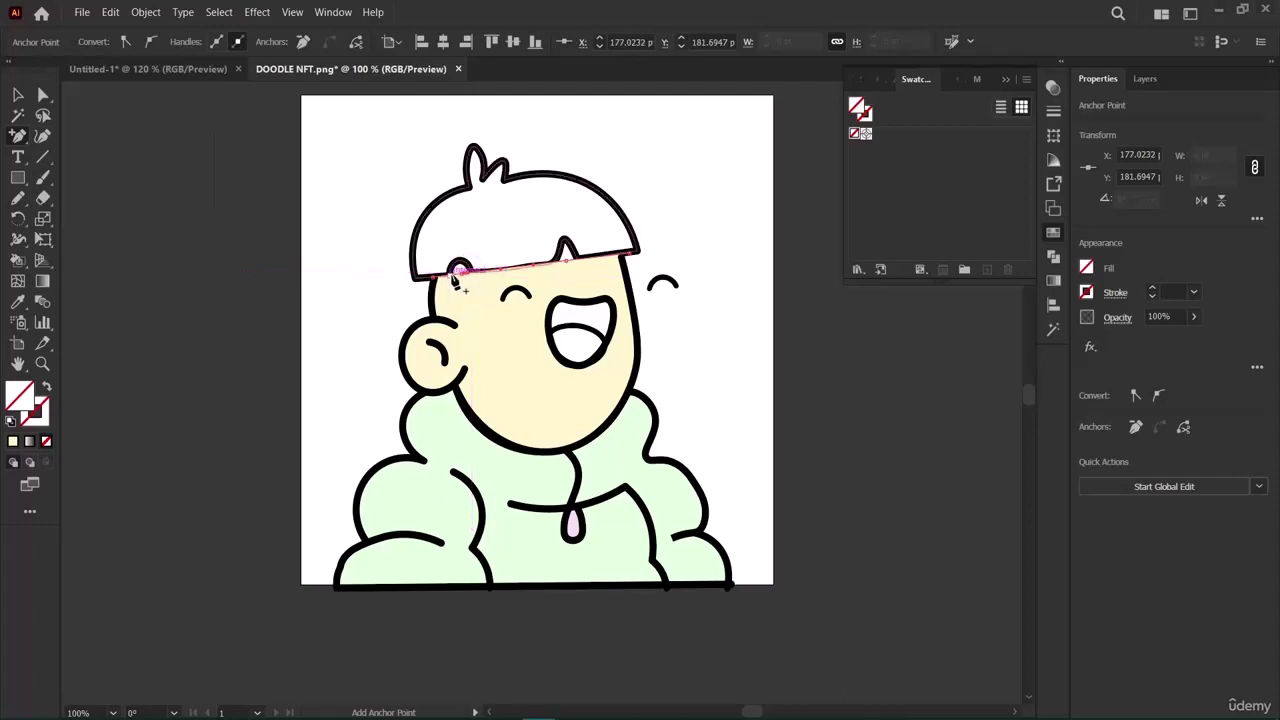
pyautogui.click(448, 274)
pyautogui.click(43, 94)
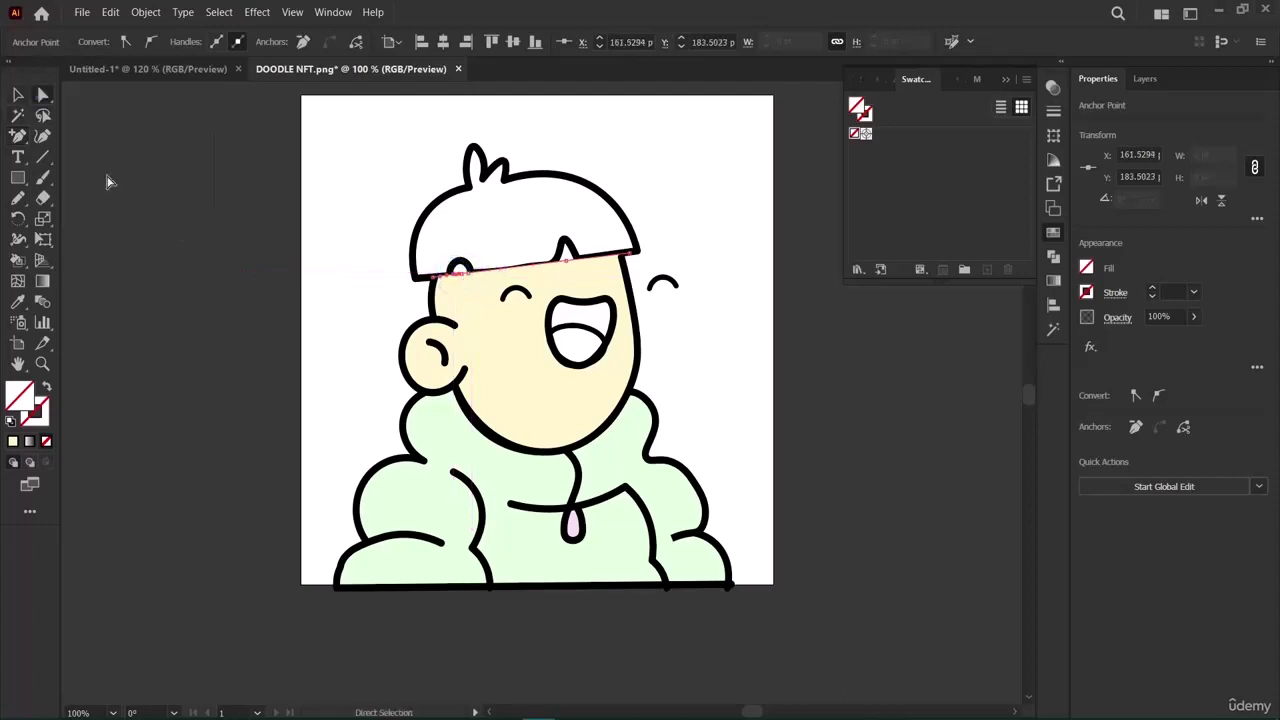
pyautogui.moveTo(459, 273); pyautogui.dragTo(470, 281)
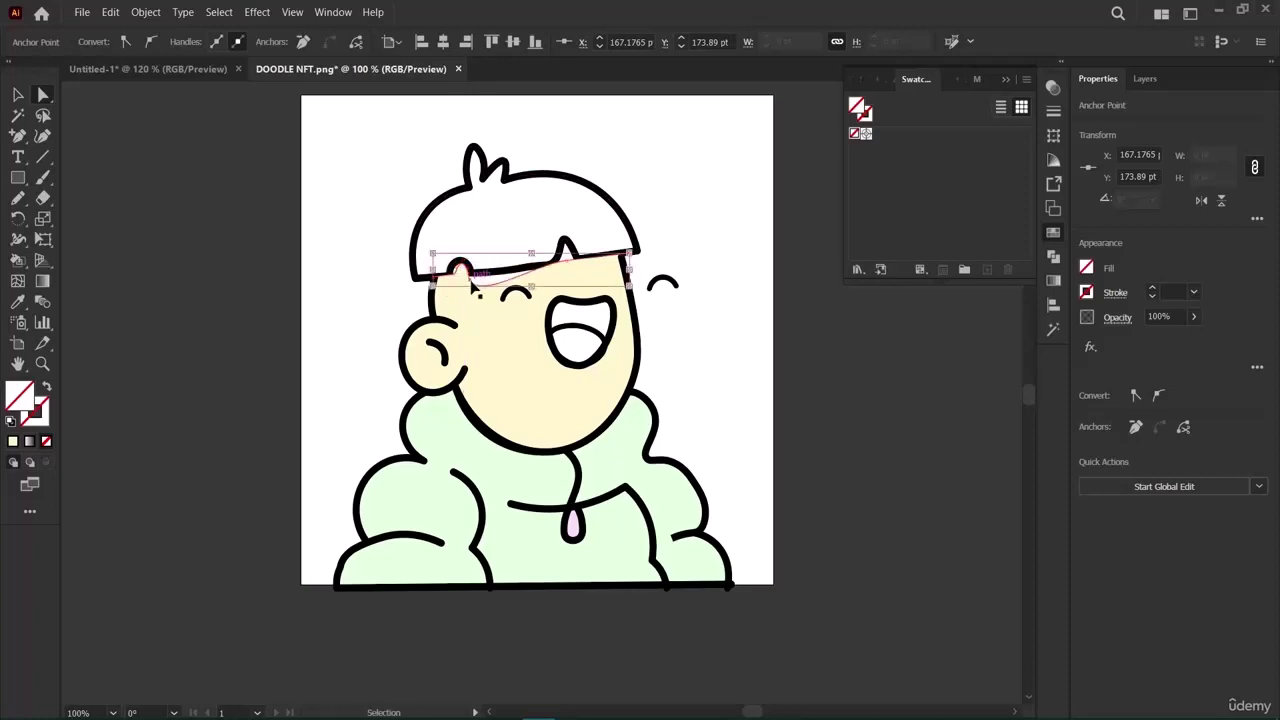
pyautogui.click(258, 438)
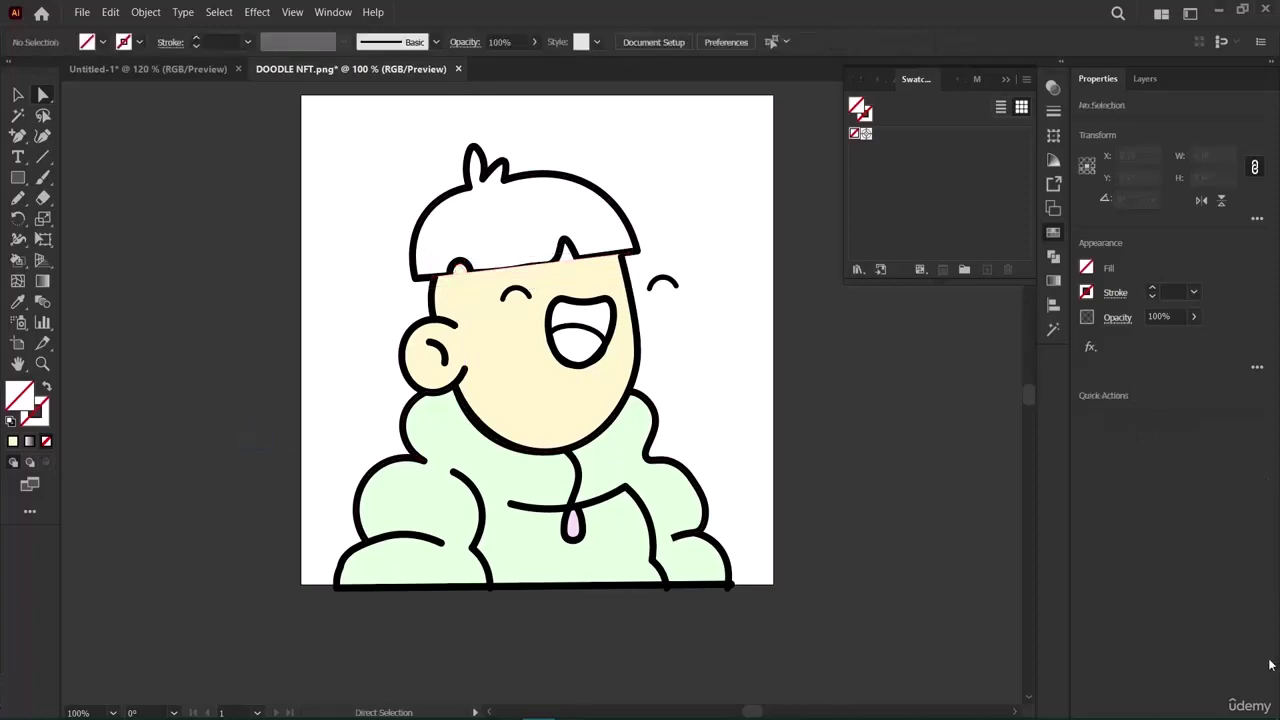
# Move the face outline's top anchor slightly down and left, then deselect.
pyautogui.click(516, 266)
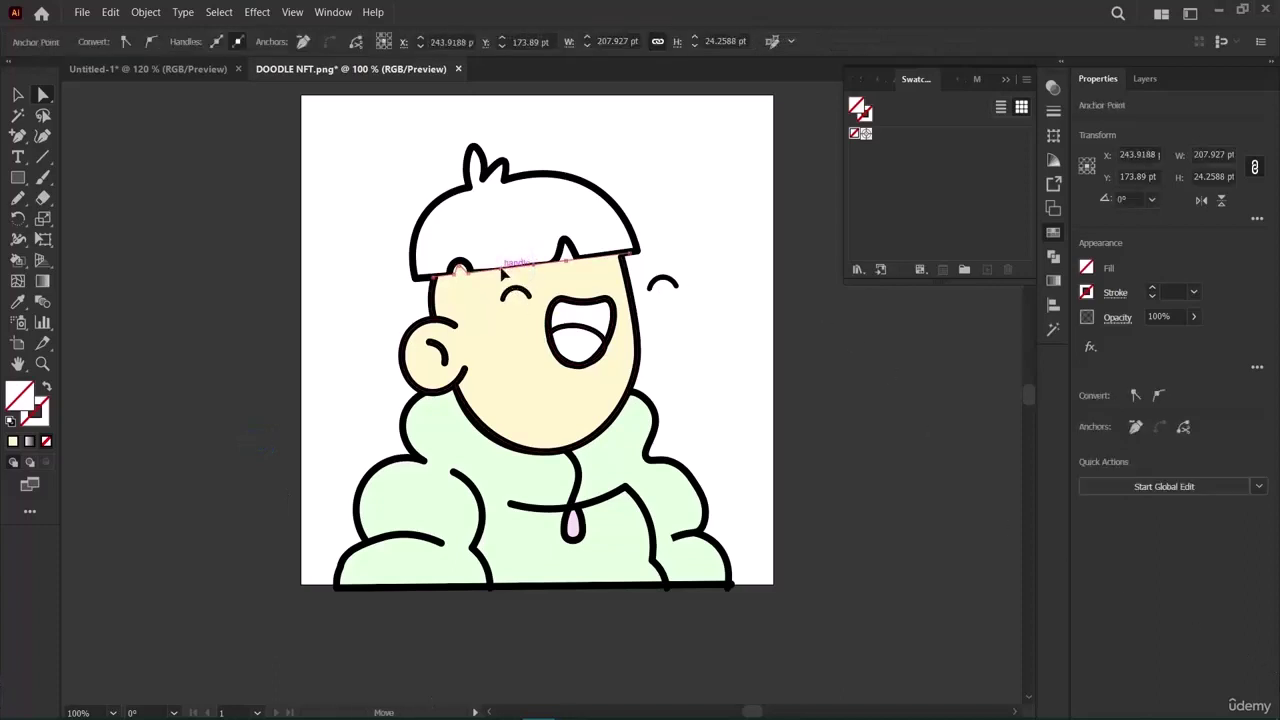
pyautogui.click(502, 266)
pyautogui.moveTo(540, 273); pyautogui.dragTo(536, 278)
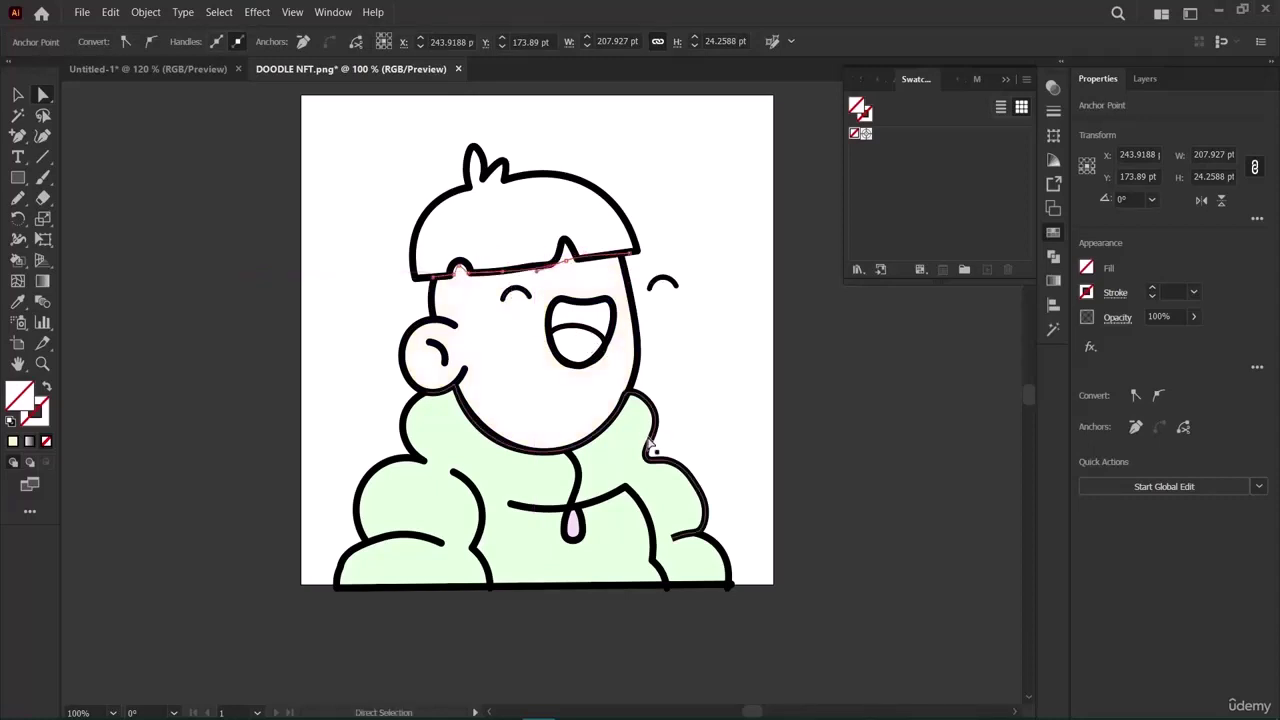
pyautogui.click(17, 94)
pyautogui.click(139, 287)
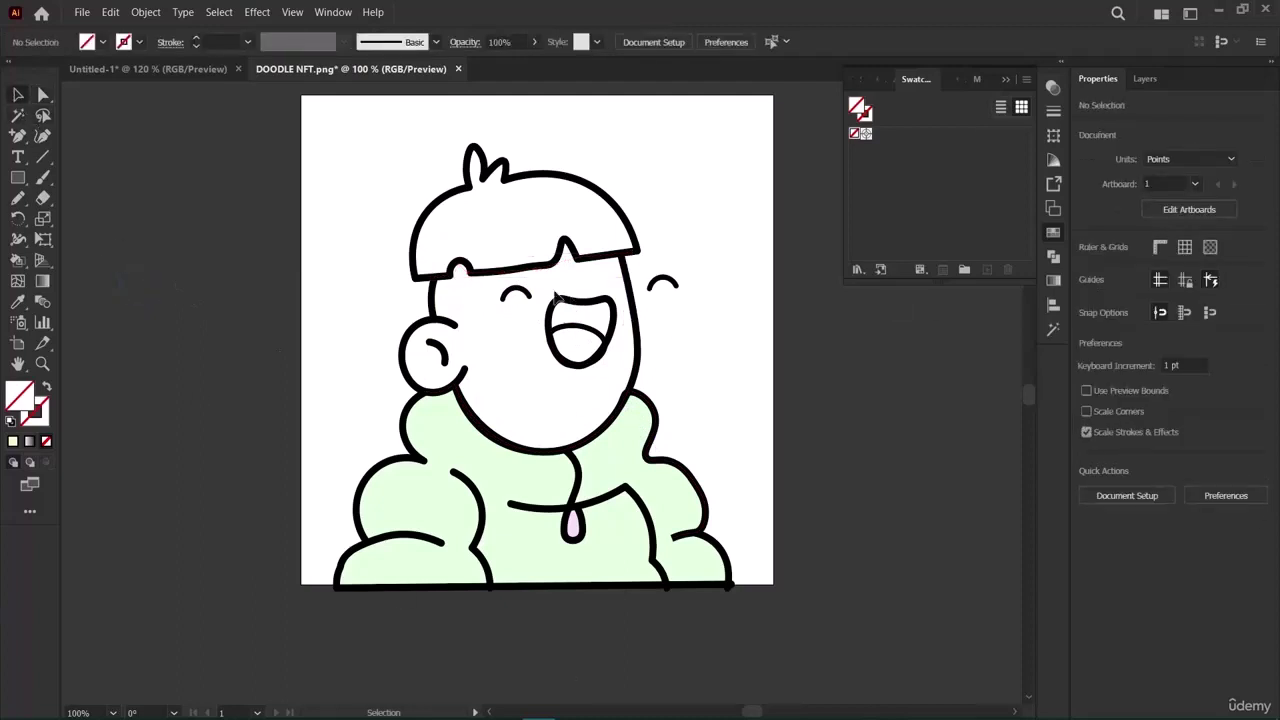
# Delete and restore the face Live Paint group, then enter and exit its isolation mode.
pyautogui.click(567, 255)
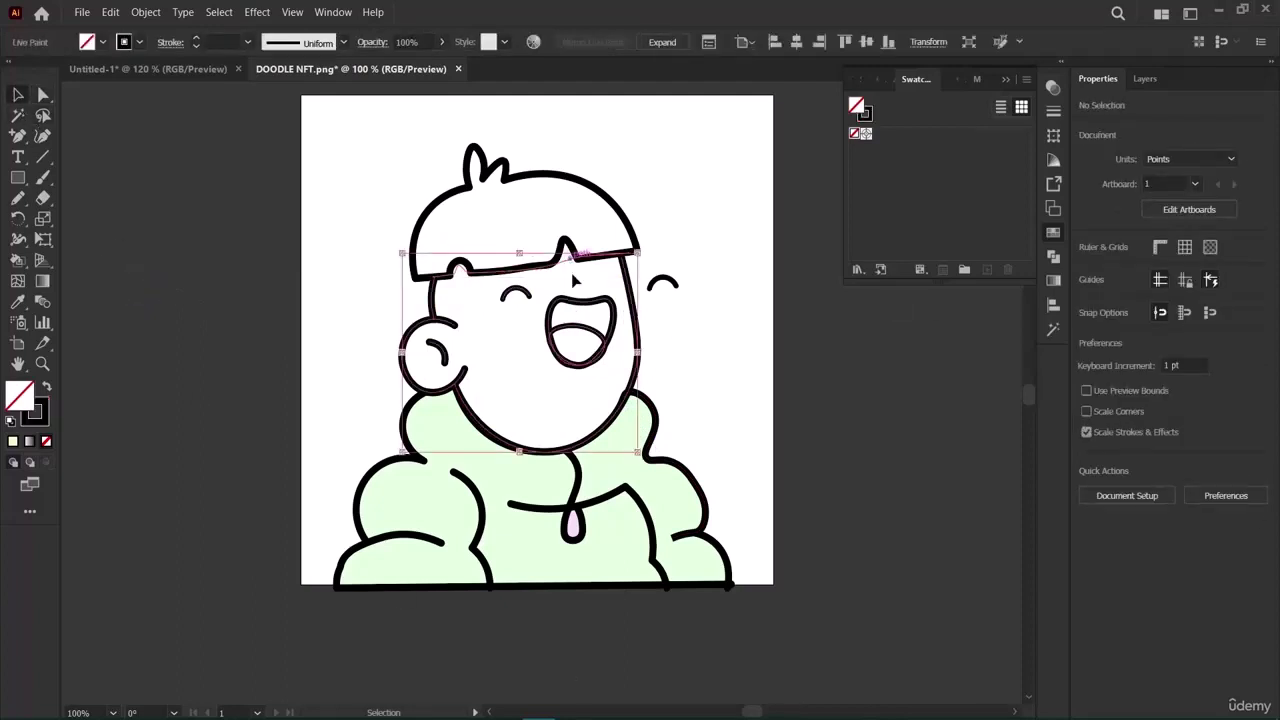
pyautogui.click(938, 436)
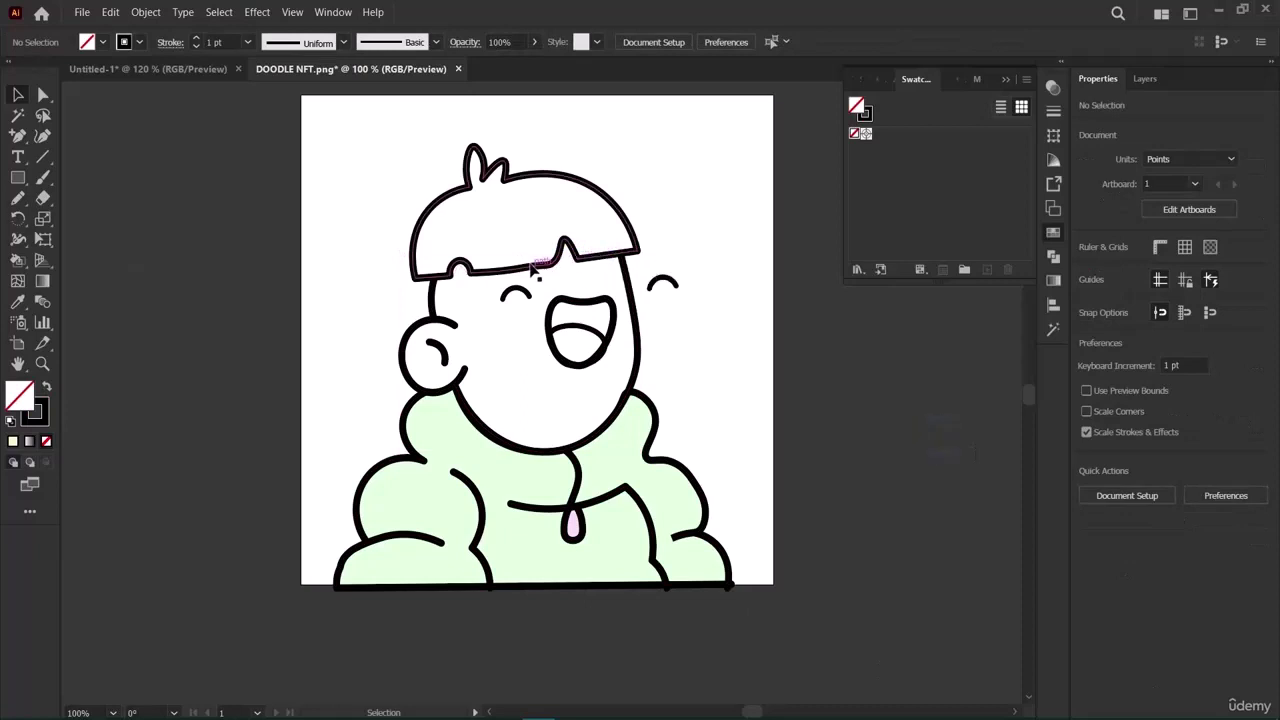
pyautogui.click(593, 362)
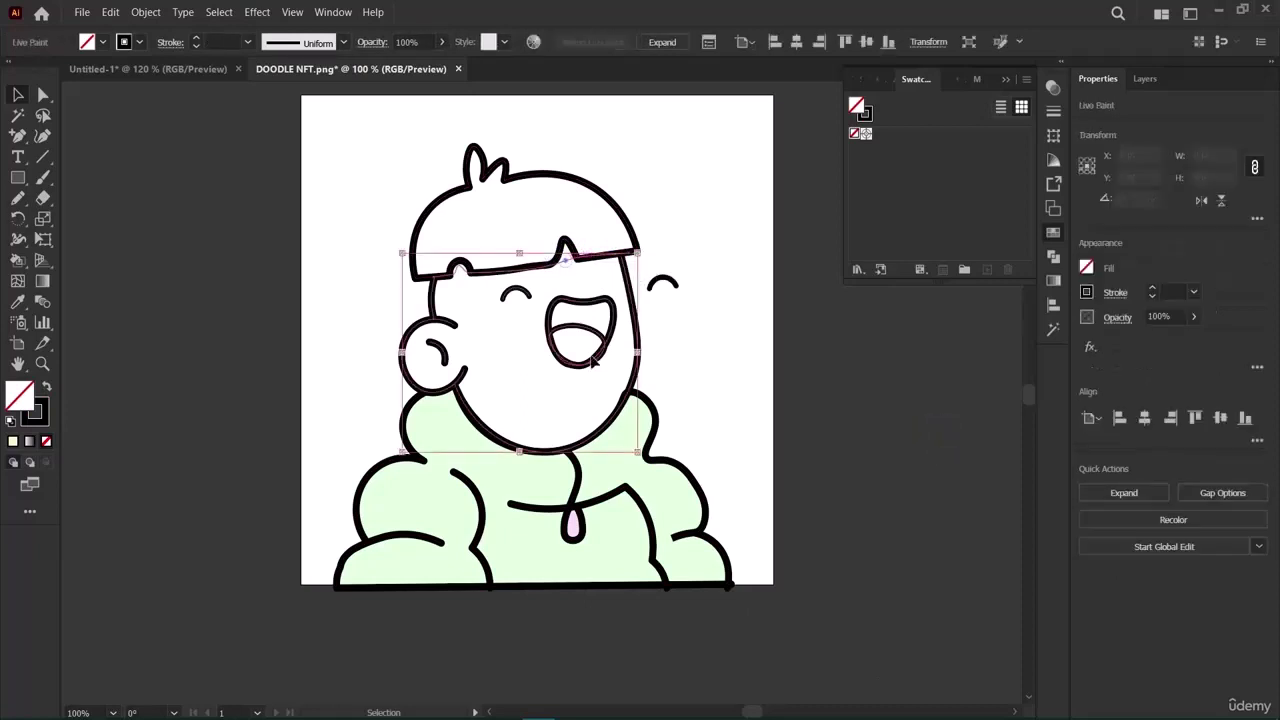
pyautogui.press('Delete')
pyautogui.hotkey('ctrl', 'z')
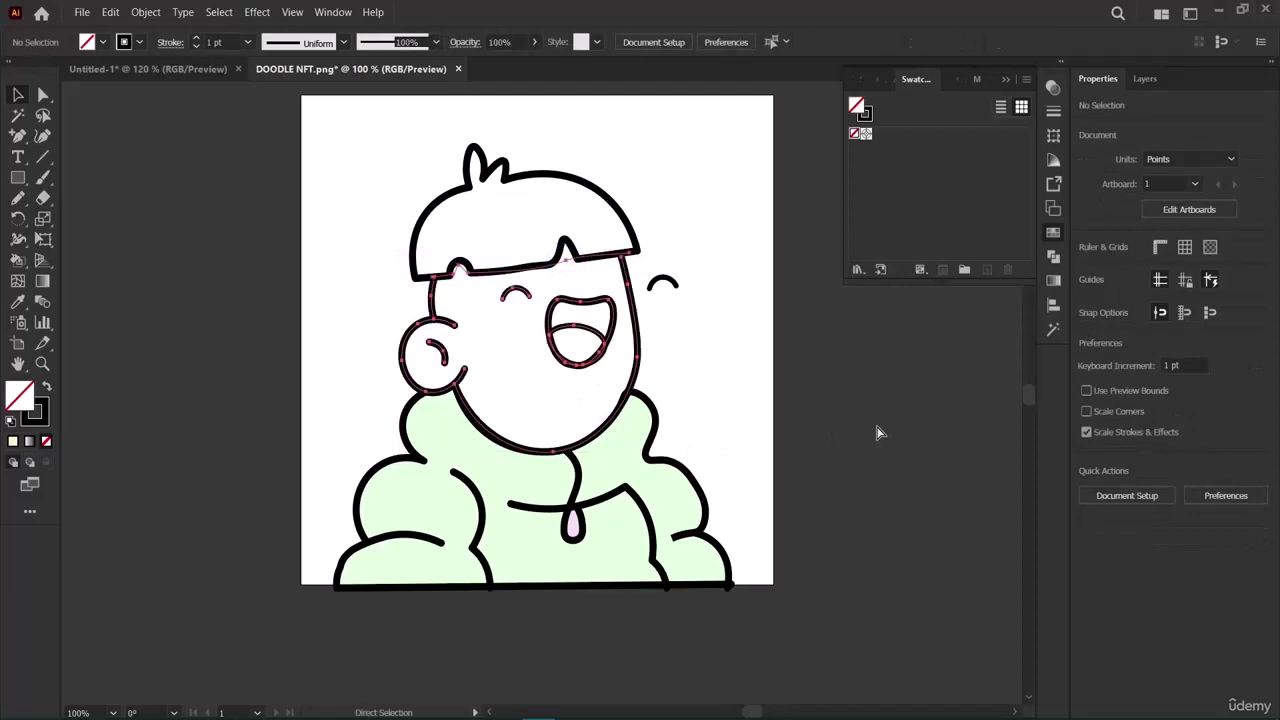
pyautogui.click(878, 432)
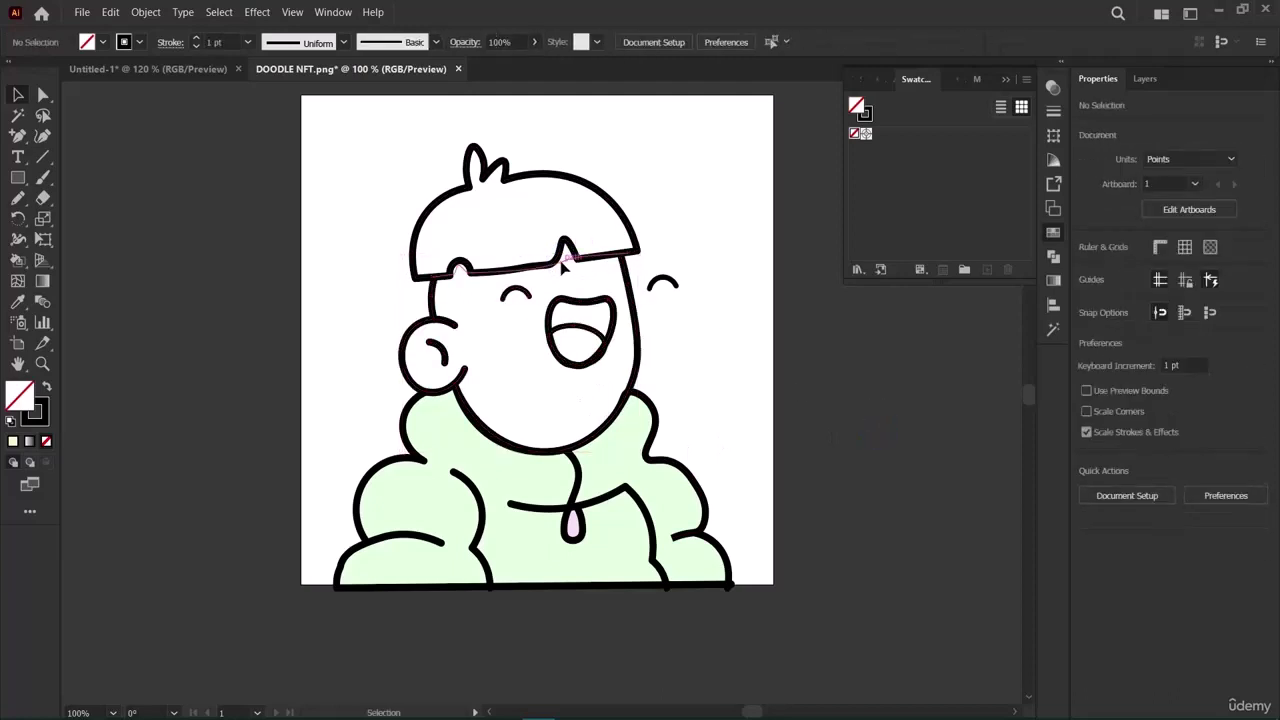
pyautogui.doubleClick(576, 264)
pyautogui.doubleClick(791, 366)
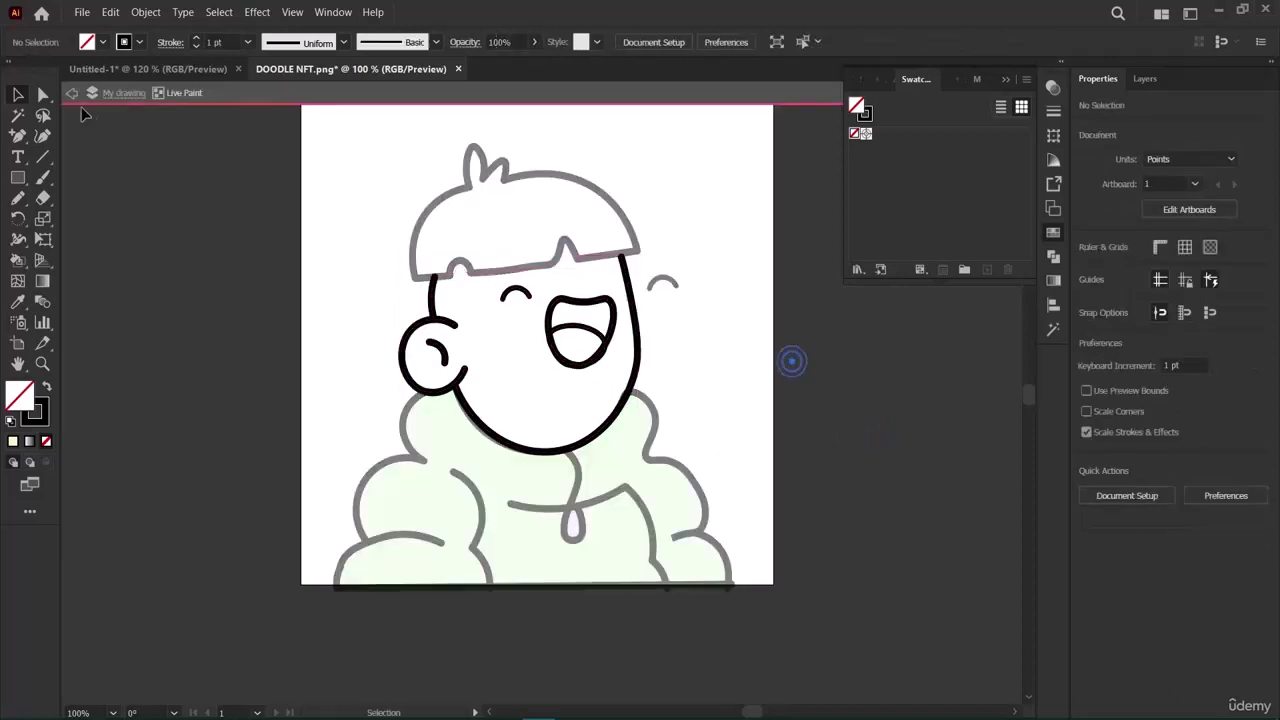
# Undo the face fill and one path edit, leaving the face white, and clear the selection.
pyautogui.click(560, 262)
pyautogui.click(785, 378)
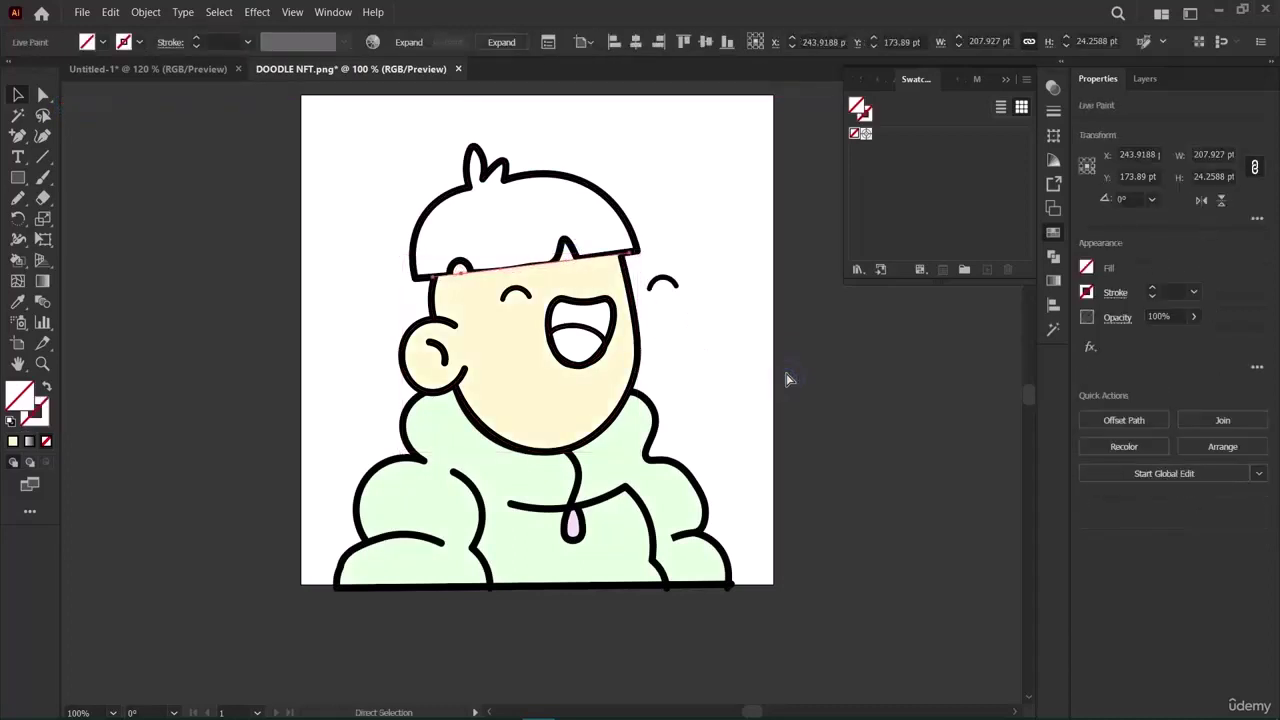
pyautogui.hotkey('ctrl', 'z')
pyautogui.hotkey('ctrl', 'z')
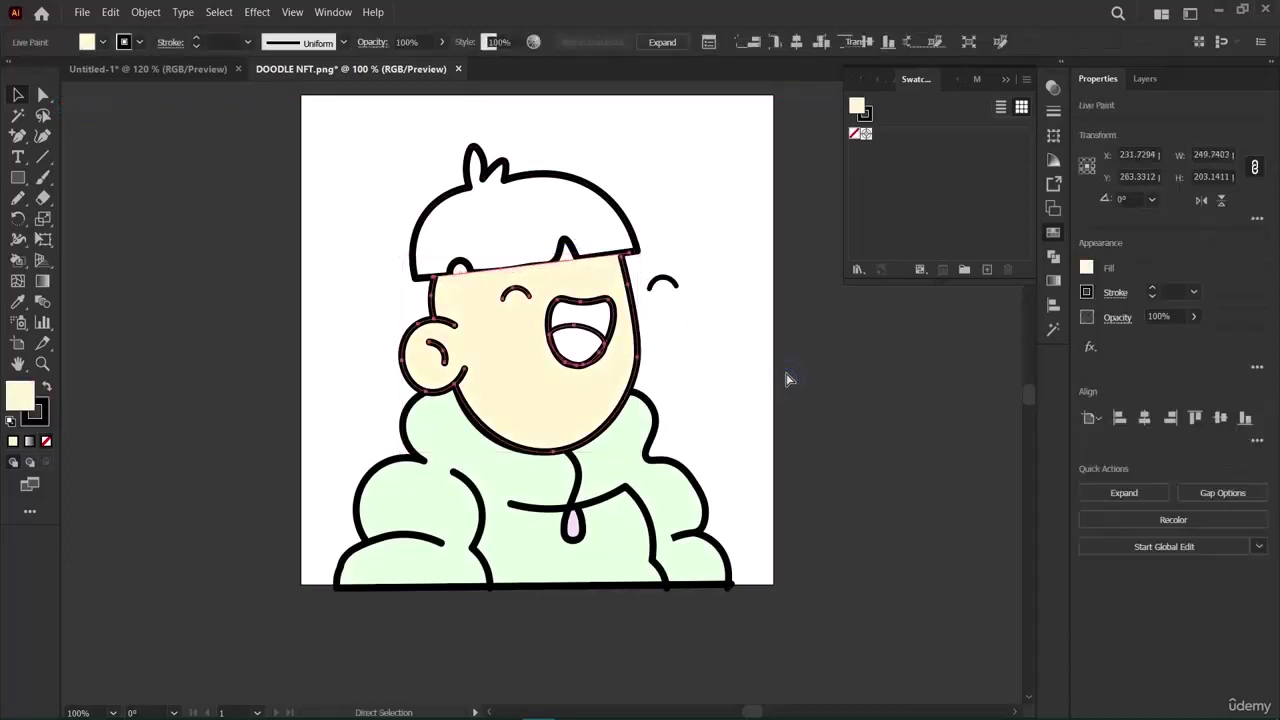
pyautogui.hotkey('ctrl', 'z')
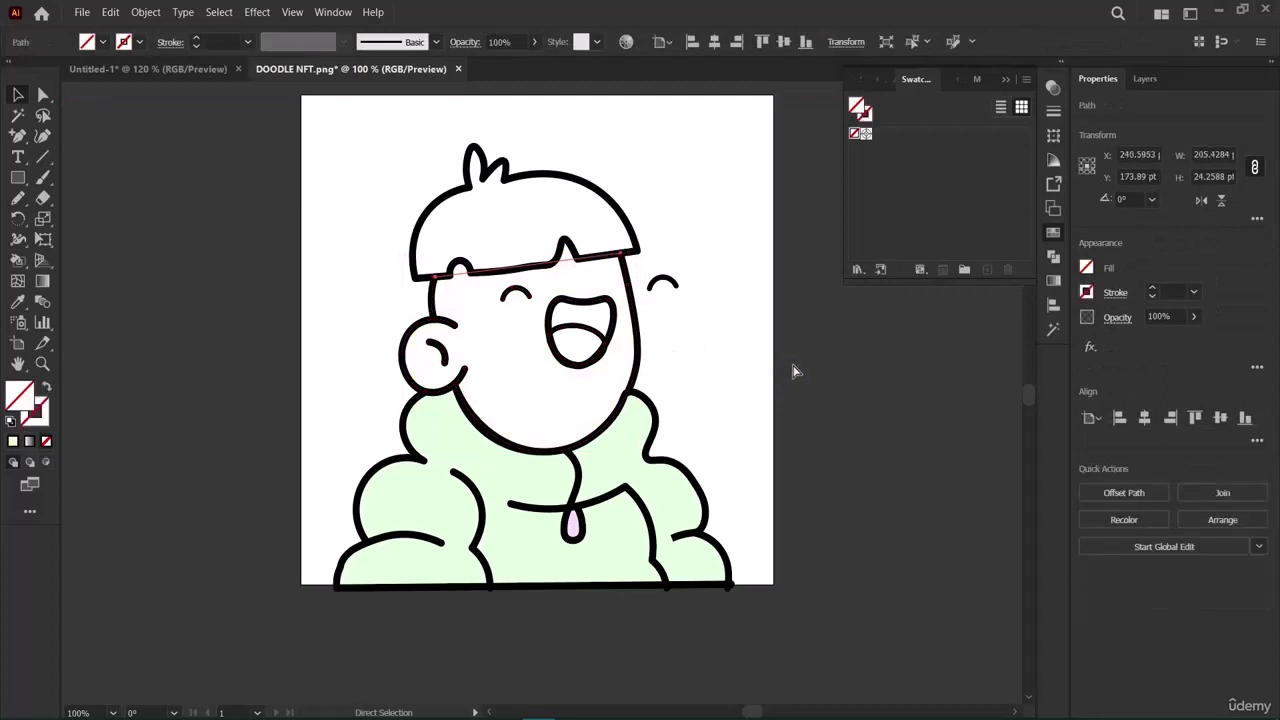
pyautogui.press('v')
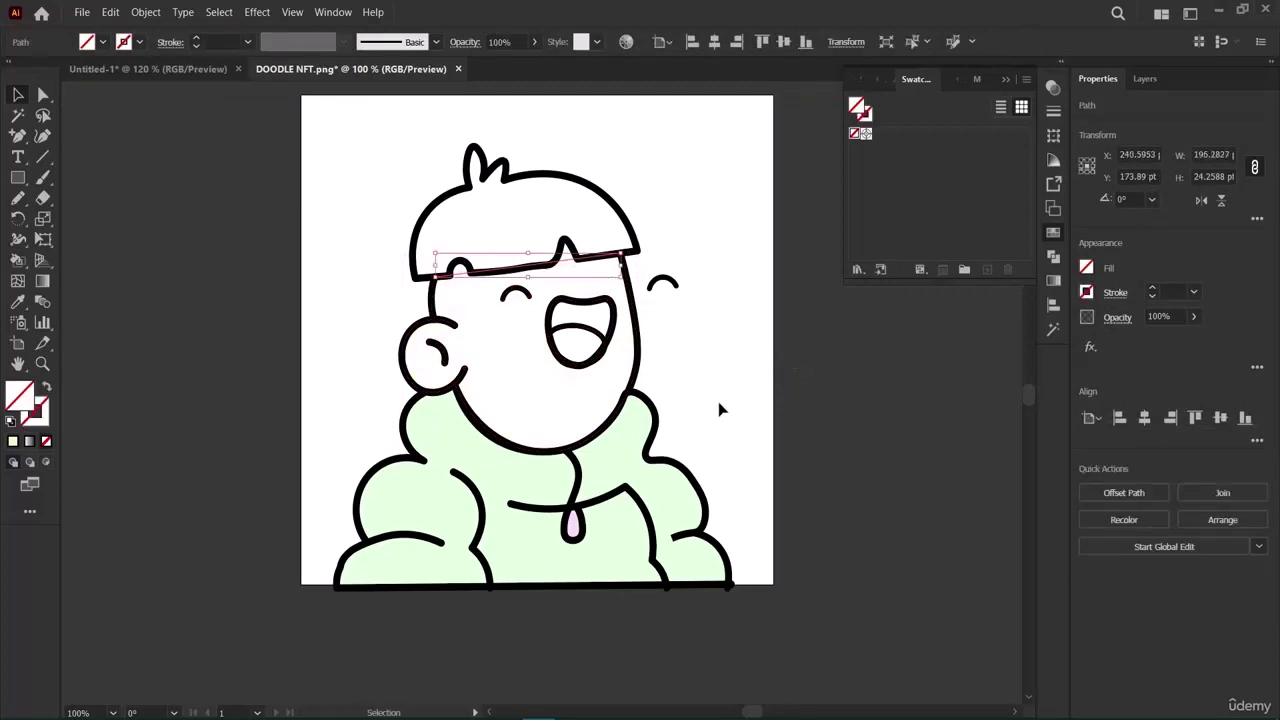
pyautogui.click(720, 408)
# Select the hair outline and lock its path inside the My drawing layer.
pyautogui.click(43, 135)
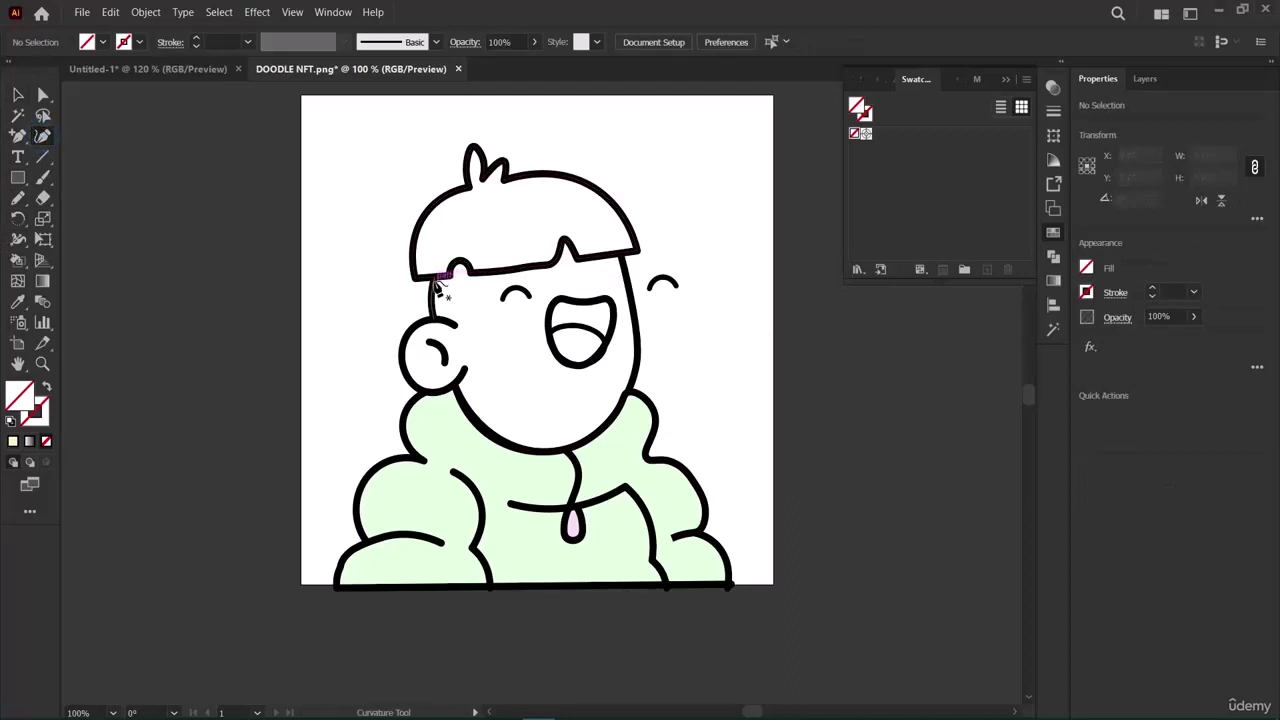
pyautogui.click(435, 280)
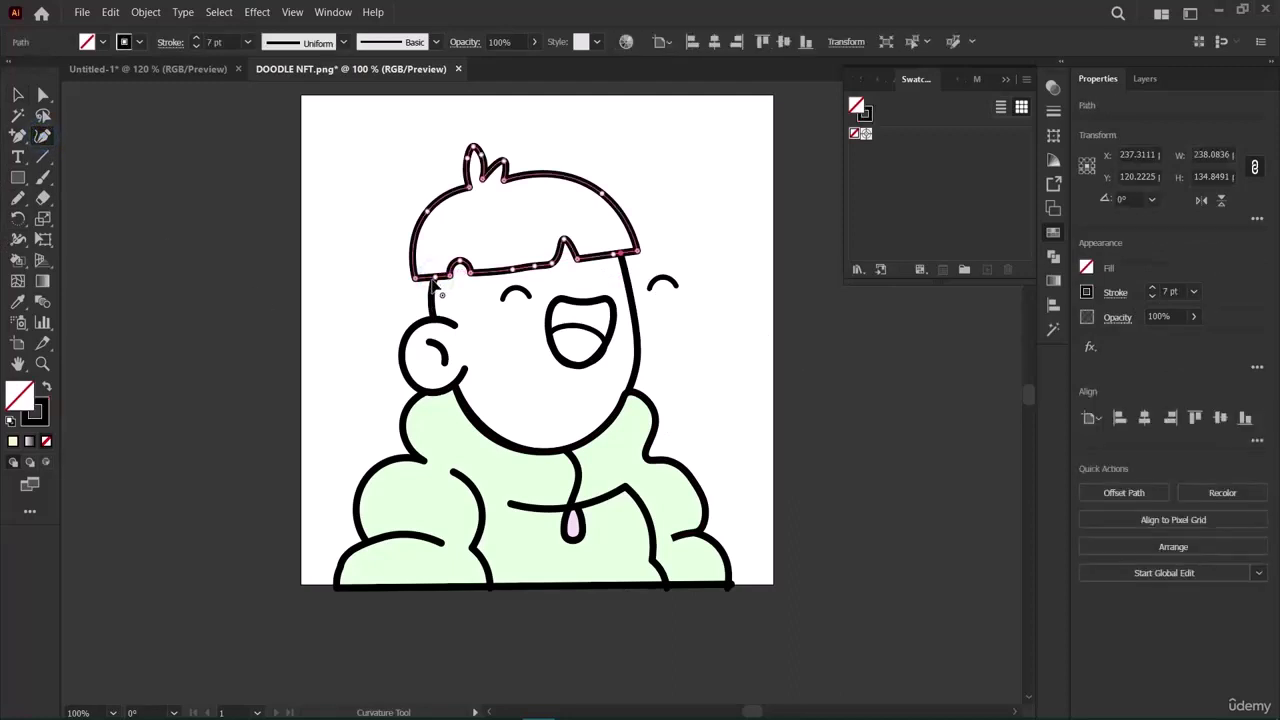
pyautogui.click(1130, 79)
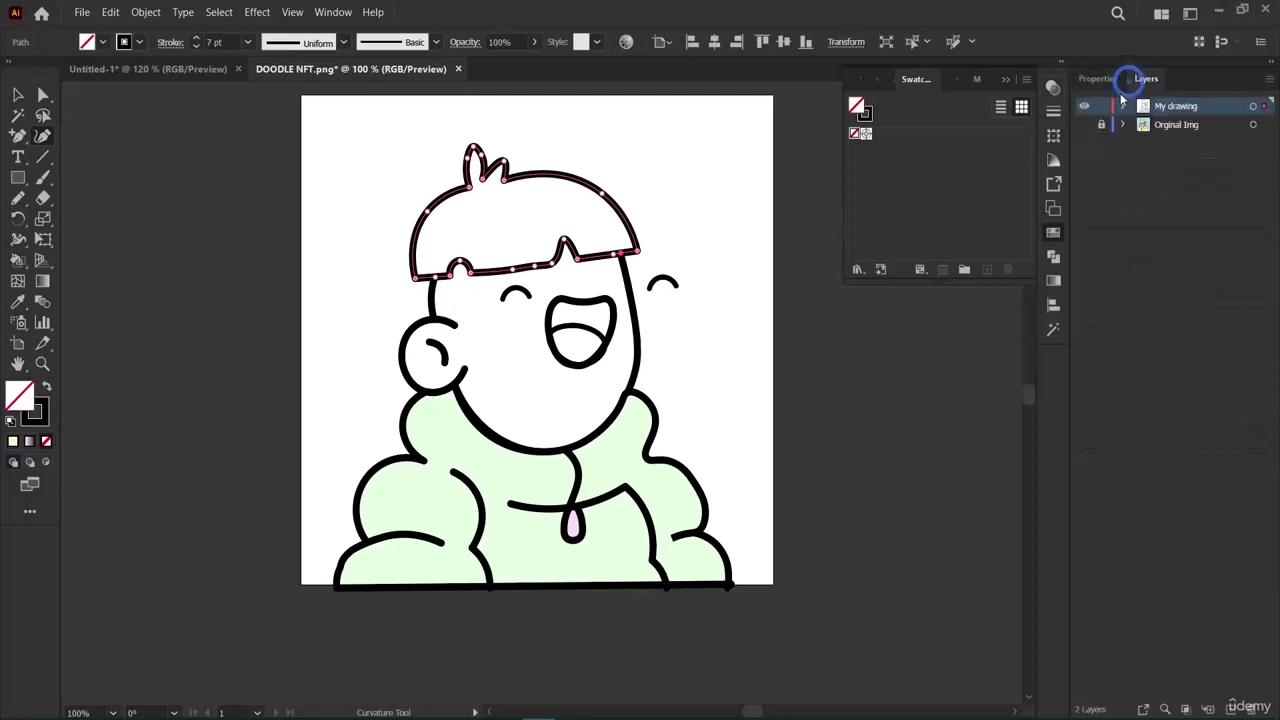
pyautogui.click(1122, 106)
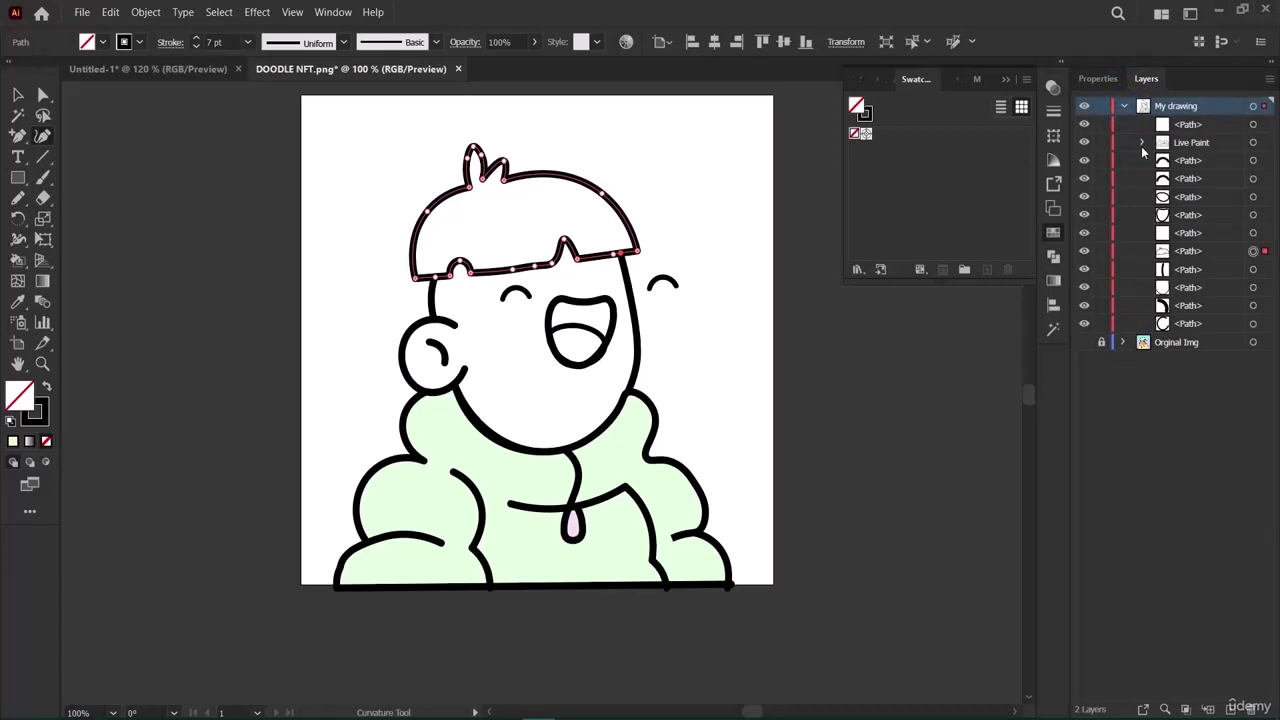
pyautogui.click(1101, 251)
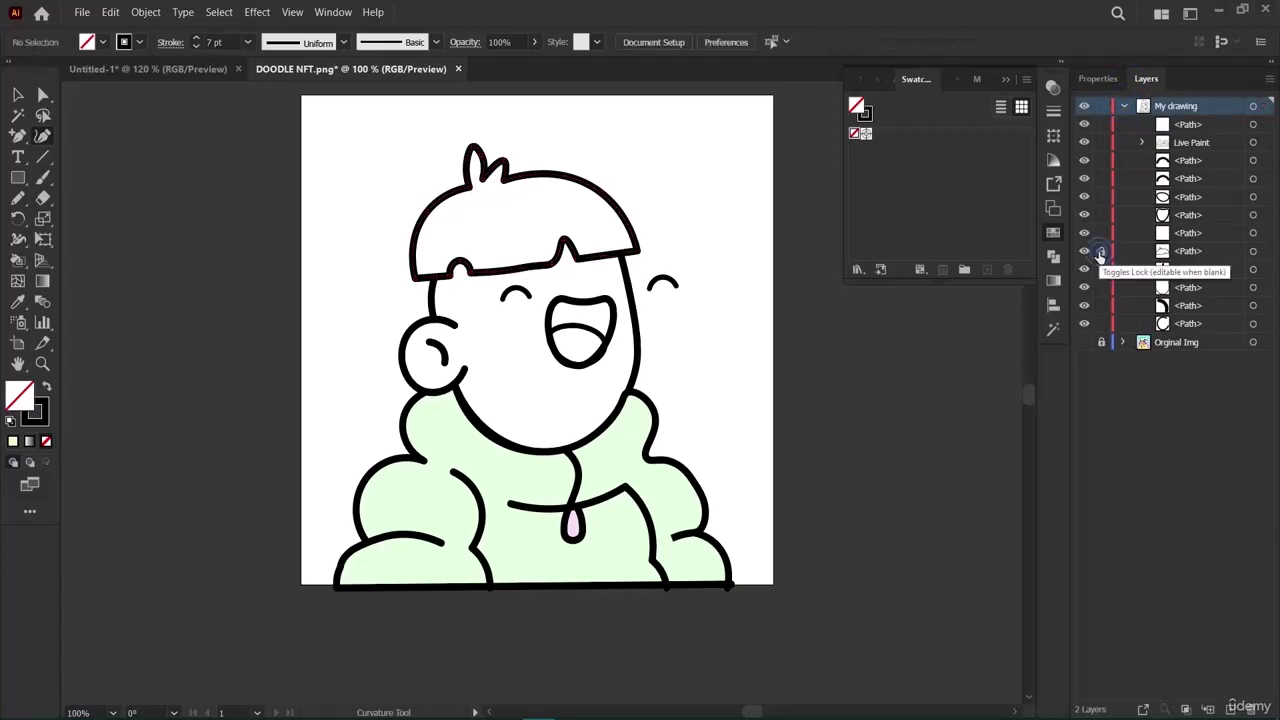
# Continue the face path with Curvature points along the fringe's lower edge, notch peak and right corner.
pyautogui.click(437, 284)
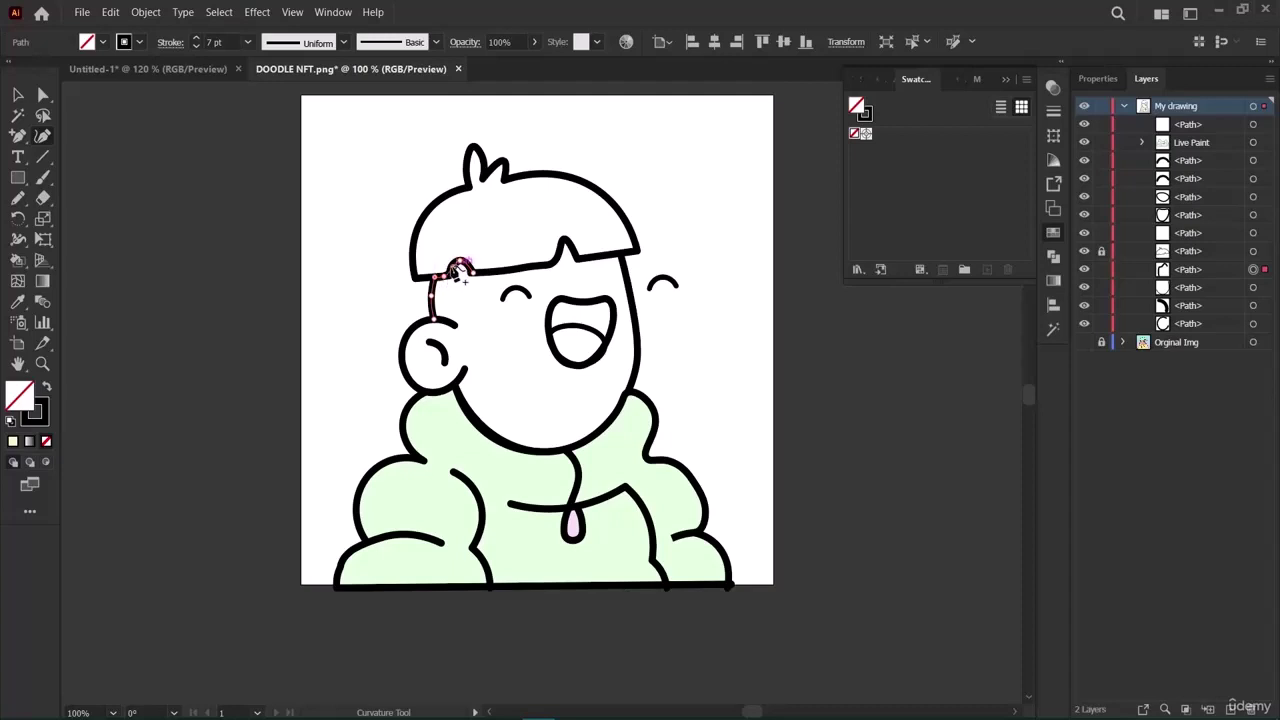
pyautogui.click(454, 261)
pyautogui.click(471, 272)
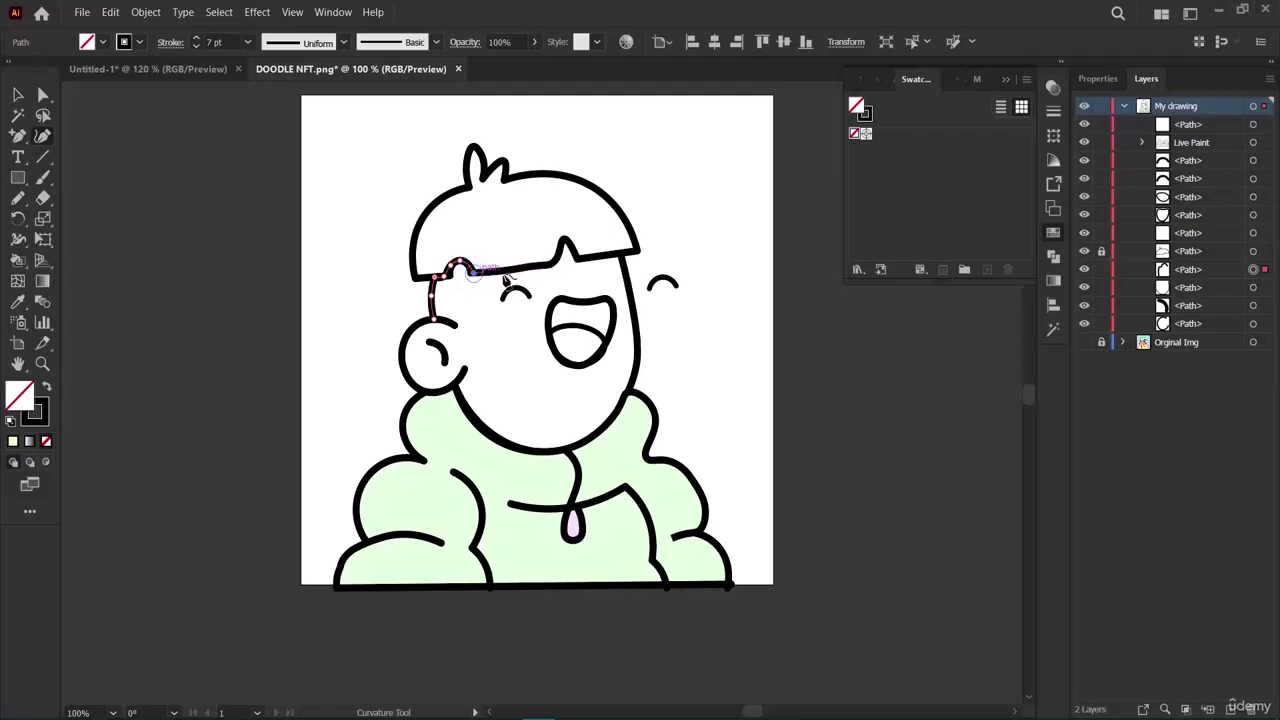
pyautogui.click(553, 263)
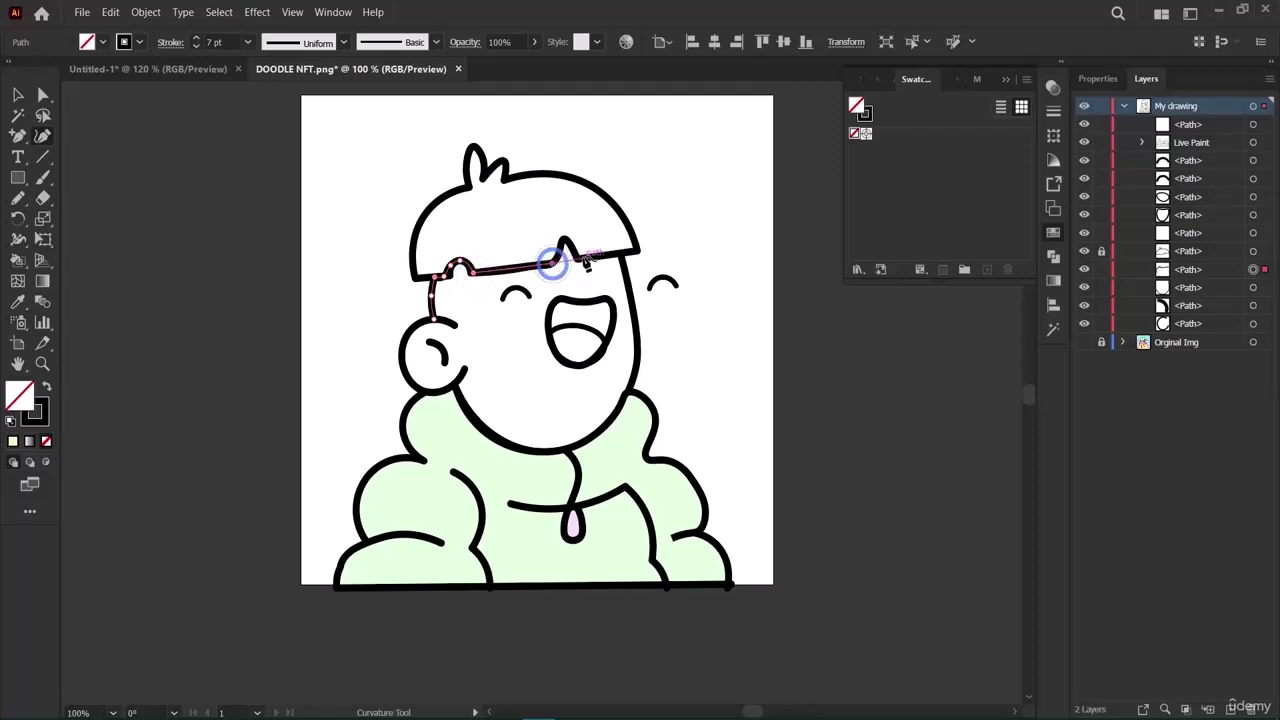
pyautogui.click(565, 242)
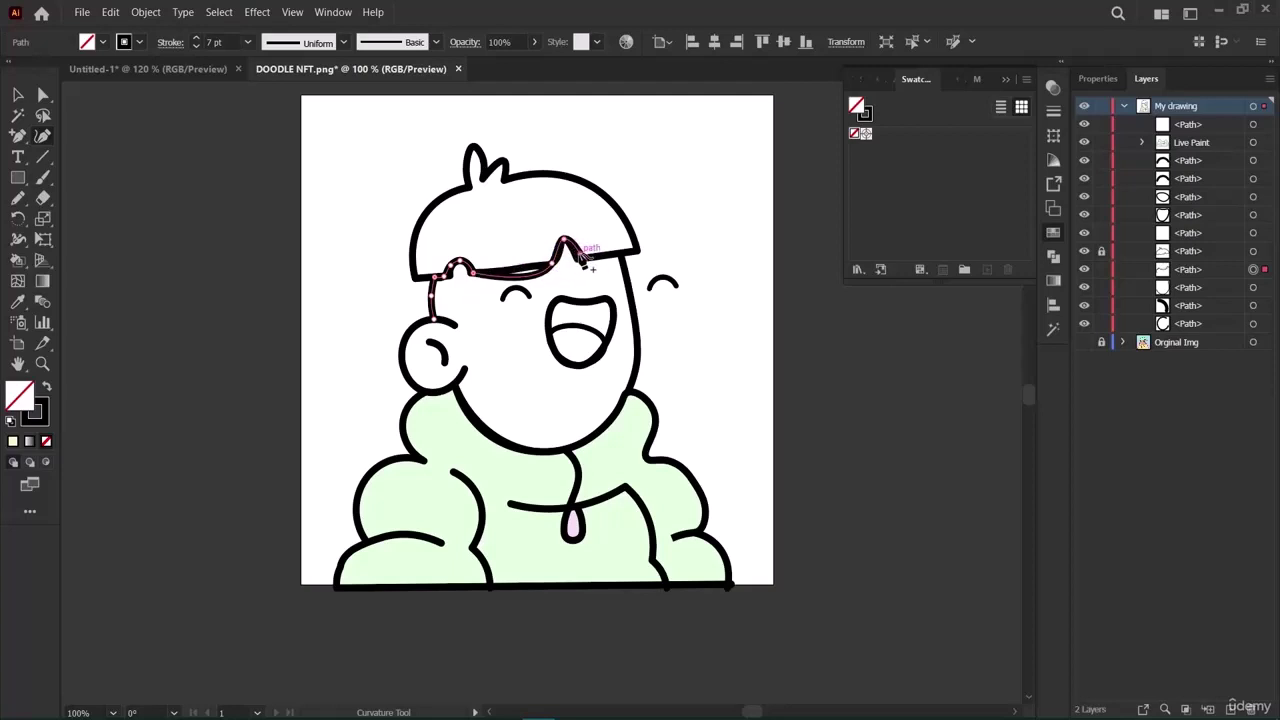
pyautogui.click(583, 258)
pyautogui.click(533, 267)
# Resume from the path's end and join the new edge to the face outline.
pyautogui.press('ctrl')
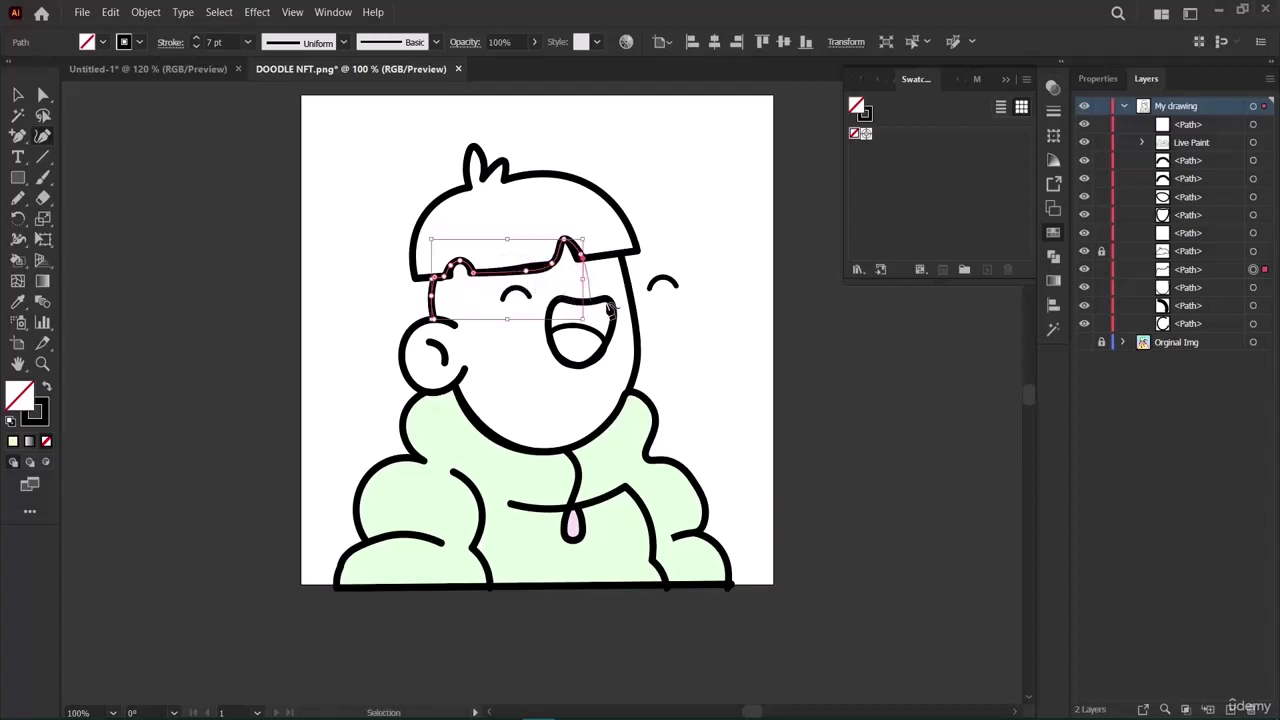
pyautogui.click(583, 257)
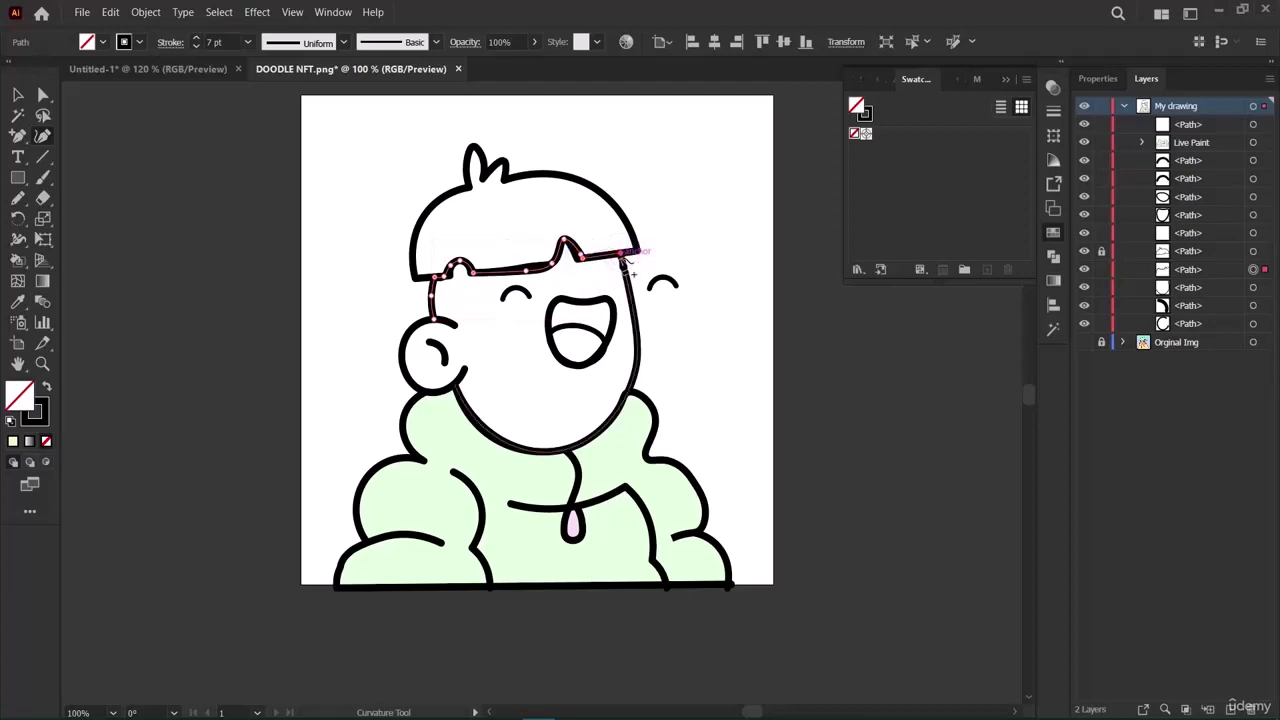
pyautogui.click(620, 257)
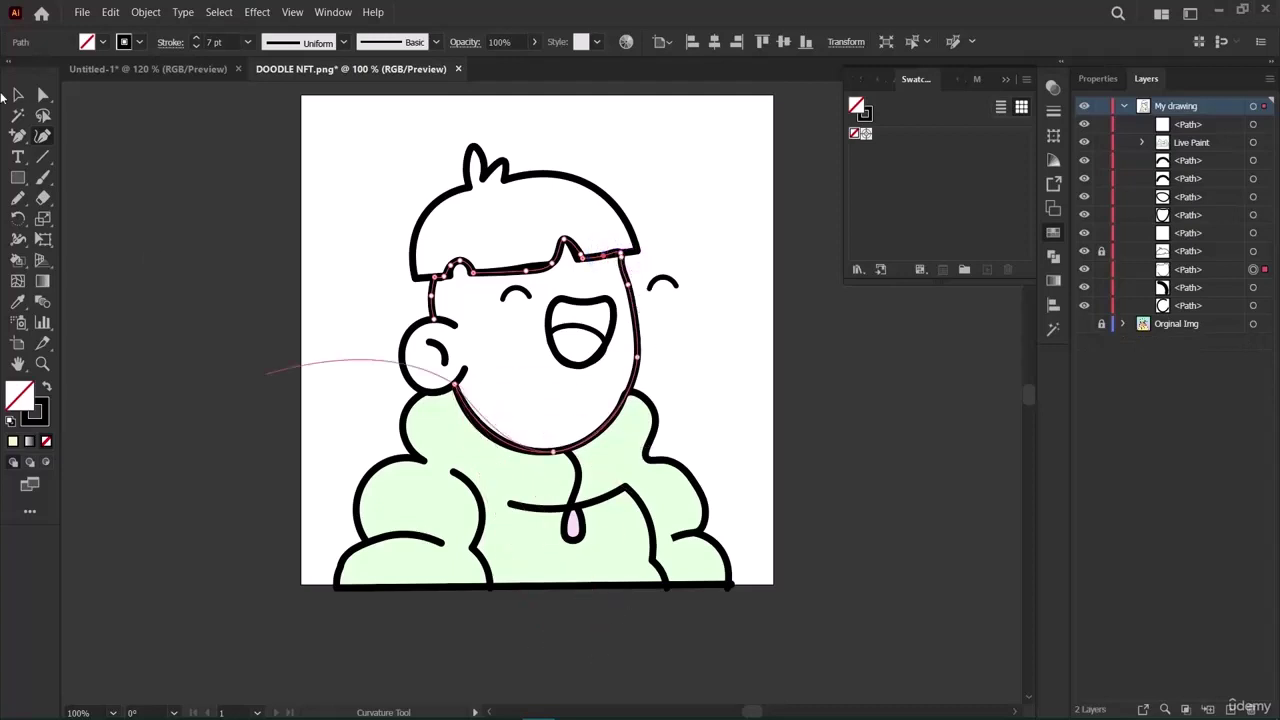
# Select the ear, face, eye and mouth outlines together with the Selection tool.
pyautogui.press('v')
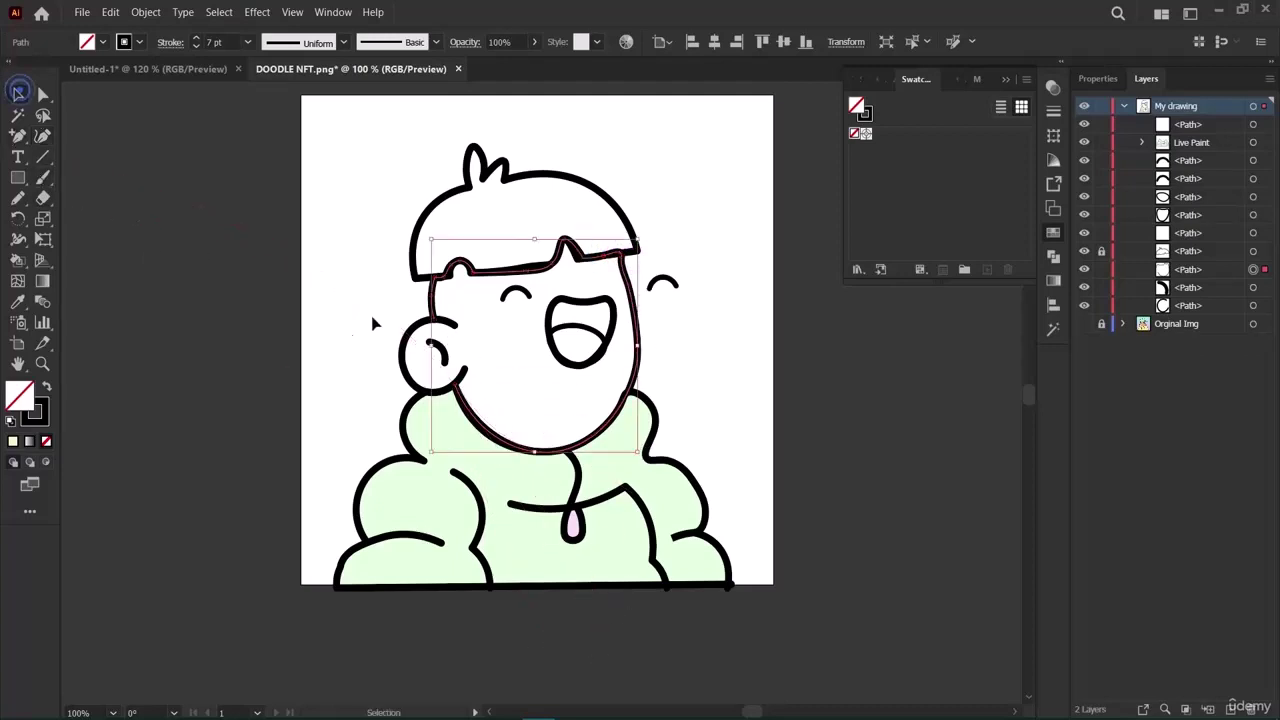
pyautogui.moveTo(424, 333)
pyautogui.mouseDown()
pyautogui.moveTo(440, 330)
pyautogui.moveTo(423, 349)
pyautogui.mouseUp()
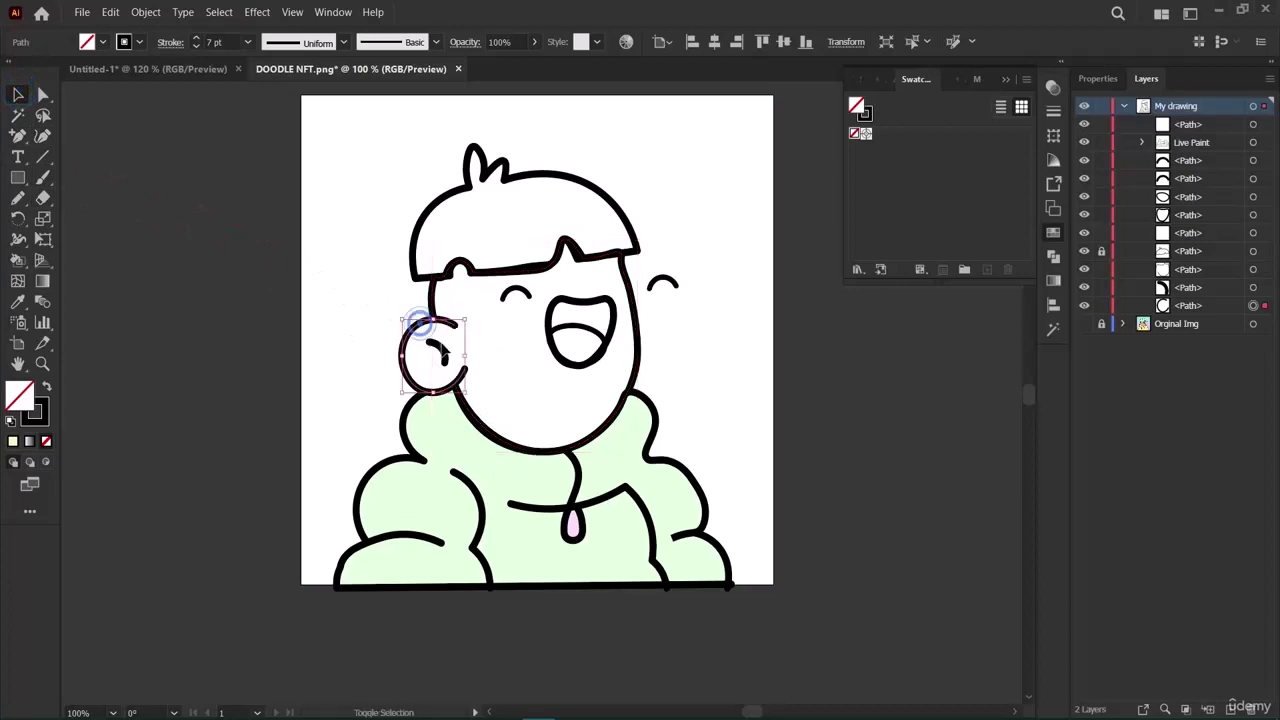
pyautogui.keyDown('shift'); pyautogui.click(433, 300); pyautogui.keyUp('shift')
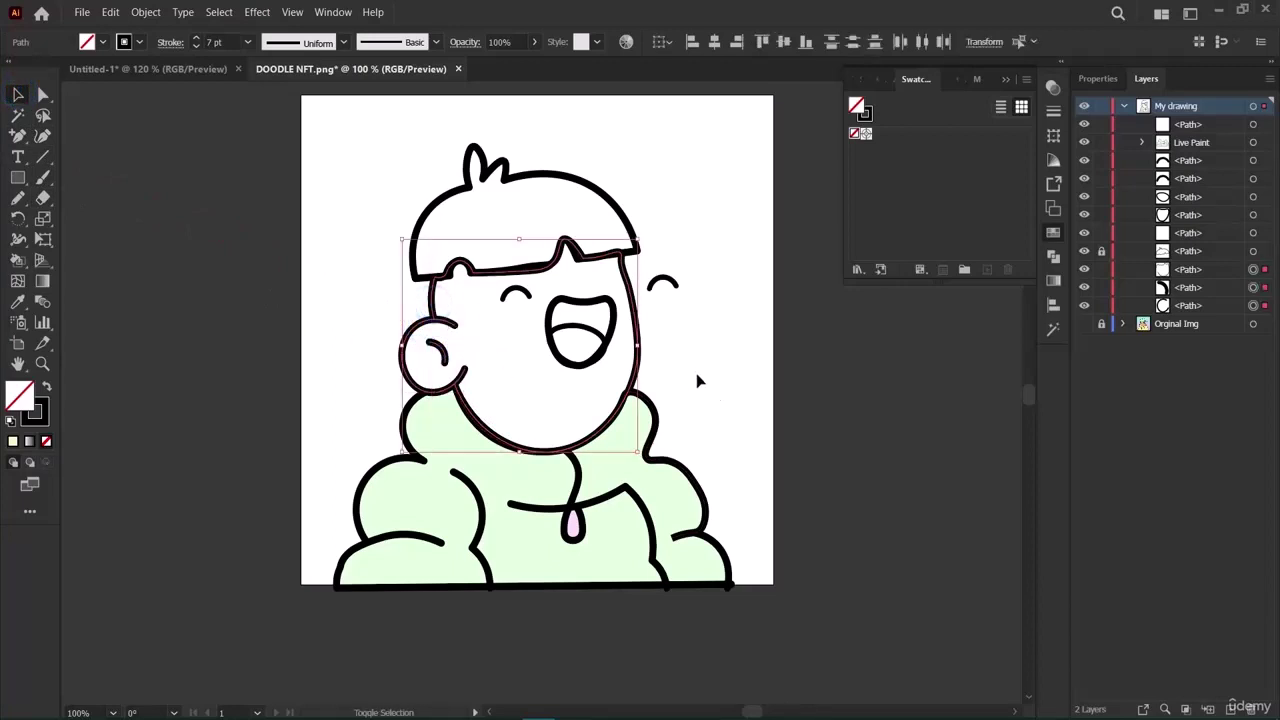
pyautogui.moveTo(494, 286); pyautogui.dragTo(622, 375)
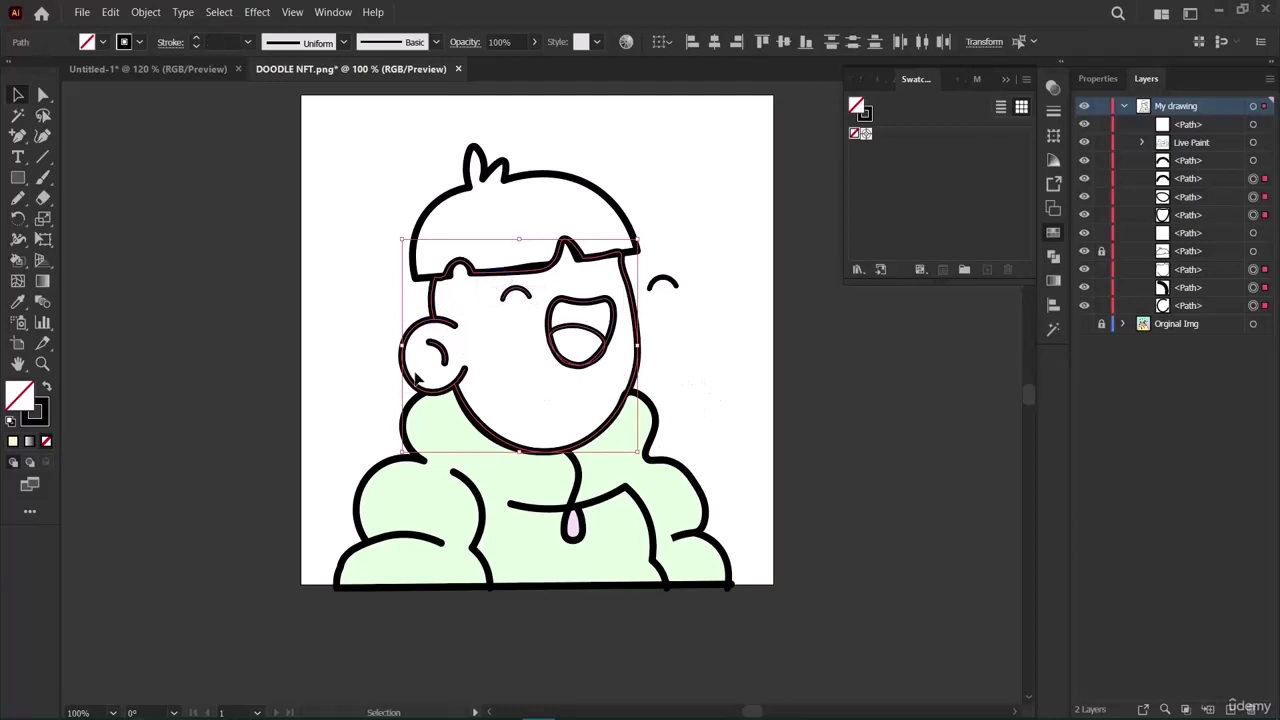
# Fill the face with pale cream F9F9E8 using the Live Paint Bucket.
pyautogui.click(17, 260)
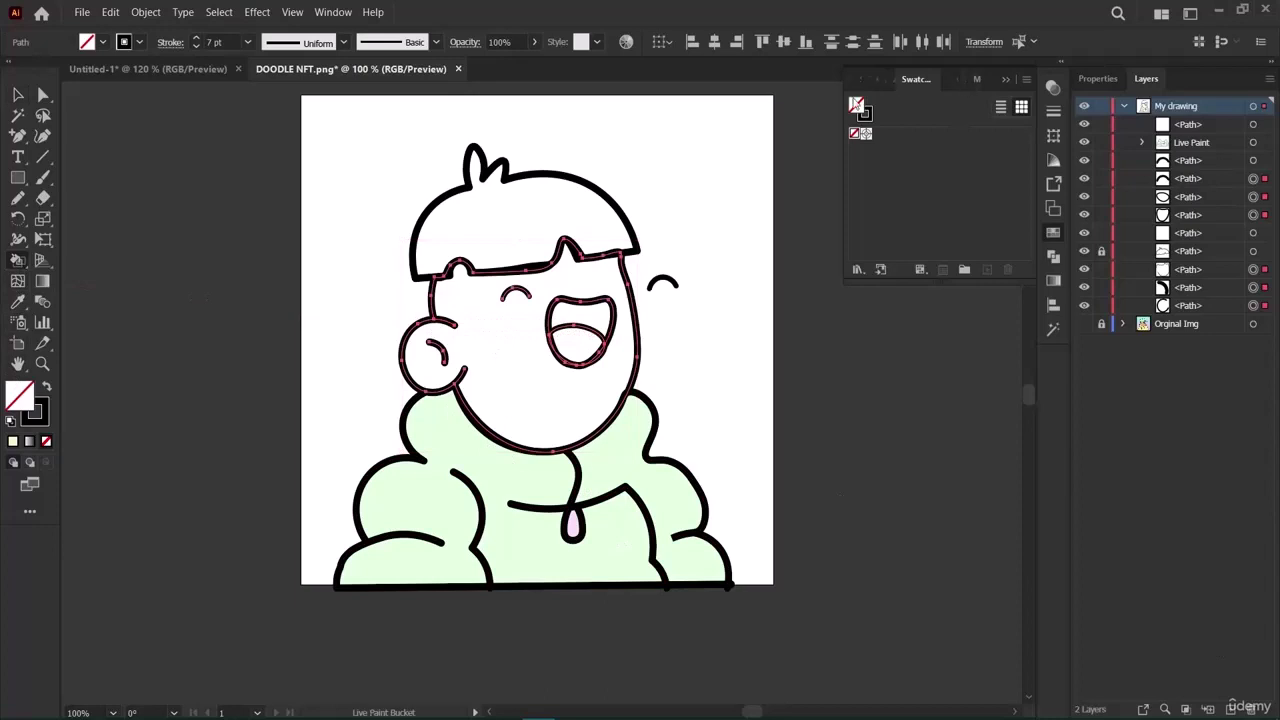
pyautogui.doubleClick(857, 107)
pyautogui.moveTo(661, 400); pyautogui.dragTo(659, 436)
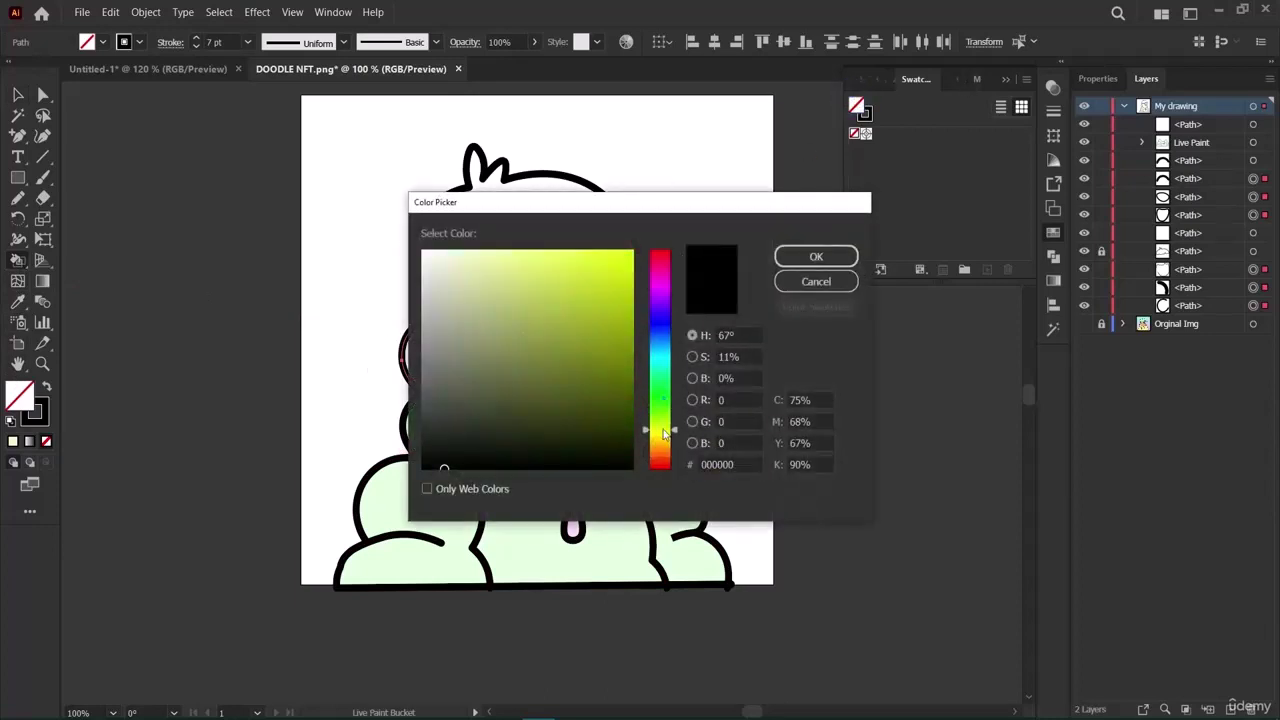
pyautogui.click(430, 252)
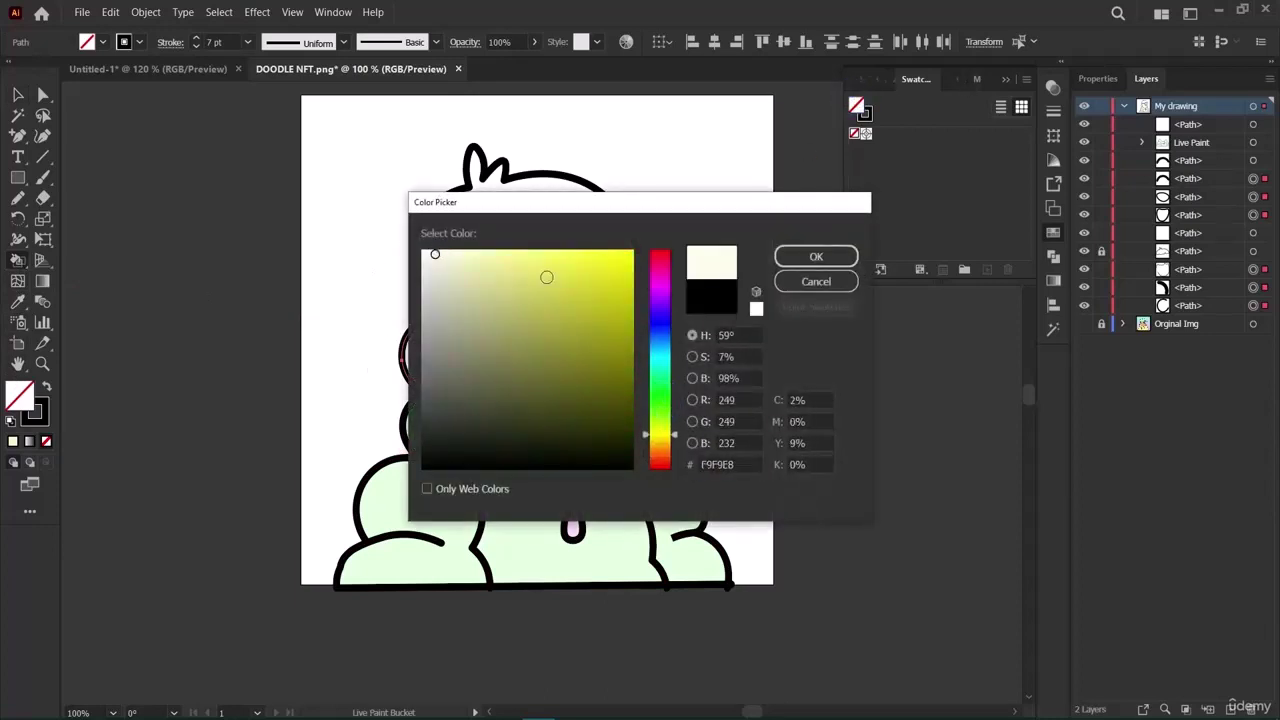
pyautogui.click(780, 258)
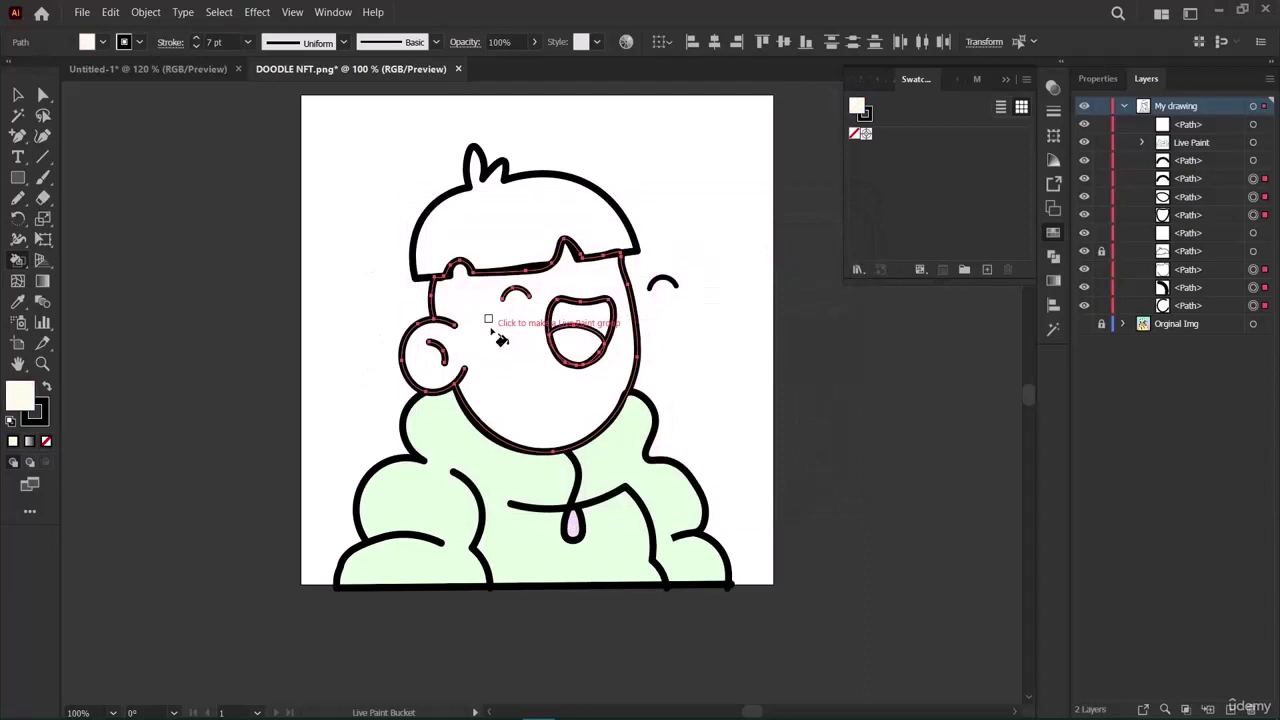
pyautogui.click(490, 330)
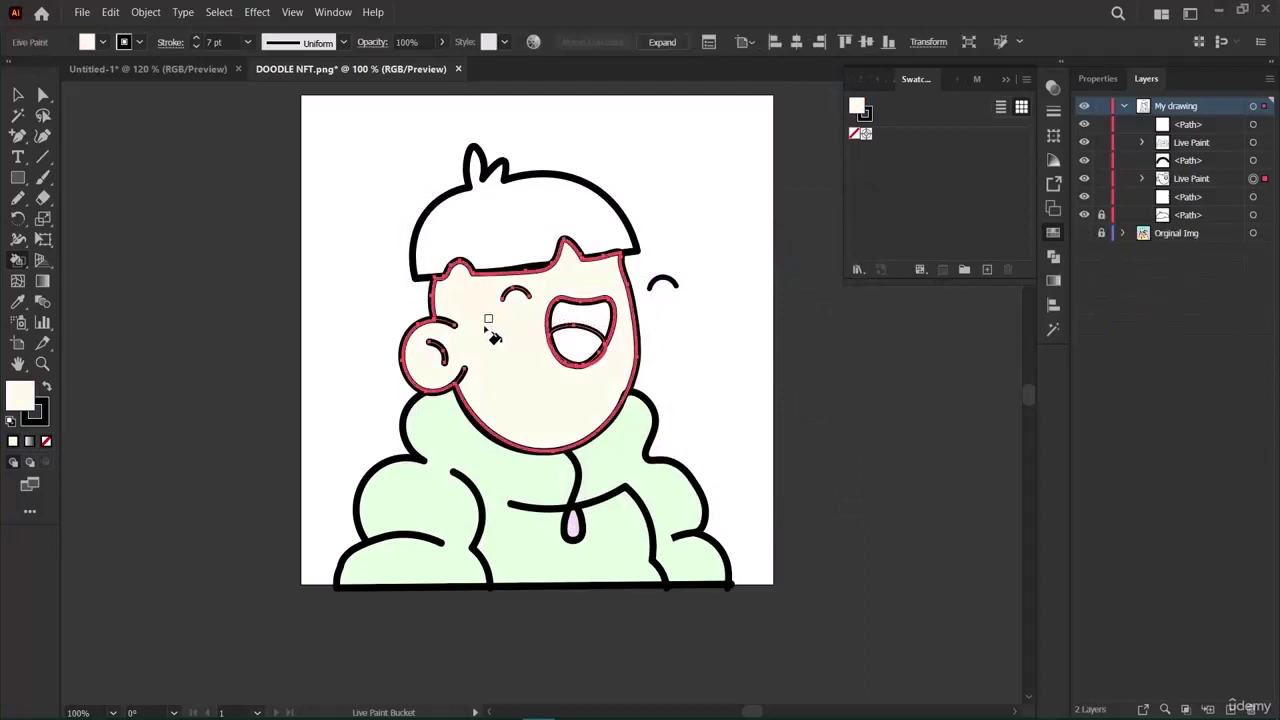
# Check the new face Live Paint group by selecting and deselecting it.
pyautogui.click(18, 95)
pyautogui.click(180, 302)
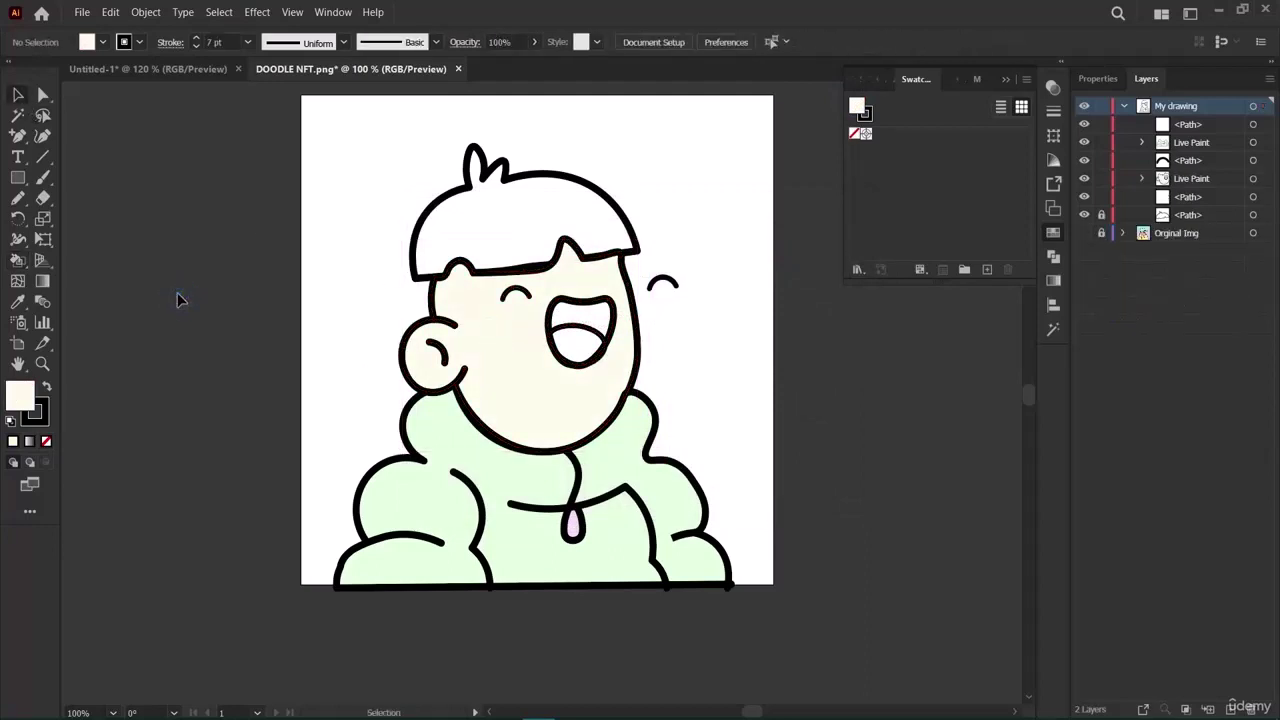
pyautogui.click(412, 326)
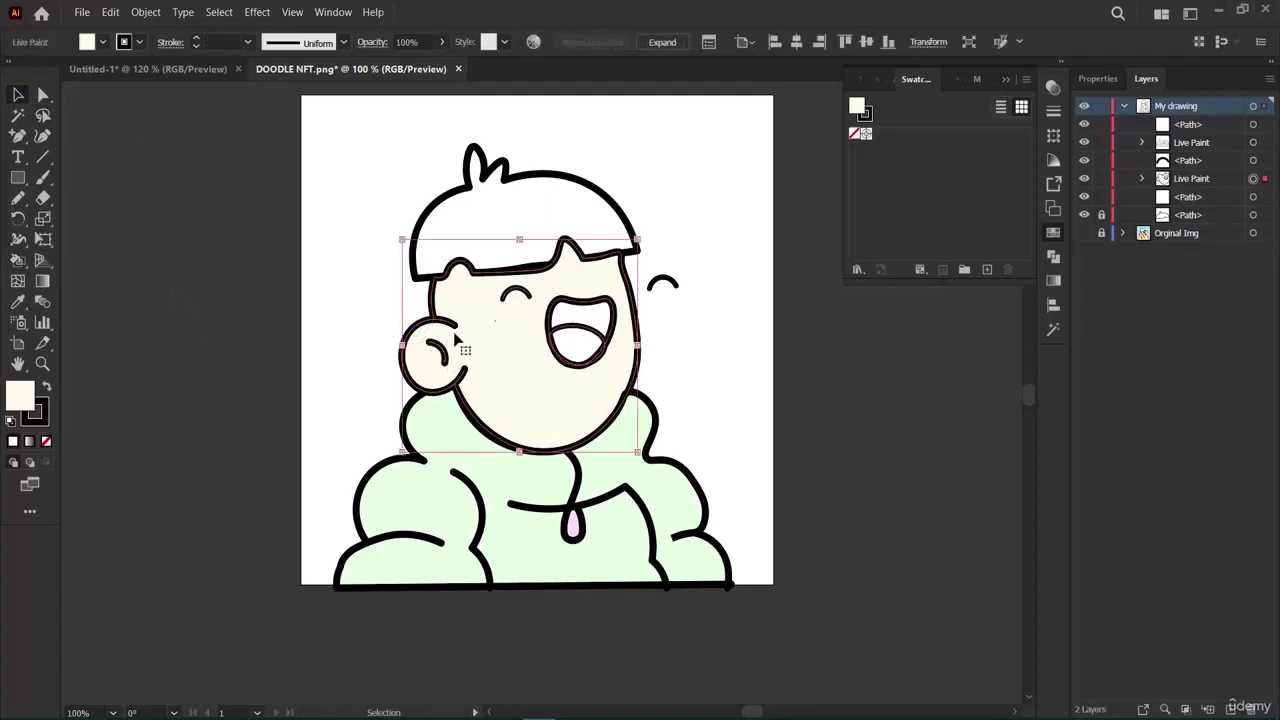
pyautogui.click(290, 308)
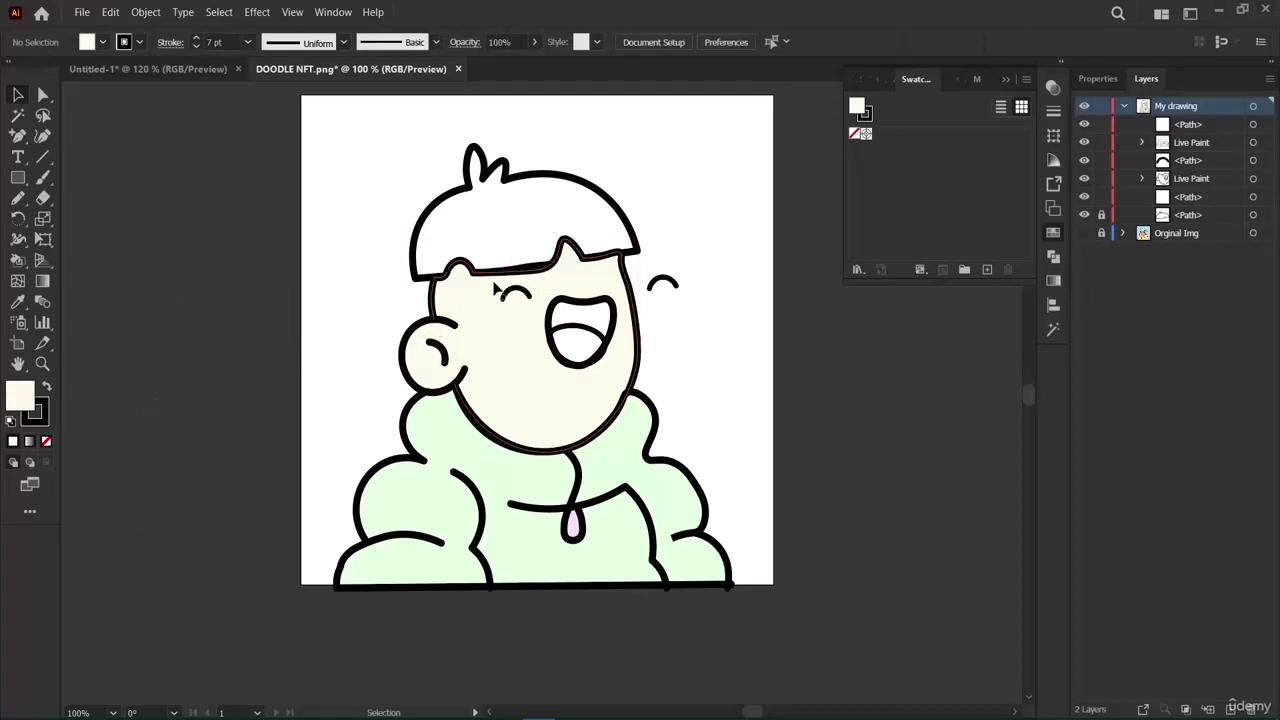
# Nudge an anchor on the face's top edge slightly upward with Direct Selection.
pyautogui.click(43, 94)
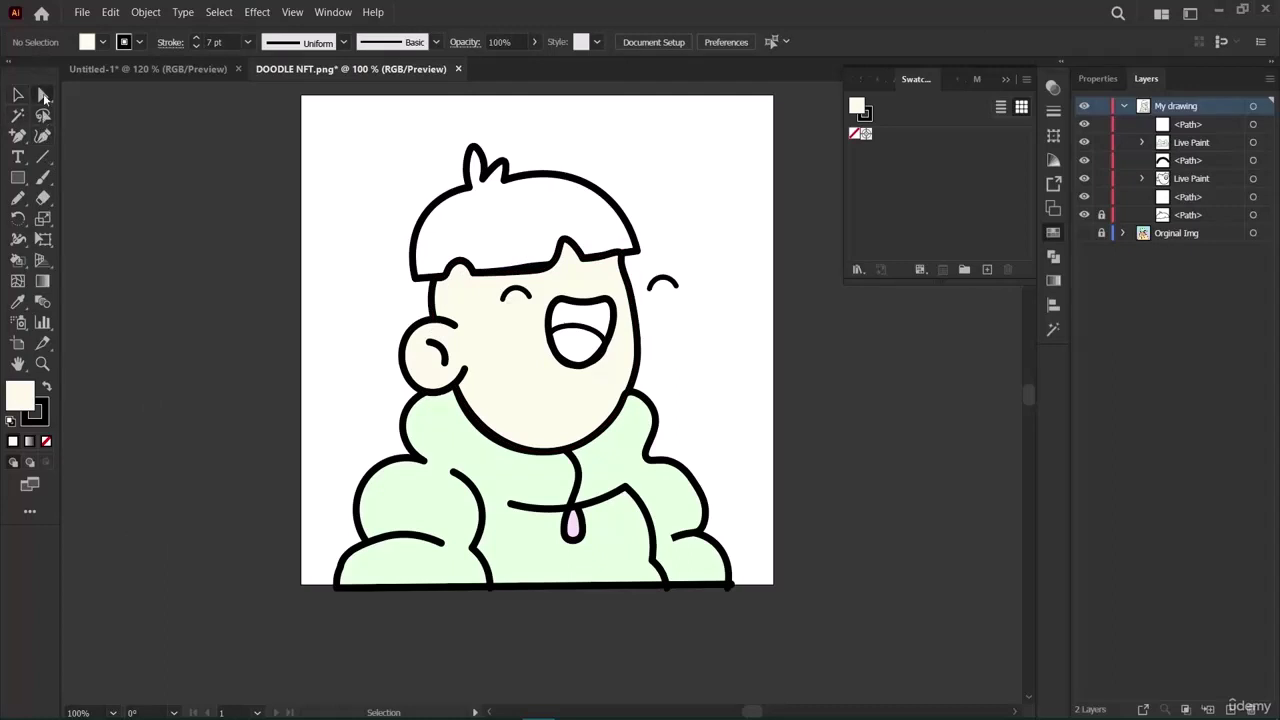
pyautogui.click(535, 283)
pyautogui.press('v')
pyautogui.click(532, 274)
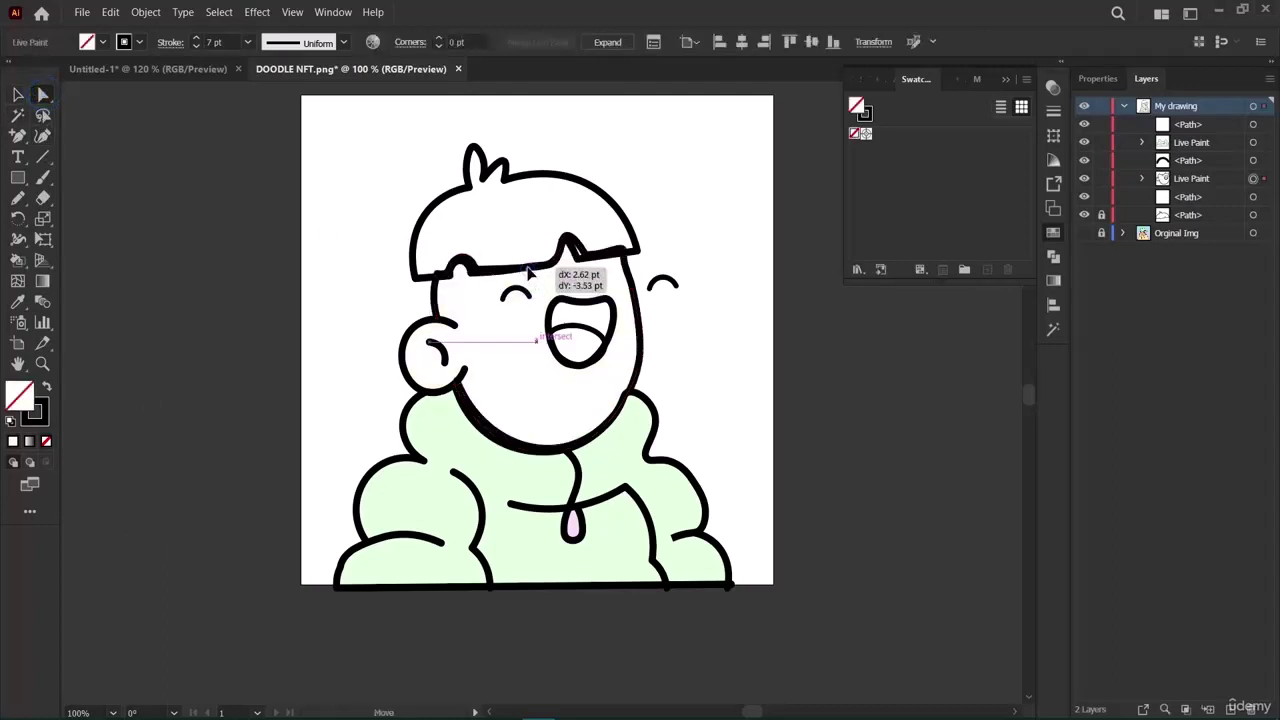
pyautogui.click(240, 334)
pyautogui.press('a')
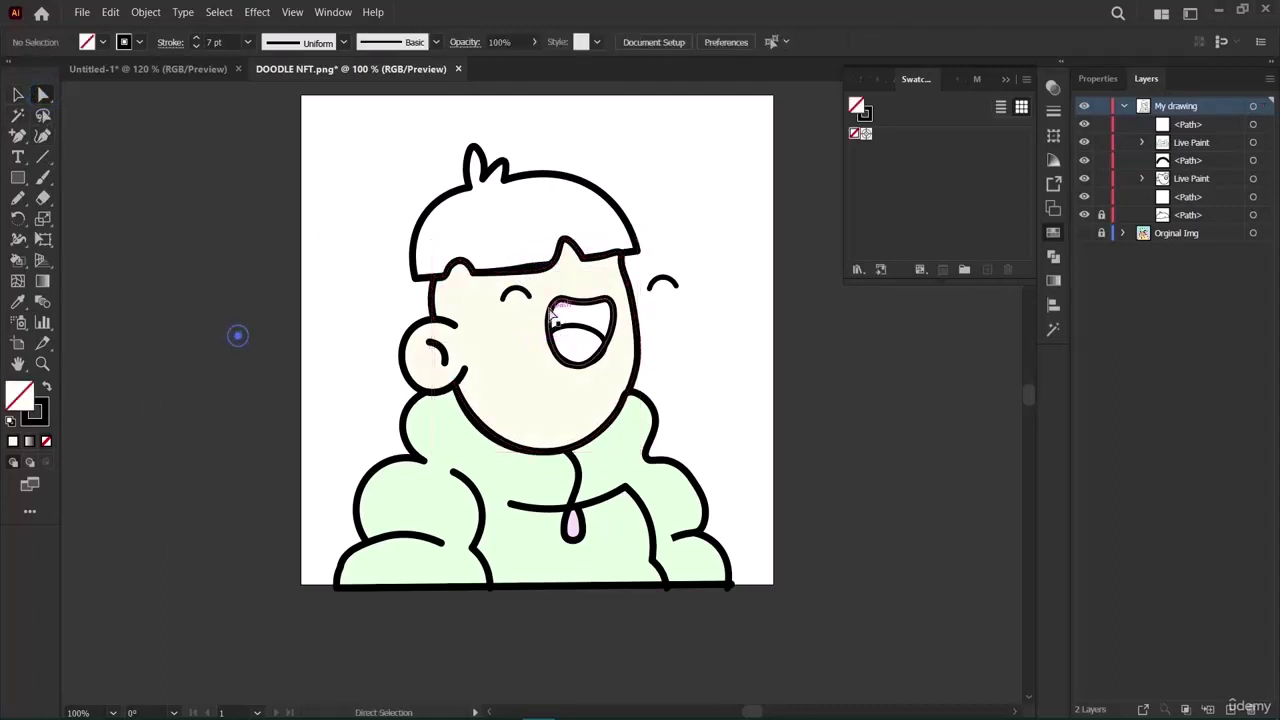
pyautogui.click(523, 273)
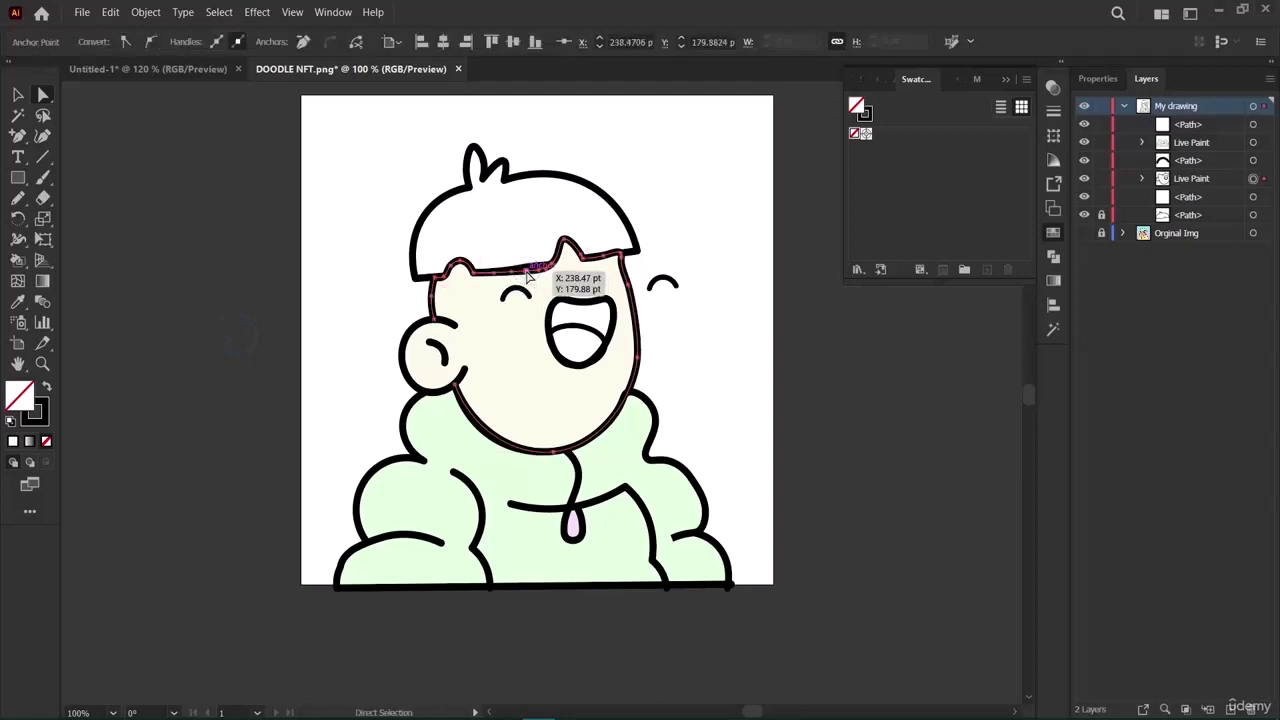
pyautogui.moveTo(529, 274); pyautogui.dragTo(528, 271)
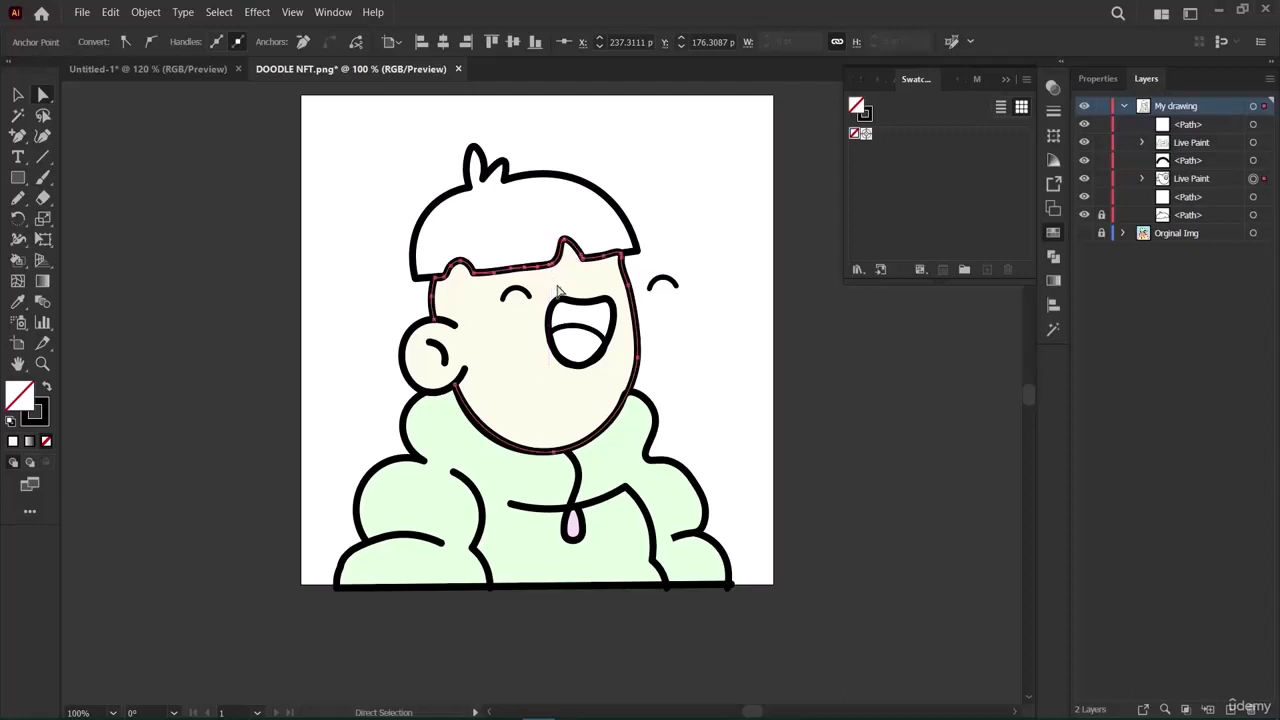
# Select the ear, then undo the accidental move of the face and ear.
pyautogui.click(806, 386)
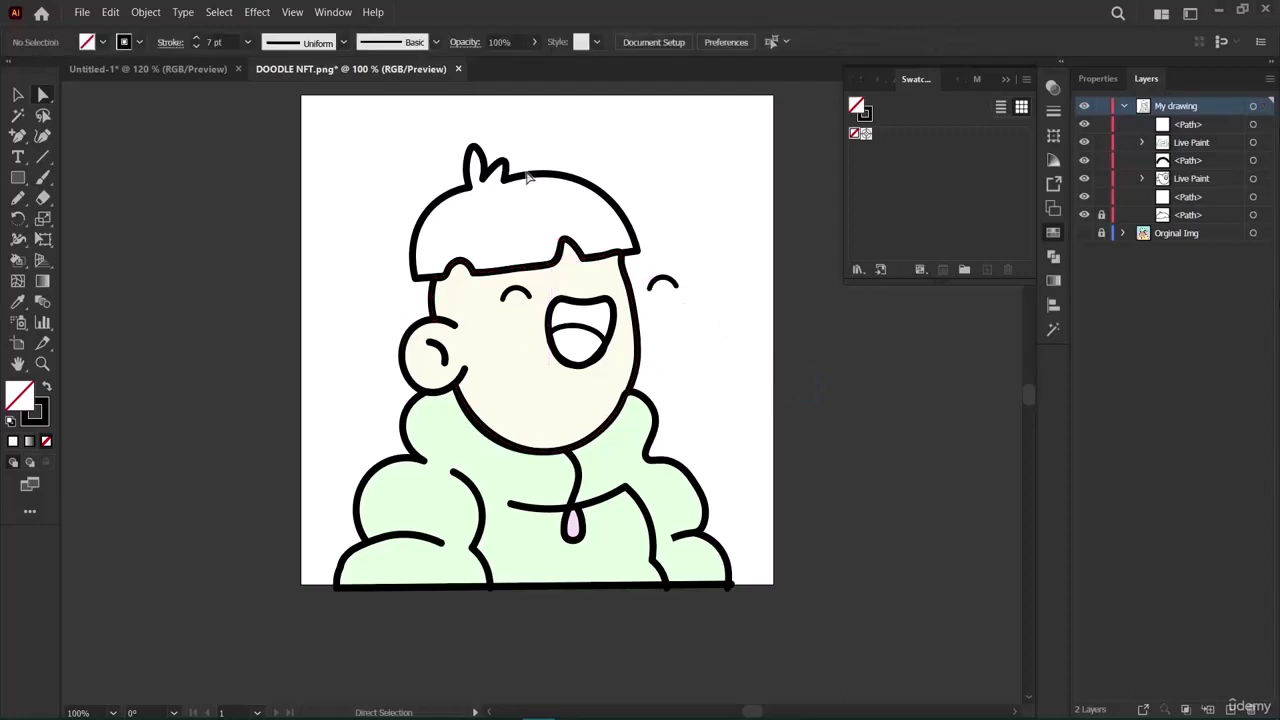
pyautogui.click(428, 336)
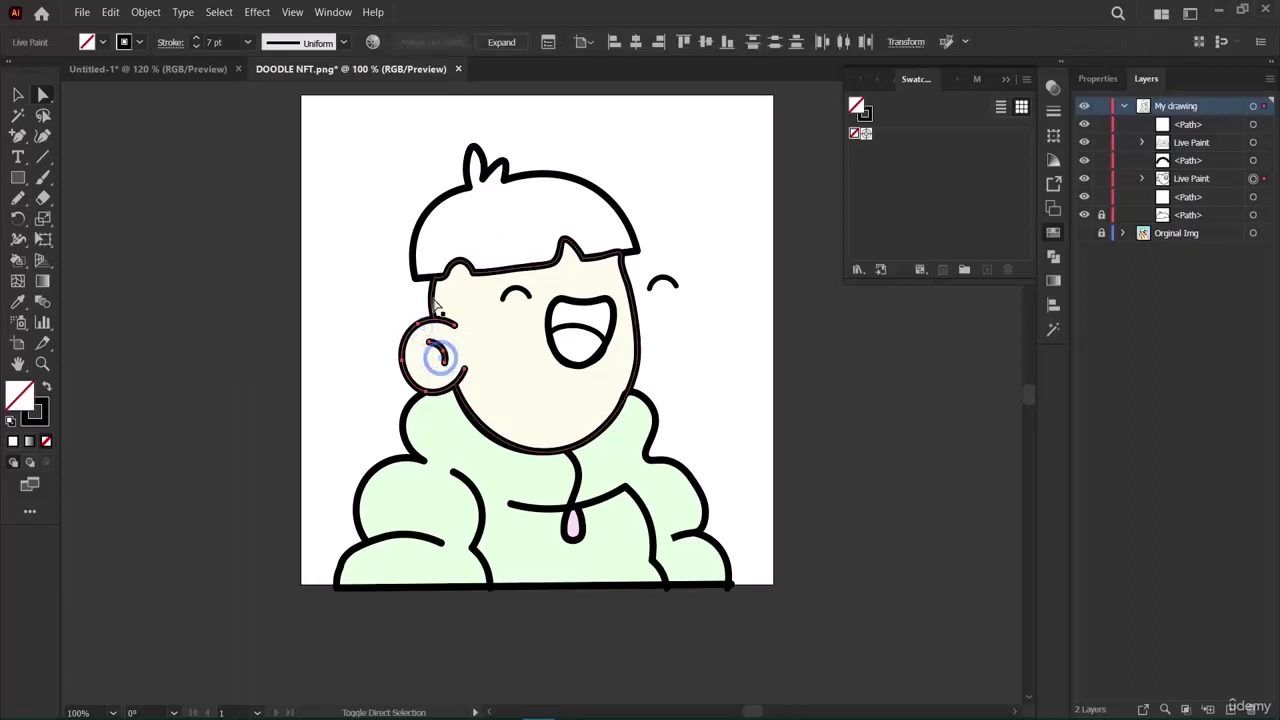
pyautogui.moveTo(495, 283)
pyautogui.mouseDown()
pyautogui.moveTo(610, 365)
pyautogui.moveTo(585, 343)
pyautogui.mouseUp()
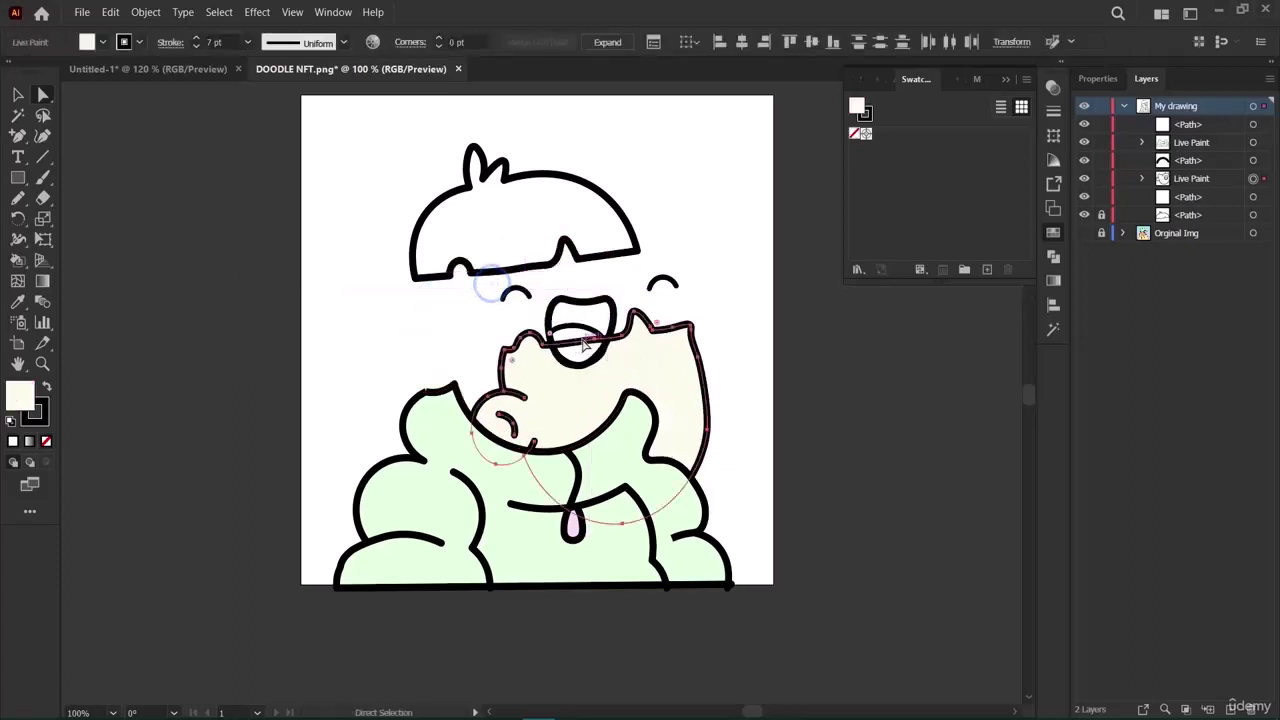
pyautogui.hotkey('ctrl', 'z')
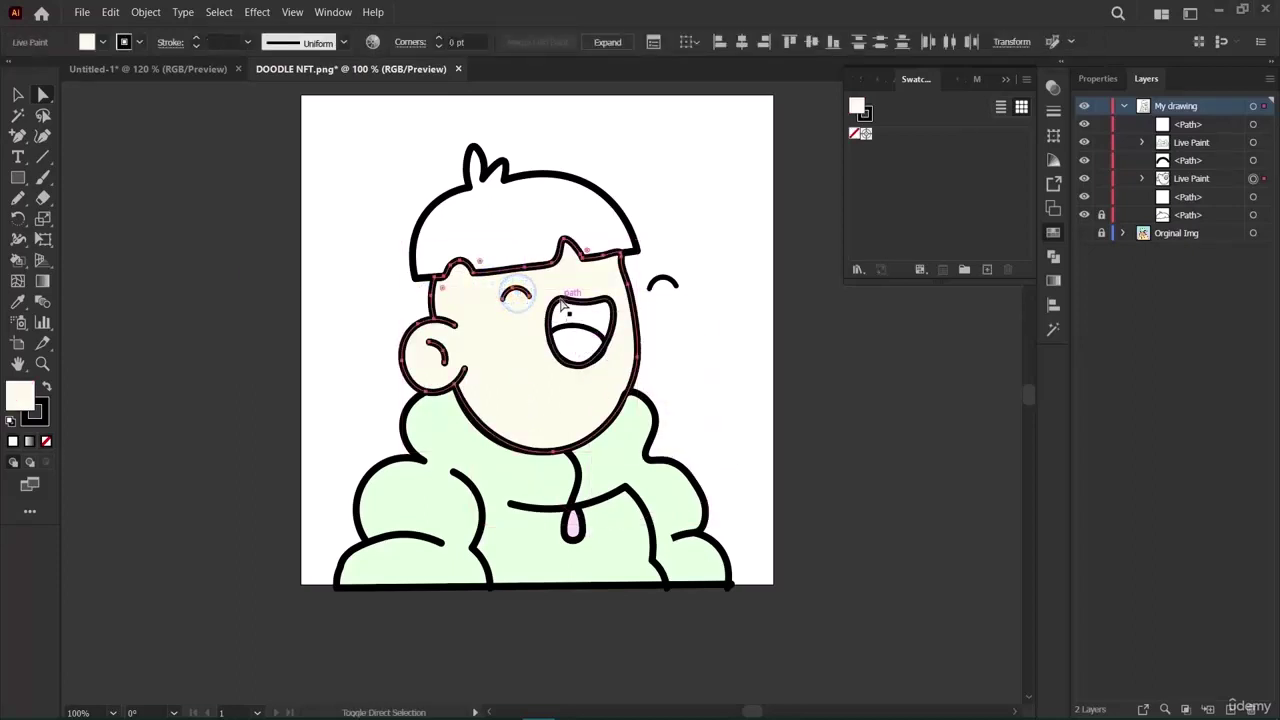
# Select the mouth outline and inspect its fill colour without changing it.
pyautogui.click(578, 318)
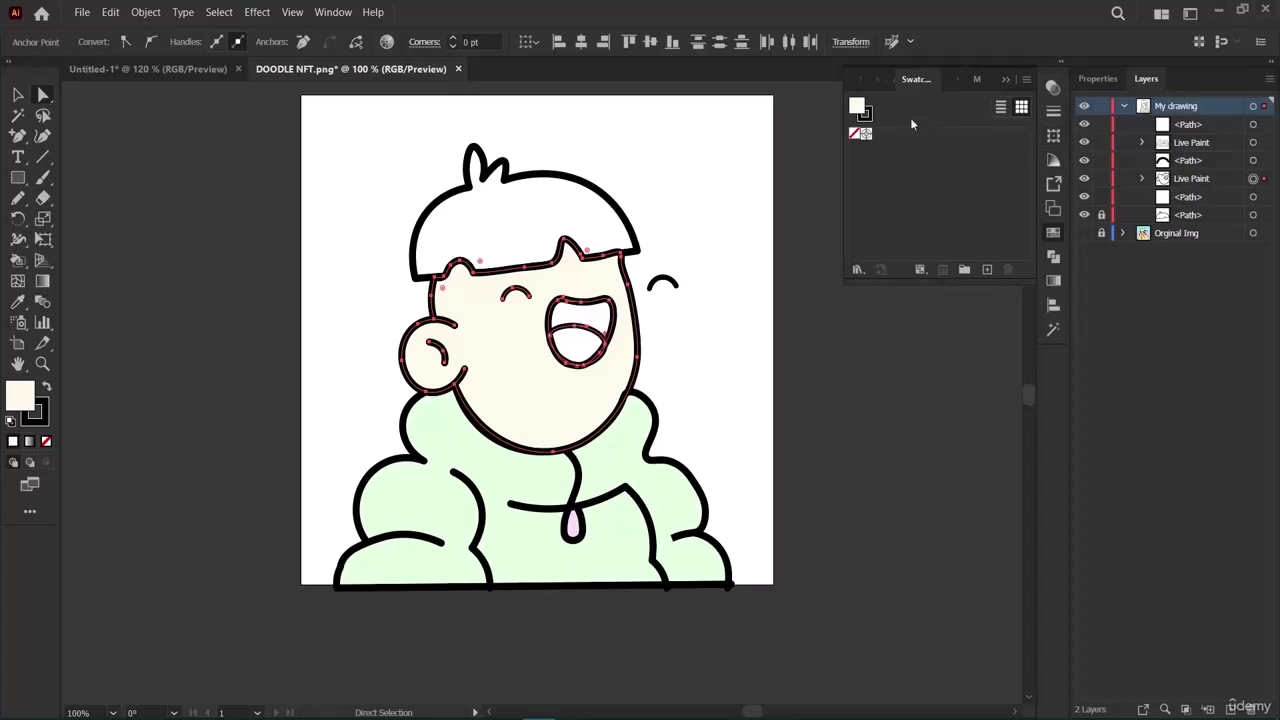
pyautogui.doubleClick(862, 108)
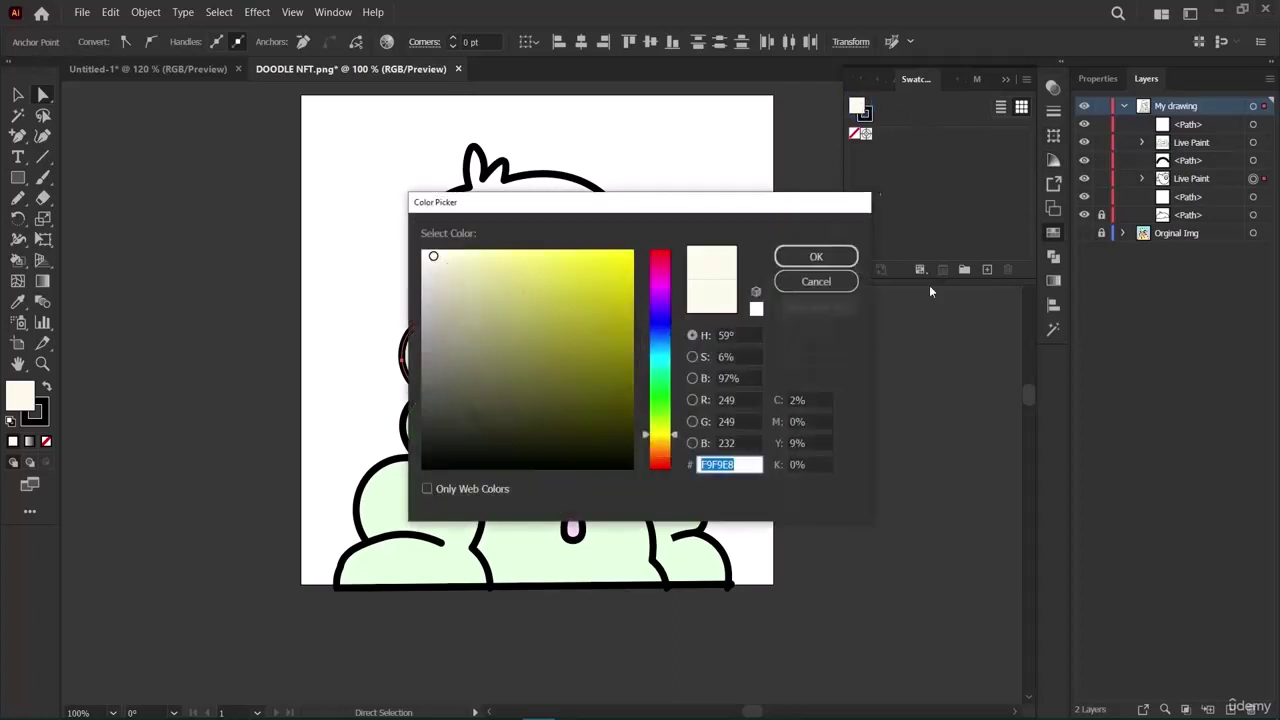
pyautogui.click(830, 285)
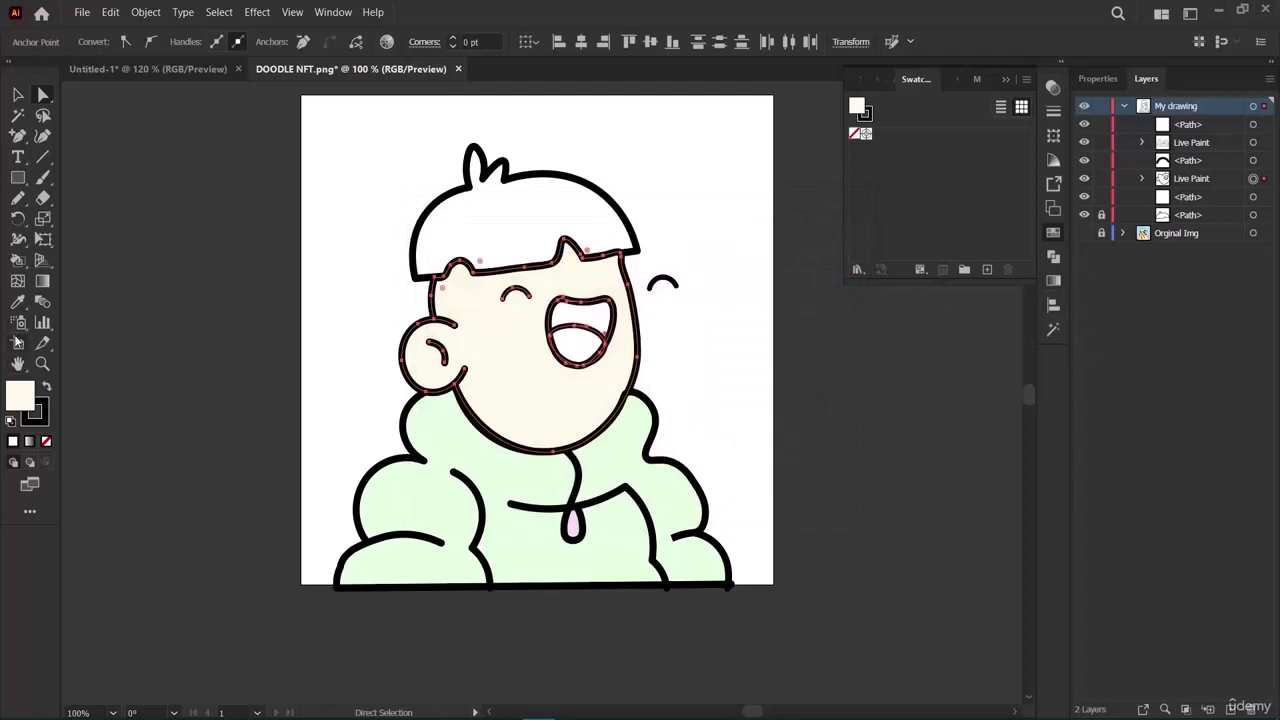
pyautogui.click(17, 343)
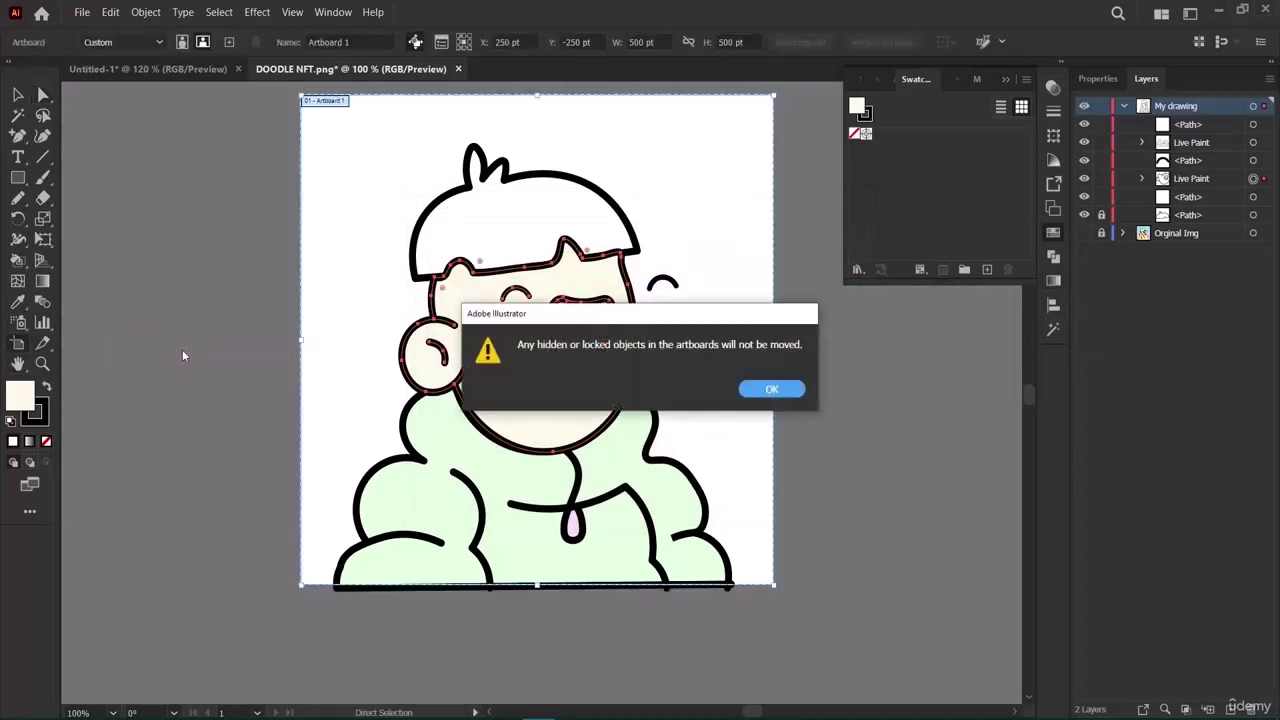
# Dismiss the hidden-objects warning and show the Transform panel in the right panel strip.
pyautogui.click(772, 389)
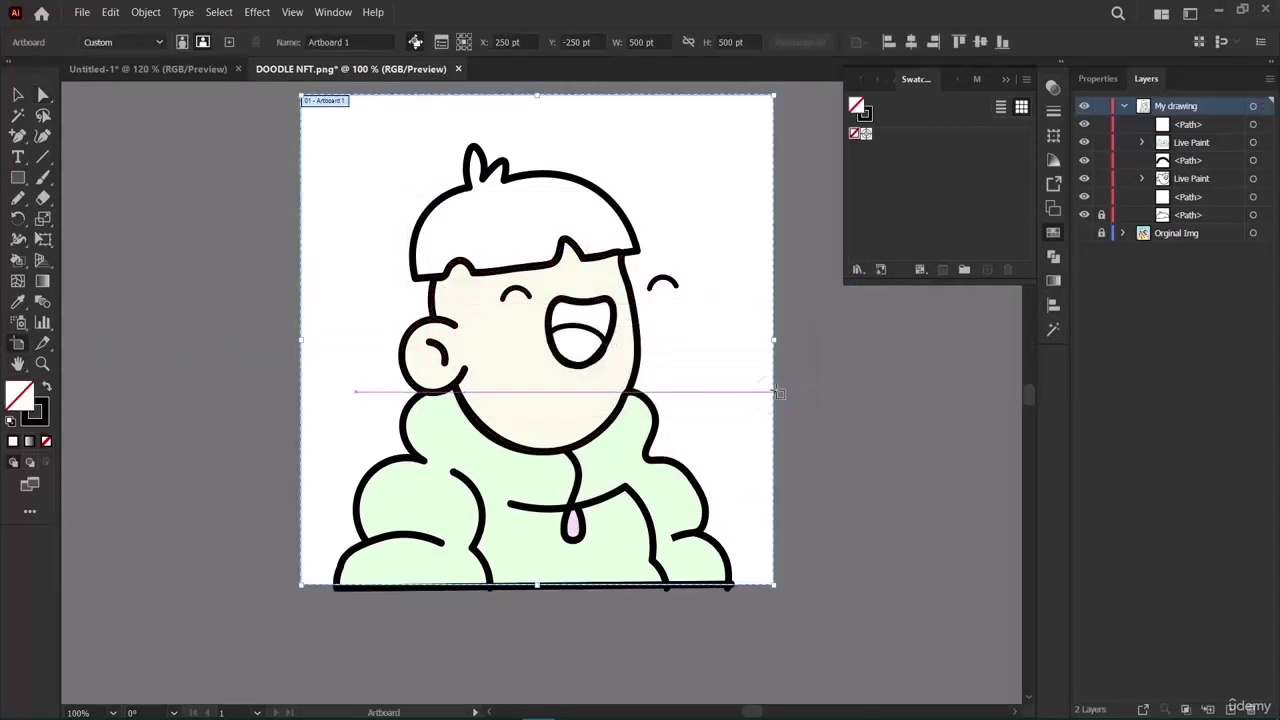
pyautogui.click(17, 94)
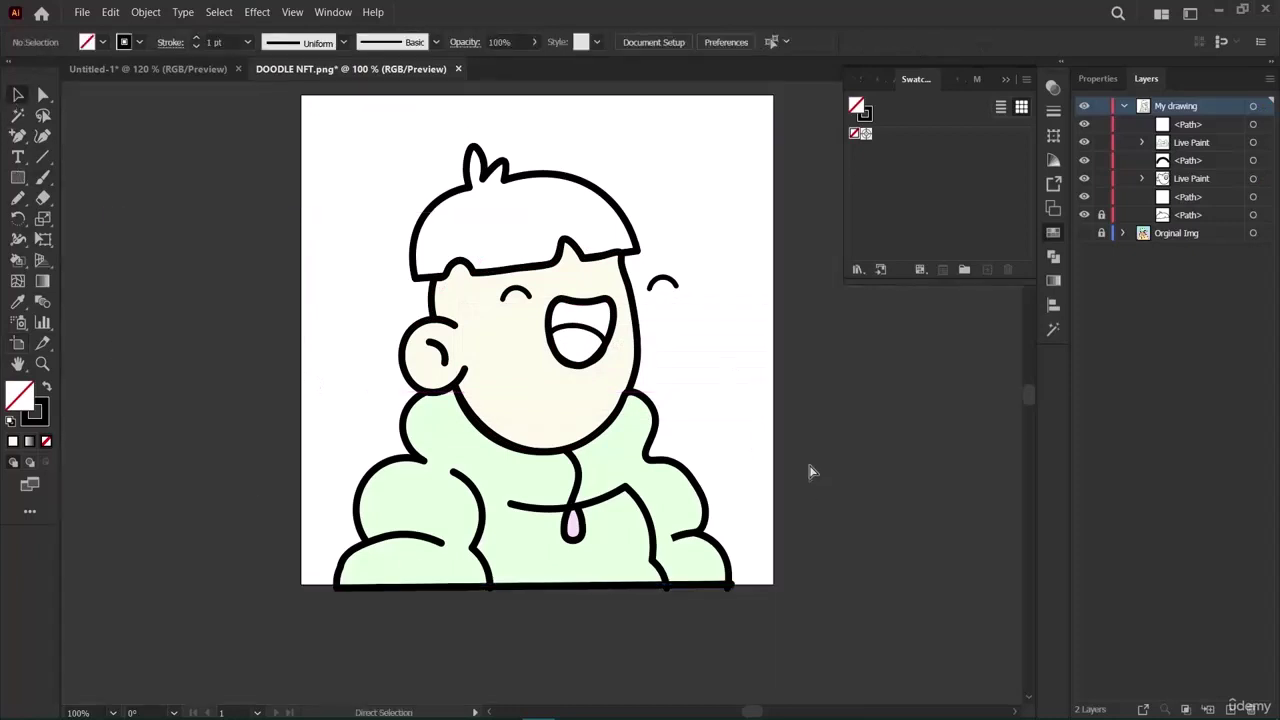
pyautogui.hscroll(2, 812, 472)
pyautogui.hscroll(1, 812, 472)
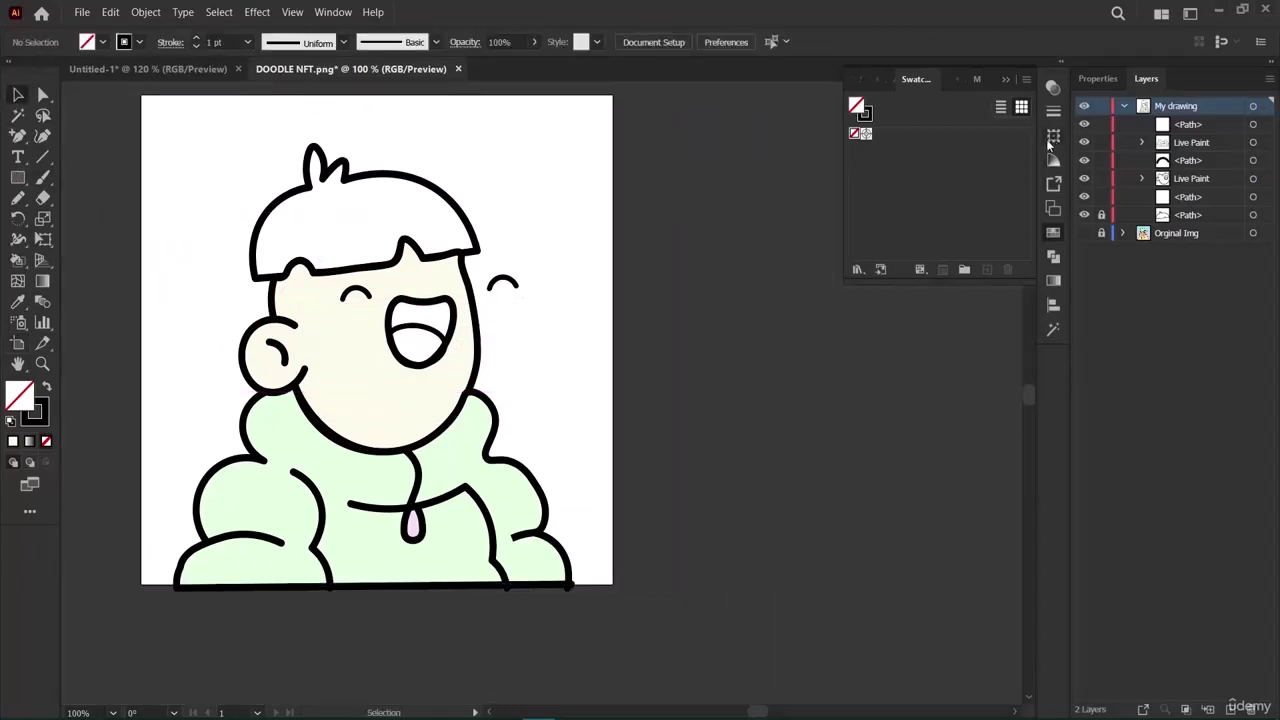
pyautogui.click(1053, 161)
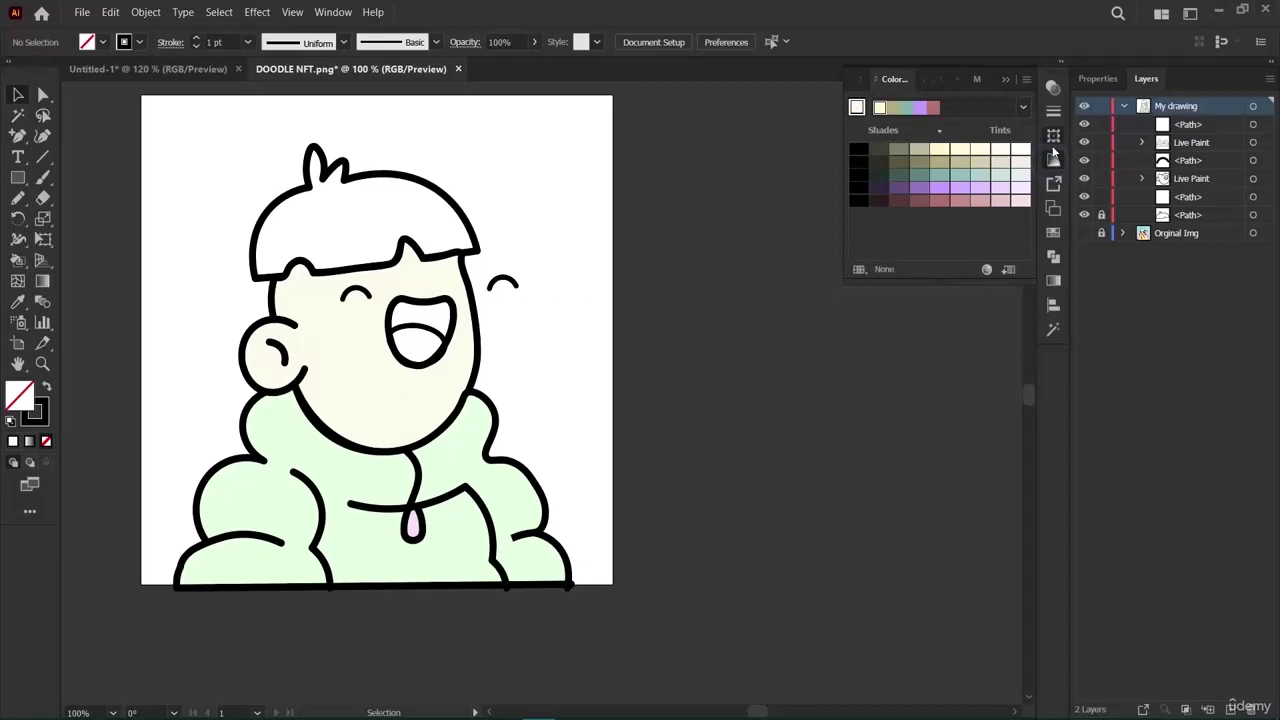
pyautogui.click(1053, 143)
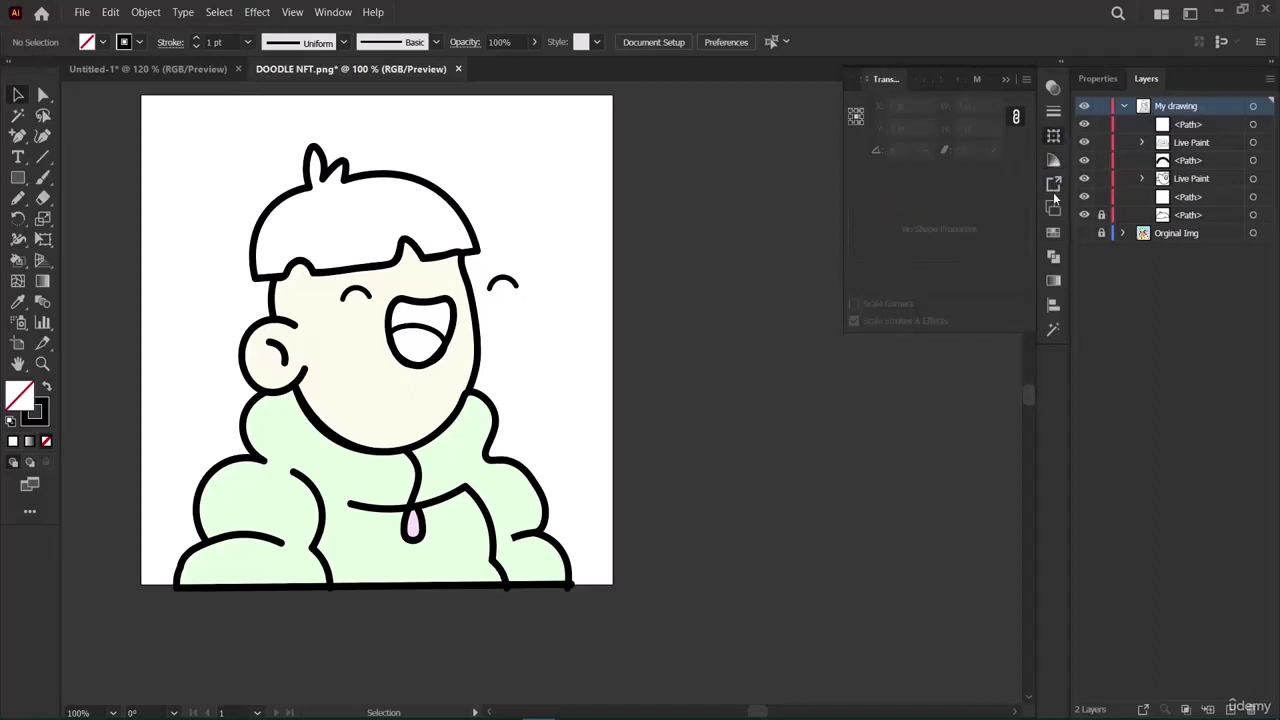
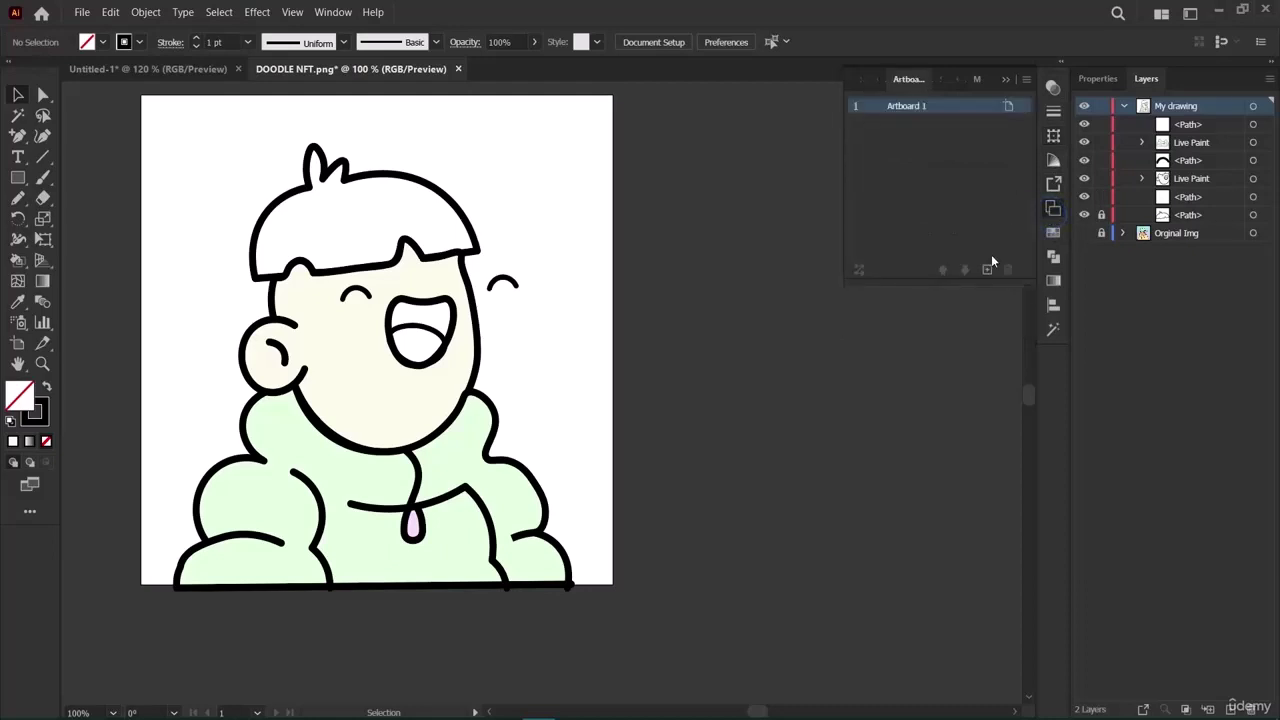
# Add Artboard 2 and make the Orginal Img layer visible.
pyautogui.click(987, 269)
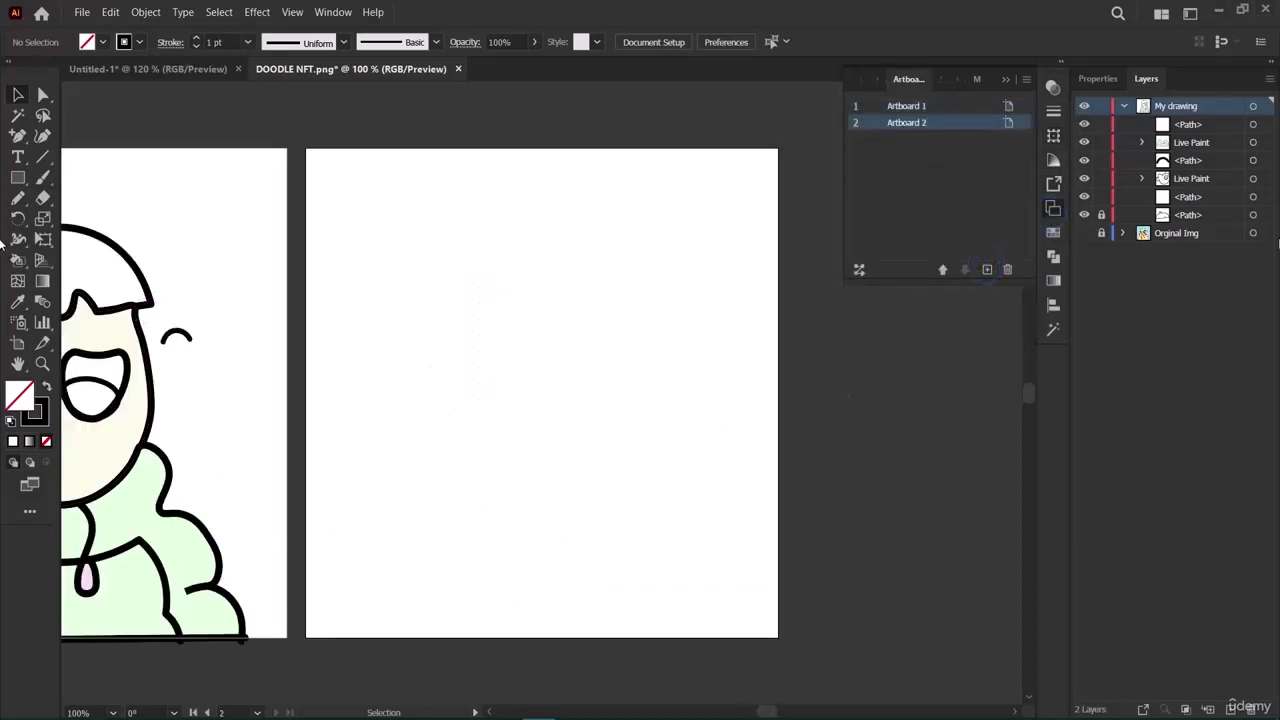
pyautogui.click(1083, 234)
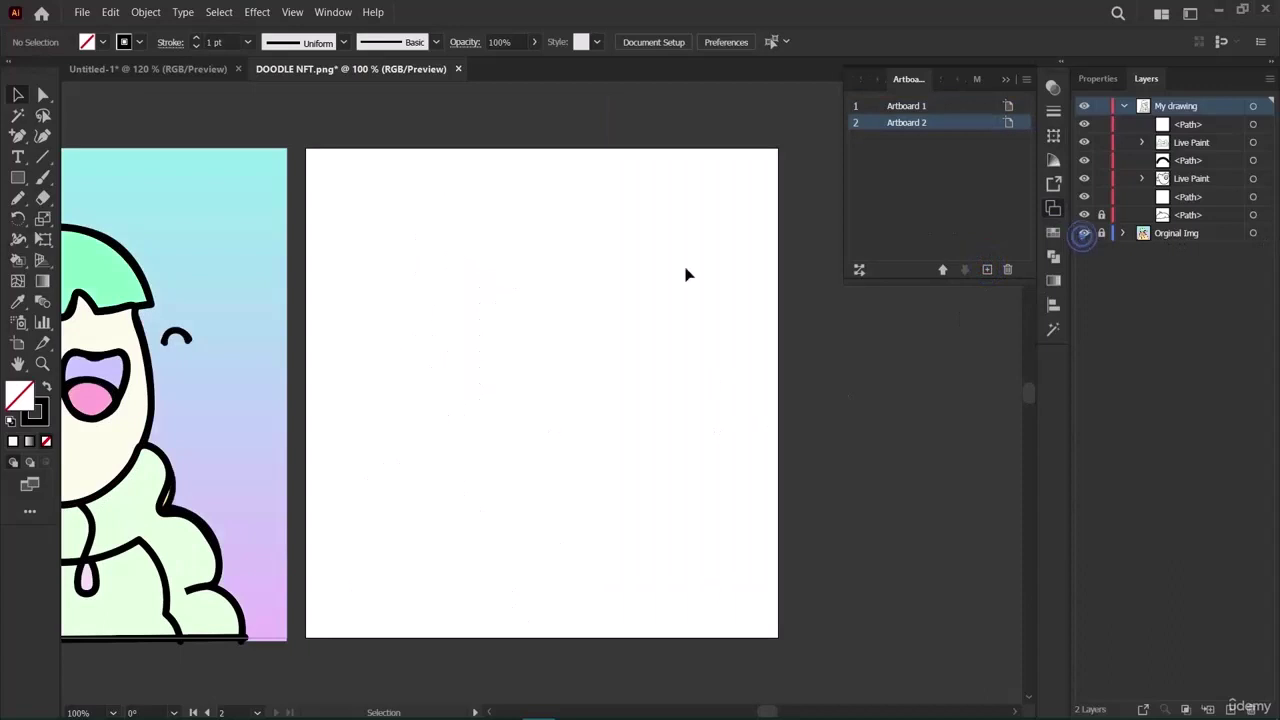
pyautogui.click(240, 388)
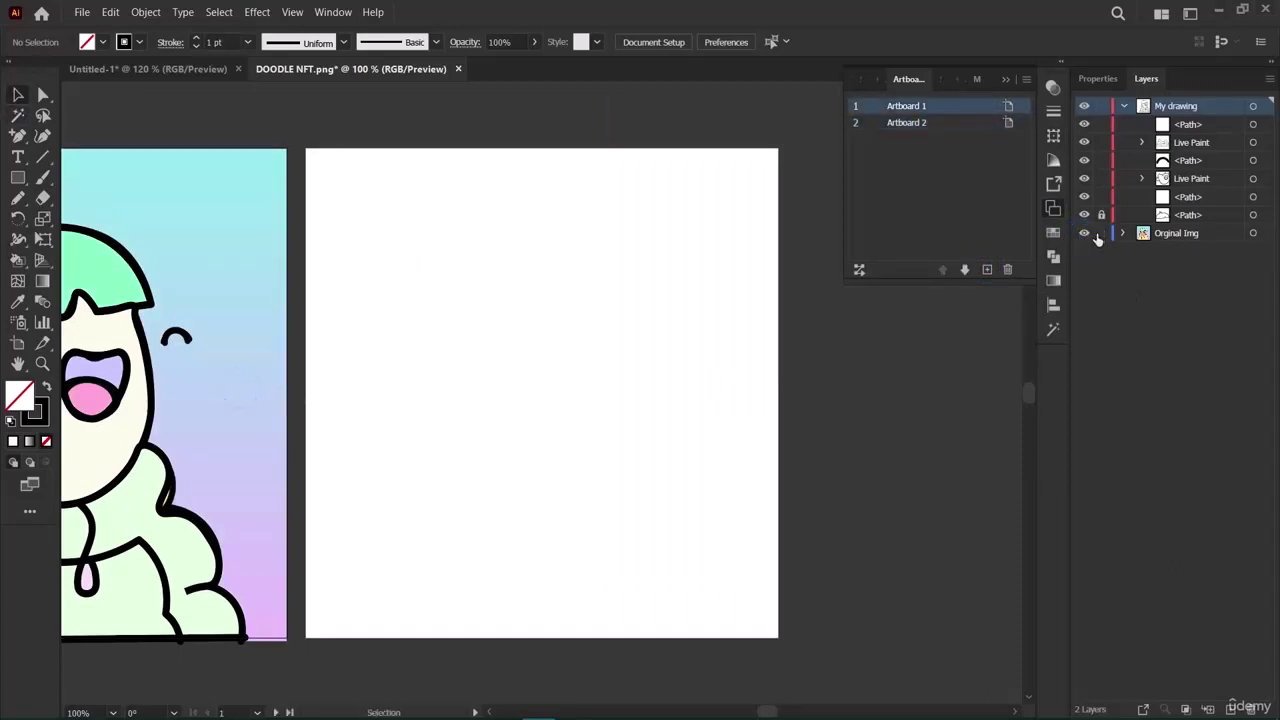
# Drag the coloured original onto Artboard 2, beside the line drawing.
pyautogui.moveTo(265, 322); pyautogui.dragTo(752, 326)
pyautogui.moveTo(734, 414); pyautogui.dragTo(737, 411)
pyautogui.click(837, 428)
pyautogui.hscroll(-3, 845, 480)
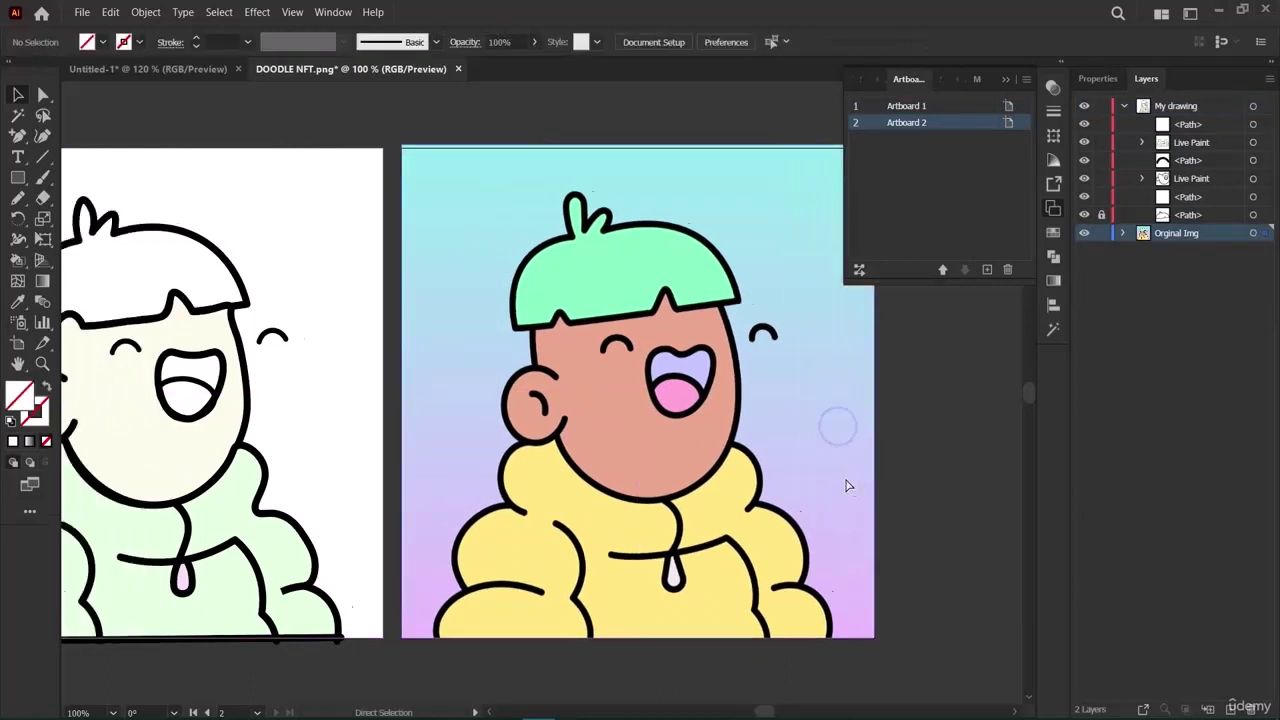
pyautogui.hscroll(-3, 845, 485)
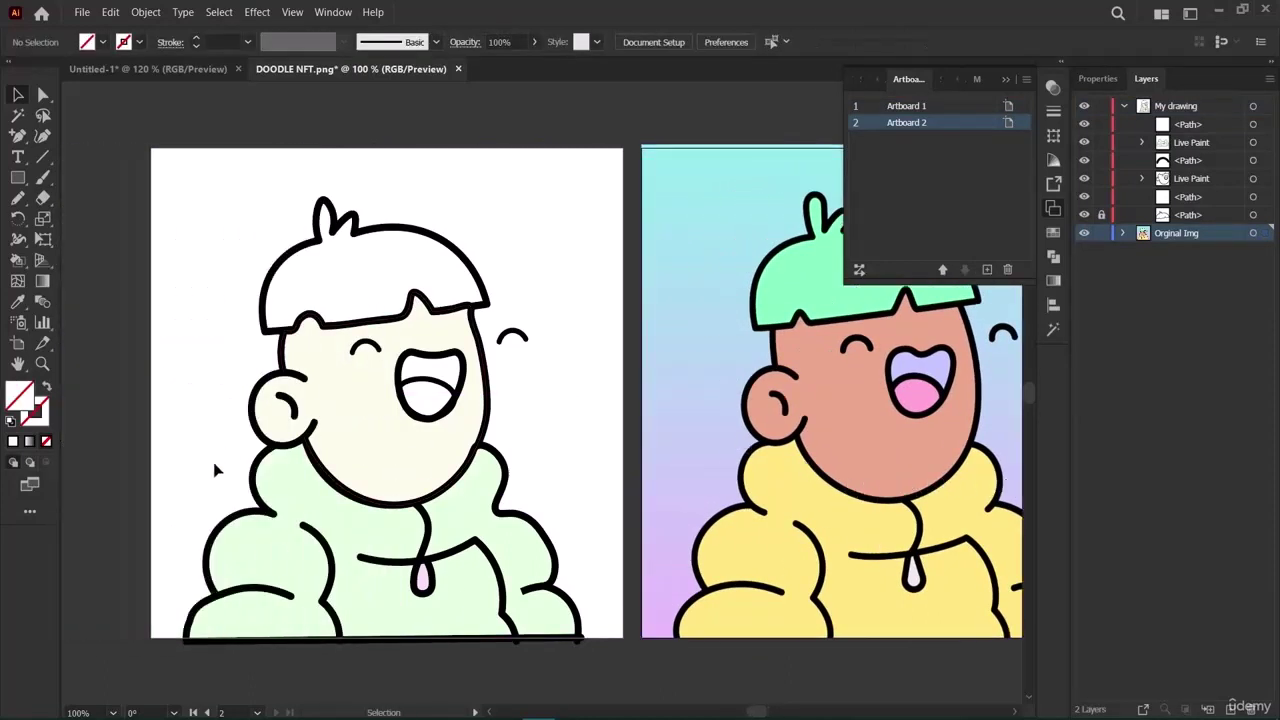
pyautogui.click(262, 476)
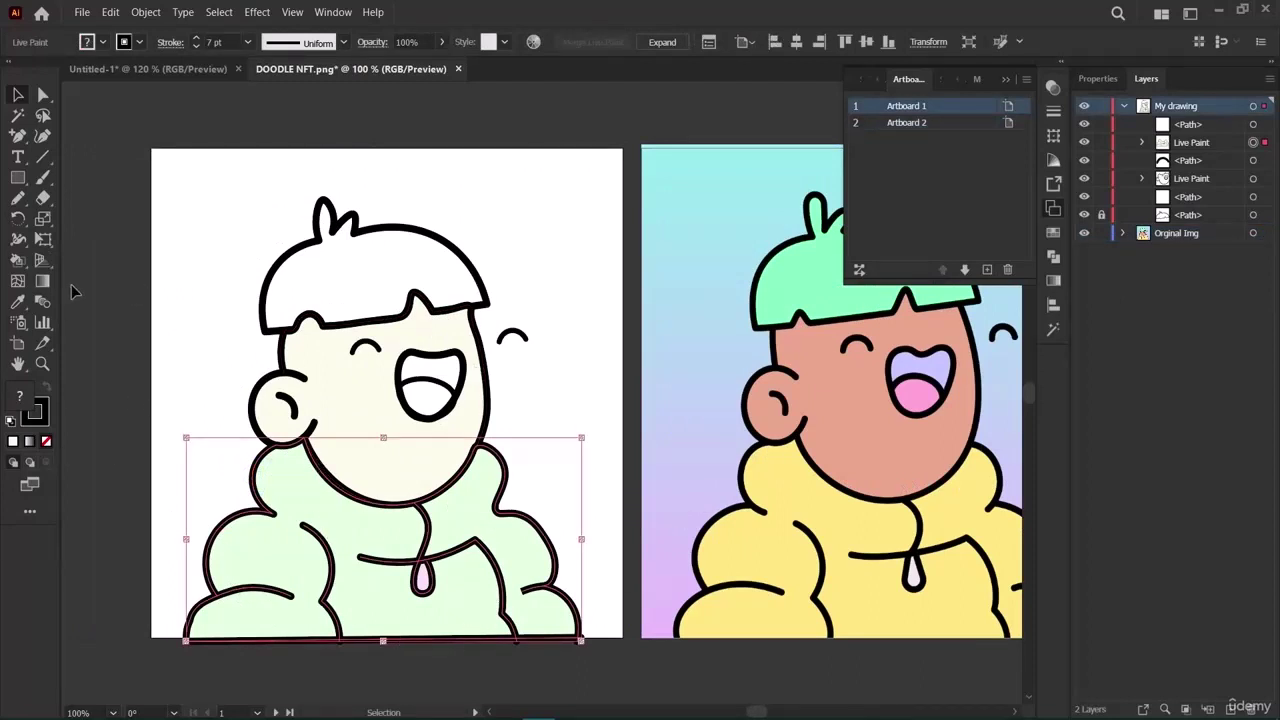
# Sample the original's yellow onto the drawing's jacket with the Eyedropper.
pyautogui.click(18, 260)
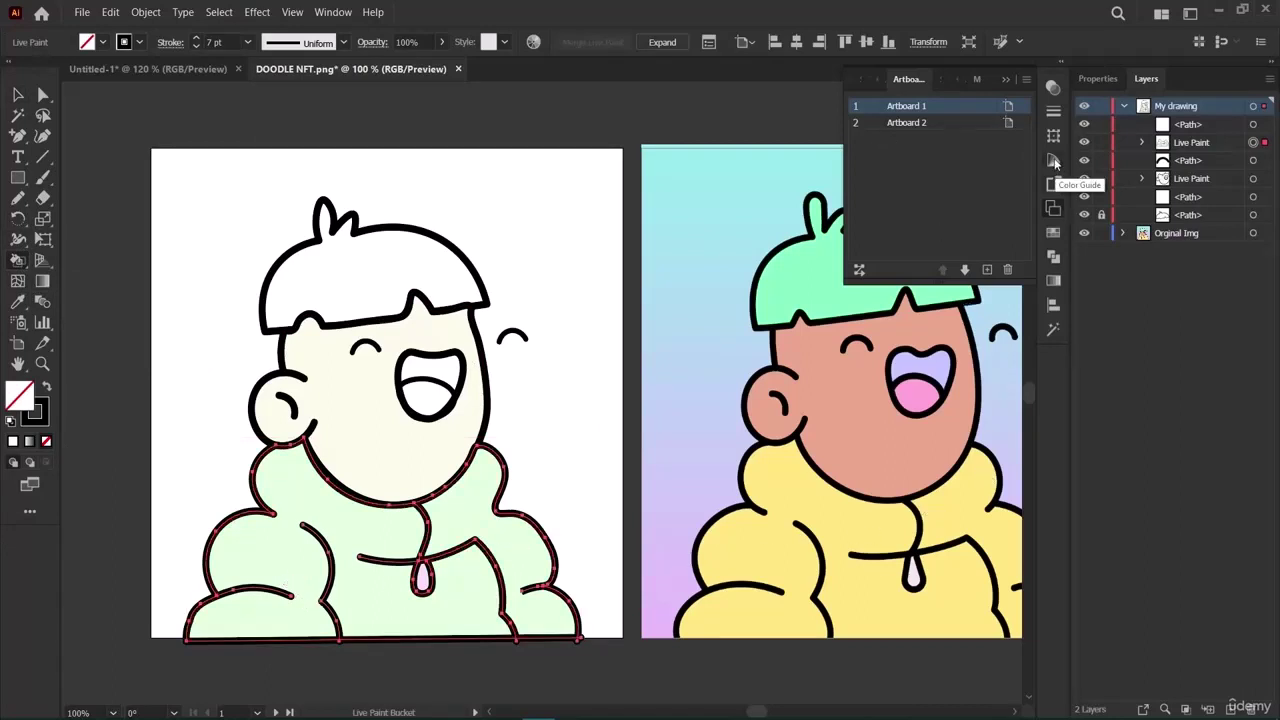
pyautogui.click(1053, 232)
pyautogui.doubleClick(857, 107)
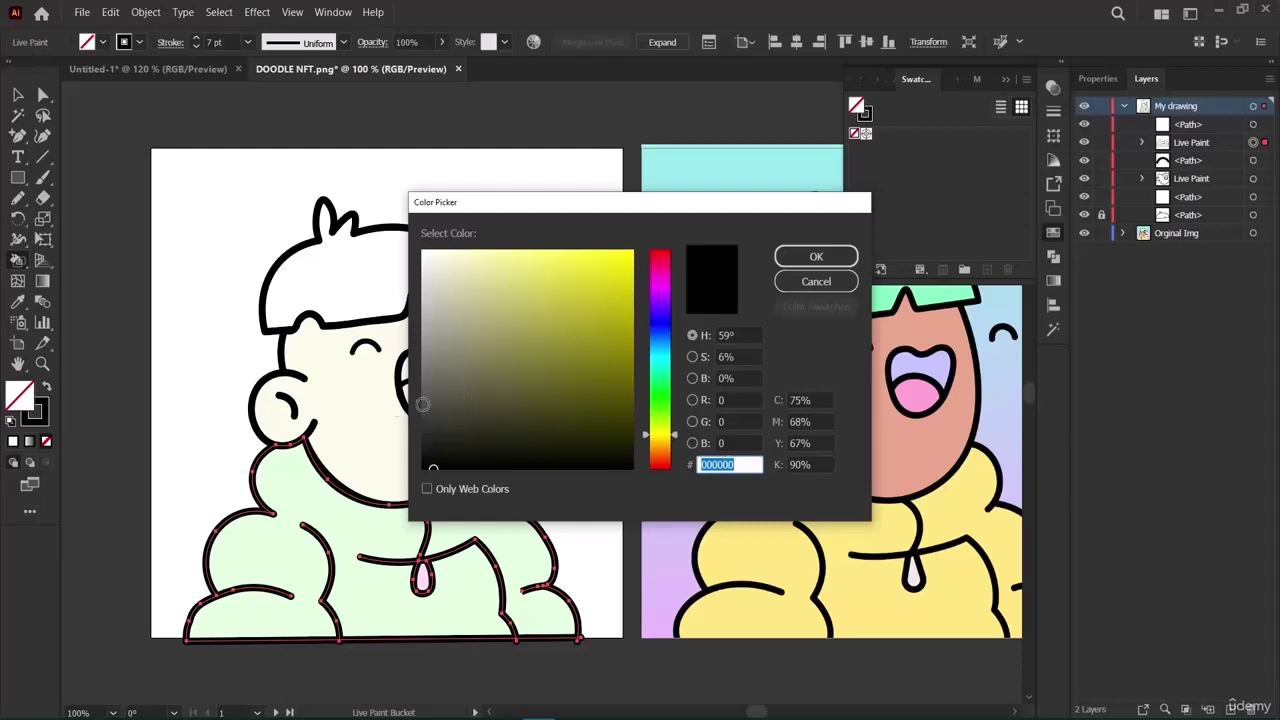
pyautogui.click(843, 258)
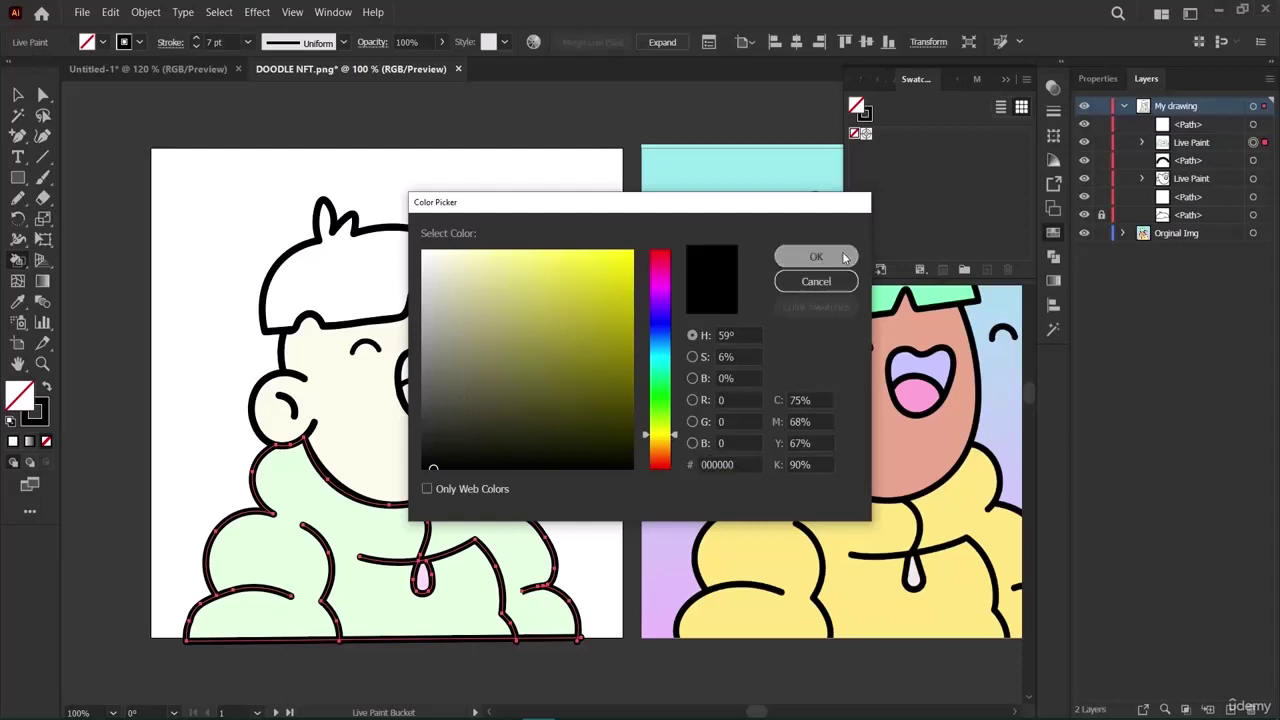
pyautogui.click(18, 301)
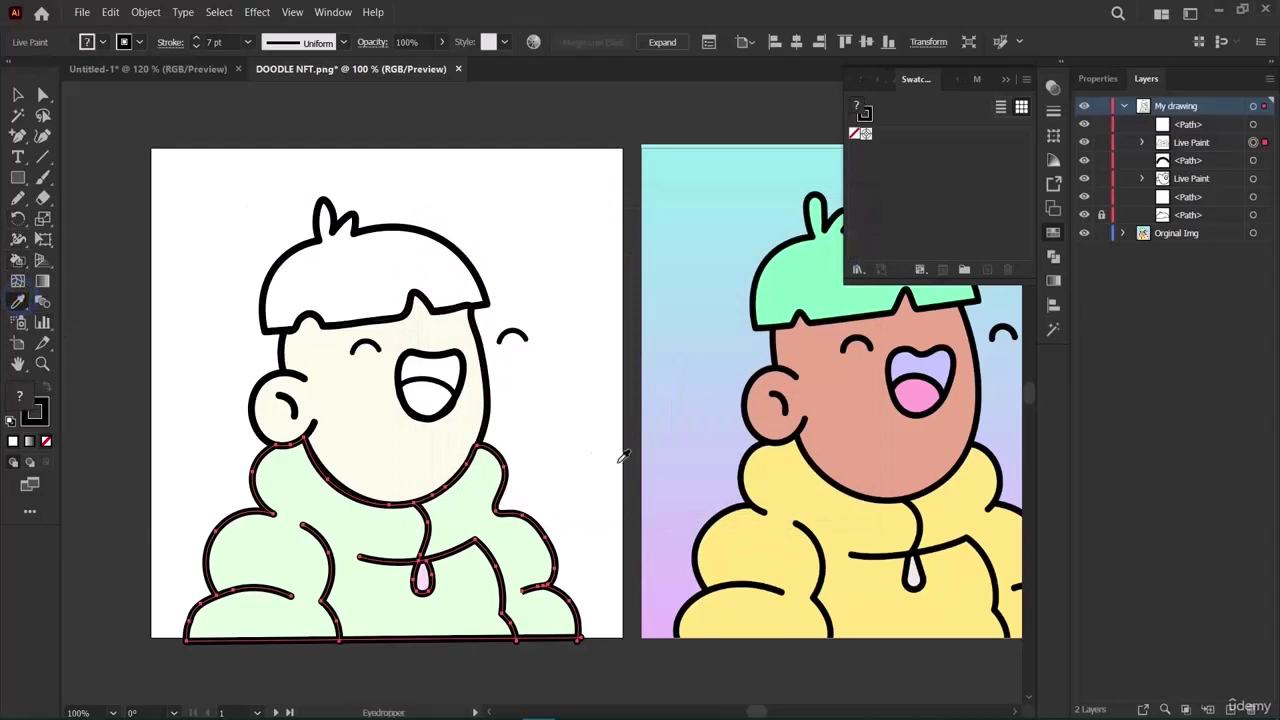
pyautogui.click(791, 487)
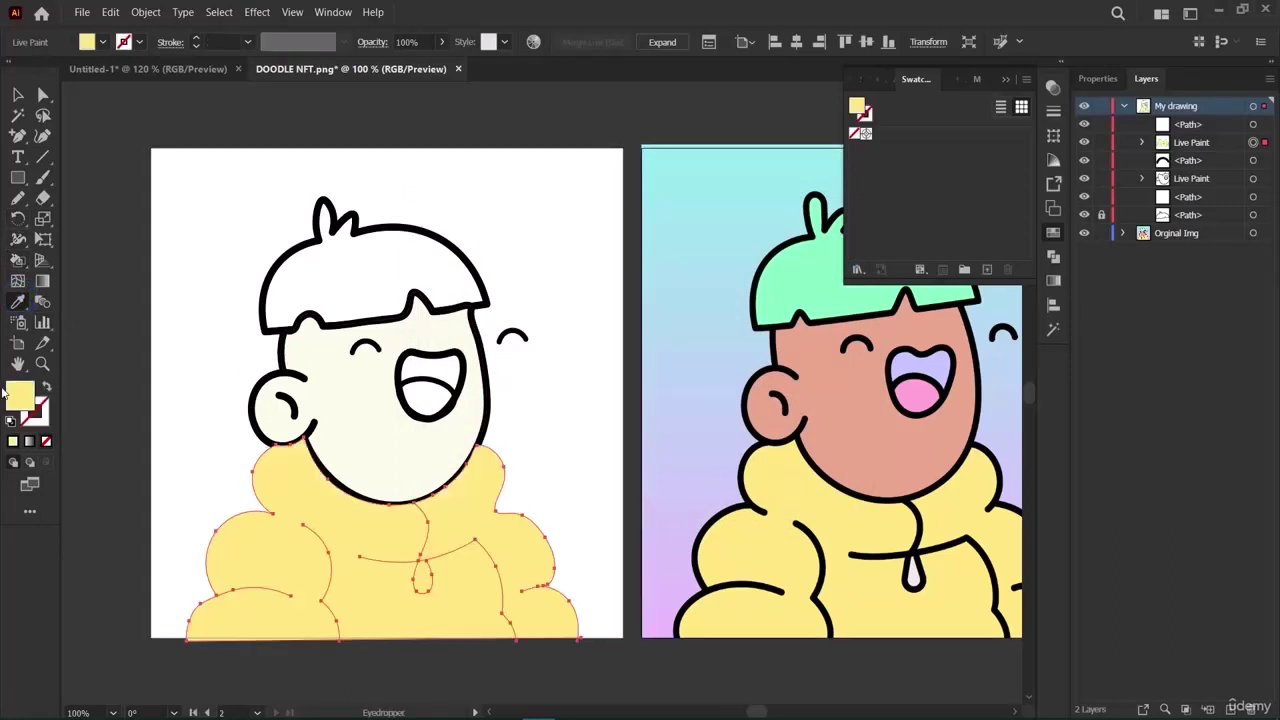
pyautogui.press('v')
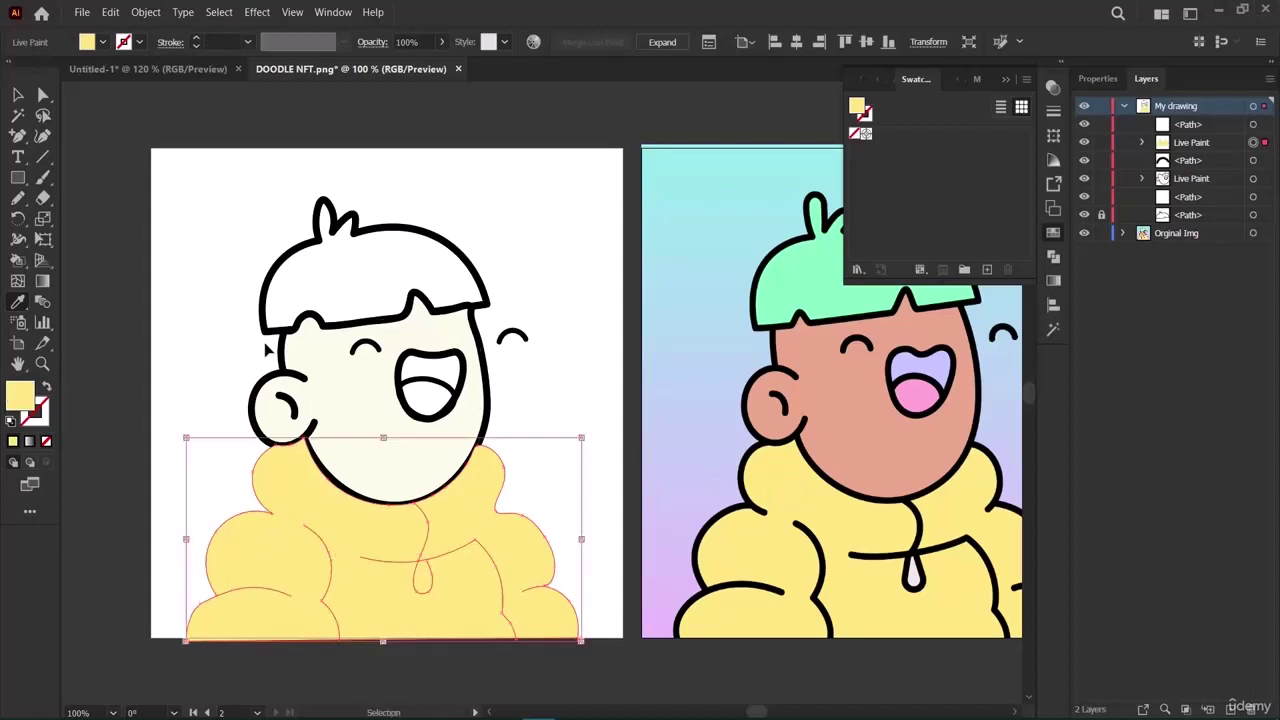
# Copy the hex value FFE780 and apply it as the jacket's fill colour.
pyautogui.doubleClick(20, 396)
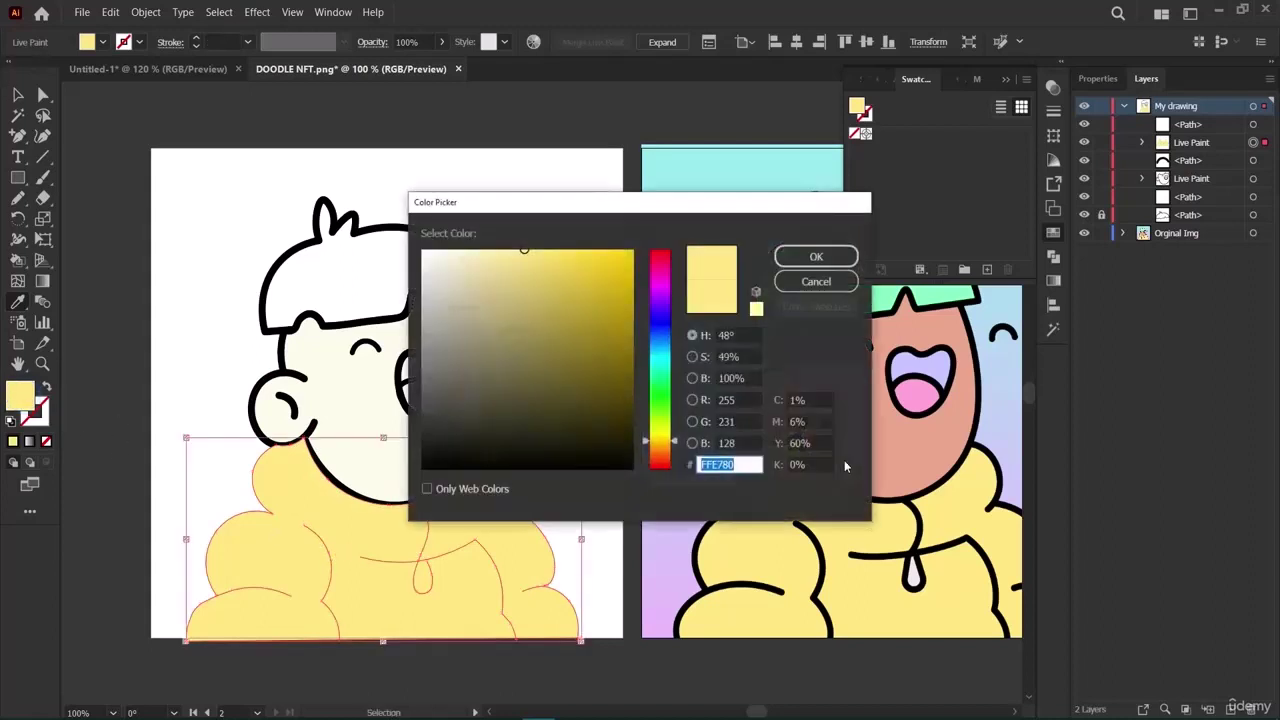
pyautogui.click(746, 462)
pyautogui.doubleClick(746, 462)
pyautogui.hotkey('ctrl', 'c')
pyautogui.click(816, 256)
pyautogui.click(551, 434)
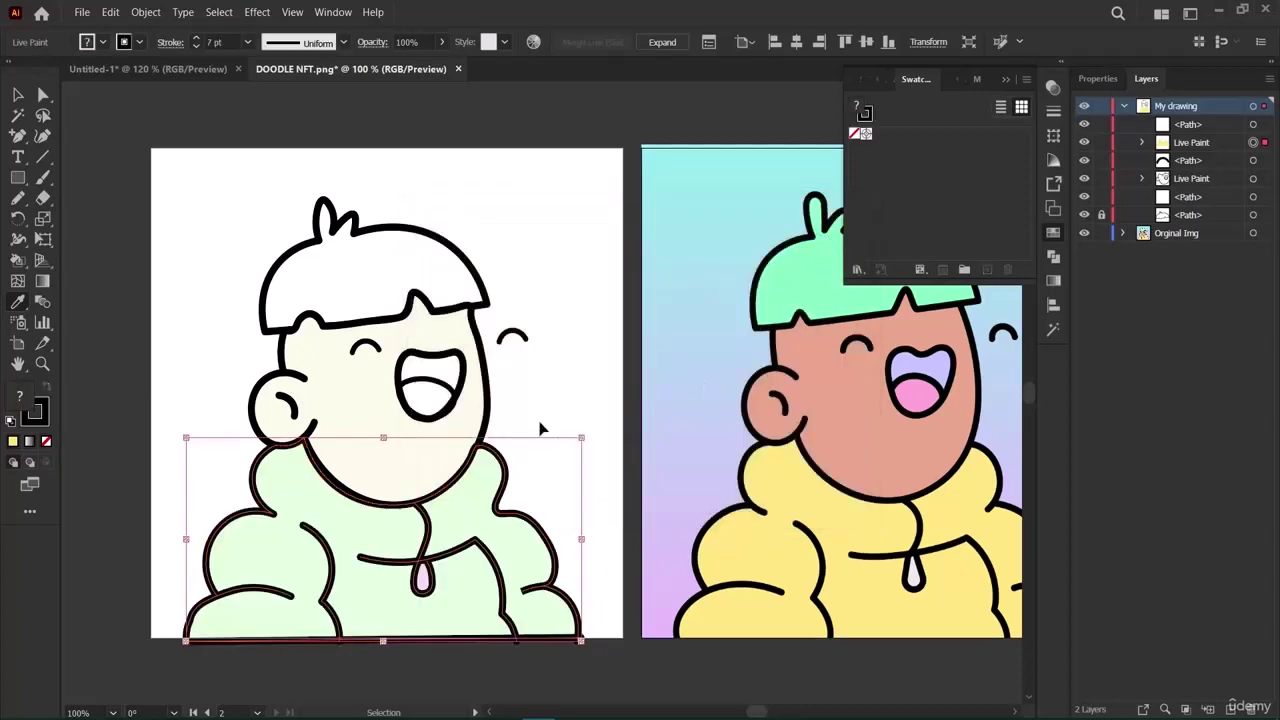
pyautogui.doubleClick(864, 113)
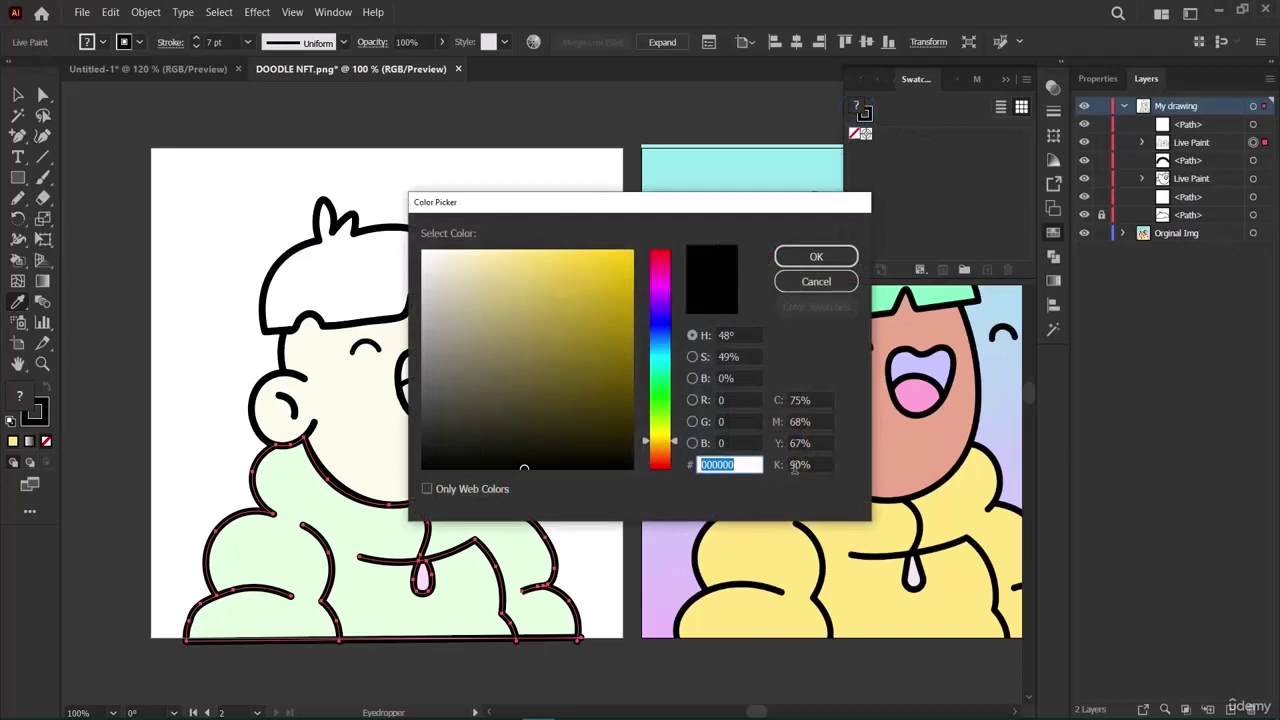
pyautogui.hotkey('ctrl', 'v')
pyautogui.click(816, 256)
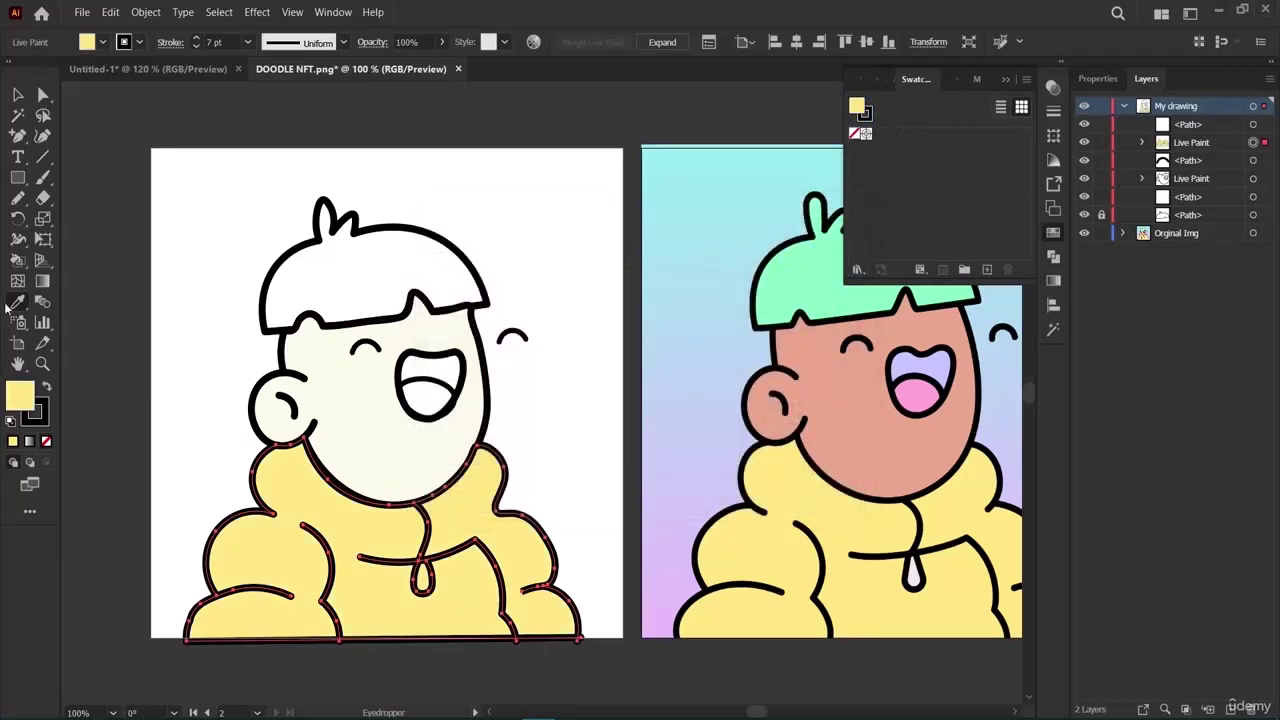
pyautogui.click(15, 264)
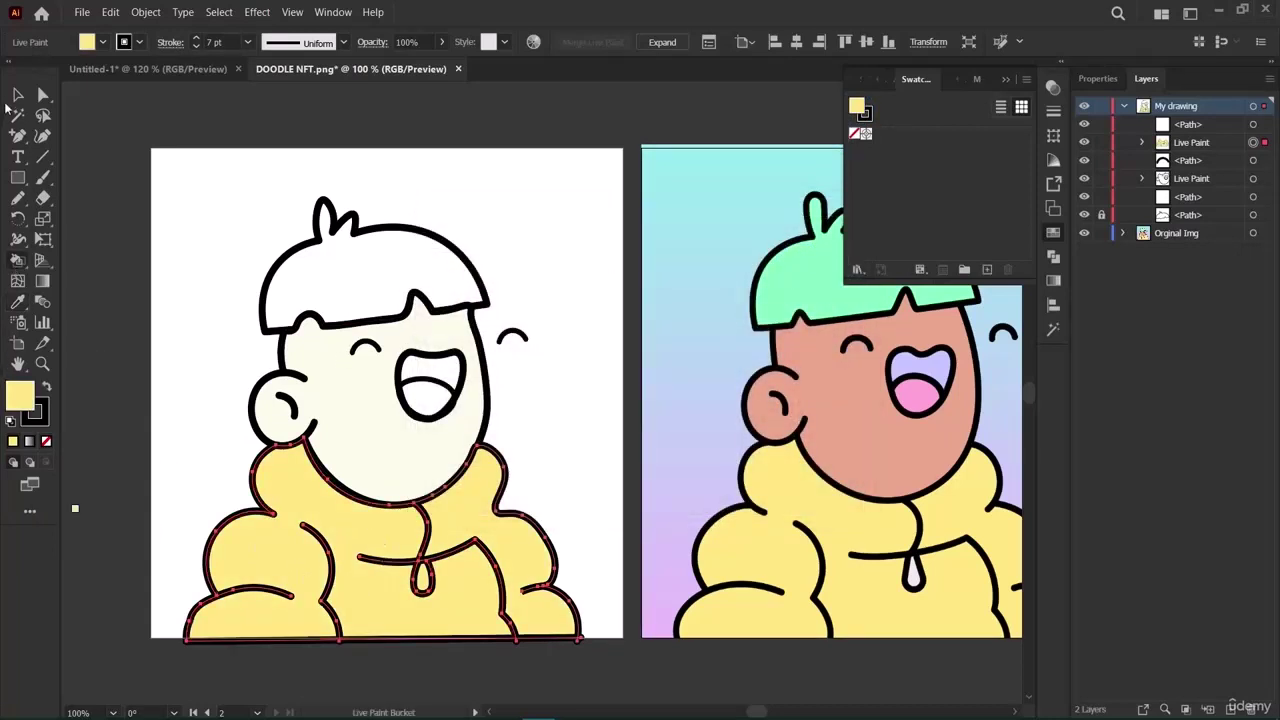
pyautogui.click(12, 99)
pyautogui.click(357, 686)
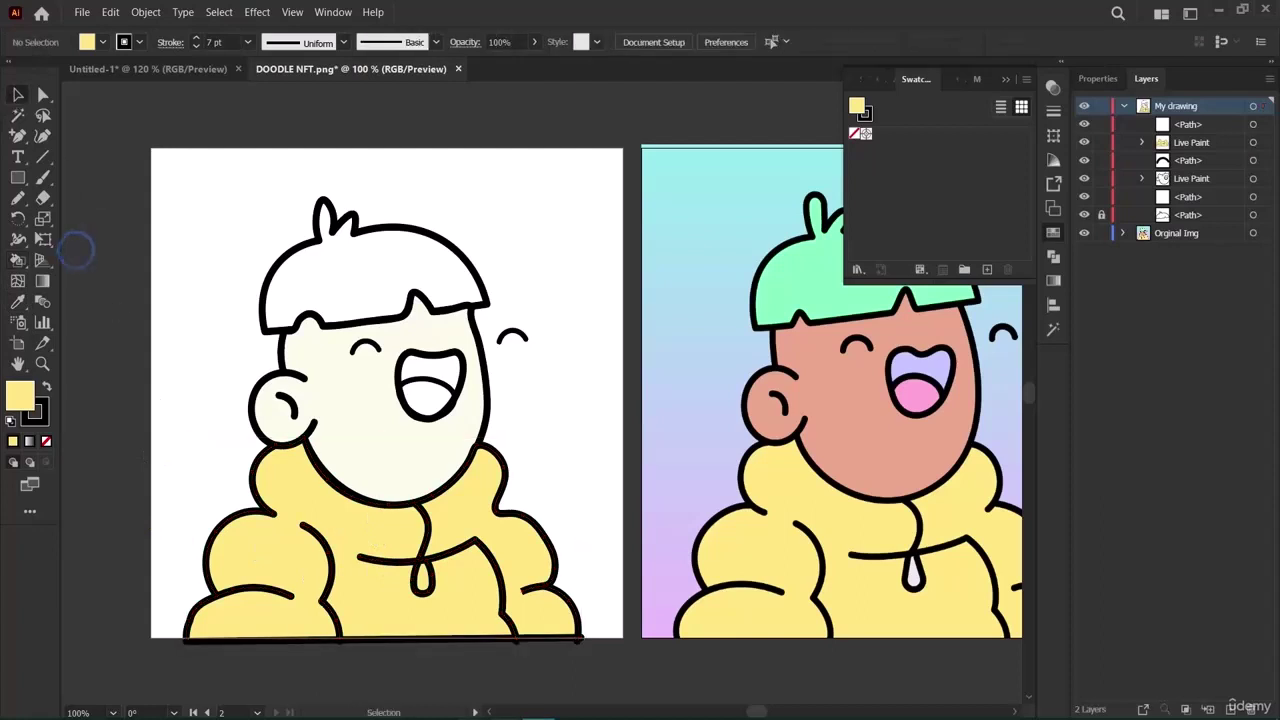
# Select the drawing's face and sample the original's skin tone onto it.
pyautogui.click(428, 582)
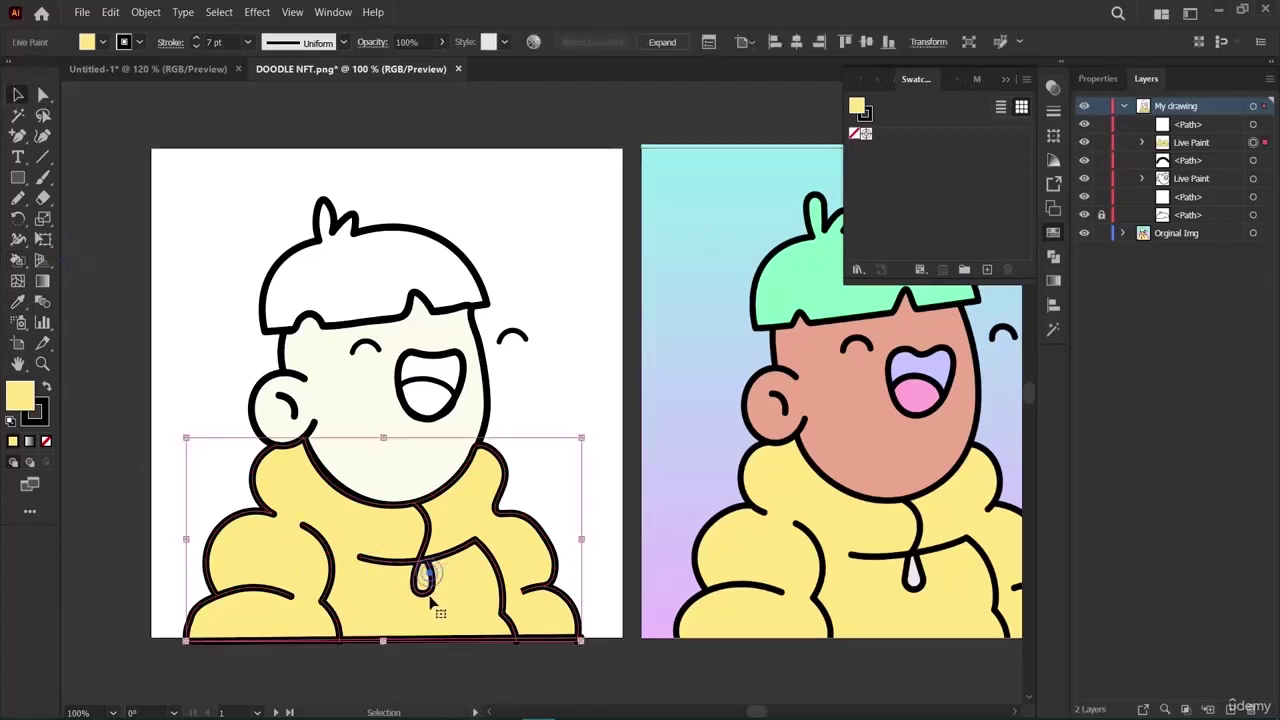
pyautogui.click(123, 553)
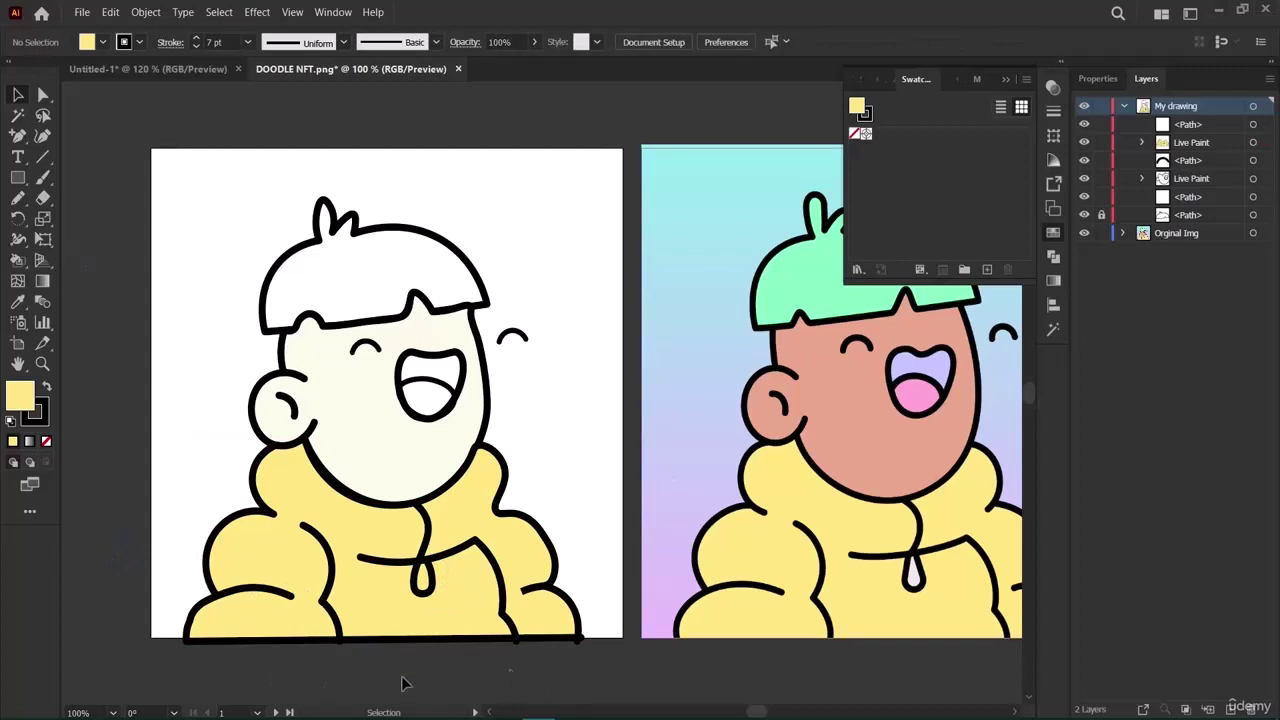
pyautogui.click(288, 372)
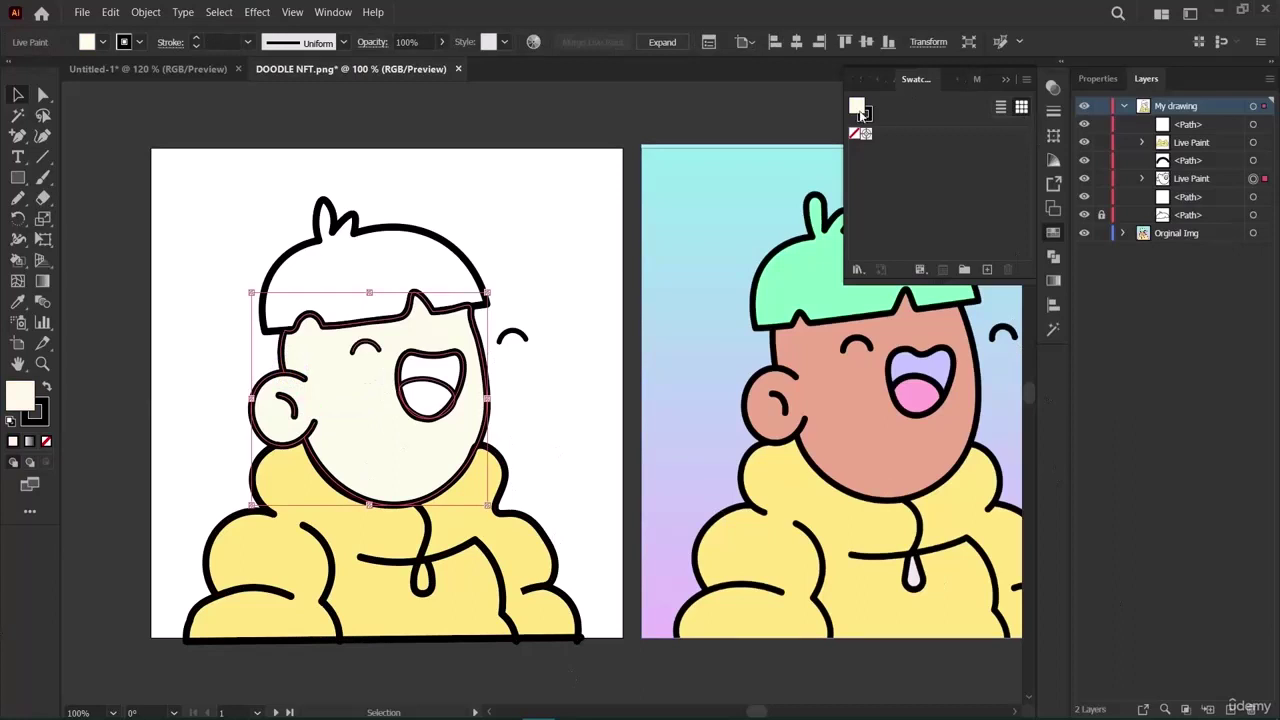
pyautogui.doubleClick(23, 397)
pyautogui.click(17, 301)
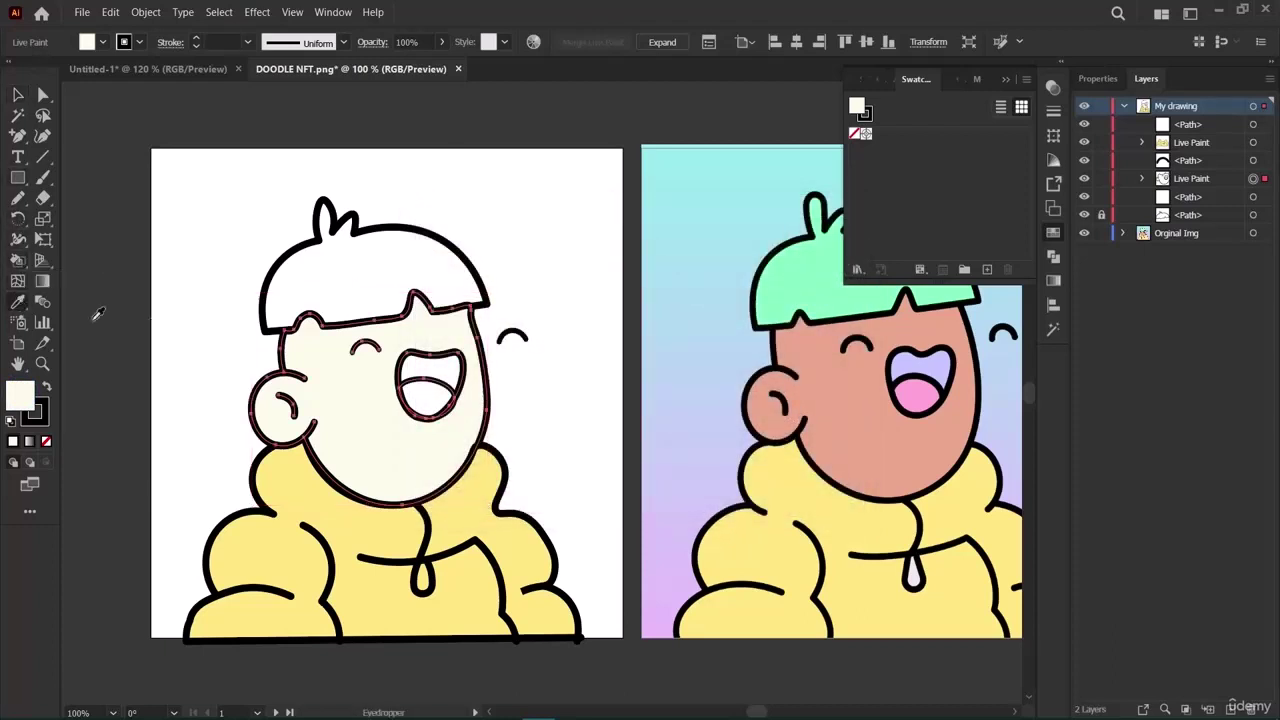
pyautogui.click(860, 403)
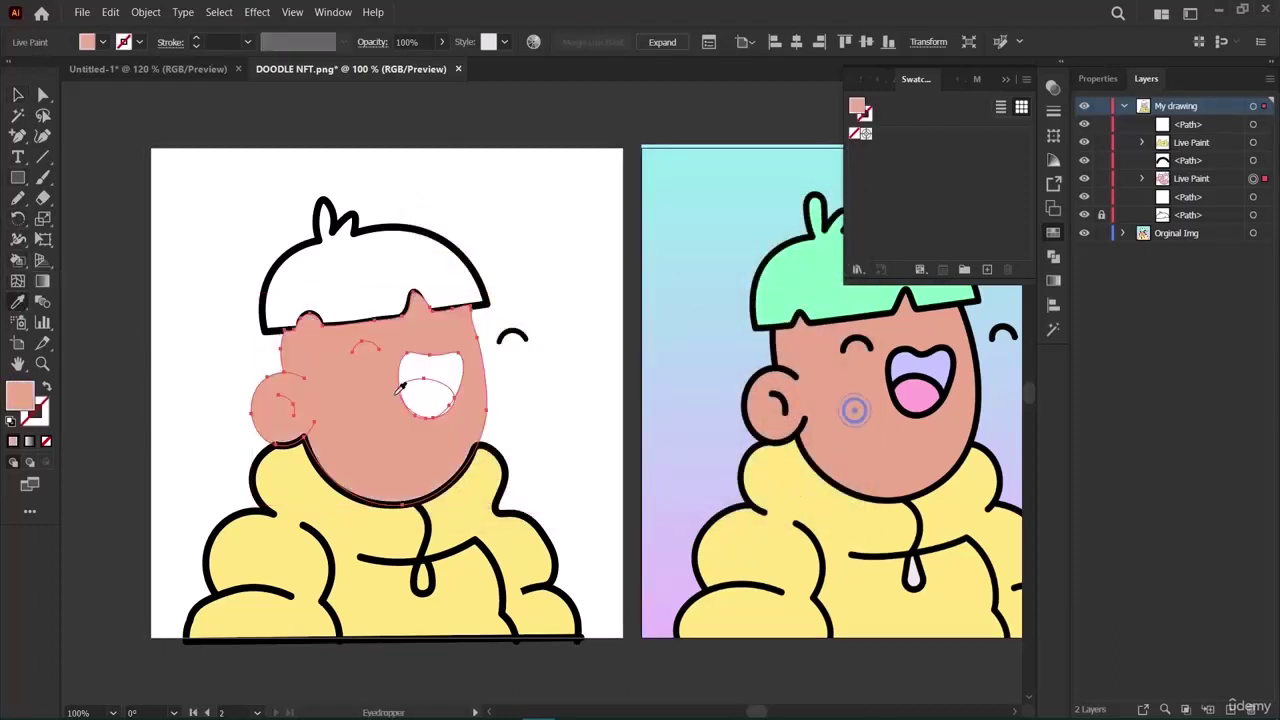
# Set the face fill to E8A68B in the Color Picker and check the result.
pyautogui.doubleClick(22, 398)
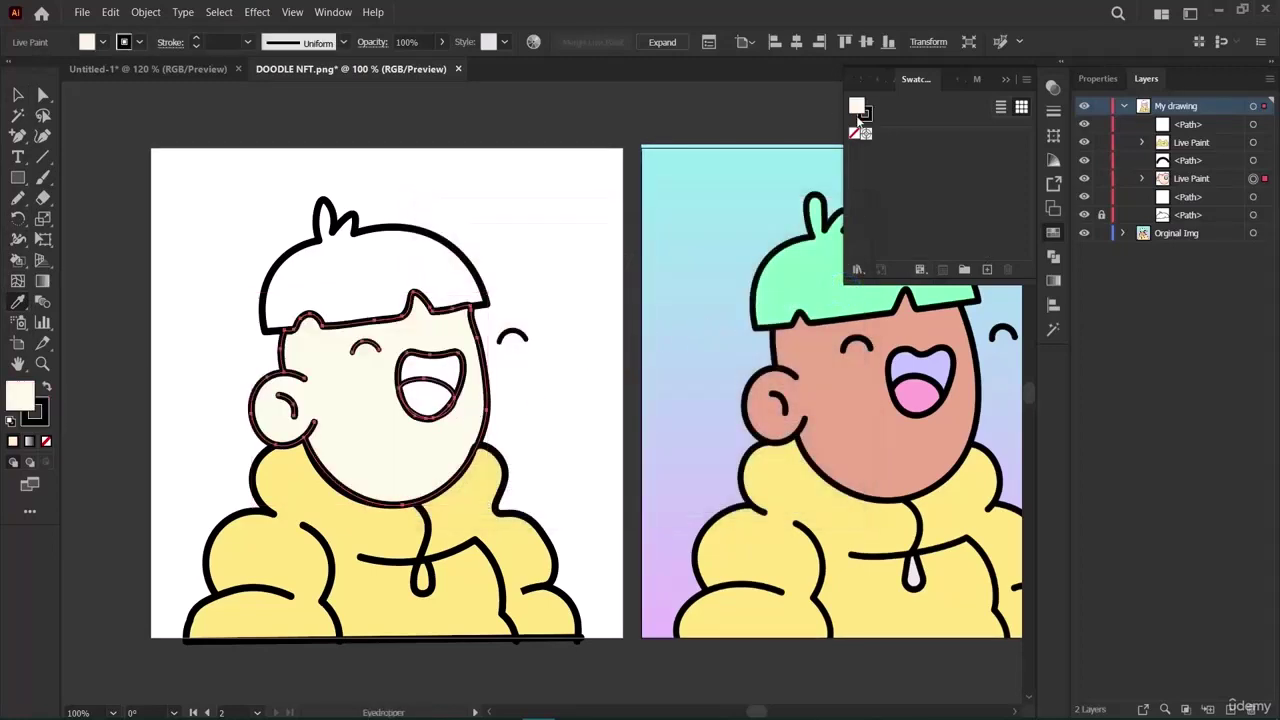
pyautogui.doubleClick(860, 109)
pyautogui.write('E8A68B')
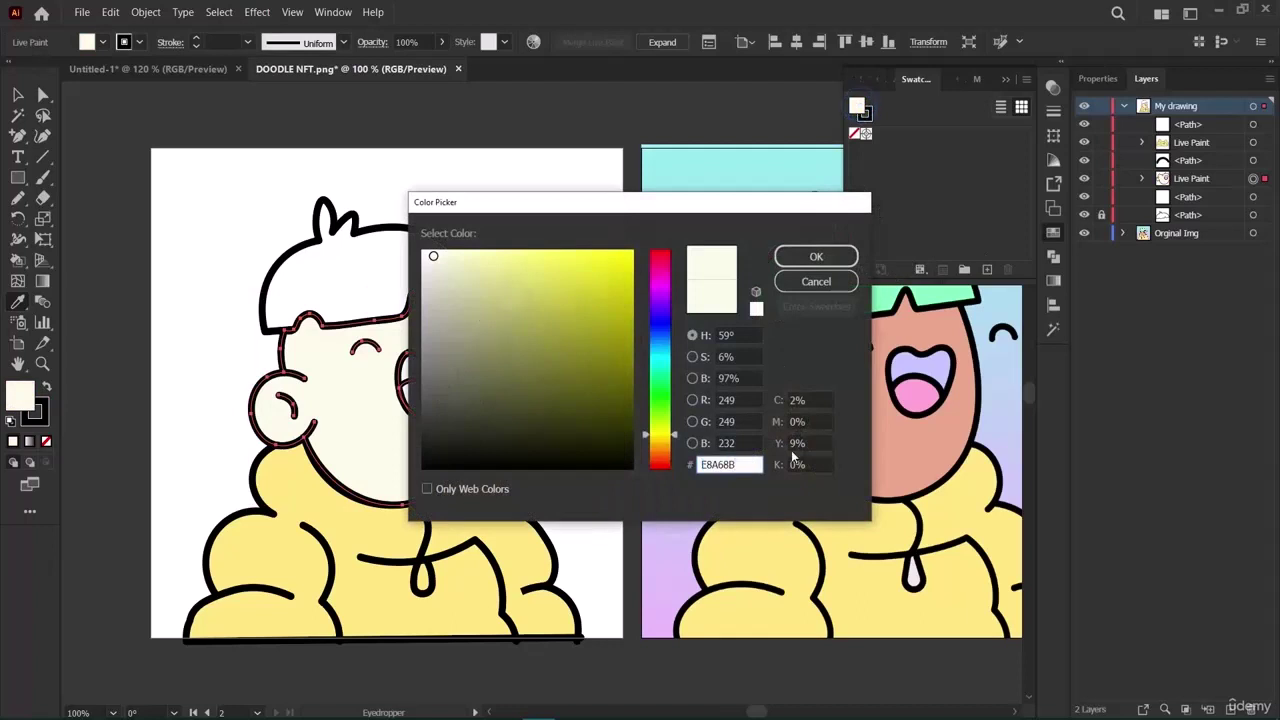
pyautogui.doubleClick(752, 456)
pyautogui.click(818, 254)
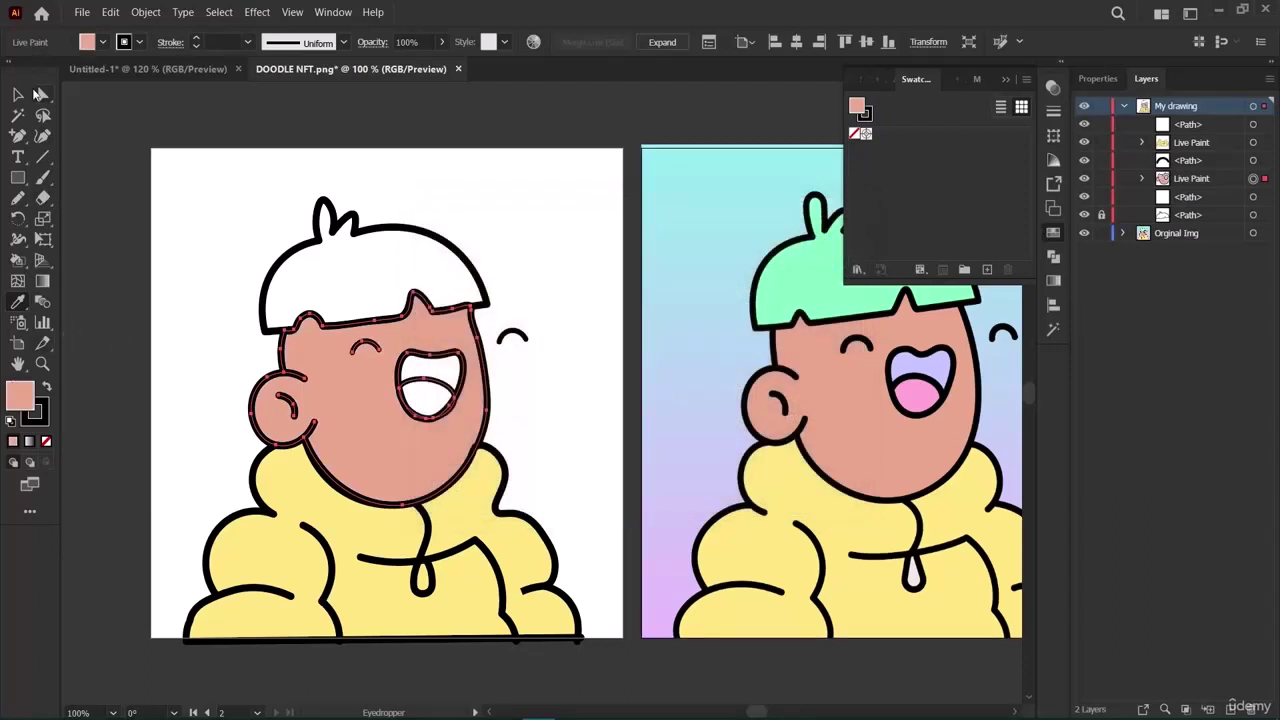
pyautogui.click(17, 95)
pyautogui.click(116, 398)
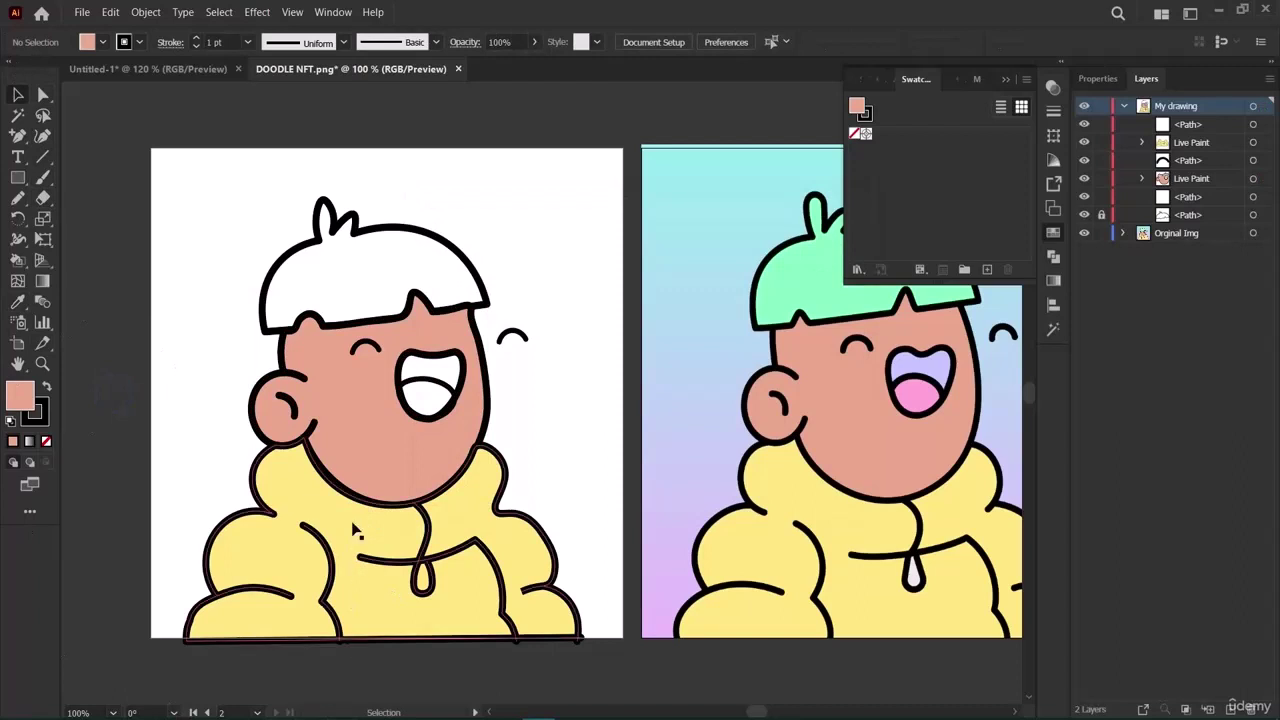
pyautogui.click(355, 495)
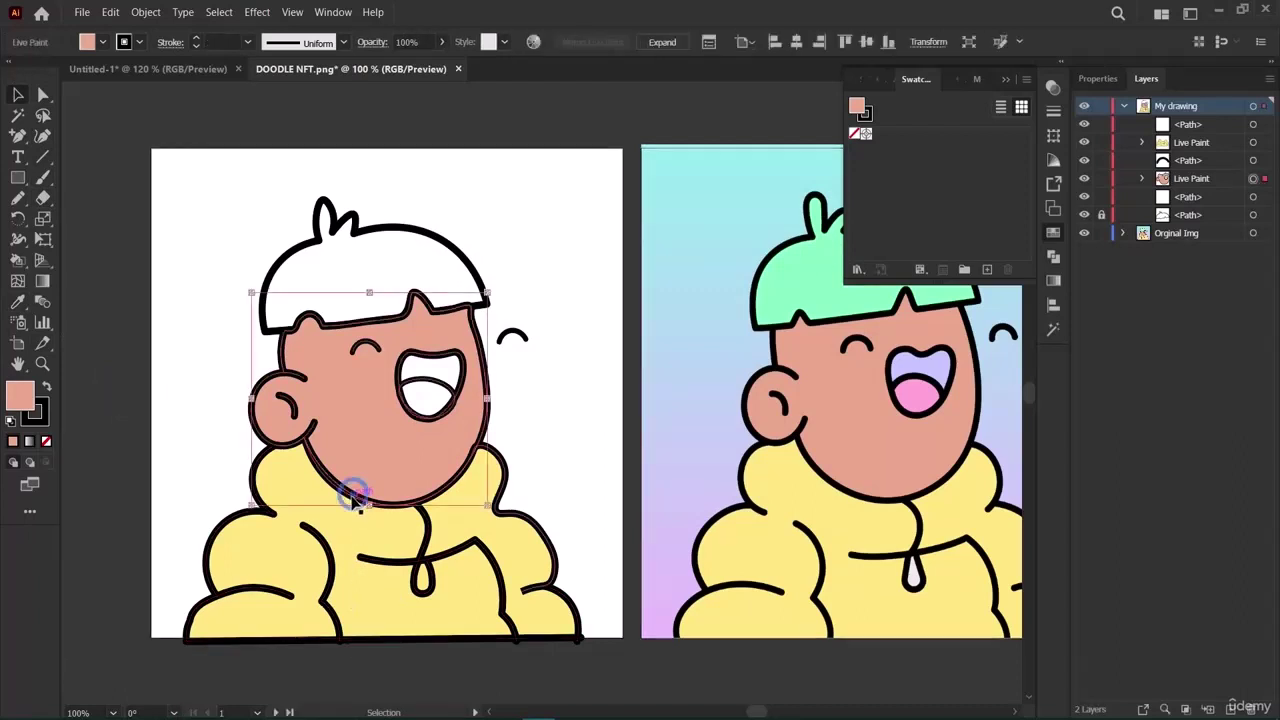
pyautogui.click(152, 430)
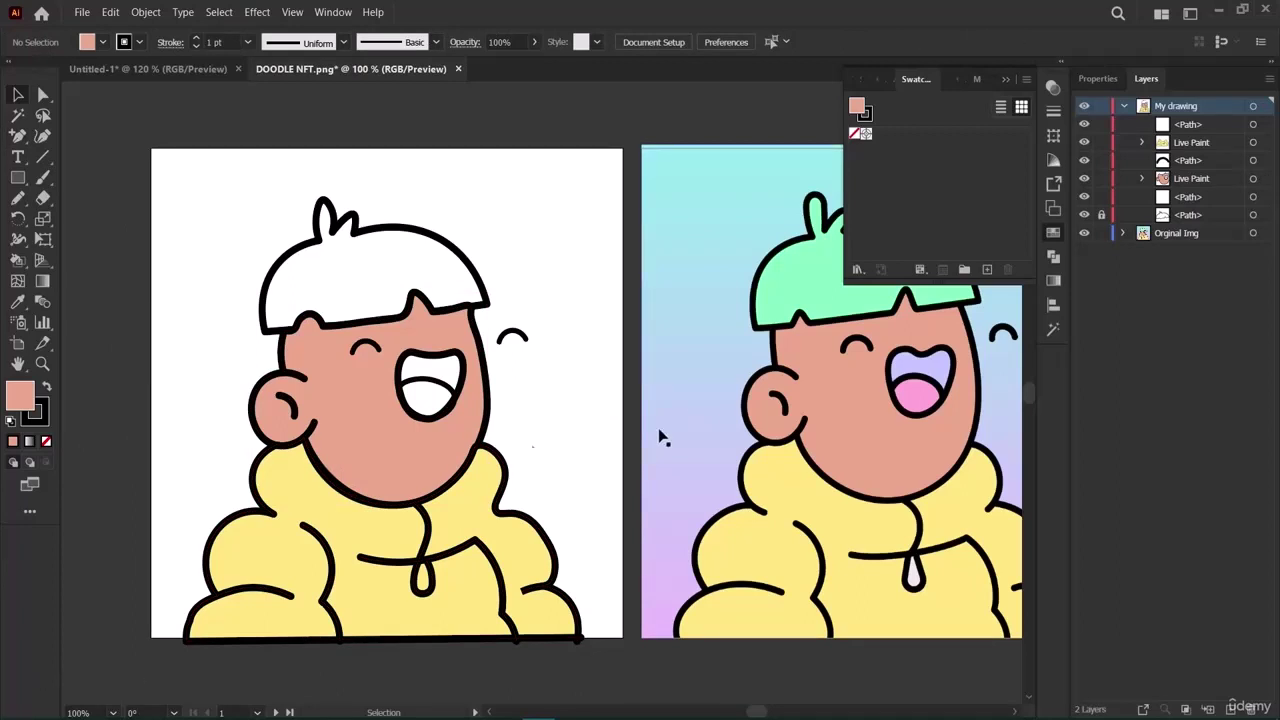
# Select the face Live Paint group on the line drawing.
pyautogui.hscroll(3, 558, 507)
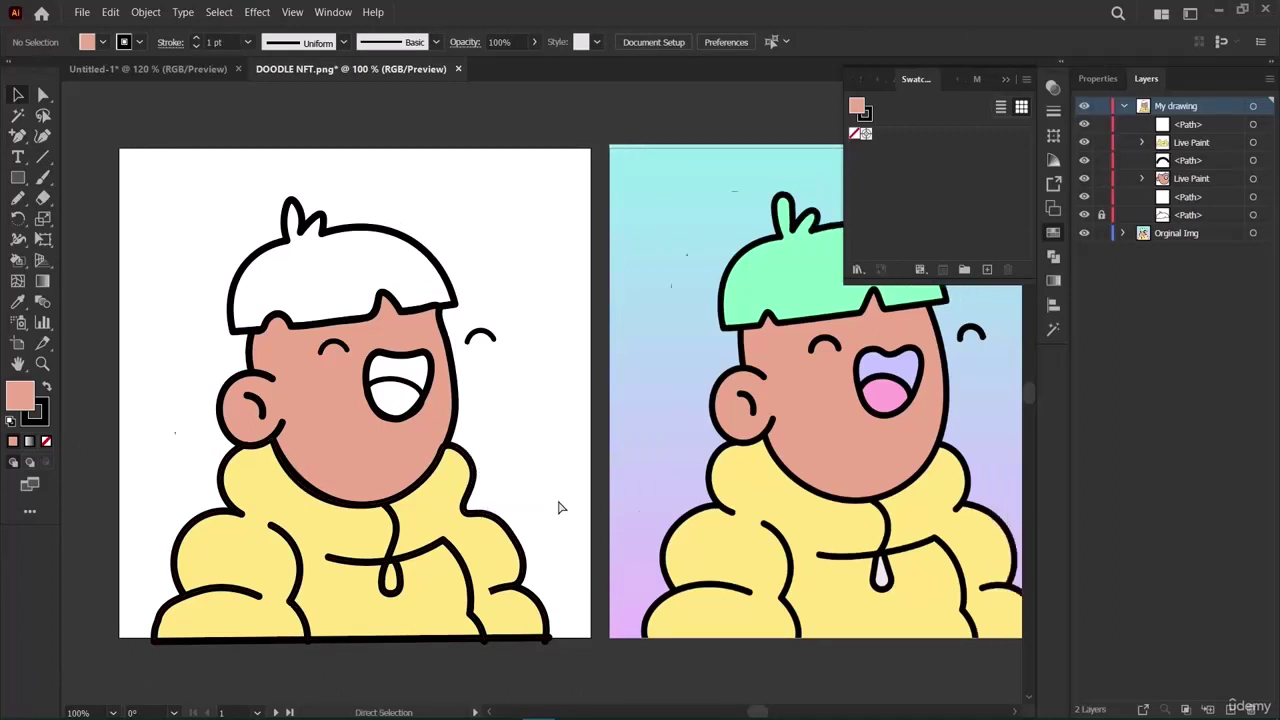
pyautogui.click(407, 512)
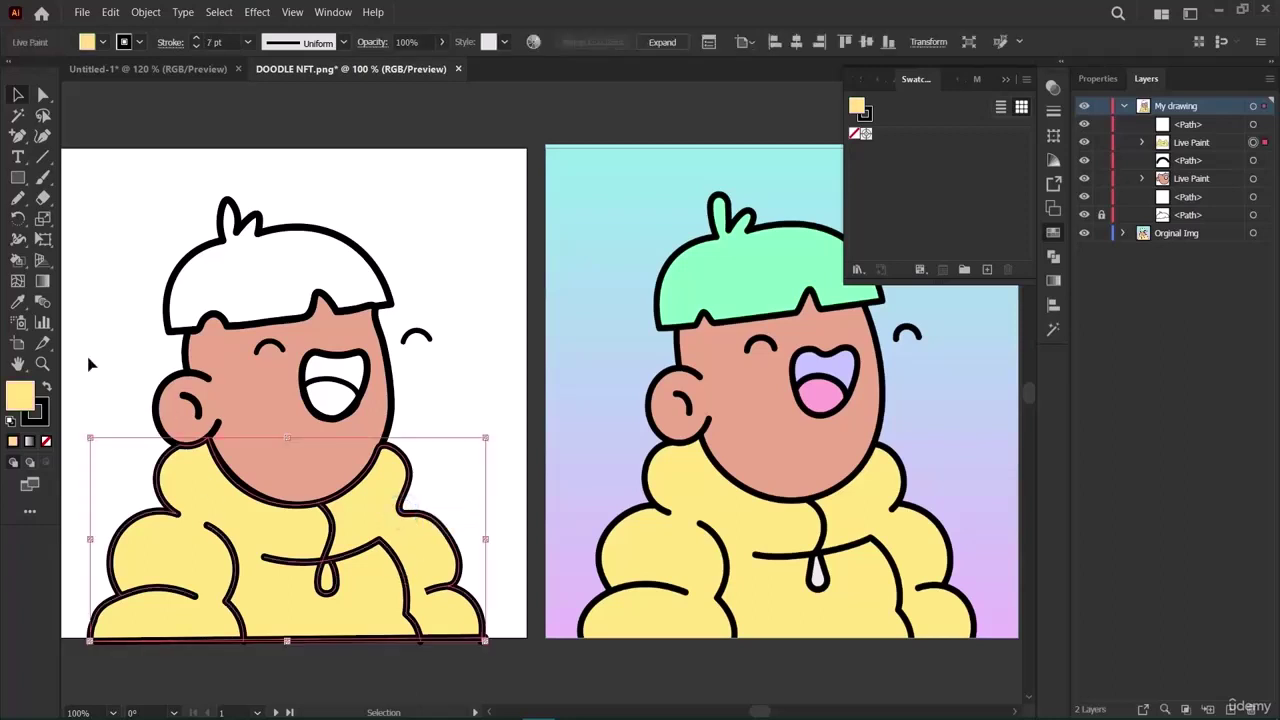
pyautogui.click(88, 357)
pyautogui.scroll(1, 202, 484)
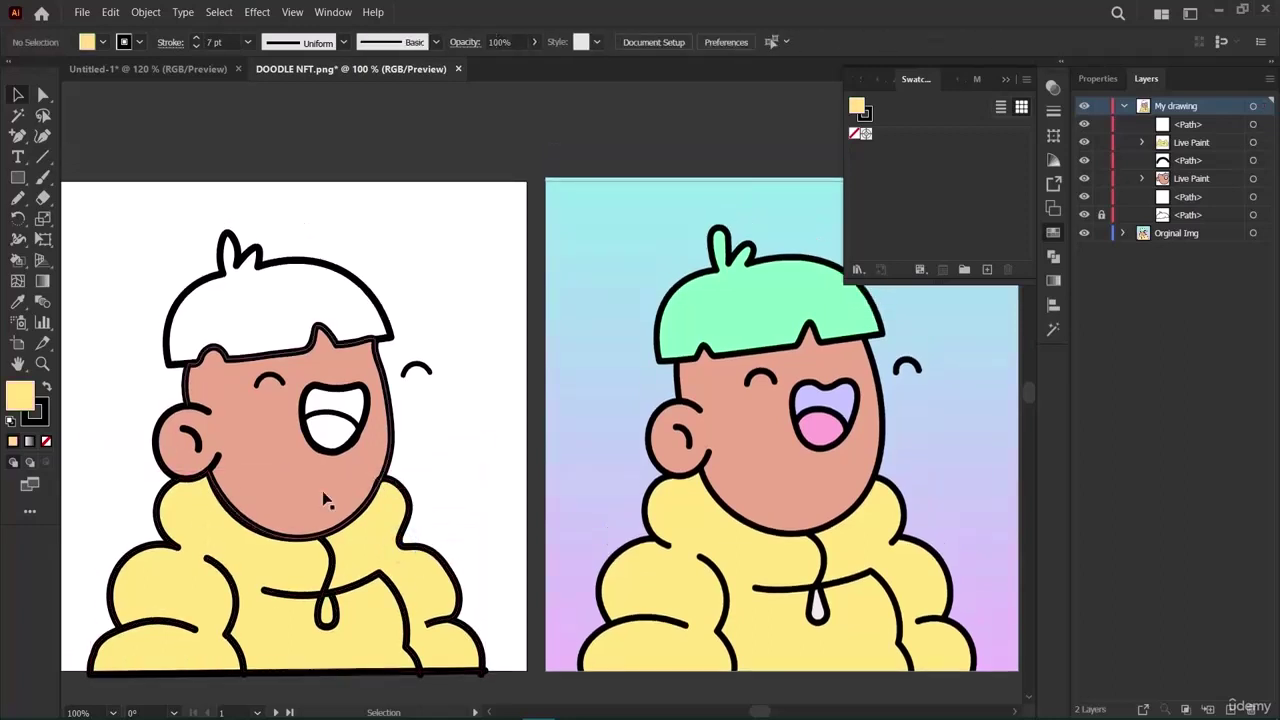
pyautogui.scroll(2, 326, 500)
pyautogui.scroll(-2, 648, 490)
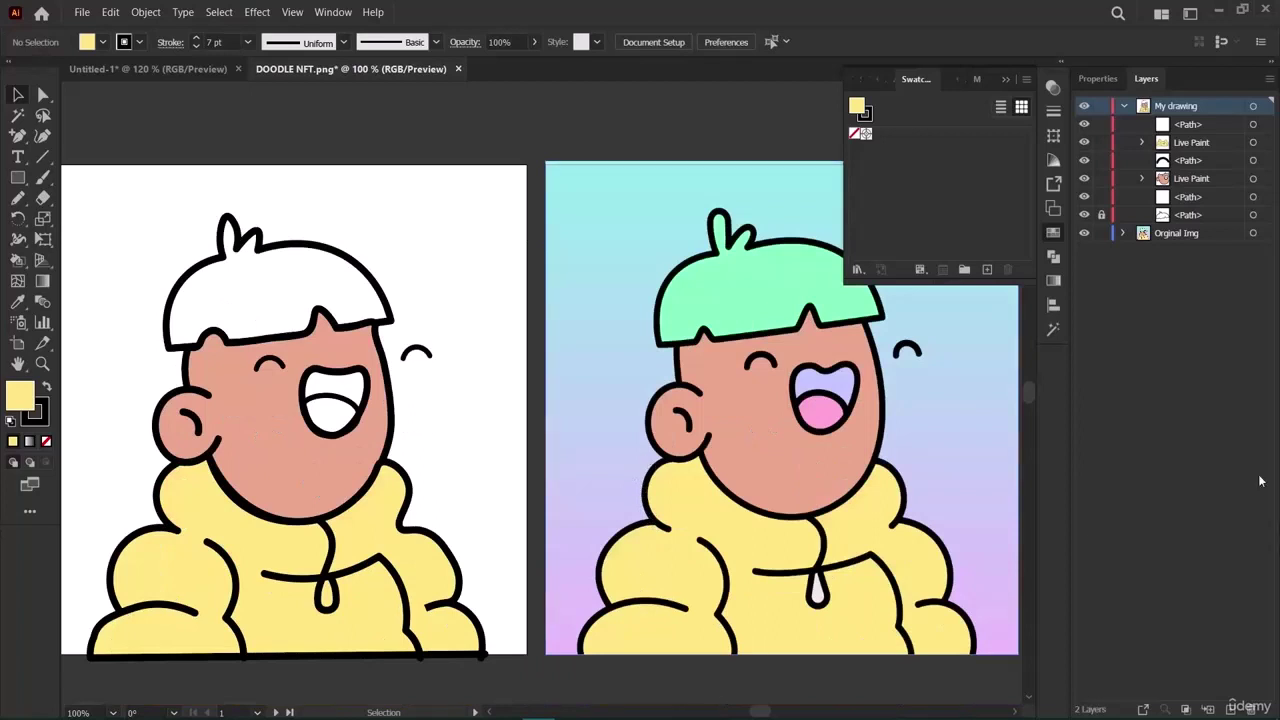
pyautogui.click(321, 408)
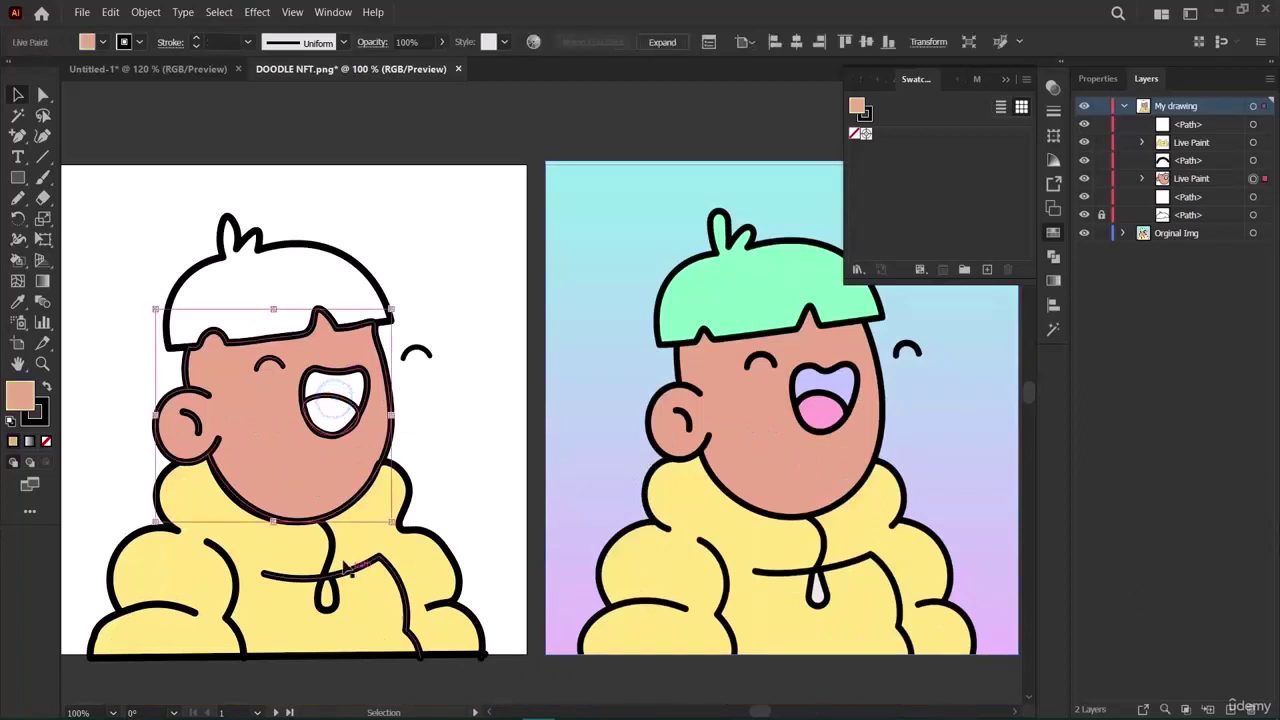
pyautogui.click(515, 424)
pyautogui.click(380, 428)
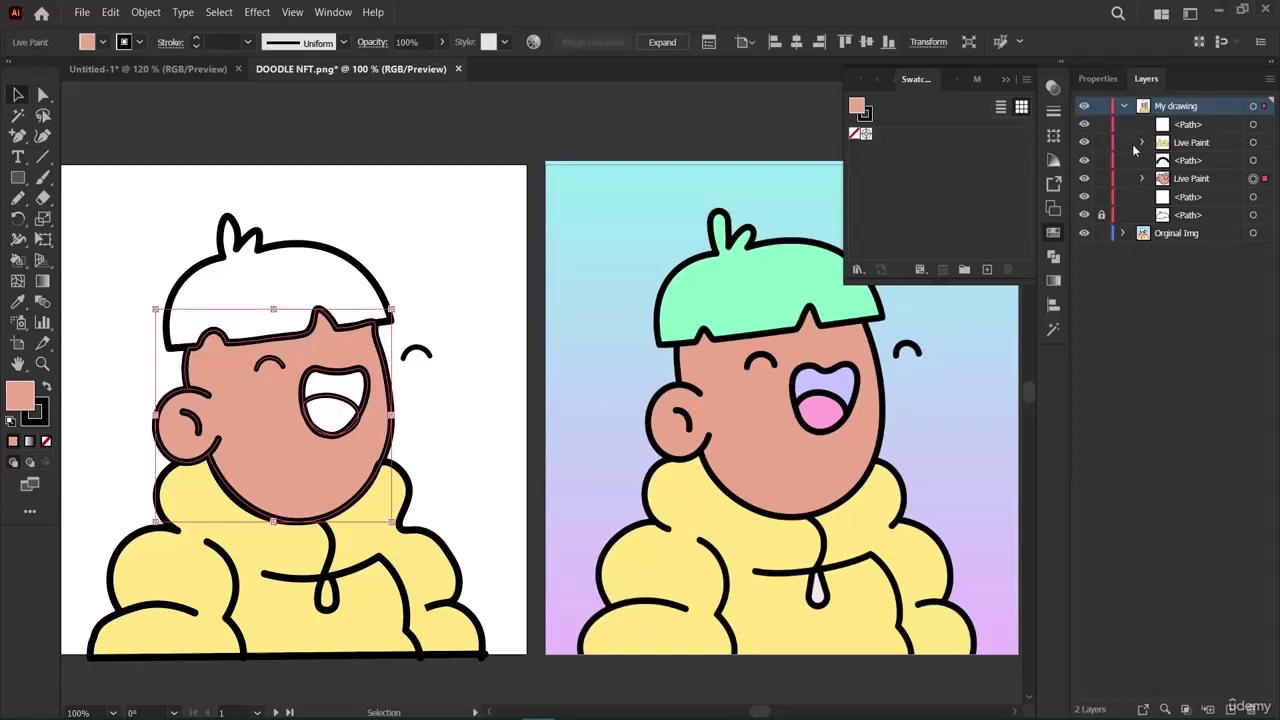
# Reveal the face group's six paths in Layers, try moving them, then undo.
pyautogui.click(1141, 178)
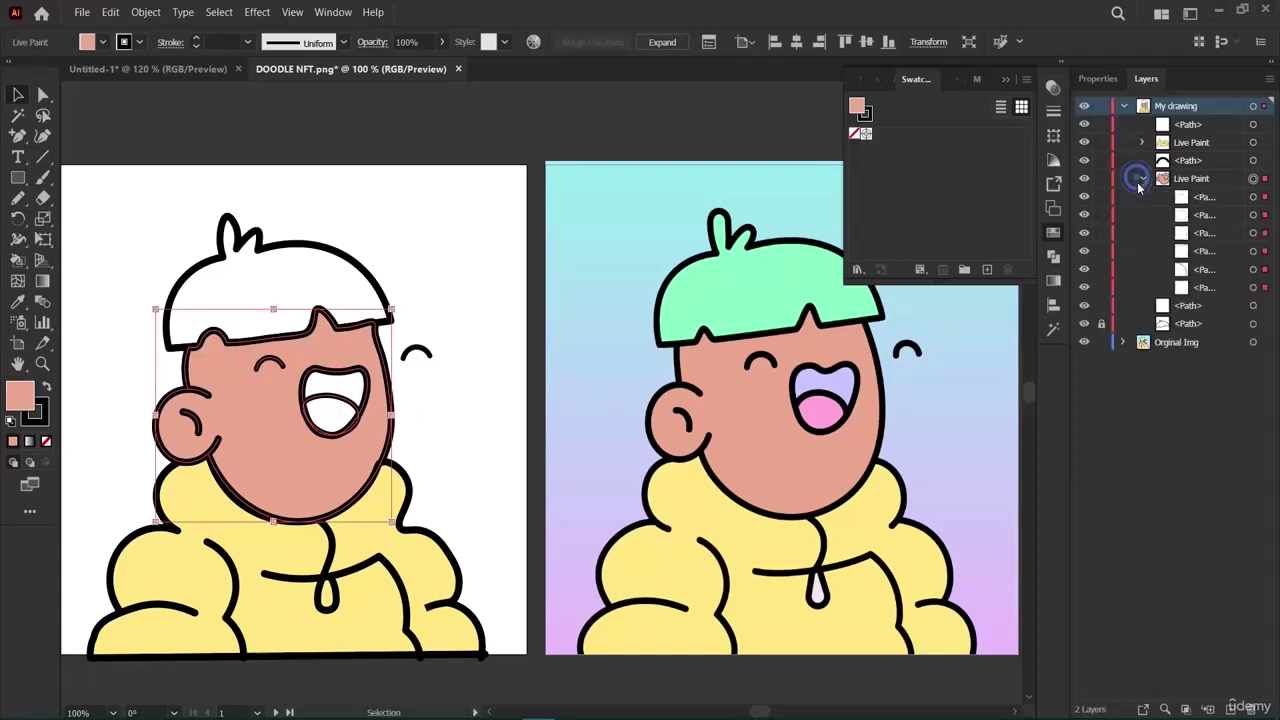
pyautogui.click(1200, 200)
pyautogui.keyDown('shift'); pyautogui.click(1208, 287); pyautogui.keyUp('shift')
pyautogui.moveTo(1208, 290)
pyautogui.mouseDown()
pyautogui.moveTo(1220, 314)
pyautogui.moveTo(1200, 312)
pyautogui.moveTo(1207, 287)
pyautogui.moveTo(1195, 316)
pyautogui.mouseUp()
pyautogui.click(1178, 326)
pyautogui.click(1200, 197)
pyautogui.keyDown('shift'); pyautogui.click(1208, 287); pyautogui.keyUp('shift')
pyautogui.hotkey('ctrl', 'z')
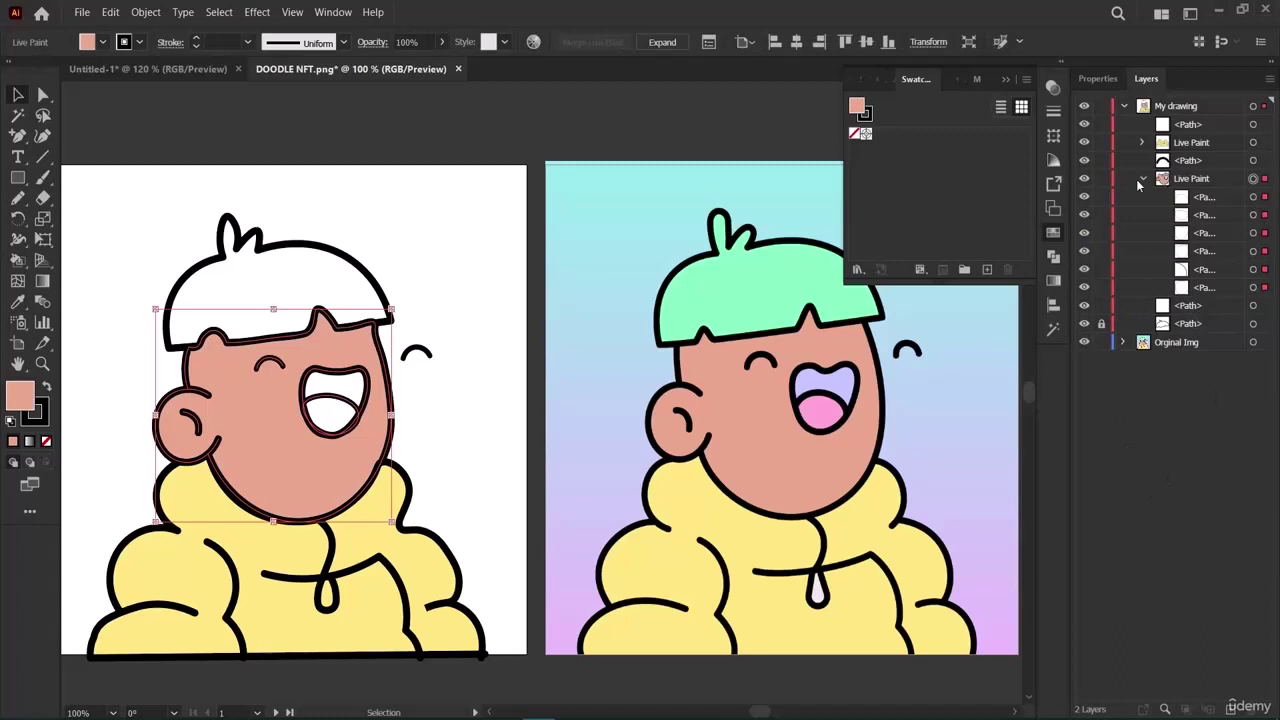
pyautogui.click(1266, 200)
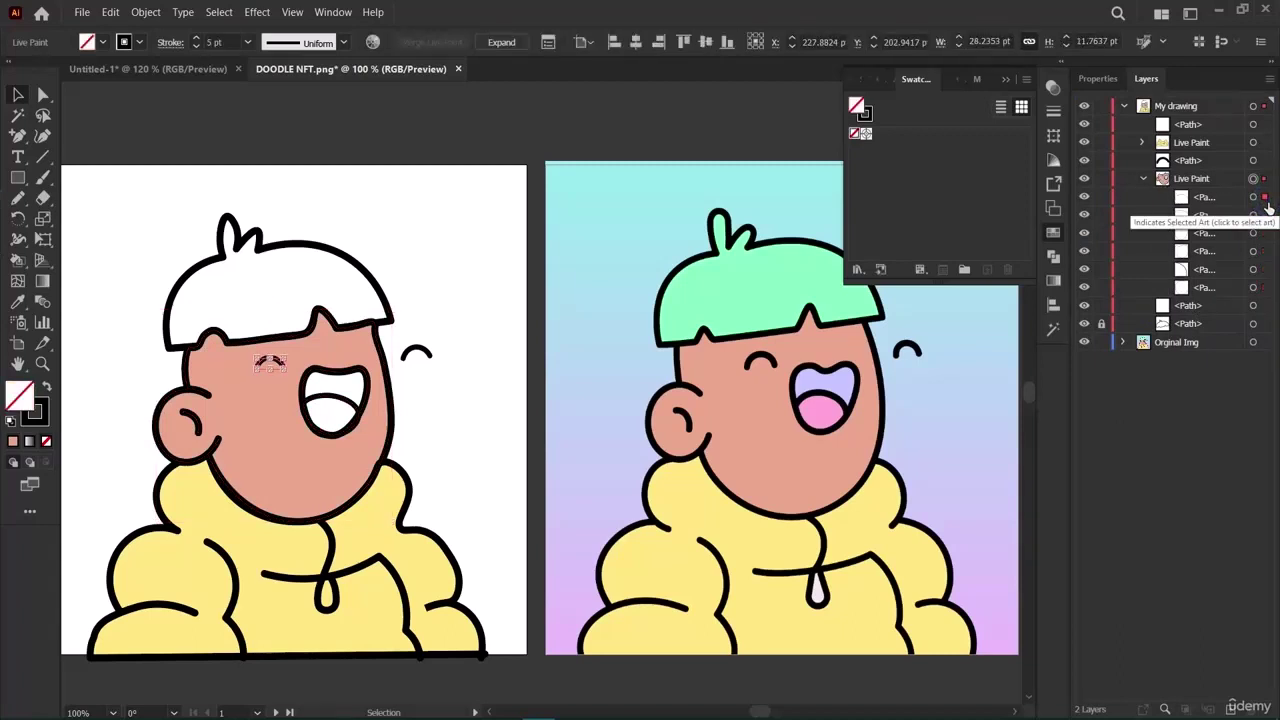
# Select the mouth path and sample the original's tongue pink onto it.
pyautogui.click(1253, 219)
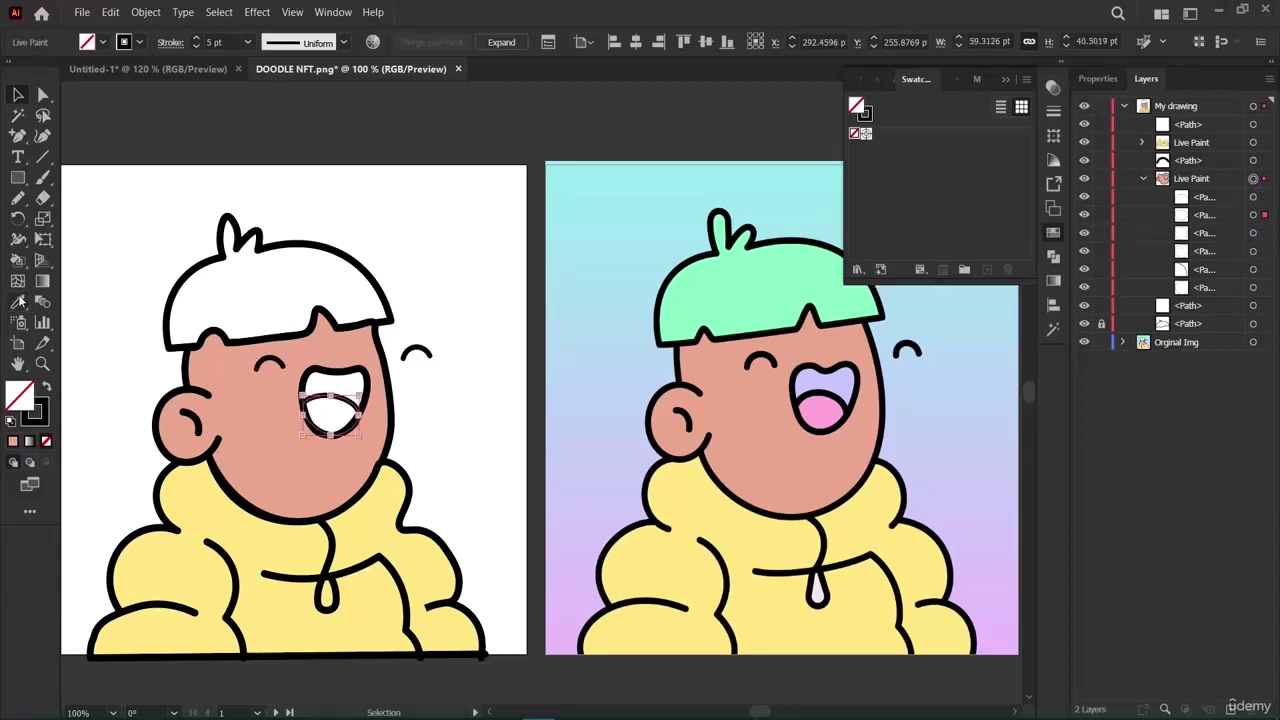
pyautogui.click(16, 259)
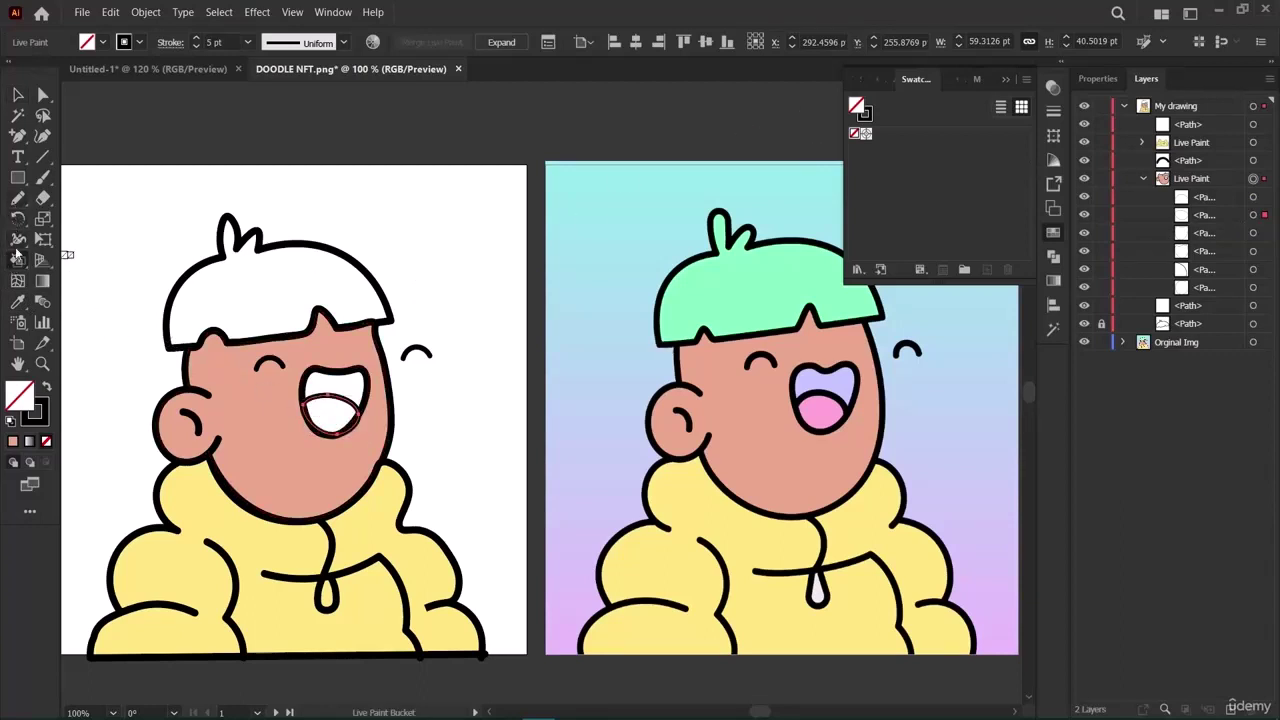
pyautogui.click(19, 203)
pyautogui.click(18, 303)
pyautogui.click(818, 410)
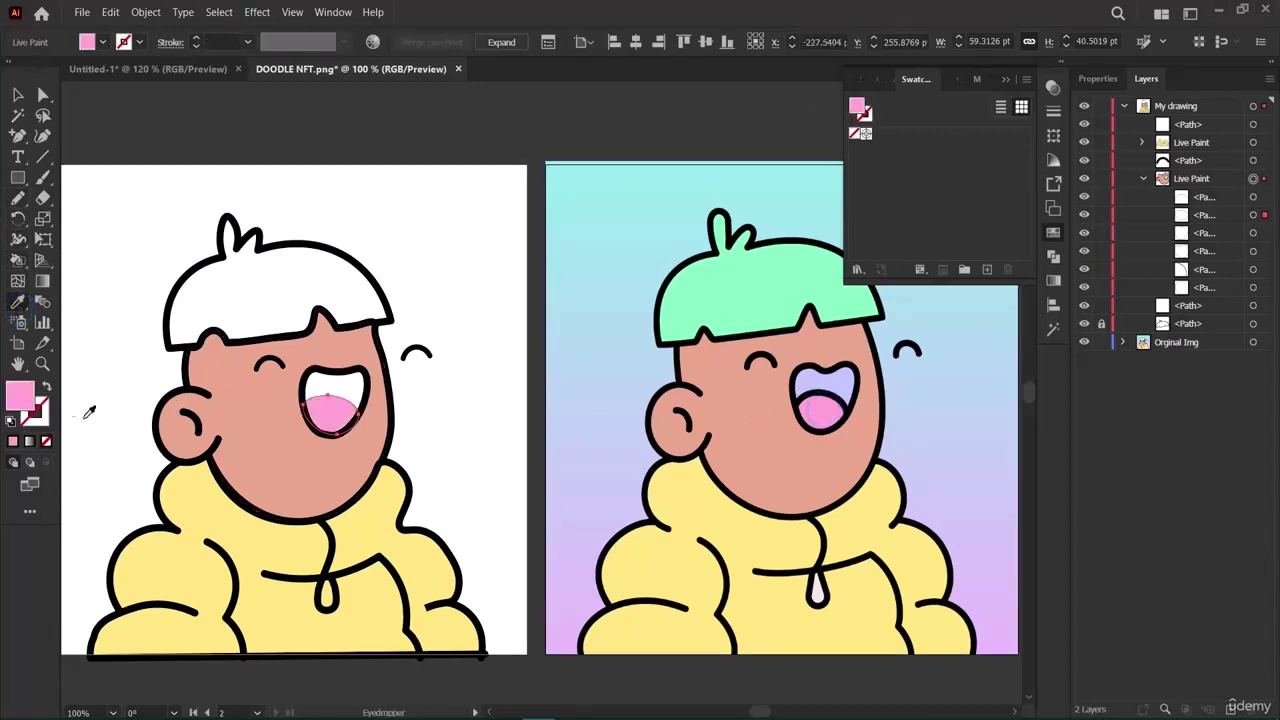
pyautogui.doubleClick(33, 403)
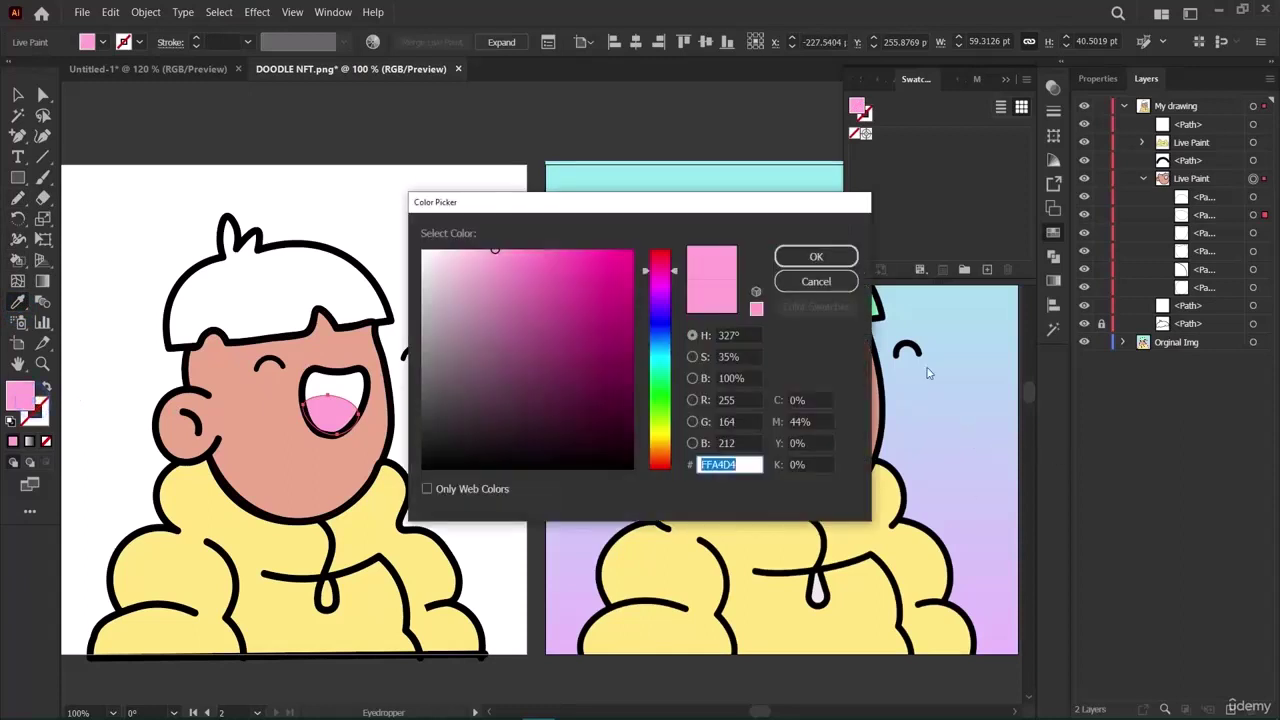
pyautogui.click(816, 256)
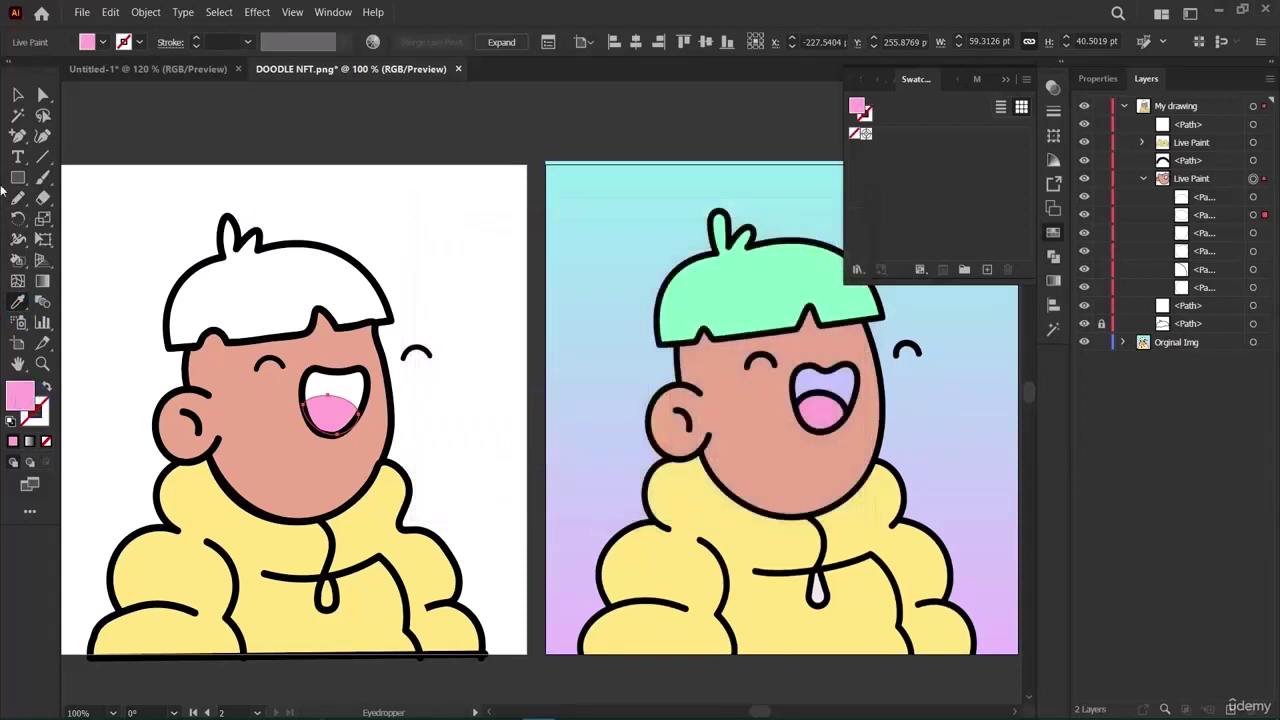
pyautogui.hotkey('ctrl', 'z')
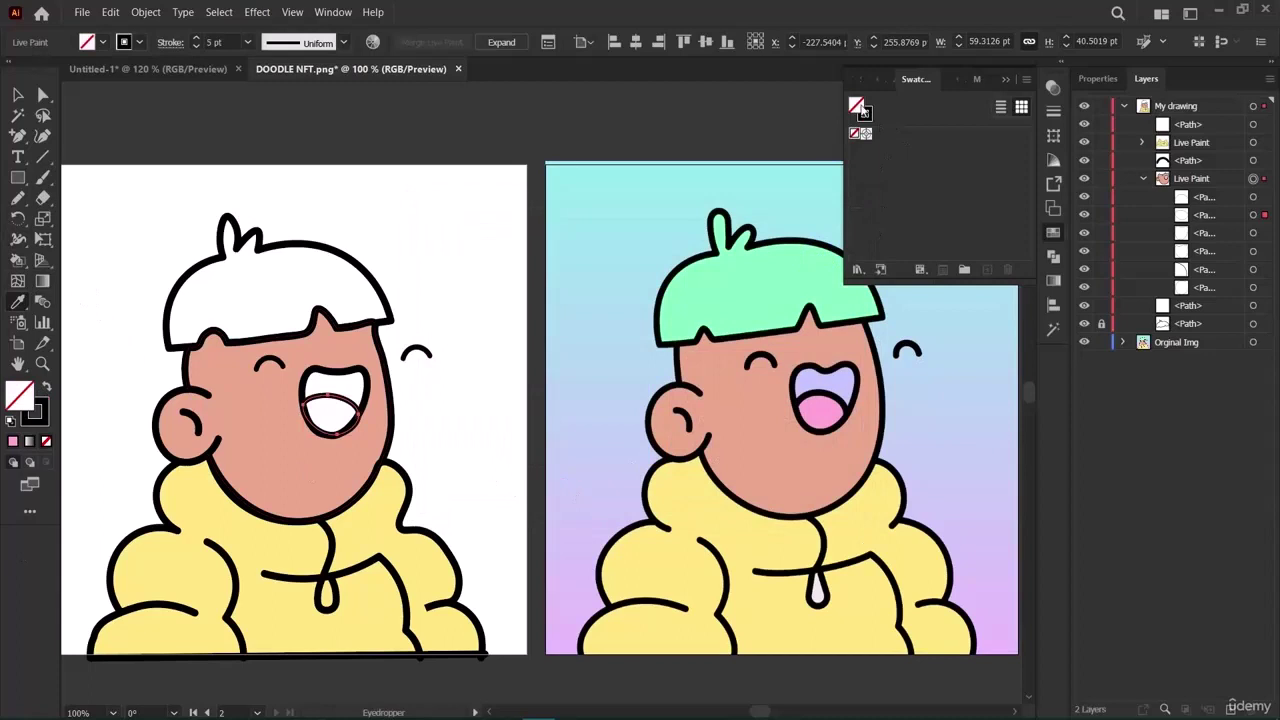
# Confirm the pink fill for the mouth, then check the face and mouth paths.
pyautogui.doubleClick(862, 110)
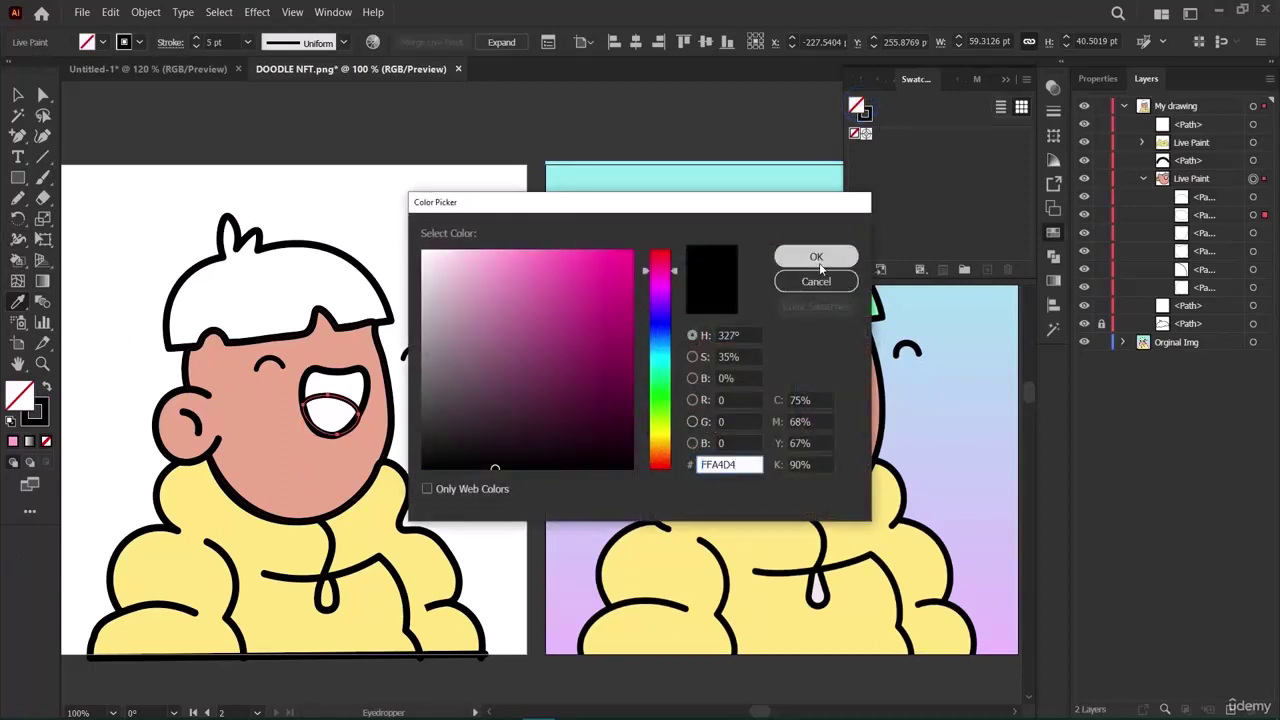
pyautogui.click(817, 258)
pyautogui.click(18, 97)
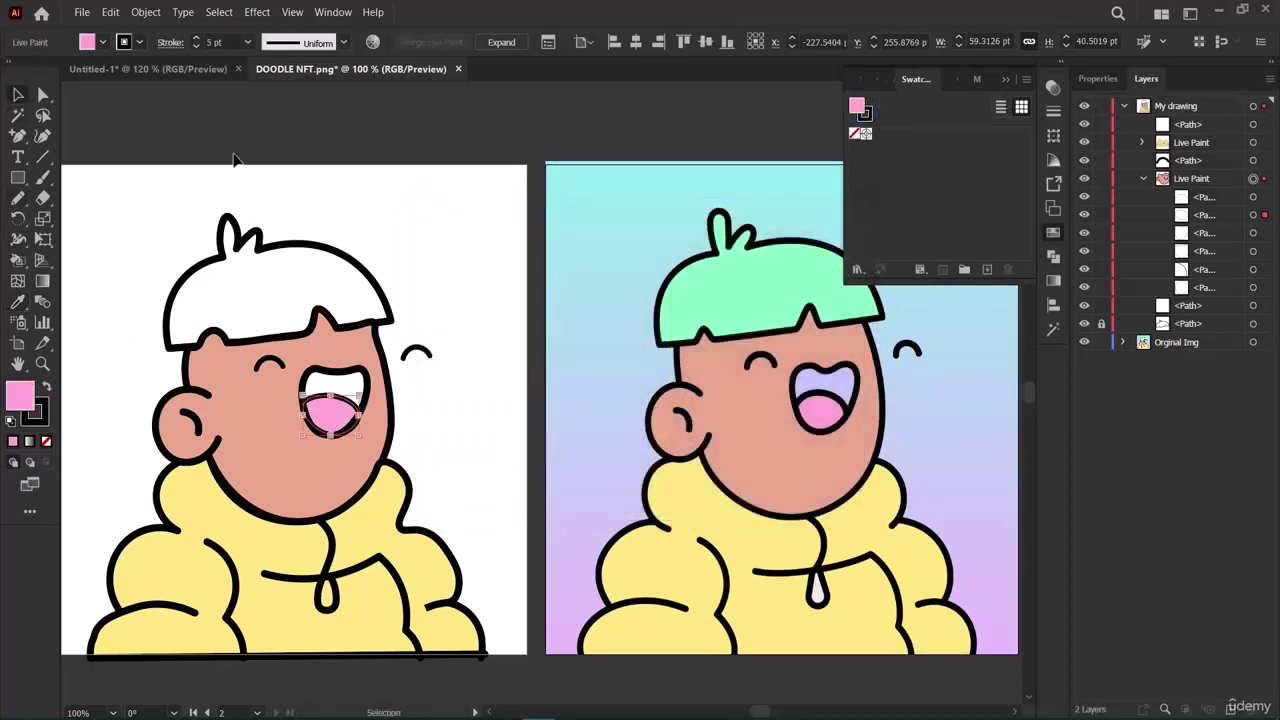
pyautogui.click(233, 160)
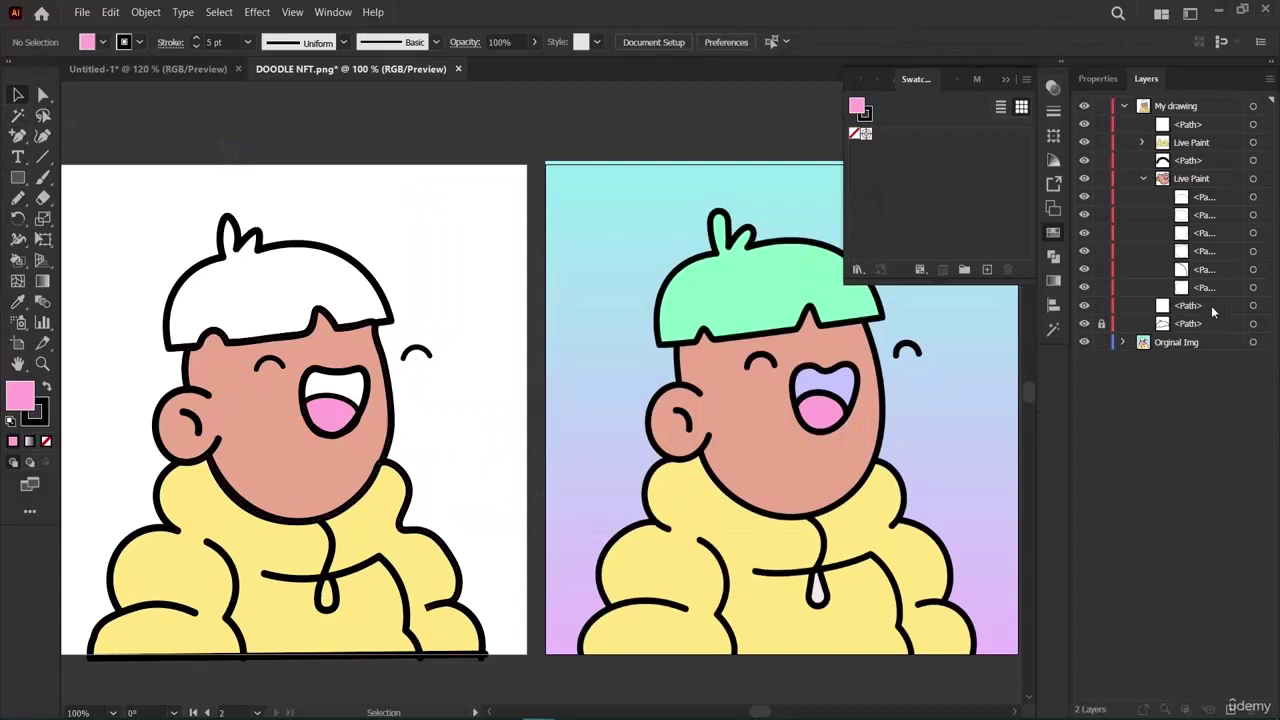
pyautogui.click(362, 373)
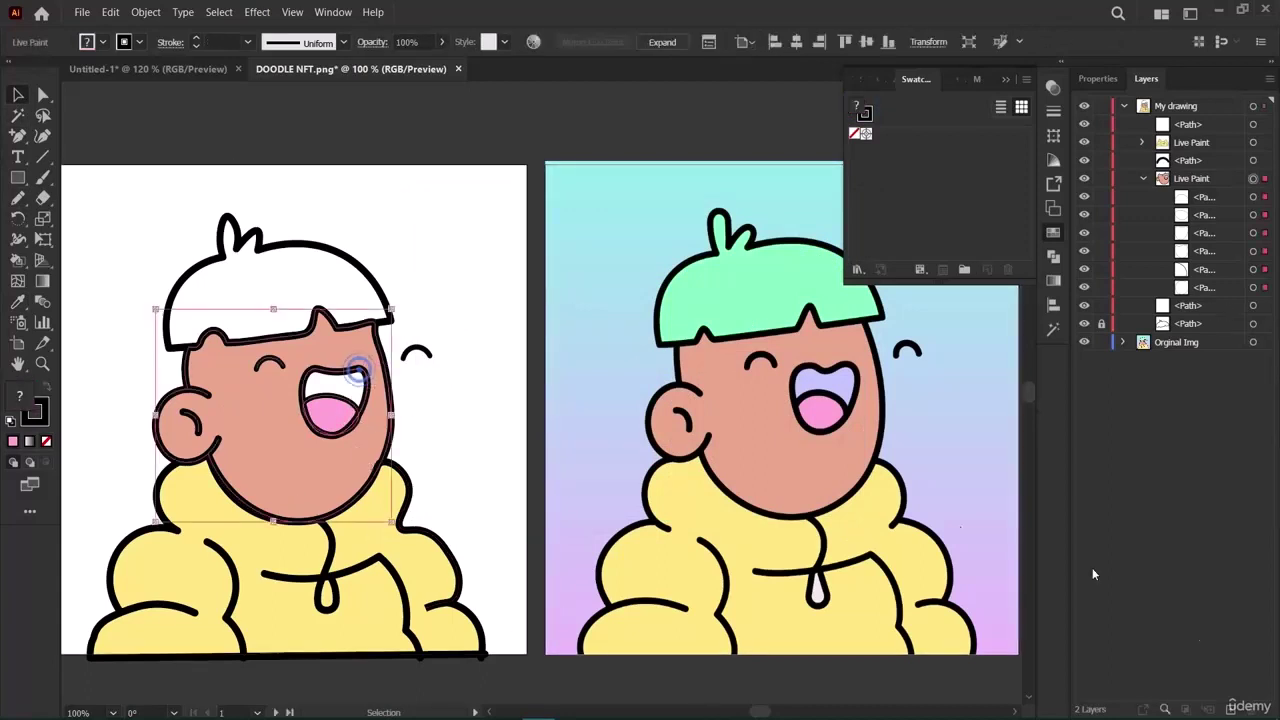
pyautogui.click(472, 452)
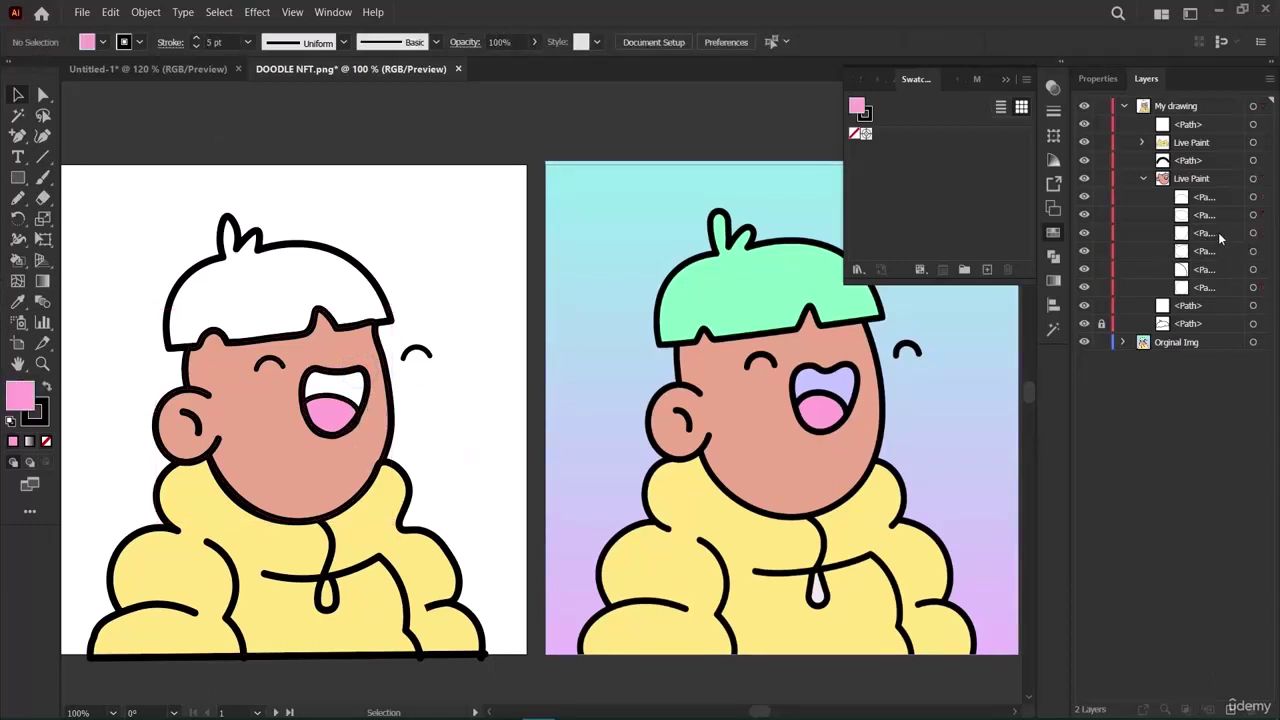
pyautogui.click(1265, 253)
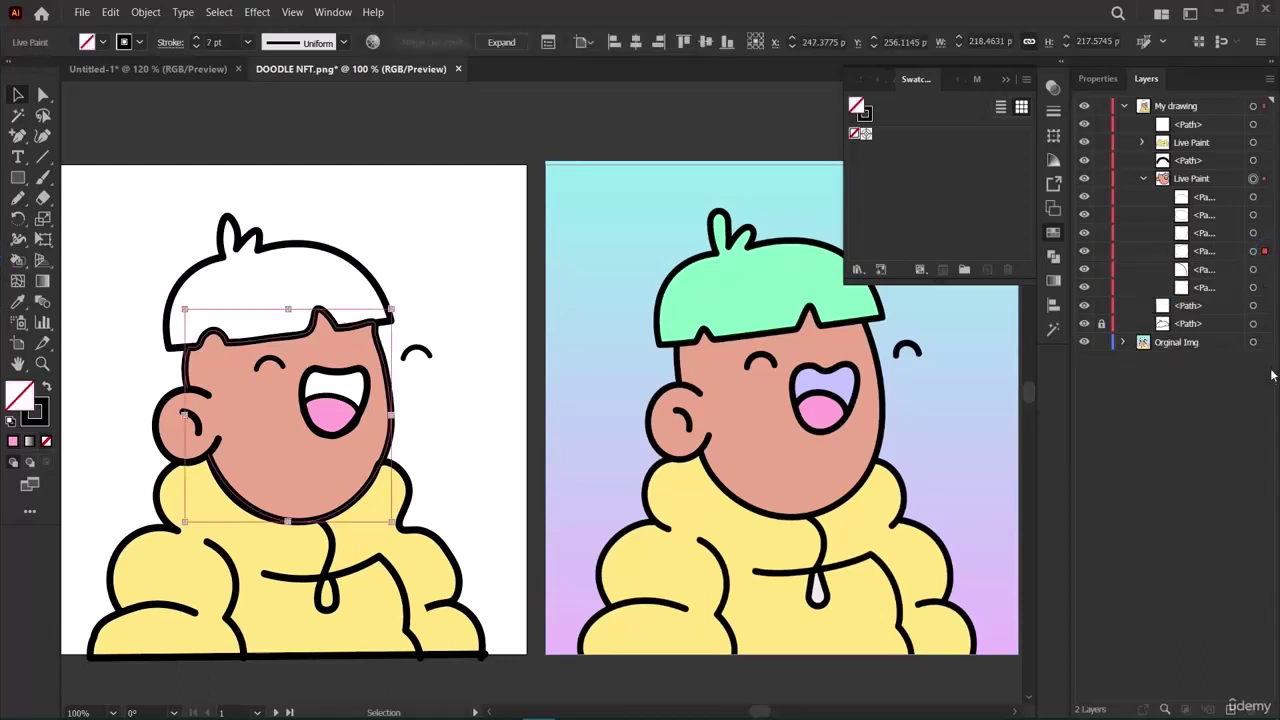
pyautogui.click(1265, 233)
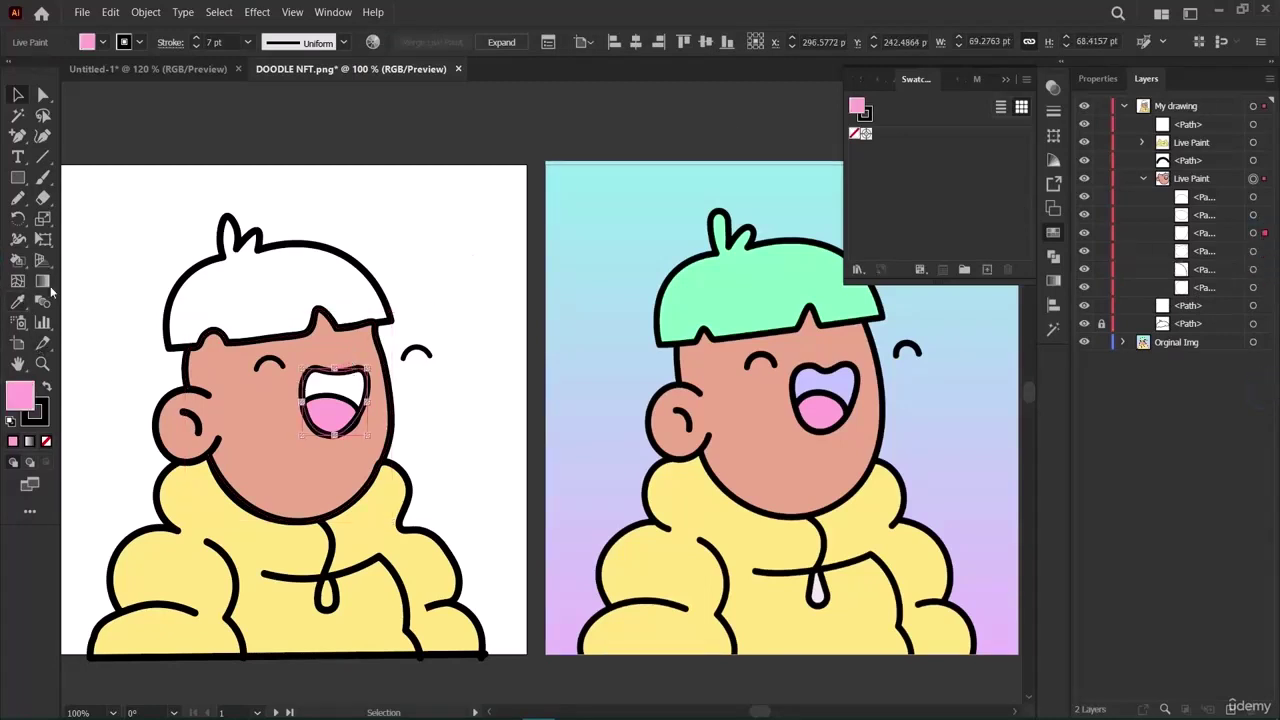
pyautogui.click(73, 248)
pyautogui.click(17, 300)
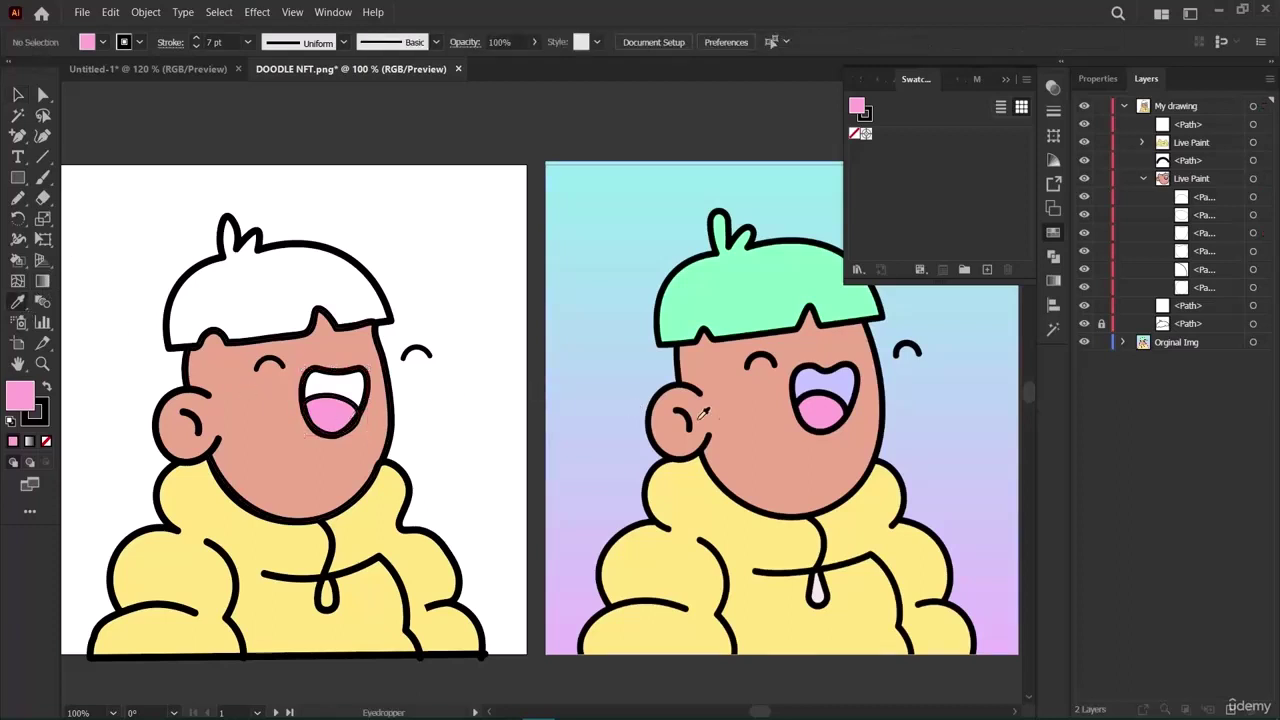
# Sample the original's lavender teeth colour and paint the mouth's teeth area.
pyautogui.click(820, 368)
pyautogui.doubleClick(24, 400)
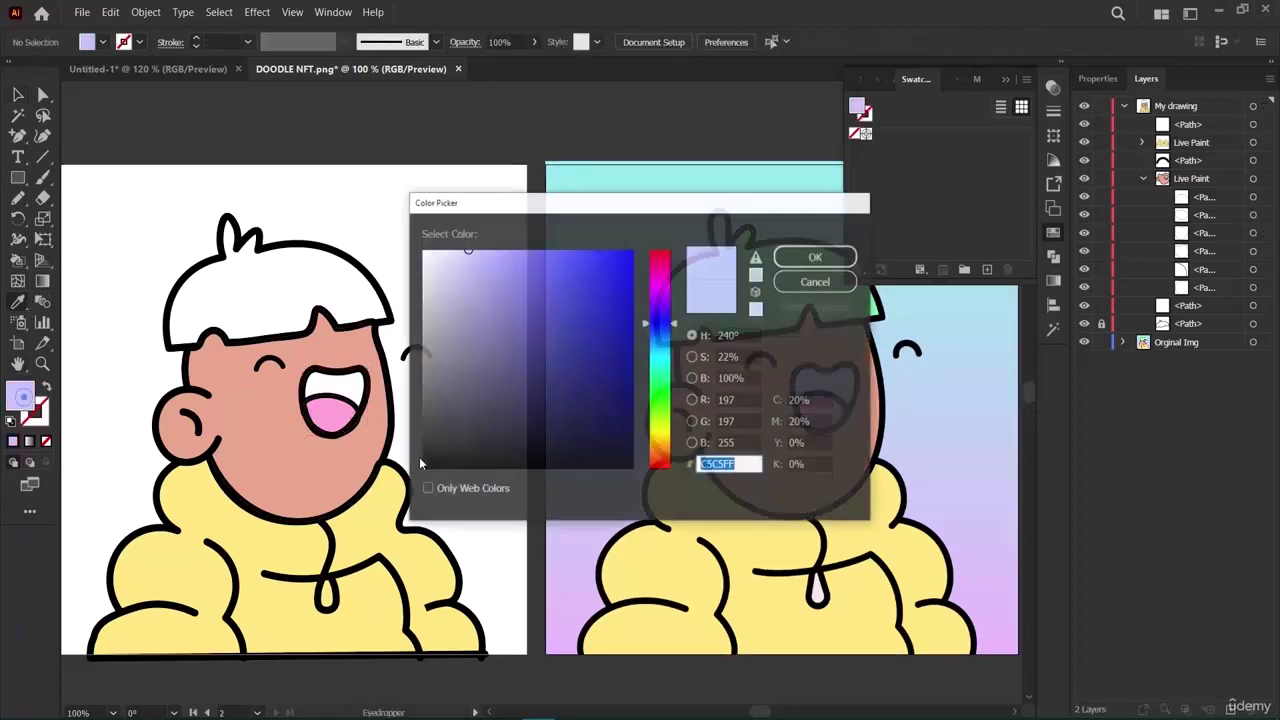
pyautogui.click(816, 257)
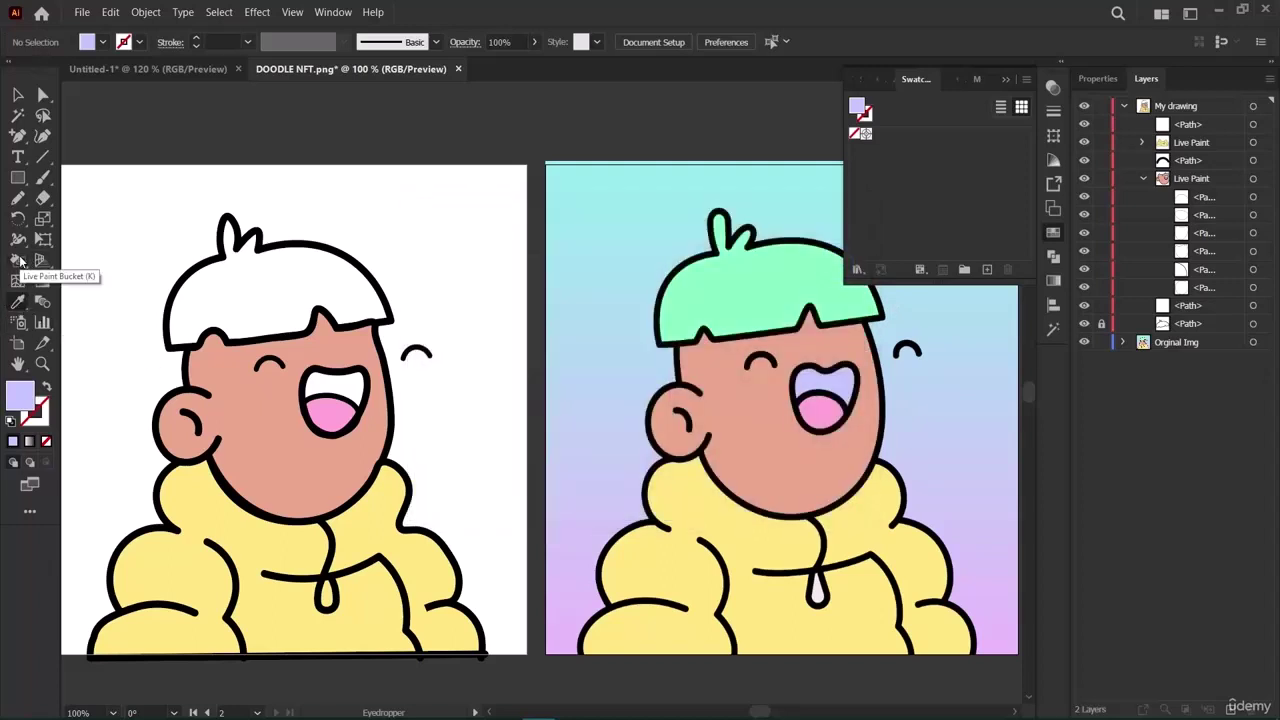
pyautogui.click(1262, 232)
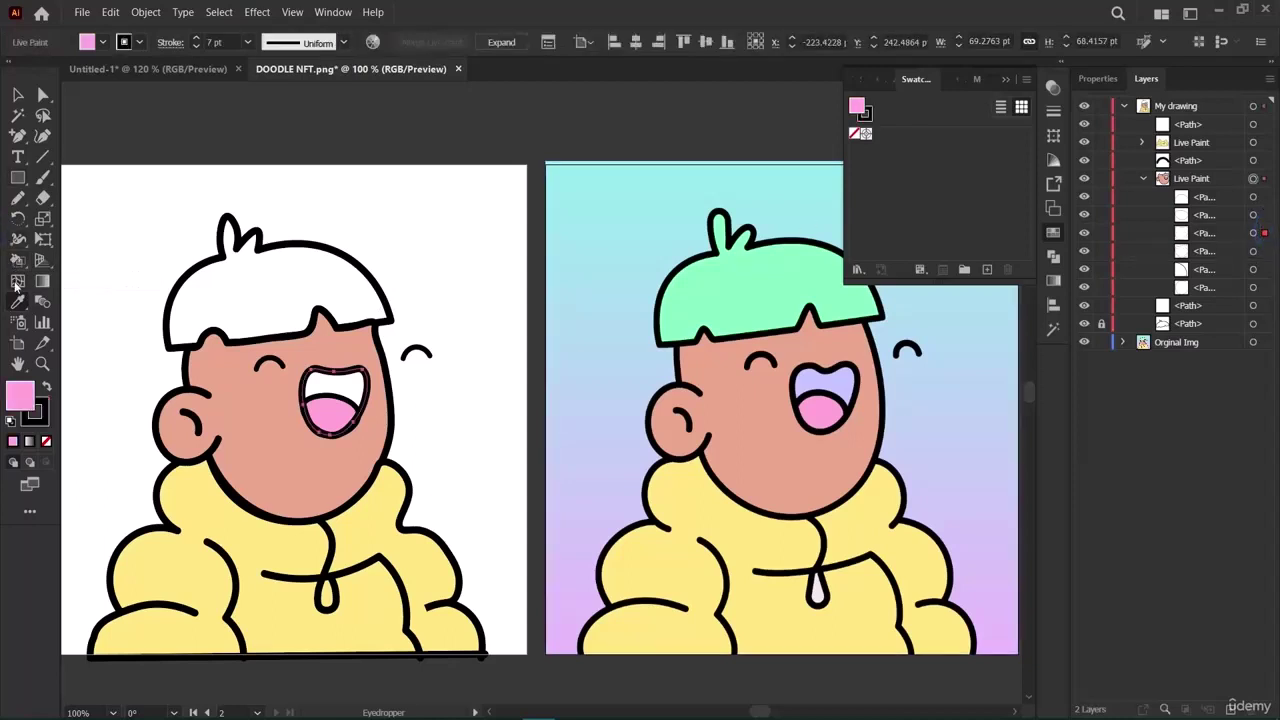
pyautogui.click(17, 260)
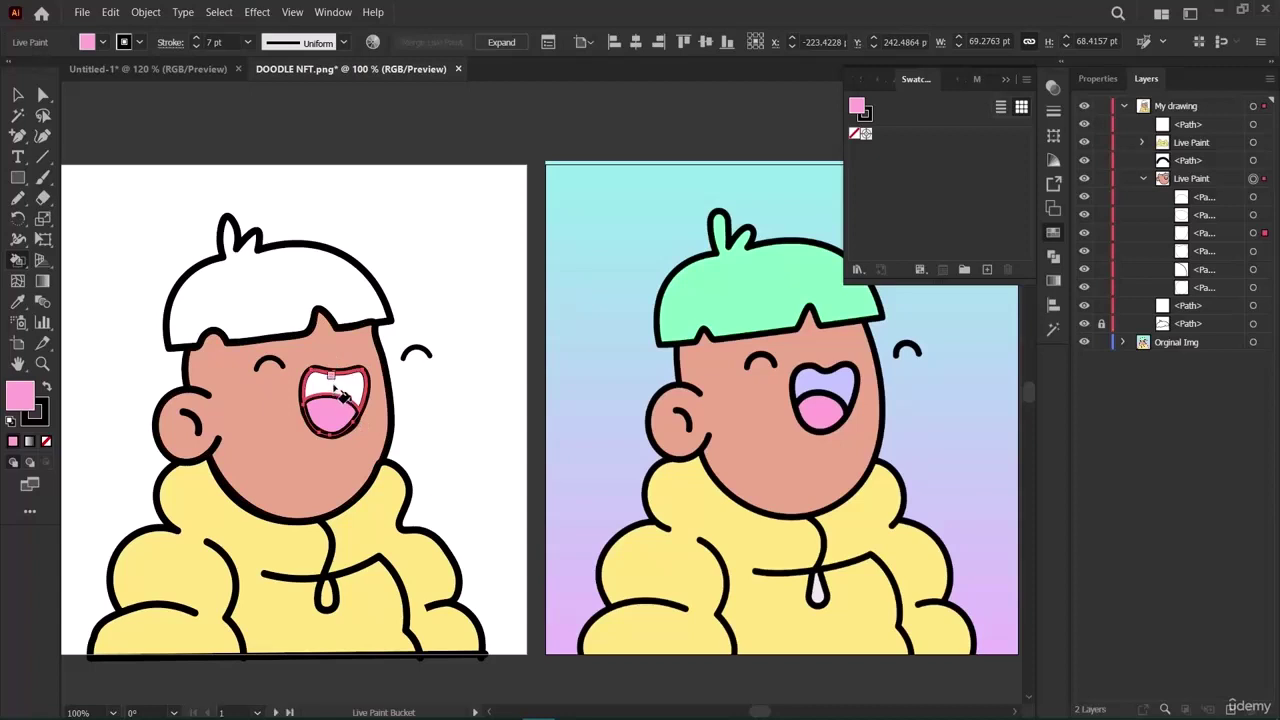
pyautogui.click(334, 386)
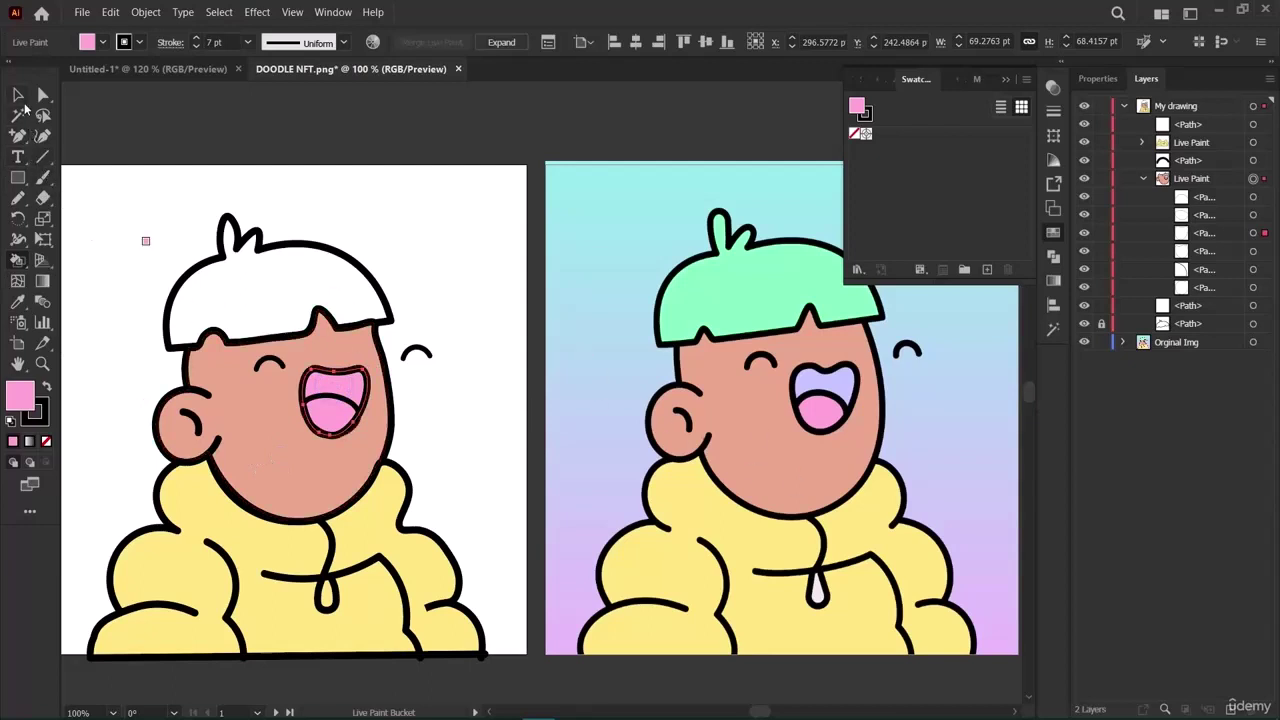
# Set the fill to C5C5FF and paint the top of the mouth lavender.
pyautogui.doubleClick(851, 111)
pyautogui.write('C5C5FF')
pyautogui.press('Tab')
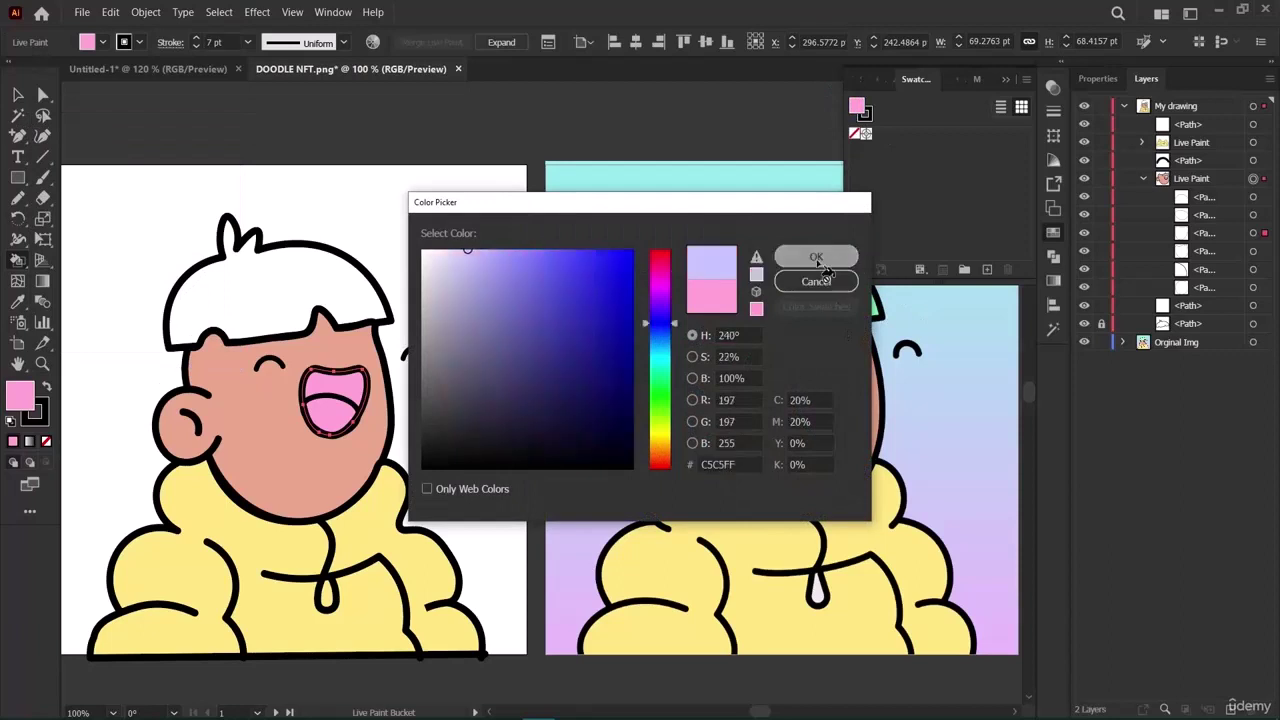
pyautogui.click(817, 259)
pyautogui.click(335, 386)
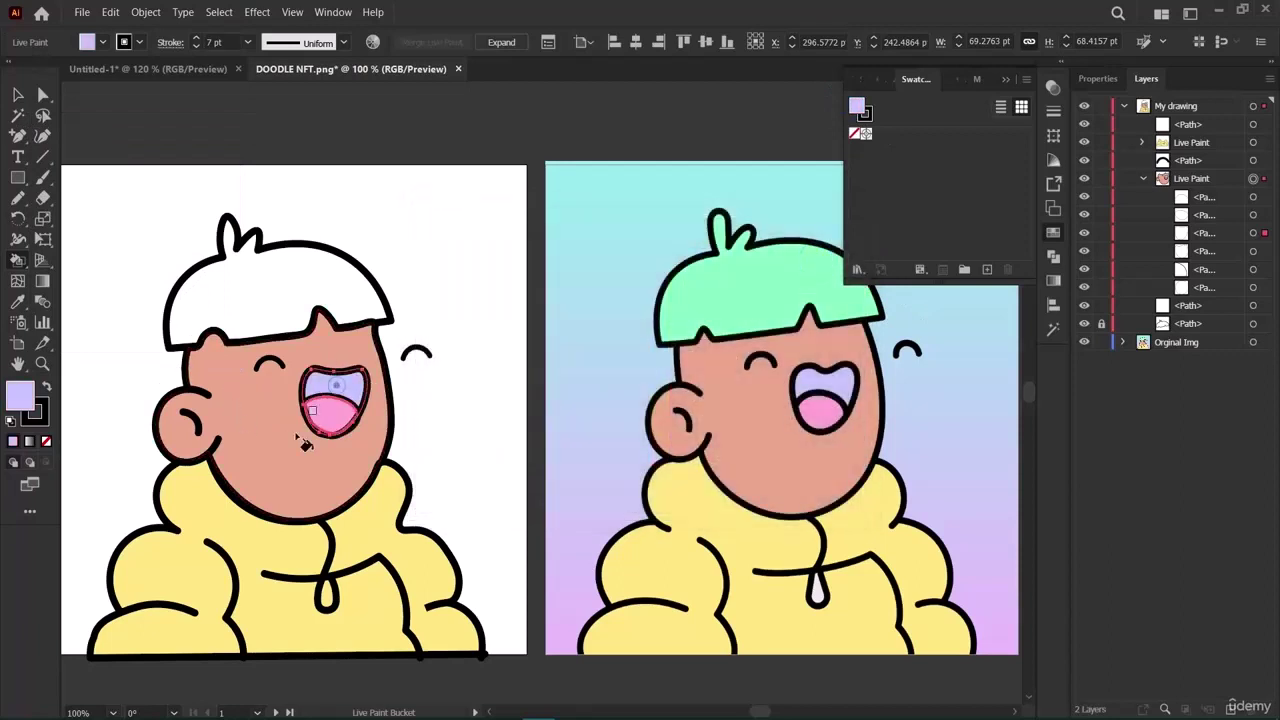
pyautogui.click(17, 94)
pyautogui.click(210, 170)
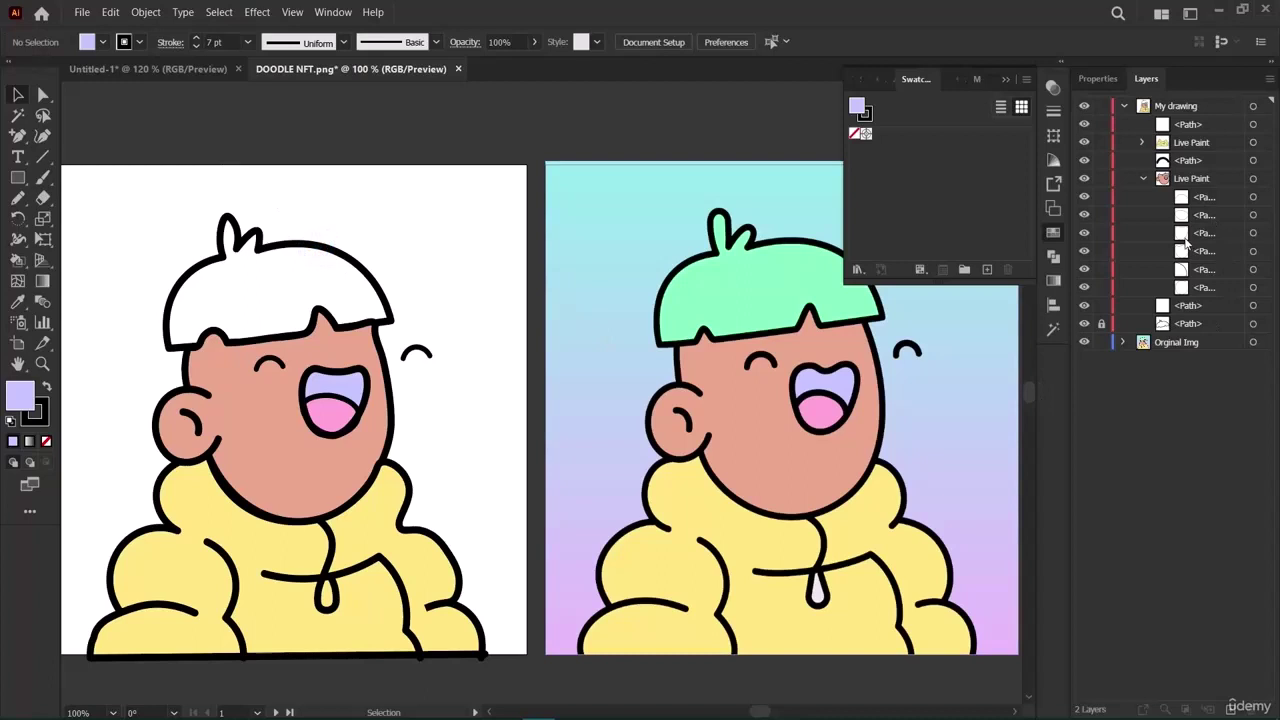
# Expand and collapse the Live Paint groups in Layers, then target the hair <Path> layer.
pyautogui.click(1143, 180)
pyautogui.click(1143, 142)
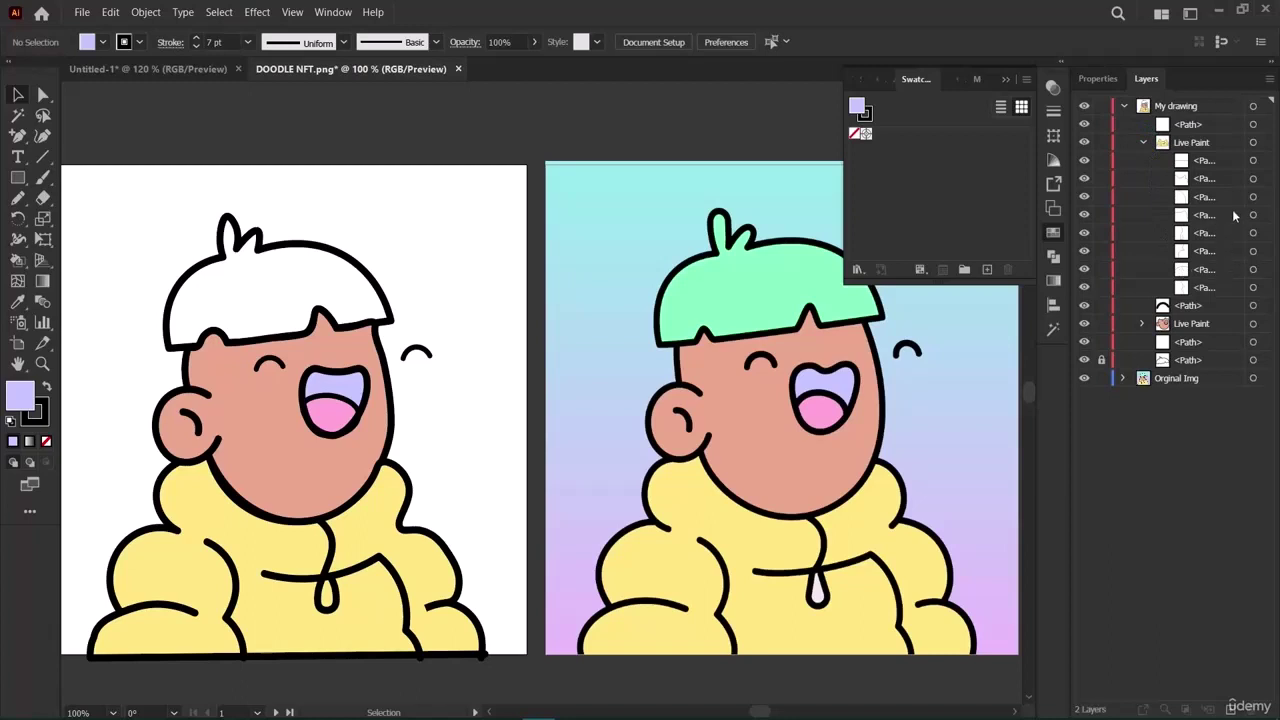
pyautogui.click(1262, 179)
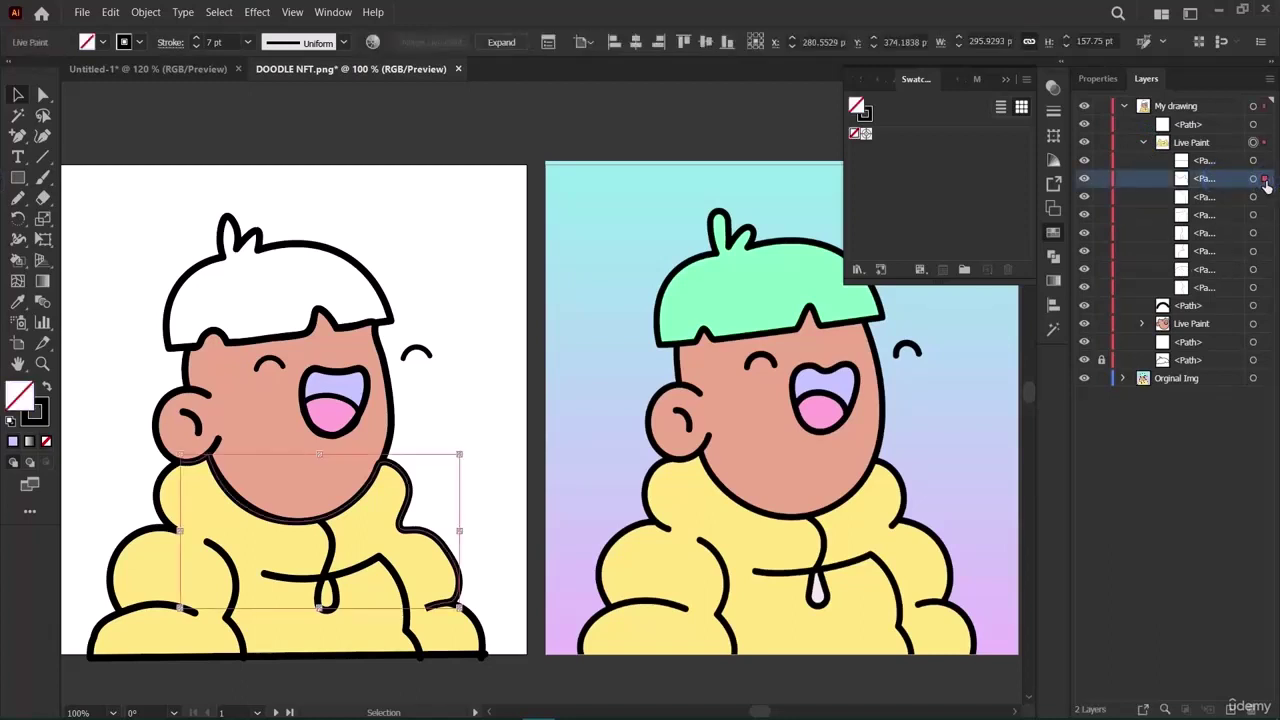
pyautogui.click(1140, 144)
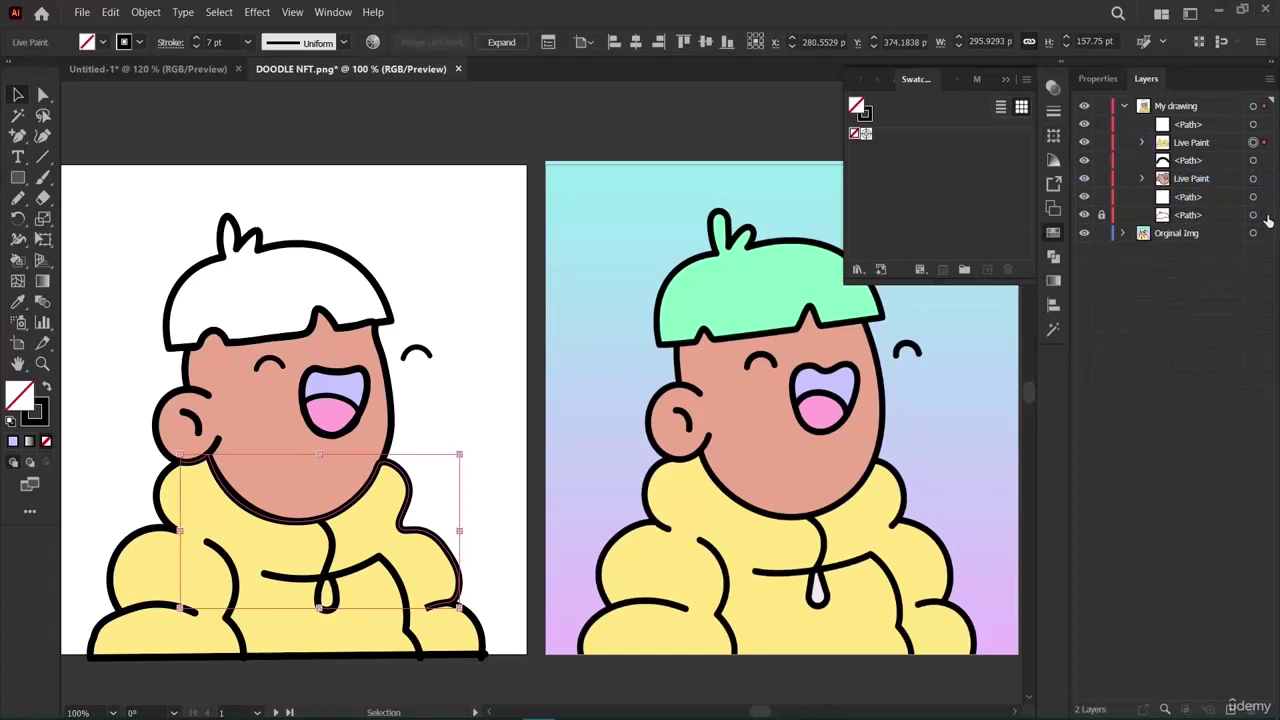
pyautogui.hotkey('ctrl', 'shift', 'a')
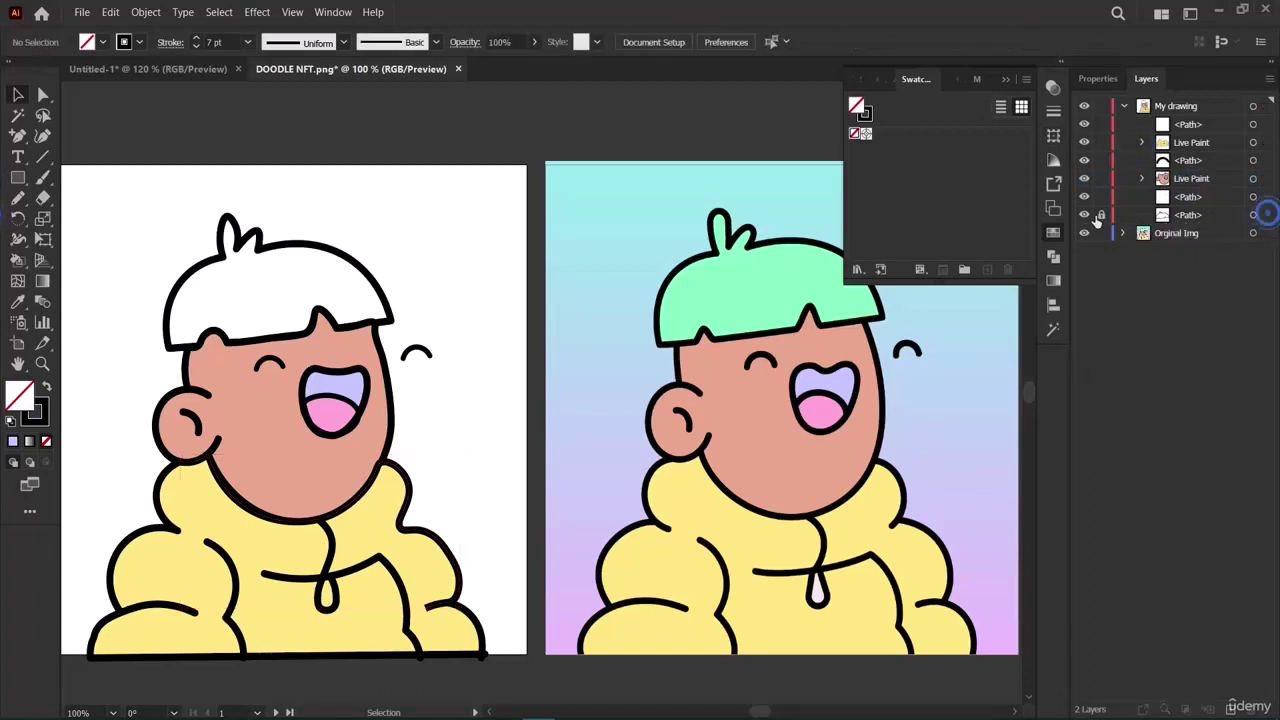
pyautogui.click(1188, 215)
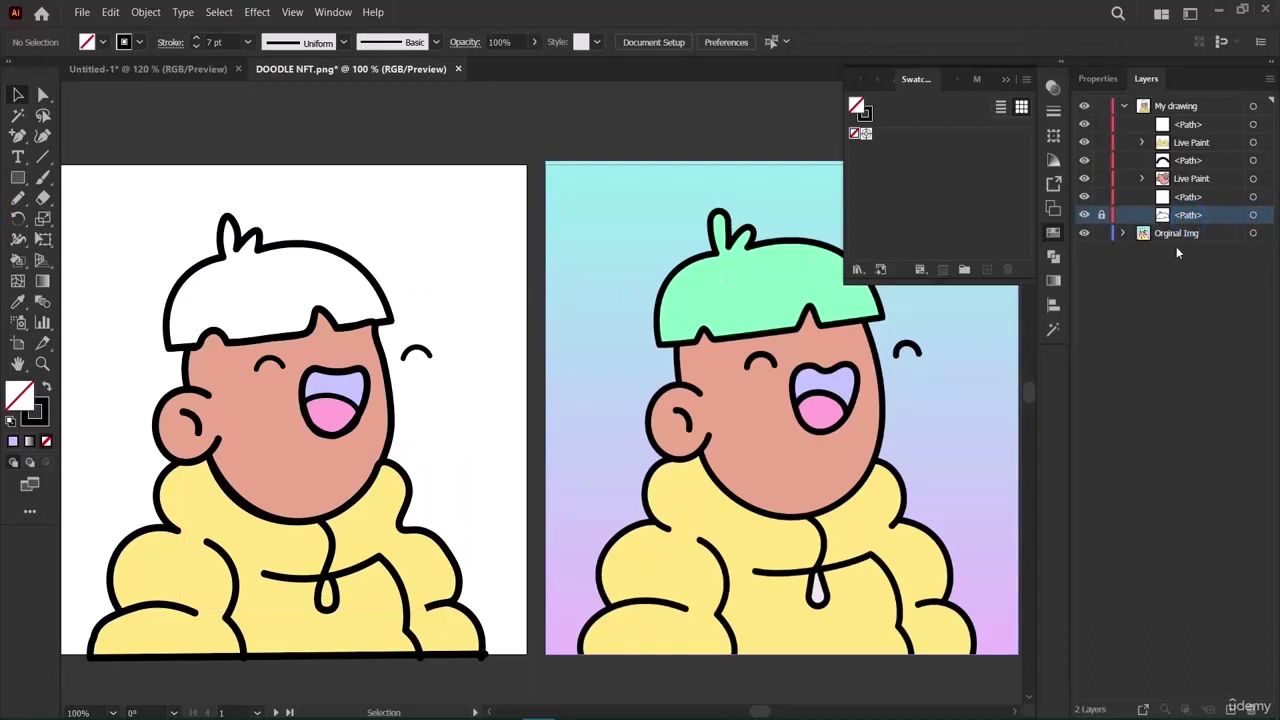
pyautogui.doubleClick(1188, 215)
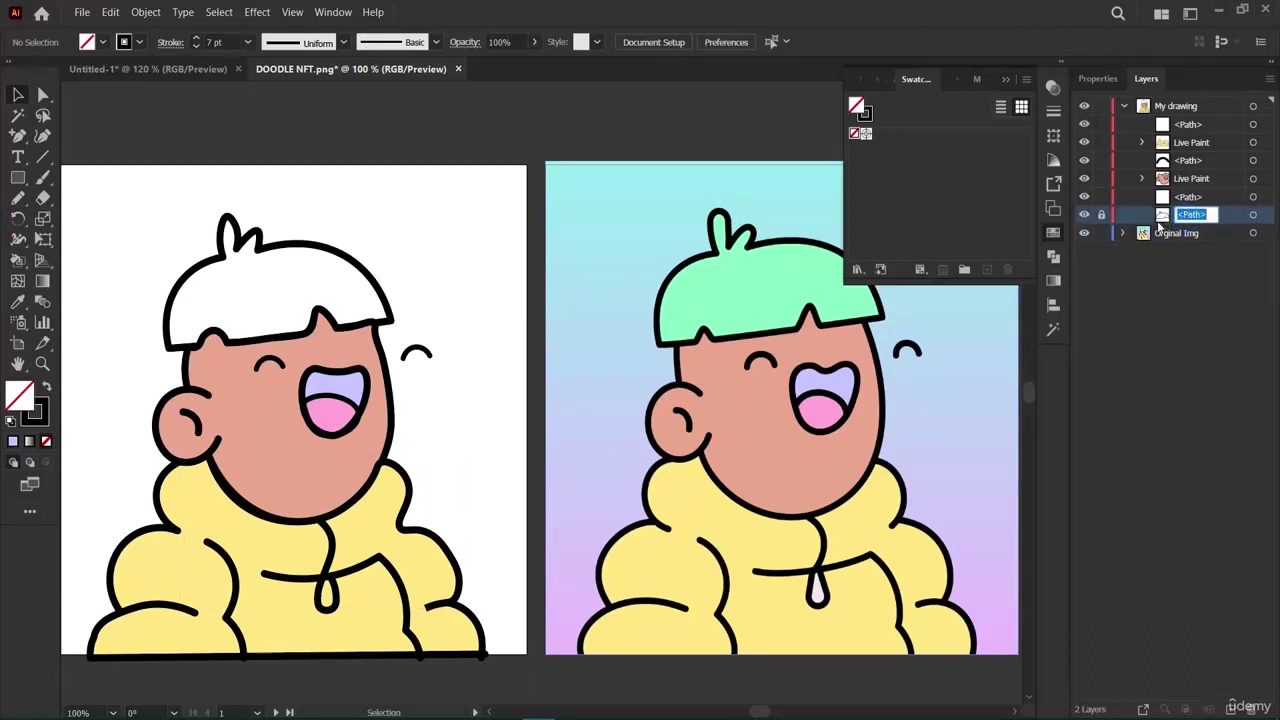
pyautogui.click(1228, 215)
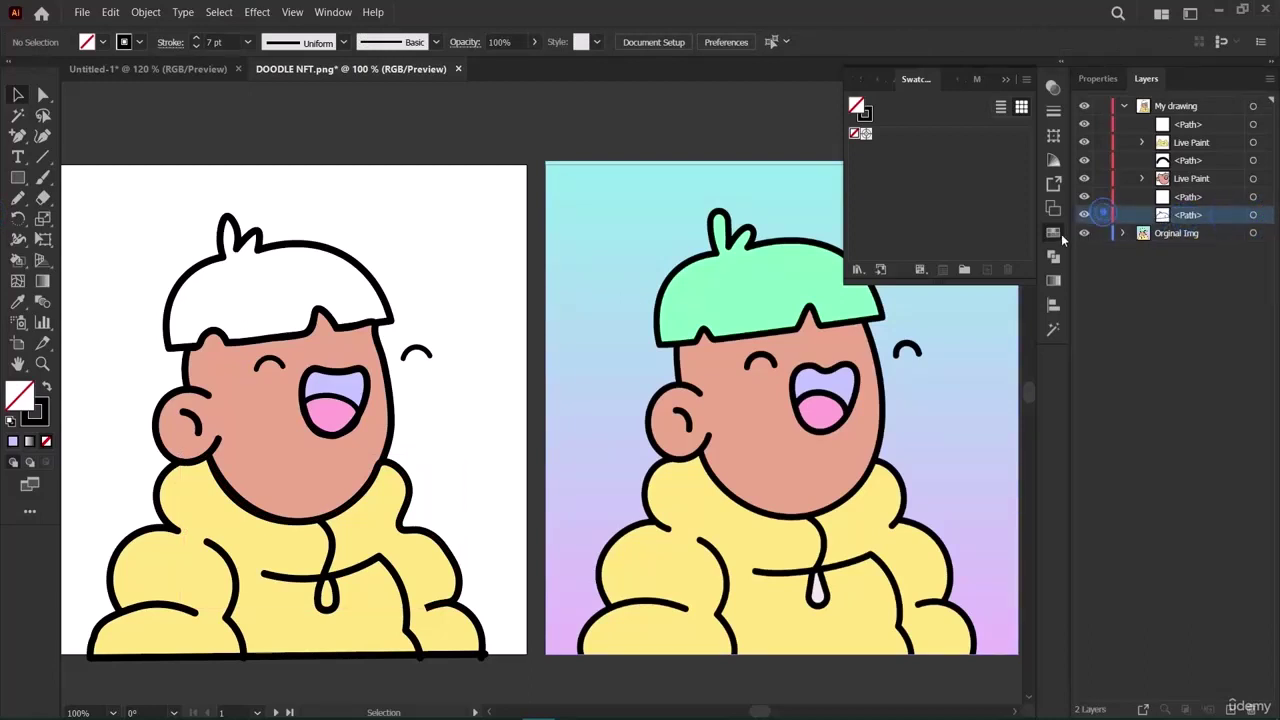
pyautogui.click(1253, 215)
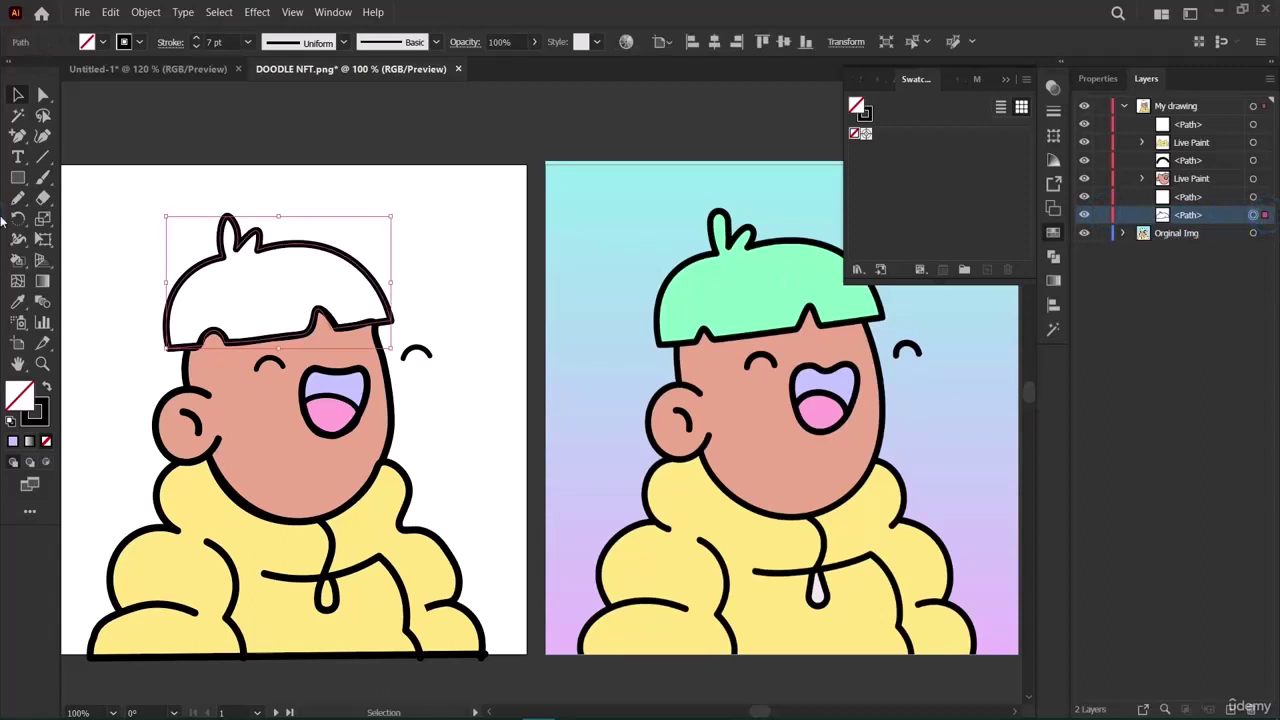
# Sample the mint green from the original's hair with the Eyedropper.
pyautogui.click(68, 278)
pyautogui.click(18, 301)
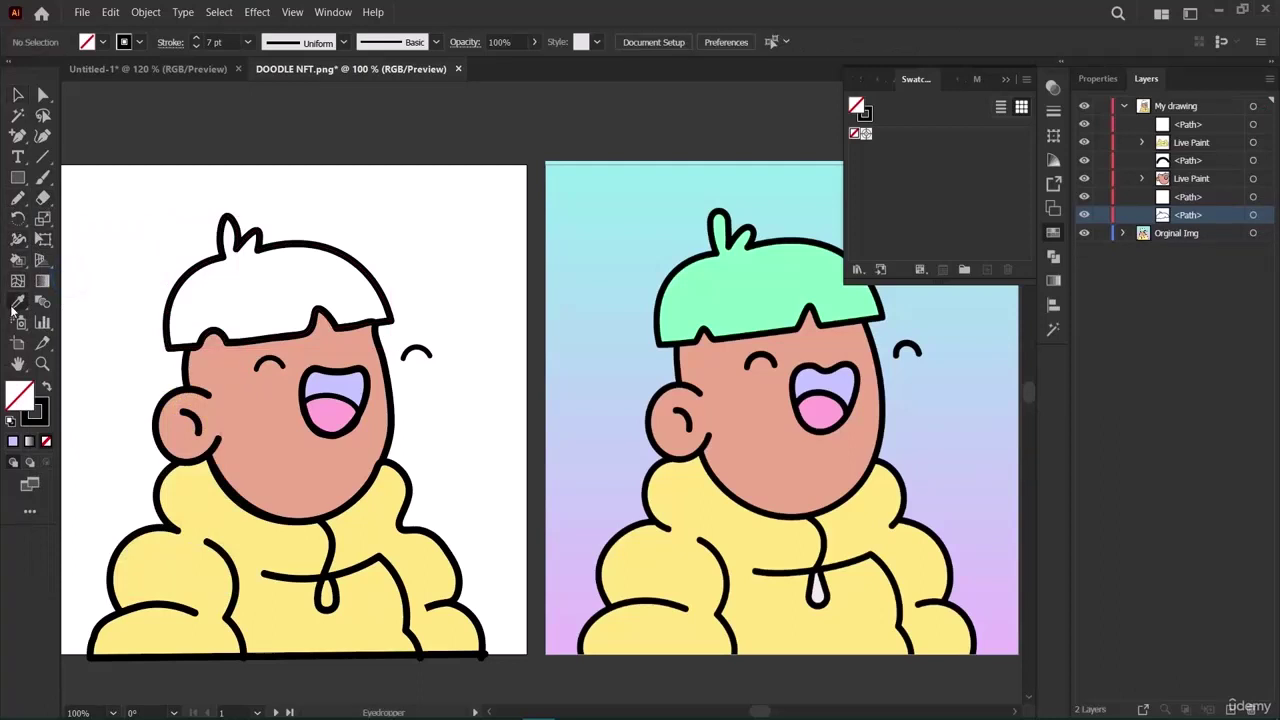
pyautogui.click(709, 304)
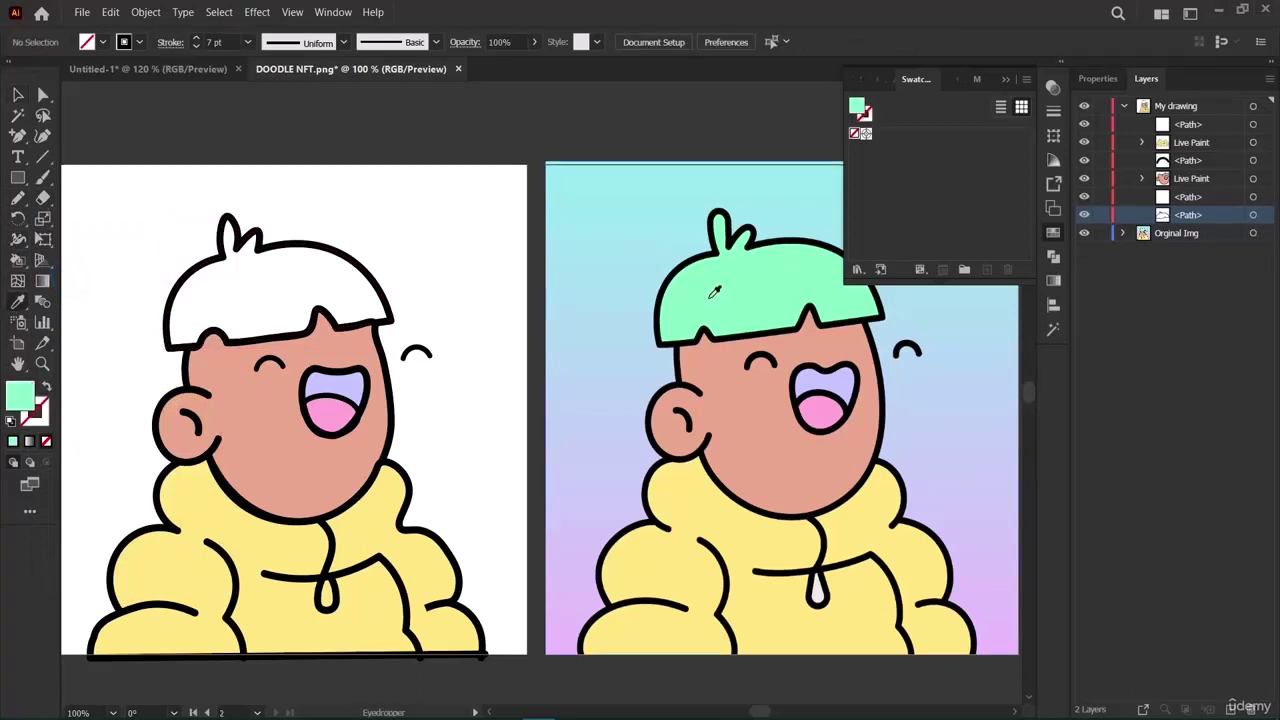
pyautogui.doubleClick(16, 396)
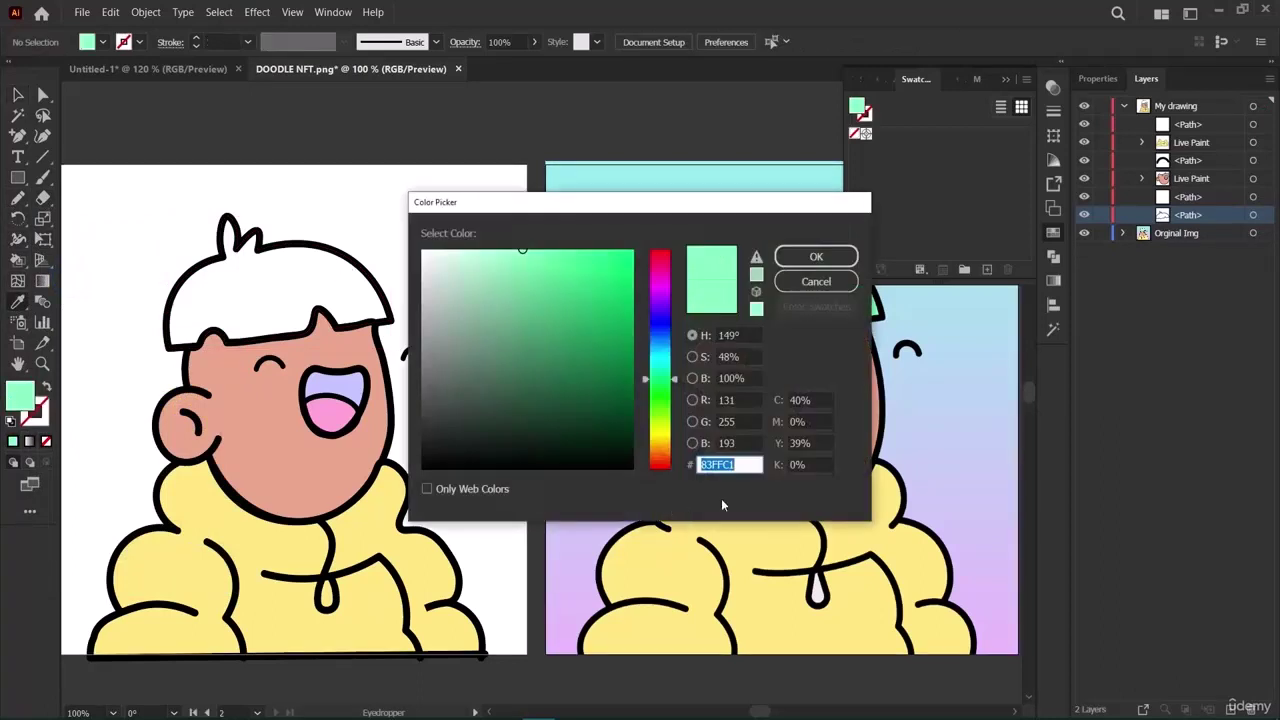
pyautogui.click(816, 281)
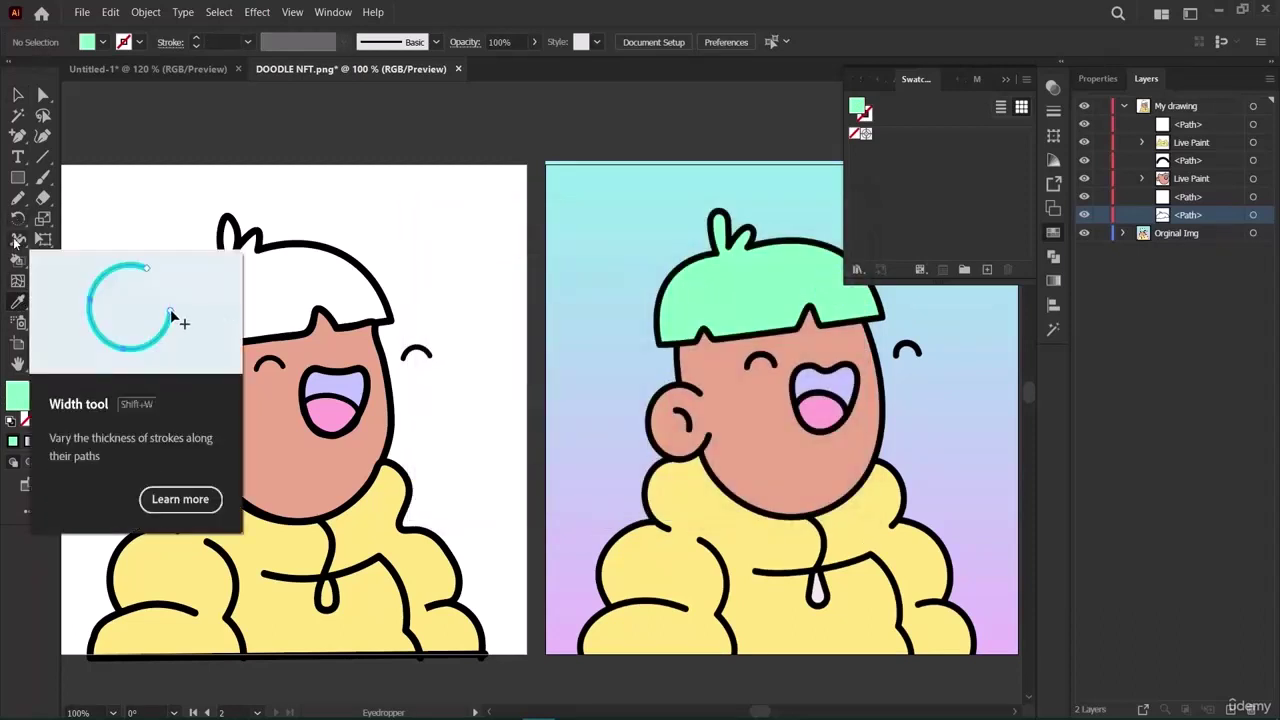
# Select the white hair outline and fill it mint green with the Live Paint Bucket.
pyautogui.click(17, 93)
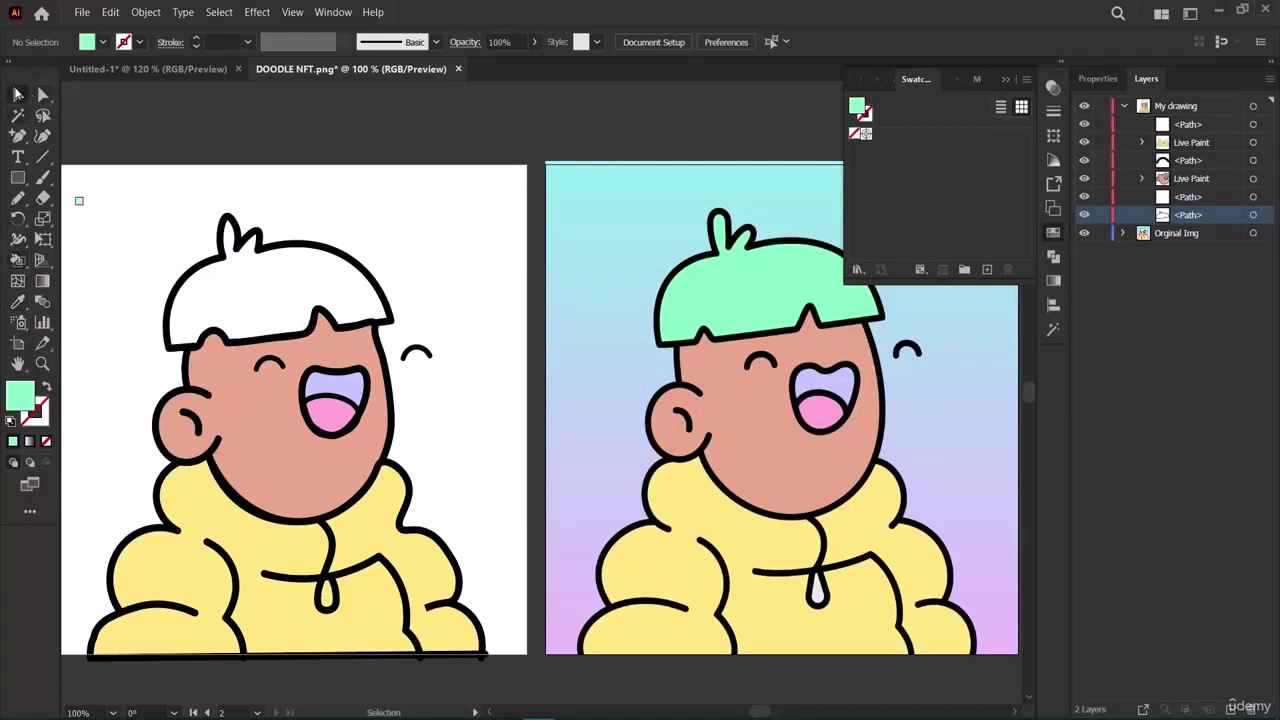
pyautogui.click(307, 237)
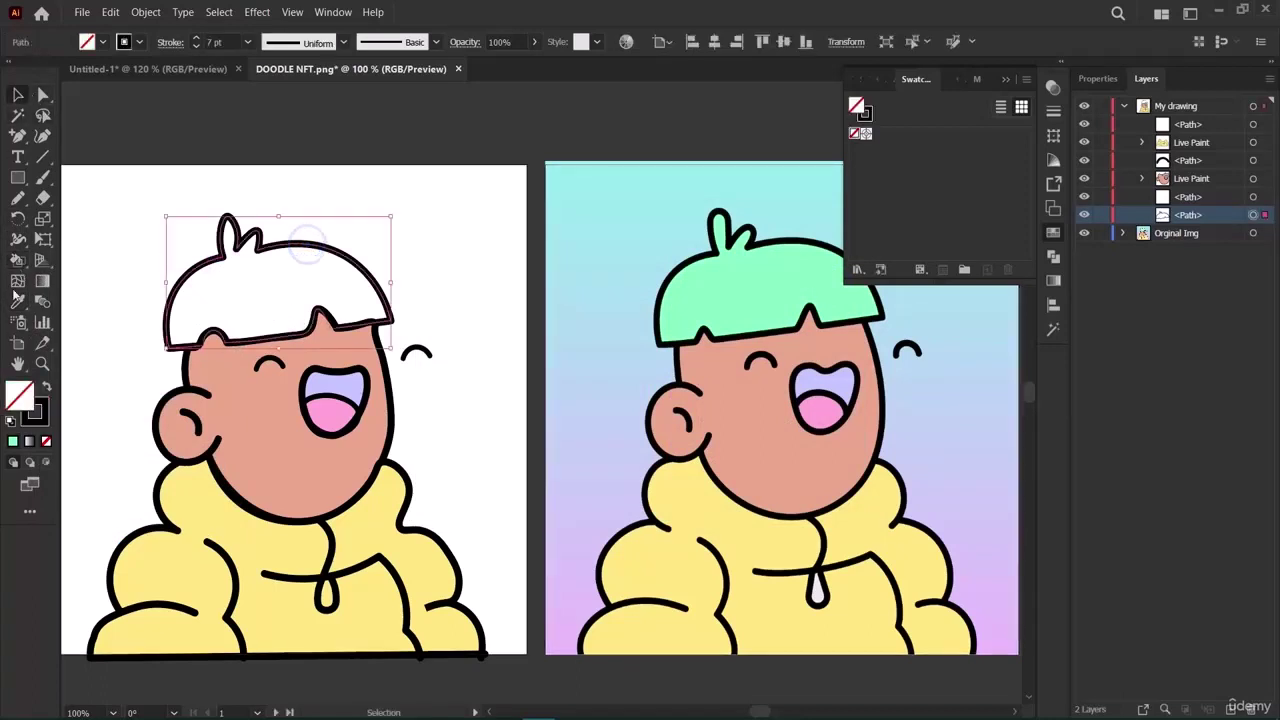
pyautogui.click(17, 260)
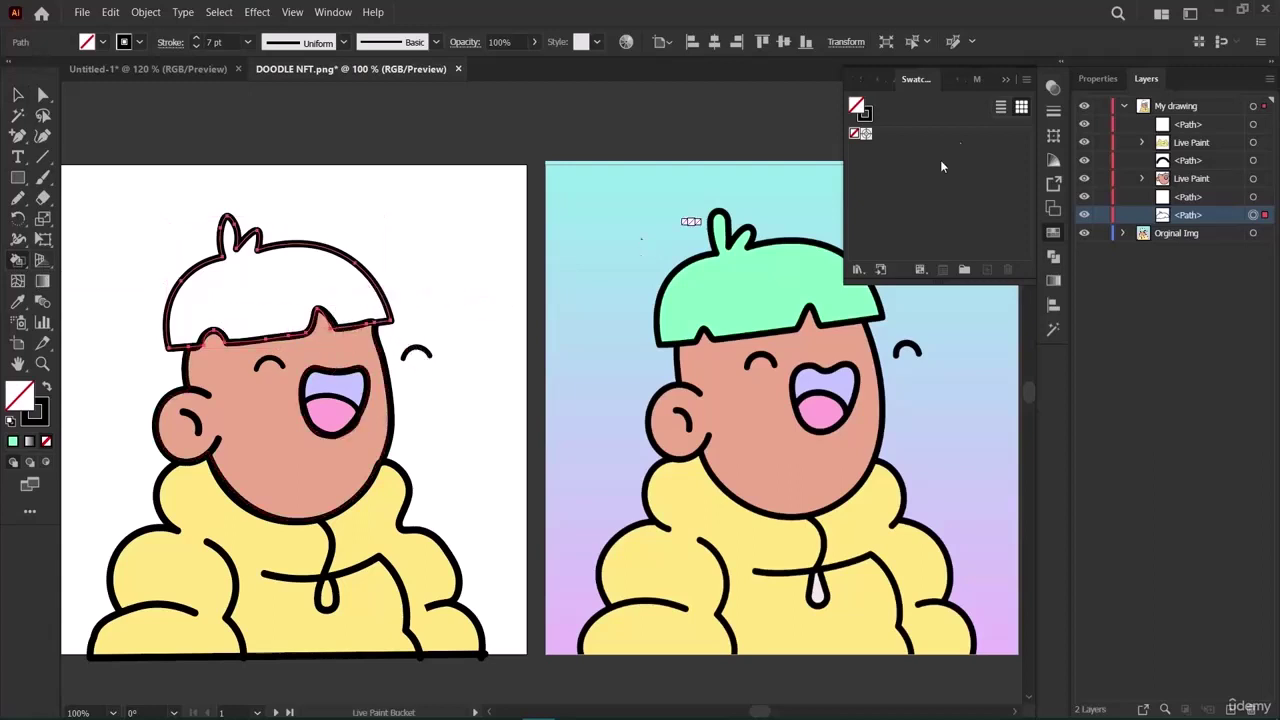
pyautogui.click(787, 203)
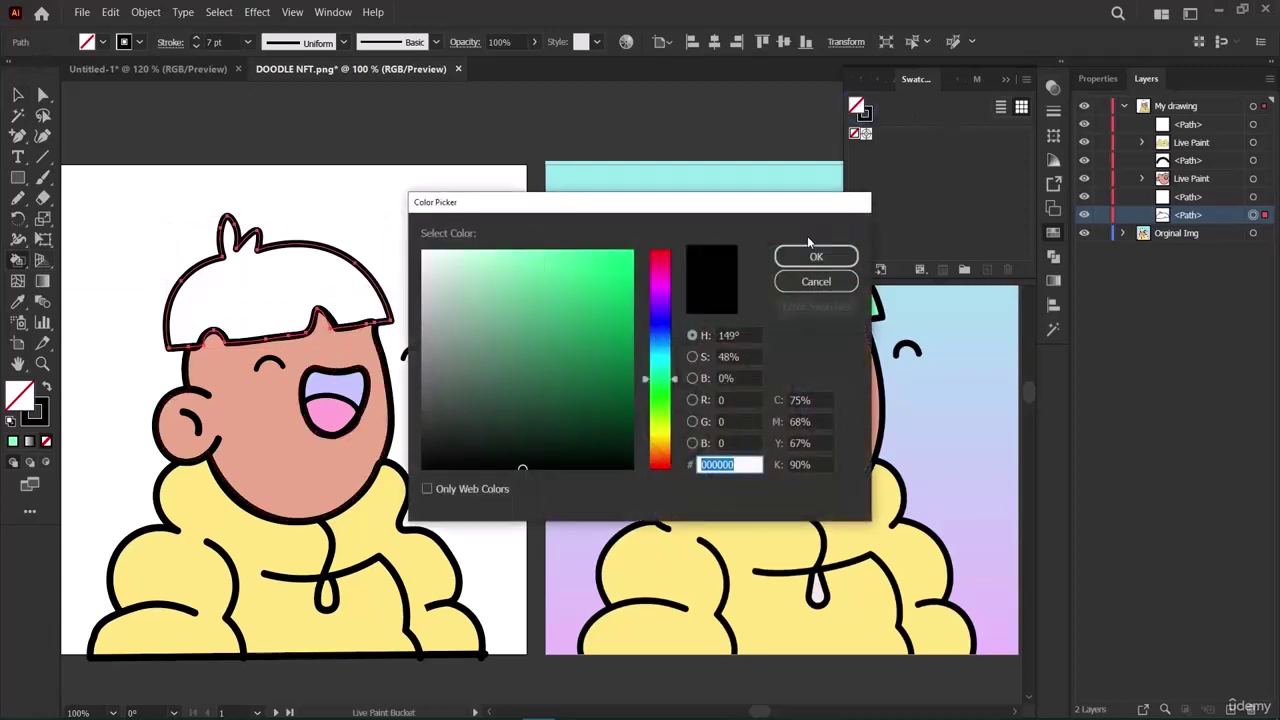
pyautogui.write('8FFFCE')
pyautogui.click(815, 258)
pyautogui.click(282, 275)
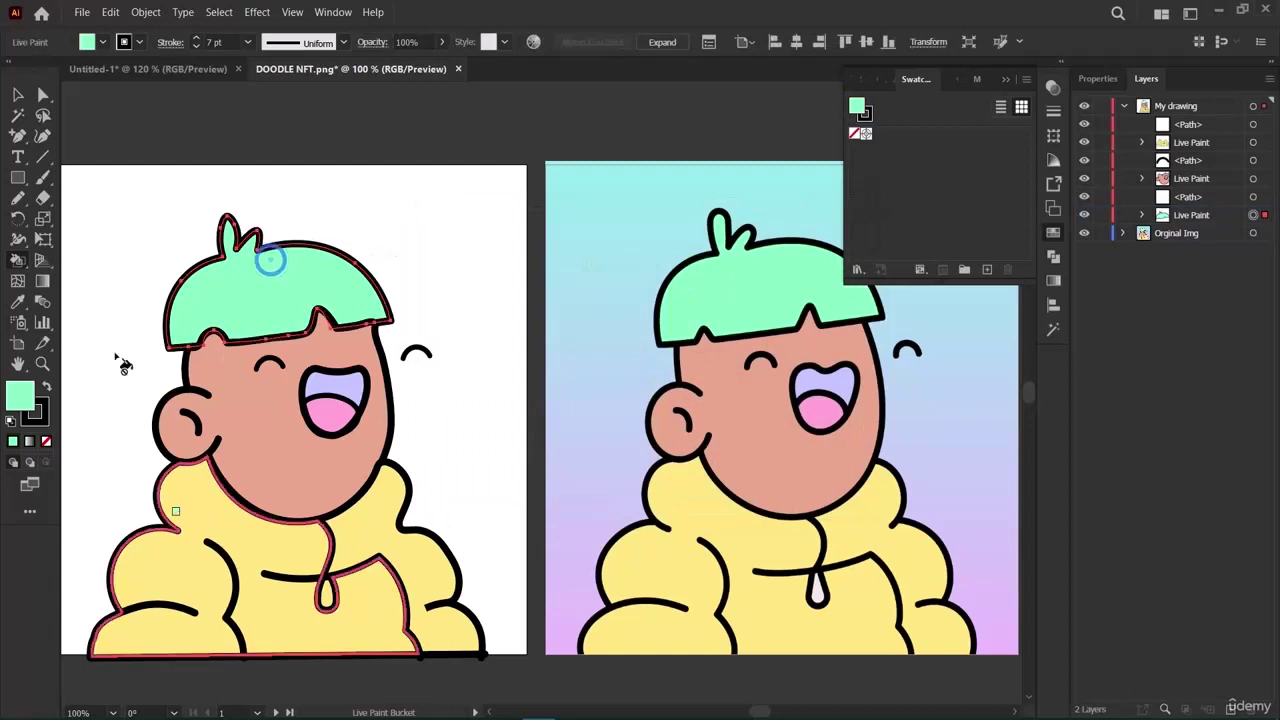
pyautogui.press('y')
pyautogui.click(361, 165)
pyautogui.scroll(-2, 357, 160)
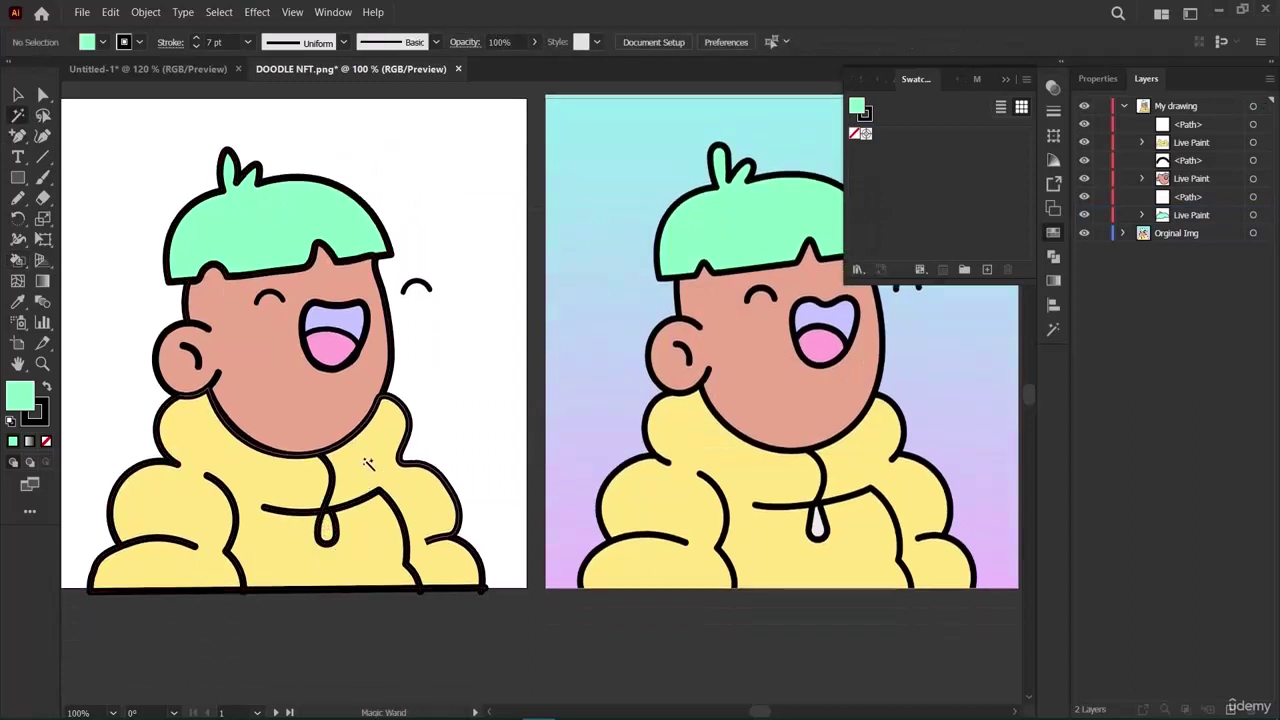
# Lay the original image over the left drawing for comparison.
pyautogui.click(43, 96)
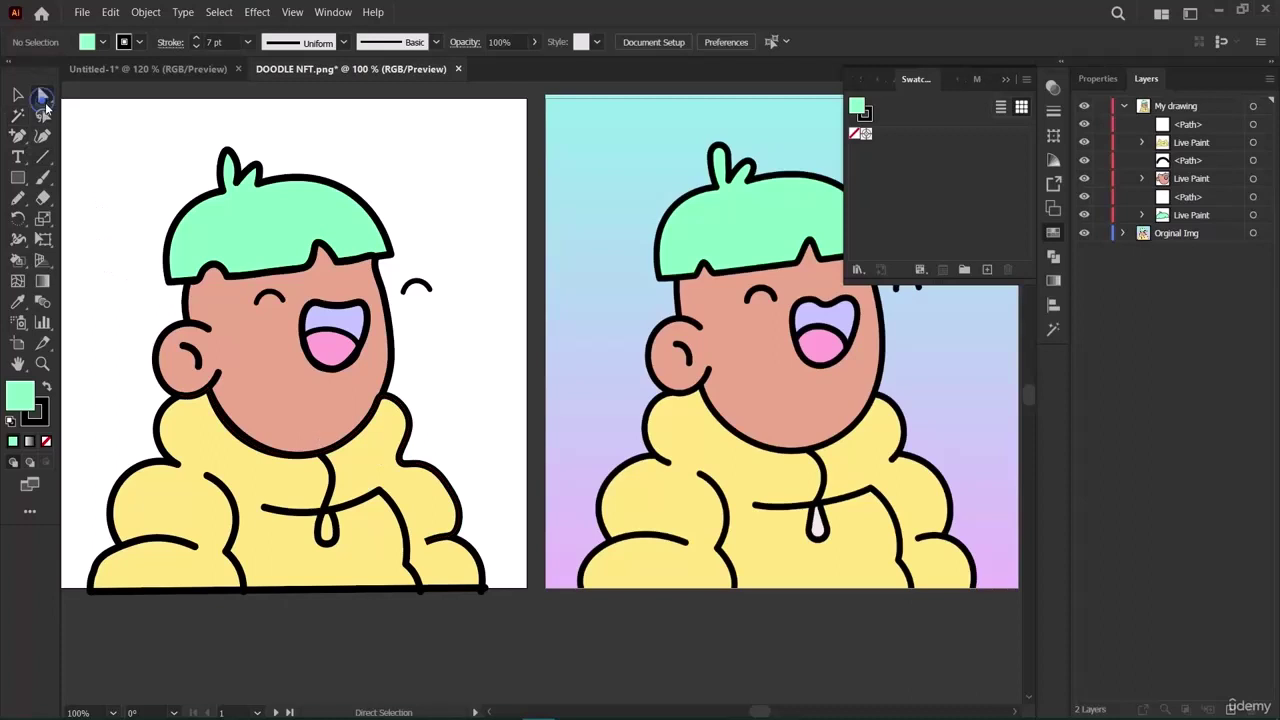
pyautogui.click(402, 461)
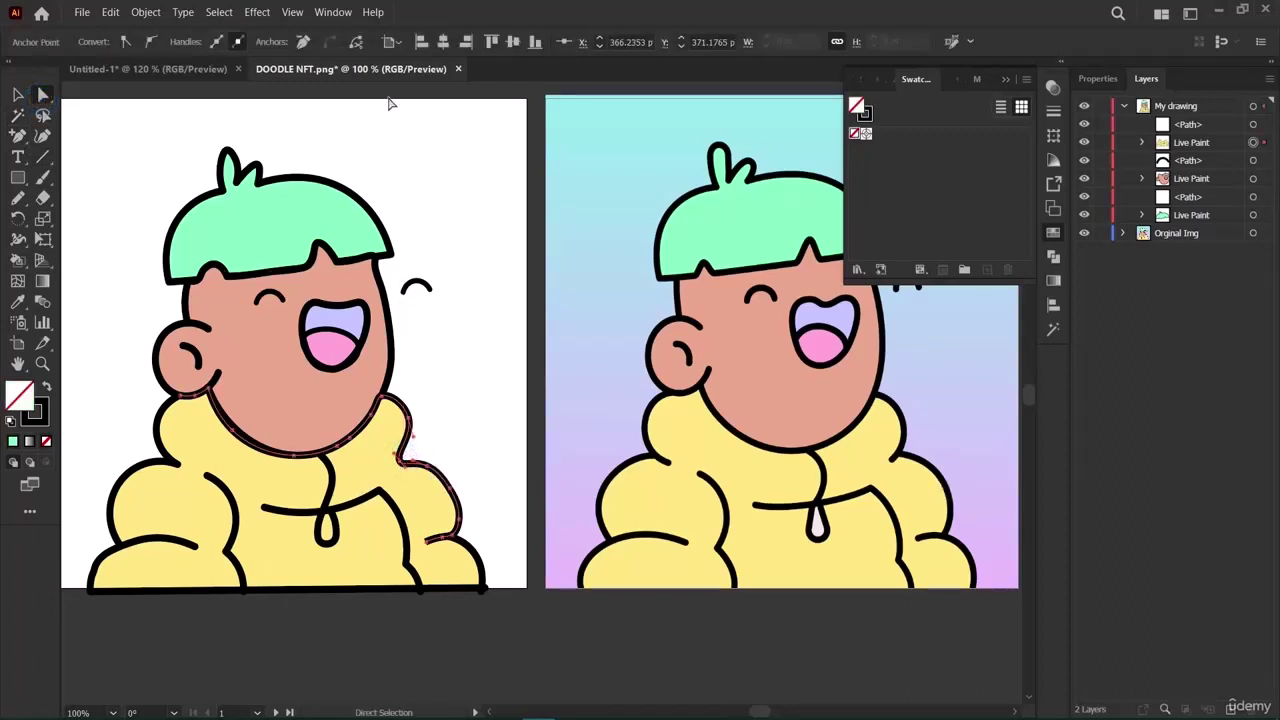
pyautogui.press('v')
pyautogui.moveTo(790, 420)
pyautogui.mouseDown()
pyautogui.moveTo(429, 400)
pyautogui.moveTo(320, 428)
pyautogui.moveTo(298, 417)
pyautogui.mouseUp()
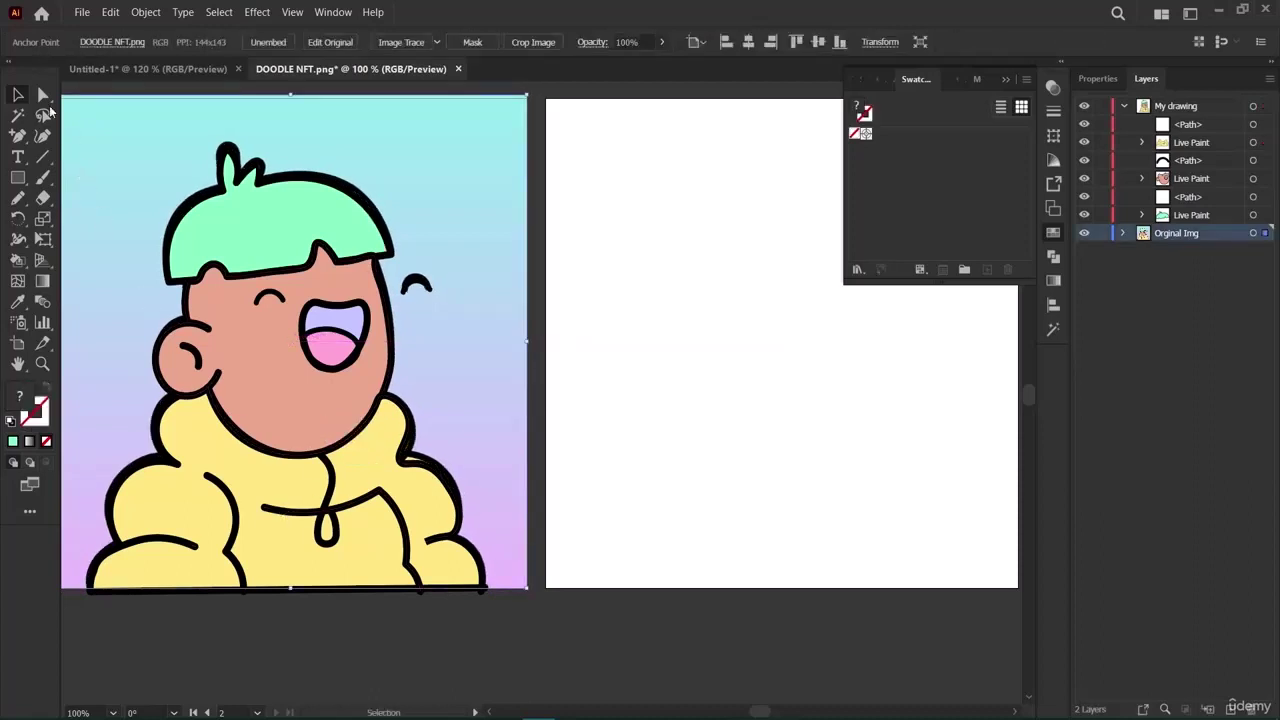
# Drag a hoodie anchor up-left to match the original, then move the image back right.
pyautogui.click(44, 93)
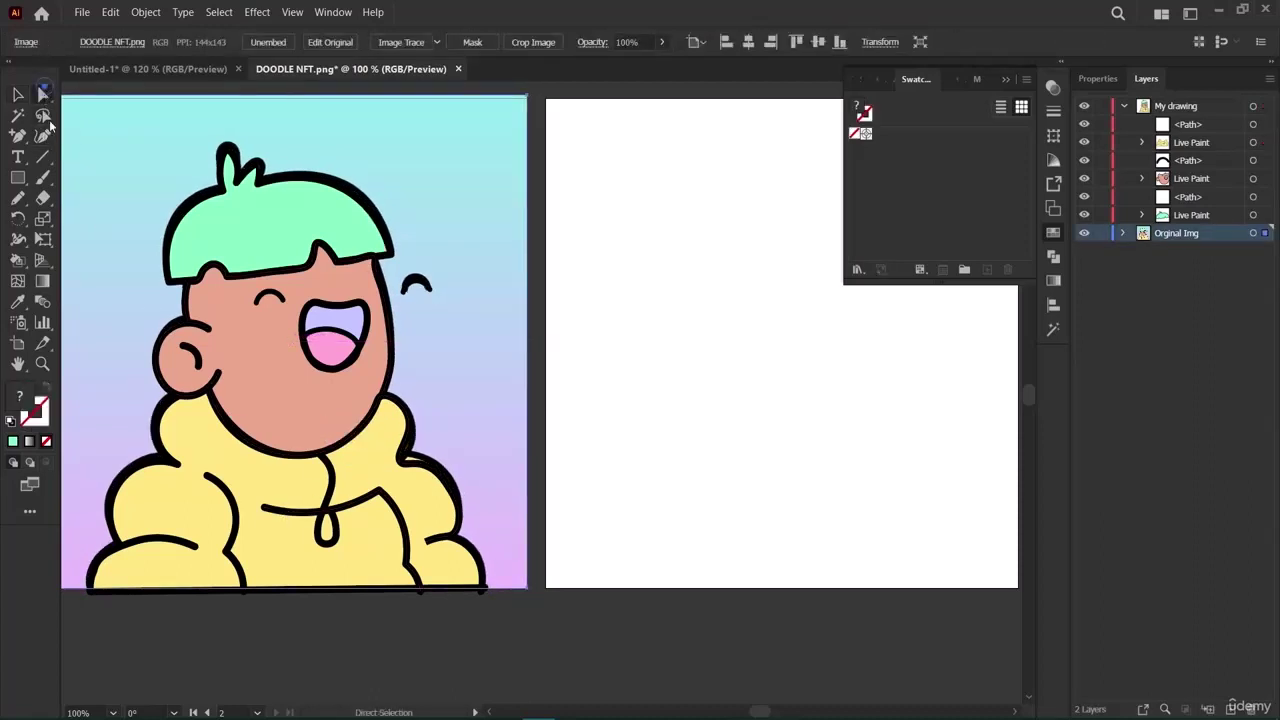
pyautogui.click(405, 466)
pyautogui.click(405, 466)
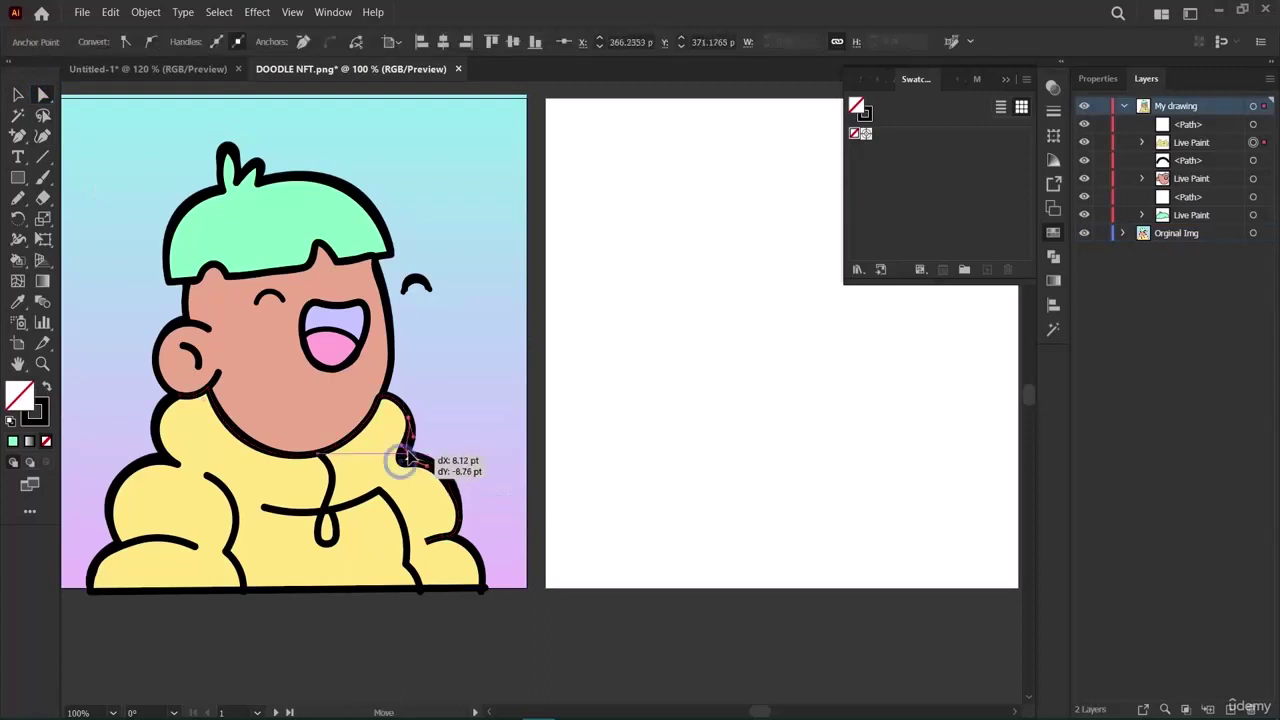
pyautogui.click(416, 472)
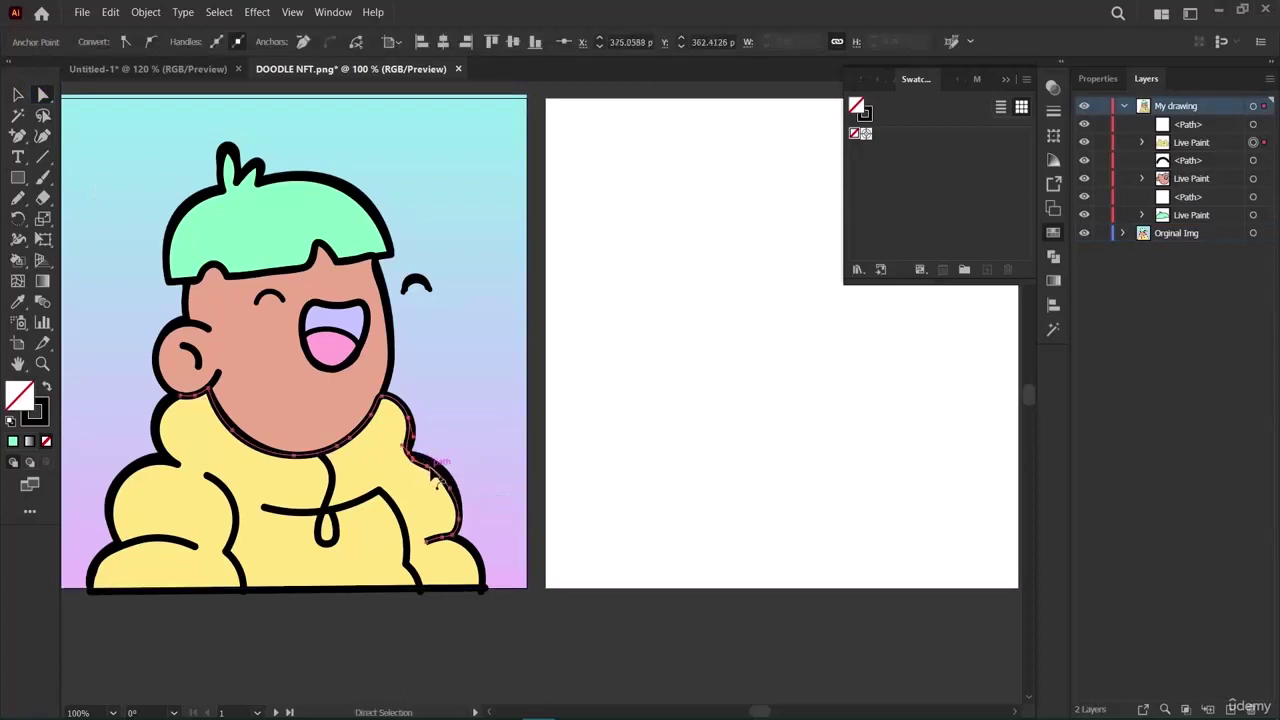
pyautogui.click(437, 487)
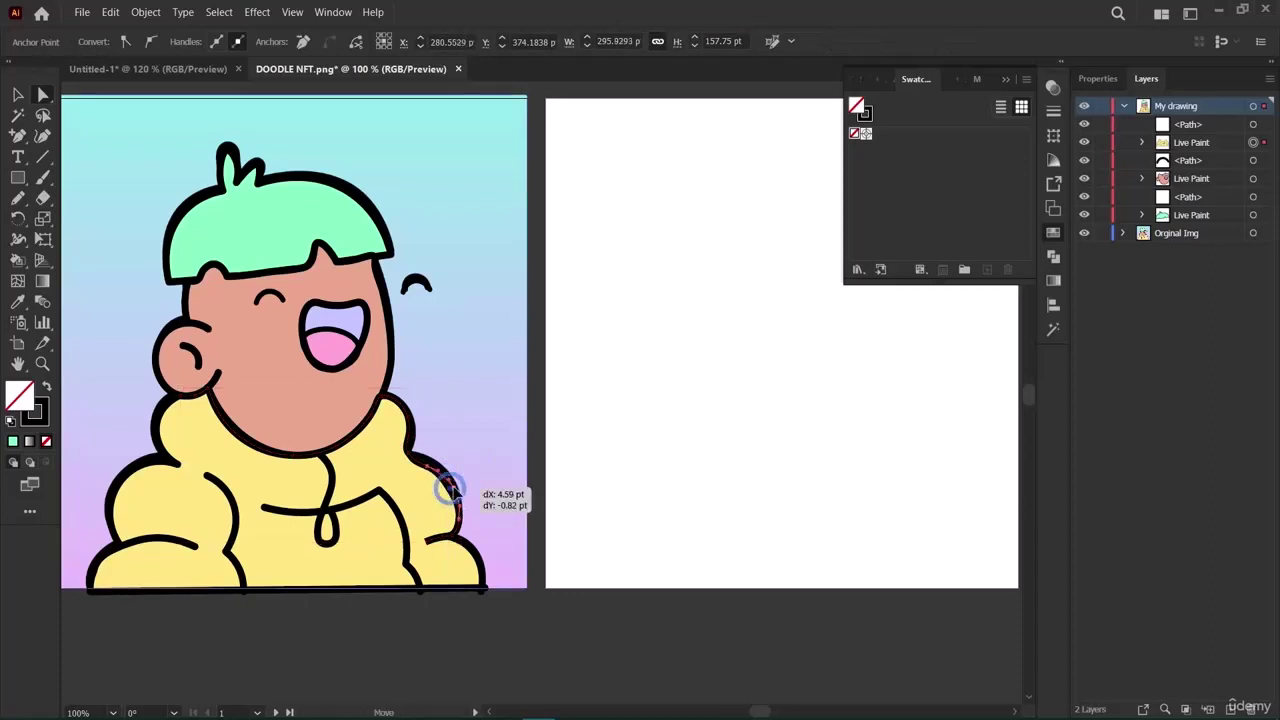
pyautogui.click(436, 476)
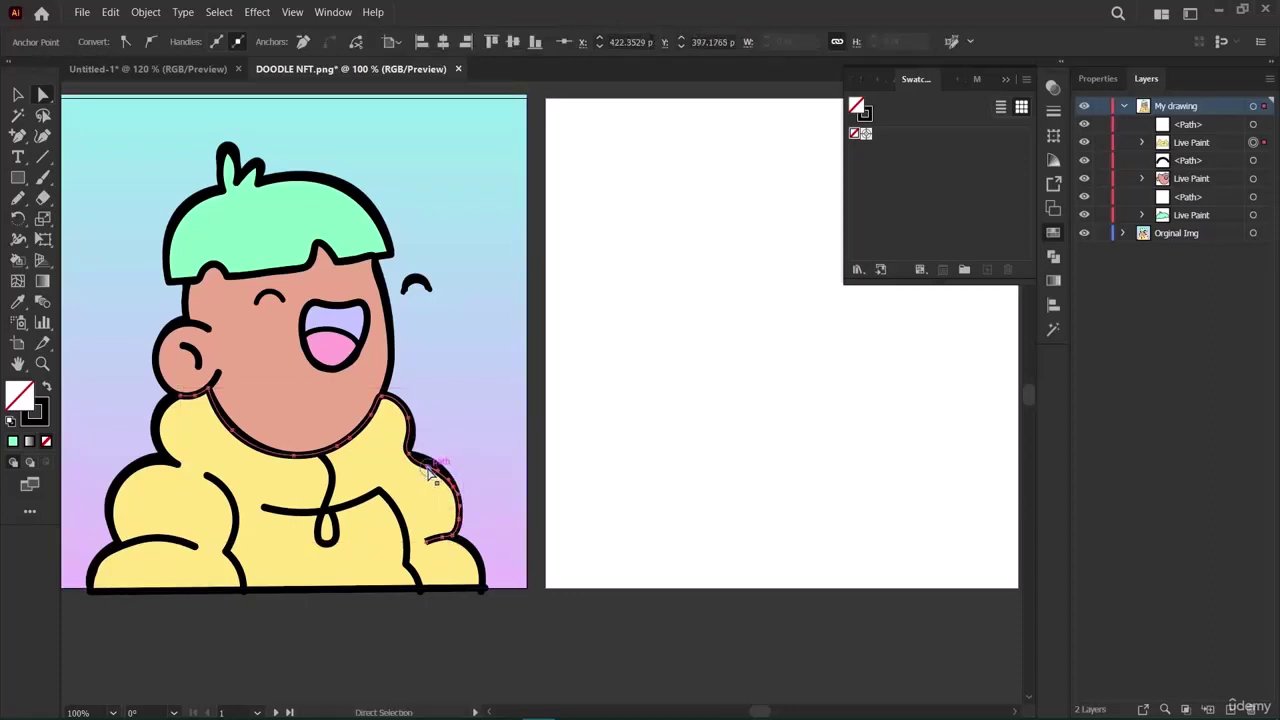
pyautogui.moveTo(430, 474); pyautogui.dragTo(410, 430)
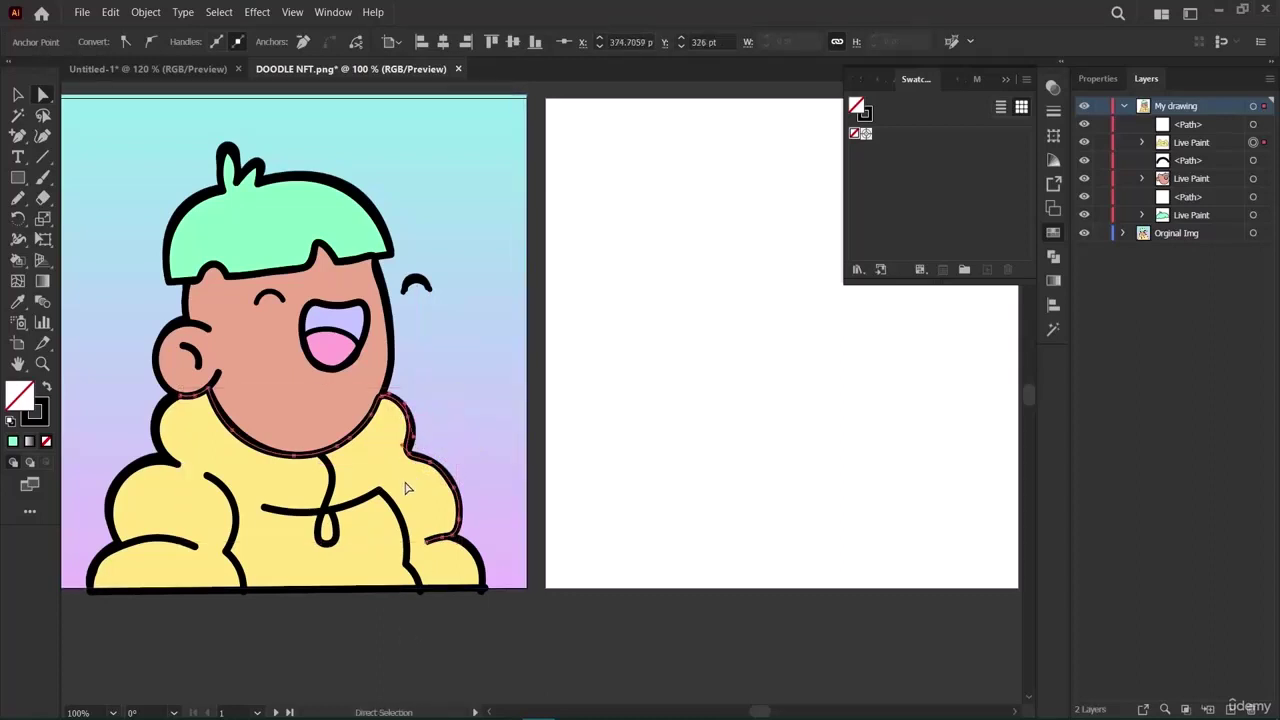
pyautogui.click(17, 94)
pyautogui.moveTo(478, 262)
pyautogui.mouseDown()
pyautogui.moveTo(730, 318)
pyautogui.moveTo(1012, 297)
pyautogui.moveTo(978, 291)
pyautogui.mouseUp()
# Undo the stray move and place the original image on the right artboard.
pyautogui.hotkey('ctrl', 'z')
pyautogui.click(803, 594)
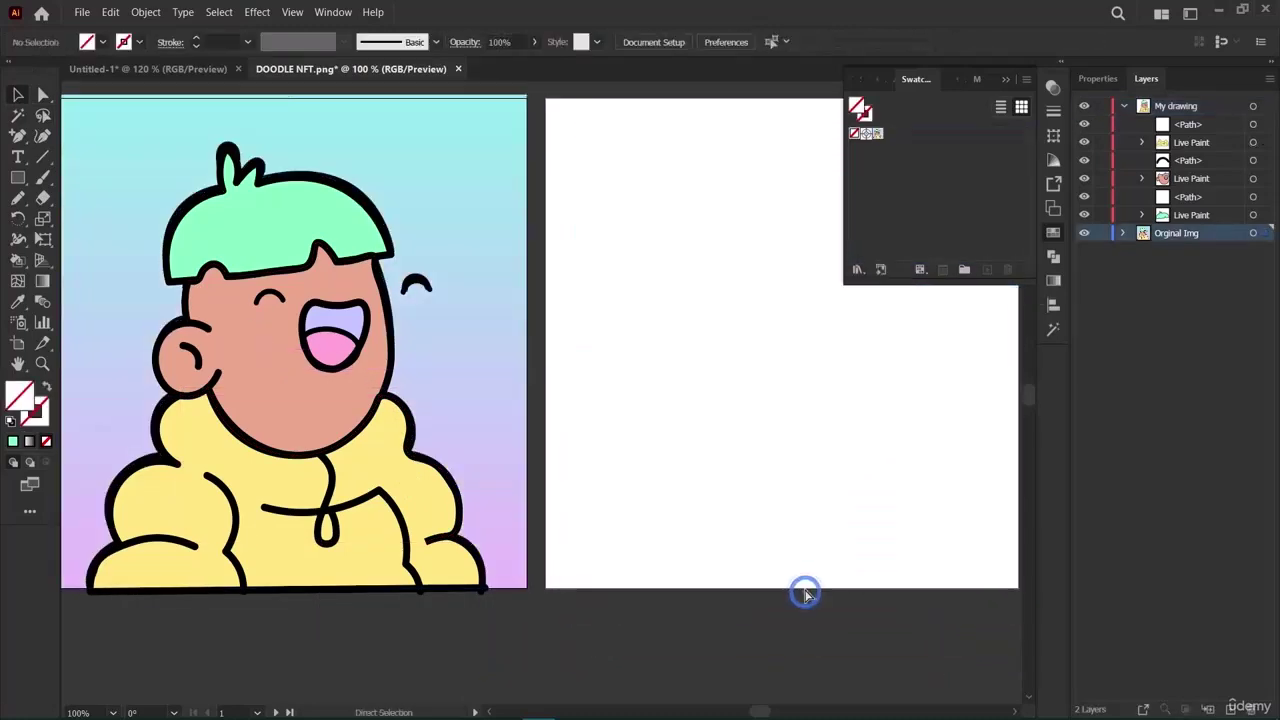
pyautogui.moveTo(517, 378)
pyautogui.mouseDown()
pyautogui.moveTo(737, 337)
pyautogui.moveTo(872, 337)
pyautogui.moveTo(840, 480)
pyautogui.moveTo(826, 456)
pyautogui.mouseUp()
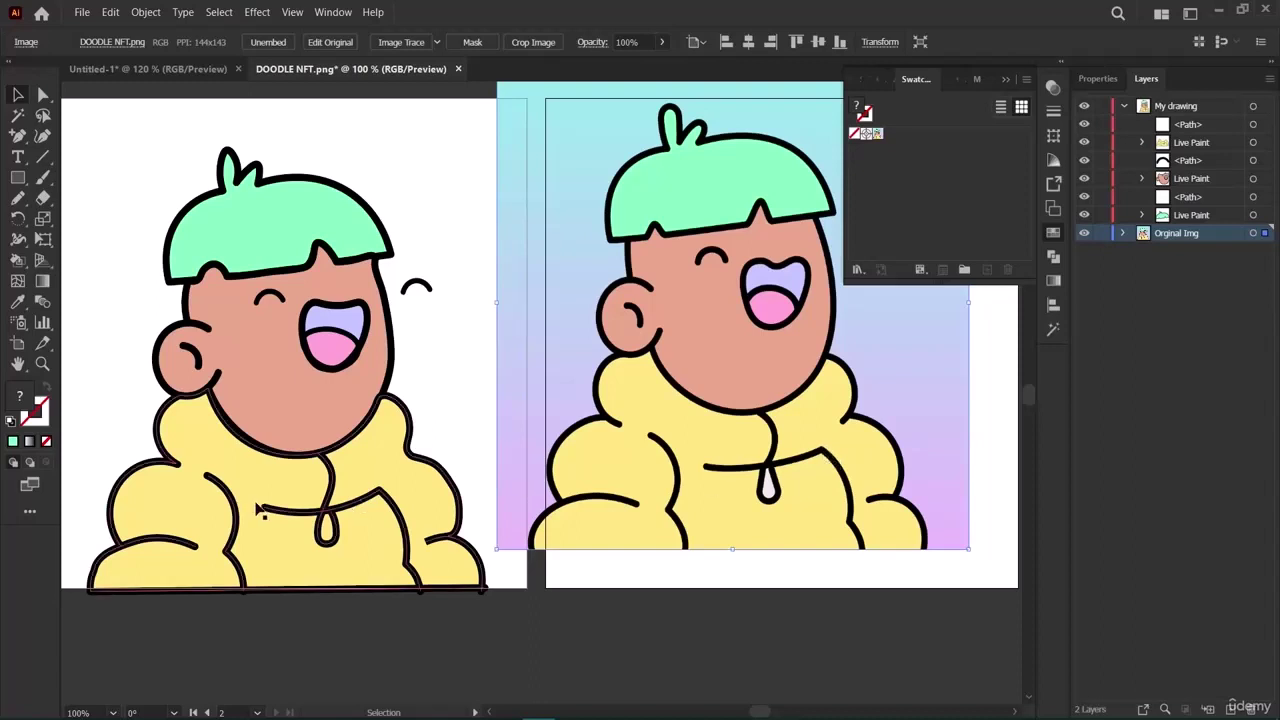
# Nudge the yellow hoodie slightly into place and reselect the face group.
pyautogui.click(396, 414)
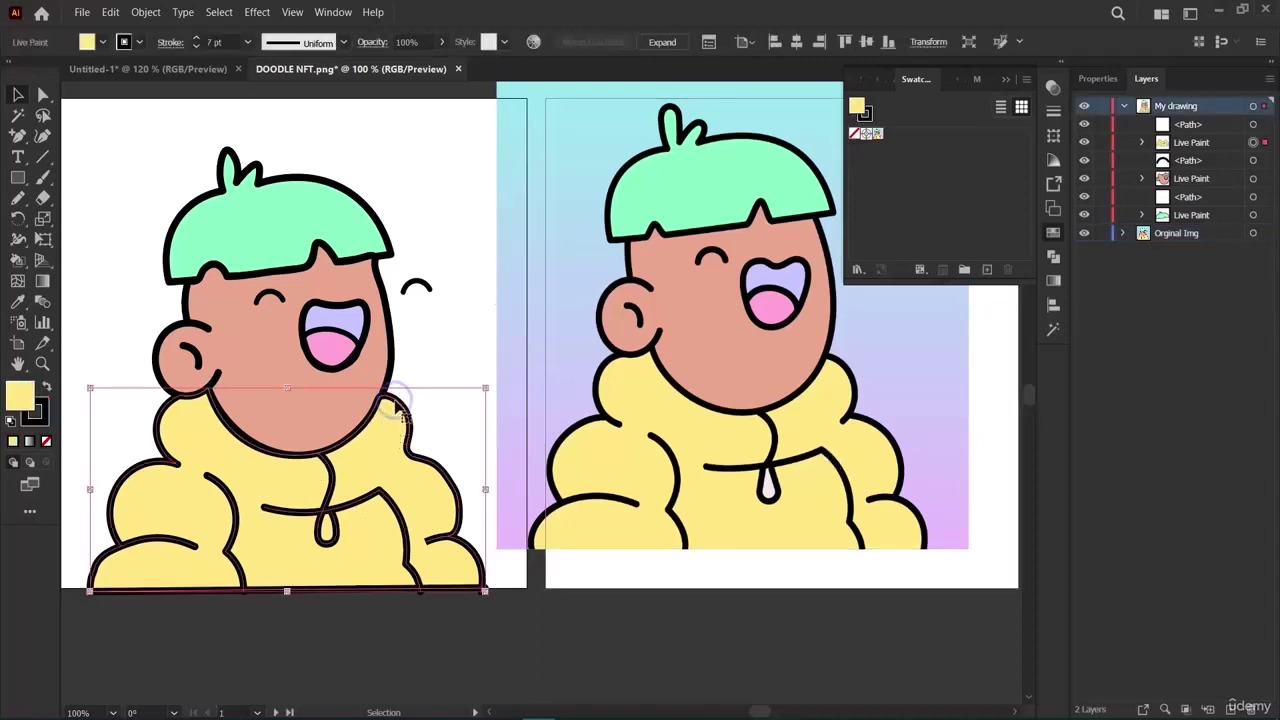
pyautogui.moveTo(396, 406); pyautogui.dragTo(402, 410)
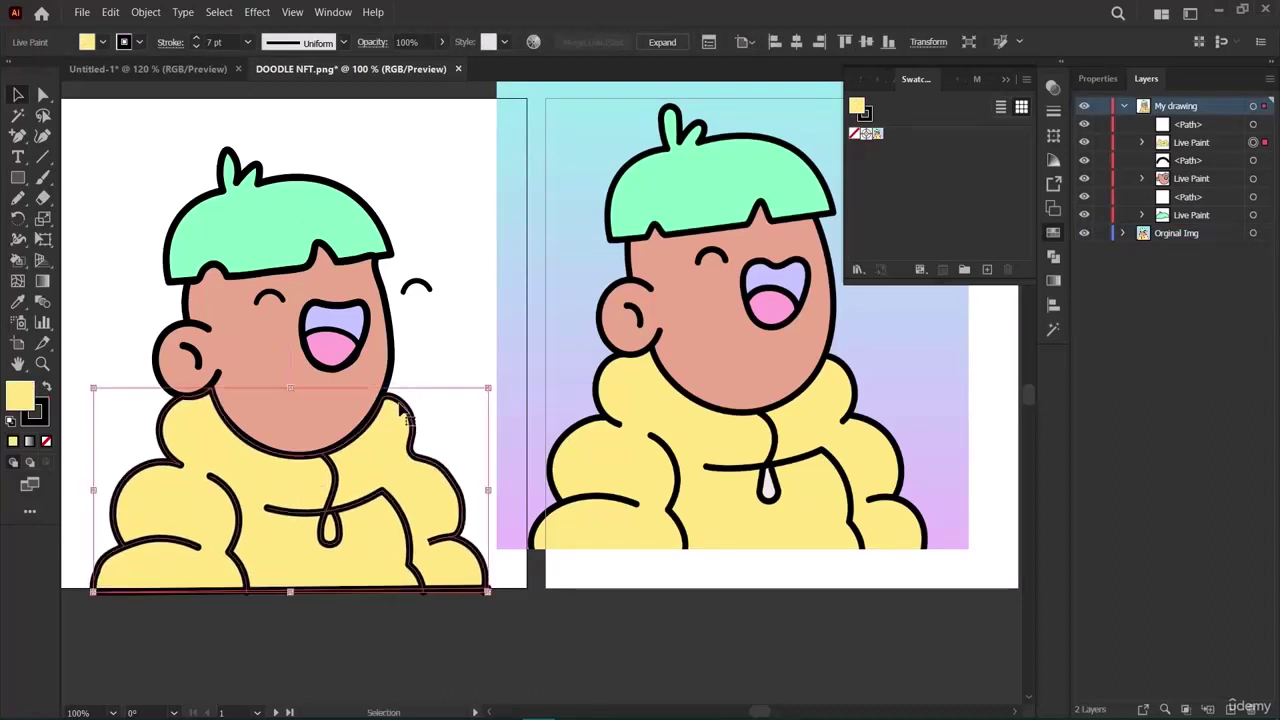
pyautogui.click(424, 362)
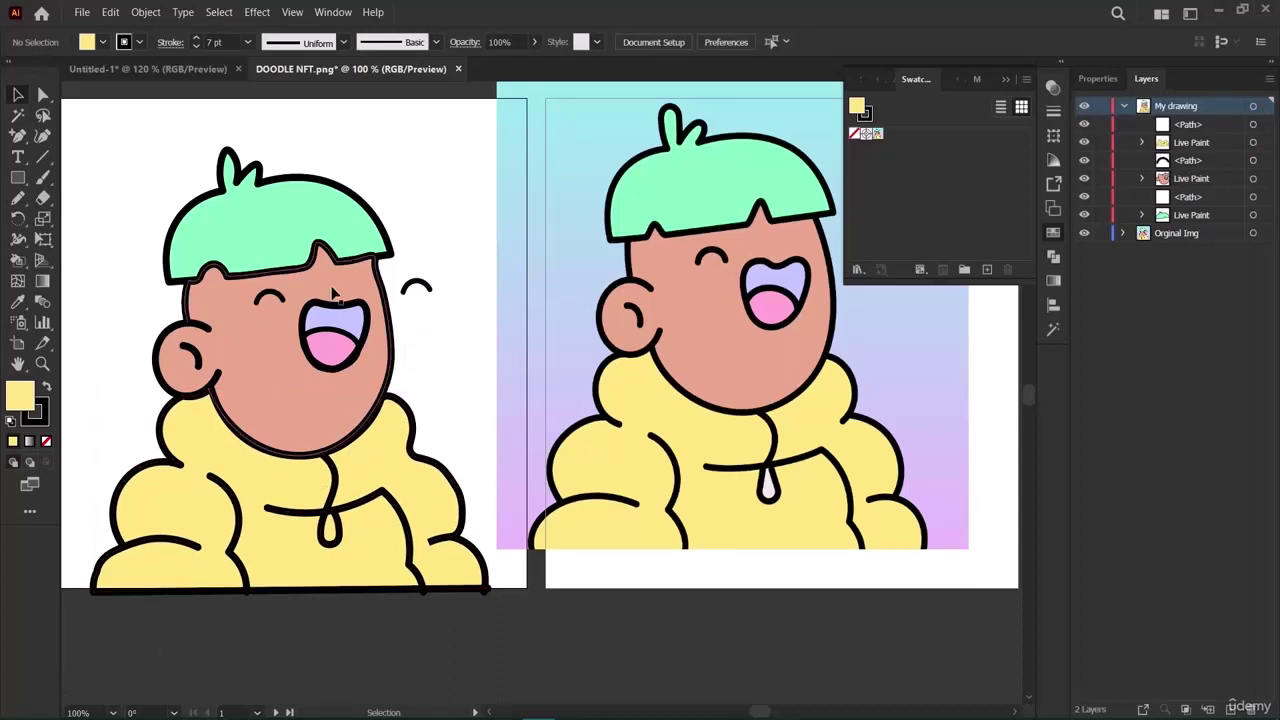
pyautogui.click(370, 257)
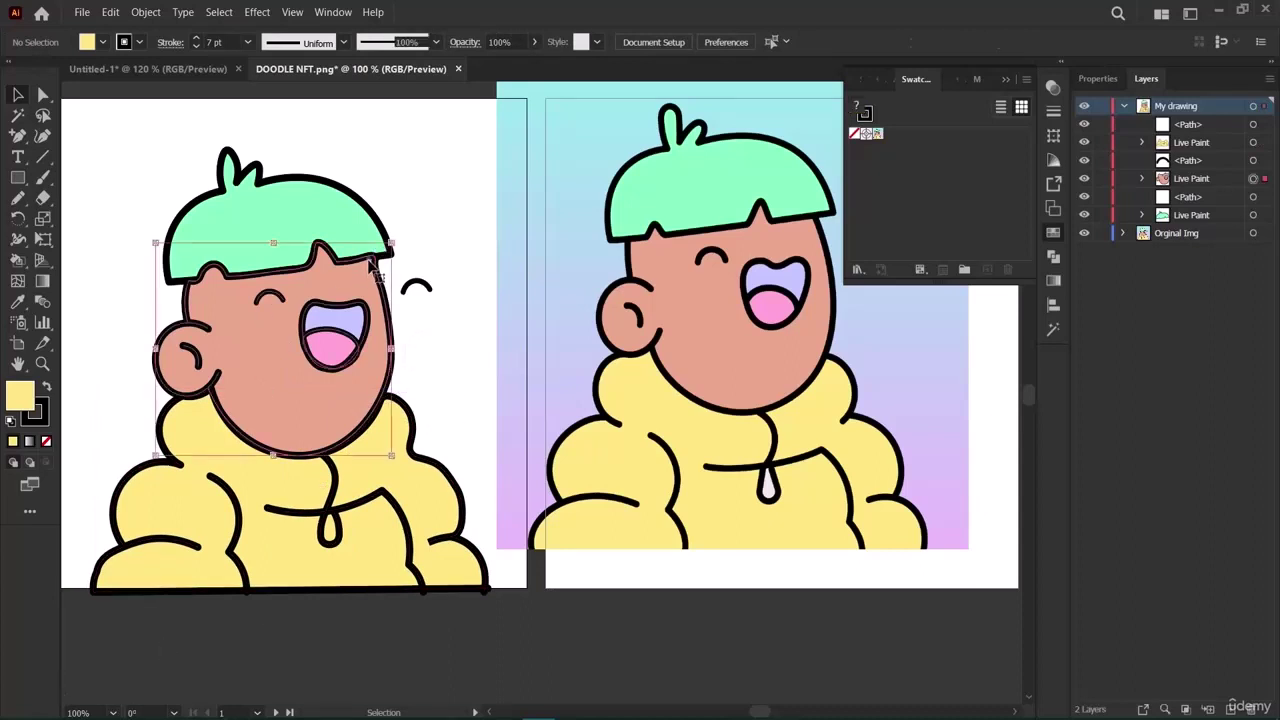
pyautogui.click(104, 335)
pyautogui.click(375, 262)
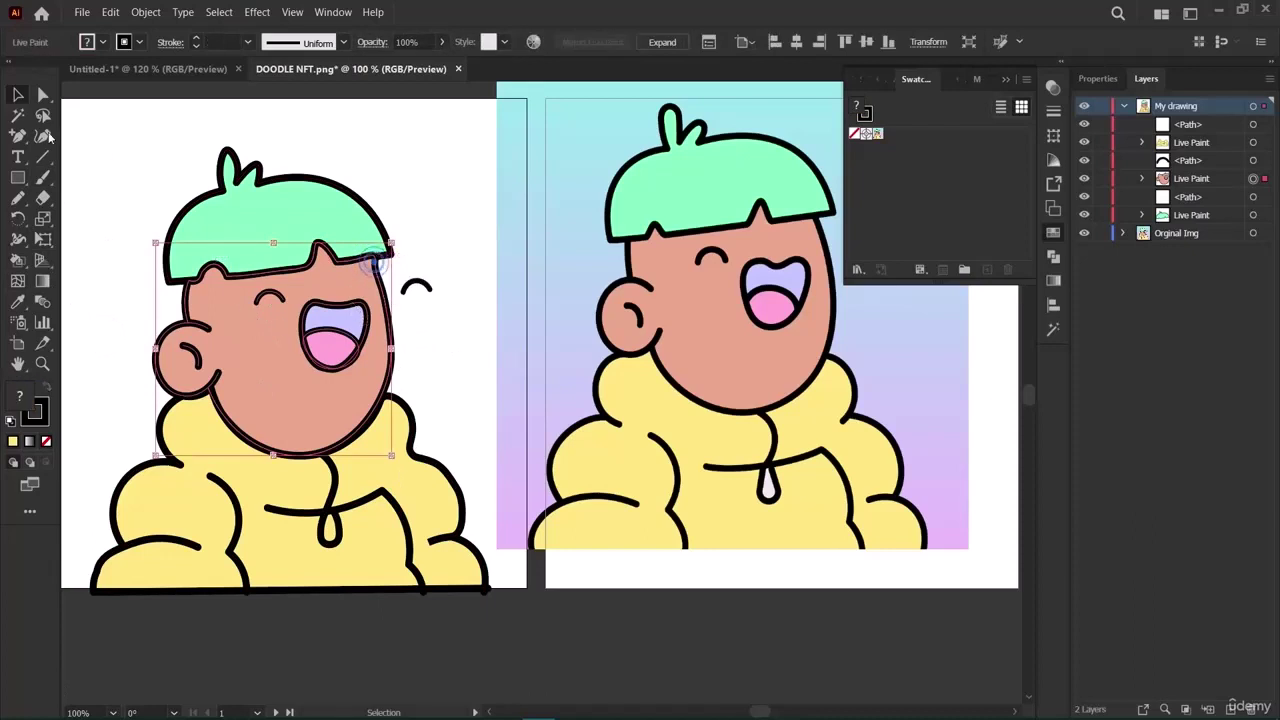
# Pull the face-outline anchor near the hairline down about 4 pt, to 338.74, 161.76 pt.
pyautogui.doubleClick(43, 97)
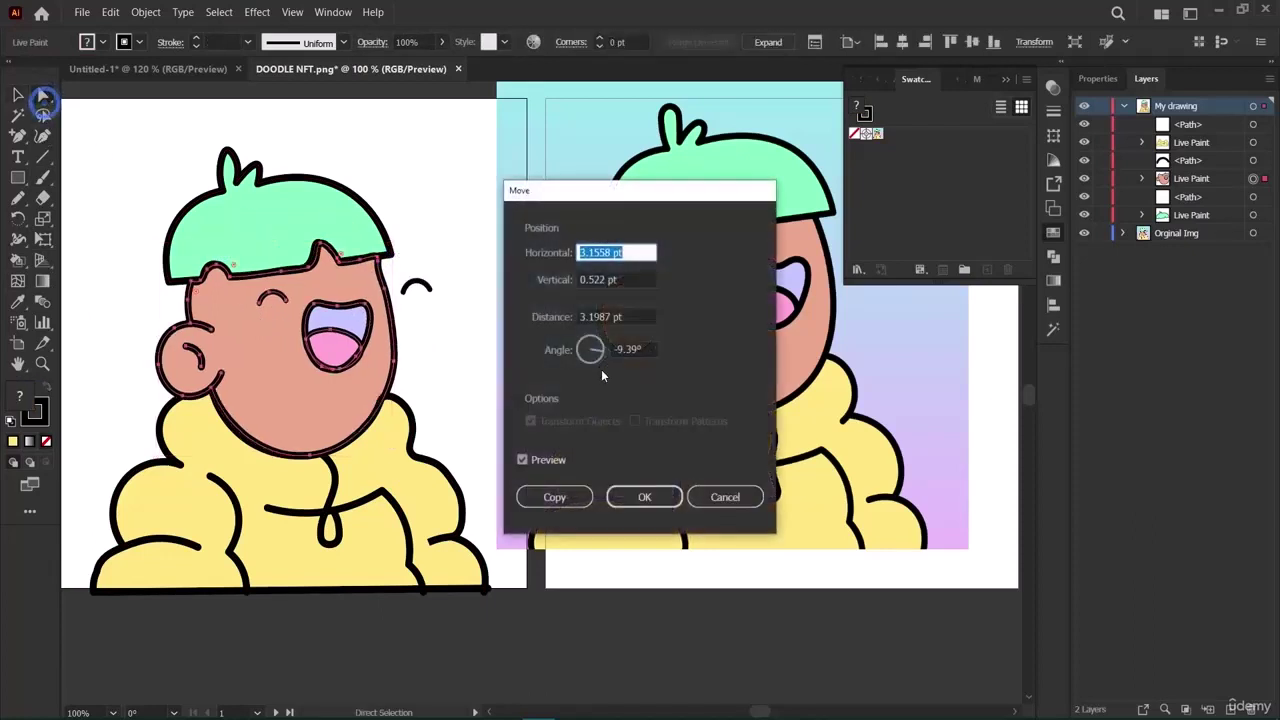
pyautogui.click(712, 490)
pyautogui.moveTo(374, 258); pyautogui.dragTo(375, 262)
pyautogui.click(362, 263)
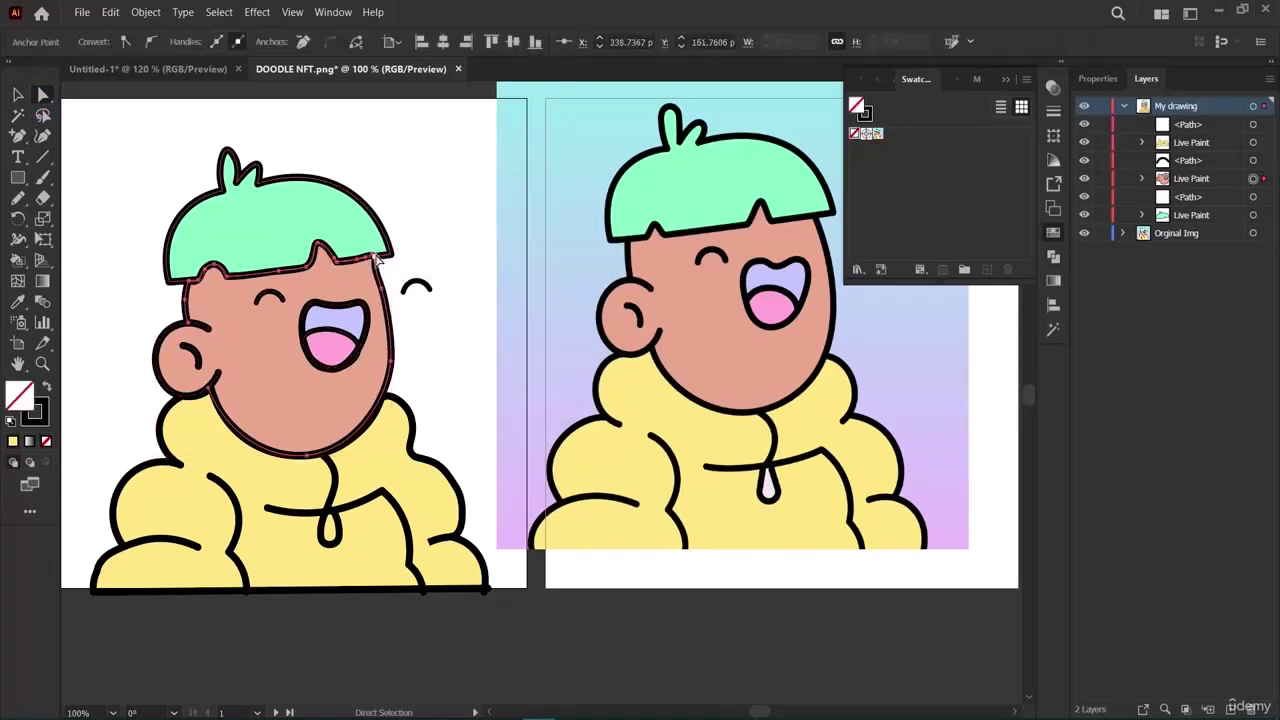
pyautogui.moveTo(376, 258); pyautogui.dragTo(372, 260)
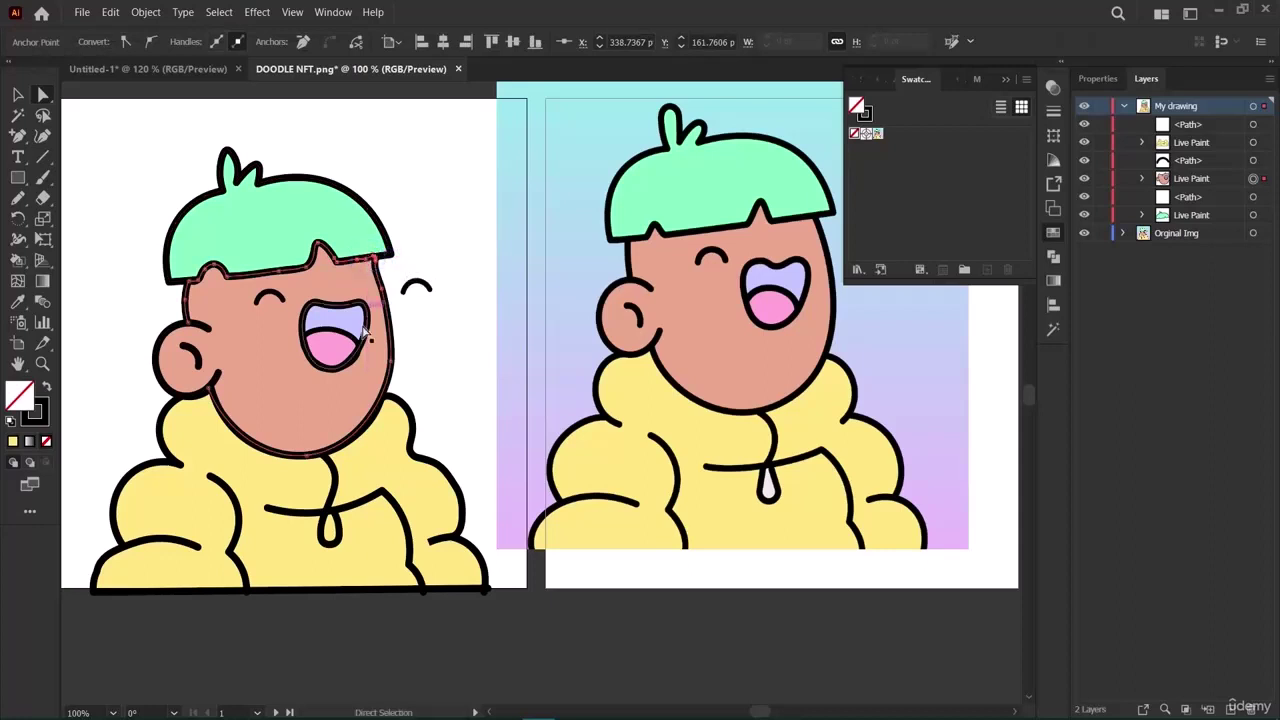
pyautogui.click(18, 94)
pyautogui.click(143, 148)
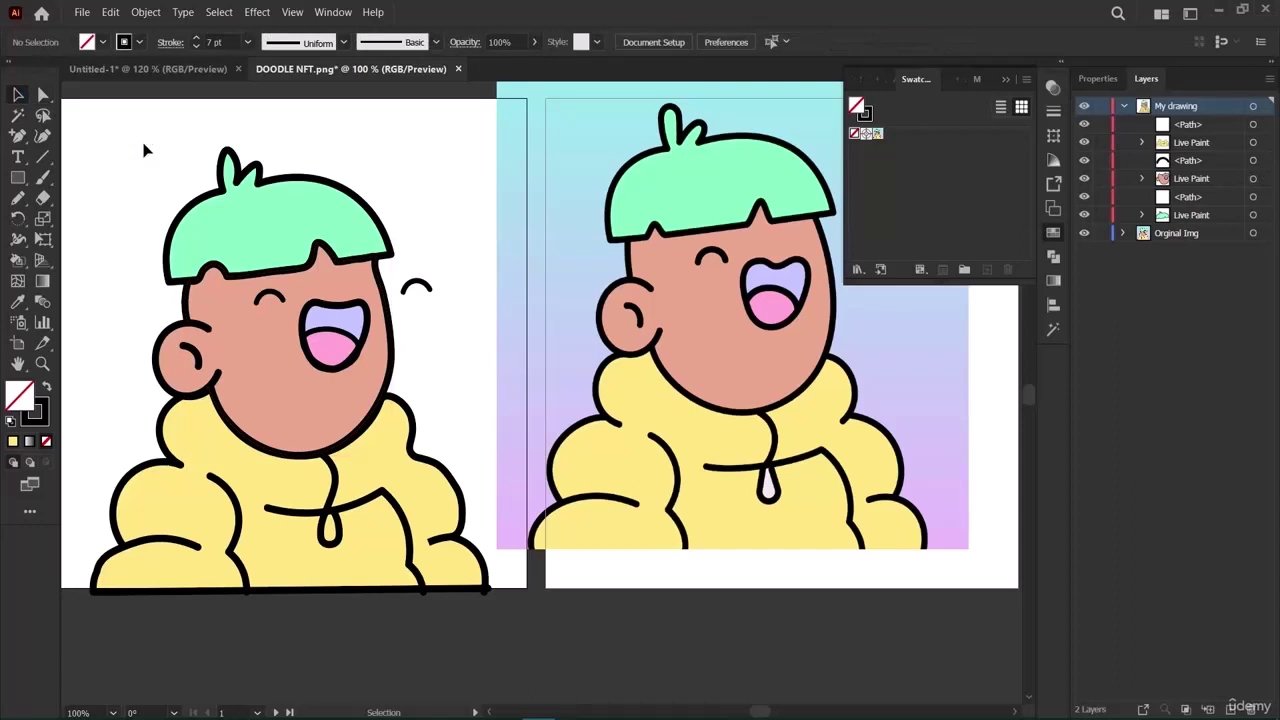
# Expand the Live Paint face group in Layers and target the pink mouth path.
pyautogui.click(336, 358)
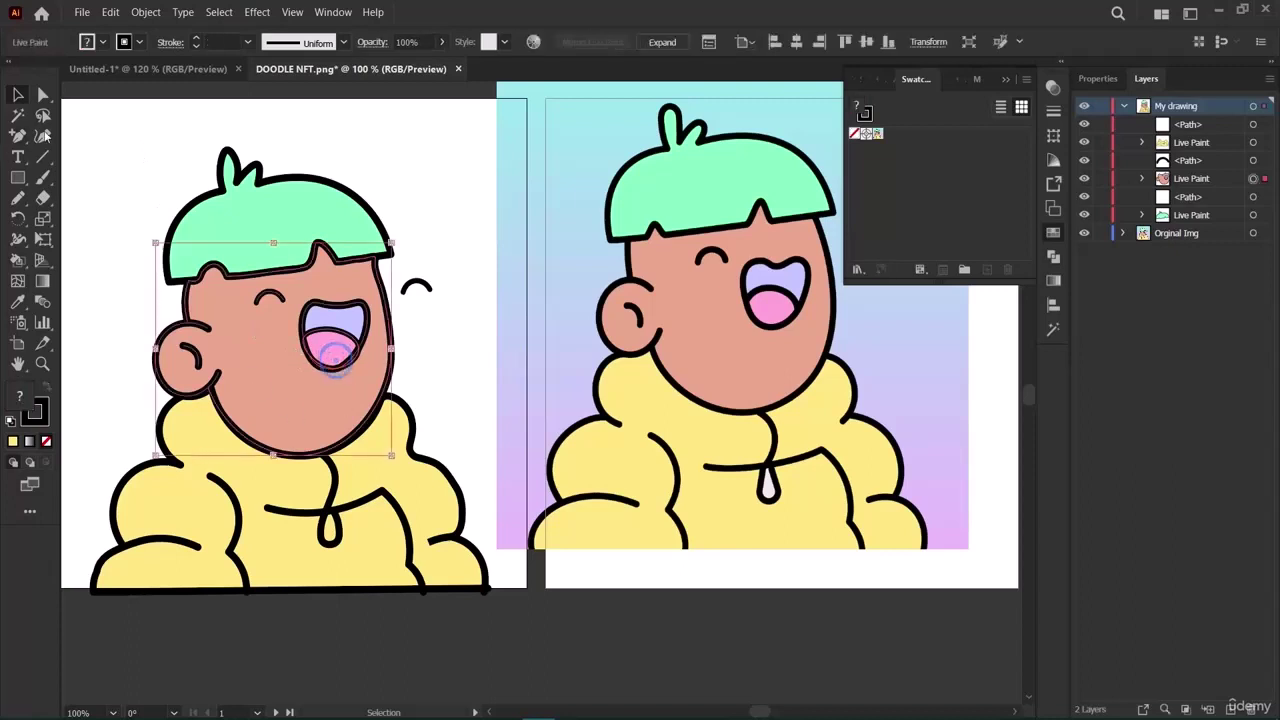
pyautogui.click(108, 376)
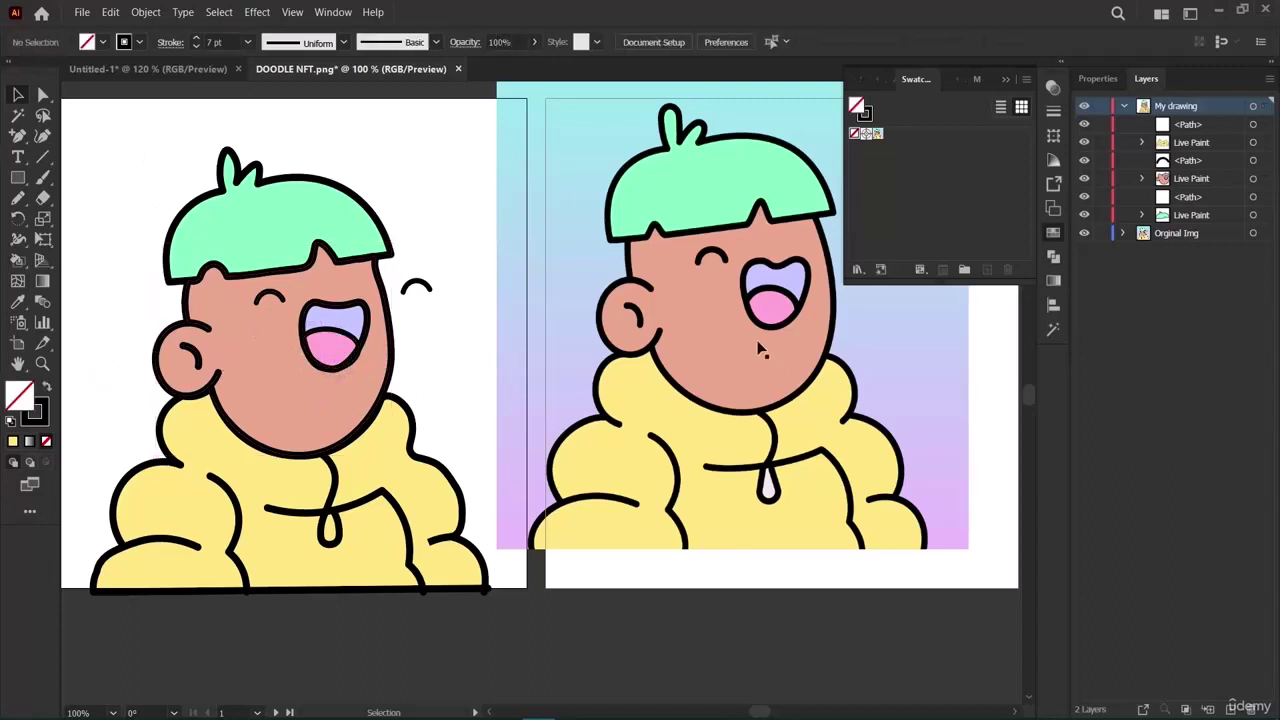
pyautogui.click(1141, 181)
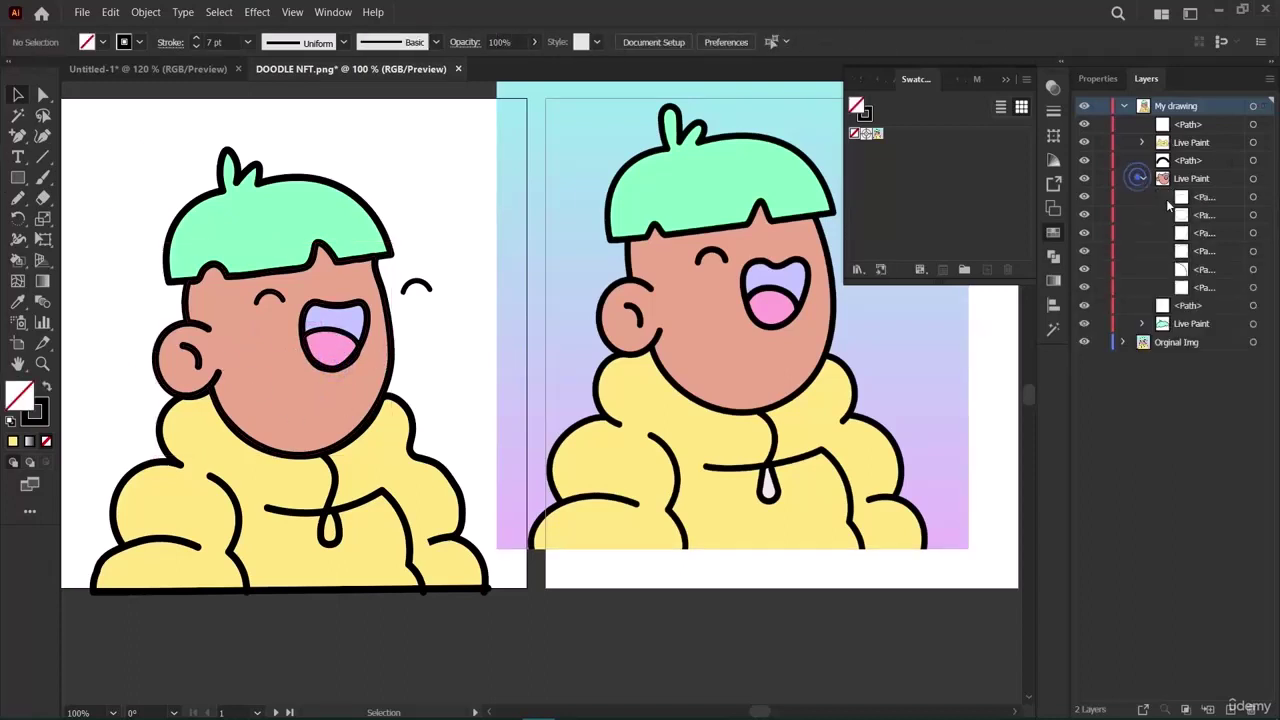
pyautogui.click(1253, 233)
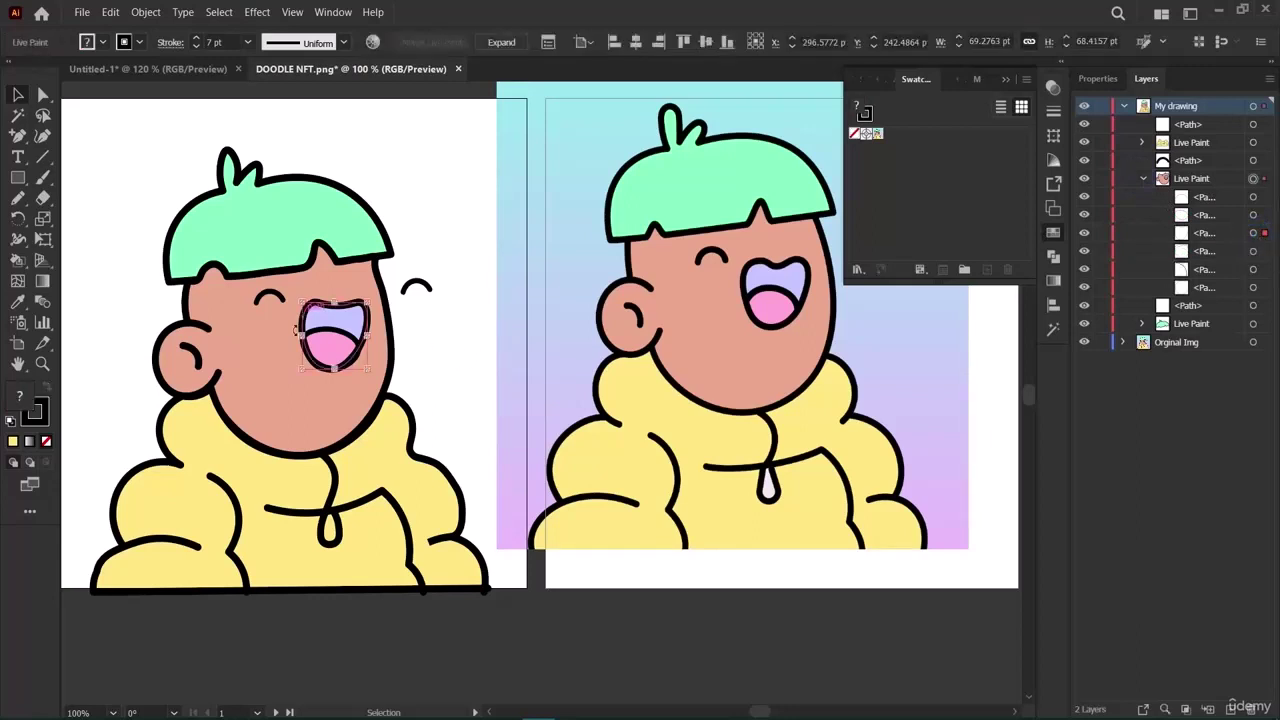
pyautogui.click(450, 382)
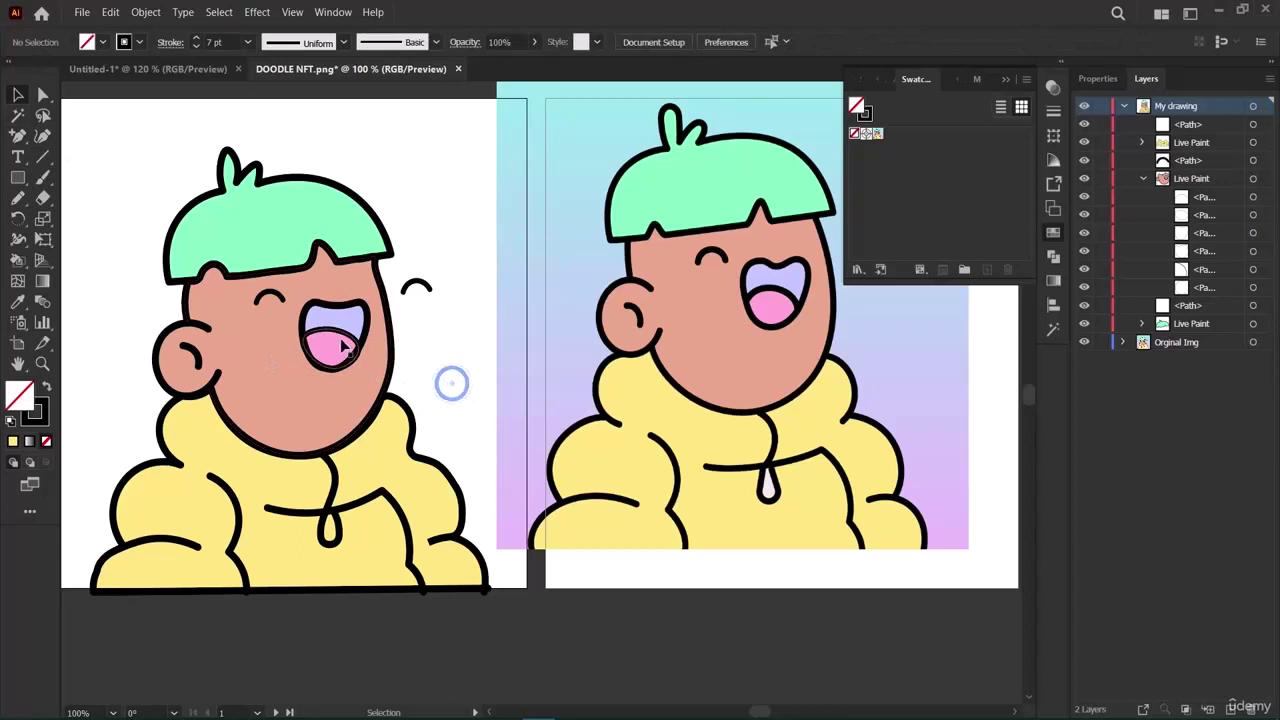
pyautogui.click(336, 334)
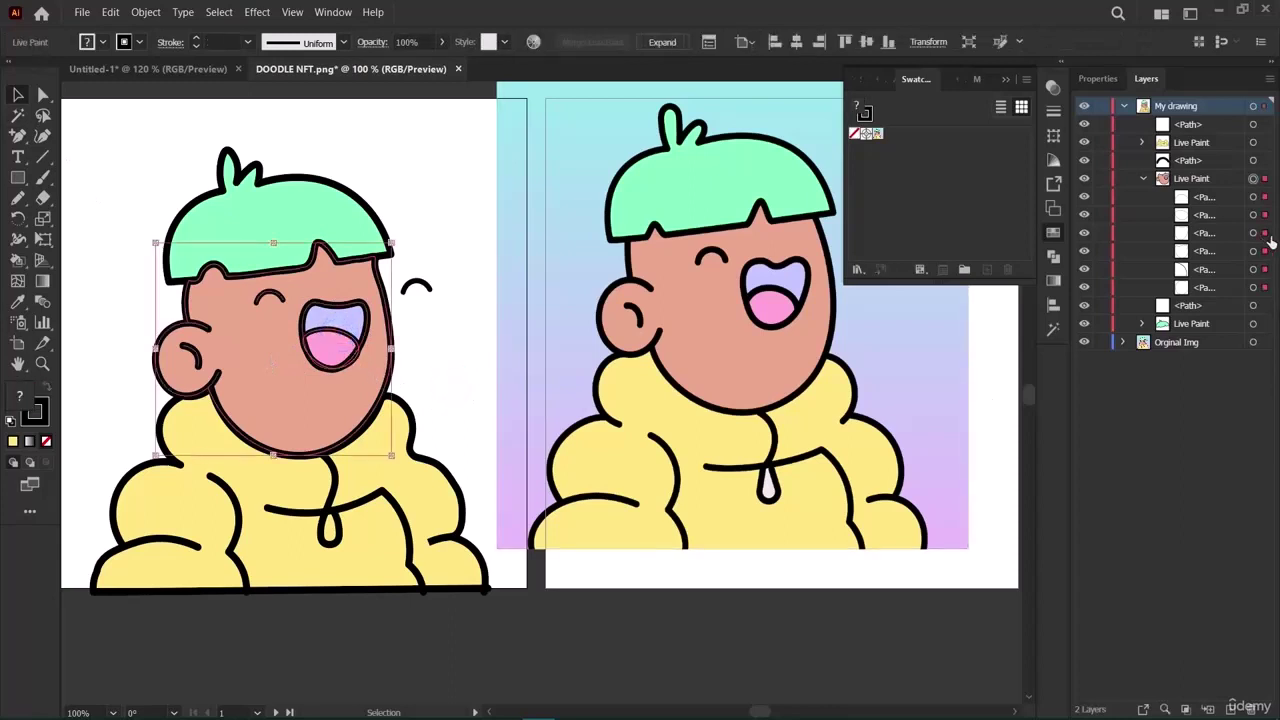
pyautogui.click(1187, 478)
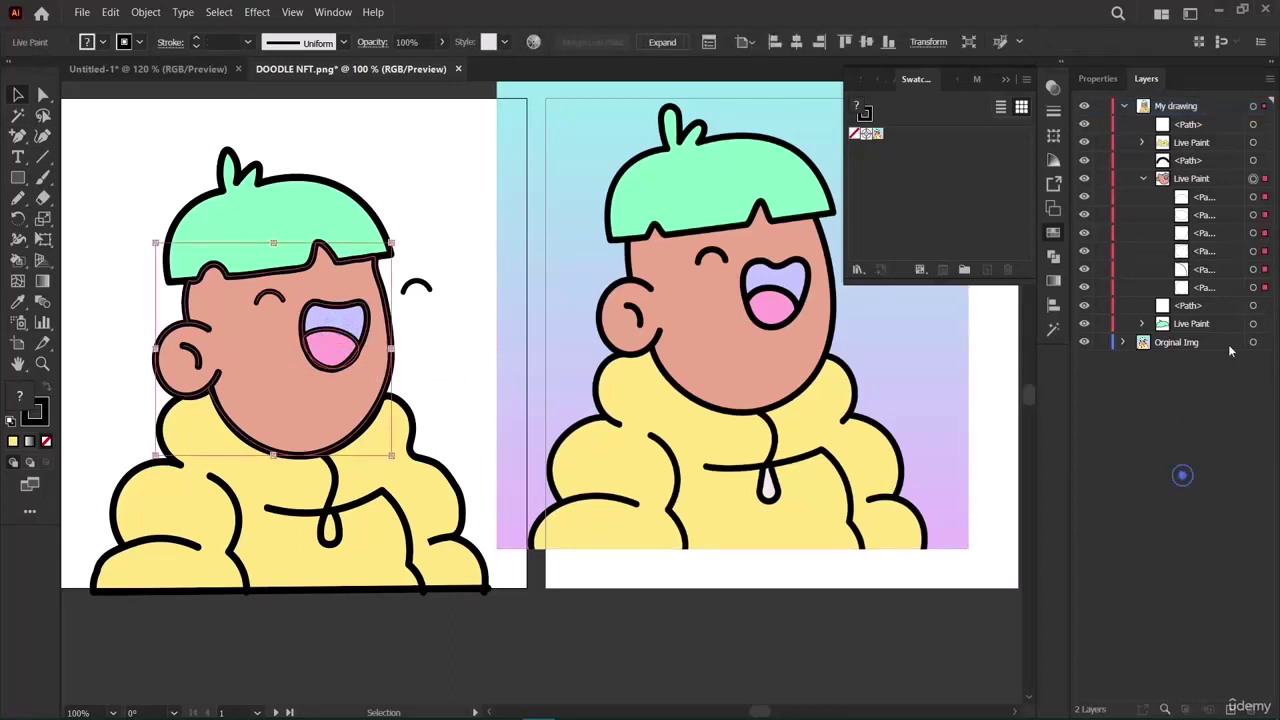
pyautogui.click(1265, 215)
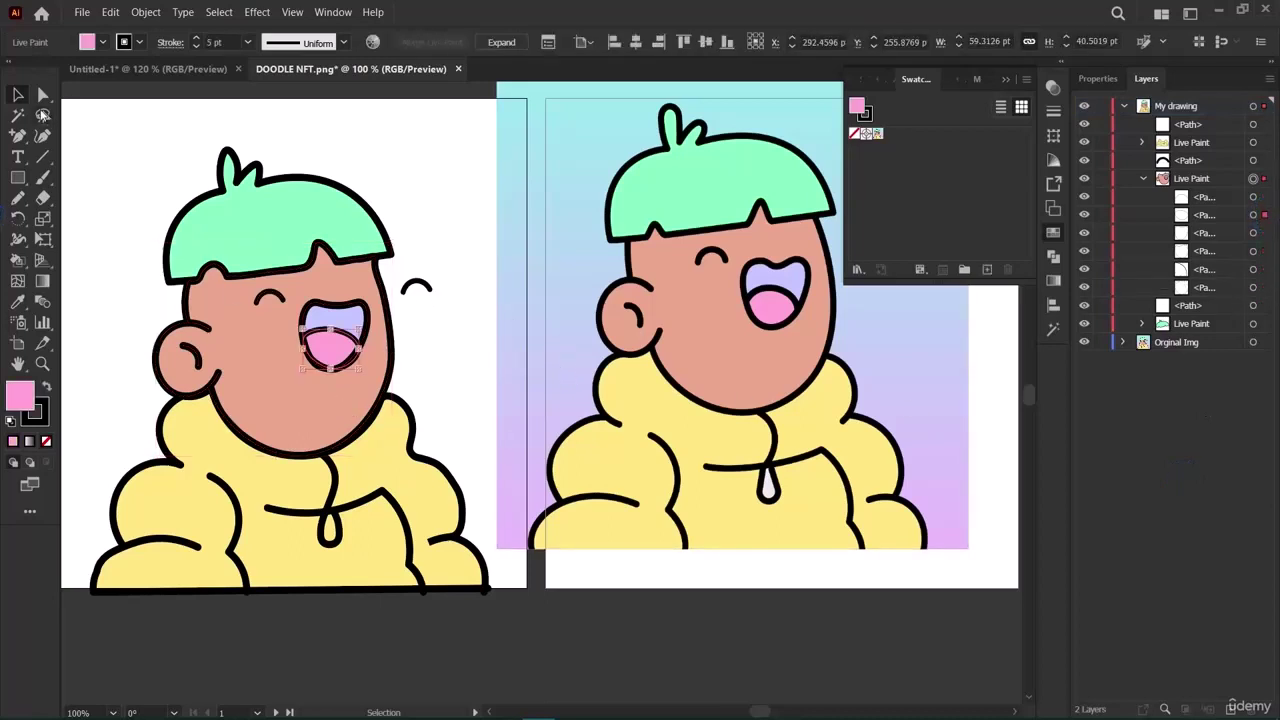
# Drag the mouth's lower anchor down to about 316.23, 263.29 pt, making it taller.
pyautogui.click(43, 94)
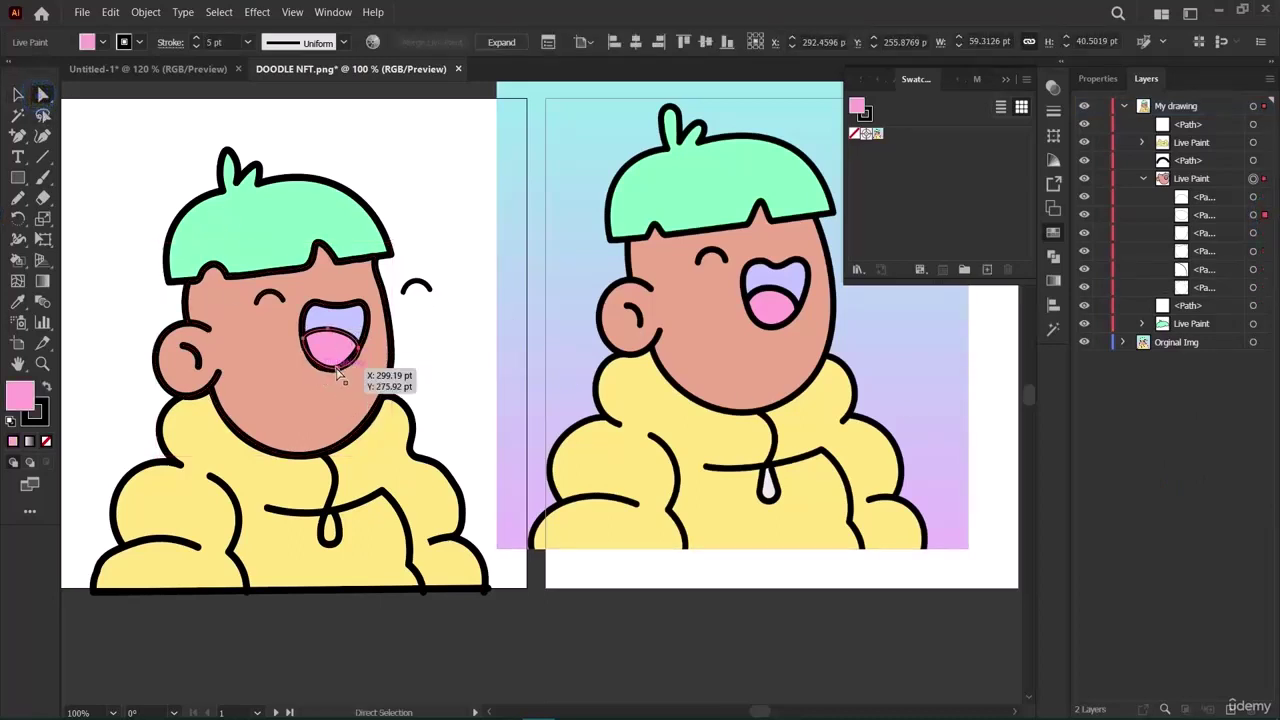
pyautogui.moveTo(355, 365); pyautogui.dragTo(352, 368)
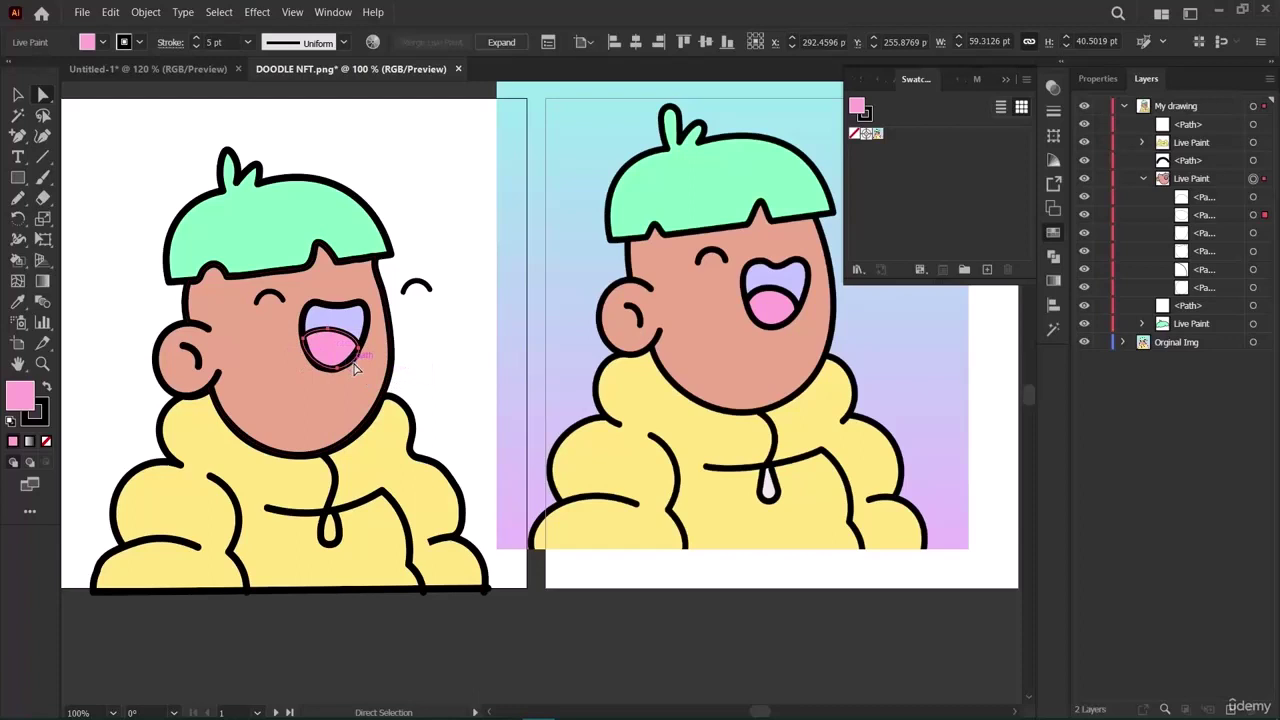
pyautogui.click(432, 396)
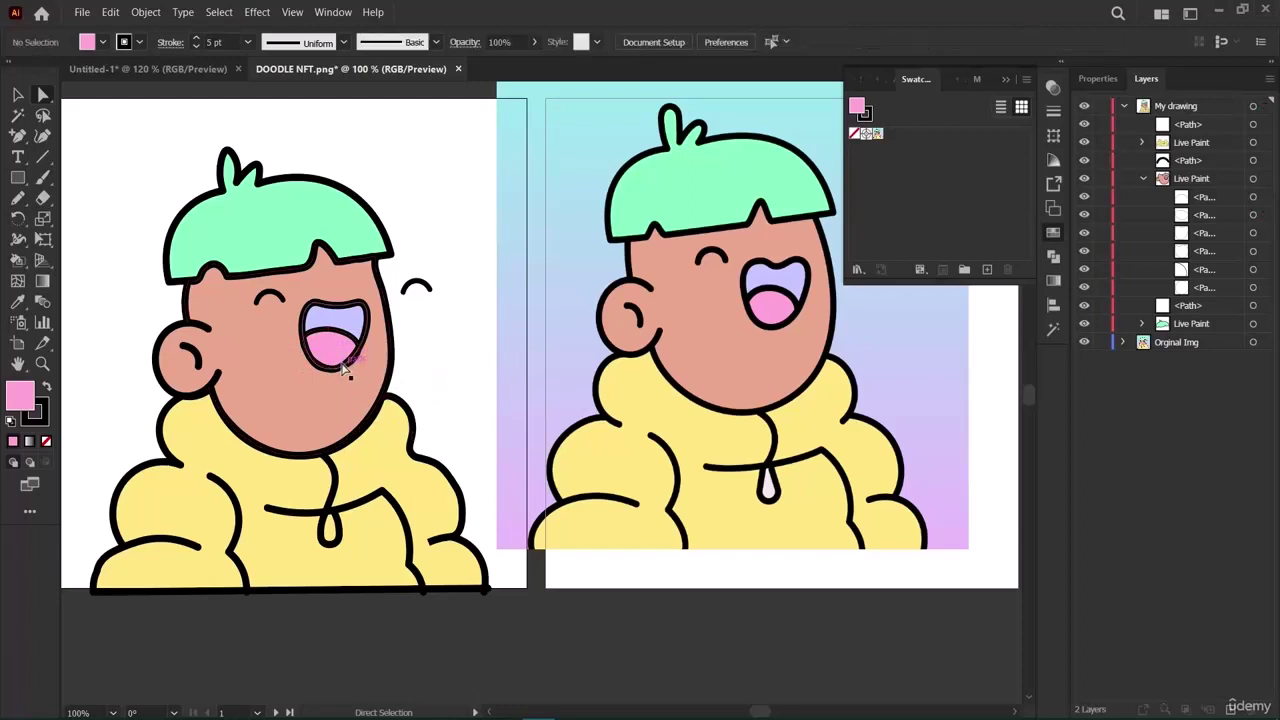
pyautogui.click(352, 366)
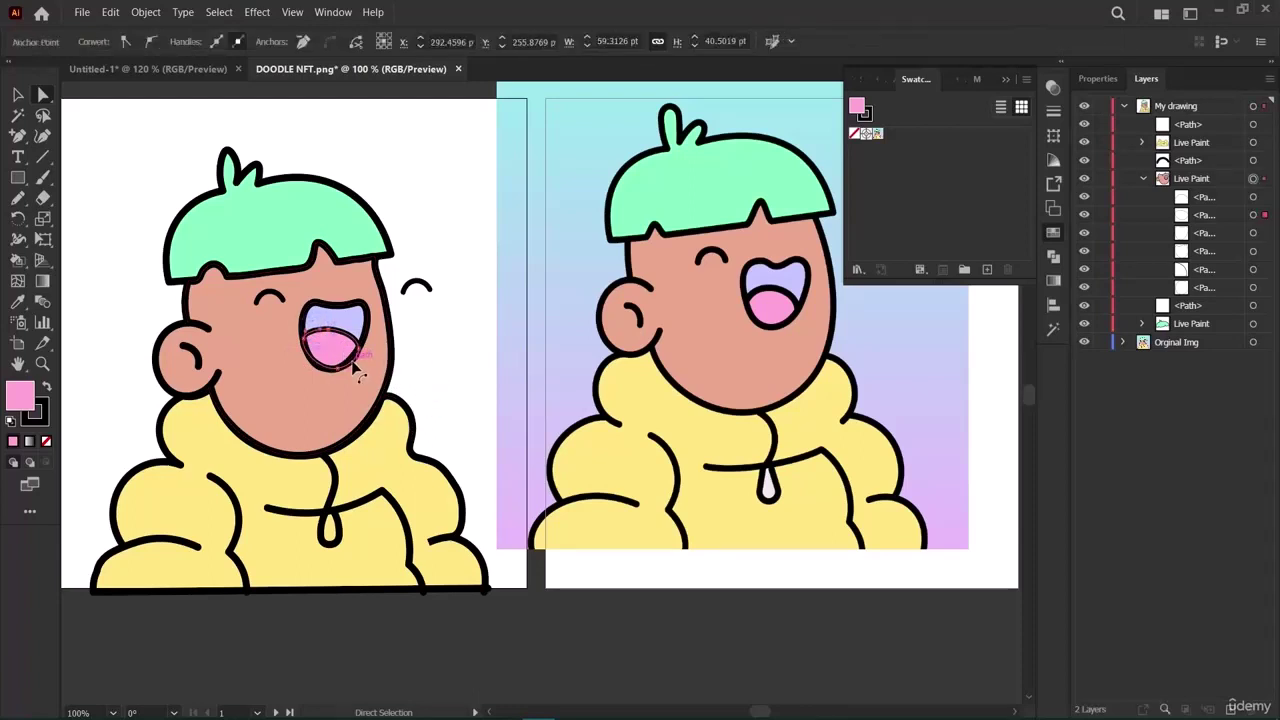
pyautogui.moveTo(355, 368); pyautogui.dragTo(355, 371)
pyautogui.press('v')
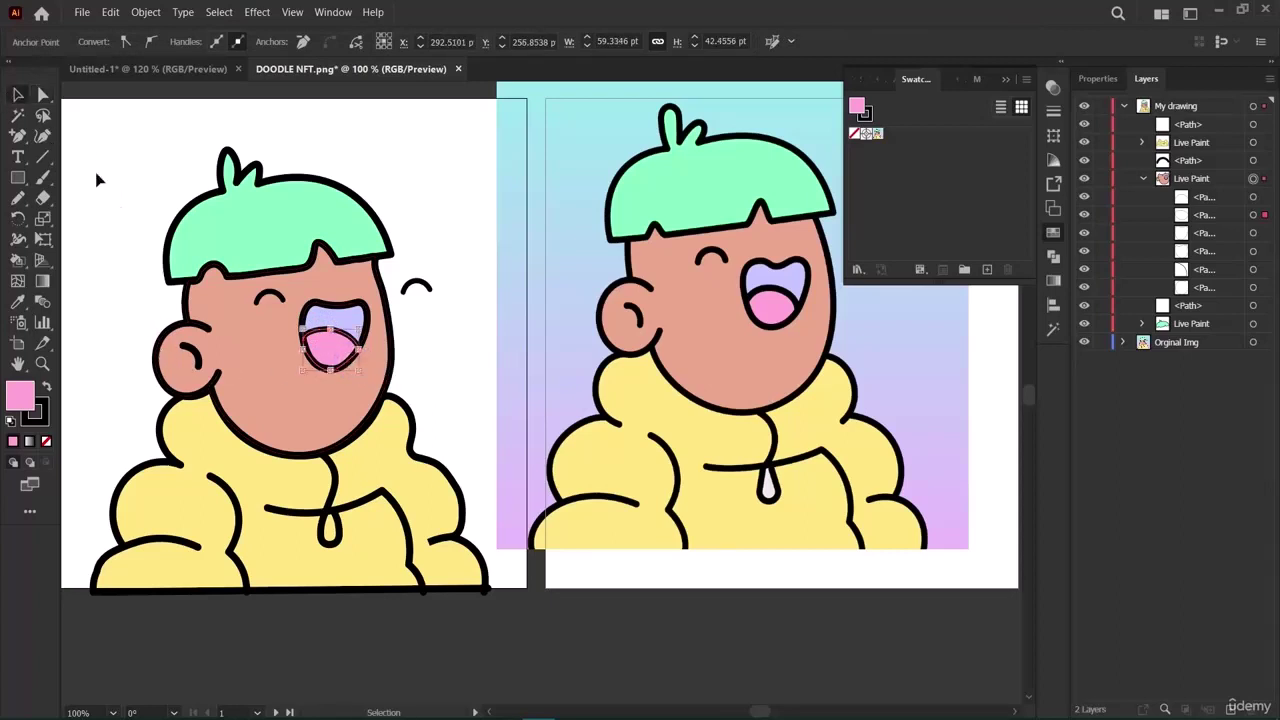
pyautogui.click(120, 218)
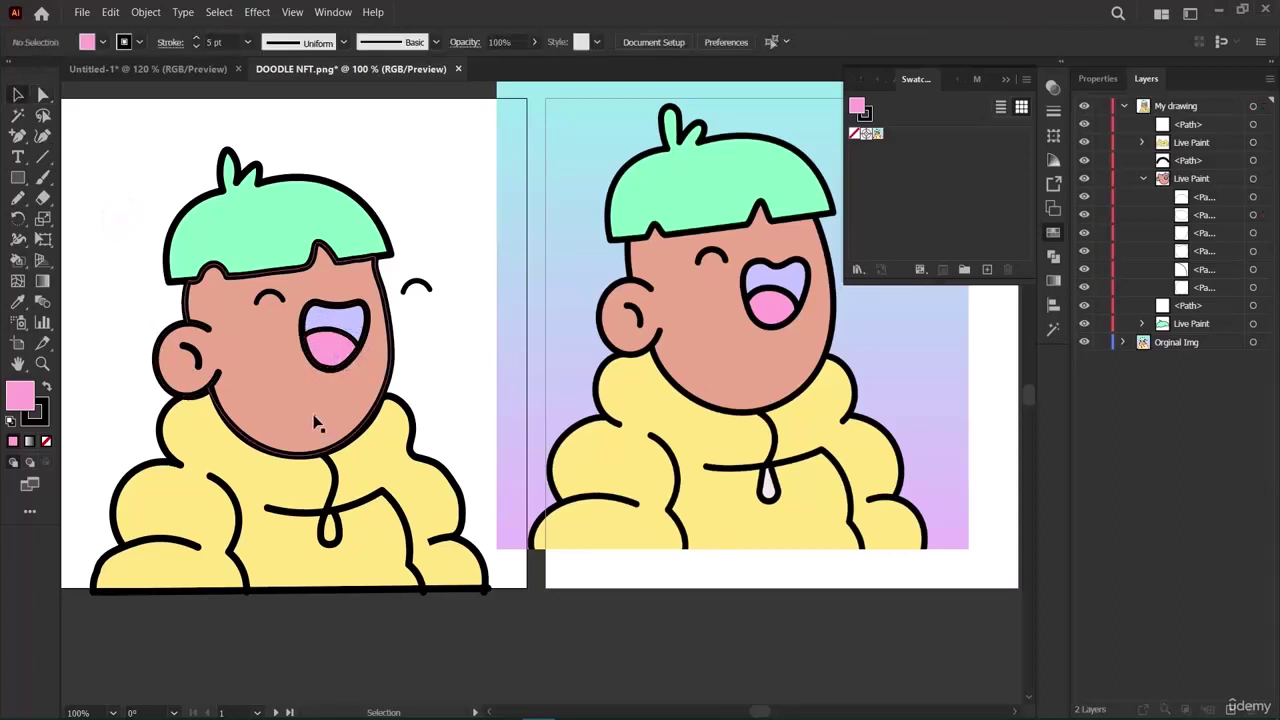
pyautogui.scroll(3, 384, 410)
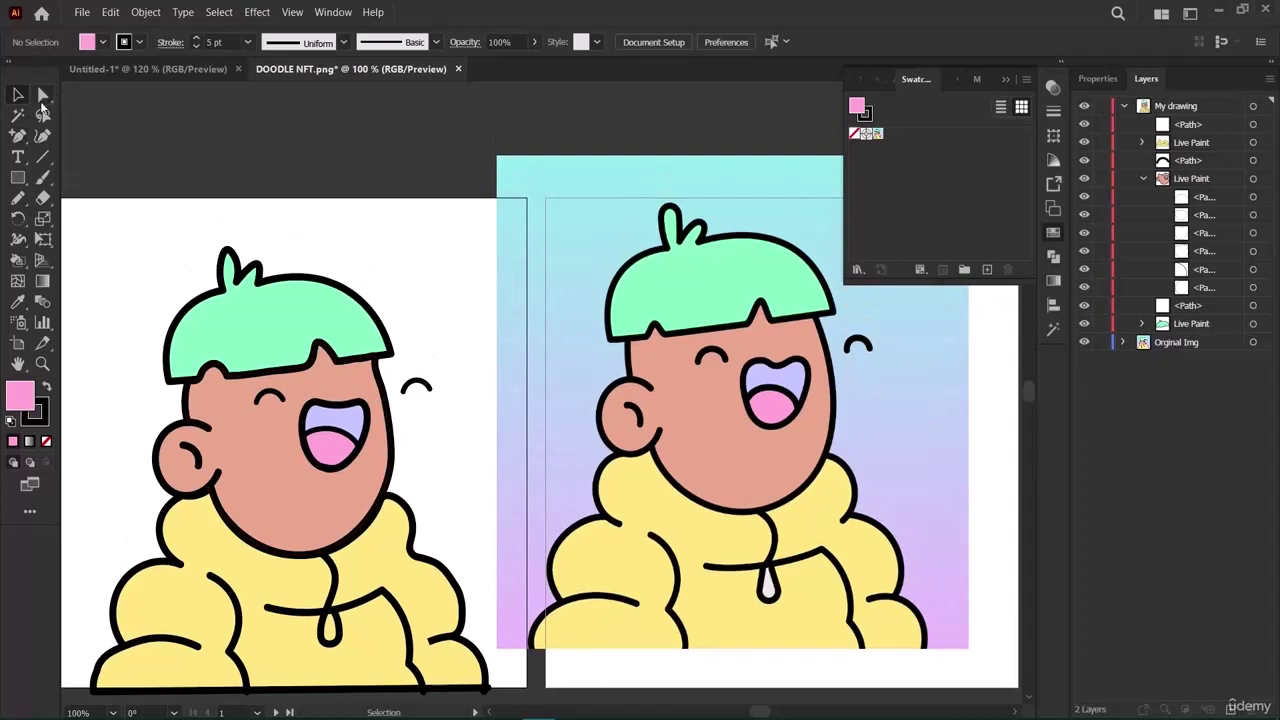
# Select the traced character's mouth path through the Layers panel.
pyautogui.click(42, 100)
pyautogui.click(335, 412)
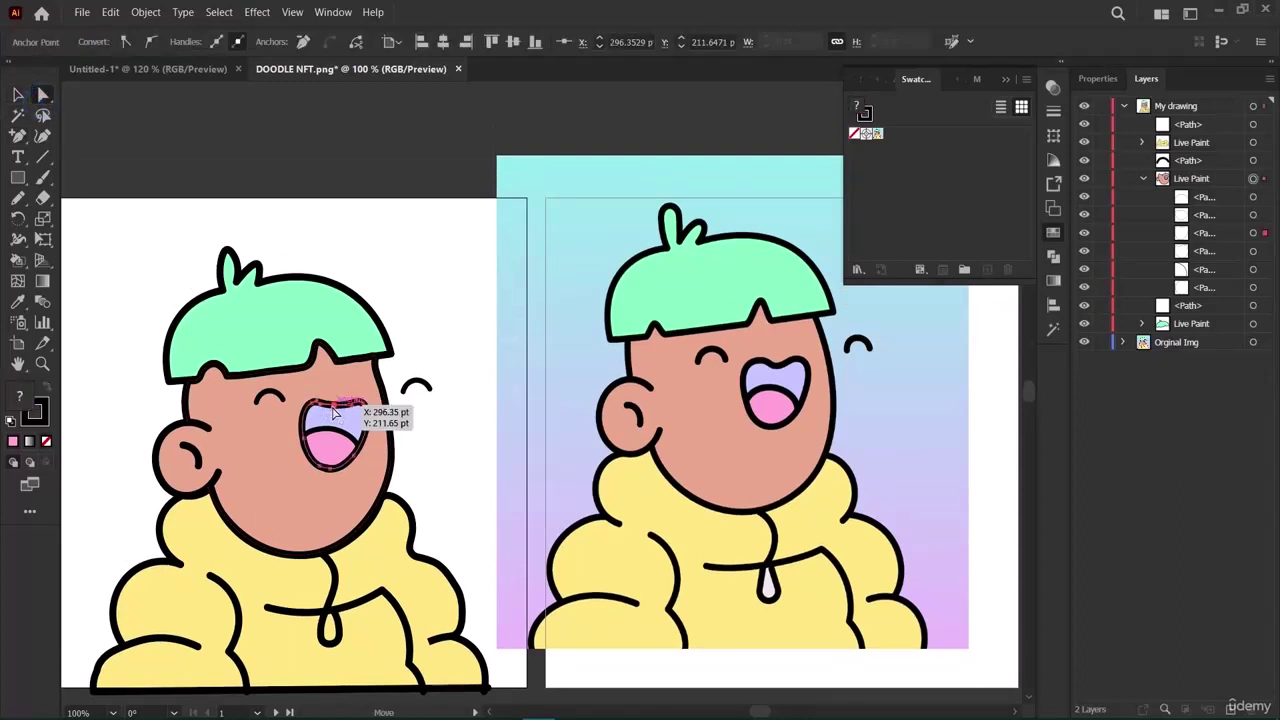
pyautogui.click(333, 416)
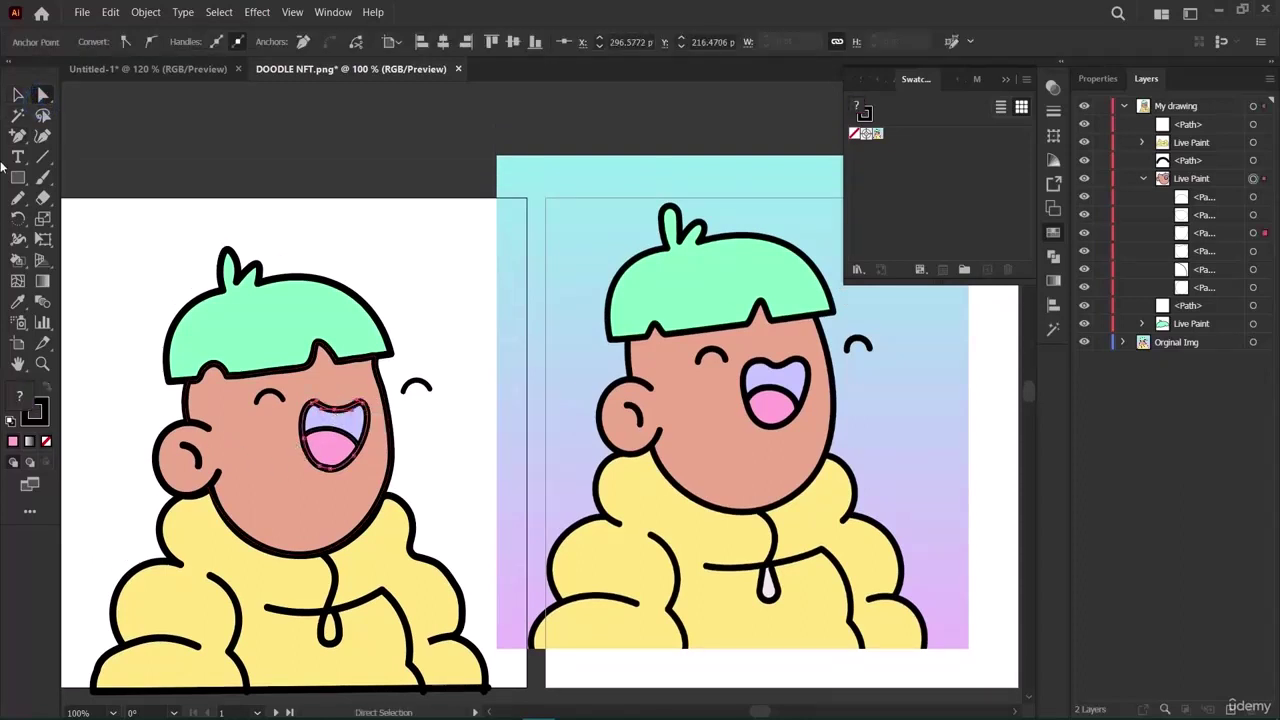
pyautogui.click(18, 94)
pyautogui.click(183, 200)
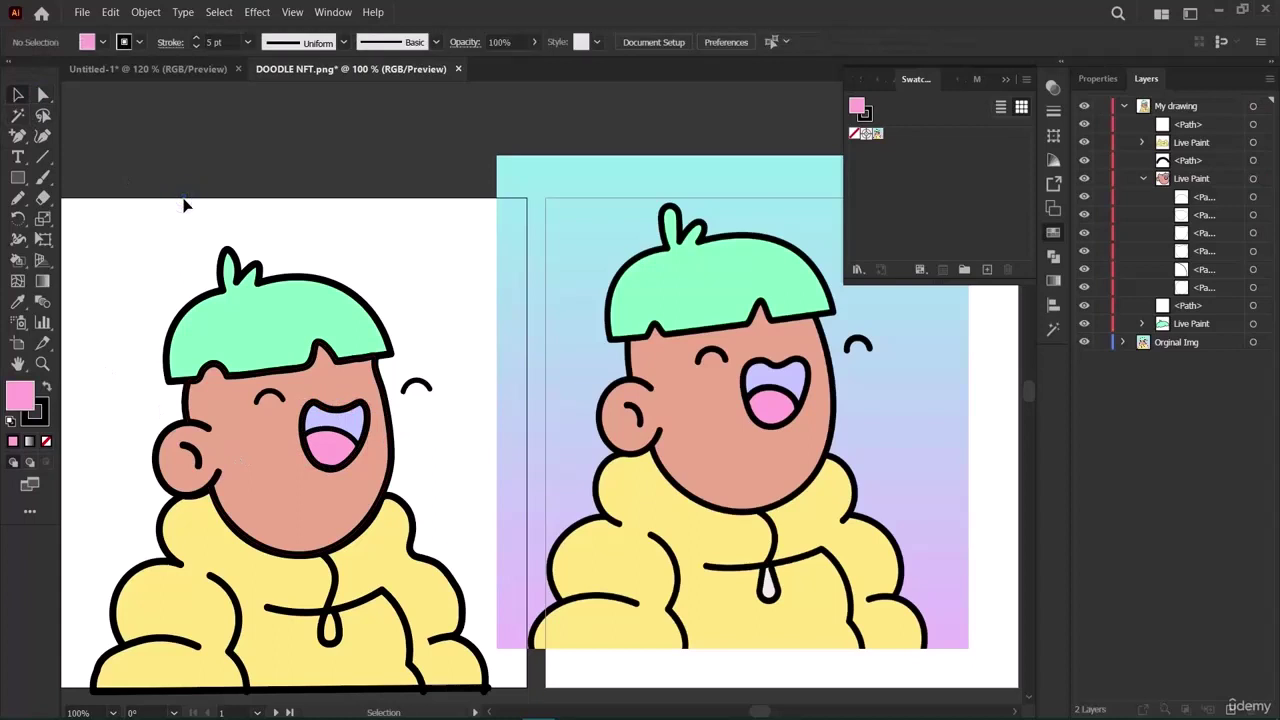
pyautogui.click(340, 416)
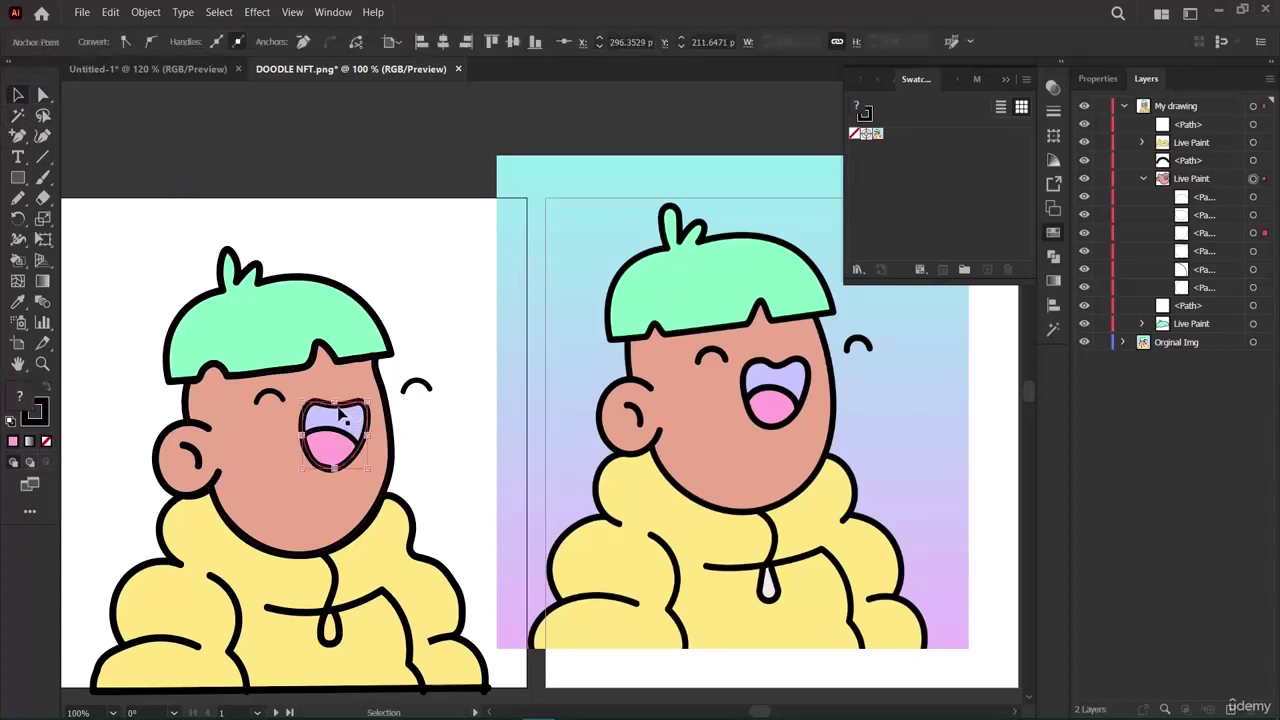
pyautogui.click(360, 400)
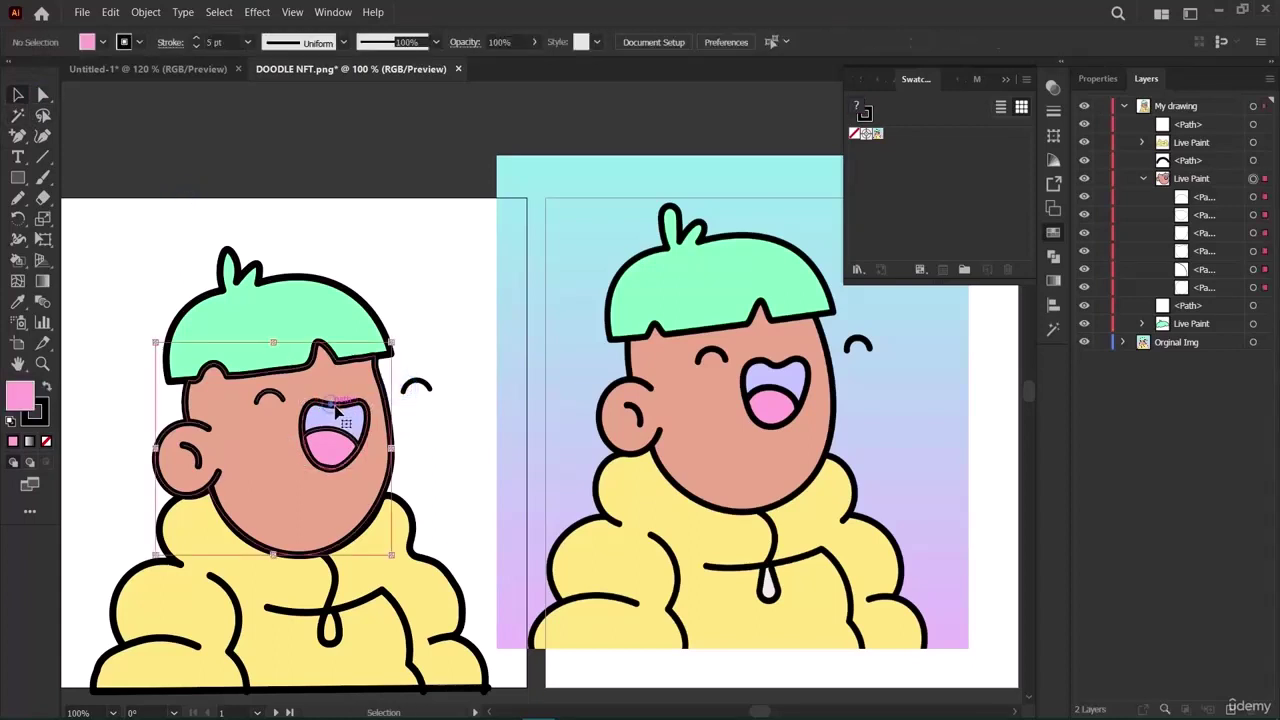
pyautogui.doubleClick(362, 414)
pyautogui.click(72, 92)
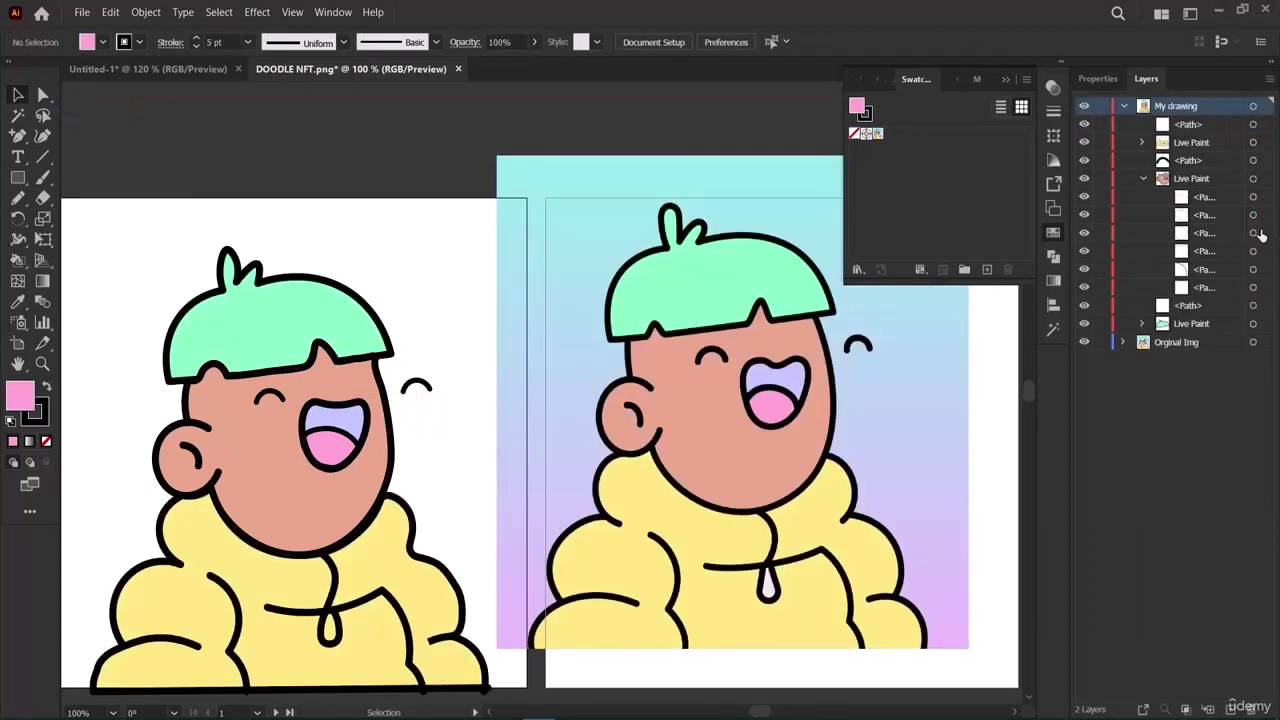
pyautogui.click(1253, 232)
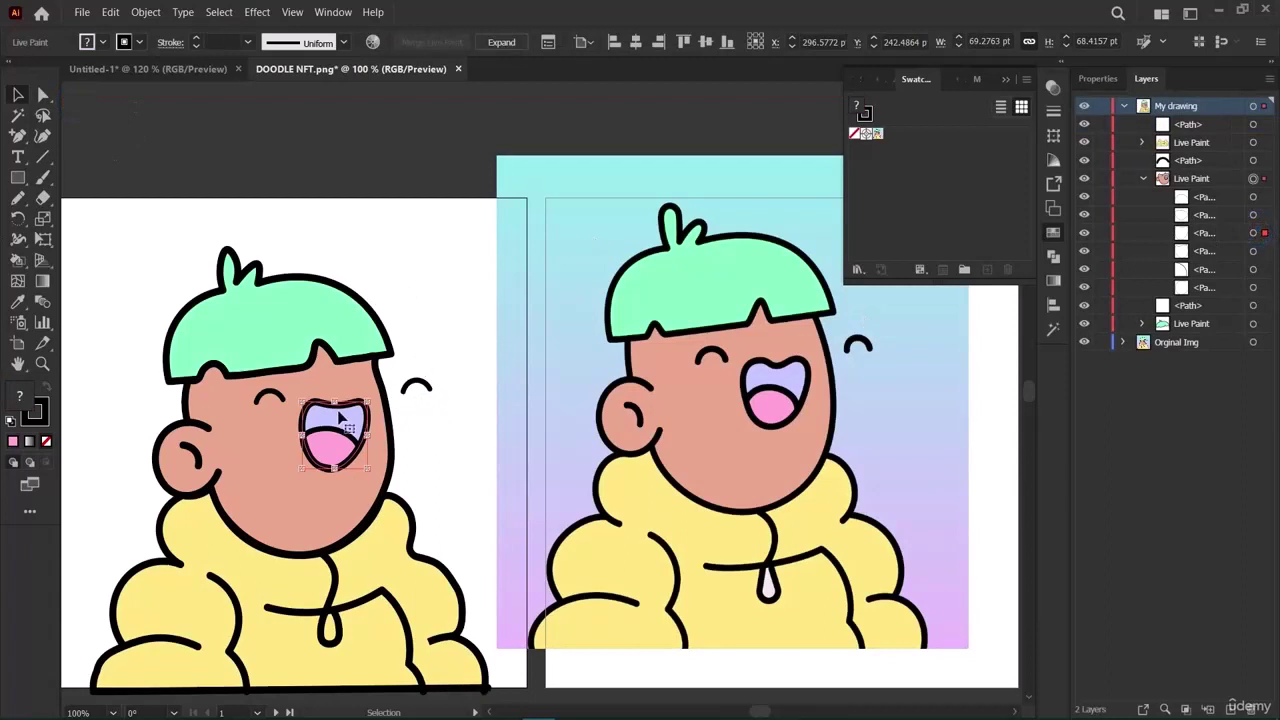
# Add an anchor mid-way on the mouth's top edge and lower it slightly into a dip.
pyautogui.click(43, 94)
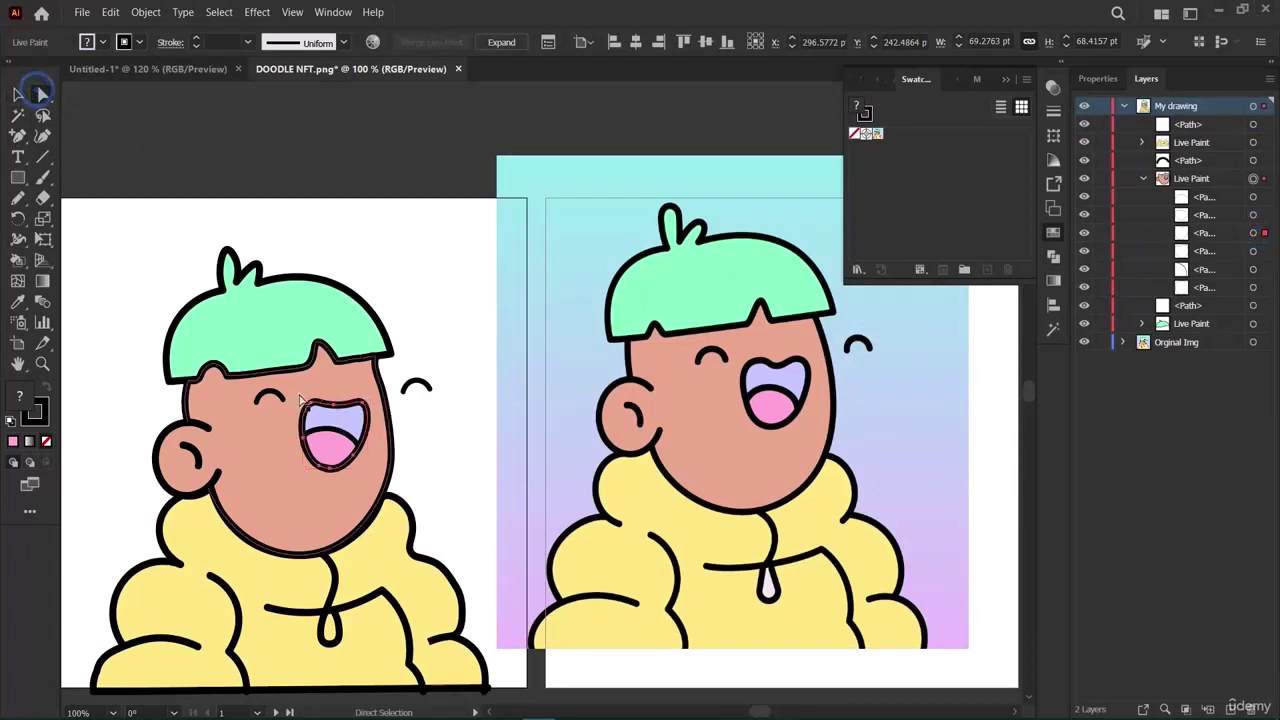
pyautogui.moveTo(336, 407); pyautogui.dragTo(336, 432)
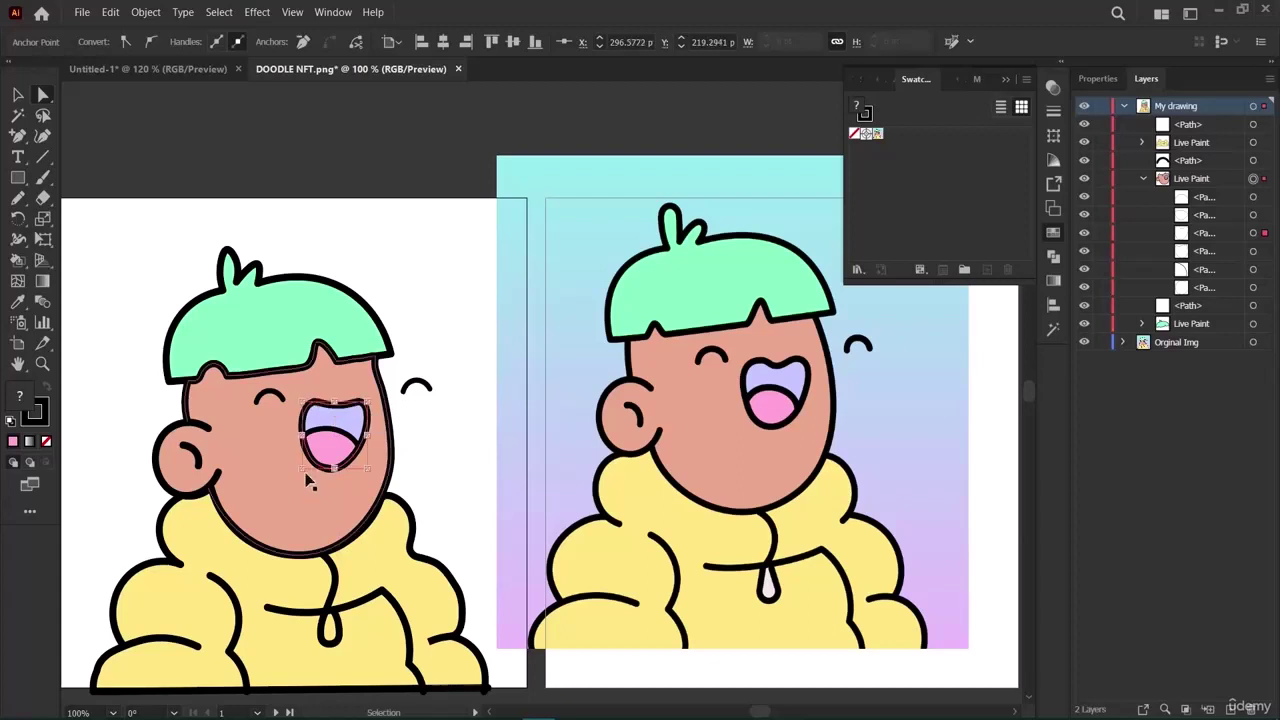
pyautogui.hotkey('ctrl', 'z')
pyautogui.click(22, 139)
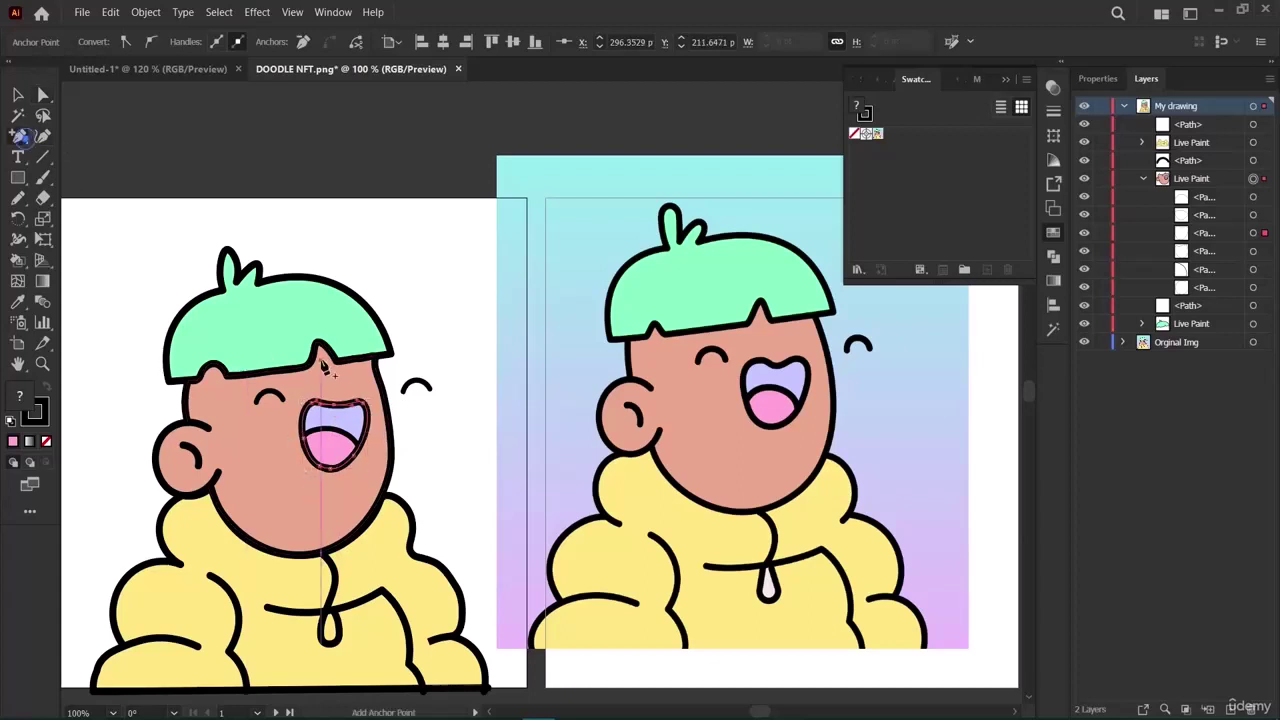
pyautogui.click(330, 404)
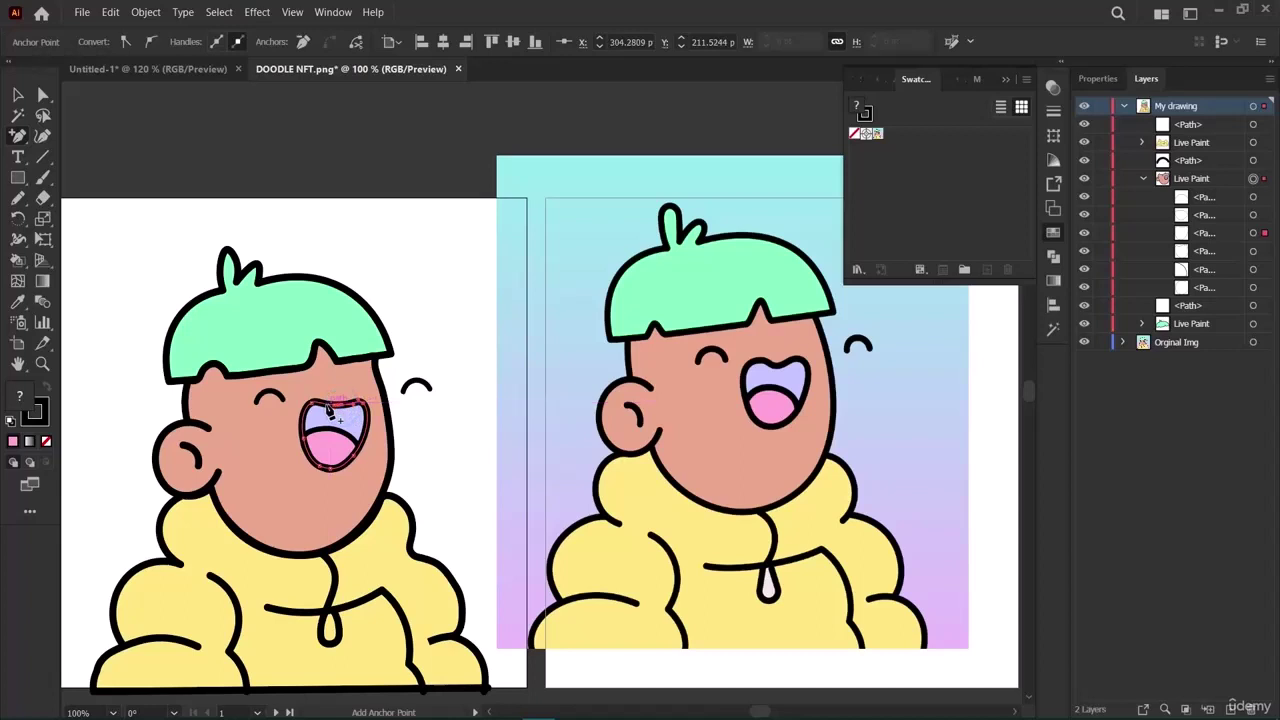
pyautogui.press('q')
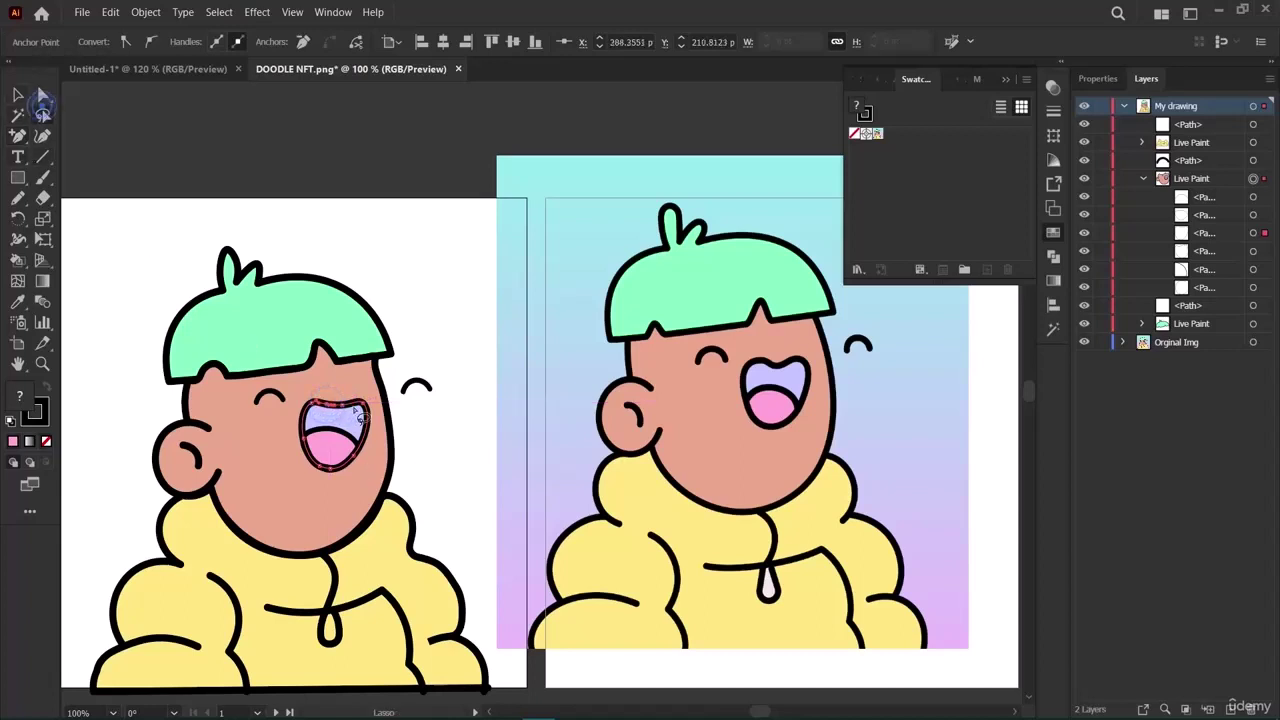
pyautogui.click(43, 94)
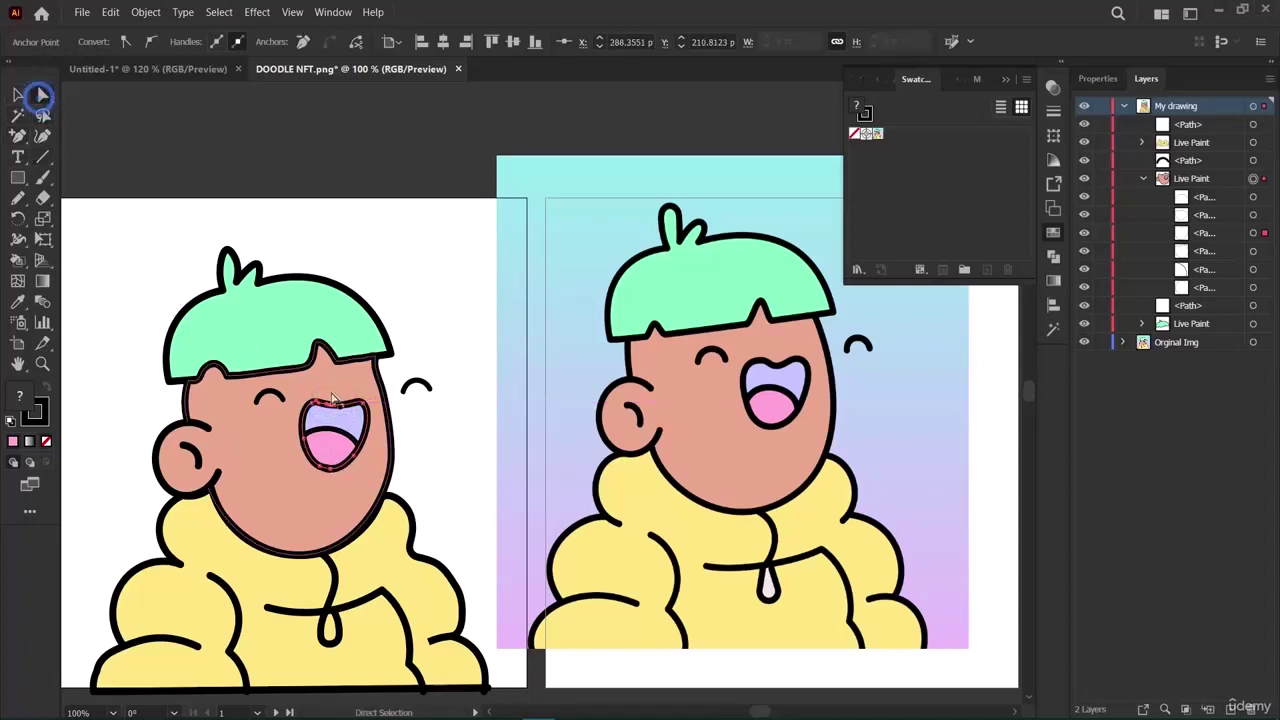
pyautogui.moveTo(334, 408); pyautogui.dragTo(359, 441)
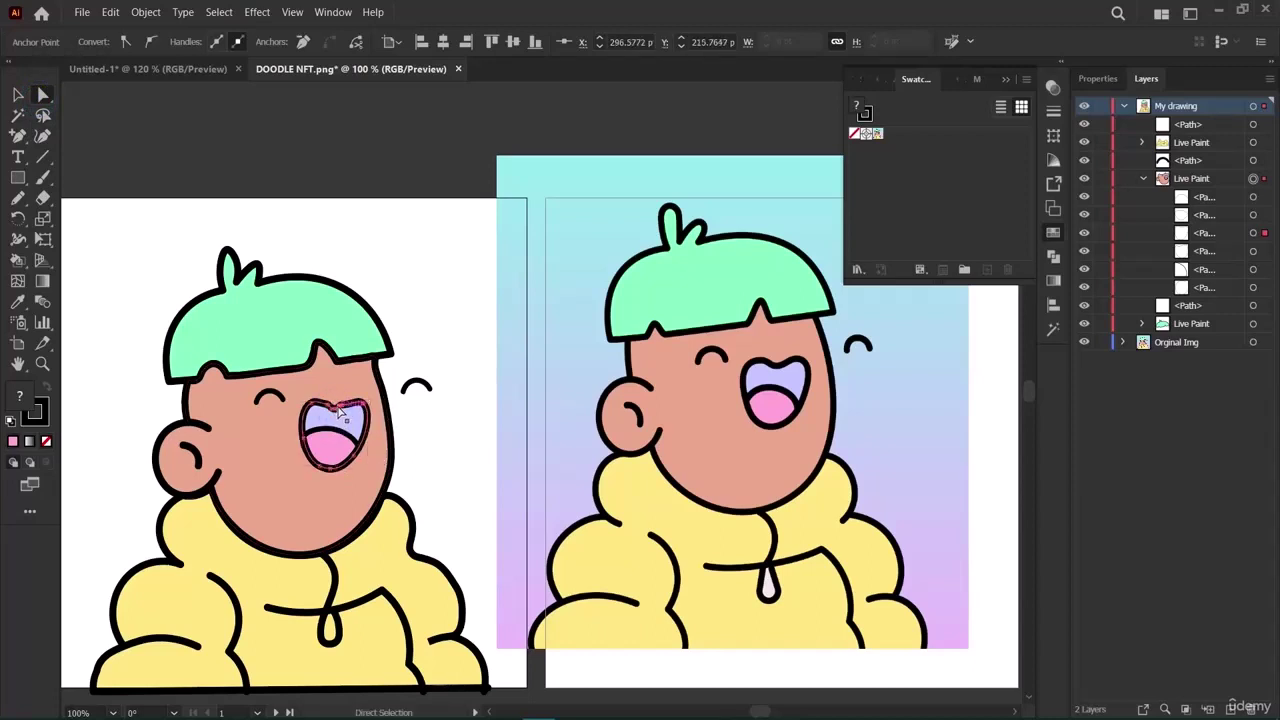
pyautogui.hotkey('ctrl', 'z')
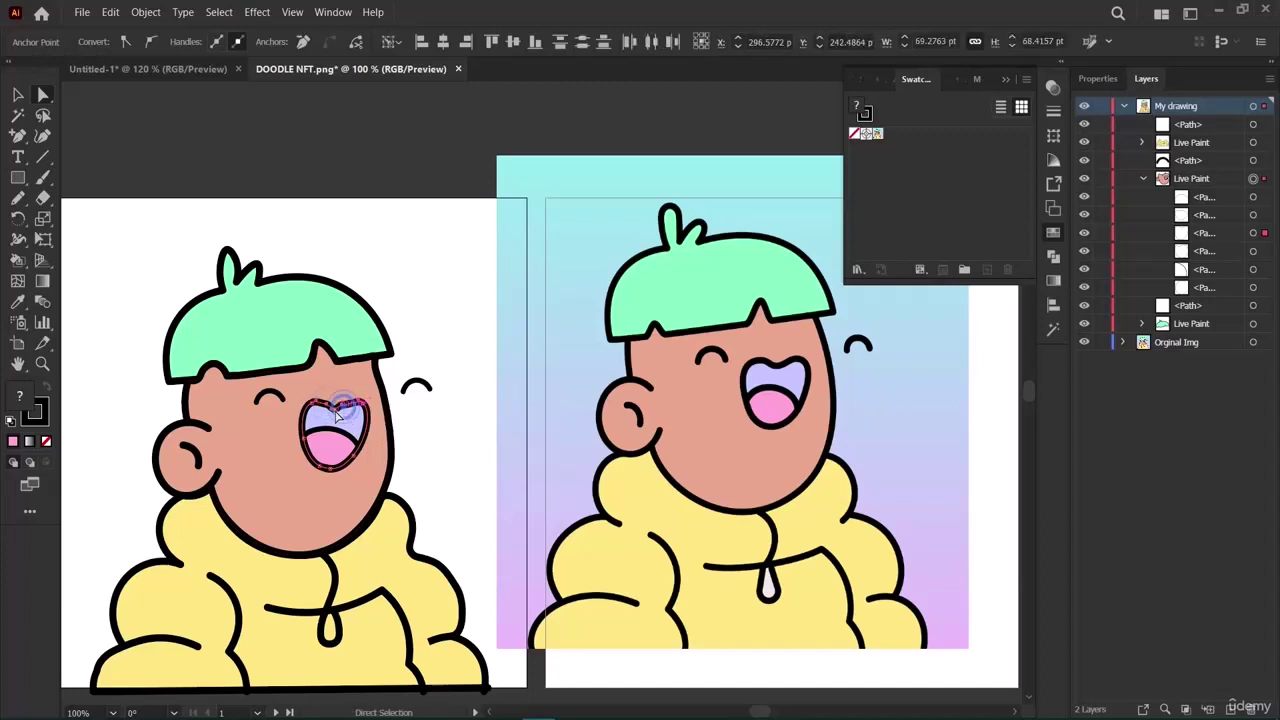
pyautogui.moveTo(334, 411); pyautogui.dragTo(340, 410)
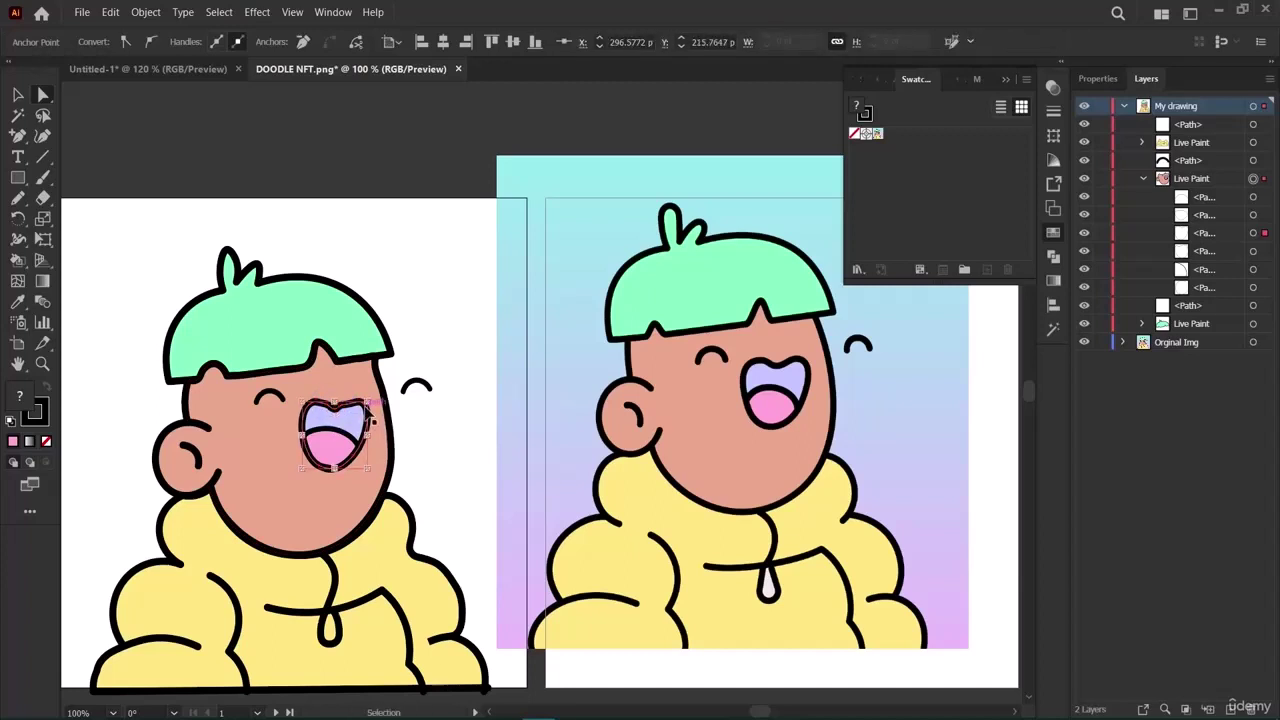
pyautogui.click(63, 208)
pyautogui.click(20, 96)
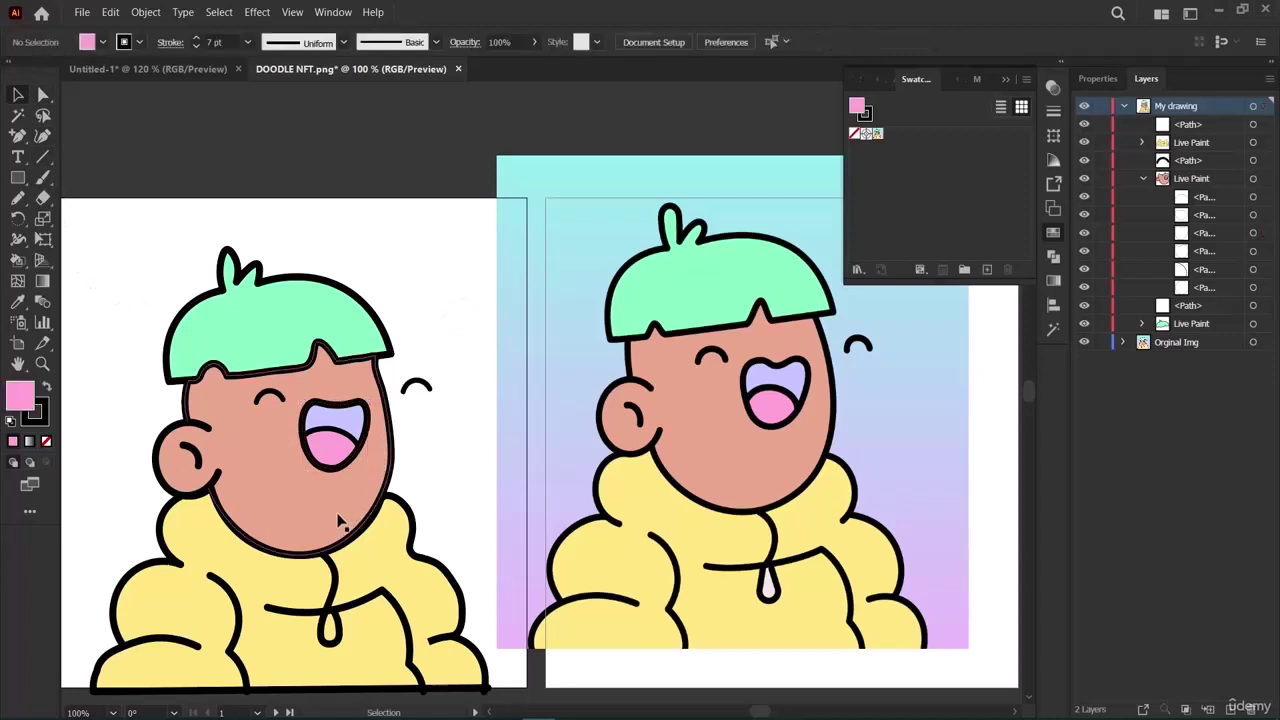
pyautogui.click(325, 420)
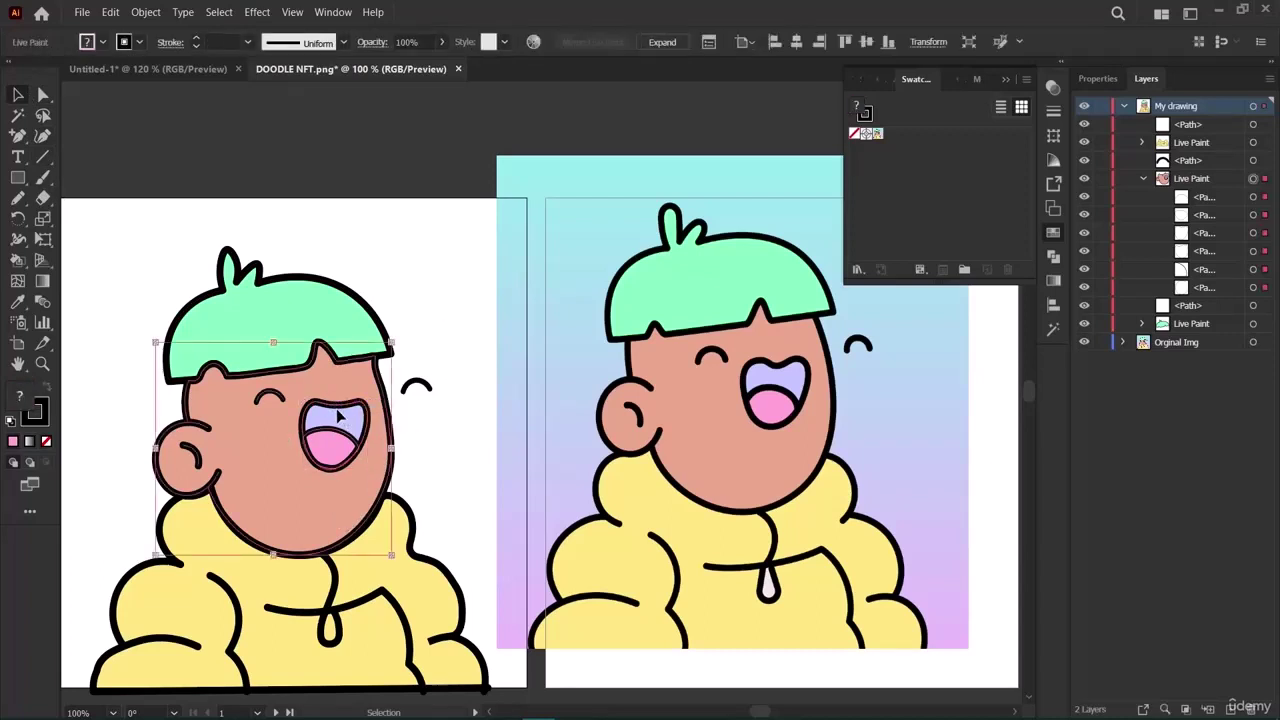
pyautogui.click(376, 254)
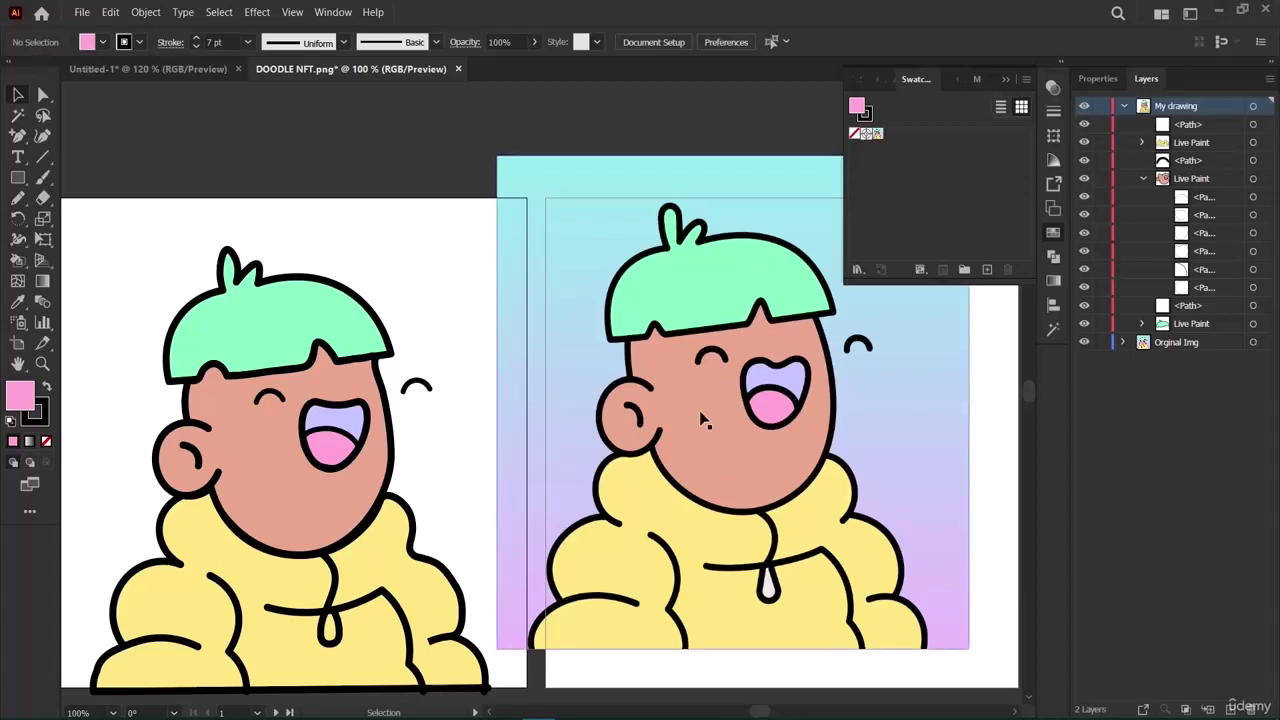
# Drag the original gradient doodle image down-right so it fills the right artboard.
pyautogui.moveTo(700, 412)
pyautogui.mouseDown()
pyautogui.moveTo(759, 476)
pyautogui.moveTo(729, 434)
pyautogui.moveTo(750, 453)
pyautogui.mouseUp()
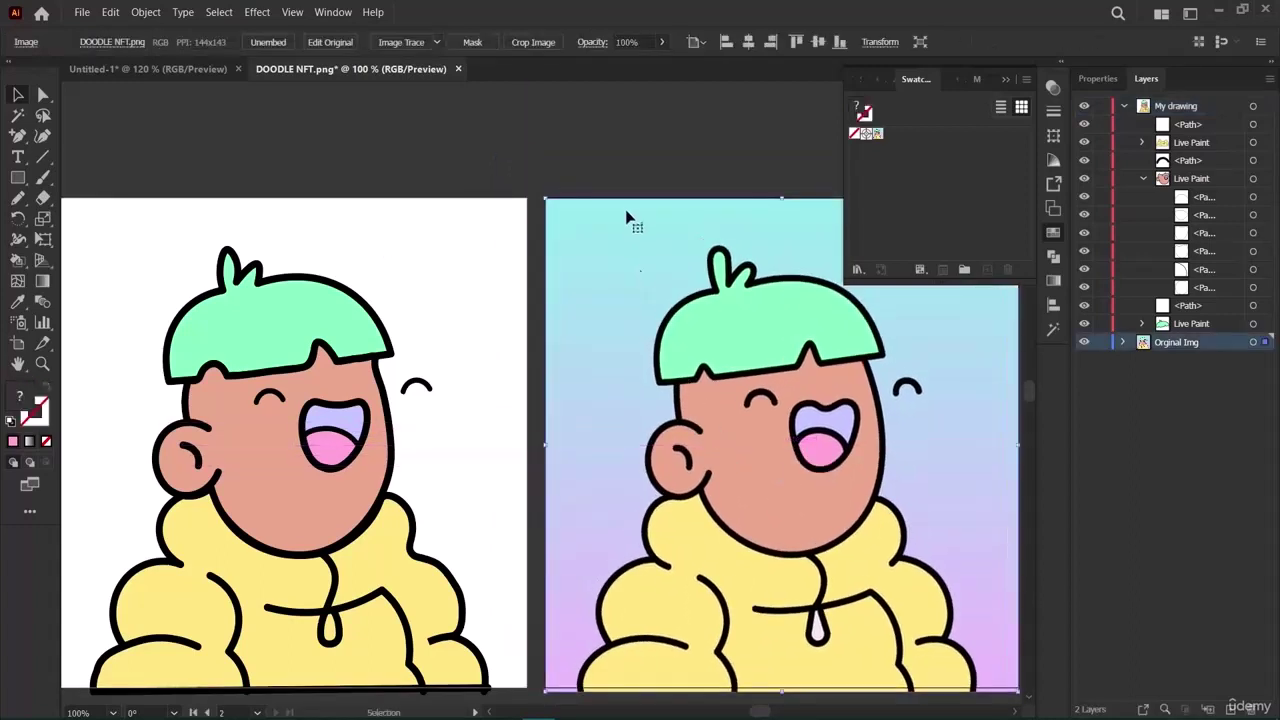
pyautogui.click(612, 148)
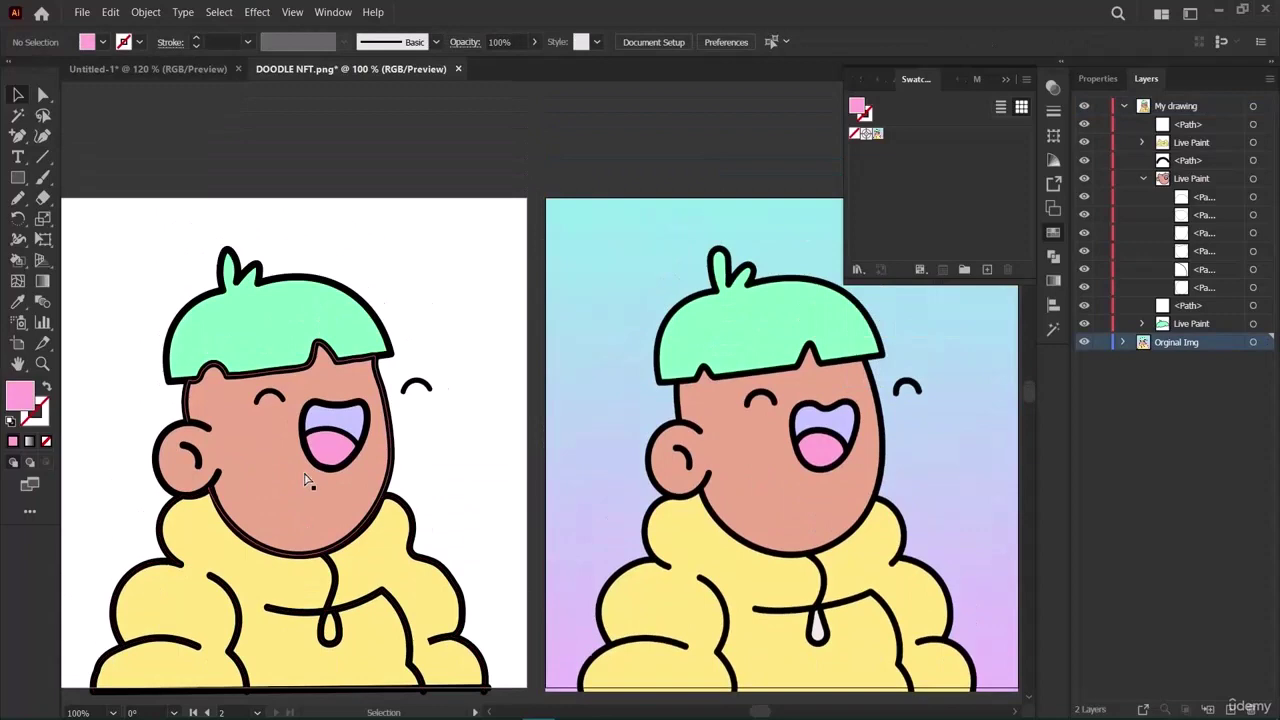
pyautogui.hscroll(-3, 300, 480)
pyautogui.hscroll(5, 306, 480)
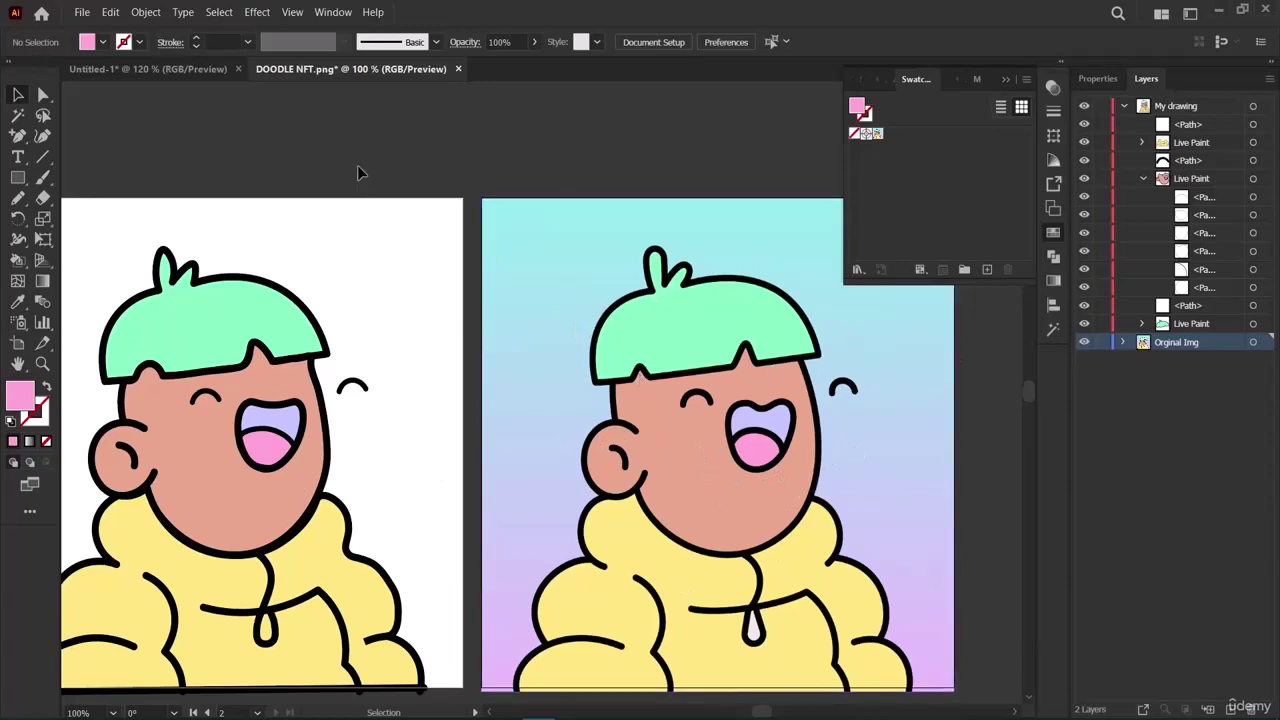
pyautogui.hscroll(-3, 632, 343)
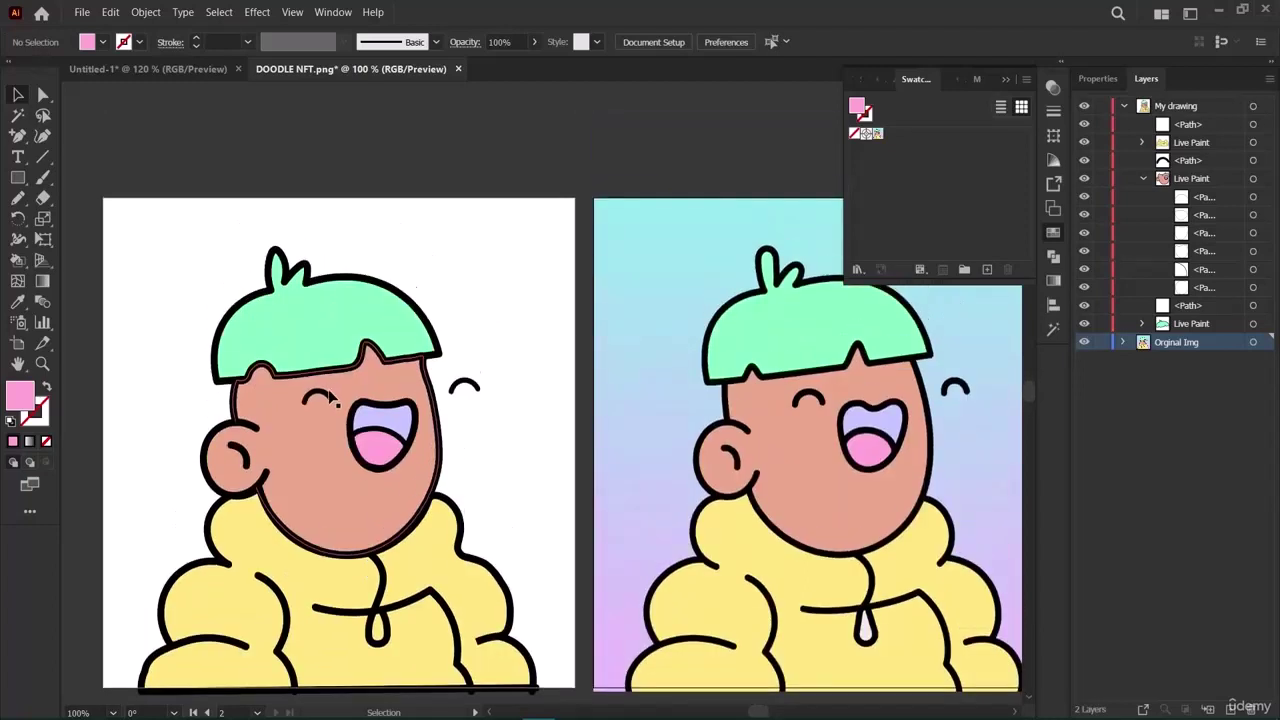
pyautogui.hscroll(-2, 371, 400)
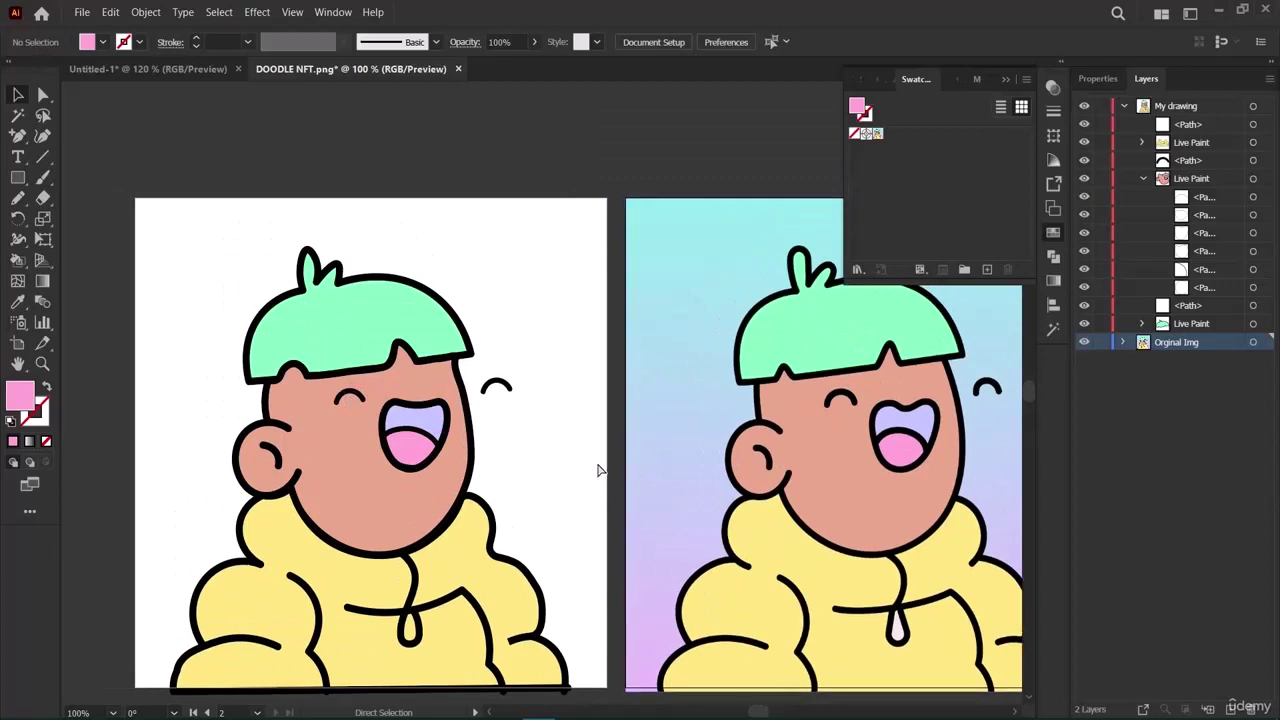
pyautogui.press('v')
pyautogui.scroll(1, 820, 298)
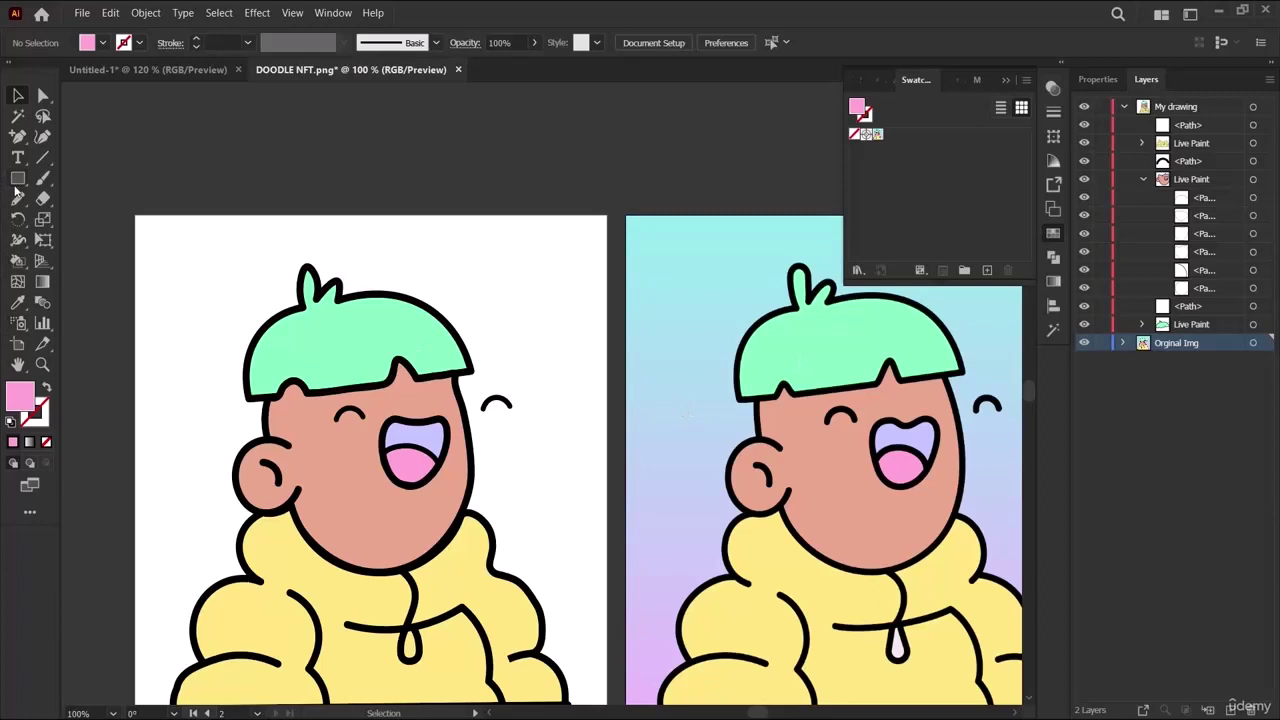
pyautogui.scroll(-2, 218, 313)
pyautogui.click(17, 179)
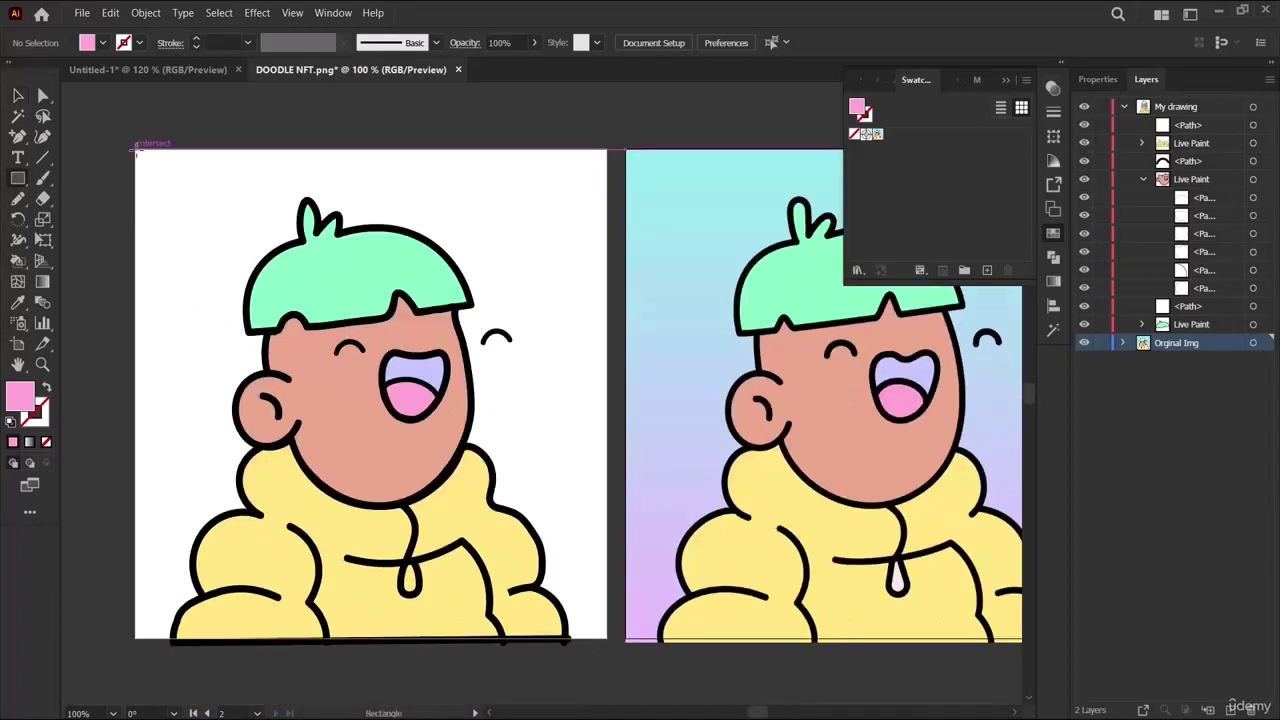
# Draw a pink rectangle spanning the whole left artboard and select it.
pyautogui.moveTo(137, 150); pyautogui.dragTo(606, 638)
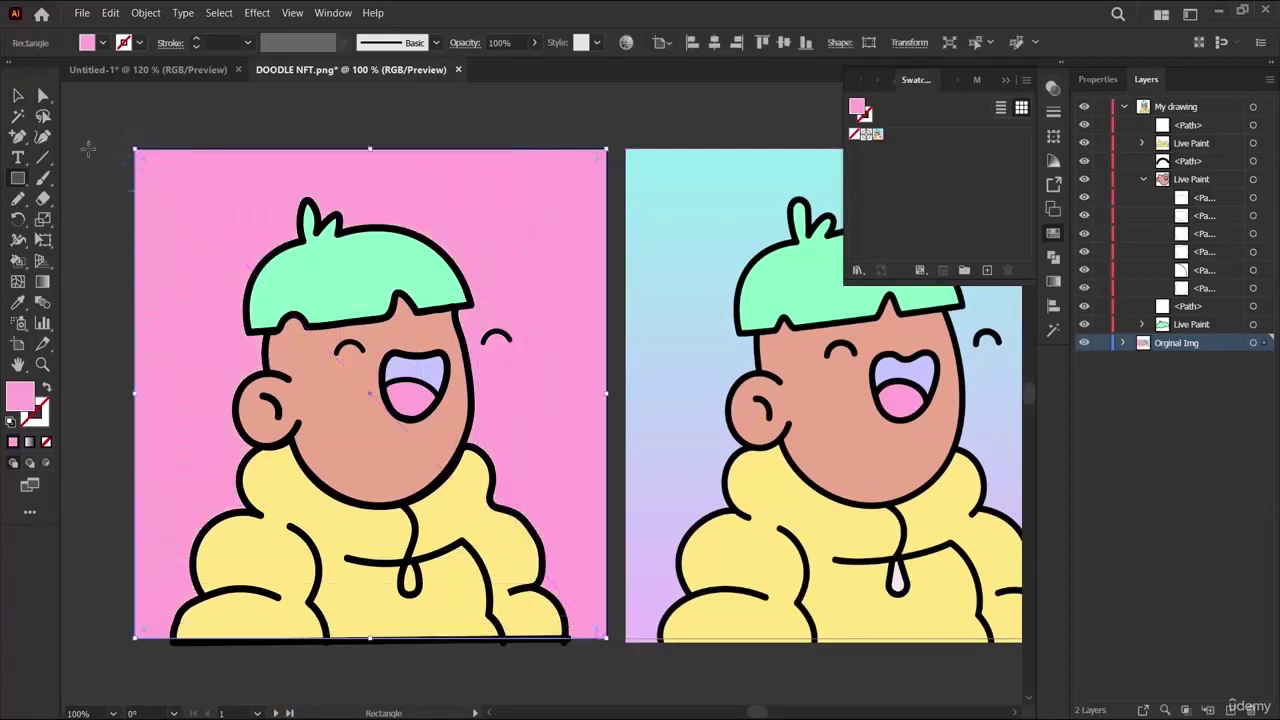
pyautogui.click(16, 96)
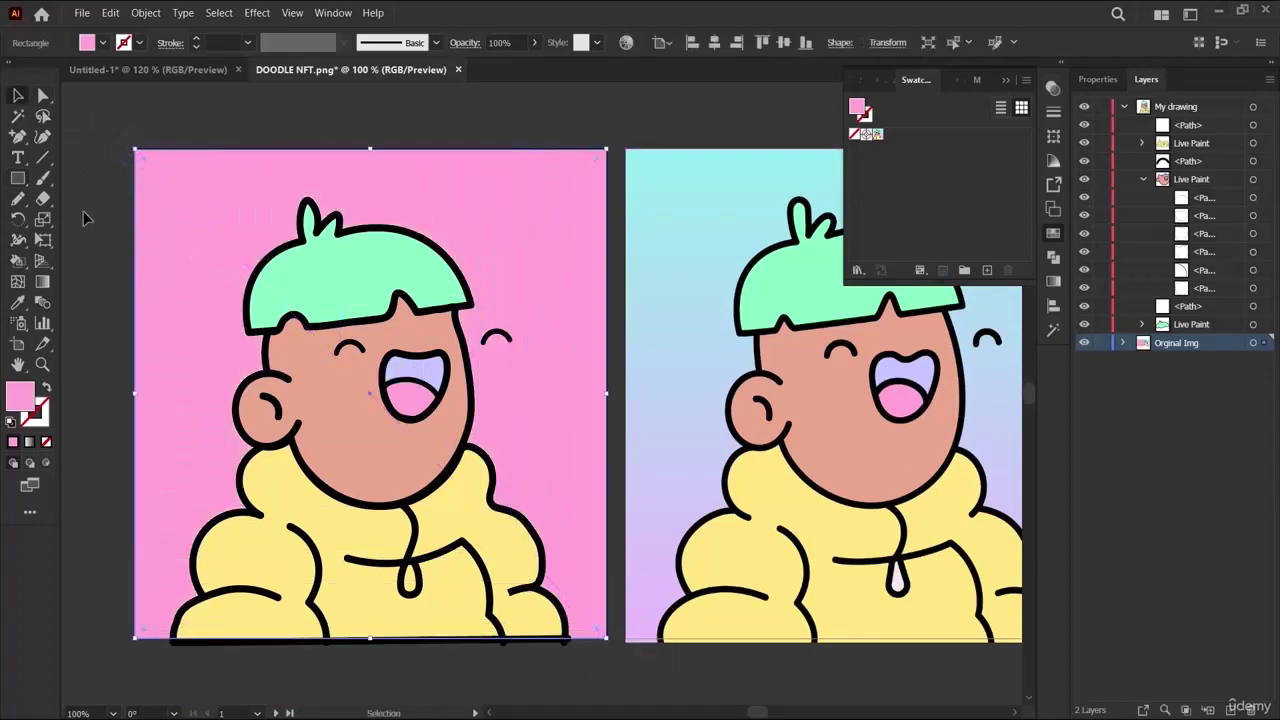
pyautogui.click(175, 260)
pyautogui.click(41, 284)
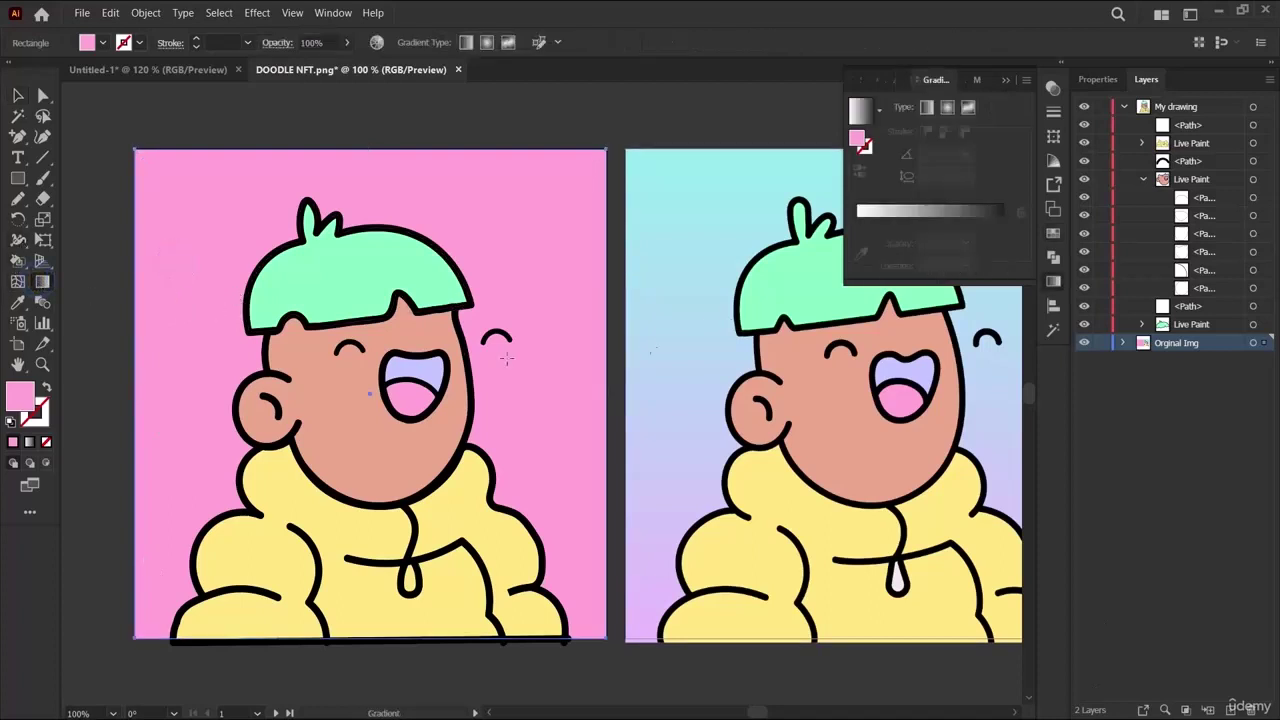
# Give the rectangle a gradient fill and sample the original's light cyan for the start stop.
pyautogui.click(912, 214)
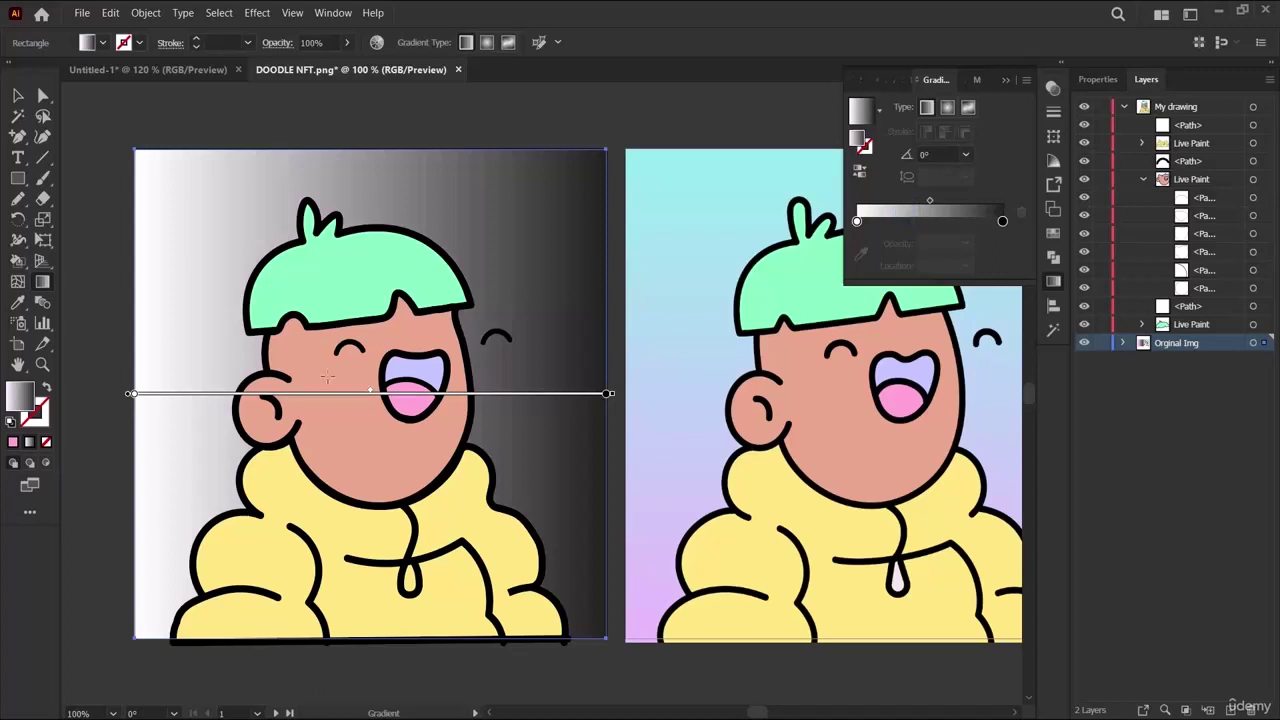
pyautogui.click(132, 396)
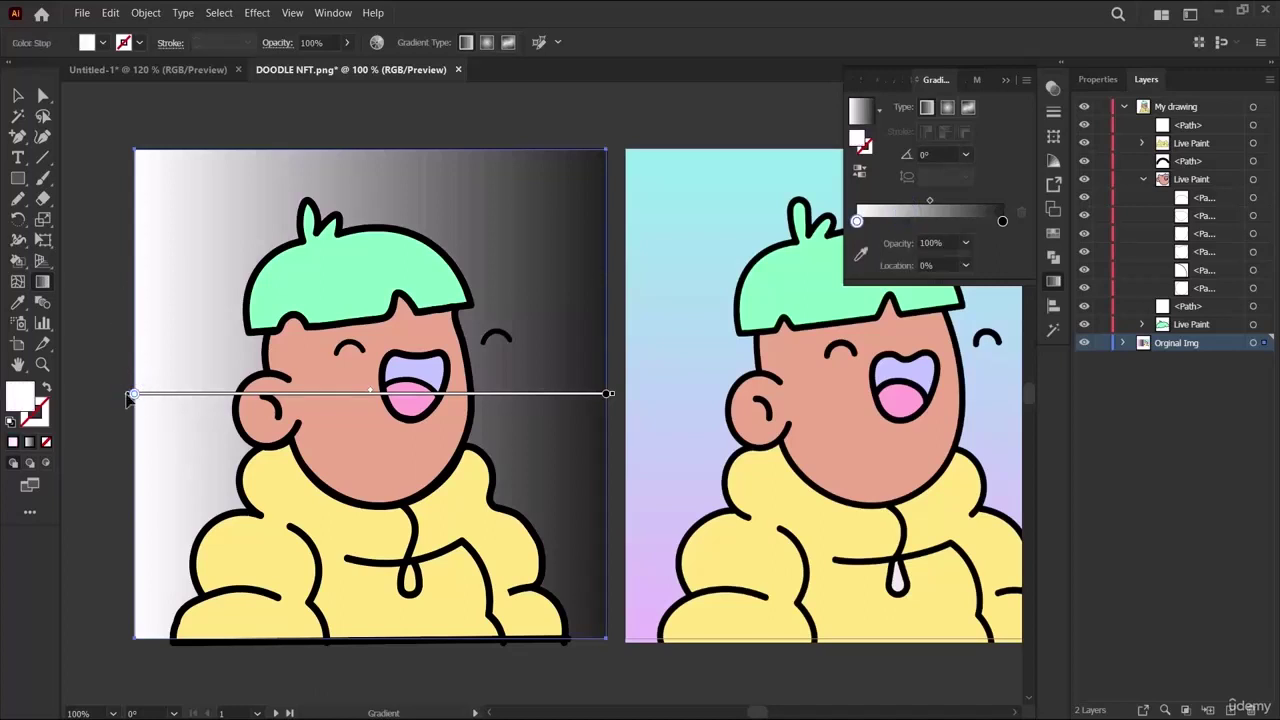
pyautogui.moveTo(132, 396); pyautogui.dragTo(134, 150)
pyautogui.click(880, 110)
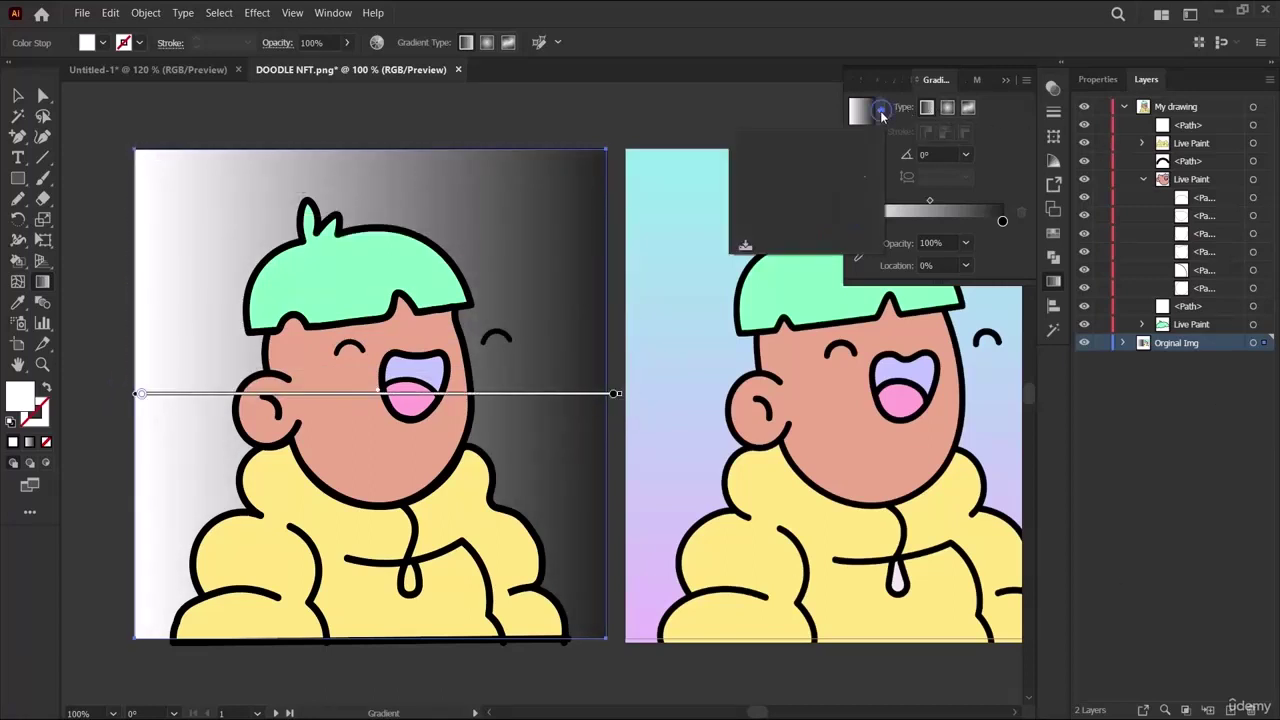
pyautogui.click(880, 110)
pyautogui.doubleClick(857, 221)
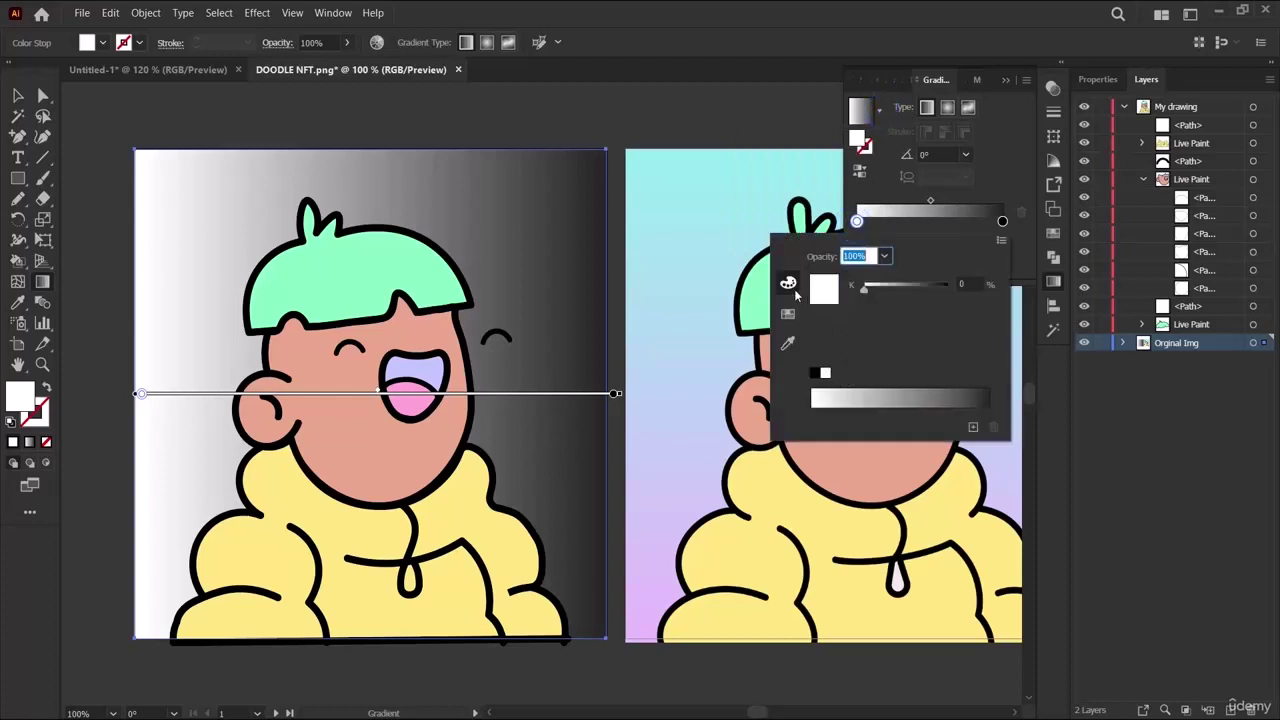
pyautogui.click(788, 343)
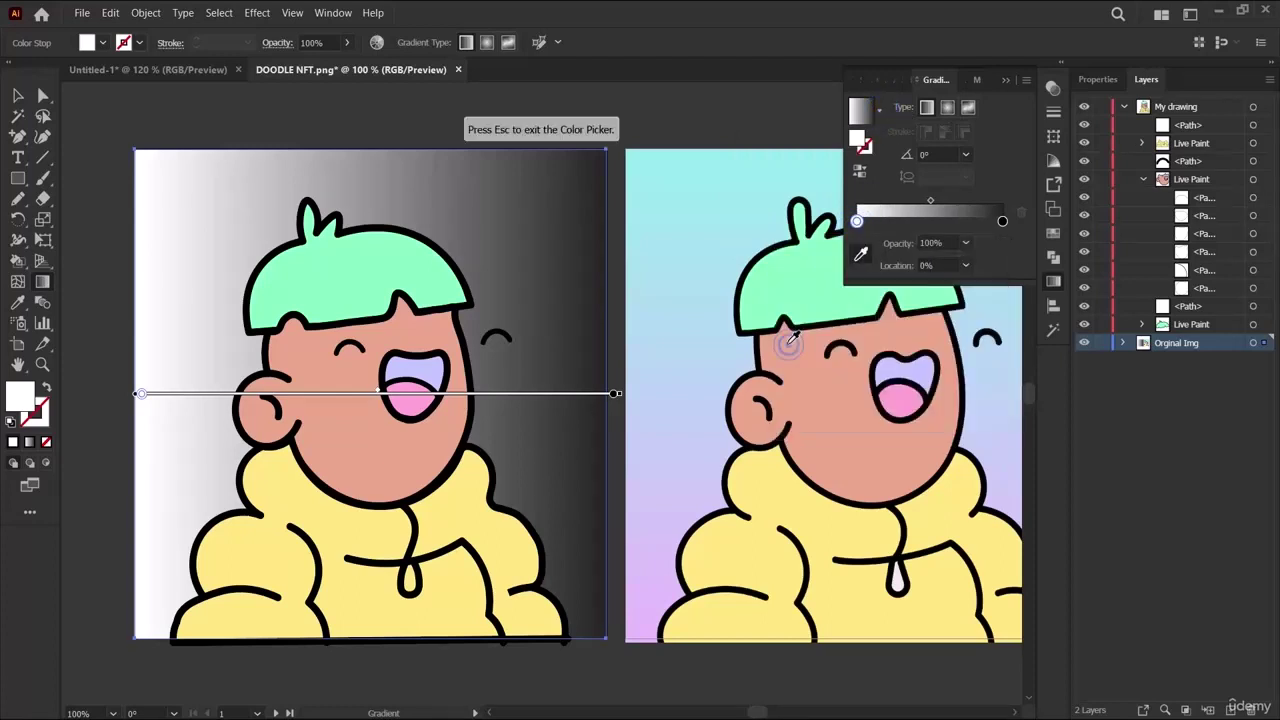
pyautogui.click(632, 147)
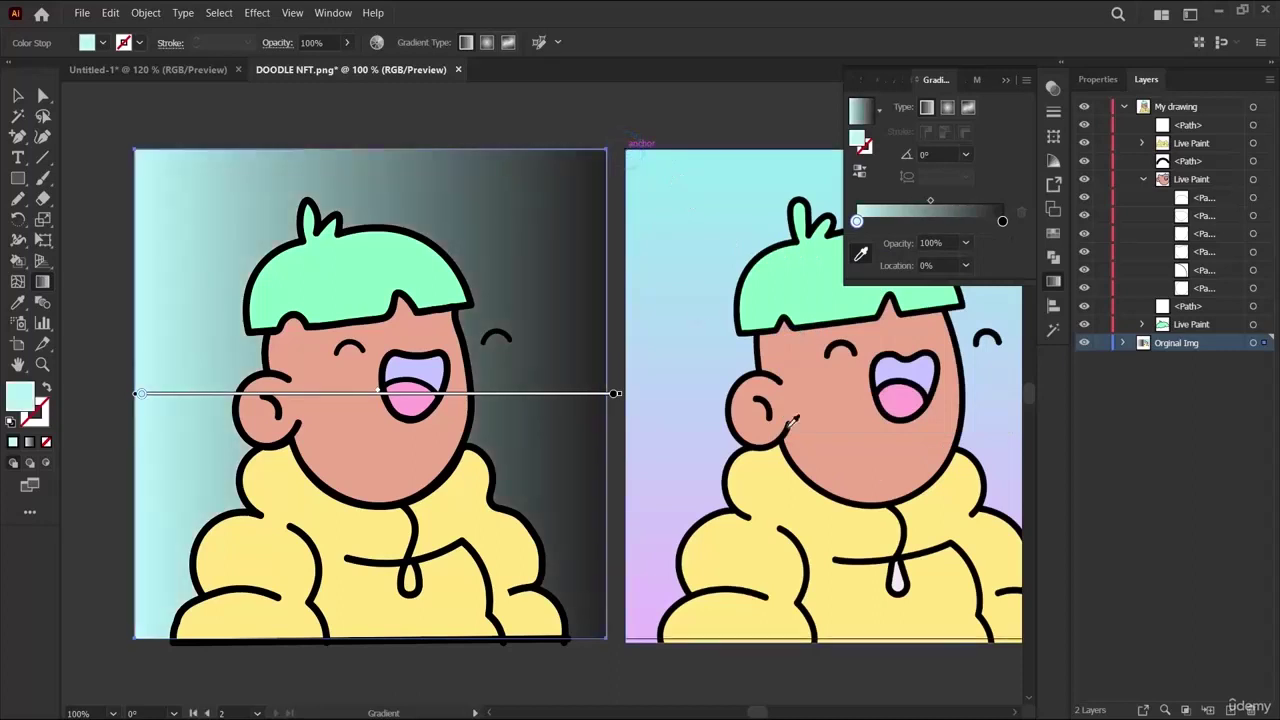
pyautogui.hscroll(5, 836, 535)
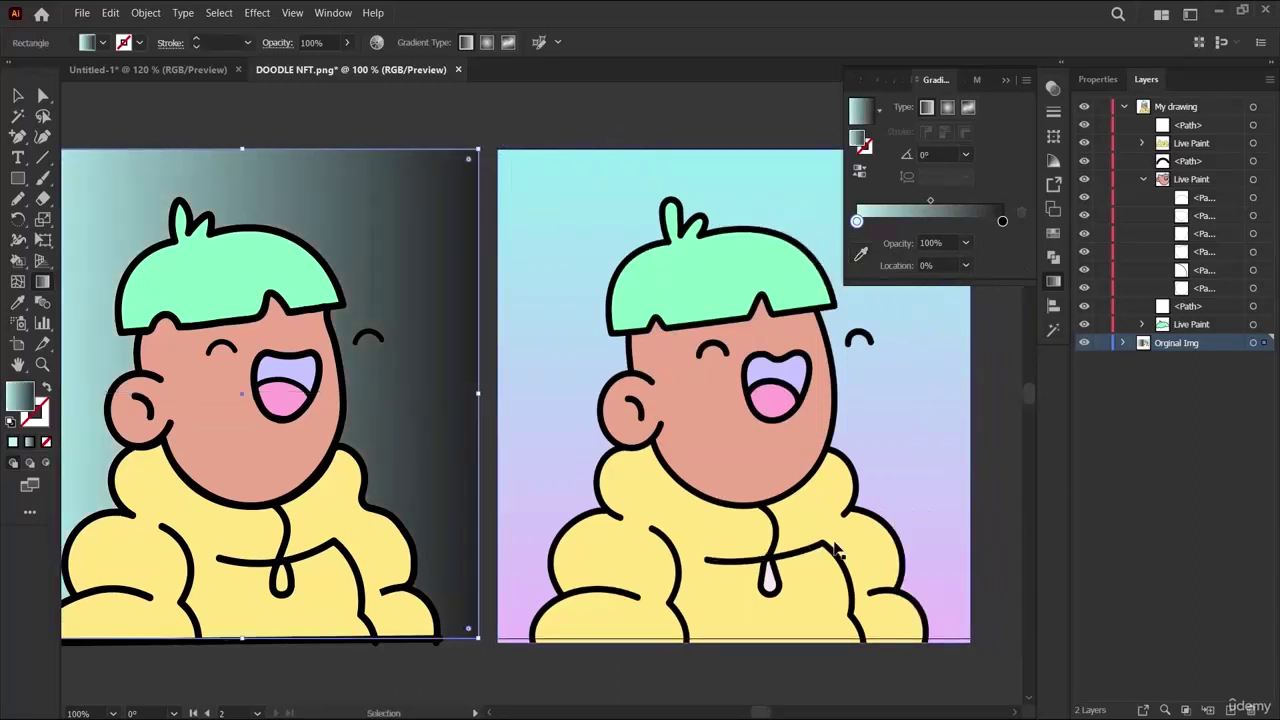
# Sample the original's pink for the gradient's end stop.
pyautogui.doubleClick(1002, 222)
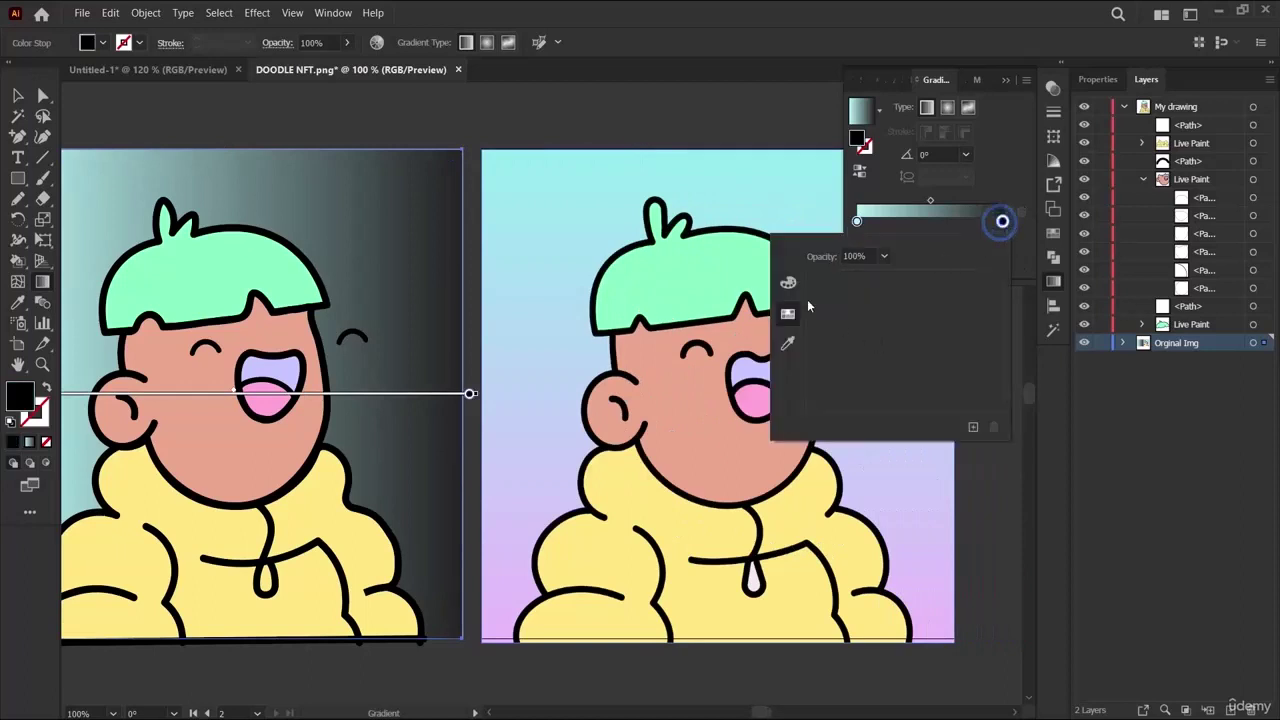
pyautogui.click(780, 348)
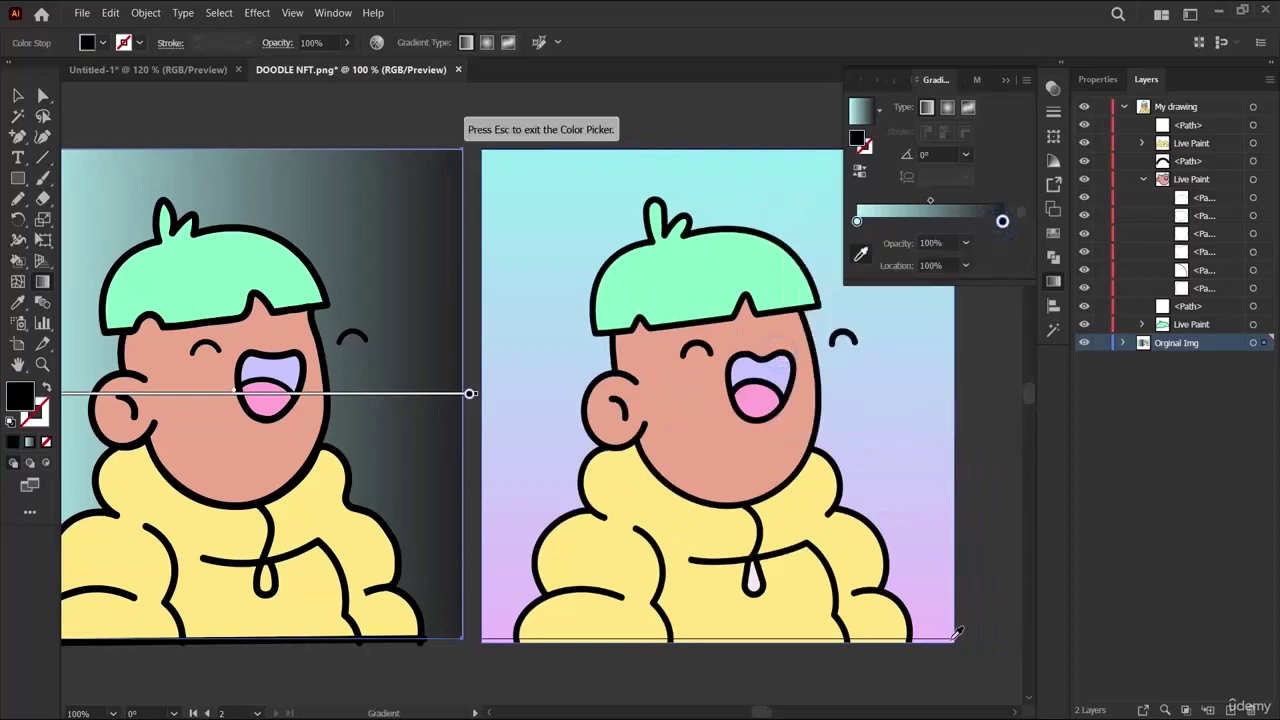
pyautogui.click(952, 636)
pyautogui.scroll(-3, 471, 543)
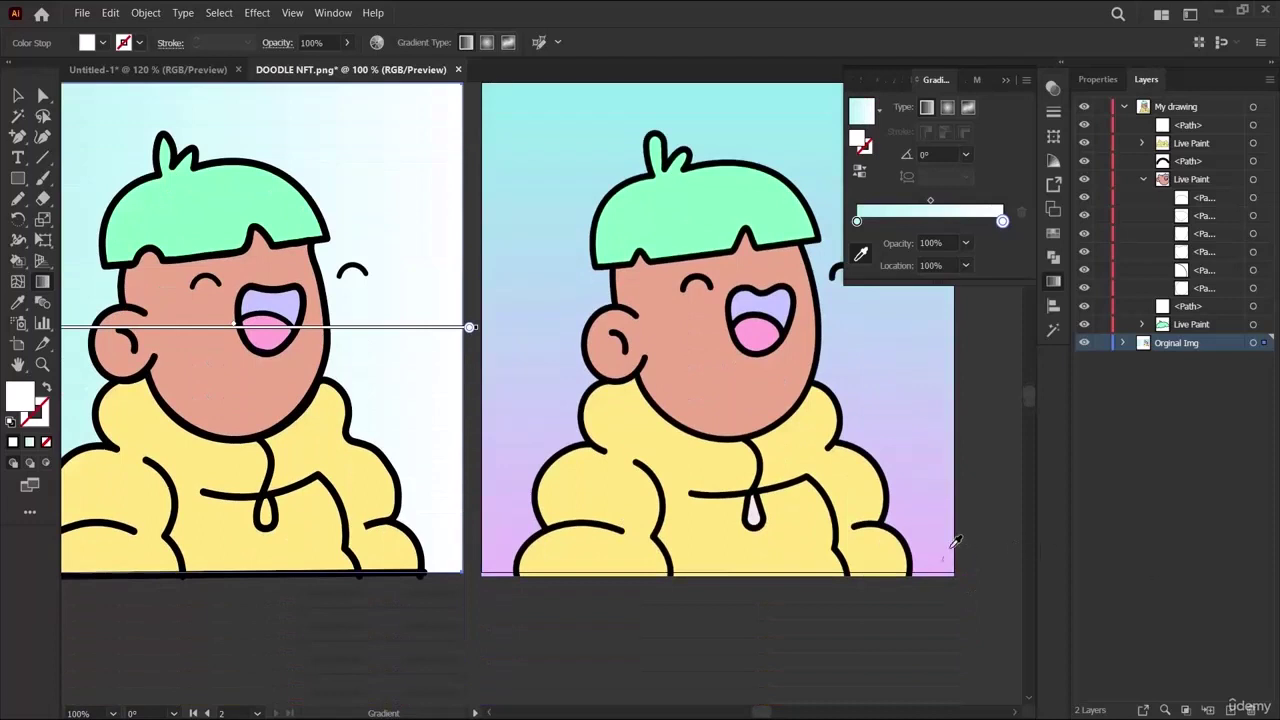
pyautogui.click(953, 560)
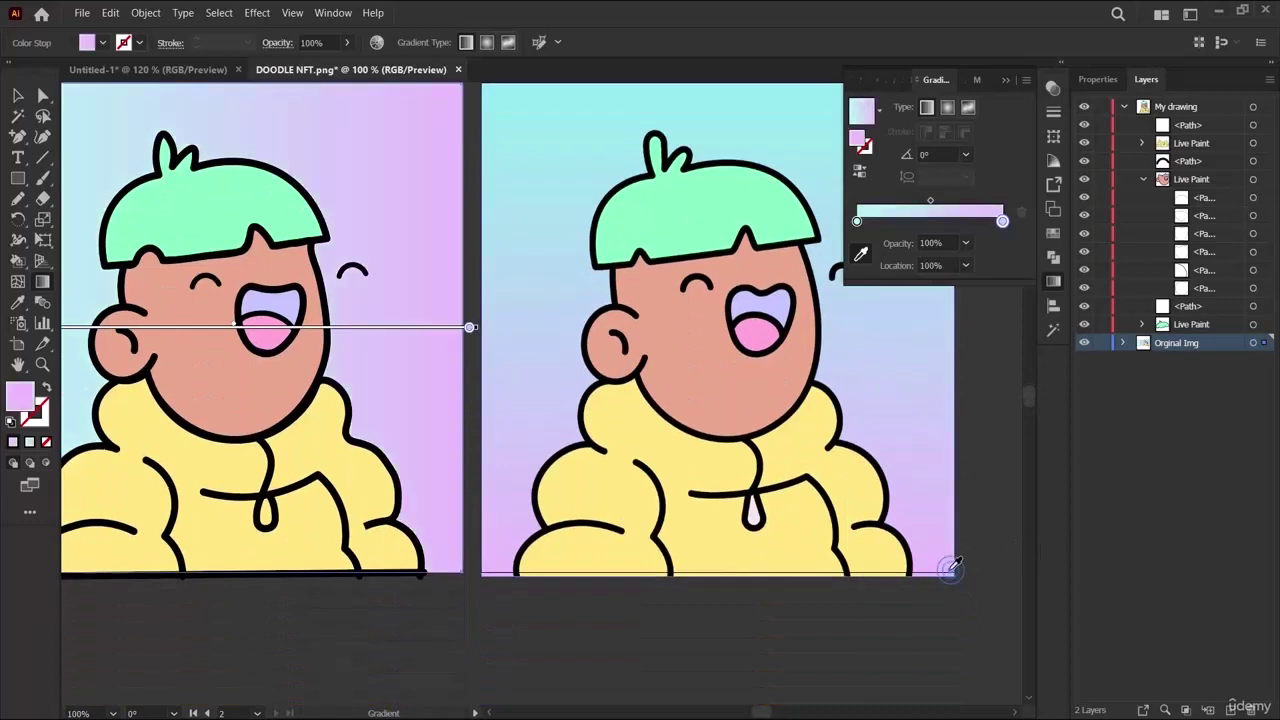
pyautogui.press('v')
pyautogui.hscroll(-5, 471, 491)
pyautogui.hscroll(-2, 477, 488)
pyautogui.press('g')
pyautogui.scroll(4, 548, 519)
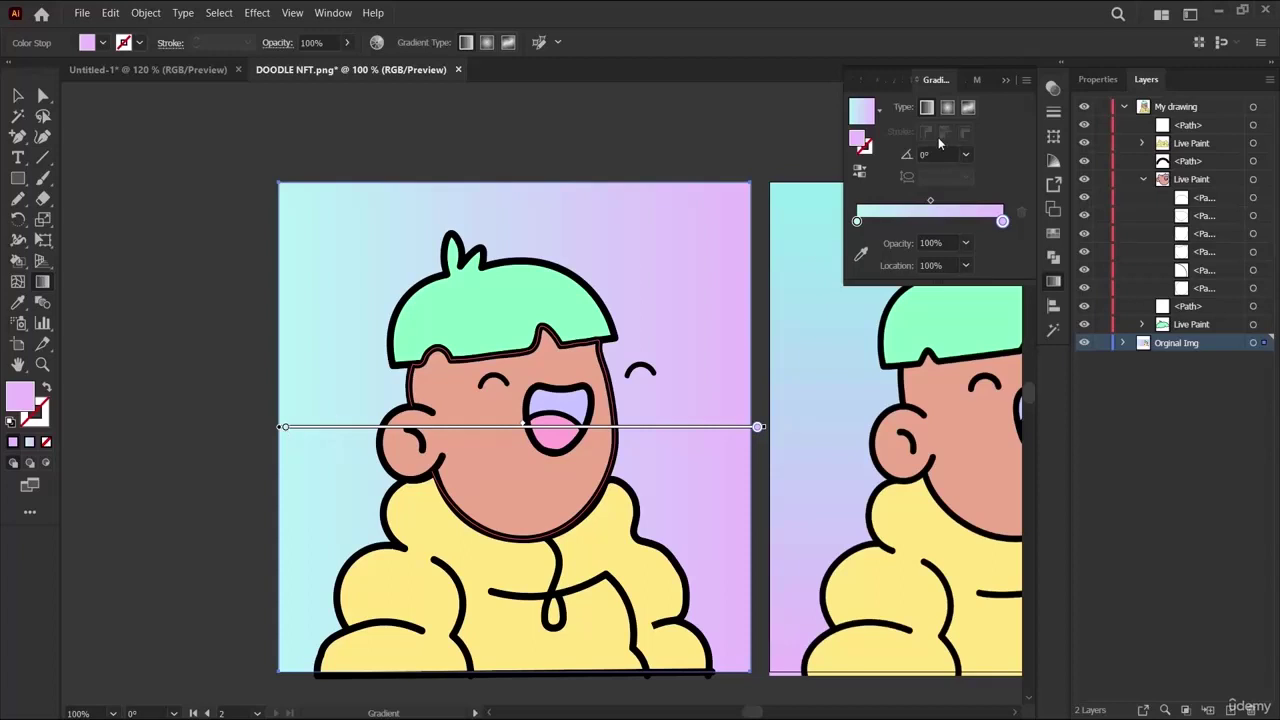
# Try 45° and 90° gradient angles, then settle on -90° for cyan-top, pink-bottom.
pyautogui.click(964, 156)
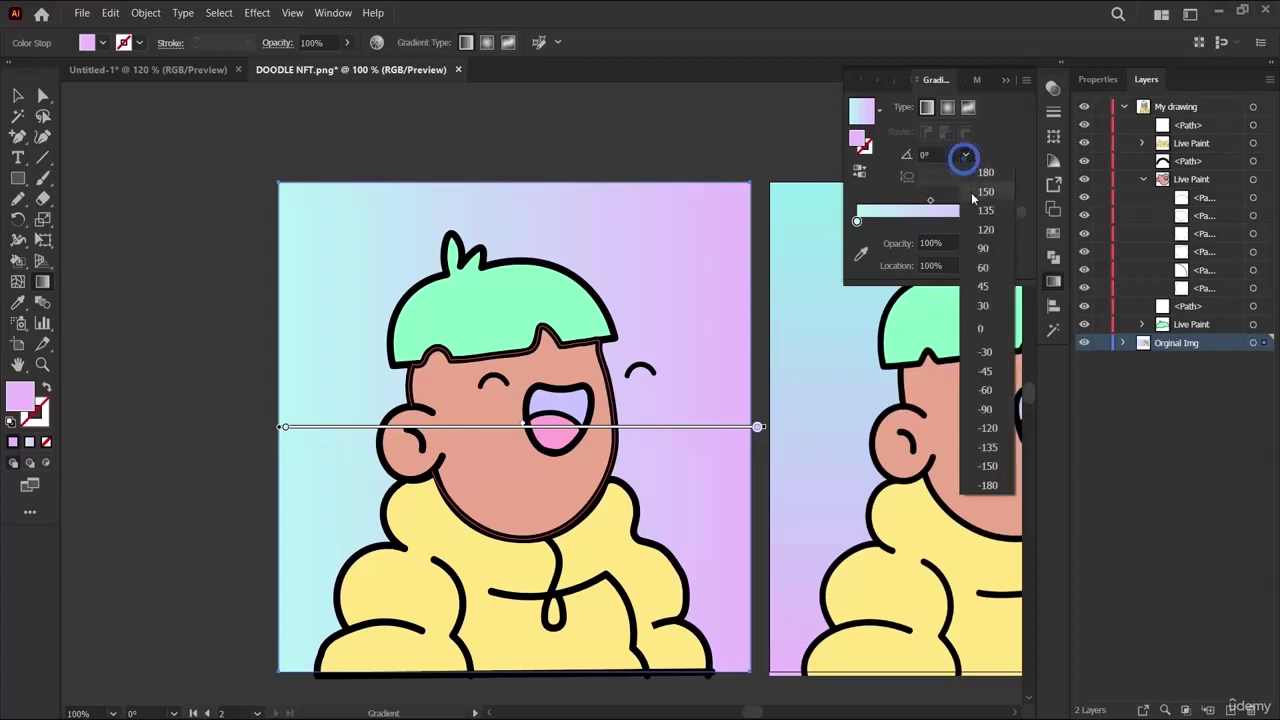
pyautogui.click(985, 287)
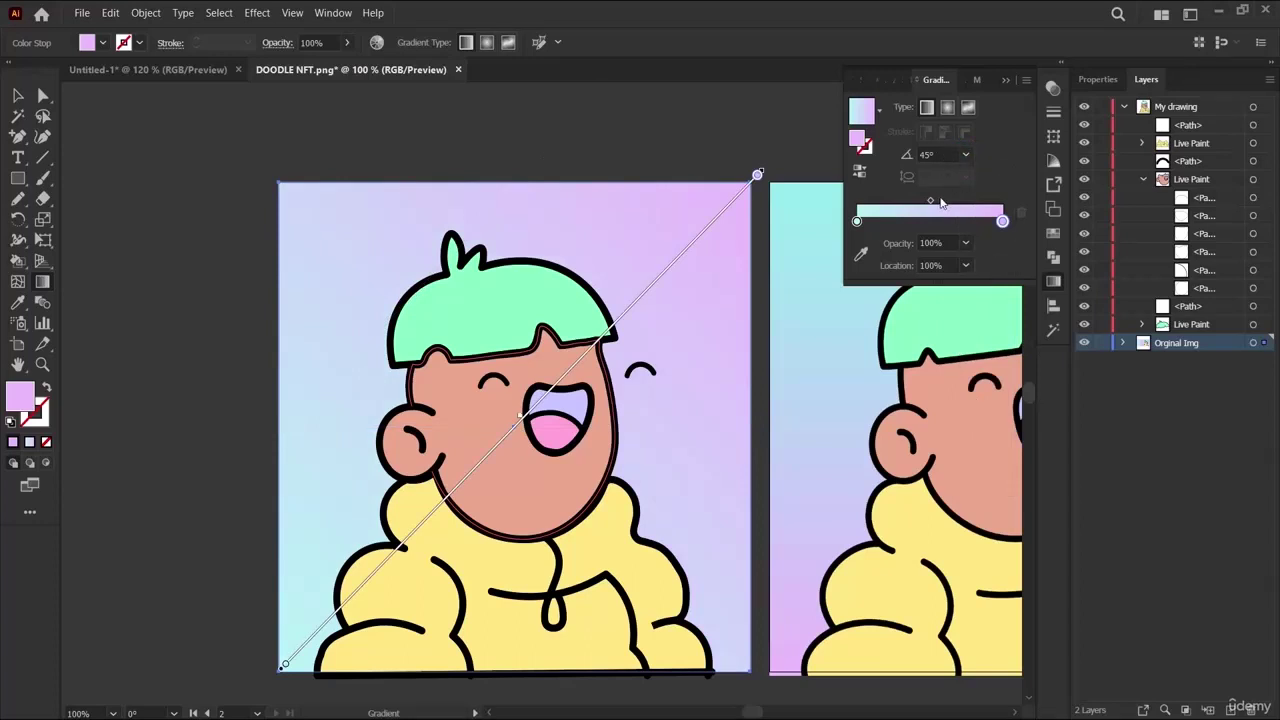
pyautogui.scroll(-3, 680, 666)
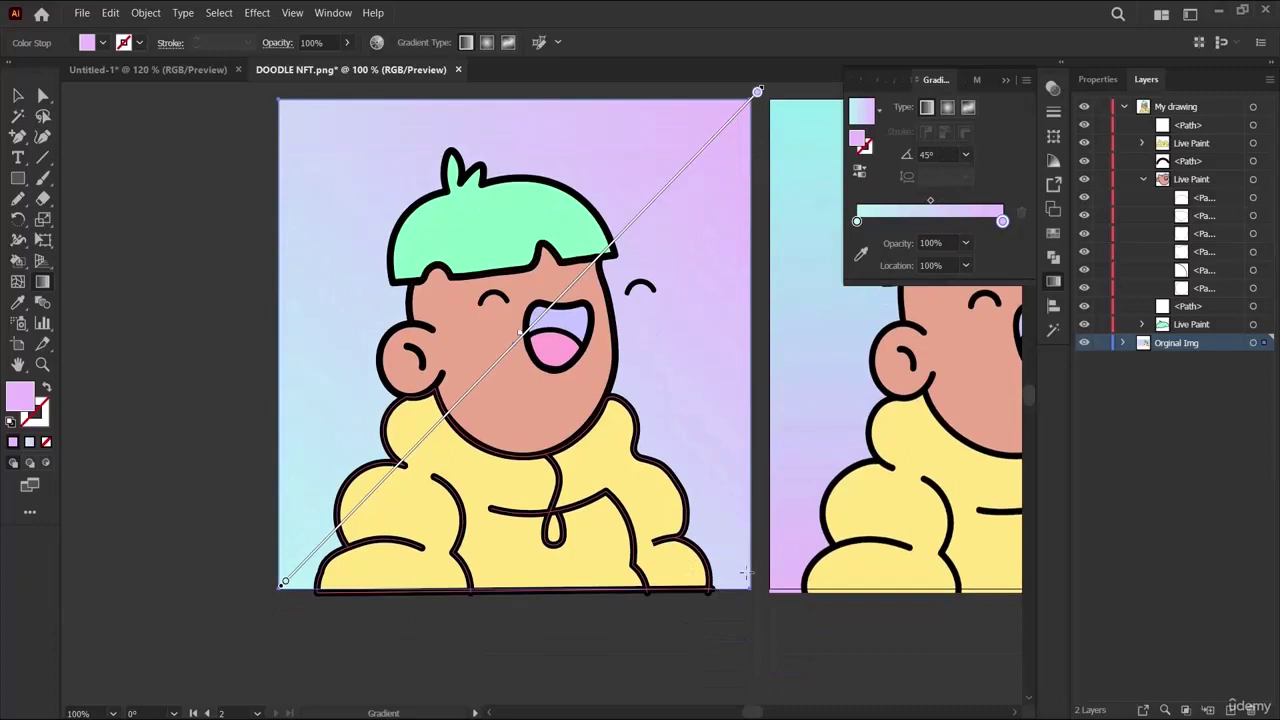
pyautogui.press('v')
pyautogui.hscroll(5, 750, 580)
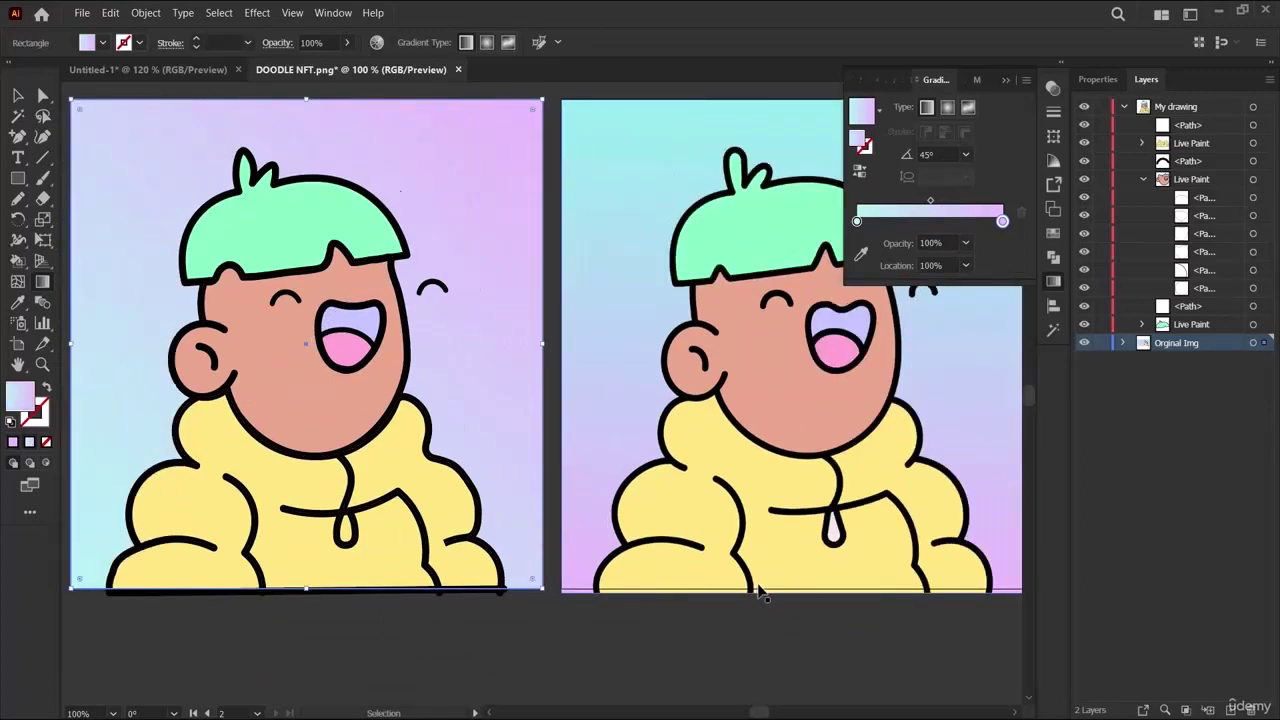
pyautogui.hscroll(-2, 760, 594)
pyautogui.press('g')
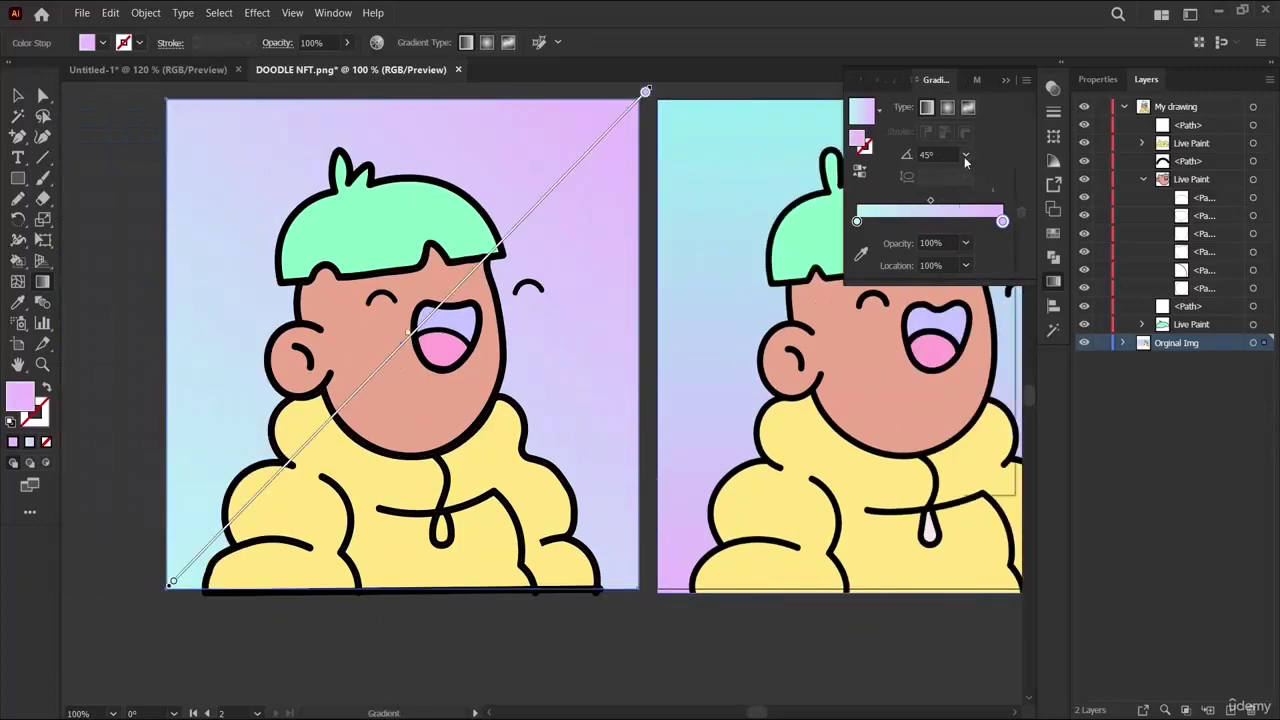
pyautogui.click(964, 156)
pyautogui.click(989, 249)
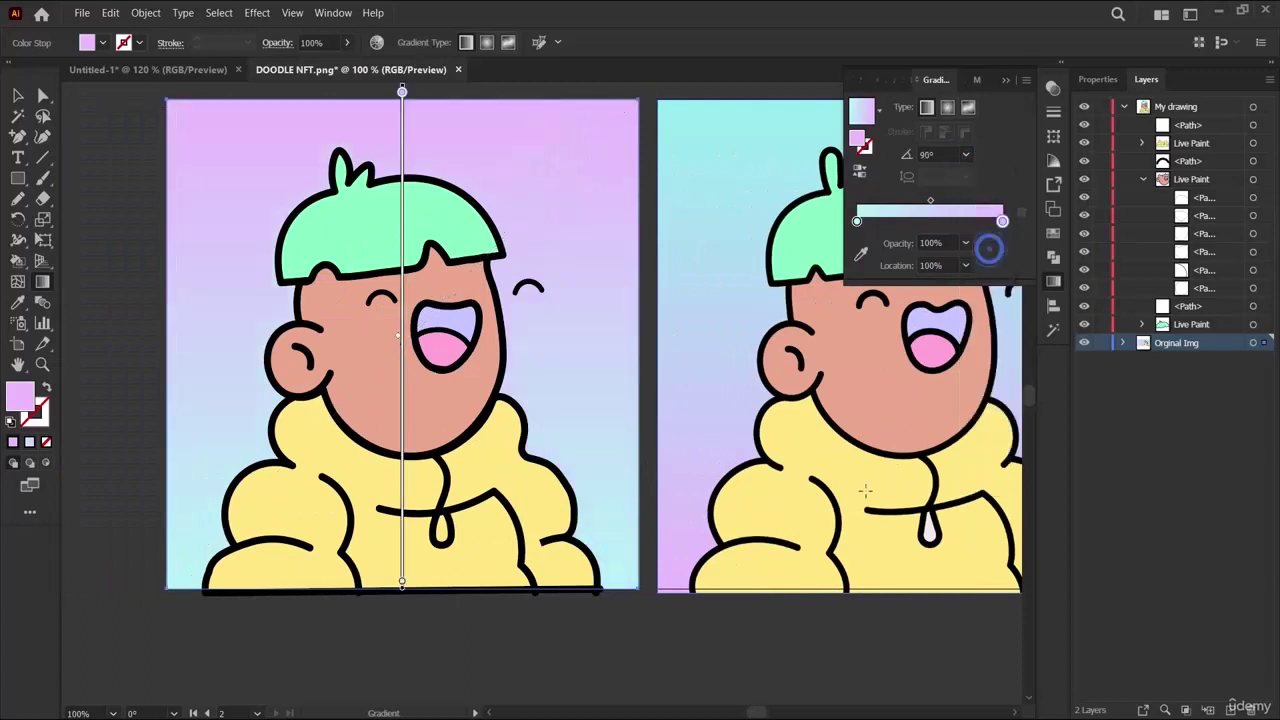
pyautogui.click(966, 156)
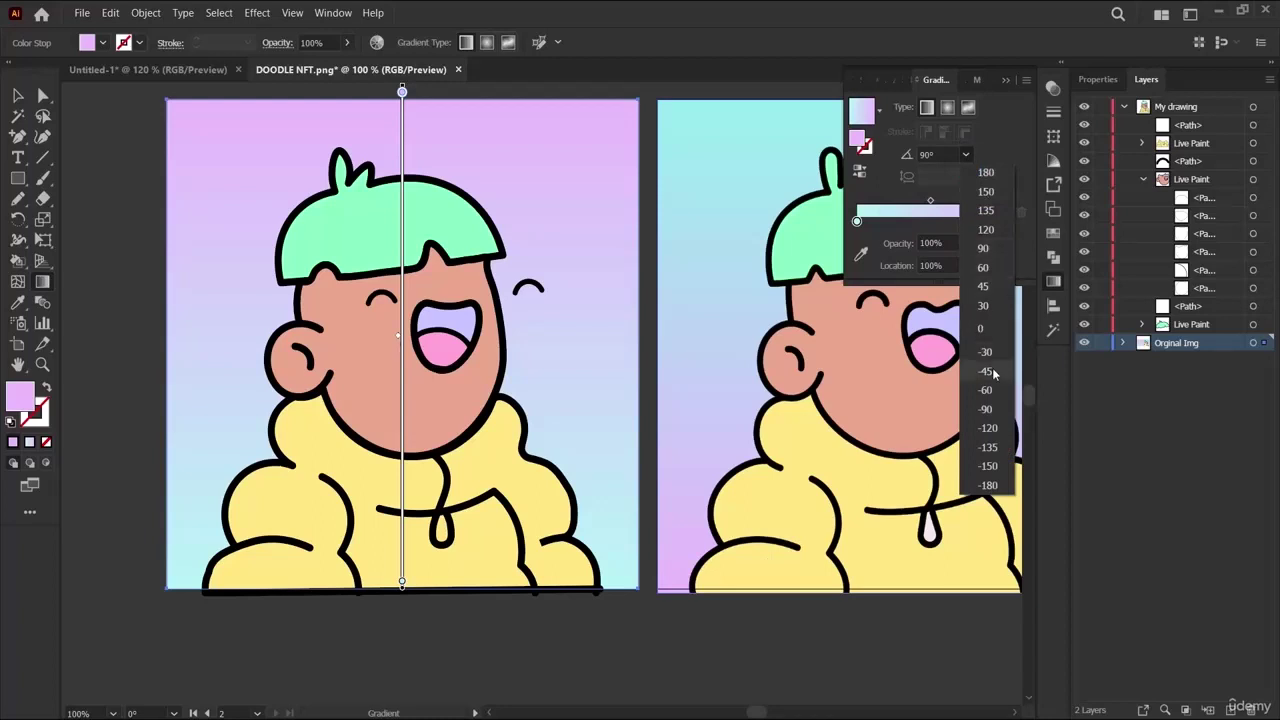
pyautogui.click(990, 409)
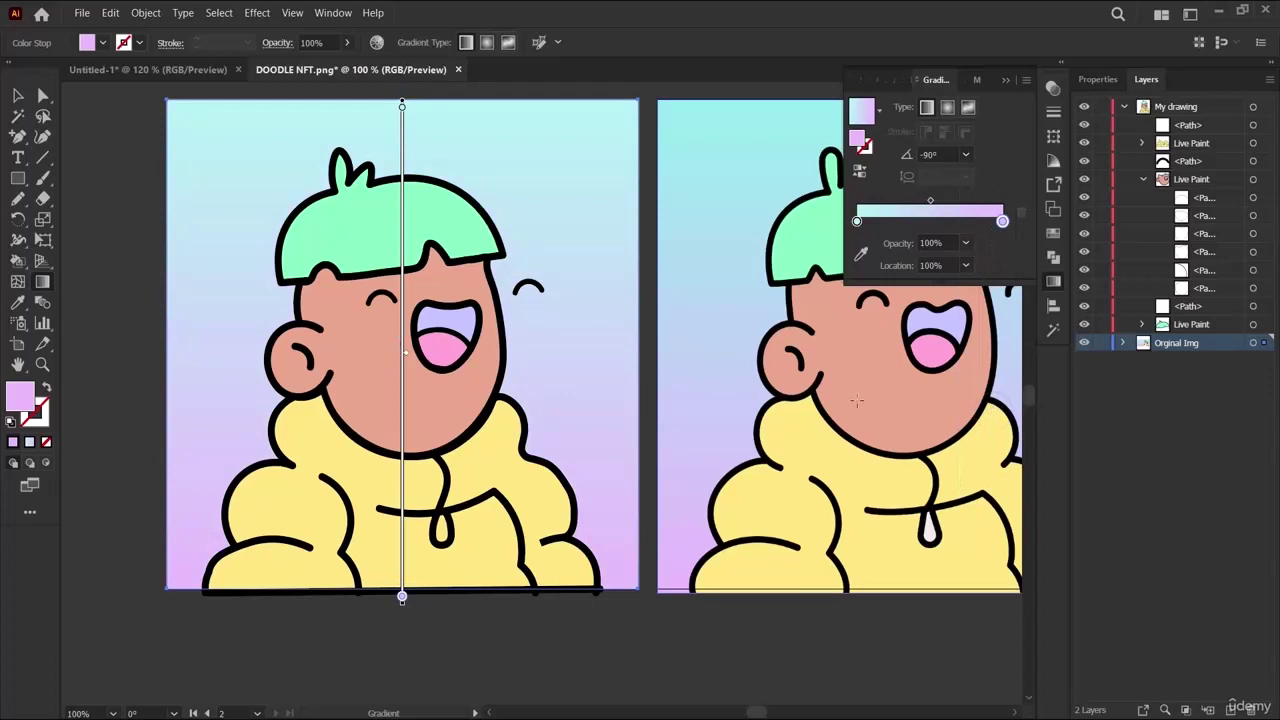
# Deselect the artwork and zoom out to 66.67% to see both artboards.
pyautogui.click(18, 95)
pyautogui.click(100, 200)
pyautogui.hscroll(5, 366, 408)
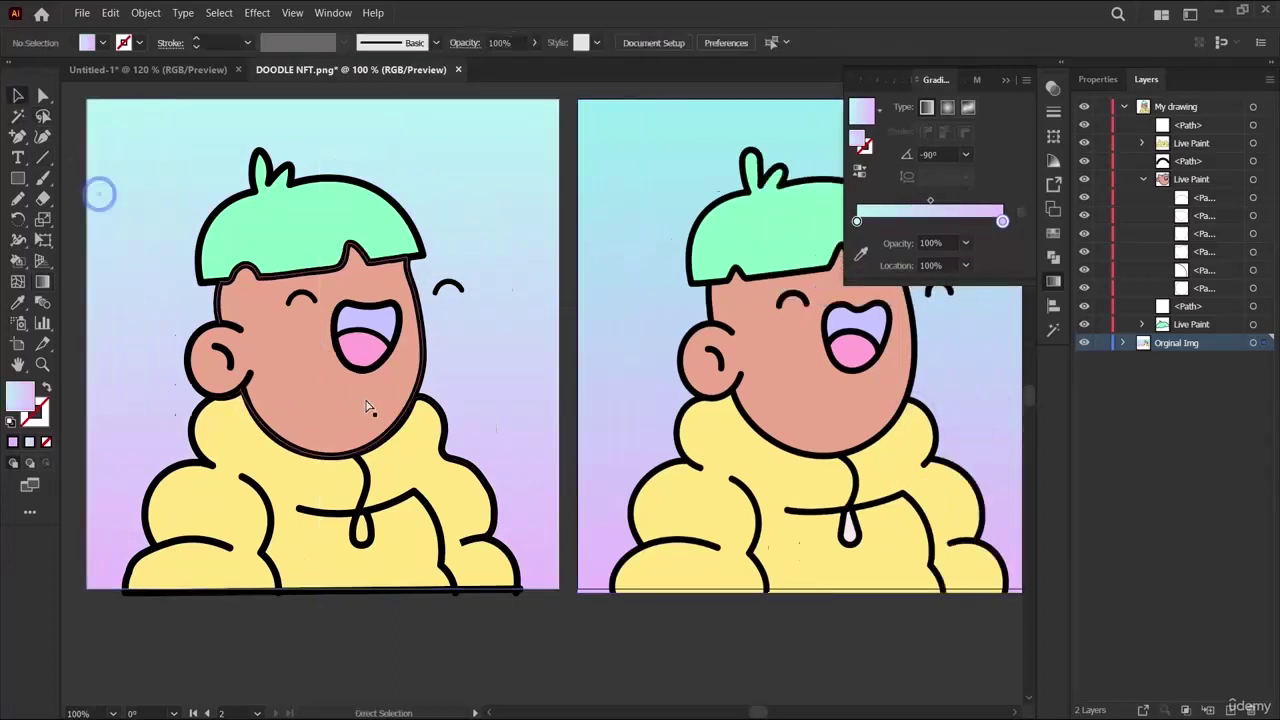
pyautogui.hscroll(-4, 455, 481)
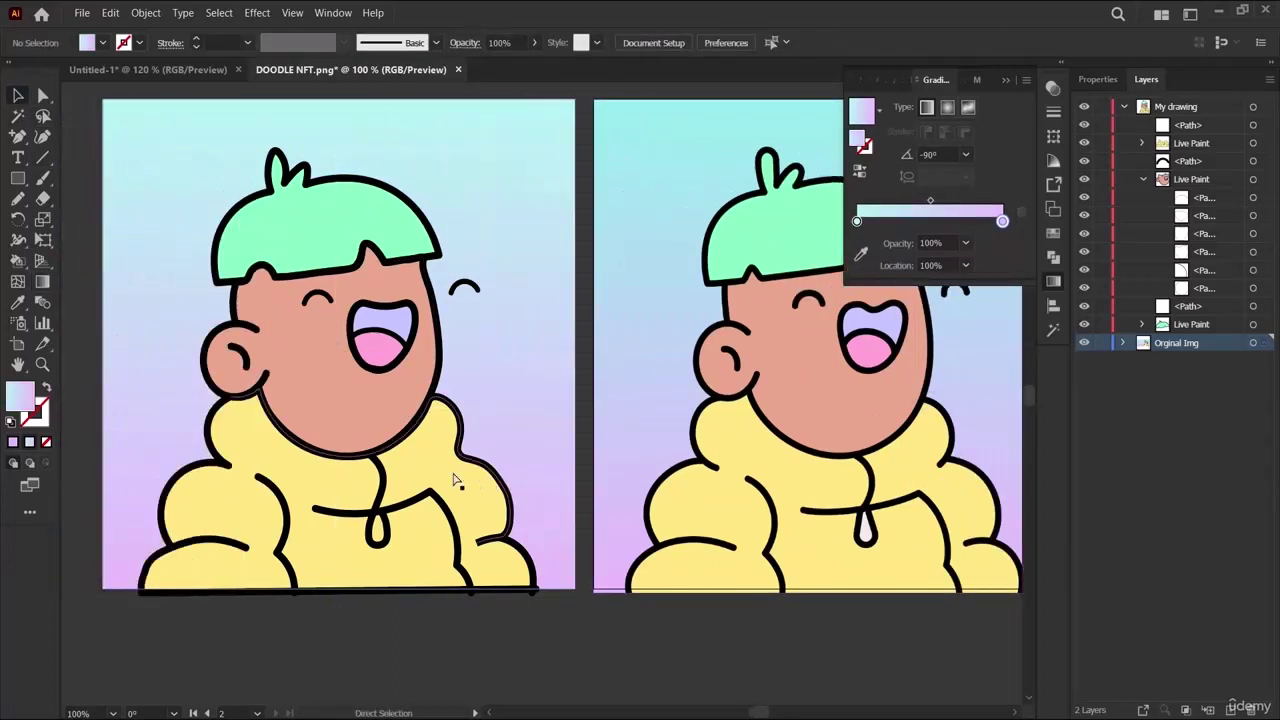
pyautogui.hotkey('ctrl', '-')
pyautogui.hscroll(2, 457, 481)
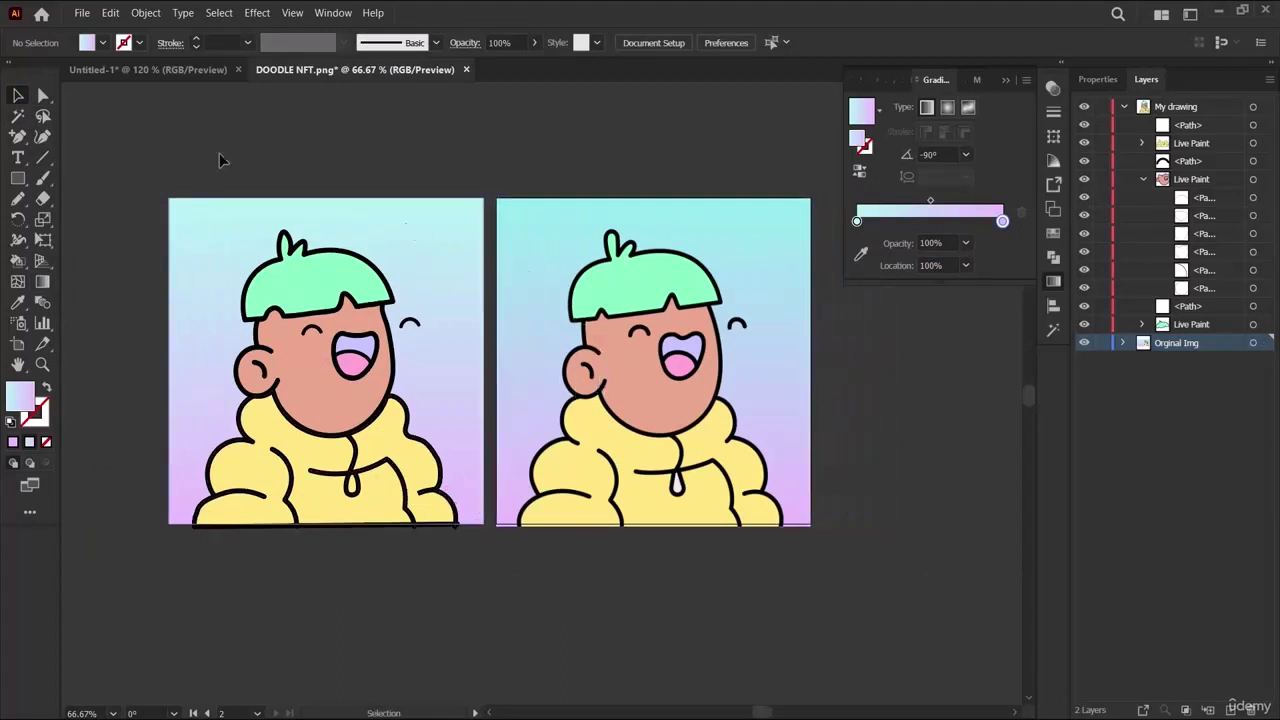
# Add an 'Orginal' title above the right artboard, make it white and enlarge it.
pyautogui.press('t')
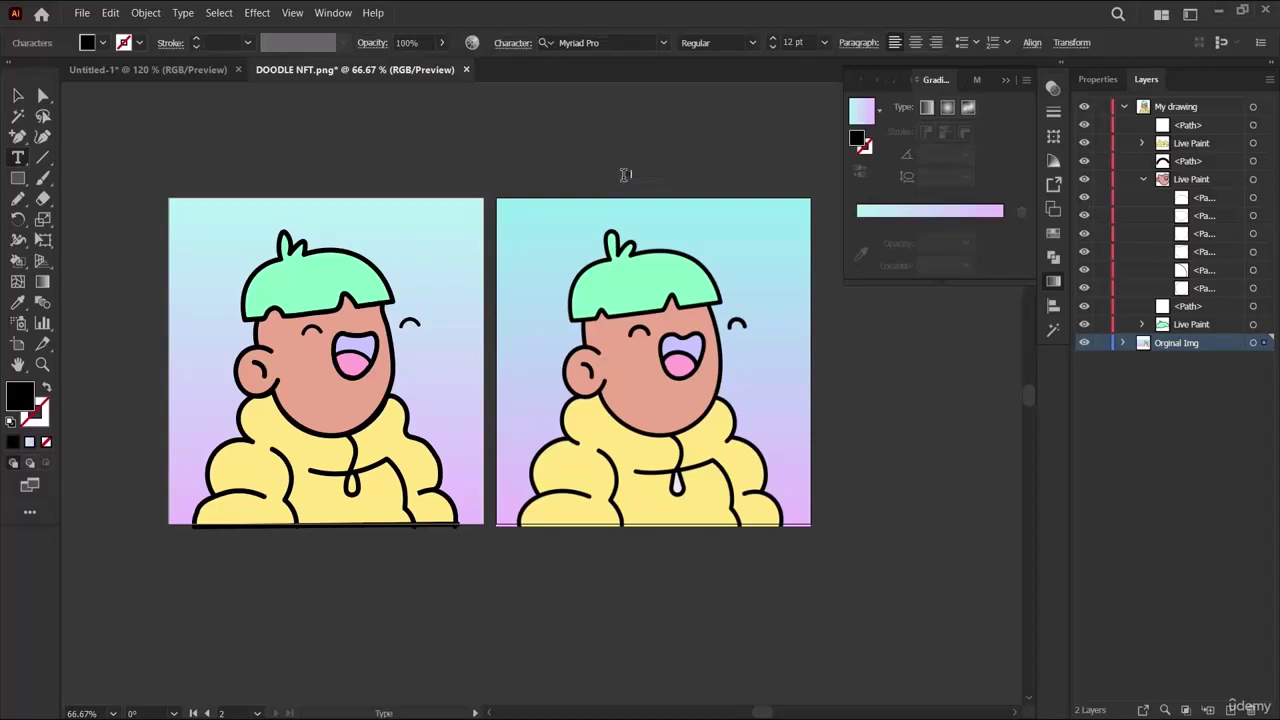
pyautogui.press('Escape')
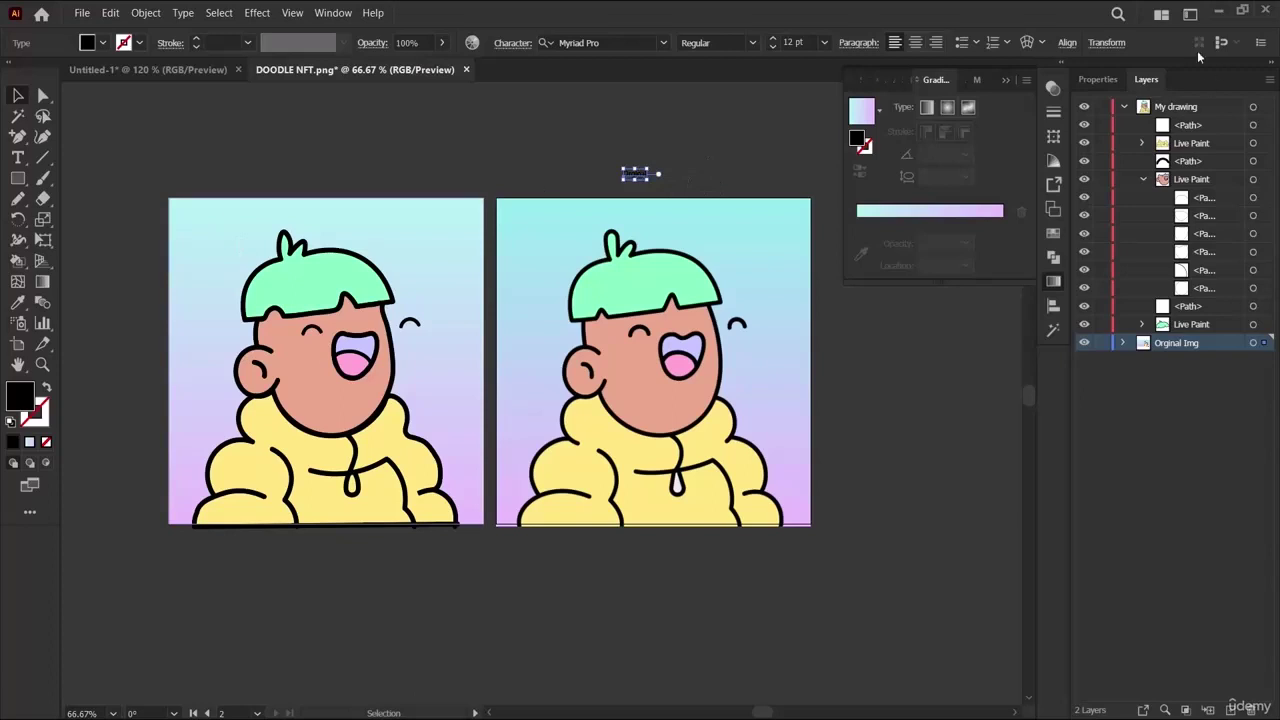
pyautogui.click(1097, 80)
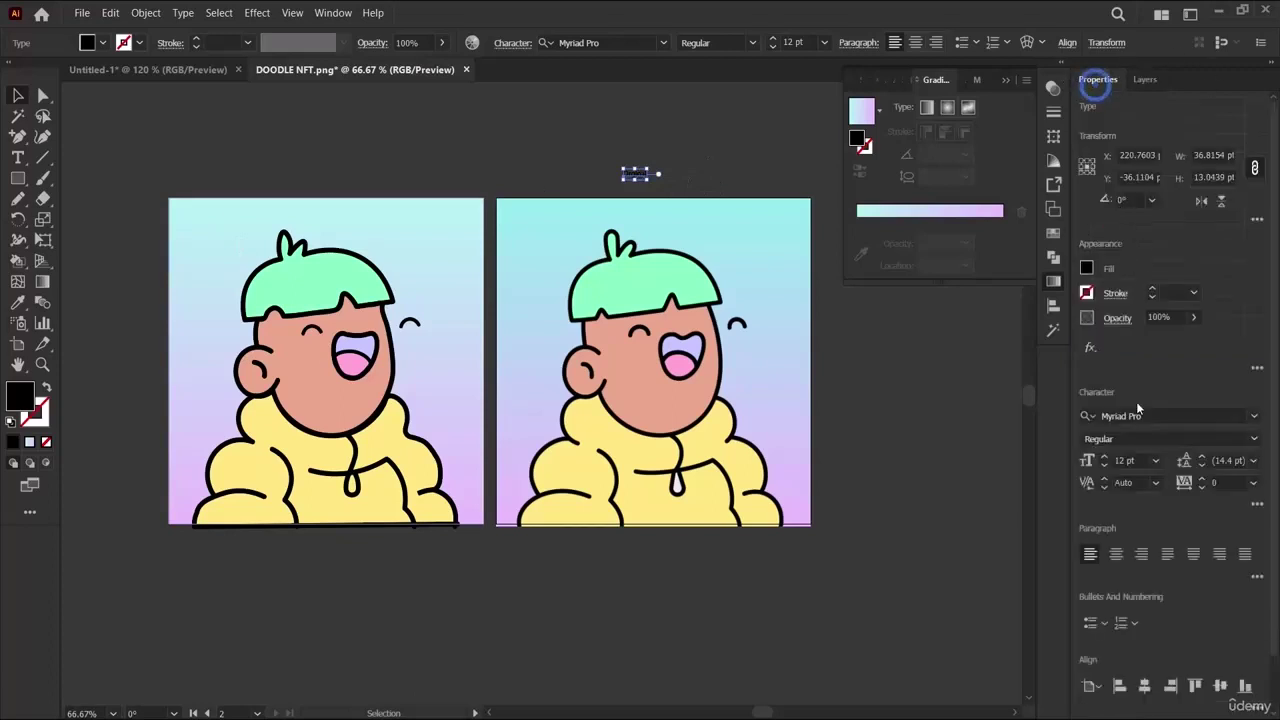
pyautogui.click(1086, 270)
pyautogui.click(925, 418)
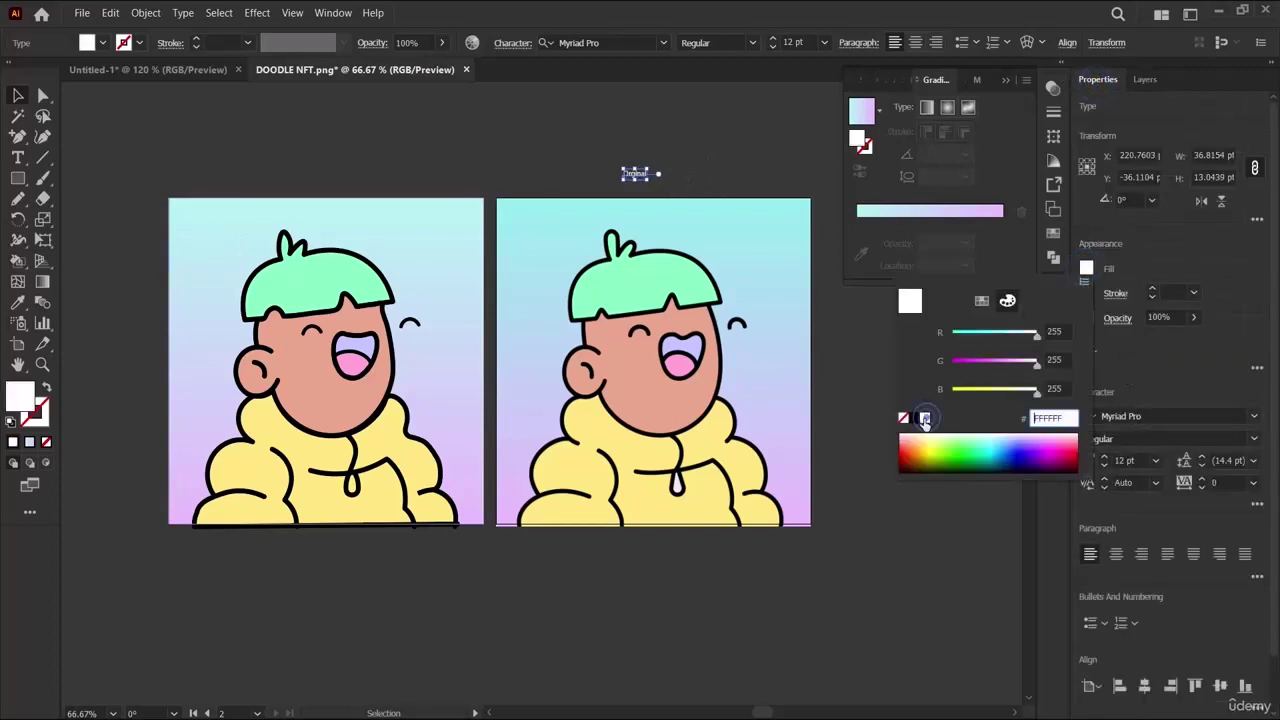
pyautogui.click(18, 95)
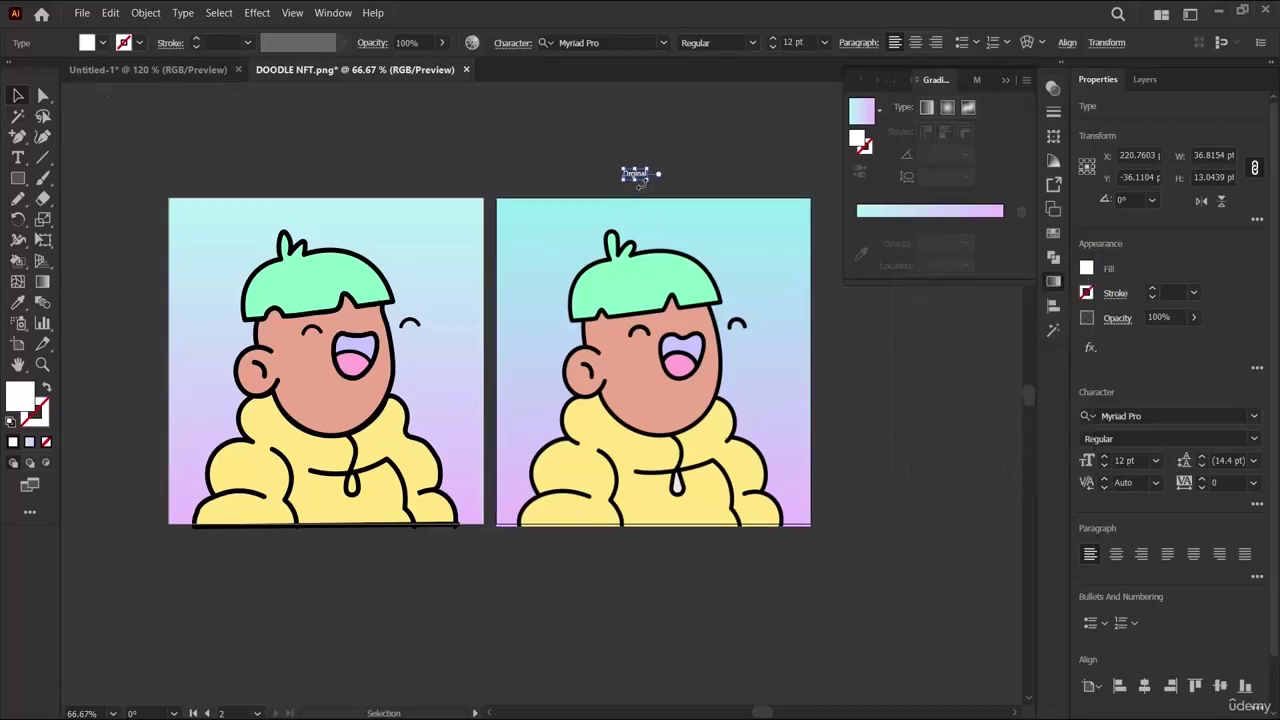
pyautogui.moveTo(657, 176); pyautogui.dragTo(688, 172)
pyautogui.click(857, 308)
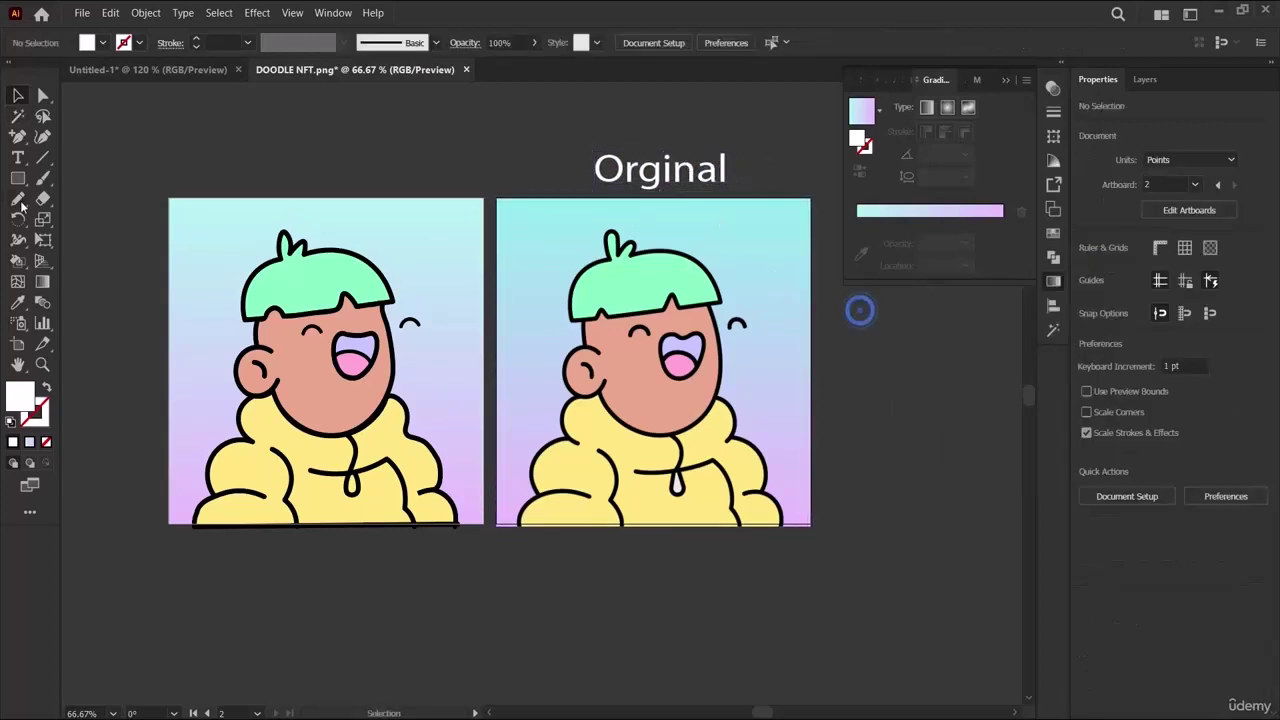
# Add a white 'Ours' title above the left artboard.
pyautogui.click(18, 158)
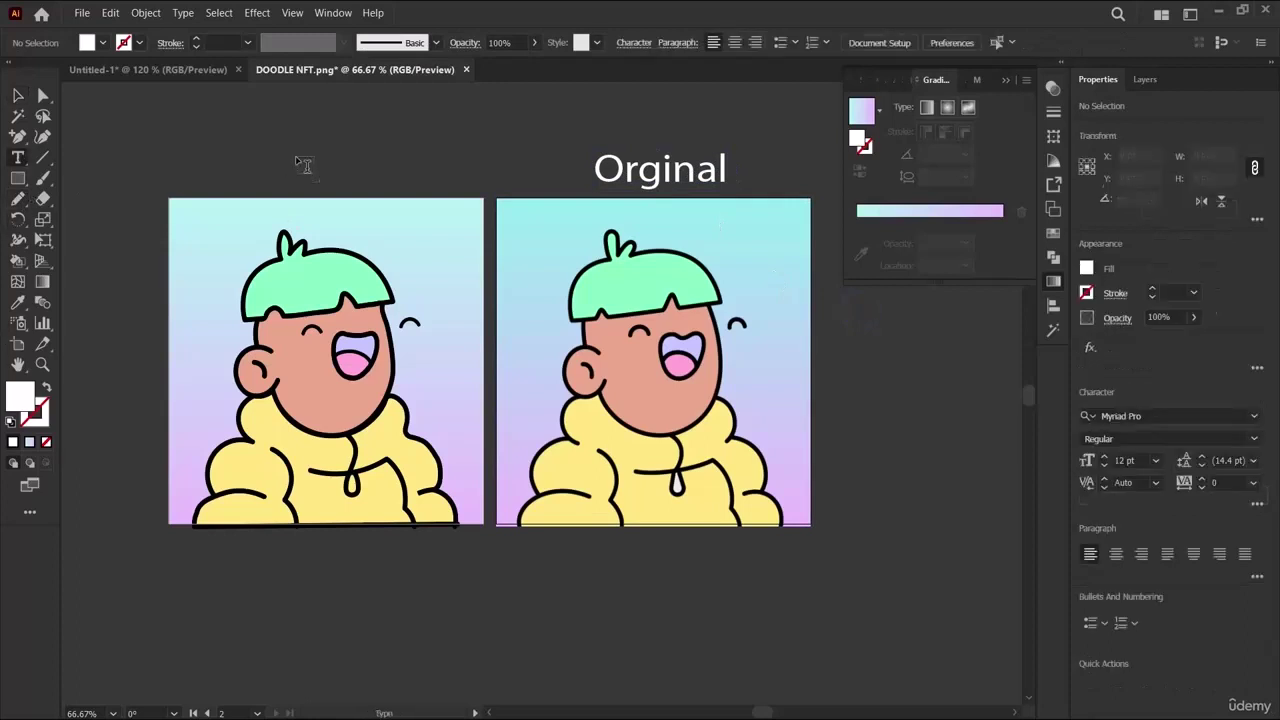
pyautogui.click(296, 158)
pyautogui.press('BackSpace')
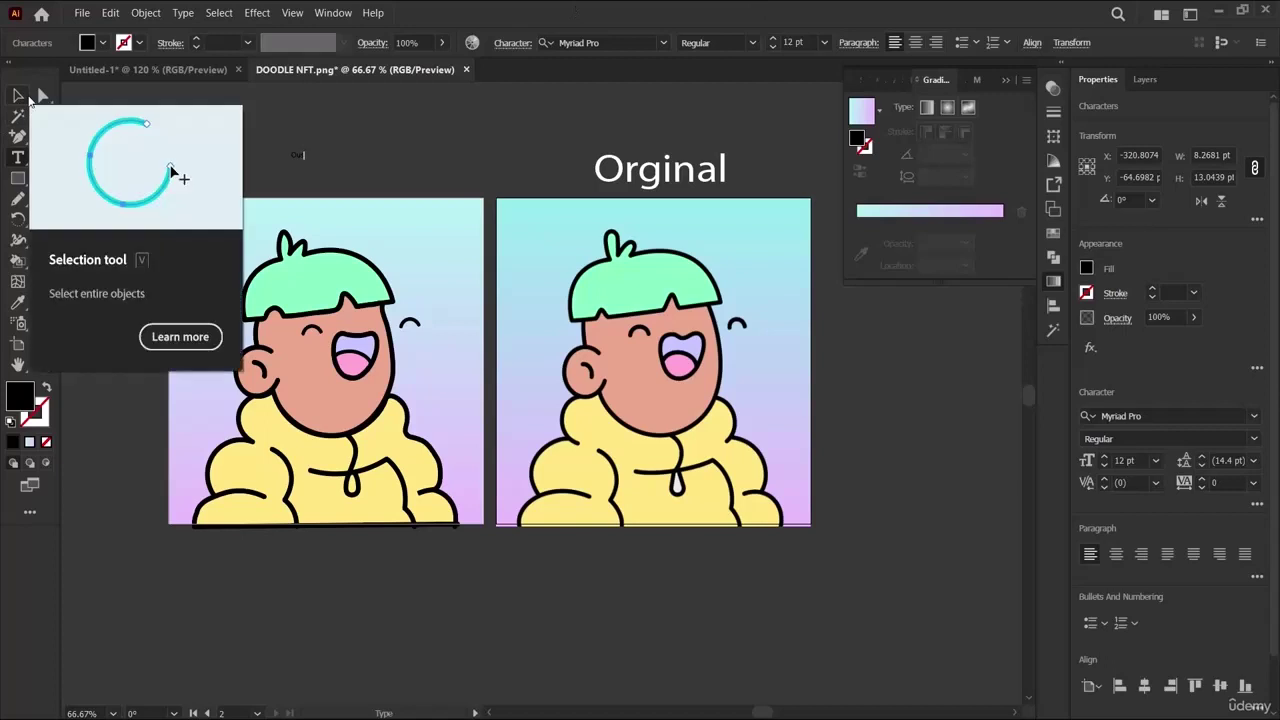
pyautogui.click(20, 96)
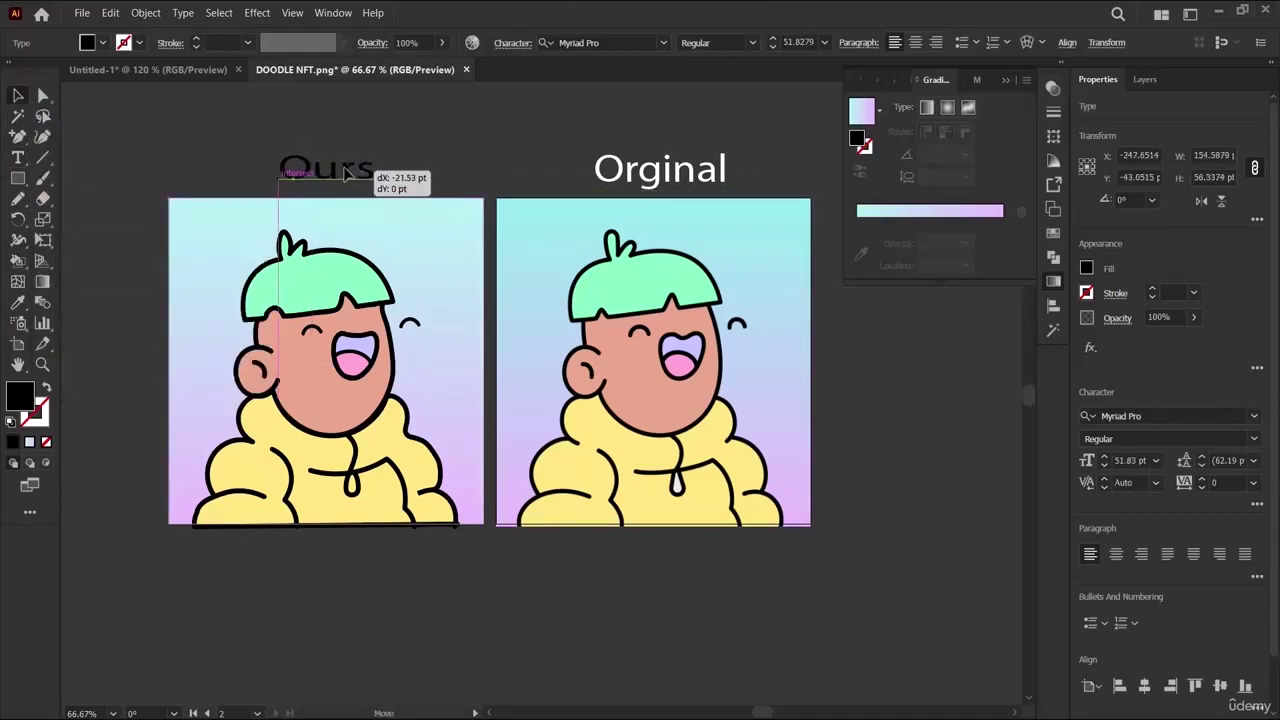
pyautogui.click(1085, 269)
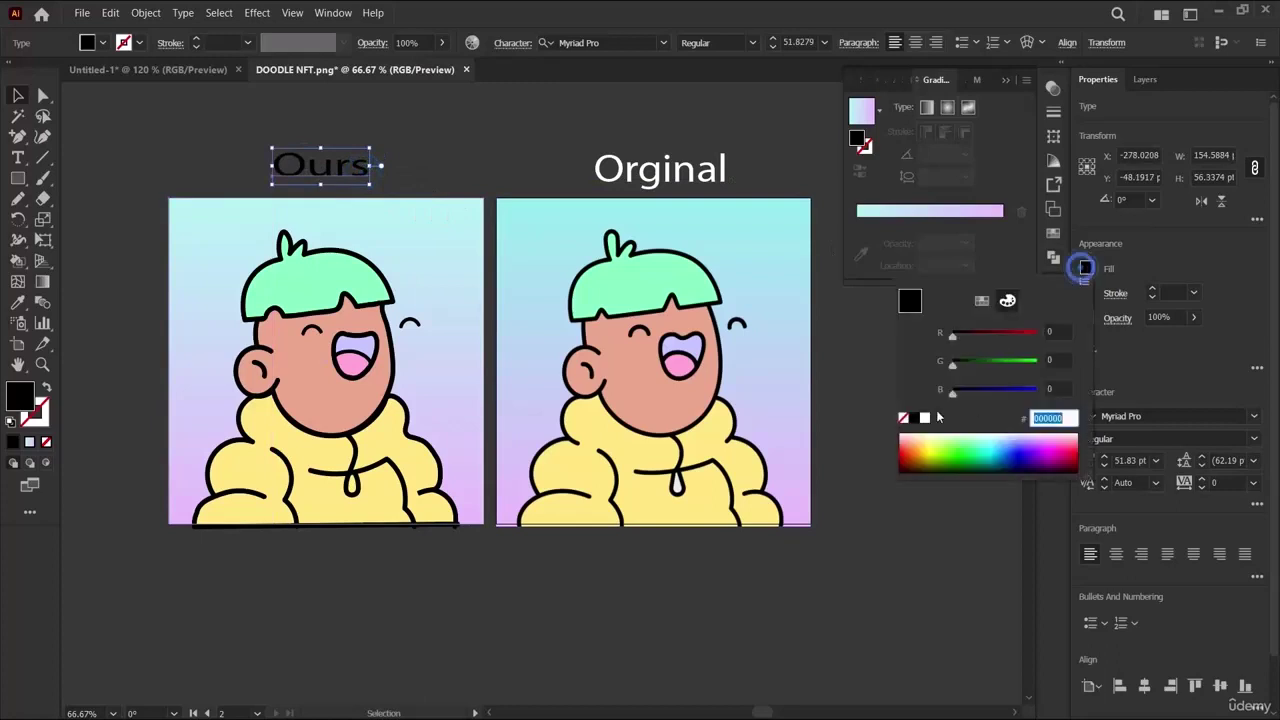
pyautogui.click(920, 422)
pyautogui.click(150, 340)
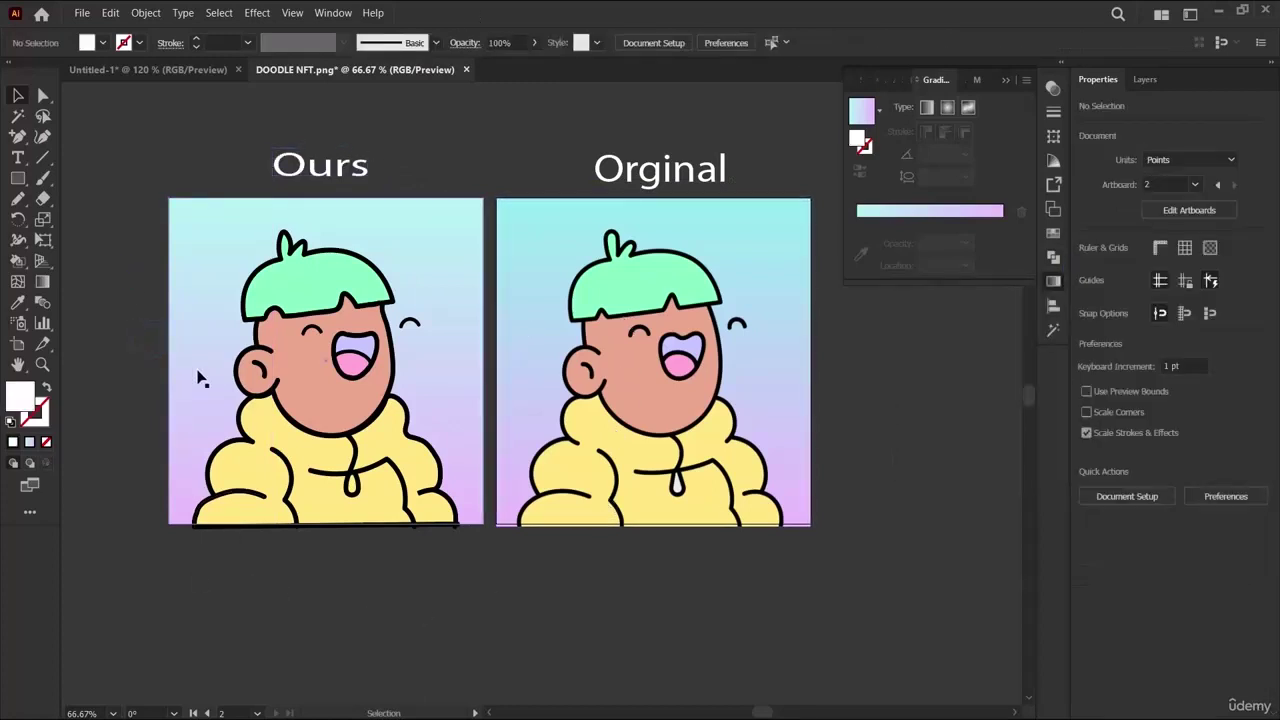
# Collapse the floating Gradient panel and recentre the canvas on both artboards.
pyautogui.scroll(-1, 881, 628)
pyautogui.scroll(2, 881, 628)
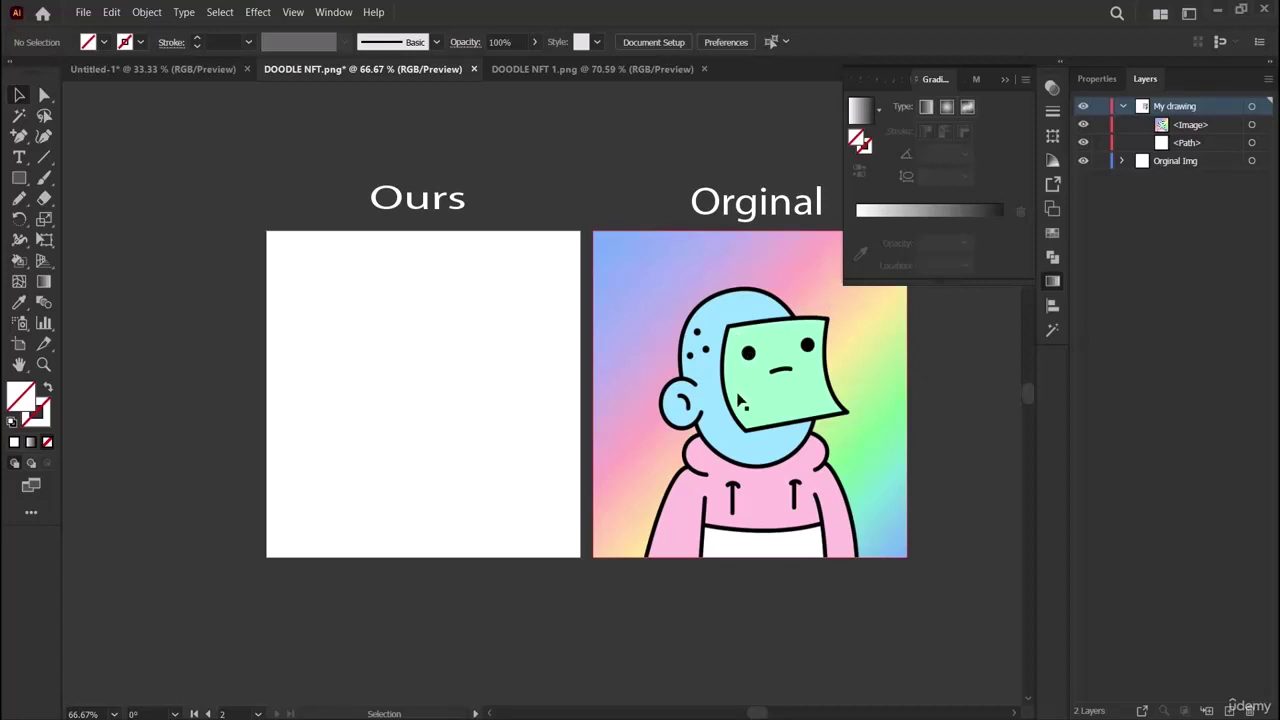
pyautogui.click(1004, 80)
pyautogui.scroll(-2, 765, 320)
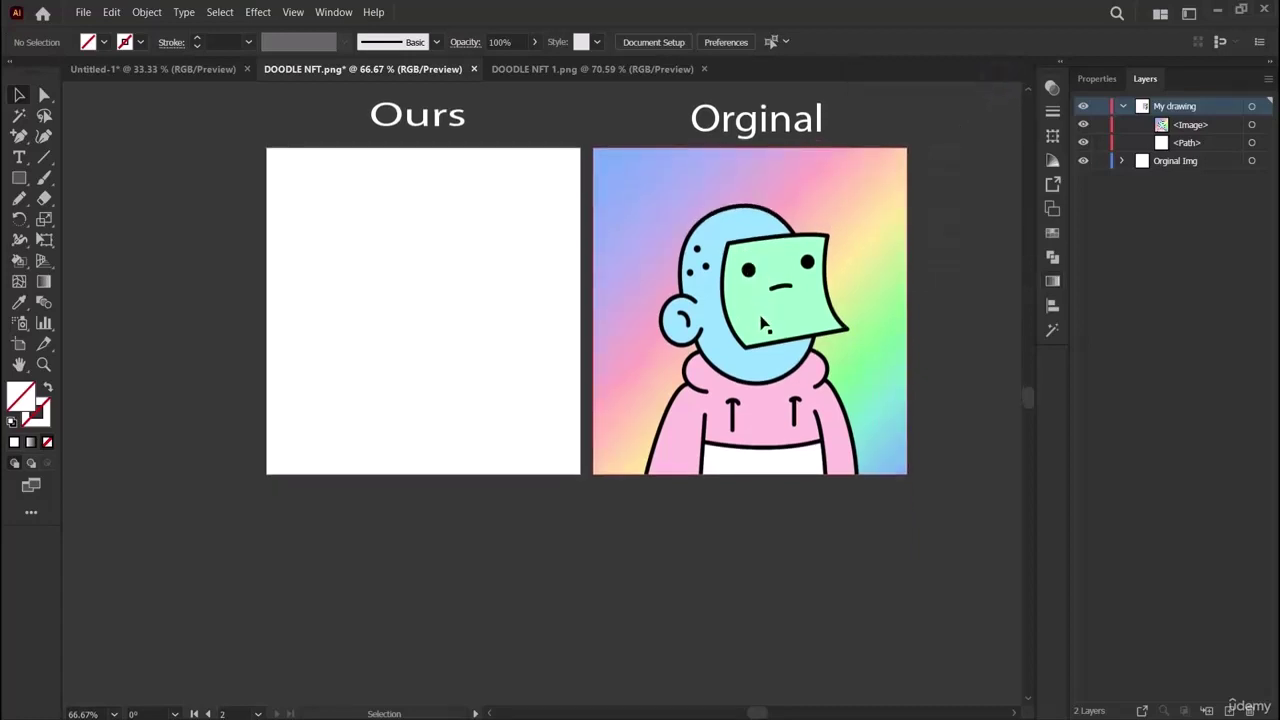
pyautogui.scroll(2, 762, 322)
pyautogui.hscroll(2, 760, 322)
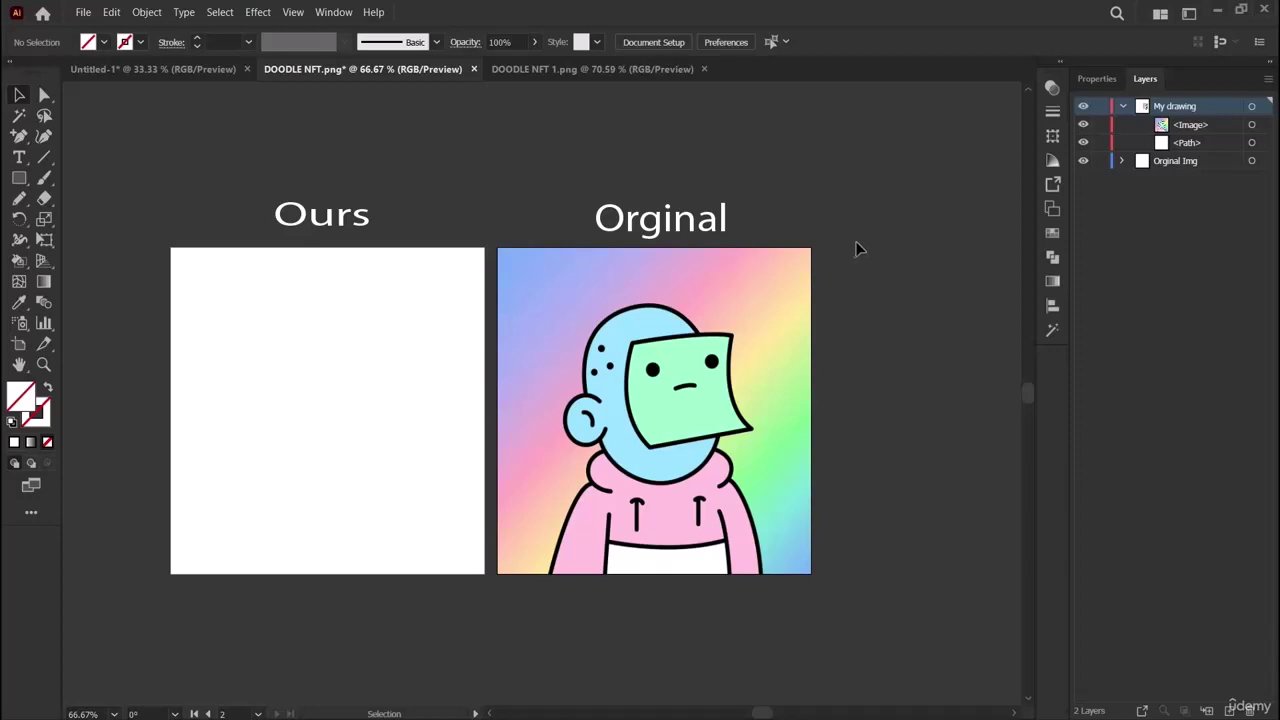
# Alt-drag a duplicate of the doodle image into the Ours box.
pyautogui.moveTo(855, 250); pyautogui.dragTo(471, 579)
pyautogui.click(423, 597)
pyautogui.click(576, 503)
pyautogui.moveTo(596, 495); pyautogui.dragTo(390, 510)
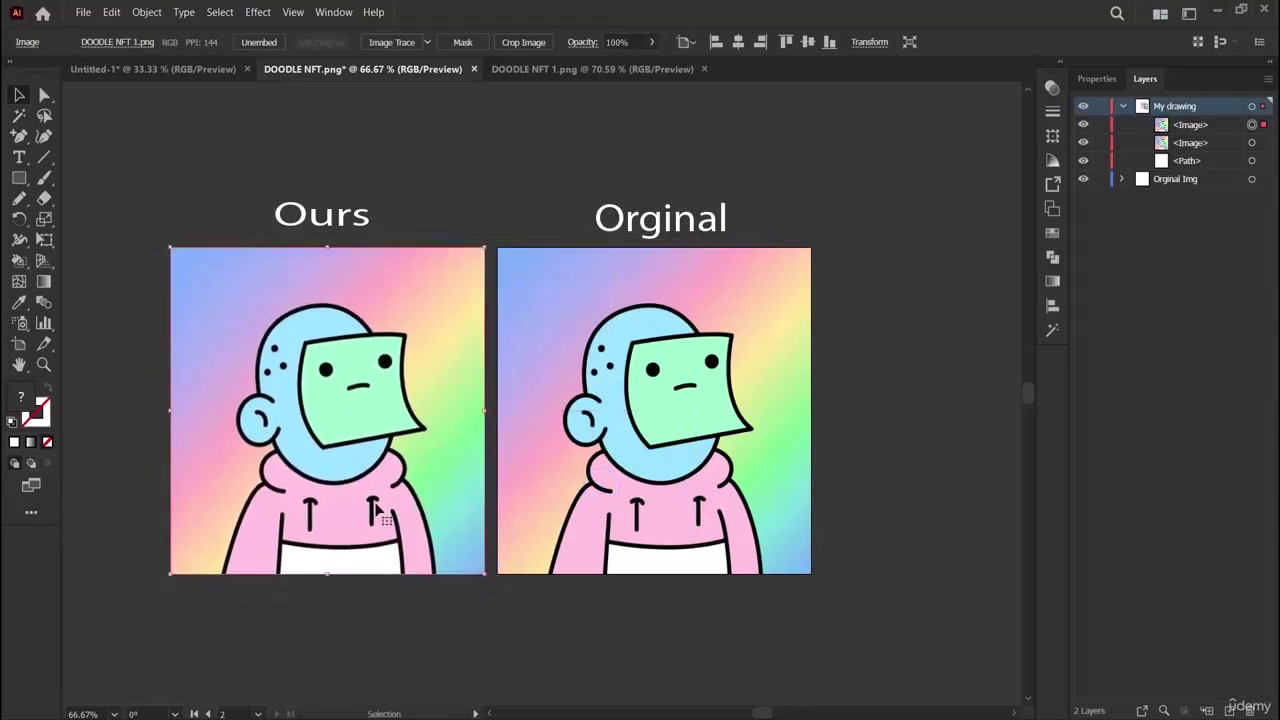
pyautogui.click(195, 399)
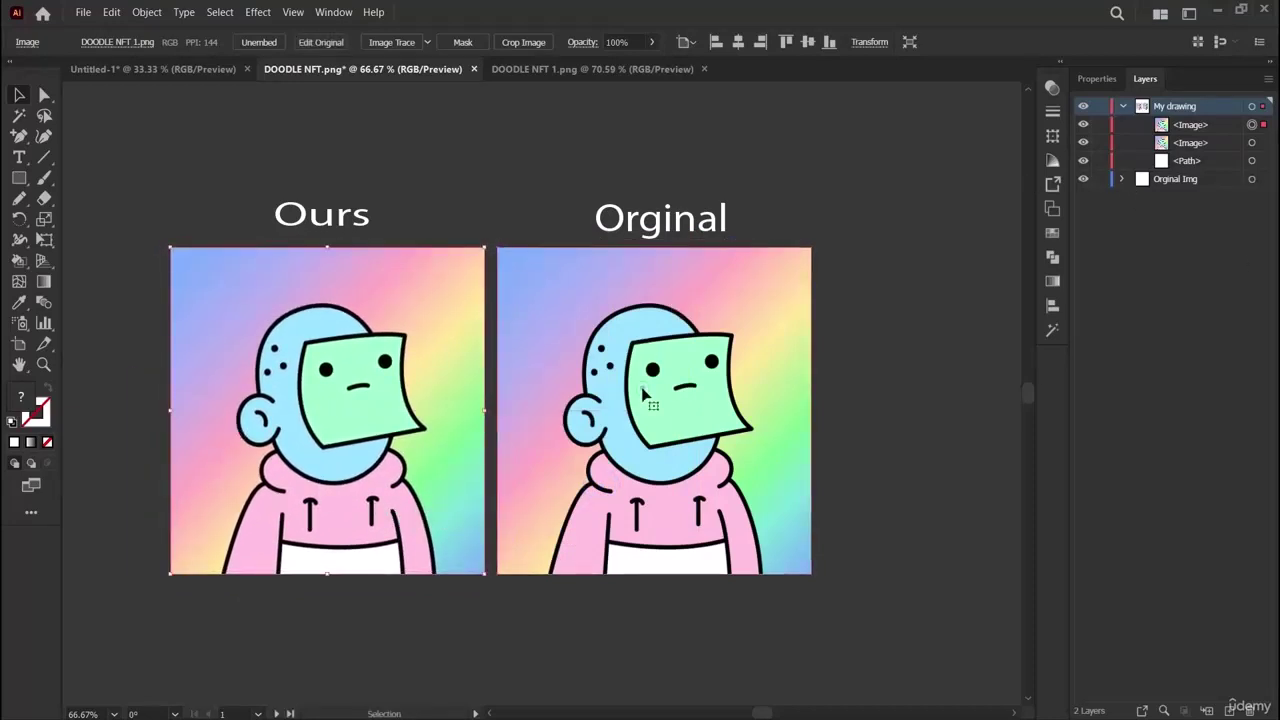
pyautogui.click(645, 392)
# Move the image into the Orginal Img layer and both title labels into My drawing.
pyautogui.click(1190, 124)
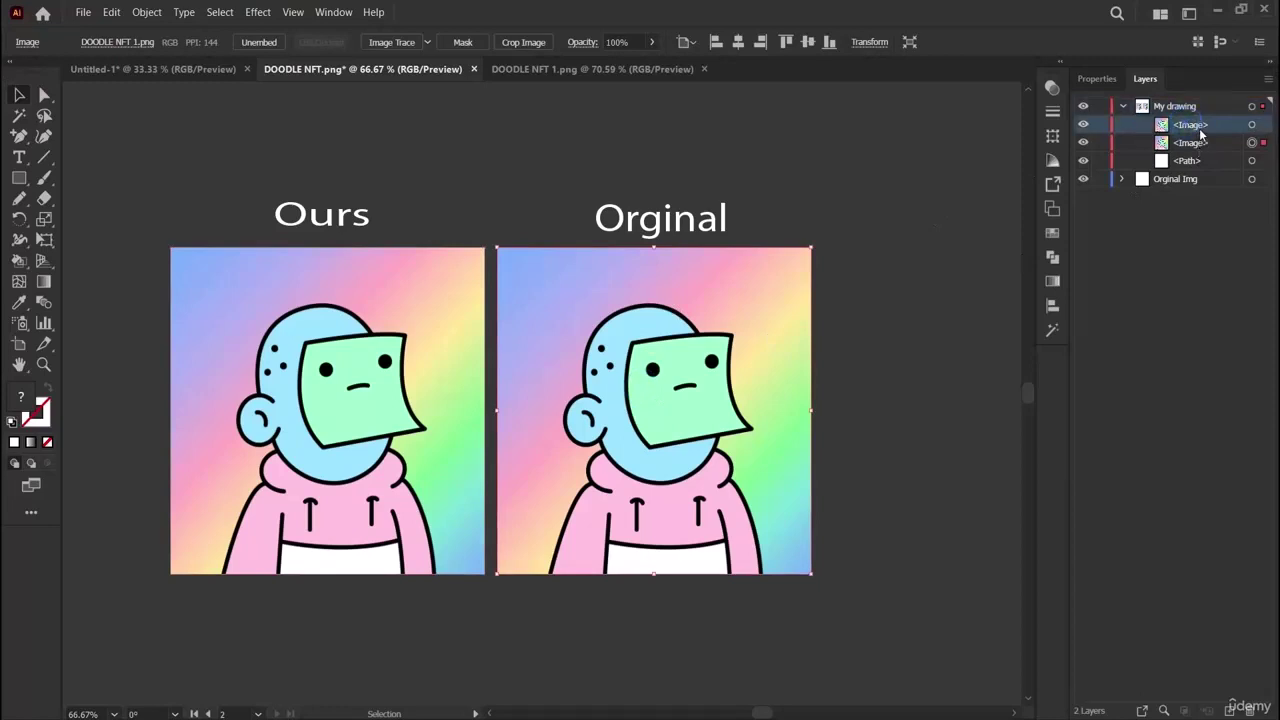
pyautogui.click(1192, 179)
pyautogui.doubleClick(1192, 179)
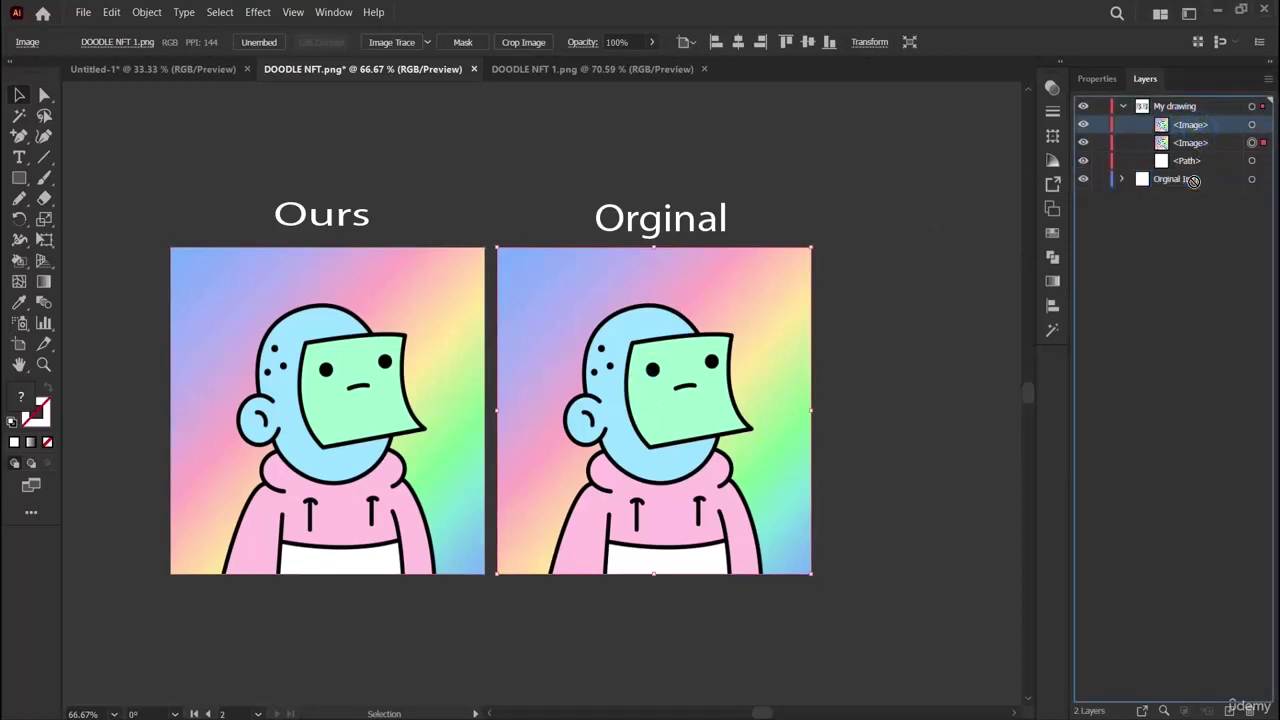
pyautogui.moveTo(1195, 181); pyautogui.dragTo(1197, 183)
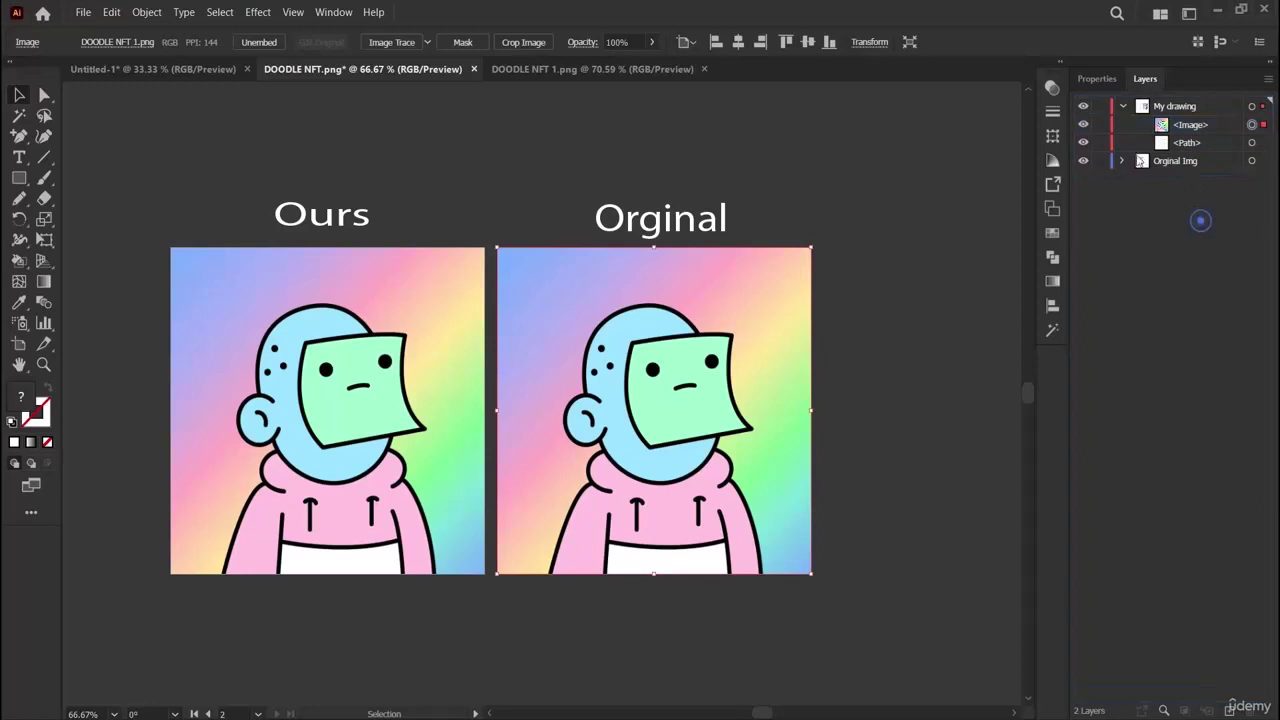
pyautogui.click(1123, 161)
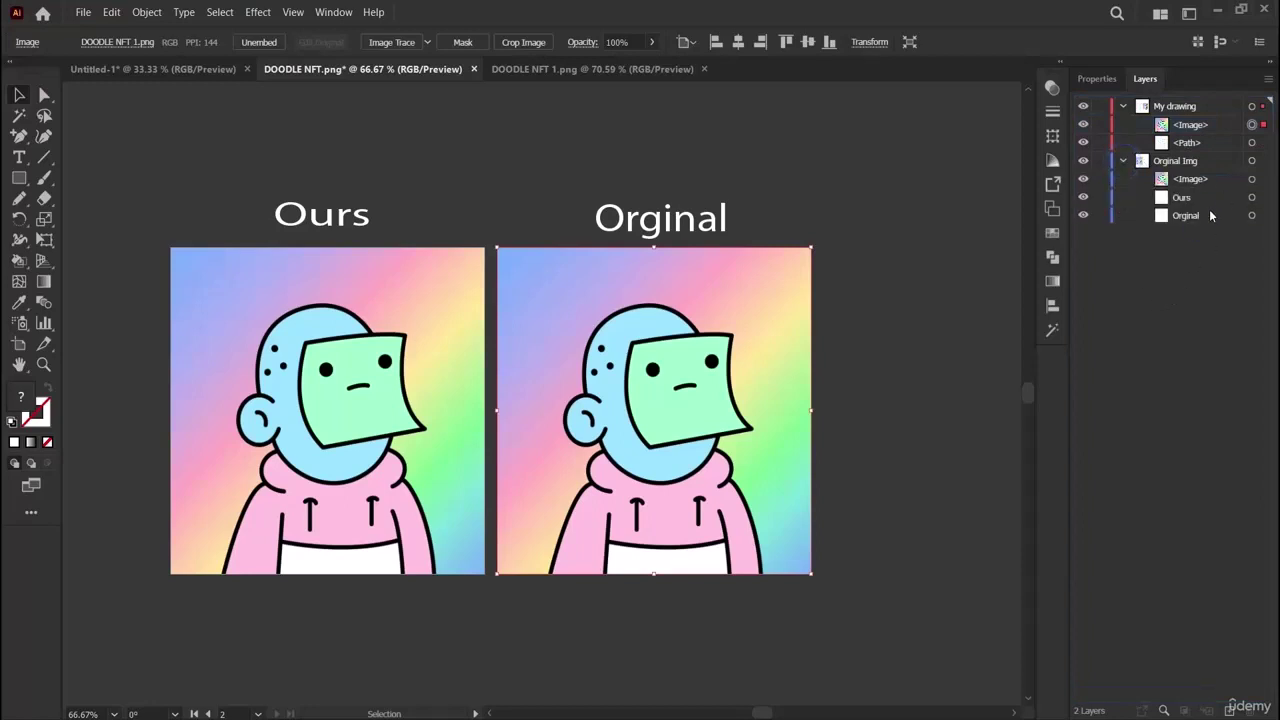
pyautogui.click(1207, 217)
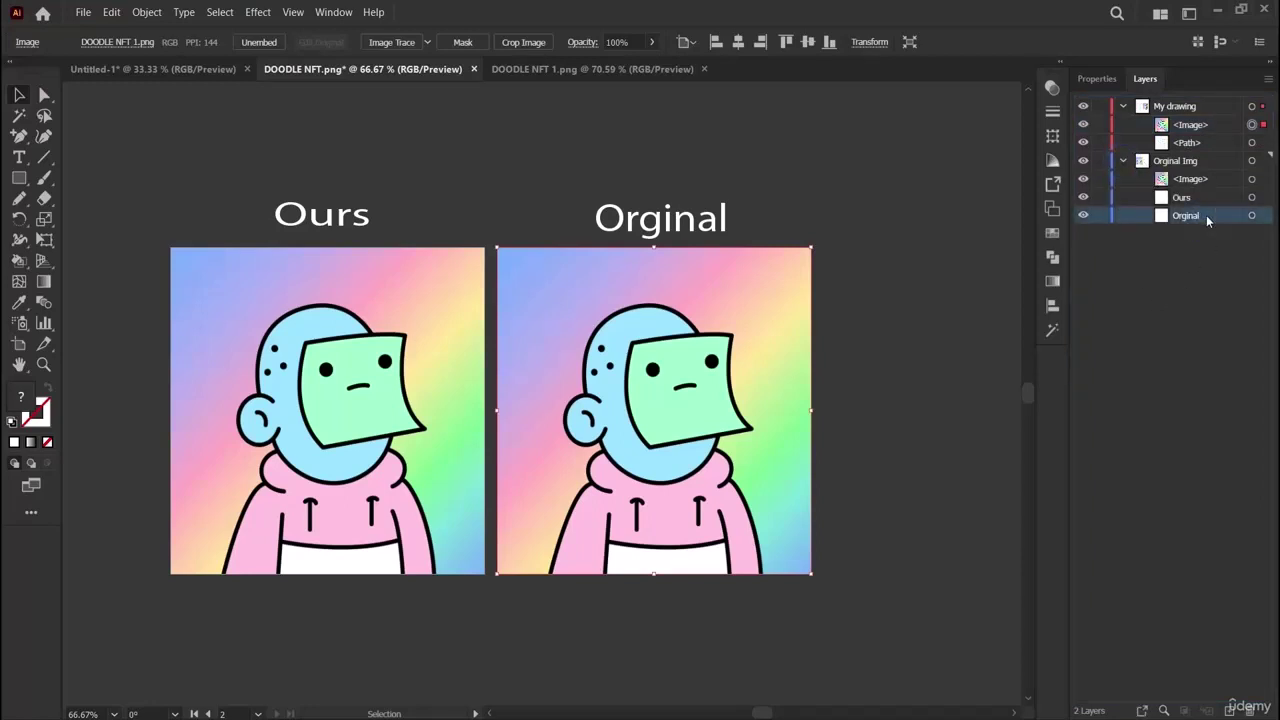
pyautogui.click(1209, 251)
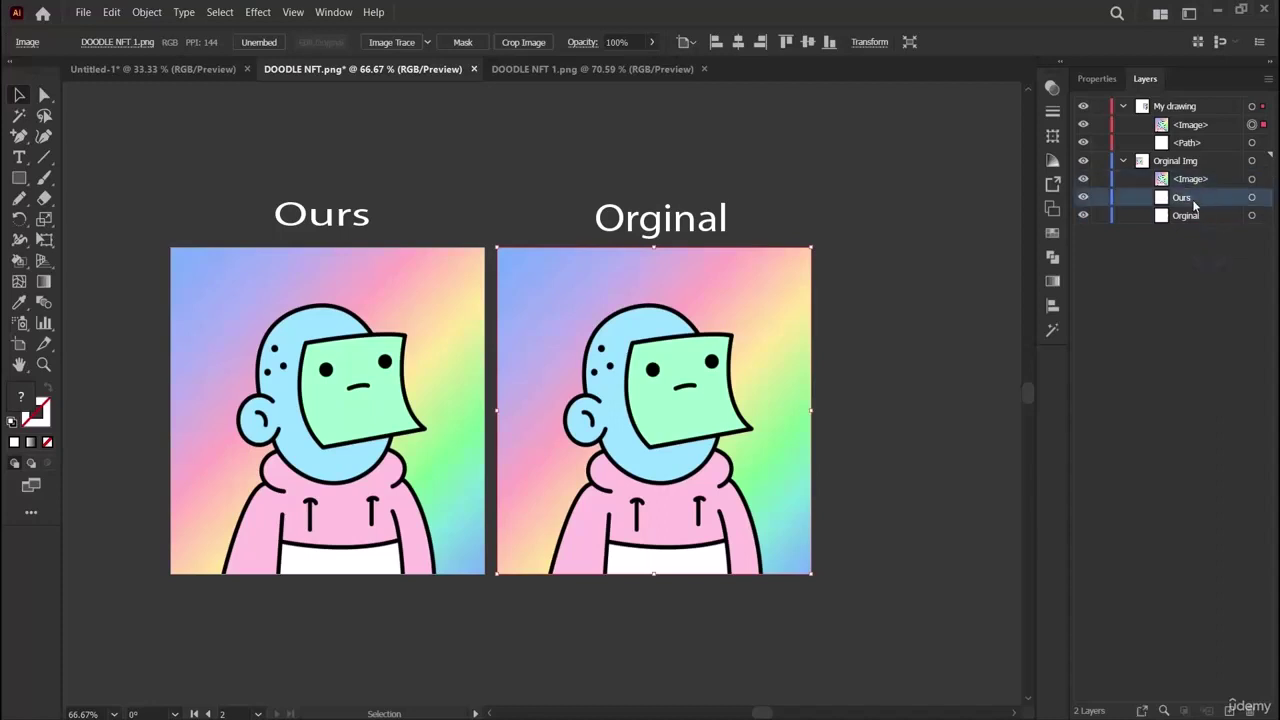
pyautogui.keyDown('shift'); pyautogui.click(1199, 218); pyautogui.keyUp('shift')
pyautogui.moveTo(1197, 220)
pyautogui.mouseDown()
pyautogui.moveTo(1186, 275)
pyautogui.moveTo(1190, 154)
pyautogui.mouseUp()
# Delete the stray image in My drawing and Alt-drag the Ours doodle into the Orginal box.
pyautogui.click(1192, 128)
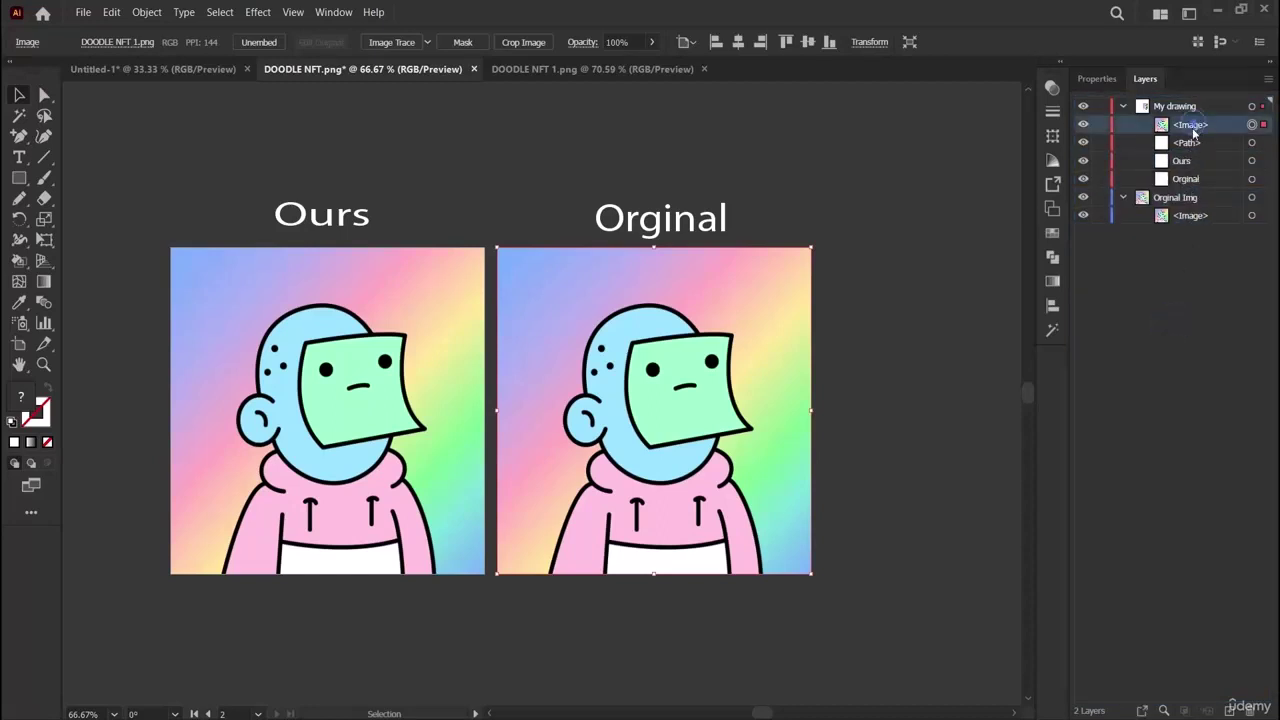
pyautogui.click(1198, 128)
pyautogui.press('Delete')
pyautogui.click(422, 402)
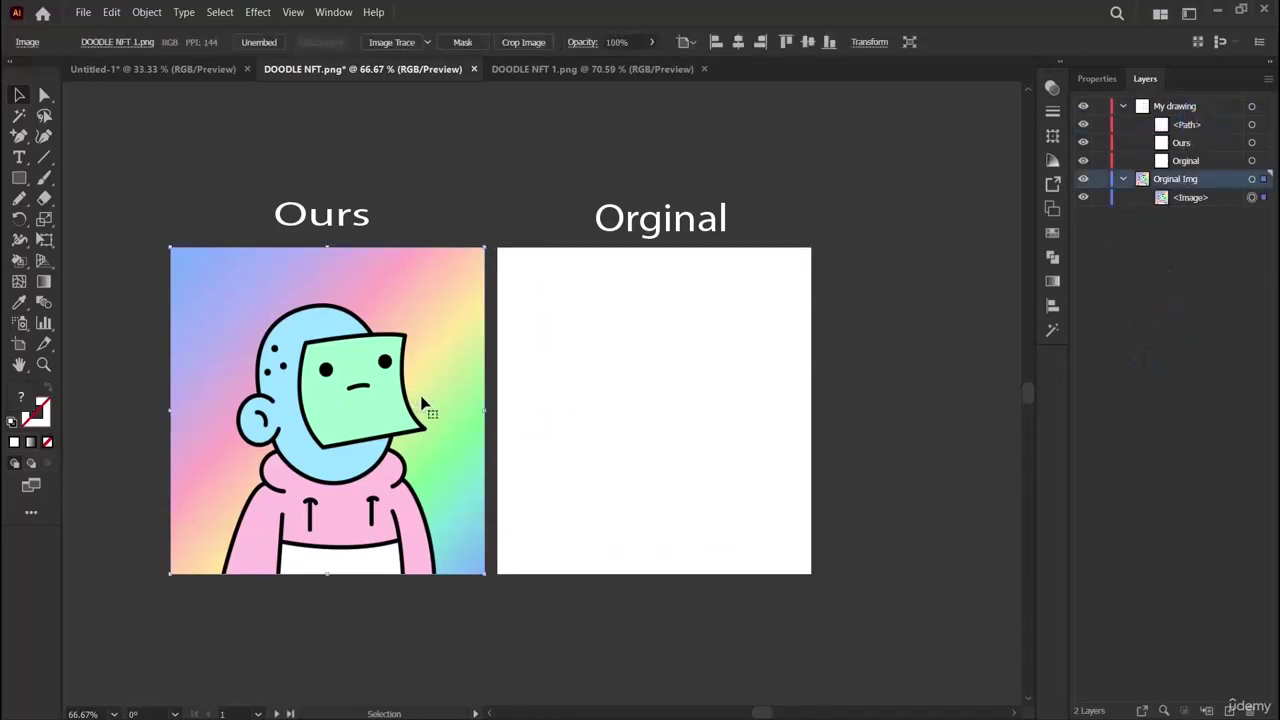
pyautogui.moveTo(422, 405); pyautogui.dragTo(532, 414)
# Delete the leftover <Path> from My drawing, keeping only the 'Ours' and 'Orginal' labels.
pyautogui.click(866, 437)
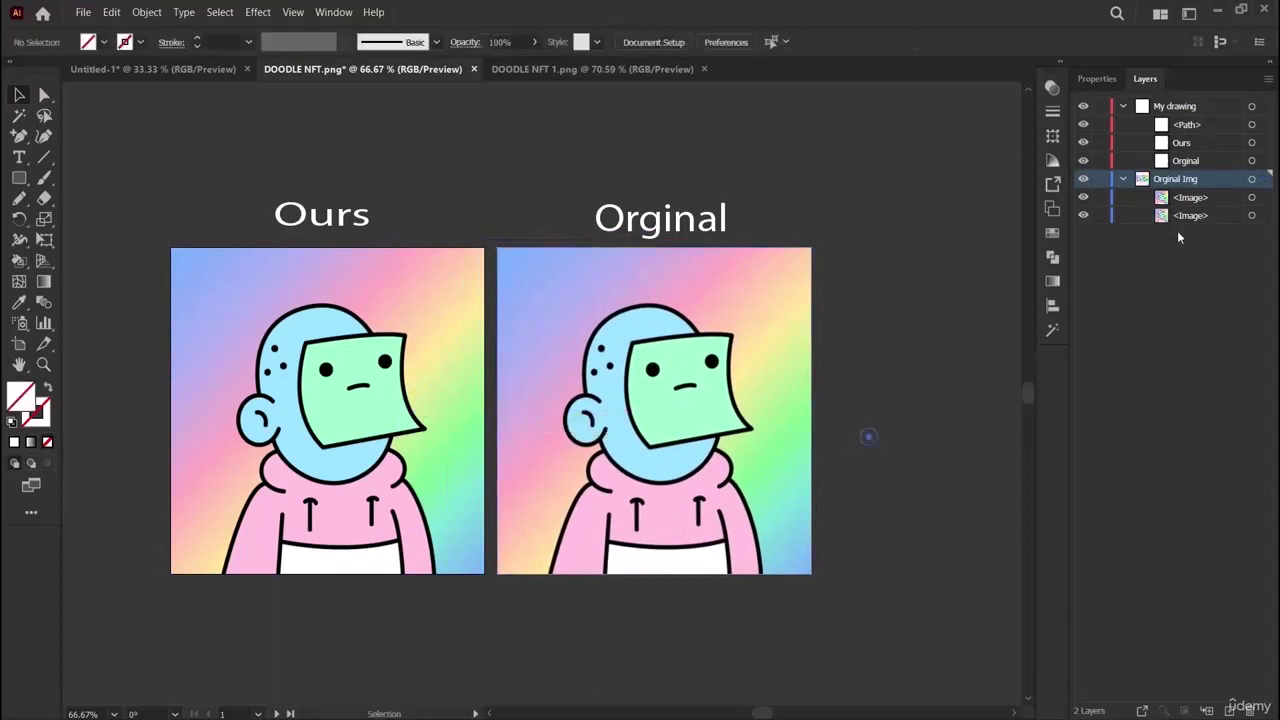
pyautogui.click(915, 509)
pyautogui.click(1183, 161)
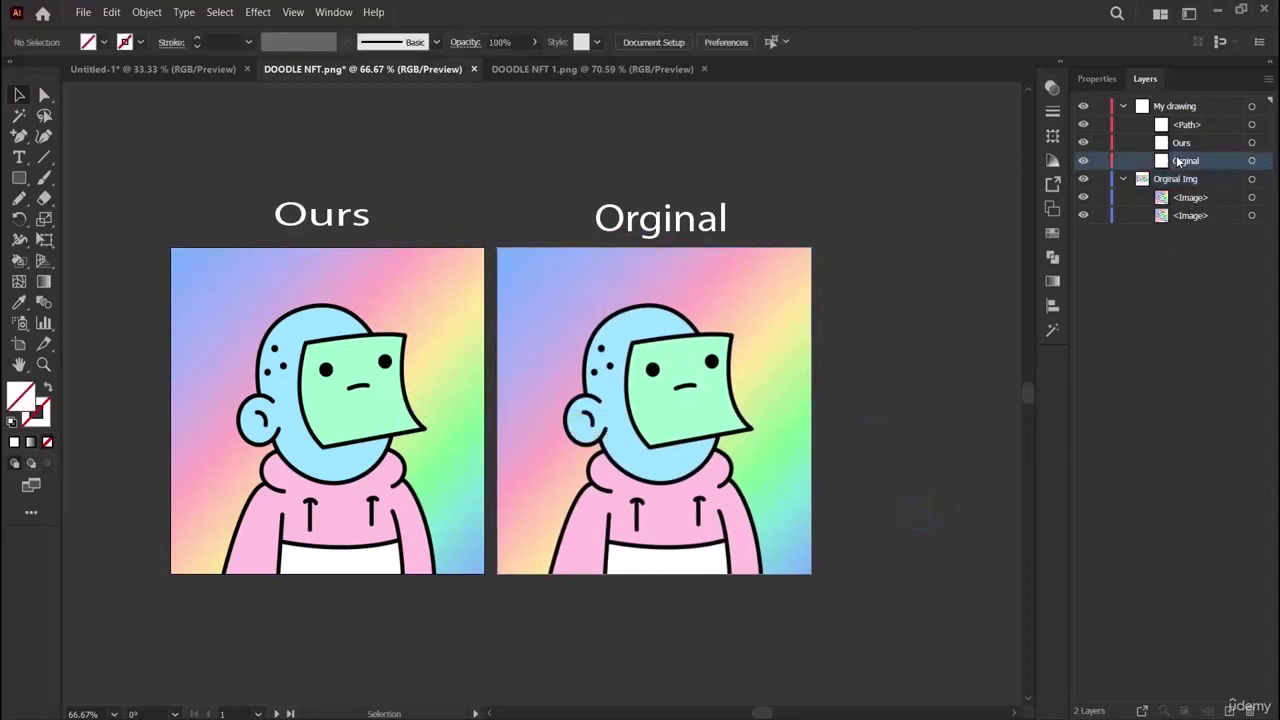
pyautogui.click(1181, 143)
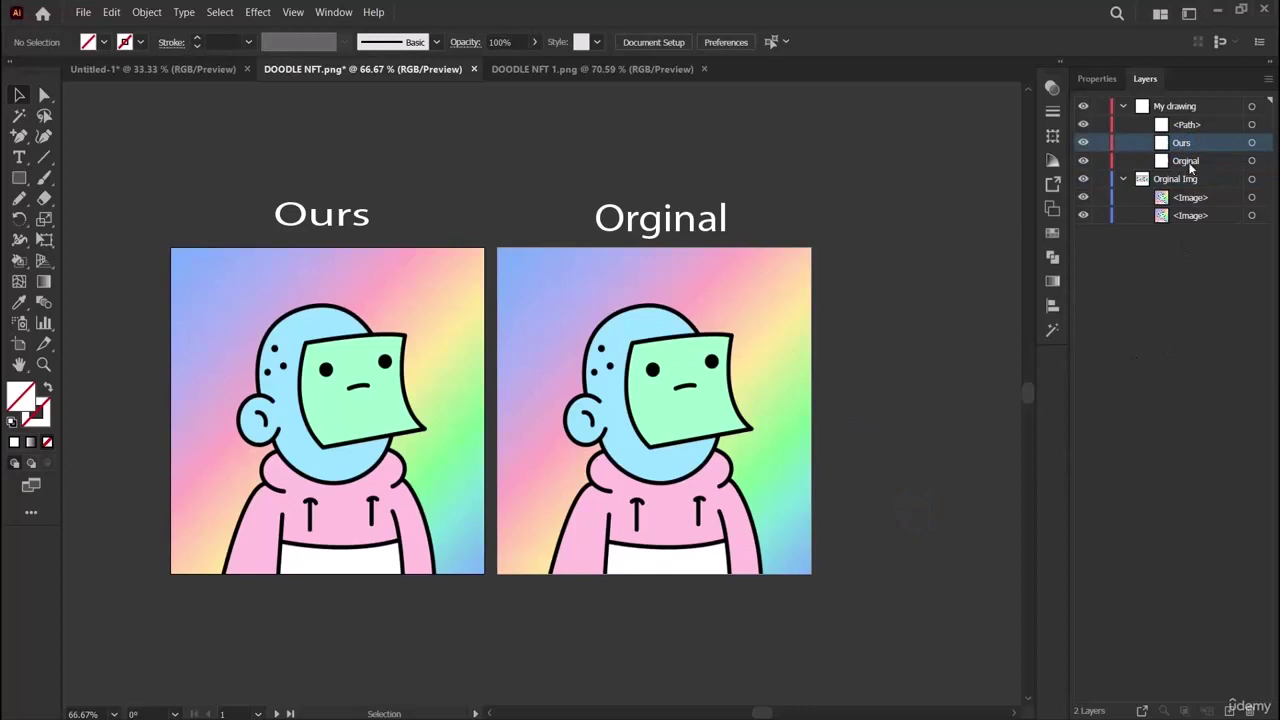
pyautogui.click(1190, 126)
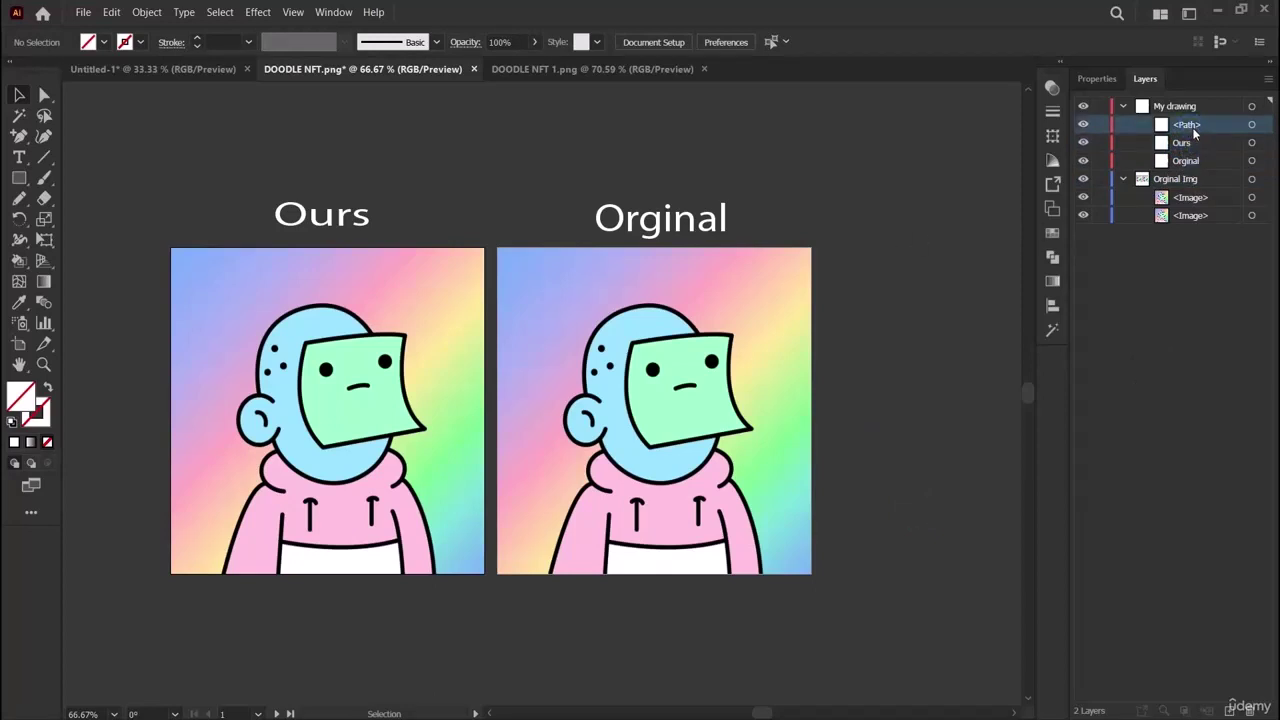
pyautogui.click(1250, 710)
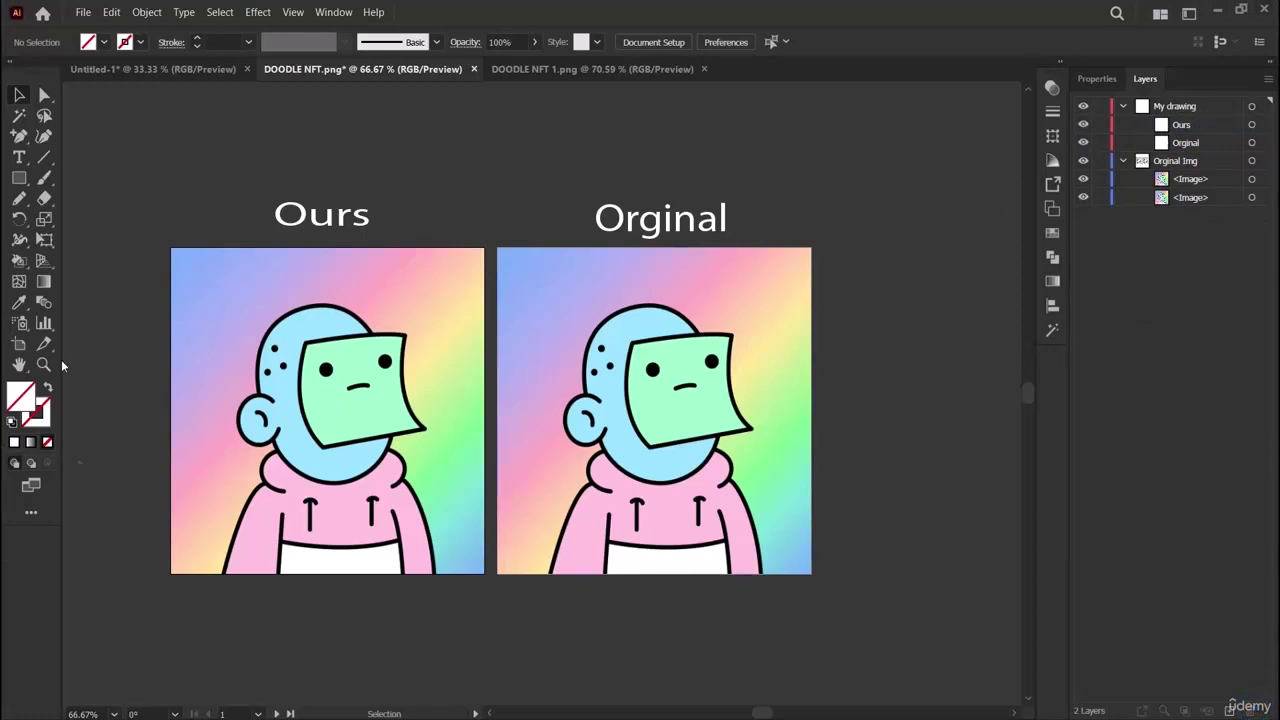
# Zoom to 150% and trace the hood's left edge from the artboard bottom with the Curvature tool.
pyautogui.press('z')
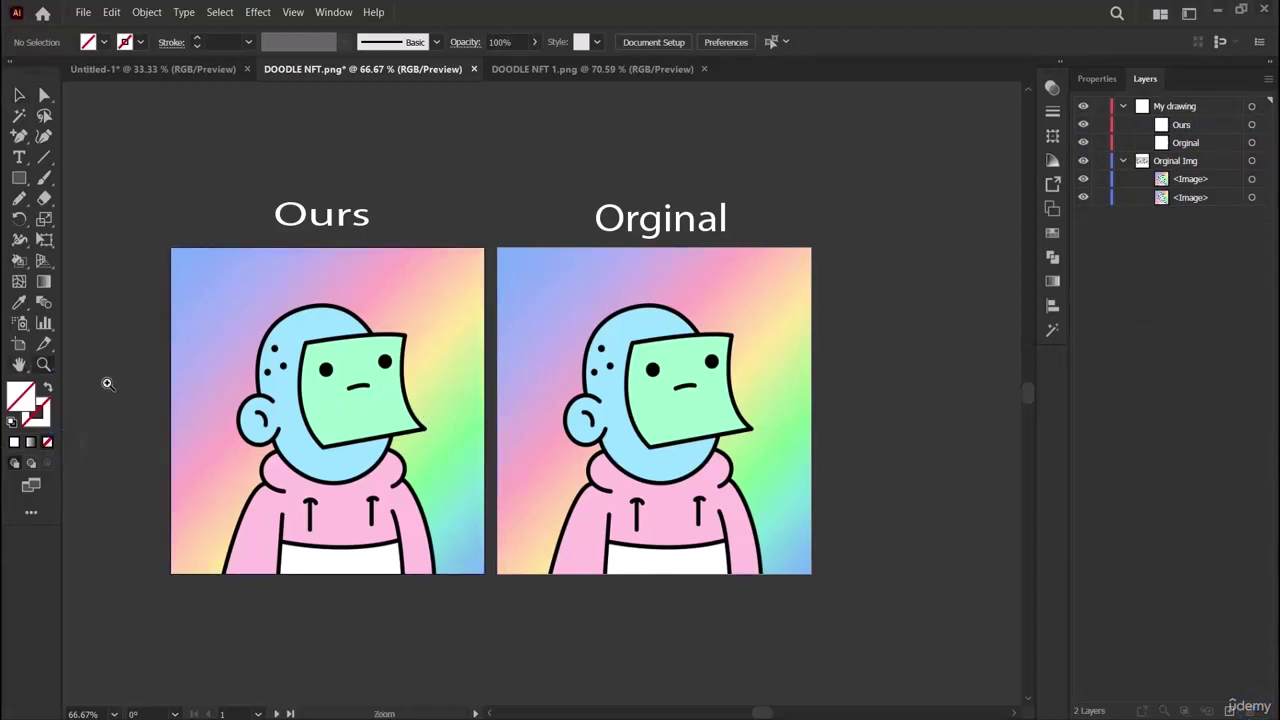
pyautogui.click(107, 383)
pyautogui.click(624, 610)
pyautogui.scroll(3, 540, 570)
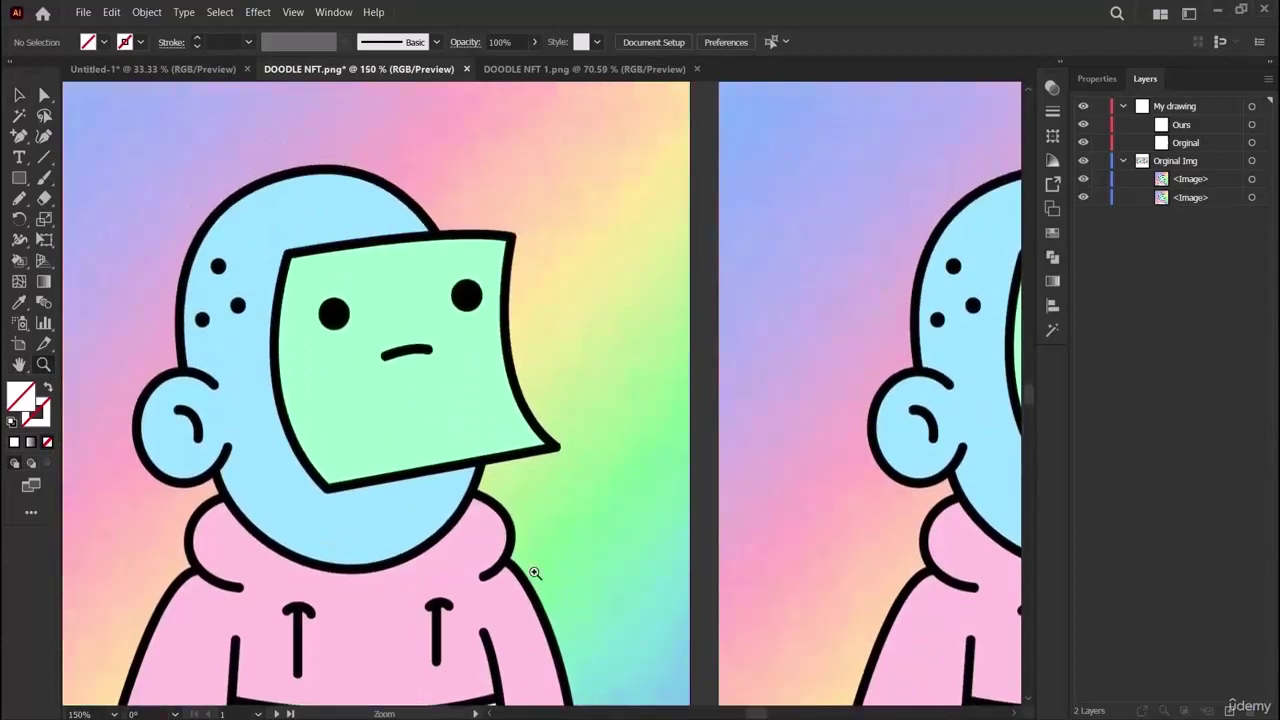
pyautogui.hscroll(3, 534, 572)
pyautogui.hscroll(-5, 534, 572)
pyautogui.scroll(-5, 534, 572)
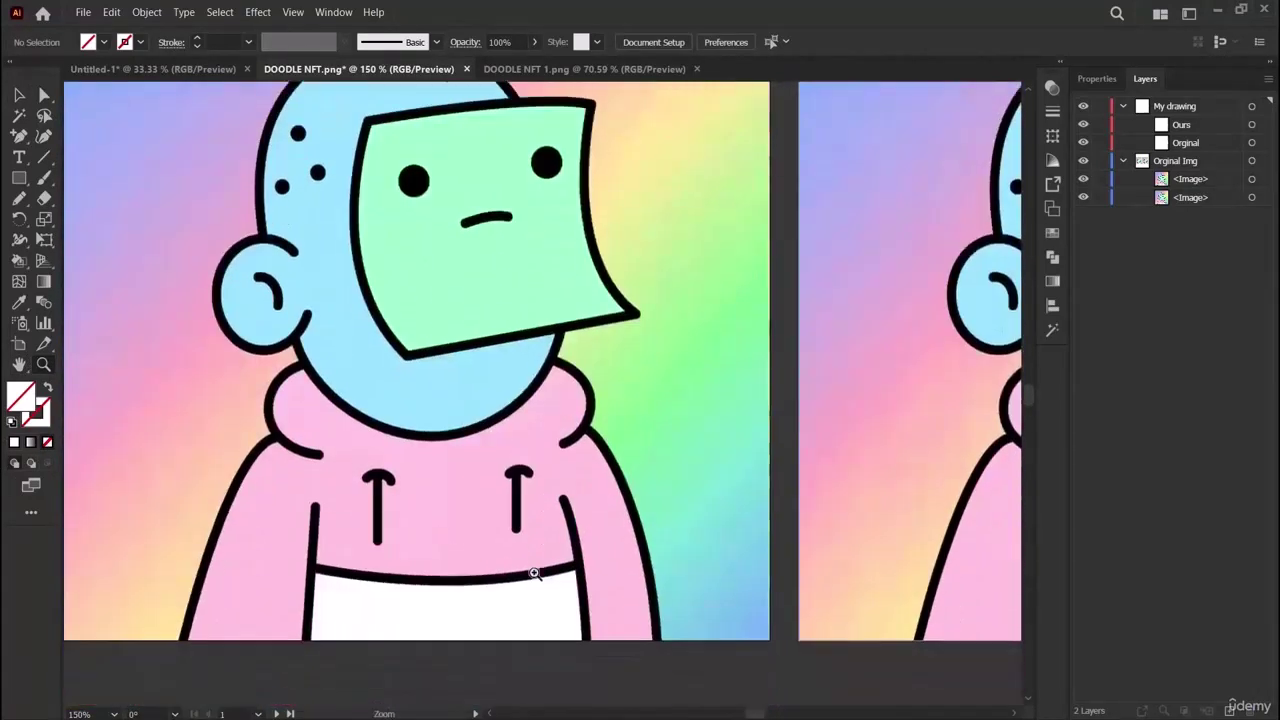
pyautogui.scroll(1, 534, 572)
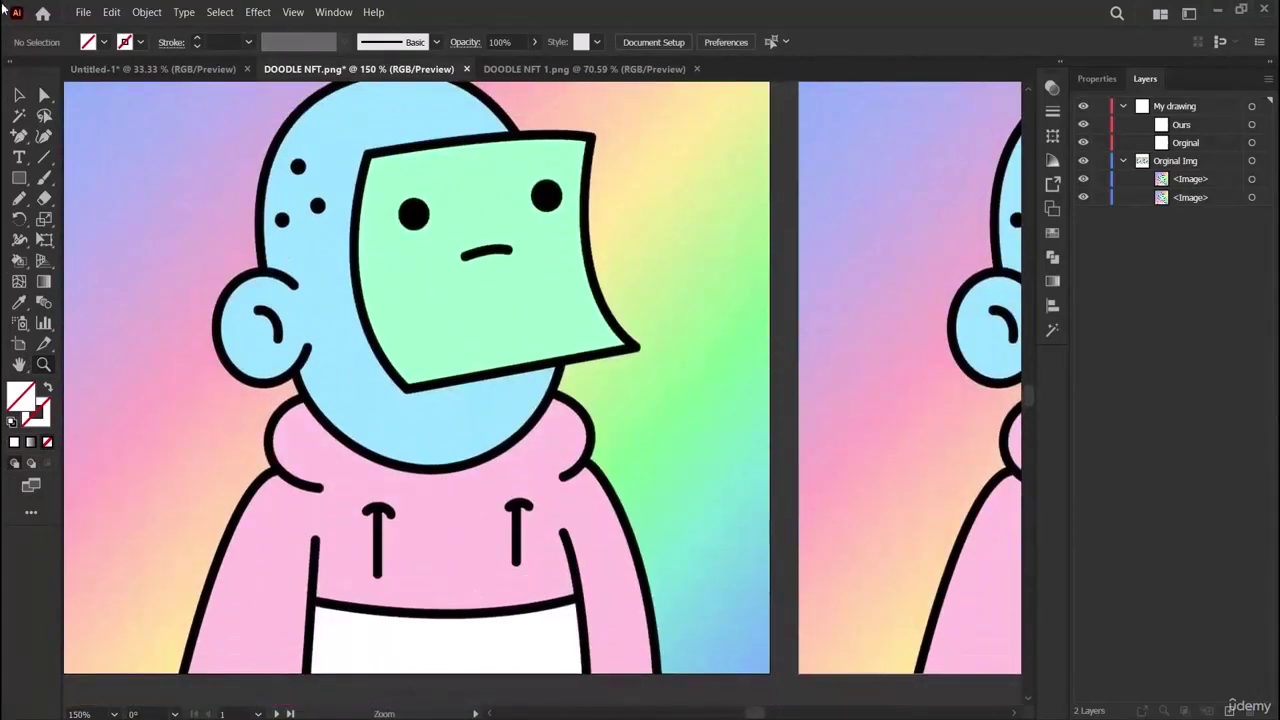
pyautogui.click(41, 142)
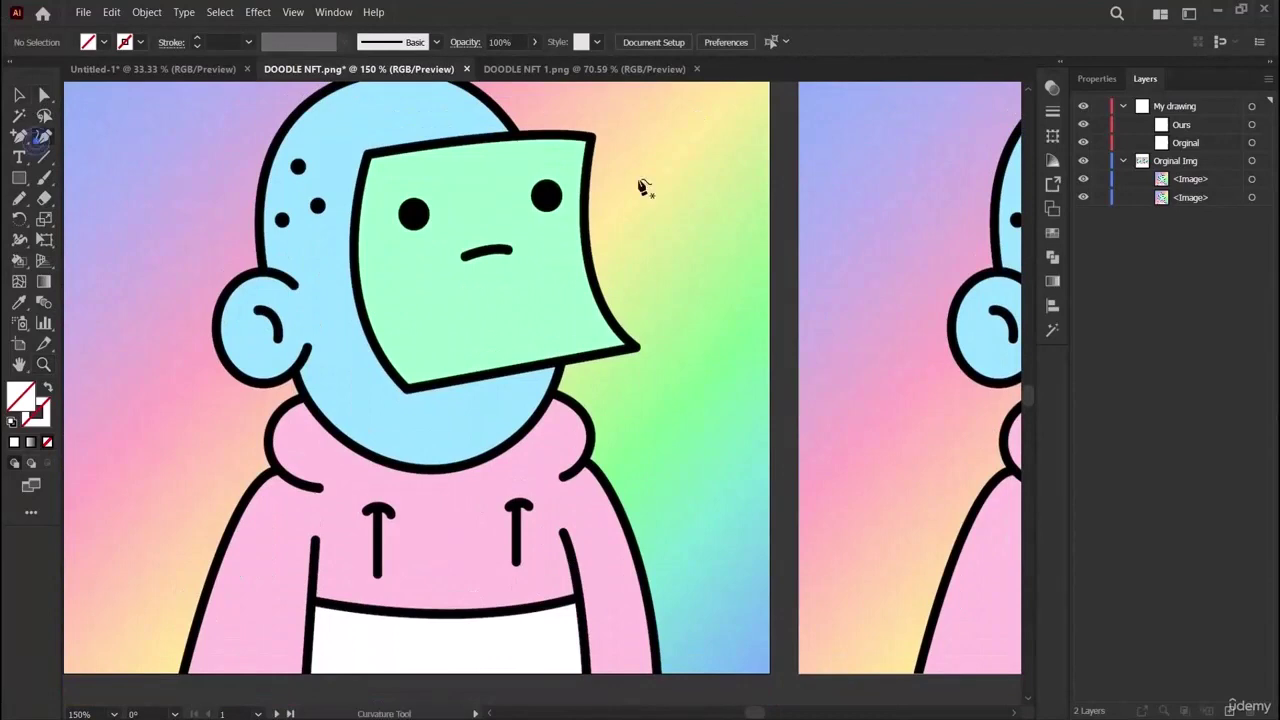
pyautogui.click(184, 674)
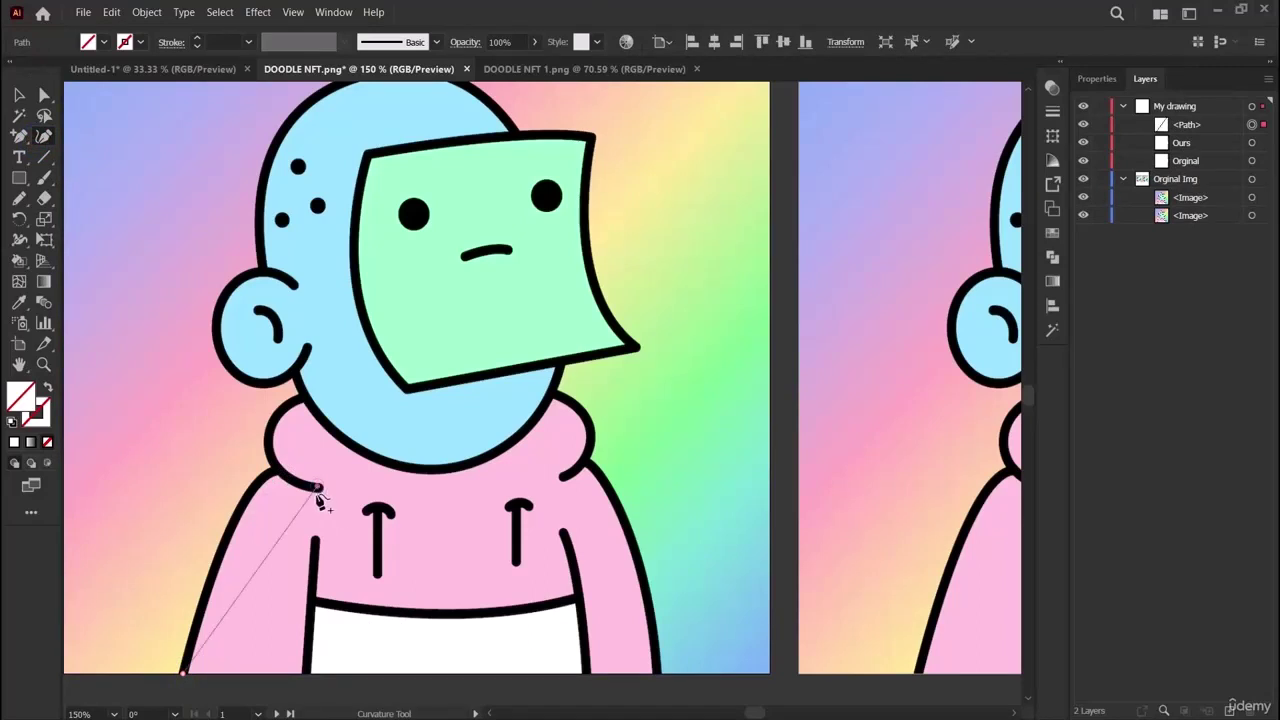
pyautogui.click(316, 487)
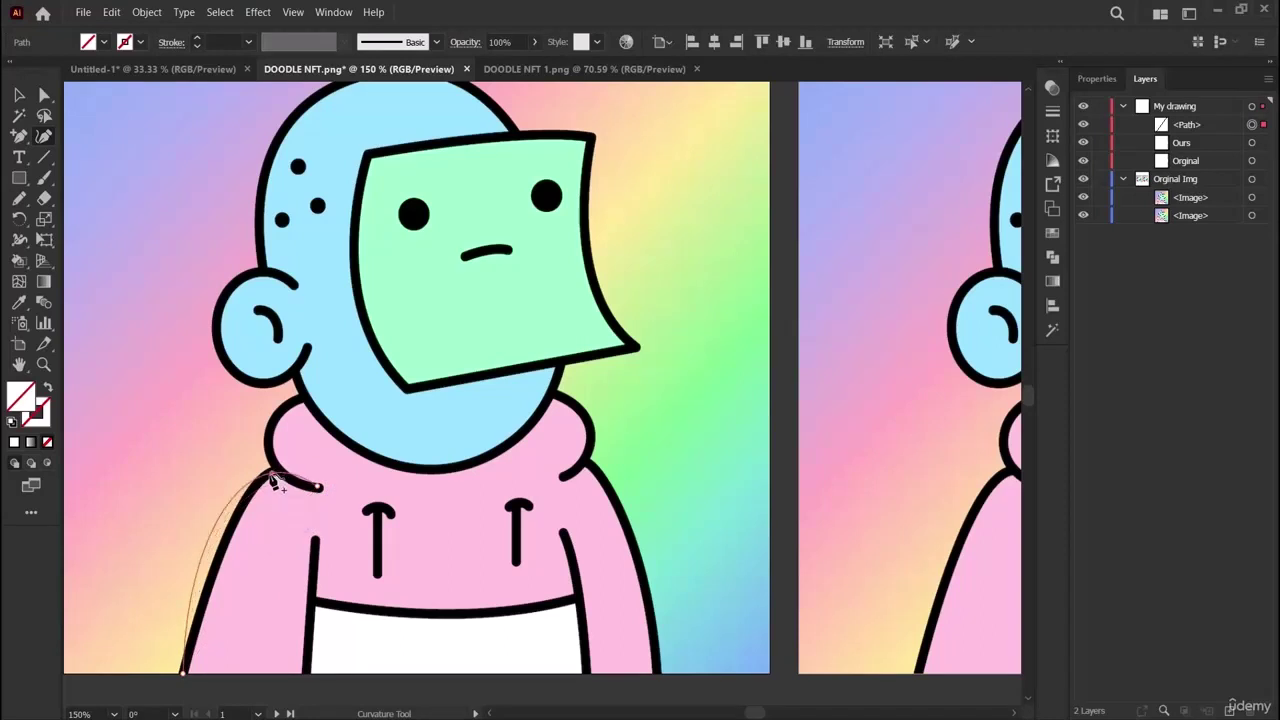
pyautogui.click(295, 477)
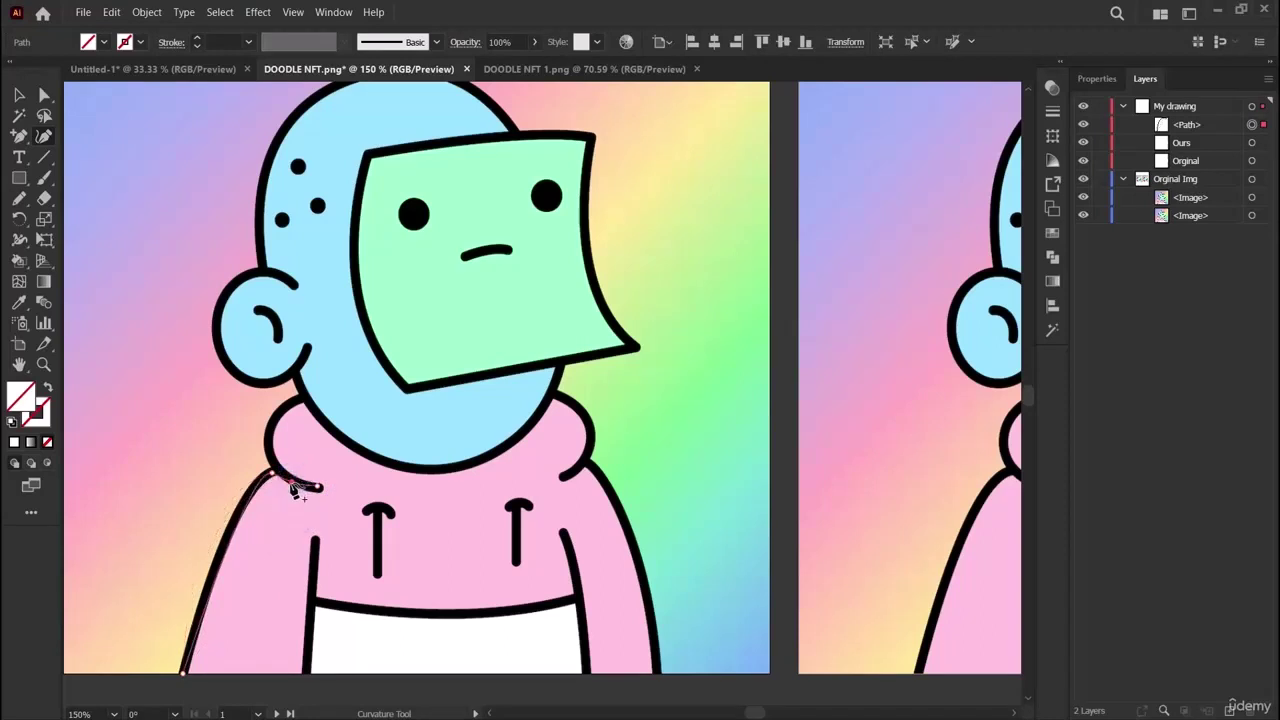
pyautogui.click(228, 553)
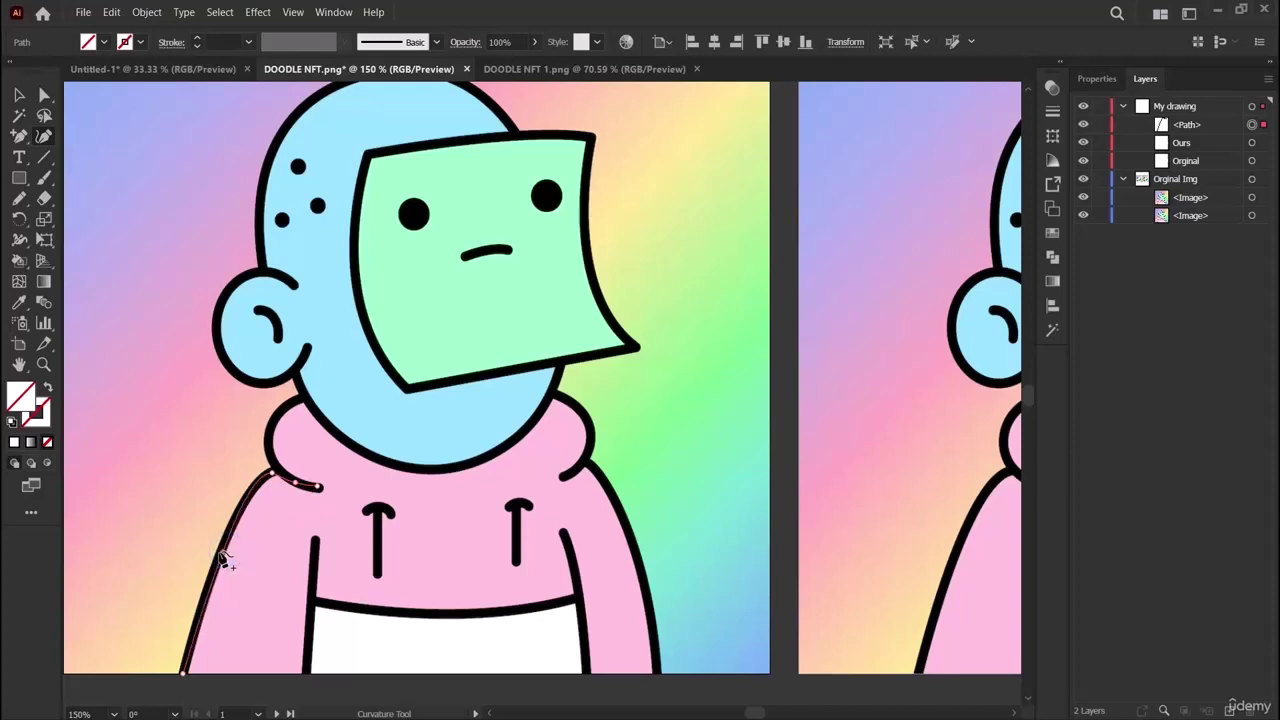
pyautogui.click(319, 487)
# Copy the traced hood path and paste a duplicate of it.
pyautogui.click(19, 95)
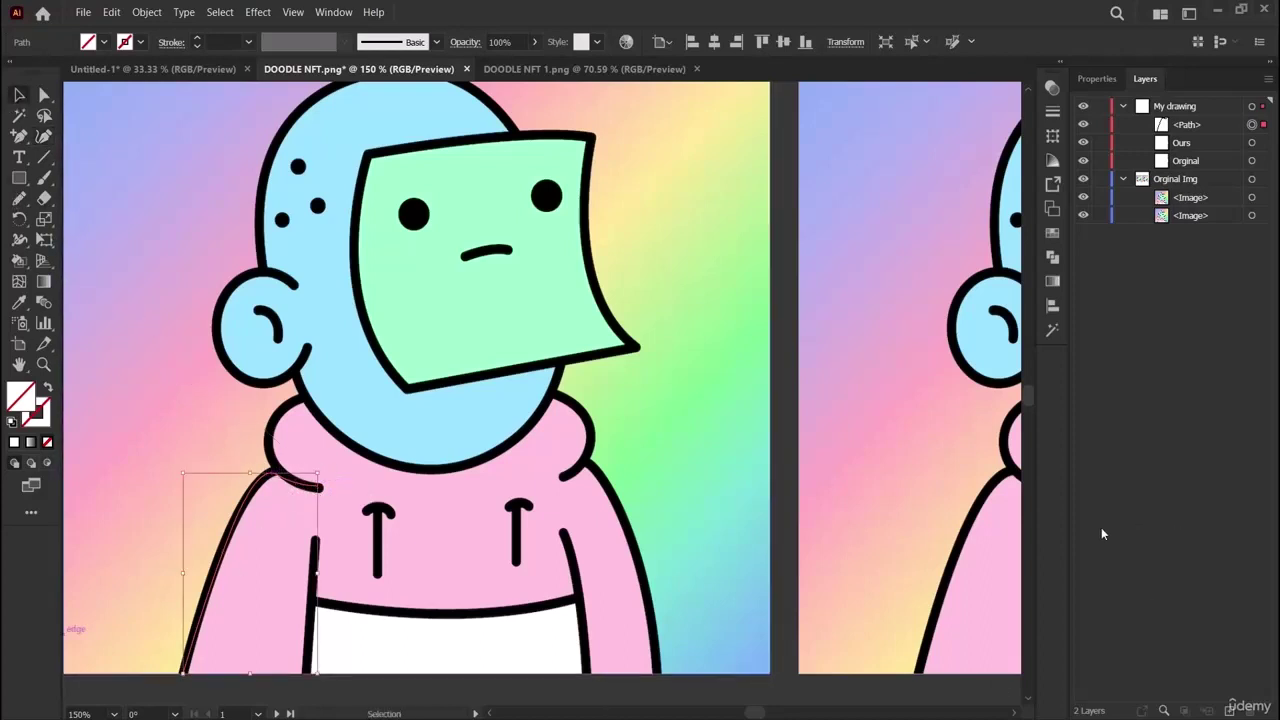
pyautogui.press('a')
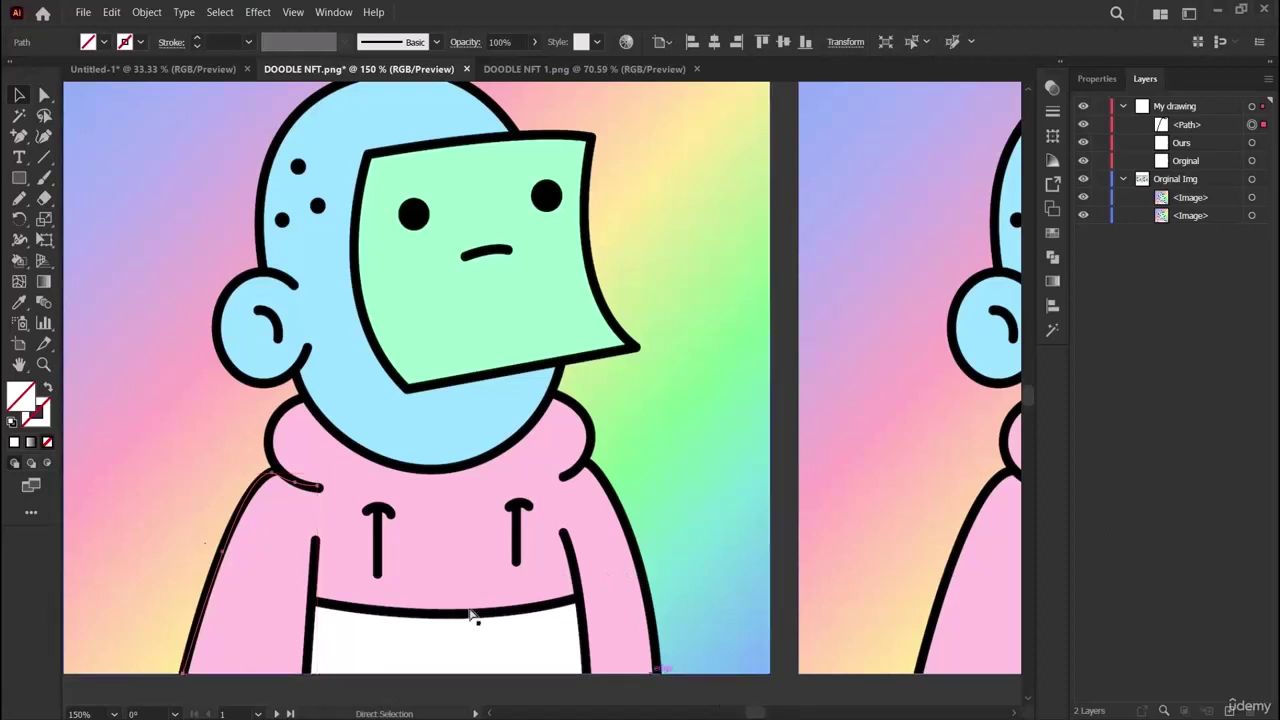
pyautogui.hotkey('ctrl', 'c')
pyautogui.hotkey('ctrl', 'v')
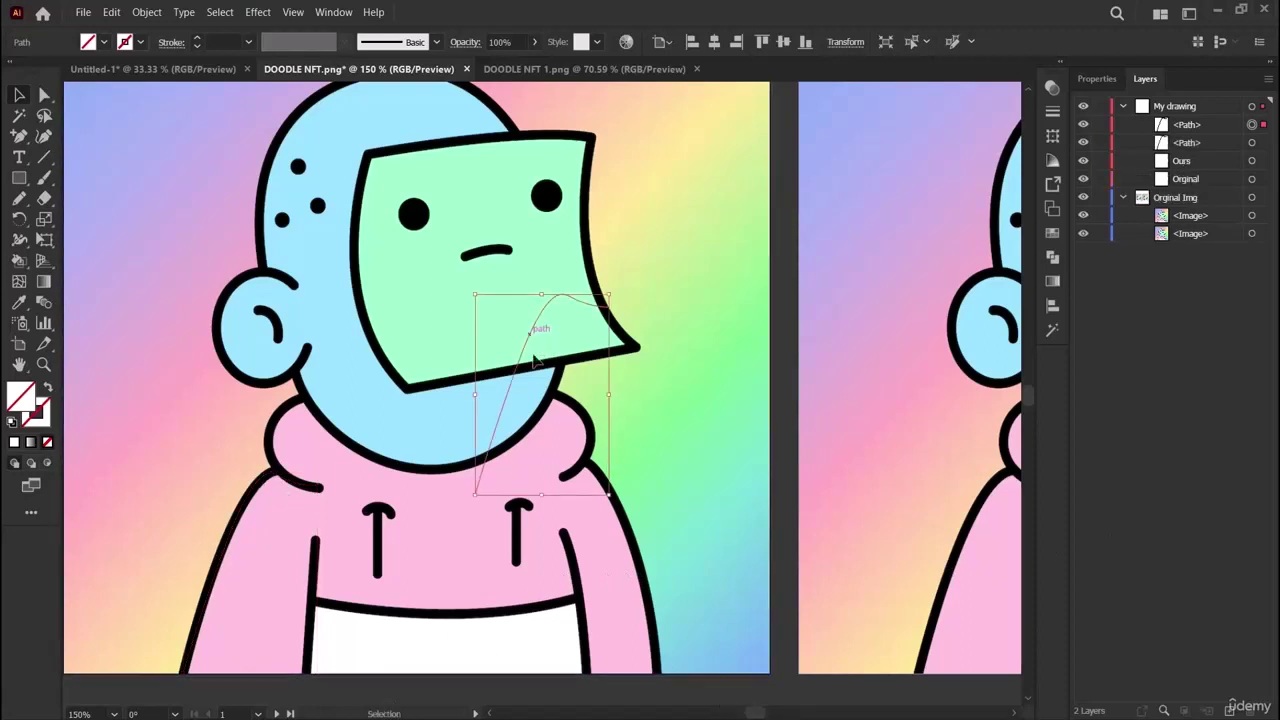
# Move the pasted curve onto the hoodie's front and give it a 4 pt black stroke.
pyautogui.moveTo(535, 343); pyautogui.dragTo(472, 581)
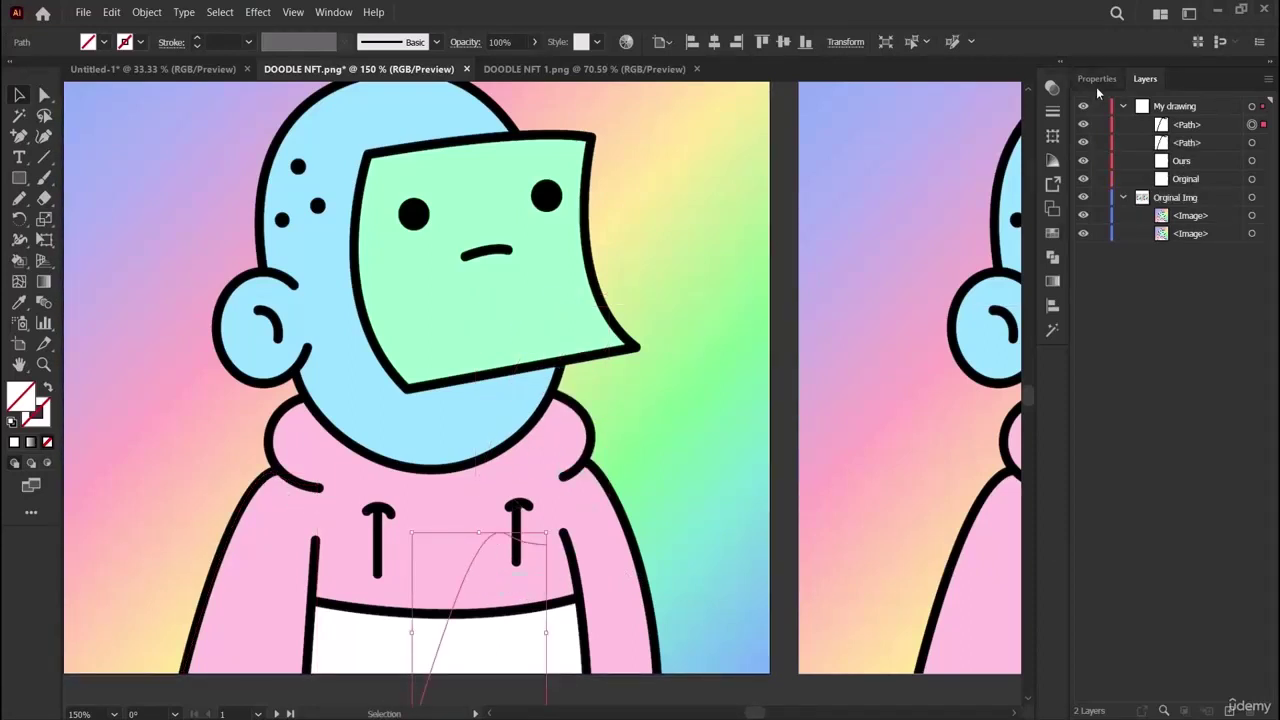
pyautogui.click(1097, 80)
pyautogui.click(1151, 291)
pyautogui.click(1151, 291)
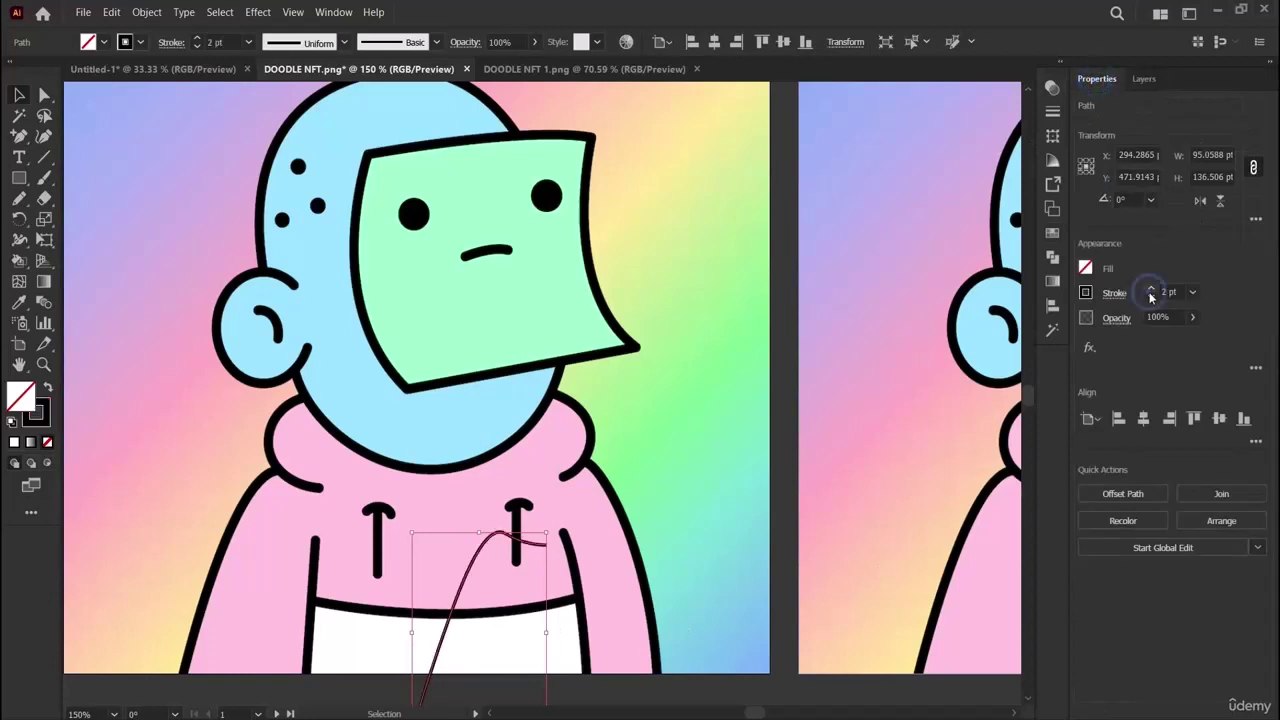
pyautogui.click(1151, 291)
pyautogui.click(1151, 291)
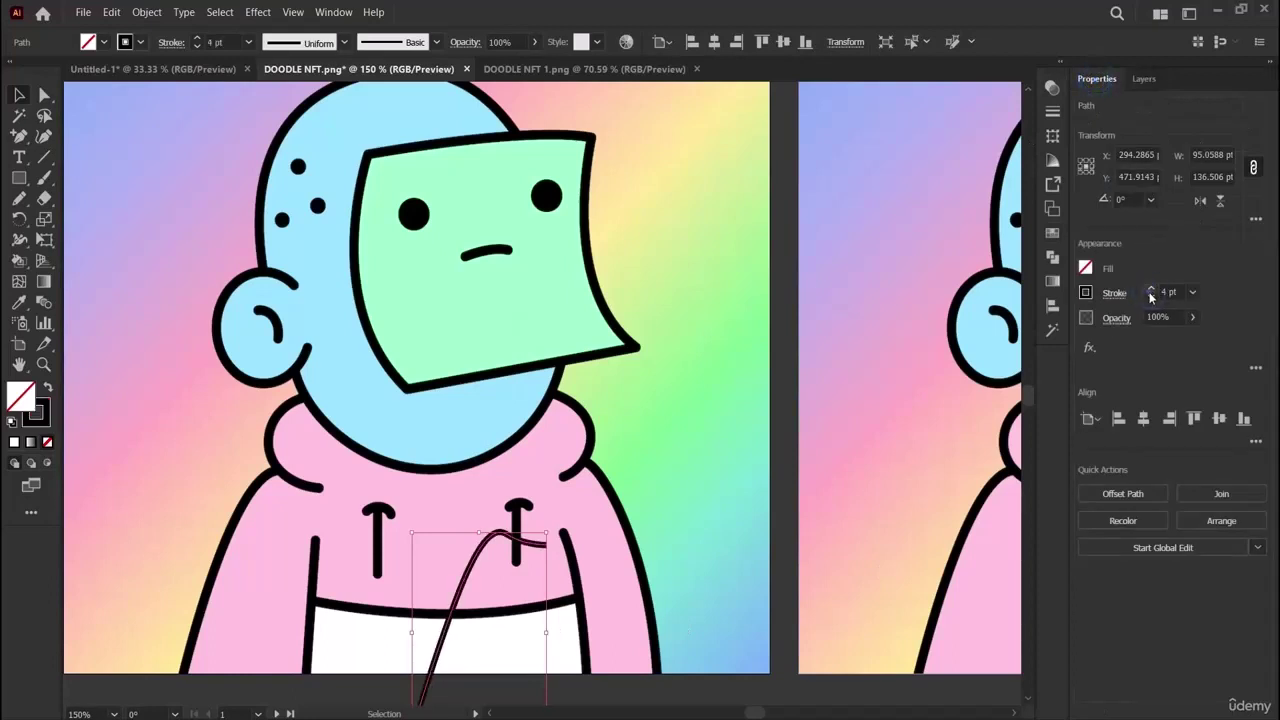
# Give the left hoodie outline a 2 pt black stroke, then reselect the curved path.
pyautogui.click(258, 491)
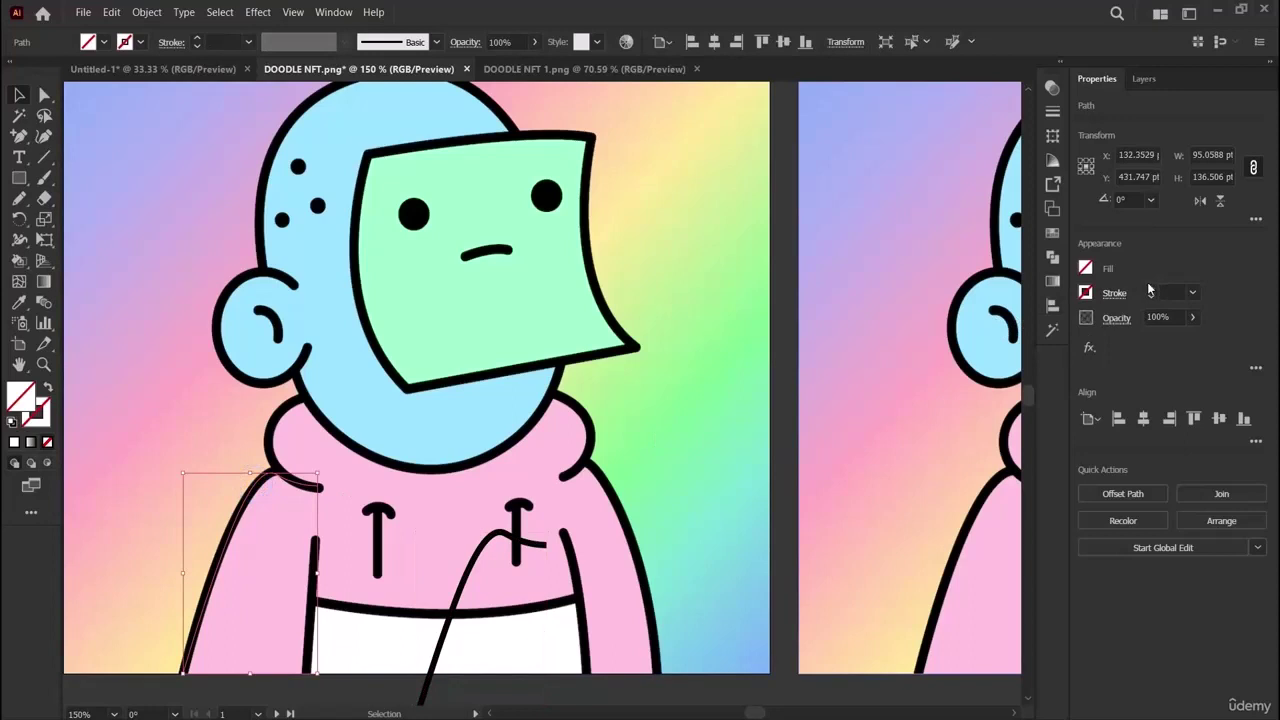
pyautogui.click(1151, 291)
pyautogui.click(1151, 291)
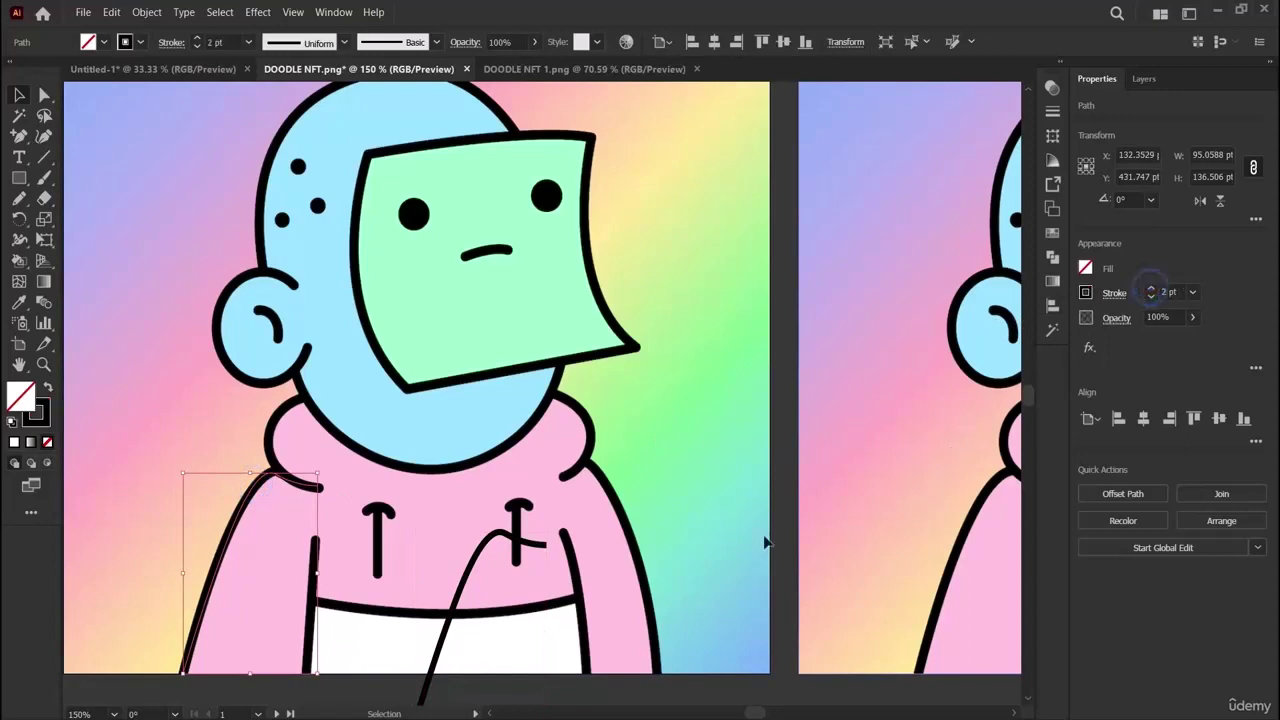
pyautogui.click(706, 513)
pyautogui.click(478, 560)
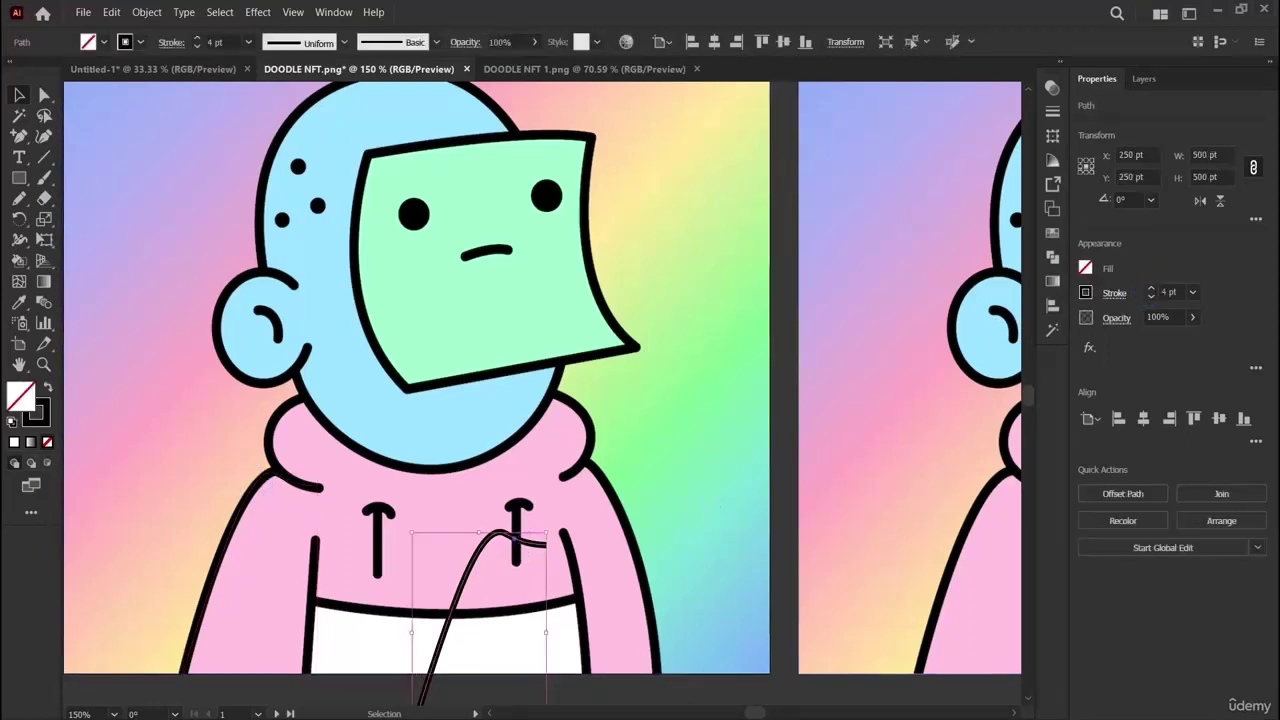
pyautogui.click(109, 13)
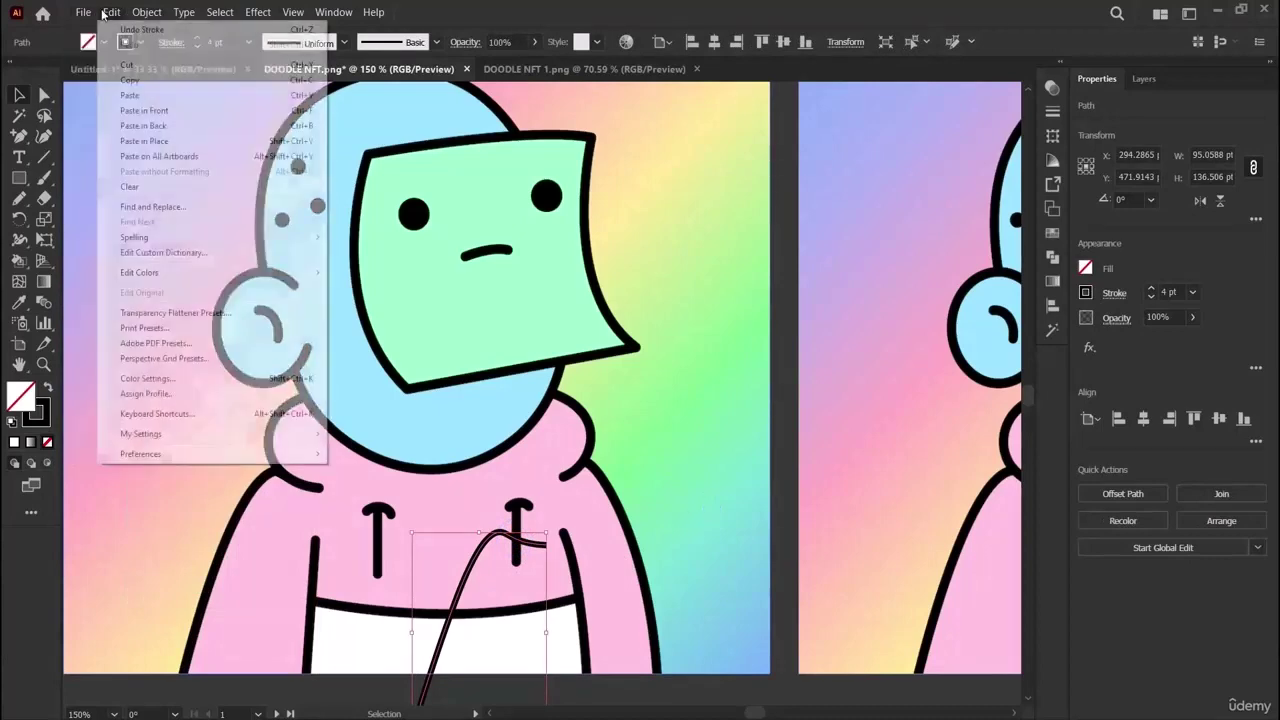
# Reflect the curved path across the vertical axis and place it on the hood's right edge.
pyautogui.click(110, 13)
pyautogui.click(147, 11)
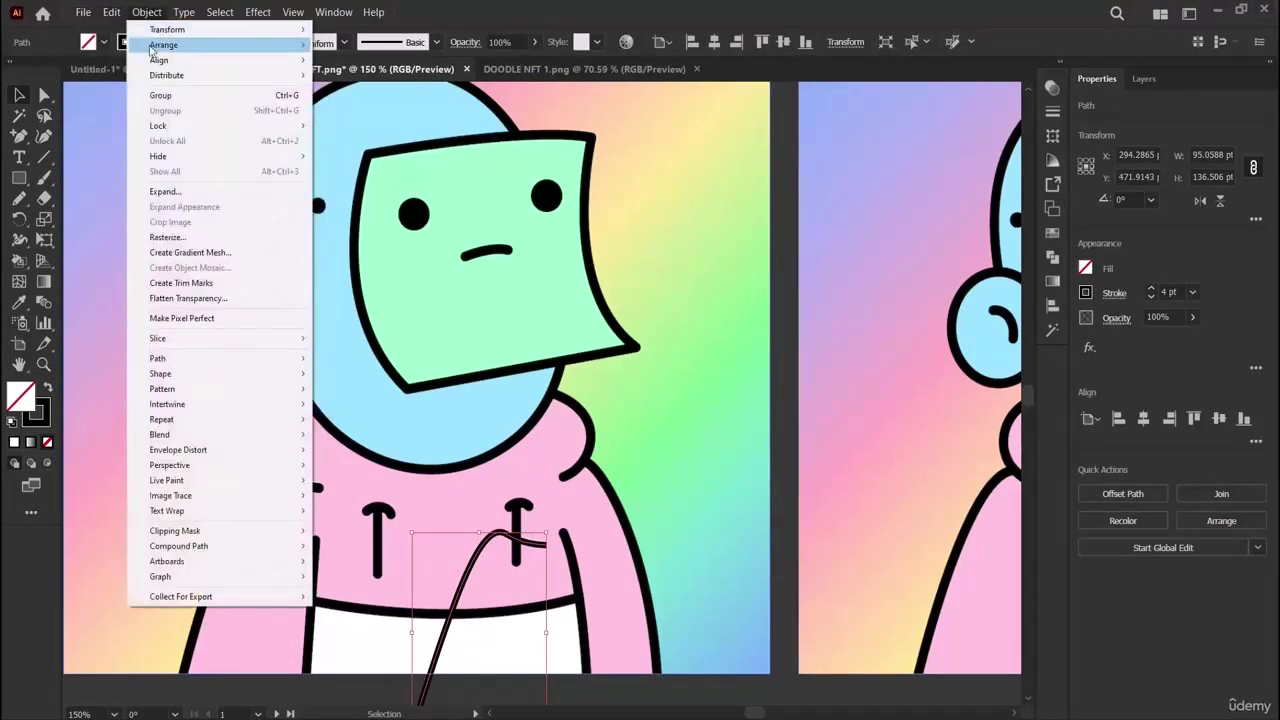
pyautogui.moveTo(153, 50)
pyautogui.moveTo(167, 29)
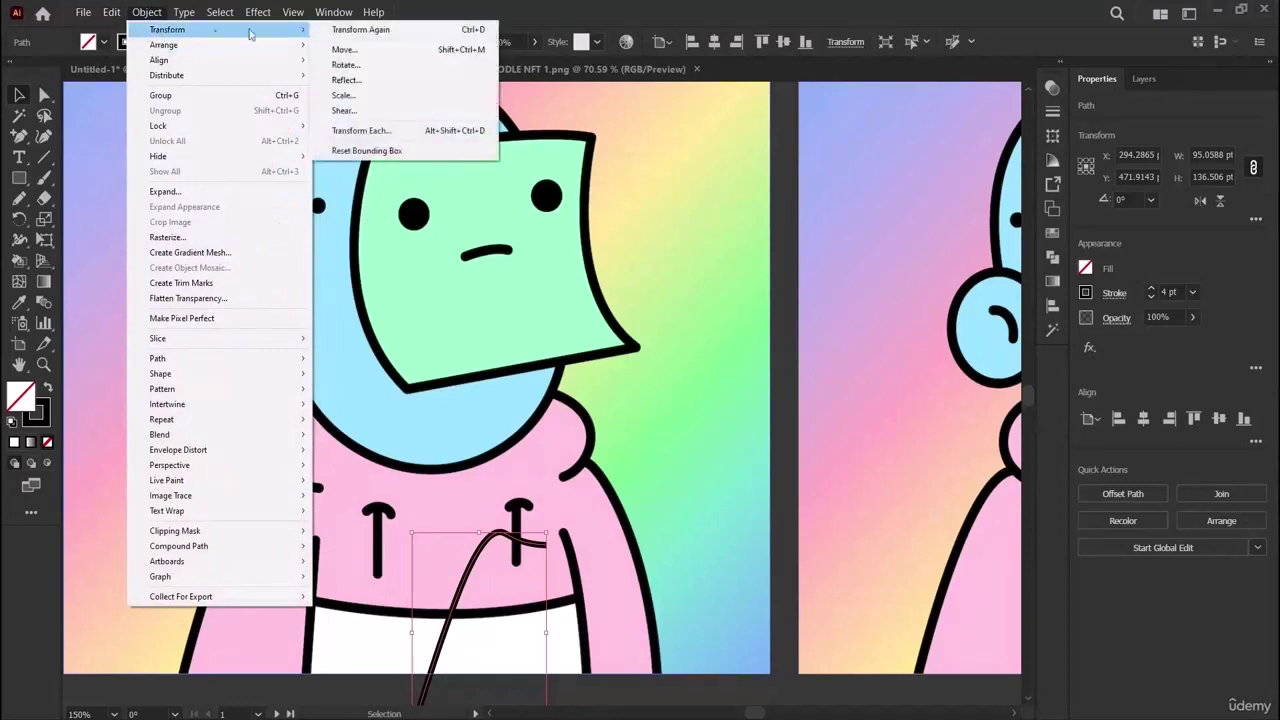
pyautogui.click(345, 80)
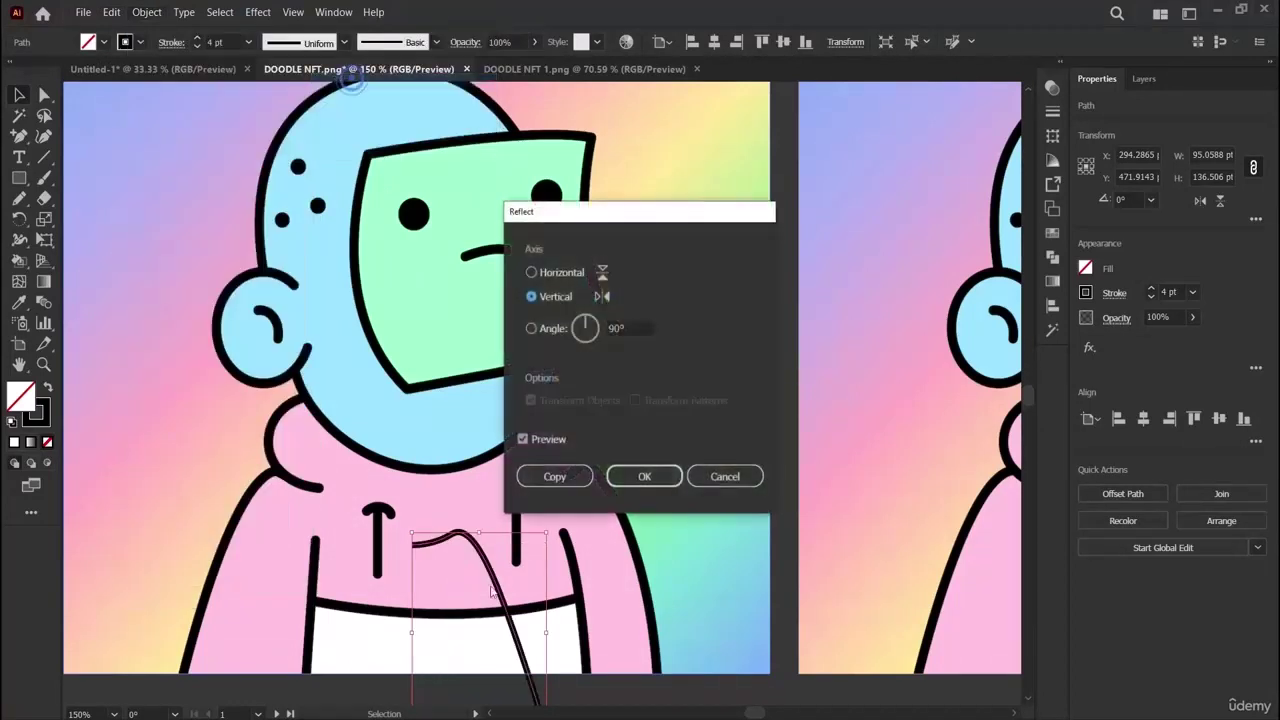
pyautogui.click(666, 476)
pyautogui.moveTo(490, 566); pyautogui.dragTo(624, 487)
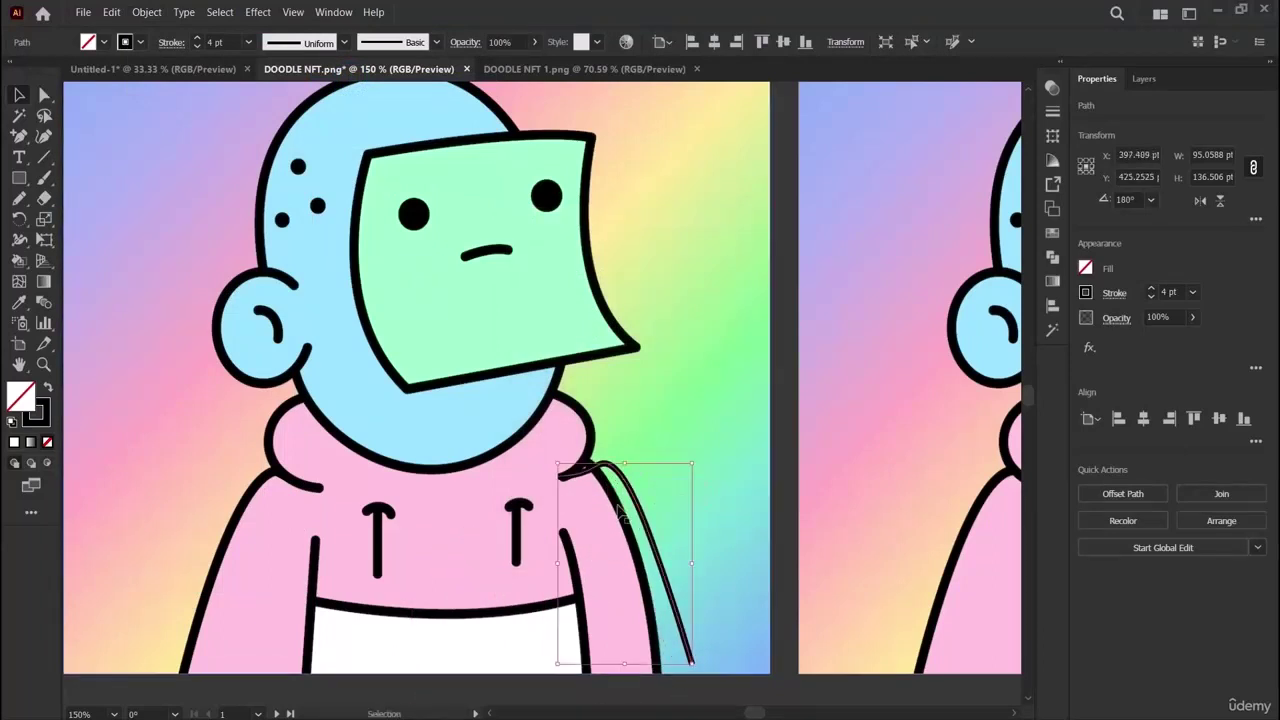
pyautogui.click(620, 511)
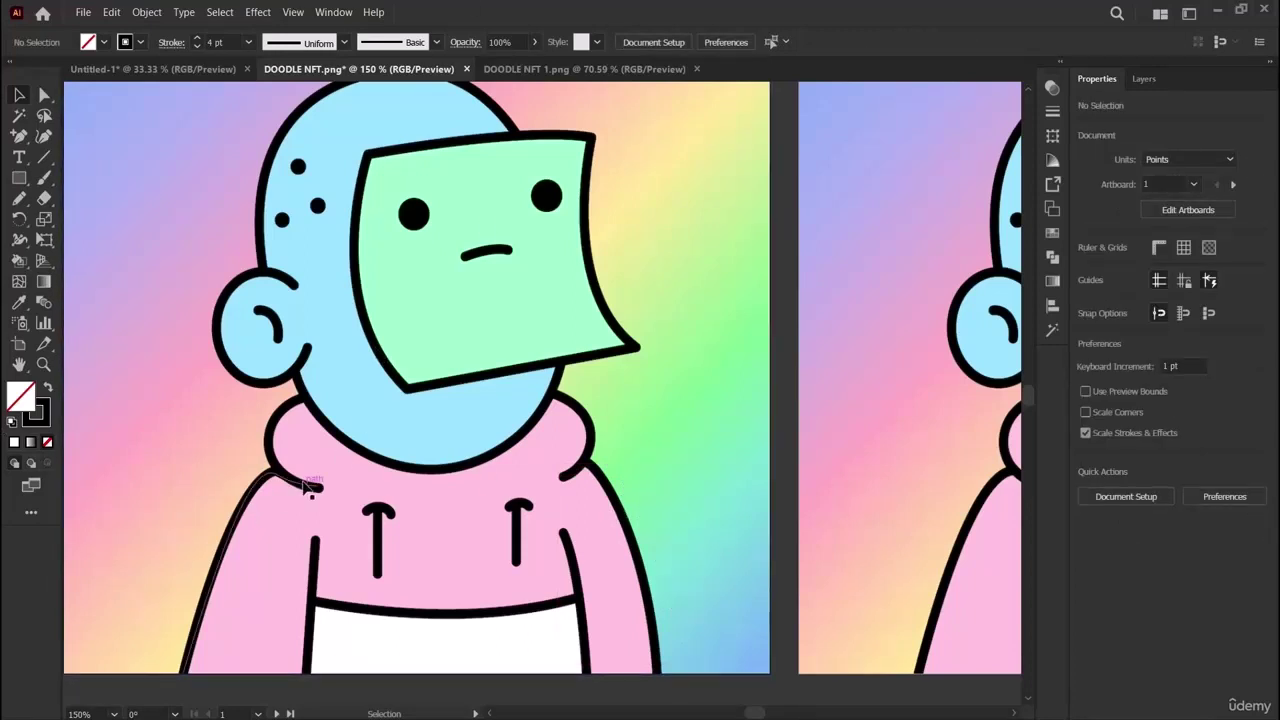
# Set the left hood-edge path's stroke to Round Cap and Round Join.
pyautogui.click(310, 489)
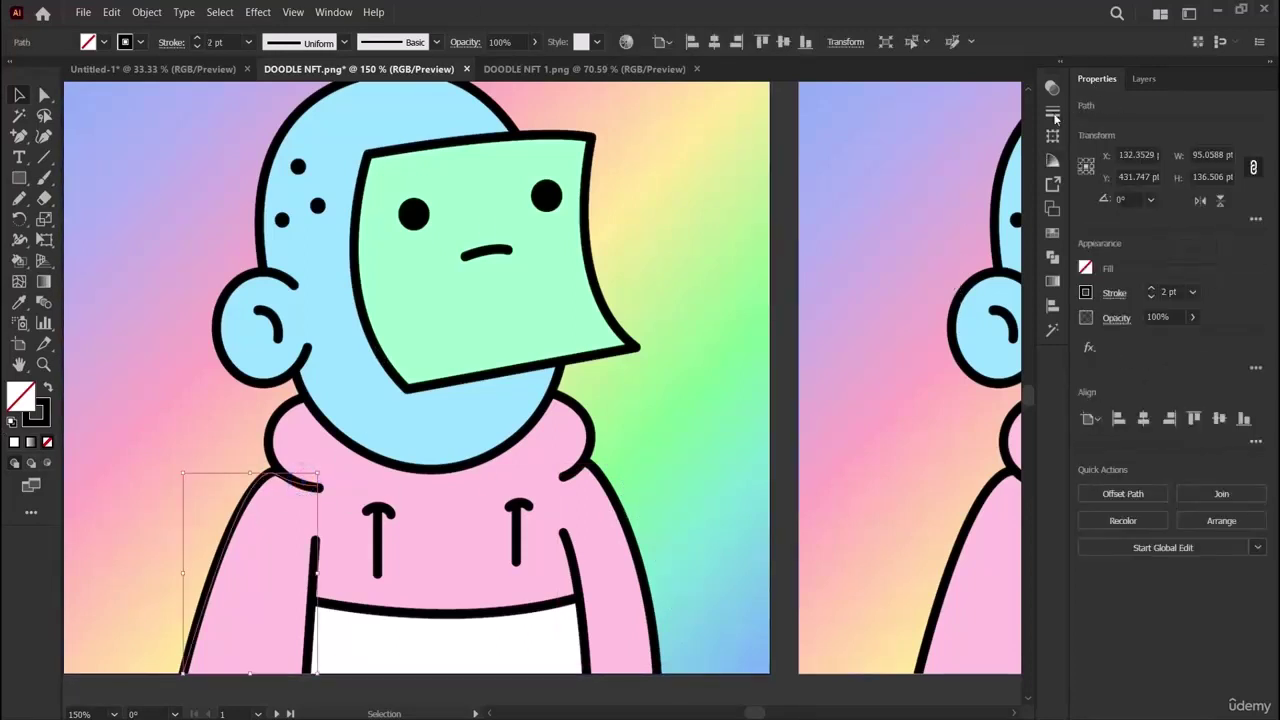
pyautogui.click(1053, 114)
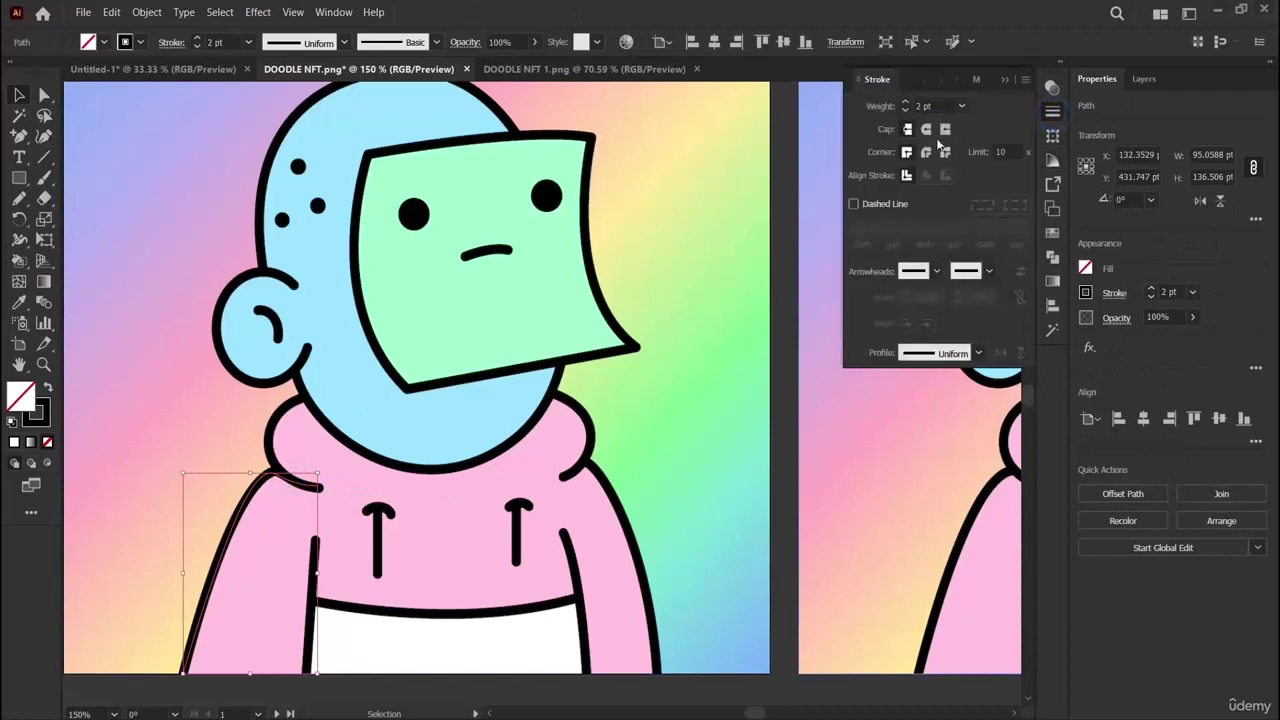
pyautogui.click(927, 130)
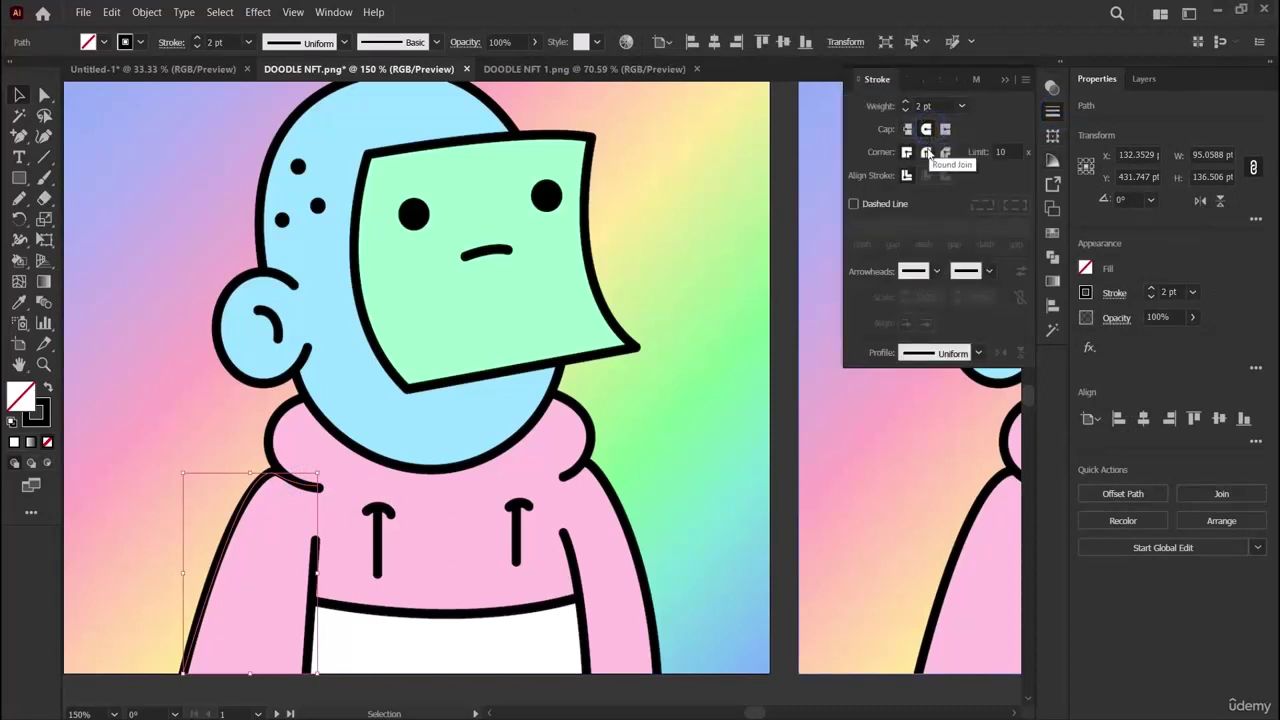
pyautogui.click(927, 152)
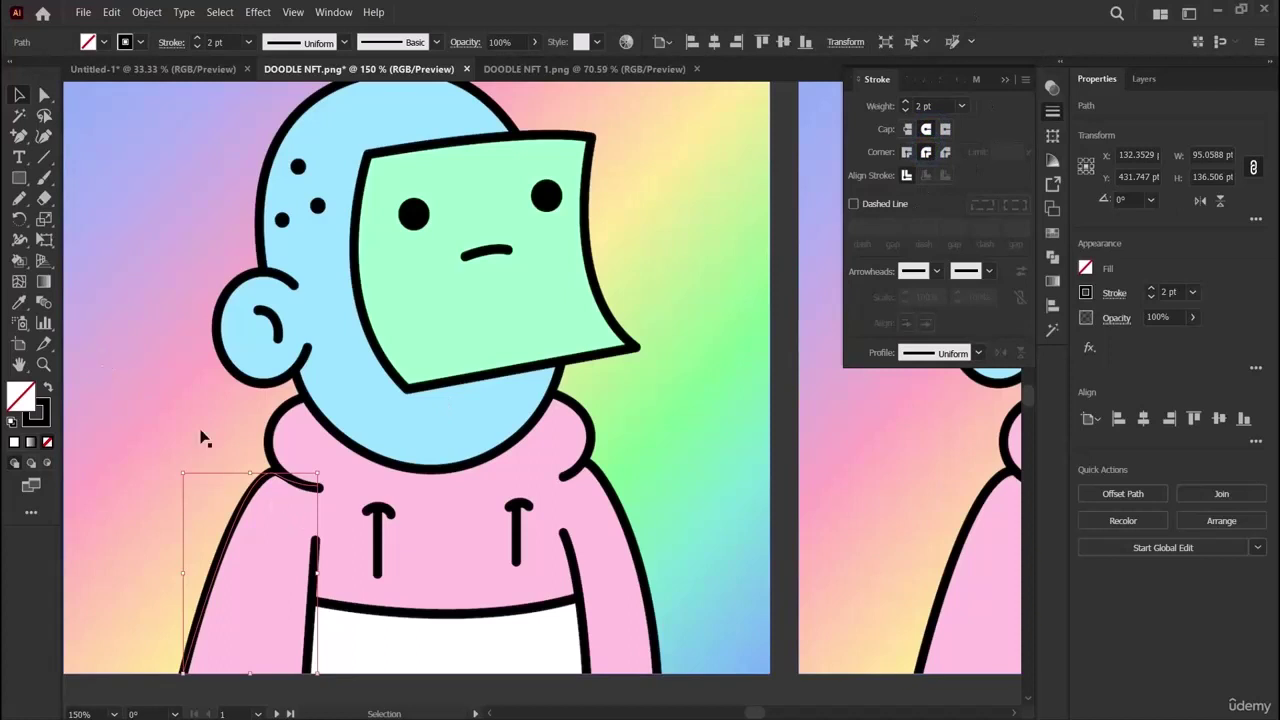
# Reselect the black shoulder path and lock it in the Layers panel.
pyautogui.click(19, 115)
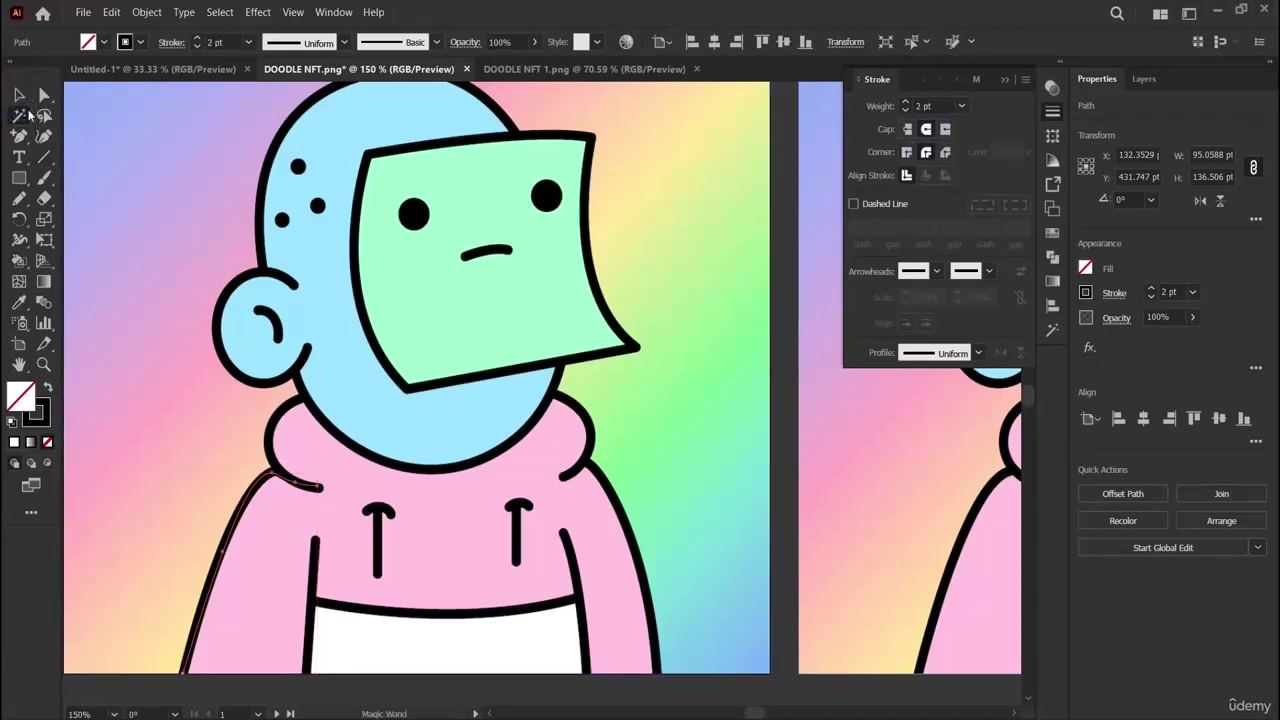
pyautogui.click(184, 424)
pyautogui.click(302, 484)
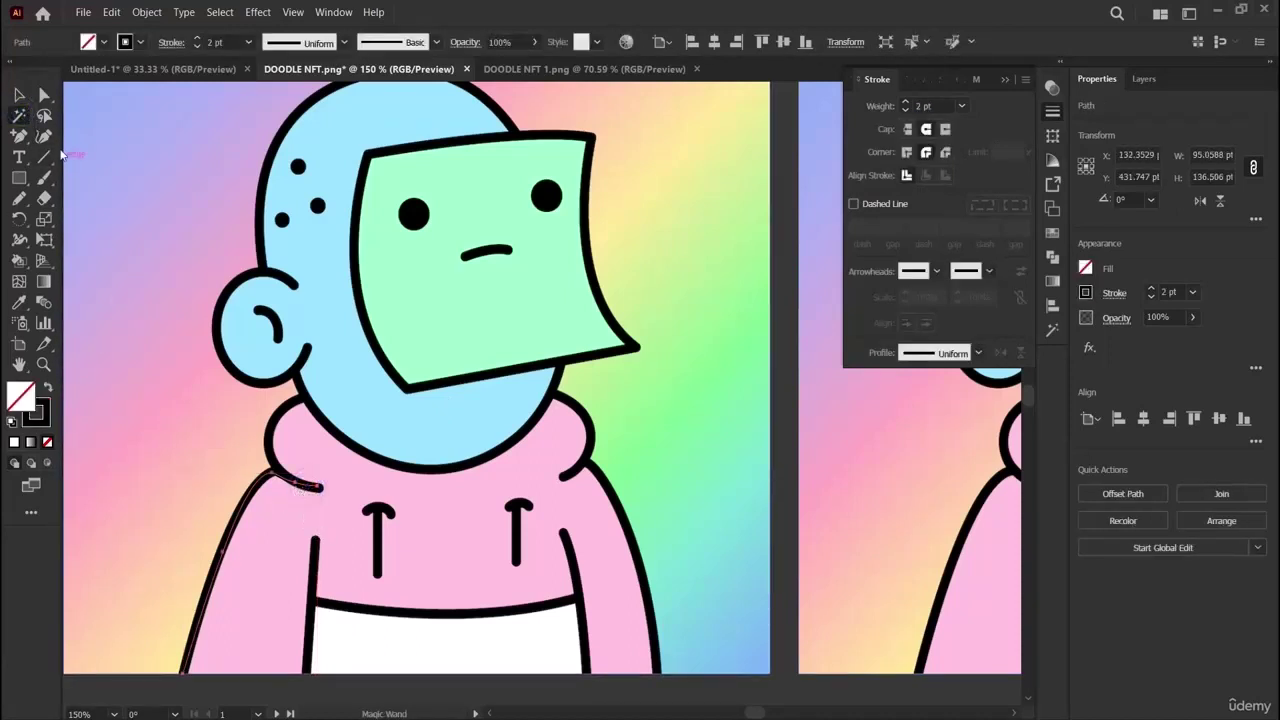
pyautogui.click(18, 95)
pyautogui.click(1144, 79)
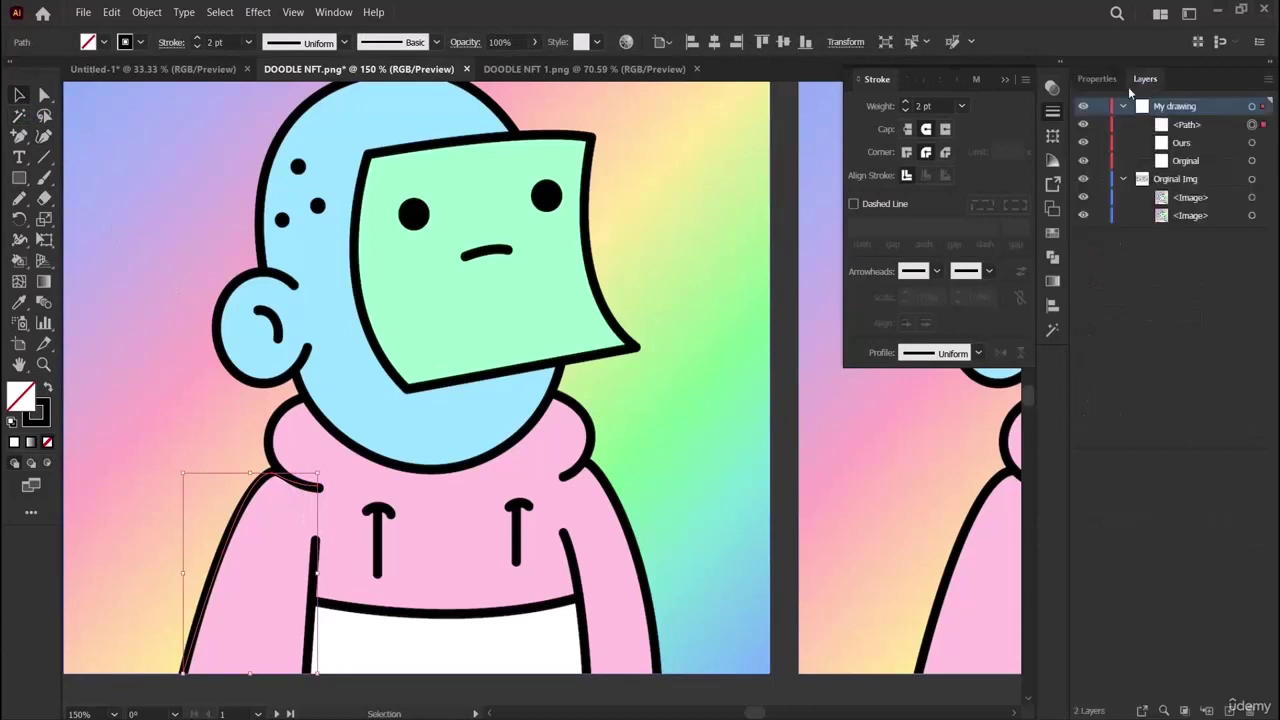
pyautogui.click(1100, 124)
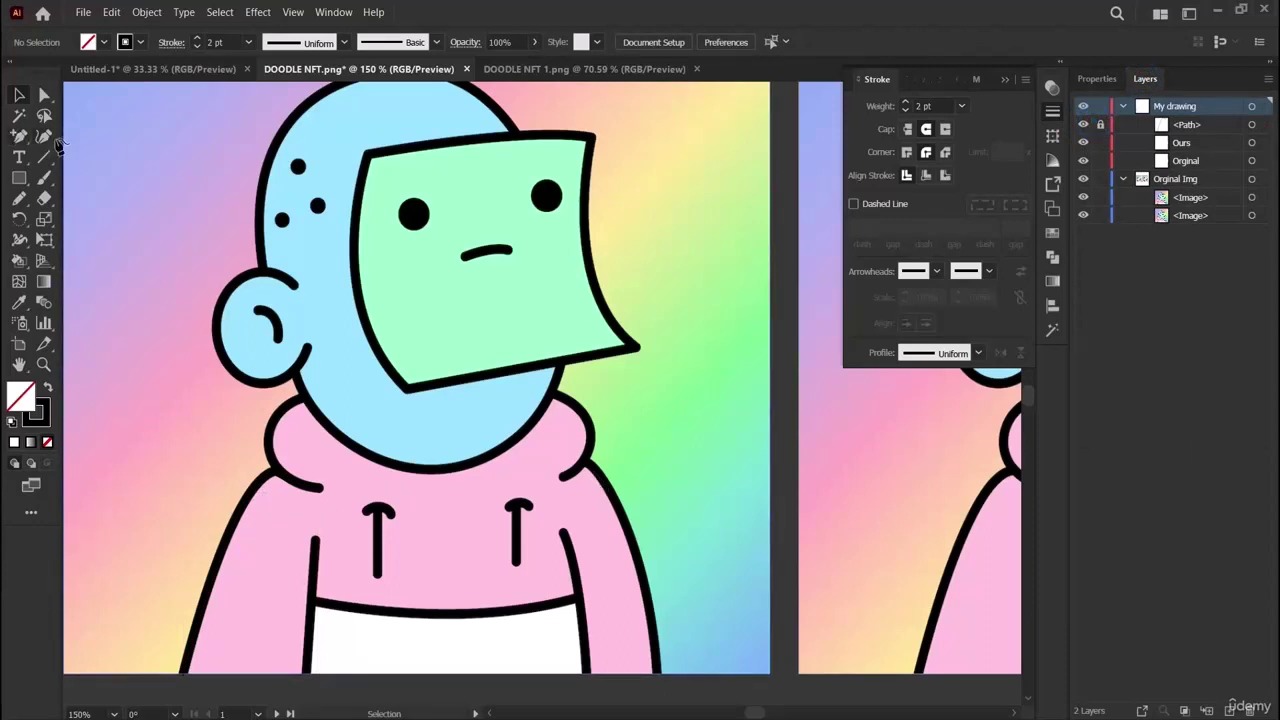
# Trace a curve from the hood's left edge up toward the neck.
pyautogui.click(44, 136)
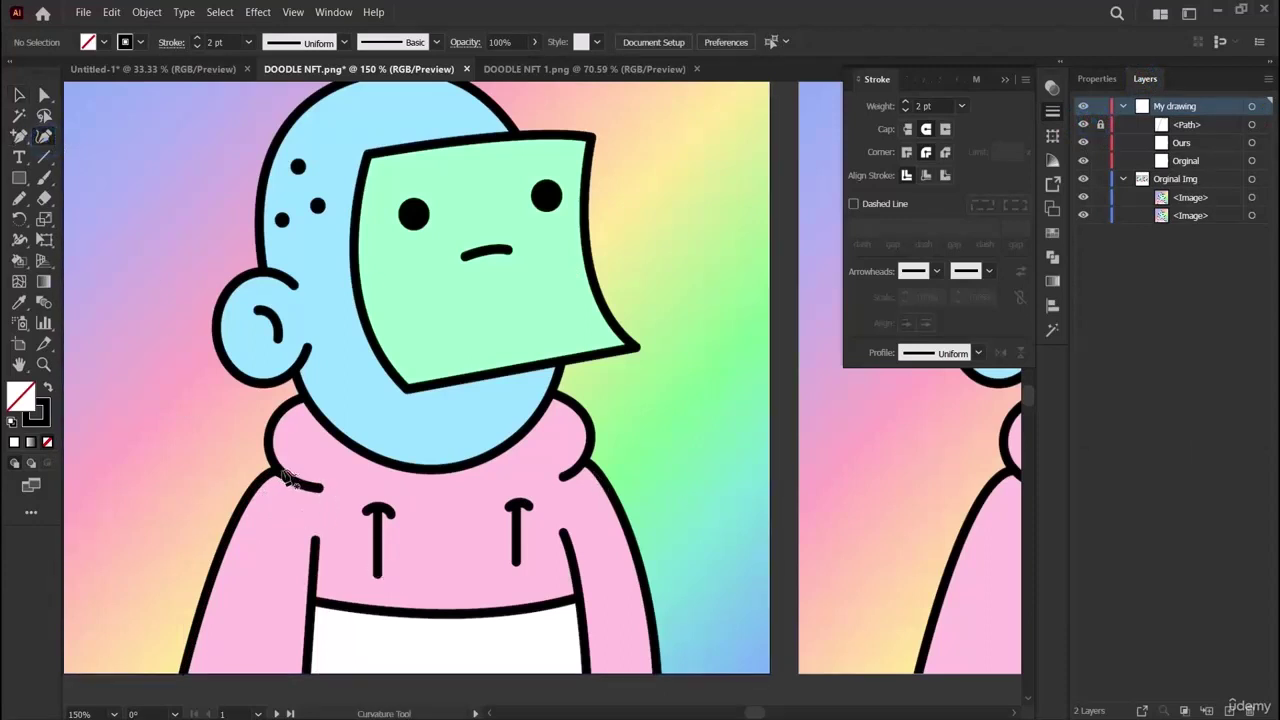
pyautogui.click(285, 477)
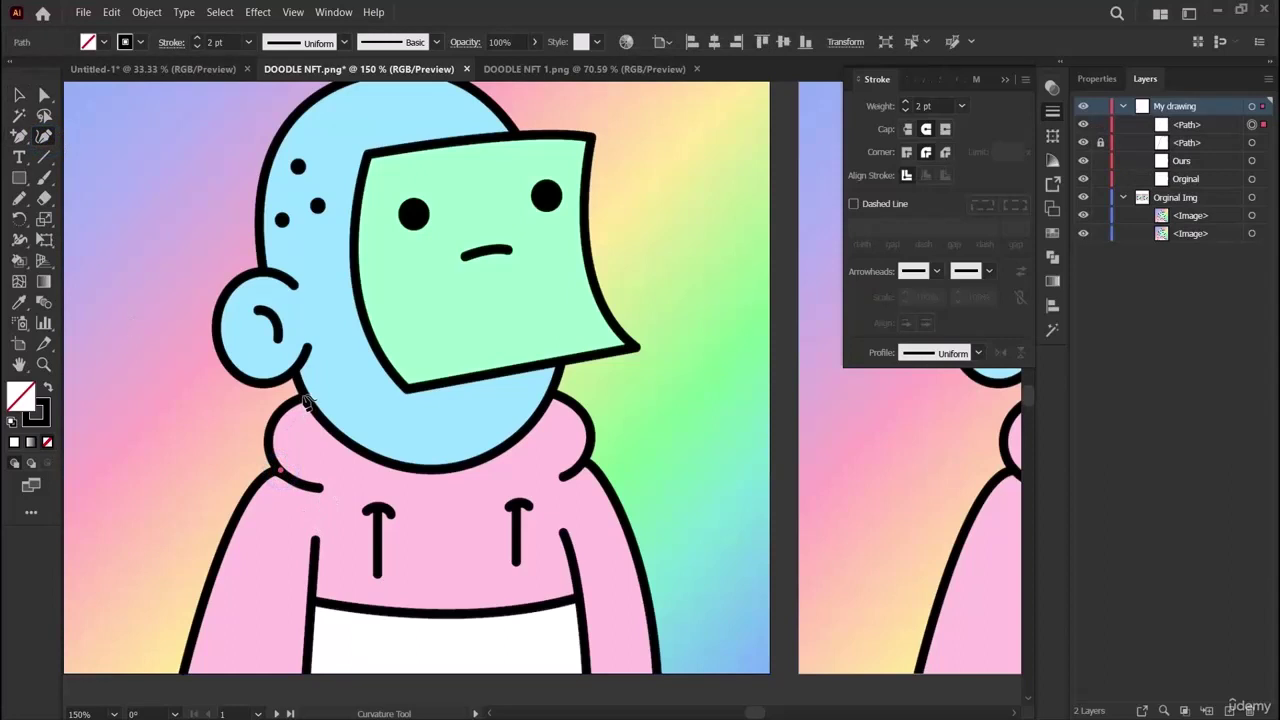
pyautogui.click(306, 396)
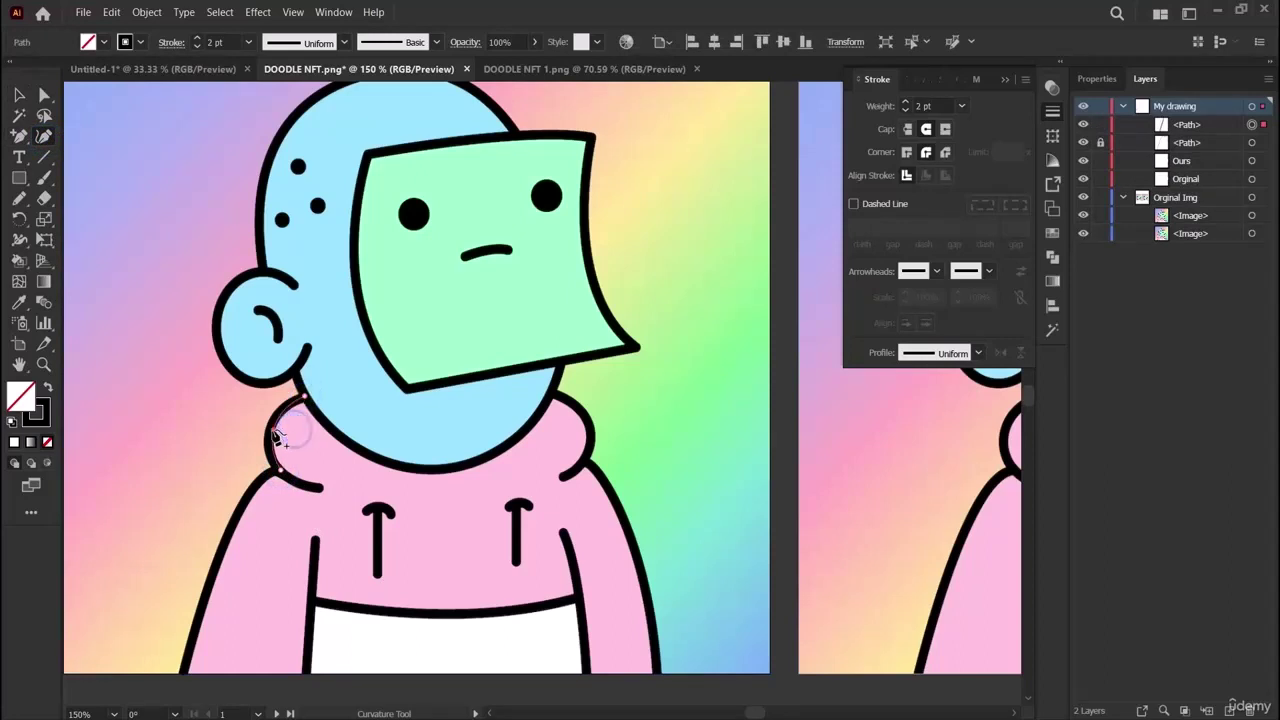
pyautogui.click(269, 431)
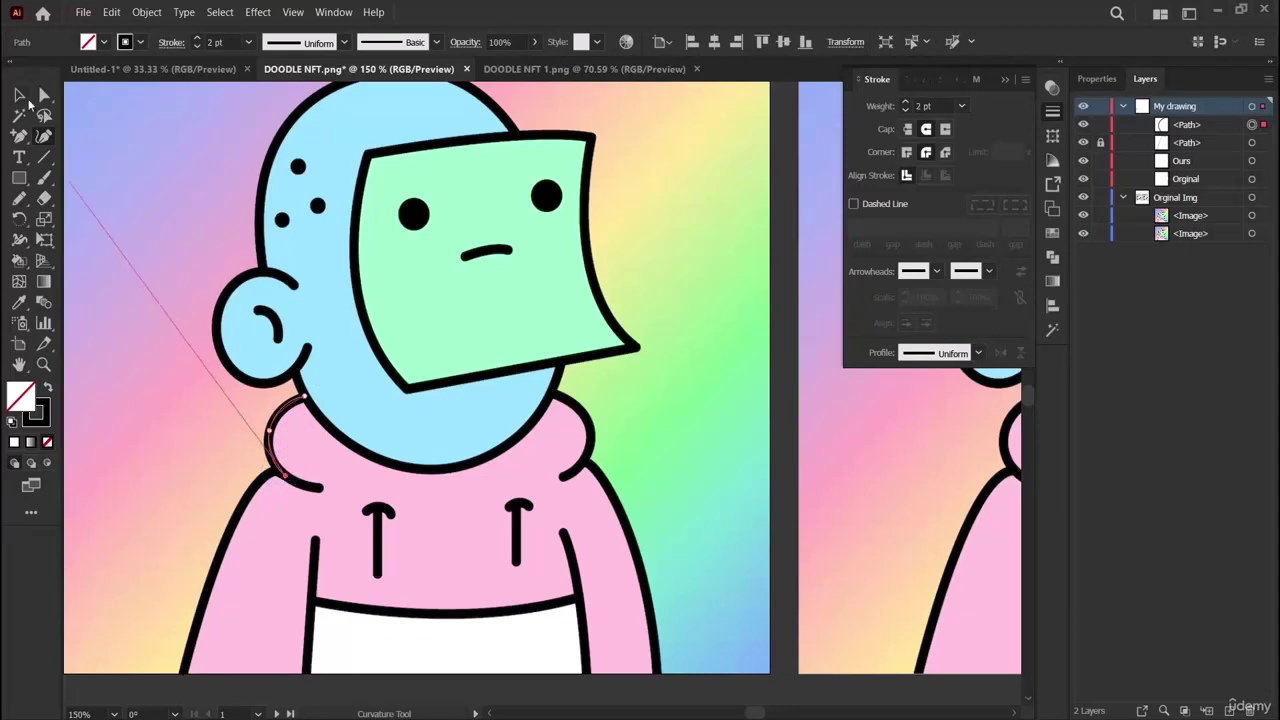
pyautogui.click(19, 96)
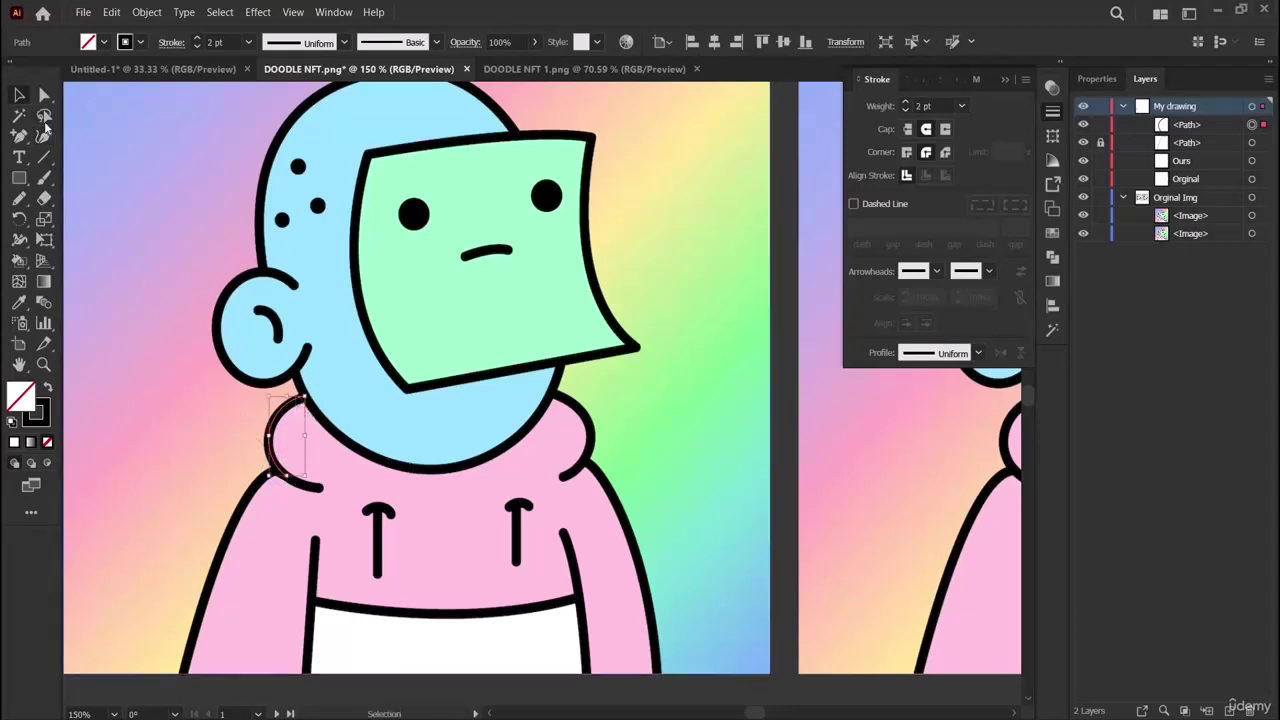
# Continue the collar curve under the chin across to the hood's right edge.
pyautogui.click(44, 134)
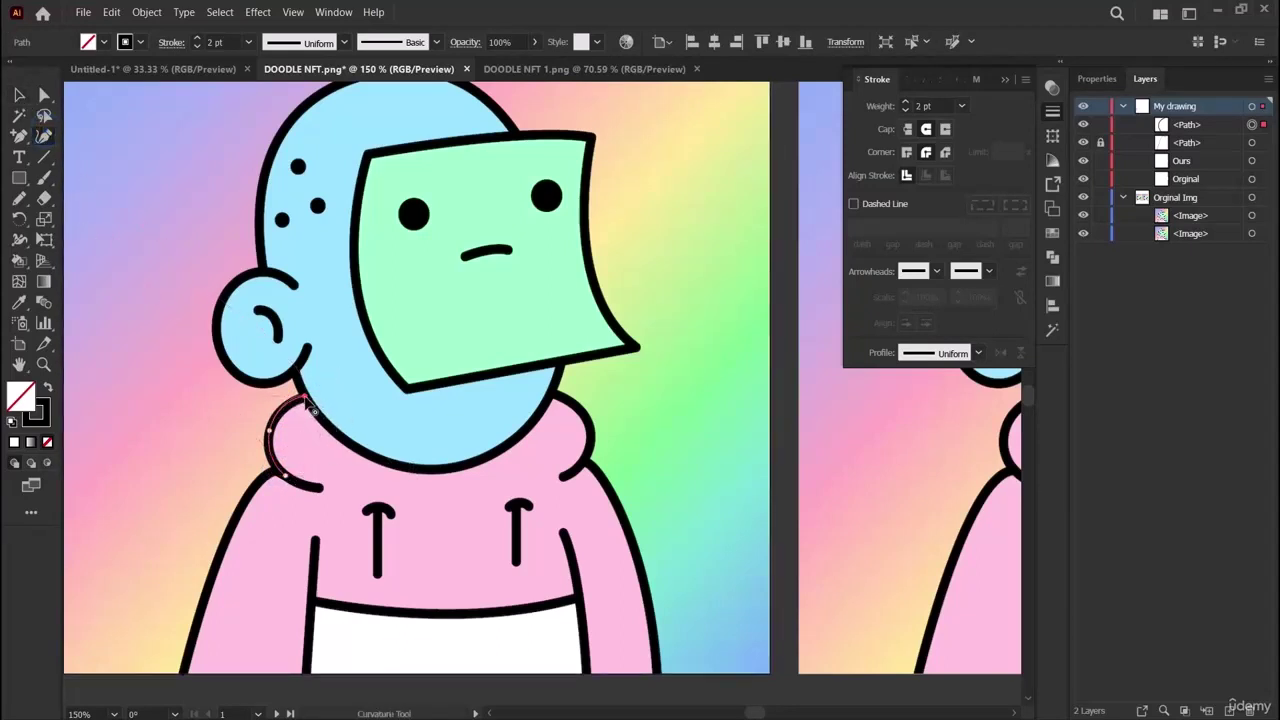
pyautogui.click(308, 401)
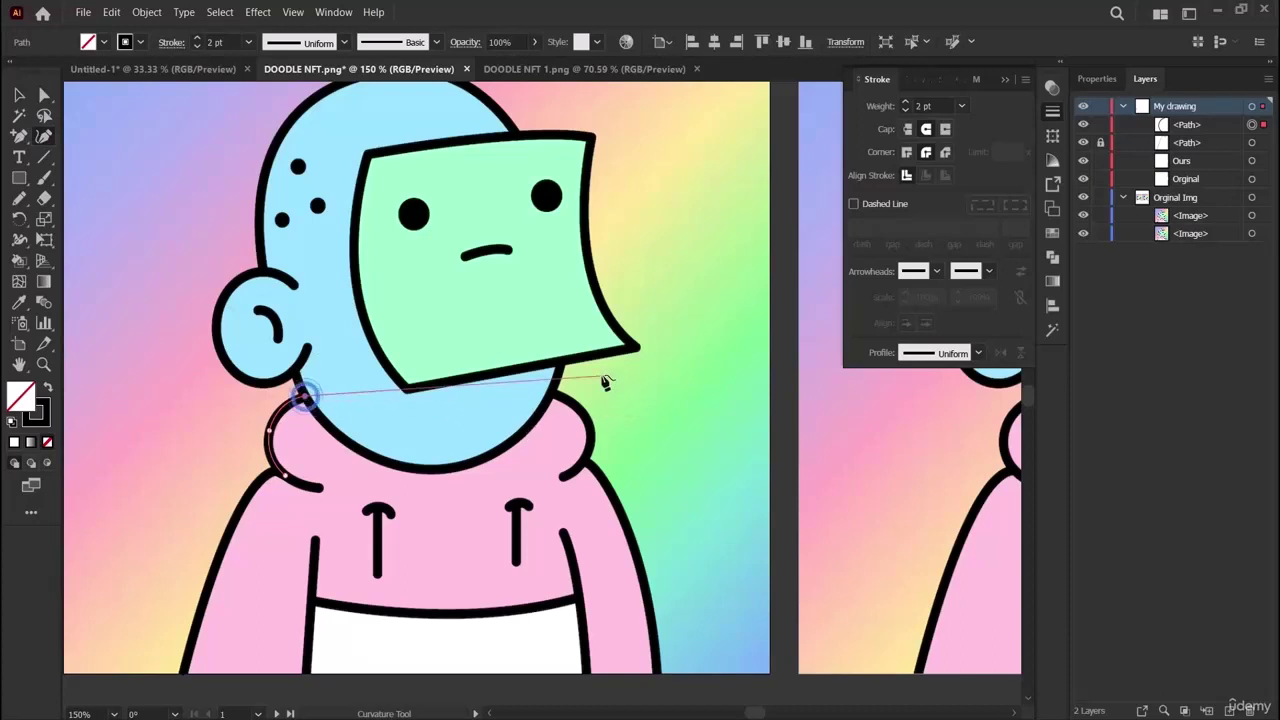
pyautogui.click(553, 398)
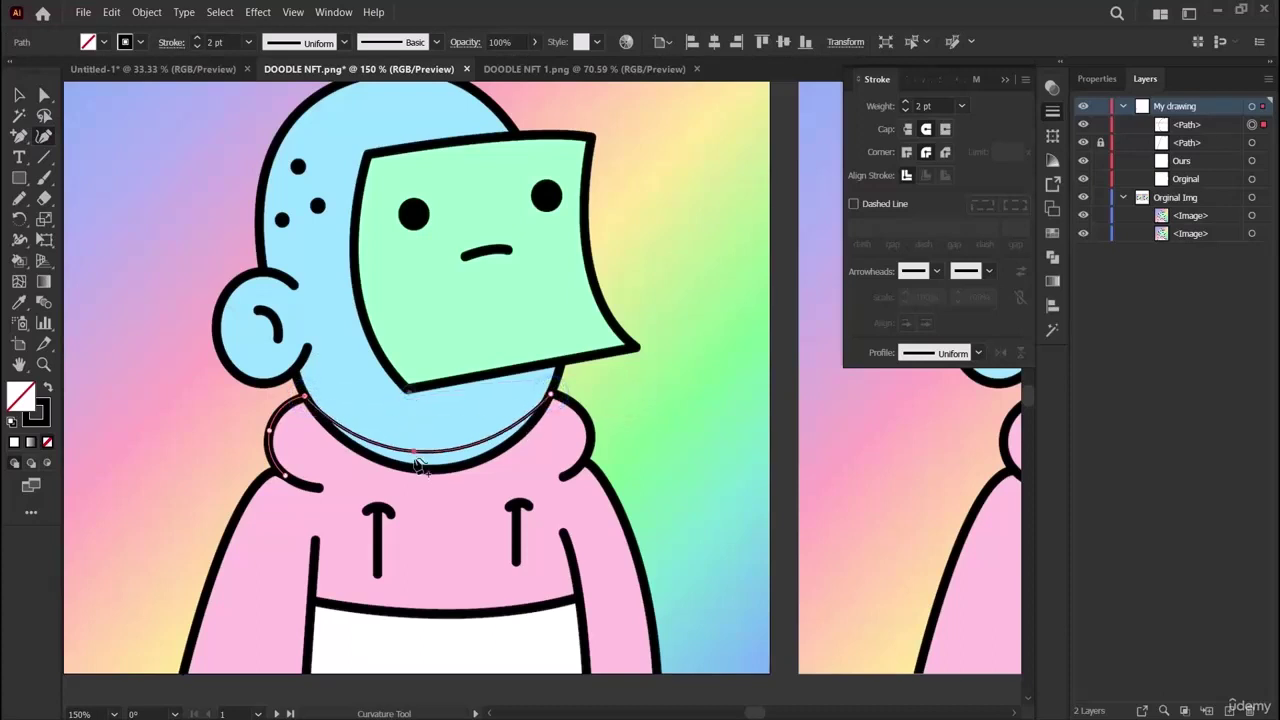
pyautogui.click(427, 470)
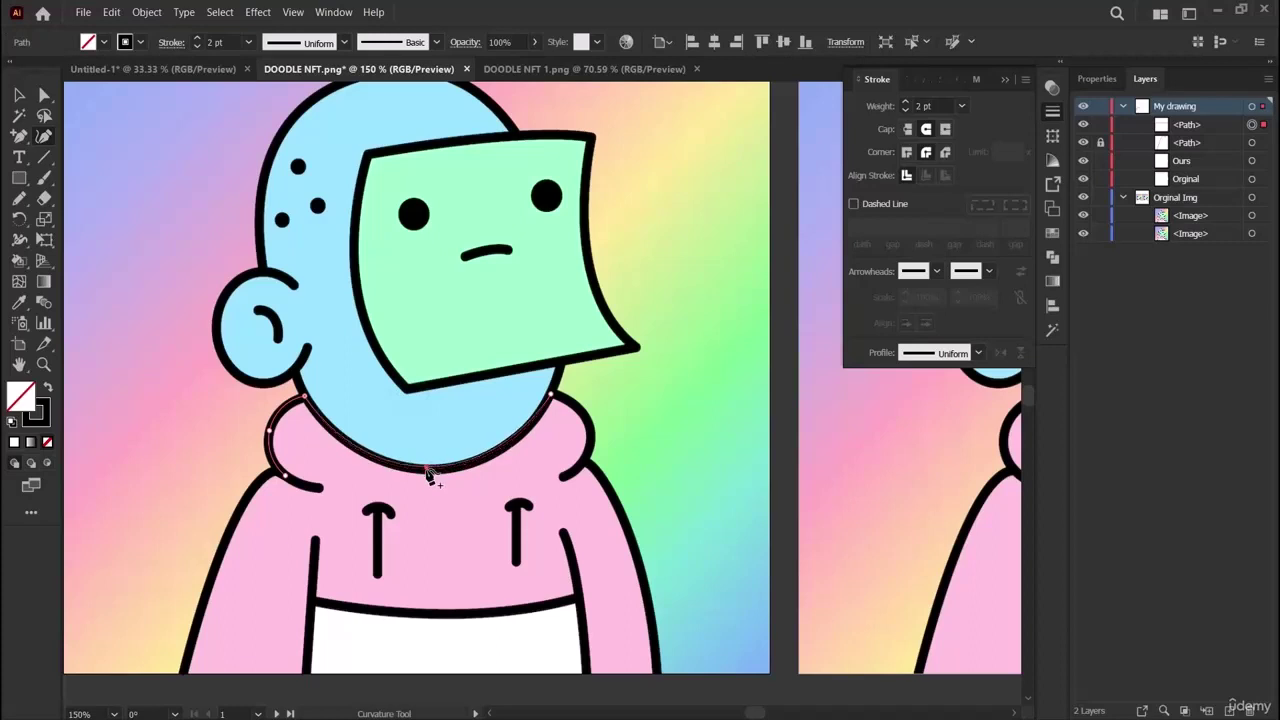
pyautogui.click(553, 398)
# Trace down the hood's right edge, bending the segment outward along its curve.
pyautogui.click(553, 400)
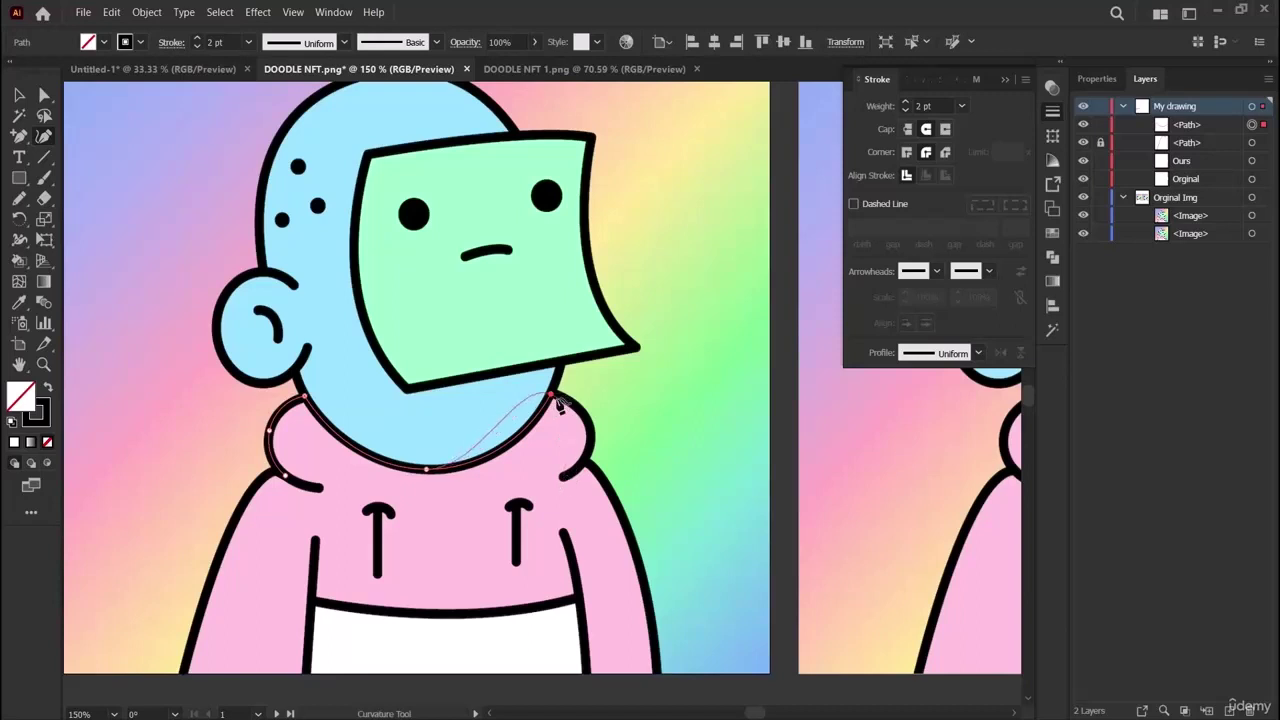
pyautogui.click(563, 477)
pyautogui.moveTo(561, 432); pyautogui.dragTo(588, 424)
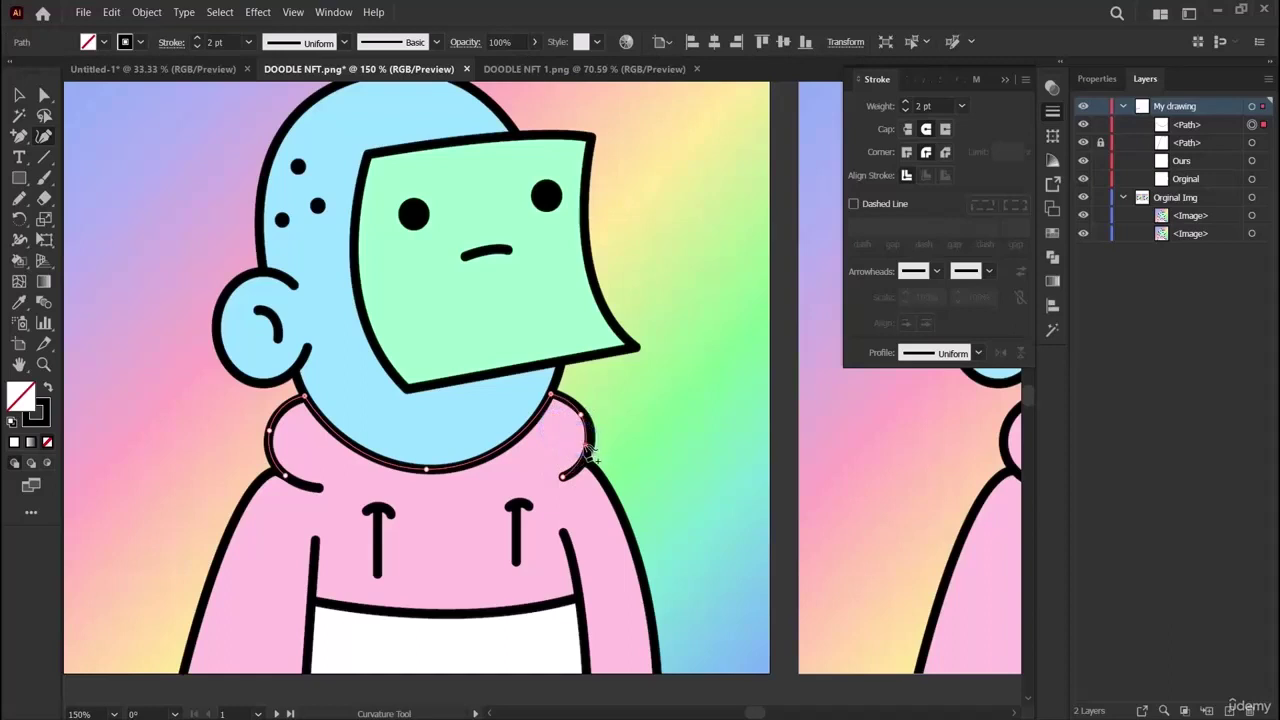
pyautogui.click(589, 444)
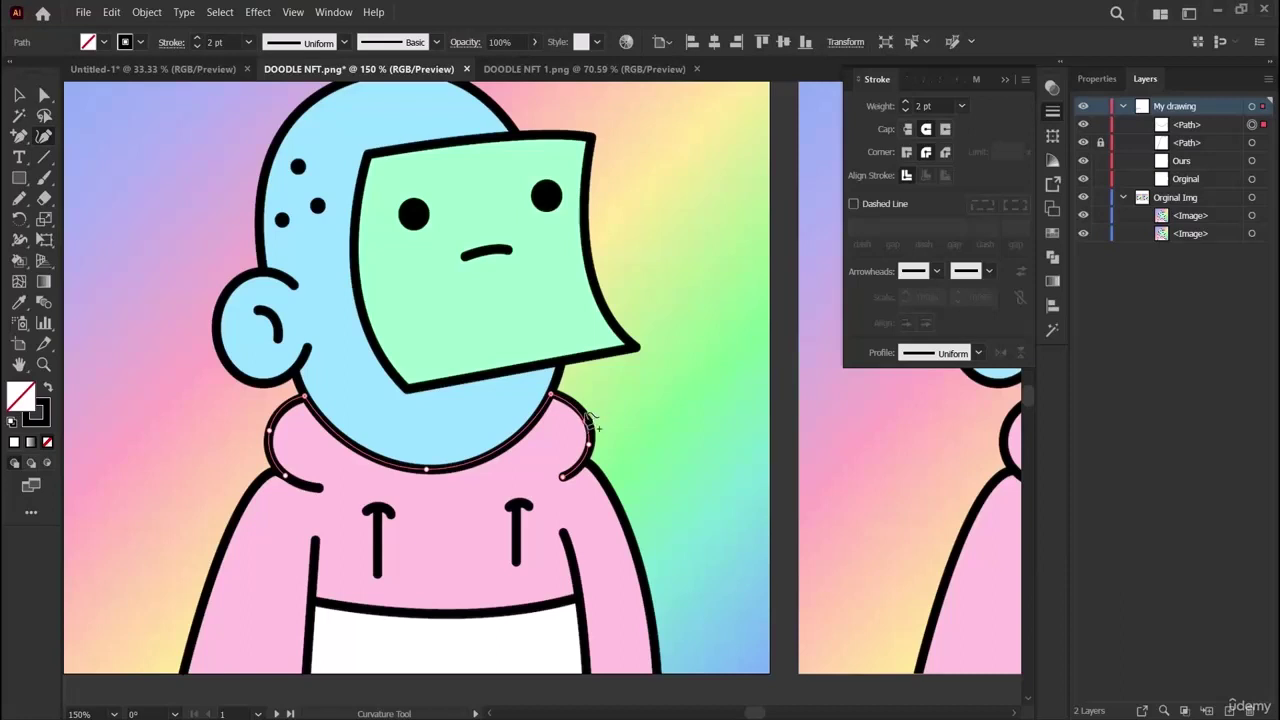
# Complete the hood collar curve and raise its stroke weight to 4 pt.
pyautogui.click(586, 415)
pyautogui.click(588, 446)
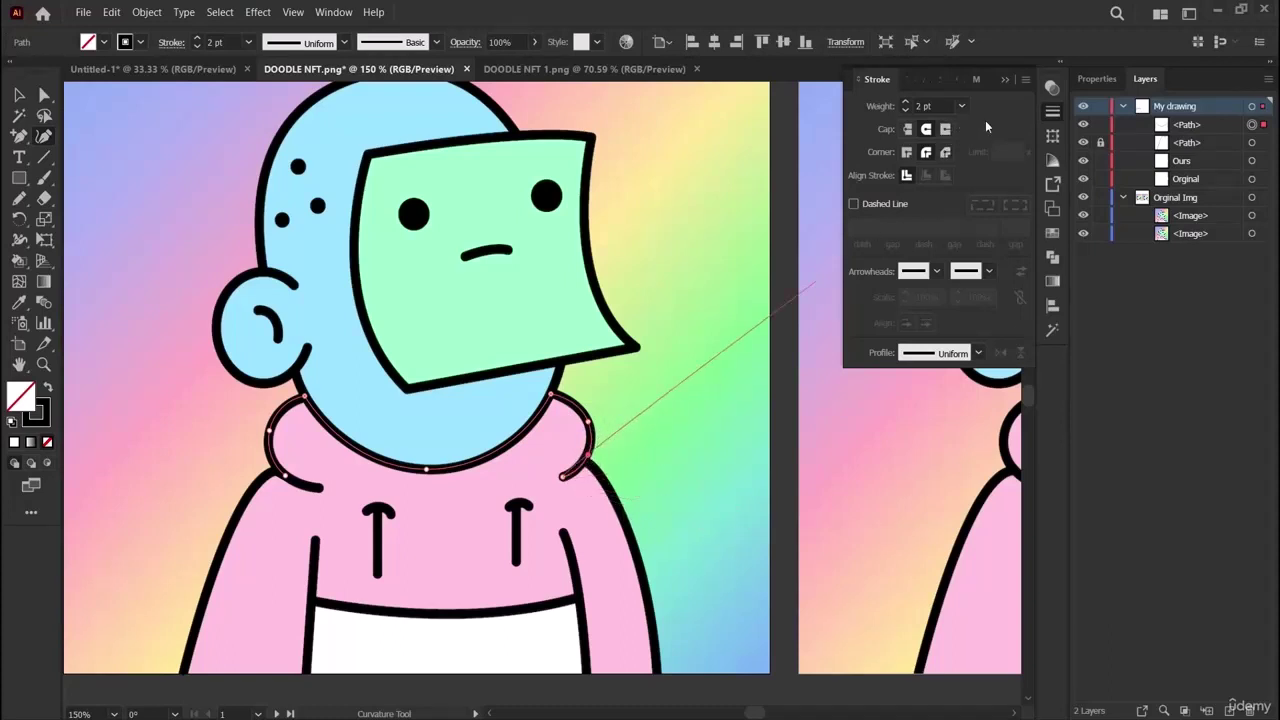
pyautogui.click(906, 104)
pyautogui.click(906, 104)
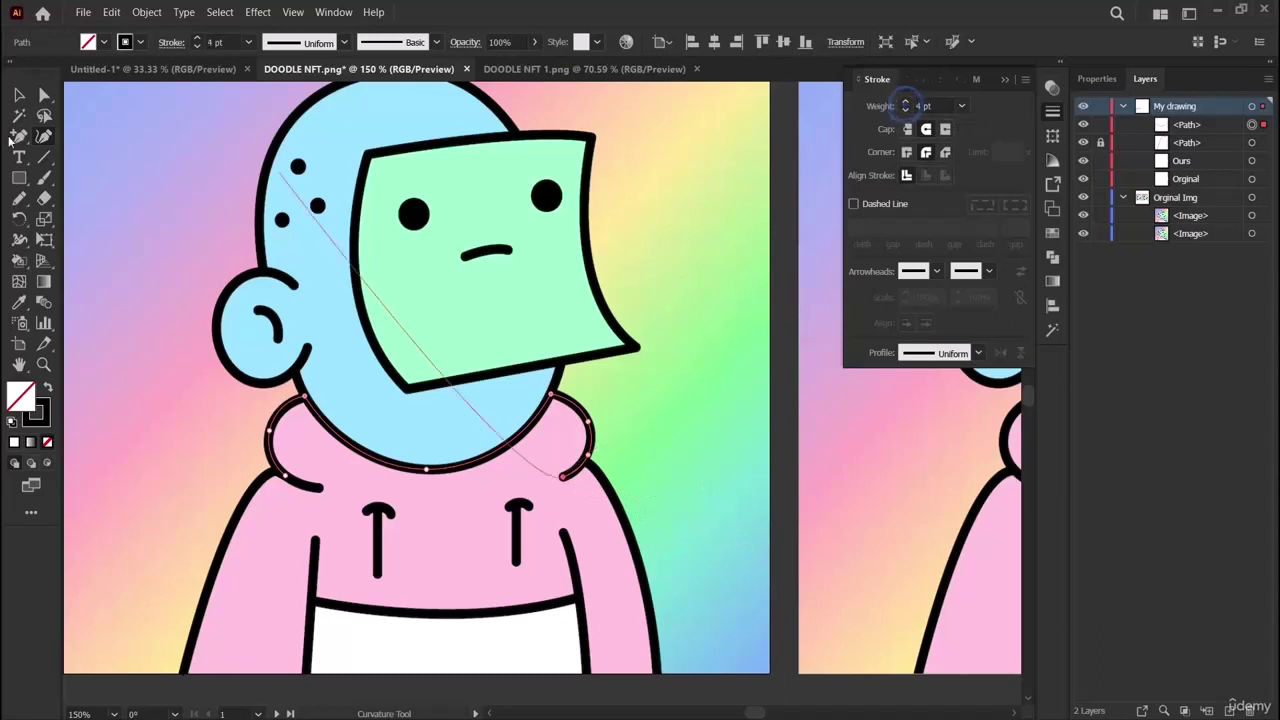
pyautogui.press('v')
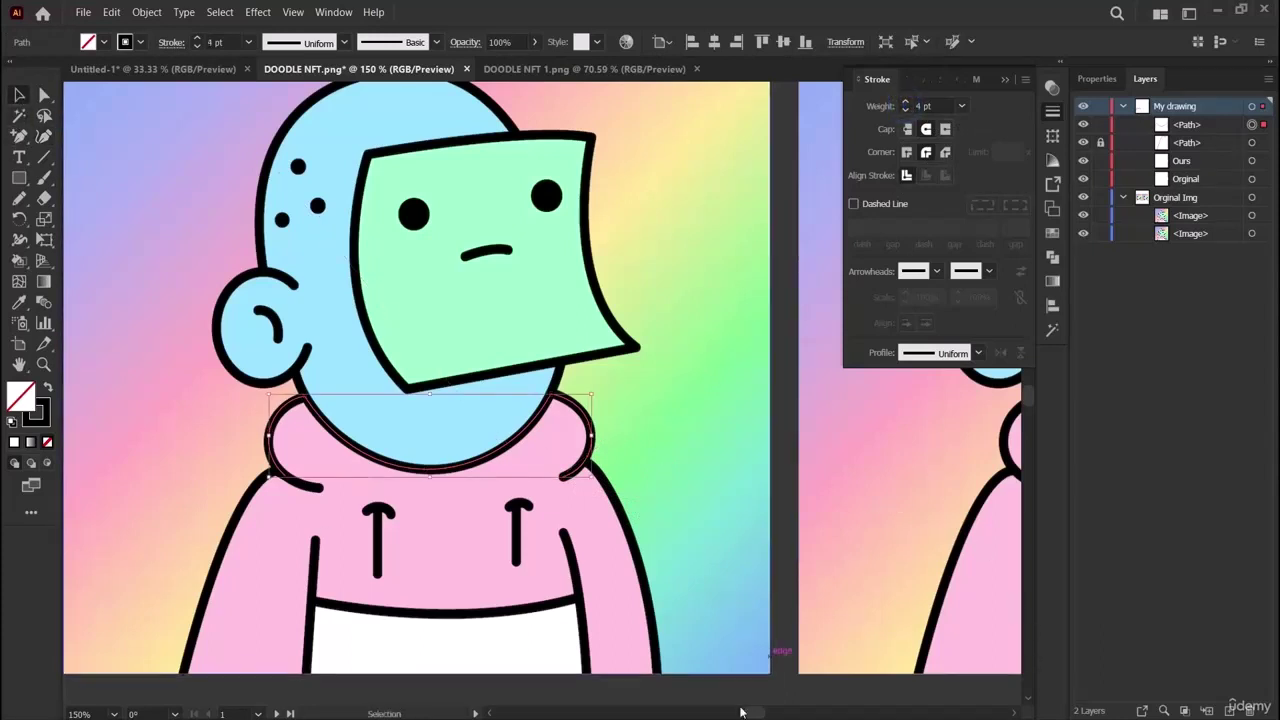
pyautogui.click(320, 514)
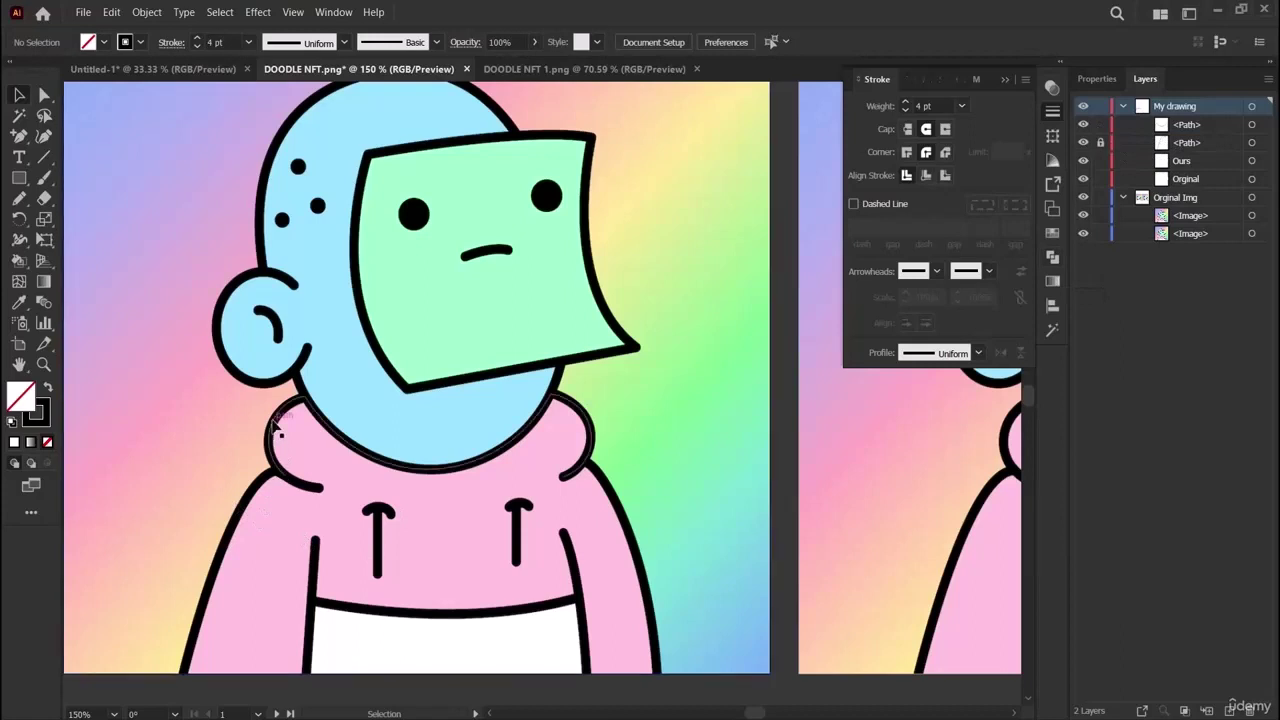
# Trace the left arm outline with the Curvature tool from the bottom edge to the hood corner.
pyautogui.click(45, 136)
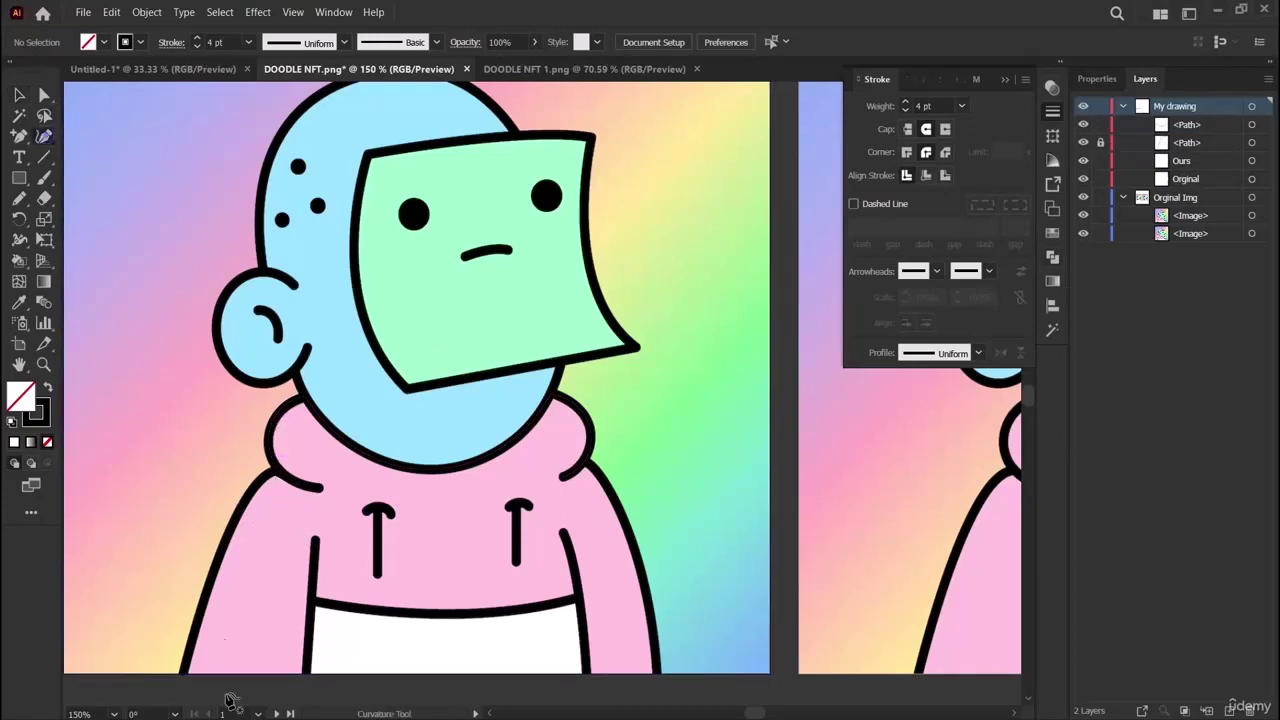
pyautogui.click(188, 680)
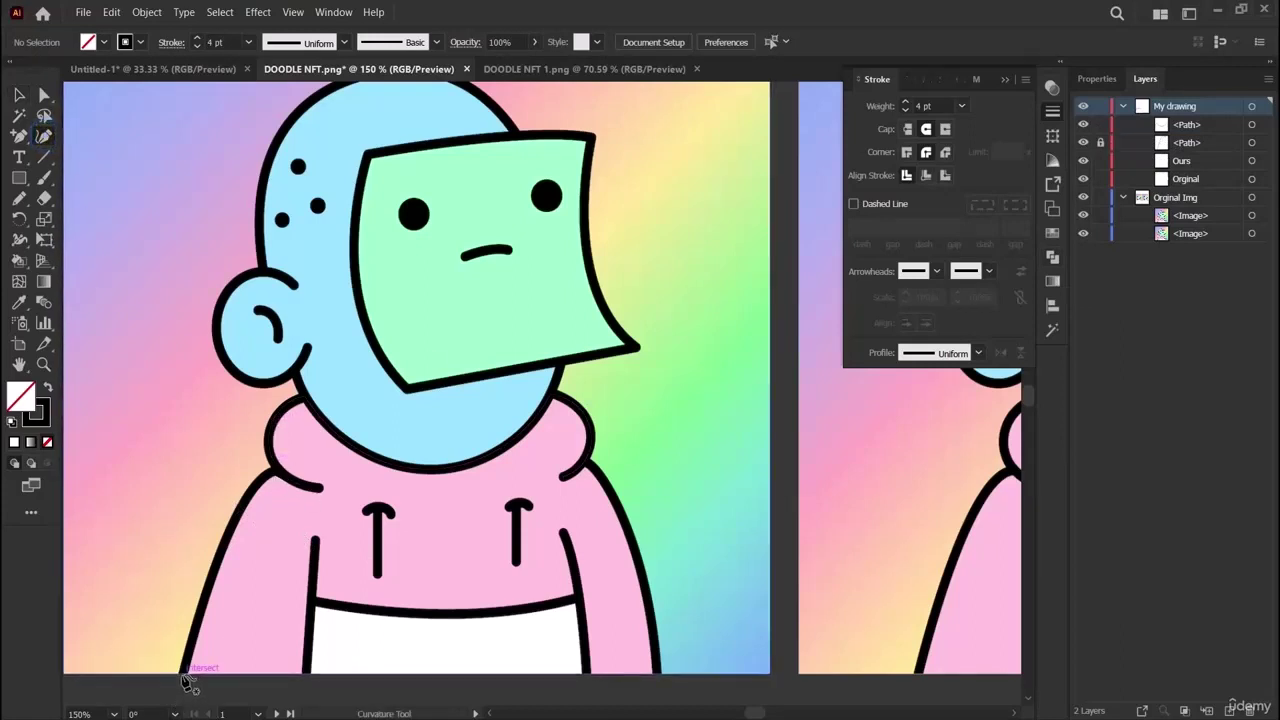
pyautogui.click(320, 489)
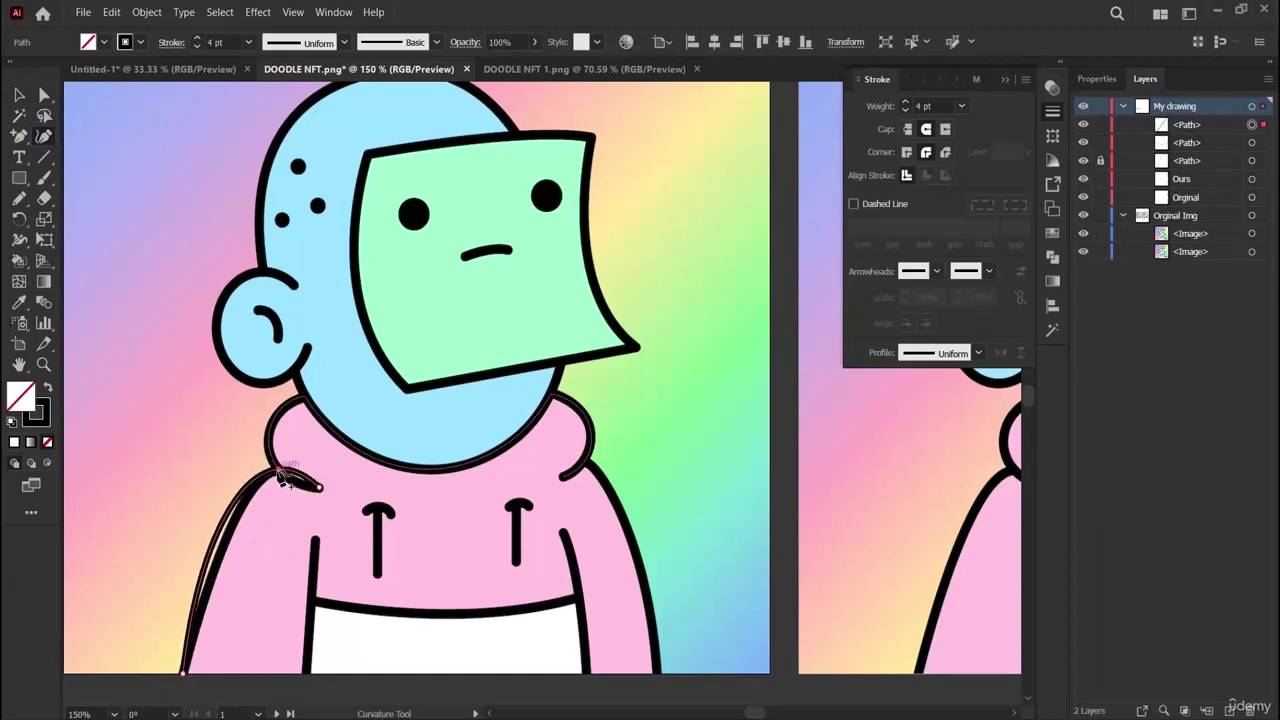
pyautogui.click(280, 468)
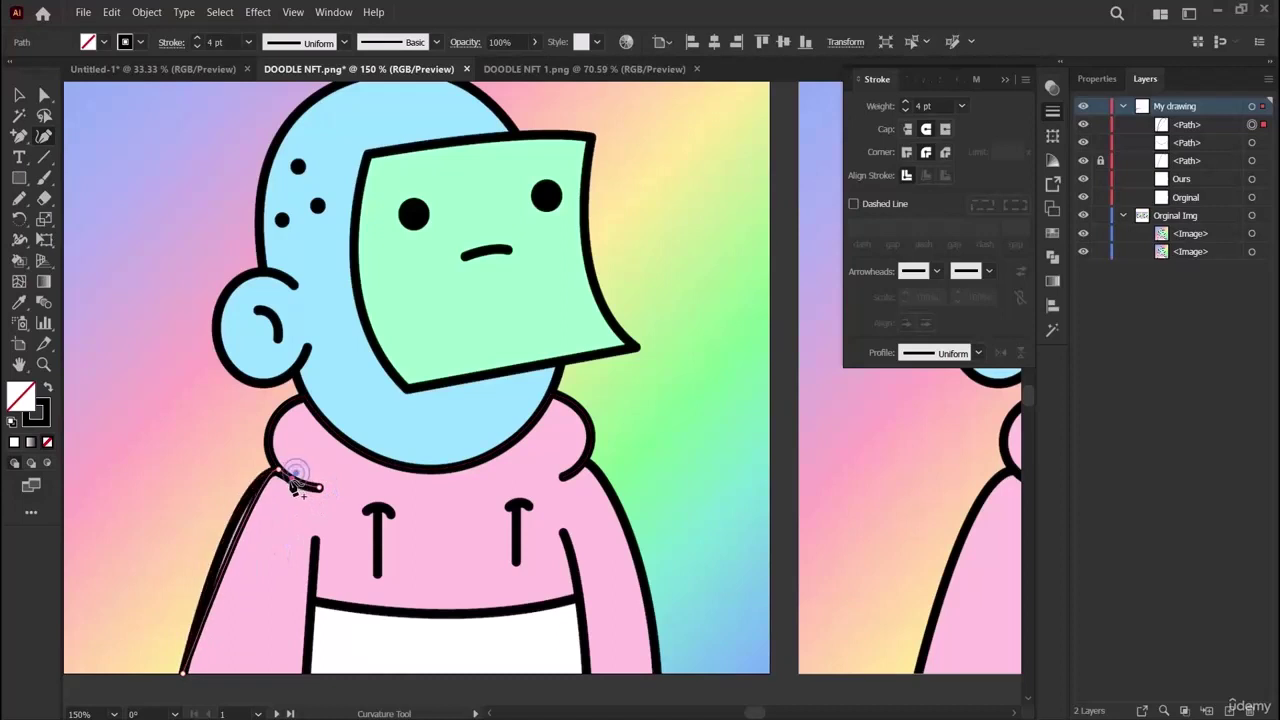
pyautogui.click(231, 531)
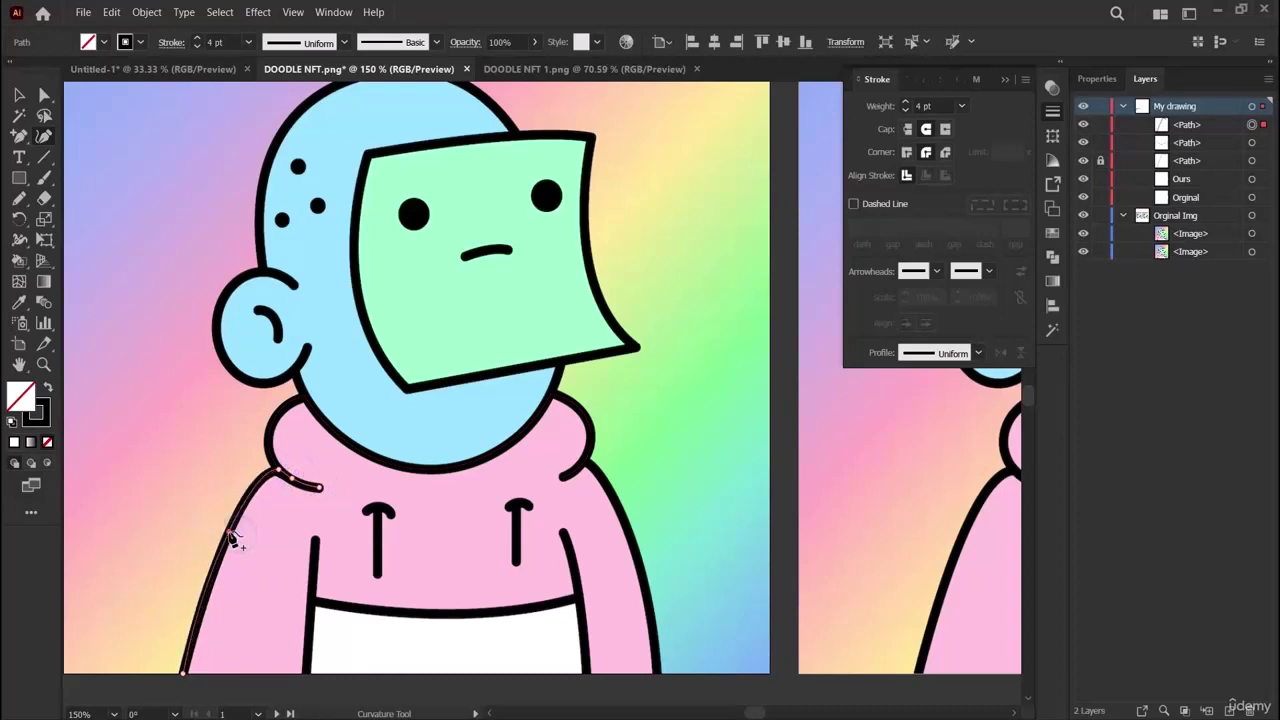
pyautogui.click(19, 95)
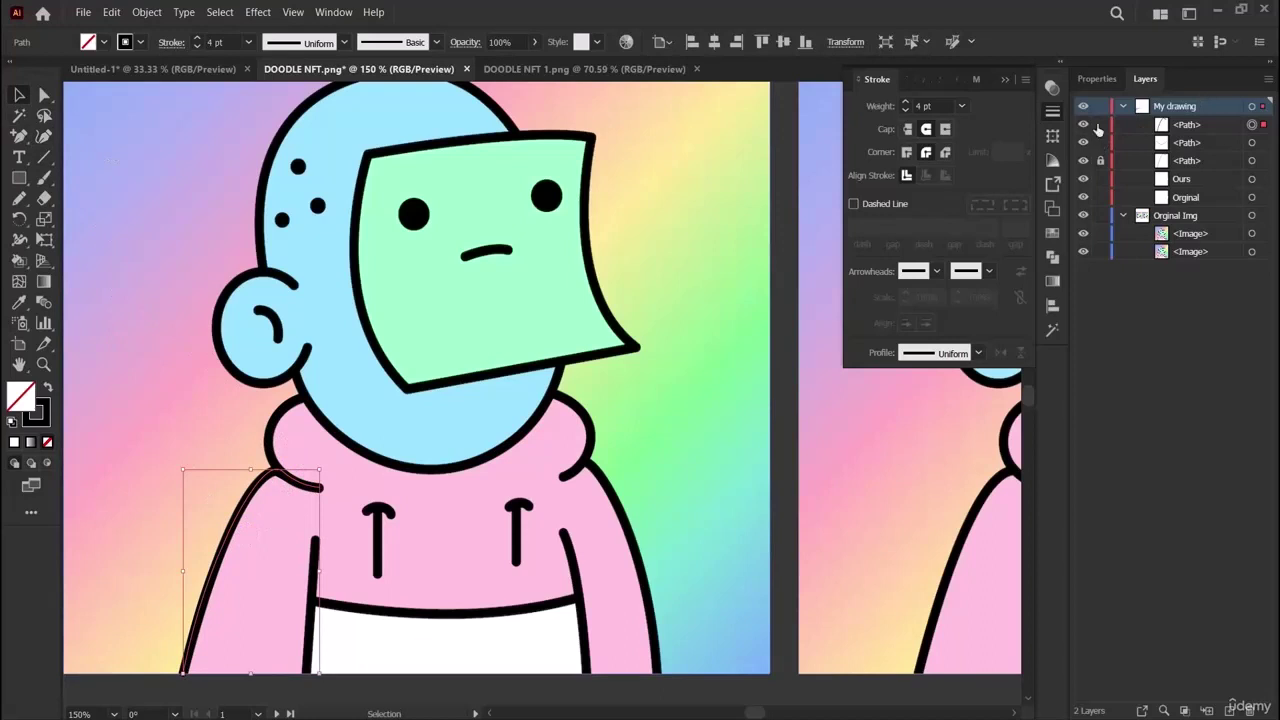
# Lock, then unlock, the traced paths and the Orginal layer in the Layers panel.
pyautogui.moveTo(1101, 126); pyautogui.dragTo(1103, 170)
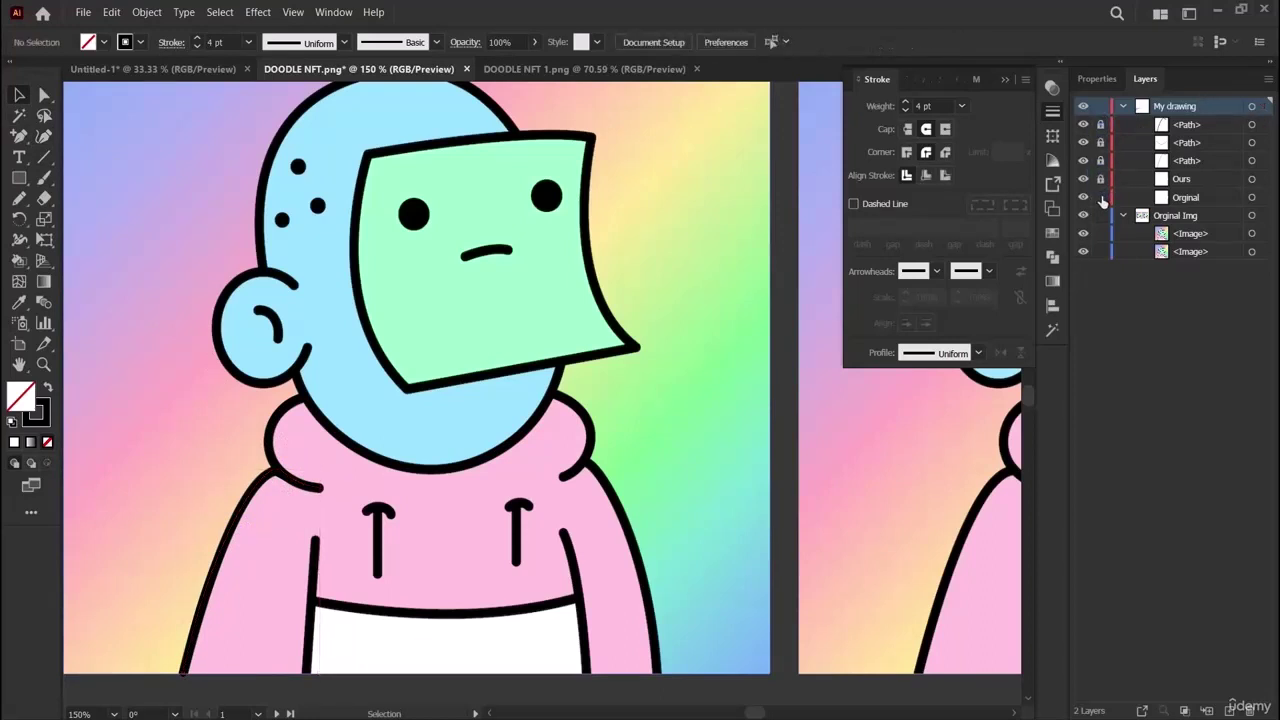
pyautogui.click(1101, 197)
pyautogui.click(1101, 196)
pyautogui.moveTo(1101, 143); pyautogui.dragTo(1101, 124)
# Extend the hood collar path from its end and lock it in the Layers panel.
pyautogui.click(44, 136)
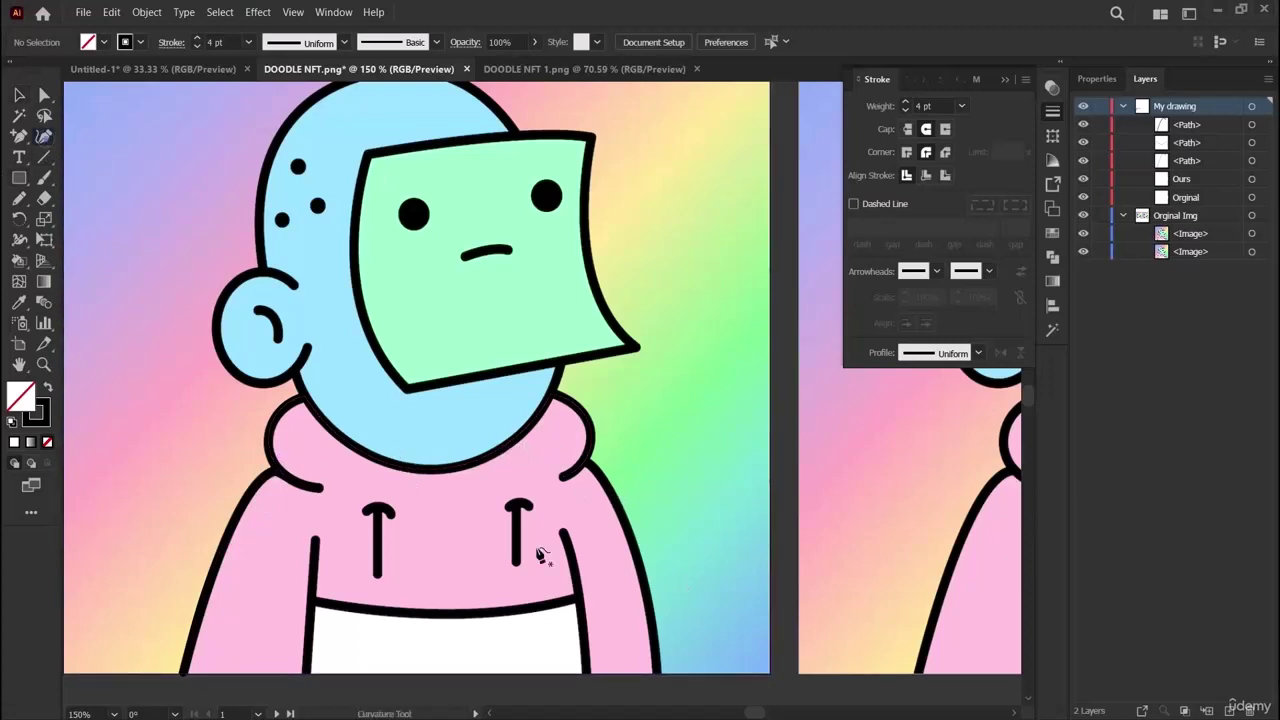
pyautogui.click(590, 470)
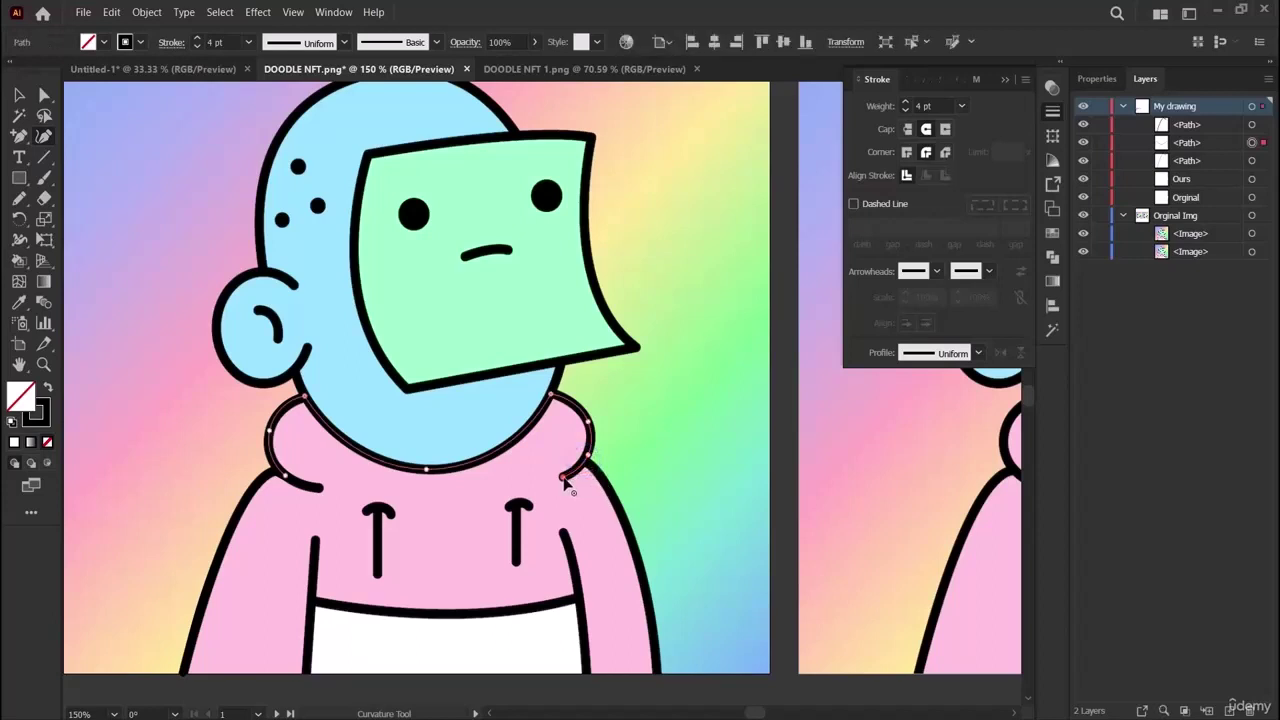
pyautogui.click(562, 477)
pyautogui.click(1100, 142)
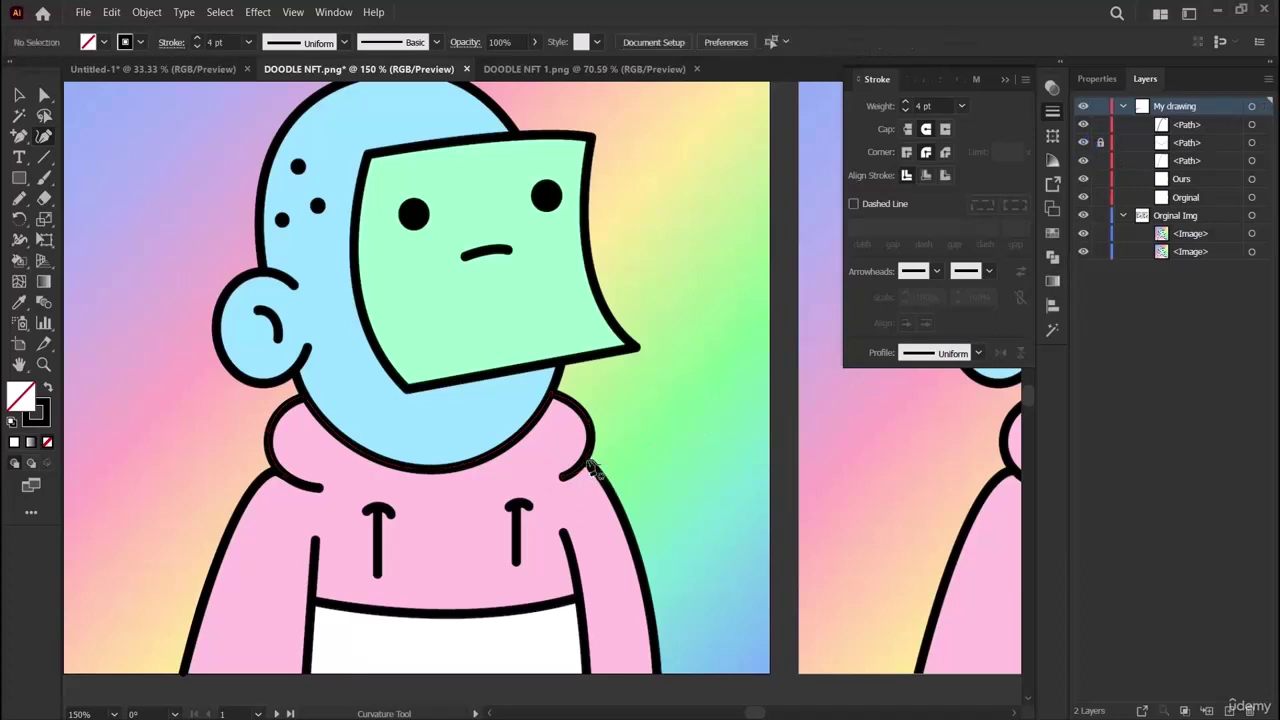
# Draw the right arm outline from the hood edge to the bottom edge, bent to follow the arm.
pyautogui.click(584, 463)
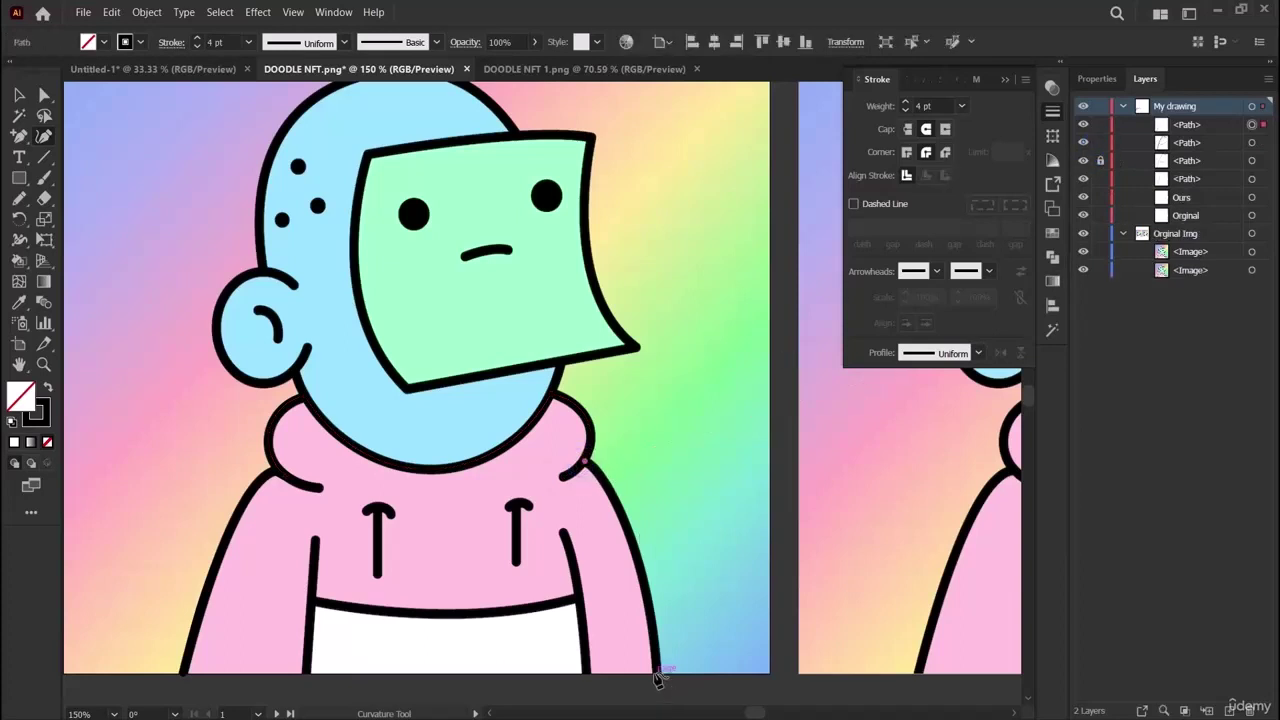
pyautogui.click(655, 672)
pyautogui.moveTo(612, 550); pyautogui.dragTo(637, 556)
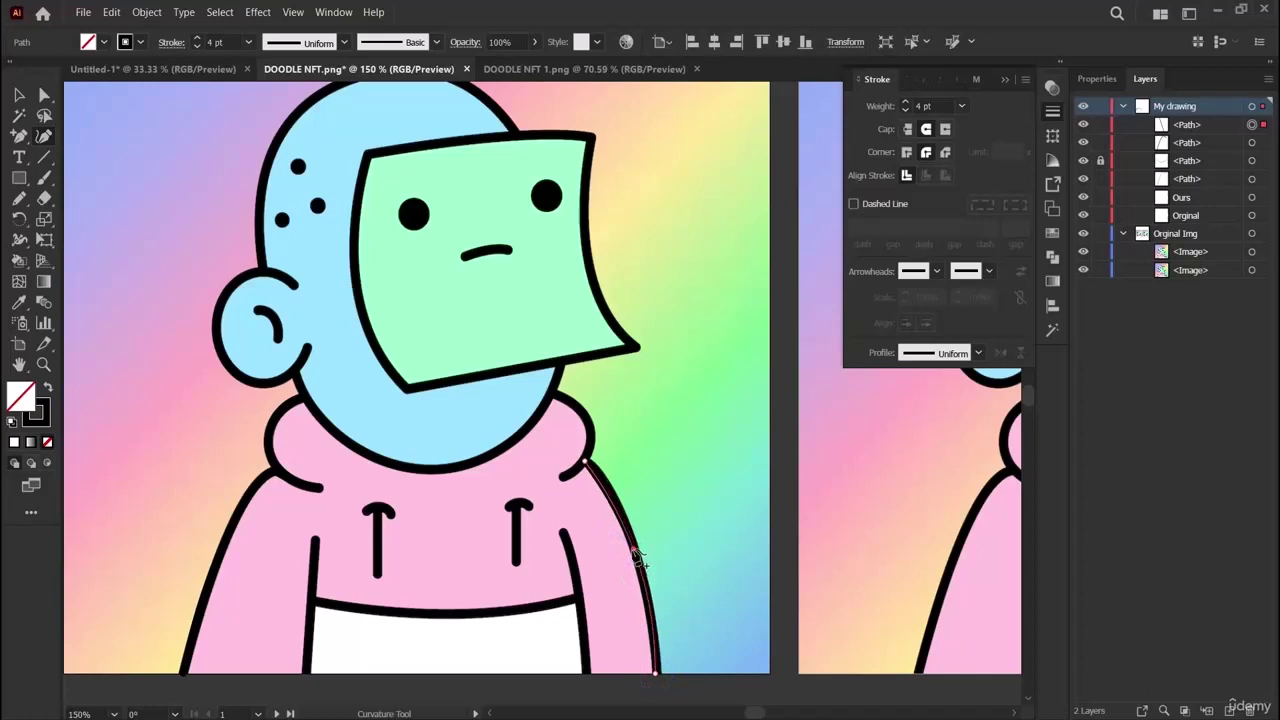
pyautogui.click(656, 674)
pyautogui.click(612, 494)
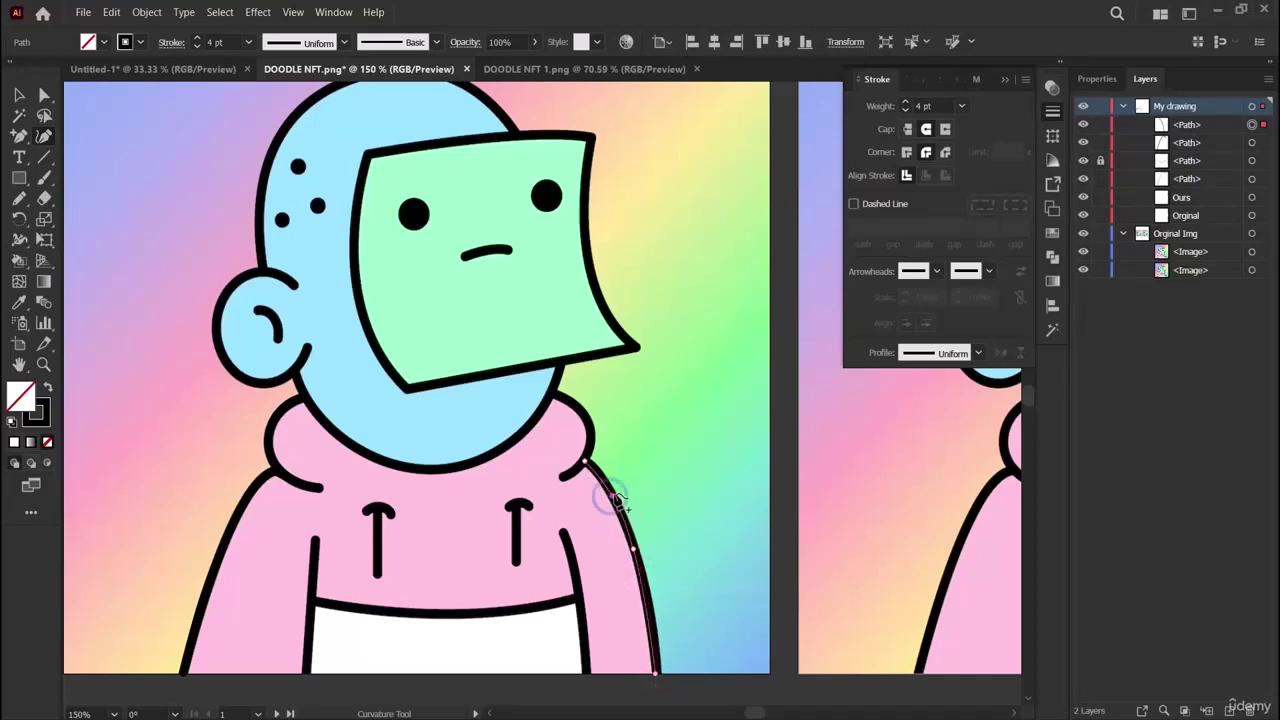
pyautogui.click(656, 674)
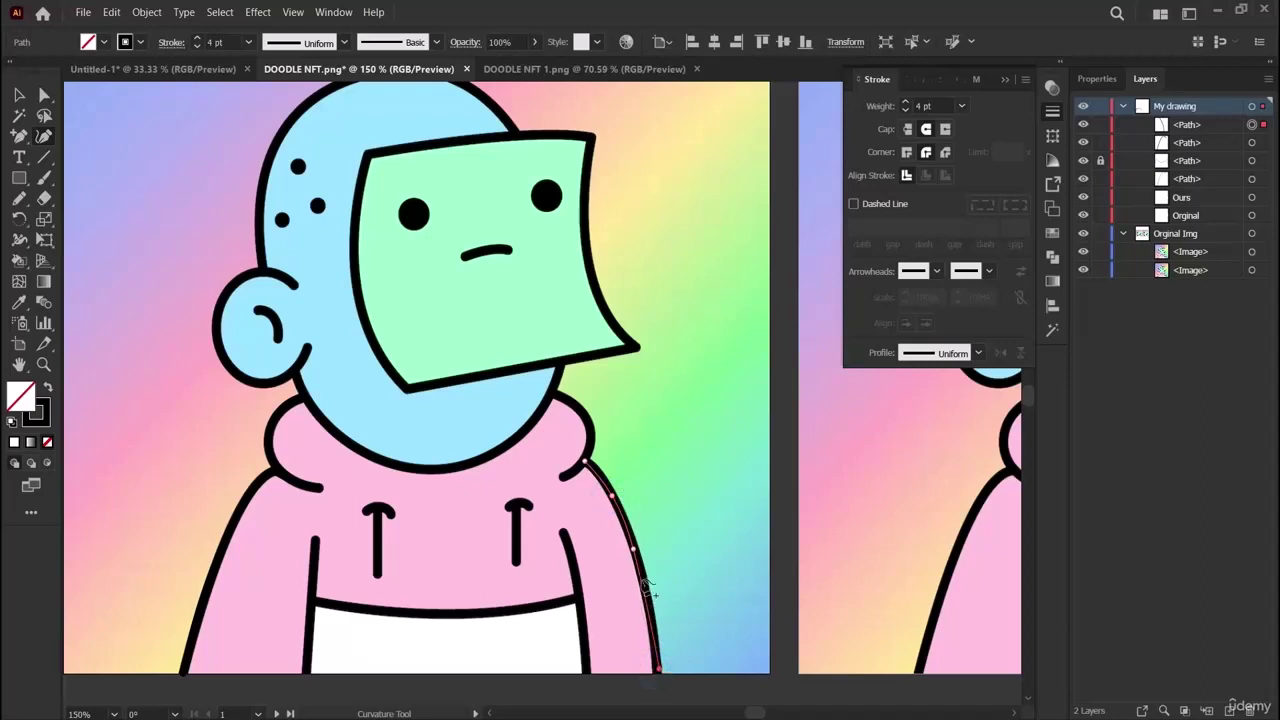
pyautogui.moveTo(634, 550); pyautogui.dragTo(637, 551)
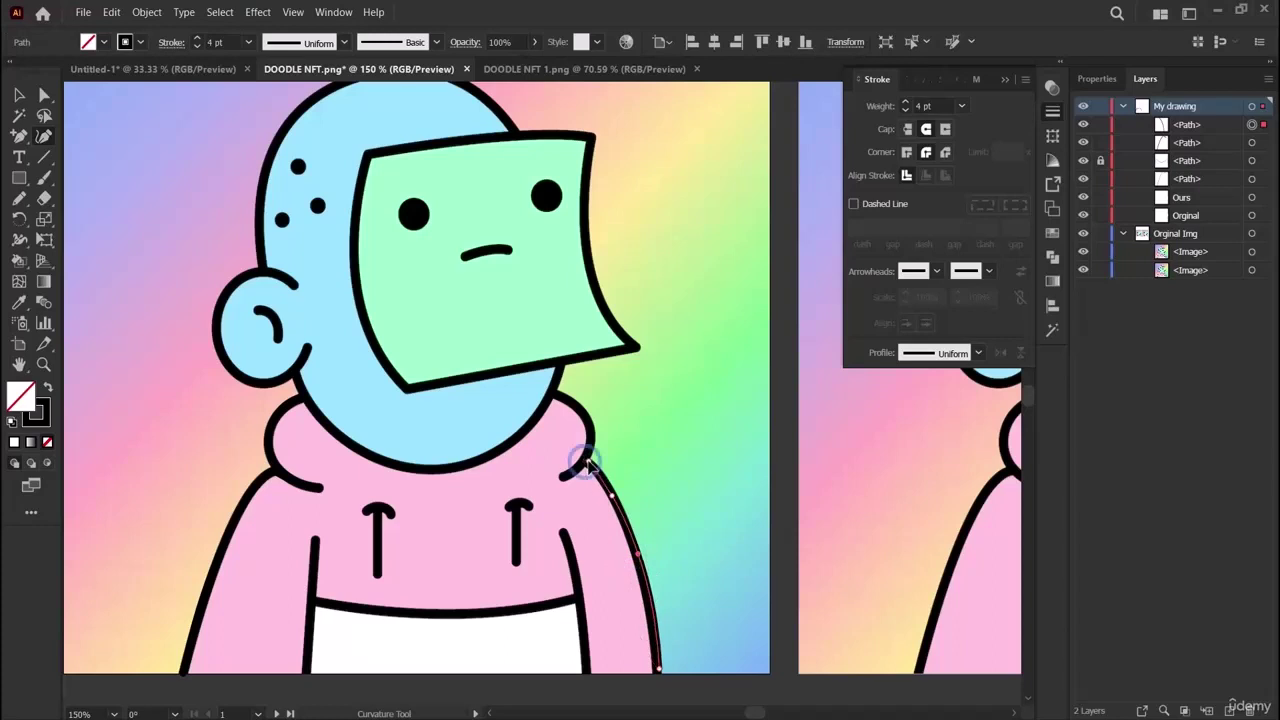
# Check the right arm curve's anchor points, then resume the path from its bottom end.
pyautogui.click(19, 94)
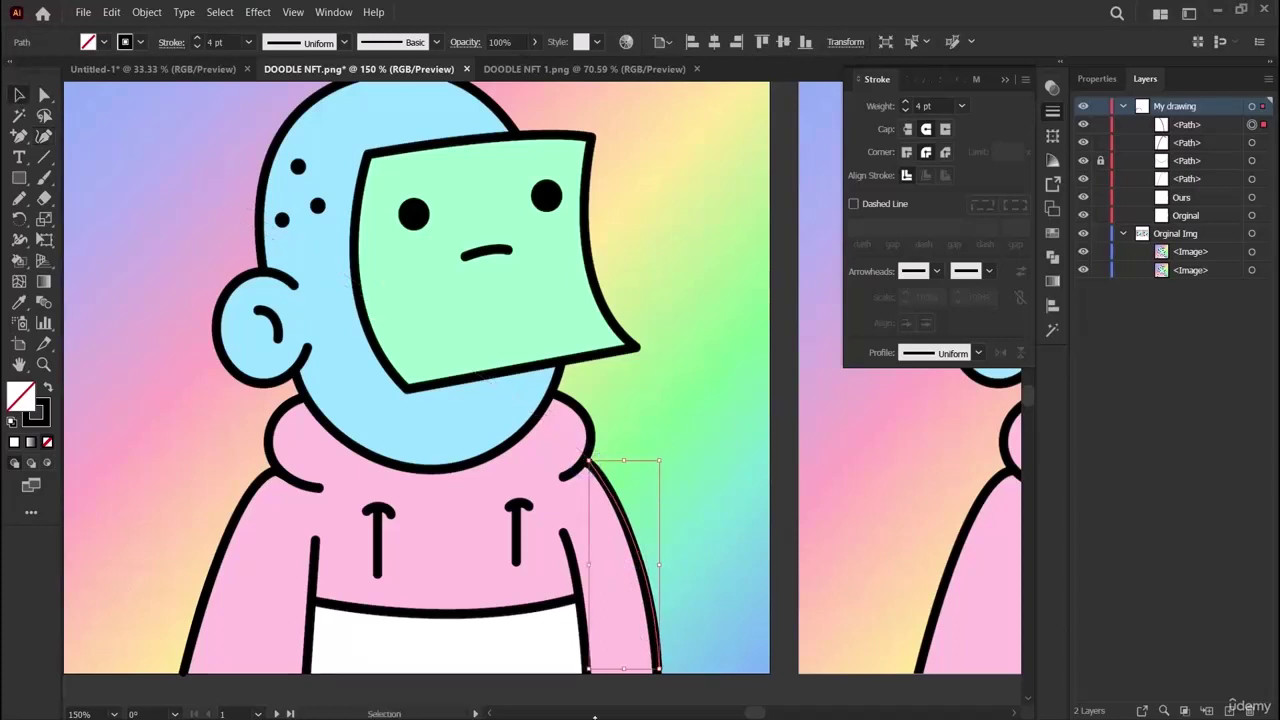
pyautogui.press('a')
pyautogui.press('v')
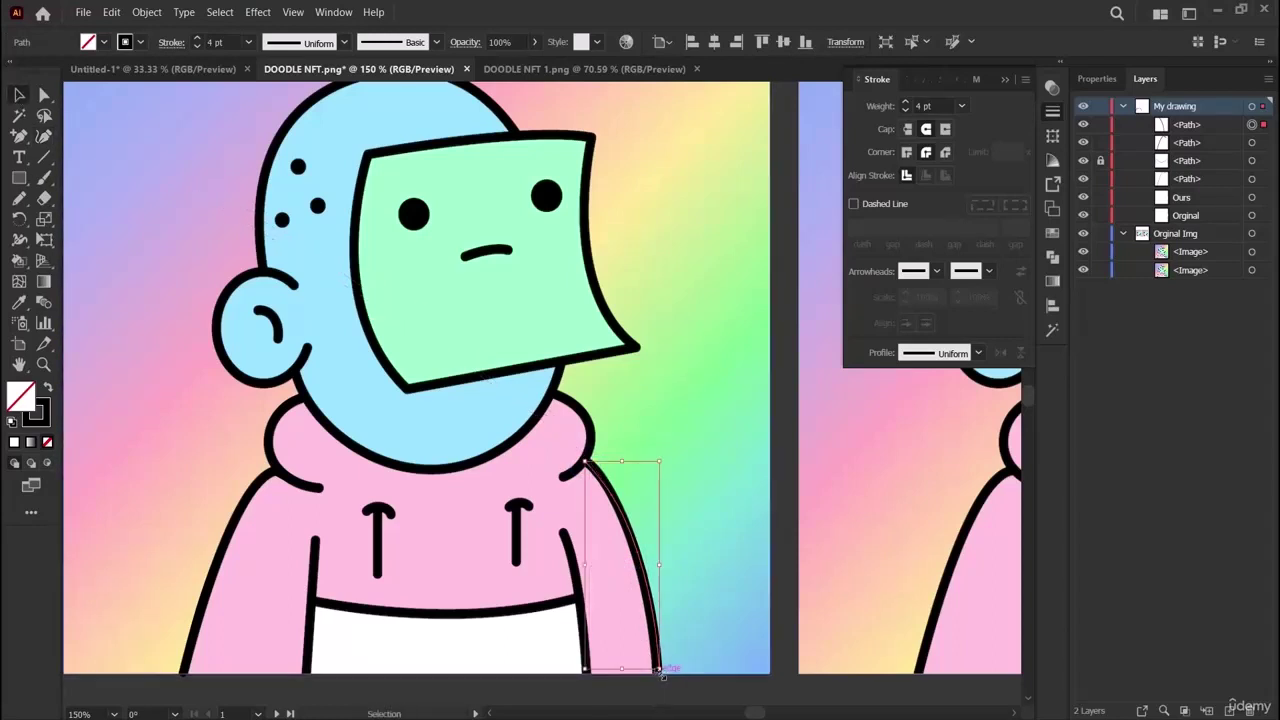
pyautogui.click(45, 137)
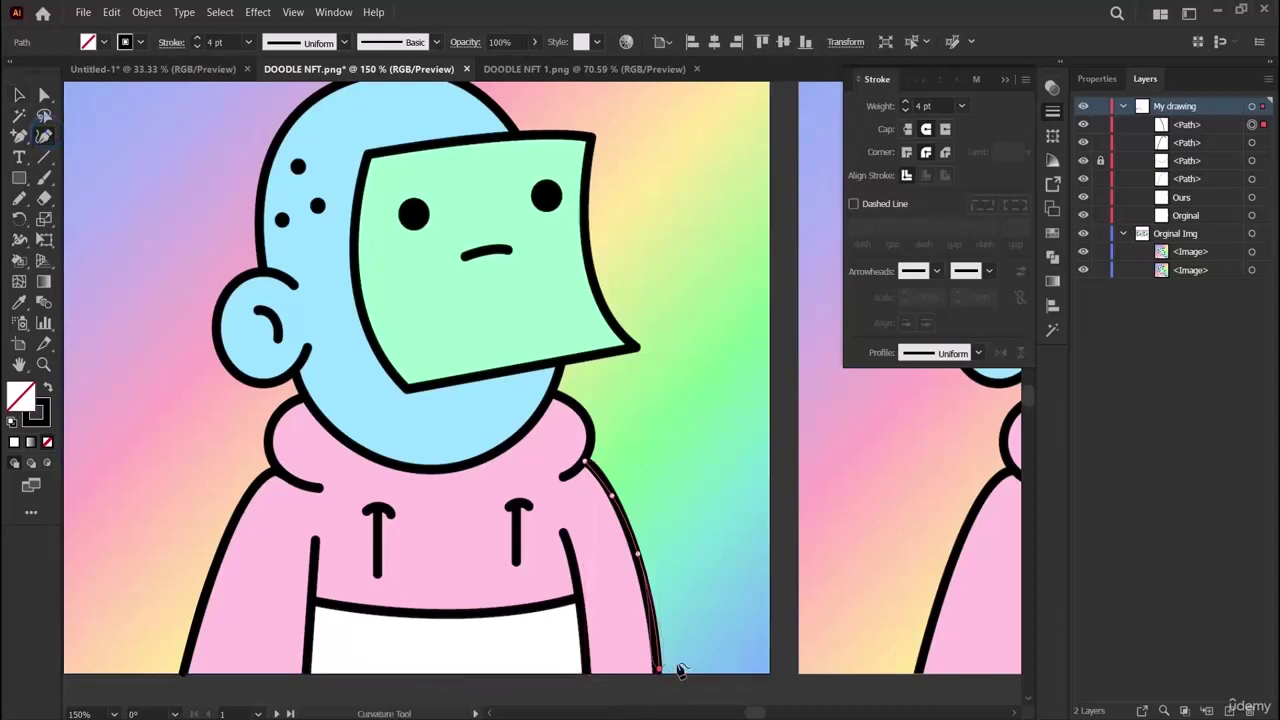
pyautogui.click(660, 674)
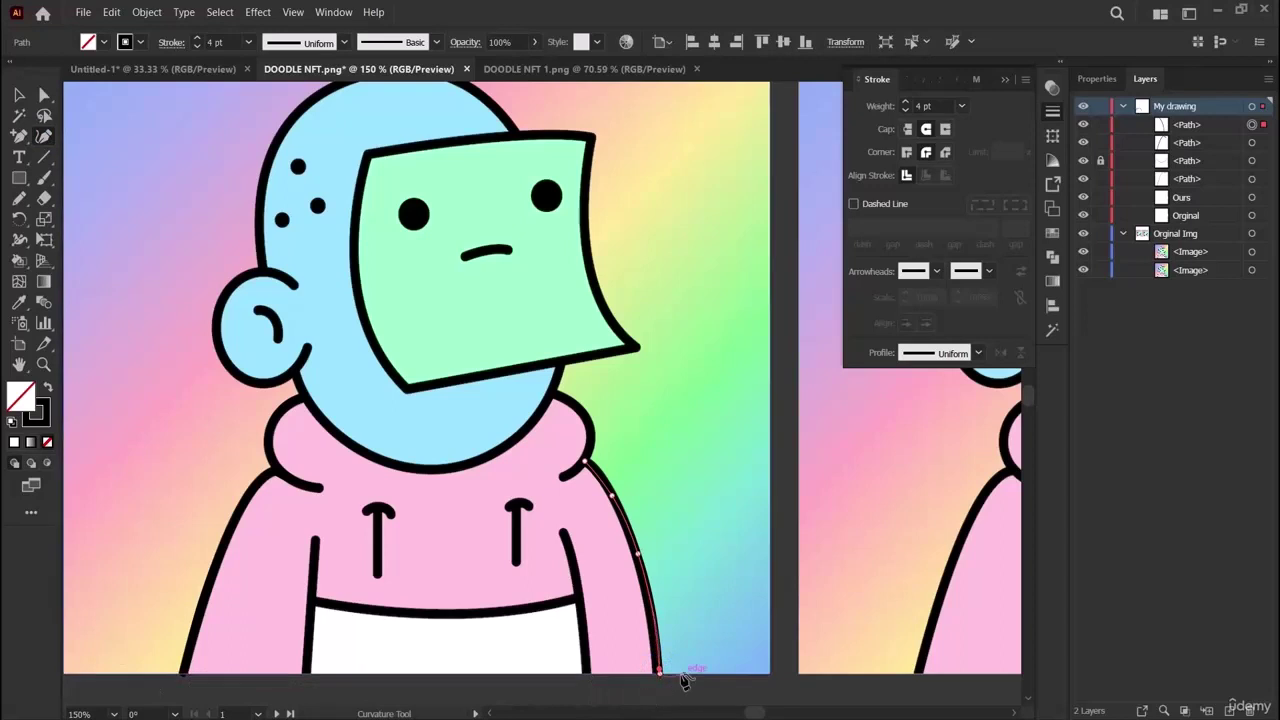
# Run the right arm path along the bottom edge to the left arm and nudge the bottom-left anchor.
pyautogui.click(183, 675)
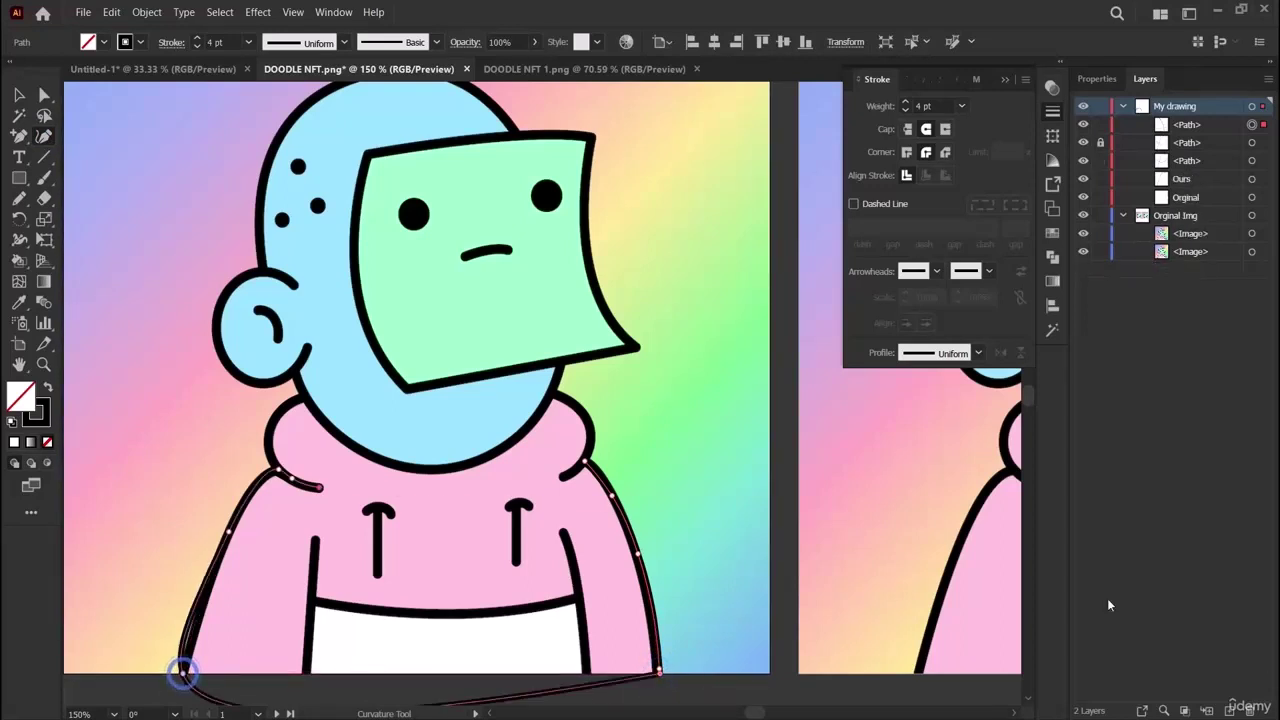
pyautogui.scroll(-2, 662, 568)
pyautogui.scroll(-1, 662, 568)
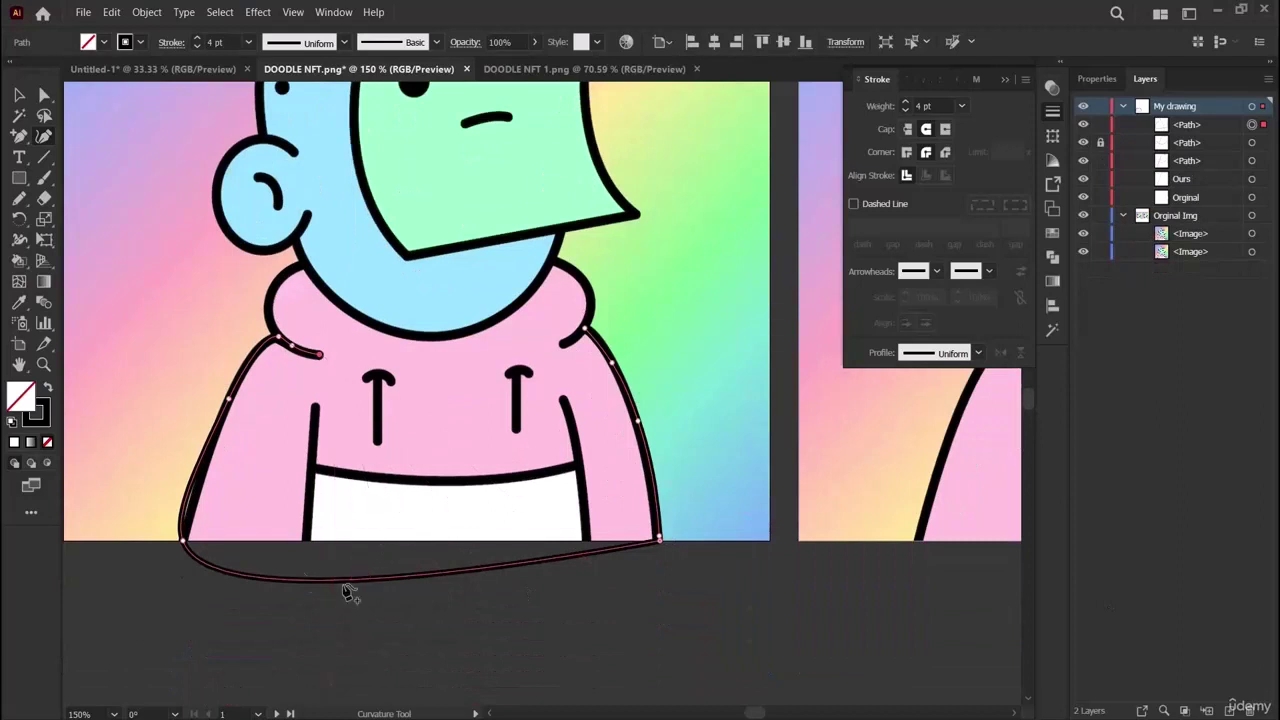
pyautogui.click(19, 94)
pyautogui.click(507, 657)
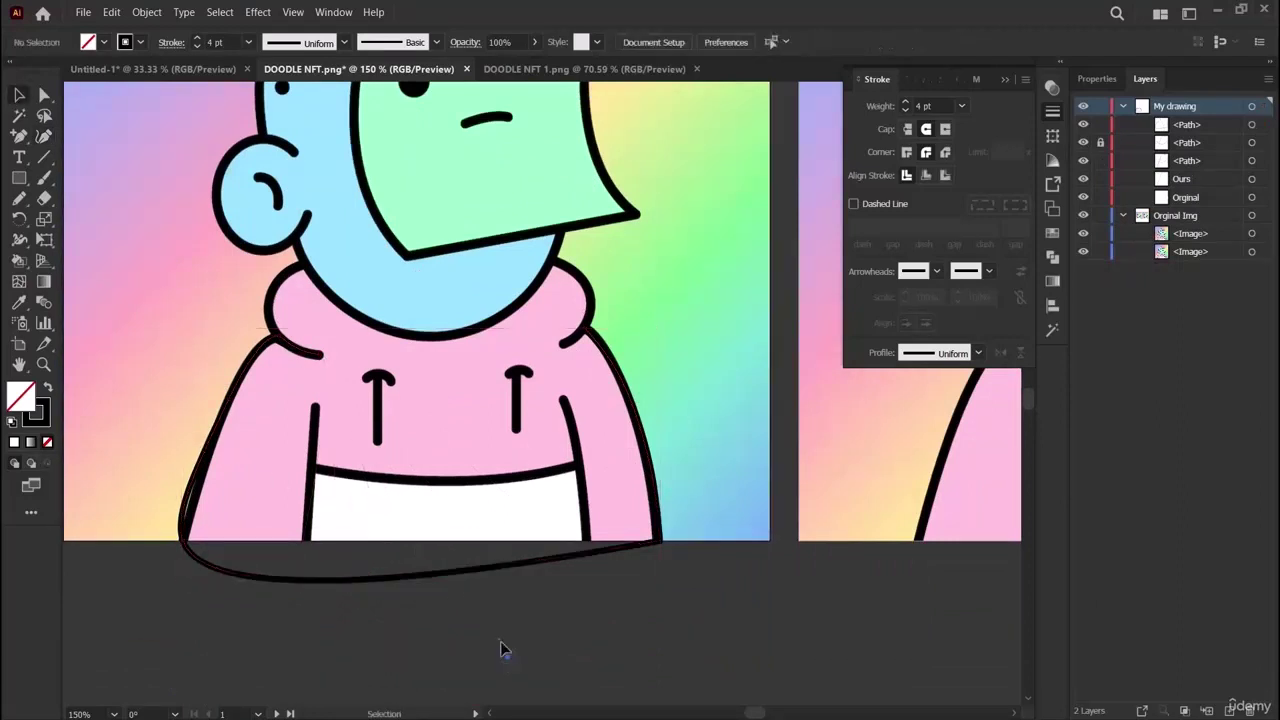
pyautogui.click(181, 509)
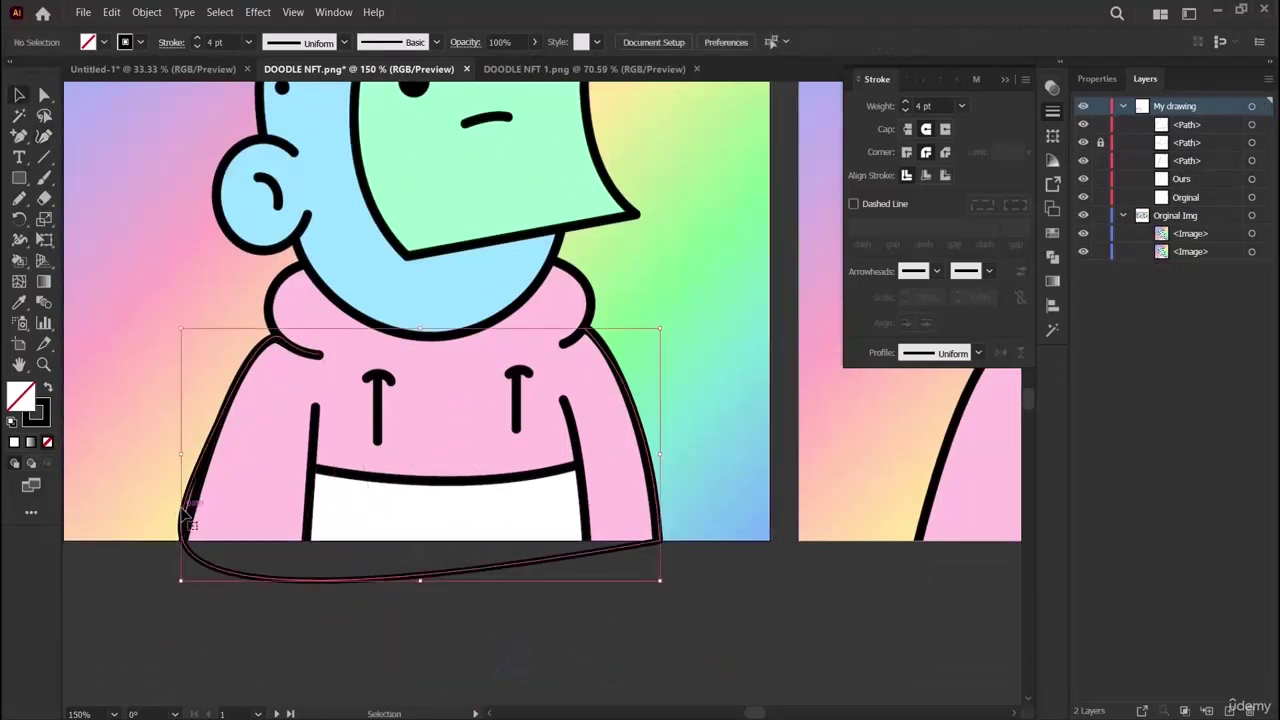
pyautogui.click(44, 94)
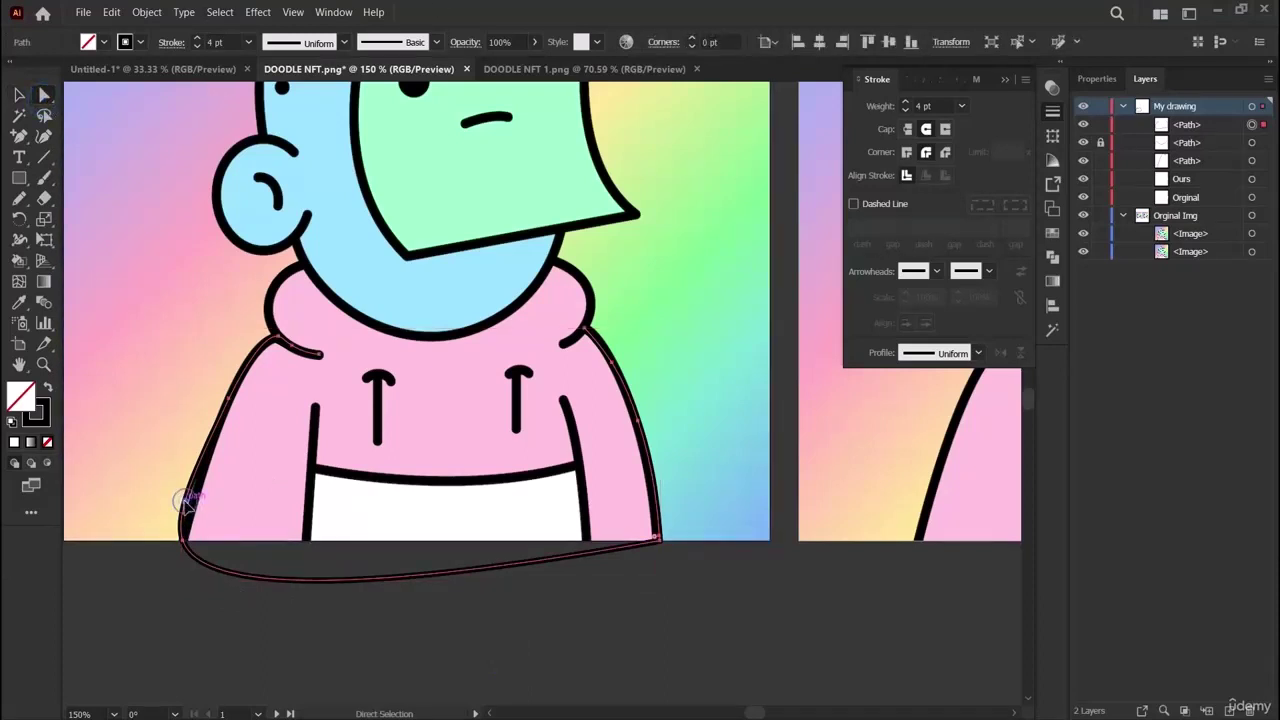
pyautogui.moveTo(181, 538); pyautogui.dragTo(191, 540)
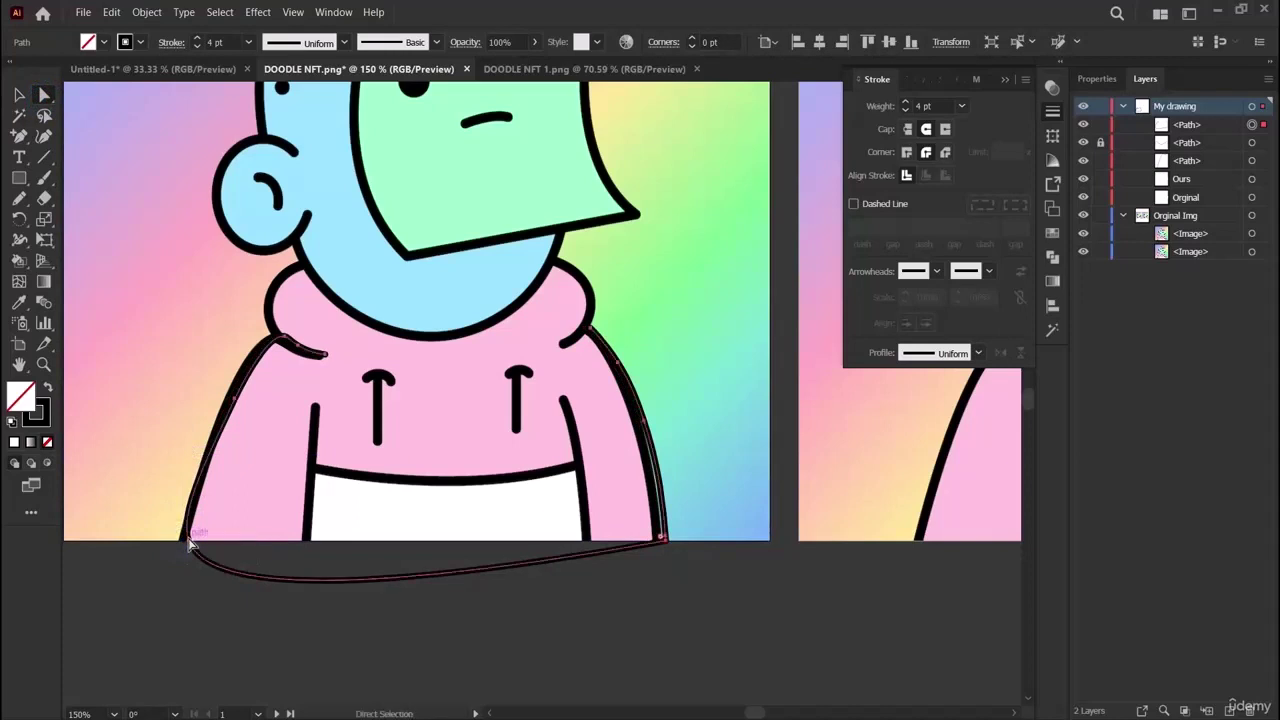
# Add a closing segment from the outline to the bottom-left corner.
pyautogui.click(351, 657)
pyautogui.click(185, 494)
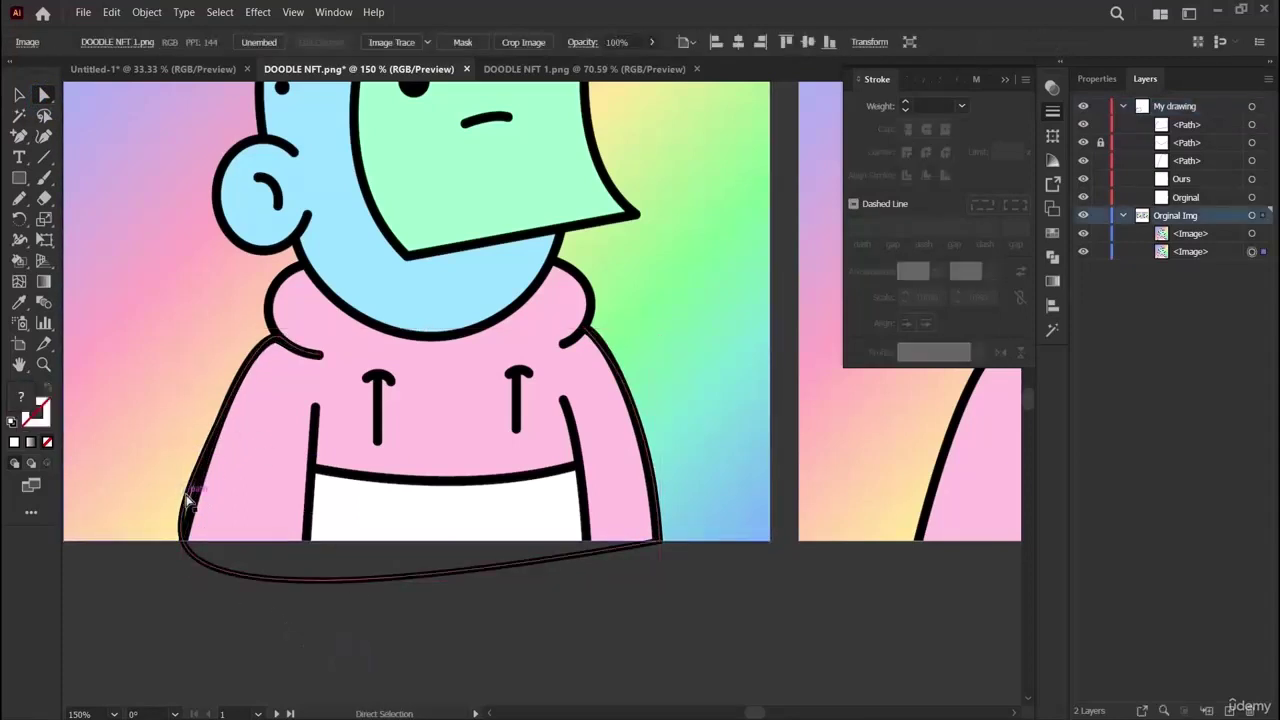
pyautogui.moveTo(585, 328); pyautogui.dragTo(663, 549)
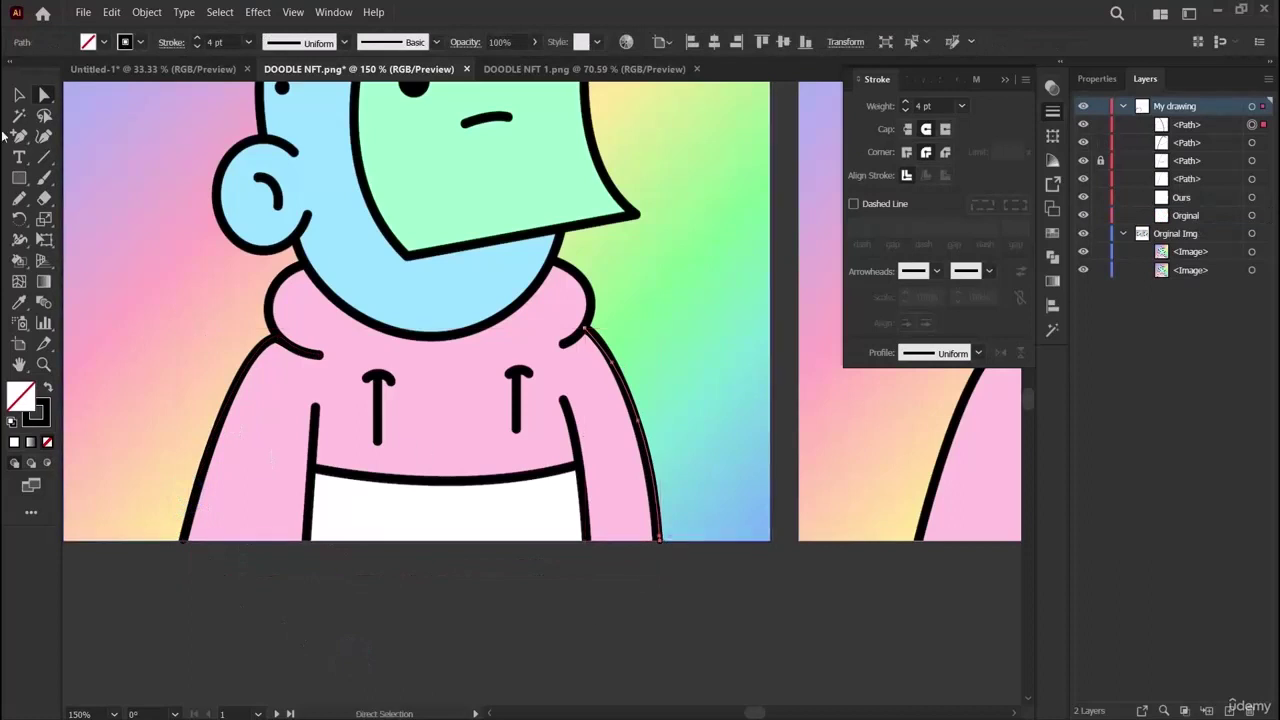
pyautogui.click(45, 134)
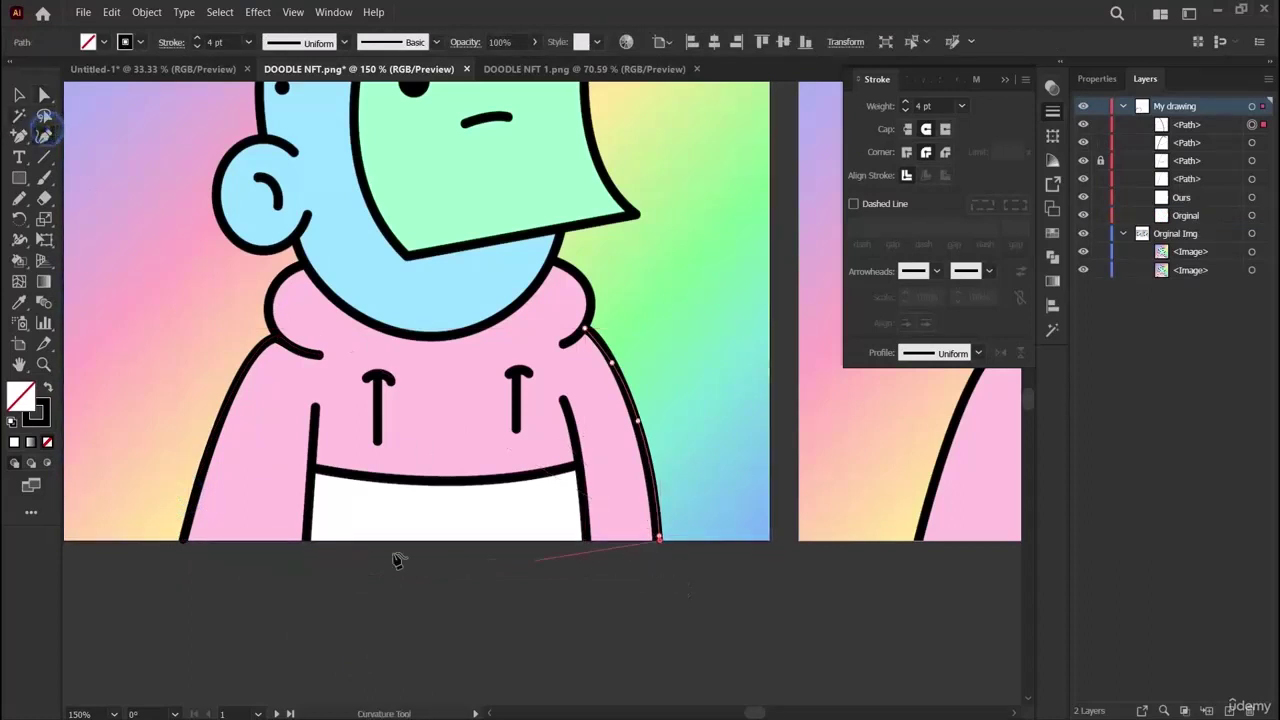
pyautogui.click(183, 542)
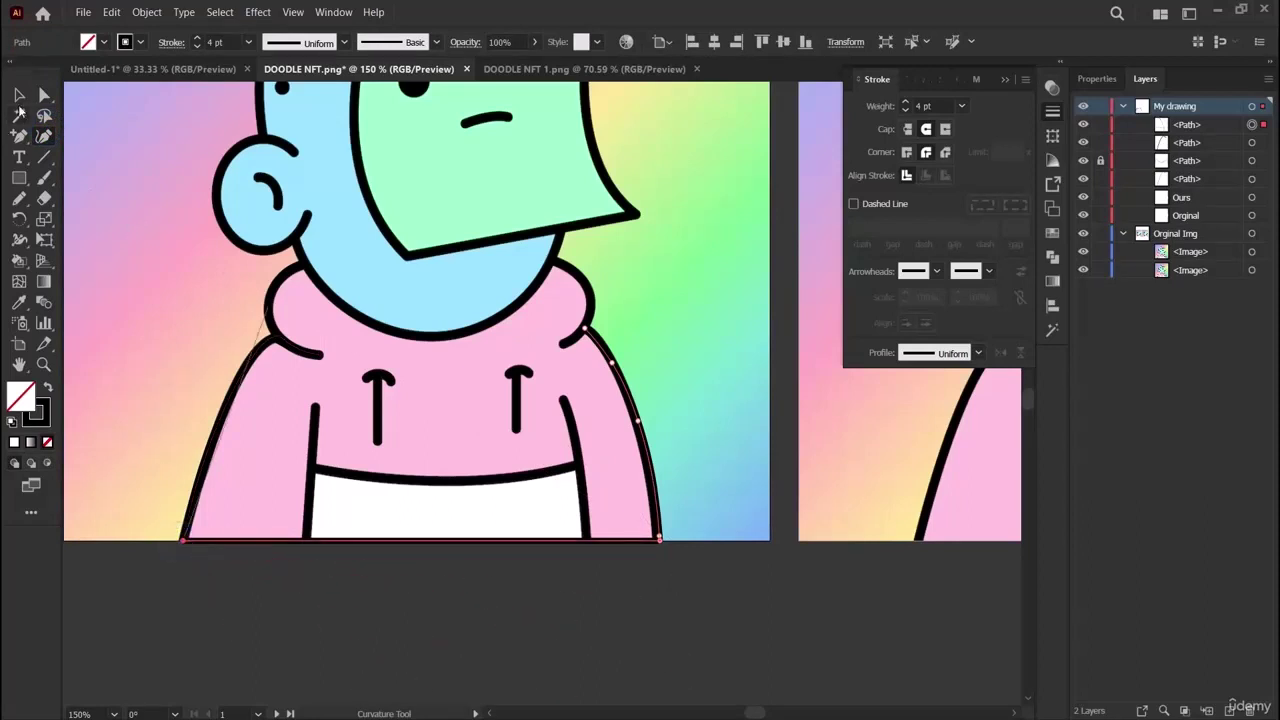
pyautogui.click(18, 94)
pyautogui.click(263, 623)
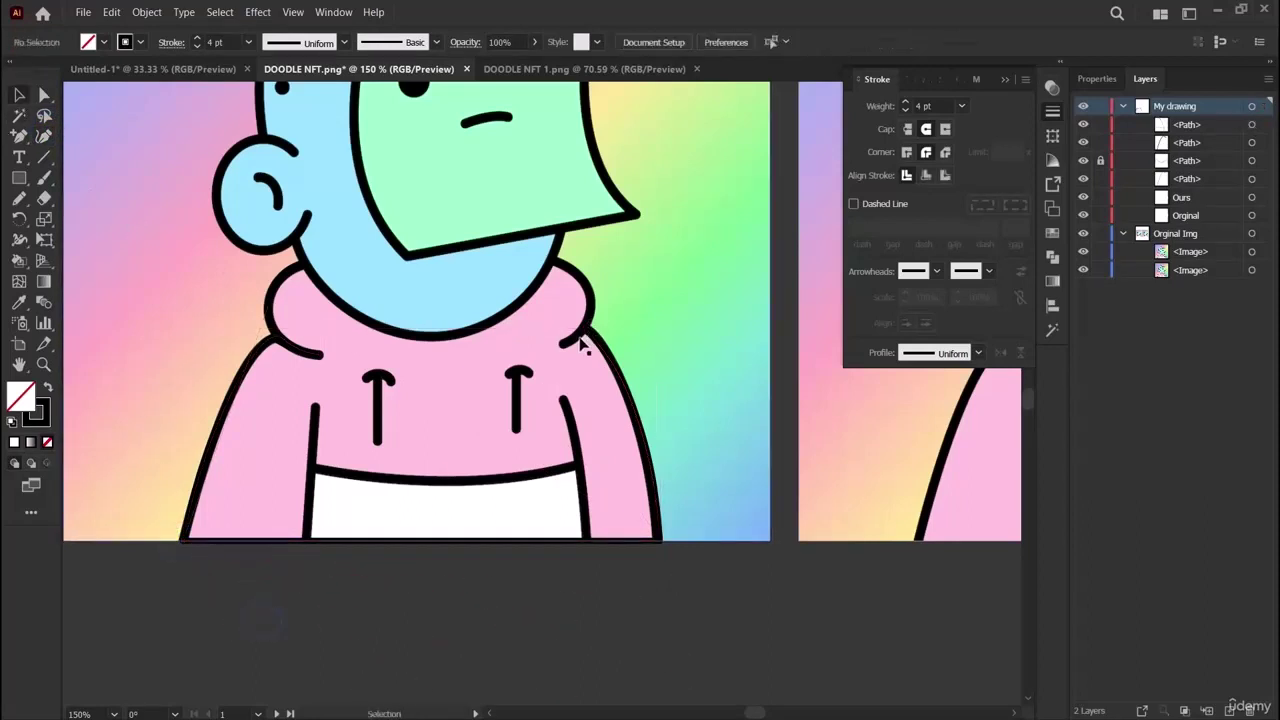
# Lock the hoodie outline path and make the Orginal Img layer active.
pyautogui.click(550, 541)
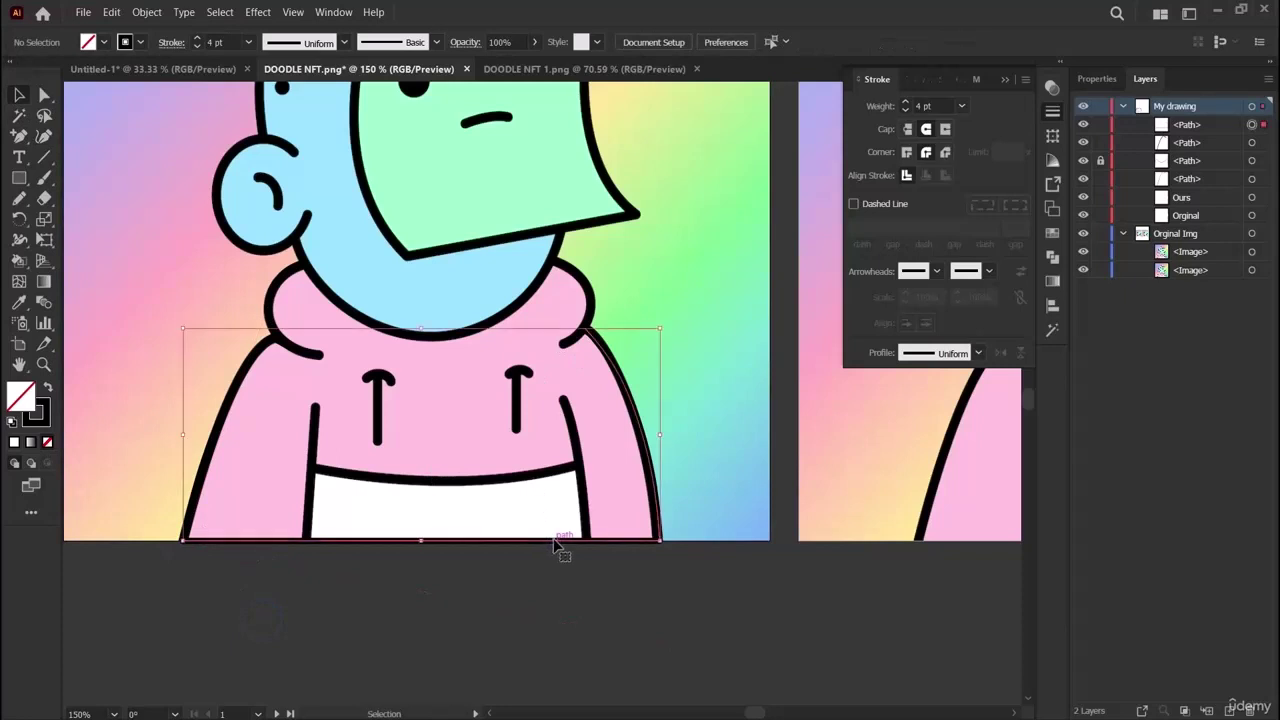
pyautogui.click(1099, 125)
pyautogui.click(700, 626)
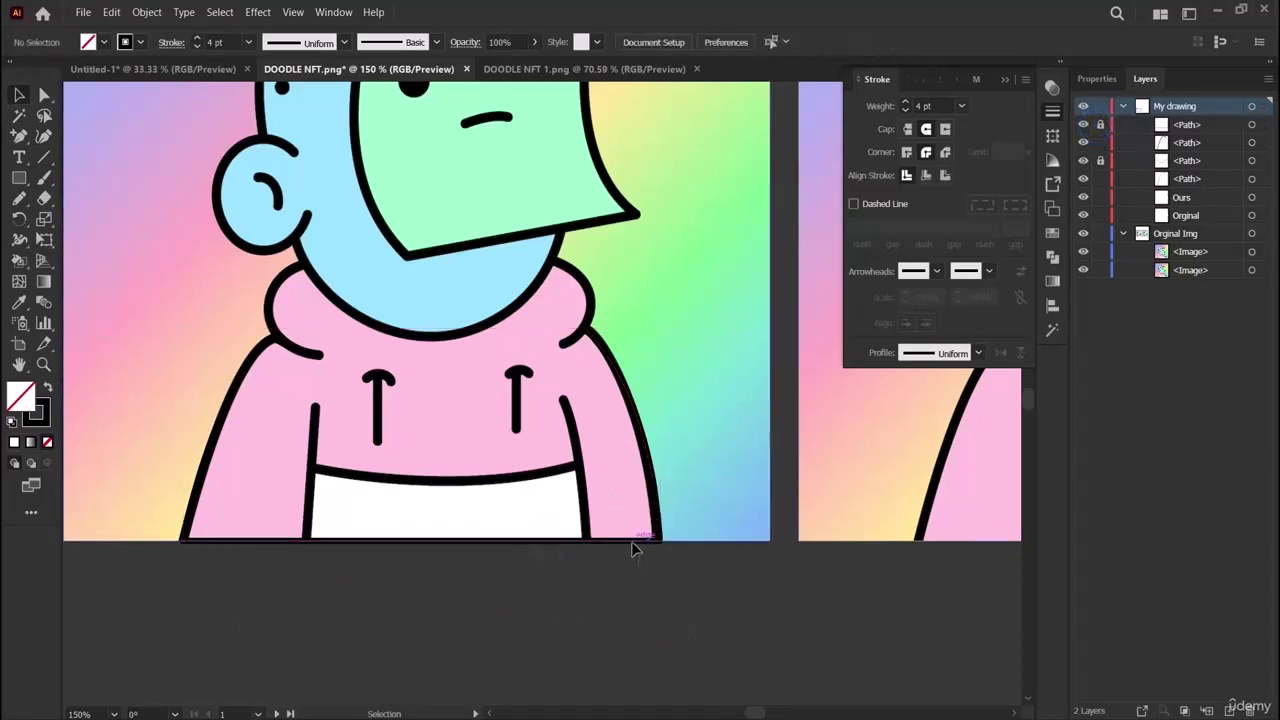
pyautogui.click(632, 545)
pyautogui.click(871, 585)
pyautogui.scroll(3, 849, 583)
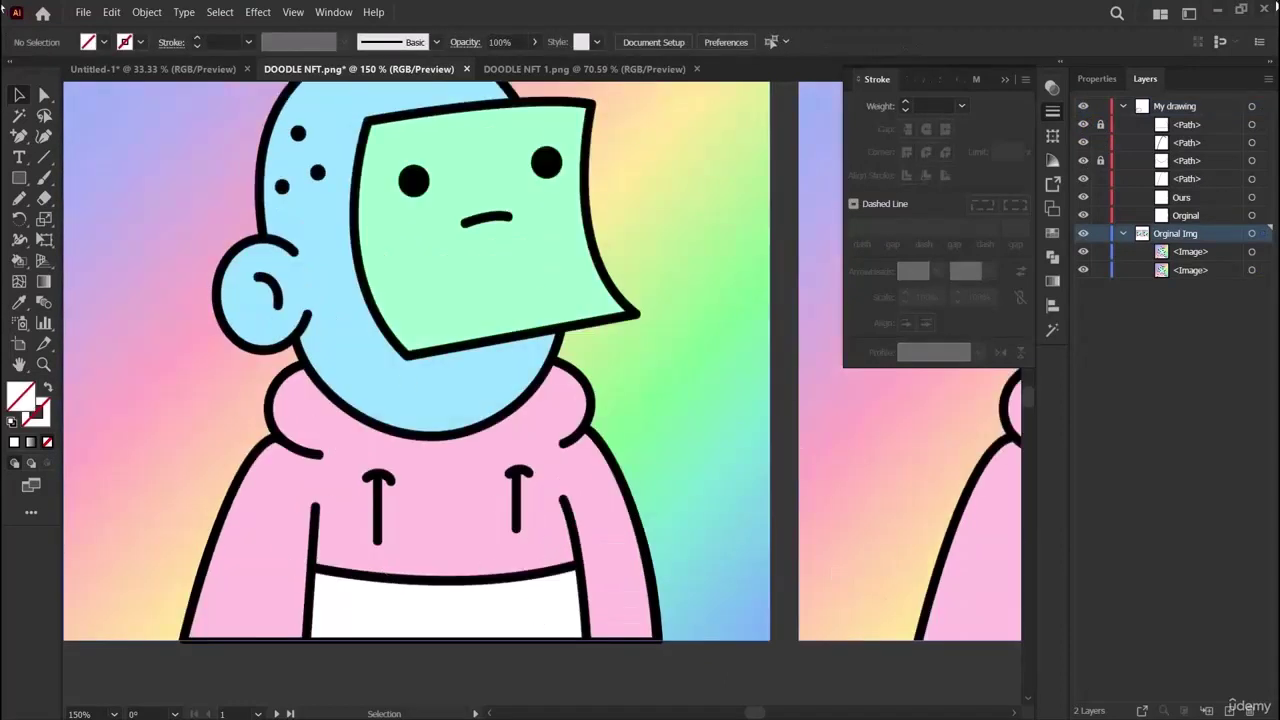
# Draw the left and right vertical inner hoodie lines from top down to the hoodie's bottom.
pyautogui.click(44, 136)
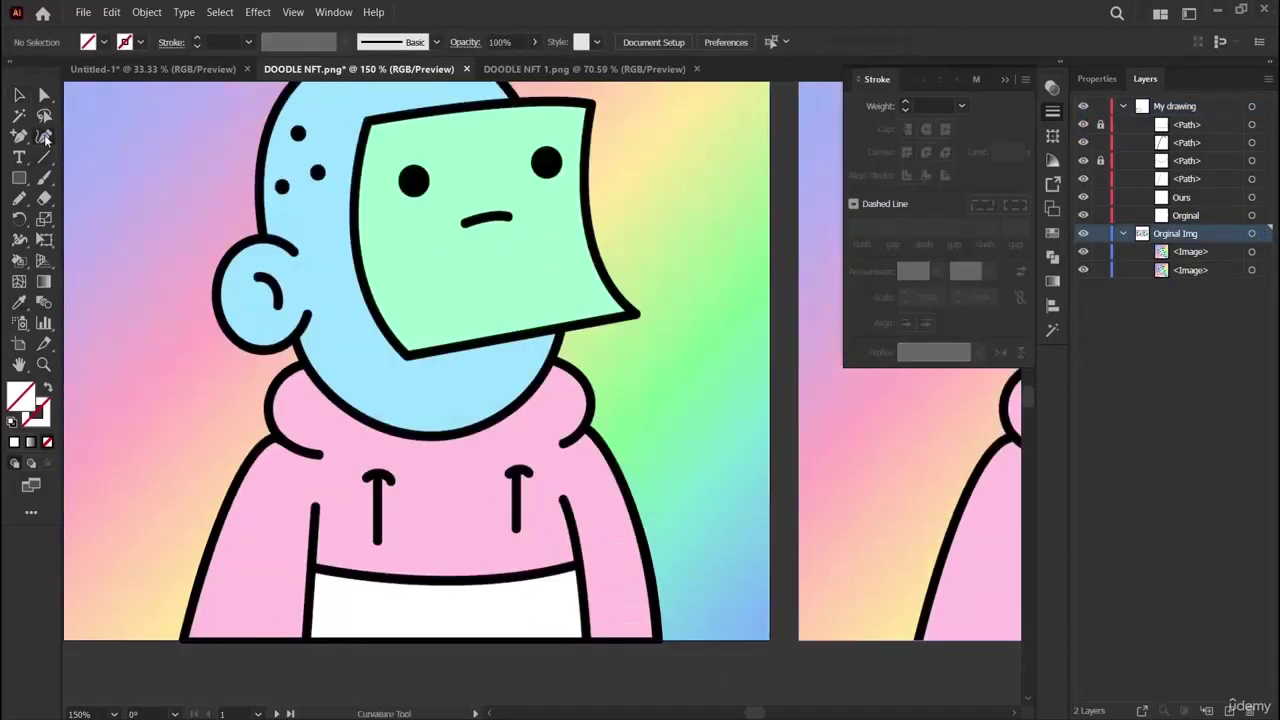
pyautogui.click(316, 507)
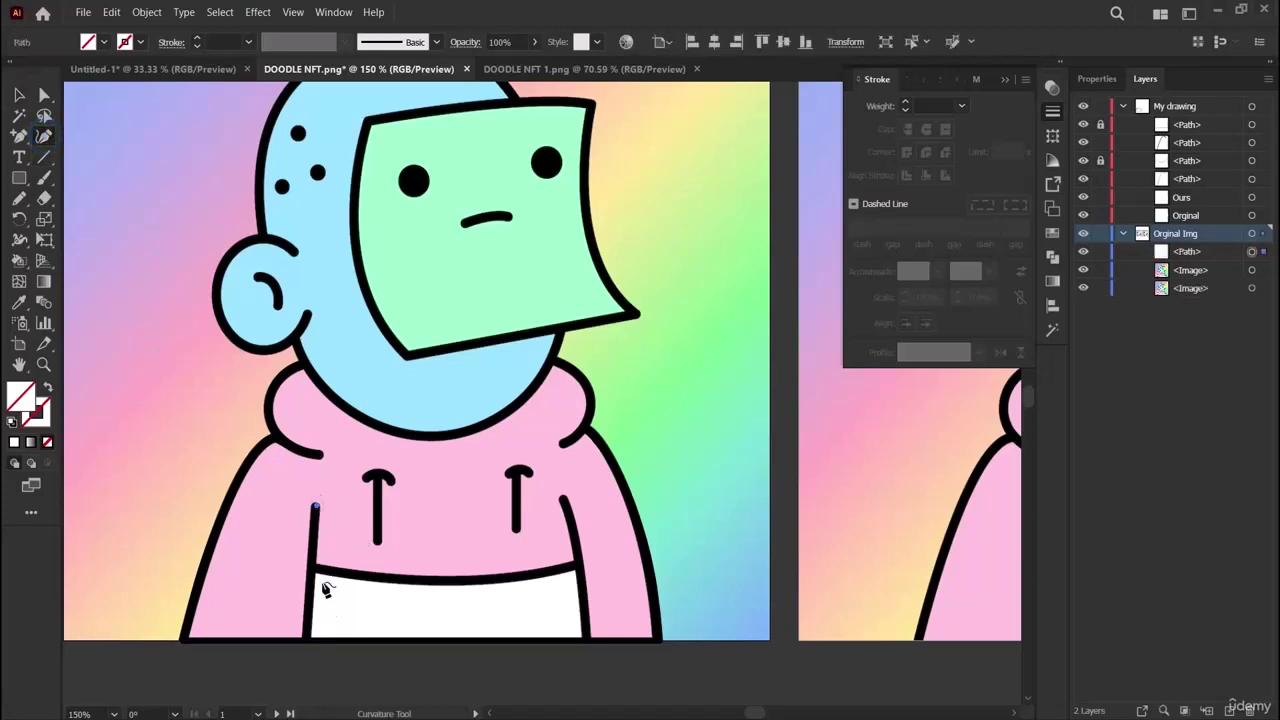
pyautogui.click(307, 640)
pyautogui.press('v')
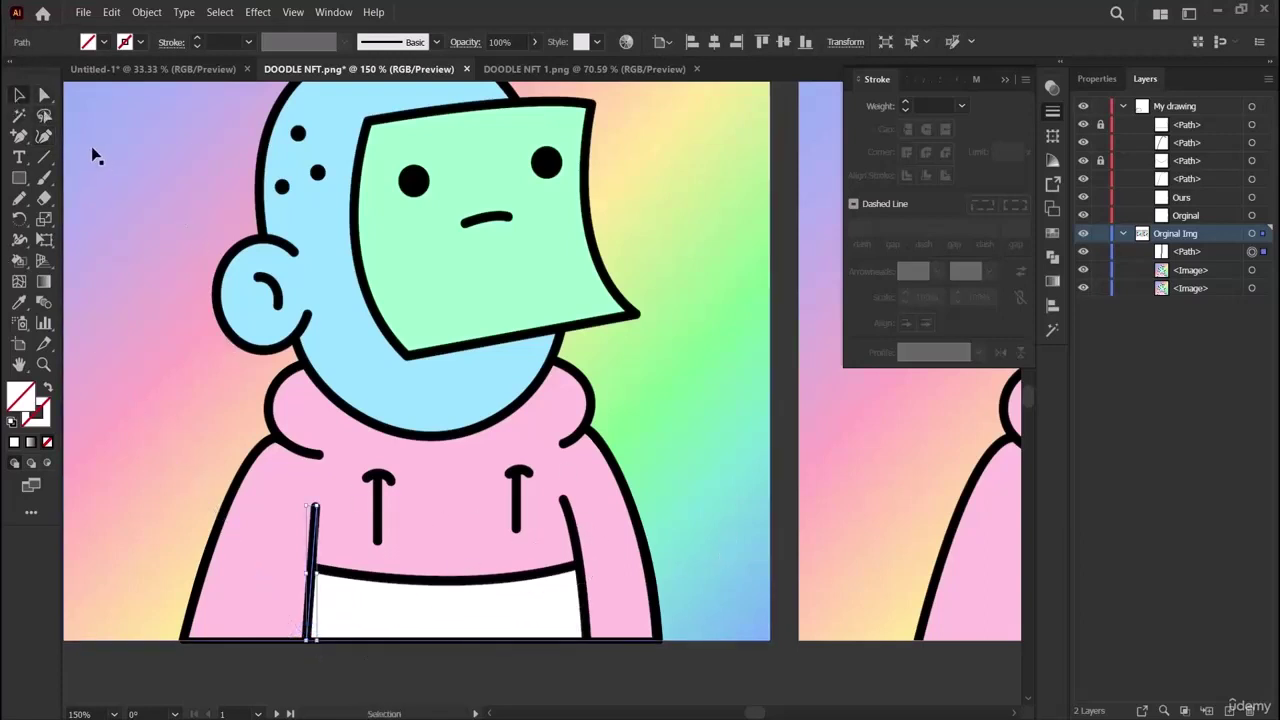
pyautogui.click(45, 137)
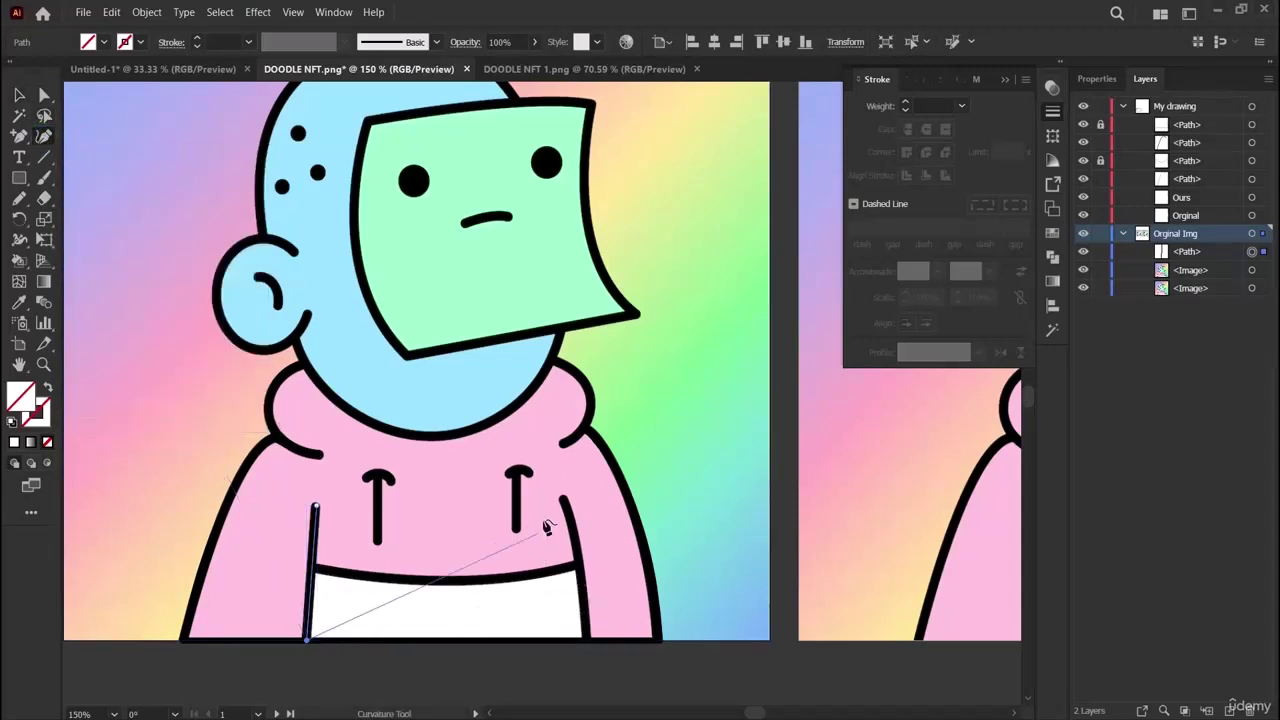
pyautogui.click(19, 95)
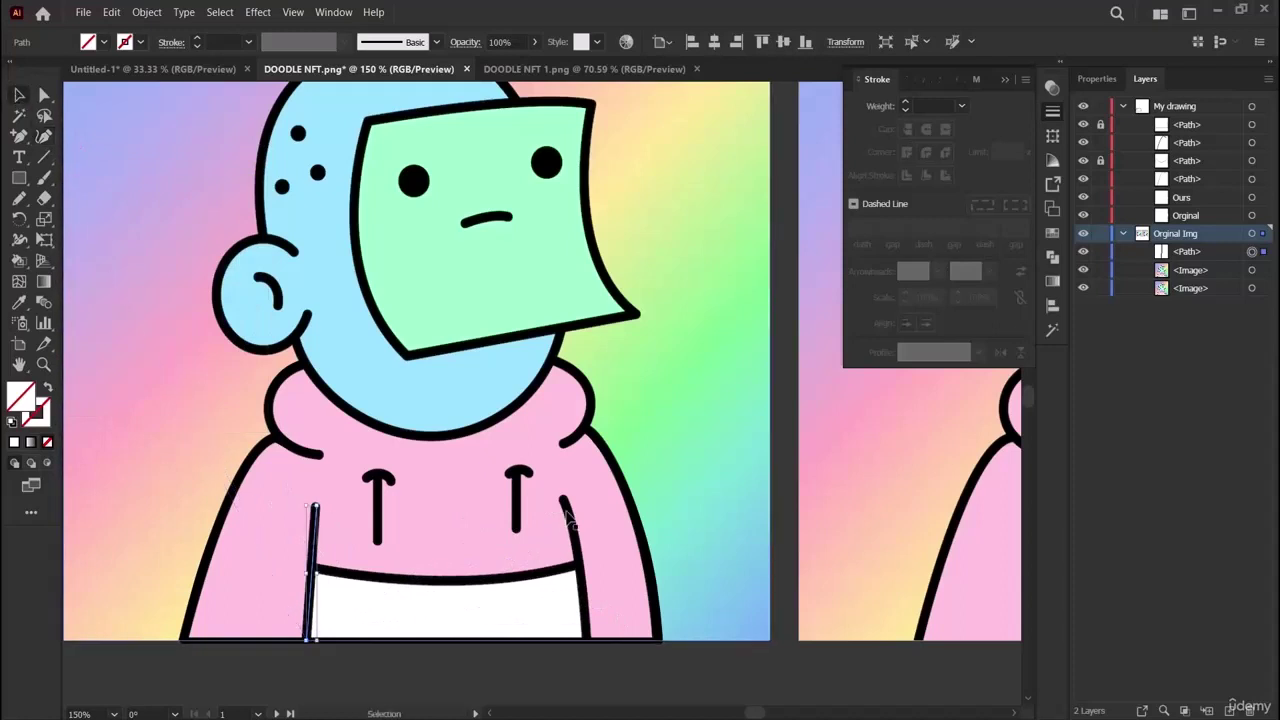
pyautogui.click(580, 690)
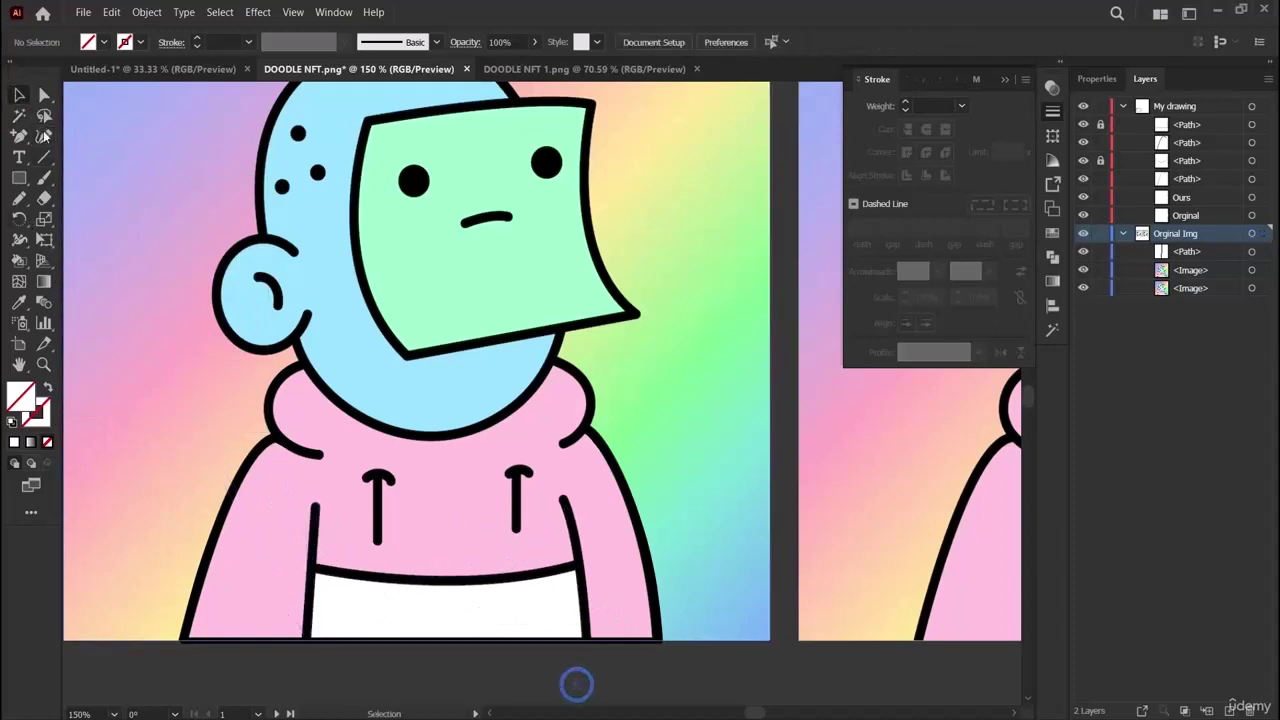
pyautogui.hotkey('shift', '`')
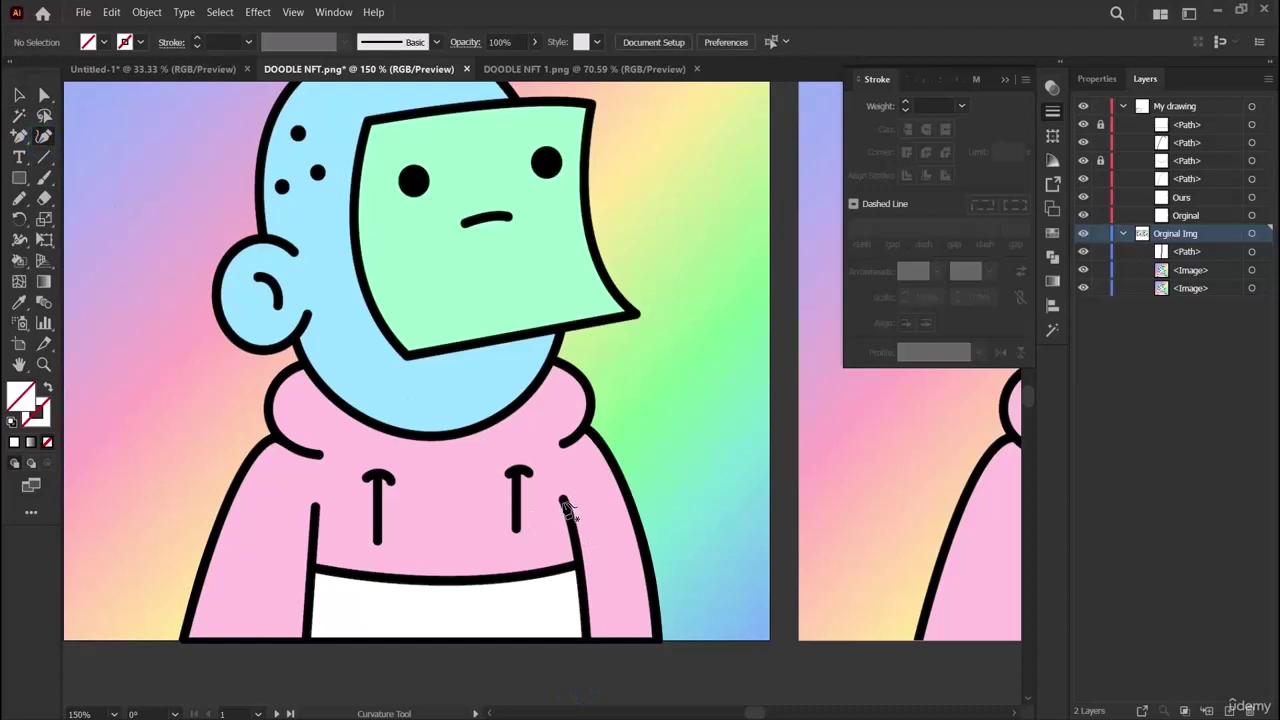
pyautogui.click(563, 499)
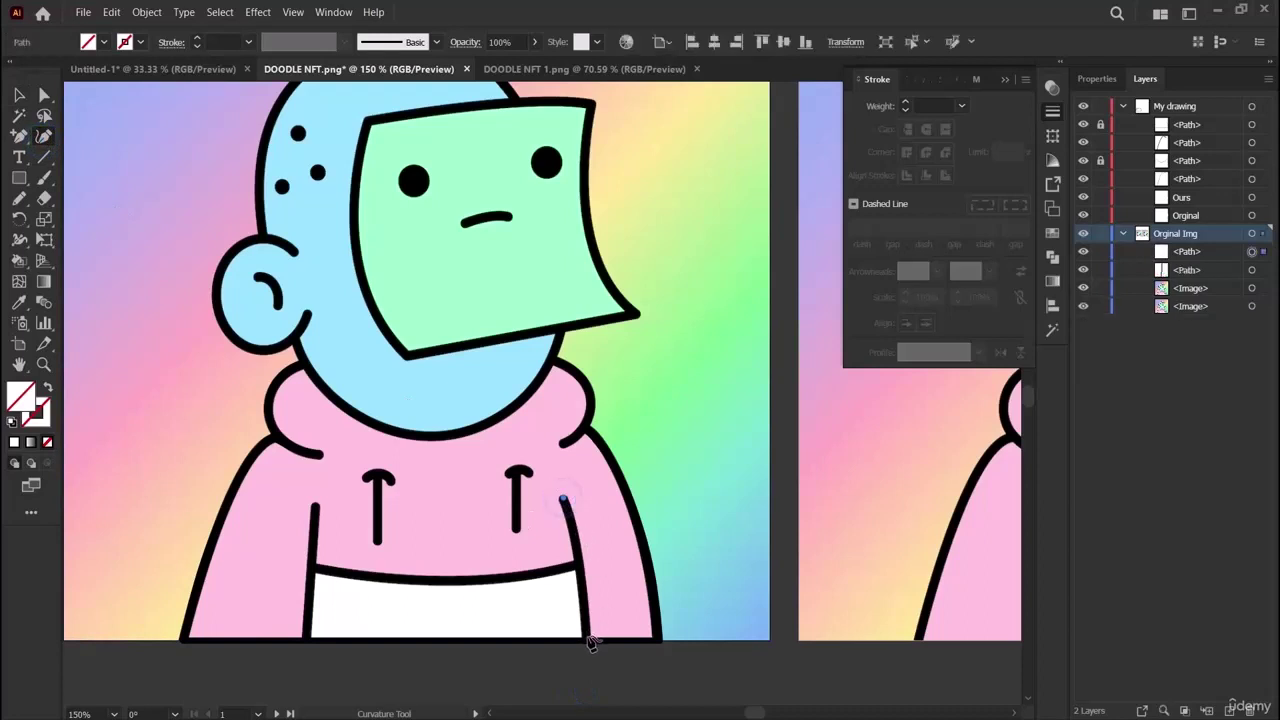
pyautogui.click(587, 641)
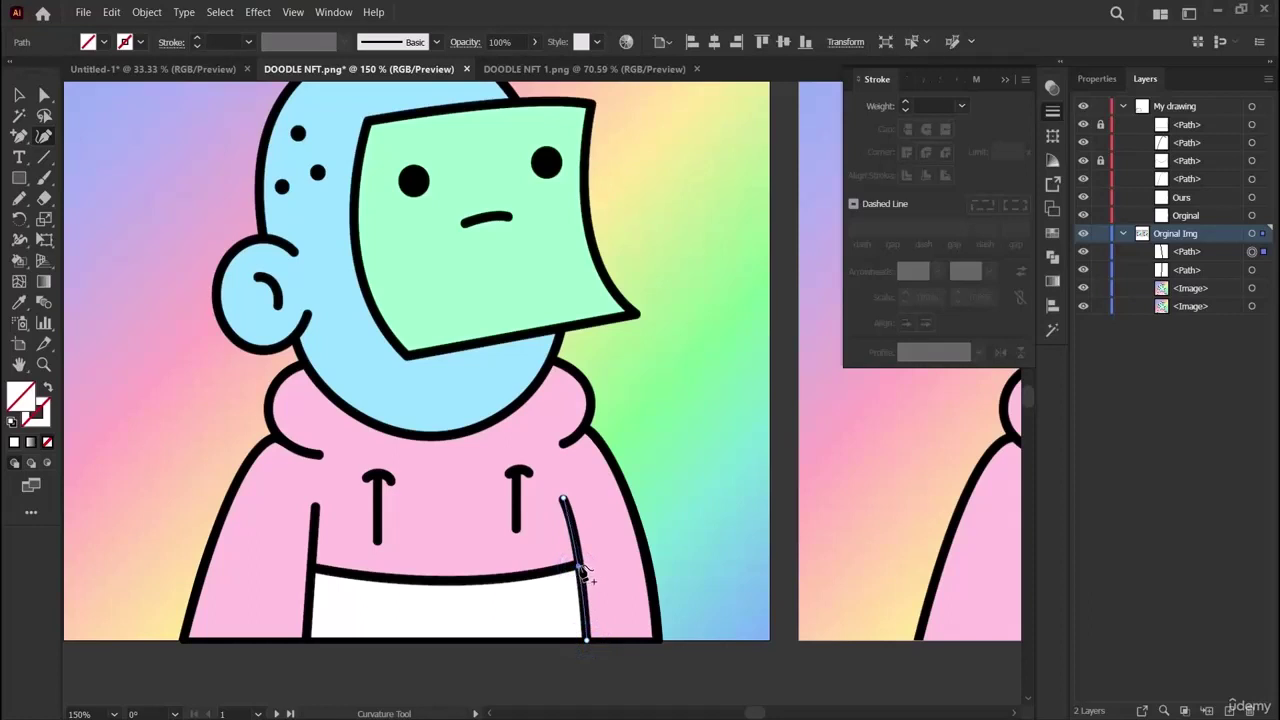
pyautogui.click(18, 96)
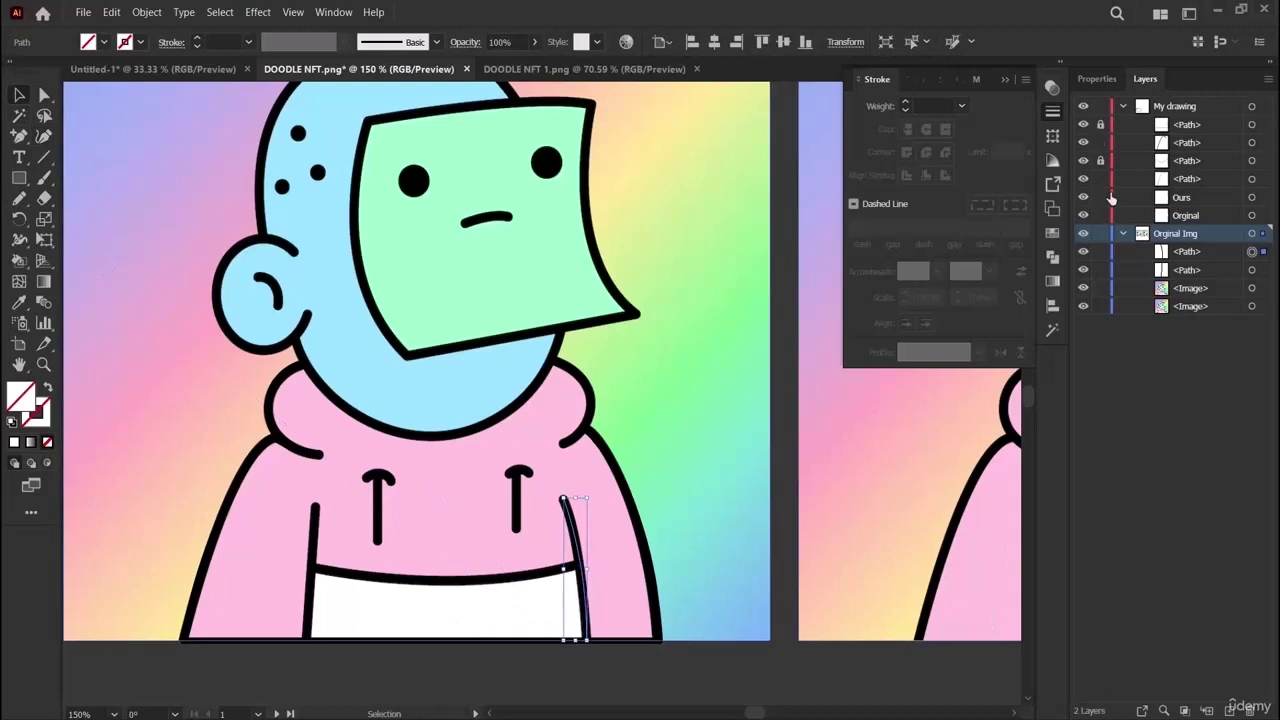
# Move both inner line paths into the My drawing layer and lock them.
pyautogui.click(1190, 255)
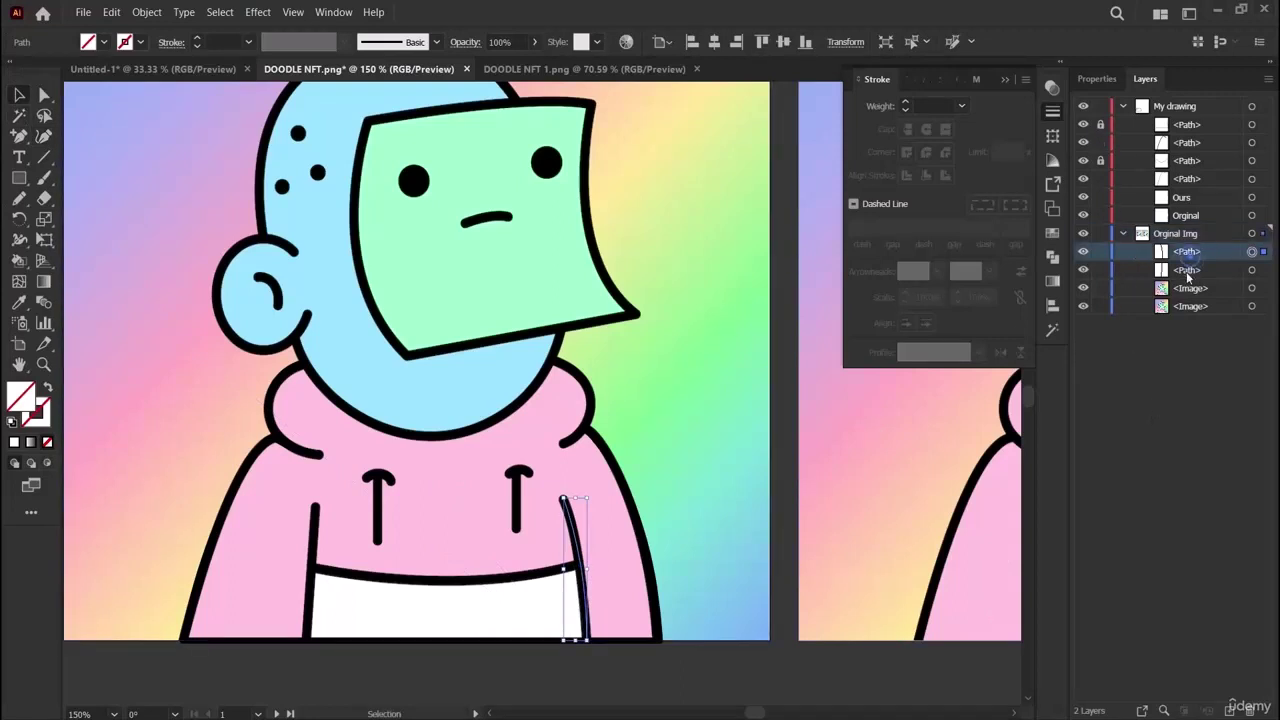
pyautogui.keyDown('shift'); pyautogui.click(1188, 269); pyautogui.keyUp('shift')
pyautogui.moveTo(1198, 253); pyautogui.dragTo(1194, 108)
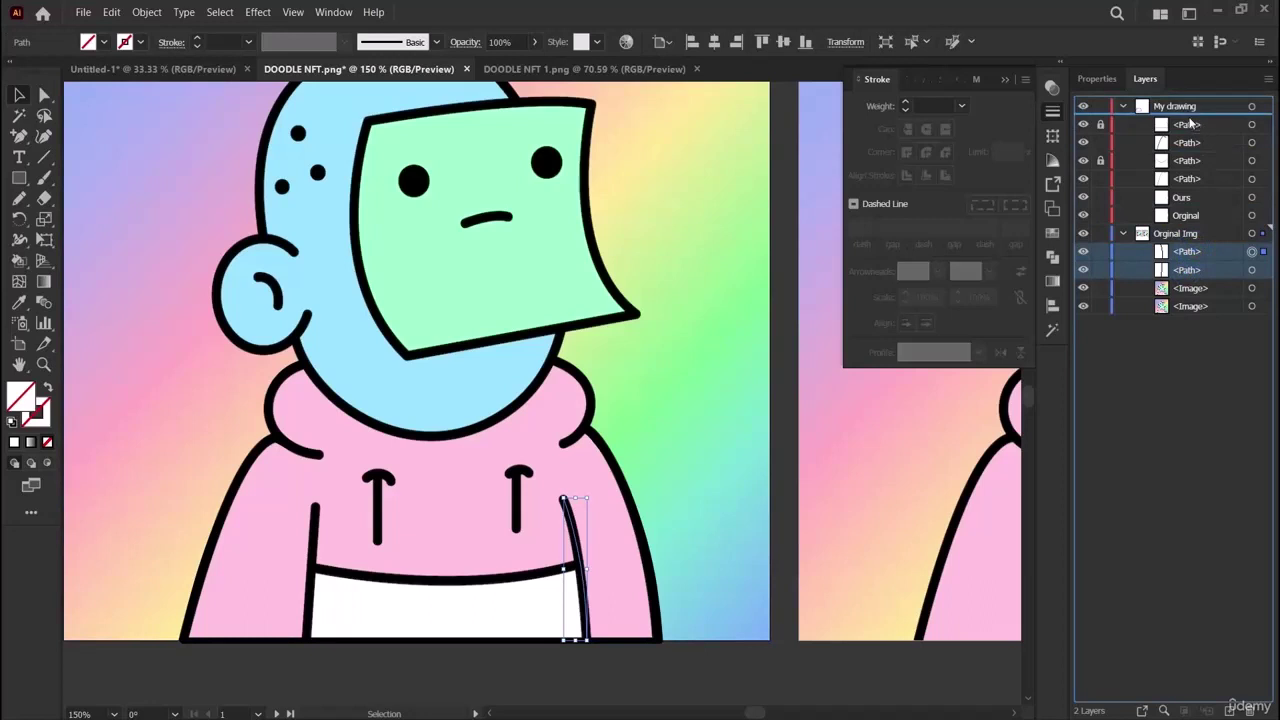
pyautogui.click(1101, 124)
pyautogui.click(1101, 142)
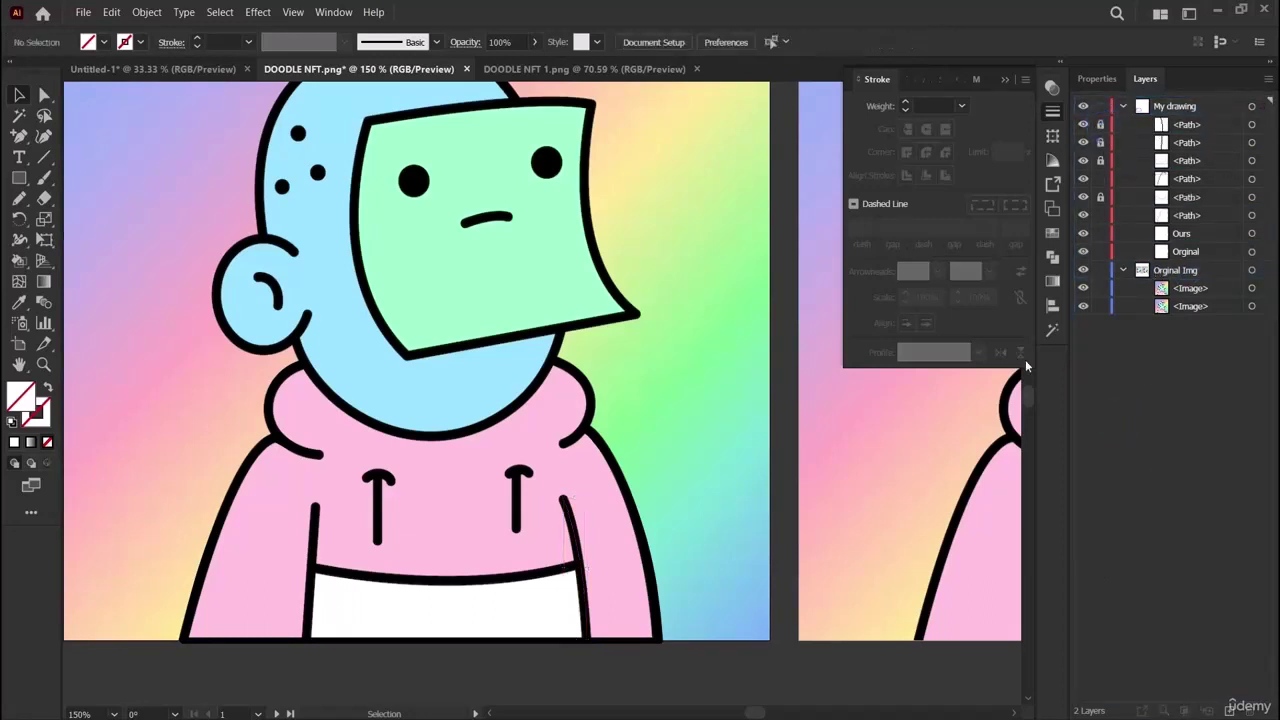
# Trace the shirt neckline as a downward curve from its left edge to its right edge.
pyautogui.click(43, 137)
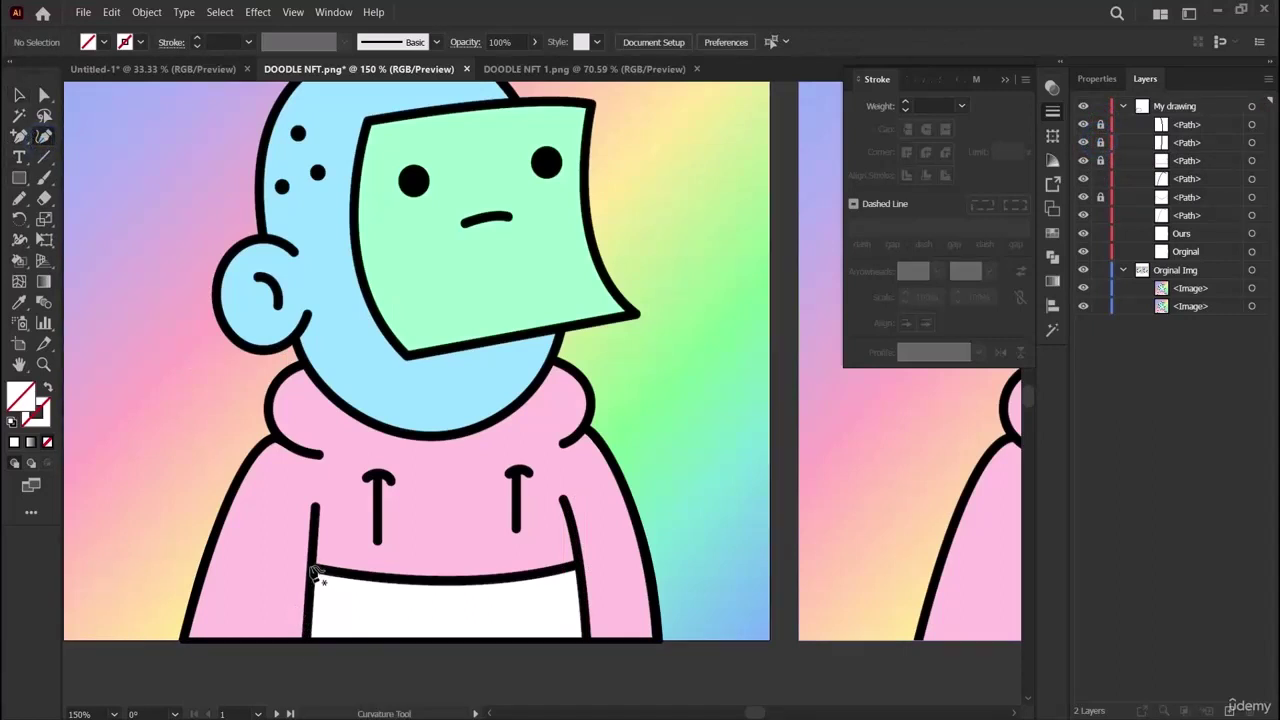
pyautogui.click(312, 570)
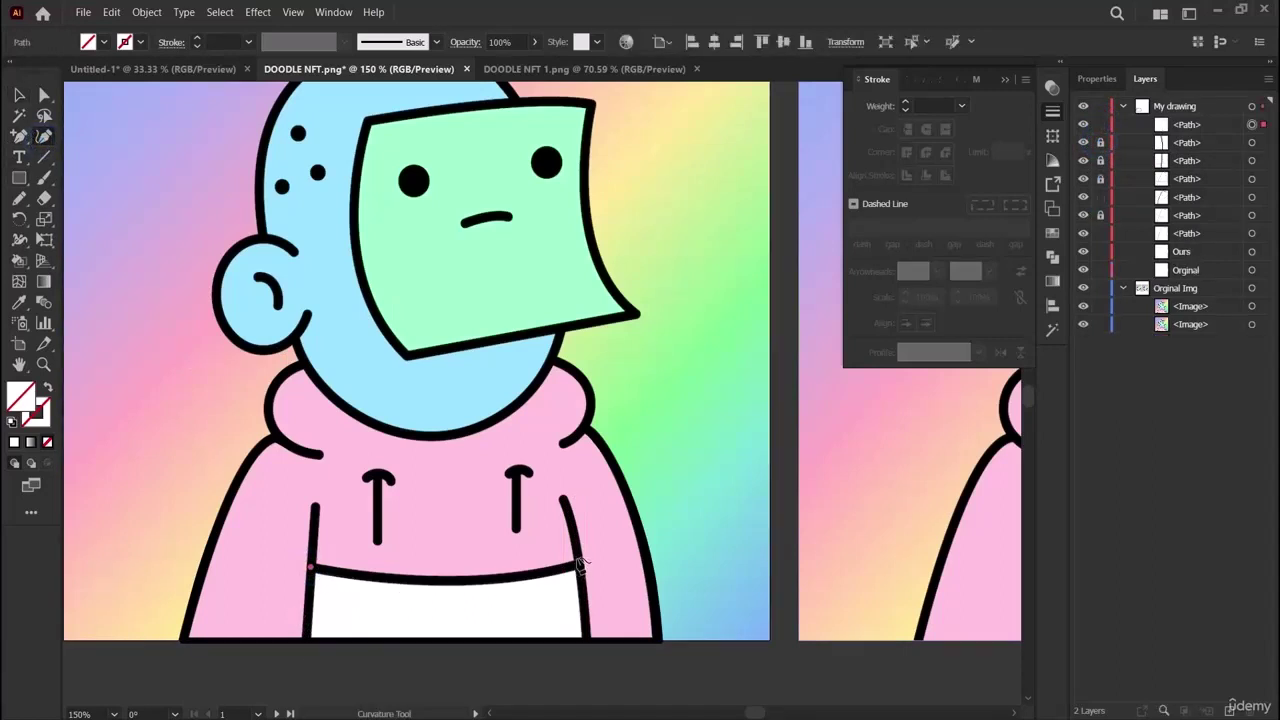
pyautogui.click(578, 563)
pyautogui.moveTo(457, 571); pyautogui.dragTo(458, 582)
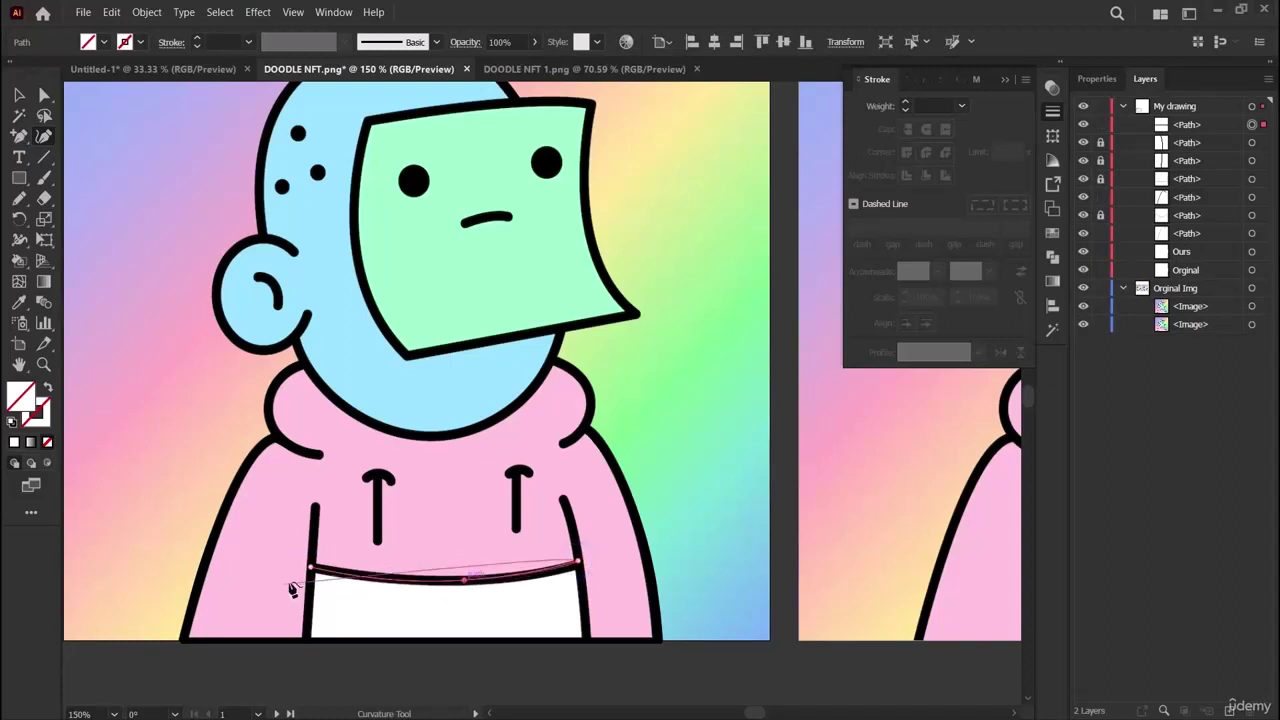
pyautogui.click(377, 579)
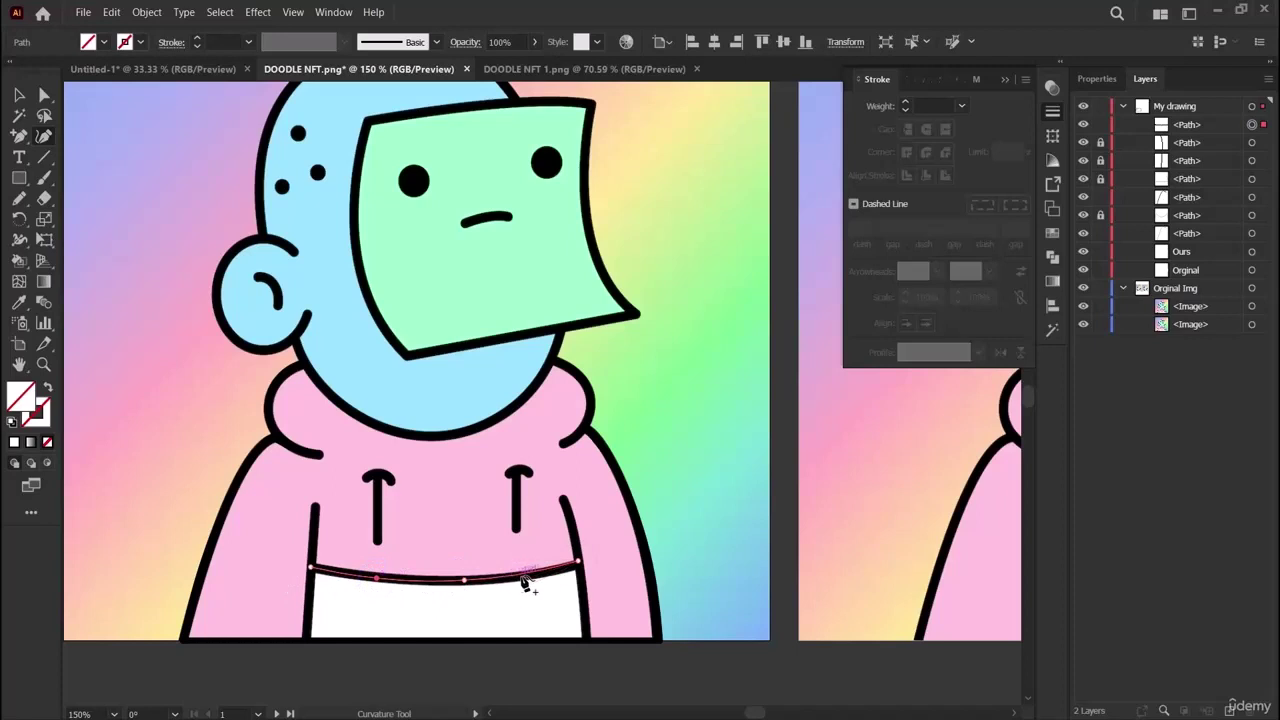
pyautogui.click(525, 576)
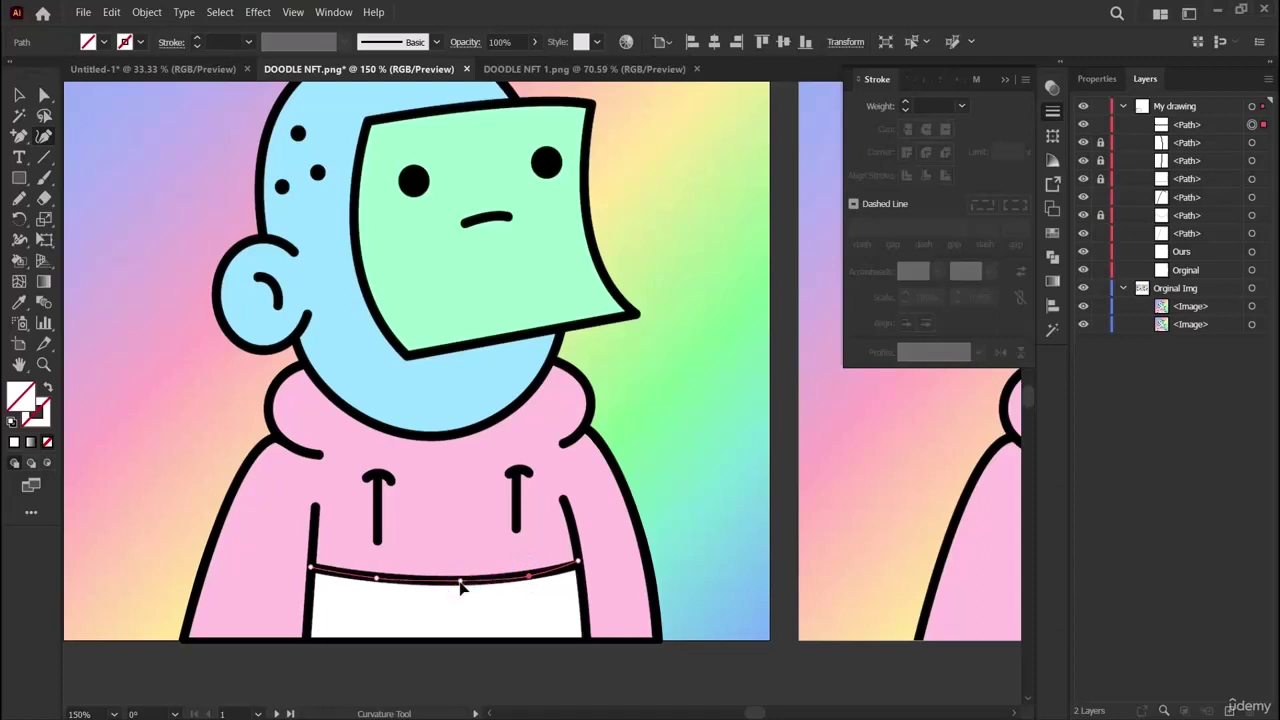
pyautogui.moveTo(460, 582); pyautogui.dragTo(461, 584)
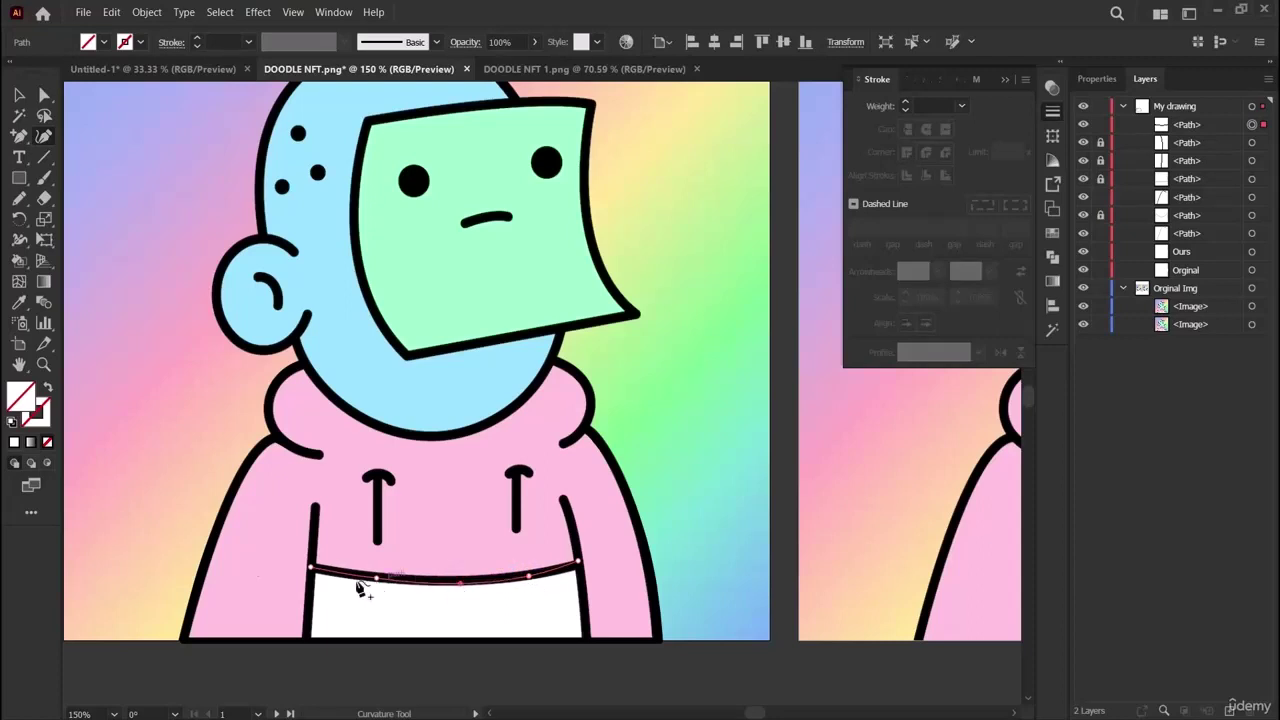
pyautogui.click(18, 95)
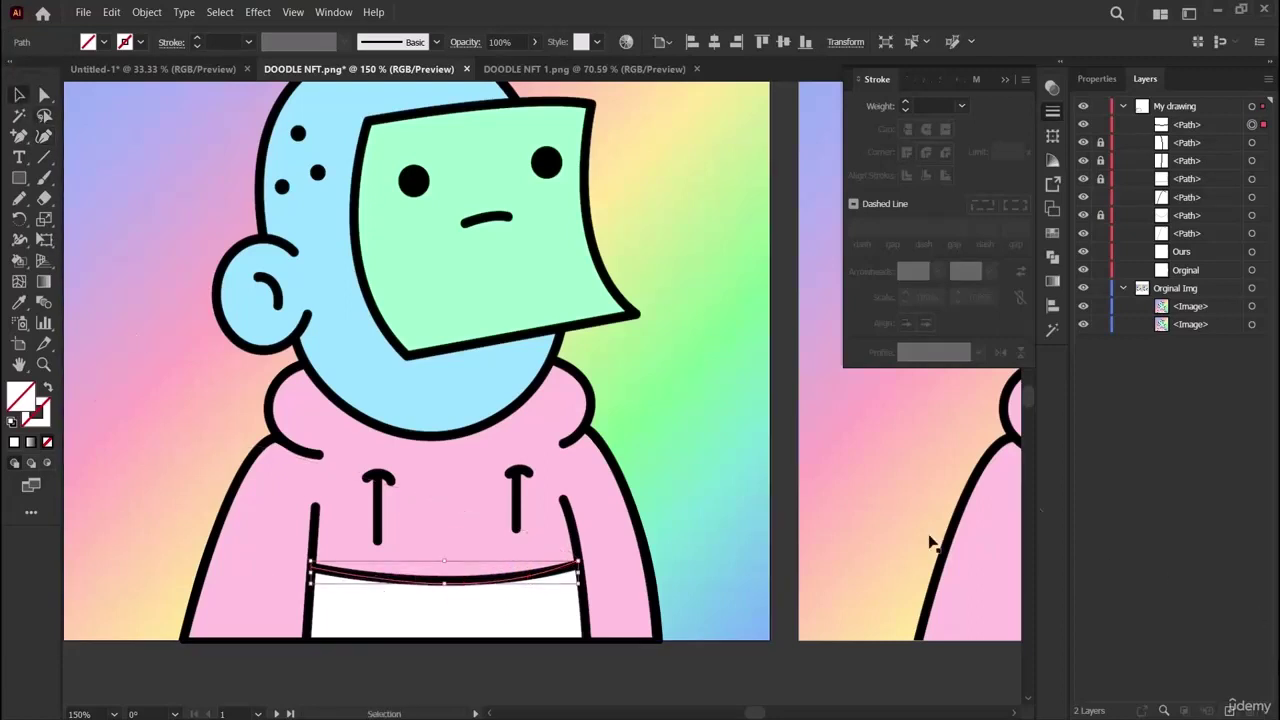
pyautogui.click(1184, 455)
# Trace the arched hook at the top of the left drawstring with three curve points.
pyautogui.click(712, 480)
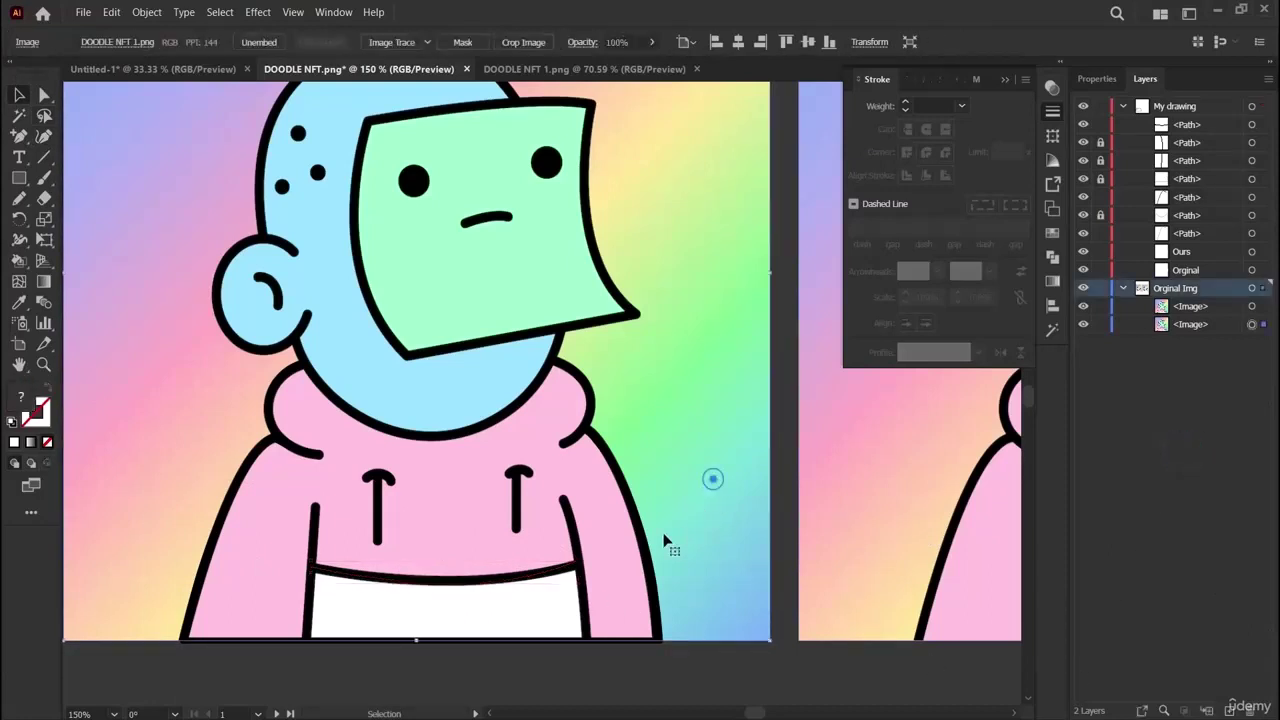
pyautogui.scroll(2, 500, 545)
pyautogui.click(44, 136)
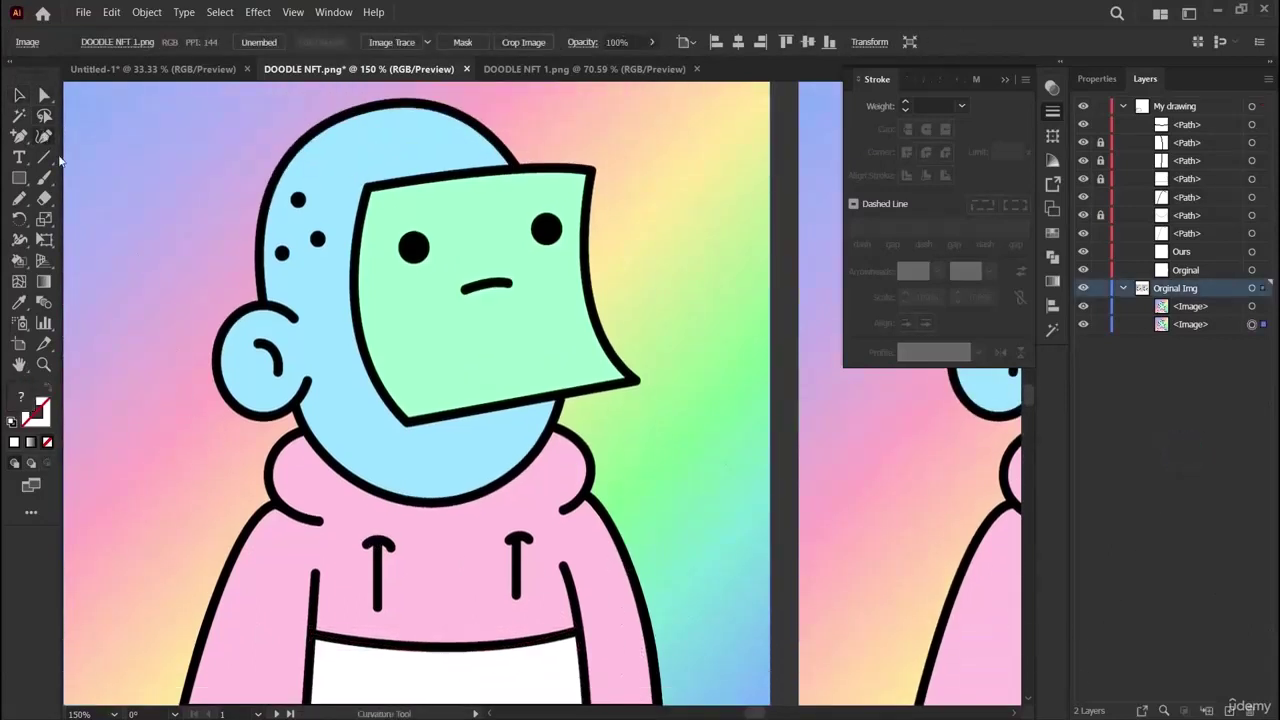
pyautogui.scroll(-2, 346, 350)
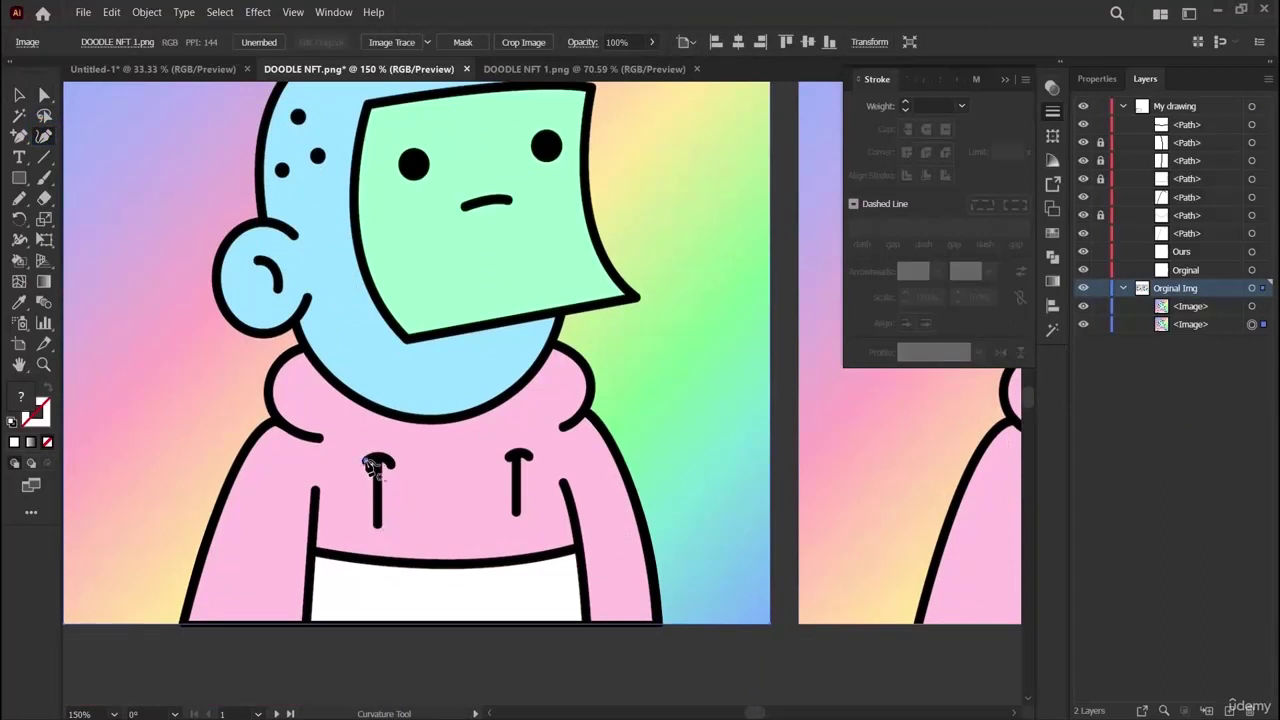
pyautogui.click(365, 464)
pyautogui.click(378, 456)
pyautogui.click(392, 466)
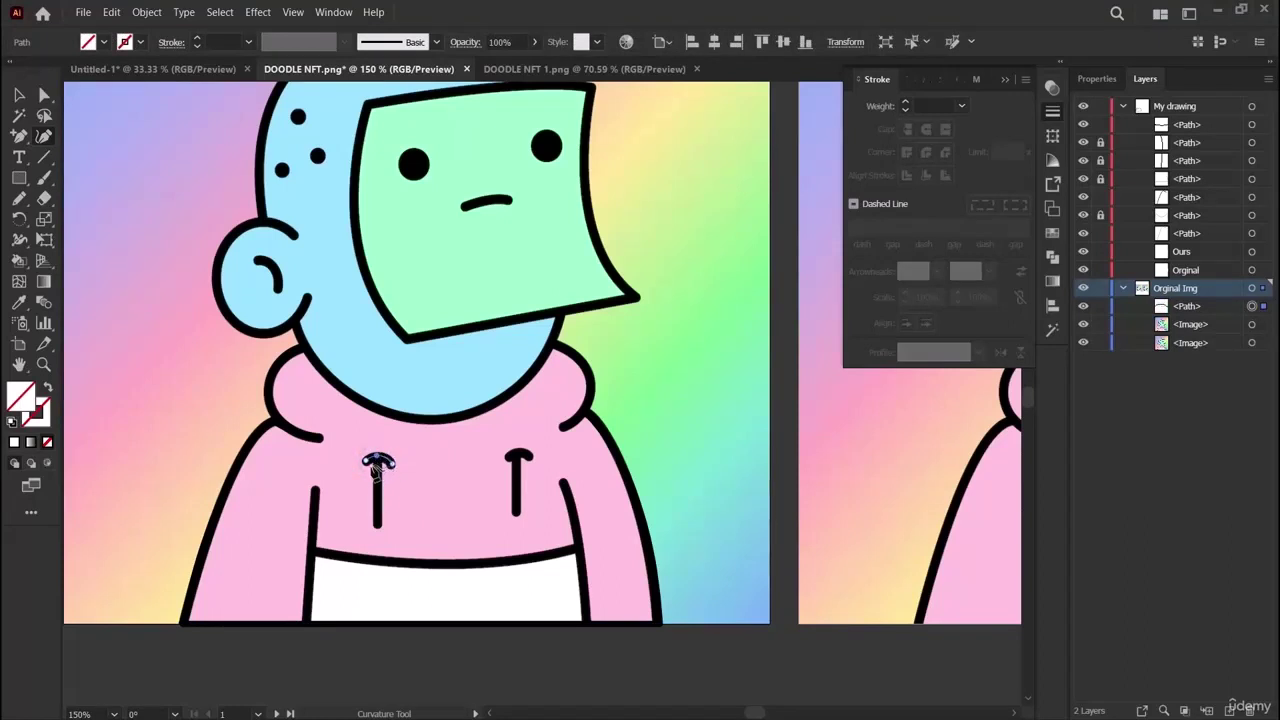
pyautogui.press('v')
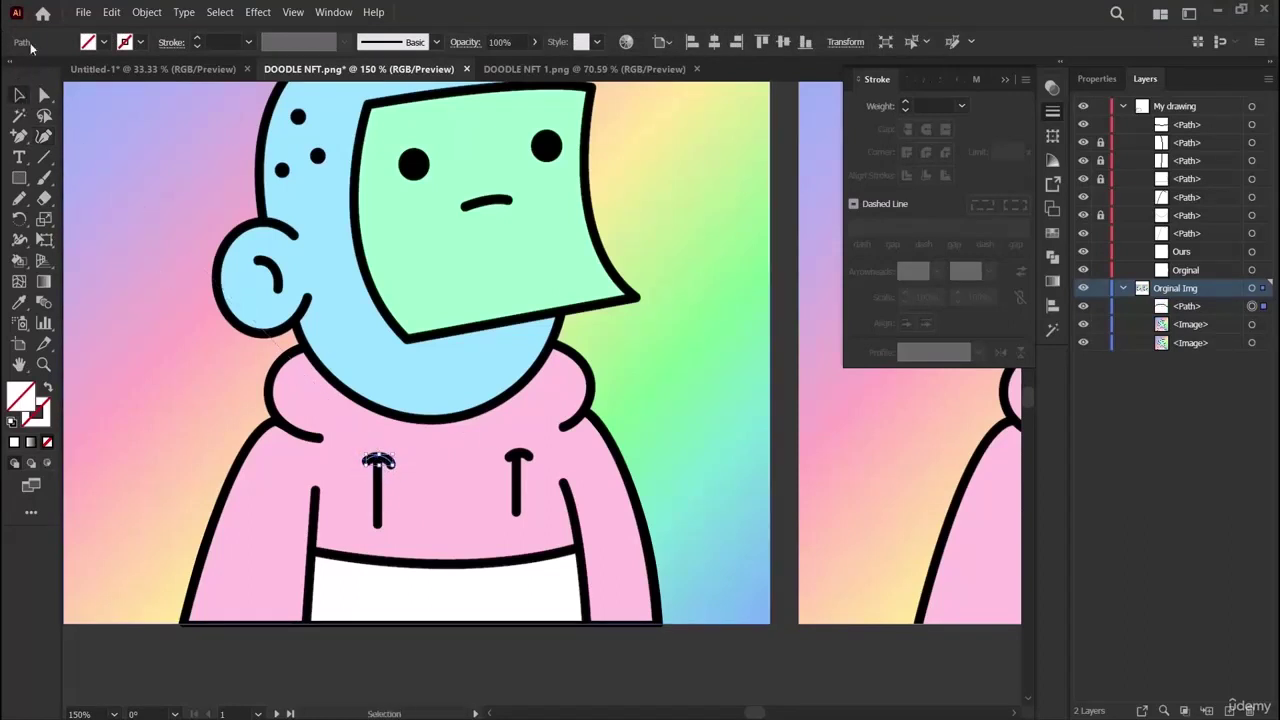
pyautogui.click(44, 136)
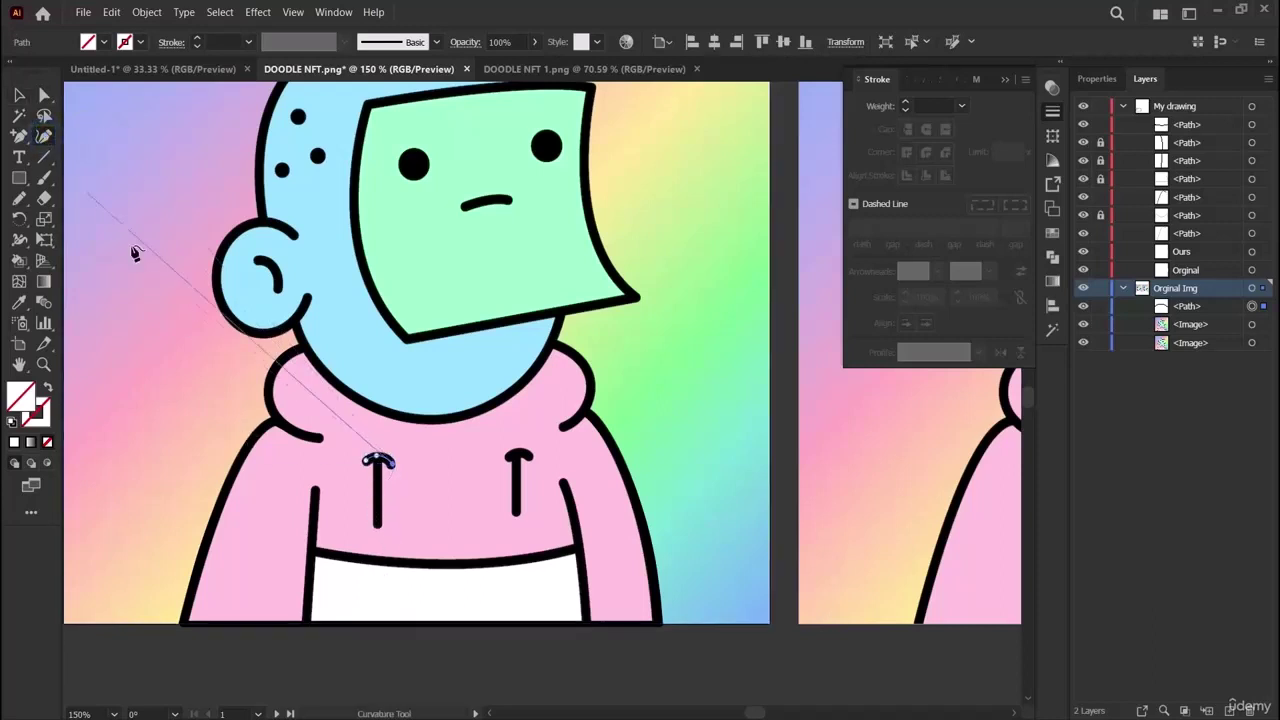
pyautogui.click(19, 95)
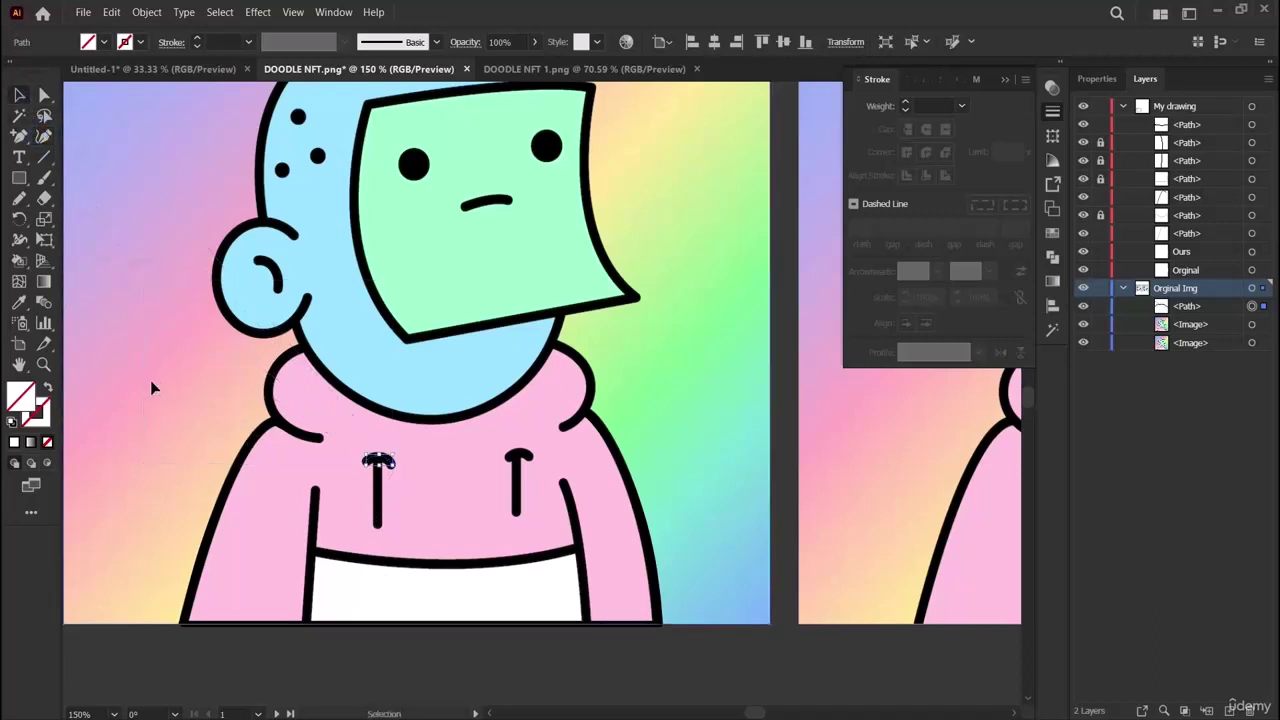
pyautogui.click(152, 388)
# Move the drawstring hook path from Orginal Img to the top of My drawing.
pyautogui.click(378, 460)
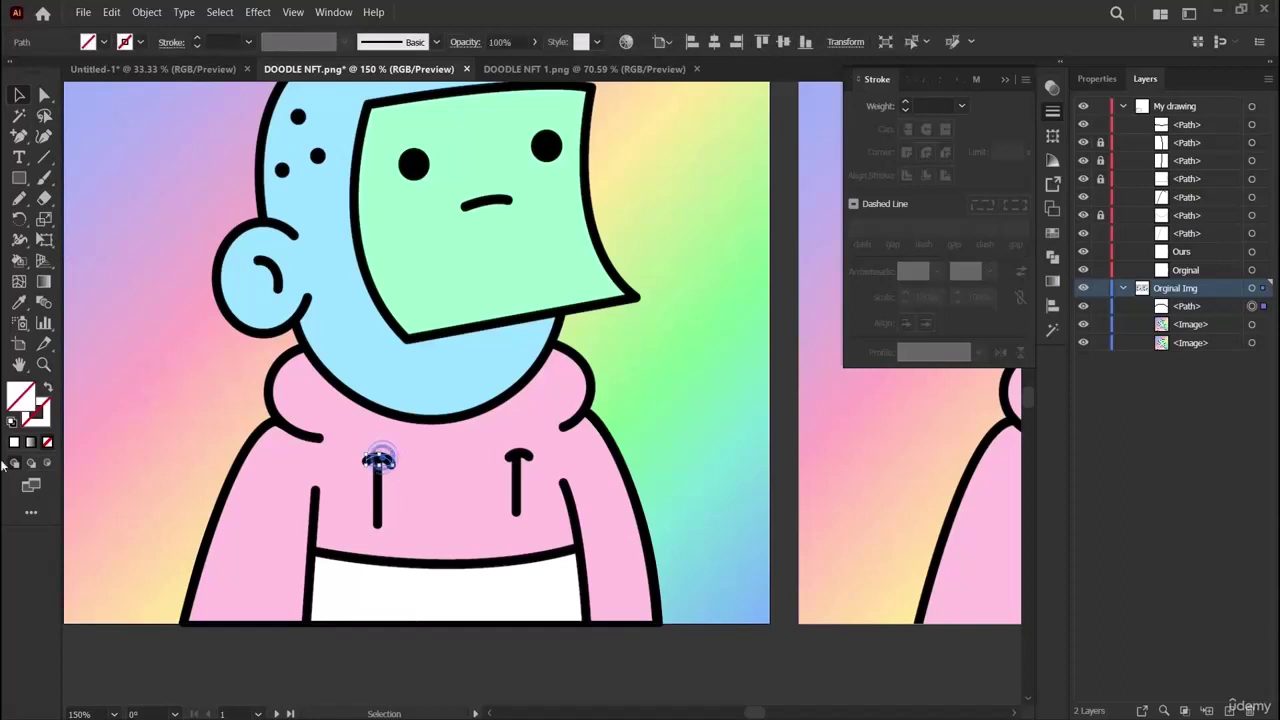
pyautogui.scroll(1, 591, 508)
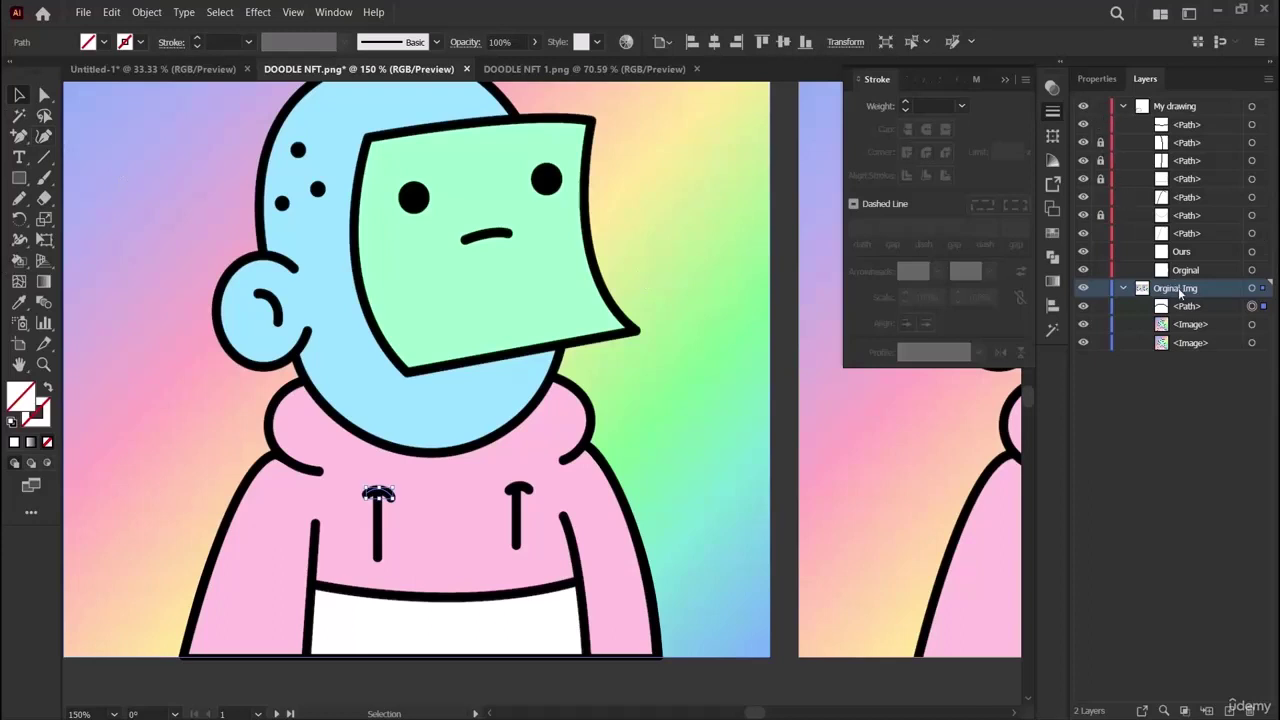
pyautogui.click(1193, 309)
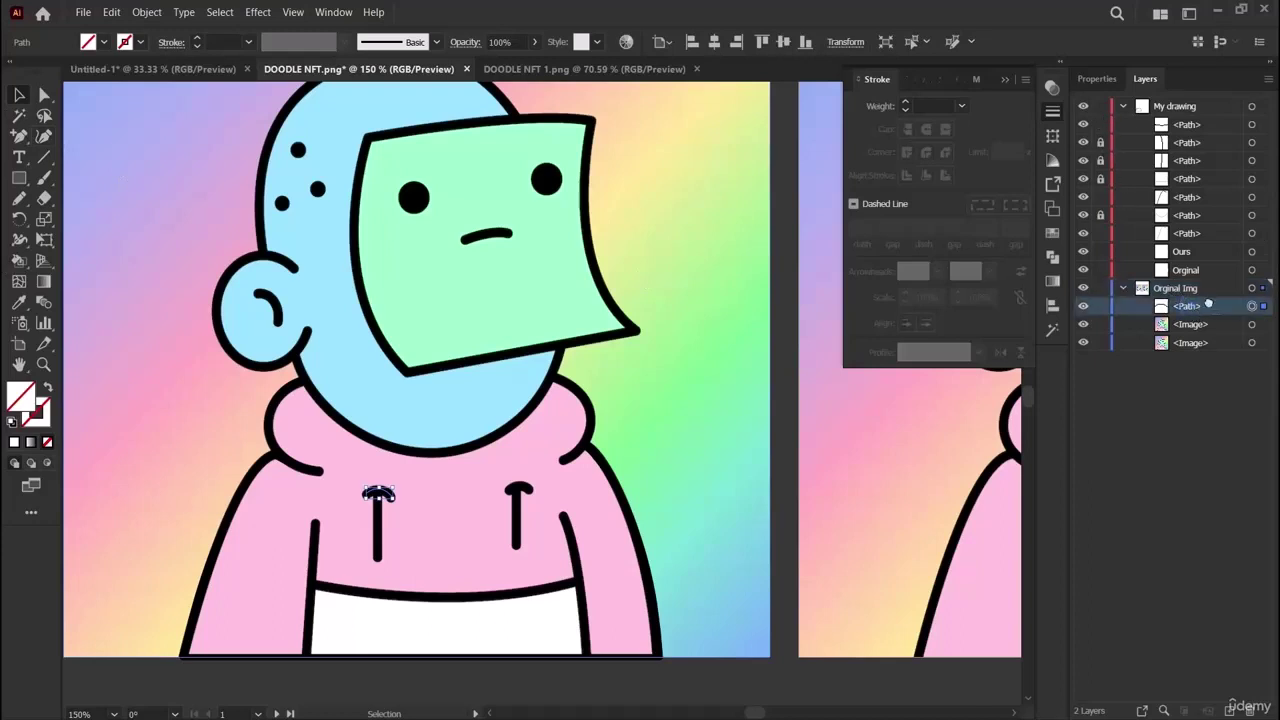
pyautogui.moveTo(1208, 303)
pyautogui.mouseDown()
pyautogui.moveTo(1150, 150)
pyautogui.moveTo(1116, 106)
pyautogui.mouseUp()
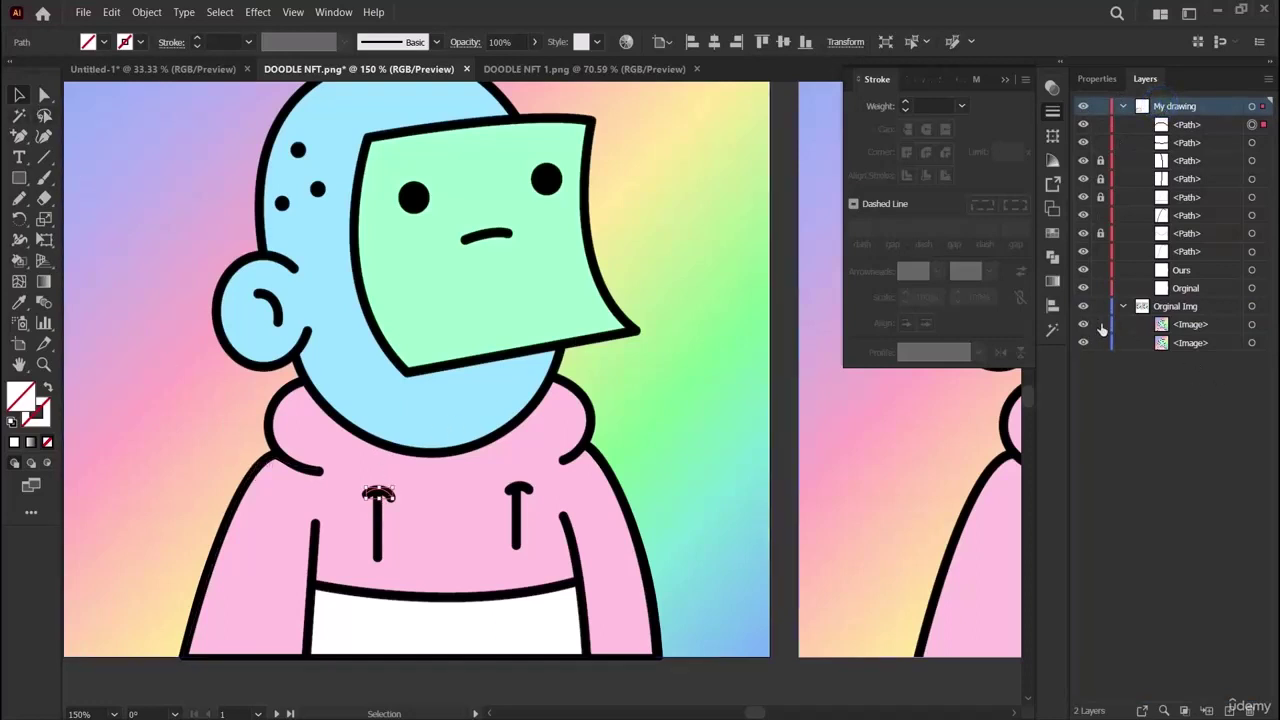
pyautogui.click(507, 697)
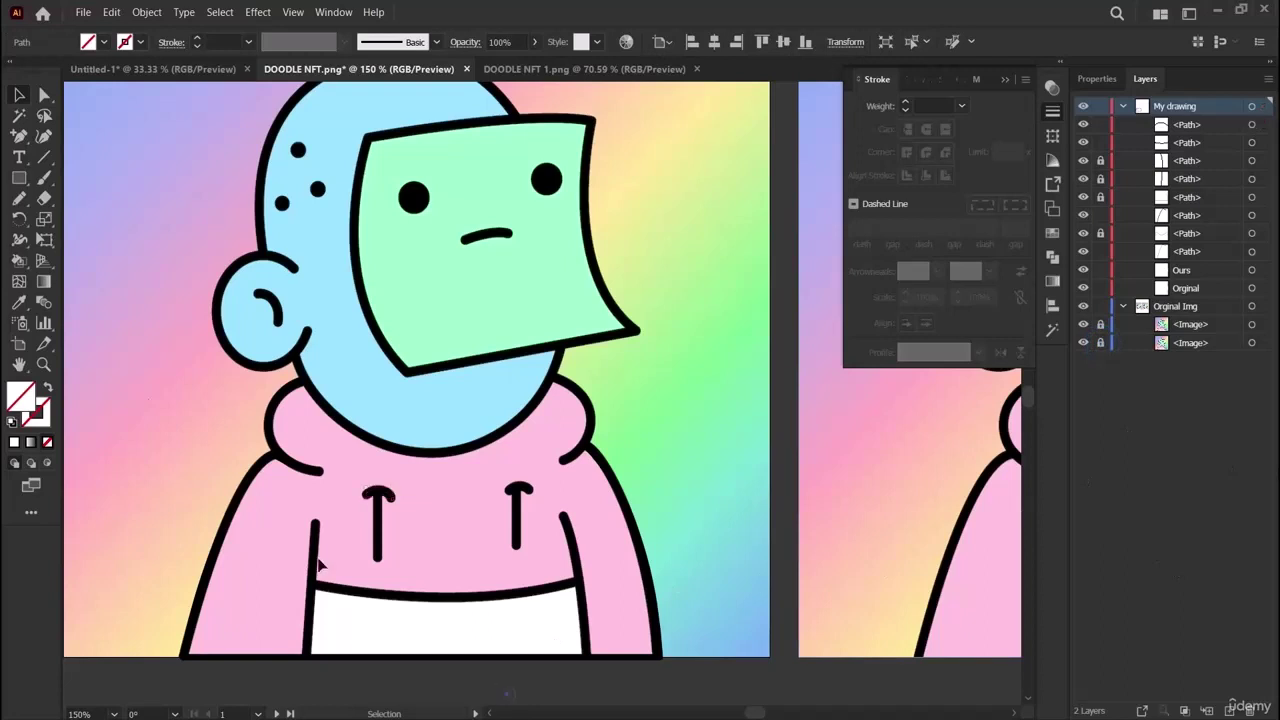
pyautogui.click(44, 136)
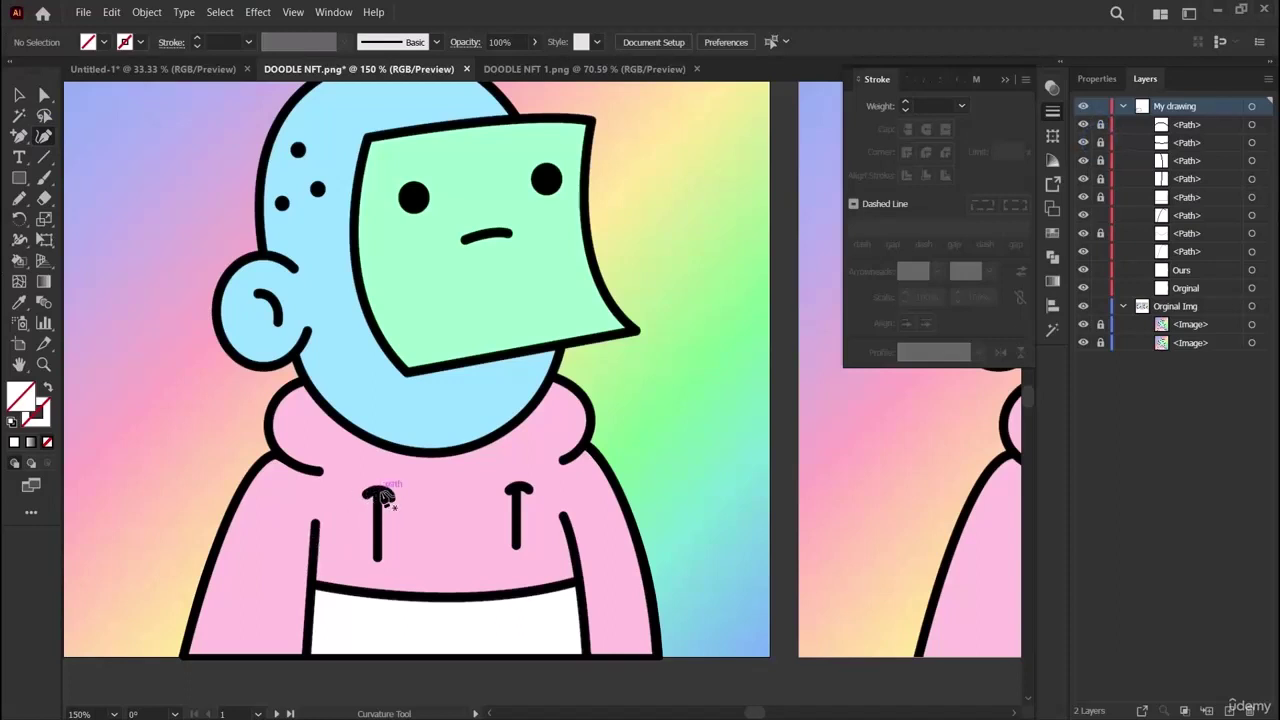
# Draw the straight left drawstring line from its top down to its bottom.
pyautogui.click(378, 492)
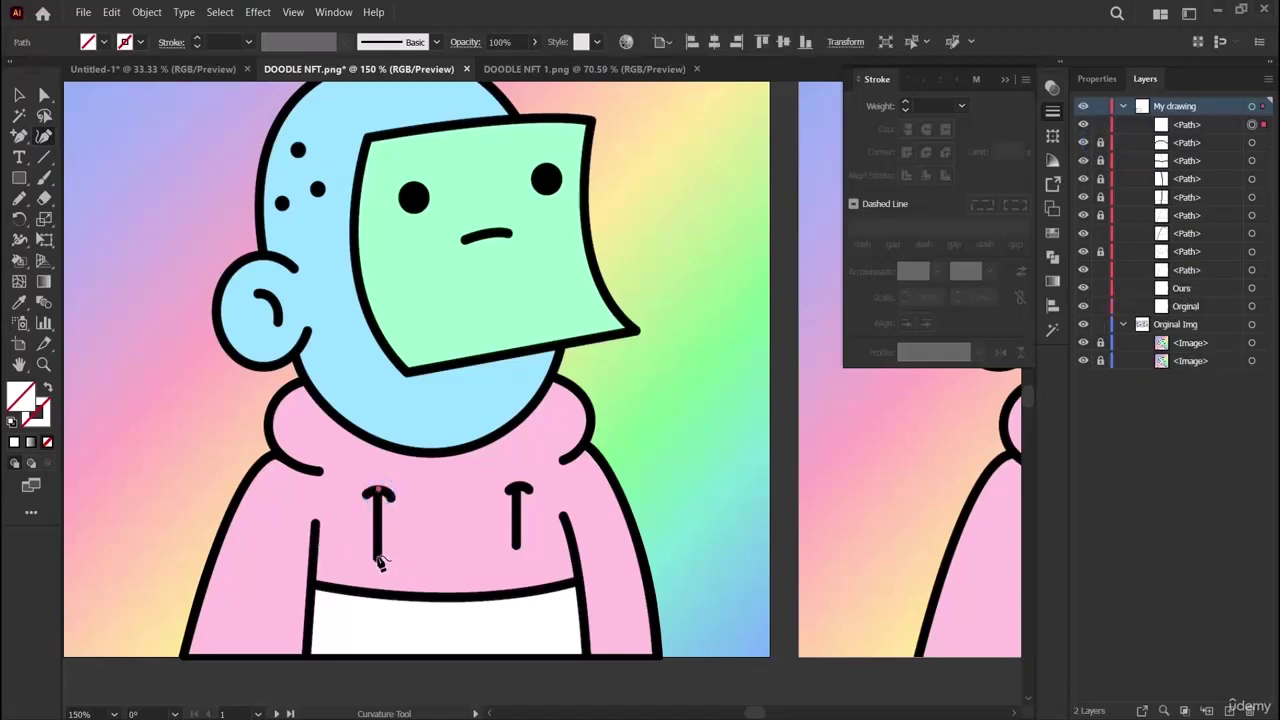
pyautogui.click(379, 560)
pyautogui.click(18, 95)
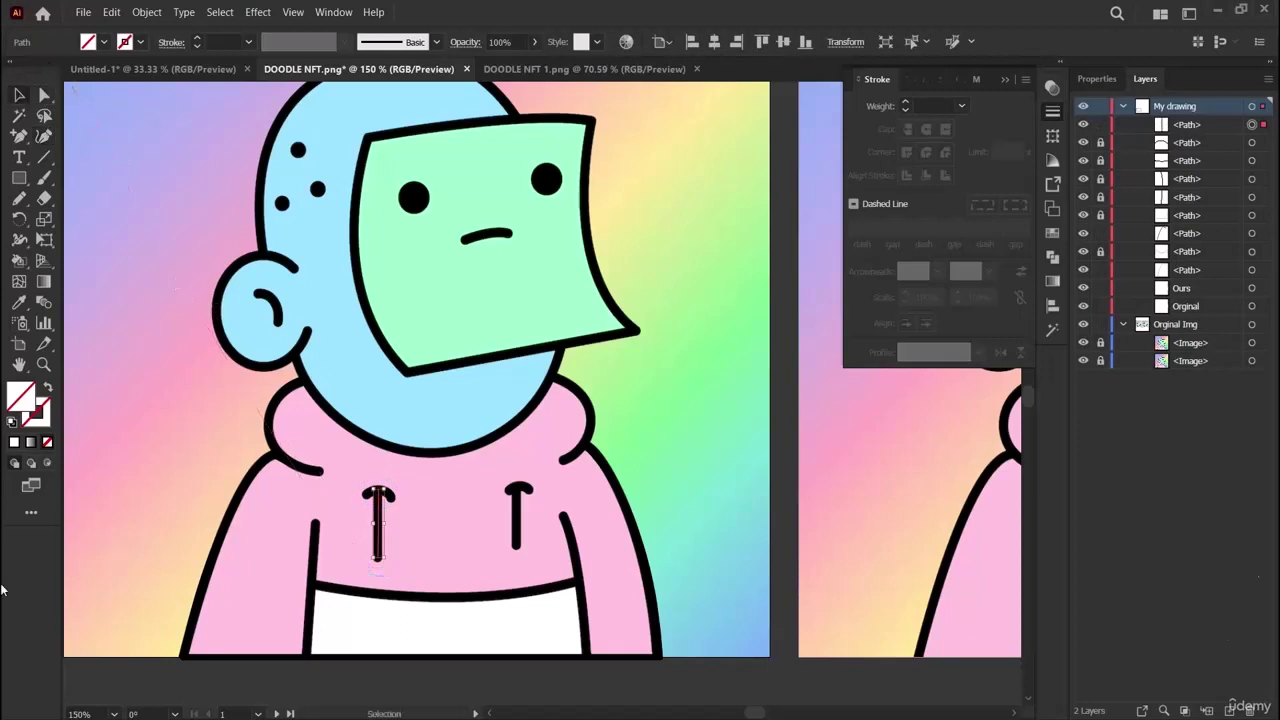
pyautogui.click(717, 475)
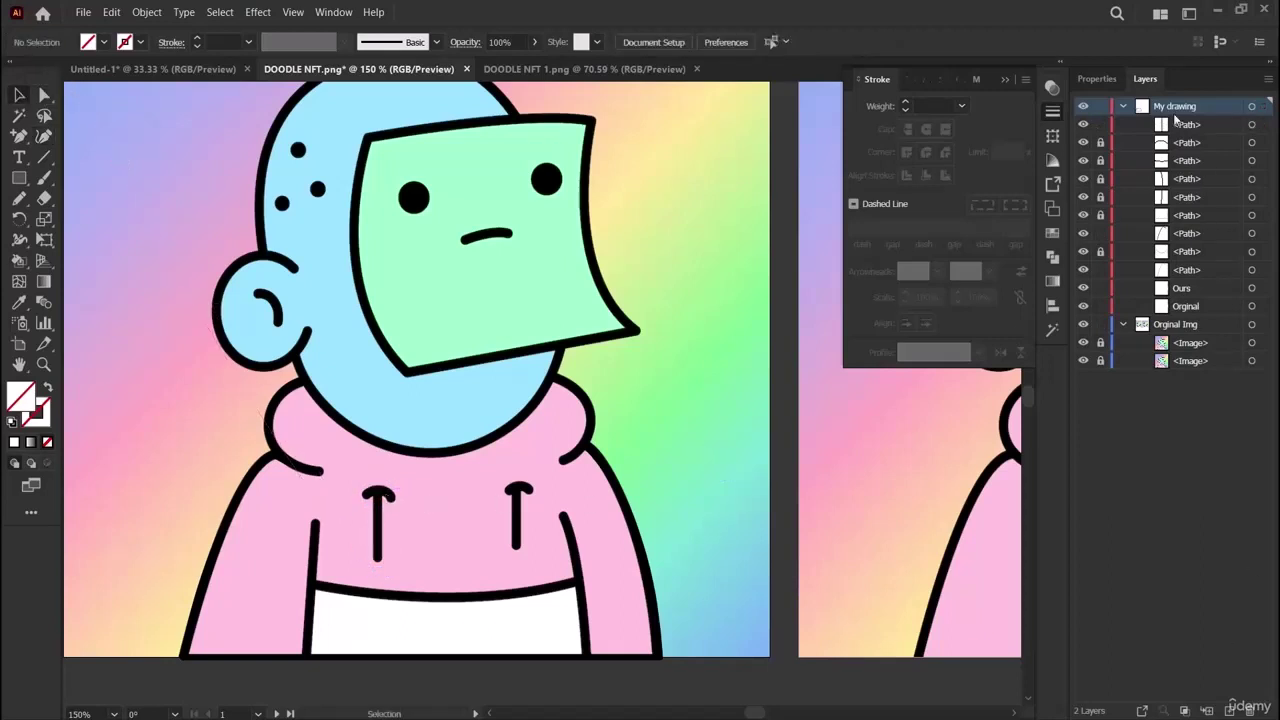
# Unlock the hook, then duplicate the drawstring line and hook onto the right drawstring.
pyautogui.click(1100, 142)
pyautogui.click(380, 497)
pyautogui.keyDown('shift'); pyautogui.click(381, 514); pyautogui.keyUp('shift')
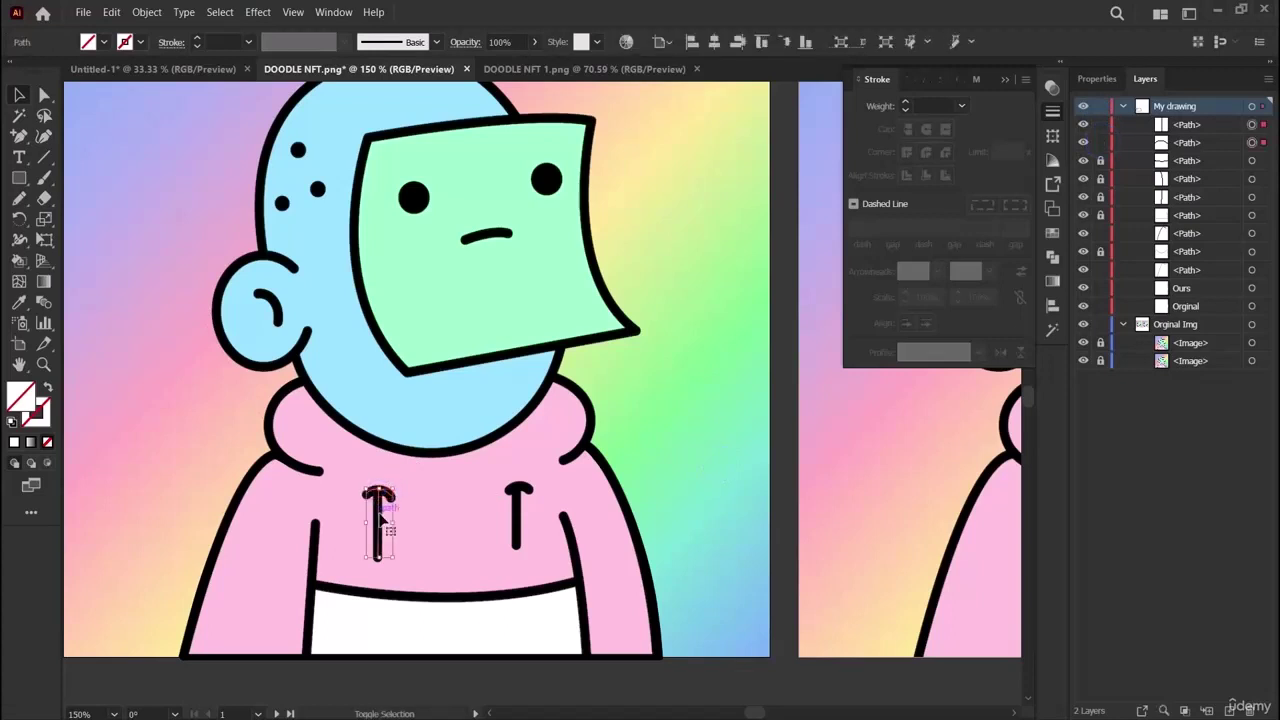
pyautogui.moveTo(380, 514); pyautogui.dragTo(519, 510)
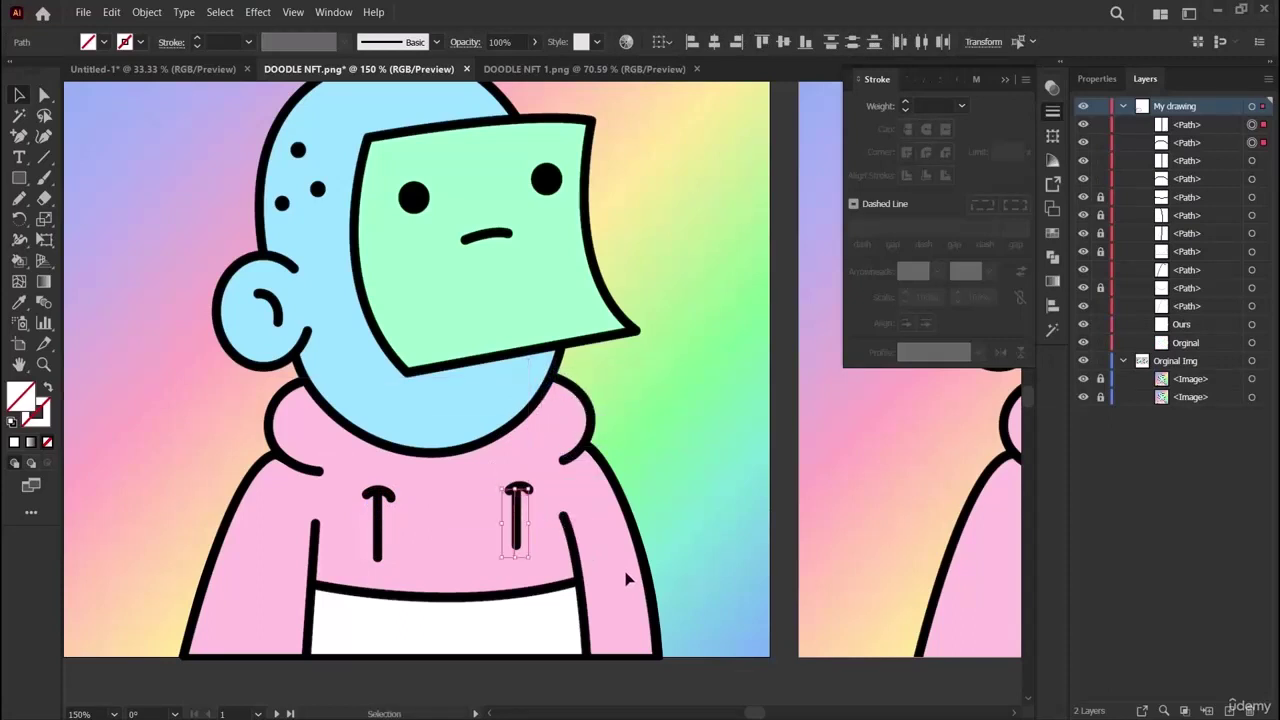
pyautogui.press('Right')
pyautogui.press('Right')
pyautogui.press('Right')
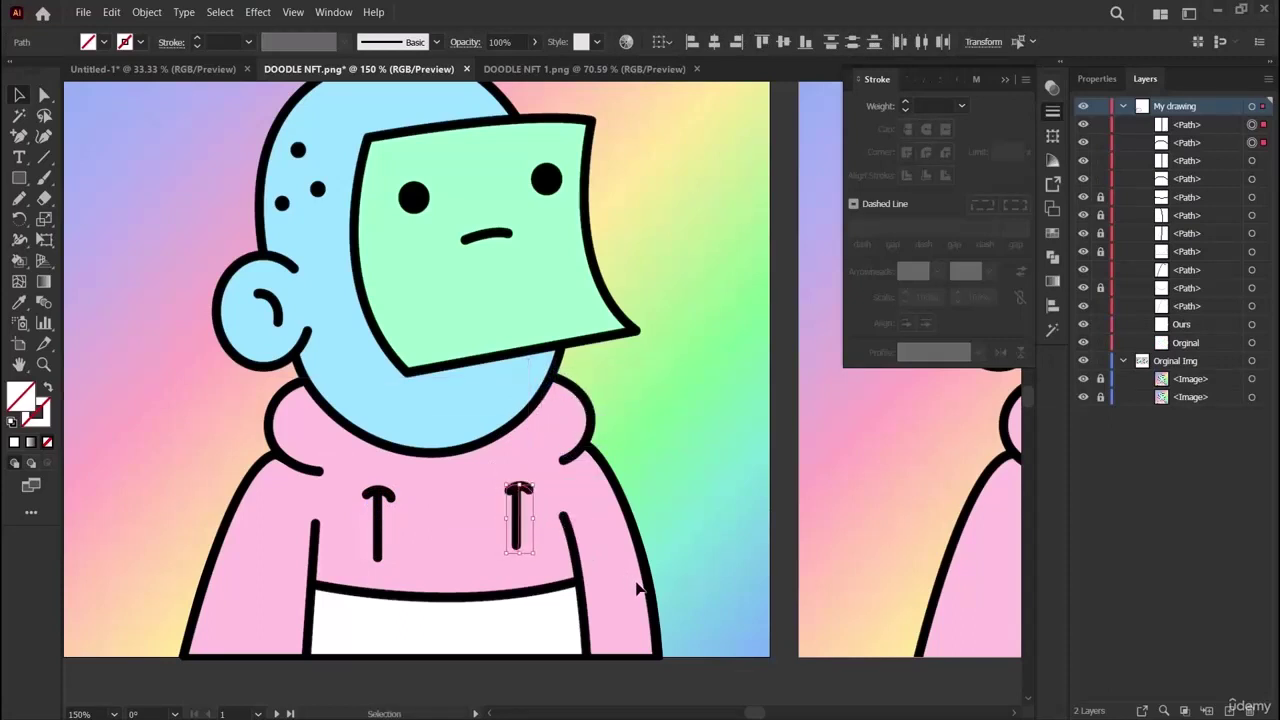
pyautogui.click(698, 465)
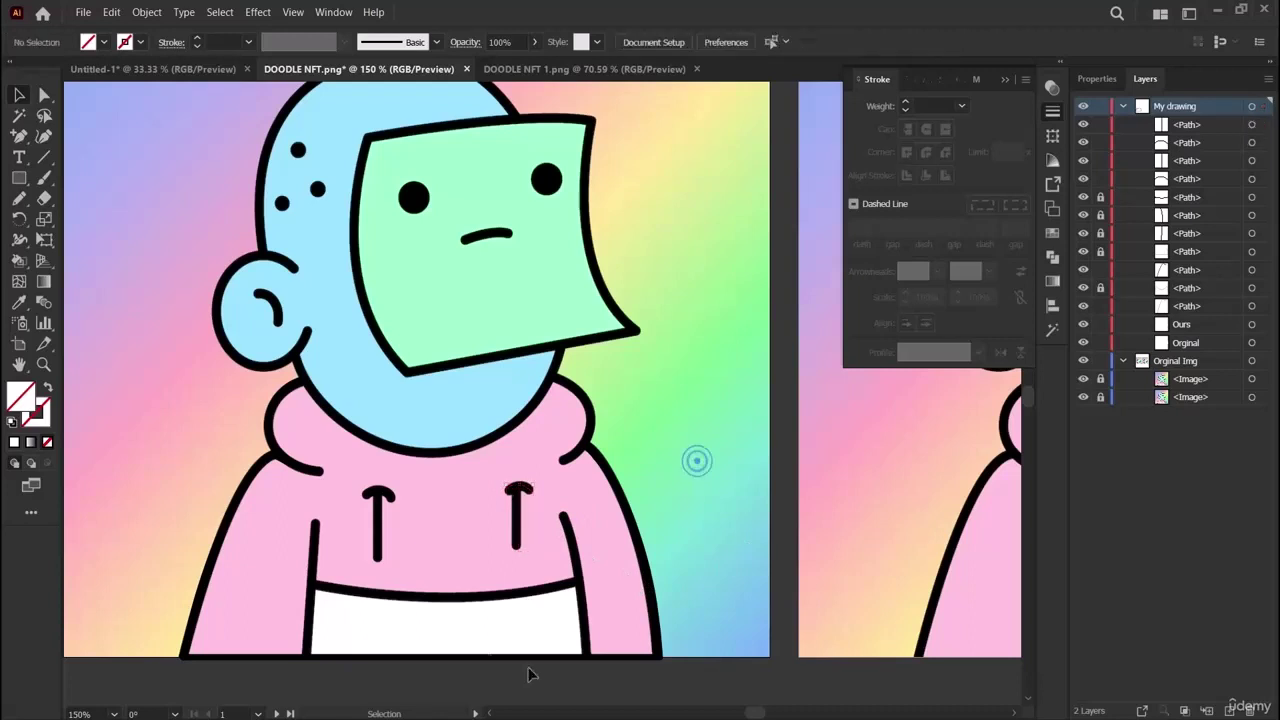
pyautogui.click(519, 515)
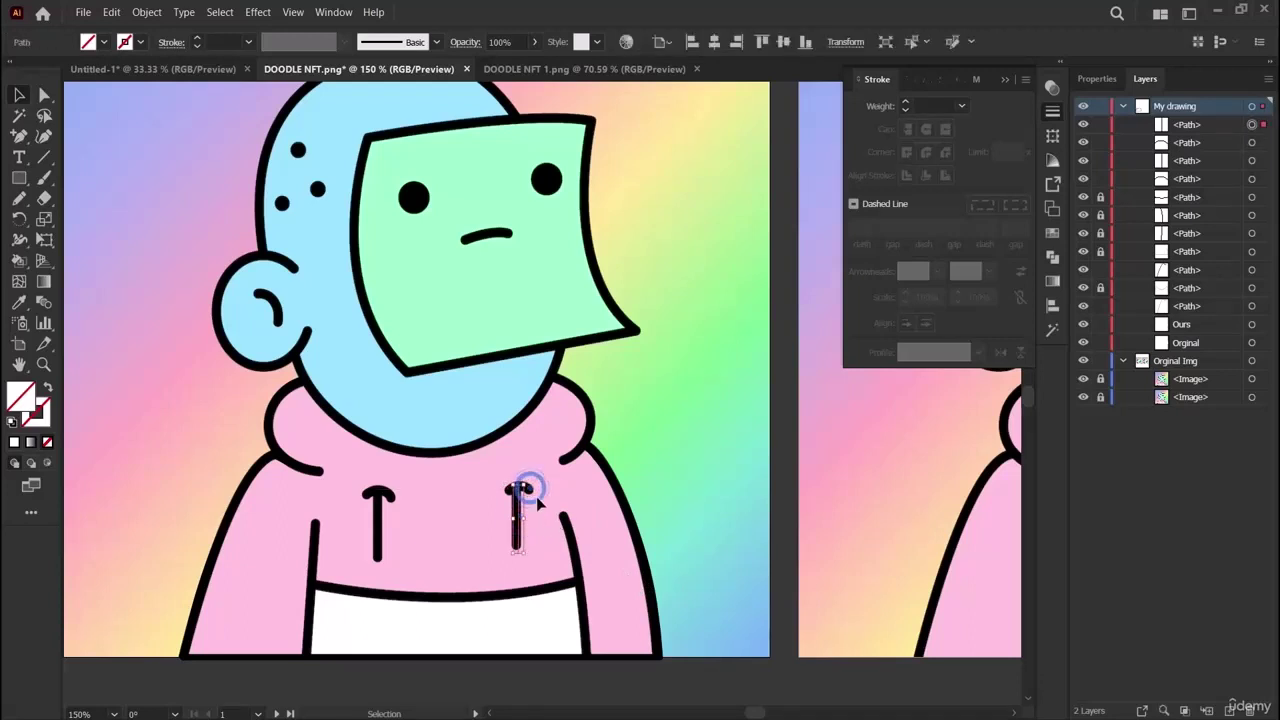
pyautogui.keyDown('shift'); pyautogui.click(532, 497); pyautogui.keyUp('shift')
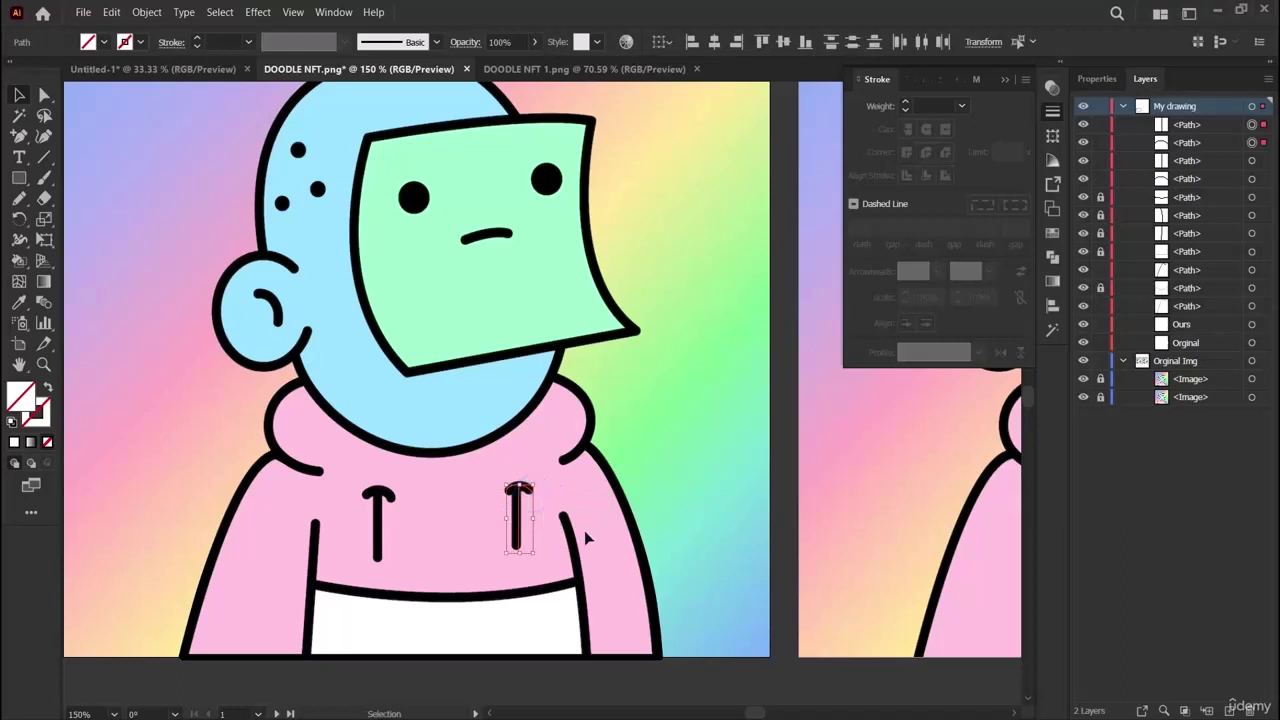
# Draw the chin curve from beside the ear to the jaw, bending it down under the chin.
pyautogui.click(774, 424)
pyautogui.scroll(3, 651, 534)
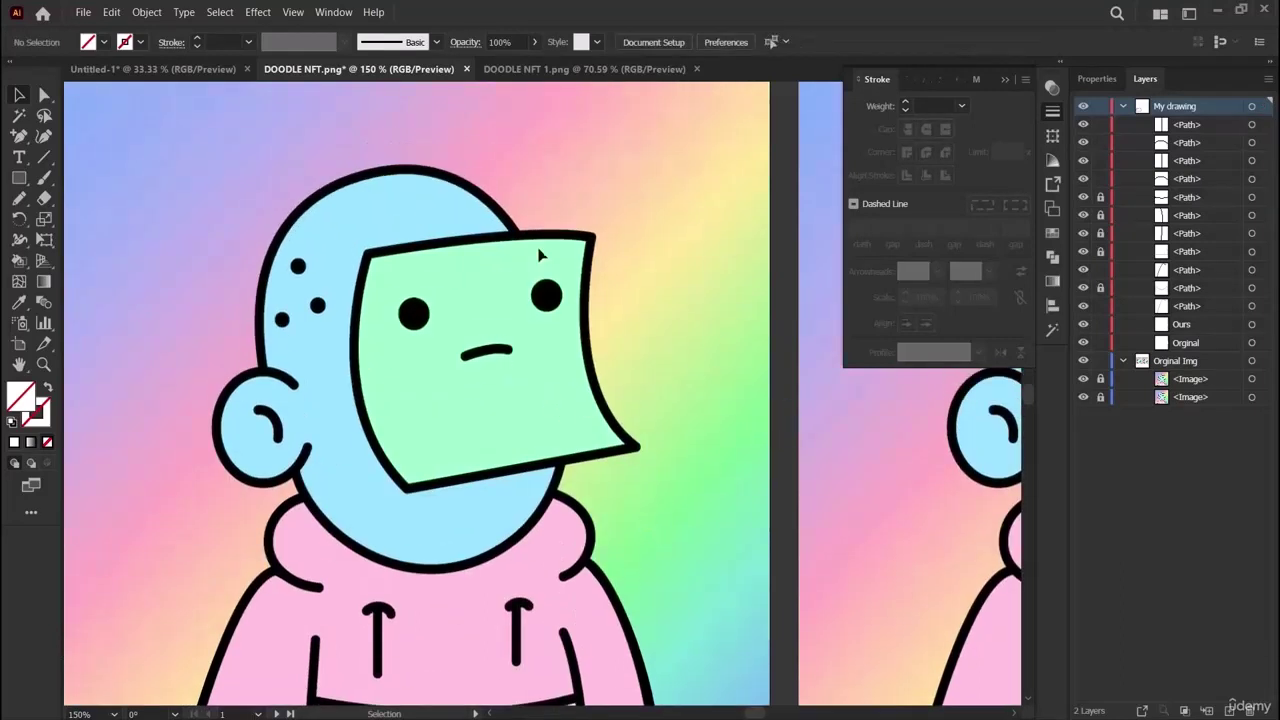
pyautogui.scroll(-1, 255, 550)
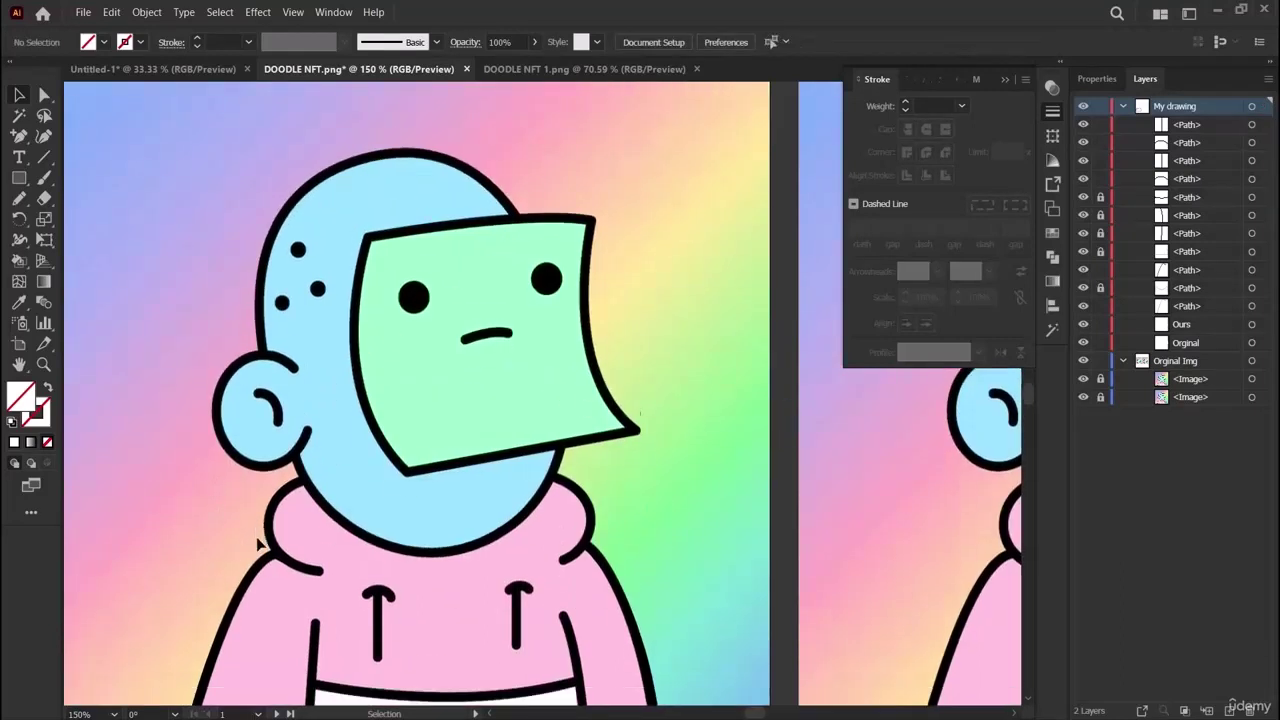
pyautogui.scroll(1, 342, 540)
pyautogui.click(44, 136)
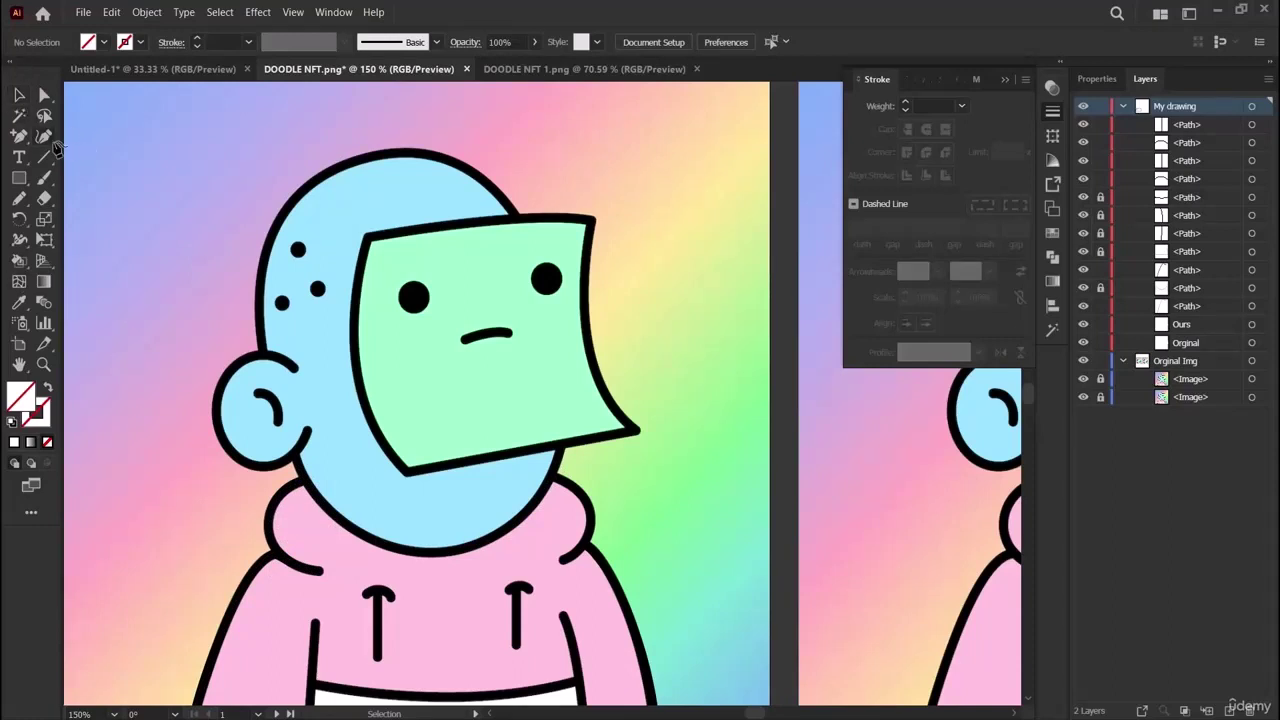
pyautogui.click(297, 460)
pyautogui.click(560, 451)
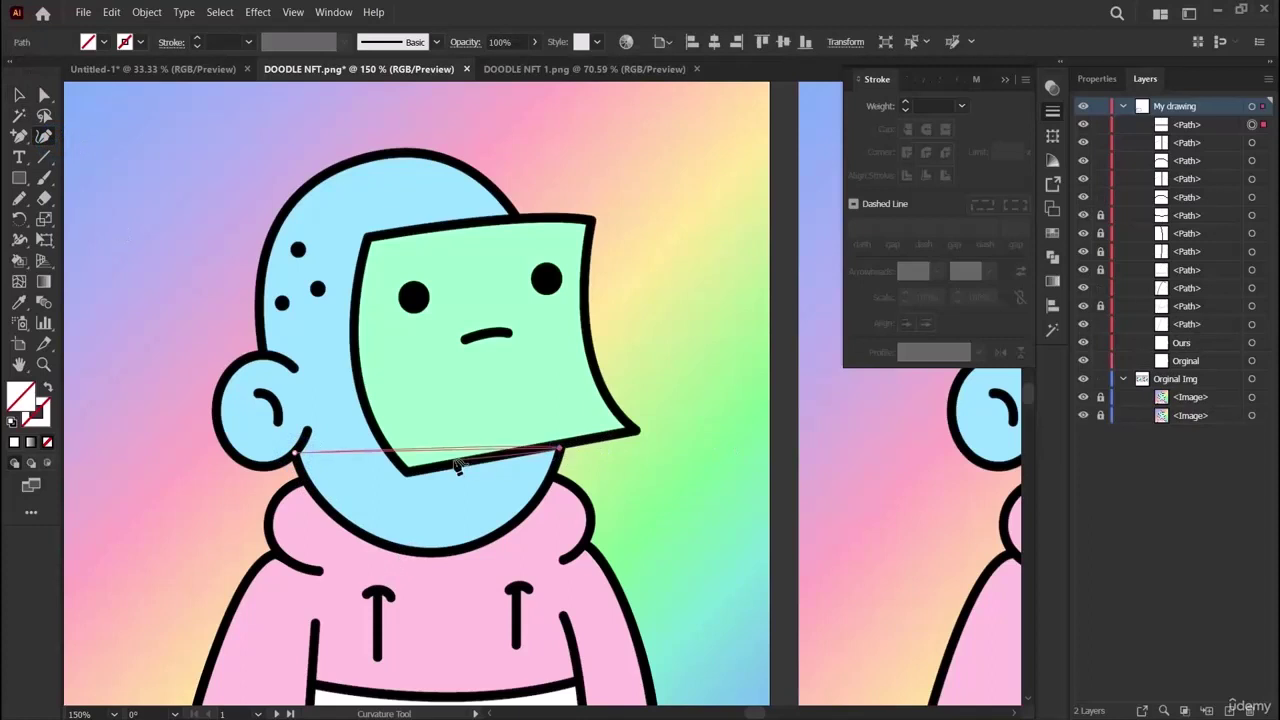
pyautogui.moveTo(420, 451); pyautogui.dragTo(408, 554)
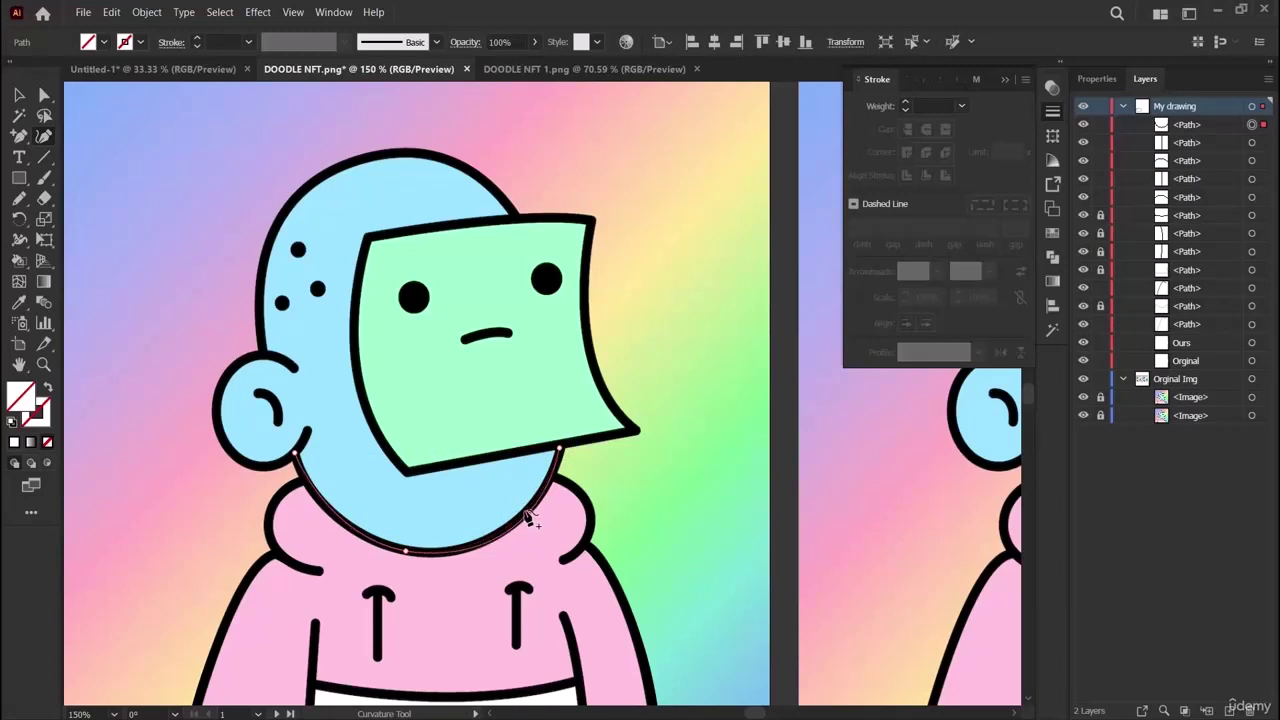
pyautogui.click(528, 510)
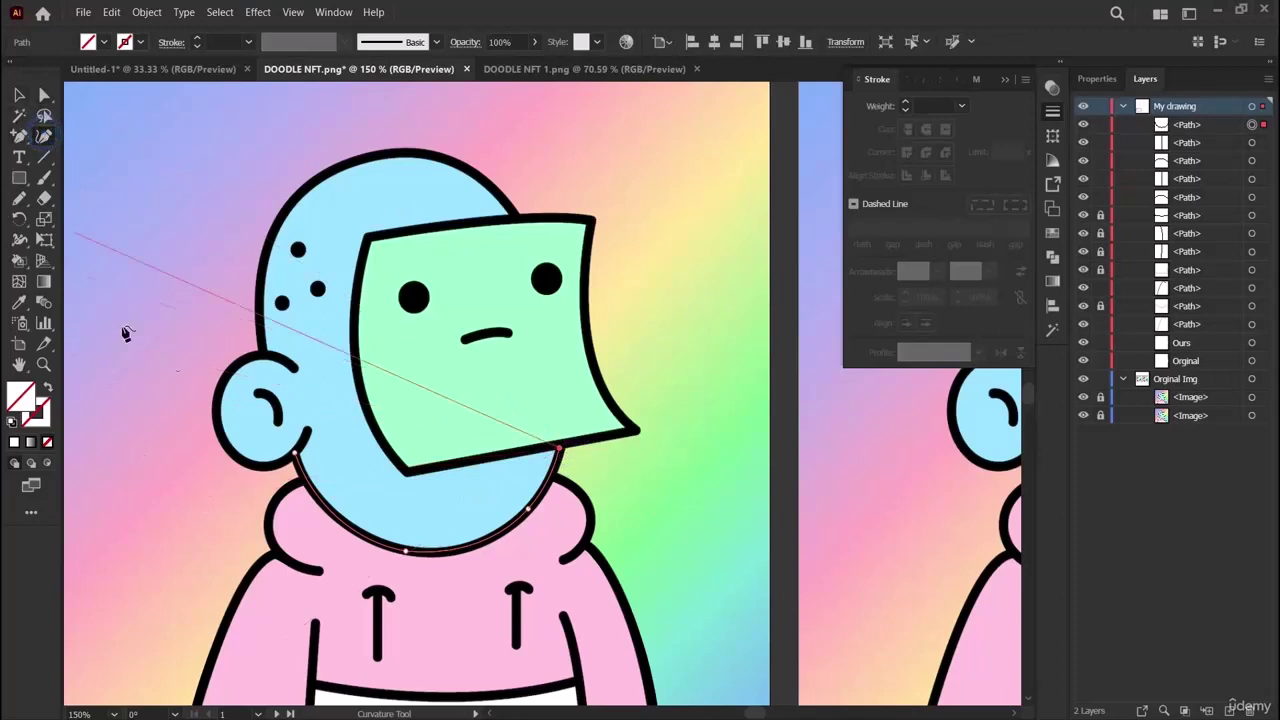
pyautogui.click(20, 97)
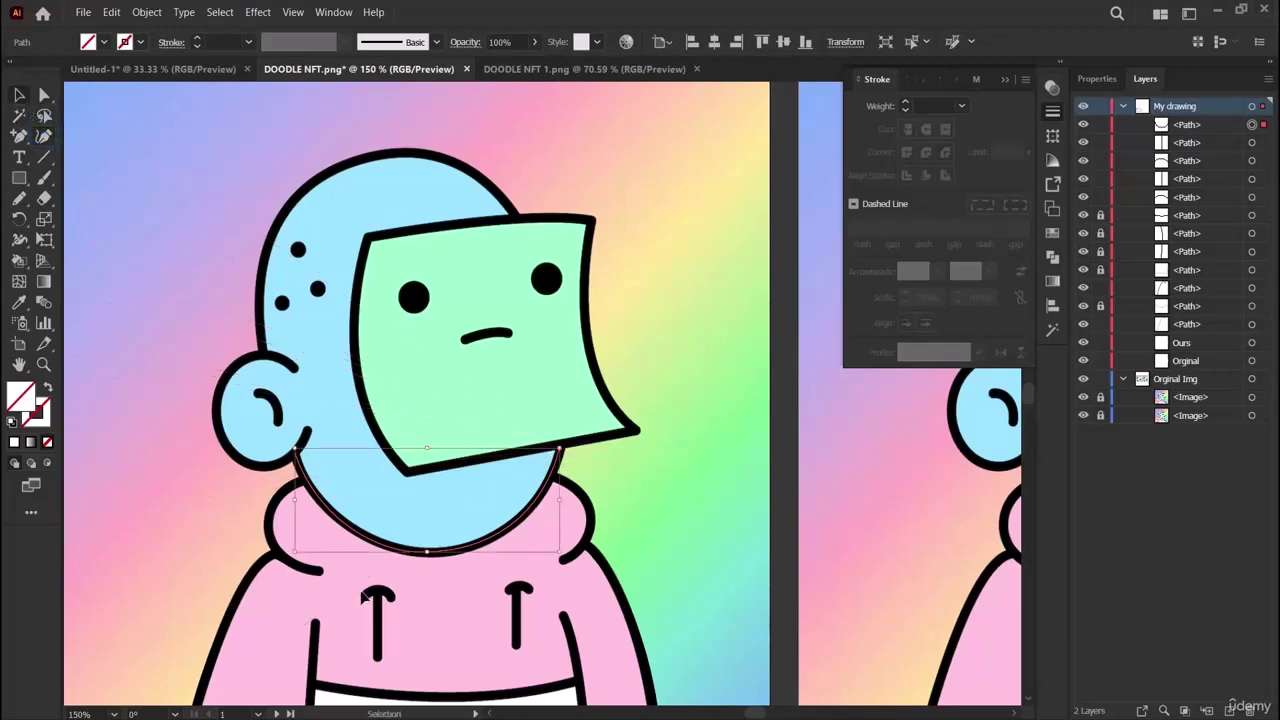
pyautogui.click(312, 480)
# Extend the chin path at its ear end and lock it in the Layers panel.
pyautogui.hotkey('shift', '~')
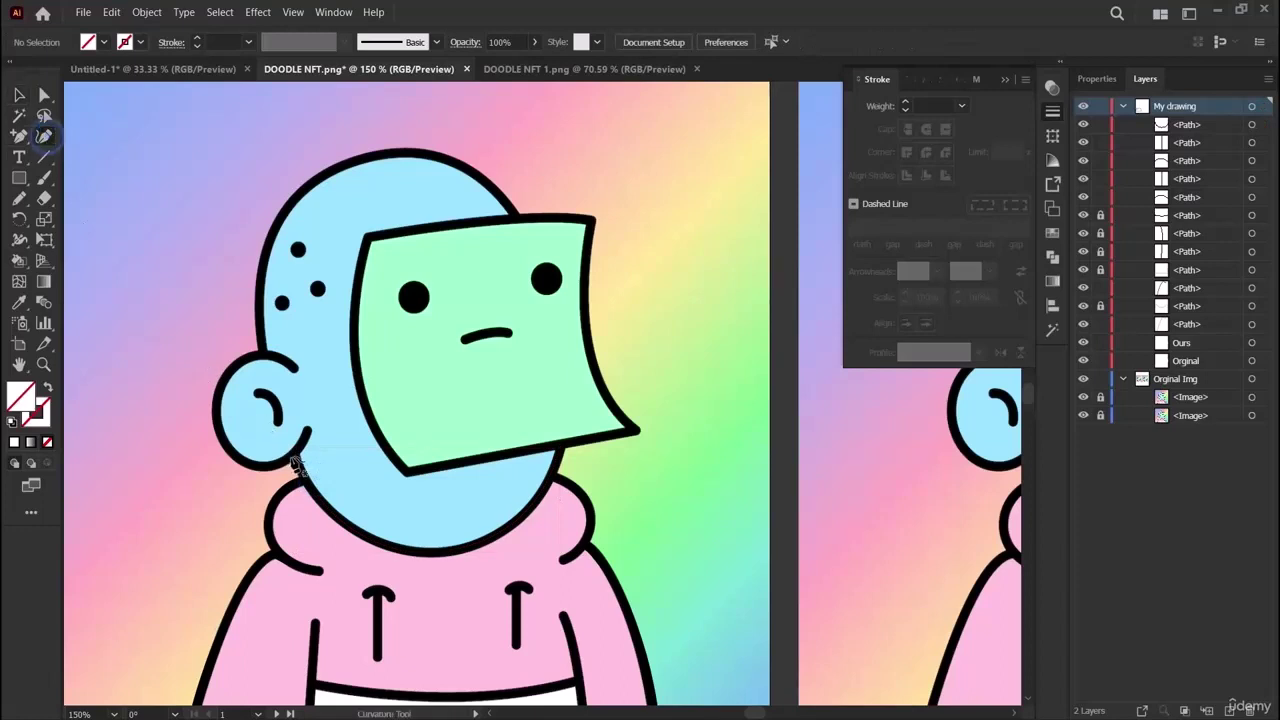
pyautogui.click(297, 456)
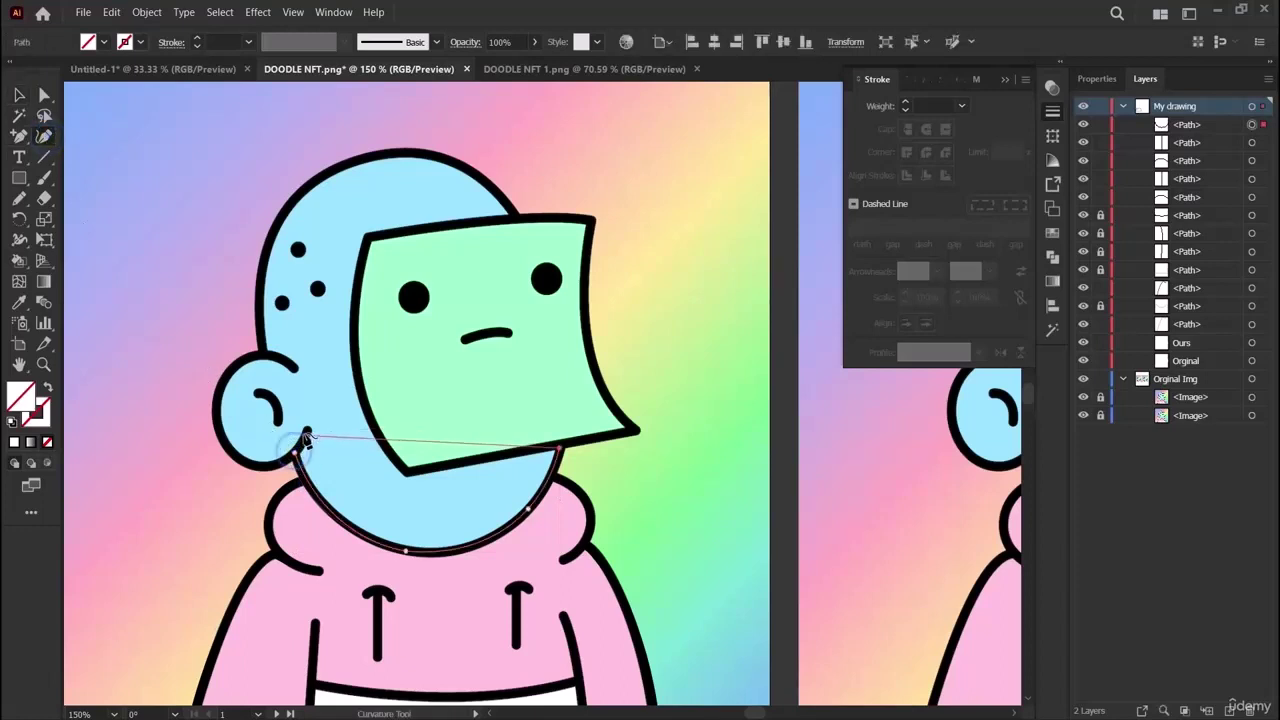
pyautogui.click(19, 96)
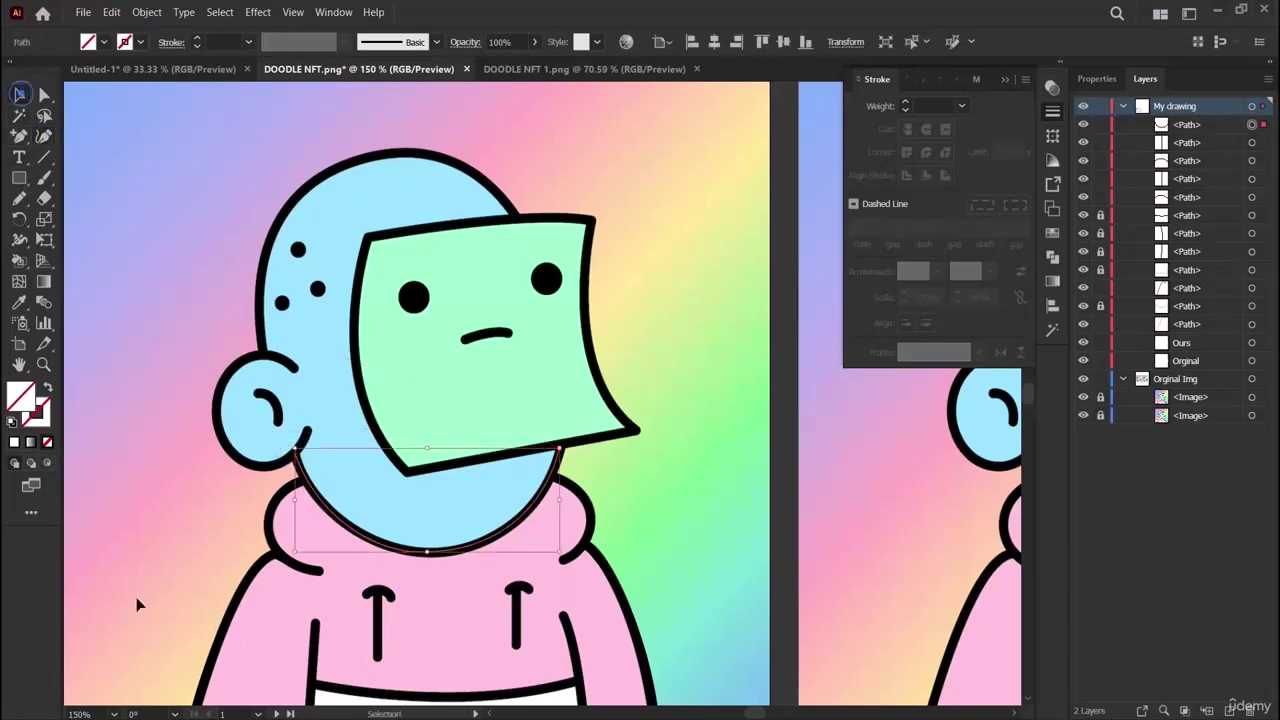
pyautogui.click(1099, 124)
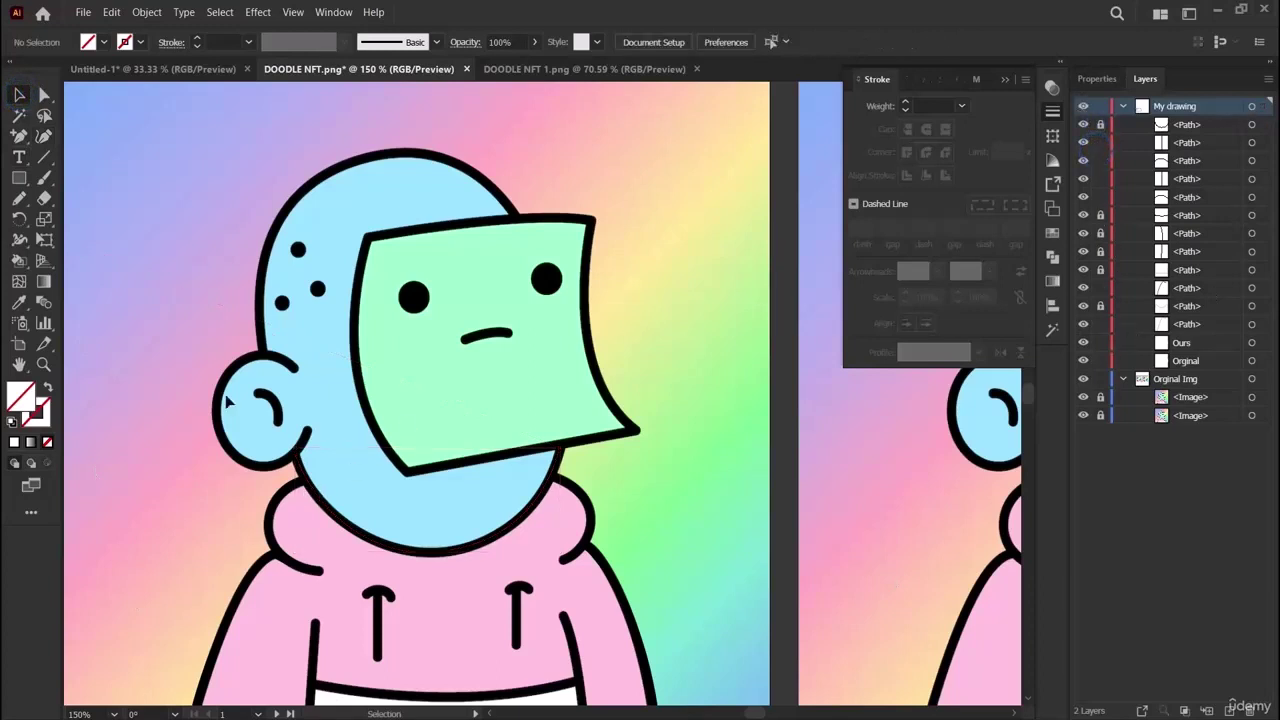
# Trace the ear outline with five curve points from the cheek around to its lower edge.
pyautogui.click(43, 137)
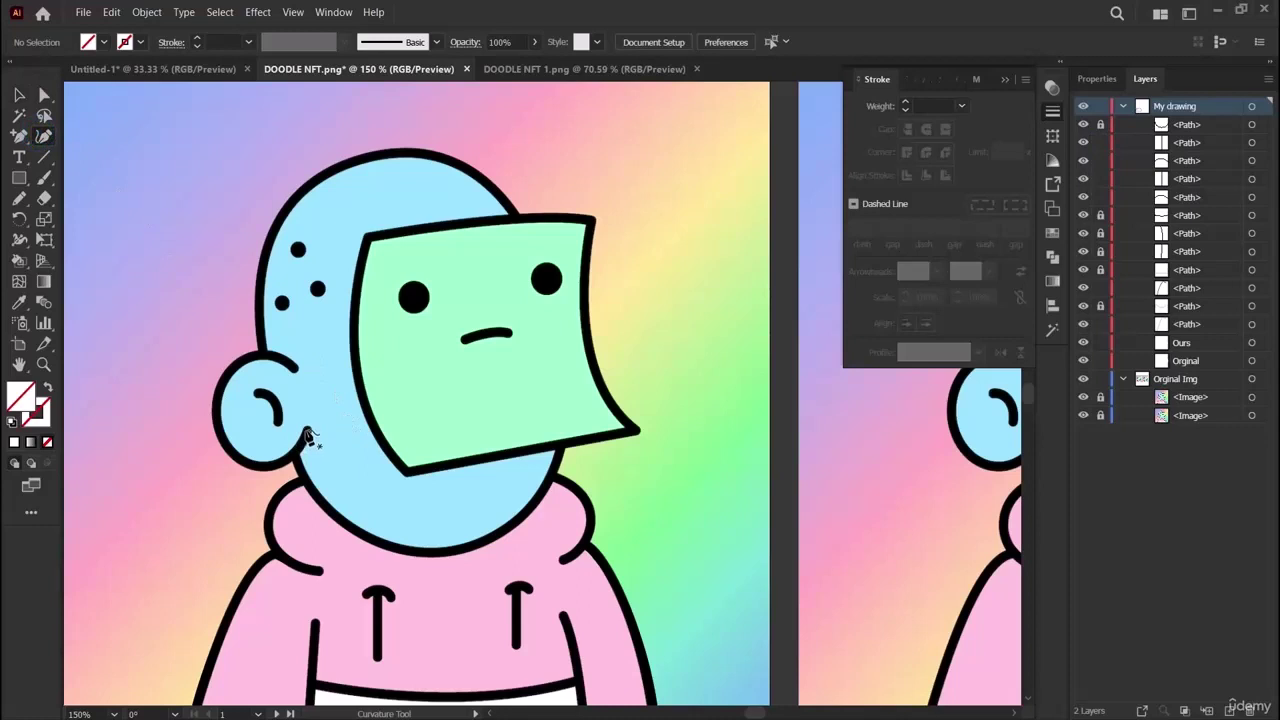
pyautogui.click(307, 431)
pyautogui.click(295, 369)
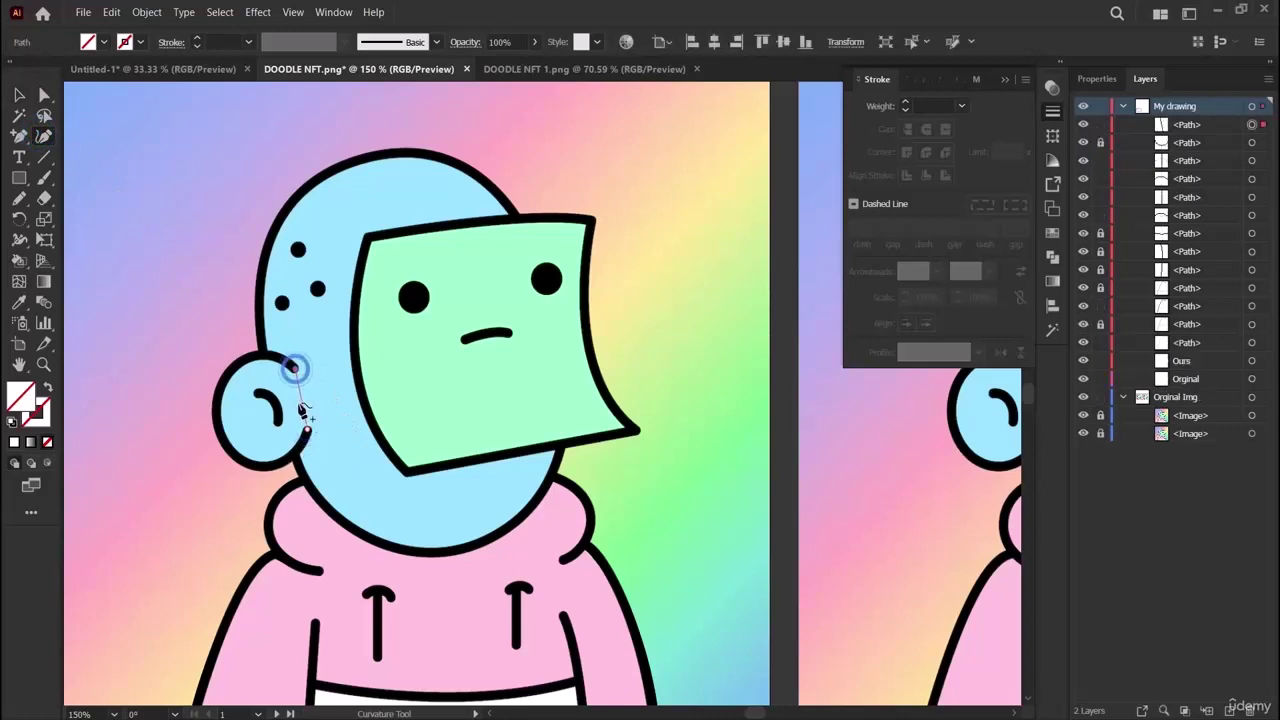
pyautogui.click(218, 413)
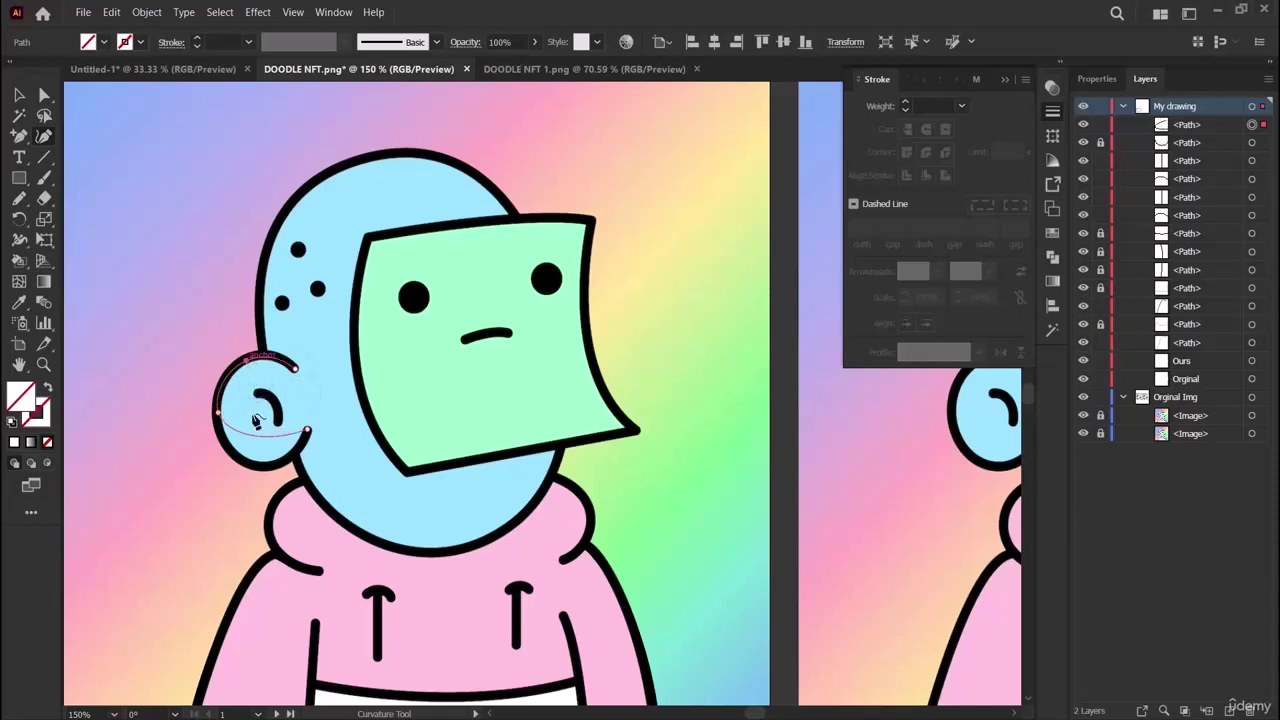
pyautogui.click(251, 462)
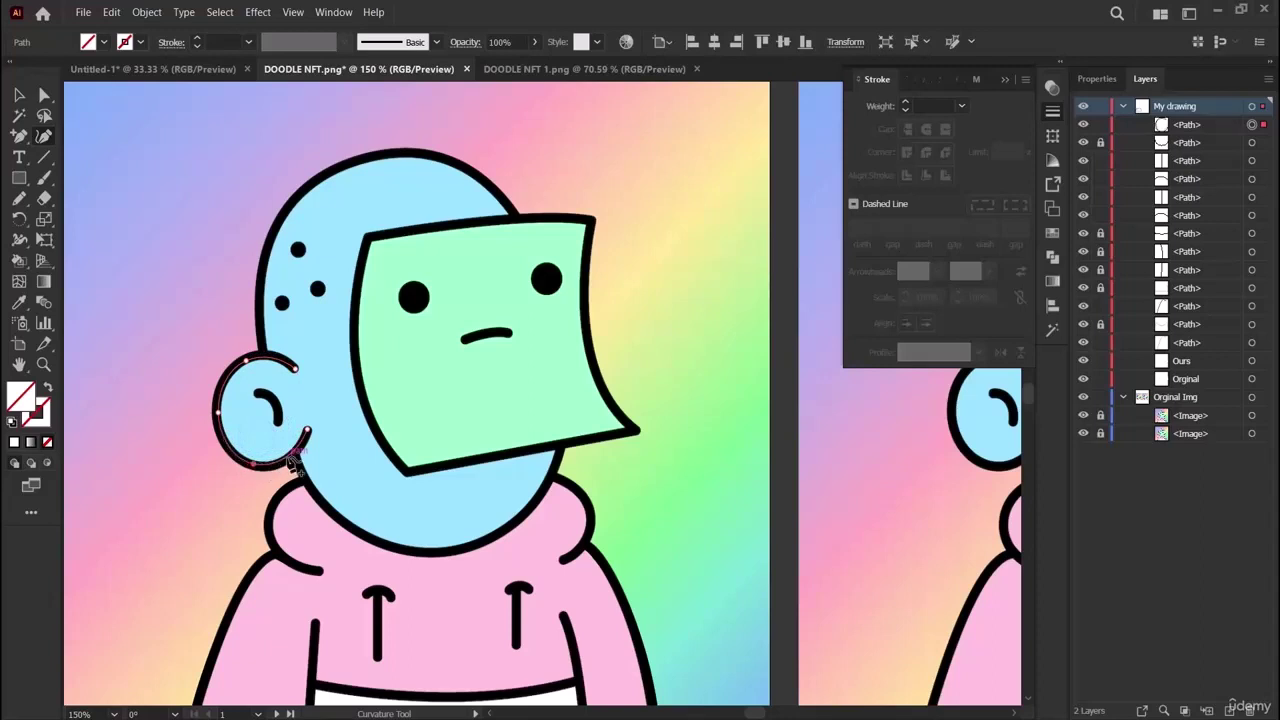
pyautogui.click(289, 458)
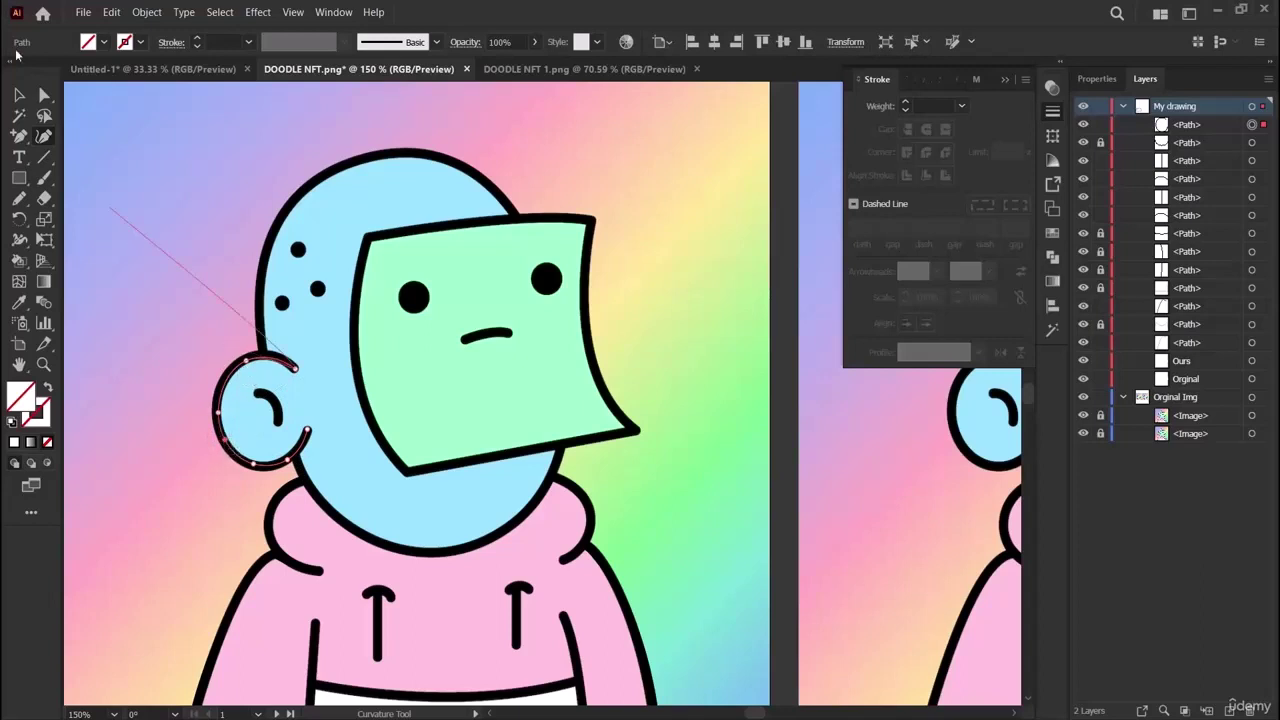
pyautogui.click(19, 94)
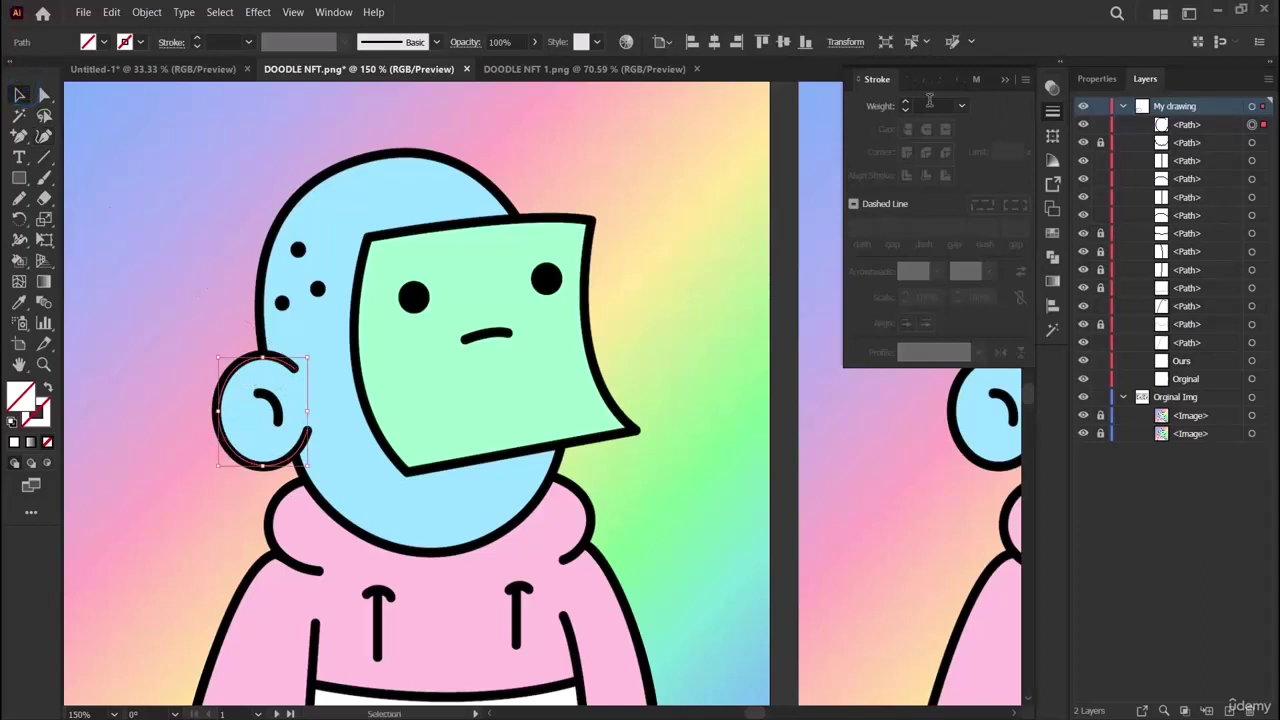
# Draw the curl inside the ear as a bent curve, then lock both ear paths.
pyautogui.click(44, 136)
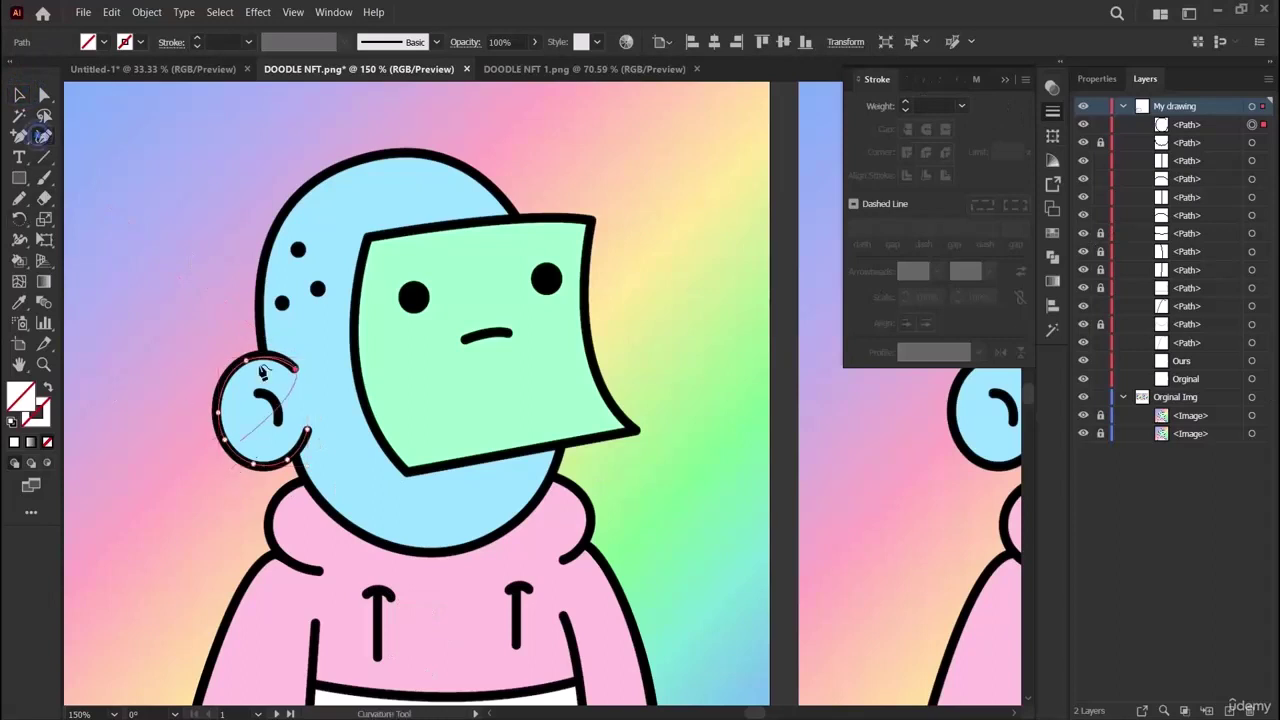
pyautogui.press('v')
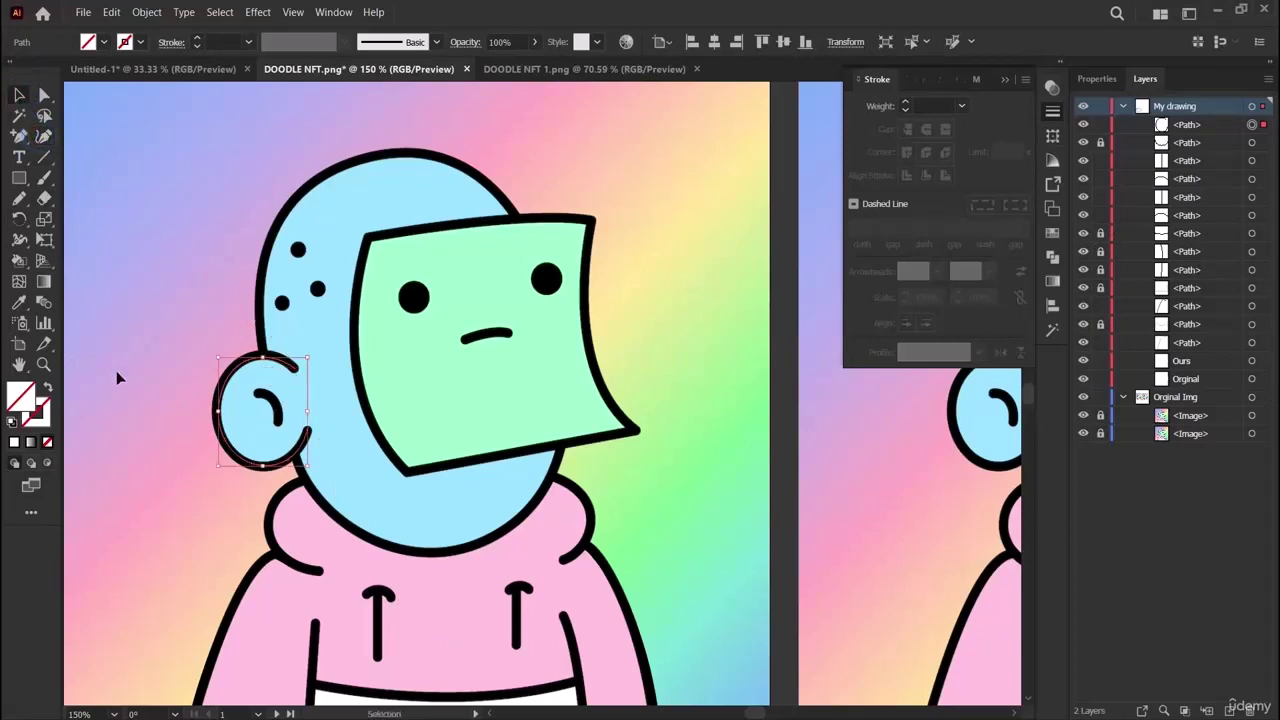
pyautogui.click(117, 377)
pyautogui.click(44, 136)
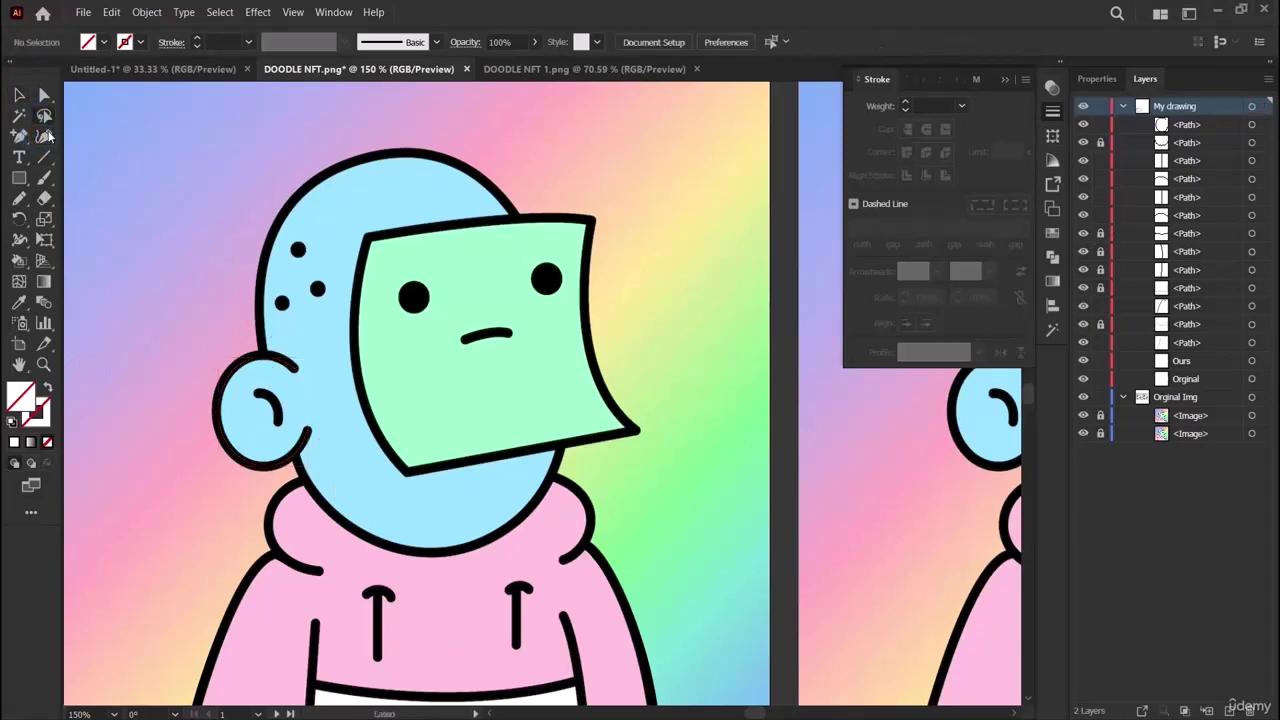
pyautogui.click(259, 394)
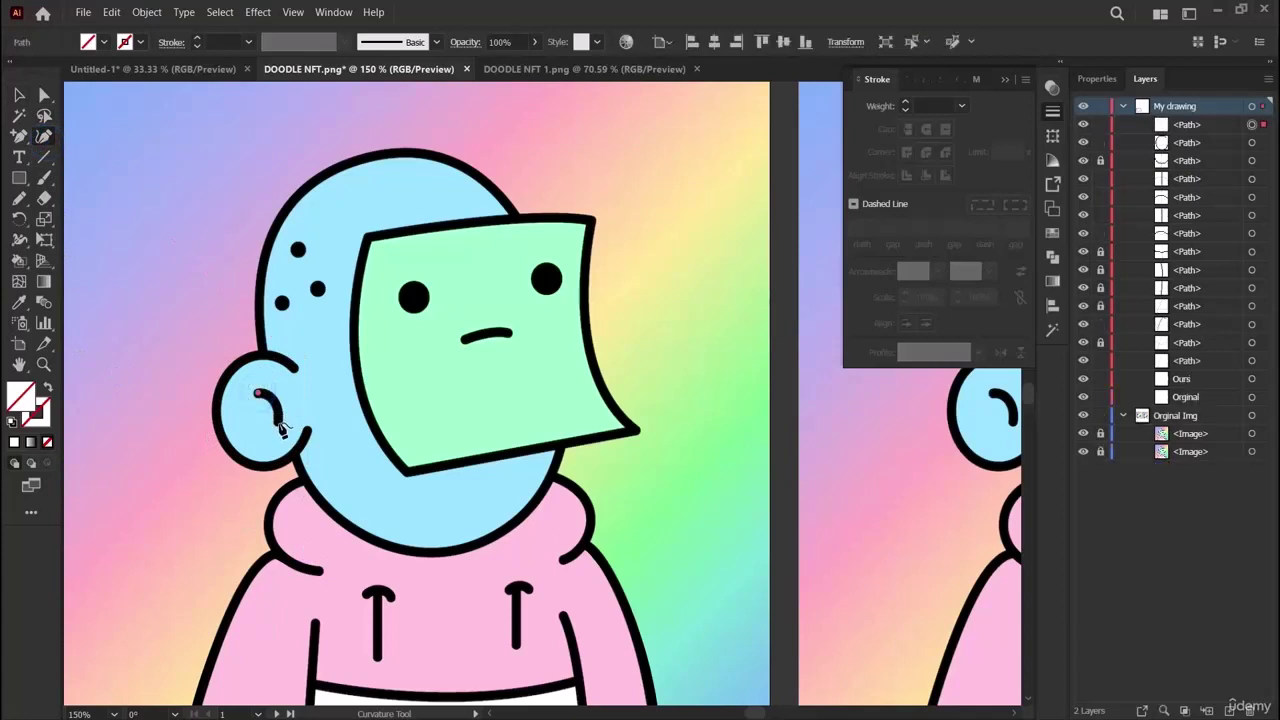
pyautogui.moveTo(283, 428); pyautogui.dragTo(278, 414)
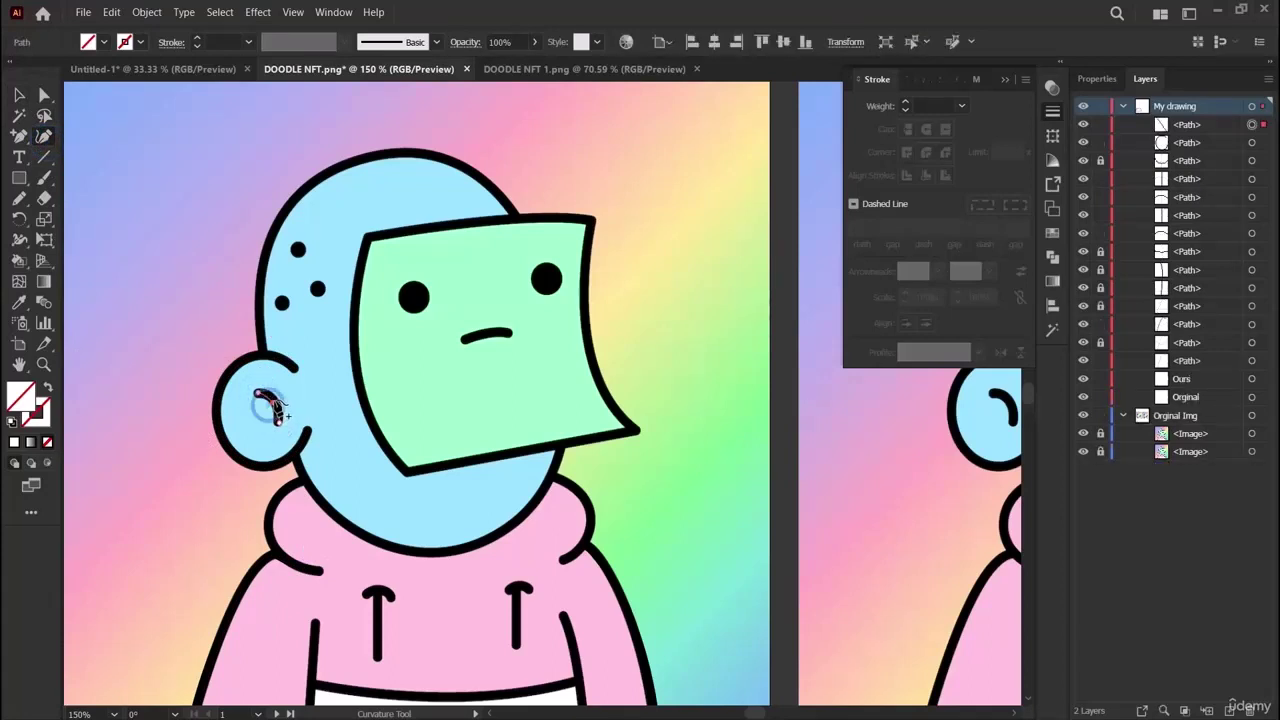
pyautogui.click(18, 95)
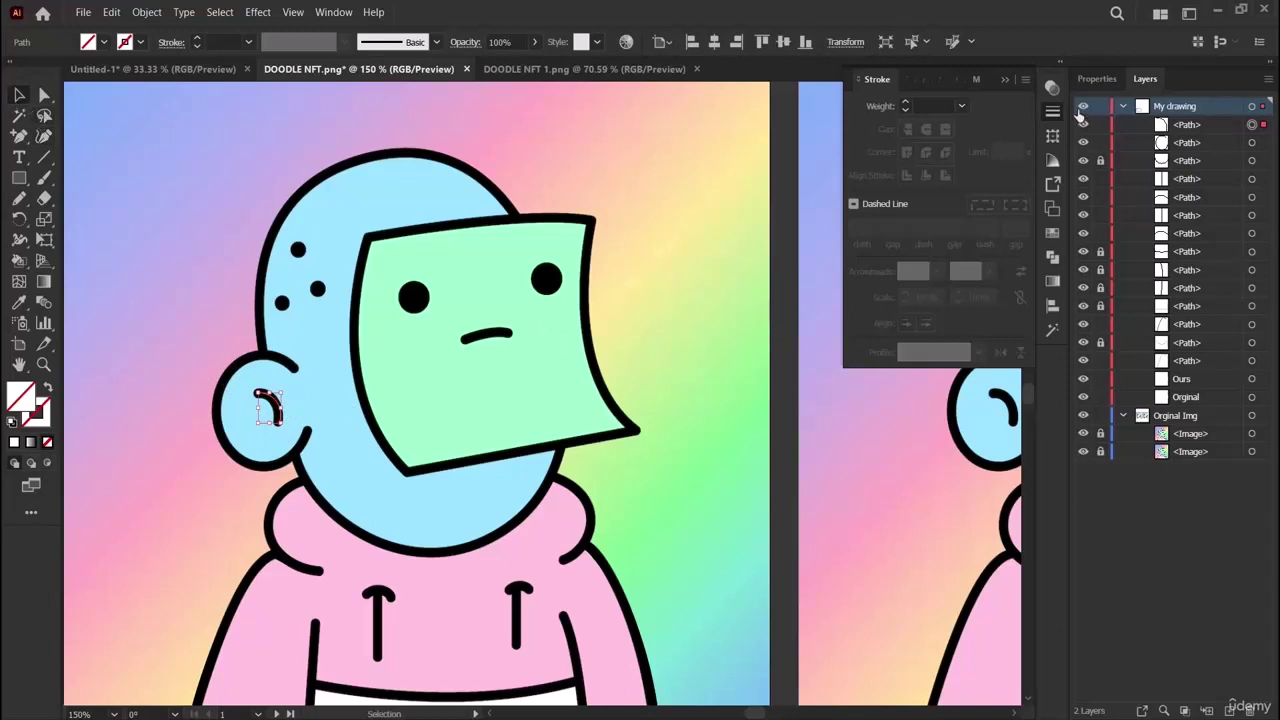
pyautogui.moveTo(1101, 124); pyautogui.dragTo(1101, 142)
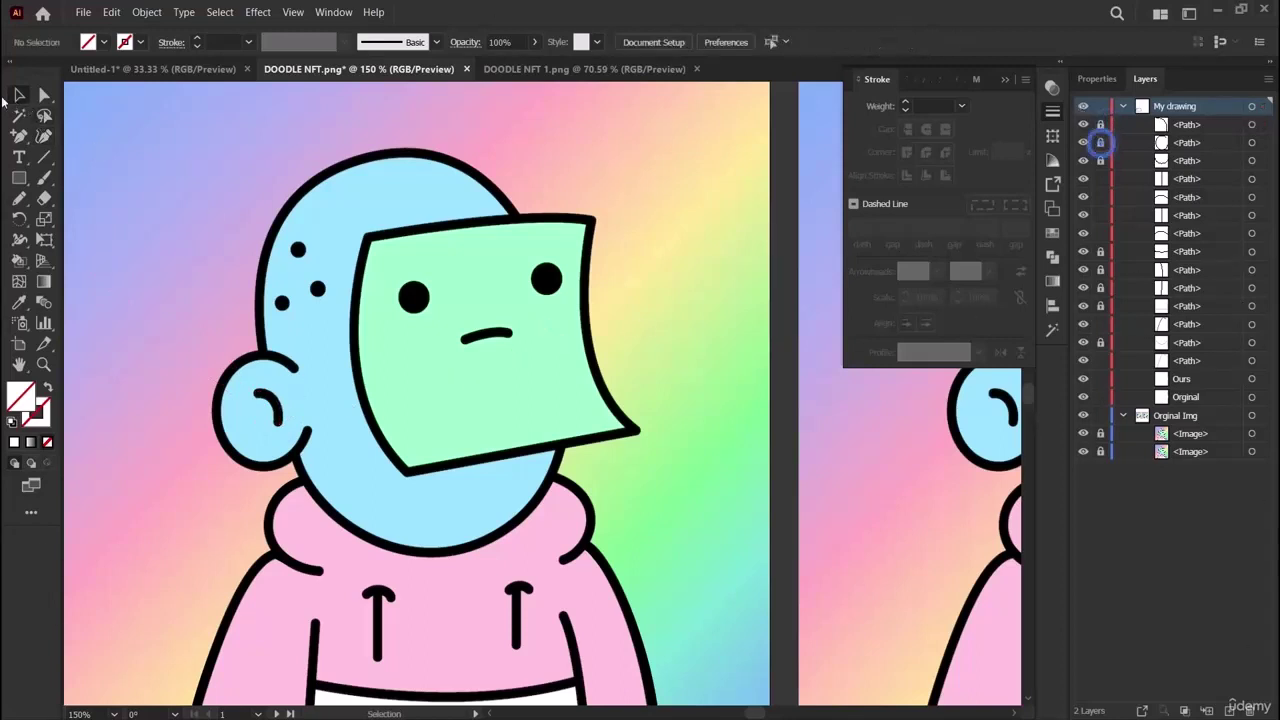
# Trace the head top as a Curvature-tool curve from the ear to the face's top corner.
pyautogui.click(42, 135)
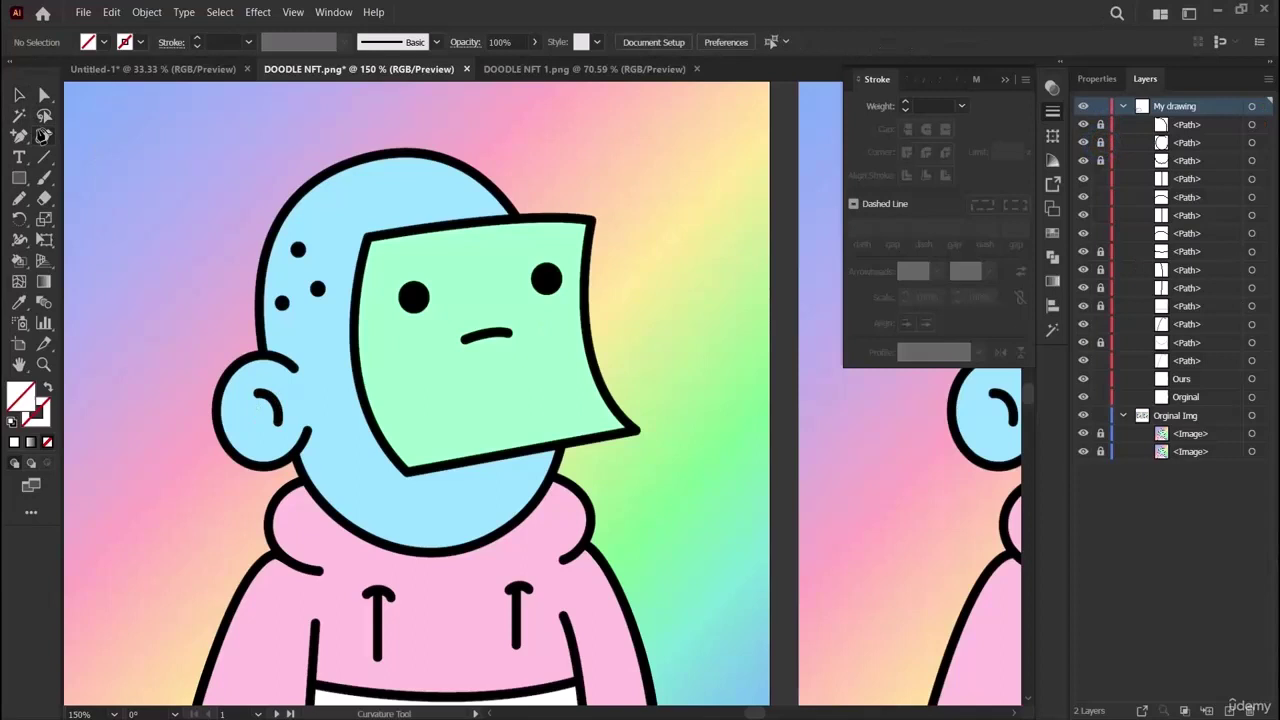
pyautogui.click(266, 357)
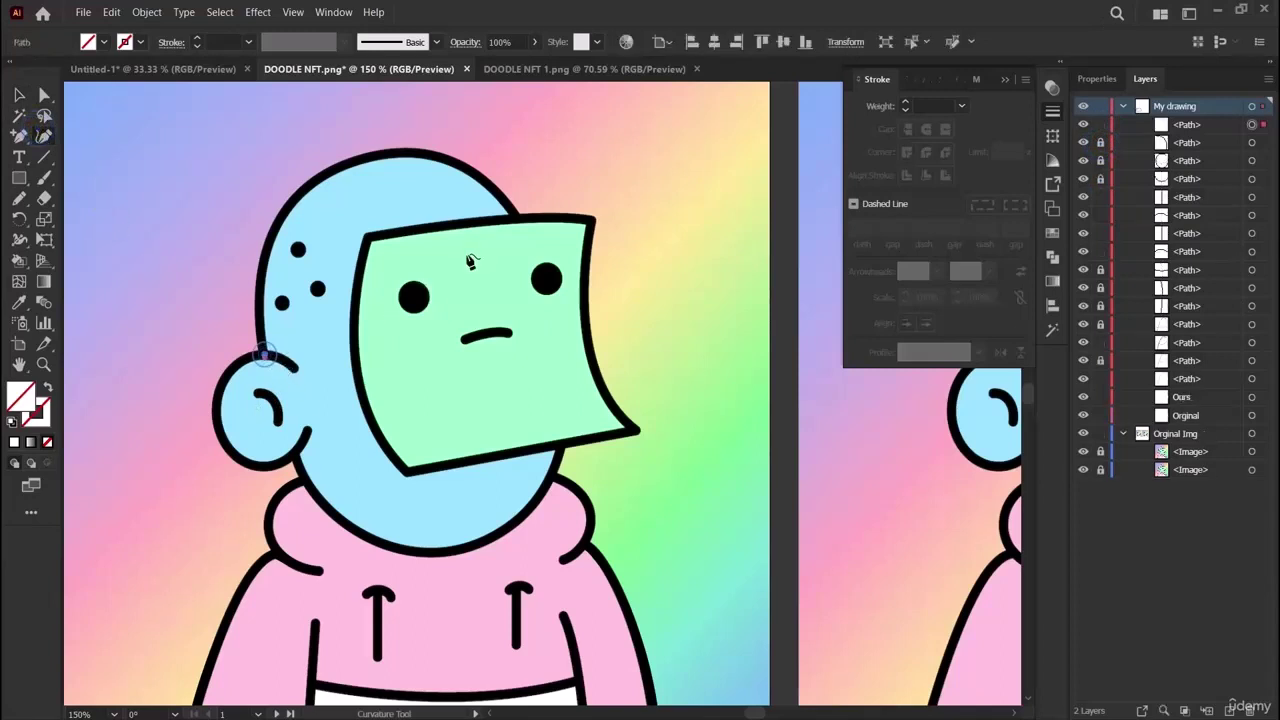
pyautogui.click(515, 217)
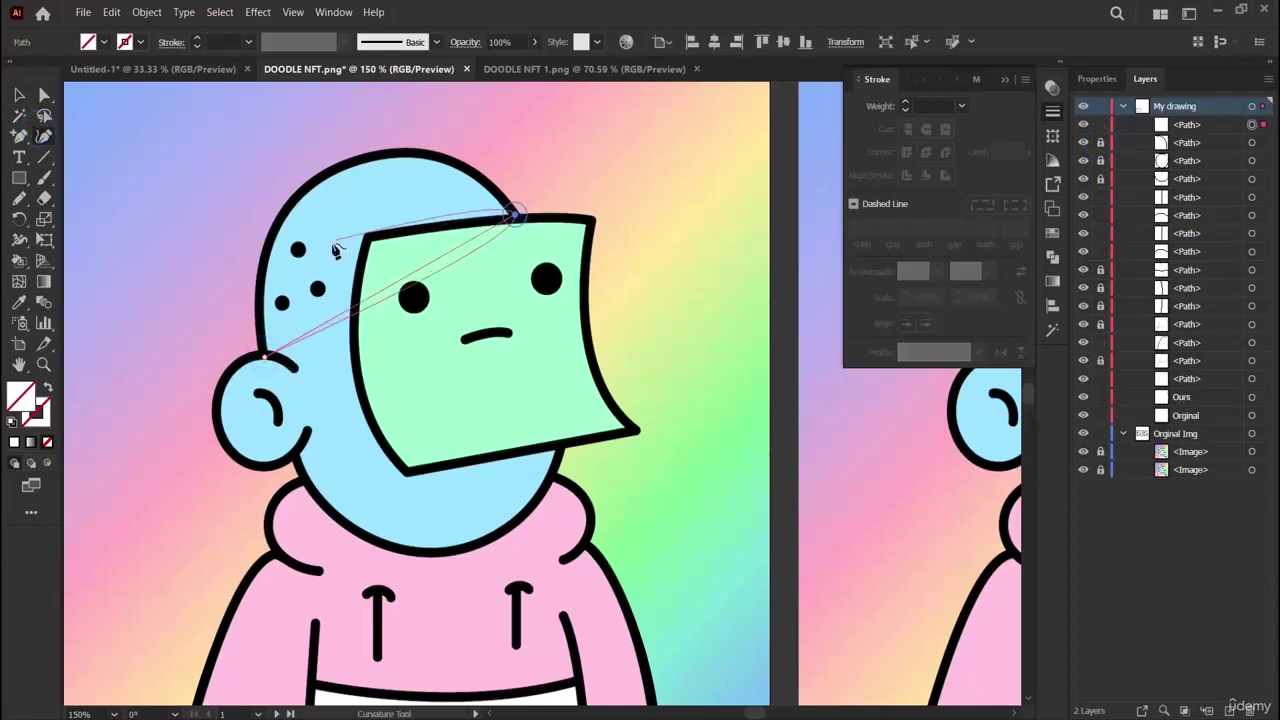
pyautogui.moveTo(379, 297); pyautogui.dragTo(345, 175)
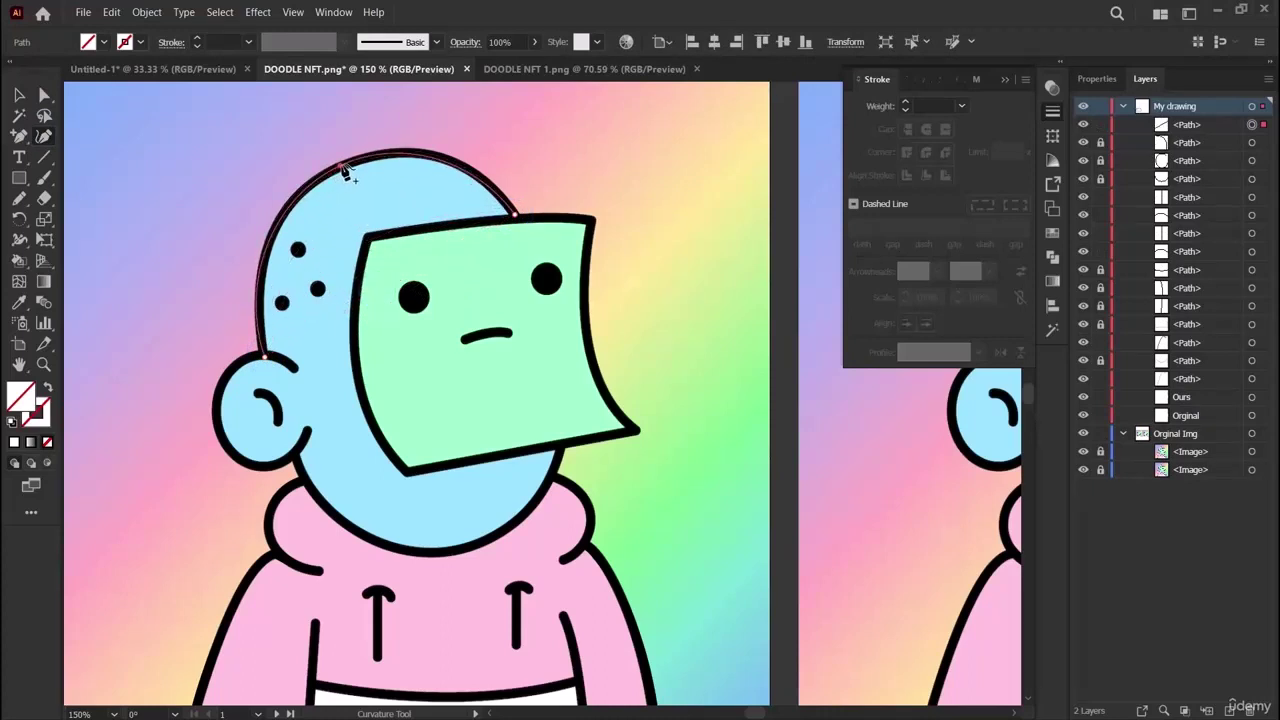
pyautogui.click(452, 167)
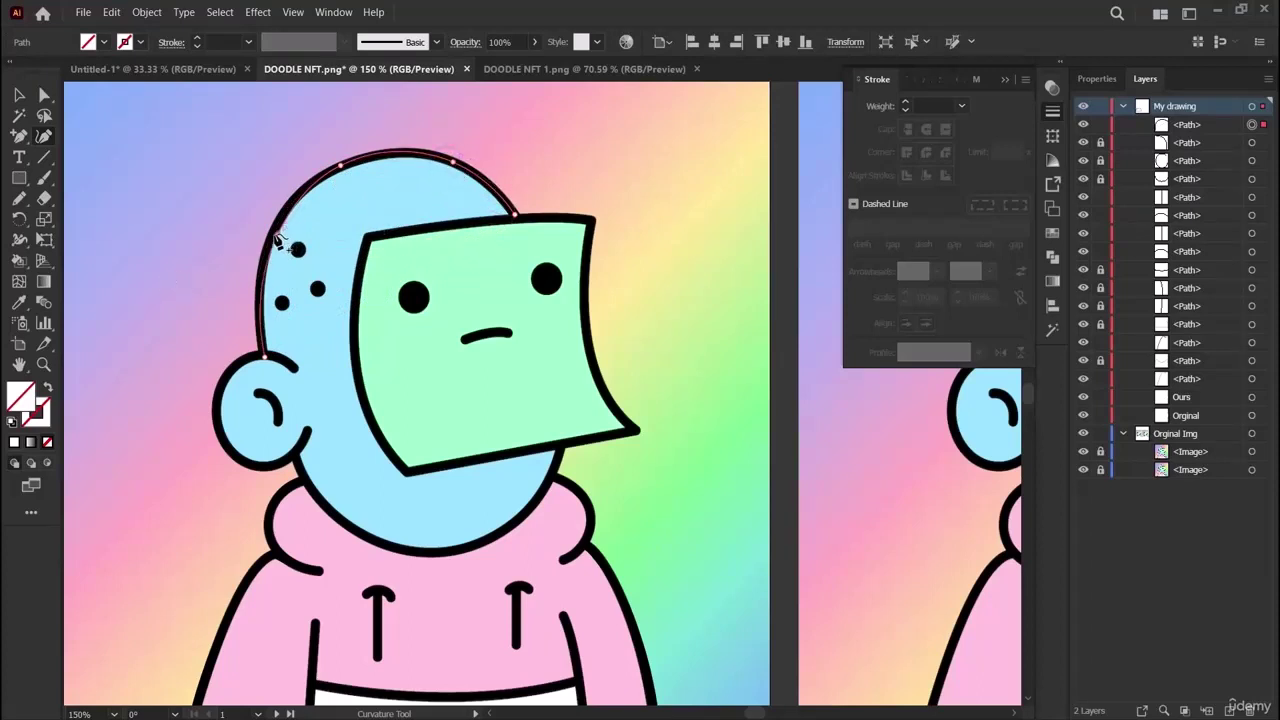
pyautogui.click(19, 94)
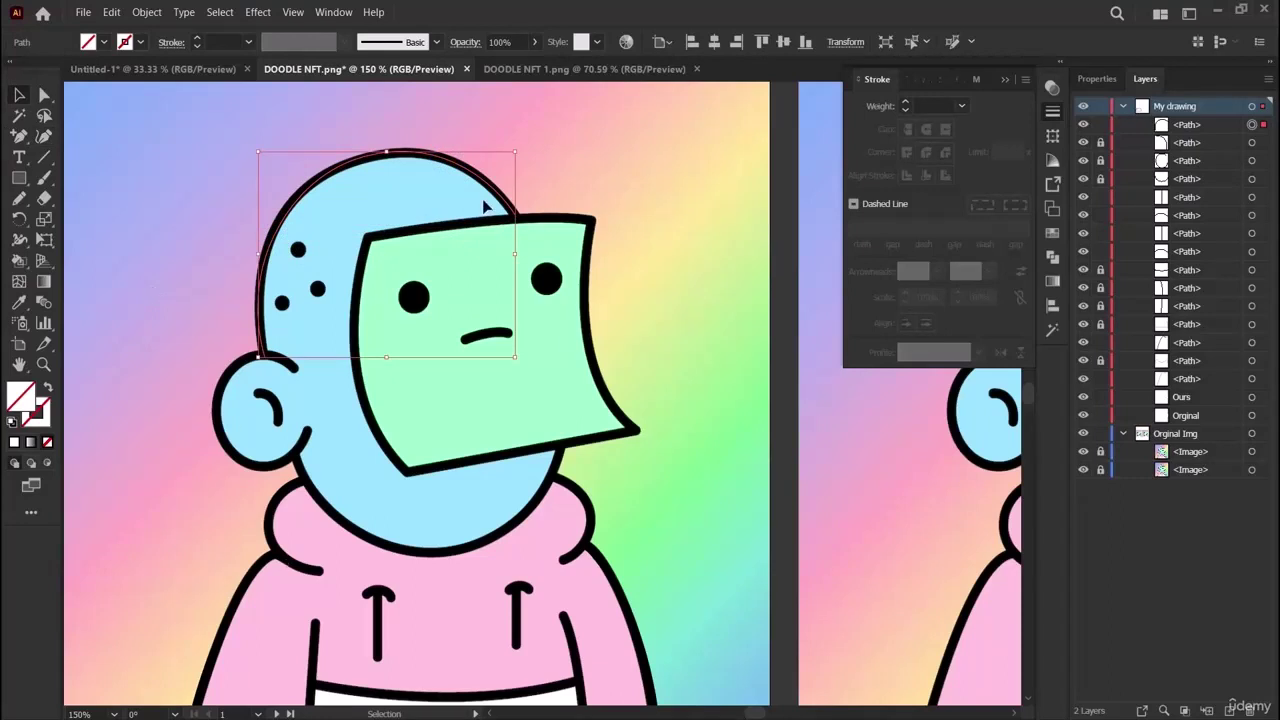
# Reselect the head-top outline to check its anchor points, then deselect it.
pyautogui.click(127, 191)
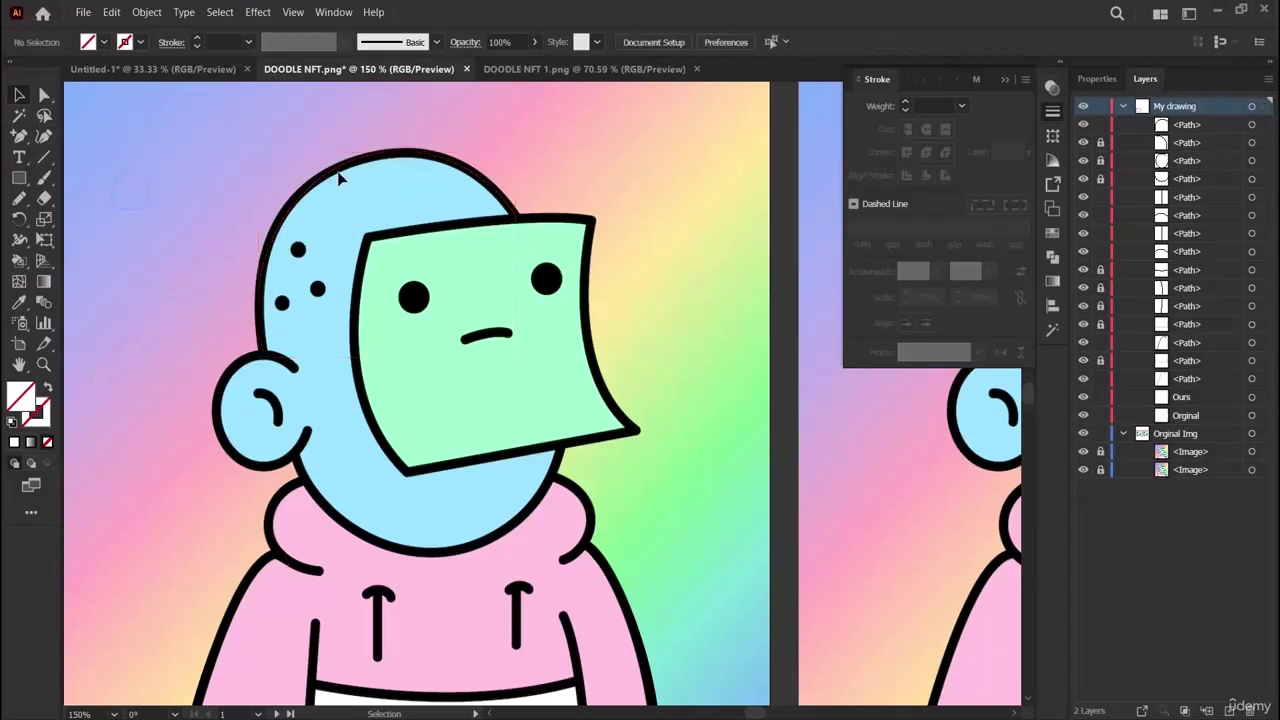
pyautogui.click(338, 178)
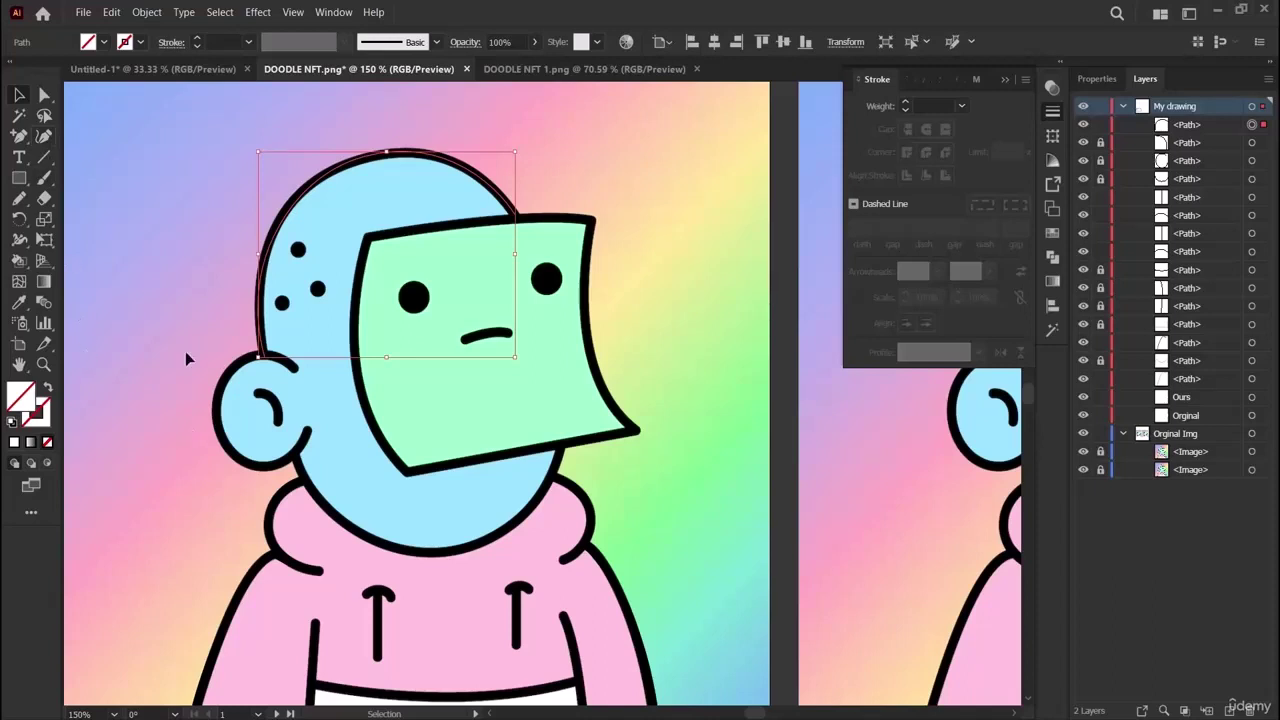
pyautogui.click(44, 94)
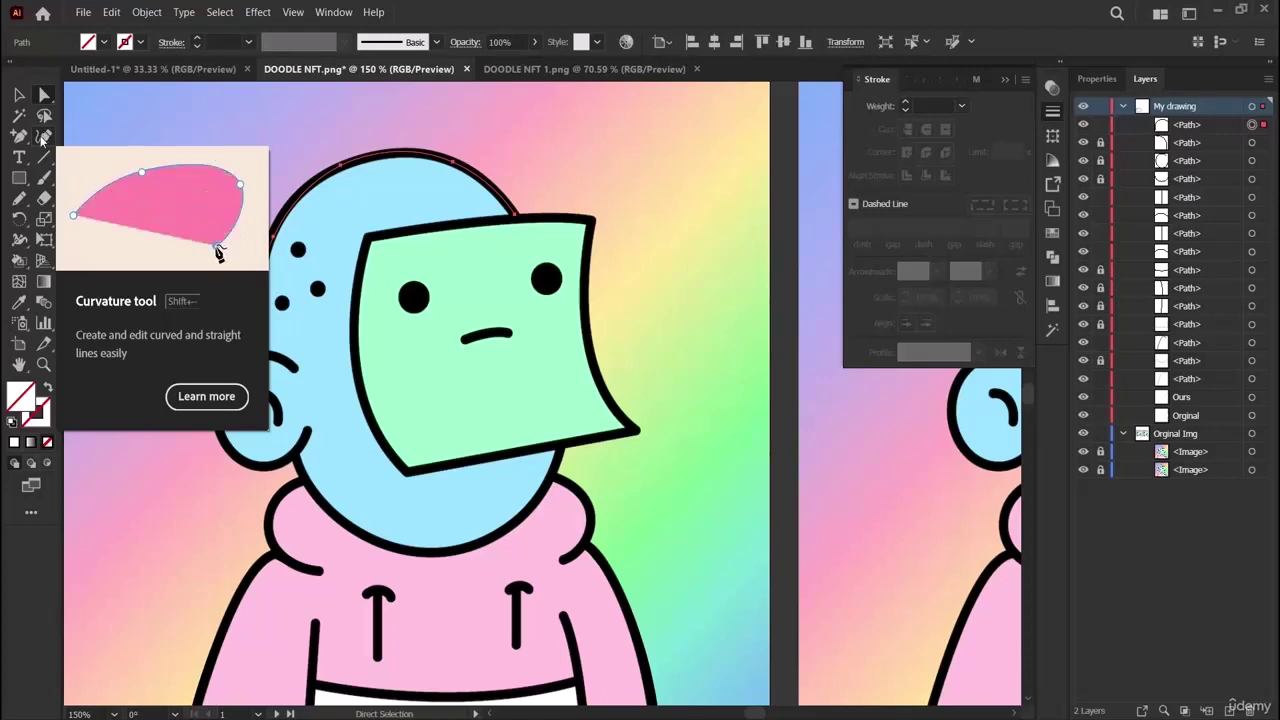
pyautogui.click(45, 138)
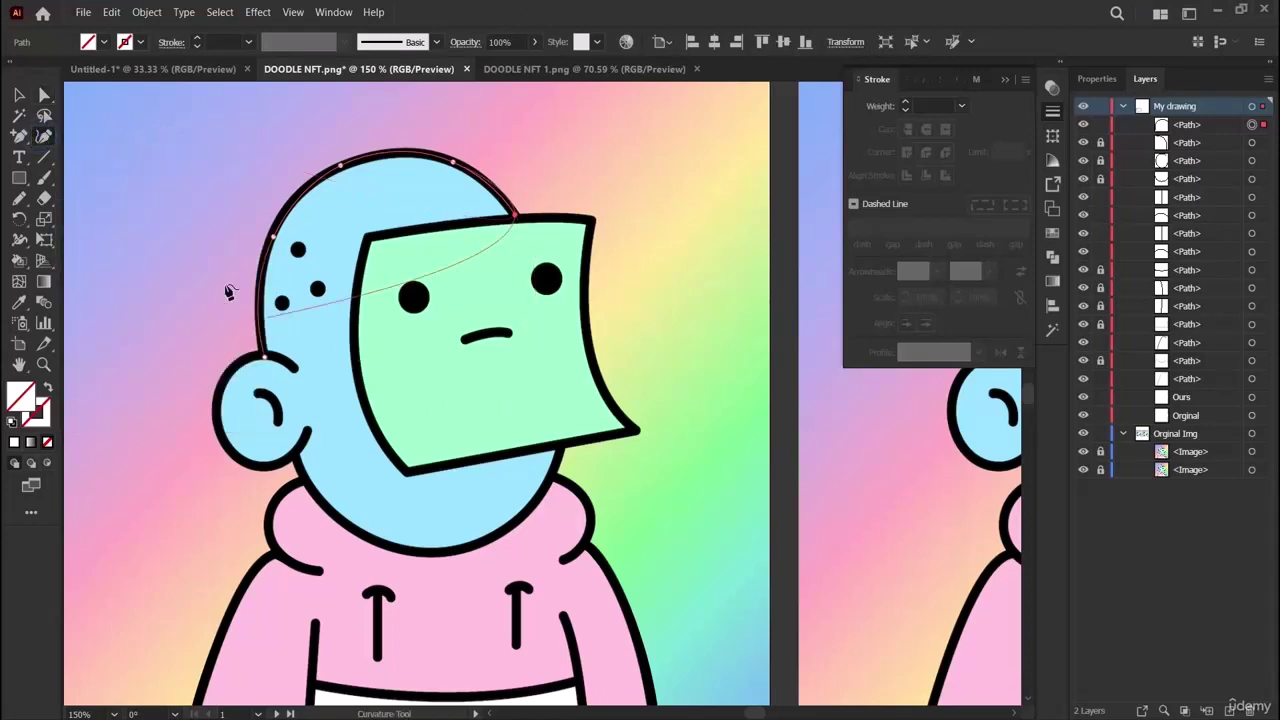
pyautogui.press('v')
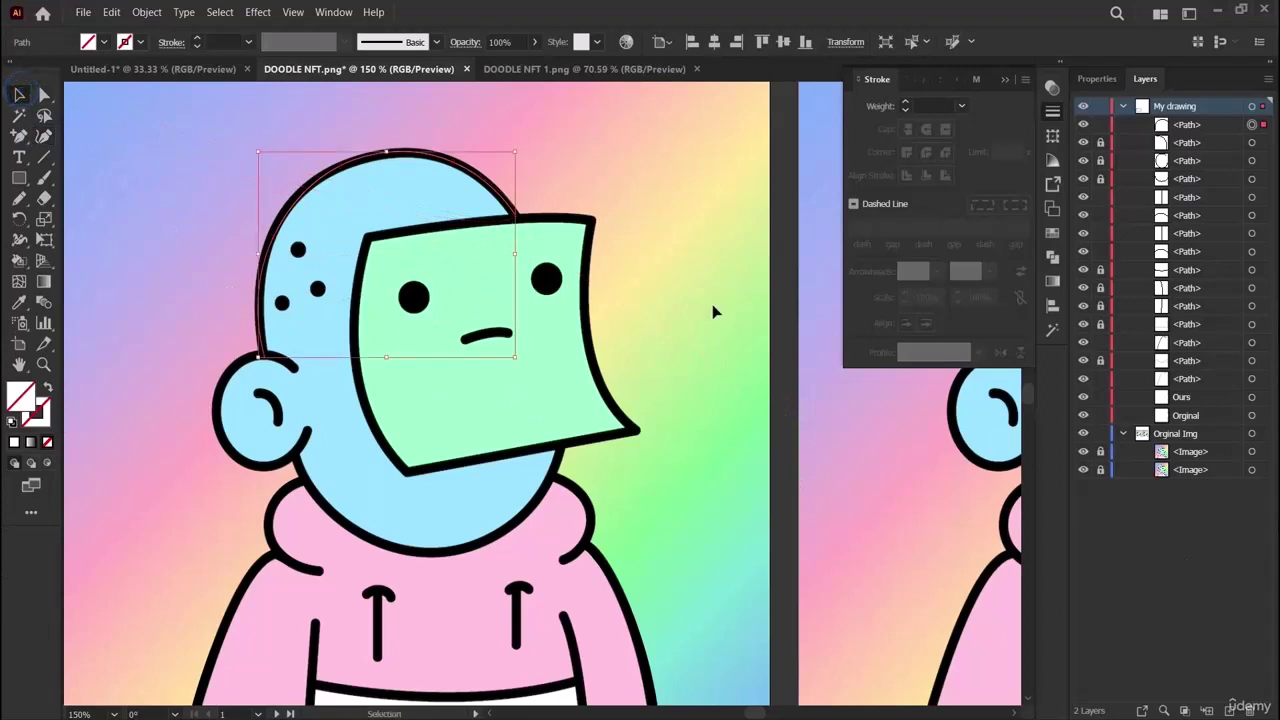
pyautogui.click(712, 312)
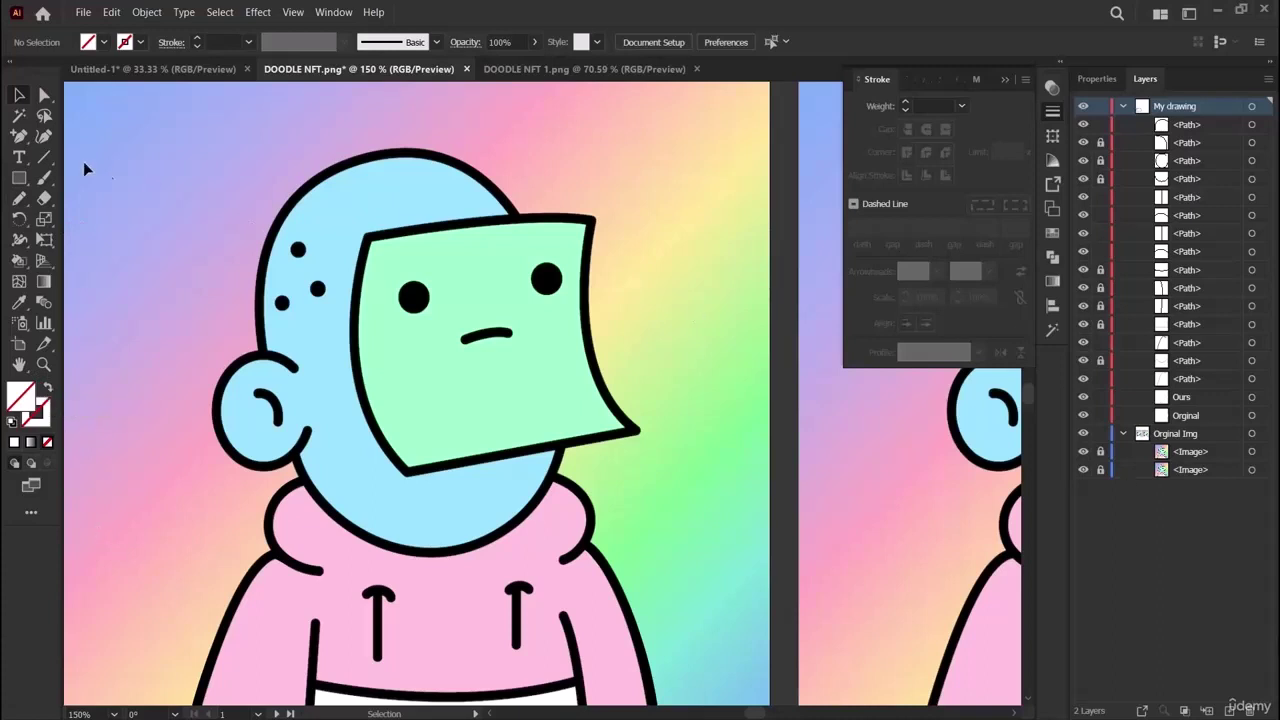
# Start the face outline along its top edge, from the top-left to the top-right corner.
pyautogui.click(44, 136)
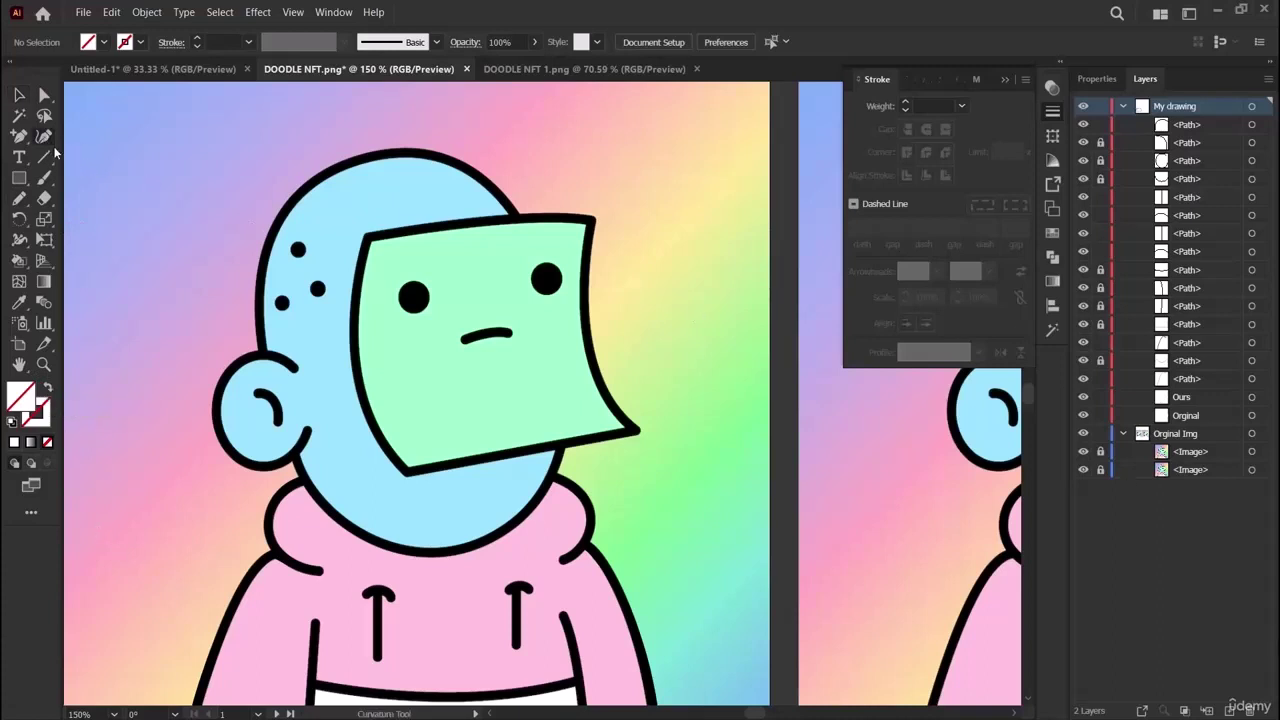
pyautogui.click(370, 238)
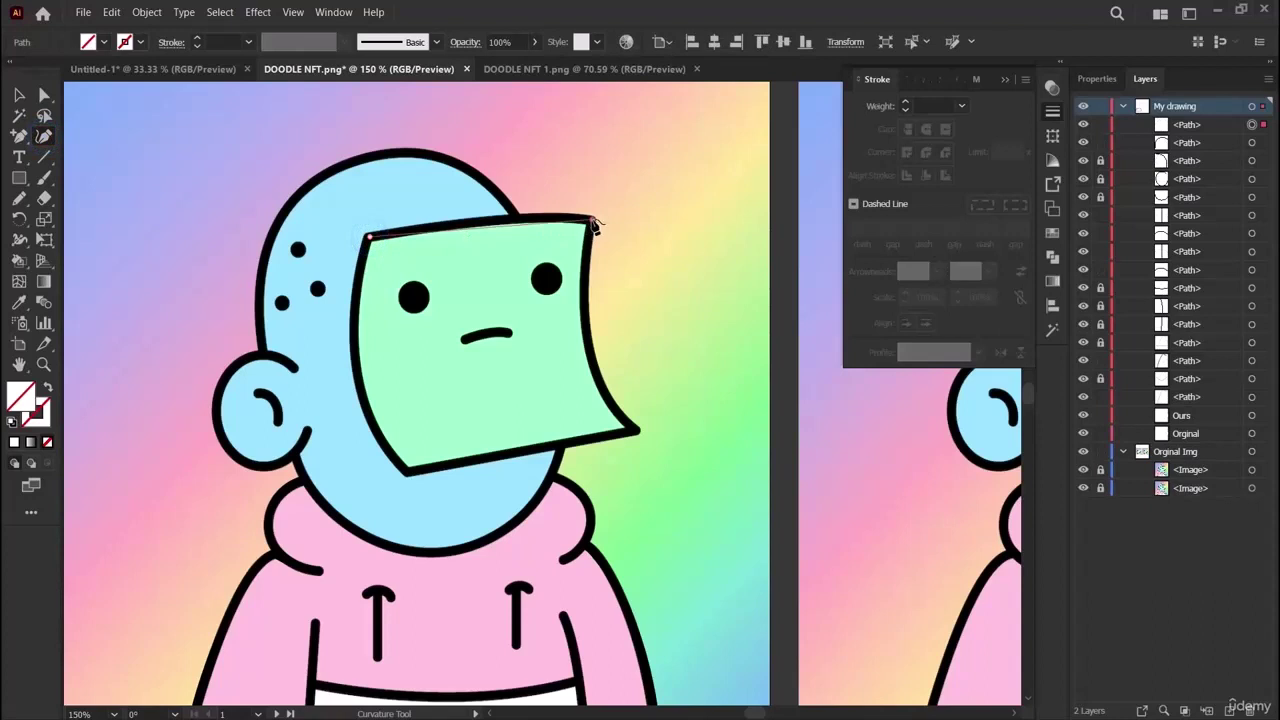
pyautogui.click(592, 219)
pyautogui.click(484, 222)
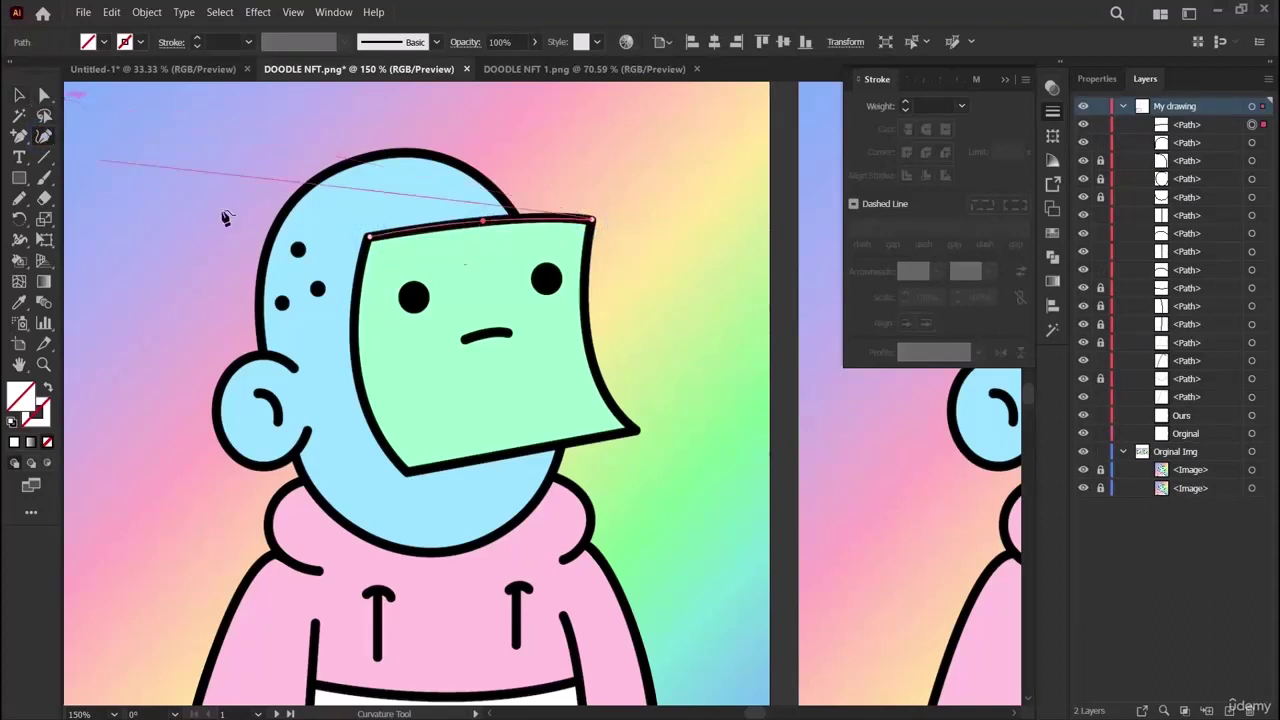
pyautogui.press('Escape')
# Continue the face outline down the curved right edge and along the bottom, closing it at the start.
pyautogui.click(592, 219)
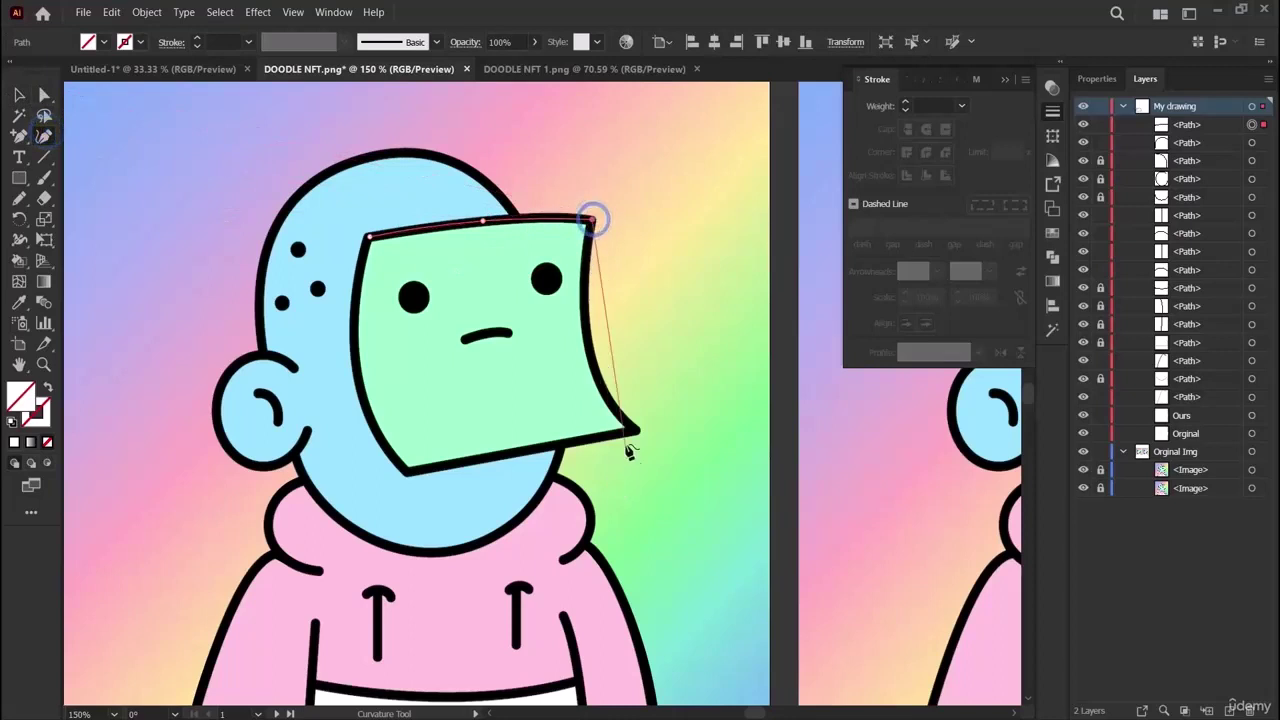
pyautogui.click(636, 427)
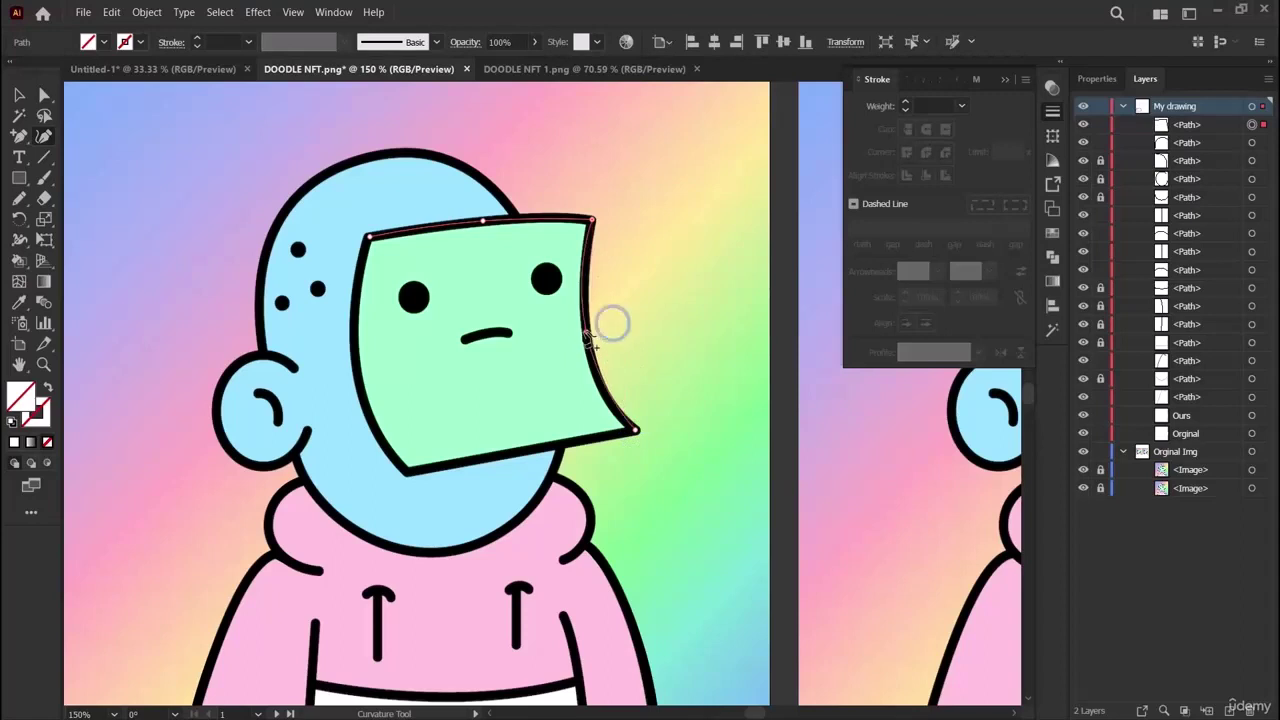
pyautogui.click(603, 388)
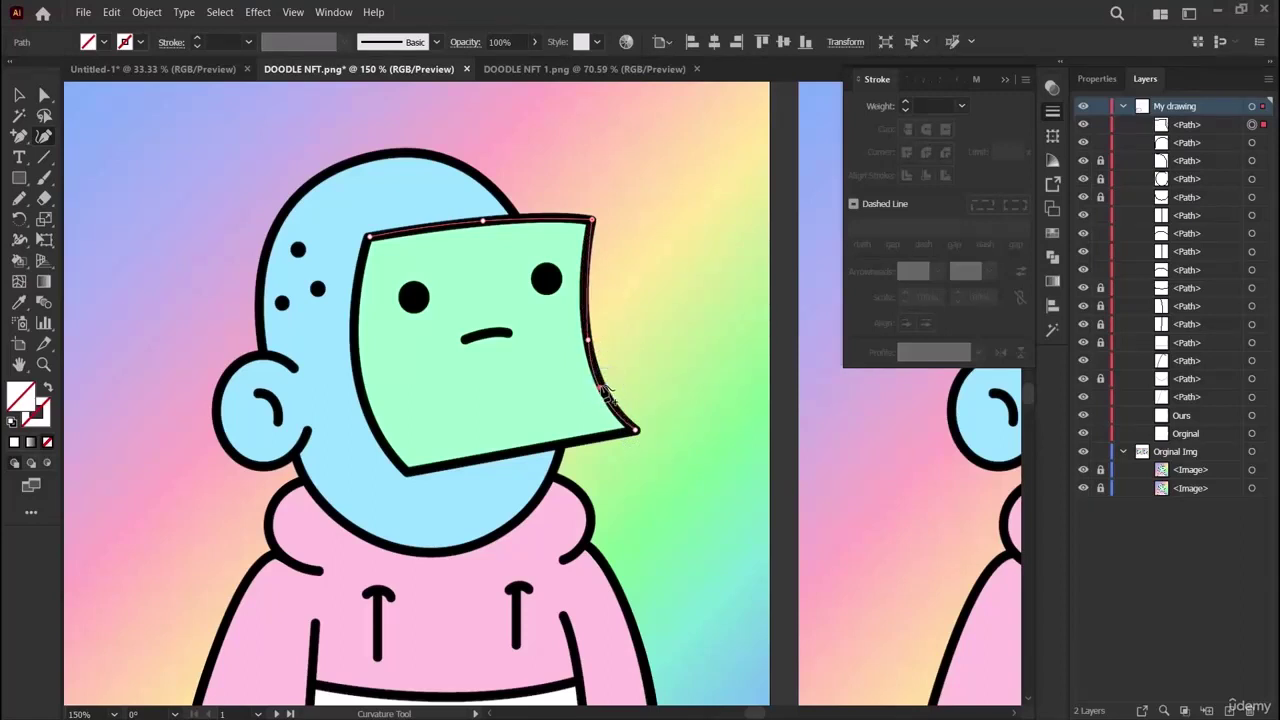
pyautogui.click(603, 390)
pyautogui.click(586, 271)
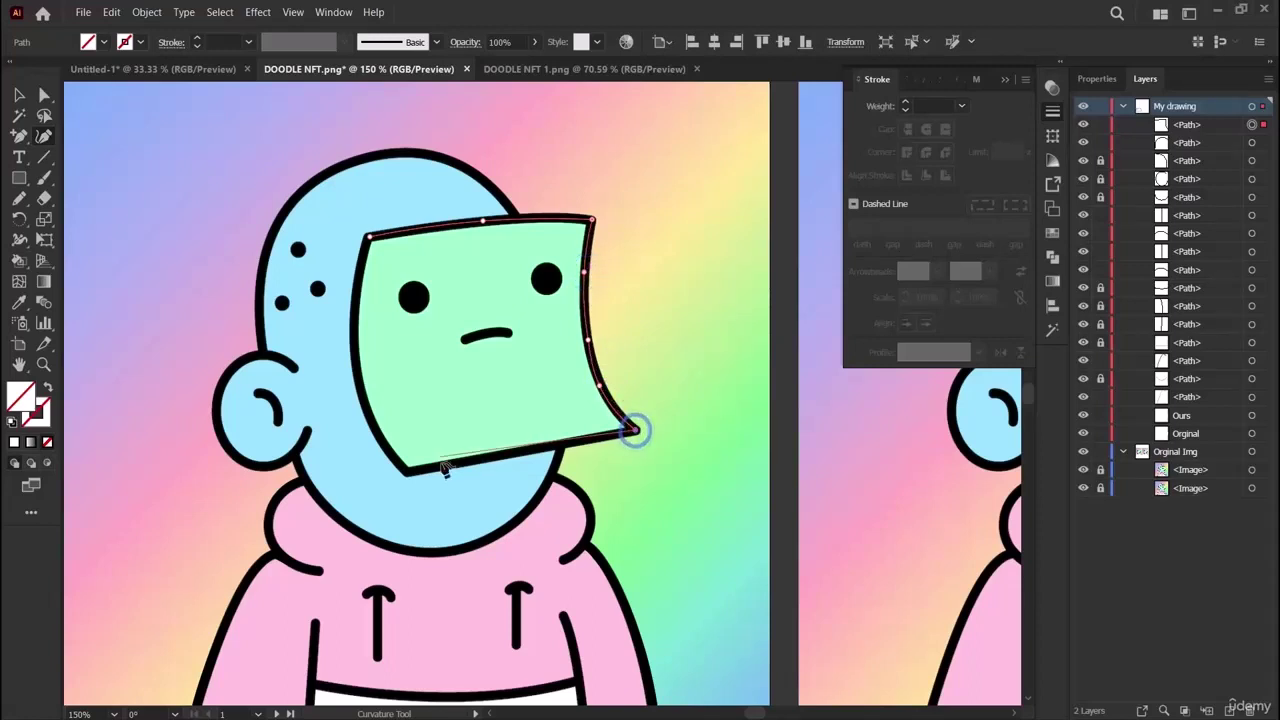
pyautogui.click(635, 429)
pyautogui.click(409, 472)
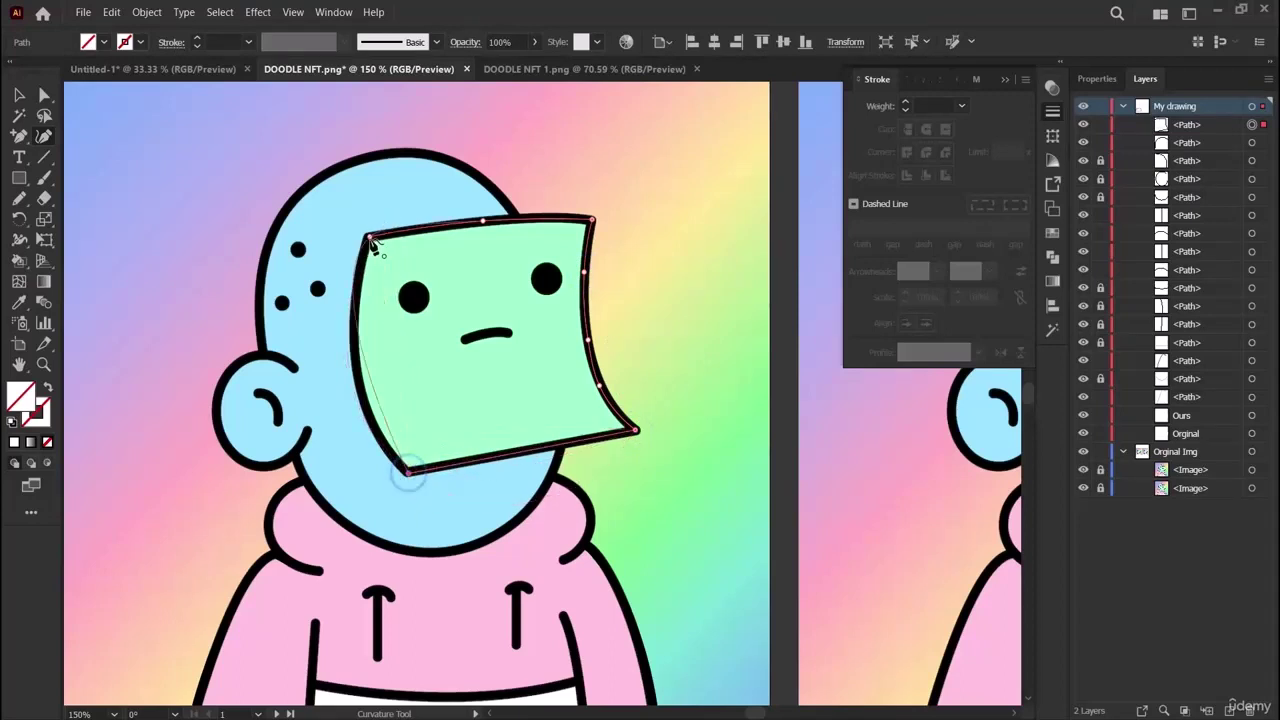
pyautogui.click(370, 240)
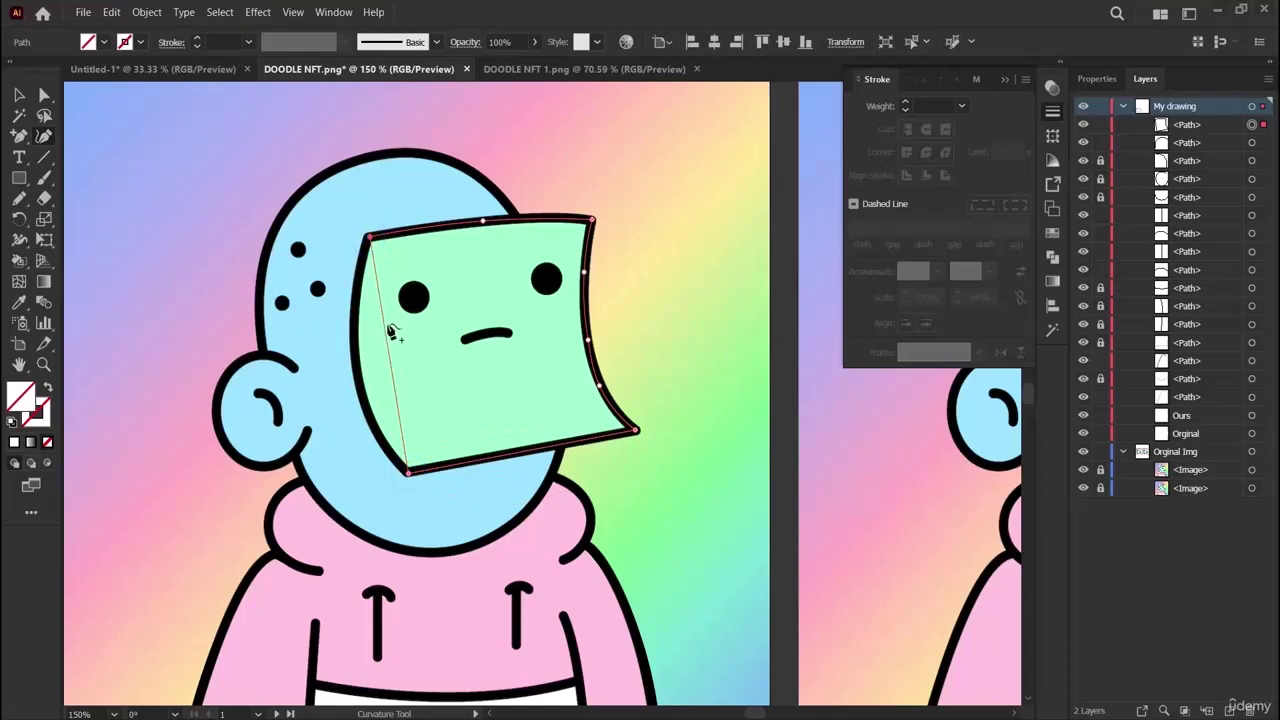
# Curve the face's left edge outward and lock the face outline in Layers.
pyautogui.moveTo(393, 358); pyautogui.dragTo(358, 372)
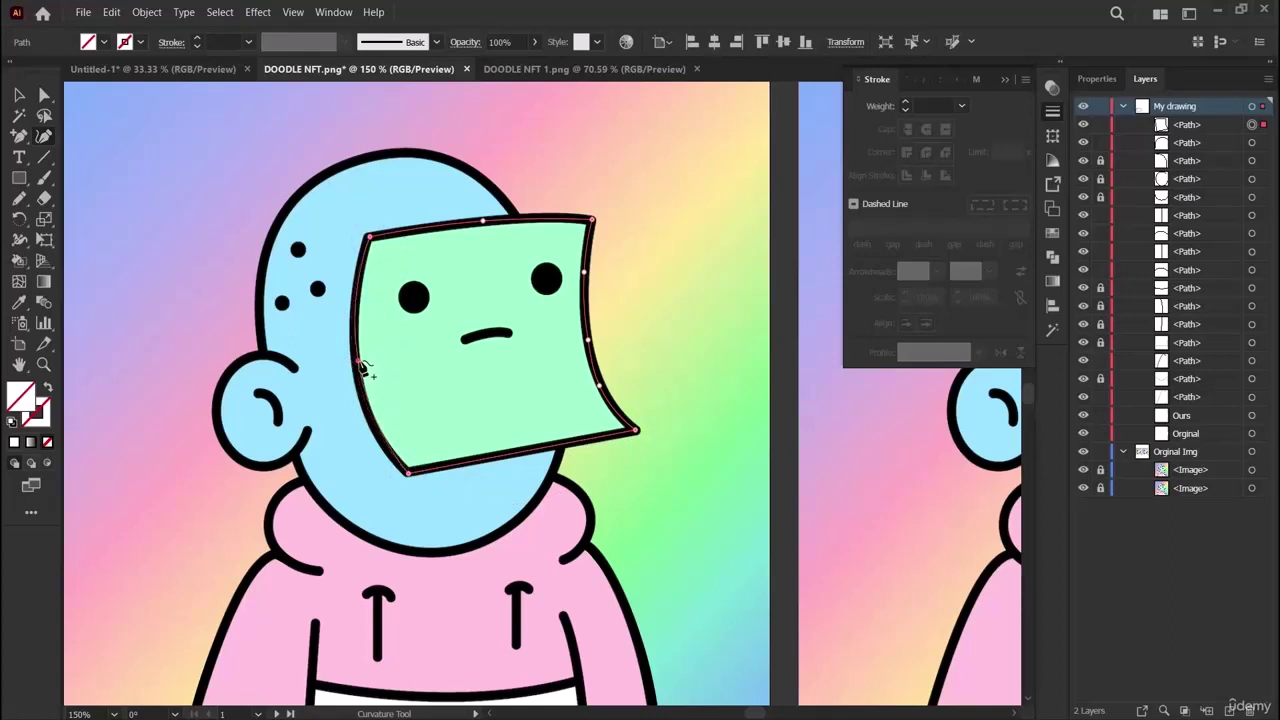
pyautogui.click(18, 97)
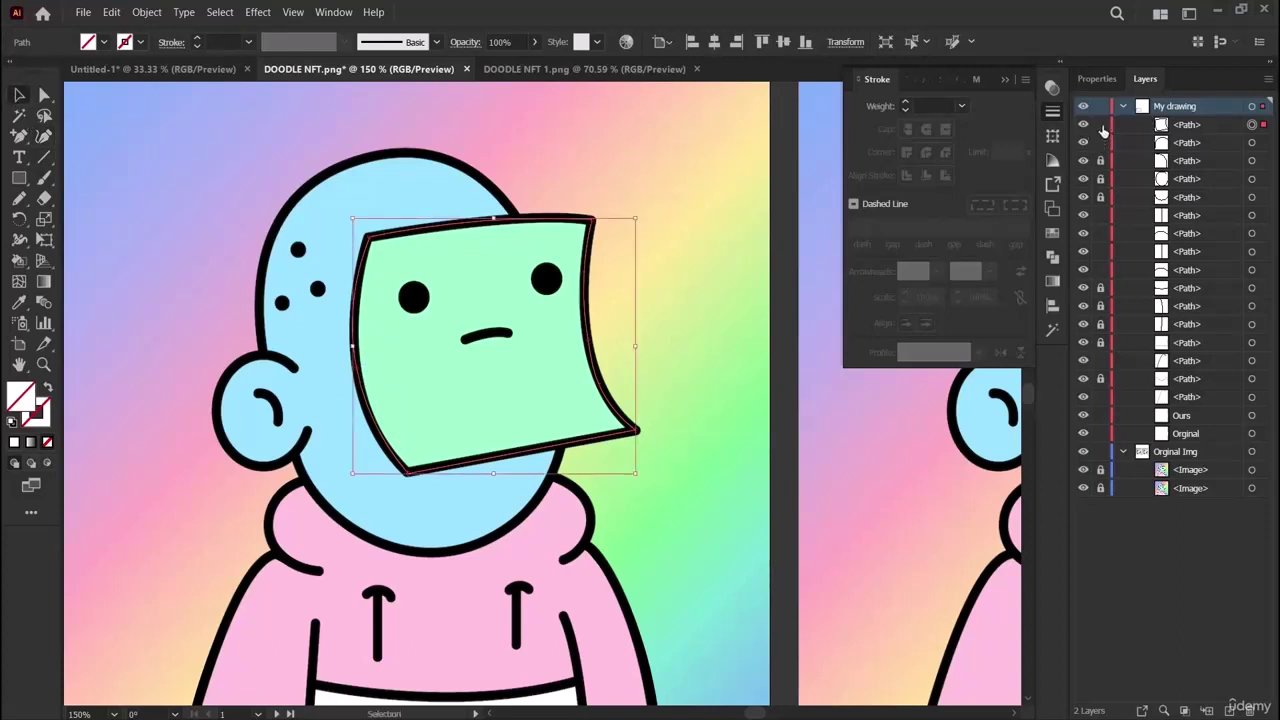
pyautogui.click(1101, 125)
pyautogui.click(1101, 143)
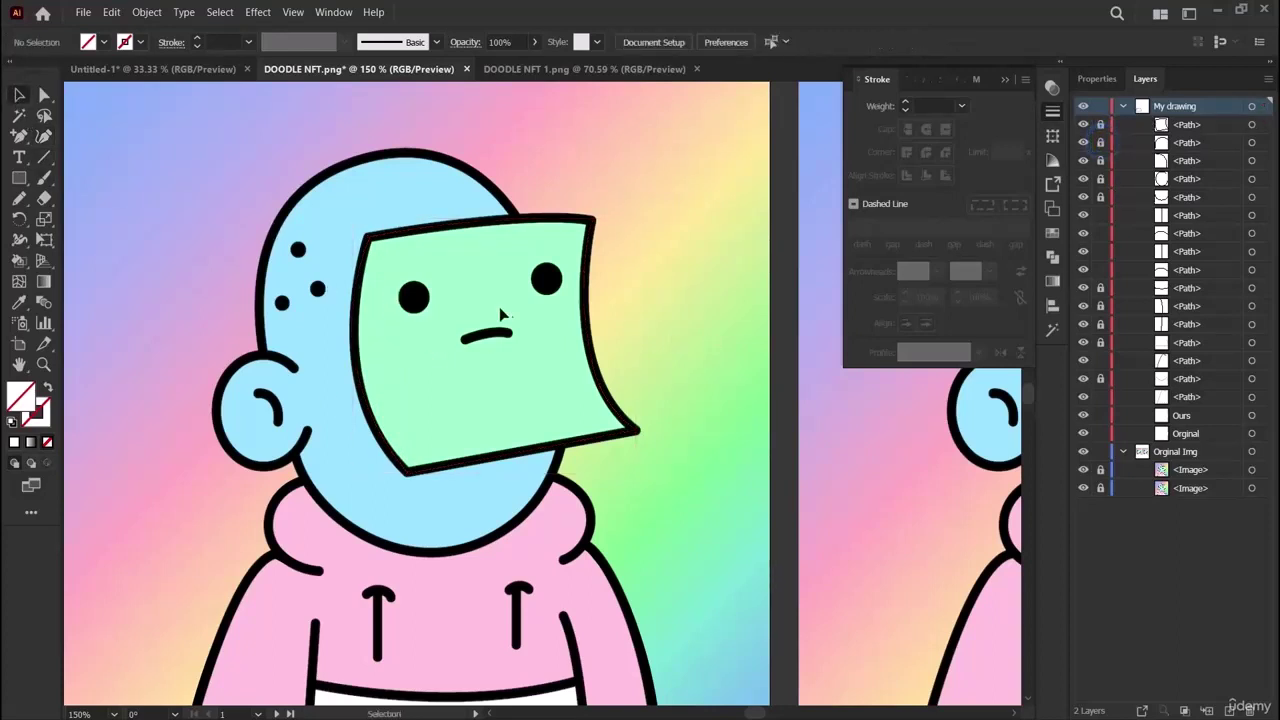
# Draw a small black ellipse over the left eye.
pyautogui.click(20, 178)
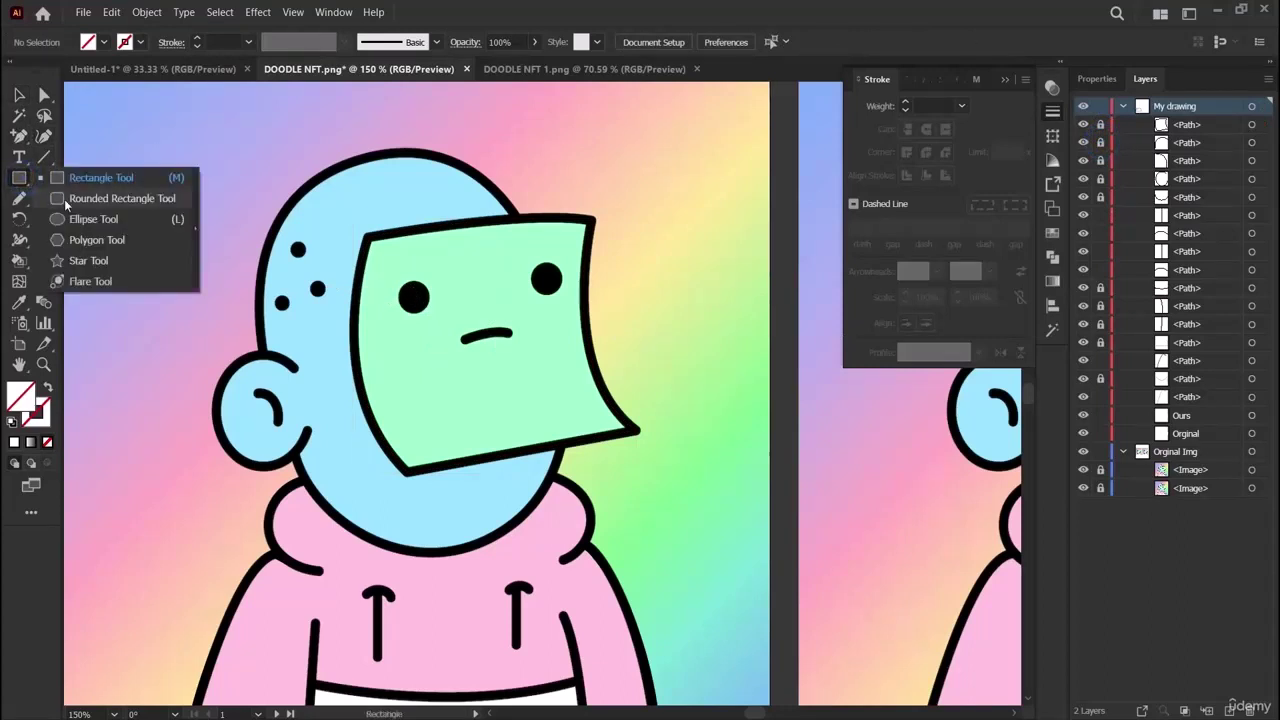
pyautogui.click(78, 220)
pyautogui.moveTo(402, 283); pyautogui.dragTo(428, 313)
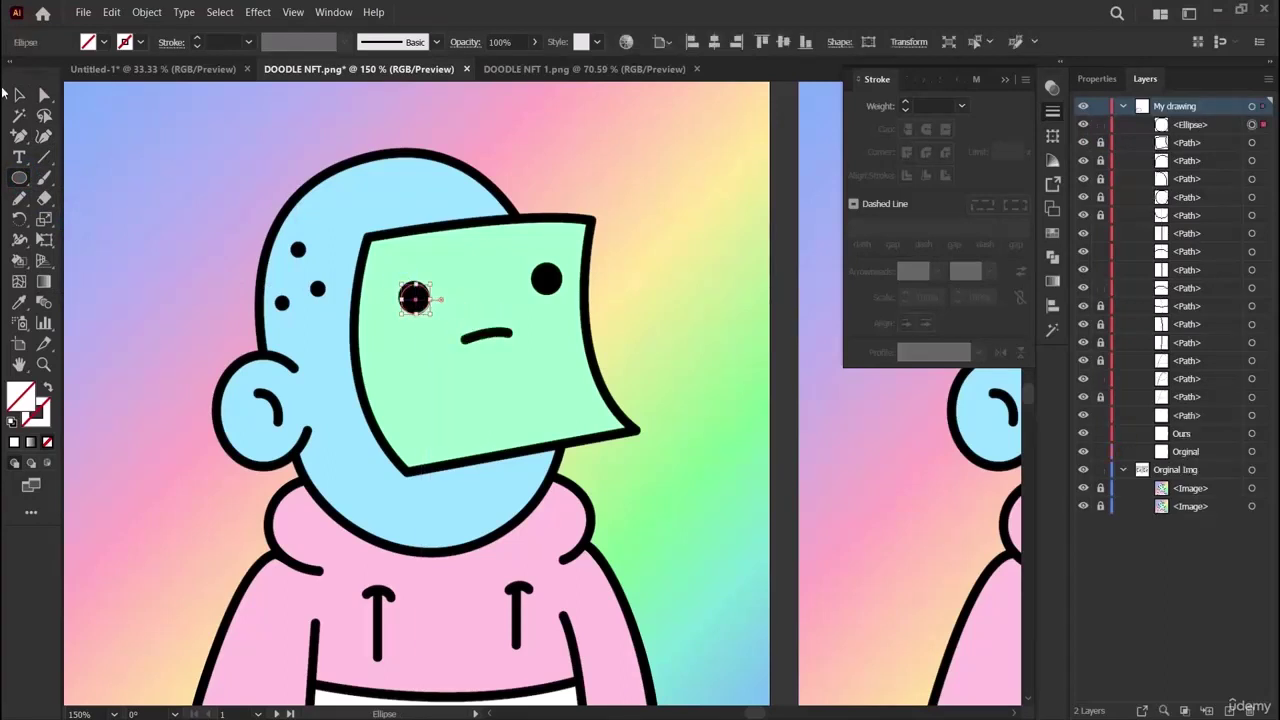
pyautogui.click(19, 94)
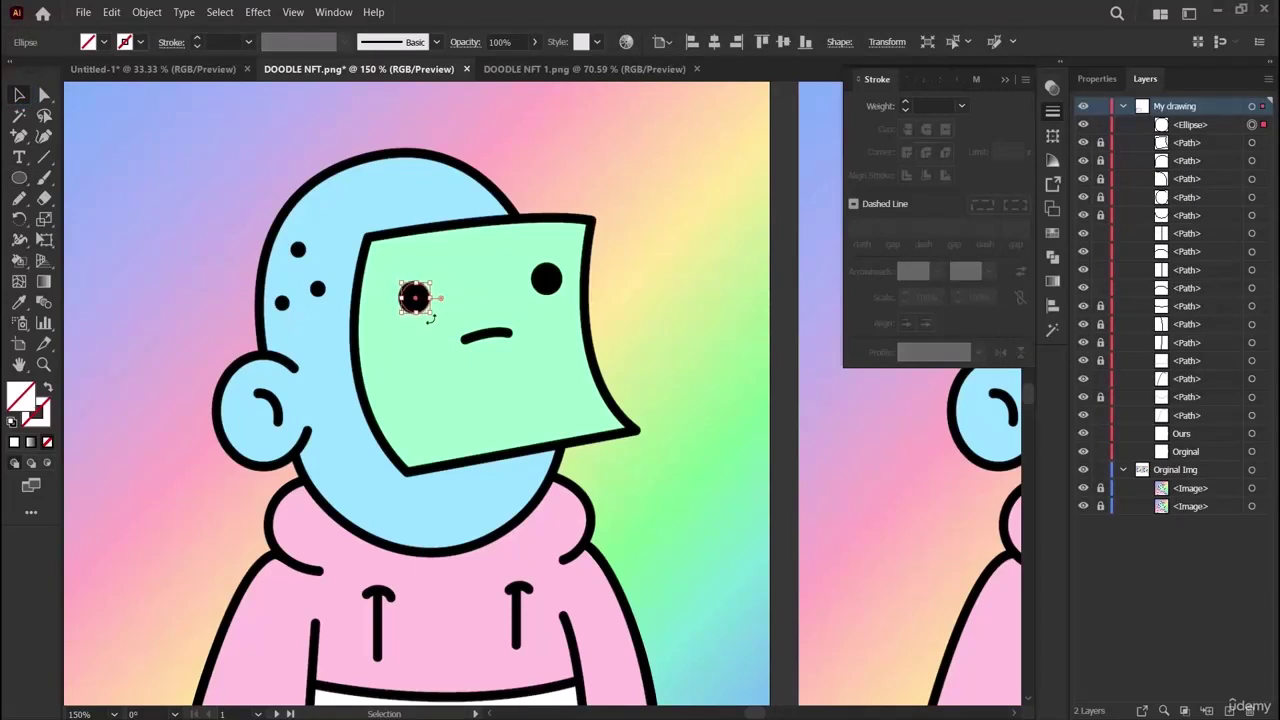
# Copy the eye circle and place the duplicate over the right eye.
pyautogui.hotkey('ctrl', 'c')
pyautogui.hotkey('ctrl', 'v')
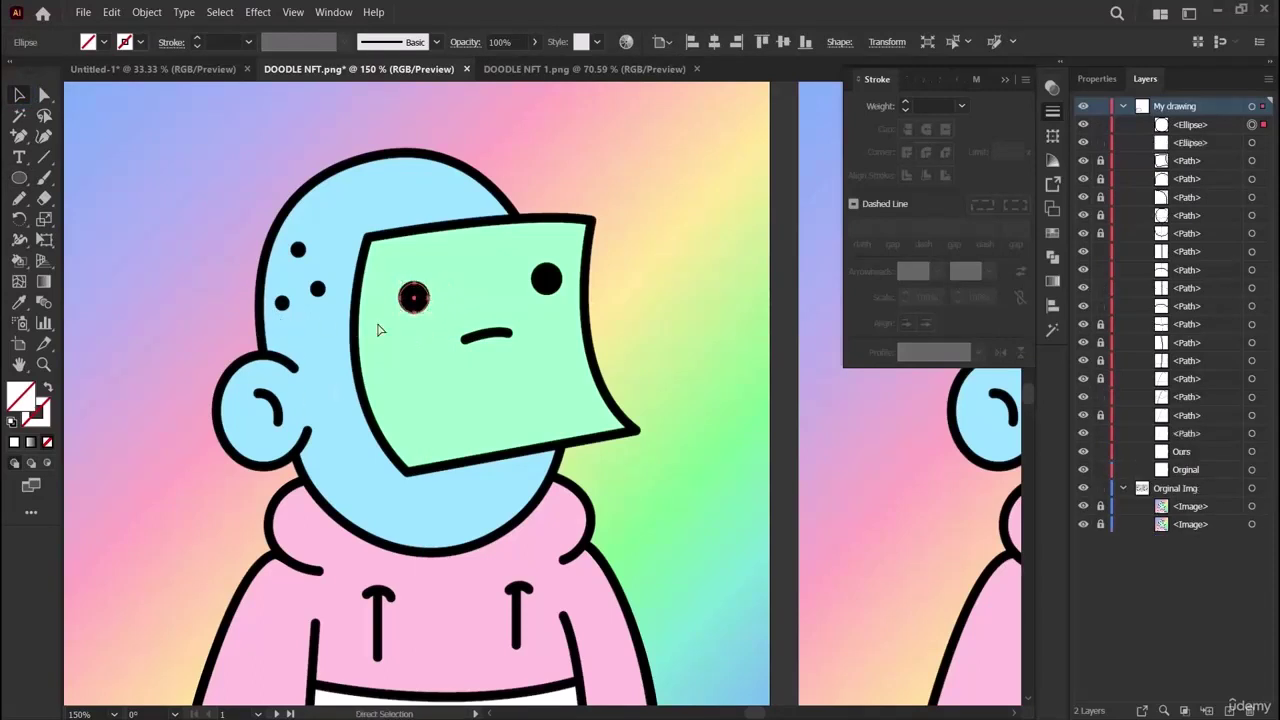
pyautogui.moveTo(551, 390); pyautogui.dragTo(551, 277)
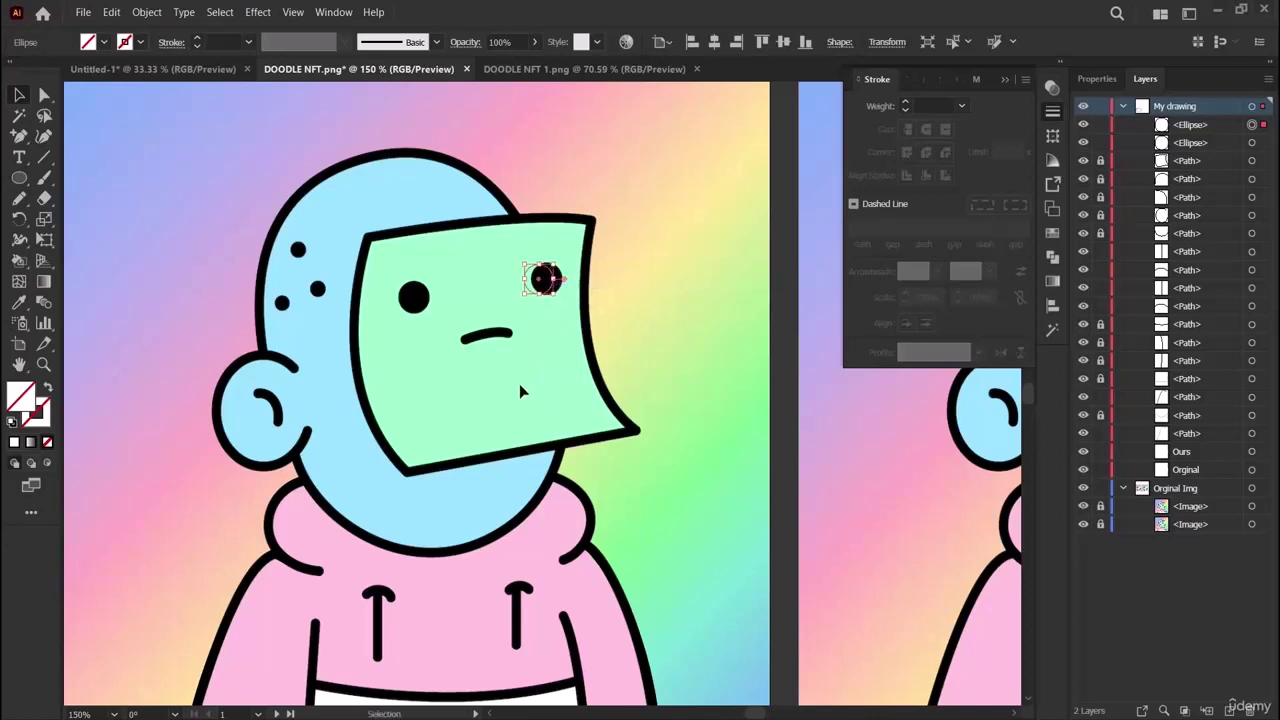
pyautogui.press('Right')
pyautogui.press('Right')
pyautogui.press('Right')
pyautogui.press('Right')
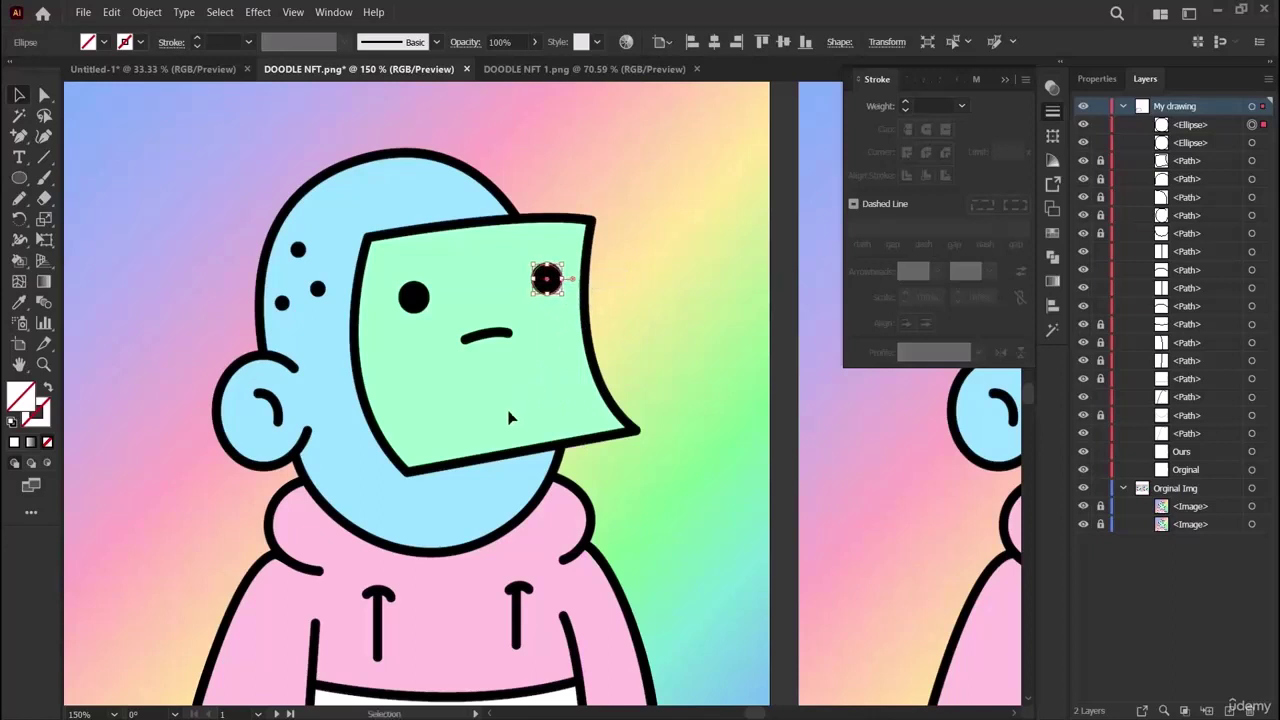
# Draw a short two-point curved mouth line with the Curvature tool, then deselect it.
pyautogui.click(44, 136)
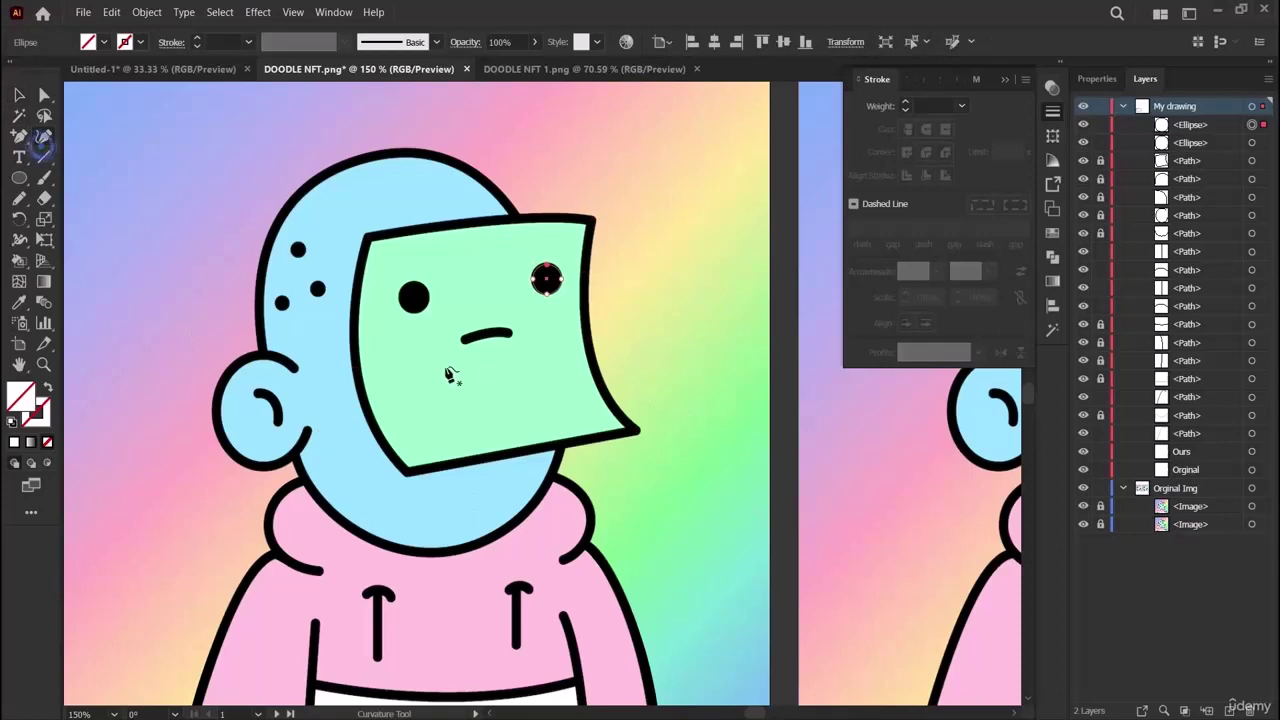
pyautogui.click(463, 339)
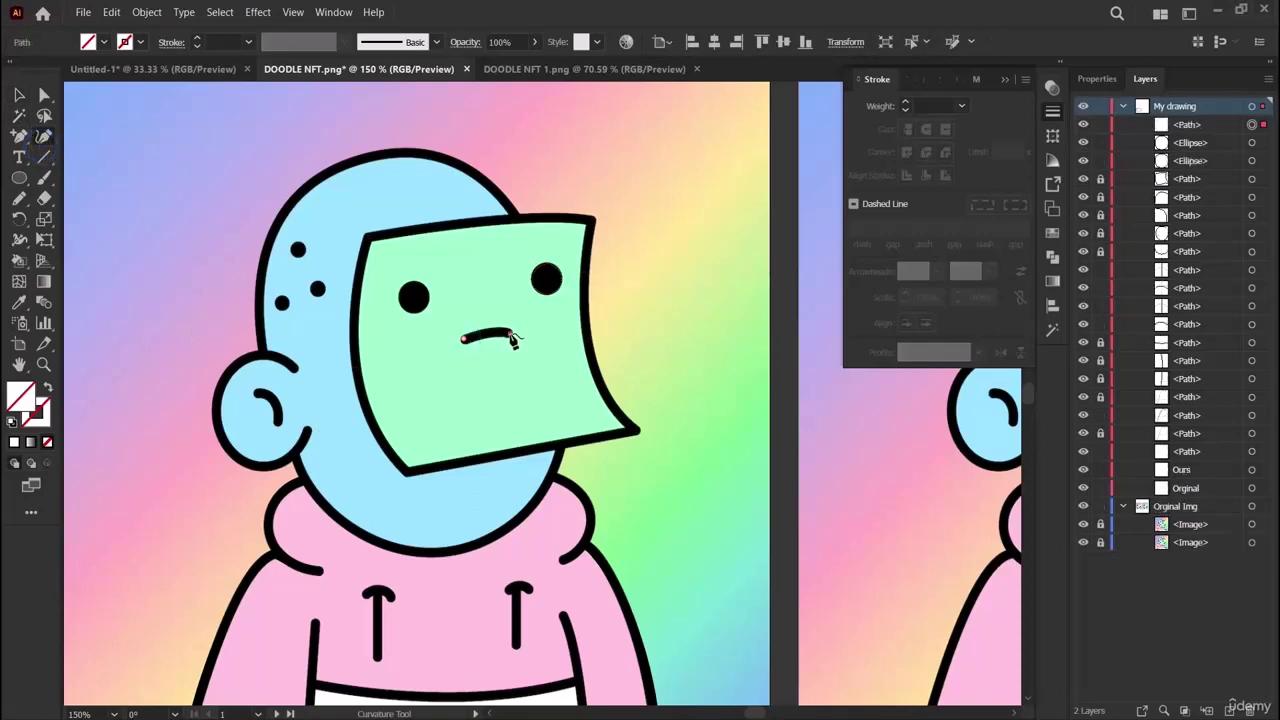
pyautogui.click(511, 334)
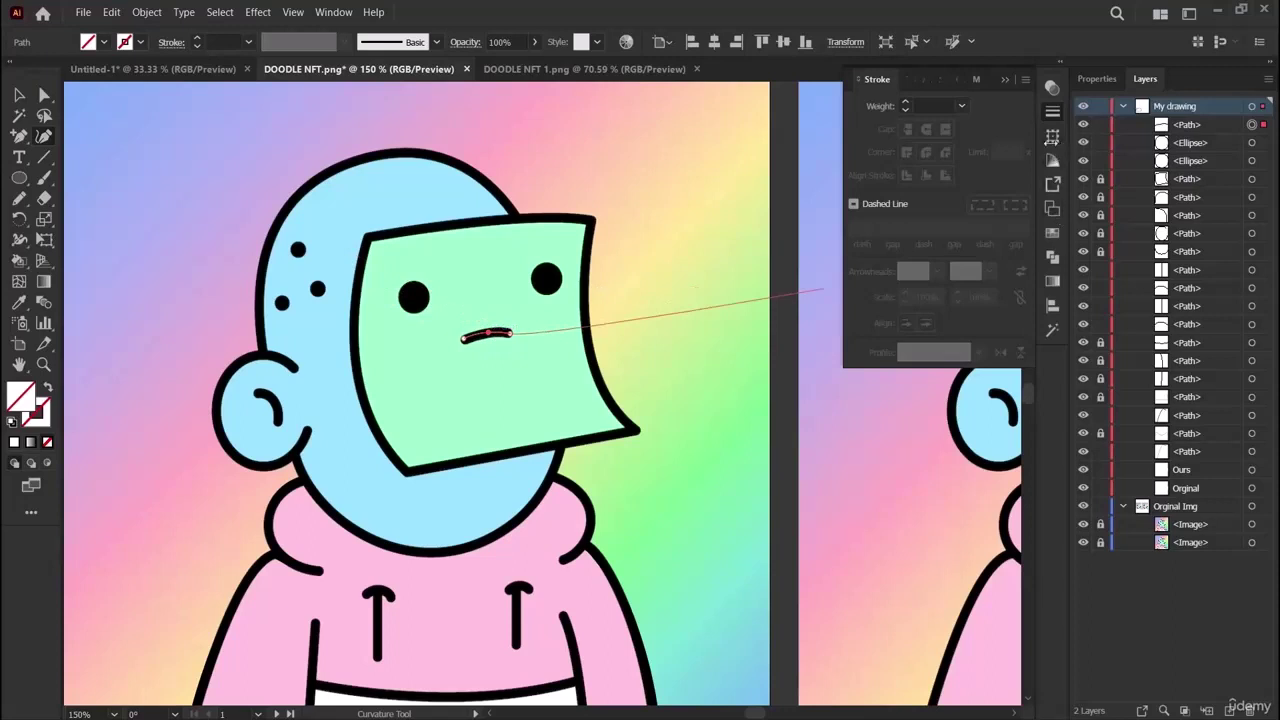
pyautogui.click(20, 94)
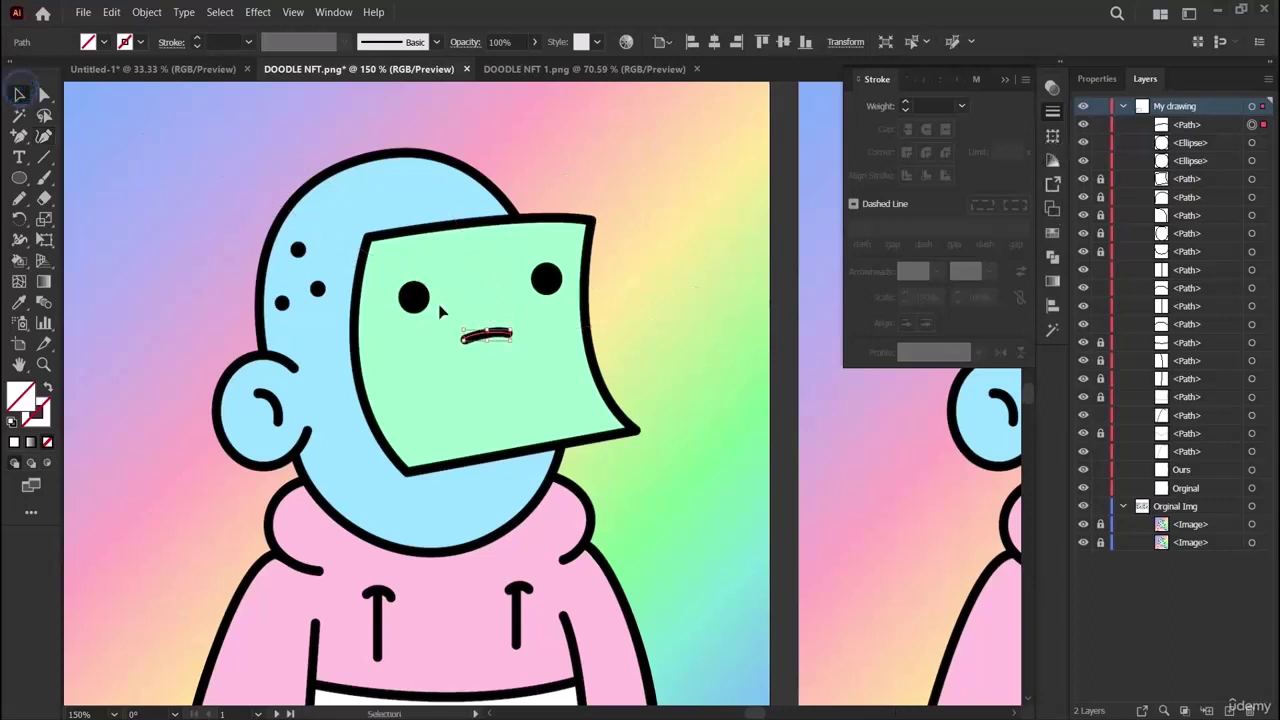
pyautogui.click(406, 299)
# Place three copies of the small circle over the head dots, nudging them into position.
pyautogui.moveTo(406, 299); pyautogui.dragTo(306, 257)
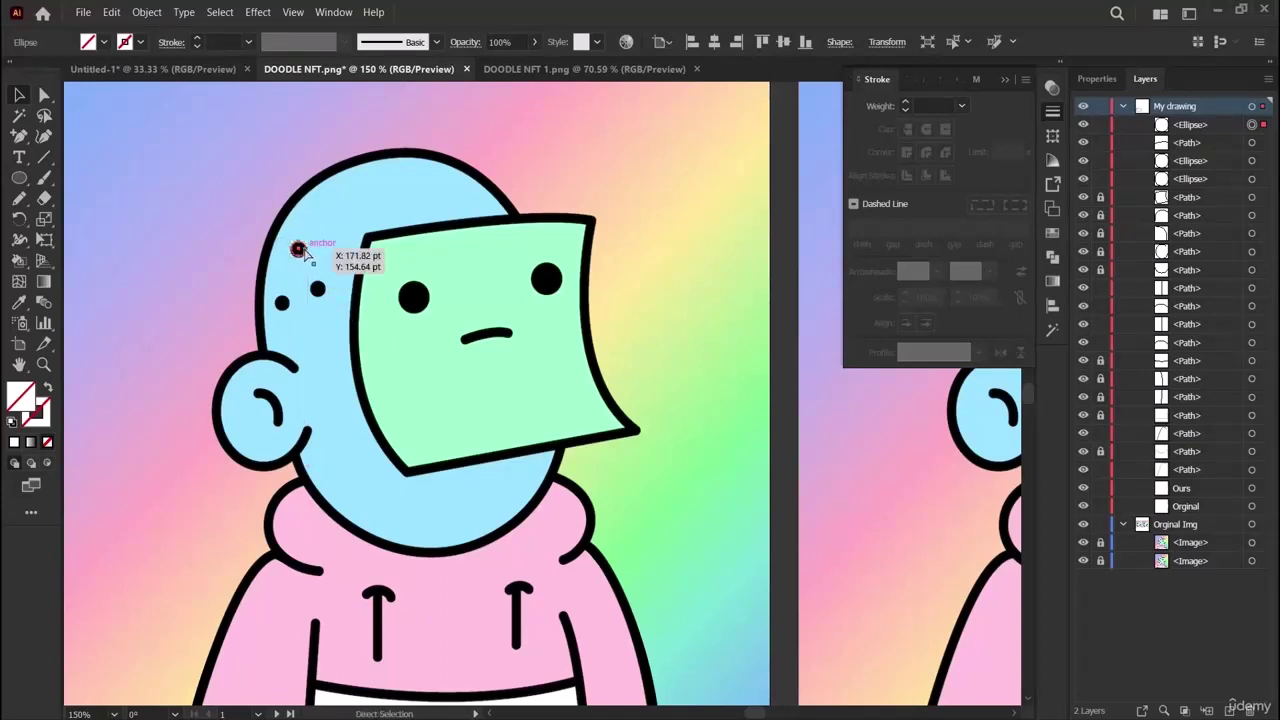
pyautogui.hotkey('ctrl', 'v')
pyautogui.moveTo(544, 396); pyautogui.dragTo(282, 305)
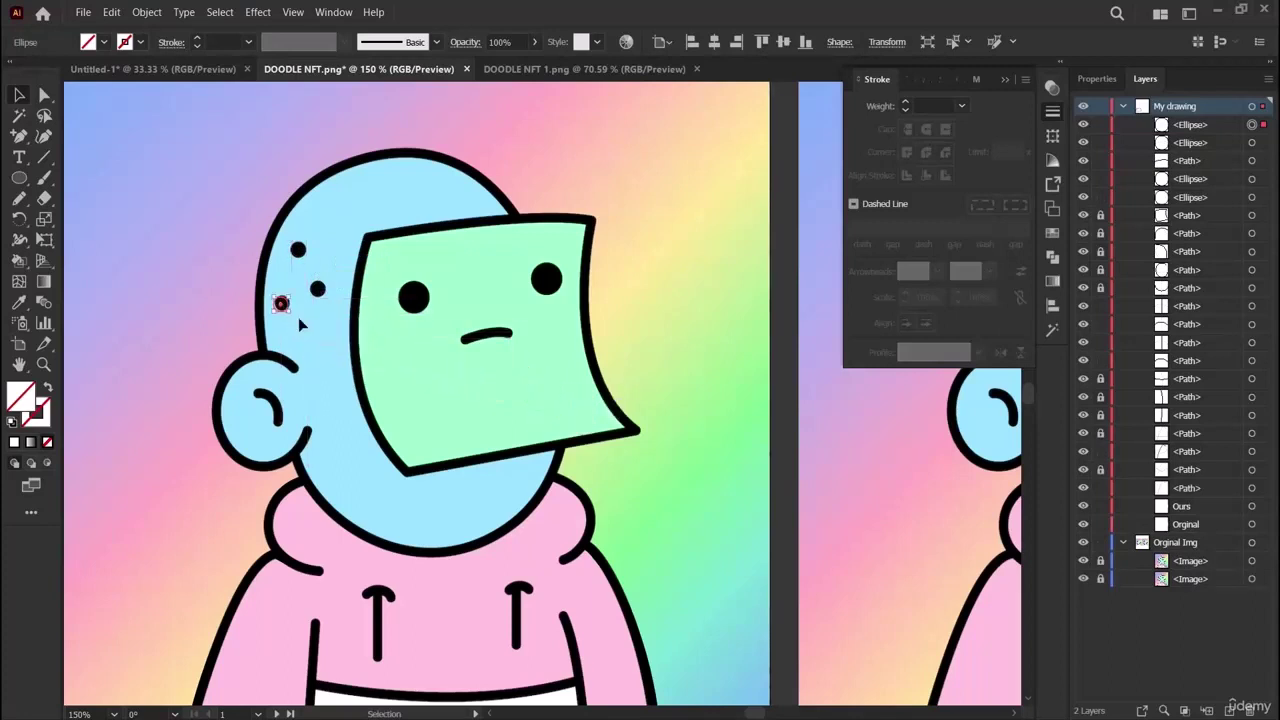
pyautogui.press('Up')
pyautogui.press('Up')
pyautogui.hotkey('ctrl', 'v')
pyautogui.moveTo(543, 393); pyautogui.dragTo(319, 292)
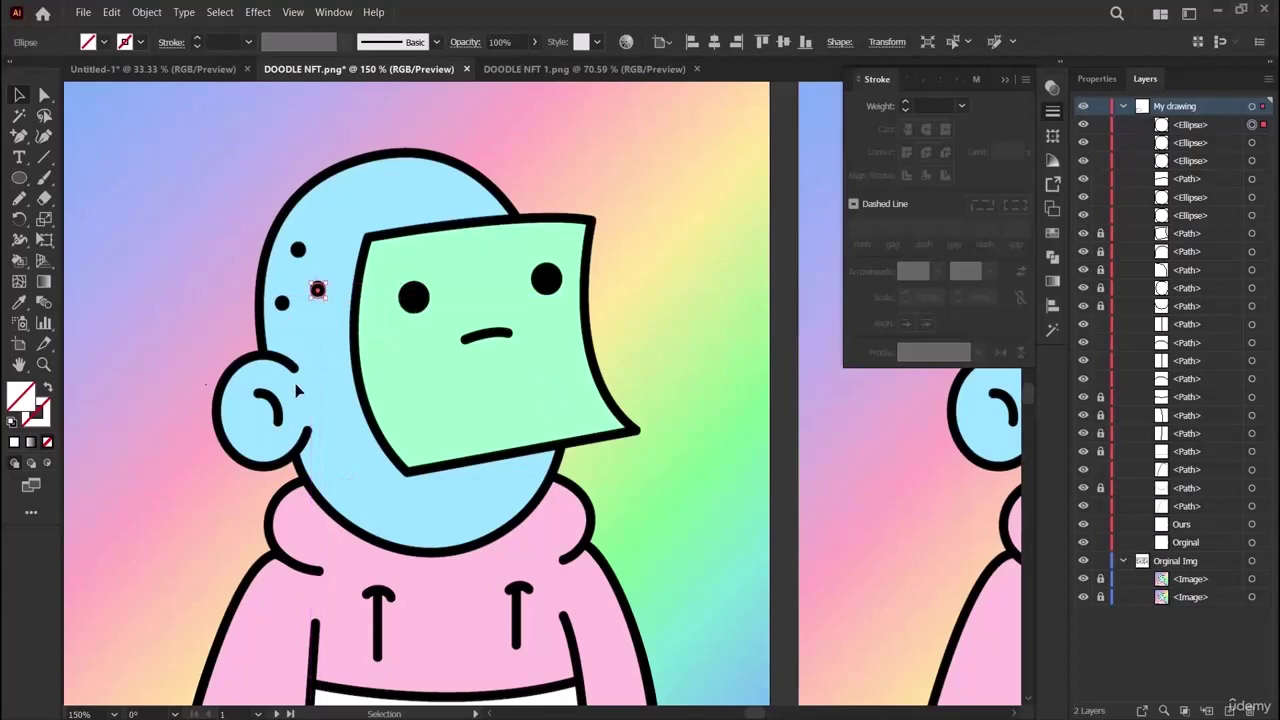
# Deselect the dot circle and locate the first traced ellipse in the Layers list.
pyautogui.click(124, 321)
pyautogui.scroll(-3, 430, 470)
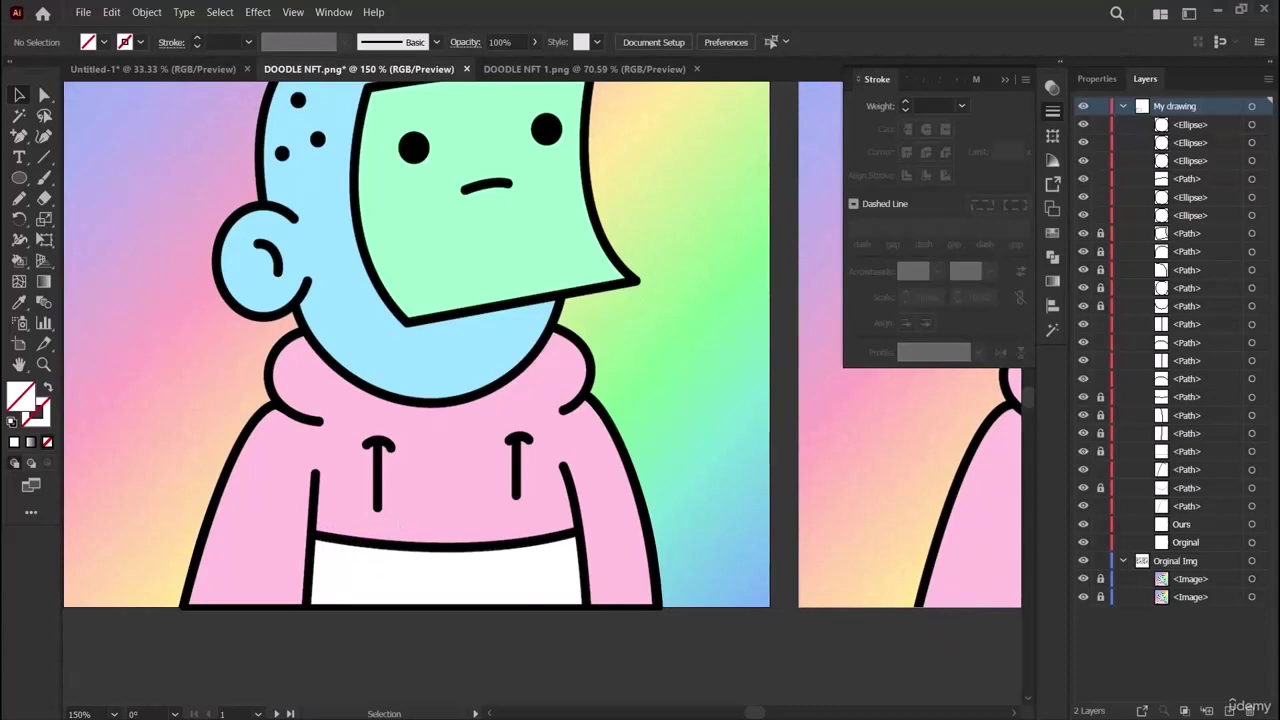
pyautogui.scroll(2, 459, 427)
pyautogui.scroll(-1, 510, 490)
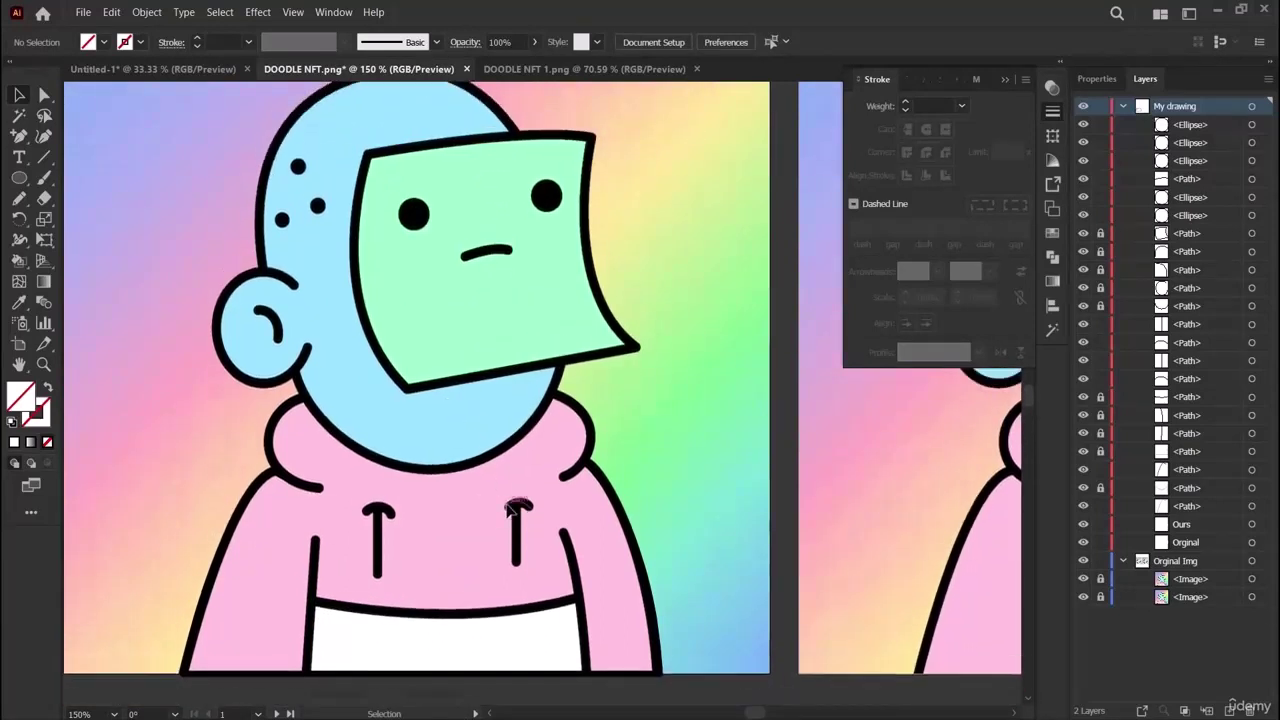
pyautogui.scroll(1, 550, 430)
pyautogui.click(1195, 126)
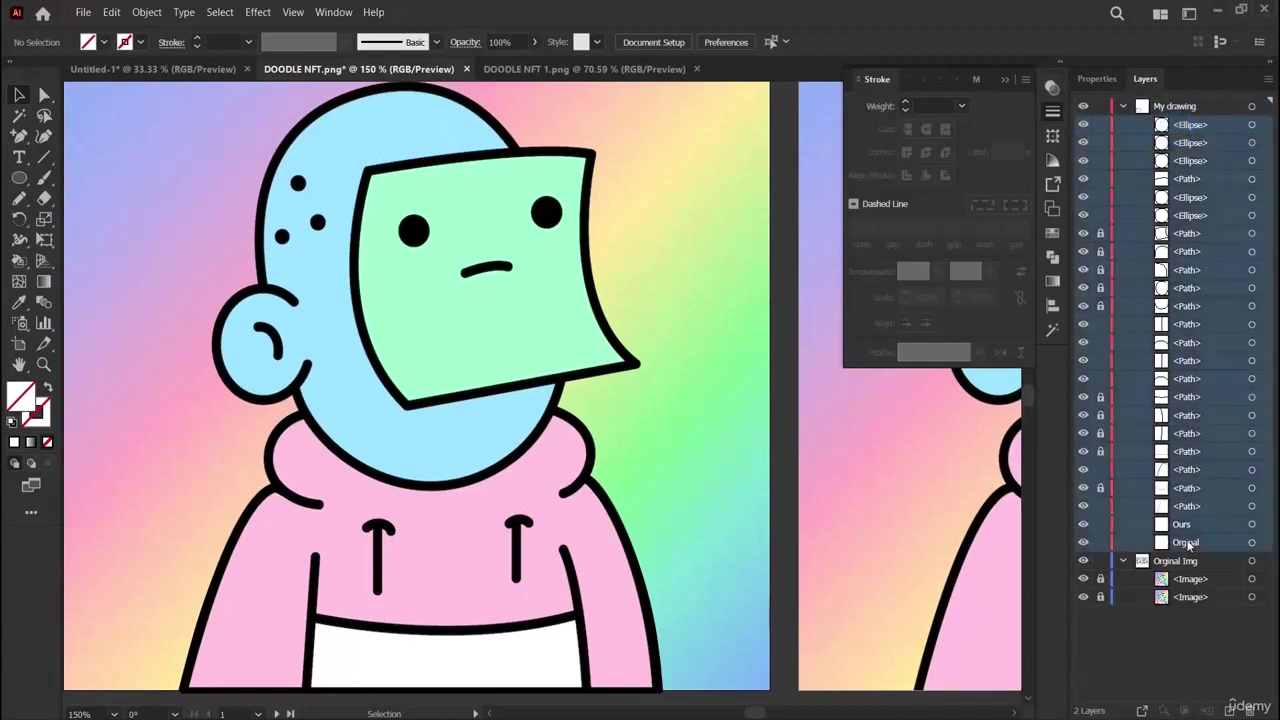
pyautogui.click(1090, 72)
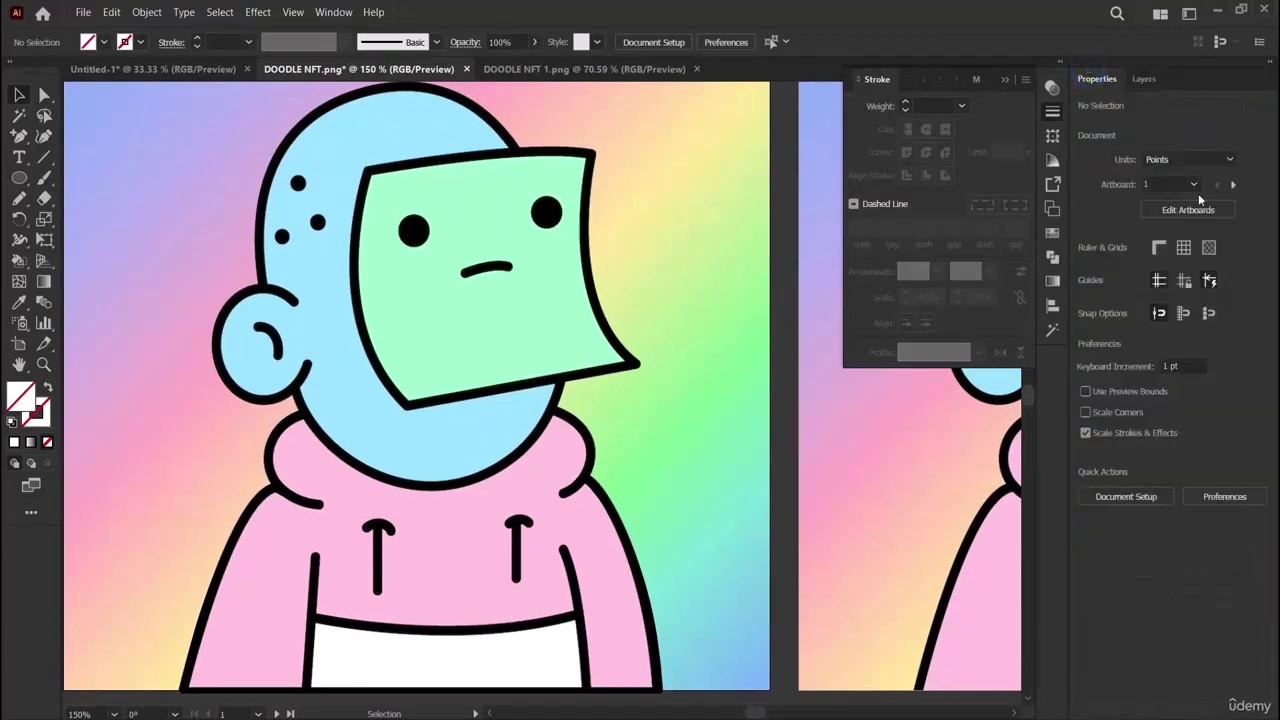
pyautogui.click(1138, 79)
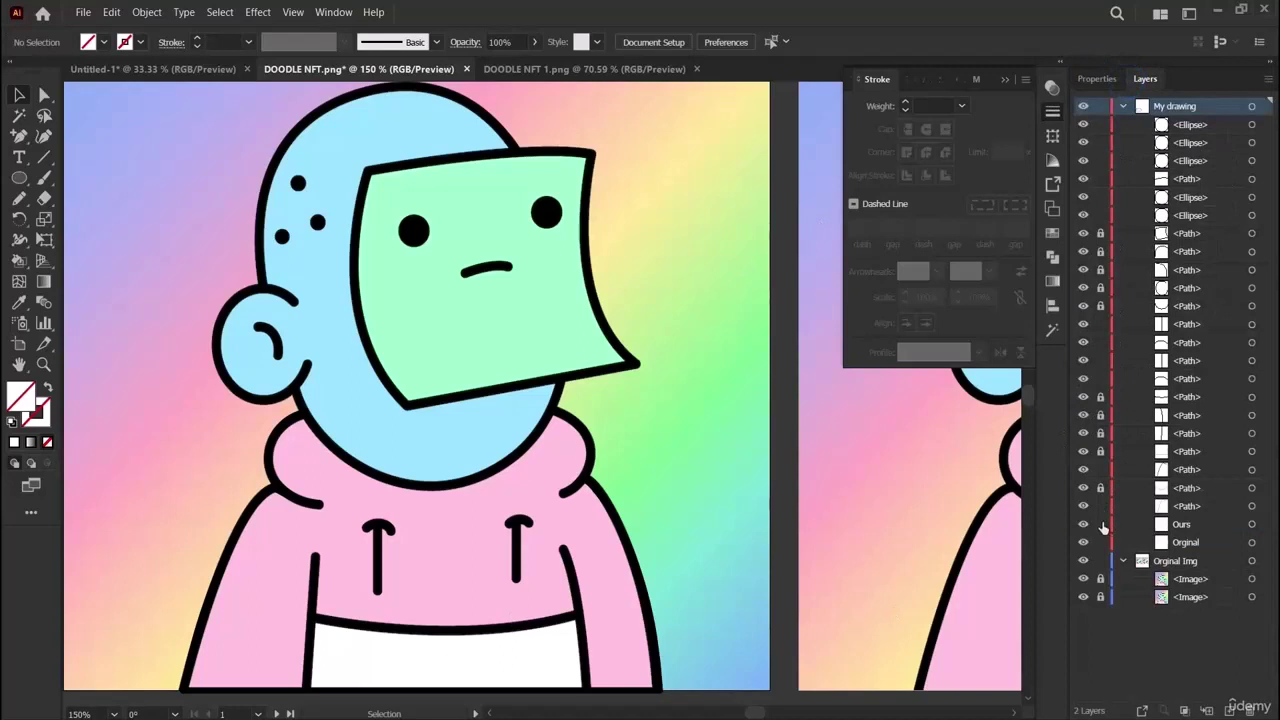
# Unlock the four locked traced paths in the Layers panel.
pyautogui.click(1100, 451)
pyautogui.click(1100, 433)
pyautogui.click(1100, 305)
pyautogui.click(1100, 287)
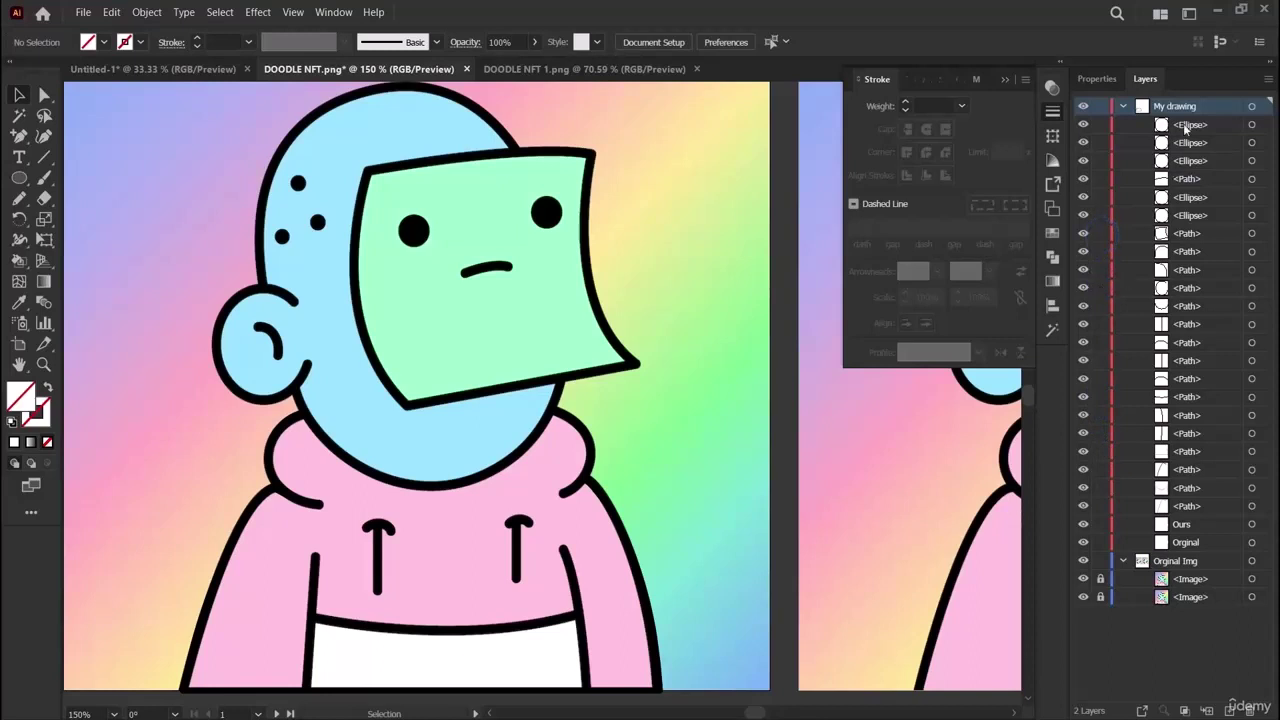
# Select every traced path from the first Ellipse row down to Orginal.
pyautogui.click(1188, 125)
pyautogui.keyDown('shift'); pyautogui.click(1186, 542); pyautogui.keyUp('shift')
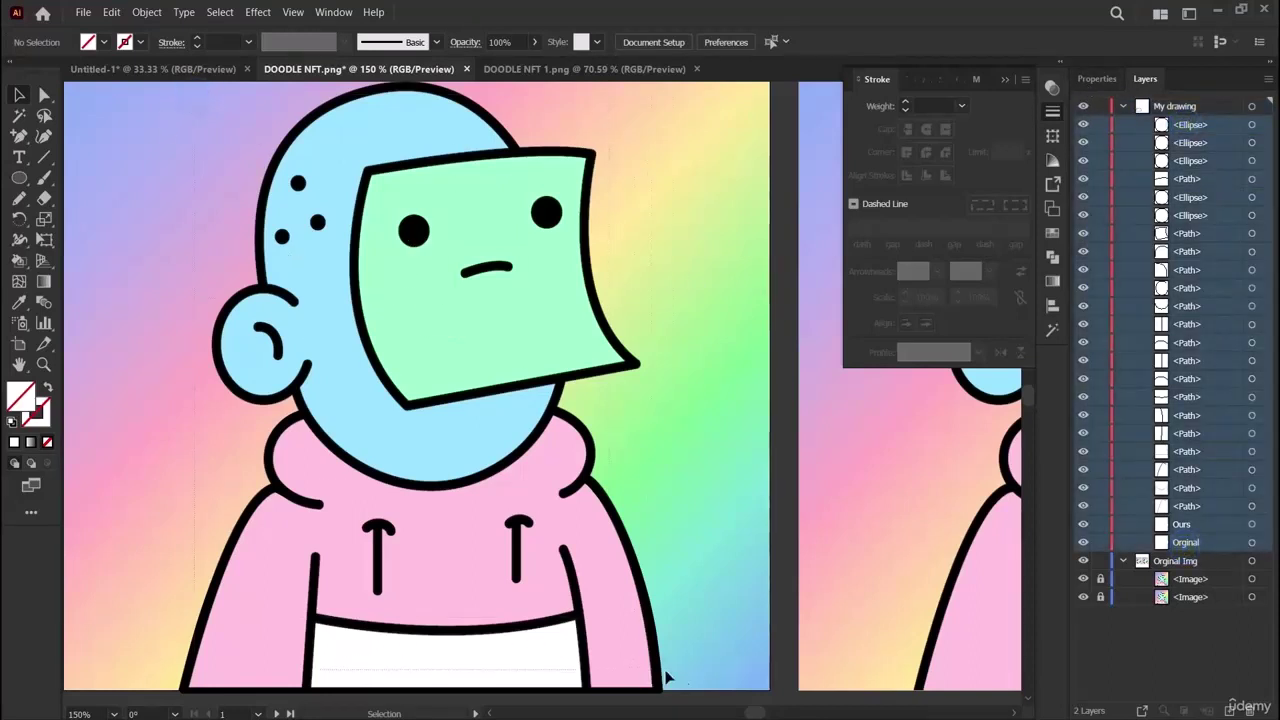
pyautogui.scroll(-2, 680, 672)
pyautogui.hotkey('ctrl', 'a')
pyautogui.scroll(5, 675, 700)
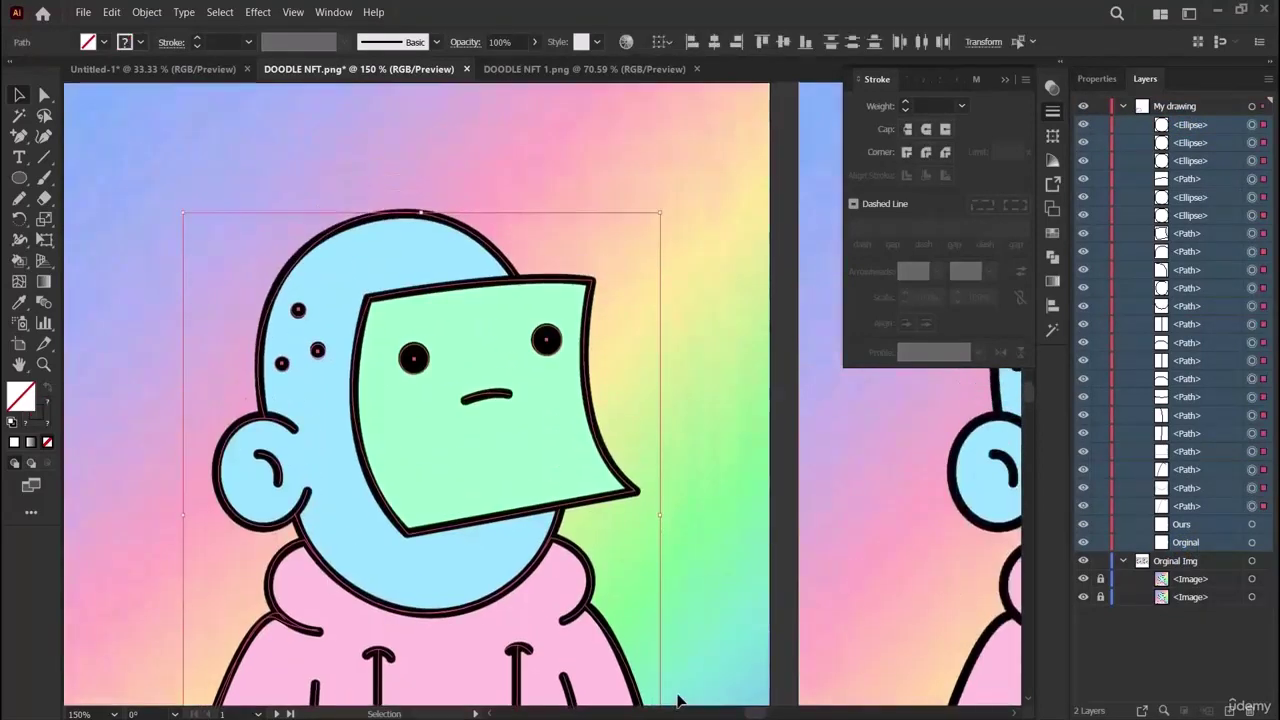
# Set the stroke weight of all traced outlines to 4 pt.
pyautogui.click(906, 109)
pyautogui.click(906, 109)
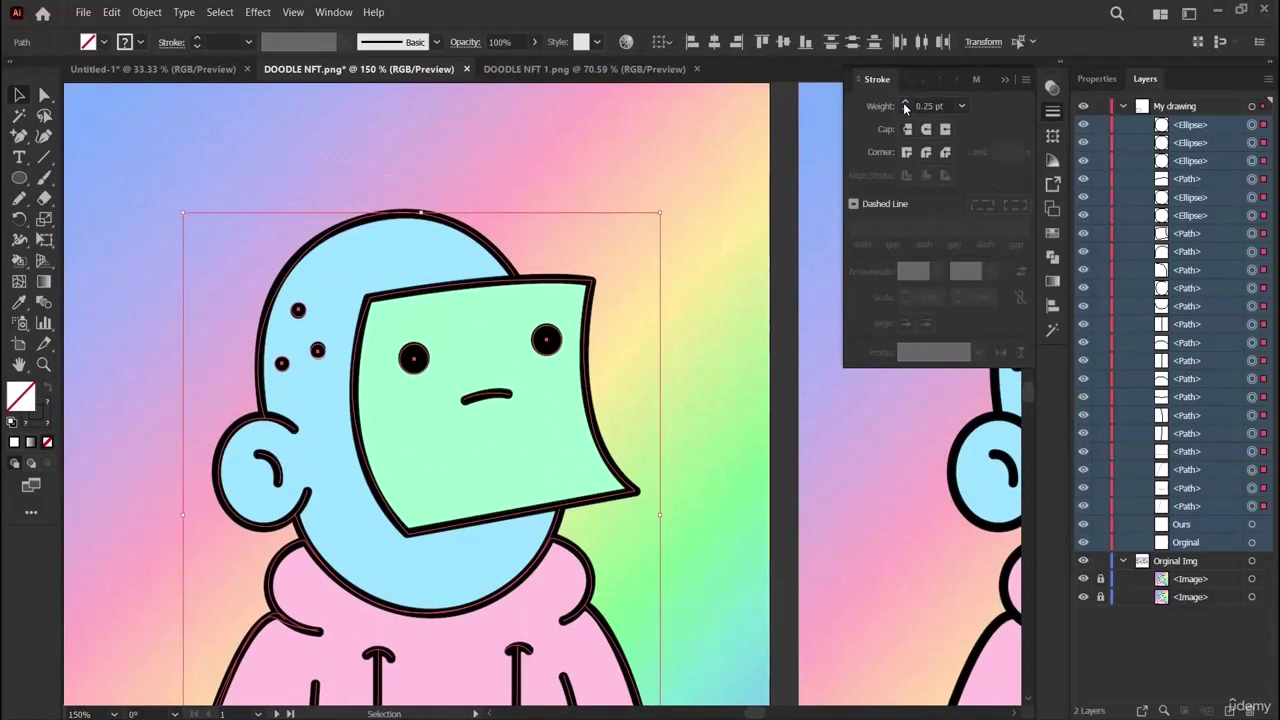
pyautogui.click(962, 106)
pyautogui.click(984, 238)
# Hide the original image layer beneath the tracing.
pyautogui.scroll(-3, 531, 380)
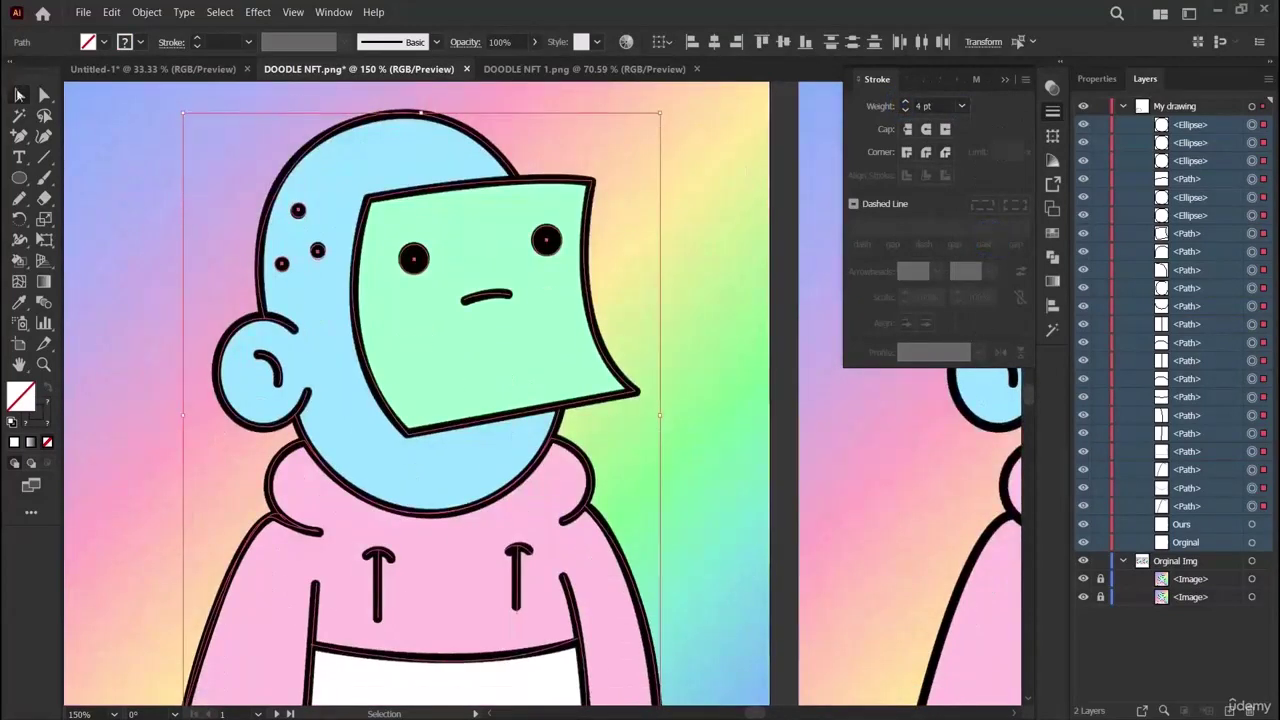
pyautogui.click(1083, 579)
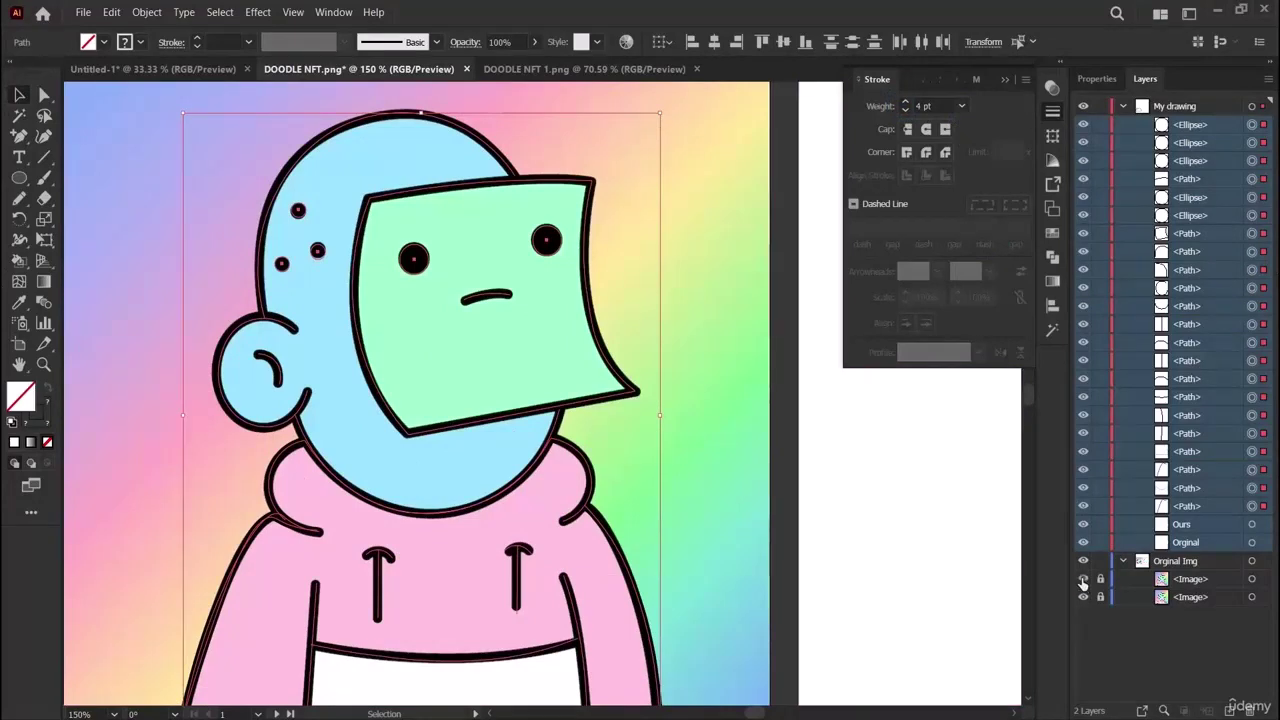
pyautogui.click(1083, 579)
pyautogui.click(1082, 598)
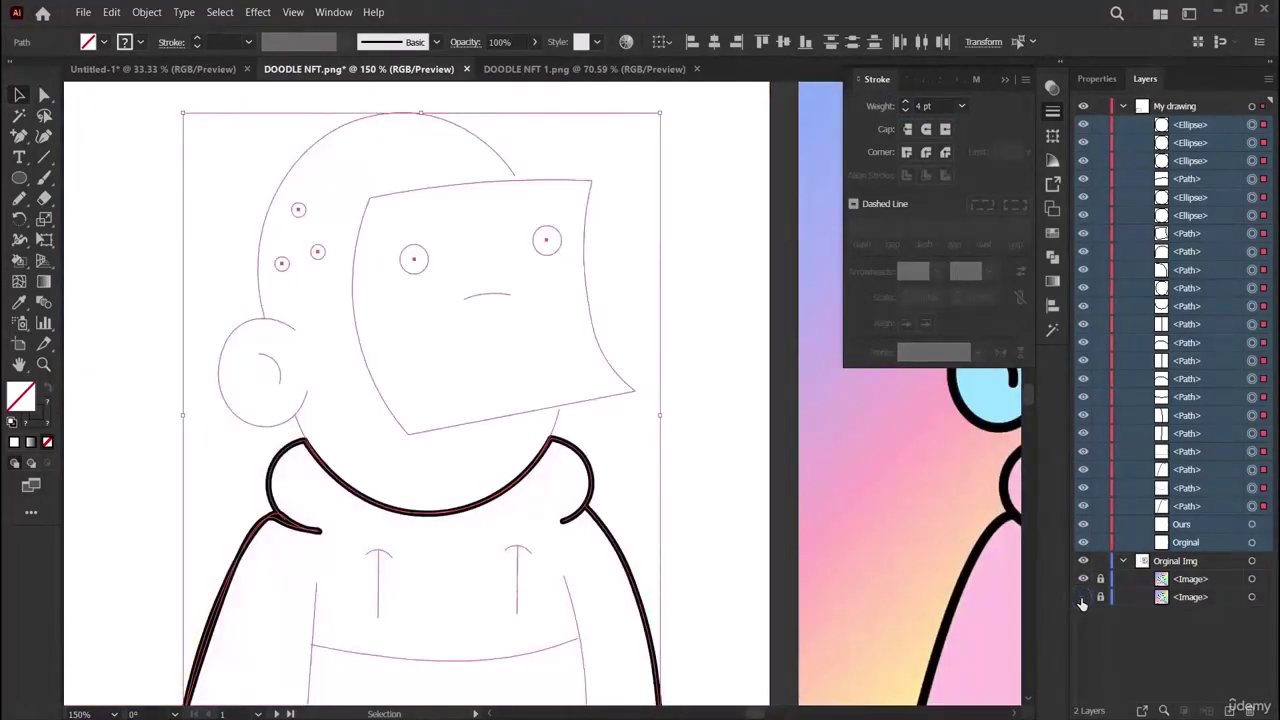
pyautogui.scroll(-2, 614, 430)
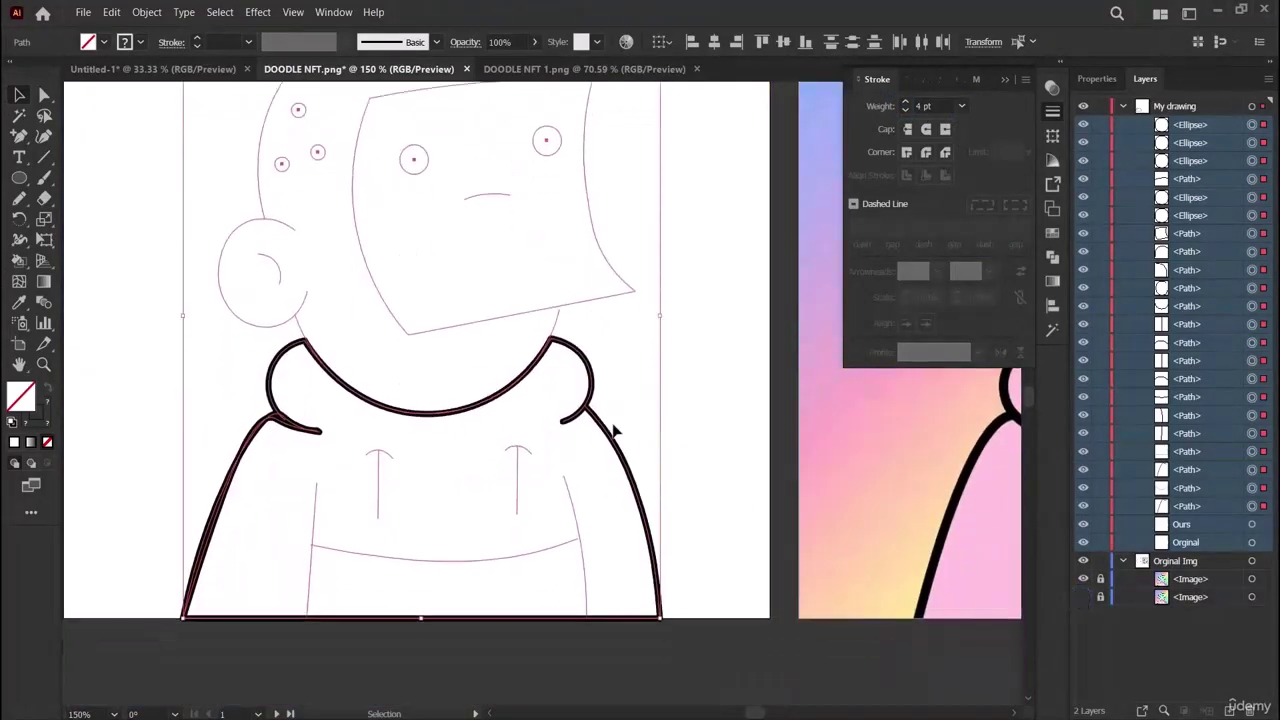
# Thicken all the head outlines to a 5 pt stroke, then select the sweater's outlines.
pyautogui.click(678, 463)
pyautogui.scroll(1, 678, 460)
pyautogui.moveTo(180, 100); pyautogui.dragTo(680, 466)
pyautogui.scroll(2, 678, 468)
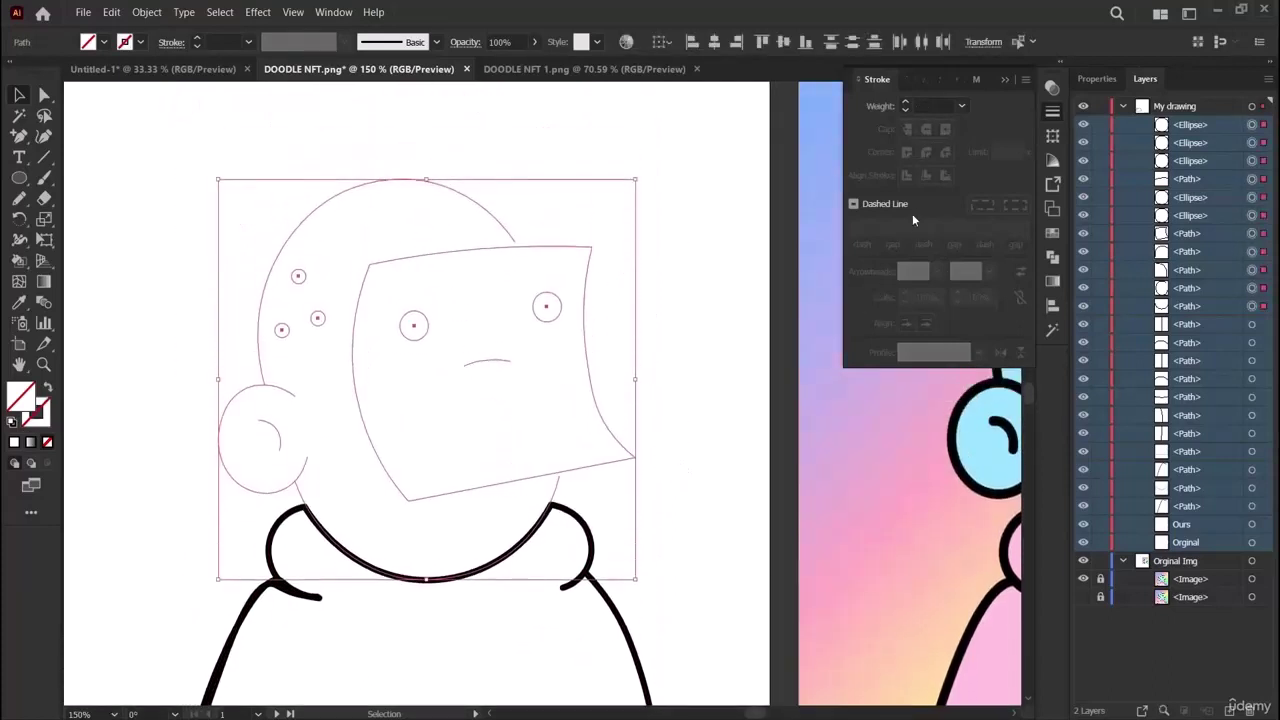
pyautogui.click(906, 104)
pyautogui.click(906, 104)
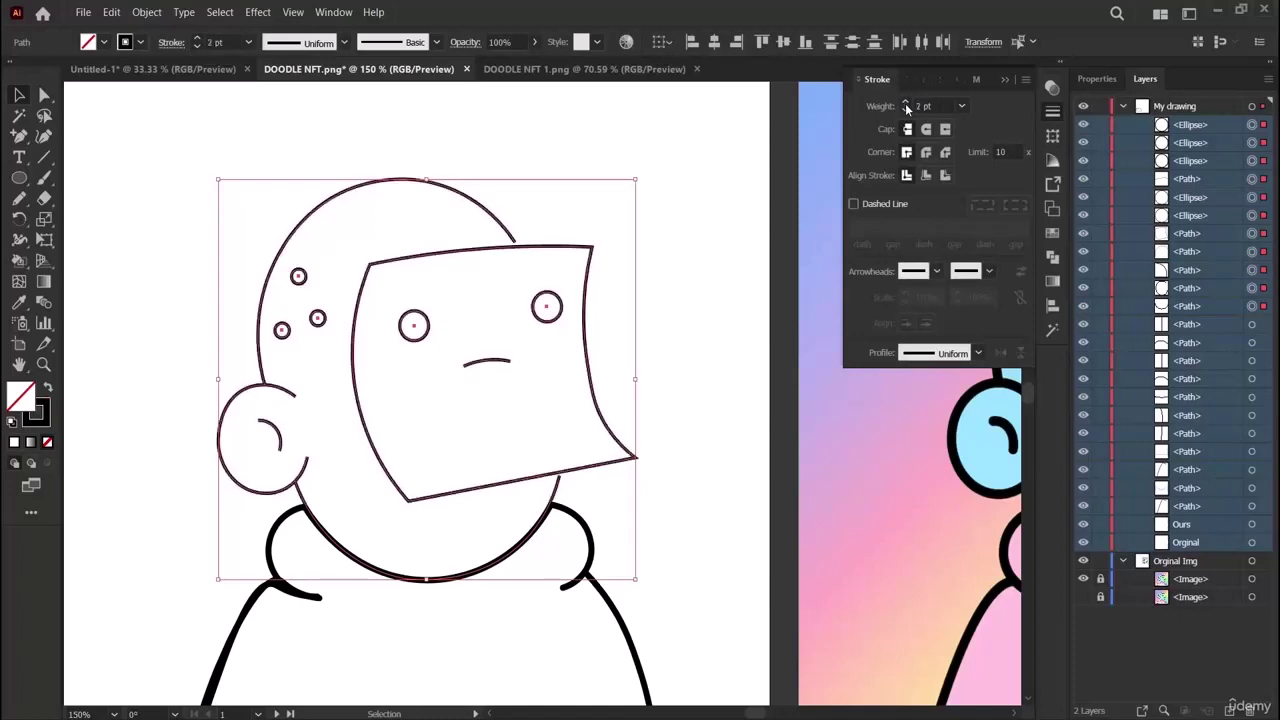
pyautogui.click(906, 104)
pyautogui.click(906, 104)
pyautogui.click(906, 104)
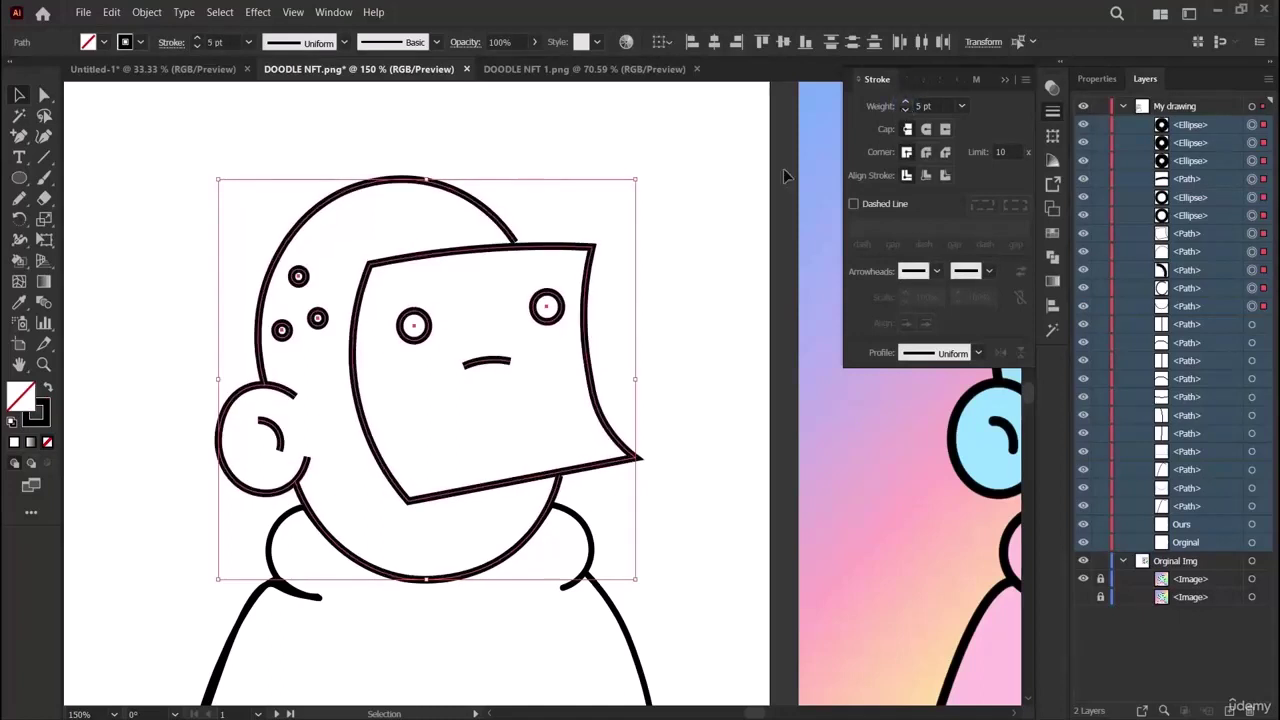
pyautogui.click(697, 179)
pyautogui.scroll(-2, 724, 303)
pyautogui.scroll(-3, 628, 545)
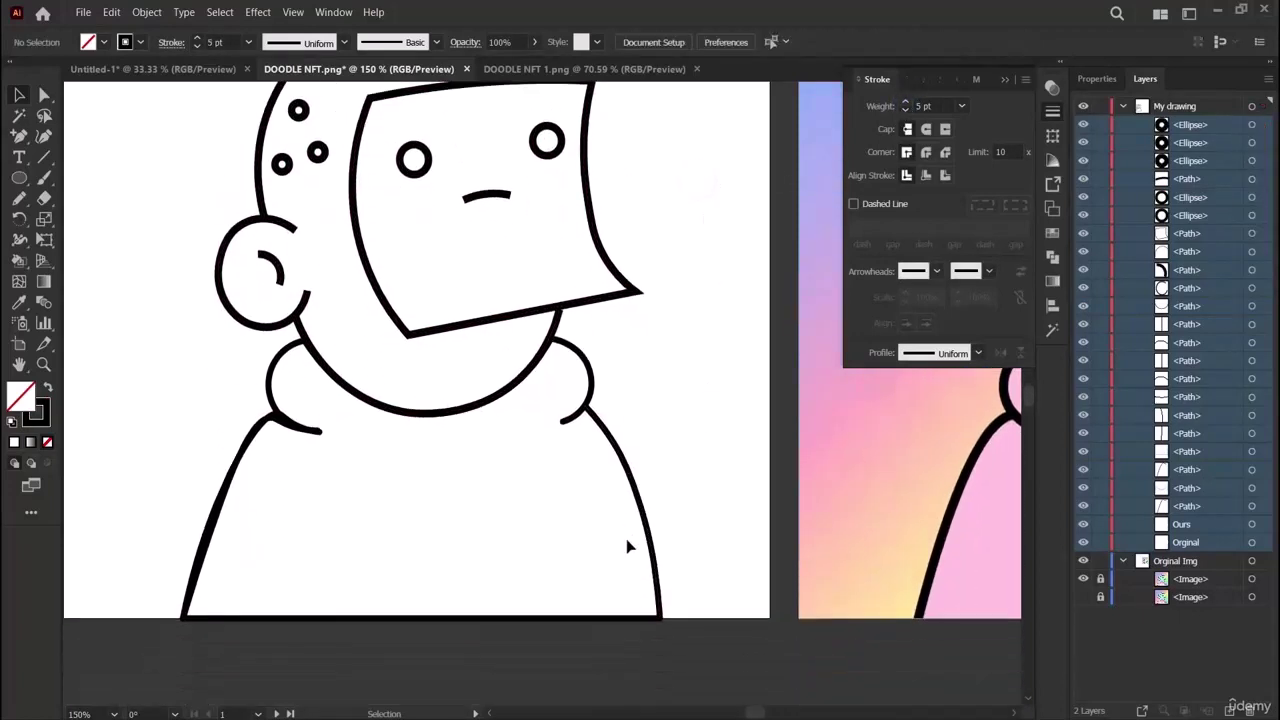
pyautogui.moveTo(168, 422); pyautogui.dragTo(721, 644)
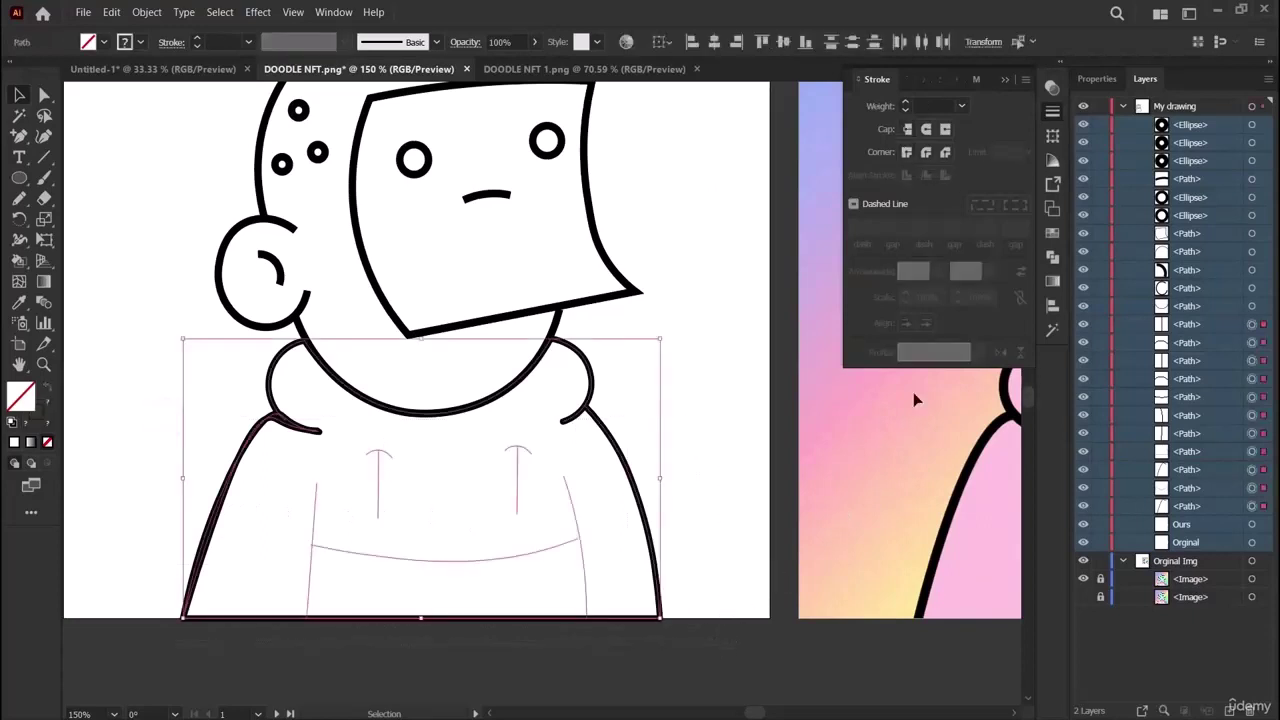
# Select the hoodie's thin drawstring and inner detail lines.
pyautogui.click(905, 107)
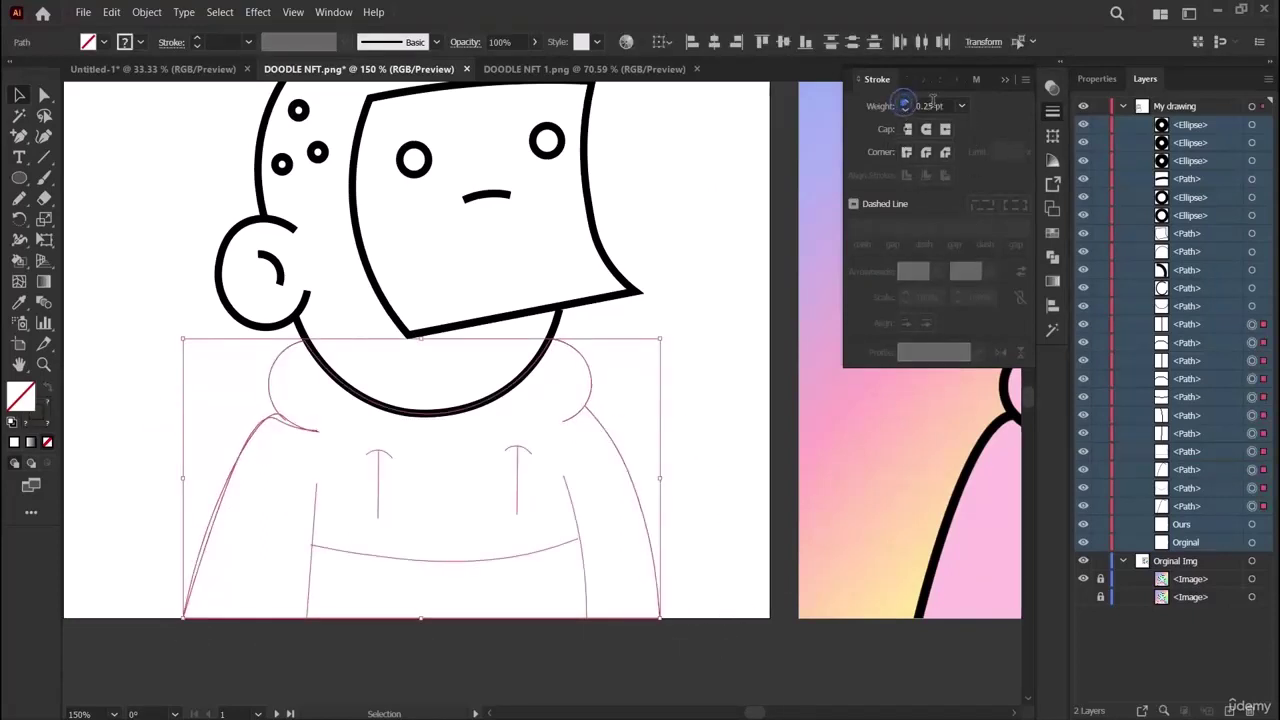
pyautogui.click(961, 106)
pyautogui.press('a')
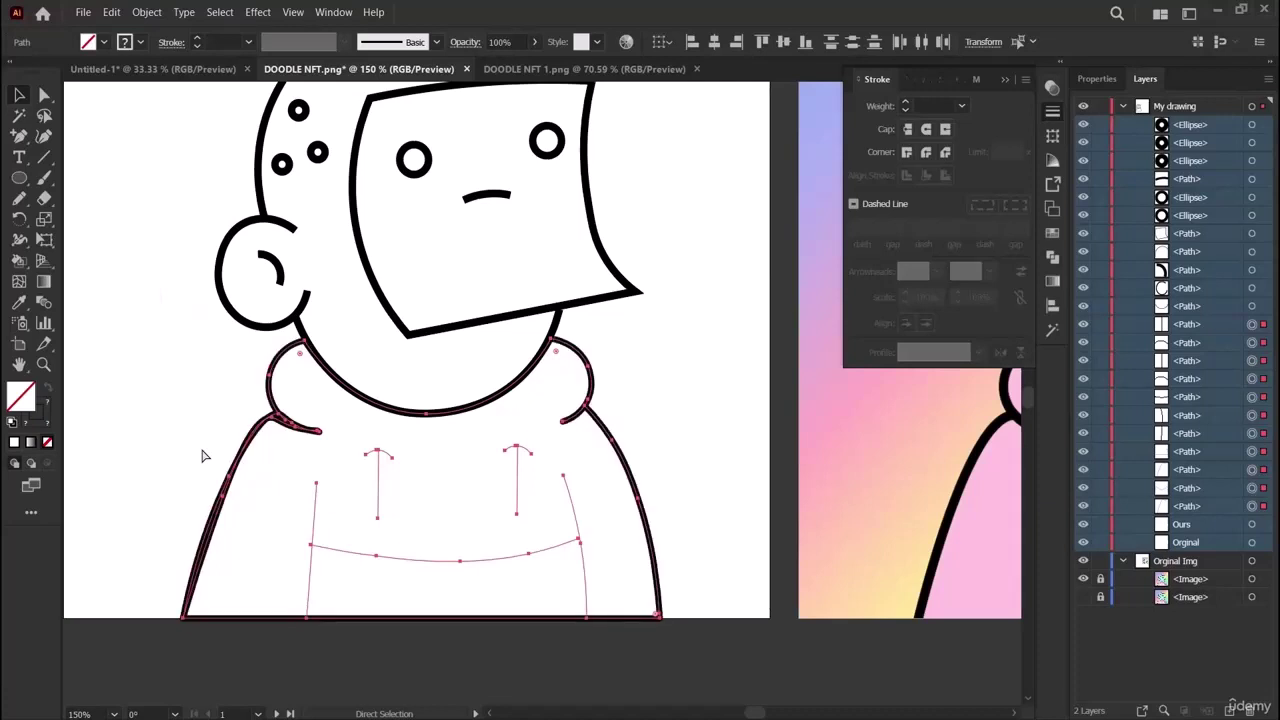
pyautogui.press('v')
pyautogui.moveTo(295, 651); pyautogui.dragTo(570, 470)
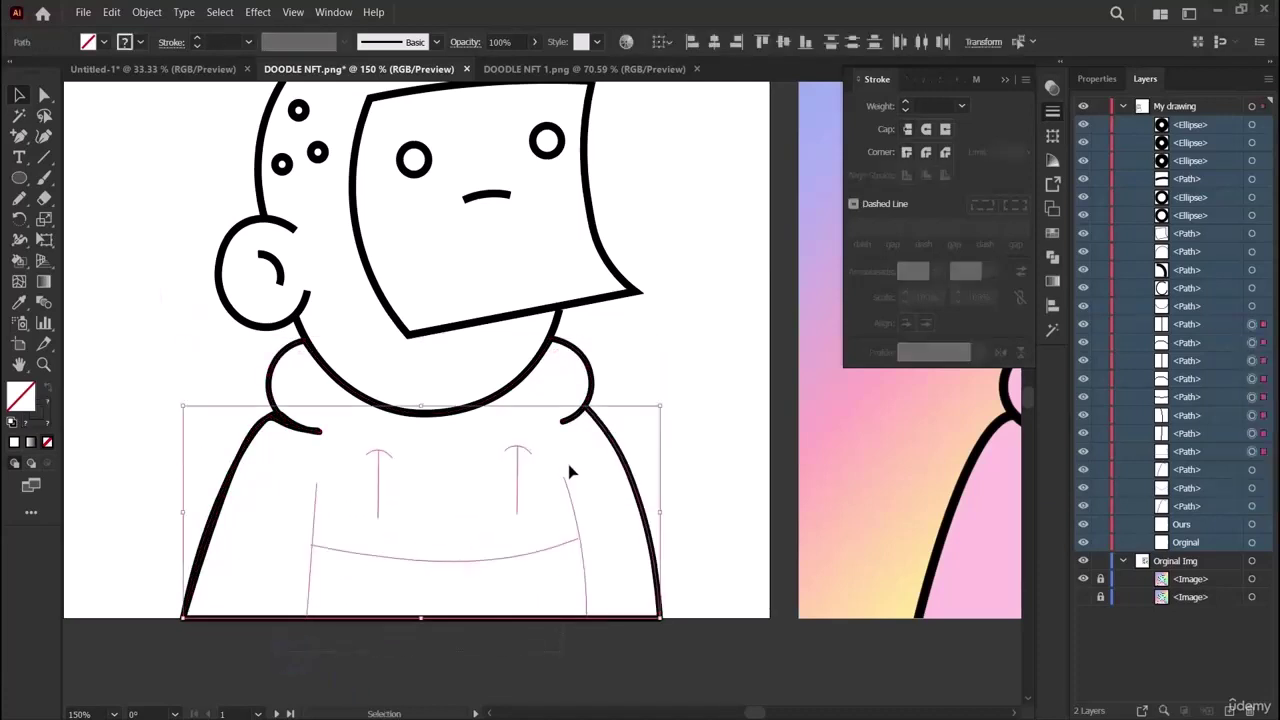
pyautogui.click(723, 570)
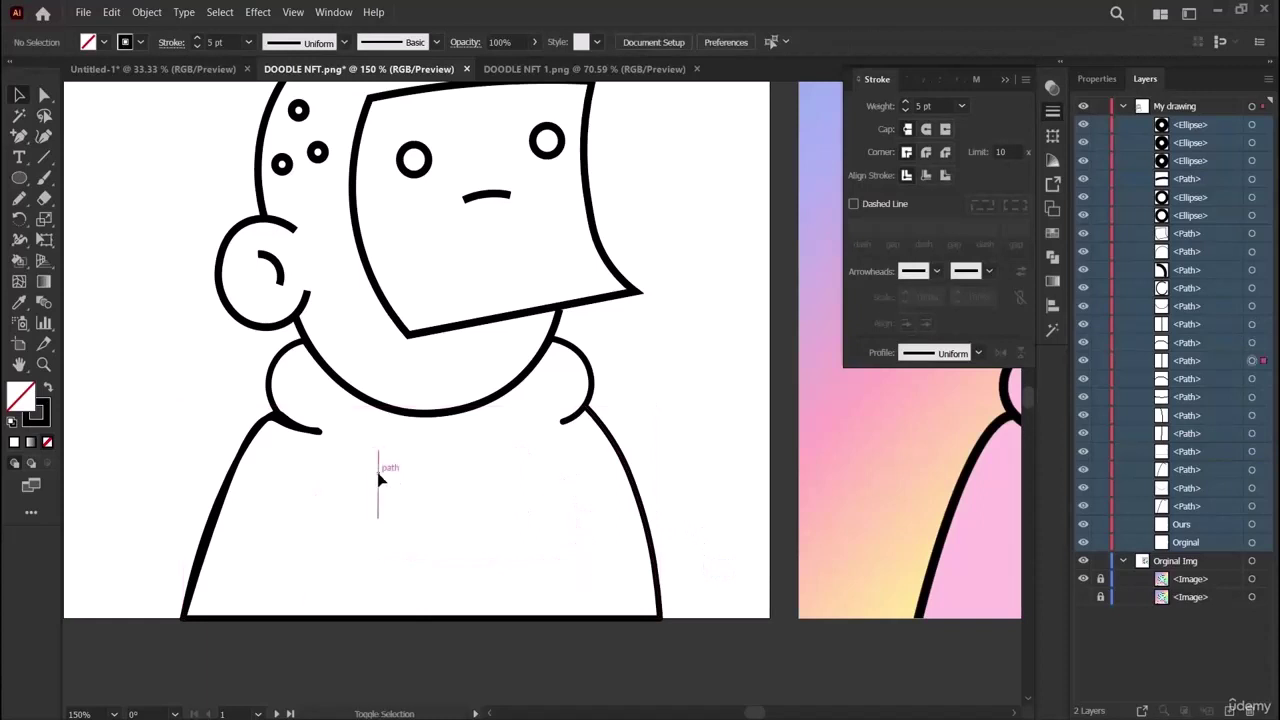
pyautogui.click(371, 455)
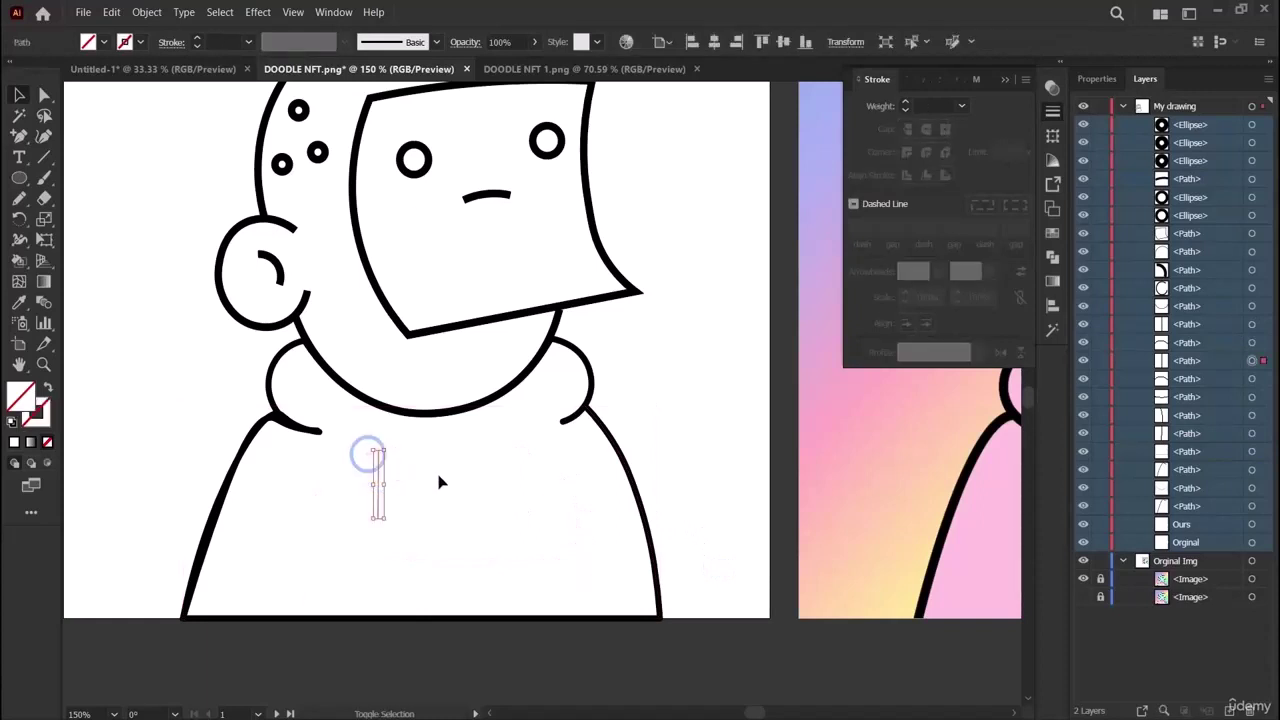
pyautogui.moveTo(366, 451); pyautogui.dragTo(583, 615)
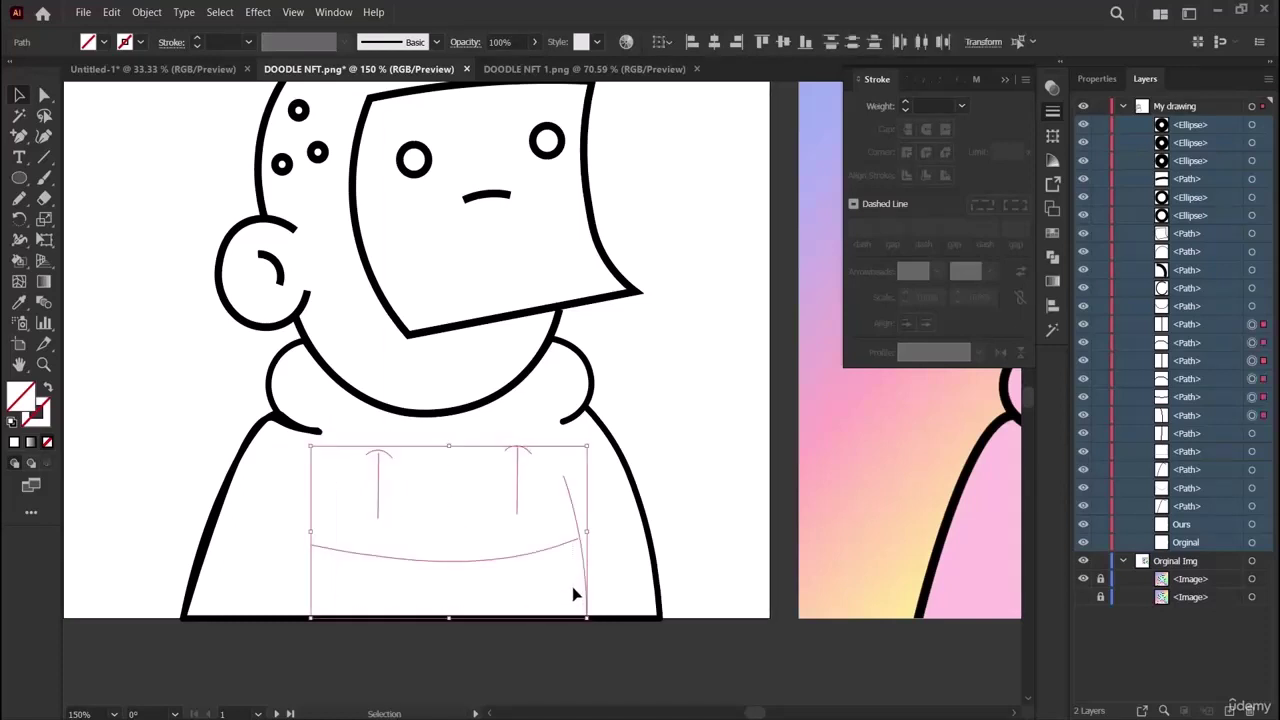
# Thicken the hoodie detail lines to 5 pt with a new cap style.
pyautogui.click(906, 104)
pyautogui.click(906, 104)
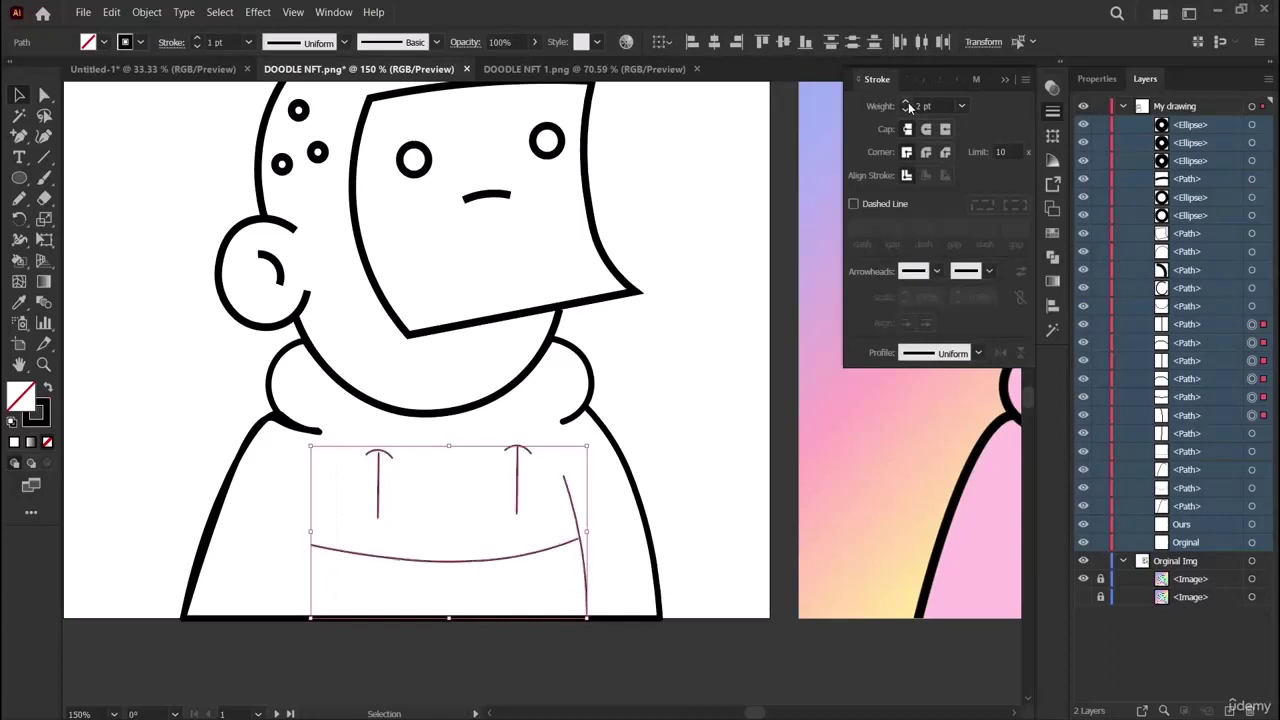
pyautogui.click(906, 104)
pyautogui.click(906, 104)
pyautogui.click(906, 104)
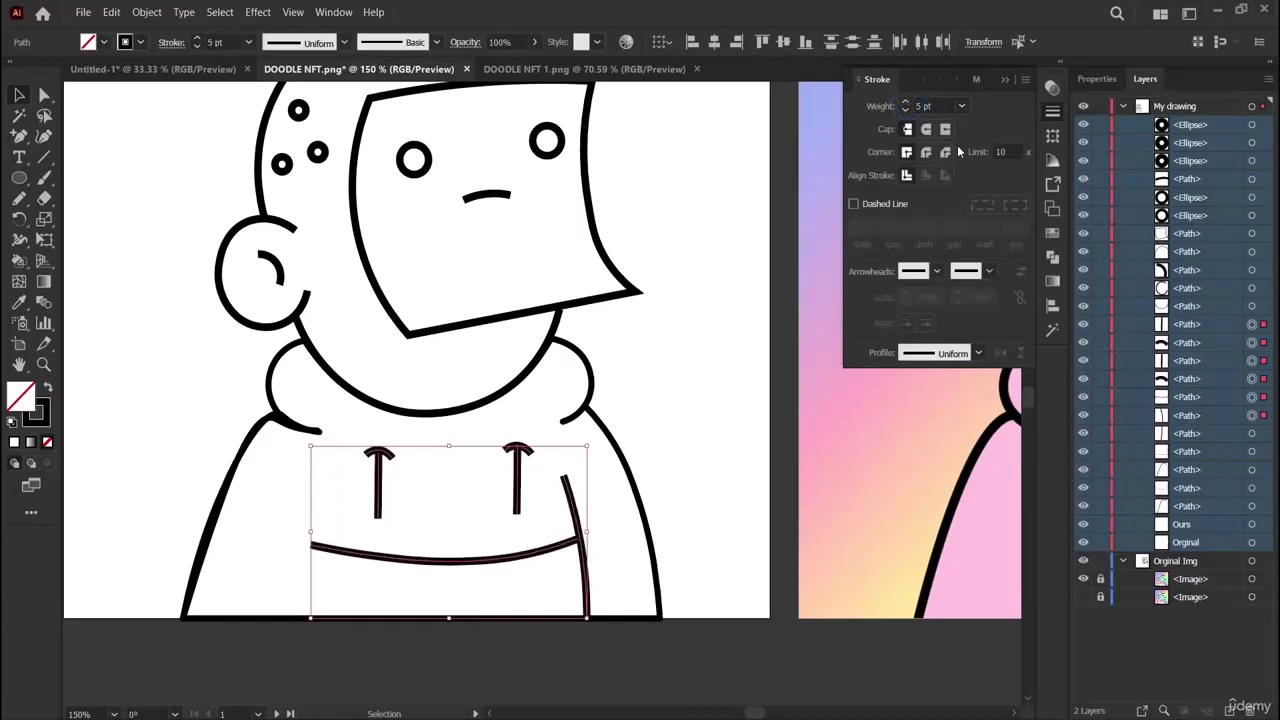
pyautogui.click(945, 129)
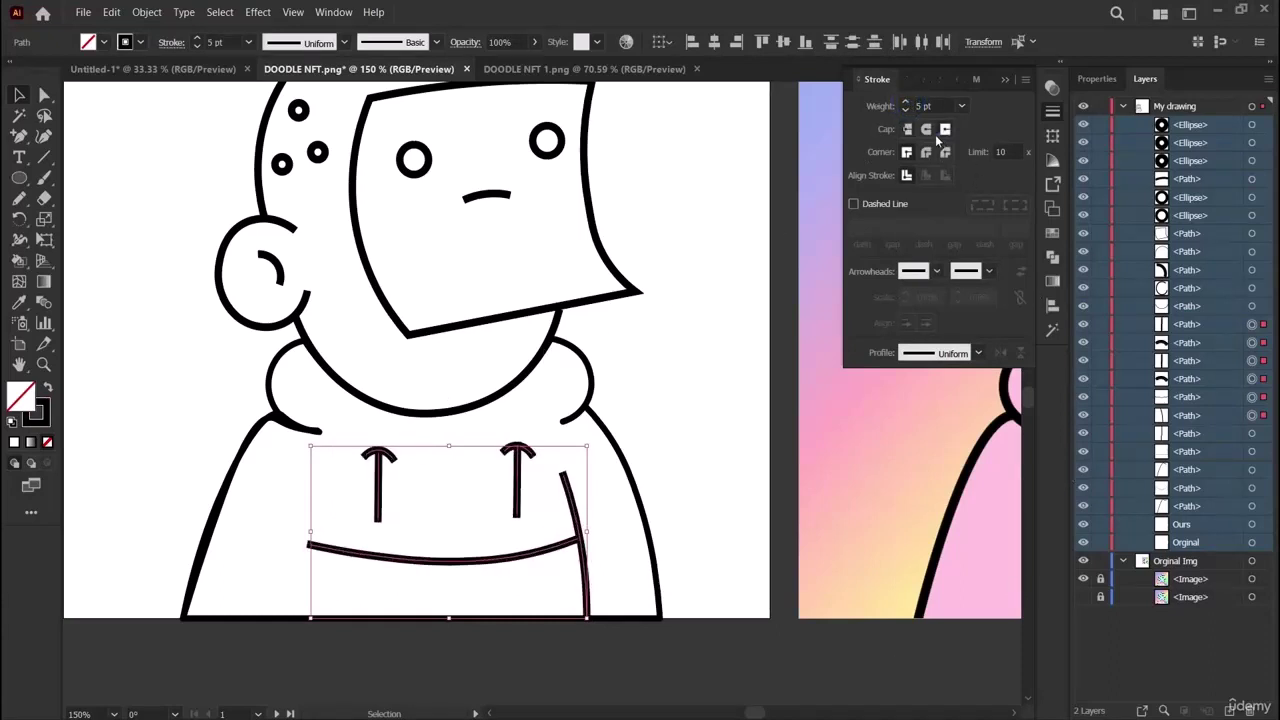
pyautogui.click(686, 341)
# Give the hoodie's thin left side line a 4 pt stroke.
pyautogui.moveTo(325, 601); pyautogui.dragTo(337, 594)
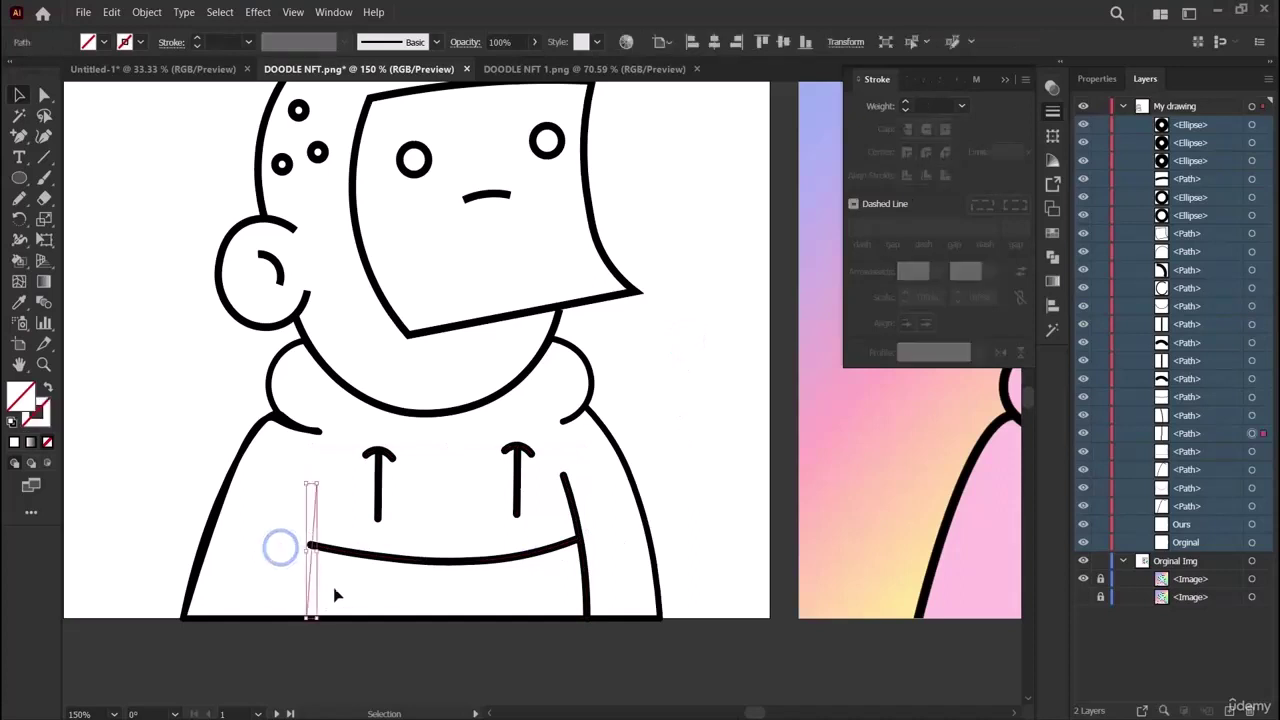
pyautogui.click(905, 104)
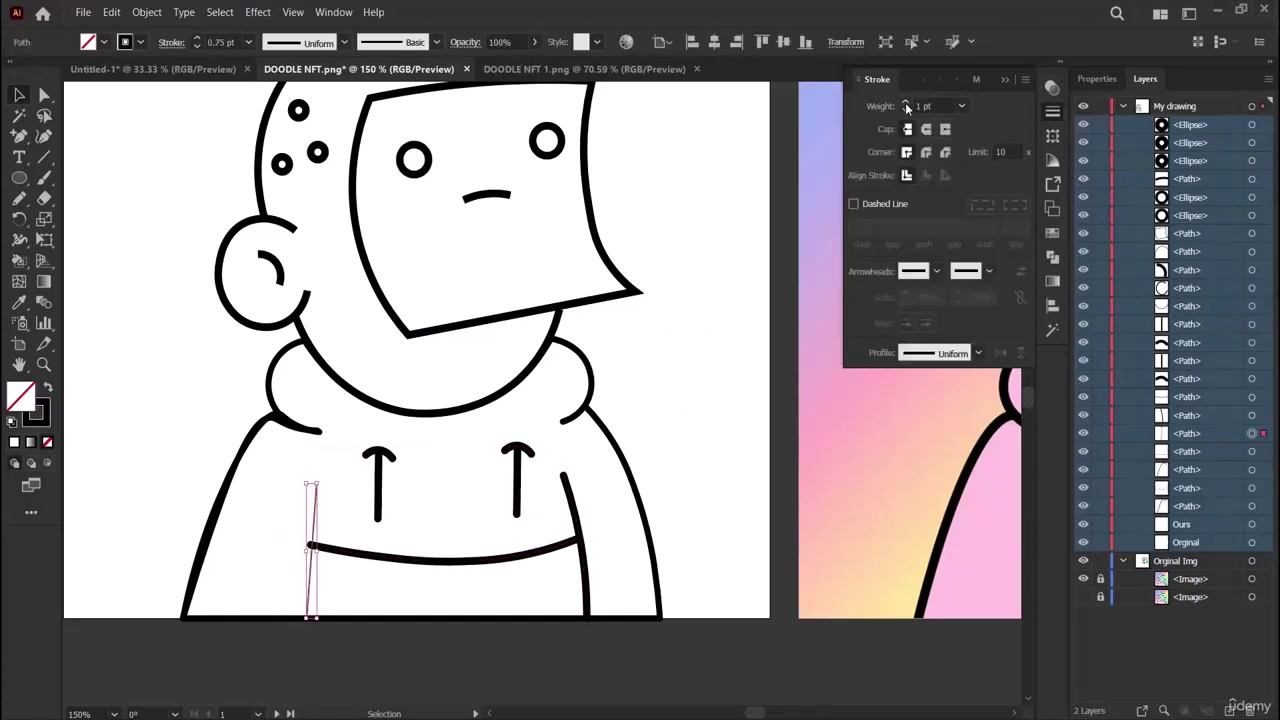
pyautogui.click(905, 104)
pyautogui.click(905, 104)
pyautogui.click(905, 104)
pyautogui.click(187, 380)
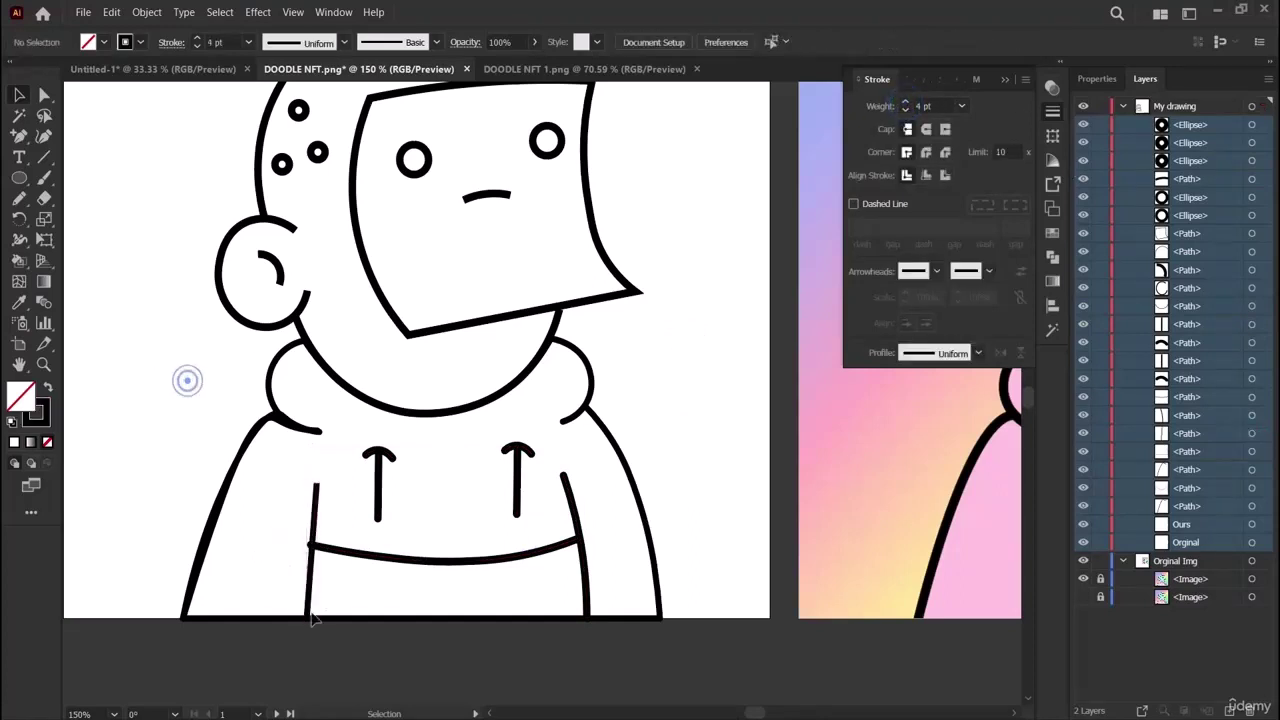
pyautogui.click(314, 586)
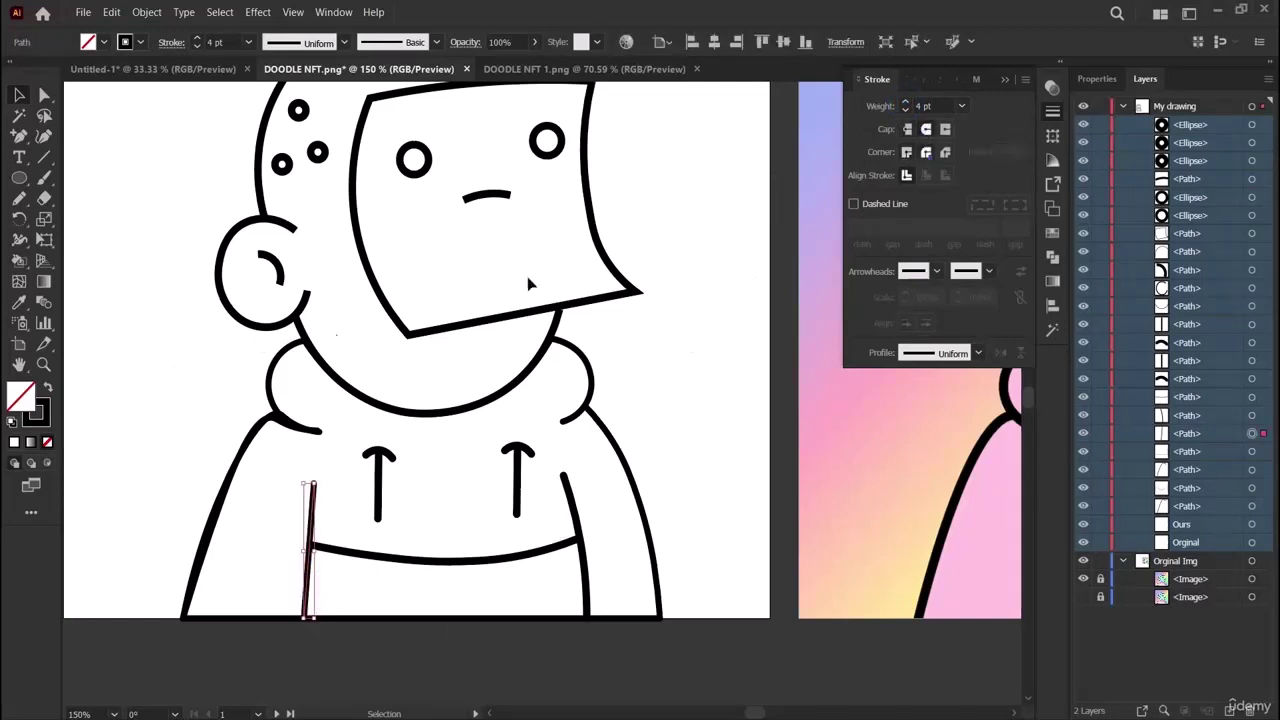
pyautogui.click(140, 372)
pyautogui.scroll(5, 437, 400)
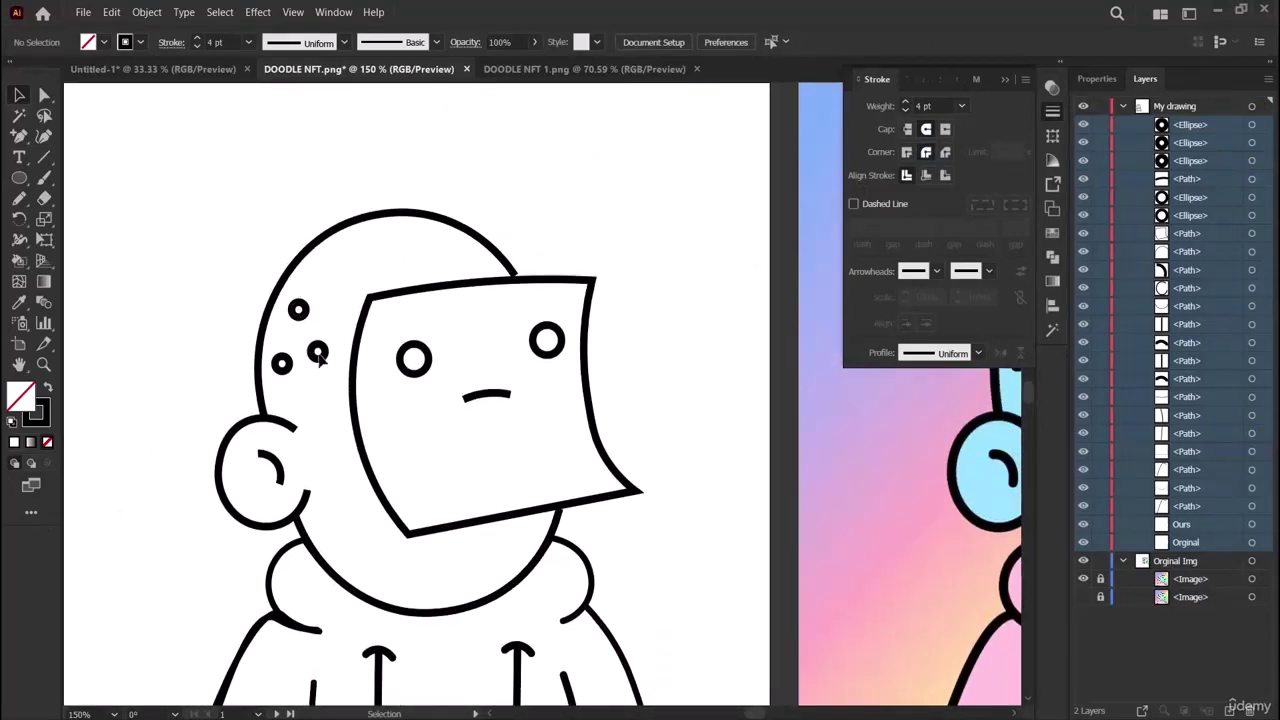
# Select the three head dots and both eyes and fill them solid black.
pyautogui.click(317, 352)
pyautogui.click(298, 309)
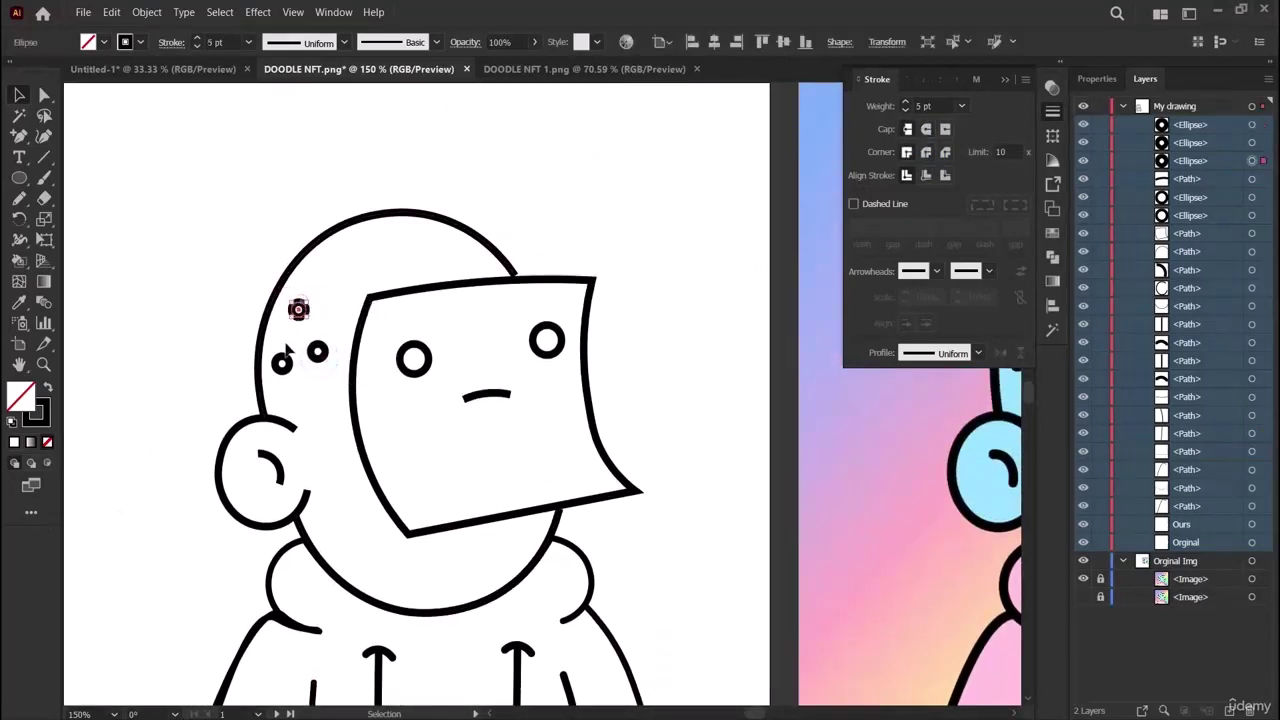
pyautogui.keyDown('shift'); pyautogui.click(282, 362); pyautogui.keyUp('shift')
pyautogui.keyDown('shift'); pyautogui.click(317, 351); pyautogui.keyUp('shift')
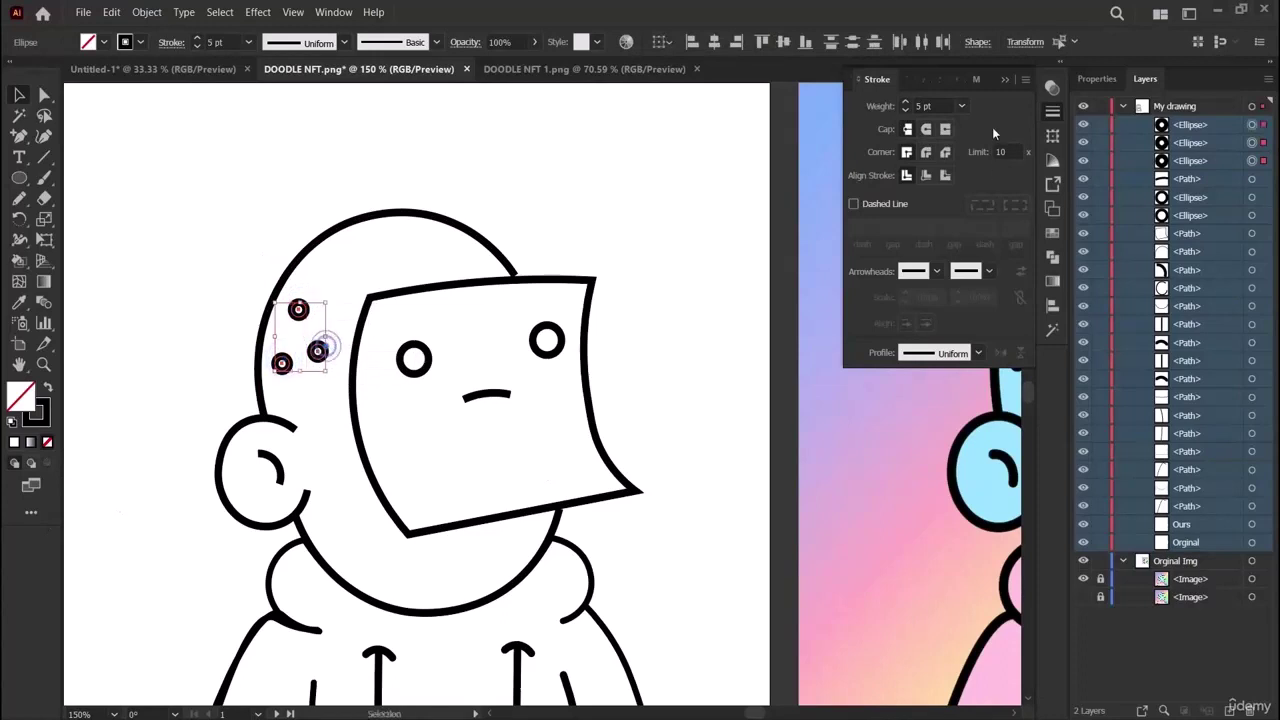
pyautogui.click(1097, 78)
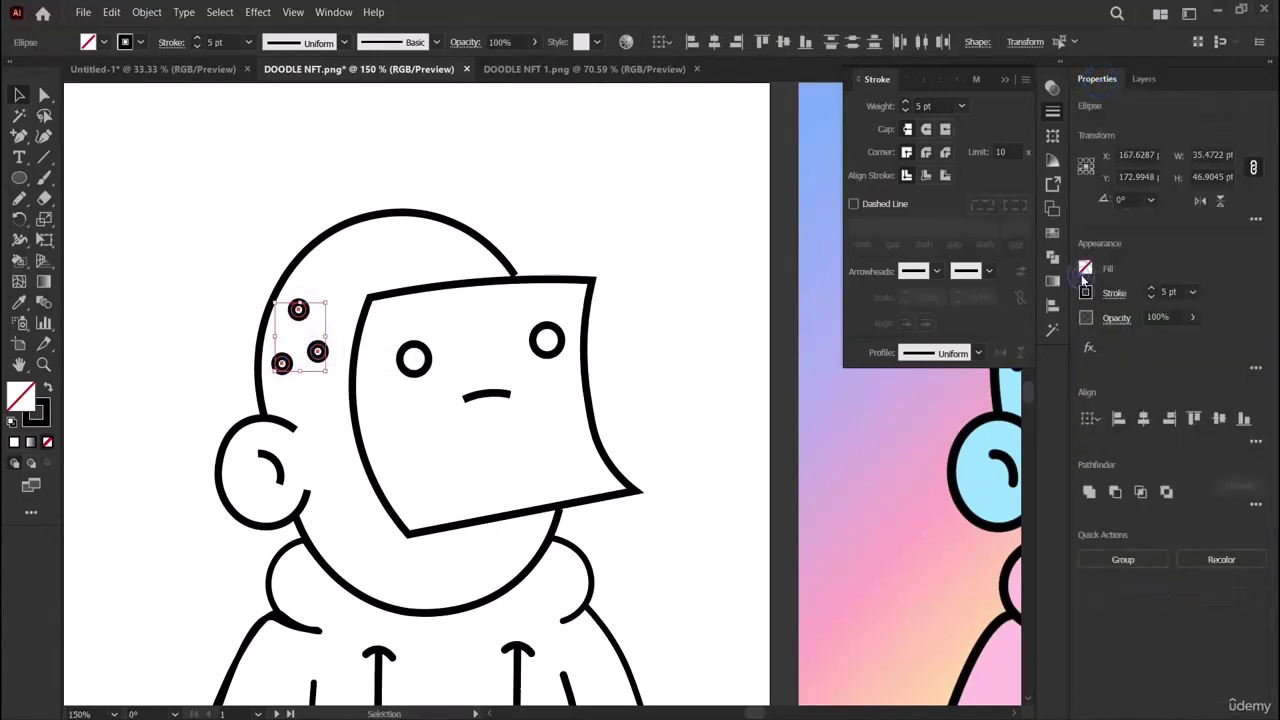
pyautogui.keyDown('shift'); pyautogui.click(425, 351); pyautogui.keyUp('shift')
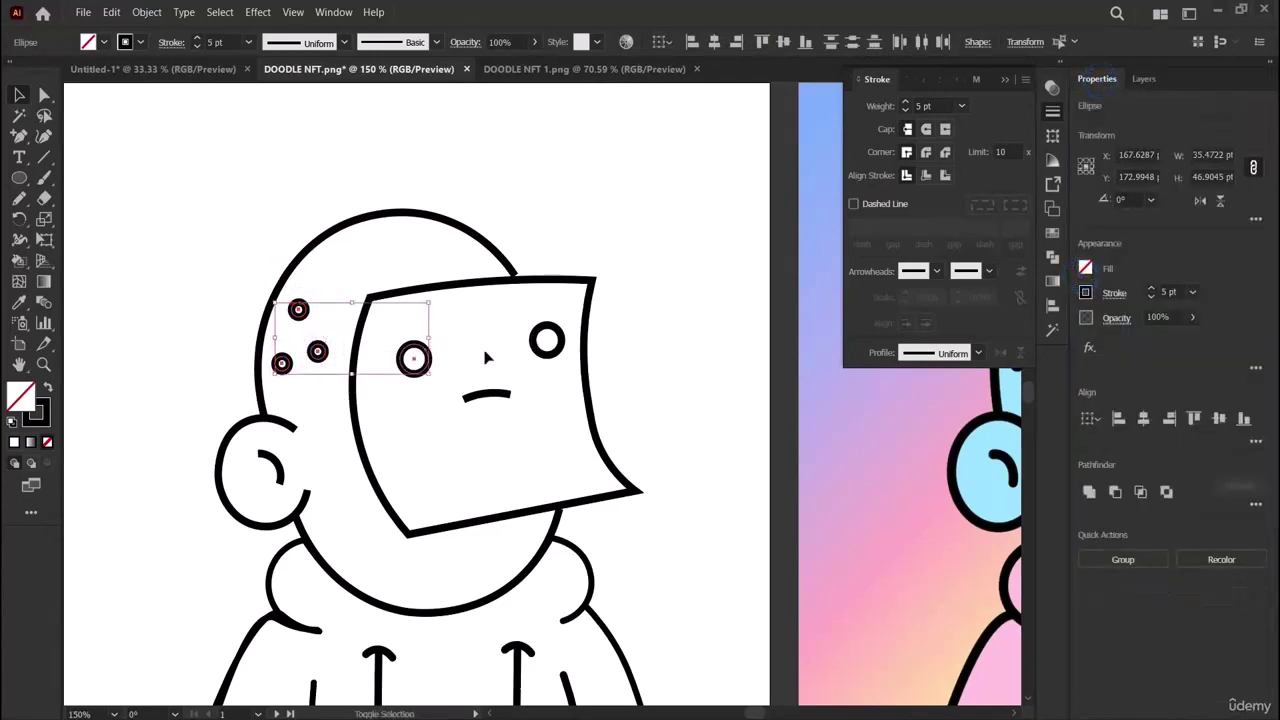
pyautogui.keyDown('shift'); pyautogui.click(555, 343); pyautogui.keyUp('shift')
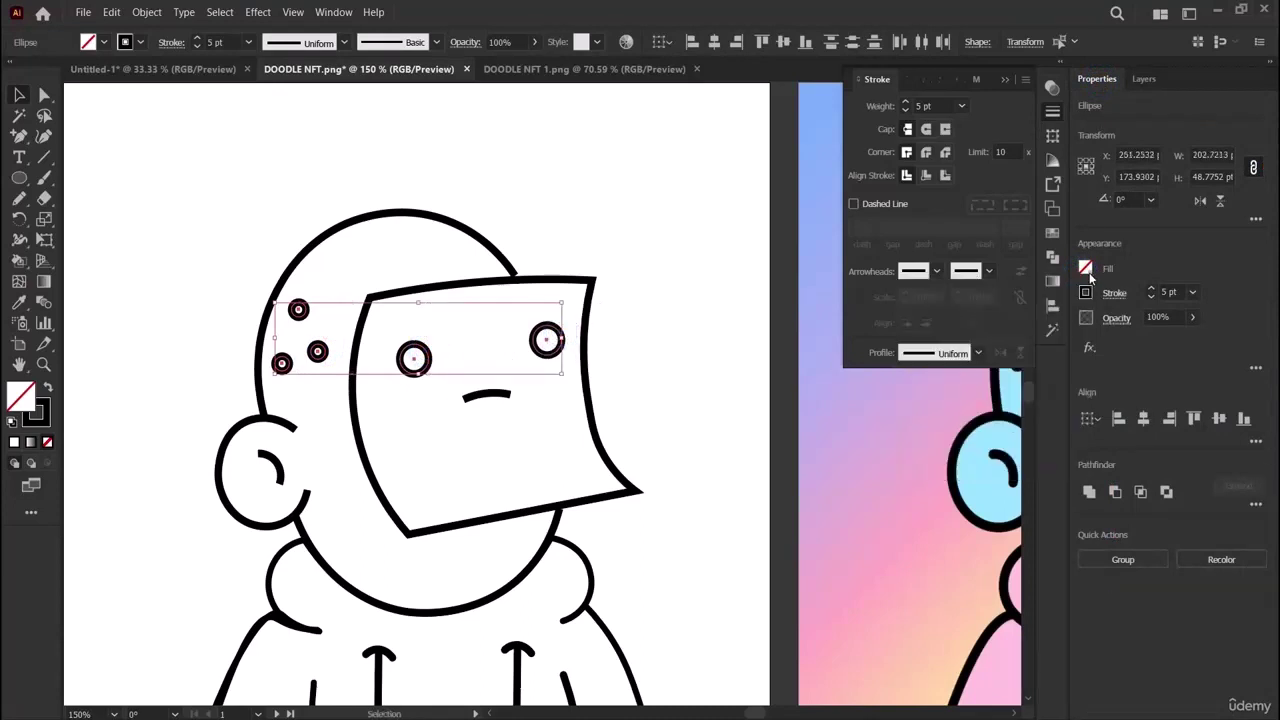
pyautogui.click(1086, 270)
pyautogui.click(913, 418)
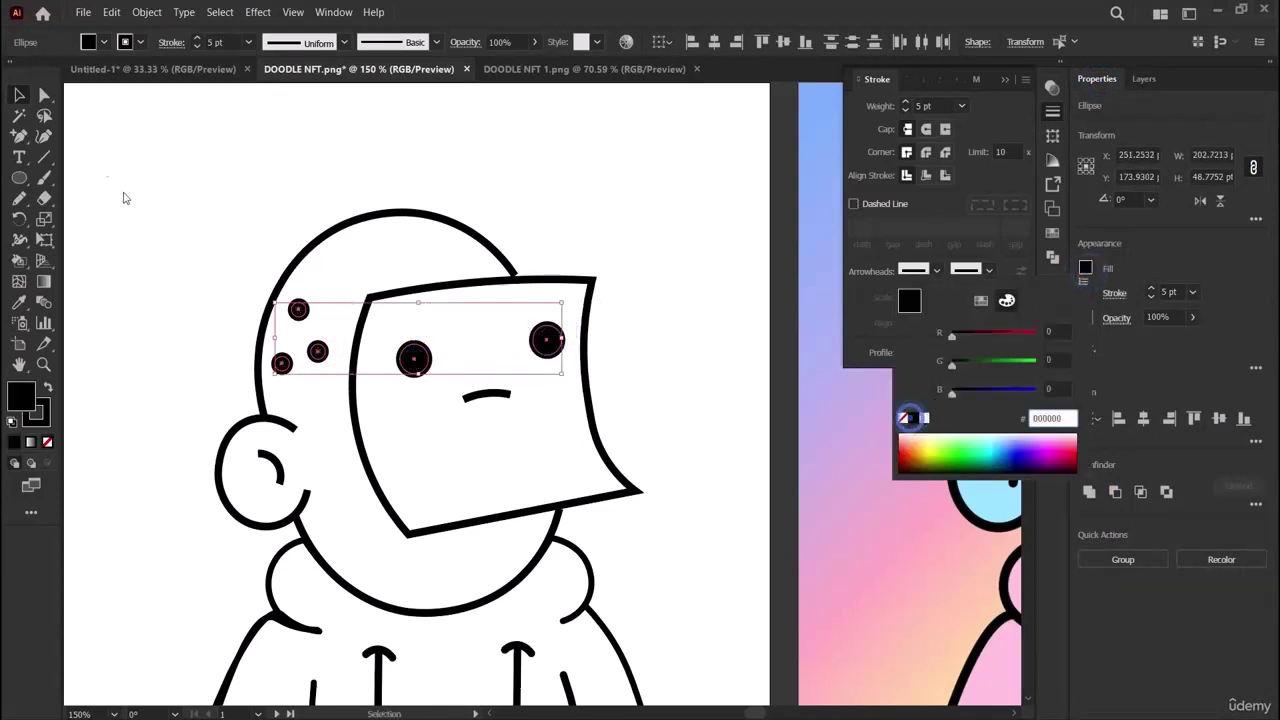
pyautogui.click(332, 206)
# Inspect the left arm line's stroke weight, then deselect it.
pyautogui.scroll(-2, 524, 378)
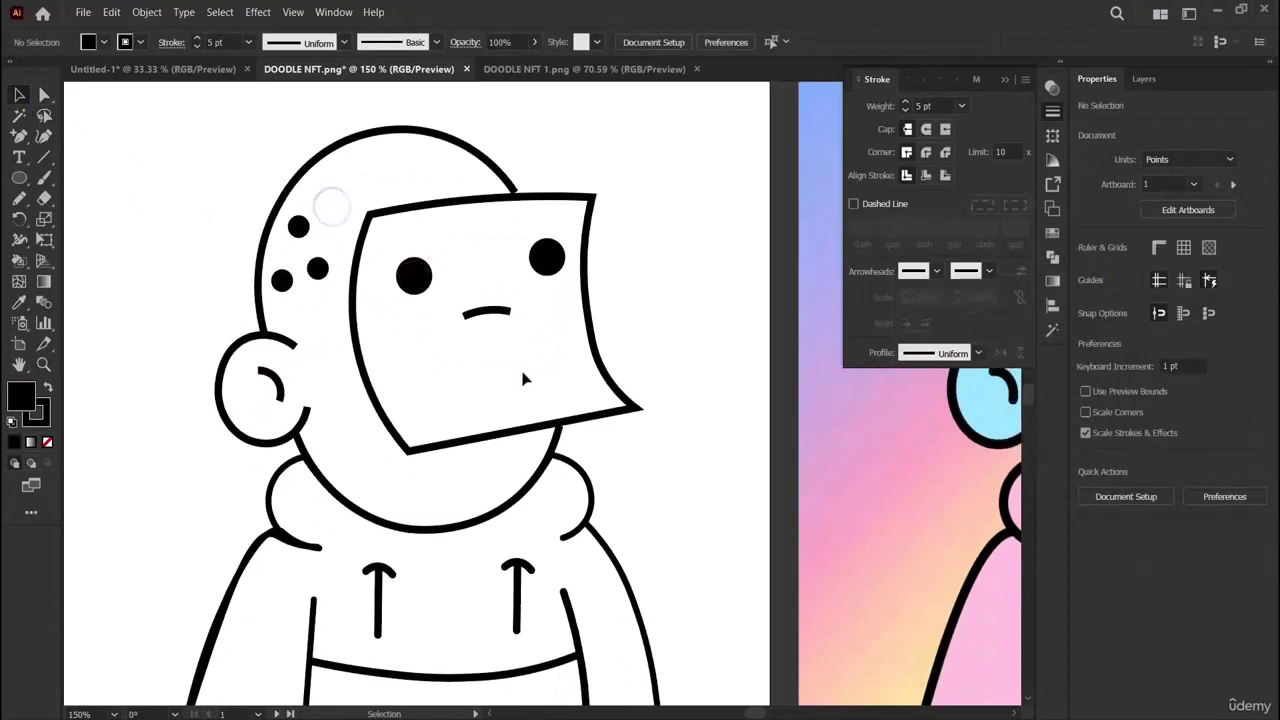
pyautogui.scroll(-3, 524, 378)
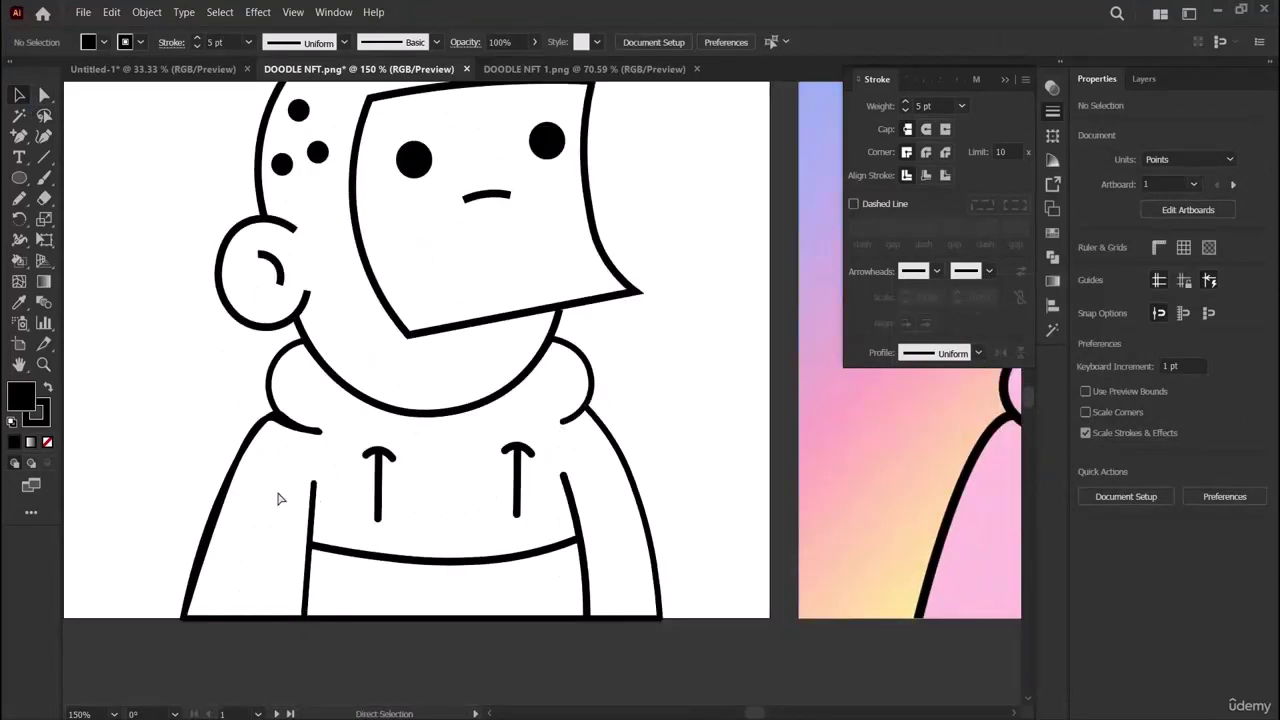
pyautogui.hscroll(4, 408, 486)
pyautogui.hscroll(-3, 403, 500)
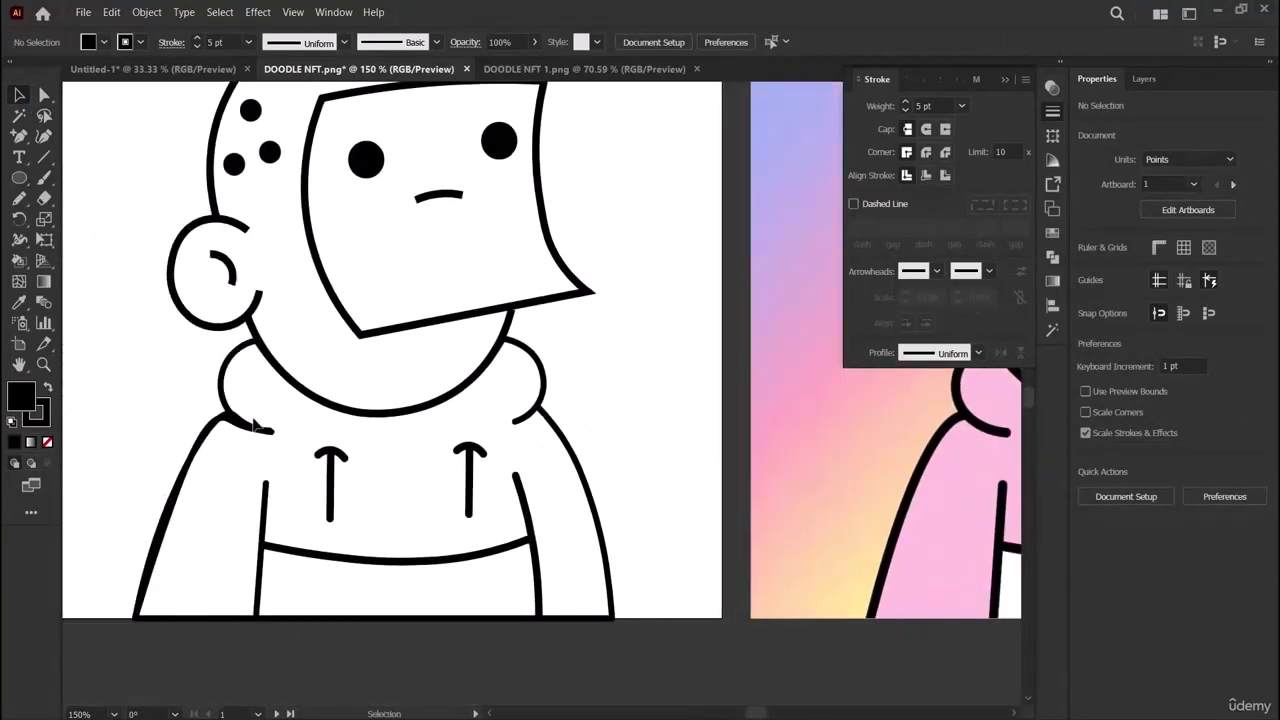
pyautogui.moveTo(253, 421); pyautogui.dragTo(243, 424)
pyautogui.click(121, 346)
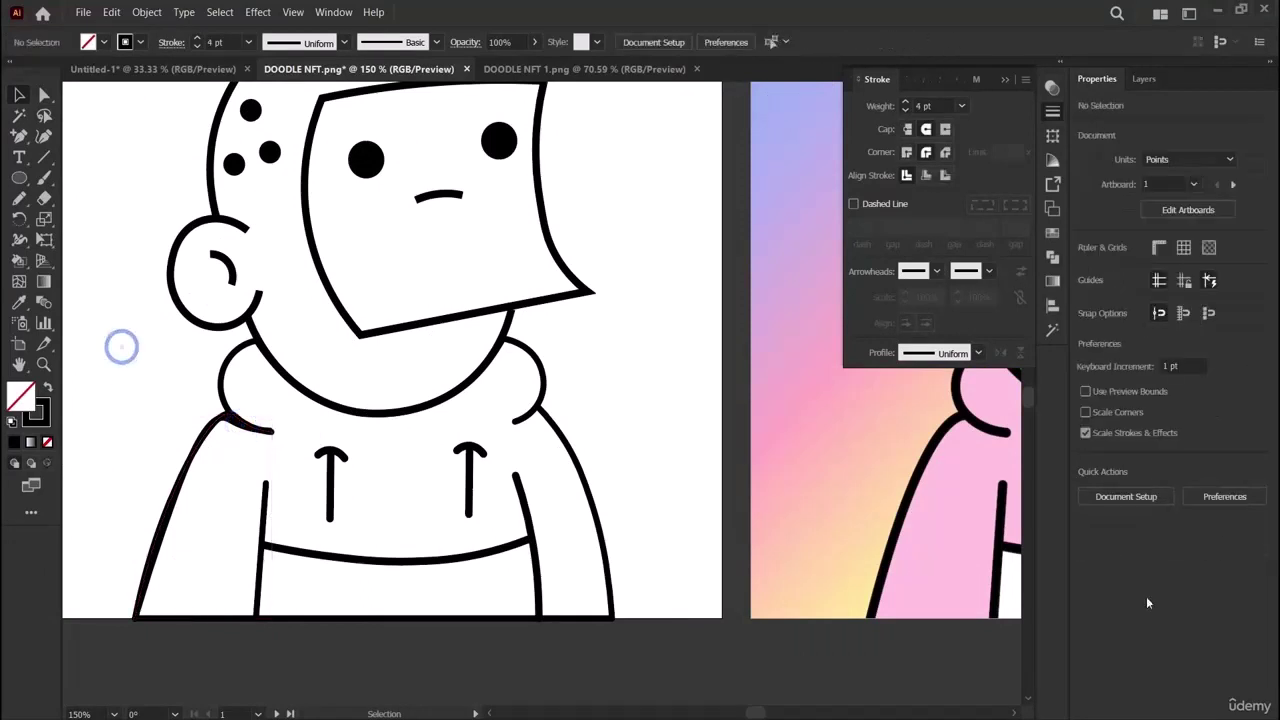
pyautogui.scroll(3, 443, 460)
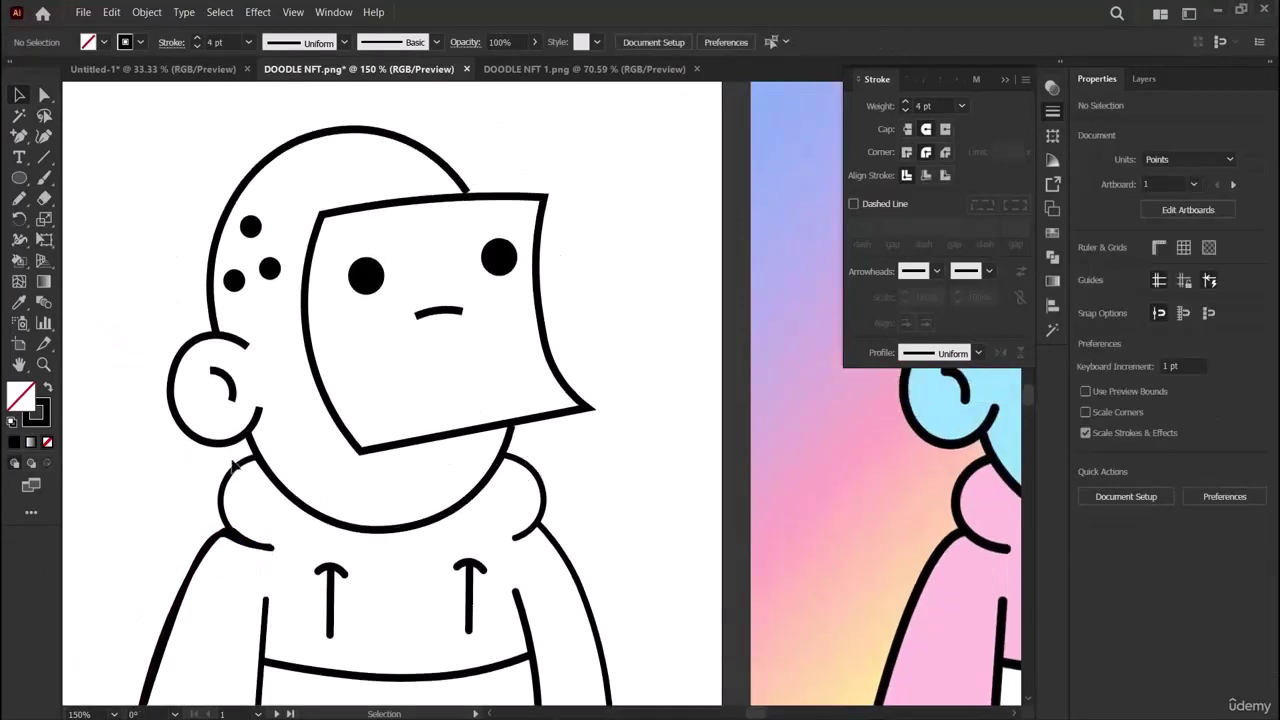
# Select the retraced hoodie body and collar outlines and turn them into a Live Paint group.
pyautogui.click(233, 472)
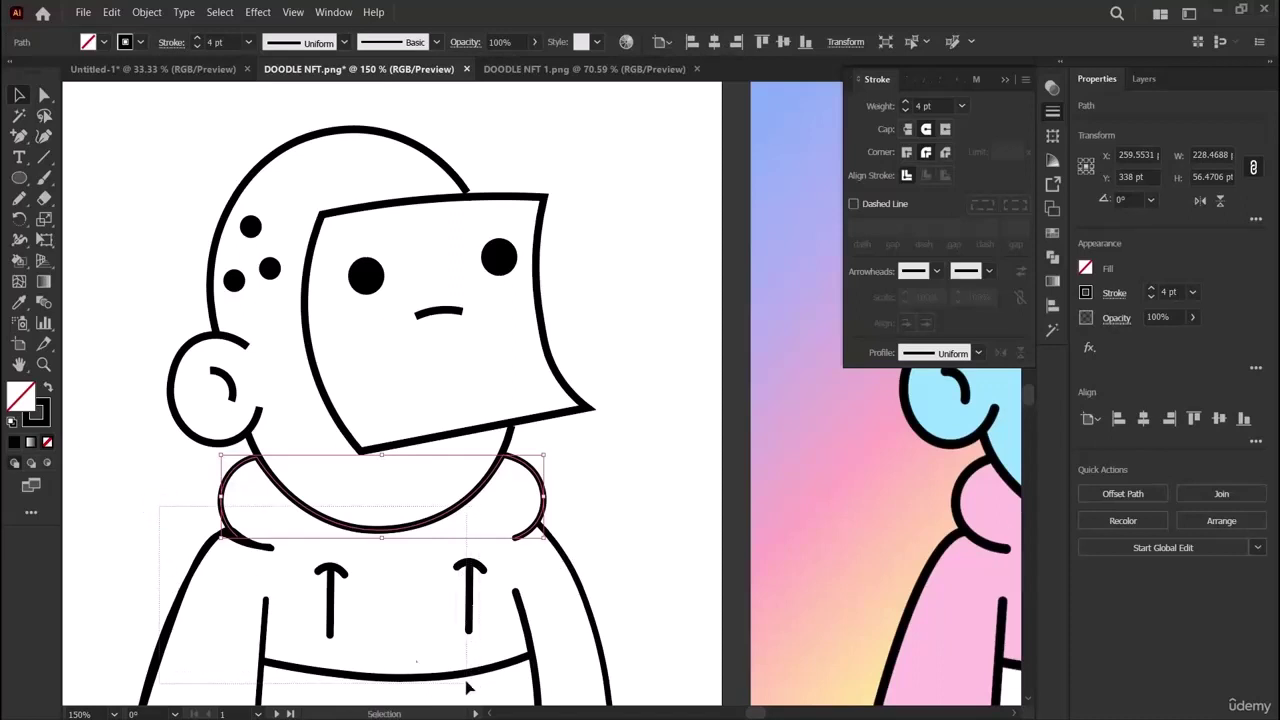
pyautogui.click(98, 551)
pyautogui.moveTo(90, 547); pyautogui.dragTo(666, 606)
pyautogui.keyDown('shift'); pyautogui.click(543, 352); pyautogui.keyUp('shift')
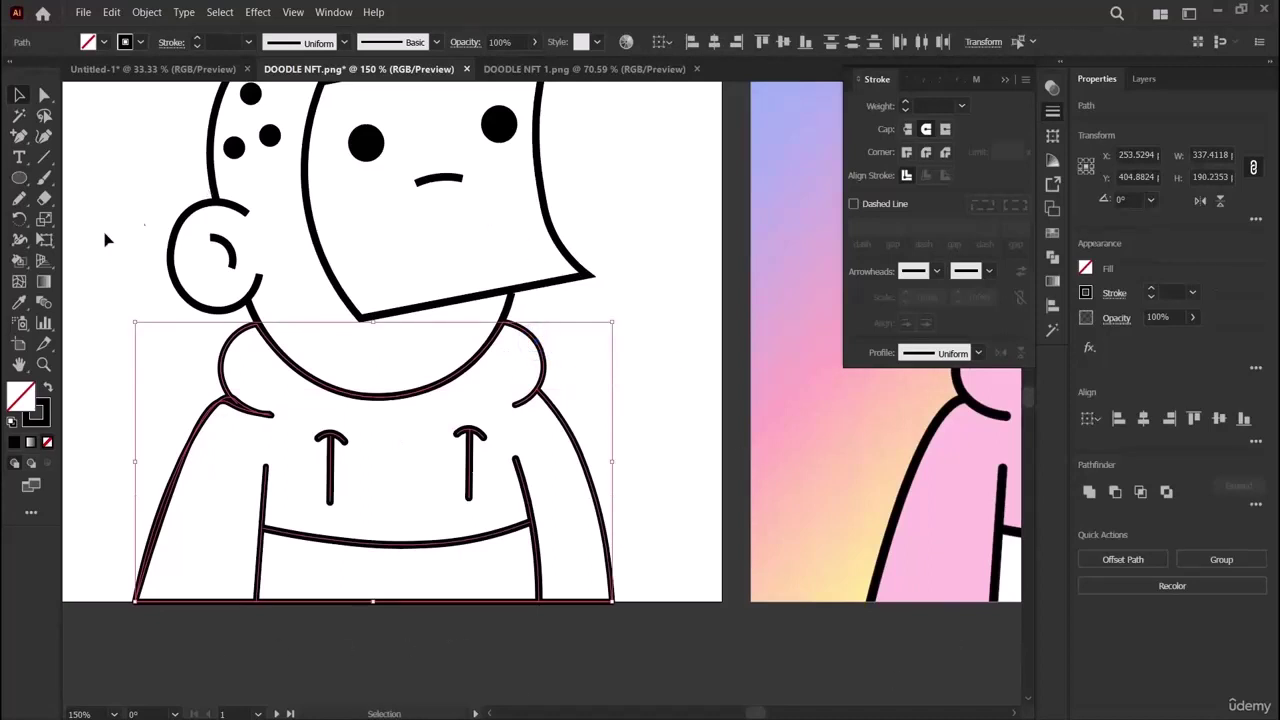
pyautogui.click(19, 262)
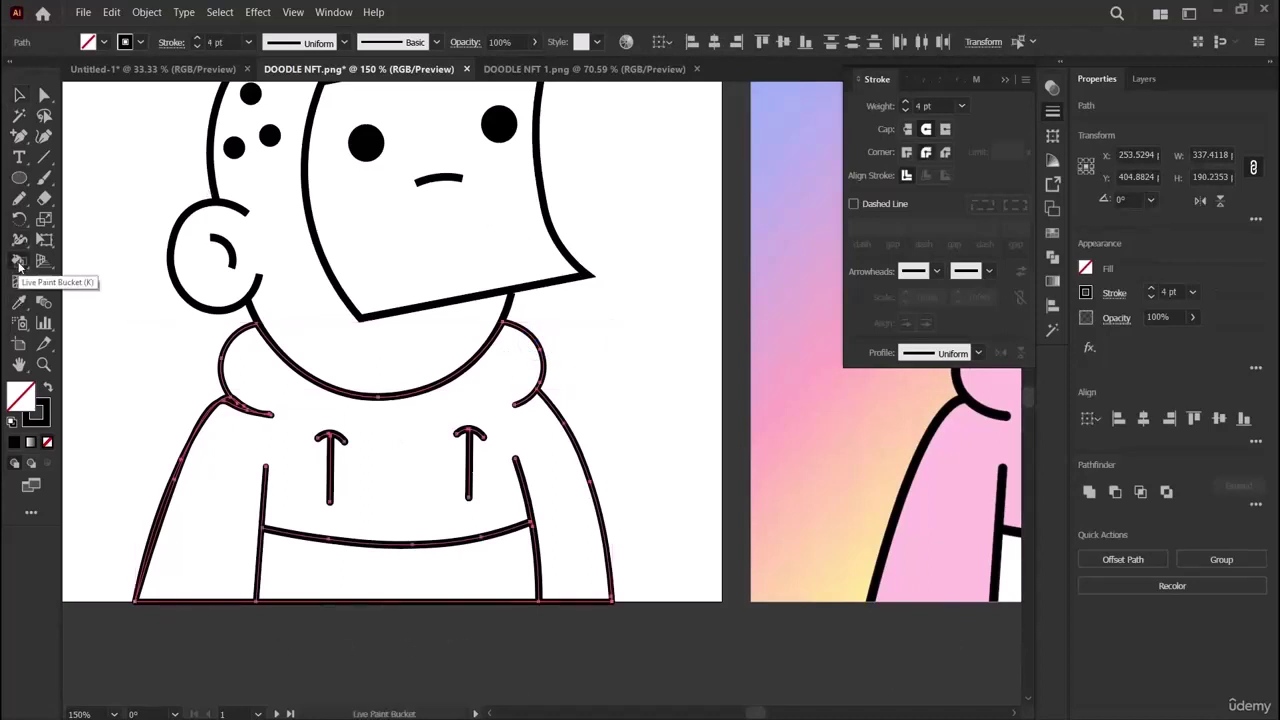
pyautogui.click(298, 450)
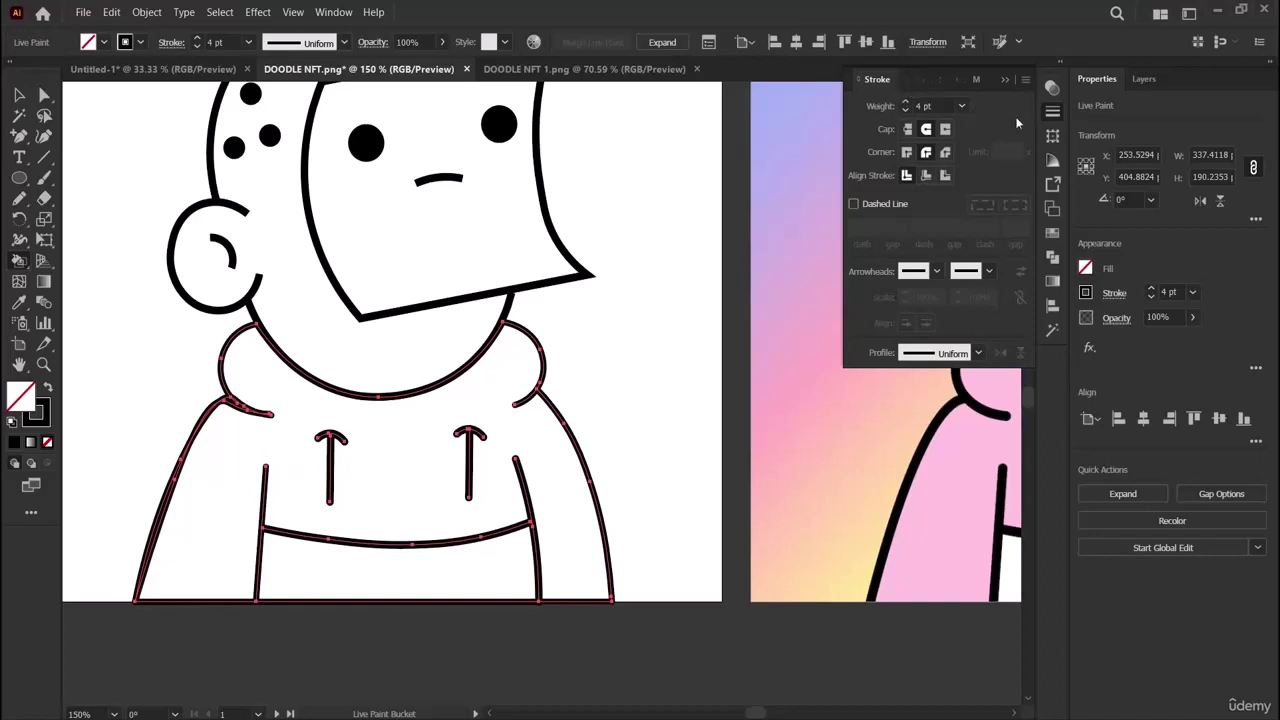
# Sample the pastel pink from the original's hoodie with the Eyedropper.
pyautogui.click(1047, 239)
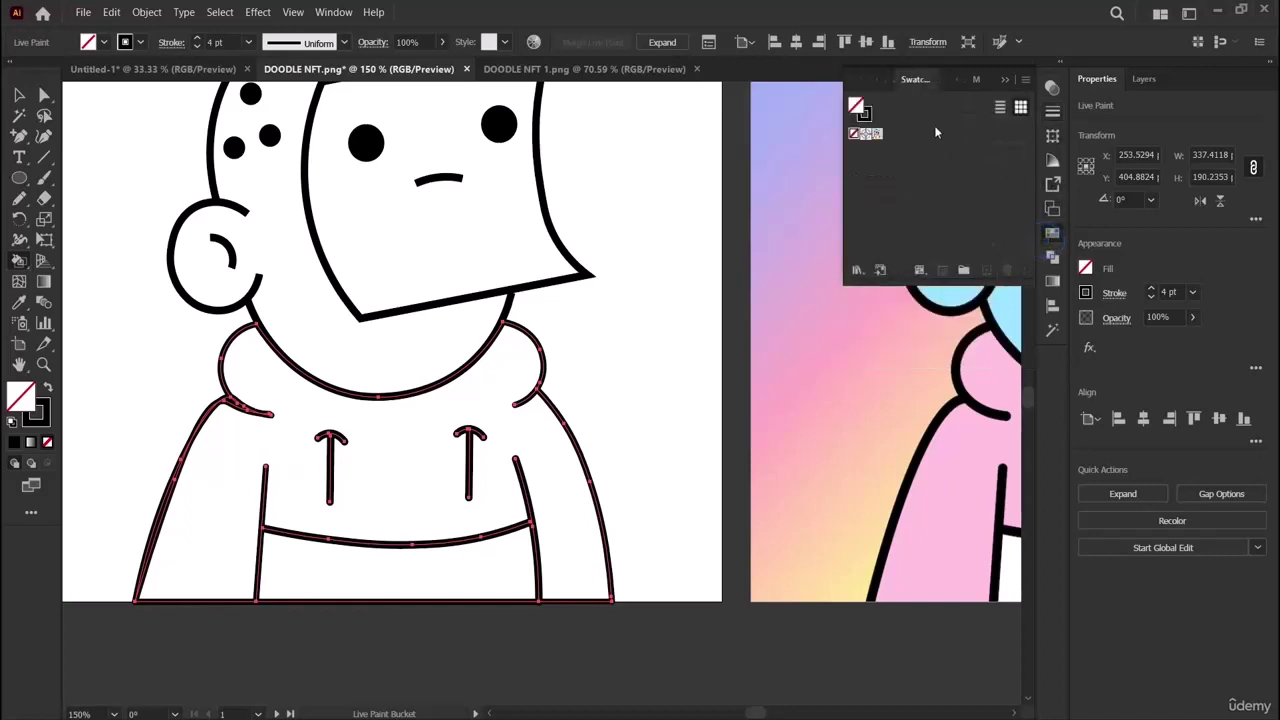
pyautogui.doubleClick(857, 108)
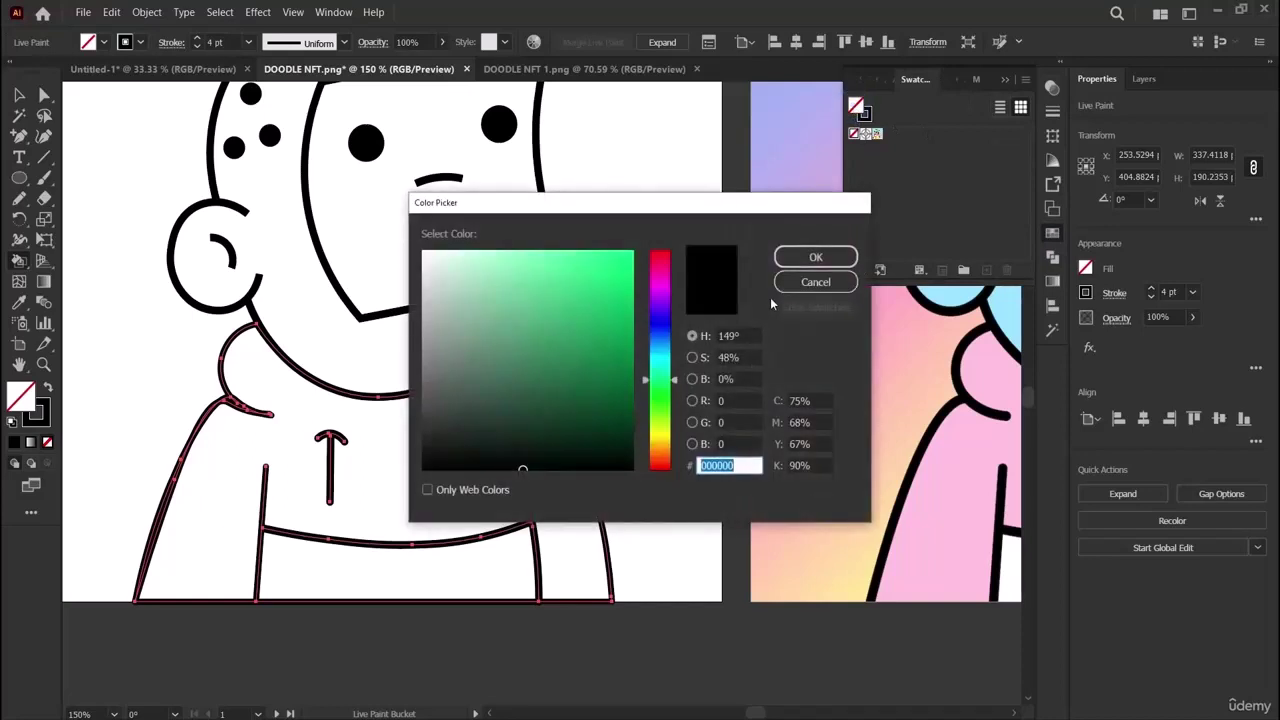
pyautogui.click(814, 282)
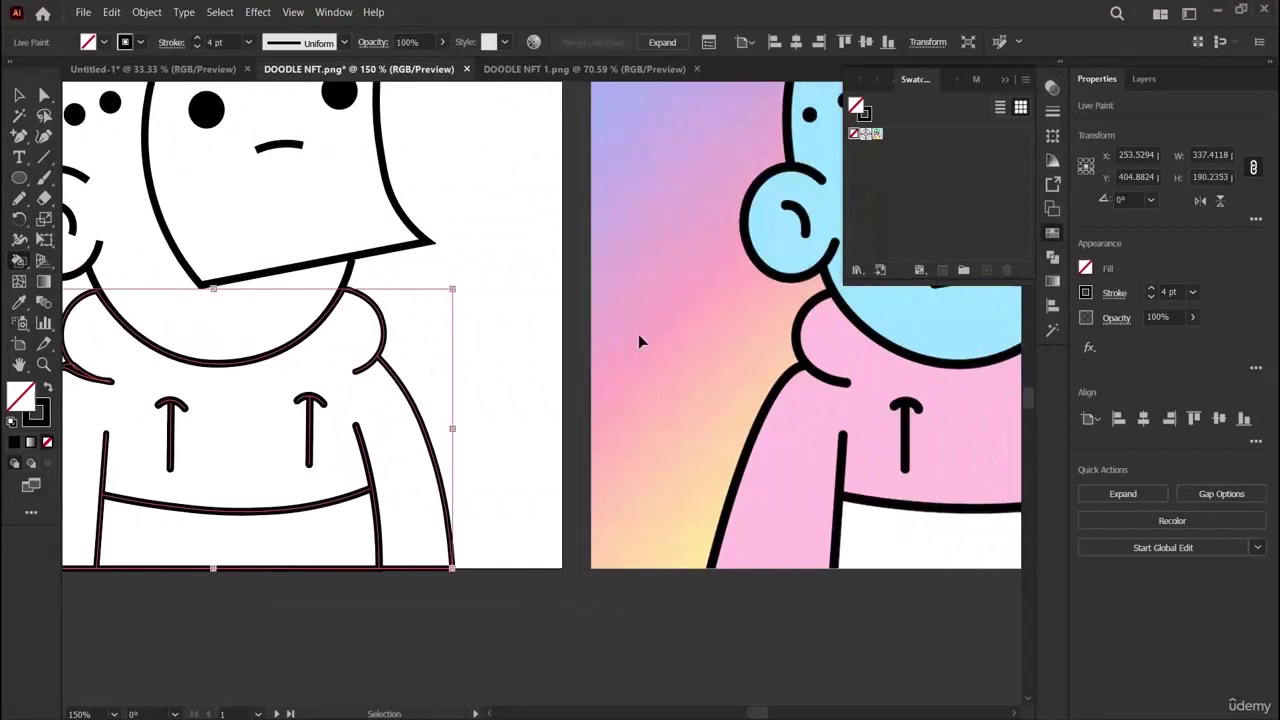
pyautogui.hscroll(5, 640, 342)
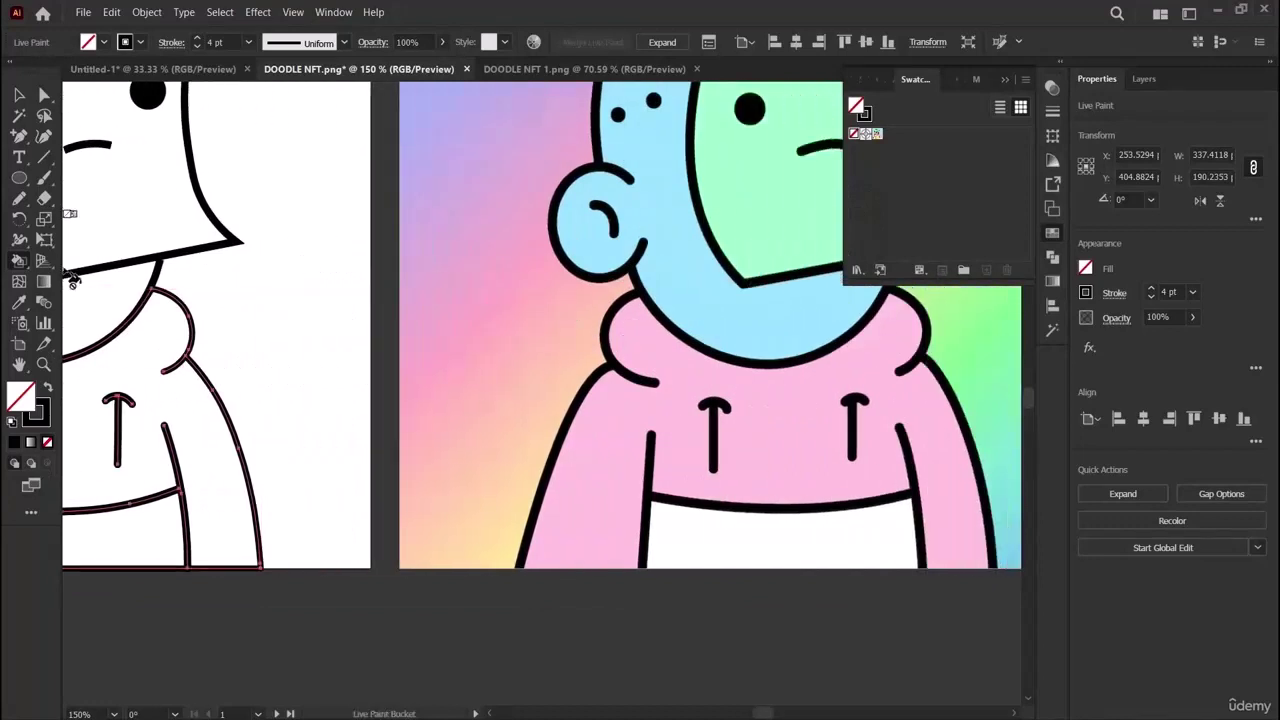
pyautogui.click(241, 229)
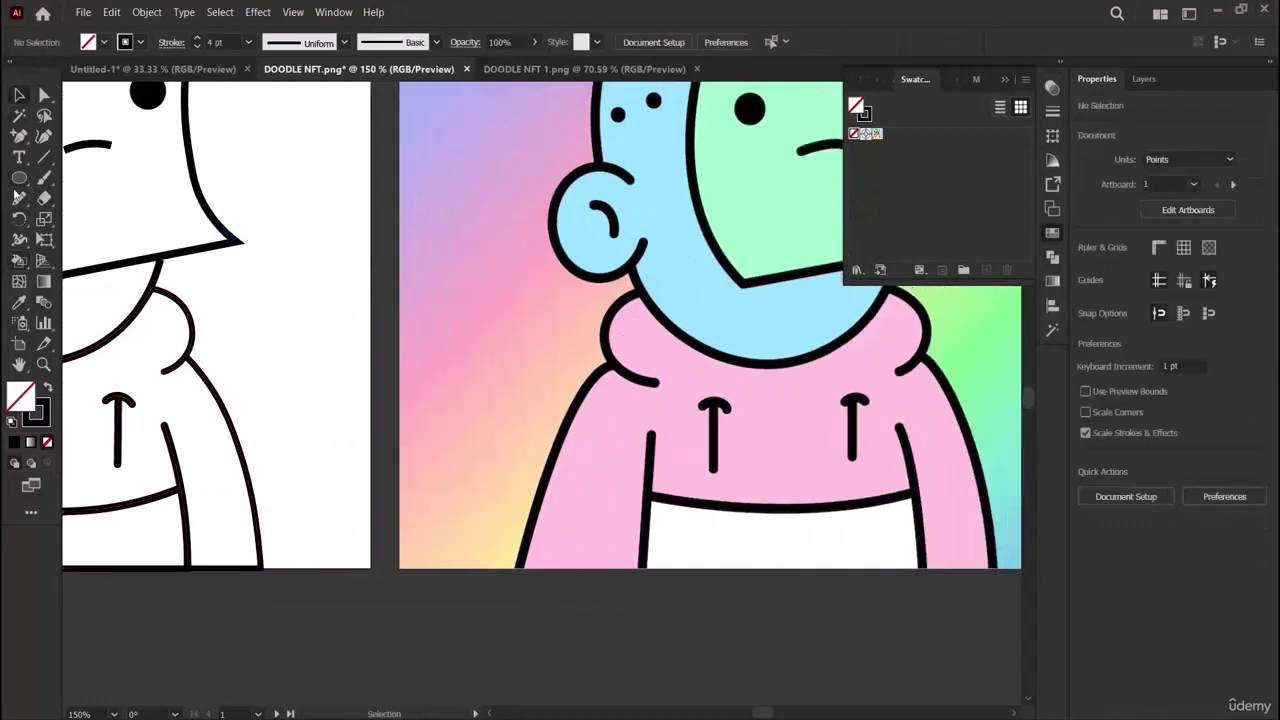
pyautogui.click(19, 302)
pyautogui.click(632, 412)
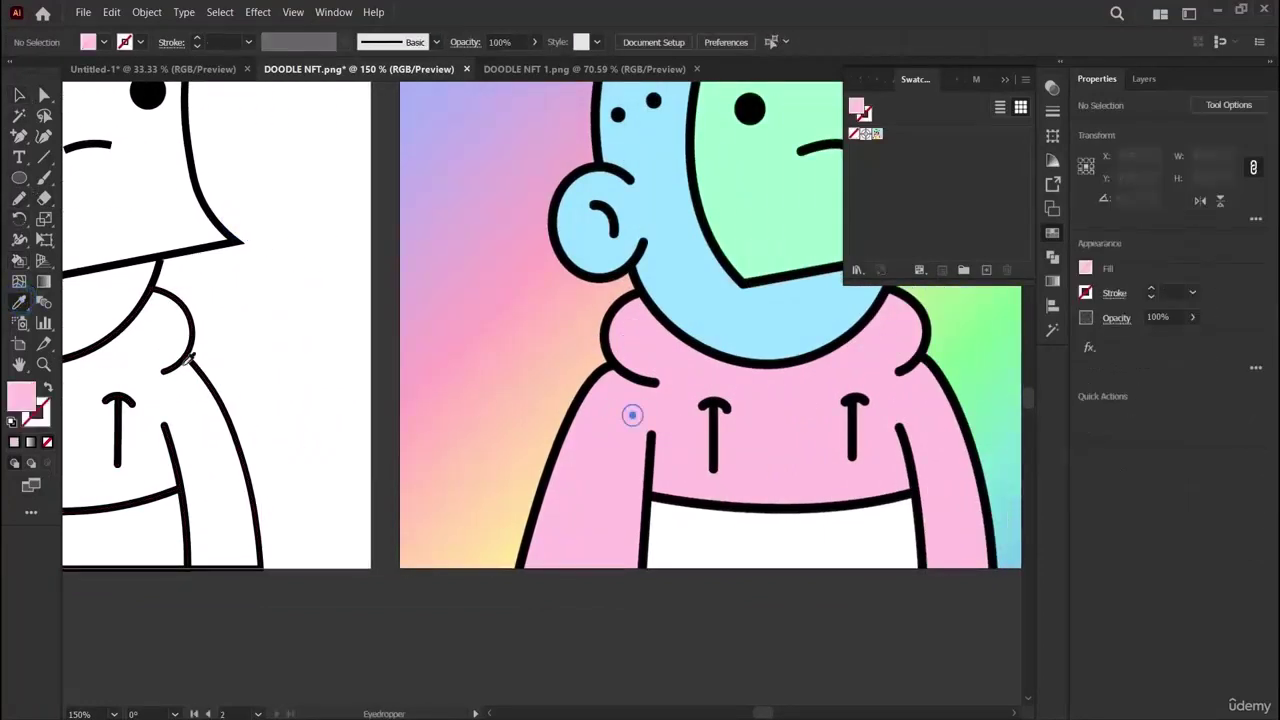
pyautogui.doubleClick(25, 398)
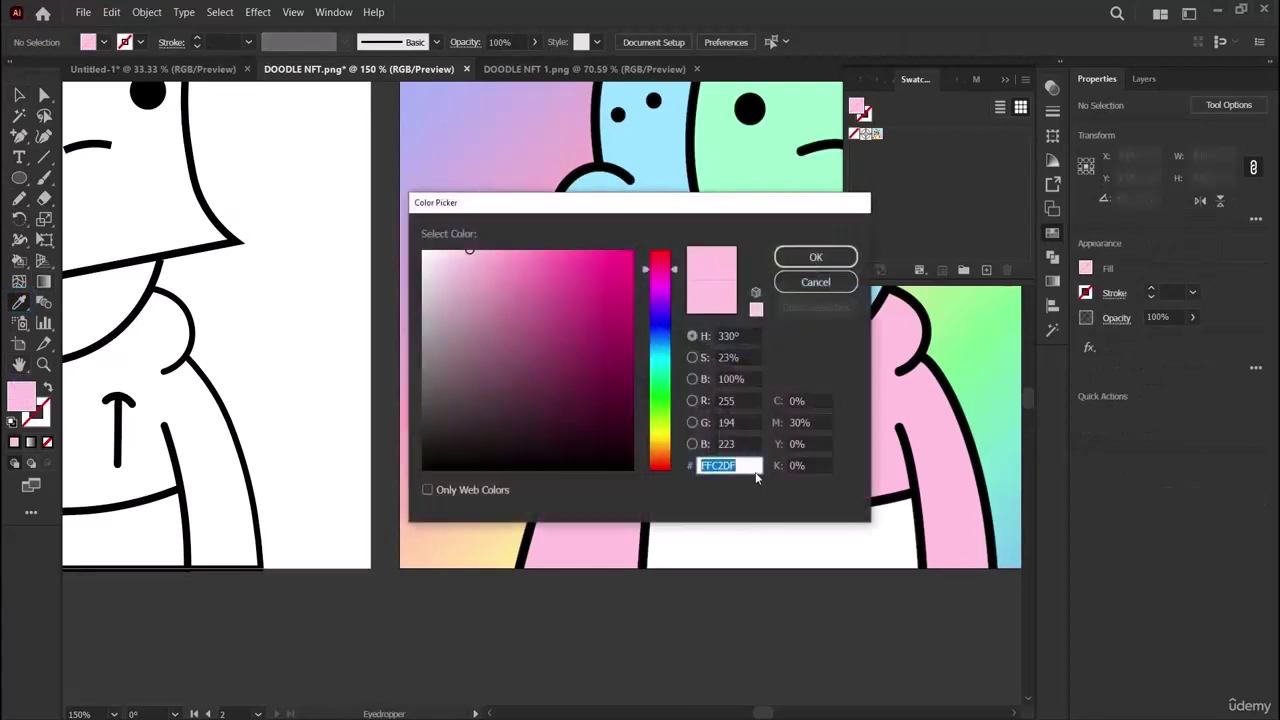
pyautogui.click(815, 257)
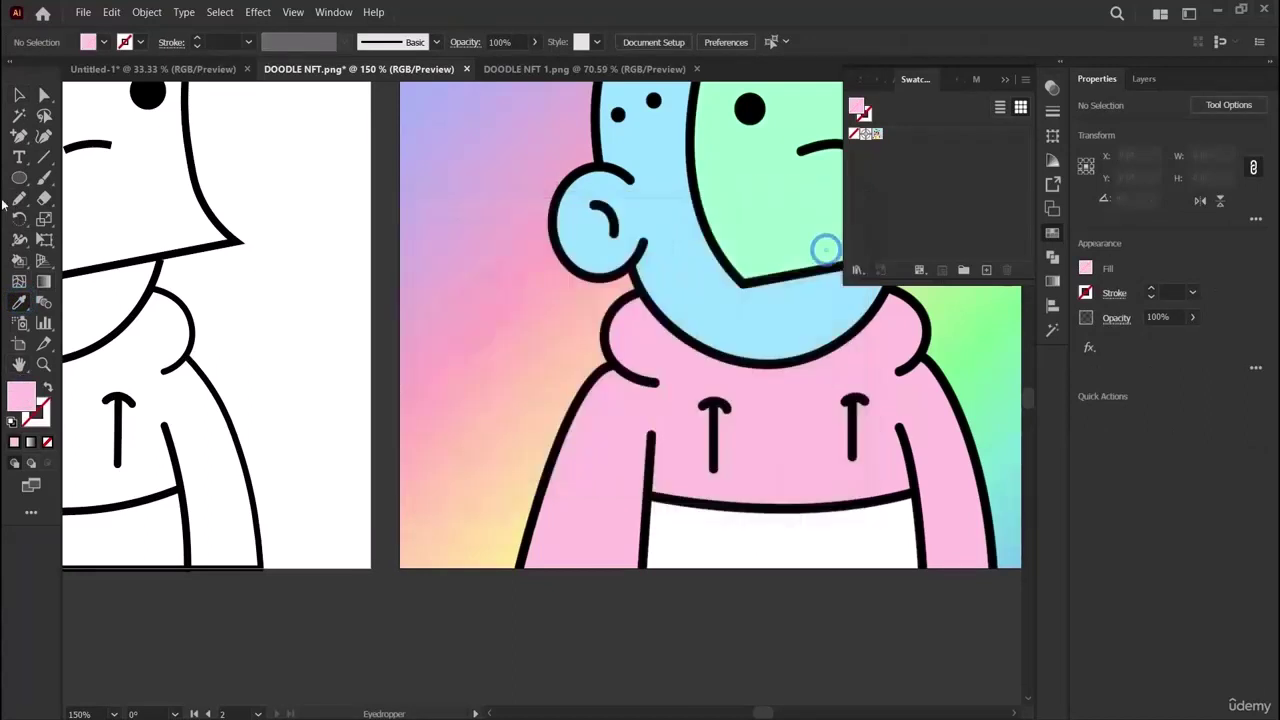
# Select the retraced hoodie and fill it with pink #FFC2DF, then deselect.
pyautogui.hscroll(-3, 234, 373)
pyautogui.hscroll(-2, 234, 373)
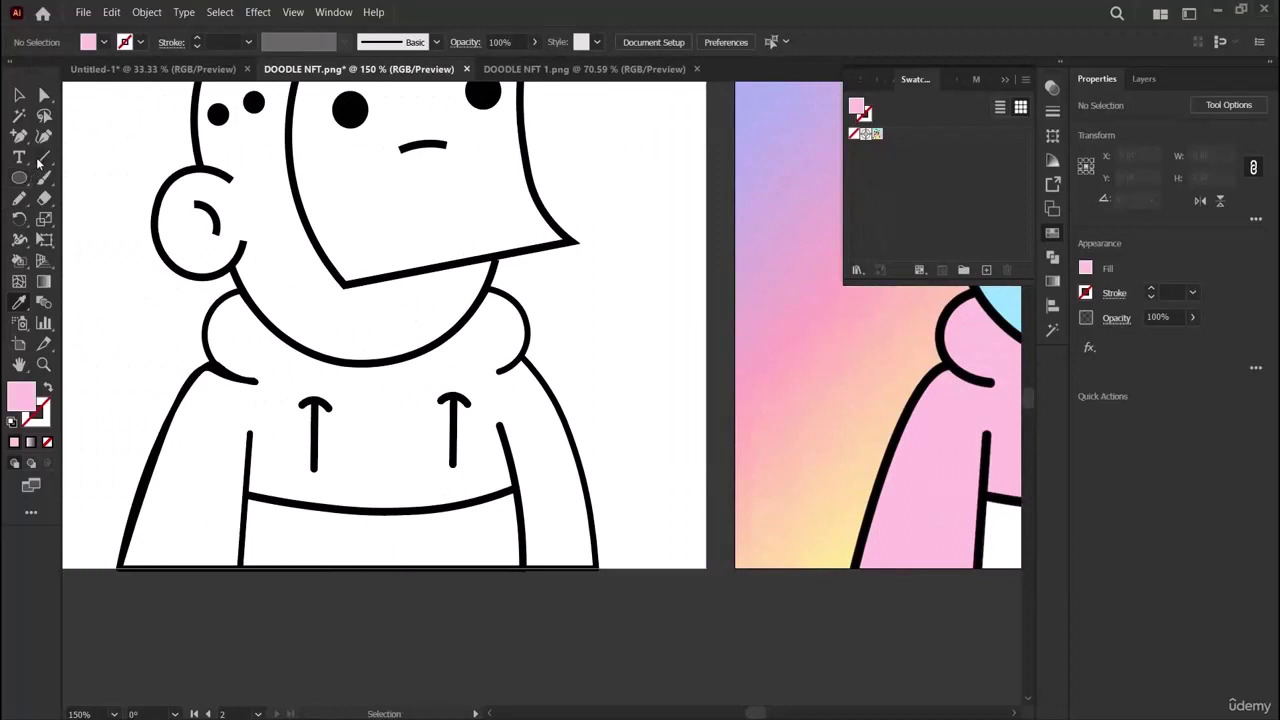
pyautogui.click(19, 95)
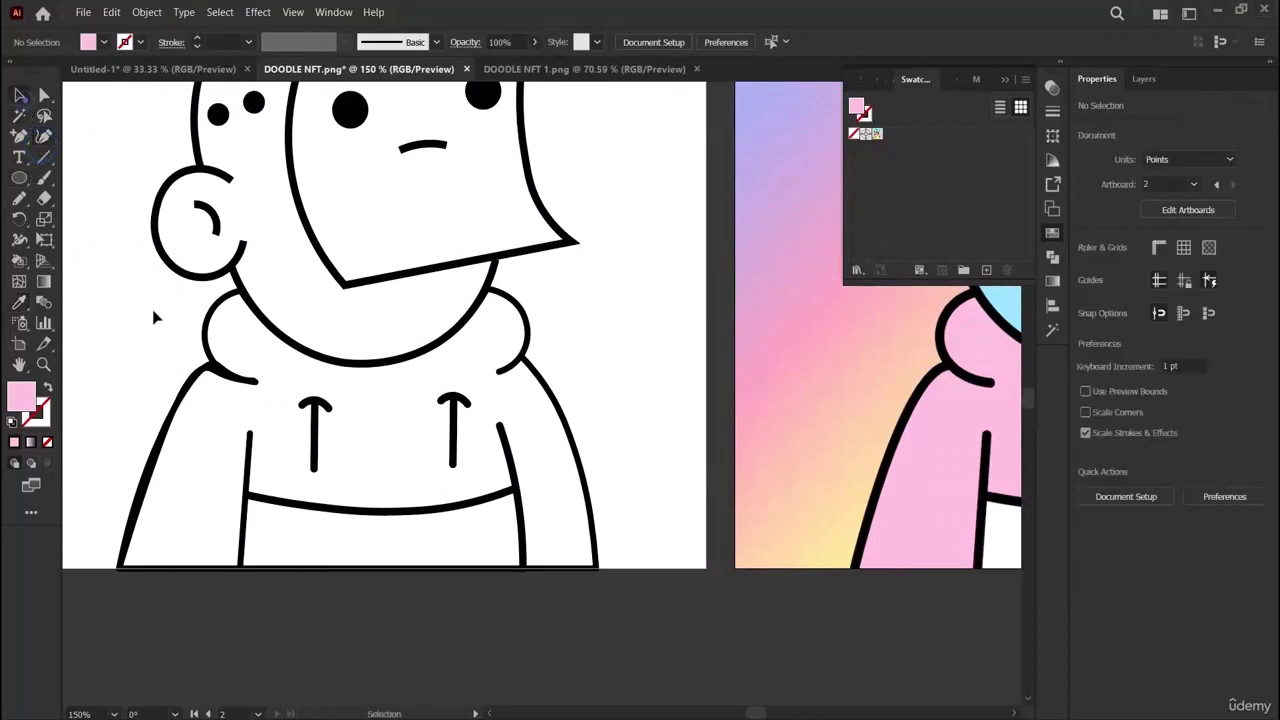
pyautogui.moveTo(143, 338); pyautogui.dragTo(166, 380)
pyautogui.moveTo(210, 444); pyautogui.dragTo(619, 627)
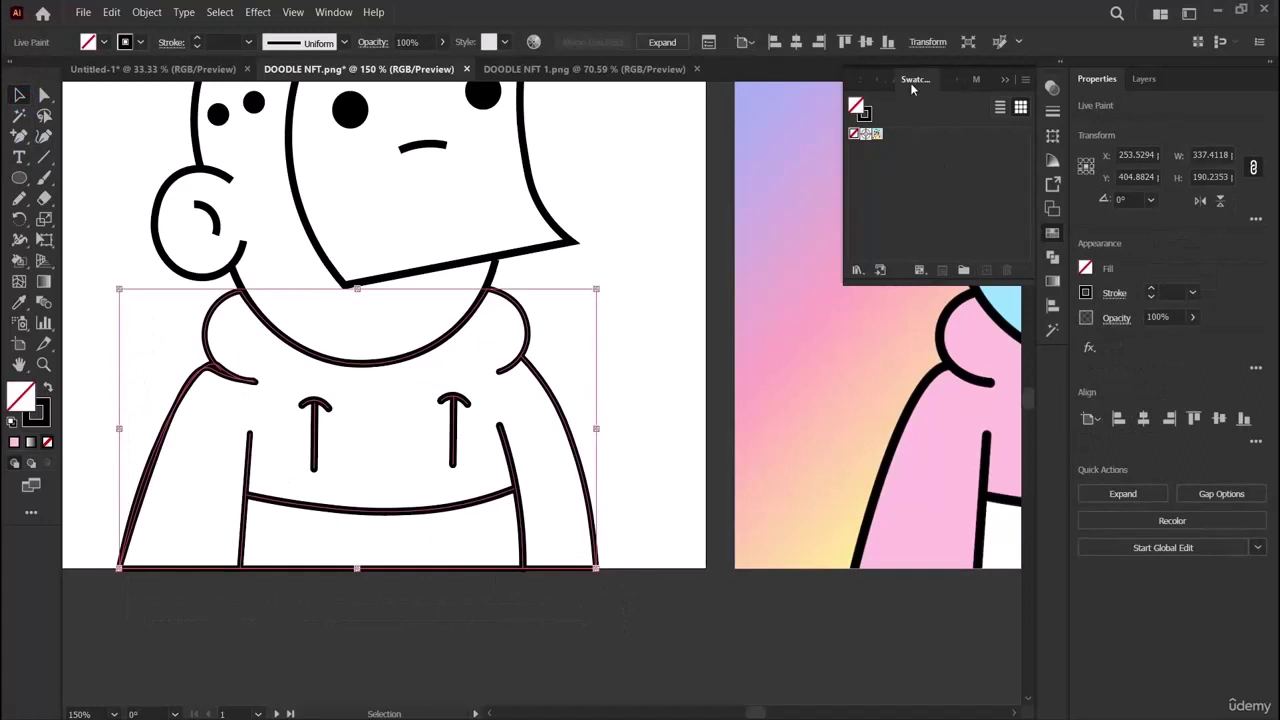
pyautogui.doubleClick(863, 112)
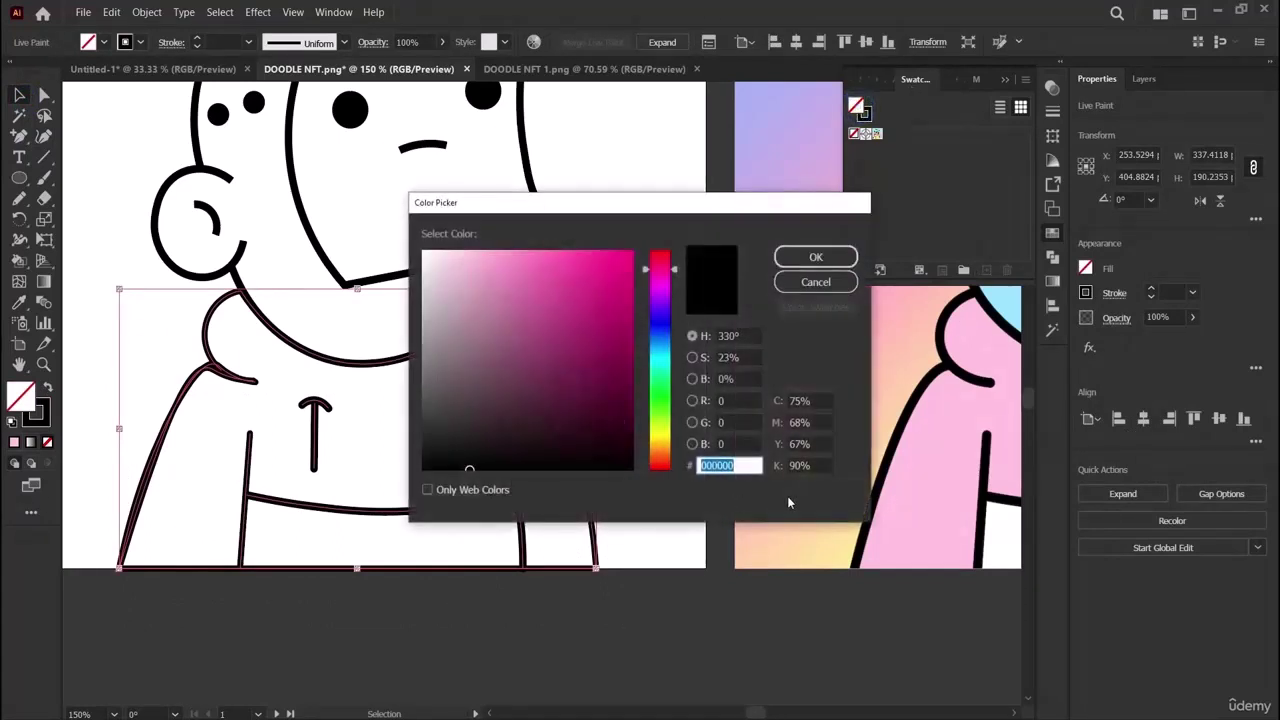
pyautogui.hotkey('ctrl', 'v')
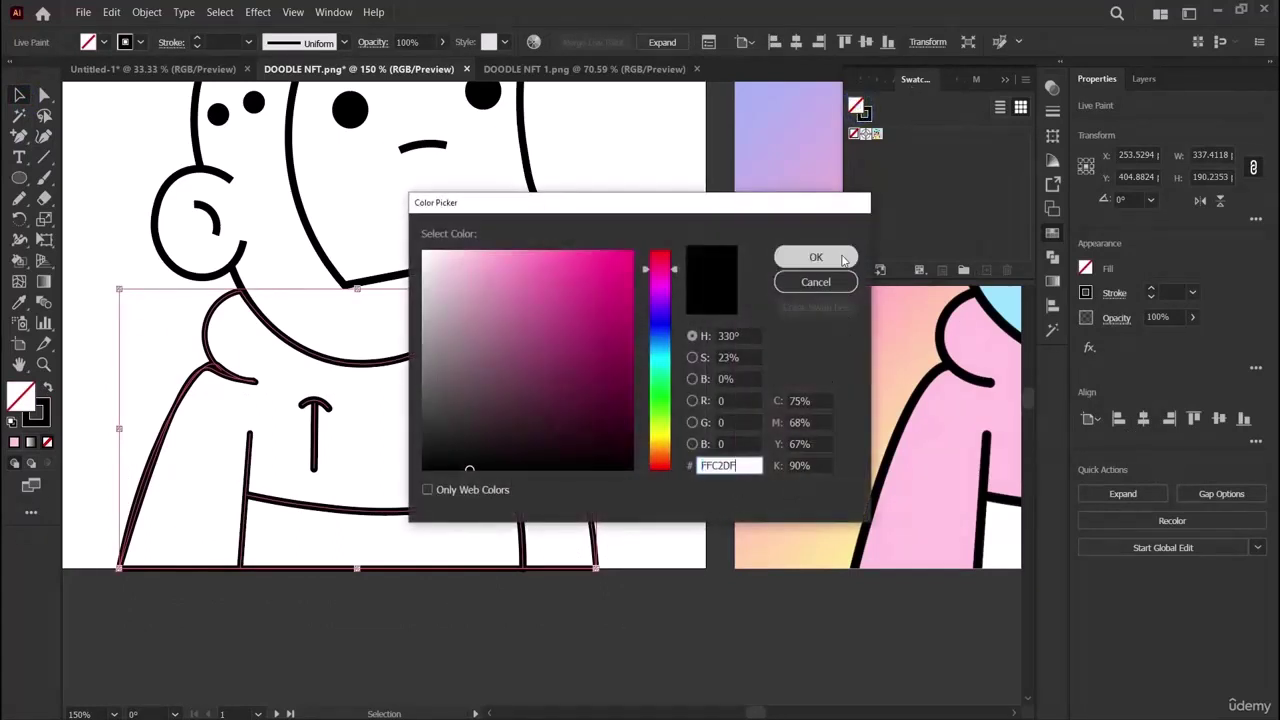
pyautogui.click(816, 257)
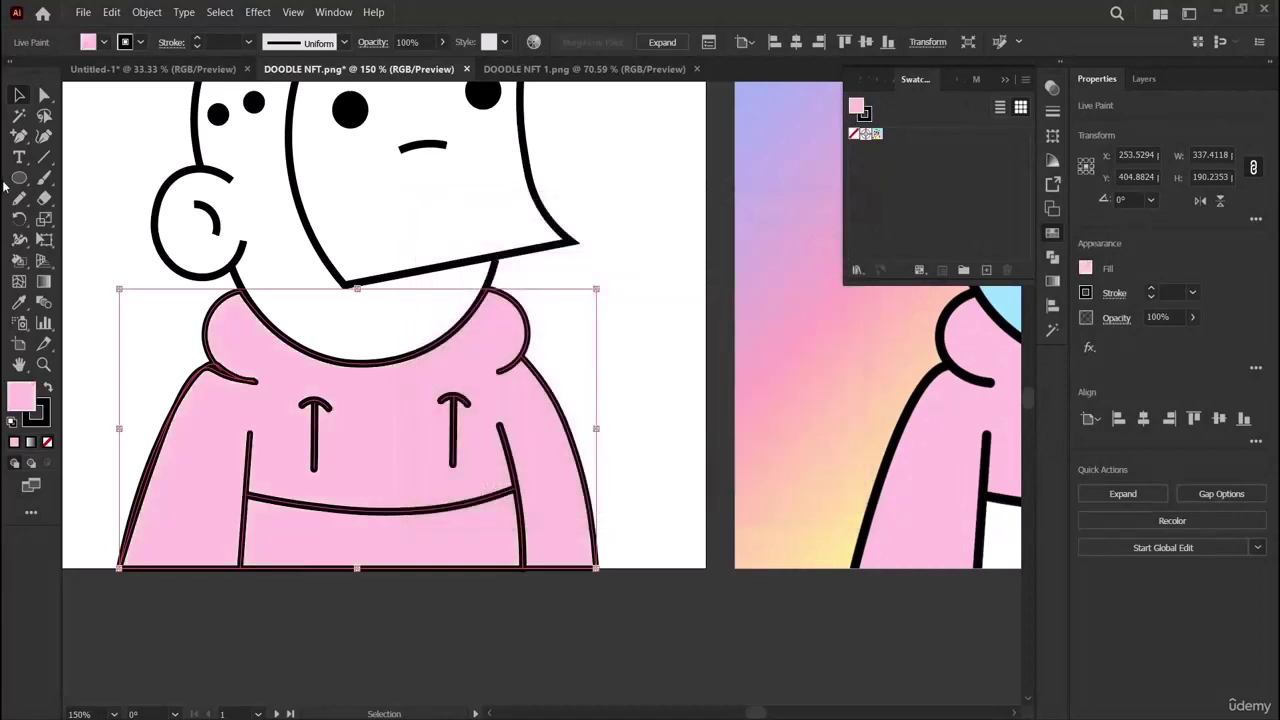
pyautogui.click(106, 233)
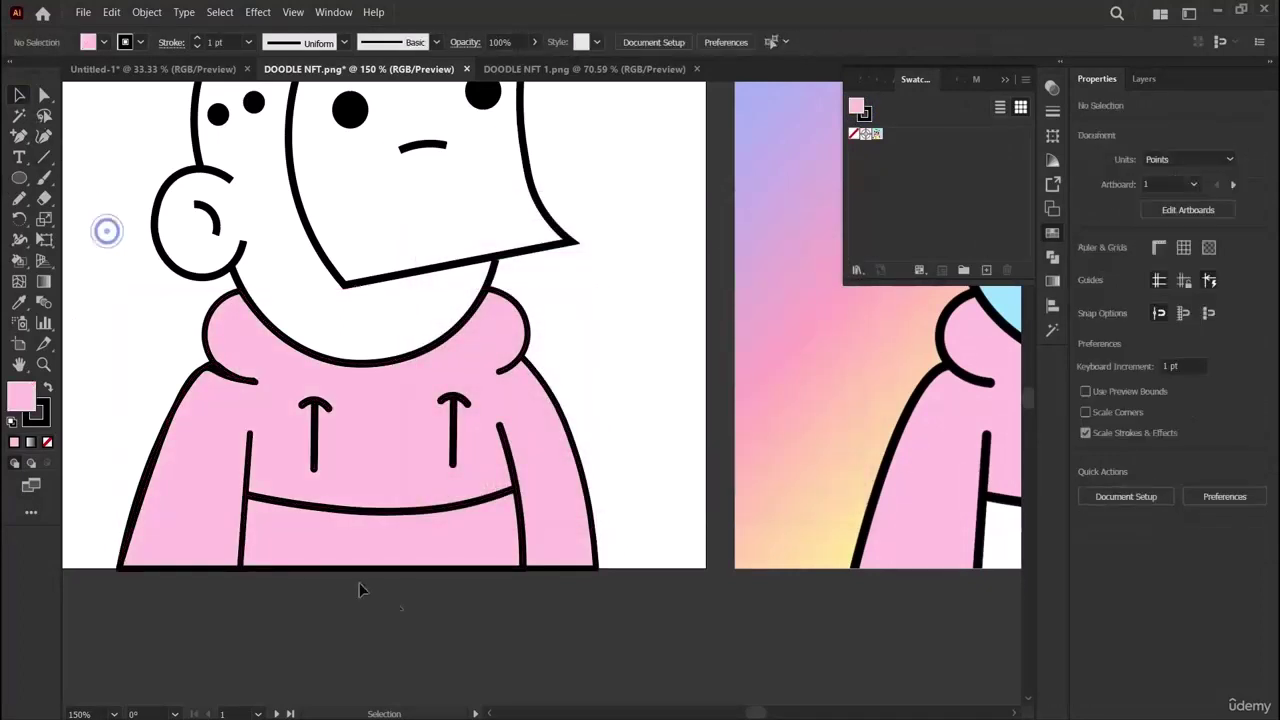
pyautogui.hscroll(5, 623, 609)
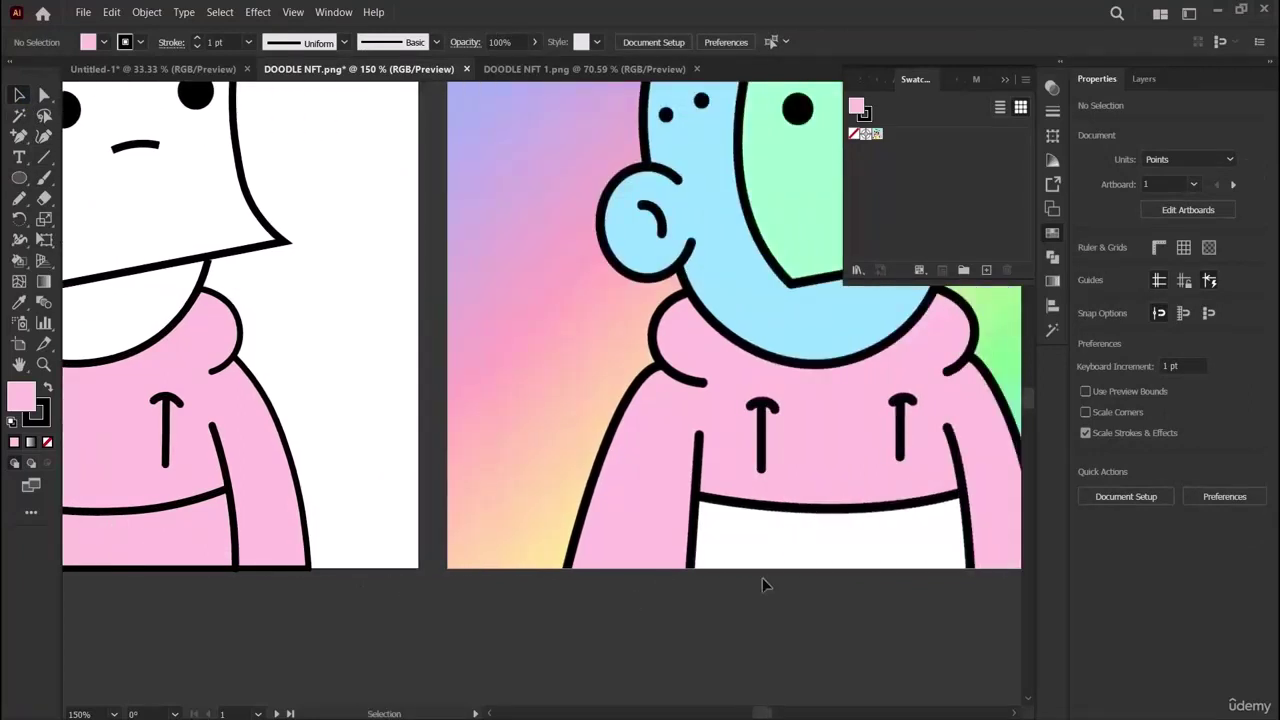
pyautogui.hscroll(-7, 380, 618)
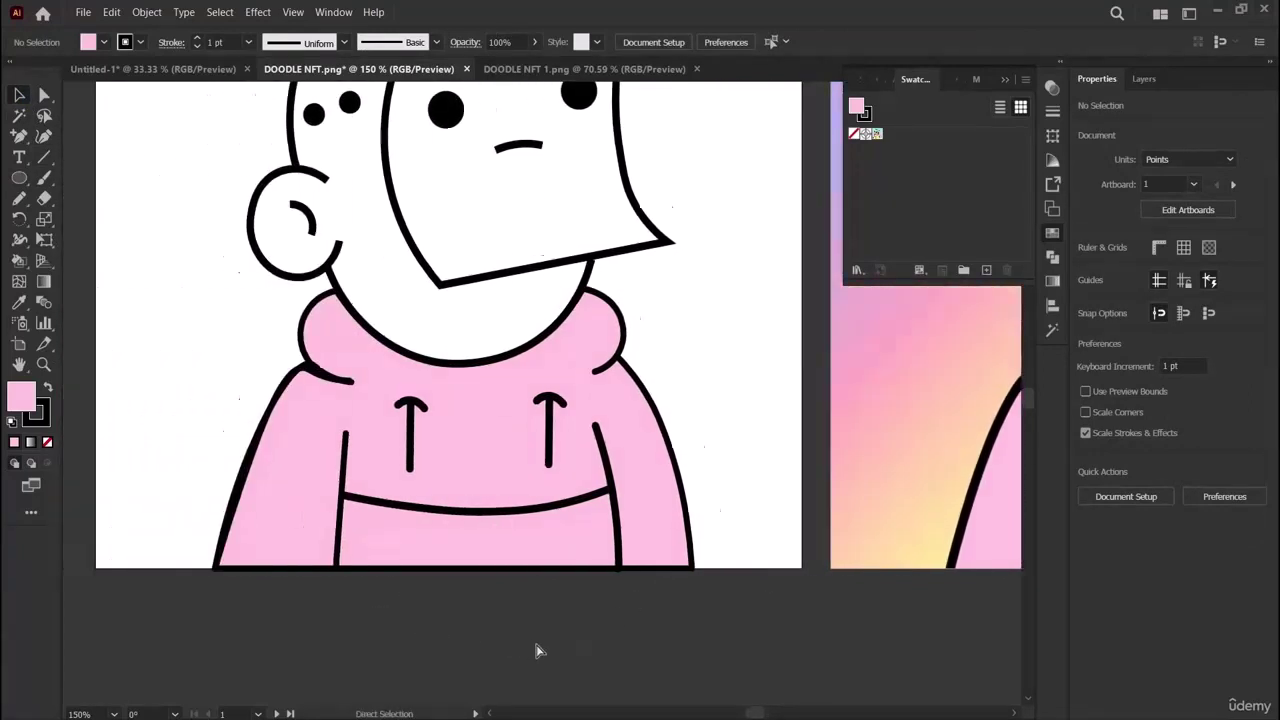
pyautogui.hscroll(2, 545, 654)
pyautogui.hscroll(-2, 560, 650)
pyautogui.hscroll(1, 585, 650)
pyautogui.scroll(4, 600, 657)
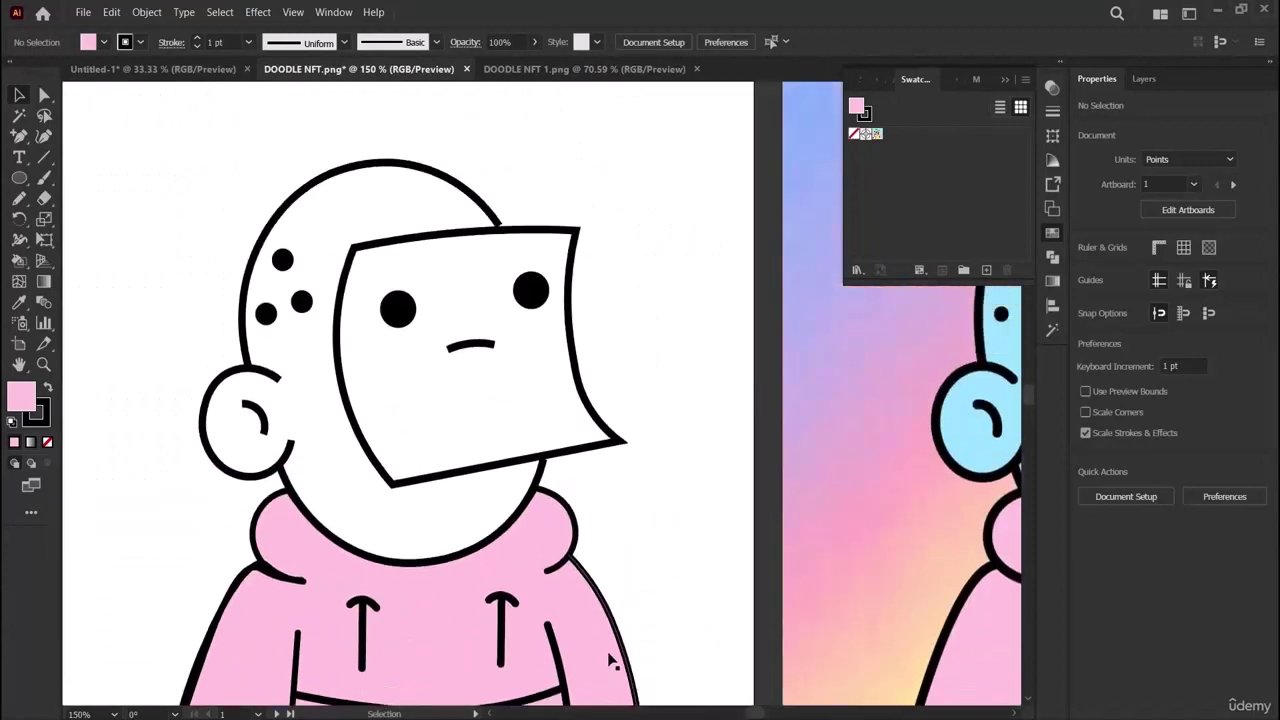
pyautogui.scroll(1, 610, 660)
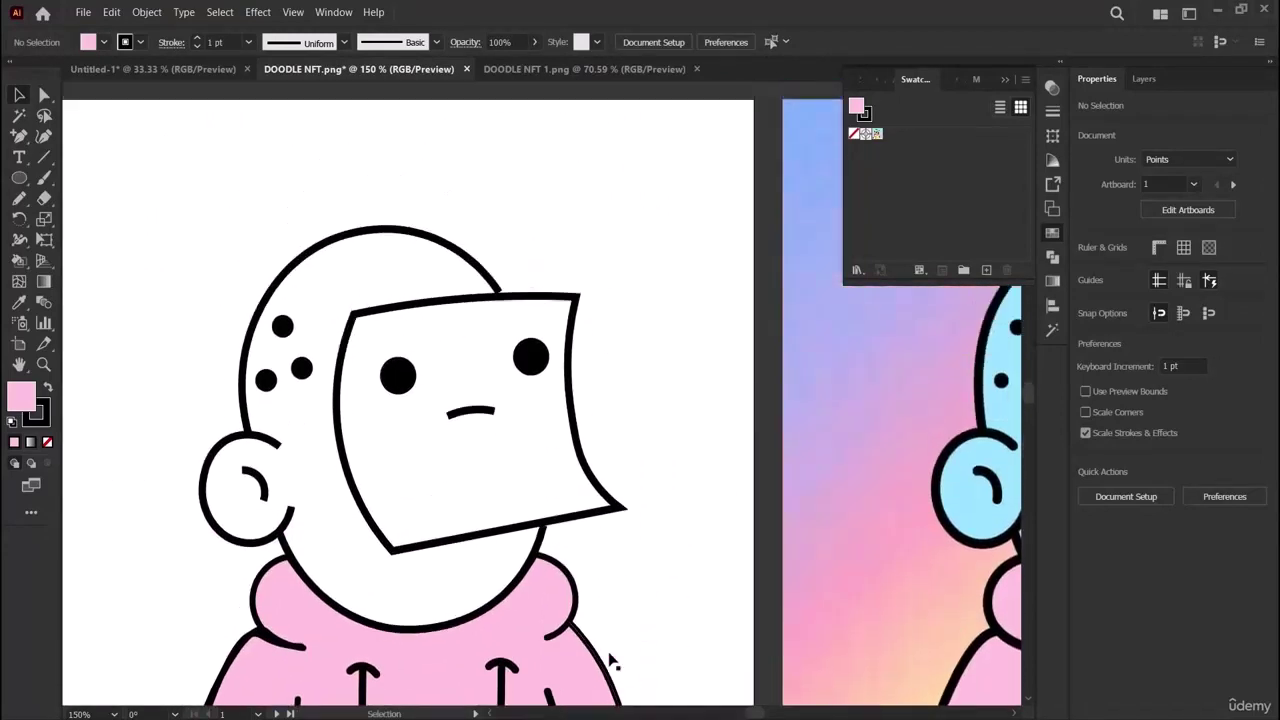
pyautogui.click(430, 247)
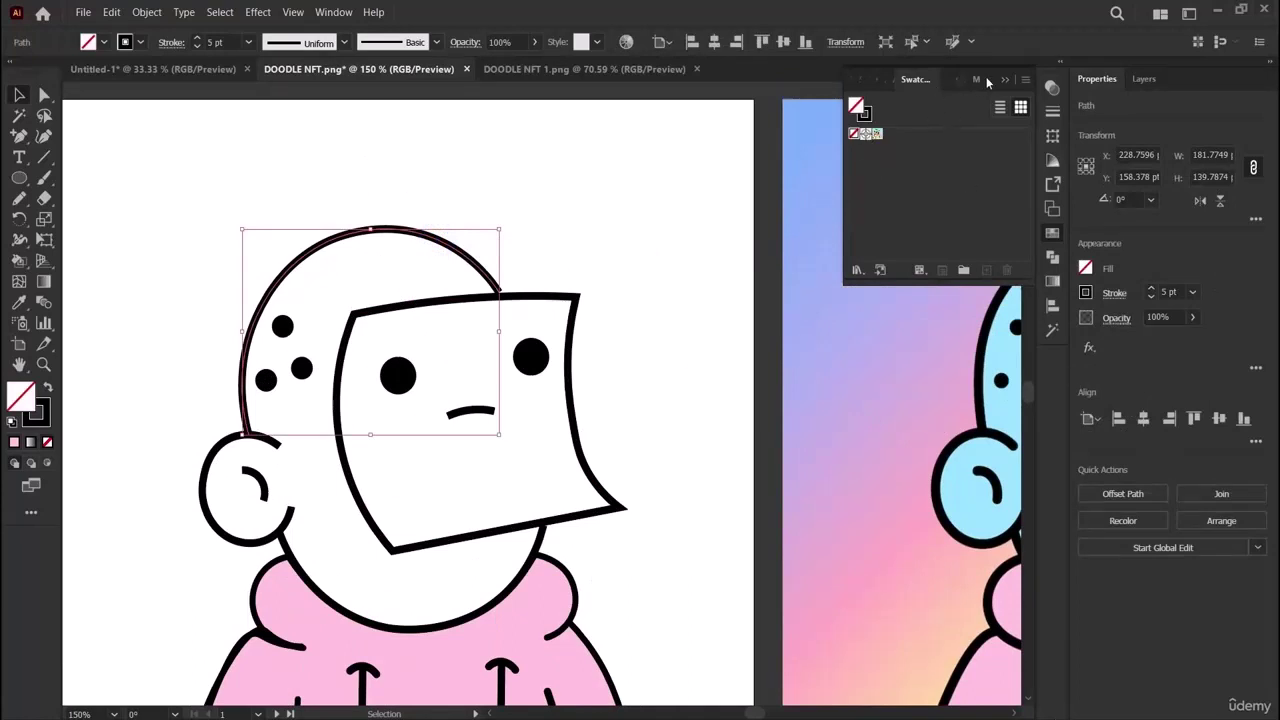
pyautogui.click(1053, 112)
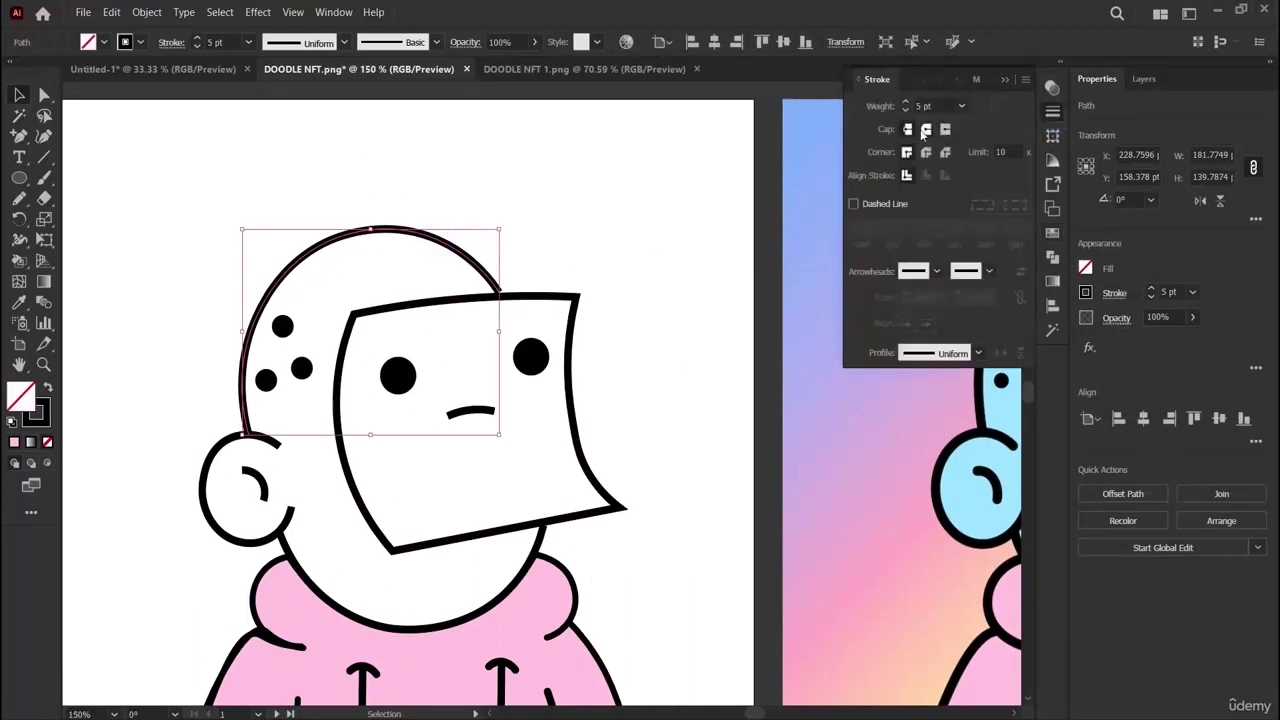
pyautogui.click(687, 302)
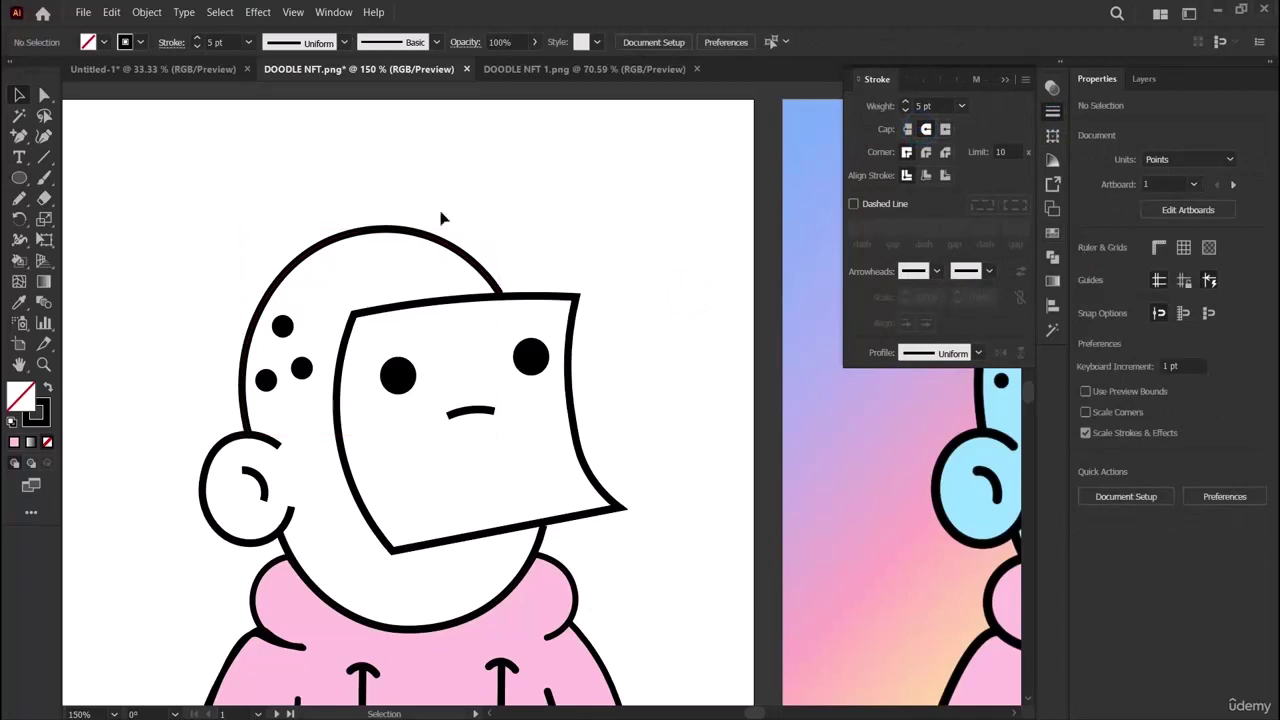
pyautogui.click(539, 543)
pyautogui.keyDown('shift'); pyautogui.click(252, 488); pyautogui.keyUp('shift')
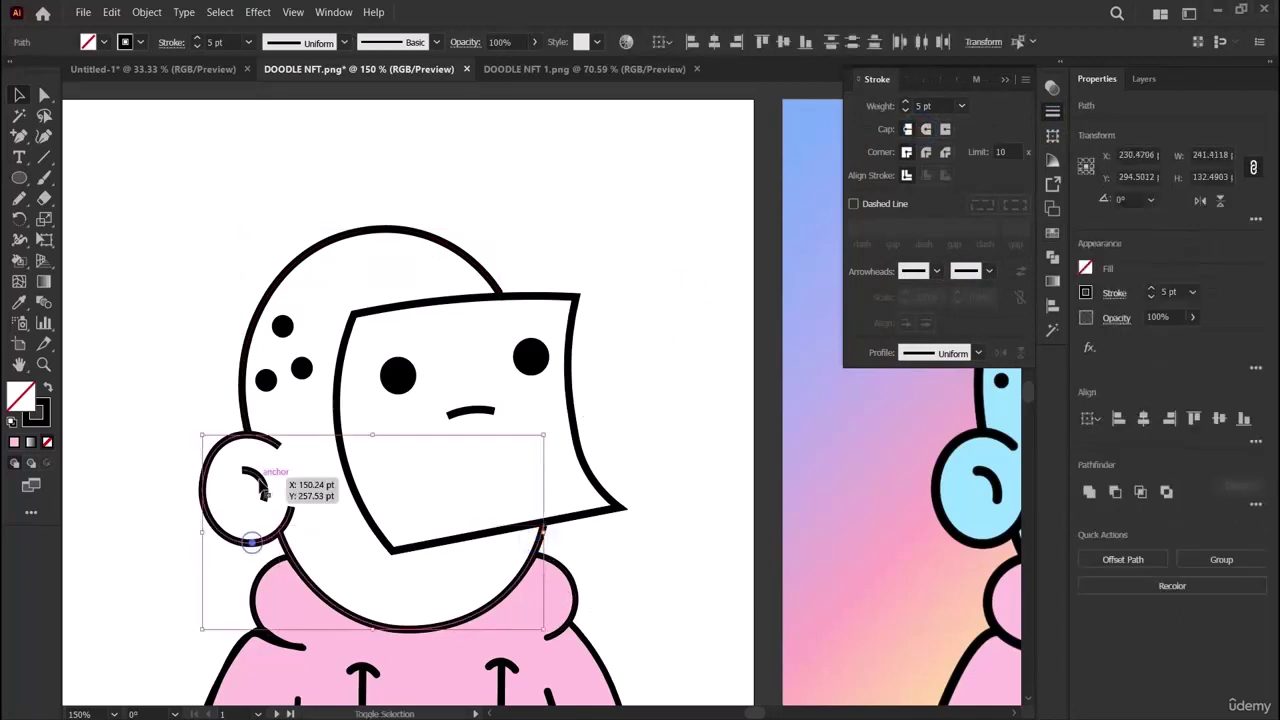
pyautogui.keyDown('shift'); pyautogui.click(260, 312); pyautogui.keyUp('shift')
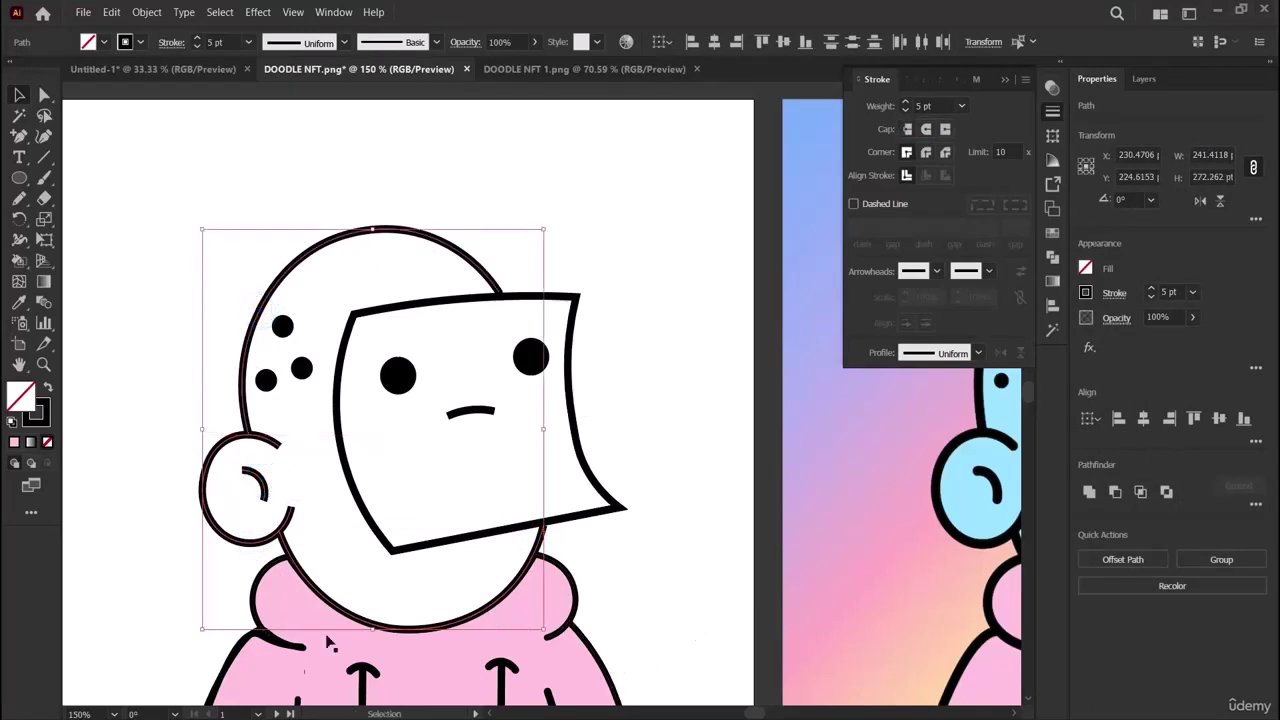
pyautogui.click(16, 264)
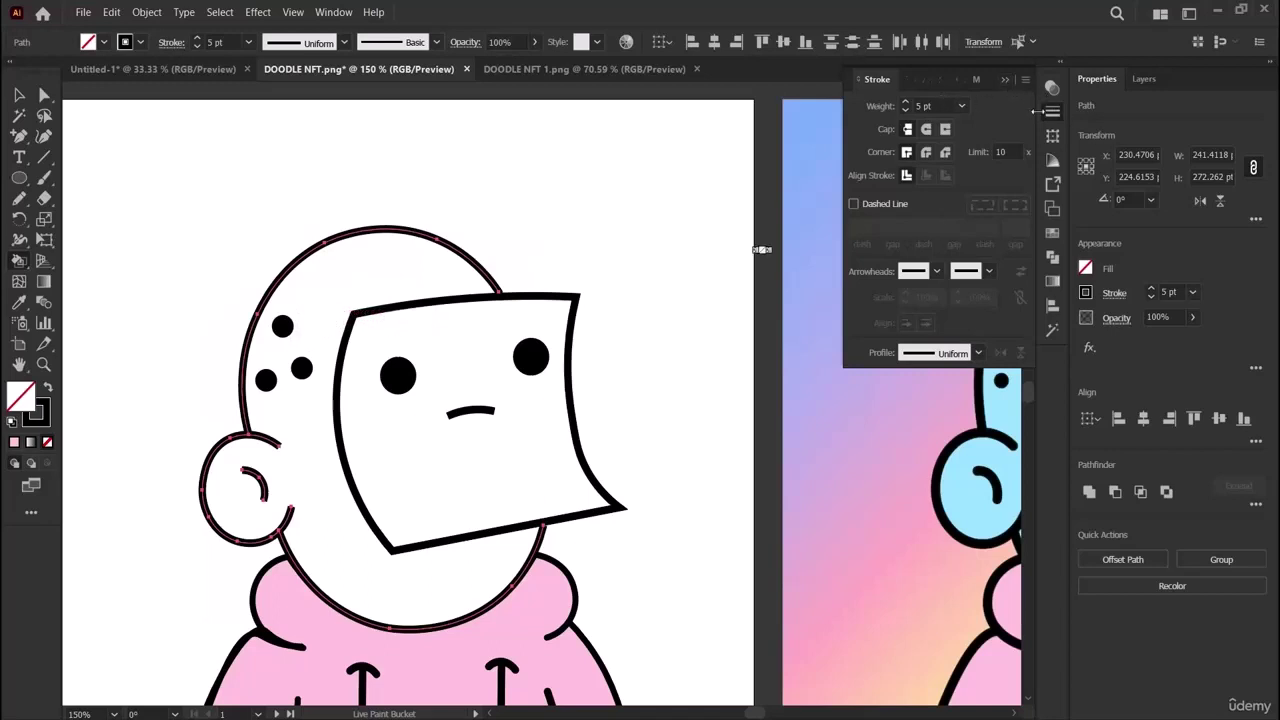
pyautogui.click(1052, 234)
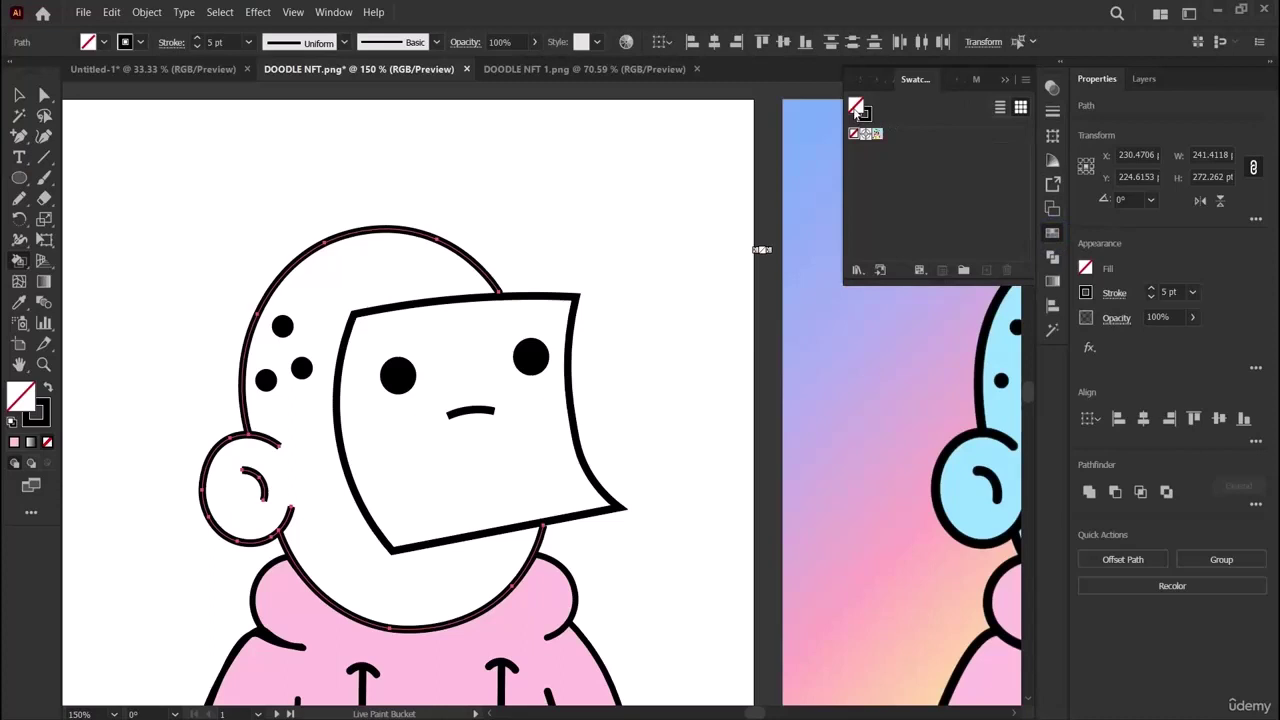
pyautogui.press('v')
pyautogui.click(637, 131)
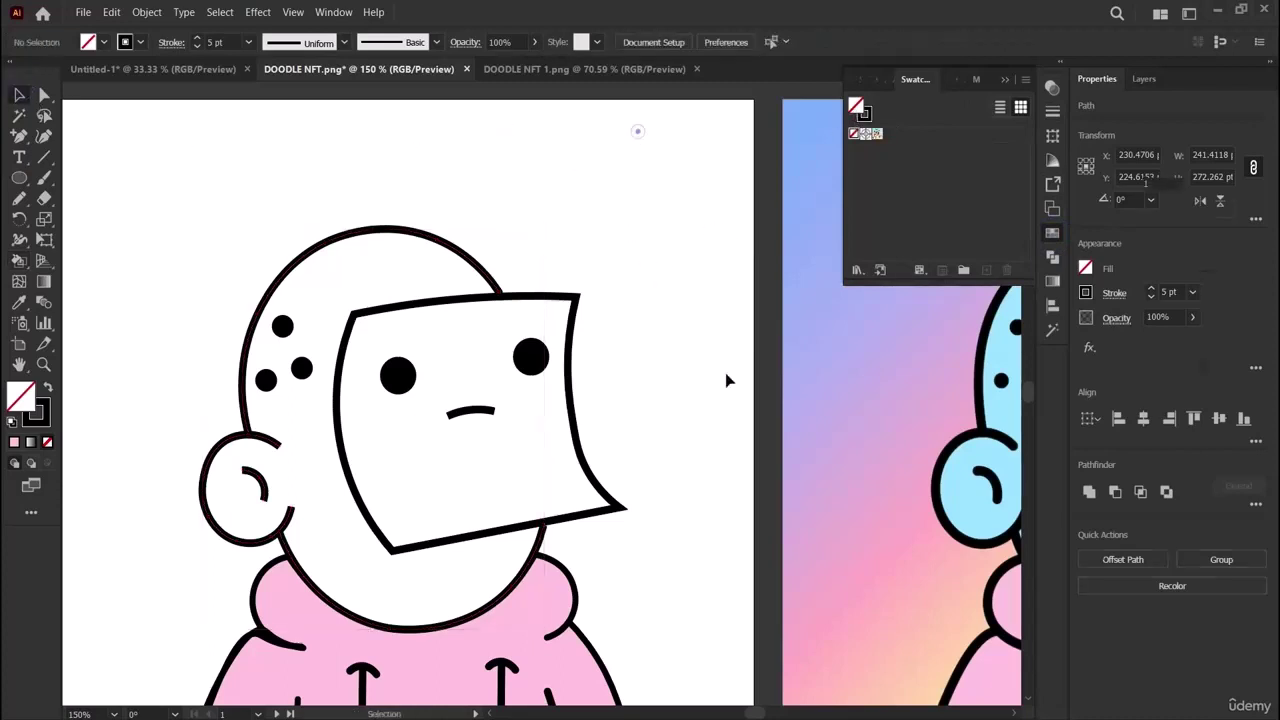
pyautogui.scroll(-5, 735, 392)
pyautogui.hscroll(8, 738, 392)
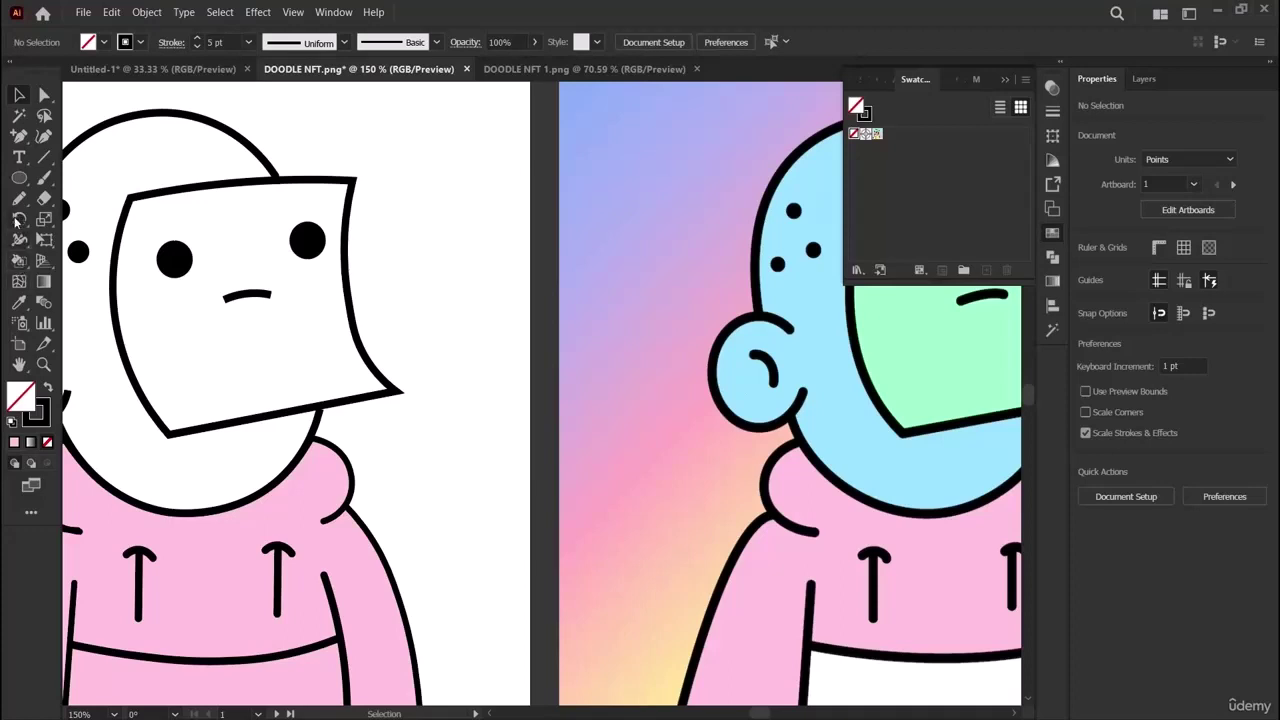
# Sample the light blue from the original character's face with the Eyedropper.
pyautogui.click(19, 302)
pyautogui.click(840, 320)
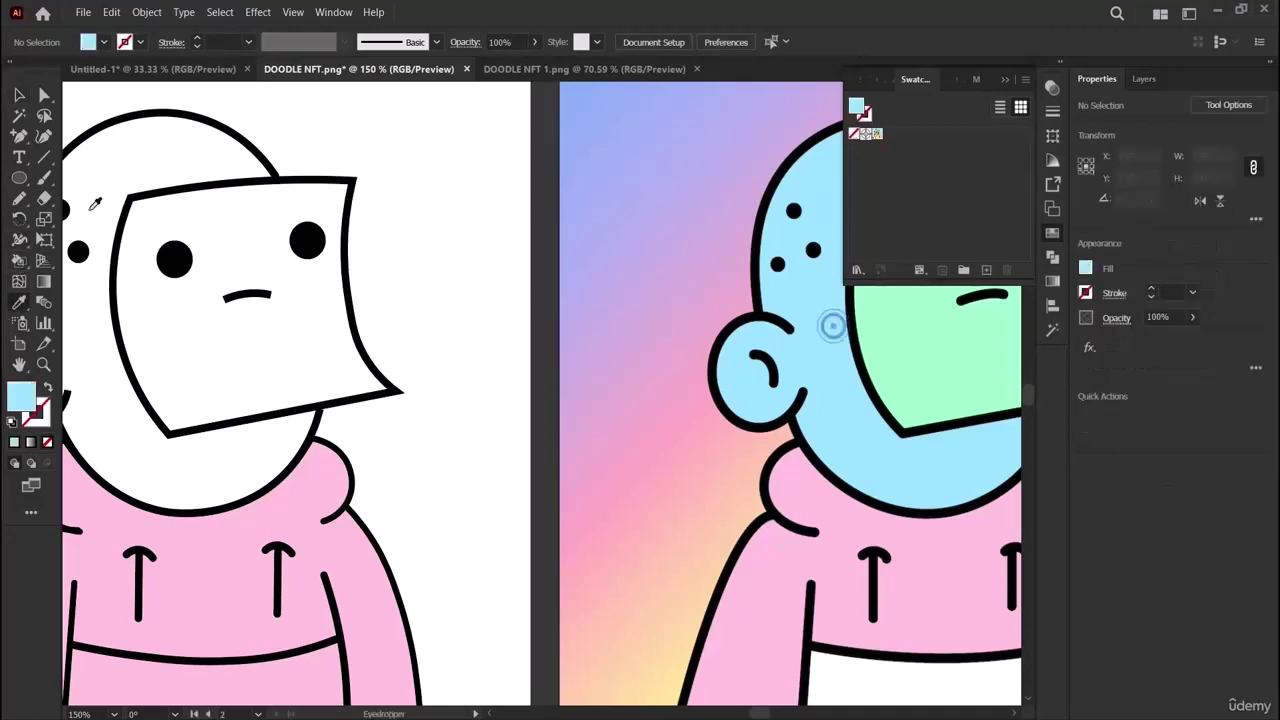
pyautogui.hscroll(-8, 430, 430)
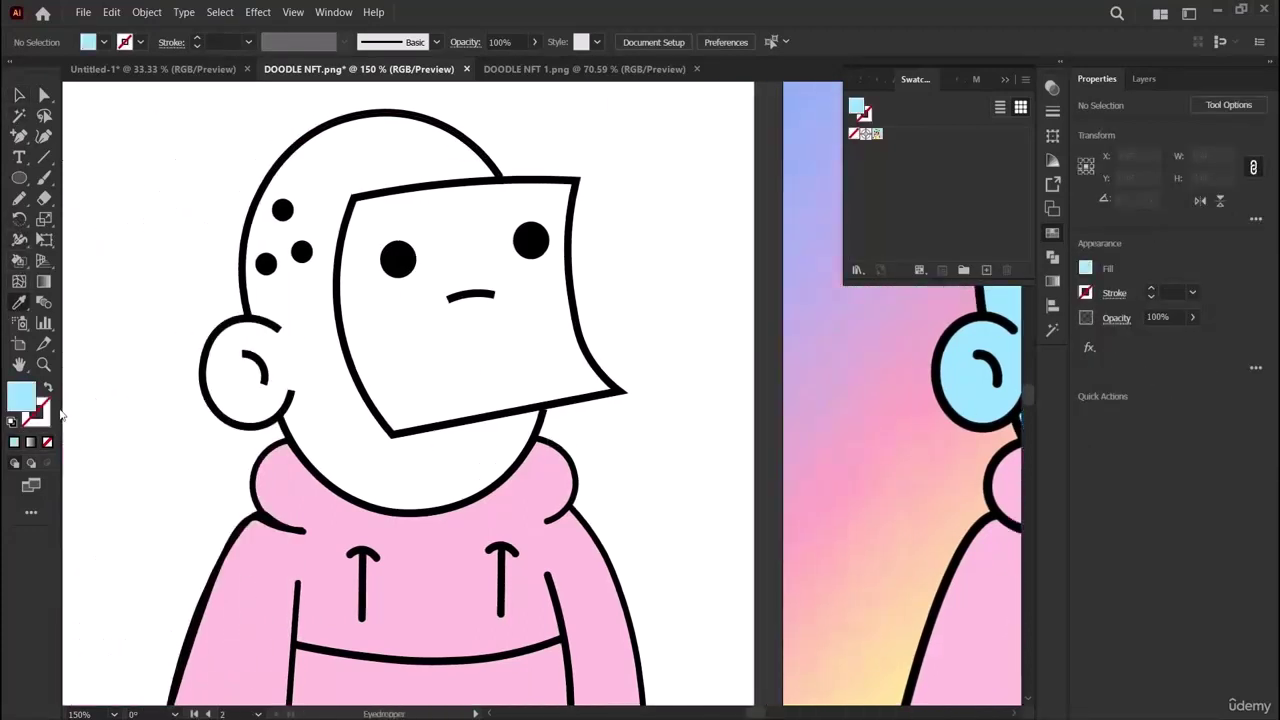
pyautogui.doubleClick(29, 393)
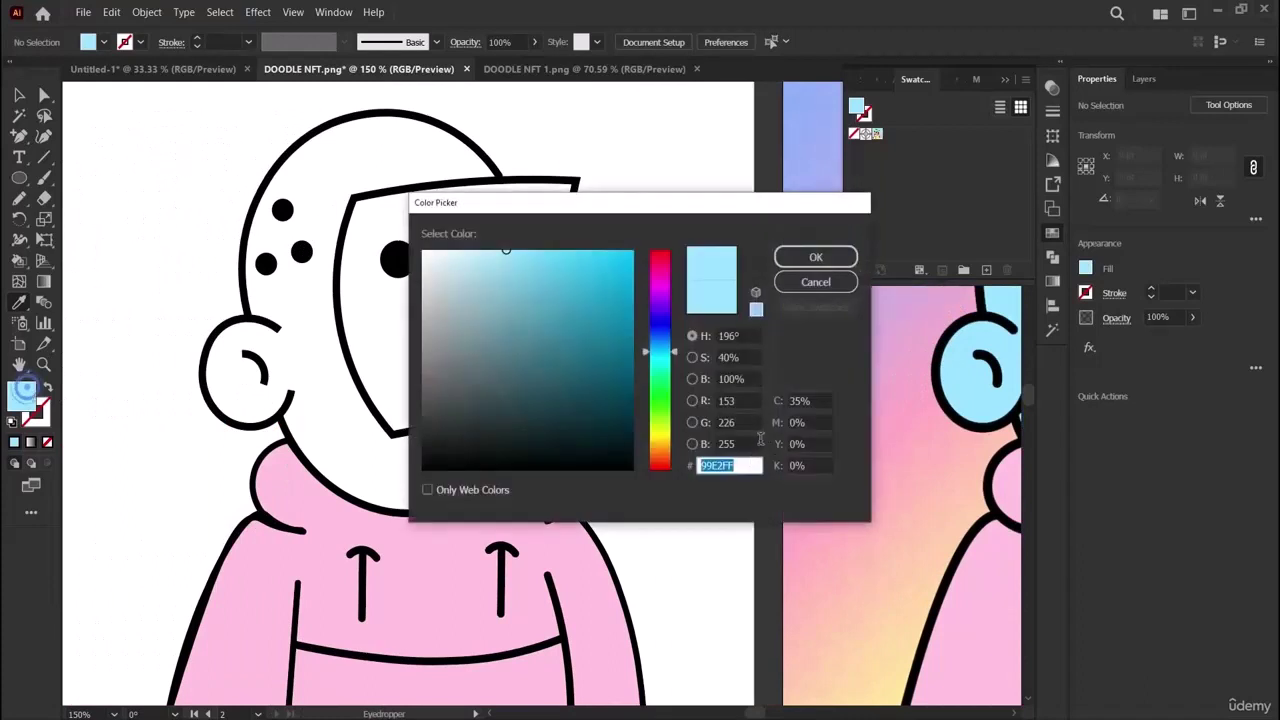
pyautogui.click(822, 254)
# Give the outer and inner ear outlines rounded stroke corners.
pyautogui.click(21, 96)
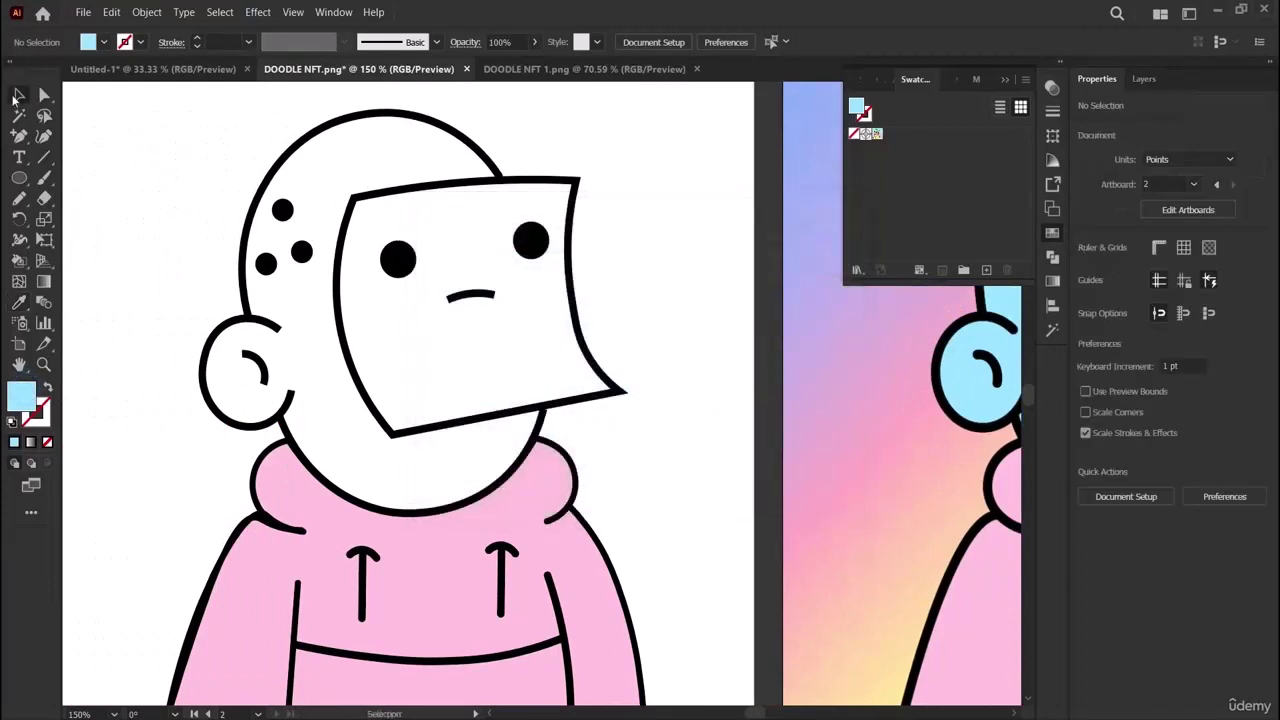
pyautogui.click(437, 118)
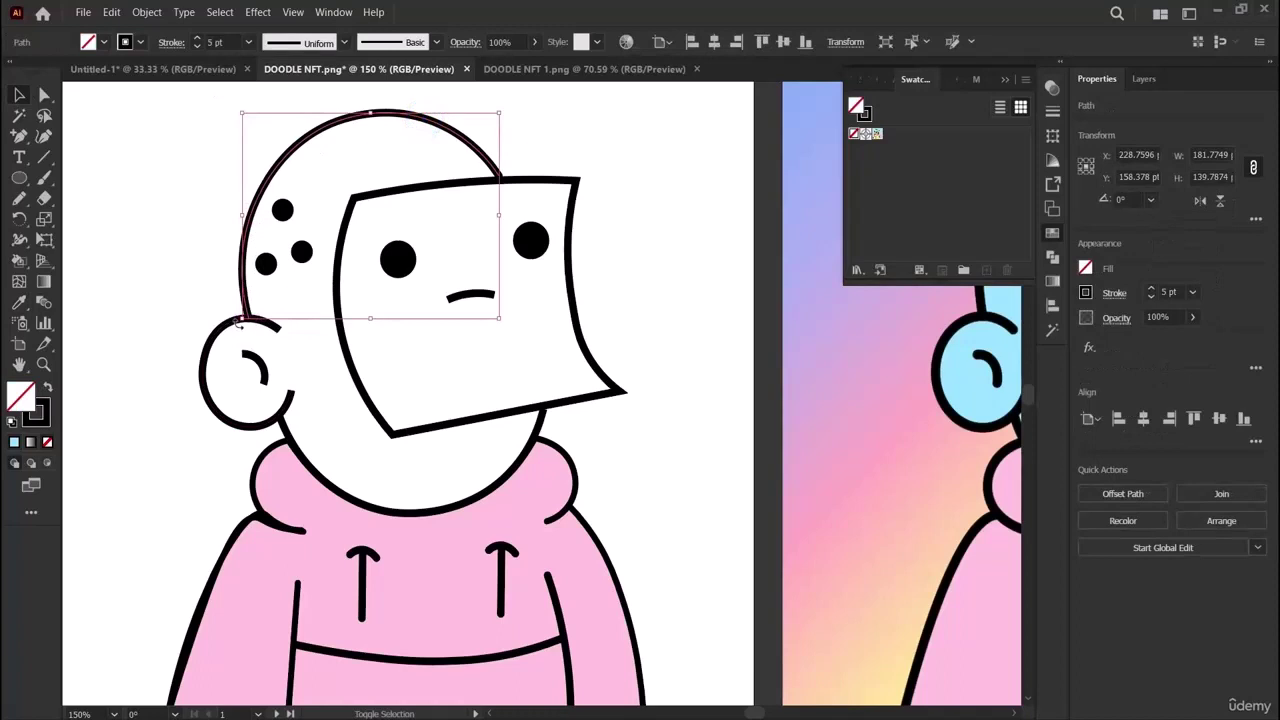
pyautogui.click(223, 329)
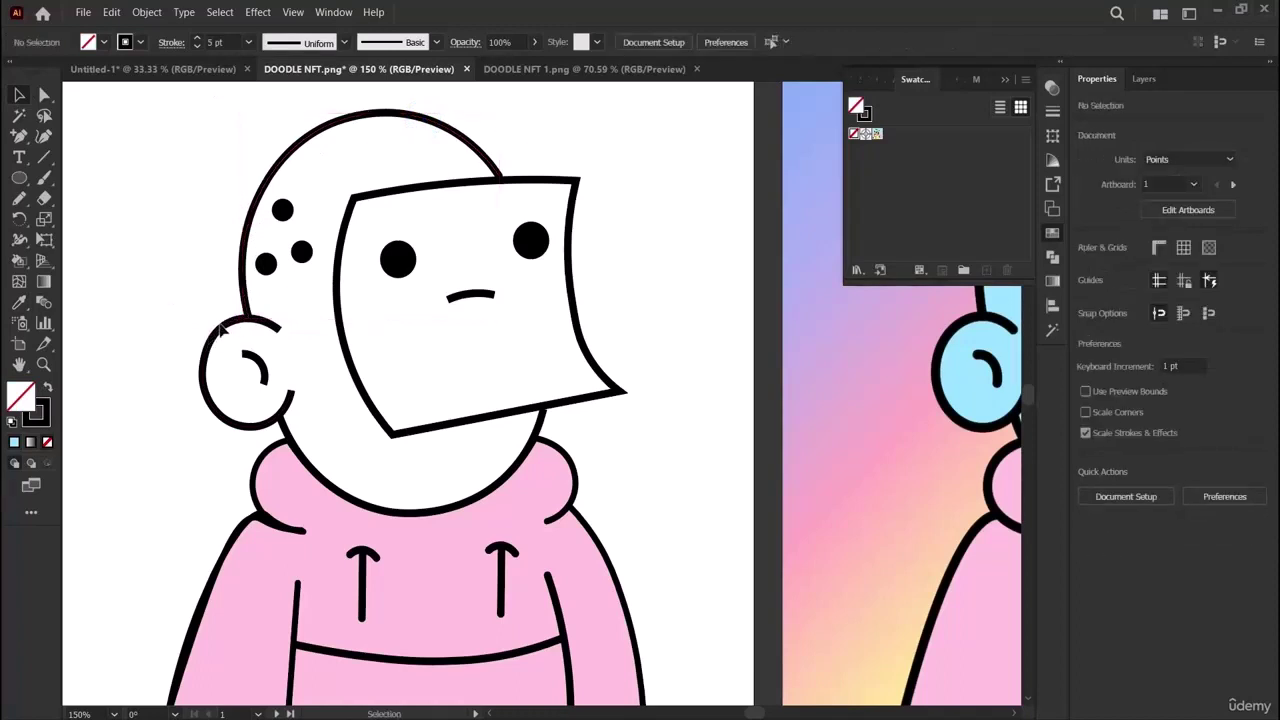
pyautogui.click(240, 320)
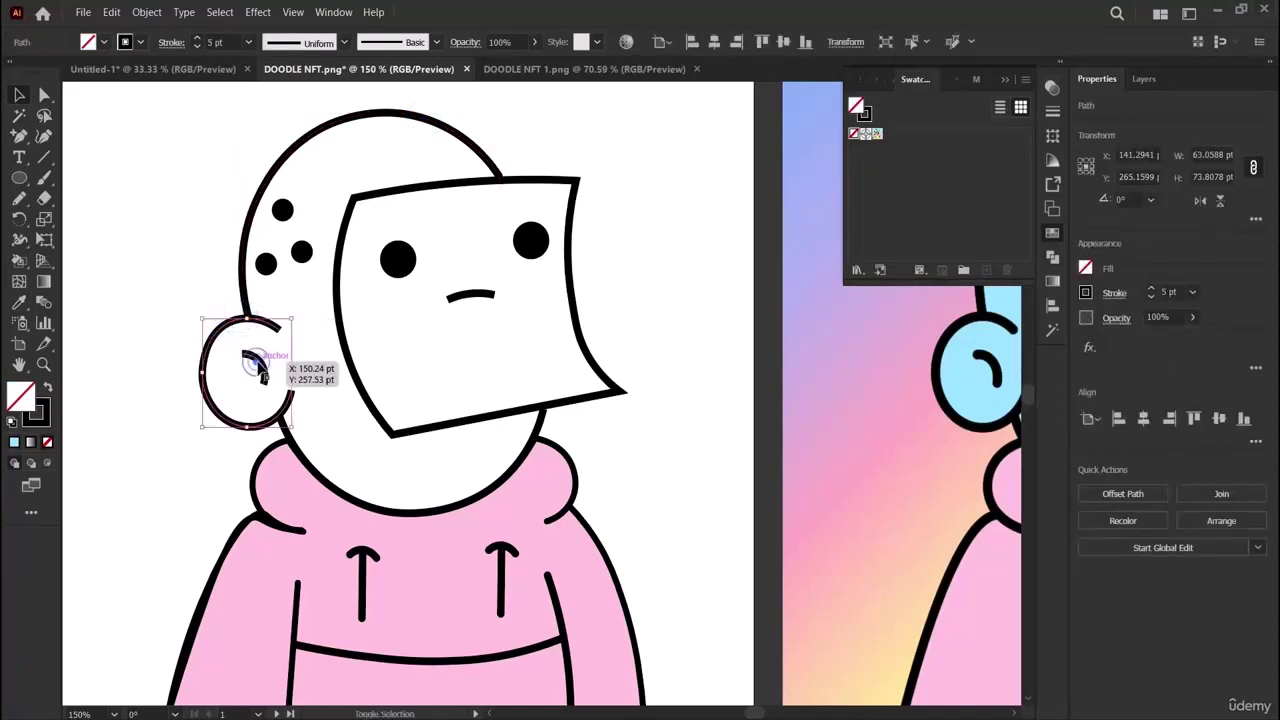
pyautogui.keyDown('shift'); pyautogui.click(257, 368); pyautogui.keyUp('shift')
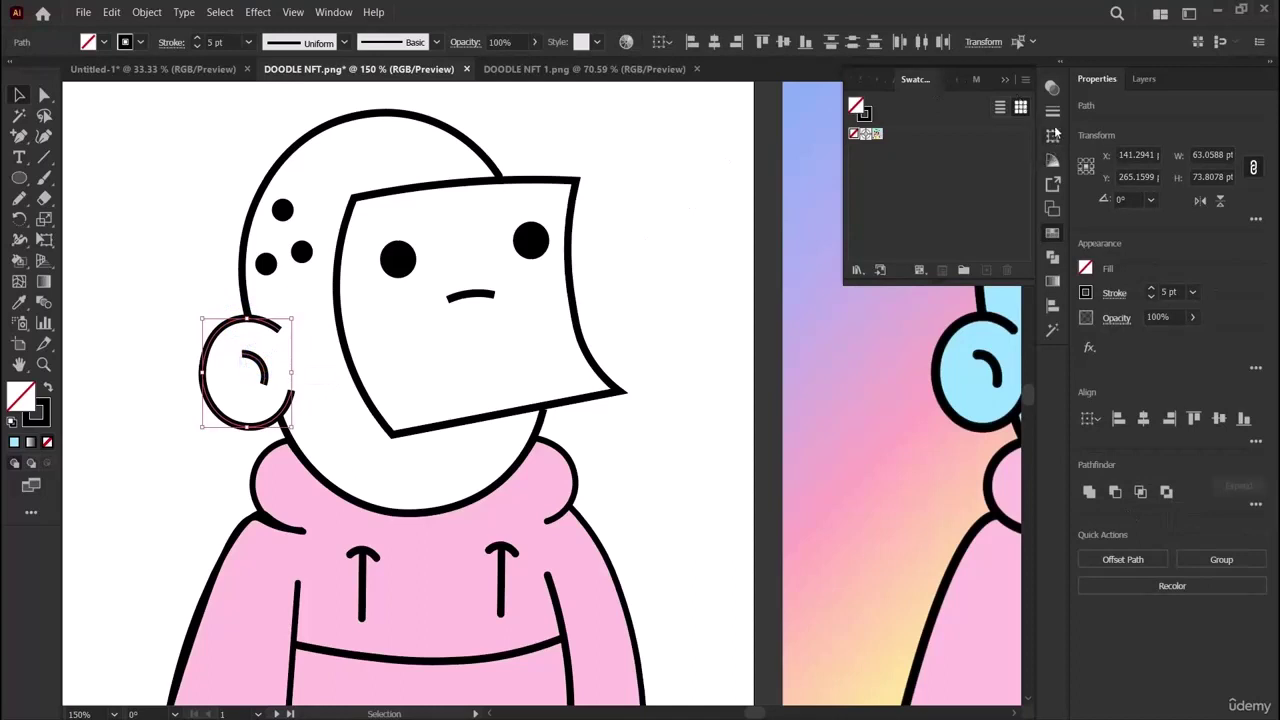
pyautogui.click(1052, 111)
pyautogui.click(926, 152)
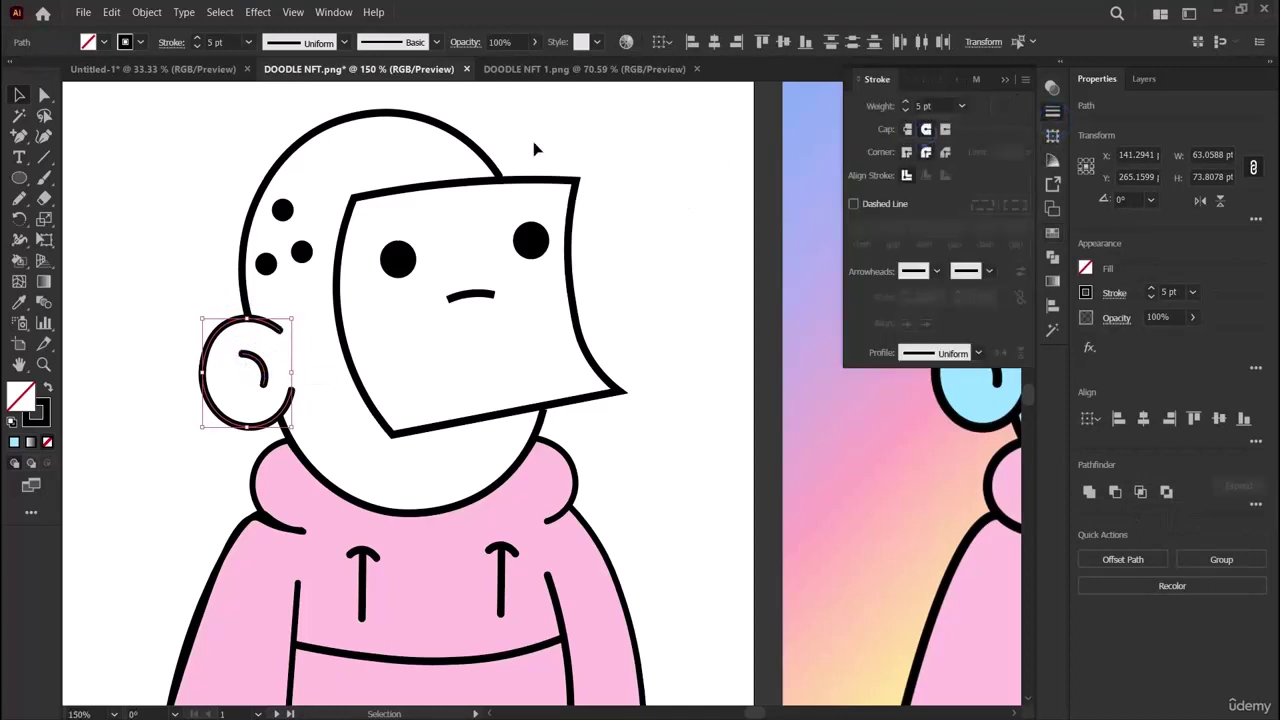
# Select the head outline, the three head dots, the ear and the lower head outline together.
pyautogui.moveTo(232, 114); pyautogui.dragTo(330, 145)
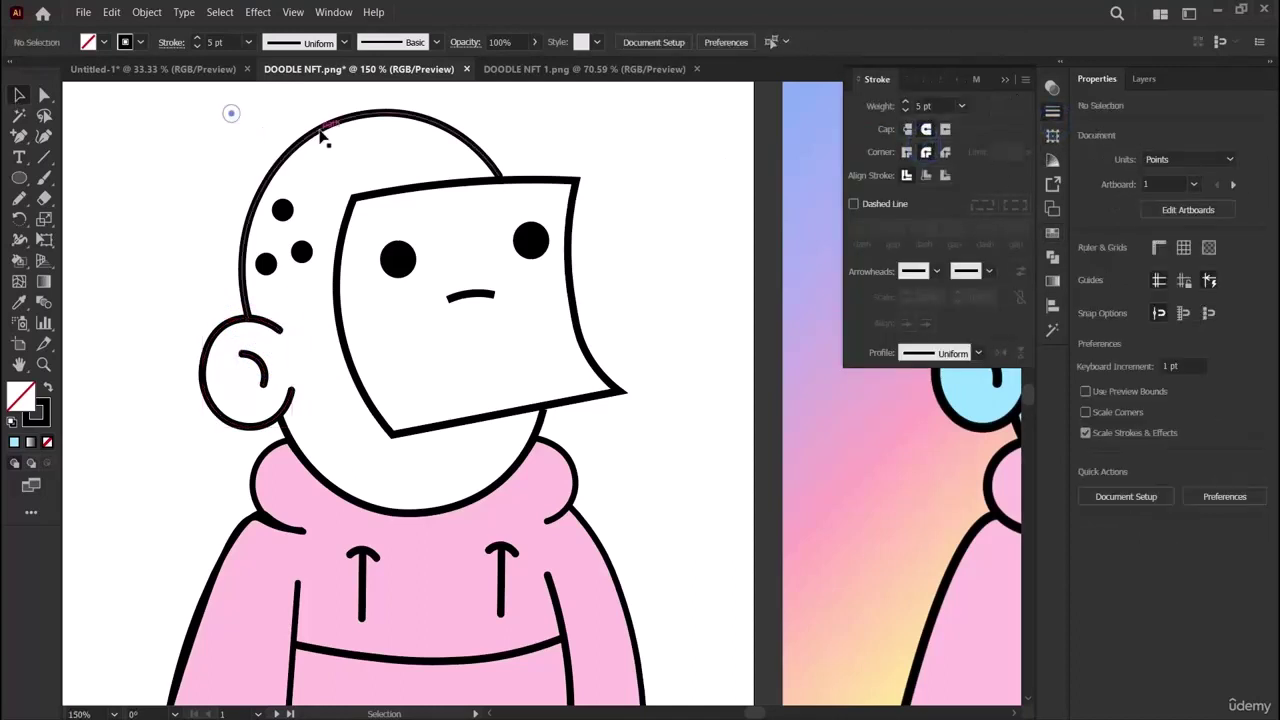
pyautogui.keyDown('shift'); pyautogui.click(283, 209); pyautogui.keyUp('shift')
pyautogui.keyDown('shift'); pyautogui.click(302, 252); pyautogui.keyUp('shift')
pyautogui.keyDown('shift'); pyautogui.click(265, 263); pyautogui.keyUp('shift')
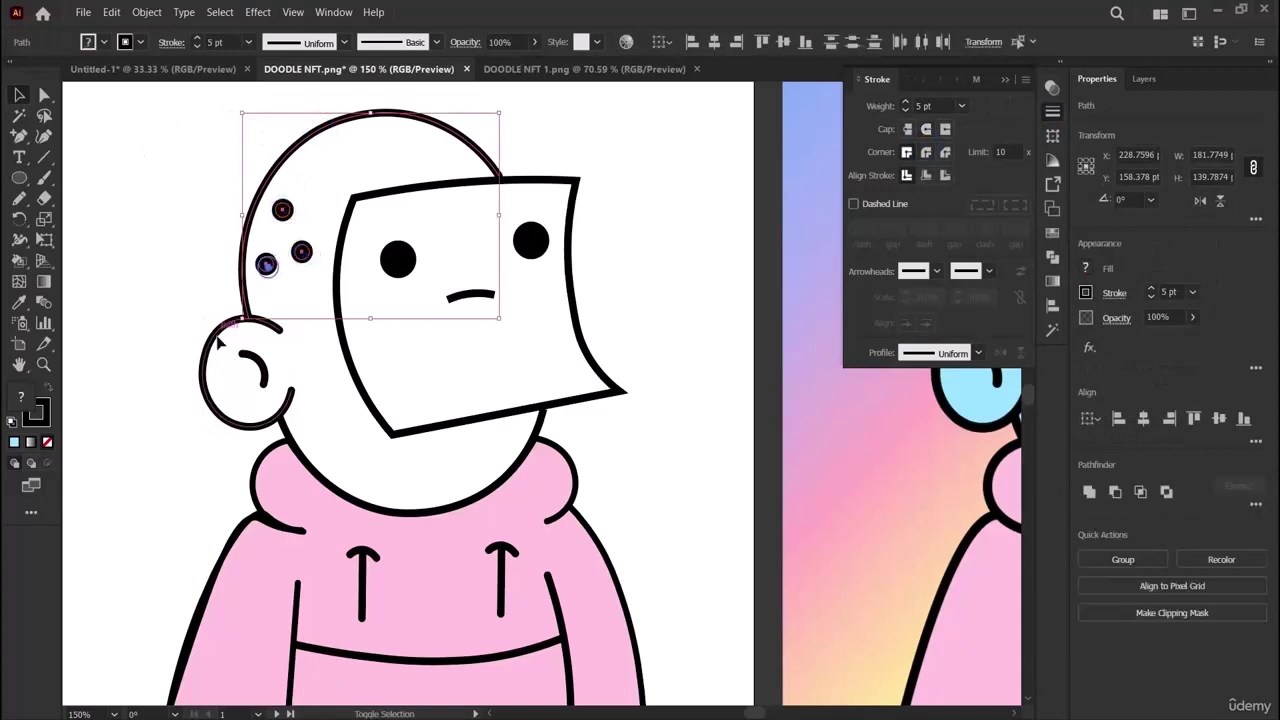
pyautogui.keyDown('shift'); pyautogui.click(215, 343); pyautogui.keyUp('shift')
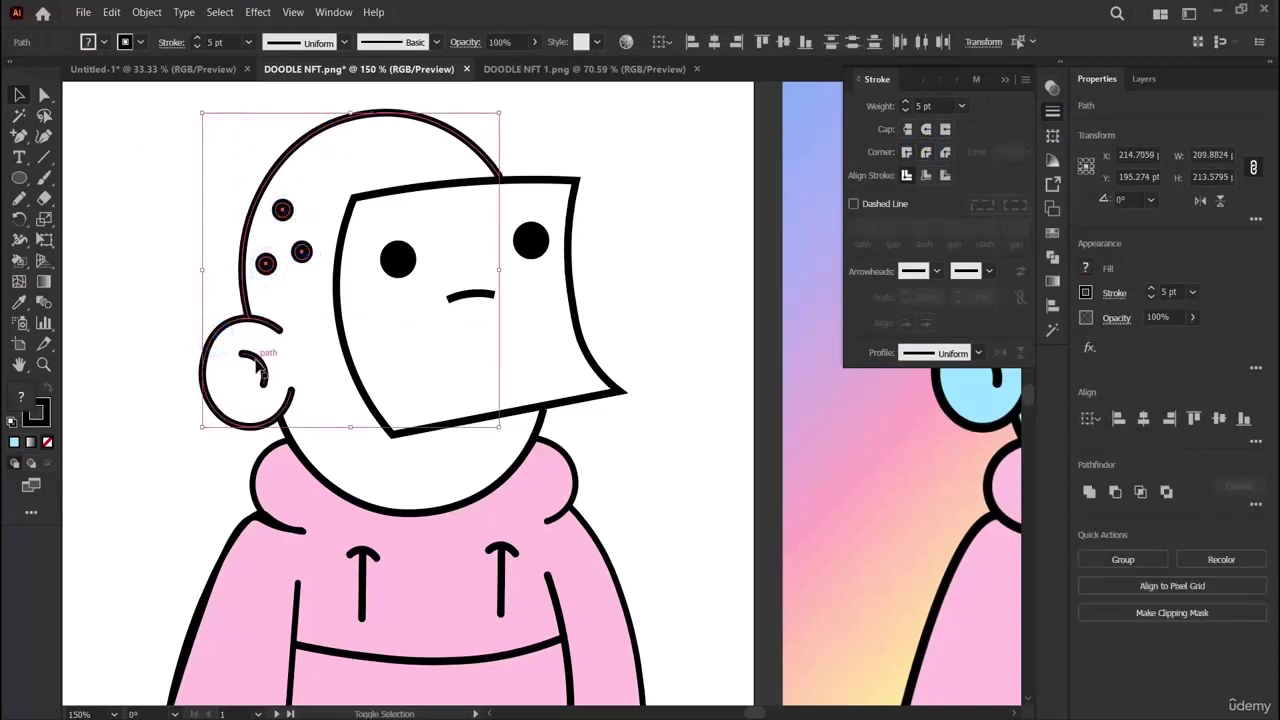
pyautogui.keyDown('shift'); pyautogui.click(352, 503); pyautogui.keyUp('shift')
pyautogui.keyDown('shift'); pyautogui.click(352, 503); pyautogui.keyUp('shift')
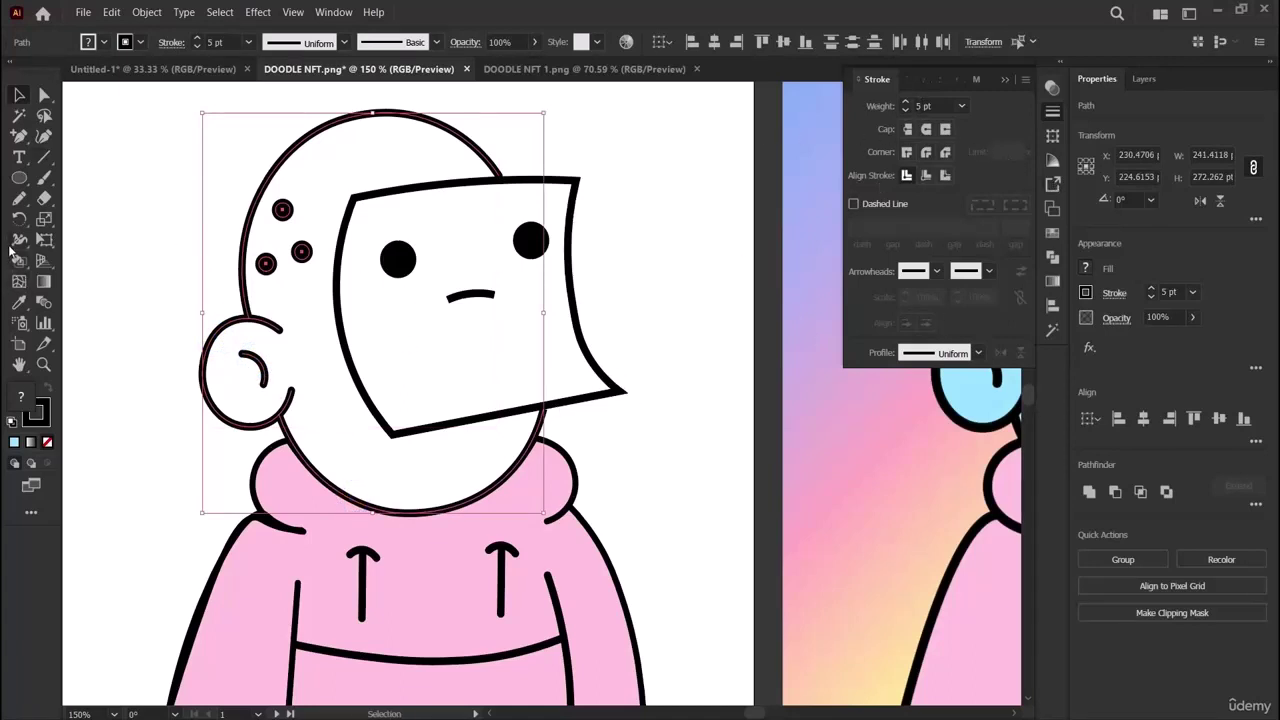
# Set the fill to light blue 99E2FF and make the selected head parts a Live Paint group.
pyautogui.click(18, 261)
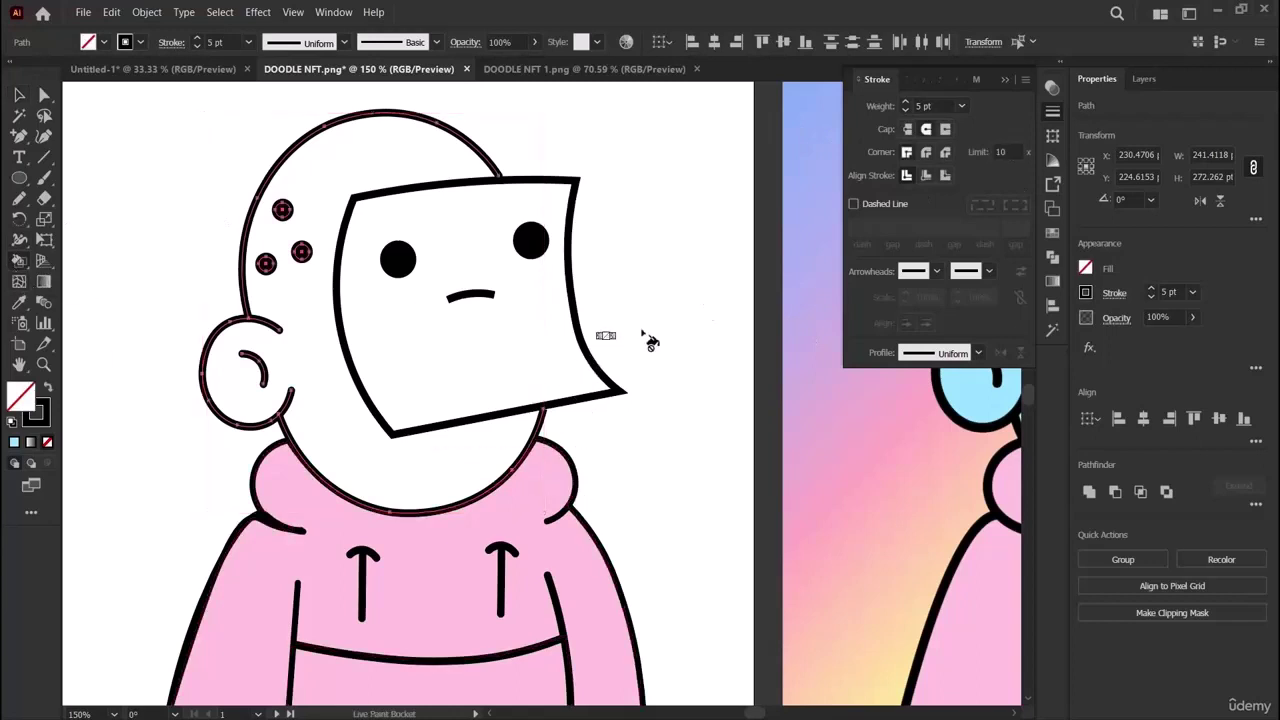
pyautogui.click(1053, 234)
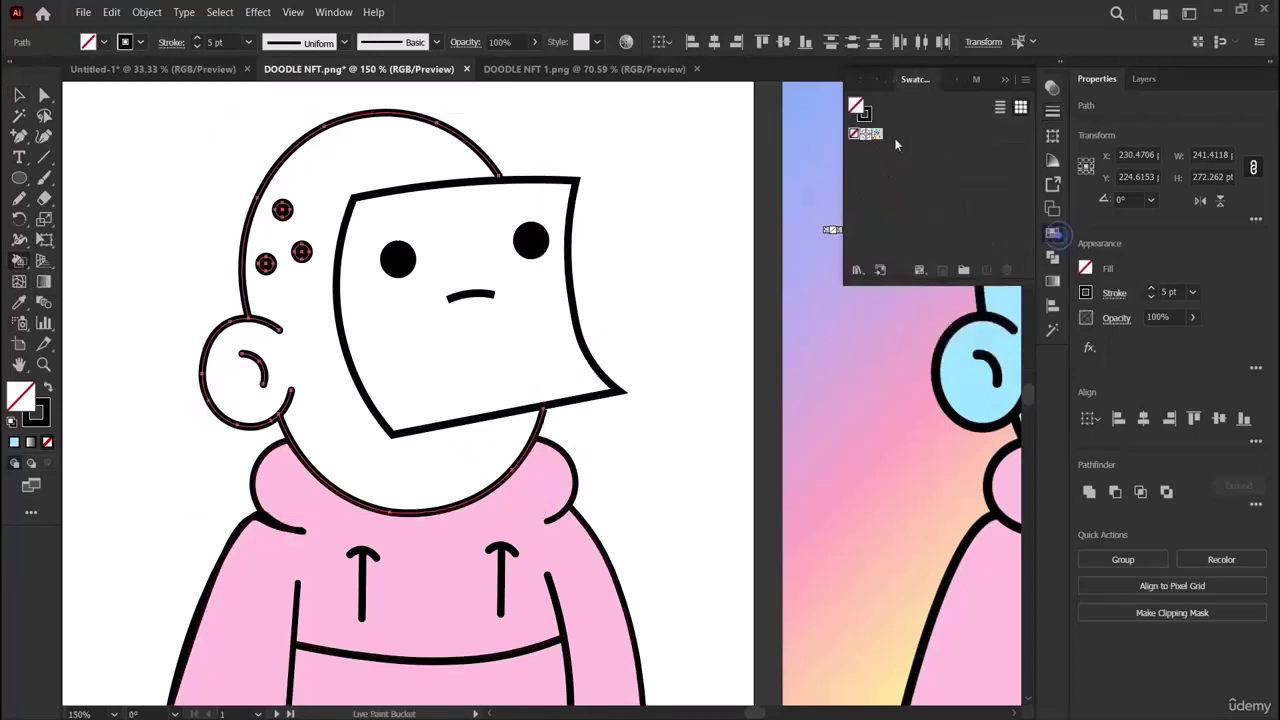
pyautogui.doubleClick(862, 114)
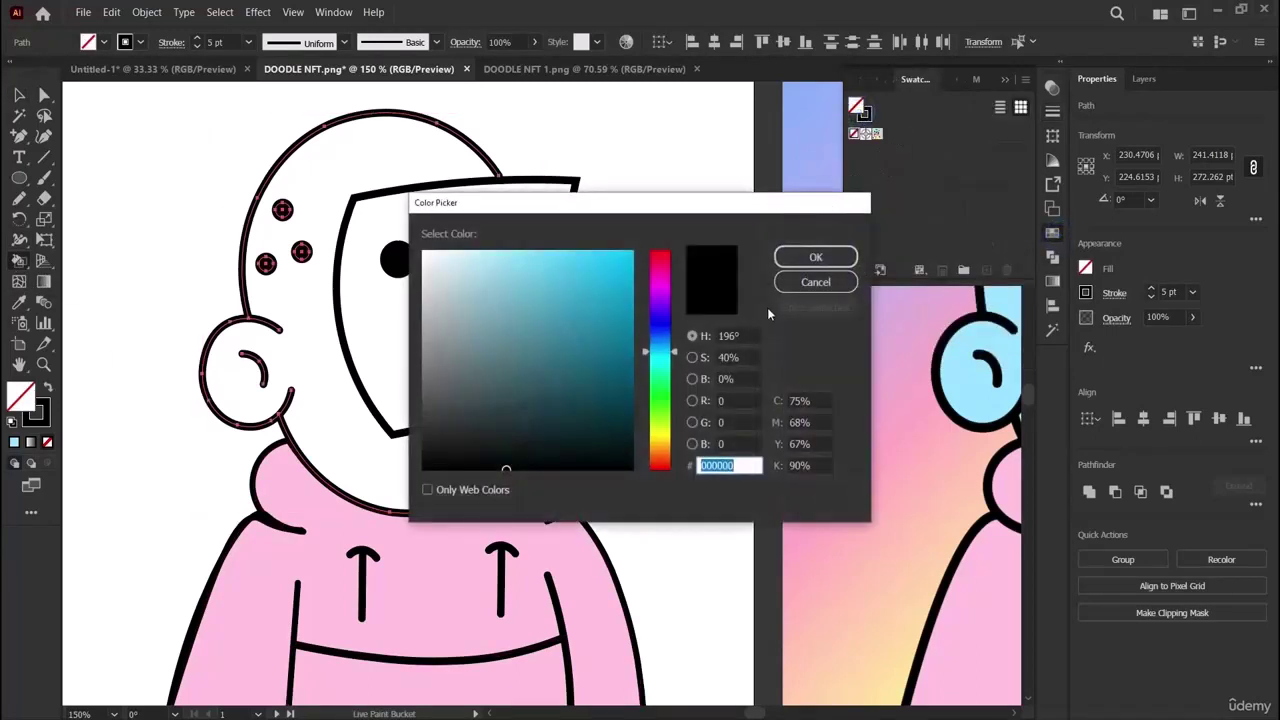
pyautogui.write('99E2FF')
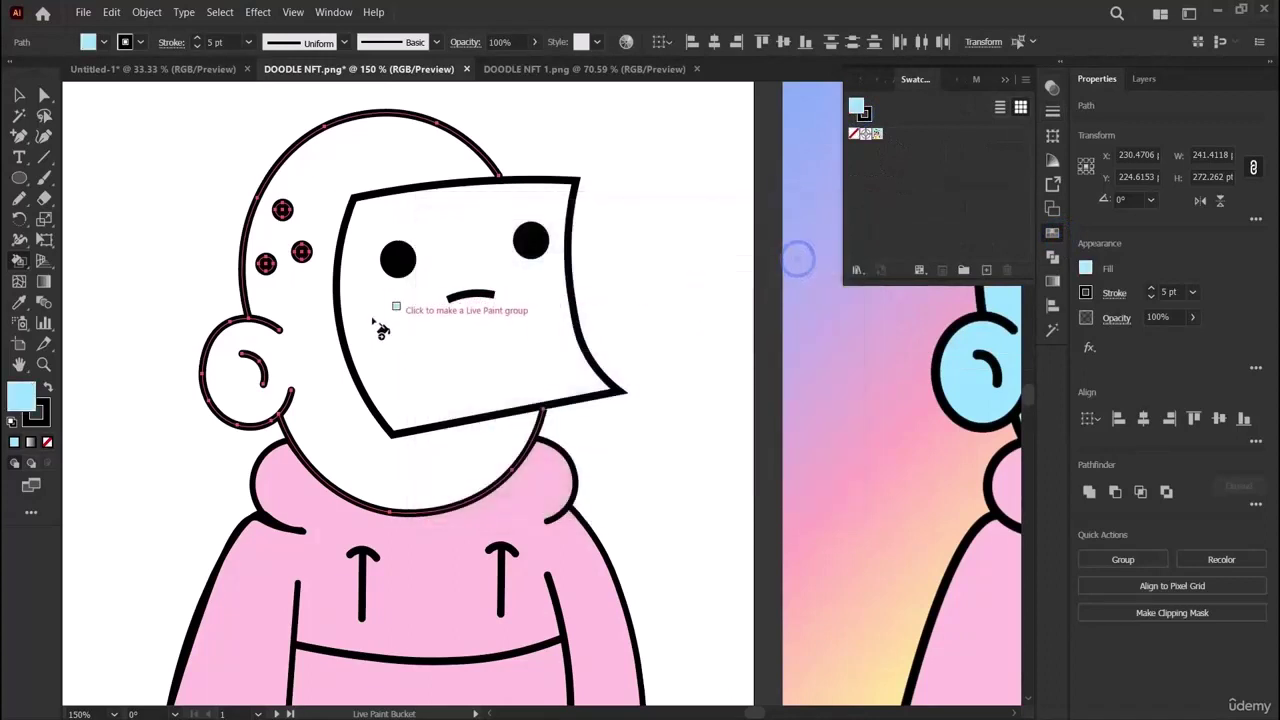
pyautogui.click(305, 325)
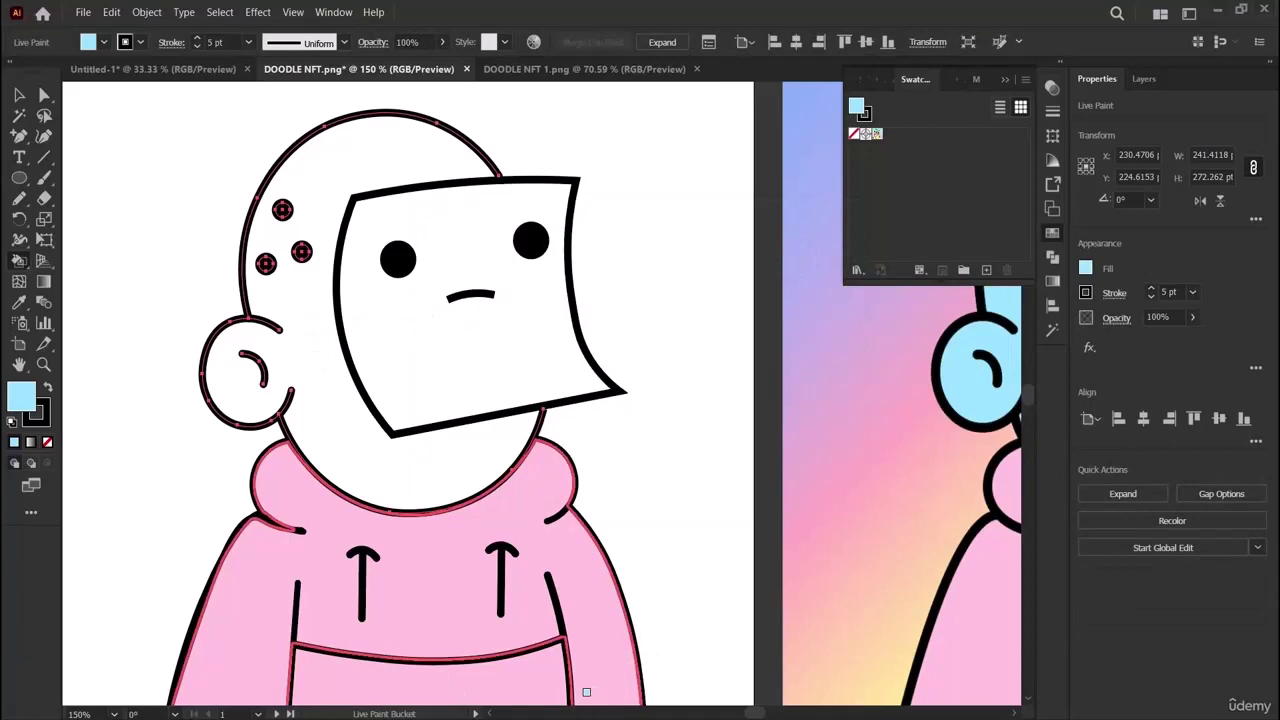
pyautogui.moveTo(1068, 708)
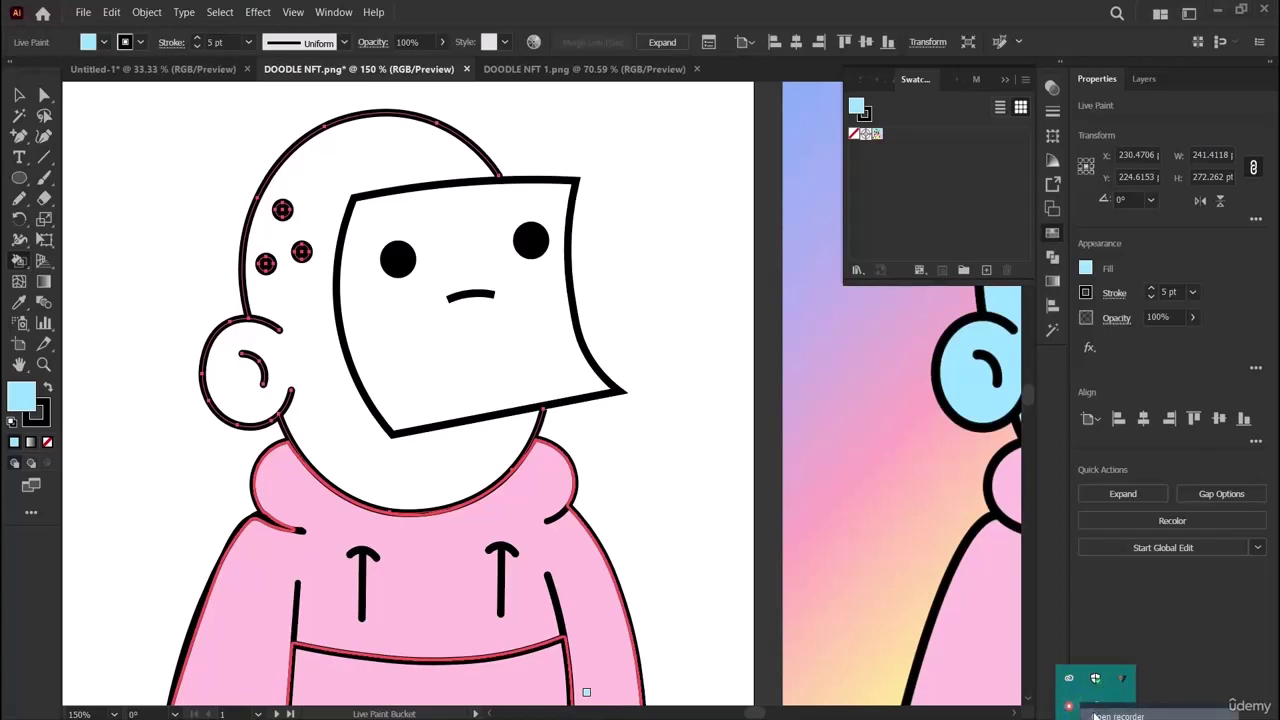
# Eyedropper the light blue 99E2FF from the original's head and open it in the Color Picker.
pyautogui.click(1072, 706)
pyautogui.click(1104, 662)
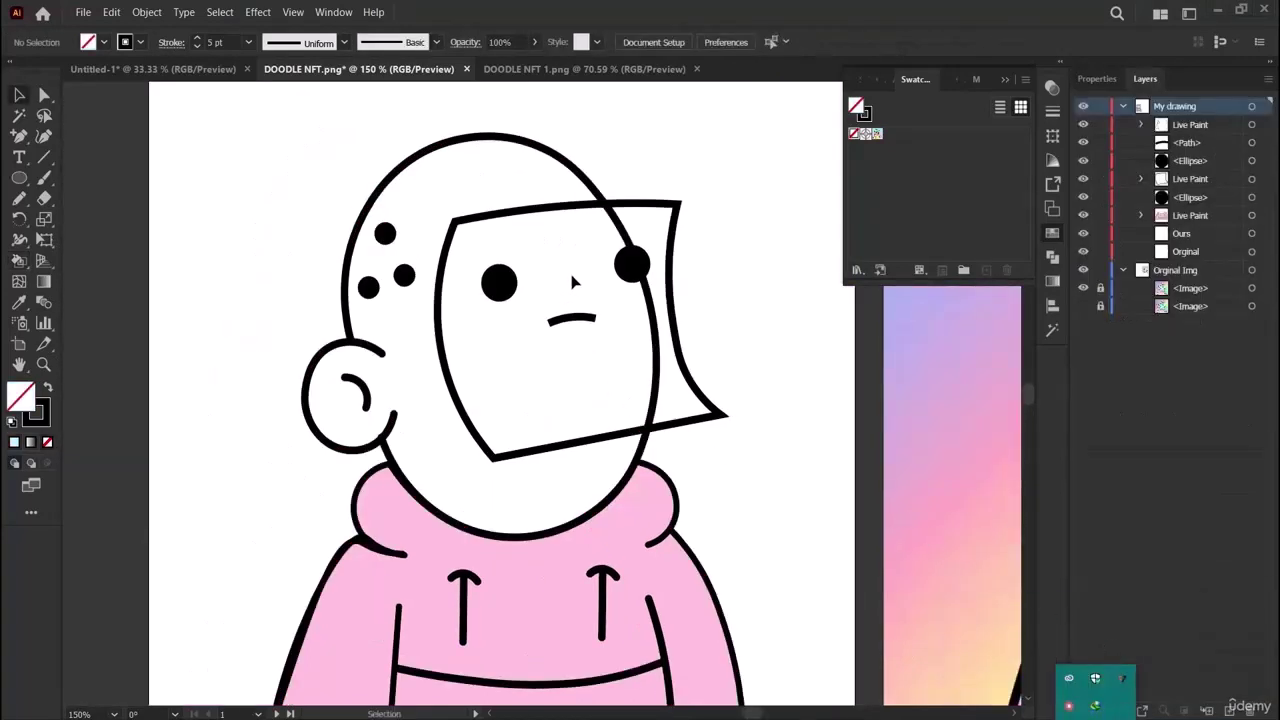
pyautogui.scroll(2, 503, 460)
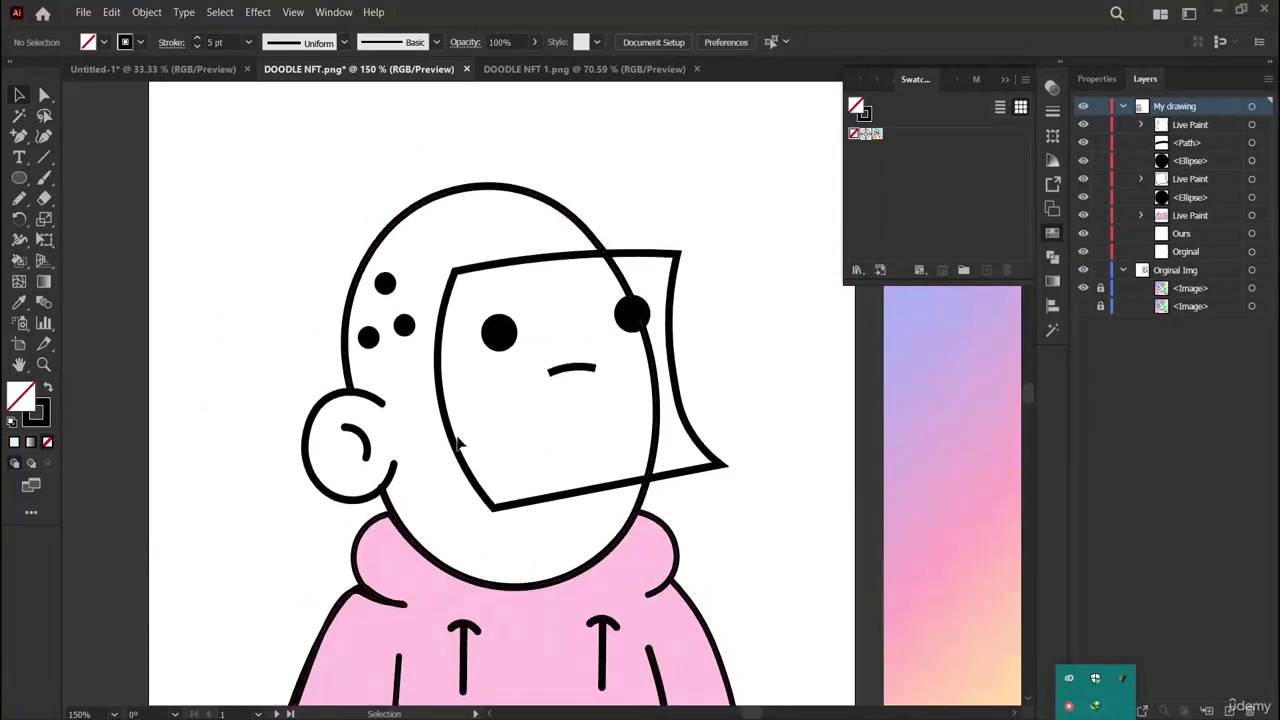
pyautogui.click(408, 213)
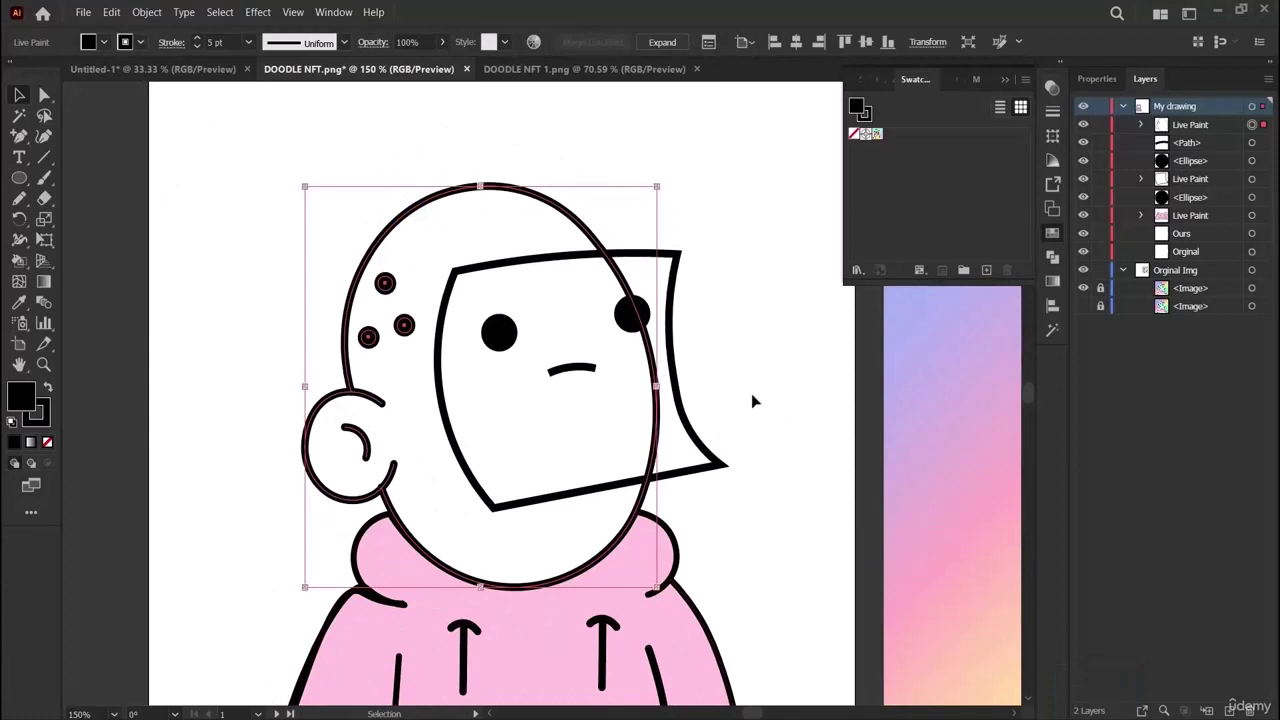
pyautogui.hscroll(8, 748, 395)
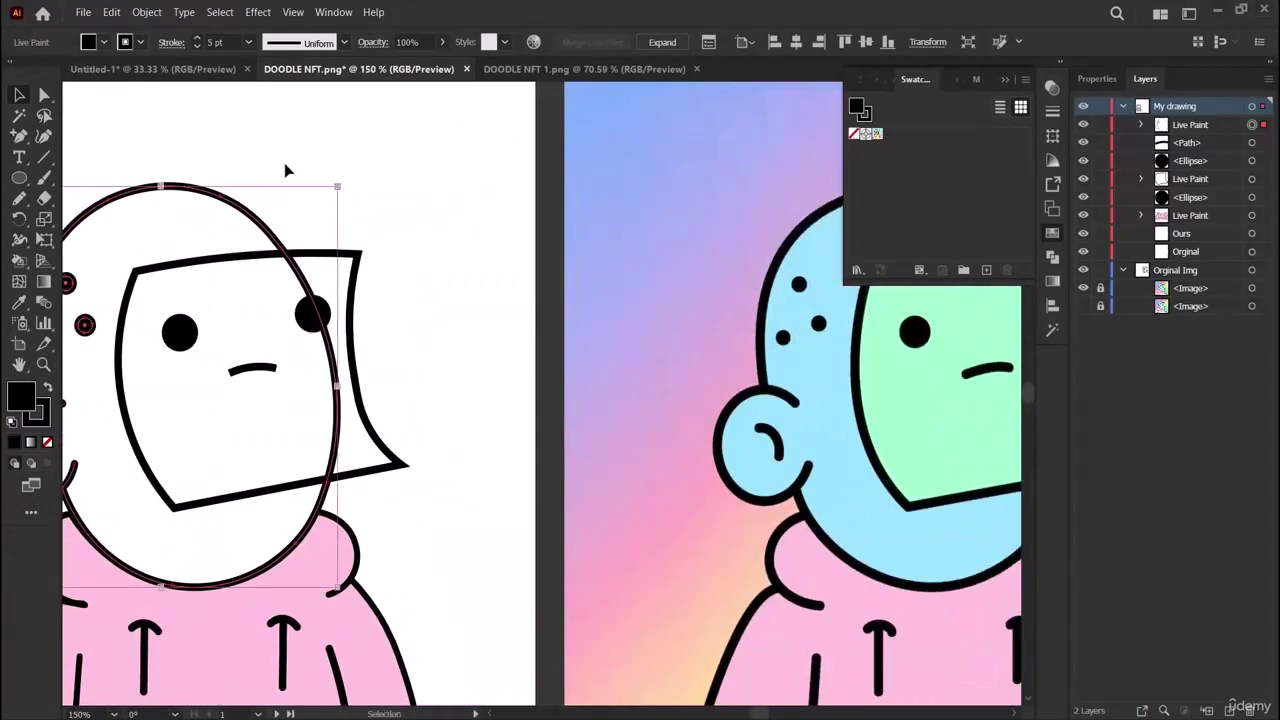
pyautogui.click(313, 150)
pyautogui.click(21, 303)
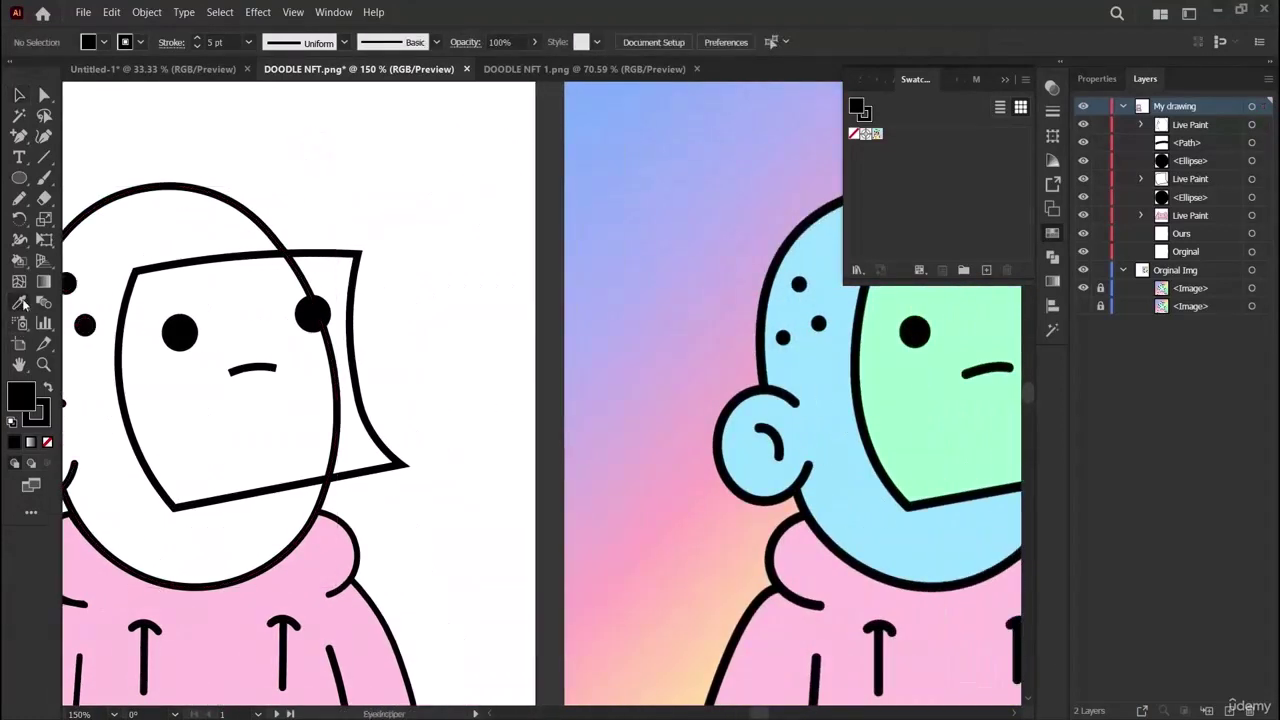
pyautogui.click(833, 414)
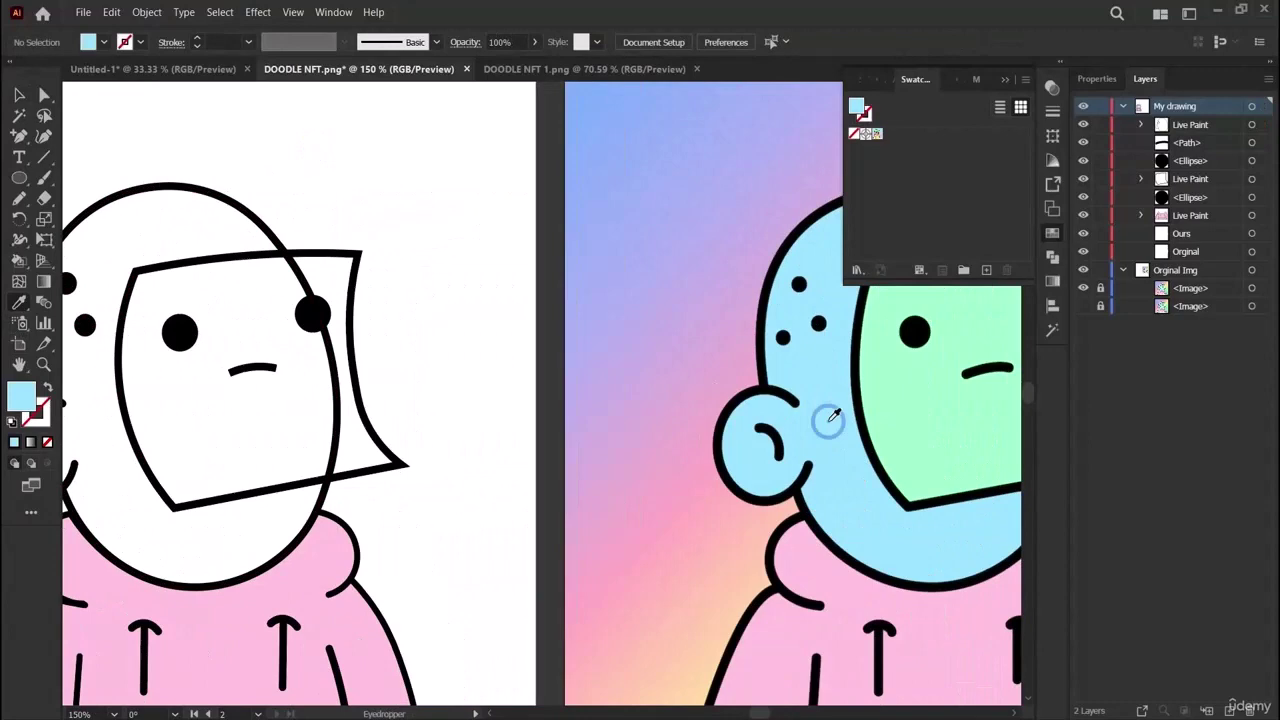
pyautogui.doubleClick(20, 398)
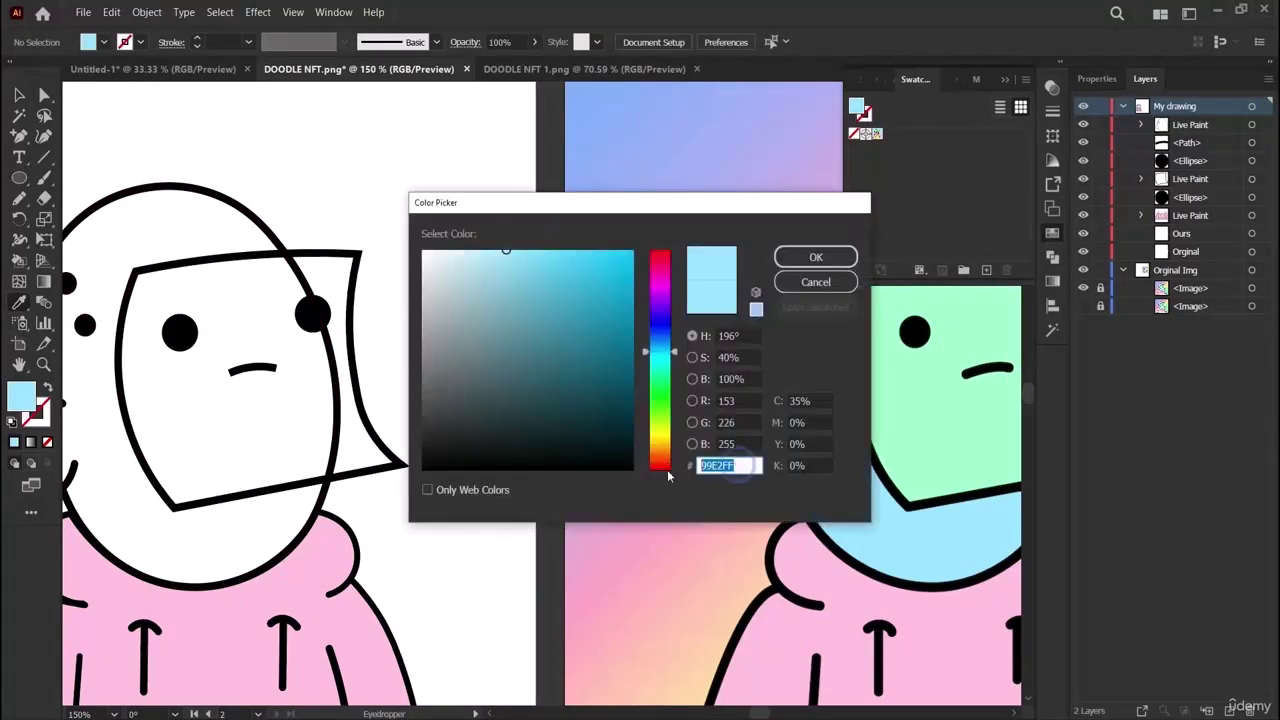
# Paint the head region of the Live Paint group light blue 99E2FF.
pyautogui.click(816, 257)
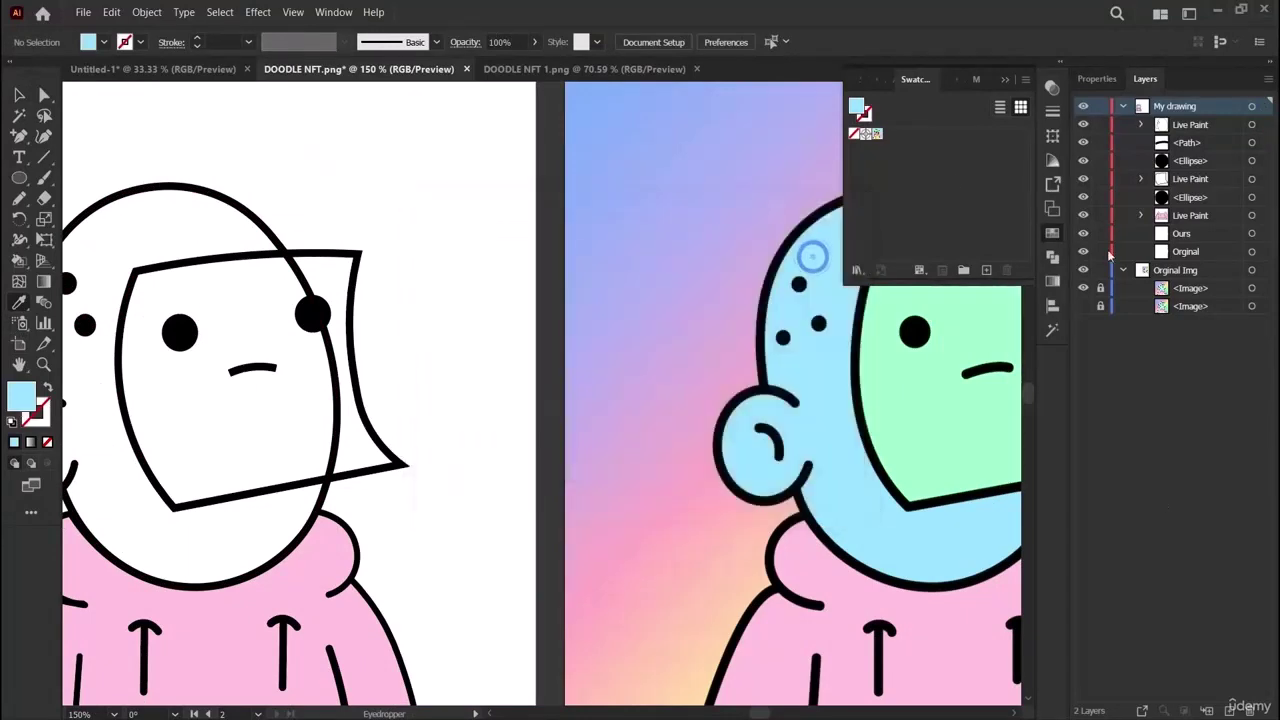
pyautogui.hscroll(-5, 516, 455)
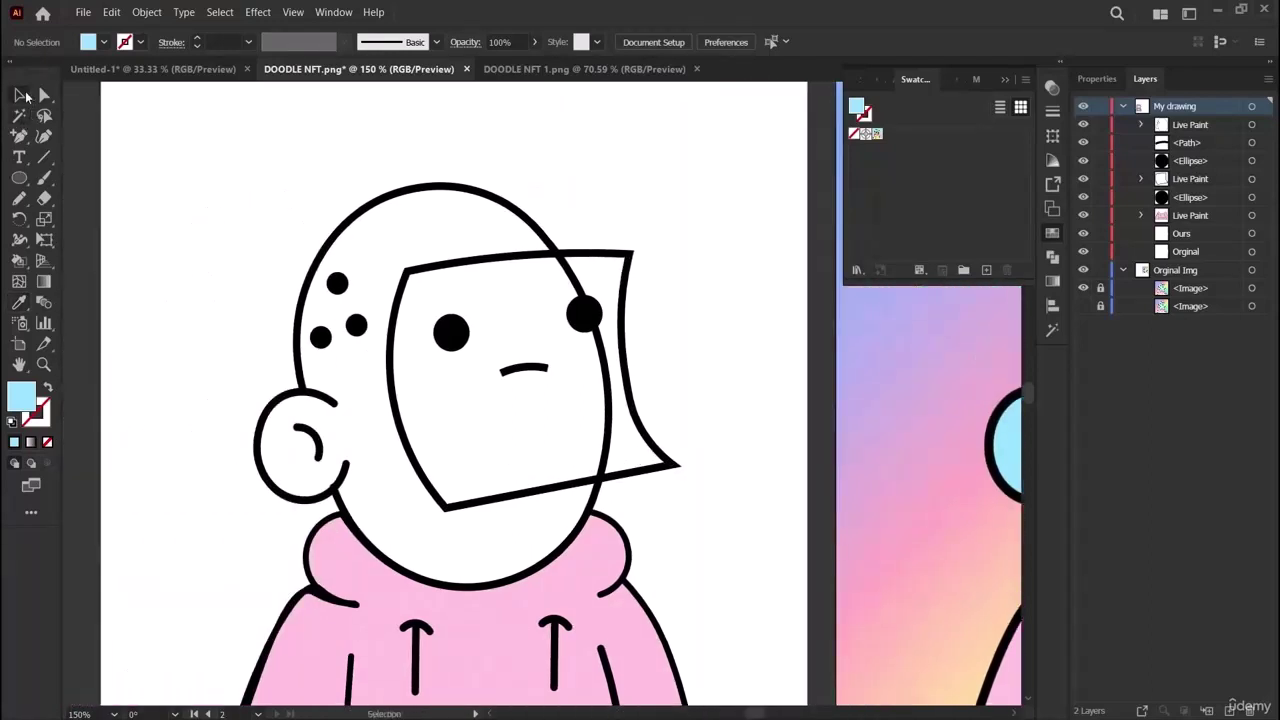
pyautogui.click(400, 192)
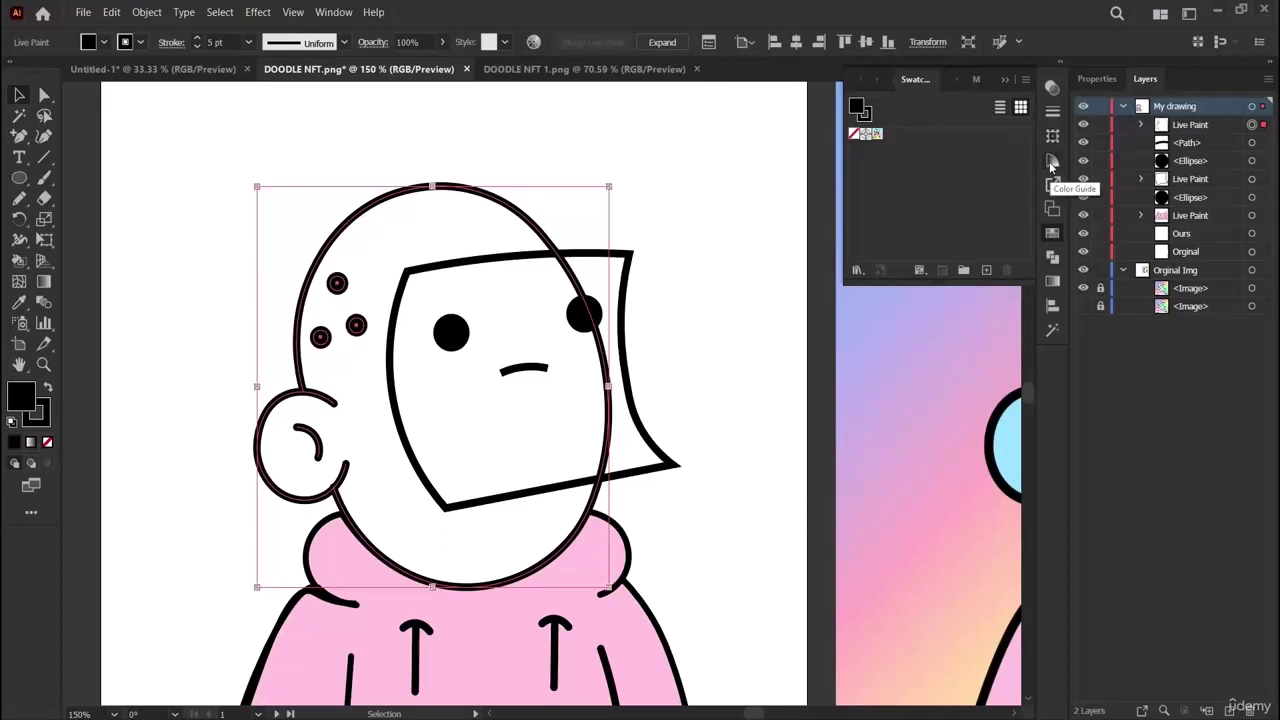
pyautogui.doubleClick(853, 111)
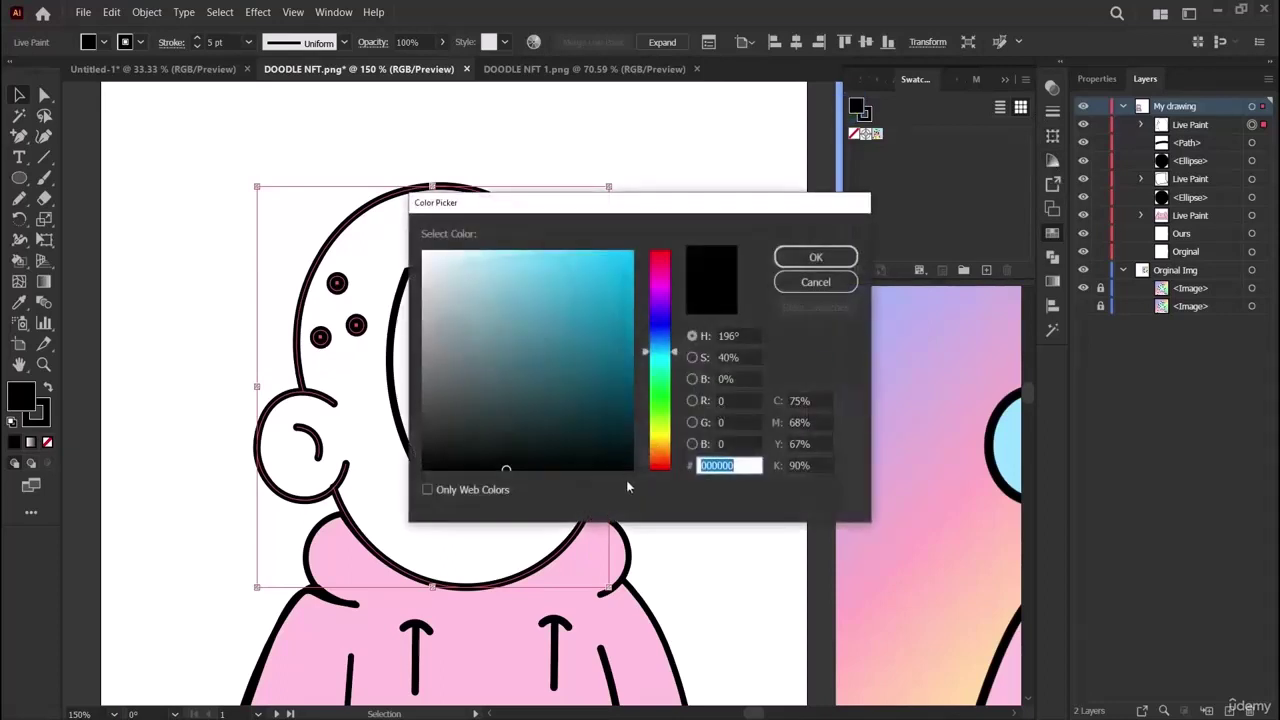
pyautogui.write('99E2FF')
pyautogui.click(812, 259)
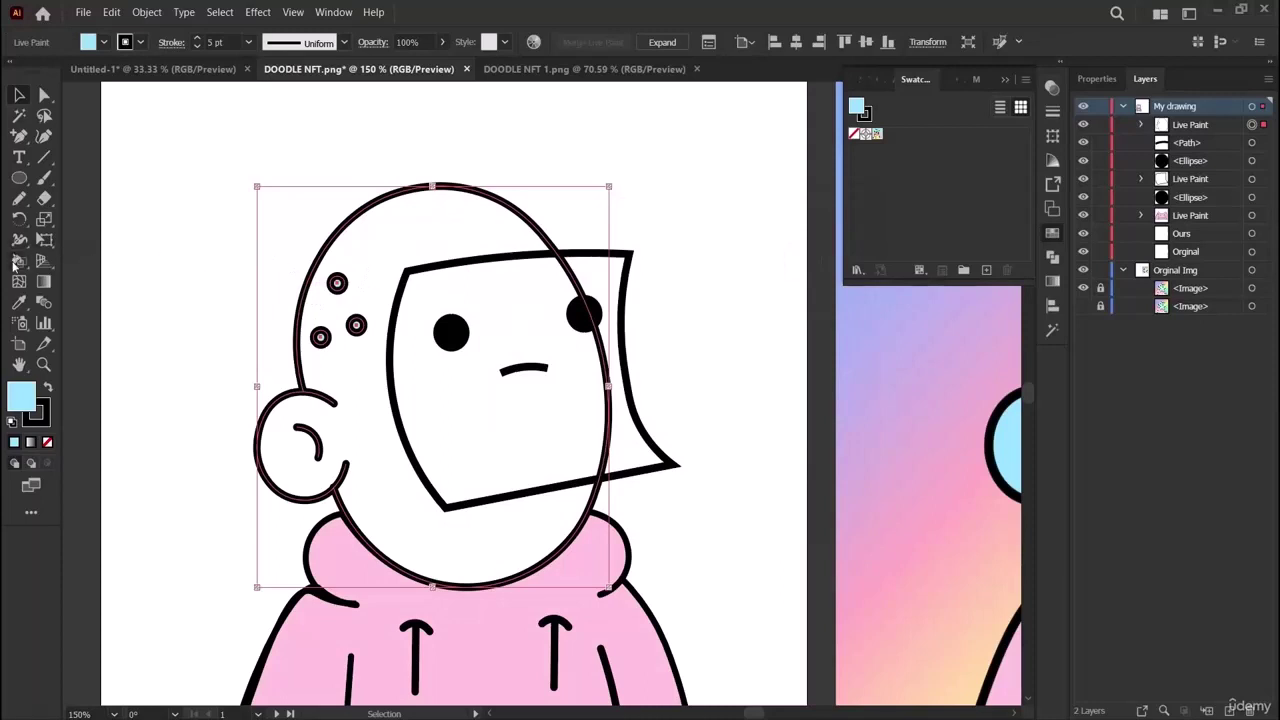
pyautogui.click(17, 261)
pyautogui.click(437, 212)
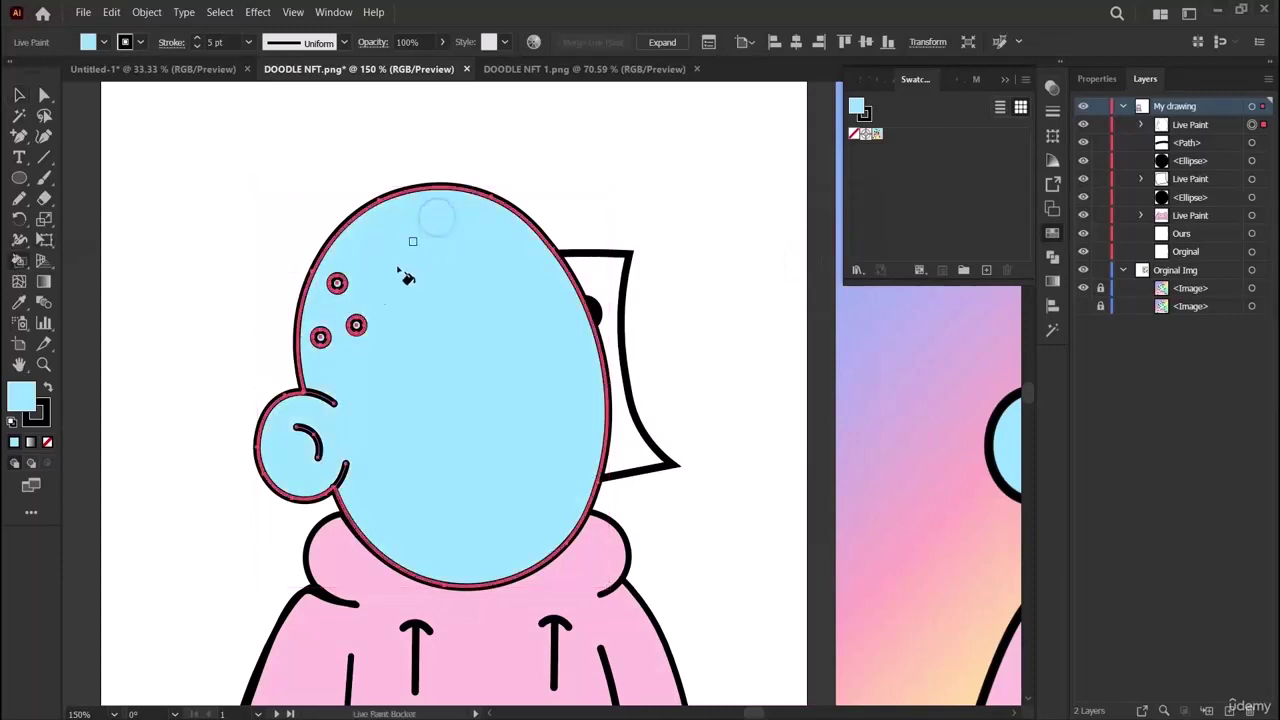
# Select the face outline shape, an eye and the head Live Paint group.
pyautogui.click(19, 94)
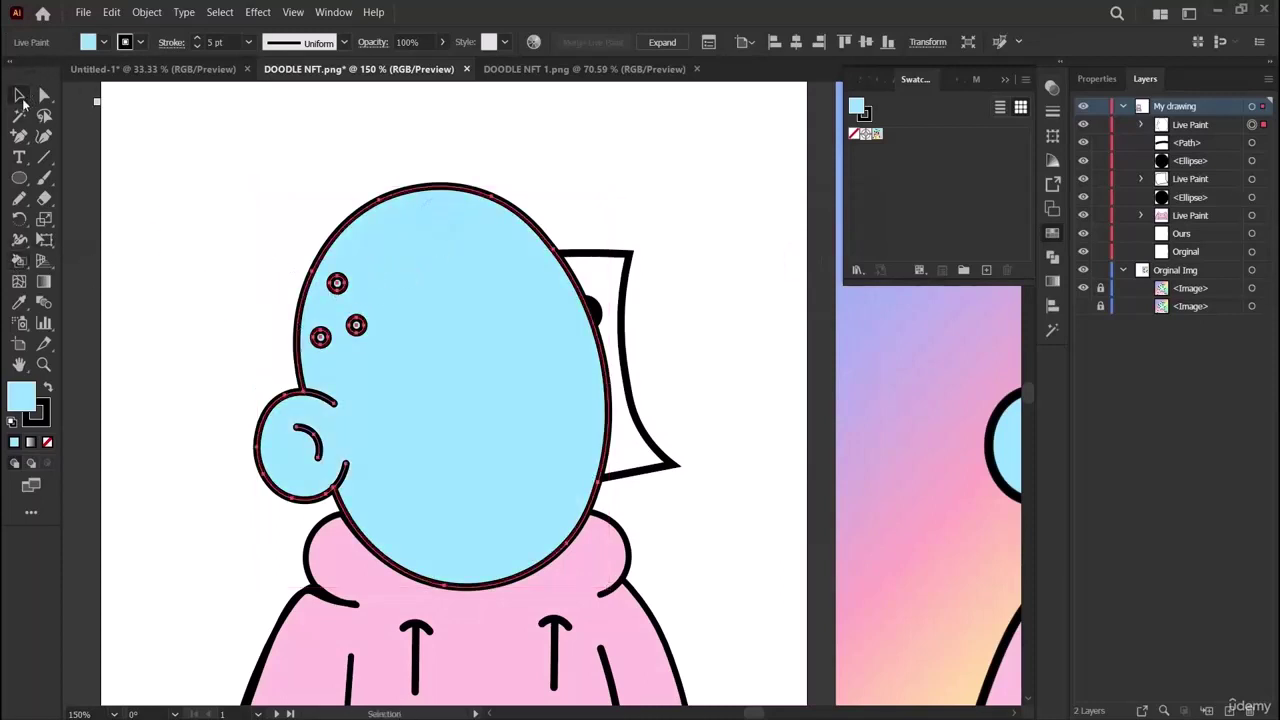
pyautogui.click(625, 257)
pyautogui.keyDown('shift'); pyautogui.click(590, 312); pyautogui.keyUp('shift')
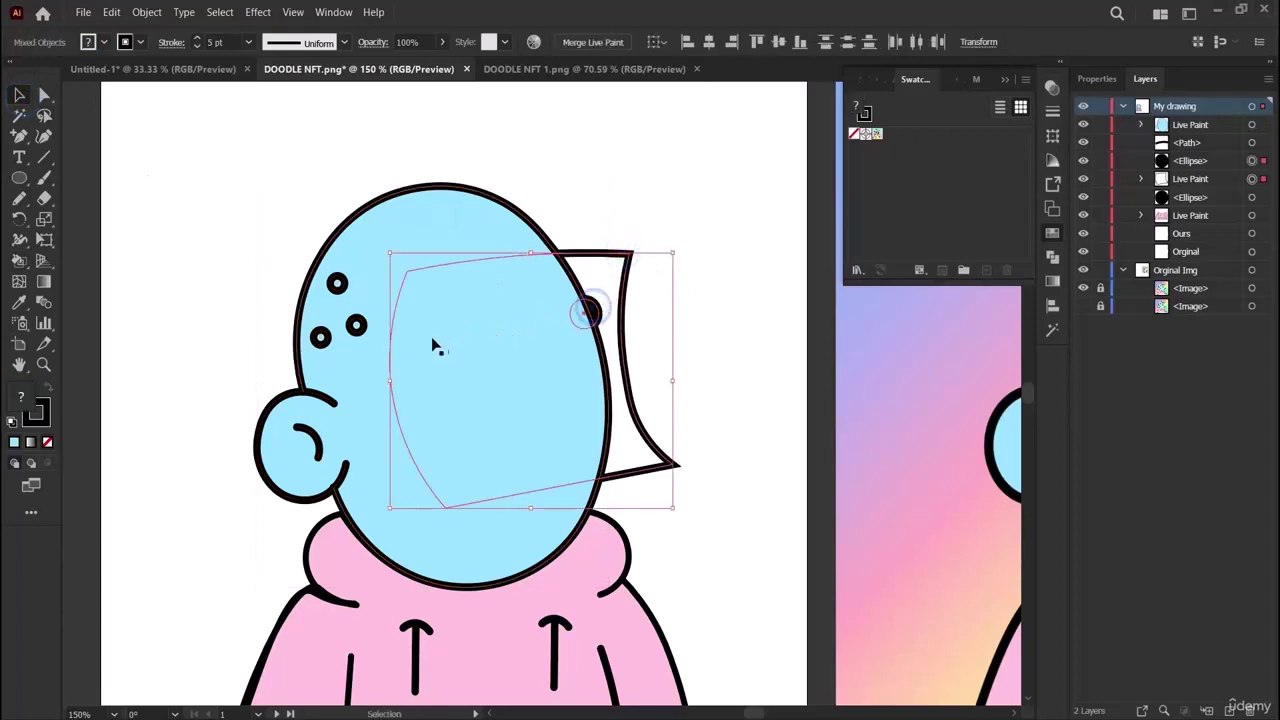
pyautogui.click(429, 194)
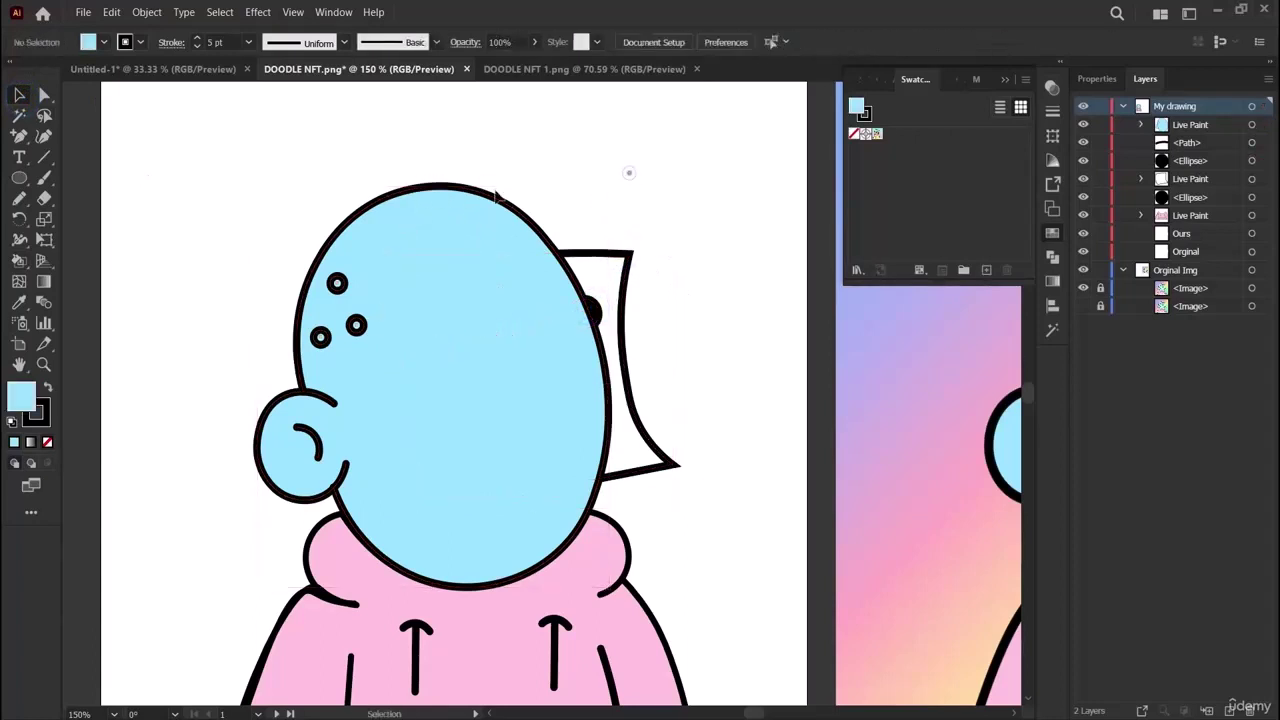
# Send the blue head group behind the face shape.
pyautogui.click(146, 12)
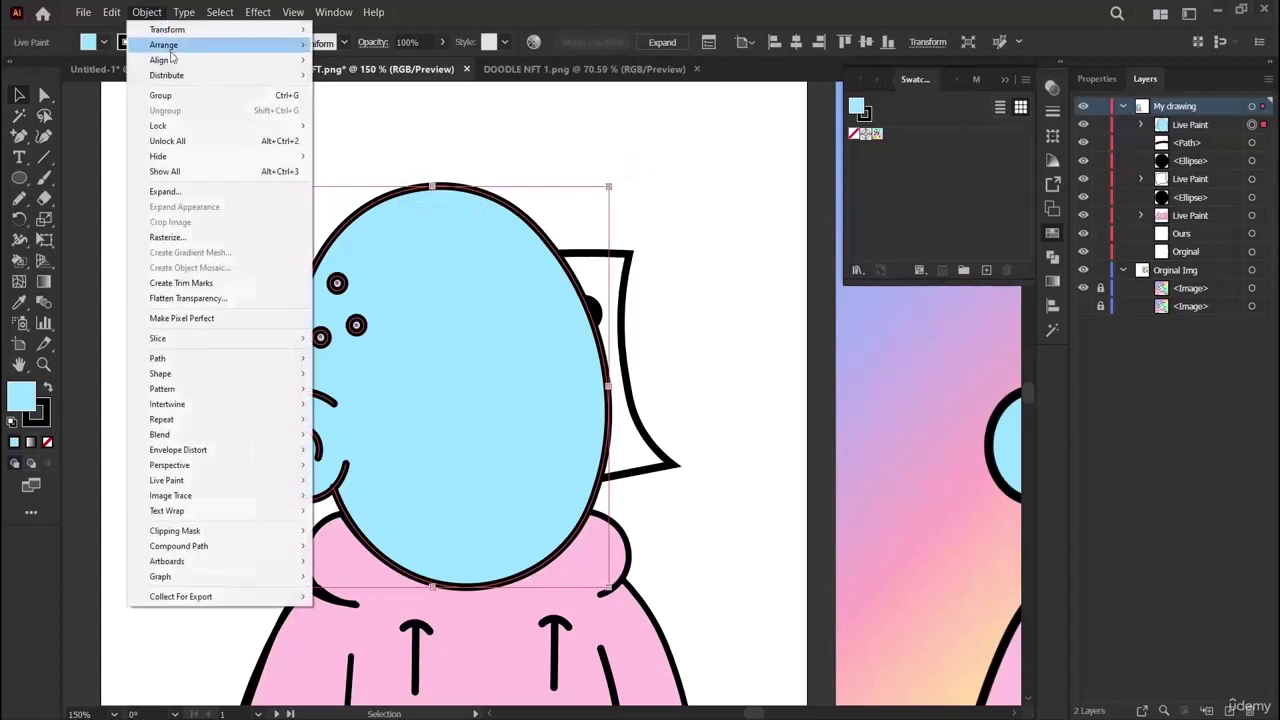
pyautogui.moveTo(165, 46)
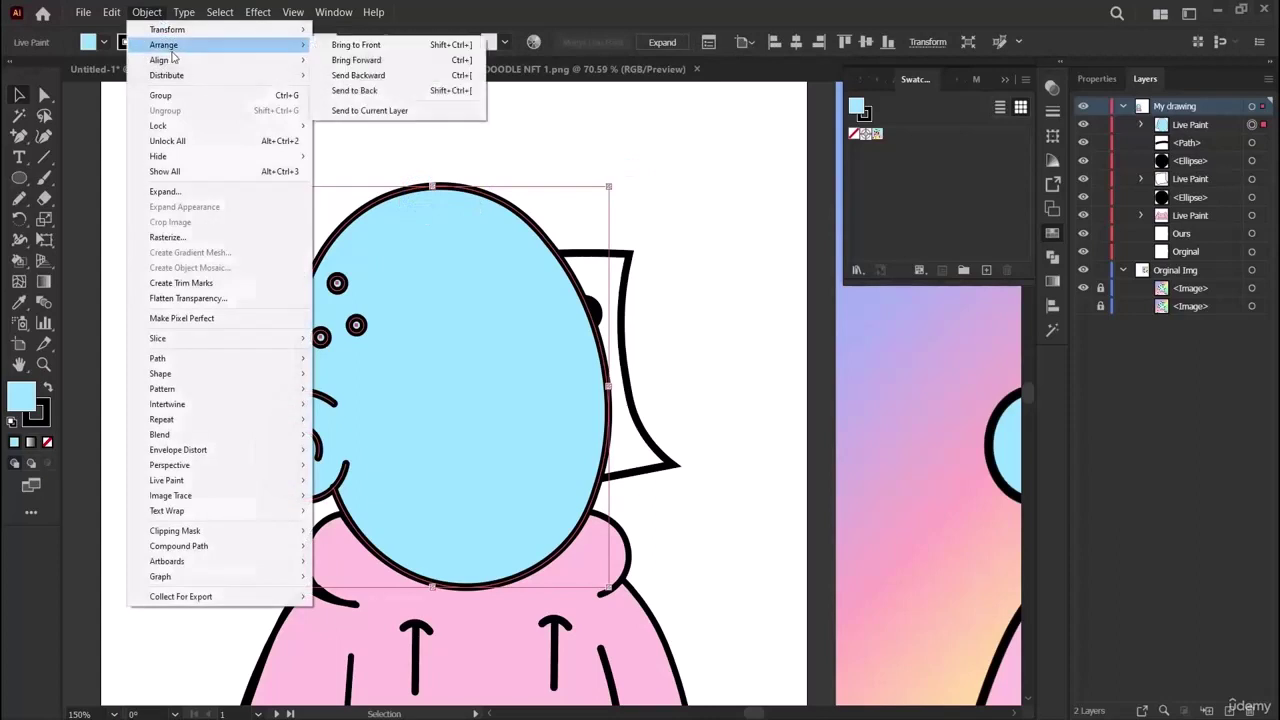
pyautogui.click(355, 90)
pyautogui.click(133, 262)
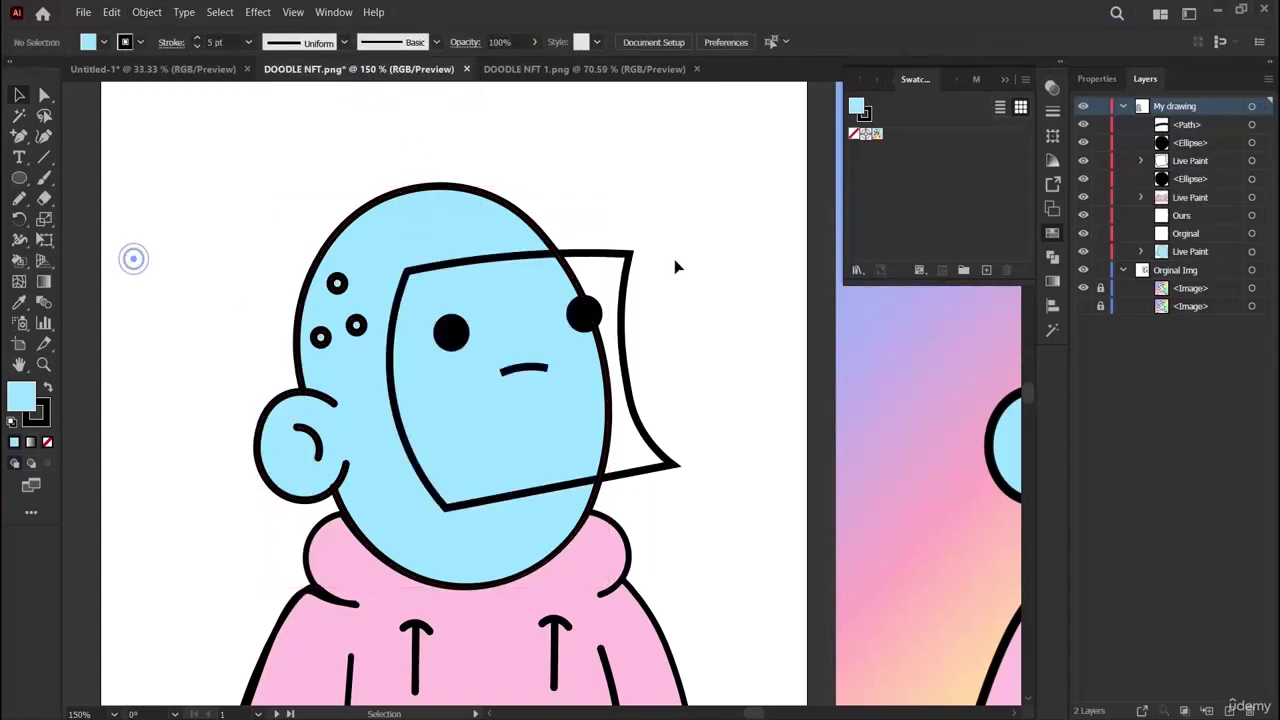
# Select the face patch, both eyes and the mouth, then pan toward the original image.
pyautogui.click(594, 254)
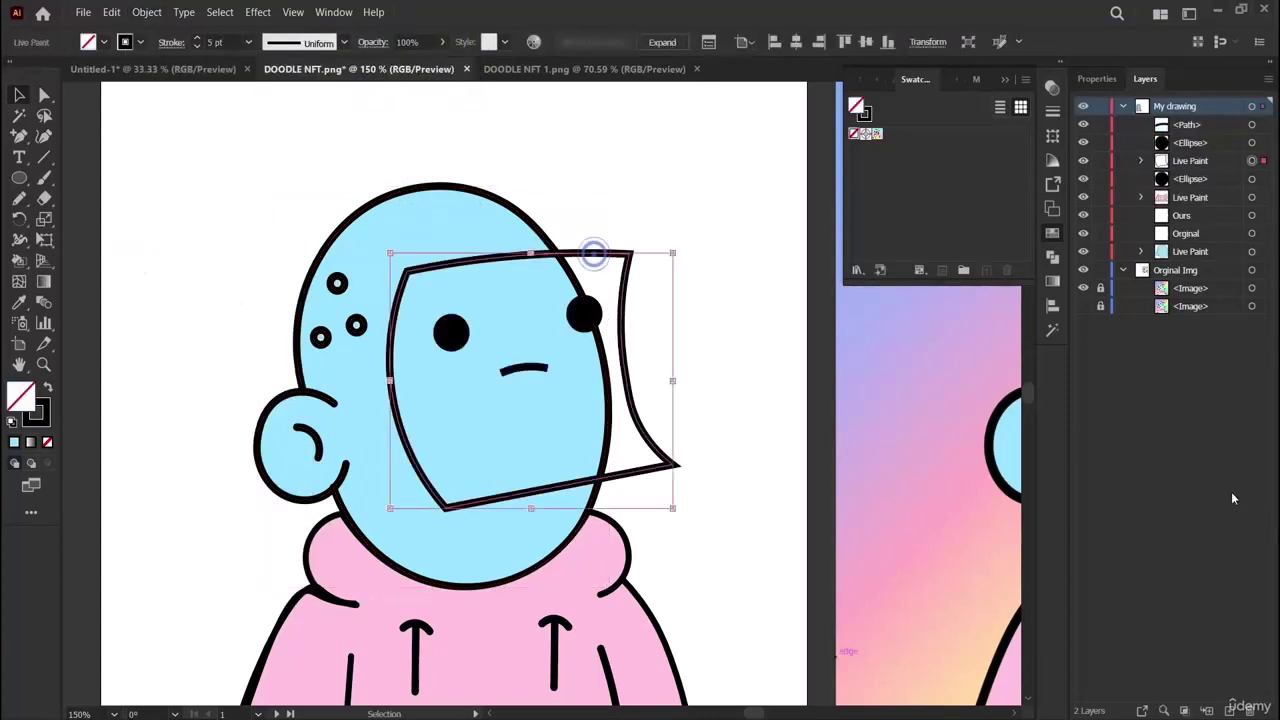
pyautogui.click(584, 316)
pyautogui.keyDown('shift'); pyautogui.click(451, 331); pyautogui.keyUp('shift')
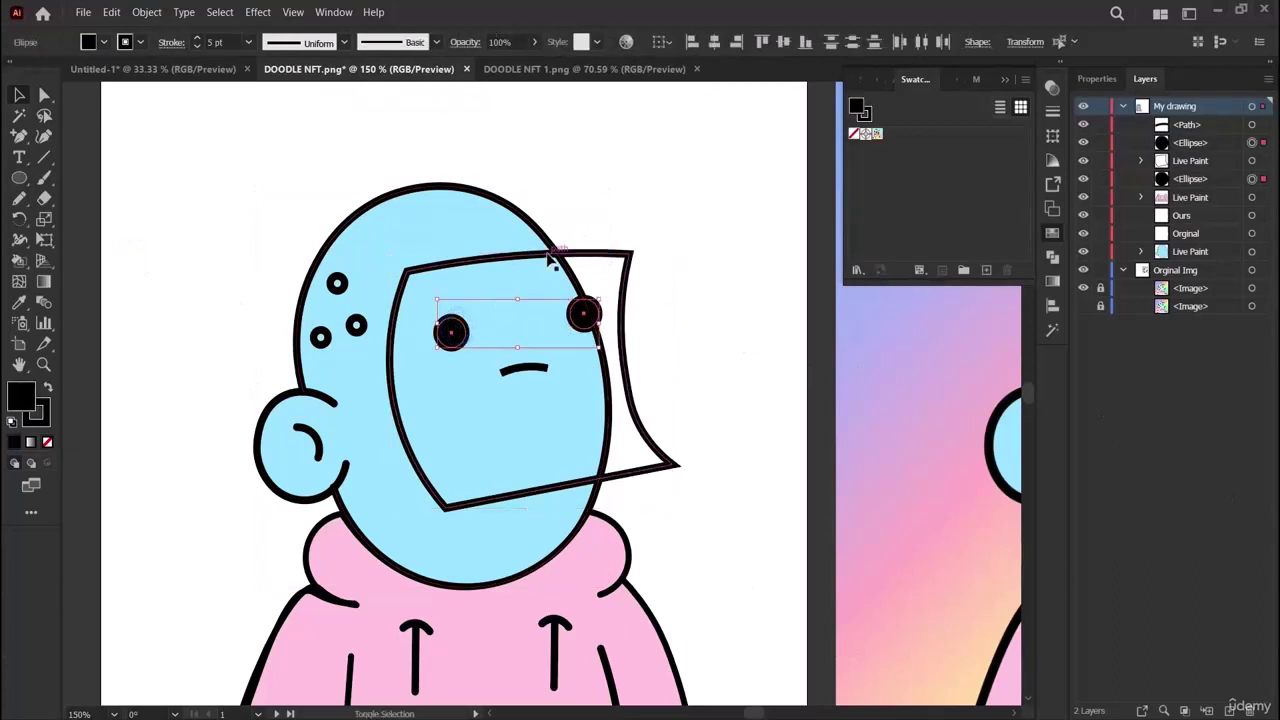
pyautogui.click(548, 258)
pyautogui.click(691, 349)
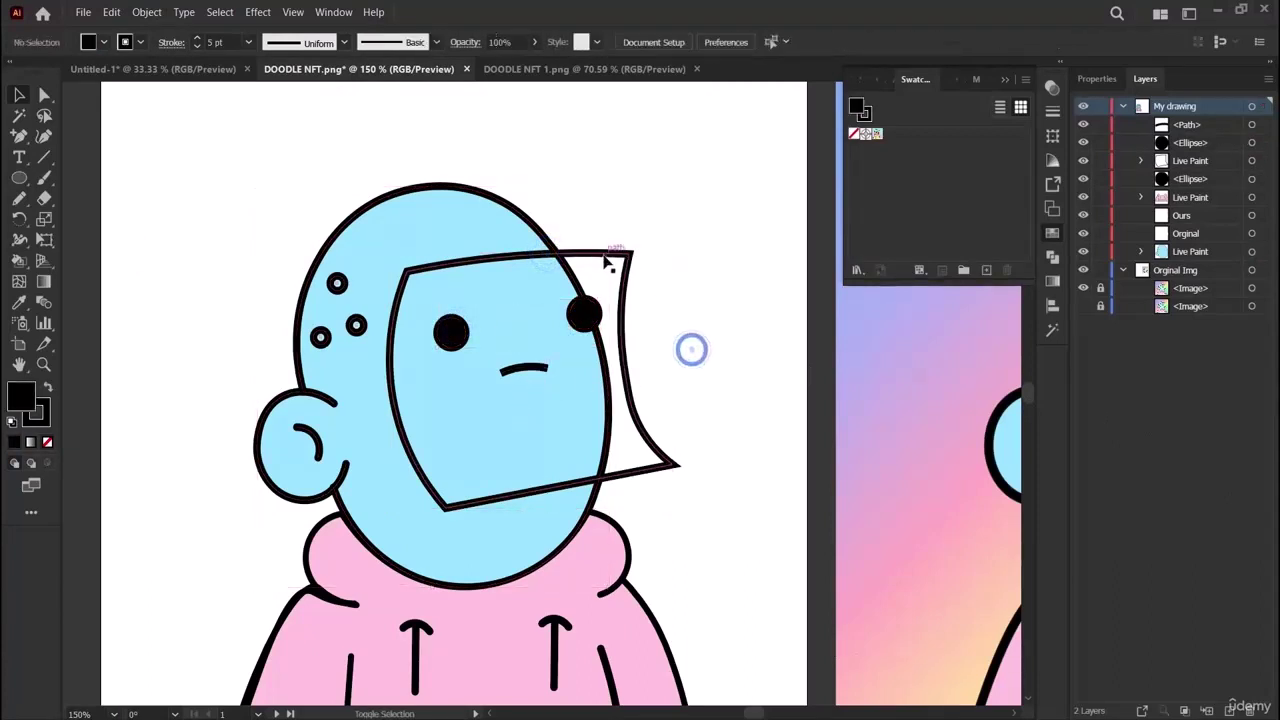
pyautogui.click(604, 262)
pyautogui.keyDown('shift'); pyautogui.click(584, 316); pyautogui.keyUp('shift')
pyautogui.keyDown('shift'); pyautogui.click(451, 331); pyautogui.keyUp('shift')
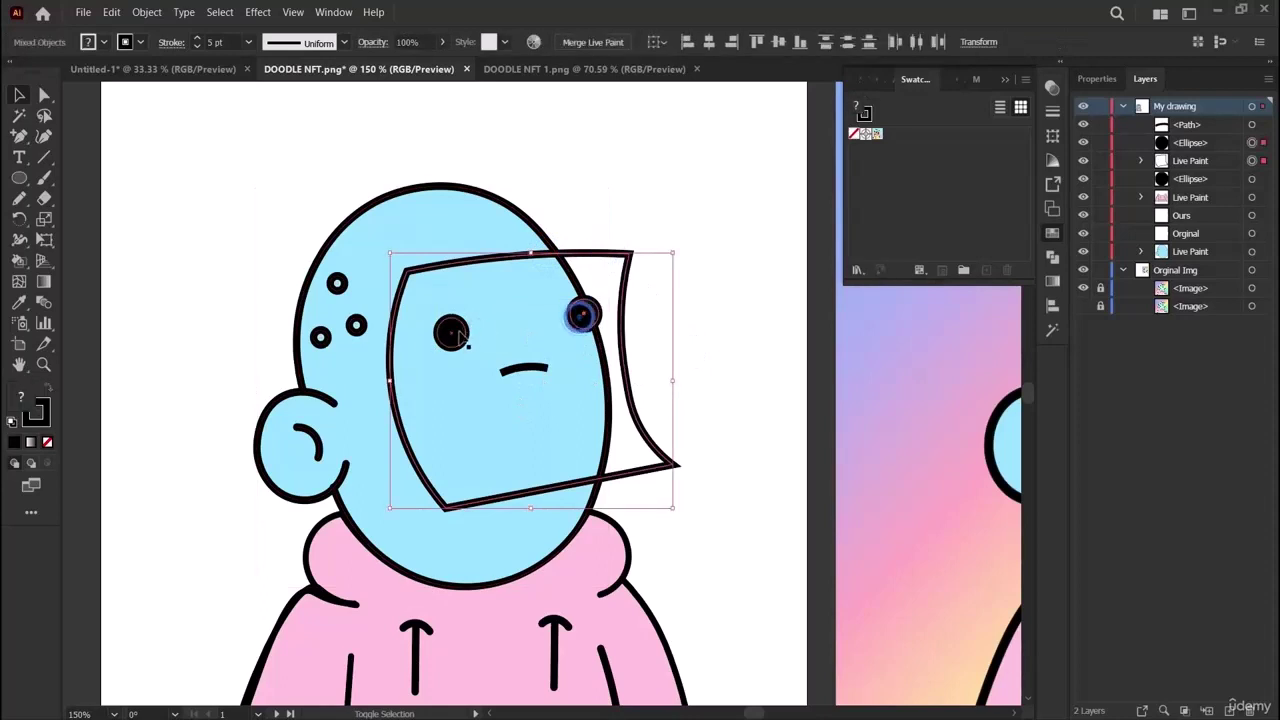
pyautogui.keyDown('shift'); pyautogui.click(515, 370); pyautogui.keyUp('shift')
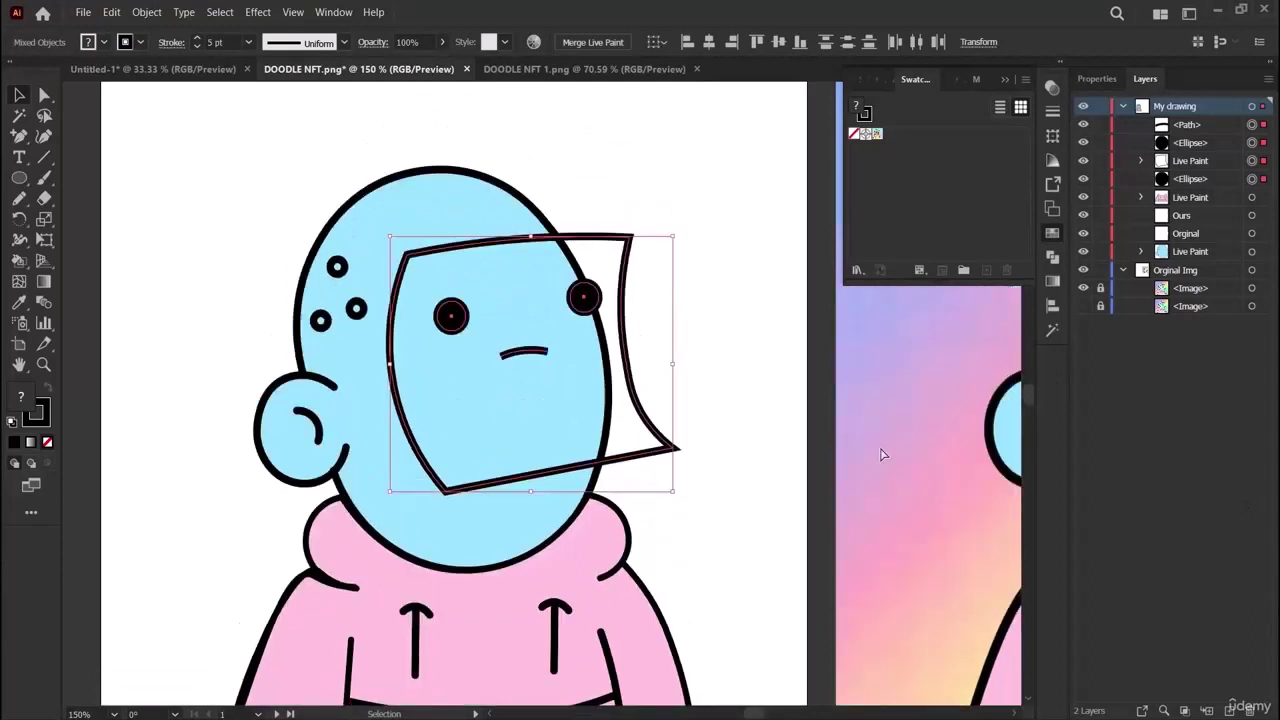
pyautogui.press('a')
pyautogui.hscroll(3, 882, 455)
pyautogui.hscroll(3, 882, 455)
# Sample the original's green face and fill the face patch mint green #9FFFCD.
pyautogui.press('v')
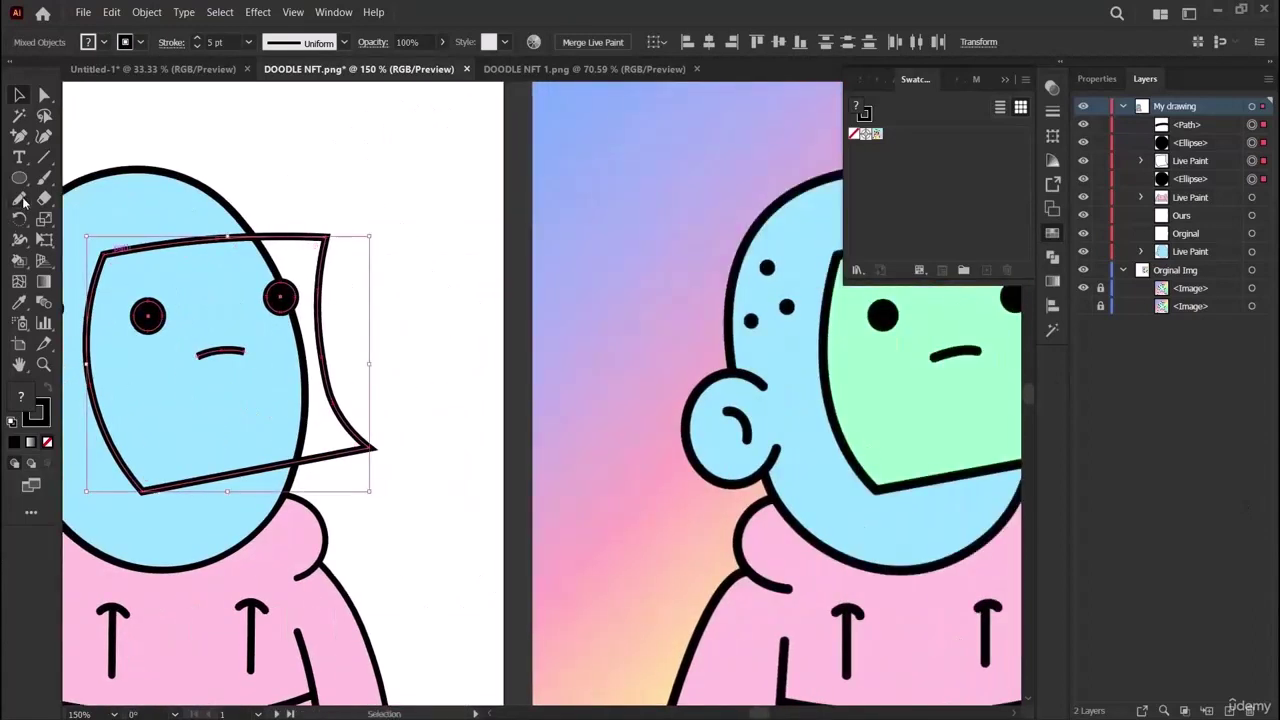
pyautogui.click(24, 308)
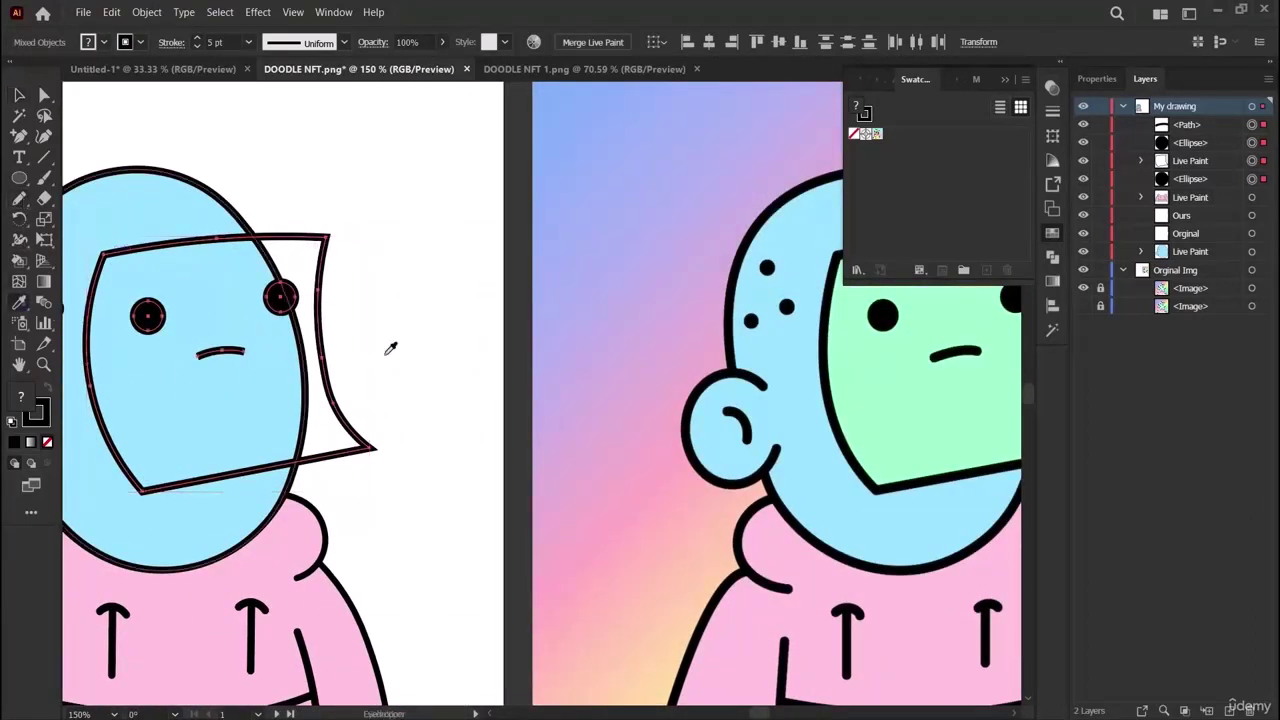
pyautogui.click(929, 386)
pyautogui.doubleClick(20, 398)
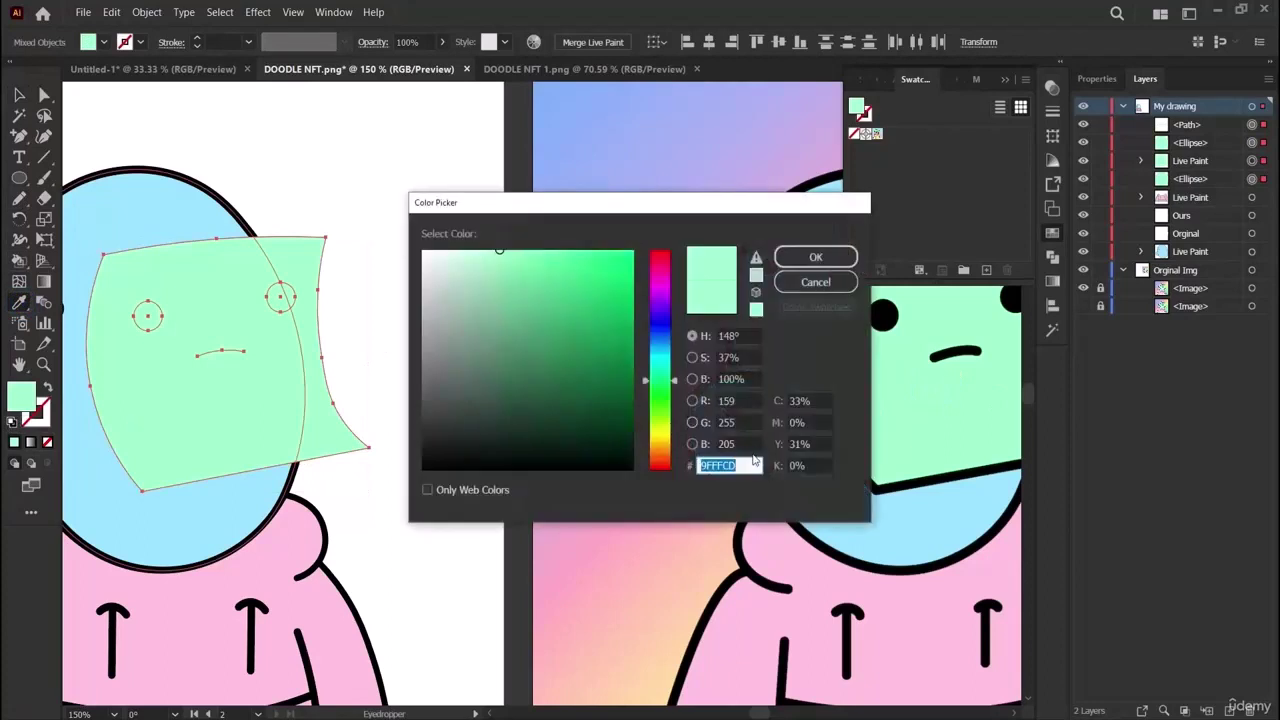
pyautogui.click(815, 282)
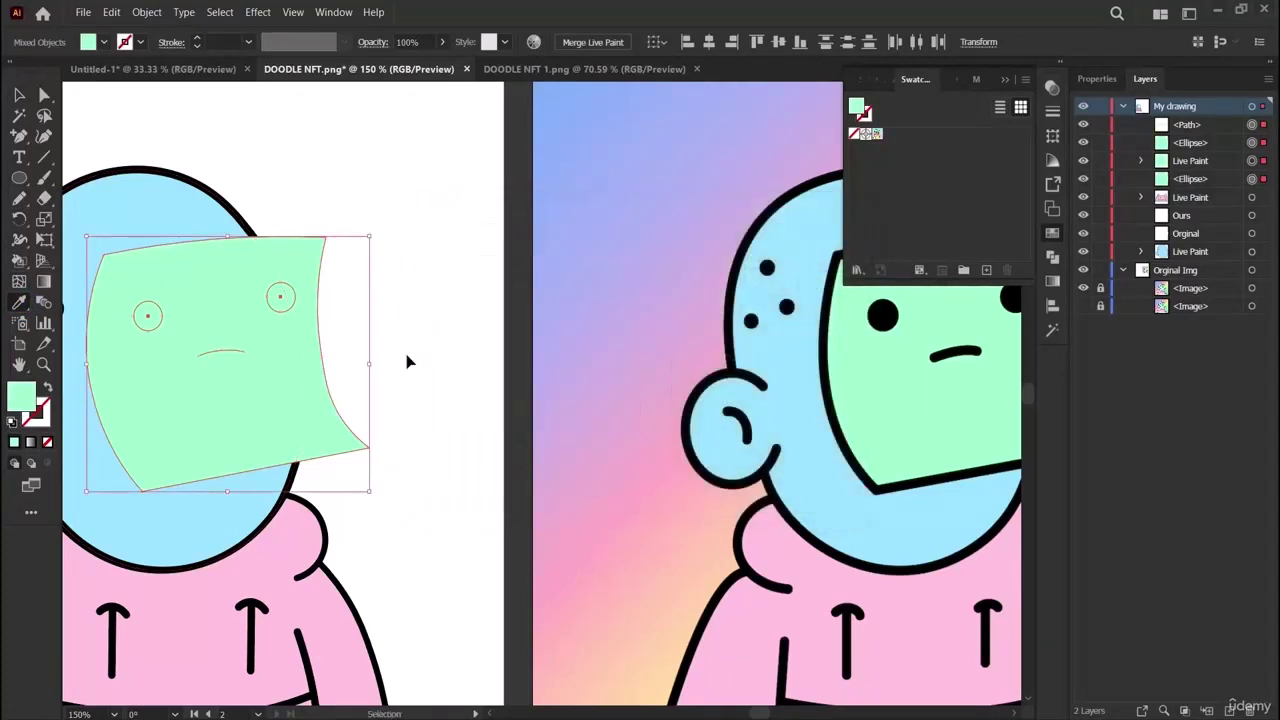
pyautogui.hotkey('ctrl', 'z')
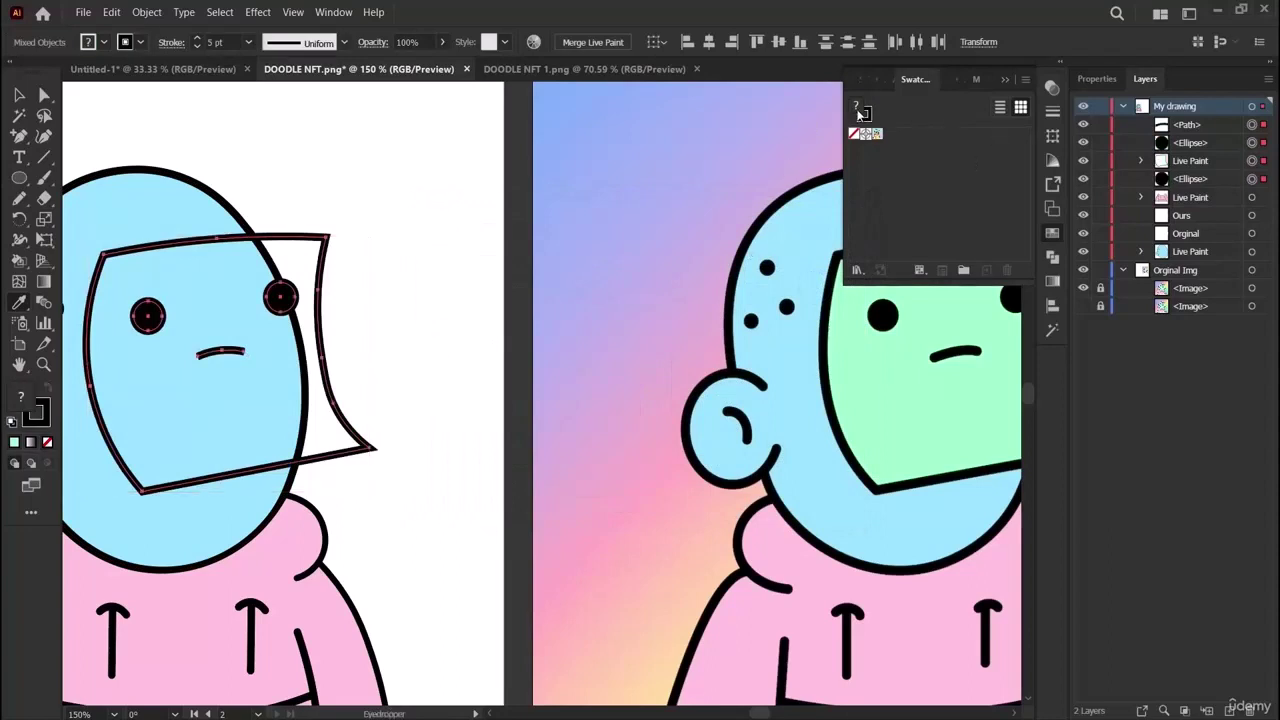
pyautogui.doubleClick(862, 113)
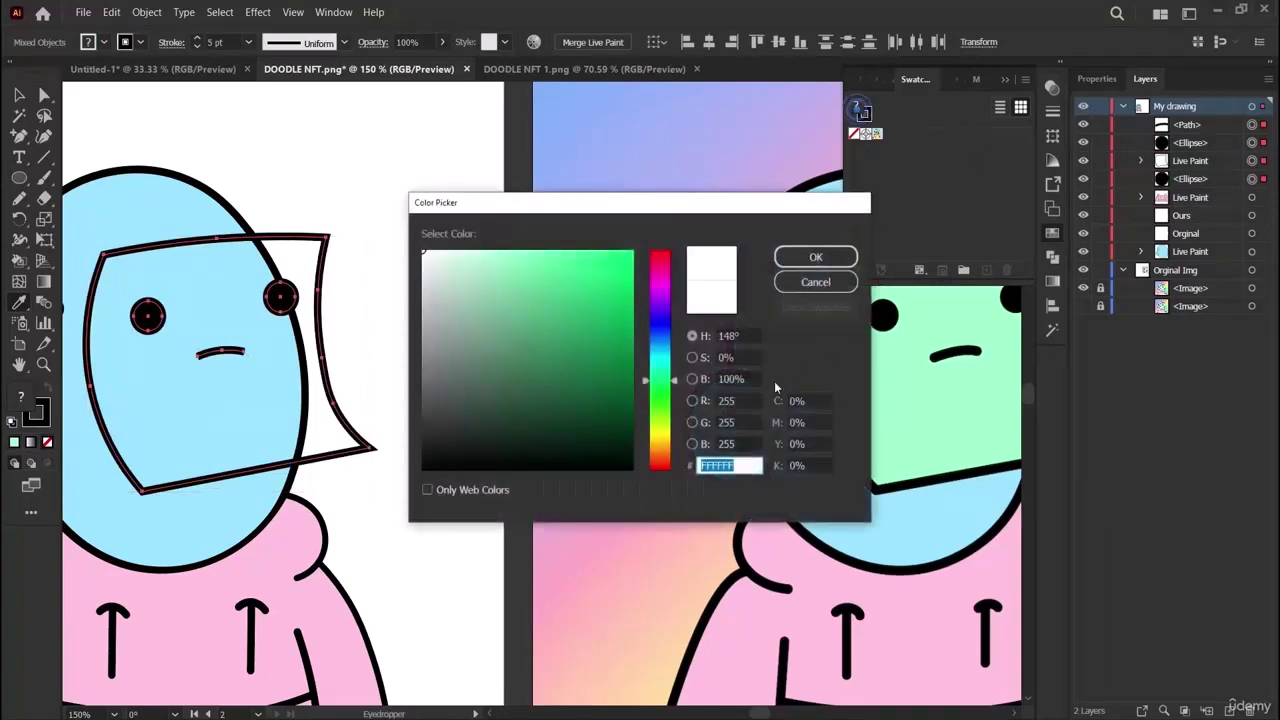
pyautogui.click(802, 262)
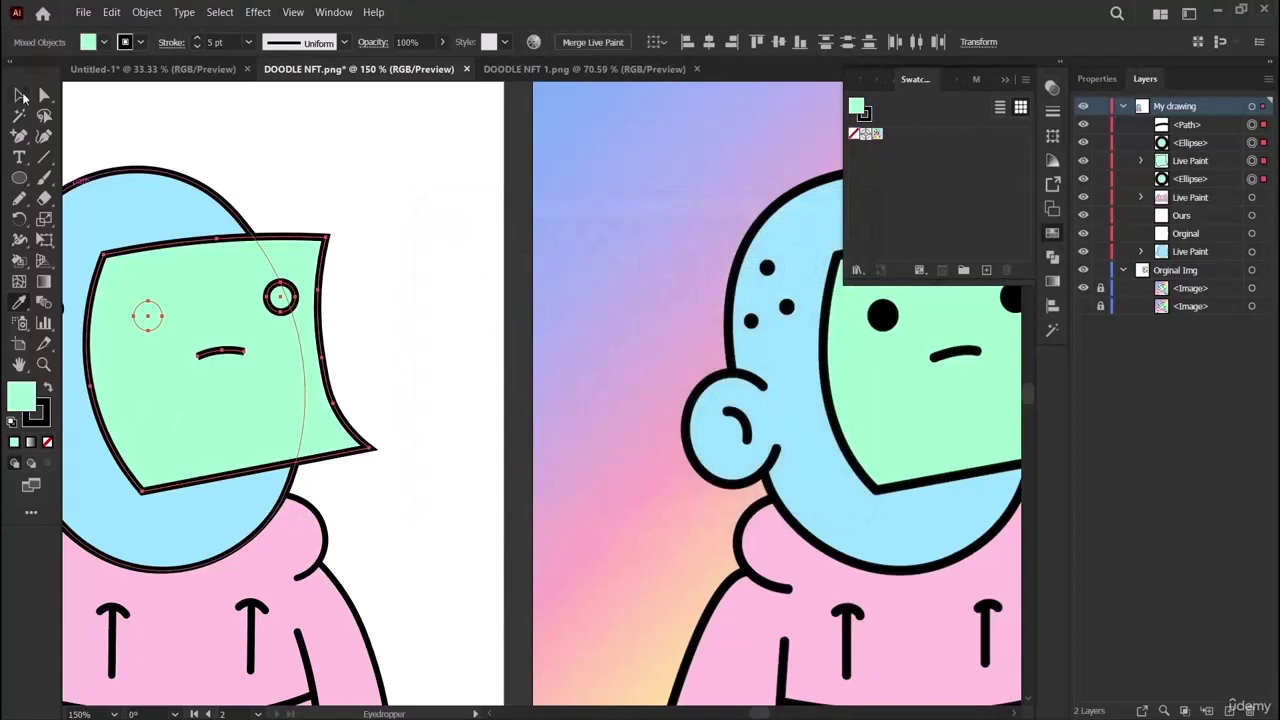
# Try a black fill on the left eye in Properties, undo it and deselect.
pyautogui.click(20, 95)
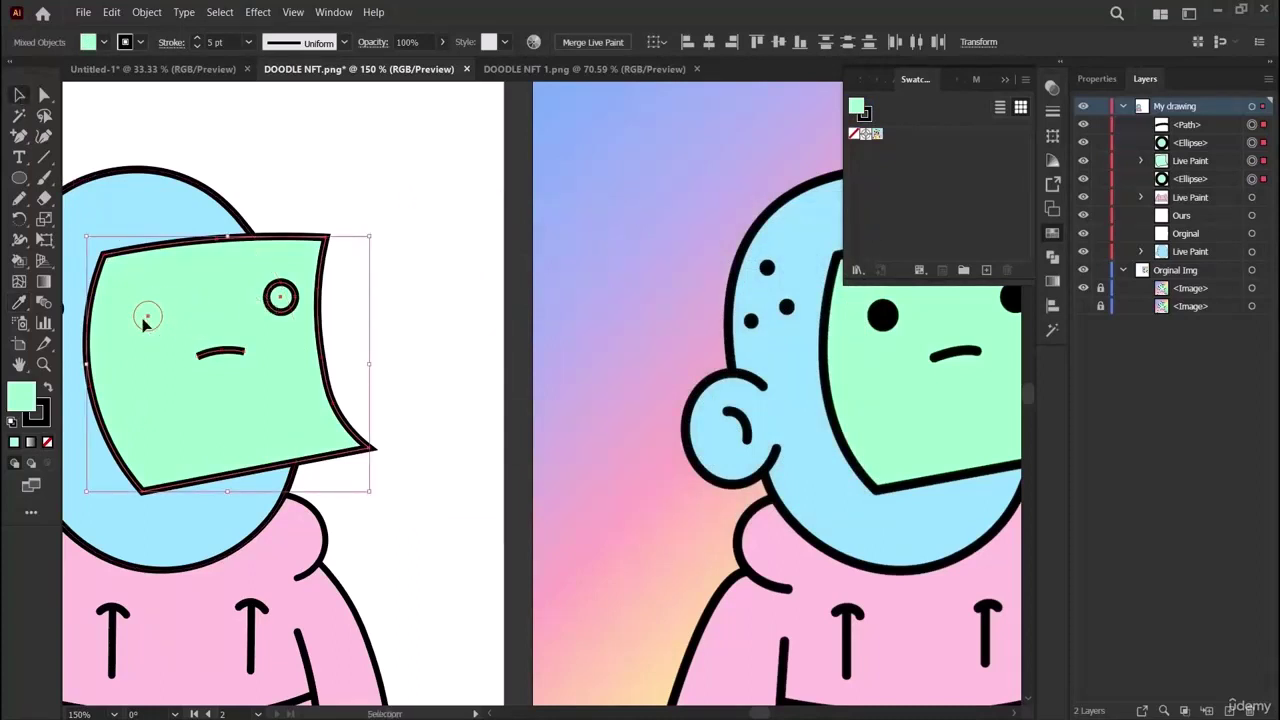
pyautogui.keyDown('shift'); pyautogui.click(148, 315); pyautogui.keyUp('shift')
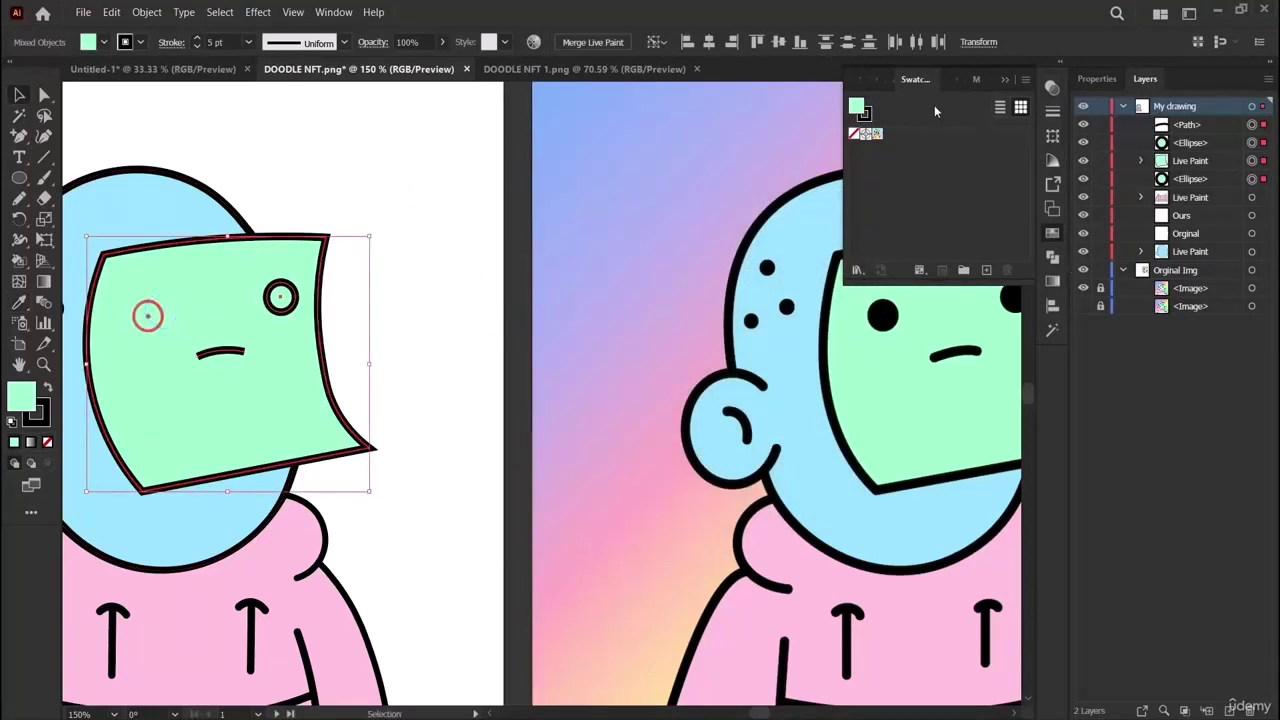
pyautogui.click(1096, 78)
pyautogui.click(1085, 267)
pyautogui.click(1085, 267)
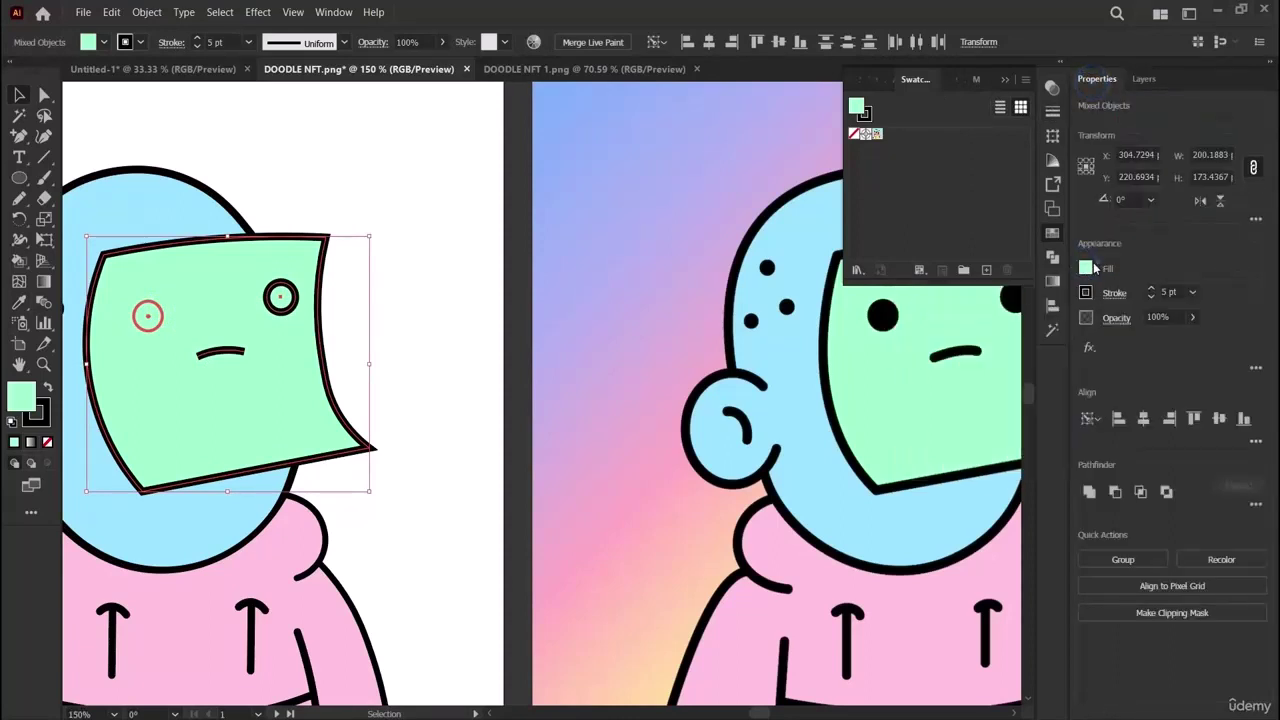
pyautogui.click(1085, 267)
pyautogui.click(913, 418)
pyautogui.click(913, 418)
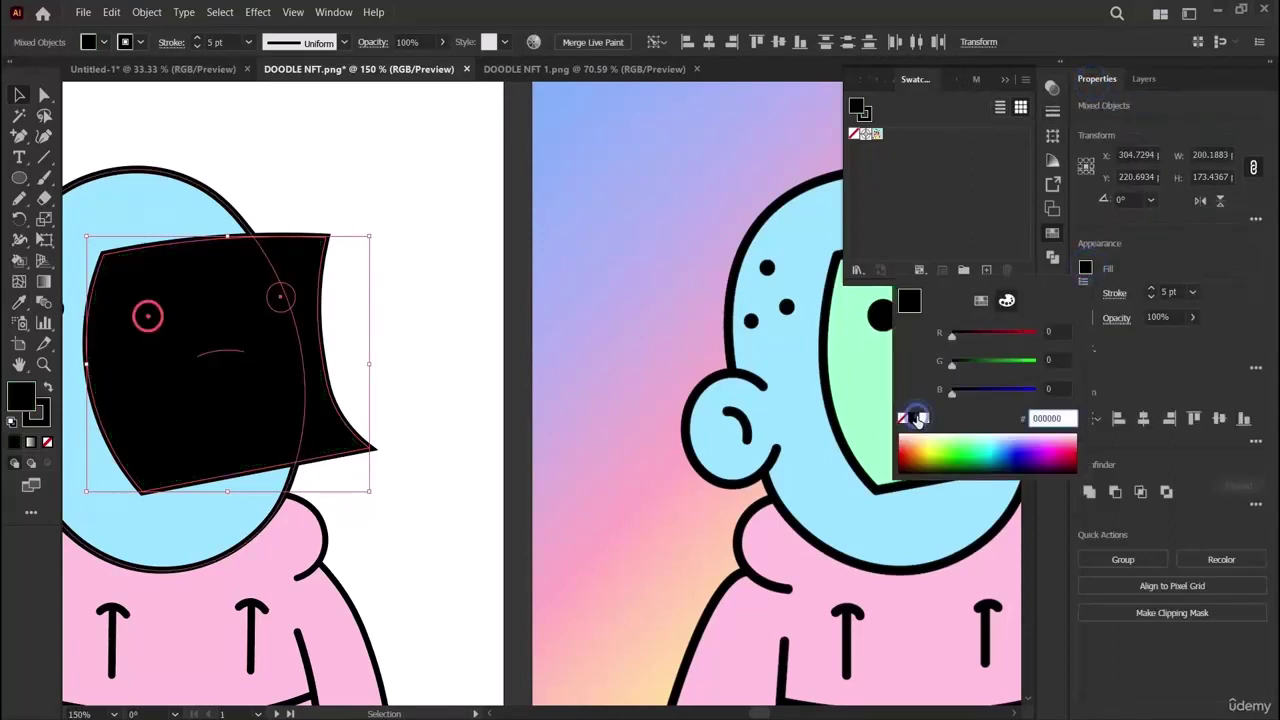
pyautogui.hotkey('ctrl', 'z')
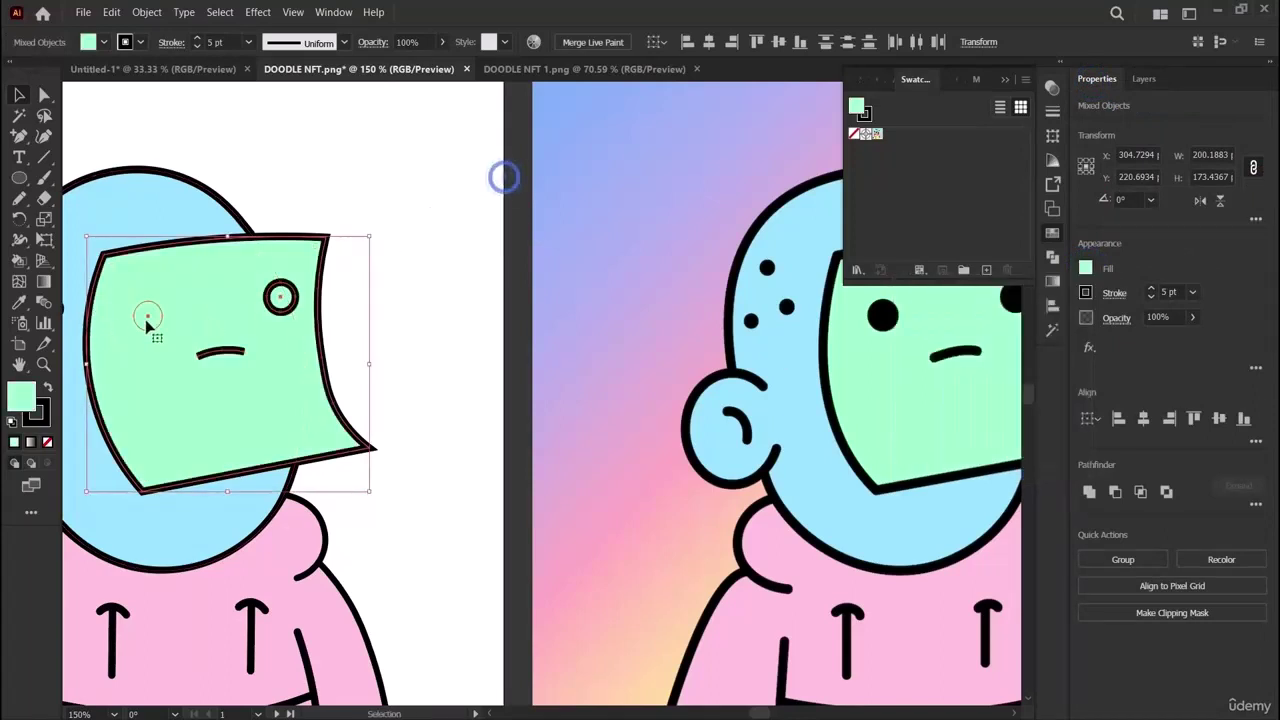
pyautogui.click(390, 204)
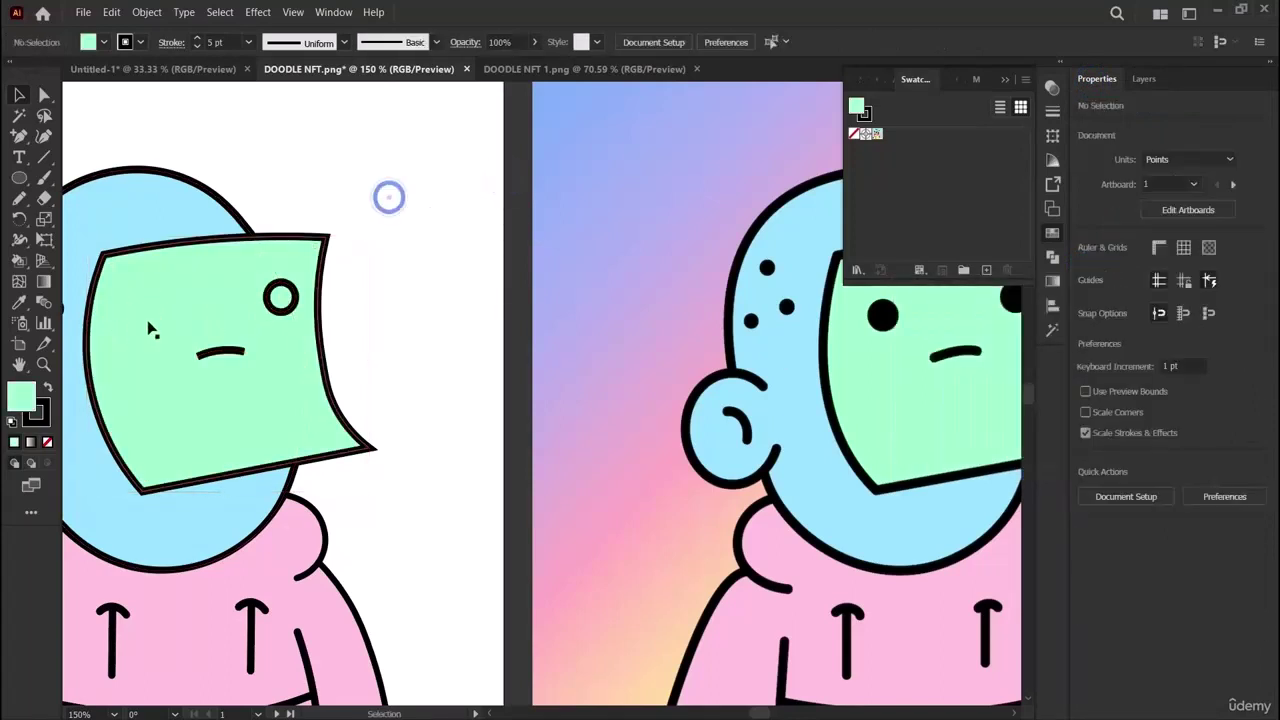
# Fill the right eye circle with black.
pyautogui.click(280, 298)
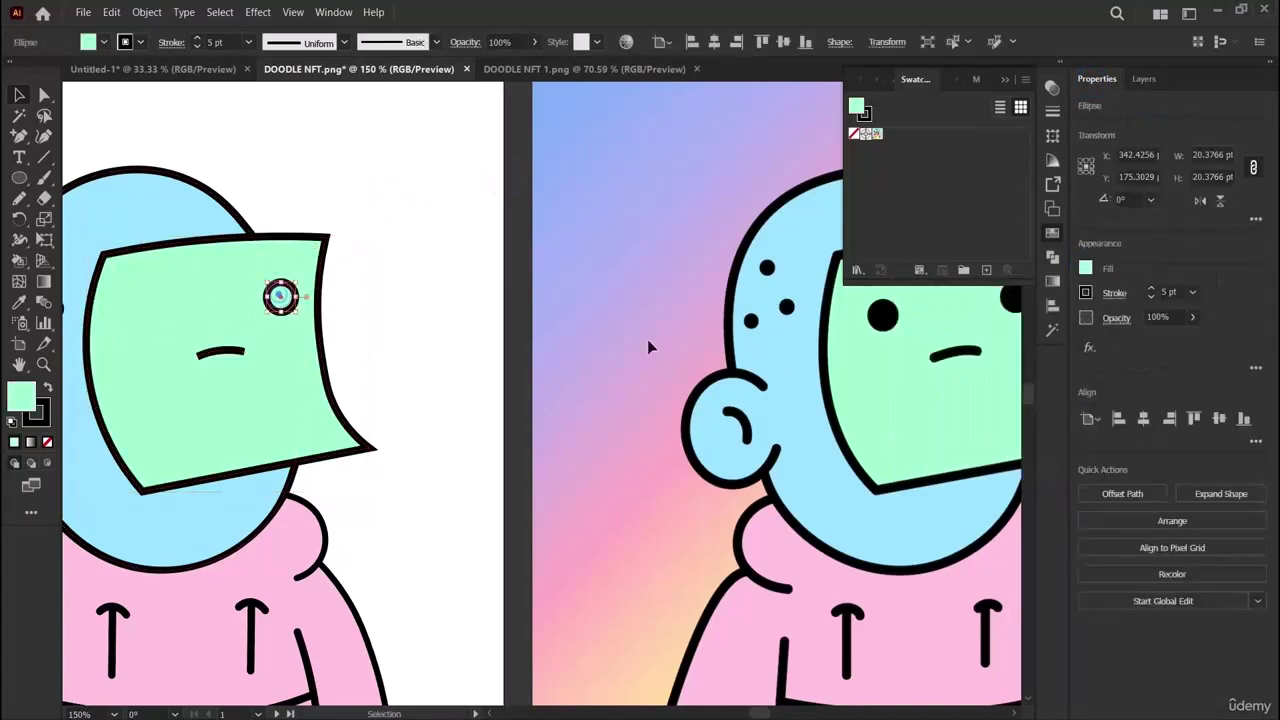
pyautogui.click(1086, 268)
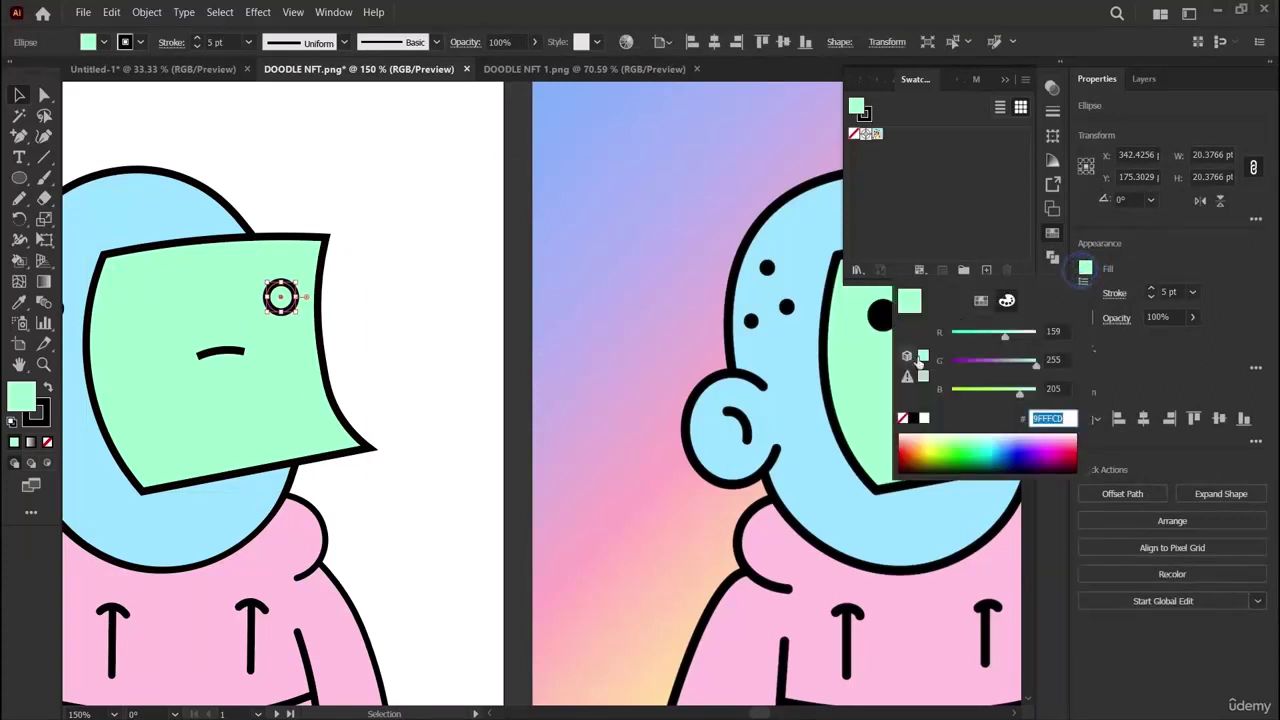
pyautogui.click(914, 420)
pyautogui.click(358, 193)
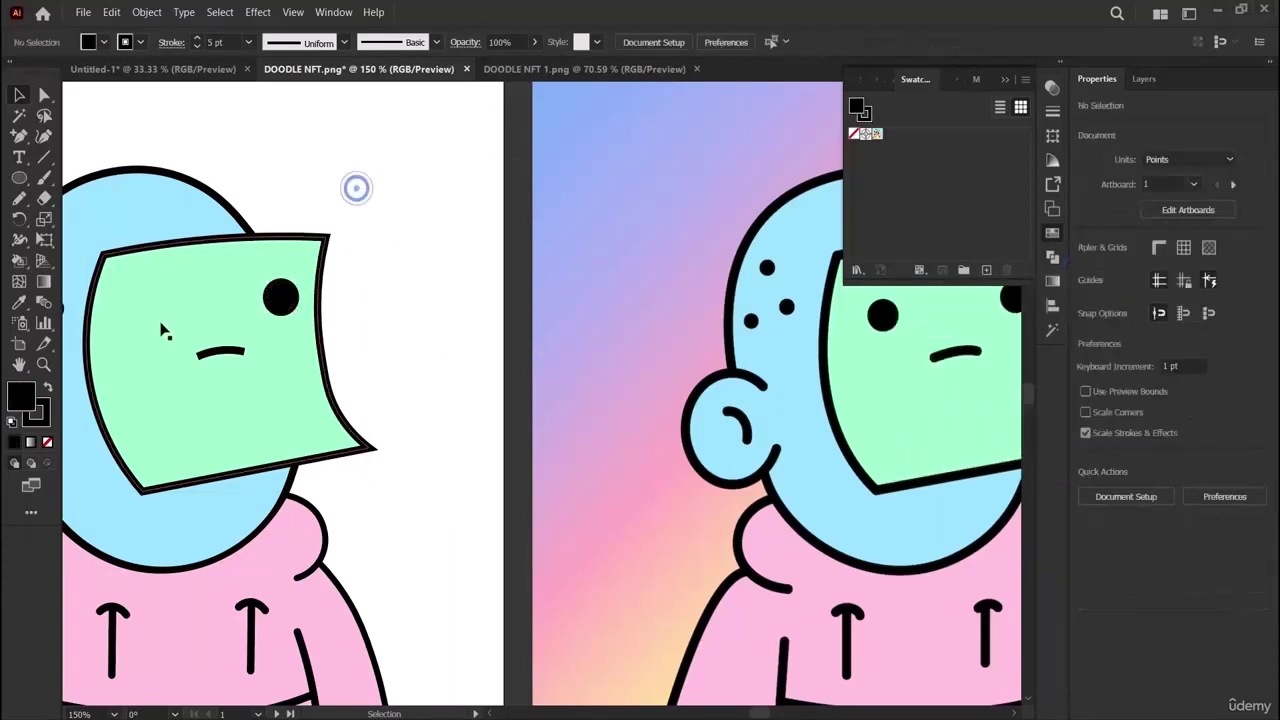
# Fill the hidden left eye black, bring it to front, and move the face patch back.
pyautogui.moveTo(140, 296); pyautogui.dragTo(180, 428)
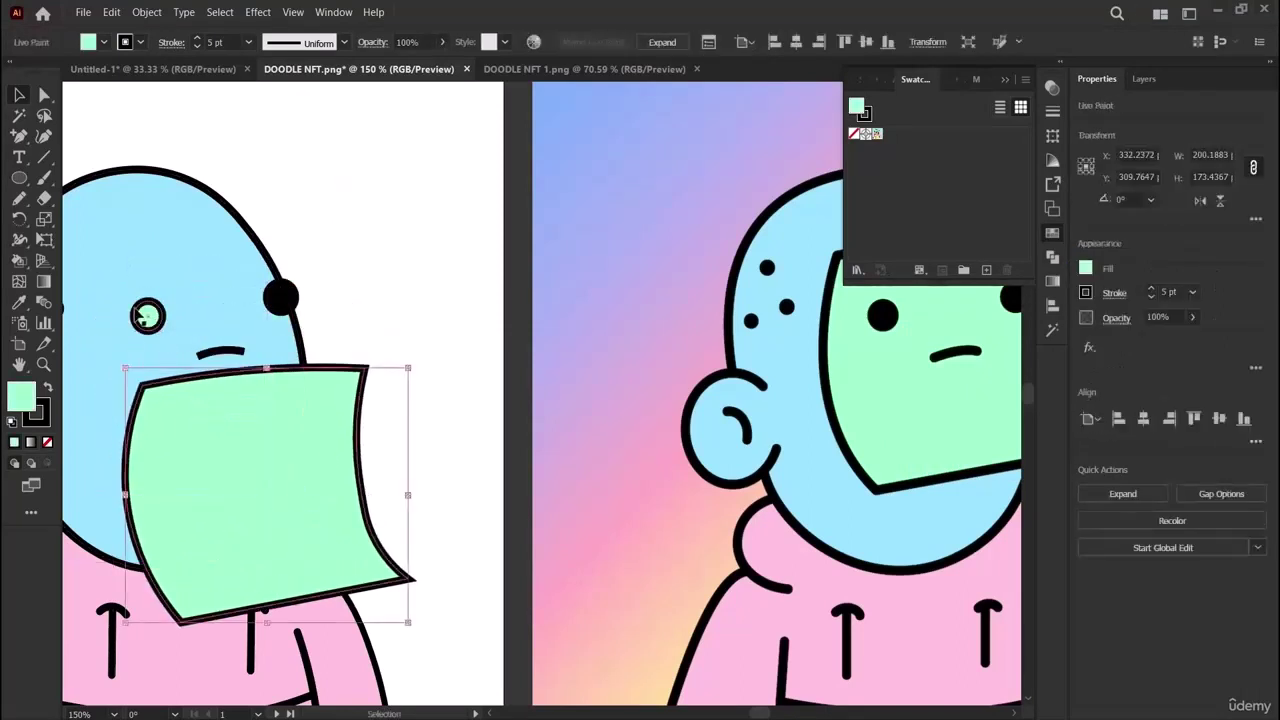
pyautogui.click(147, 317)
pyautogui.click(1086, 268)
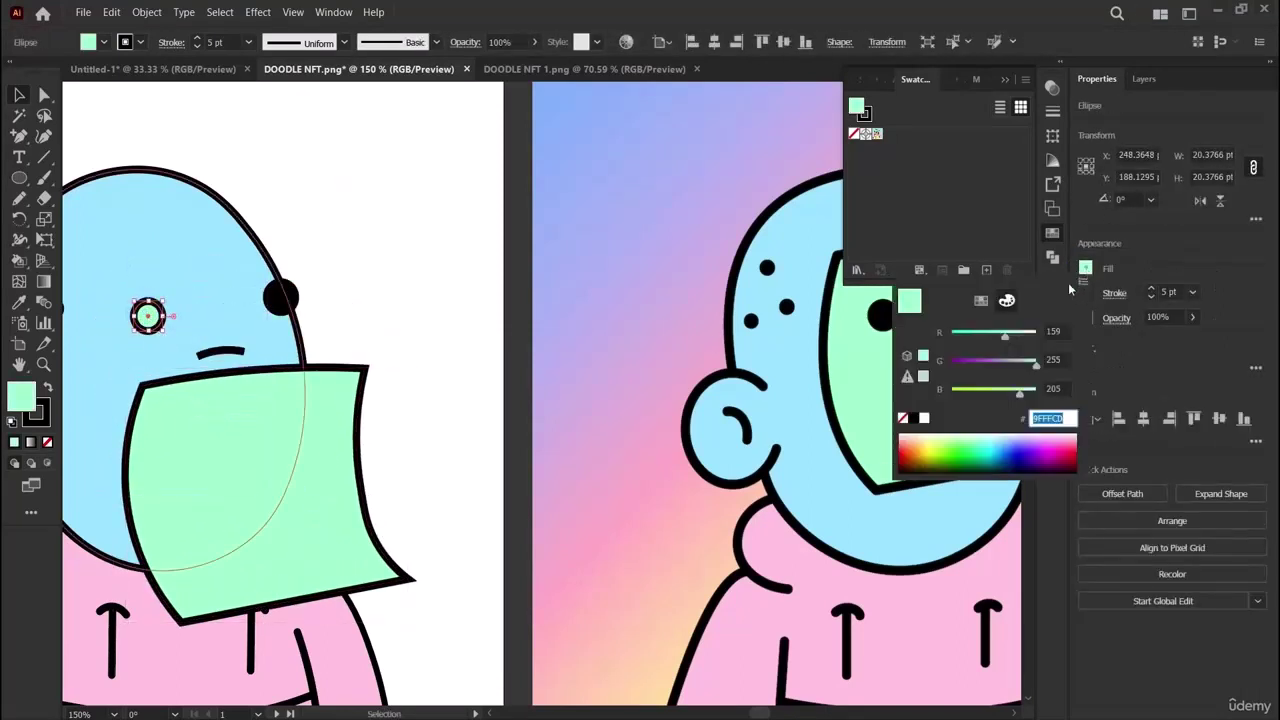
pyautogui.click(913, 418)
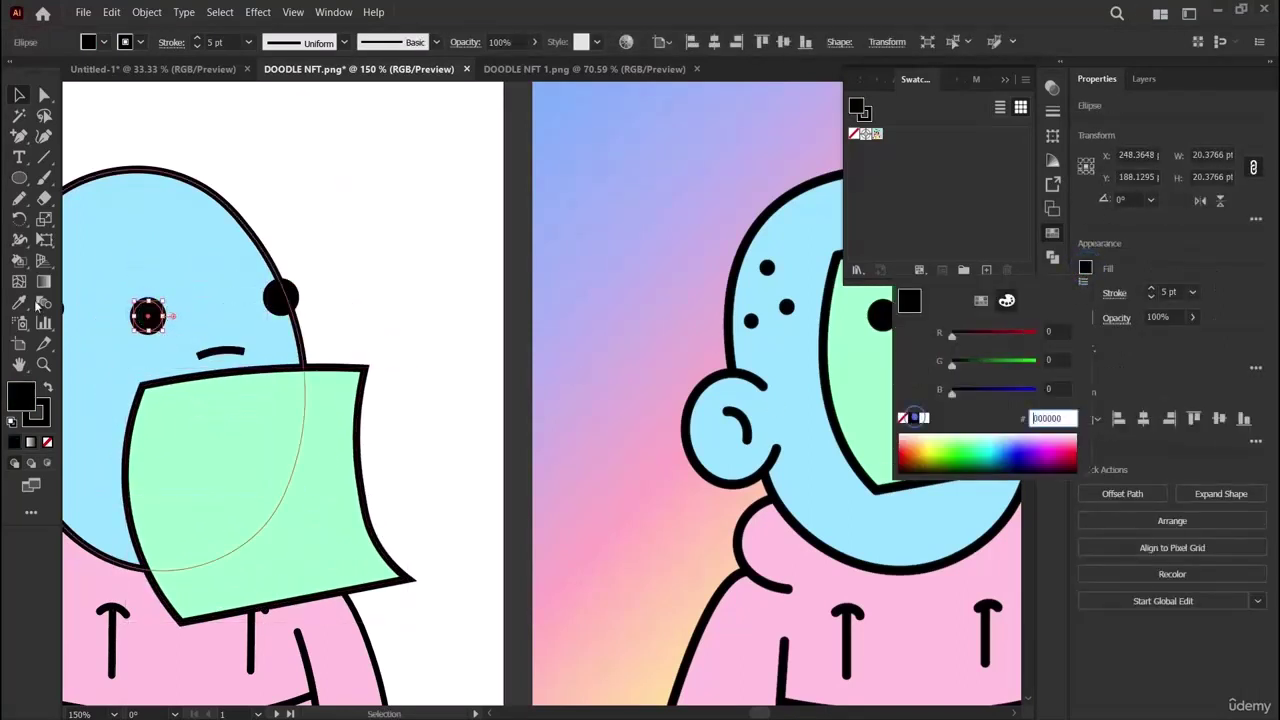
pyautogui.click(152, 13)
pyautogui.moveTo(177, 48)
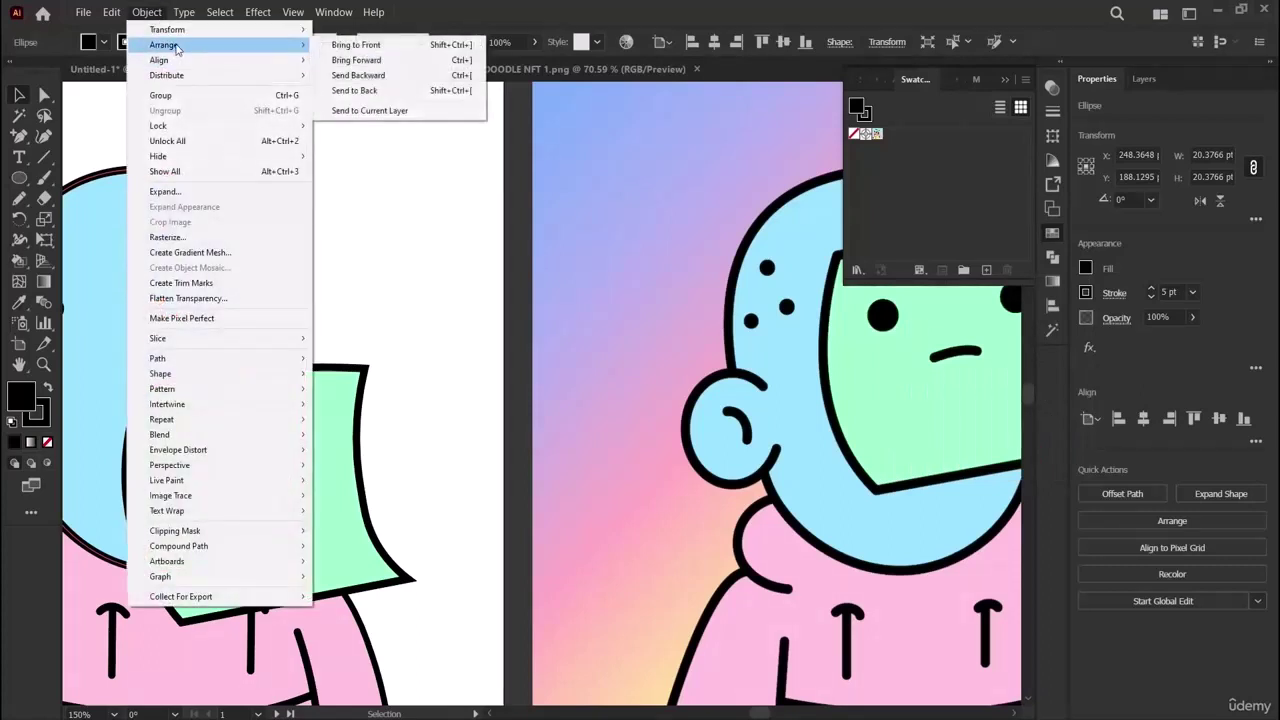
pyautogui.click(356, 44)
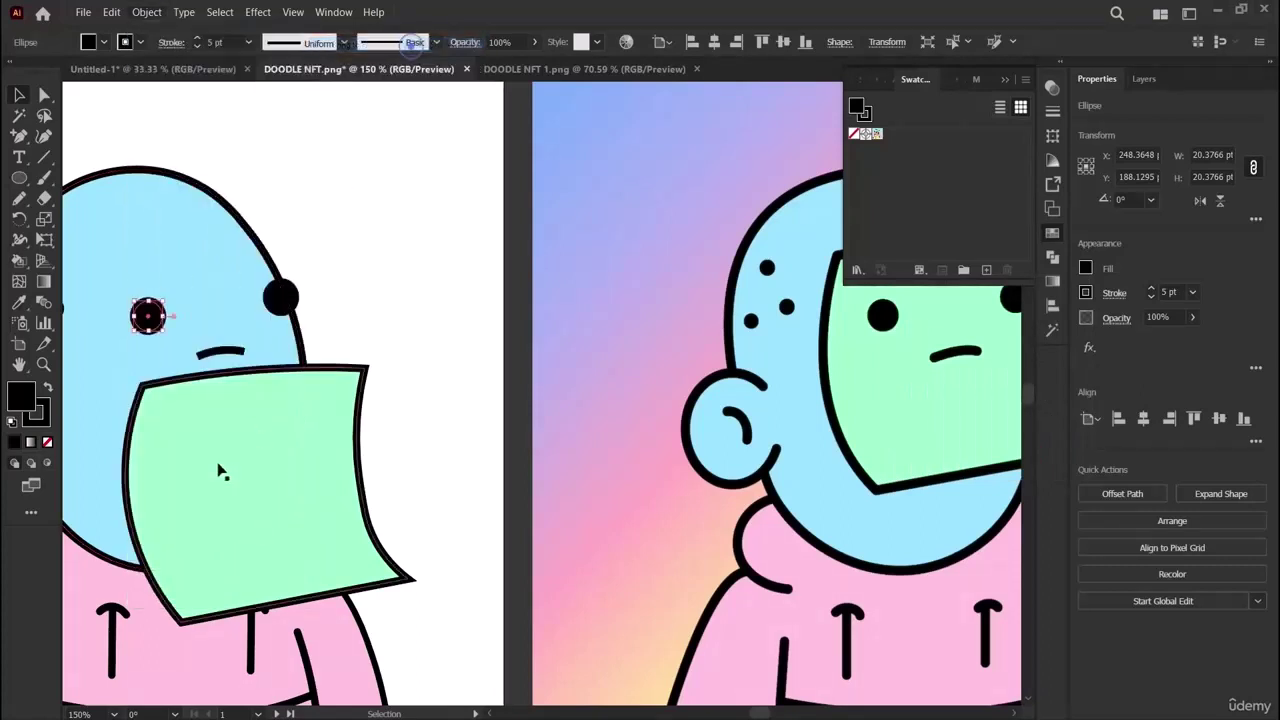
pyautogui.moveTo(217, 462); pyautogui.dragTo(172, 344)
pyautogui.click(445, 335)
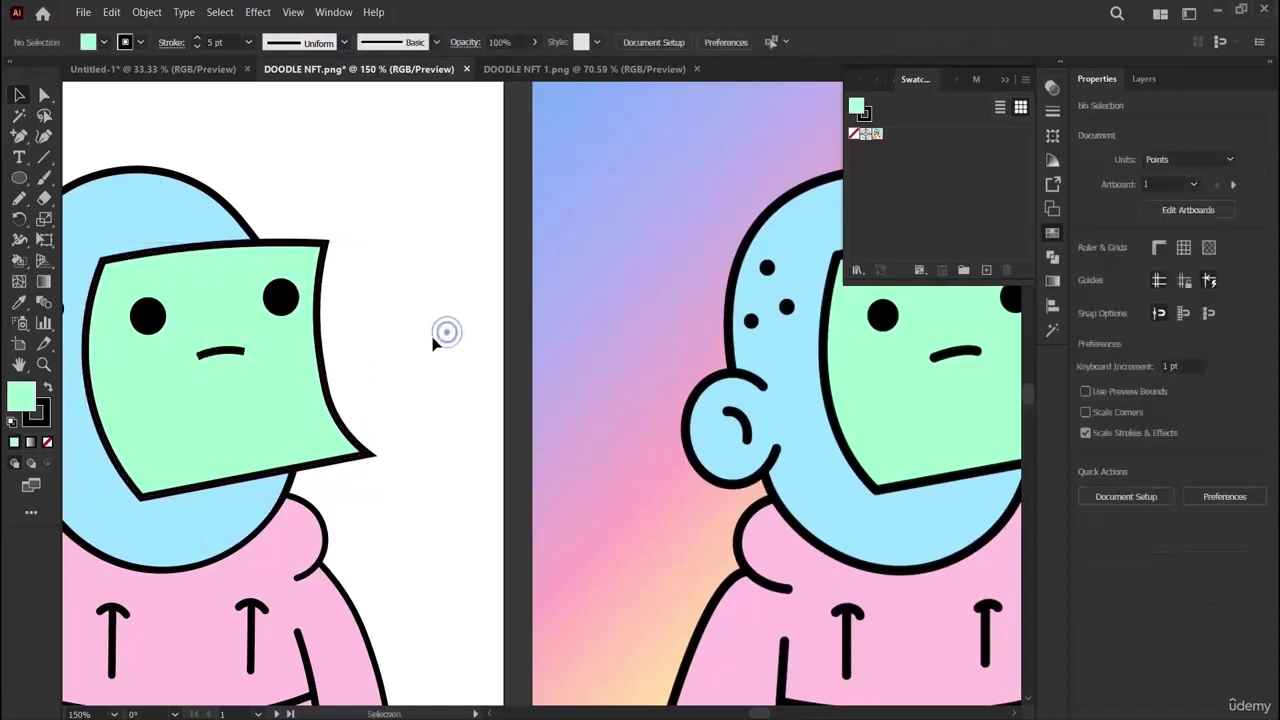
# Give the mouth stroke Round Cap and Round Join.
pyautogui.click(214, 352)
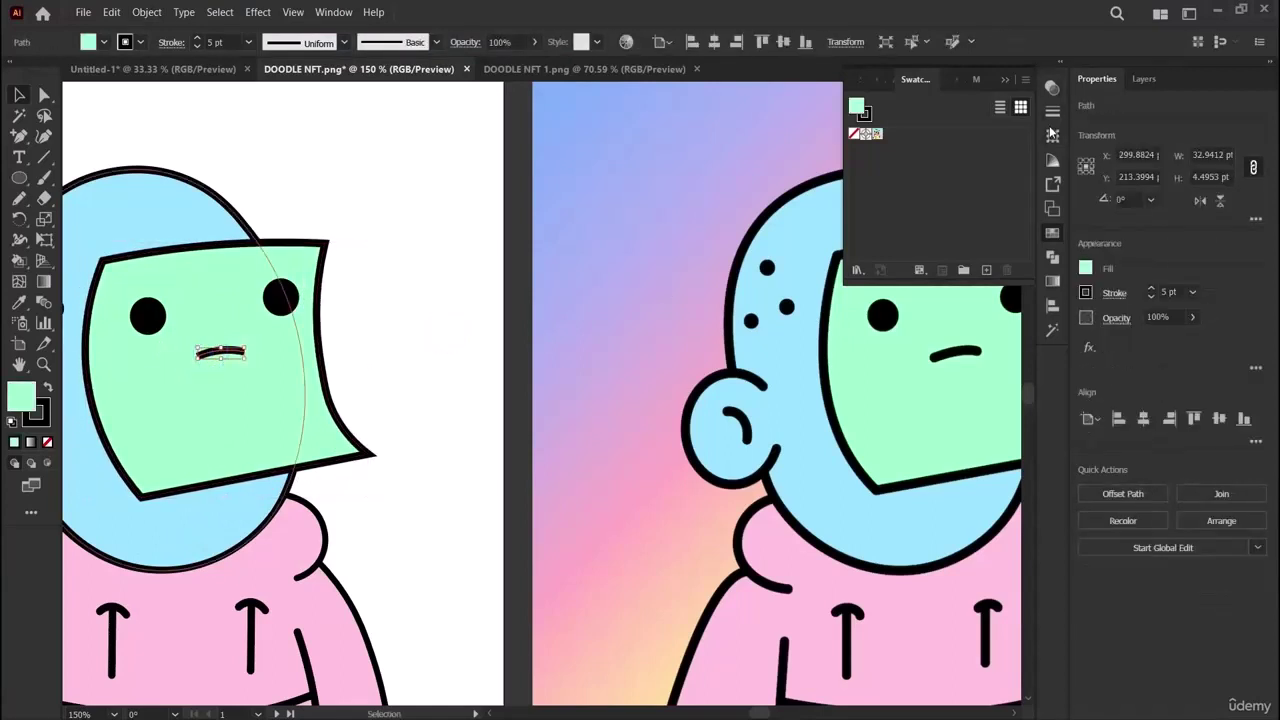
pyautogui.click(1052, 112)
pyautogui.click(926, 129)
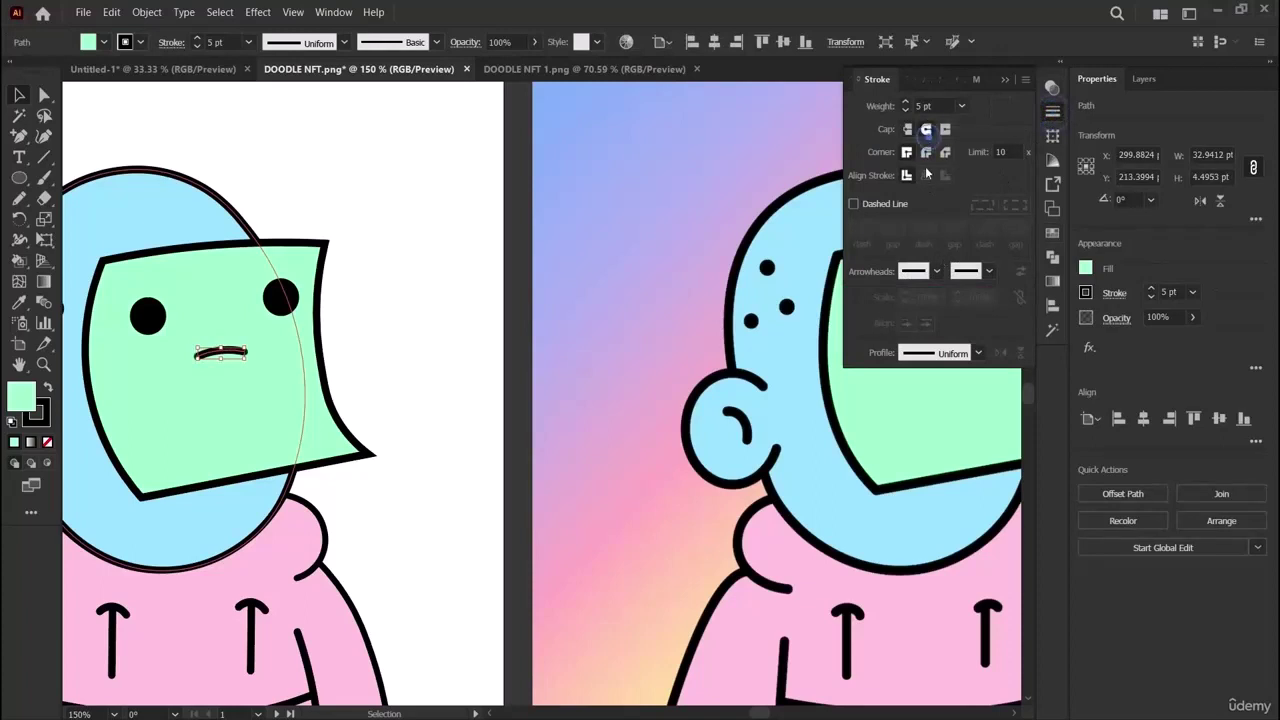
pyautogui.click(926, 152)
pyautogui.click(493, 333)
pyautogui.hotkey('ctrl', '-')
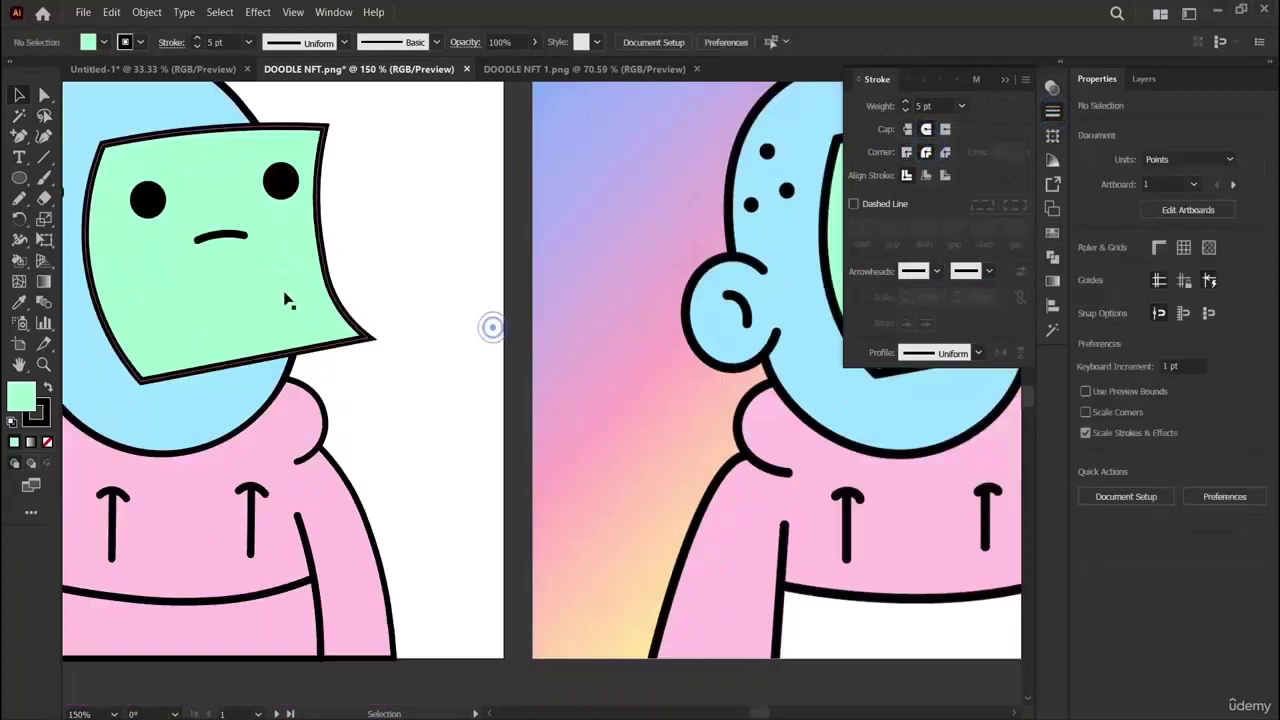
# Zoom out to 66.67% so the Ours and Orginal artboards sit fully side by side.
pyautogui.hotkey('ctrl', '-')
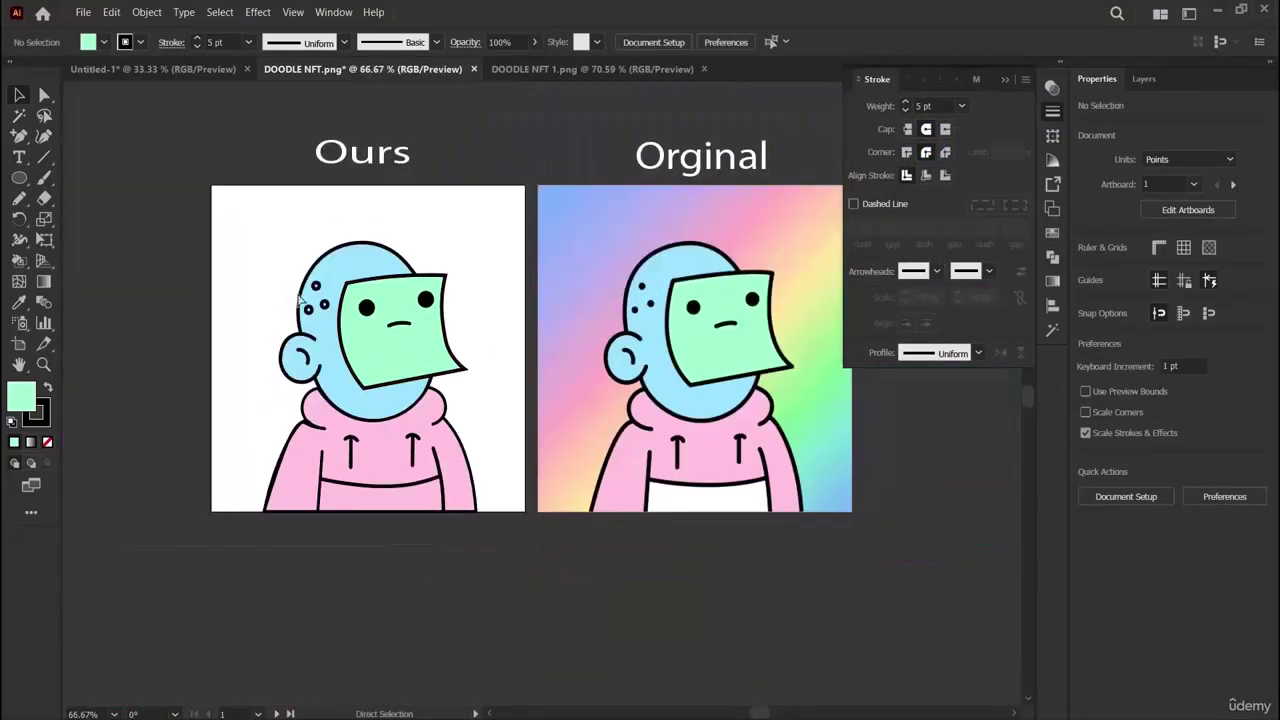
pyautogui.hscroll(2, 300, 300)
pyautogui.scroll(2, 400, 537)
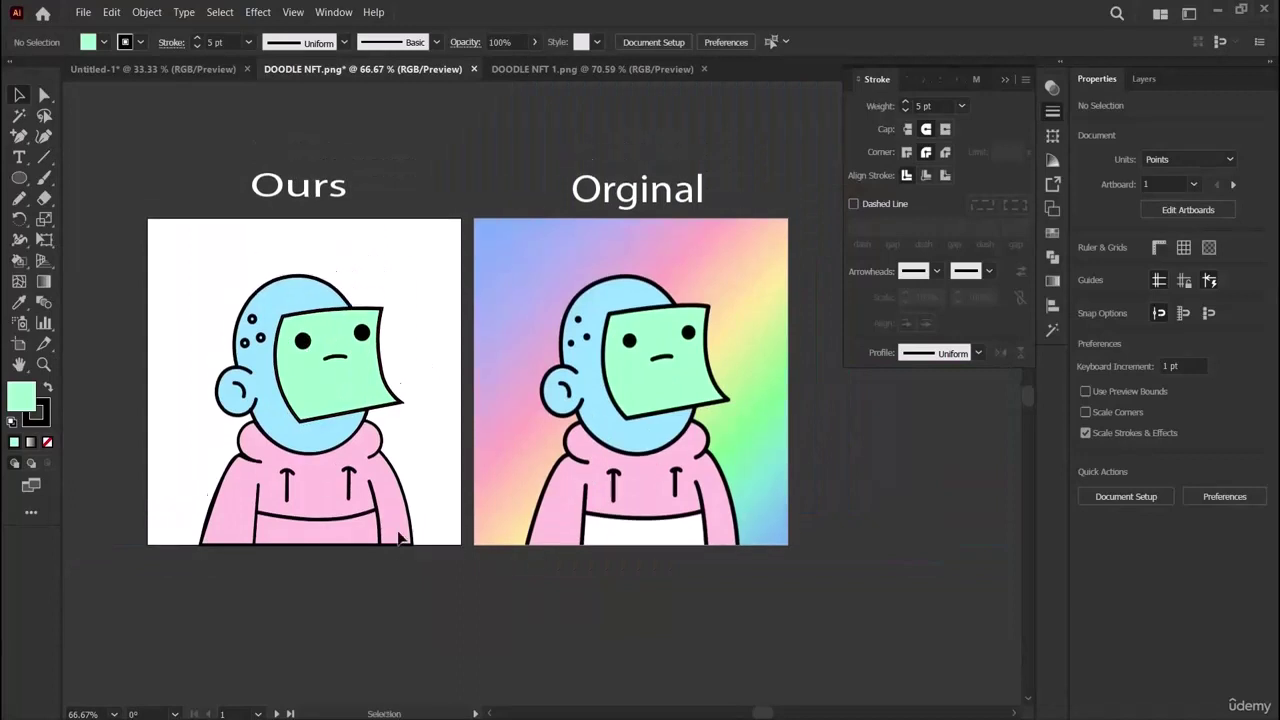
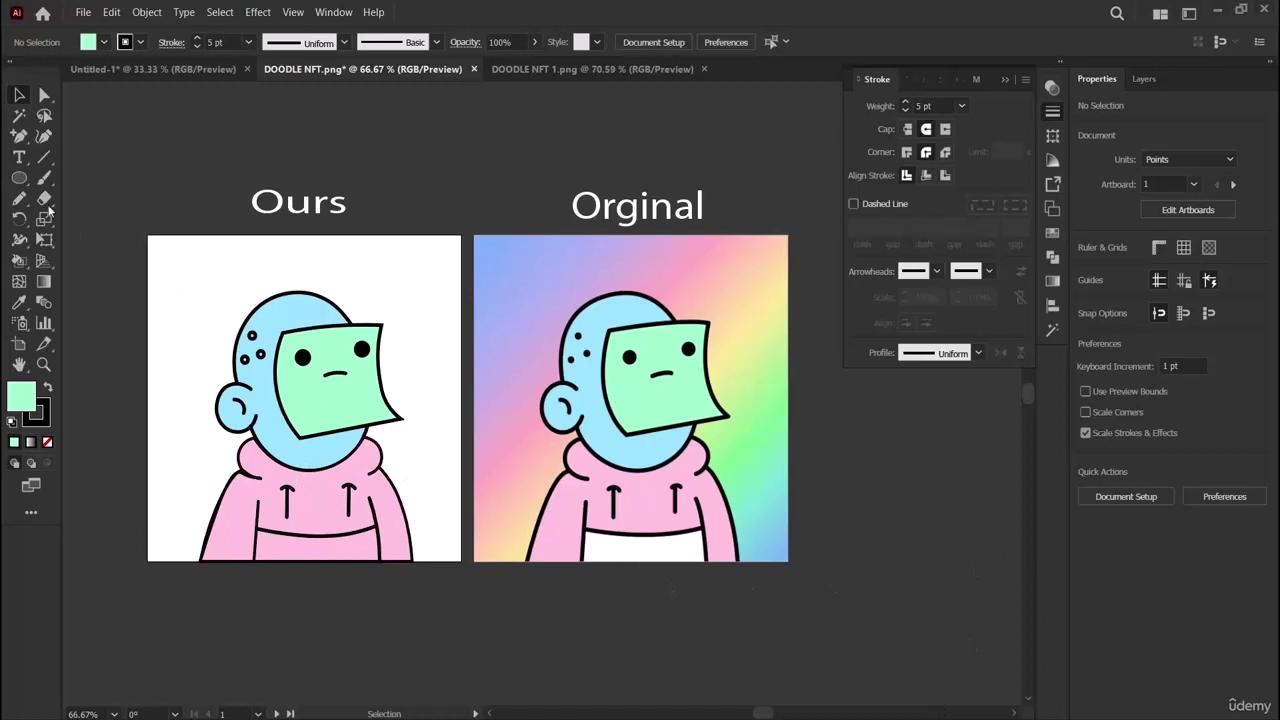
# Draw a rectangle covering the Ours artboard with no stroke and a white FFFFFF fill.
pyautogui.moveTo(20, 179); pyautogui.dragTo(80, 180)
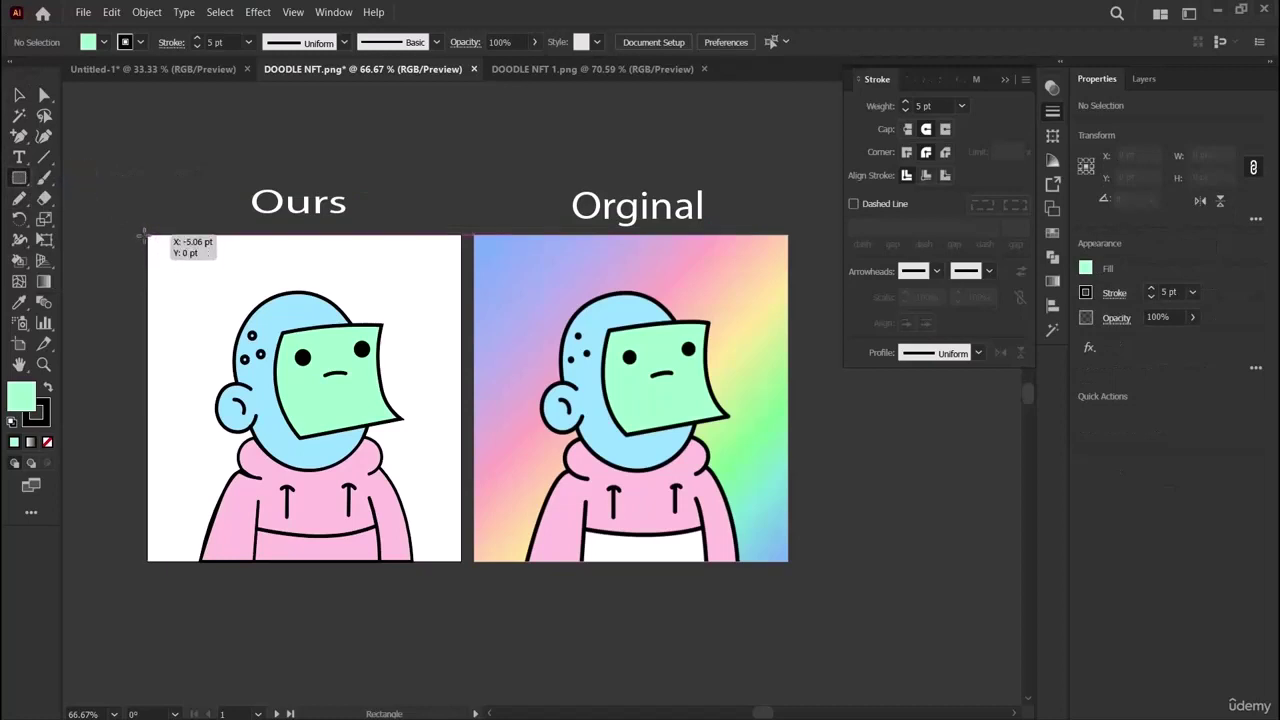
pyautogui.moveTo(147, 235); pyautogui.dragTo(461, 558)
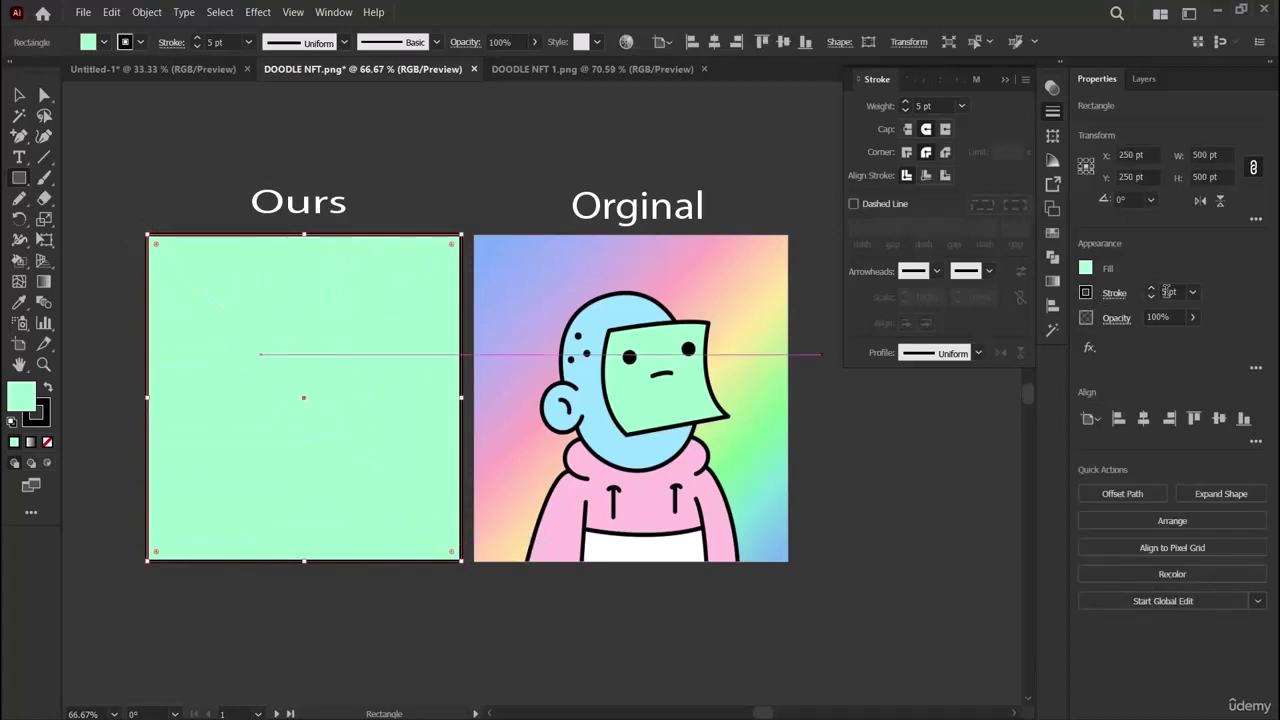
pyautogui.click(1085, 292)
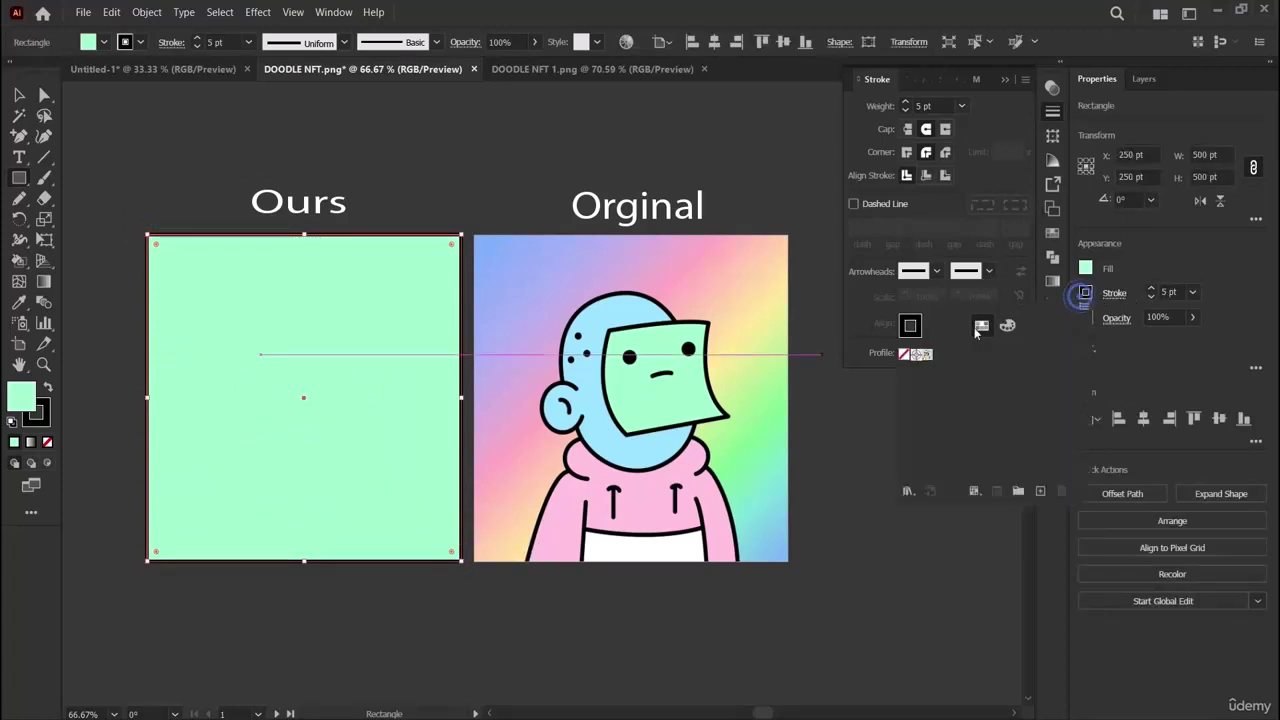
pyautogui.click(903, 354)
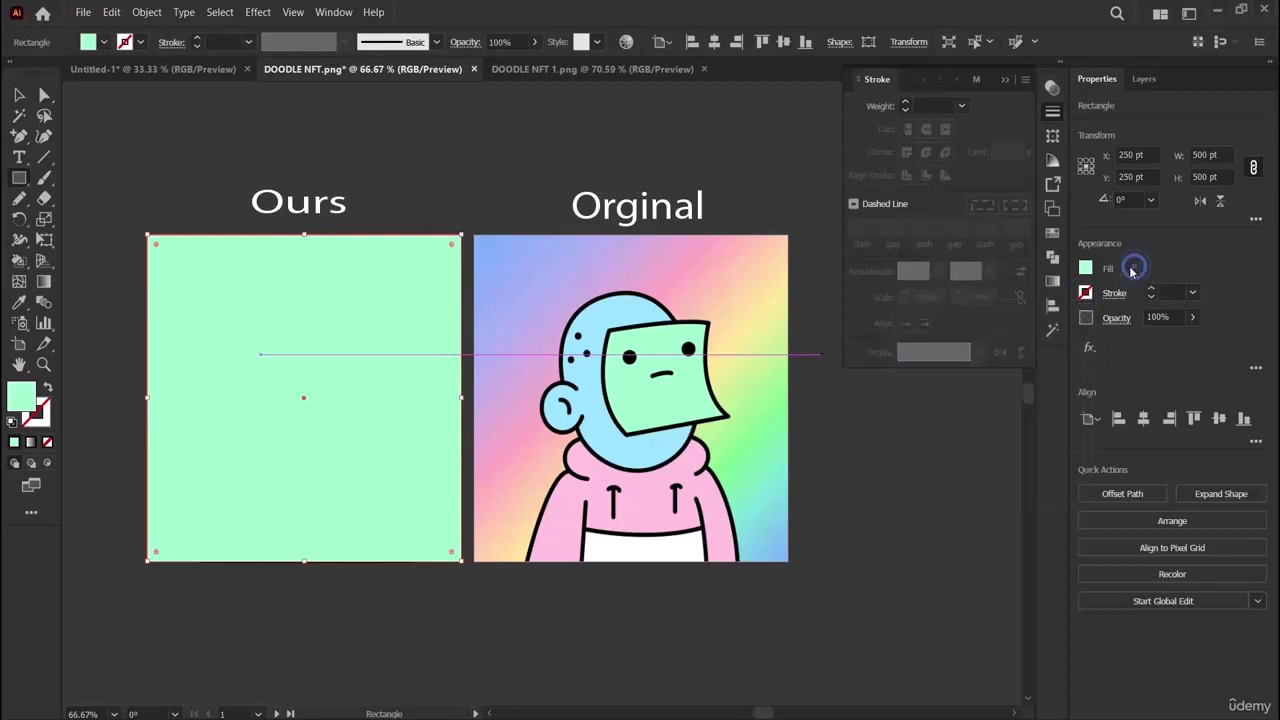
pyautogui.click(1085, 268)
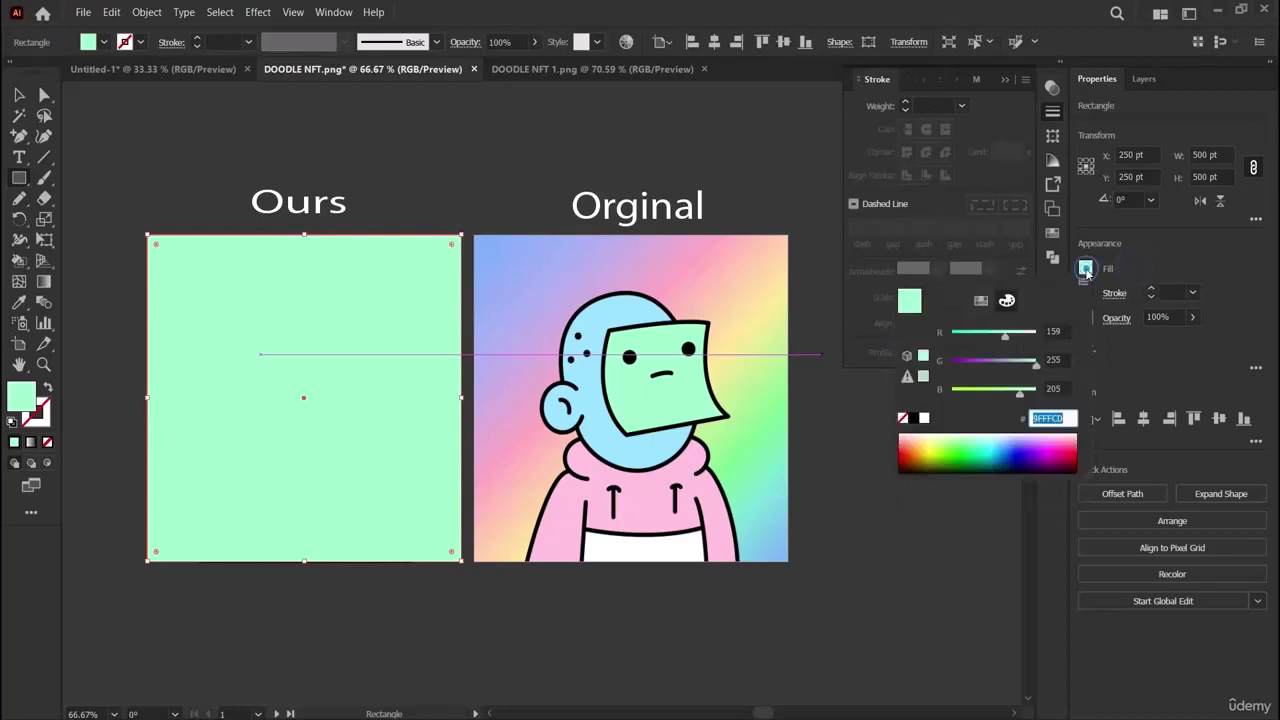
pyautogui.click(924, 420)
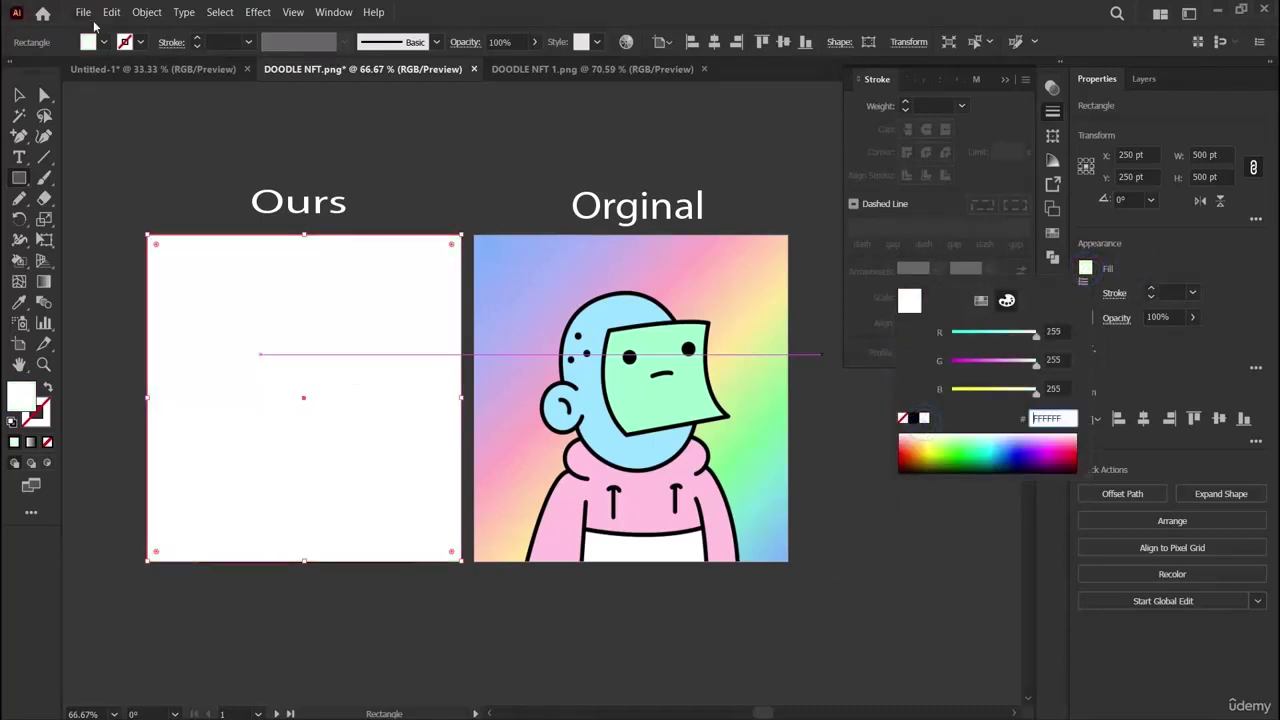
# Send the white rectangle to the back, behind the doodle character.
pyautogui.click(147, 12)
pyautogui.moveTo(168, 46)
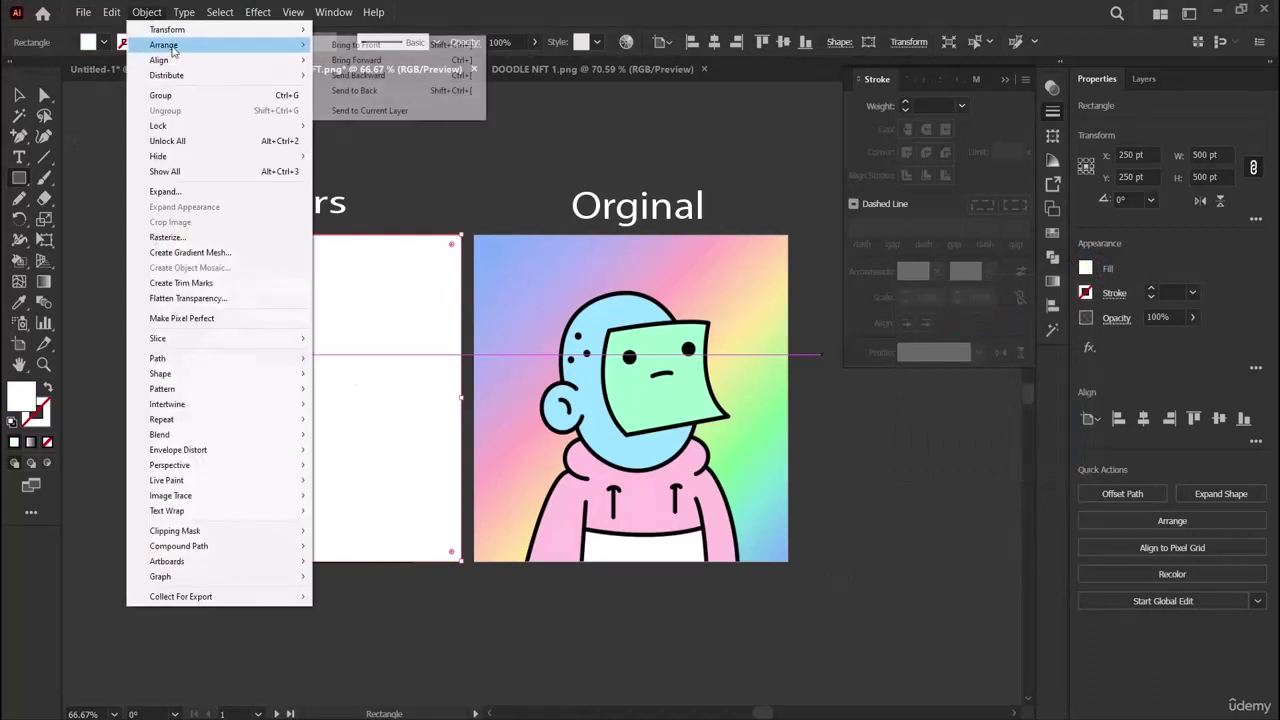
pyautogui.click(354, 90)
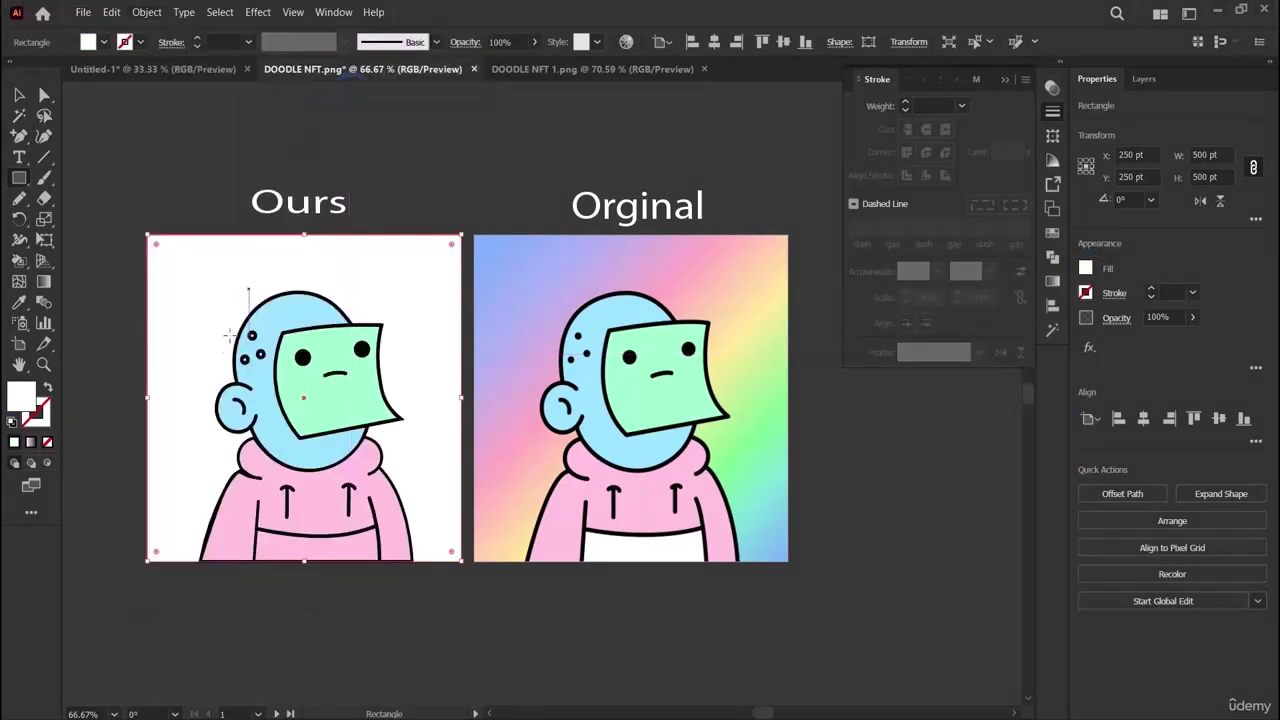
# Apply a linear gradient to the background and eyedrop the Original's blue into its left stop.
pyautogui.click(41, 285)
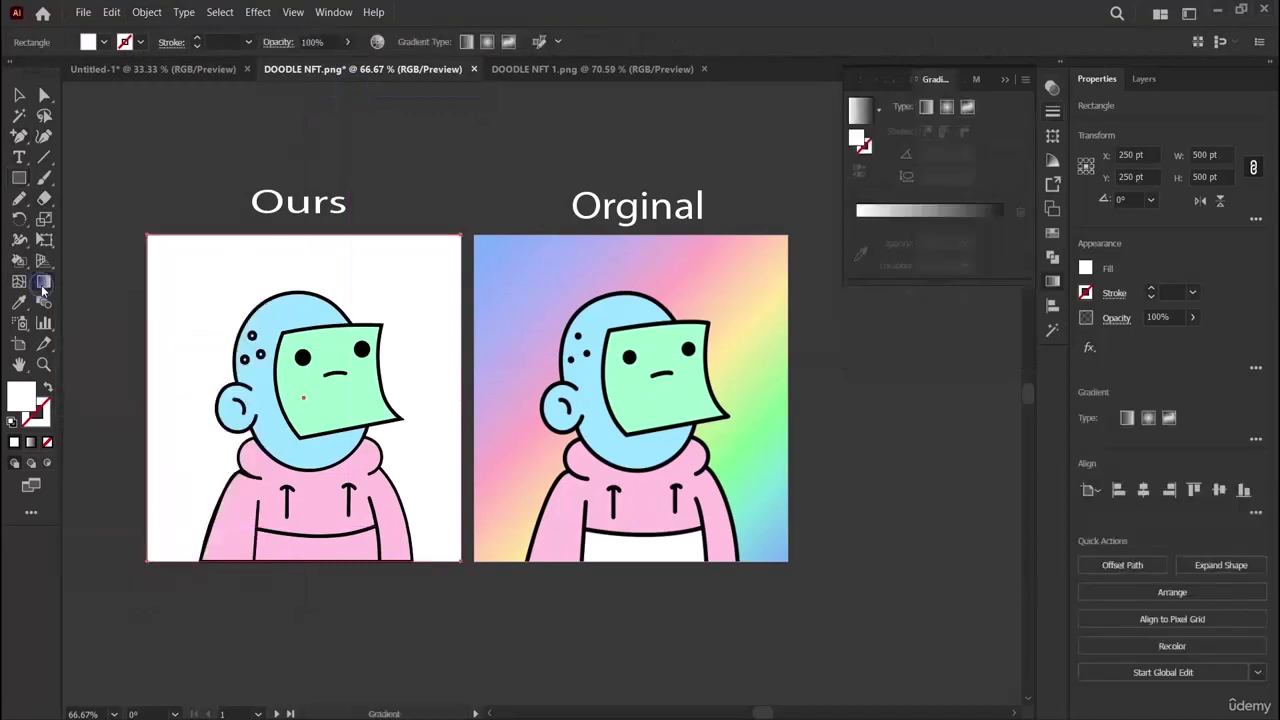
pyautogui.click(885, 215)
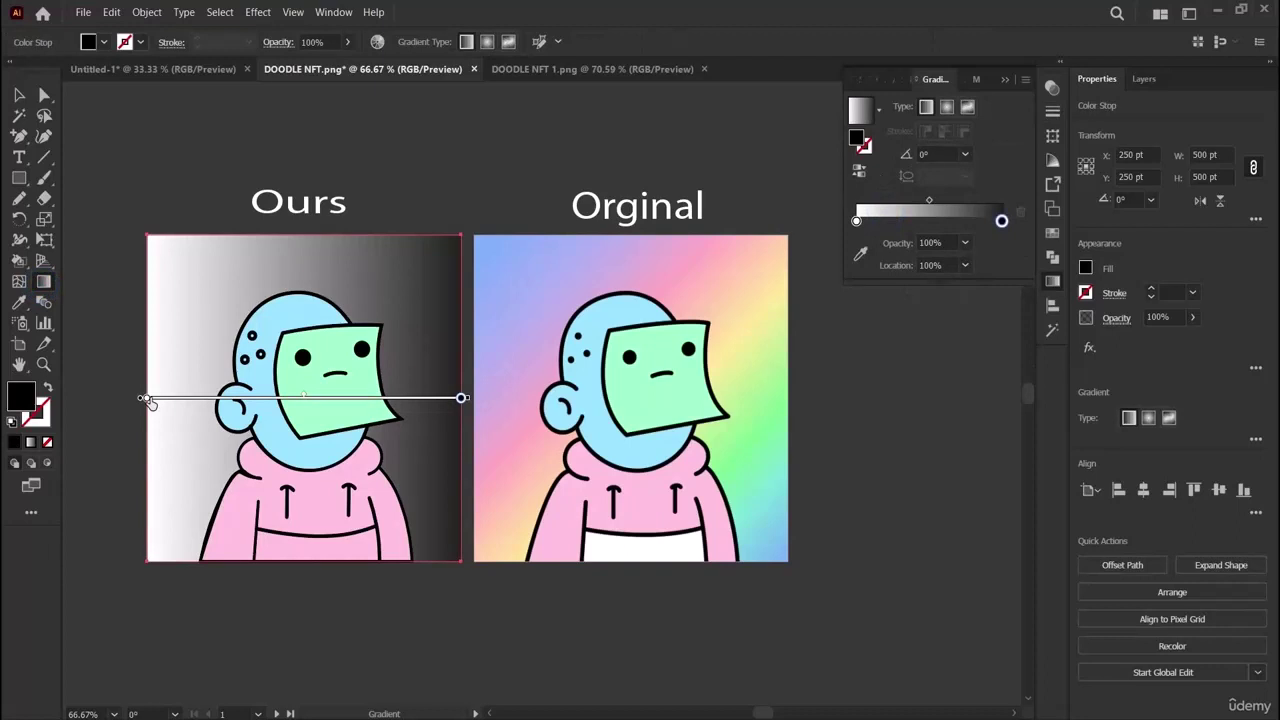
pyautogui.click(145, 398)
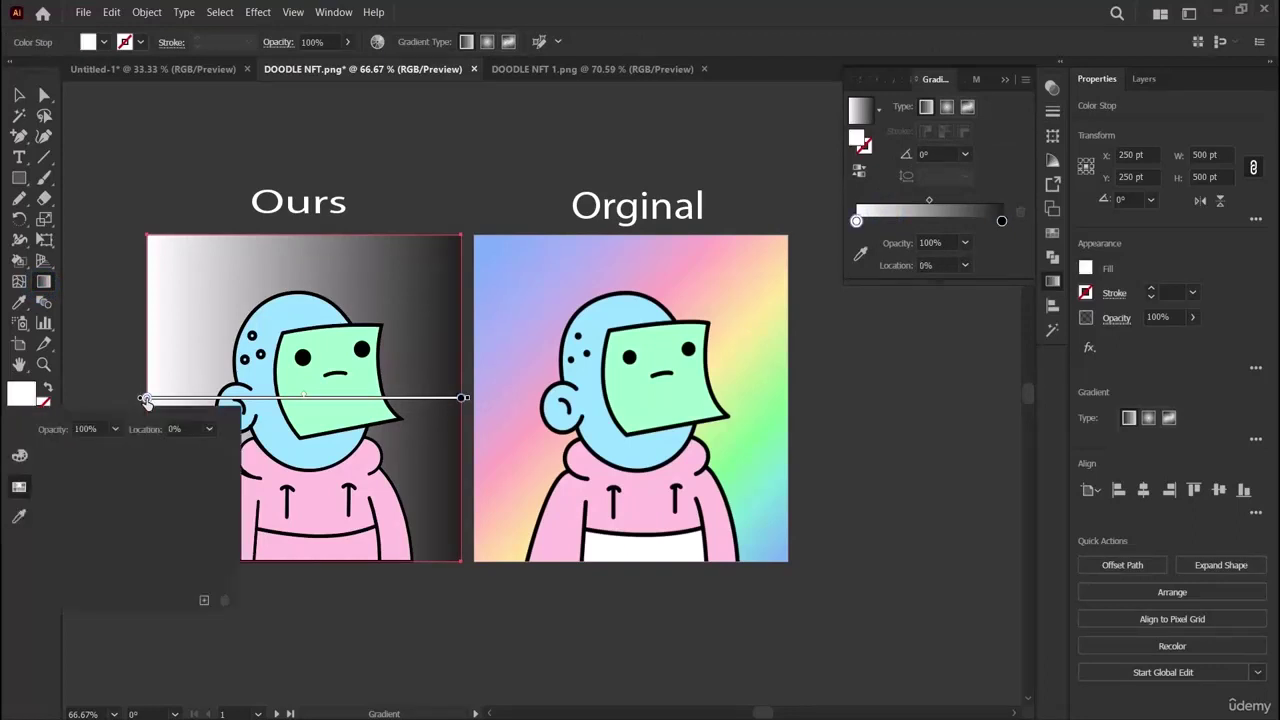
pyautogui.doubleClick(145, 398)
pyautogui.click(18, 518)
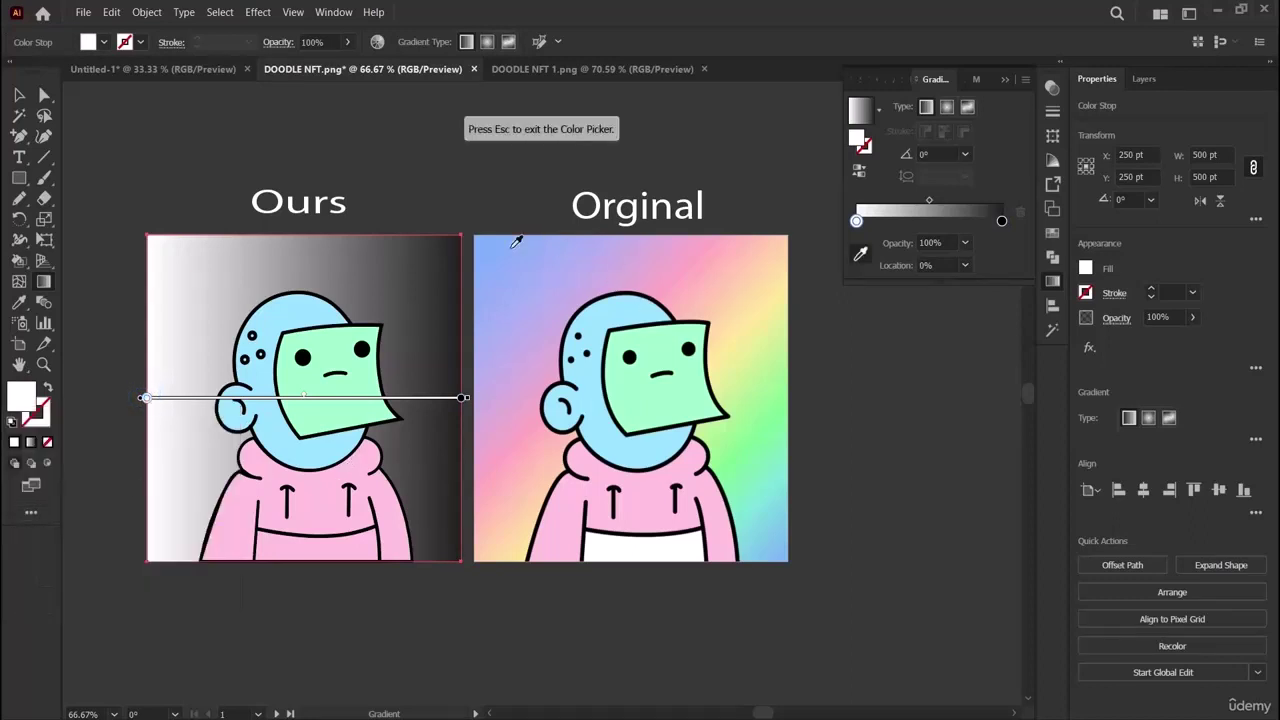
pyautogui.click(477, 237)
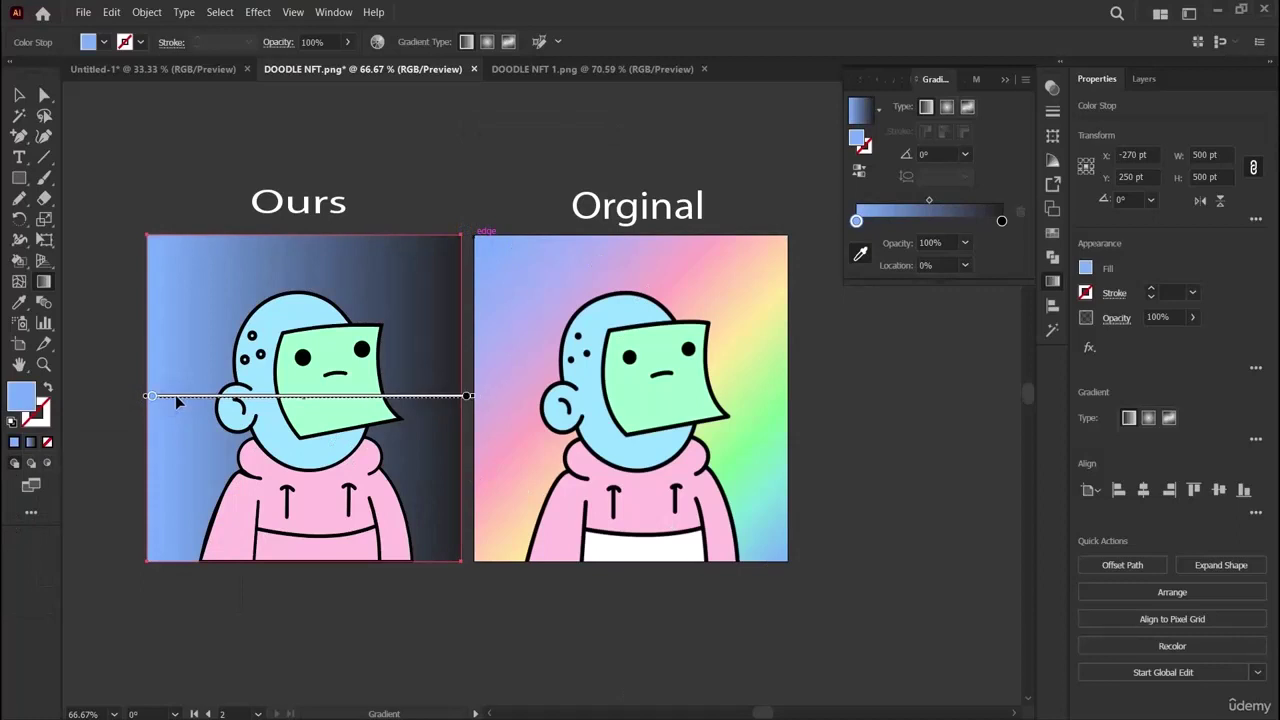
pyautogui.press('v')
pyautogui.press('g')
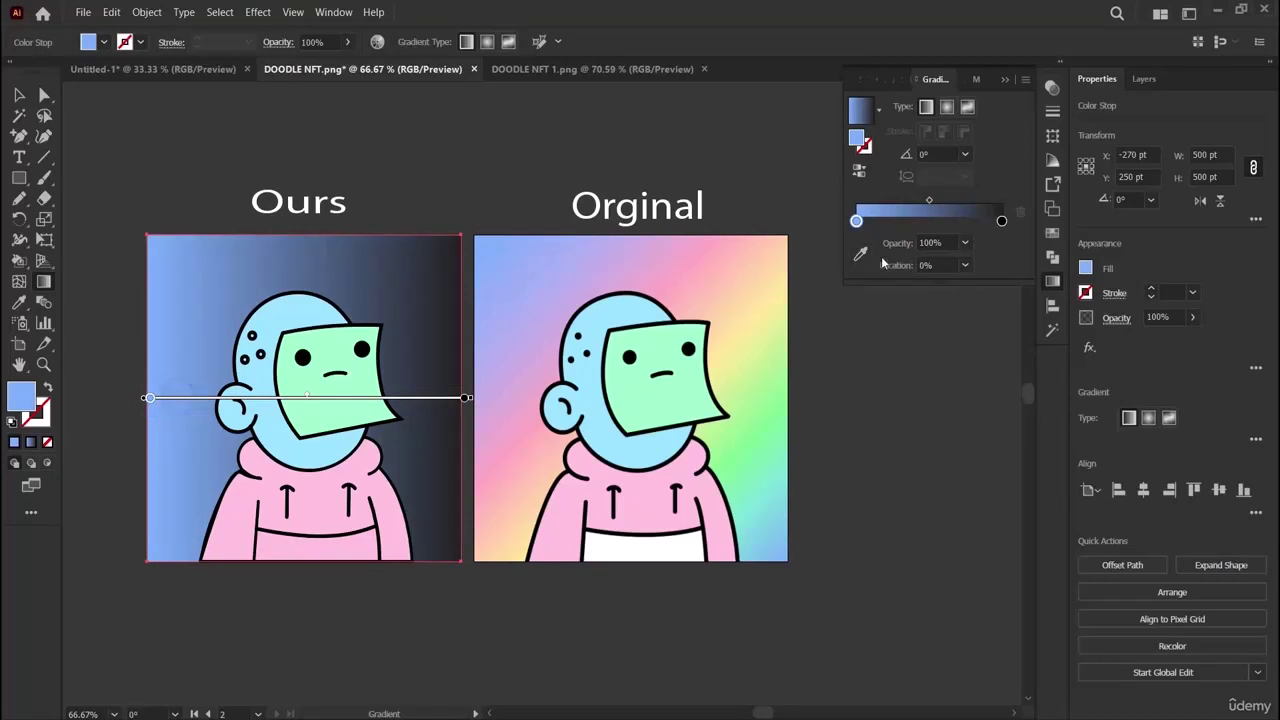
pyautogui.moveTo(871, 222)
pyautogui.mouseDown()
pyautogui.moveTo(925, 205)
pyautogui.moveTo(880, 222)
pyautogui.moveTo(893, 222)
pyautogui.mouseUp()
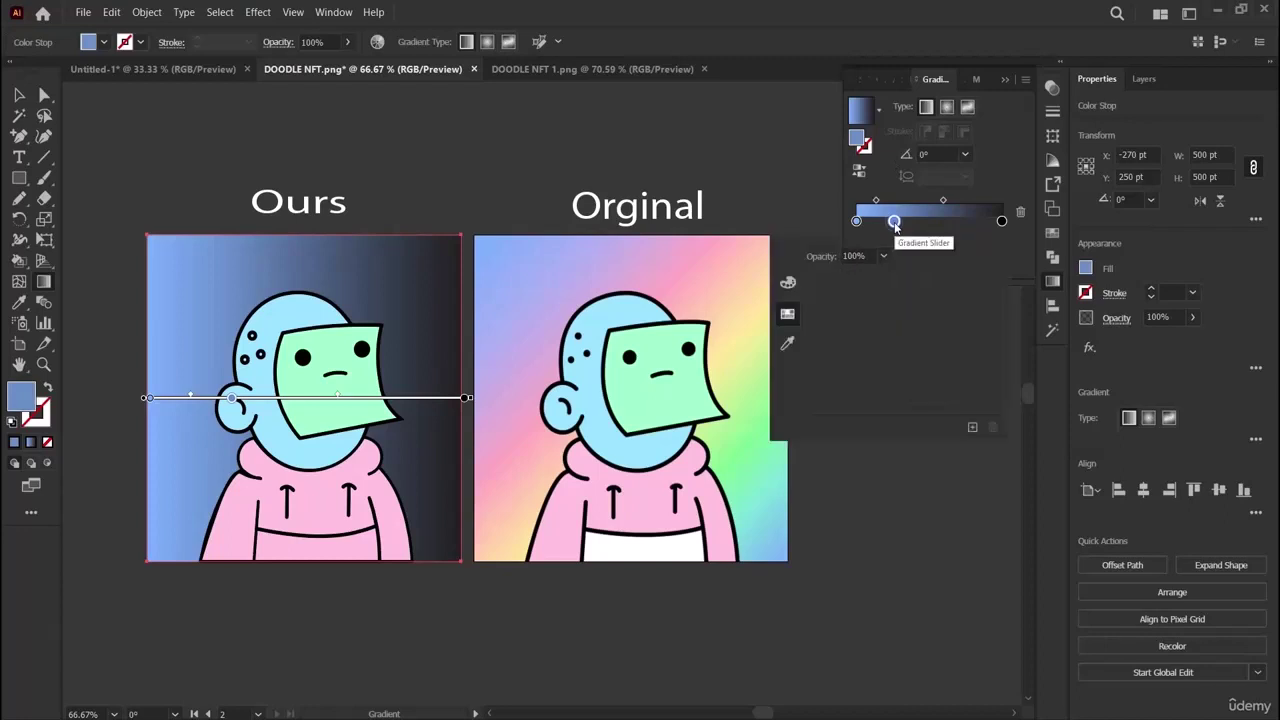
# Add pink, peach-yellow and green stops and make the end stop light blue, all sampled from the Original.
pyautogui.click(860, 253)
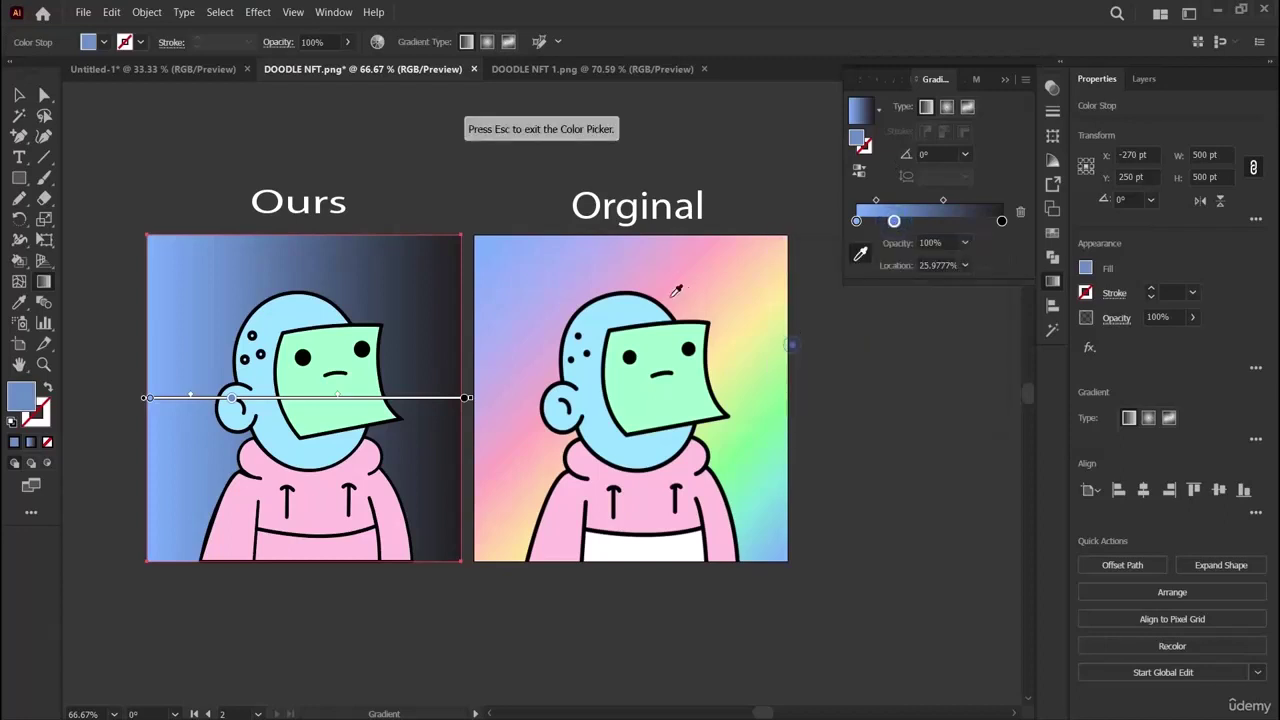
pyautogui.click(711, 237)
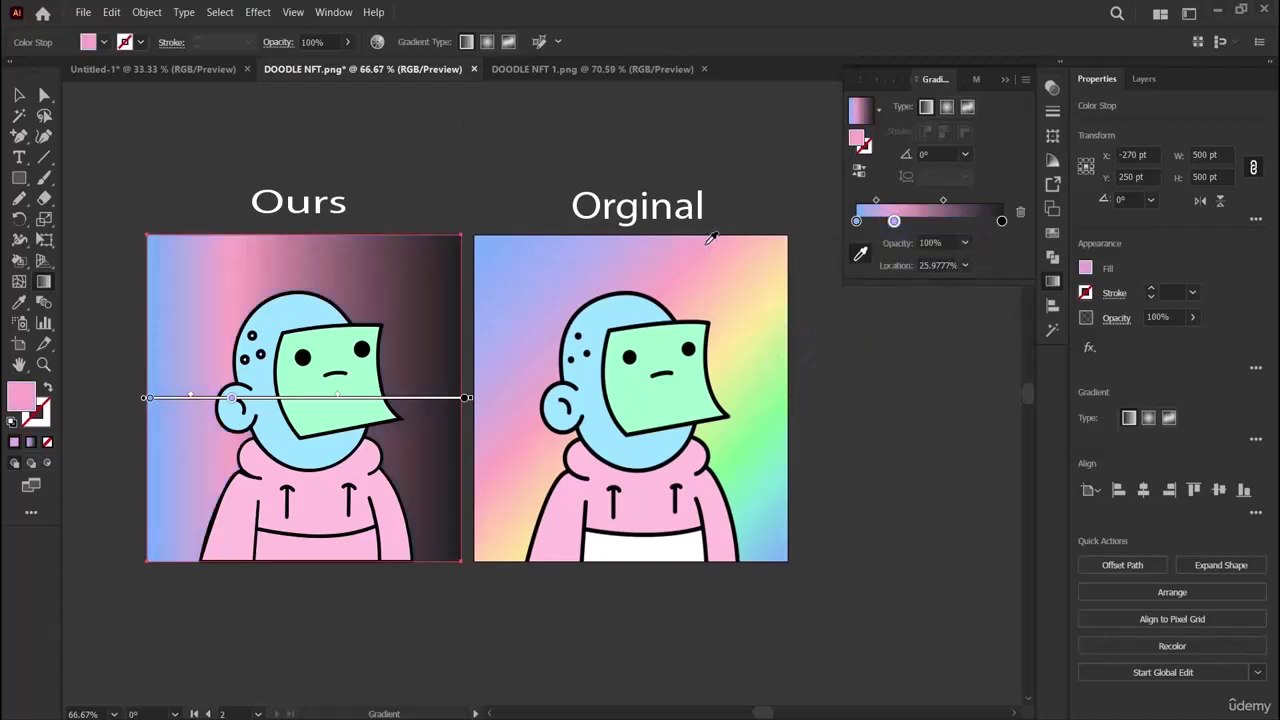
pyautogui.click(929, 223)
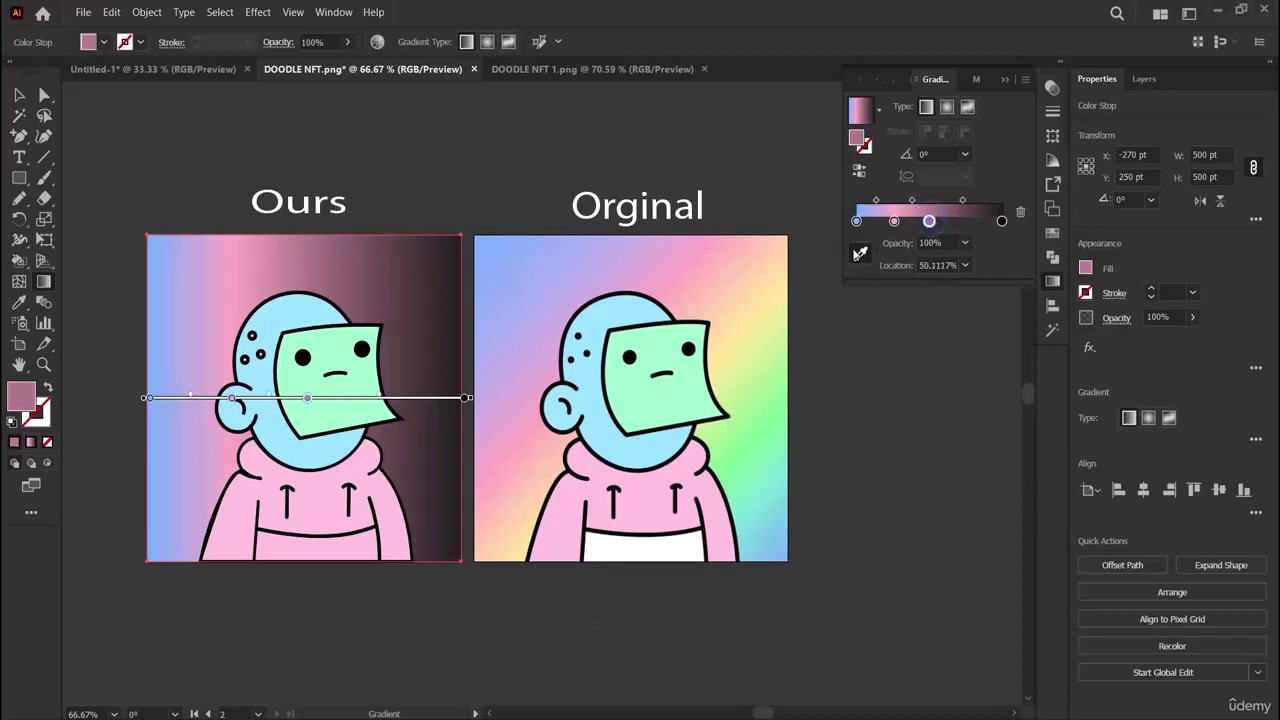
pyautogui.click(859, 253)
pyautogui.click(767, 290)
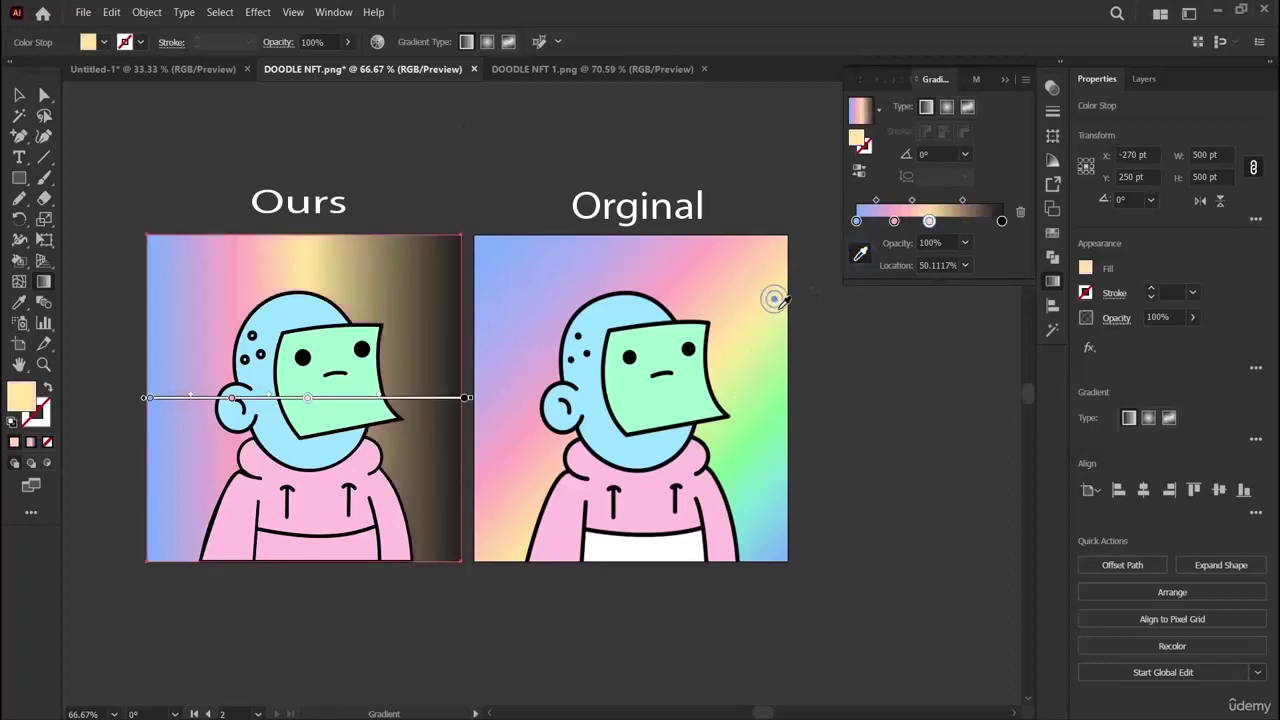
pyautogui.click(963, 221)
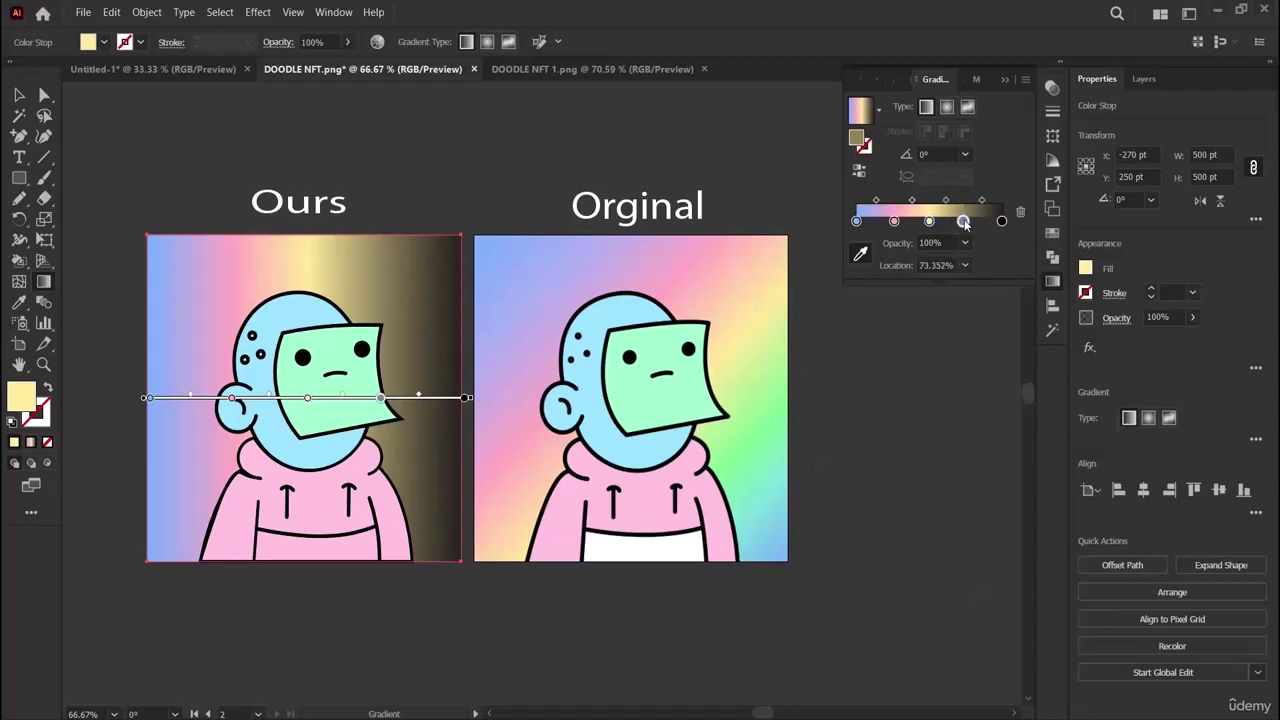
pyautogui.click(788, 368)
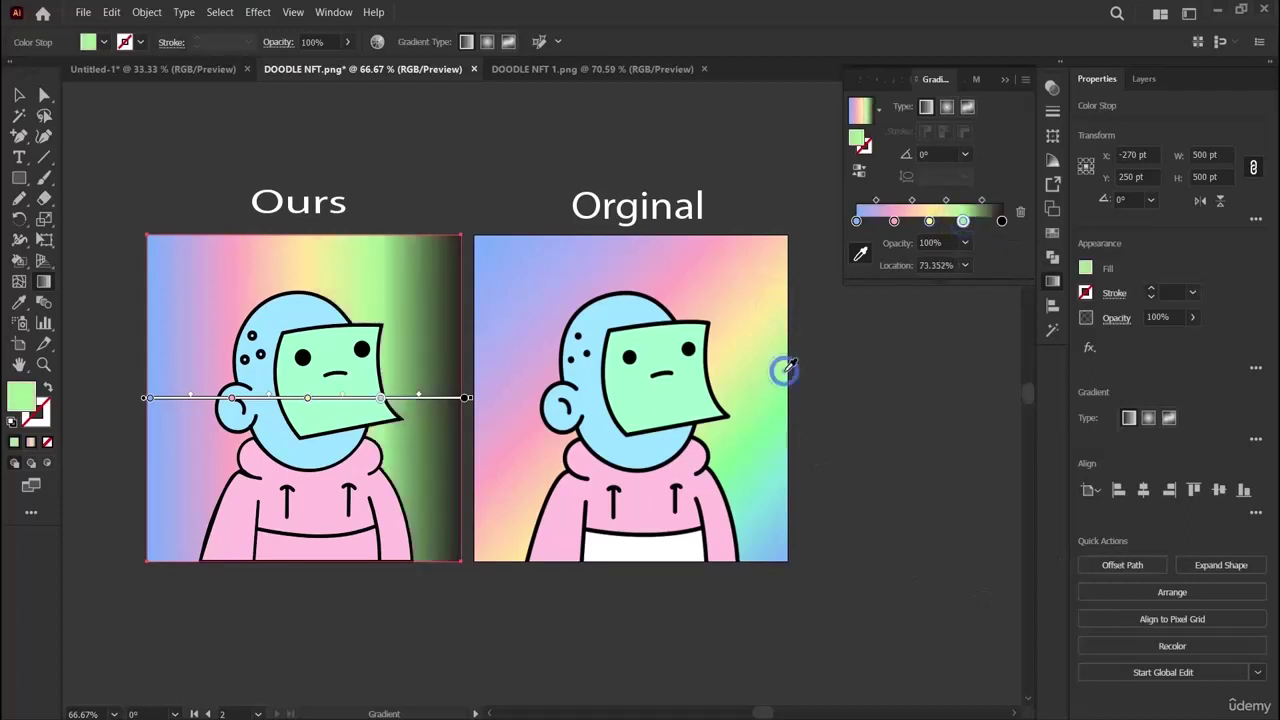
pyautogui.click(1001, 220)
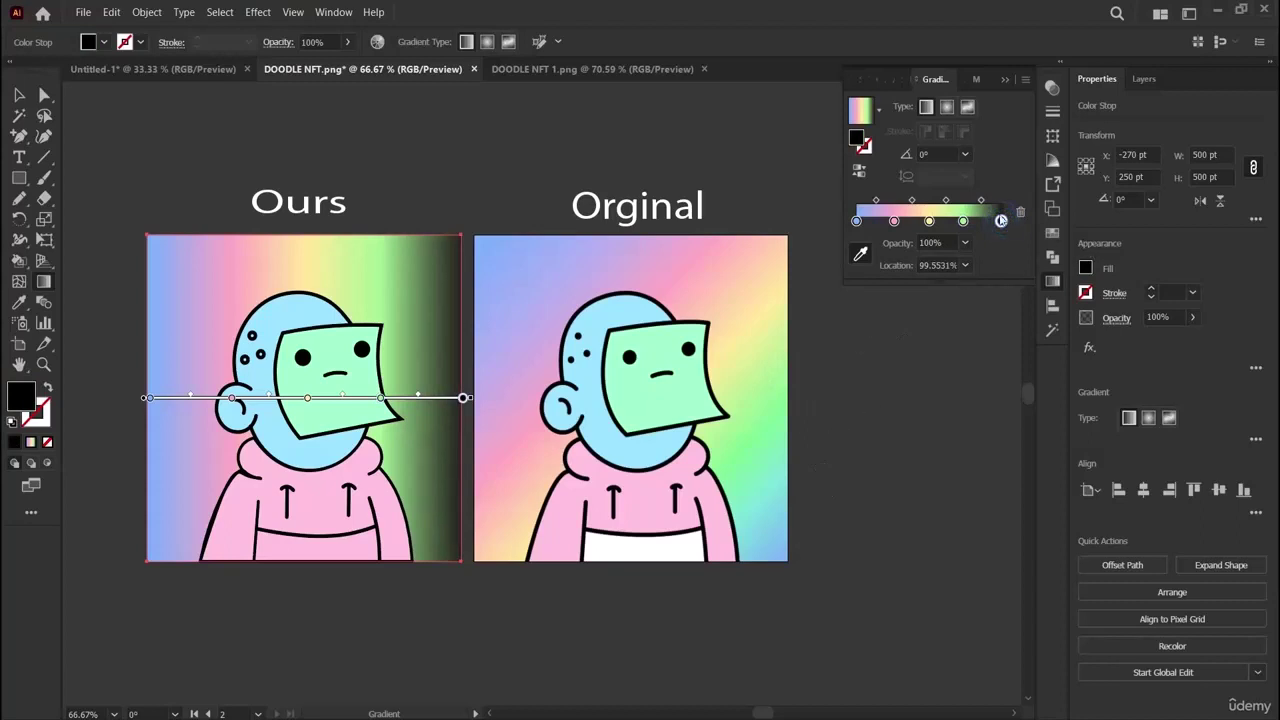
pyautogui.click(860, 253)
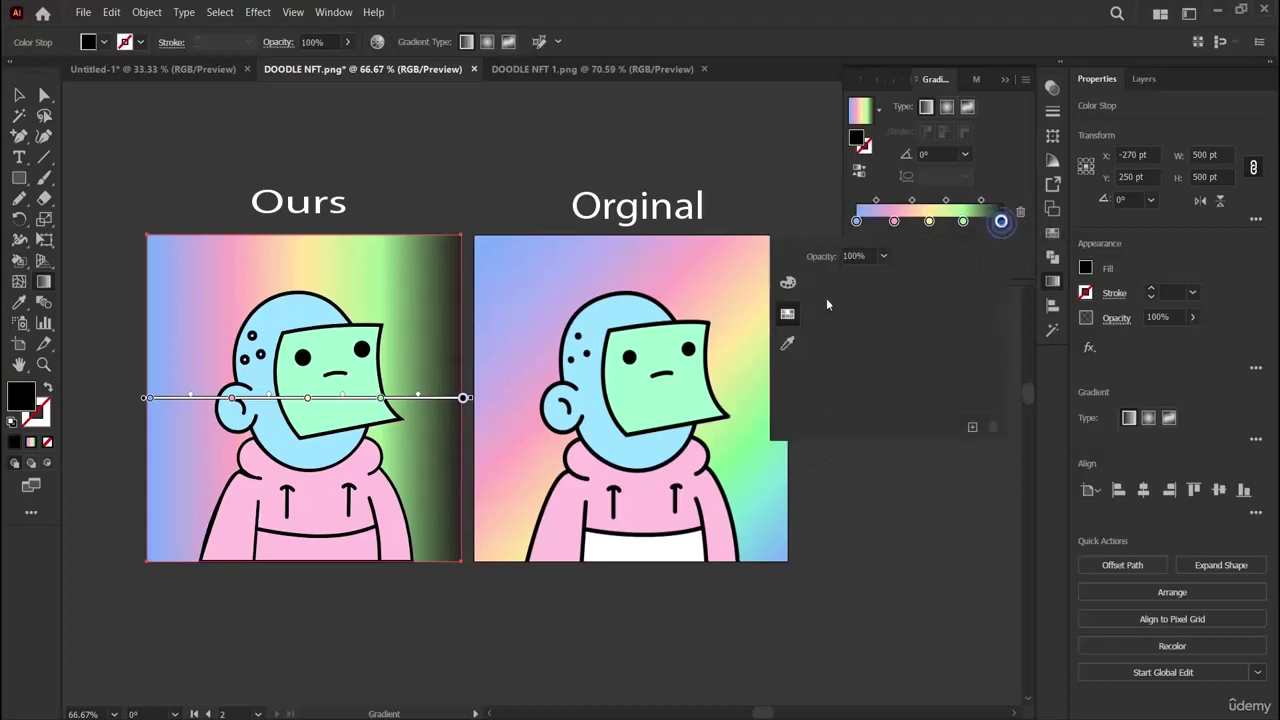
pyautogui.click(790, 553)
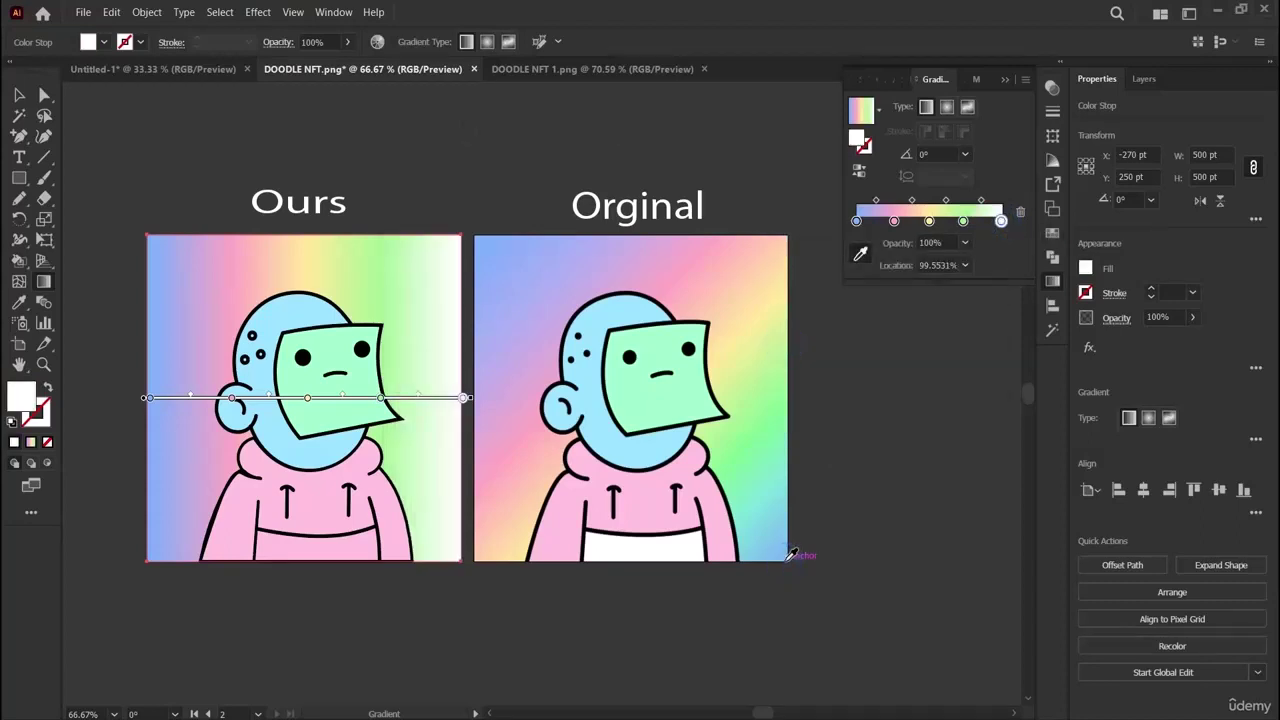
pyautogui.click(780, 555)
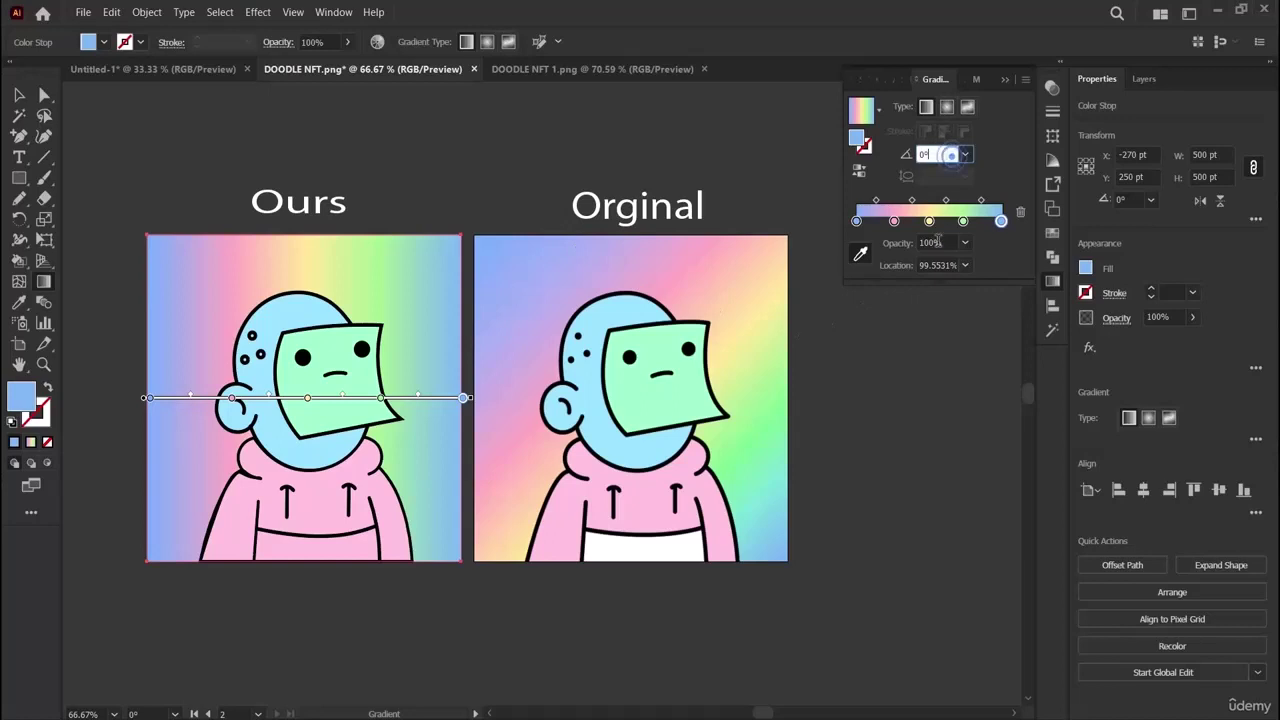
# Set the gradient angle to -45° and zoom to 100% to compare both artworks.
pyautogui.click(965, 154)
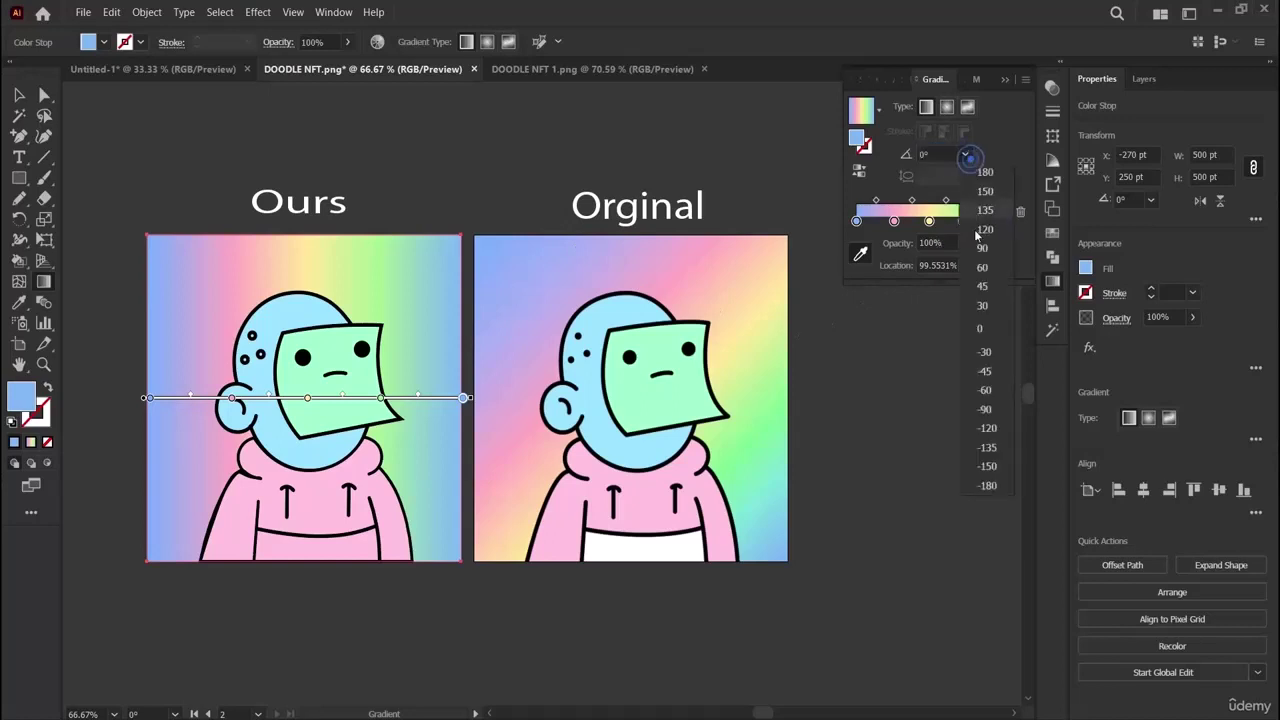
pyautogui.click(994, 391)
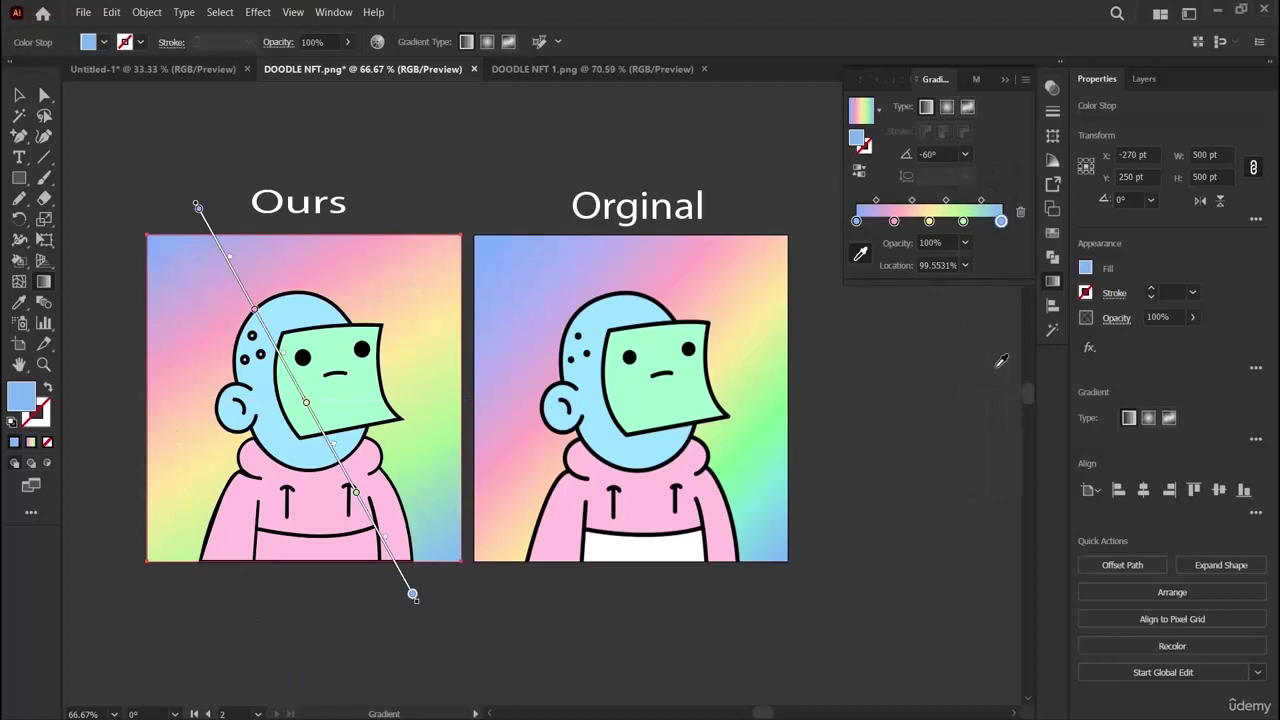
pyautogui.click(944, 242)
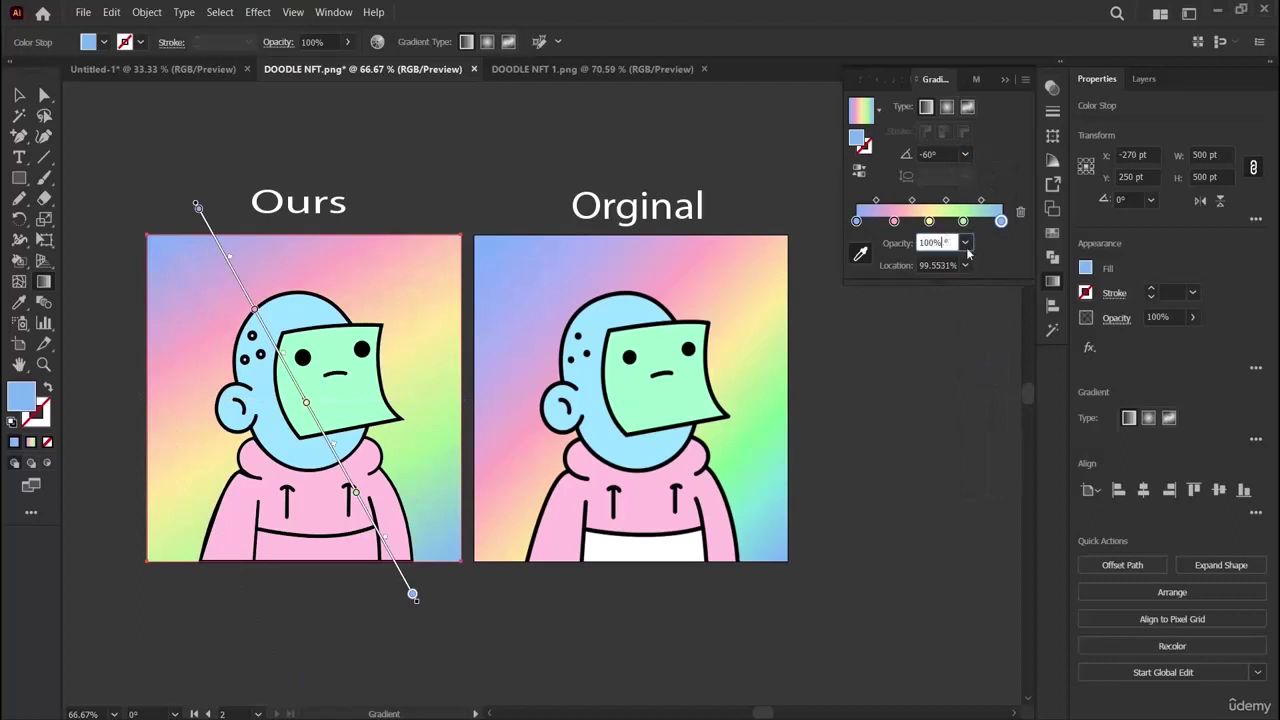
pyautogui.click(965, 155)
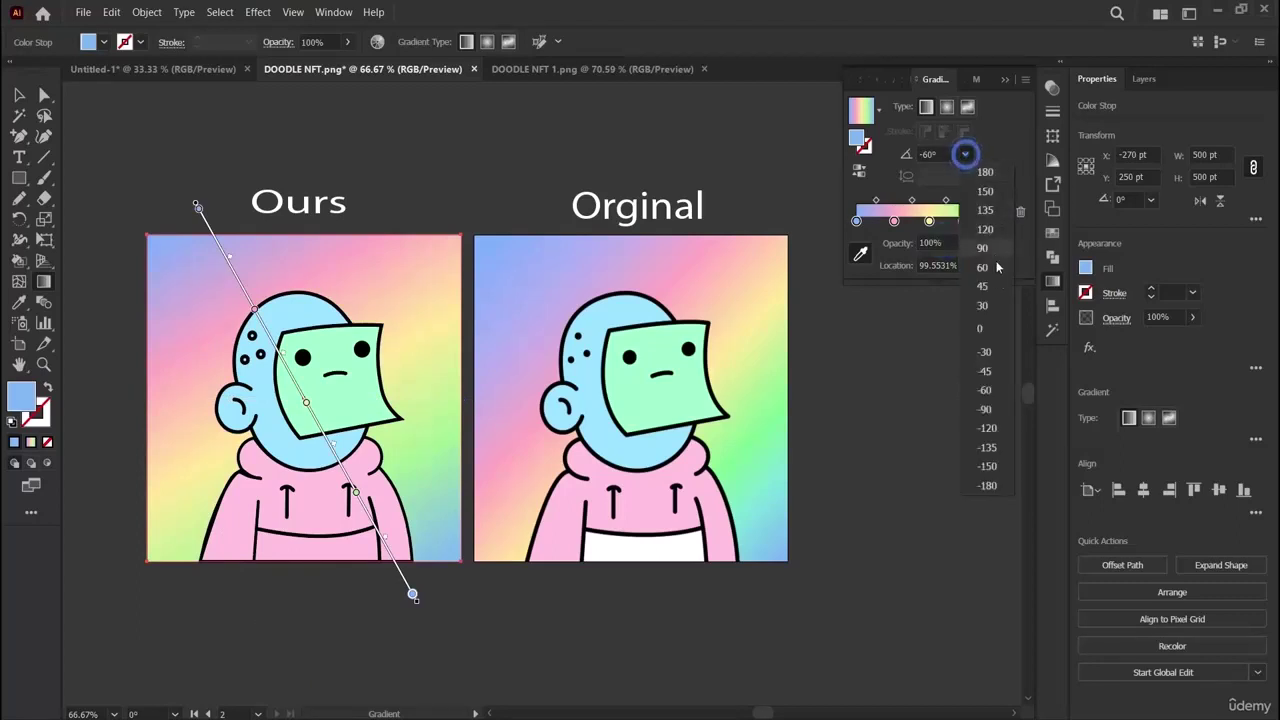
pyautogui.click(1003, 372)
pyautogui.click(234, 166)
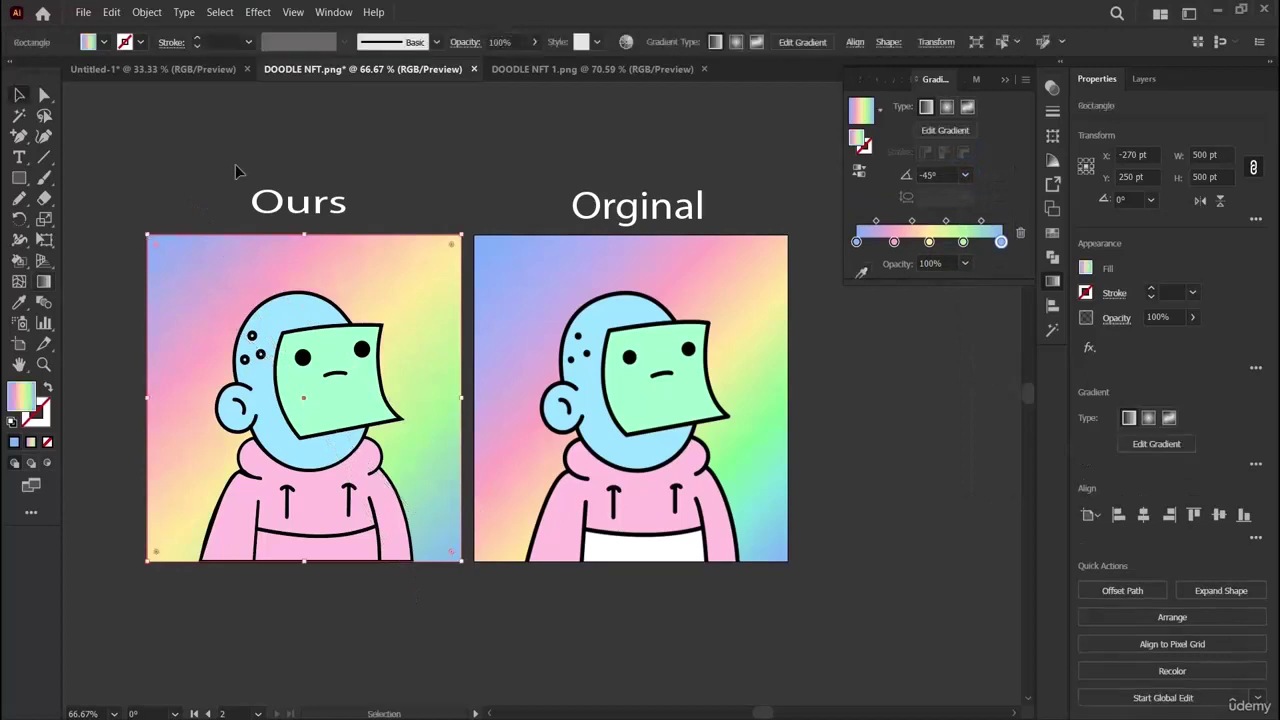
pyautogui.press('z')
pyautogui.hotkey('ctrl', '1')
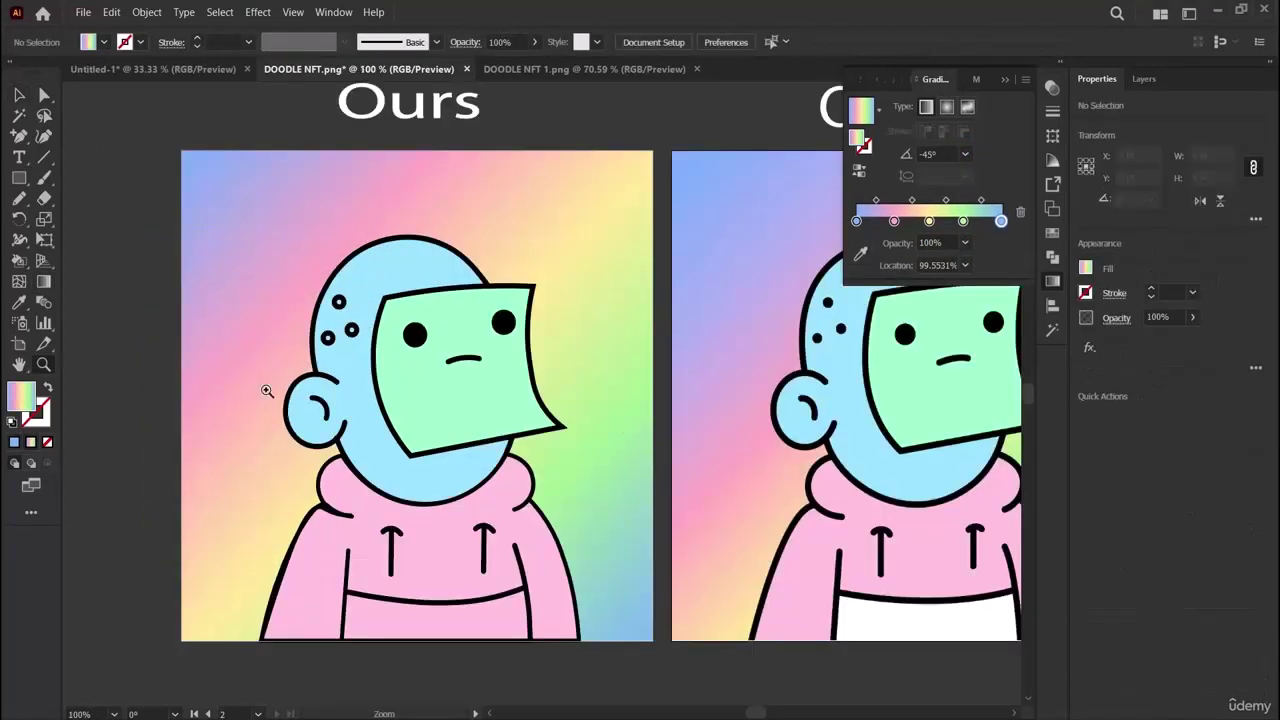
# Inside the head group, select the three head spots and fill them black.
pyautogui.click(1005, 82)
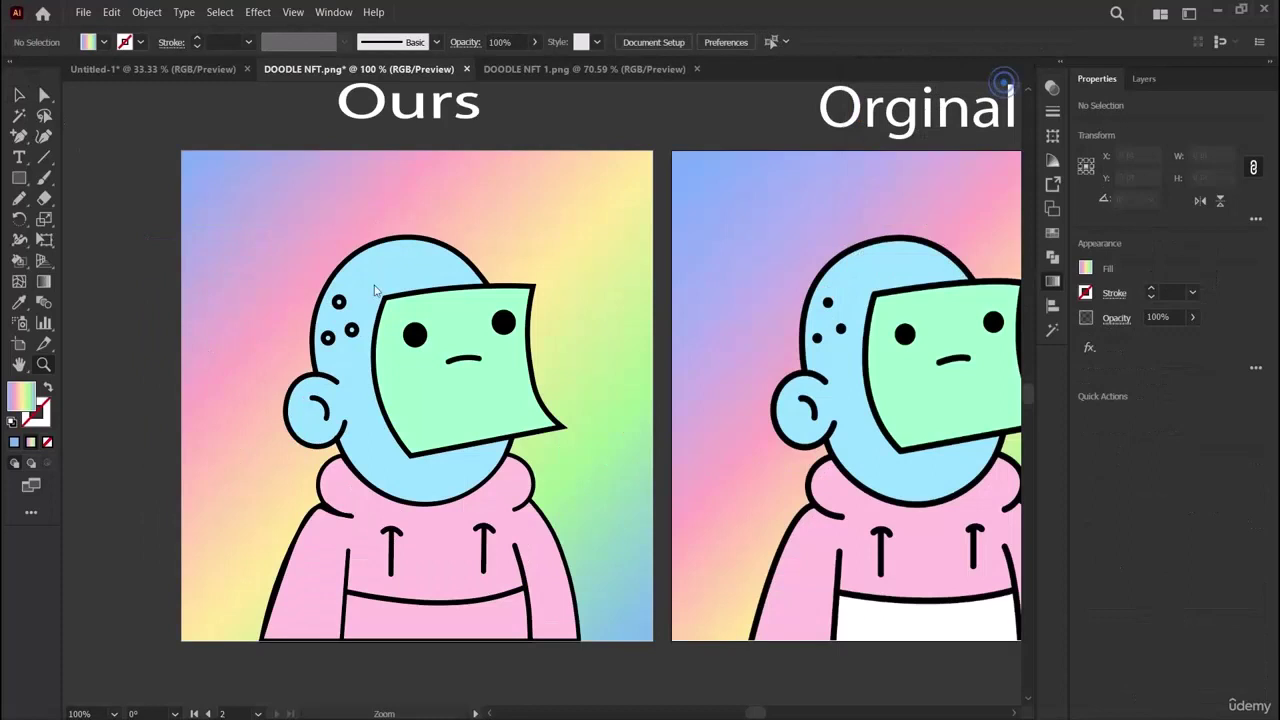
pyautogui.click(18, 95)
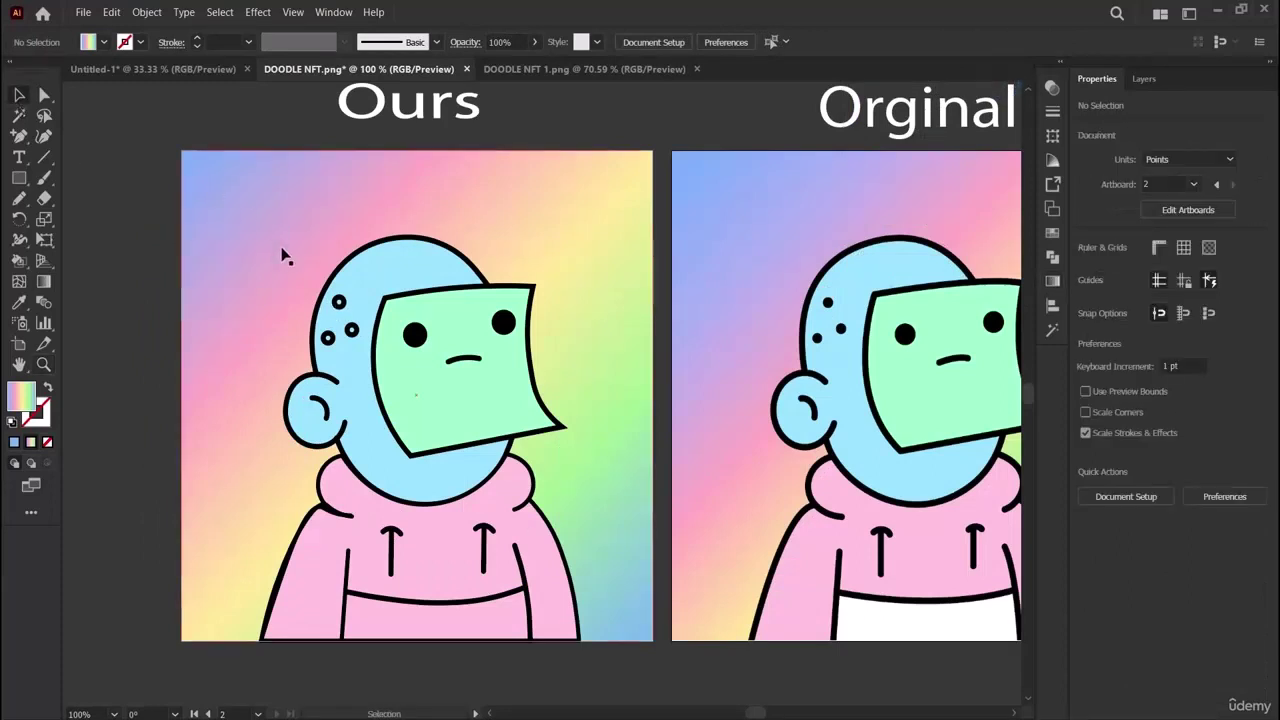
pyautogui.click(336, 295)
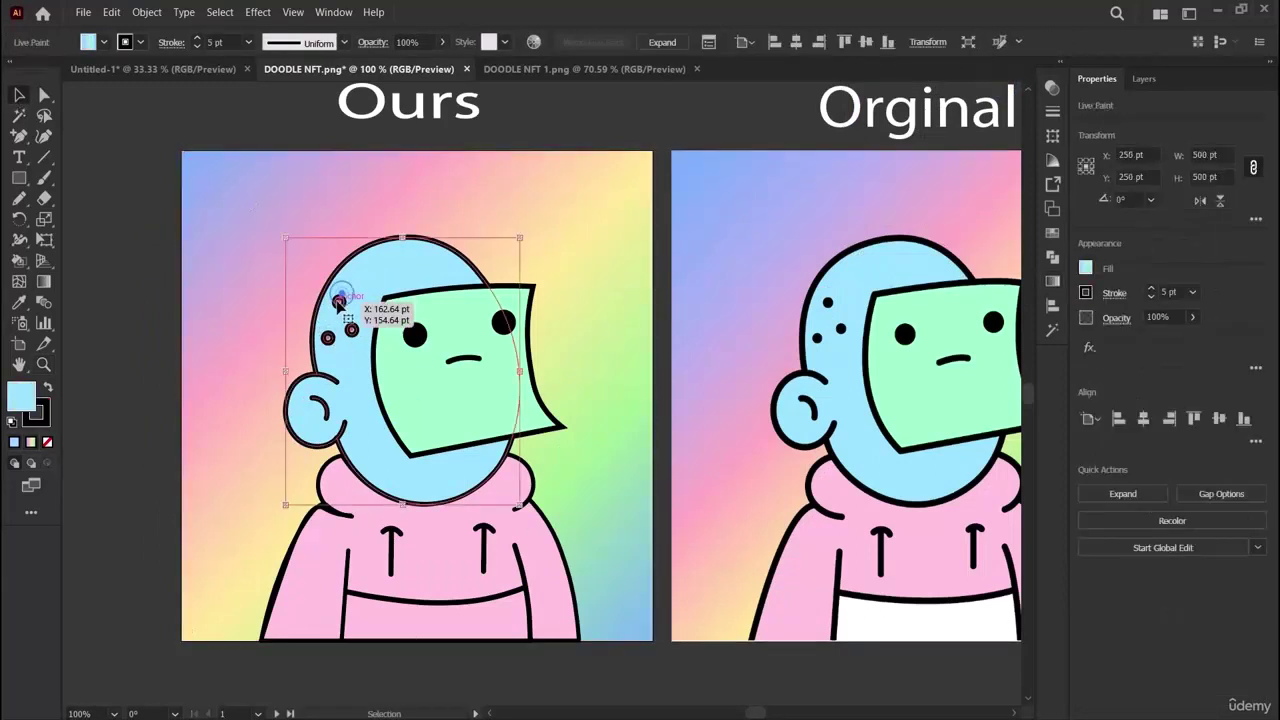
pyautogui.doubleClick(337, 295)
pyautogui.keyDown('shift'); pyautogui.click(327, 338); pyautogui.keyUp('shift')
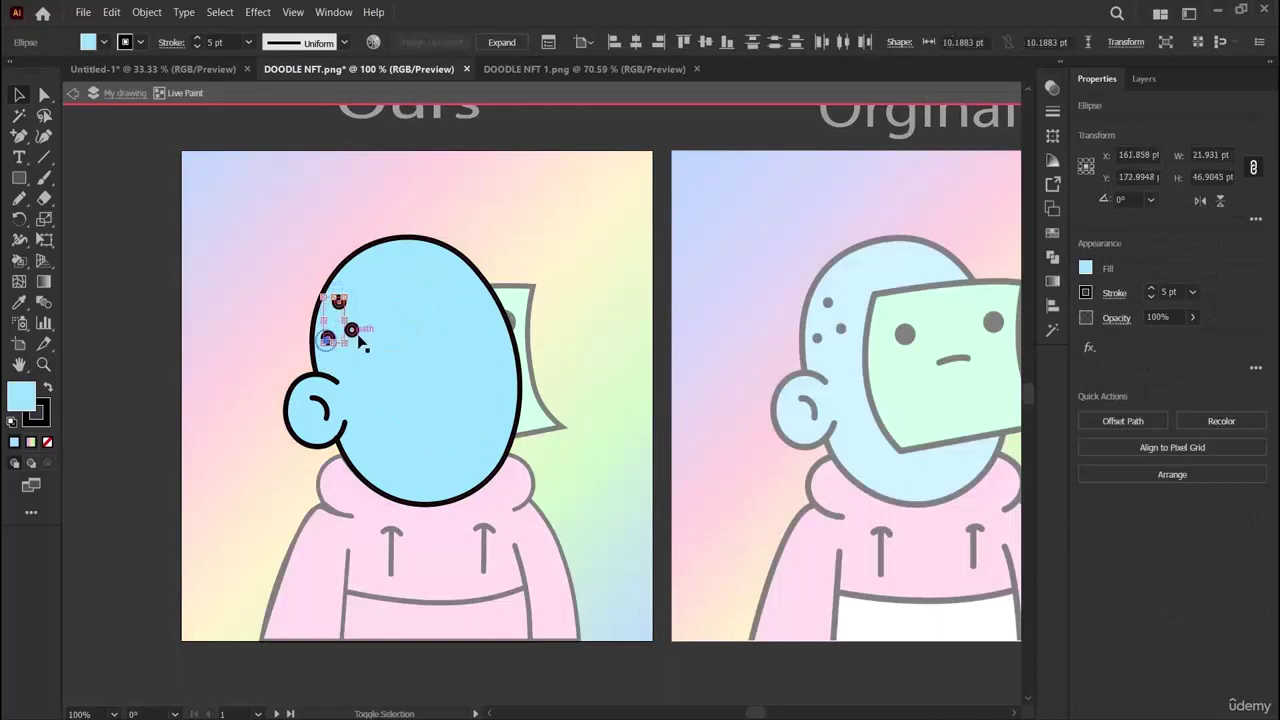
pyautogui.keyDown('shift'); pyautogui.click(352, 330); pyautogui.keyUp('shift')
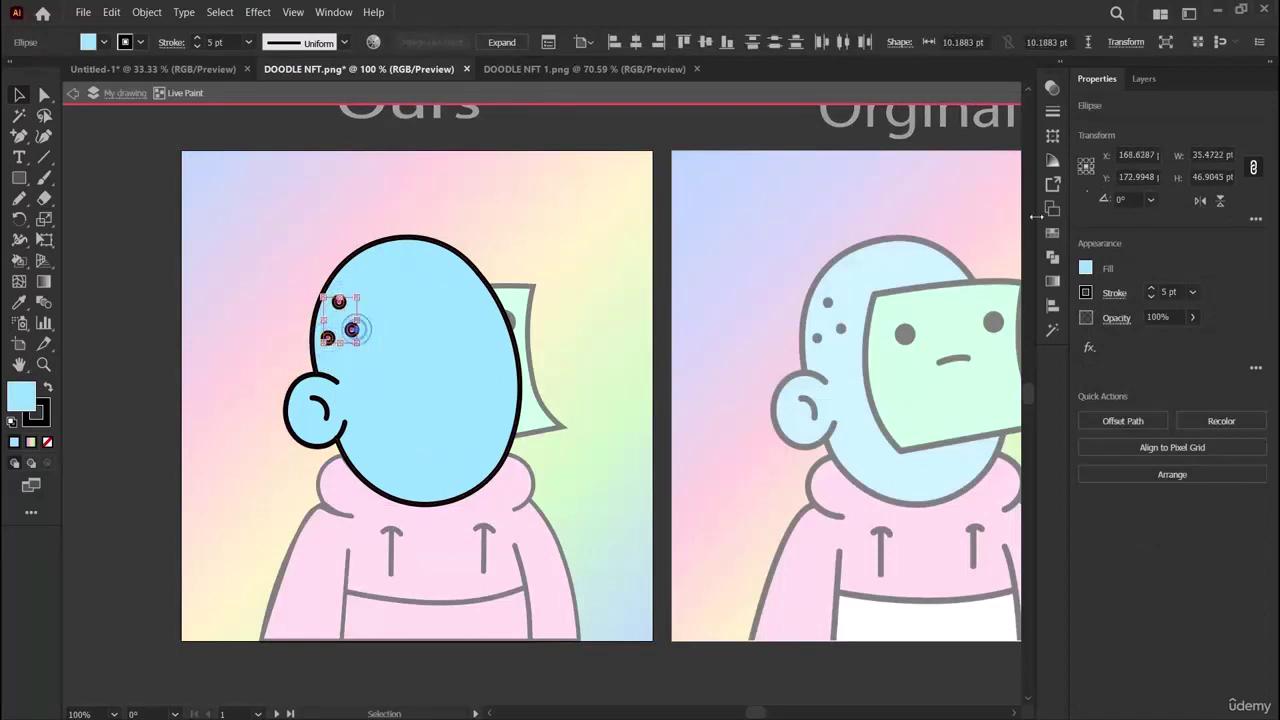
pyautogui.click(1086, 270)
pyautogui.click(913, 418)
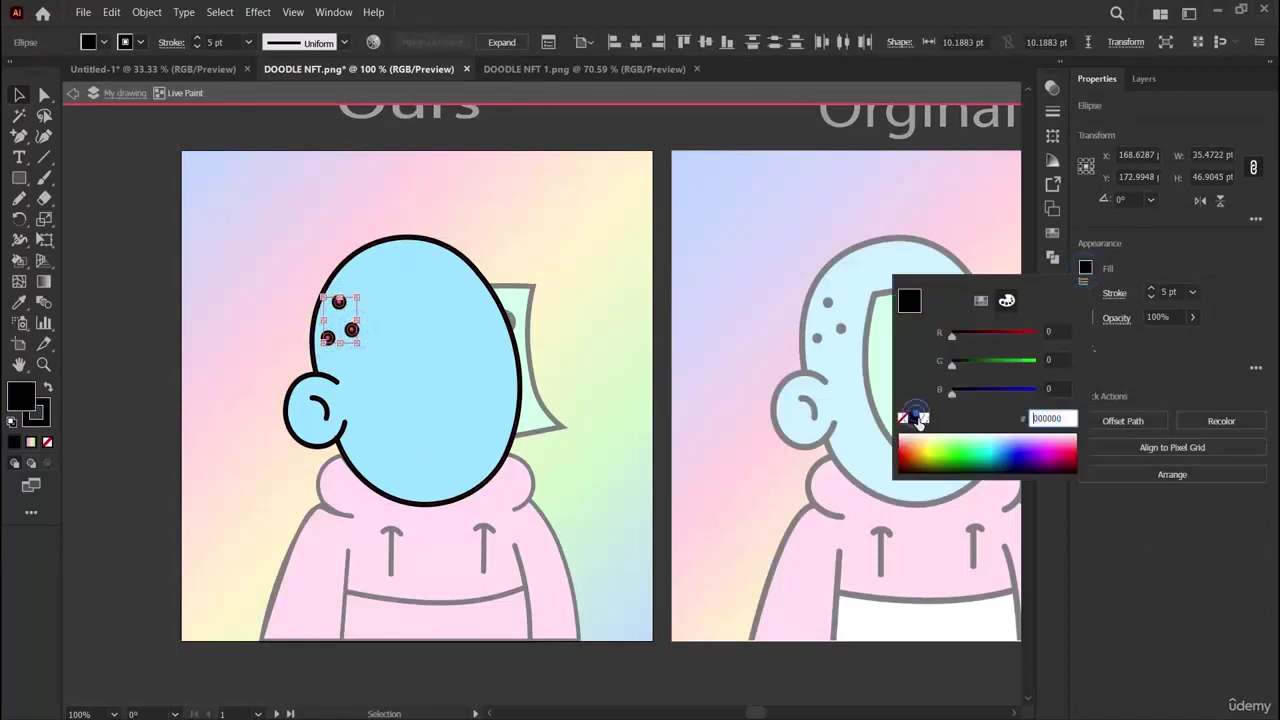
pyautogui.click(1154, 553)
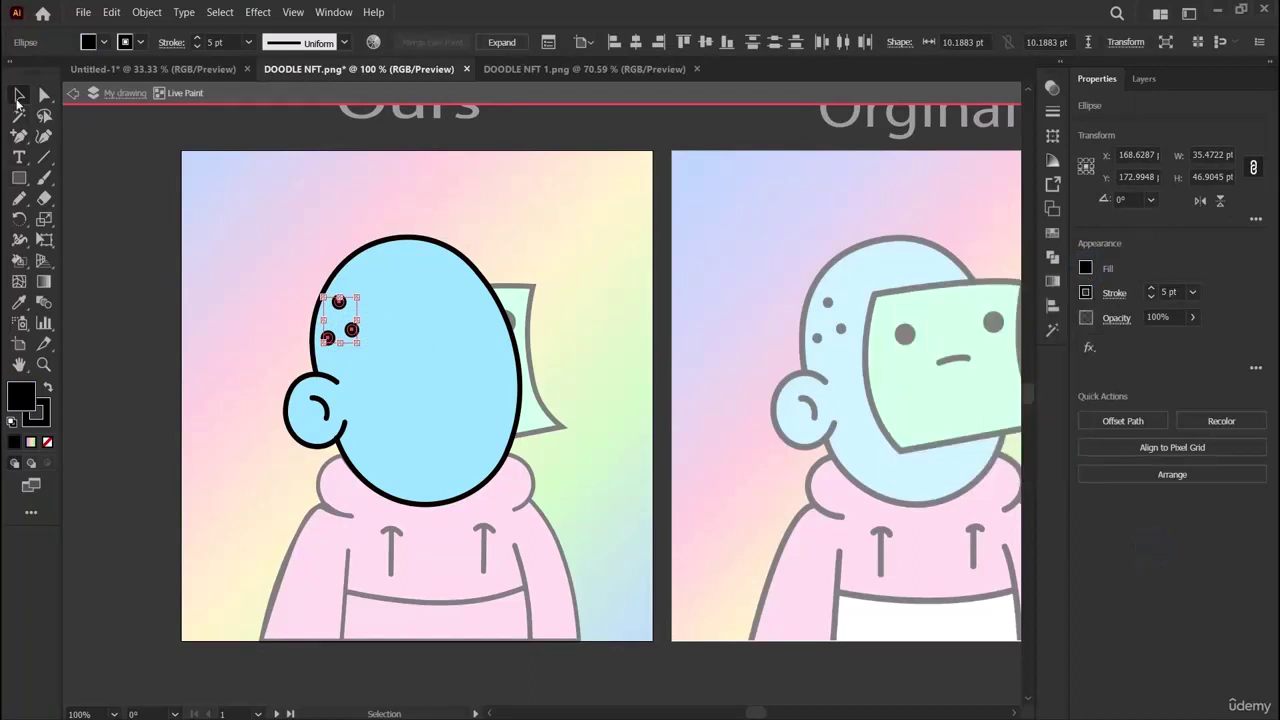
# Exit isolation mode and briefly select the hoodie to inspect it.
pyautogui.click(72, 92)
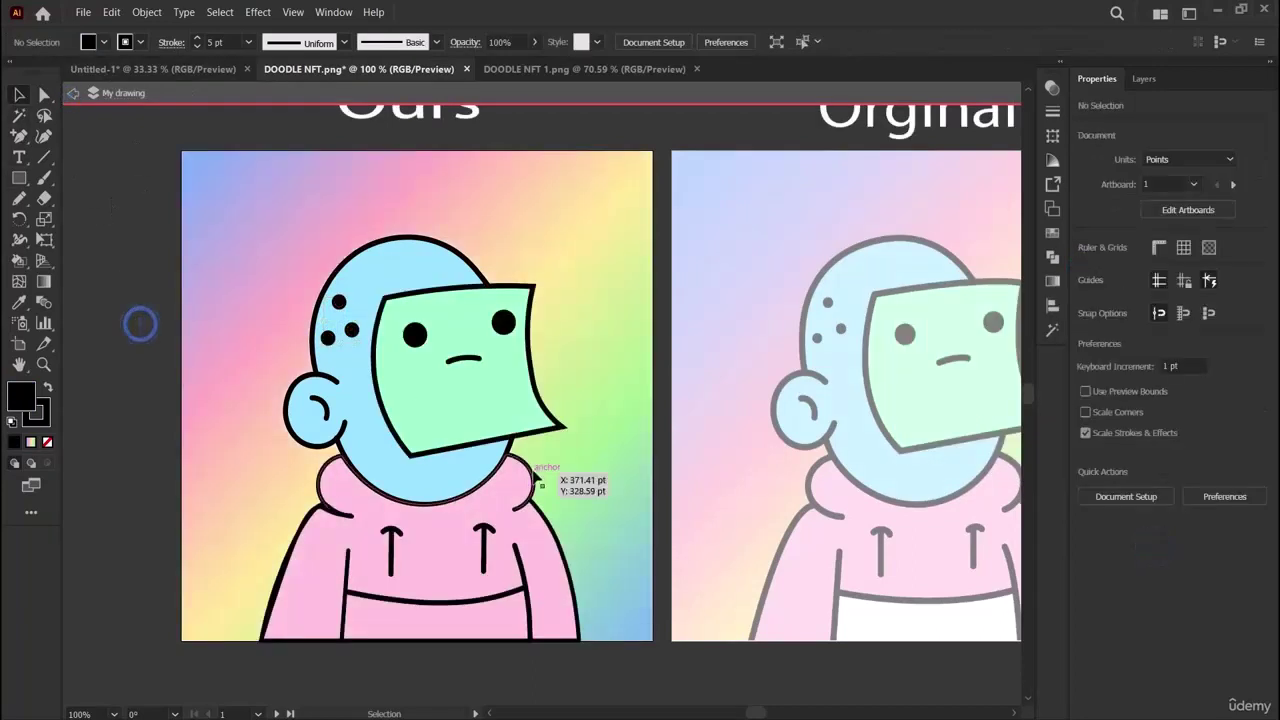
pyautogui.click(70, 93)
pyautogui.hscroll(3, 506, 571)
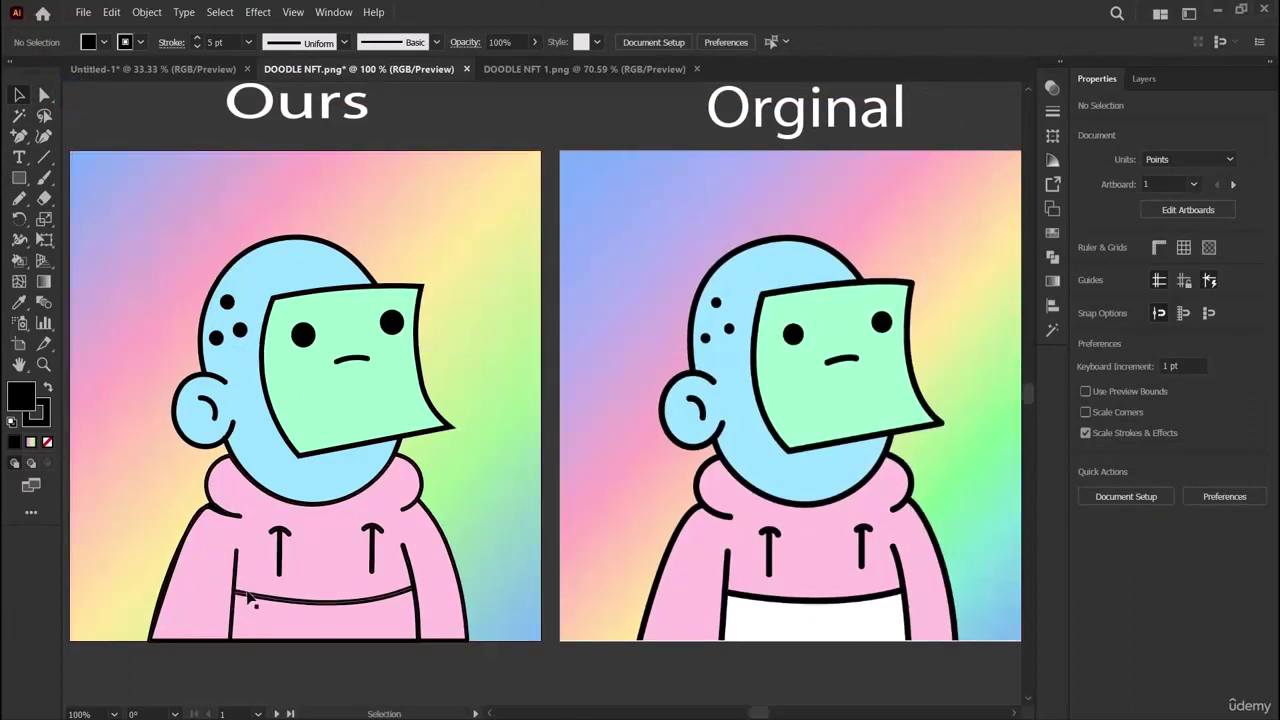
pyautogui.click(412, 603)
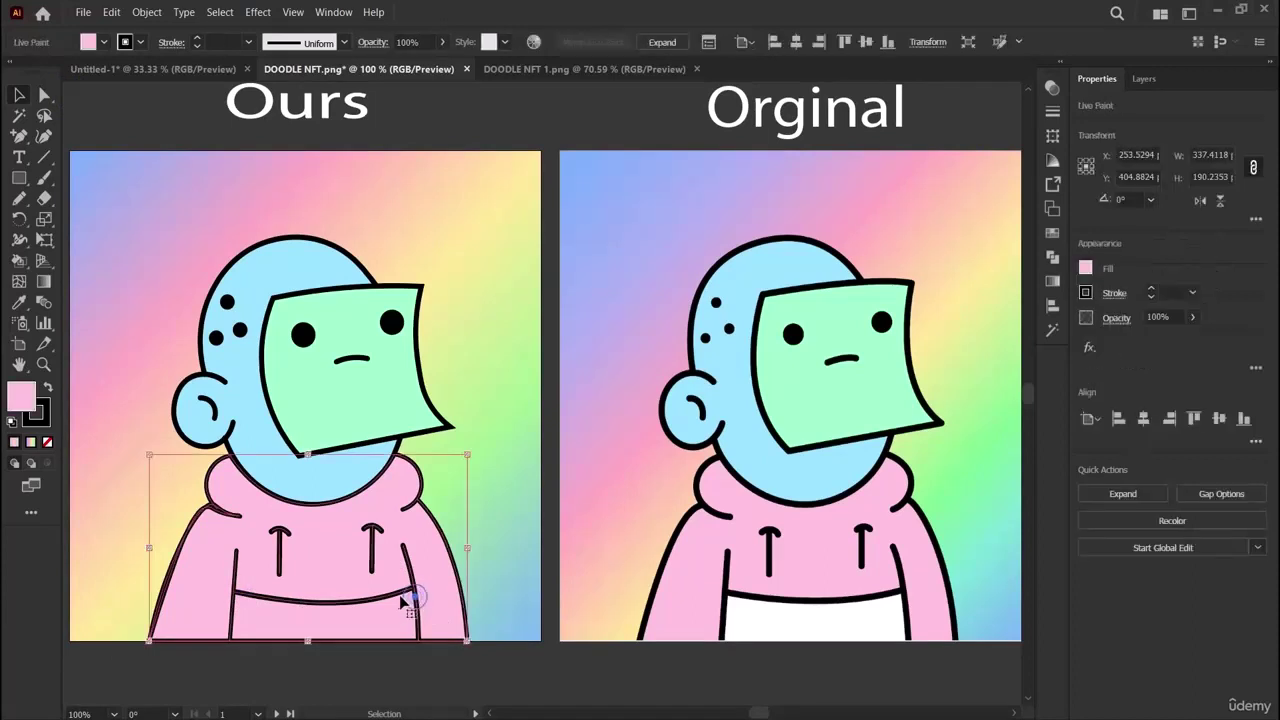
pyautogui.click(542, 622)
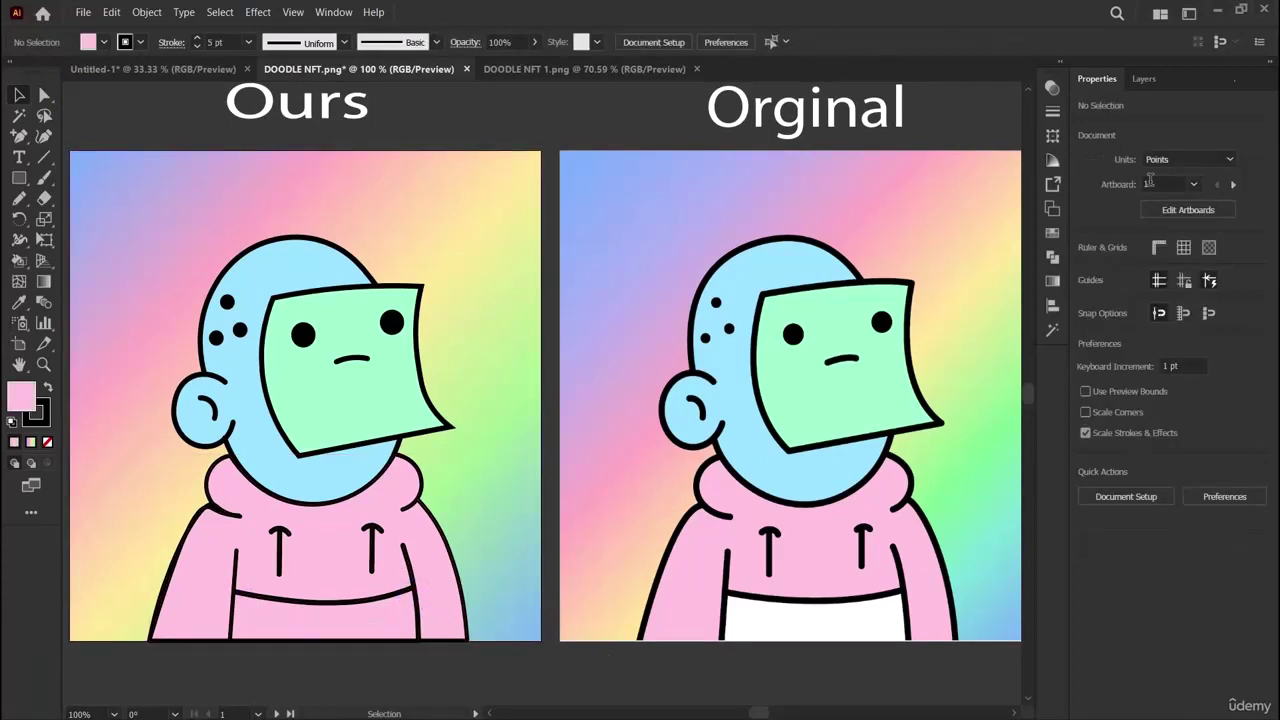
# With the Curvature tool, draw a line from under the pocket's left side down and across the hoodie bottom.
pyautogui.click(44, 137)
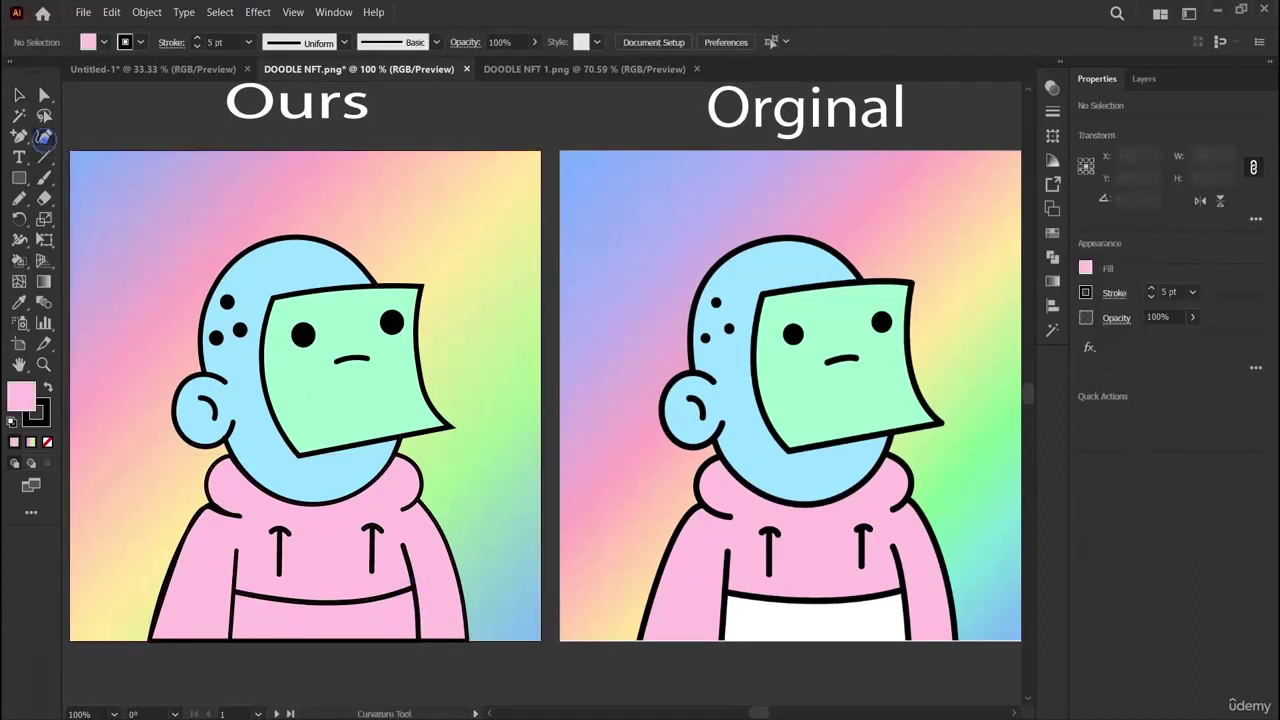
pyautogui.click(236, 550)
pyautogui.click(230, 643)
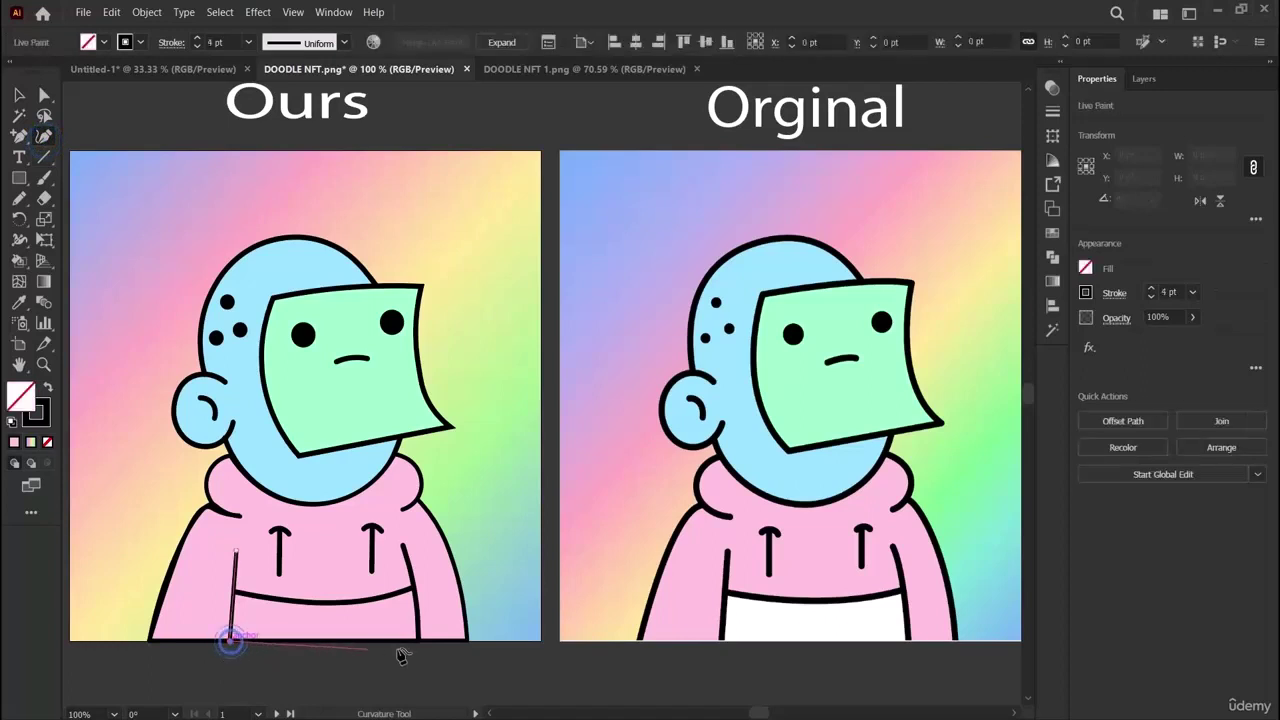
pyautogui.click(420, 645)
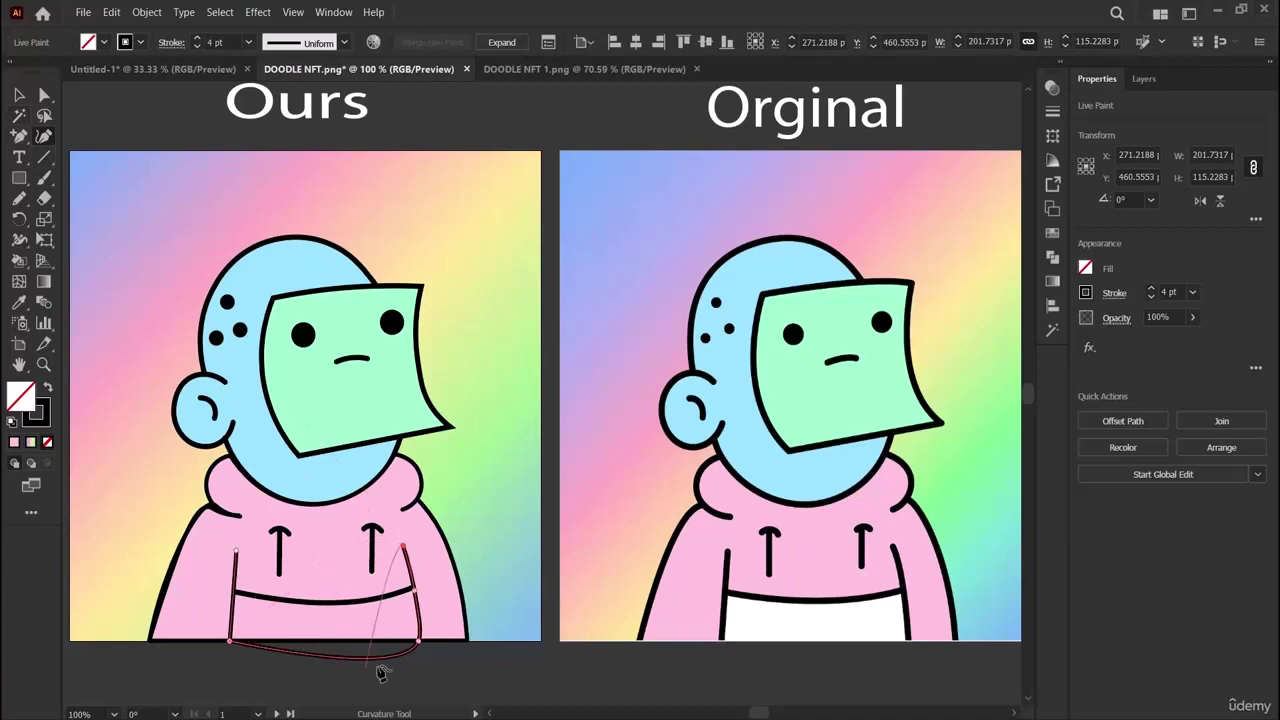
pyautogui.hotkey('ctrl', 'z')
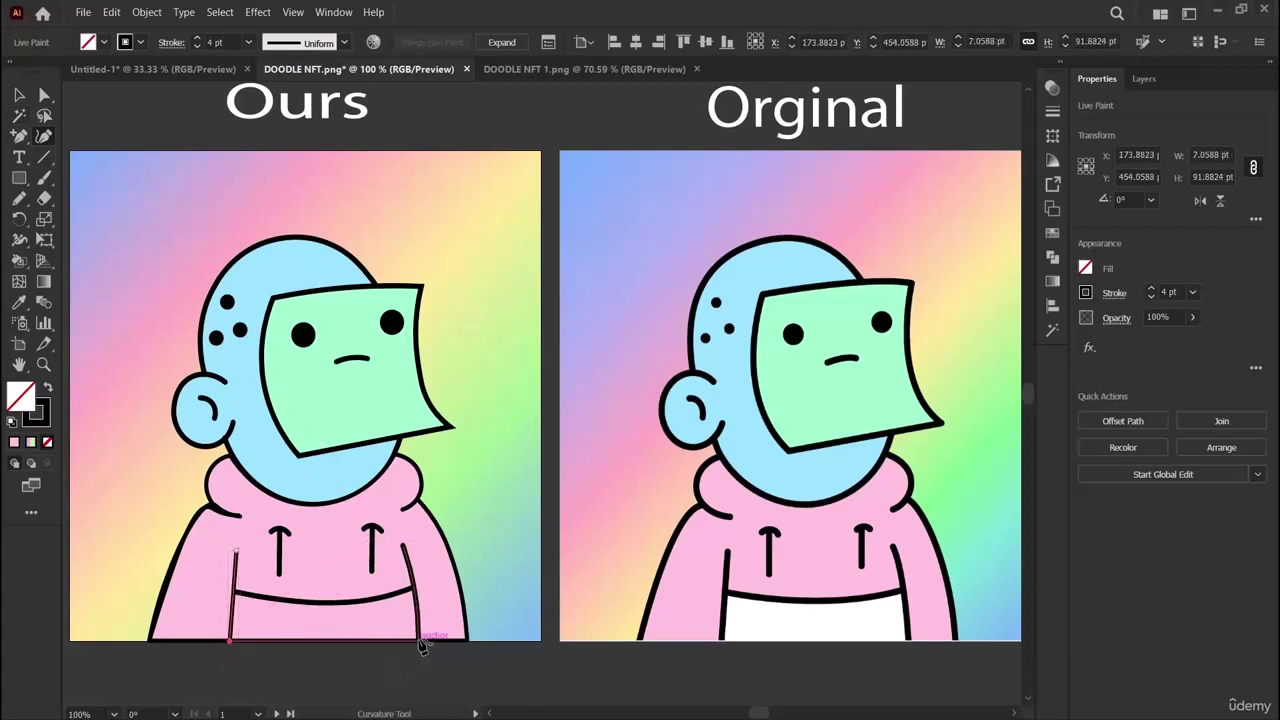
pyautogui.click(420, 644)
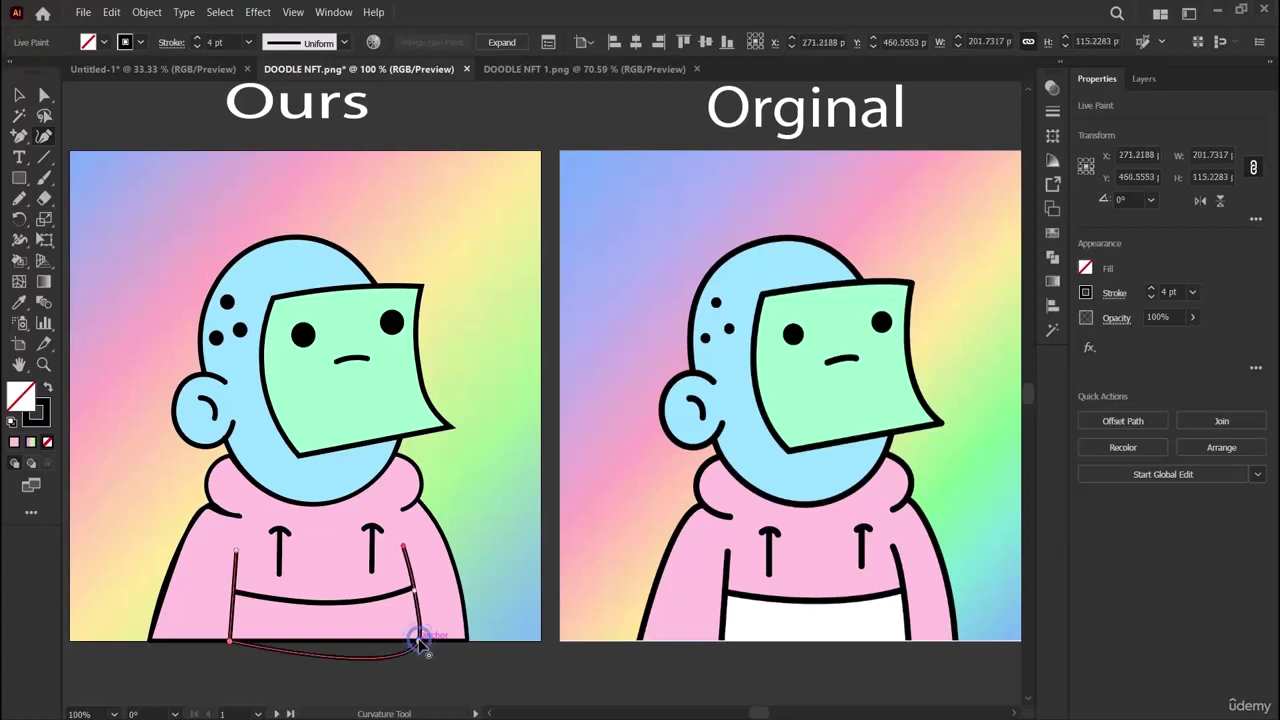
pyautogui.click(16, 96)
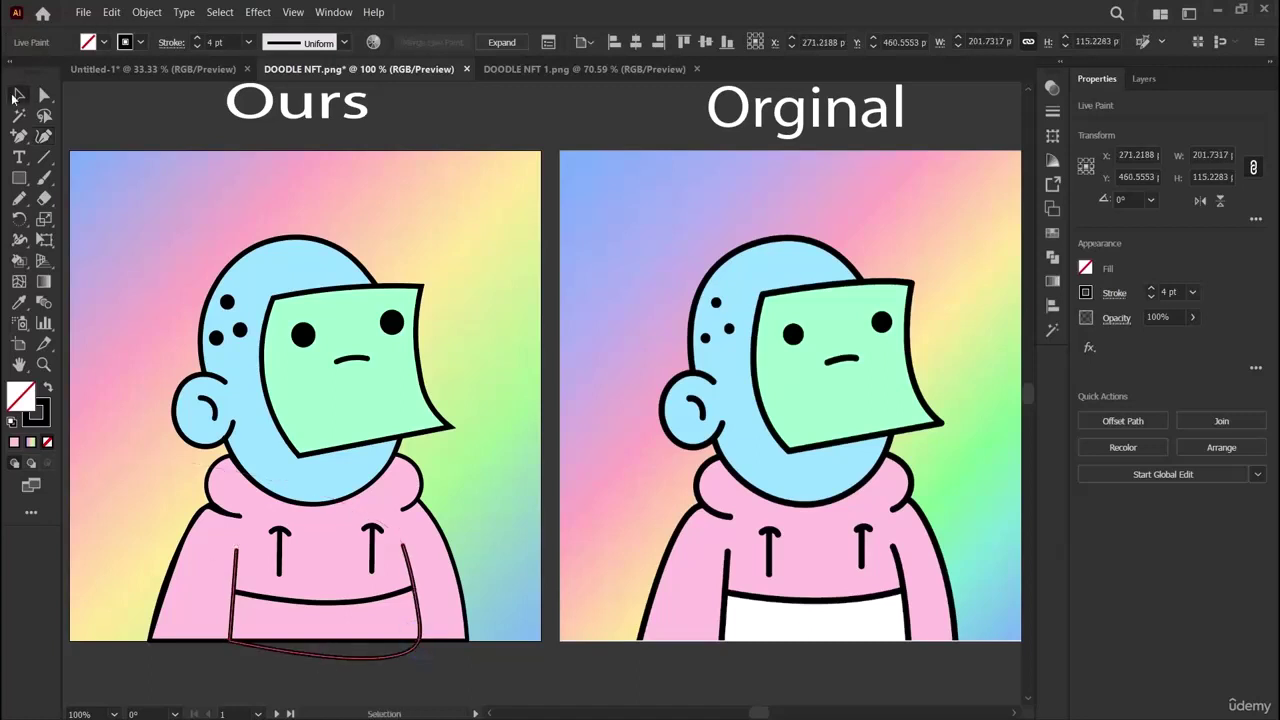
pyautogui.click(288, 600)
pyautogui.click(233, 664)
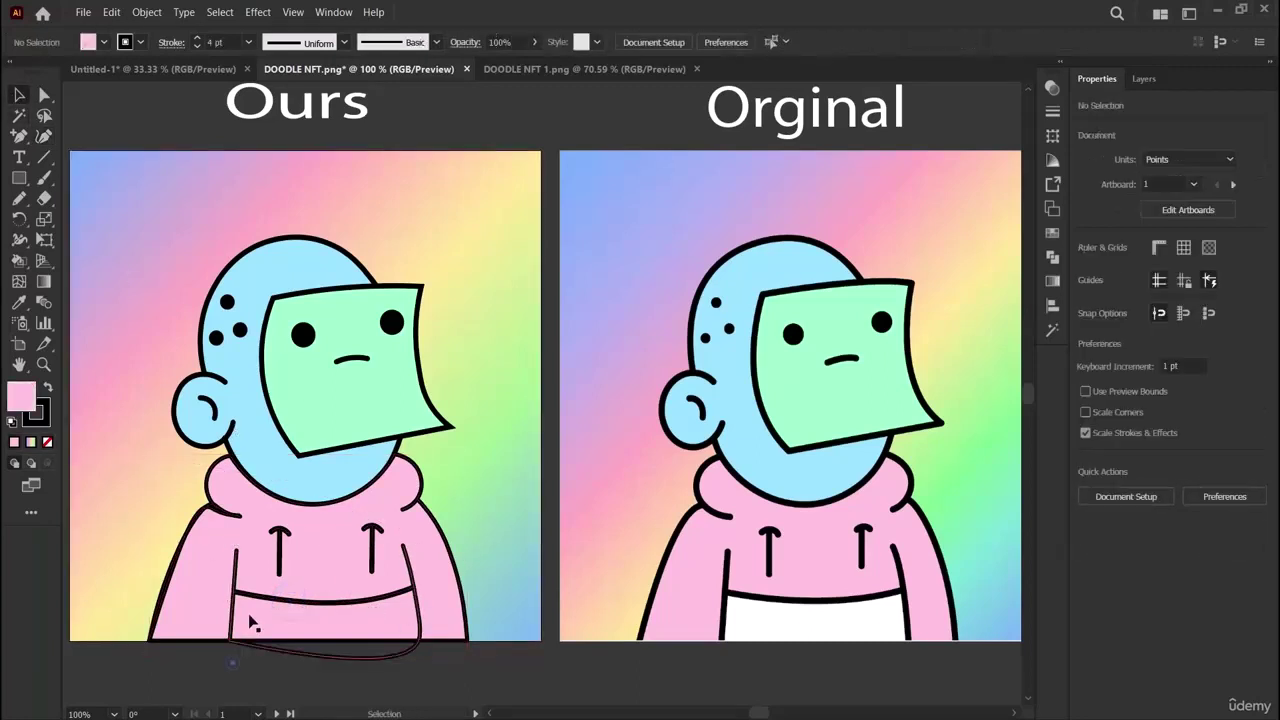
# Enter the hoodie Live Paint group and select its contents, including the new shirt line.
pyautogui.click(232, 598)
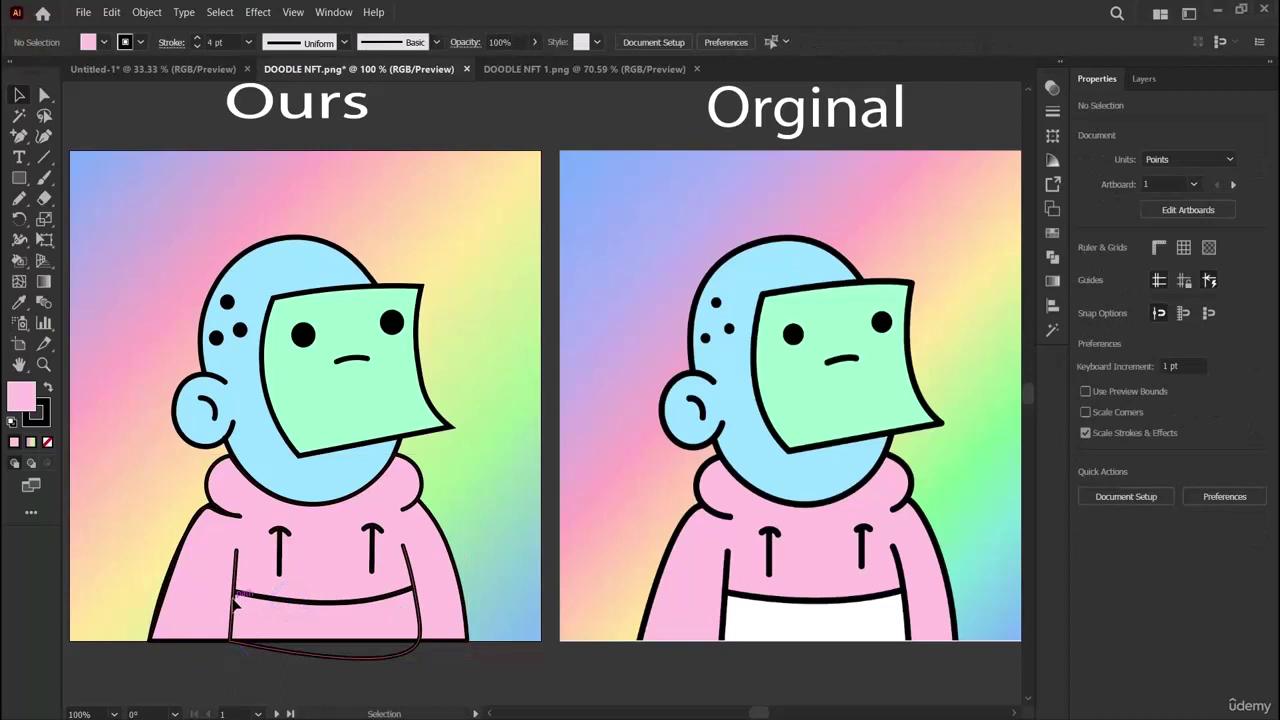
pyautogui.click(362, 690)
pyautogui.doubleClick(370, 662)
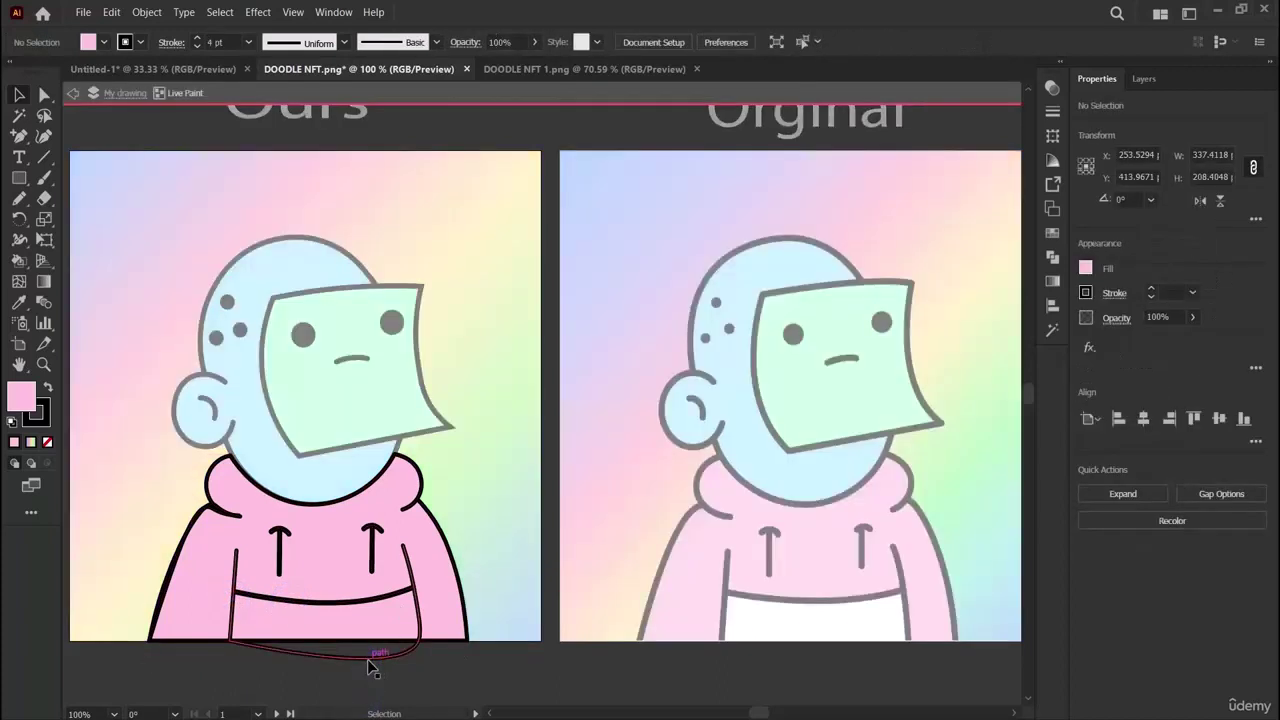
pyautogui.click(370, 667)
pyautogui.click(283, 601)
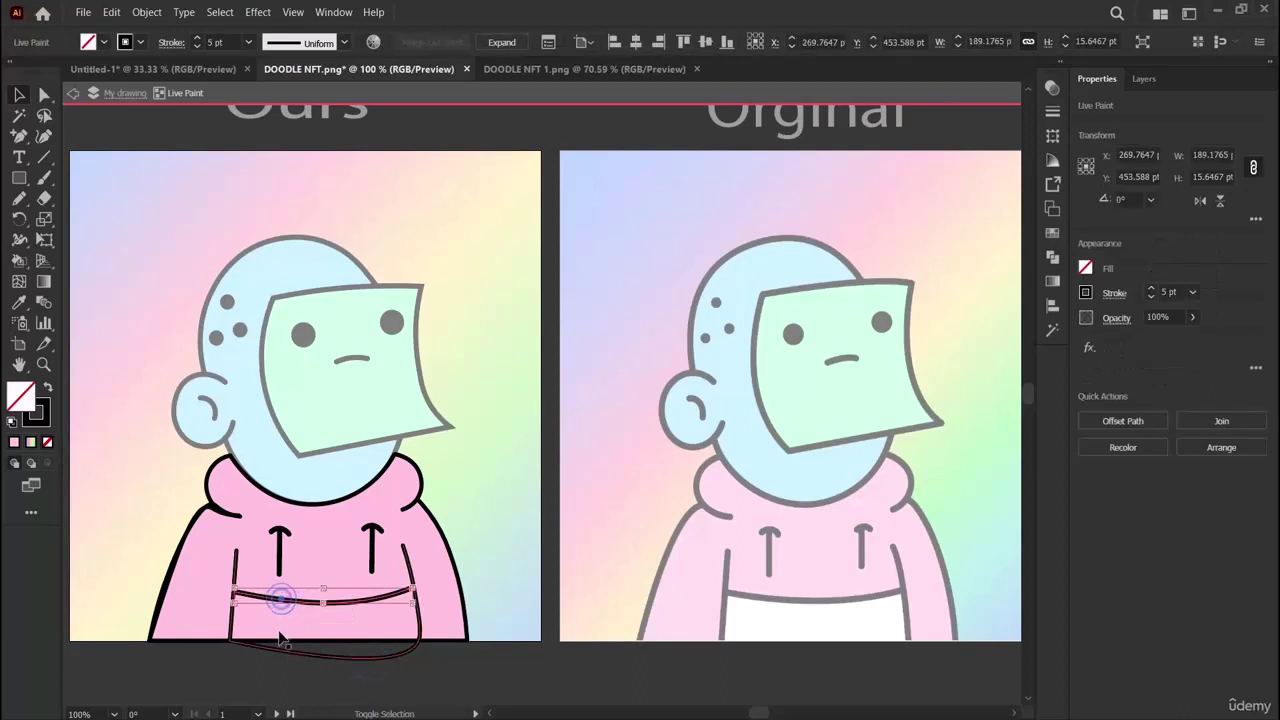
pyautogui.click(284, 650)
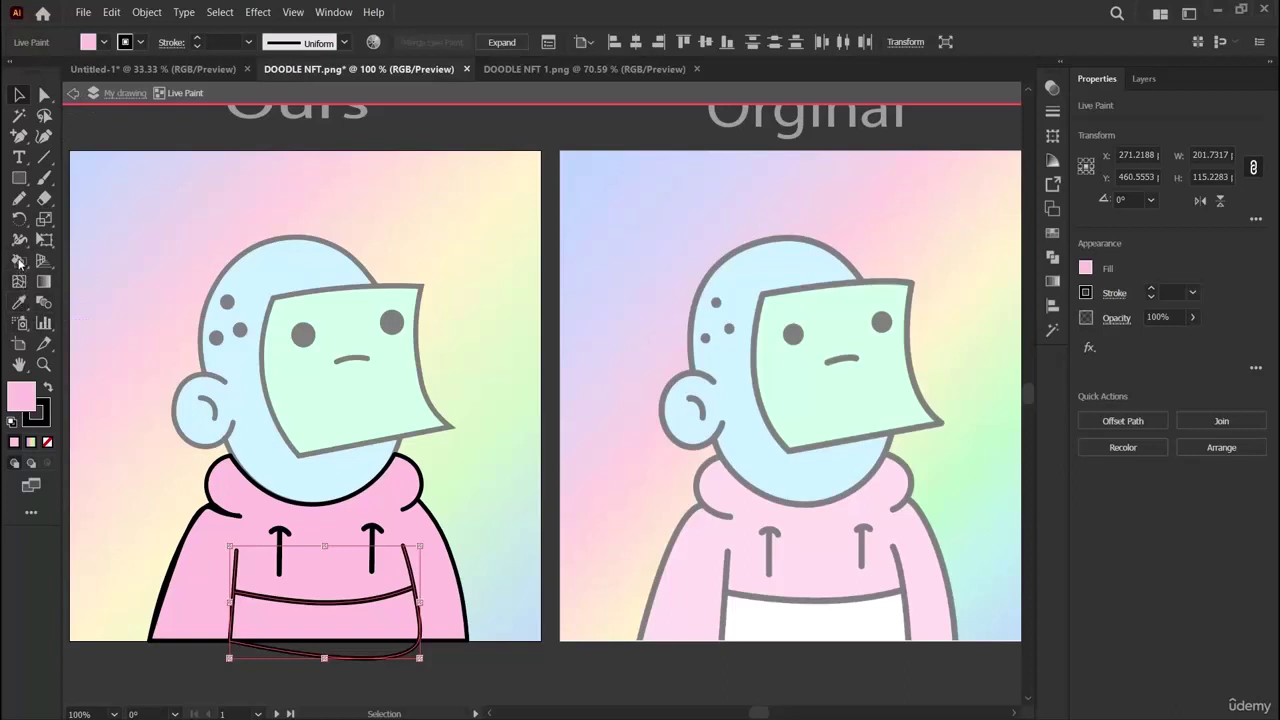
# Use the Live Paint Bucket with FFFFFF to paint the band at the hoodie bottom white, then exit the group.
pyautogui.click(19, 262)
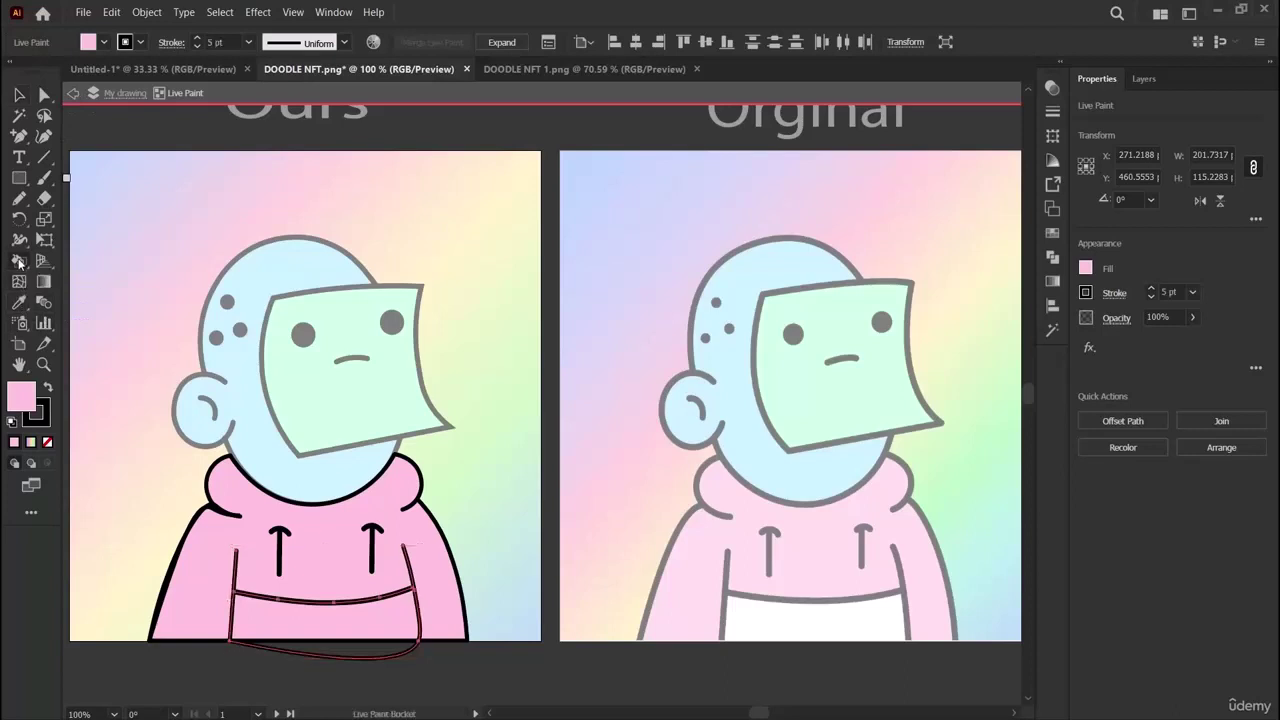
pyautogui.click(351, 651)
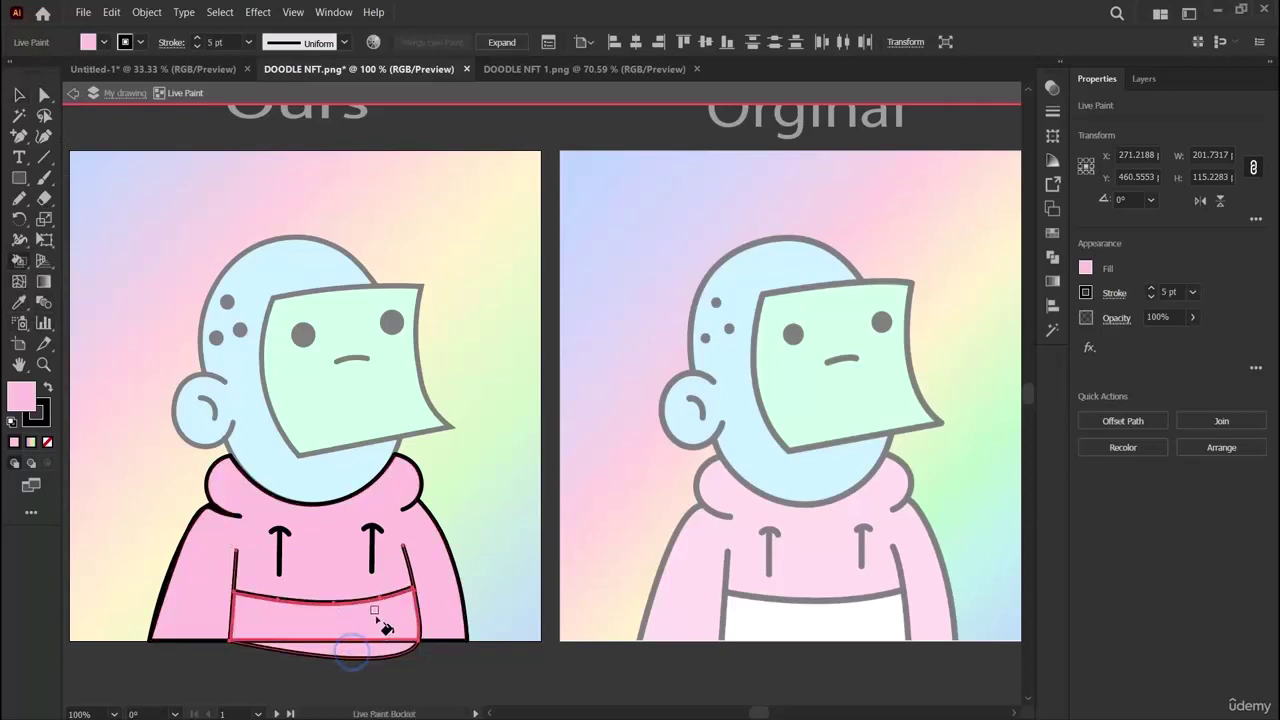
pyautogui.click(1052, 235)
pyautogui.doubleClick(856, 106)
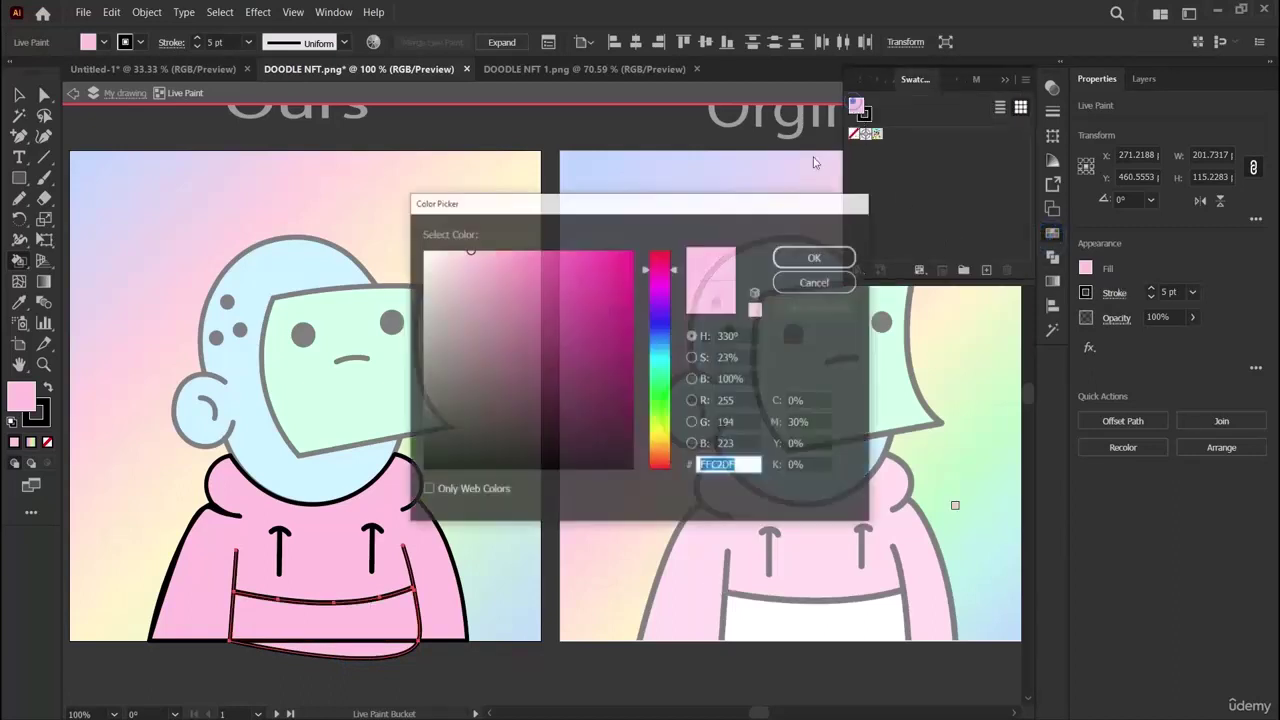
pyautogui.click(423, 253)
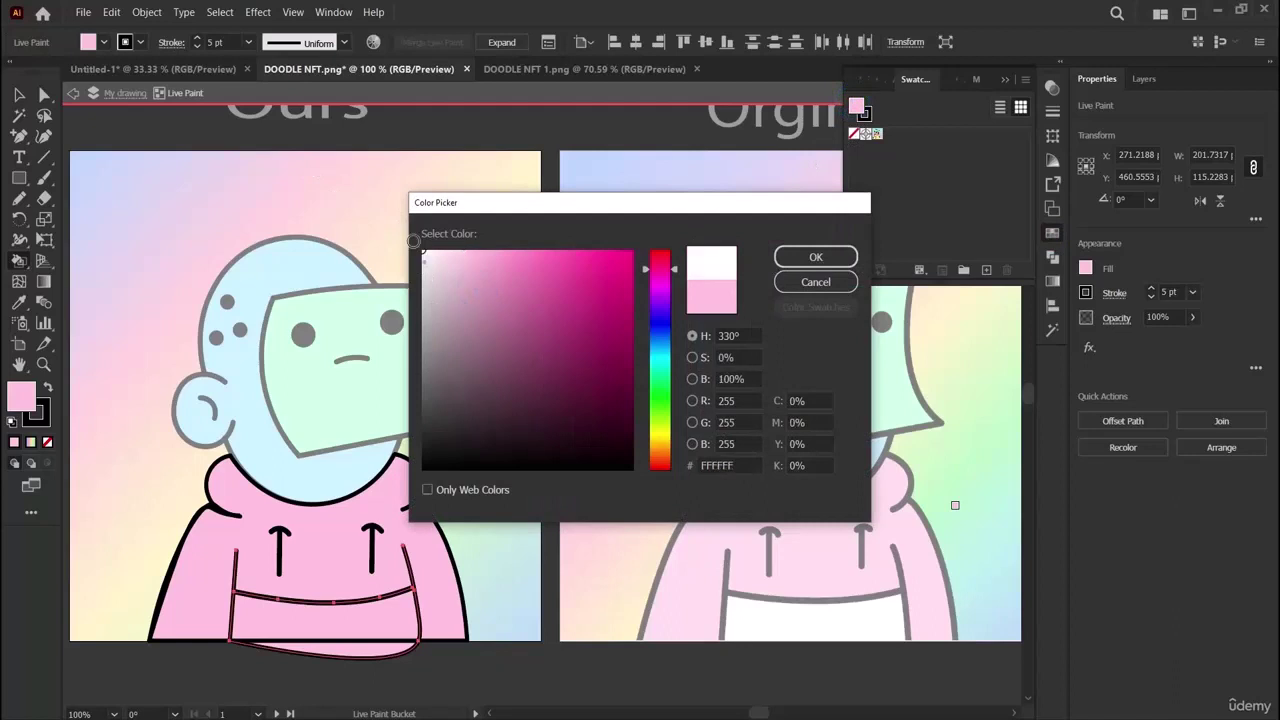
pyautogui.click(815, 257)
pyautogui.click(320, 621)
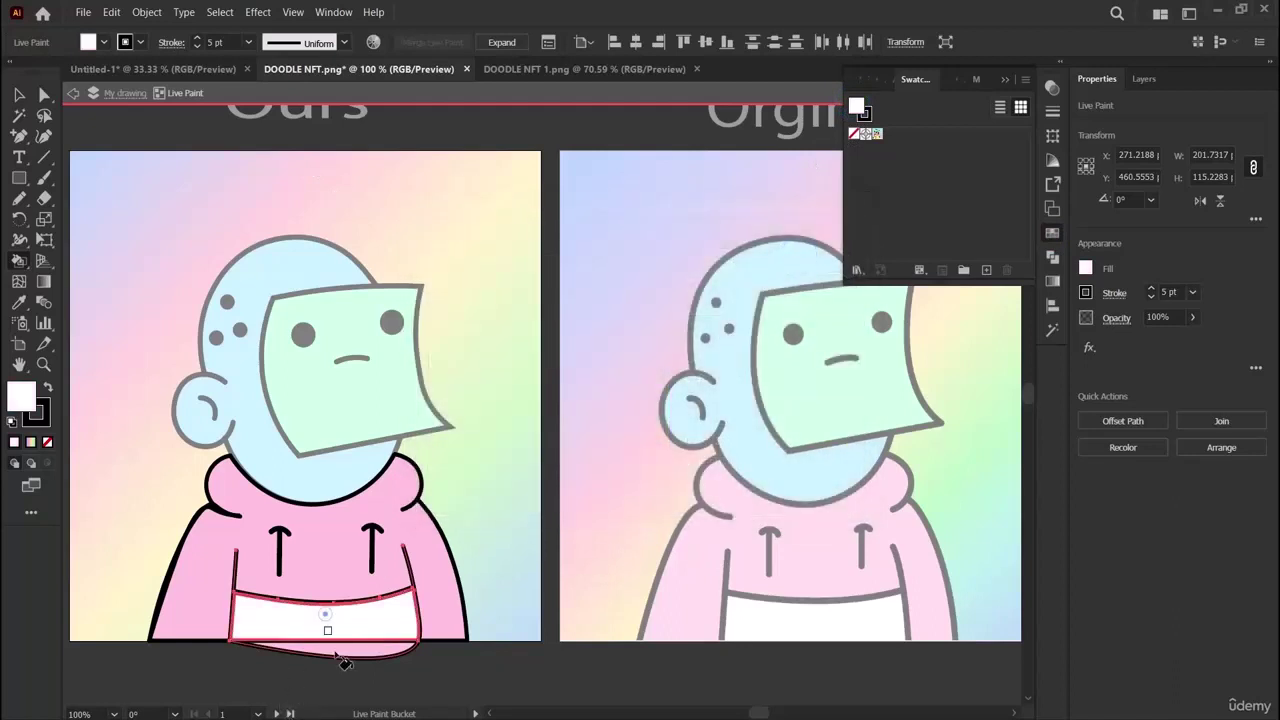
pyautogui.click(18, 100)
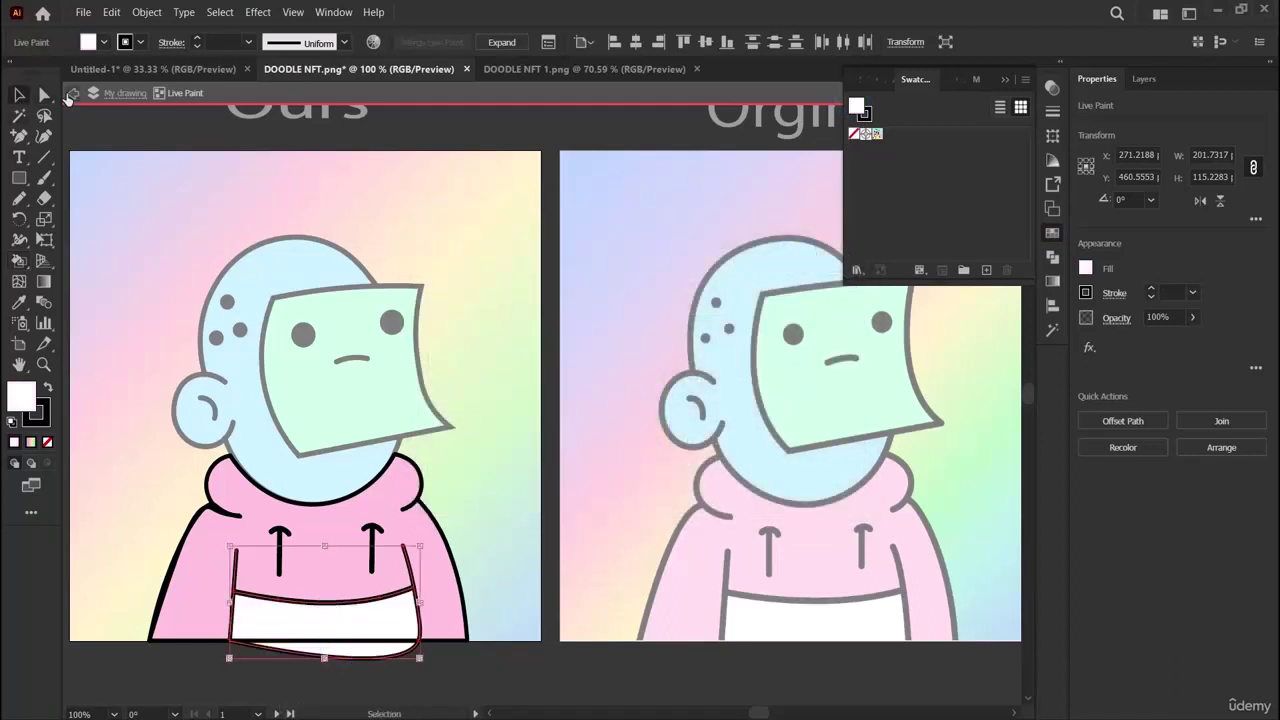
pyautogui.click(395, 672)
pyautogui.doubleClick(395, 672)
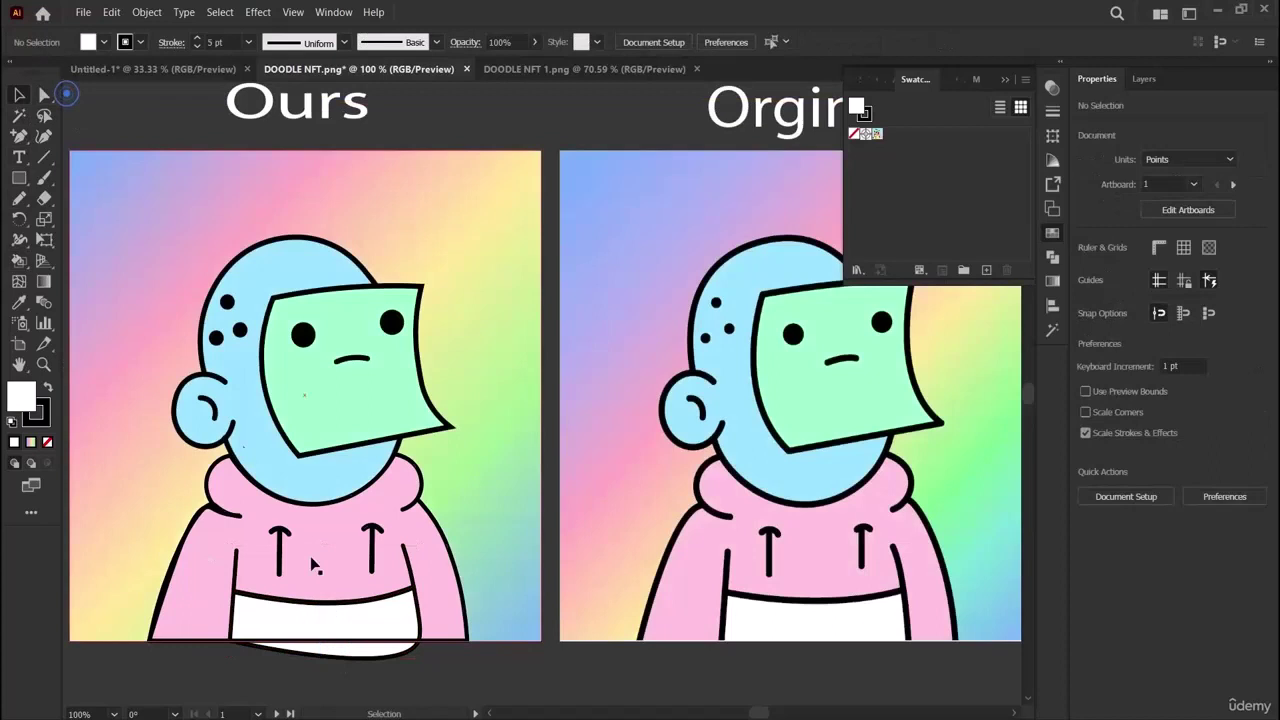
# Try the Slice tool along the hoodie's bottom edge, then undo an accidental hoodie move.
pyautogui.click(382, 655)
pyautogui.click(412, 695)
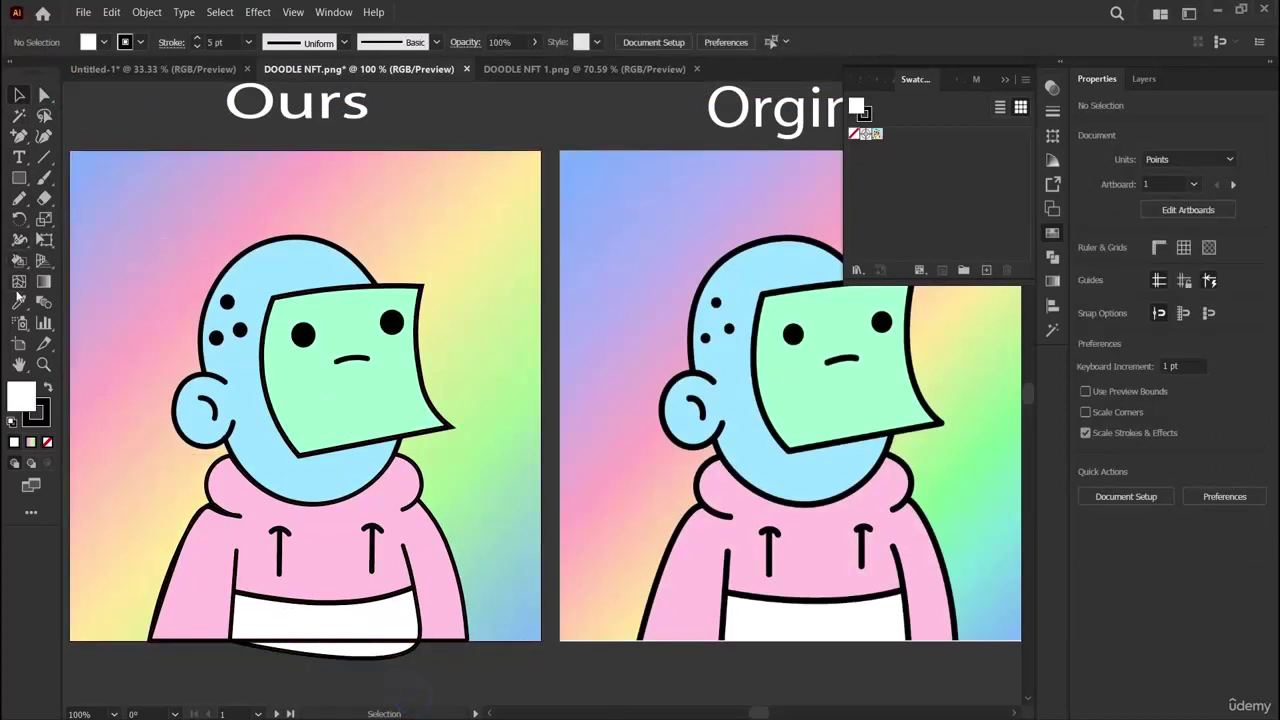
pyautogui.click(44, 344)
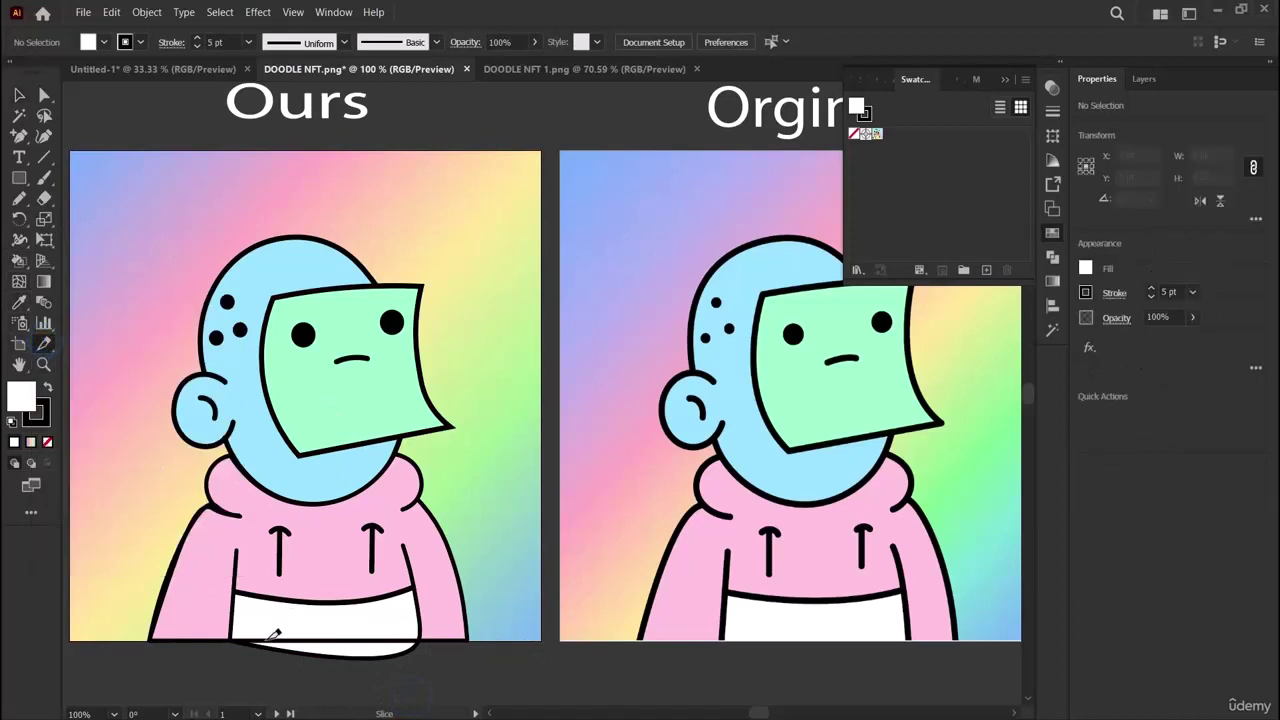
pyautogui.moveTo(236, 636); pyautogui.dragTo(430, 632)
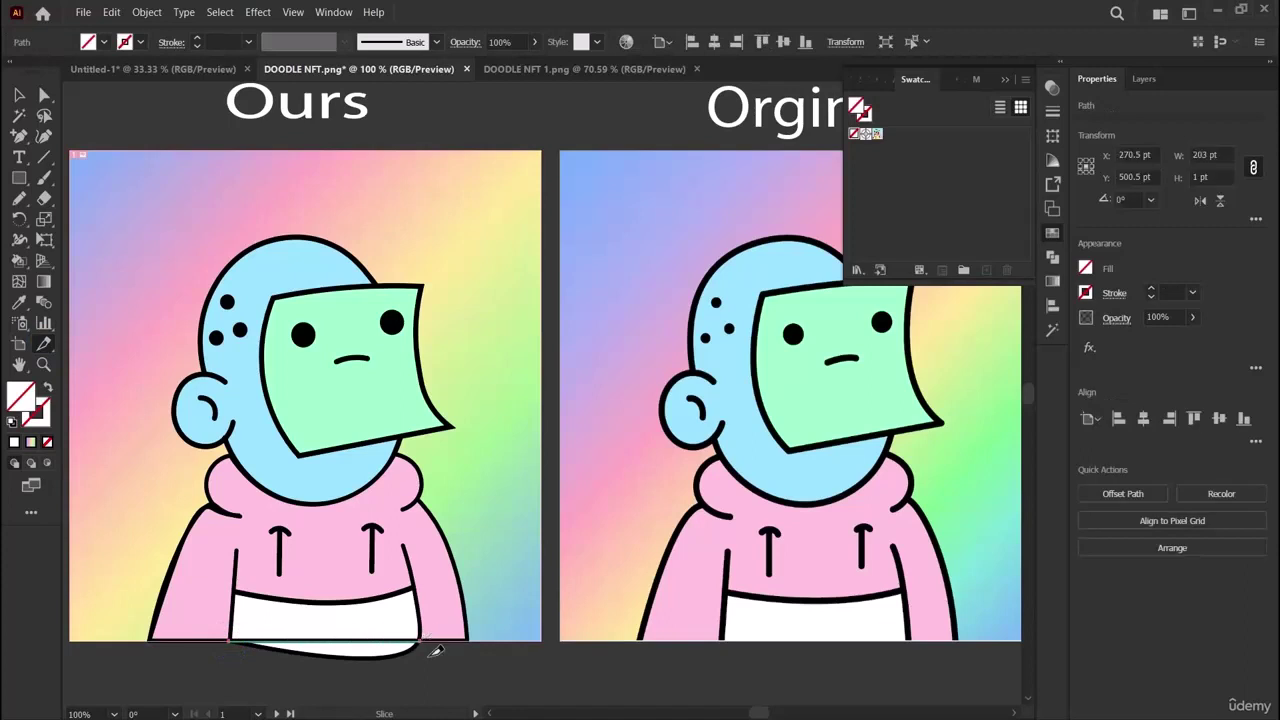
pyautogui.click(18, 95)
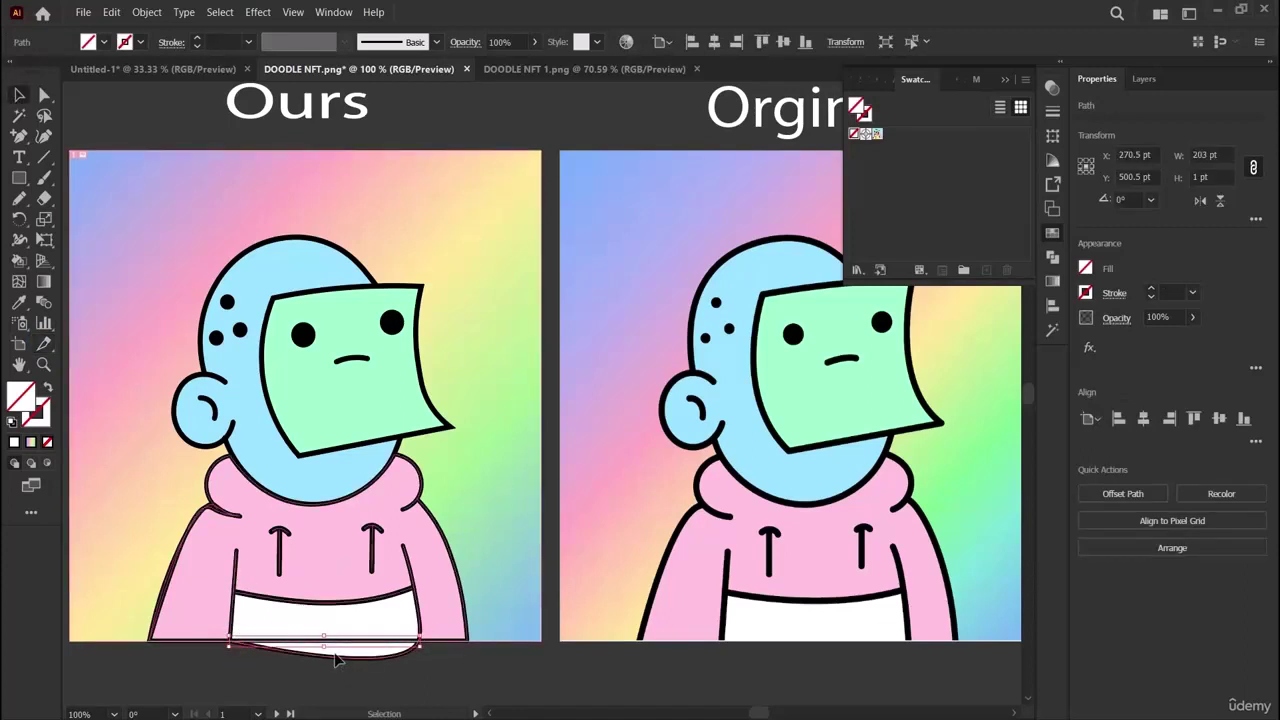
pyautogui.moveTo(344, 641)
pyautogui.mouseDown()
pyautogui.moveTo(333, 655)
pyautogui.moveTo(345, 652)
pyautogui.mouseUp()
pyautogui.hotkey('ctrl', 'z')
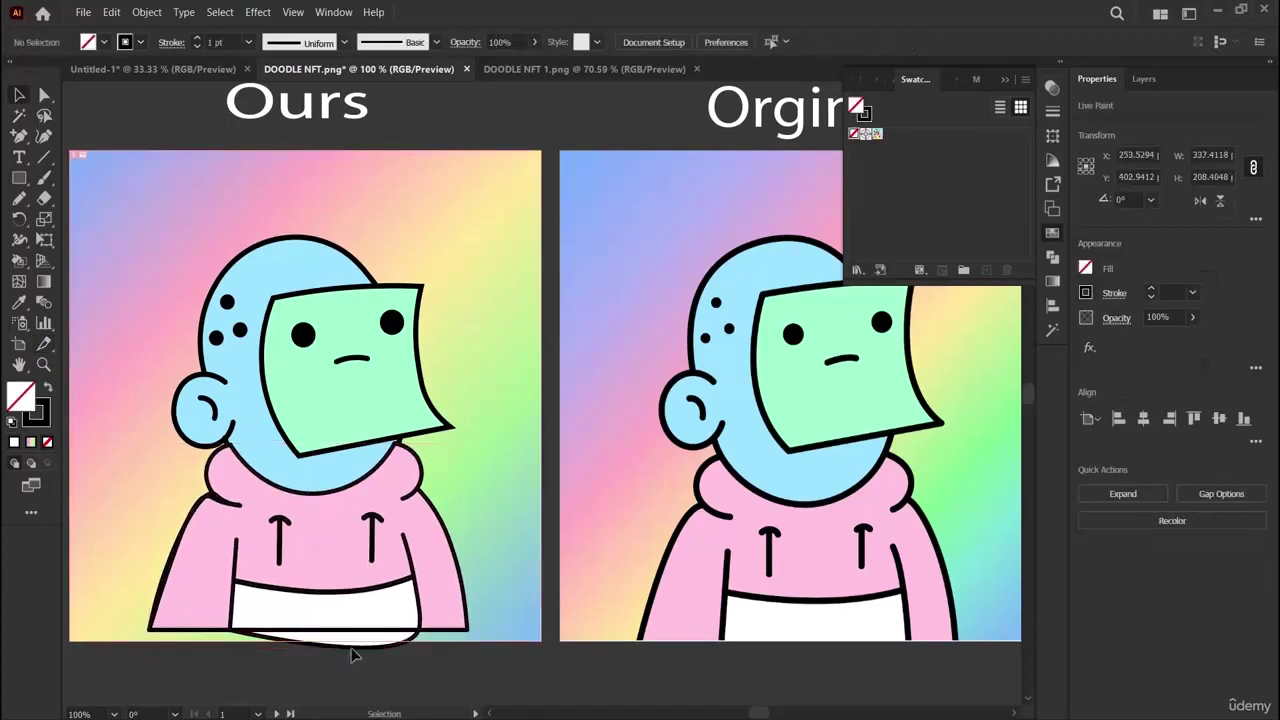
# Enter and leave the hoodie group, nudge it slightly down, exit isolation and close the Swatches panel.
pyautogui.click(348, 638)
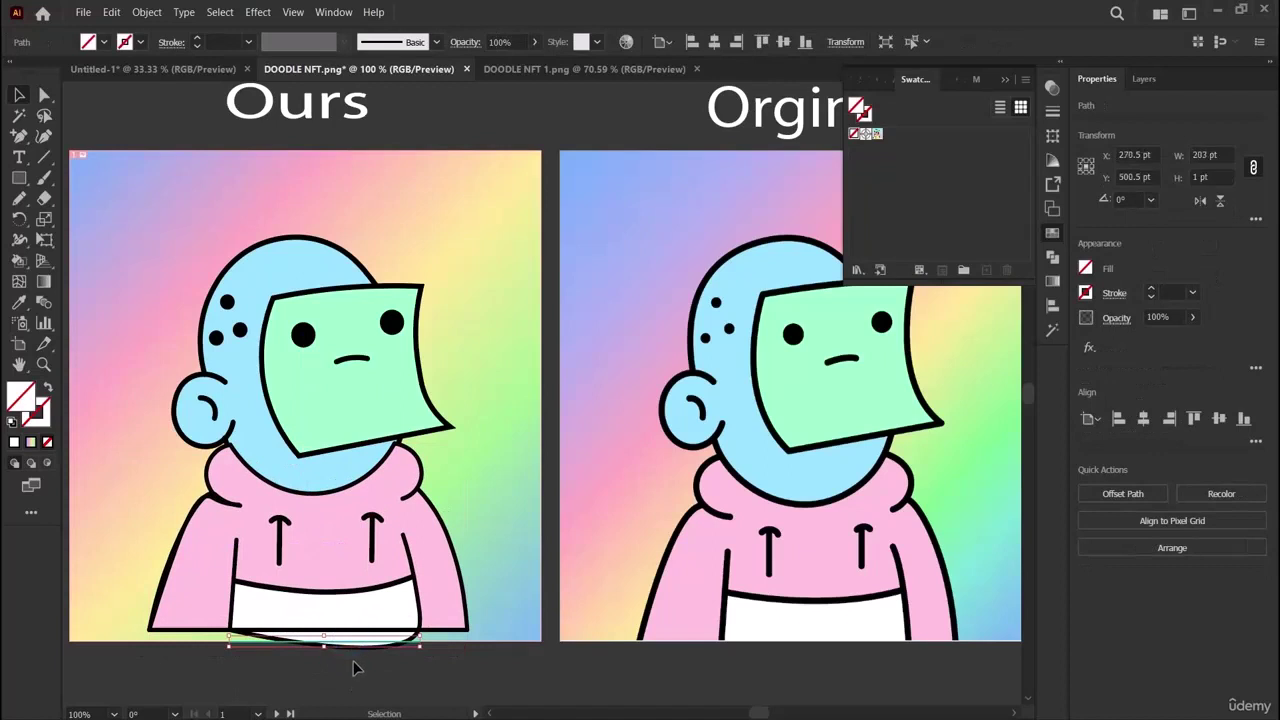
pyautogui.doubleClick(355, 640)
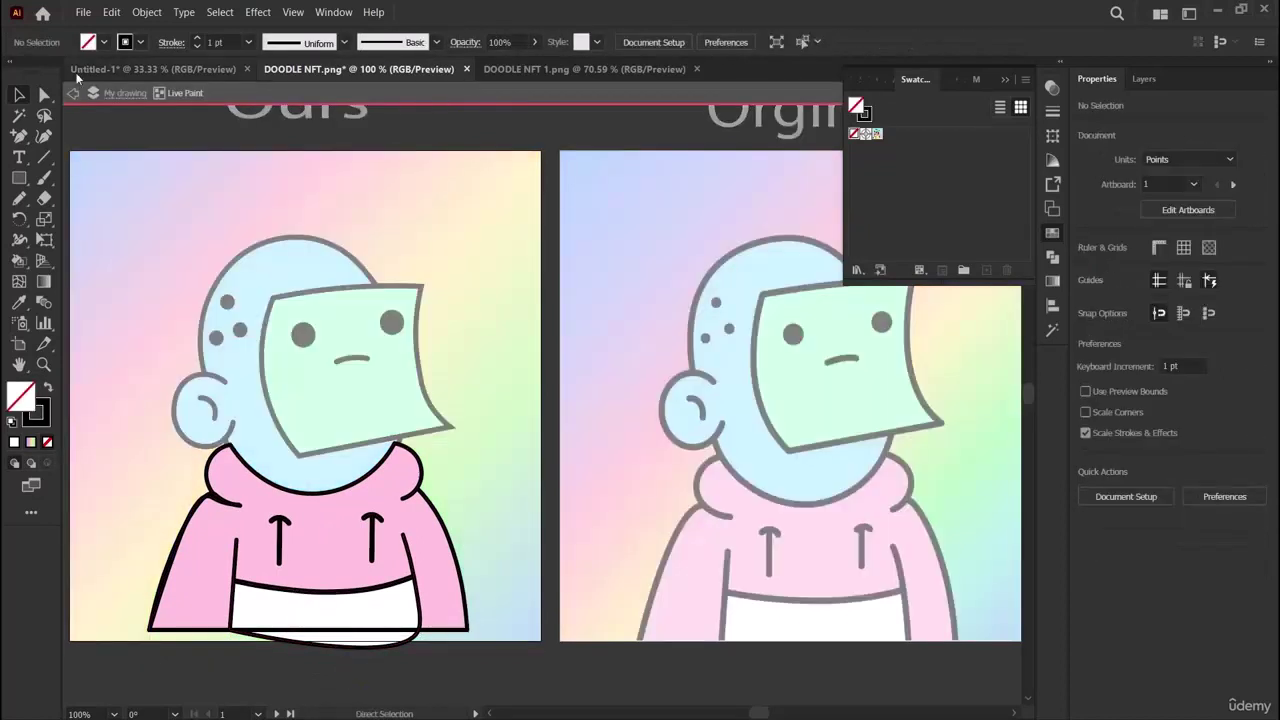
pyautogui.doubleClick(225, 530)
pyautogui.moveTo(357, 556); pyautogui.dragTo(357, 570)
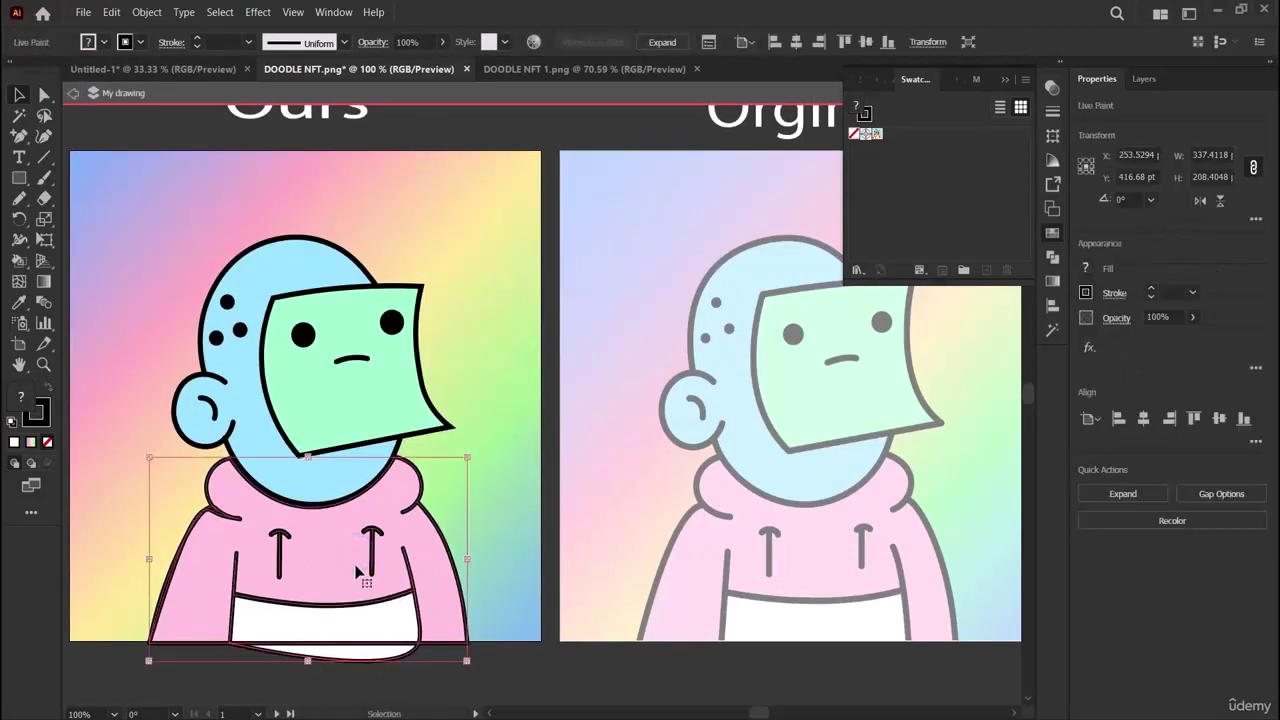
pyautogui.click(380, 680)
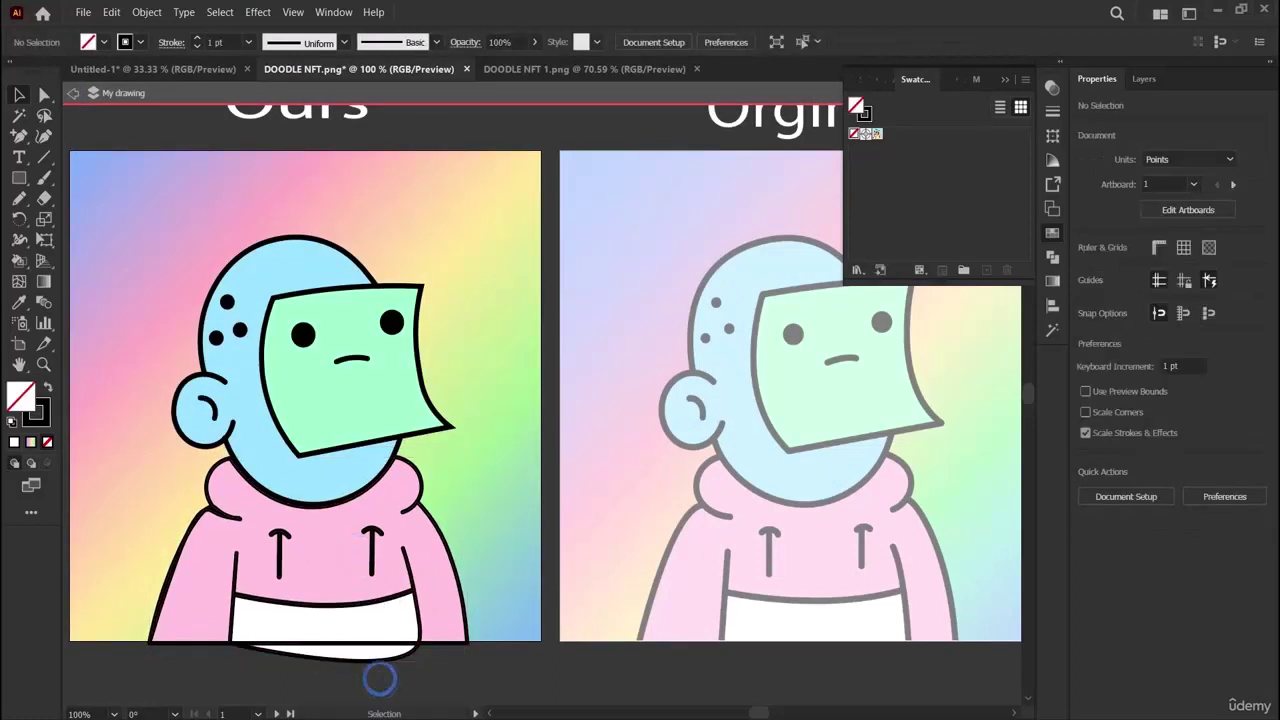
pyautogui.click(378, 560)
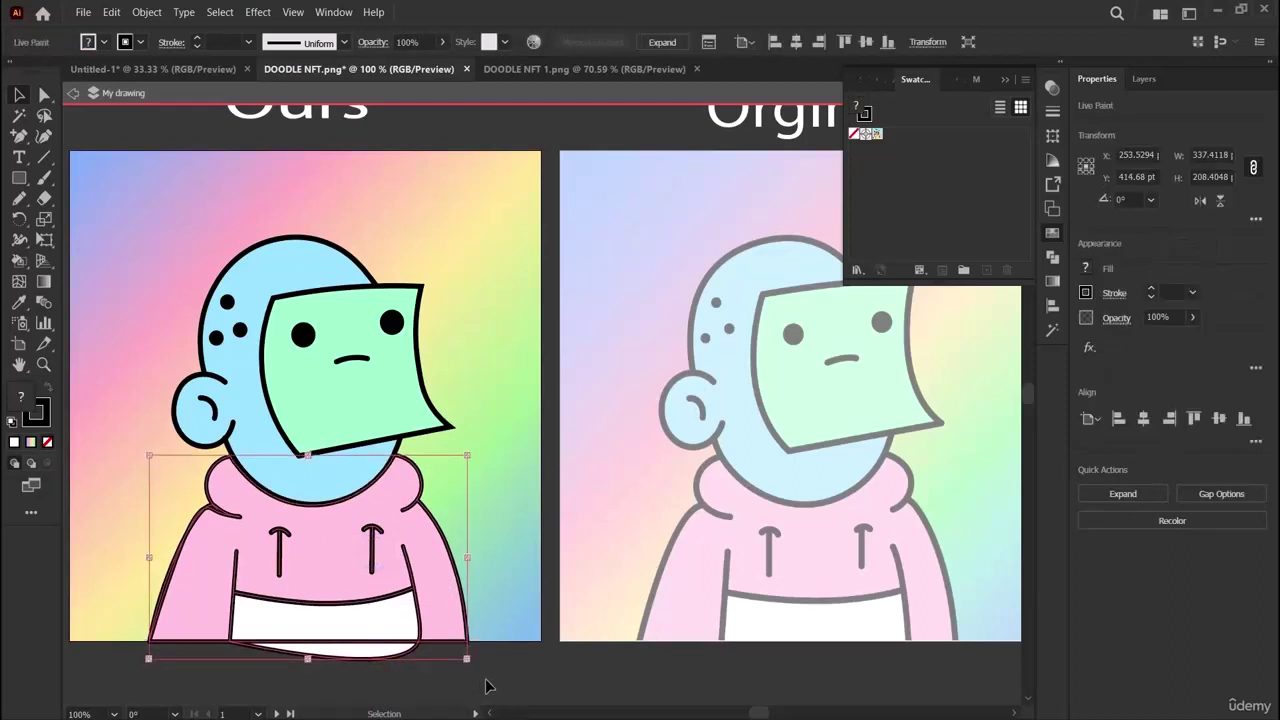
pyautogui.click(487, 685)
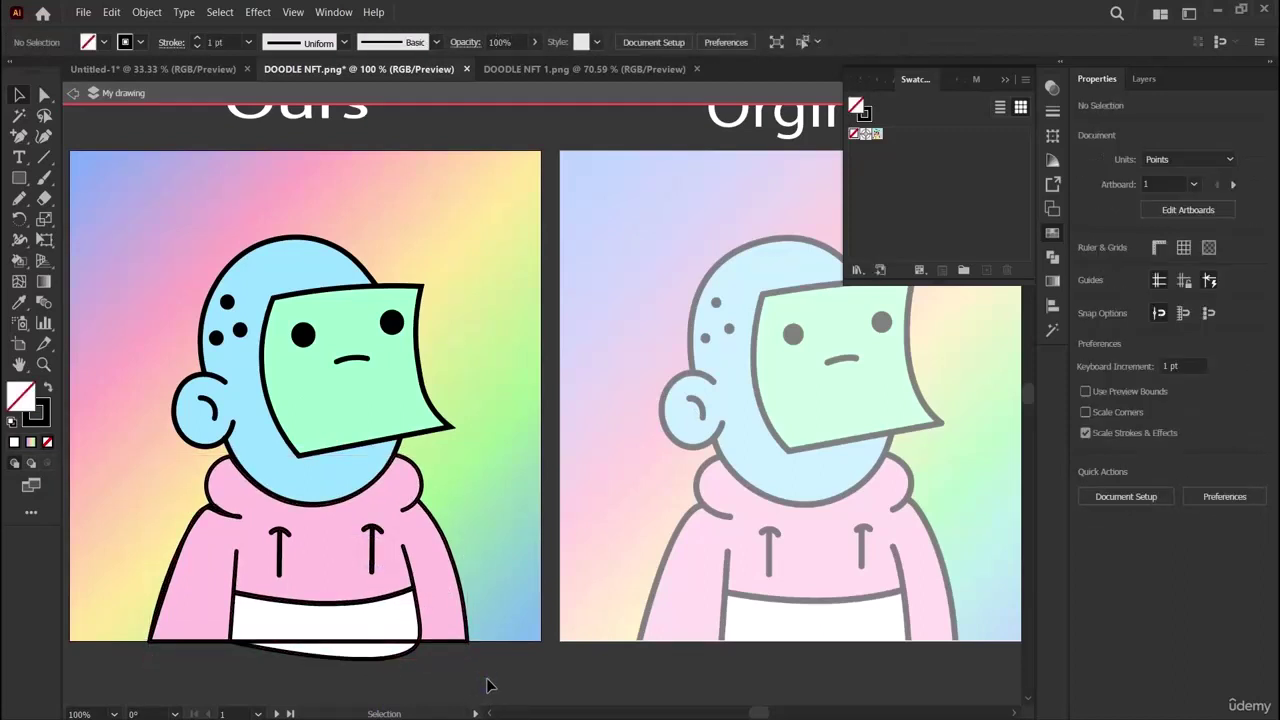
pyautogui.click(357, 562)
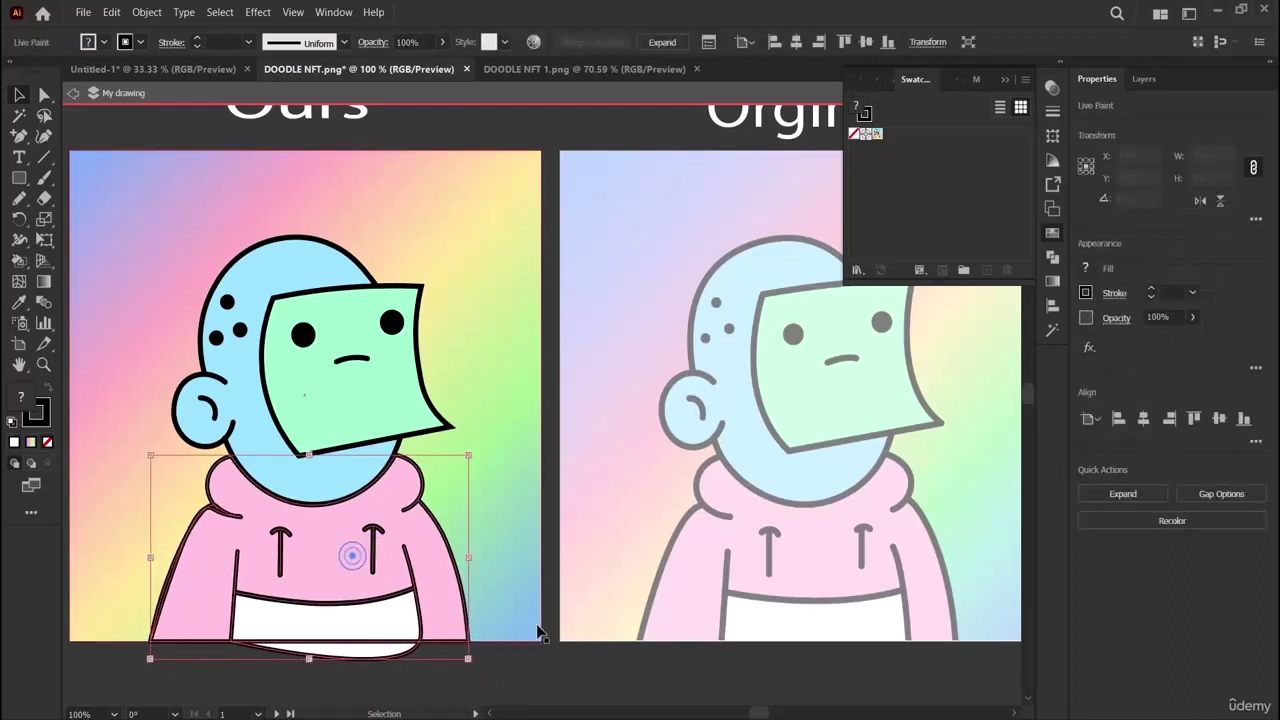
pyautogui.click(593, 678)
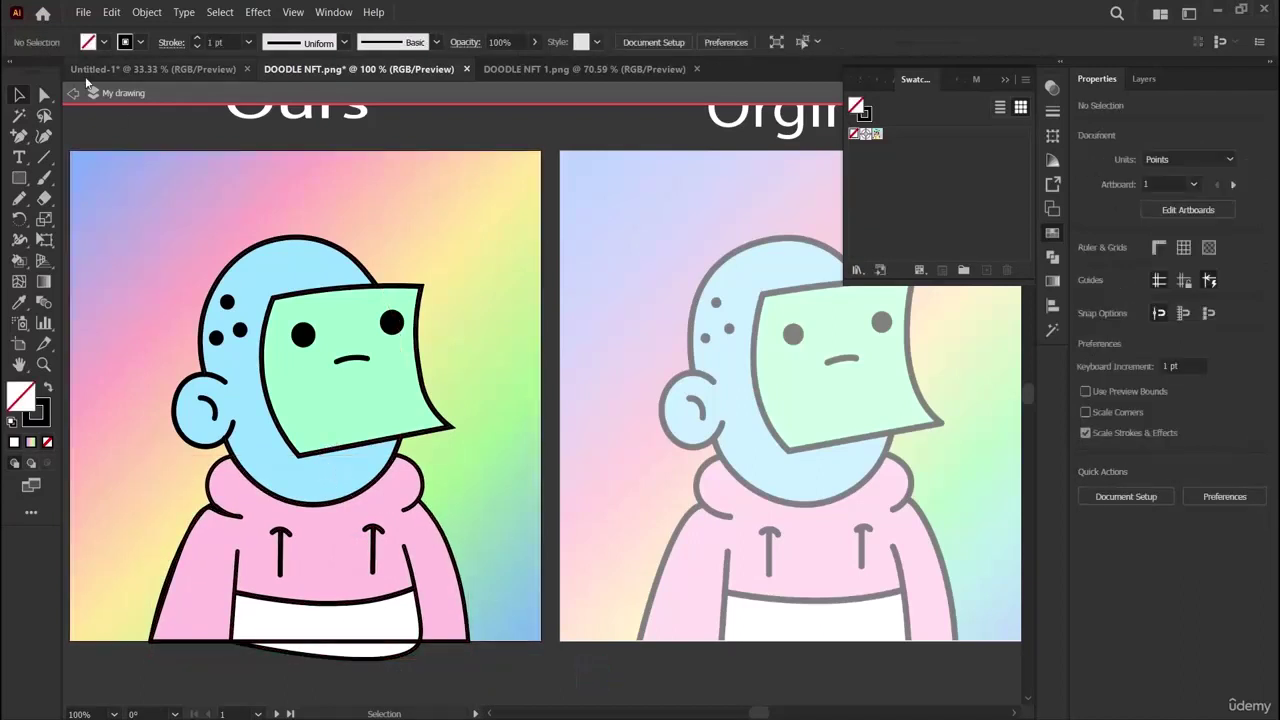
pyautogui.click(73, 93)
pyautogui.click(1005, 79)
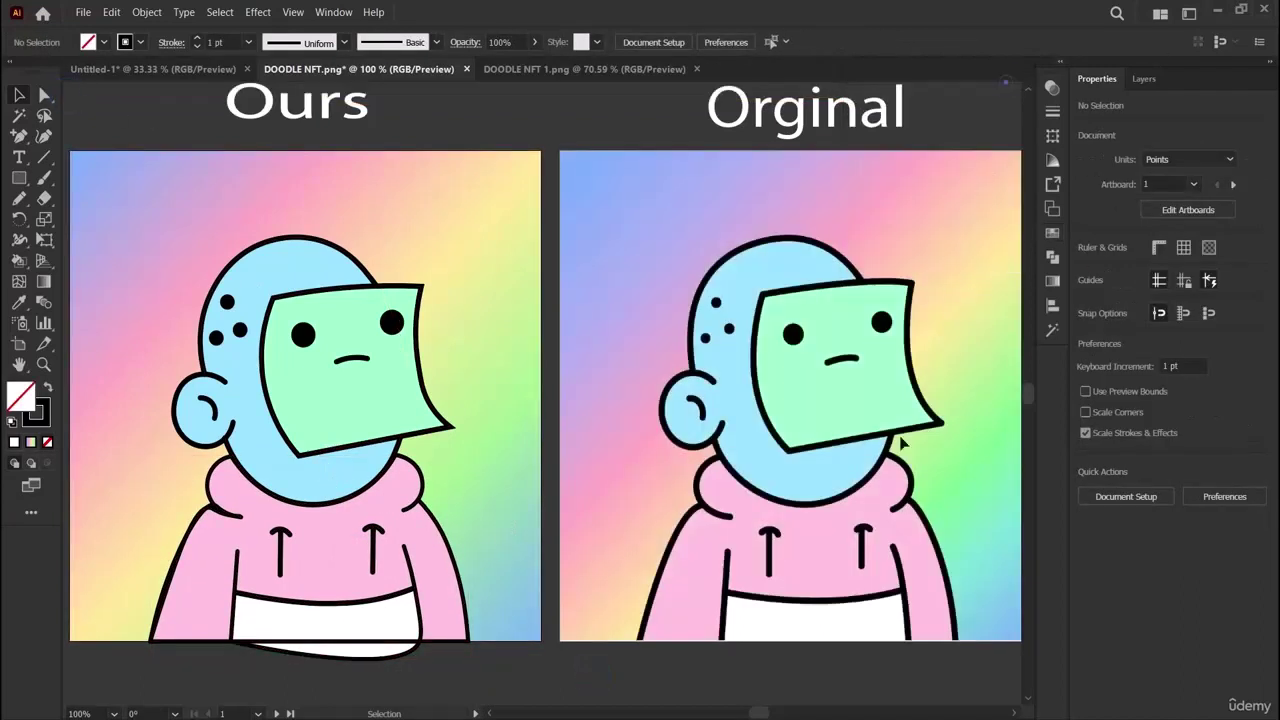
pyautogui.press('a')
pyautogui.hotkey('ctrl', '-')
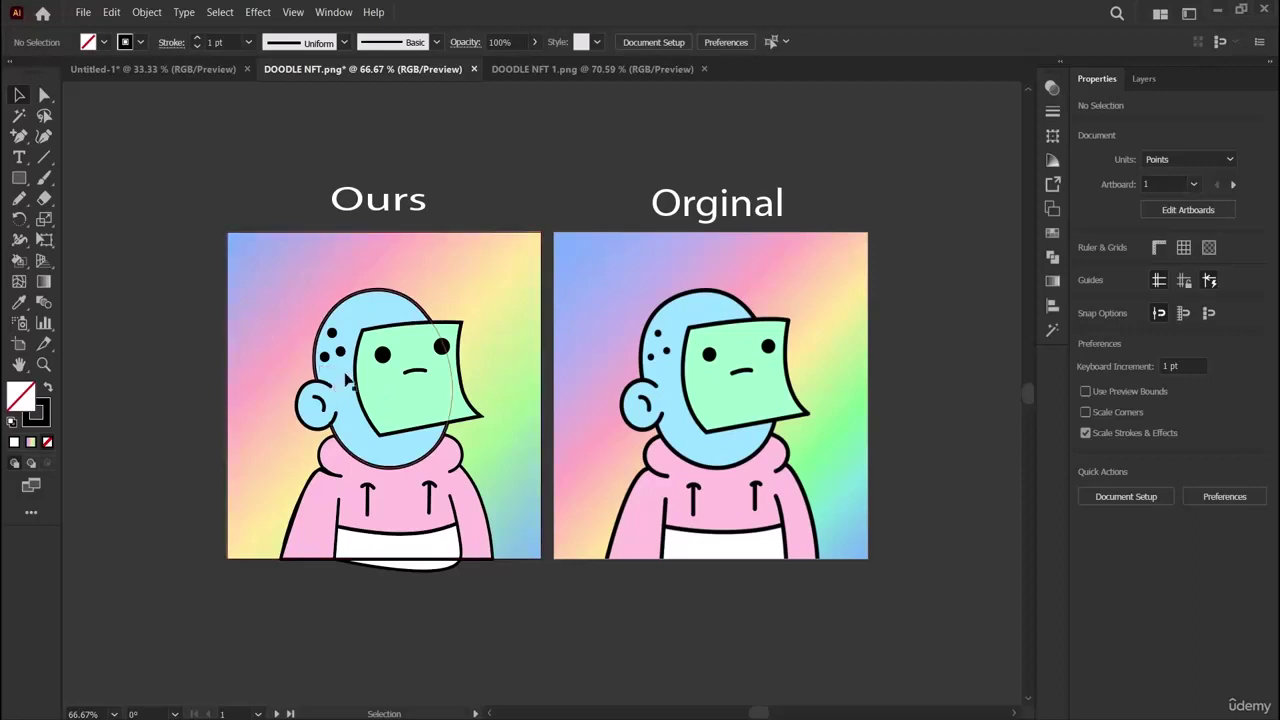
pyautogui.click(345, 355)
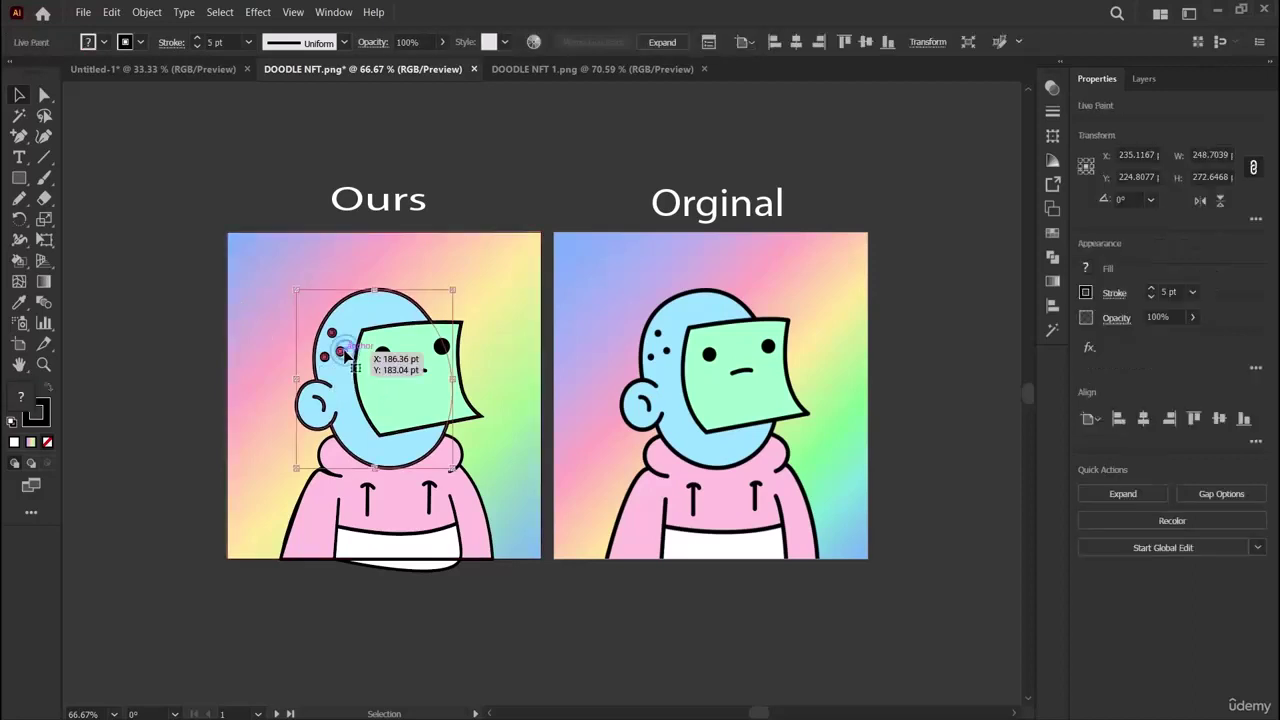
pyautogui.click(229, 394)
pyautogui.click(340, 364)
pyautogui.doubleClick(340, 362)
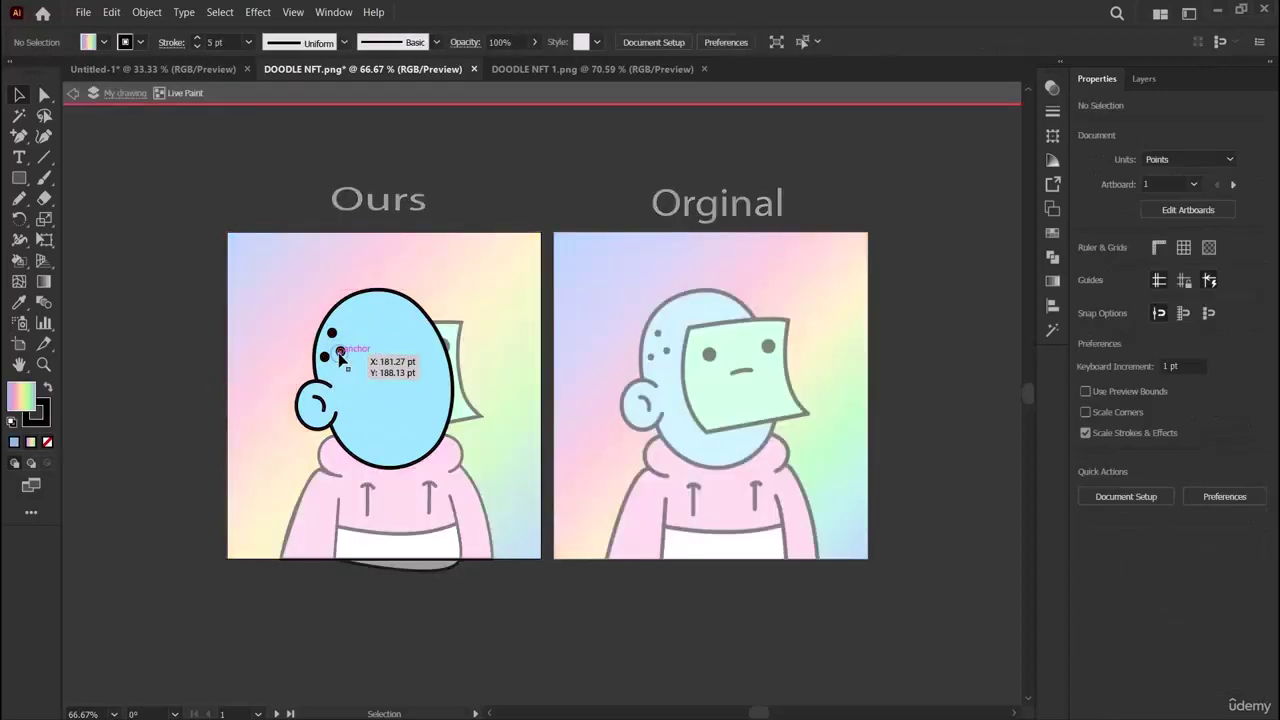
pyautogui.click(333, 333)
pyautogui.keyDown('shift'); pyautogui.click(340, 352); pyautogui.keyUp('shift')
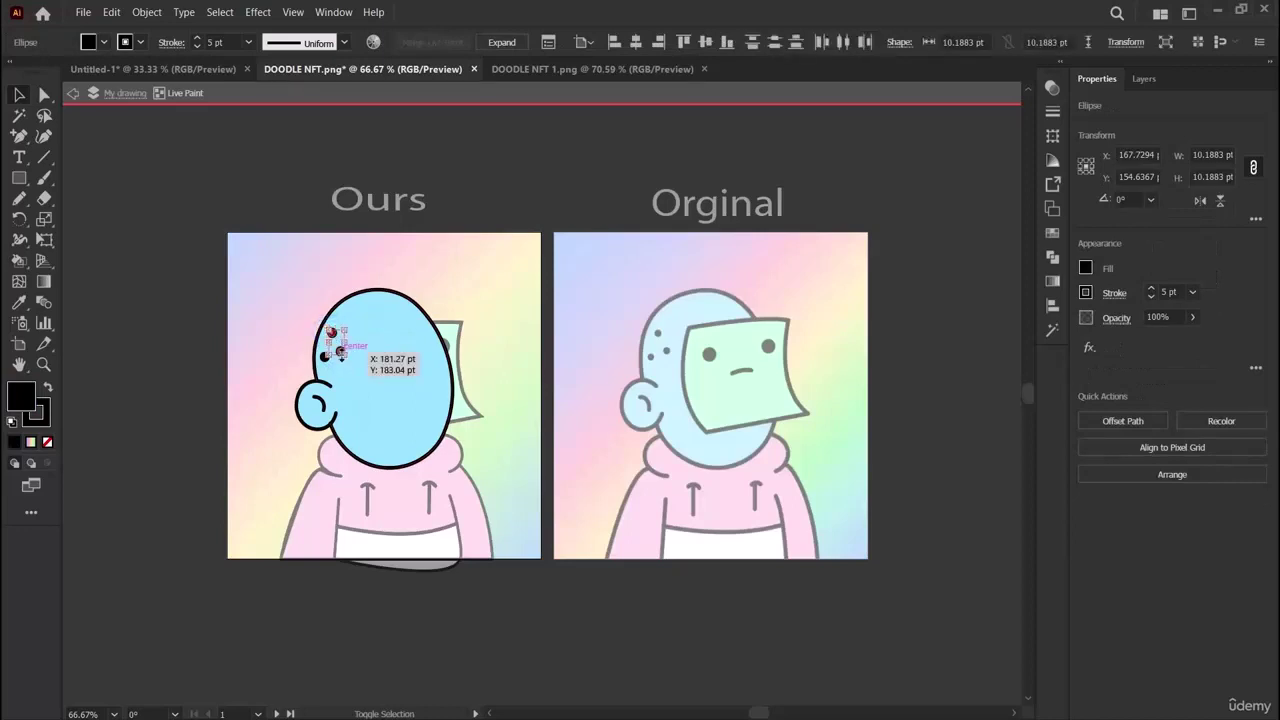
pyautogui.keyDown('shift'); pyautogui.click(326, 356); pyautogui.keyUp('shift')
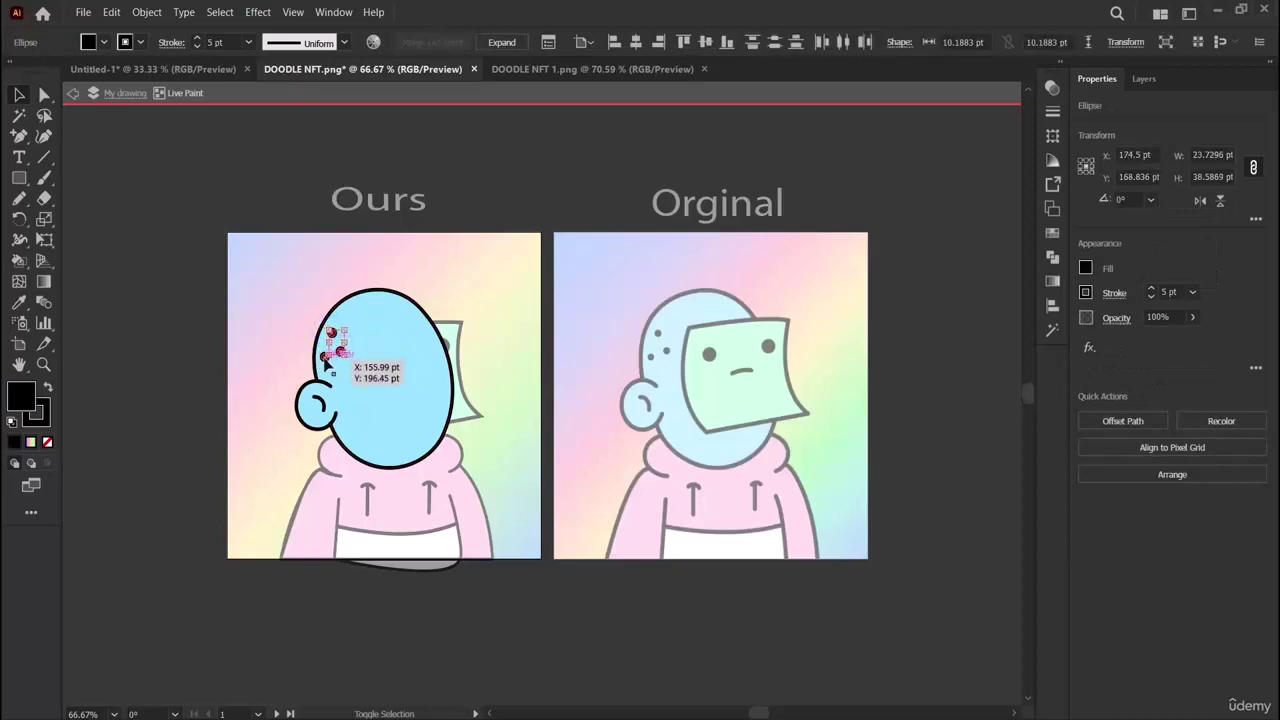
pyautogui.moveTo(323, 329); pyautogui.dragTo(343, 355)
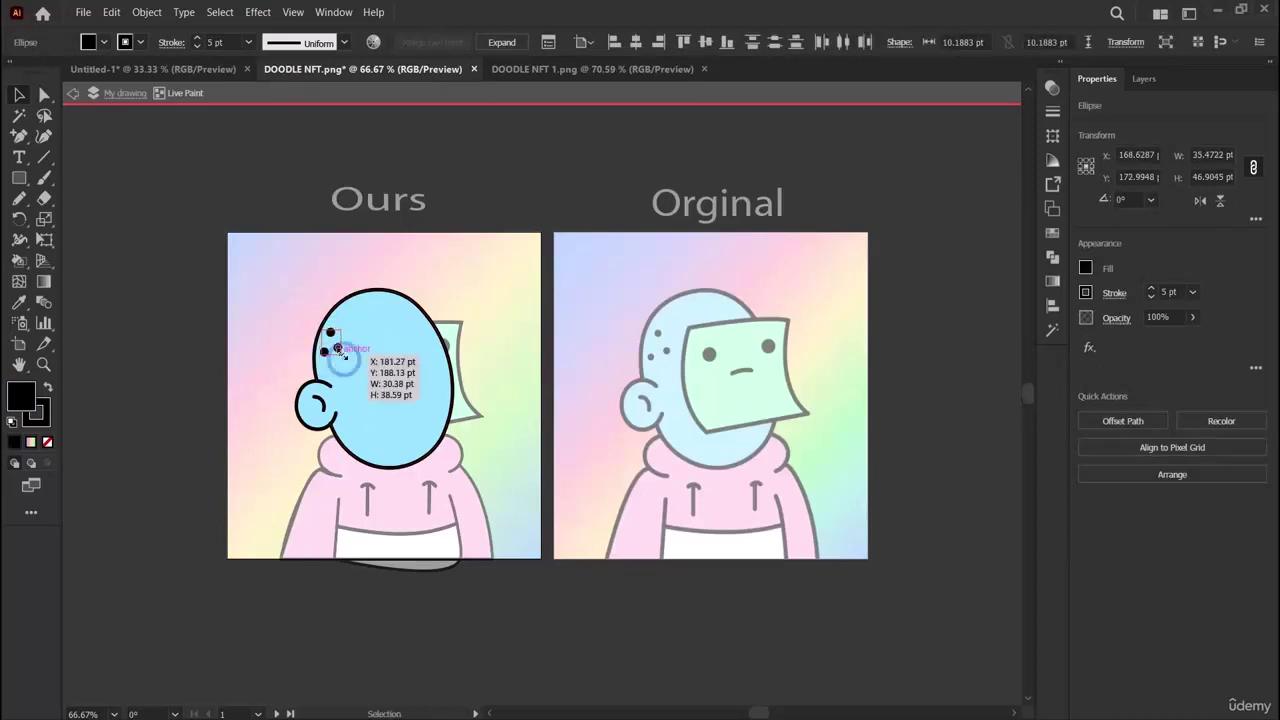
pyautogui.click(226, 342)
pyautogui.click(71, 96)
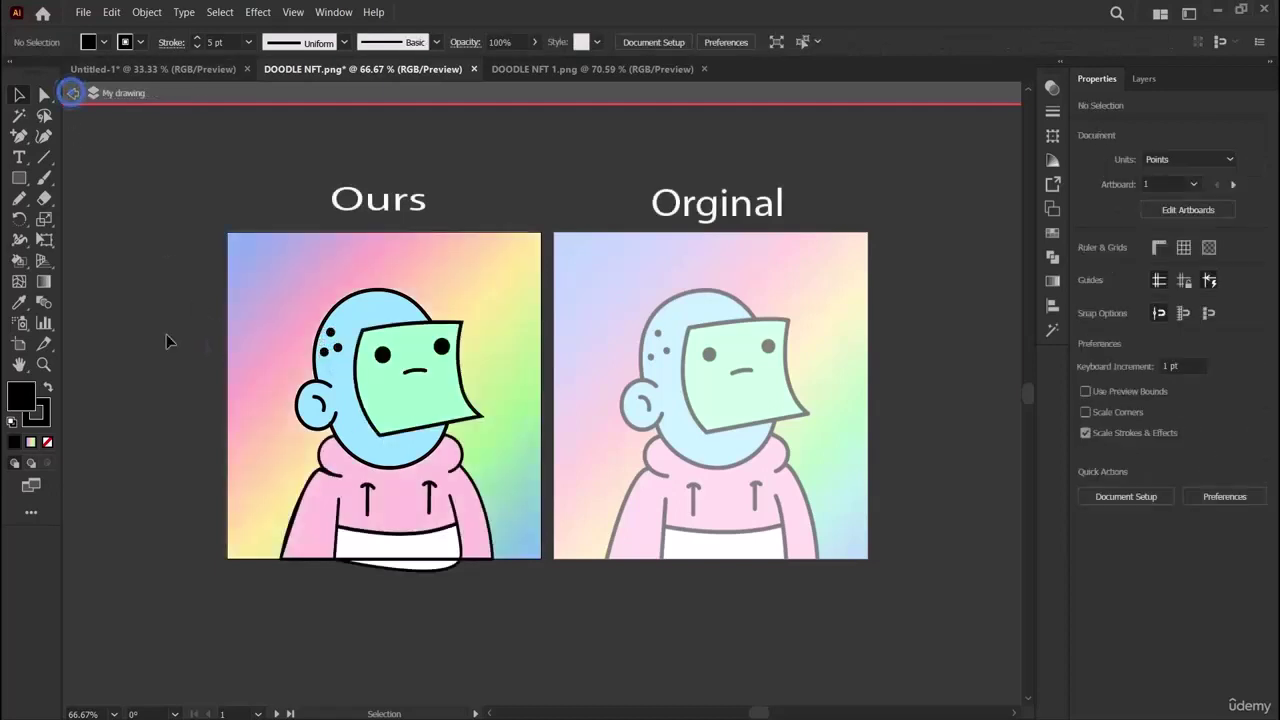
pyautogui.click(164, 334)
# Exit isolation mode fully and select, then deselect, the Ours gradient background square.
pyautogui.click(66, 100)
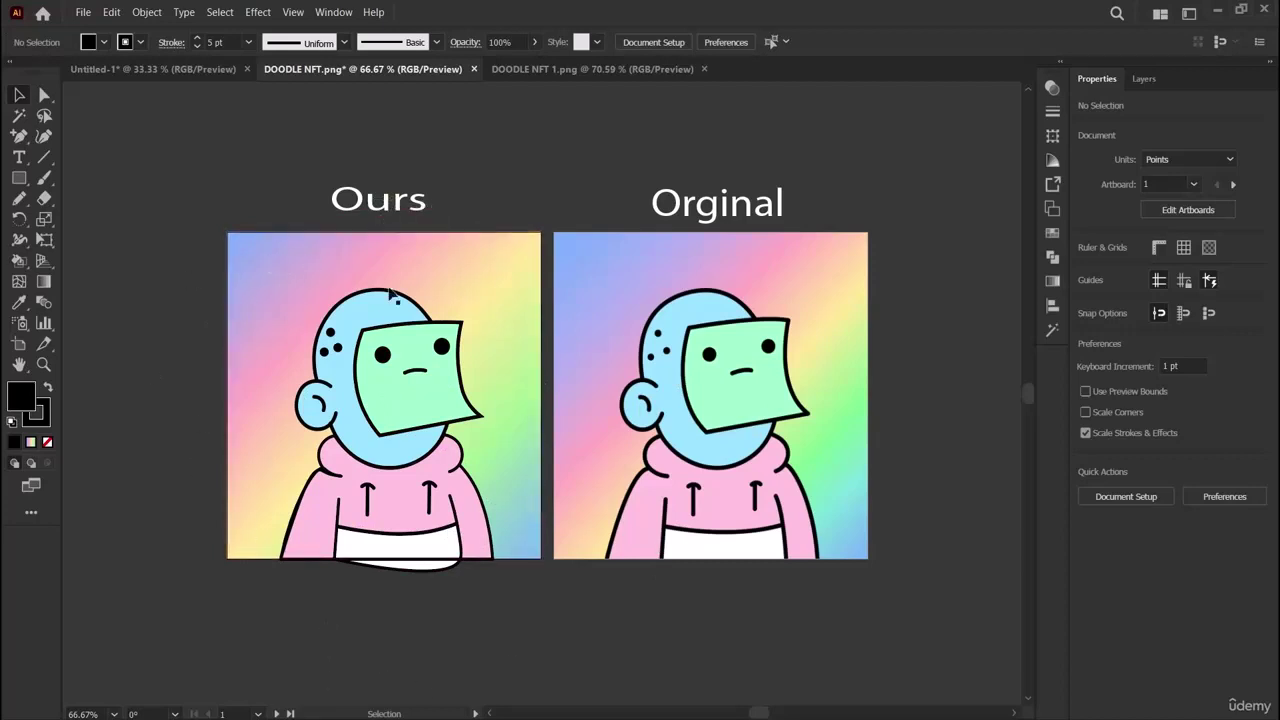
pyautogui.click(252, 268)
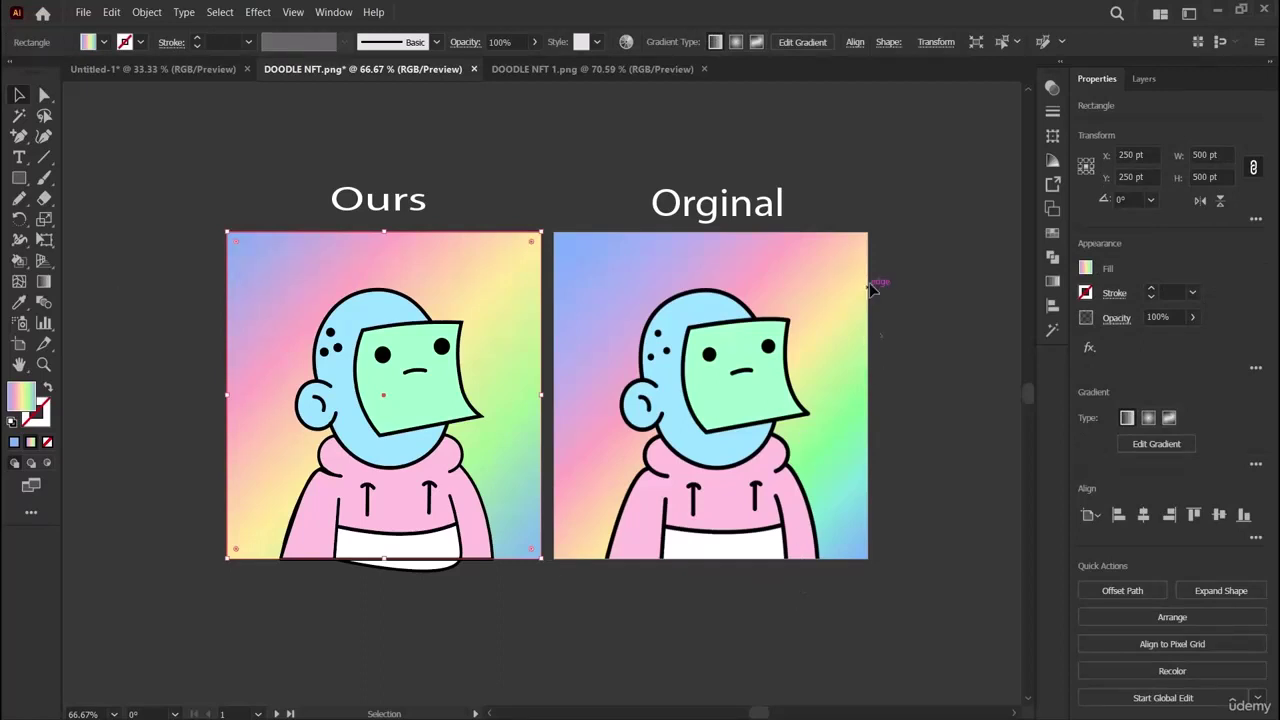
pyautogui.click(914, 336)
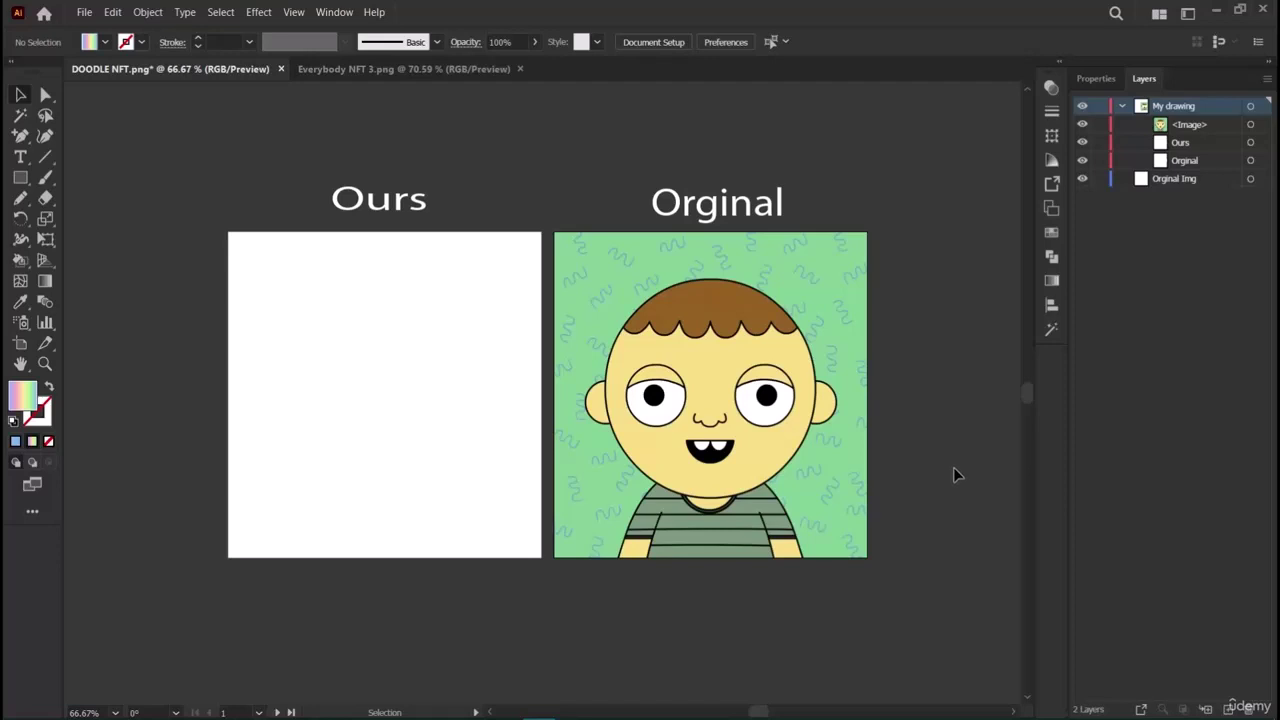
# Alt-drag a copy of the boy image onto the blank Ours square.
pyautogui.click(798, 386)
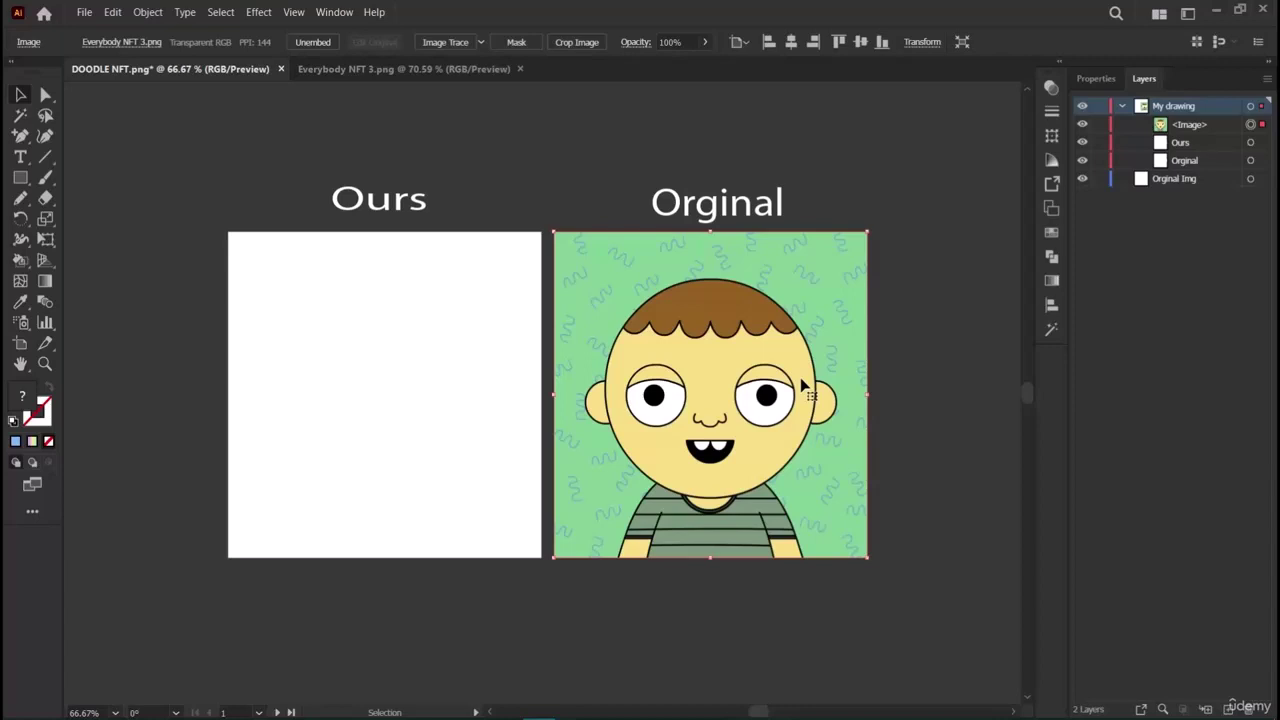
pyautogui.press('a')
pyautogui.moveTo(797, 392); pyautogui.dragTo(445, 418)
pyautogui.click(188, 592)
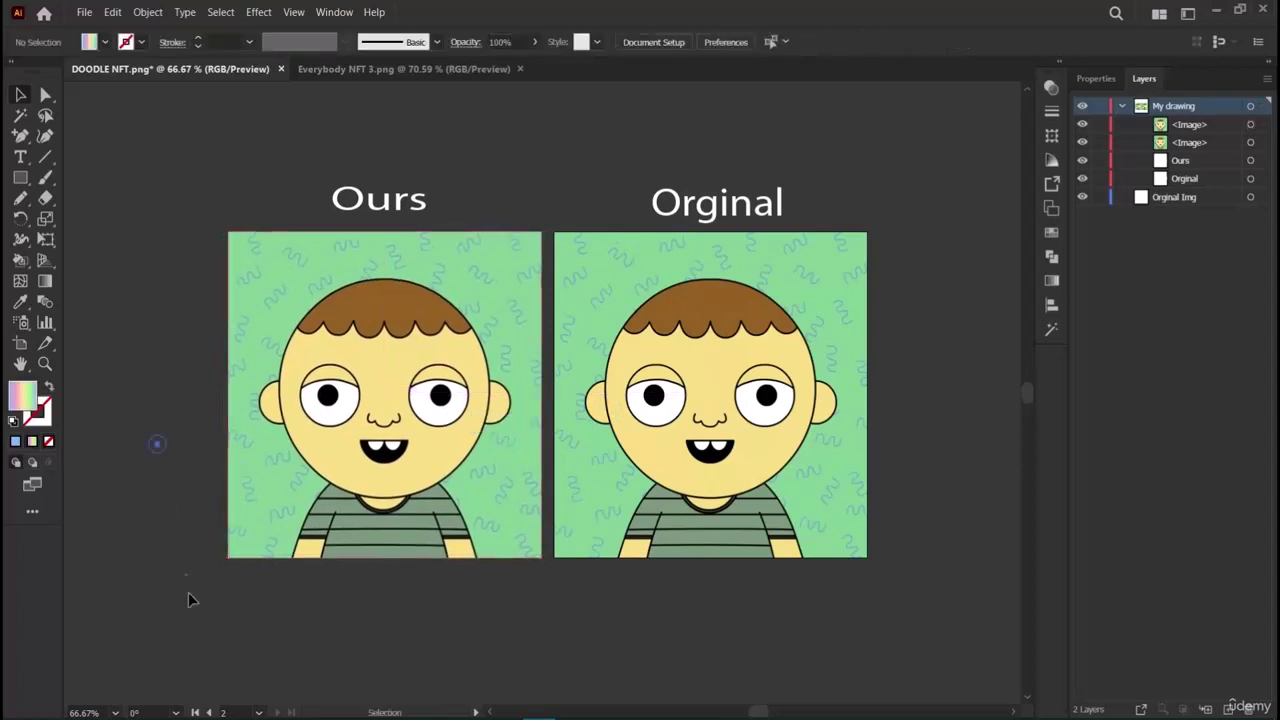
# Move both <Image> rows into the Orginal Img layer in the Layers panel.
pyautogui.click(1190, 125)
pyautogui.keyDown('shift'); pyautogui.click(1196, 143); pyautogui.keyUp('shift')
pyautogui.moveTo(1192, 143); pyautogui.dragTo(1196, 201)
pyautogui.click(1207, 244)
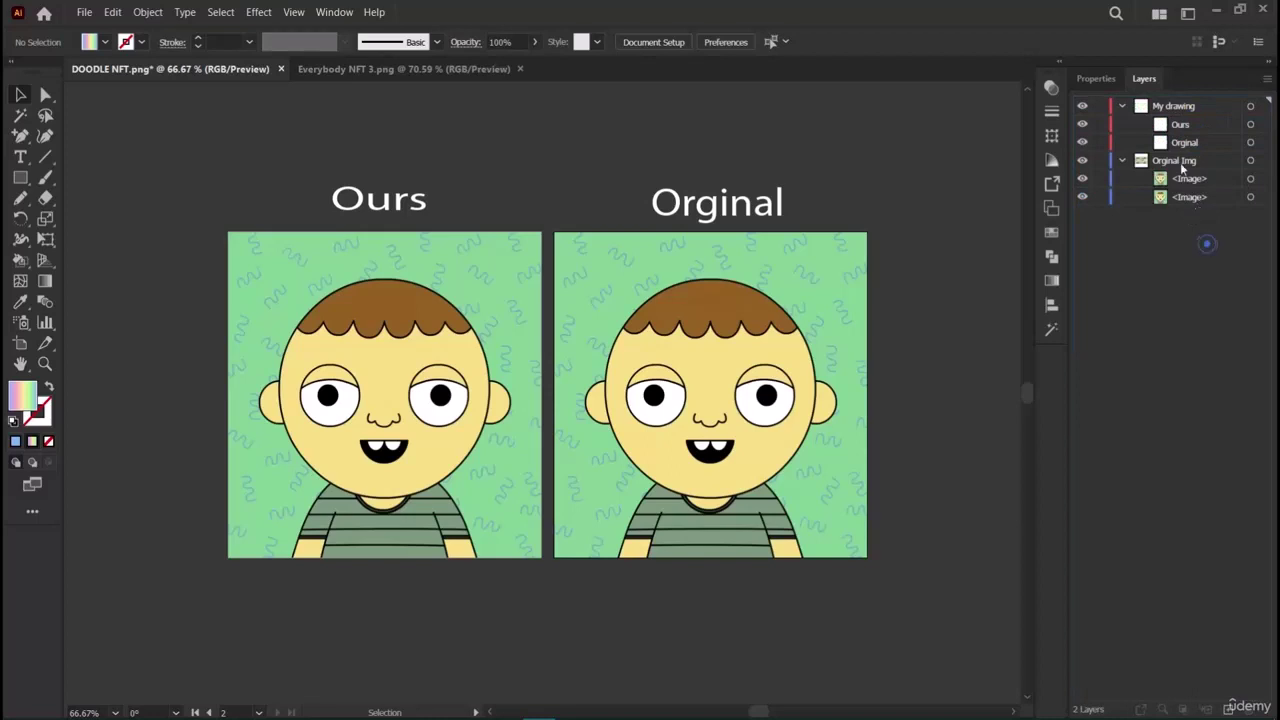
# Zoom in with the Zoom tool on the Ours copy of the boy's face.
pyautogui.click(44, 364)
pyautogui.click(437, 403)
pyautogui.press('v')
pyautogui.hscroll(3, 851, 478)
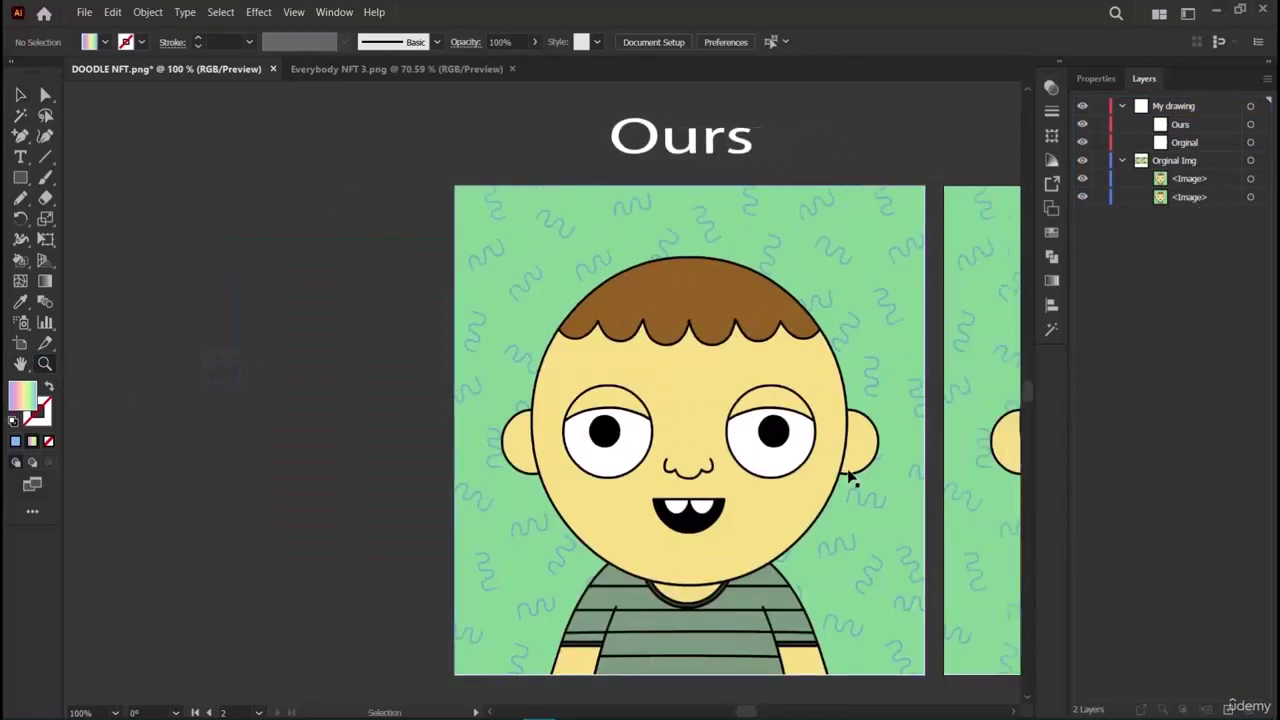
pyautogui.hscroll(2, 851, 478)
pyautogui.click(20, 94)
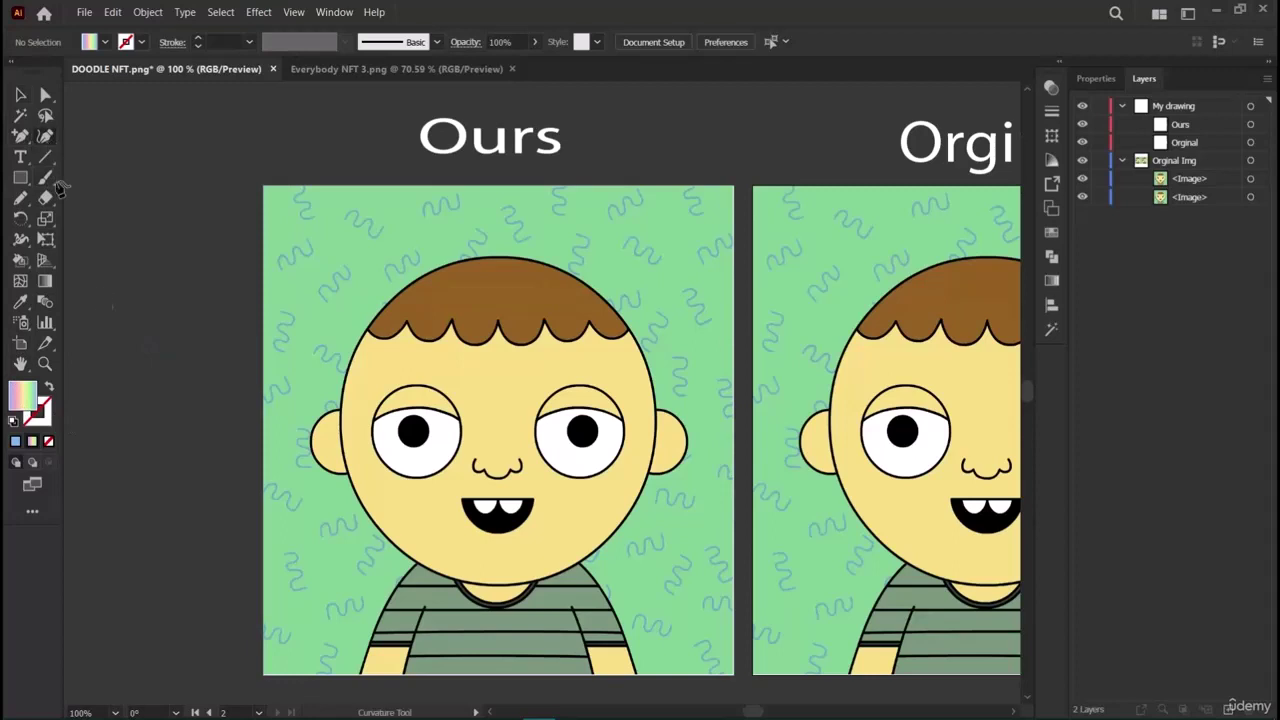
pyautogui.click(44, 364)
pyautogui.scroll(-2, 395, 533)
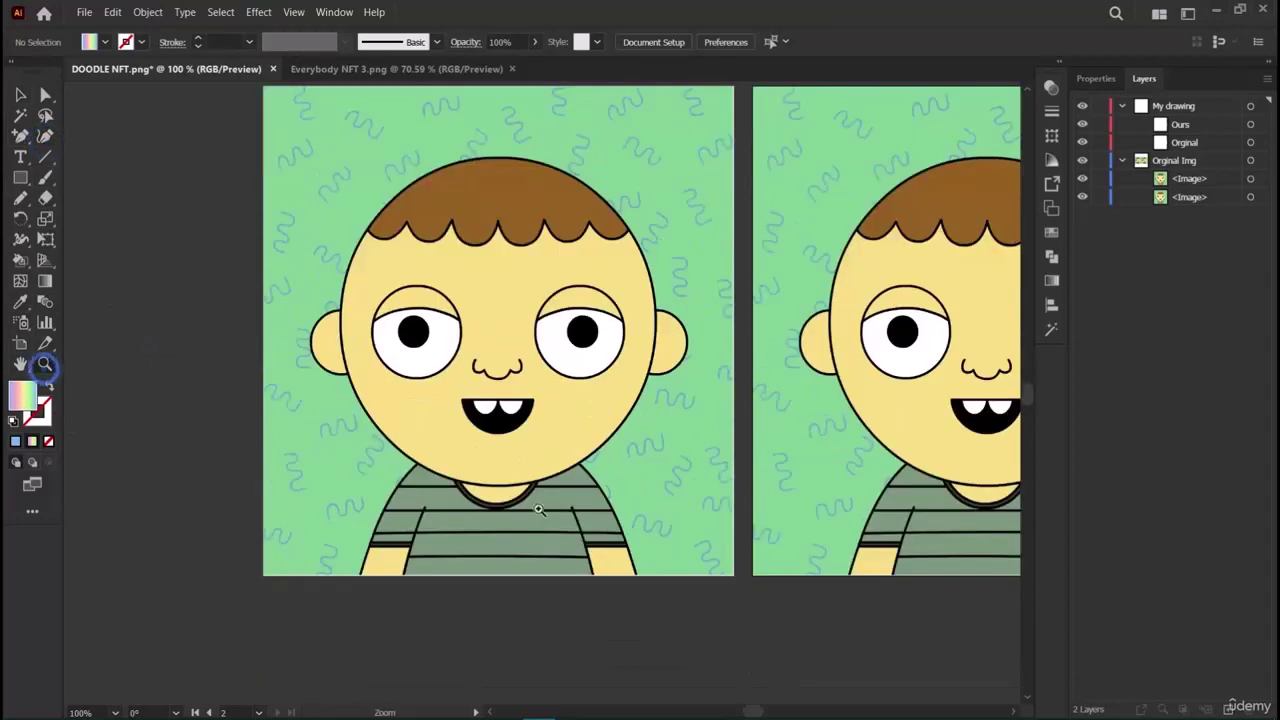
pyautogui.click(531, 509)
pyautogui.scroll(2, 428, 528)
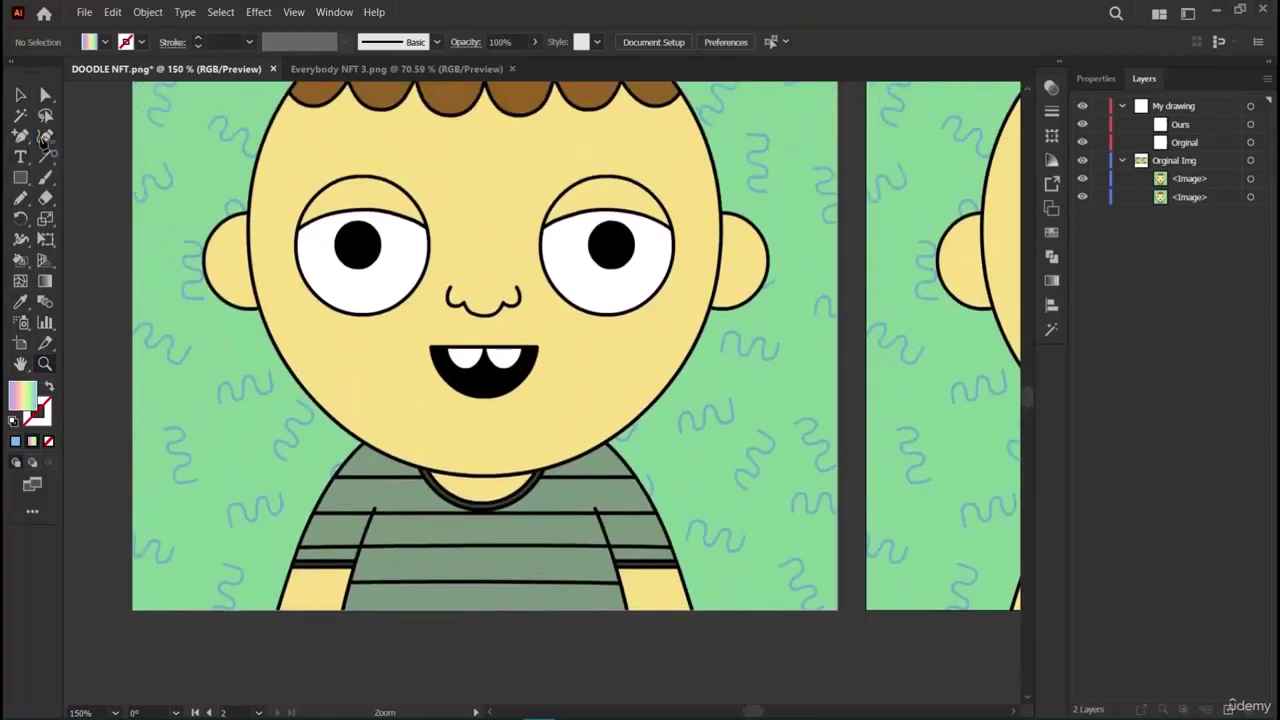
# Start the shirt outline at the left sleeve, with no fill and a black 2 pt stroke.
pyautogui.click(44, 136)
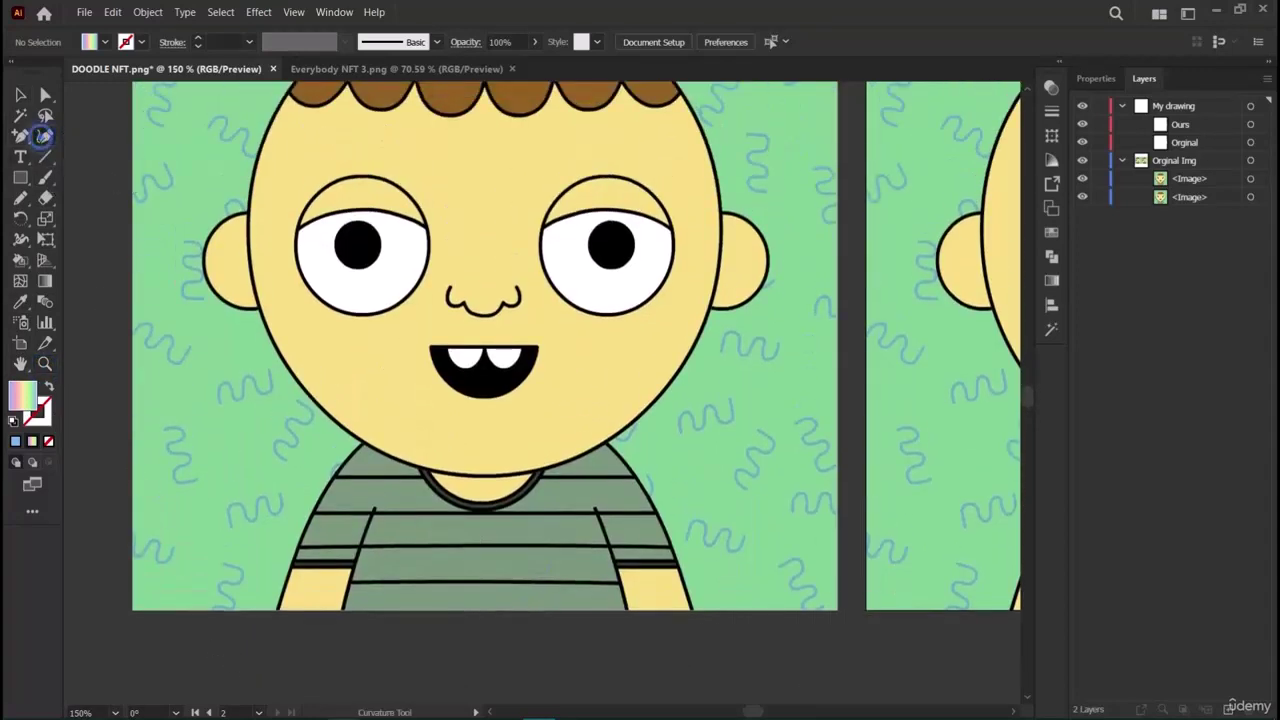
pyautogui.click(279, 611)
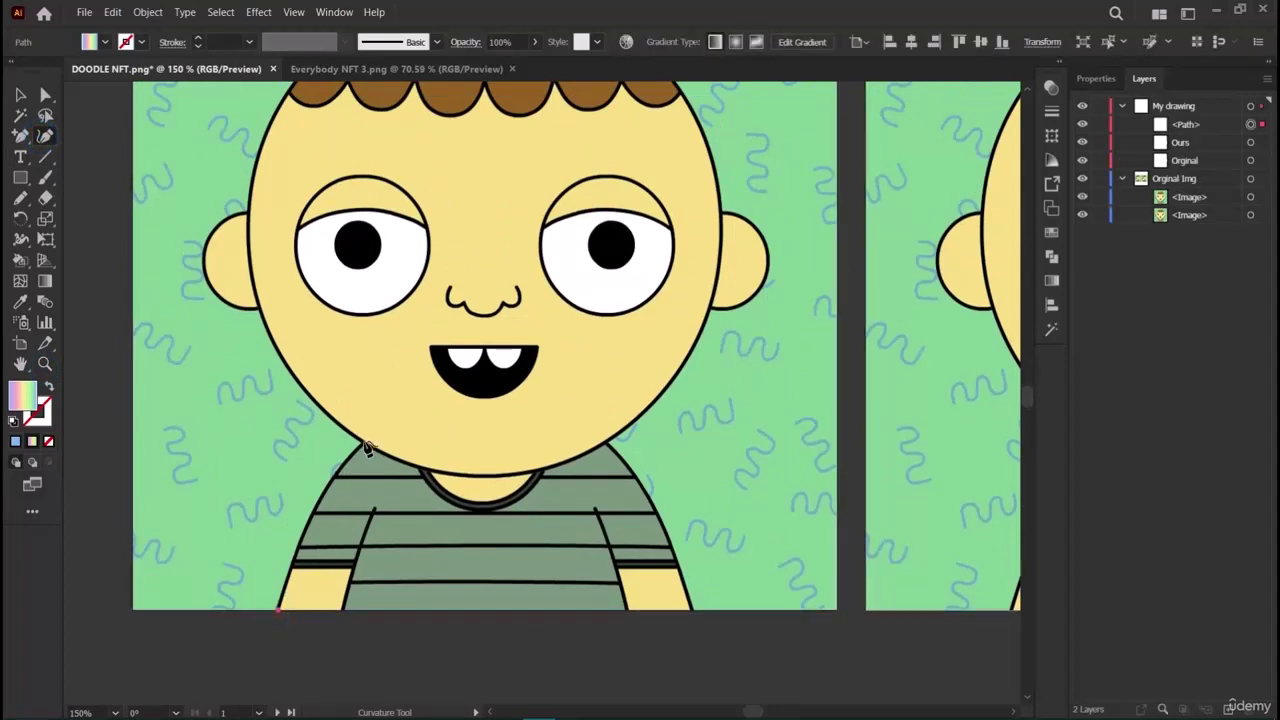
pyautogui.click(364, 443)
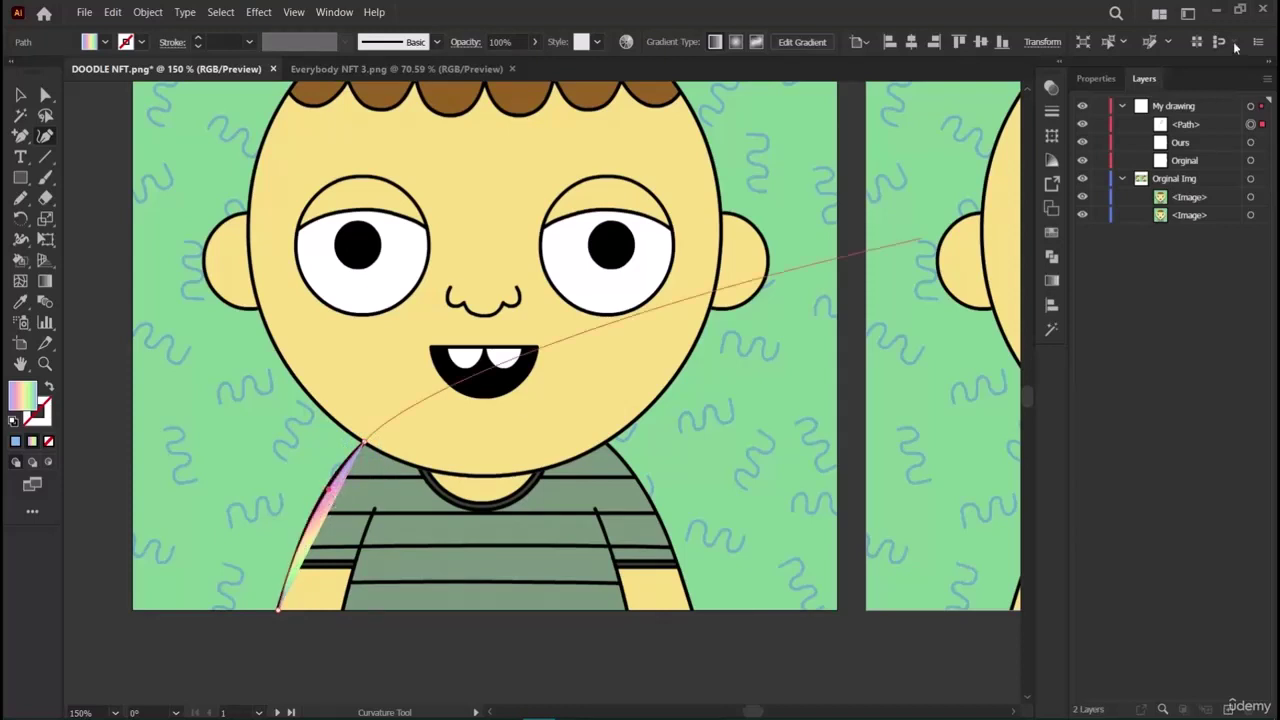
pyautogui.click(1099, 84)
pyautogui.click(1085, 268)
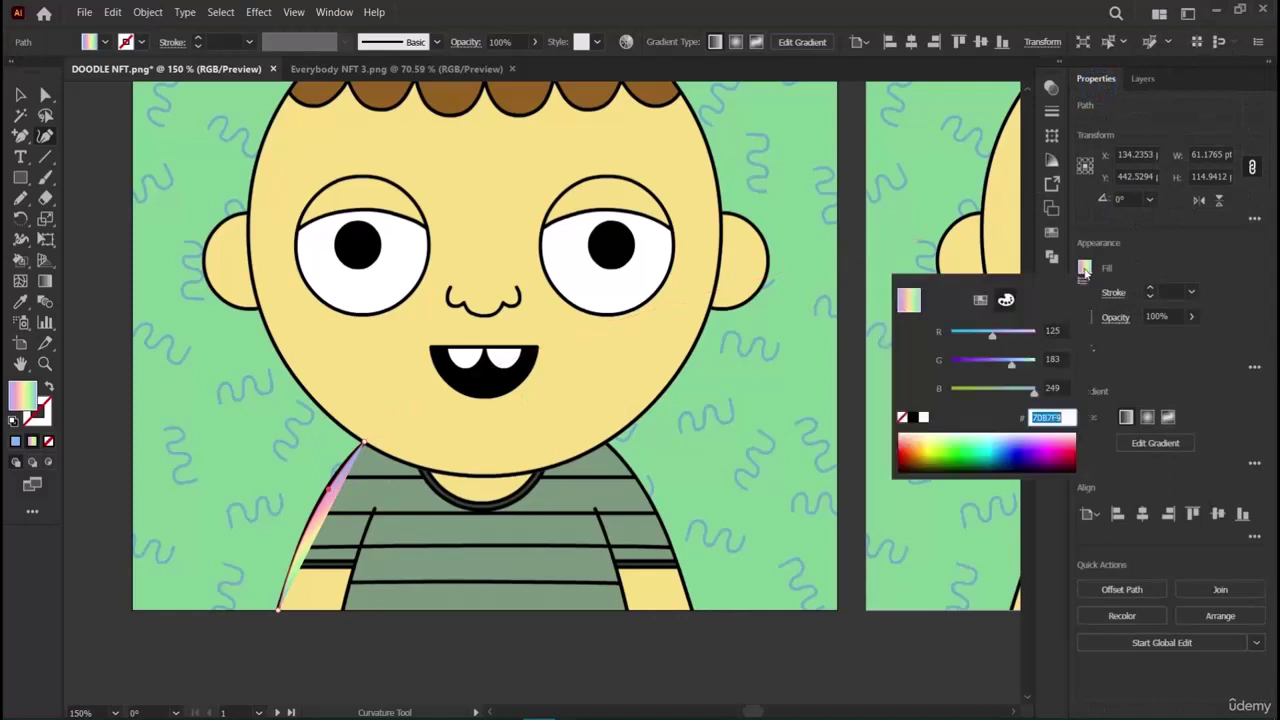
pyautogui.click(902, 417)
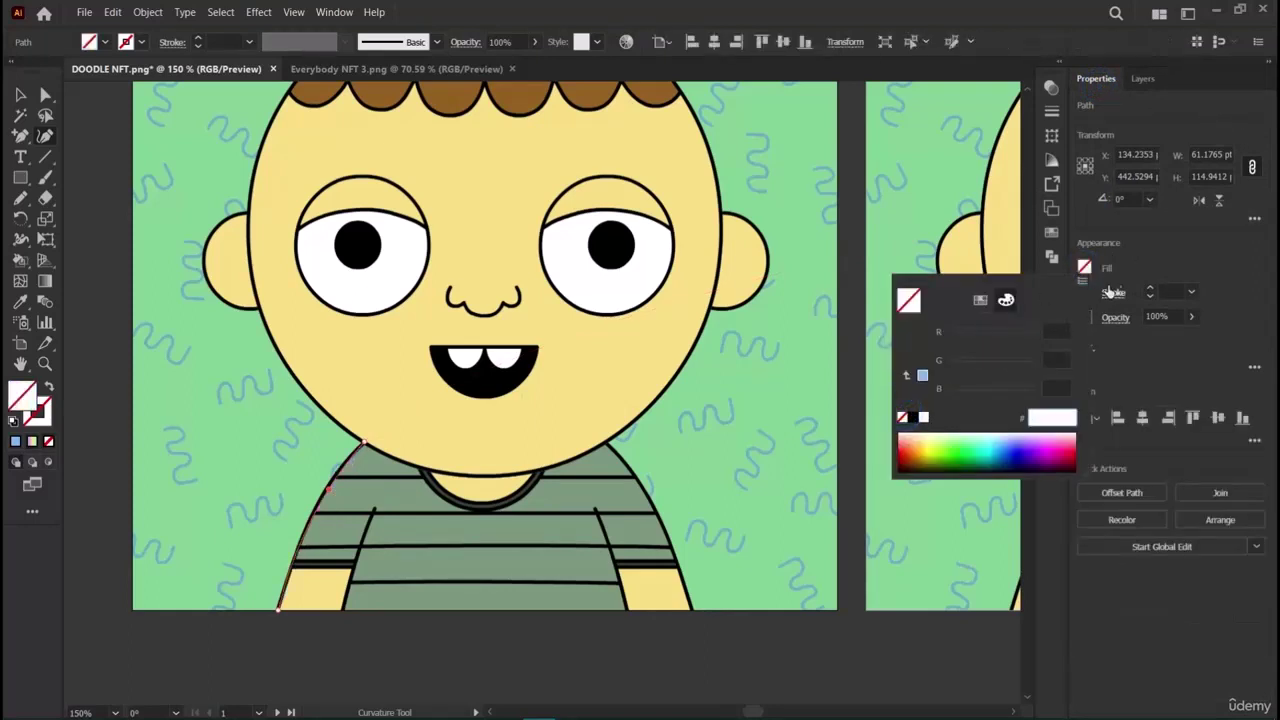
pyautogui.click(1150, 289)
pyautogui.click(1150, 289)
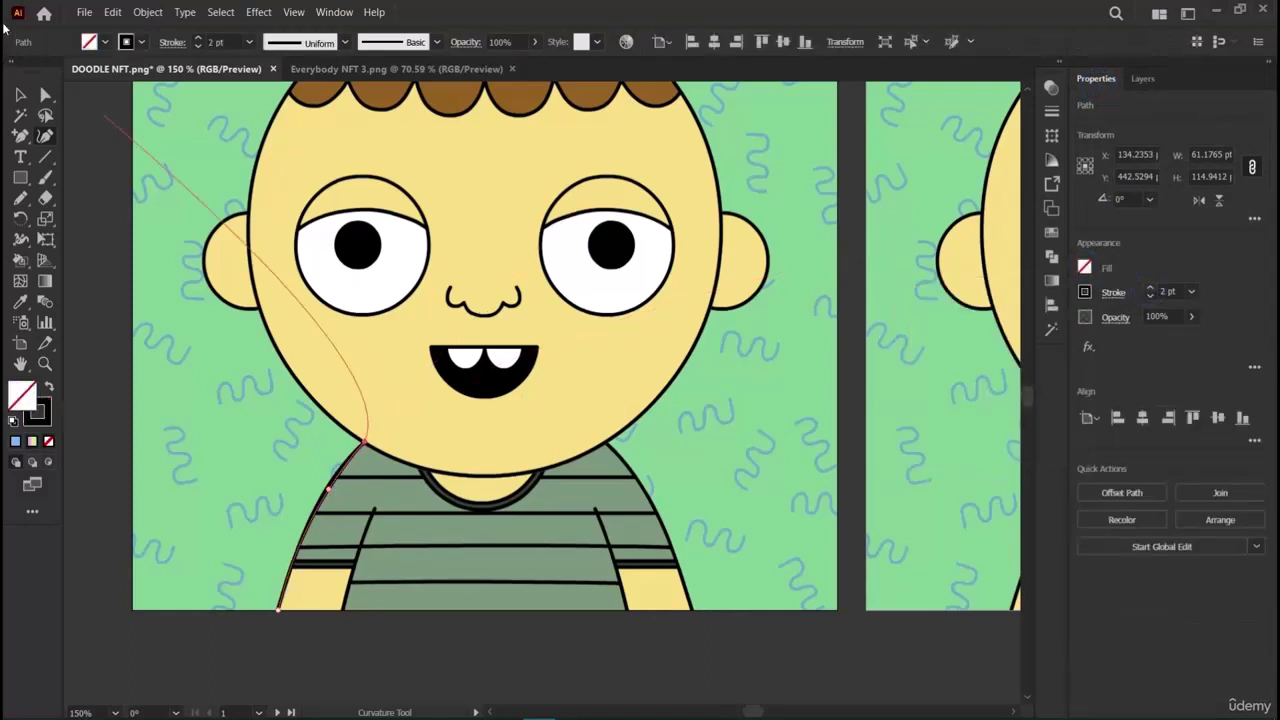
pyautogui.click(20, 96)
pyautogui.press('Left')
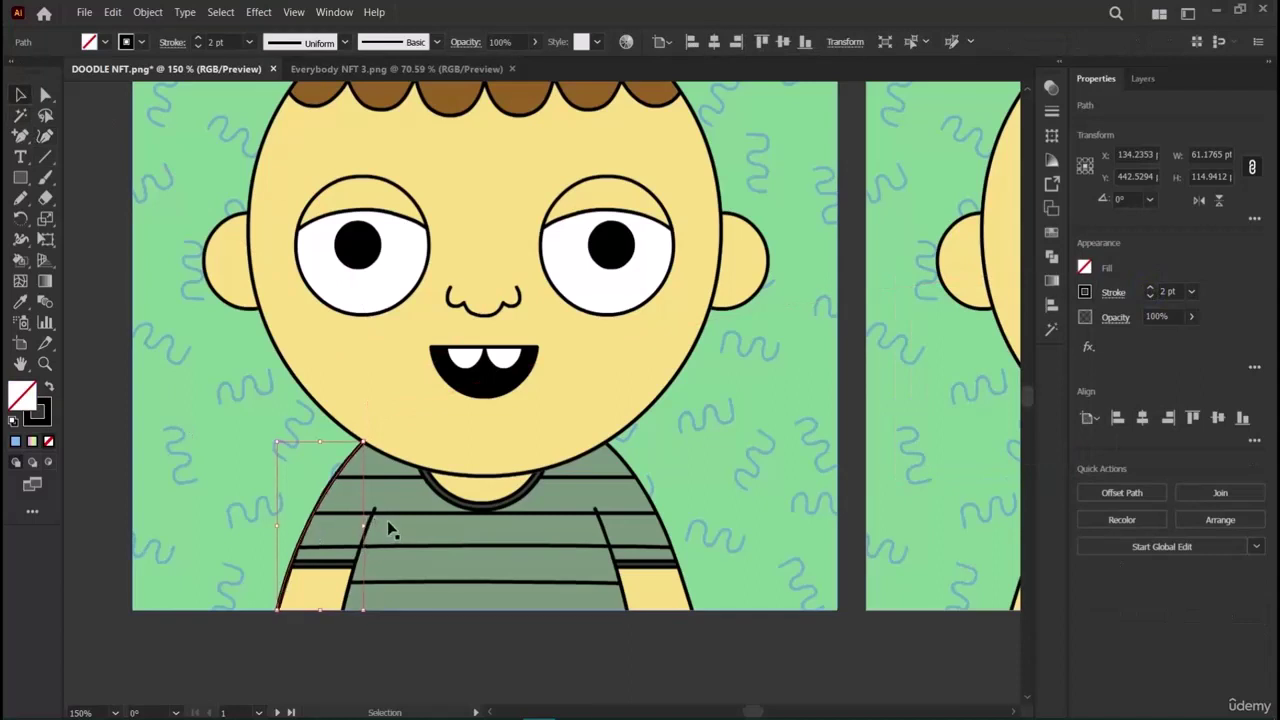
# Extend the outline along the neckline, redoing two misplaced points.
pyautogui.click(44, 136)
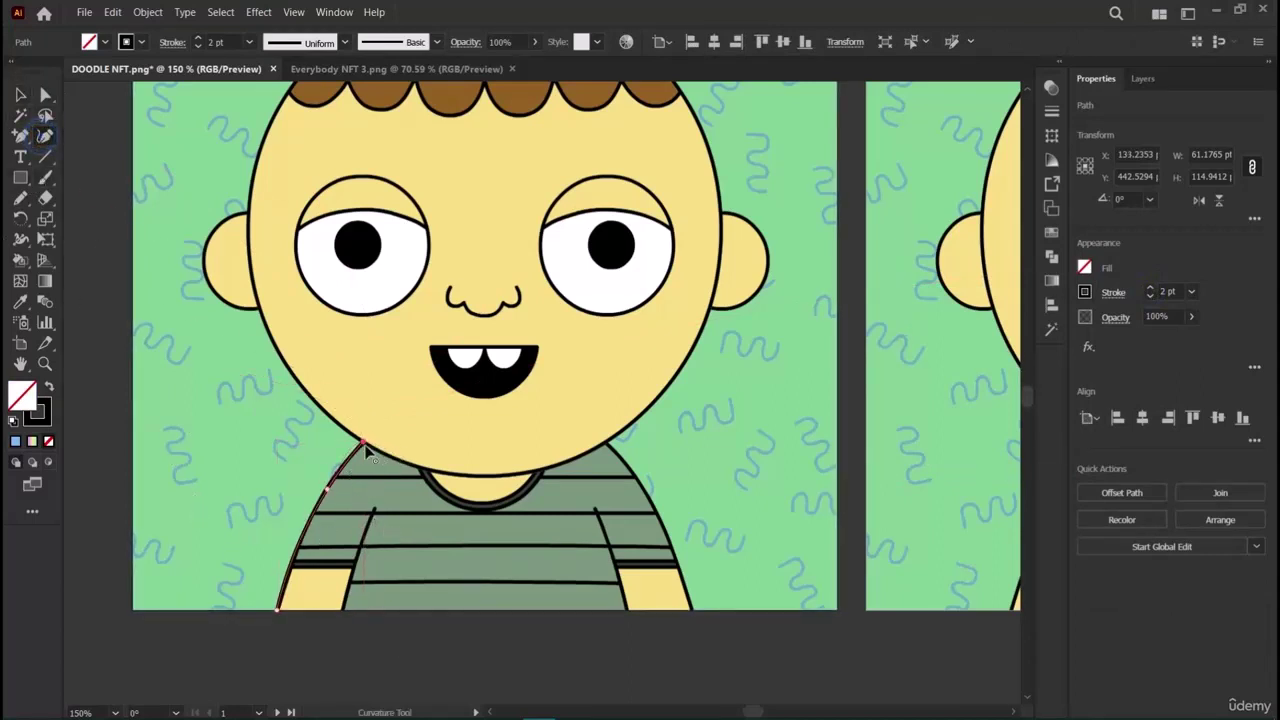
pyautogui.click(362, 442)
pyautogui.click(425, 468)
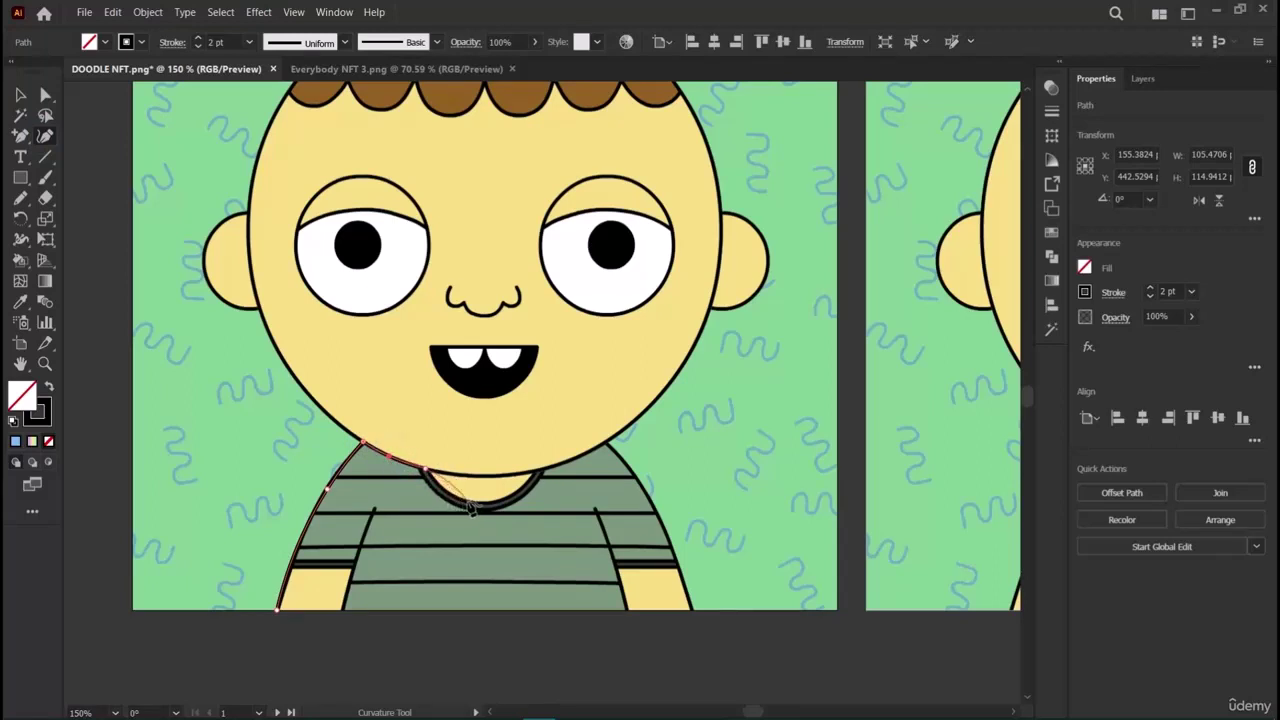
pyautogui.click(471, 502)
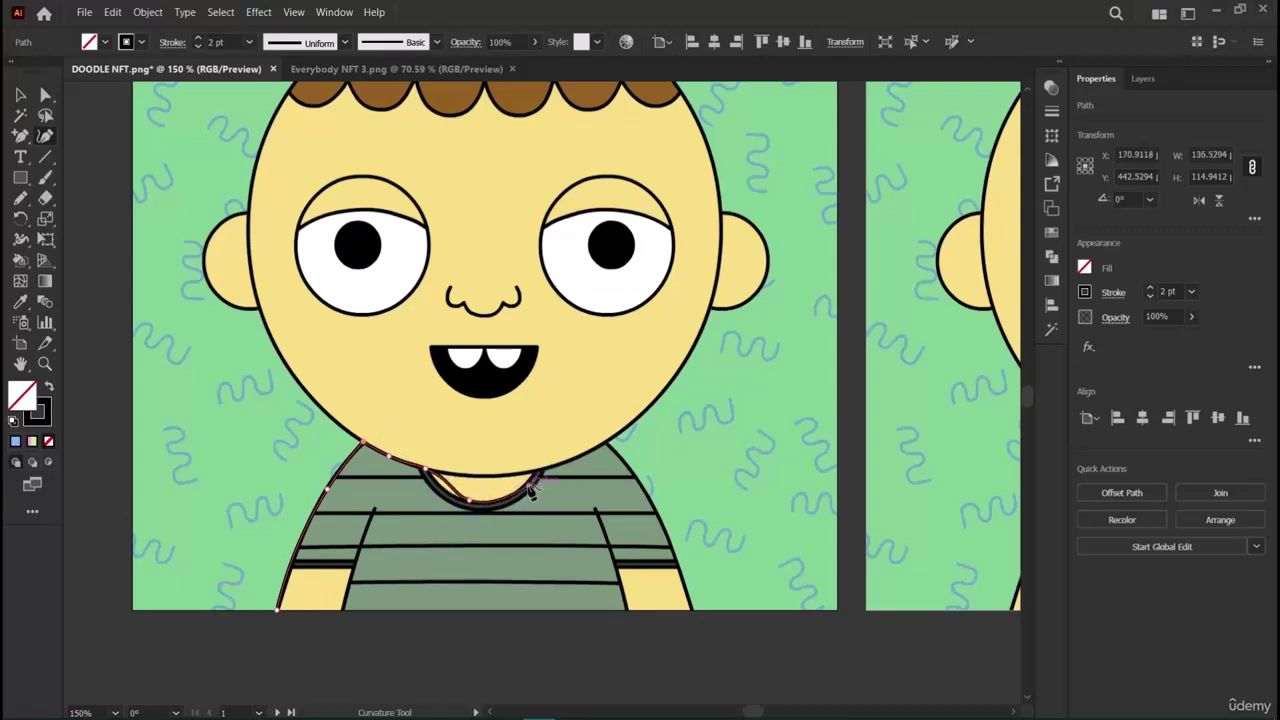
pyautogui.click(537, 481)
pyautogui.hotkey('ctrl', 'z')
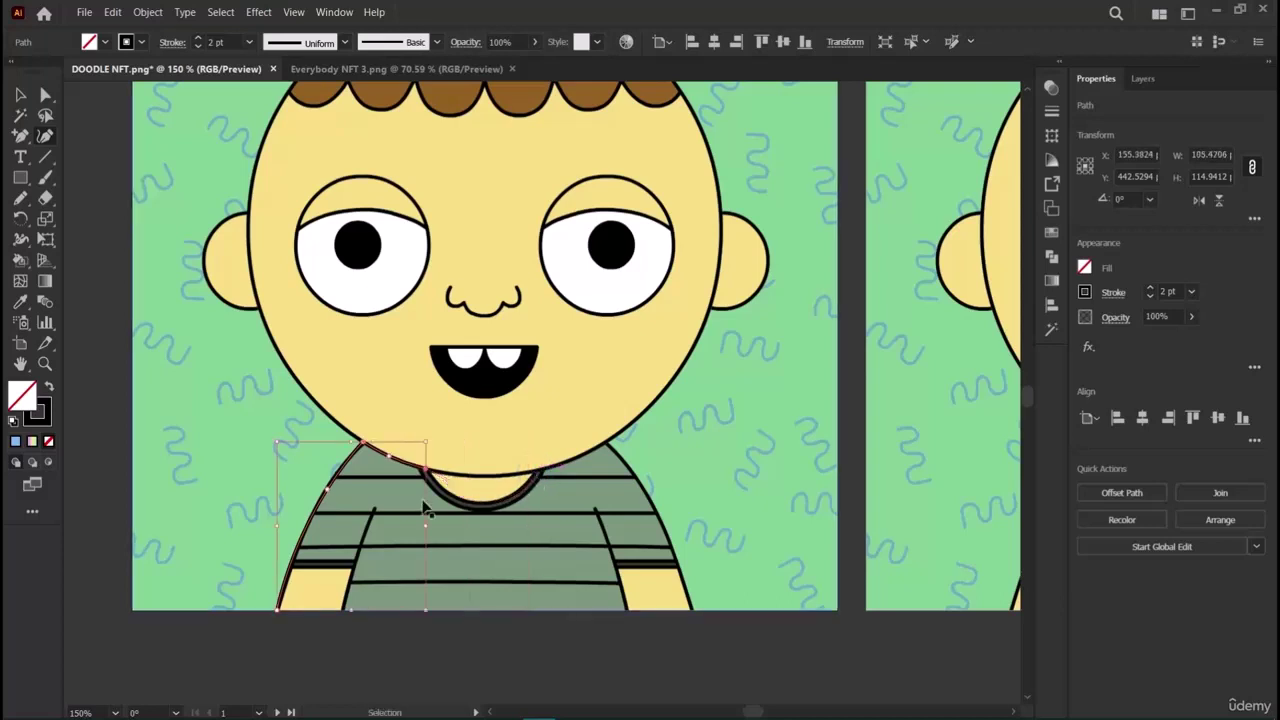
pyautogui.hotkey('ctrl', 'z')
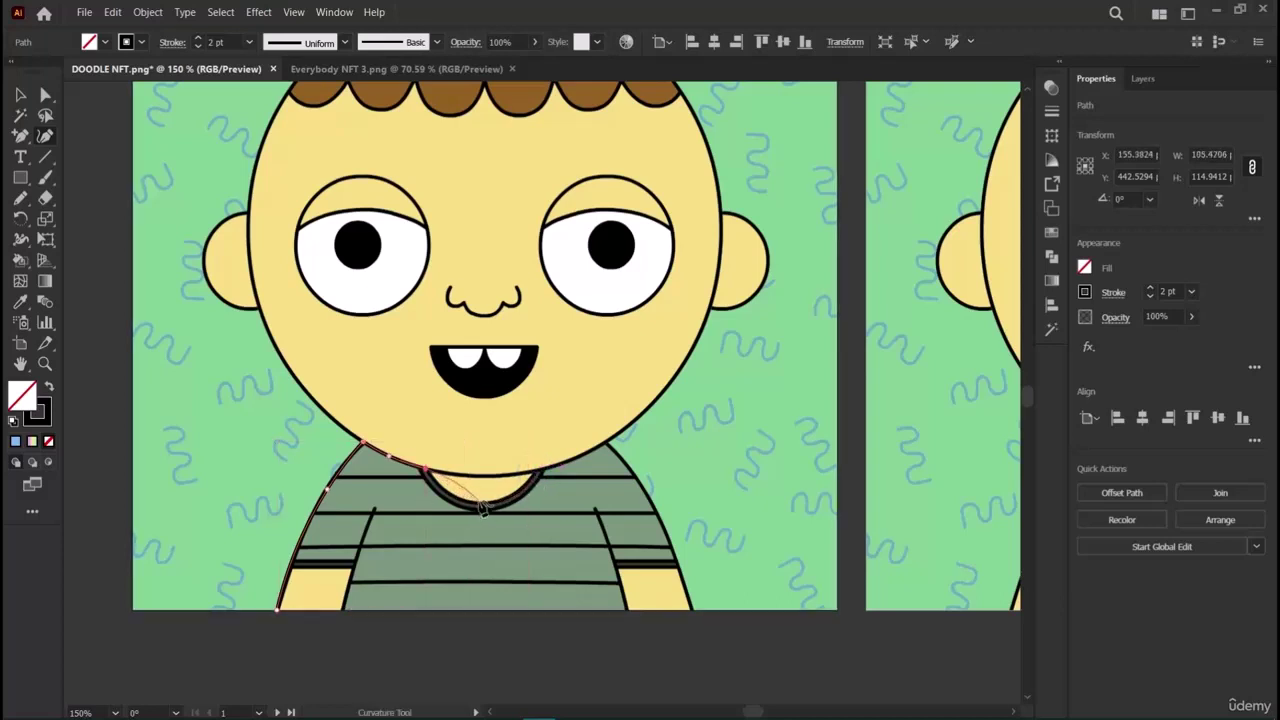
pyautogui.click(479, 504)
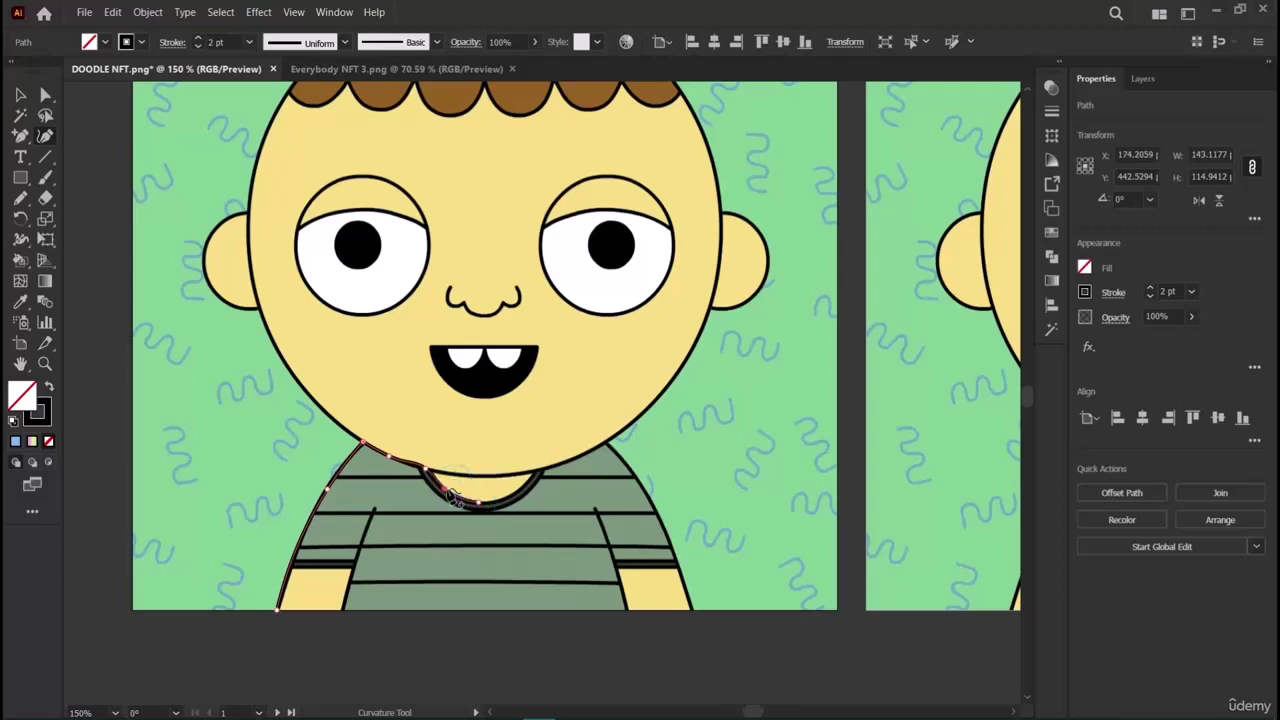
pyautogui.click(538, 477)
pyautogui.click(538, 472)
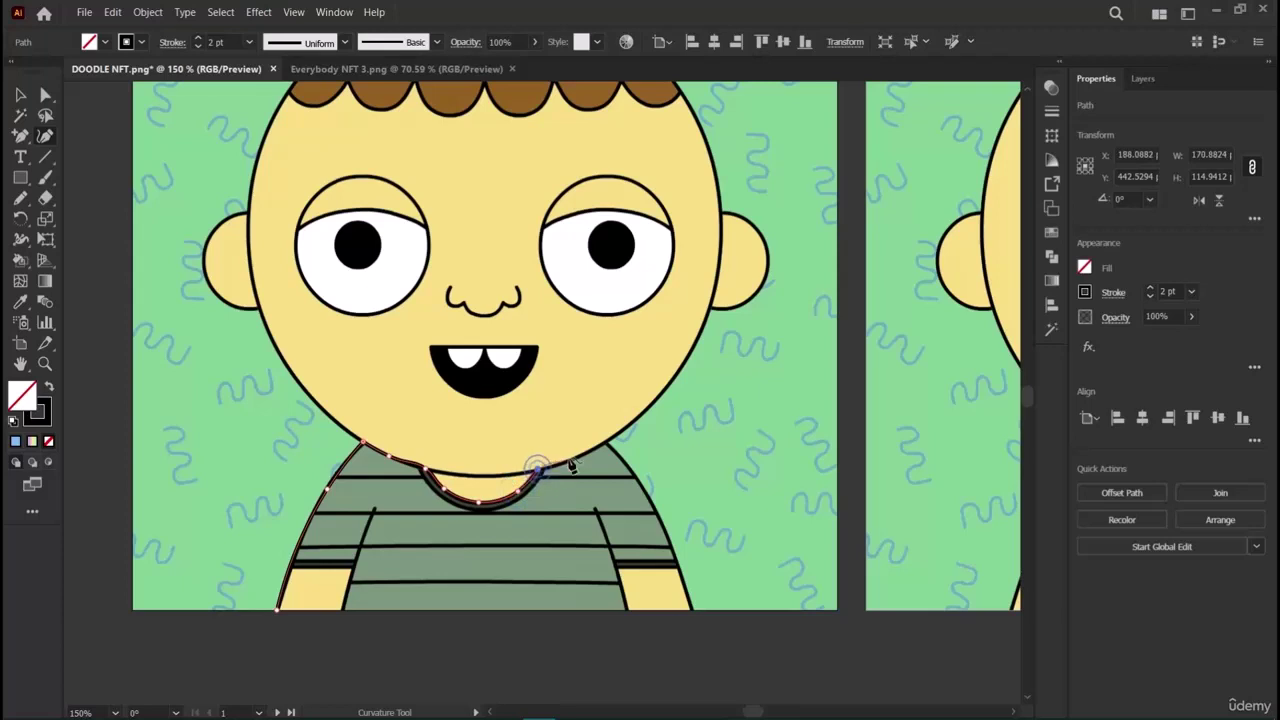
pyautogui.press('Escape')
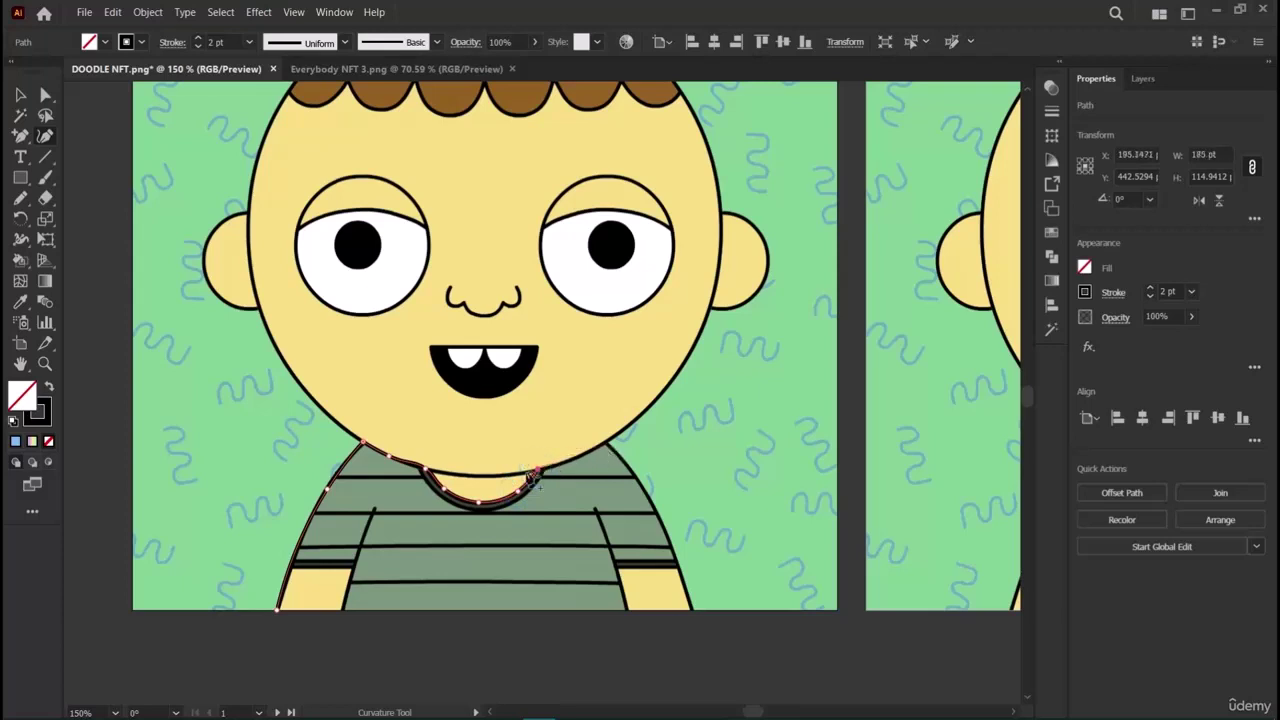
# Continue over the right shoulder and down the right edge, closing the outline at bottom-left.
pyautogui.click(539, 472)
pyautogui.click(606, 442)
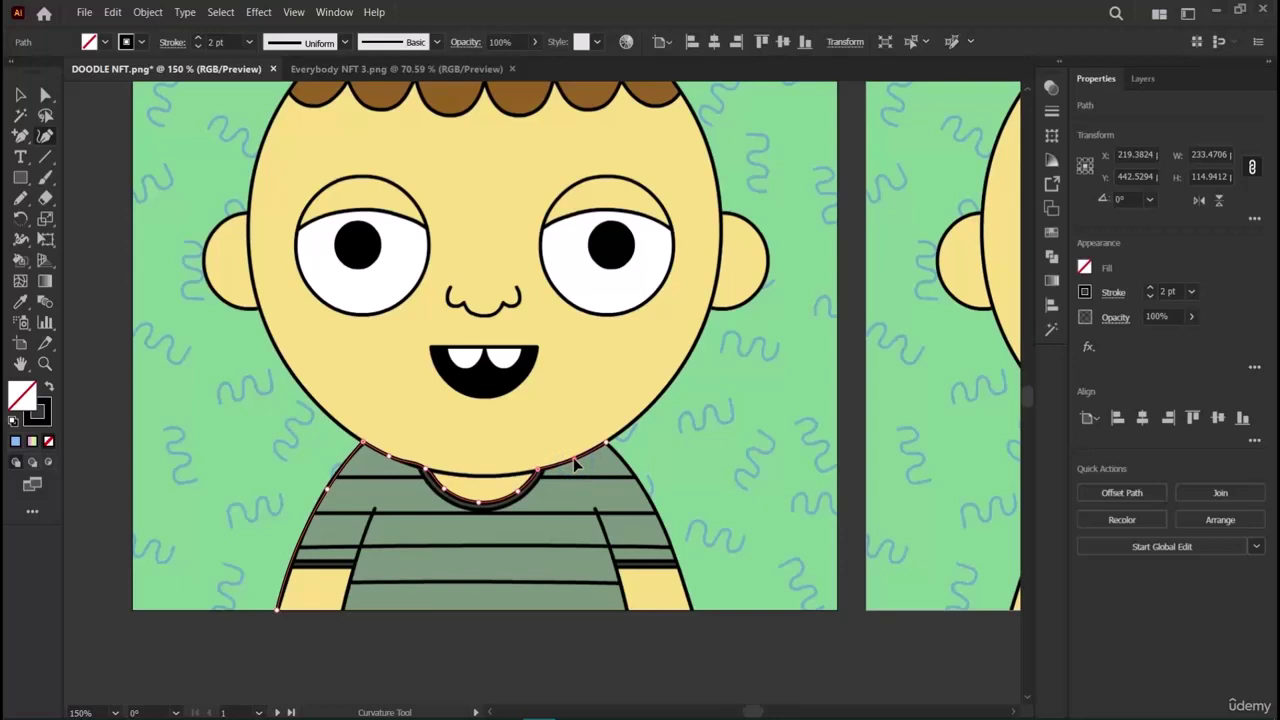
pyautogui.click(690, 607)
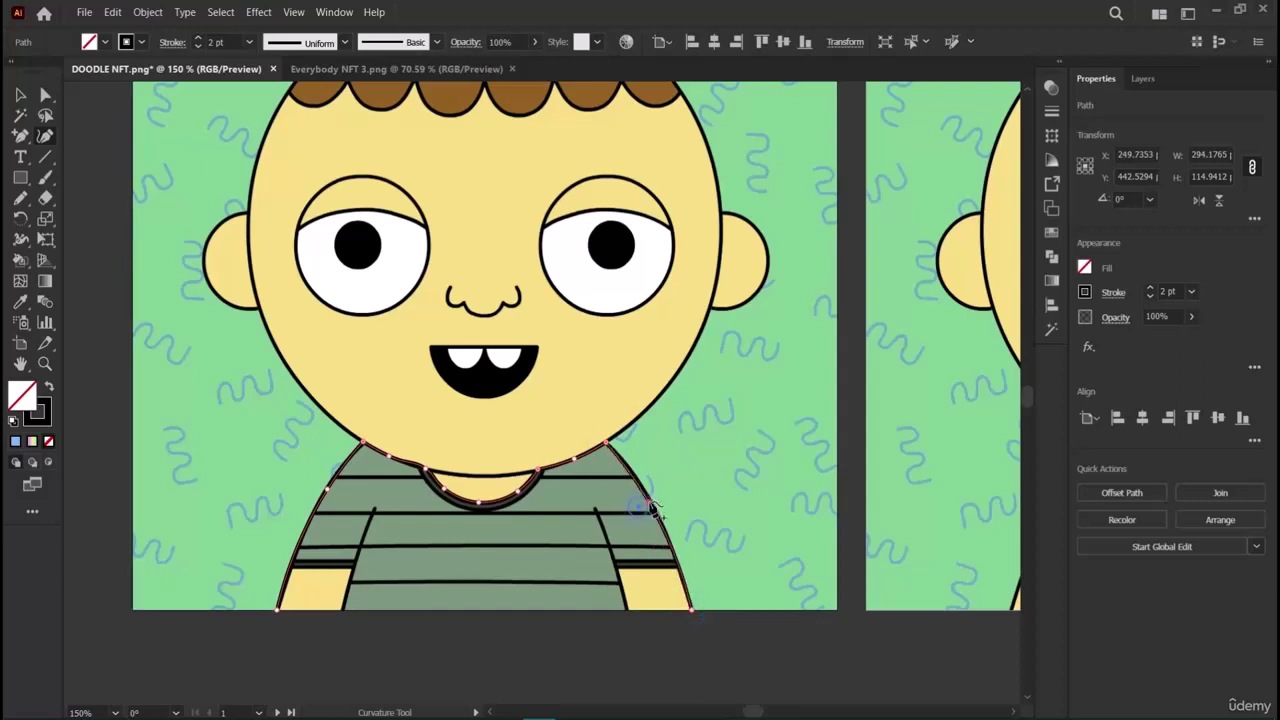
pyautogui.click(650, 503)
pyautogui.click(280, 610)
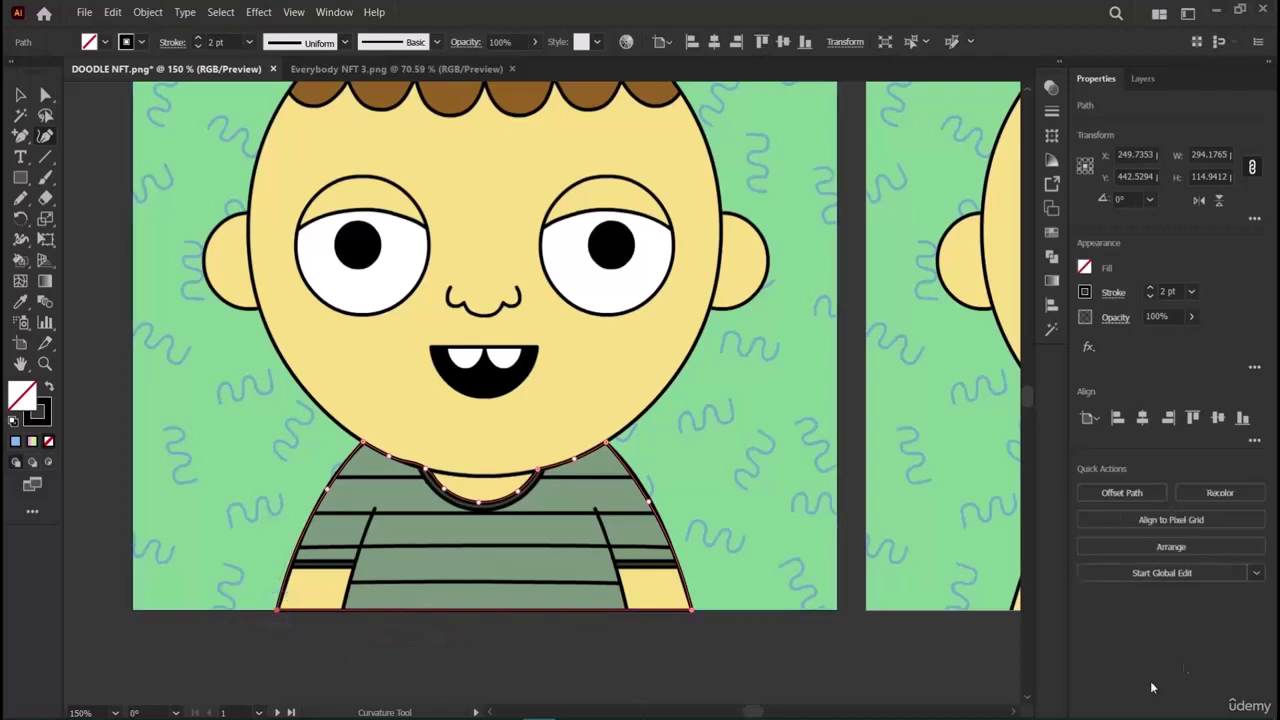
pyautogui.click(20, 95)
pyautogui.click(448, 651)
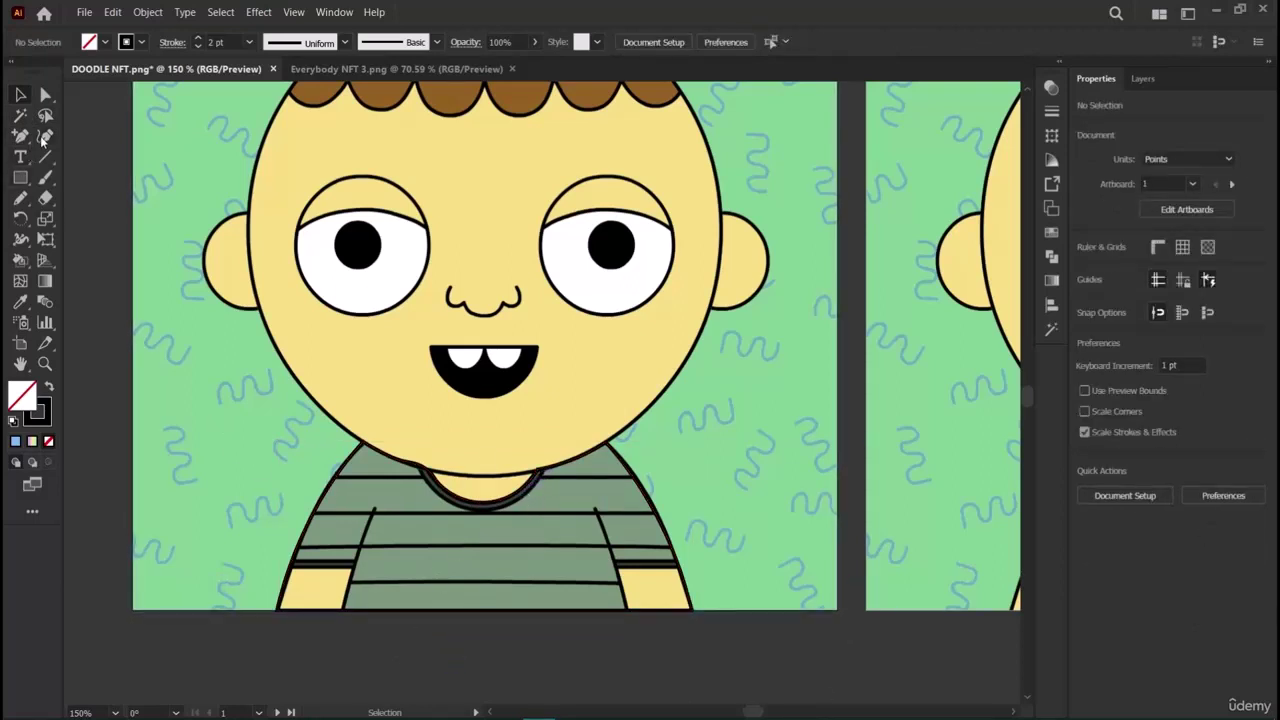
# Select the shirt outline and lock it in the Layers panel.
pyautogui.click(44, 138)
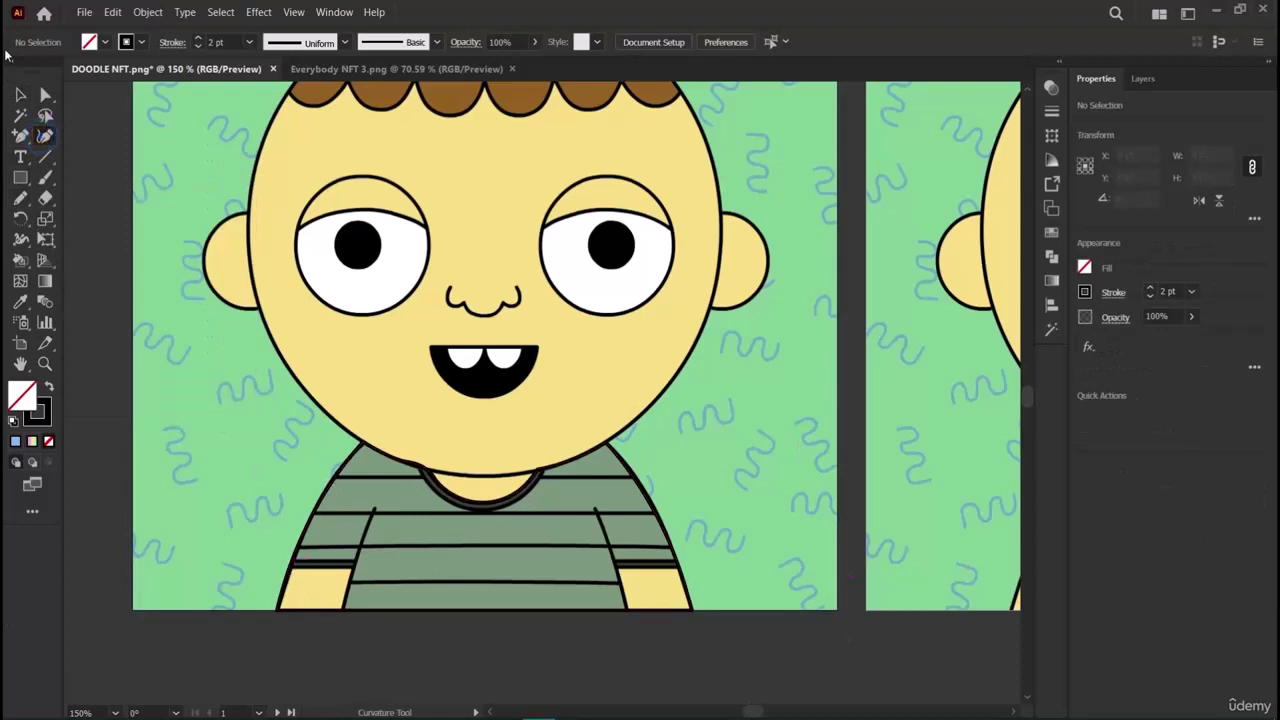
pyautogui.click(20, 94)
pyautogui.click(634, 480)
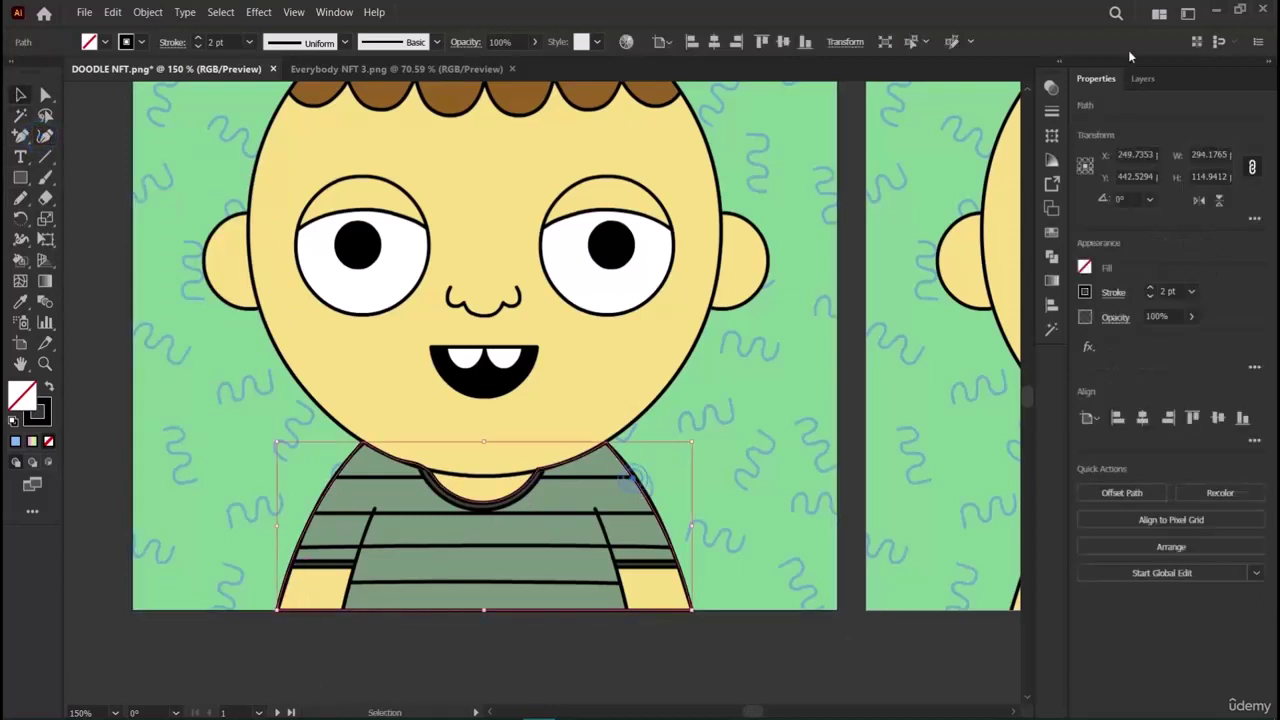
pyautogui.click(1142, 78)
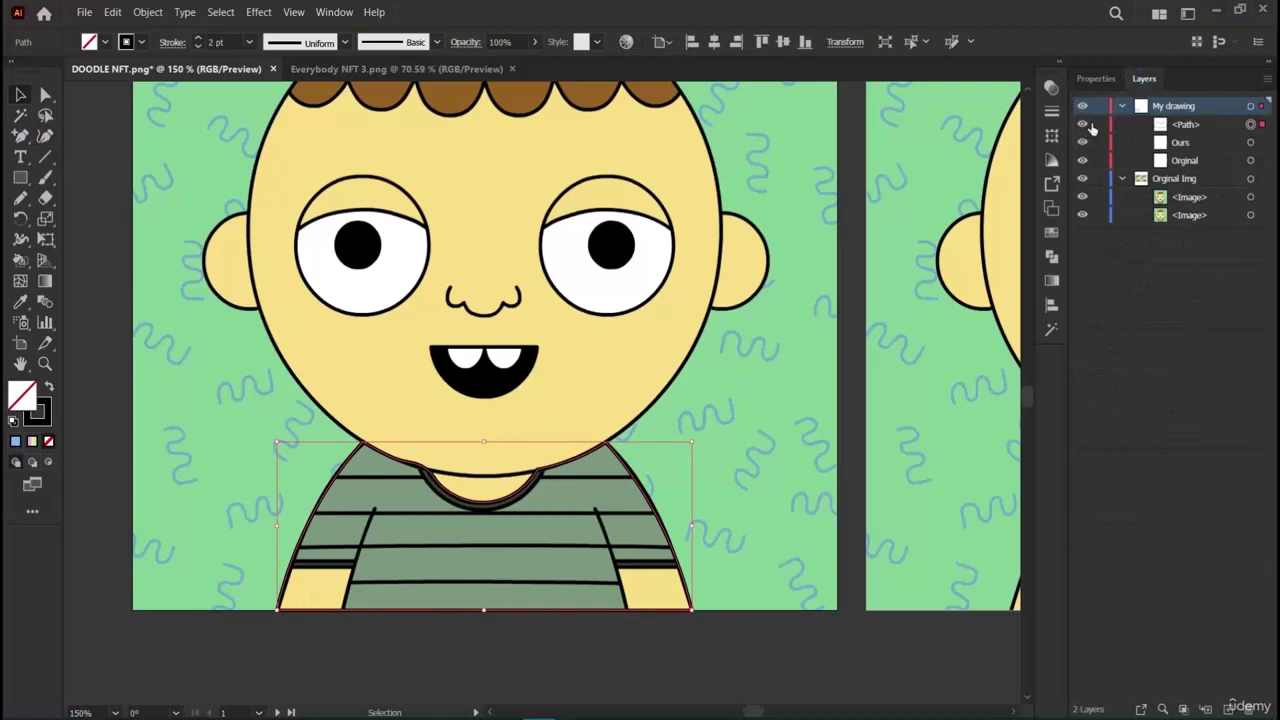
pyautogui.click(1099, 124)
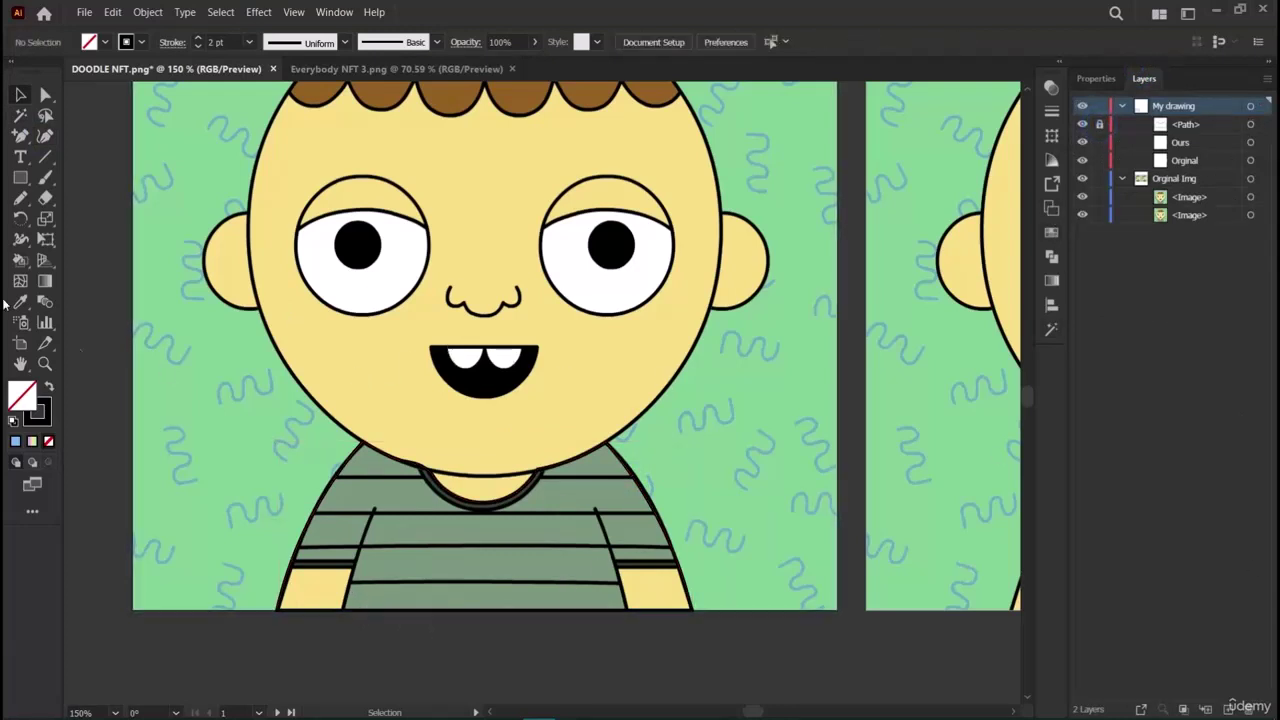
# Trace a closed shape over the left arm patch below the sleeve stripe.
pyautogui.click(45, 135)
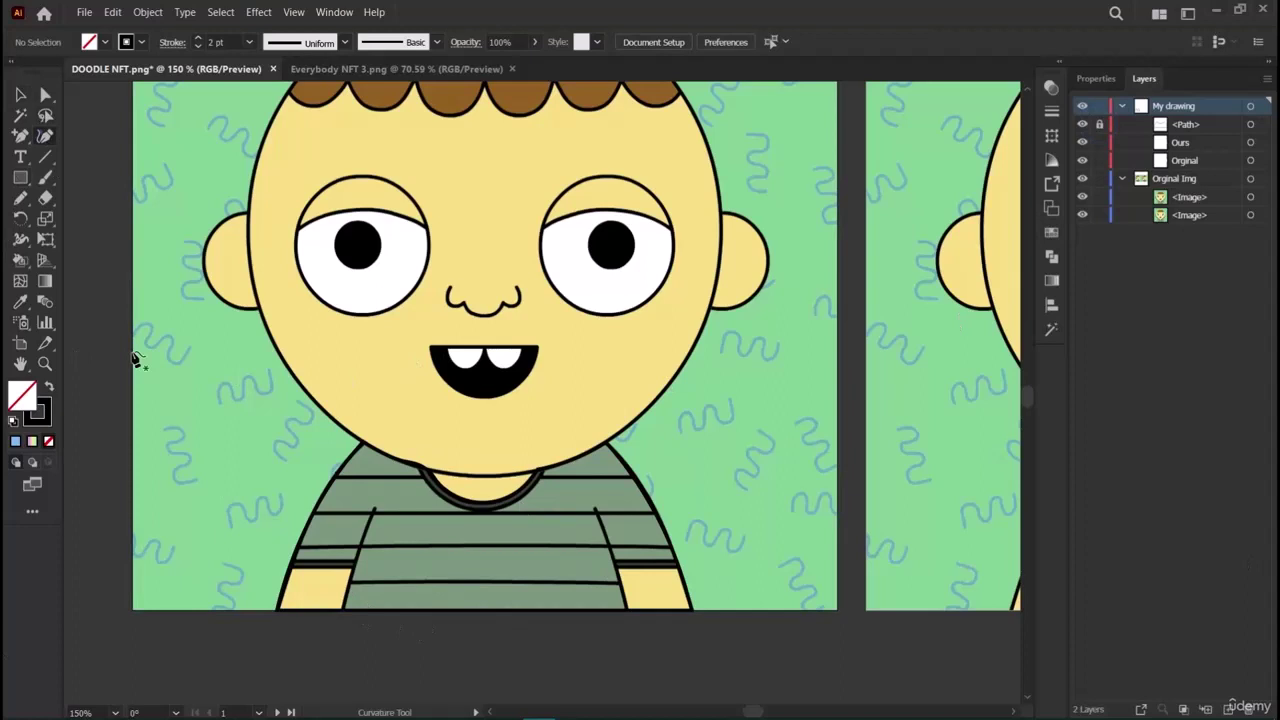
pyautogui.click(293, 566)
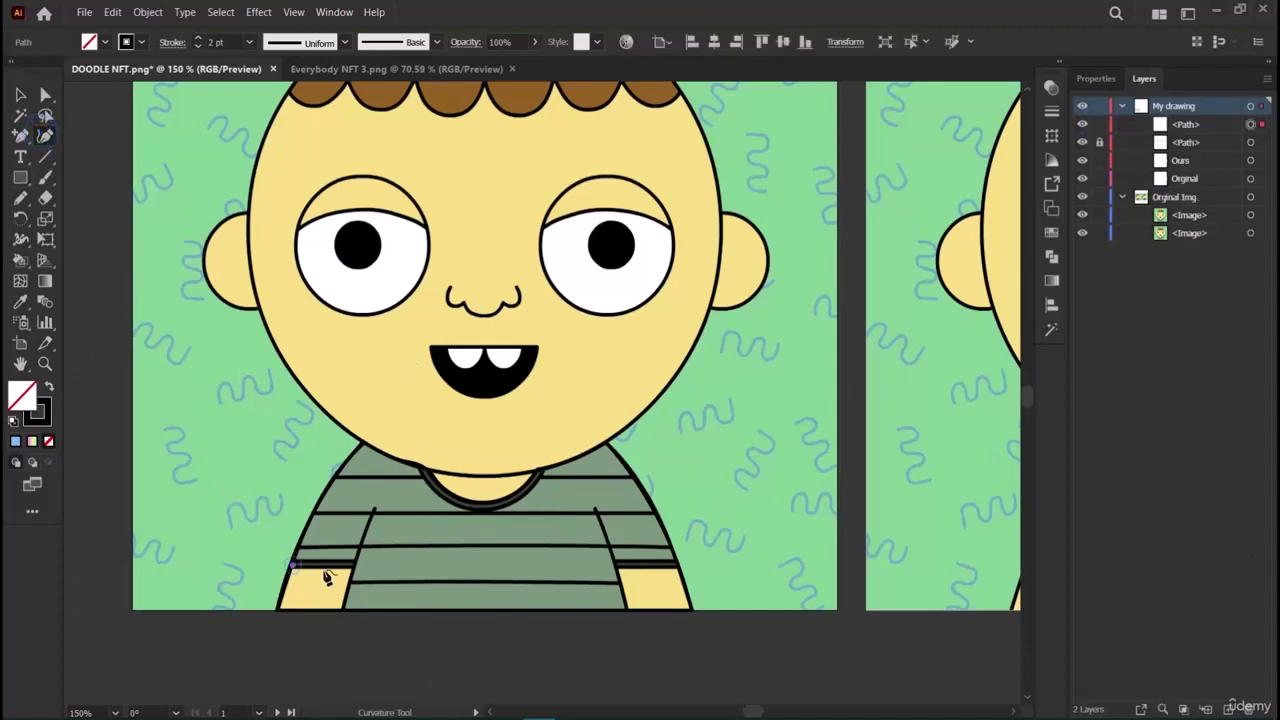
pyautogui.click(355, 566)
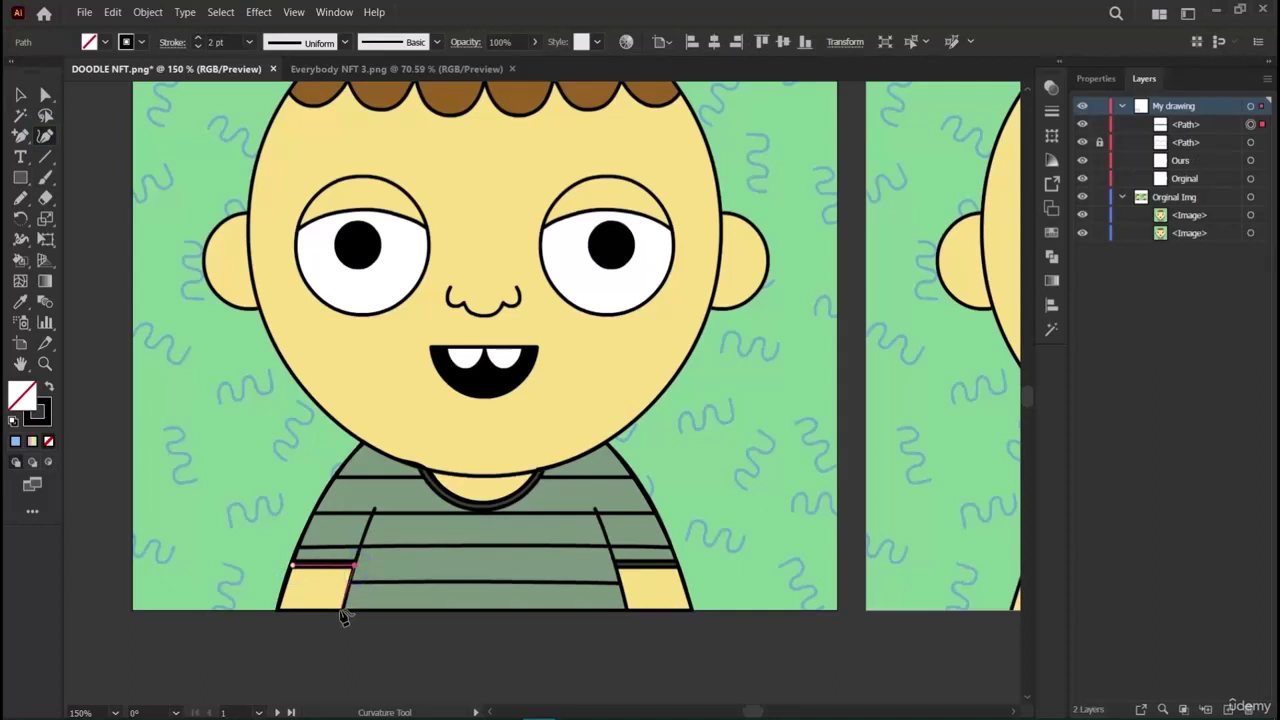
pyautogui.click(342, 609)
pyautogui.click(20, 95)
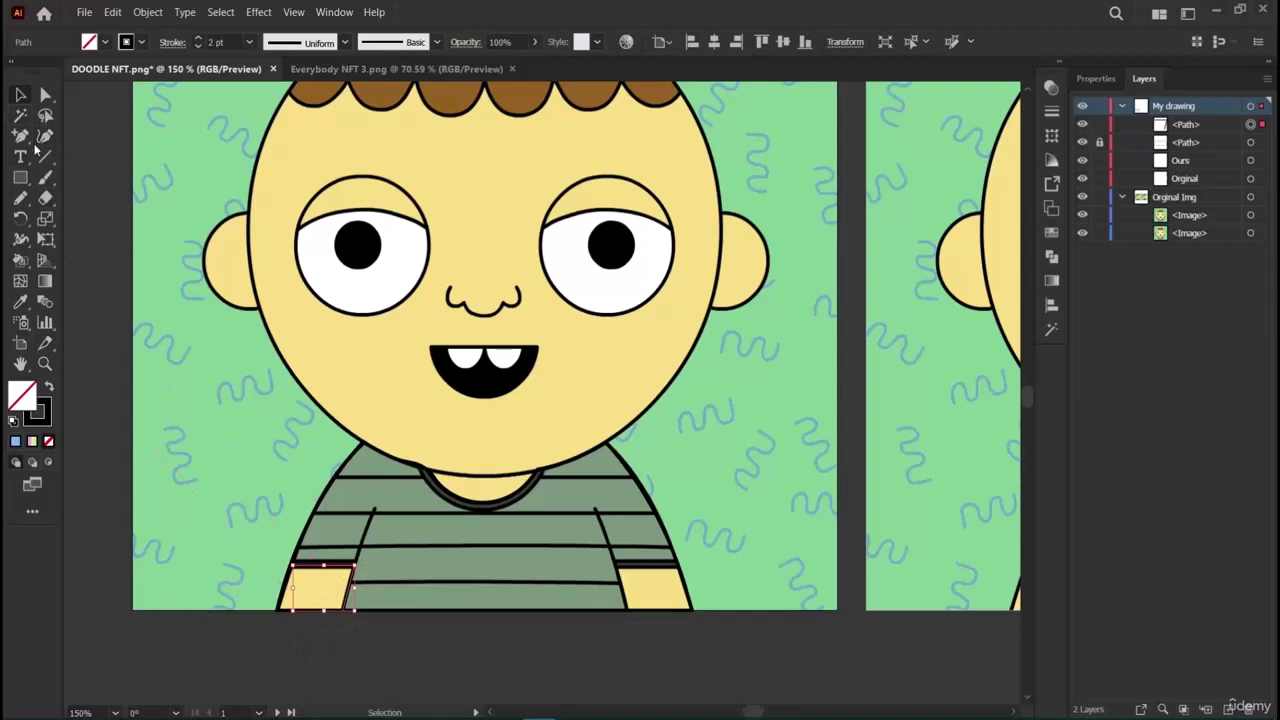
pyautogui.click(45, 136)
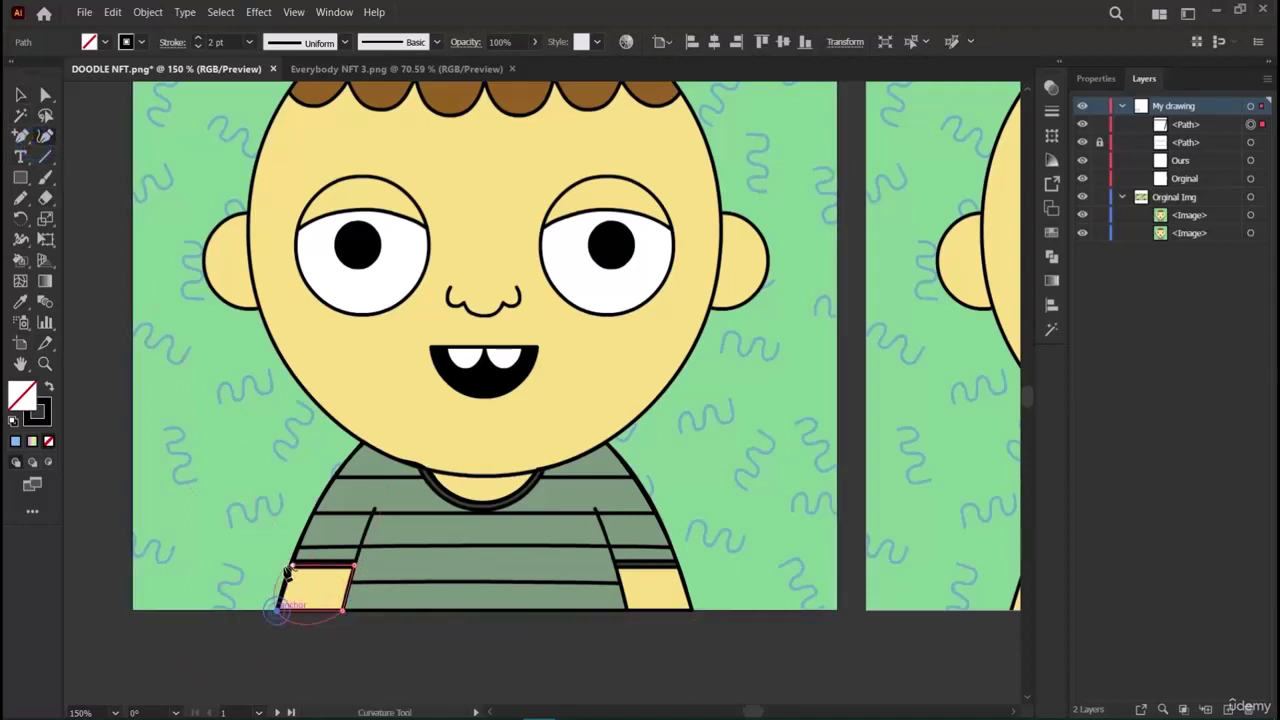
pyautogui.click(276, 611)
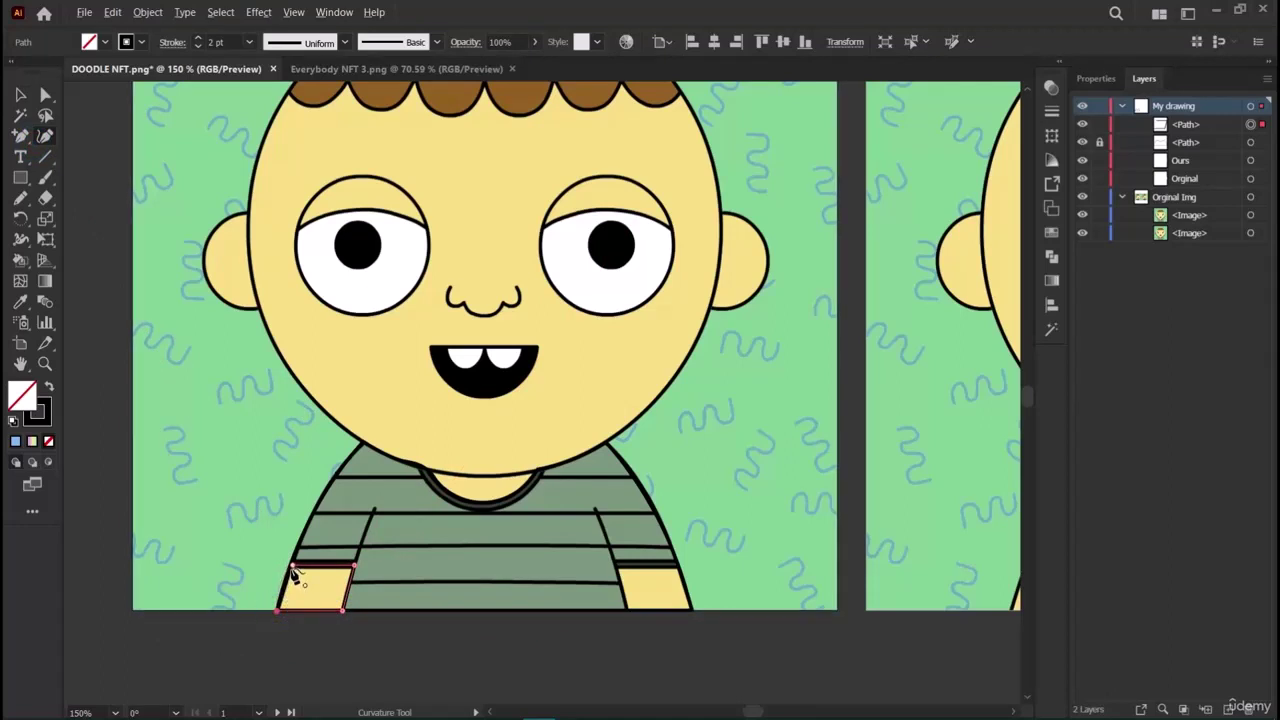
pyautogui.click(292, 567)
pyautogui.click(20, 95)
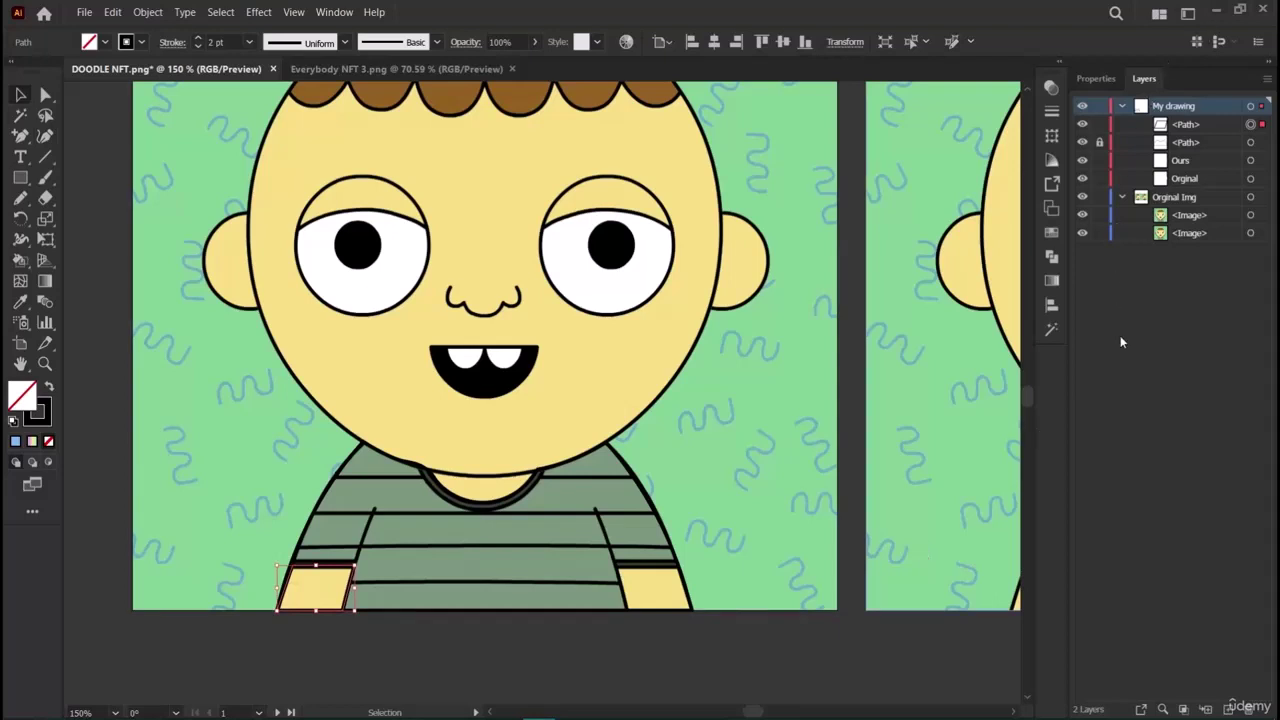
# Duplicate the arm cuff shape and reflect the copy vertically.
pyautogui.press('a')
pyautogui.moveTo(310, 597); pyautogui.dragTo(622, 588)
pyautogui.rightClick(622, 588)
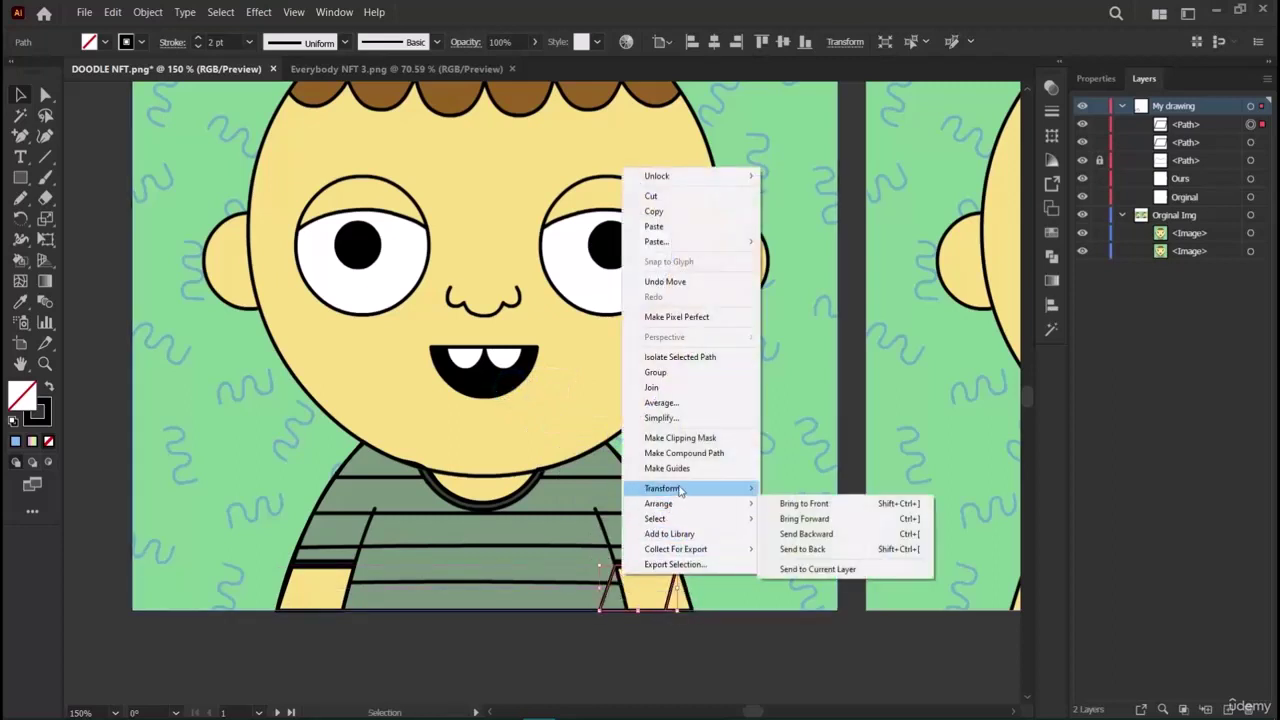
pyautogui.moveTo(700, 488)
pyautogui.click(806, 539)
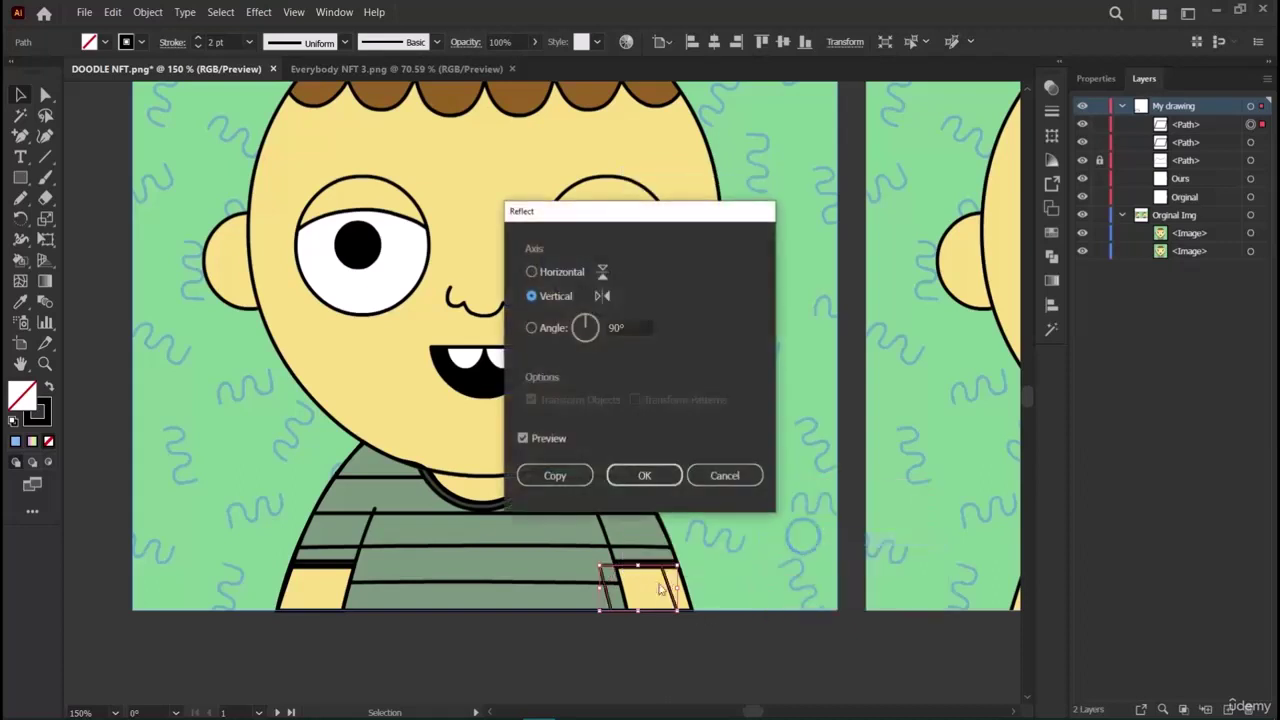
pyautogui.click(724, 474)
pyautogui.rightClick(662, 597)
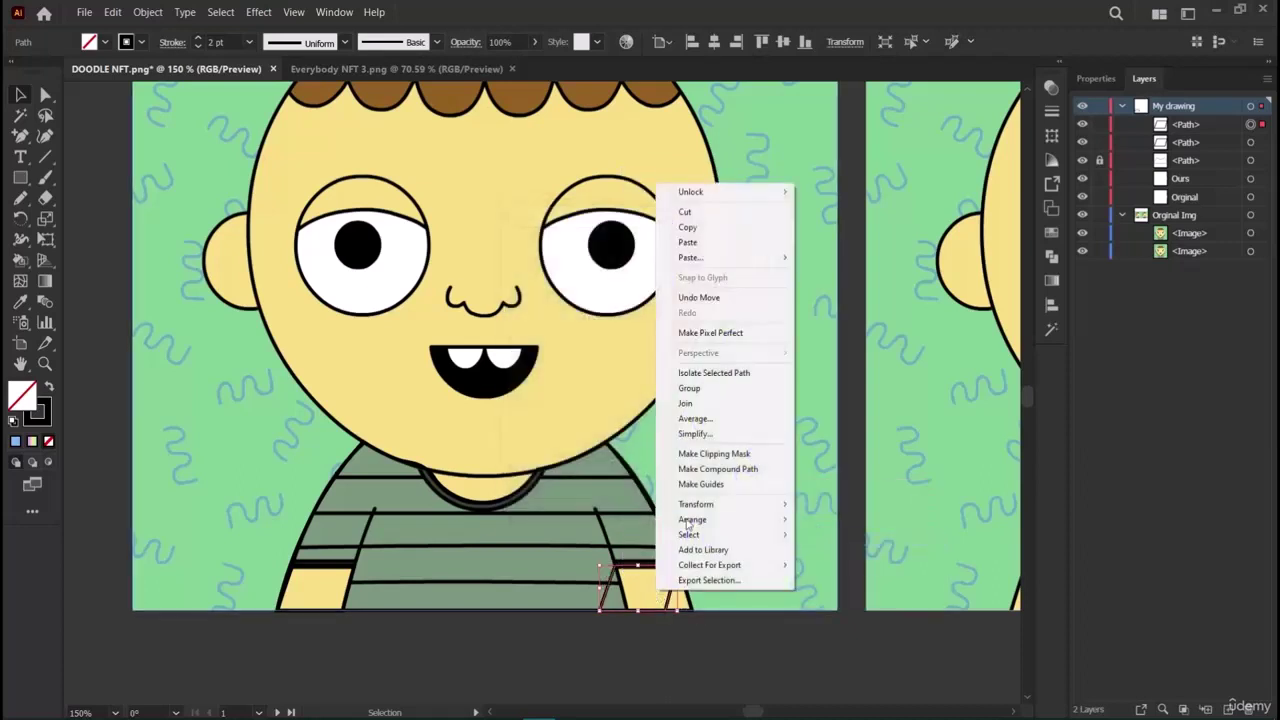
pyautogui.moveTo(780, 512)
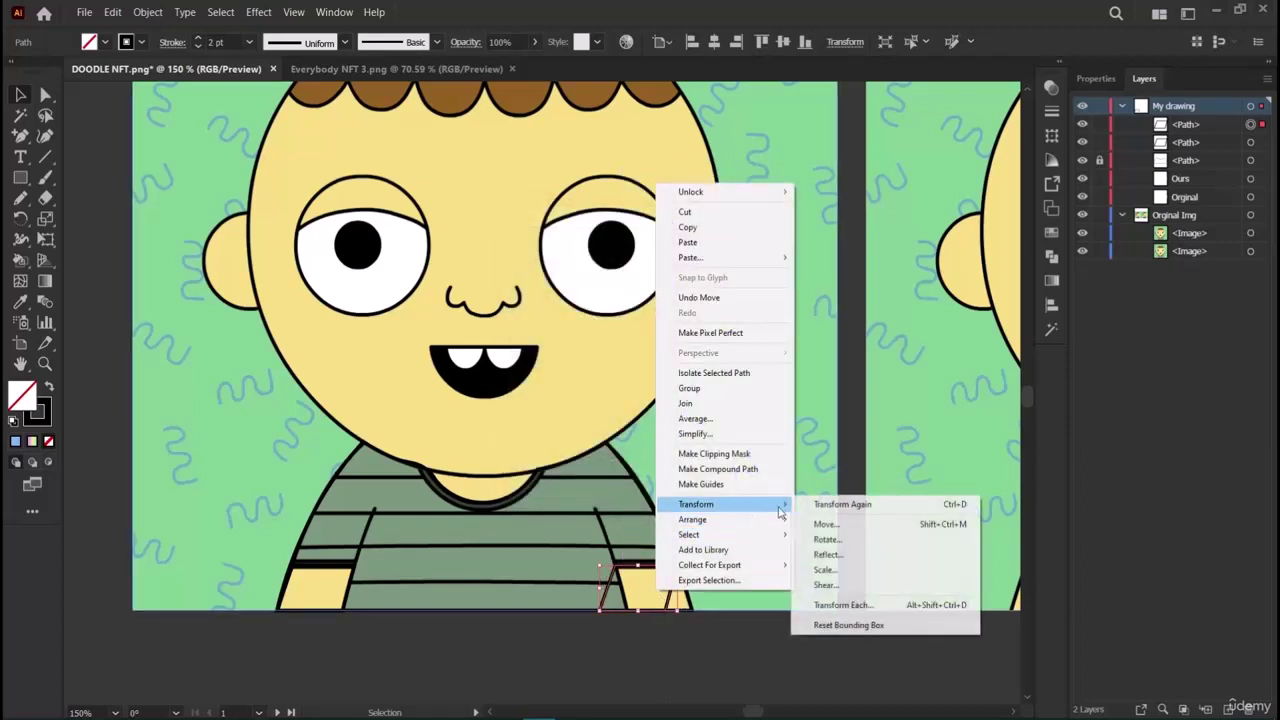
pyautogui.click(828, 555)
pyautogui.click(644, 476)
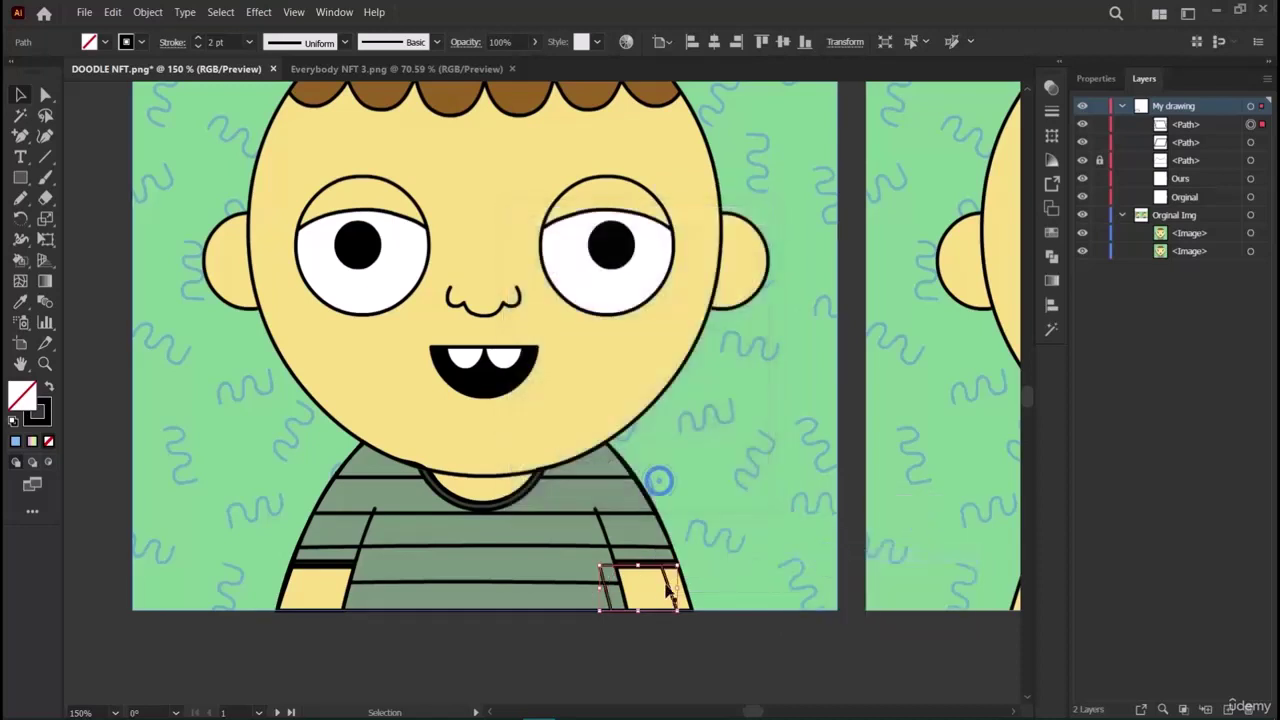
# Position the mirrored cuff on the right sleeve and check its placement.
pyautogui.moveTo(668, 590); pyautogui.dragTo(684, 588)
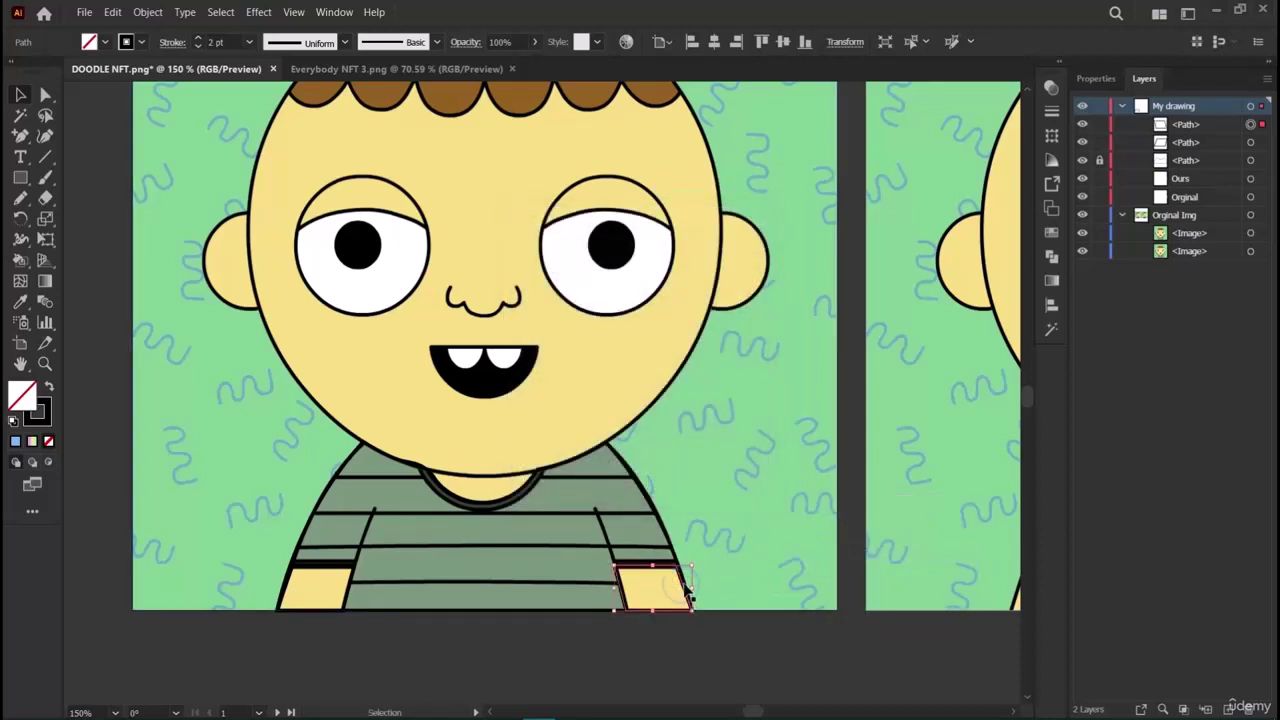
pyautogui.press('Right')
pyautogui.press('Right')
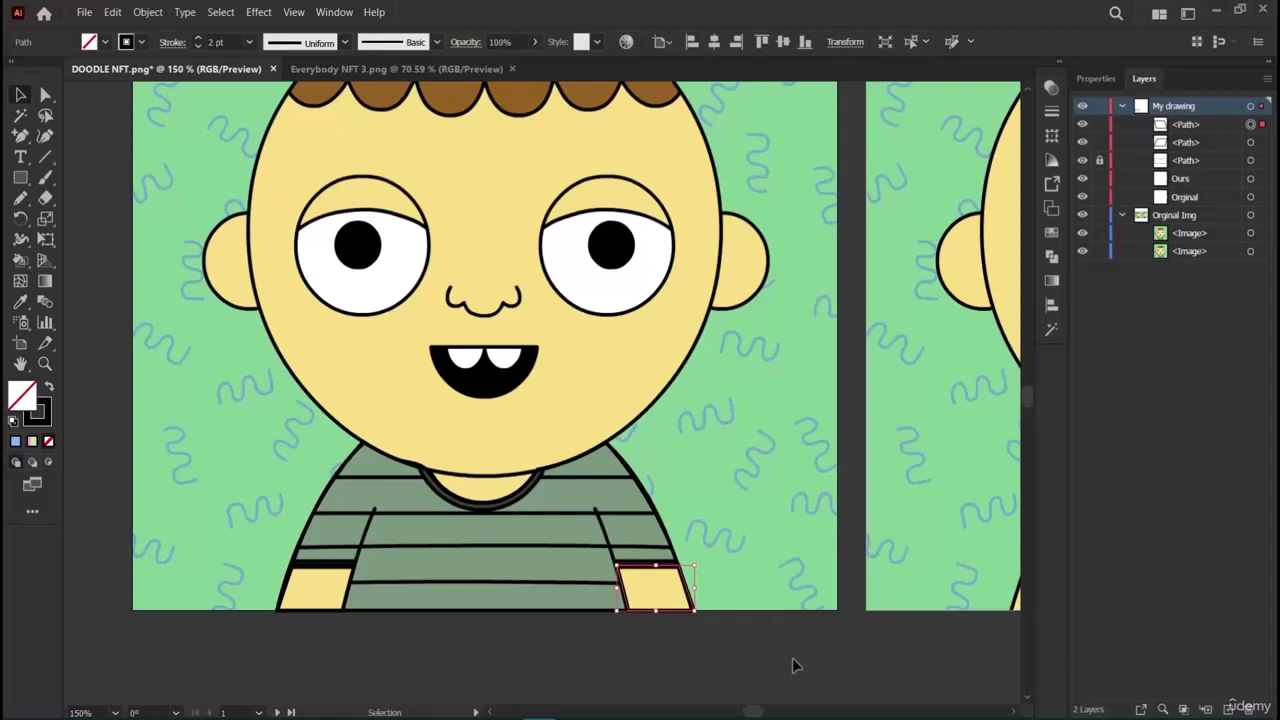
pyautogui.click(792, 665)
pyautogui.click(650, 570)
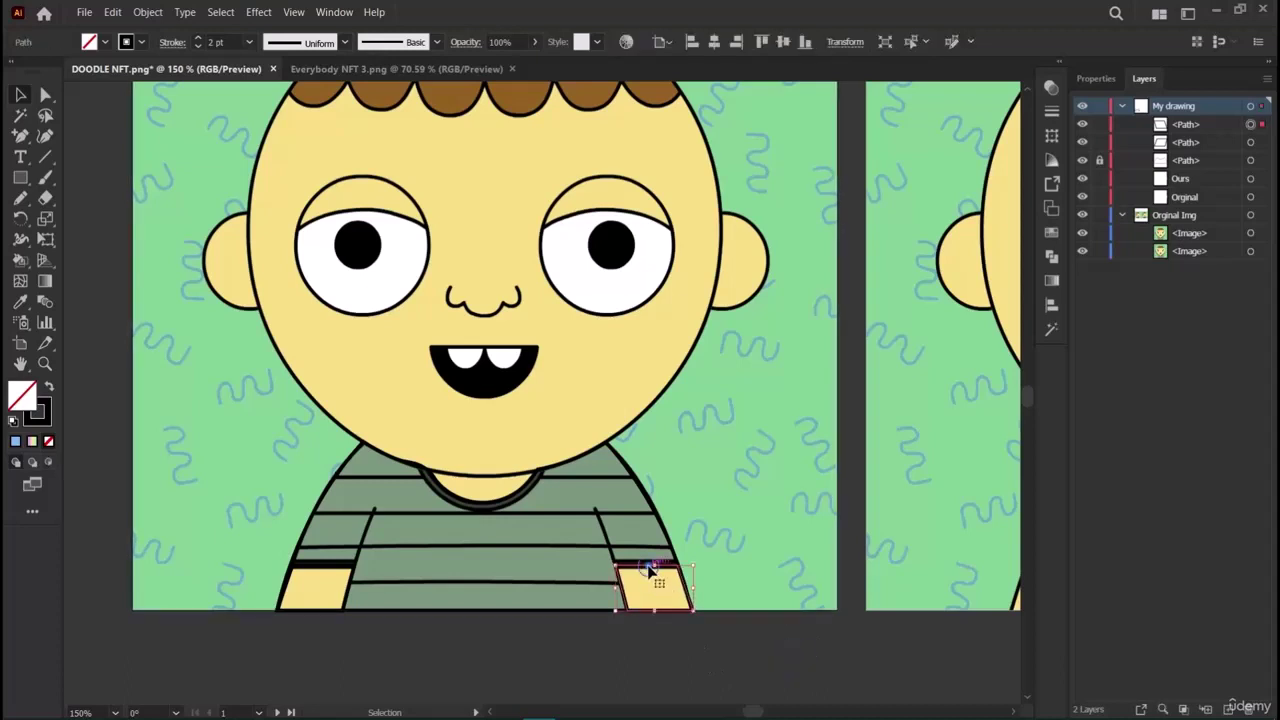
pyautogui.click(651, 655)
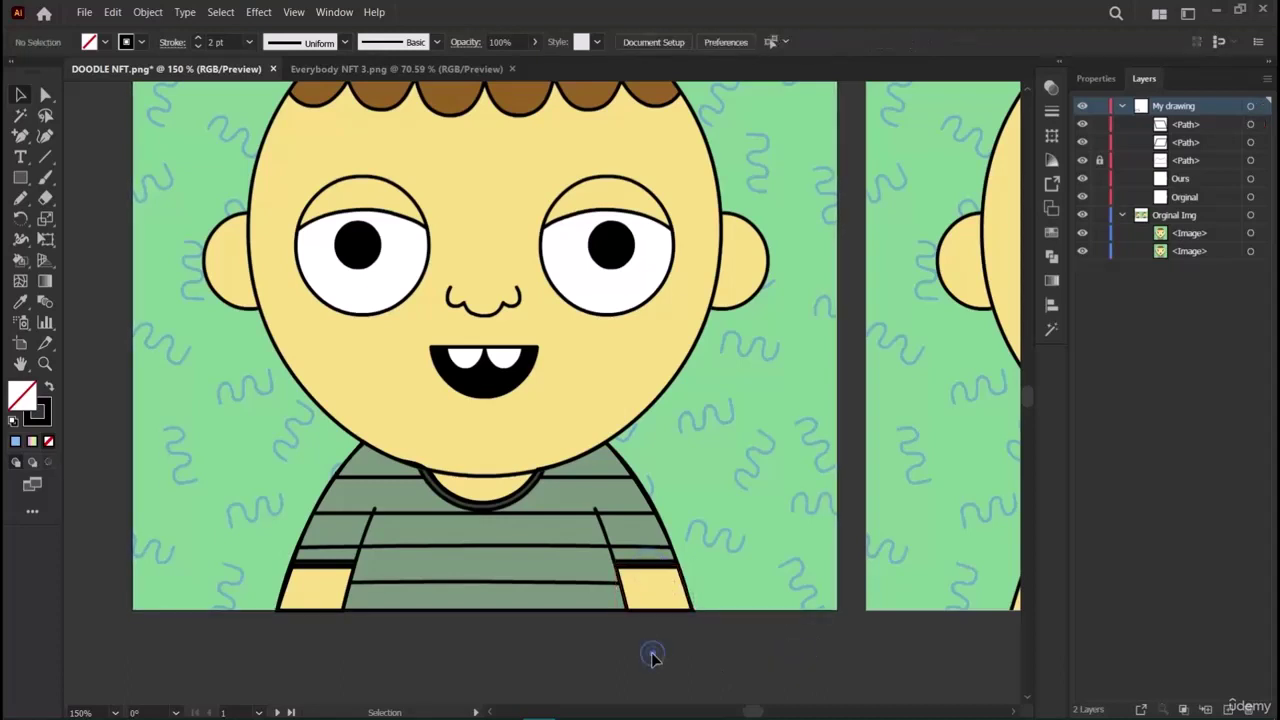
pyautogui.click(651, 585)
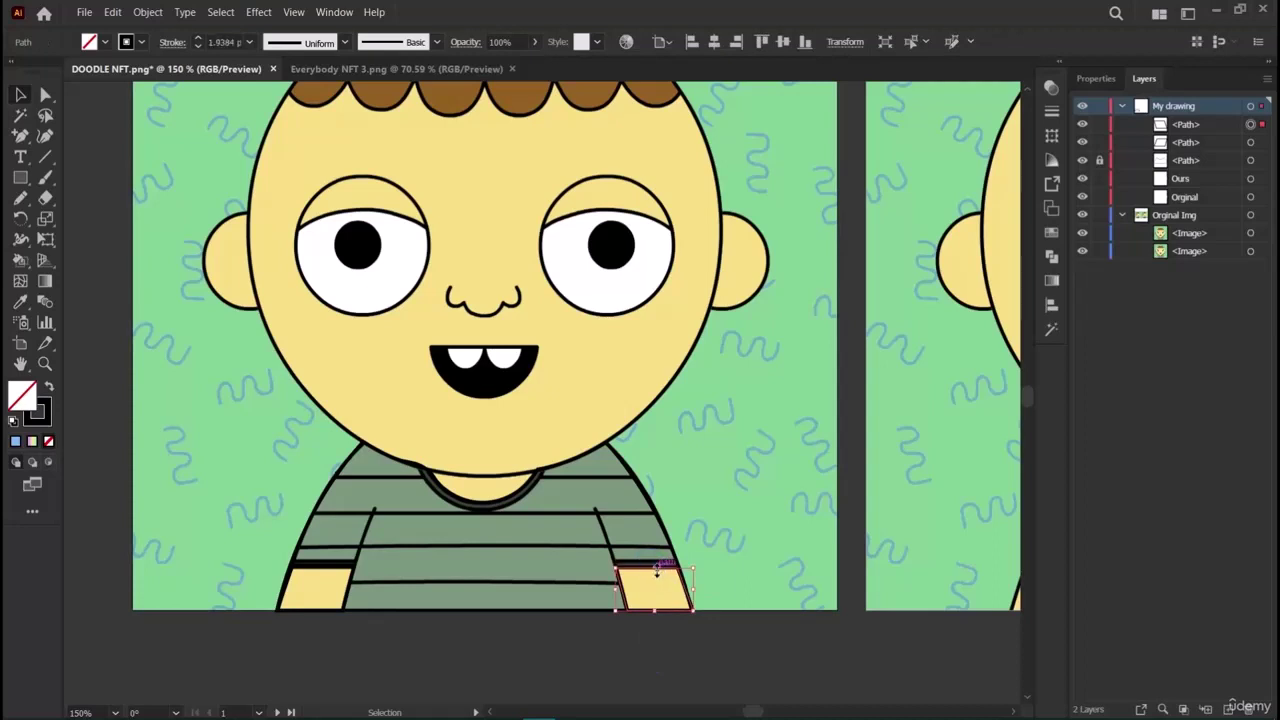
pyautogui.click(672, 617)
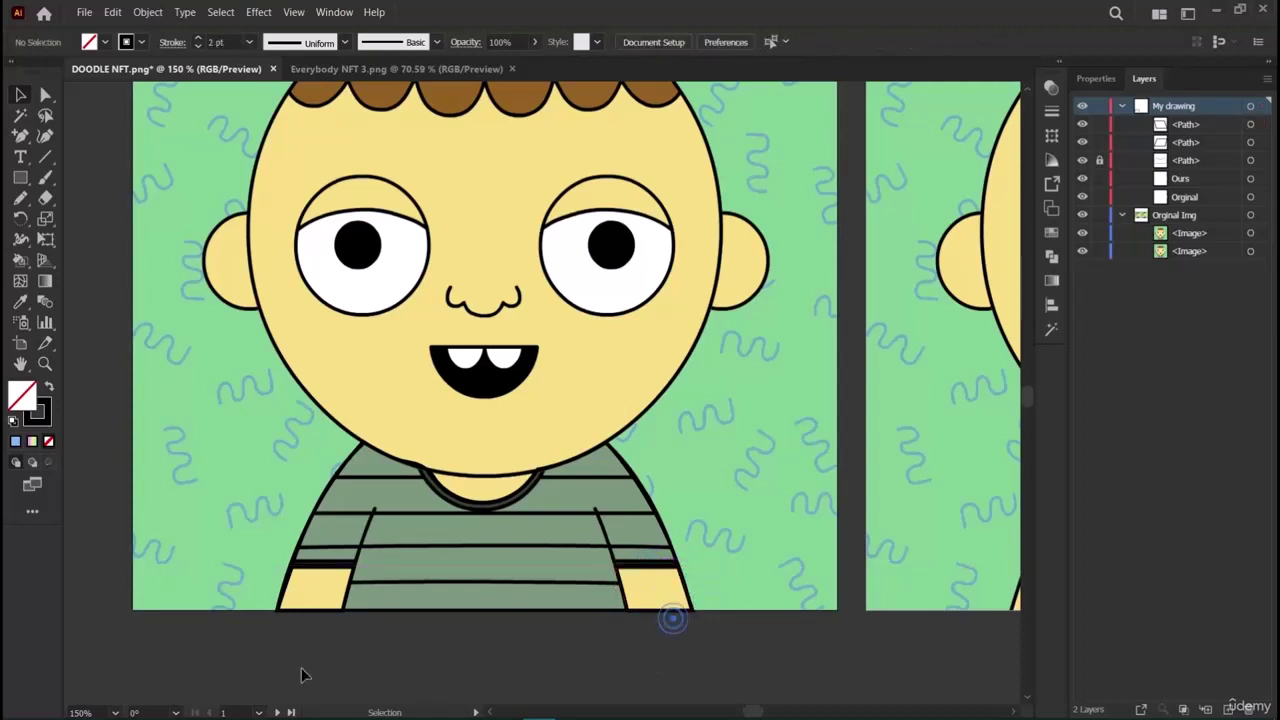
pyautogui.click(653, 572)
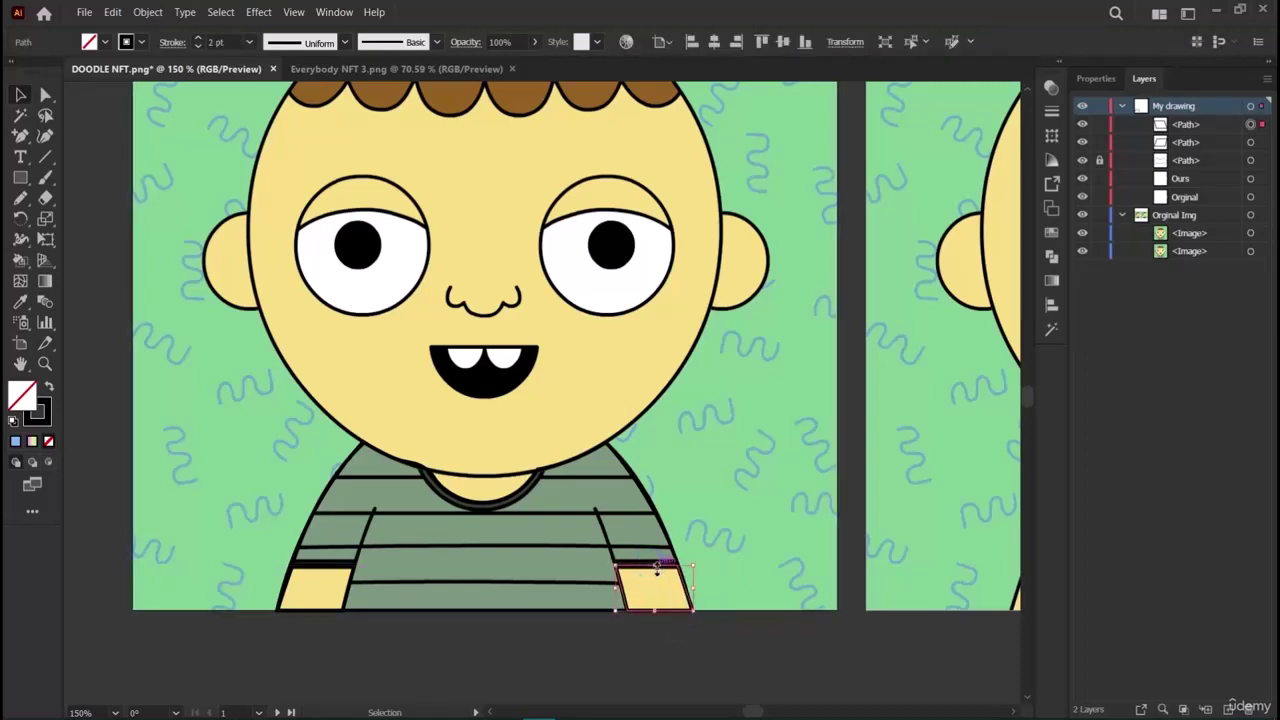
pyautogui.click(594, 636)
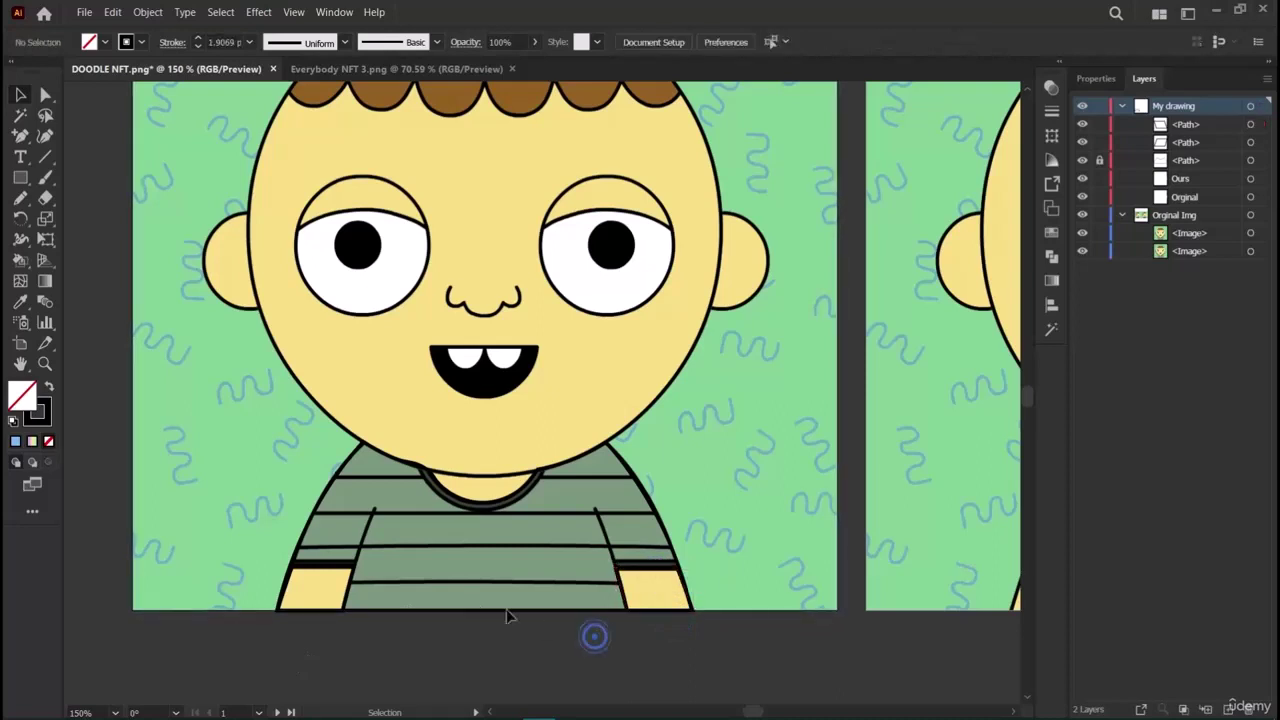
# Lower the left cuff's top edge to sit under the shirt stripe.
pyautogui.click(321, 571)
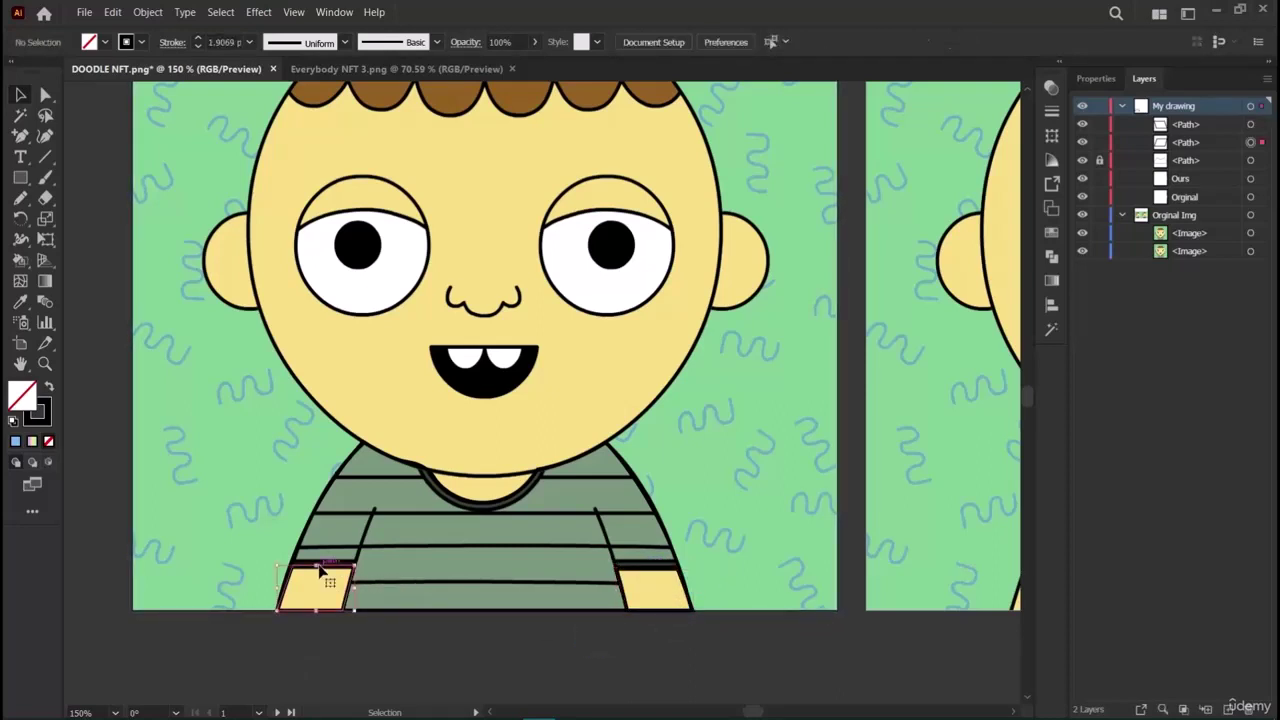
pyautogui.moveTo(319, 573); pyautogui.dragTo(320, 568)
pyautogui.click(296, 624)
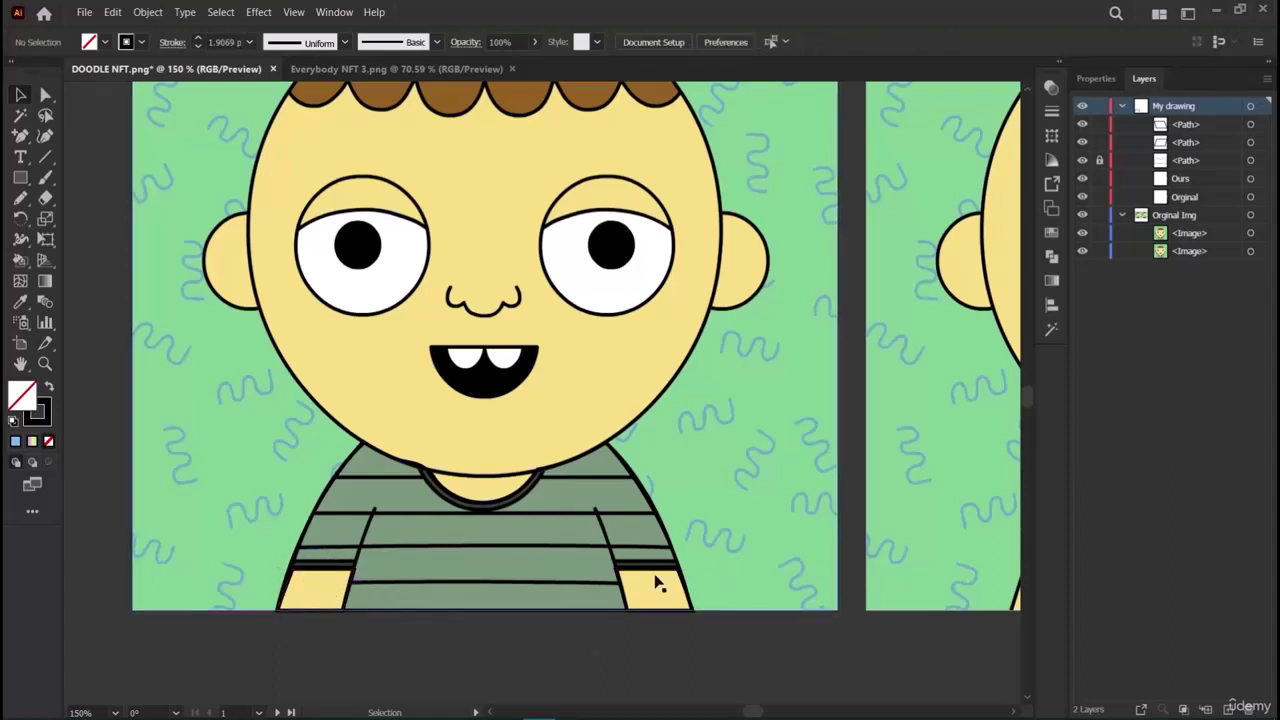
pyautogui.click(691, 648)
# Draw a straight collar line across the top of the shirt with the Pen tool.
pyautogui.click(44, 136)
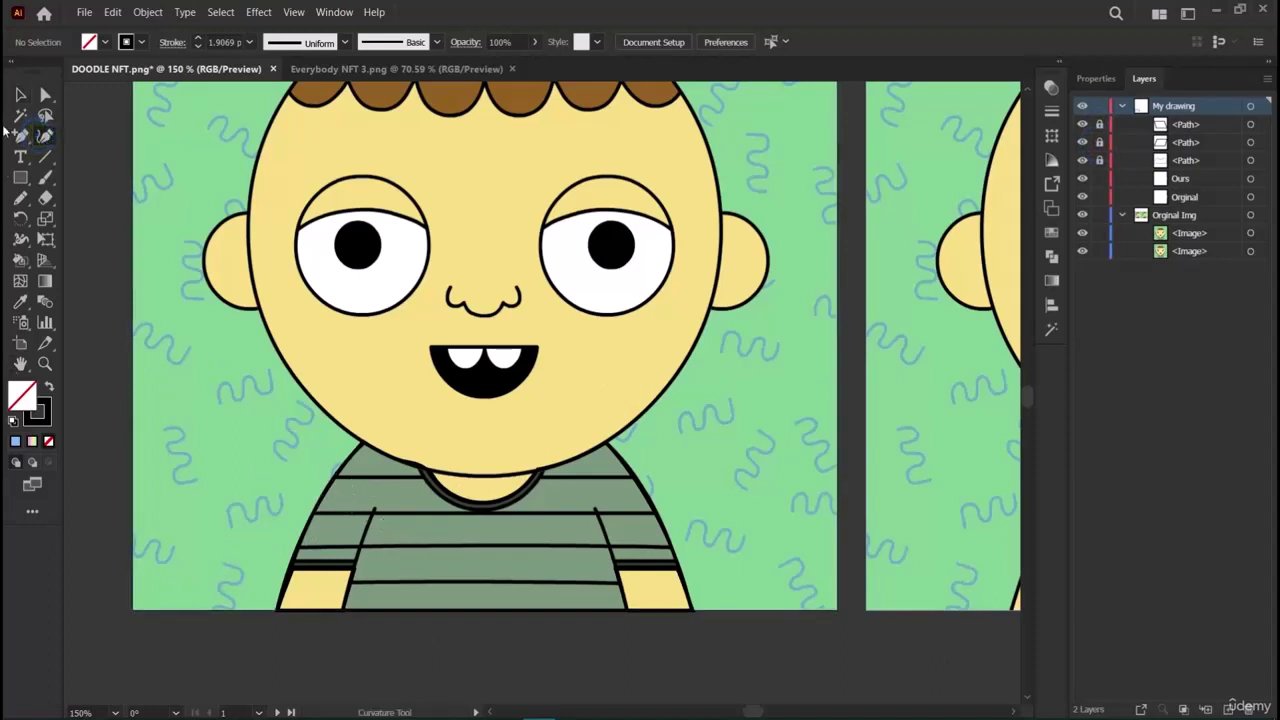
pyautogui.click(20, 136)
pyautogui.moveTo(20, 140); pyautogui.dragTo(80, 131)
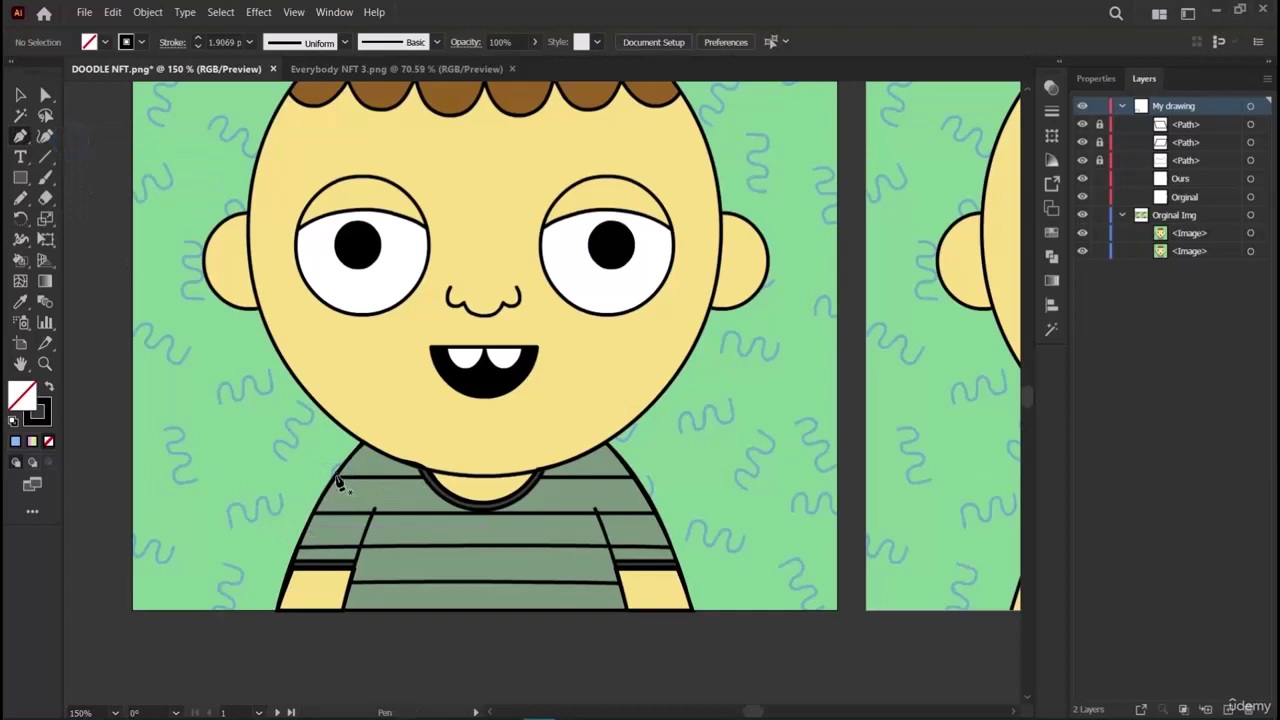
pyautogui.moveTo(338, 478); pyautogui.dragTo(115, 285)
pyautogui.click(20, 95)
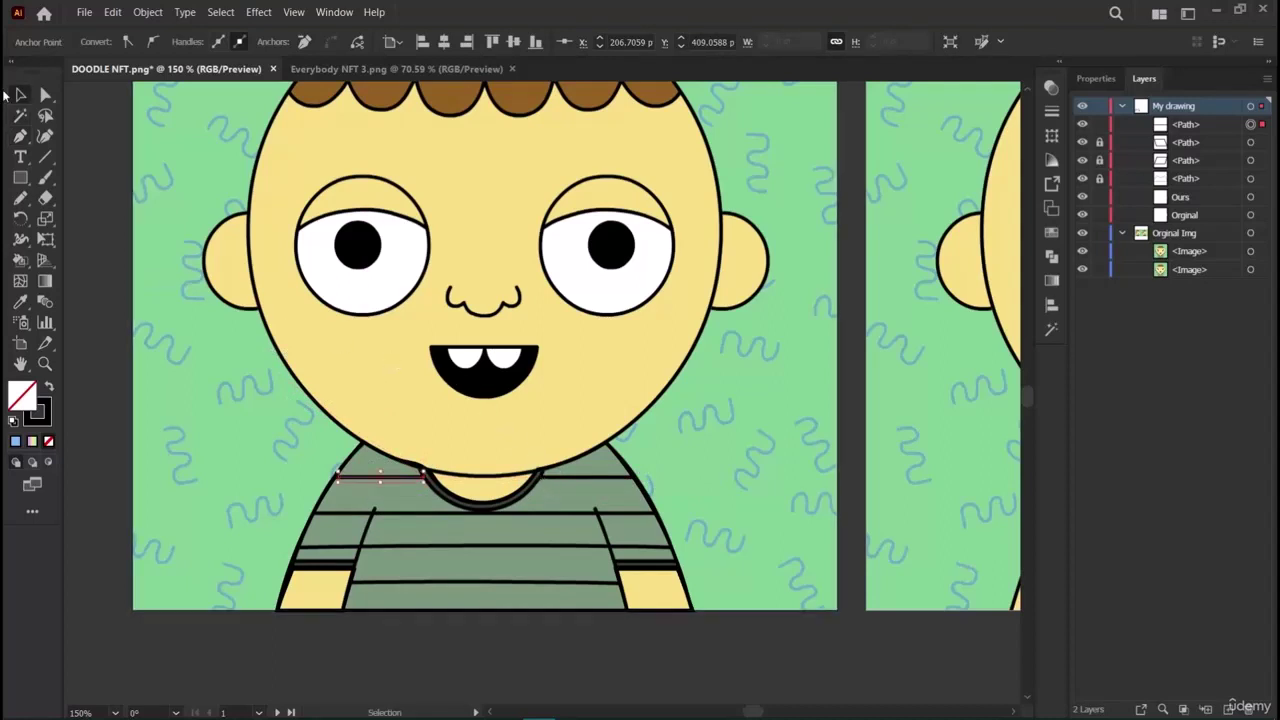
pyautogui.click(20, 136)
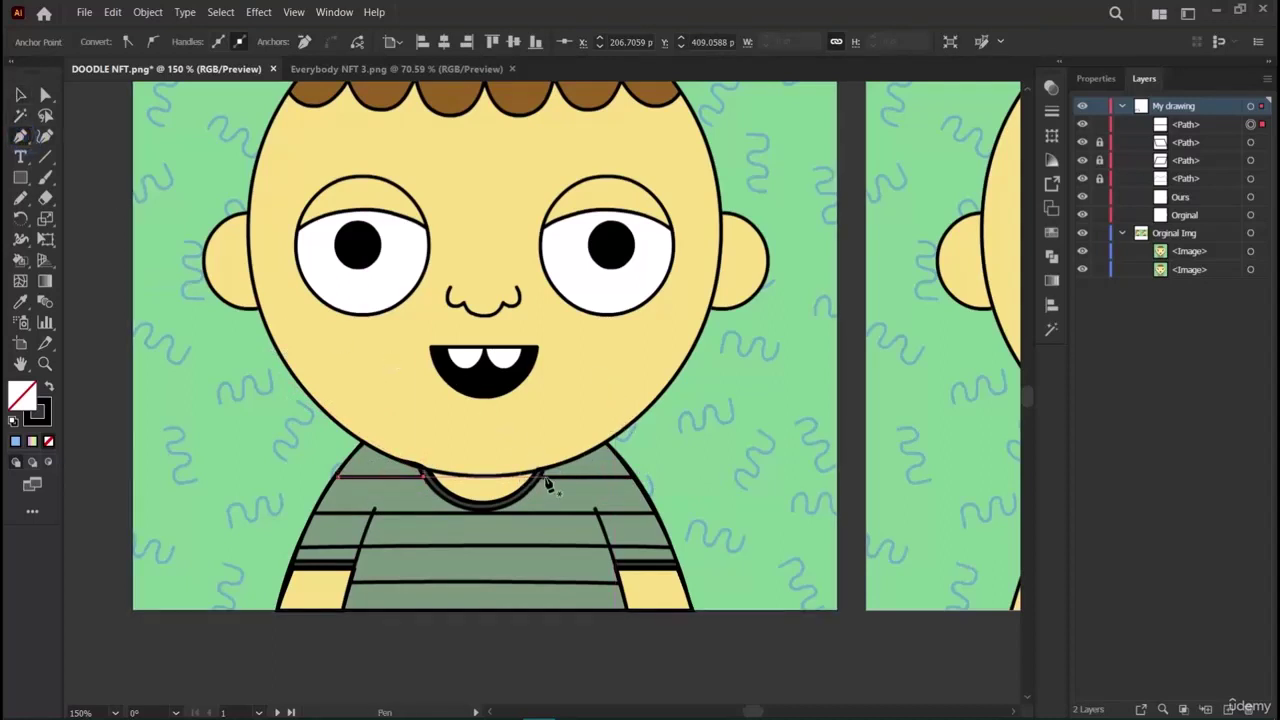
pyautogui.moveTo(545, 486); pyautogui.dragTo(636, 484)
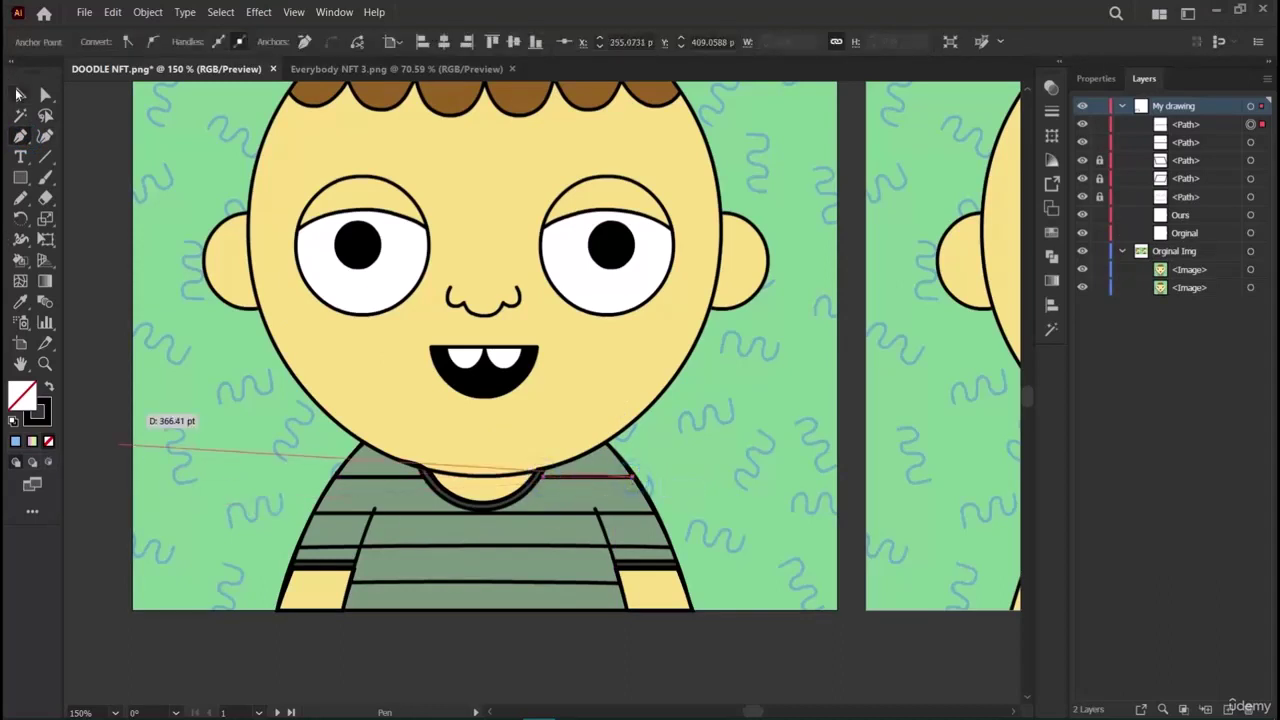
# Copy the collar line and move the pasted copy down onto the shirt as a trial stripe.
pyautogui.click(20, 94)
pyautogui.click(418, 496)
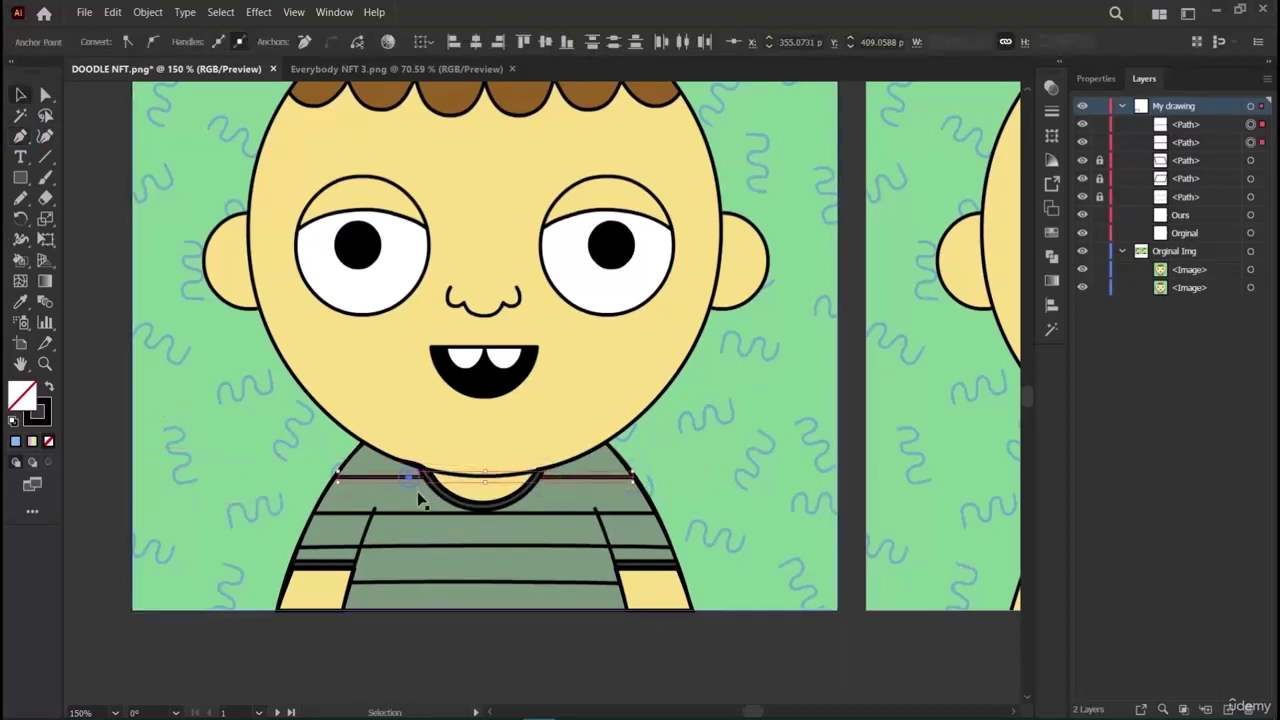
pyautogui.press('a')
pyautogui.press('v')
pyautogui.hotkey('ctrl', 'c')
pyautogui.hotkey('ctrl', 'v')
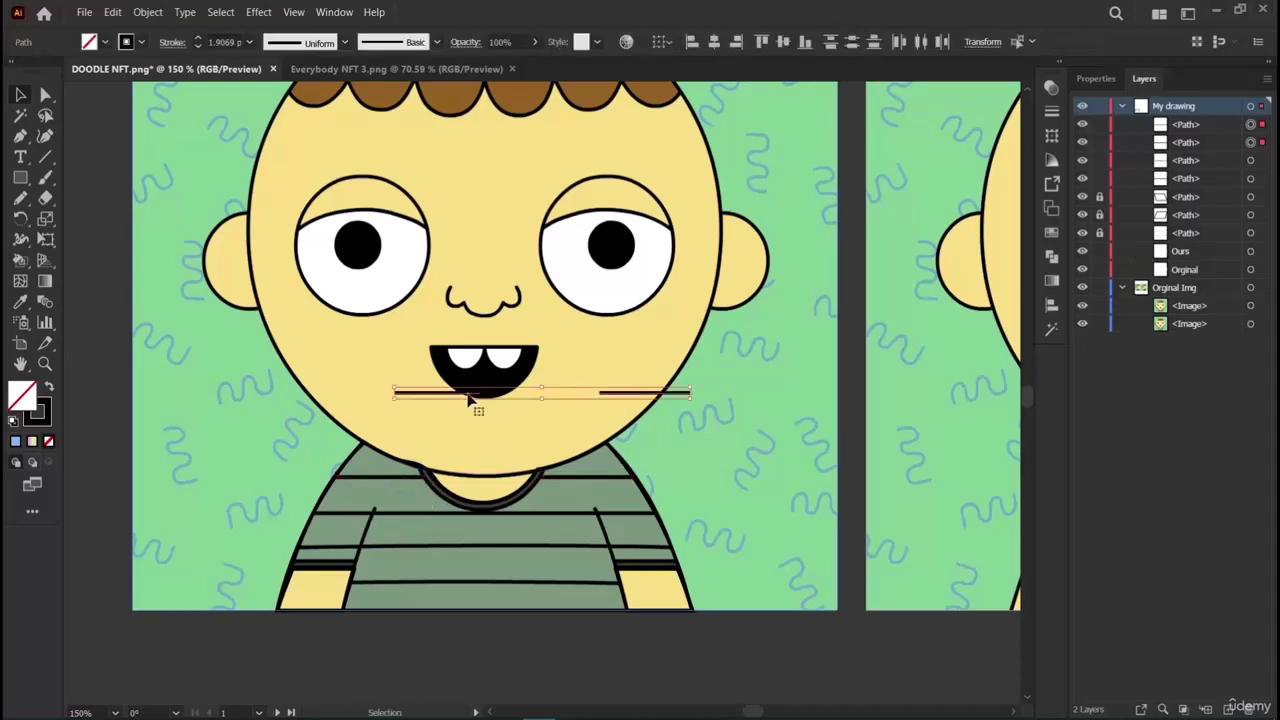
pyautogui.moveTo(460, 397); pyautogui.dragTo(383, 520)
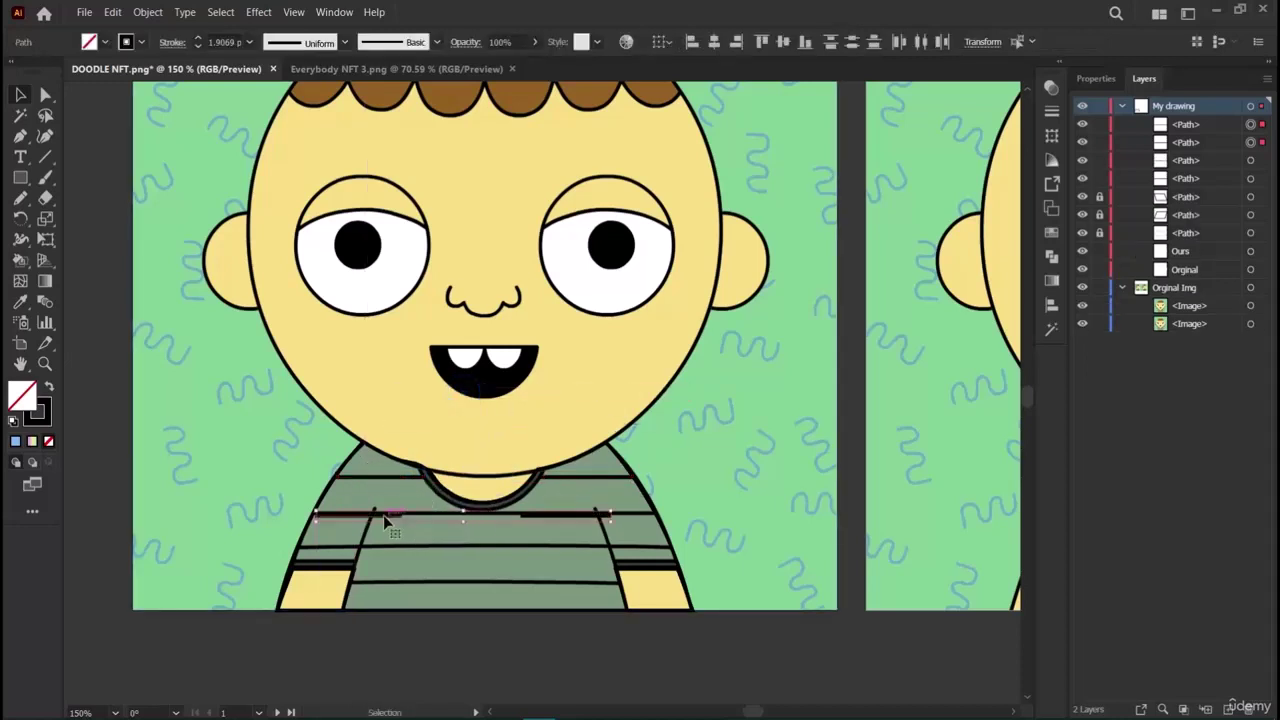
pyautogui.doubleClick(383, 515)
# Leave isolation mode and delete the two stray stripe segments.
pyautogui.click(73, 90)
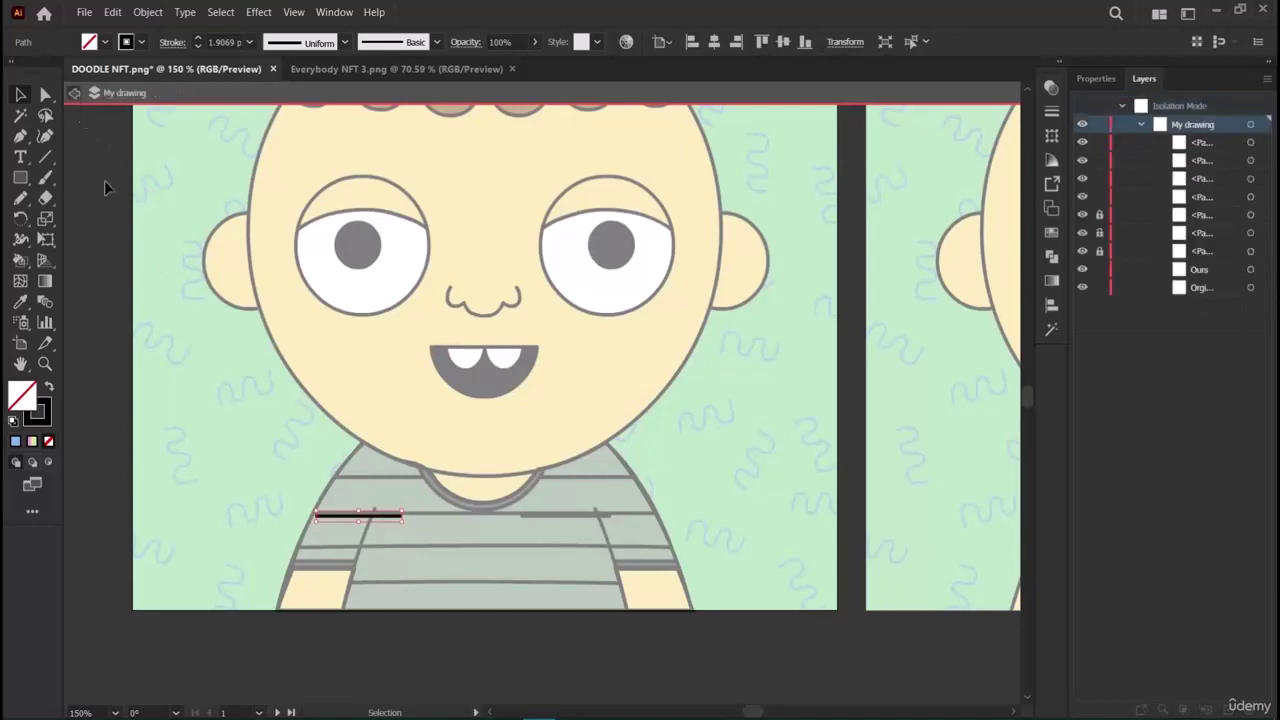
pyautogui.click(104, 180)
pyautogui.click(76, 94)
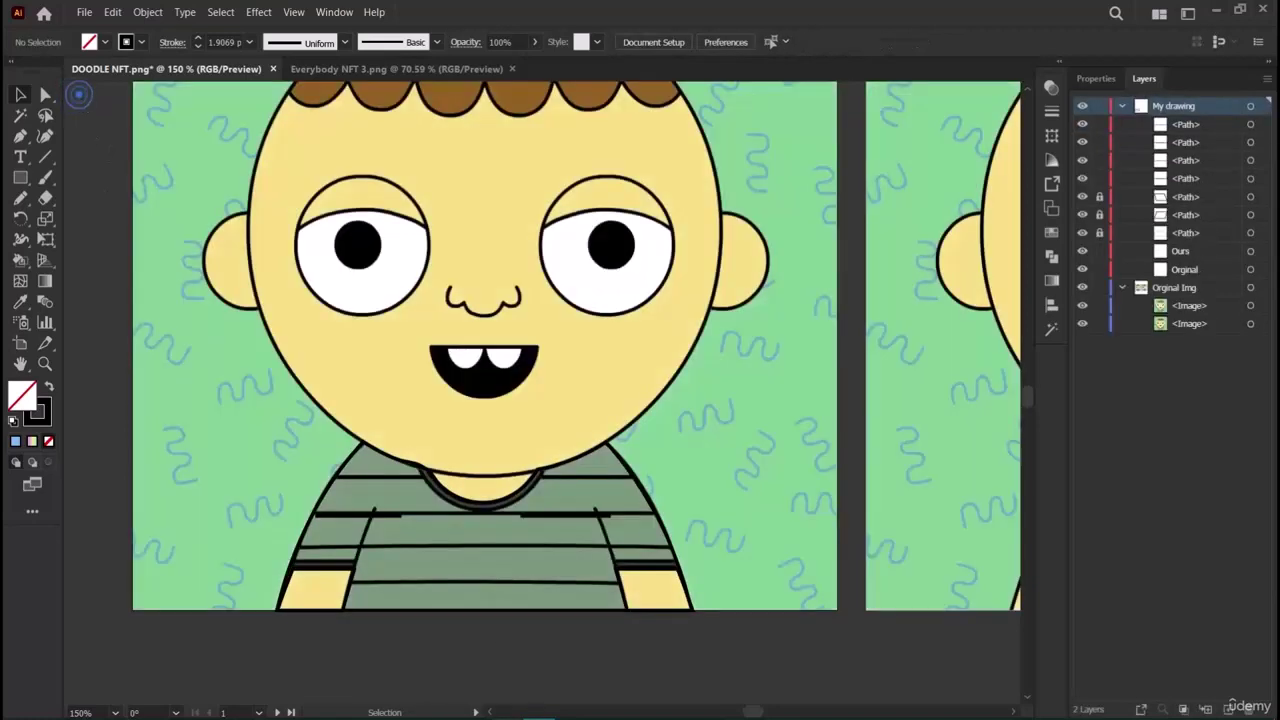
pyautogui.click(560, 517)
pyautogui.keyDown('shift'); pyautogui.click(374, 517); pyautogui.keyUp('shift')
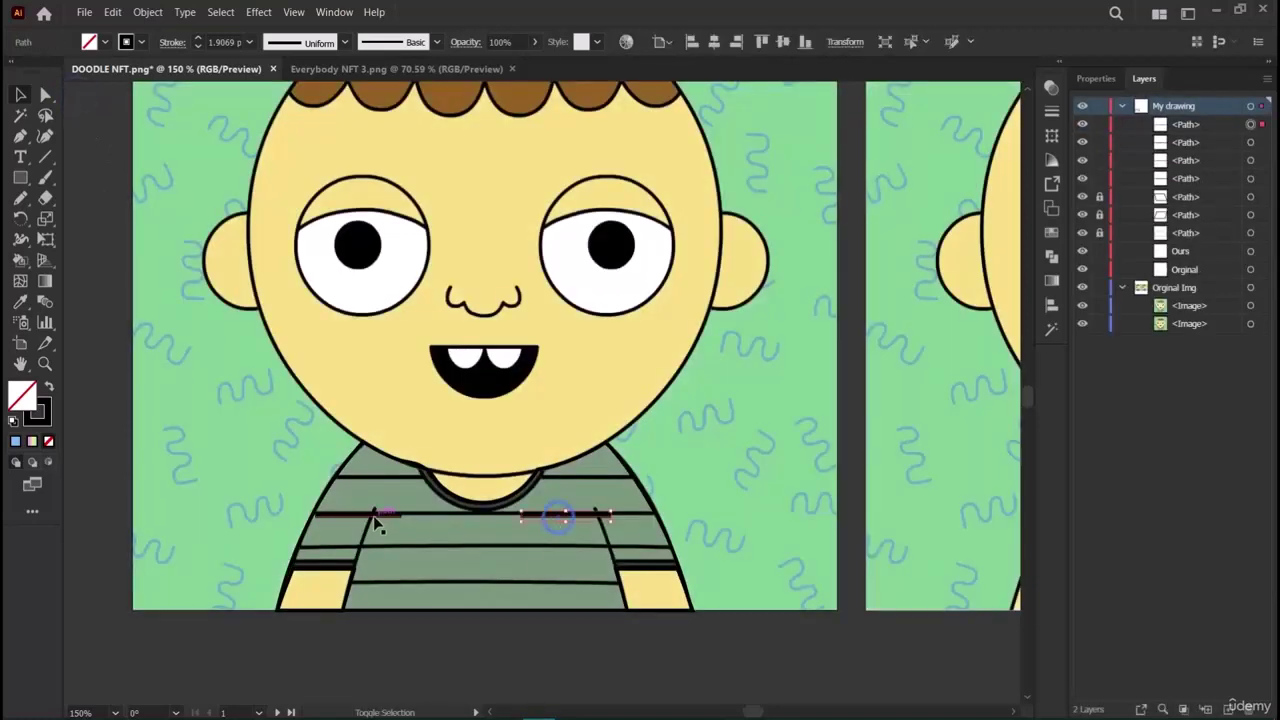
pyautogui.press('Delete')
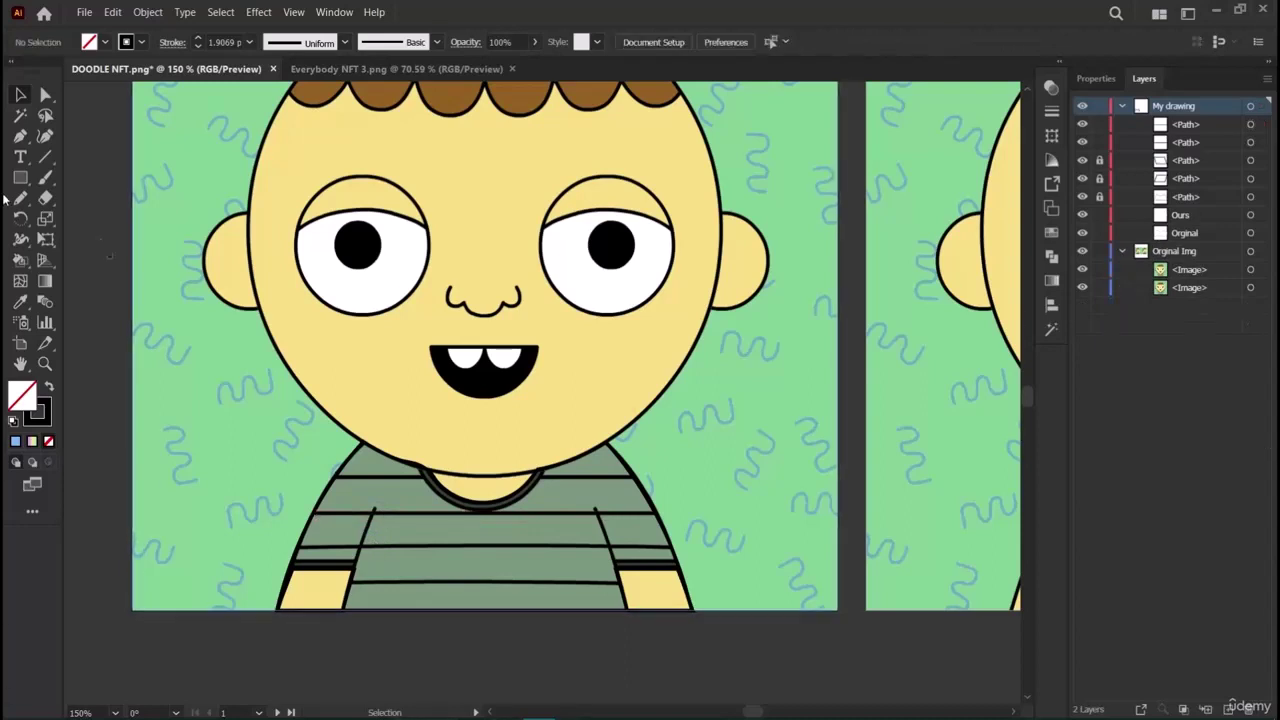
# Draw two horizontal stripe lines across the shirt from its left to right edge.
pyautogui.click(19, 137)
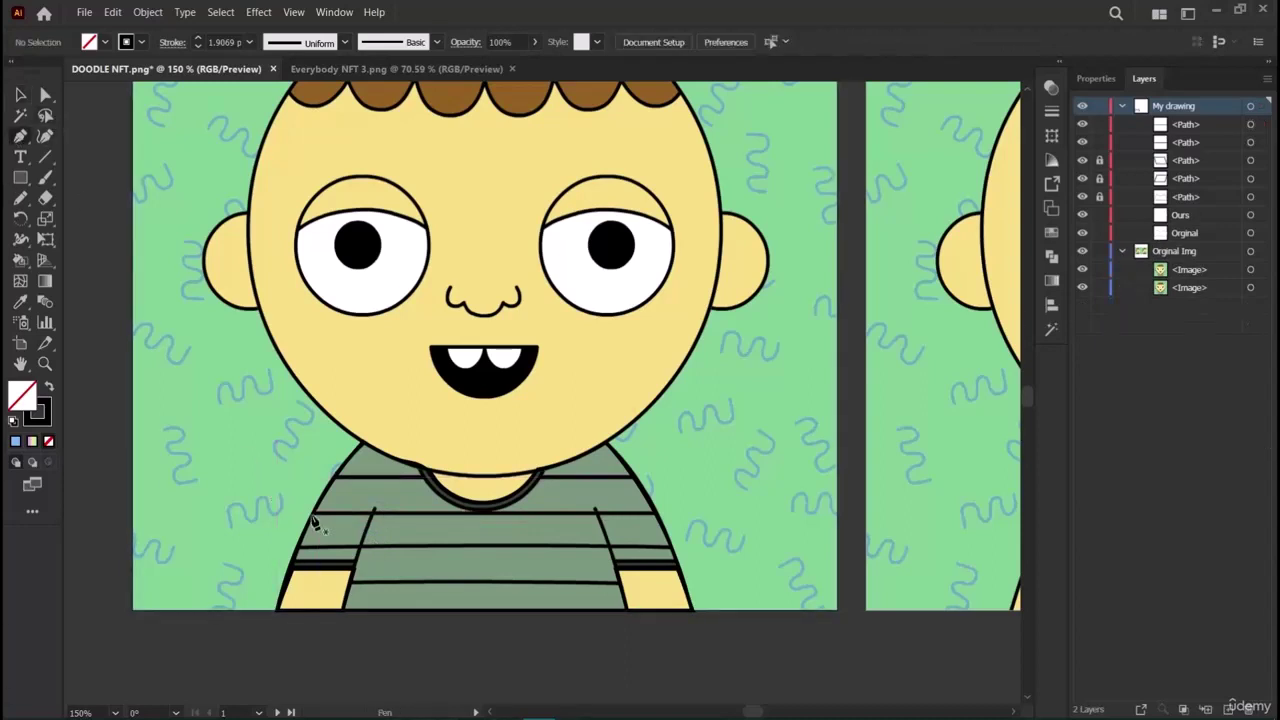
pyautogui.click(312, 515)
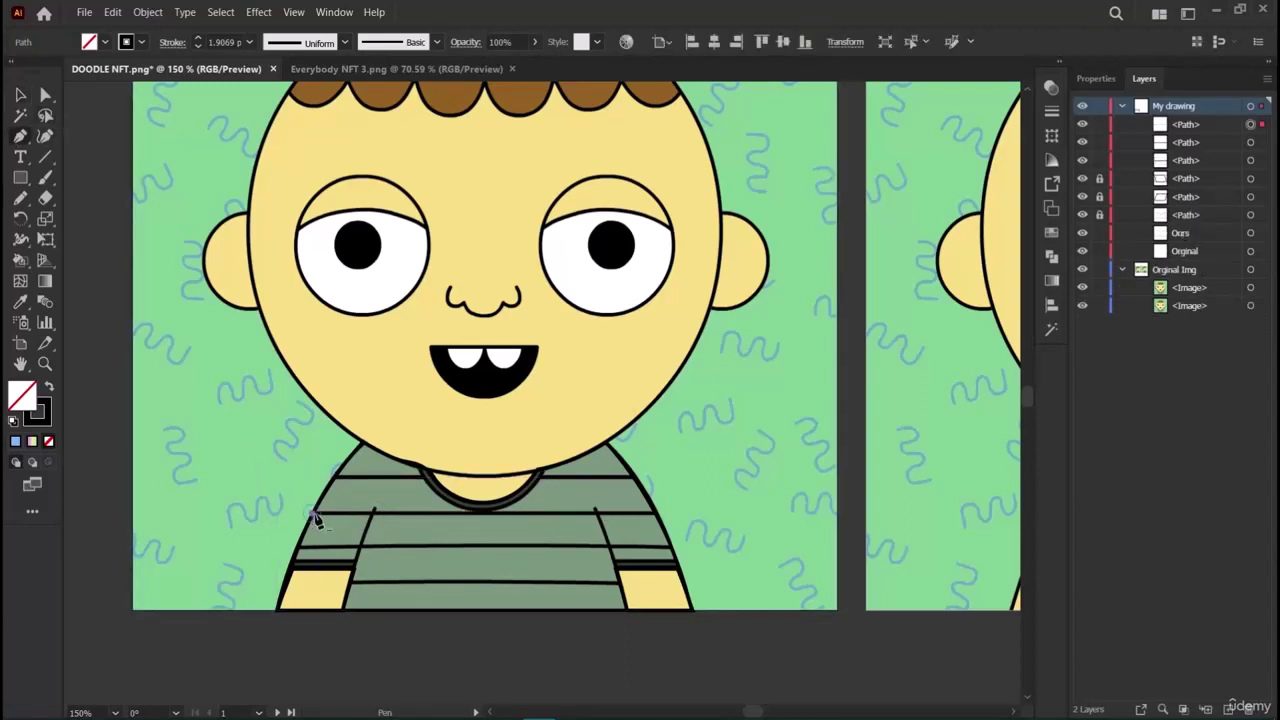
pyautogui.click(657, 517)
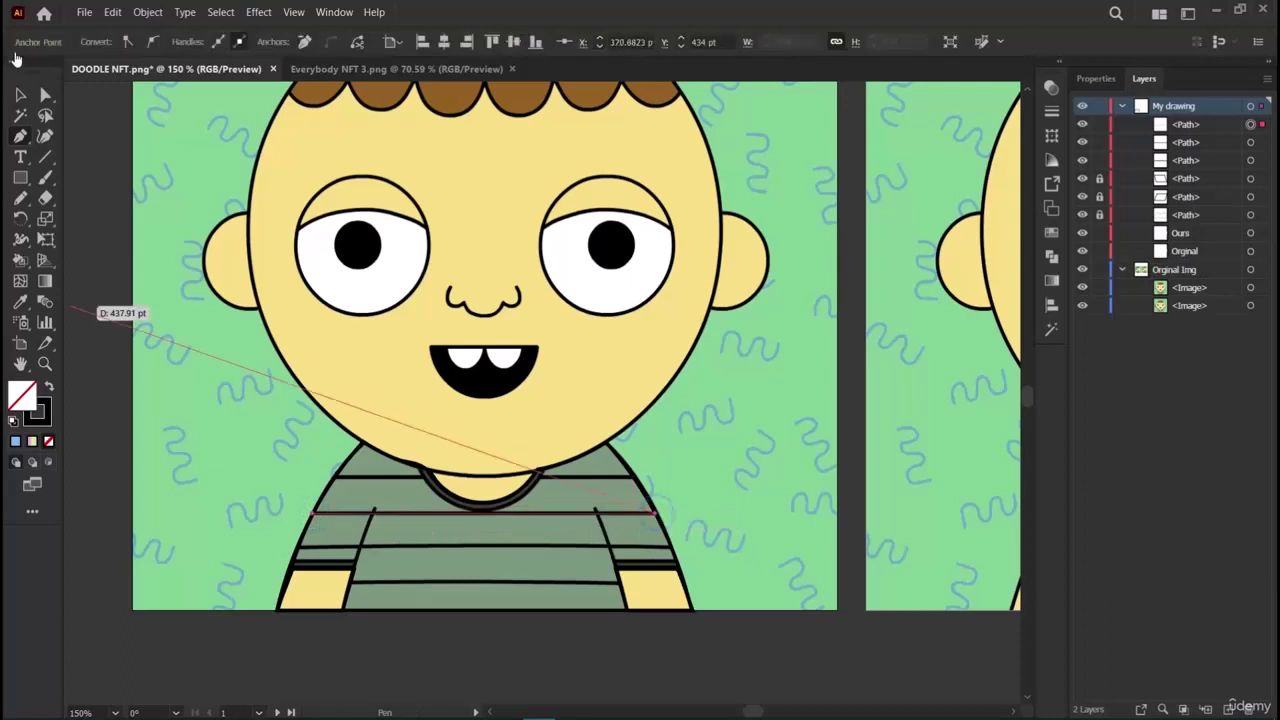
pyautogui.press('v')
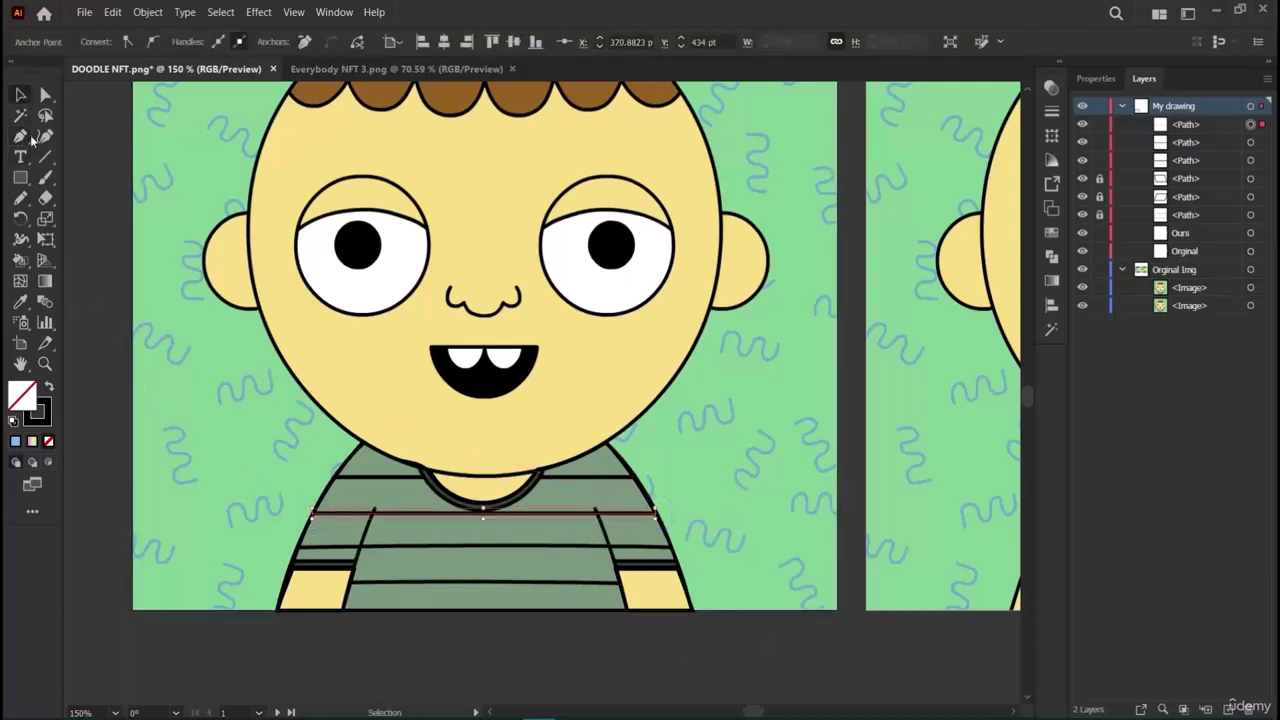
pyautogui.click(19, 137)
pyautogui.click(299, 549)
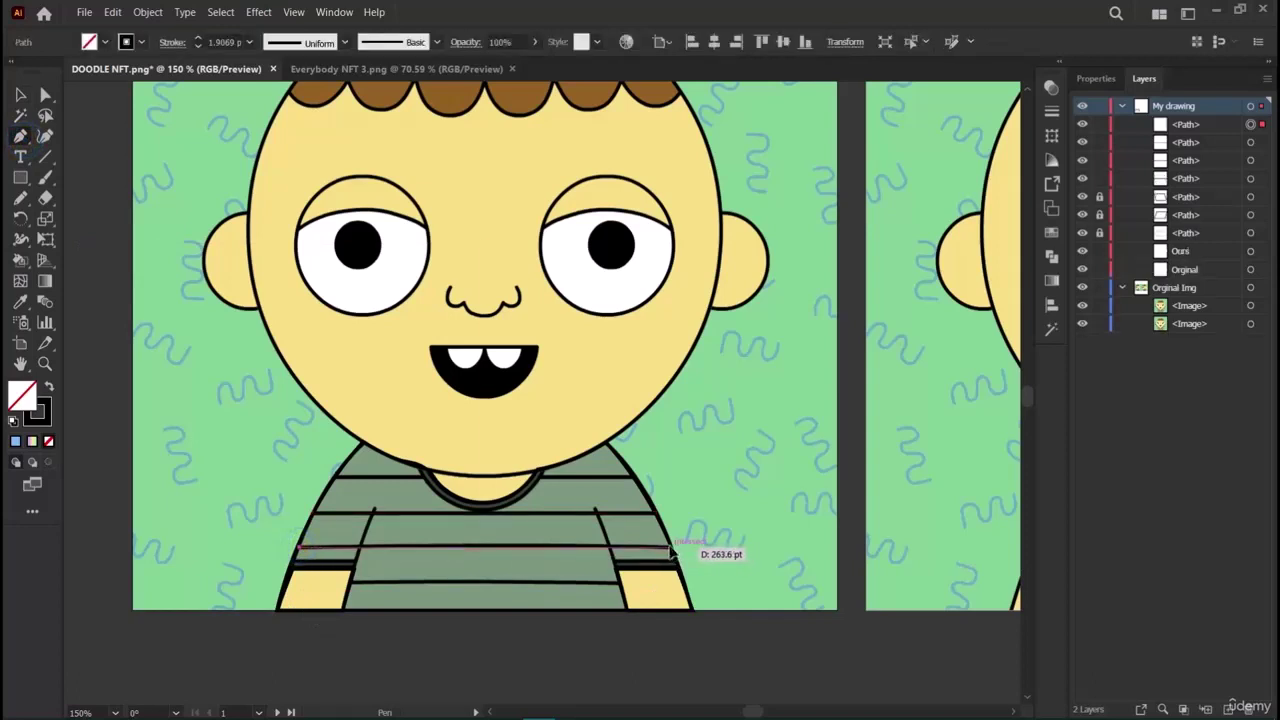
pyautogui.click(672, 549)
pyautogui.click(20, 95)
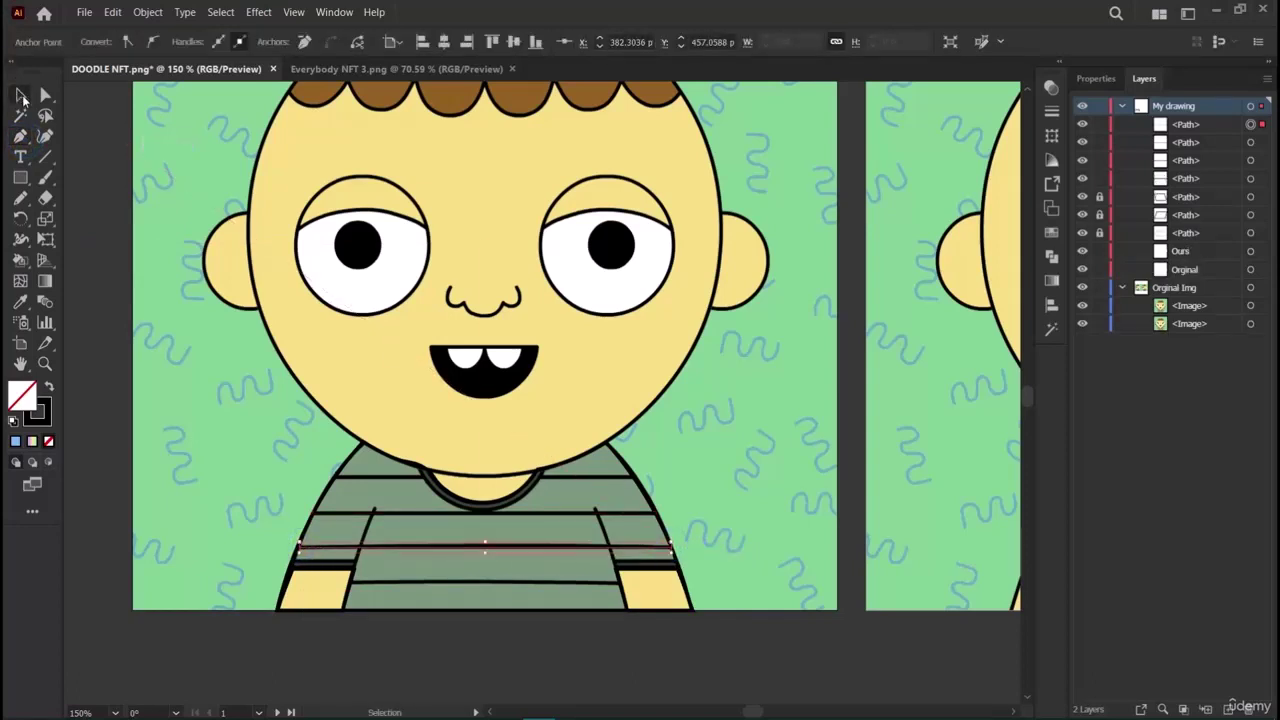
pyautogui.click(96, 594)
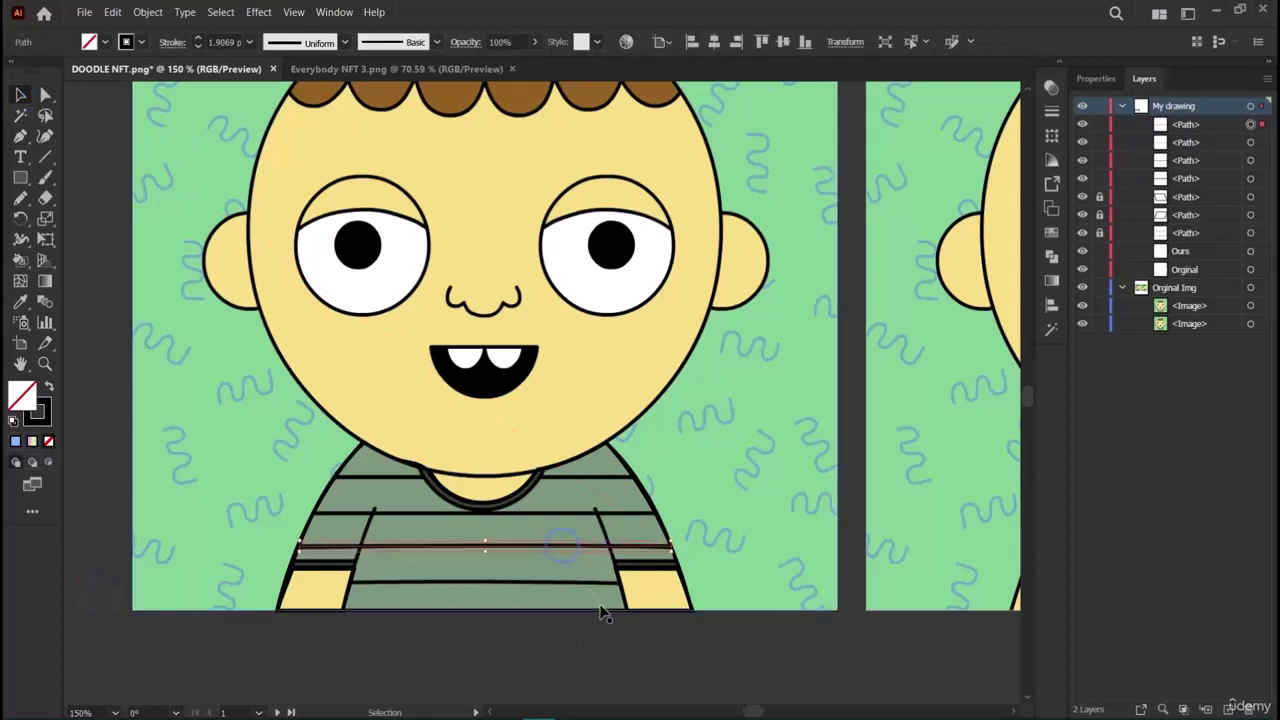
pyautogui.click(575, 650)
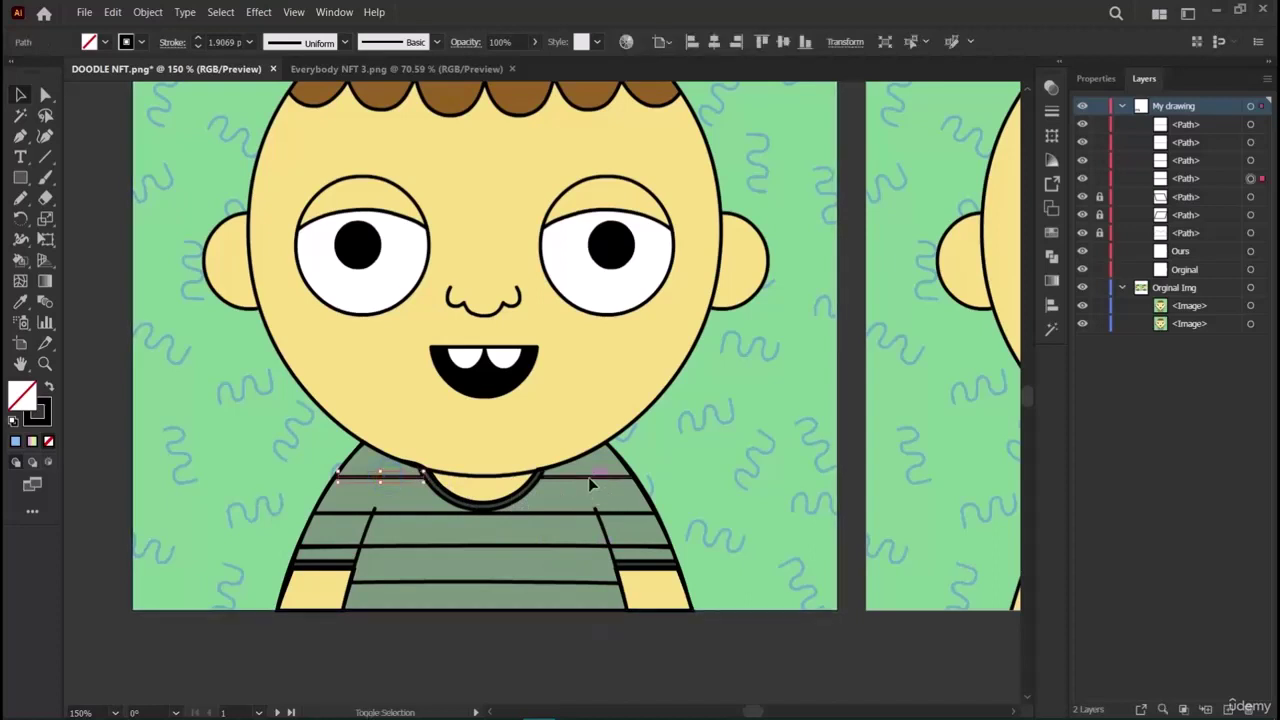
# Add a lower stripe line across the shirt's bottom, then deselect.
pyautogui.moveTo(563, 523); pyautogui.dragTo(551, 520)
pyautogui.click(680, 617)
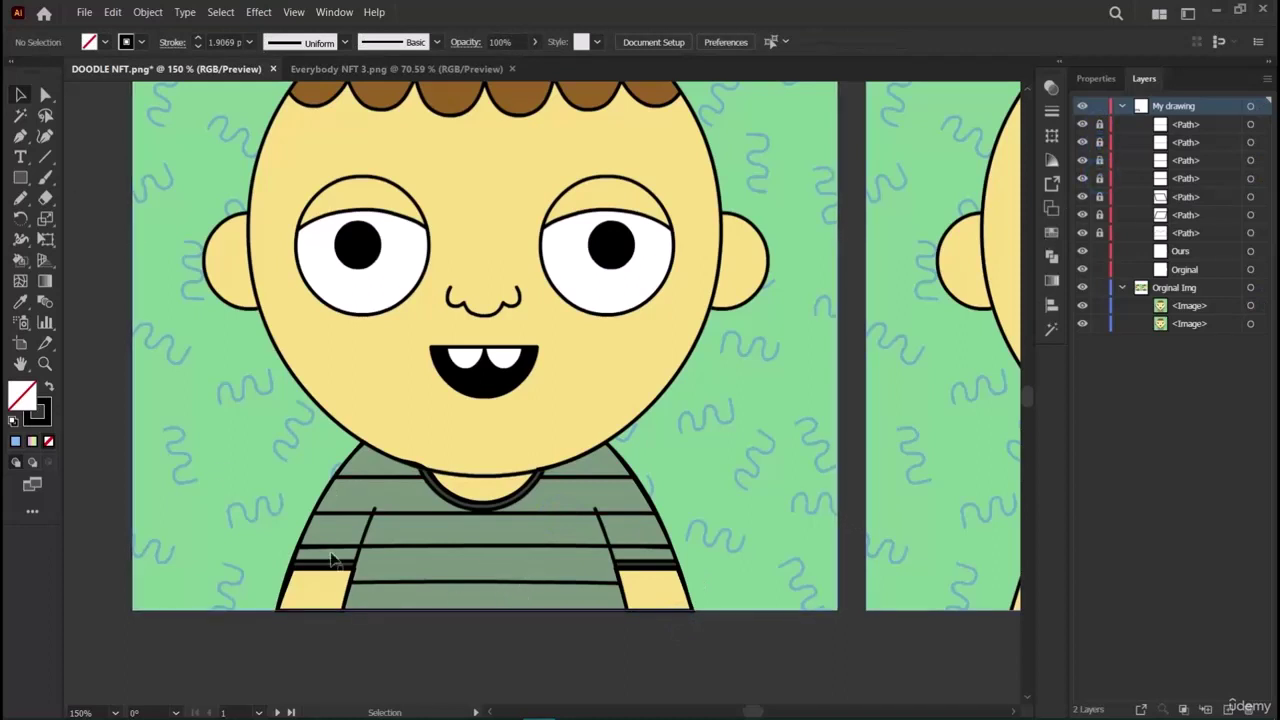
pyautogui.press('p')
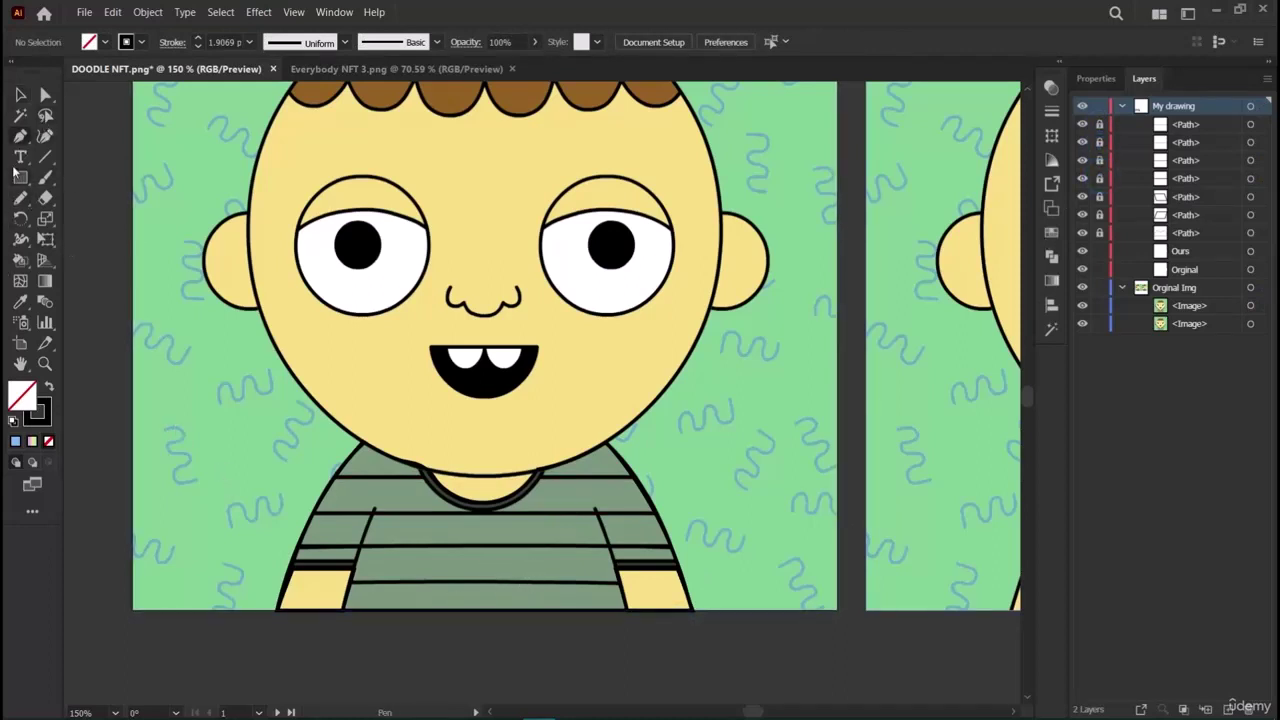
pyautogui.click(20, 158)
pyautogui.click(19, 134)
pyautogui.click(355, 586)
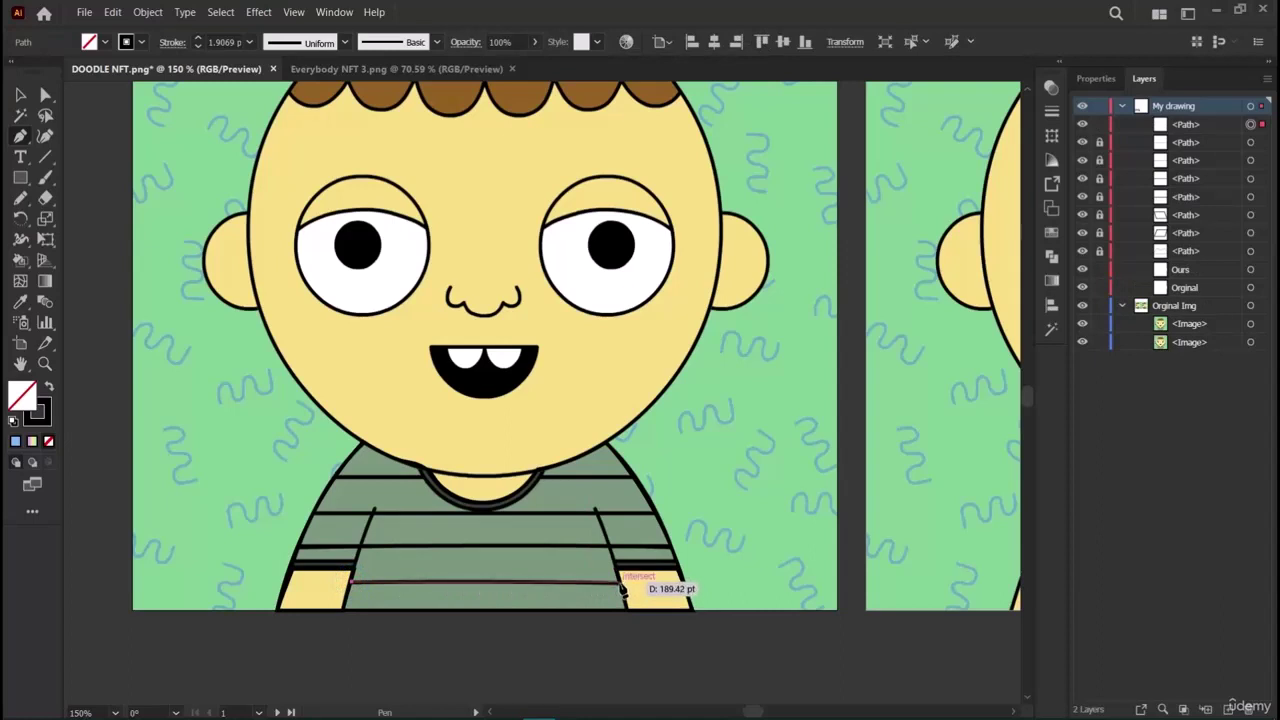
pyautogui.click(620, 590)
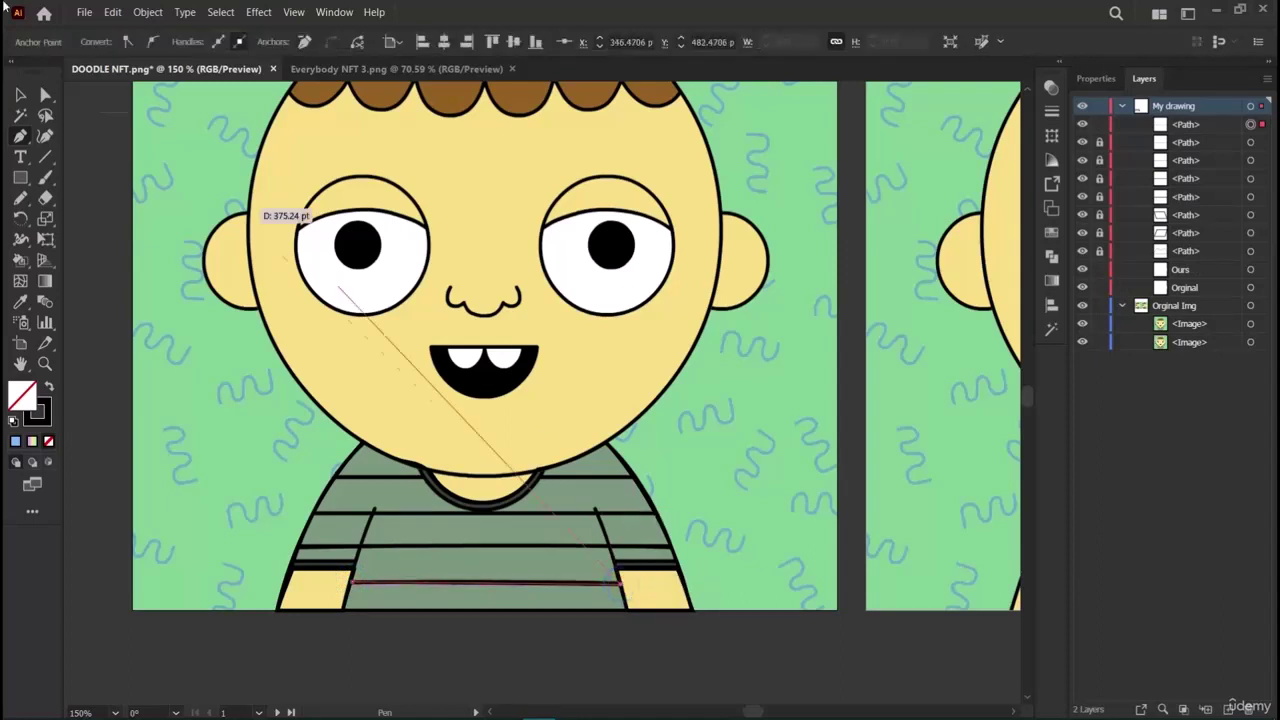
pyautogui.click(20, 94)
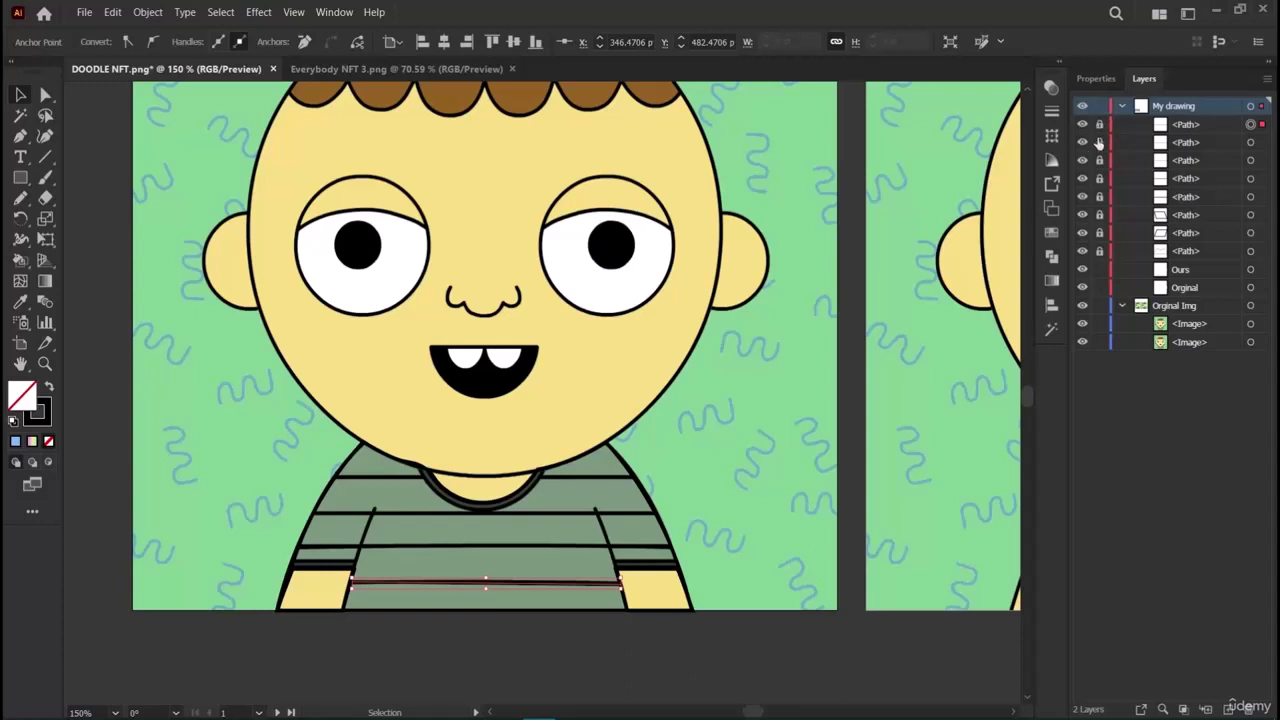
pyautogui.hotkey('ctrl', 'shift', 'a')
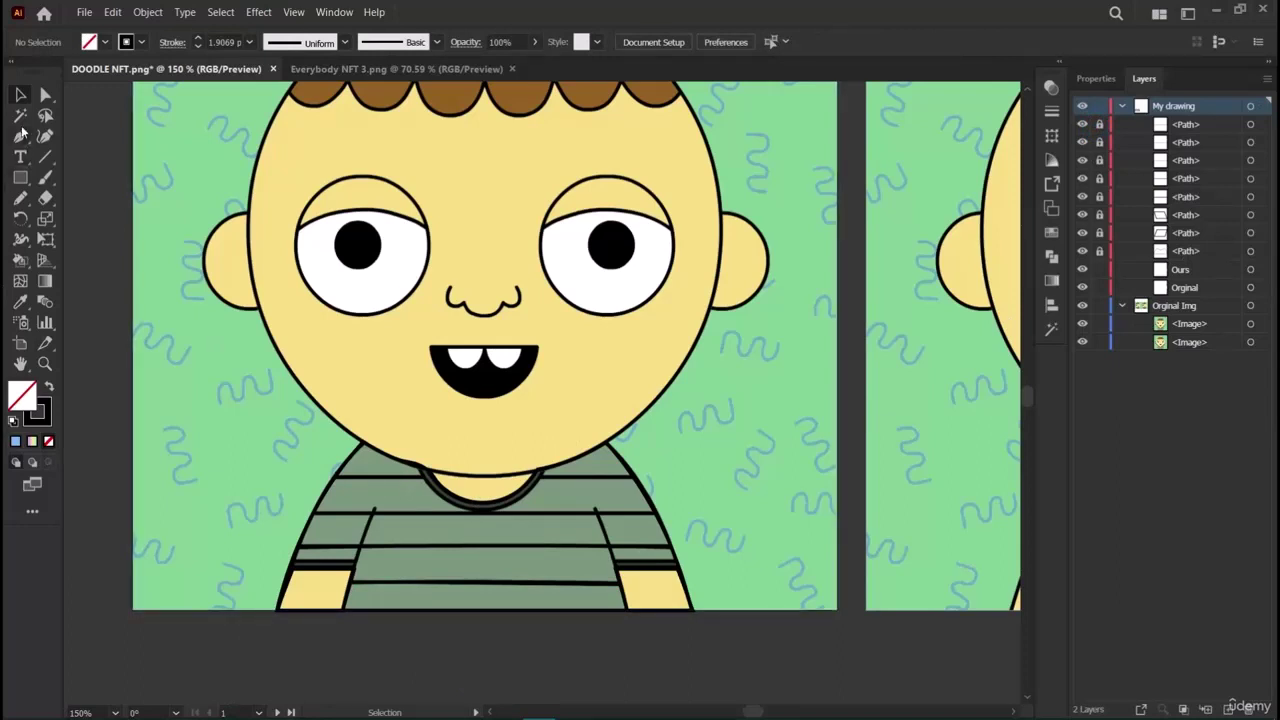
# Trace the curved collar along the neckline with the Curvature tool.
pyautogui.click(45, 140)
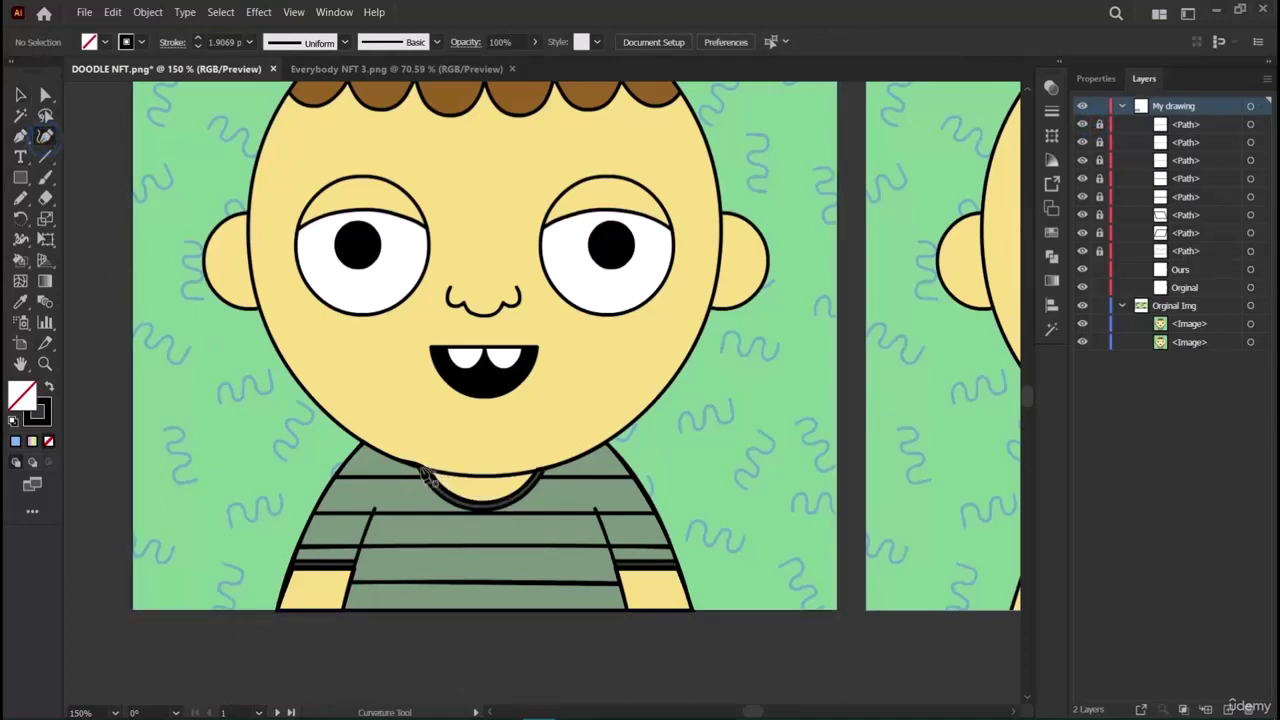
pyautogui.click(419, 467)
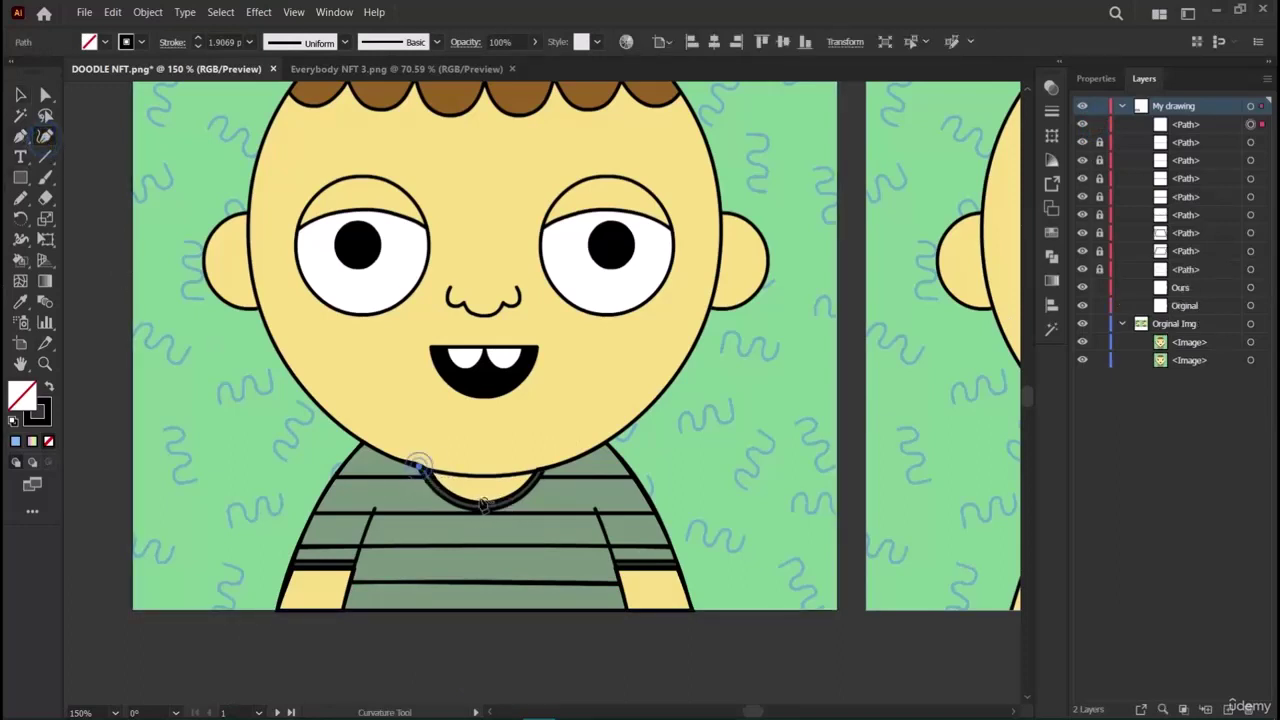
pyautogui.click(543, 470)
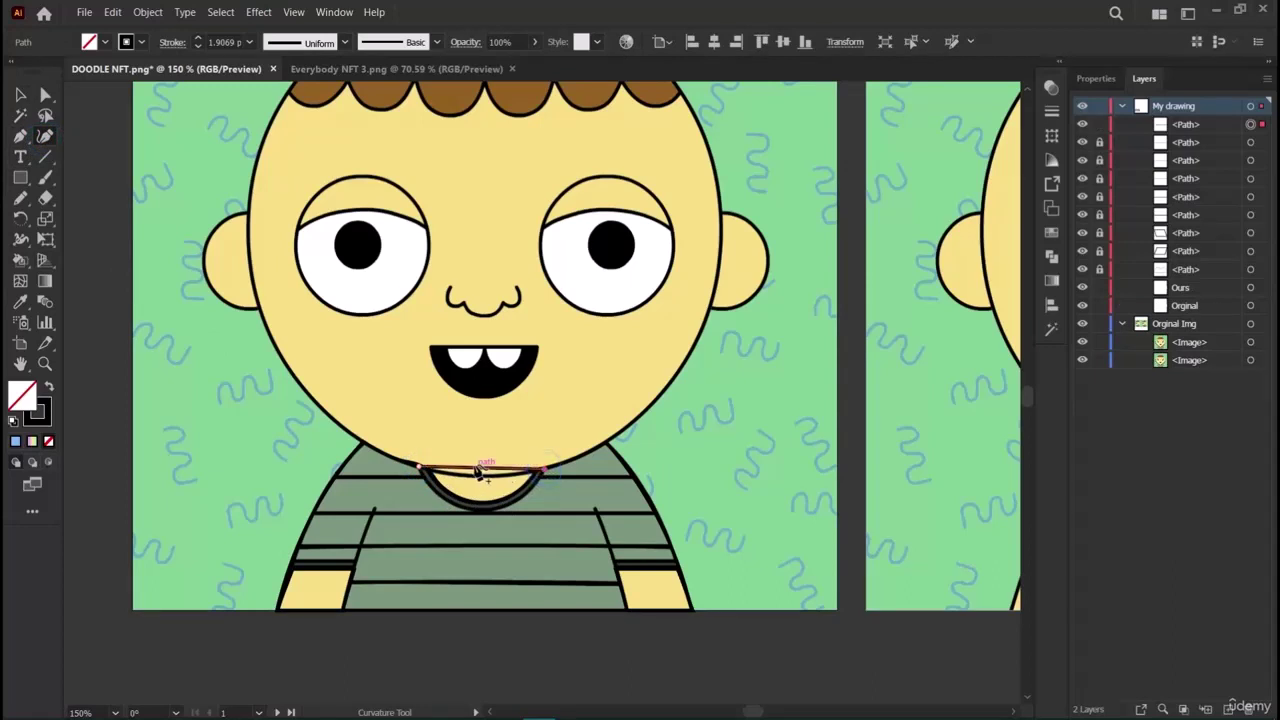
pyautogui.moveTo(474, 463); pyautogui.dragTo(486, 516)
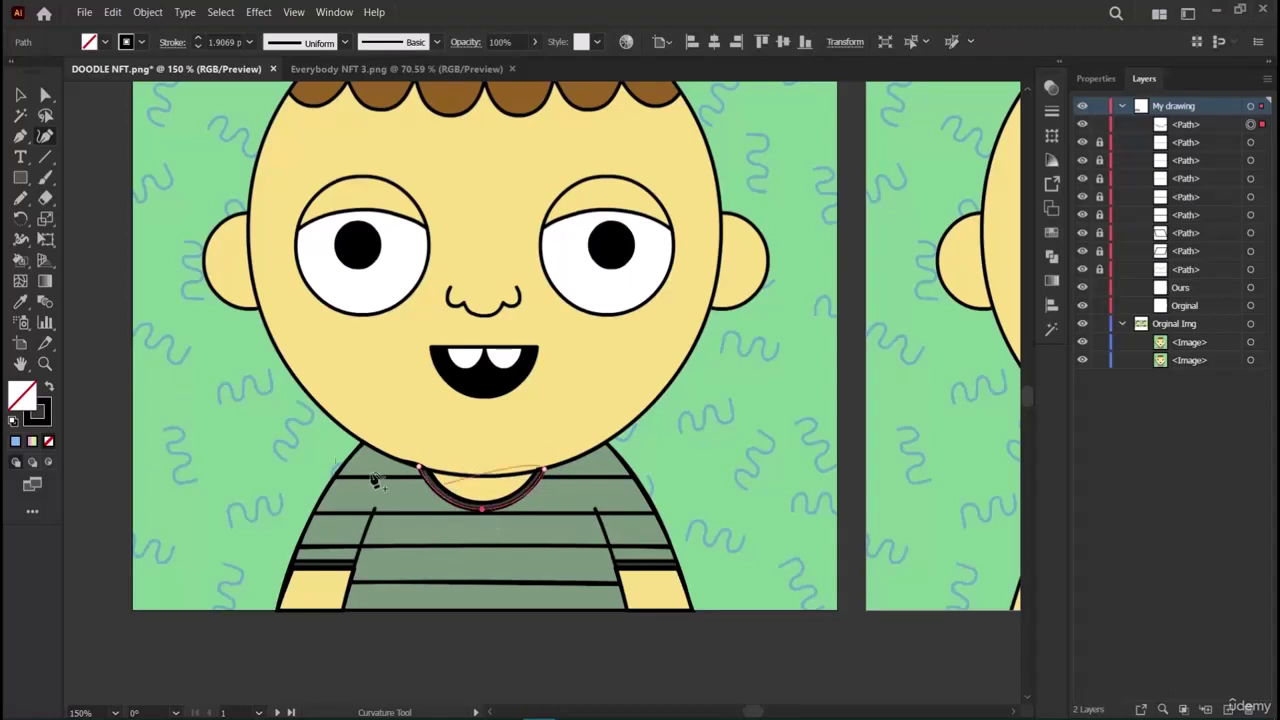
pyautogui.click(20, 94)
# Hide the reference image layer so only the line drawing shows.
pyautogui.hscroll(-6, 870, 600)
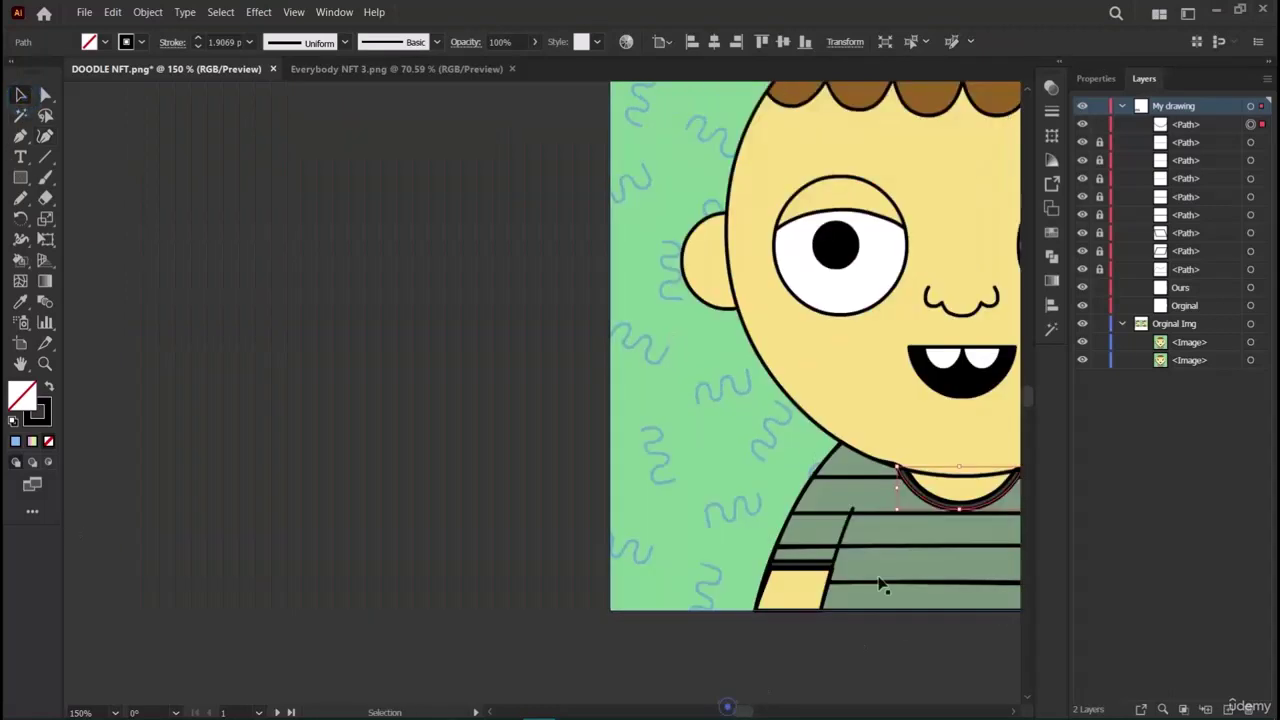
pyautogui.press('a')
pyautogui.hscroll(4, 800, 545)
pyautogui.hscroll(4, 805, 560)
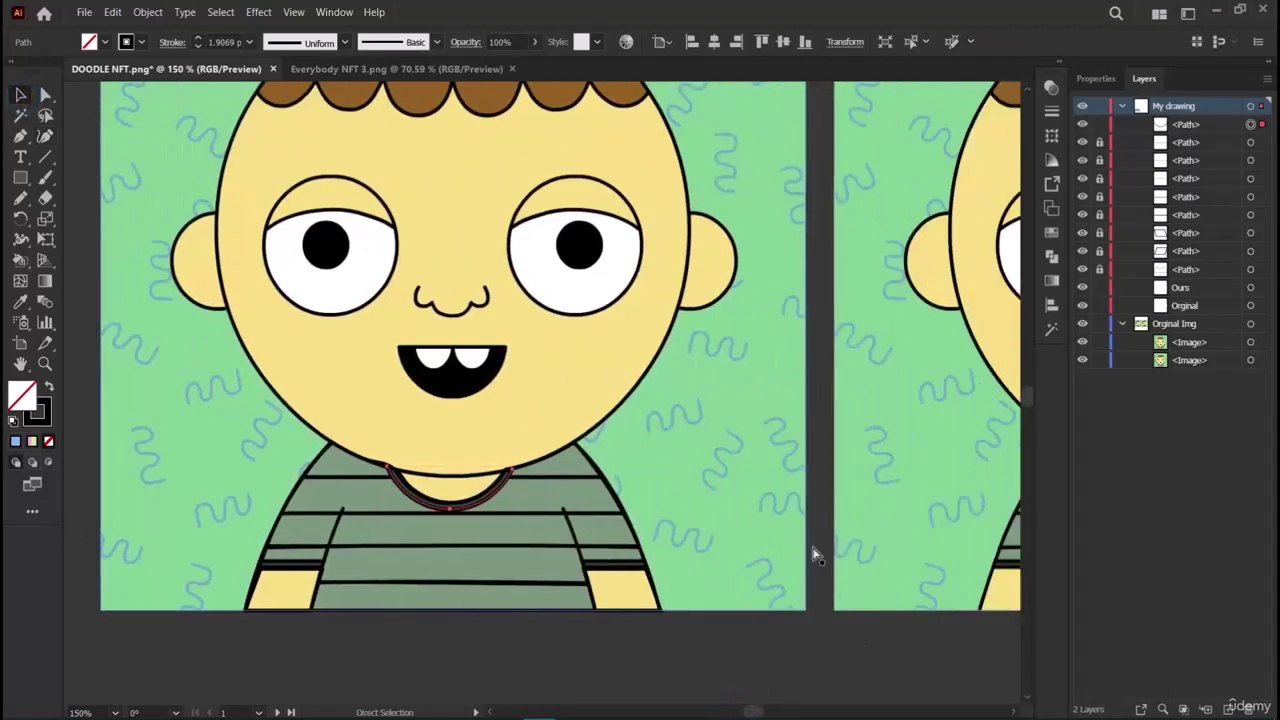
pyautogui.press('v')
pyautogui.click(1082, 360)
pyautogui.click(1082, 360)
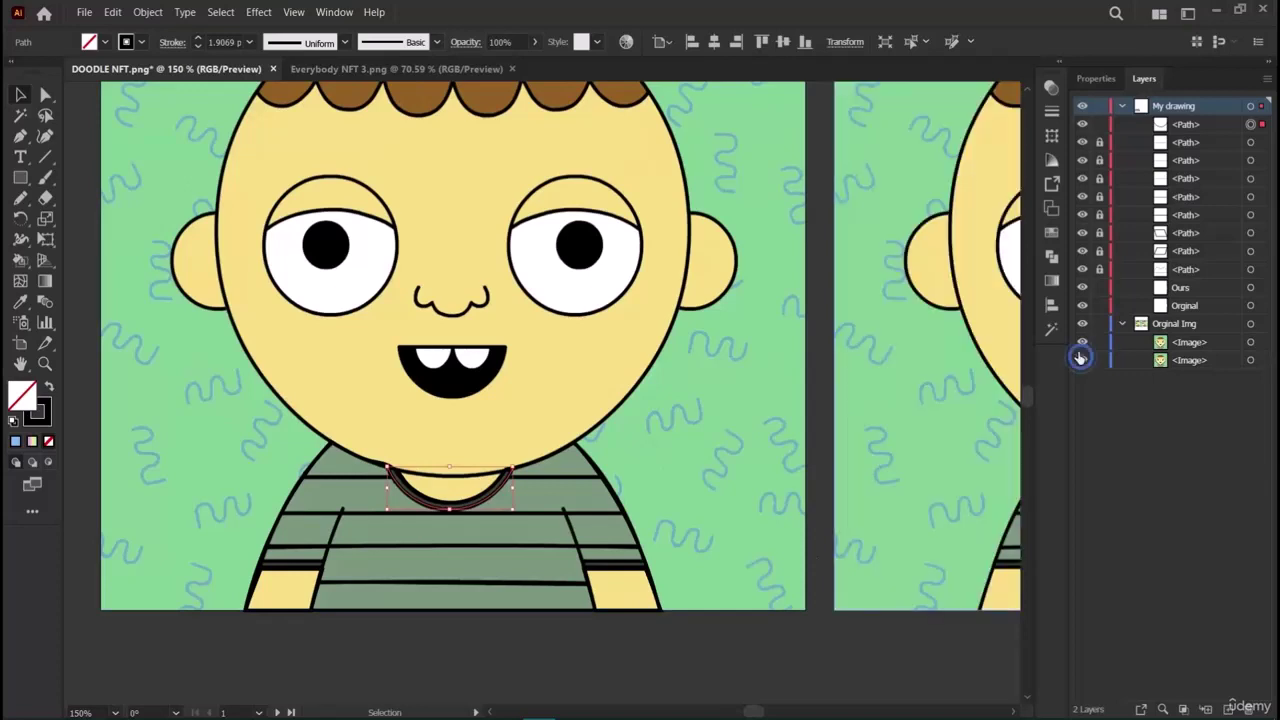
pyautogui.click(1081, 342)
pyautogui.click(590, 650)
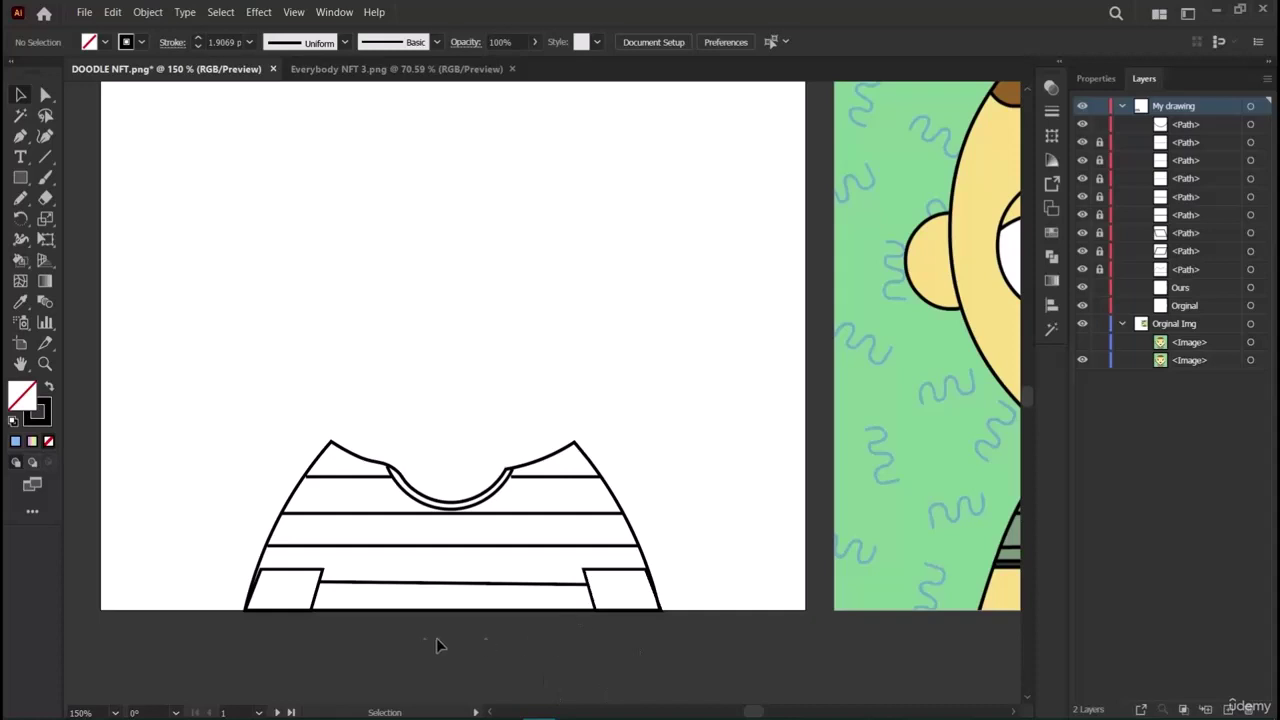
# Show the reference image again and draw the short stripe across the left sleeve cuff.
pyautogui.click(1081, 343)
pyautogui.click(1081, 343)
pyautogui.click(1081, 343)
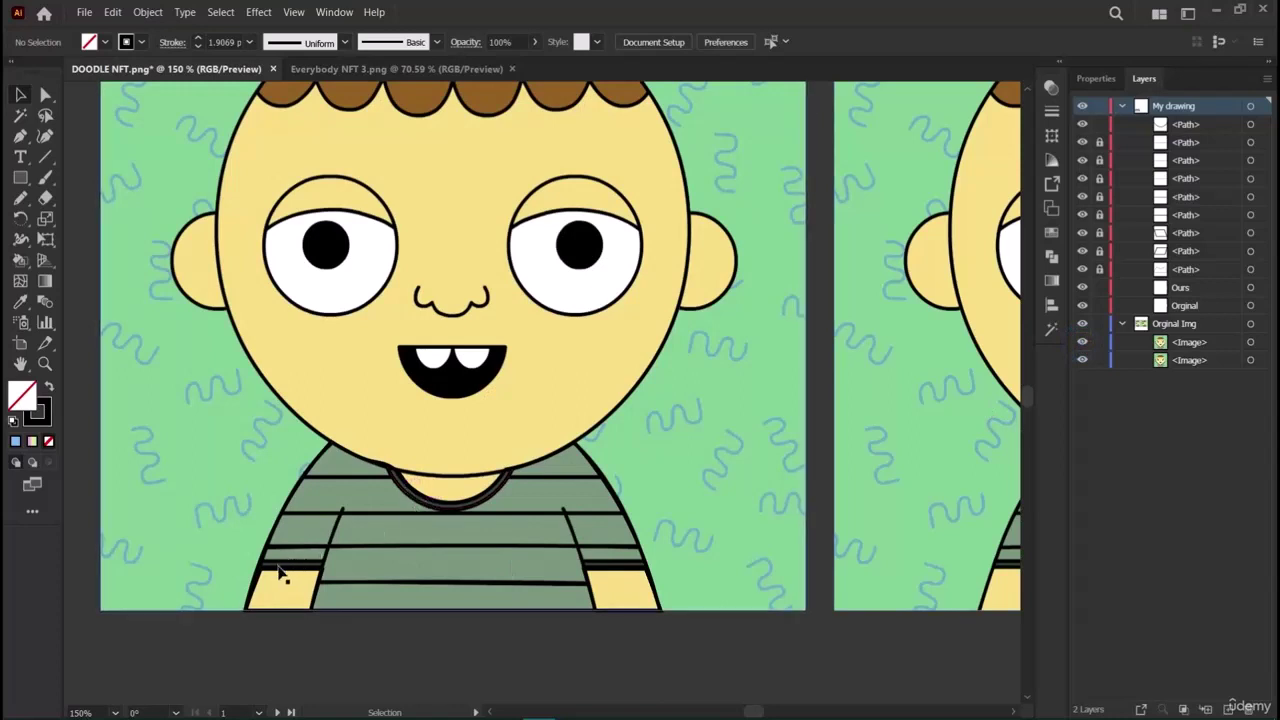
pyautogui.click(45, 137)
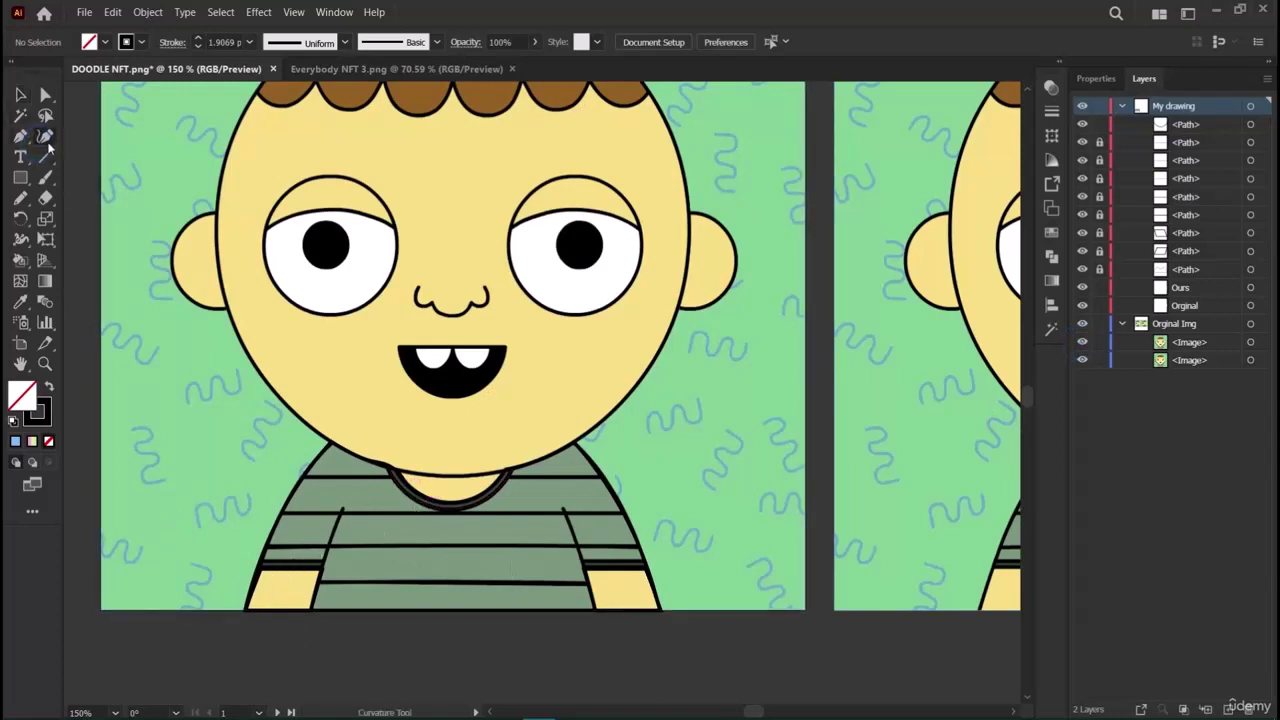
pyautogui.press('p')
pyautogui.moveTo(265, 568); pyautogui.dragTo(330, 570)
pyautogui.press('v')
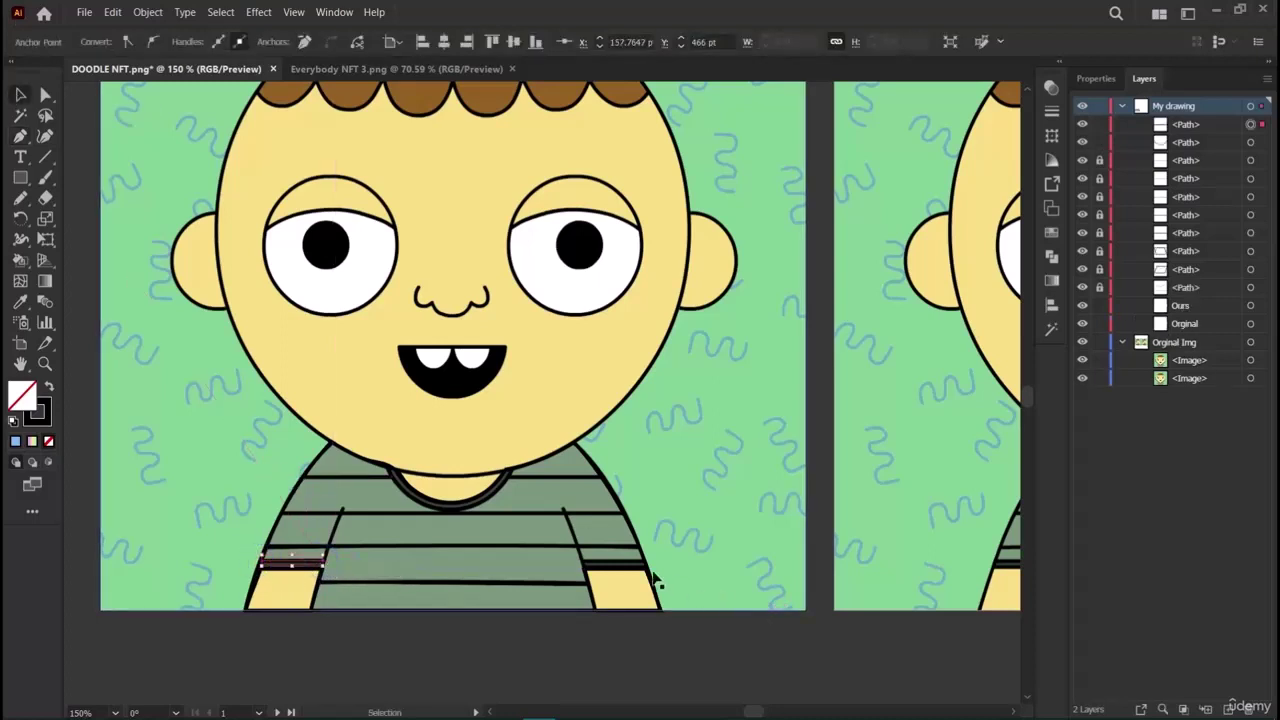
# Draw the right cuff stripe, check the lines without the image, and begin the left sleeve seam.
pyautogui.press('p')
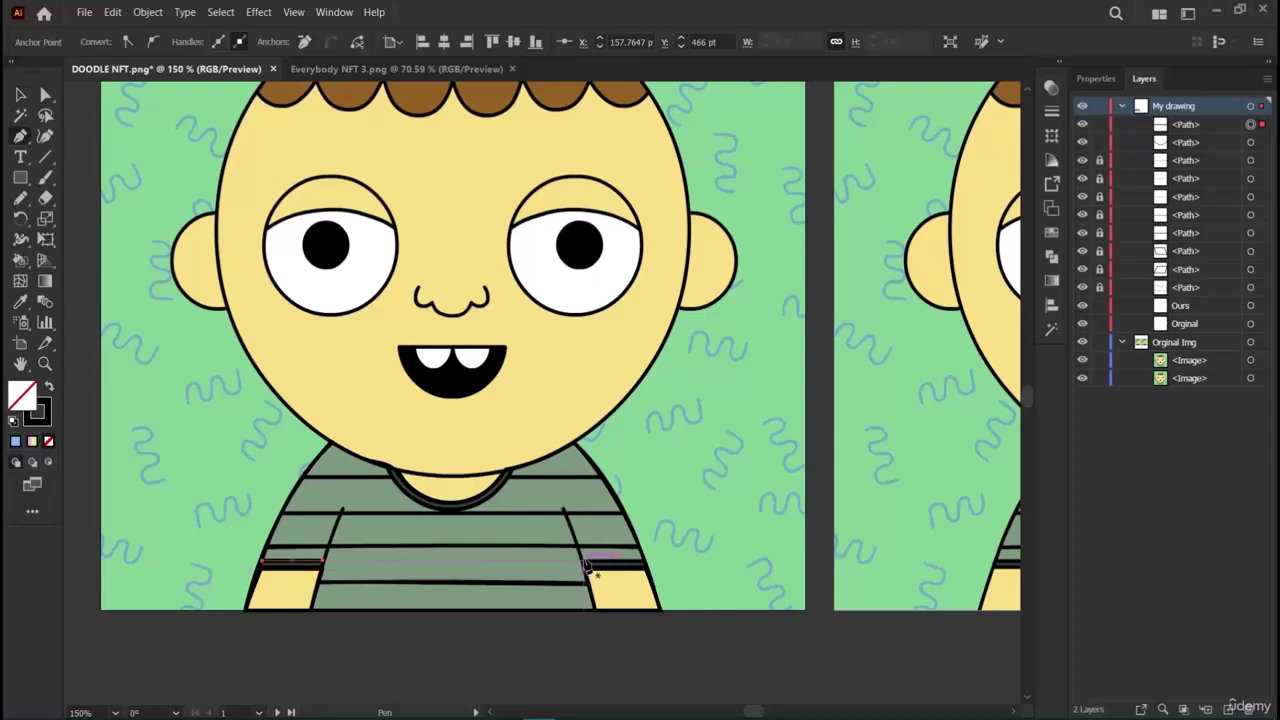
pyautogui.click(585, 565)
pyautogui.click(641, 564)
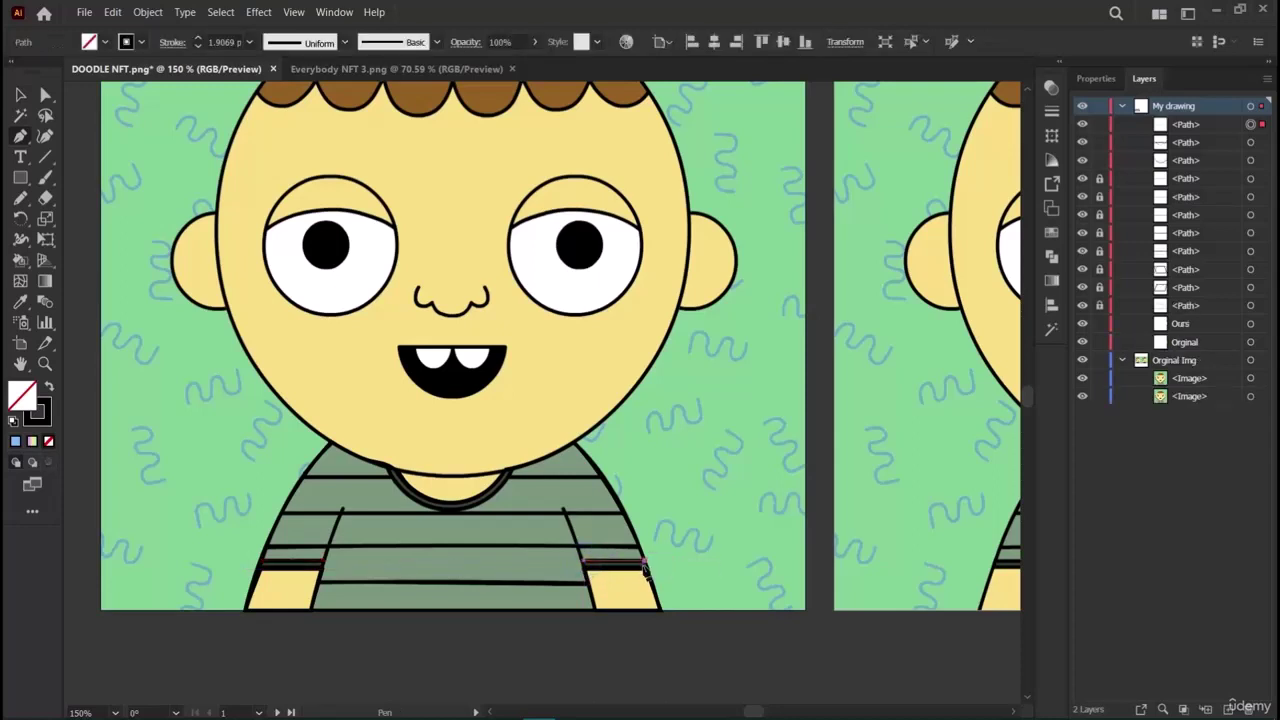
pyautogui.click(21, 96)
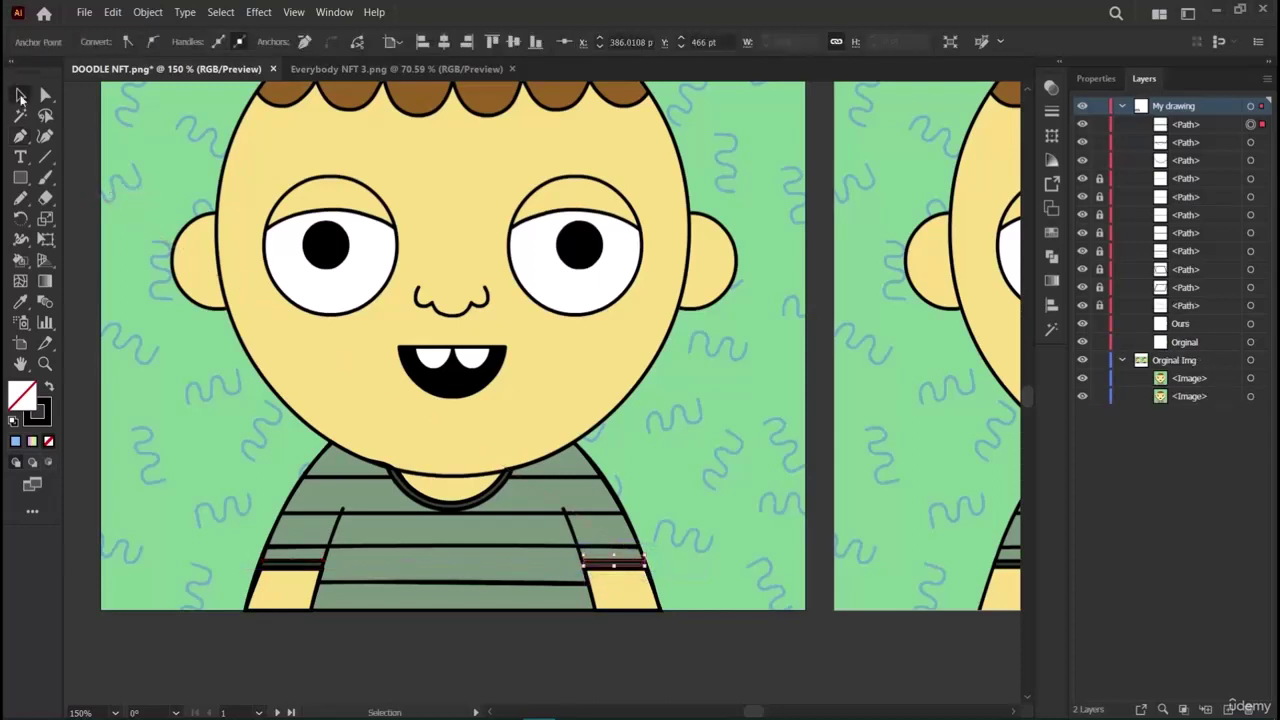
pyautogui.click(458, 665)
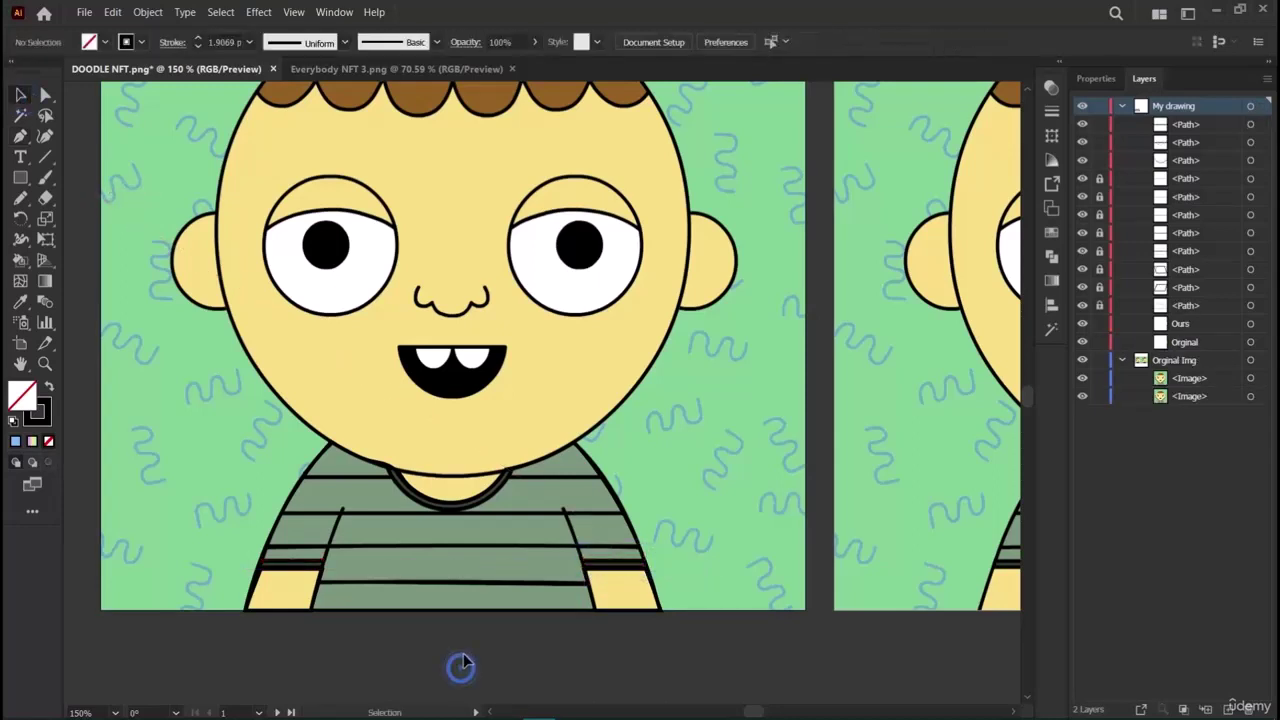
pyautogui.click(1083, 381)
pyautogui.click(1083, 380)
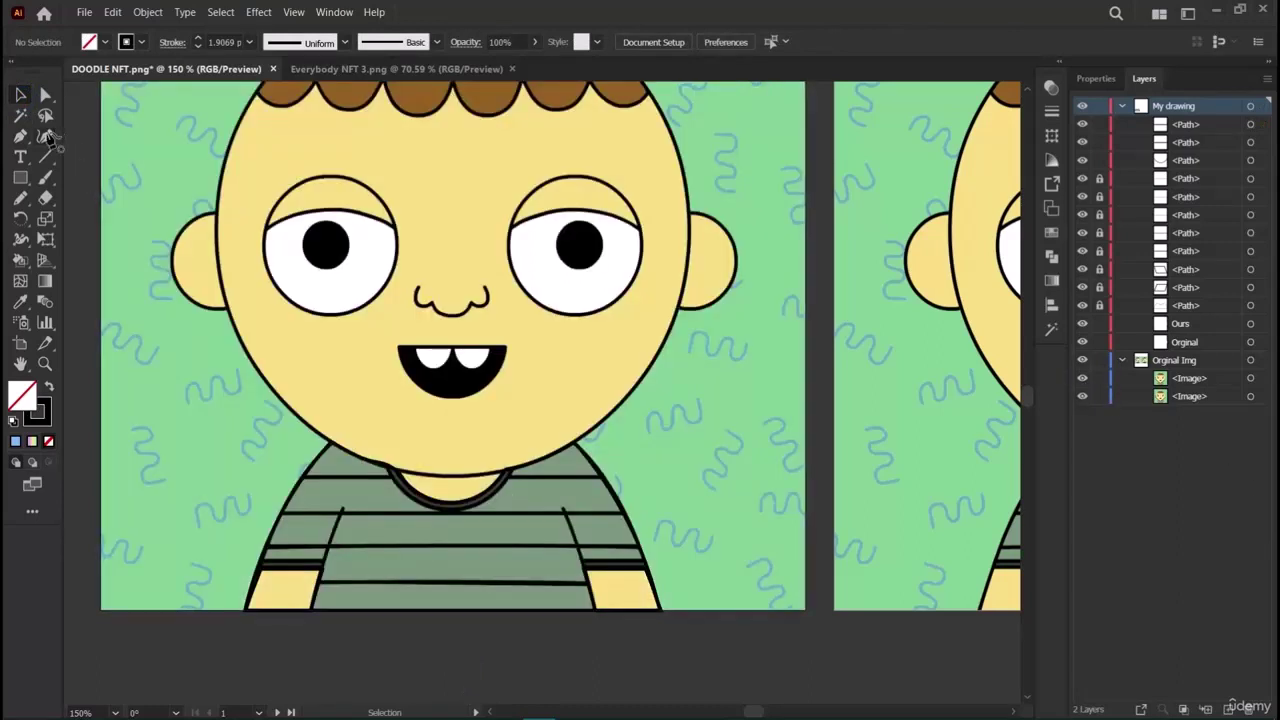
pyautogui.click(46, 136)
pyautogui.click(342, 509)
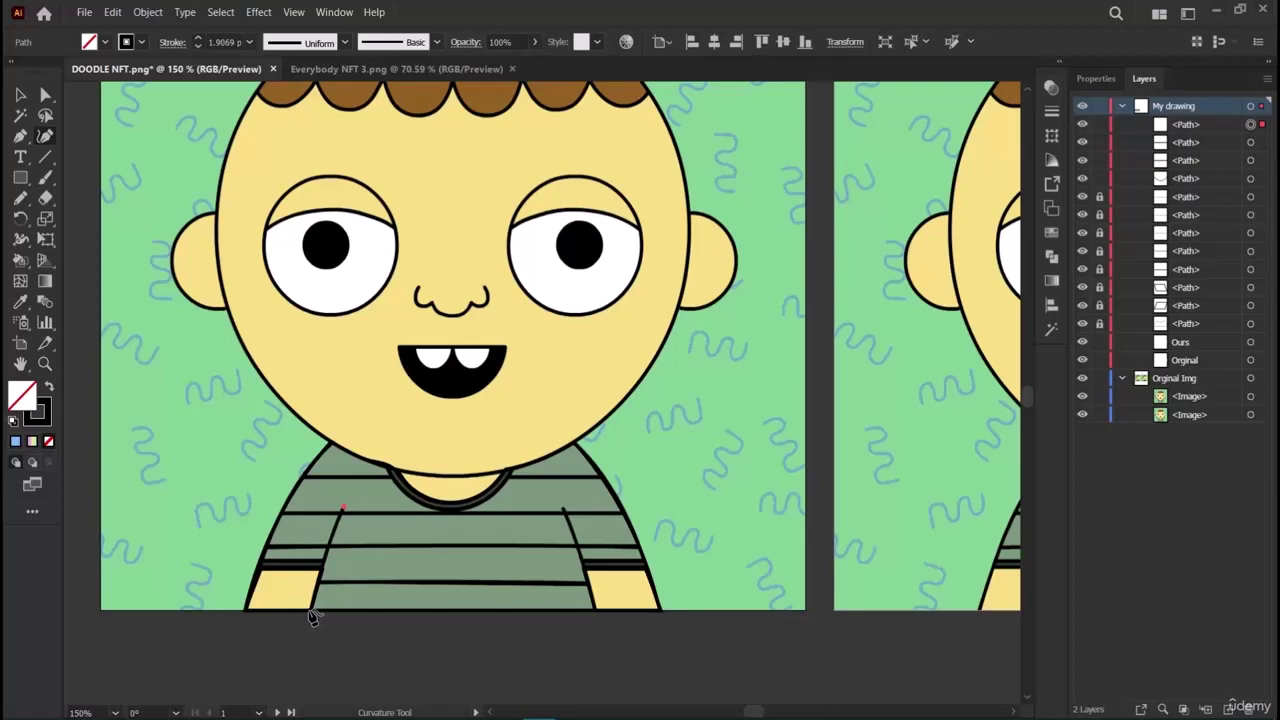
# Finish the left sleeve seam and place a vertically reflected copy on the right sleeve.
pyautogui.click(310, 608)
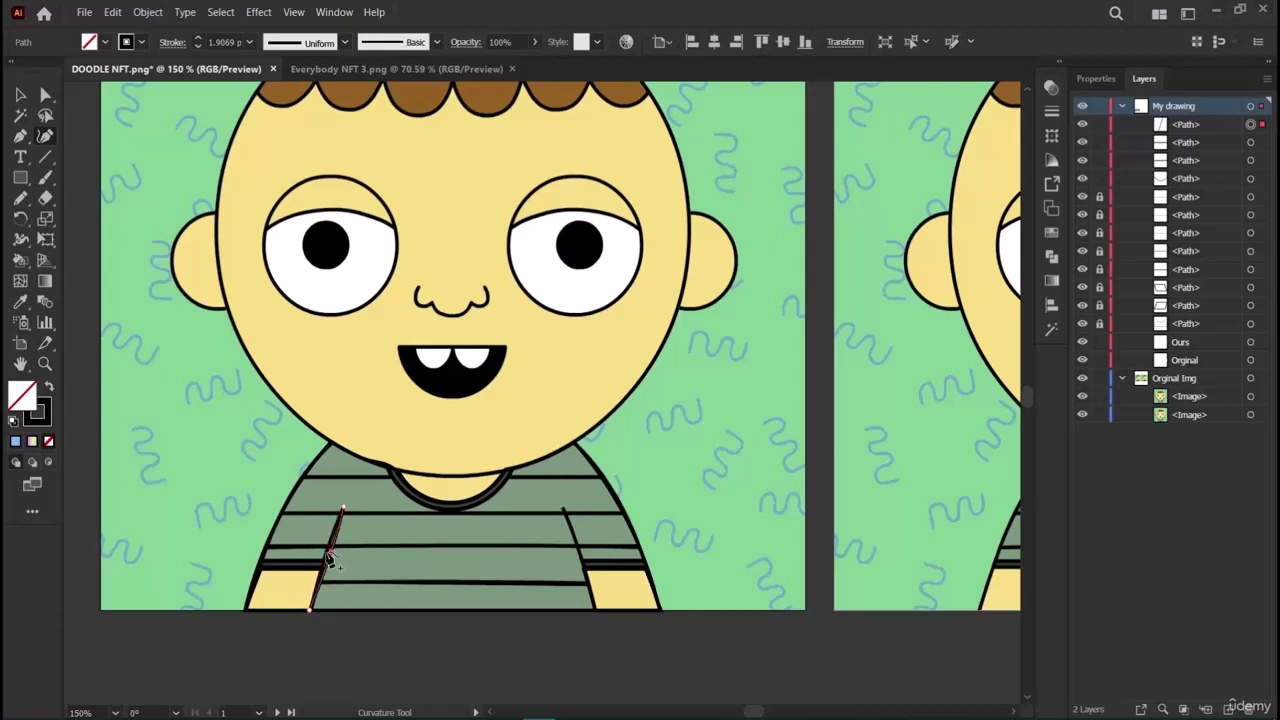
pyautogui.click(20, 94)
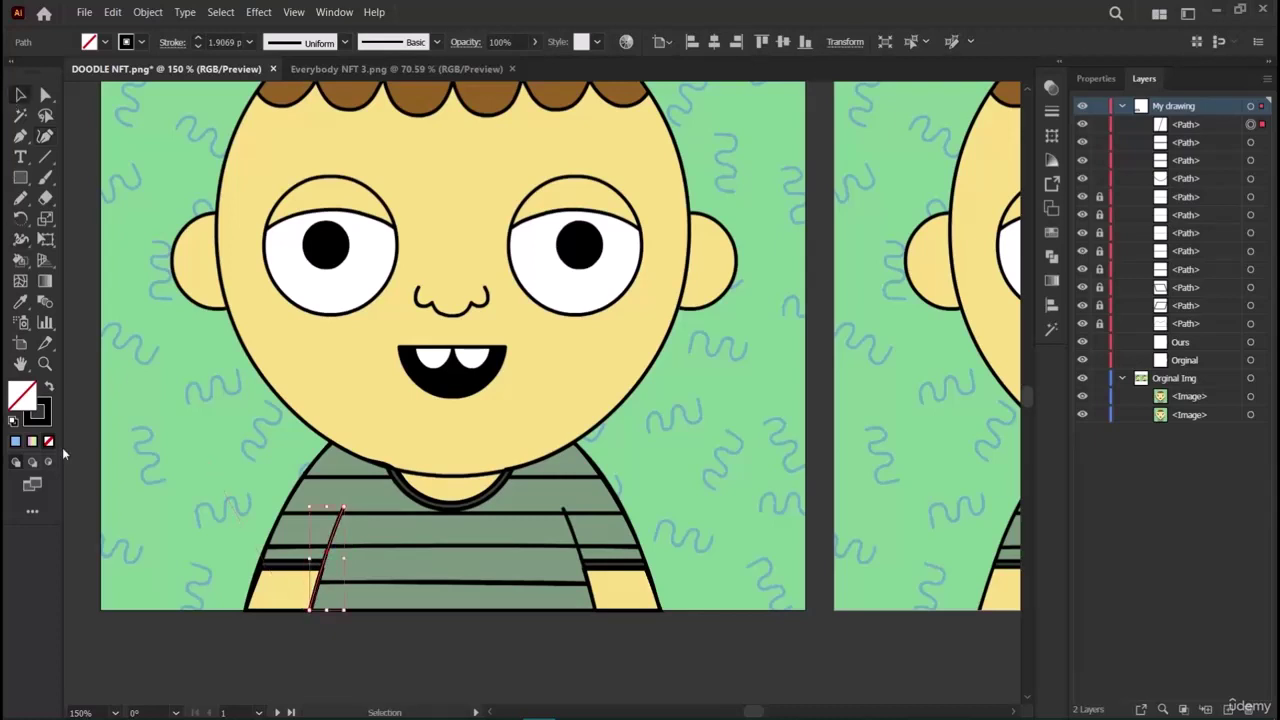
pyautogui.hotkey('ctrl', 'v')
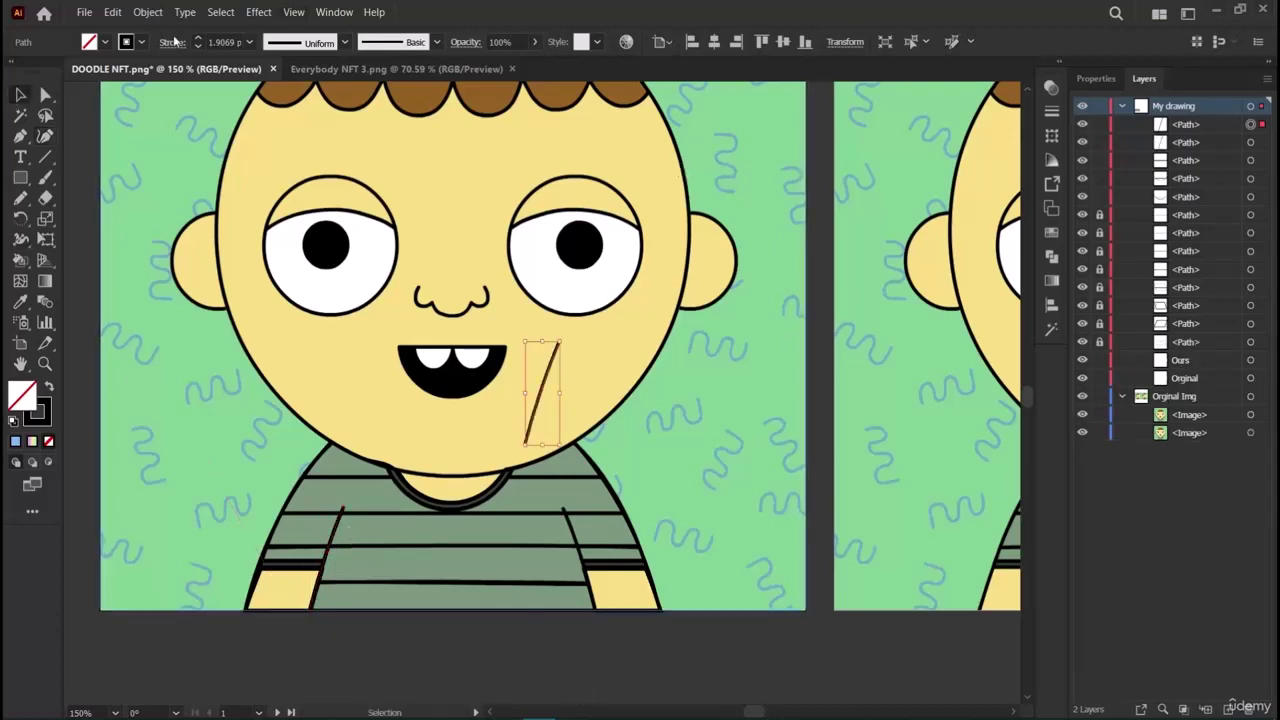
pyautogui.rightClick(543, 397)
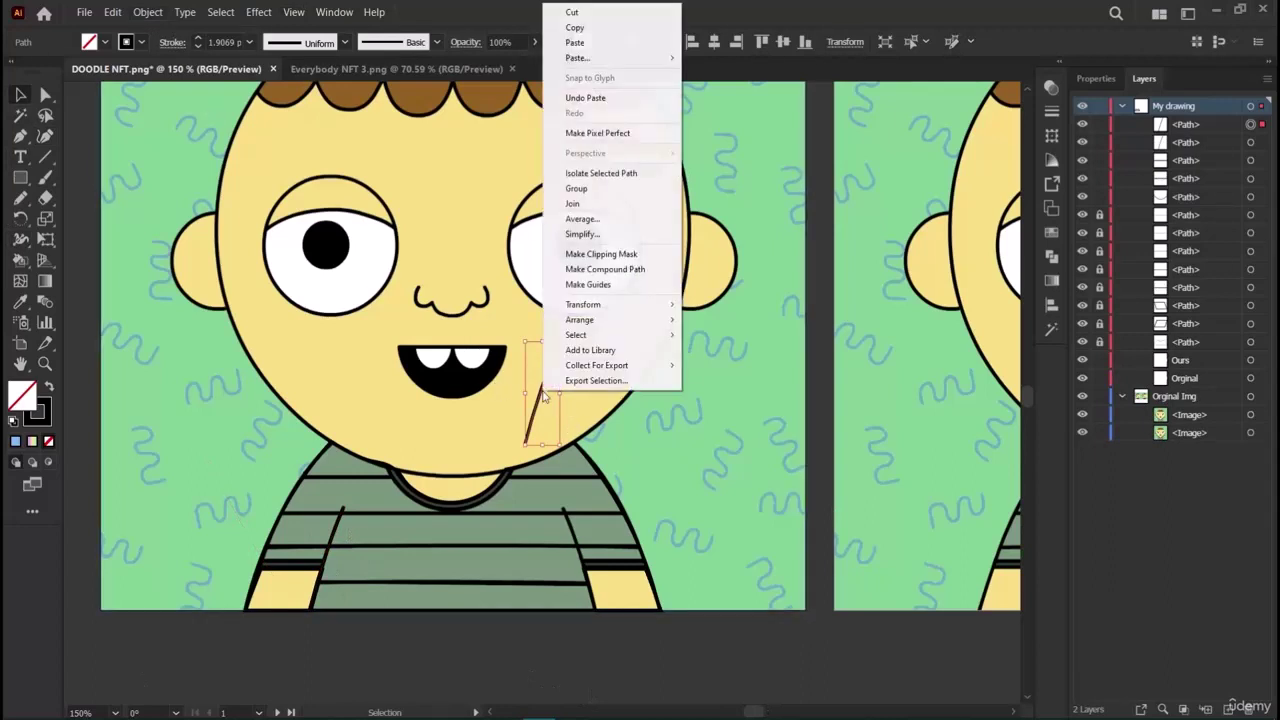
pyautogui.moveTo(603, 306)
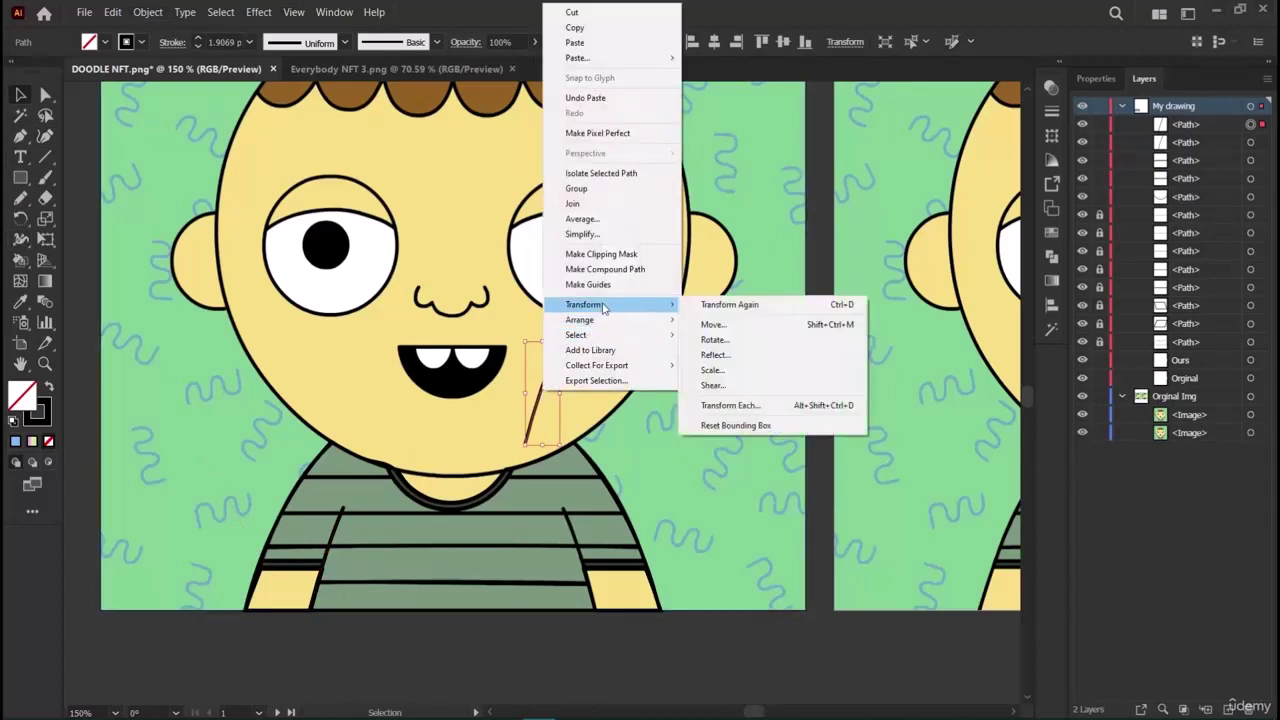
pyautogui.click(690, 355)
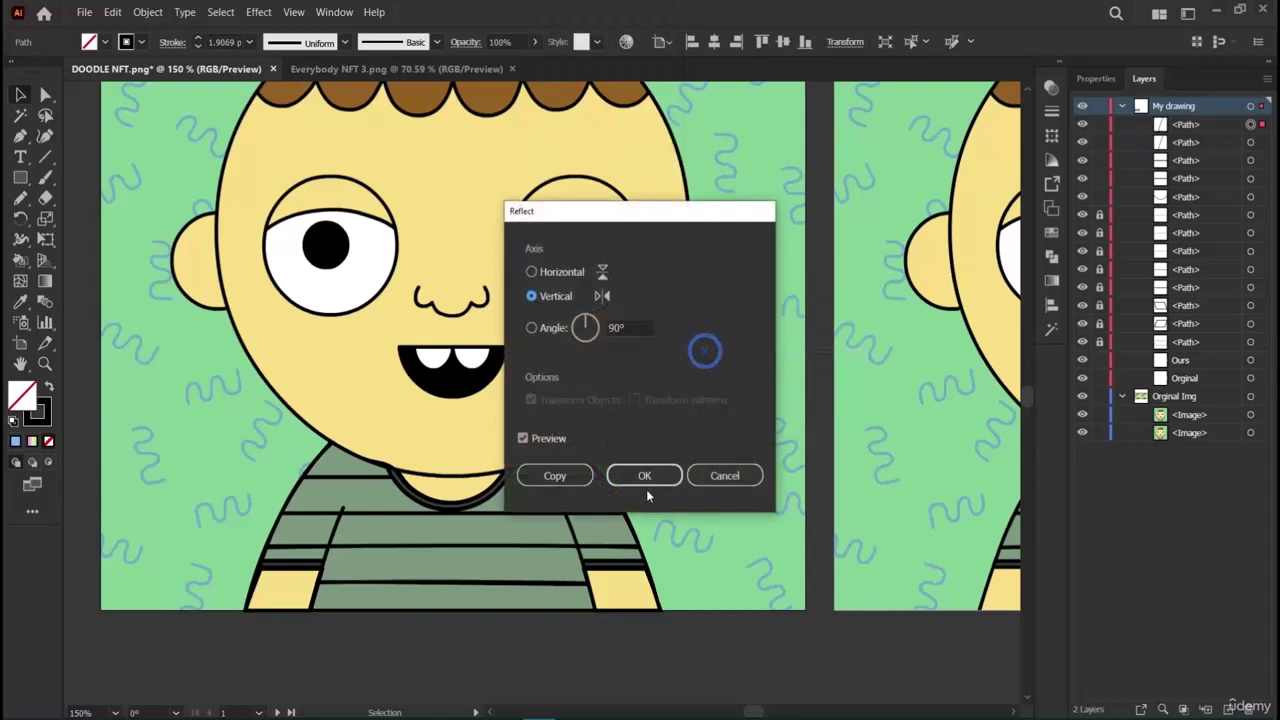
pyautogui.click(645, 473)
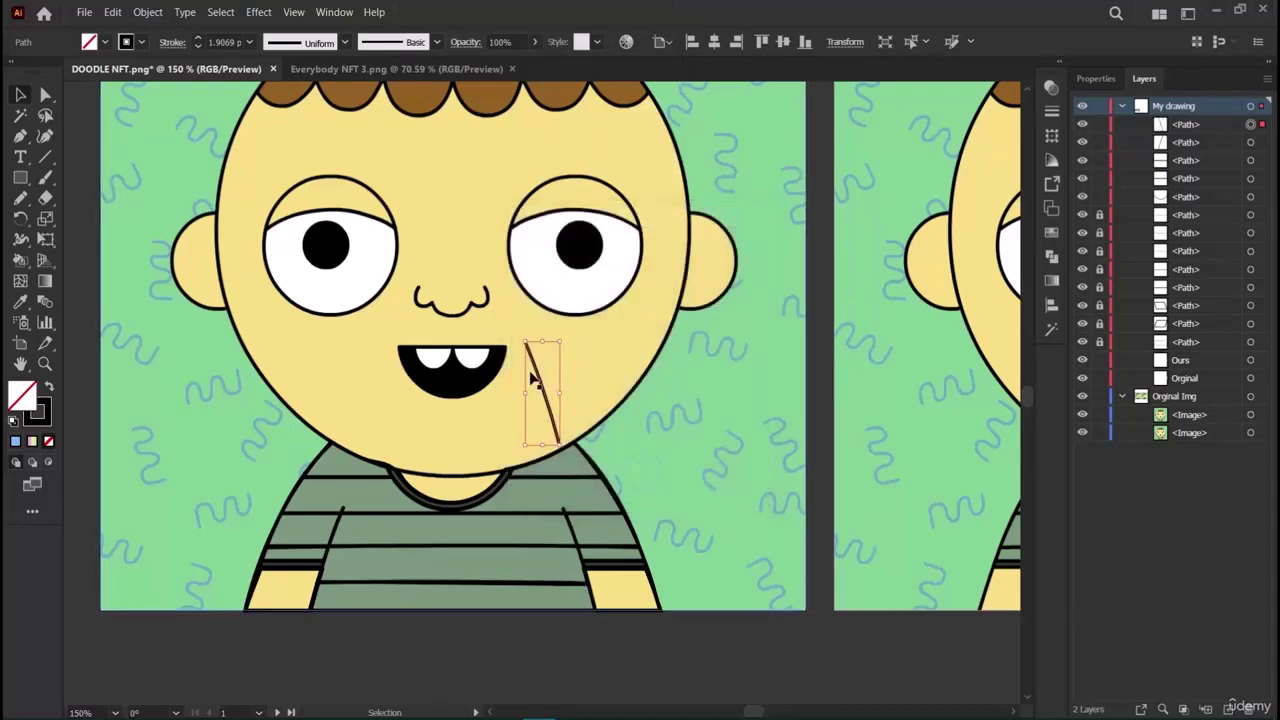
pyautogui.moveTo(533, 376); pyautogui.dragTo(576, 548)
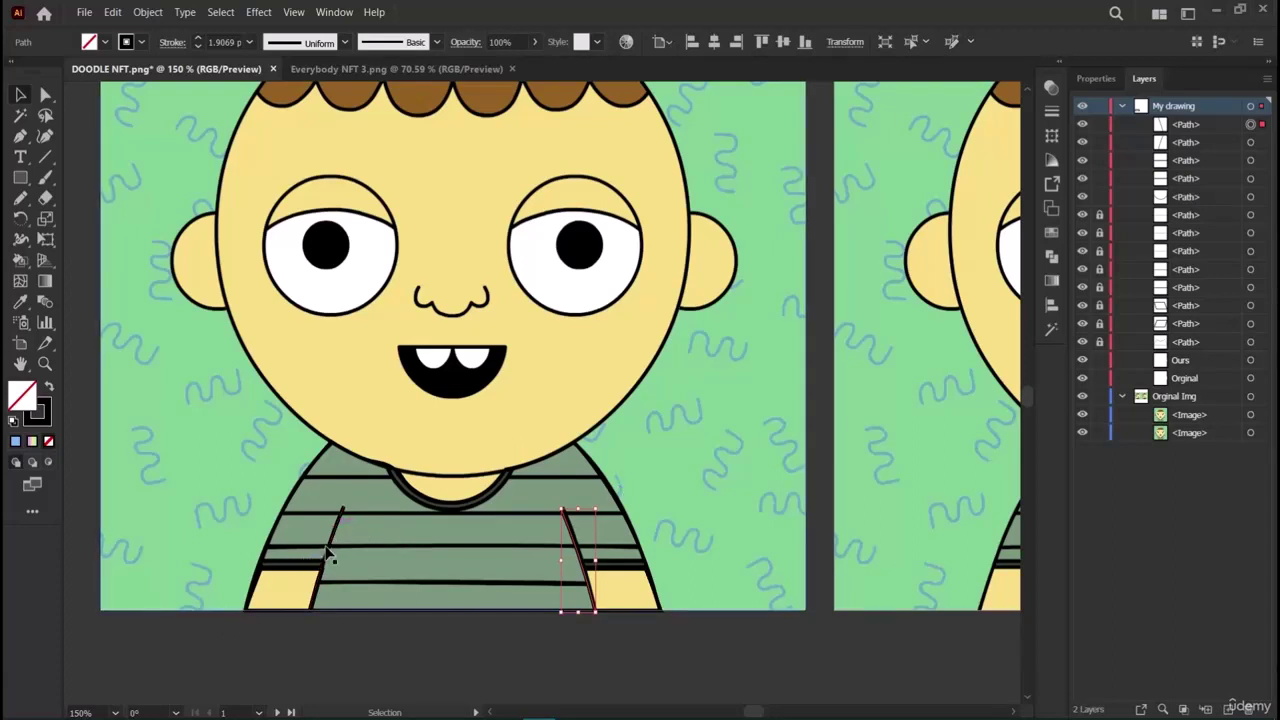
# With the reference hidden, align the left and right stripe segments to the shirt outline, then show the reference.
pyautogui.click(330, 553)
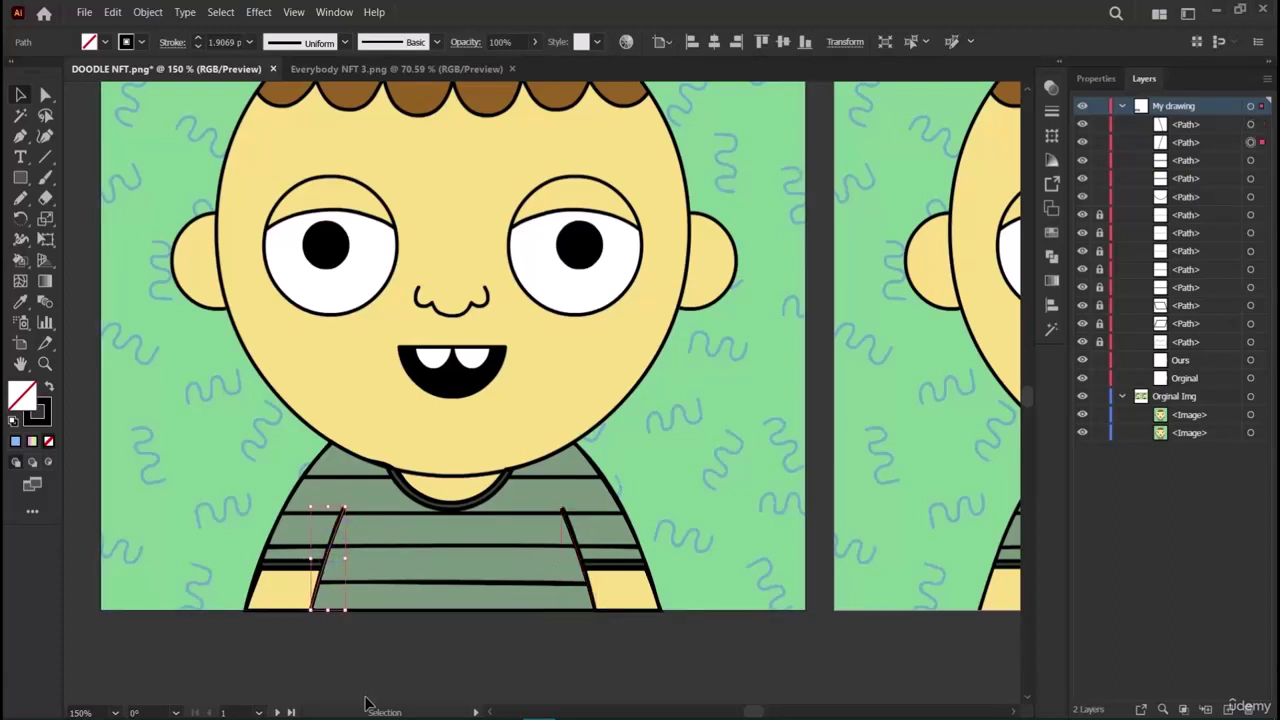
pyautogui.click(363, 676)
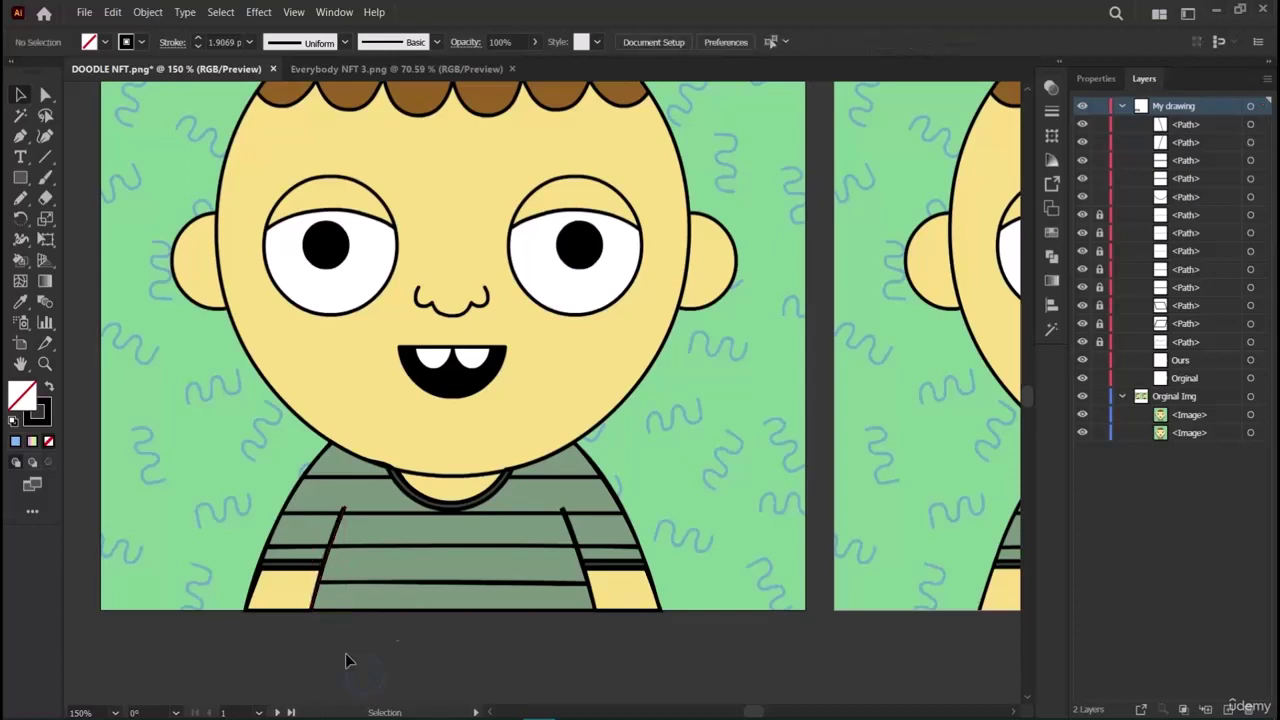
pyautogui.click(1082, 414)
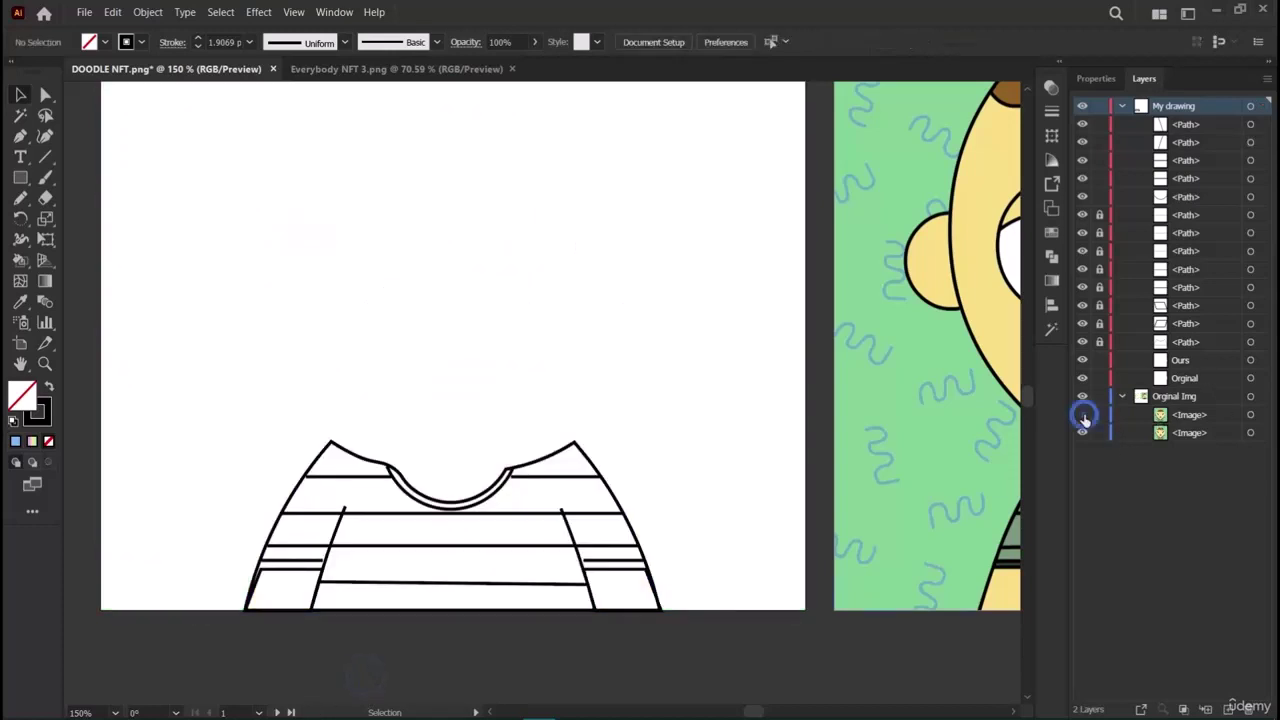
pyautogui.moveTo(306, 563); pyautogui.dragTo(326, 566)
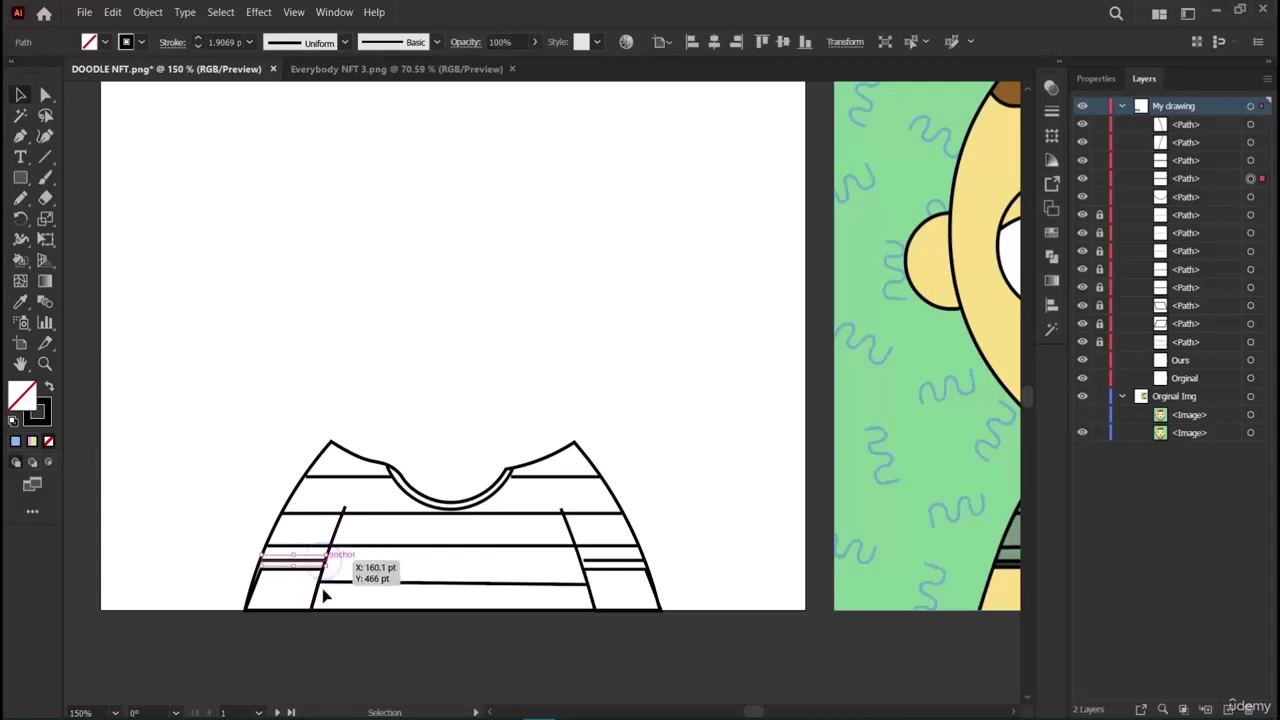
pyautogui.click(312, 643)
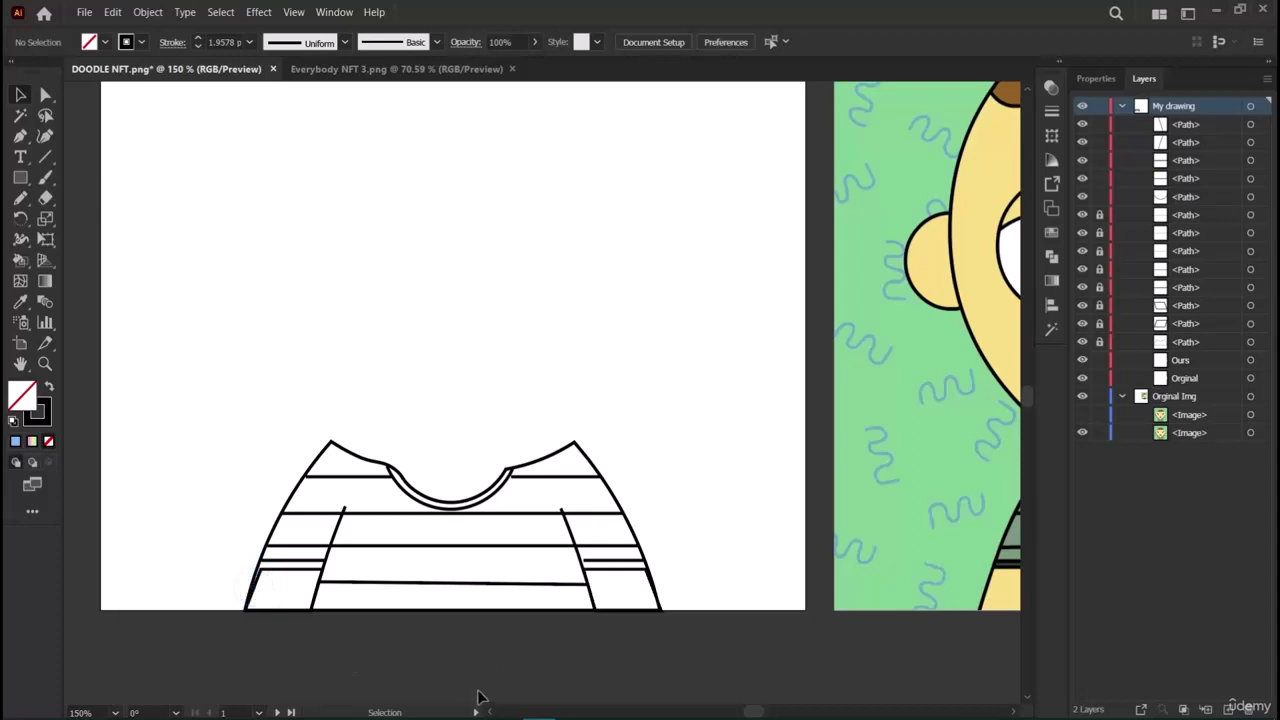
pyautogui.moveTo(612, 560); pyautogui.dragTo(578, 568)
pyautogui.click(571, 628)
pyautogui.click(1082, 425)
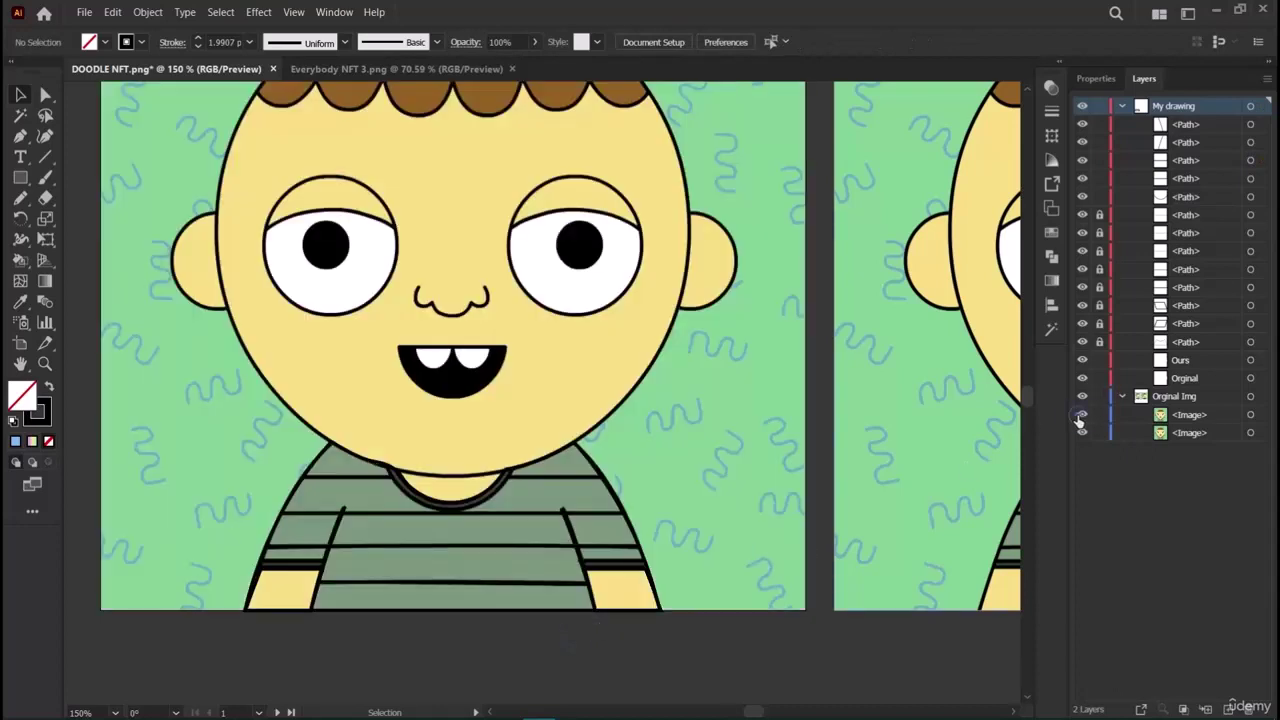
# Draw an unfilled, black-outlined ellipse of about 339 × 336 pt over the boy's head.
pyautogui.scroll(3, 449, 609)
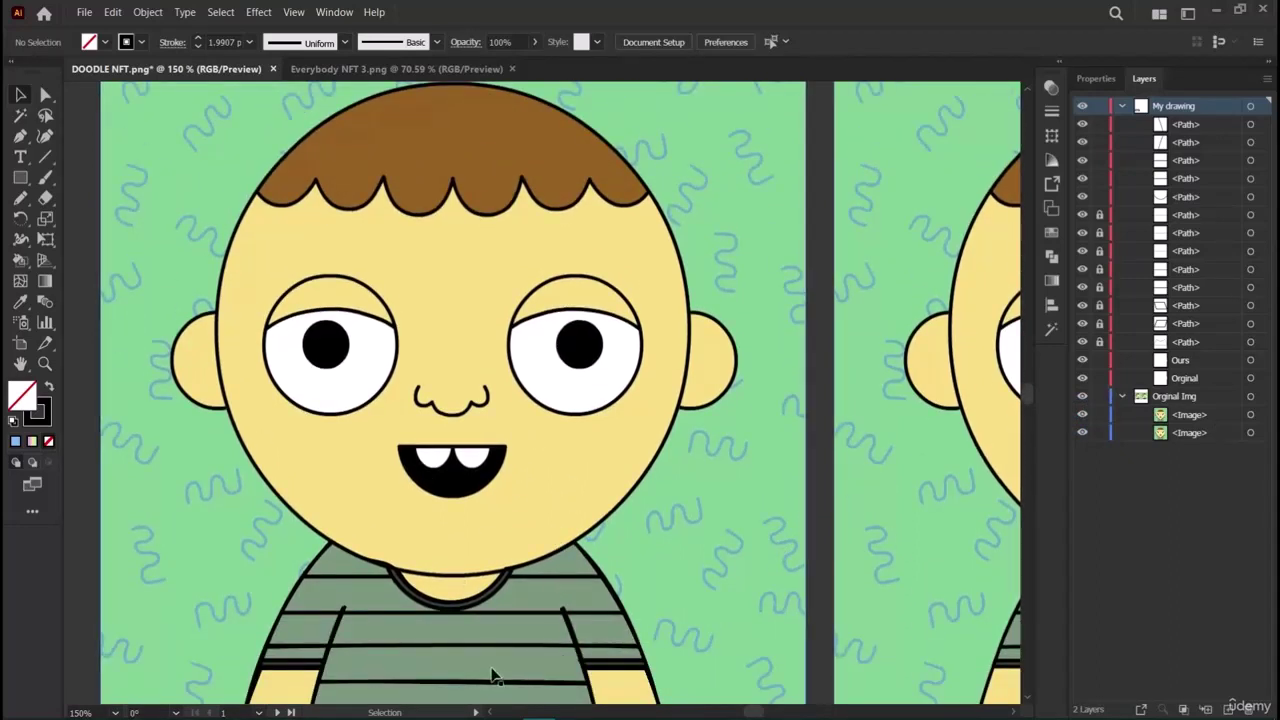
pyautogui.moveTo(20, 177); pyautogui.dragTo(70, 212)
pyautogui.scroll(2, 279, 338)
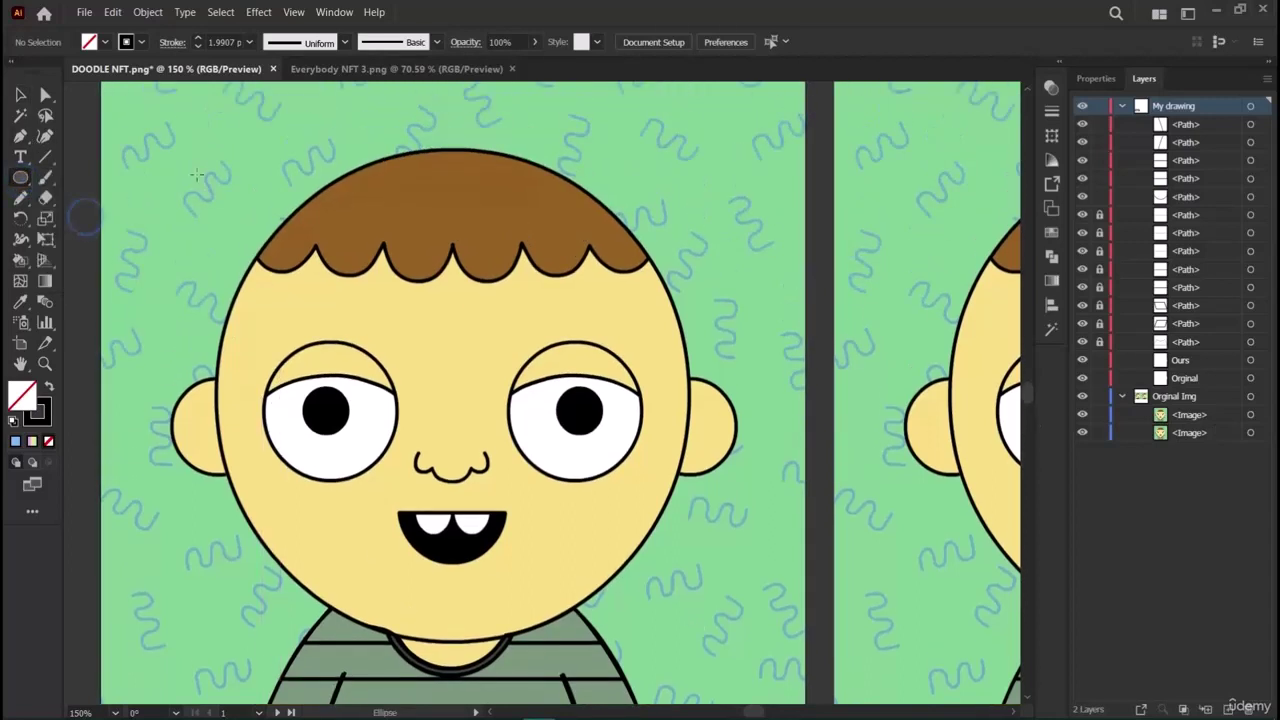
pyautogui.moveTo(228, 156); pyautogui.dragTo(691, 577)
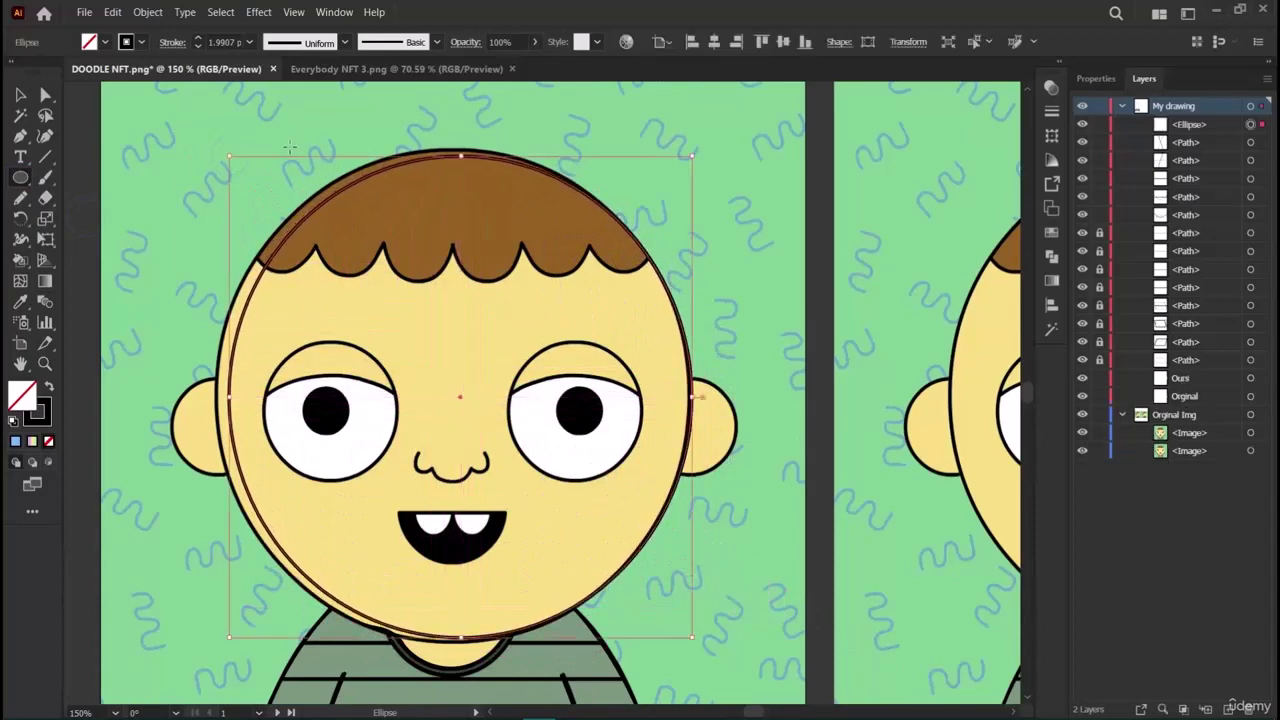
pyautogui.moveTo(229, 156)
pyautogui.mouseDown()
pyautogui.moveTo(195, 146)
pyautogui.moveTo(201, 130)
pyautogui.moveTo(222, 150)
pyautogui.mouseUp()
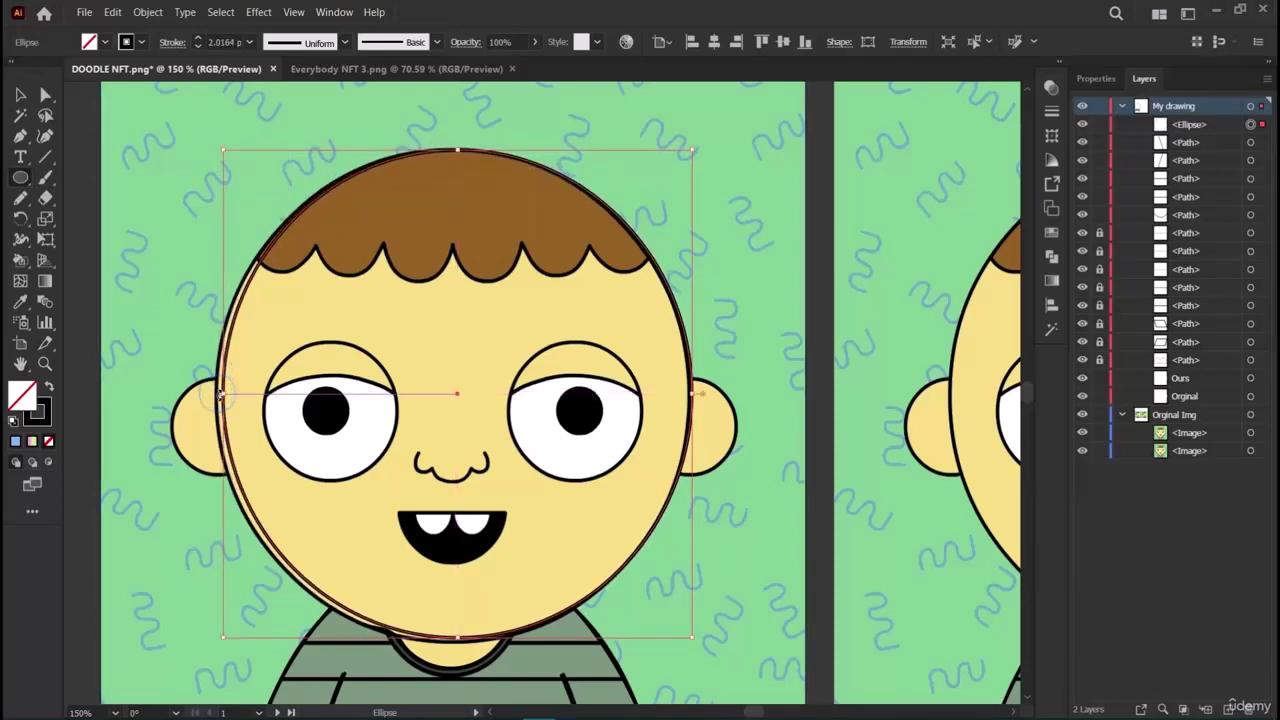
pyautogui.moveTo(224, 396); pyautogui.dragTo(219, 398)
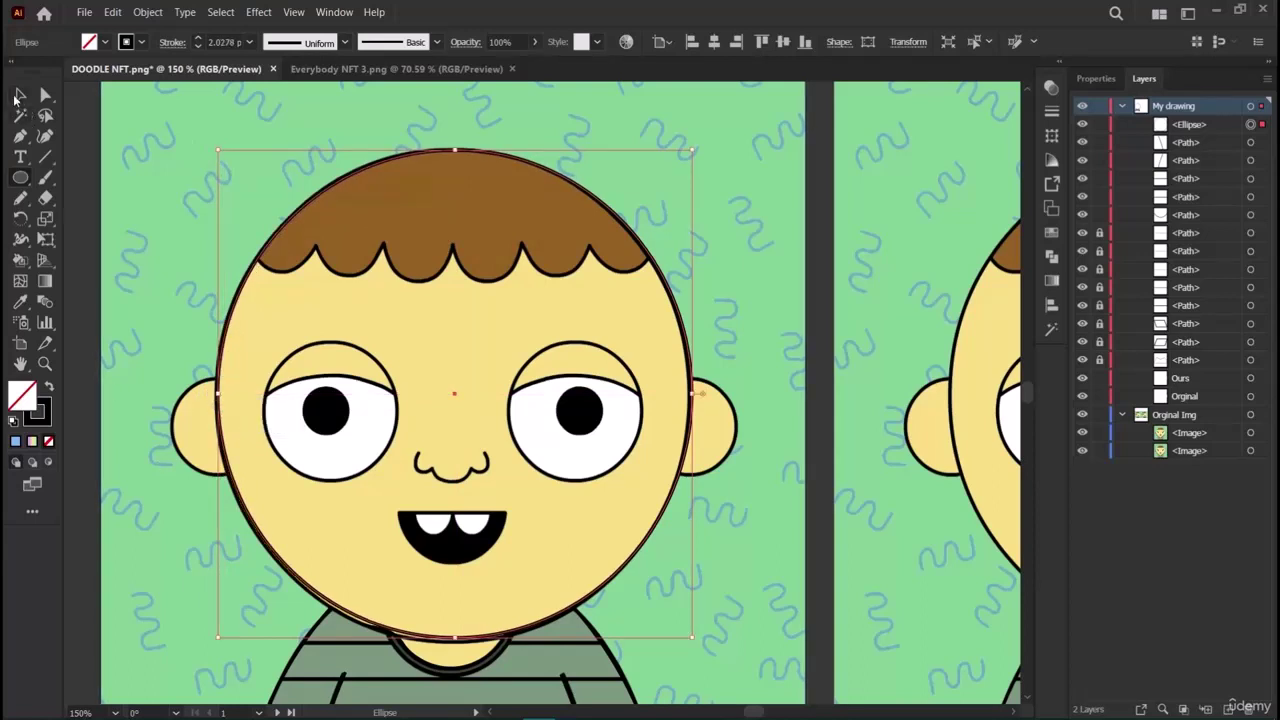
pyautogui.click(19, 96)
pyautogui.click(136, 192)
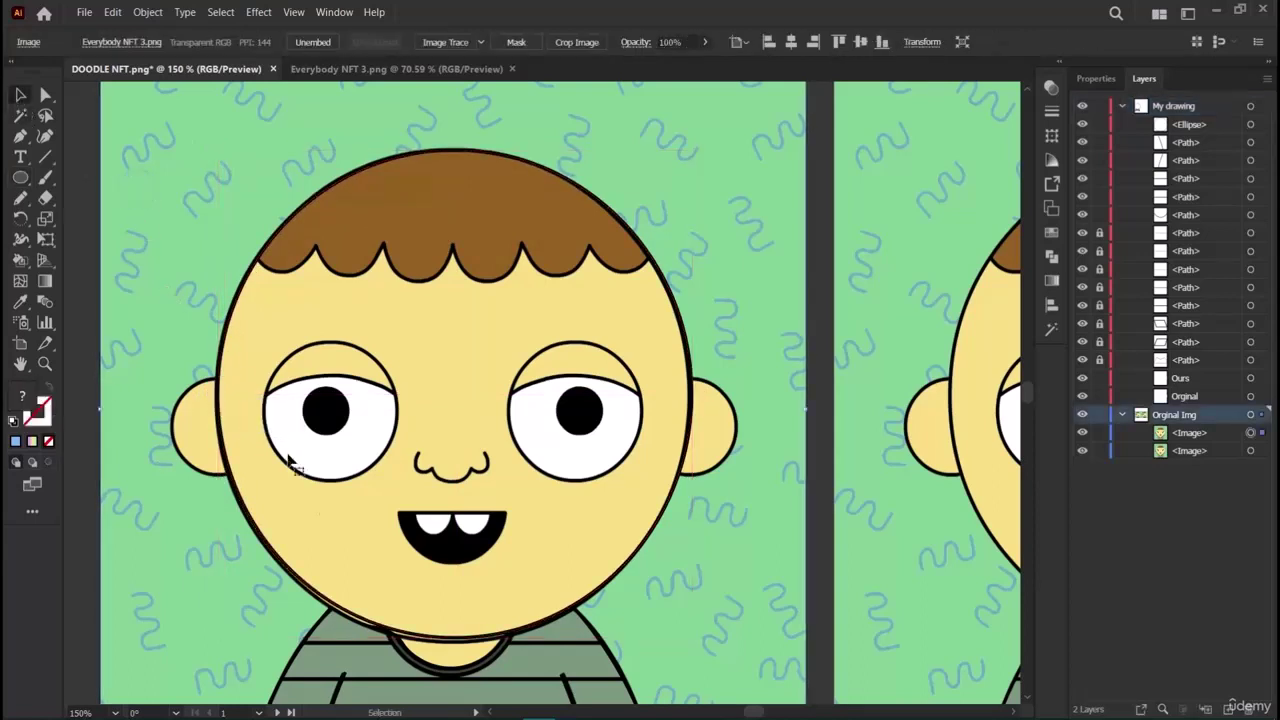
pyautogui.click(368, 614)
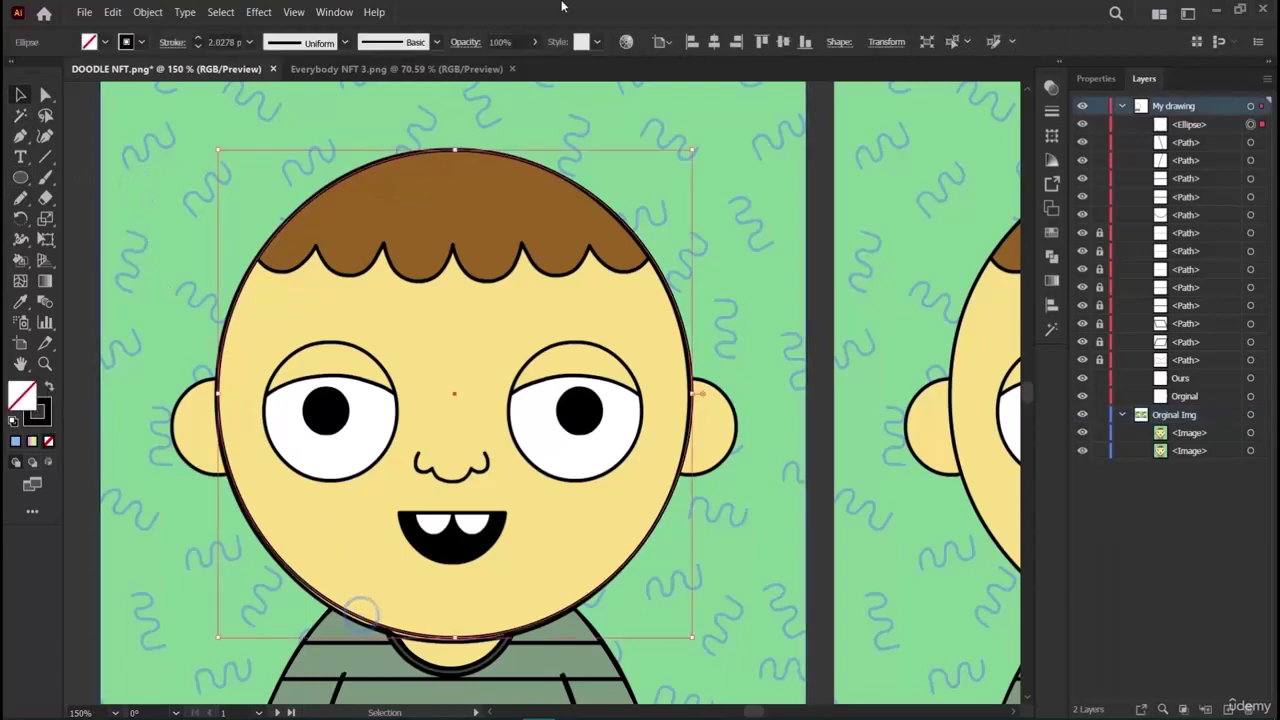
pyautogui.moveTo(218, 638); pyautogui.dragTo(213, 642)
pyautogui.click(70, 366)
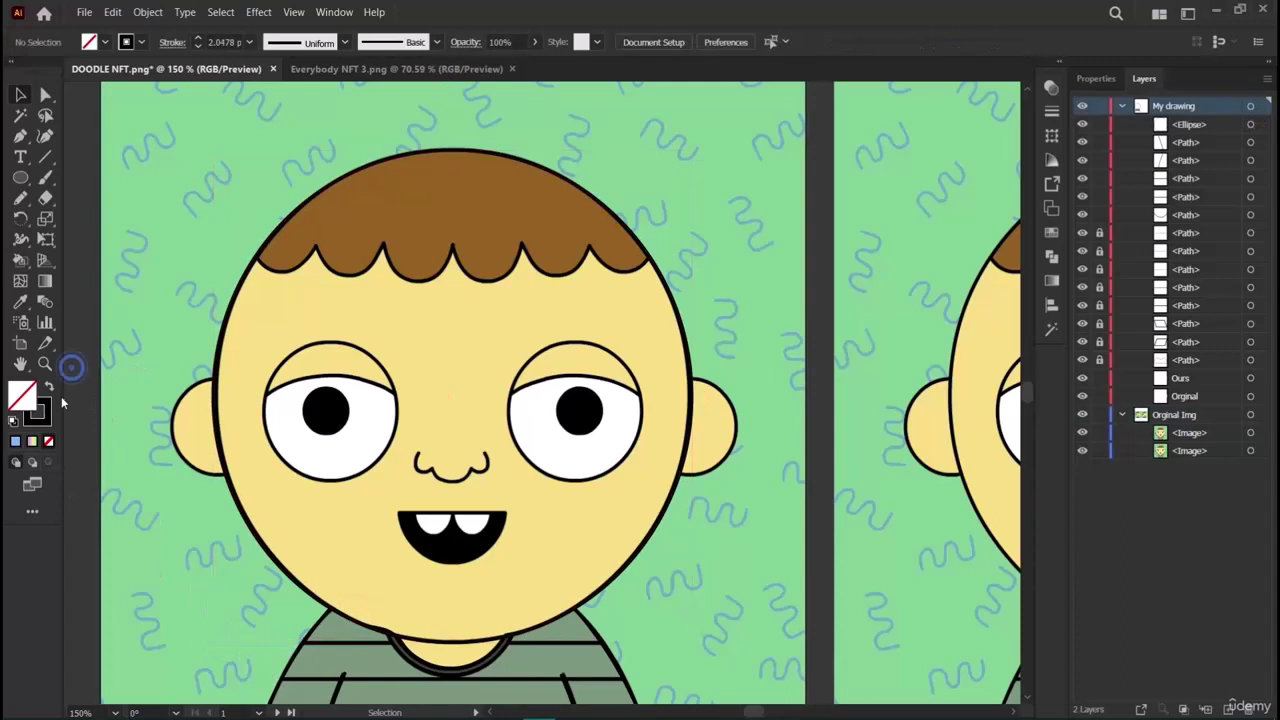
pyautogui.click(45, 136)
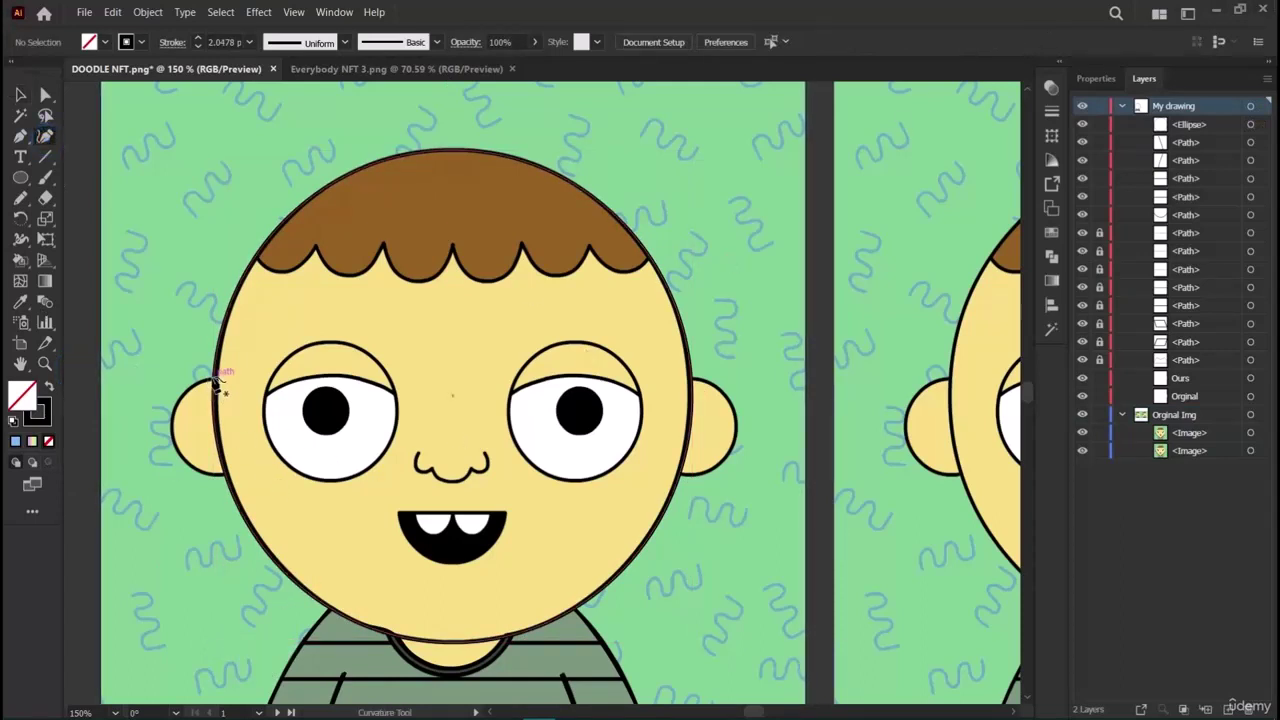
# Lock the head ellipse and the traced paths in the Layers panel.
pyautogui.click(216, 385)
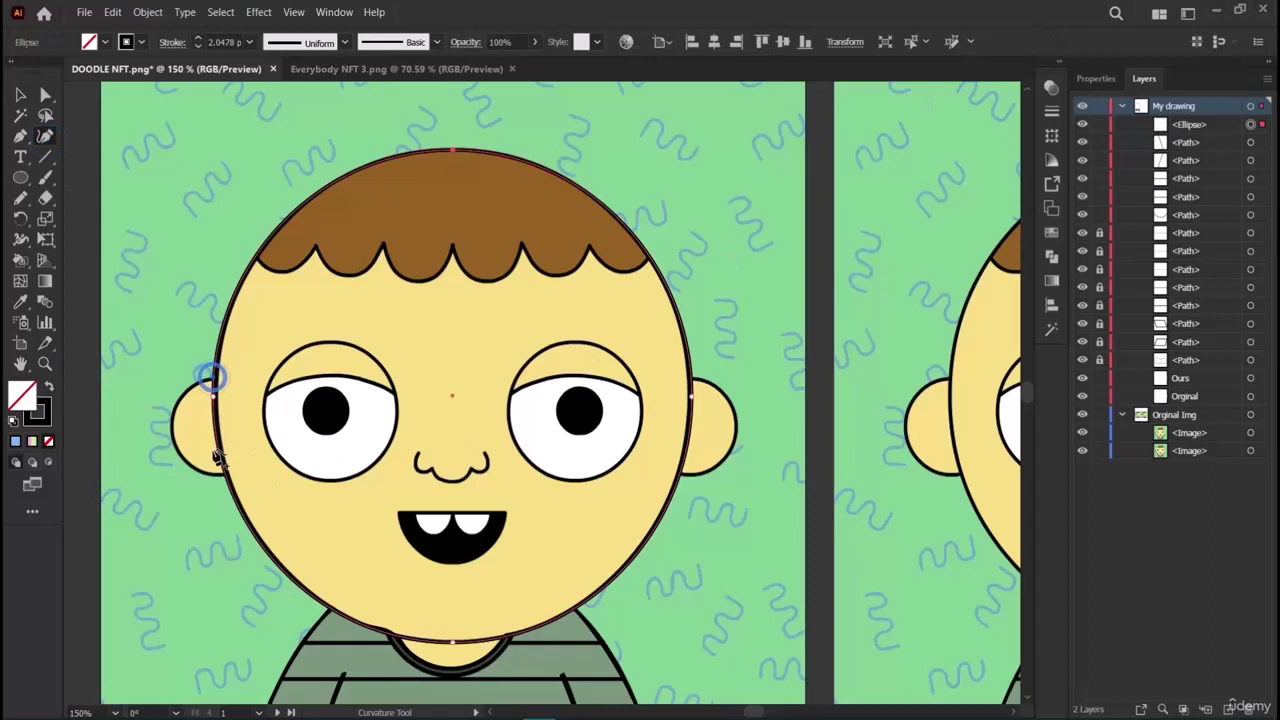
pyautogui.click(1100, 124)
pyautogui.click(1100, 142)
pyautogui.click(1100, 178)
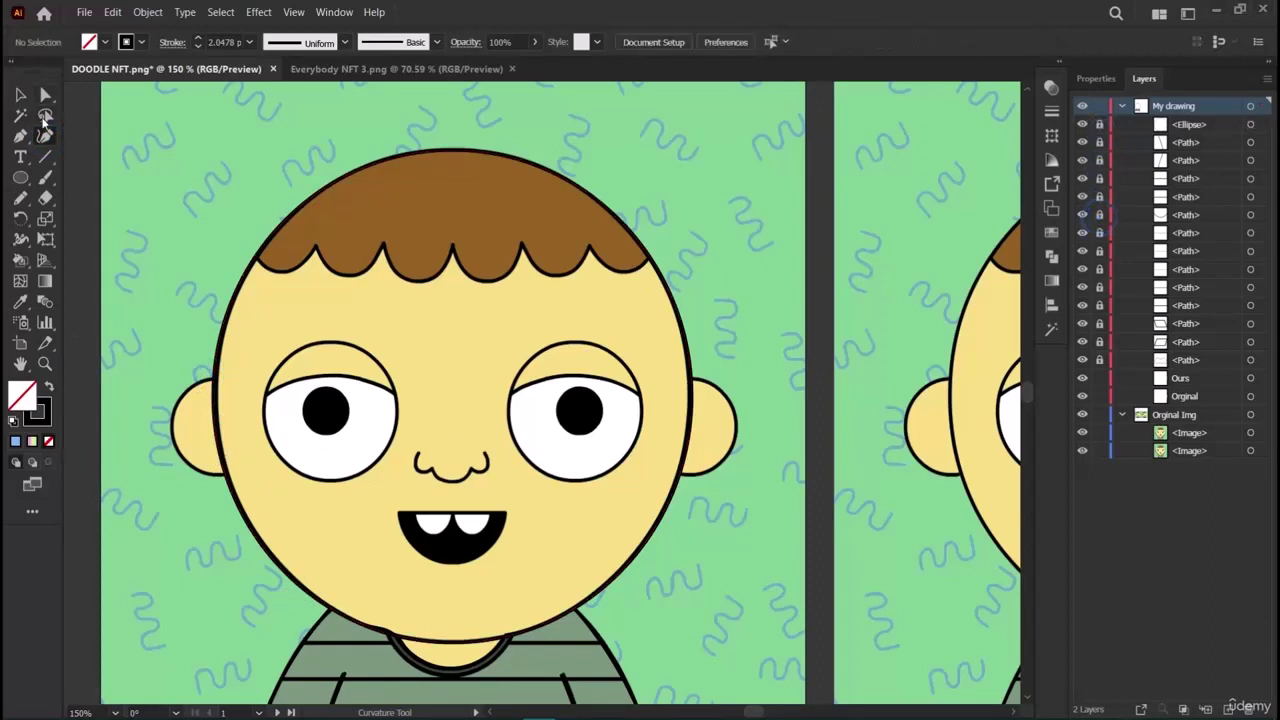
# Trace the left ear as a curved path with the Curvature Tool.
pyautogui.click(213, 376)
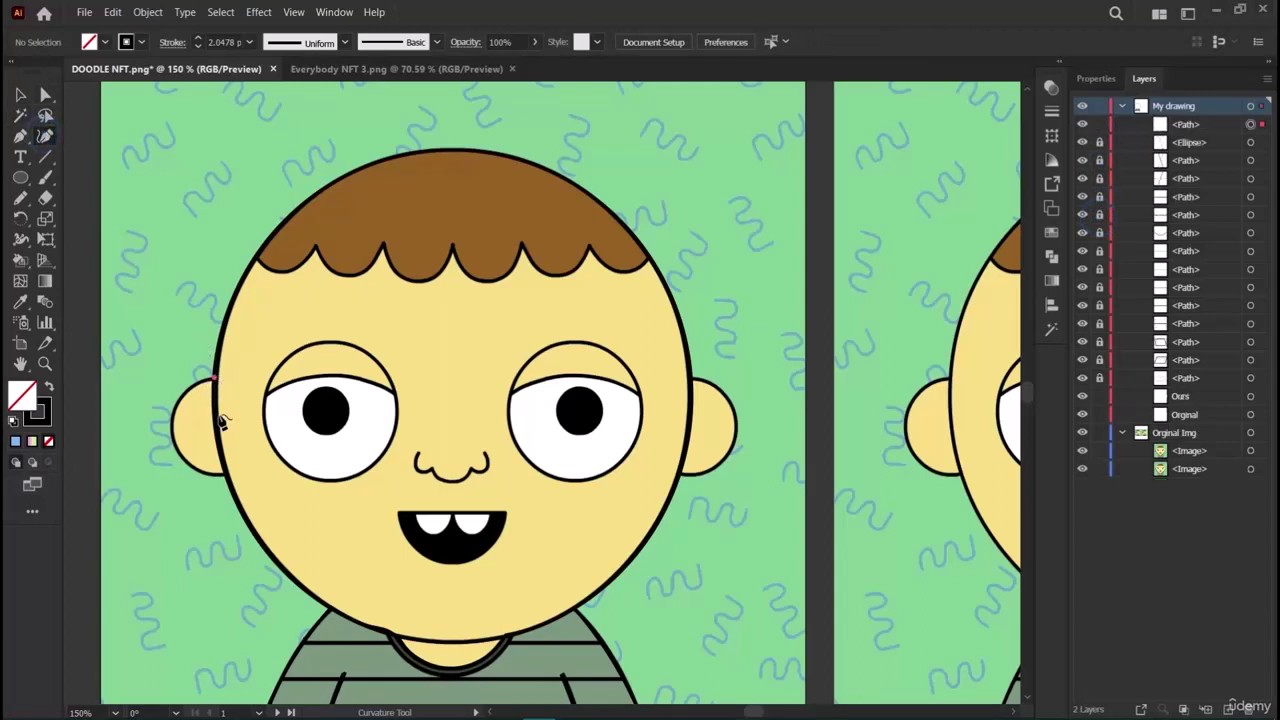
pyautogui.click(225, 472)
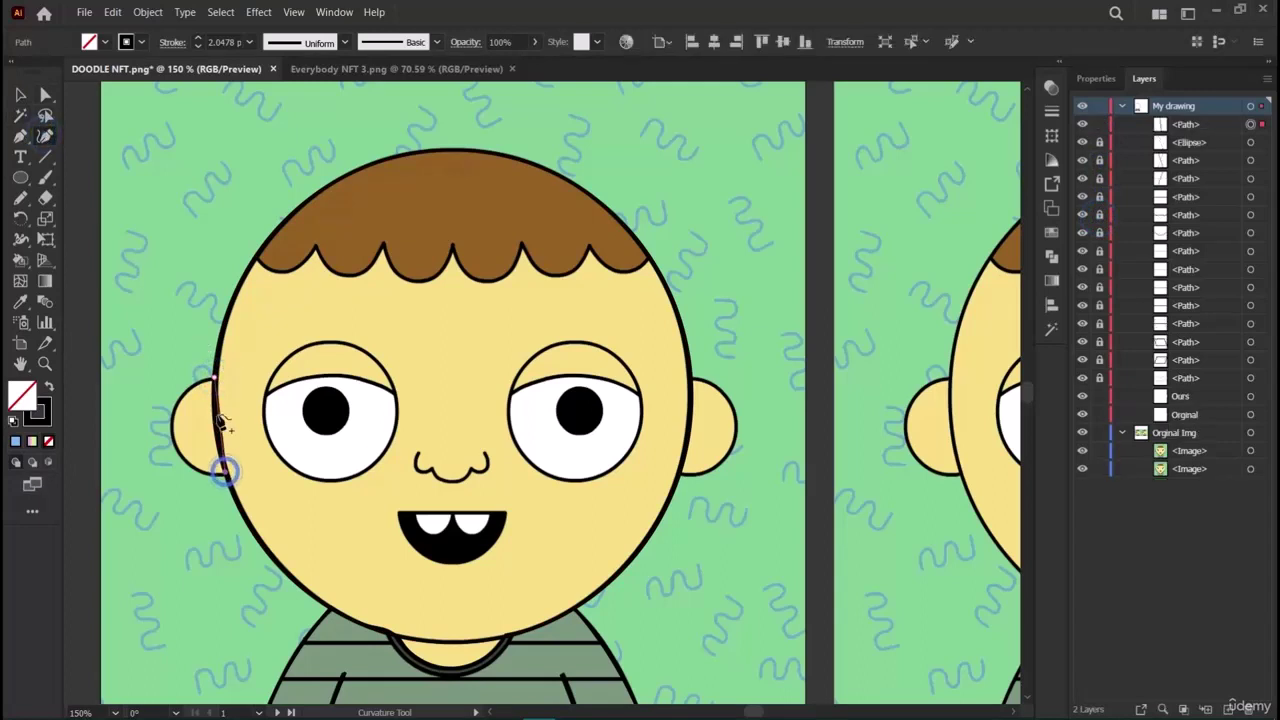
pyautogui.click(188, 458)
pyautogui.moveTo(190, 466); pyautogui.dragTo(207, 476)
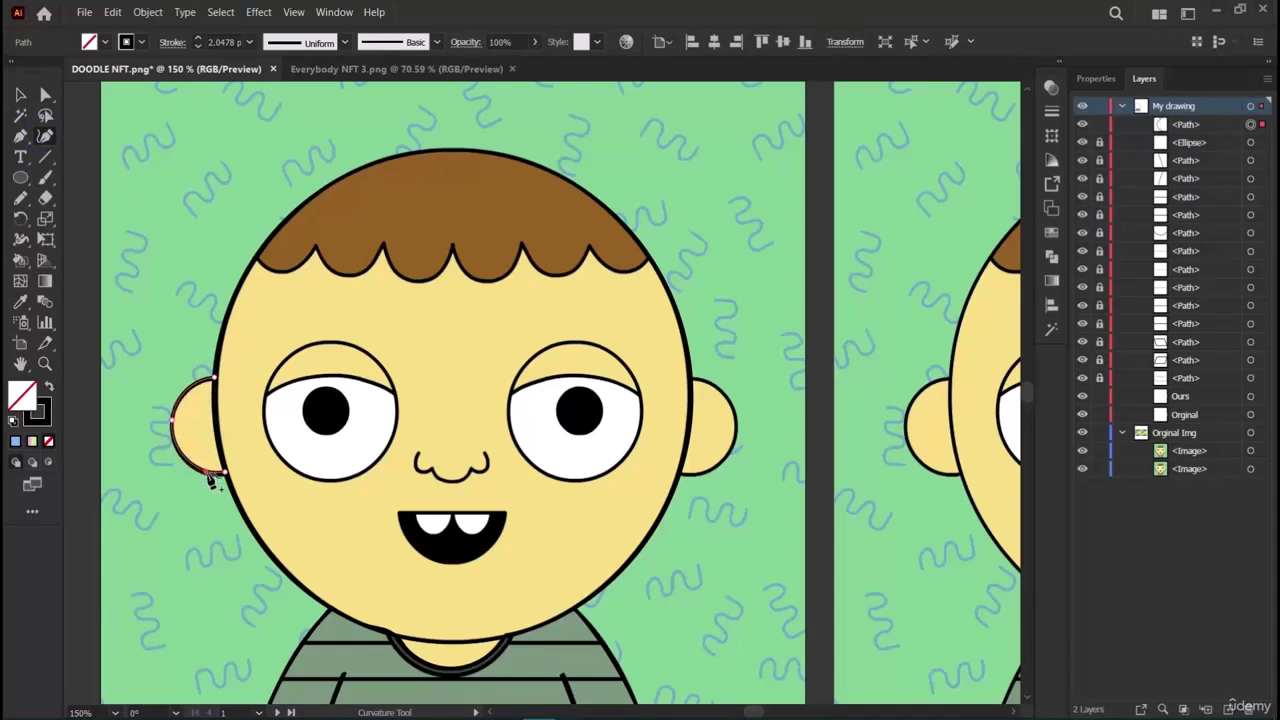
pyautogui.click(226, 472)
pyautogui.click(20, 95)
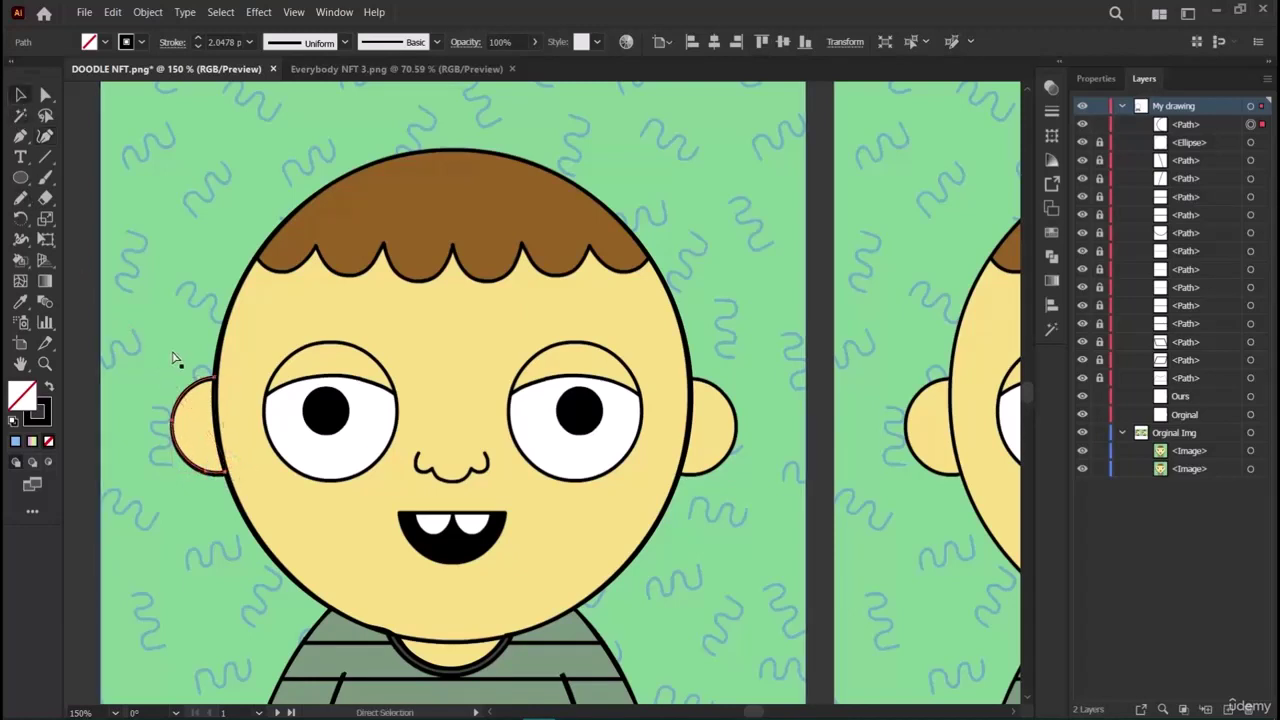
# Paste a vertically reflected copy of the ear path and place it over the right ear.
pyautogui.hotkey('ctrl', 'v')
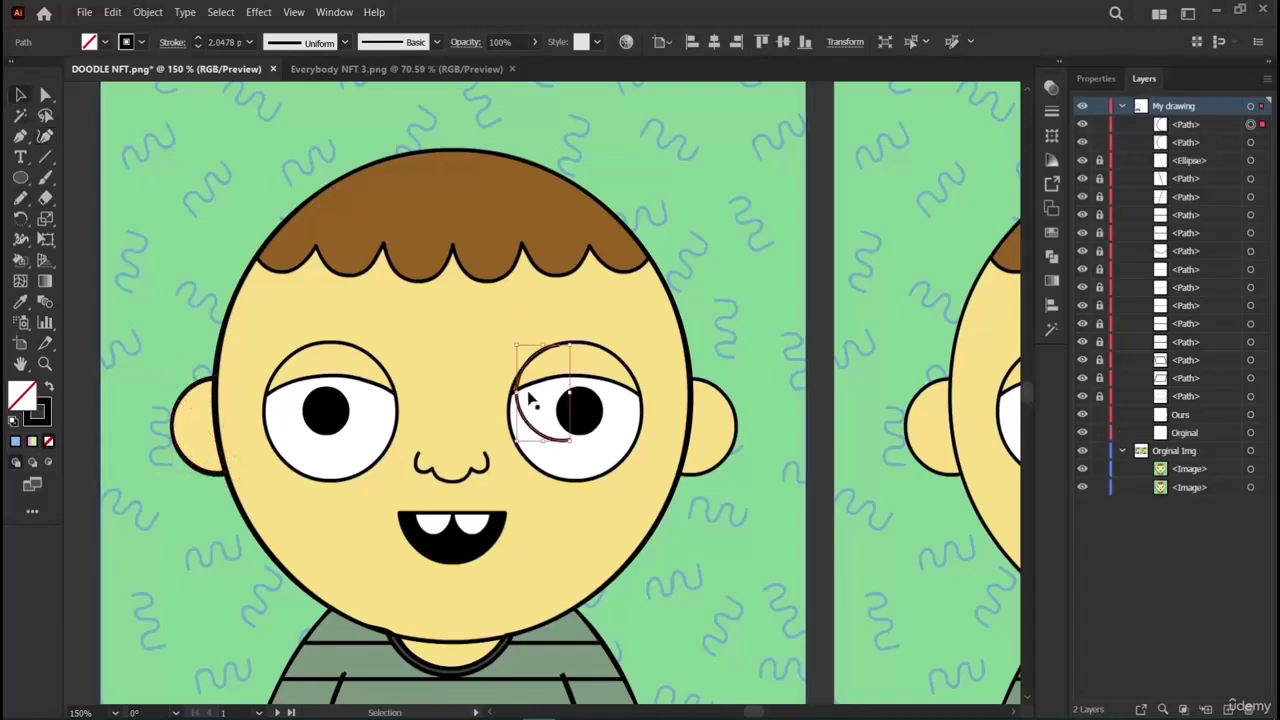
pyautogui.rightClick(522, 402)
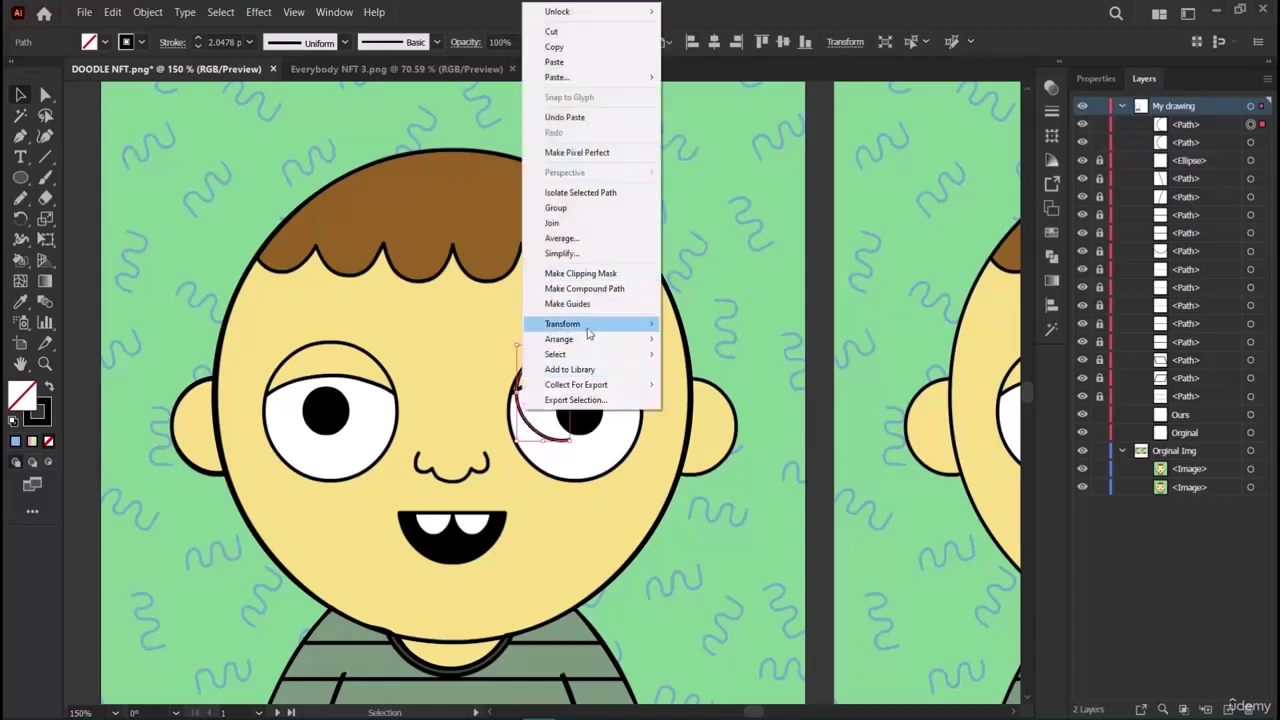
pyautogui.moveTo(596, 330)
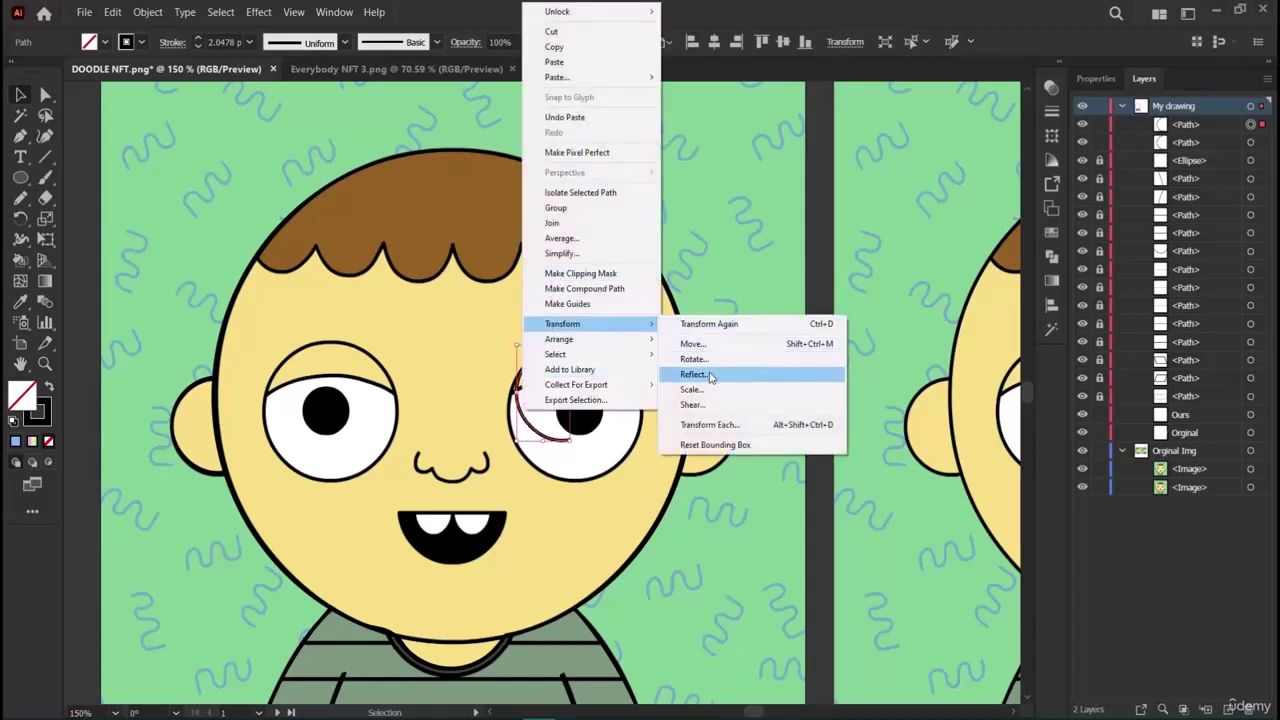
pyautogui.click(694, 374)
pyautogui.click(522, 438)
pyautogui.click(646, 471)
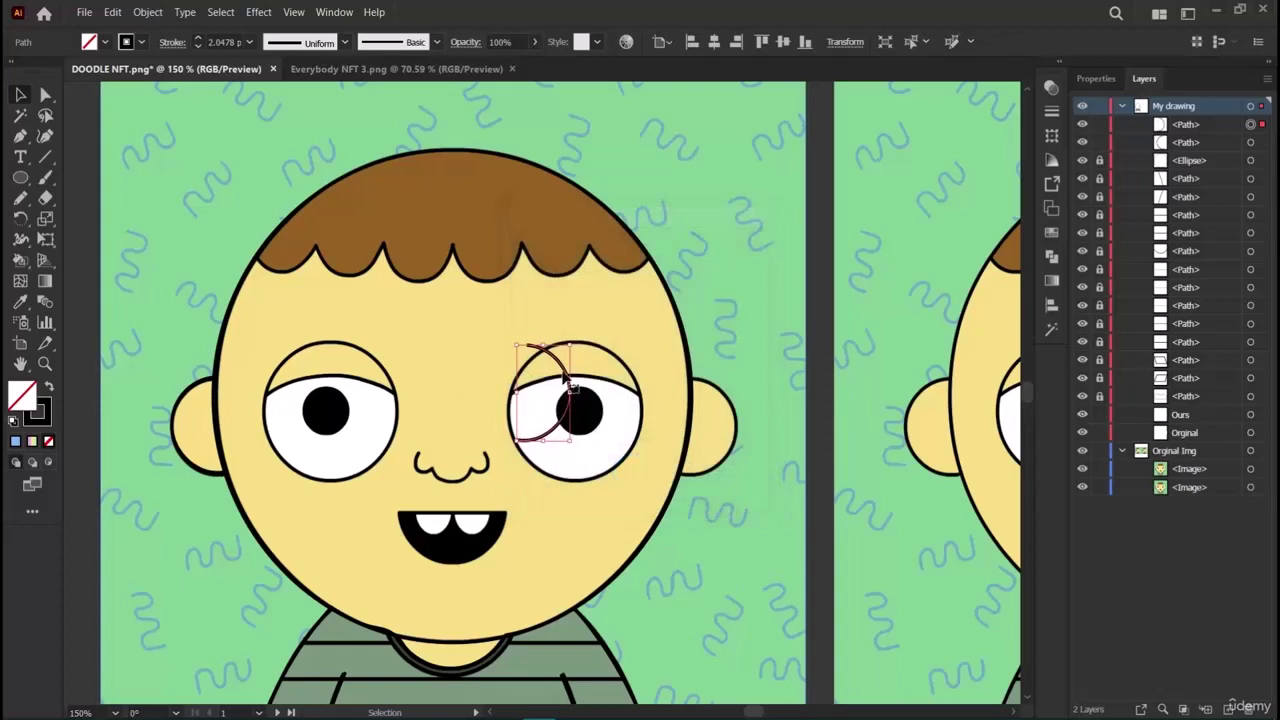
pyautogui.moveTo(568, 385); pyautogui.dragTo(731, 410)
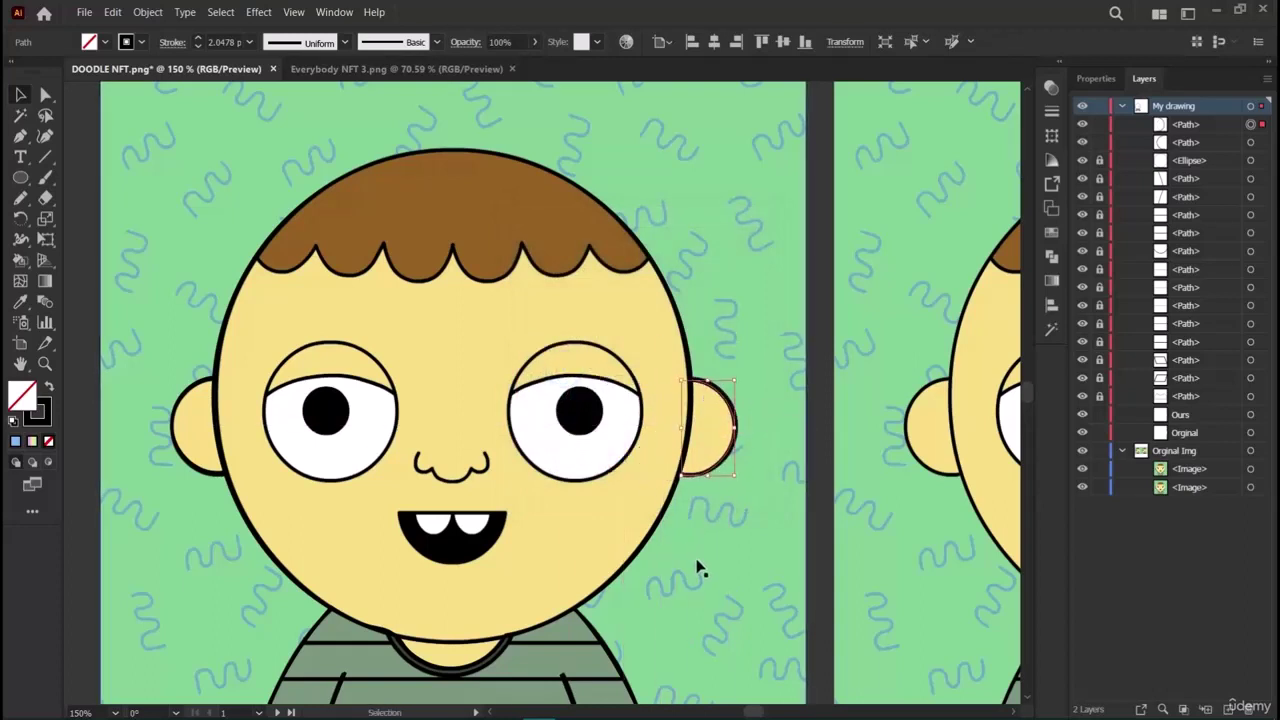
pyautogui.click(795, 300)
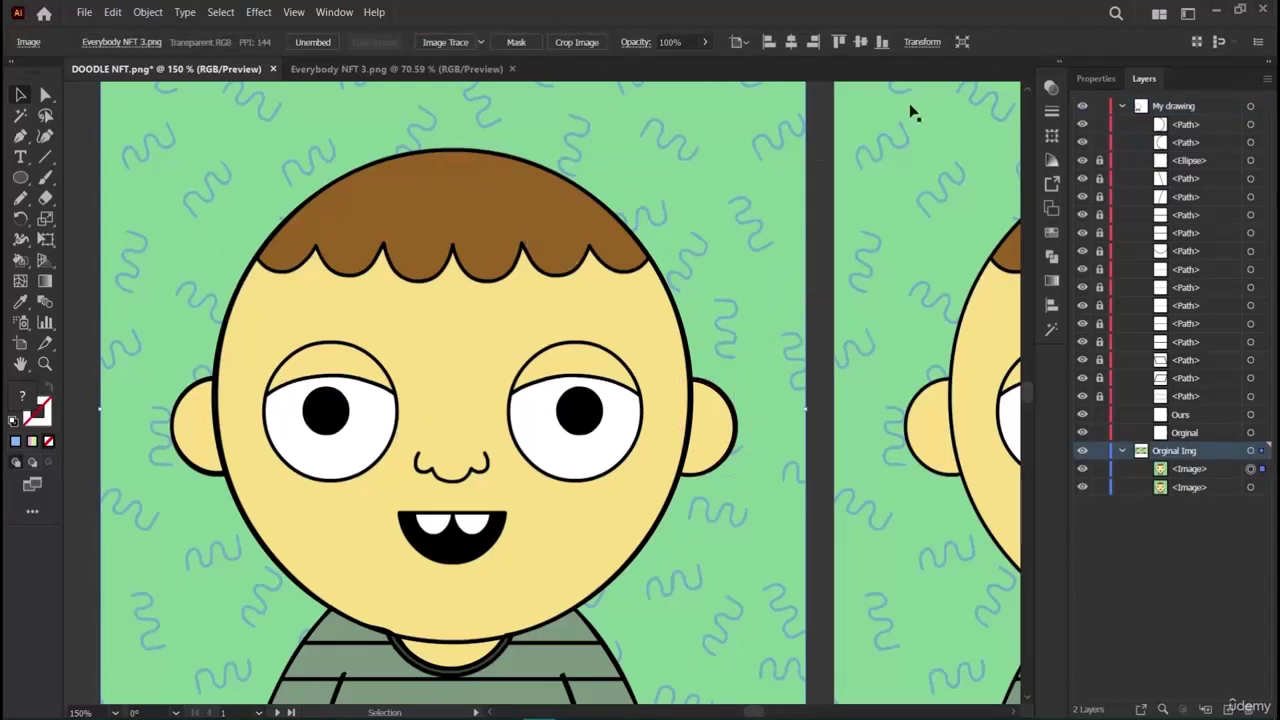
# Trace the mouth as a closed curved outline with the Curvature tool.
pyautogui.click(46, 138)
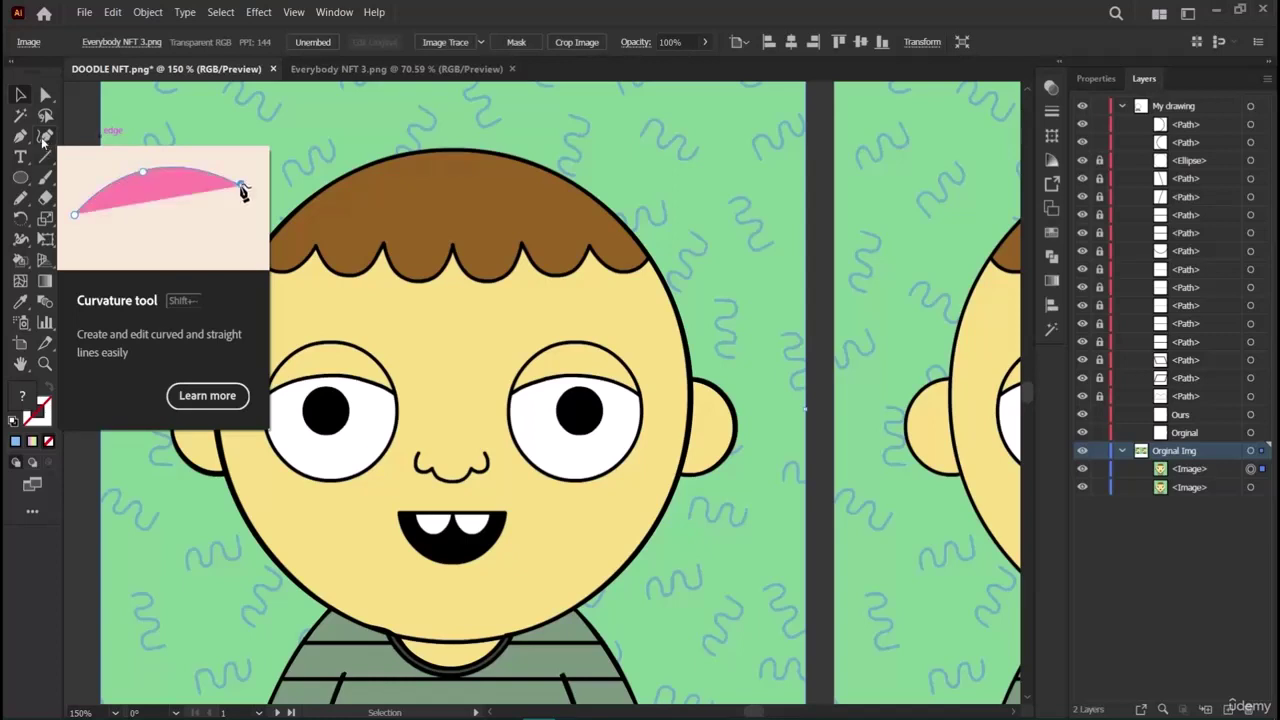
pyautogui.click(400, 516)
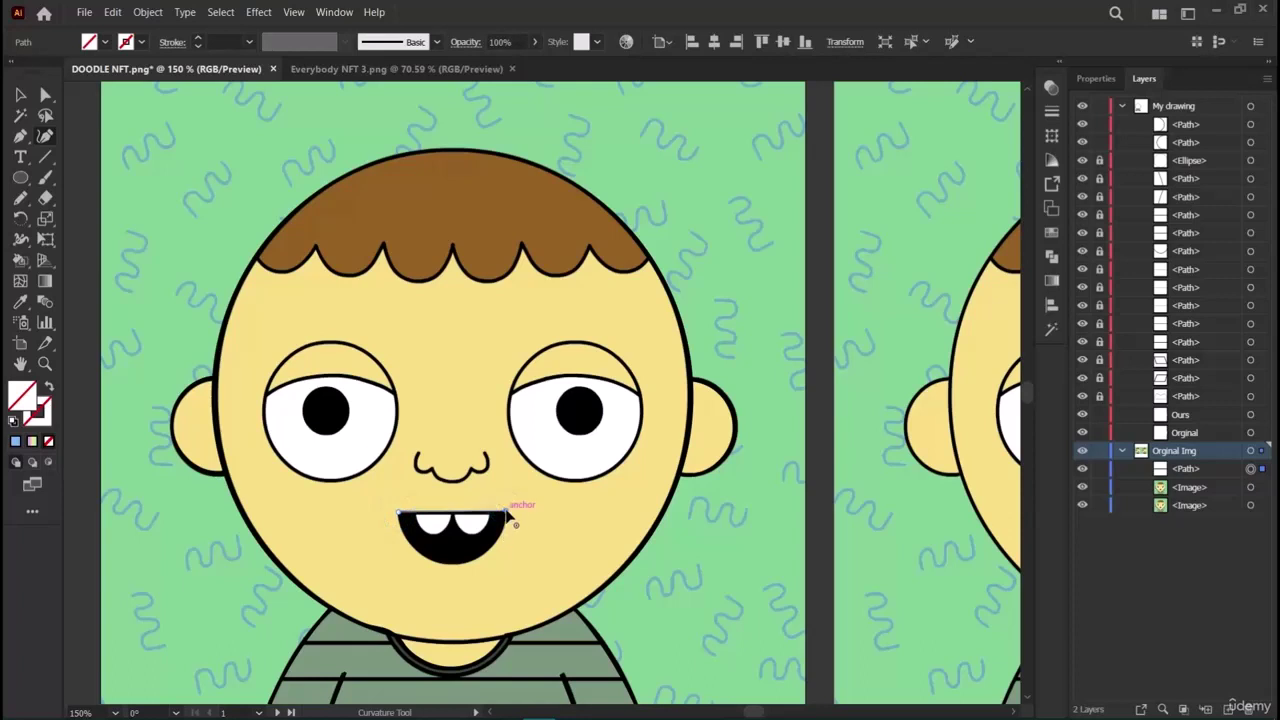
pyautogui.click(506, 511)
pyautogui.click(459, 565)
pyautogui.click(424, 556)
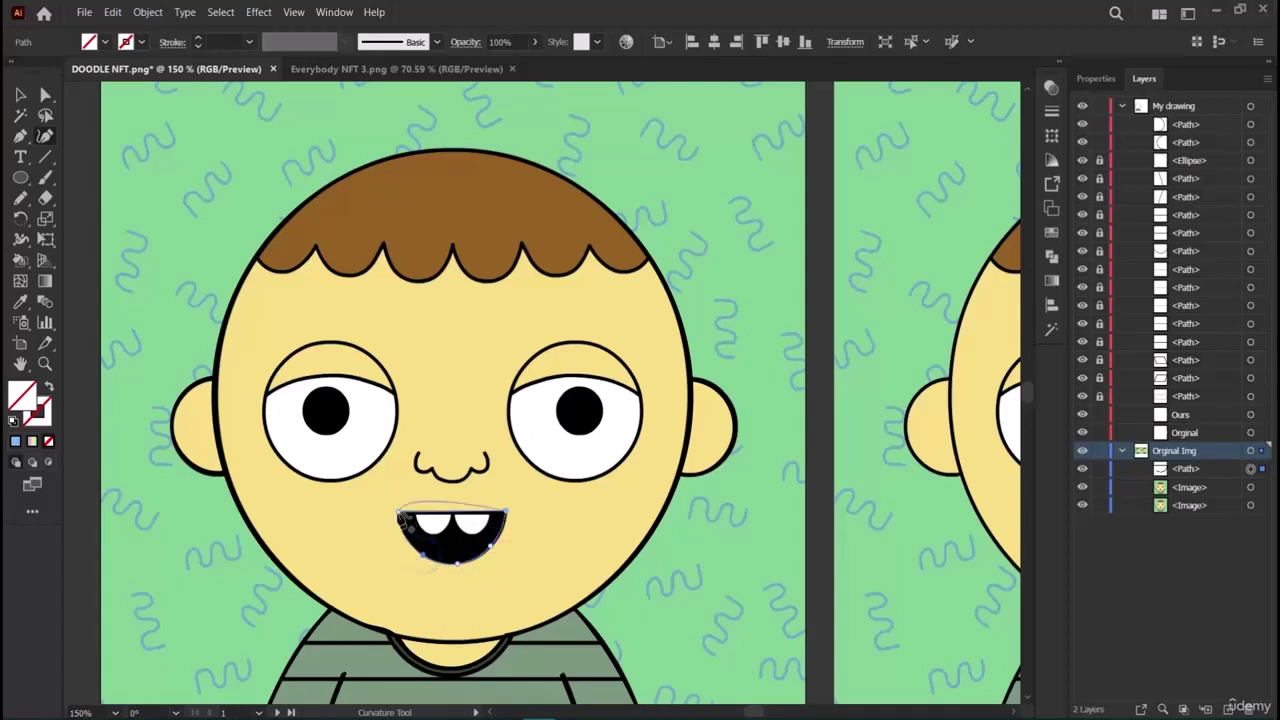
pyautogui.click(399, 515)
# Try a black fill on the mouth path, then set its fill back to None.
pyautogui.click(1096, 79)
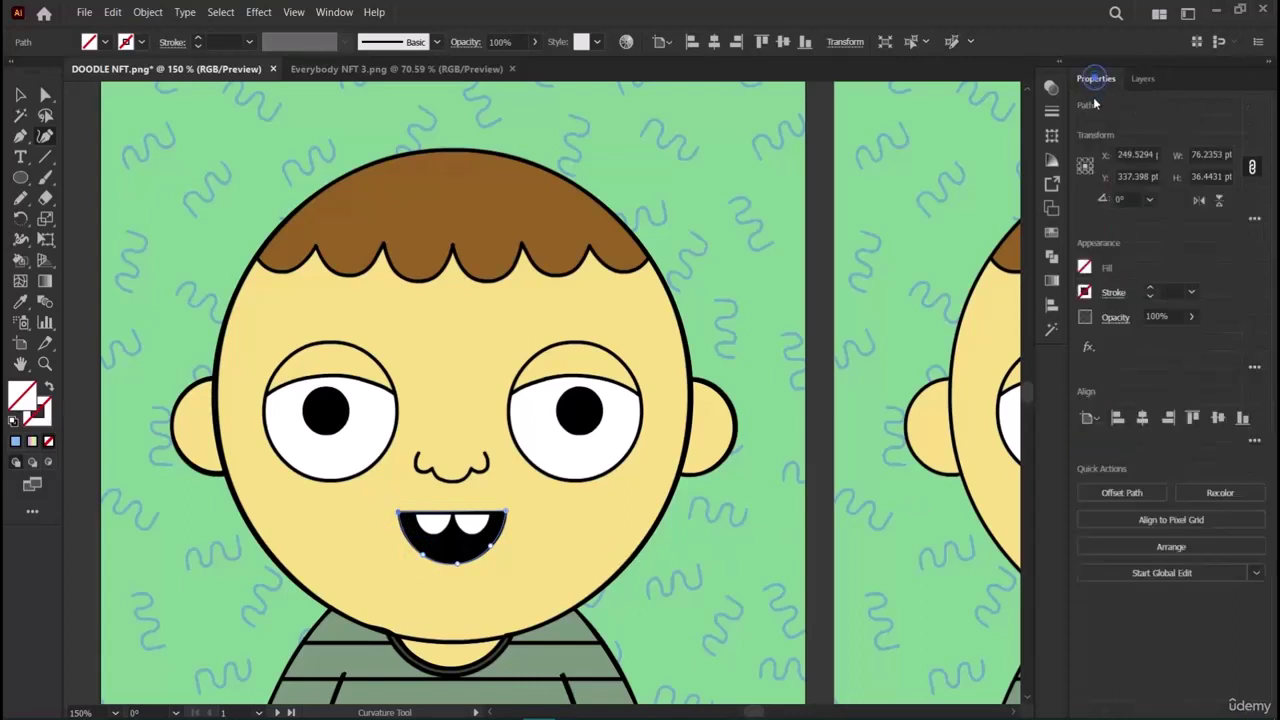
pyautogui.click(1084, 266)
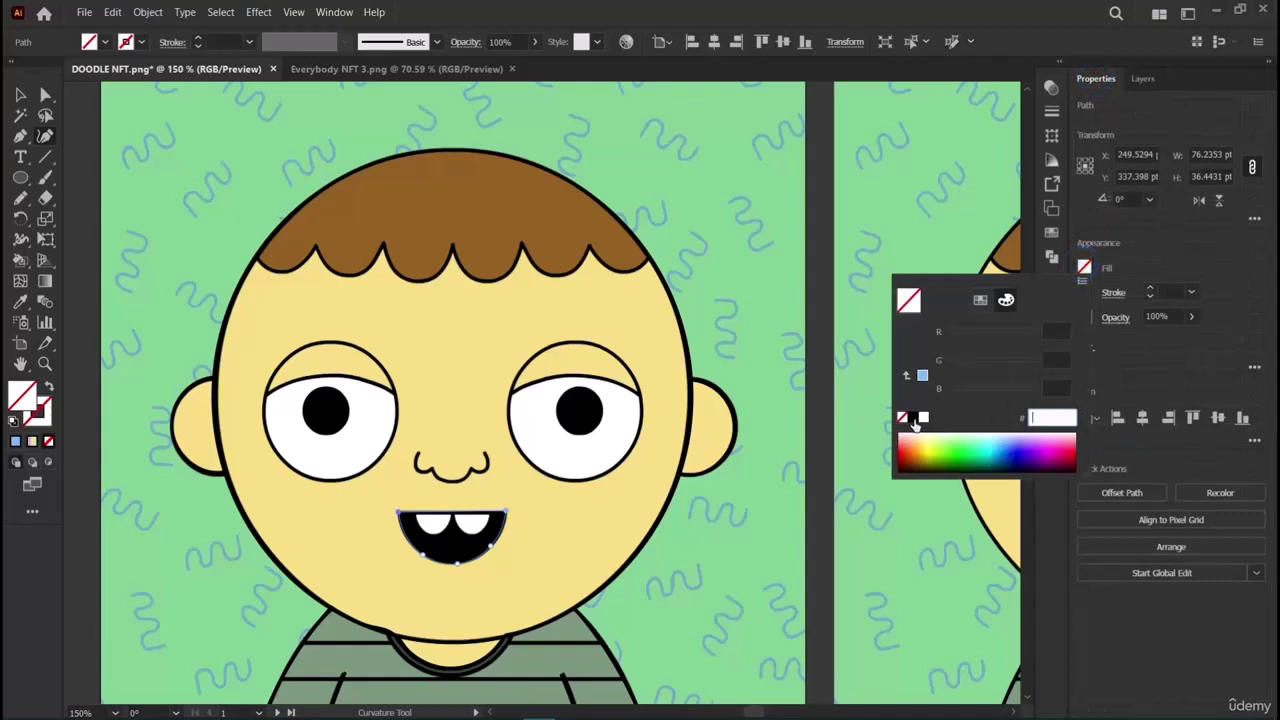
pyautogui.click(914, 417)
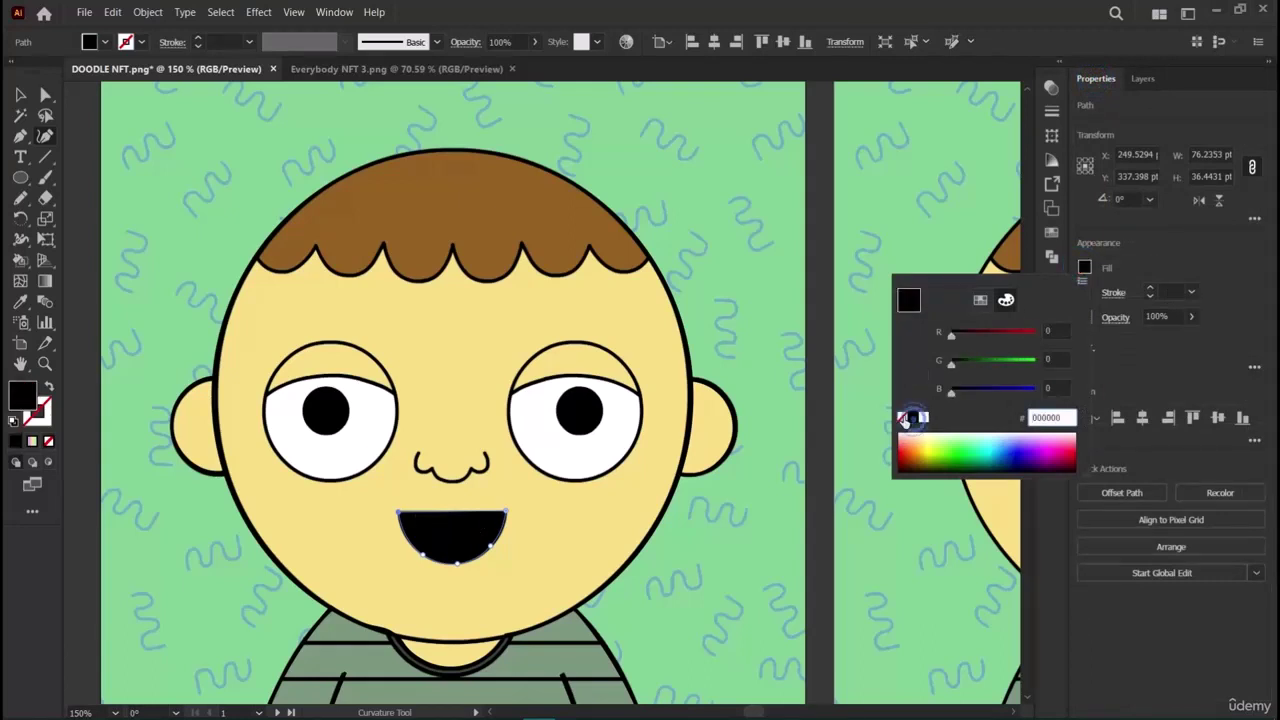
pyautogui.click(902, 417)
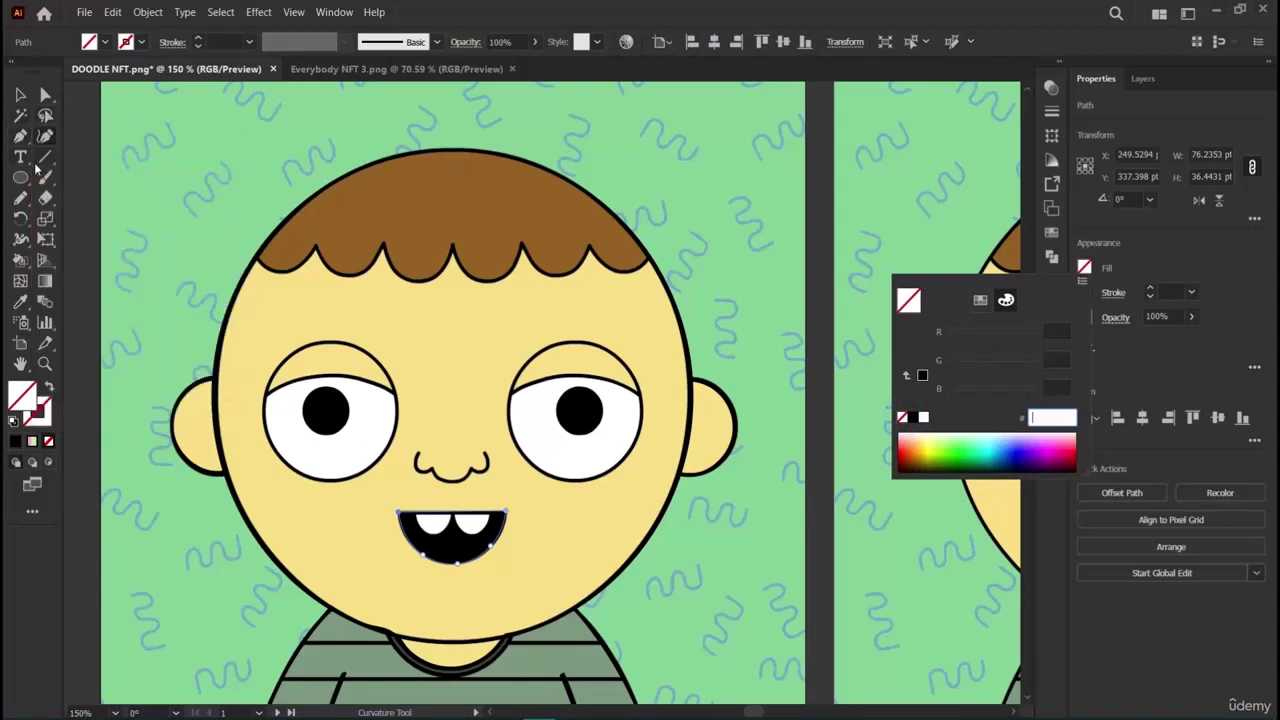
pyautogui.click(45, 136)
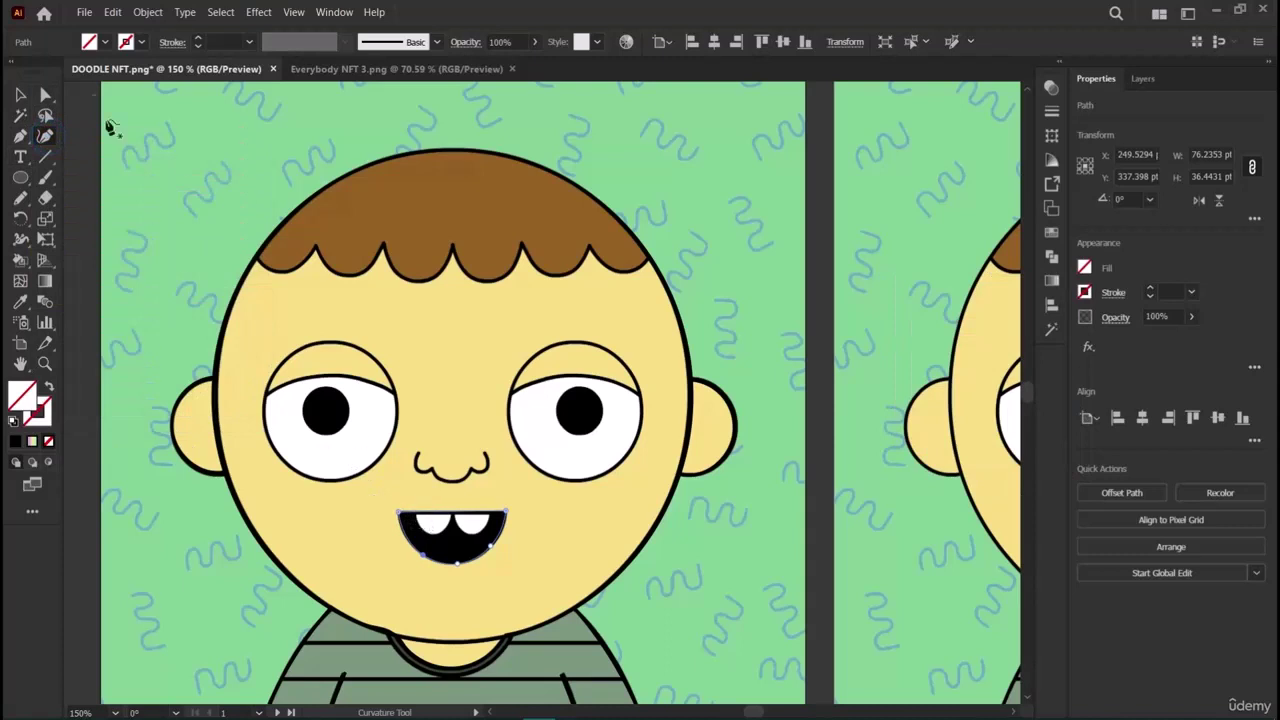
pyautogui.click(22, 96)
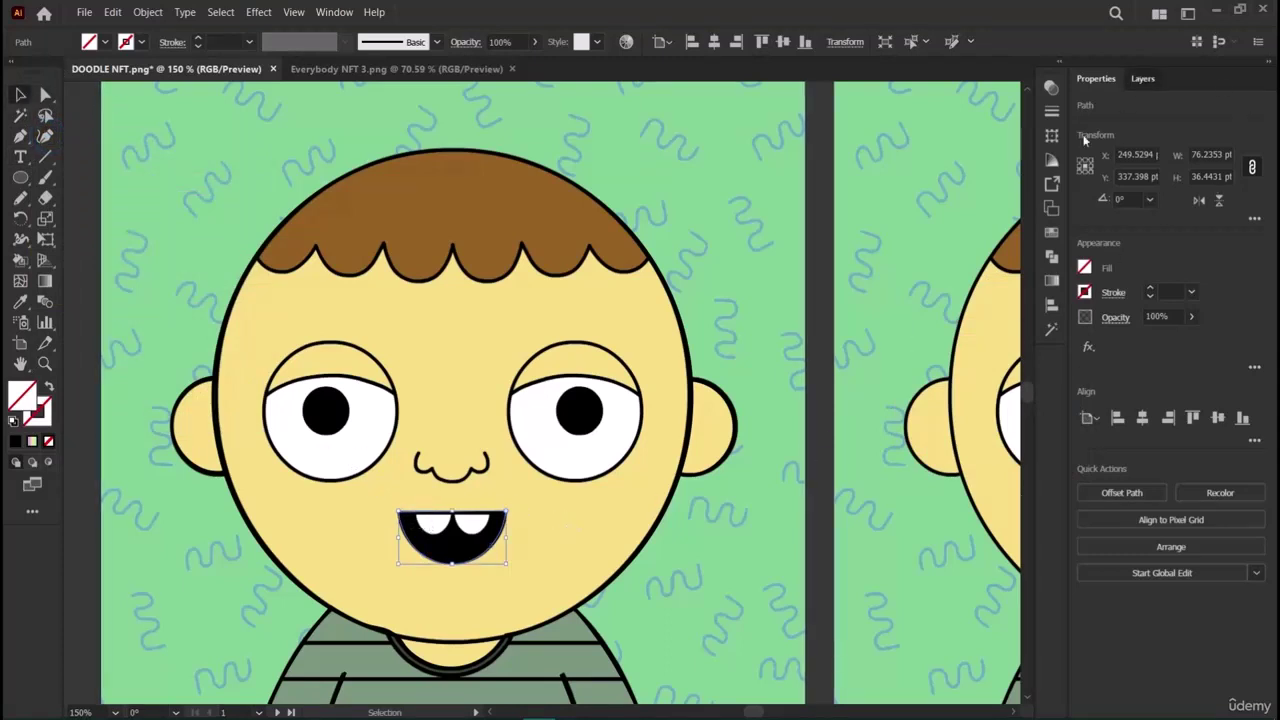
# Add a point on the mouth's top edge and bend it around the teeth.
pyautogui.click(1143, 78)
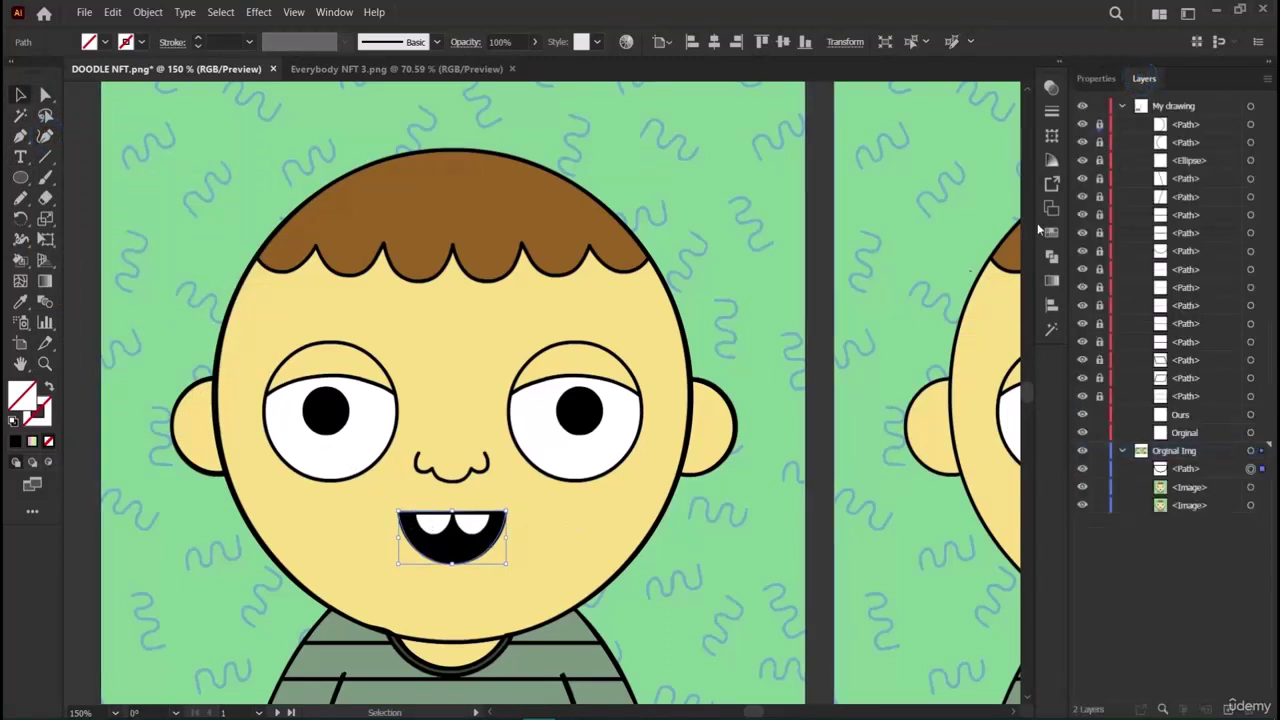
pyautogui.click(45, 136)
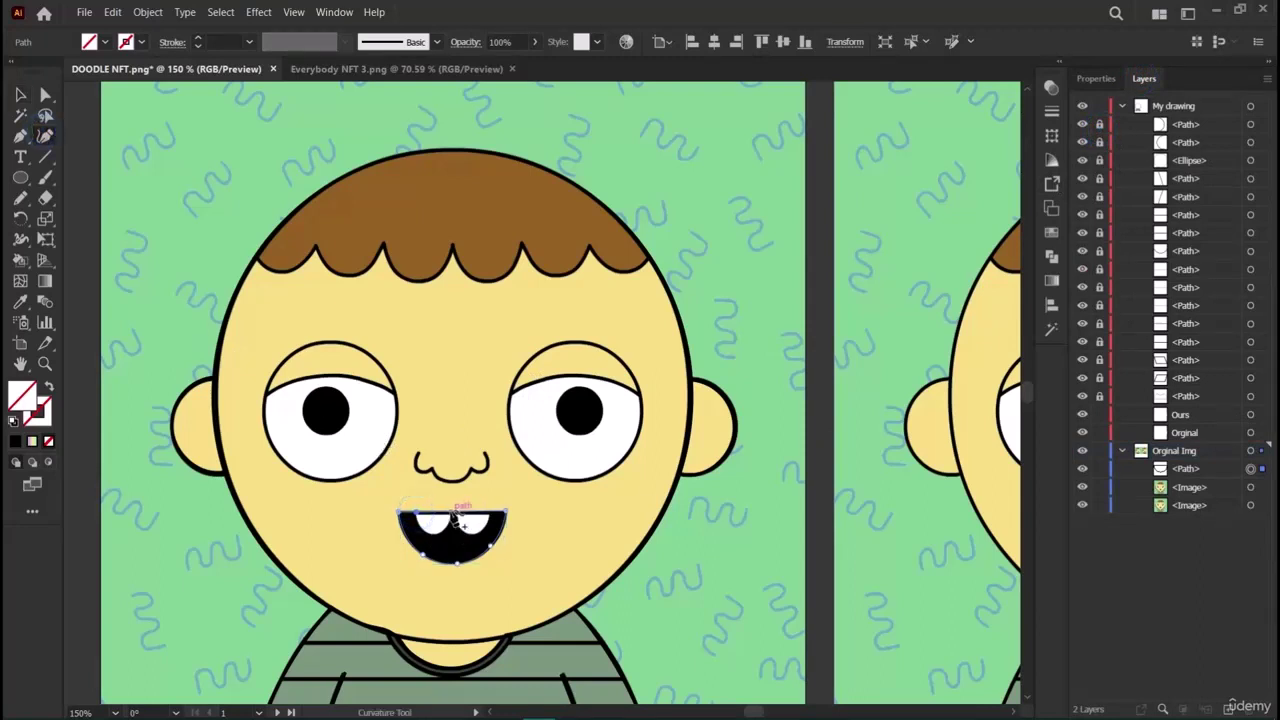
pyautogui.click(453, 511)
pyautogui.click(435, 535)
# Lock the traced mouth path and original images, then pick the second traced path in Layers.
pyautogui.click(223, 428)
pyautogui.click(46, 138)
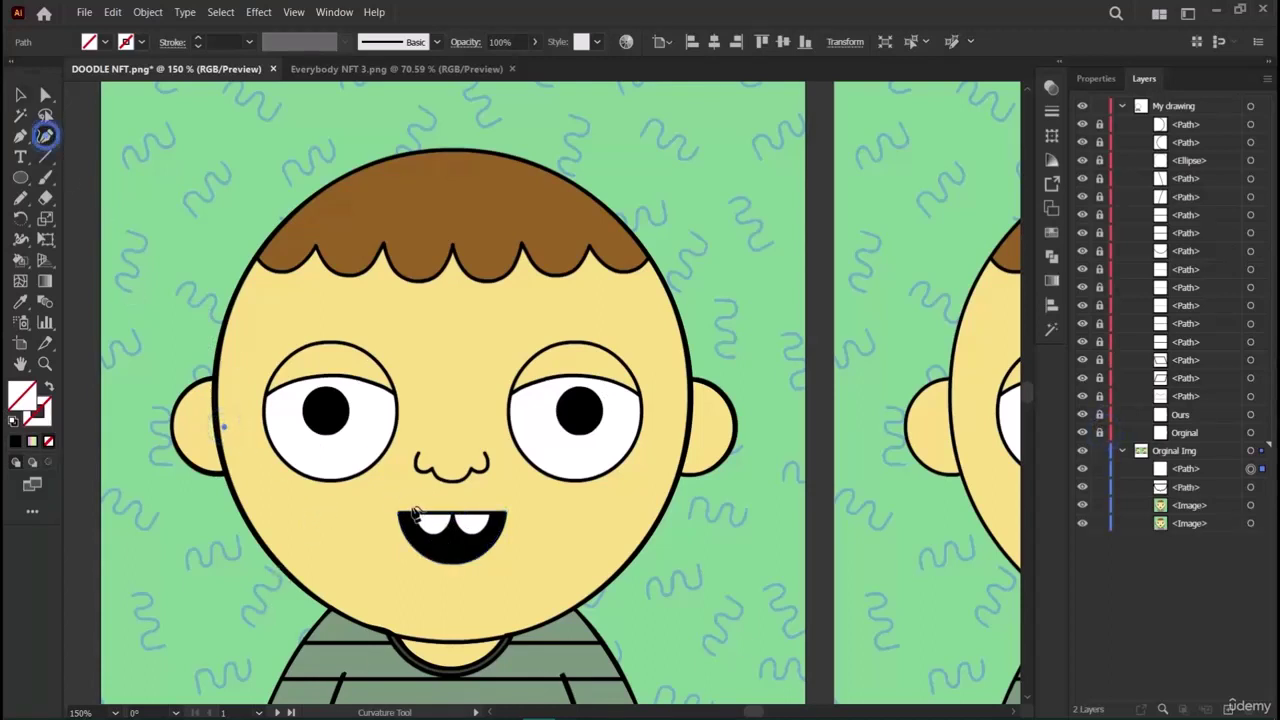
pyautogui.click(443, 566)
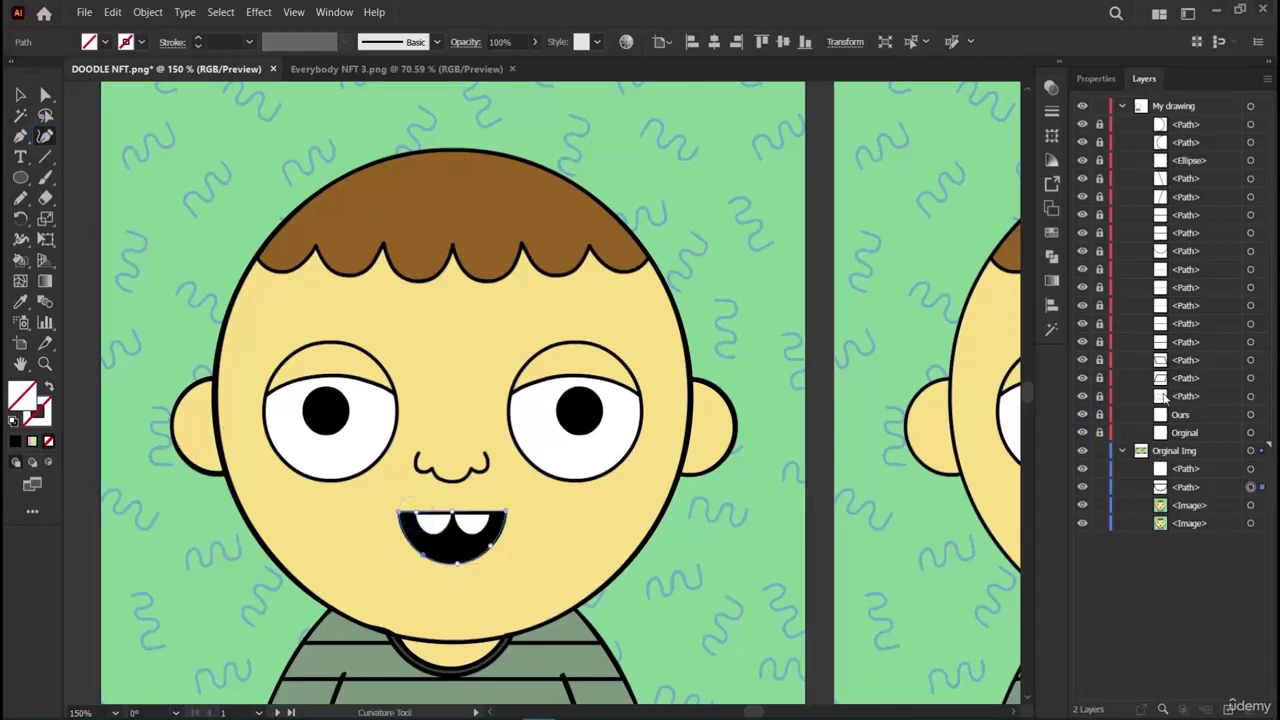
pyautogui.moveTo(1100, 468); pyautogui.dragTo(1102, 510)
pyautogui.click(1165, 487)
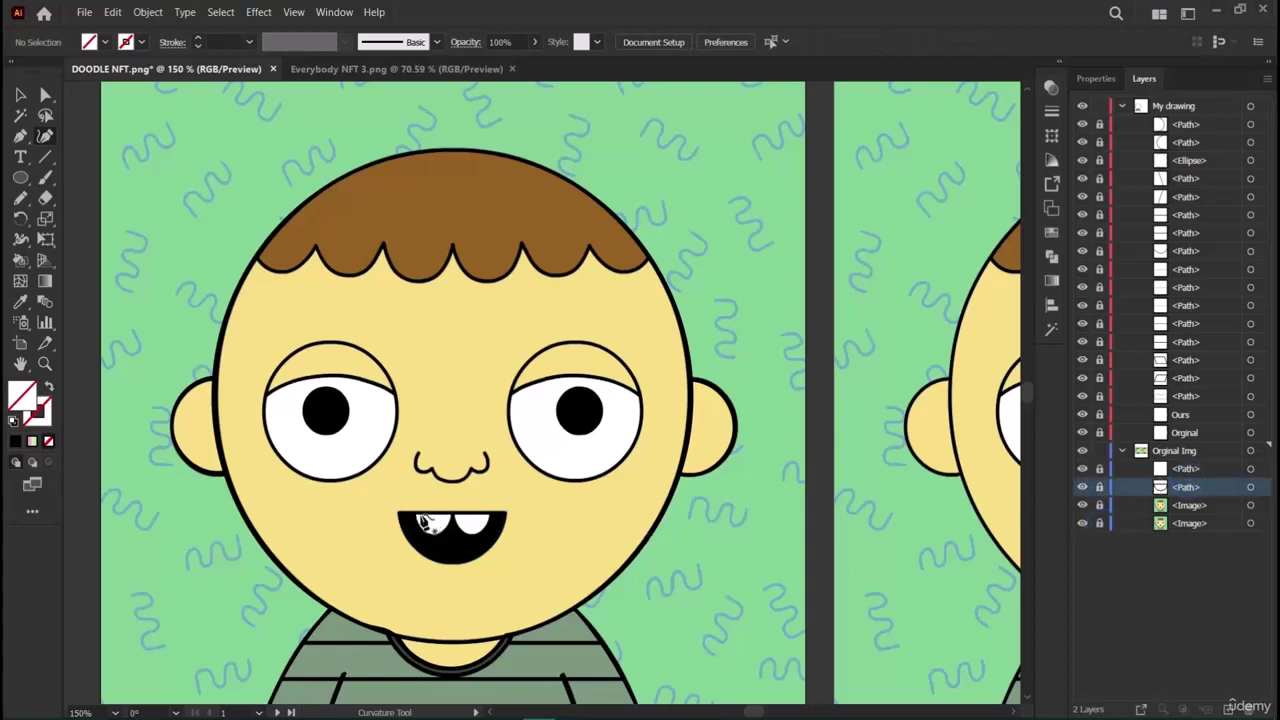
# Trace a tooth outline across the top of the mouth.
pyautogui.click(415, 513)
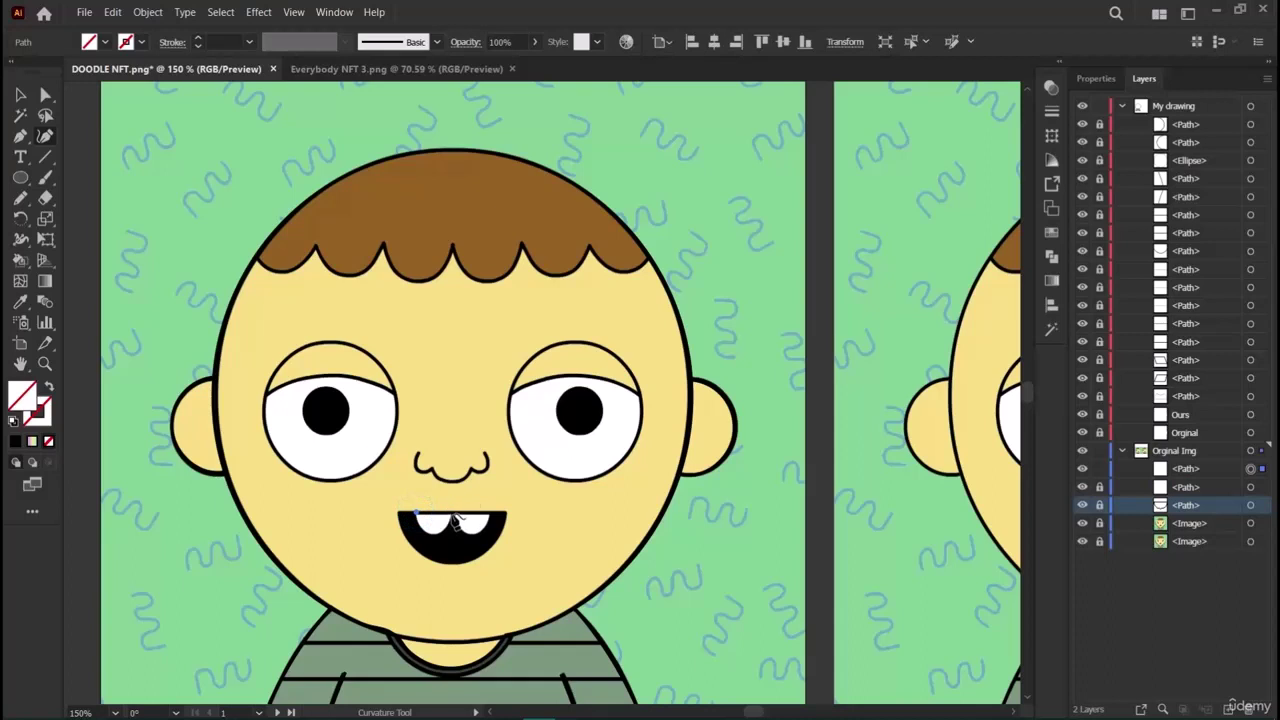
pyautogui.click(449, 517)
pyautogui.click(432, 511)
pyautogui.click(434, 531)
pyautogui.click(452, 512)
pyautogui.click(19, 94)
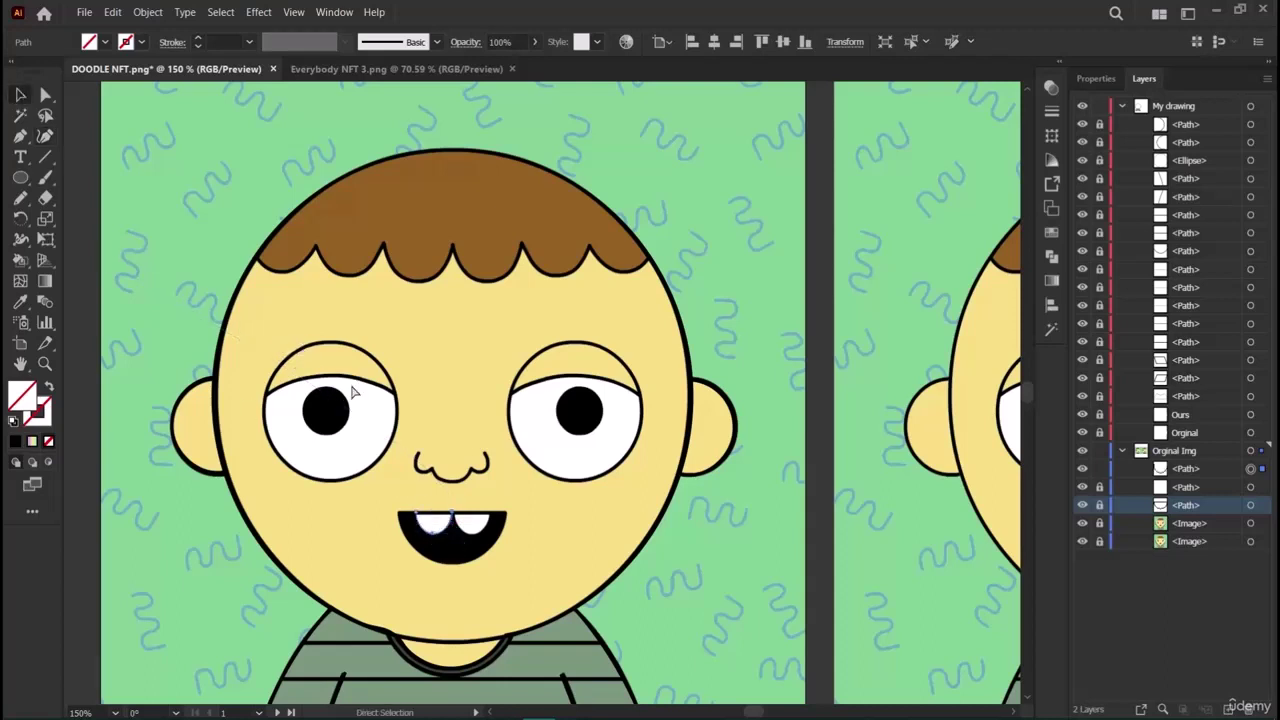
# Move the tooth shape onto the teeth and nudge it into place.
pyautogui.moveTo(531, 400); pyautogui.dragTo(482, 534)
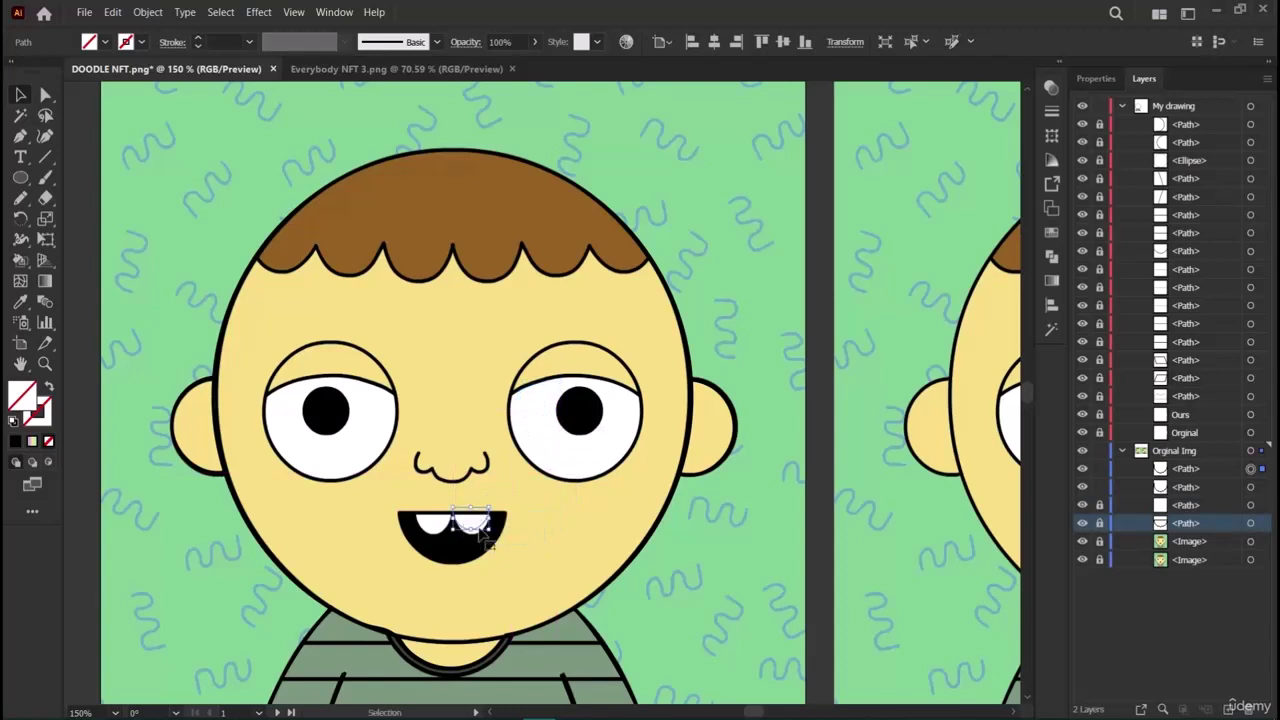
pyautogui.press('Down')
pyautogui.press('Down')
pyautogui.press('Down')
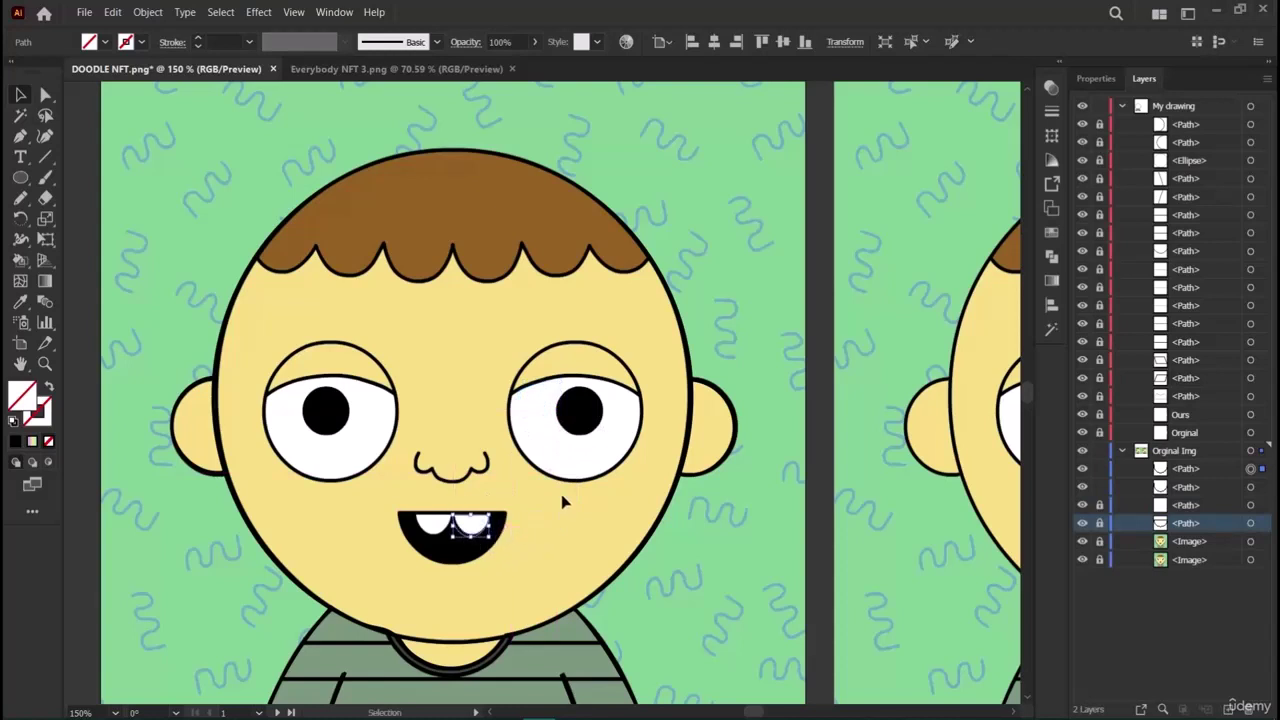
pyautogui.press('Up')
pyautogui.press('Up')
pyautogui.press('Up')
pyautogui.press('Down')
pyautogui.click(215, 277)
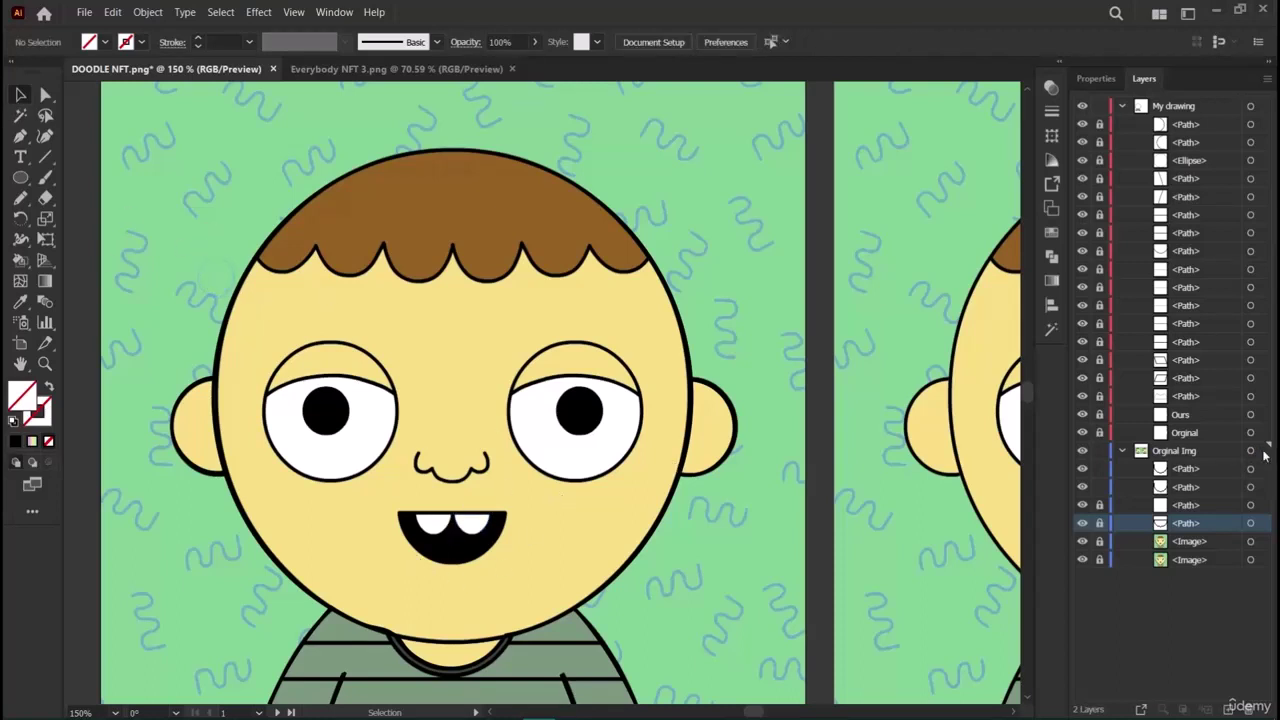
# Unlock the traced path and move all four traced paths into the My drawing layer.
pyautogui.click(1099, 505)
pyautogui.keyDown('shift'); pyautogui.click(1208, 470); pyautogui.keyUp('shift')
pyautogui.moveTo(1194, 482); pyautogui.dragTo(1184, 128)
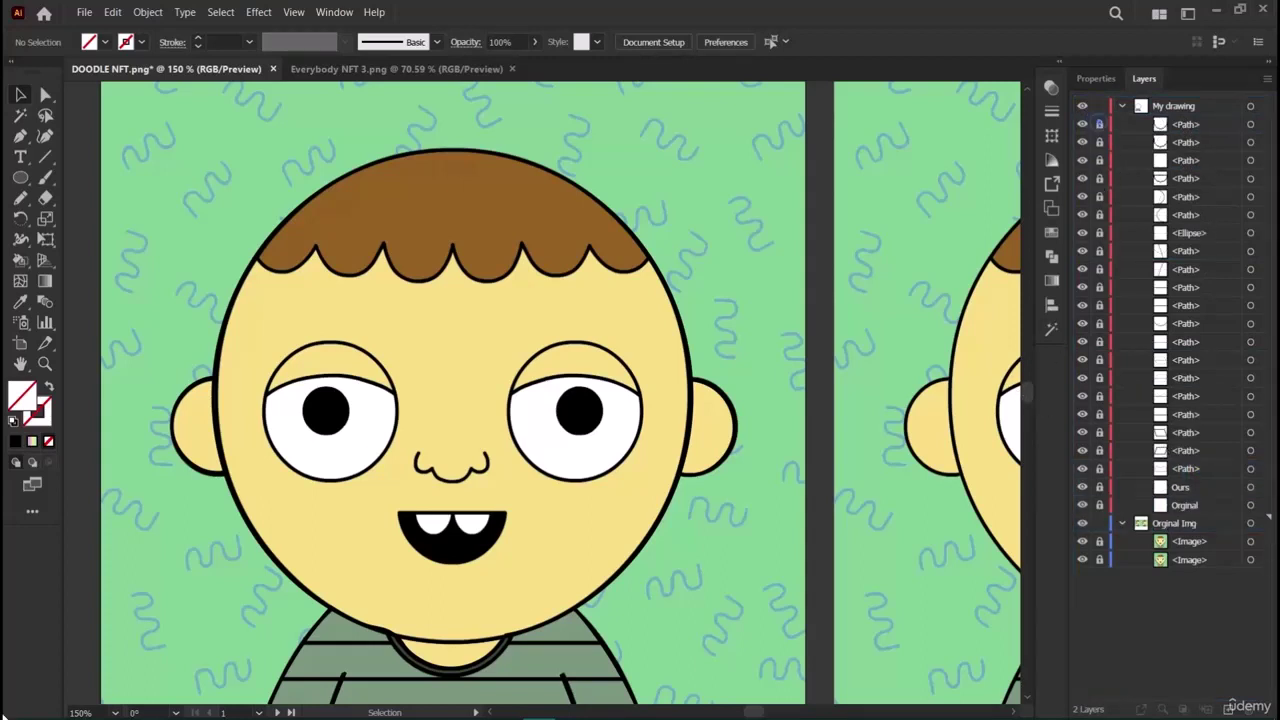
# Lock the topmost traced path and draw an ellipse fitted over the left eye.
pyautogui.click(1099, 124)
pyautogui.click(20, 177)
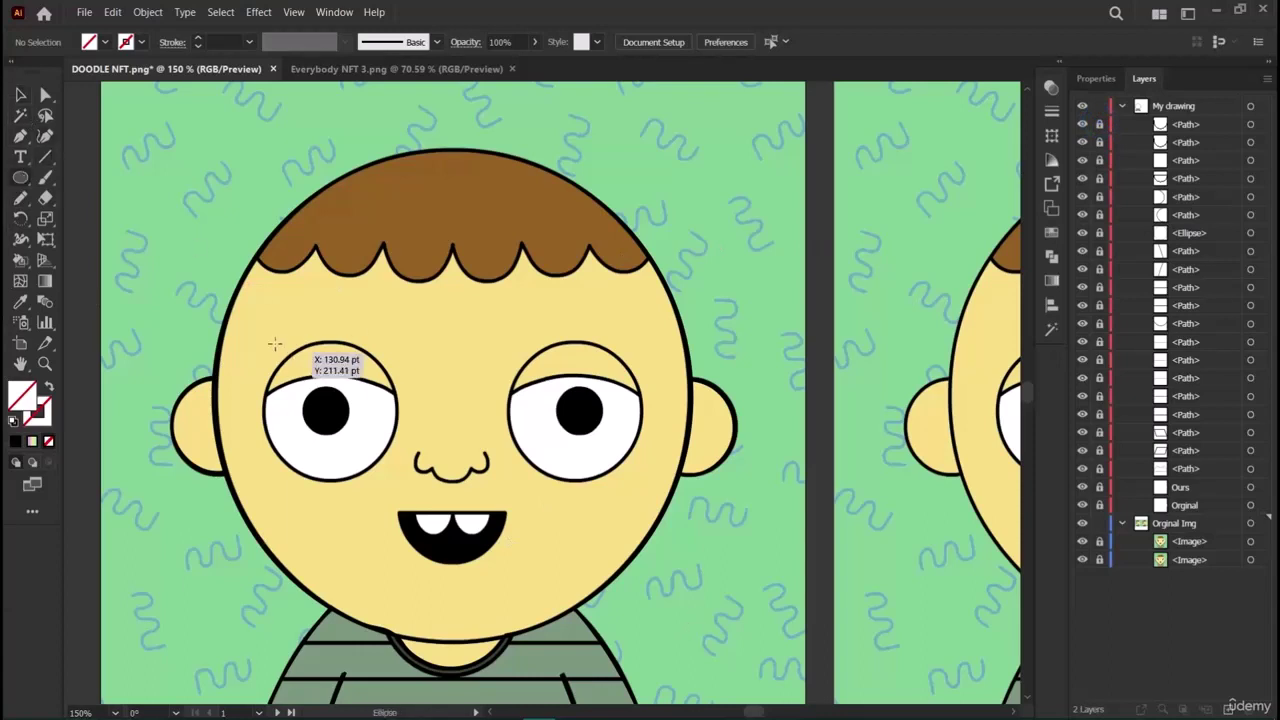
pyautogui.moveTo(268, 343); pyautogui.dragTo(398, 477)
pyautogui.moveTo(269, 344); pyautogui.dragTo(263, 343)
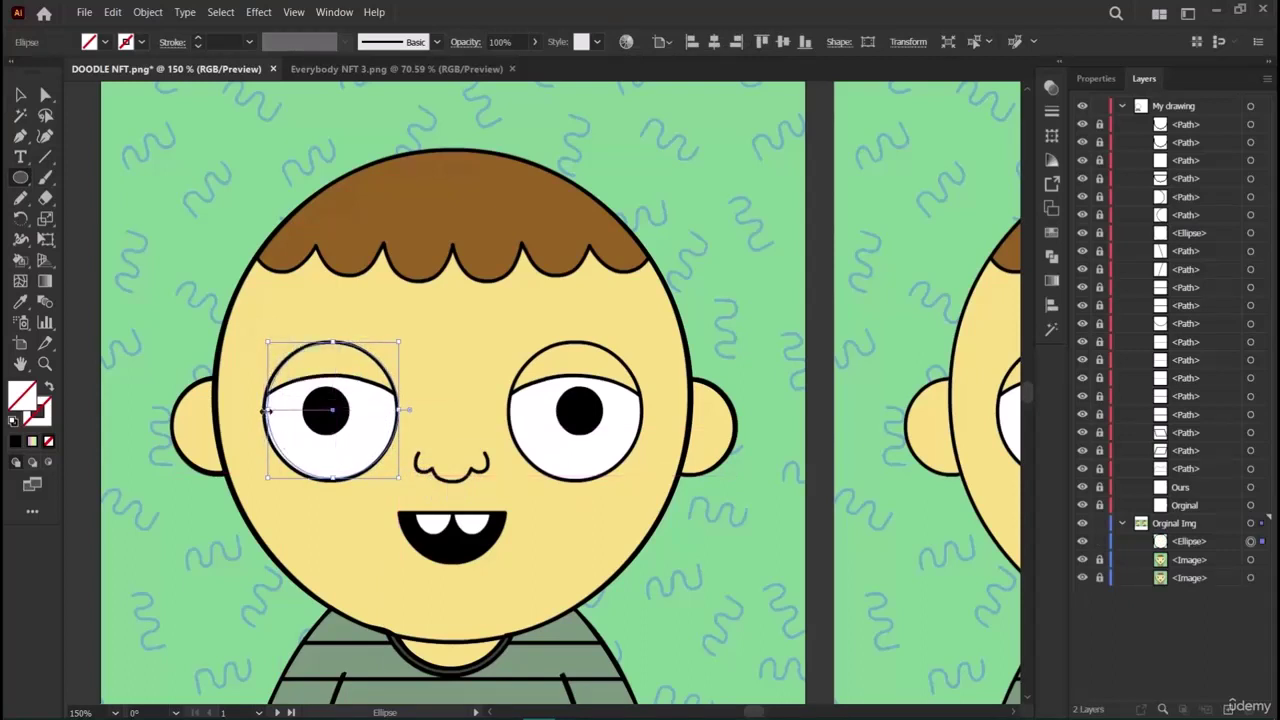
pyautogui.moveTo(267, 410); pyautogui.dragTo(263, 410)
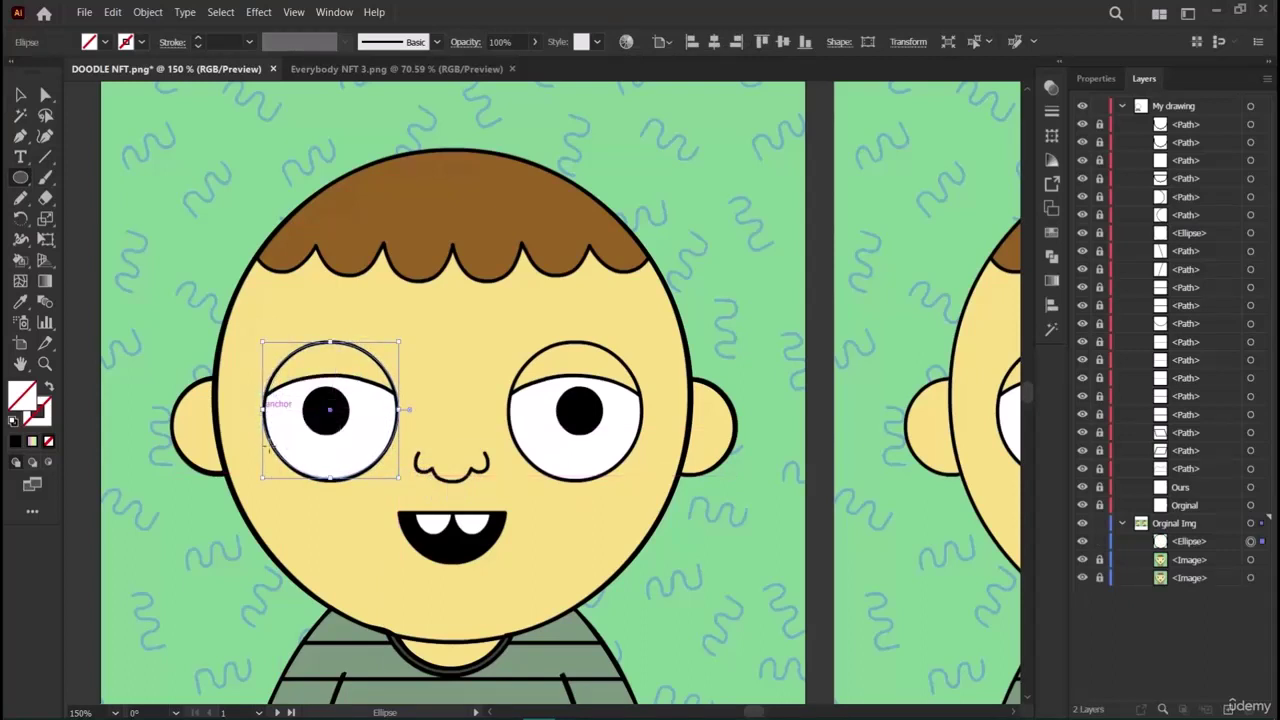
# Copy the eye ellipse and position the copy over the right eye.
pyautogui.hotkey('ctrl', 'c')
pyautogui.hotkey('ctrl', 'v')
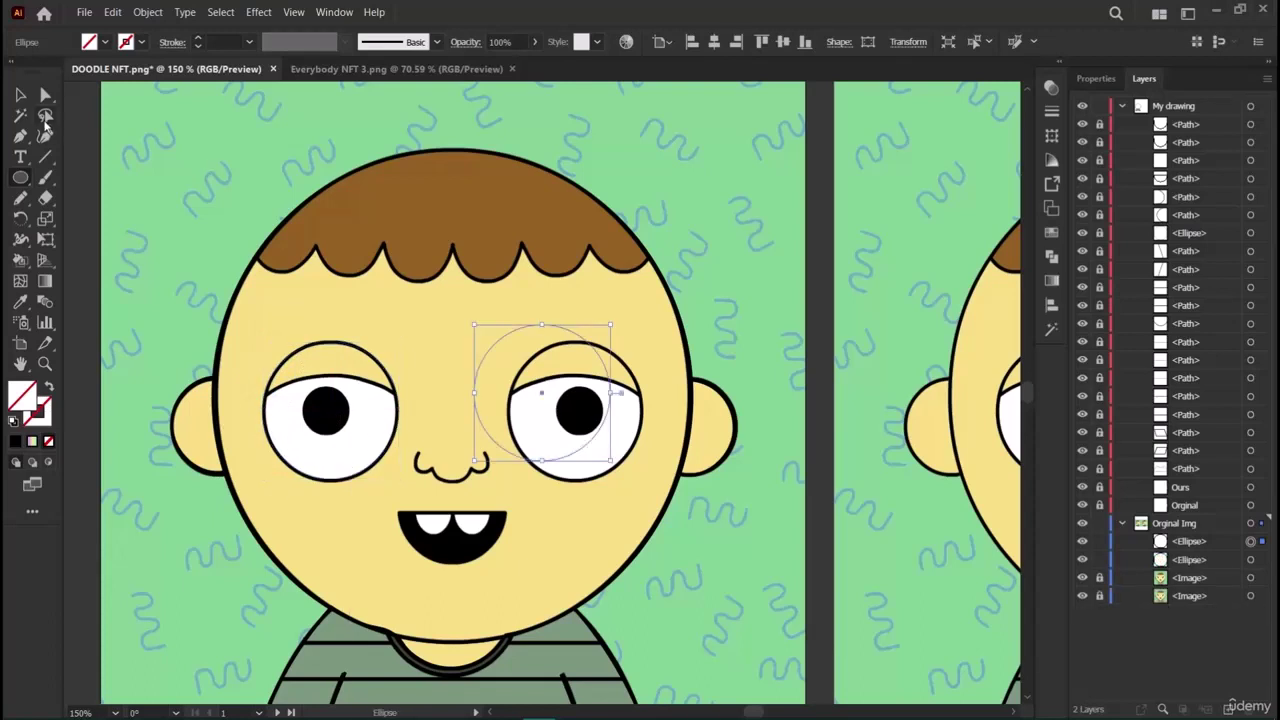
pyautogui.click(19, 96)
pyautogui.moveTo(586, 341); pyautogui.dragTo(619, 366)
pyautogui.press('Up')
pyautogui.press('Up')
pyautogui.press('Up')
pyautogui.press('Up')
pyautogui.press('Up')
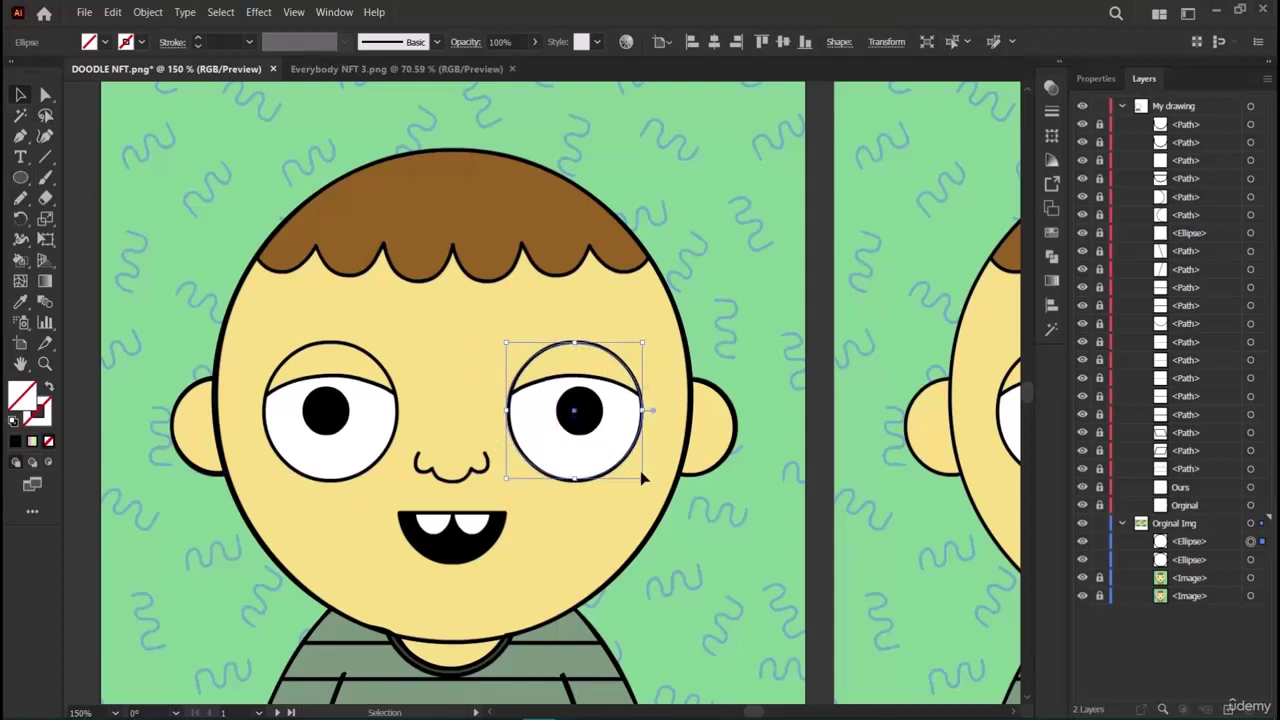
pyautogui.press('Right')
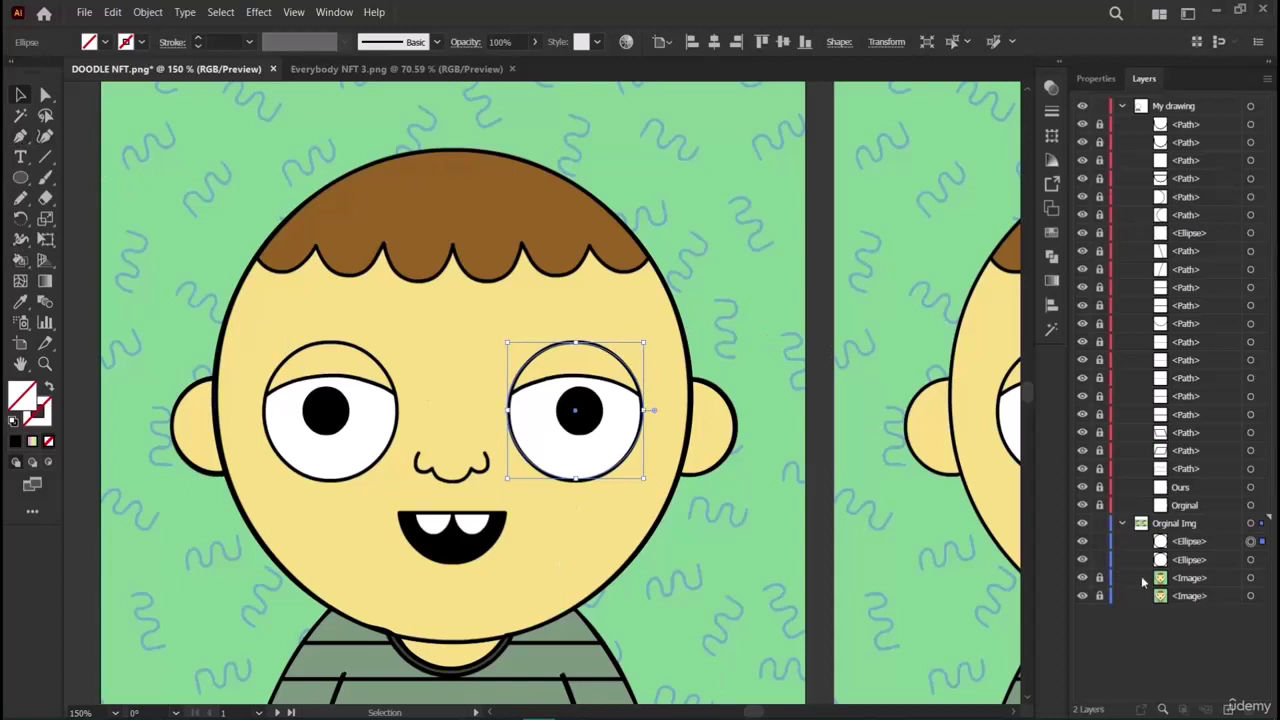
# Move both eye ellipses into the My drawing layer and deselect.
pyautogui.click(1188, 543)
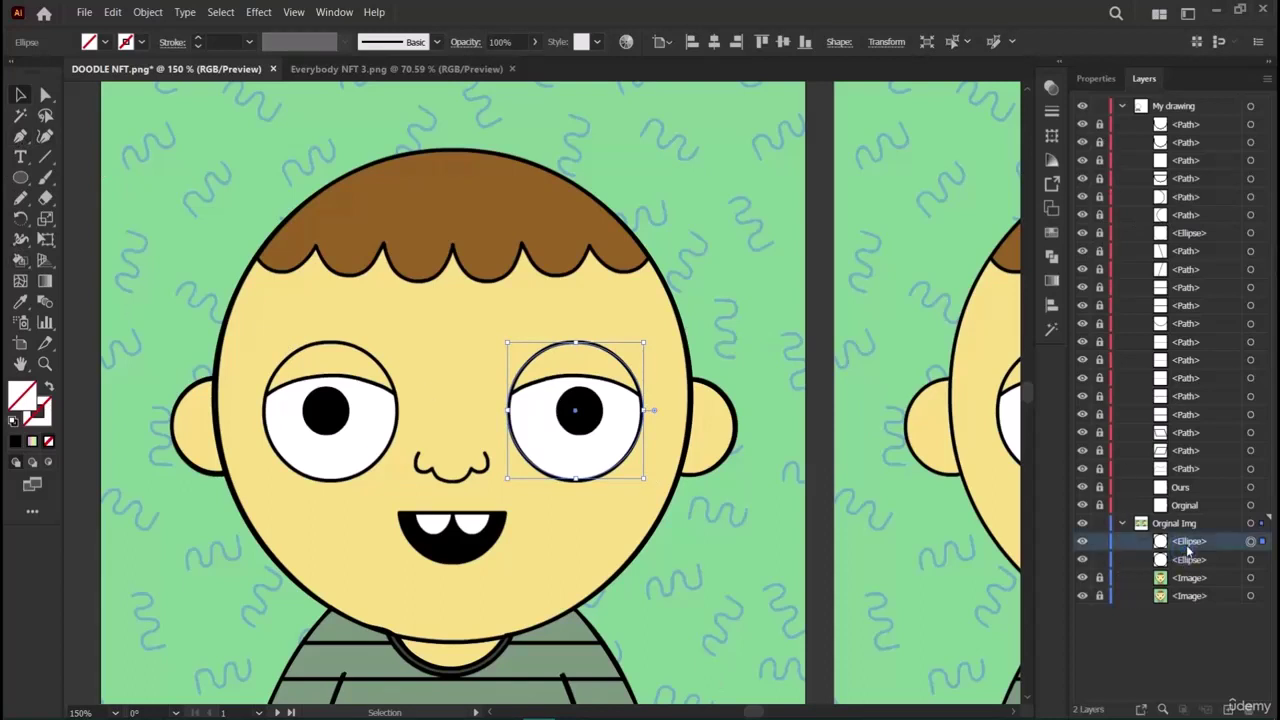
pyautogui.keyDown('shift'); pyautogui.click(1190, 560); pyautogui.keyUp('shift')
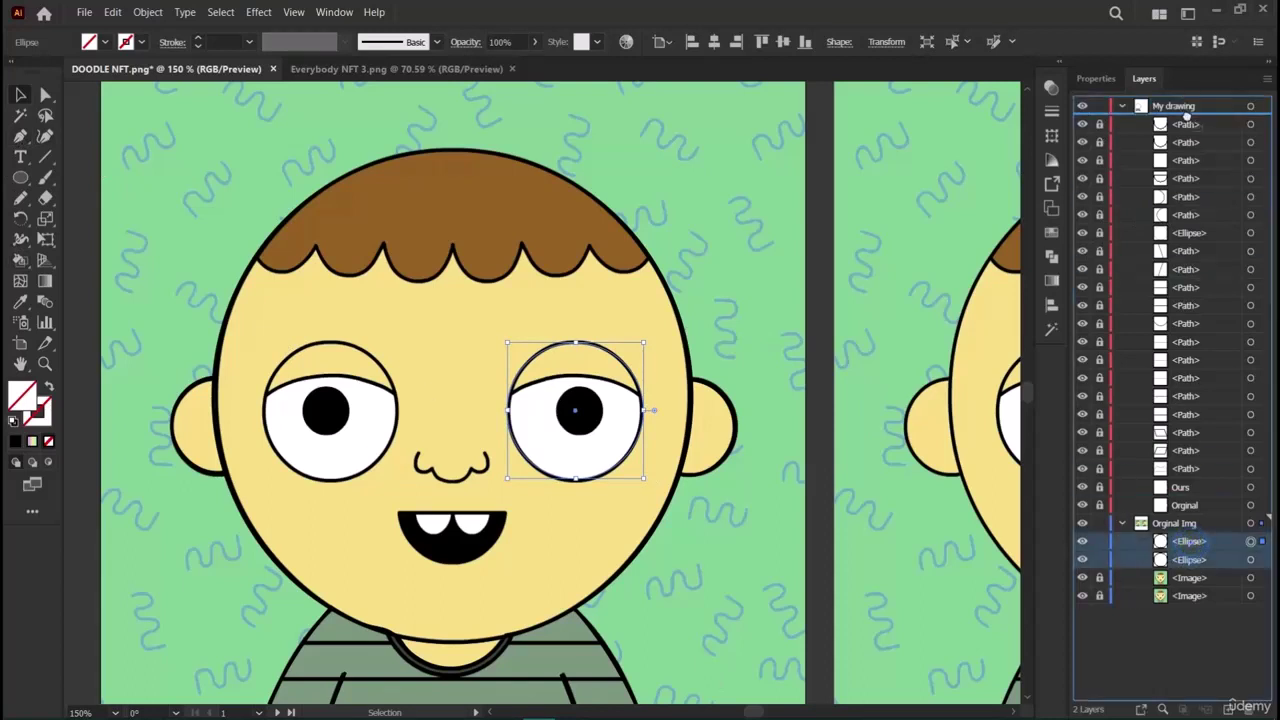
pyautogui.moveTo(1188, 124); pyautogui.dragTo(1178, 106)
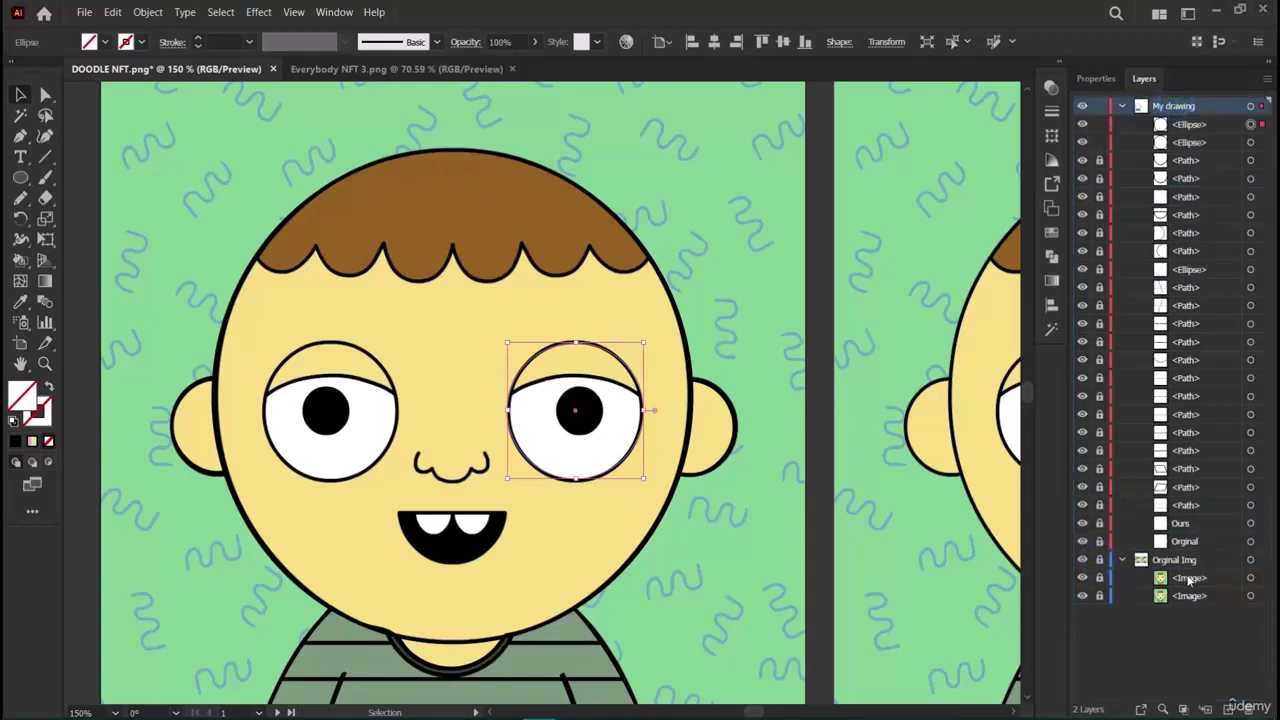
pyautogui.click(670, 365)
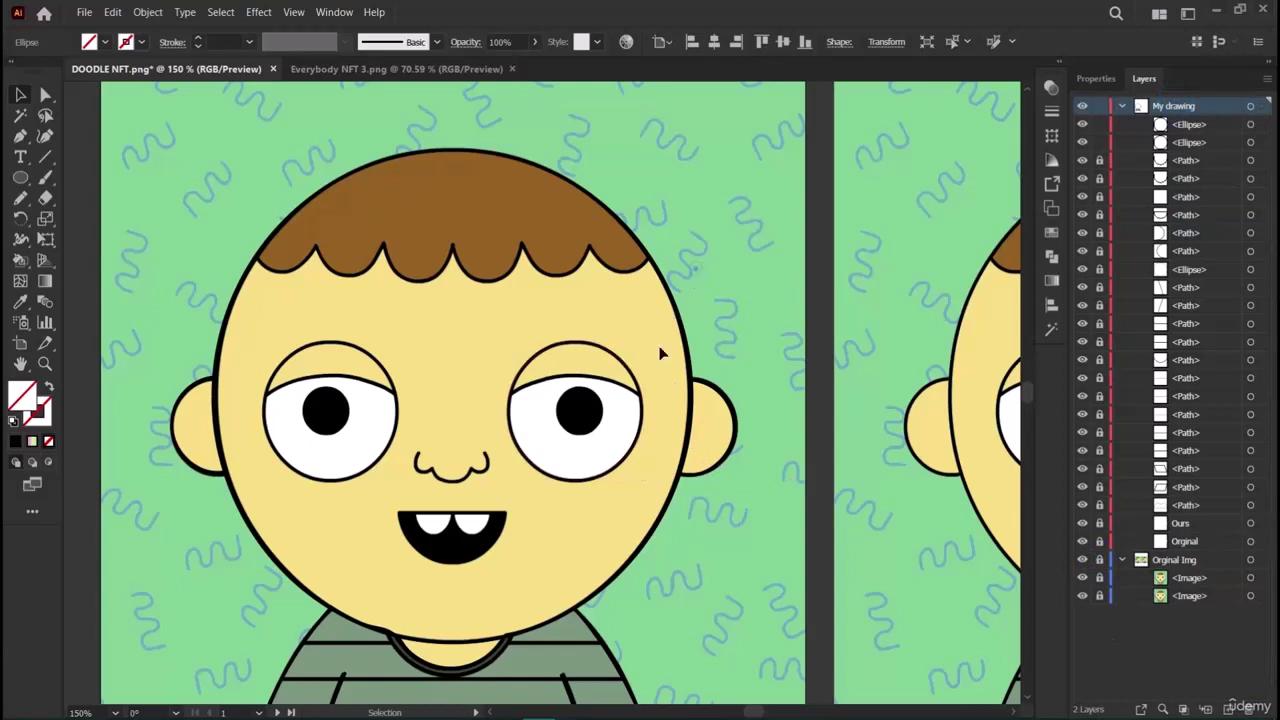
pyautogui.click(16, 179)
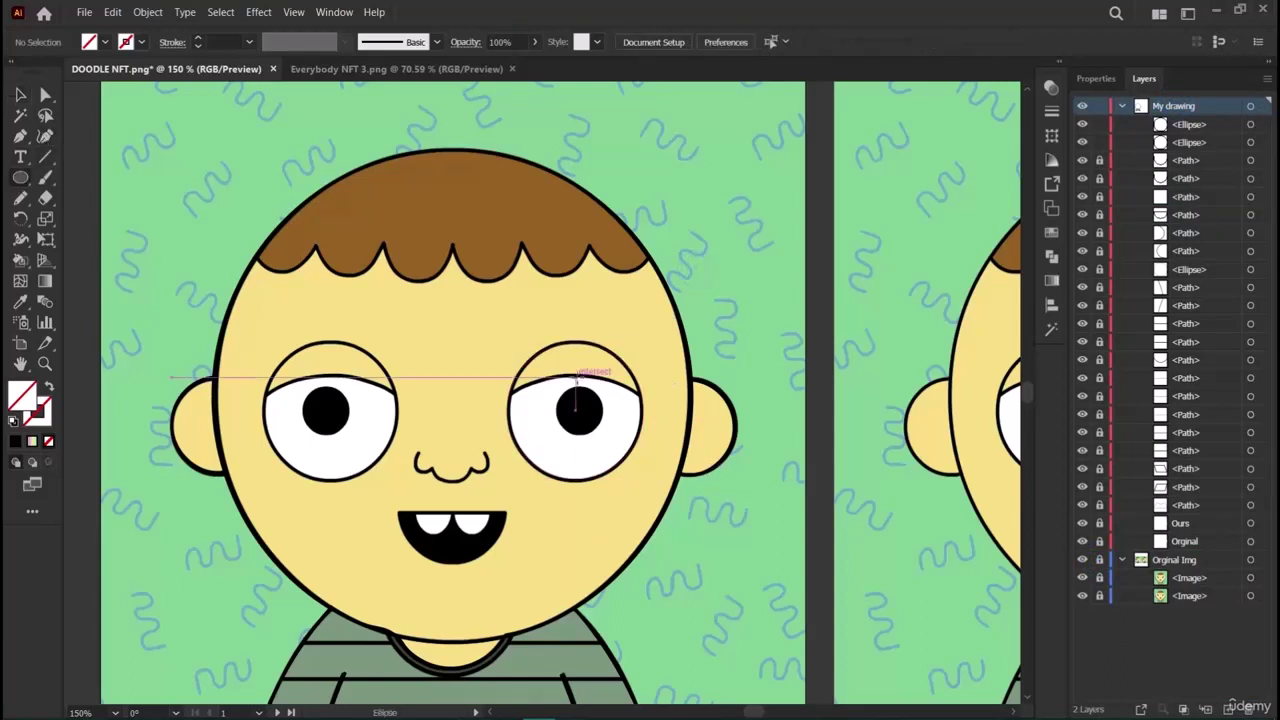
# Draw a circle over the right pupil and give it a black fill.
pyautogui.moveTo(552, 377); pyautogui.dragTo(604, 430)
pyautogui.click(1100, 80)
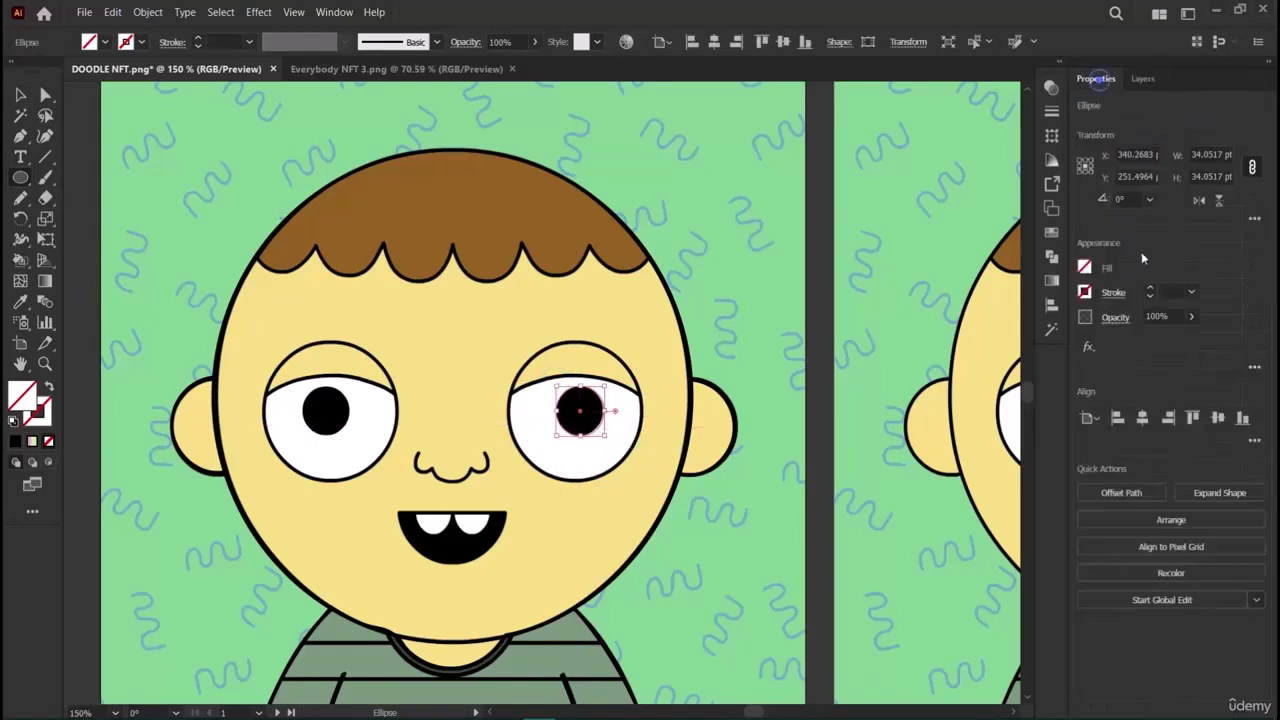
pyautogui.click(1086, 273)
pyautogui.click(1087, 275)
pyautogui.click(1085, 269)
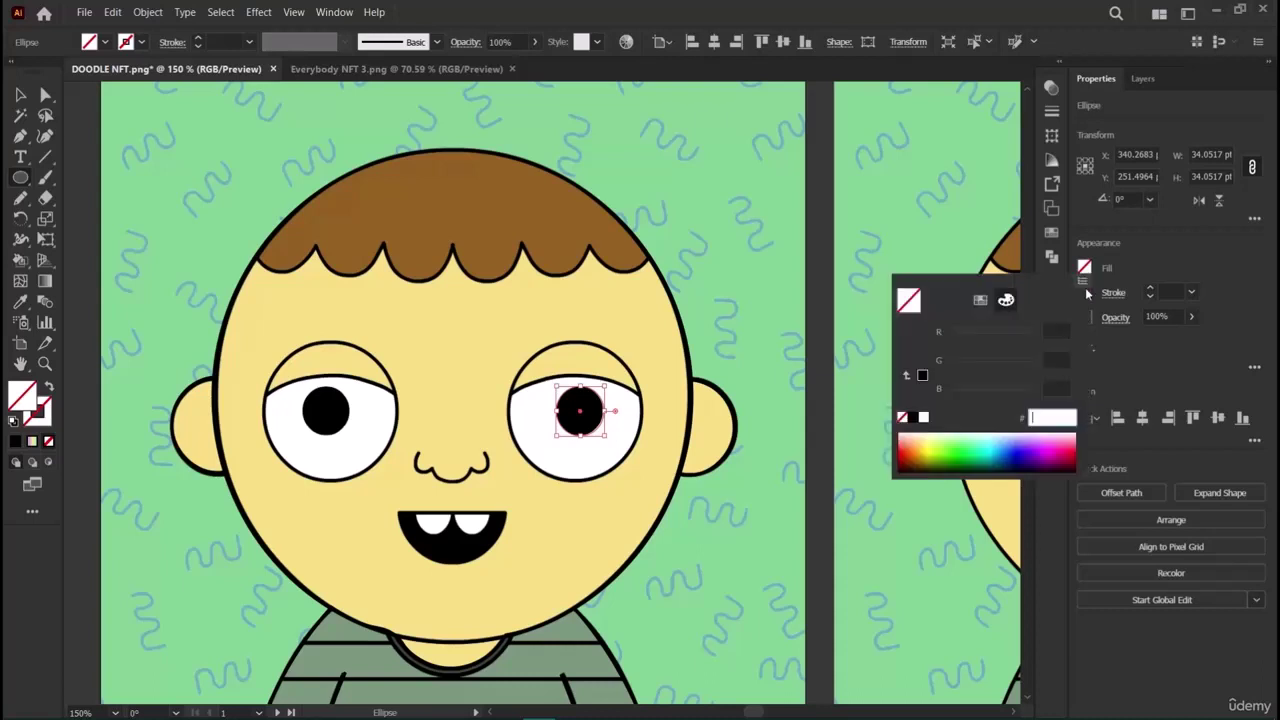
pyautogui.click(911, 418)
pyautogui.click(20, 95)
pyautogui.click(20, 95)
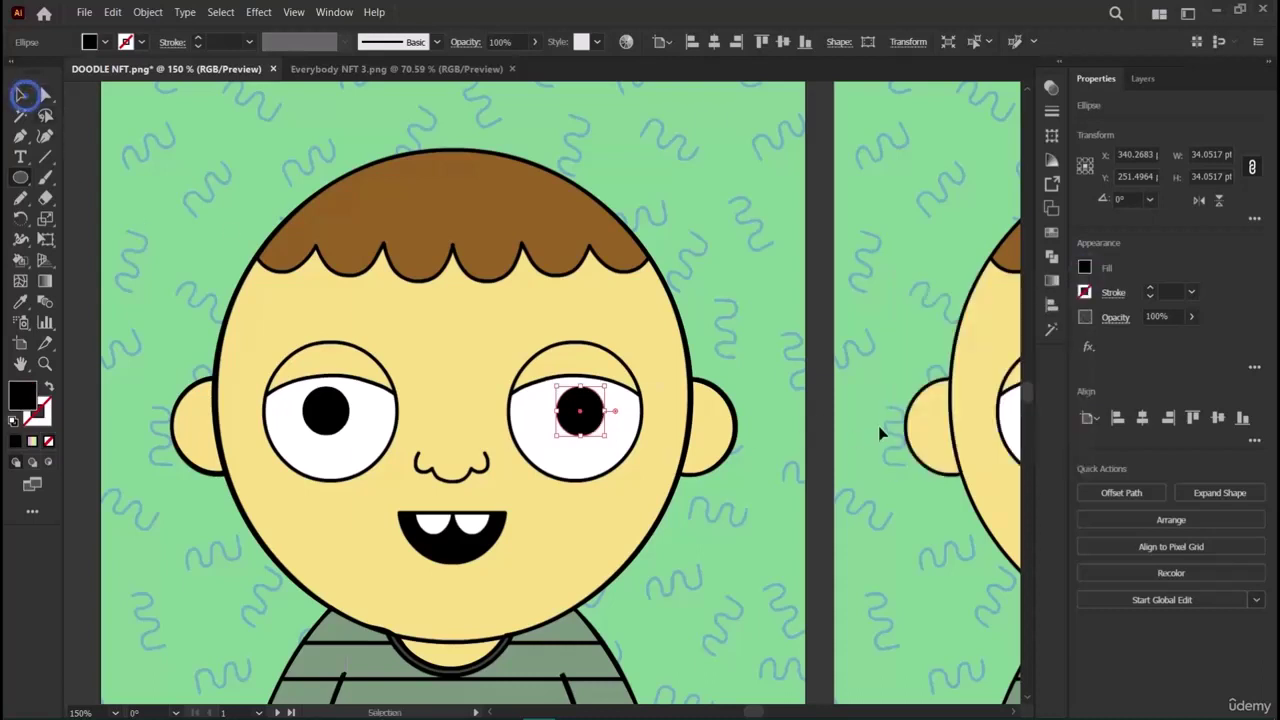
# Paste a copy of the black pupil and place it over the left eye.
pyautogui.hotkey('ctrl', 'v')
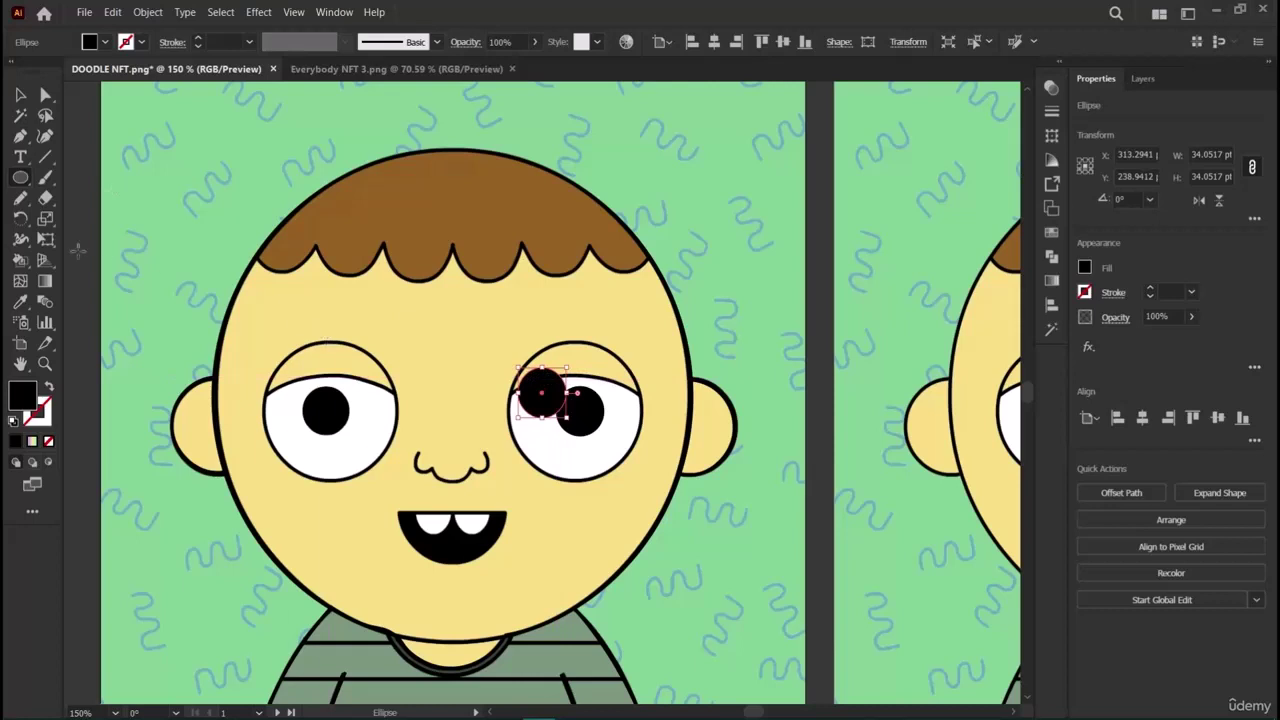
pyautogui.moveTo(543, 387); pyautogui.dragTo(338, 405)
pyautogui.click(757, 329)
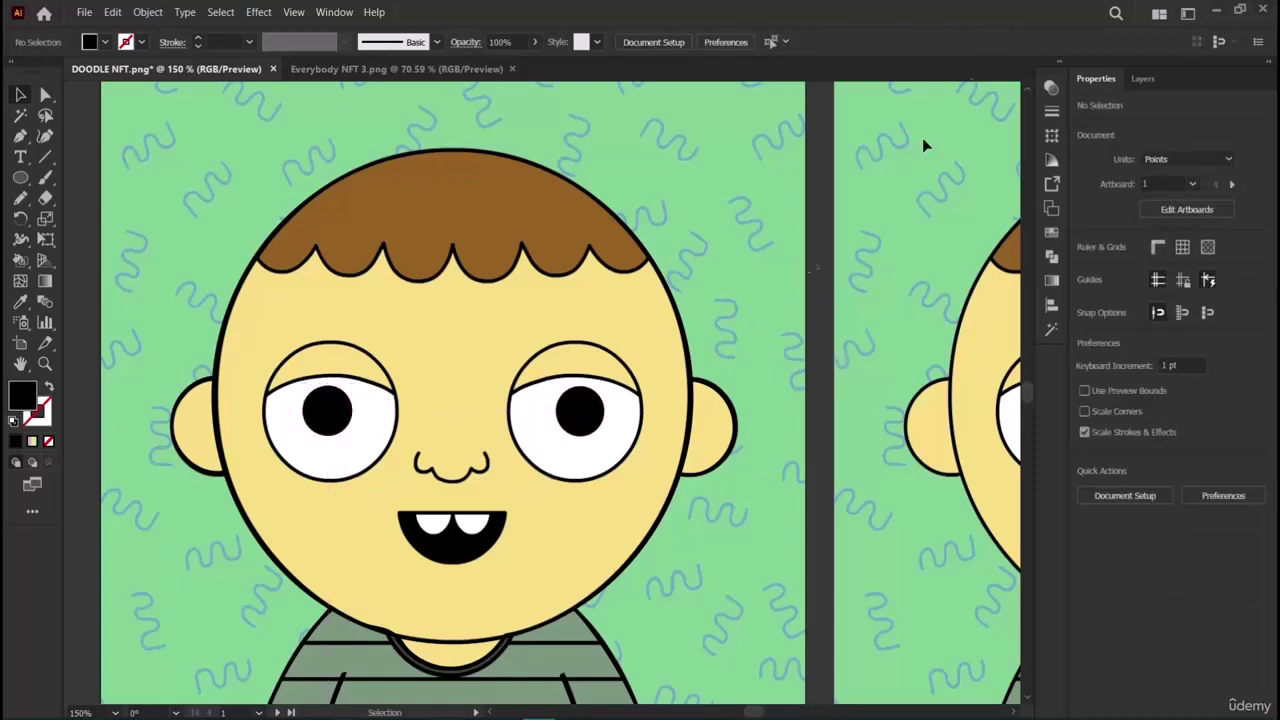
pyautogui.click(1143, 78)
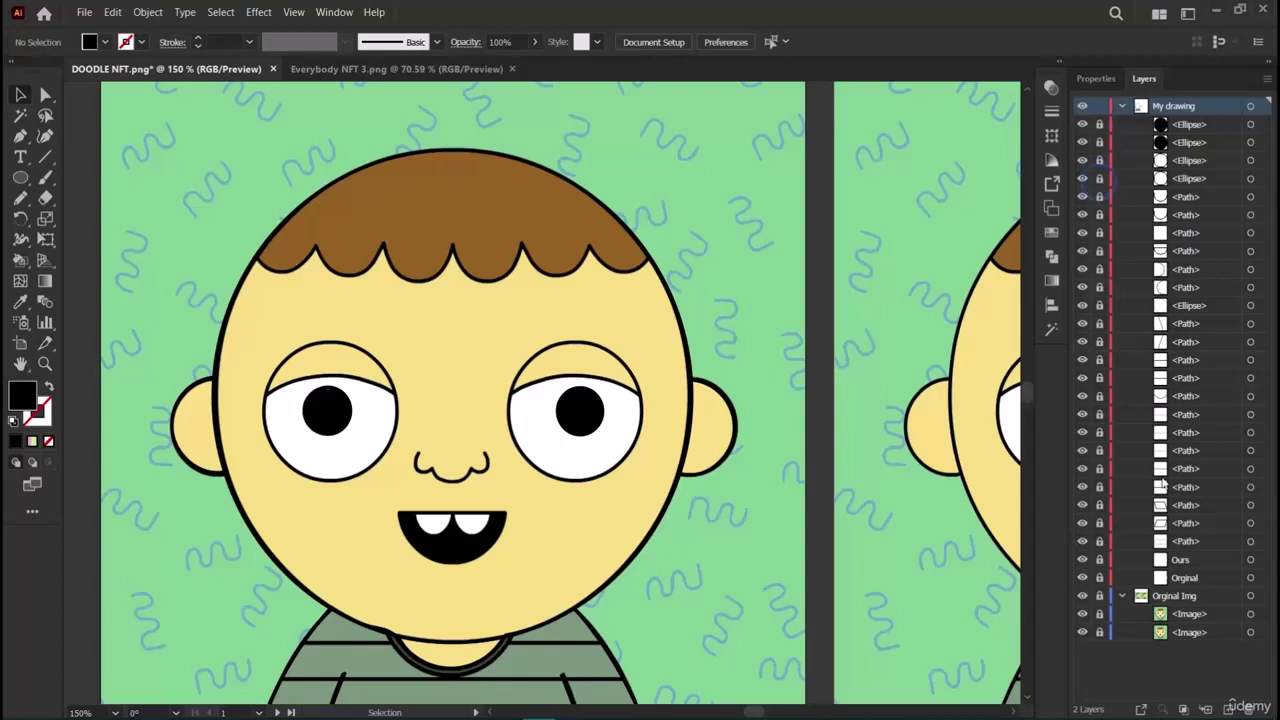
pyautogui.click(1083, 597)
pyautogui.scroll(-5, 715, 463)
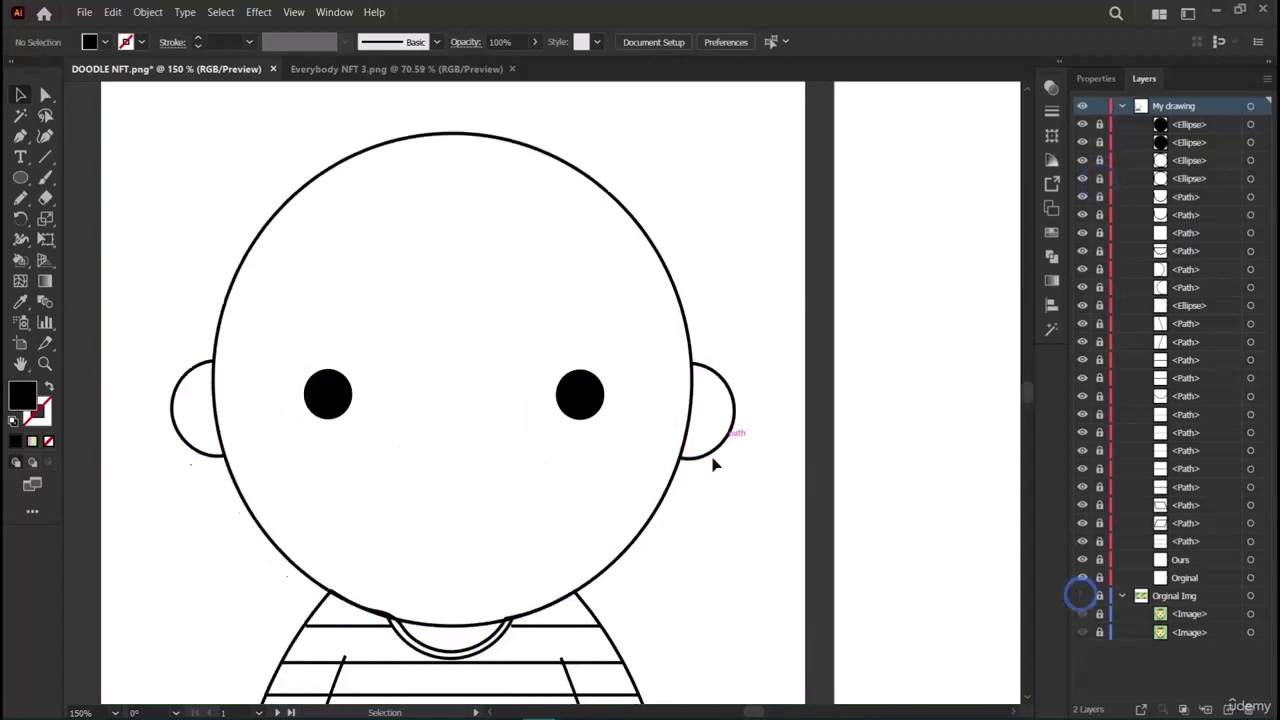
pyautogui.scroll(3, 711, 463)
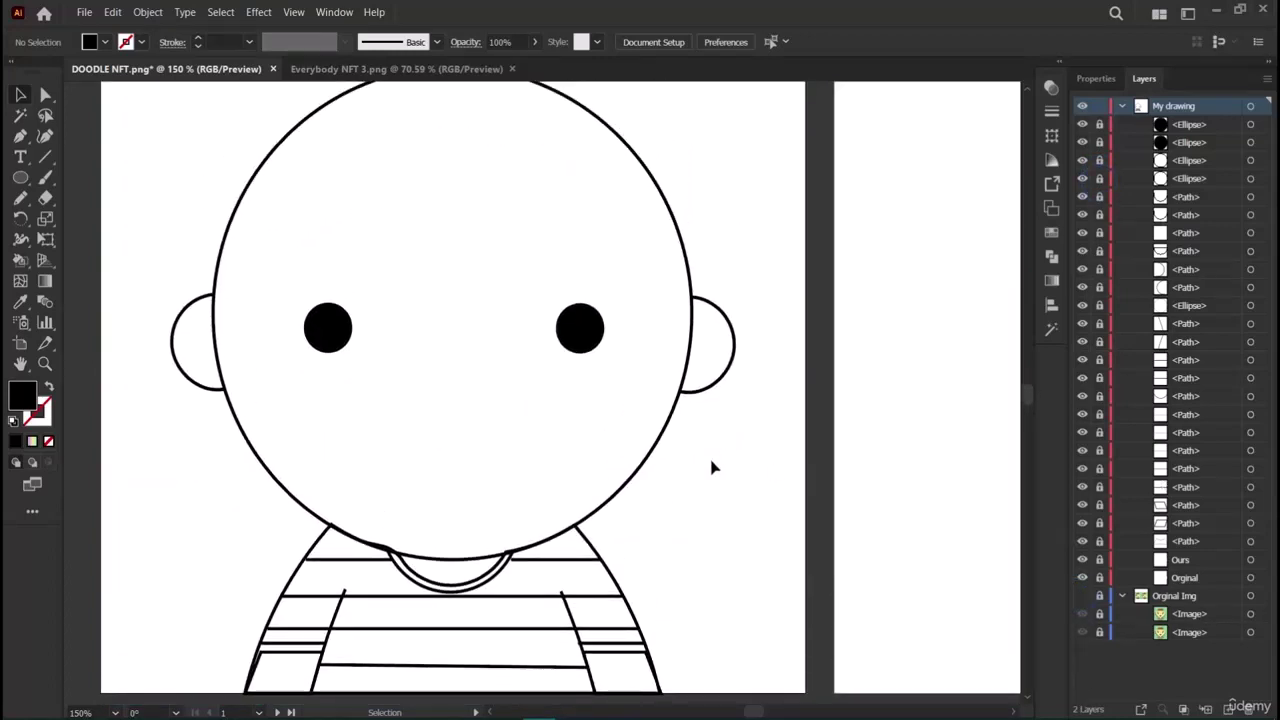
pyautogui.scroll(2, 713, 467)
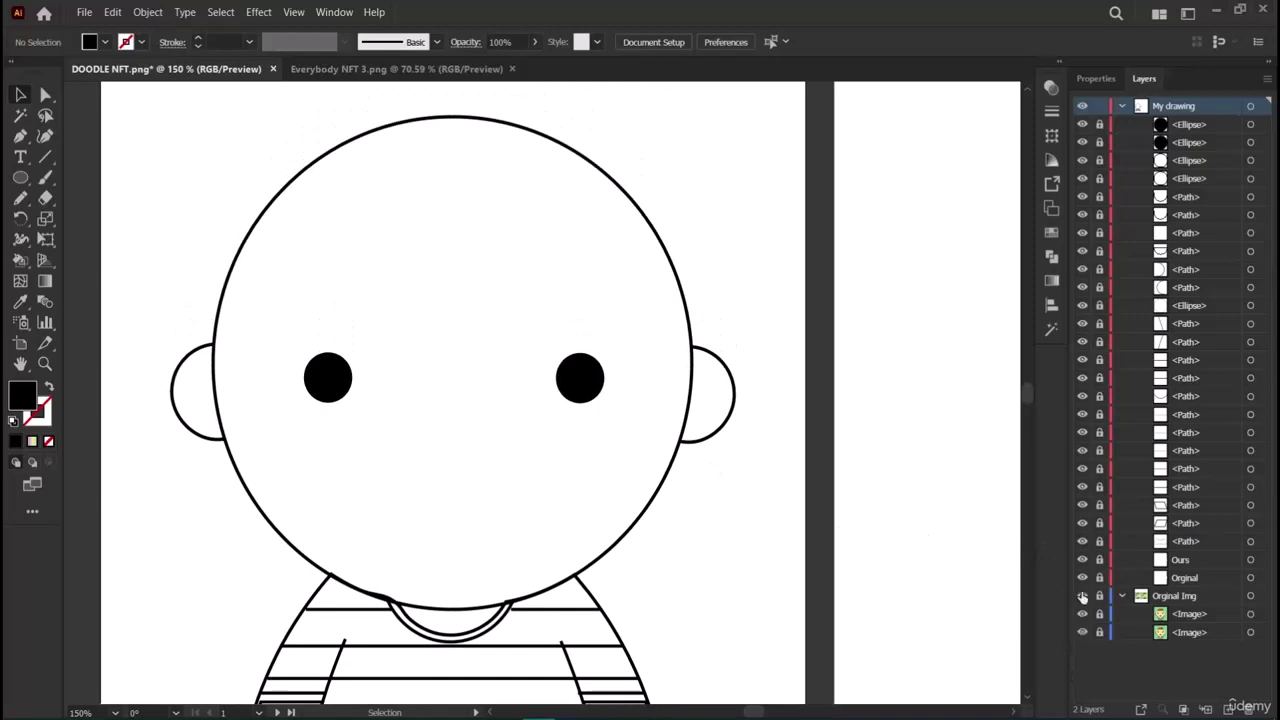
pyautogui.click(1082, 596)
pyautogui.click(1082, 598)
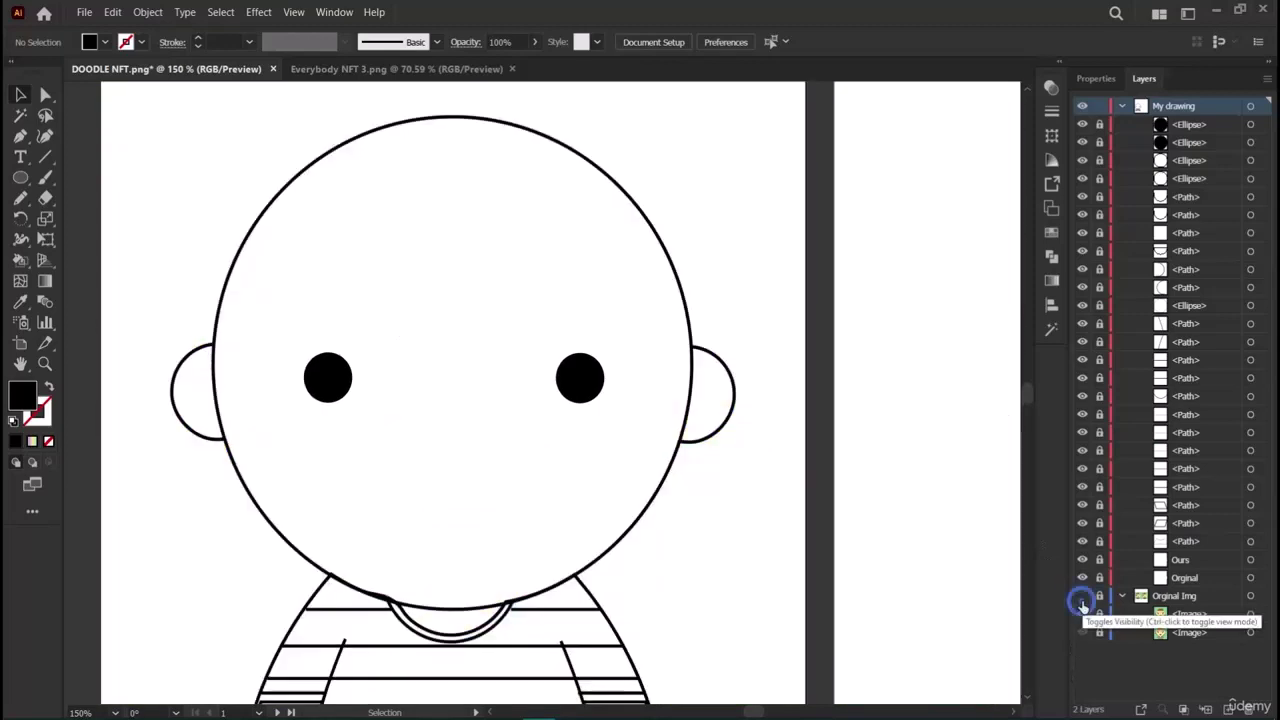
pyautogui.click(1082, 598)
pyautogui.click(1082, 598)
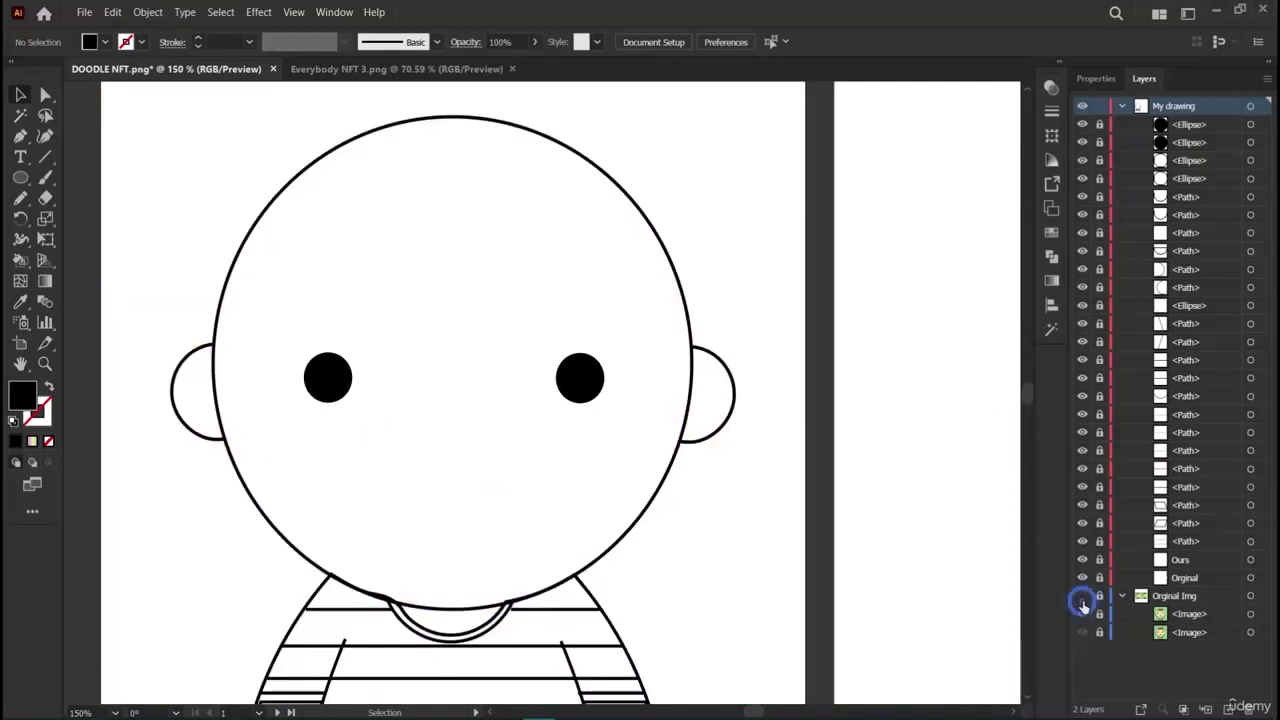
pyautogui.click(1082, 598)
pyautogui.click(1082, 598)
pyautogui.click(1082, 598)
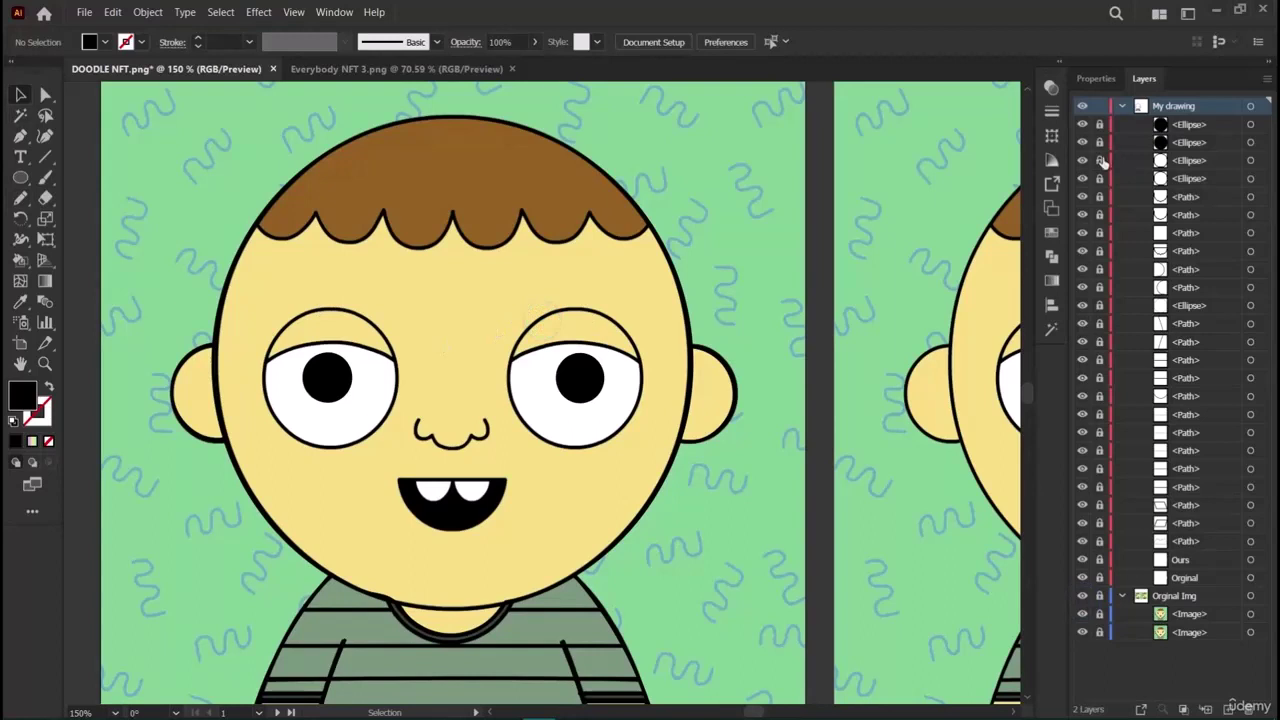
# Unlock both eye ellipses and set their stroke weight to 3 pt.
pyautogui.moveTo(1099, 160); pyautogui.dragTo(1099, 178)
pyautogui.click(516, 366)
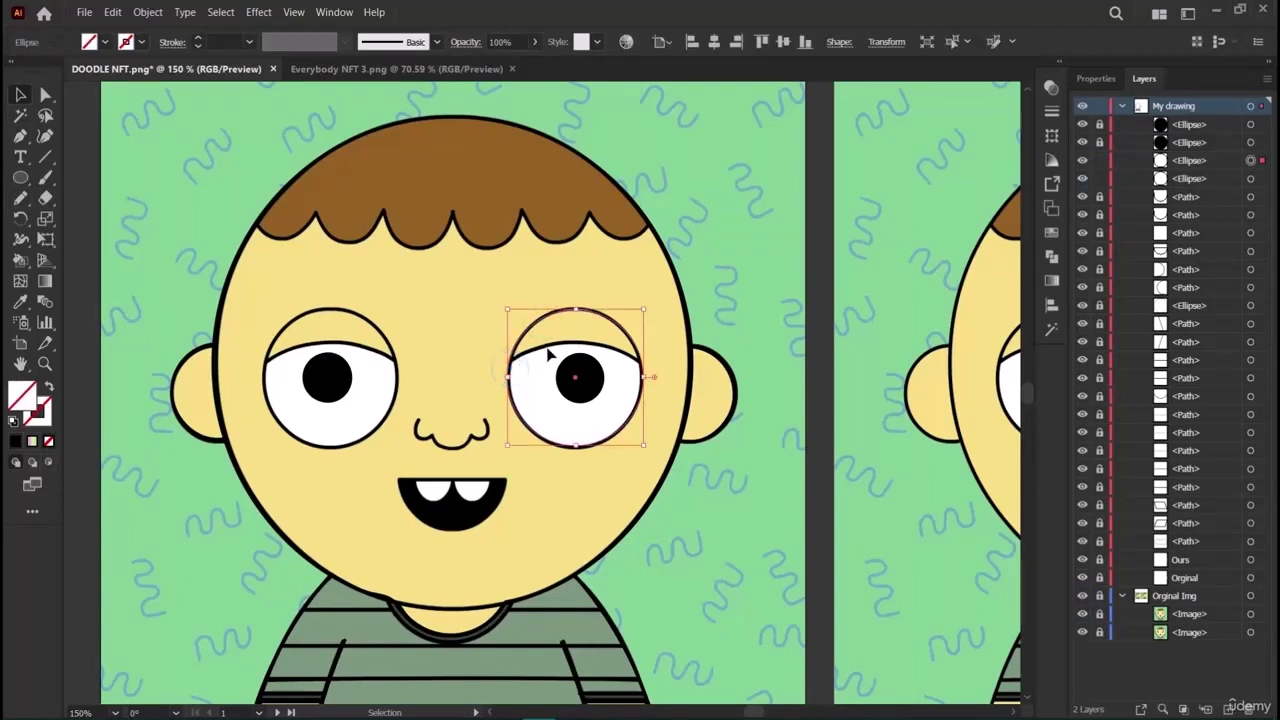
pyautogui.keyDown('shift'); pyautogui.click(308, 316); pyautogui.keyUp('shift')
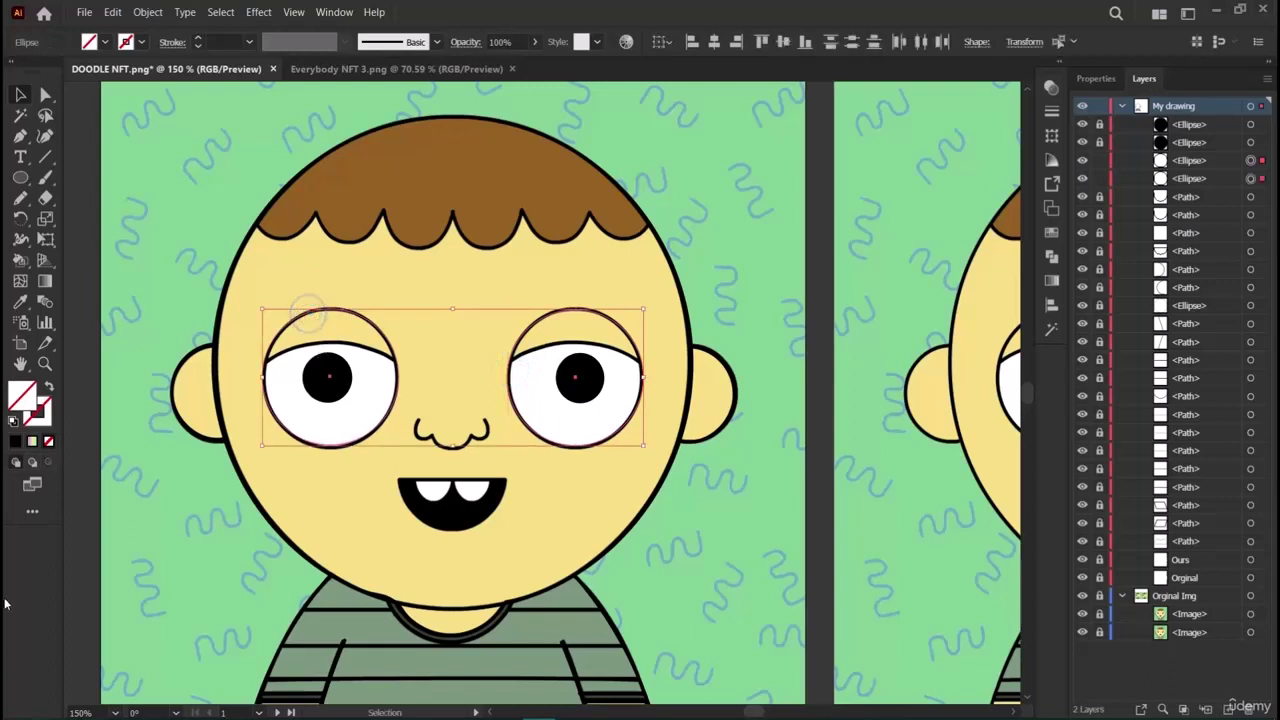
pyautogui.click(1095, 78)
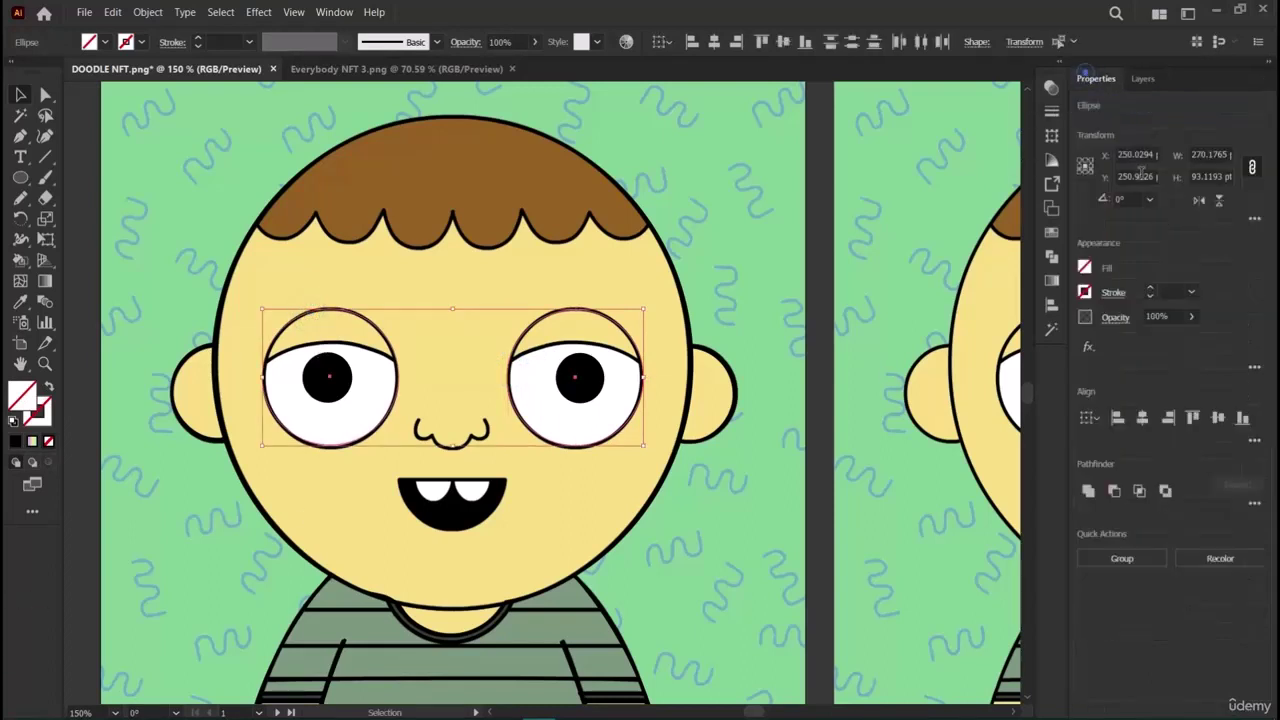
pyautogui.click(1149, 289)
pyautogui.click(1149, 289)
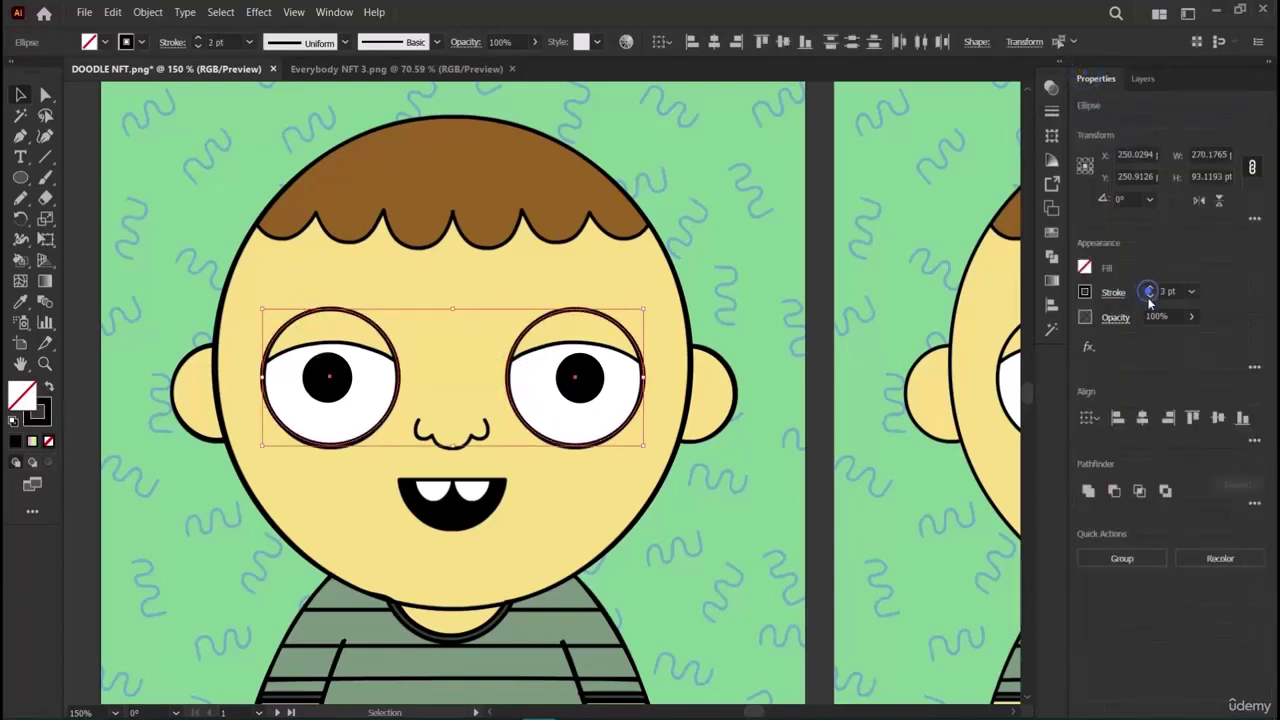
# Hide and re-show the original image to compare the eyes.
pyautogui.click(1142, 79)
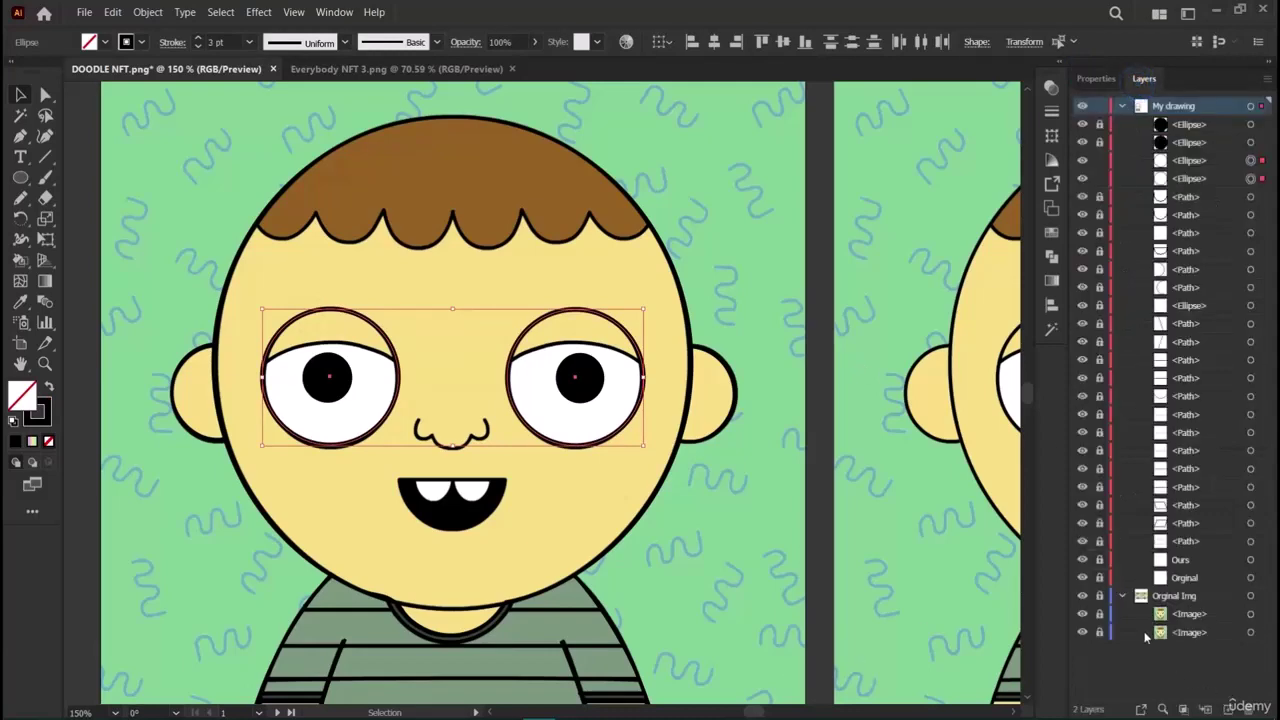
pyautogui.click(1081, 596)
pyautogui.click(1081, 596)
# Unlock the mouth's layer row and fill the teeth path white.
pyautogui.click(1099, 305)
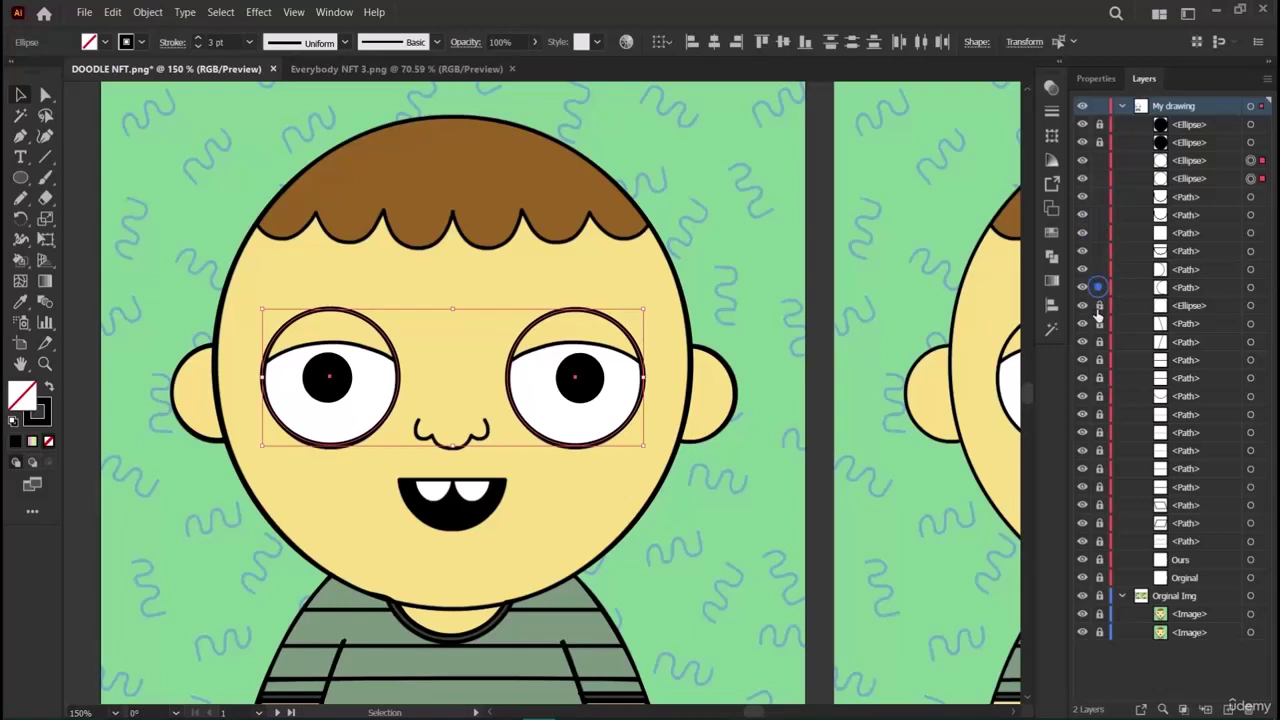
pyautogui.click(465, 492)
pyautogui.click(458, 493)
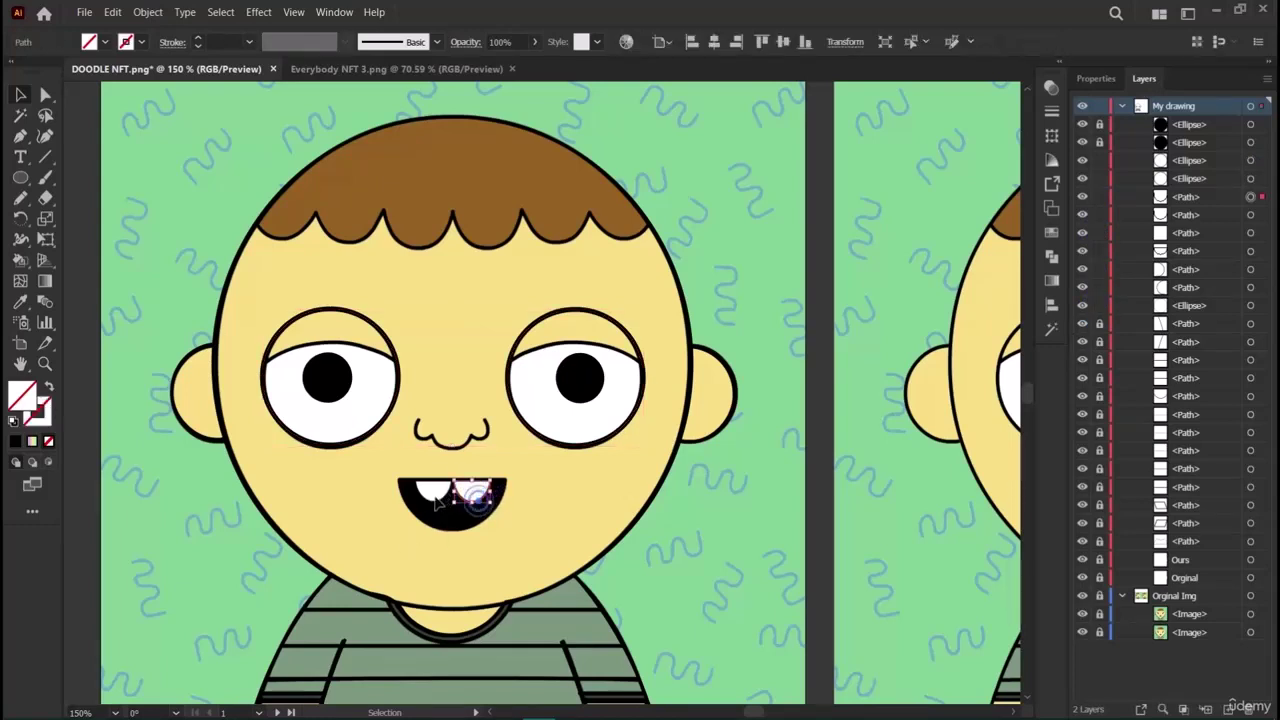
pyautogui.keyDown('shift'); pyautogui.click(445, 515); pyautogui.keyUp('shift')
pyautogui.keyDown('shift'); pyautogui.click(437, 482); pyautogui.keyUp('shift')
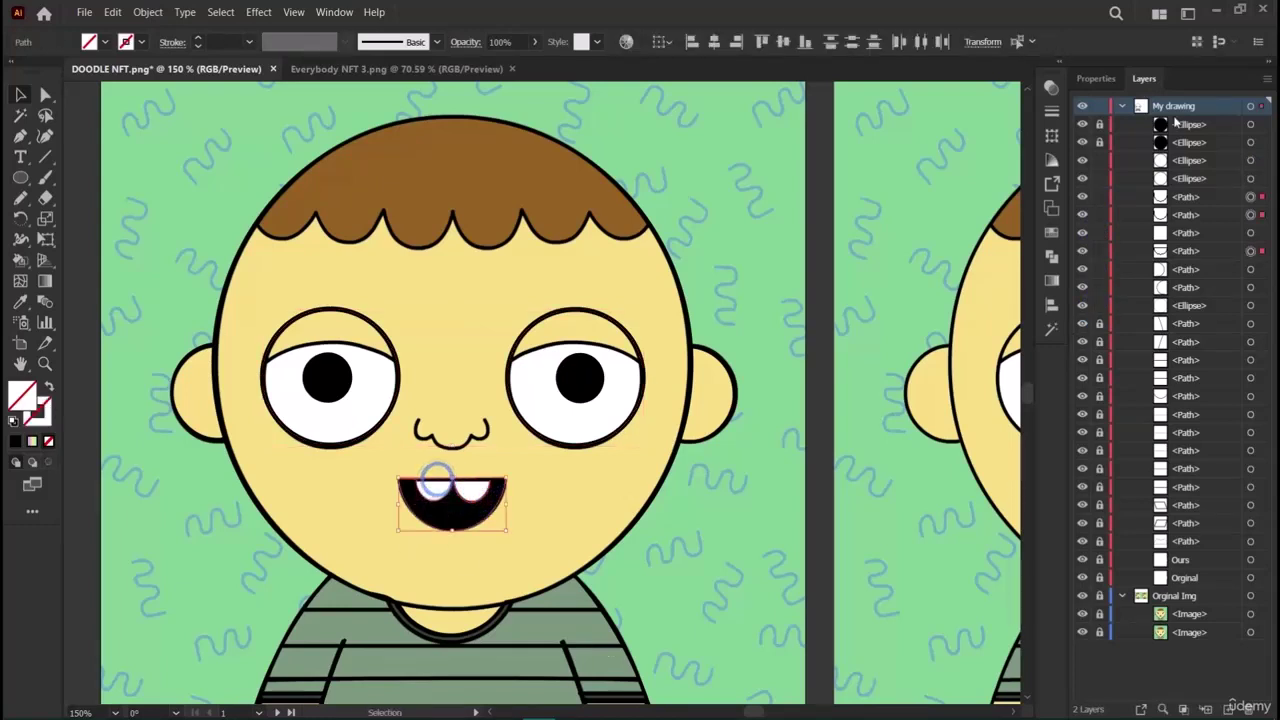
pyautogui.click(463, 520)
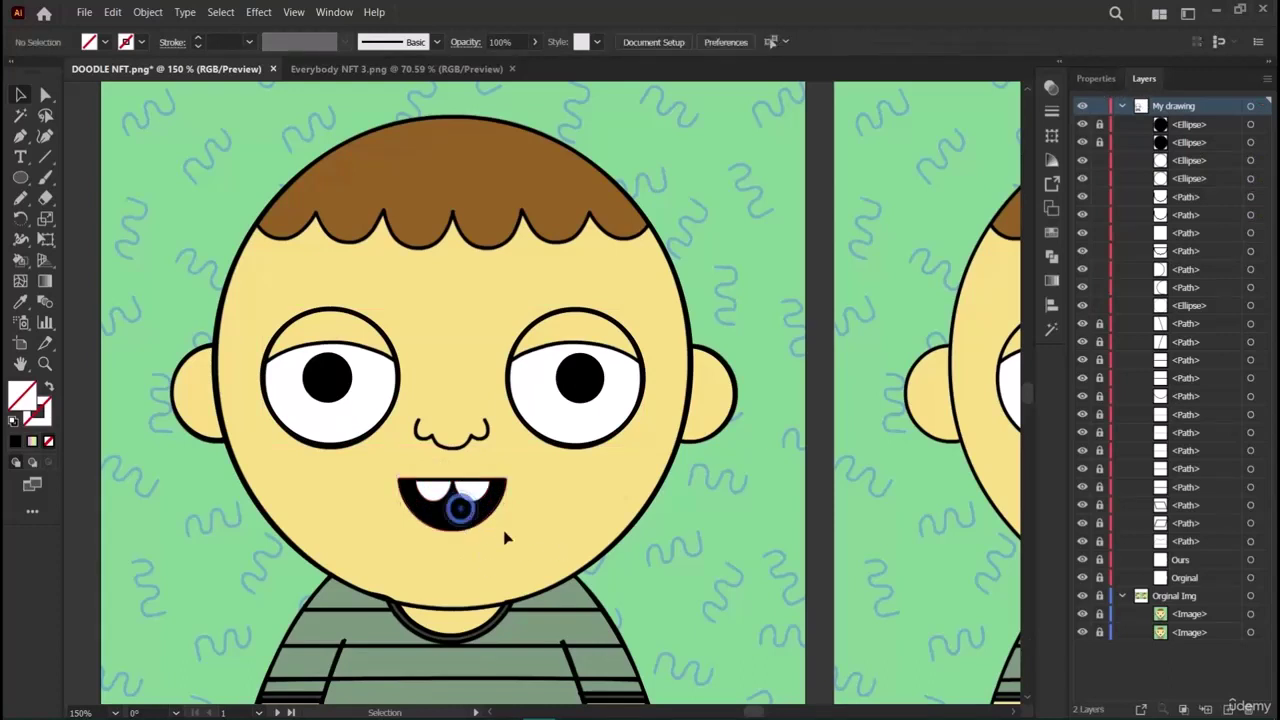
pyautogui.click(434, 500)
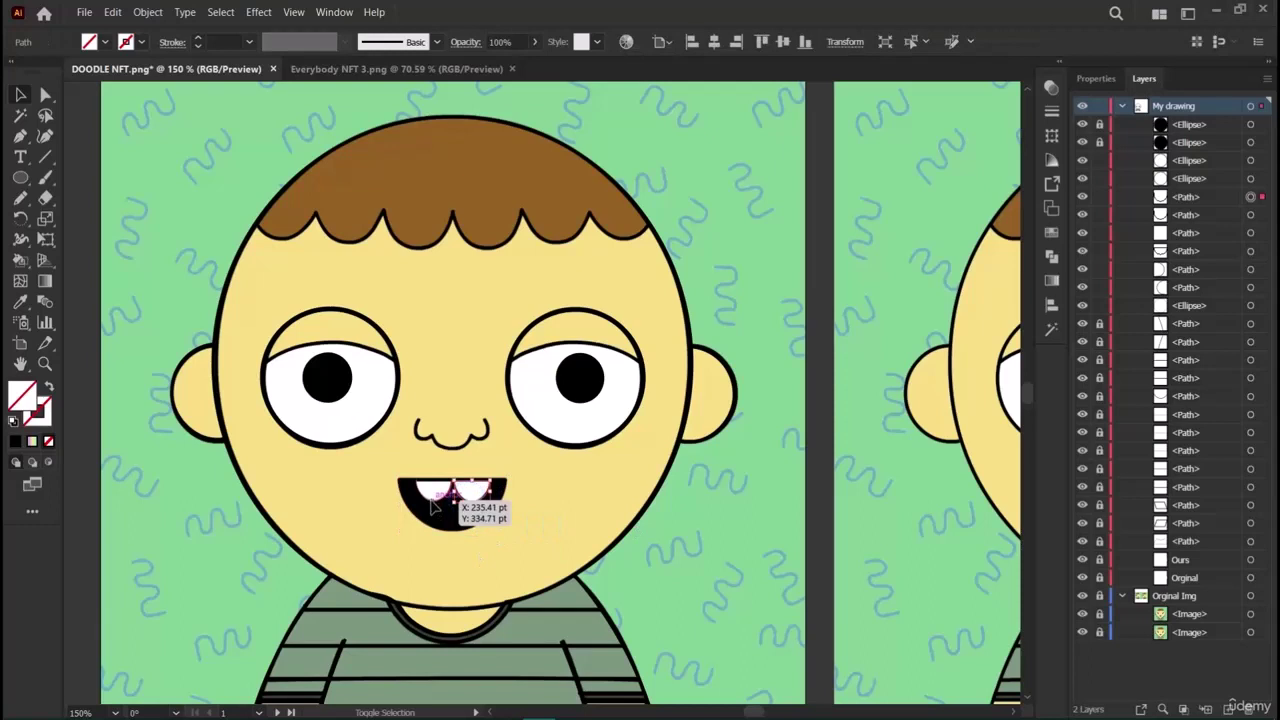
pyautogui.click(1093, 80)
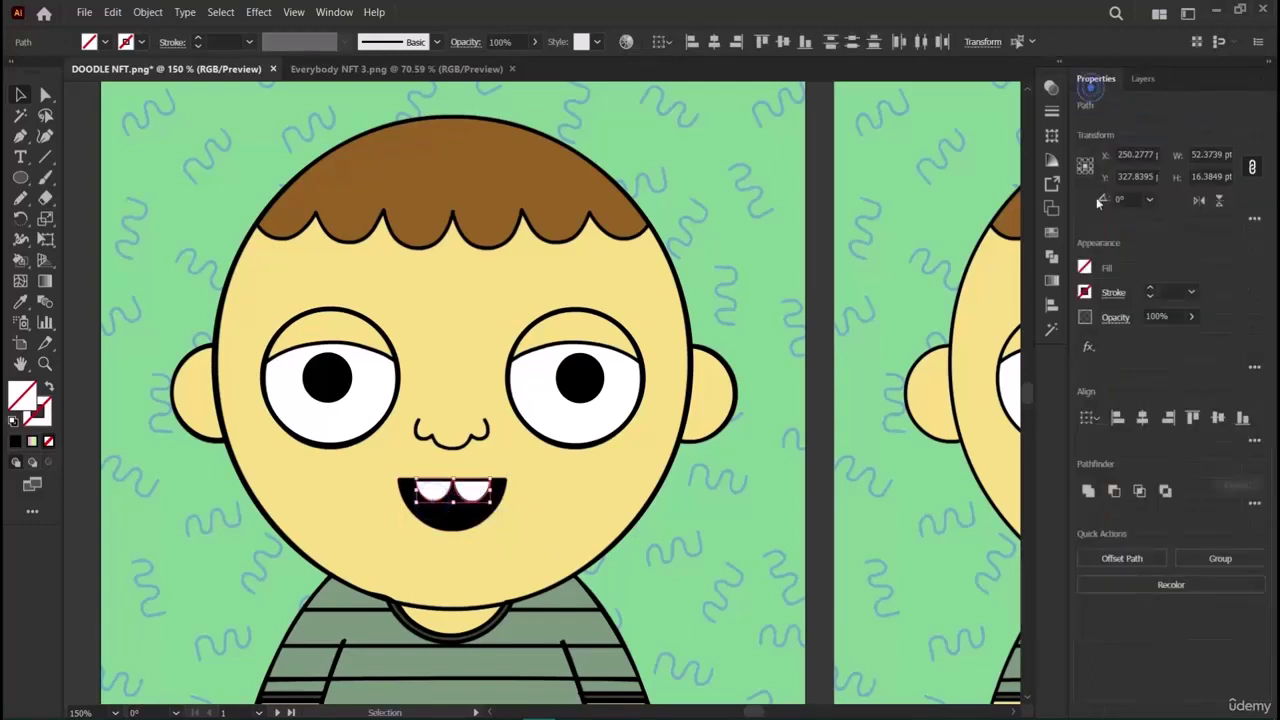
pyautogui.click(1084, 267)
pyautogui.click(922, 417)
pyautogui.click(410, 527)
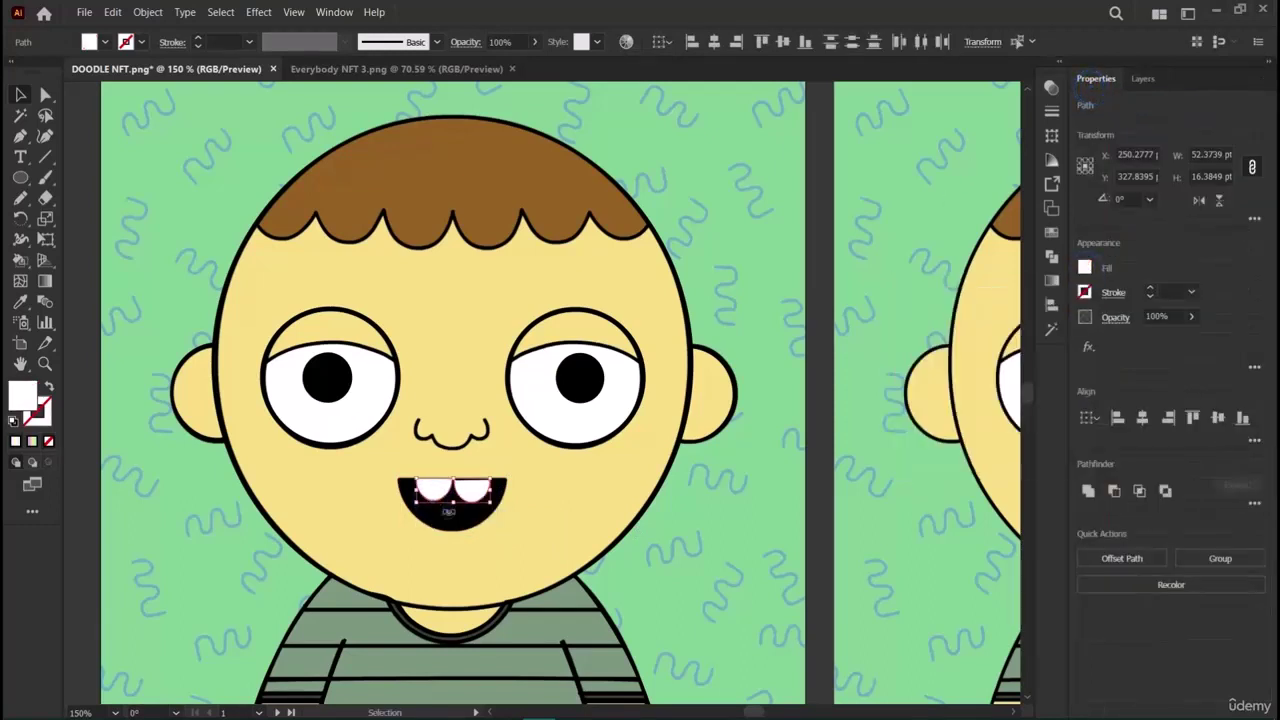
pyautogui.click(465, 530)
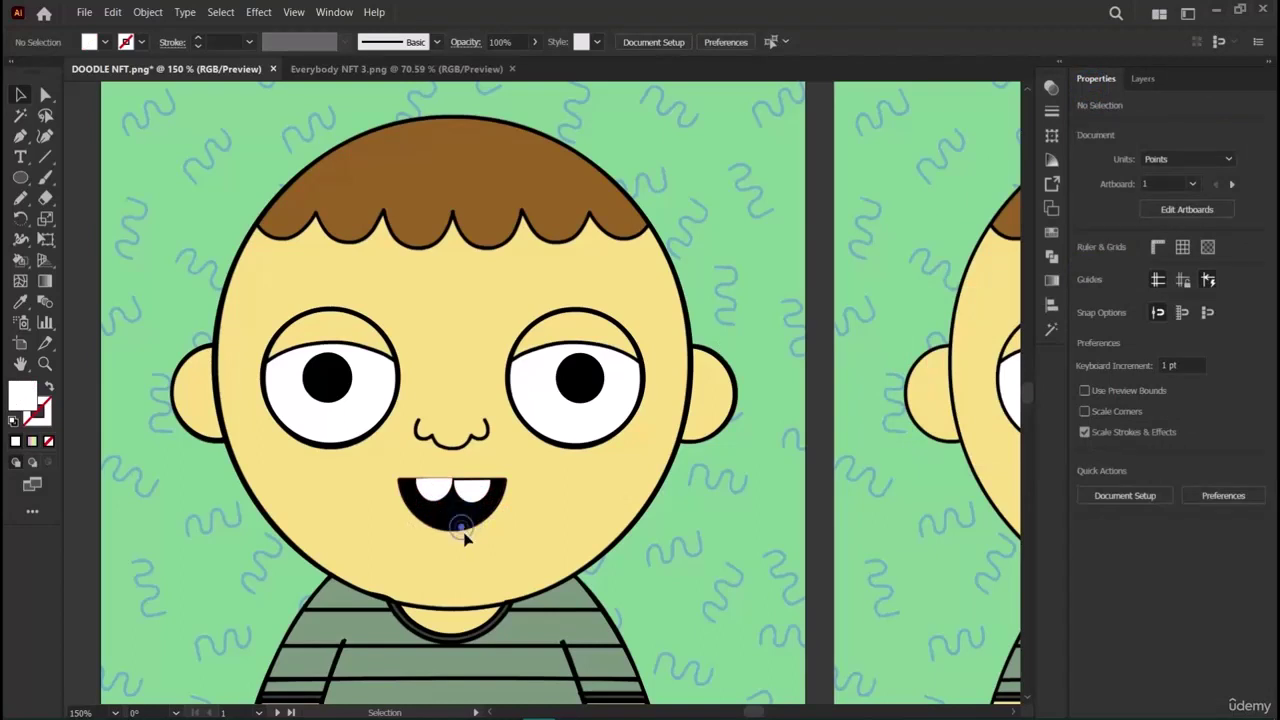
# Give the mouth shape a solid black fill.
pyautogui.click(464, 531)
pyautogui.click(1141, 78)
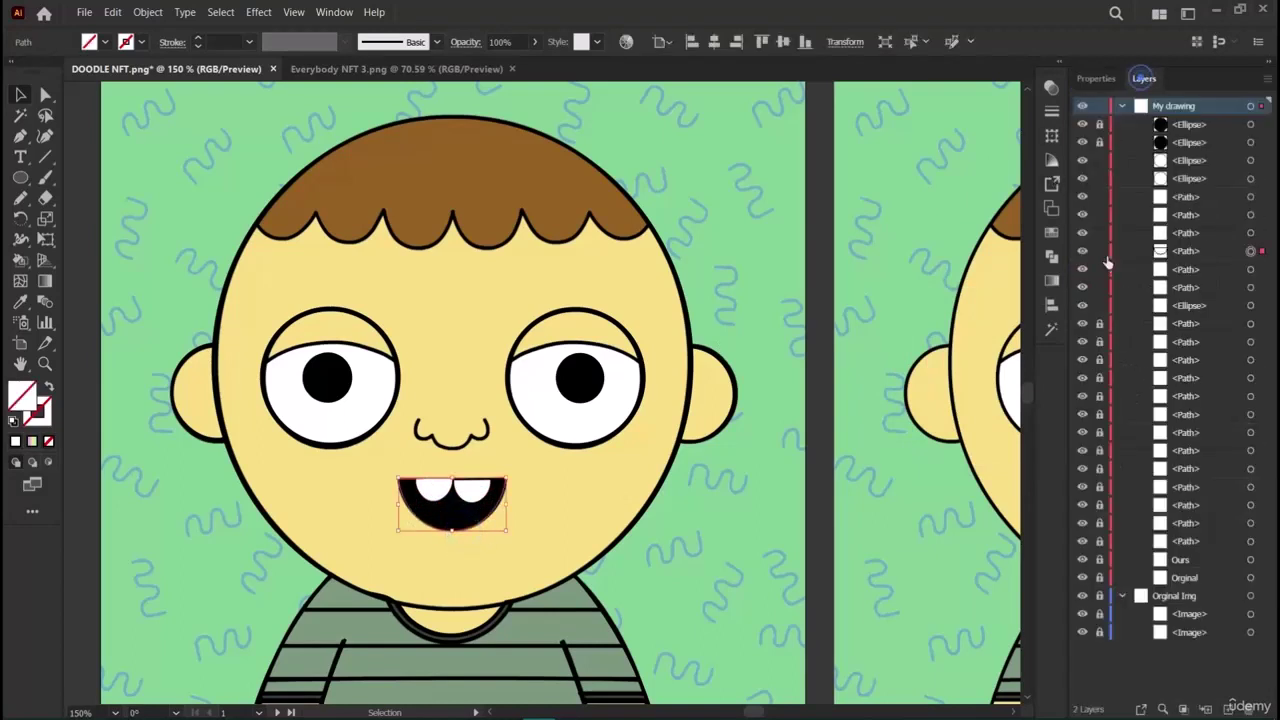
pyautogui.click(1096, 78)
pyautogui.click(1084, 268)
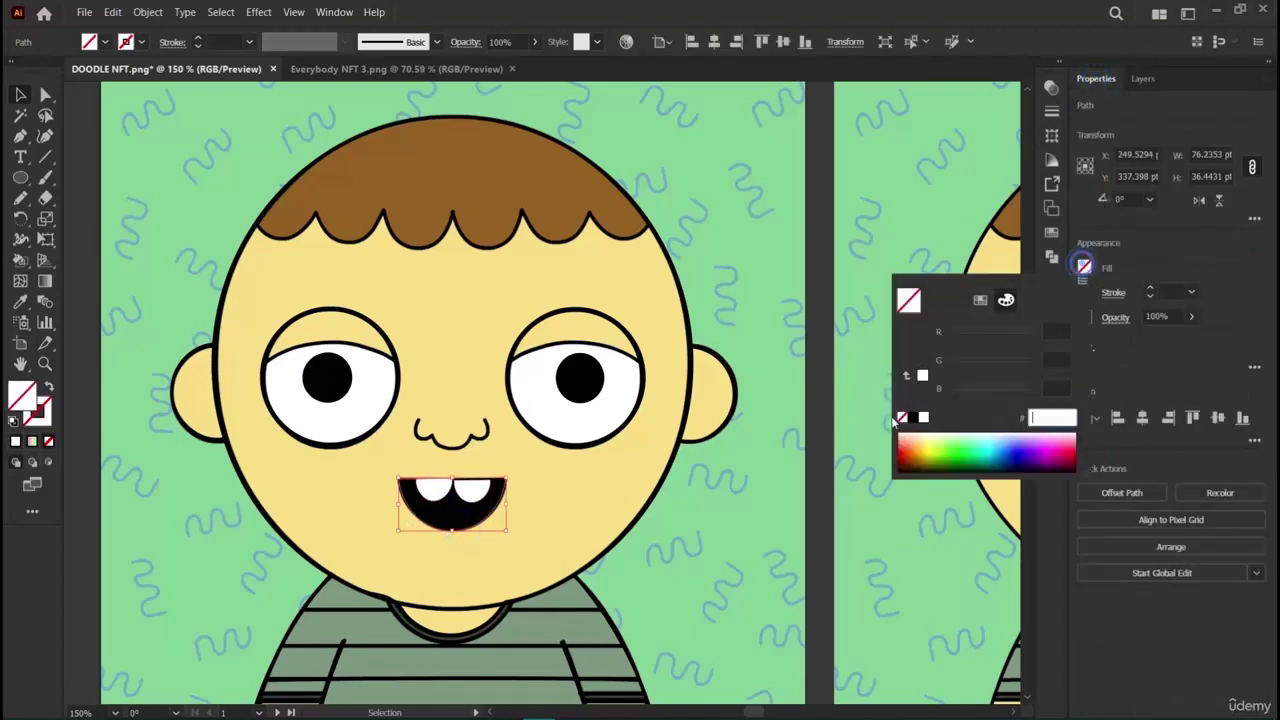
pyautogui.click(904, 420)
pyautogui.click(643, 497)
# Nudge the small white tooth up 1 pt and stretch it from its top edge.
pyautogui.click(543, 514)
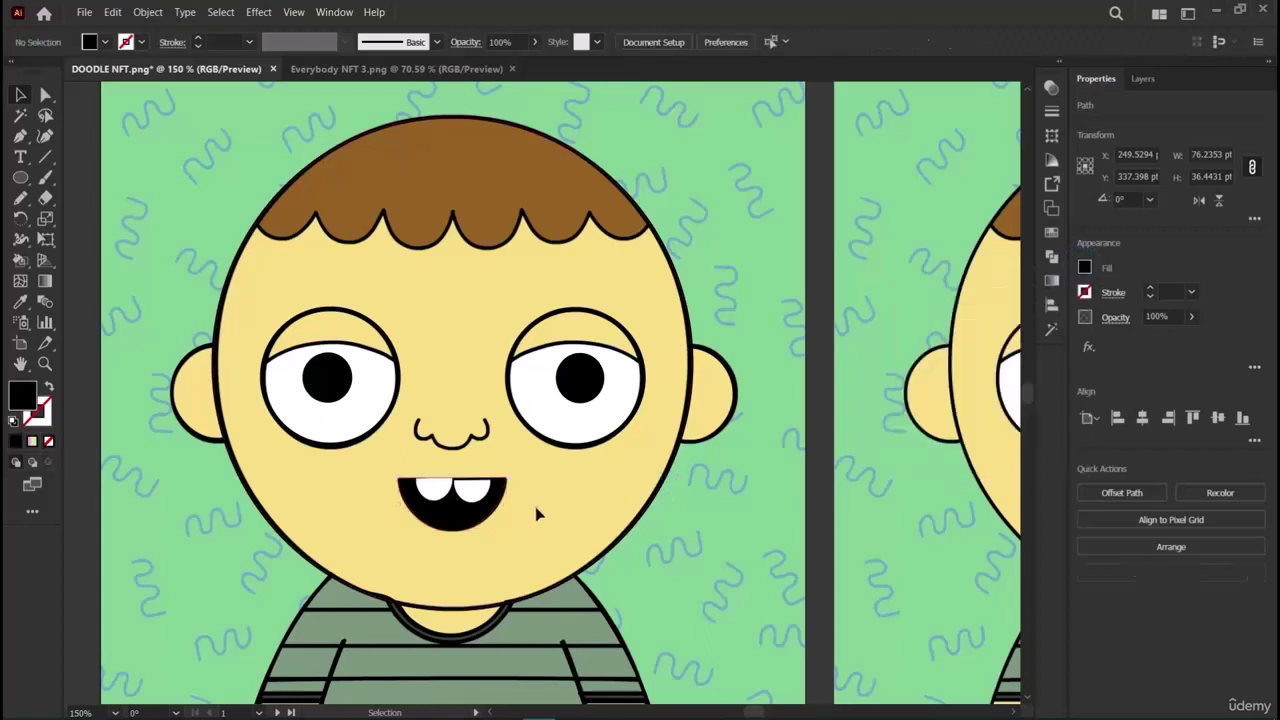
pyautogui.moveTo(534, 506); pyautogui.dragTo(485, 492)
pyautogui.press('Up')
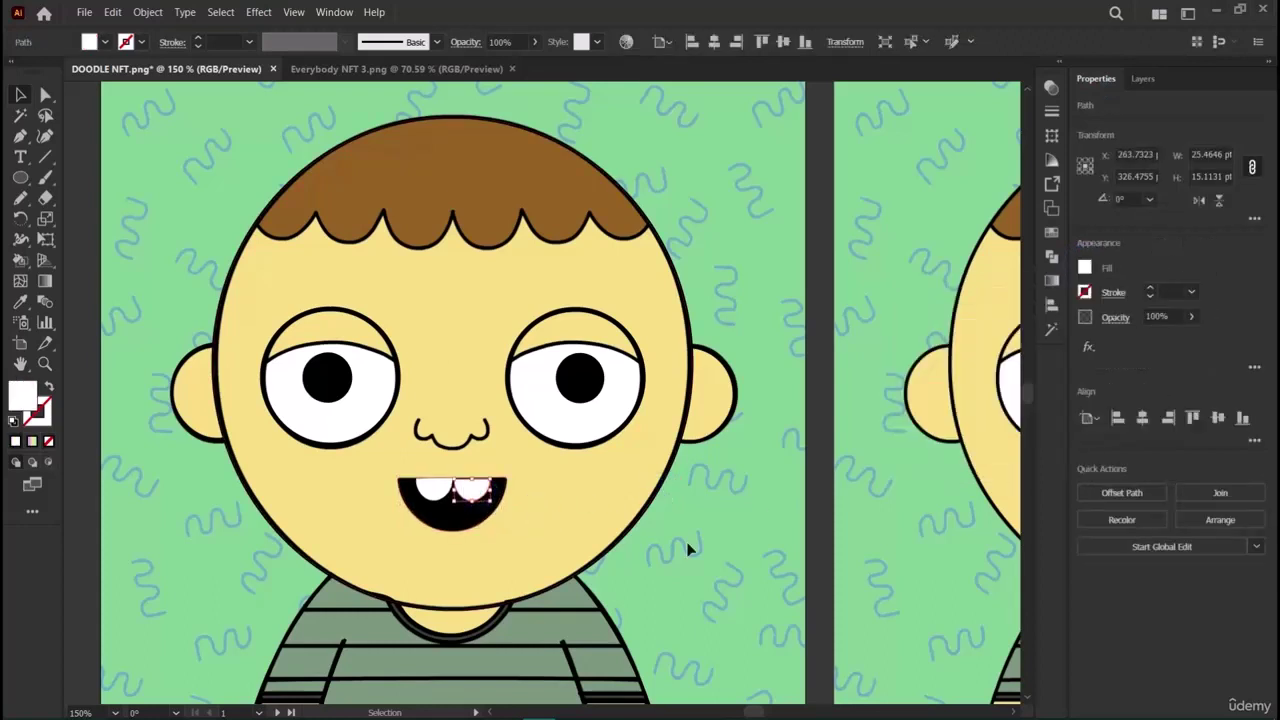
pyautogui.click(680, 537)
pyautogui.click(472, 488)
pyautogui.moveTo(476, 478); pyautogui.dragTo(437, 479)
pyautogui.click(608, 535)
pyautogui.click(430, 488)
pyautogui.click(553, 501)
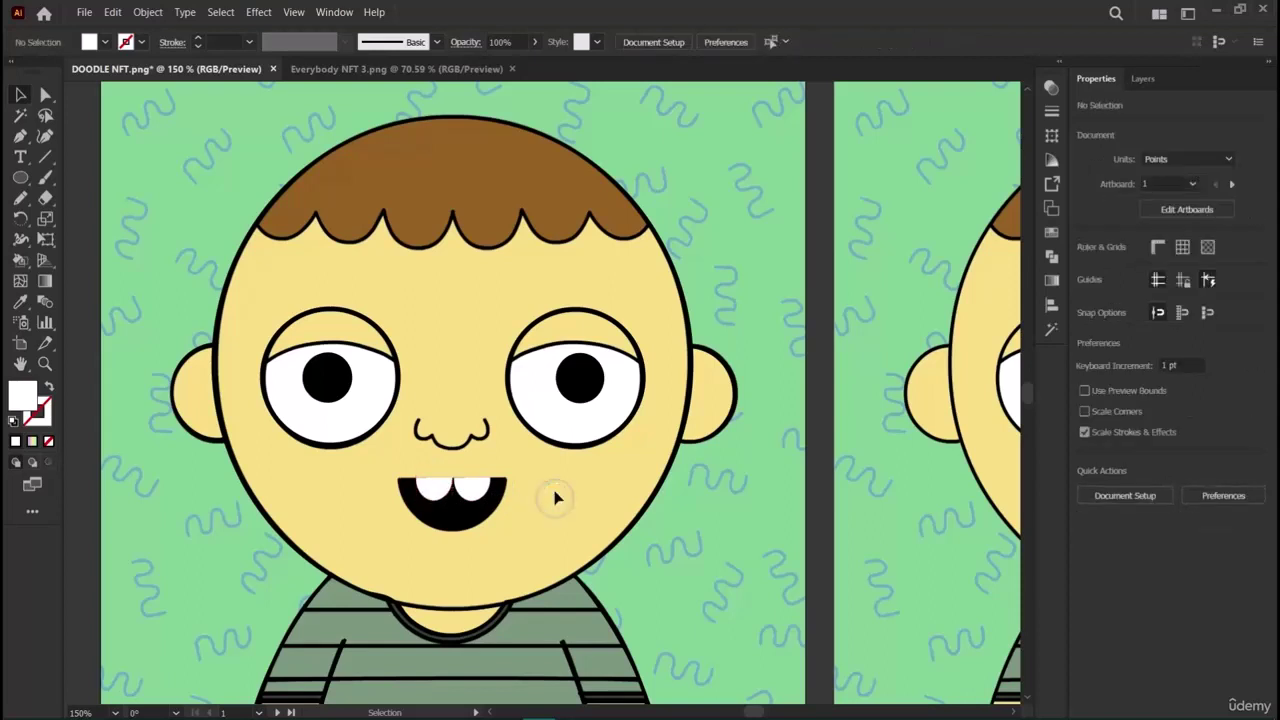
# Move the tooth onto the left tooth spot and fine-tune its position.
pyautogui.scroll(-1, 728, 390)
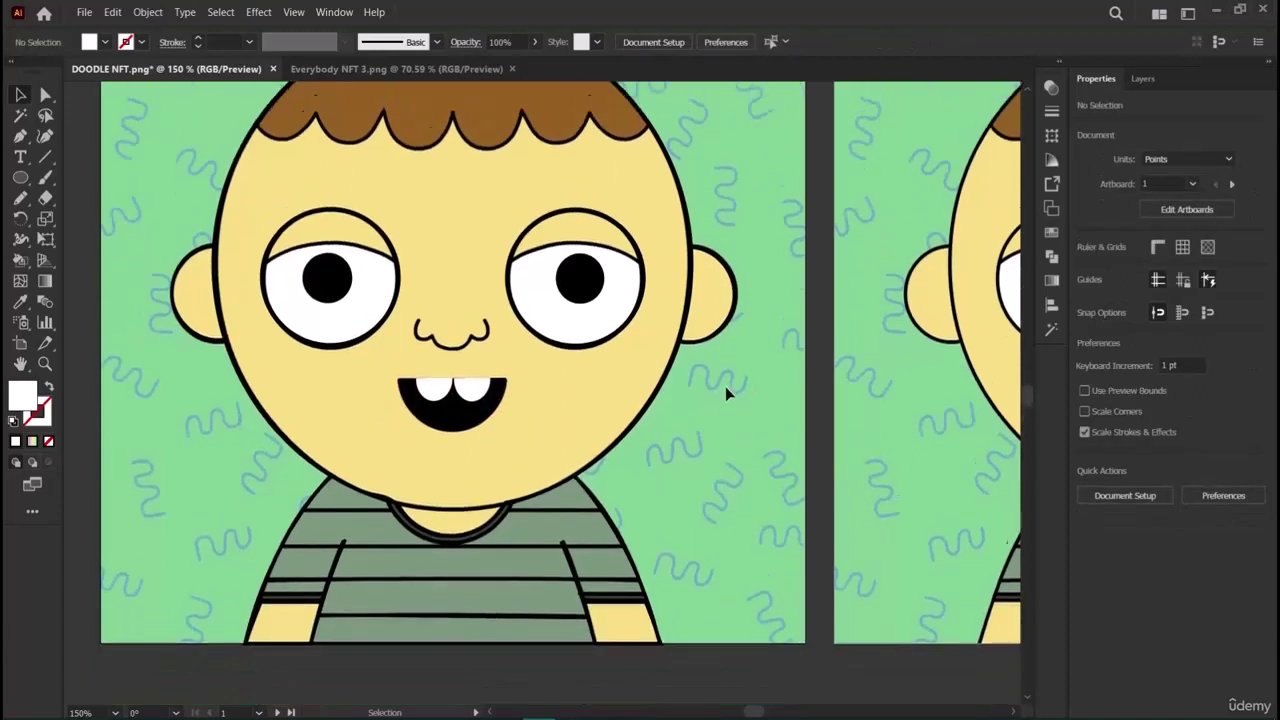
pyautogui.hscroll(3, 728, 390)
pyautogui.hscroll(-2, 740, 386)
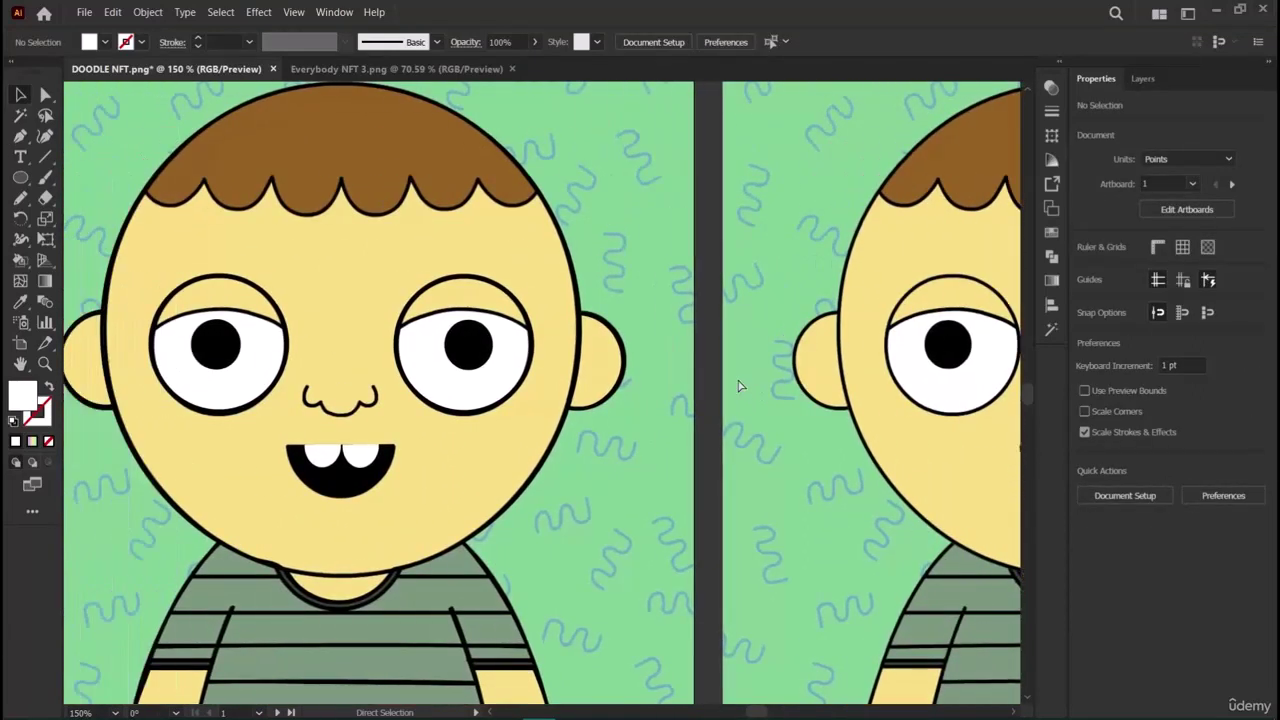
pyautogui.click(740, 386)
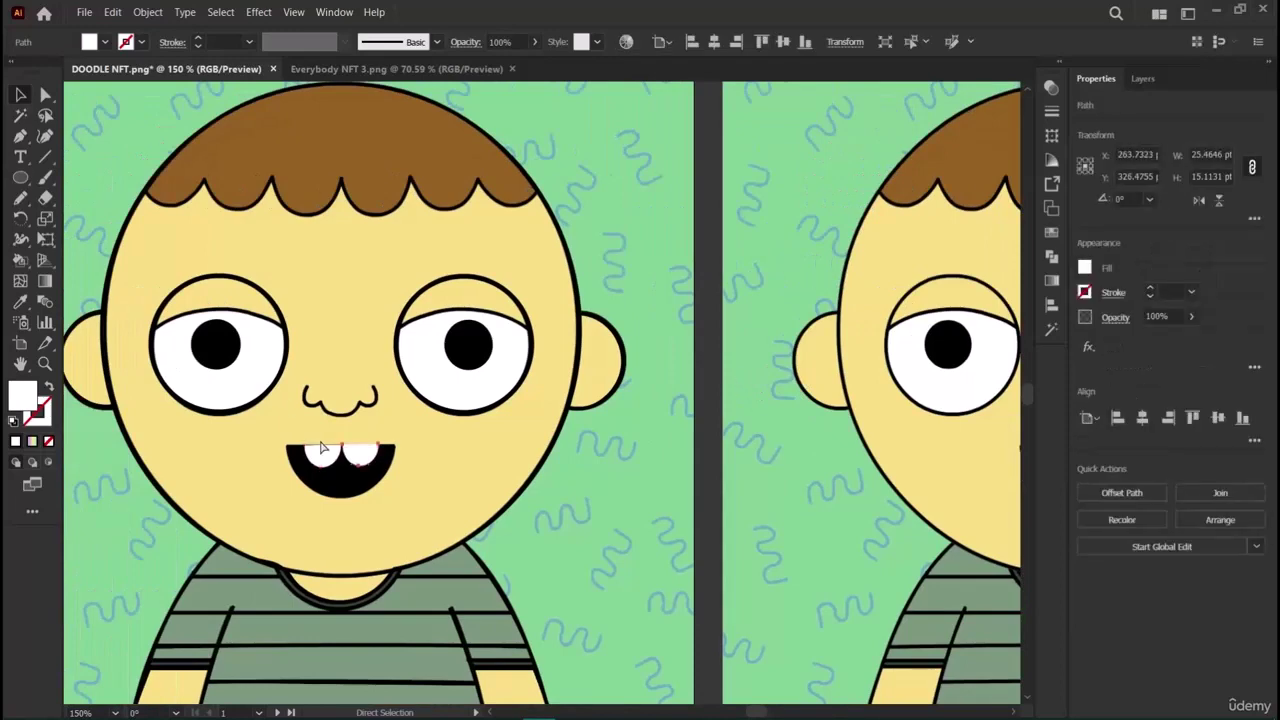
pyautogui.press('Down')
pyautogui.moveTo(362, 455); pyautogui.dragTo(322, 456)
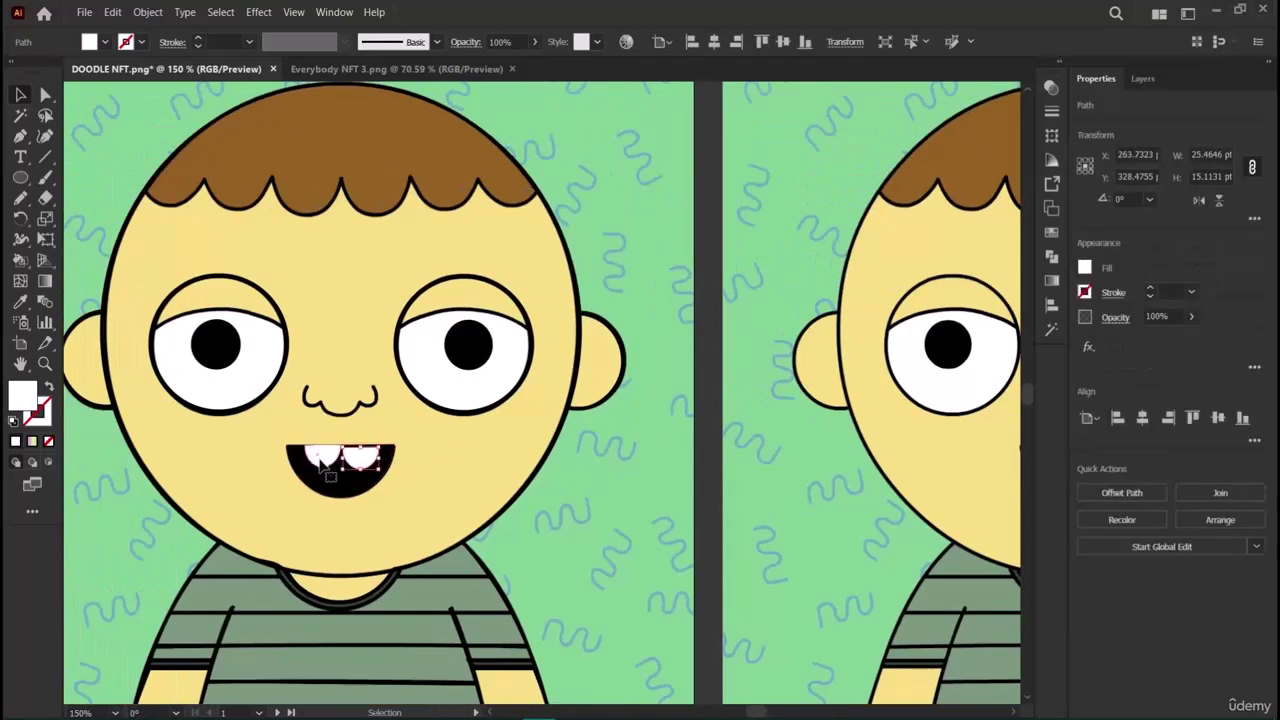
pyautogui.click(603, 476)
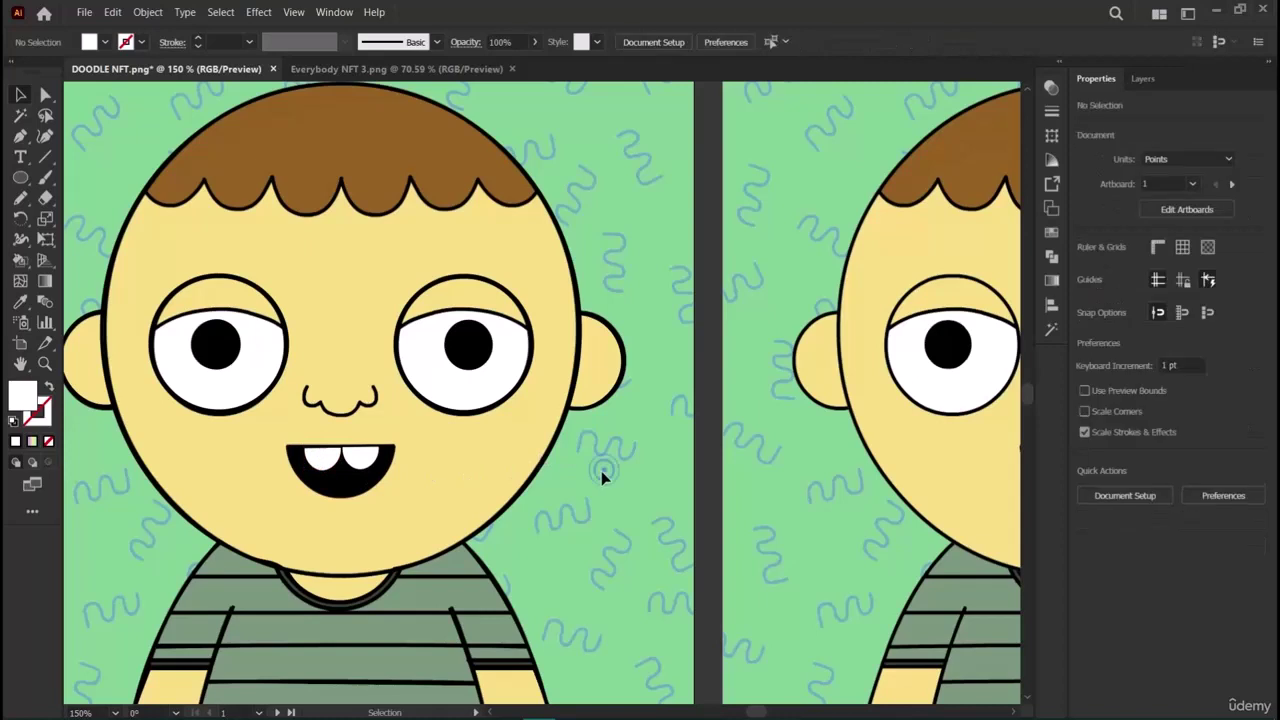
pyautogui.hotkey('ctrl', 'z')
pyautogui.click(620, 527)
pyautogui.click(614, 520)
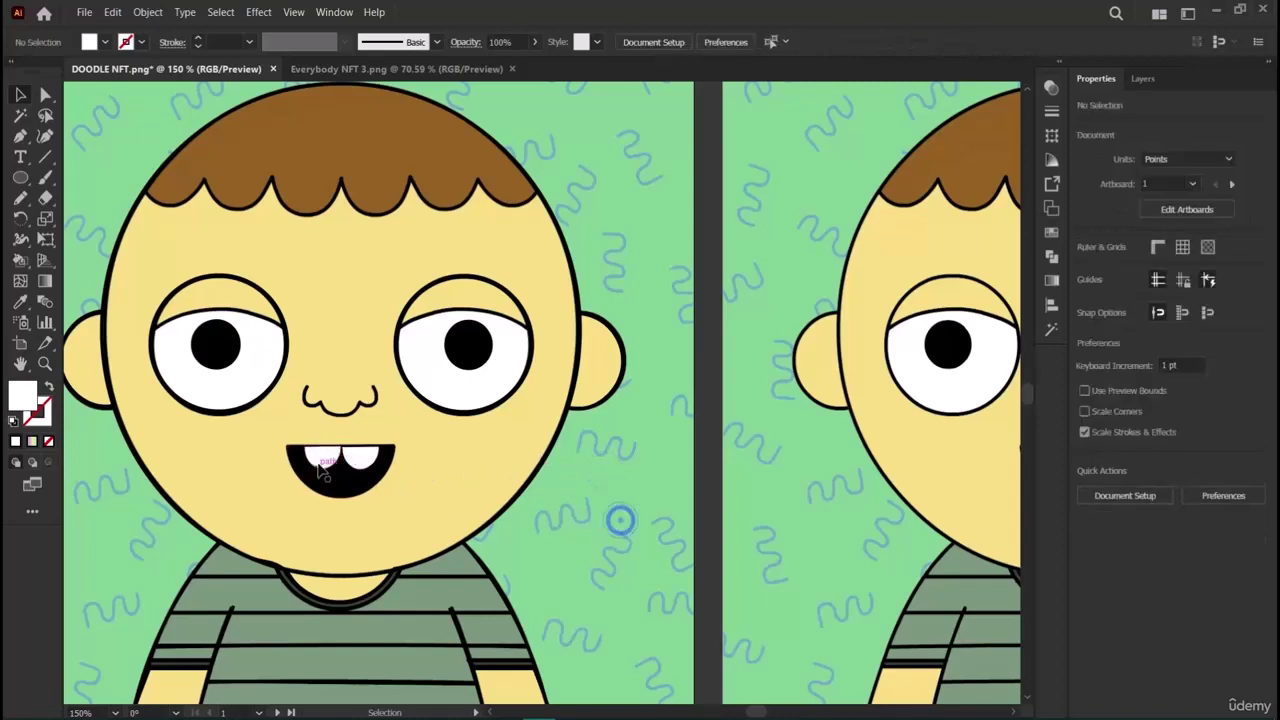
pyautogui.hotkey('ctrl', 'z')
pyautogui.click(562, 508)
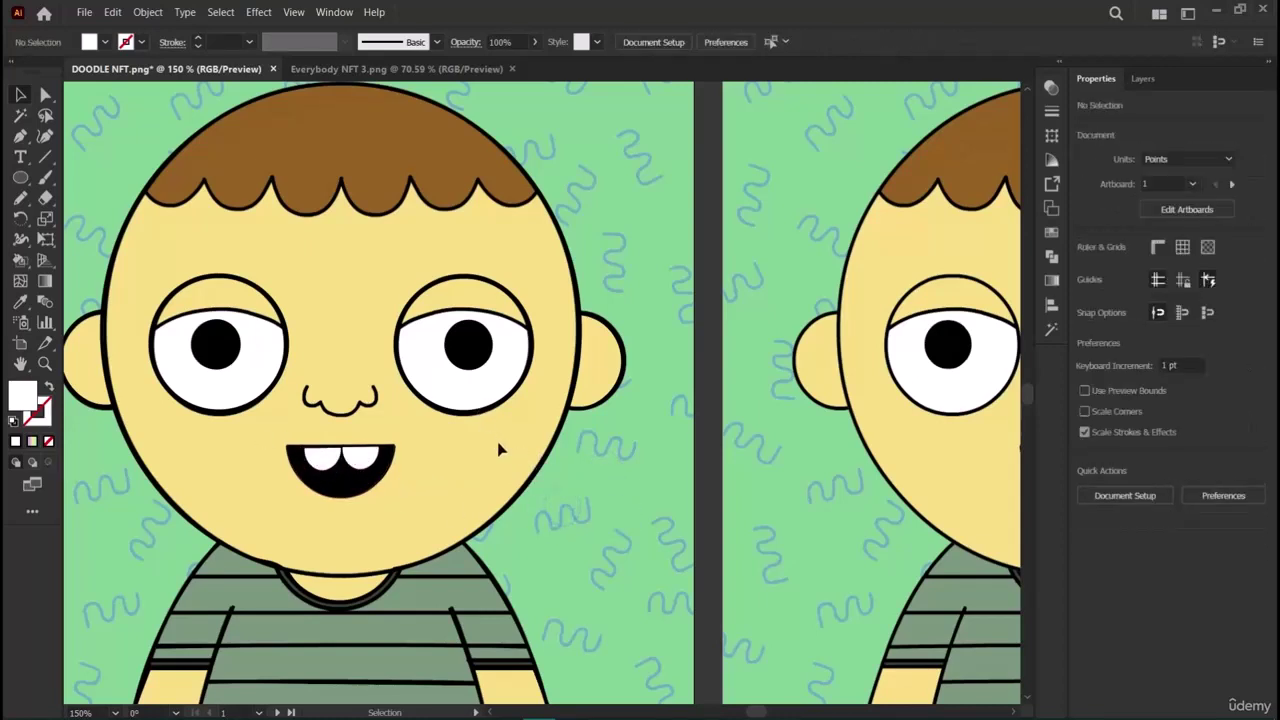
# Hide the Orginal Img layer to inspect the teeth line art.
pyautogui.hscroll(2, 503, 449)
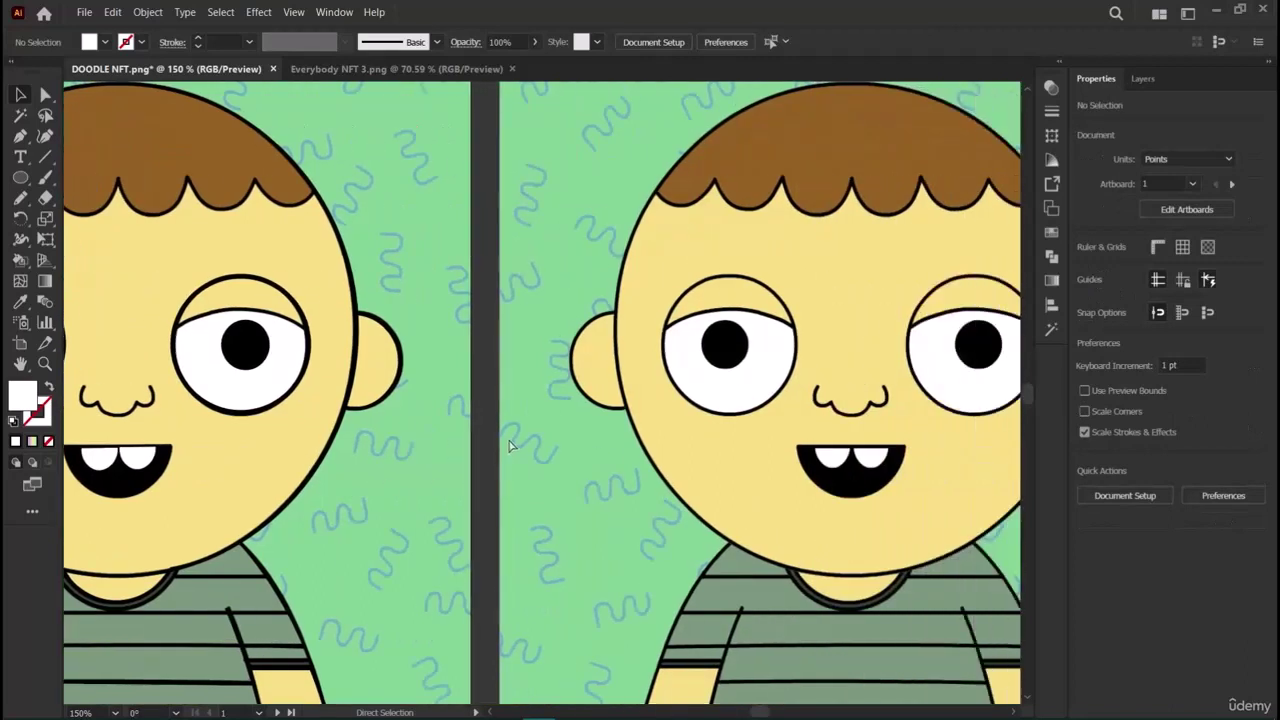
pyautogui.hscroll(-1, 510, 445)
pyautogui.hscroll(-1, 510, 445)
pyautogui.click(1142, 78)
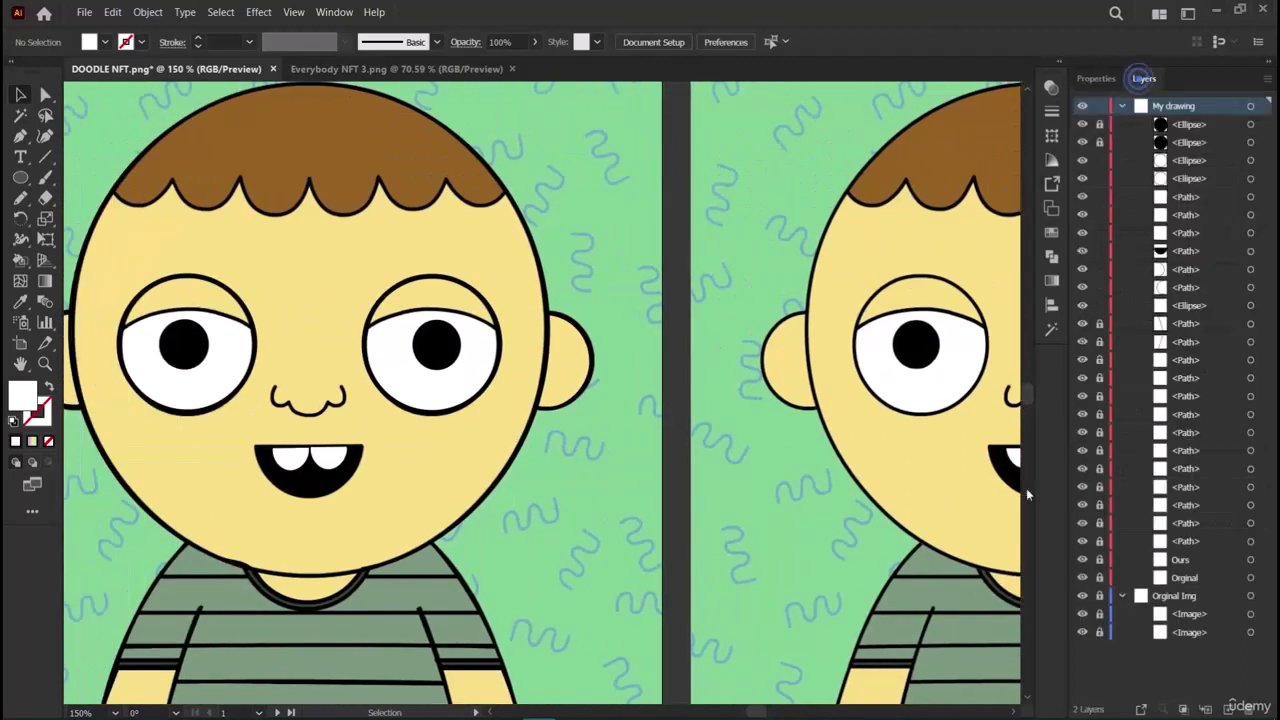
pyautogui.click(1083, 600)
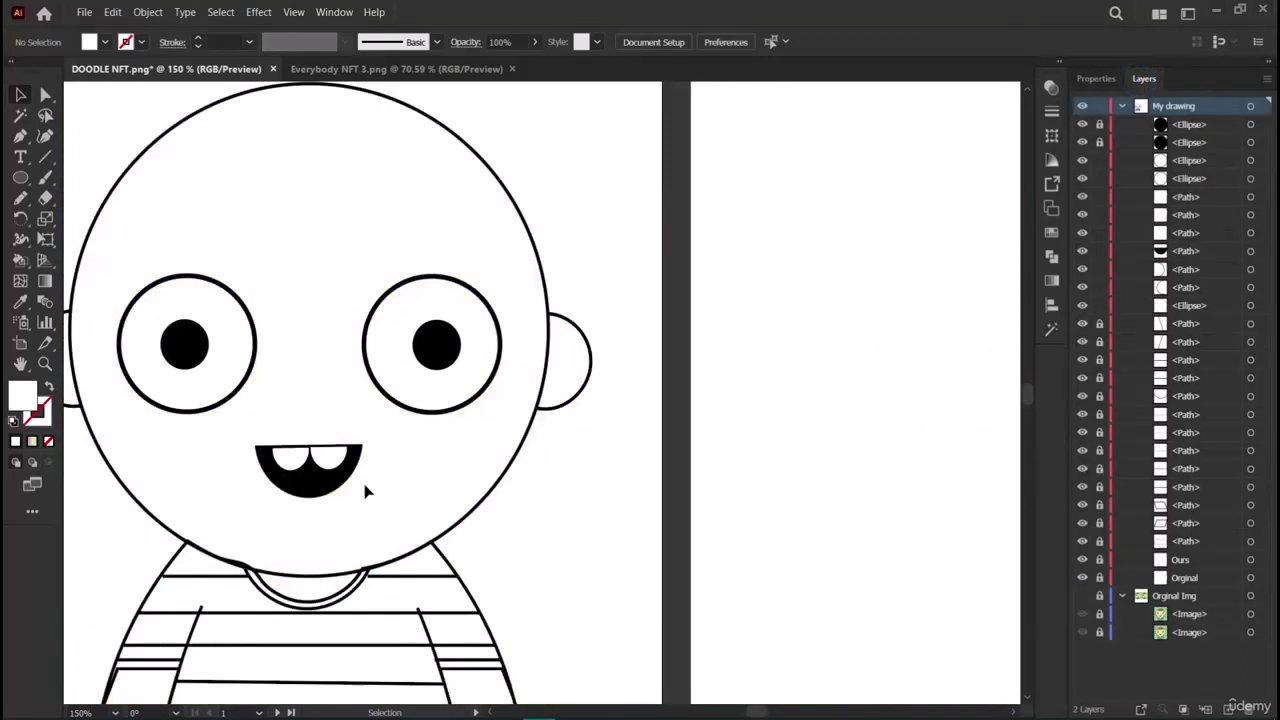
pyautogui.click(290, 462)
pyautogui.click(688, 421)
# Show the Orginal Img layer again and lock a finished path.
pyautogui.hscroll(-3, 645, 243)
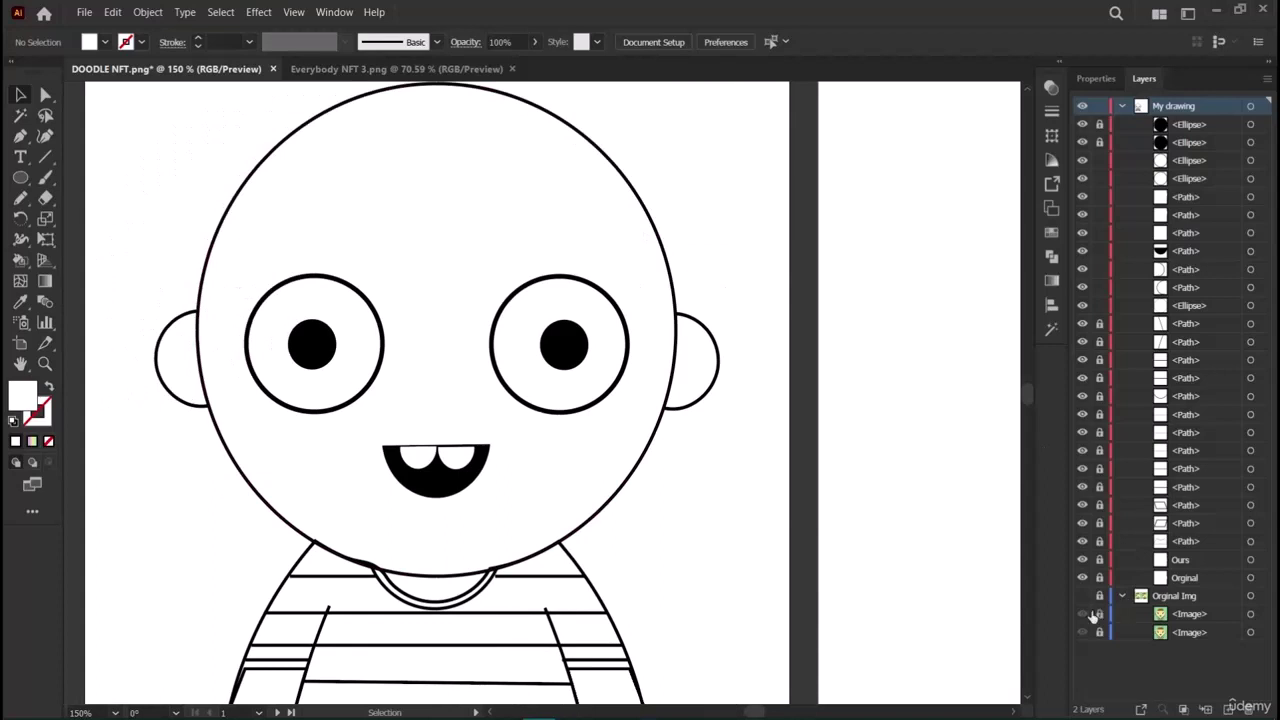
pyautogui.click(1083, 597)
pyautogui.scroll(3, 520, 268)
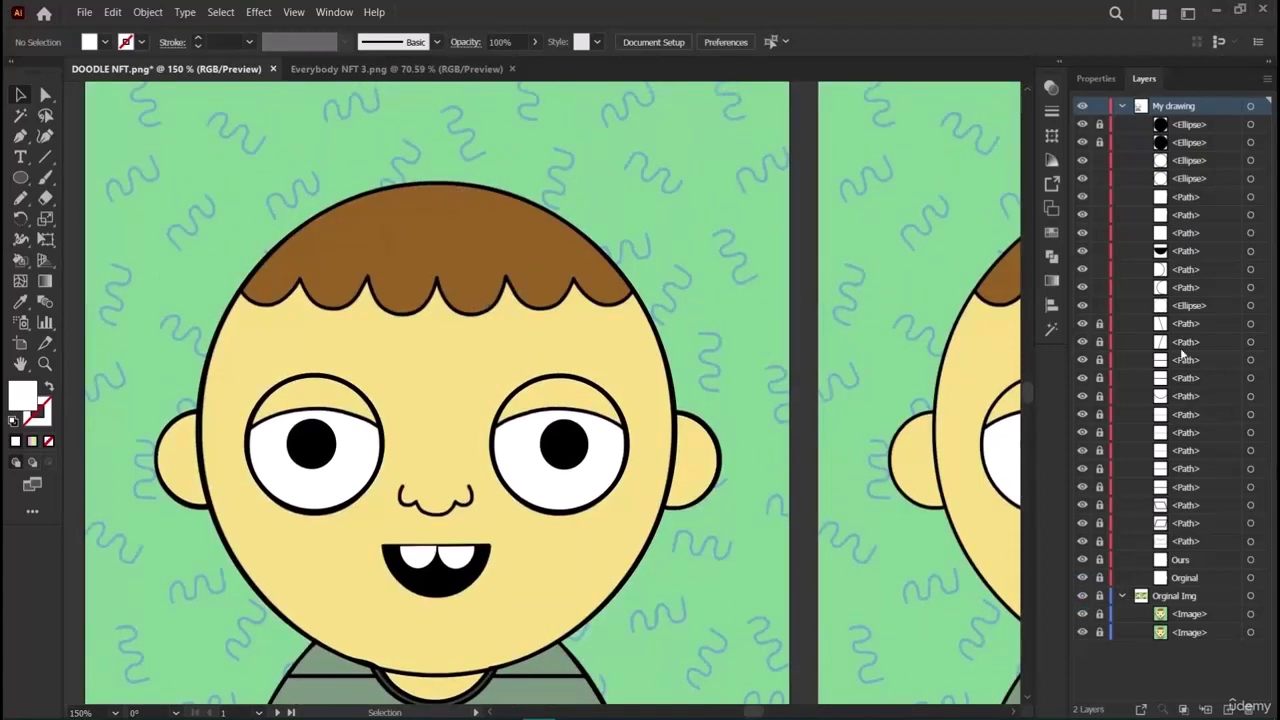
pyautogui.click(1100, 232)
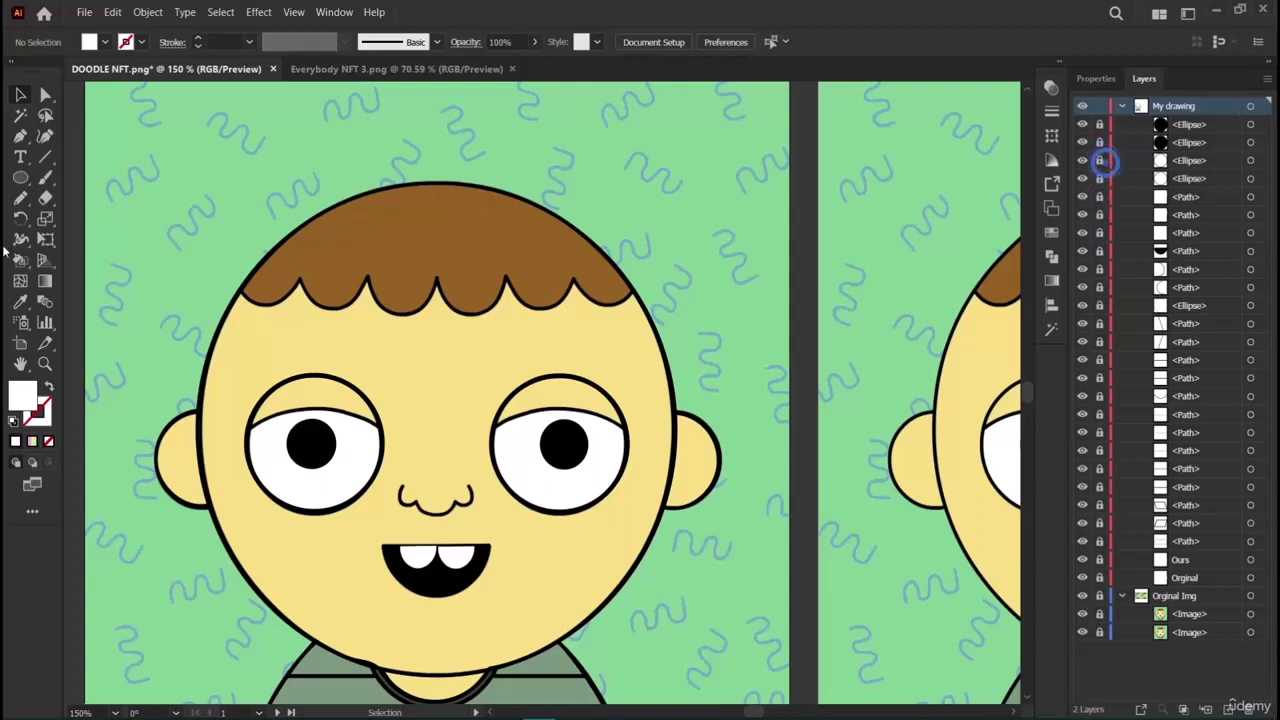
# Start the hair outline with the Curvature tool at its left edge and set its Fill to None.
pyautogui.click(45, 135)
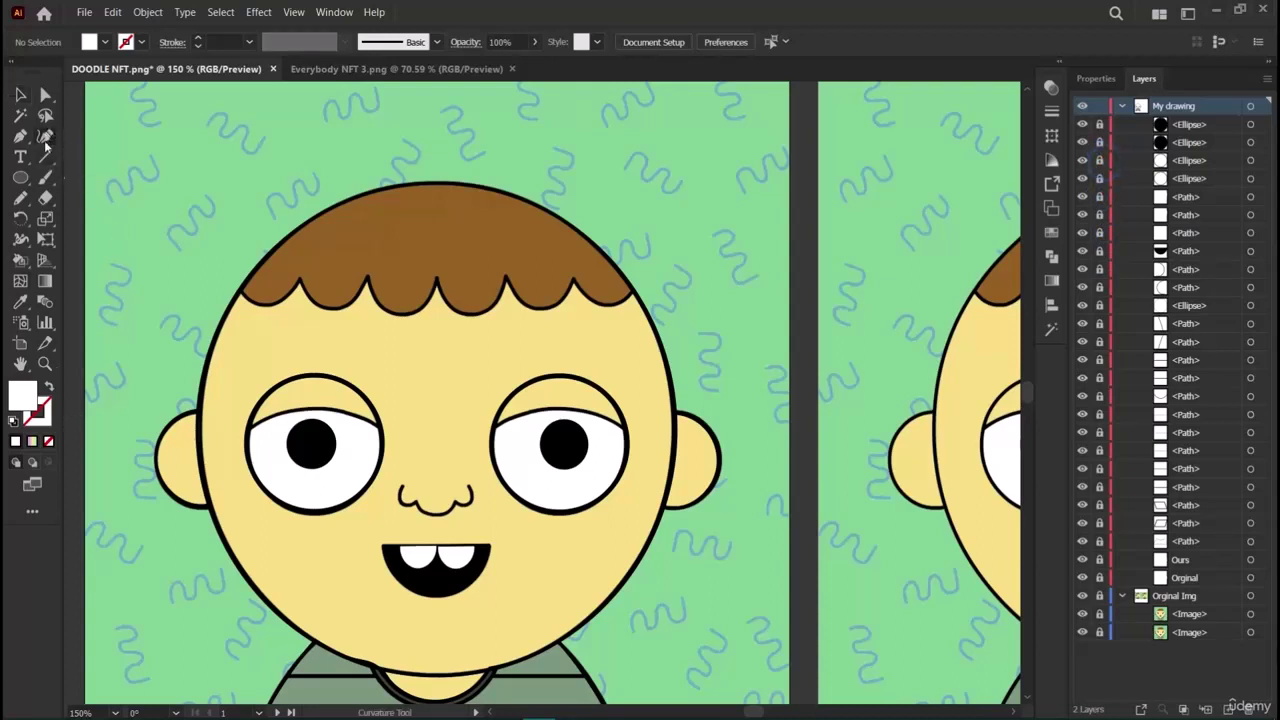
pyautogui.click(240, 291)
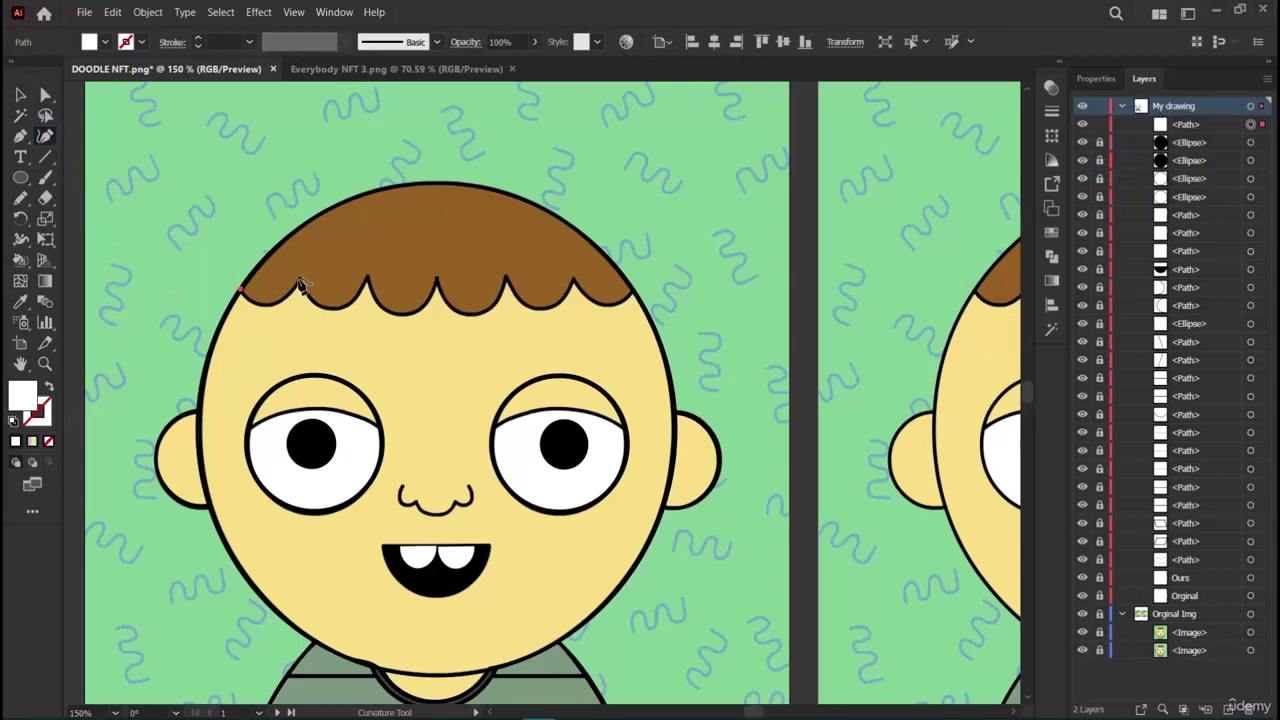
pyautogui.click(299, 280)
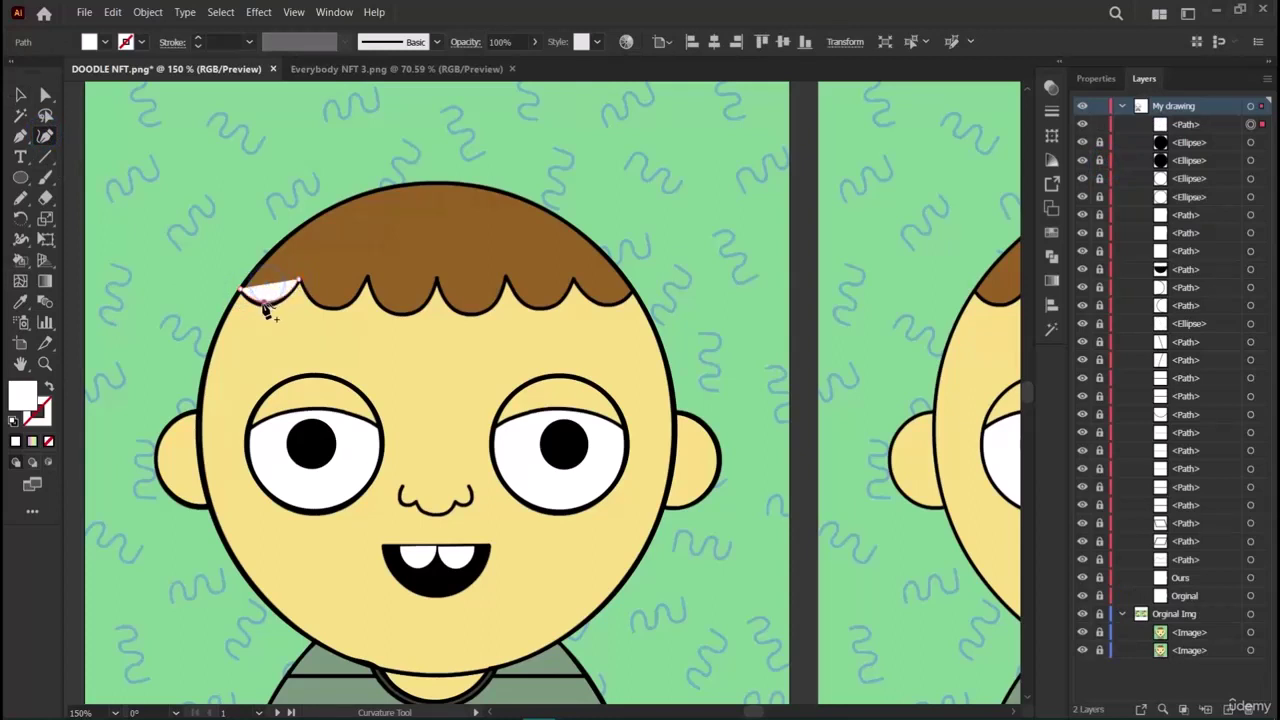
pyautogui.click(263, 312)
pyautogui.click(1096, 78)
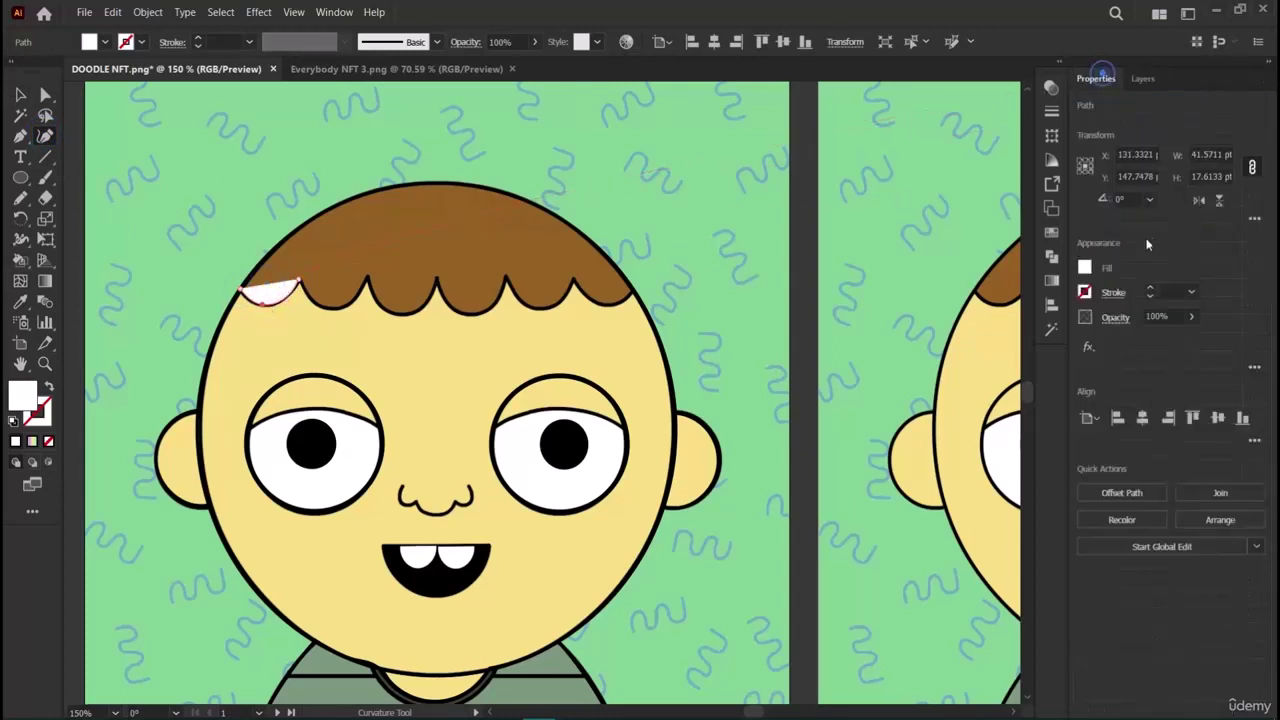
pyautogui.click(1085, 267)
pyautogui.click(904, 416)
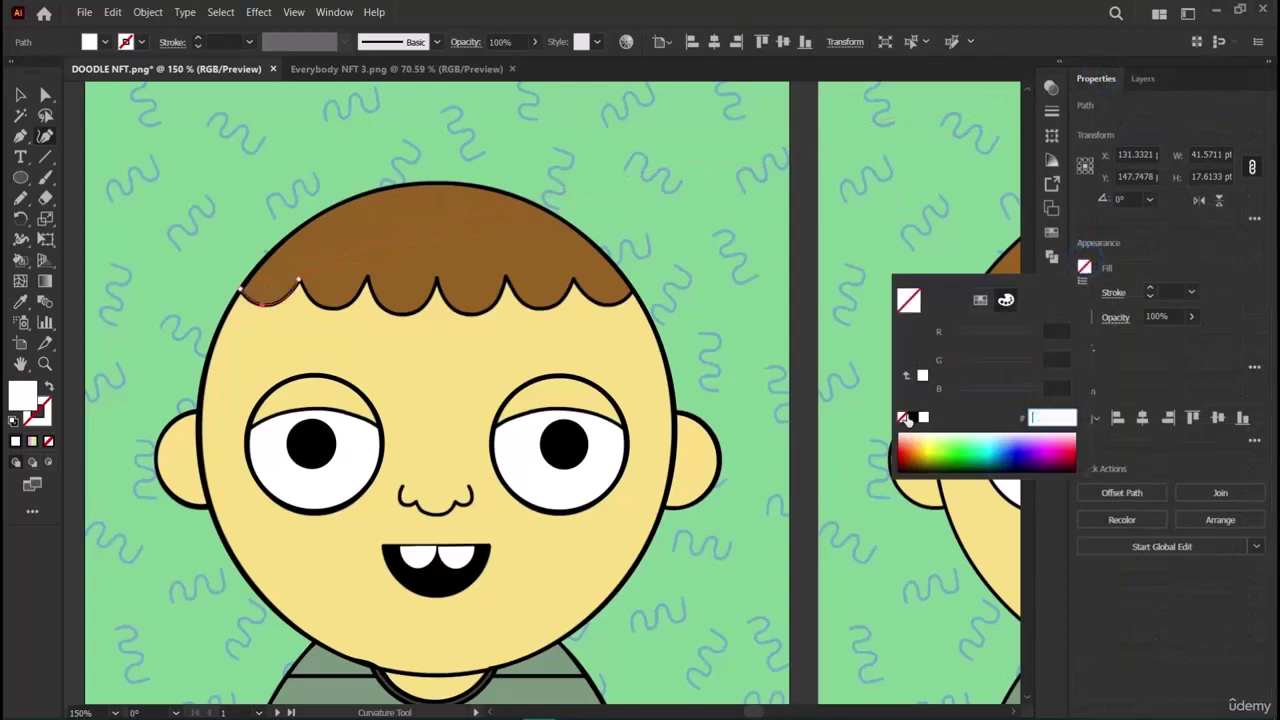
pyautogui.press('Escape')
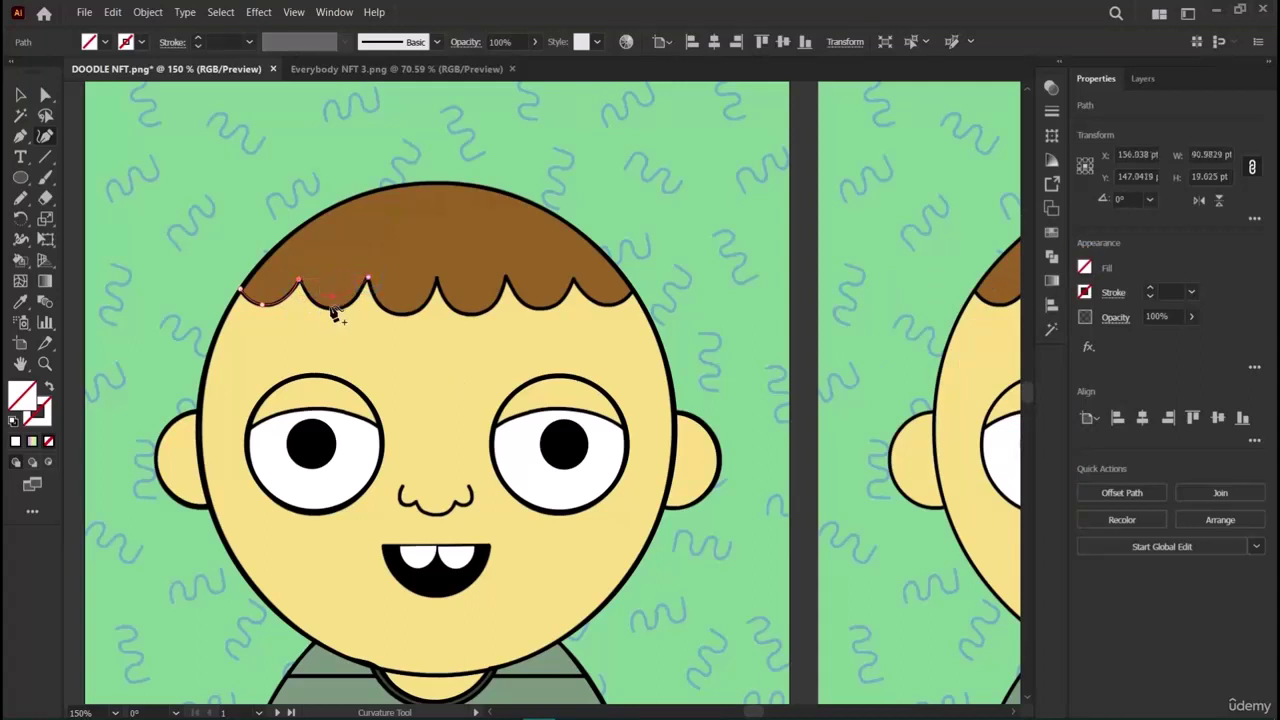
# Continue the outline through the scalloped fringe's notches and dips to the hair's right edge.
pyautogui.click(330, 307)
pyautogui.click(369, 280)
pyautogui.click(437, 280)
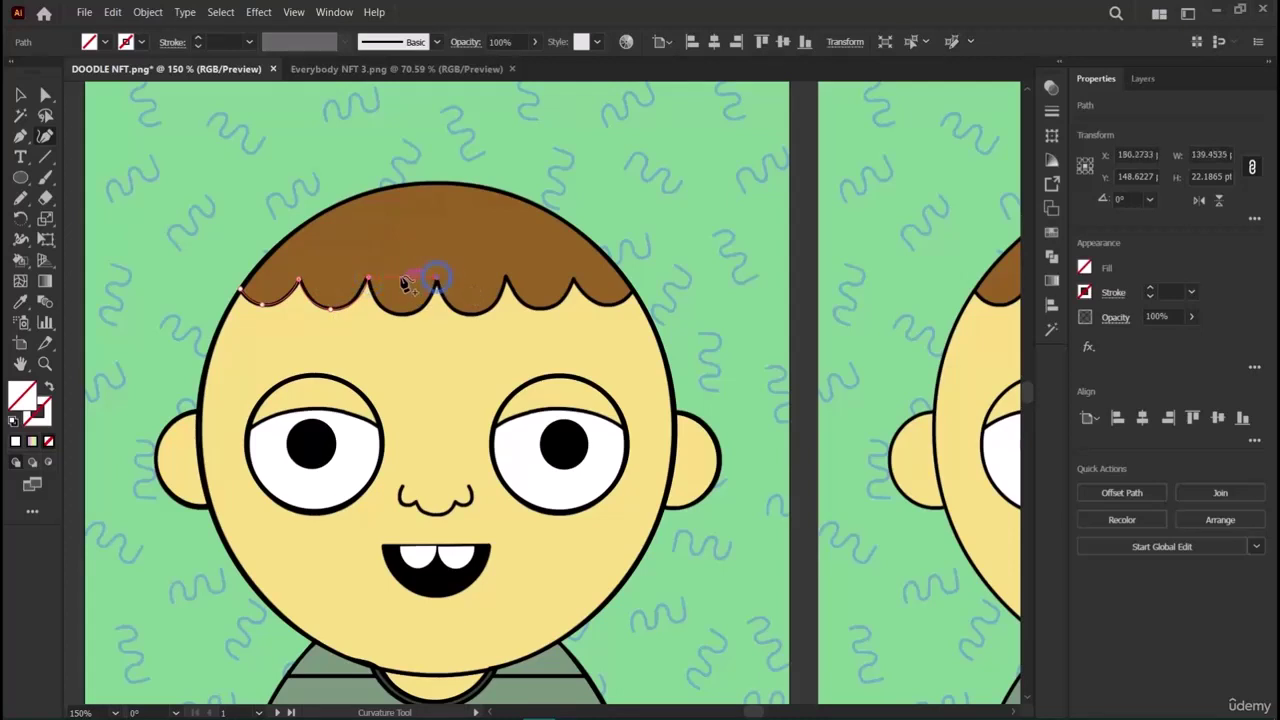
pyautogui.click(400, 313)
pyautogui.click(506, 279)
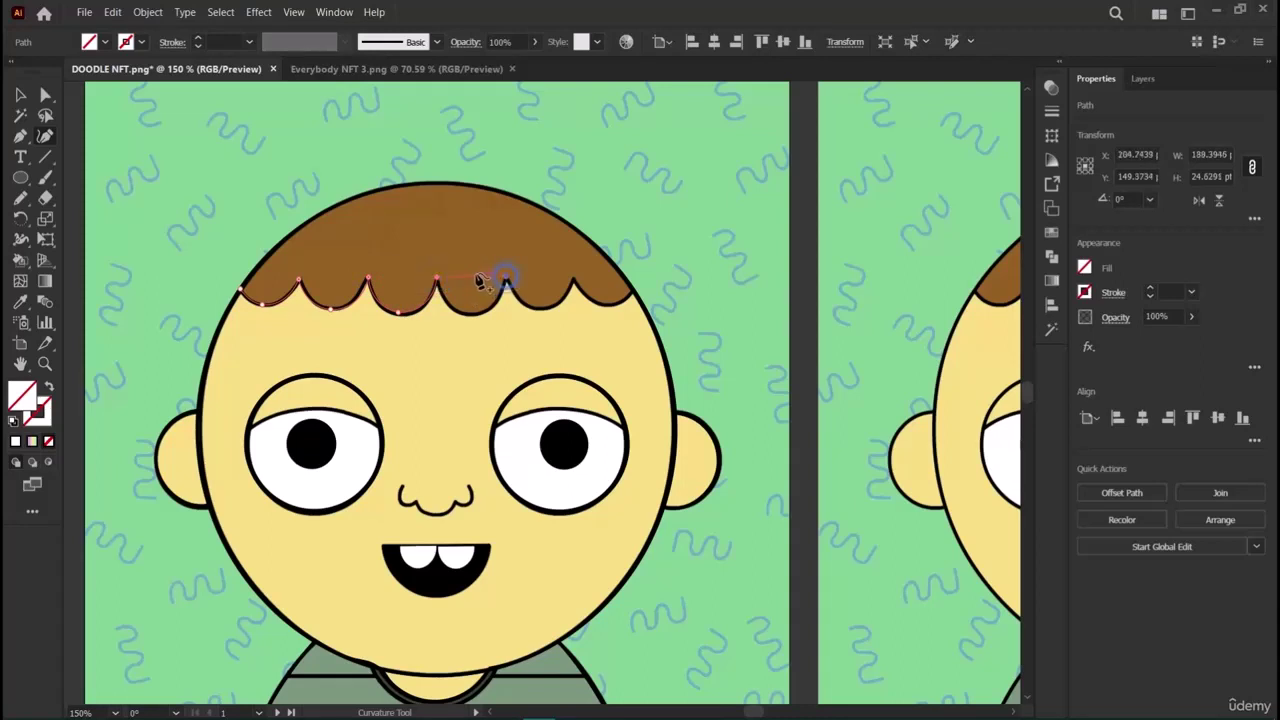
pyautogui.click(475, 314)
pyautogui.click(573, 279)
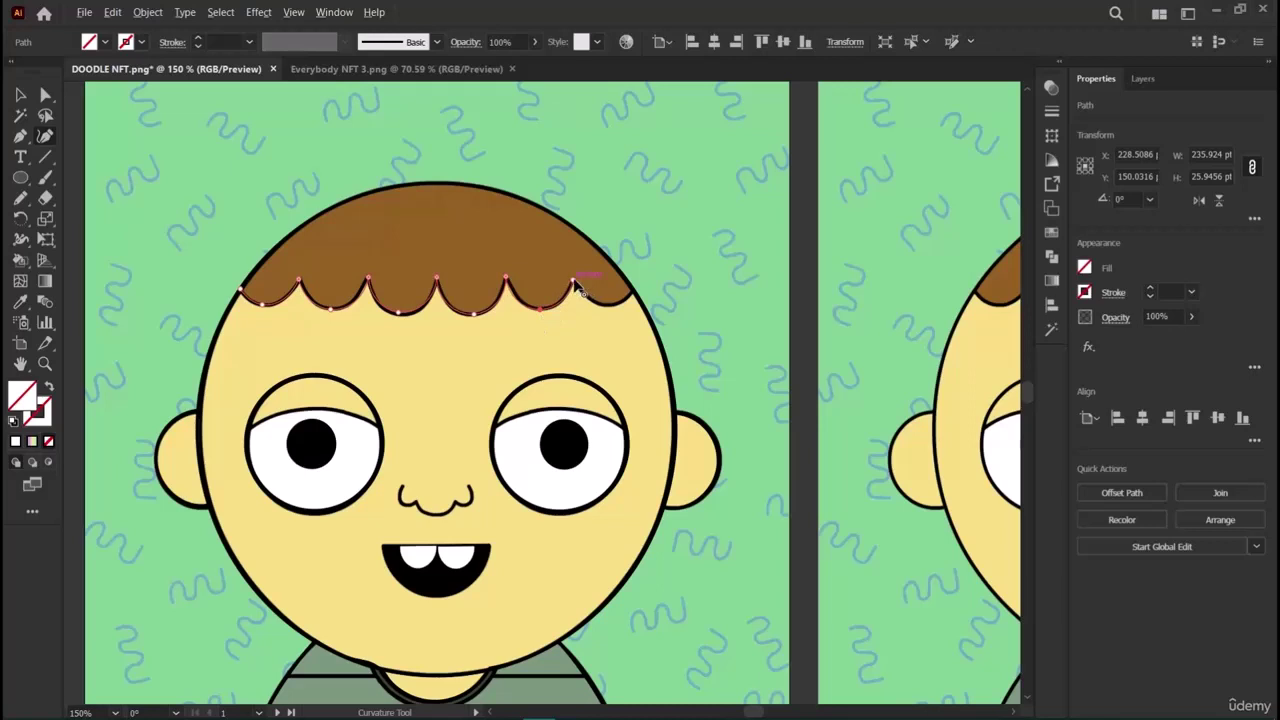
pyautogui.click(633, 291)
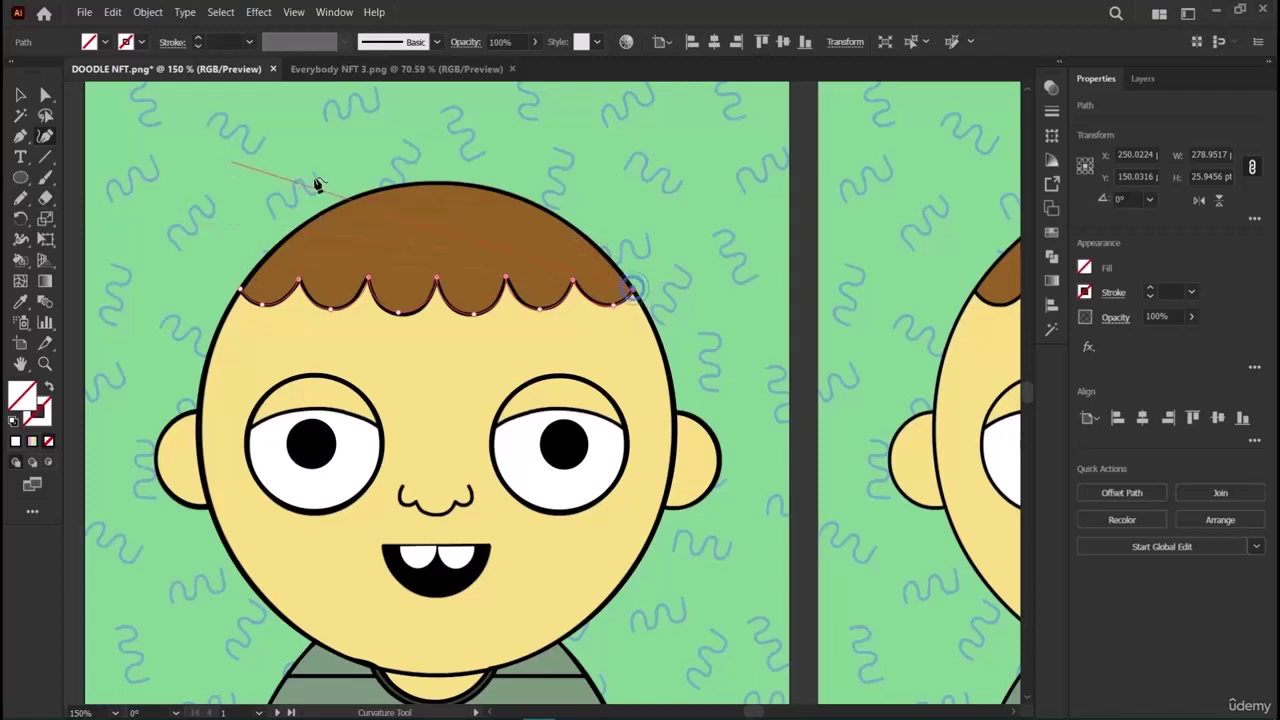
# Curve the outline over the top of the head and close it at the starting point.
pyautogui.click(422, 185)
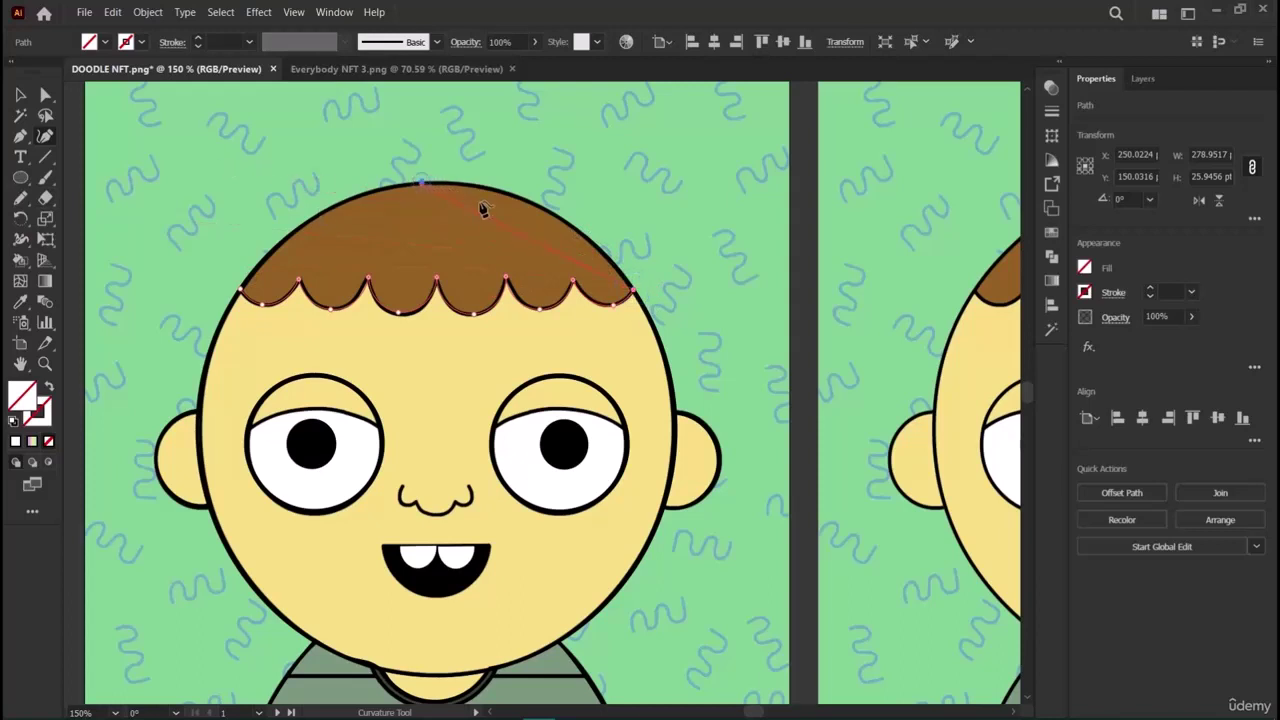
pyautogui.click(549, 212)
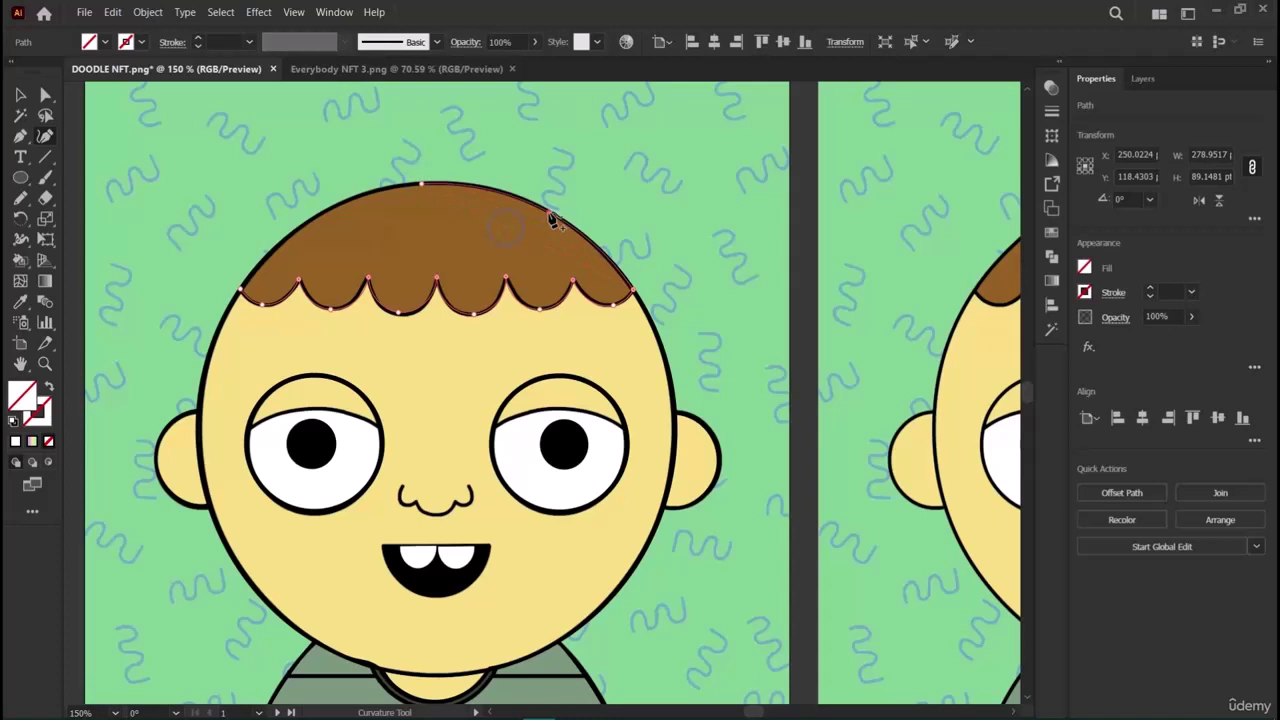
pyautogui.click(243, 287)
pyautogui.click(245, 288)
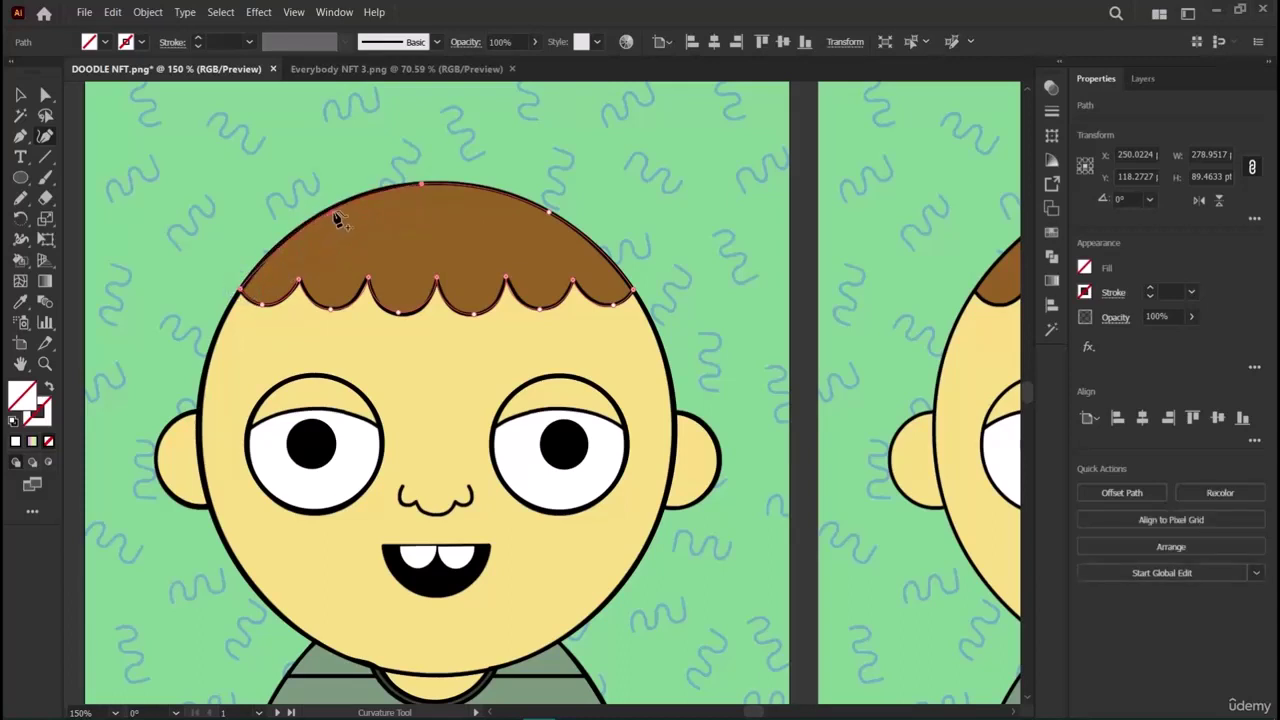
pyautogui.click(337, 209)
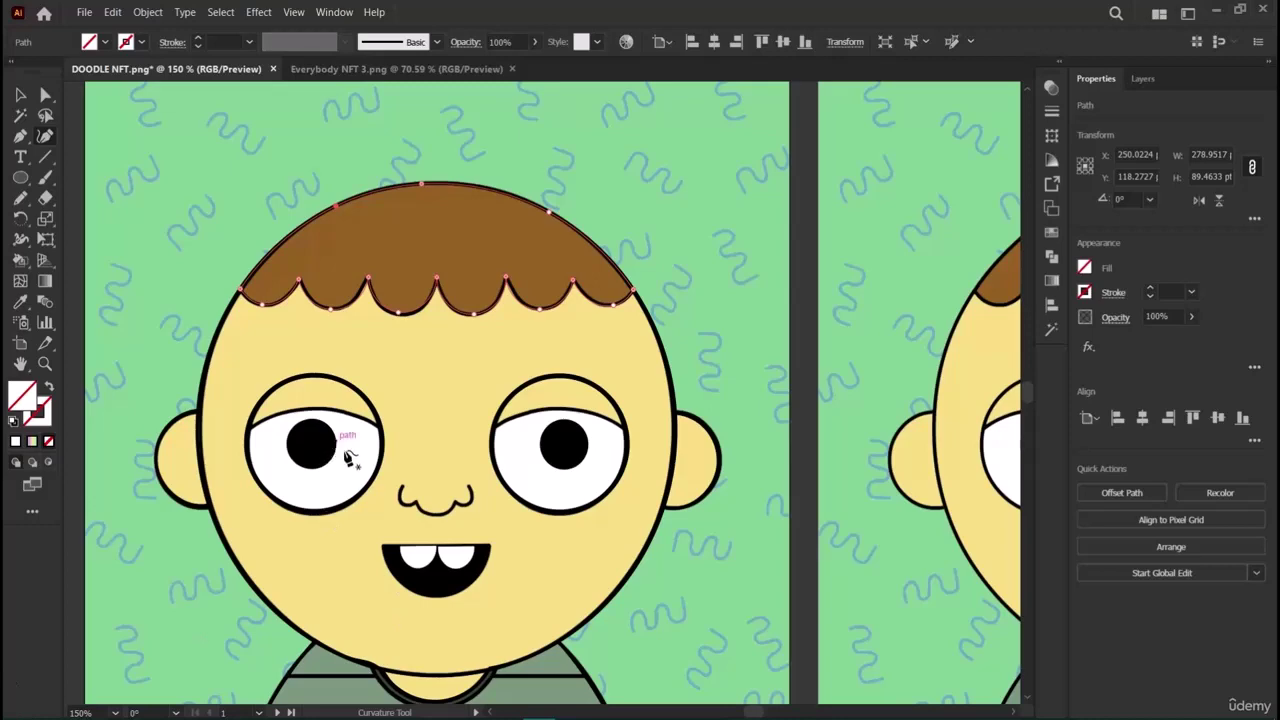
pyautogui.click(20, 96)
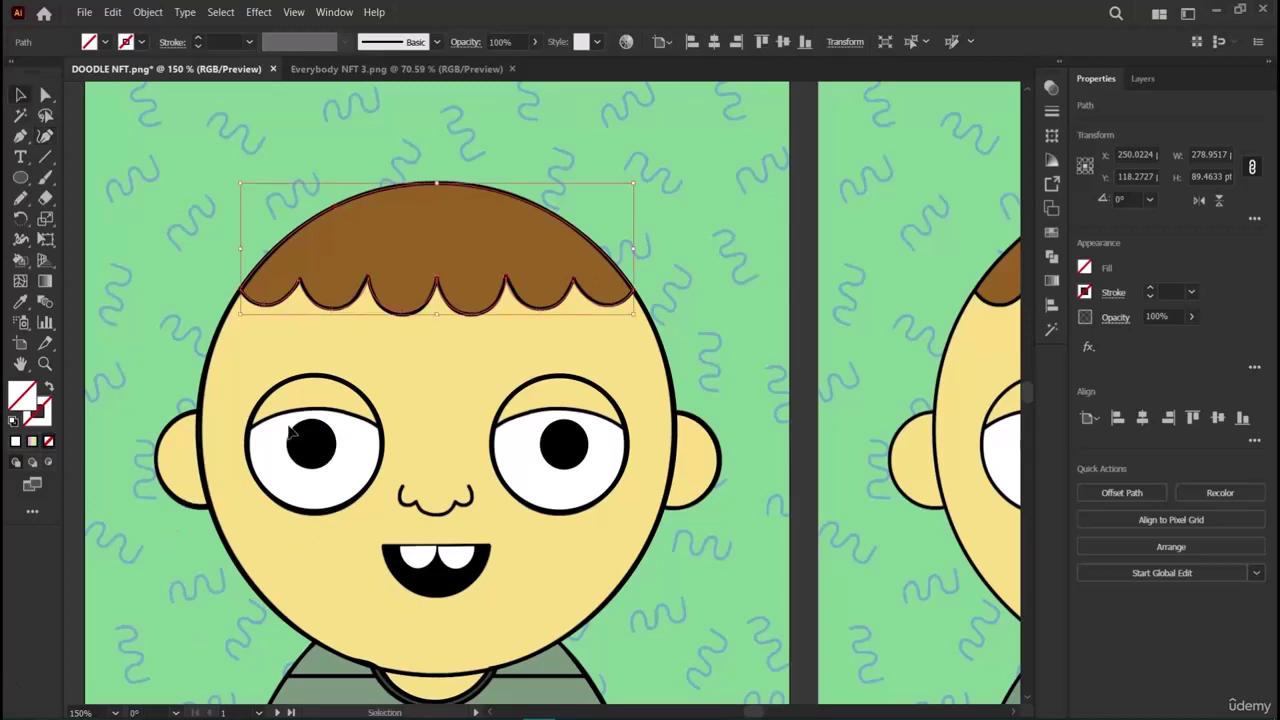
# Deselect the hair and toggle the Original Img layer's visibility in Layers to compare outlines.
pyautogui.click(346, 380)
pyautogui.scroll(-5, 380, 500)
pyautogui.scroll(2, 945, 566)
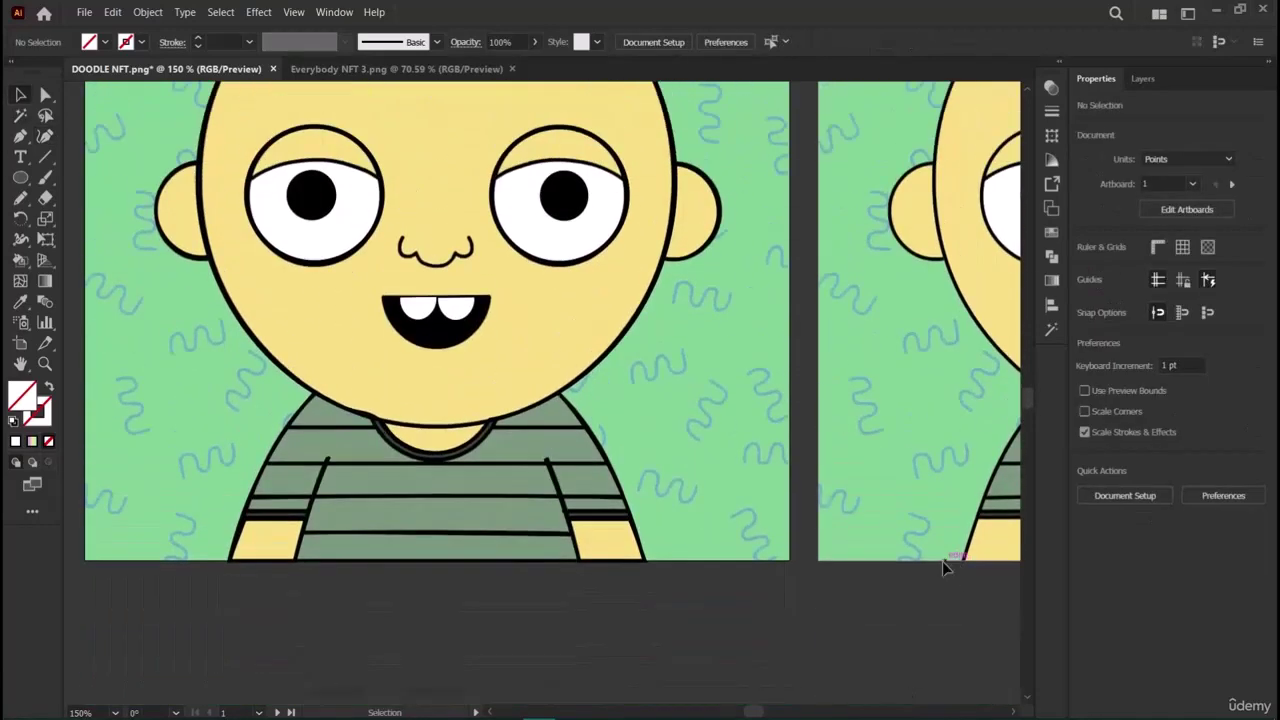
pyautogui.scroll(2, 942, 561)
pyautogui.click(1143, 79)
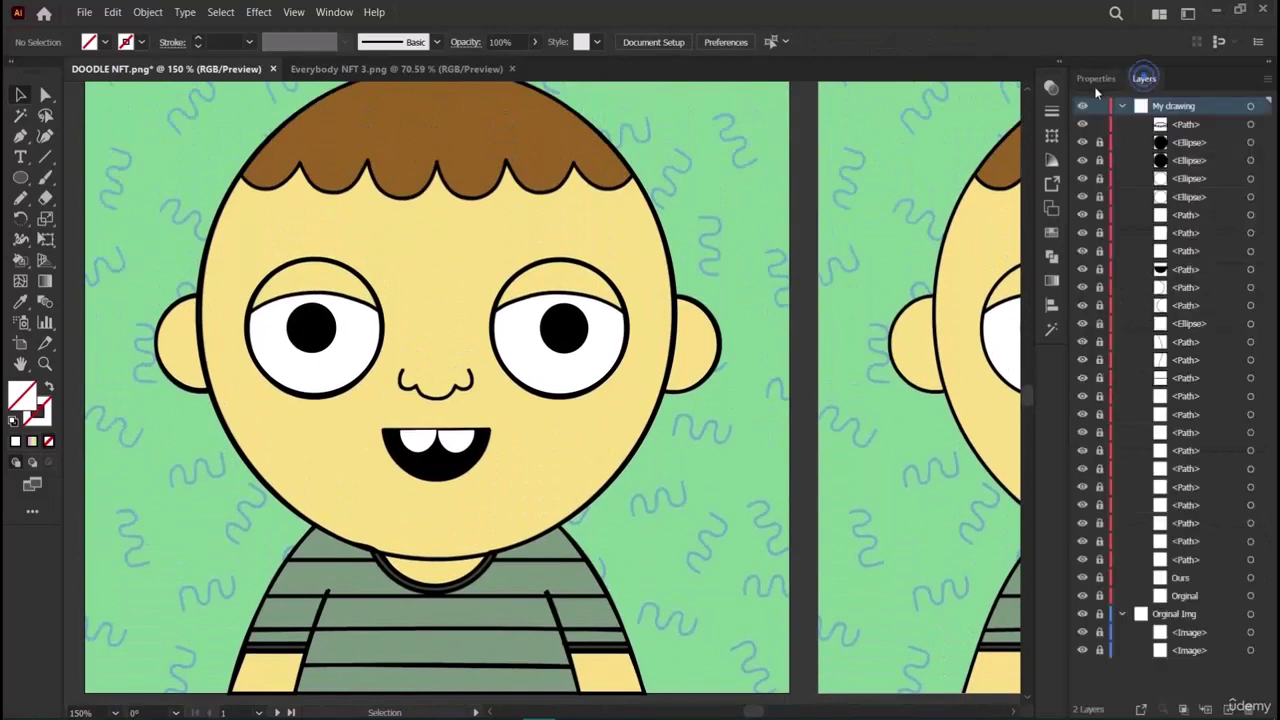
pyautogui.click(1084, 619)
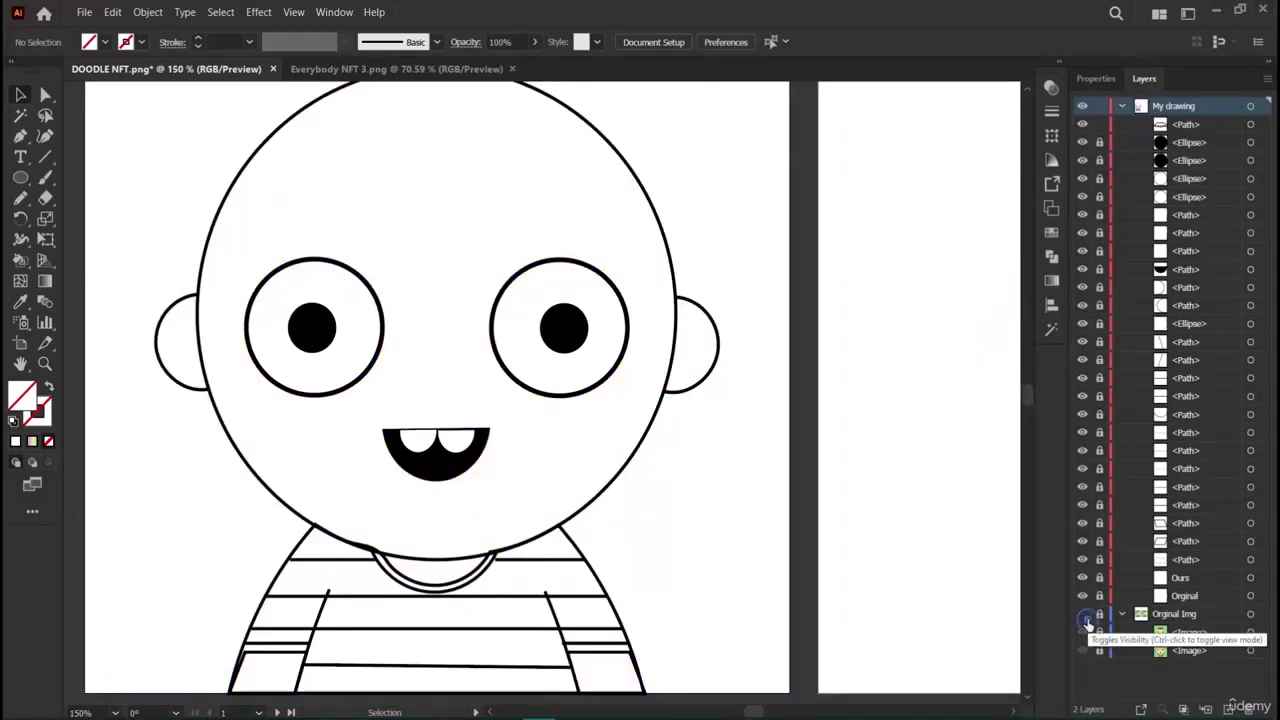
pyautogui.click(1084, 619)
pyautogui.click(1084, 617)
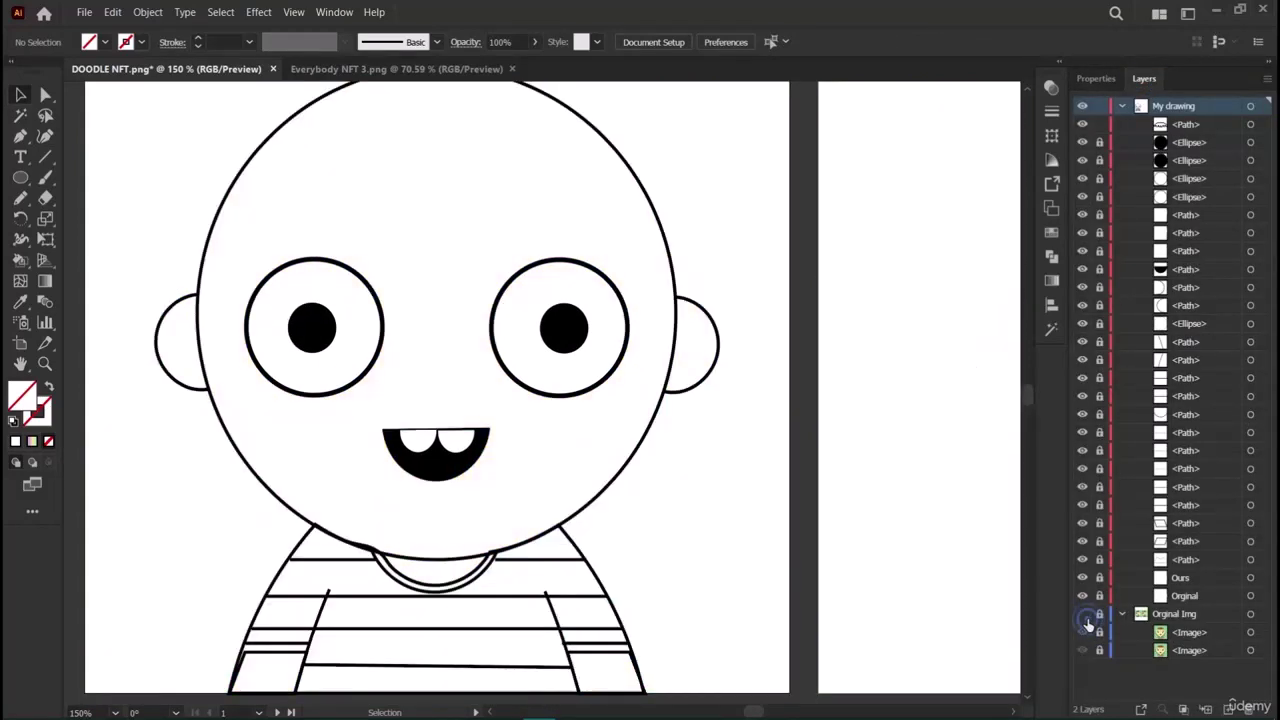
pyautogui.click(1084, 617)
pyautogui.click(1084, 617)
pyautogui.click(1084, 617)
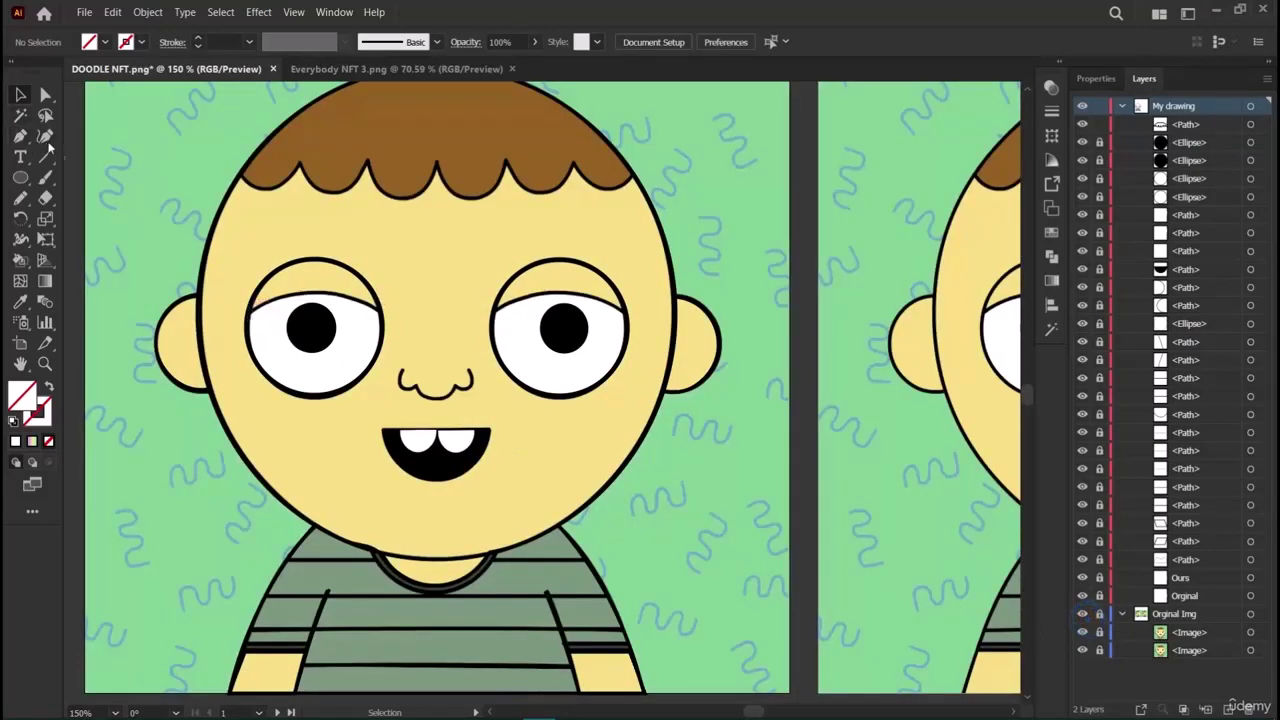
pyautogui.click(45, 137)
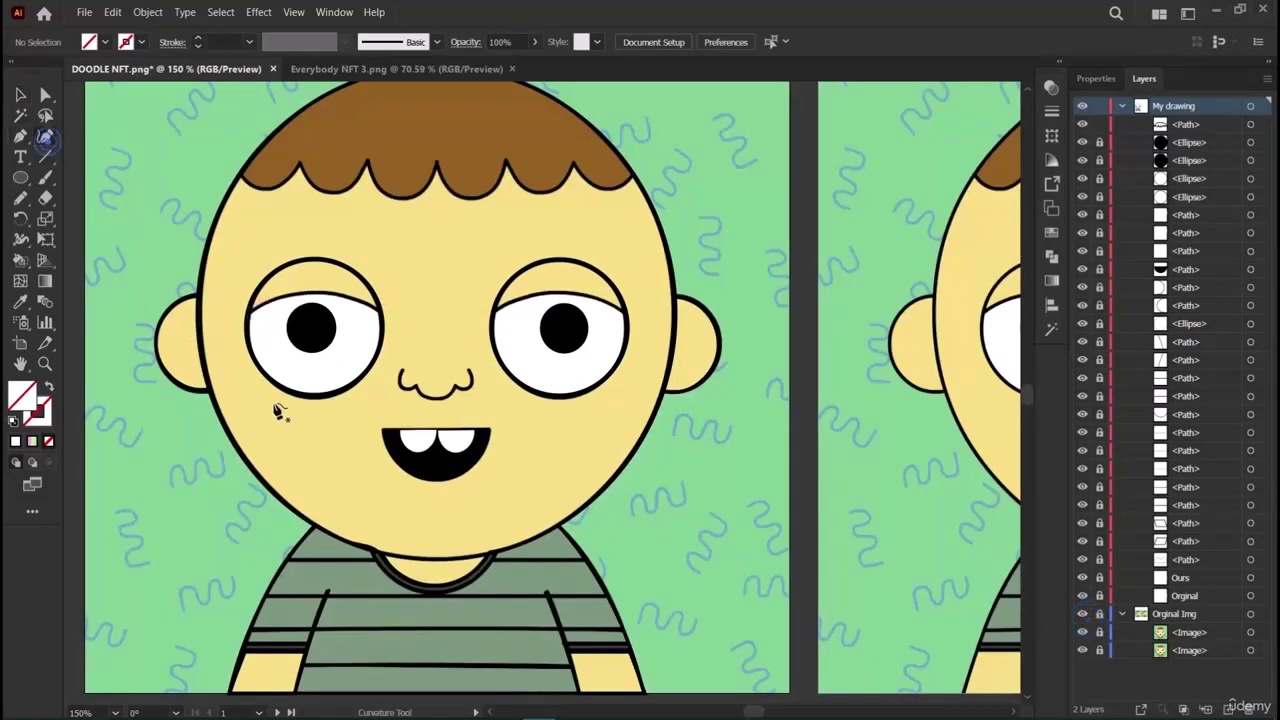
# Draw a curved eyelid across the left eye and give it a 3 pt black stroke.
pyautogui.click(255, 318)
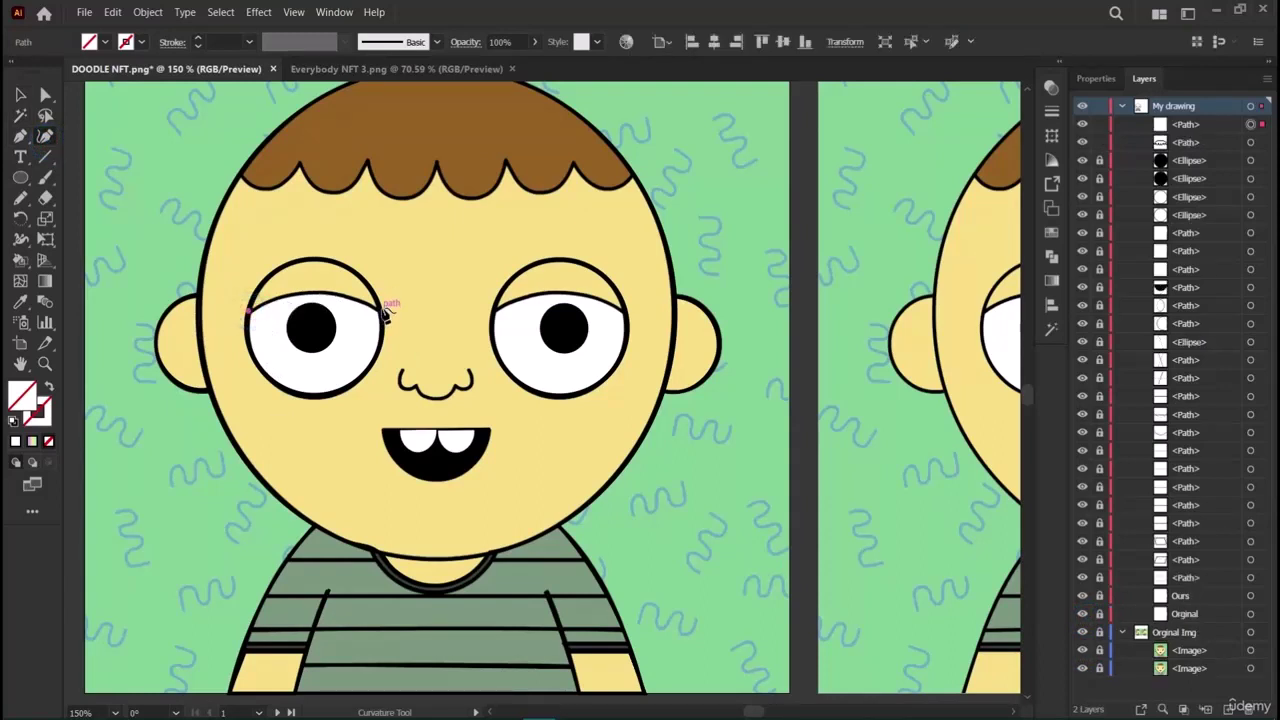
pyautogui.click(382, 311)
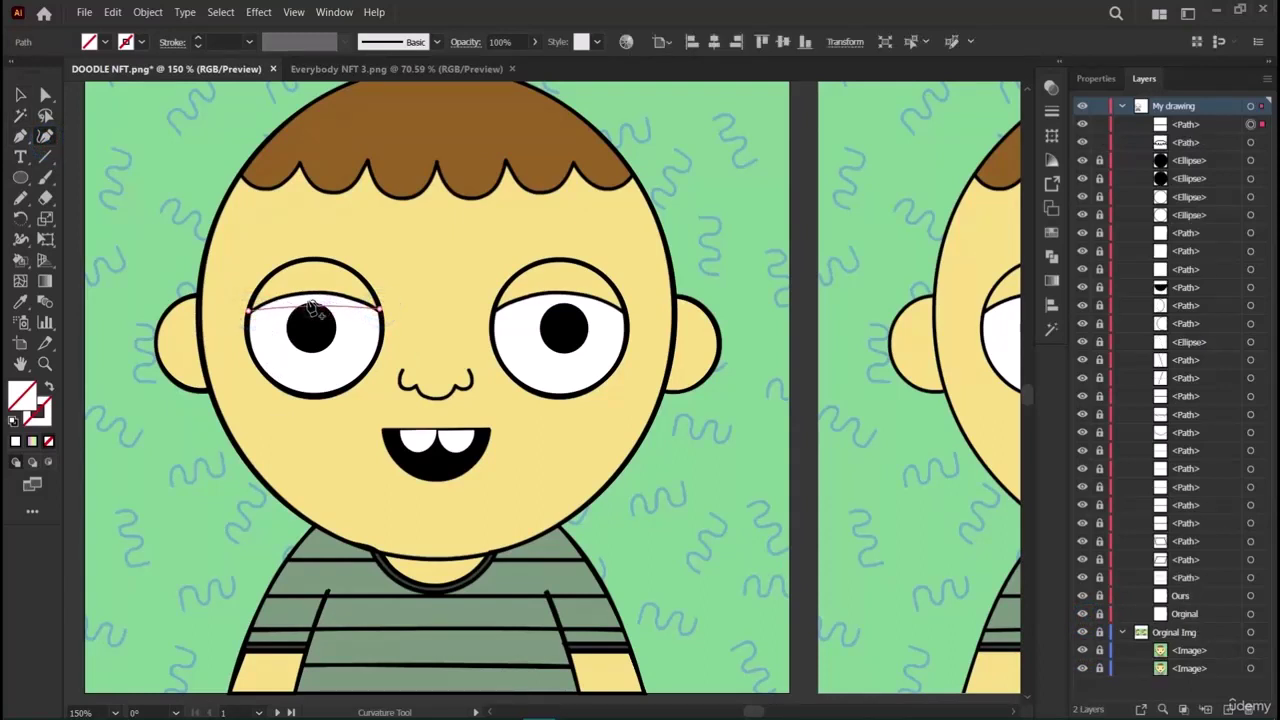
pyautogui.click(312, 297)
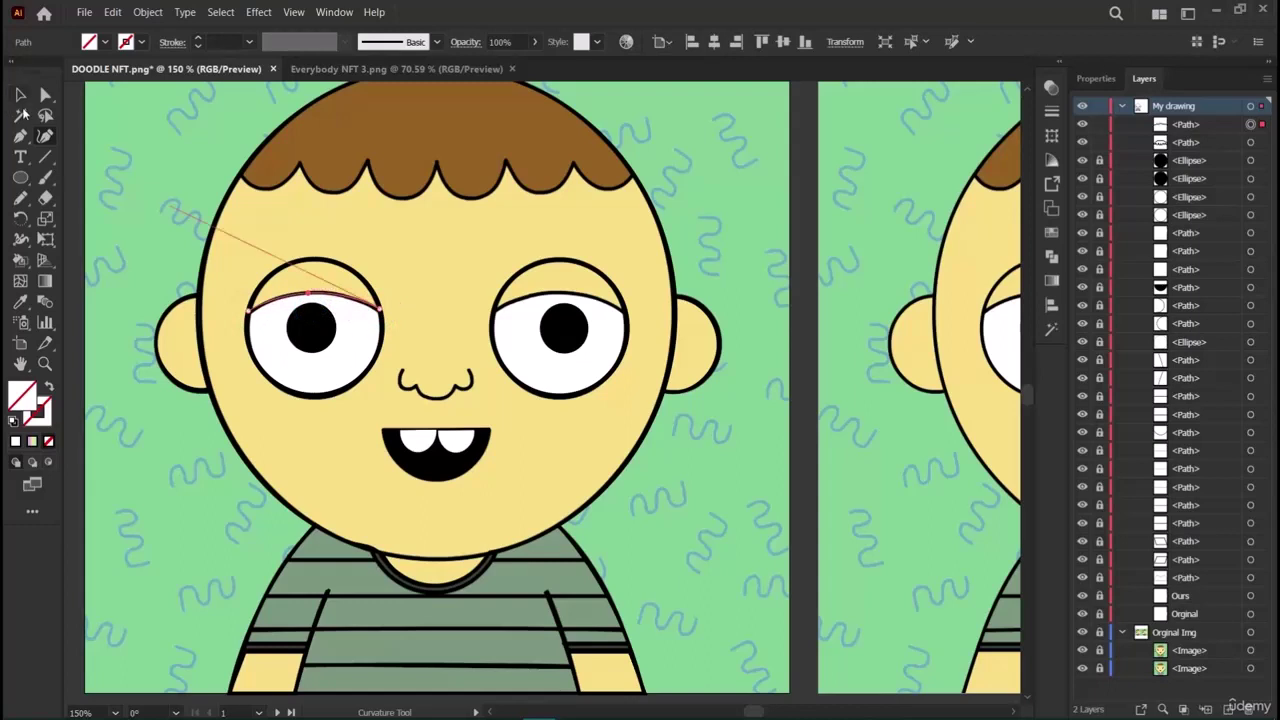
pyautogui.click(20, 96)
pyautogui.click(1096, 79)
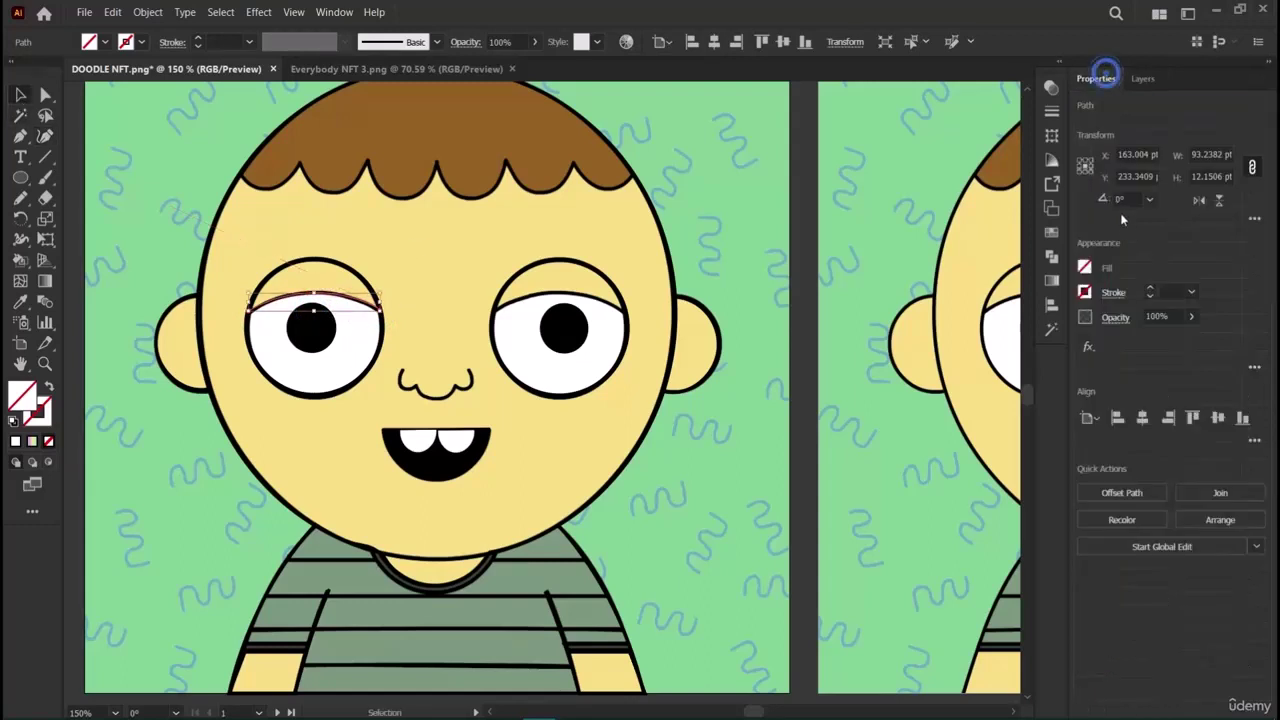
pyautogui.click(1150, 291)
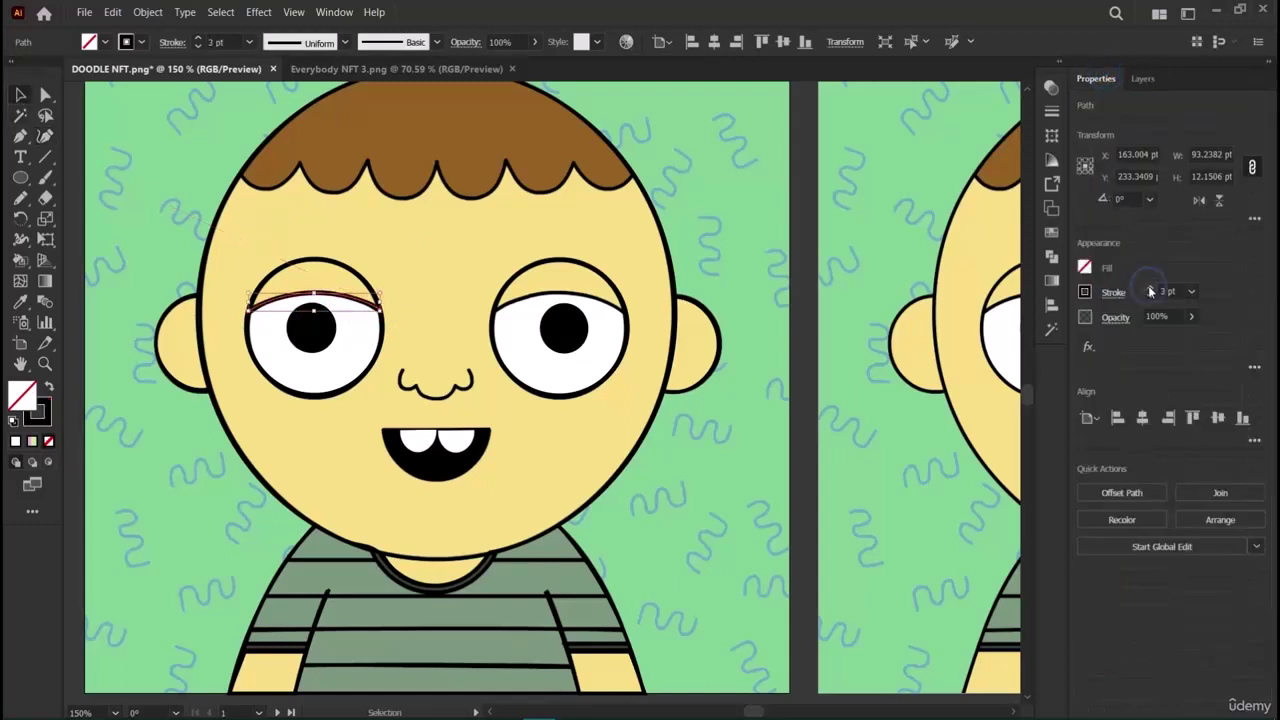
# Copy the eyelid onto the right eye and nudge it into place.
pyautogui.moveTo(313, 297); pyautogui.dragTo(591, 300)
pyautogui.click(675, 508)
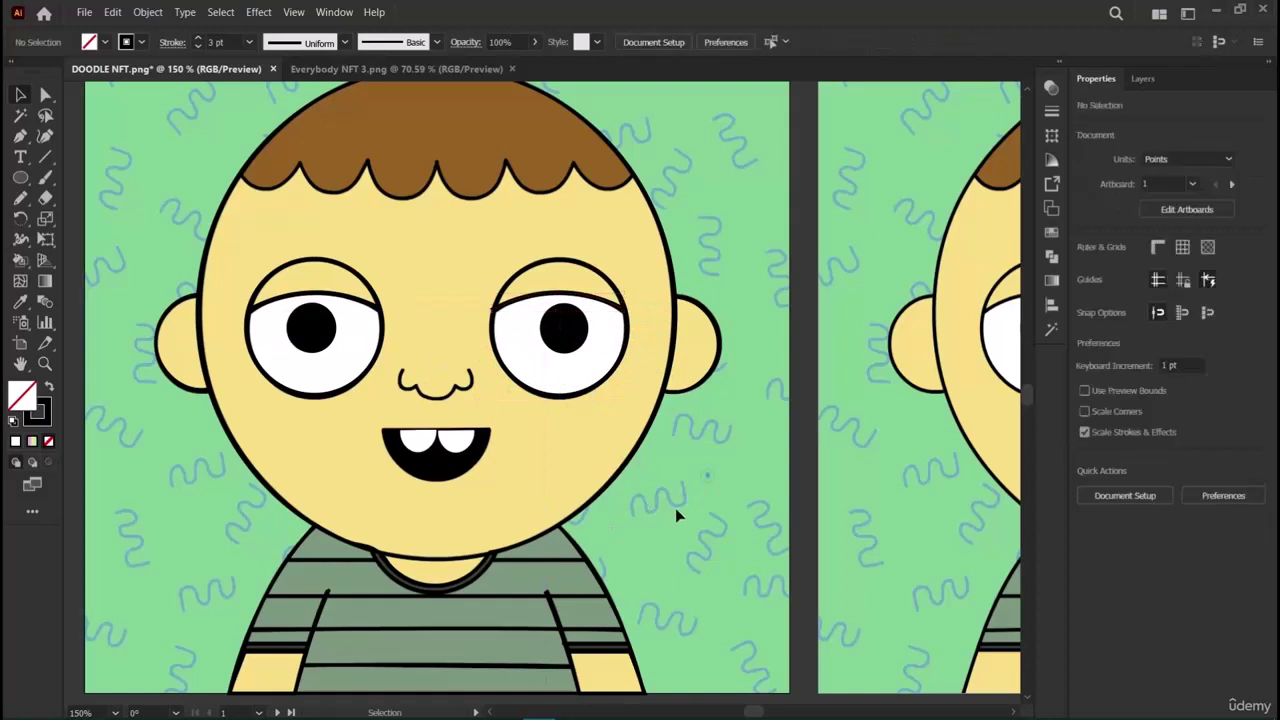
pyautogui.moveTo(546, 308); pyautogui.dragTo(556, 306)
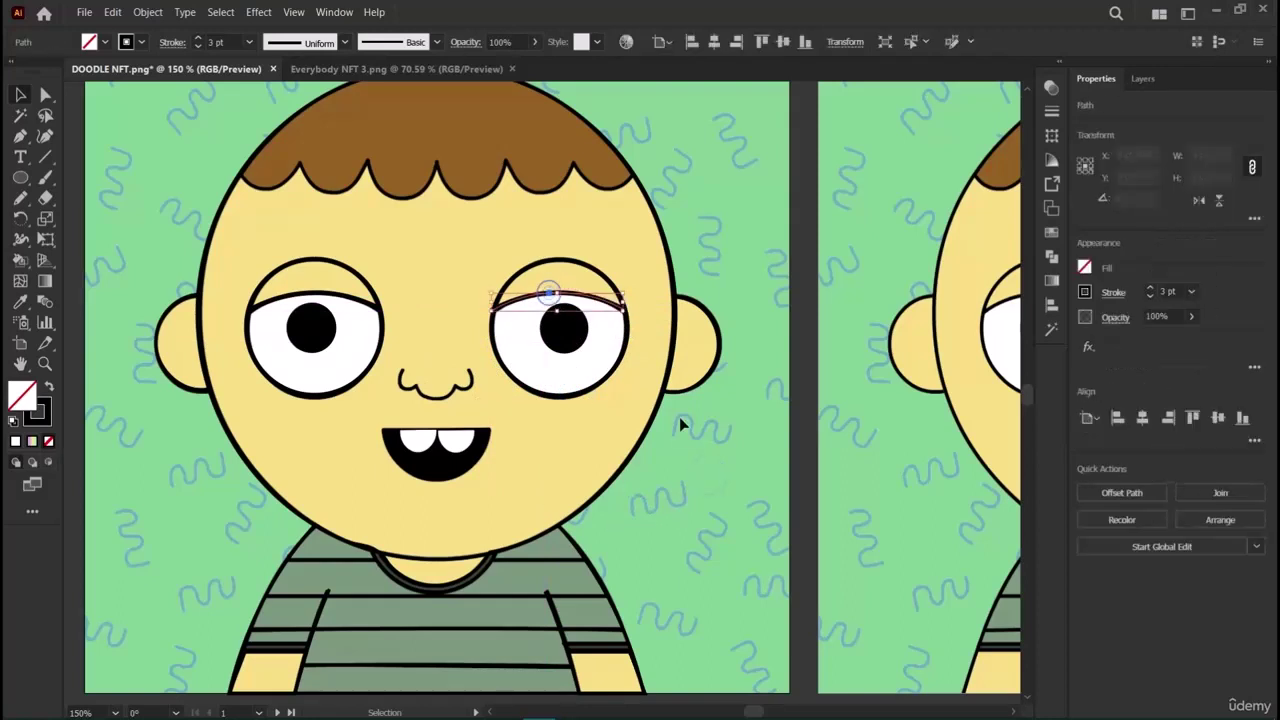
pyautogui.click(682, 428)
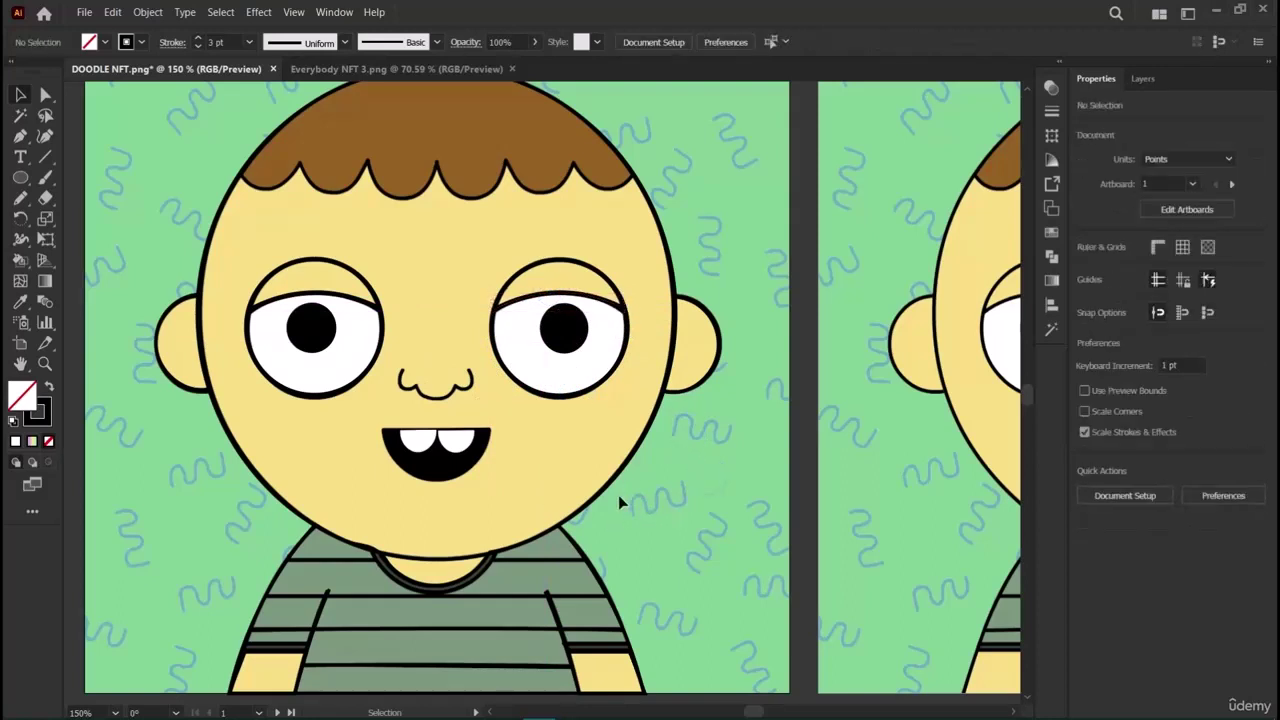
pyautogui.scroll(3, 640, 495)
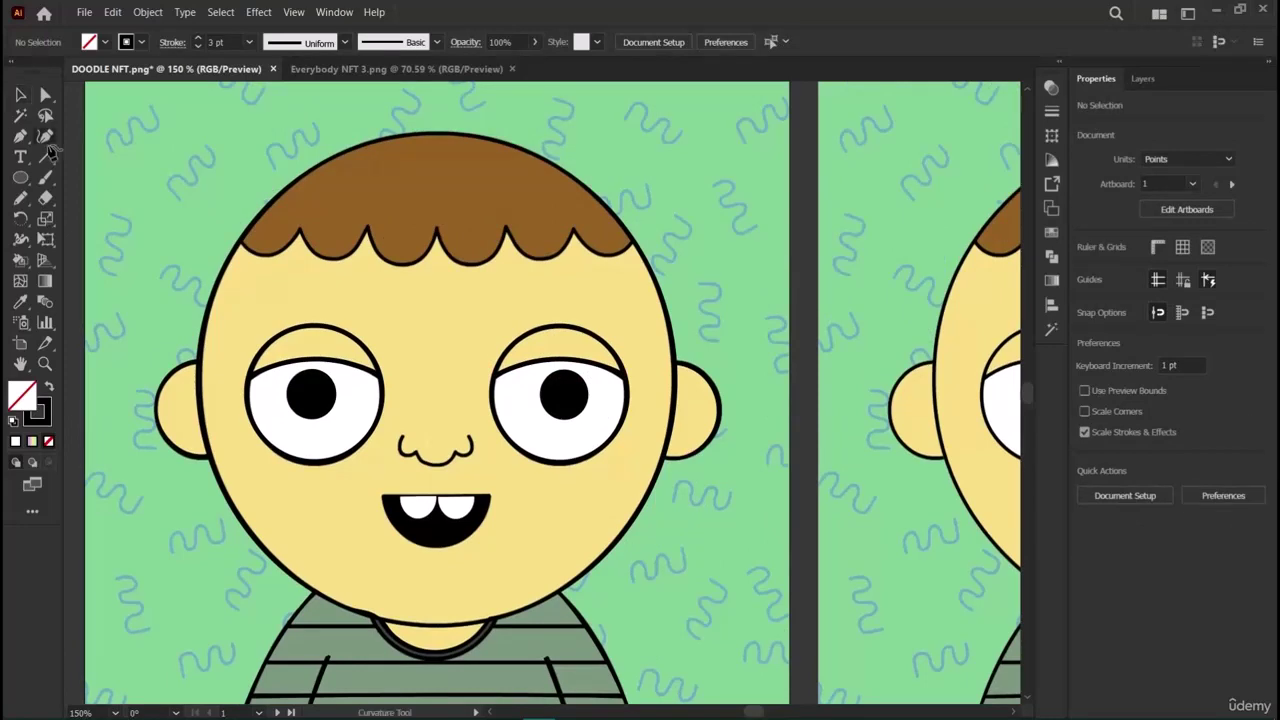
# Trace the wavy nose line with small end curls using seven Curvature points, then deselect.
pyautogui.click(45, 136)
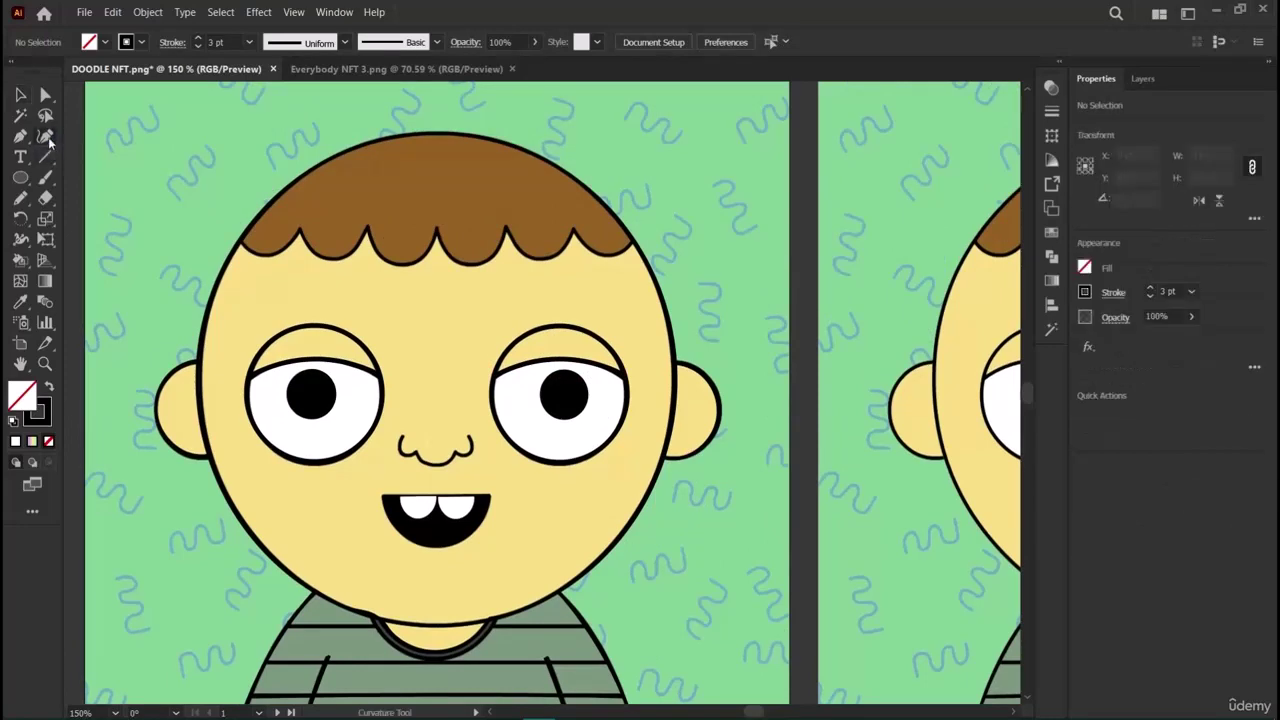
pyautogui.click(401, 440)
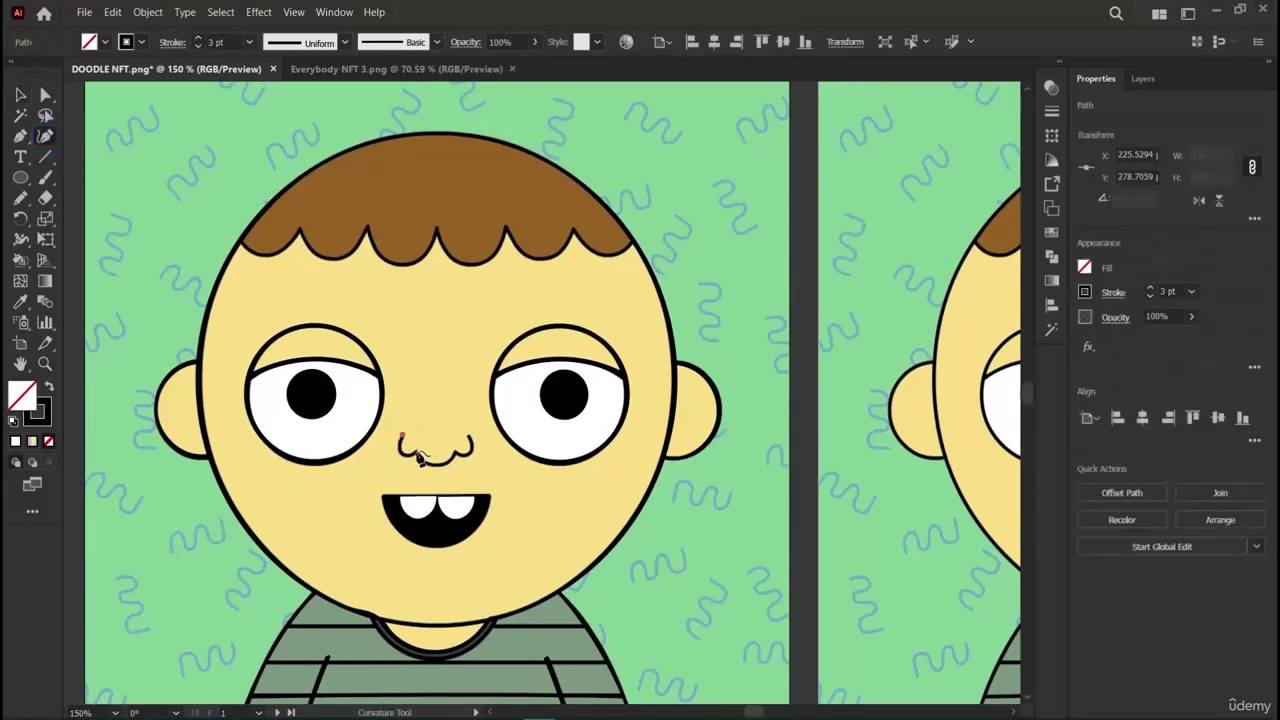
pyautogui.click(416, 454)
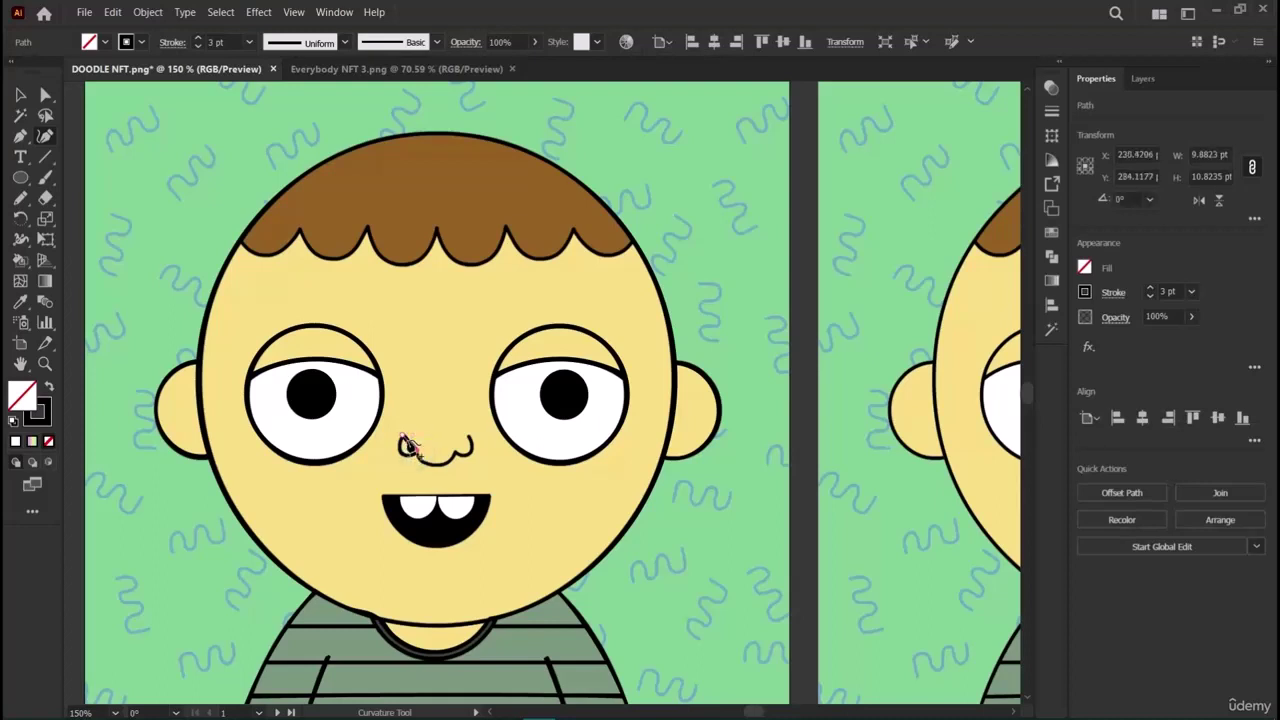
pyautogui.click(402, 452)
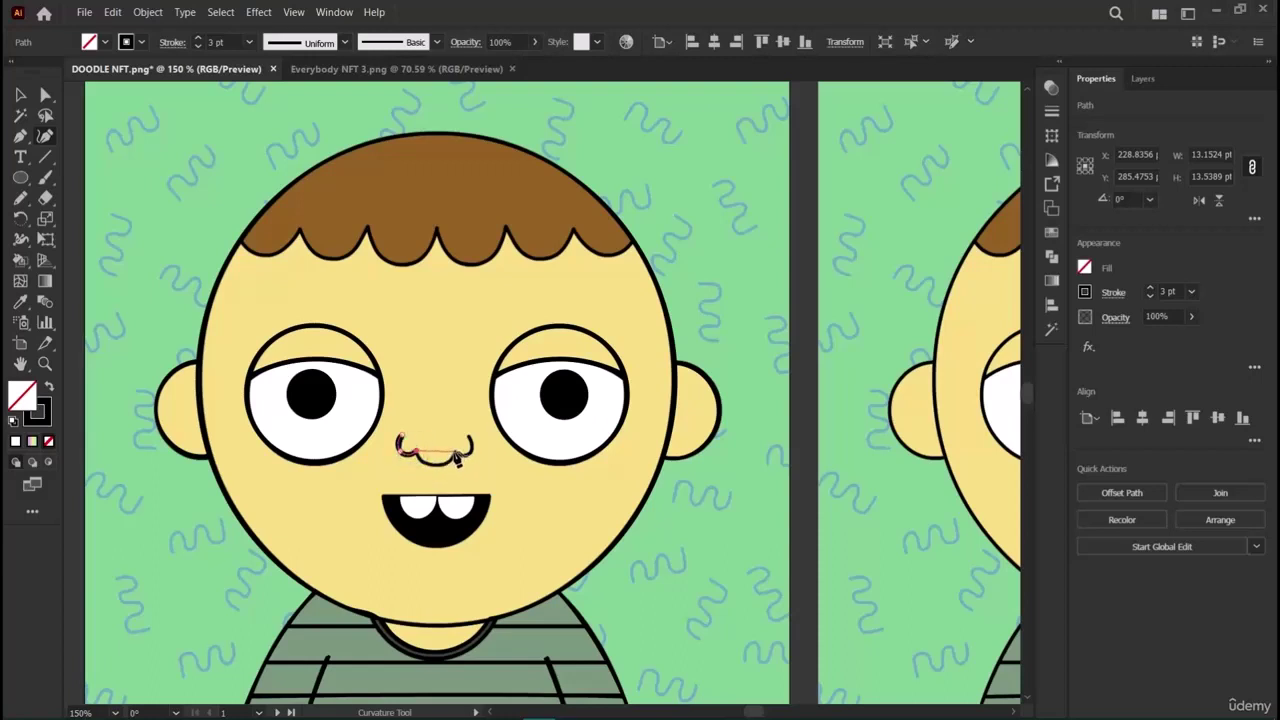
pyautogui.click(457, 457)
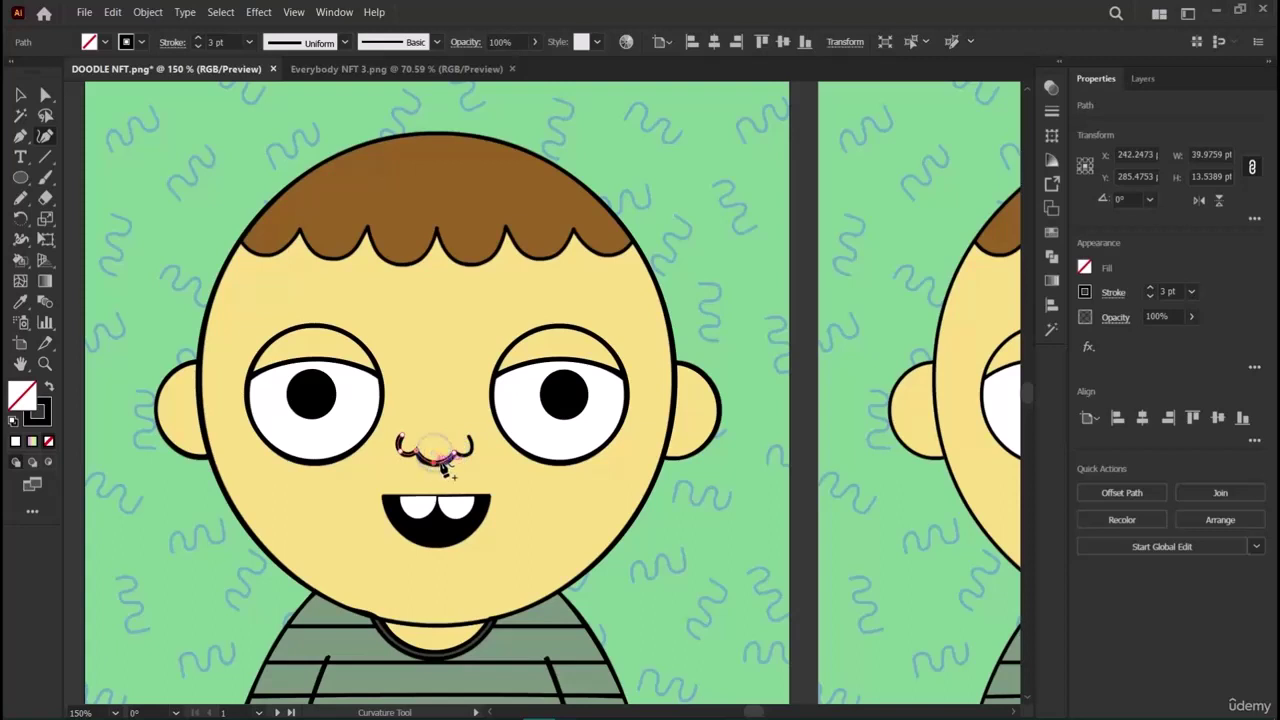
pyautogui.click(447, 470)
pyautogui.click(468, 445)
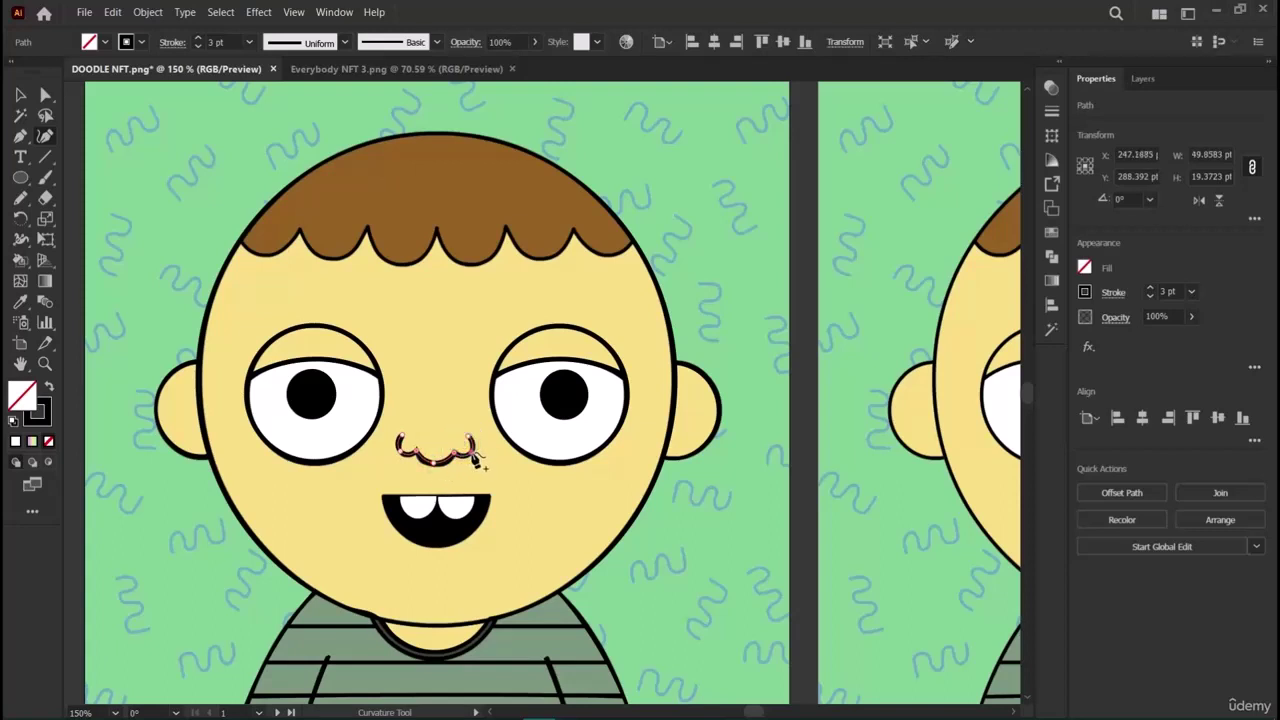
pyautogui.click(476, 458)
pyautogui.click(20, 94)
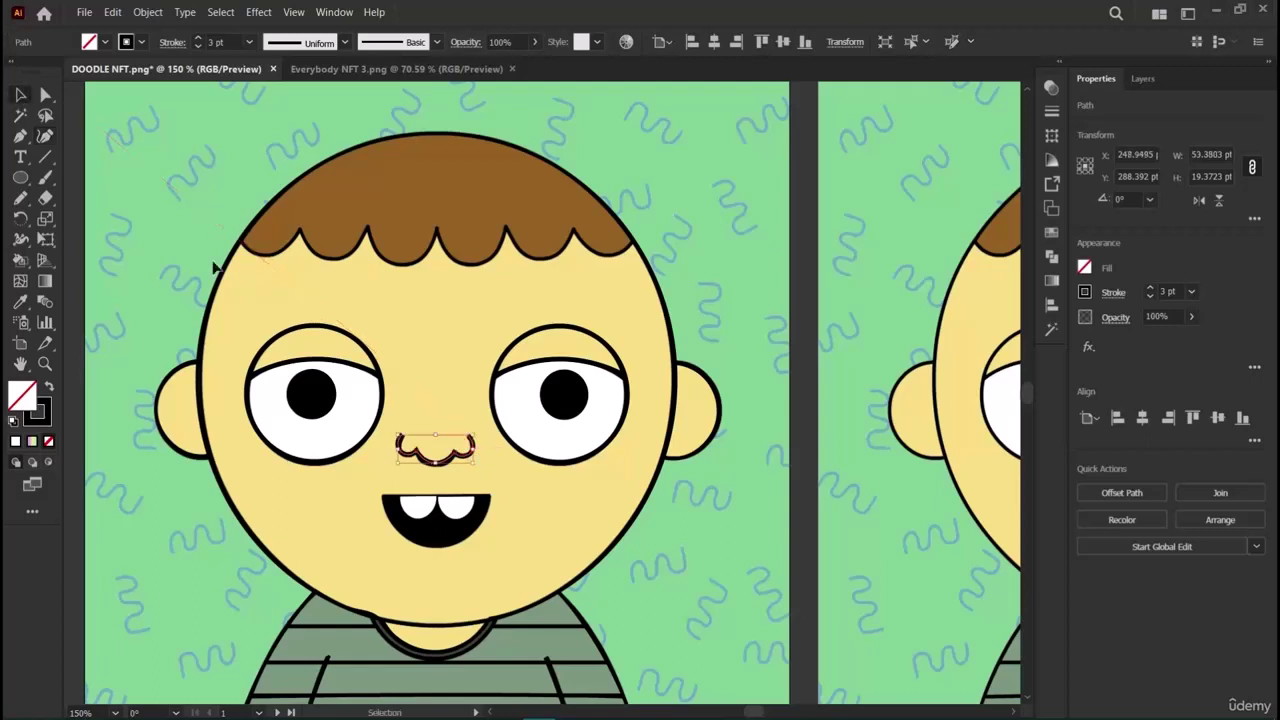
pyautogui.click(415, 350)
pyautogui.scroll(-2, 415, 355)
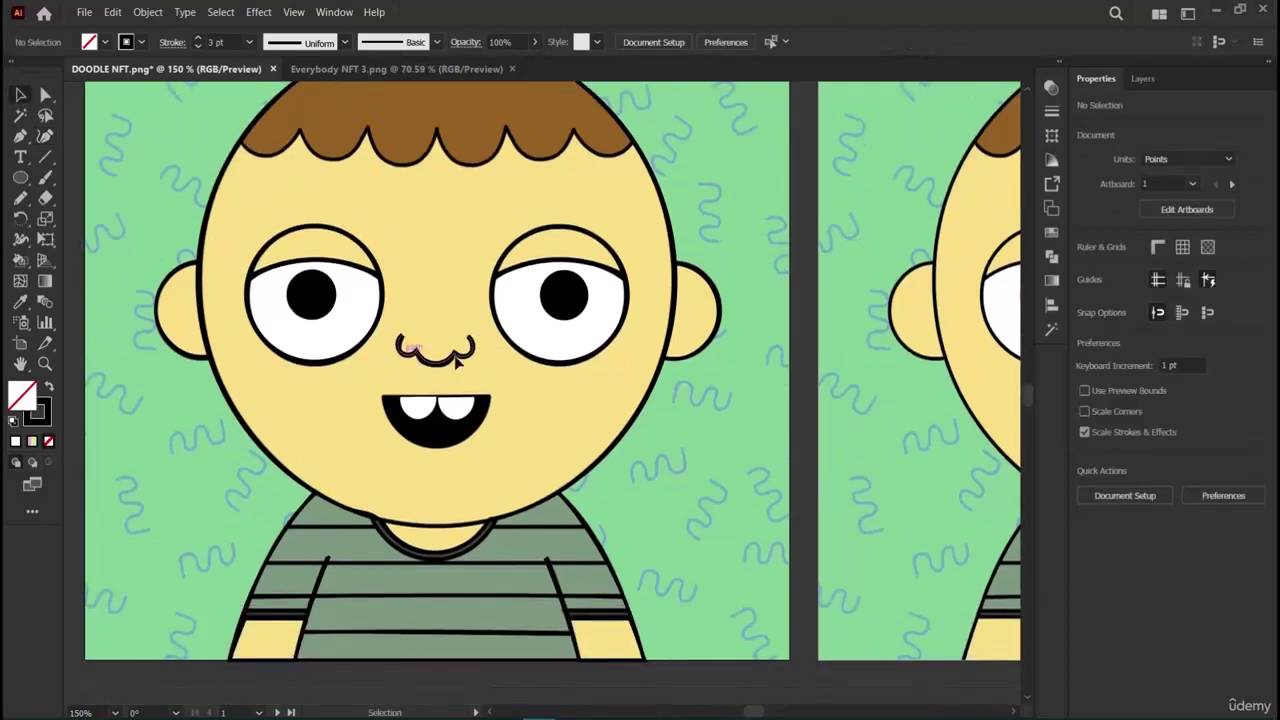
# Toggle the Orginal Img layer off and on three times to check the traced outlines.
pyautogui.click(1143, 78)
pyautogui.scroll(-1, 1092, 578)
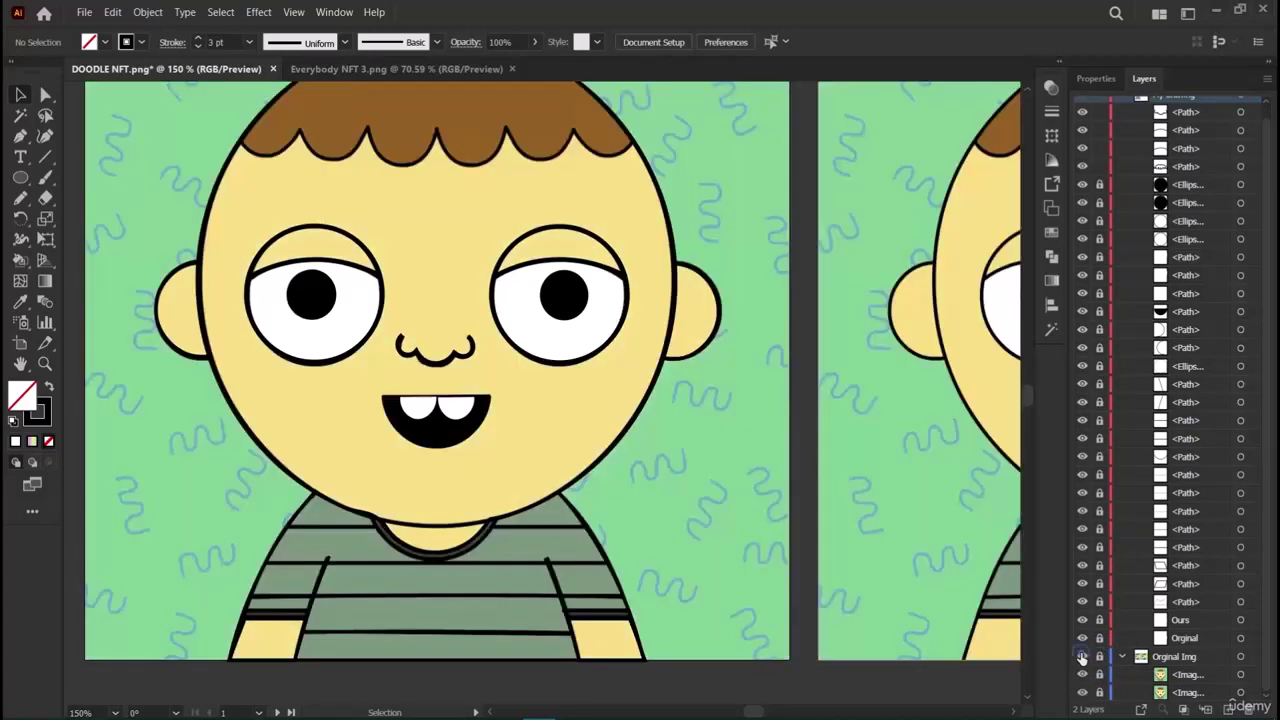
pyautogui.click(1082, 656)
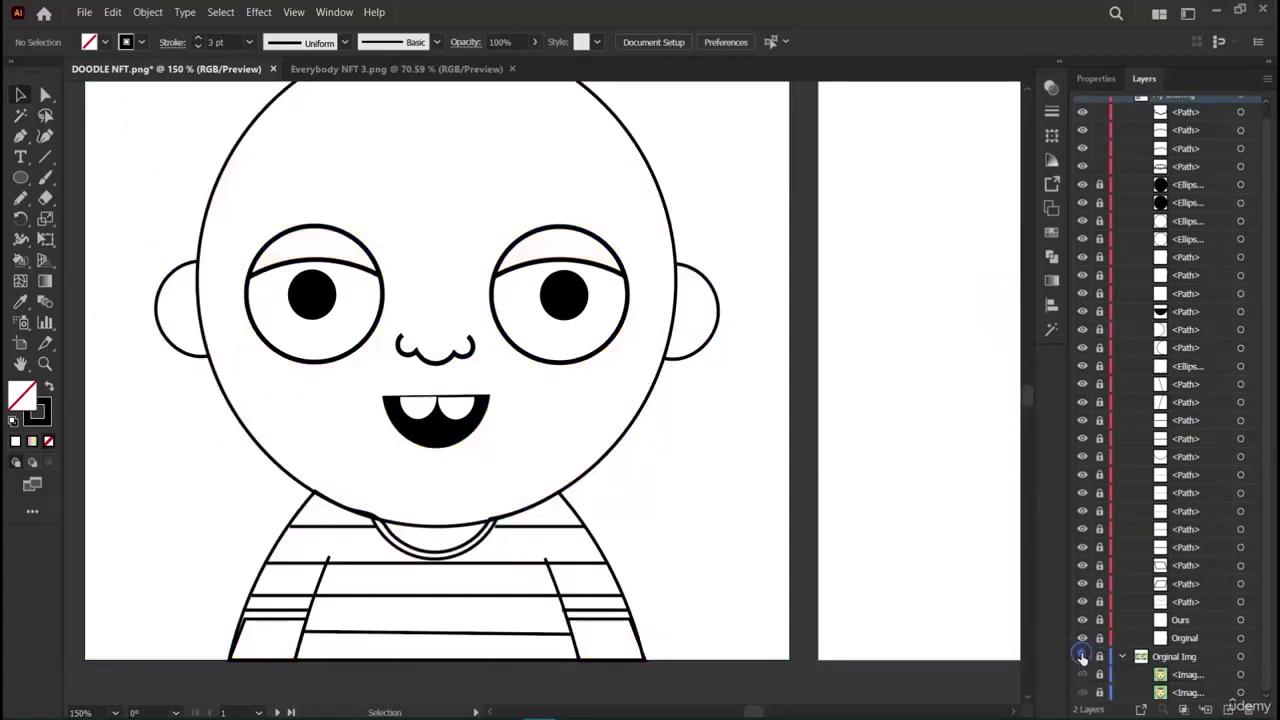
pyautogui.click(1082, 656)
pyautogui.click(1082, 656)
pyautogui.click(1082, 656)
pyautogui.click(1082, 656)
pyautogui.click(1082, 656)
pyautogui.scroll(2, 562, 316)
pyautogui.scroll(1, 562, 316)
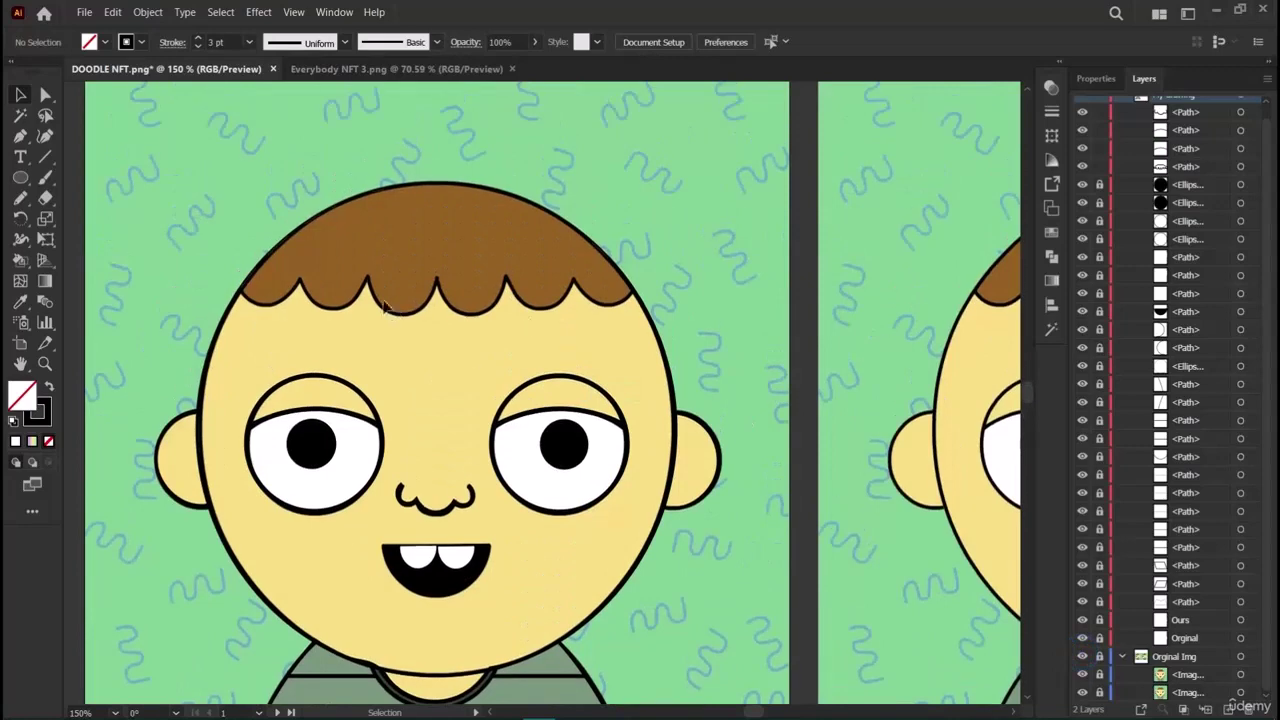
# Select the traced hair and give it a black 2 pt outline.
pyautogui.click(376, 292)
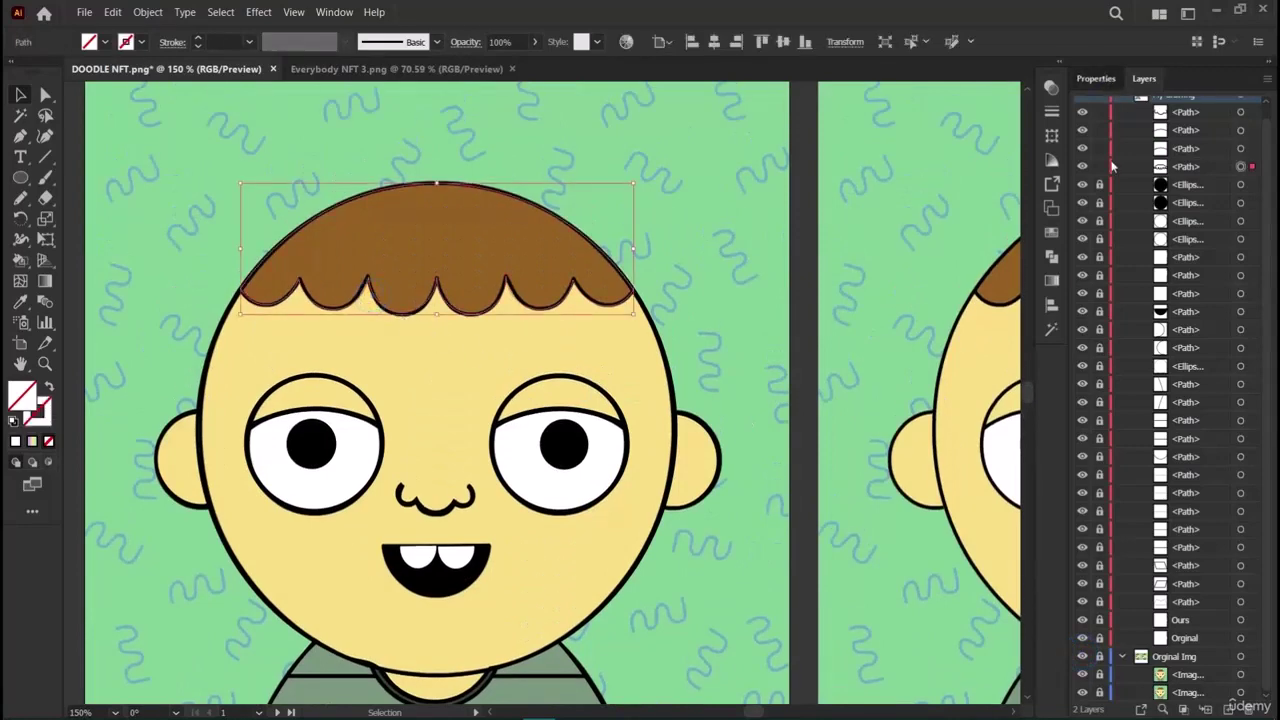
pyautogui.click(1096, 78)
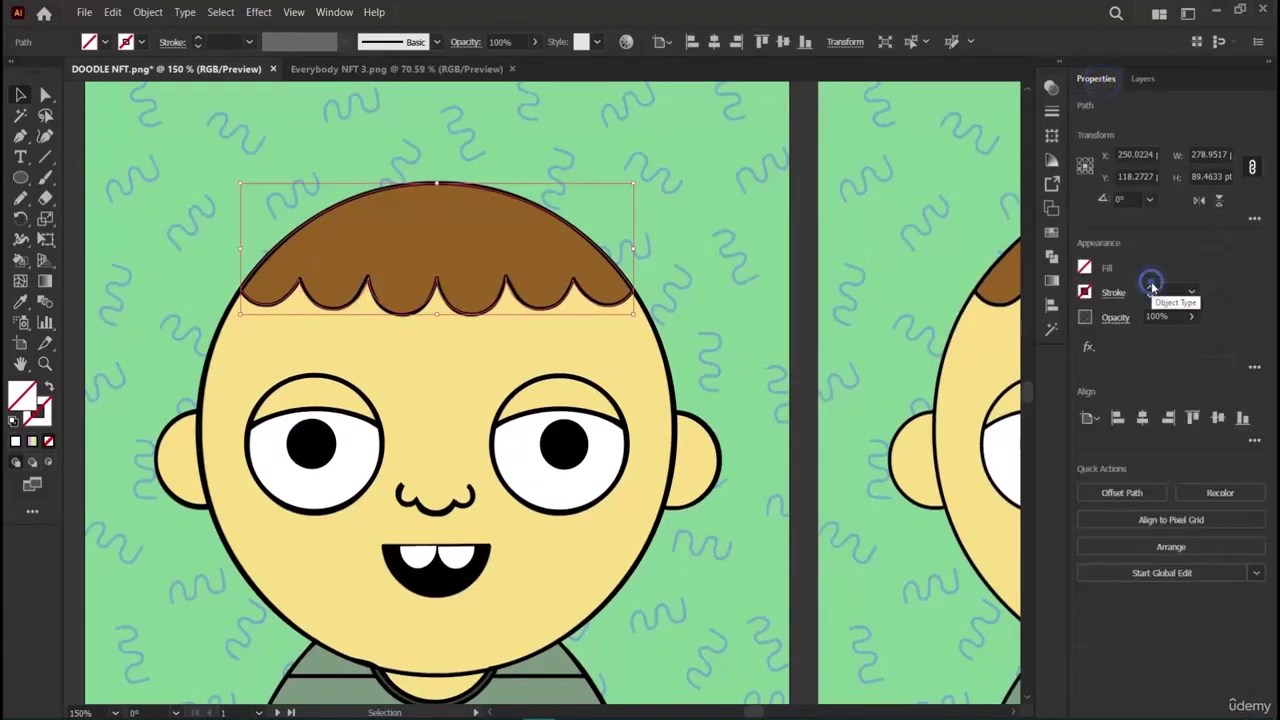
pyautogui.click(1150, 288)
pyautogui.click(1150, 288)
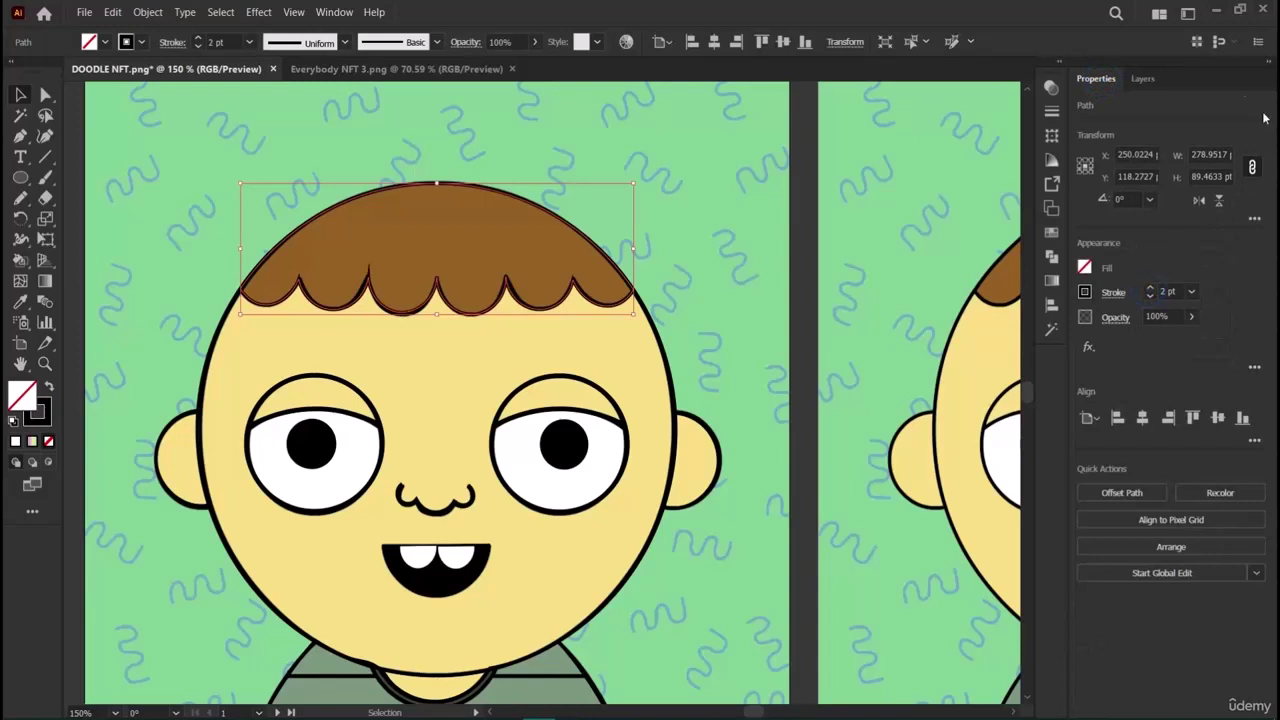
# Hide the Orginal Img layer and reselect the hair path as a whole object.
pyautogui.click(1143, 79)
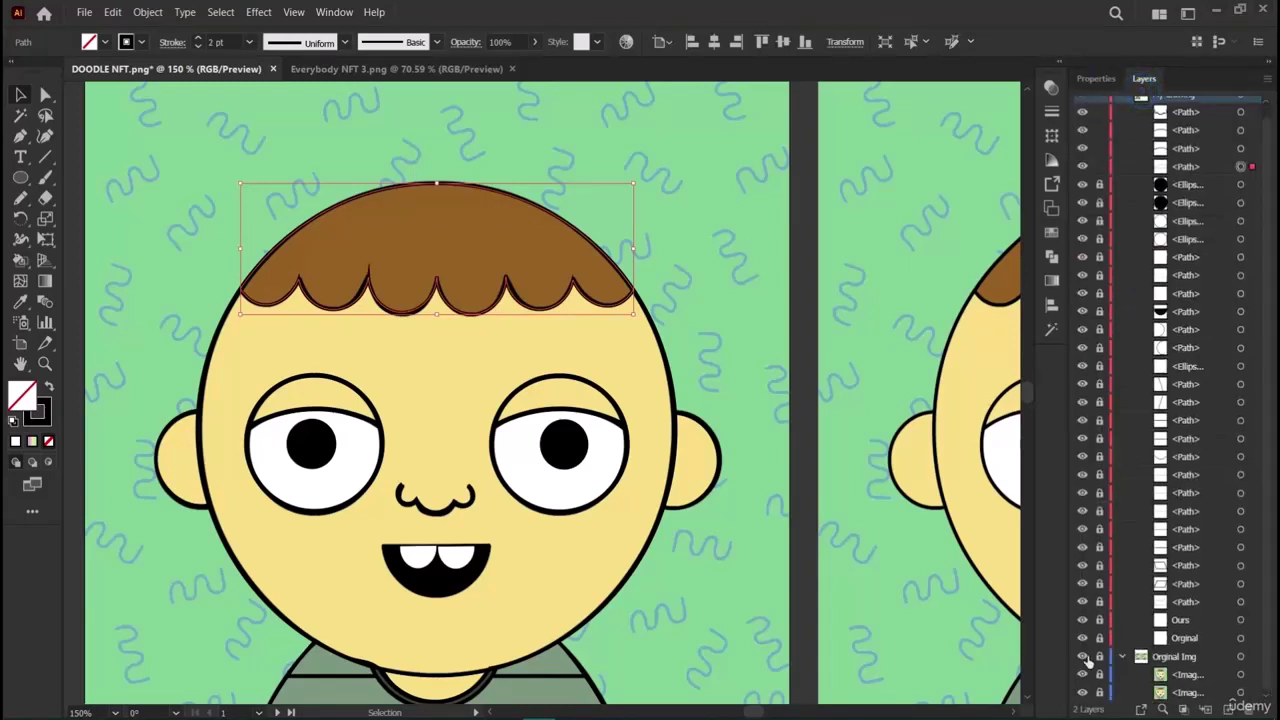
pyautogui.click(1082, 656)
pyautogui.click(716, 216)
pyautogui.scroll(-2, 850, 300)
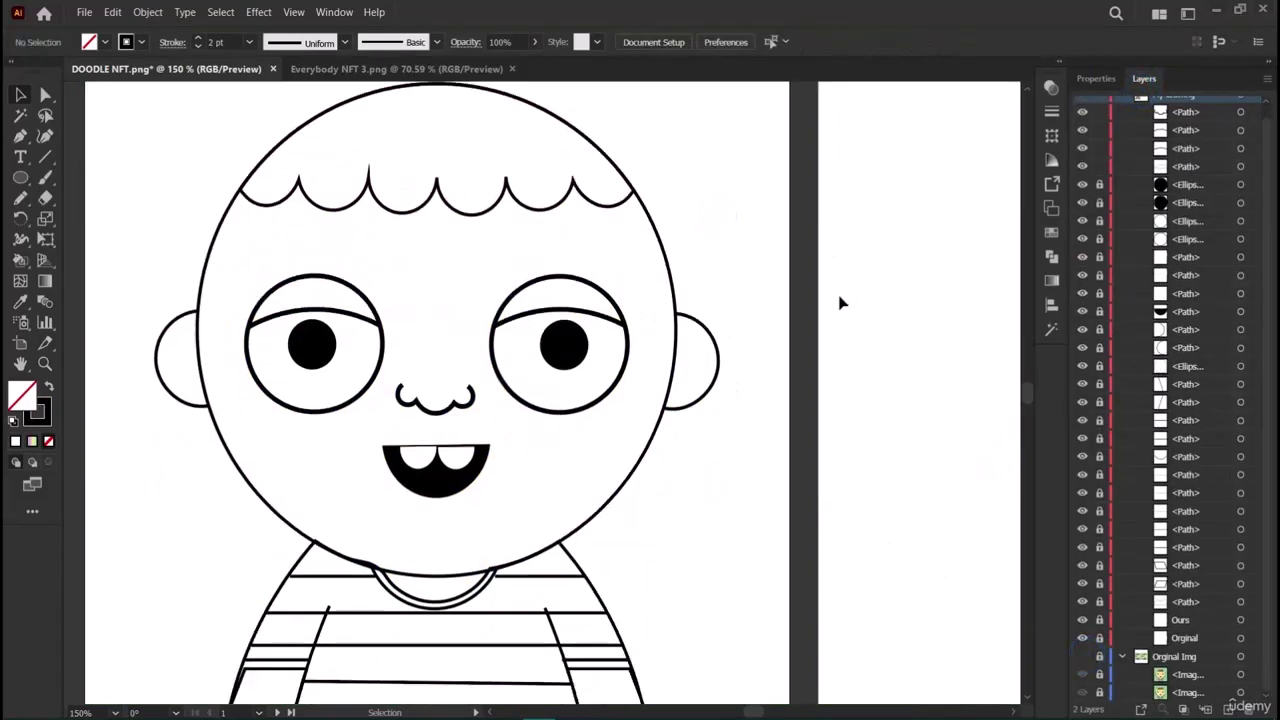
pyautogui.scroll(2, 840, 302)
pyautogui.click(607, 322)
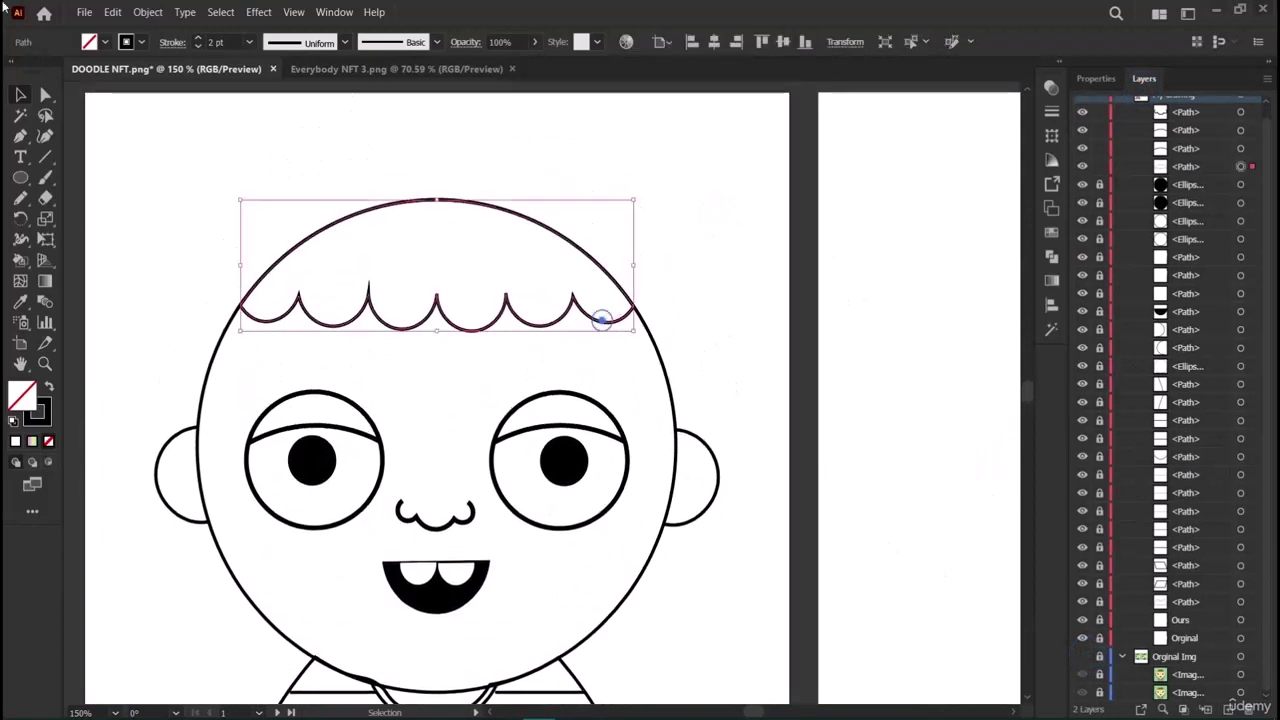
pyautogui.scroll(1, 694, 371)
pyautogui.hscroll(3, 703, 360)
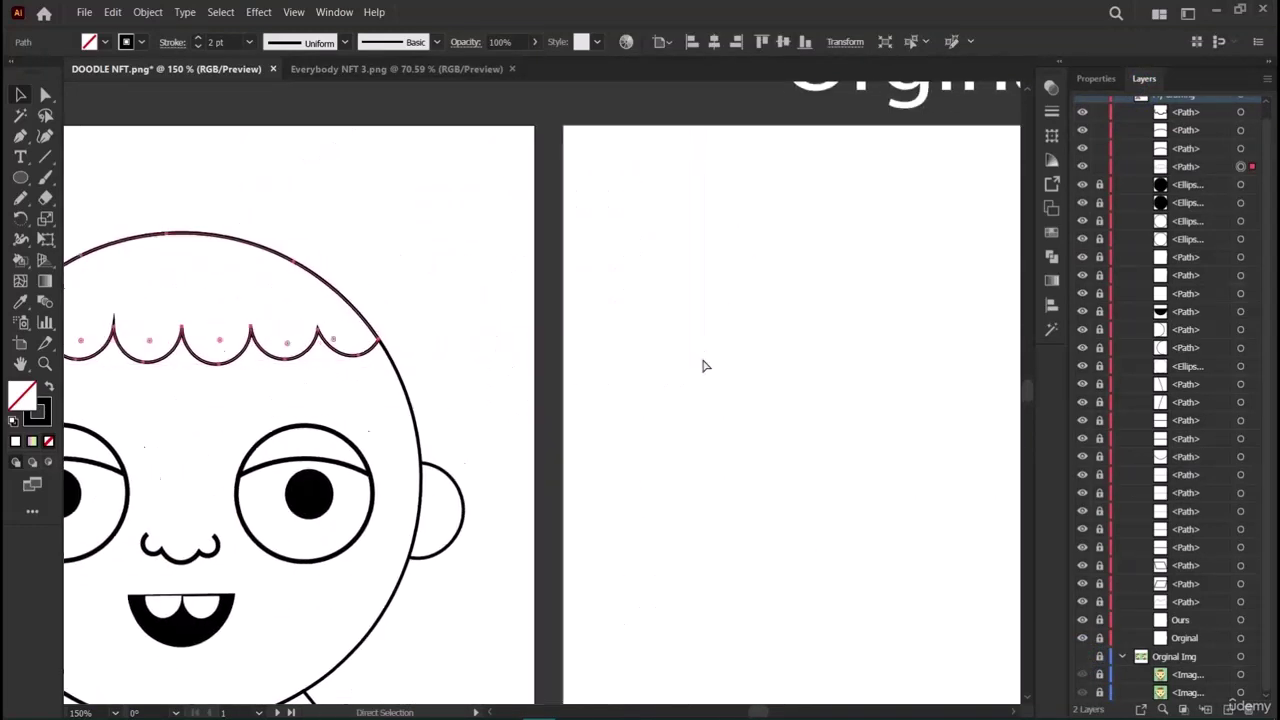
pyautogui.press('v')
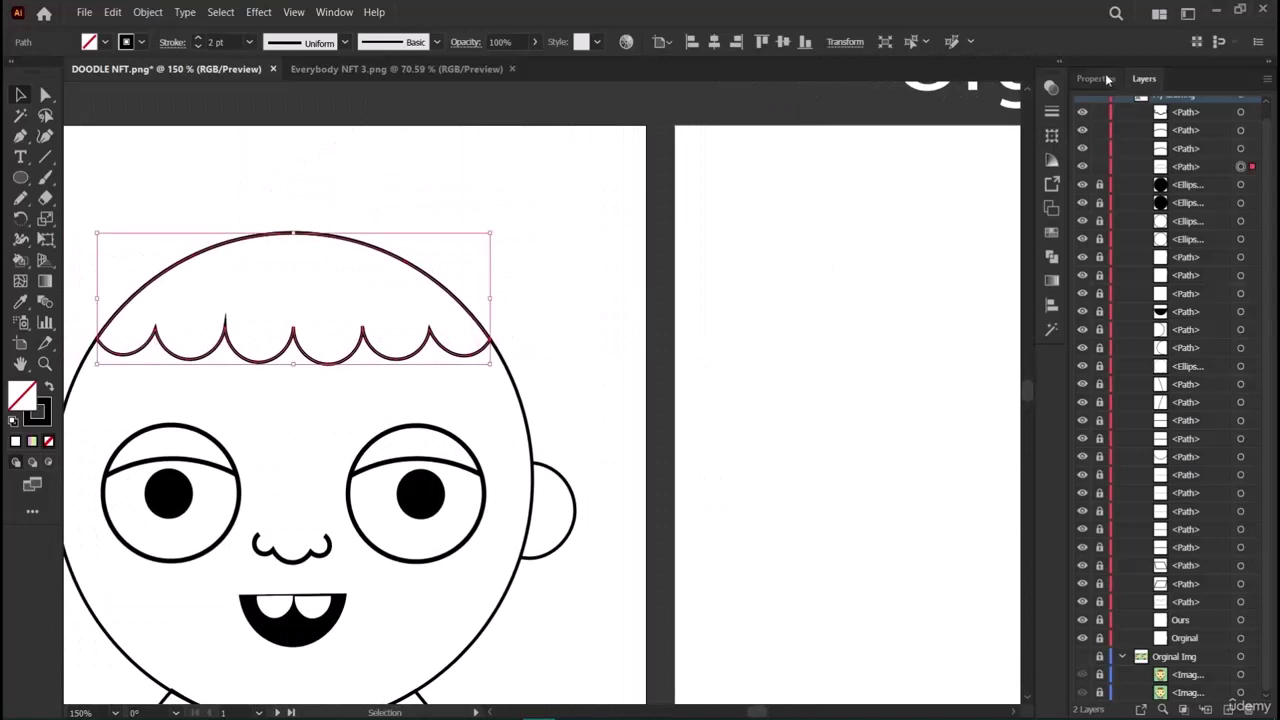
# Collapse the My drawing layer and turn Orginal Img visibility back on.
pyautogui.click(1105, 79)
pyautogui.click(1145, 79)
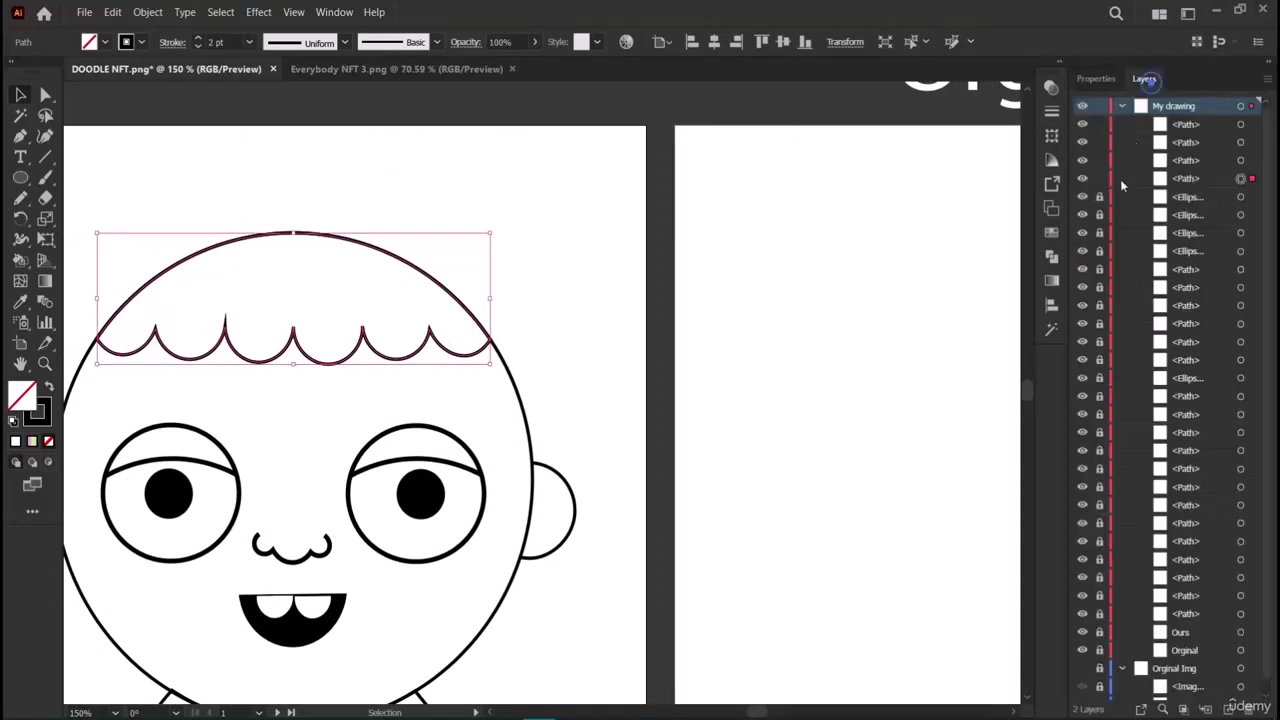
pyautogui.click(1123, 106)
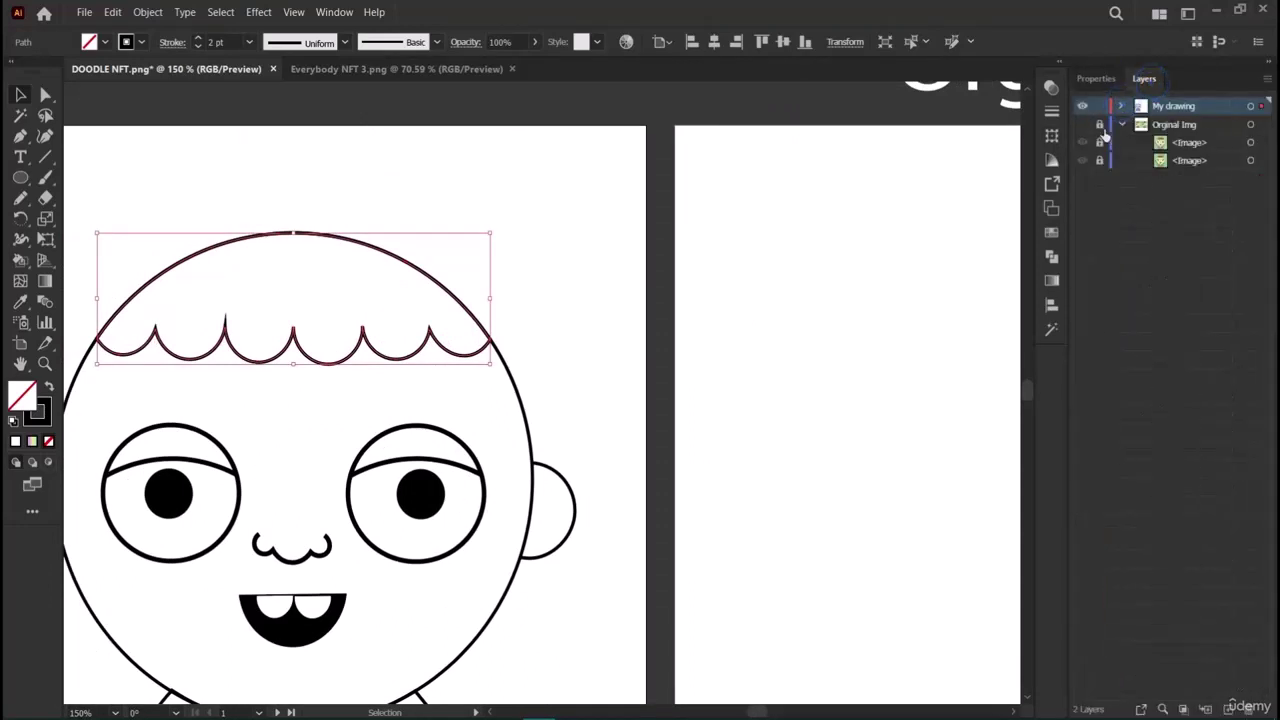
pyautogui.click(1082, 124)
# Sample the original's brown hair colour with the Eyedropper as the fill colour.
pyautogui.scroll(-2, 557, 503)
pyautogui.hscroll(4, 557, 503)
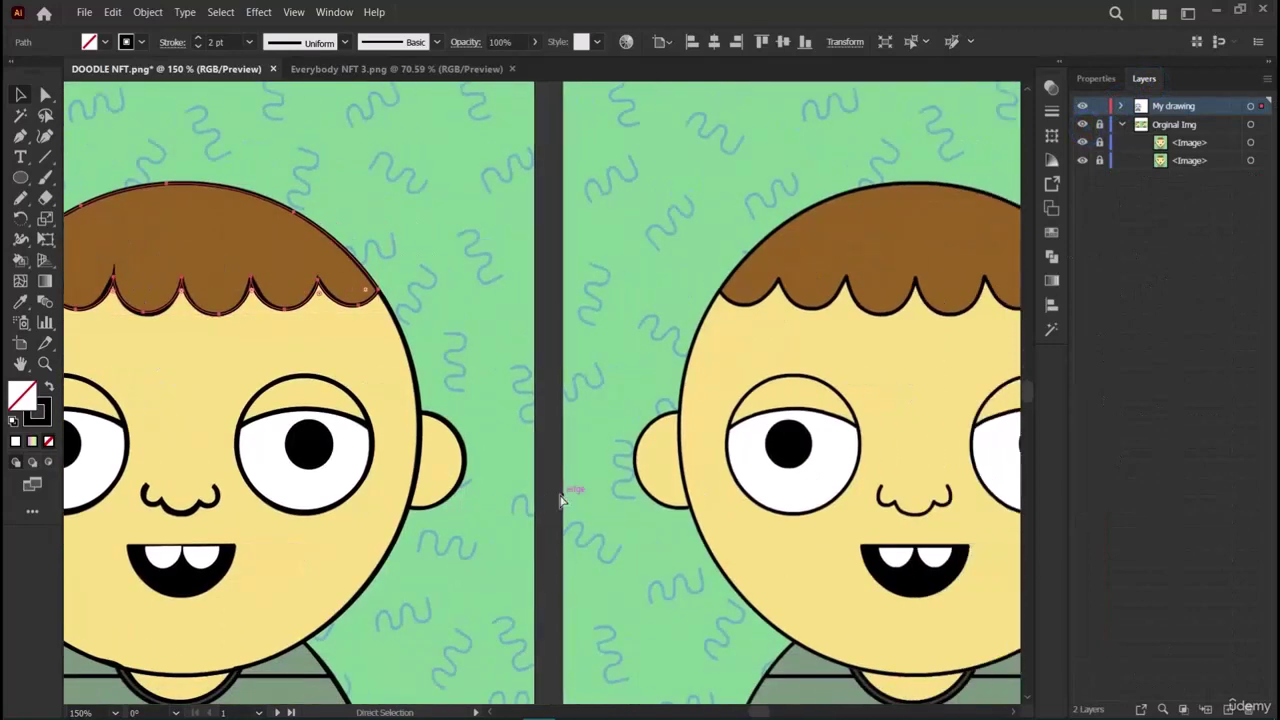
pyautogui.click(20, 301)
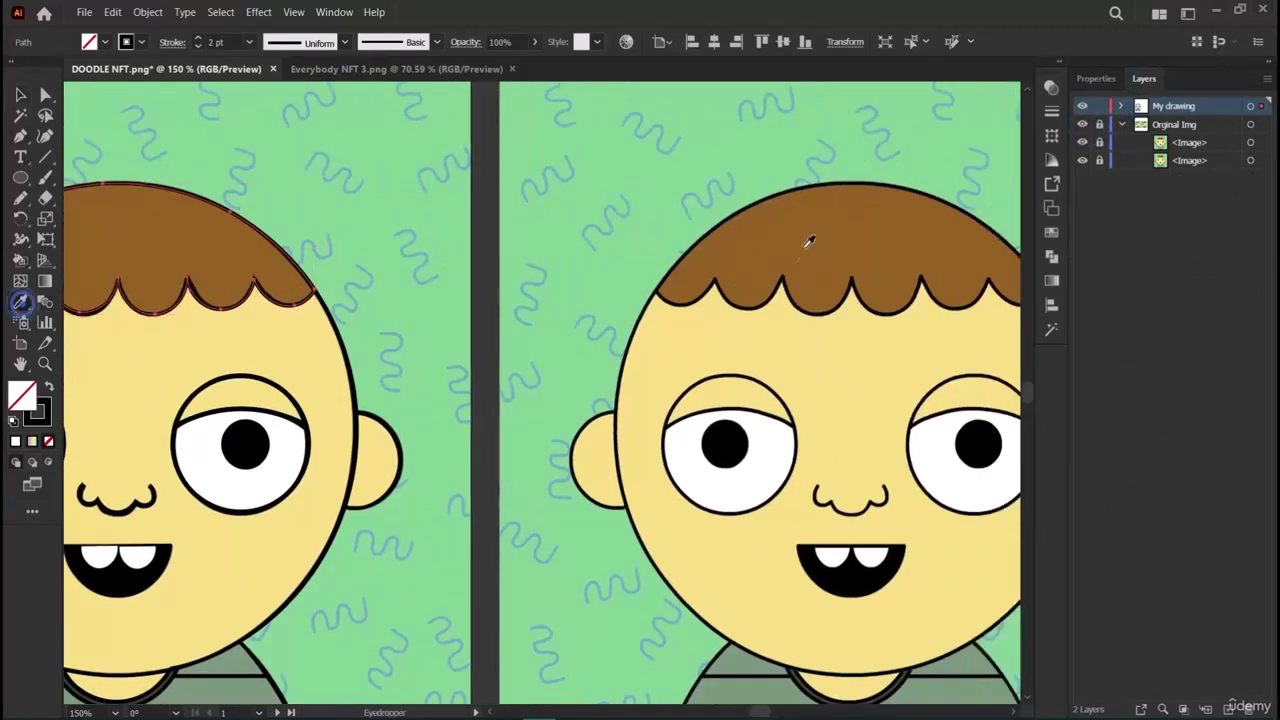
pyautogui.click(802, 246)
pyautogui.doubleClick(25, 397)
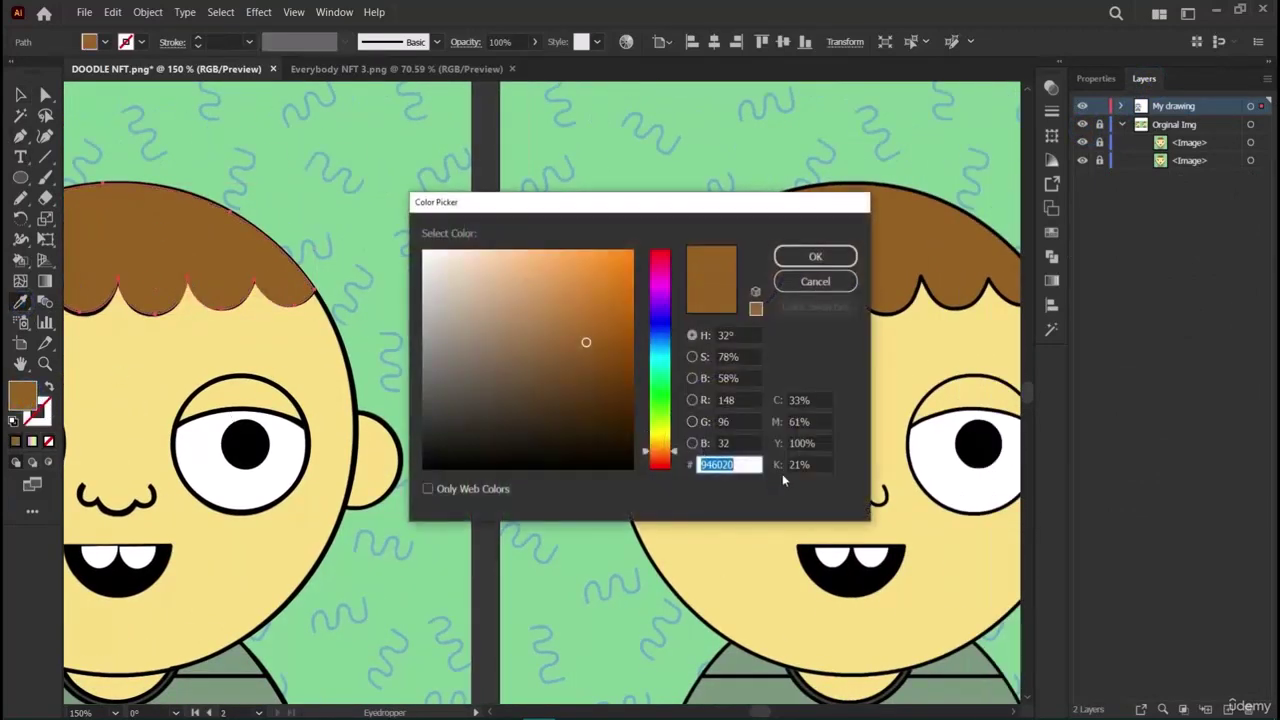
pyautogui.click(815, 256)
pyautogui.press('v')
pyautogui.hscroll(-7, 246, 434)
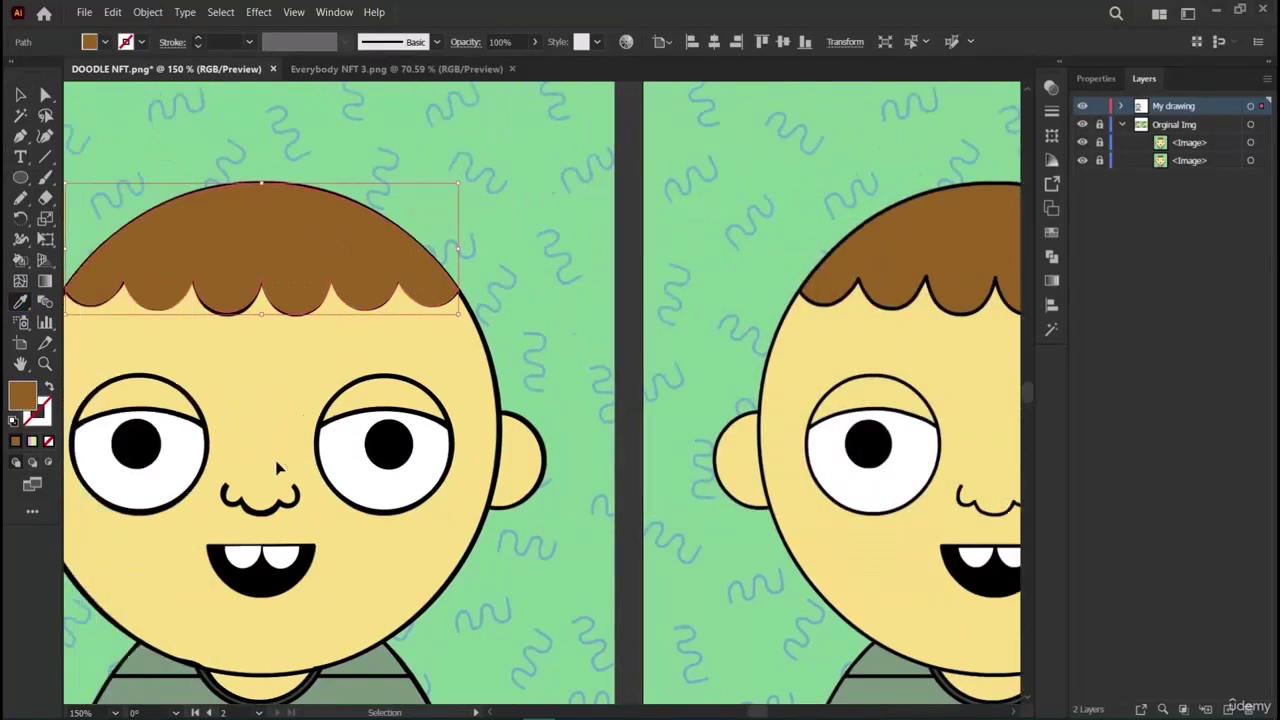
pyautogui.hscroll(-1, 280, 468)
pyautogui.press('i')
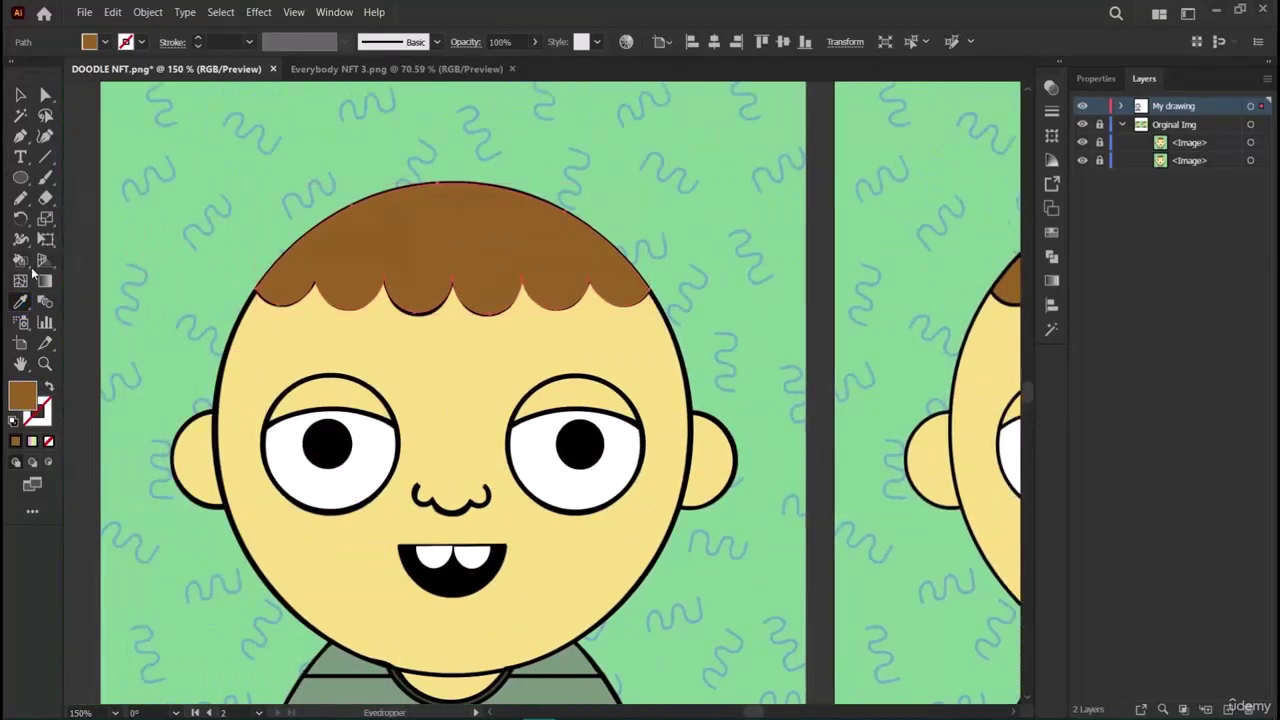
# Live Paint the hair region brown, accepting the conversion to a Live Paint group.
pyautogui.click(21, 260)
pyautogui.click(452, 232)
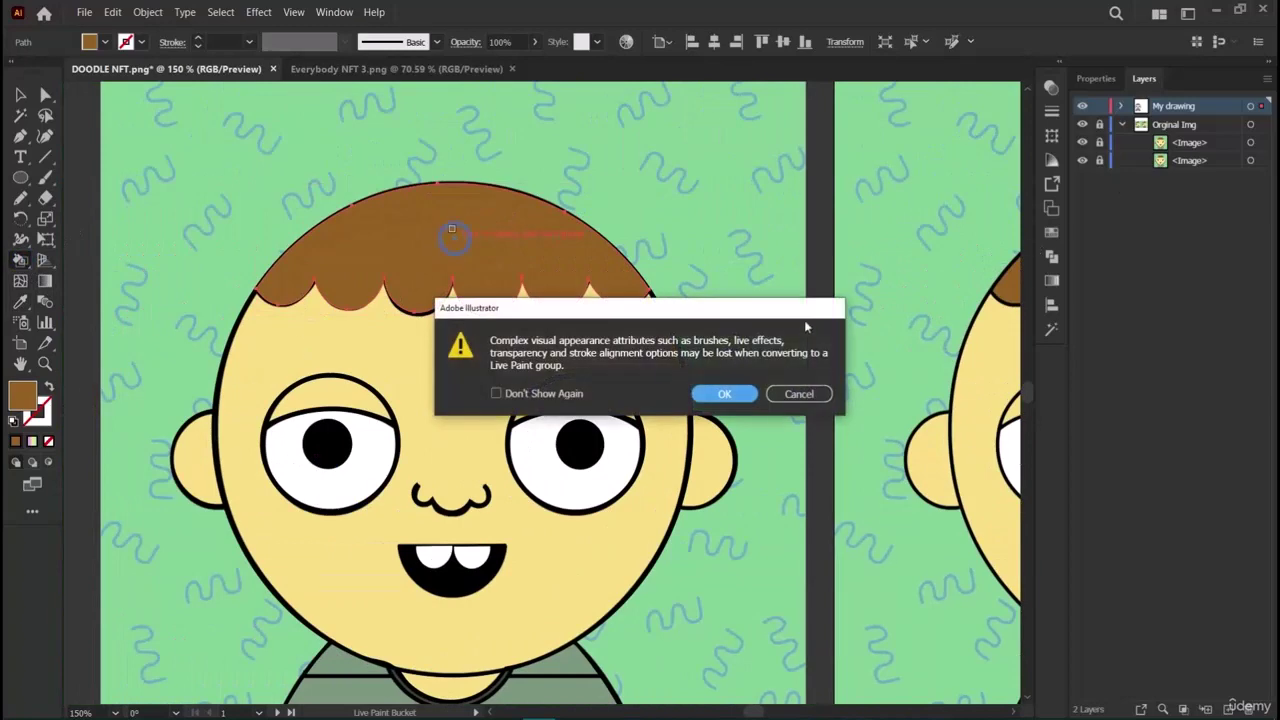
pyautogui.click(725, 394)
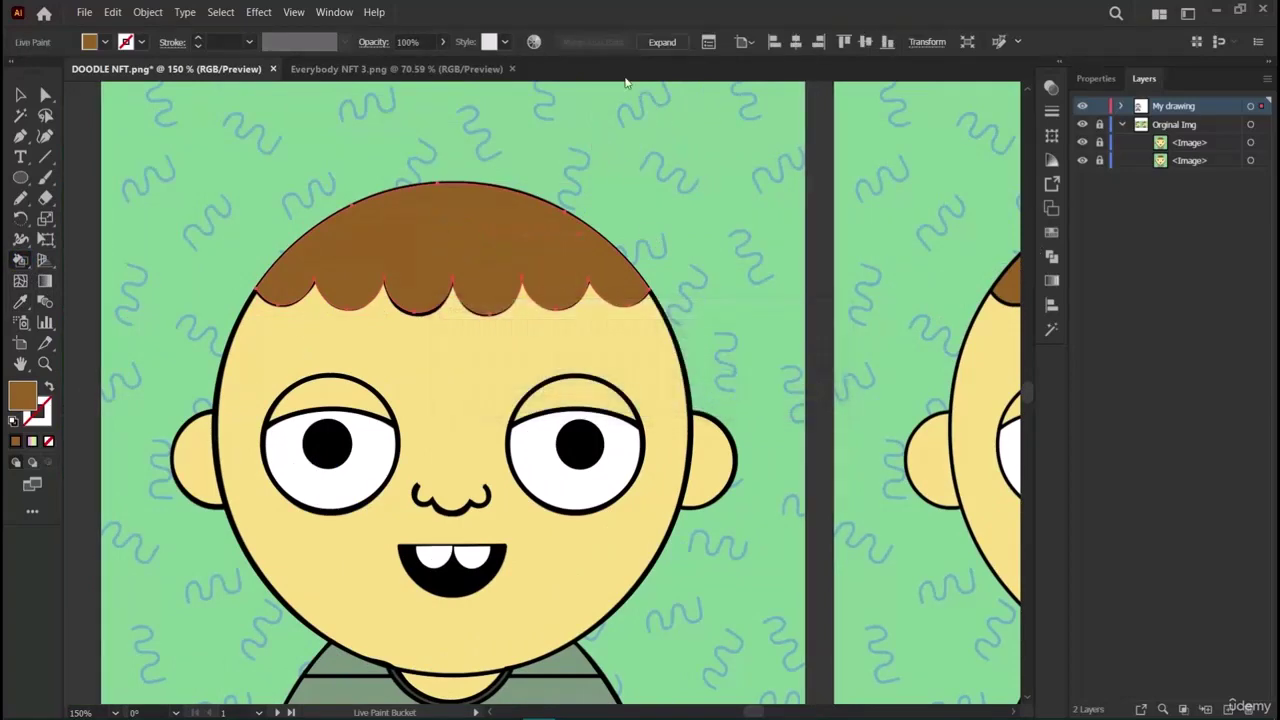
pyautogui.click(1051, 233)
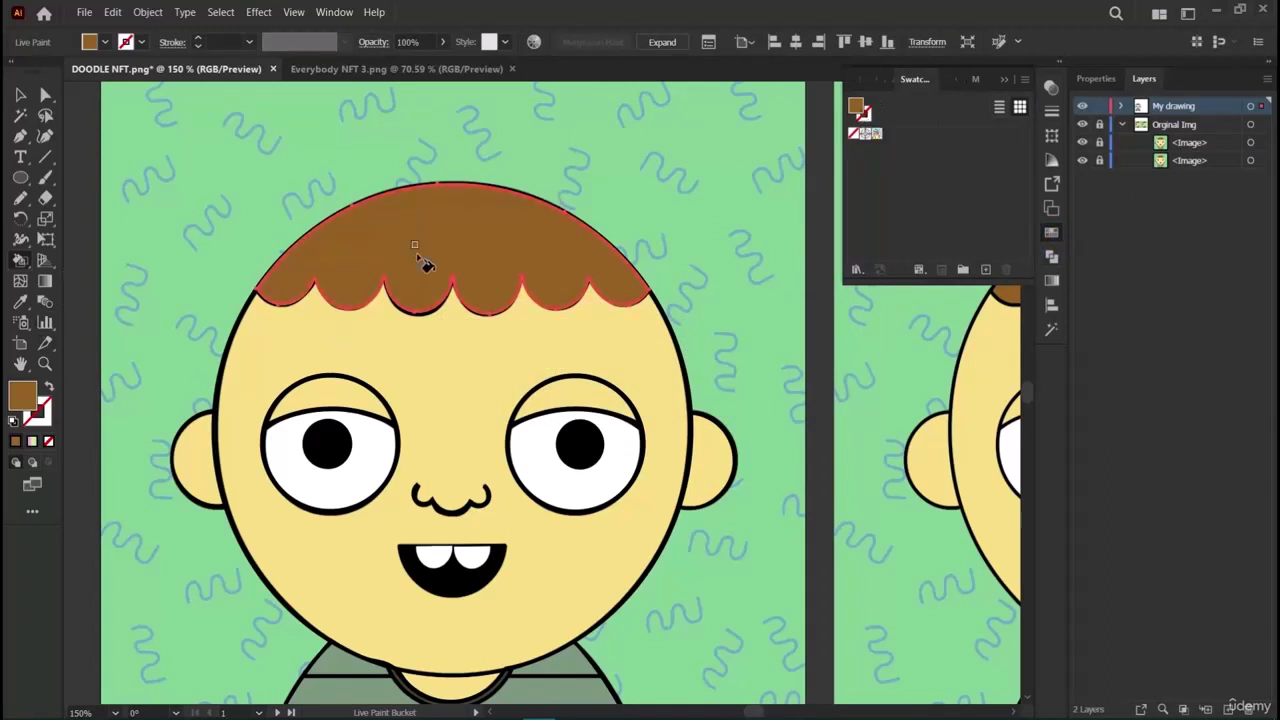
pyautogui.click(20, 95)
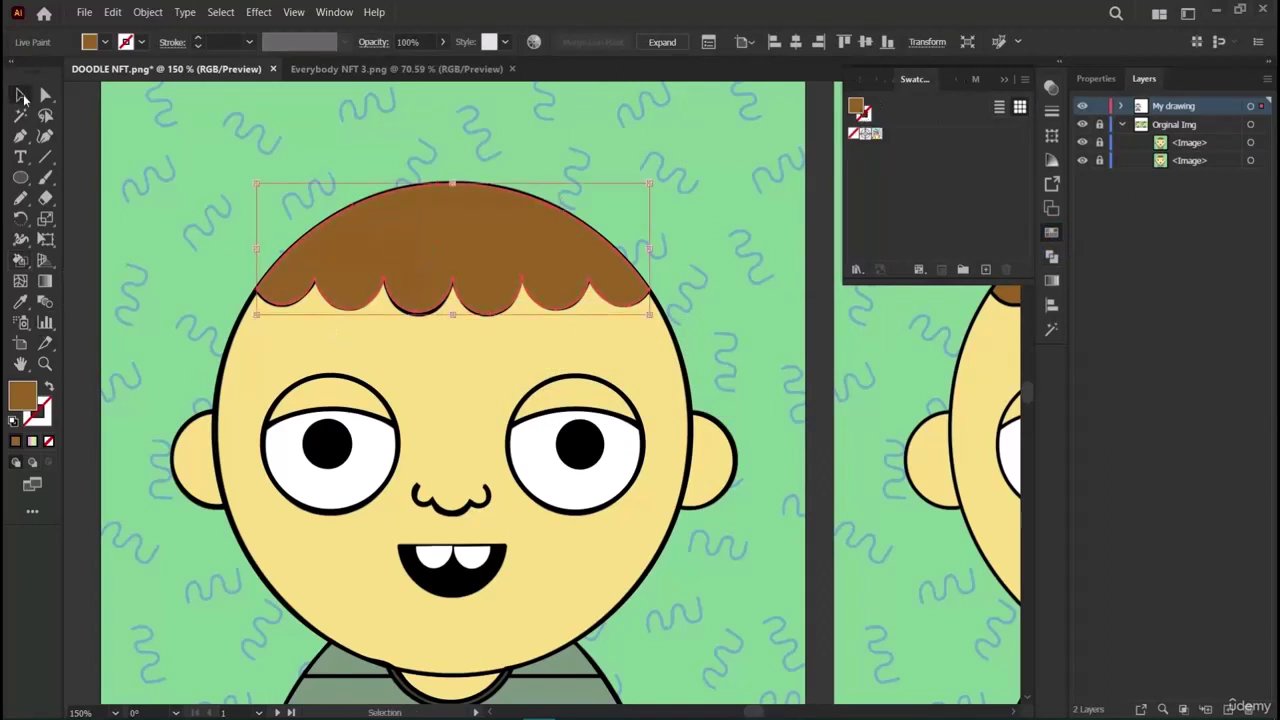
# Hide Orginal Img, set the hair's stroke to black 2 pt, and deselect.
pyautogui.click(1082, 125)
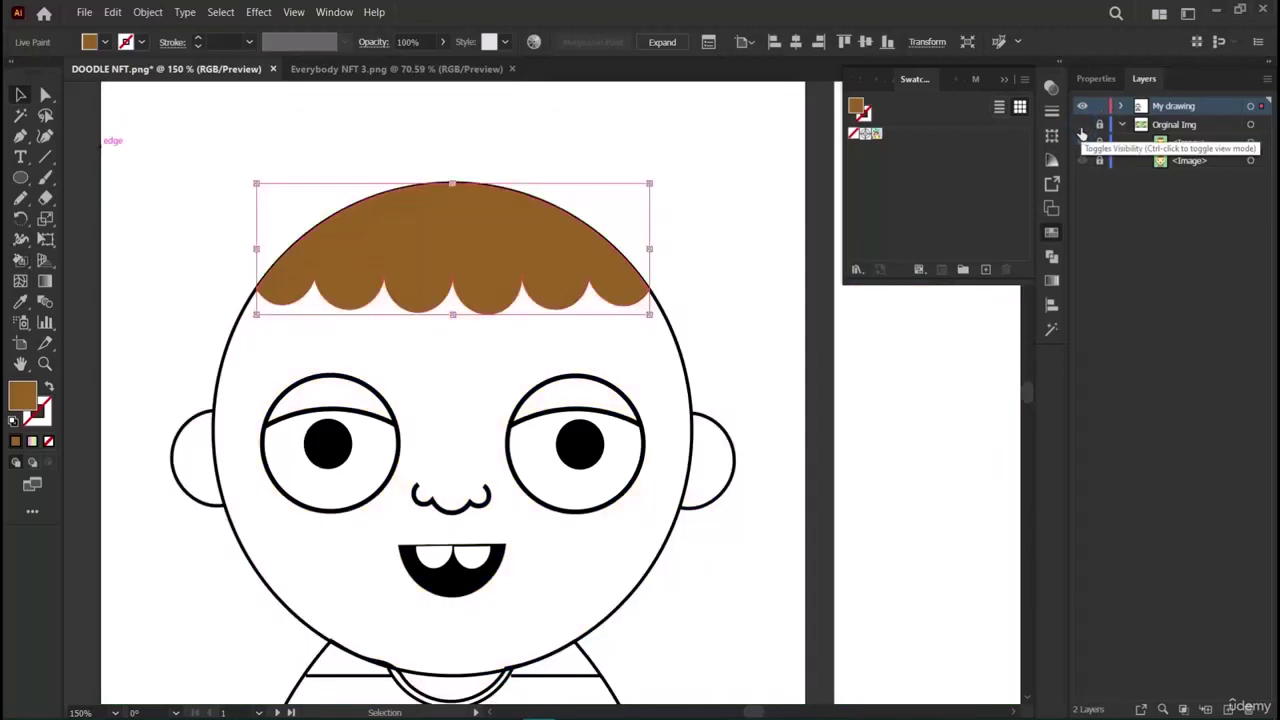
pyautogui.click(1096, 78)
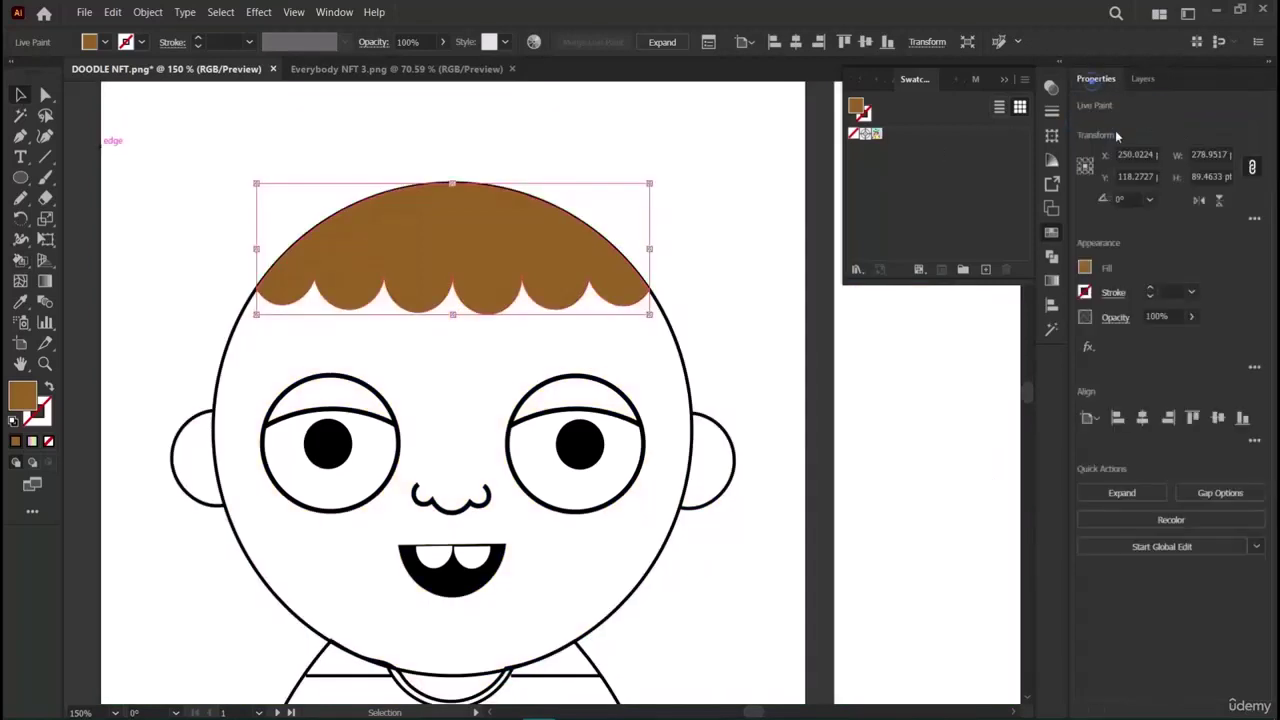
pyautogui.click(1150, 289)
pyautogui.click(1150, 289)
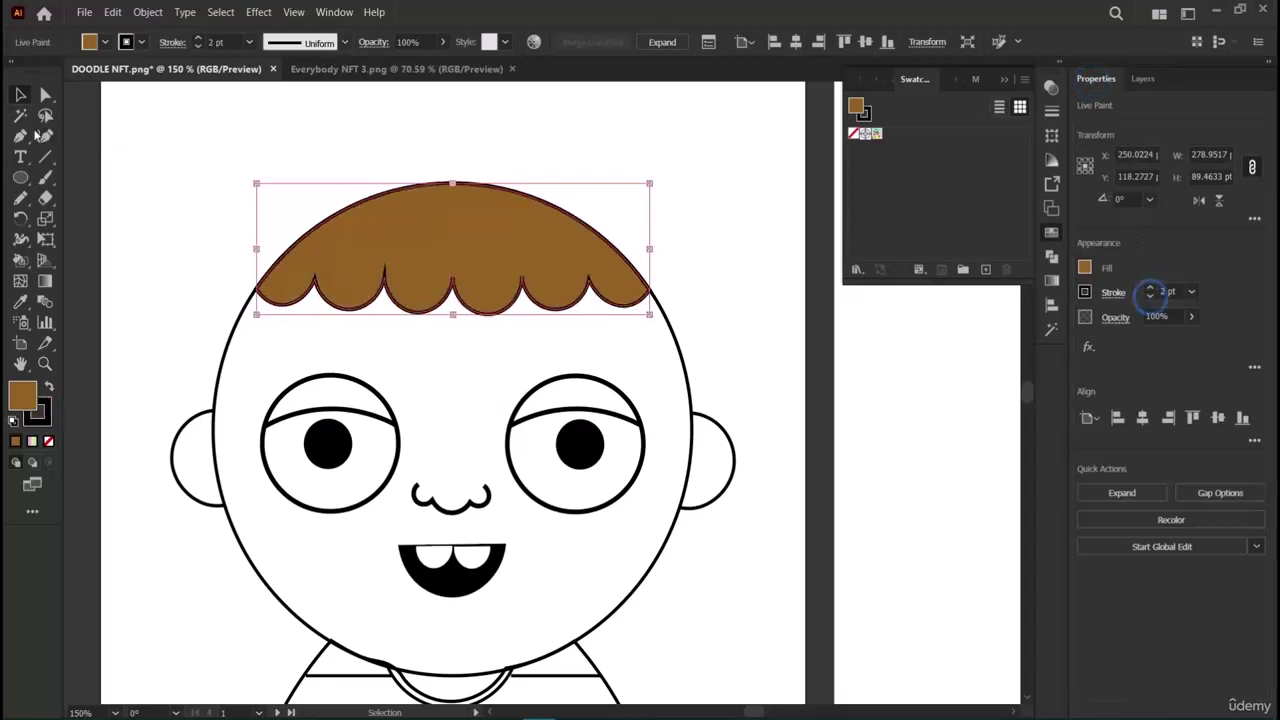
pyautogui.click(212, 284)
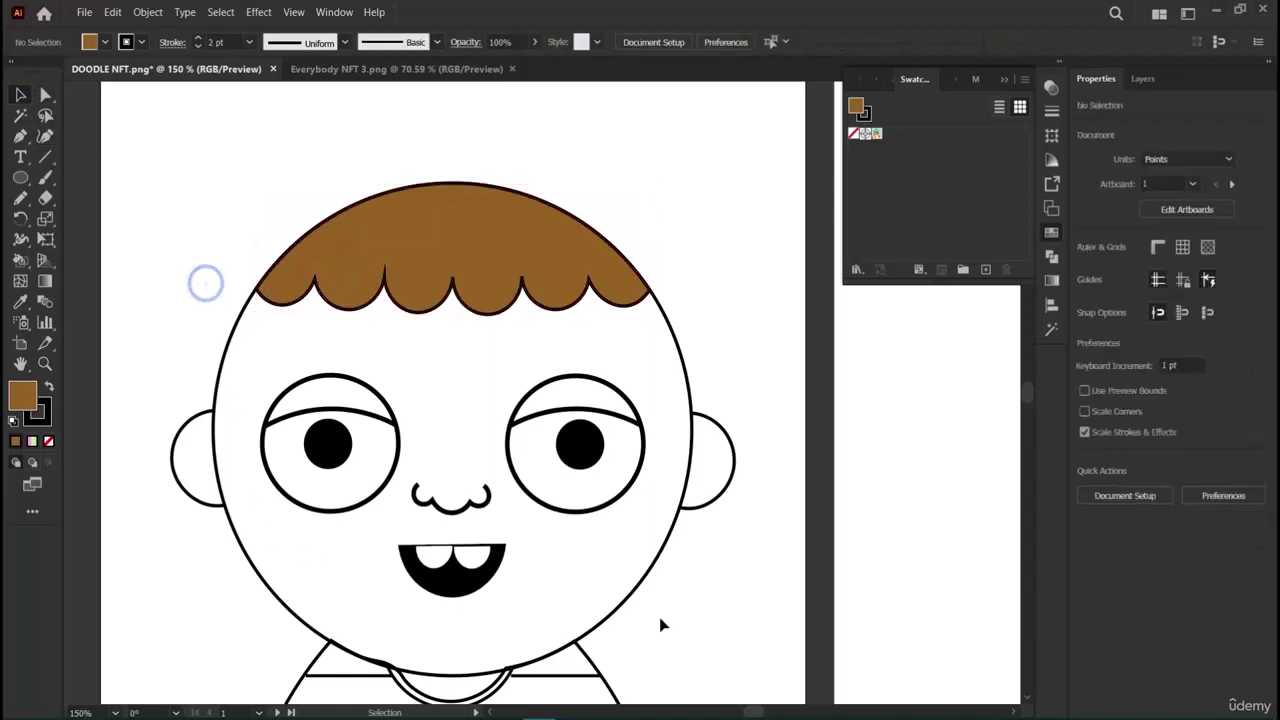
# Expand the My drawing layer contents and show the coloured reference image in Layers.
pyautogui.scroll(-1, 640, 450)
pyautogui.scroll(1, 632, 472)
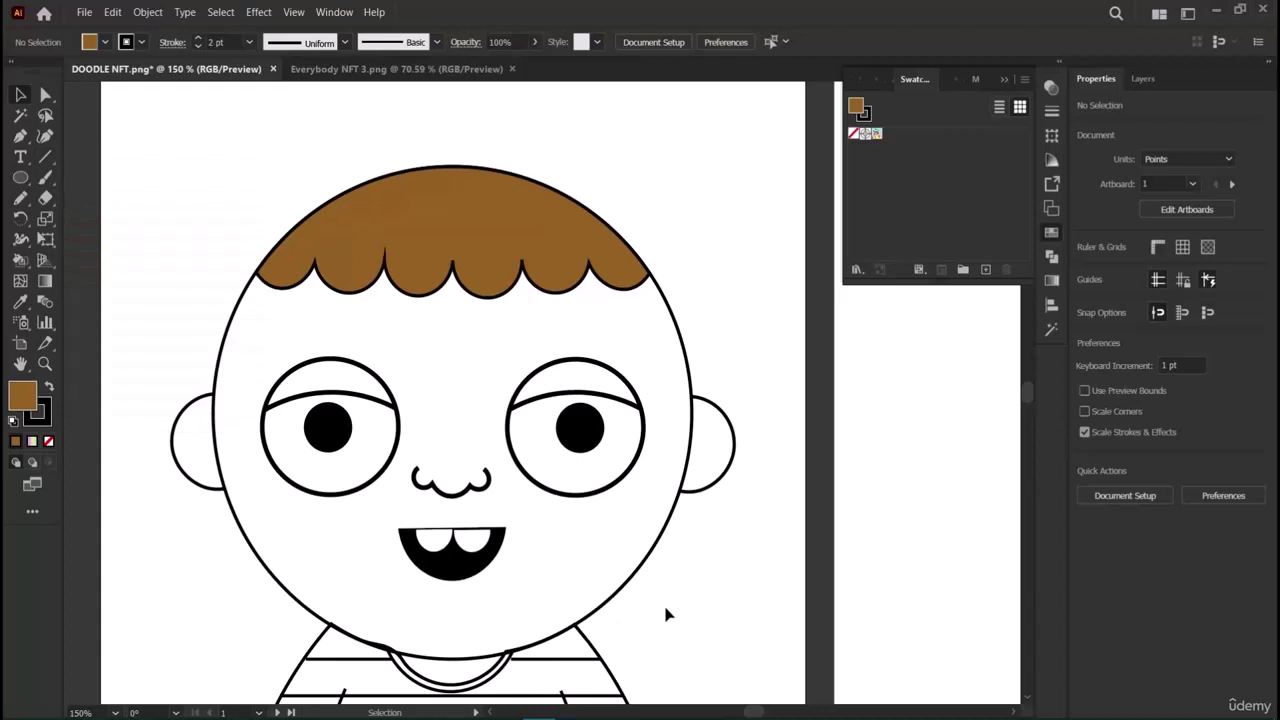
pyautogui.scroll(-2, 648, 602)
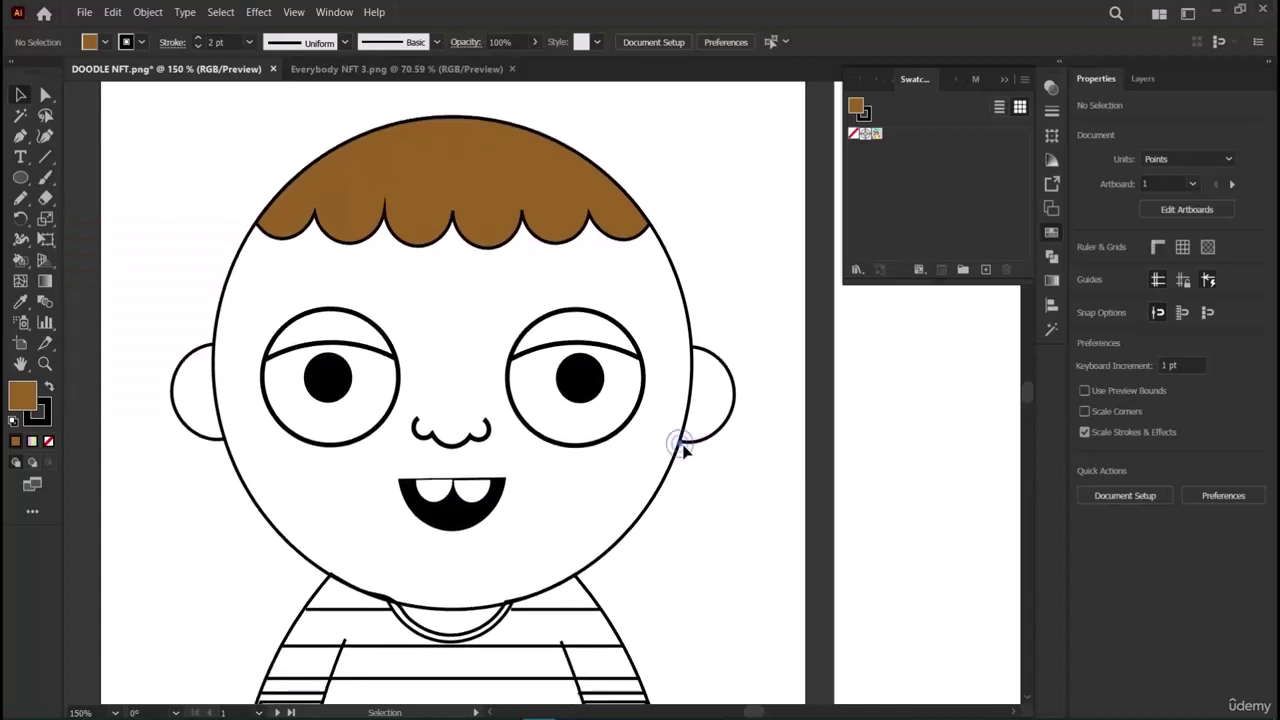
pyautogui.click(1143, 78)
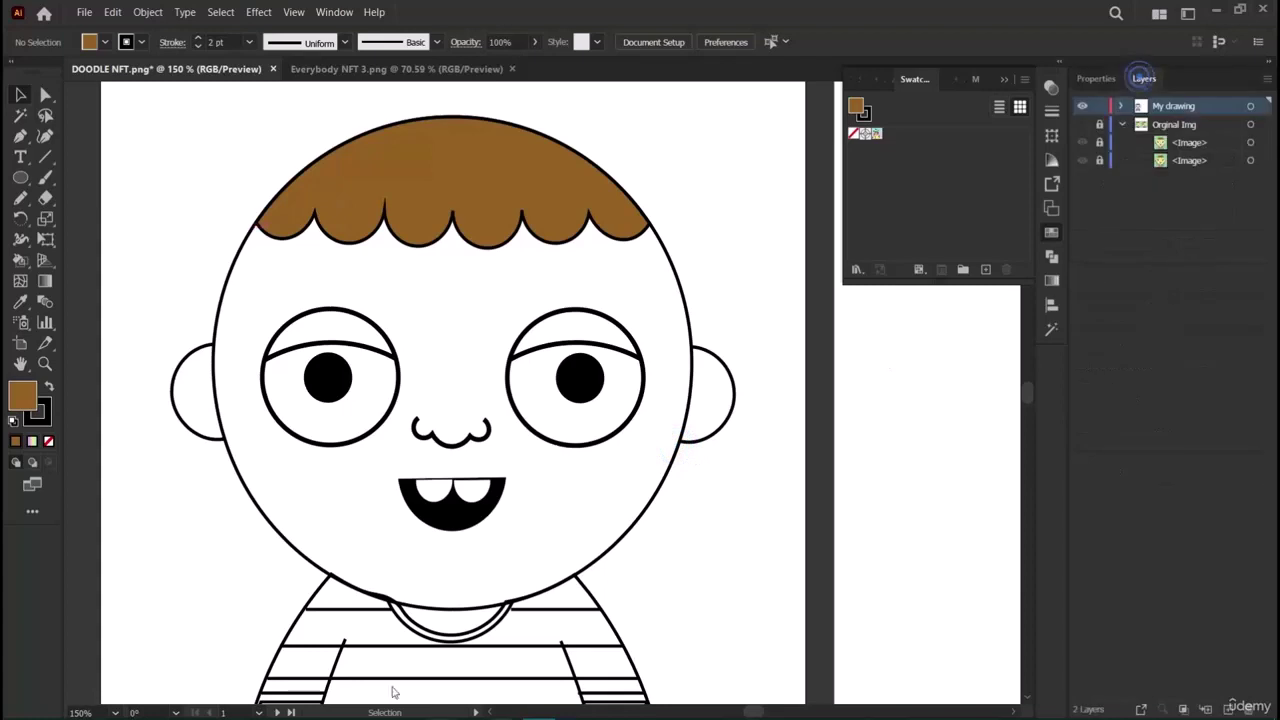
pyautogui.click(1123, 124)
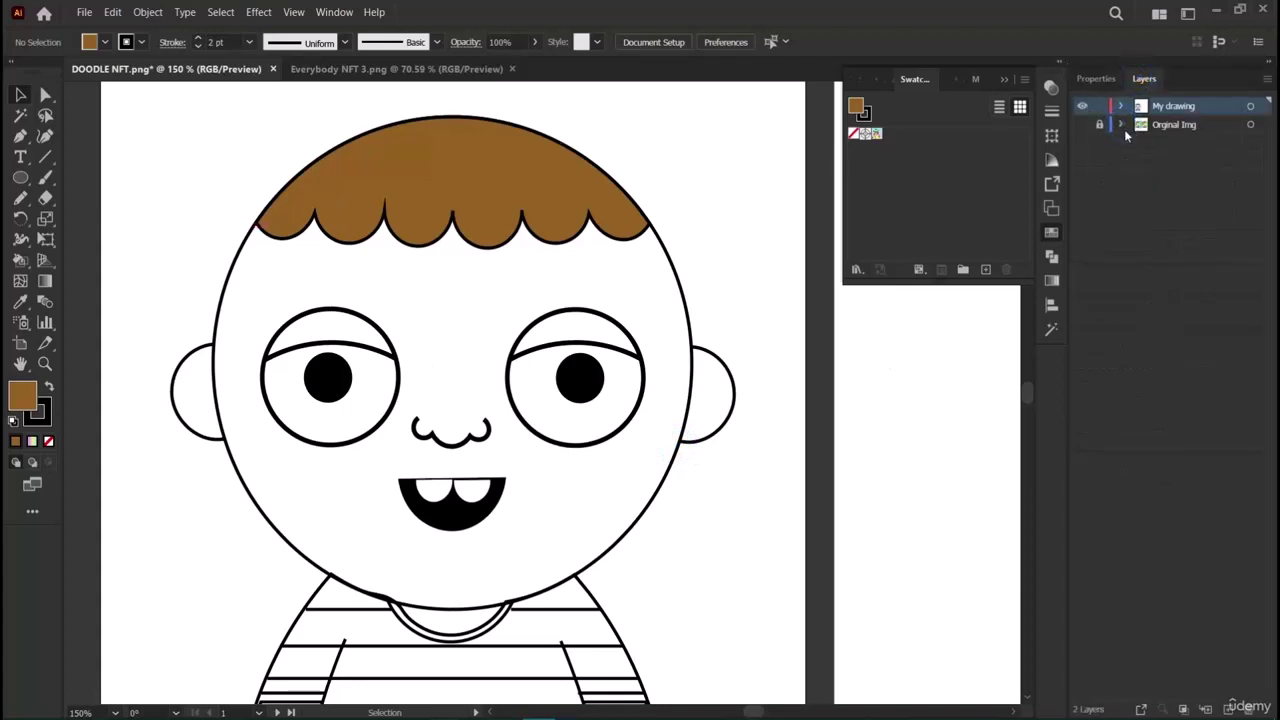
pyautogui.click(1123, 125)
pyautogui.click(1122, 106)
pyautogui.scroll(-1, 1250, 401)
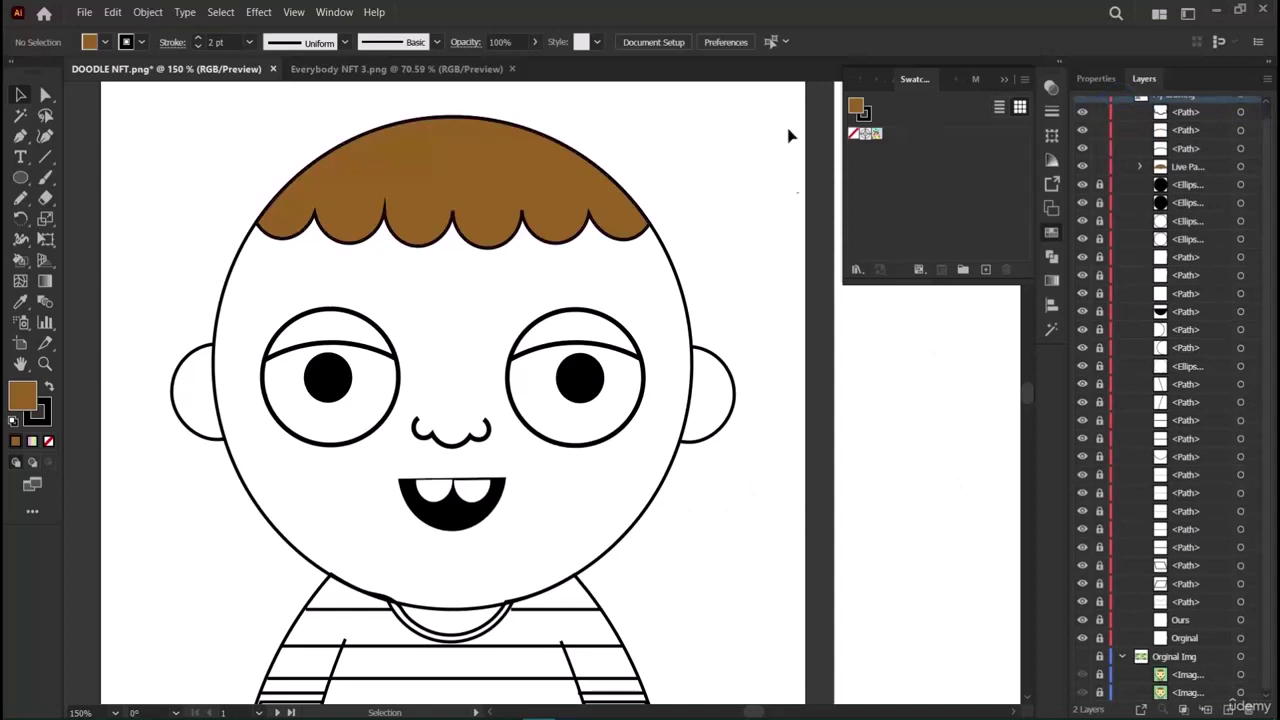
pyautogui.click(1081, 657)
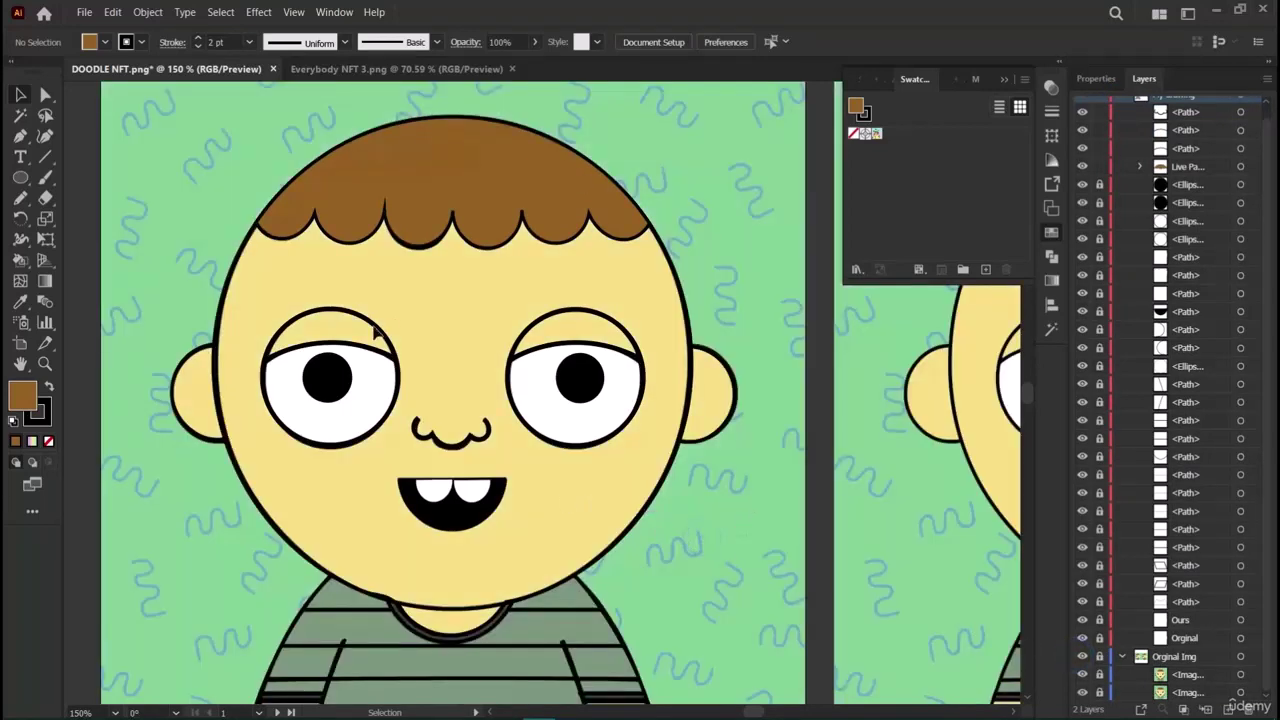
# Make the left artboard active, toggle a reference image off and on, and unlock it.
pyautogui.scroll(-2, 377, 332)
pyautogui.click(900, 548)
pyautogui.scroll(-3, 752, 590)
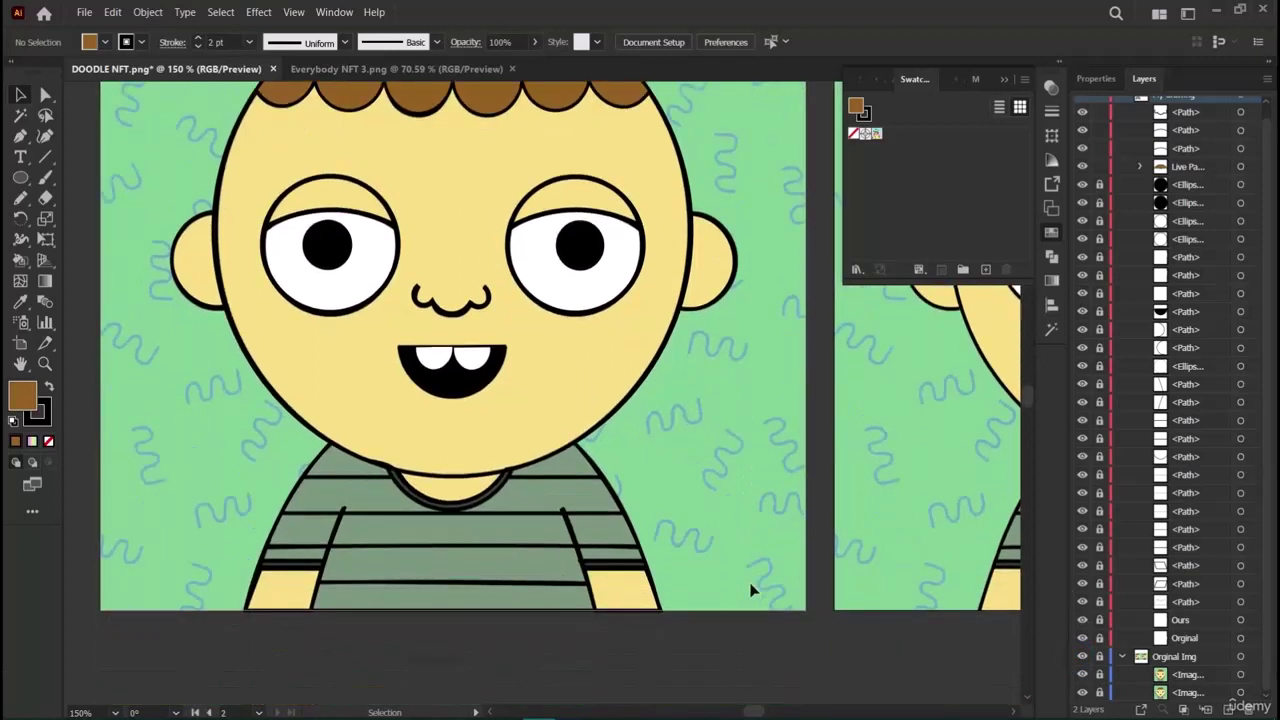
pyautogui.click(721, 556)
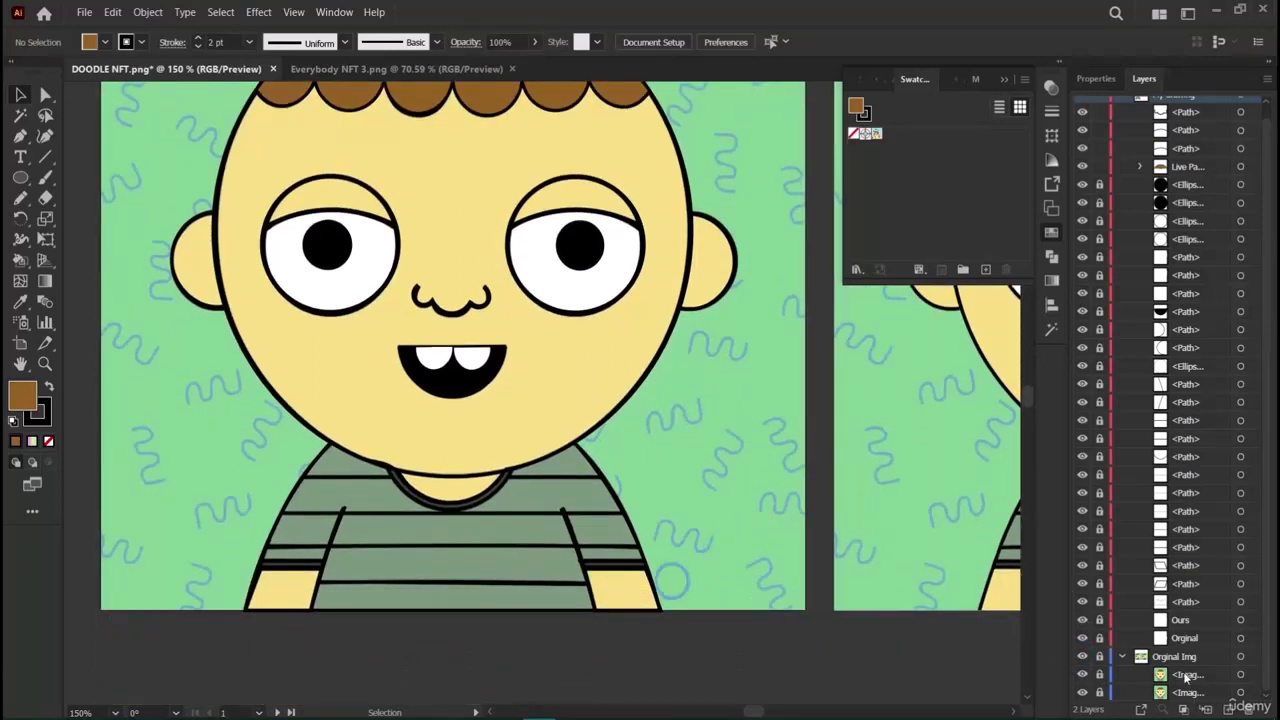
pyautogui.click(1082, 676)
pyautogui.click(1082, 675)
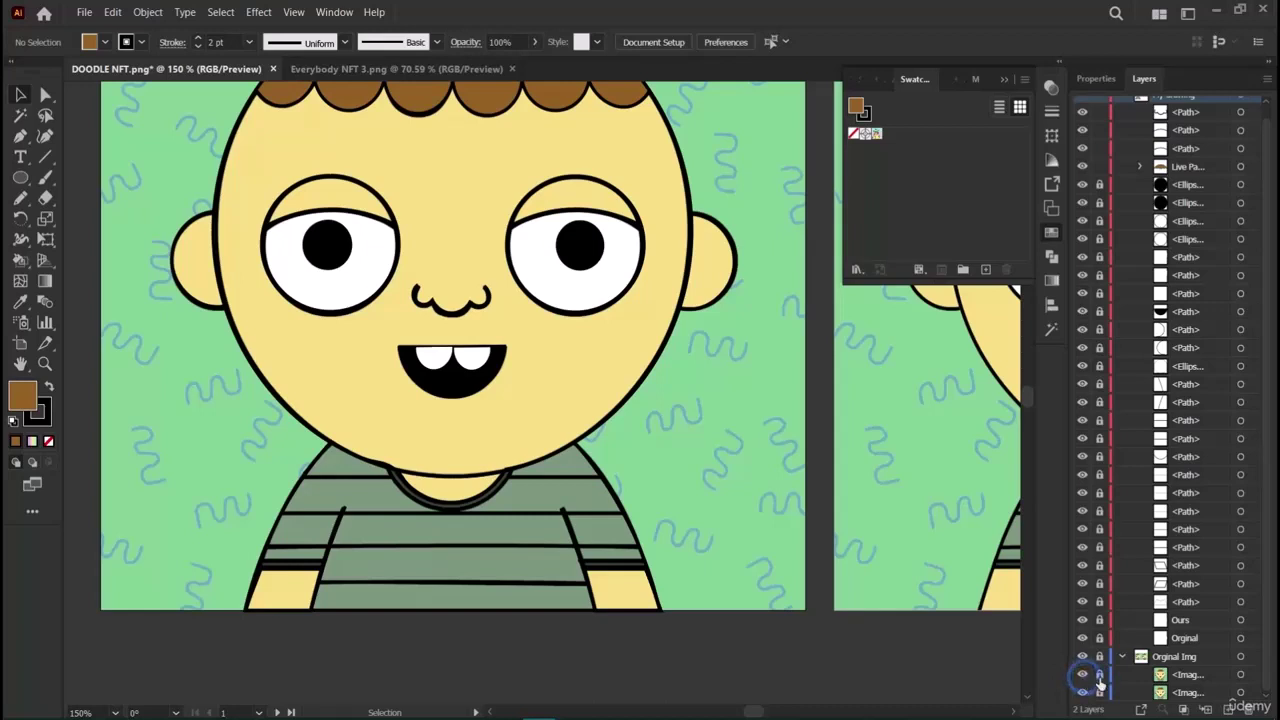
pyautogui.click(1101, 678)
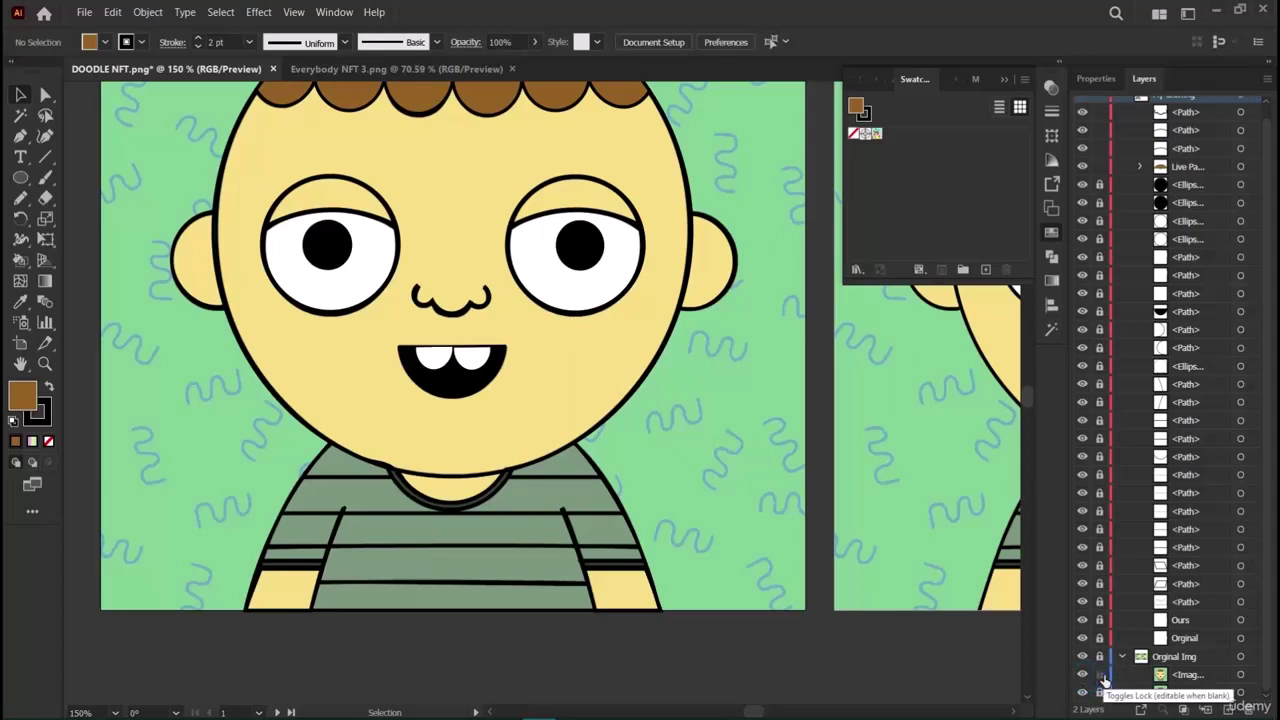
pyautogui.click(638, 440)
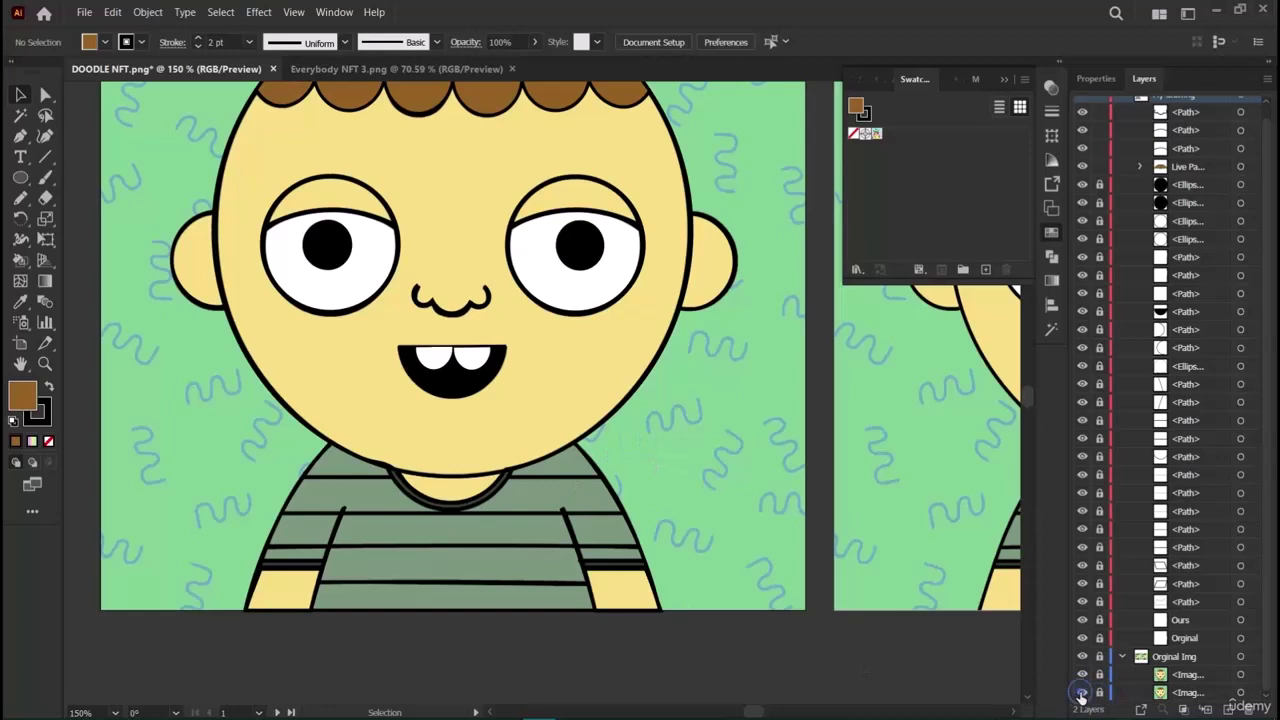
# Close the floating swatches and hide the right eye's outer <Ellipse> outline.
pyautogui.scroll(3, 873, 430)
pyautogui.scroll(3, 873, 423)
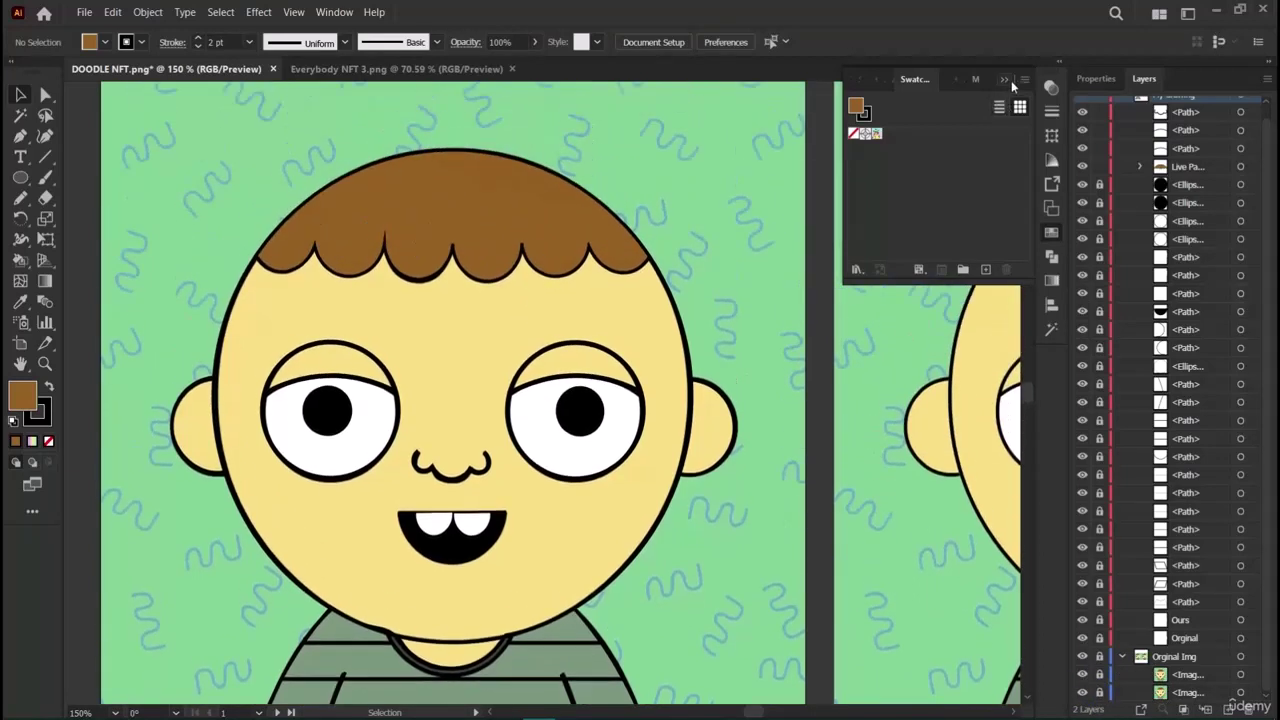
pyautogui.click(1008, 80)
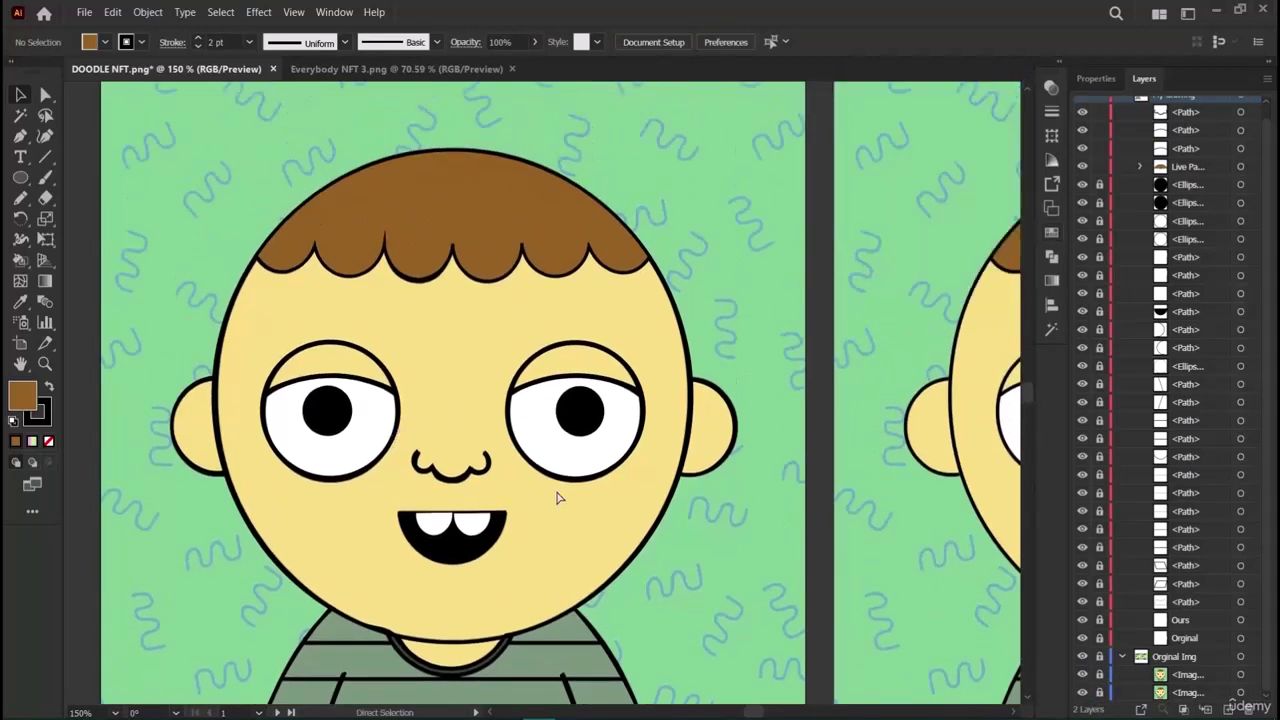
pyautogui.hscroll(2, 553, 500)
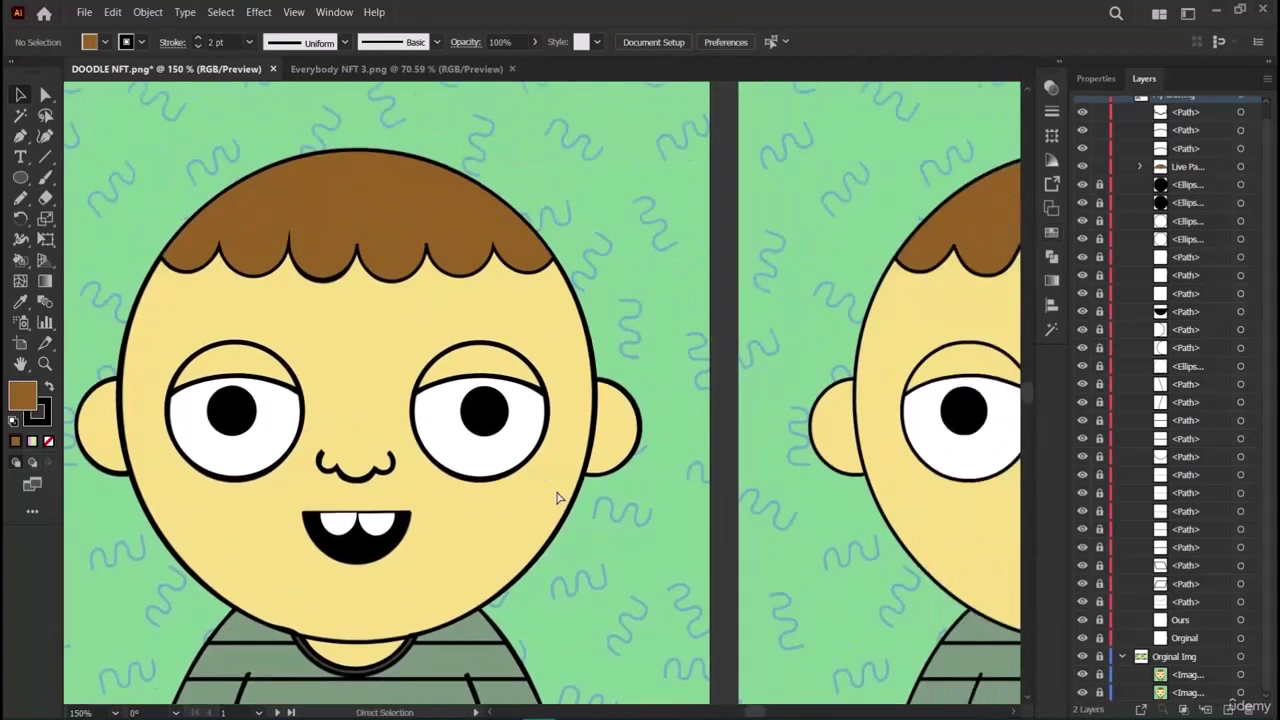
pyautogui.click(1082, 221)
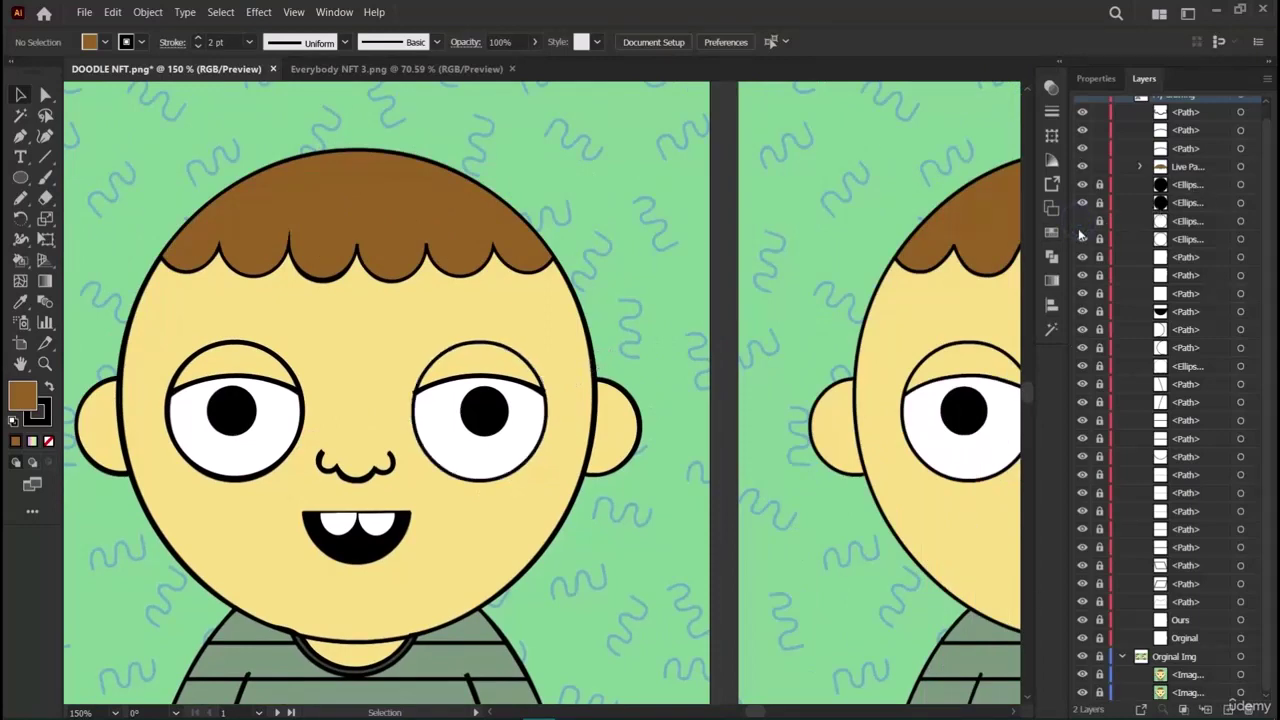
pyautogui.scroll(-3, 1048, 643)
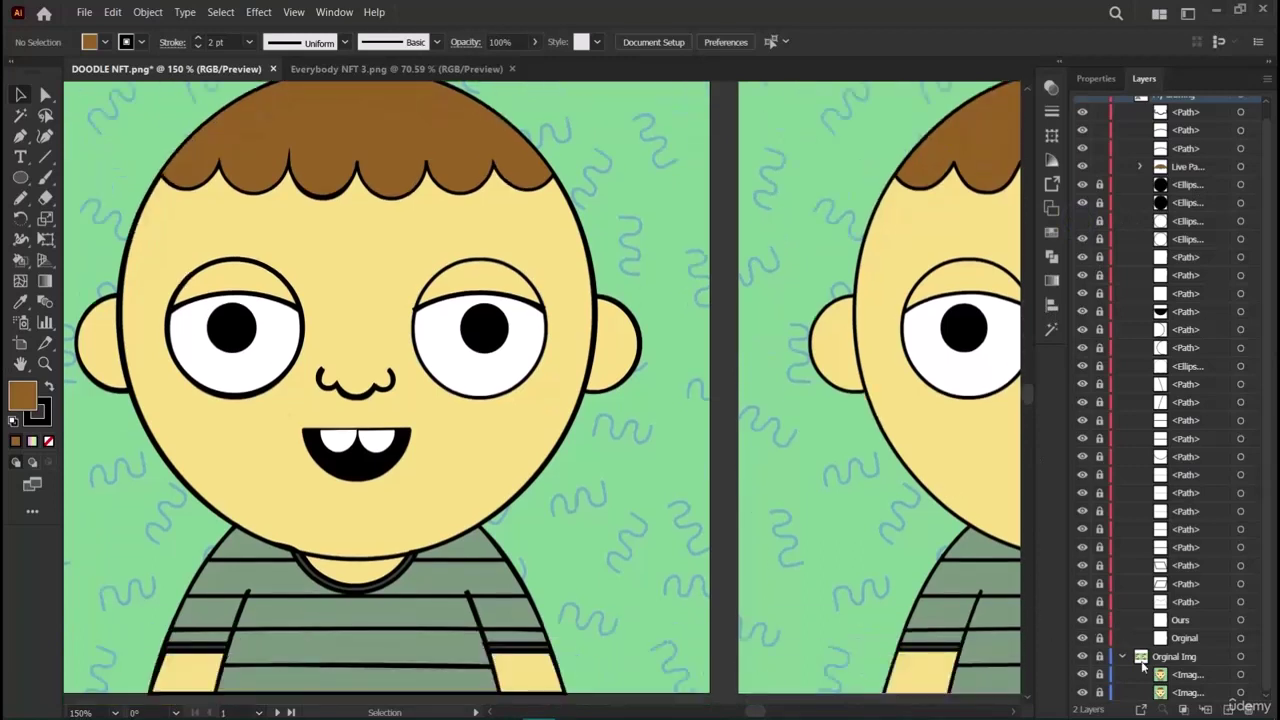
# Hide Orginal Img, restore the right eye's ellipse, and select both eye ellipses.
pyautogui.click(1082, 656)
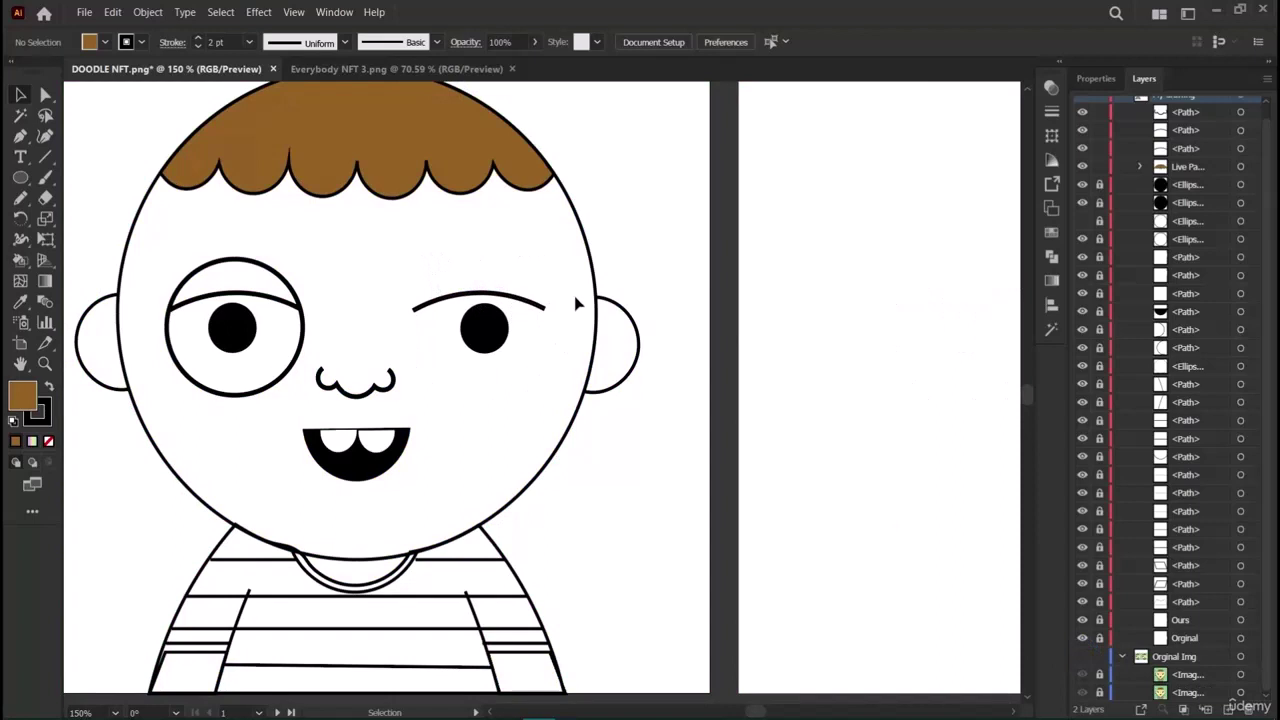
pyautogui.click(1196, 234)
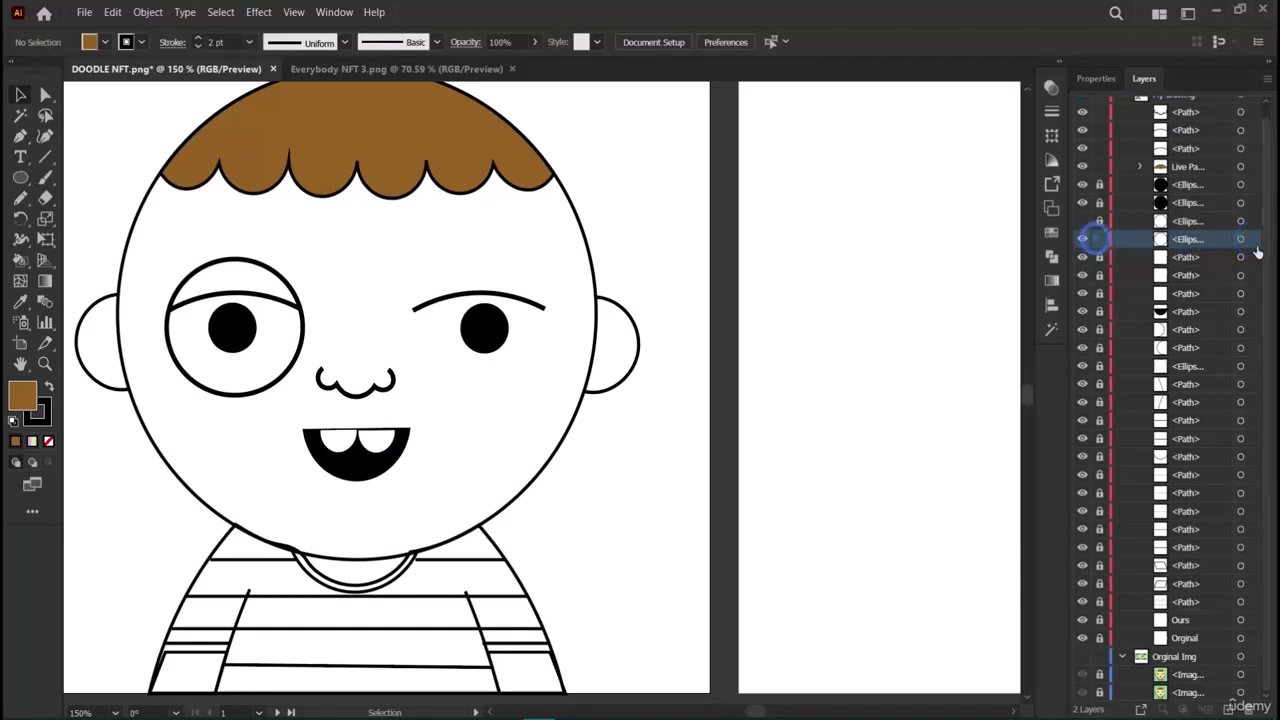
pyautogui.click(1241, 239)
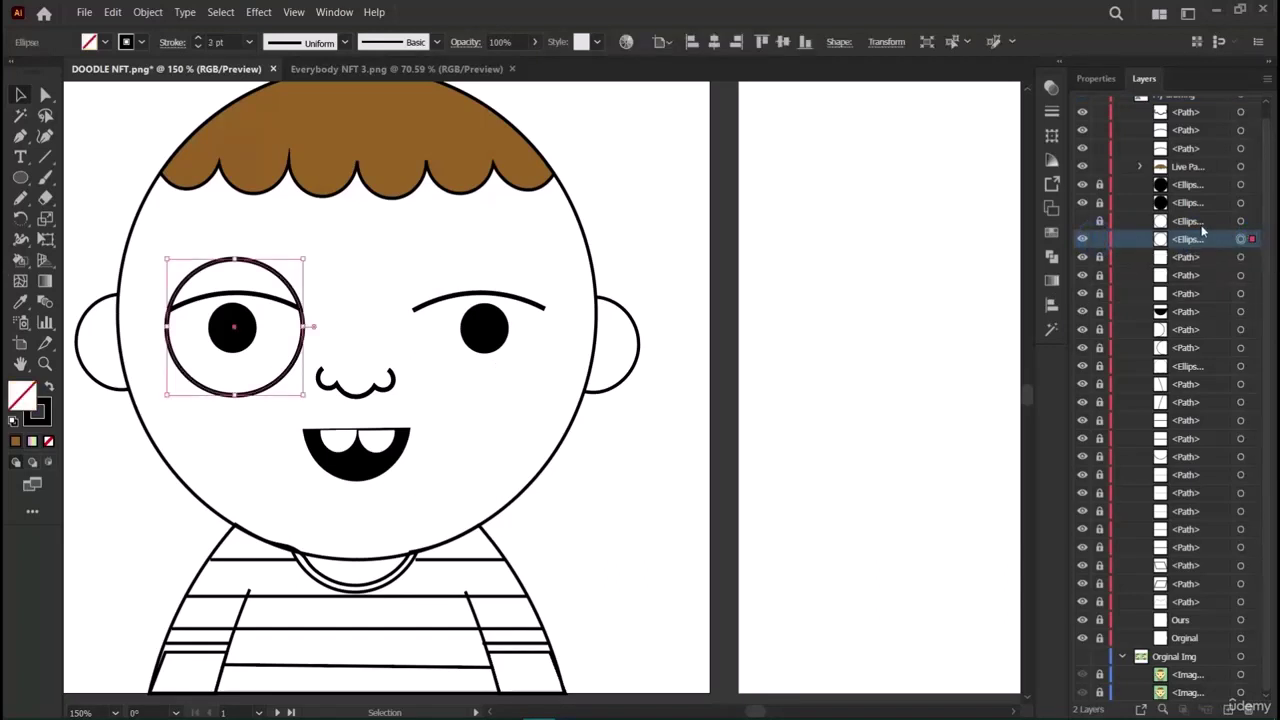
pyautogui.click(1082, 221)
pyautogui.click(505, 266)
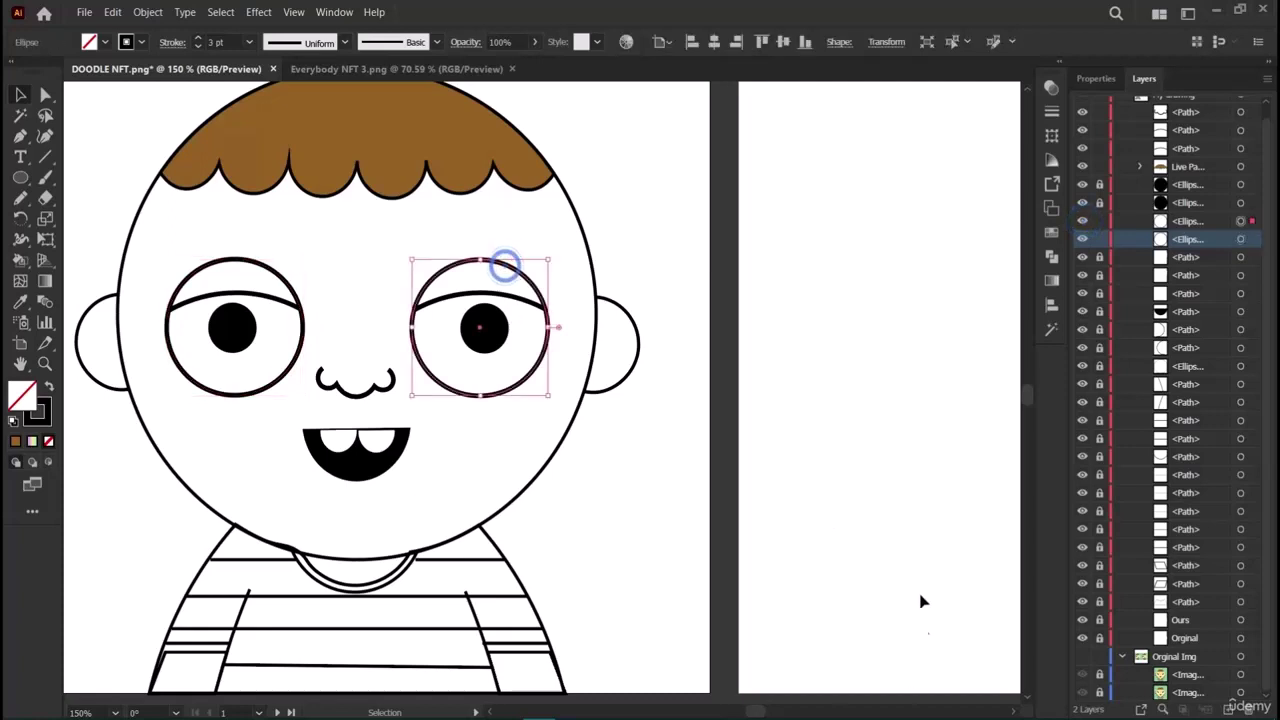
pyautogui.keyDown('shift'); pyautogui.click(297, 287); pyautogui.keyUp('shift')
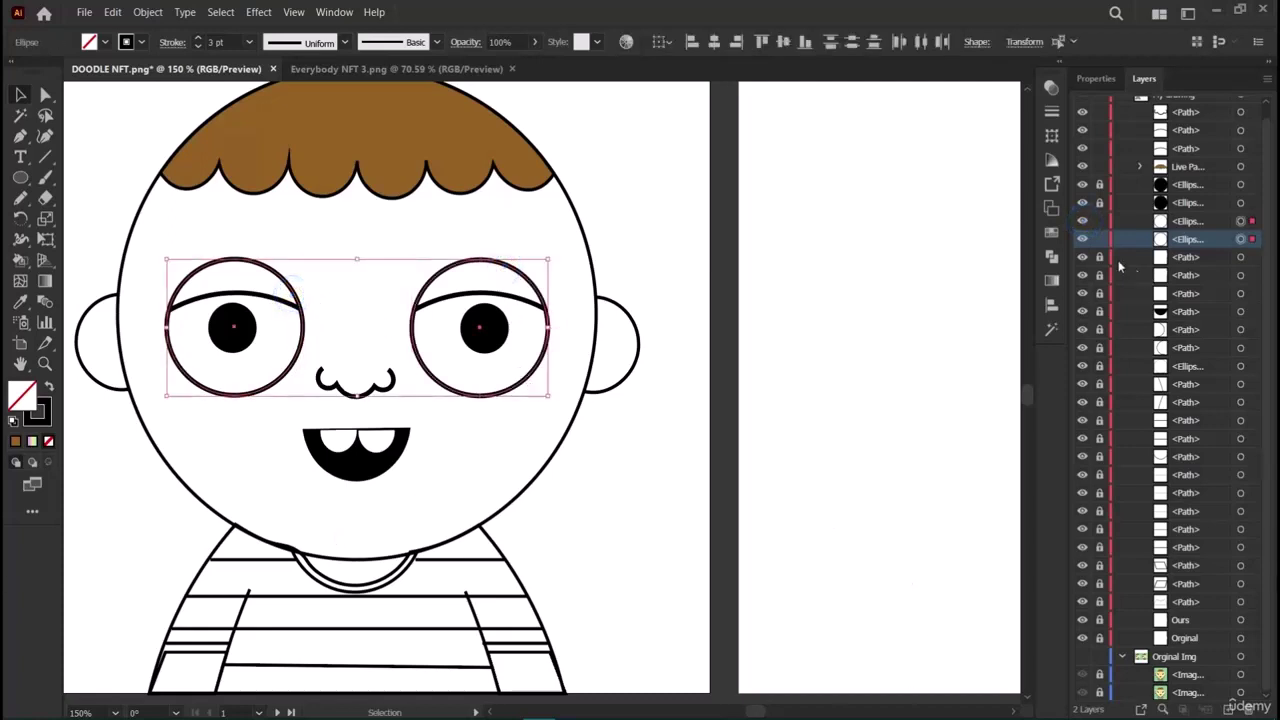
pyautogui.click(1092, 78)
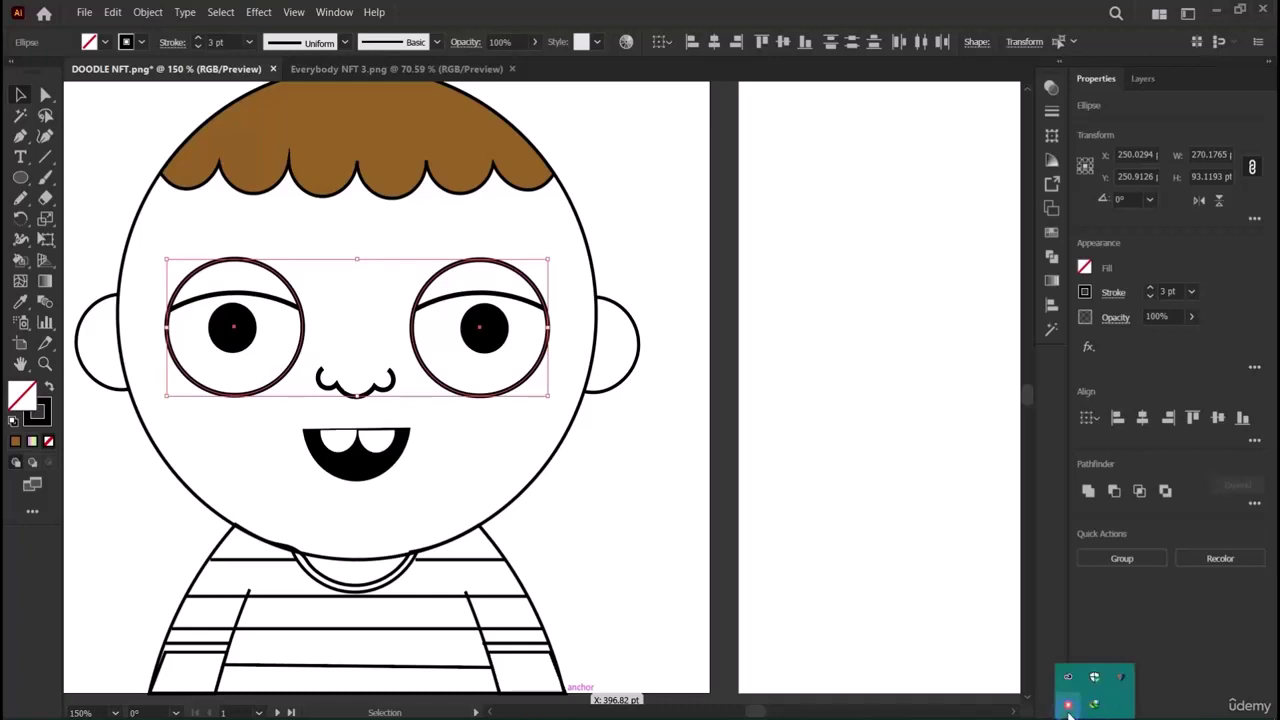
# Adjust Properties panel options and view the traced 'Ours' boy beside the 'Orginal'.
pyautogui.click(1068, 706)
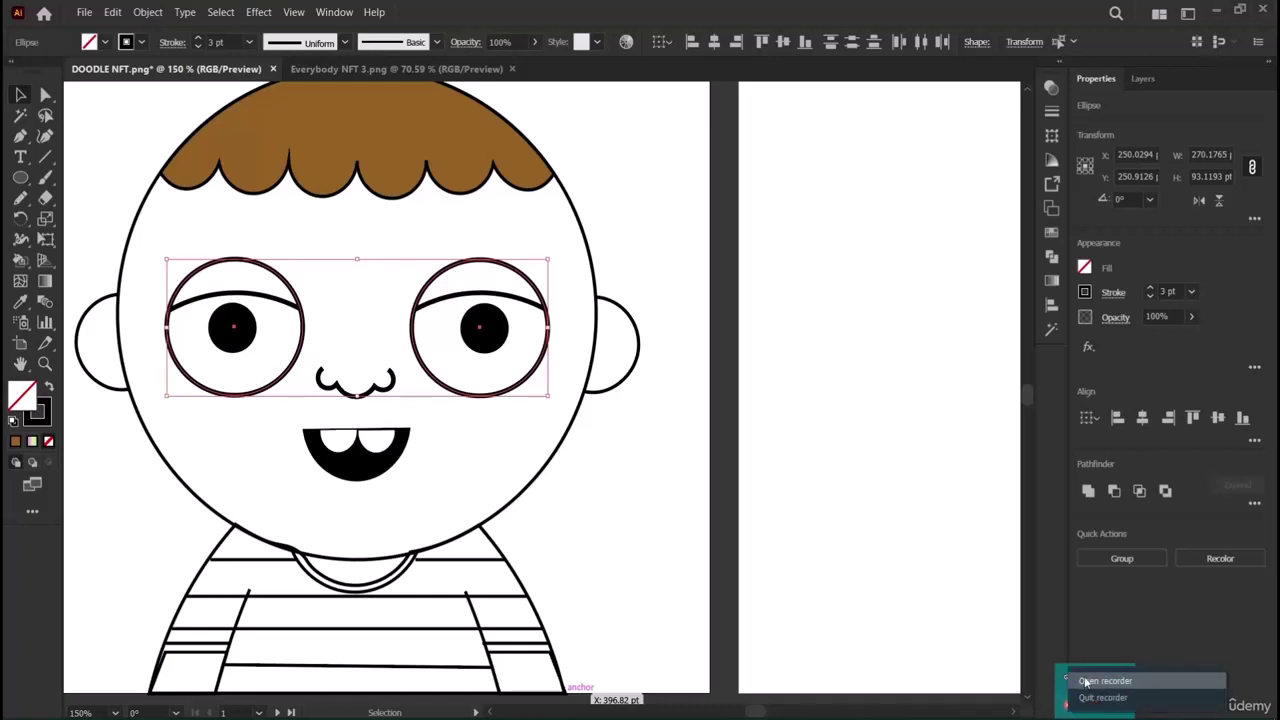
pyautogui.click(1100, 682)
pyautogui.click(1100, 660)
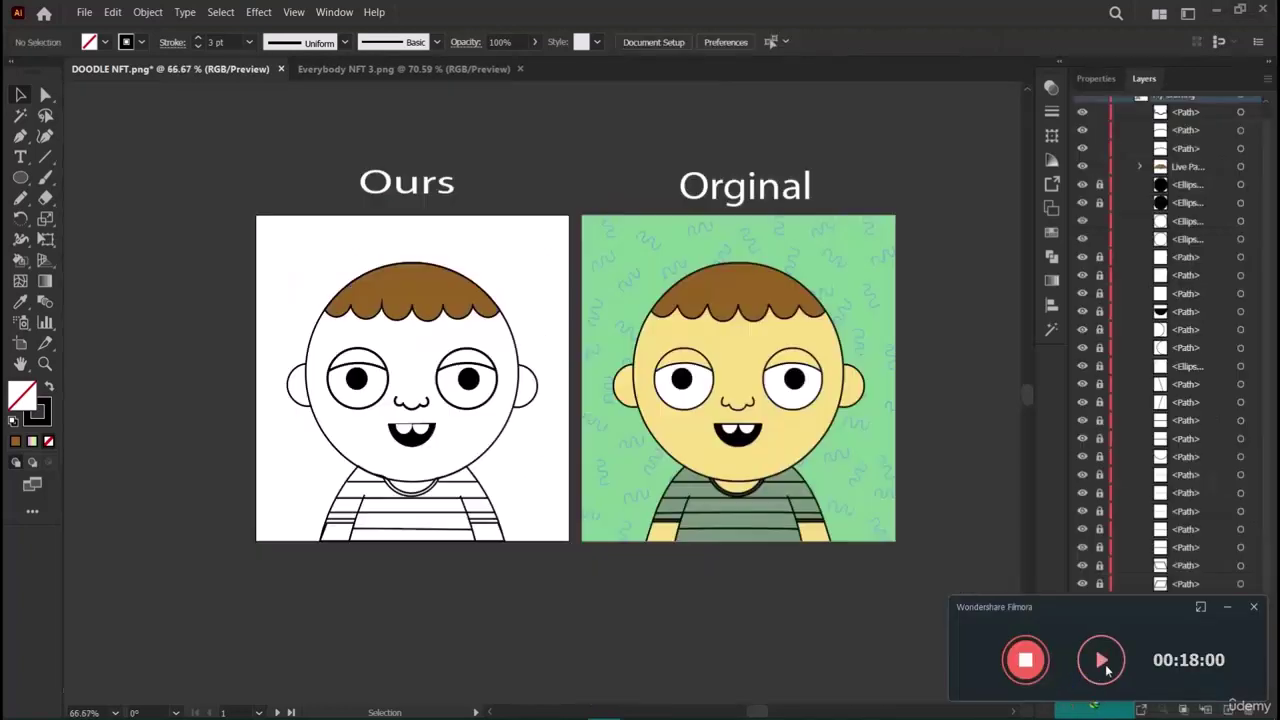
pyautogui.click(1102, 662)
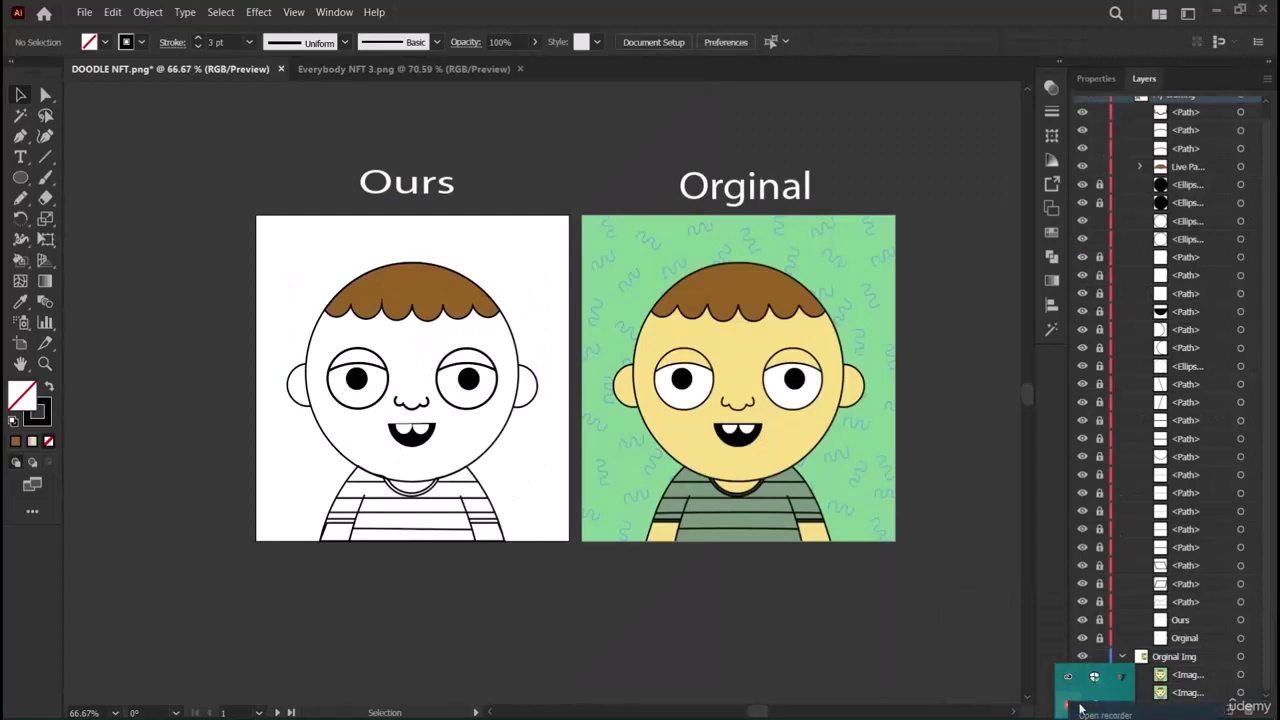
pyautogui.click(1080, 708)
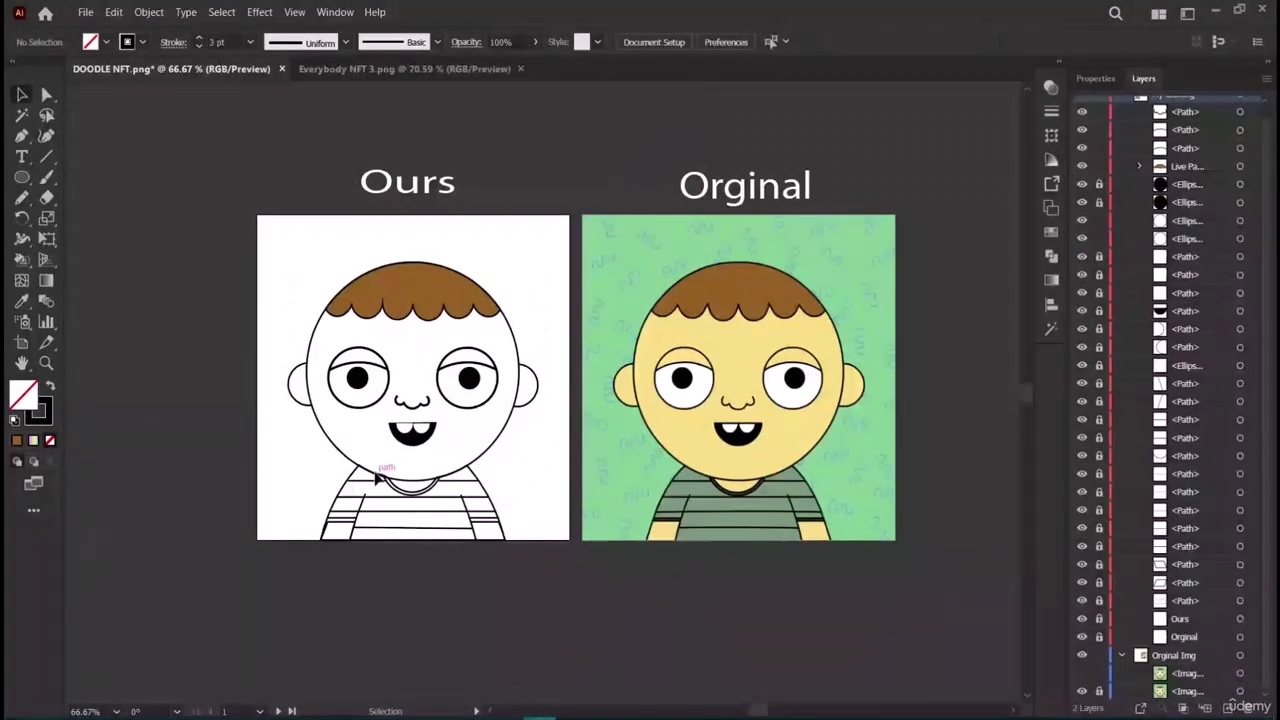
pyautogui.scroll(1, 1152, 466)
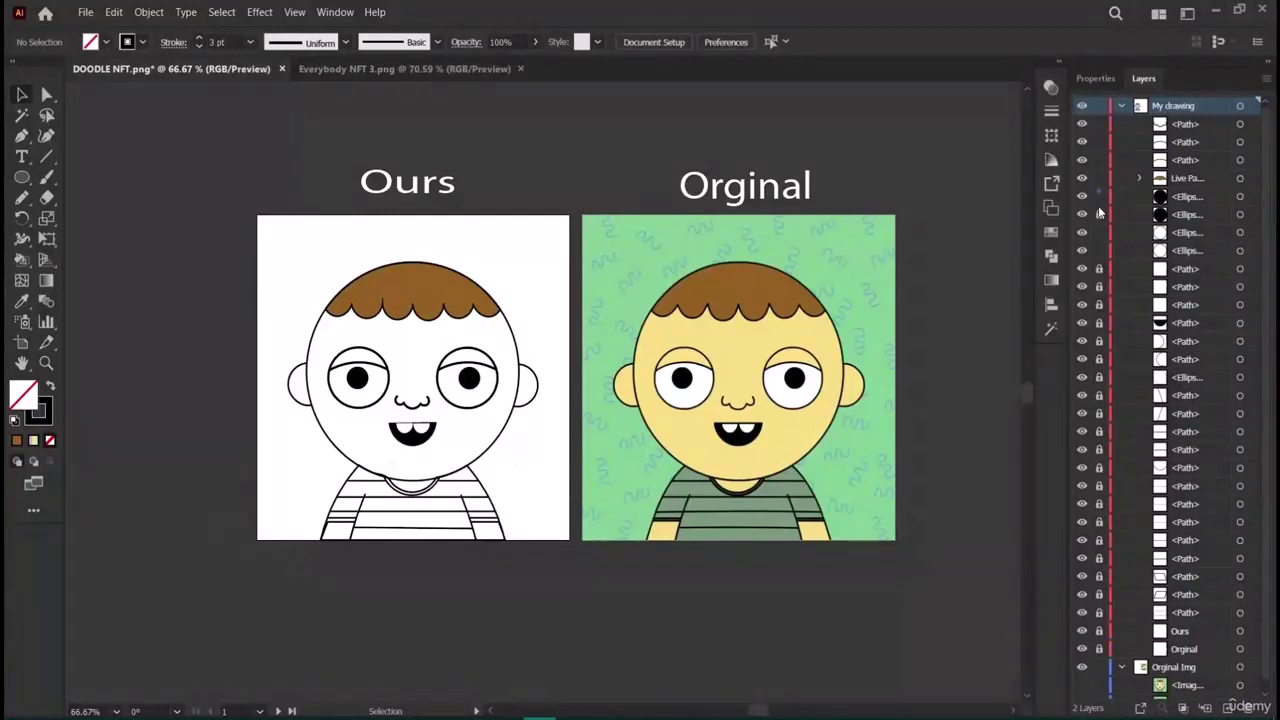
# Unlock the first paths, an ellipse and three more paths in the My drawing layer.
pyautogui.click(1099, 269)
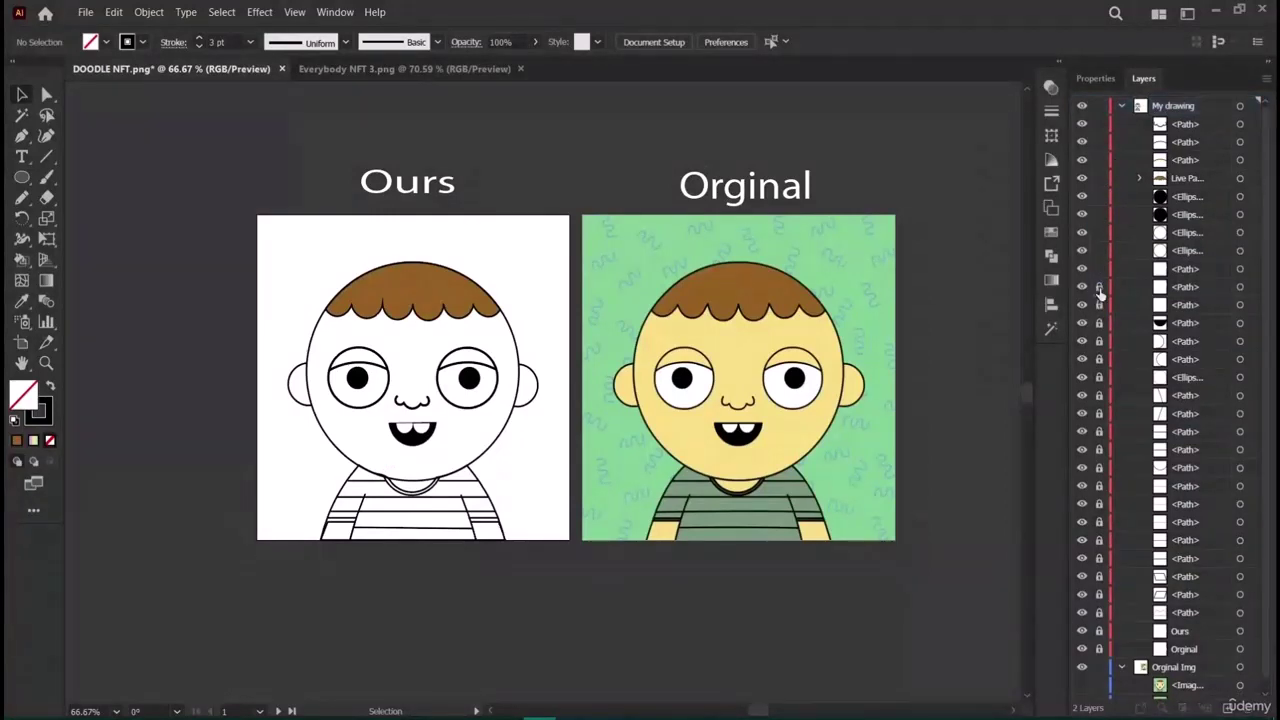
pyautogui.click(1100, 323)
pyautogui.click(1099, 377)
pyautogui.moveTo(1103, 413); pyautogui.dragTo(1104, 472)
pyautogui.click(1099, 487)
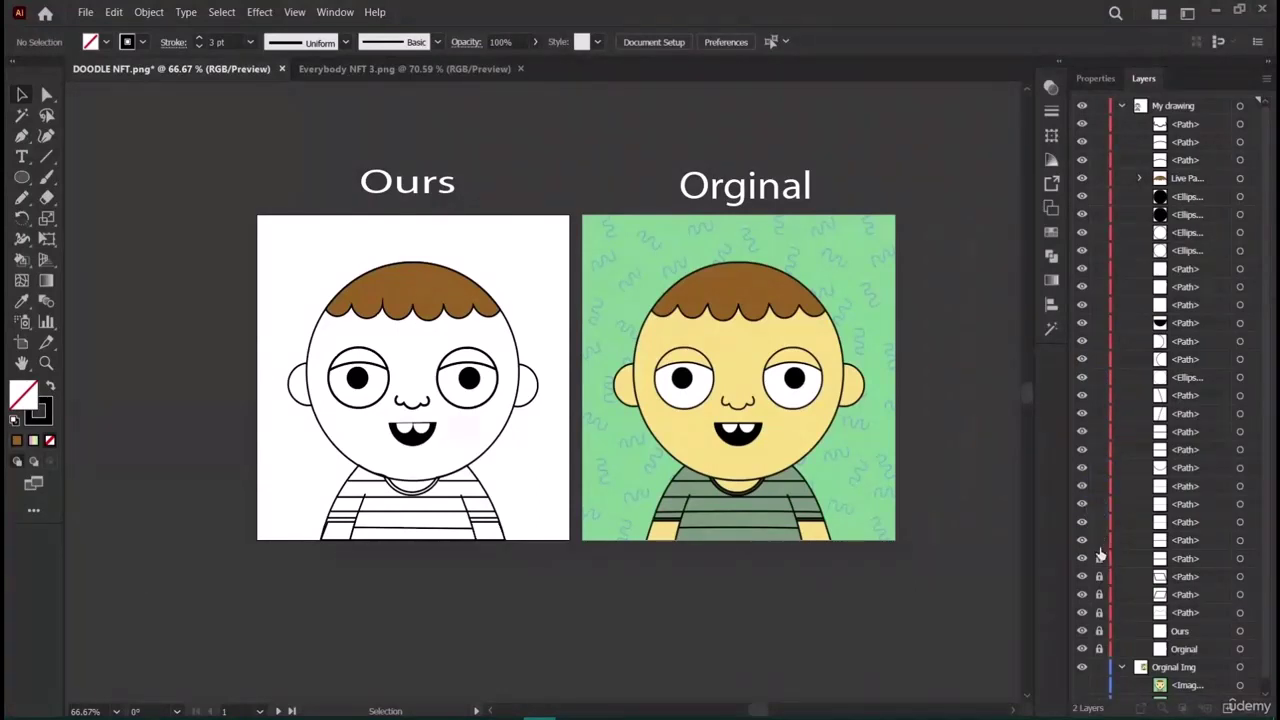
# Unlock the remaining My drawing paths and the Ours label, then select the face circle.
pyautogui.click(1099, 558)
pyautogui.click(1099, 595)
pyautogui.click(1099, 612)
pyautogui.click(1099, 630)
pyautogui.click(505, 320)
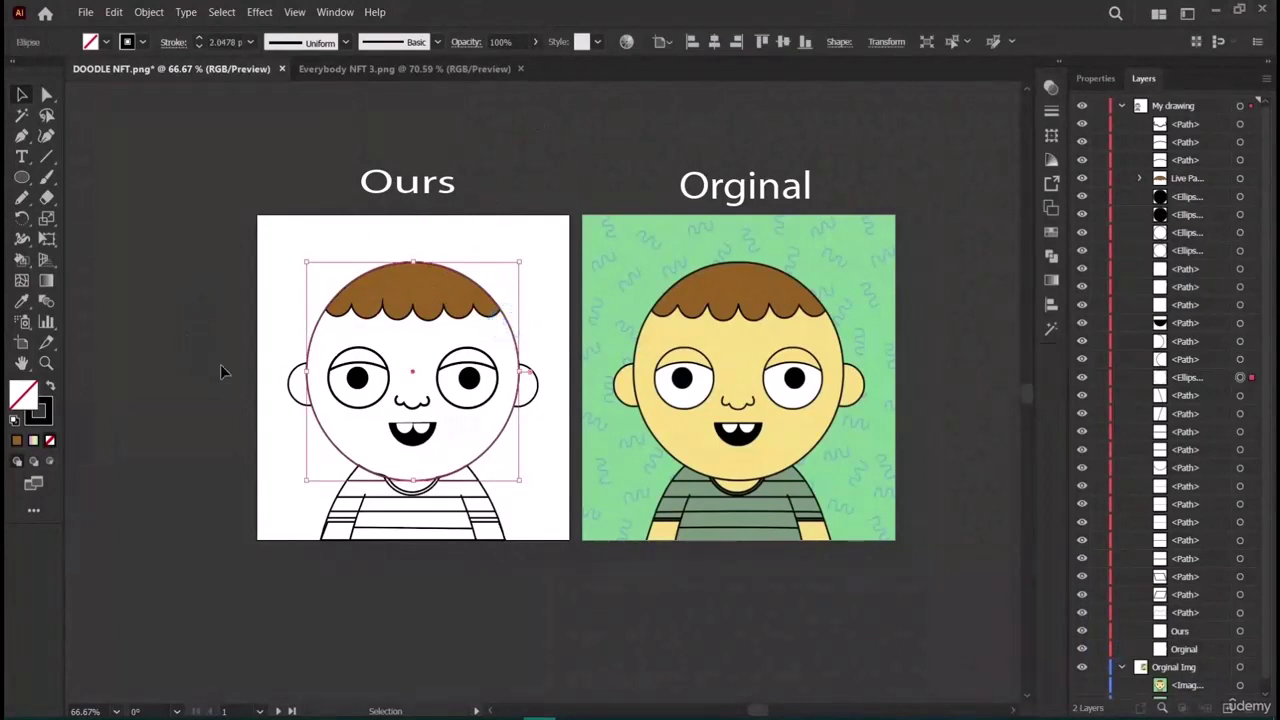
# Make the face and both ears a Live Paint group and sample the original's yellow skin.
pyautogui.keyDown('shift'); pyautogui.click(287, 388); pyautogui.keyUp('shift')
pyautogui.keyDown('shift'); pyautogui.click(530, 390); pyautogui.keyUp('shift')
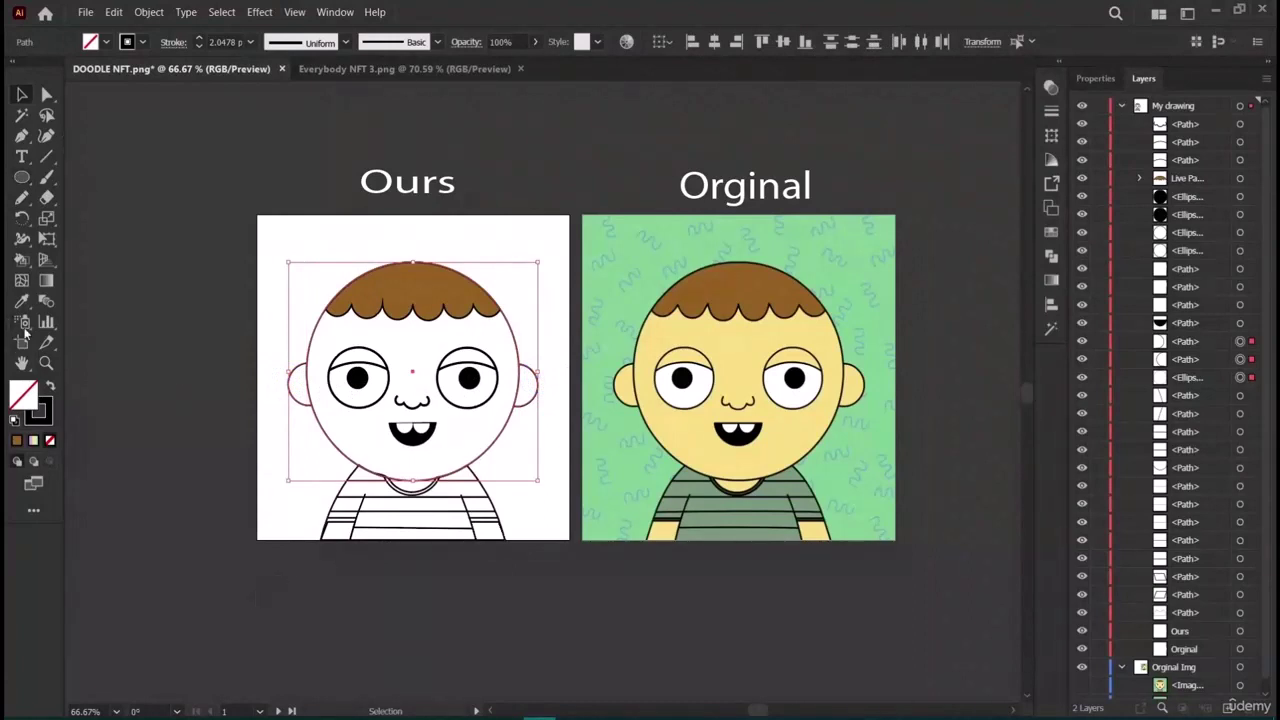
pyautogui.click(22, 259)
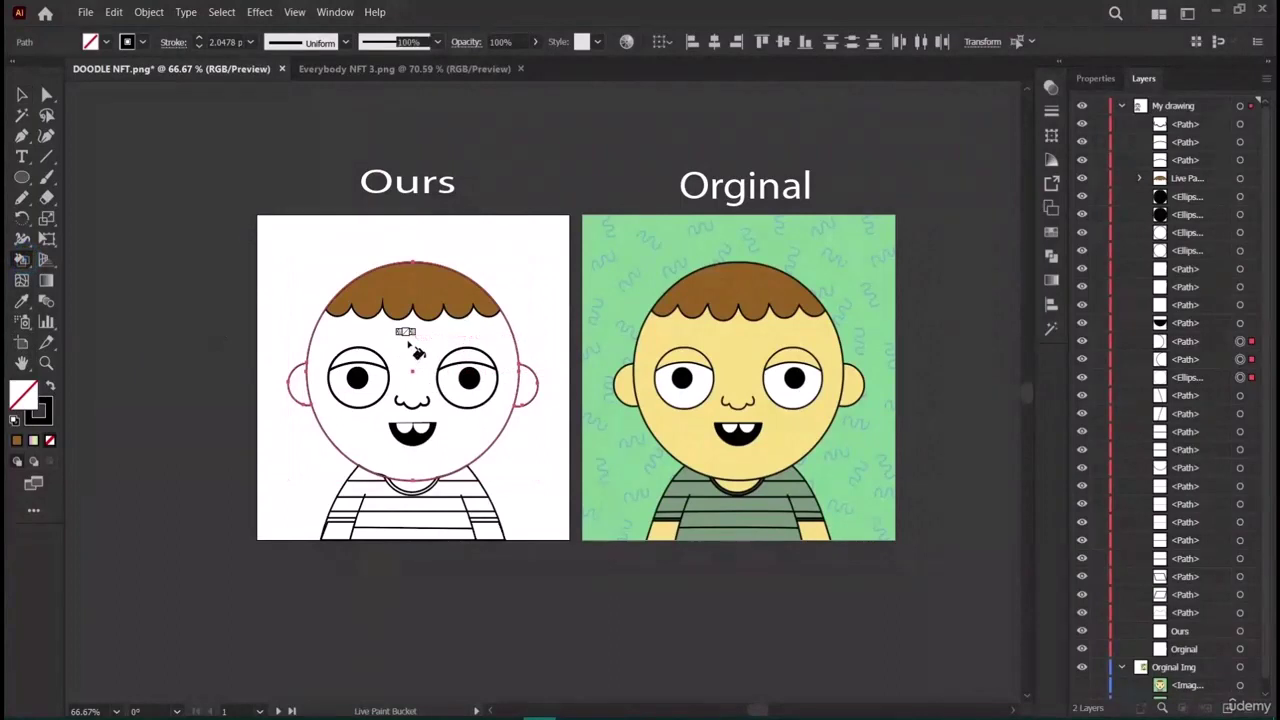
pyautogui.click(418, 352)
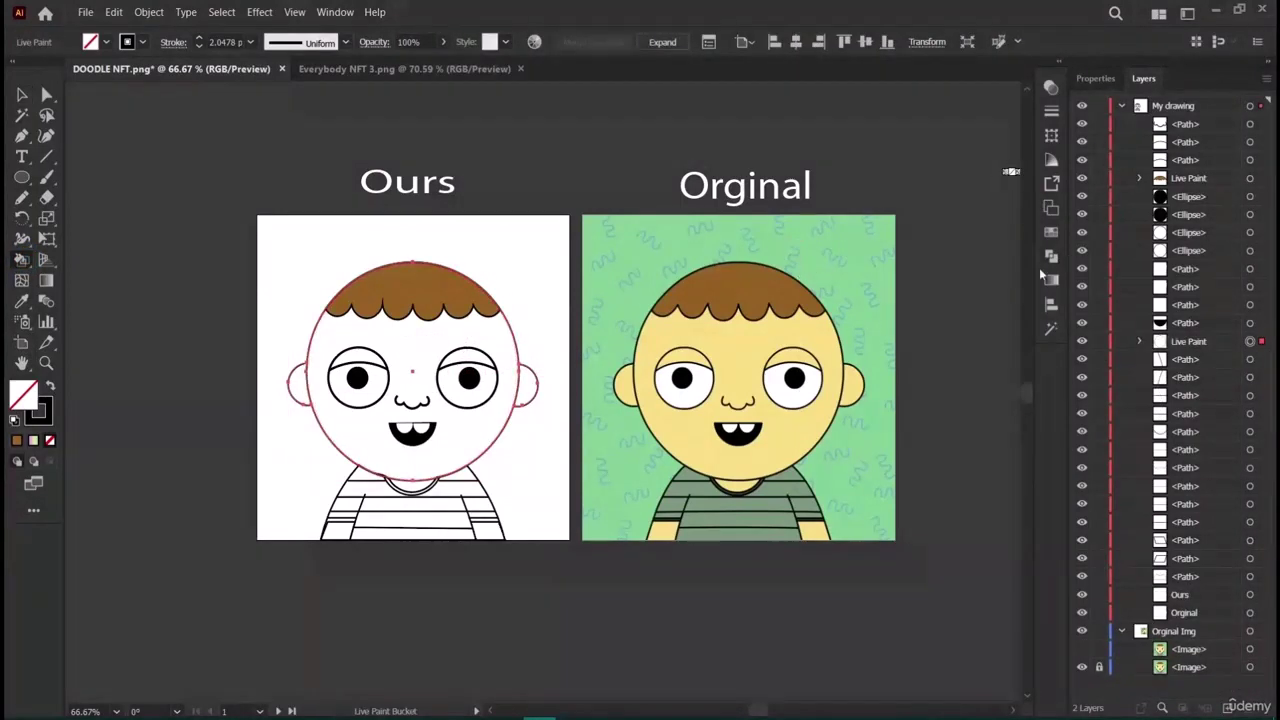
pyautogui.click(22, 300)
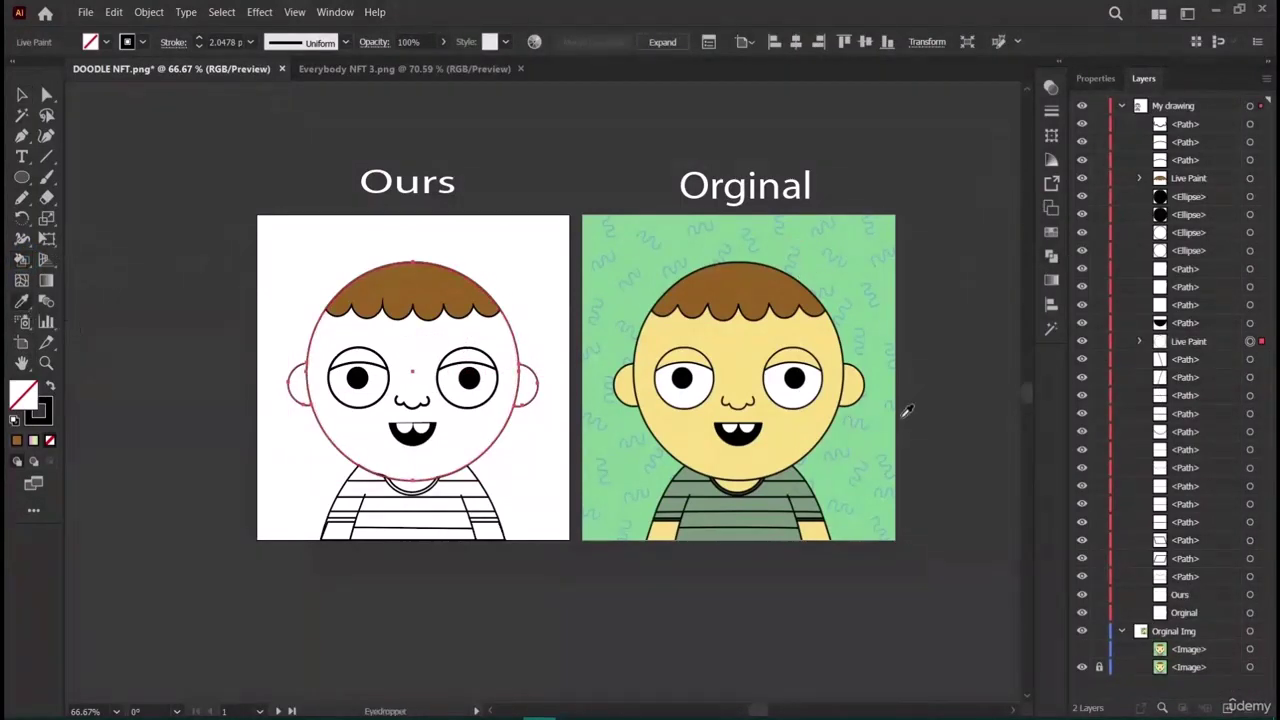
pyautogui.click(731, 343)
# Fill the traced face and ears with the original's skin yellow via the Color Picker.
pyautogui.doubleClick(18, 400)
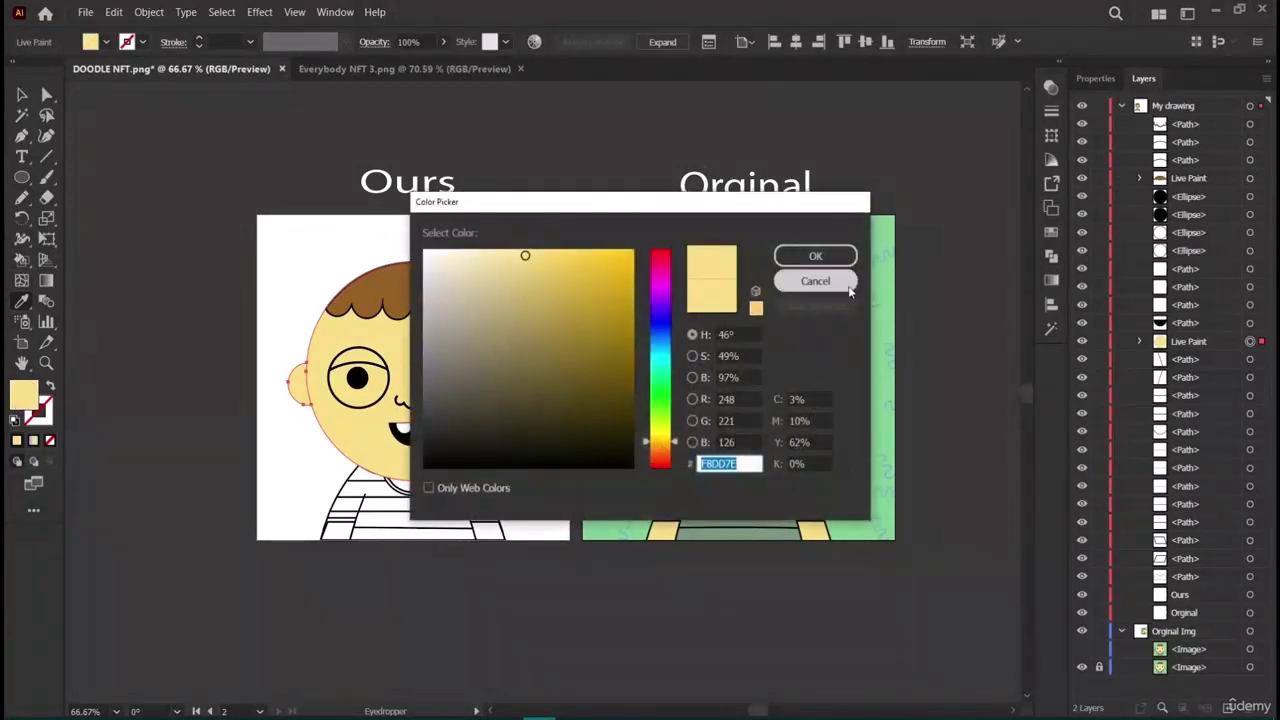
pyautogui.click(815, 281)
pyautogui.press('v')
pyautogui.press('i')
pyautogui.click(509, 357)
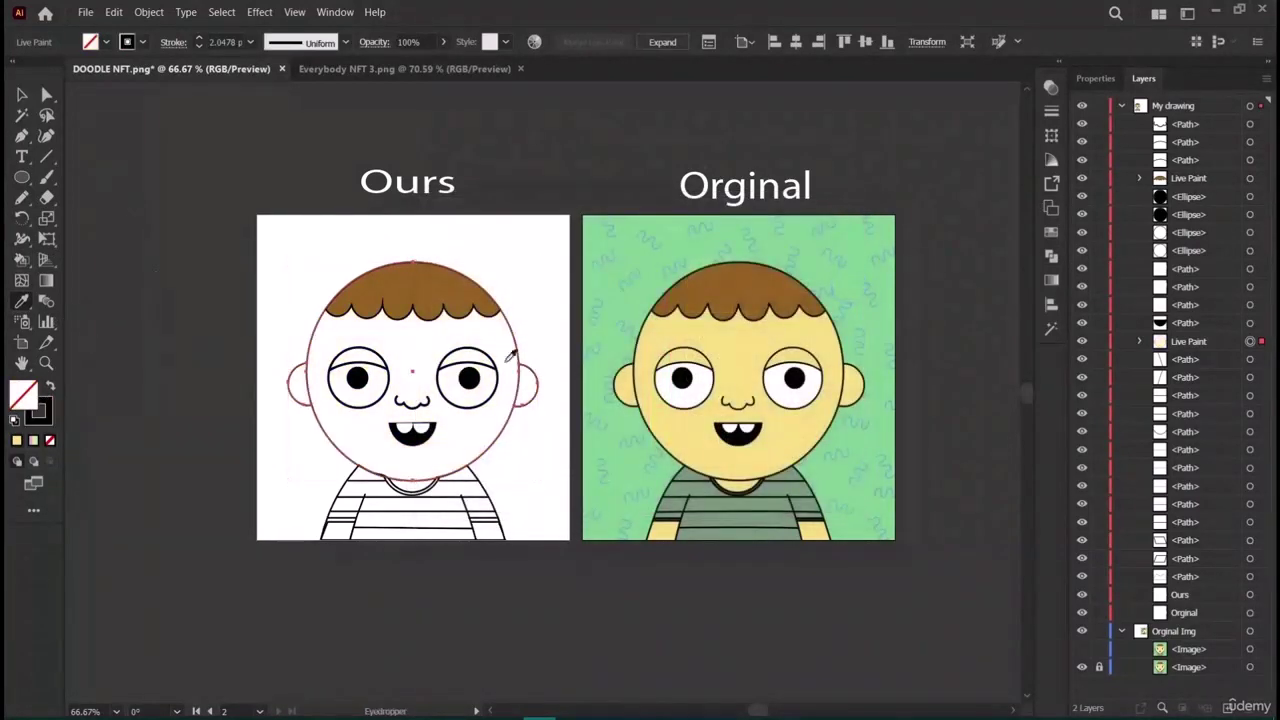
pyautogui.click(1051, 232)
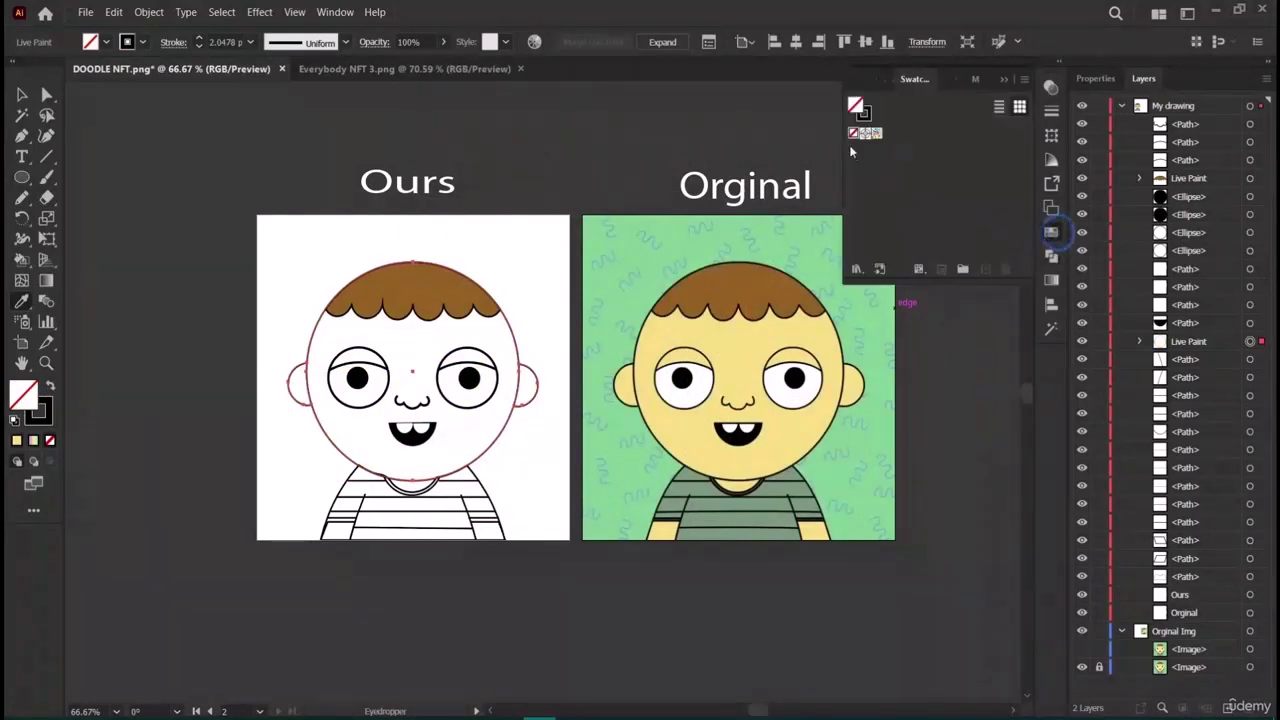
pyautogui.doubleClick(855, 106)
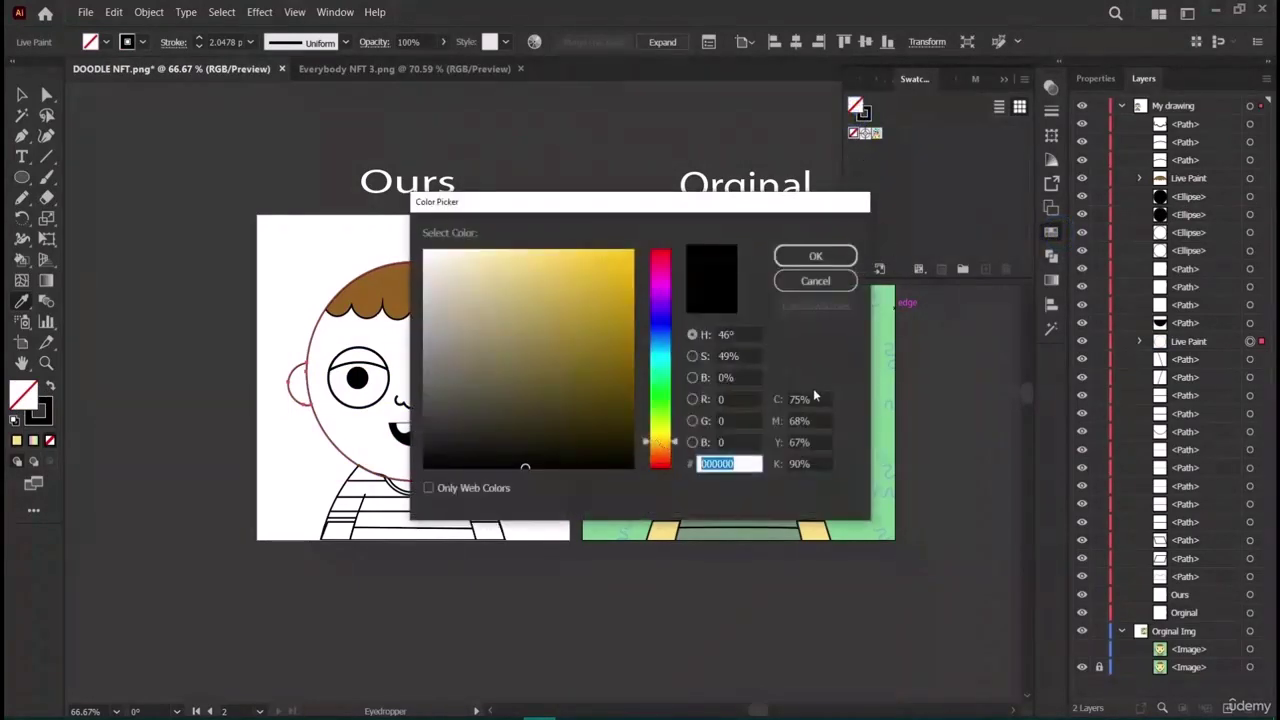
pyautogui.write('F8DD7E')
pyautogui.click(815, 256)
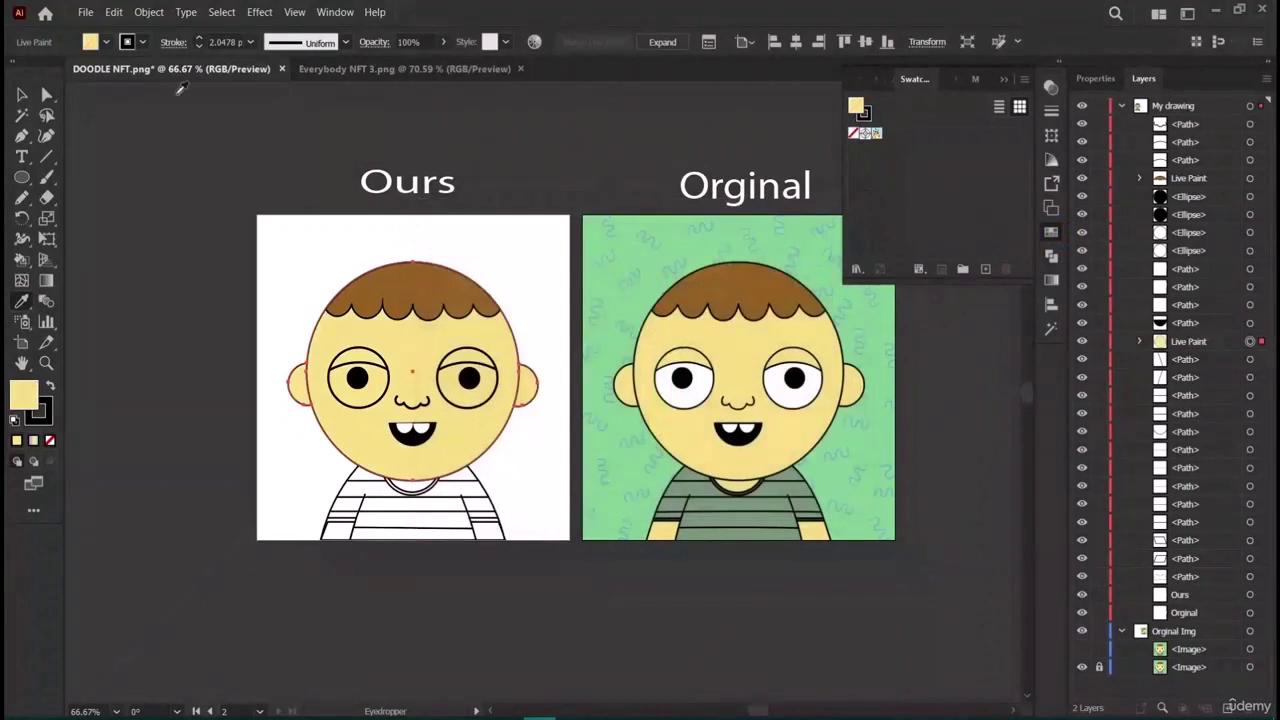
# Give both eye outline ellipses a near-white FCFCFC fill, then zoom in on the face.
pyautogui.click(21, 94)
pyautogui.click(112, 312)
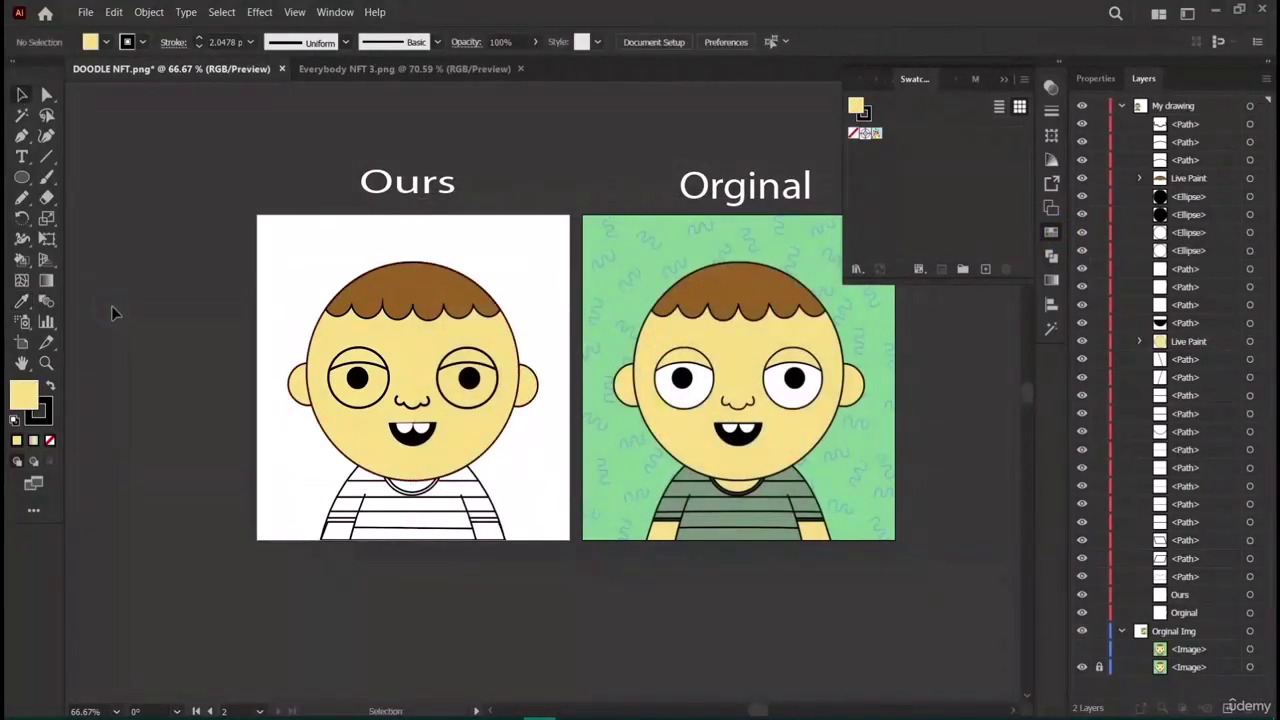
pyautogui.click(389, 372)
pyautogui.keyDown('shift'); pyautogui.click(498, 378); pyautogui.keyUp('shift')
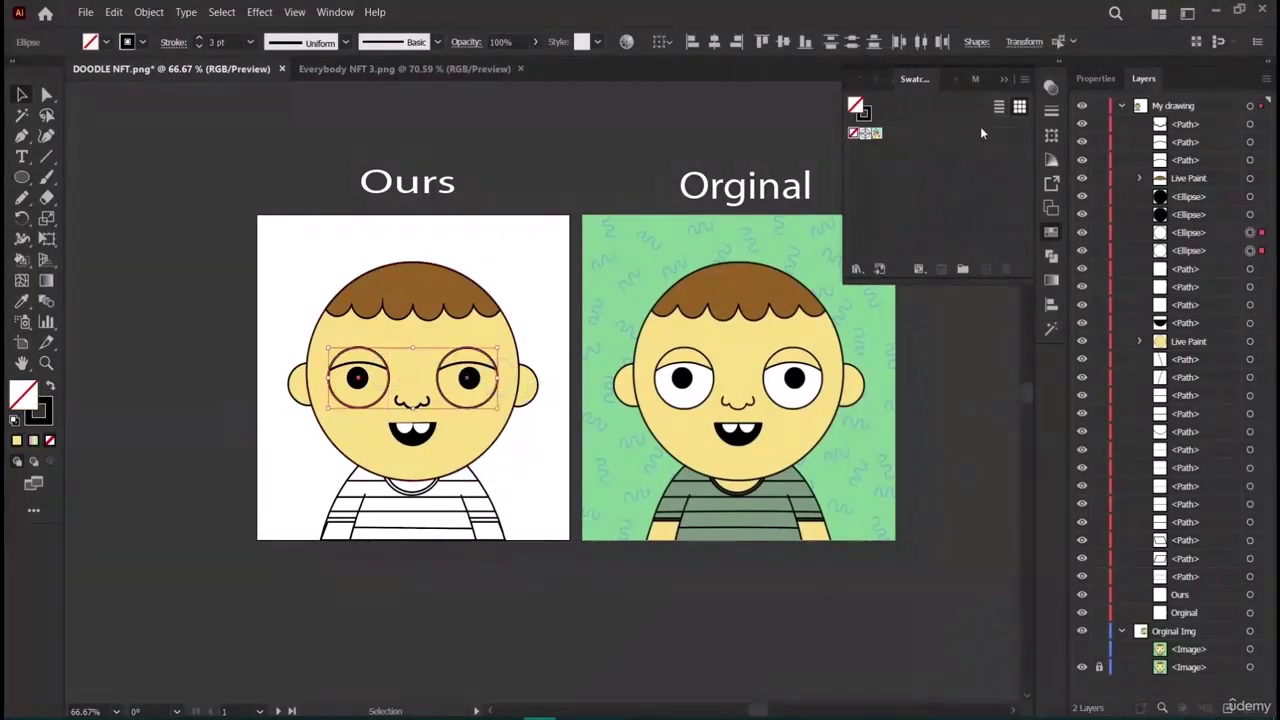
pyautogui.doubleClick(862, 112)
pyautogui.click(426, 252)
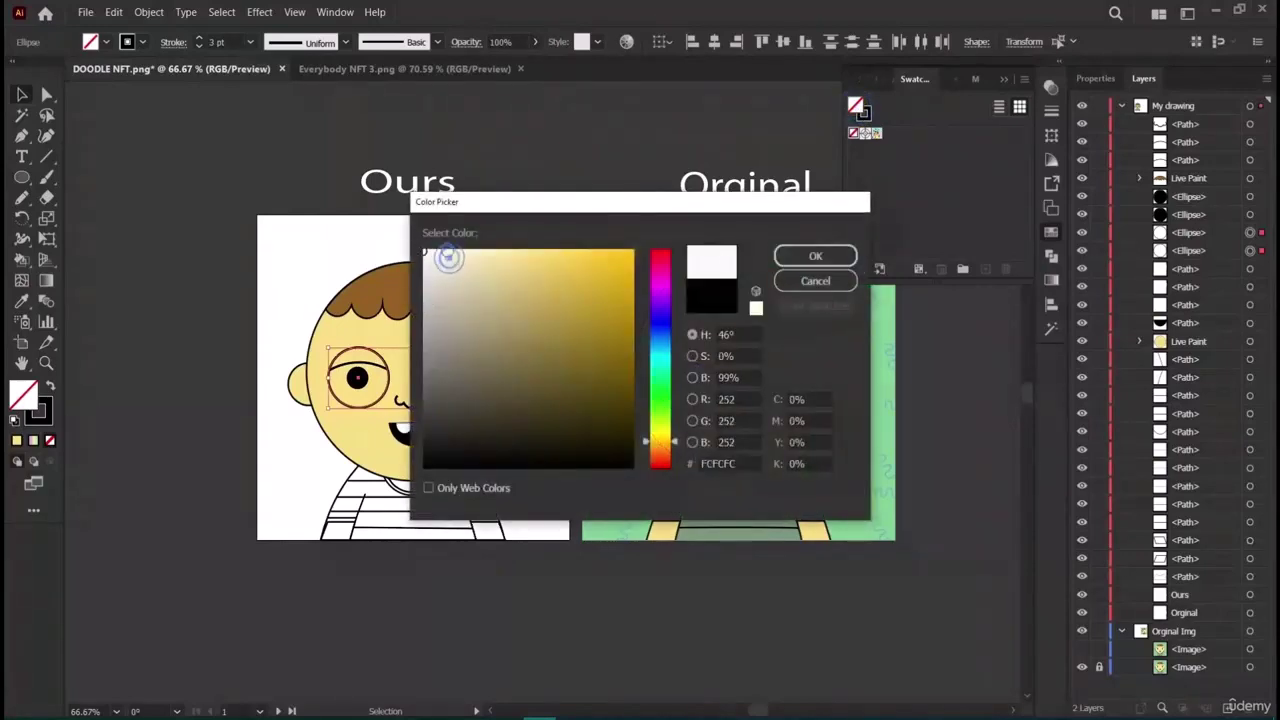
pyautogui.click(815, 256)
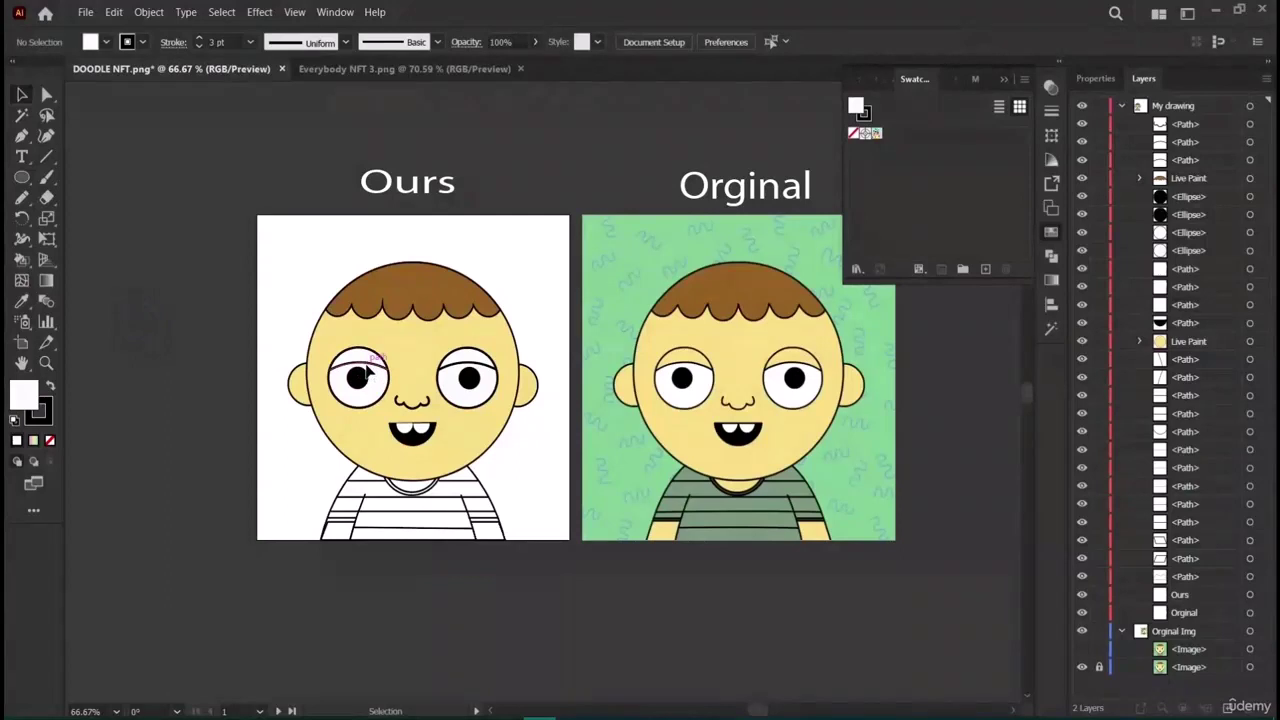
pyautogui.click(46, 363)
pyautogui.click(380, 369)
pyautogui.click(385, 376)
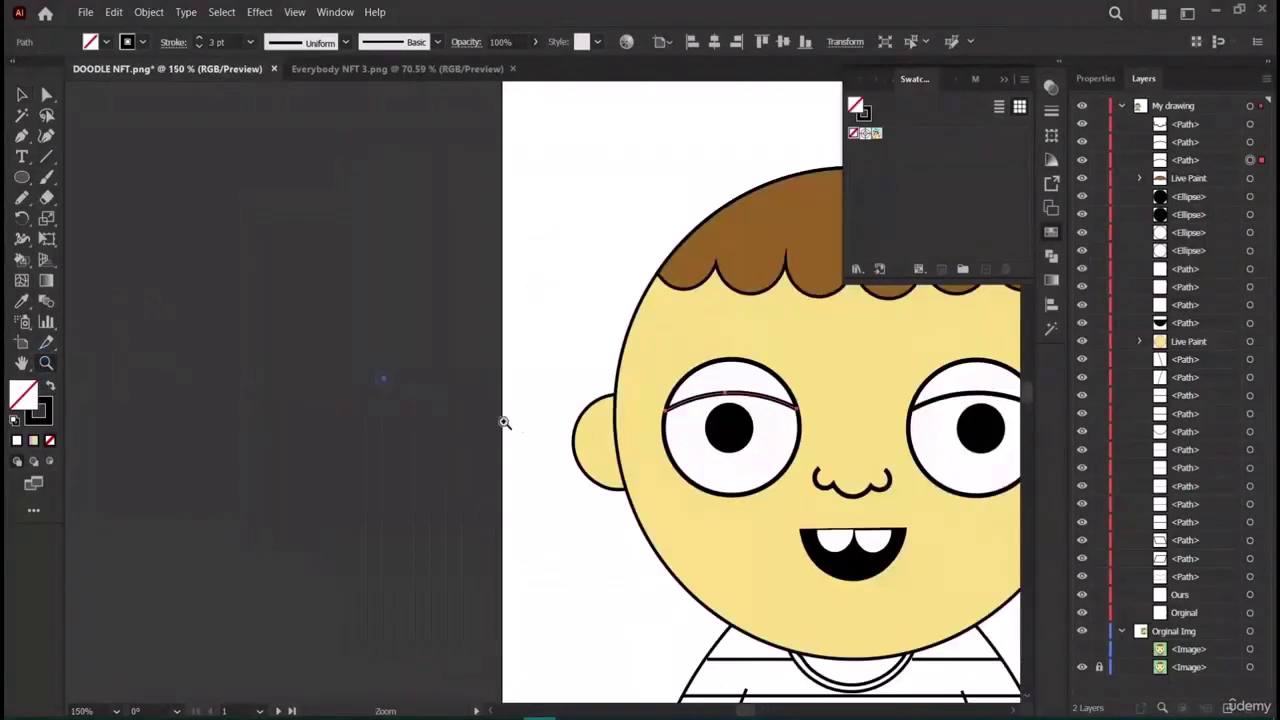
# Add a final anchor to the left eyelid path with the Curvature tool.
pyautogui.click(46, 130)
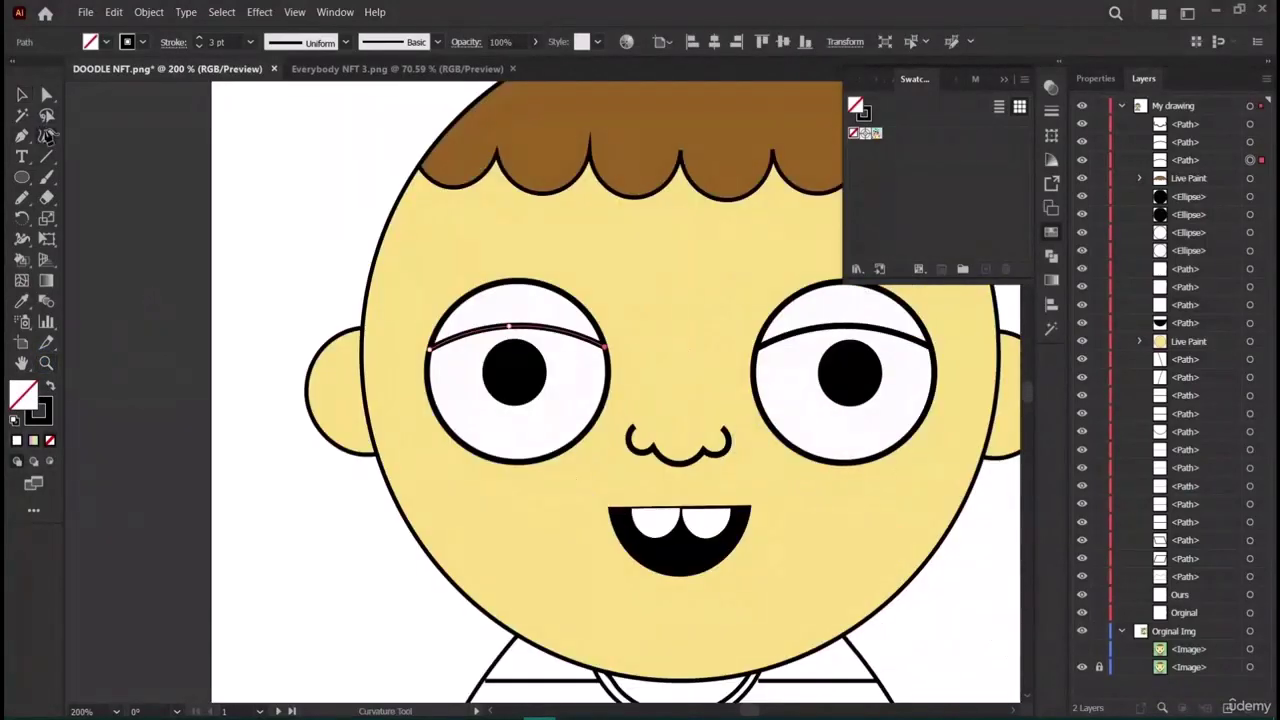
pyautogui.click(606, 345)
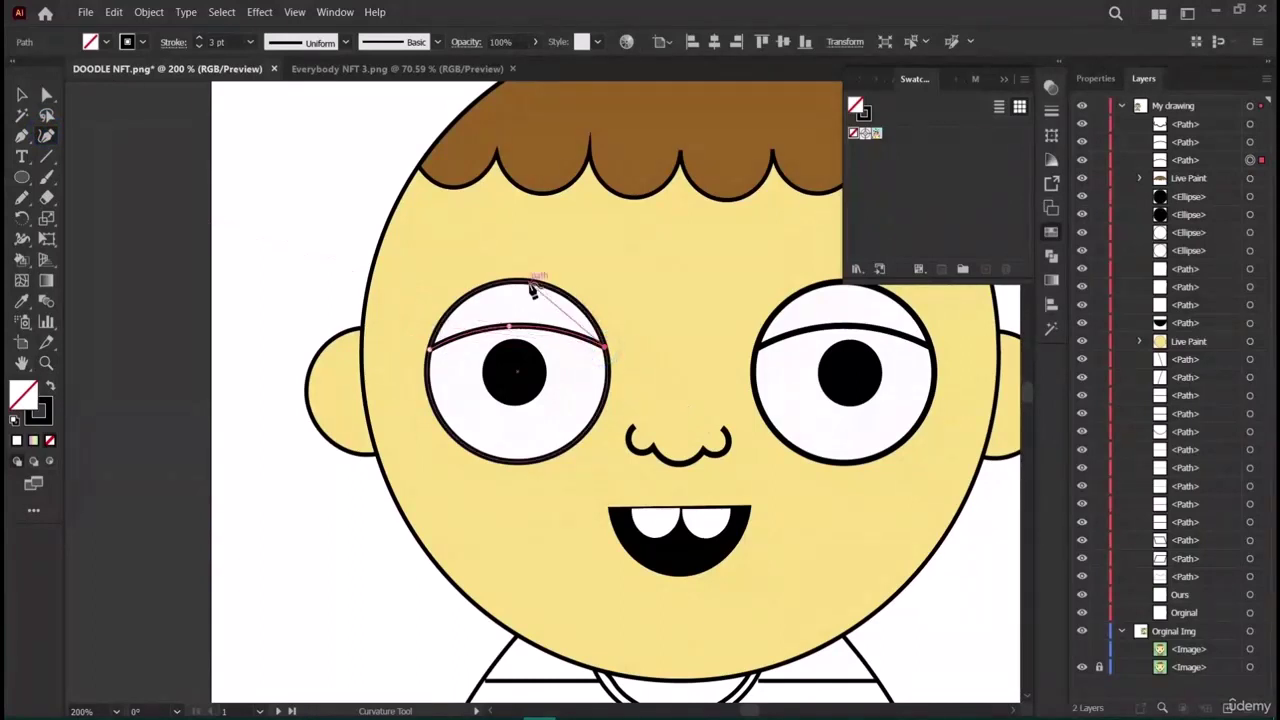
pyautogui.keyDown('ctrl'); pyautogui.click(510, 282); pyautogui.keyUp('ctrl')
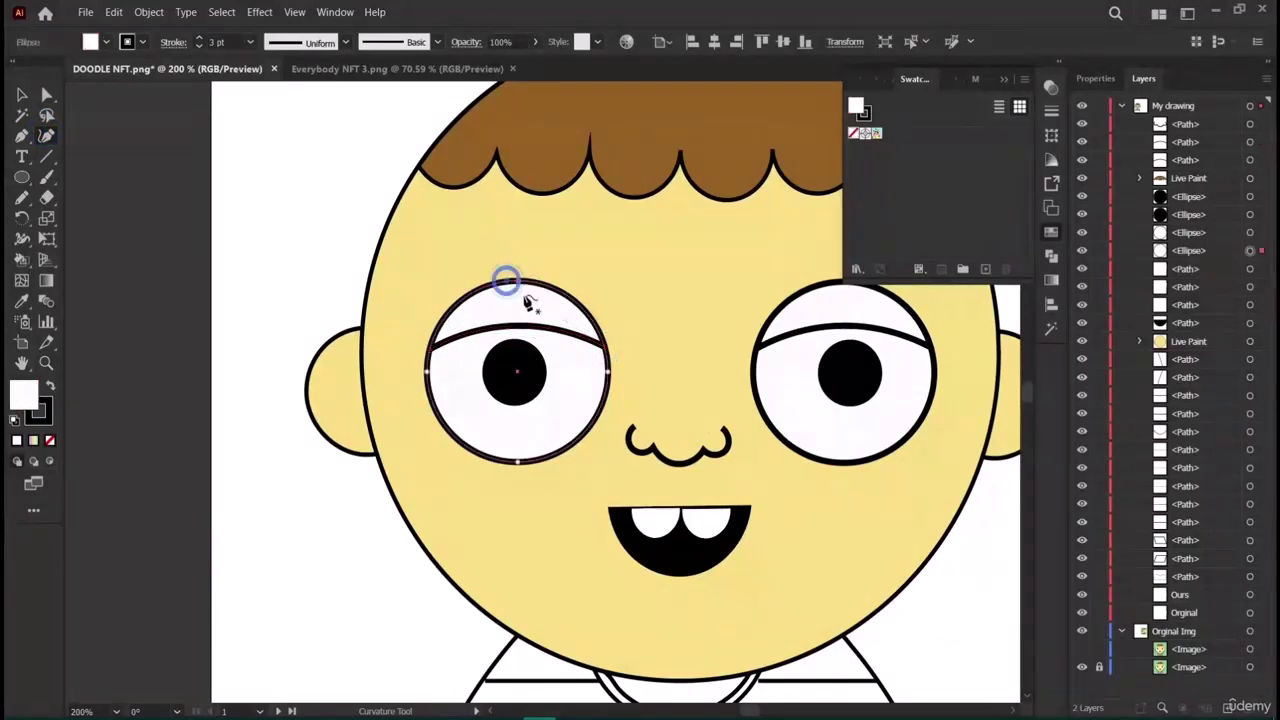
pyautogui.keyDown('ctrl'); pyautogui.click(538, 335); pyautogui.keyUp('ctrl')
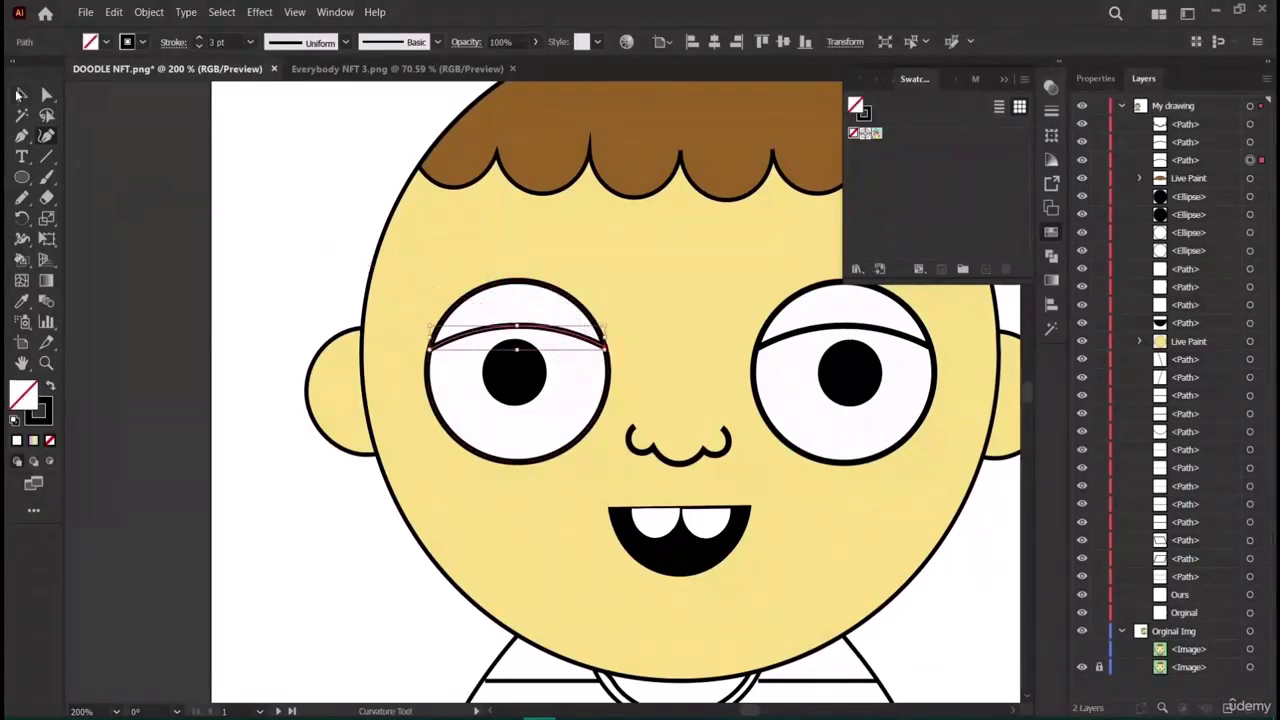
# Select the left eye's white ellipse and lock it in the Layers panel.
pyautogui.click(21, 94)
pyautogui.click(526, 294)
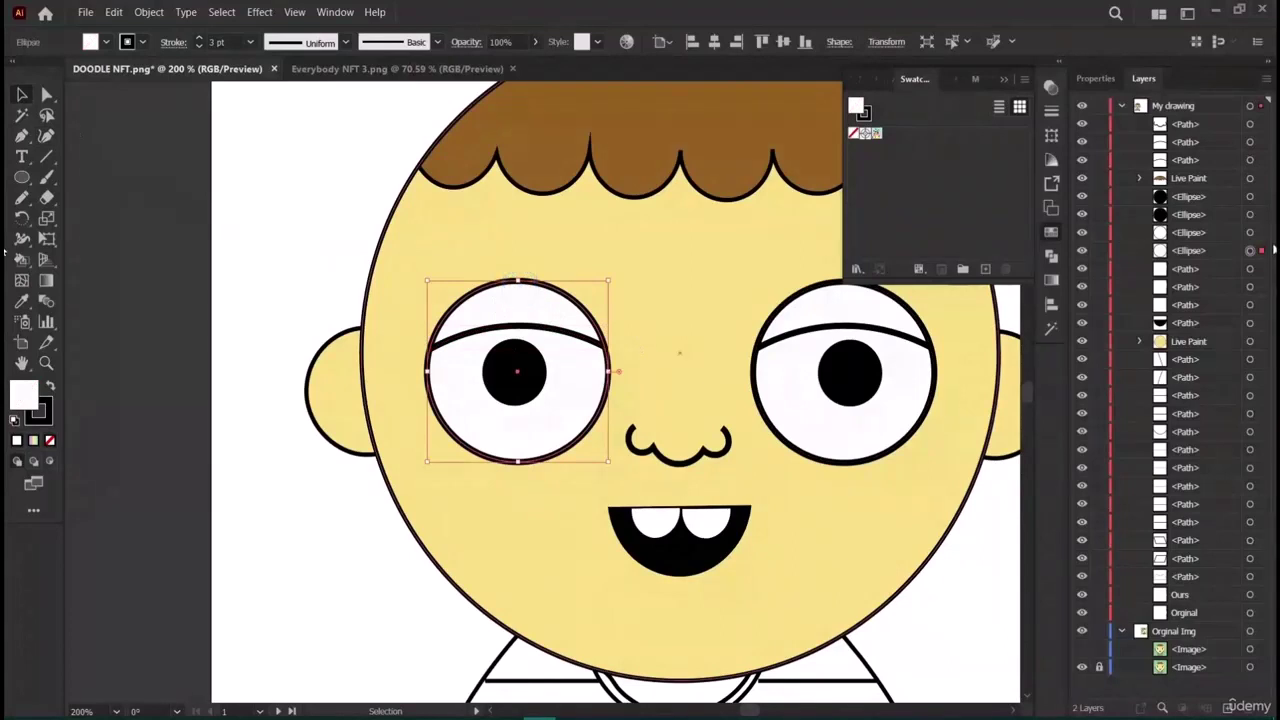
pyautogui.click(1081, 250)
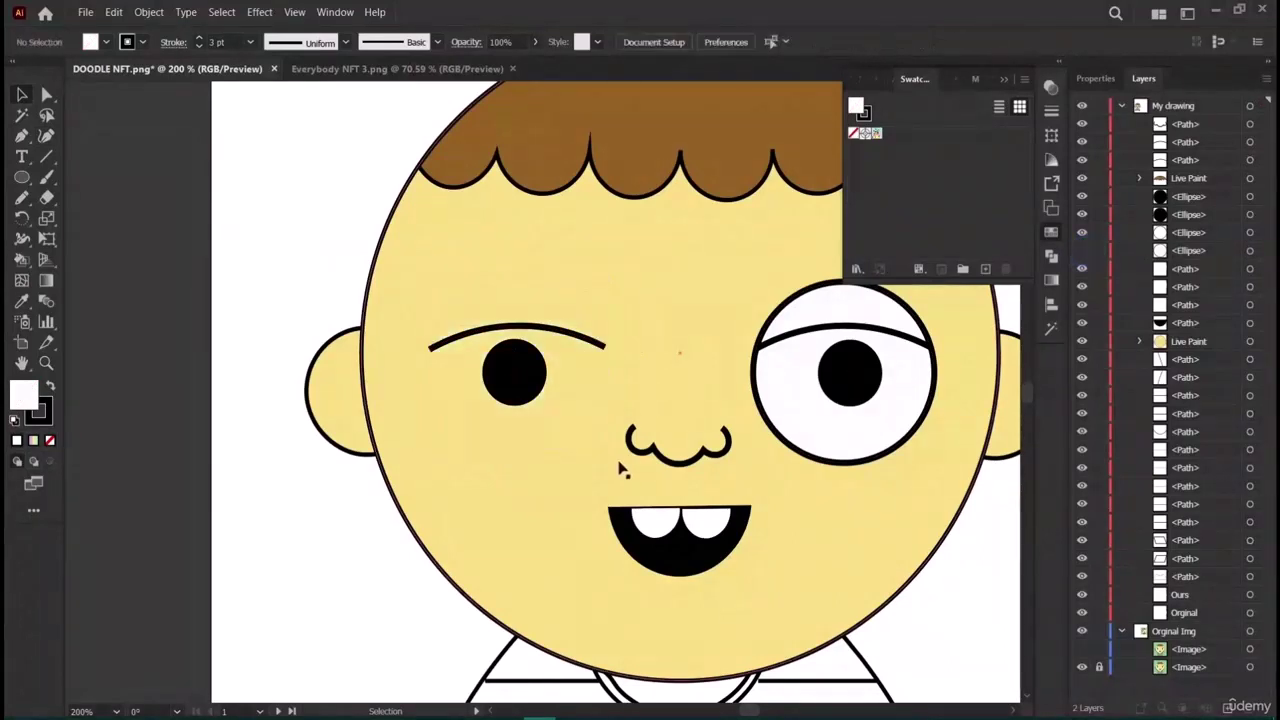
pyautogui.click(1081, 250)
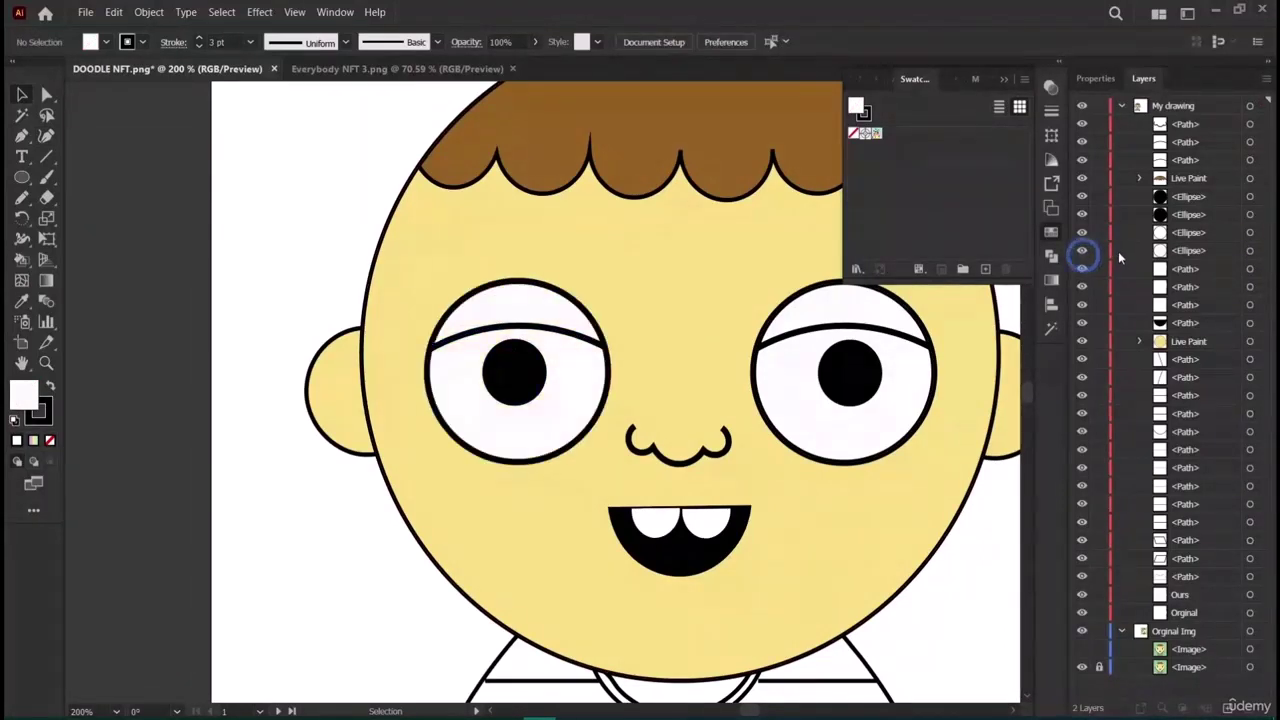
pyautogui.click(1099, 251)
# Arch the left eyelid over the eye's top and close the path at its start.
pyautogui.click(46, 135)
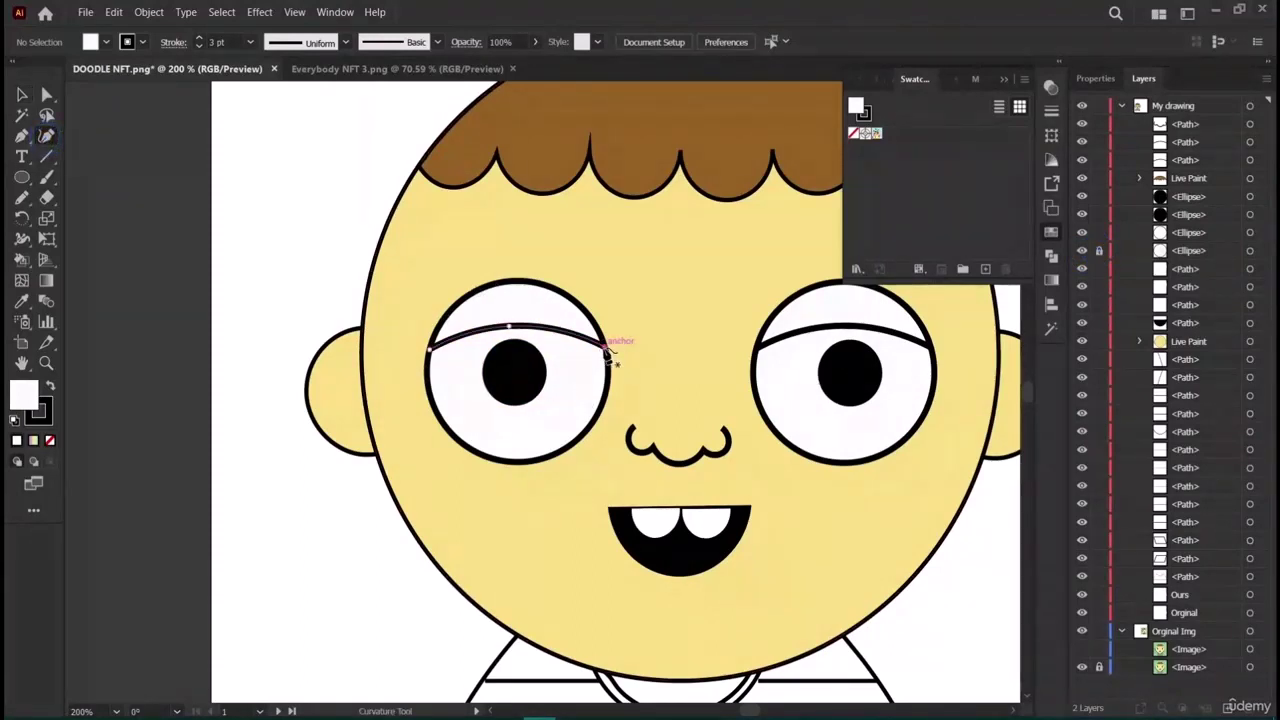
pyautogui.click(606, 350)
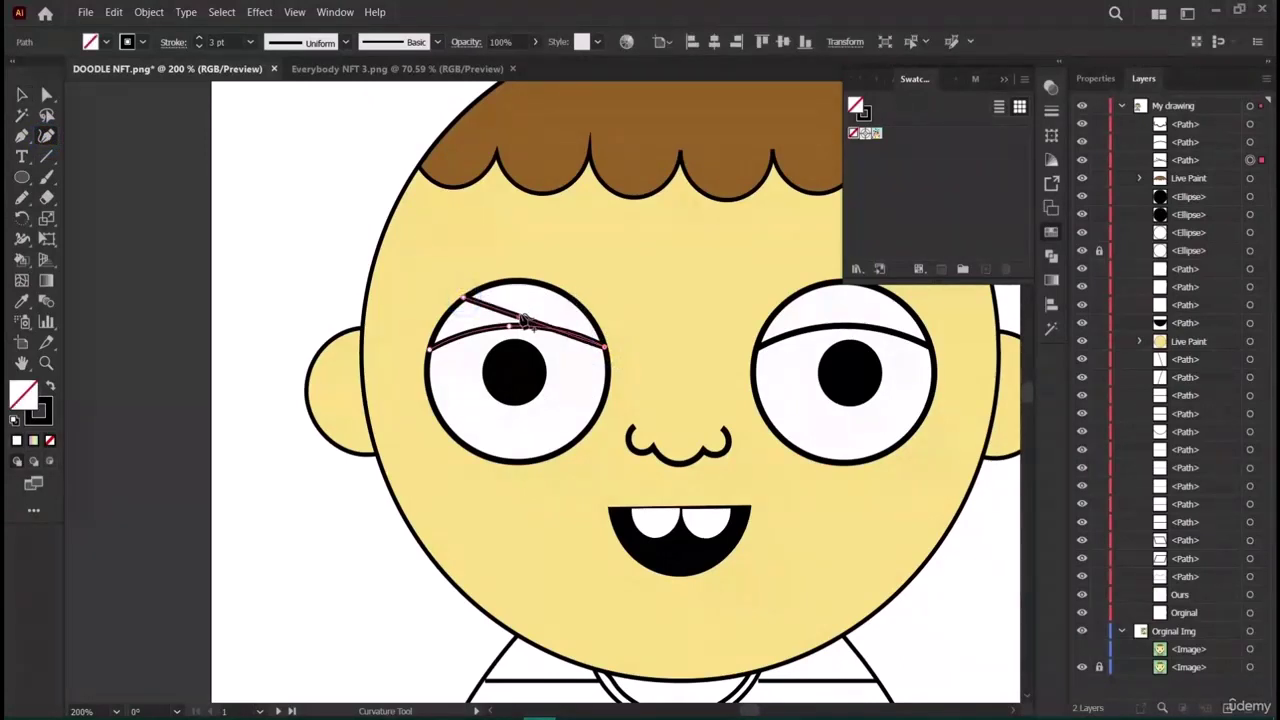
pyautogui.click(462, 297)
pyautogui.click(545, 288)
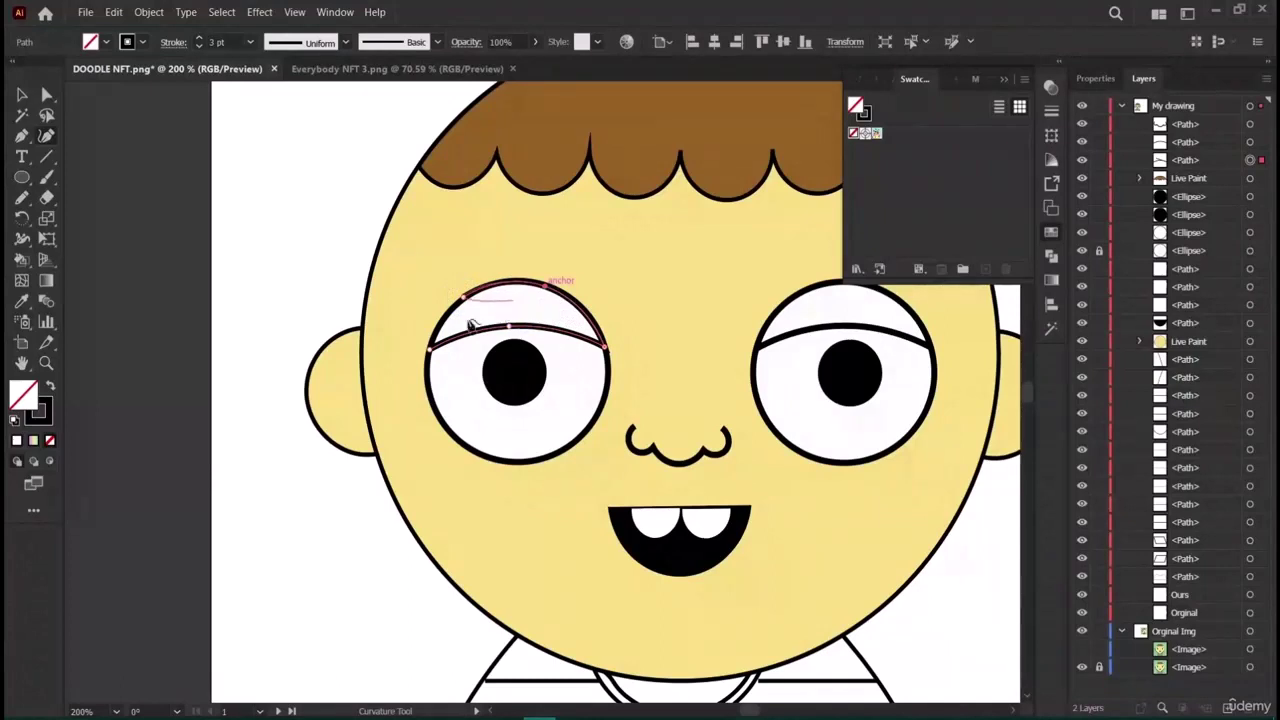
pyautogui.click(431, 354)
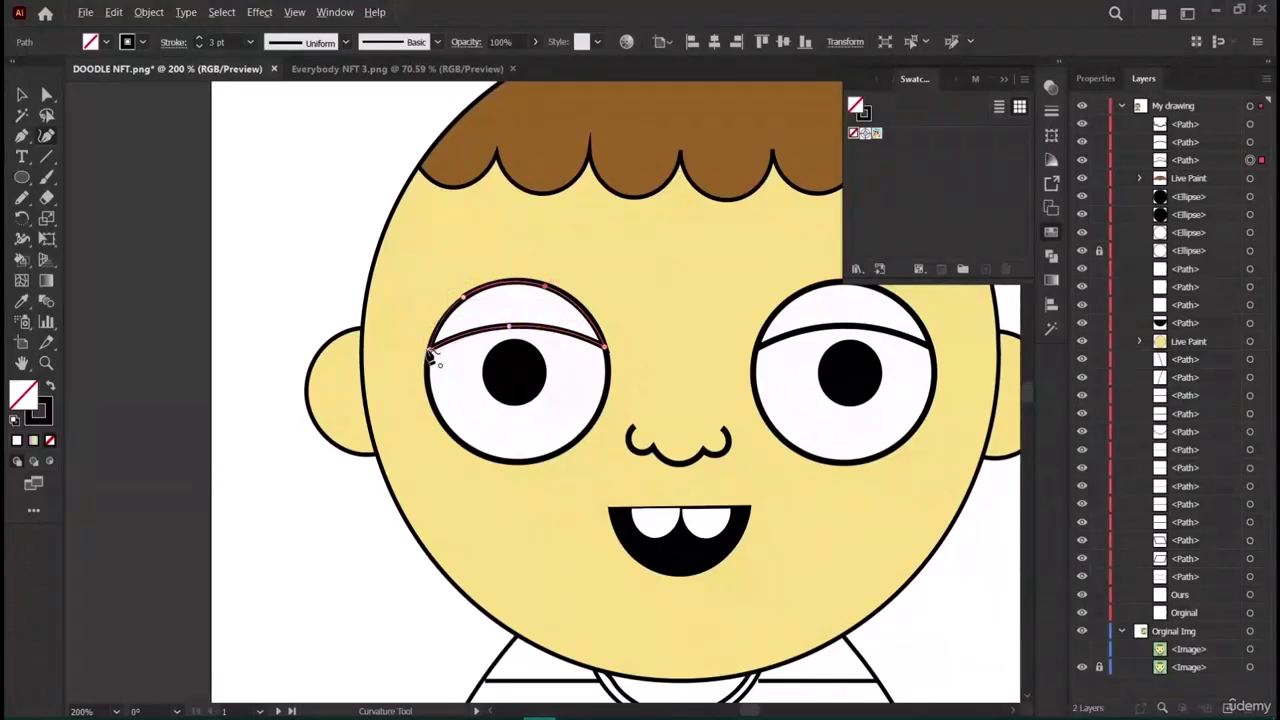
pyautogui.click(21, 94)
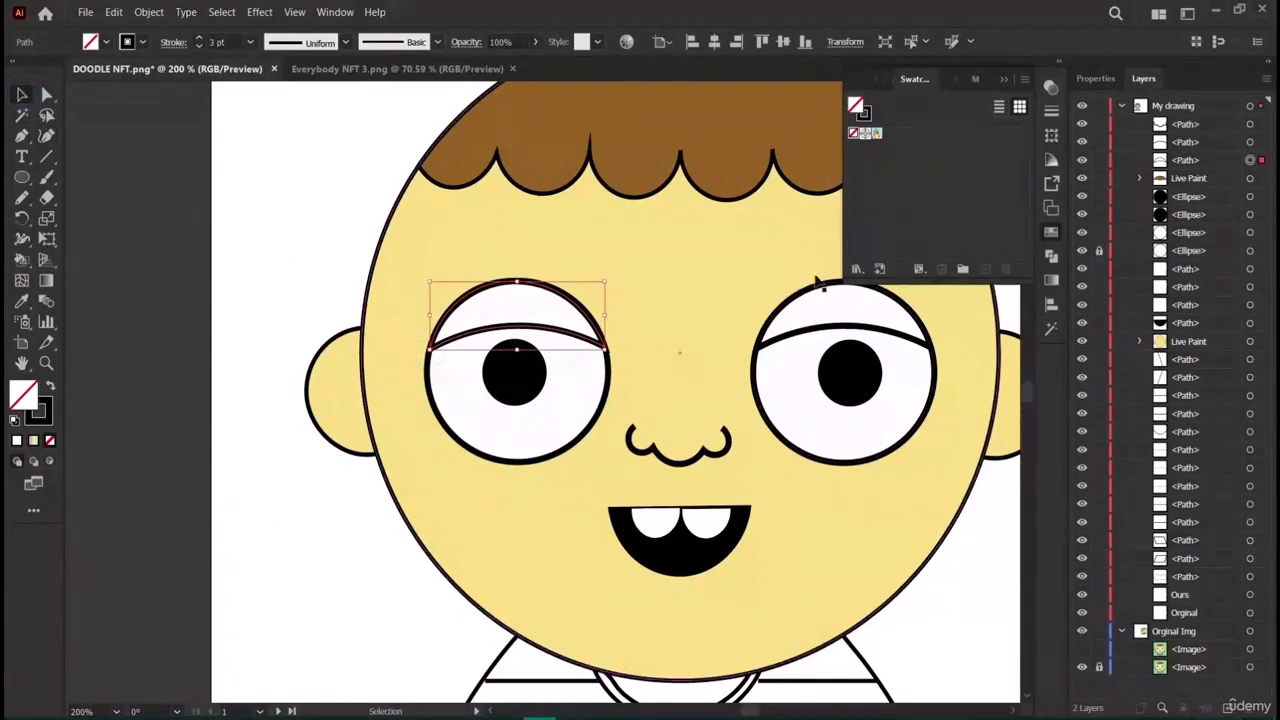
pyautogui.scroll(-3, 957, 500)
pyautogui.hotkey('ctrl', '-')
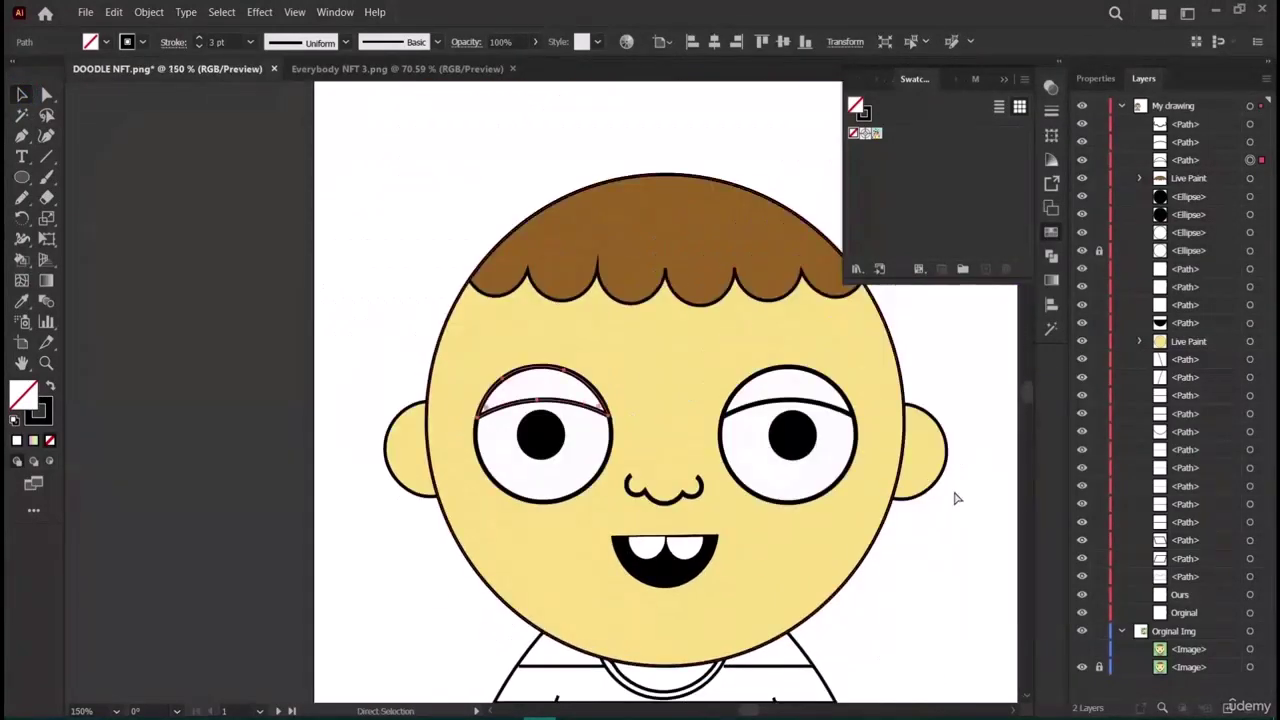
pyautogui.hotkey('ctrl', '-')
pyautogui.hotkey('ctrl', '-')
pyautogui.hscroll(3, 940, 492)
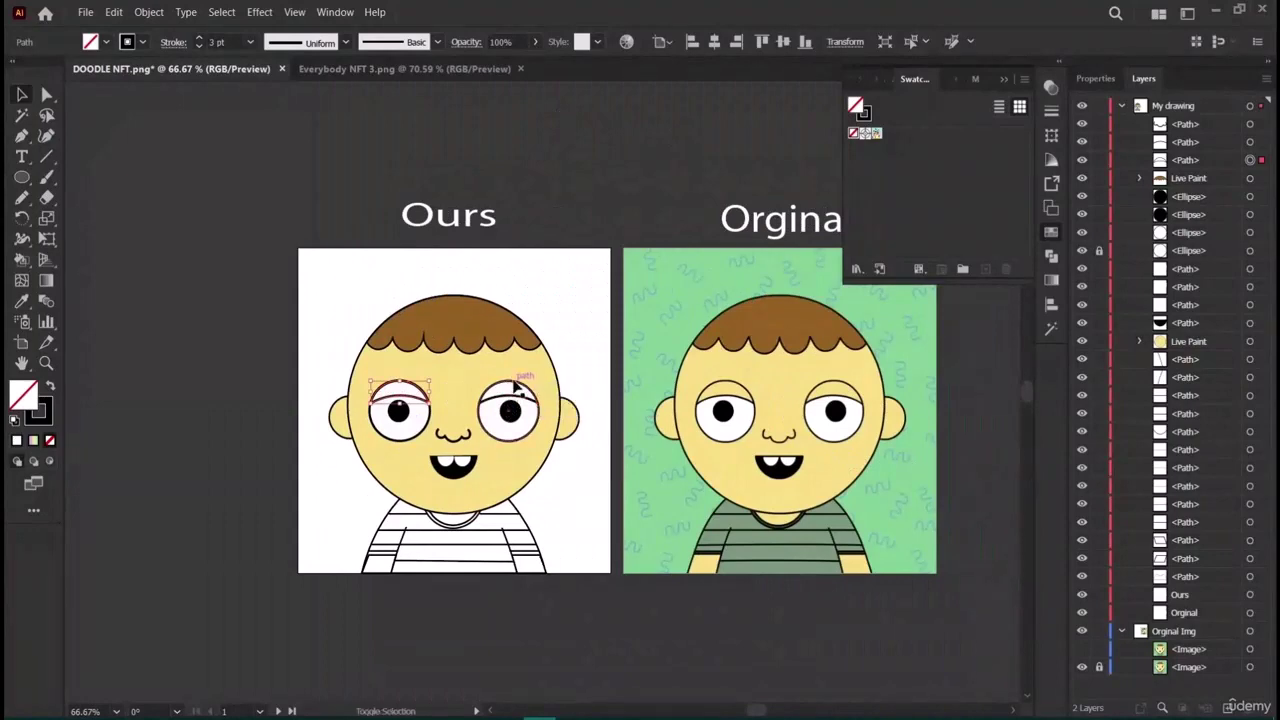
# Zoom in on the face, select the right eye's white ellipse and lock it.
pyautogui.click(84, 352)
pyautogui.press('z')
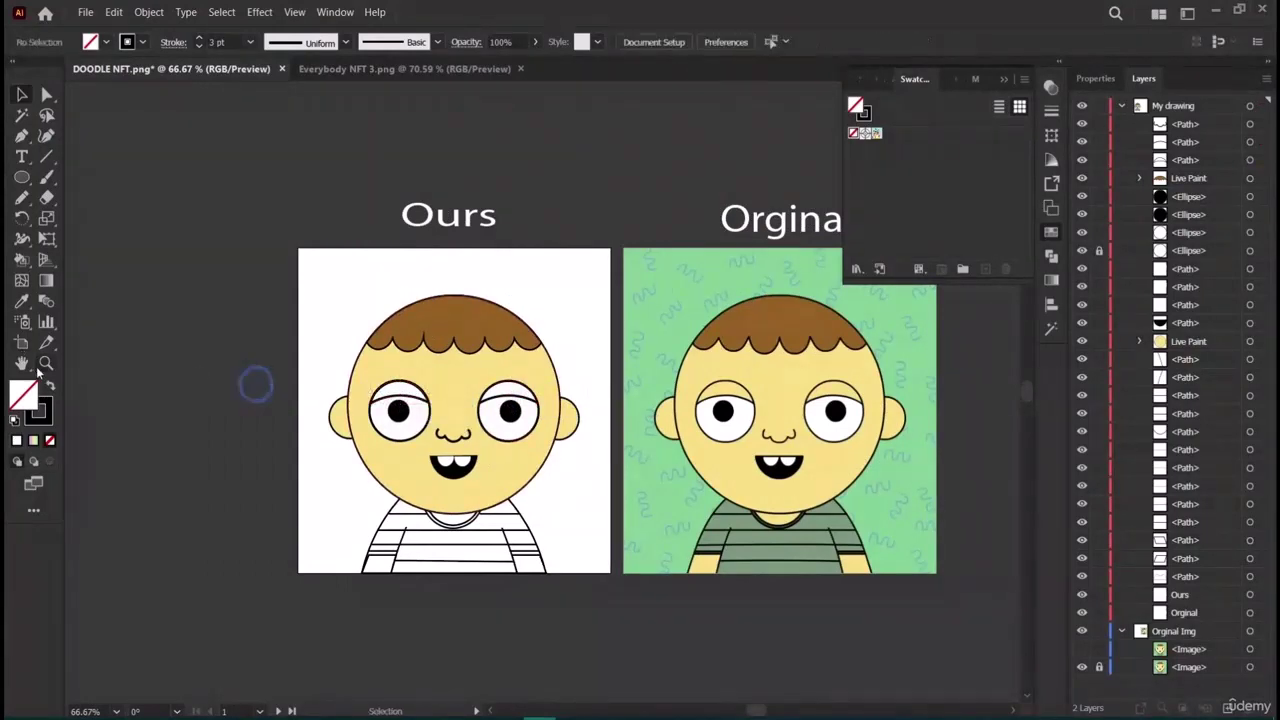
pyautogui.click(530, 425)
pyautogui.click(530, 425)
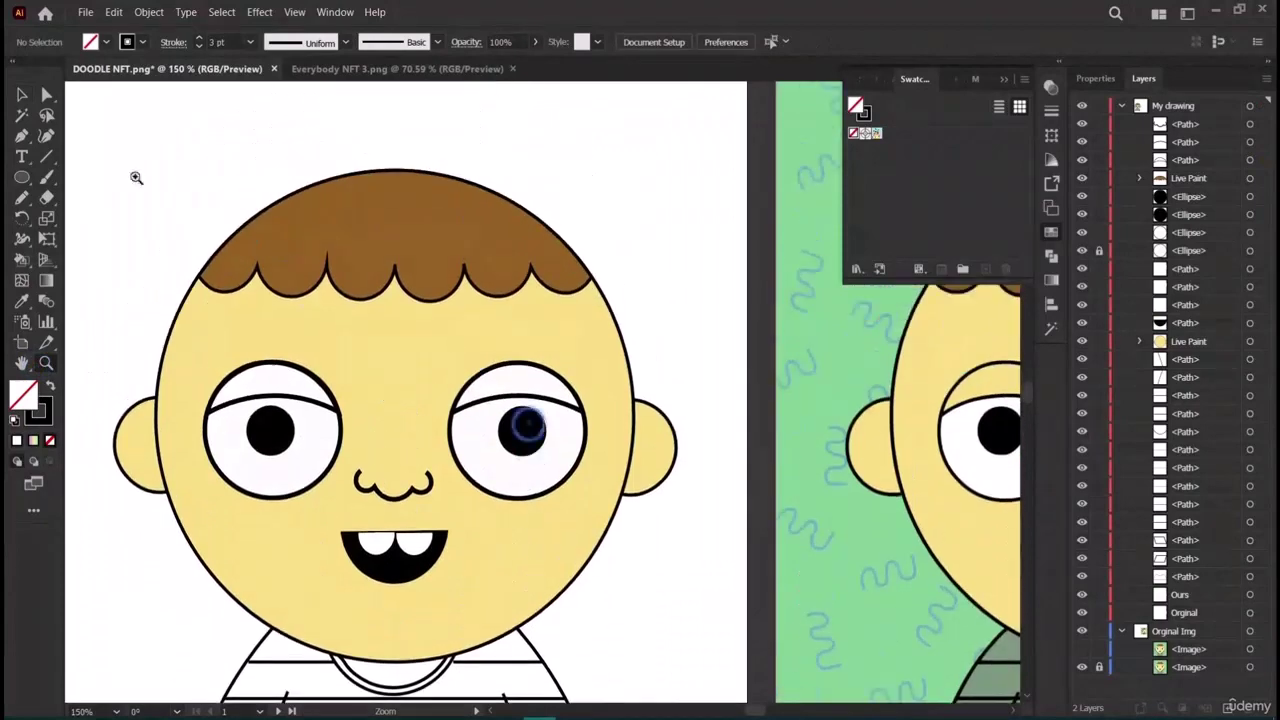
pyautogui.click(18, 93)
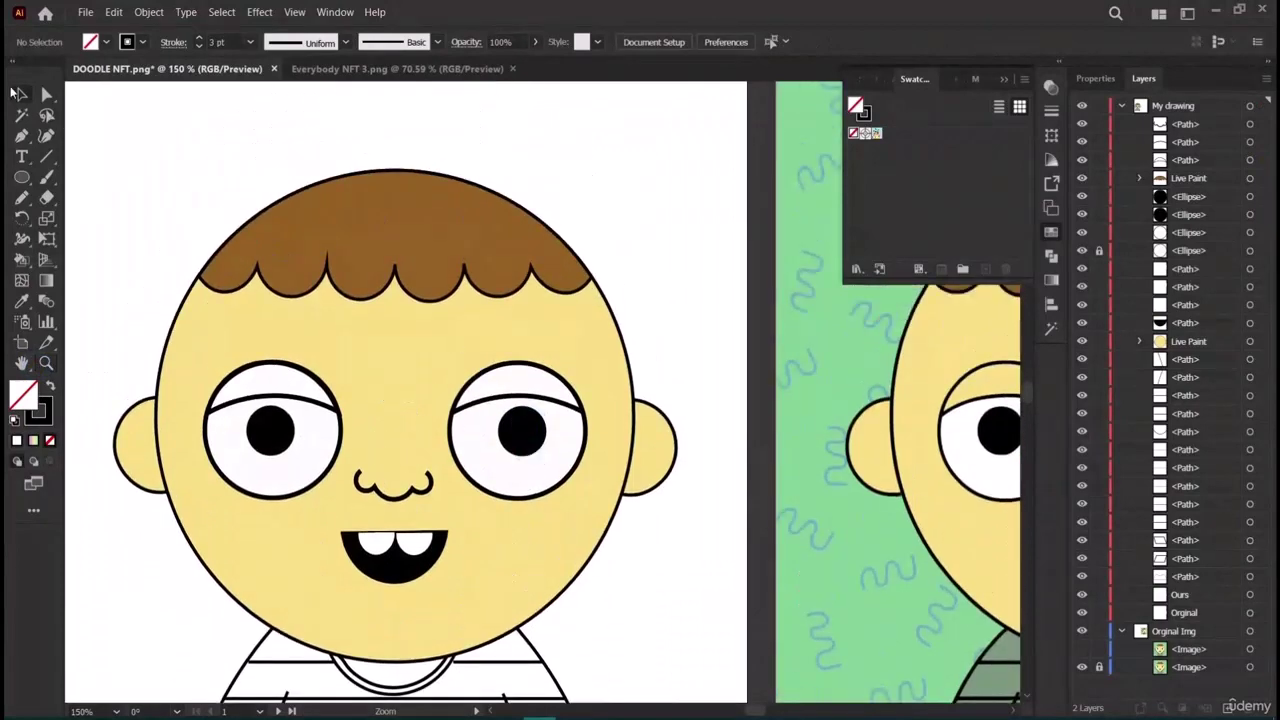
pyautogui.click(540, 368)
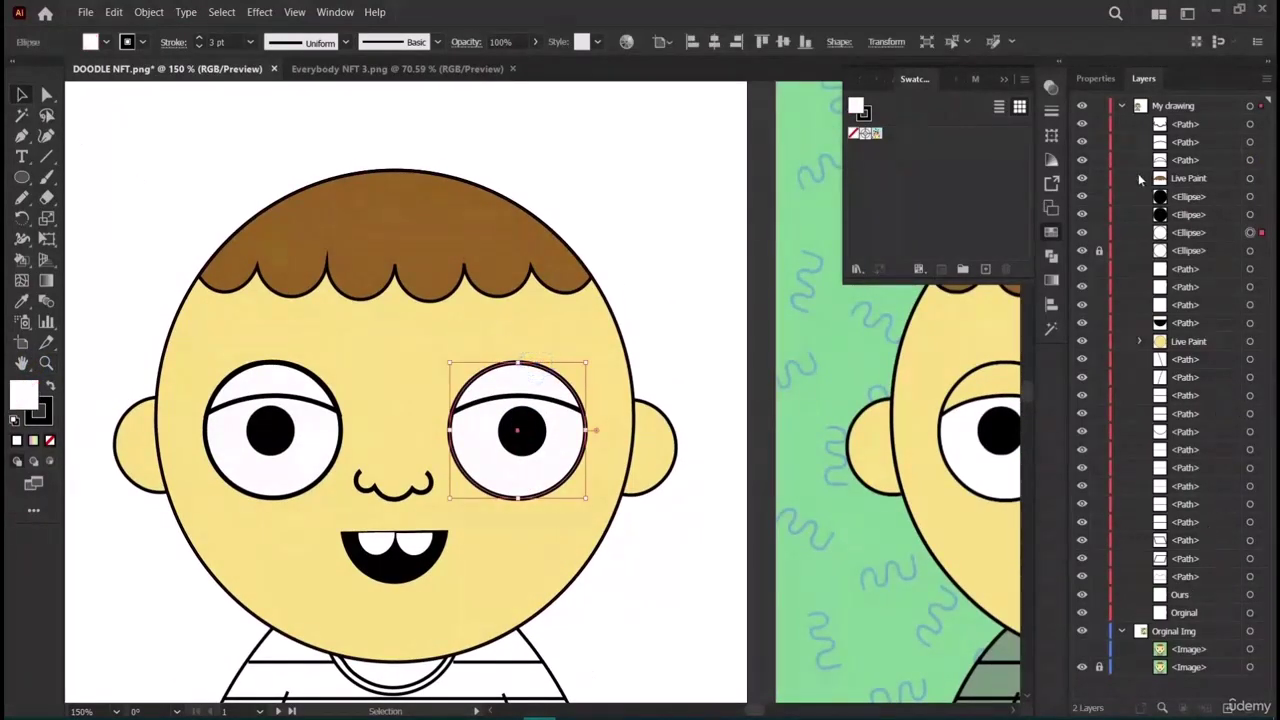
pyautogui.click(1099, 232)
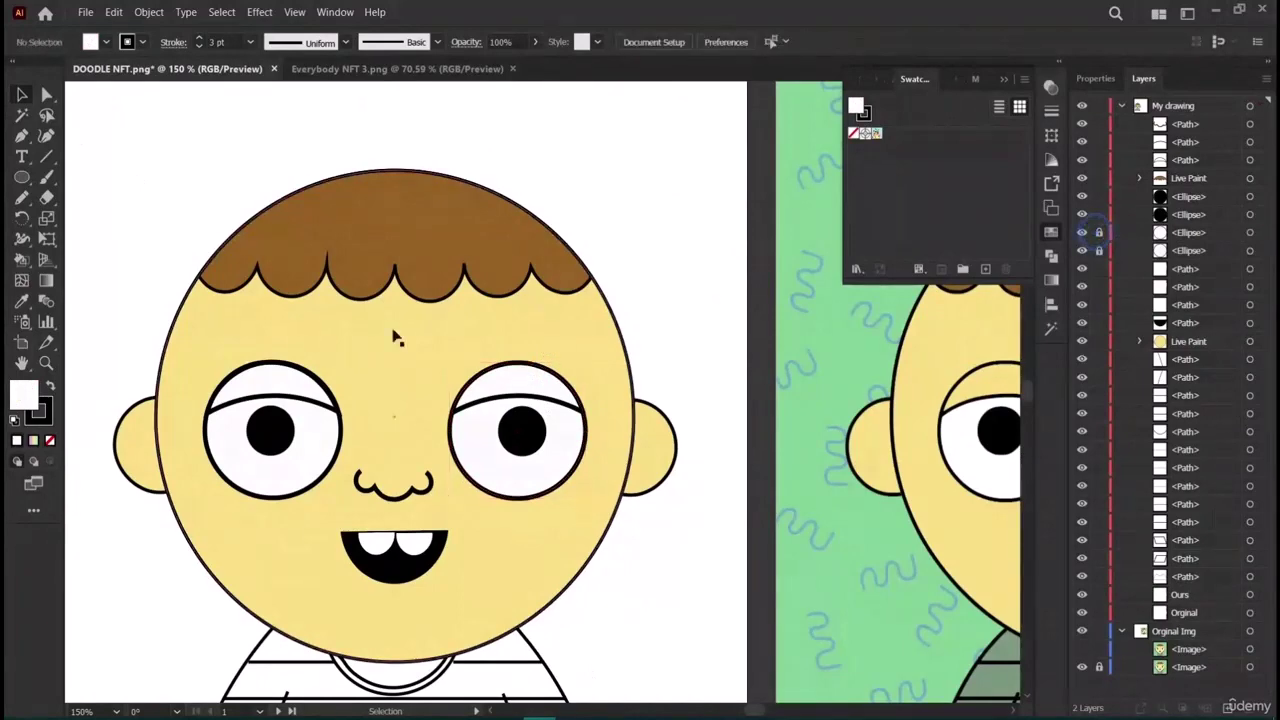
# Extend the right eyelid path with the Curvature tool so it curves over the eye's top.
pyautogui.click(46, 135)
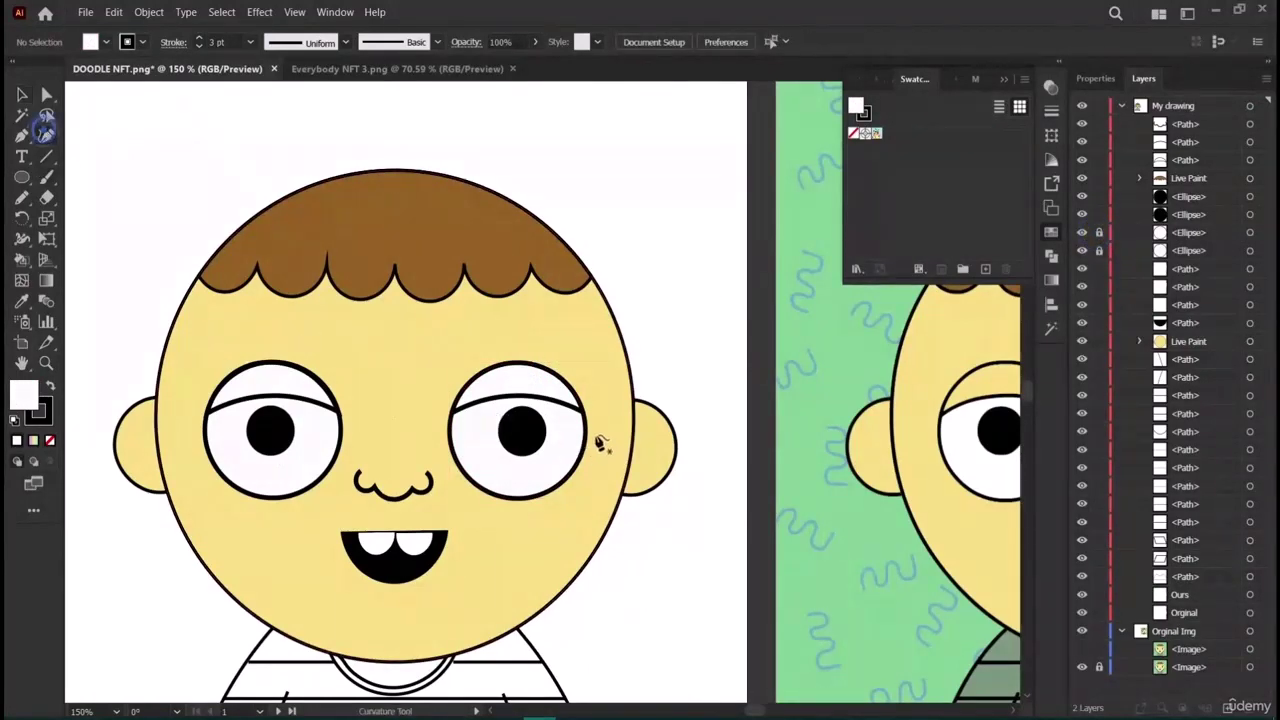
pyautogui.click(585, 412)
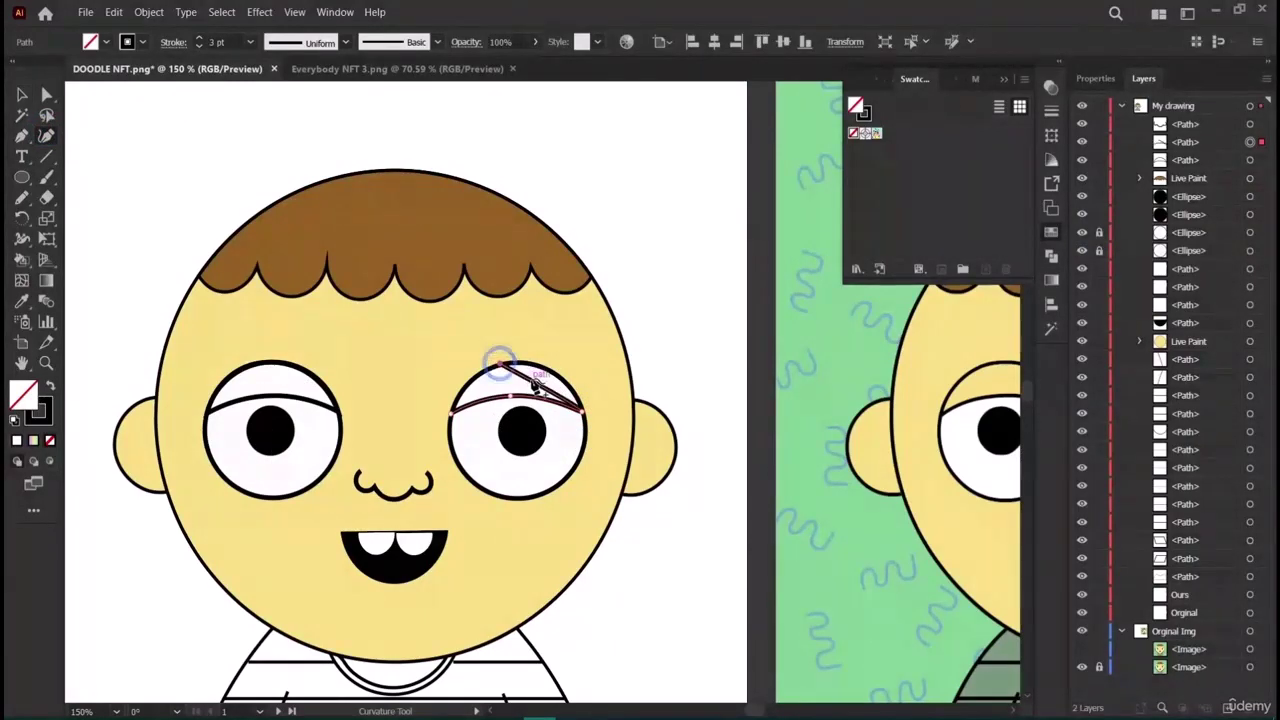
pyautogui.click(532, 377)
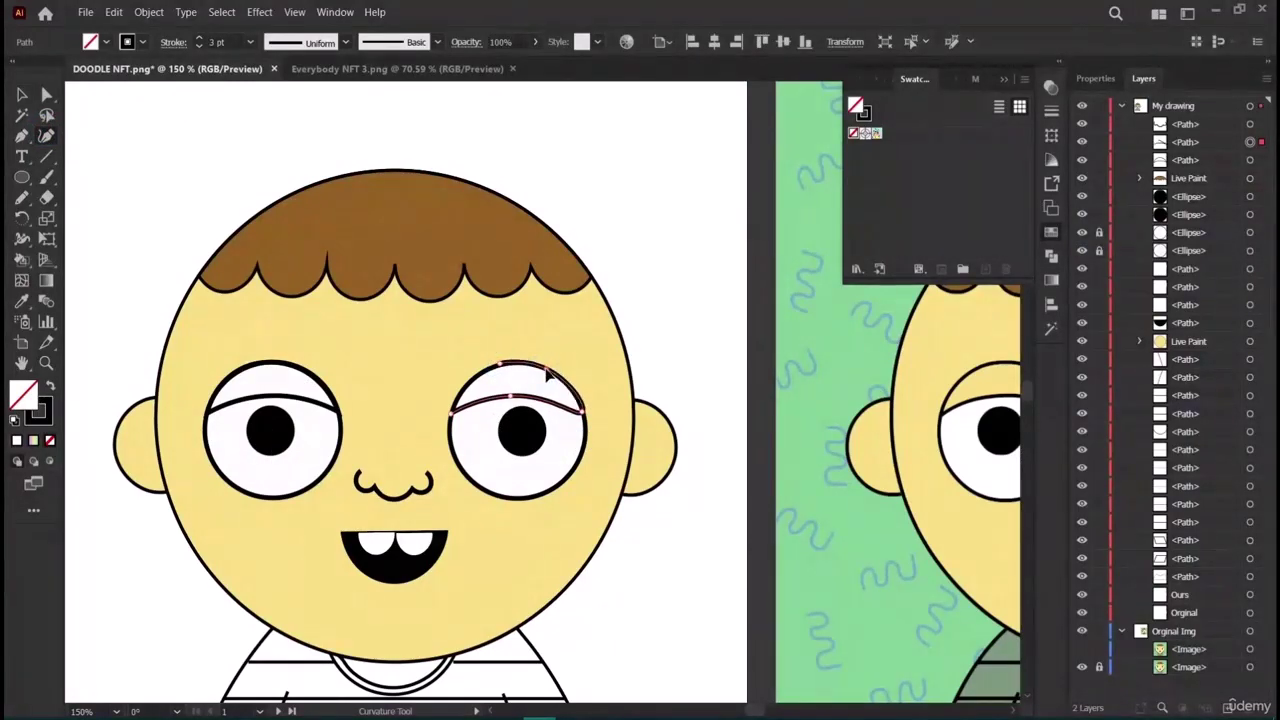
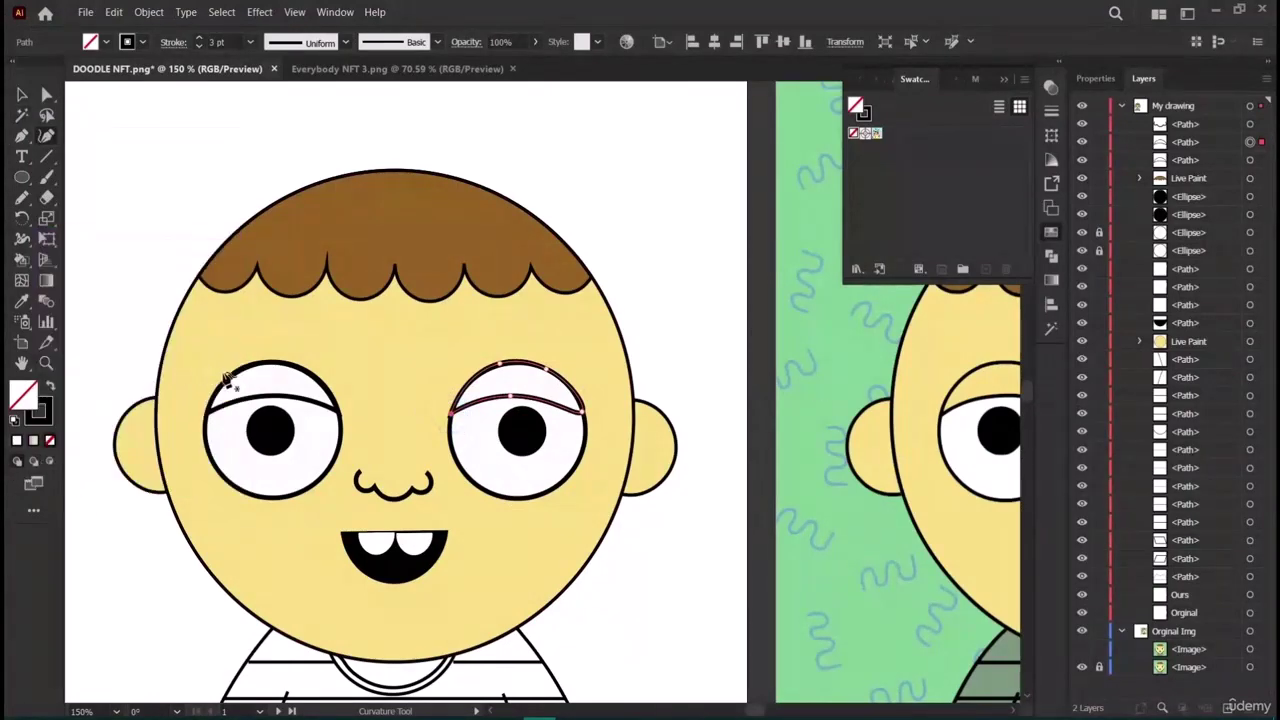
# Try Live Paint filling the areas above the eyes, undoing the accidental white face fills.
pyautogui.click(22, 97)
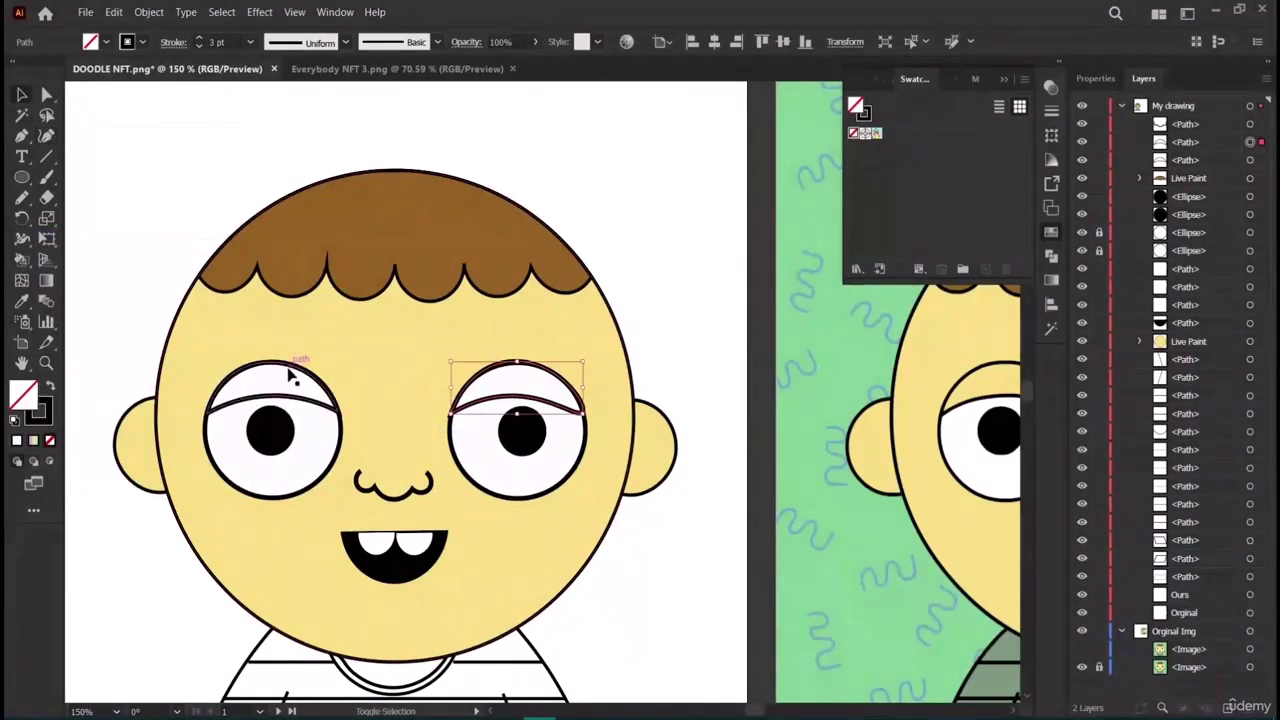
pyautogui.keyDown('shift'); pyautogui.click(289, 368); pyautogui.keyUp('shift')
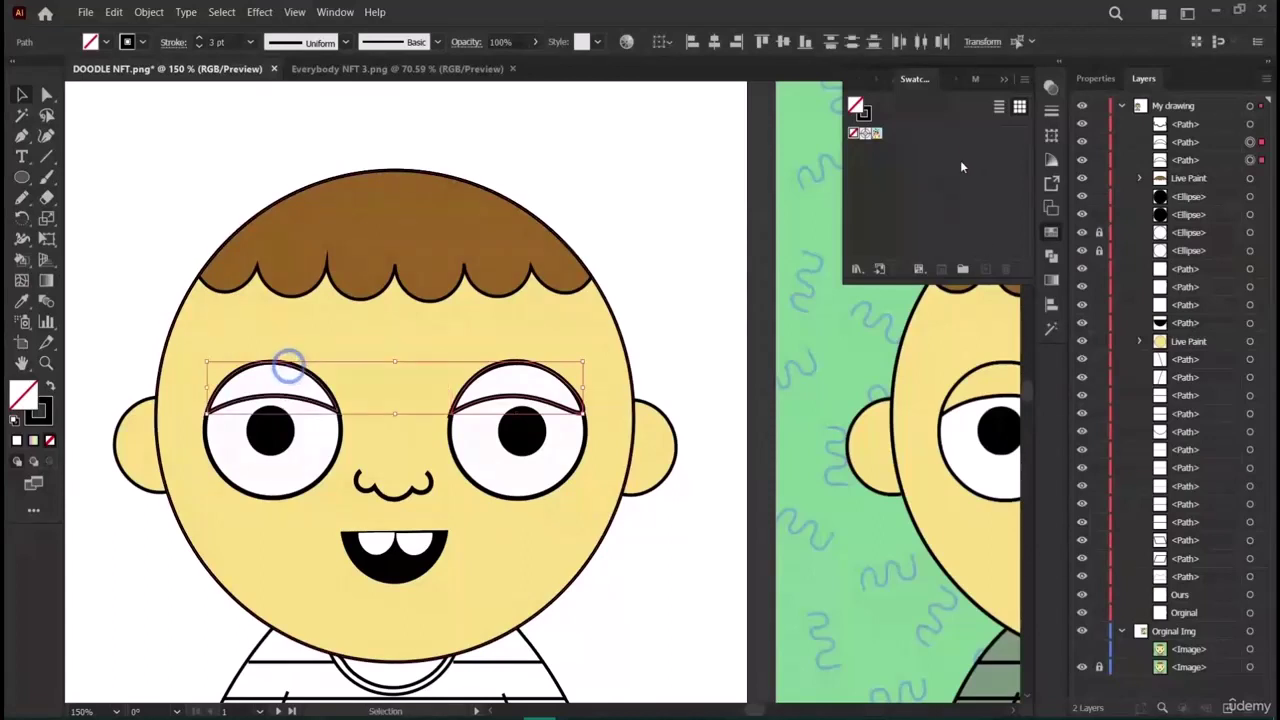
pyautogui.click(23, 261)
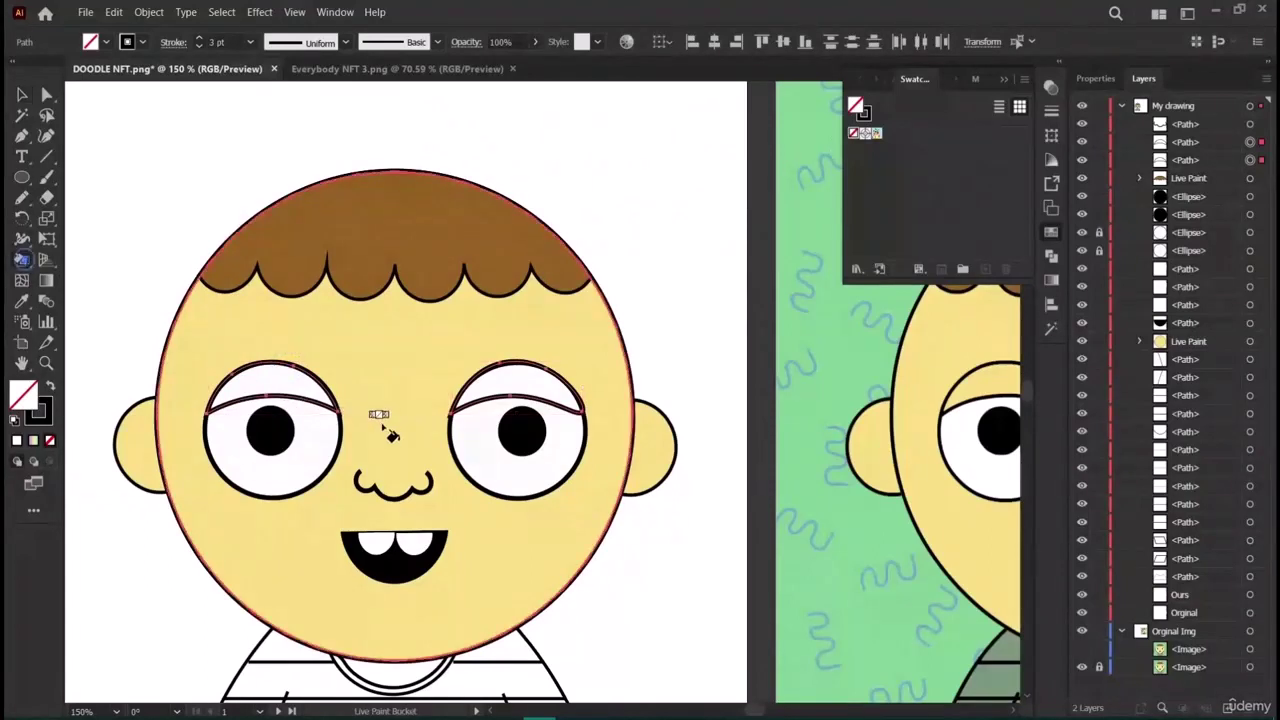
pyautogui.click(505, 385)
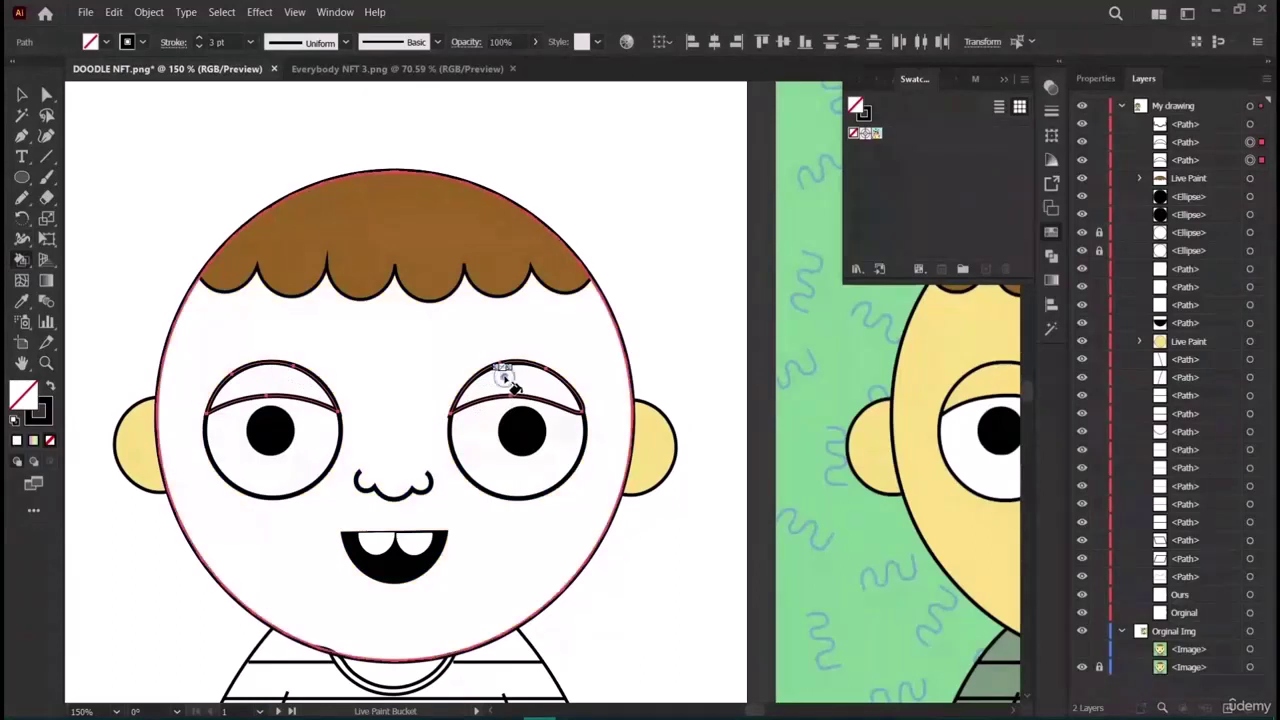
pyautogui.click(513, 380)
pyautogui.hotkey('ctrl', 'z')
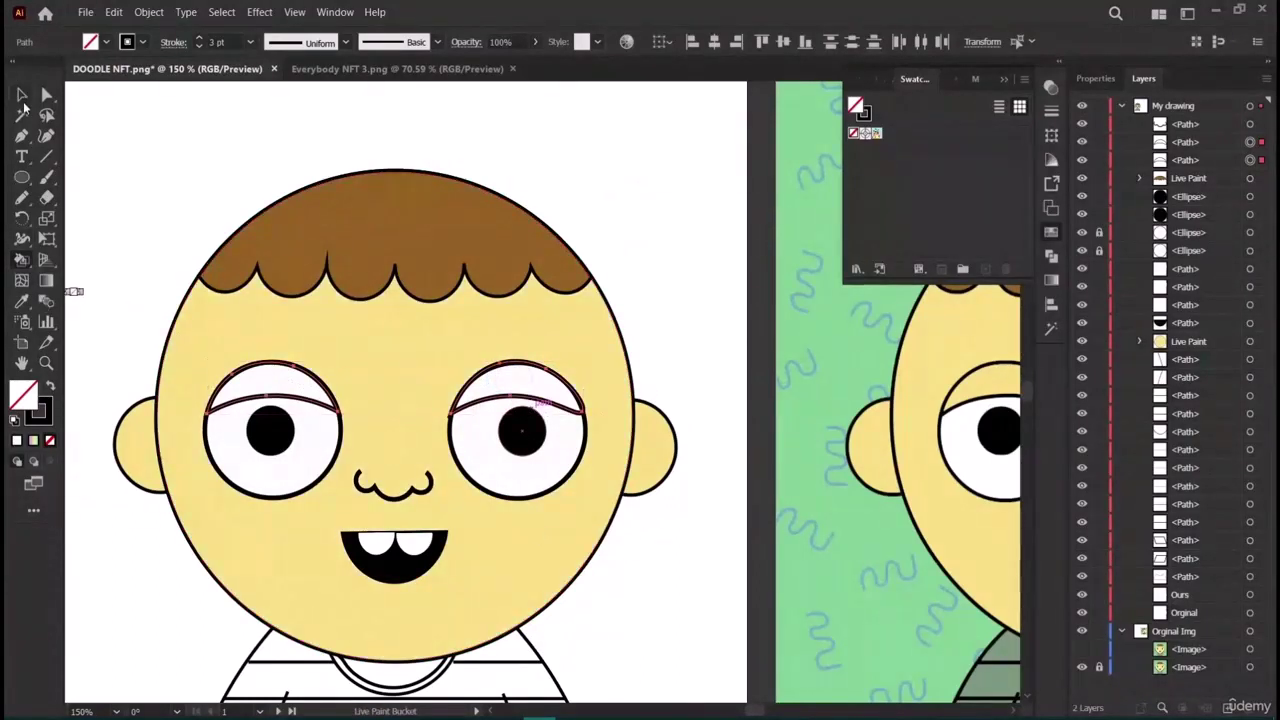
pyautogui.click(534, 377)
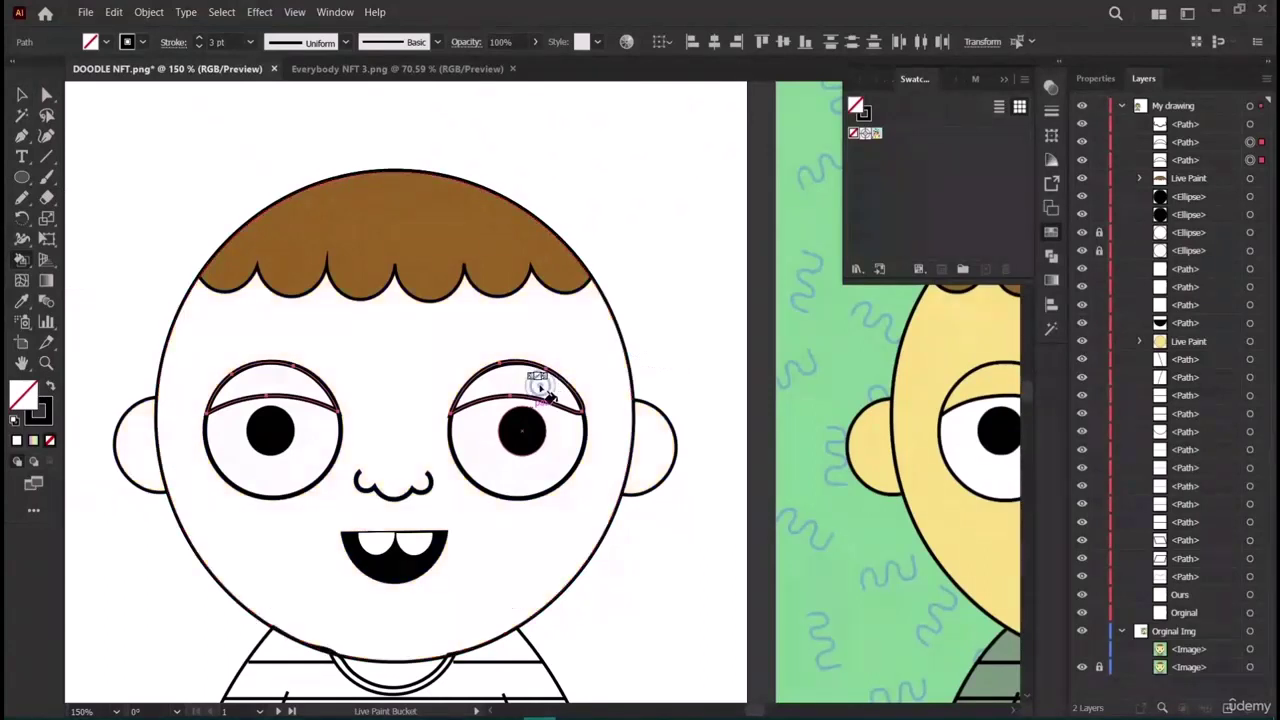
pyautogui.press('v')
pyautogui.hotkey('ctrl', 'z')
pyautogui.press('k')
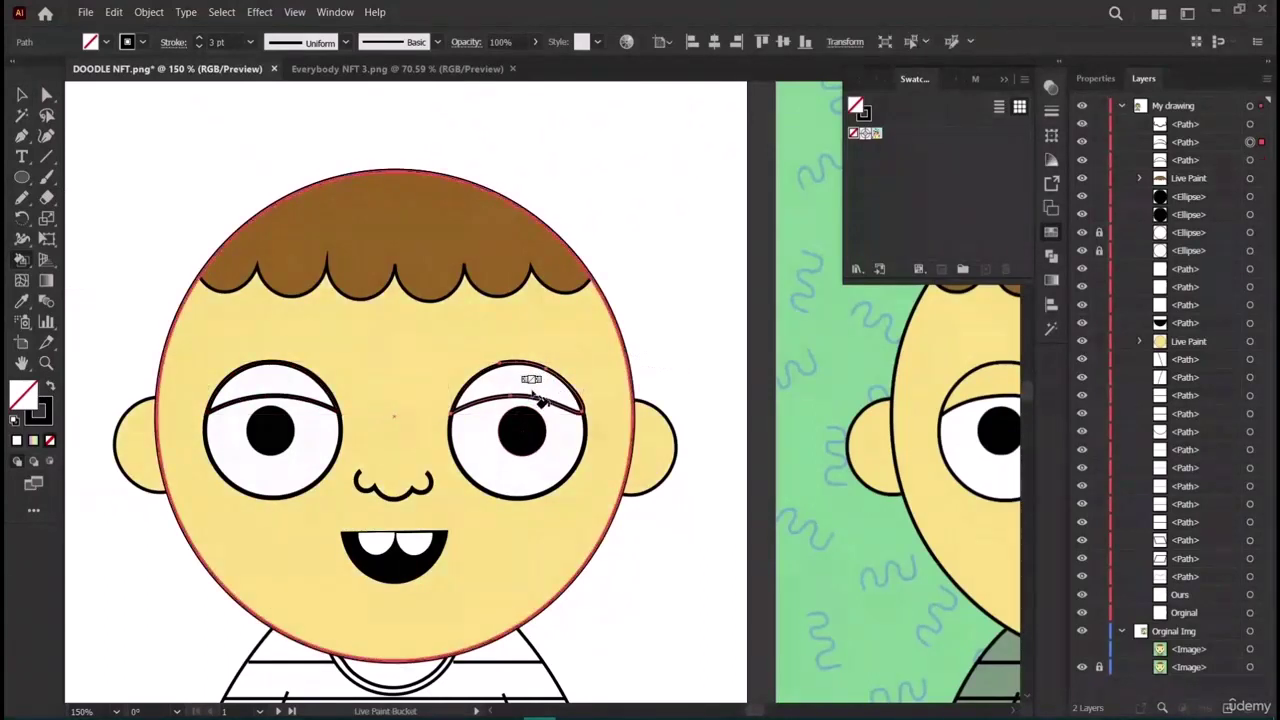
# Reselect the right eyelid and bend it into a smooth arc with the Curvature tool.
pyautogui.press('v')
pyautogui.click(538, 390)
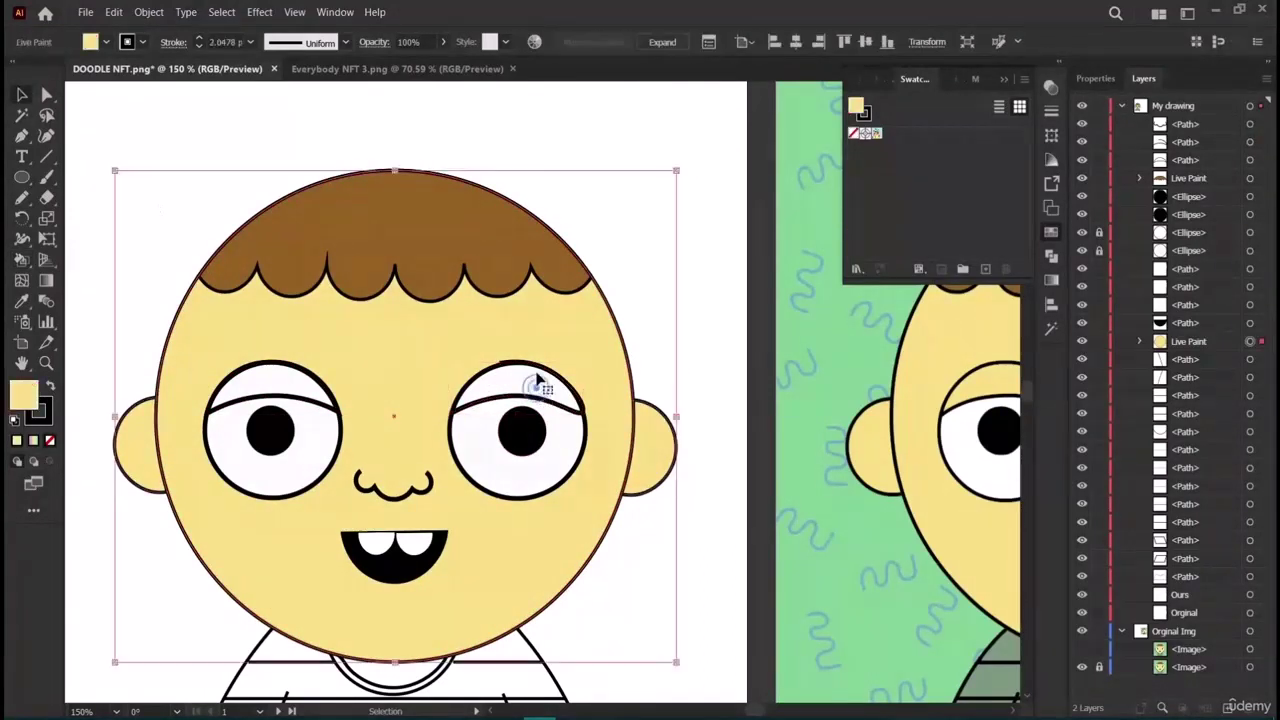
pyautogui.click(534, 365)
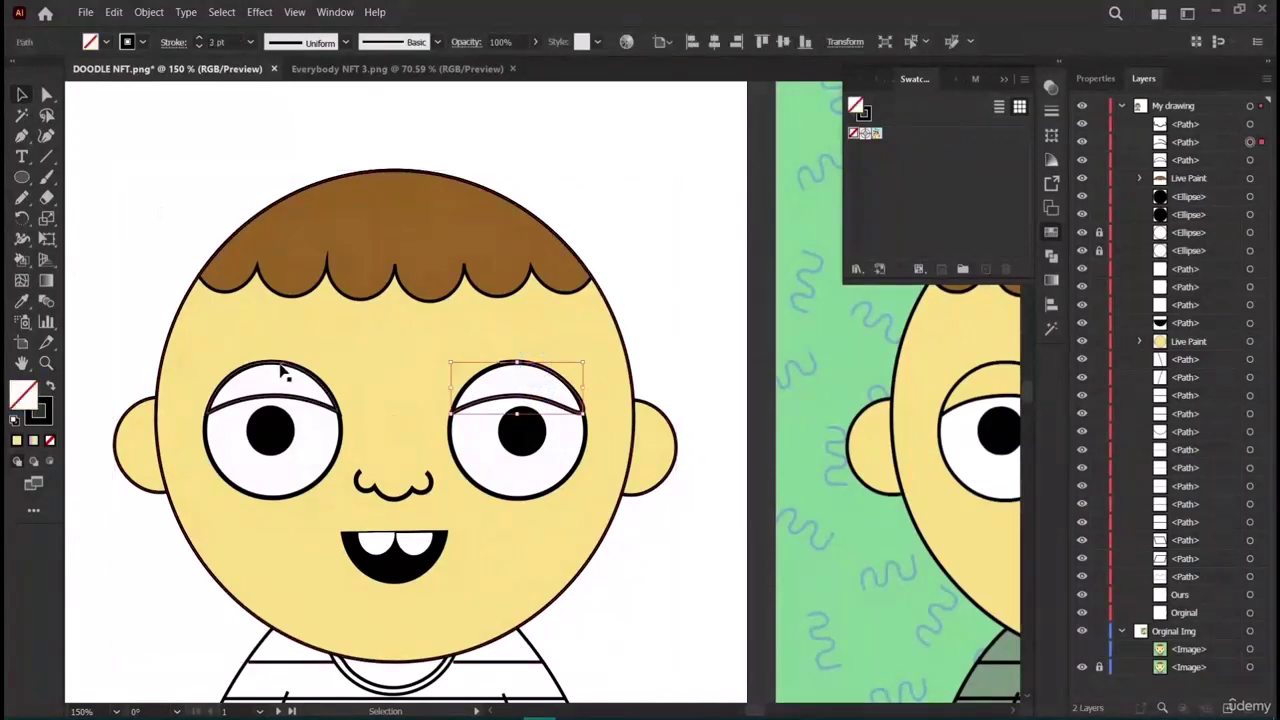
pyautogui.click(278, 368)
pyautogui.click(541, 372)
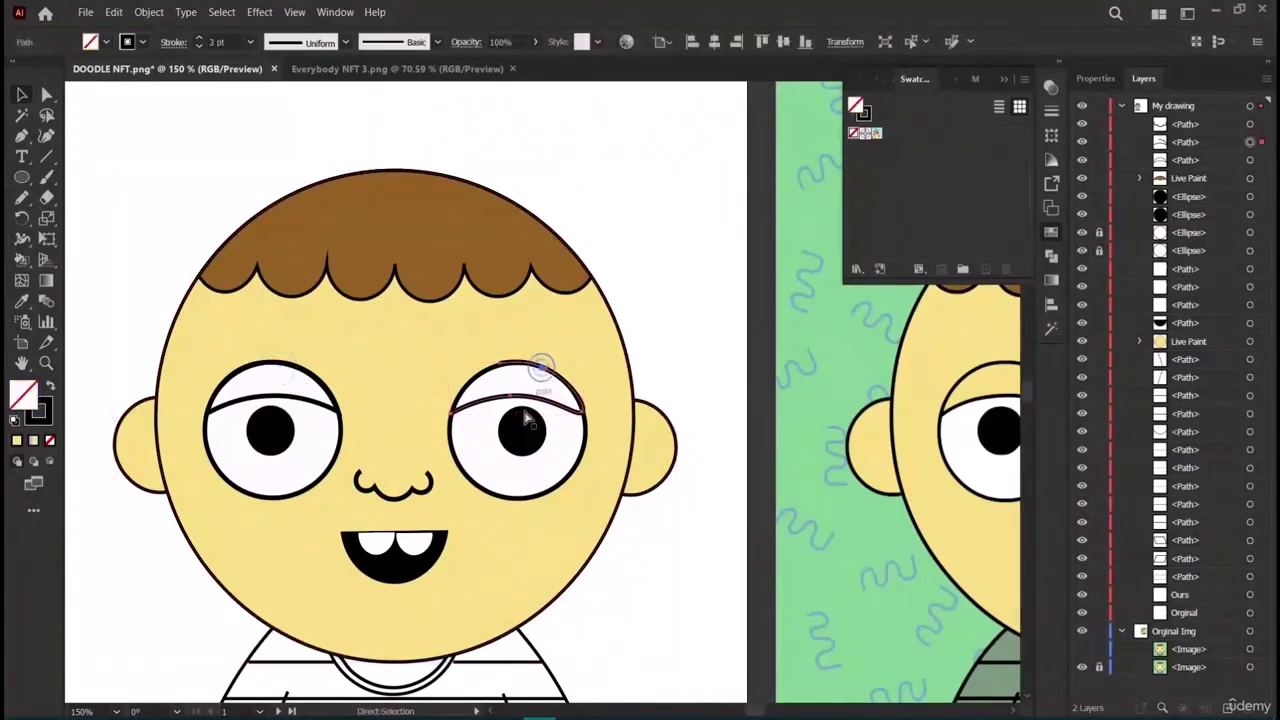
pyautogui.click(46, 136)
pyautogui.moveTo(537, 388); pyautogui.dragTo(543, 371)
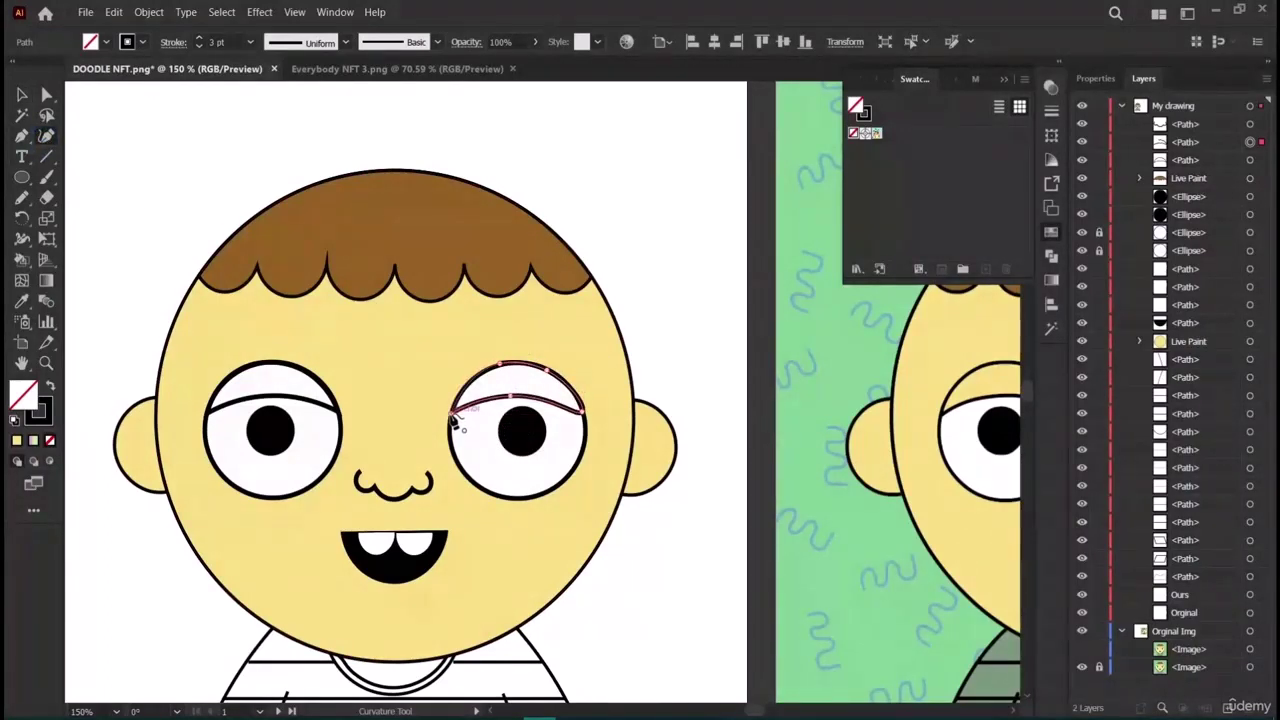
# Add the left eyelid to the selection and retry Live Paint, undoing another white fill.
pyautogui.click(21, 94)
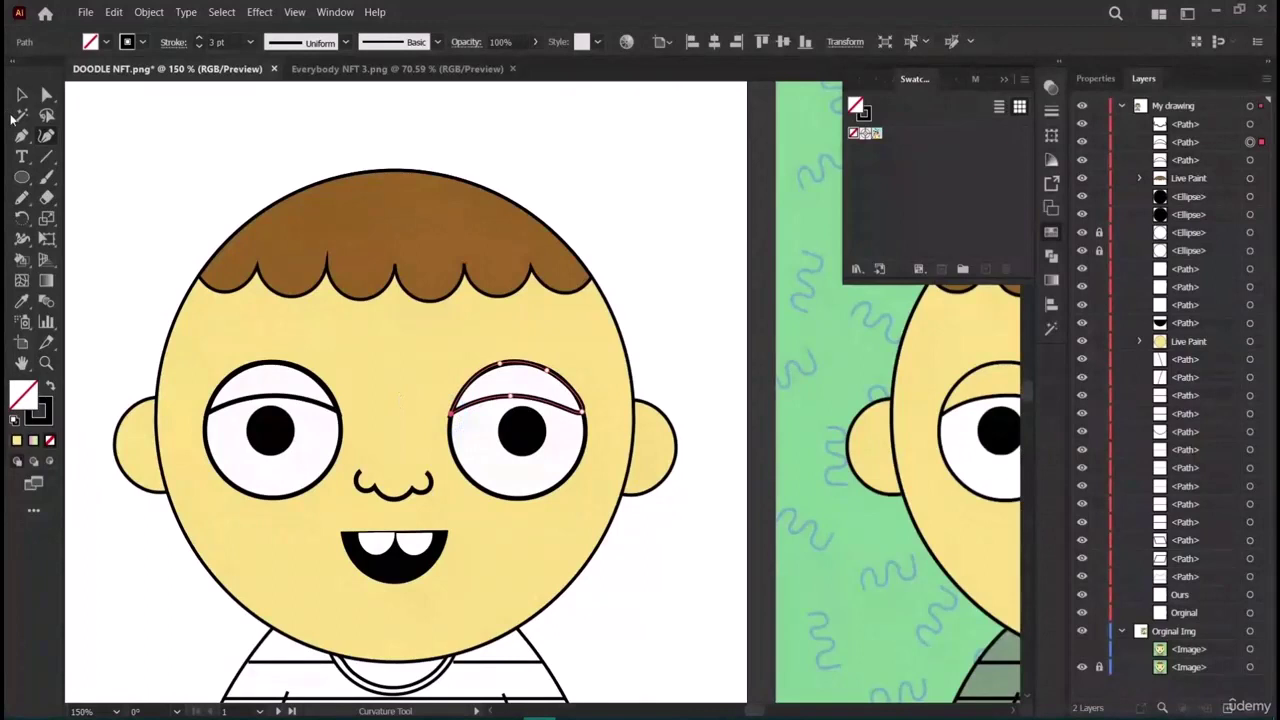
pyautogui.keyDown('shift'); pyautogui.click(303, 378); pyautogui.keyUp('shift')
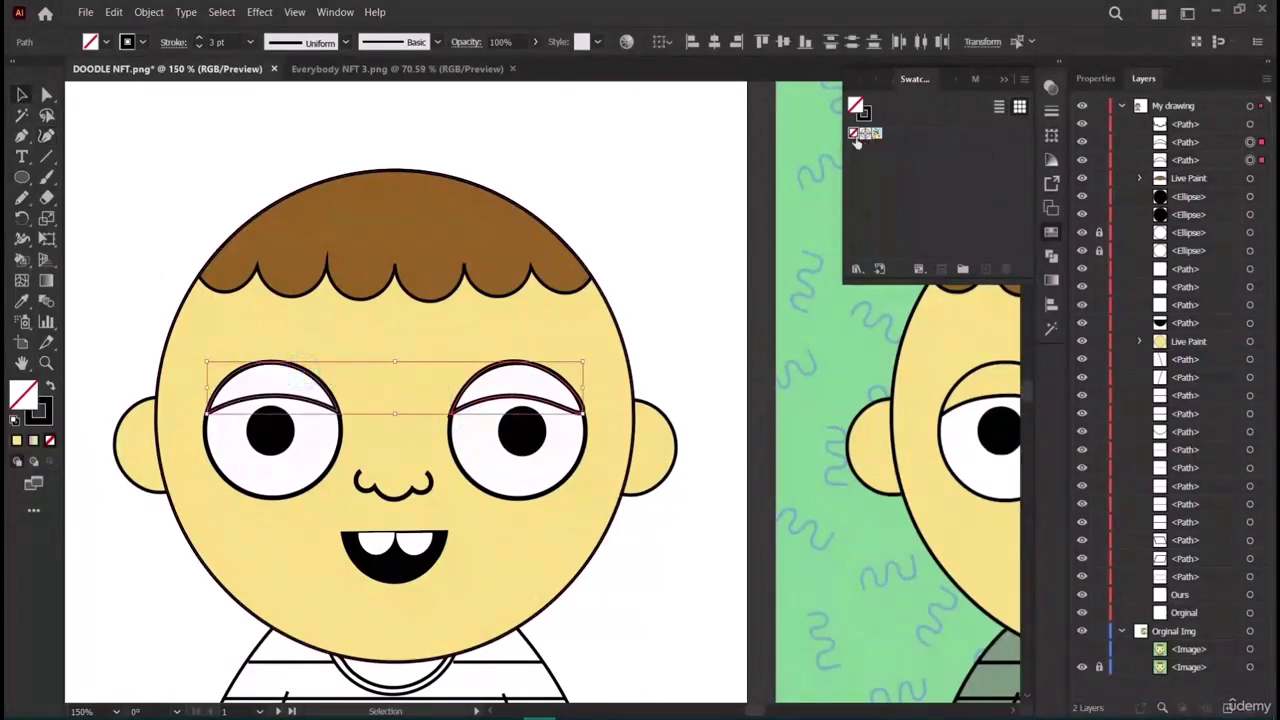
pyautogui.click(21, 261)
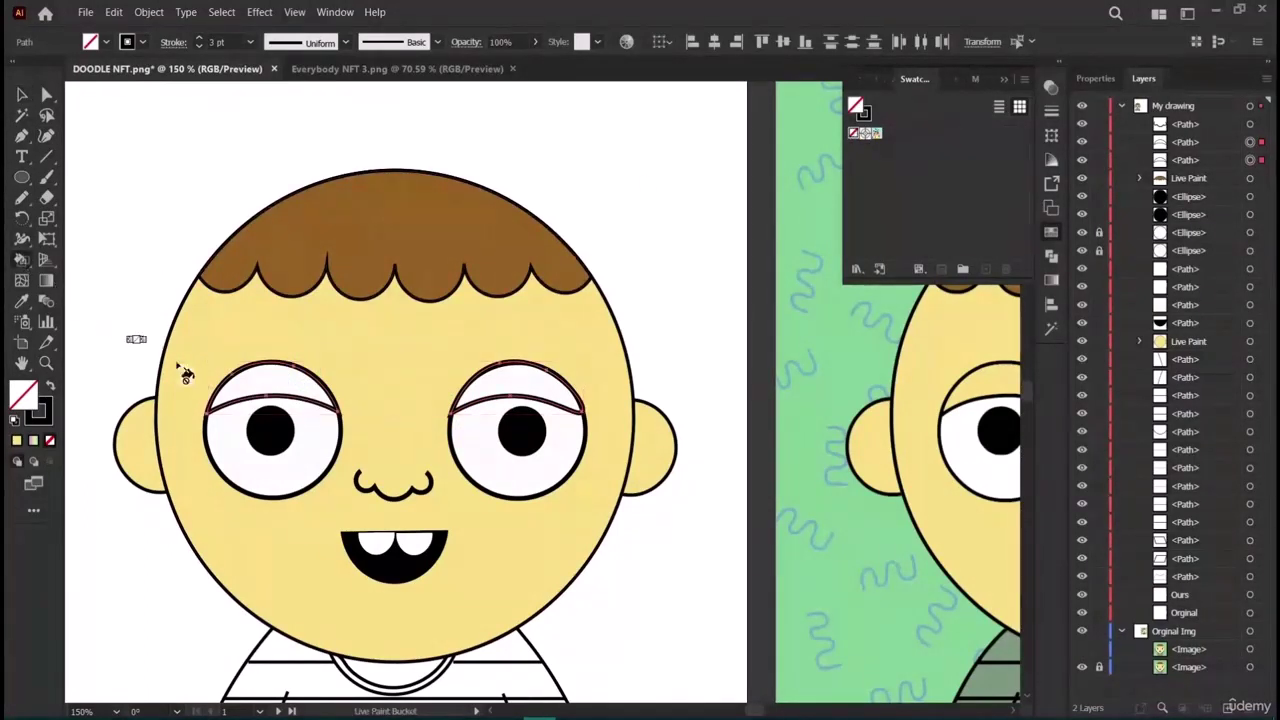
pyautogui.click(491, 372)
pyautogui.press('v')
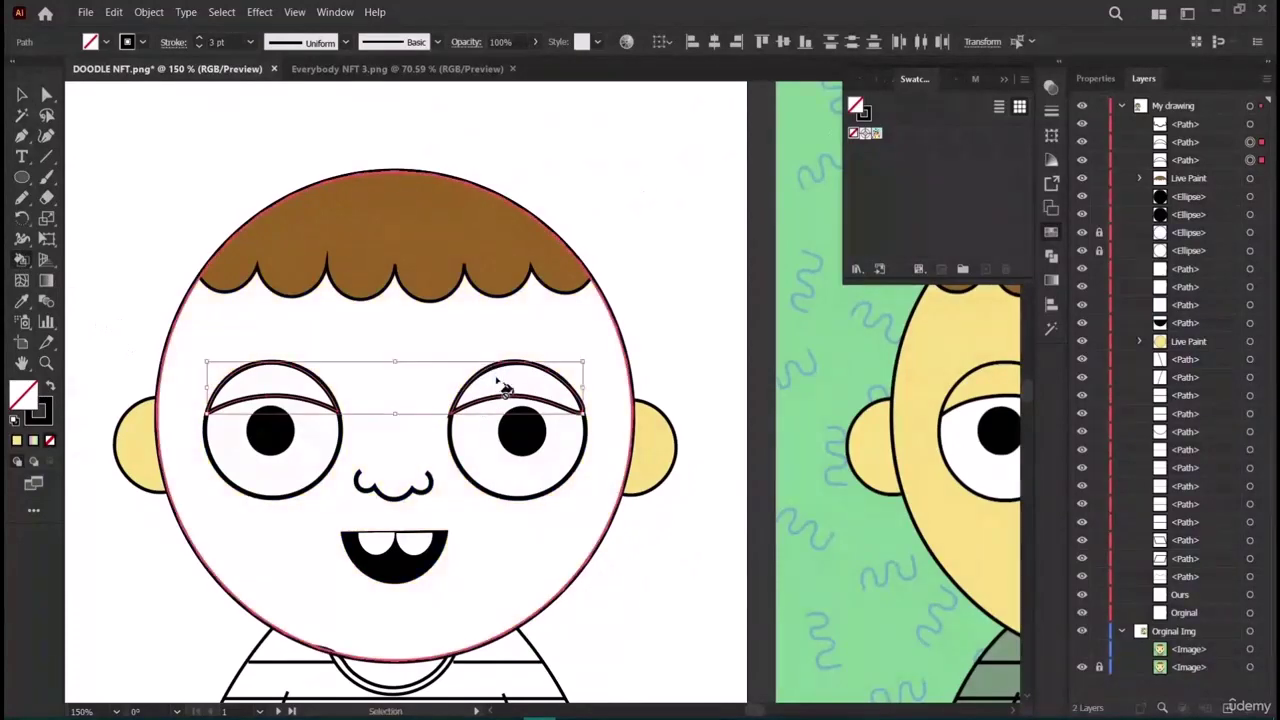
pyautogui.hotkey('ctrl', 'z')
pyautogui.press('k')
# Set the fill to the face's yellow and paint the areas above both eyes.
pyautogui.doubleClick(858, 107)
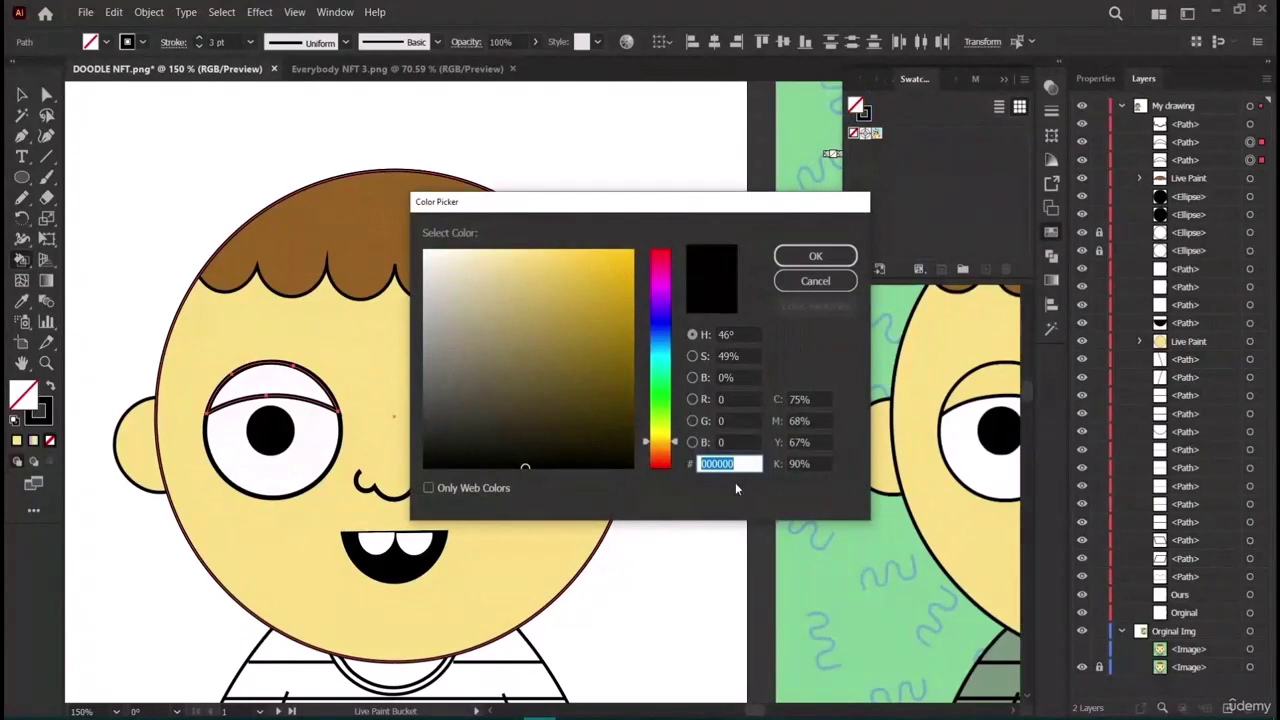
pyautogui.hotkey('ctrl', 'v')
pyautogui.click(815, 256)
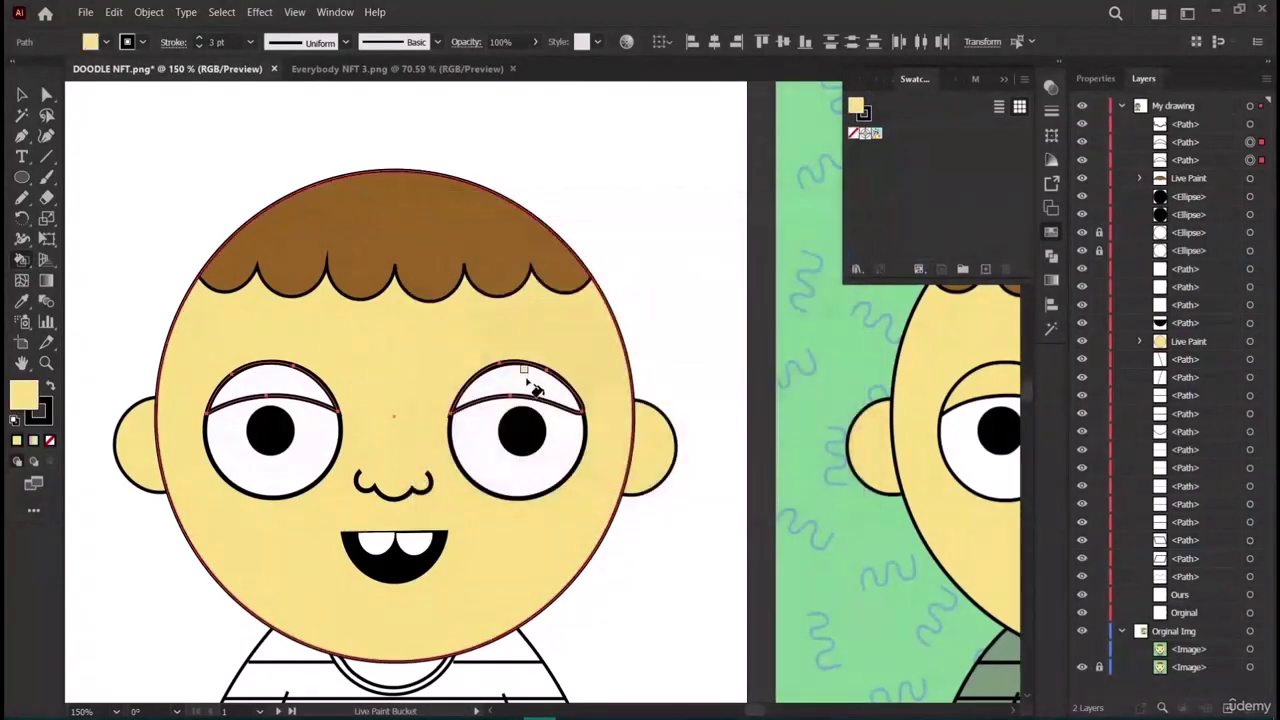
pyautogui.click(283, 375)
pyautogui.click(511, 375)
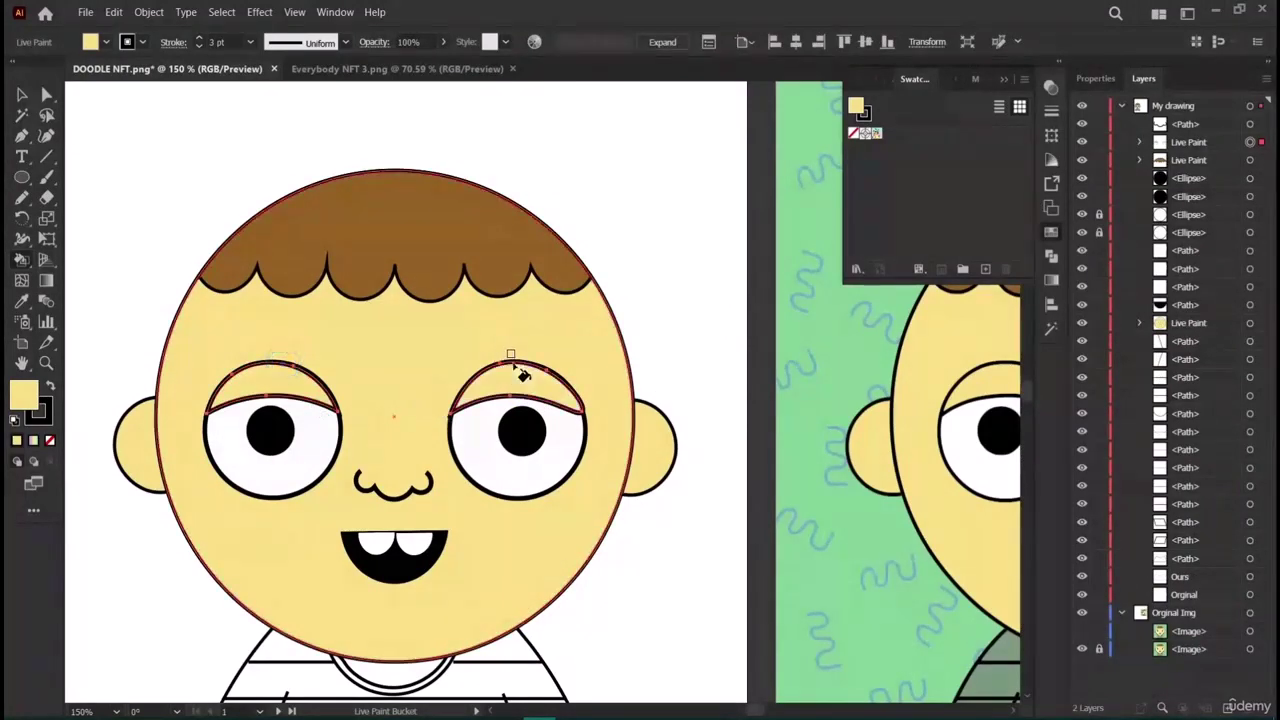
pyautogui.click(20, 93)
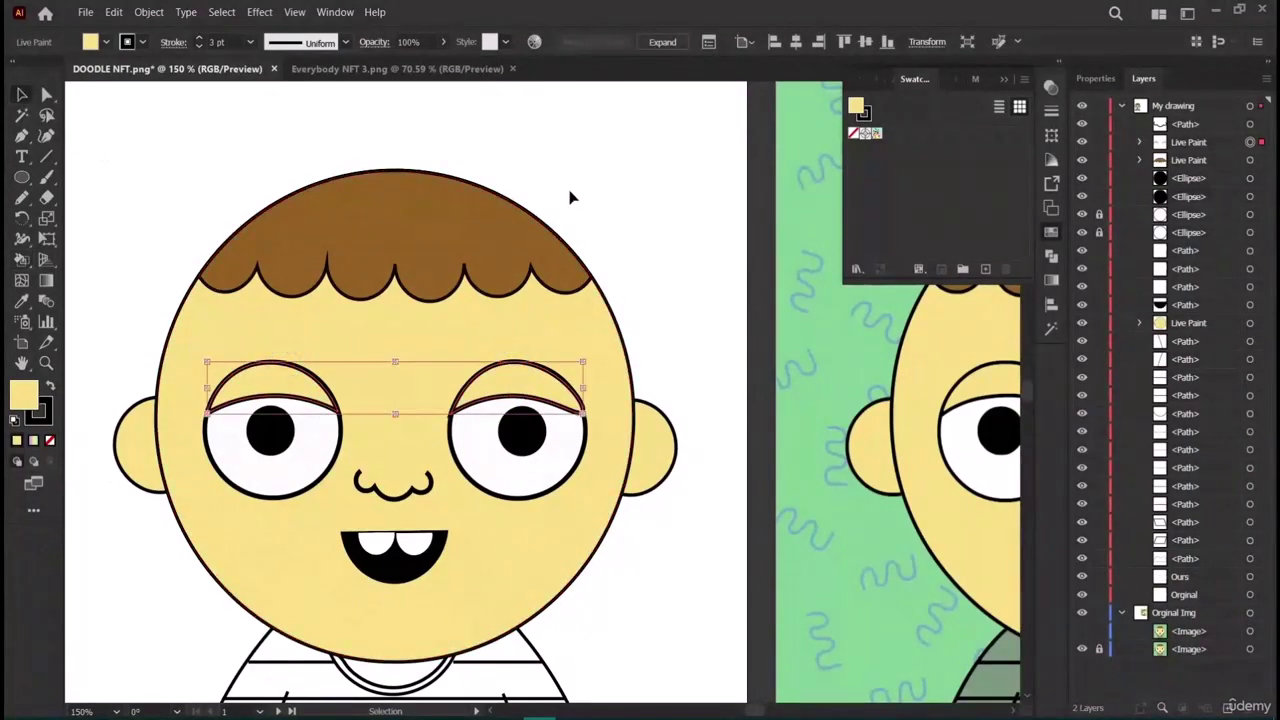
# Select and resize the small piece at the shirt's lower left.
pyautogui.click(596, 178)
pyautogui.scroll(-2, 527, 370)
pyautogui.hscroll(5, 565, 348)
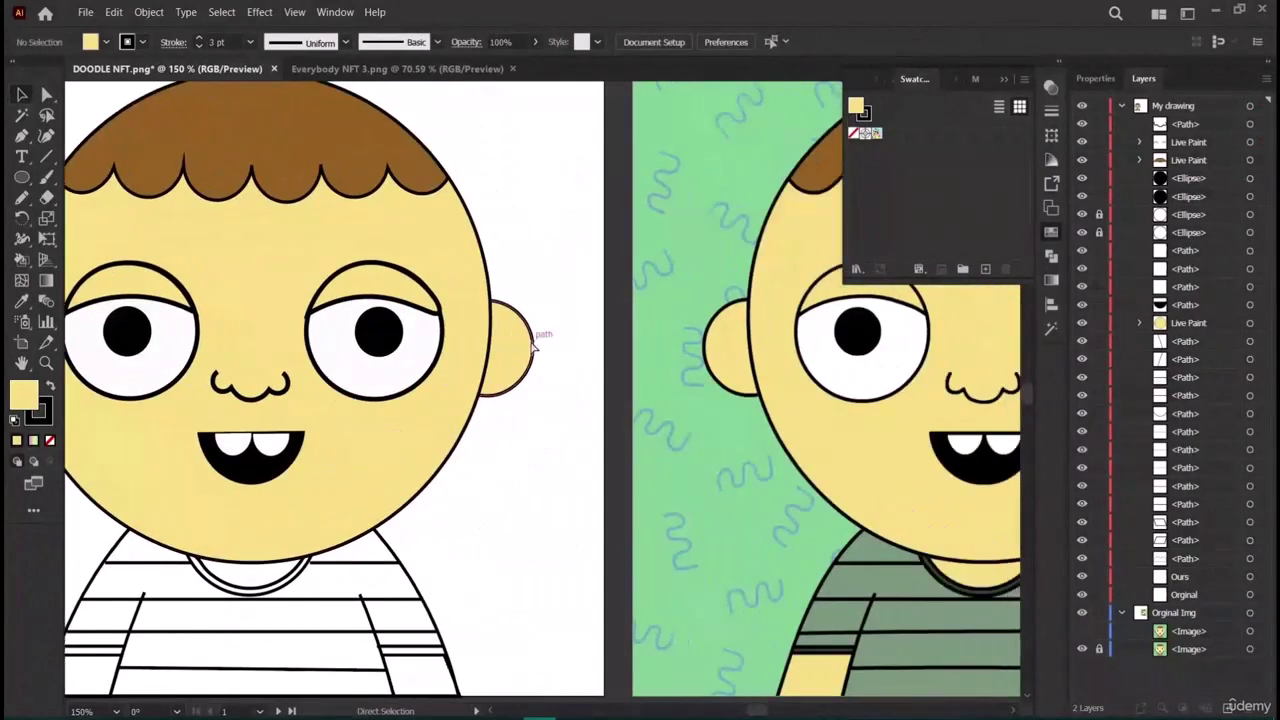
pyautogui.hscroll(-3, 535, 347)
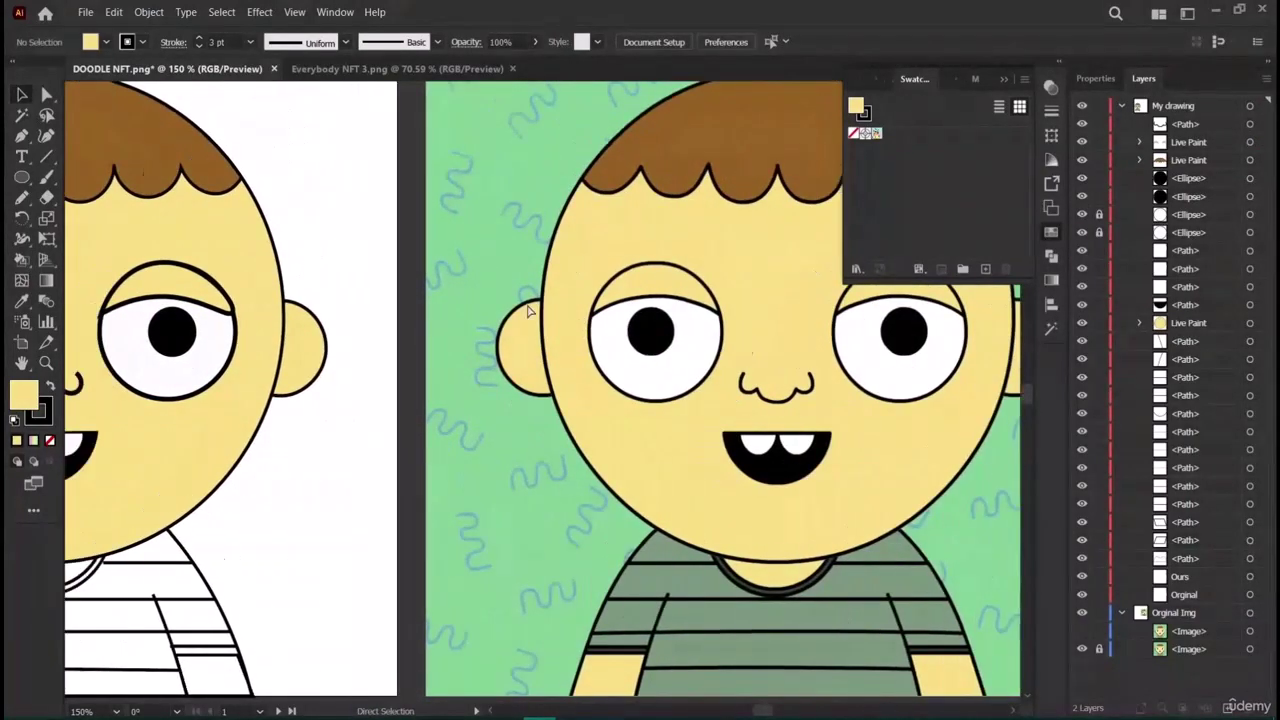
pyautogui.hscroll(3, 543, 266)
pyautogui.hscroll(-3, 545, 264)
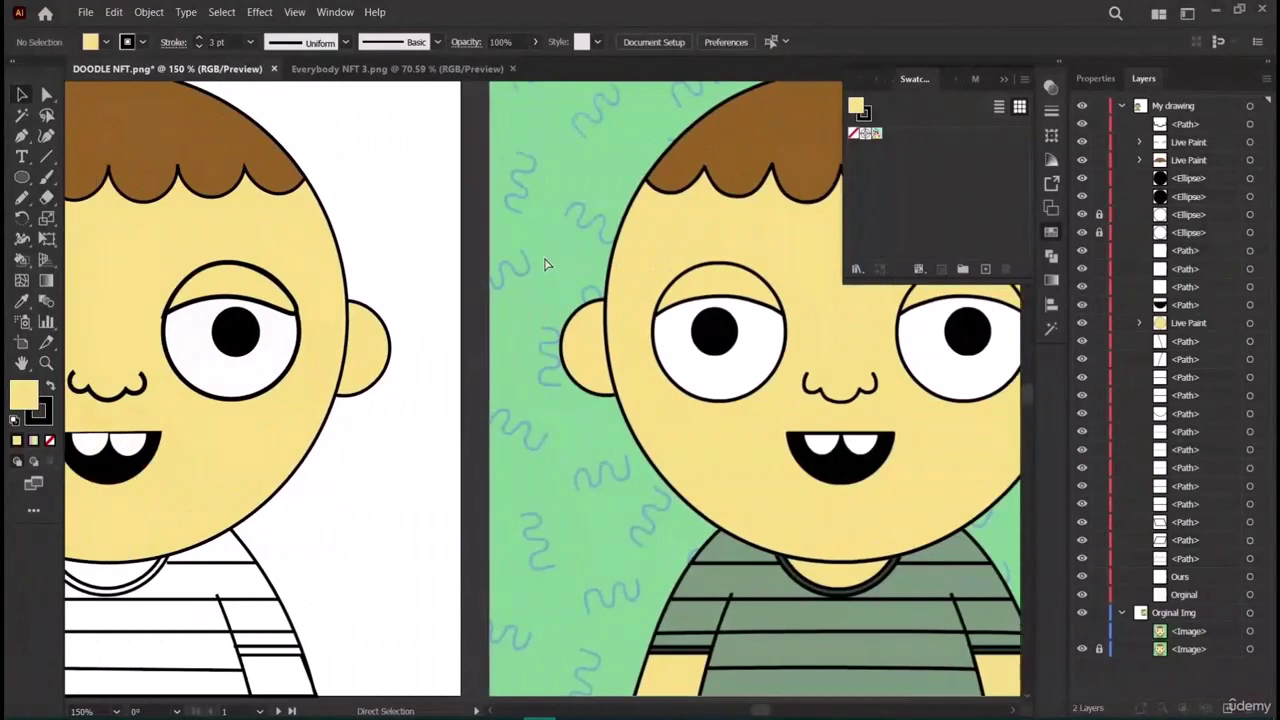
pyautogui.hscroll(3, 546, 265)
pyautogui.hscroll(-4, 547, 273)
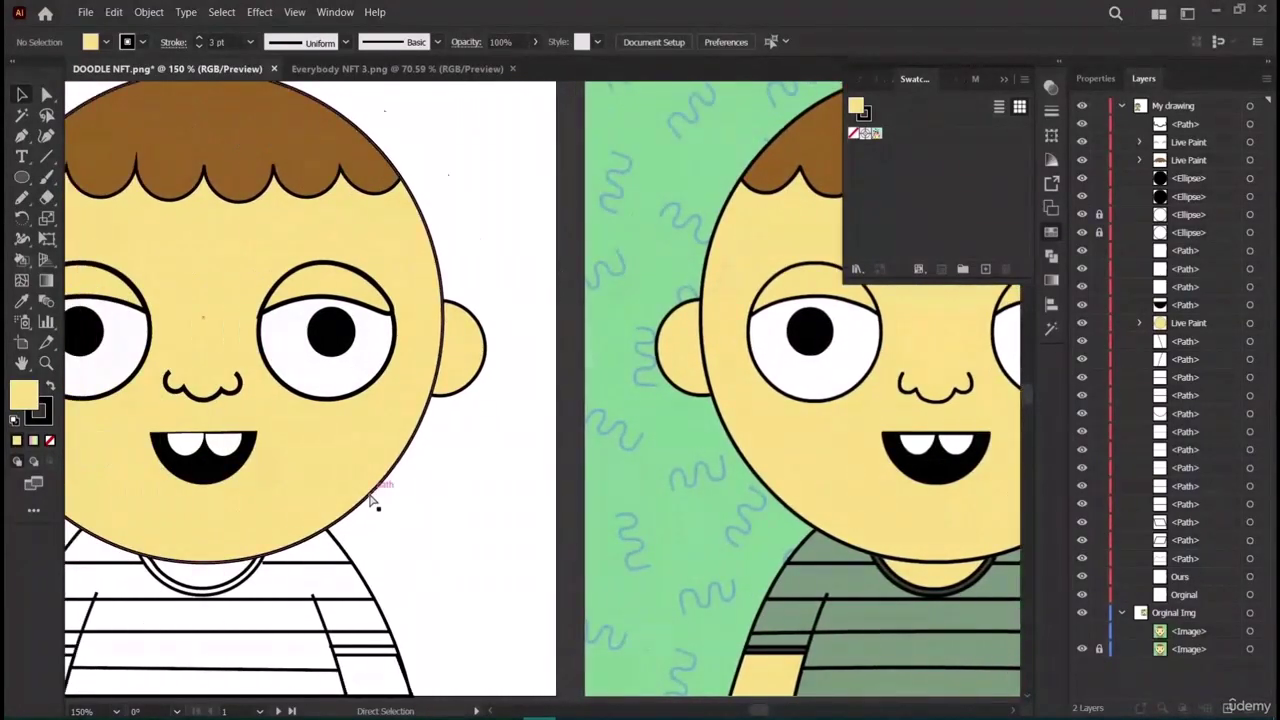
pyautogui.hscroll(-3, 371, 497)
pyautogui.hscroll(1, 371, 492)
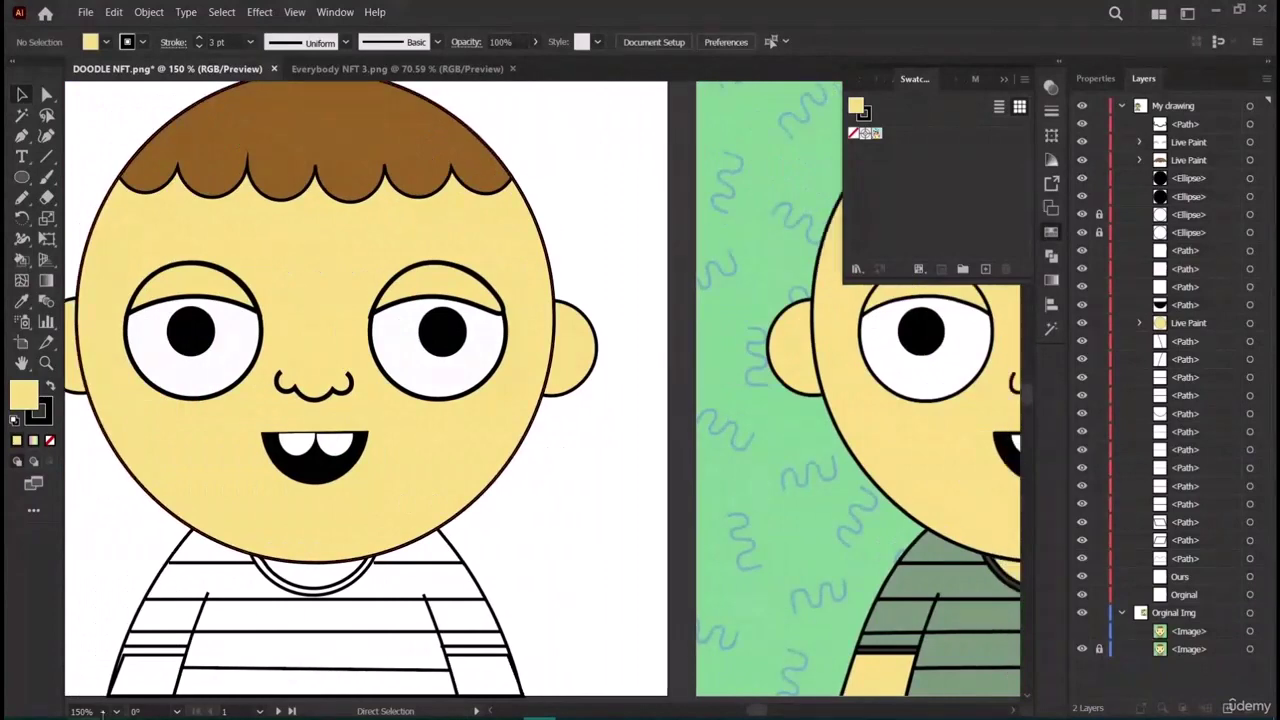
pyautogui.click(145, 658)
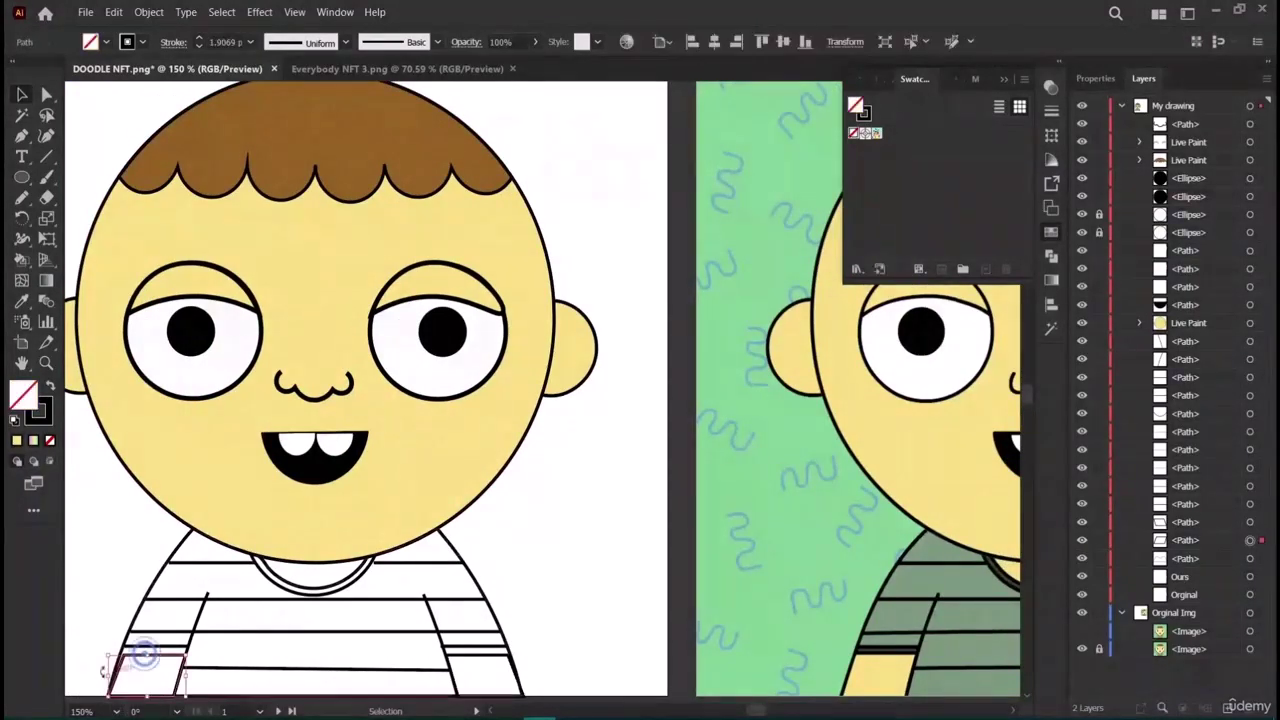
pyautogui.moveTo(112, 676); pyautogui.dragTo(105, 681)
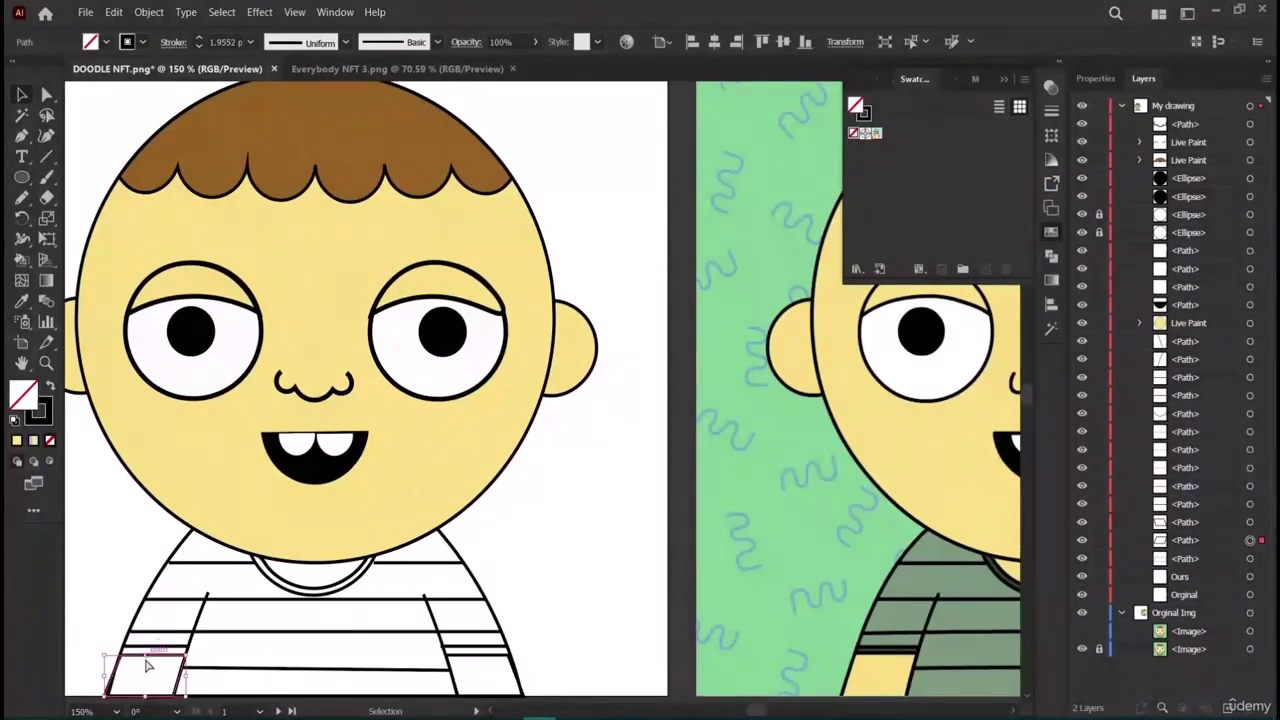
# Move the lower-left shirt piece's bottom-left corner anchor onto the shirt edge.
pyautogui.hscroll(-3, 157, 590)
pyautogui.click(155, 585)
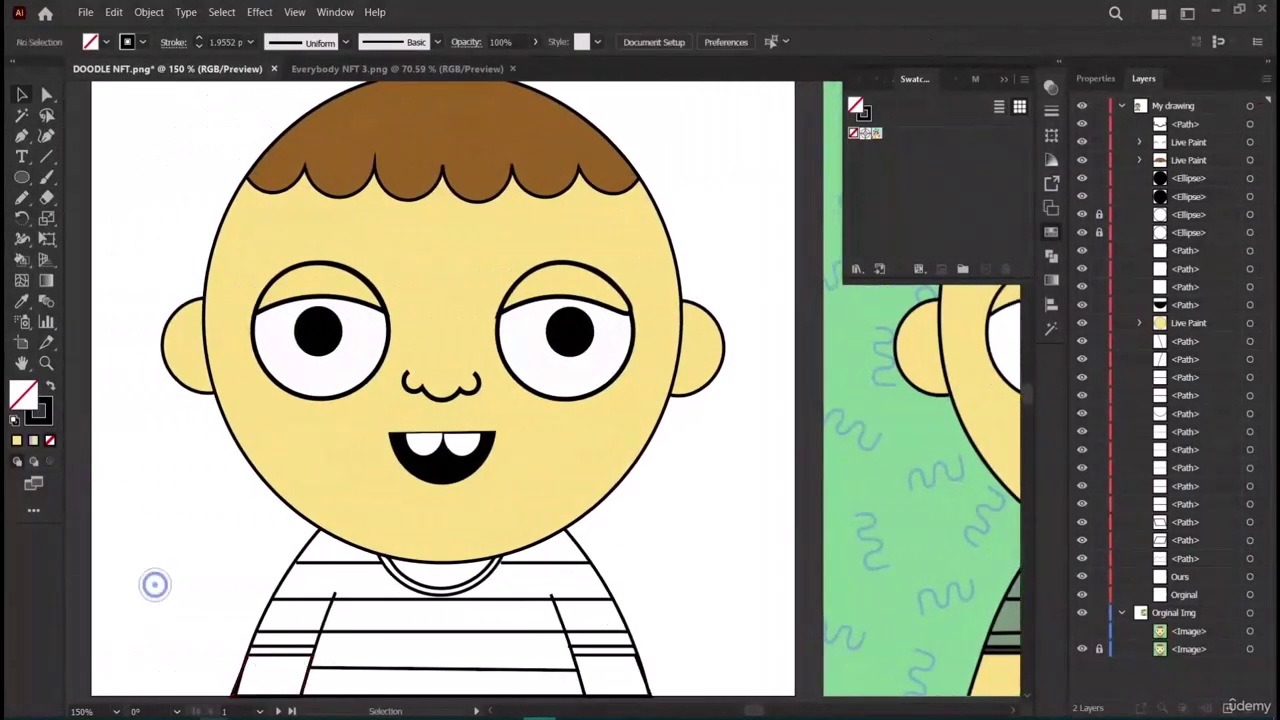
pyautogui.click(233, 685)
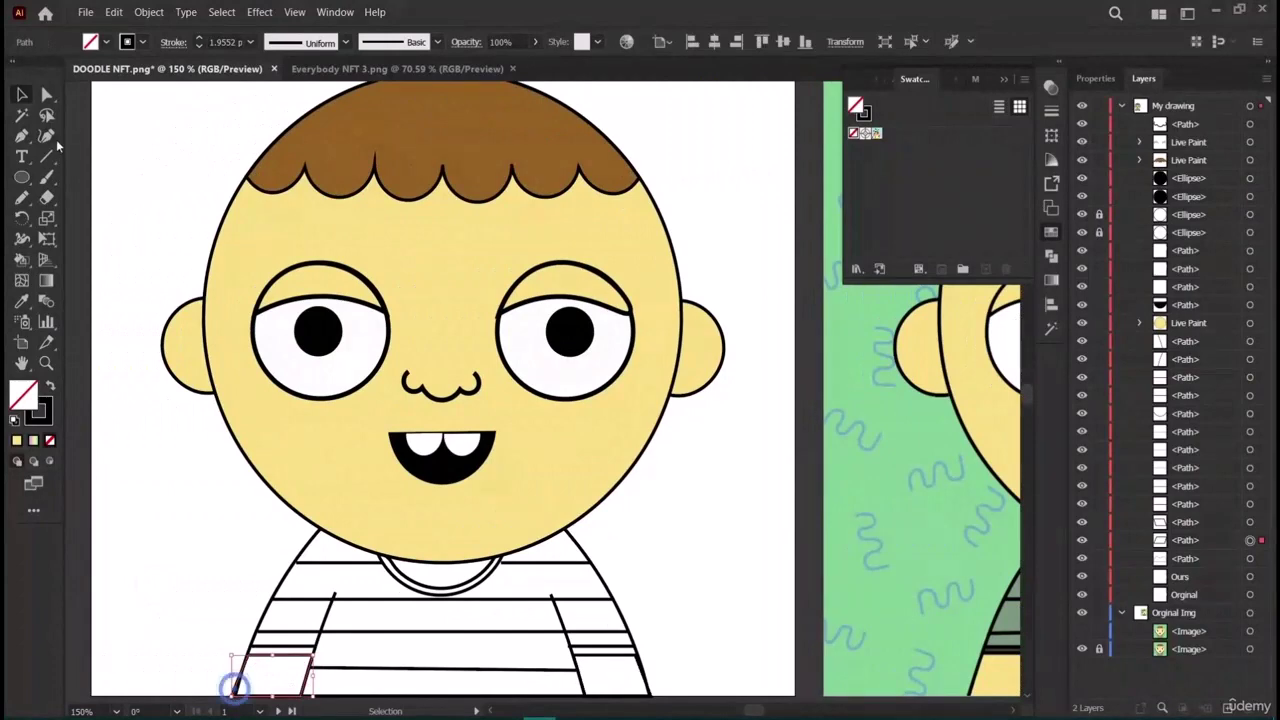
pyautogui.doubleClick(46, 95)
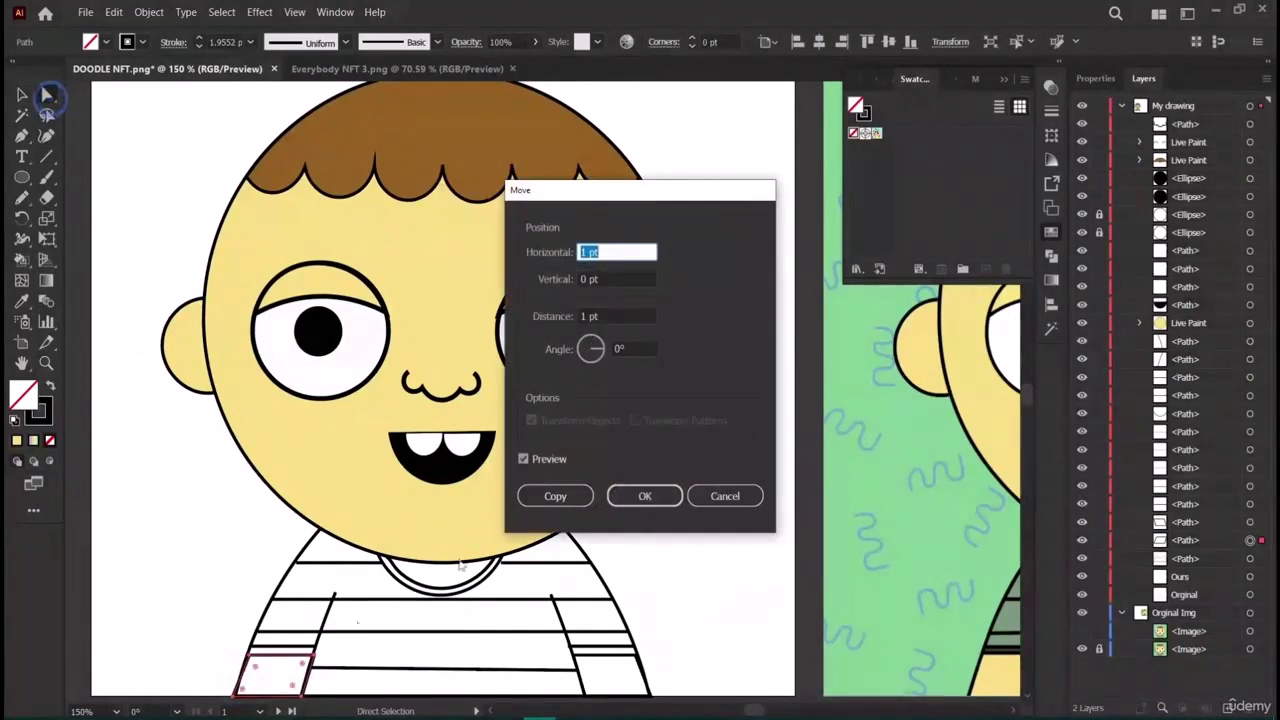
pyautogui.click(731, 501)
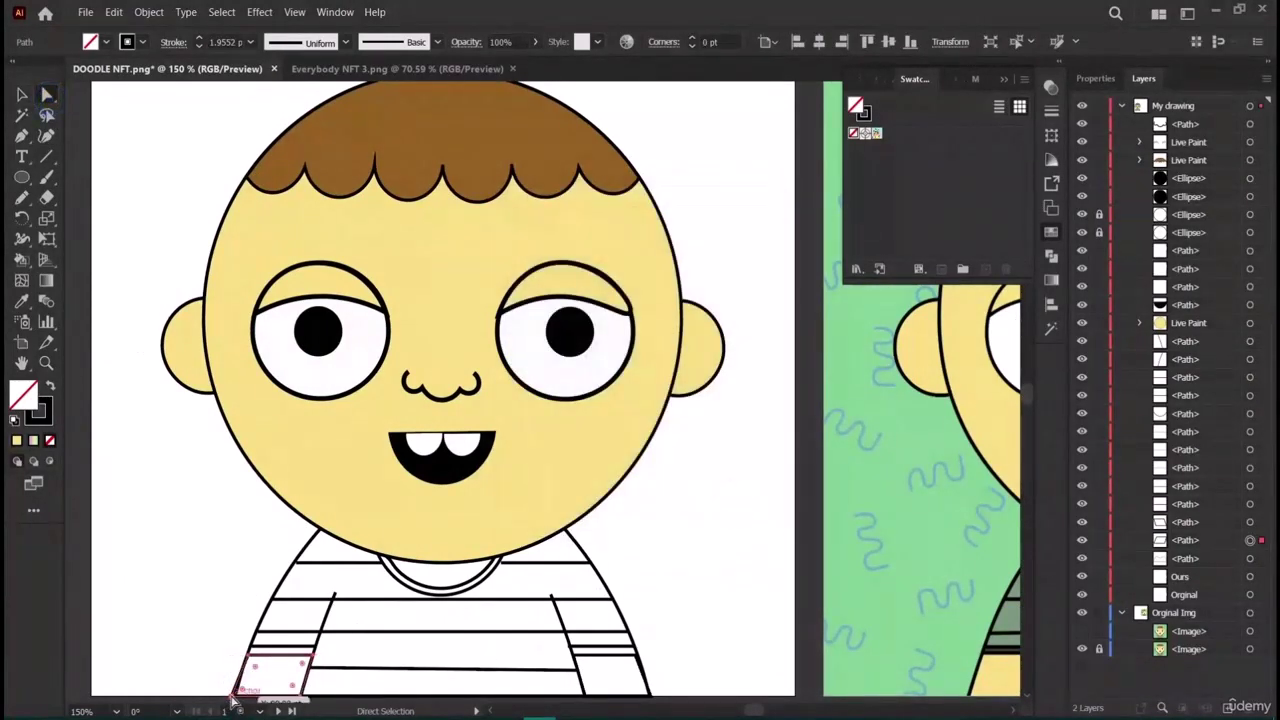
pyautogui.moveTo(235, 694); pyautogui.dragTo(233, 697)
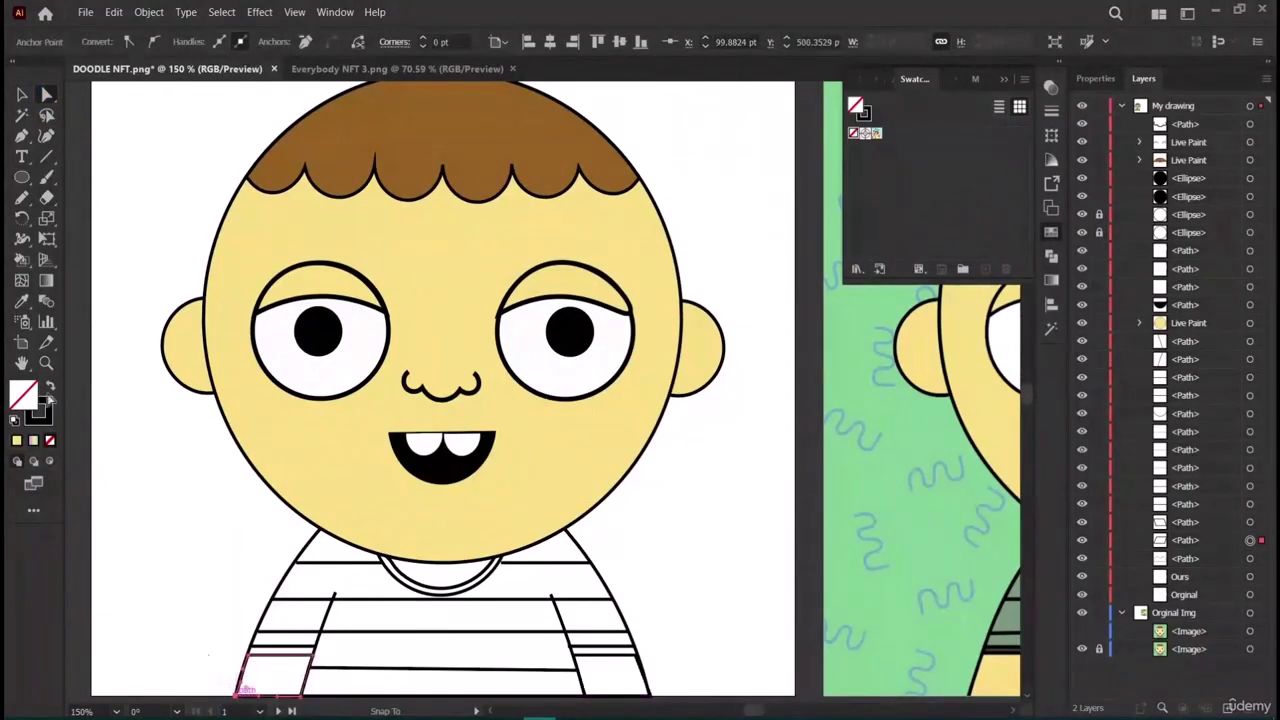
pyautogui.click(21, 95)
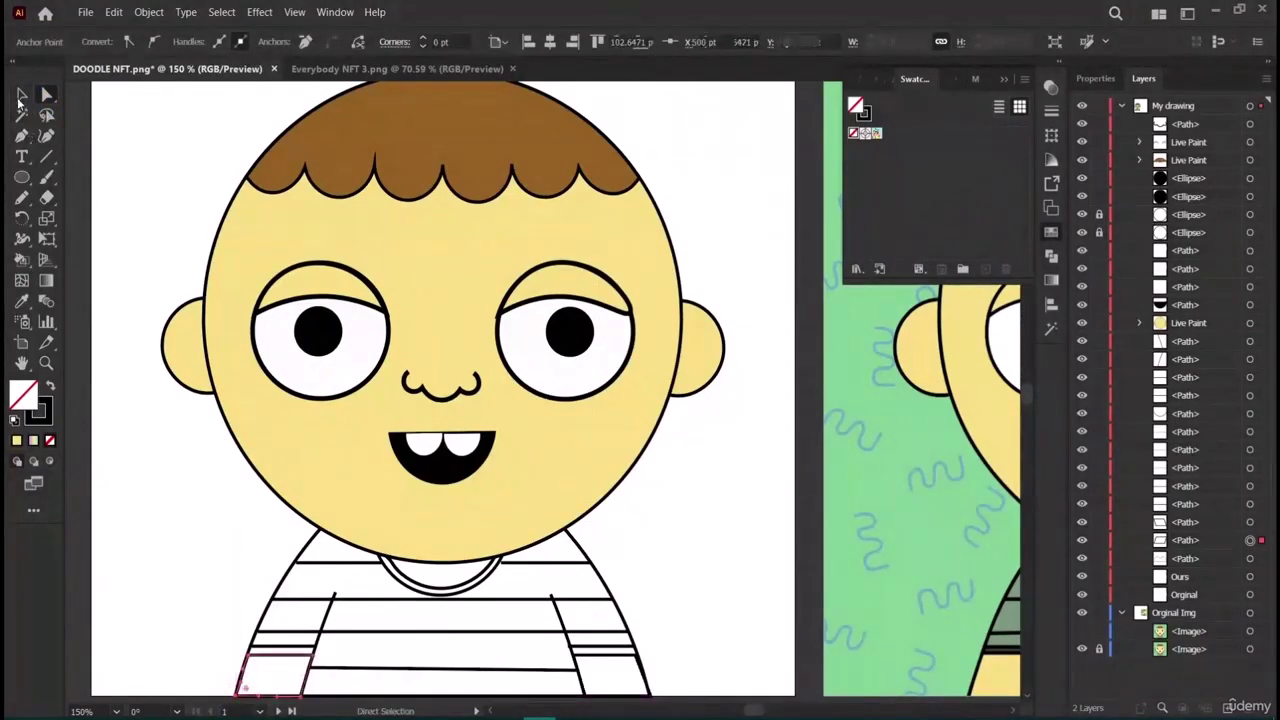
pyautogui.click(149, 137)
# Reselect the whole shirt path for painting.
pyautogui.scroll(-3, 149, 137)
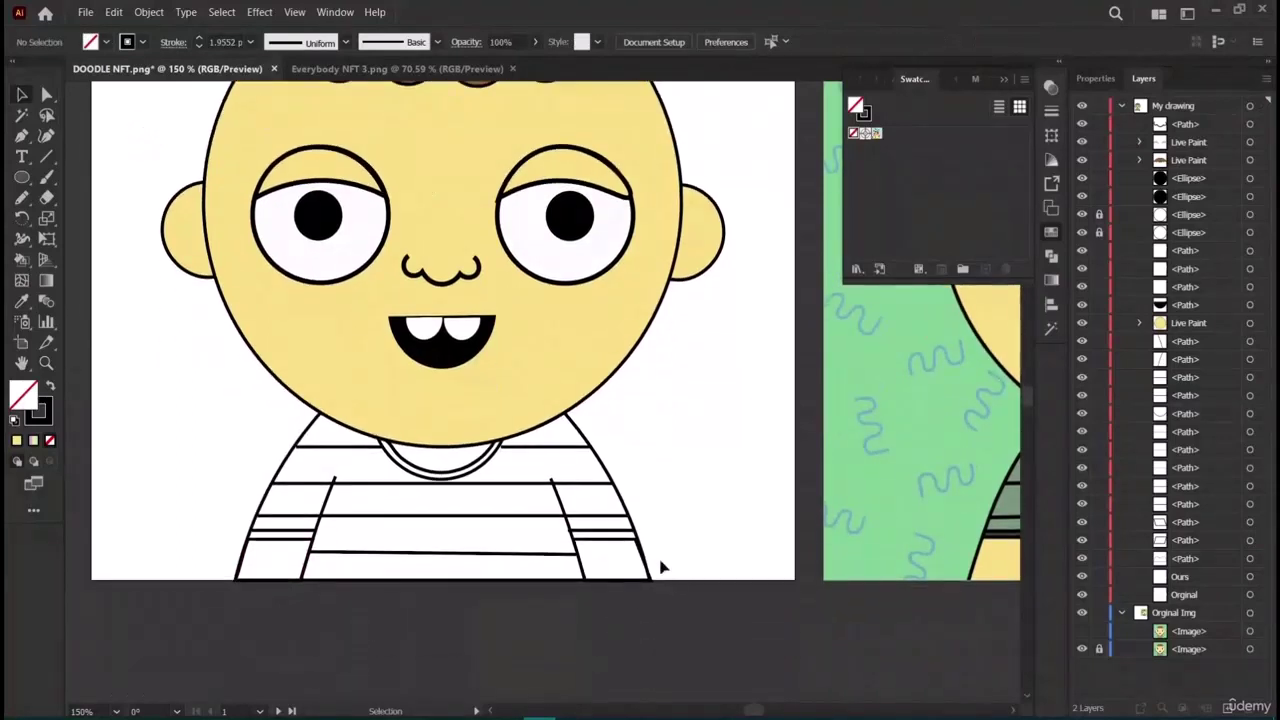
pyautogui.hscroll(4, 646, 657)
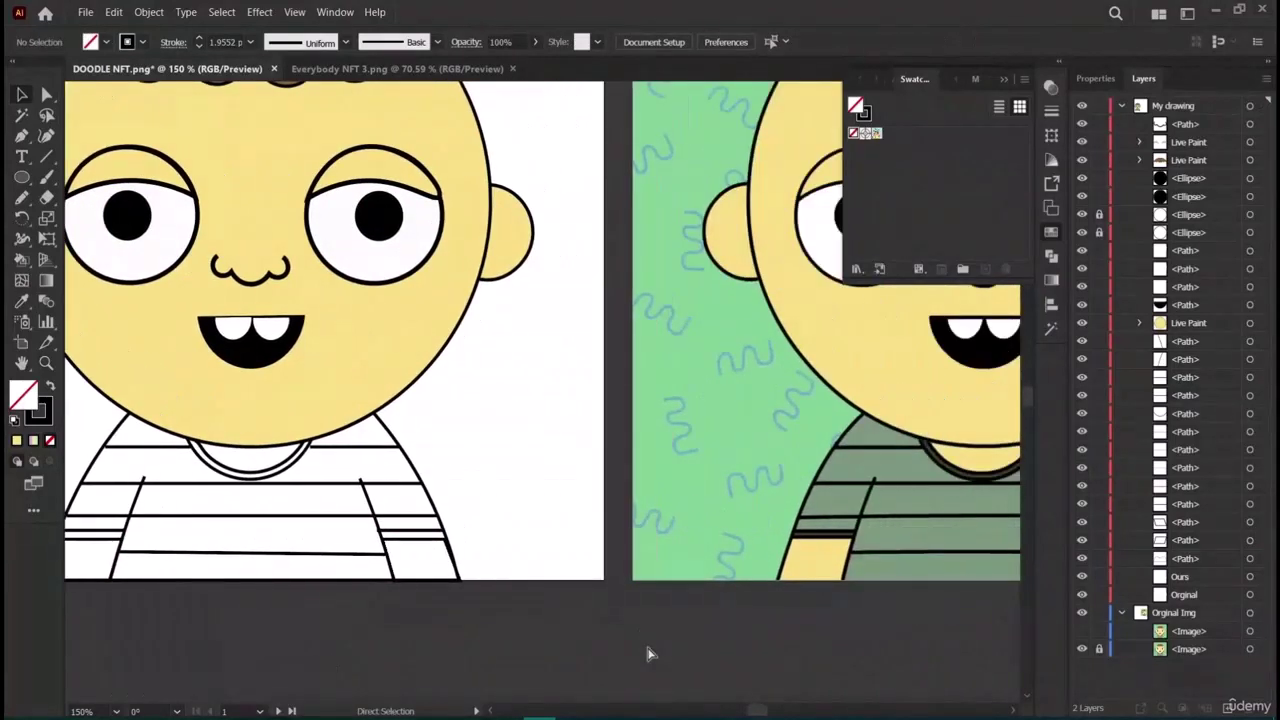
pyautogui.hscroll(-2, 646, 657)
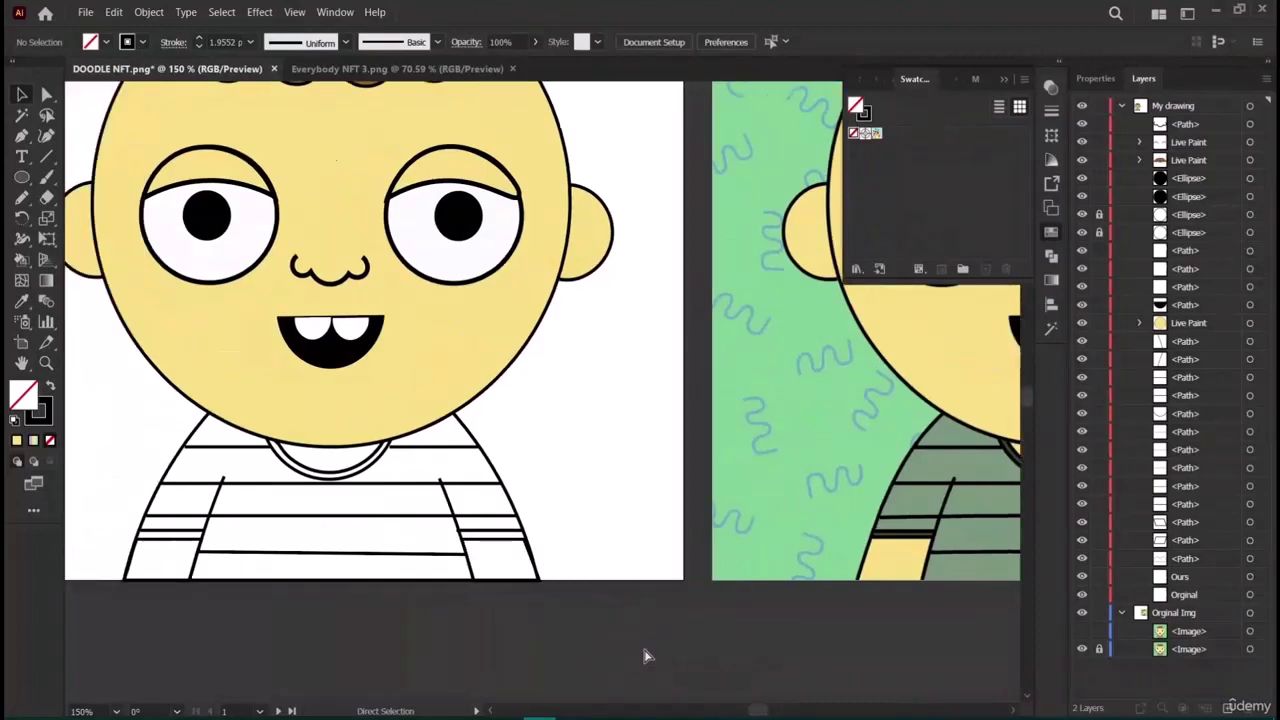
pyautogui.click(183, 452)
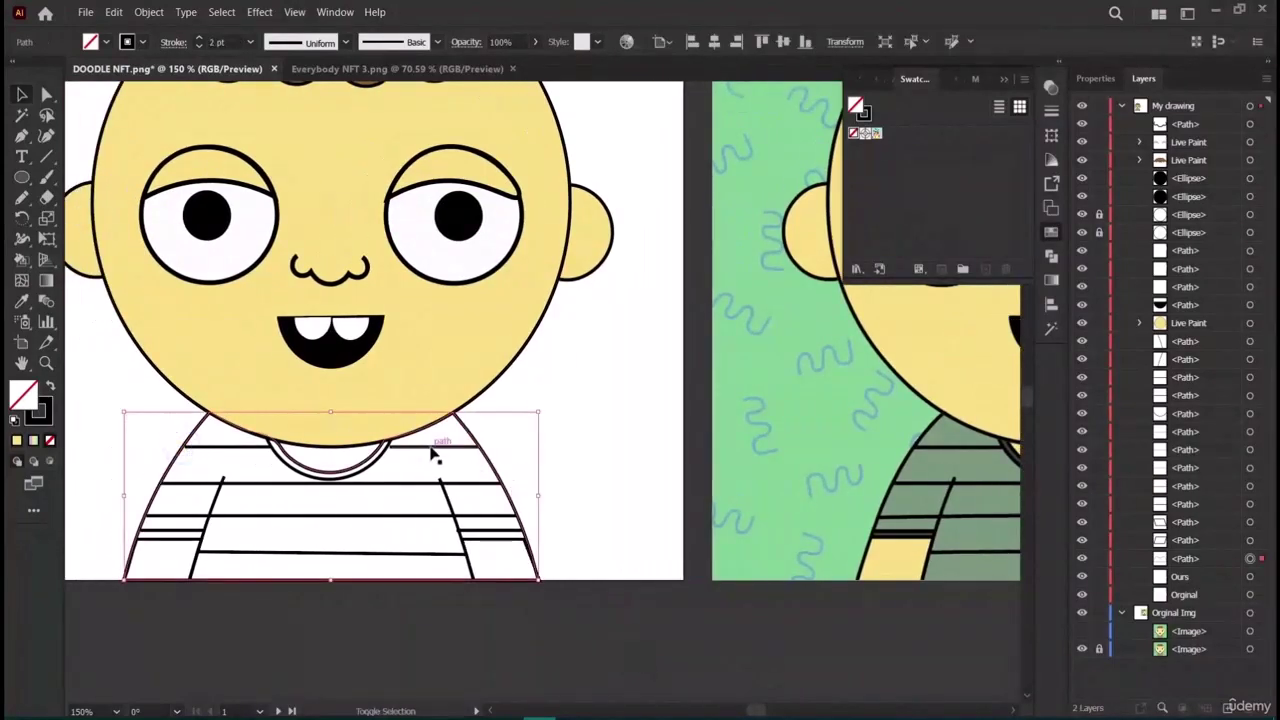
pyautogui.keyDown('shift'); pyautogui.click(428, 483); pyautogui.keyUp('shift')
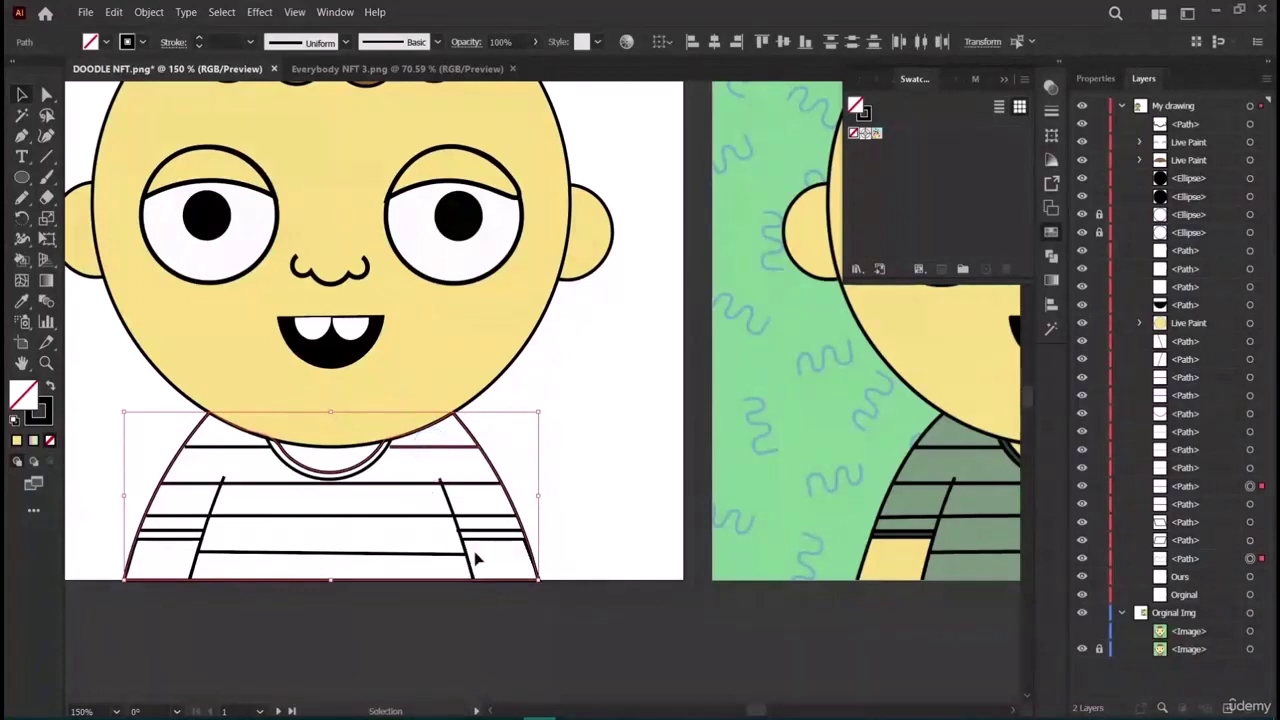
pyautogui.click(160, 560)
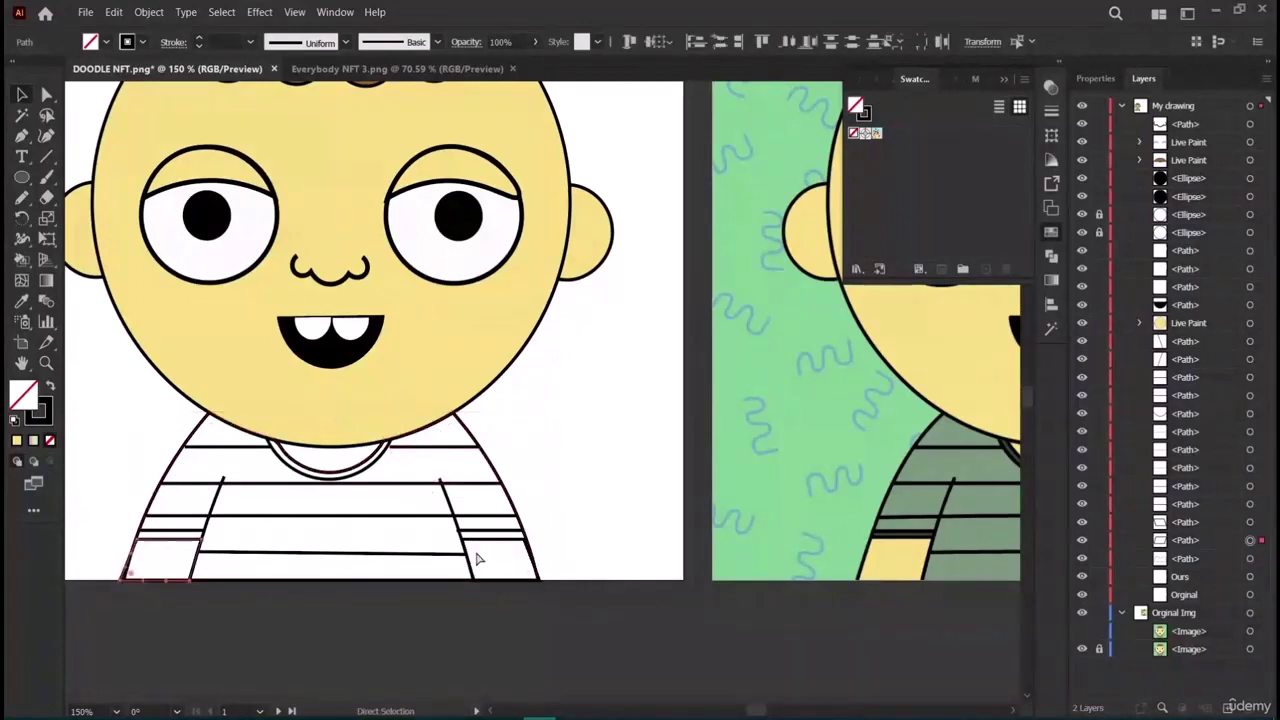
pyautogui.click(492, 475)
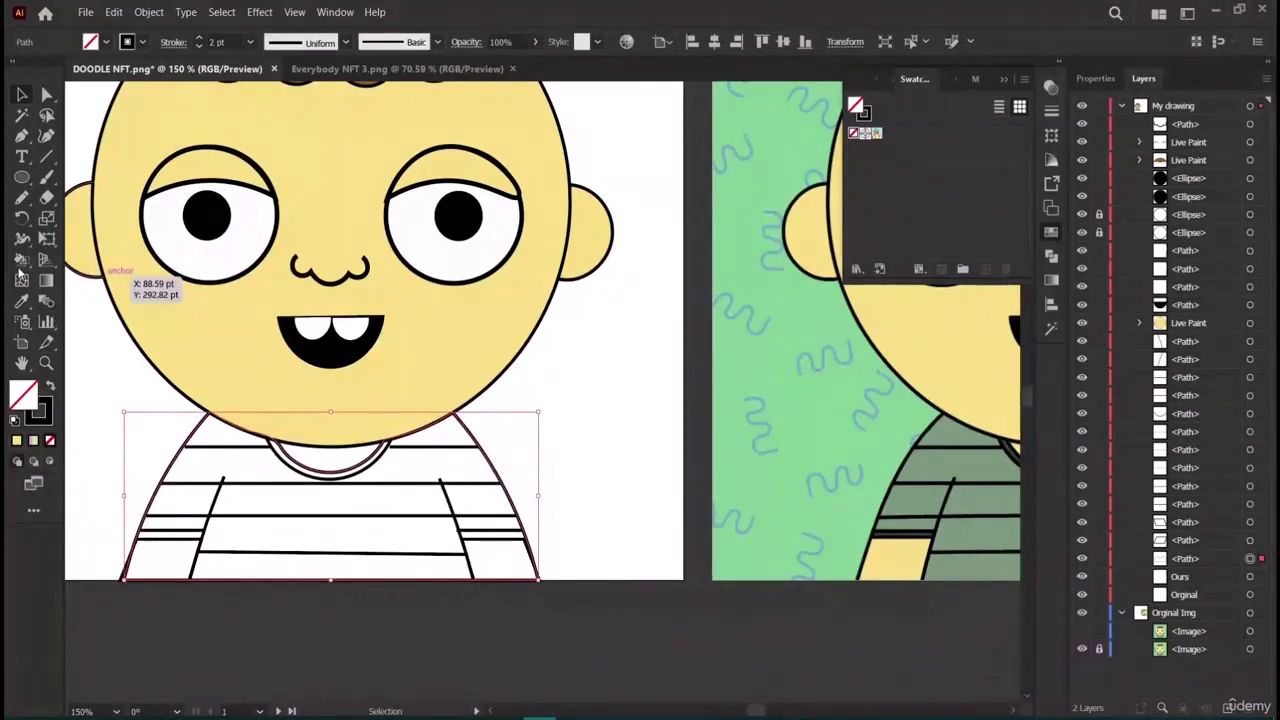
# Fill the shirt with a light cyan chosen in the Color Picker using Live Paint Bucket.
pyautogui.click(20, 260)
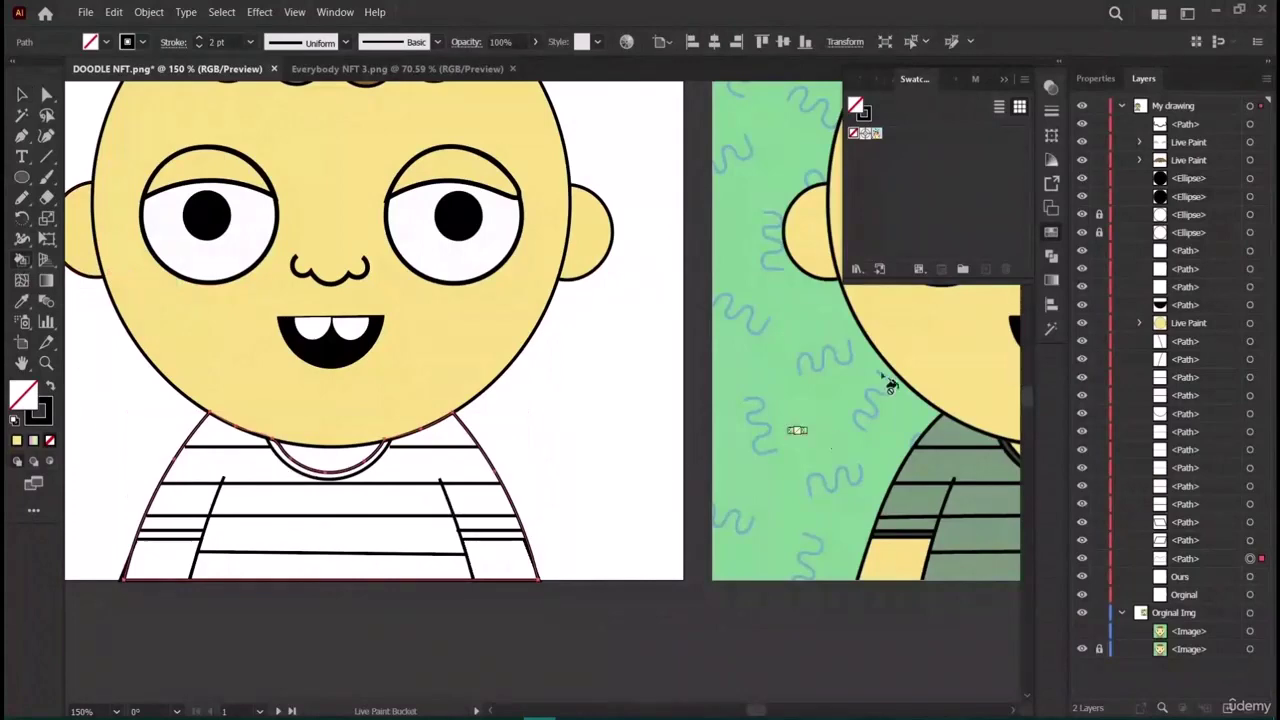
pyautogui.doubleClick(855, 105)
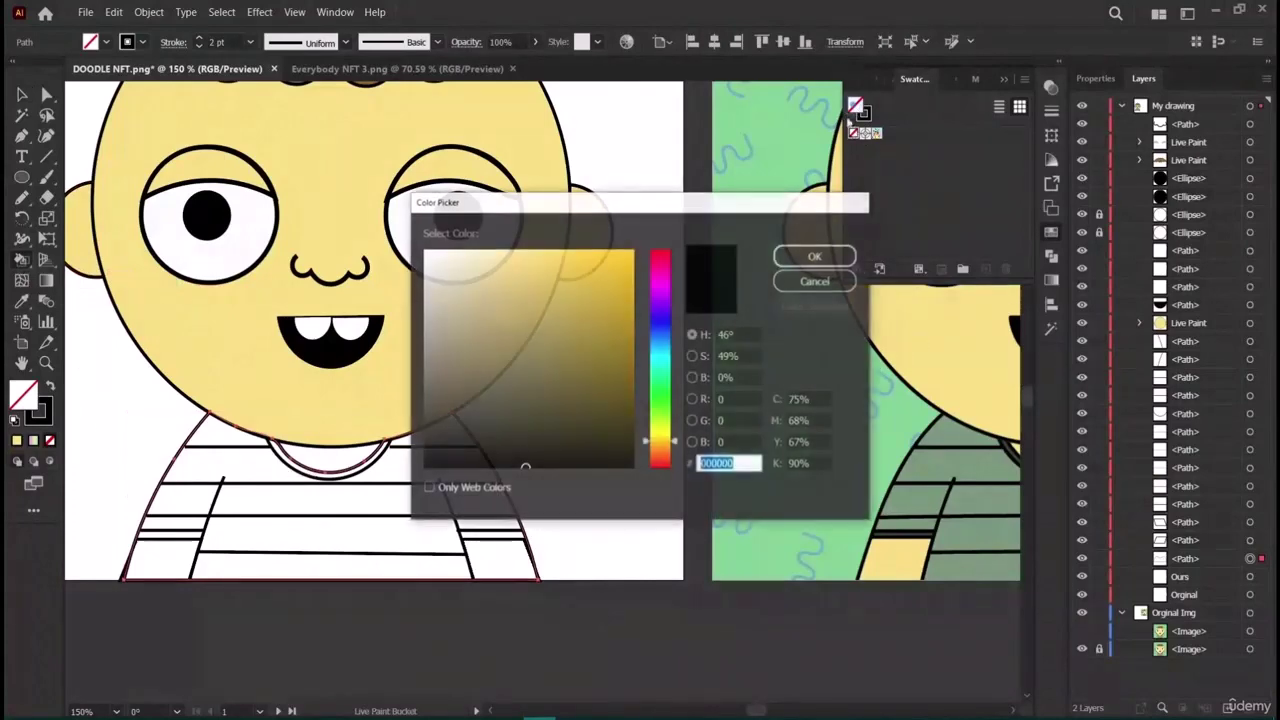
pyautogui.moveTo(658, 345); pyautogui.dragTo(658, 367)
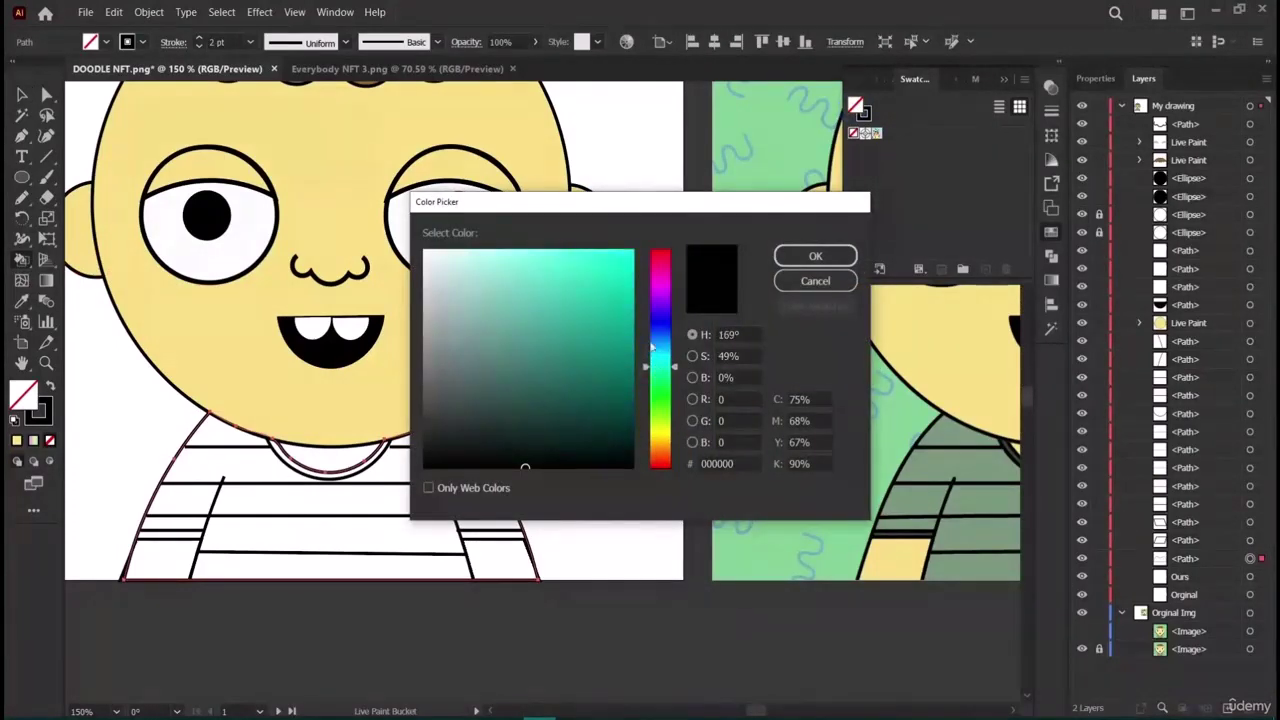
pyautogui.click(476, 256)
pyautogui.click(815, 256)
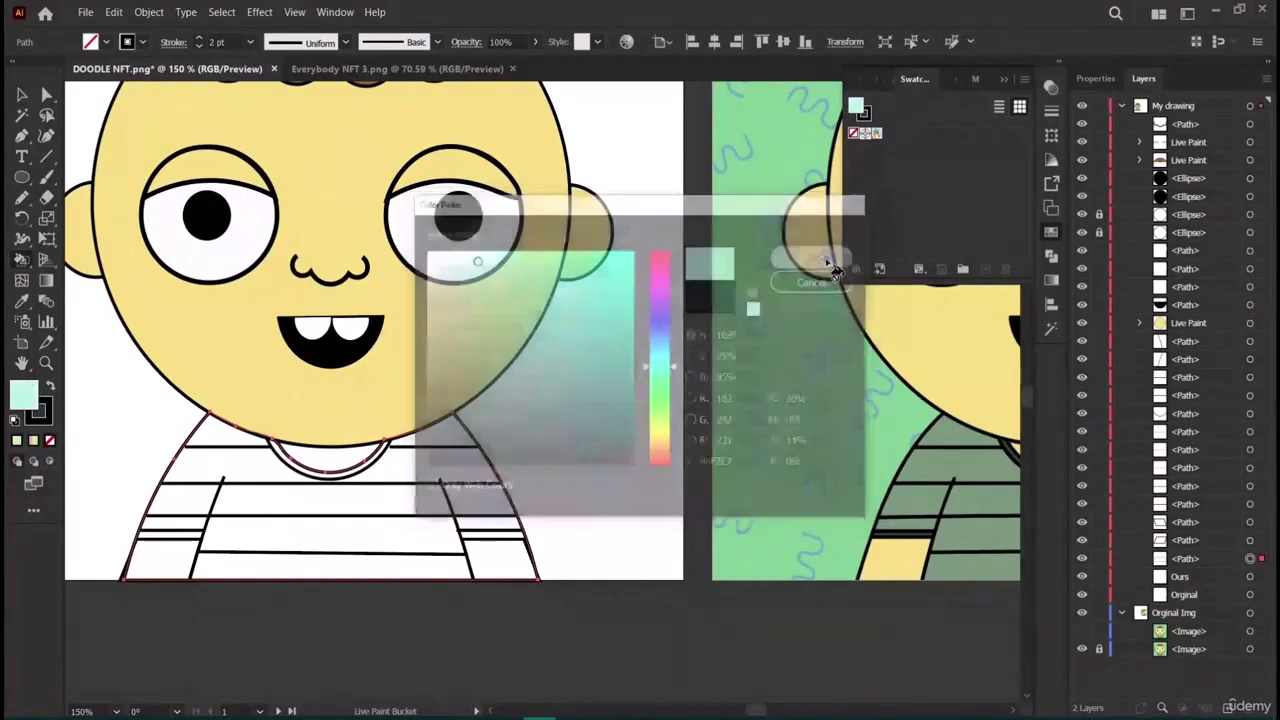
pyautogui.click(275, 496)
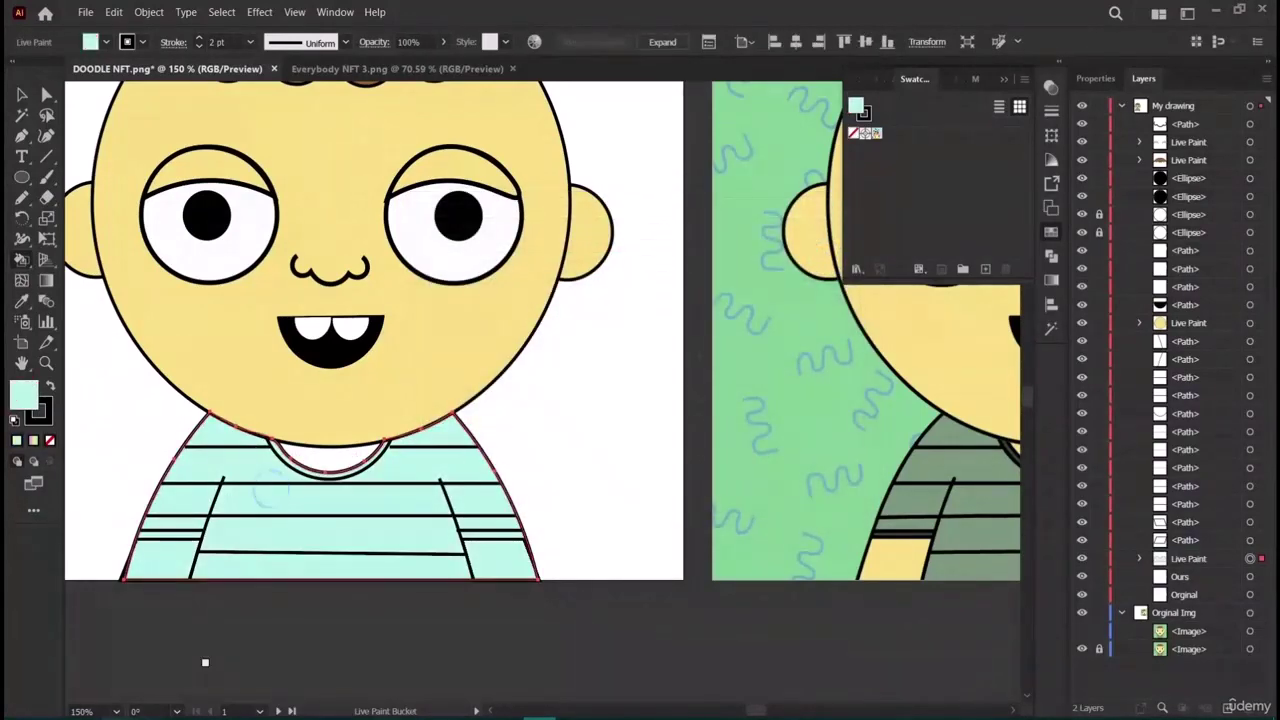
# Deselect the shirt, then reselect the shirt's Live Paint group.
pyautogui.click(22, 93)
pyautogui.click(632, 480)
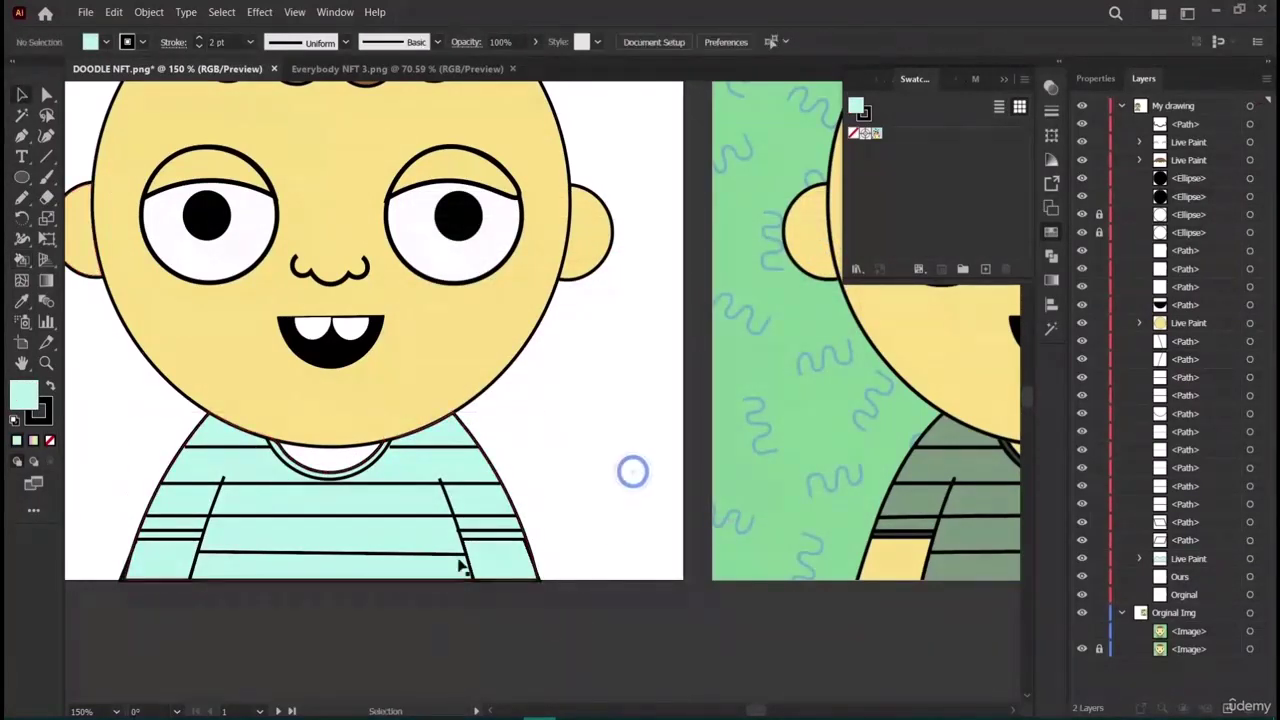
pyautogui.scroll(1, 345, 535)
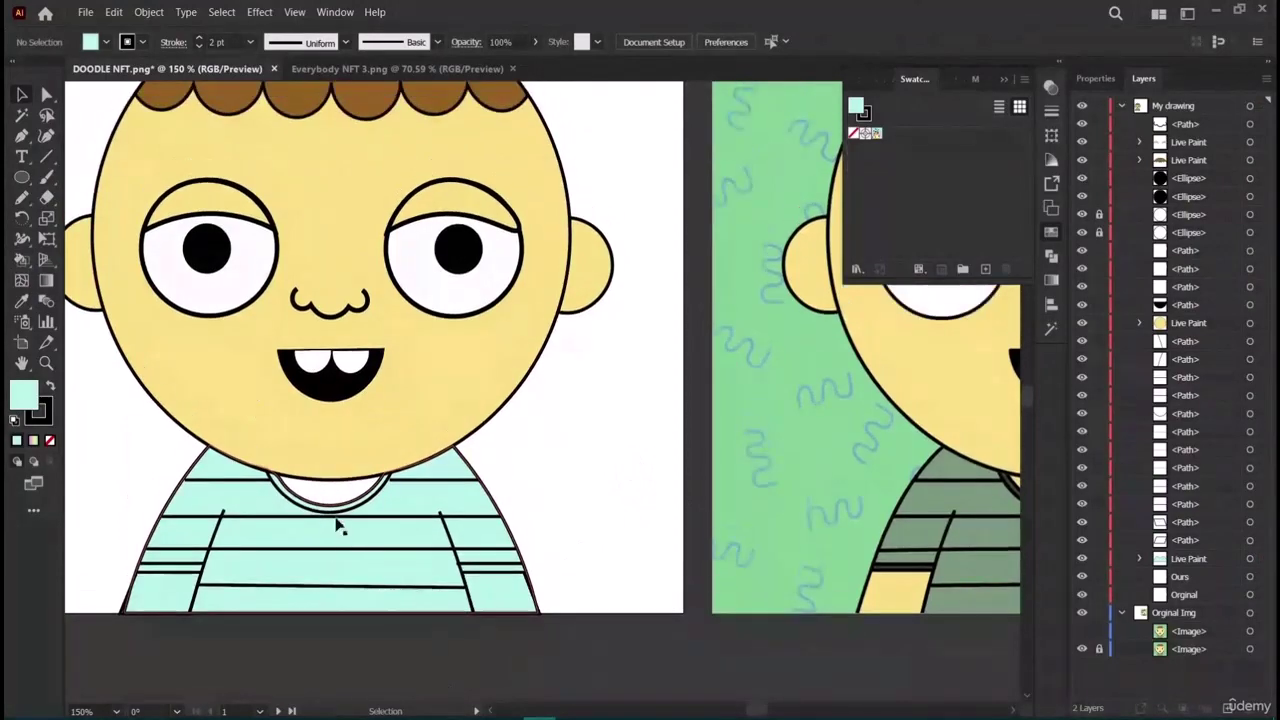
pyautogui.scroll(-3, 391, 531)
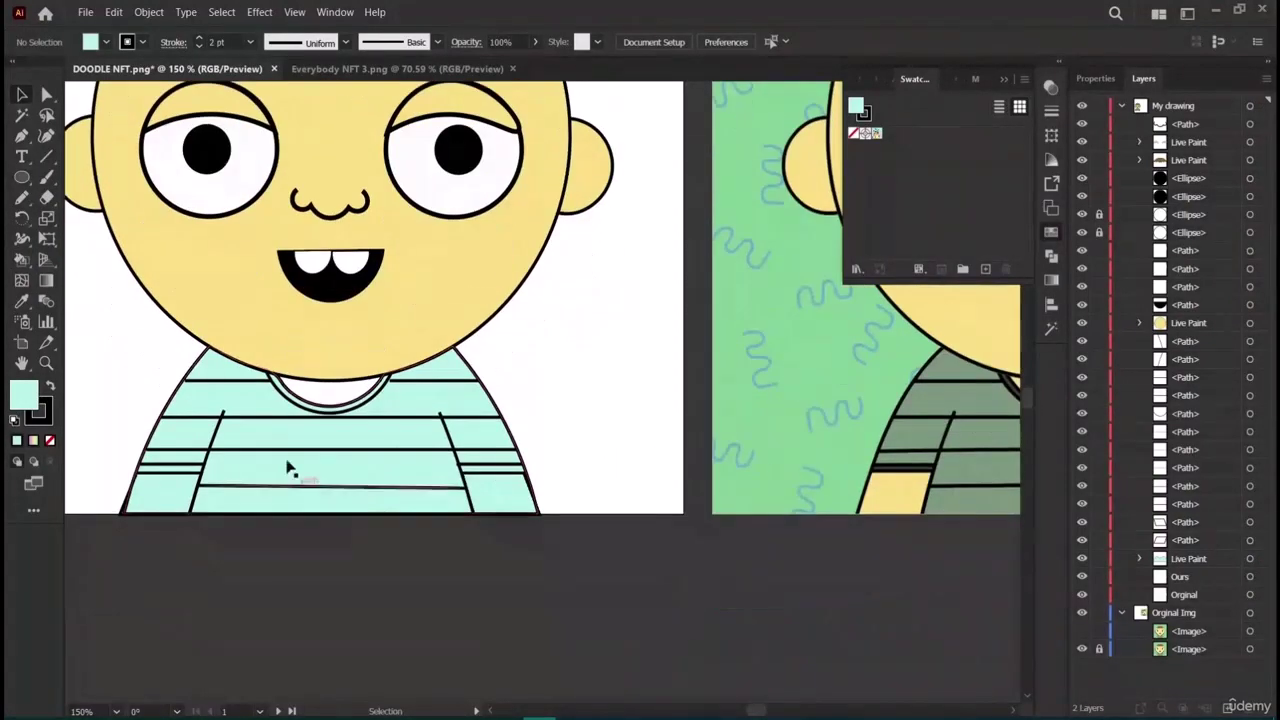
pyautogui.scroll(-2, 345, 578)
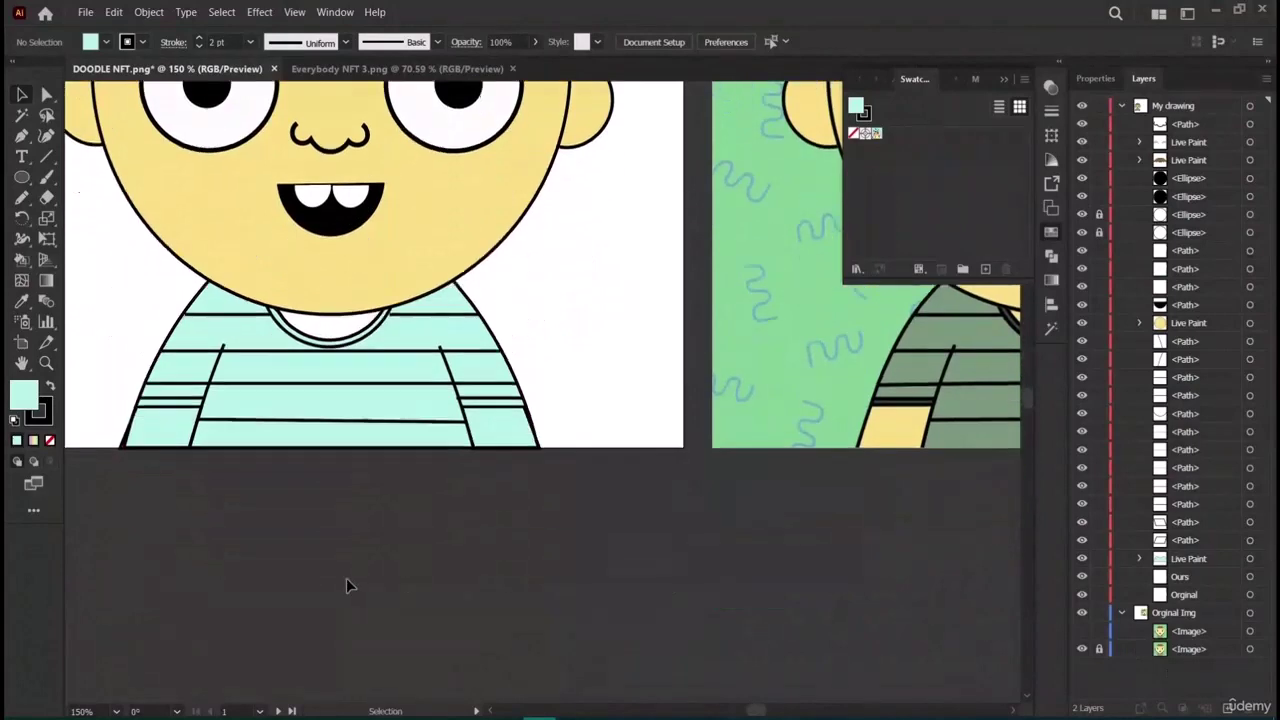
pyautogui.hscroll(-2, 343, 545)
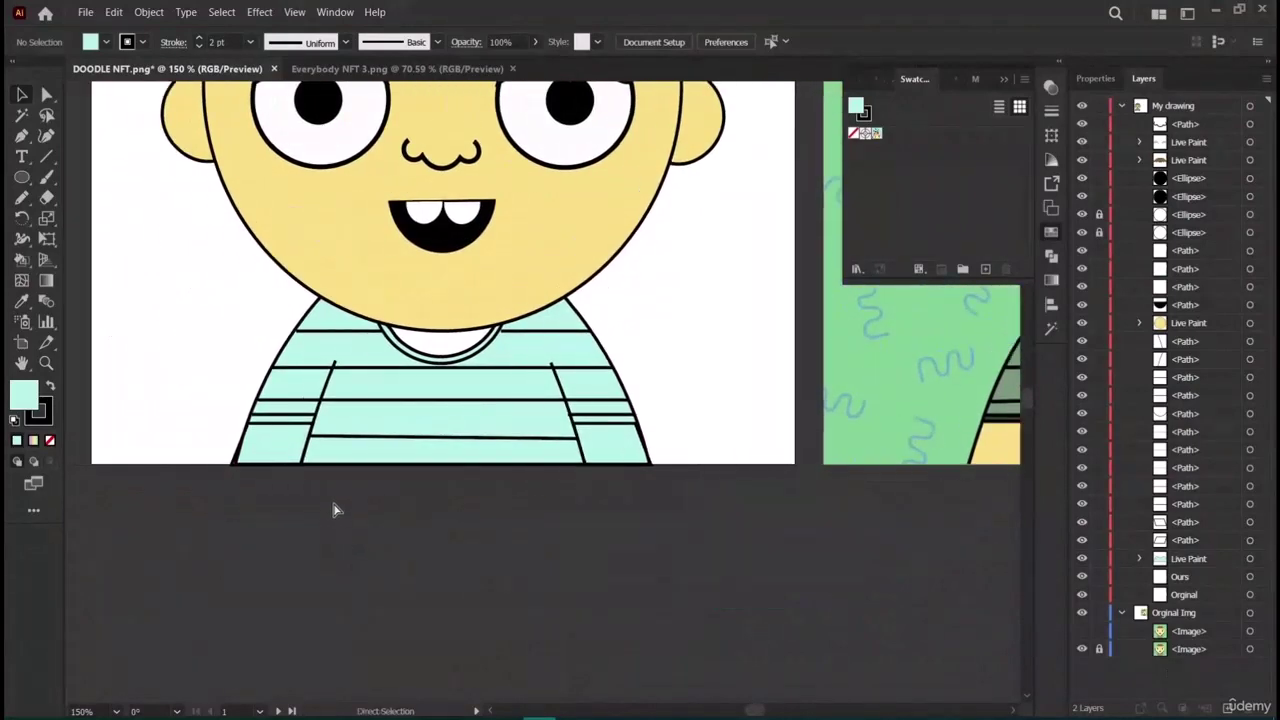
pyautogui.click(277, 443)
# Undo the cyan shirt fill and try eyedropping the face's yellow onto the lower pieces, then undo.
pyautogui.hotkey('ctrl', 'z')
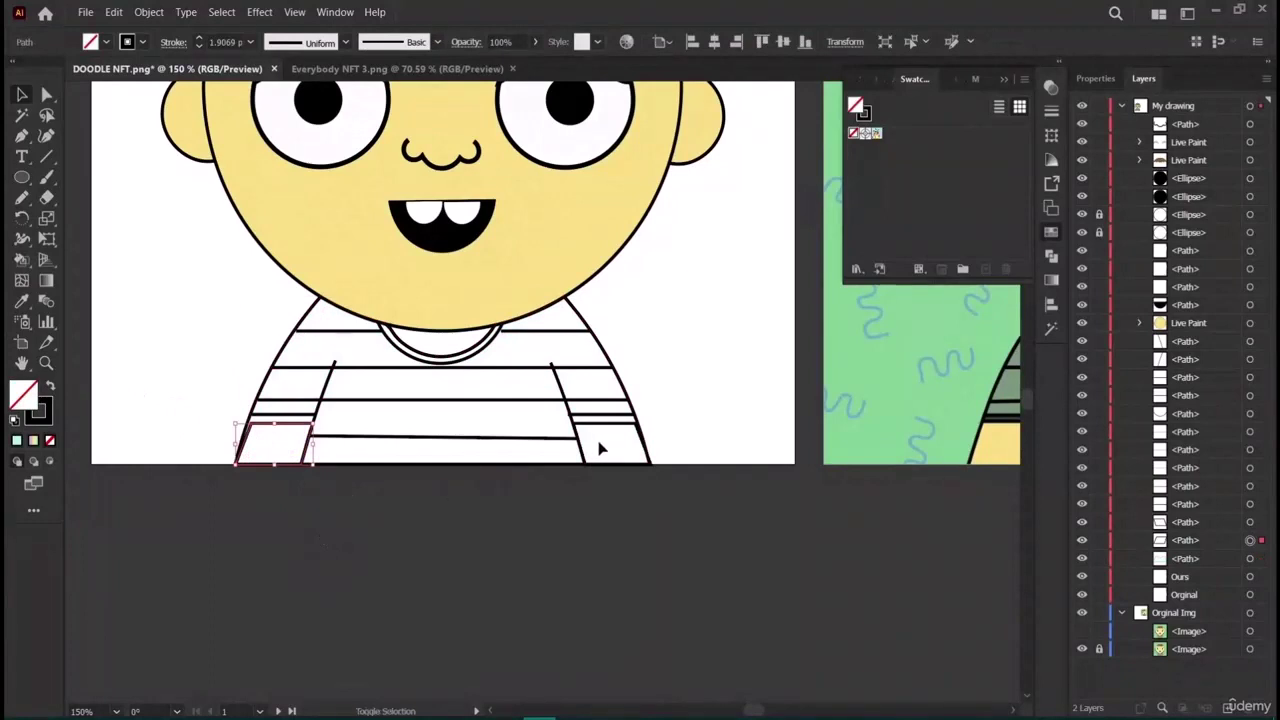
pyautogui.keyDown('shift'); pyautogui.click(645, 452); pyautogui.keyUp('shift')
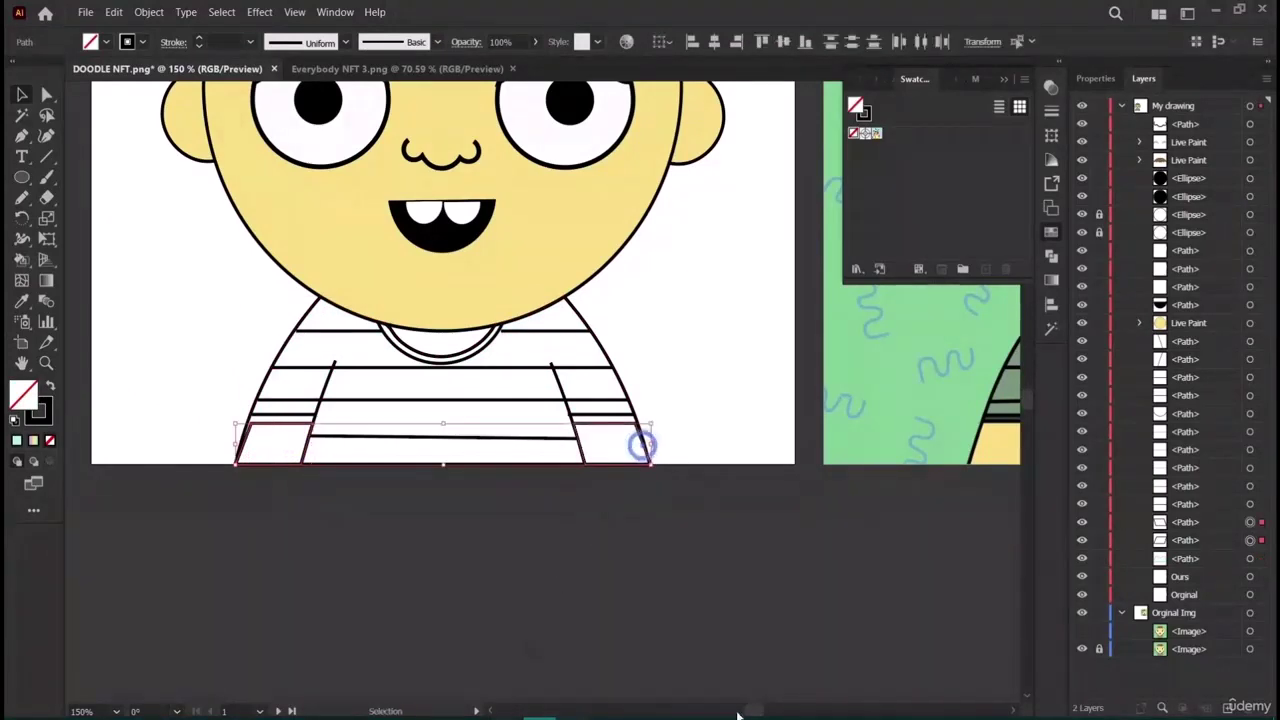
pyautogui.hscroll(3, 700, 600)
pyautogui.hscroll(-3, 704, 607)
pyautogui.press('v')
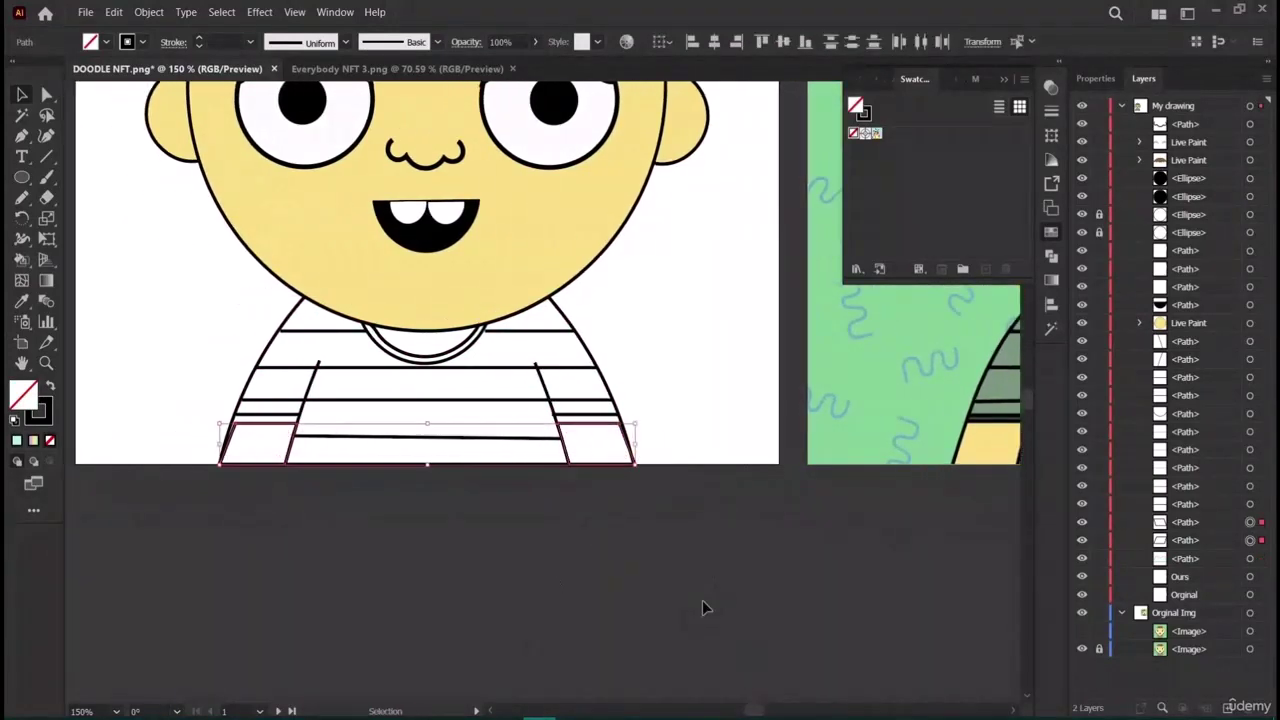
pyautogui.click(21, 301)
pyautogui.click(333, 170)
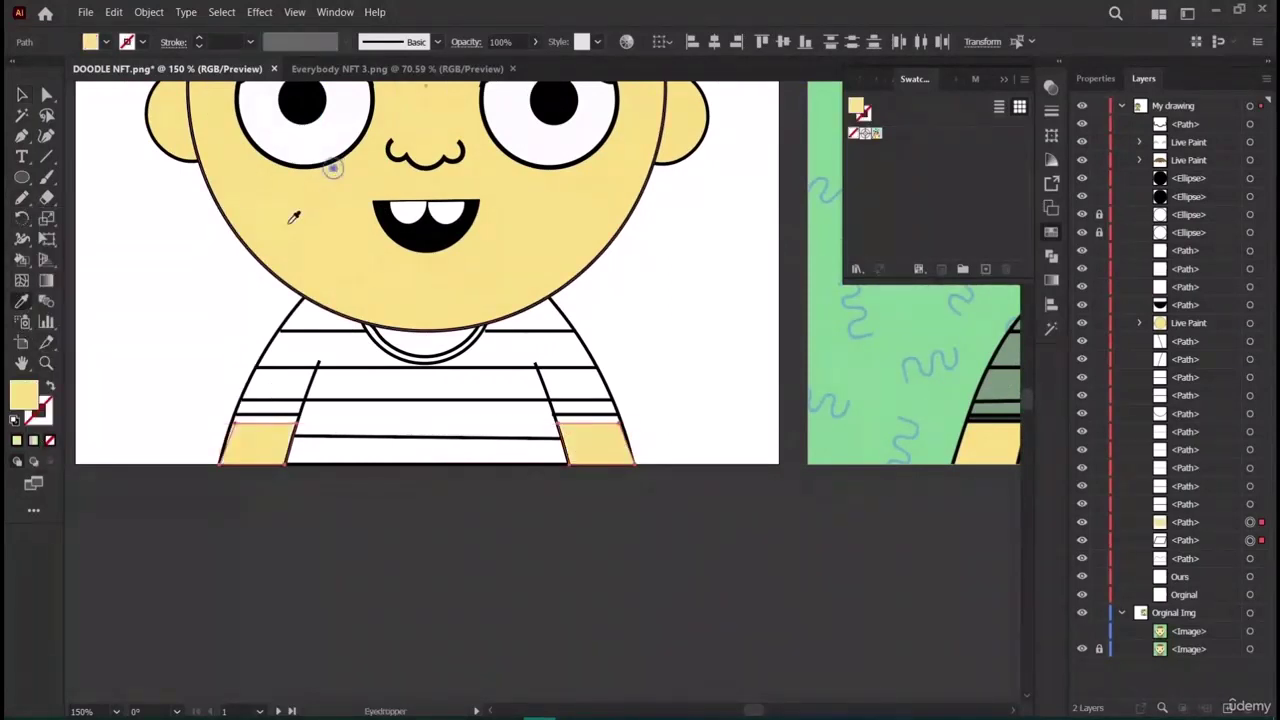
pyautogui.doubleClick(24, 395)
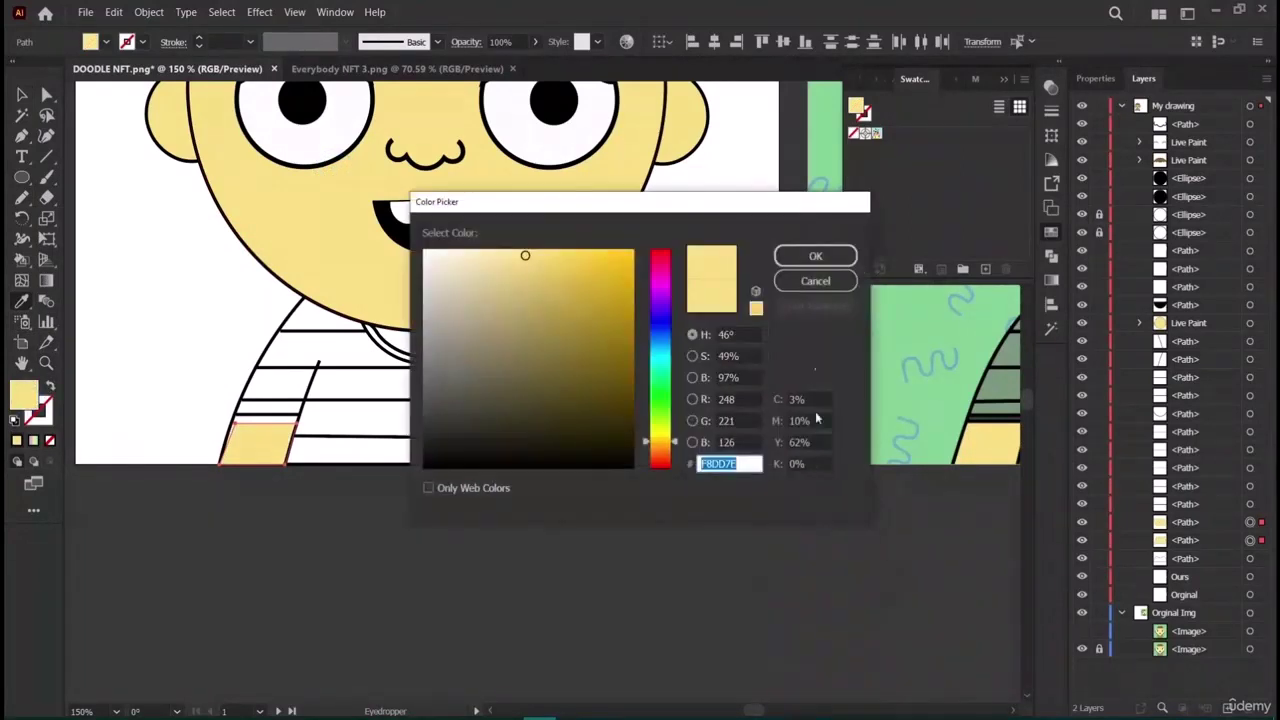
pyautogui.click(815, 281)
pyautogui.hotkey('ctrl', 'z')
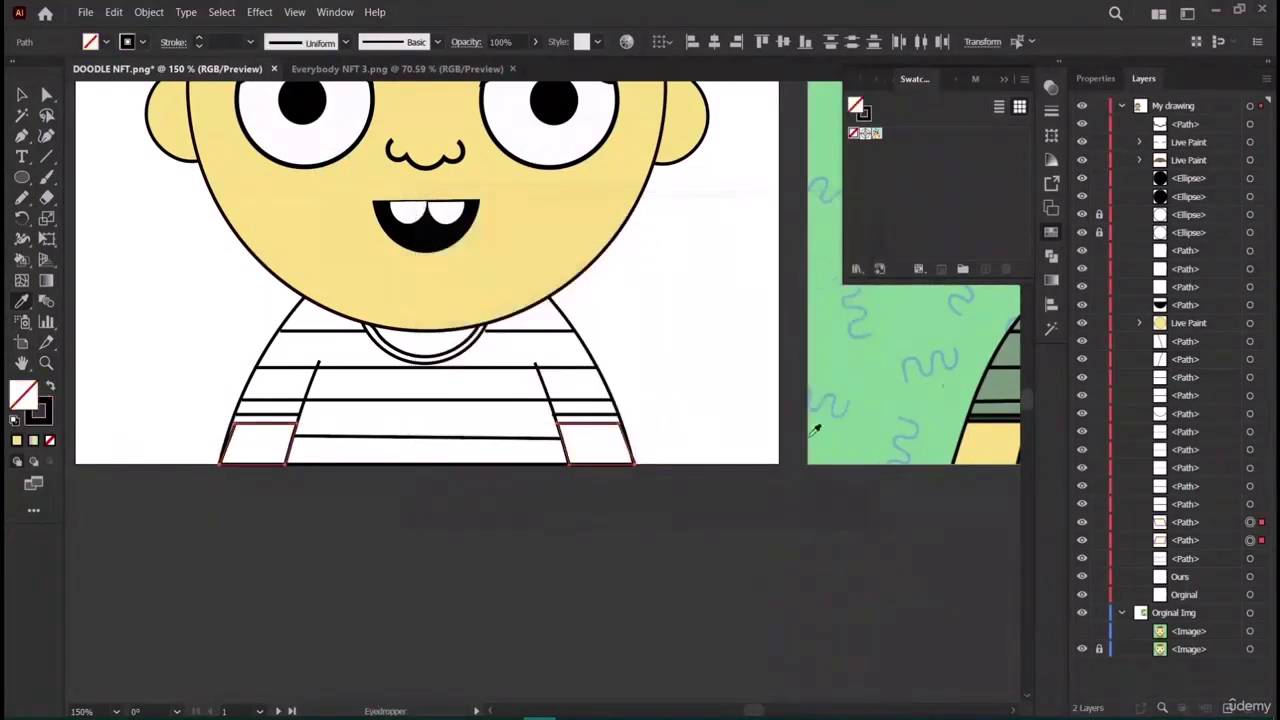
# Live Paint both small lower shirt corner pieces with yellow F8DD7E.
pyautogui.click(22, 262)
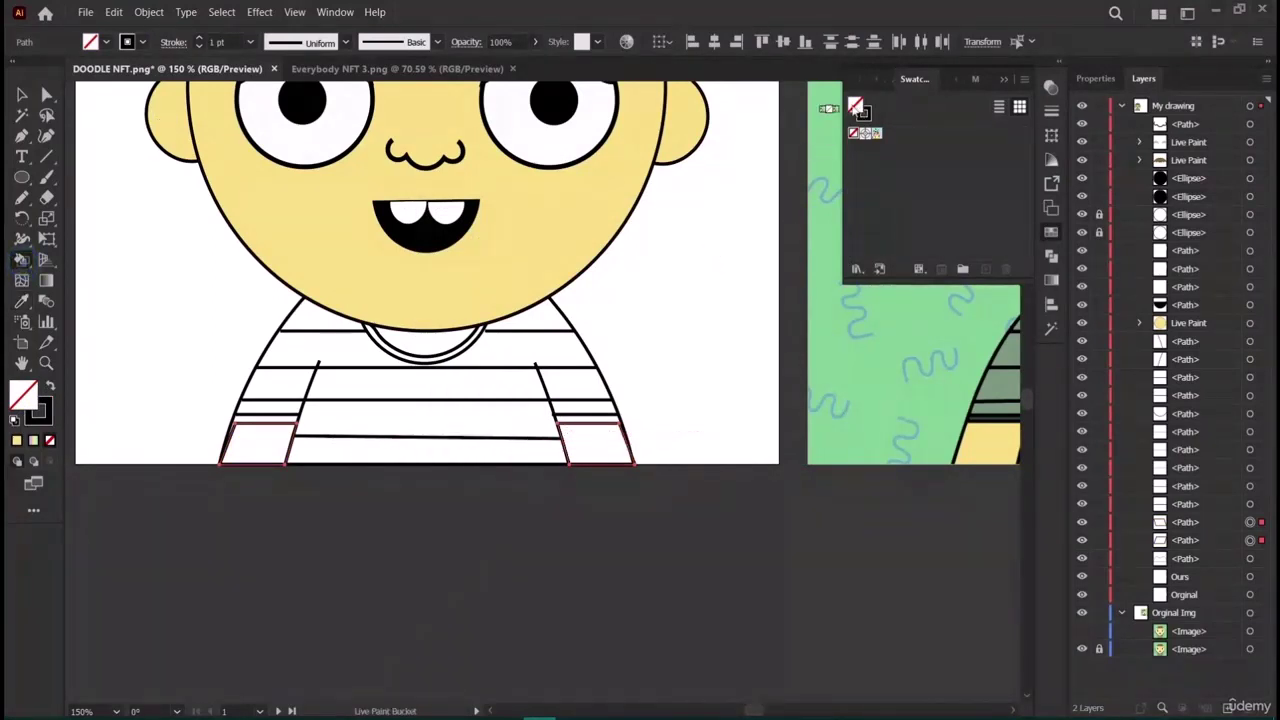
pyautogui.doubleClick(855, 108)
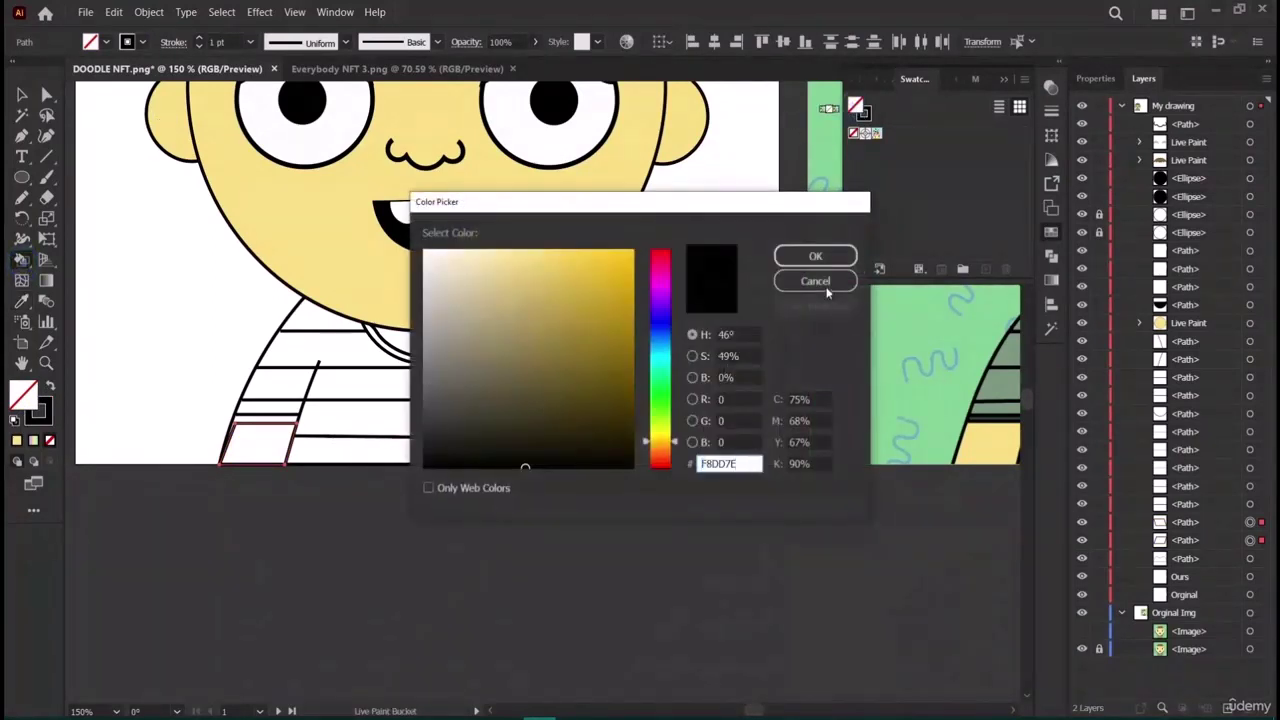
pyautogui.click(815, 256)
pyautogui.click(607, 445)
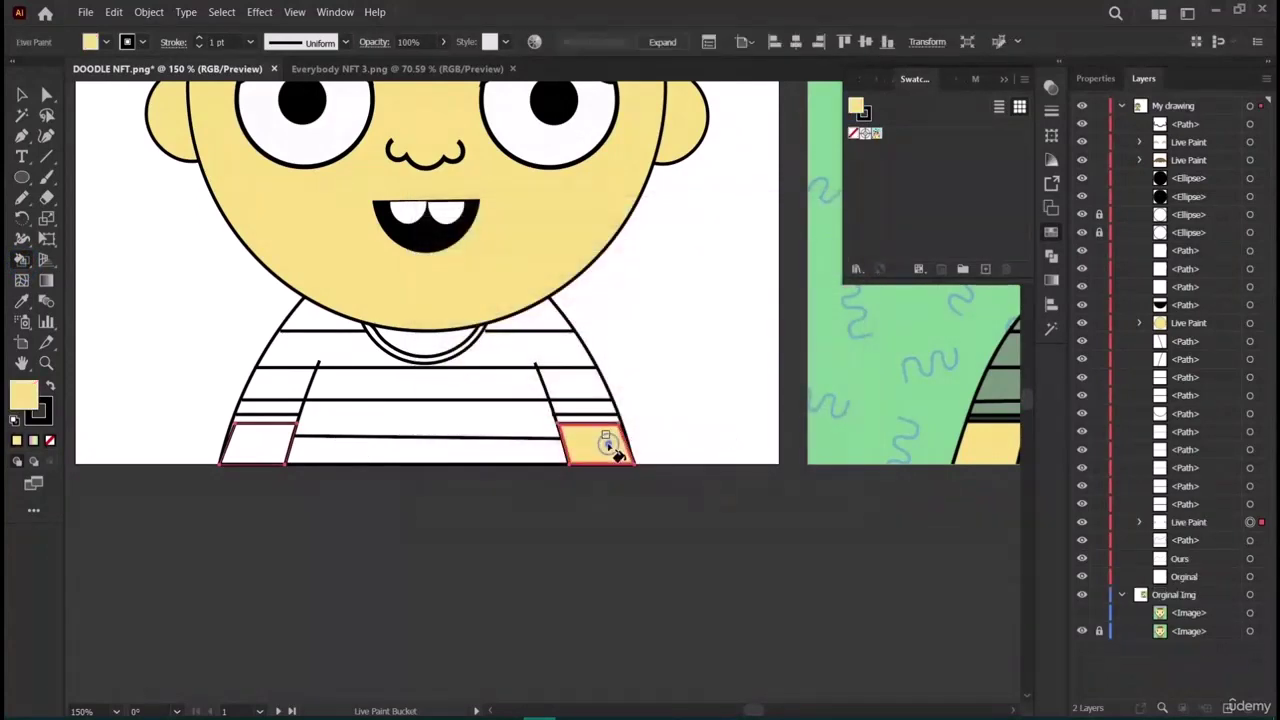
pyautogui.click(251, 443)
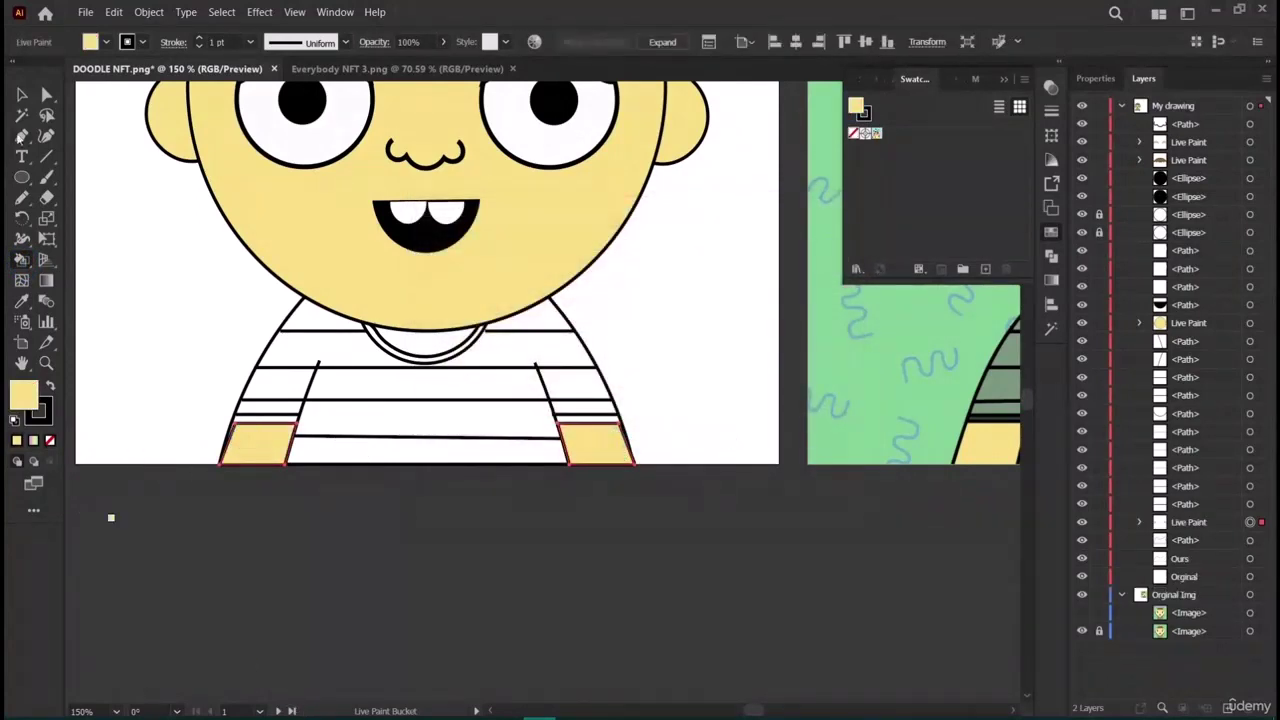
pyautogui.click(21, 95)
pyautogui.click(175, 611)
pyautogui.hscroll(5, 449, 630)
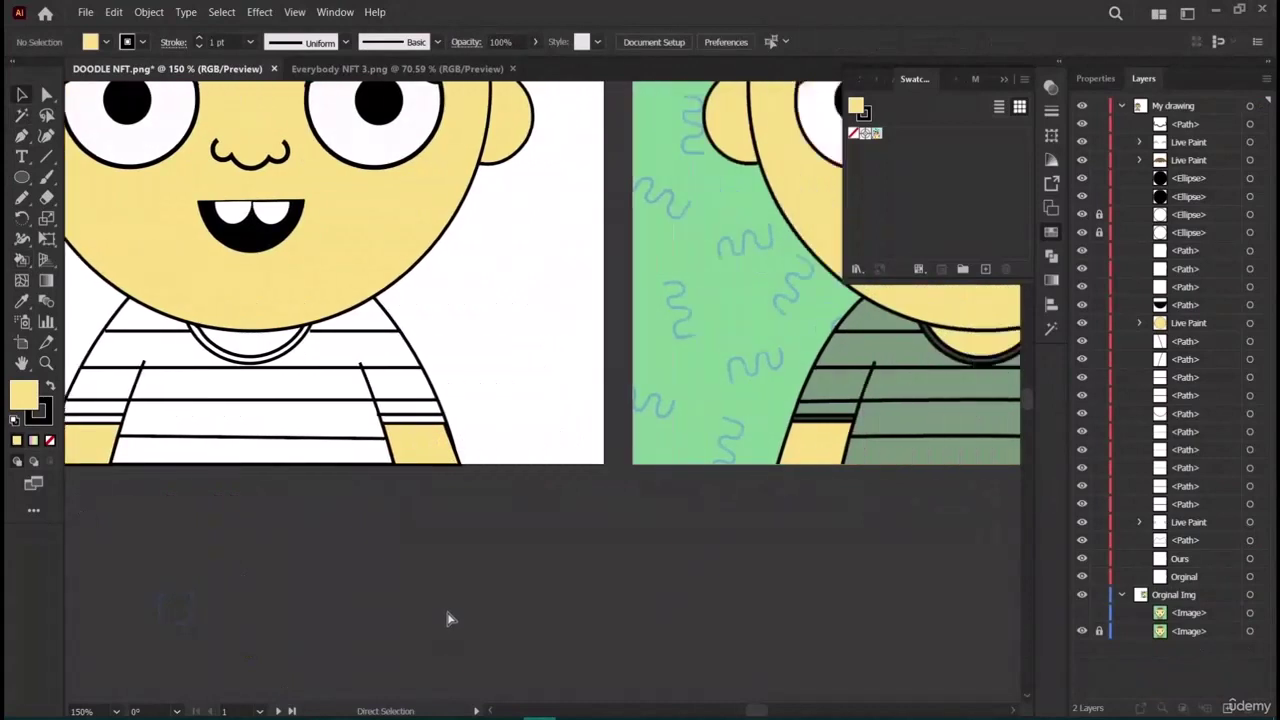
# Select the shirt outline, neckline and stripe paths together.
pyautogui.hscroll(-5, 447, 618)
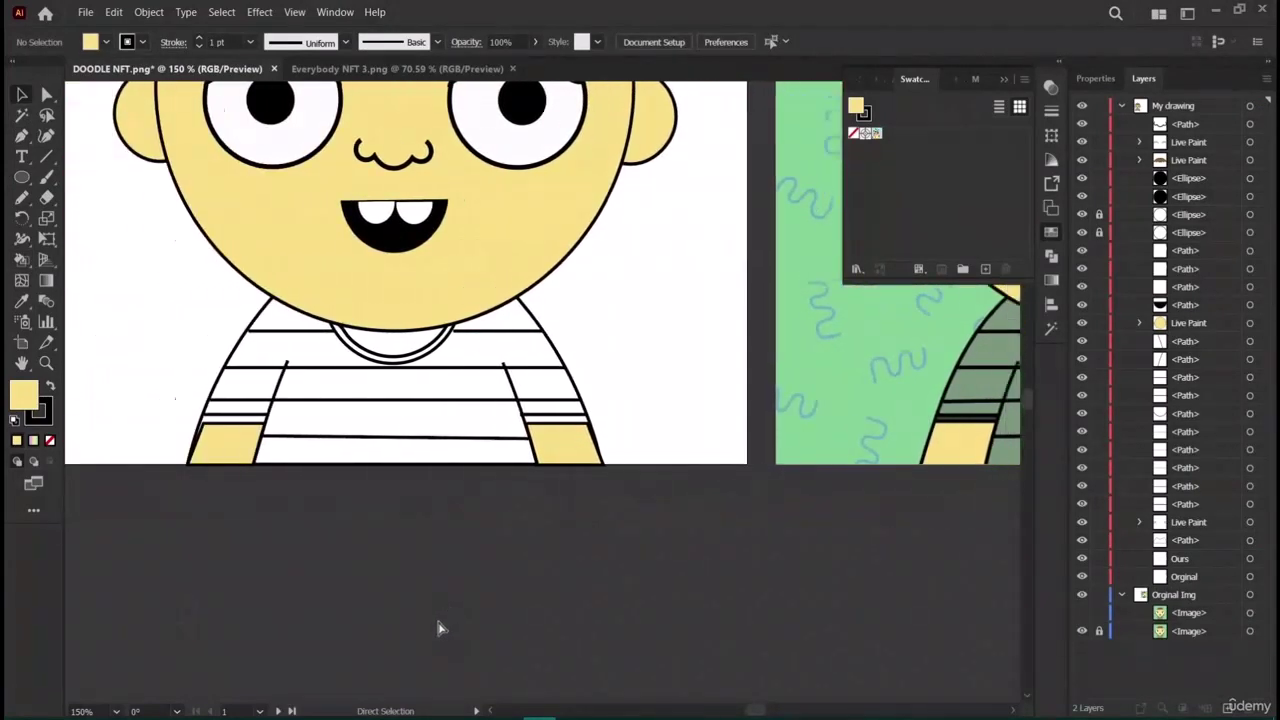
pyautogui.hscroll(3, 443, 617)
pyautogui.hscroll(-1, 438, 630)
pyautogui.hscroll(-4, 437, 634)
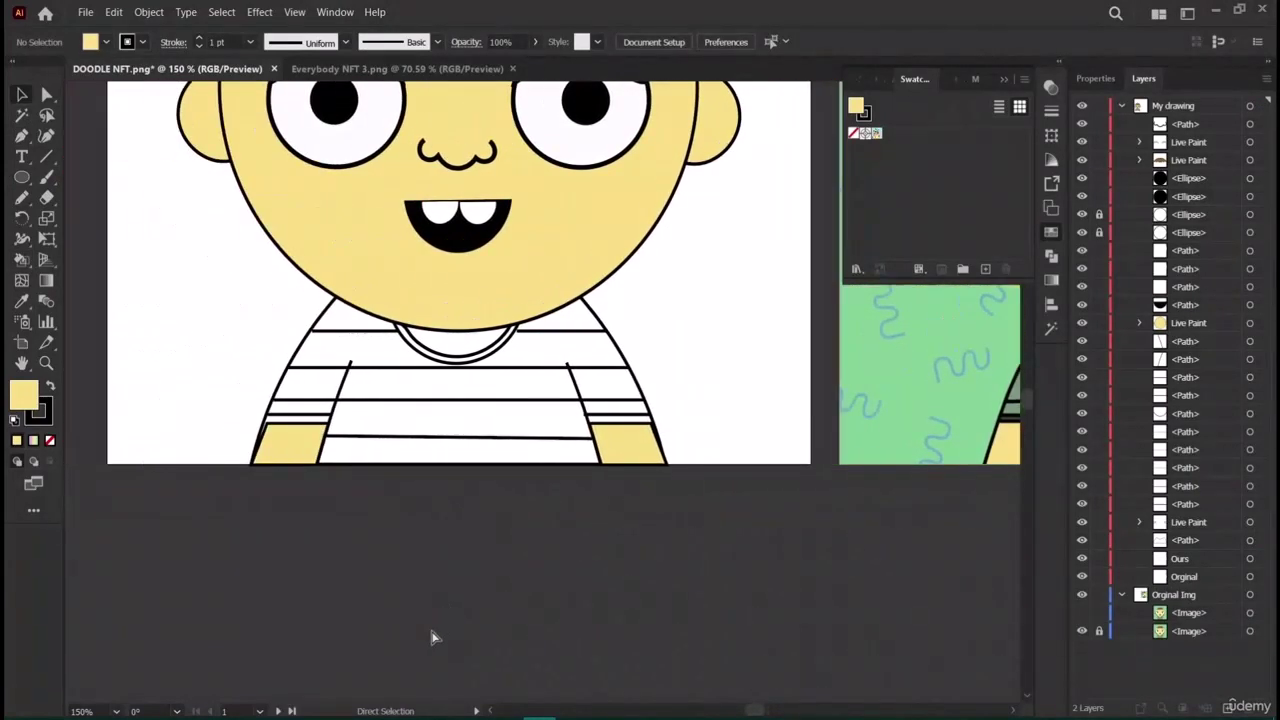
pyautogui.click(342, 463)
pyautogui.click(343, 540)
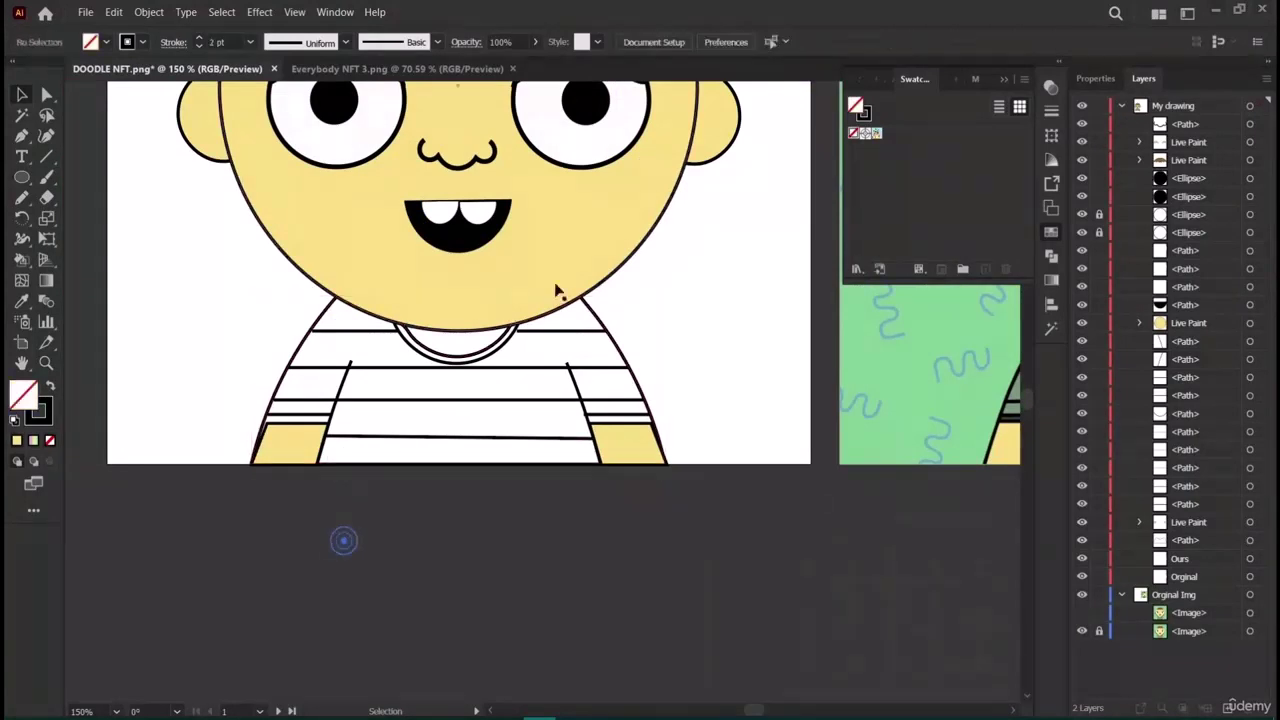
pyautogui.click(598, 307)
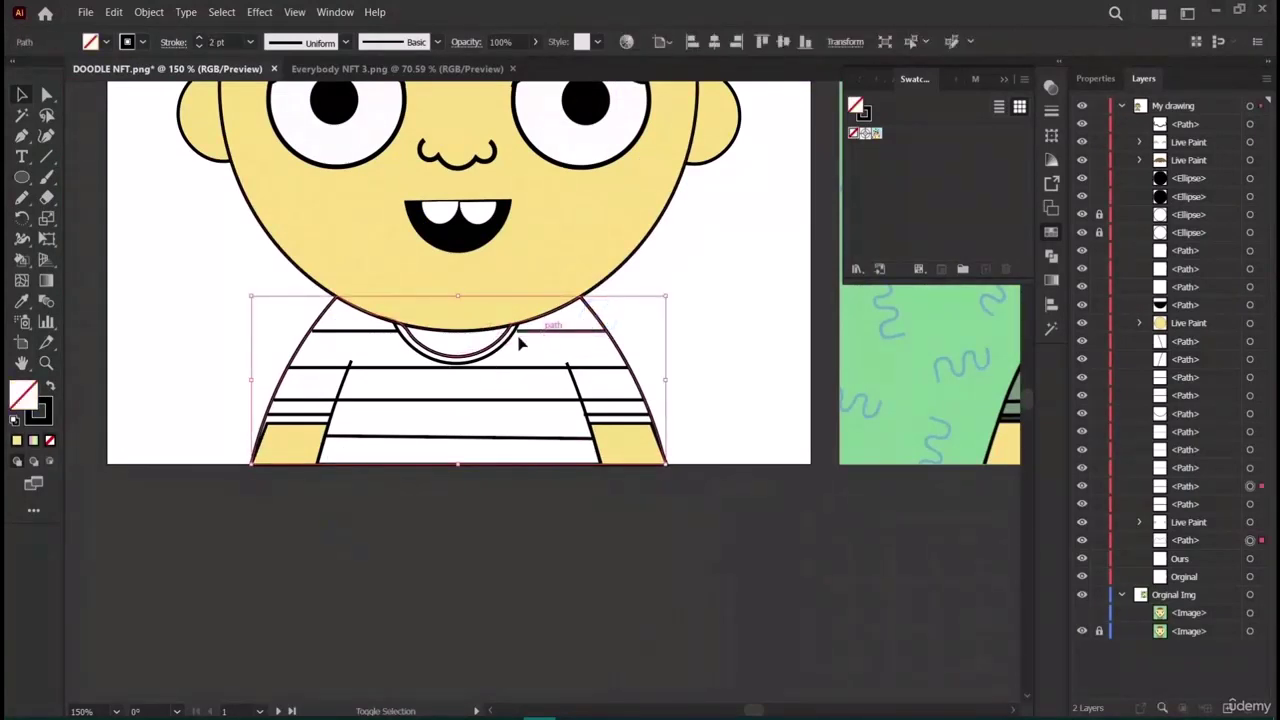
pyautogui.keyDown('shift'); pyautogui.click(376, 334); pyautogui.keyUp('shift')
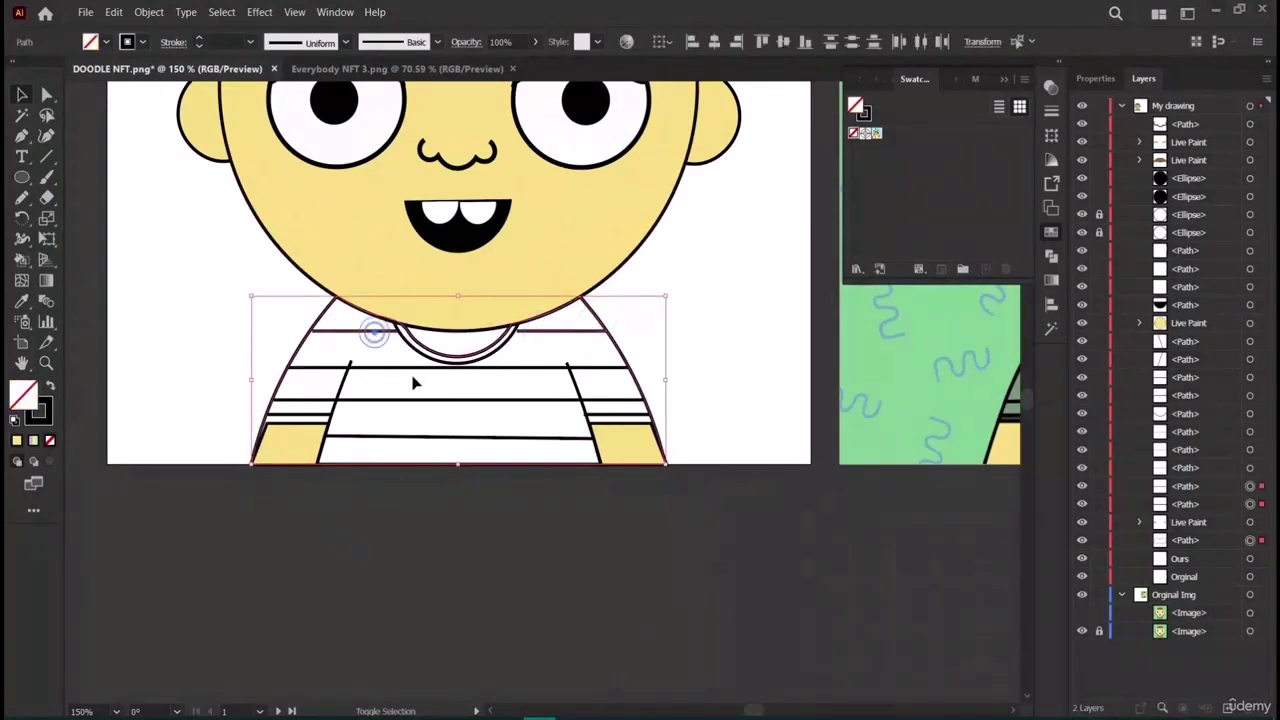
pyautogui.keyDown('shift'); pyautogui.click(397, 367); pyautogui.keyUp('shift')
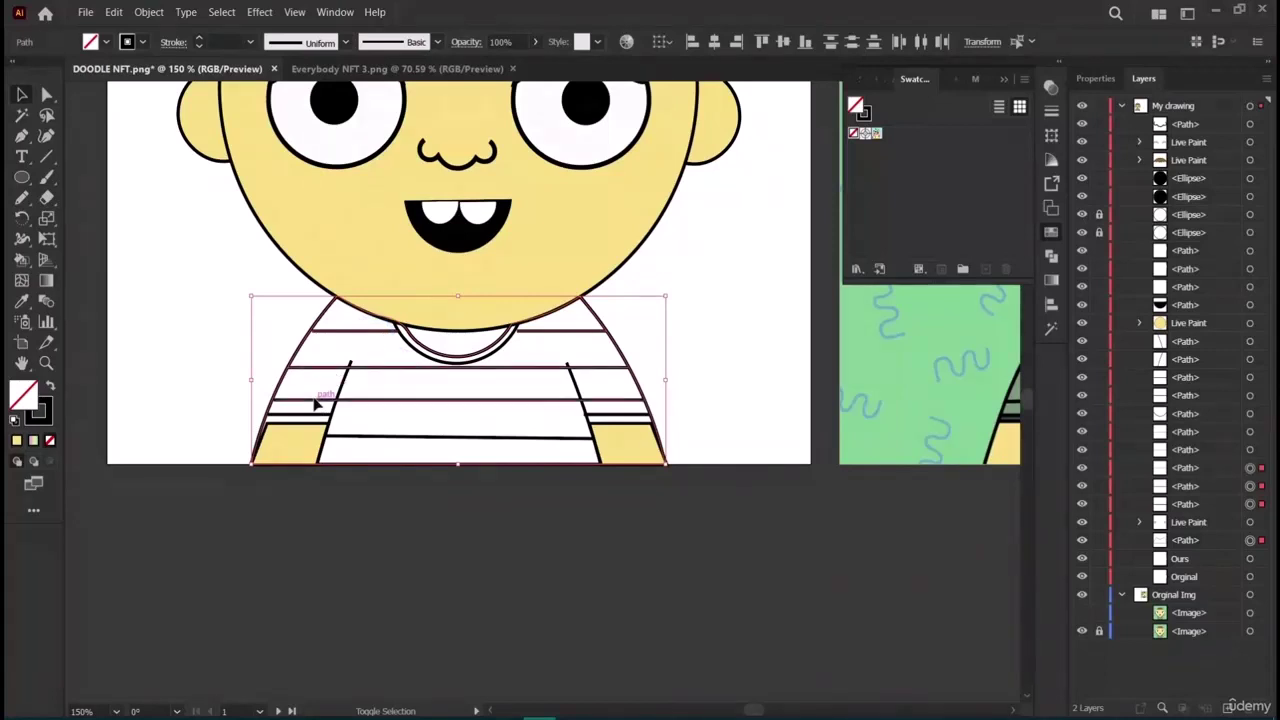
pyautogui.keyDown('shift'); pyautogui.click(313, 424); pyautogui.keyUp('shift')
pyautogui.keyDown('shift'); pyautogui.click(367, 434); pyautogui.keyUp('shift')
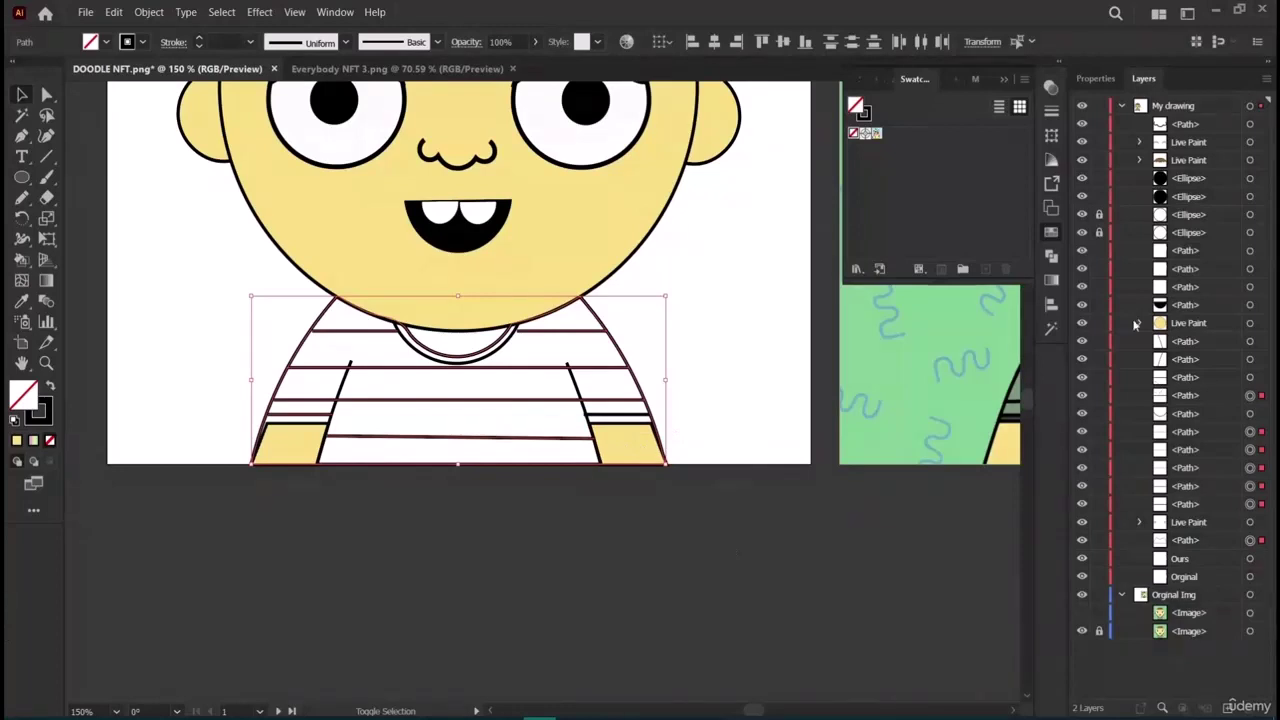
# Fill the selected shirt paths with a light cream colour.
pyautogui.doubleClick(863, 112)
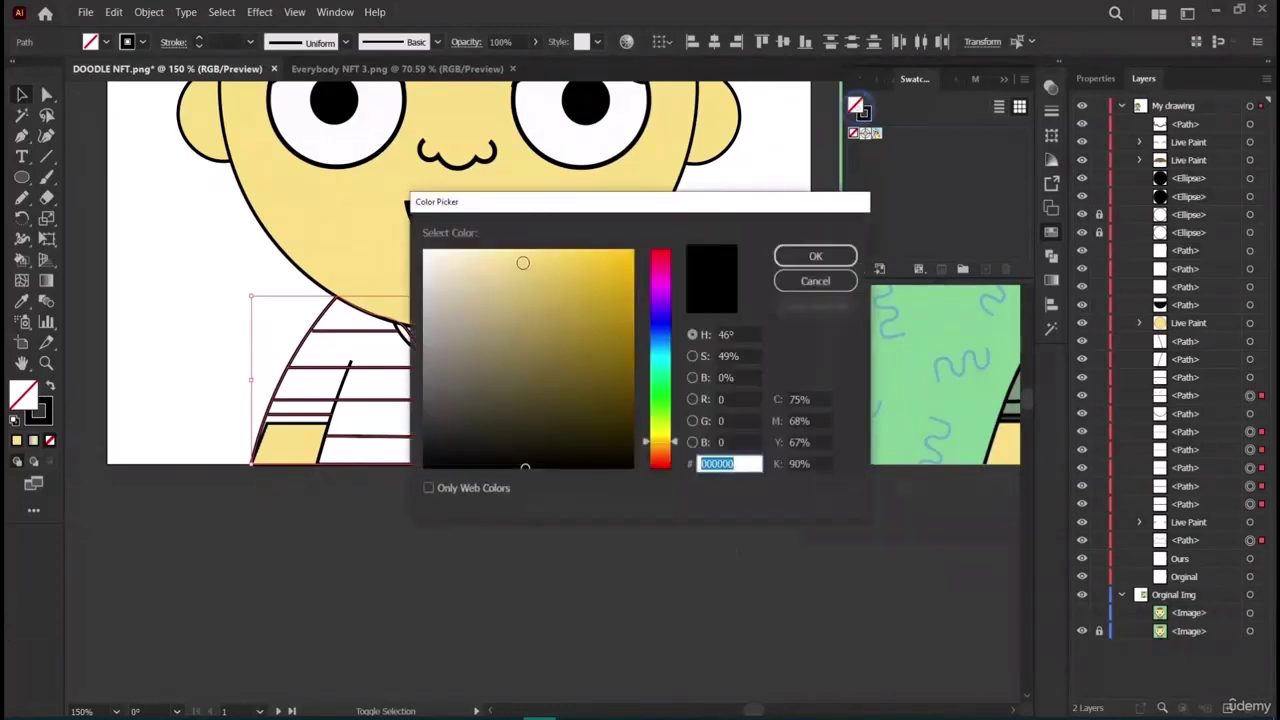
pyautogui.click(460, 253)
pyautogui.click(816, 256)
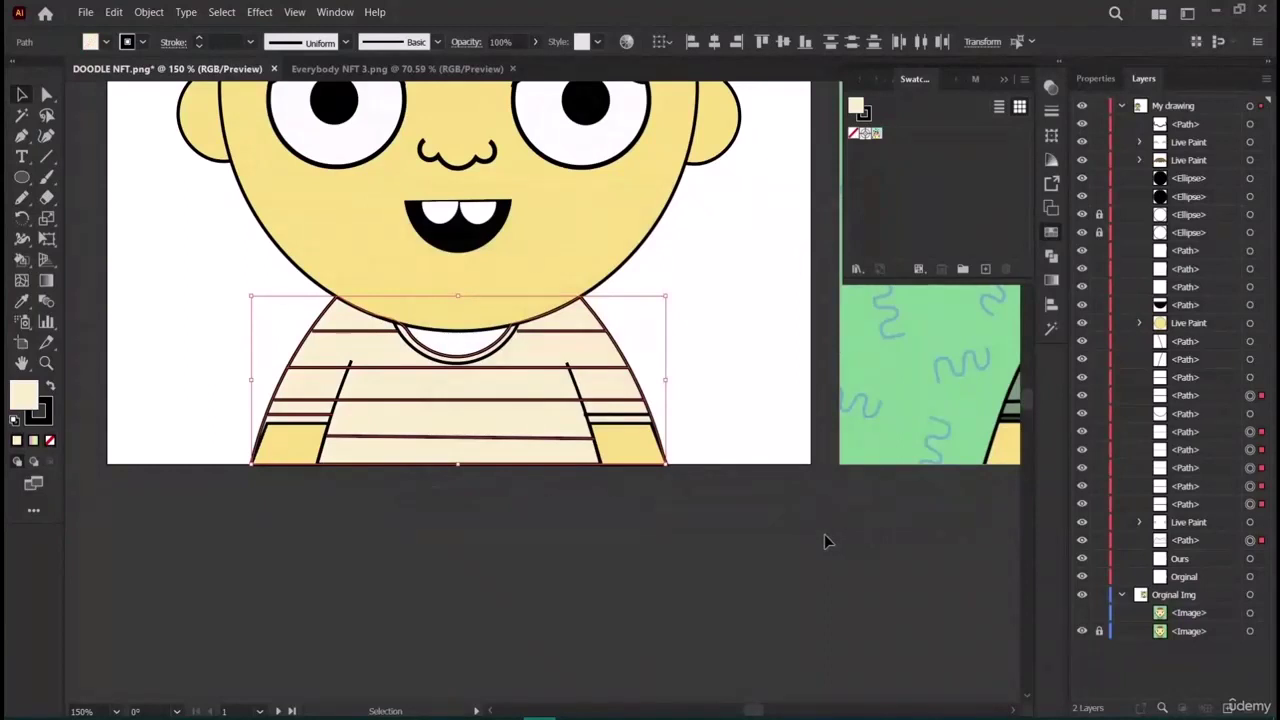
pyautogui.press('a')
pyautogui.hscroll(4, 786, 514)
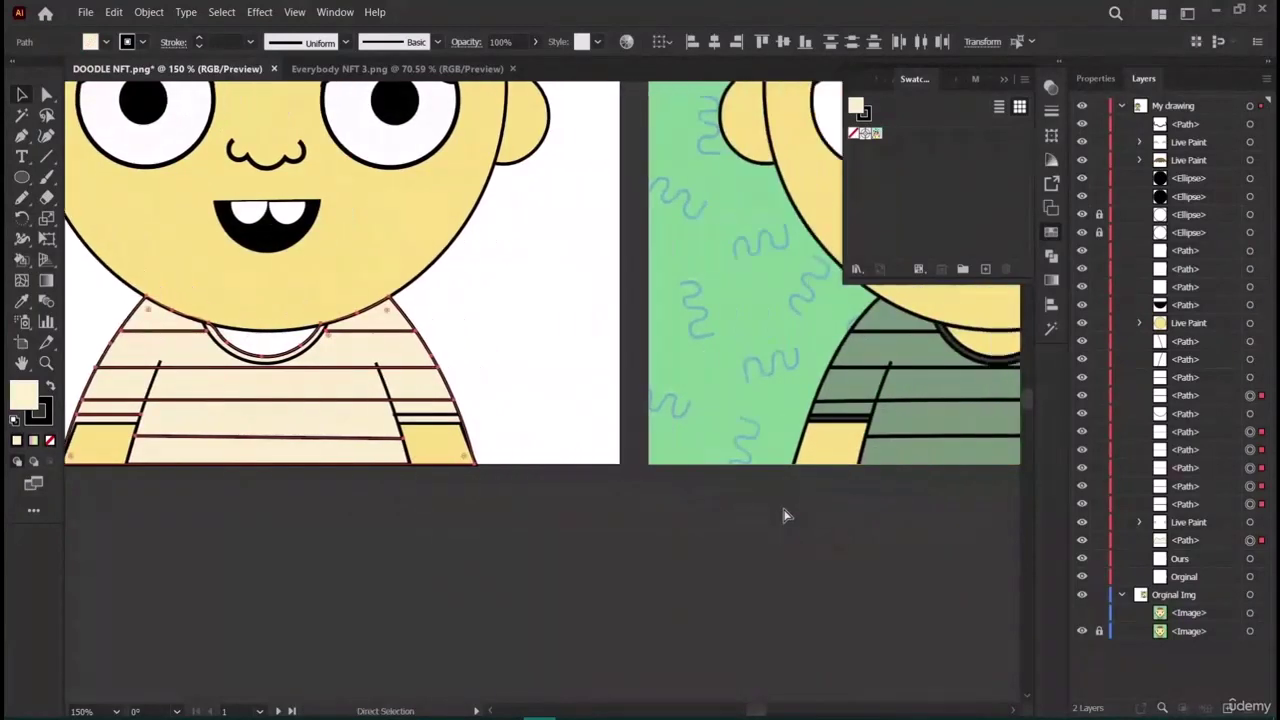
pyautogui.hscroll(2, 784, 515)
pyautogui.press('v')
pyautogui.doubleClick(855, 107)
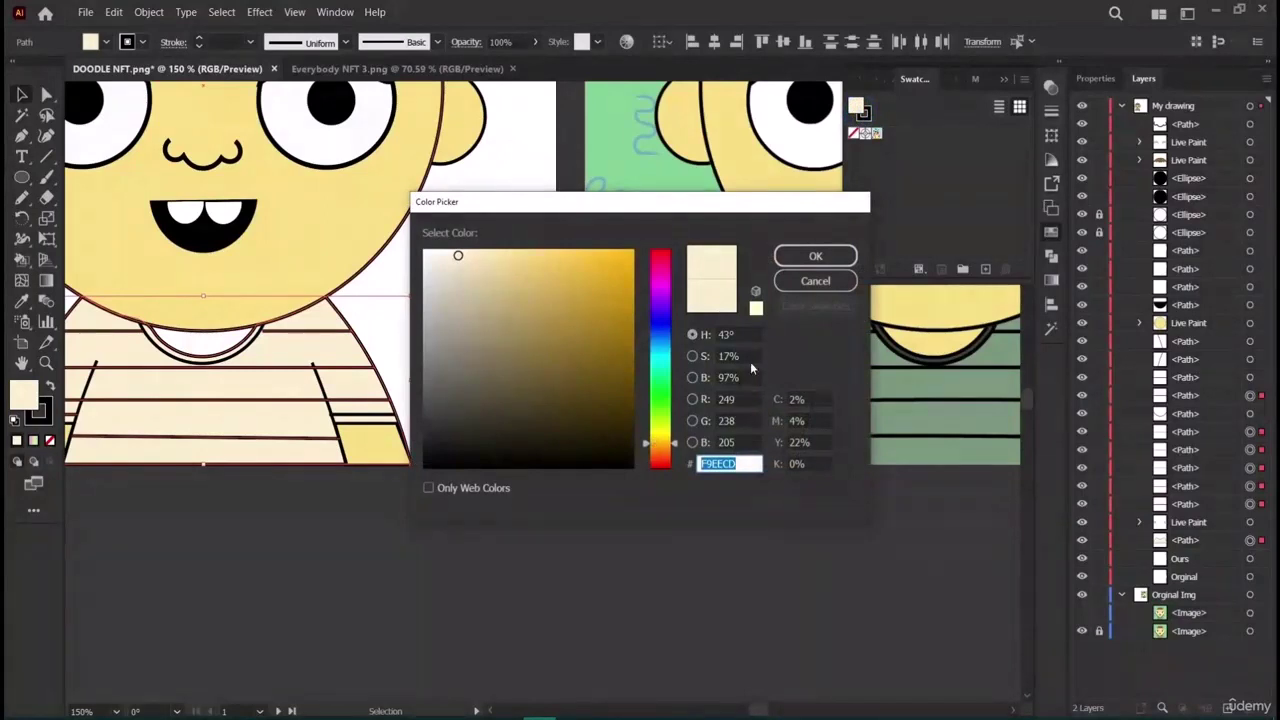
pyautogui.click(818, 280)
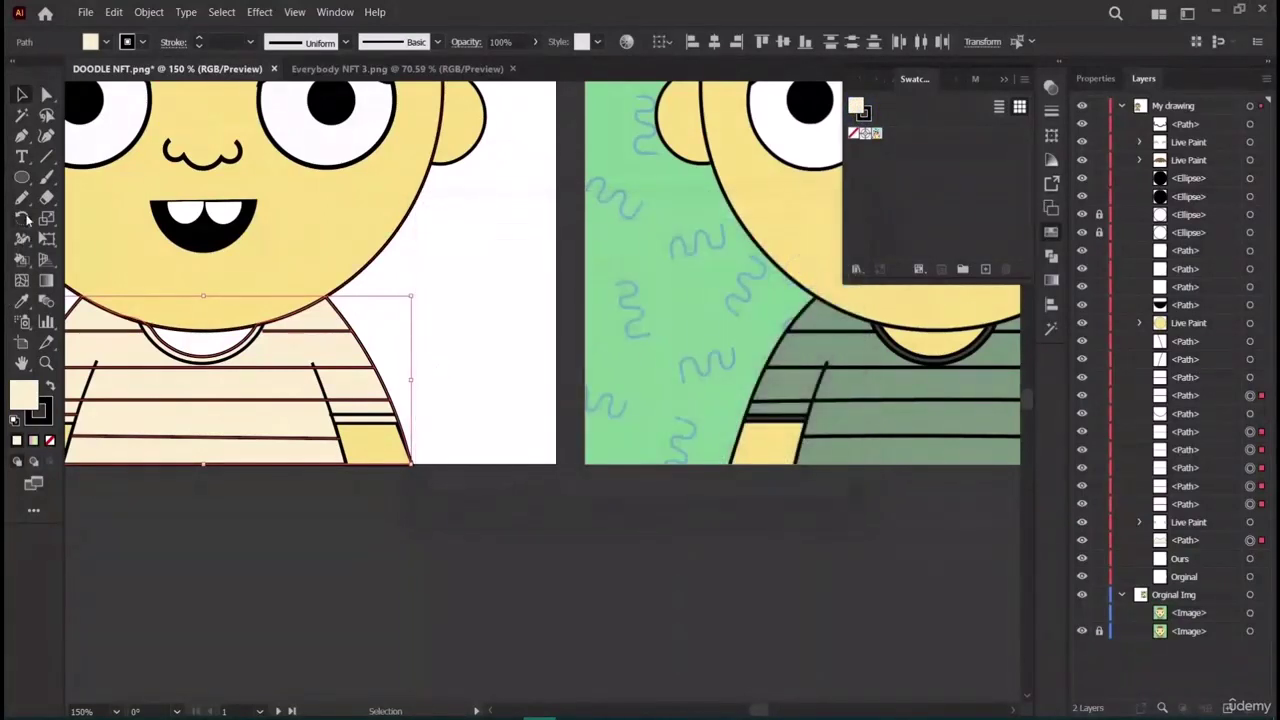
# Sample the reference shirt's grey-green 7B977E with the Eyedropper and apply it as the fill.
pyautogui.click(21, 301)
pyautogui.click(838, 377)
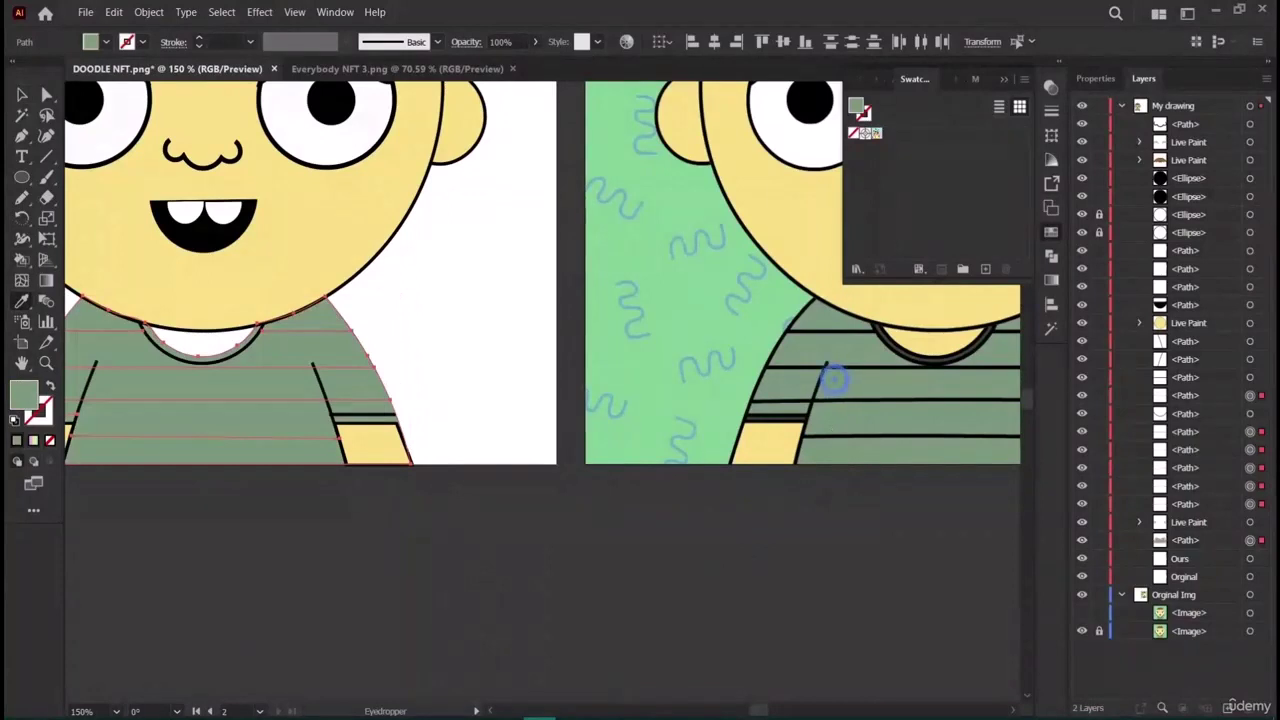
pyautogui.doubleClick(24, 396)
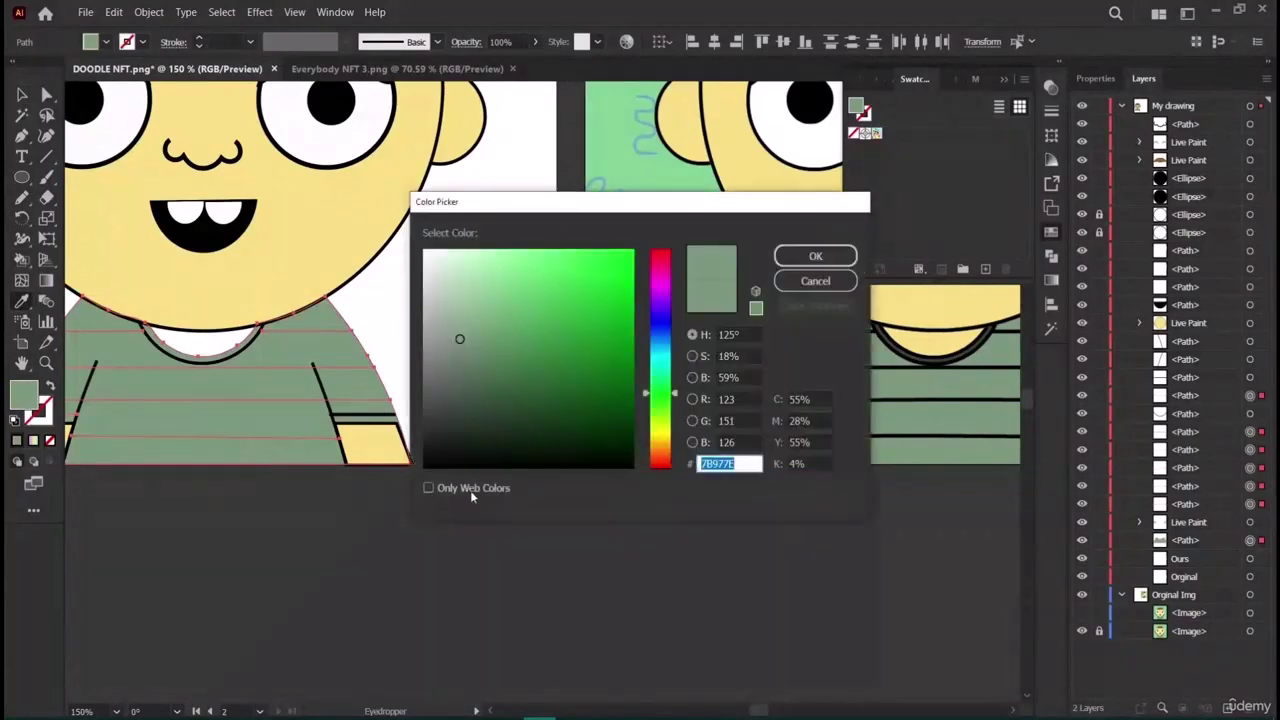
pyautogui.click(815, 281)
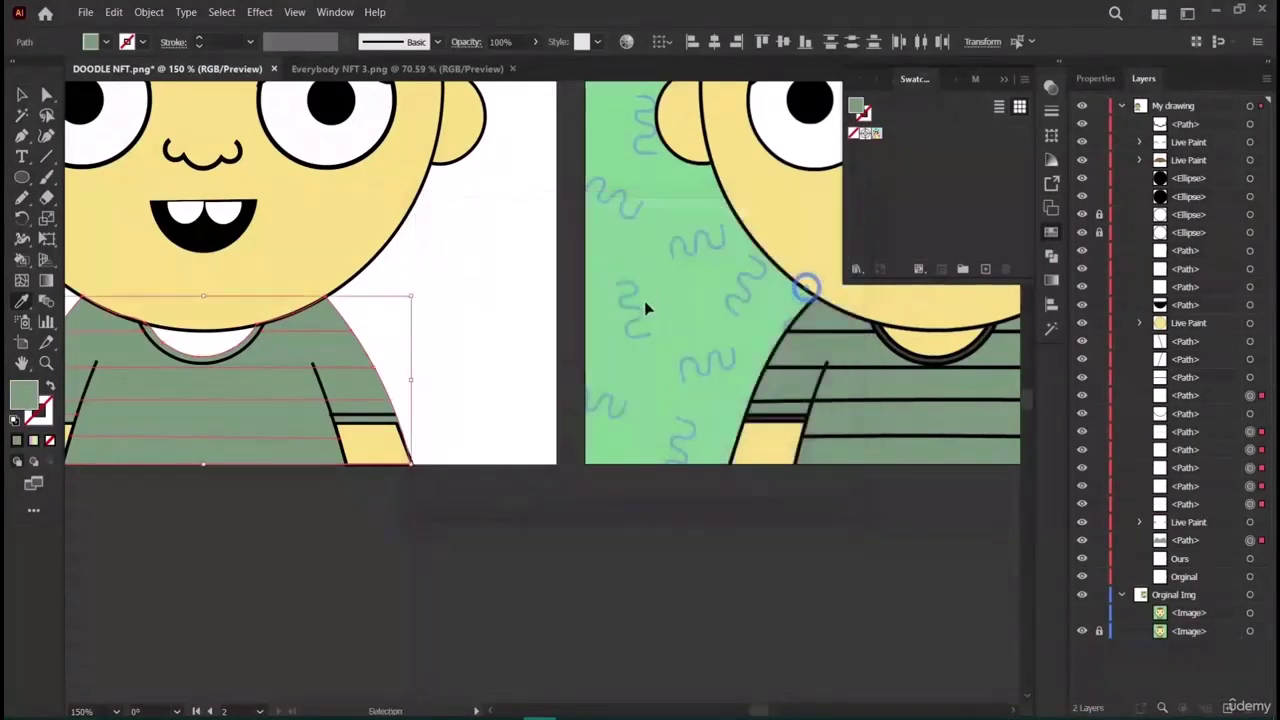
pyautogui.click(790, 140)
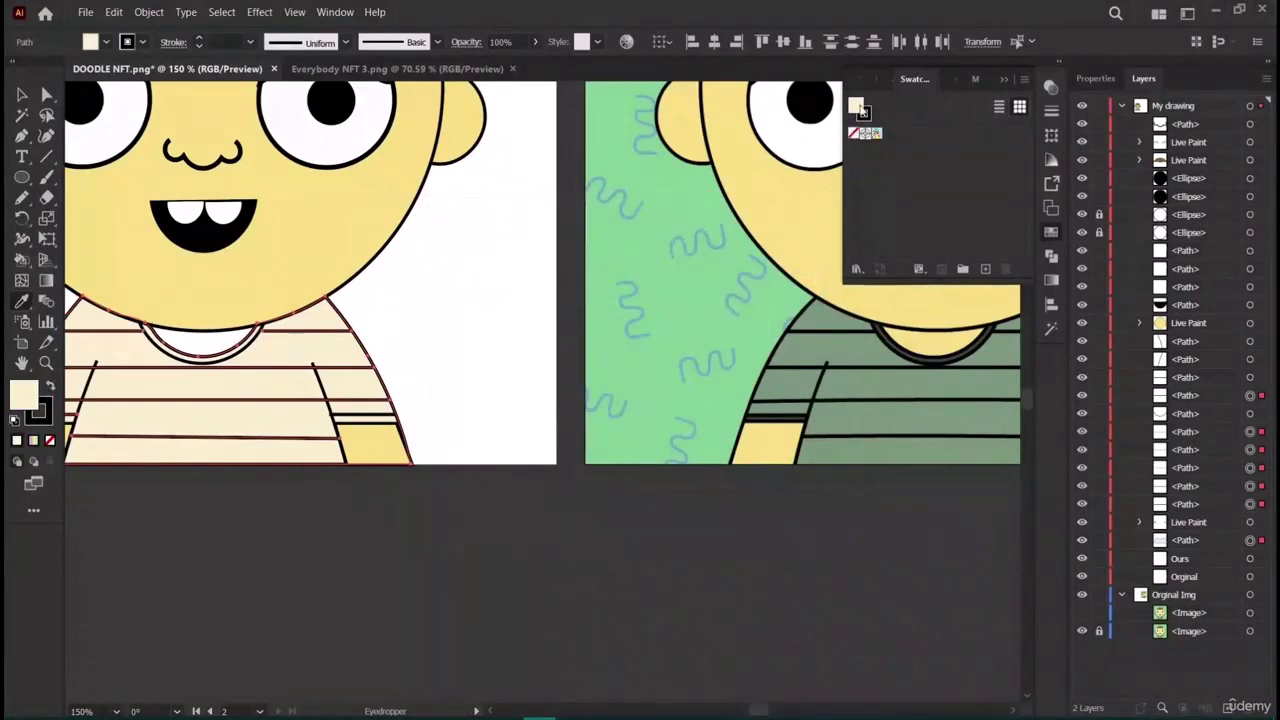
pyautogui.doubleClick(856, 106)
pyautogui.click(837, 252)
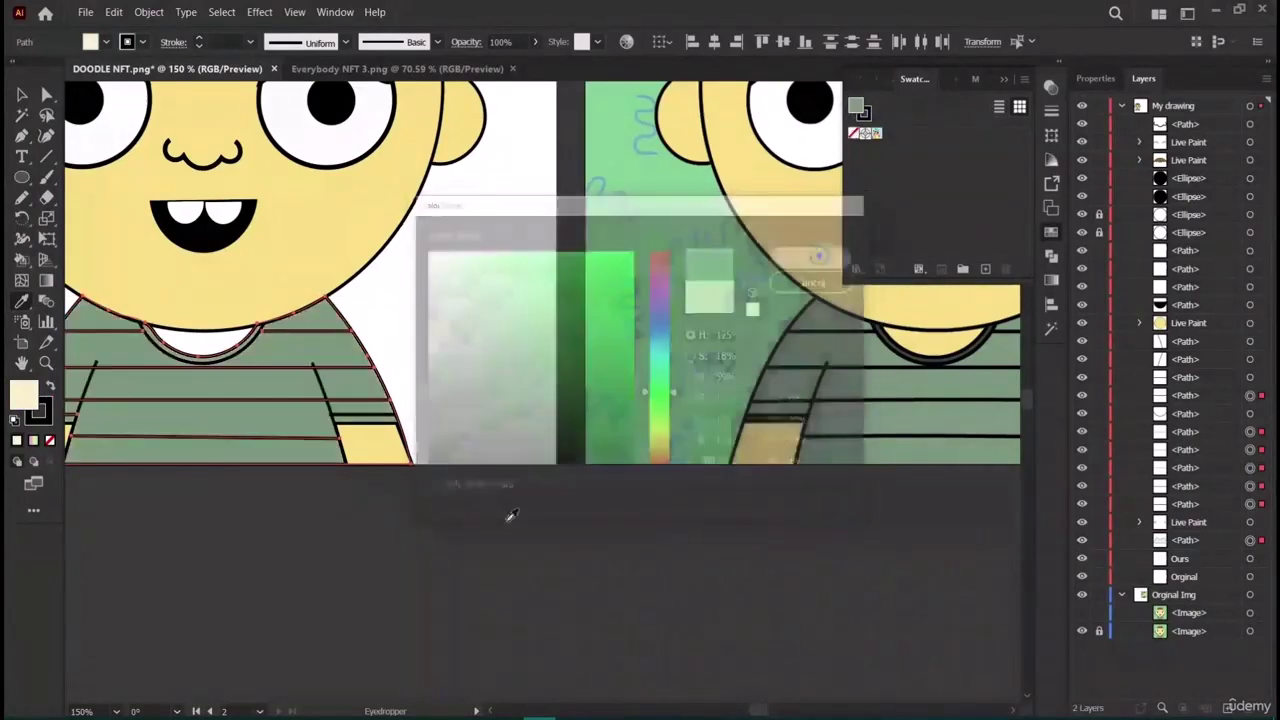
# Deselect the shirt and zoom out to compare both artboards.
pyautogui.hscroll(-5, 480, 550)
pyautogui.click(20, 94)
pyautogui.click(309, 623)
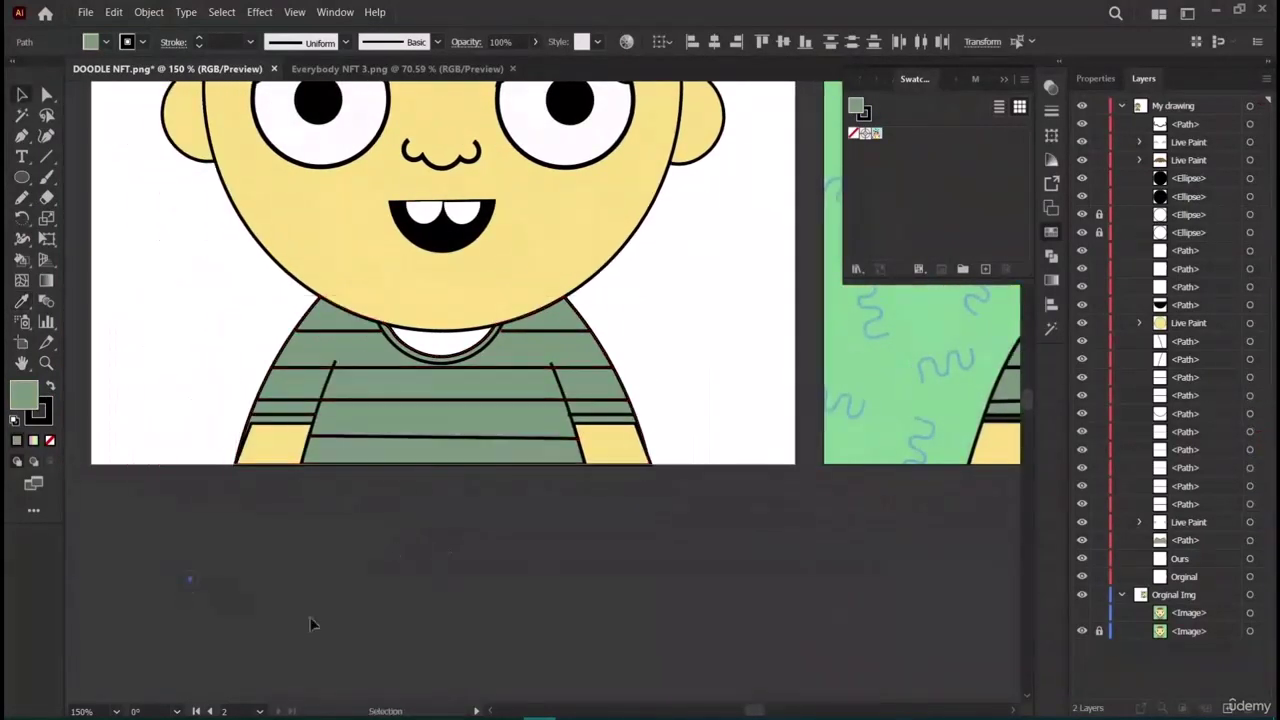
pyautogui.hotkey('ctrl', '+')
pyautogui.hotkey('ctrl', '-')
pyautogui.hotkey('ctrl', '-')
pyautogui.hotkey('ctrl', '-')
pyautogui.hotkey('ctrl', '-')
pyautogui.hotkey('ctrl', '-')
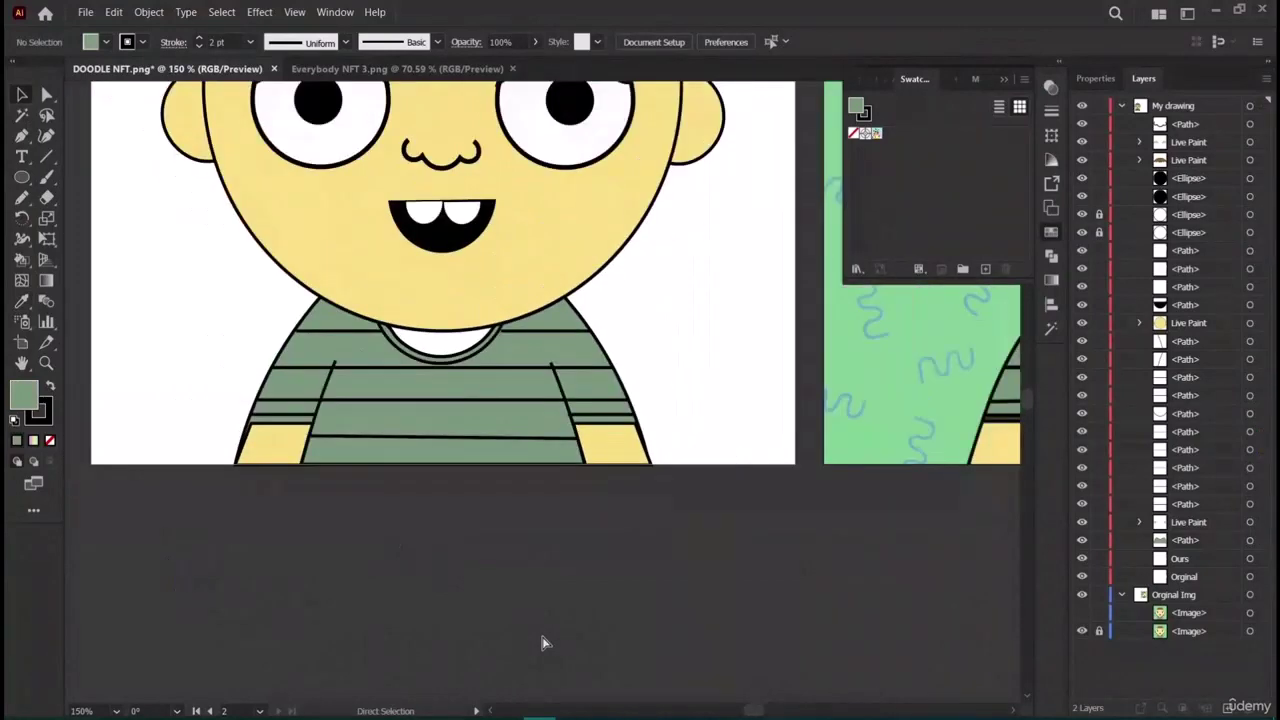
pyautogui.hscroll(2, 520, 560)
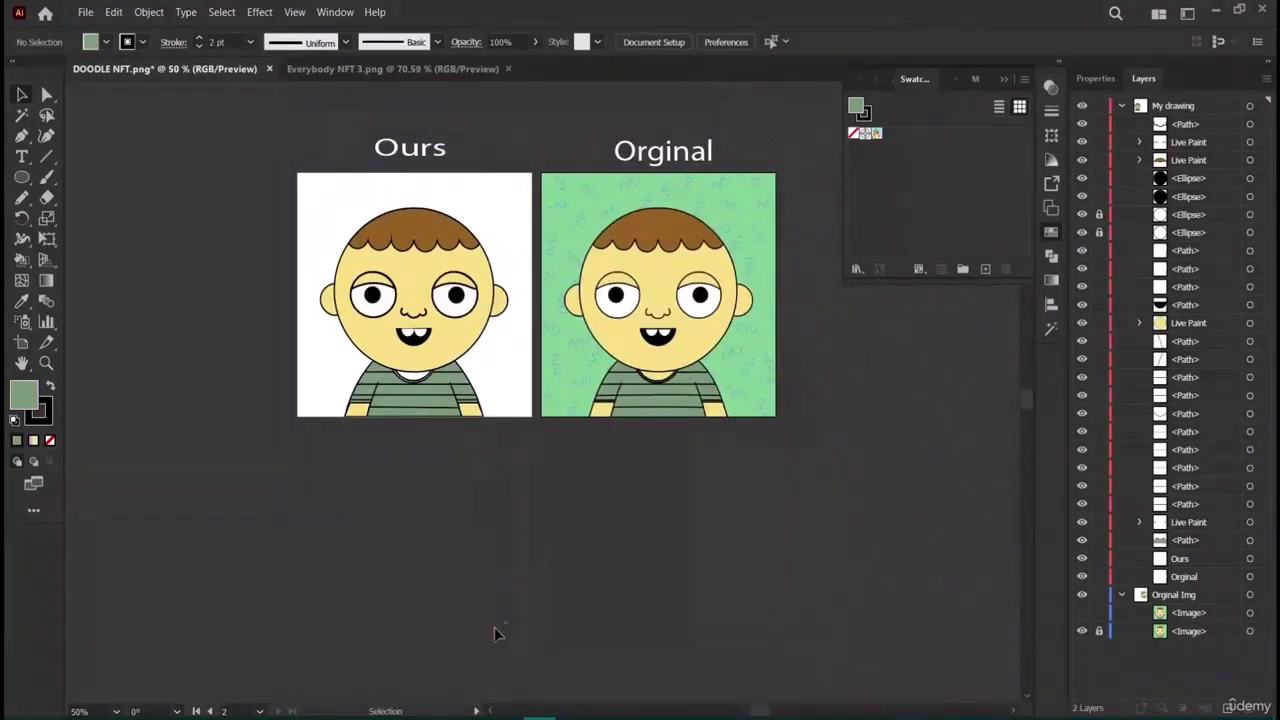
pyautogui.scroll(1, 530, 615)
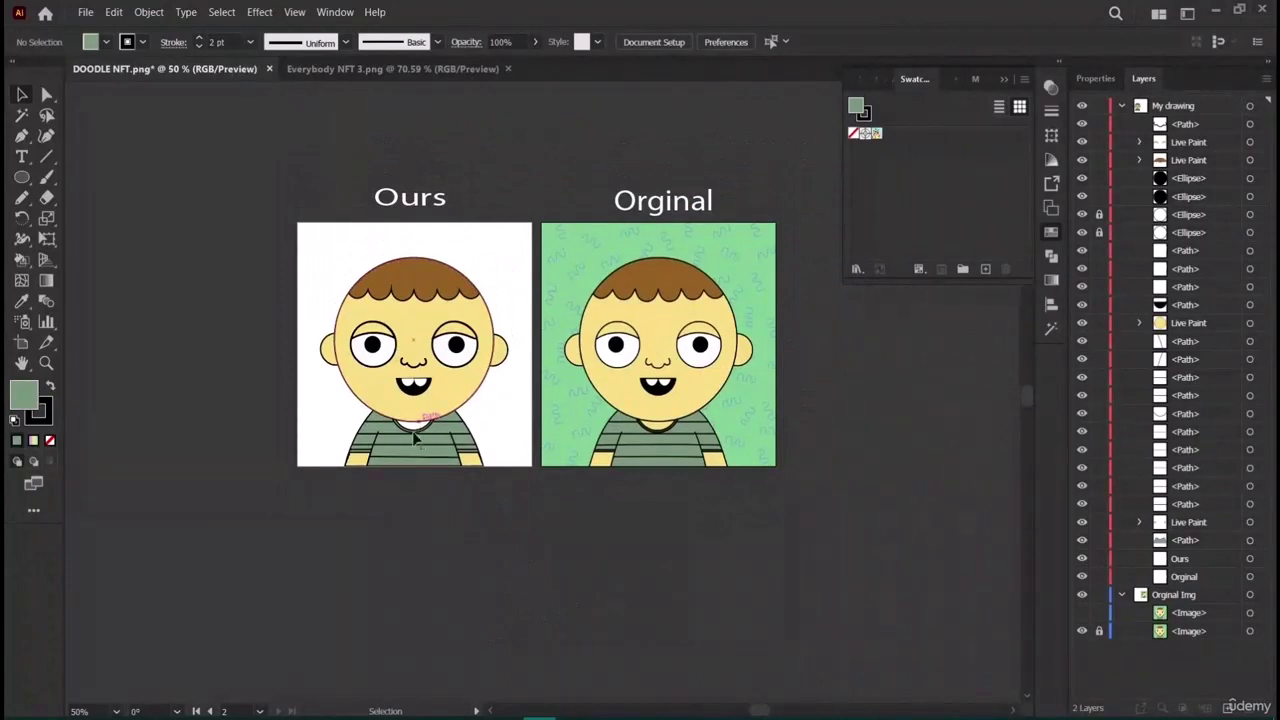
pyautogui.click(46, 363)
# Zoom in on the boy's collar area to 300%.
pyautogui.click(451, 440)
pyautogui.click(451, 440)
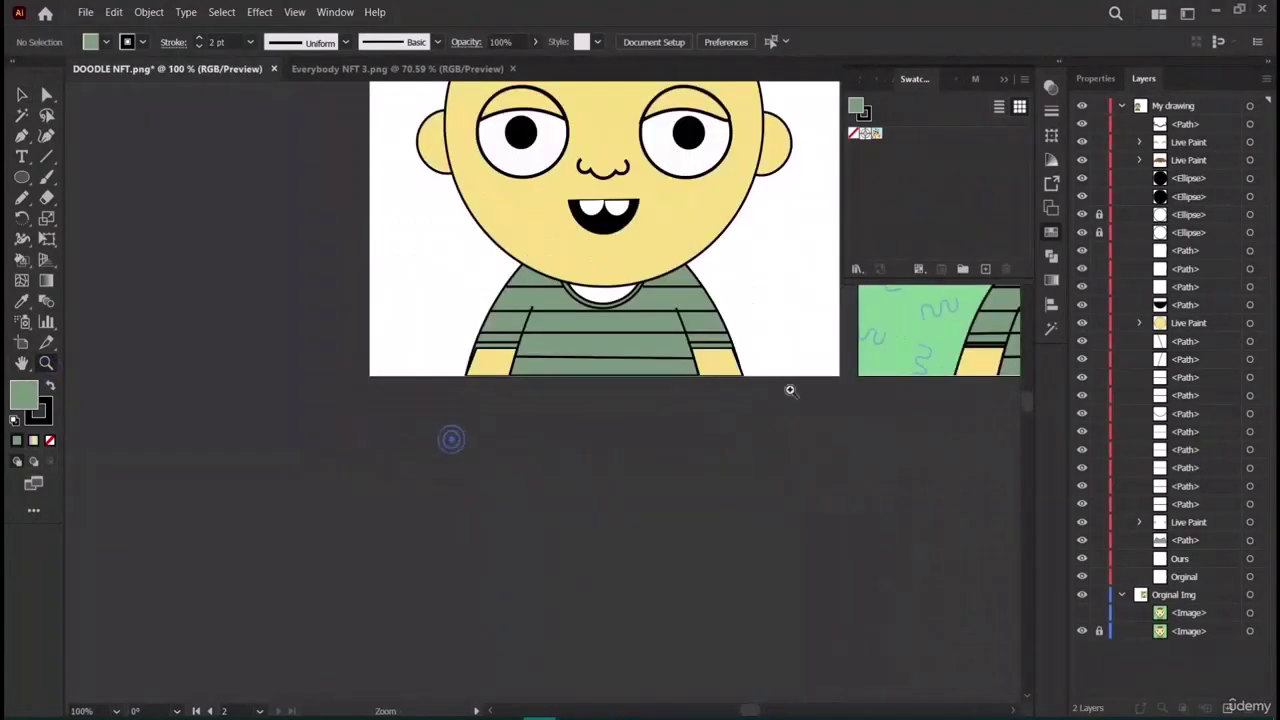
pyautogui.click(717, 349)
pyautogui.click(717, 349)
pyautogui.click(283, 425)
pyautogui.hscroll(-3, 283, 425)
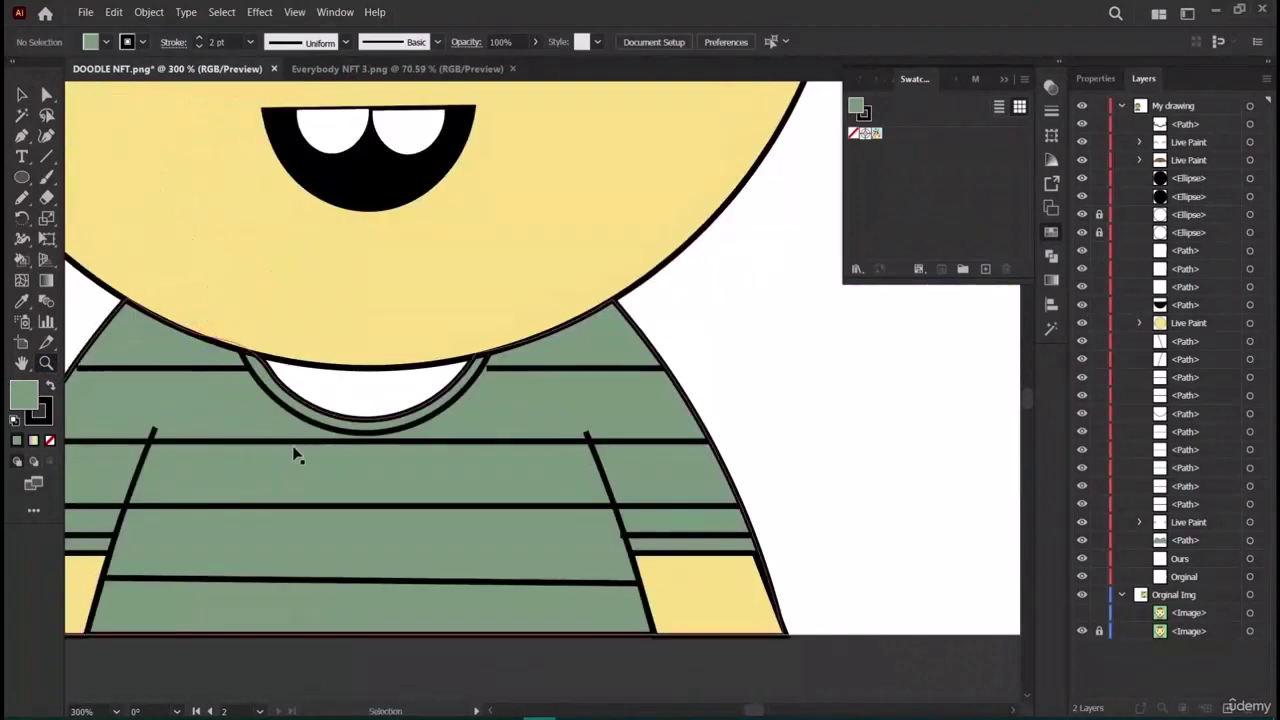
# Lock the existing paths in the Layers panel and start a Curvature path at the left neckline.
pyautogui.click(46, 135)
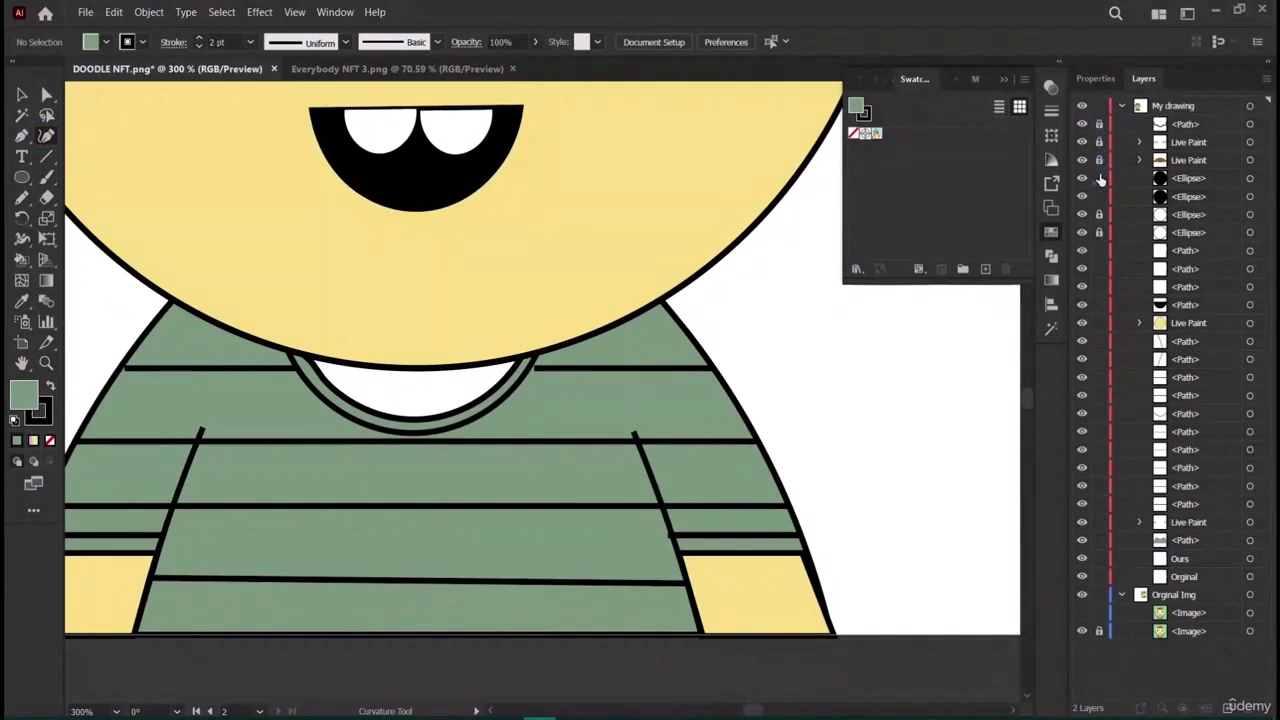
pyautogui.click(1099, 288)
pyautogui.moveTo(1101, 316); pyautogui.dragTo(1100, 341)
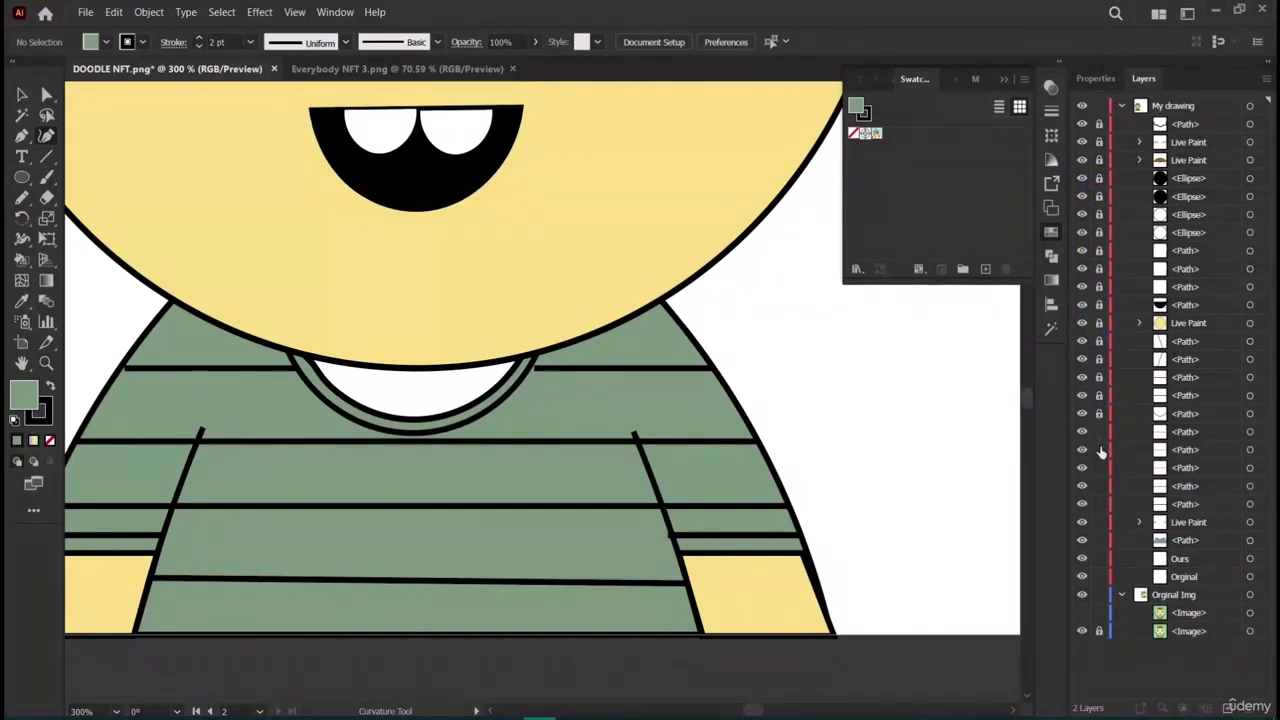
pyautogui.moveTo(1099, 460); pyautogui.dragTo(1099, 565)
pyautogui.click(313, 356)
# Draw a closed curved shape along the inner neckline, from the right side, across the bottom, to the left.
pyautogui.click(525, 356)
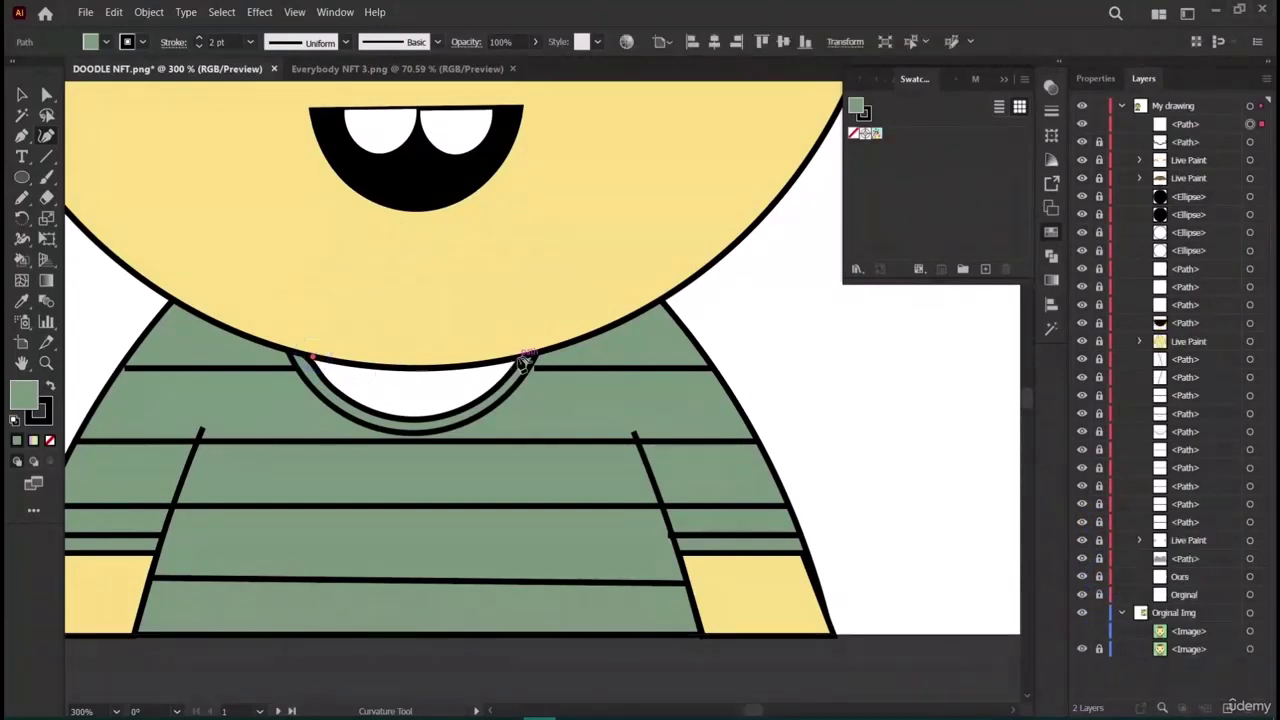
pyautogui.click(418, 369)
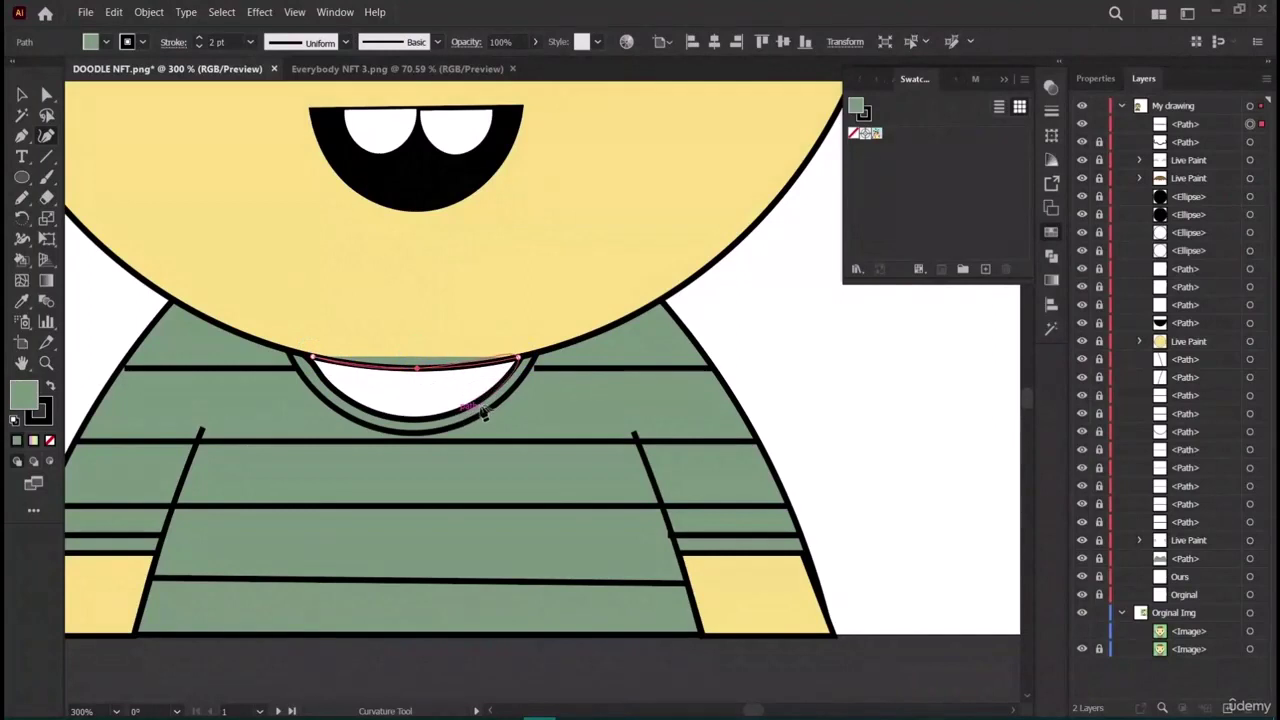
pyautogui.click(481, 401)
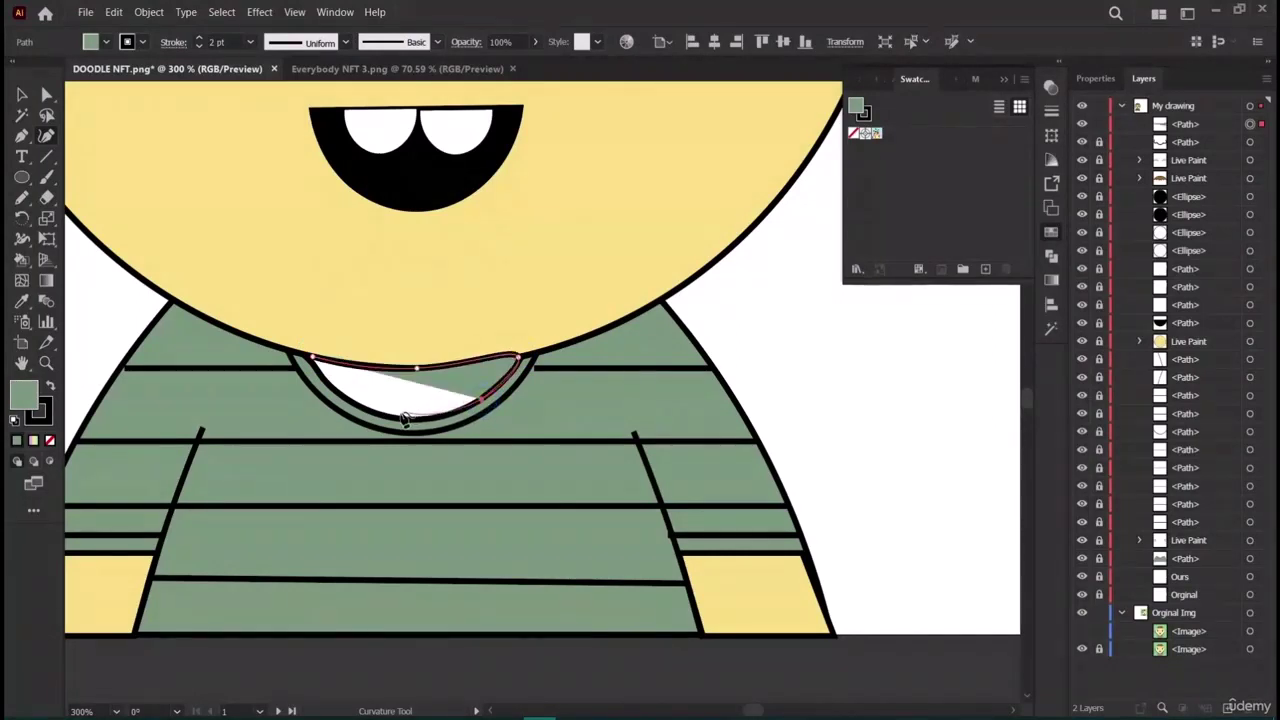
pyautogui.hotkey('ctrl', 'z')
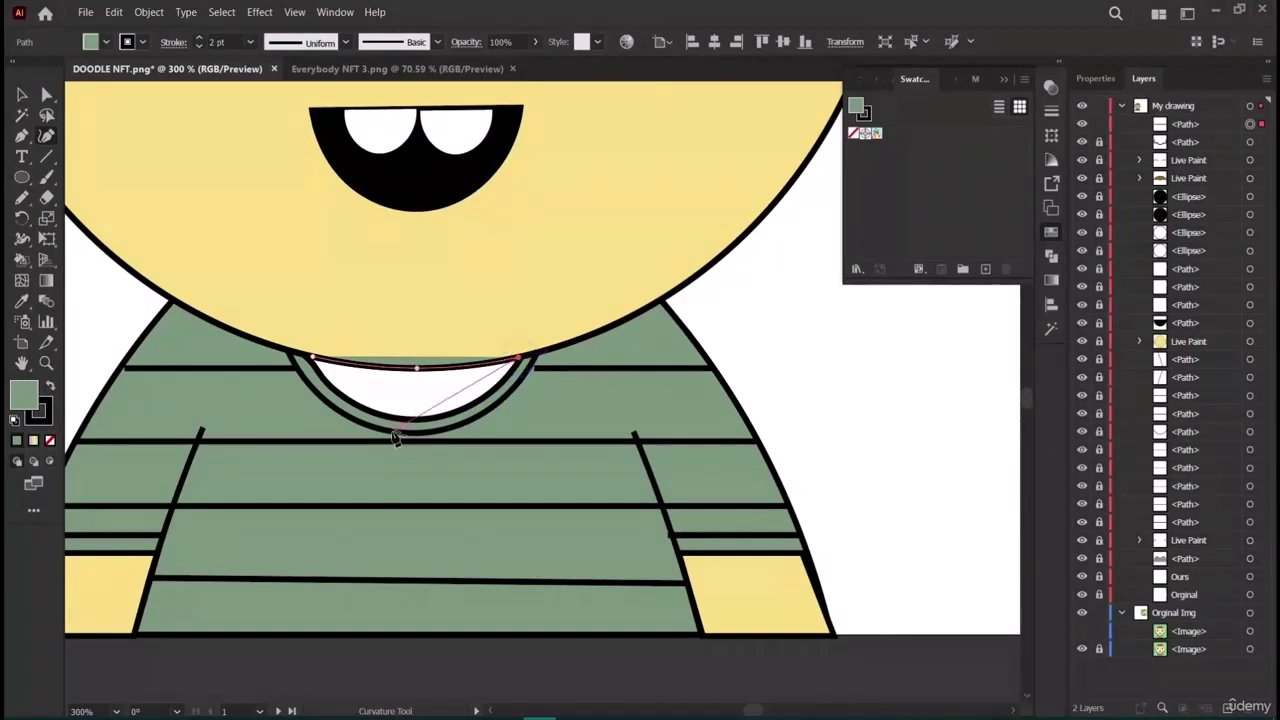
pyautogui.click(423, 419)
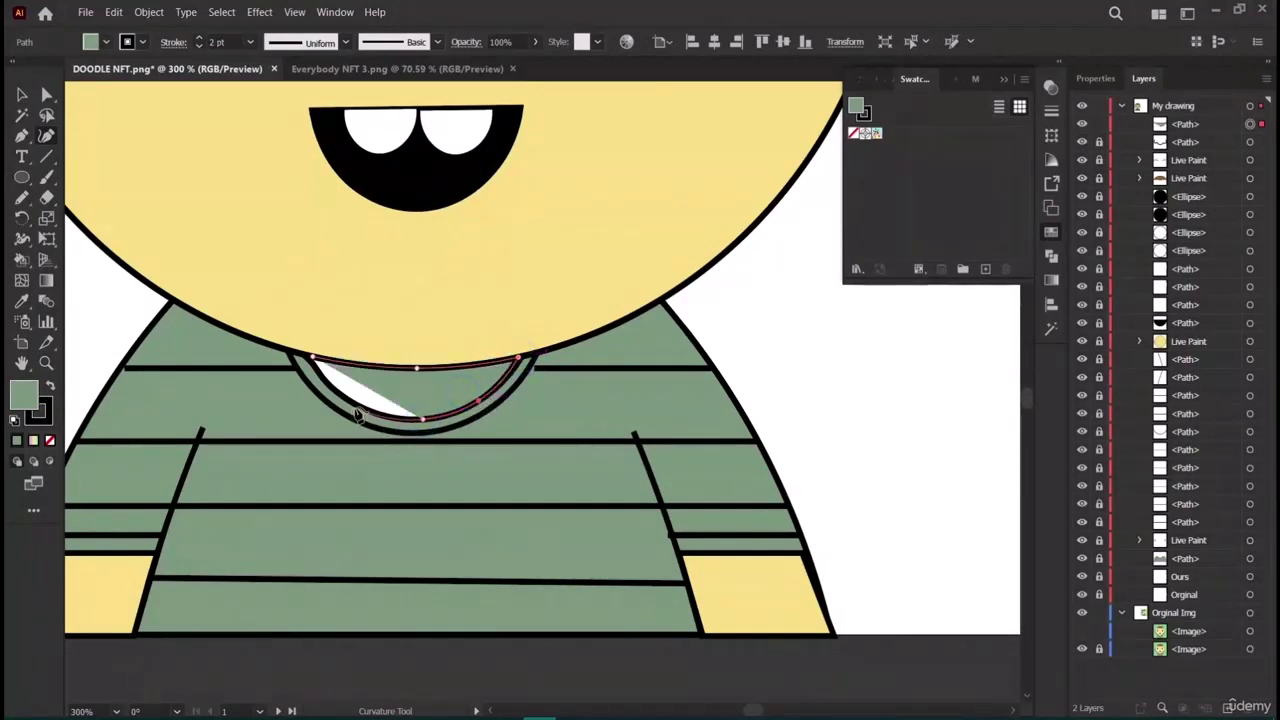
pyautogui.click(358, 407)
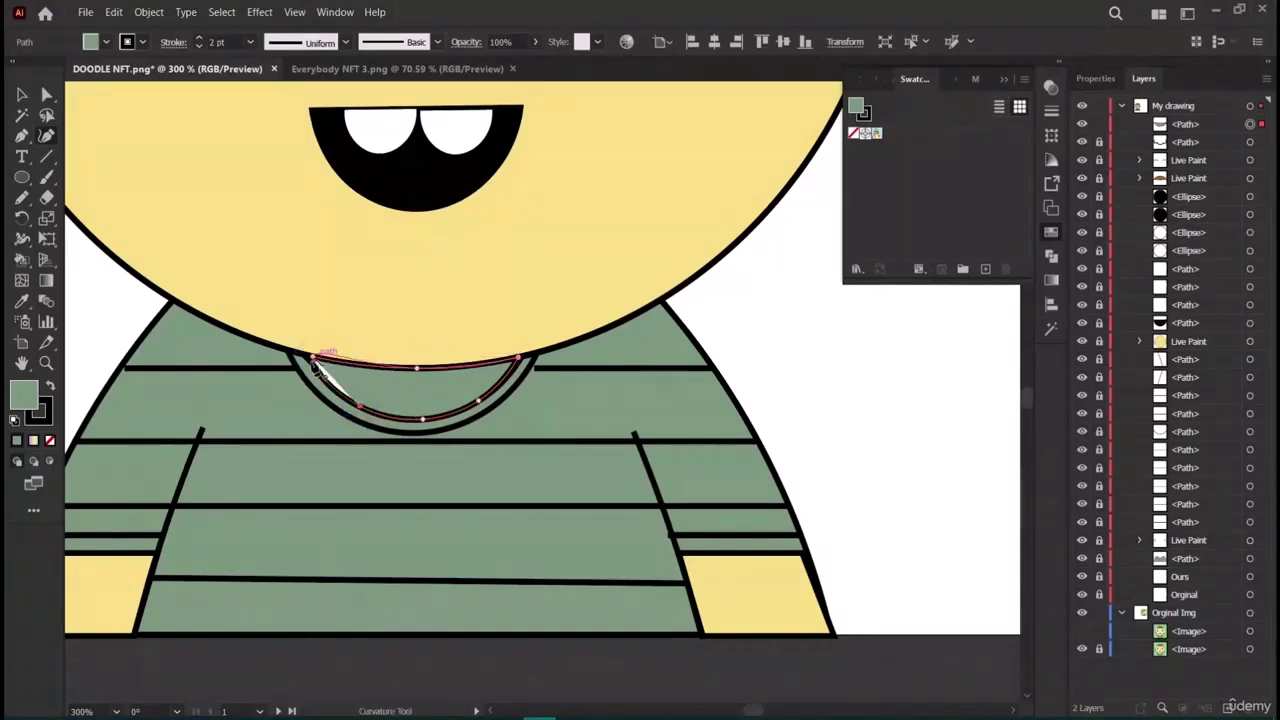
pyautogui.click(313, 360)
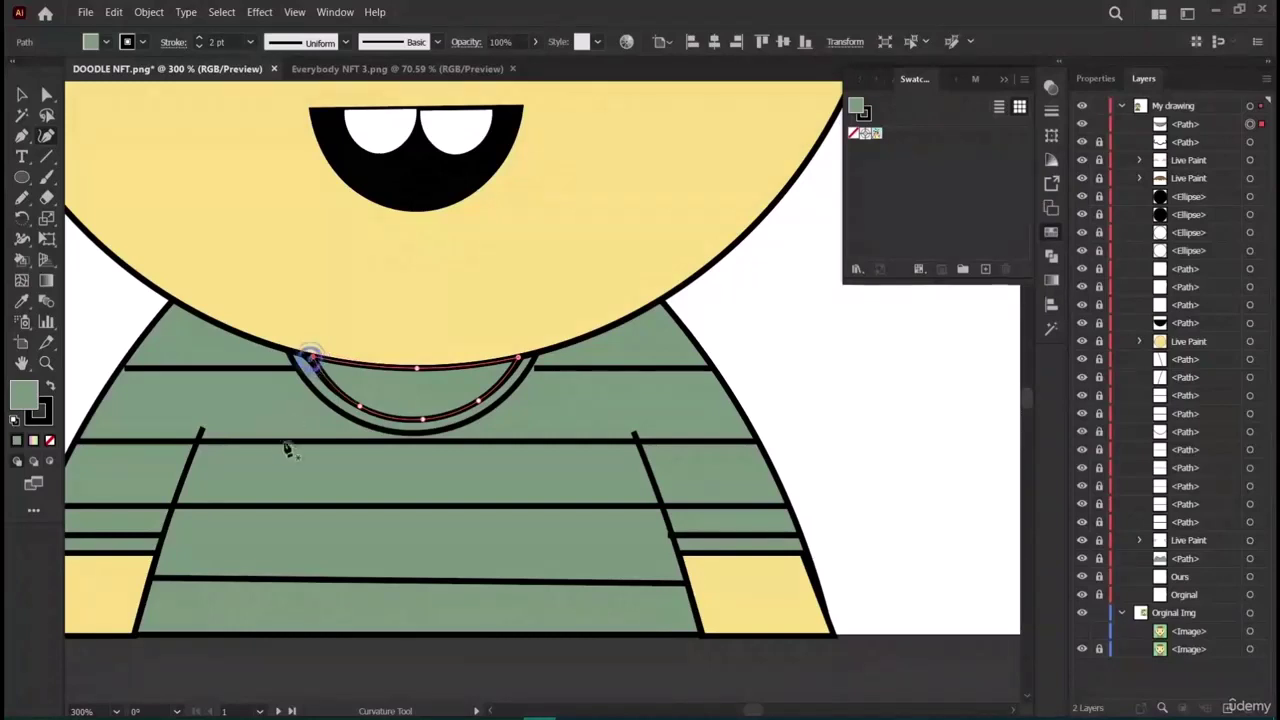
pyautogui.click(22, 300)
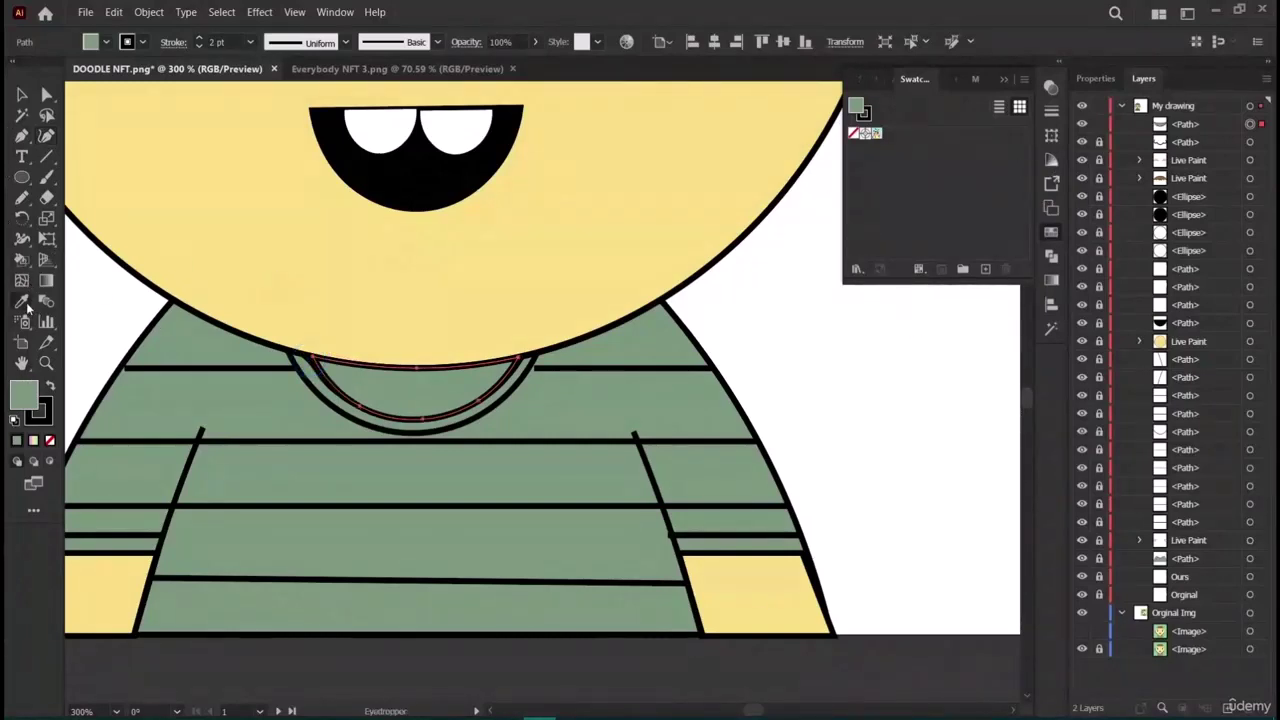
# Eyedrop the face's yellow, then the shirt's green, and make the neckline a Live Paint group.
pyautogui.click(435, 222)
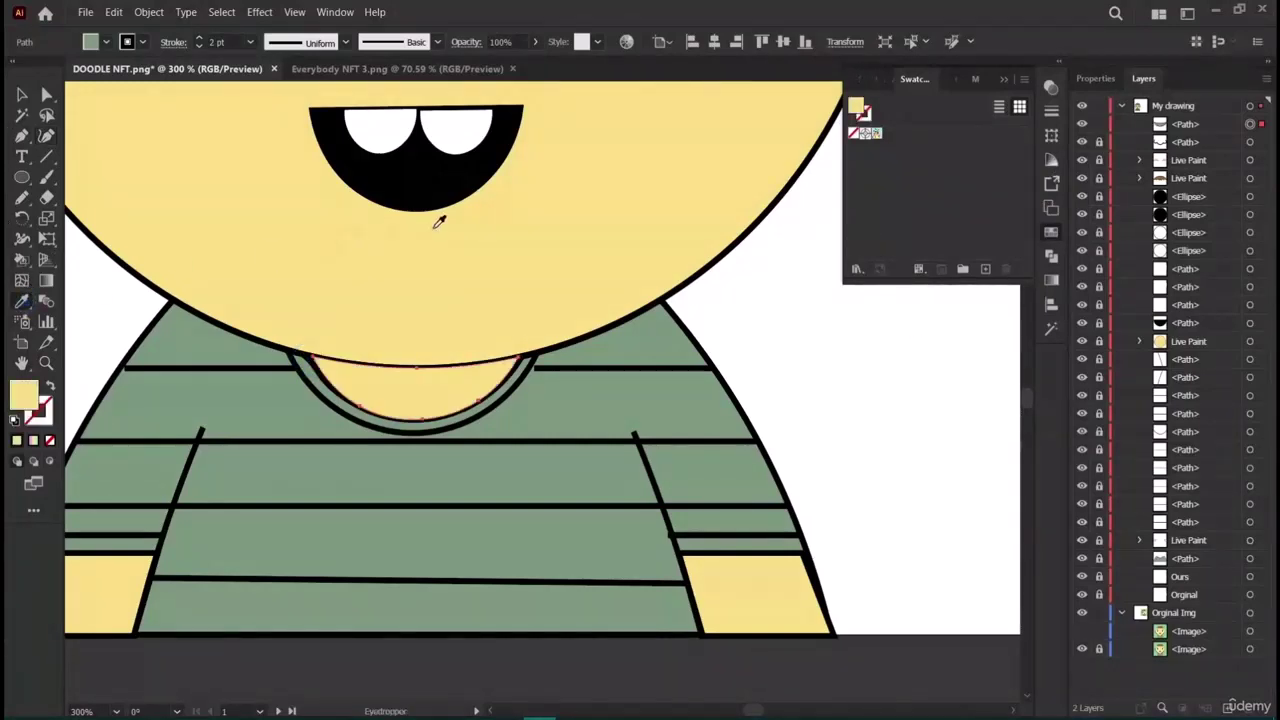
pyautogui.doubleClick(24, 392)
pyautogui.click(810, 258)
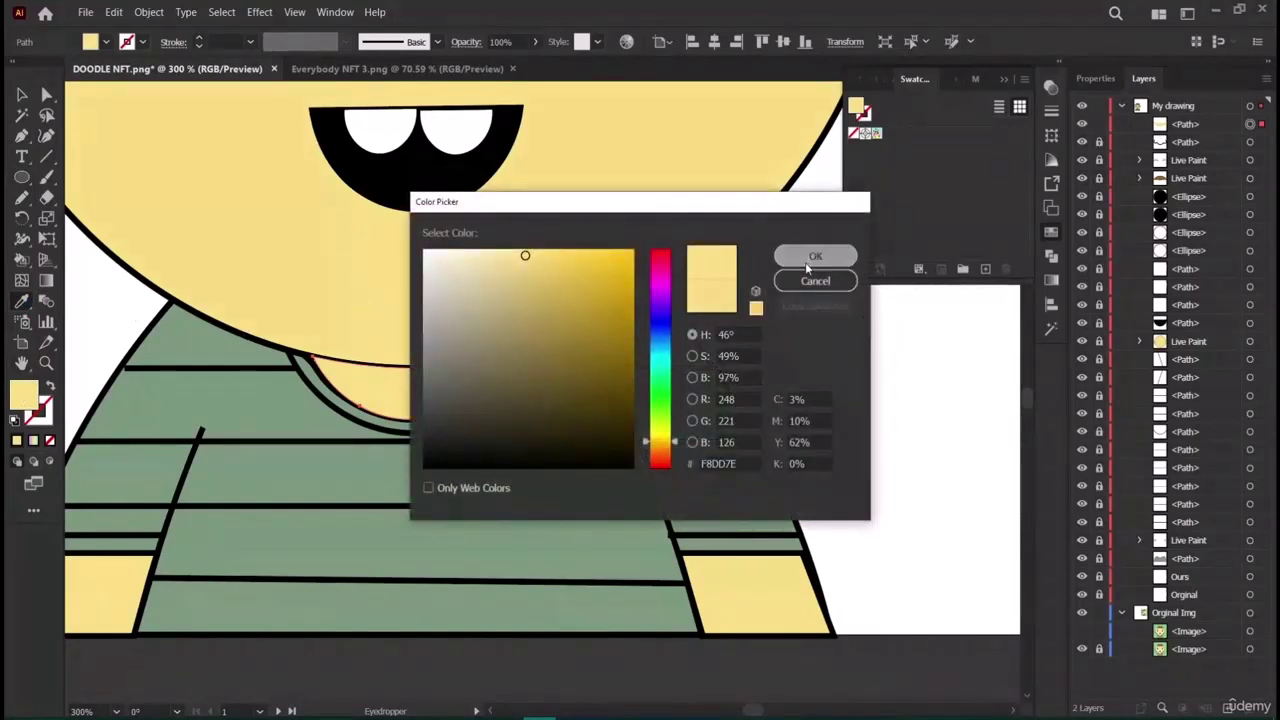
pyautogui.press('i')
pyautogui.click(263, 383)
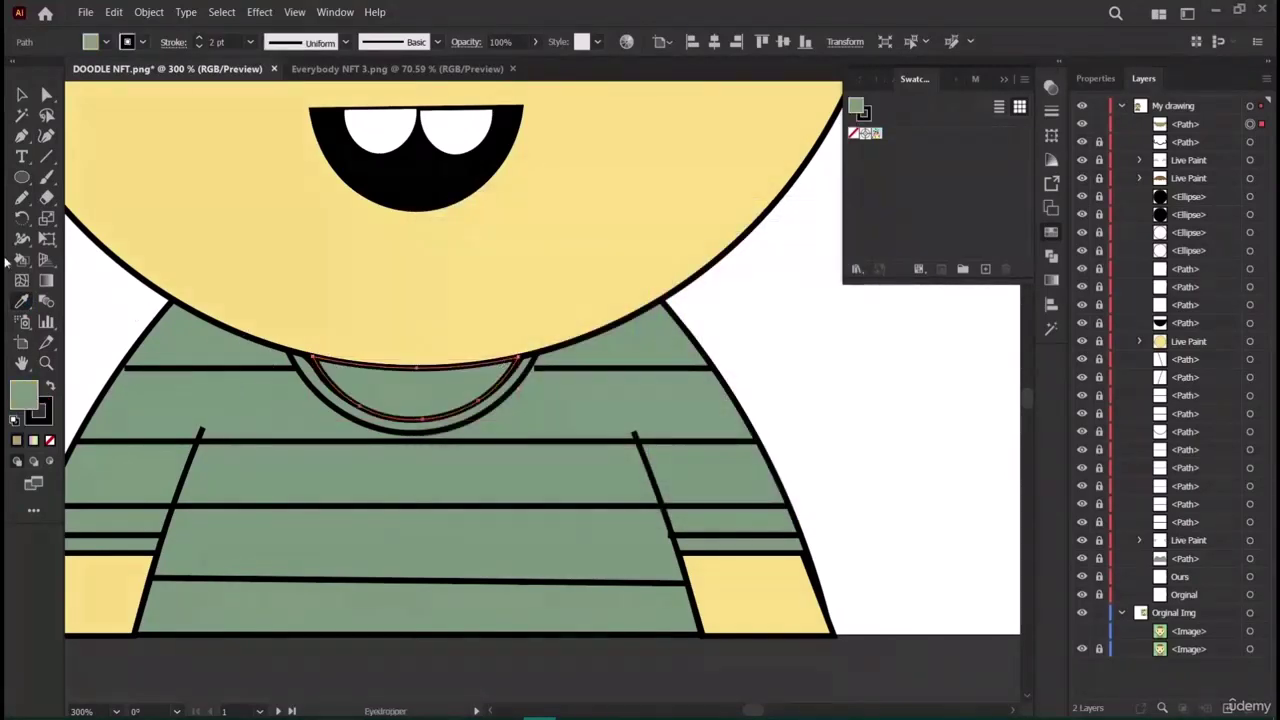
pyautogui.click(23, 261)
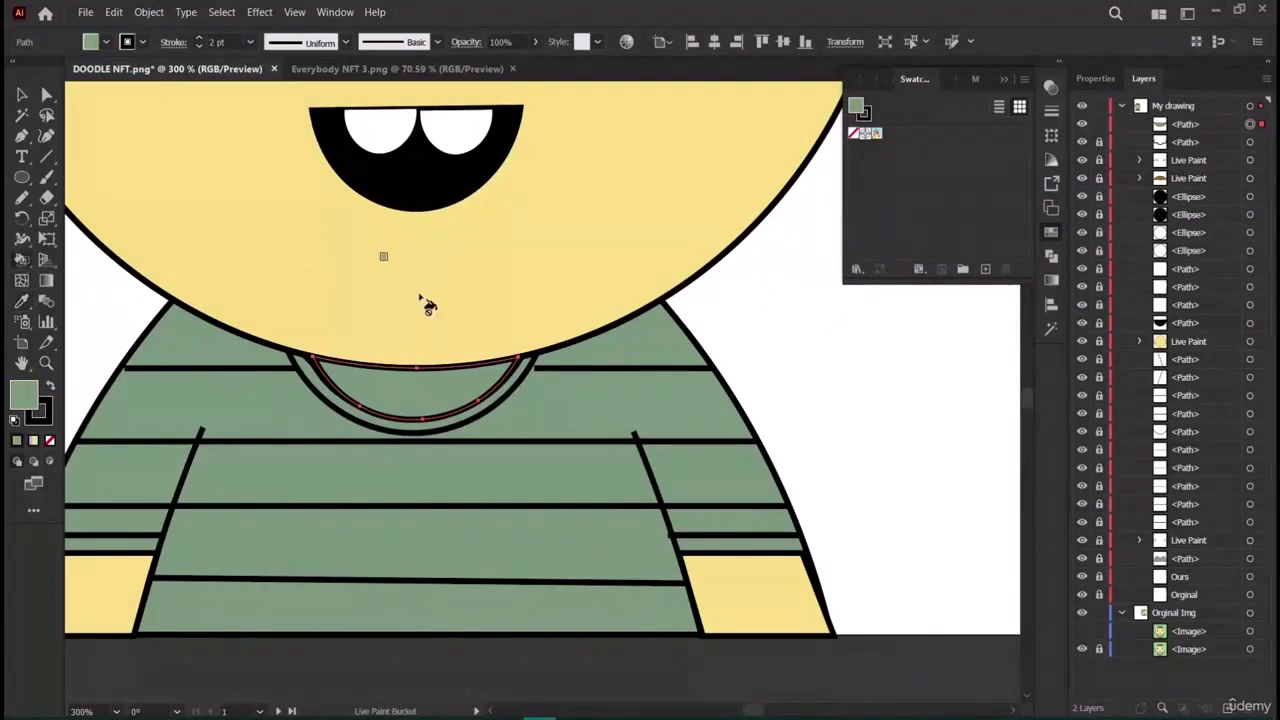
pyautogui.click(413, 388)
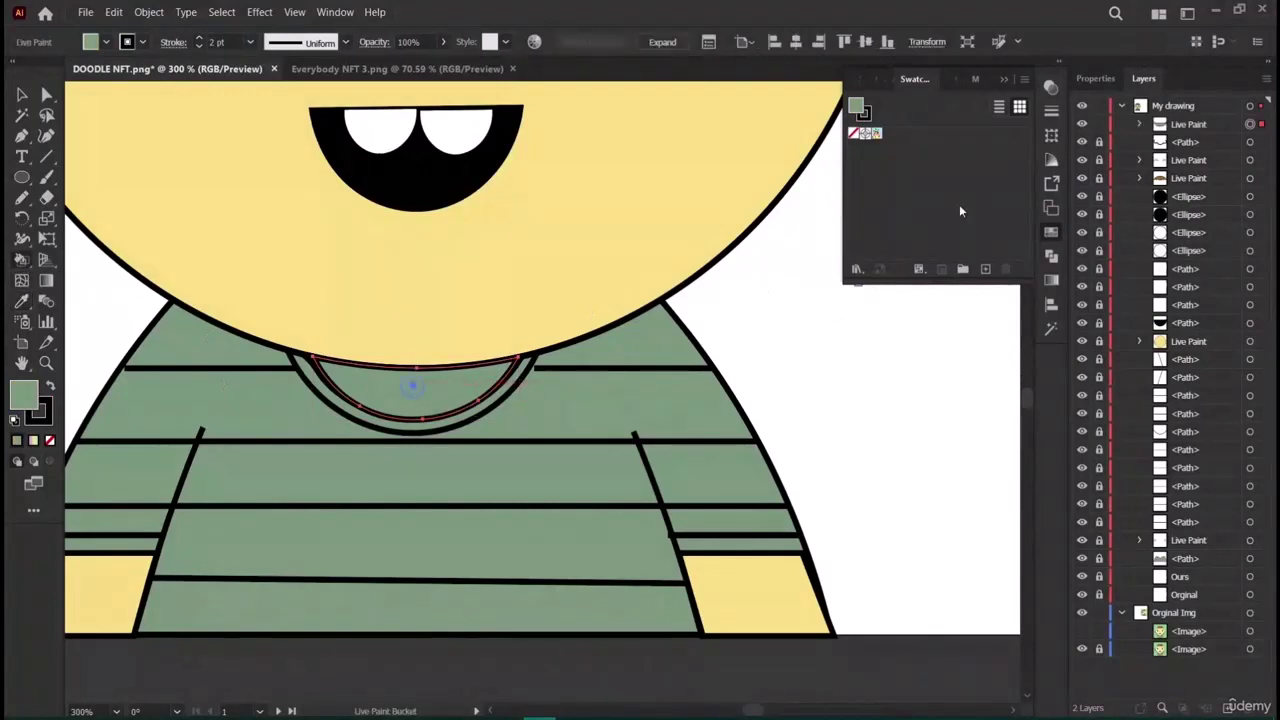
# Resample the face's yellow for the collar and check the fill in the Color Picker.
pyautogui.doubleClick(855, 109)
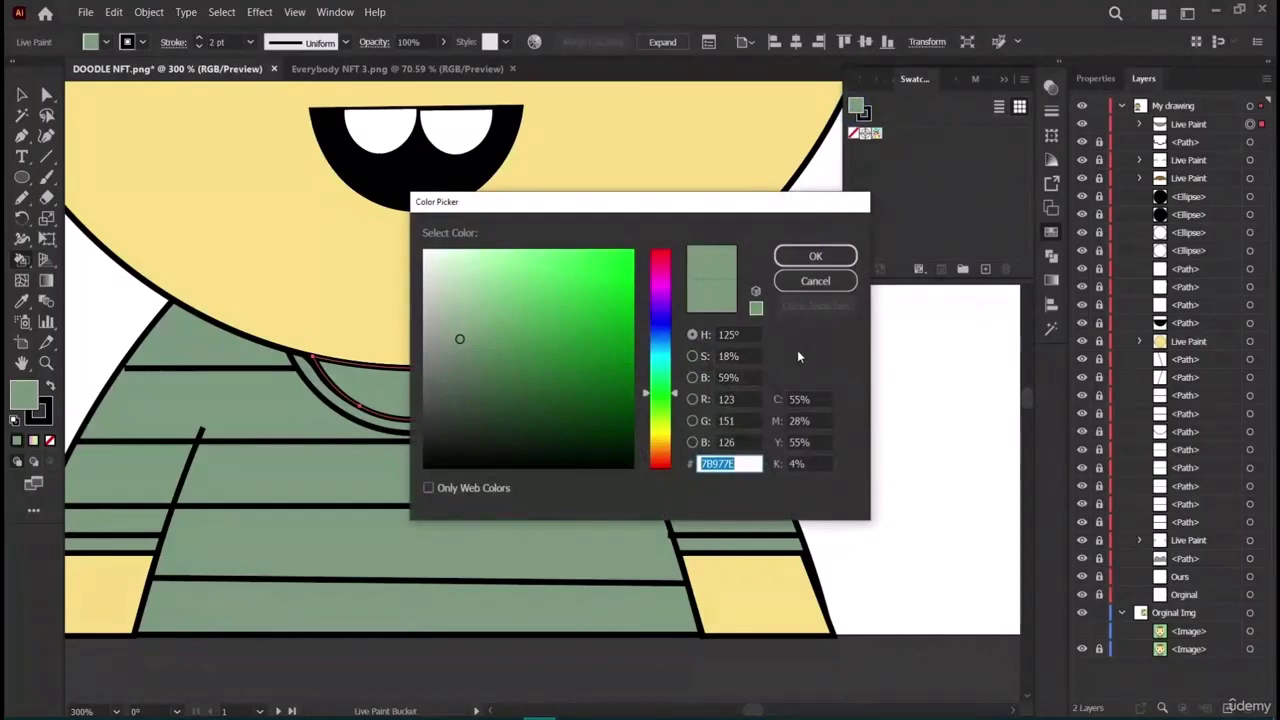
pyautogui.click(815, 257)
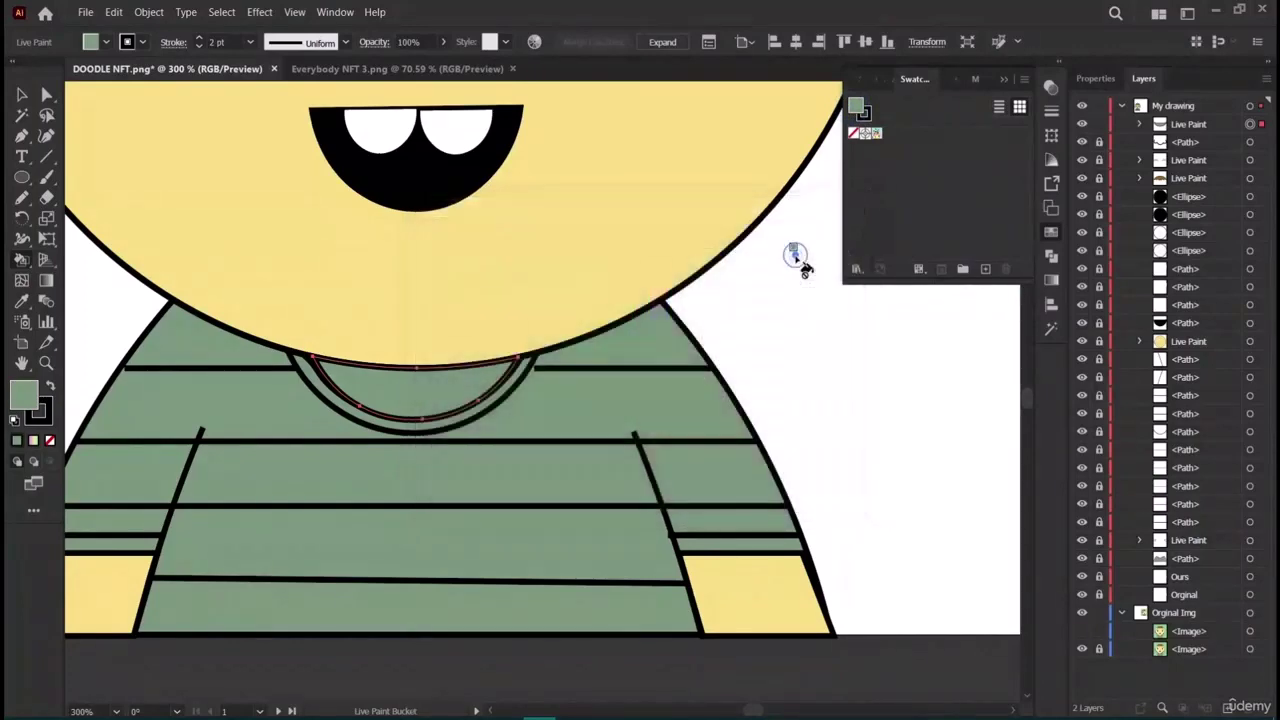
pyautogui.doubleClick(25, 403)
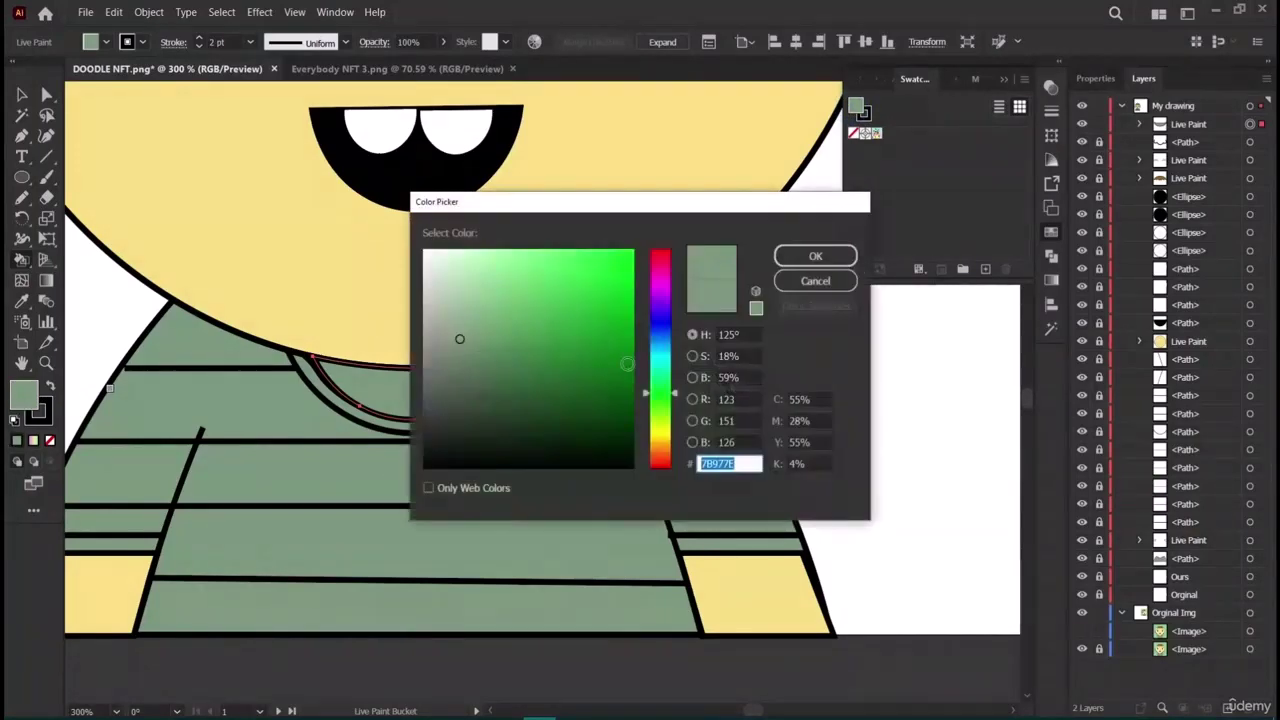
pyautogui.click(793, 281)
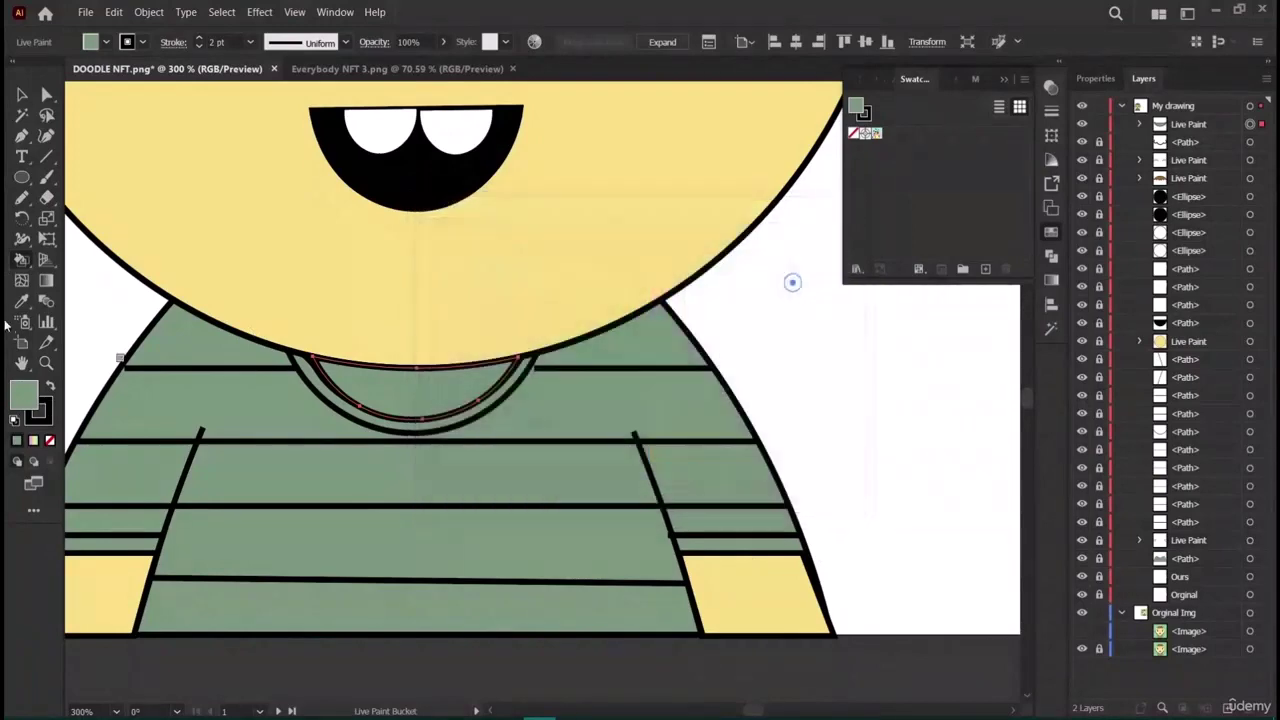
pyautogui.click(21, 301)
pyautogui.click(257, 277)
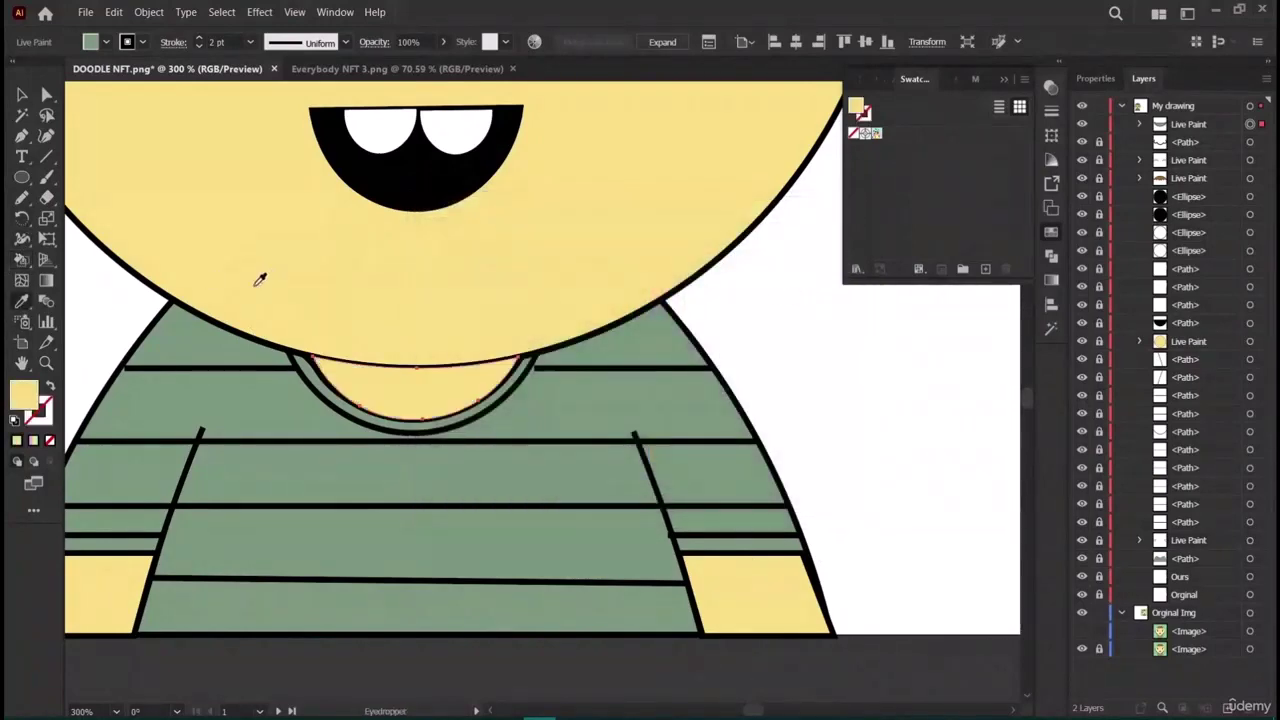
pyautogui.doubleClick(24, 393)
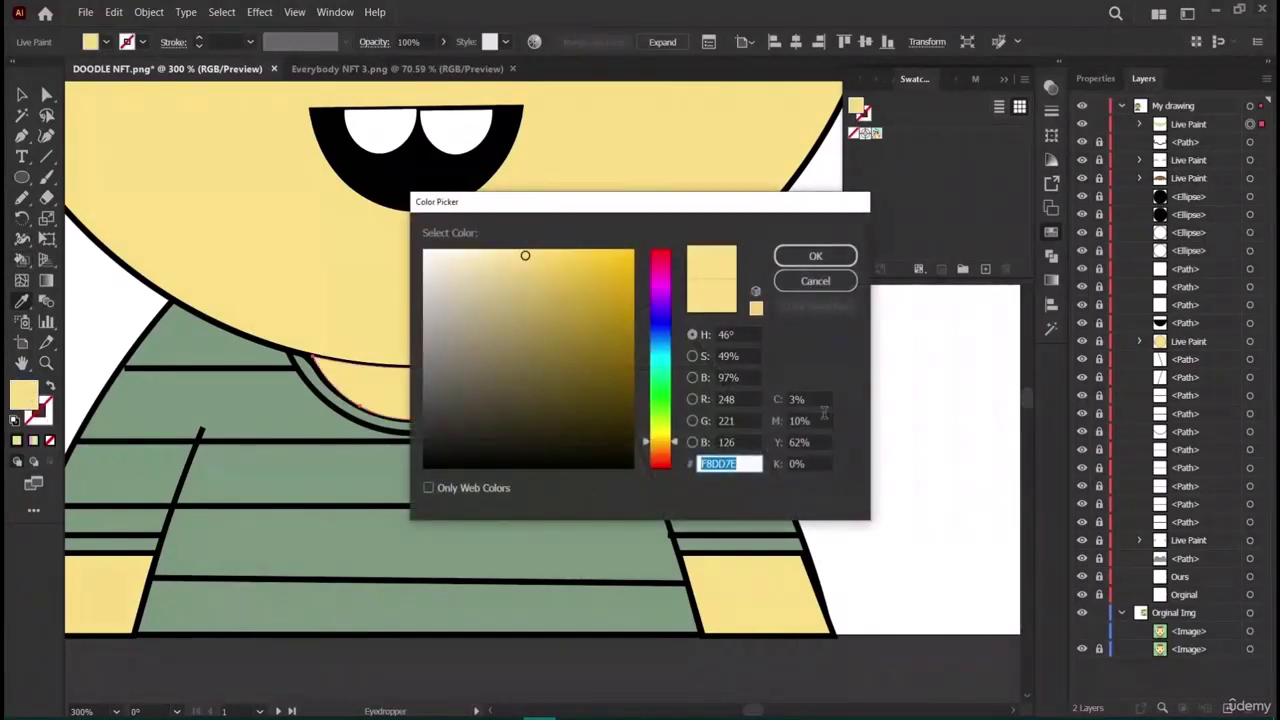
pyautogui.click(806, 283)
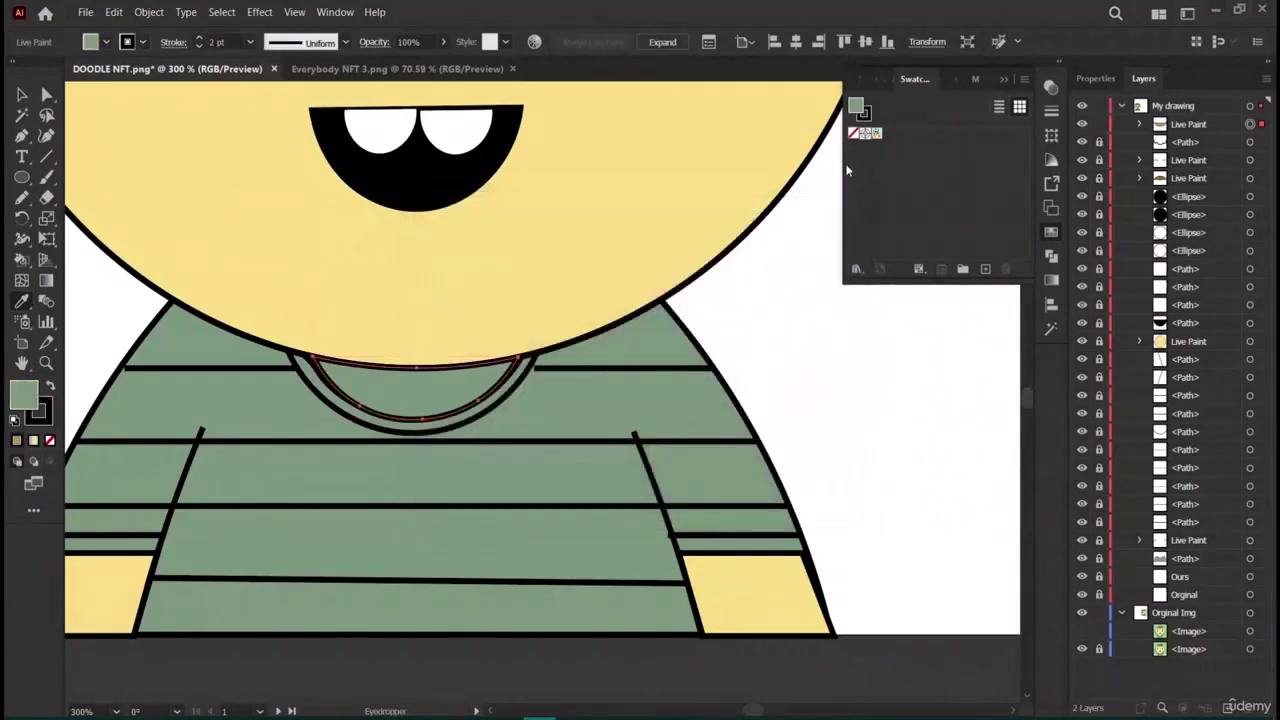
# Set the collar fill to F8DD7E in the Color Picker, then deselect.
pyautogui.doubleClick(862, 108)
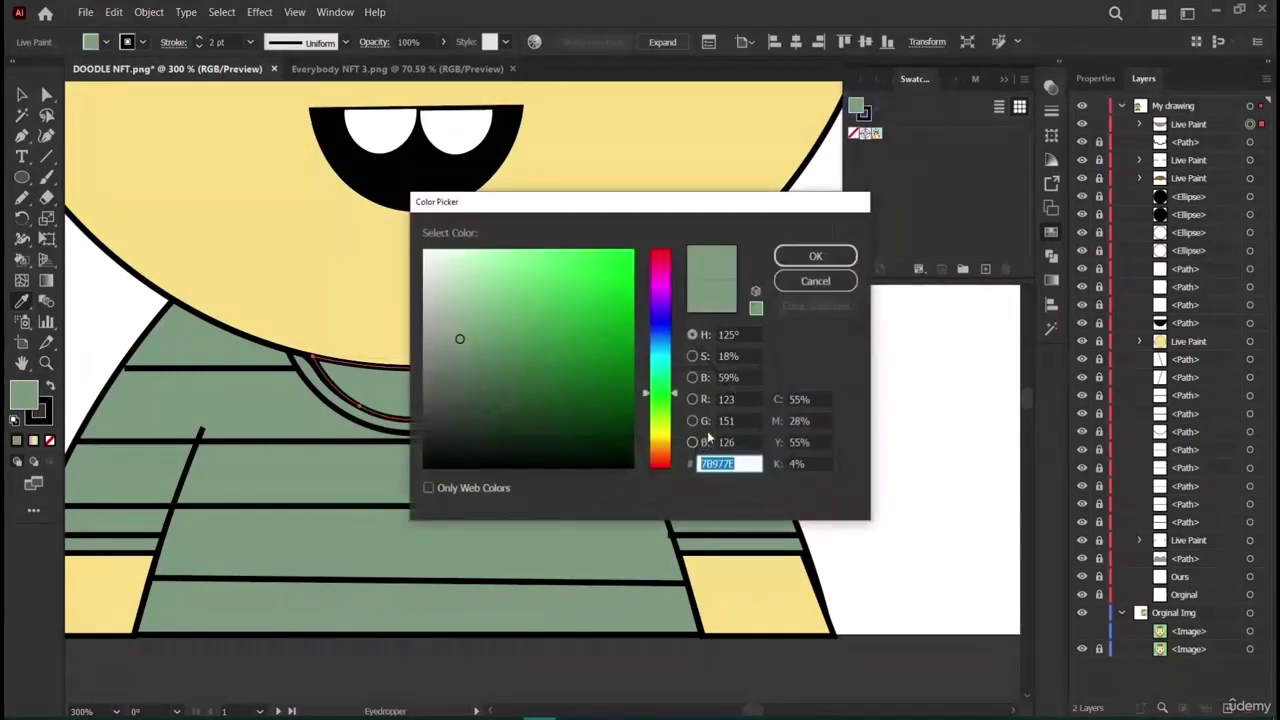
pyautogui.write('F8DD7E')
pyautogui.click(850, 258)
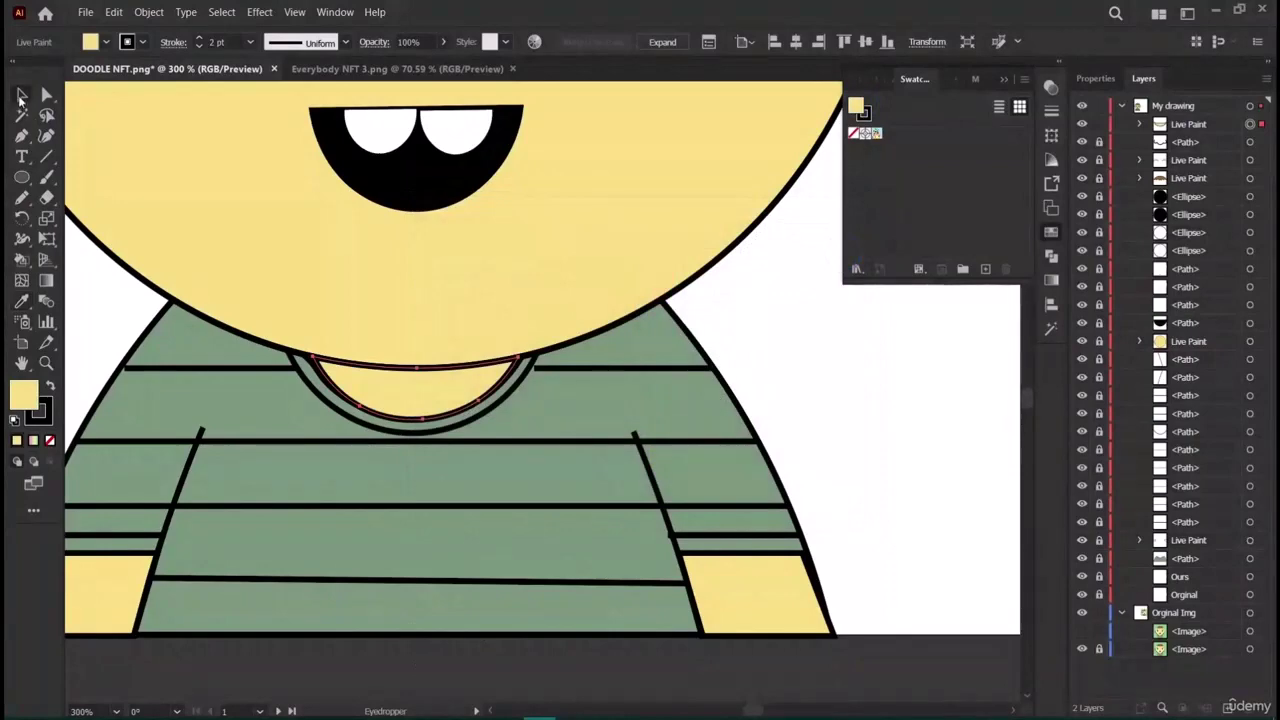
pyautogui.click(822, 318)
pyautogui.scroll(-6, 772, 458)
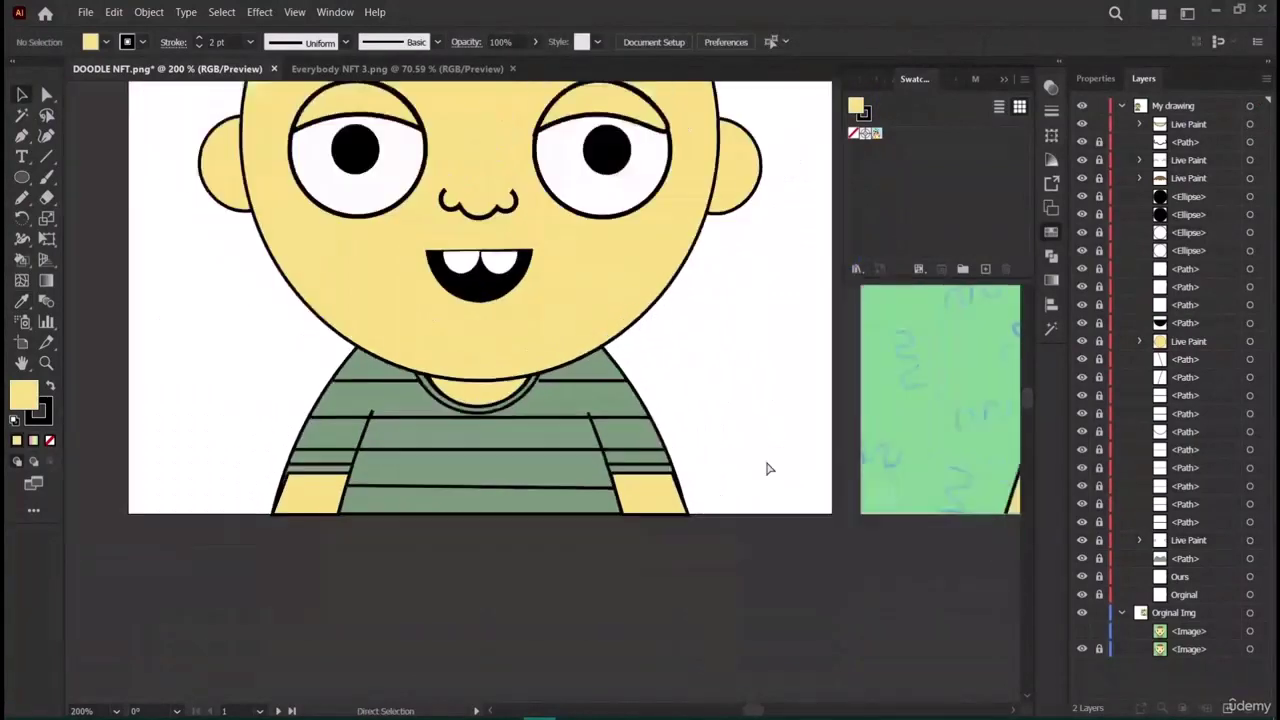
# Pan and zoom until the Ours and Orginal portraits both fit side by side.
pyautogui.scroll(-1, 767, 468)
pyautogui.hscroll(3, 794, 477)
pyautogui.scroll(3, 794, 477)
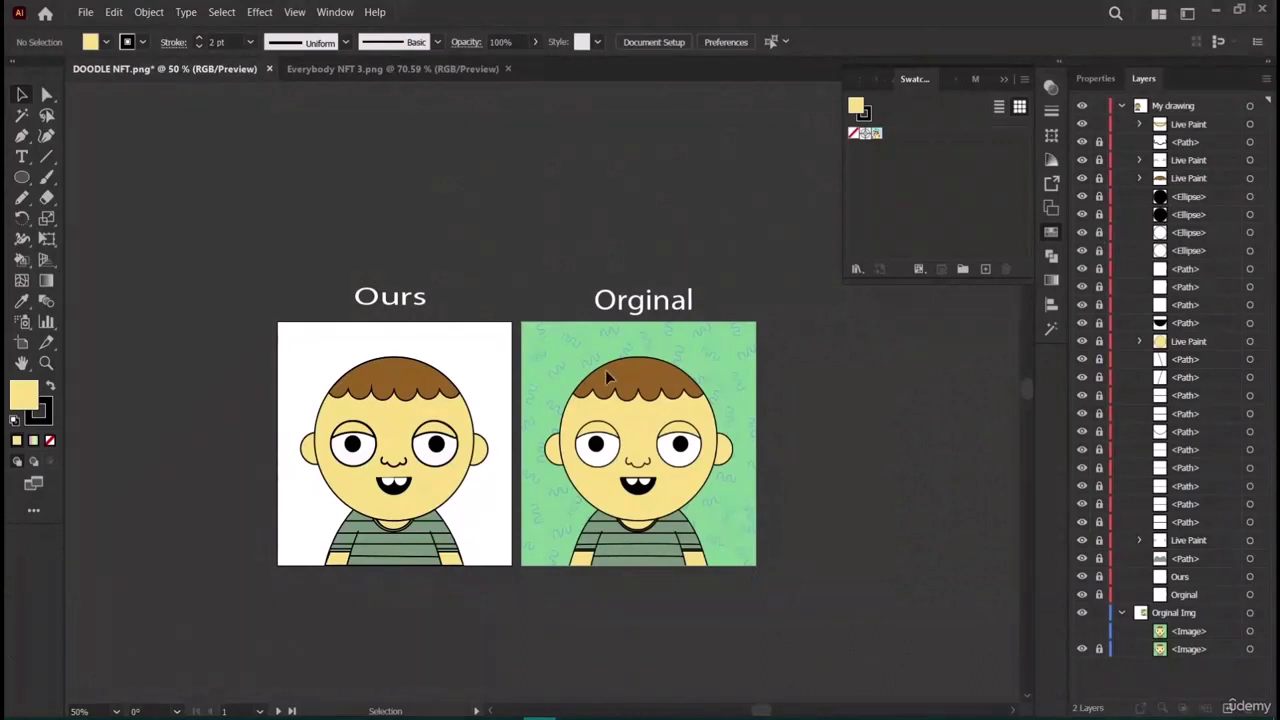
pyautogui.press('a')
pyautogui.hscroll(-2, 573, 452)
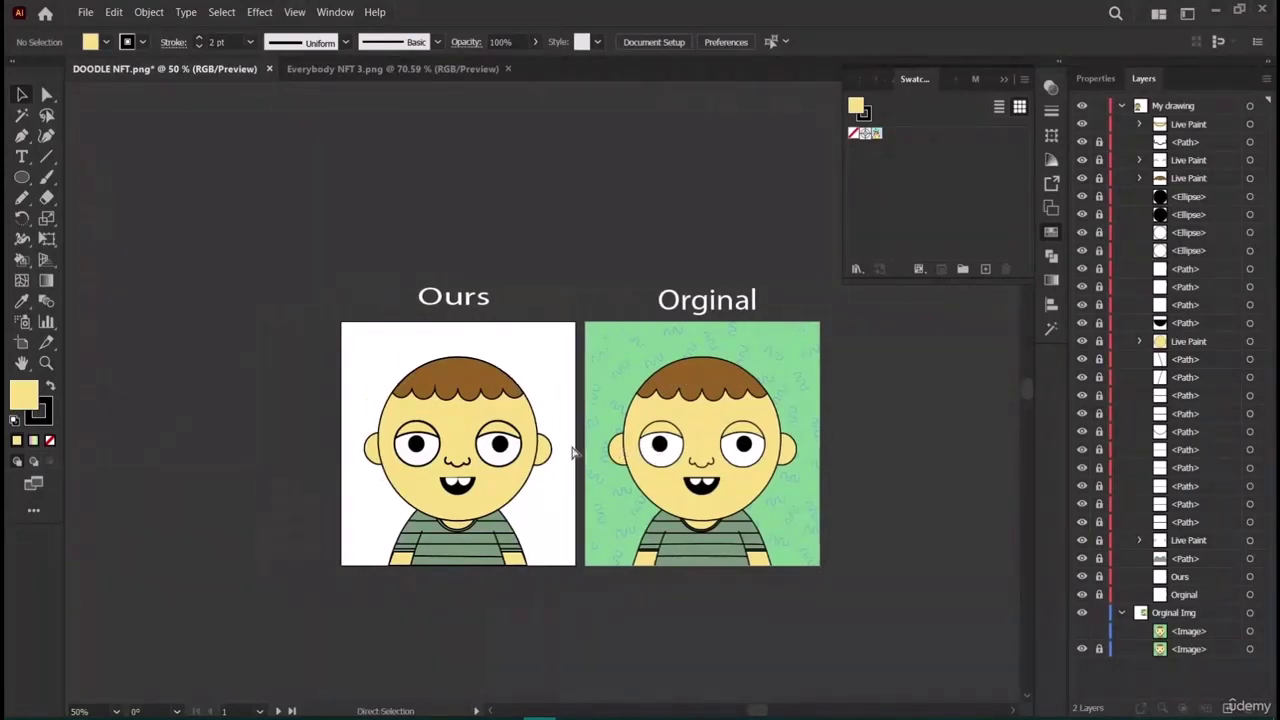
pyautogui.hotkey('ctrl', '+')
pyautogui.hotkey('ctrl', '+')
pyautogui.hotkey('ctrl', '-')
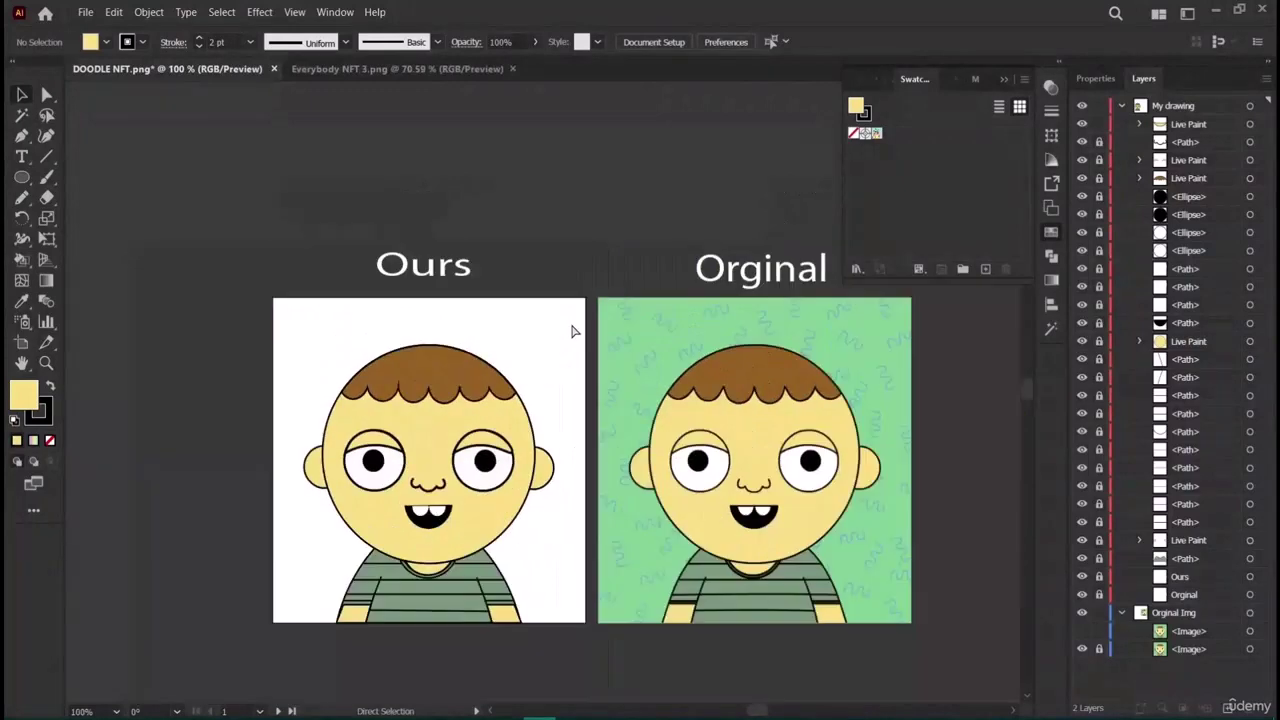
pyautogui.hscroll(2, 570, 334)
# Draw a rectangle over the whole Ours artboard and fill it with the original's green.
pyautogui.press('v')
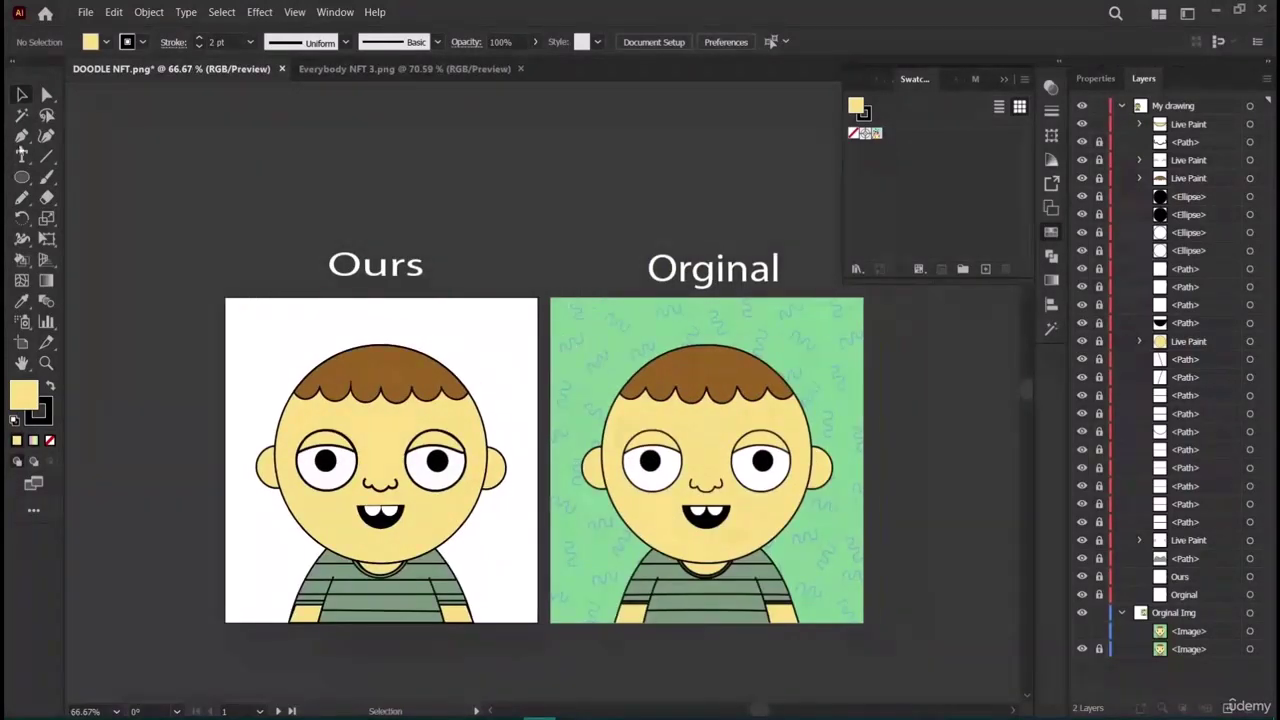
pyautogui.moveTo(30, 186); pyautogui.dragTo(60, 177)
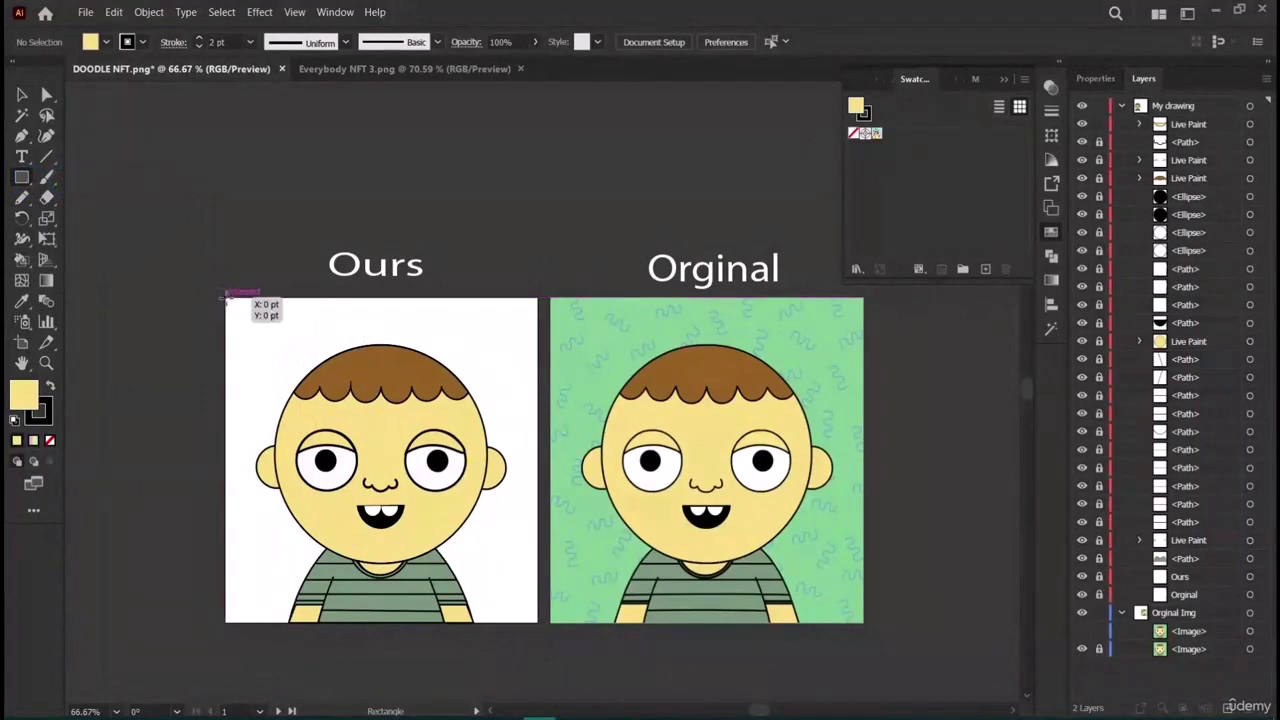
pyautogui.moveTo(226, 297); pyautogui.dragTo(537, 622)
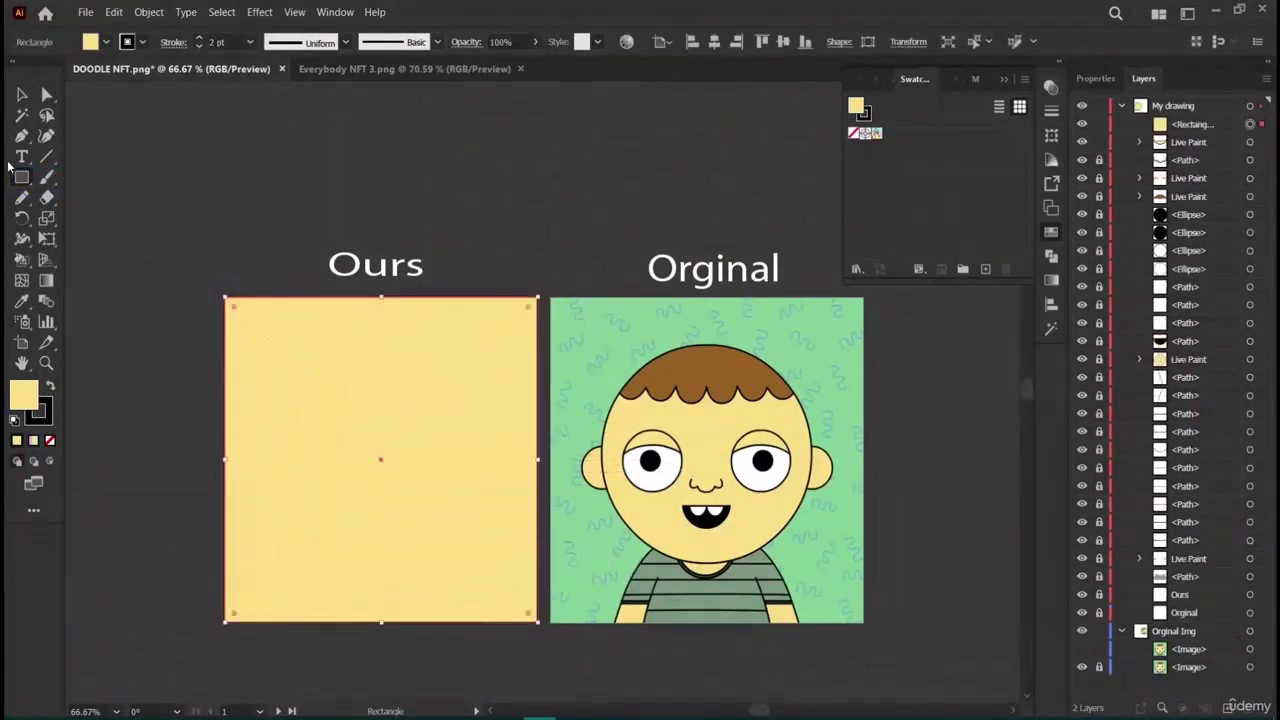
pyautogui.click(22, 302)
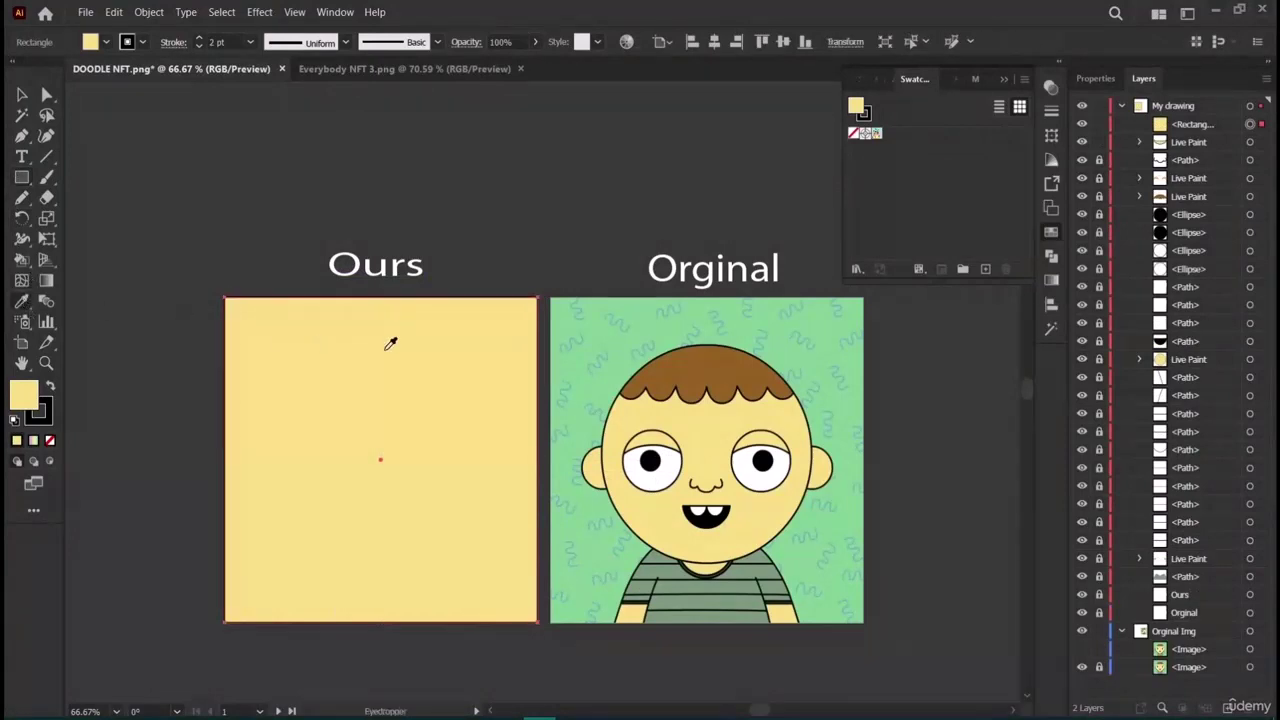
pyautogui.click(612, 380)
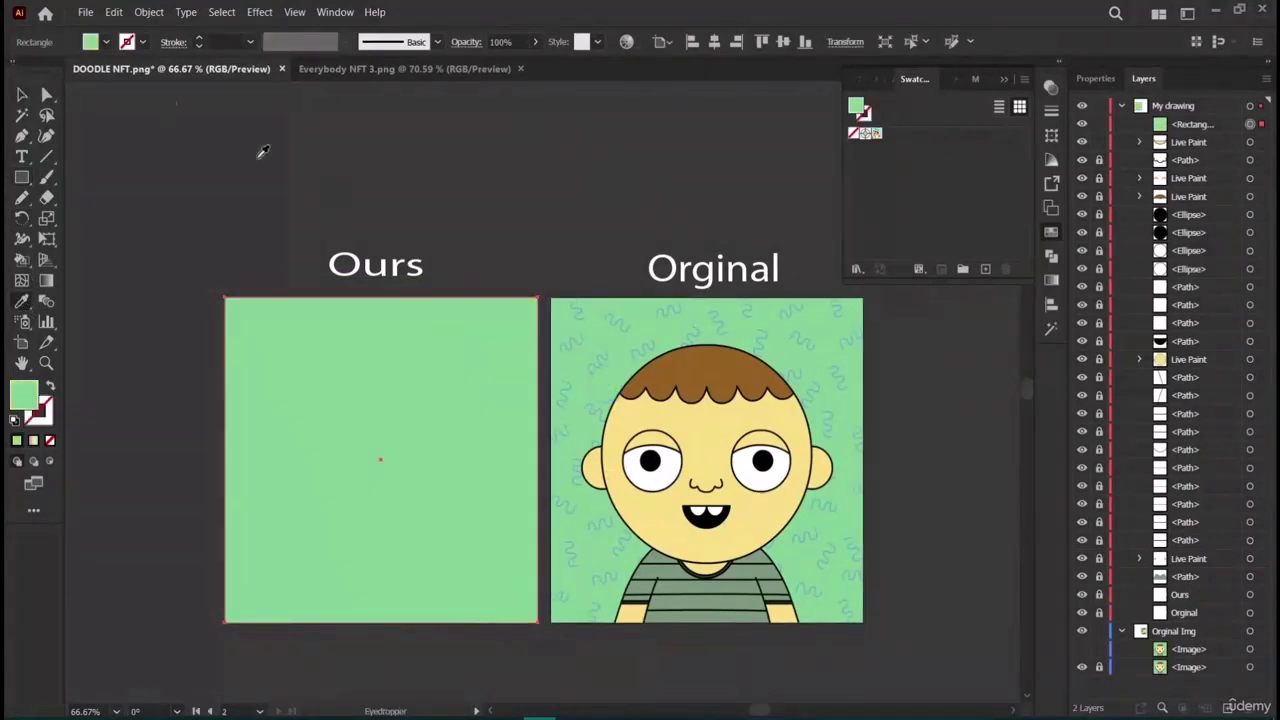
# Send the green rectangle to the back, behind the boy, and deselect it.
pyautogui.rightClick(413, 430)
pyautogui.moveTo(478, 370)
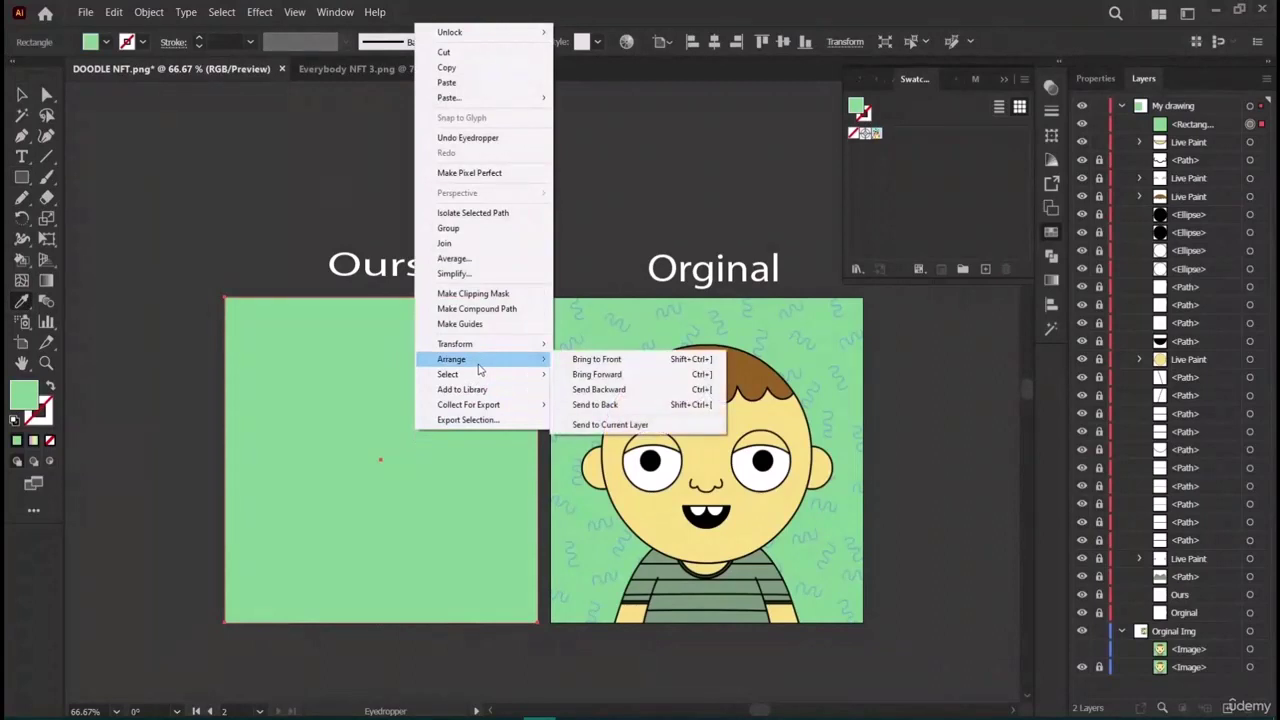
pyautogui.click(595, 404)
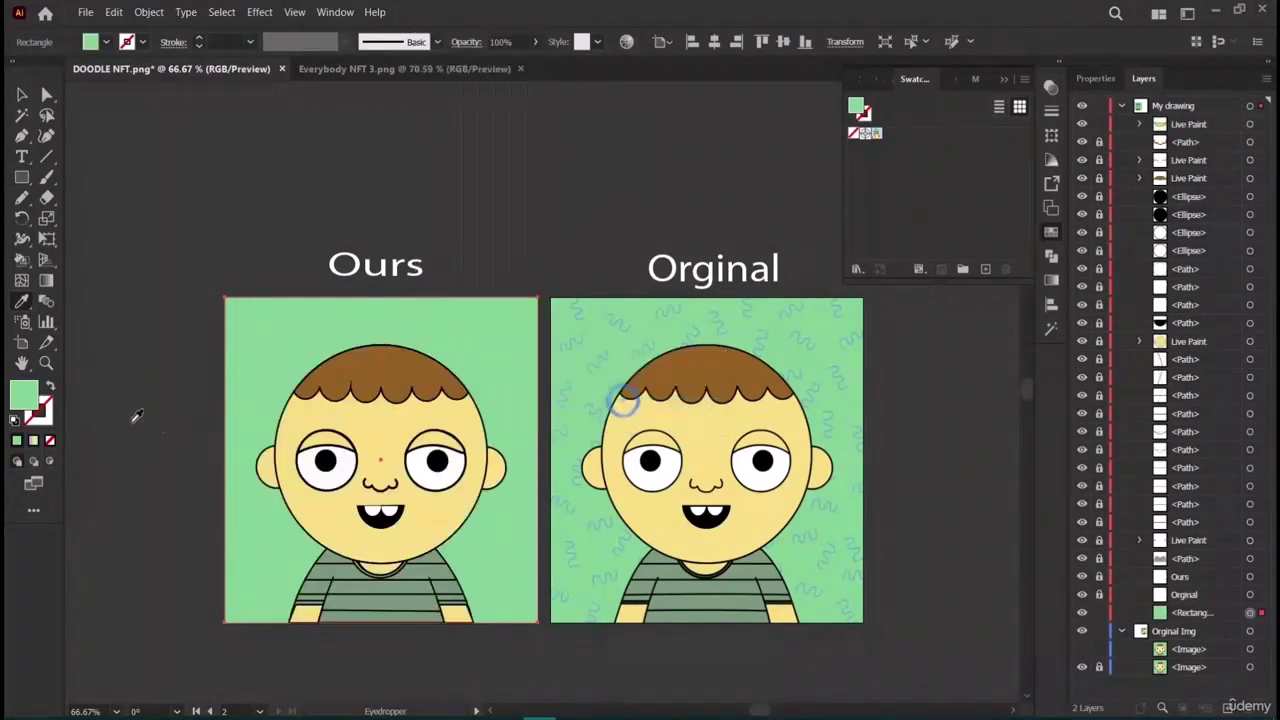
pyautogui.click(21, 94)
pyautogui.click(143, 372)
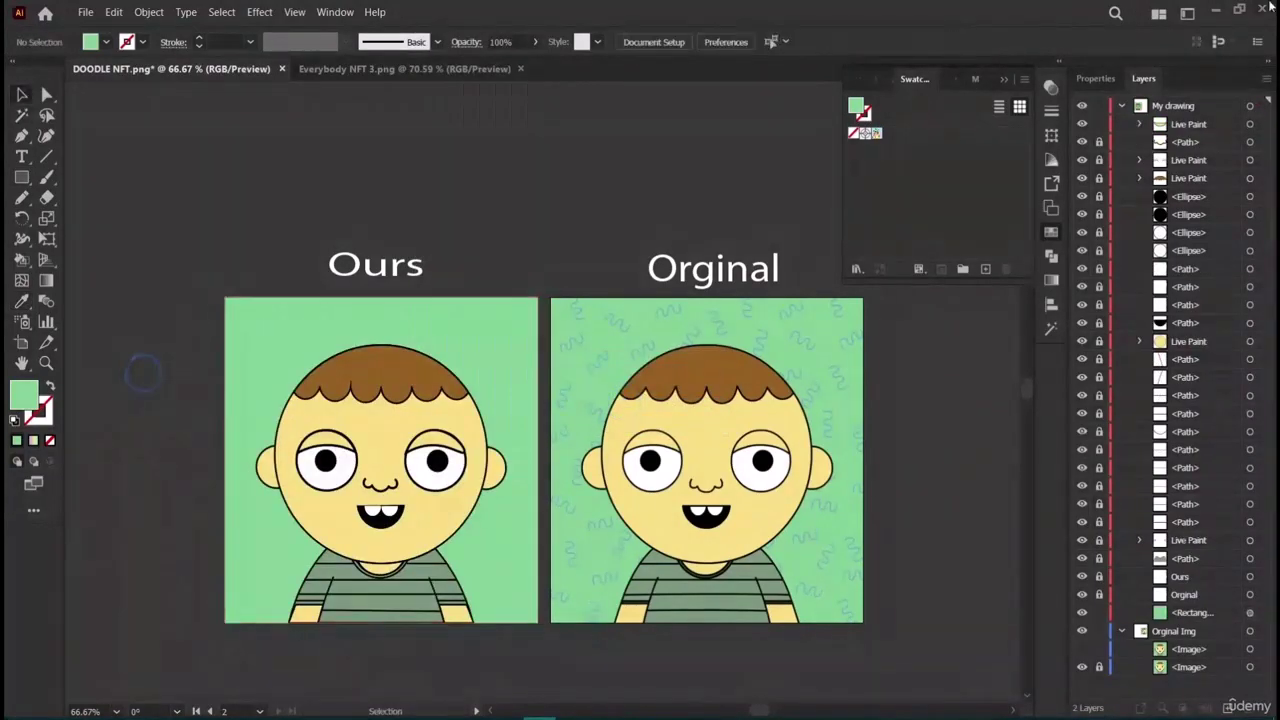
# Zoom in on the original's blue squiggle doodles.
pyautogui.click(46, 363)
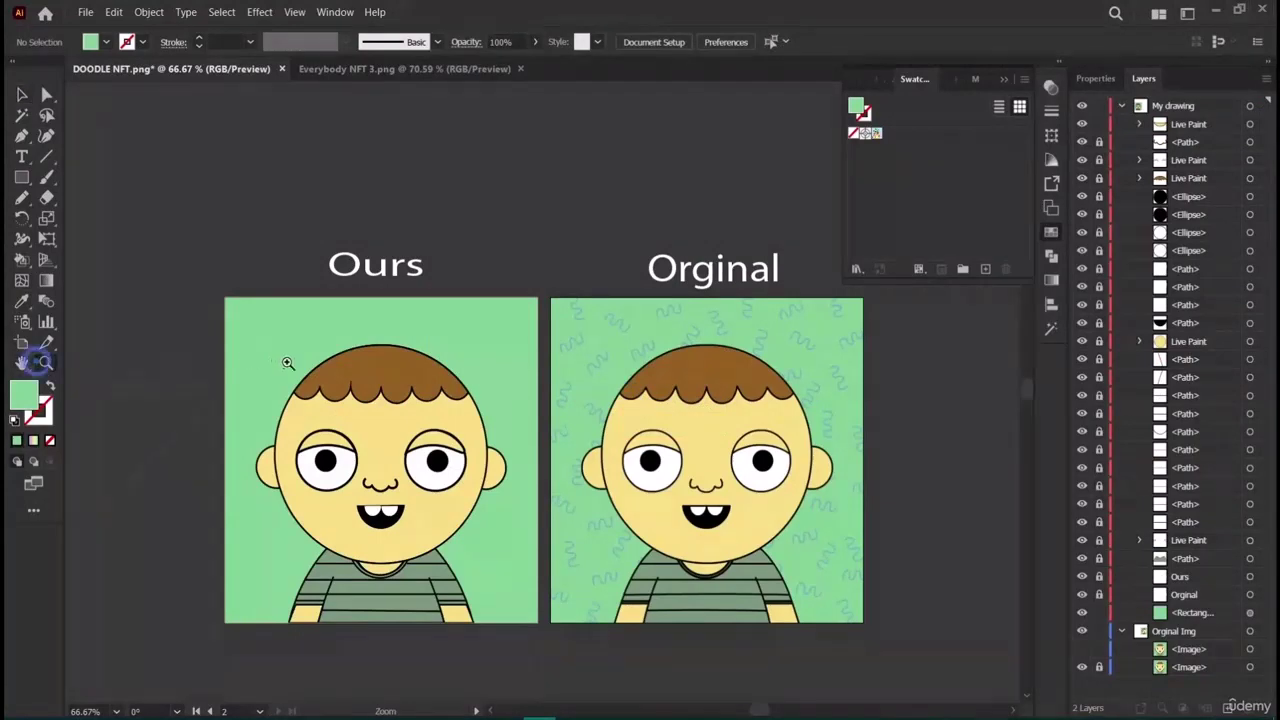
pyautogui.click(578, 354)
pyautogui.click(578, 354)
pyautogui.click(580, 372)
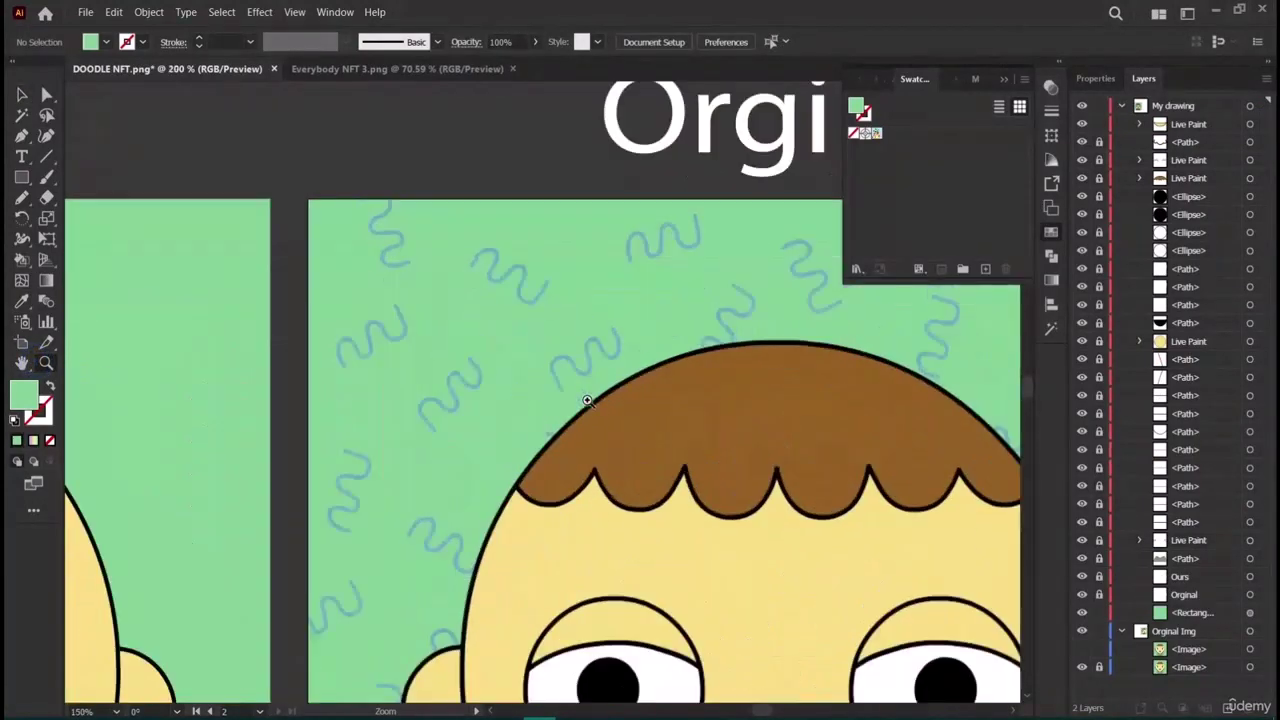
pyautogui.click(587, 400)
pyautogui.click(449, 395)
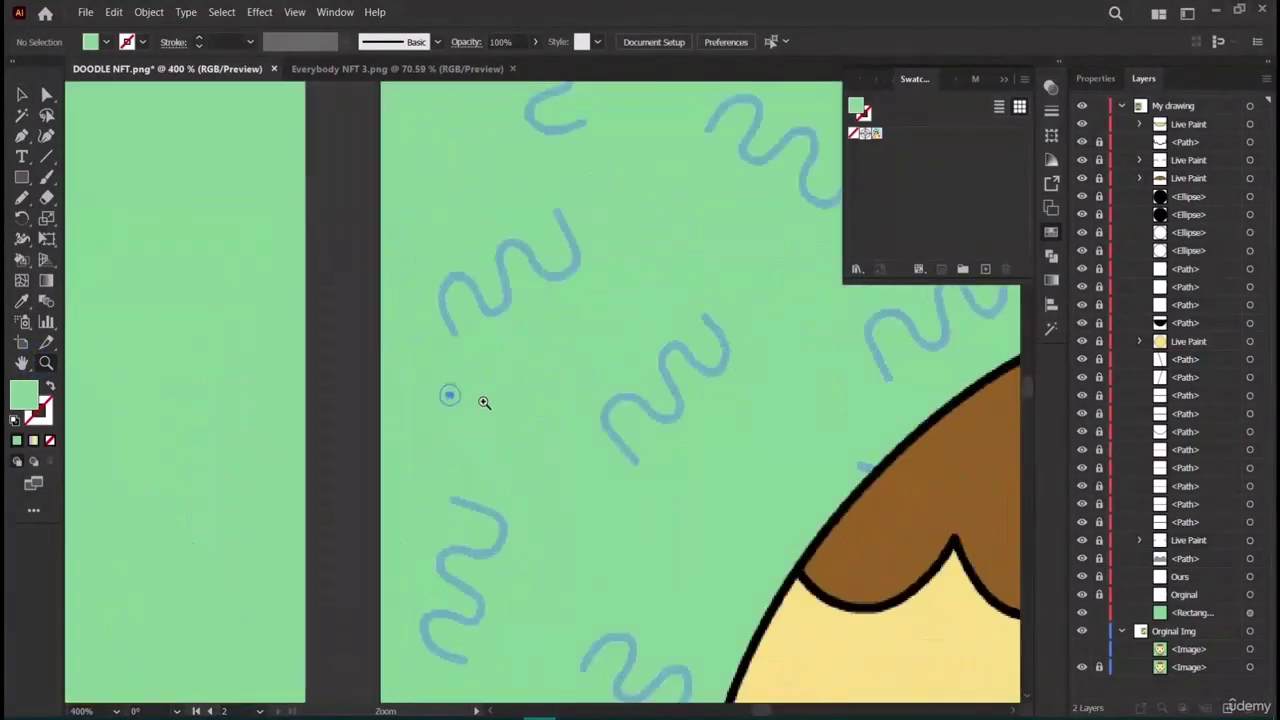
# Trace the start of the middle squiggle with four Curvature tool points.
pyautogui.click(46, 136)
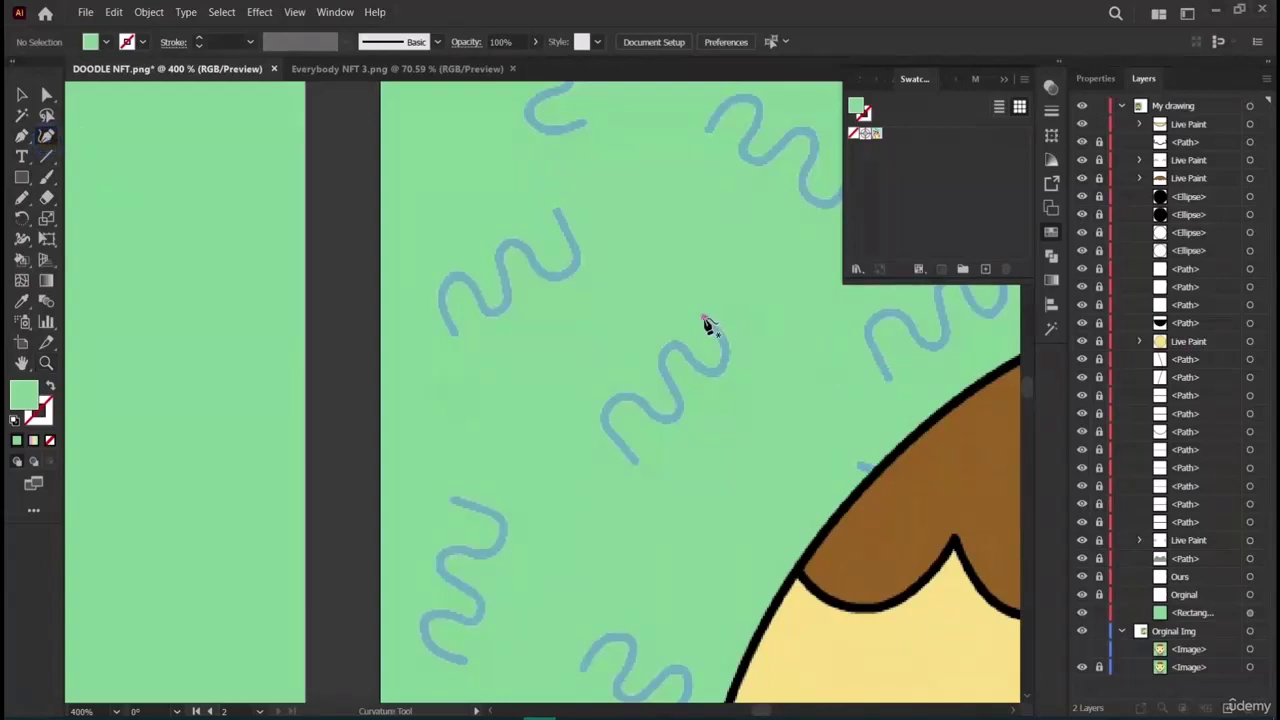
pyautogui.click(704, 320)
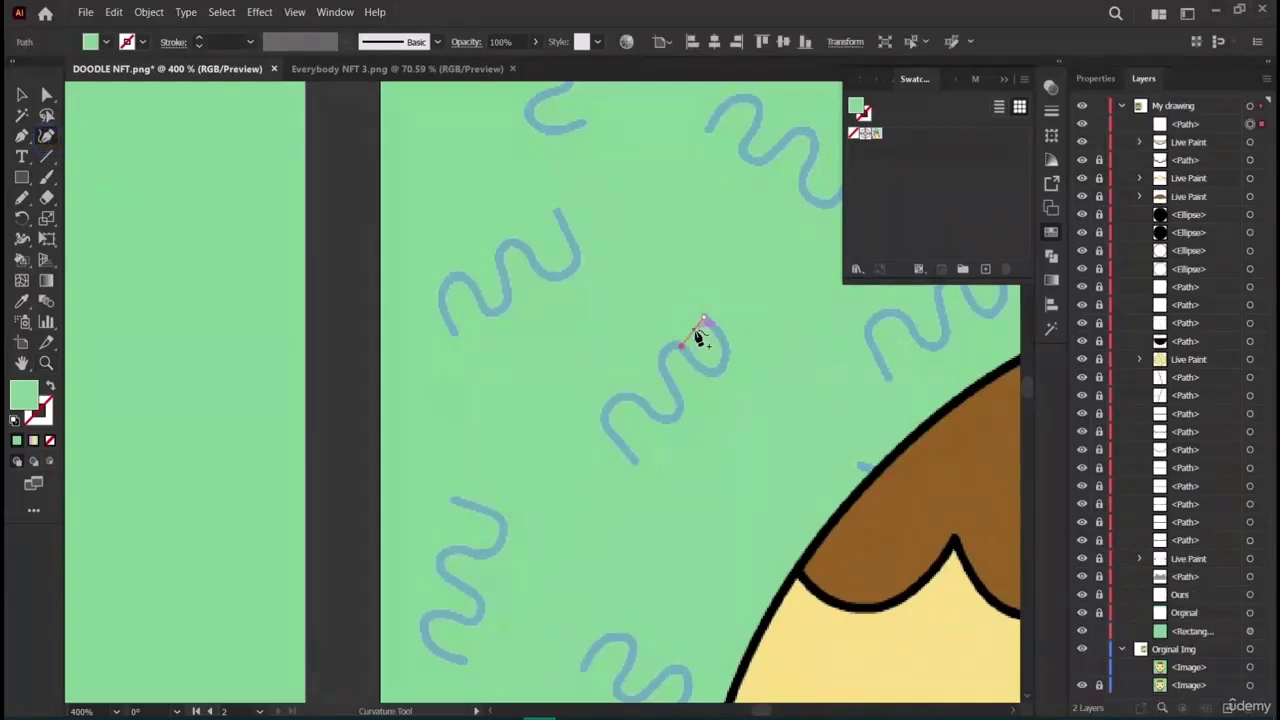
pyautogui.click(718, 372)
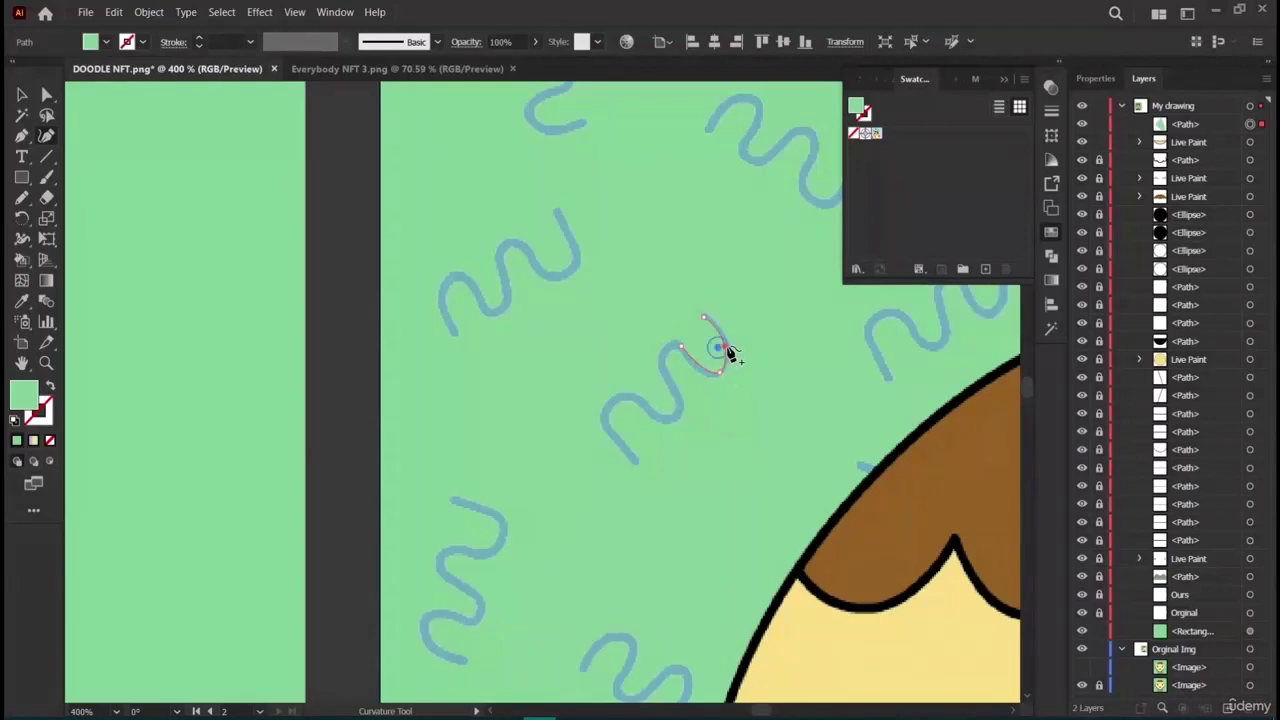
pyautogui.click(728, 347)
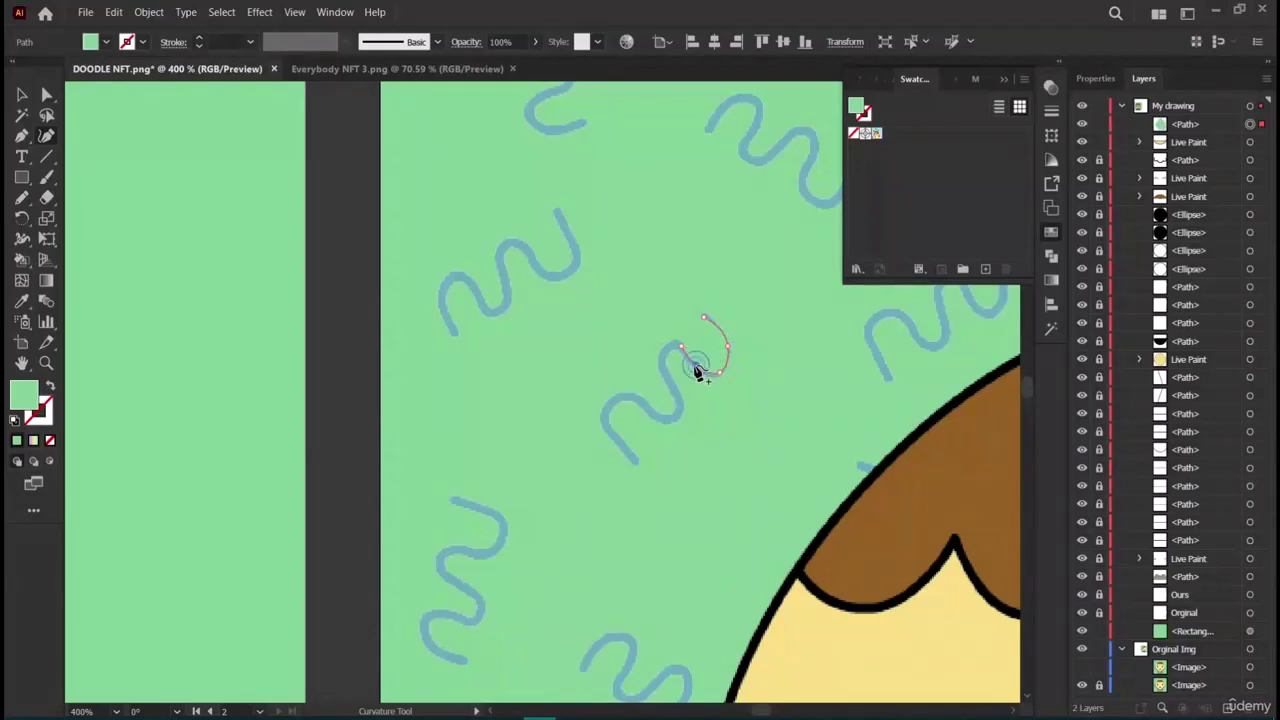
pyautogui.click(696, 368)
# Remove the new path's fill and try out blue tones for its stroke.
pyautogui.click(1095, 78)
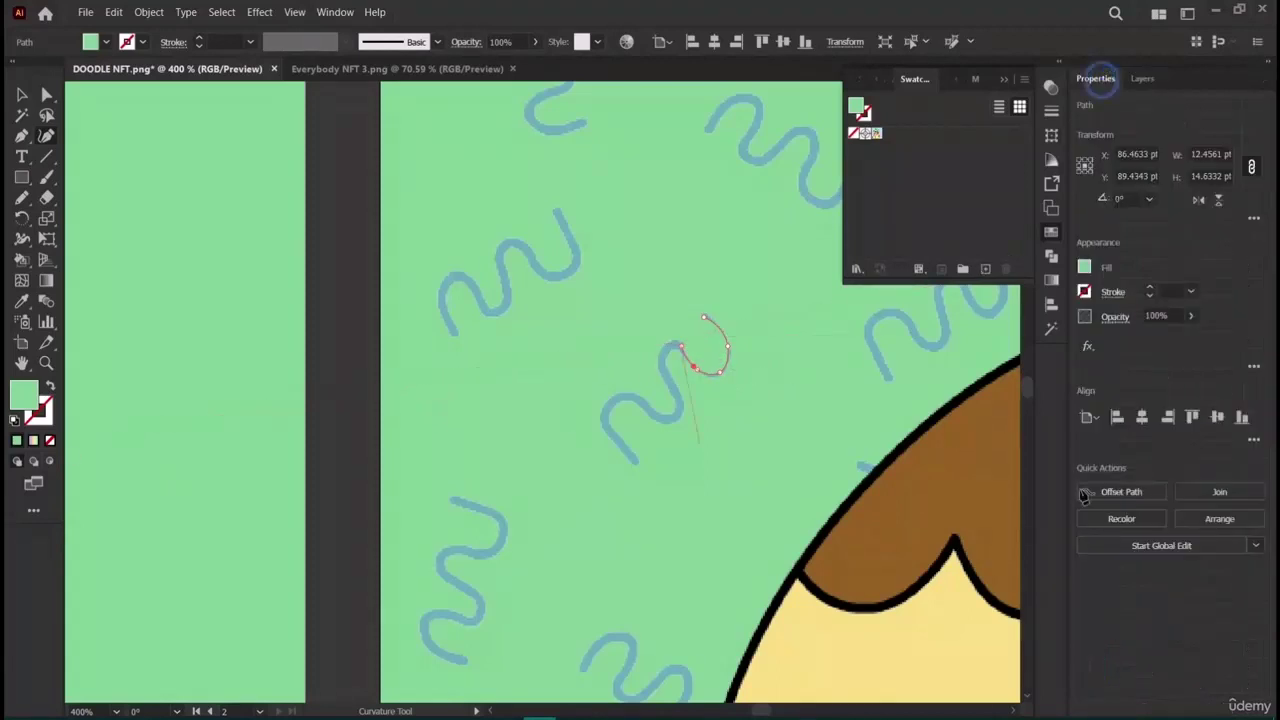
pyautogui.click(1085, 268)
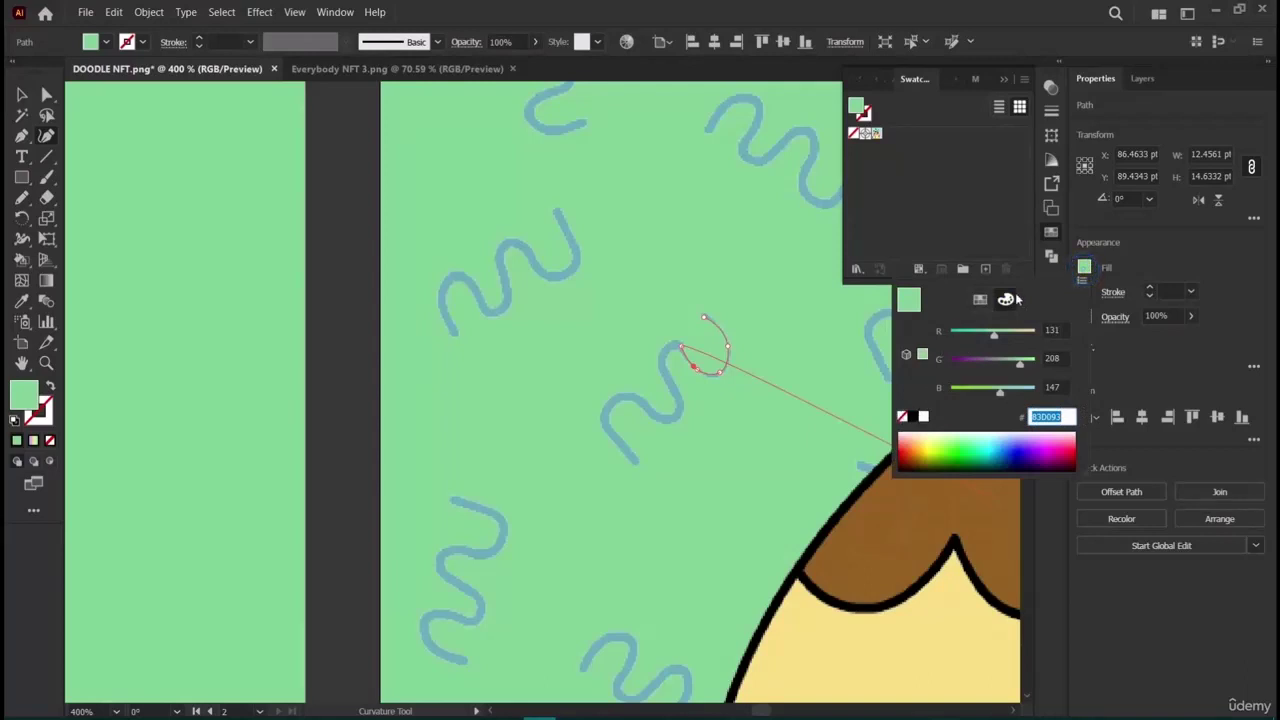
pyautogui.click(1013, 434)
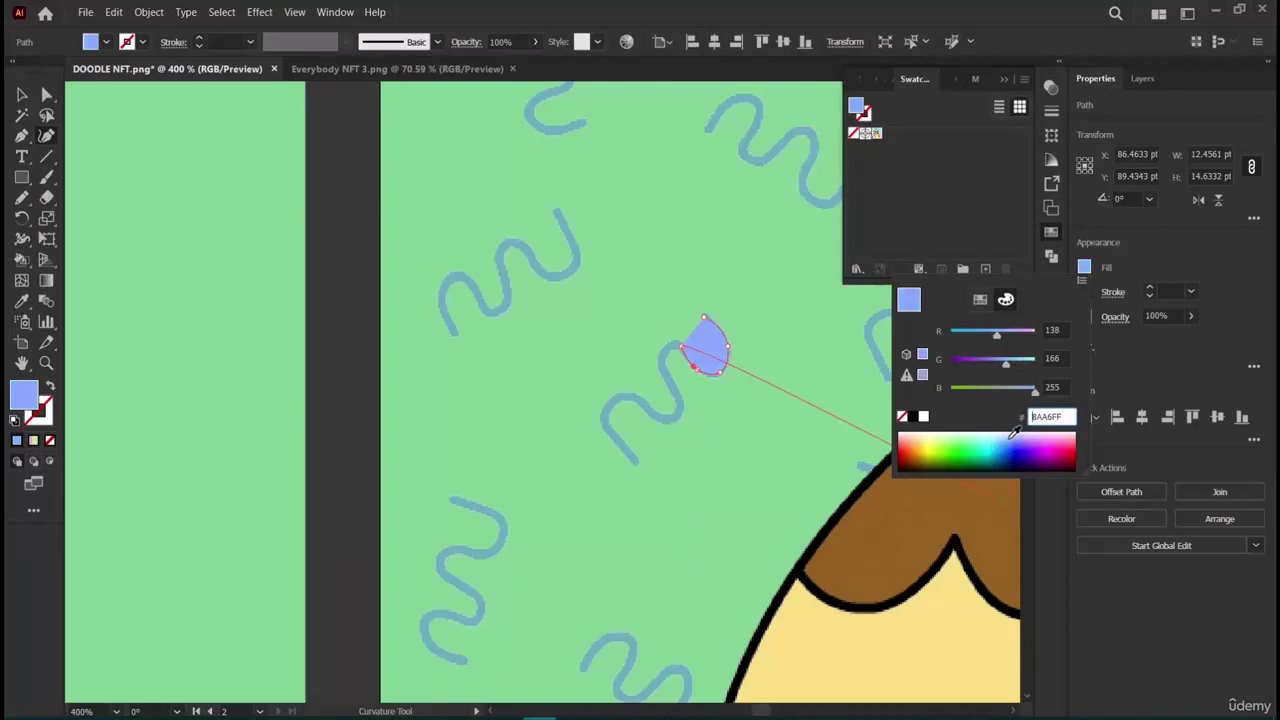
pyautogui.hotkey('ctrl', 'z')
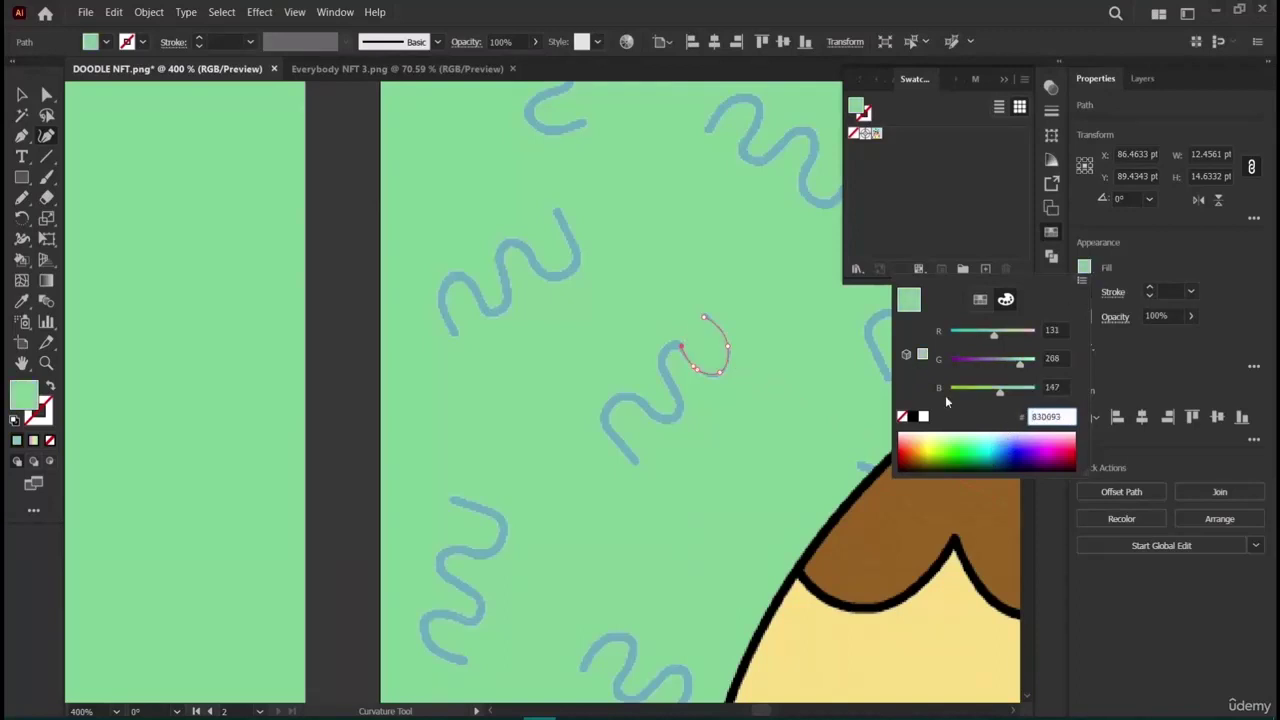
pyautogui.click(903, 418)
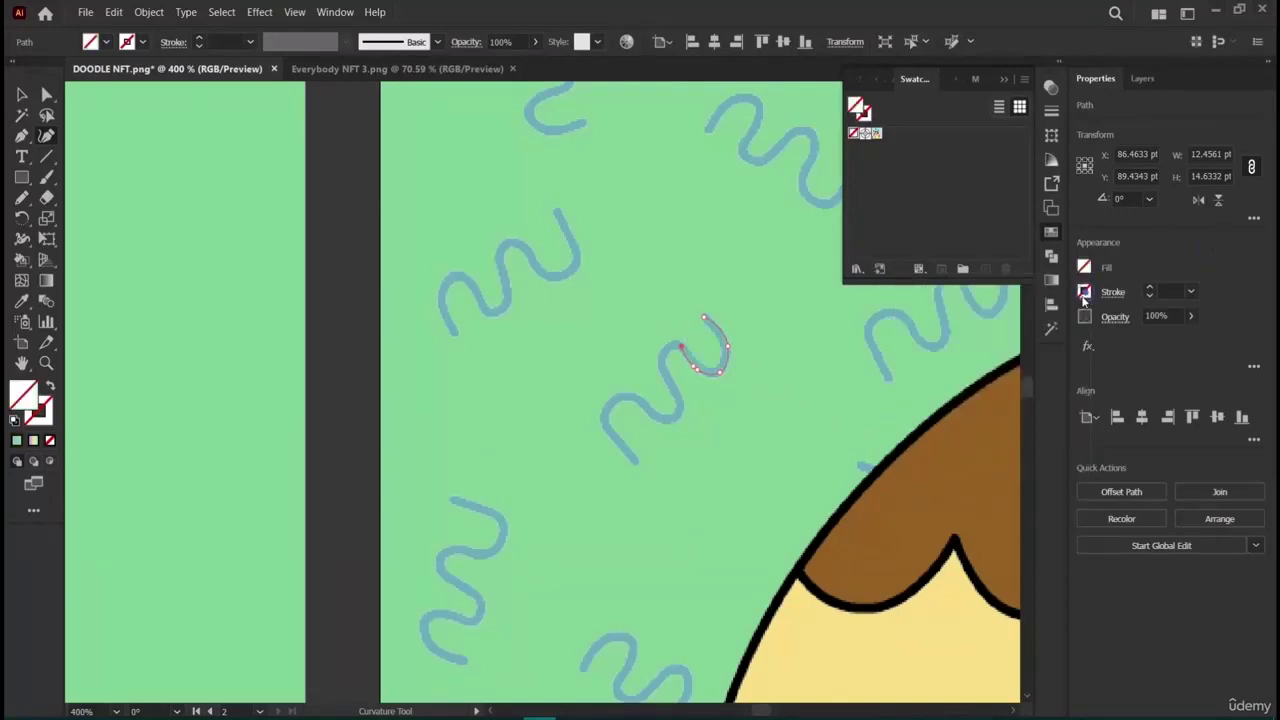
pyautogui.click(1083, 292)
pyautogui.click(1006, 324)
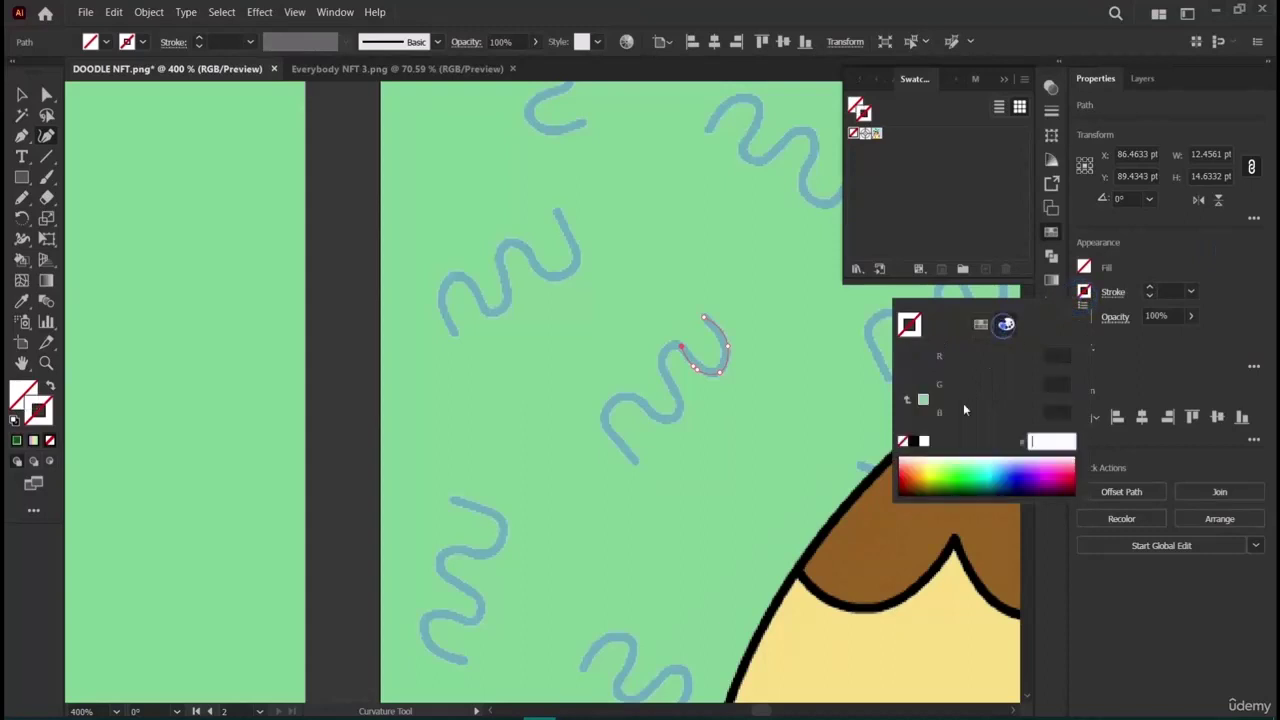
pyautogui.click(1019, 458)
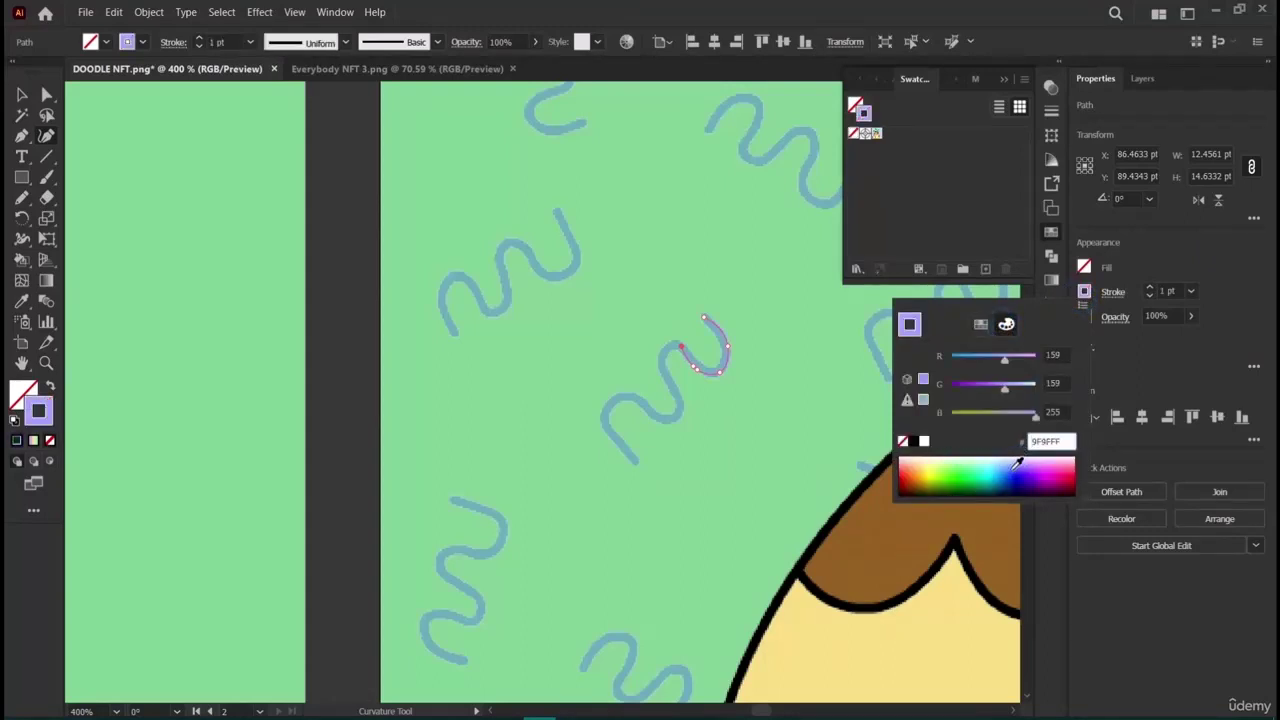
pyautogui.click(1012, 461)
pyautogui.click(1004, 462)
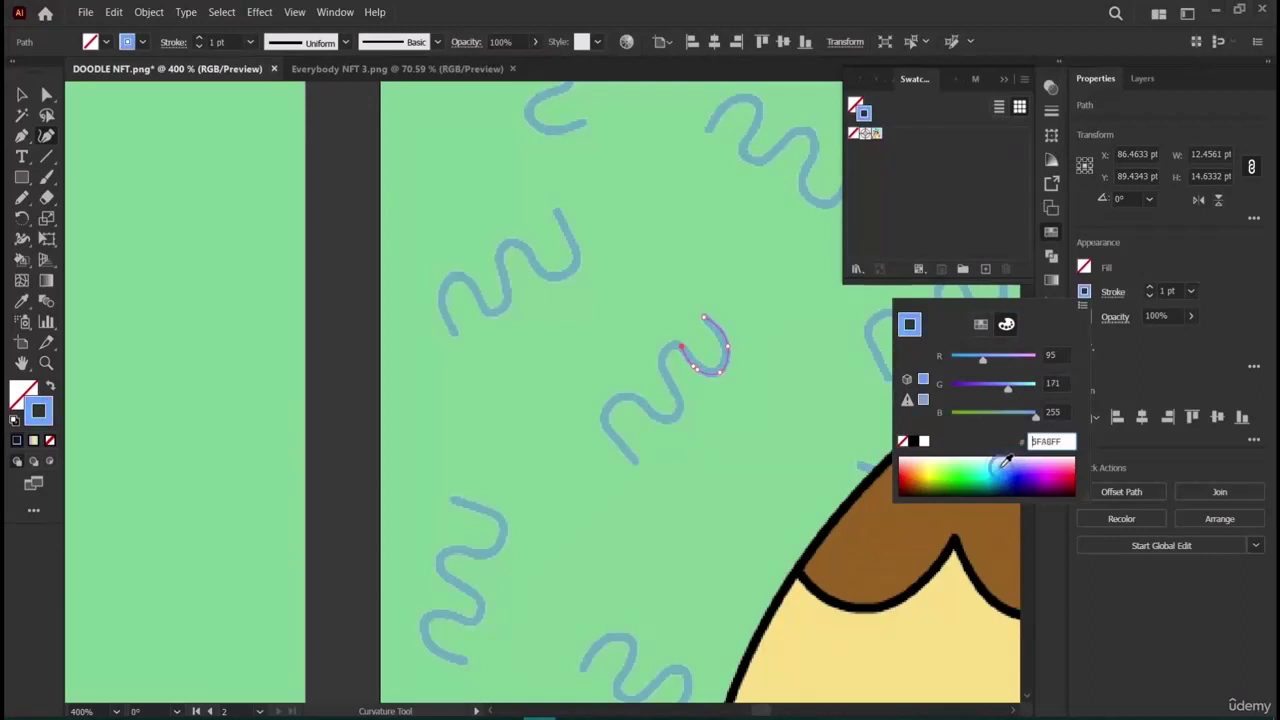
# Give the path a stroke in the doodles' blue and set its fill to None.
pyautogui.doubleClick(22, 300)
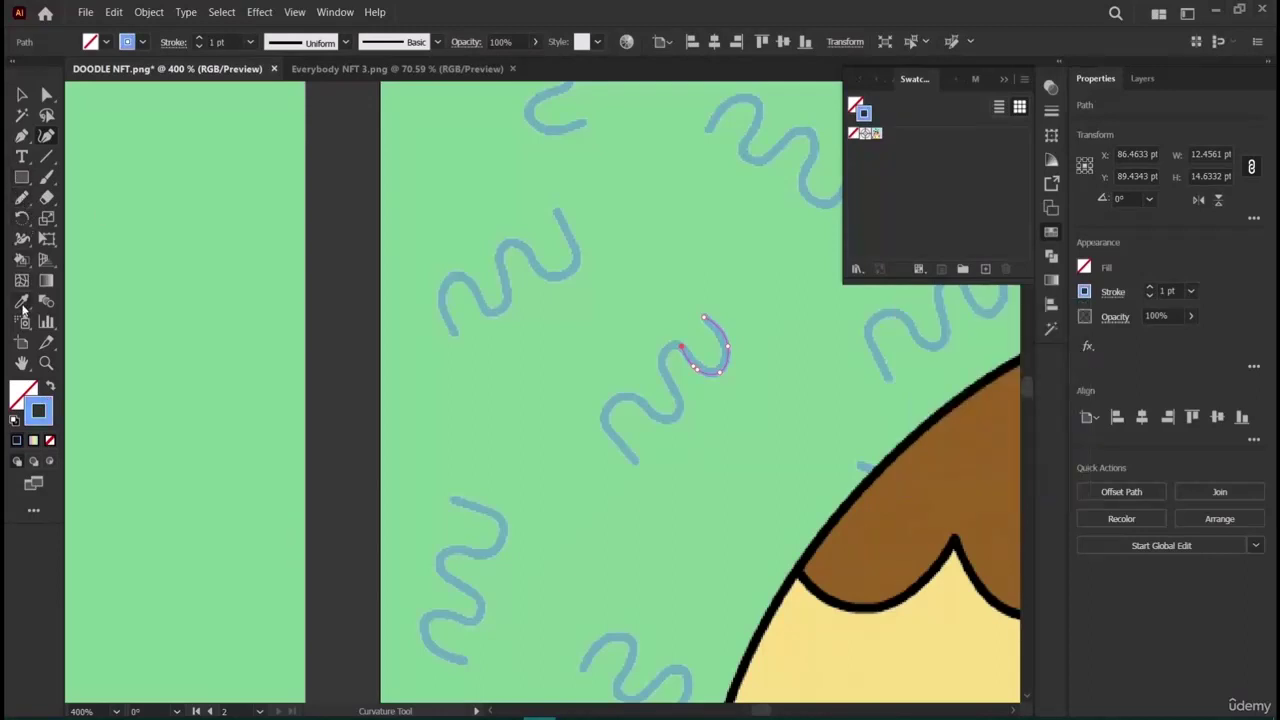
pyautogui.click(760, 535)
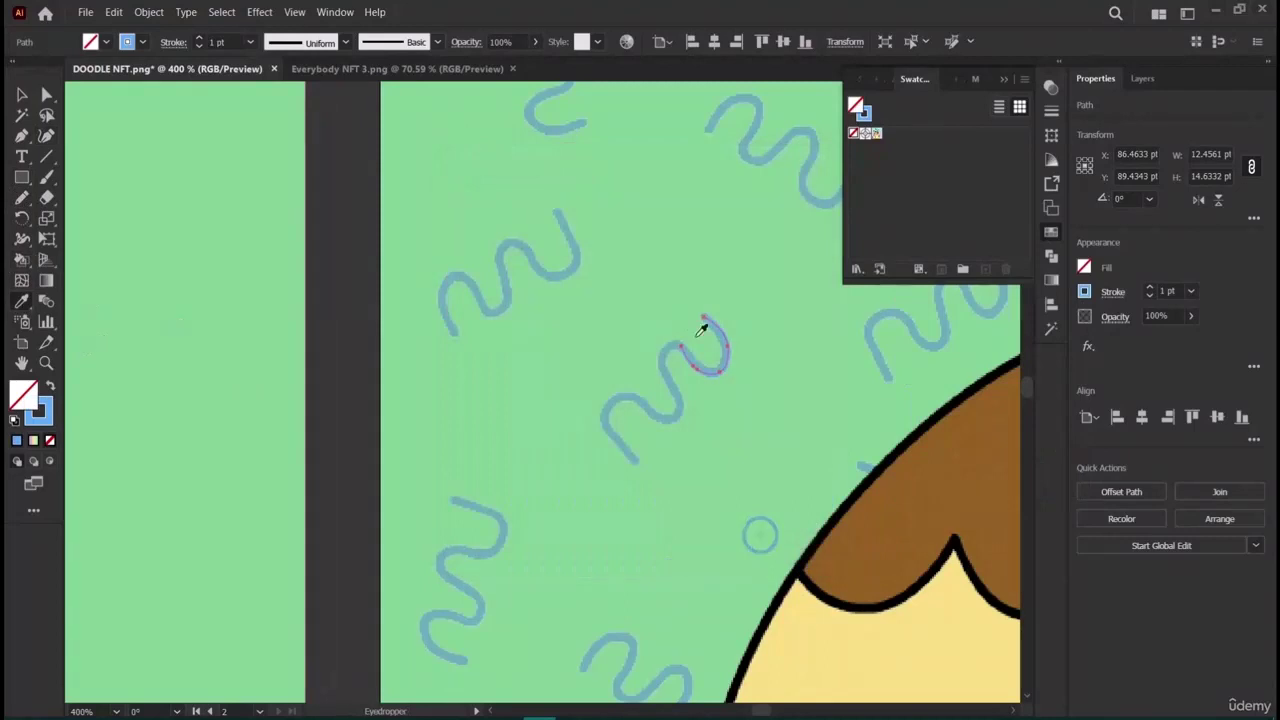
pyautogui.hotkey('shift', 'x')
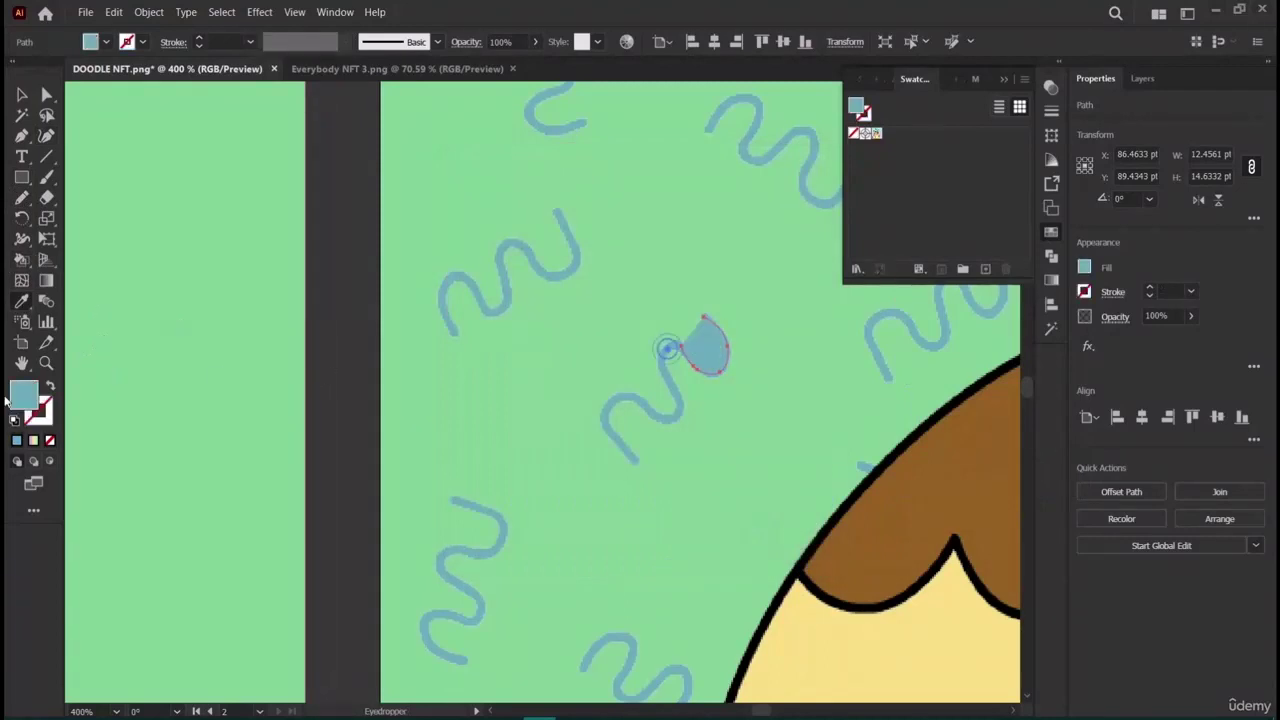
pyautogui.doubleClick(25, 400)
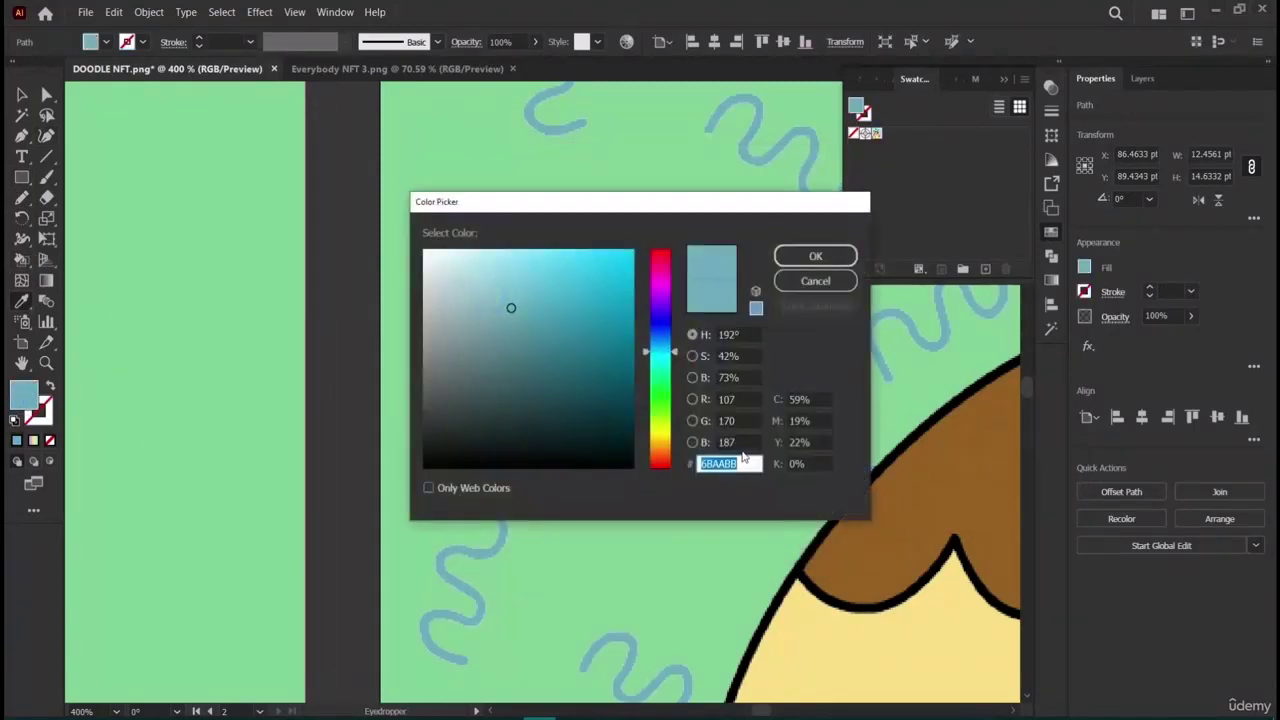
pyautogui.click(813, 281)
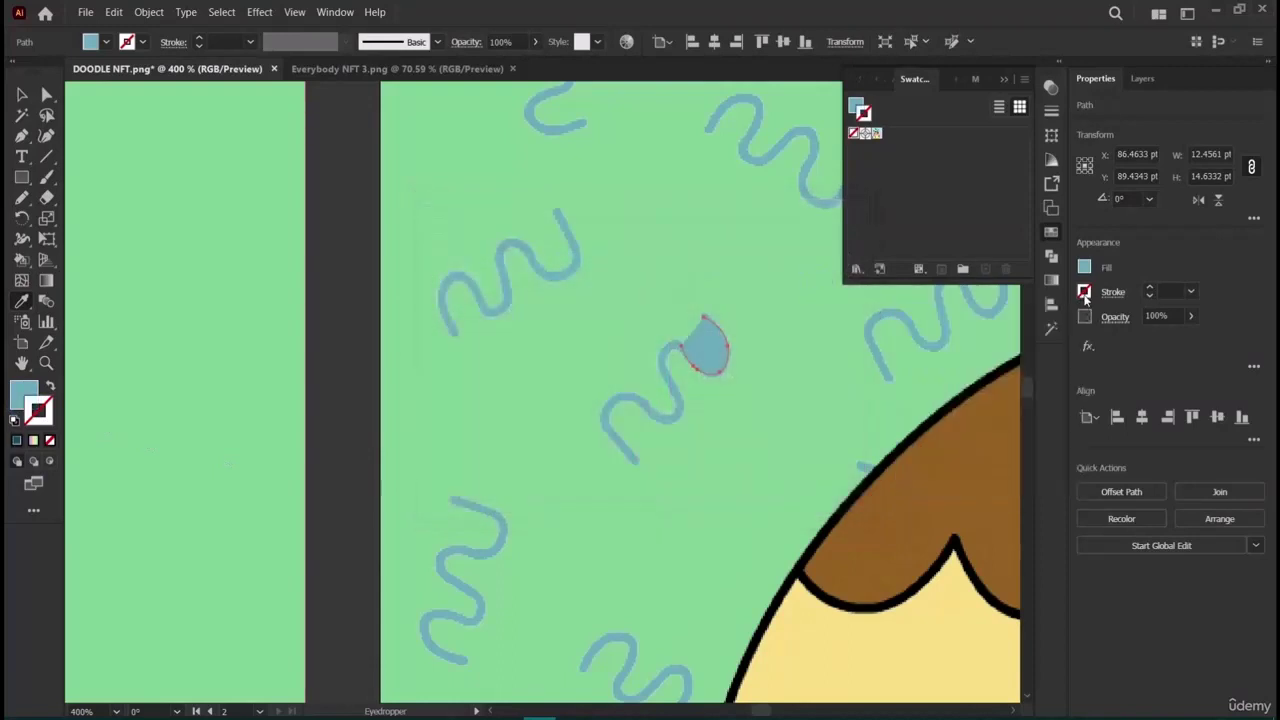
pyautogui.click(1084, 291)
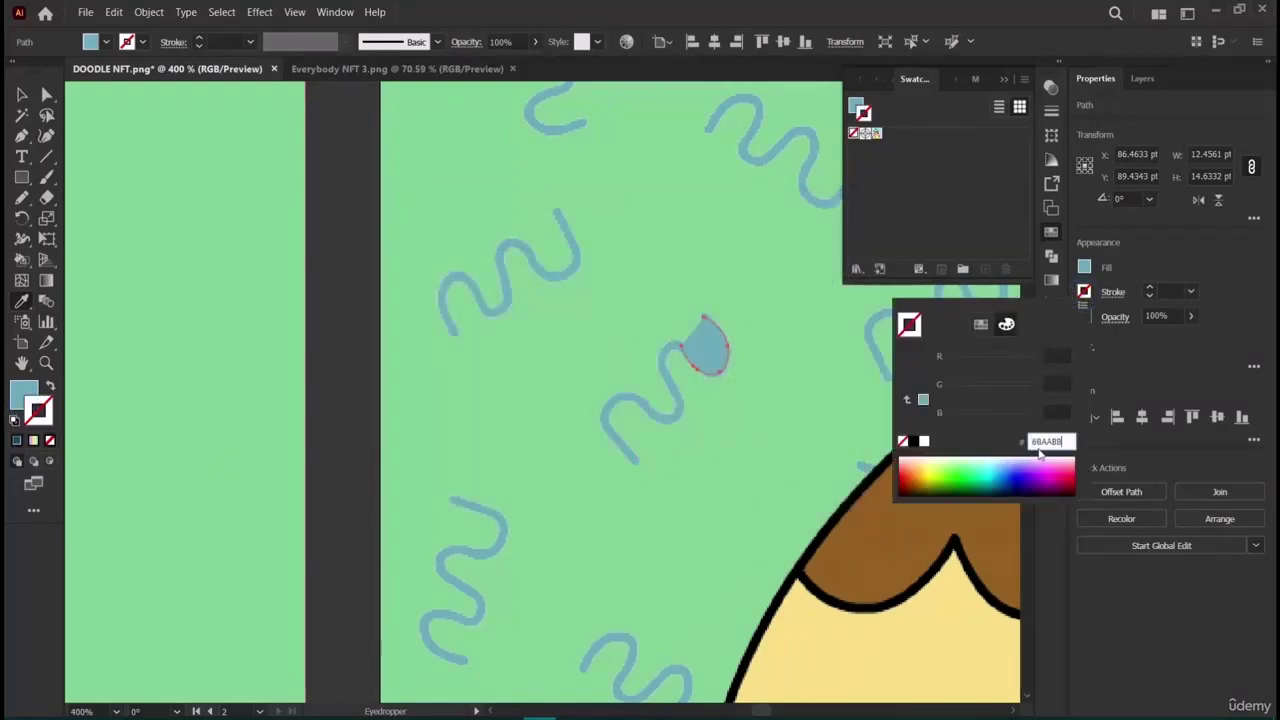
pyautogui.press('Return')
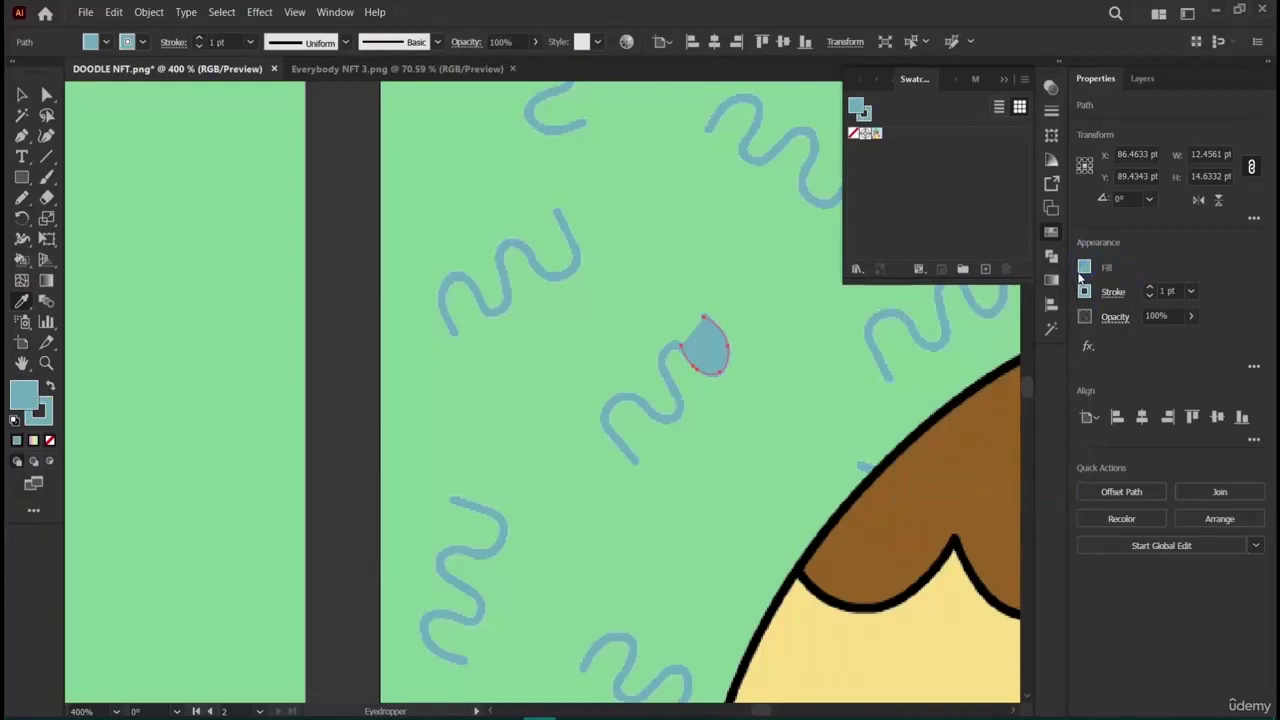
pyautogui.click(1084, 266)
pyautogui.click(902, 417)
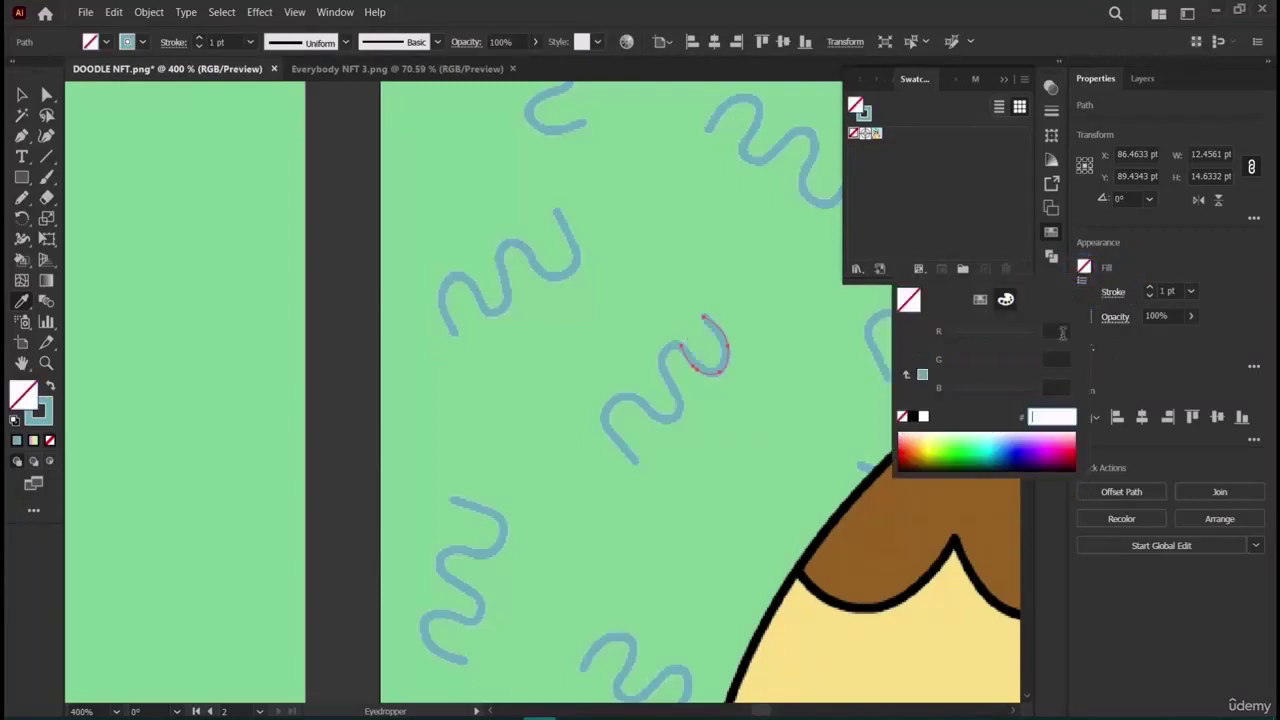
# Continue the curved path through the squiggle's bends down to its end.
pyautogui.click(46, 135)
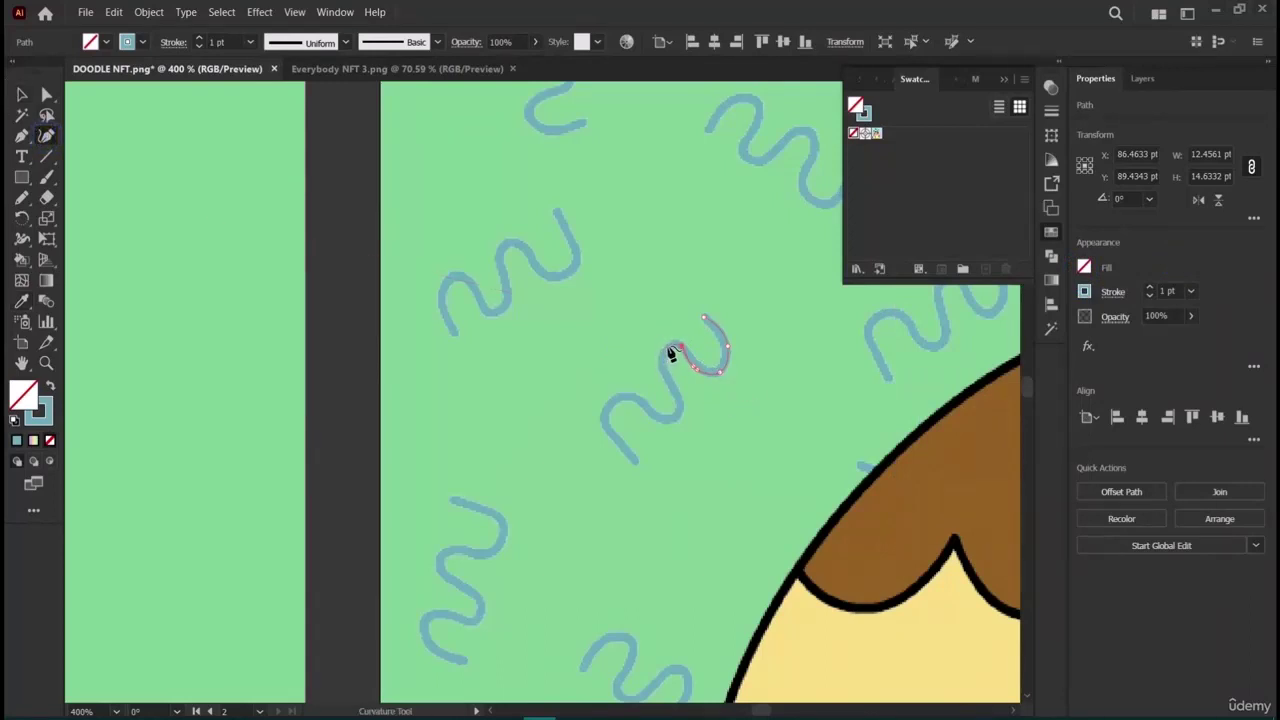
pyautogui.click(663, 352)
pyautogui.click(664, 372)
pyautogui.click(677, 395)
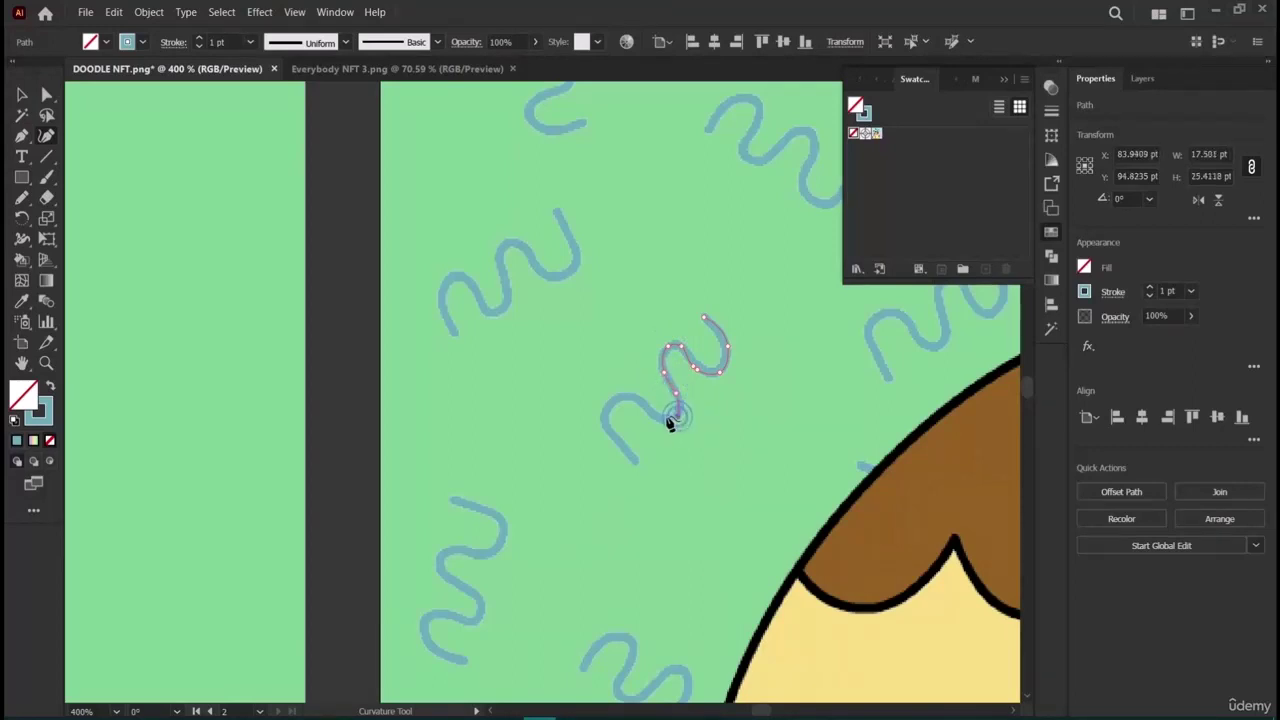
pyautogui.click(674, 417)
pyautogui.click(655, 417)
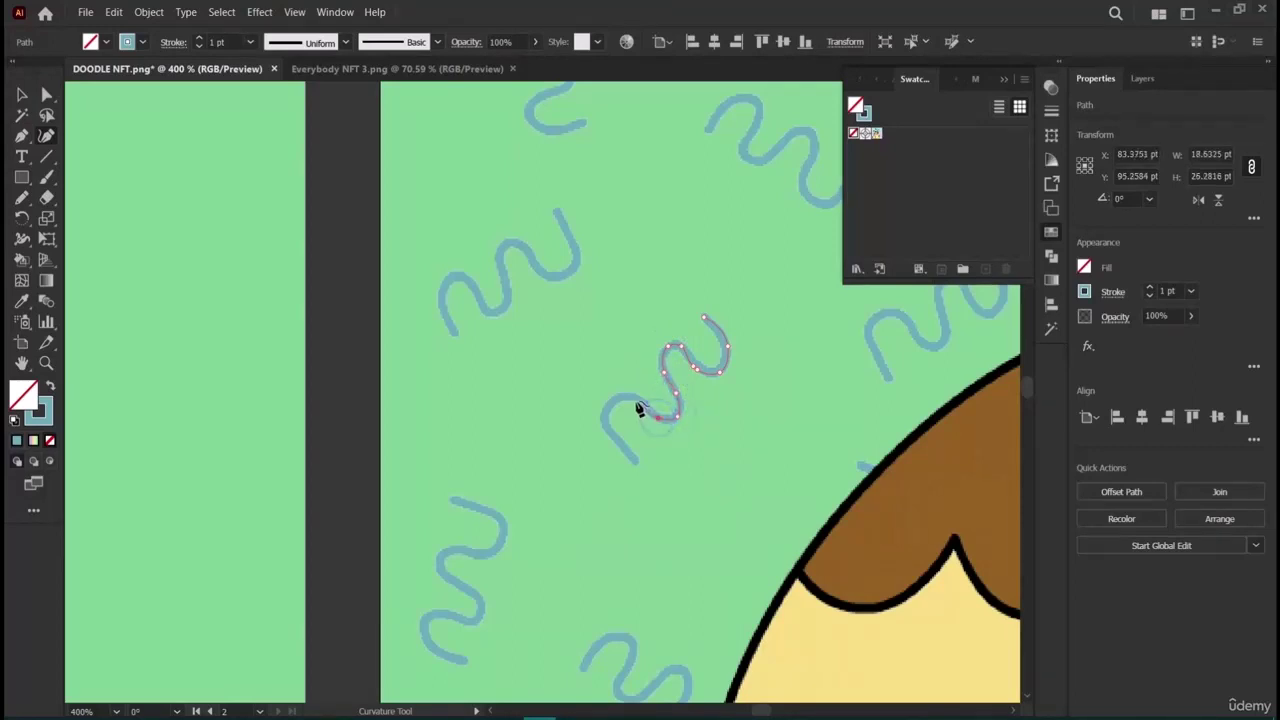
pyautogui.click(630, 401)
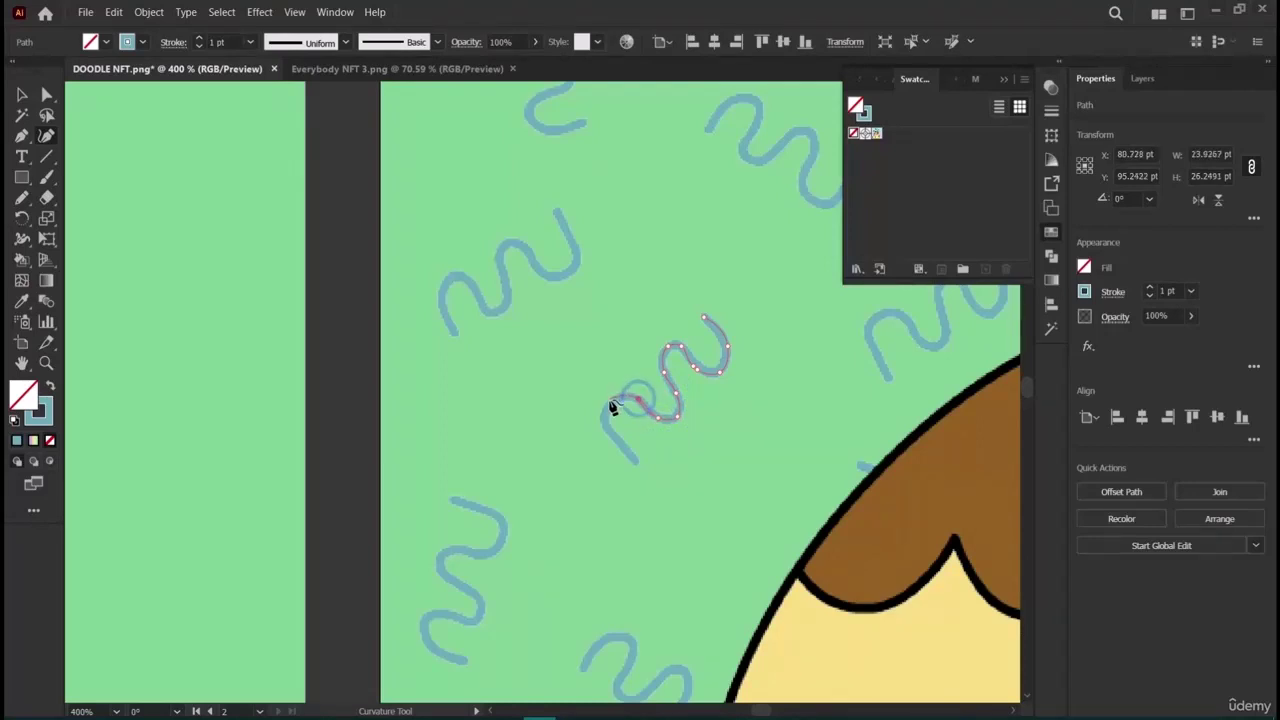
pyautogui.click(612, 403)
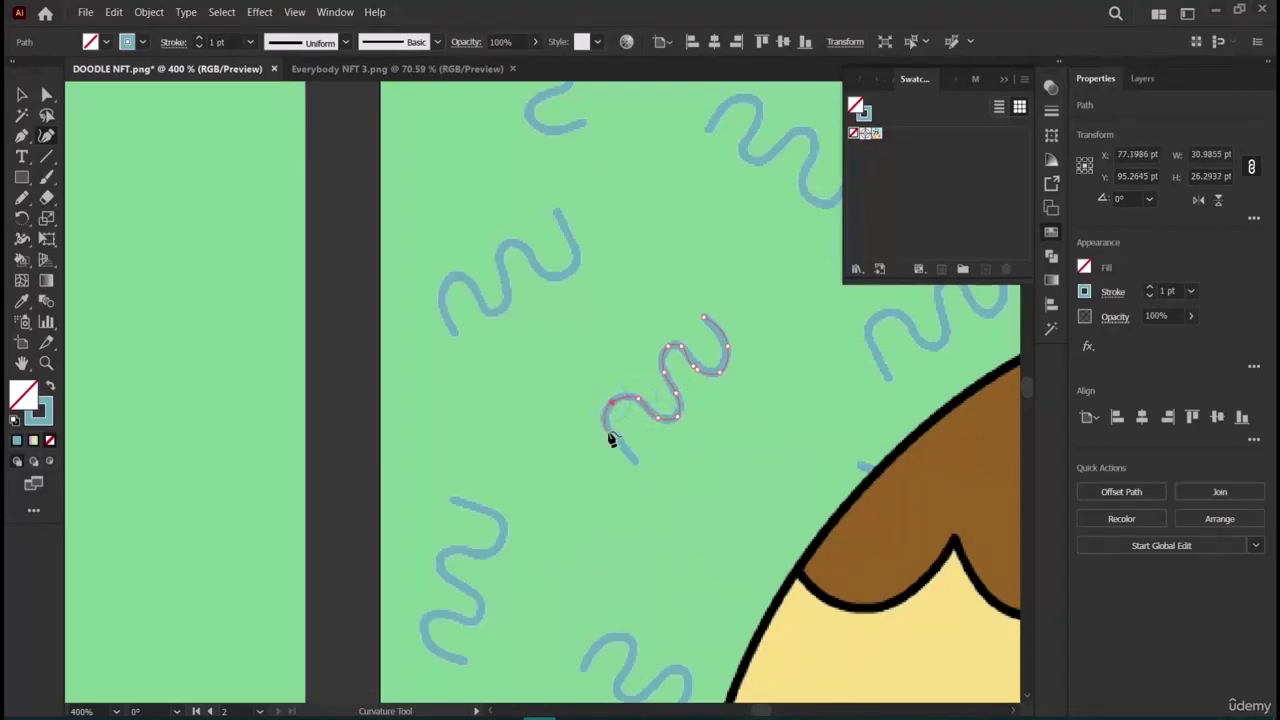
pyautogui.click(608, 430)
pyautogui.click(635, 461)
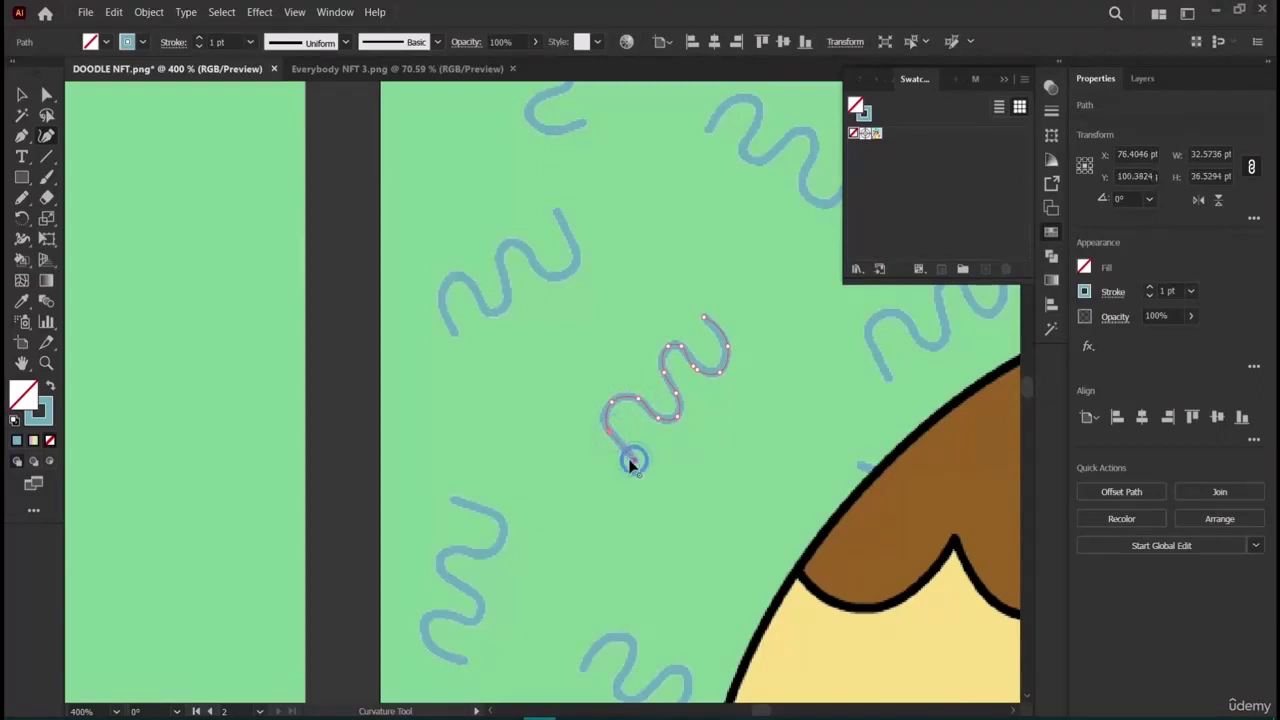
# Set the finished squiggle's stroke weight to 3 pt.
pyautogui.click(21, 94)
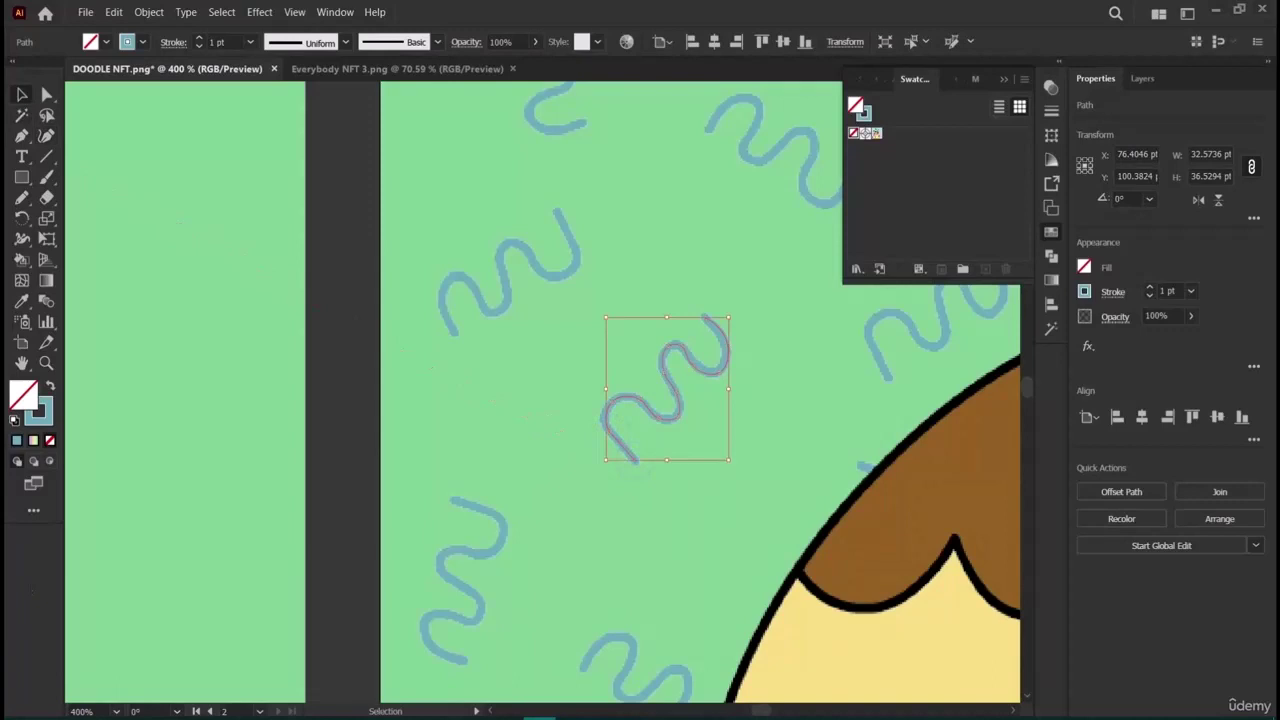
pyautogui.click(1149, 288)
pyautogui.click(1149, 288)
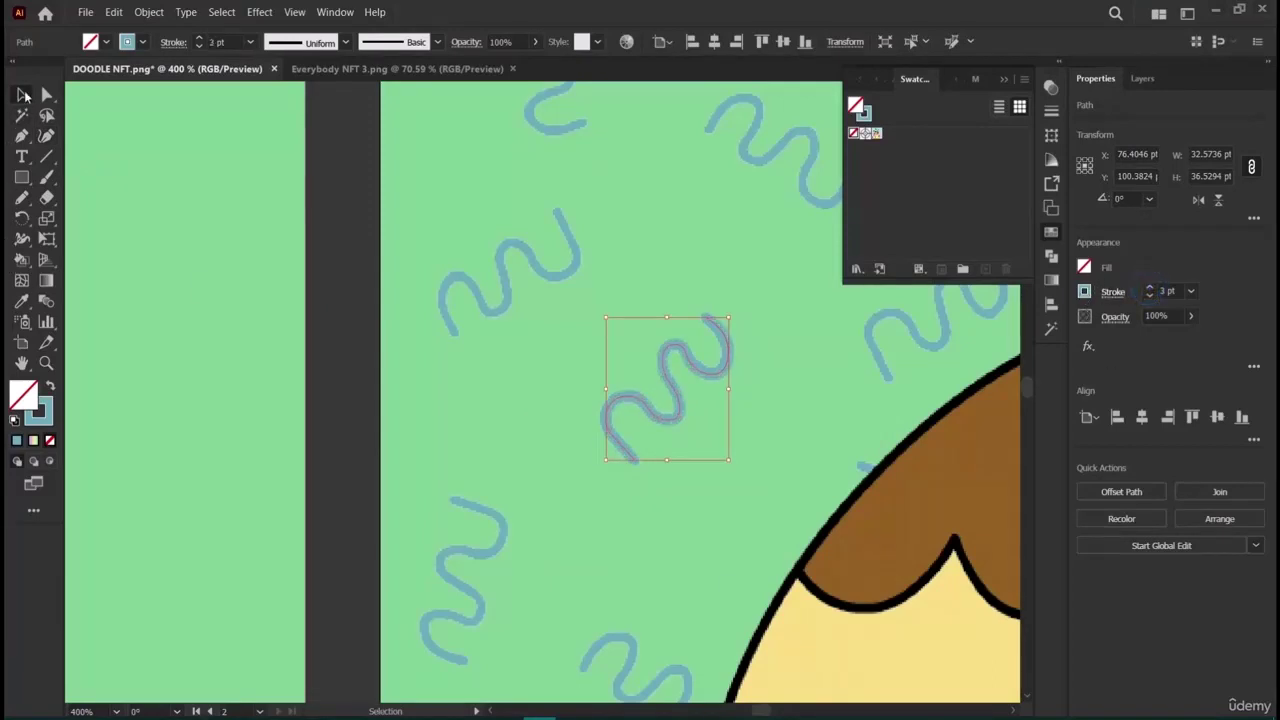
pyautogui.press('a')
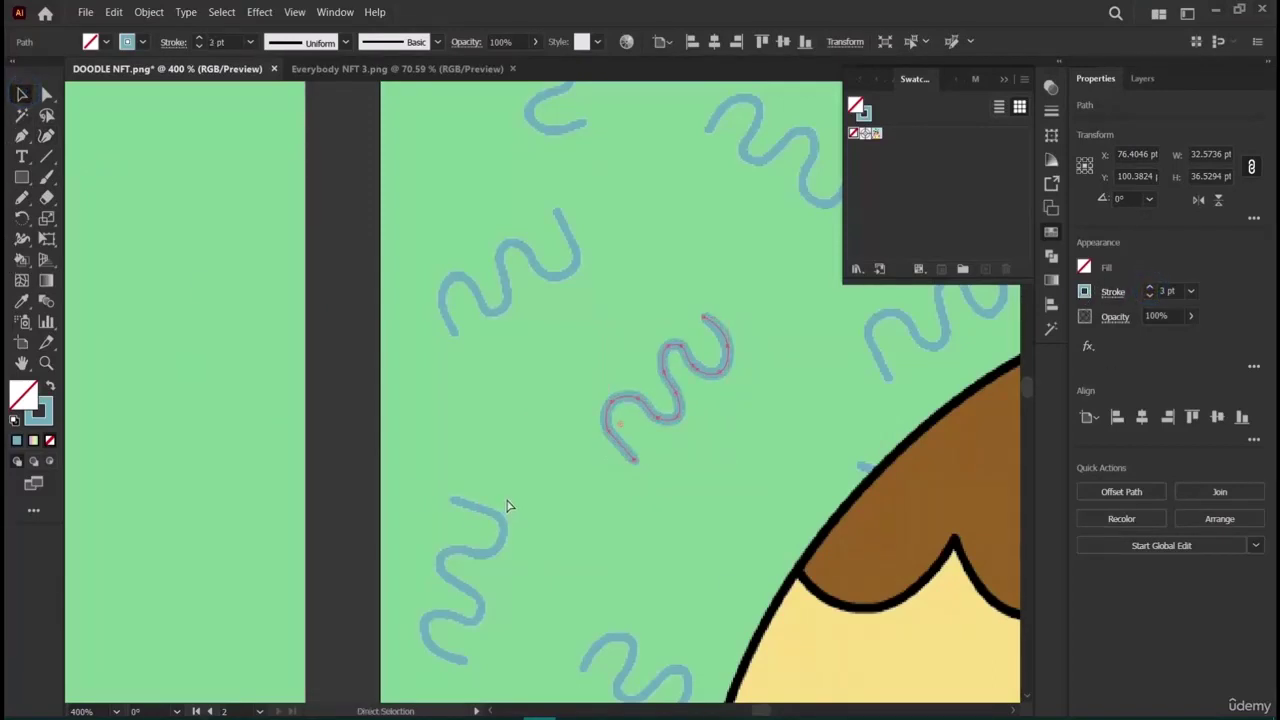
pyautogui.moveTo(473, 494); pyautogui.dragTo(455, 540)
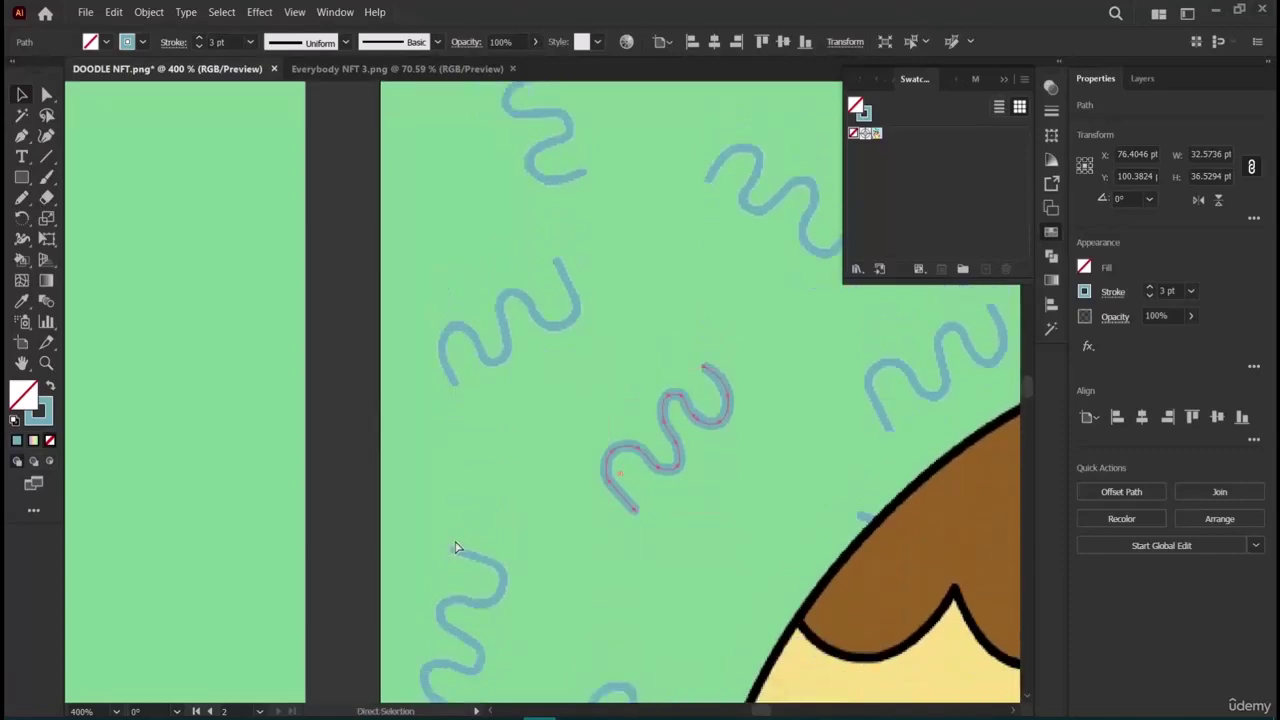
pyautogui.scroll(-4, 455, 547)
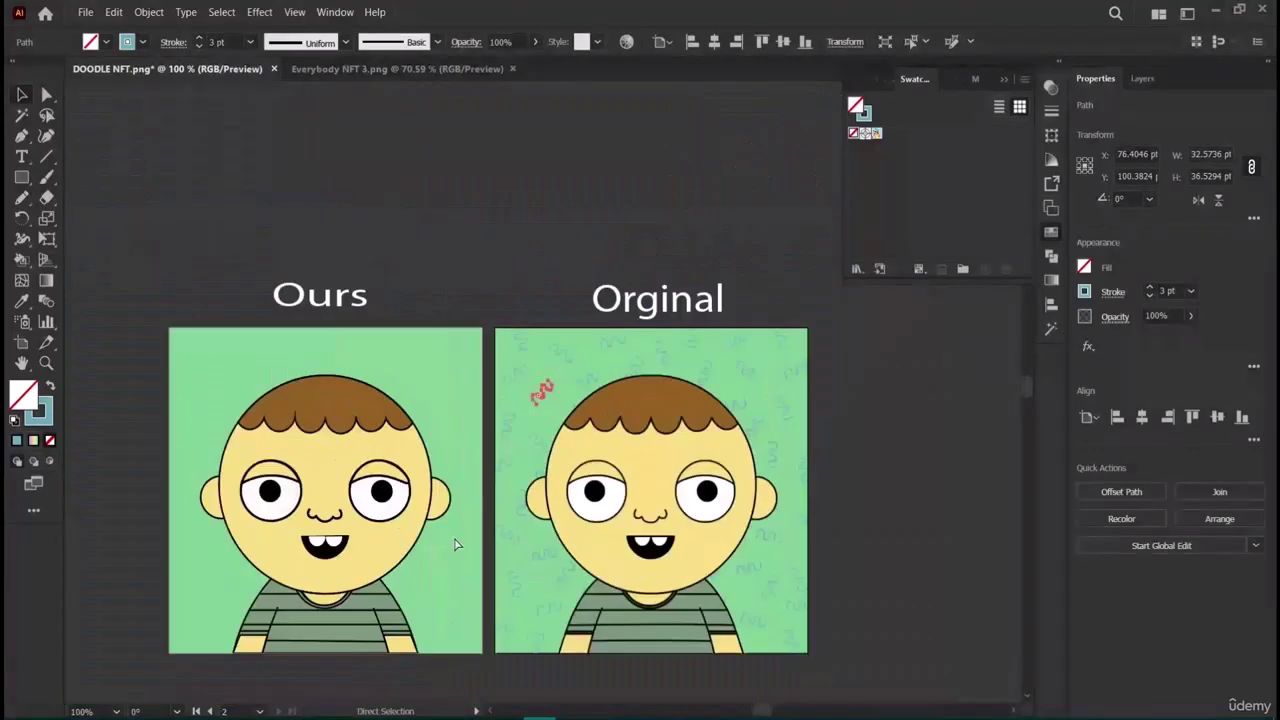
# Copy the squiggle and use Paste on All Artboards to place it on both artboards.
pyautogui.hscroll(-4, 460, 540)
pyautogui.press('v')
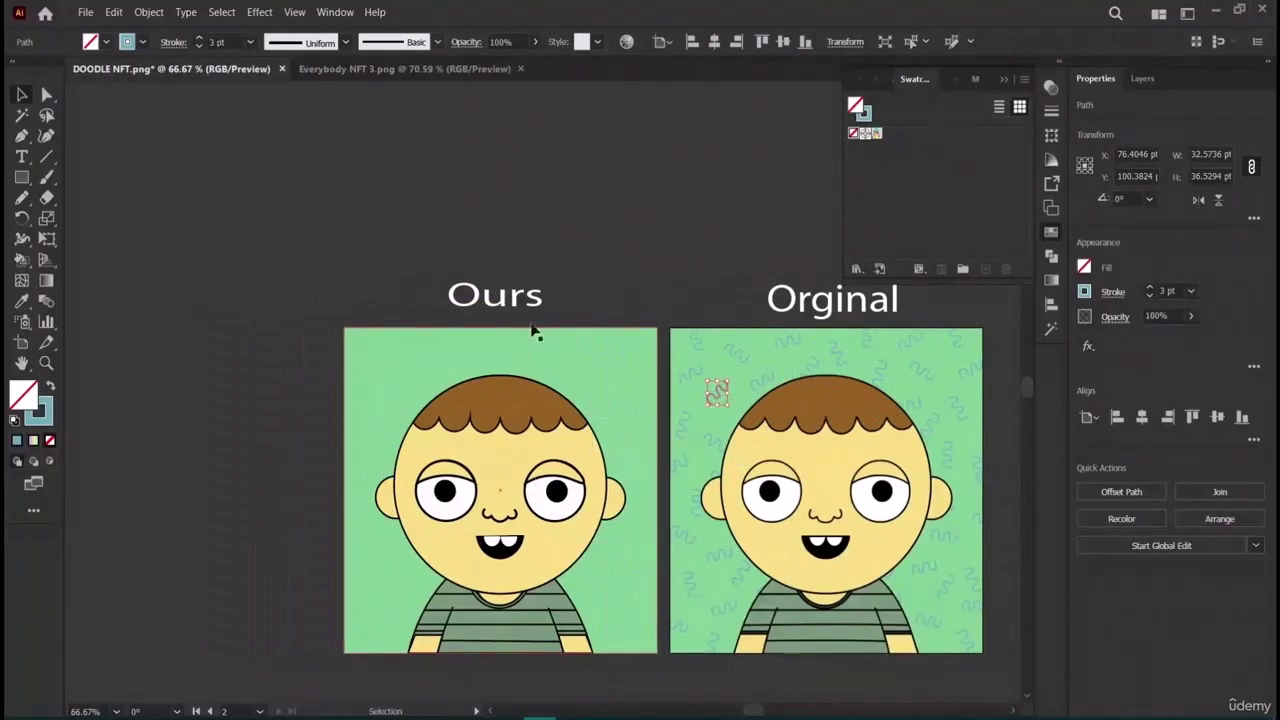
pyautogui.click(147, 13)
pyautogui.moveTo(159, 125)
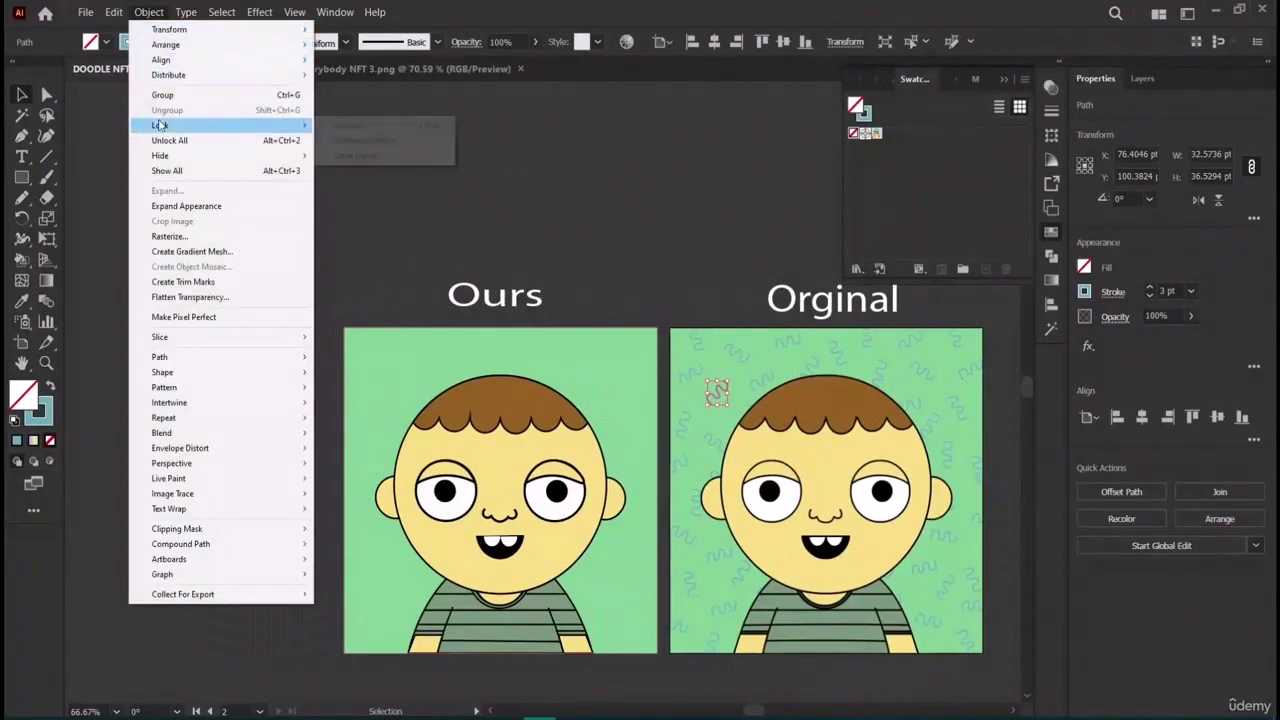
pyautogui.click(113, 12)
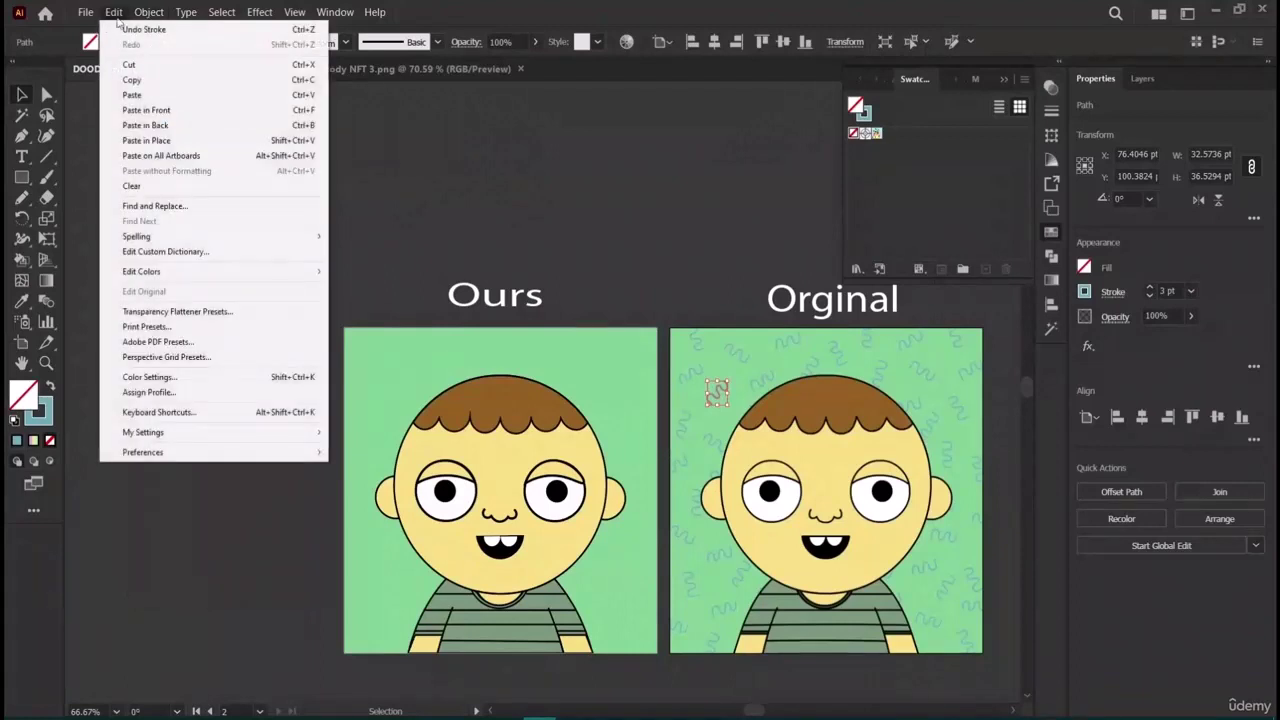
pyautogui.click(130, 79)
pyautogui.click(113, 12)
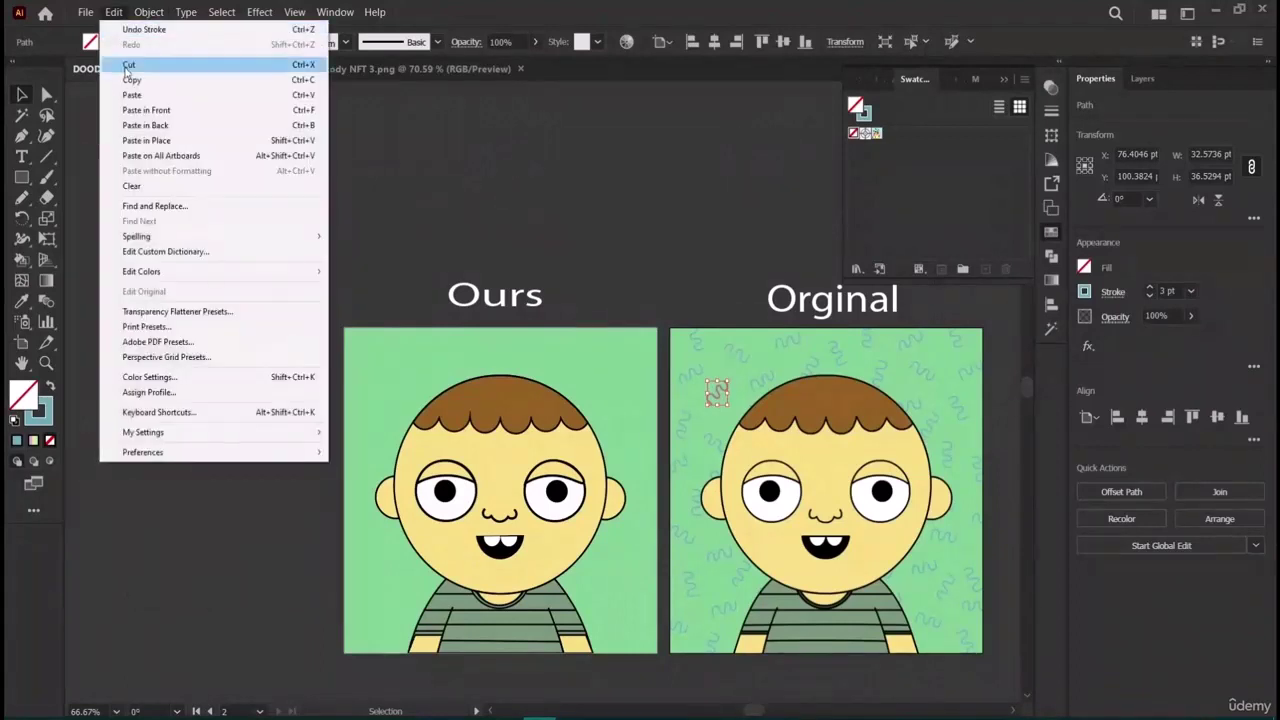
pyautogui.click(160, 156)
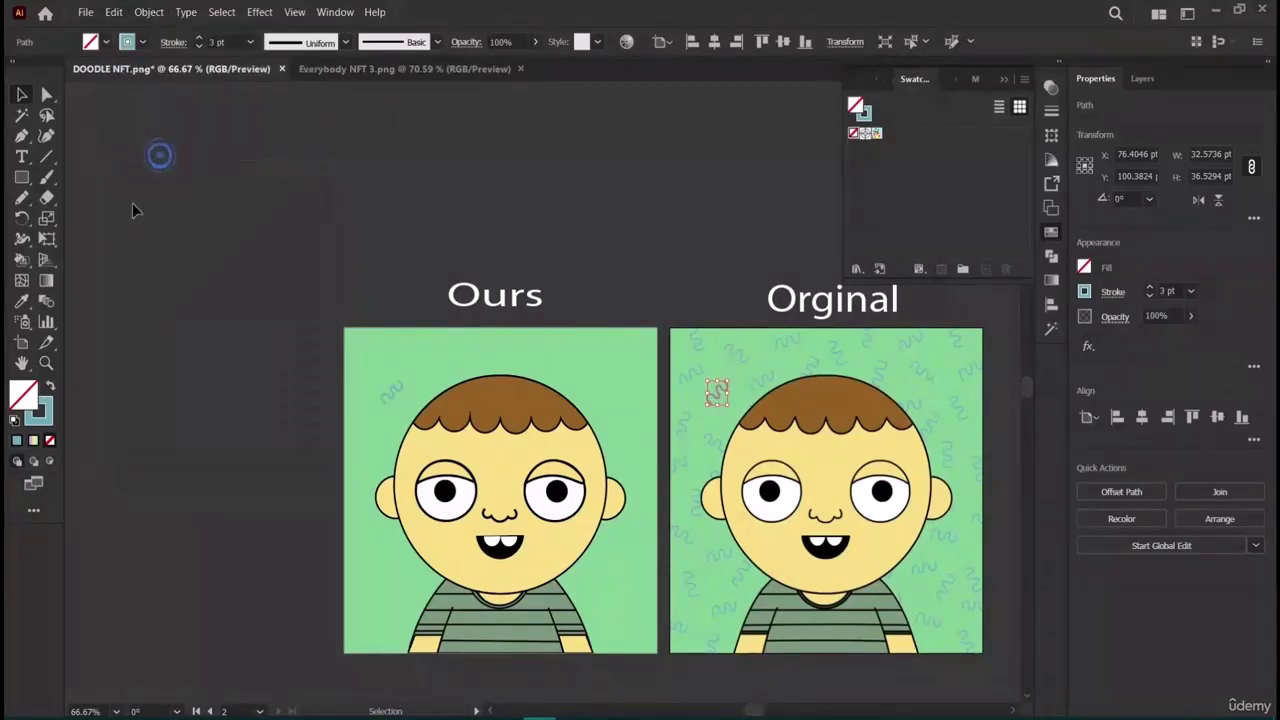
pyautogui.click(184, 397)
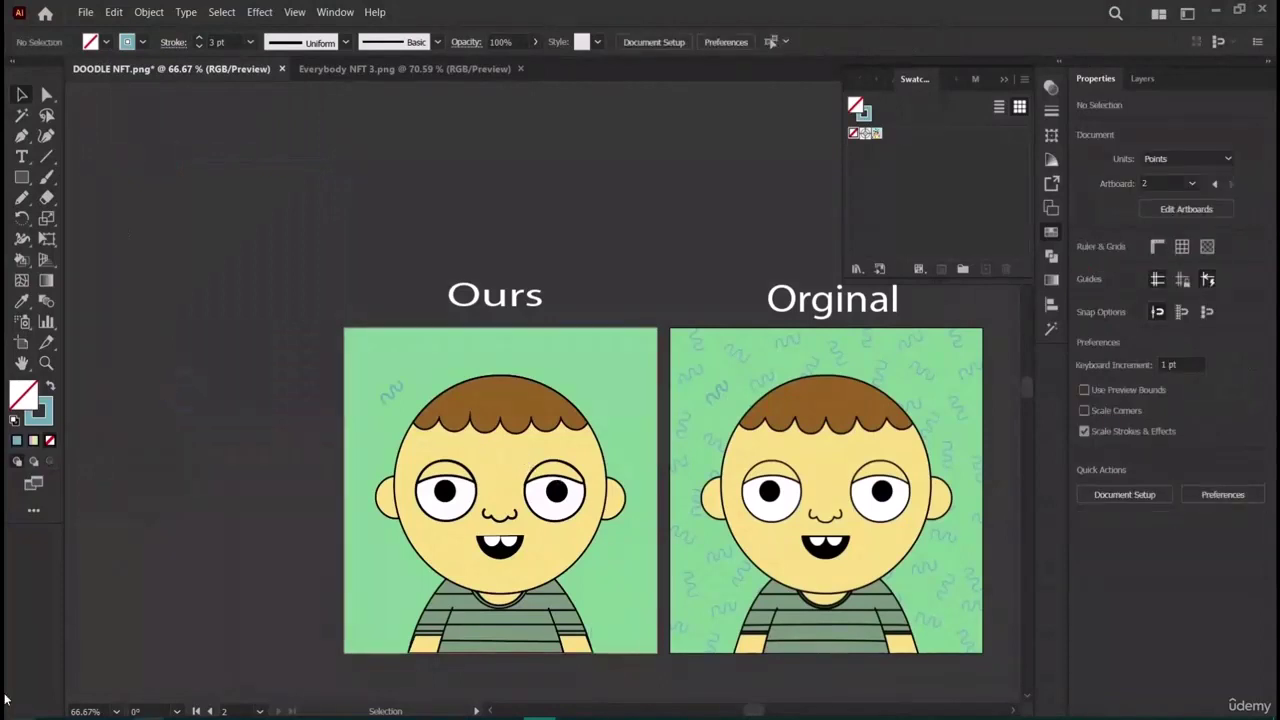
# Zoom into the Orginal artboard, duplicate a squiggle and move the copy to the left.
pyautogui.press('z')
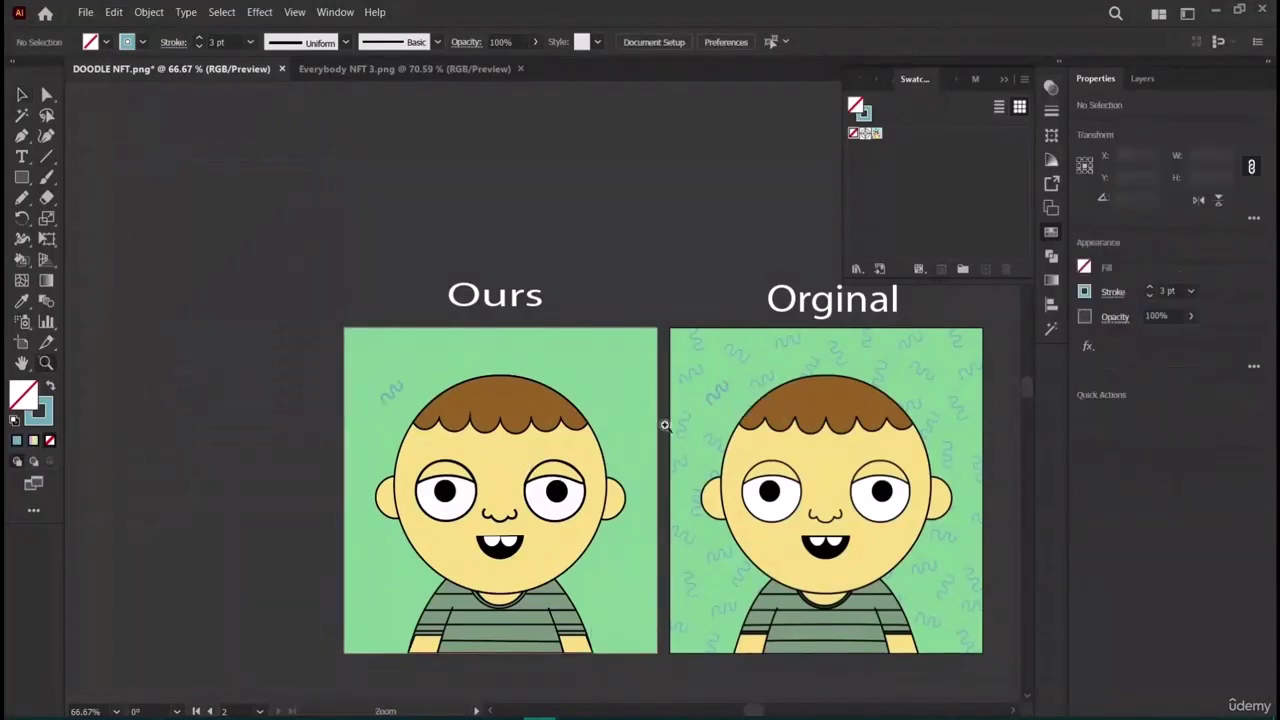
pyautogui.click(730, 386)
pyautogui.click(717, 395)
pyautogui.click(717, 400)
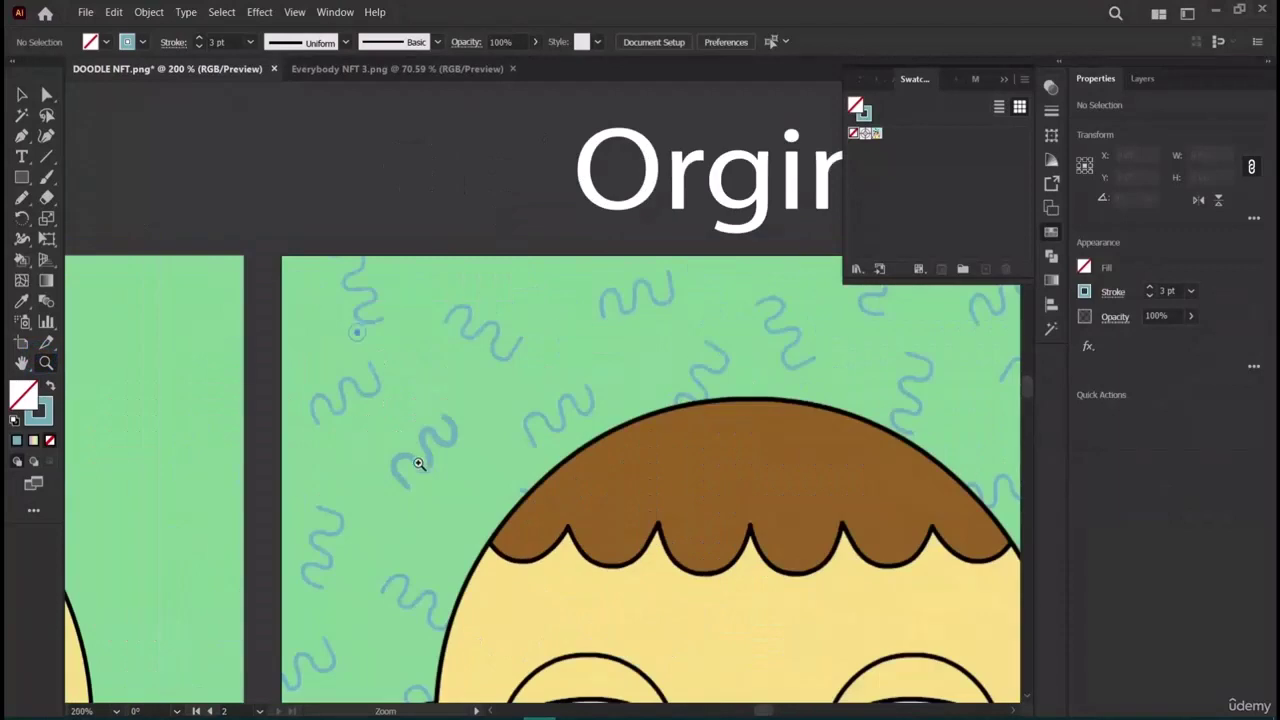
pyautogui.click(23, 96)
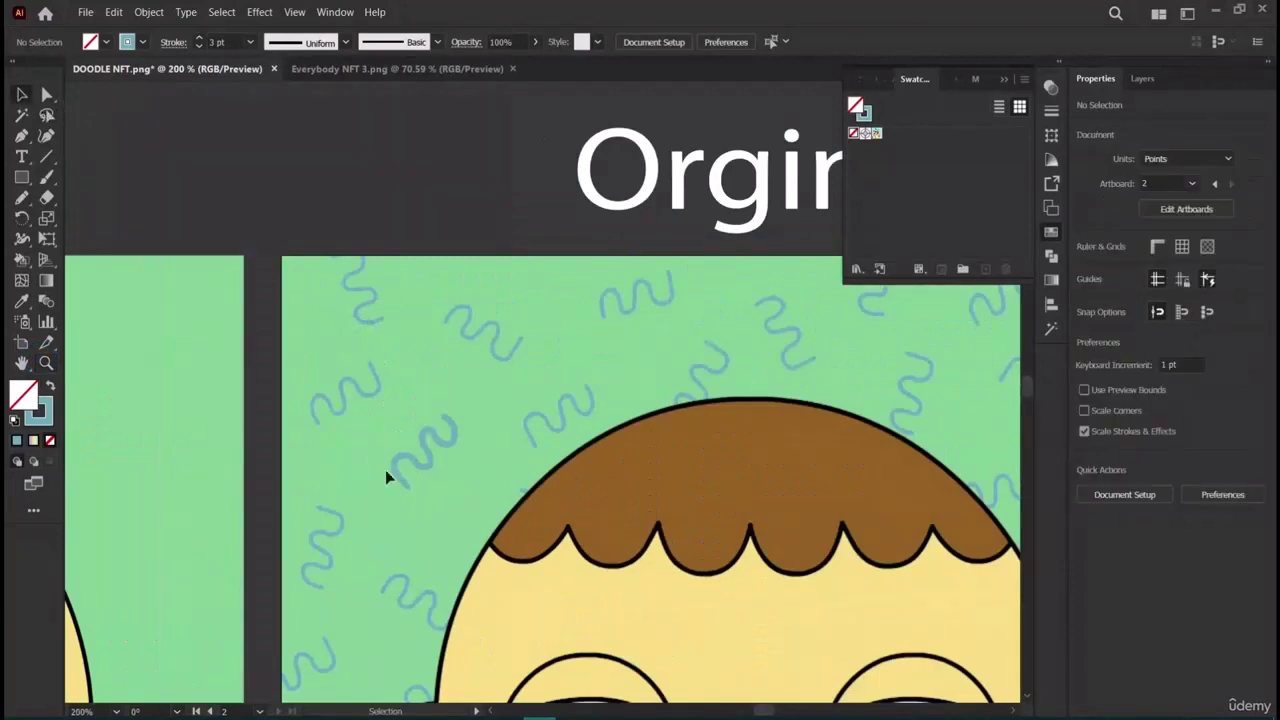
pyautogui.moveTo(423, 457)
pyautogui.mouseDown()
pyautogui.moveTo(540, 395)
pyautogui.moveTo(520, 400)
pyautogui.mouseUp()
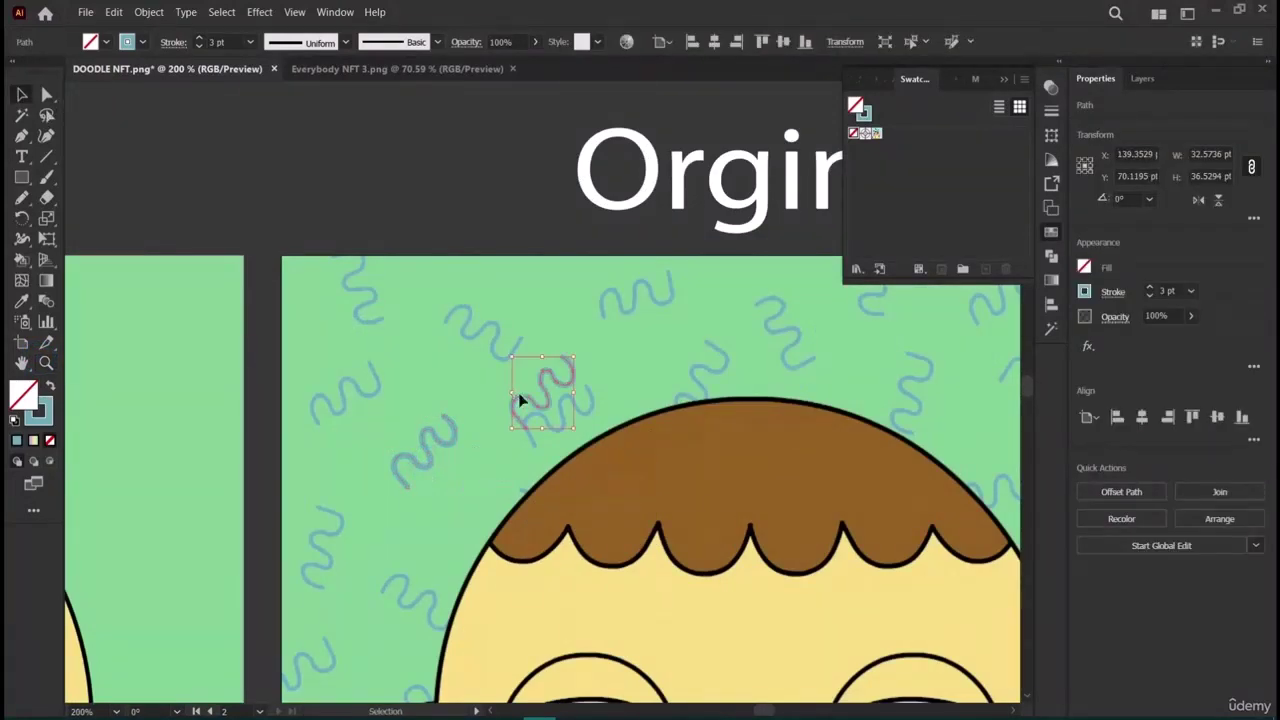
pyautogui.click(527, 400)
pyautogui.moveTo(531, 399)
pyautogui.mouseDown()
pyautogui.moveTo(320, 398)
pyautogui.moveTo(331, 400)
pyautogui.mouseUp()
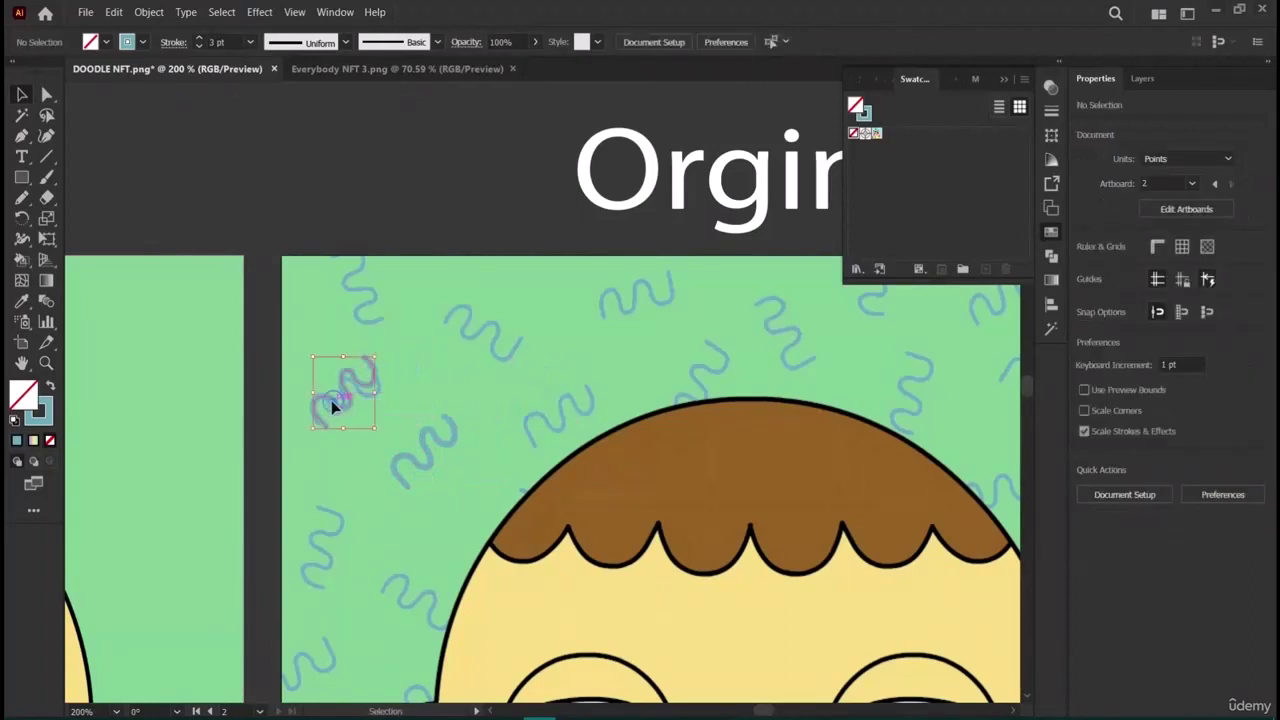
# Rotate the left-edge squiggle to about 345 degrees.
pyautogui.doubleClick(328, 401)
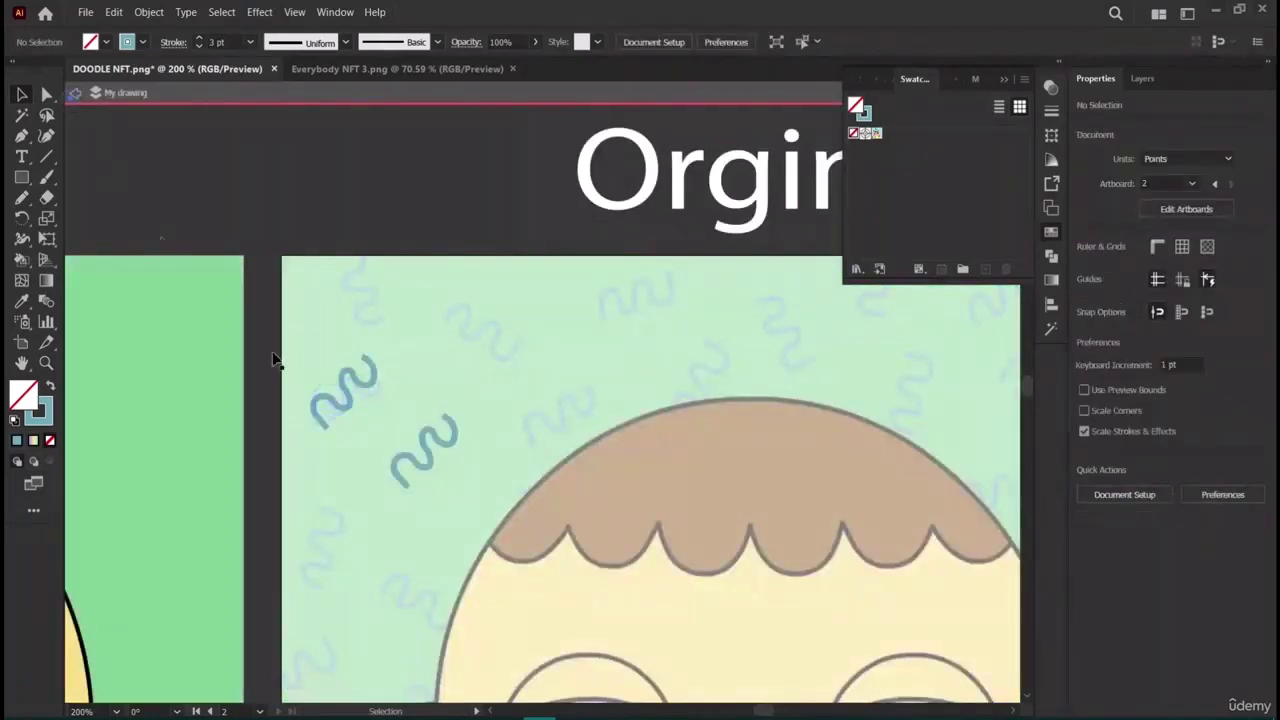
pyautogui.click(72, 94)
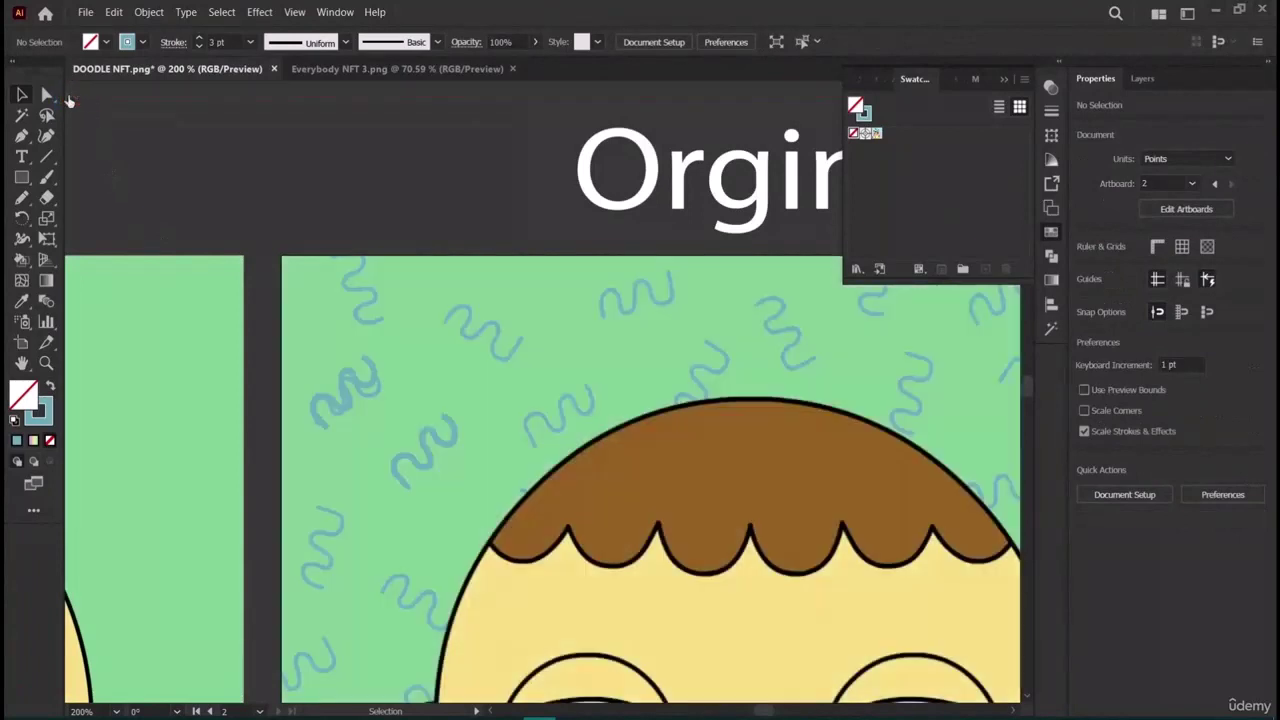
pyautogui.click(337, 406)
pyautogui.moveTo(343, 432)
pyautogui.mouseDown()
pyautogui.moveTo(331, 440)
pyautogui.moveTo(332, 409)
pyautogui.mouseUp()
pyautogui.click(346, 521)
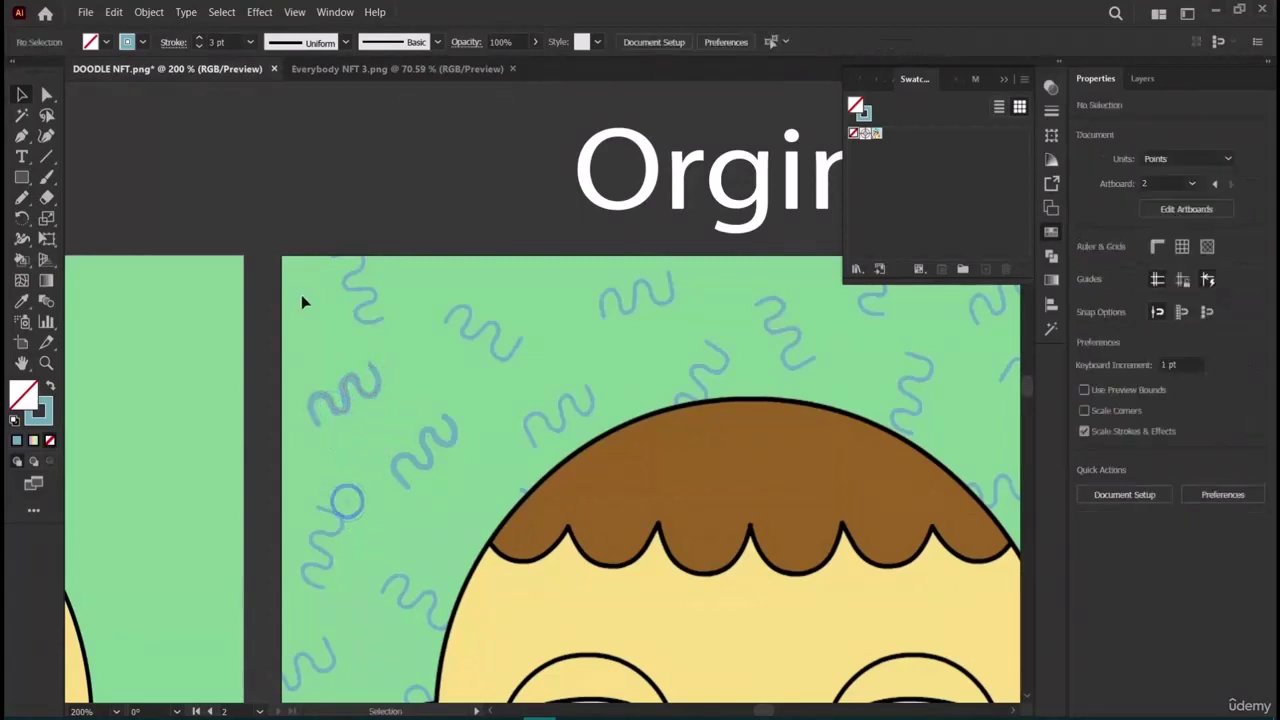
pyautogui.click(343, 417)
pyautogui.click(366, 476)
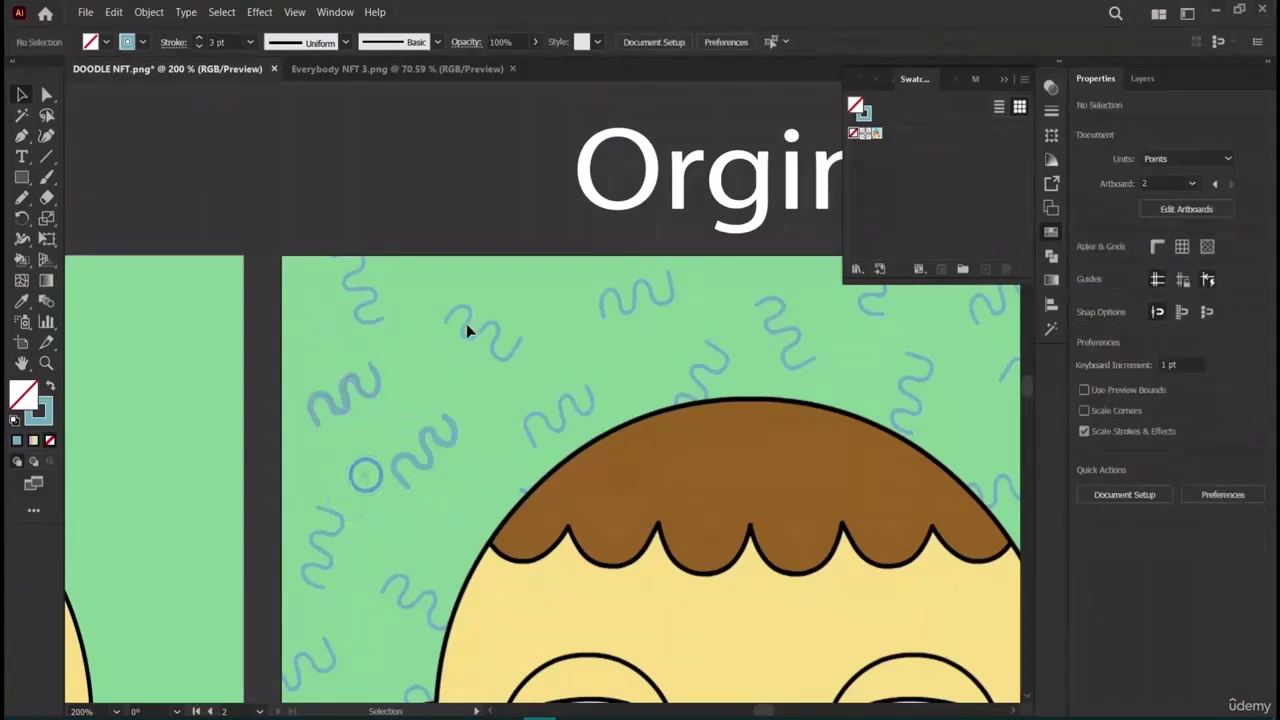
# Paste another squiggle copy above the hair and nudge it into place.
pyautogui.click(334, 409)
pyautogui.press('v')
pyautogui.hotkey('ctrl', 'c')
pyautogui.hotkey('ctrl', 'v')
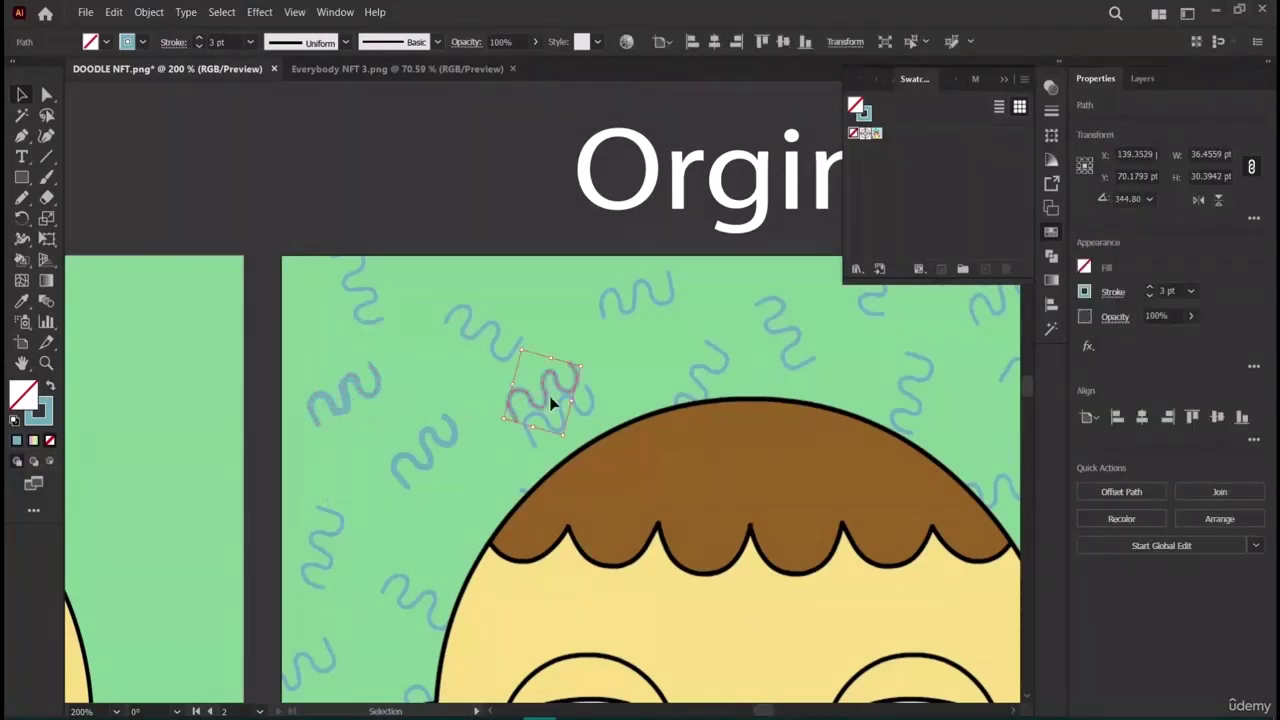
pyautogui.moveTo(552, 402)
pyautogui.mouseDown()
pyautogui.moveTo(512, 335)
pyautogui.moveTo(487, 328)
pyautogui.moveTo(471, 357)
pyautogui.moveTo(618, 337)
pyautogui.moveTo(607, 211)
pyautogui.moveTo(607, 227)
pyautogui.mouseUp()
pyautogui.click(606, 233)
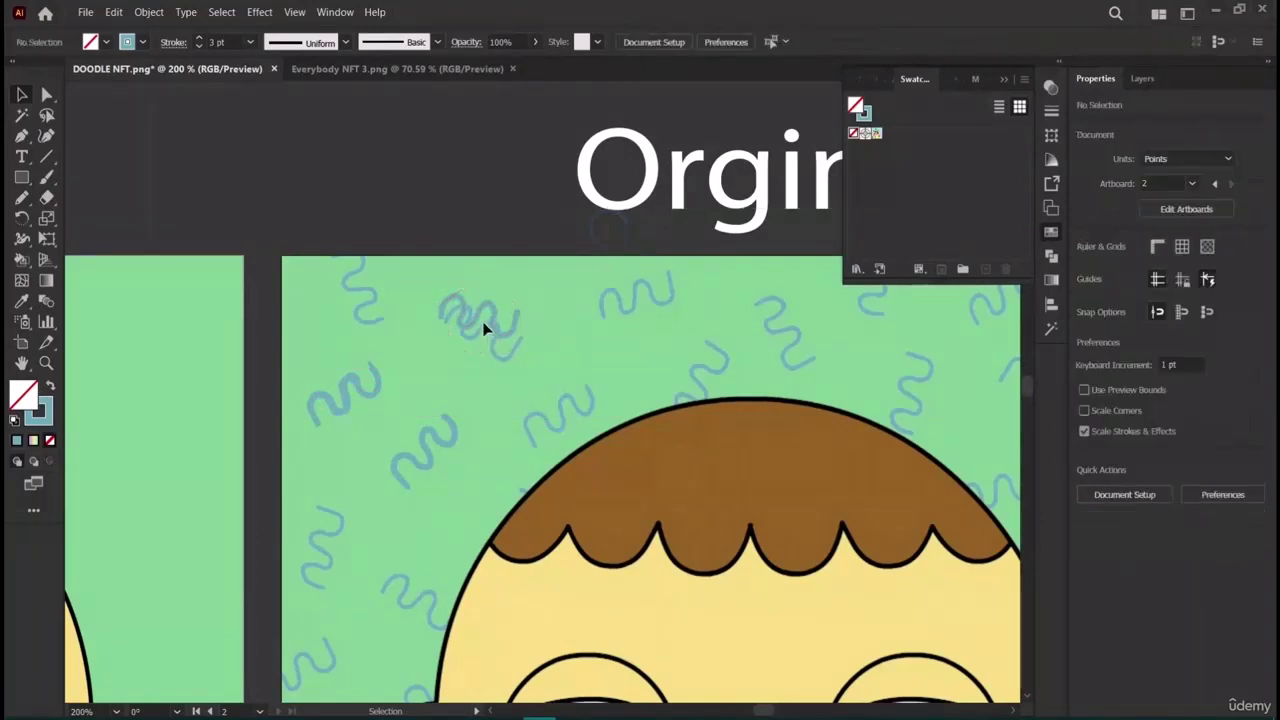
pyautogui.moveTo(492, 310)
pyautogui.mouseDown()
pyautogui.moveTo(500, 349)
pyautogui.moveTo(479, 326)
pyautogui.moveTo(478, 340)
pyautogui.mouseUp()
pyautogui.click(489, 401)
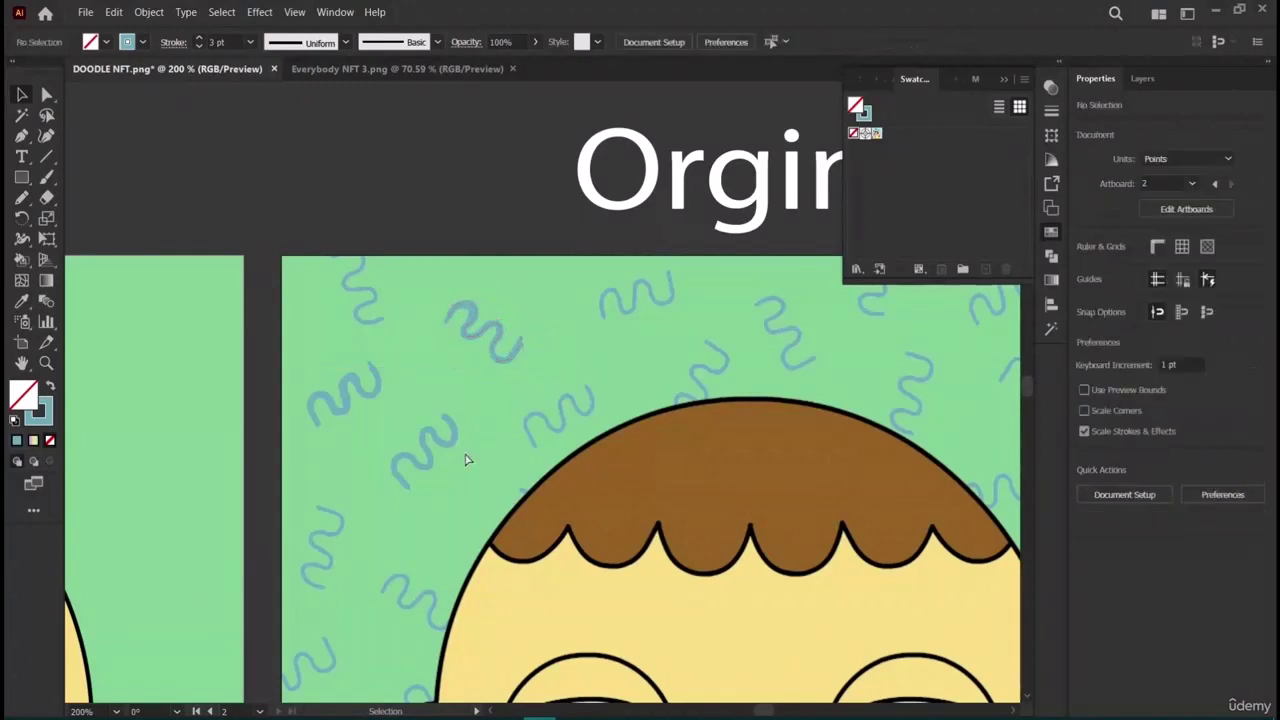
# Shift one squiggle slightly and Alt-drag a copy of another up and to the right.
pyautogui.hscroll(-3, 466, 457)
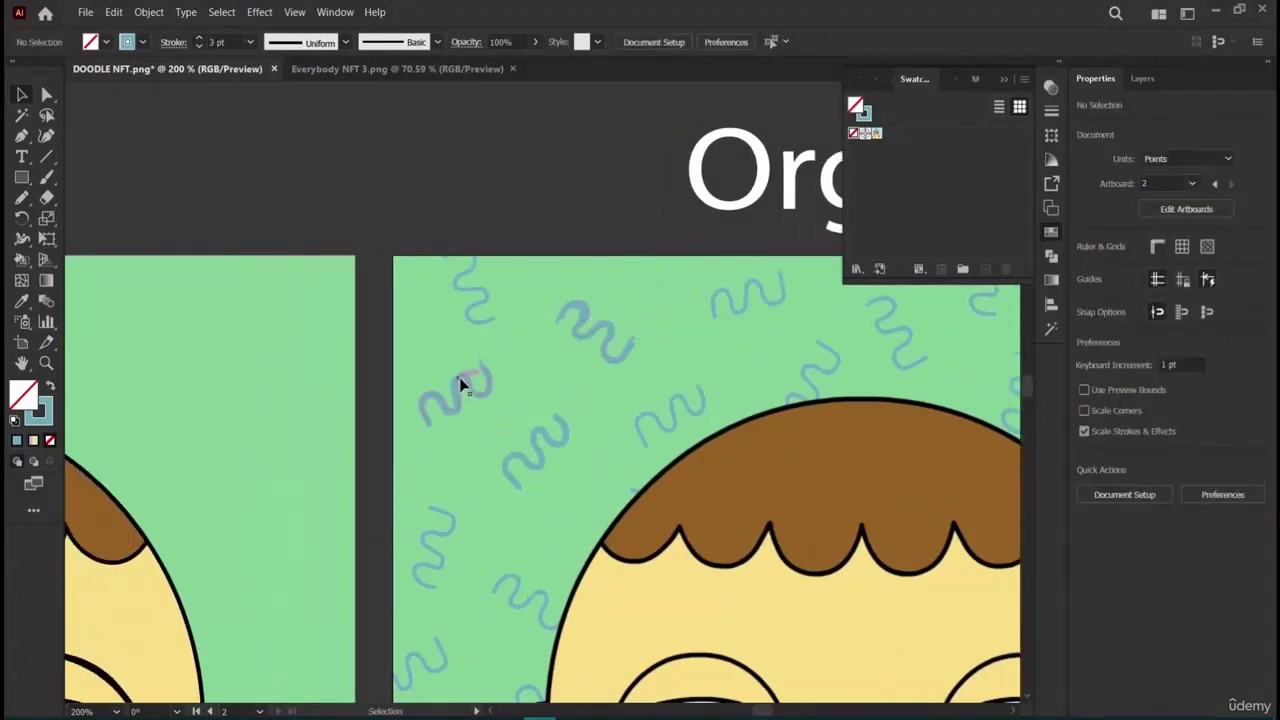
pyautogui.moveTo(462, 384)
pyautogui.mouseDown()
pyautogui.moveTo(470, 374)
pyautogui.moveTo(510, 390)
pyautogui.moveTo(467, 290)
pyautogui.moveTo(429, 280)
pyautogui.moveTo(457, 271)
pyautogui.moveTo(434, 257)
pyautogui.moveTo(453, 260)
pyautogui.moveTo(468, 322)
pyautogui.mouseUp()
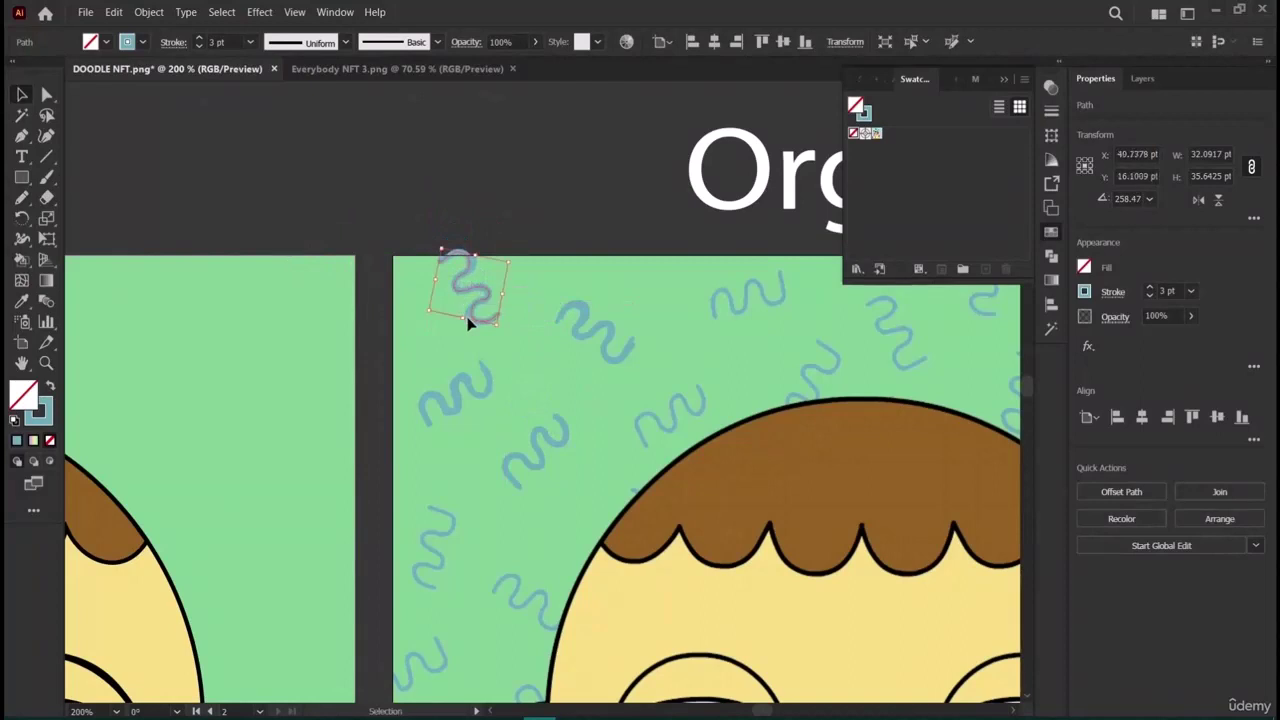
pyautogui.click(480, 362)
pyautogui.hscroll(-3, 571, 406)
pyautogui.hscroll(5, 560, 410)
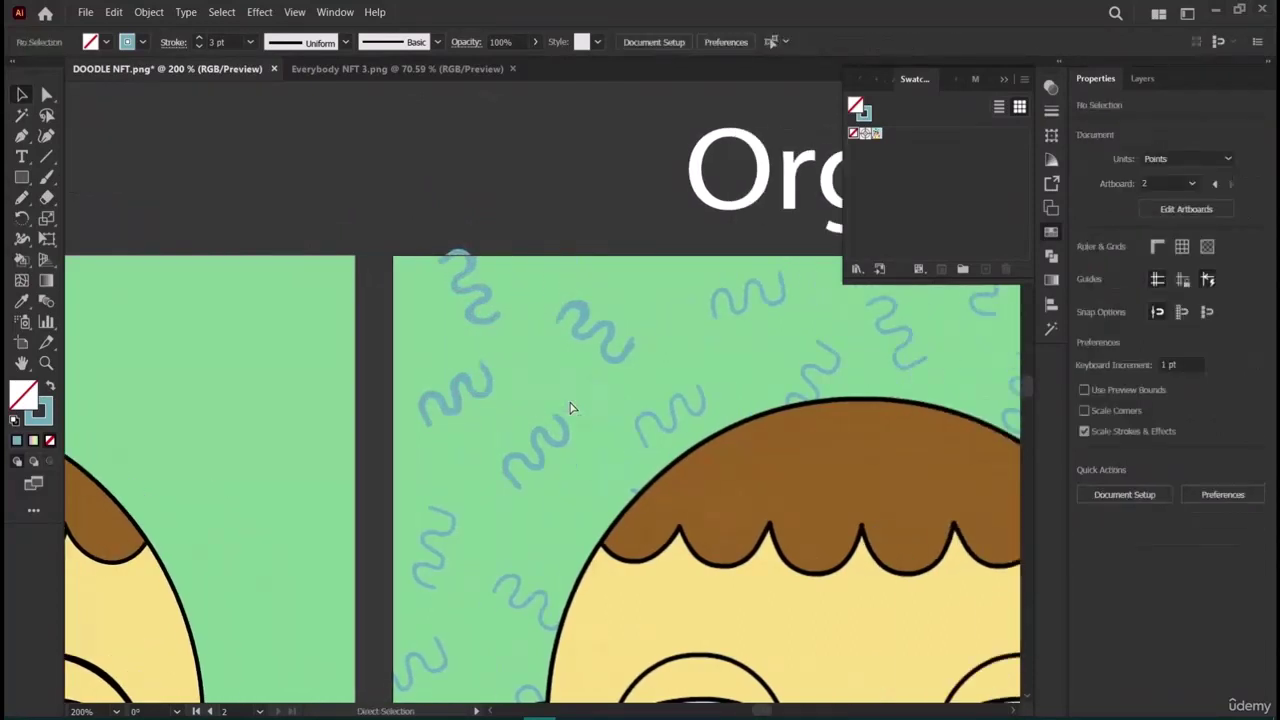
pyautogui.click(478, 452)
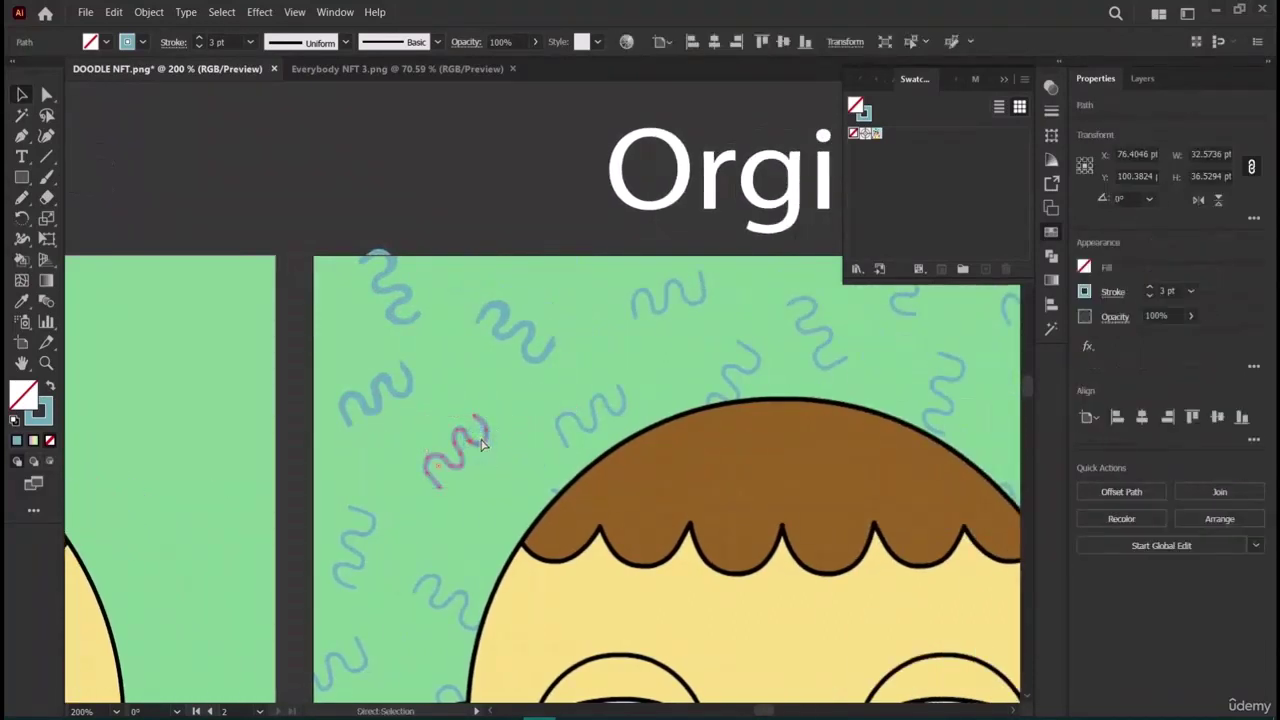
pyautogui.moveTo(480, 449)
pyautogui.mouseDown()
pyautogui.moveTo(555, 415)
pyautogui.moveTo(560, 432)
pyautogui.moveTo(594, 416)
pyautogui.moveTo(603, 423)
pyautogui.moveTo(580, 457)
pyautogui.moveTo(586, 414)
pyautogui.moveTo(577, 425)
pyautogui.mouseUp()
pyautogui.click(476, 490)
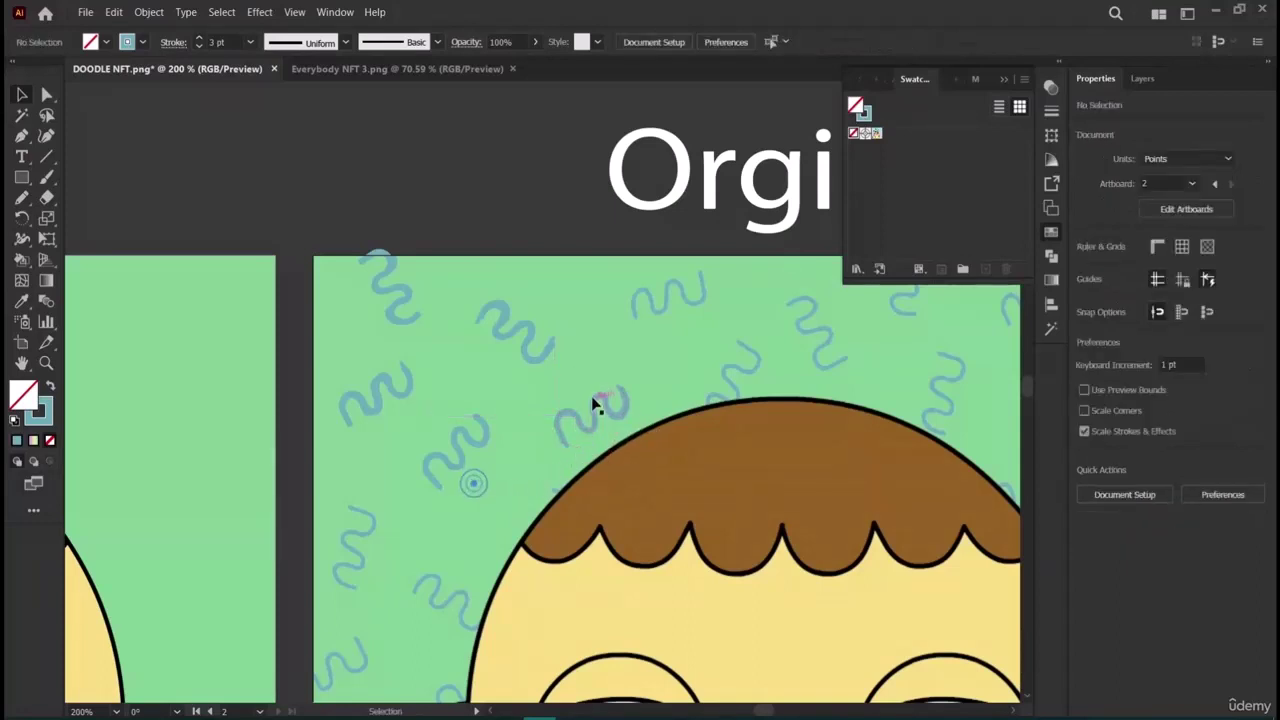
# Move a squiggle above the head, rotated to about 335°, and drop another onto the hair's top.
pyautogui.click(580, 429)
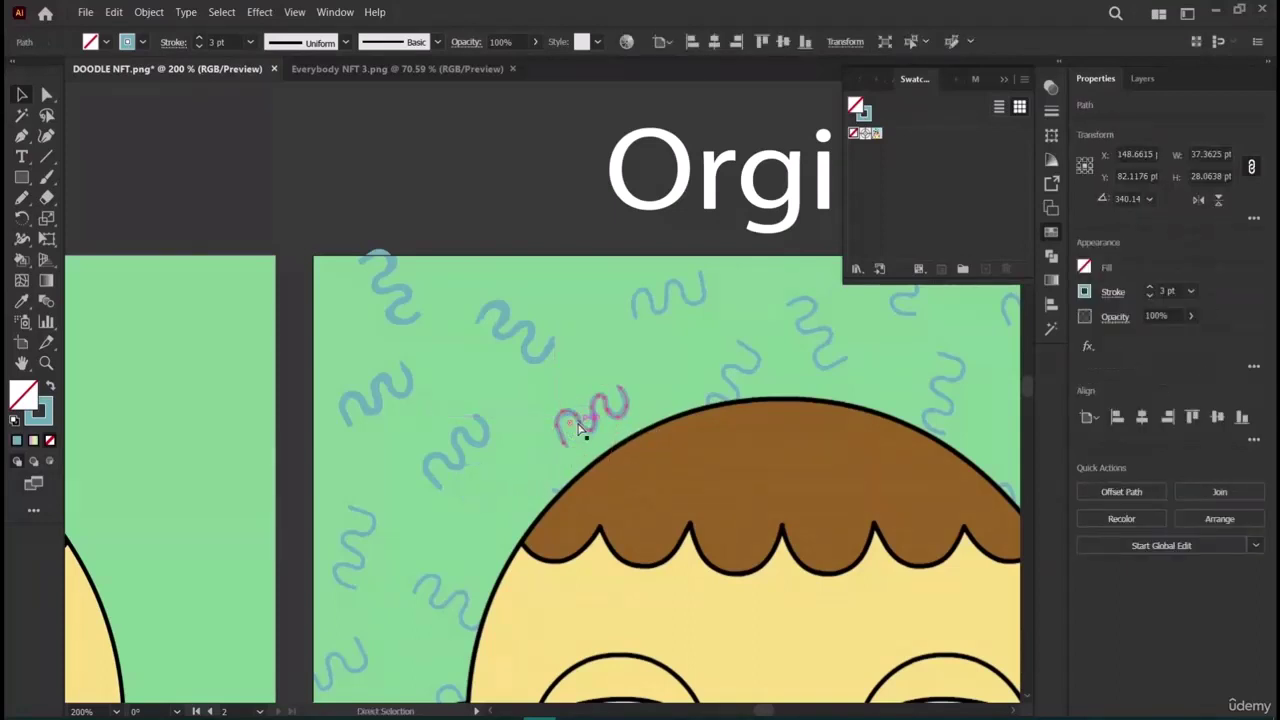
pyautogui.moveTo(555, 386); pyautogui.dragTo(684, 292)
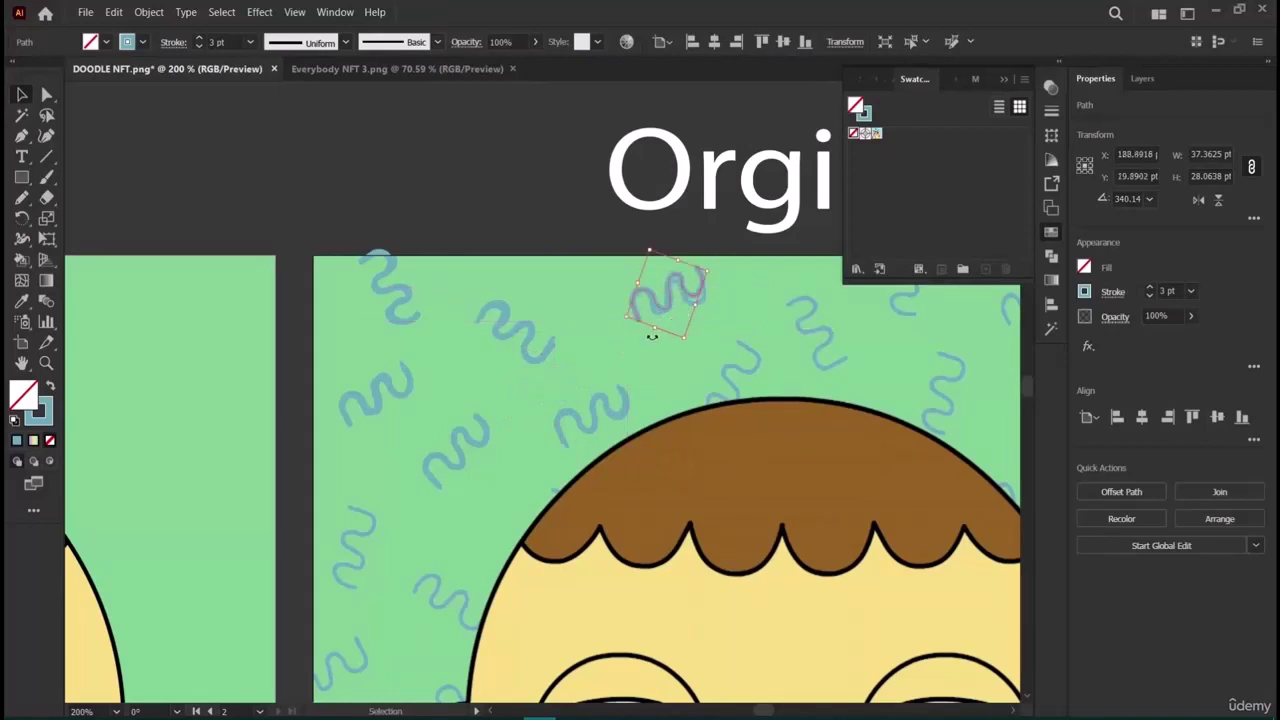
pyautogui.moveTo(651, 337); pyautogui.dragTo(666, 316)
pyautogui.click(614, 370)
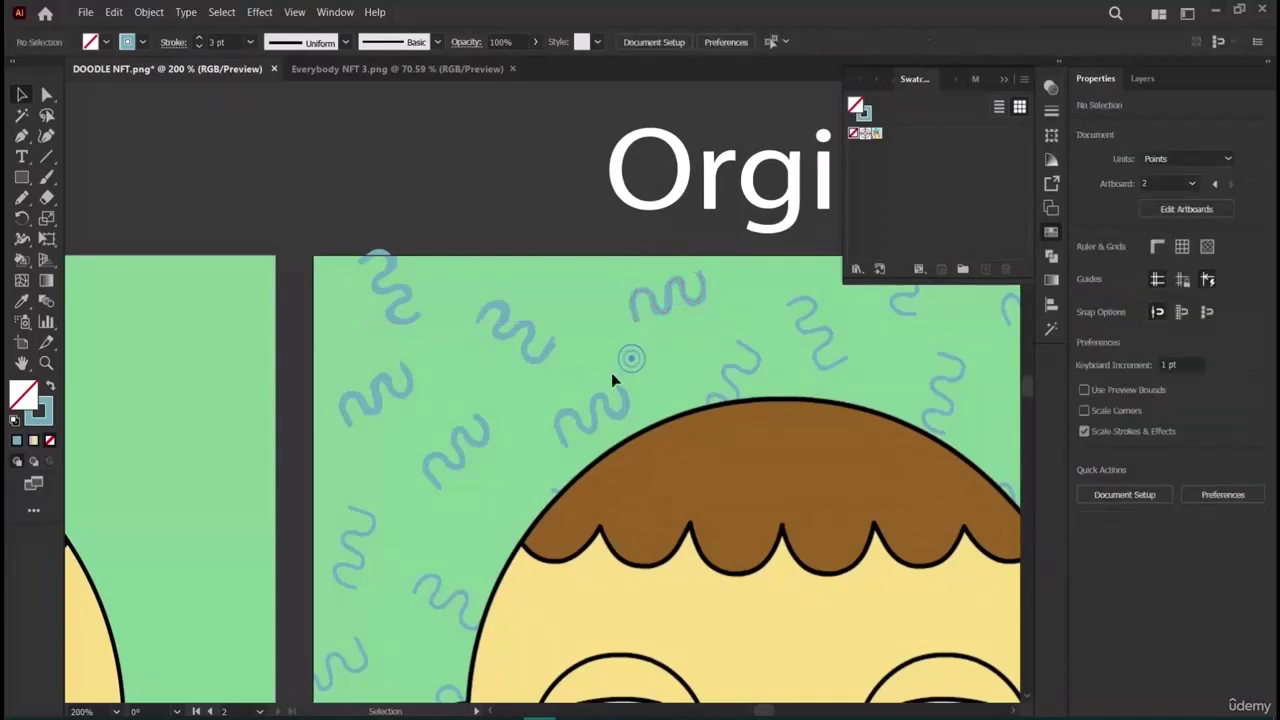
pyautogui.hscroll(4, 614, 380)
pyautogui.moveTo(503, 303)
pyautogui.mouseDown()
pyautogui.moveTo(520, 306)
pyautogui.moveTo(560, 380)
pyautogui.moveTo(634, 333)
pyautogui.moveTo(606, 357)
pyautogui.moveTo(561, 318)
pyautogui.moveTo(640, 337)
pyautogui.moveTo(640, 366)
pyautogui.moveTo(644, 341)
pyautogui.mouseUp()
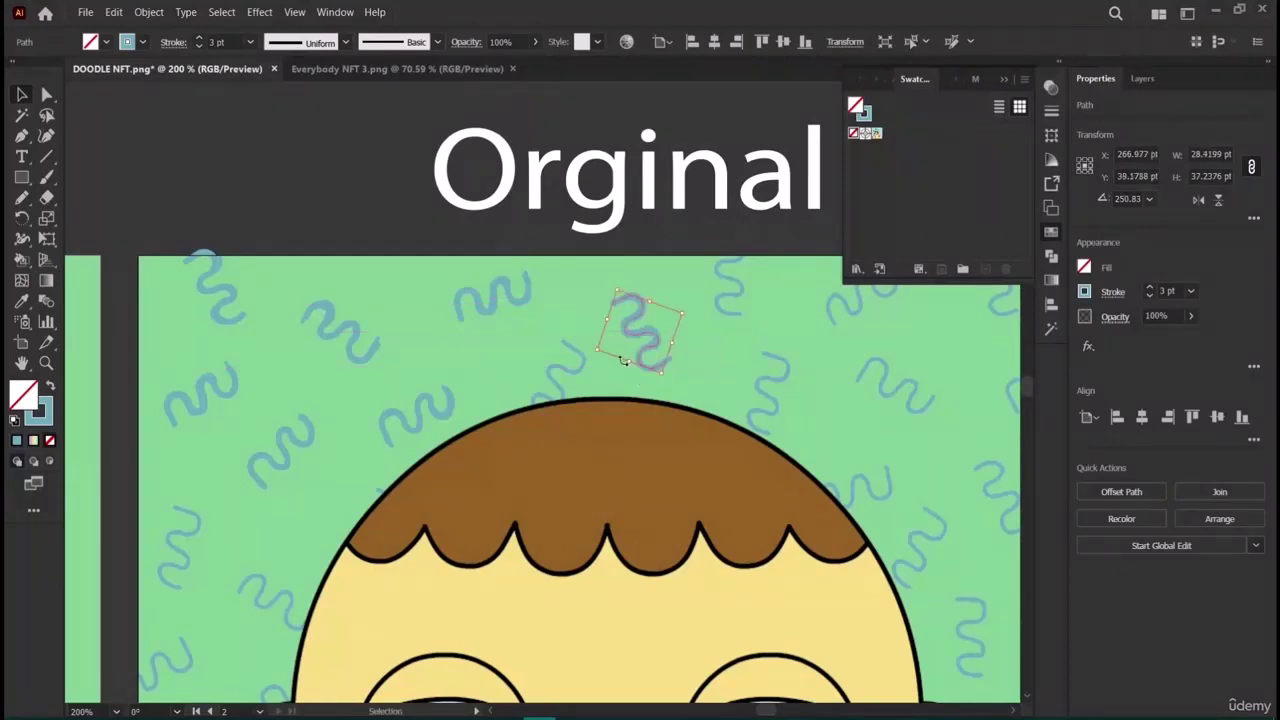
pyautogui.click(617, 365)
# Duplicate the squiggle above the hair onto the artboard's top edge, rotated to about 251°.
pyautogui.click(645, 340)
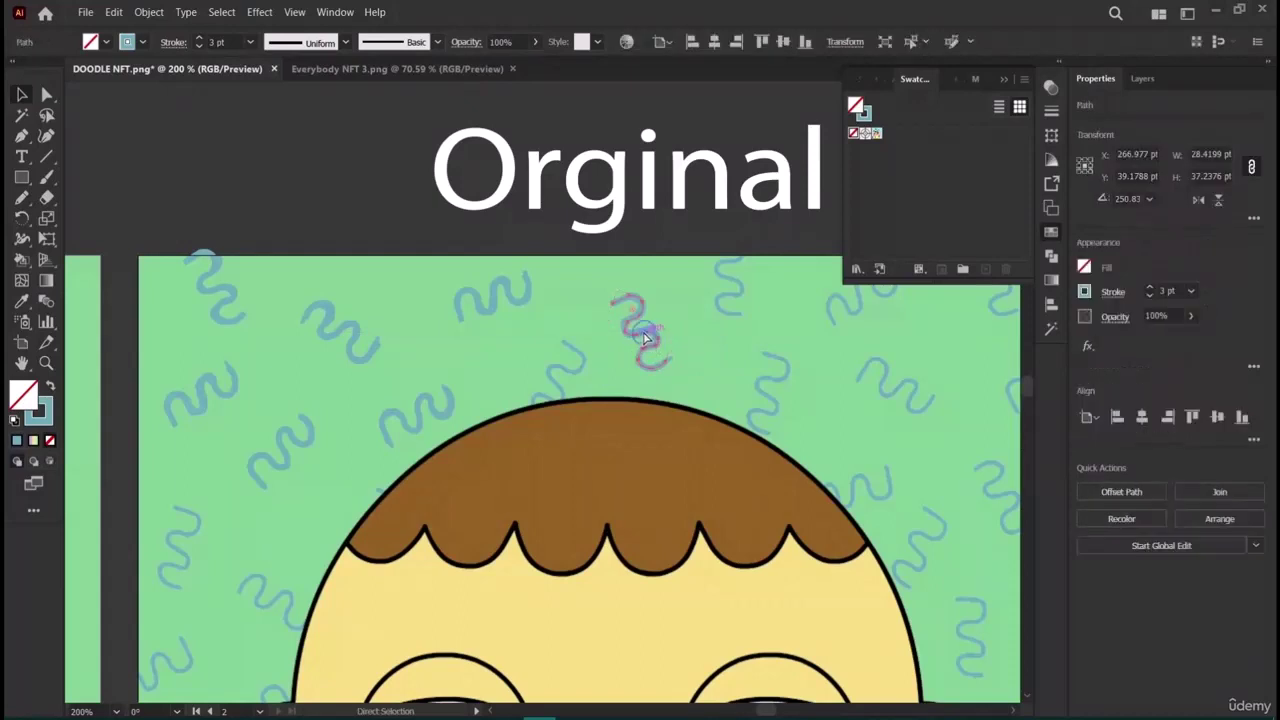
pyautogui.moveTo(645, 338); pyautogui.dragTo(645, 348)
pyautogui.moveTo(530, 393)
pyautogui.mouseDown()
pyautogui.moveTo(811, 280)
pyautogui.moveTo(717, 277)
pyautogui.moveTo(712, 305)
pyautogui.moveTo(654, 323)
pyautogui.mouseUp()
pyautogui.click(648, 327)
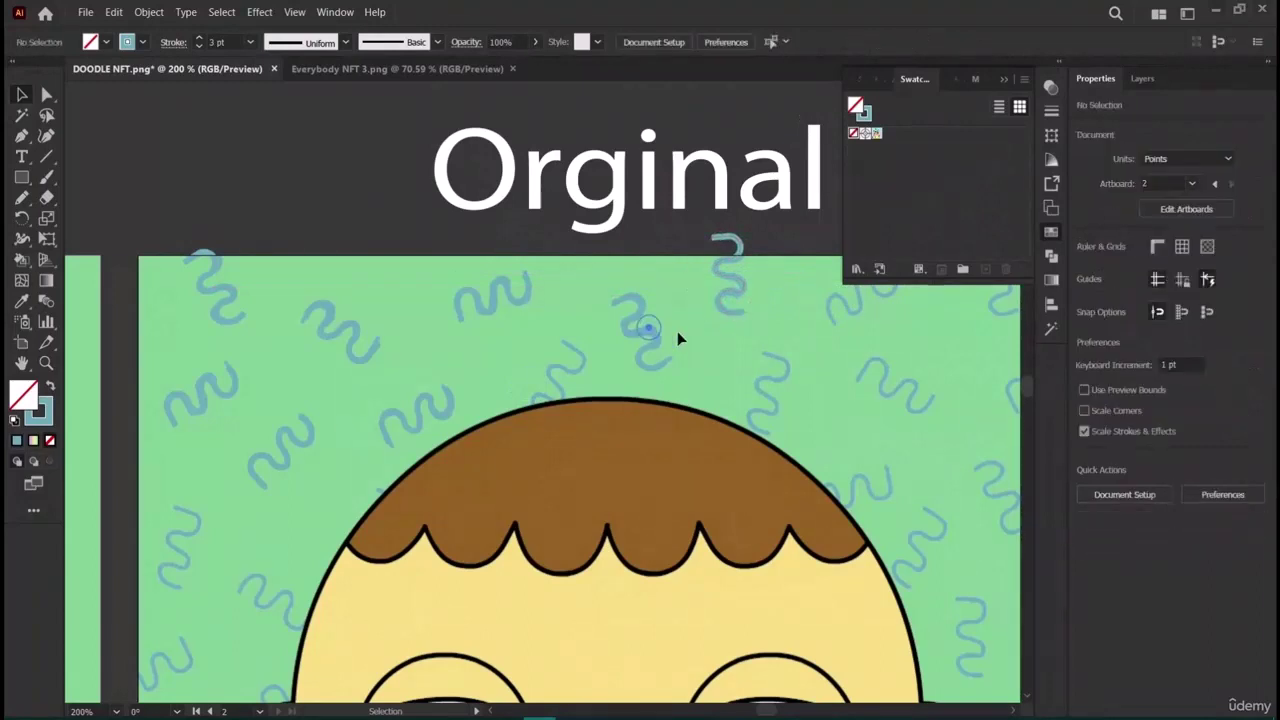
# Copy and paste the squiggle above the artboard, placing the copy on the green background.
pyautogui.scroll(-2, 742, 360)
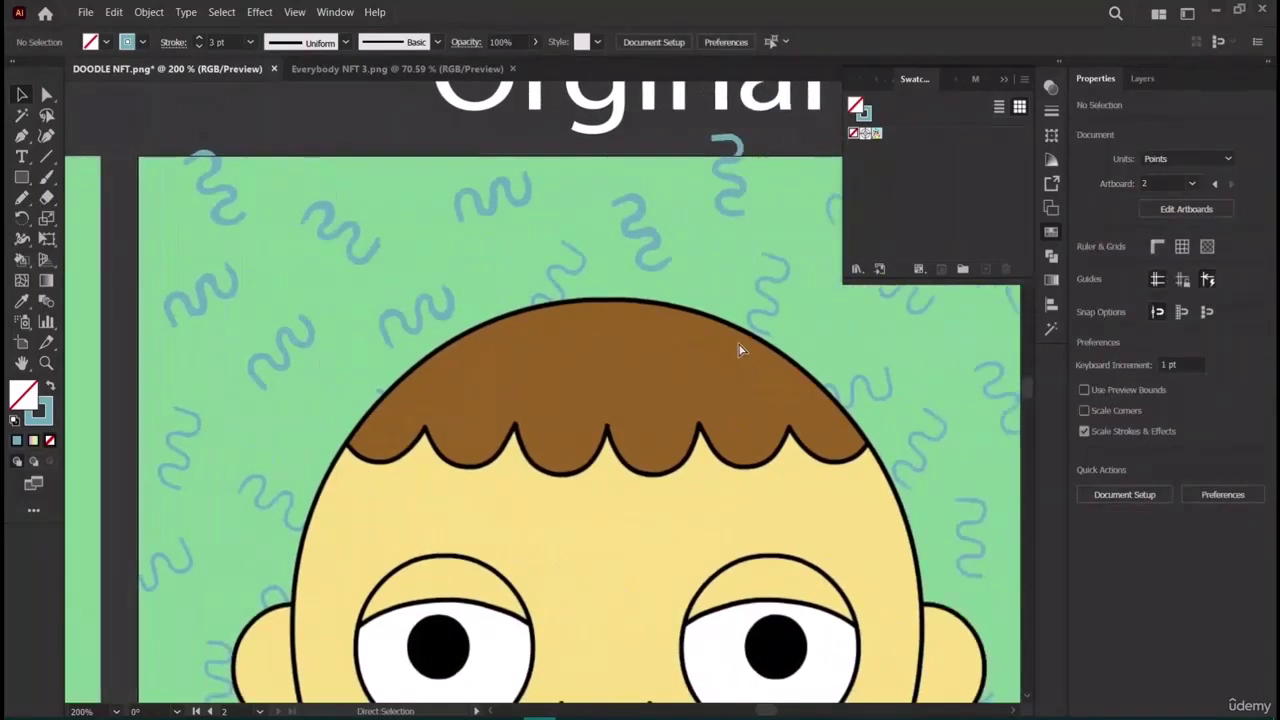
pyautogui.hscroll(2, 742, 350)
pyautogui.hscroll(2, 840, 415)
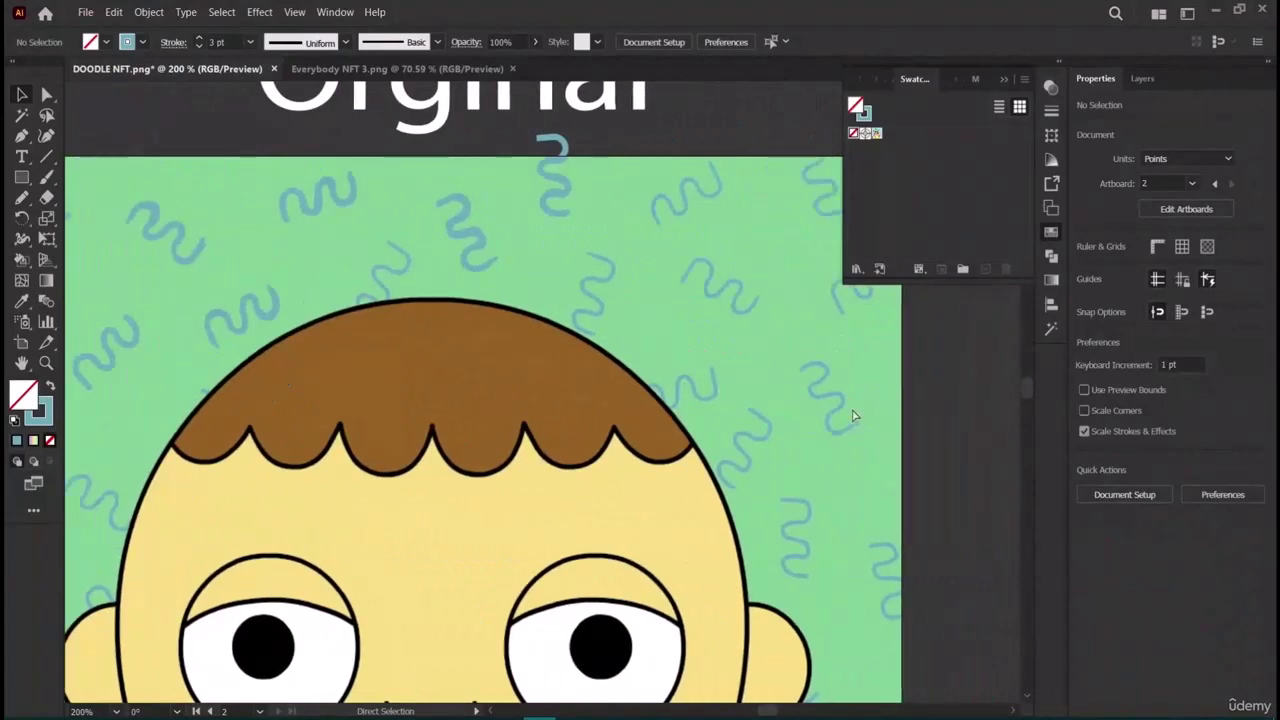
pyautogui.scroll(1, 839, 395)
pyautogui.click(562, 258)
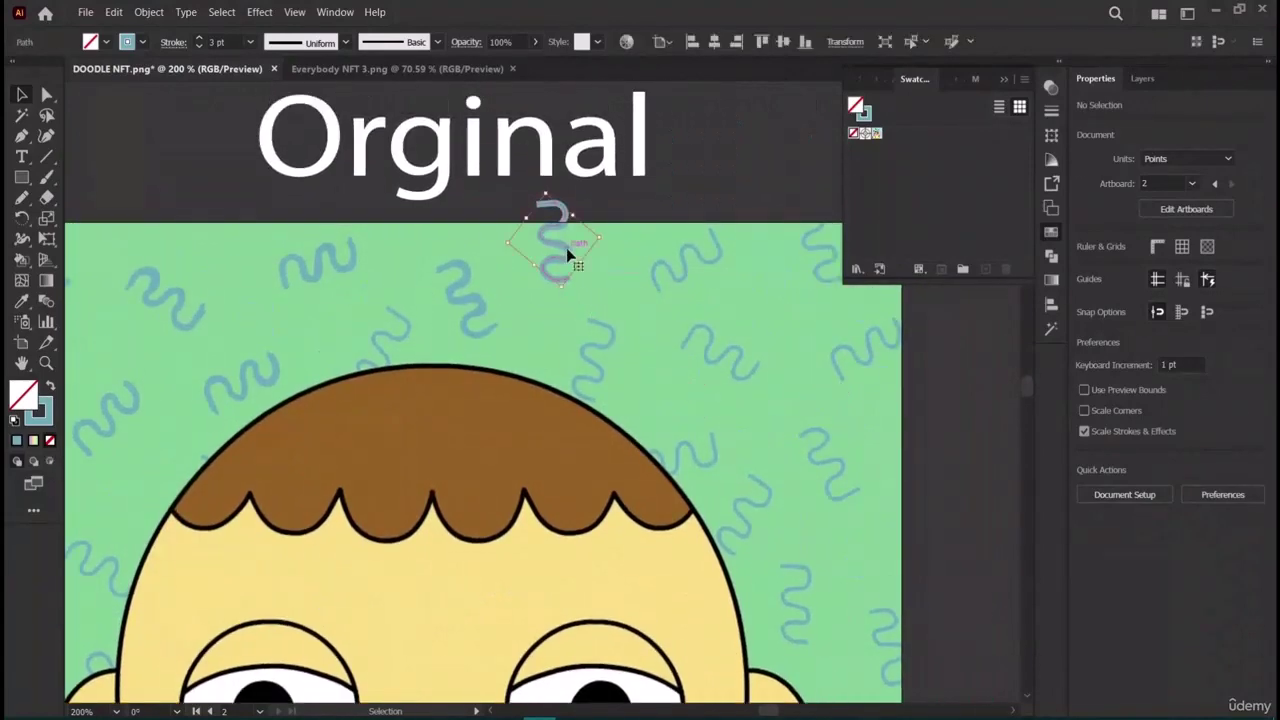
pyautogui.hotkey('ctrl', 'c')
pyautogui.hotkey('ctrl', 'v')
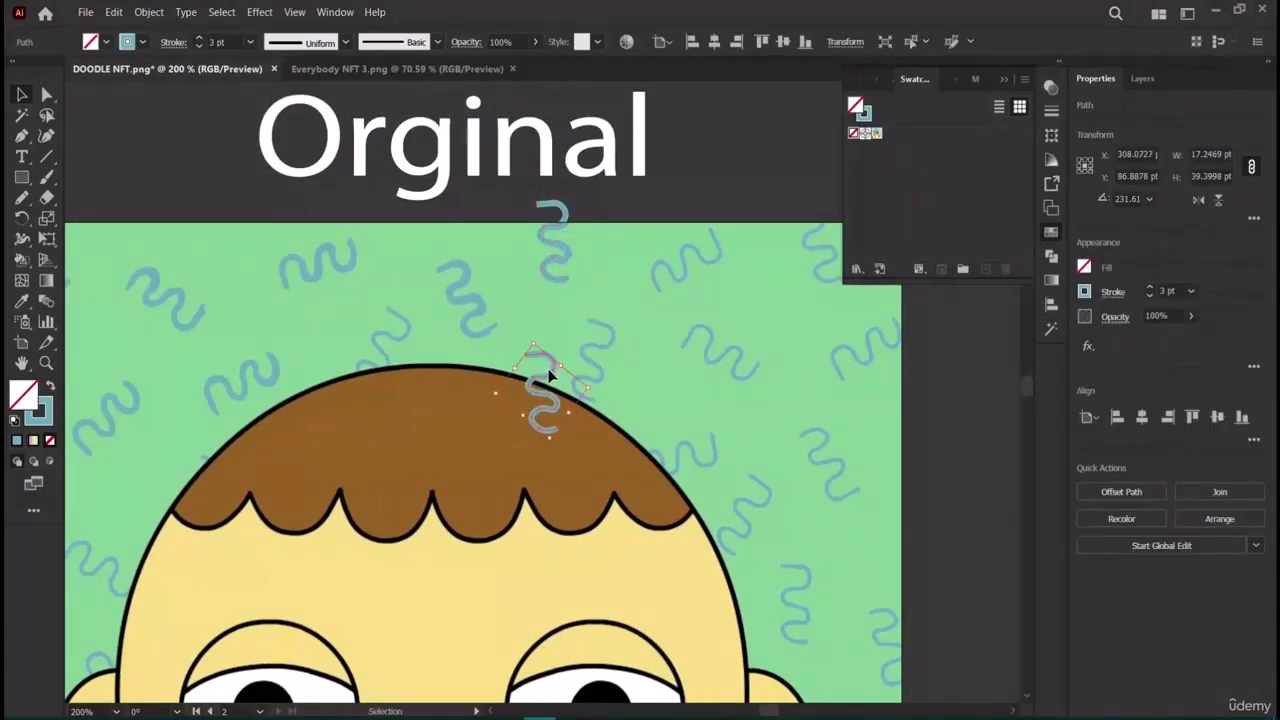
pyautogui.moveTo(560, 375)
pyautogui.mouseDown()
pyautogui.moveTo(614, 346)
pyautogui.moveTo(590, 385)
pyautogui.moveTo(630, 350)
pyautogui.mouseUp()
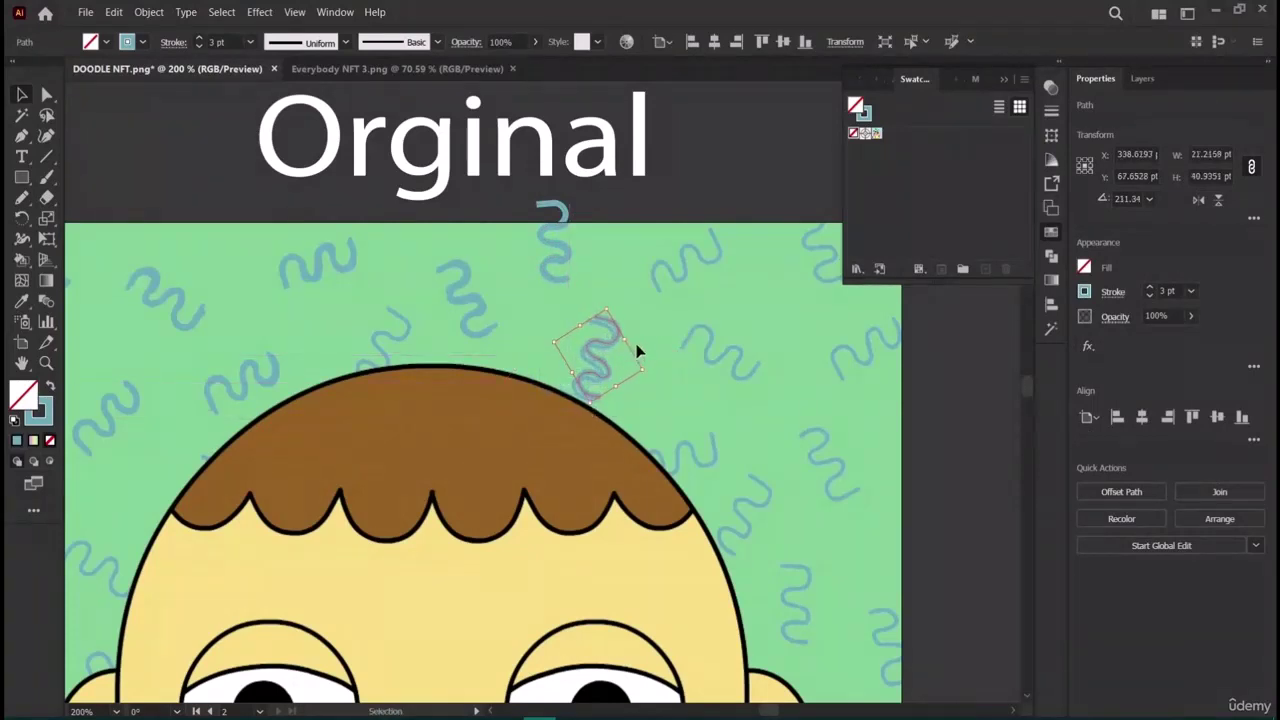
pyautogui.press('Down')
pyautogui.press('Down')
pyautogui.press('Down')
pyautogui.press('Left')
pyautogui.press('Left')
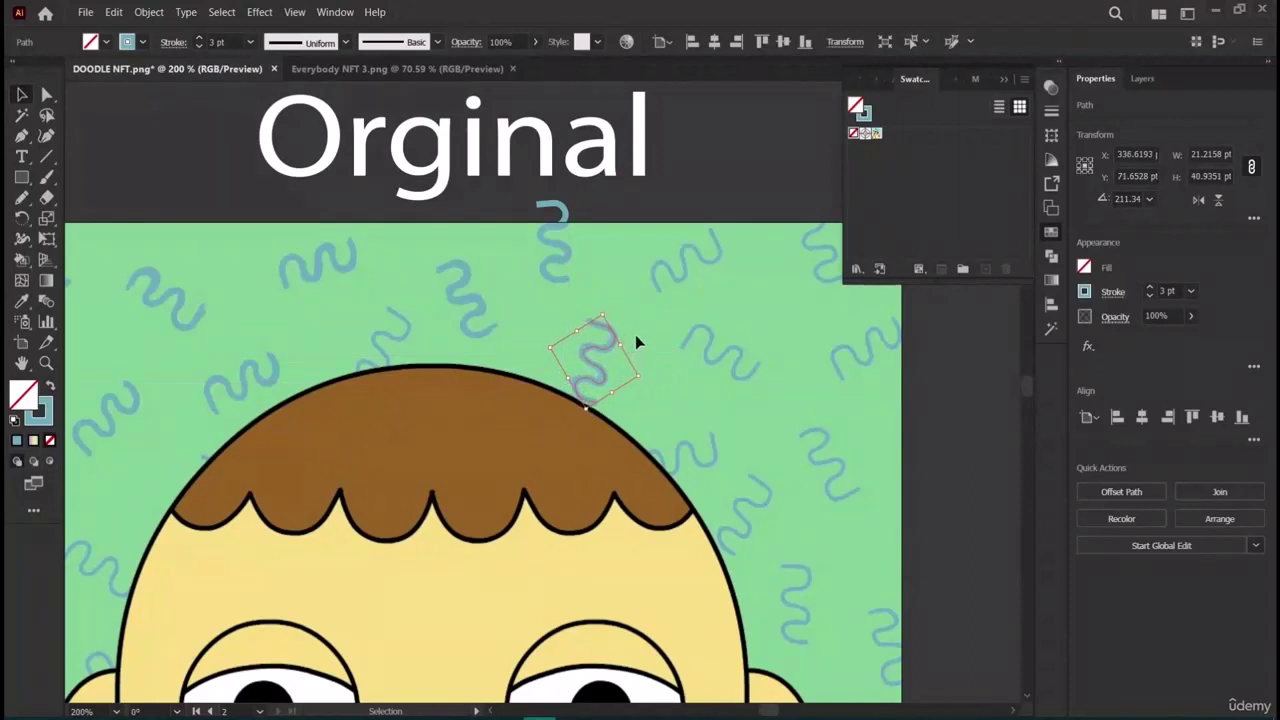
pyautogui.click(557, 366)
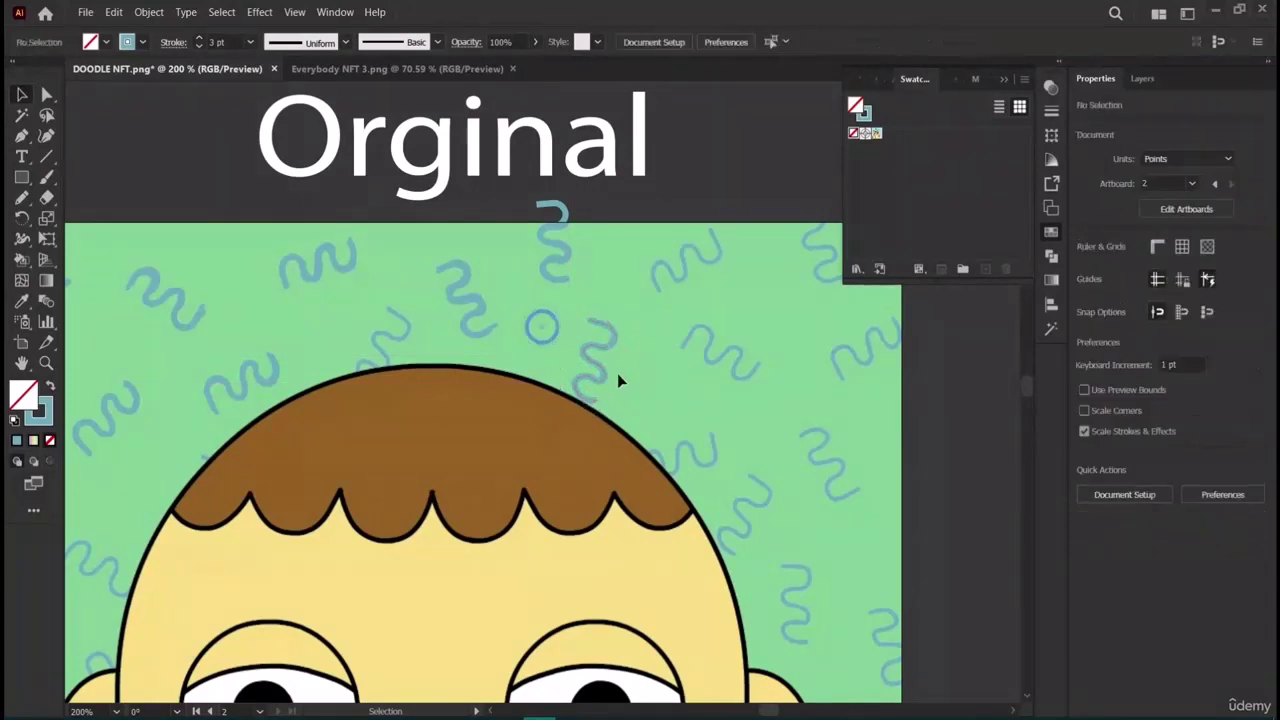
# Move the copy into a pattern gap near the top edge, rotated to about 342°.
pyautogui.moveTo(597, 372)
pyautogui.mouseDown()
pyautogui.moveTo(580, 392)
pyautogui.moveTo(714, 345)
pyautogui.moveTo(755, 350)
pyautogui.mouseUp()
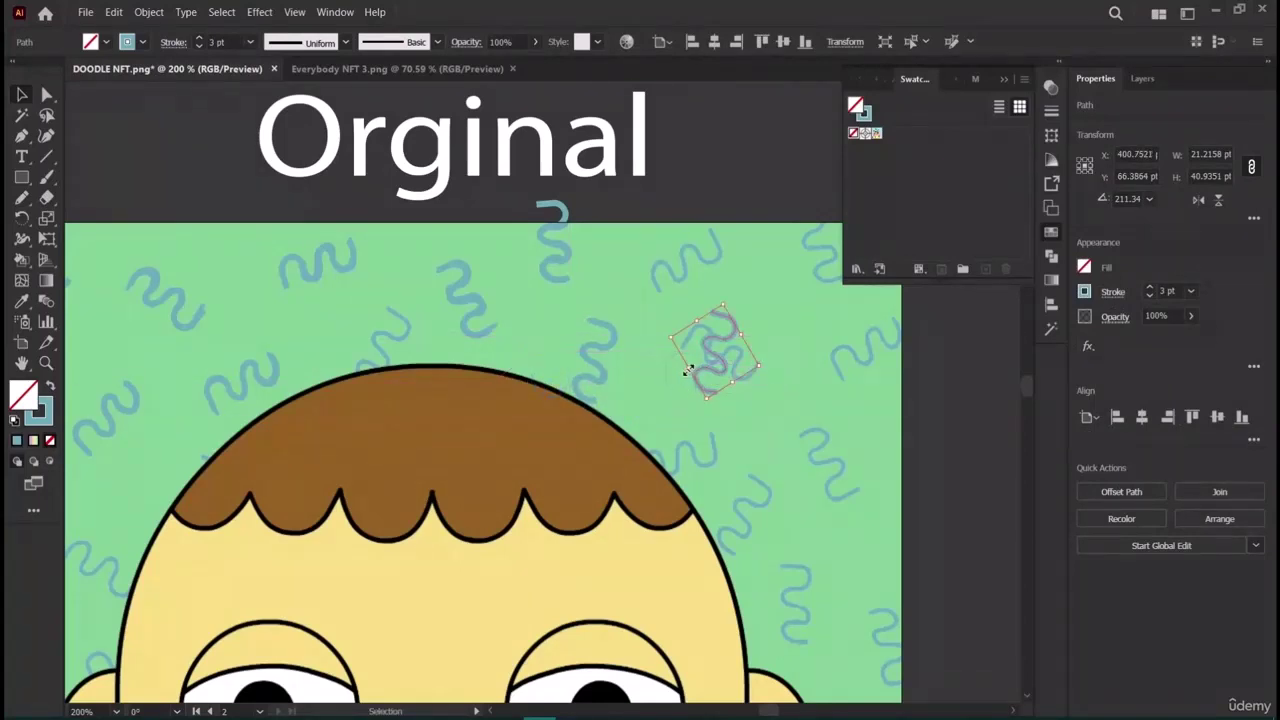
pyautogui.moveTo(681, 371)
pyautogui.mouseDown()
pyautogui.moveTo(742, 385)
pyautogui.moveTo(726, 382)
pyautogui.mouseUp()
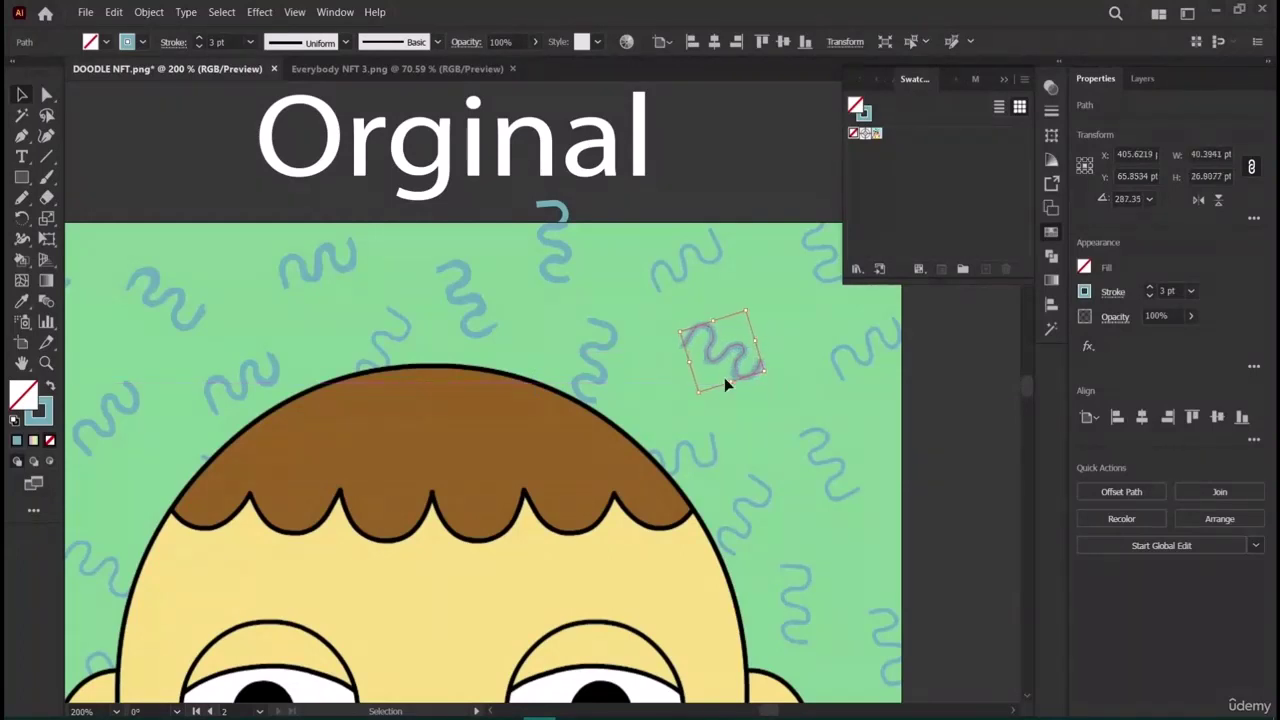
pyautogui.press('Left')
pyautogui.press('Left')
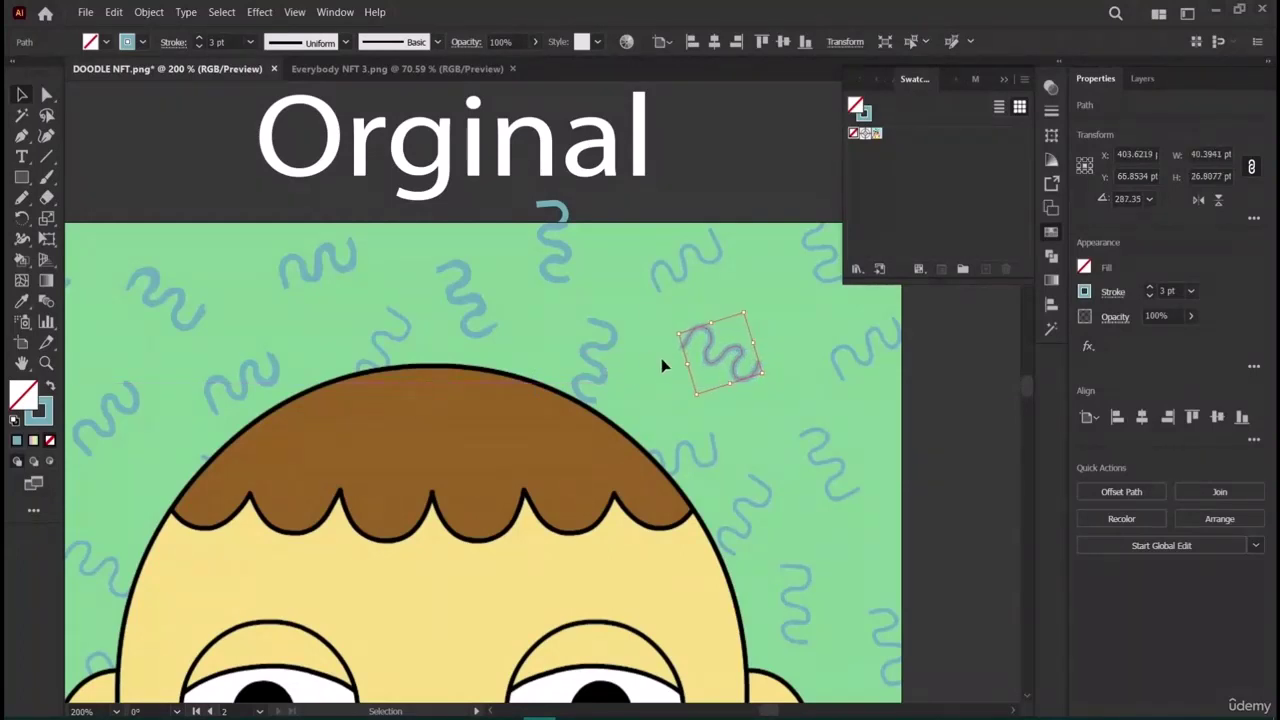
pyautogui.click(661, 362)
pyautogui.press('a')
pyautogui.moveTo(714, 357); pyautogui.dragTo(720, 357)
pyautogui.moveTo(540, 400)
pyautogui.mouseDown()
pyautogui.moveTo(683, 277)
pyautogui.moveTo(751, 279)
pyautogui.mouseUp()
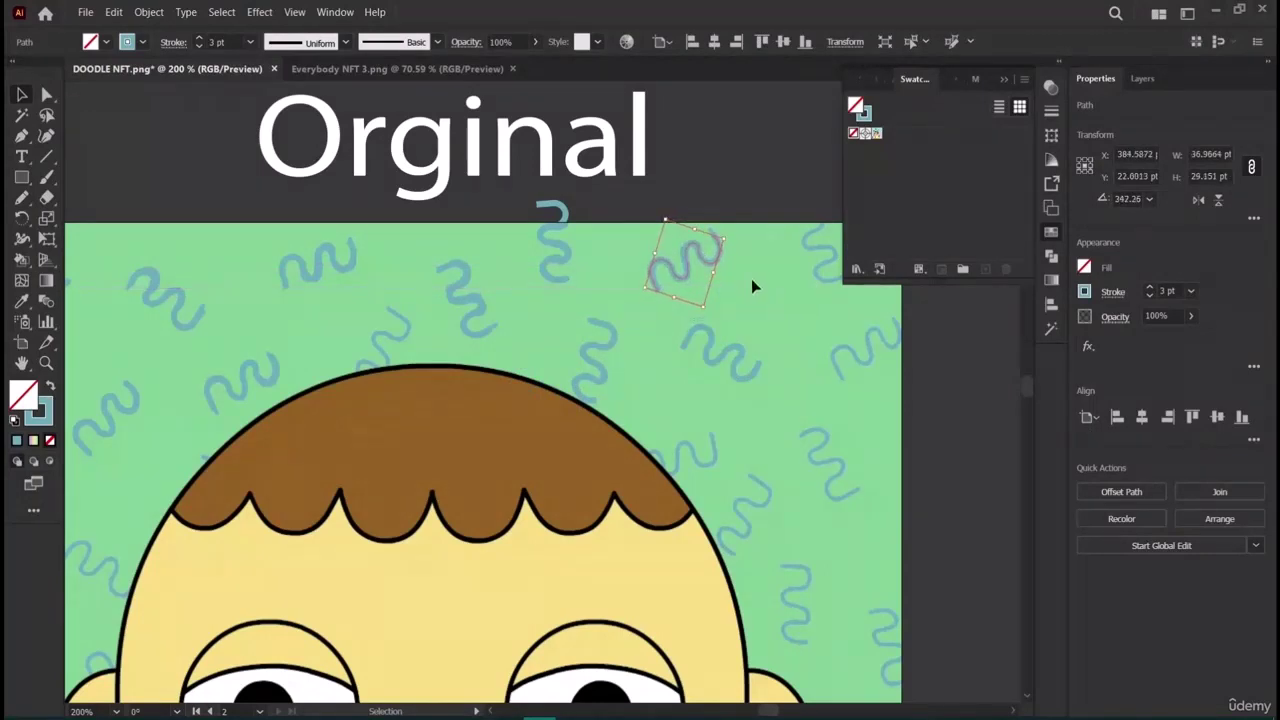
pyautogui.click(744, 330)
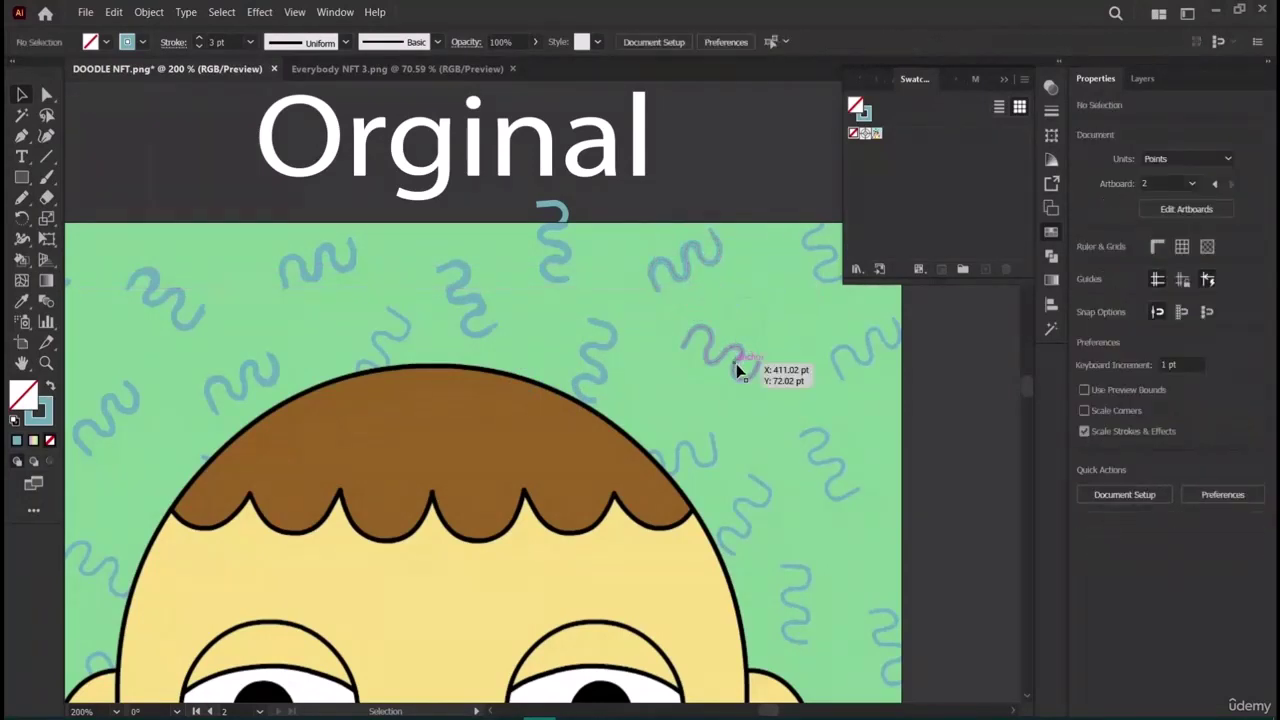
# Place a squiggle near the artboard's top edge and rotate it to about 254°.
pyautogui.hscroll(2, 742, 392)
pyautogui.hscroll(2, 742, 392)
pyautogui.moveTo(494, 264)
pyautogui.mouseDown()
pyautogui.moveTo(530, 365)
pyautogui.moveTo(558, 380)
pyautogui.moveTo(664, 240)
pyautogui.moveTo(648, 236)
pyautogui.mouseUp()
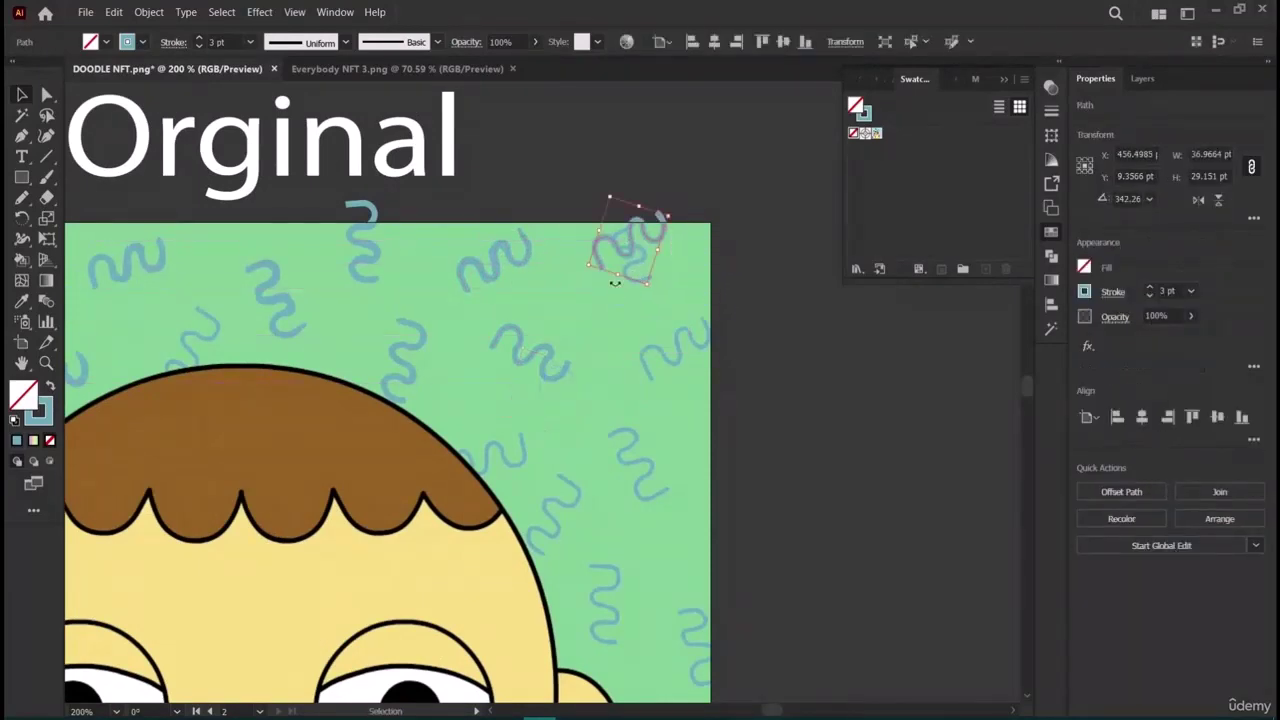
pyautogui.moveTo(615, 283)
pyautogui.mouseDown()
pyautogui.moveTo(591, 257)
pyautogui.moveTo(586, 220)
pyautogui.moveTo(529, 171)
pyautogui.moveTo(549, 183)
pyautogui.mouseUp()
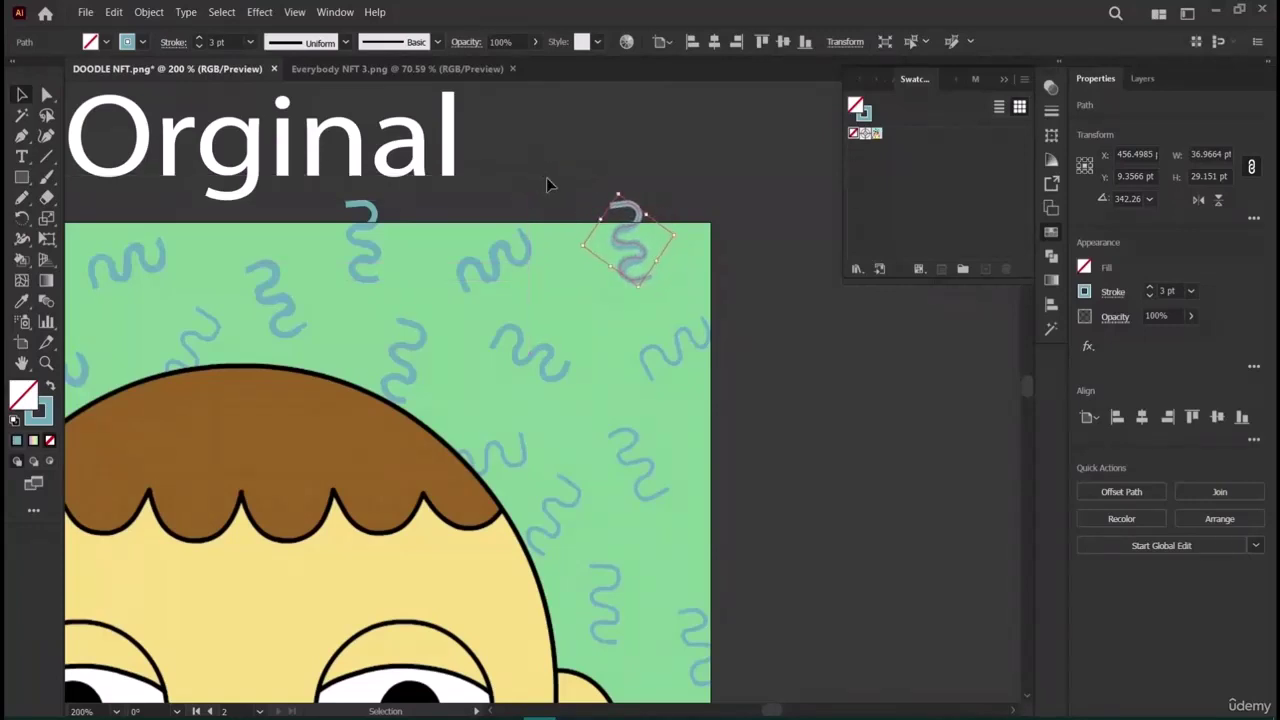
pyautogui.press('Right')
pyautogui.moveTo(607, 271); pyautogui.dragTo(614, 276)
pyautogui.click(752, 316)
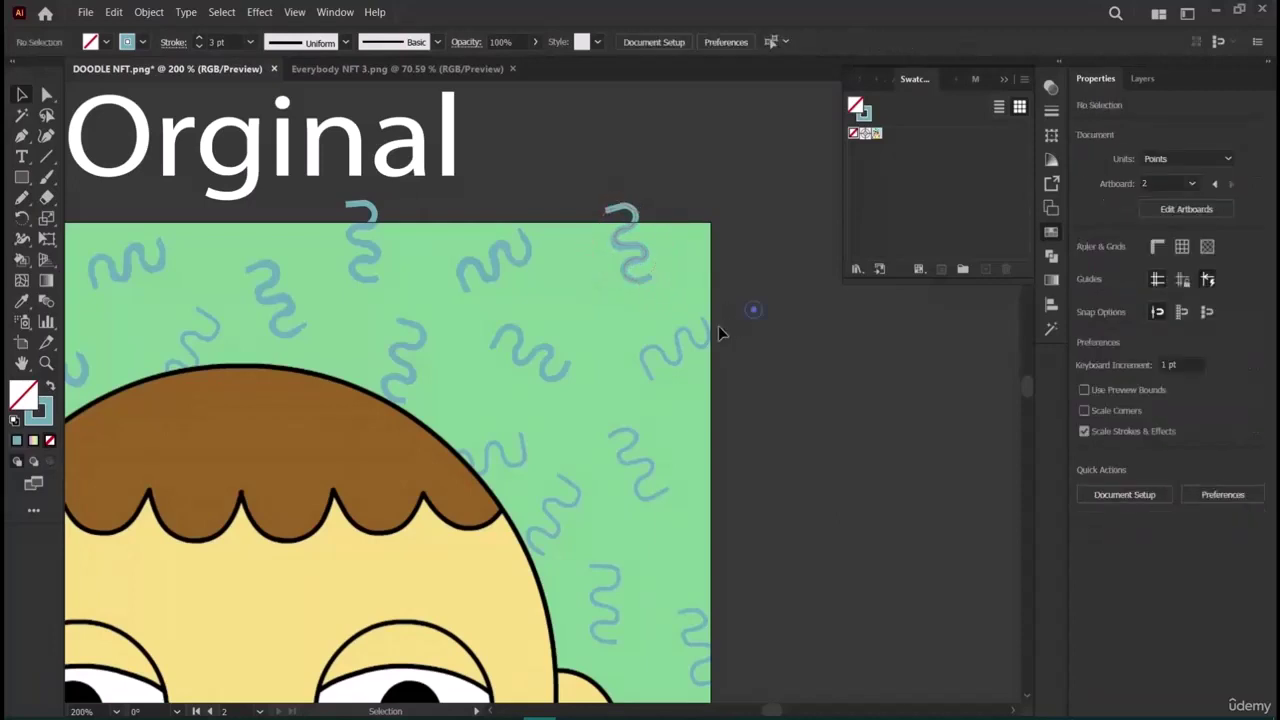
# Move one squiggle into a gap and duplicate another beside the hair edge.
pyautogui.scroll(2, 540, 330)
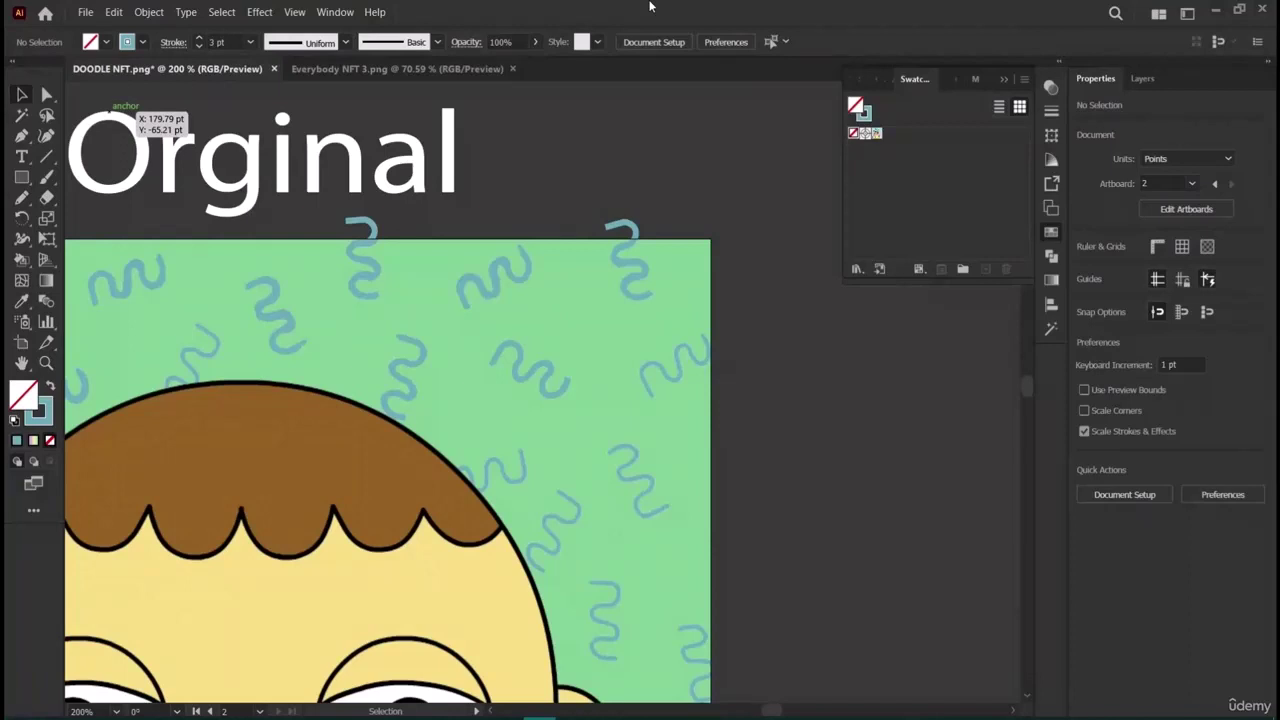
pyautogui.click(641, 284)
pyautogui.moveTo(643, 291)
pyautogui.mouseDown()
pyautogui.moveTo(512, 397)
pyautogui.moveTo(685, 369)
pyautogui.moveTo(714, 393)
pyautogui.moveTo(737, 380)
pyautogui.moveTo(675, 361)
pyautogui.moveTo(689, 368)
pyautogui.mouseUp()
pyautogui.click(740, 413)
pyautogui.scroll(-2, 533, 410)
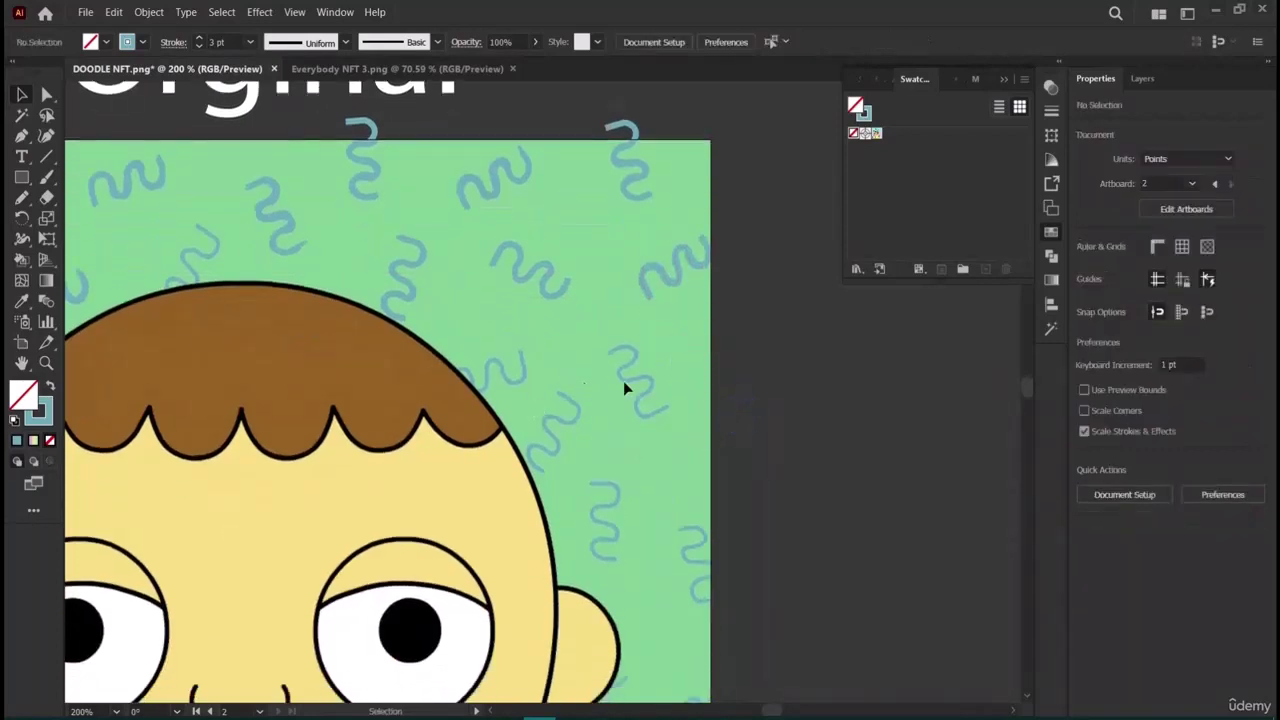
pyautogui.moveTo(686, 263)
pyautogui.mouseDown()
pyautogui.moveTo(562, 401)
pyautogui.moveTo(466, 372)
pyautogui.mouseUp()
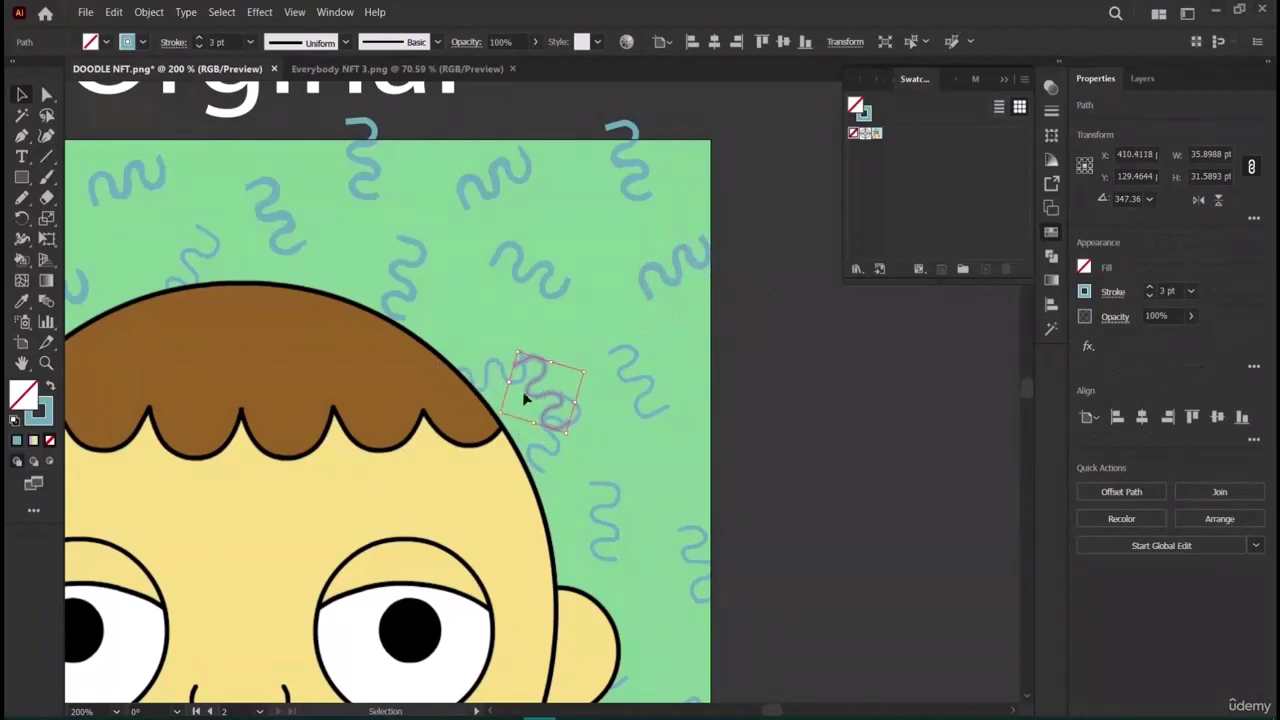
pyautogui.moveTo(535, 395); pyautogui.dragTo(621, 379)
pyautogui.click(760, 430)
# Zoom out and select the top-left squiggle plus the one below it.
pyautogui.scroll(2, 755, 430)
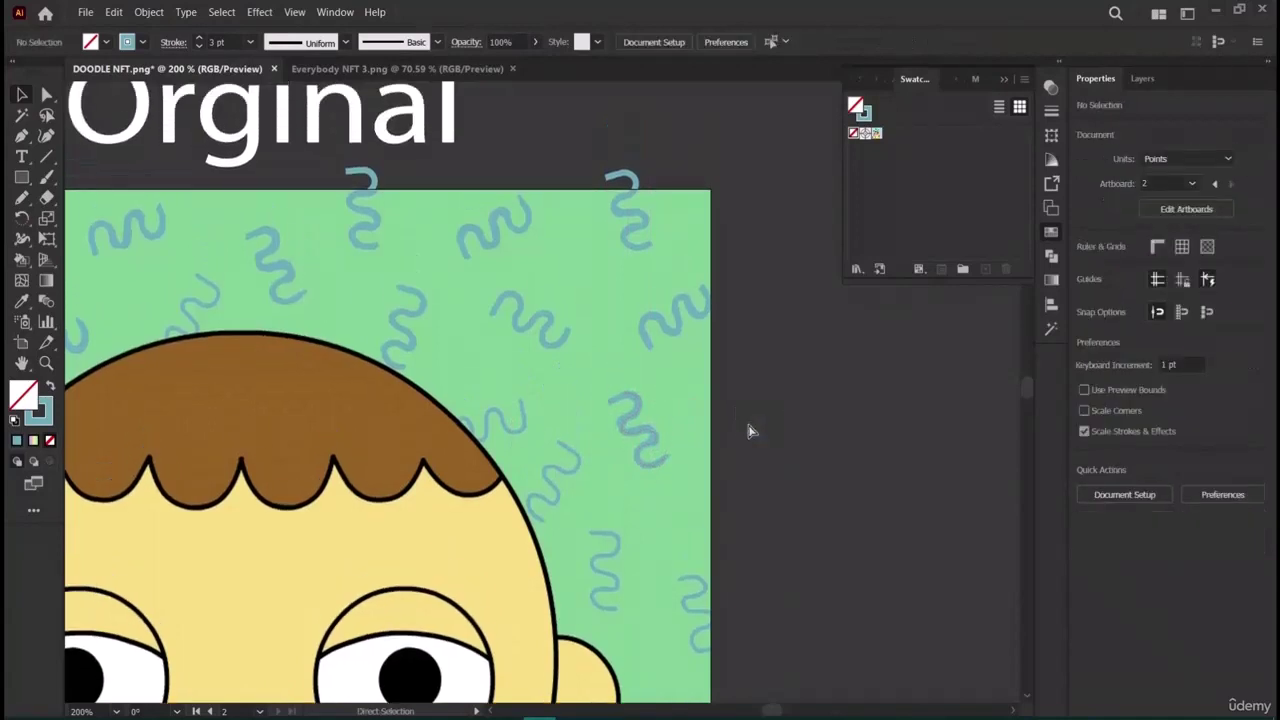
pyautogui.hotkey('ctrl', '-')
pyautogui.hscroll(-3, 690, 355)
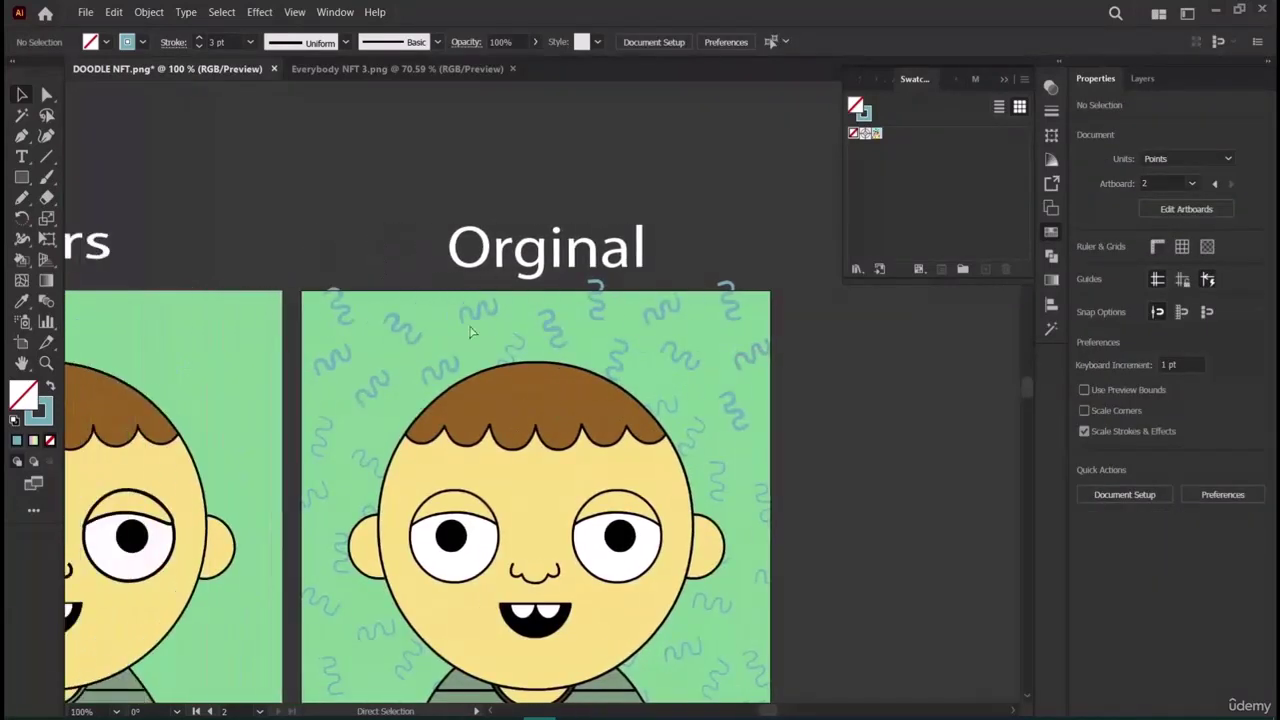
pyautogui.click(338, 314)
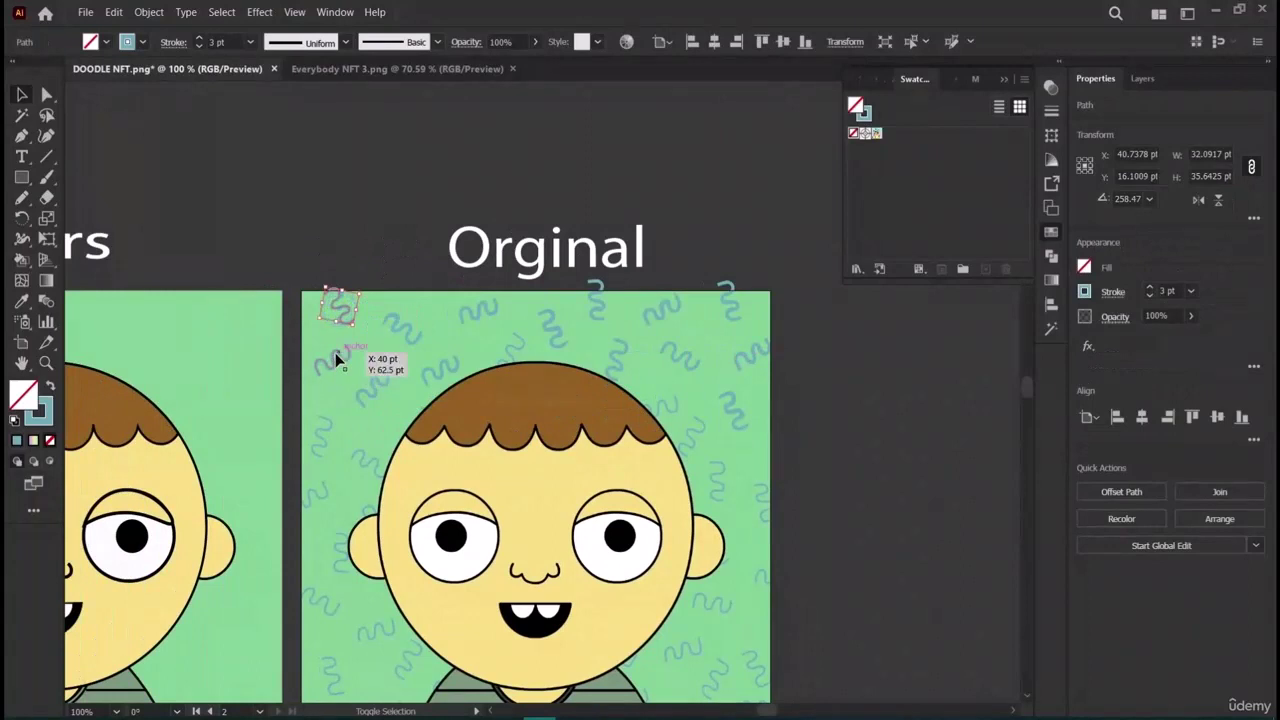
pyautogui.keyDown('shift'); pyautogui.click(335, 352); pyautogui.keyUp('shift')
# Shift-click the rest of the top-band squiggles, left to right edge, into the selection.
pyautogui.keyDown('shift'); pyautogui.click(396, 326); pyautogui.keyUp('shift')
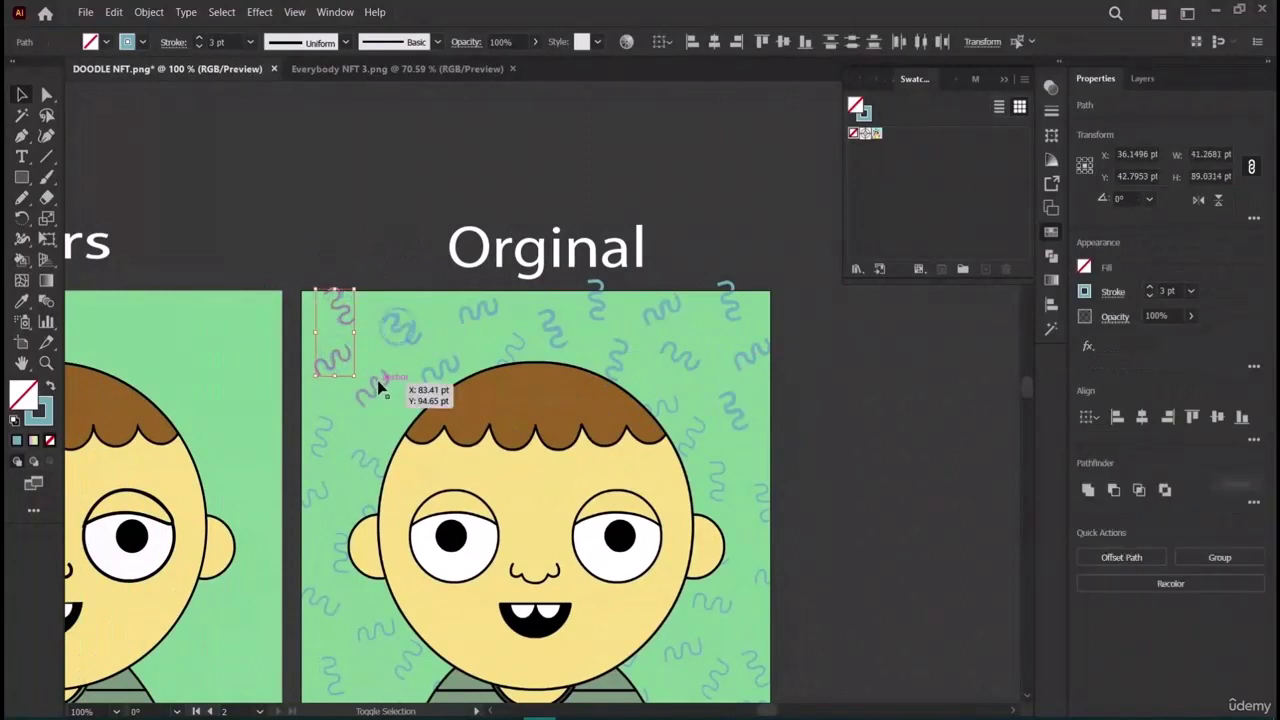
pyautogui.keyDown('shift'); pyautogui.click(378, 382); pyautogui.keyUp('shift')
pyautogui.keyDown('shift'); pyautogui.click(405, 330); pyautogui.keyUp('shift')
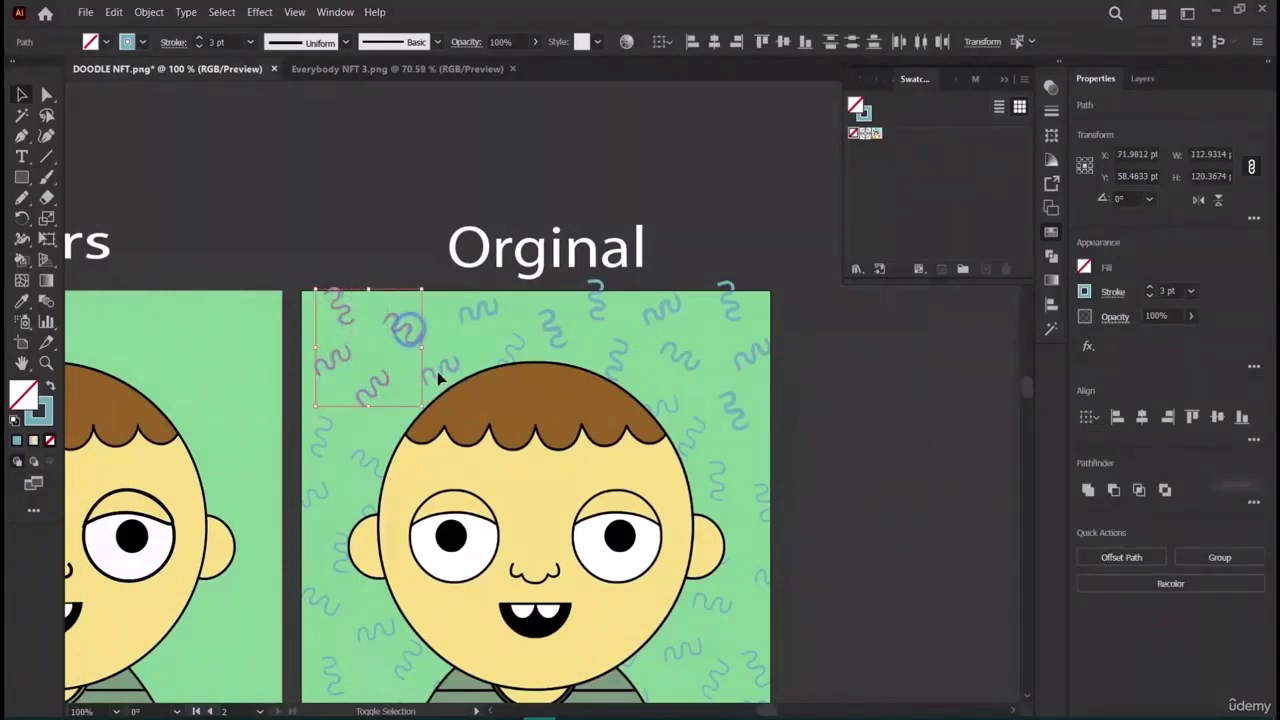
pyautogui.keyDown('shift'); pyautogui.click(438, 371); pyautogui.keyUp('shift')
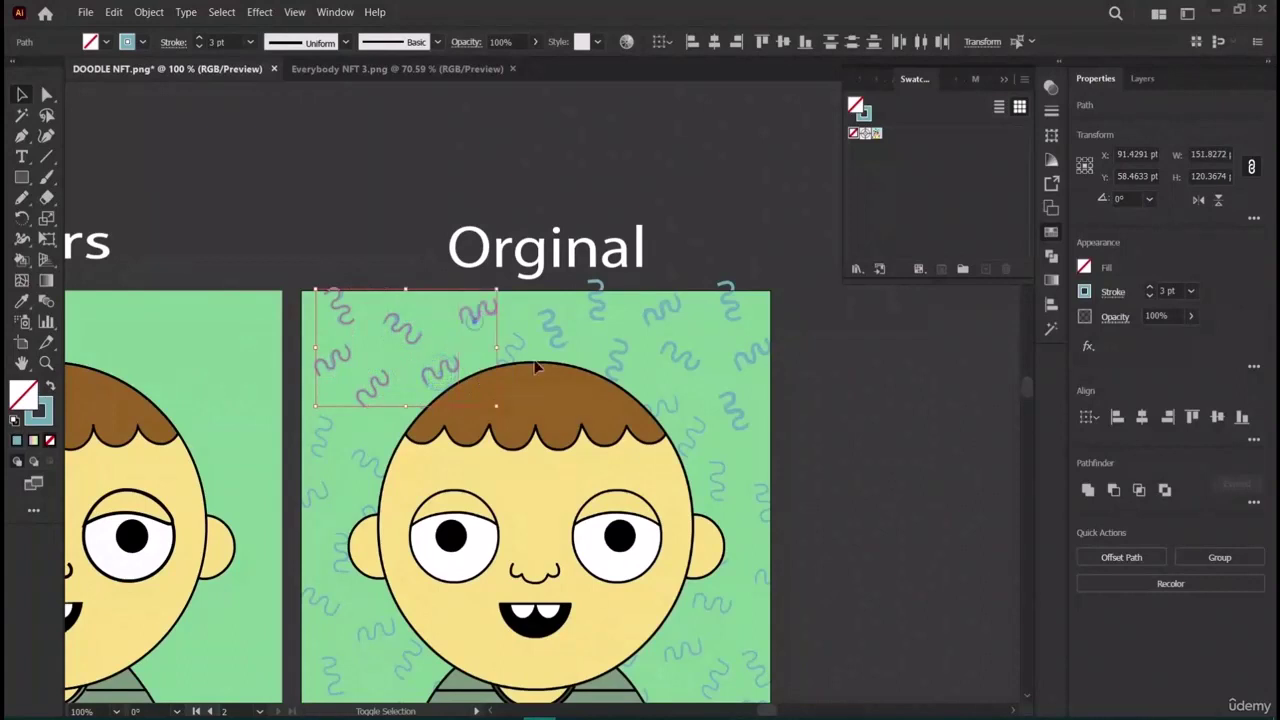
pyautogui.keyDown('shift'); pyautogui.click(478, 312); pyautogui.keyUp('shift')
pyautogui.keyDown('shift'); pyautogui.click(548, 328); pyautogui.keyUp('shift')
pyautogui.keyDown('shift'); pyautogui.click(598, 298); pyautogui.keyUp('shift')
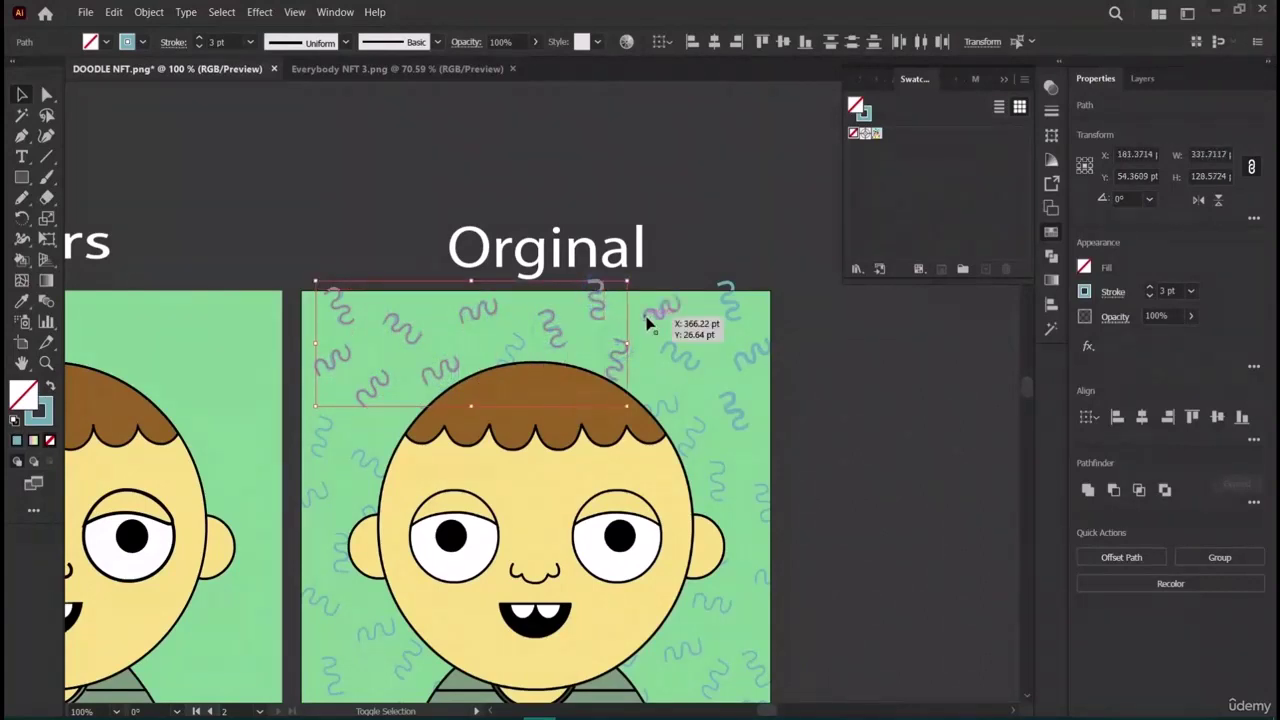
pyautogui.keyDown('shift'); pyautogui.click(723, 298); pyautogui.keyUp('shift')
pyautogui.keyDown('shift'); pyautogui.click(678, 357); pyautogui.keyUp('shift')
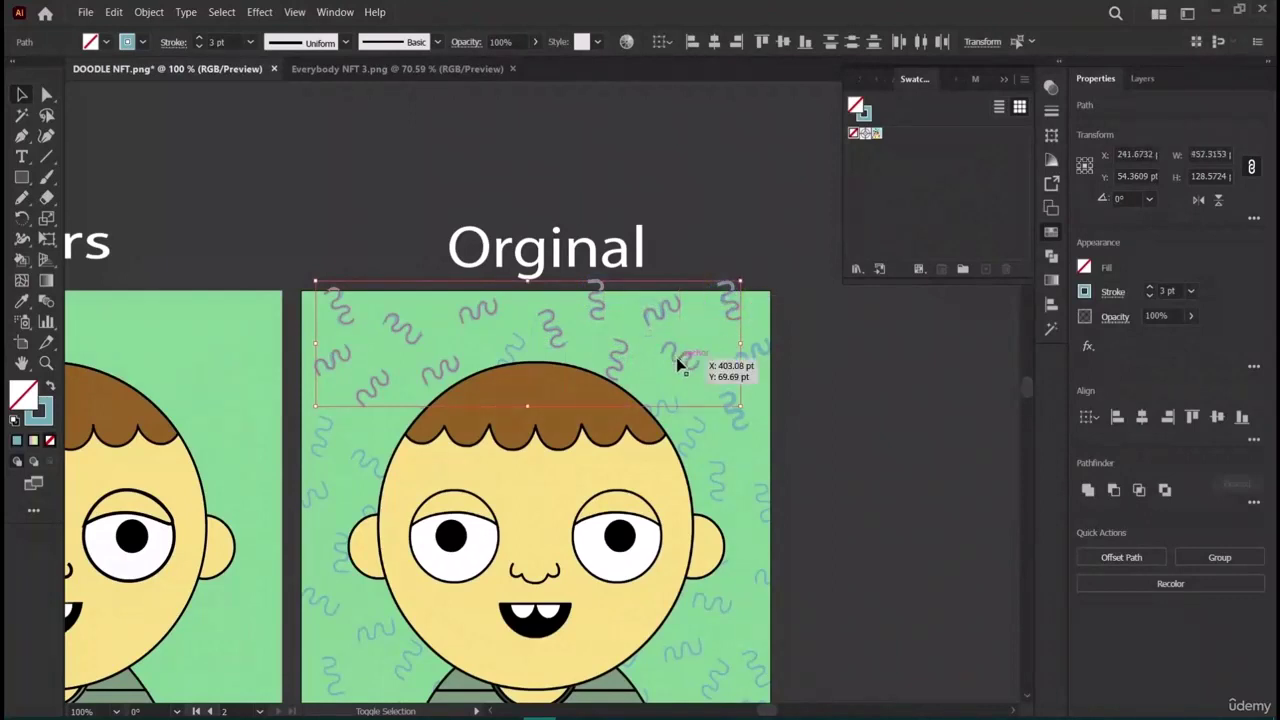
pyautogui.keyDown('shift'); pyautogui.click(731, 400); pyautogui.keyUp('shift')
pyautogui.keyDown('shift'); pyautogui.click(755, 352); pyautogui.keyUp('shift')
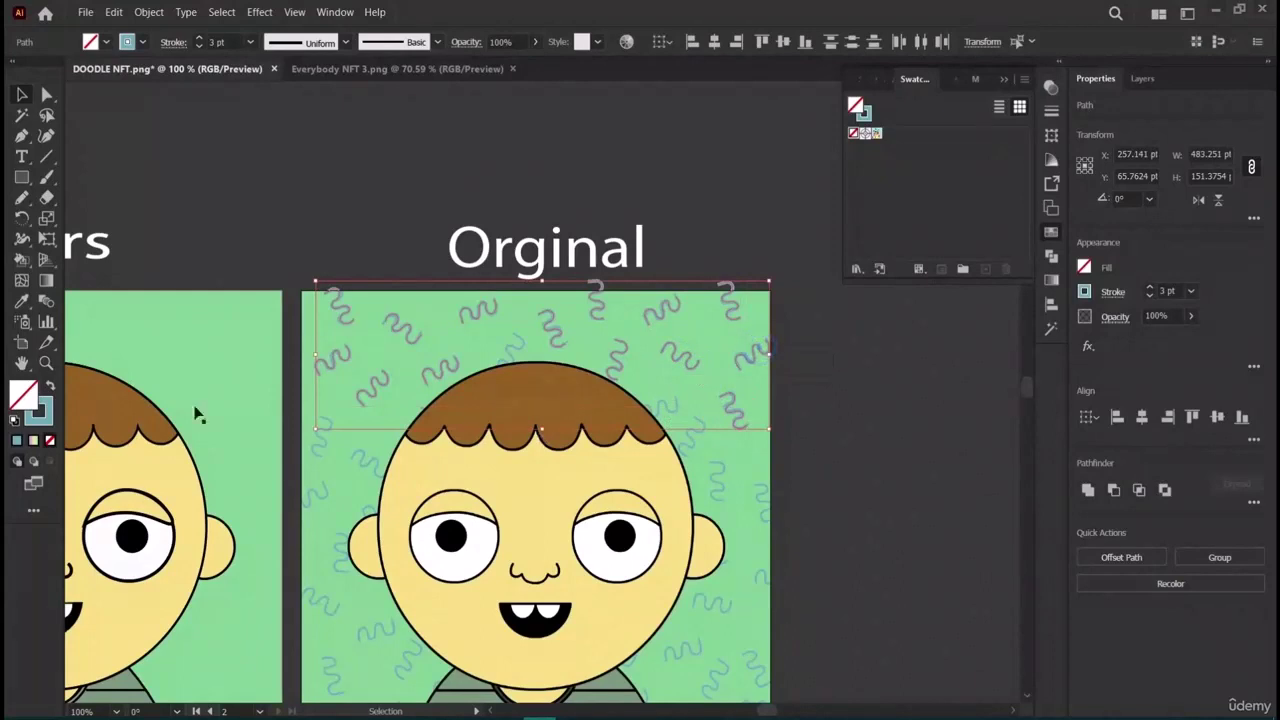
pyautogui.scroll(2, 586, 400)
pyautogui.scroll(-2, 586, 400)
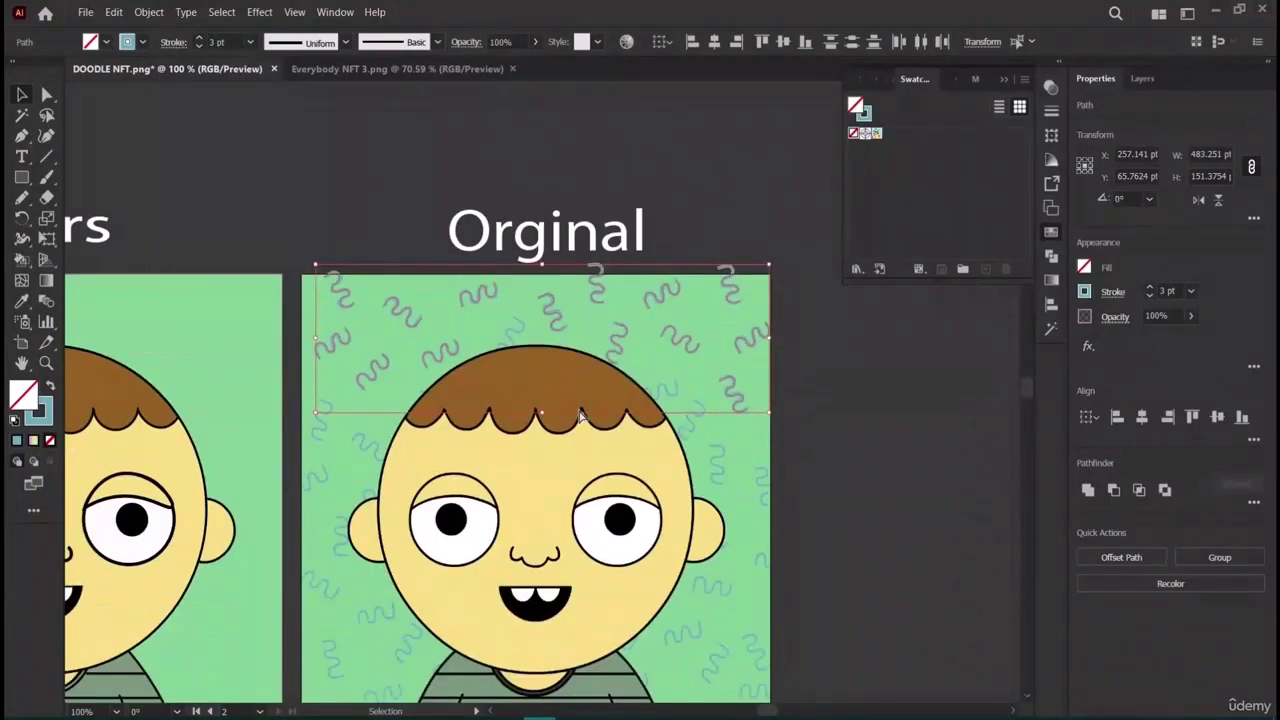
# Copy the selected squiggles and use Edit > Paste on All Artboards.
pyautogui.press('a')
pyautogui.press('v')
pyautogui.click(113, 12)
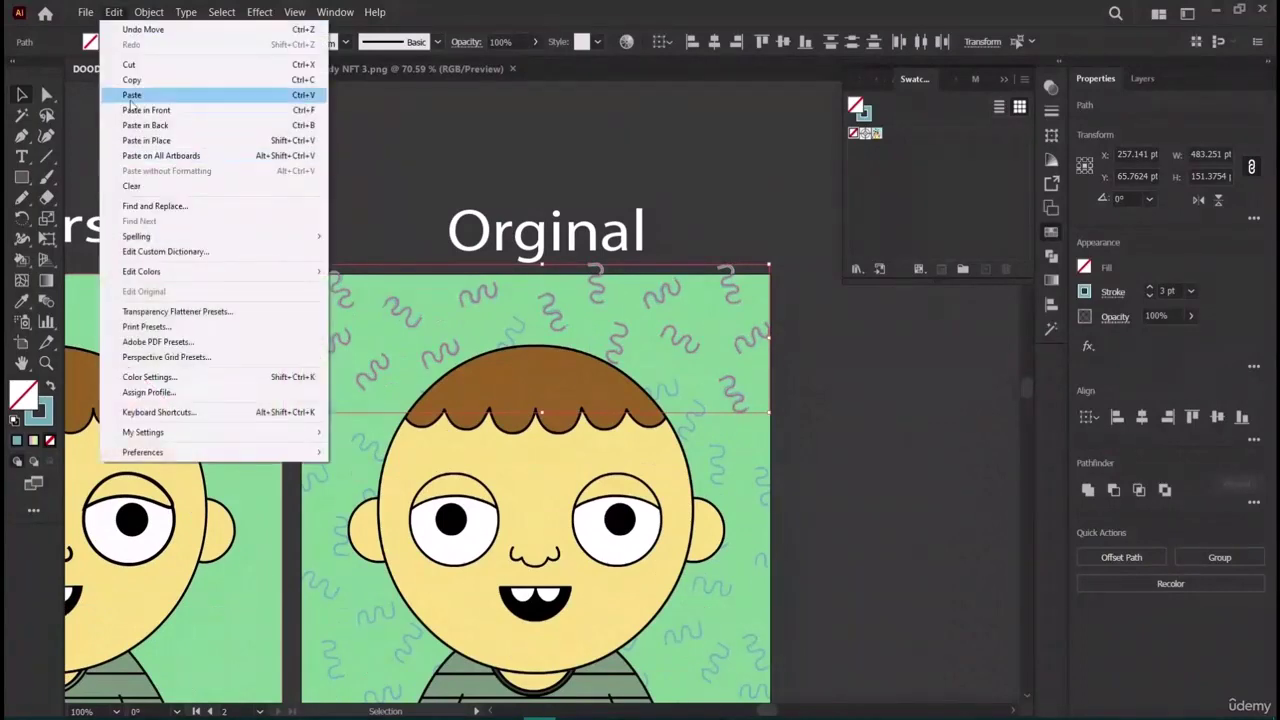
pyautogui.click(131, 80)
pyautogui.click(118, 12)
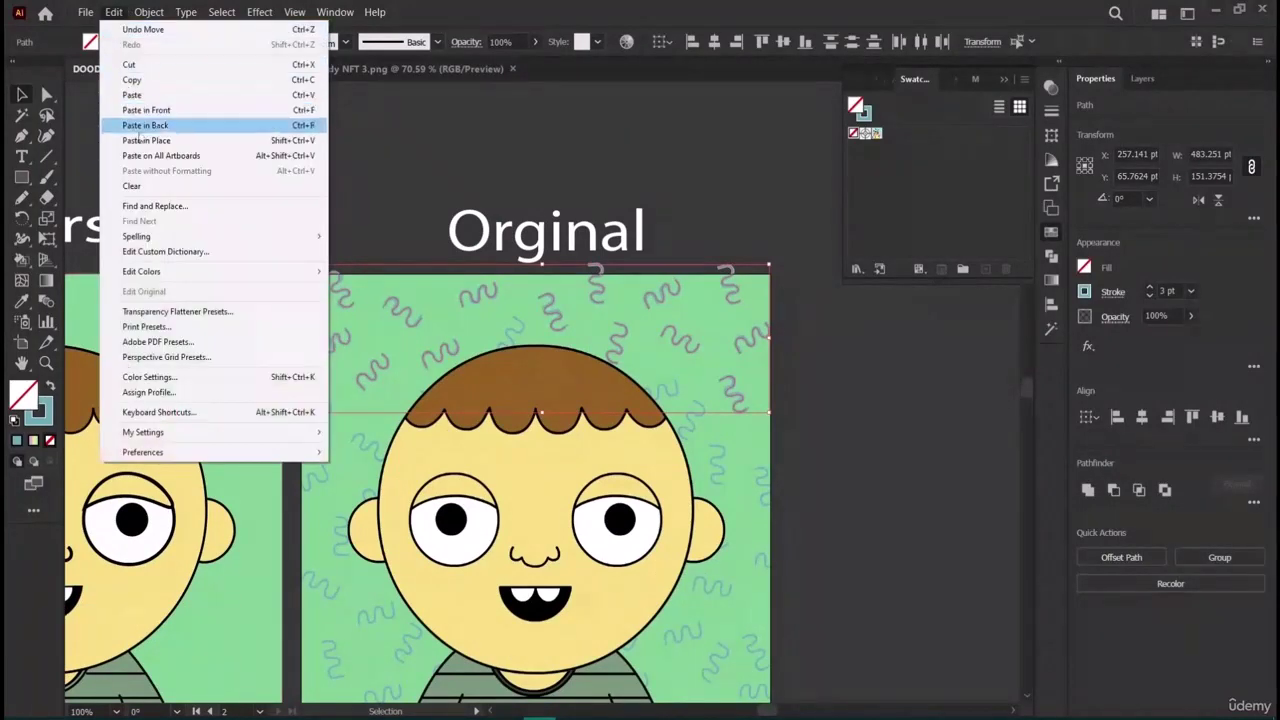
pyautogui.click(150, 157)
pyautogui.press('a')
pyautogui.hscroll(-6, 220, 330)
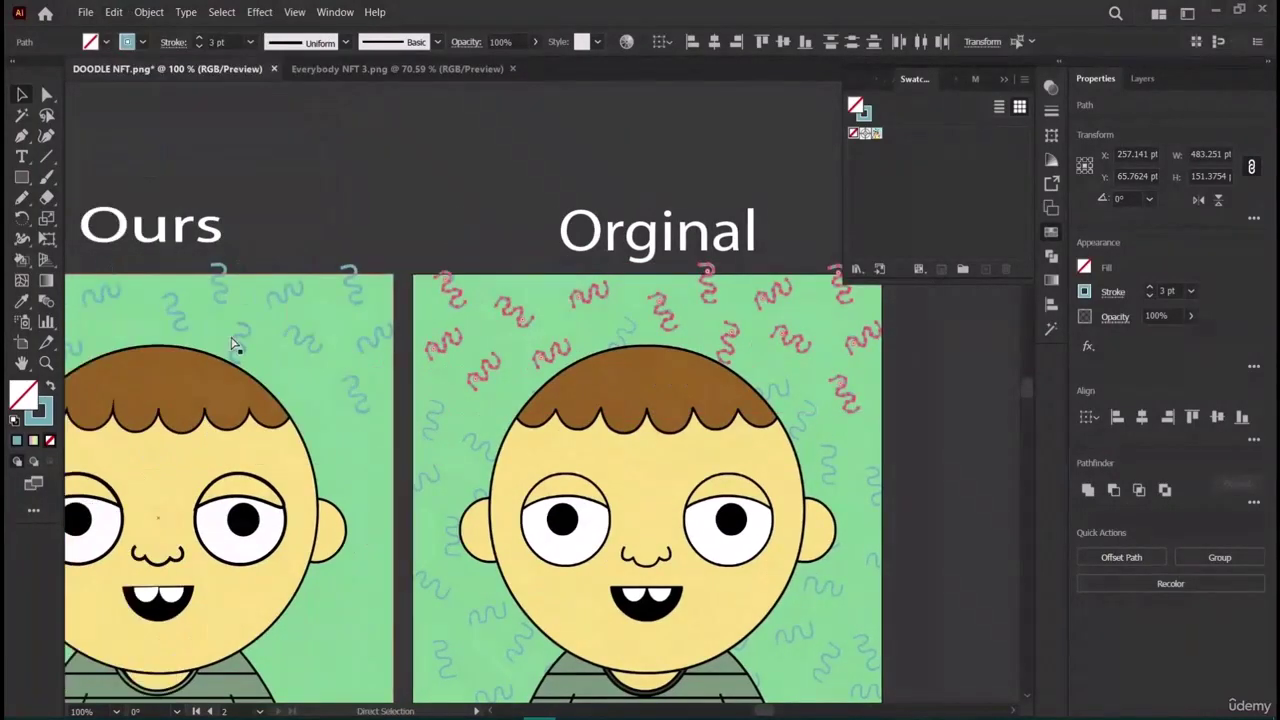
pyautogui.click(163, 163)
# Select the green background rectangle and scroll to its <Rectangle> row in Layers.
pyautogui.scroll(-2, 240, 277)
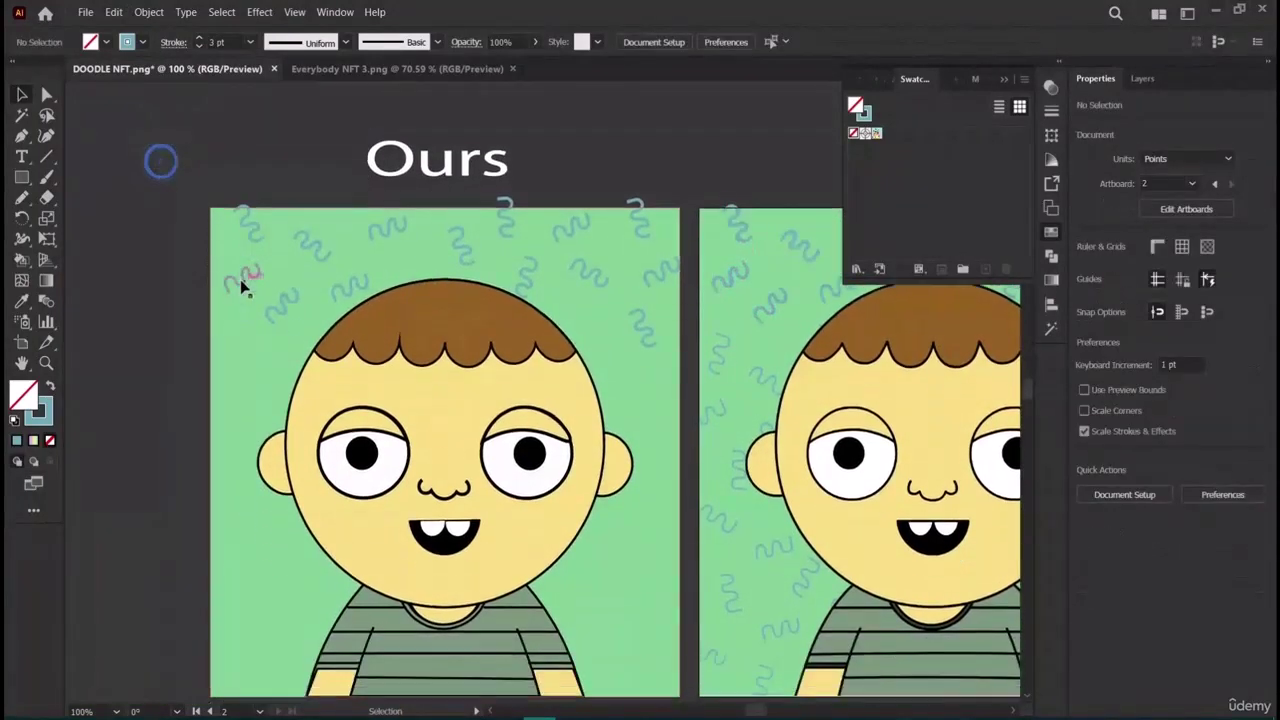
pyautogui.hscroll(3, 752, 455)
pyautogui.hscroll(4, 752, 455)
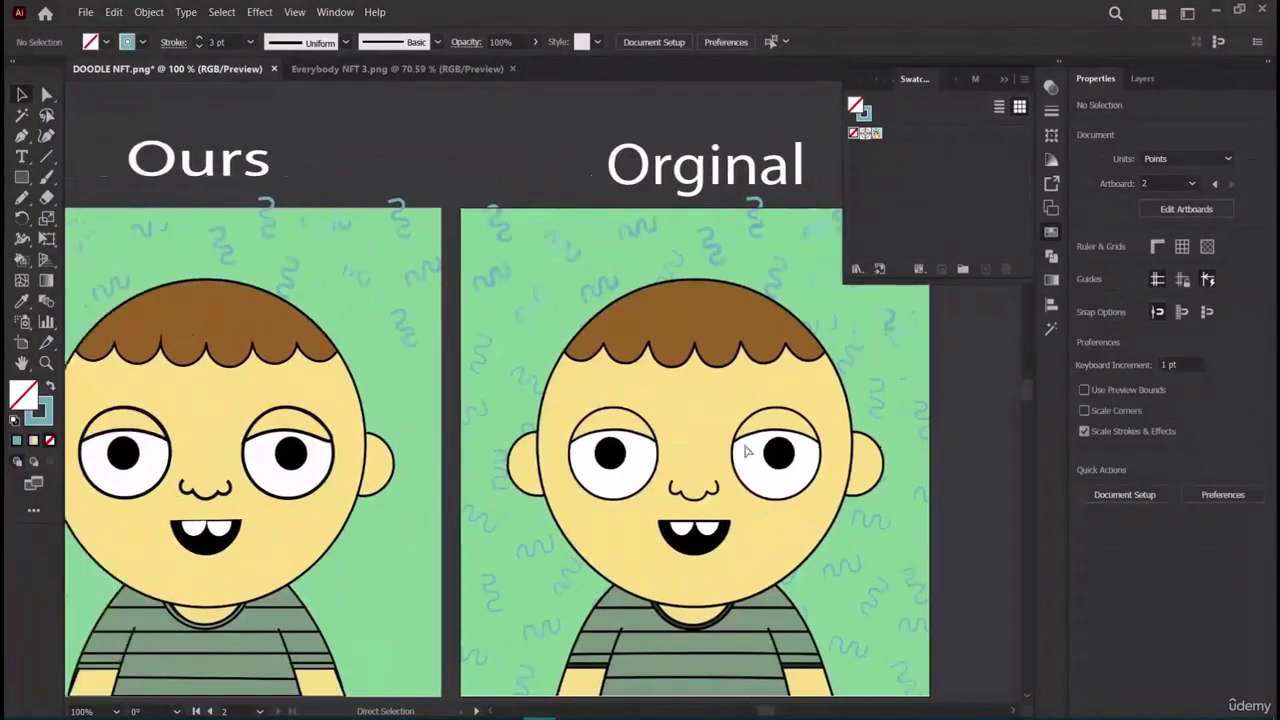
pyautogui.press('v')
pyautogui.hscroll(-8, 238, 175)
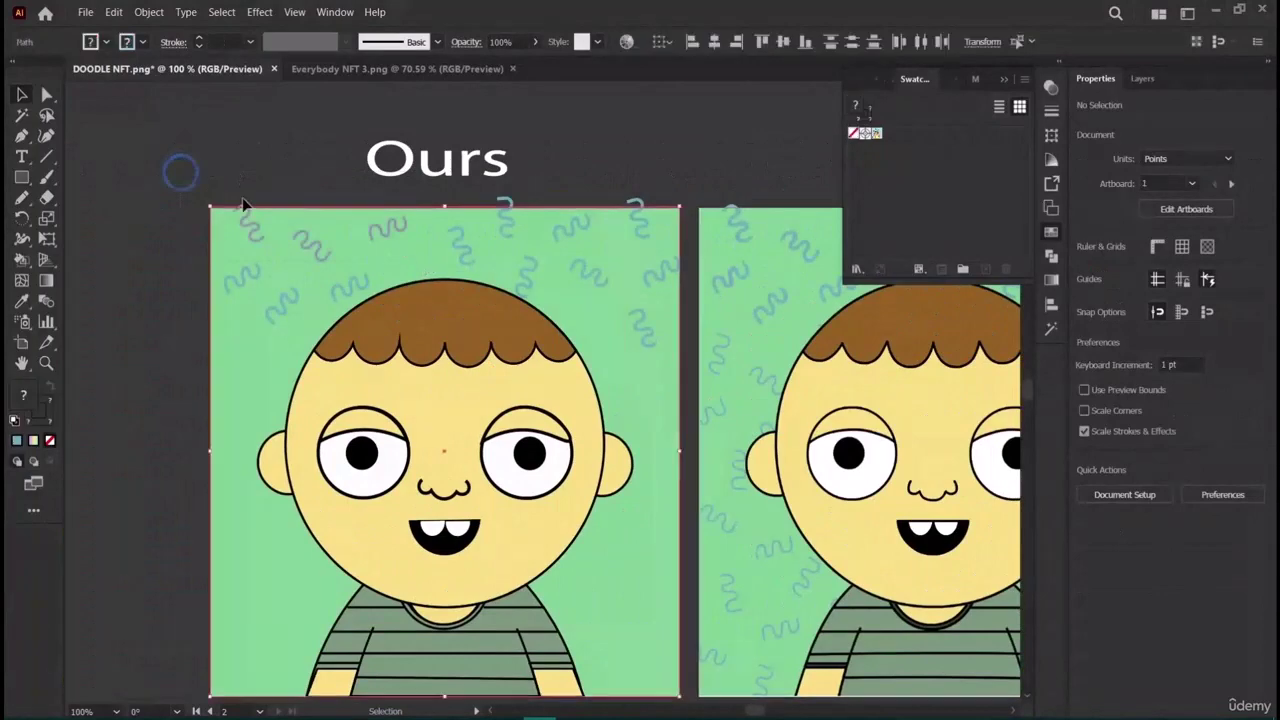
pyautogui.moveTo(177, 171); pyautogui.dragTo(210, 225)
pyautogui.click(143, 250)
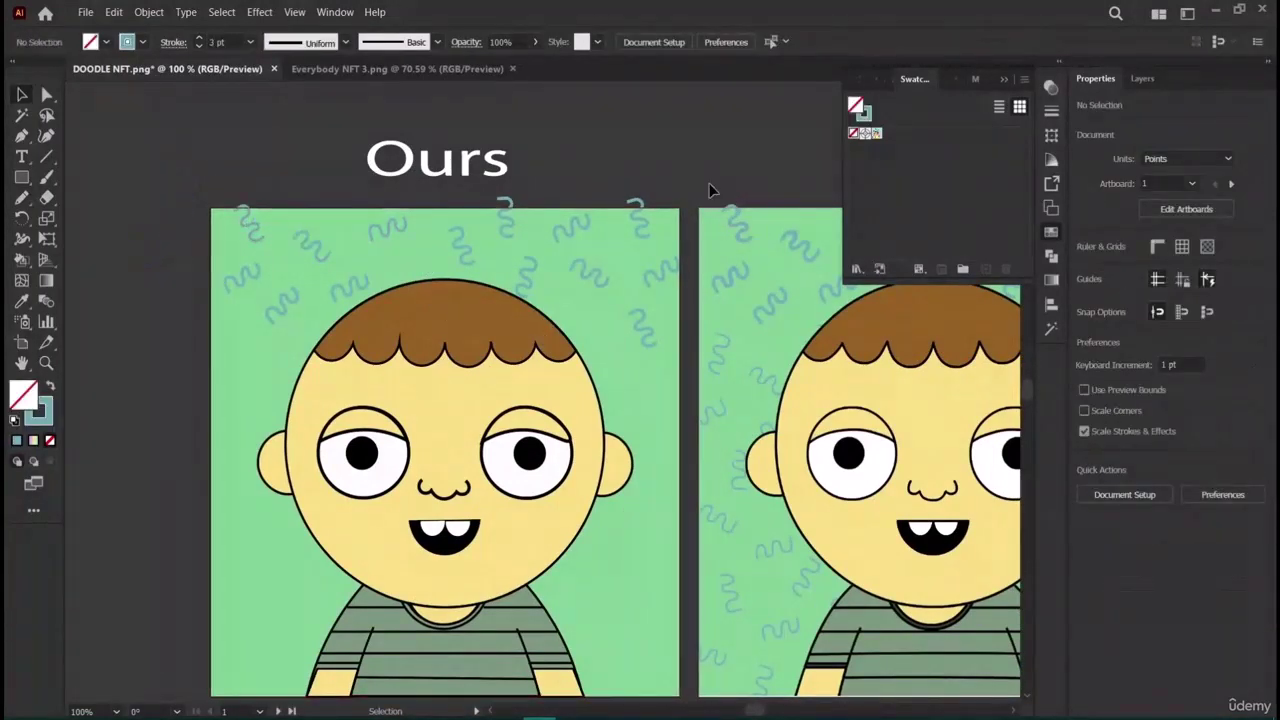
pyautogui.click(250, 455)
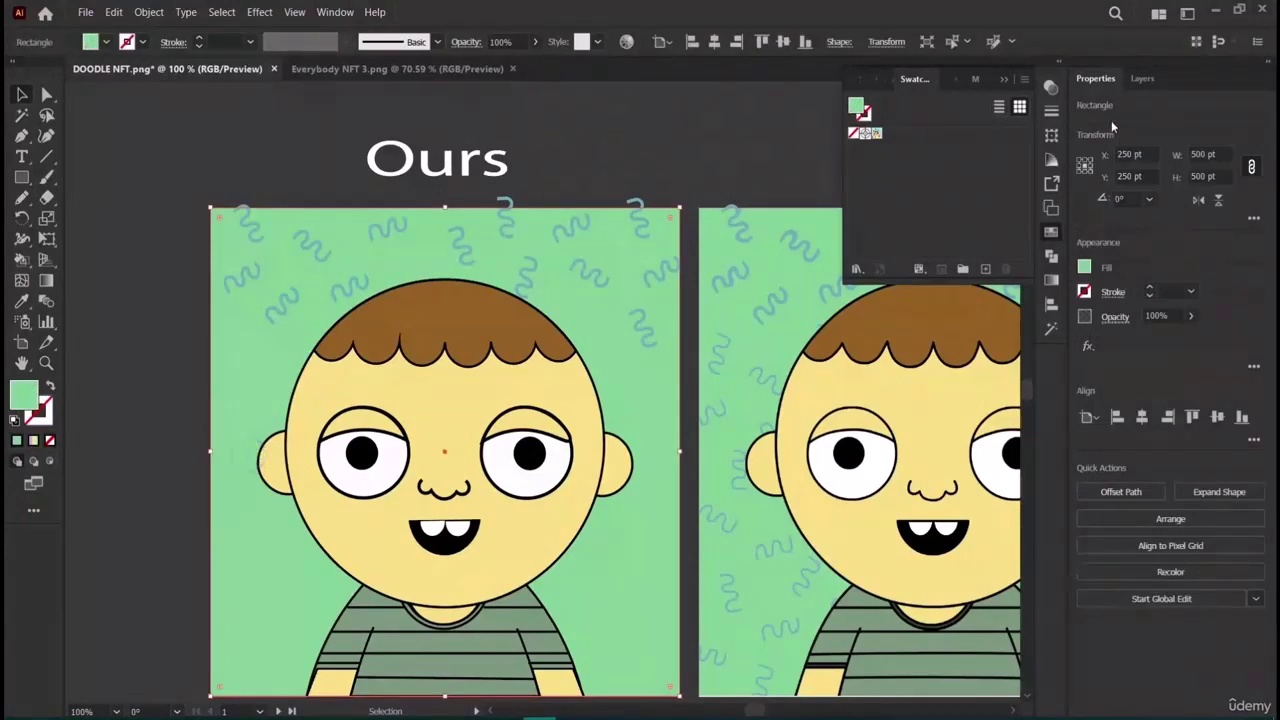
pyautogui.click(1141, 79)
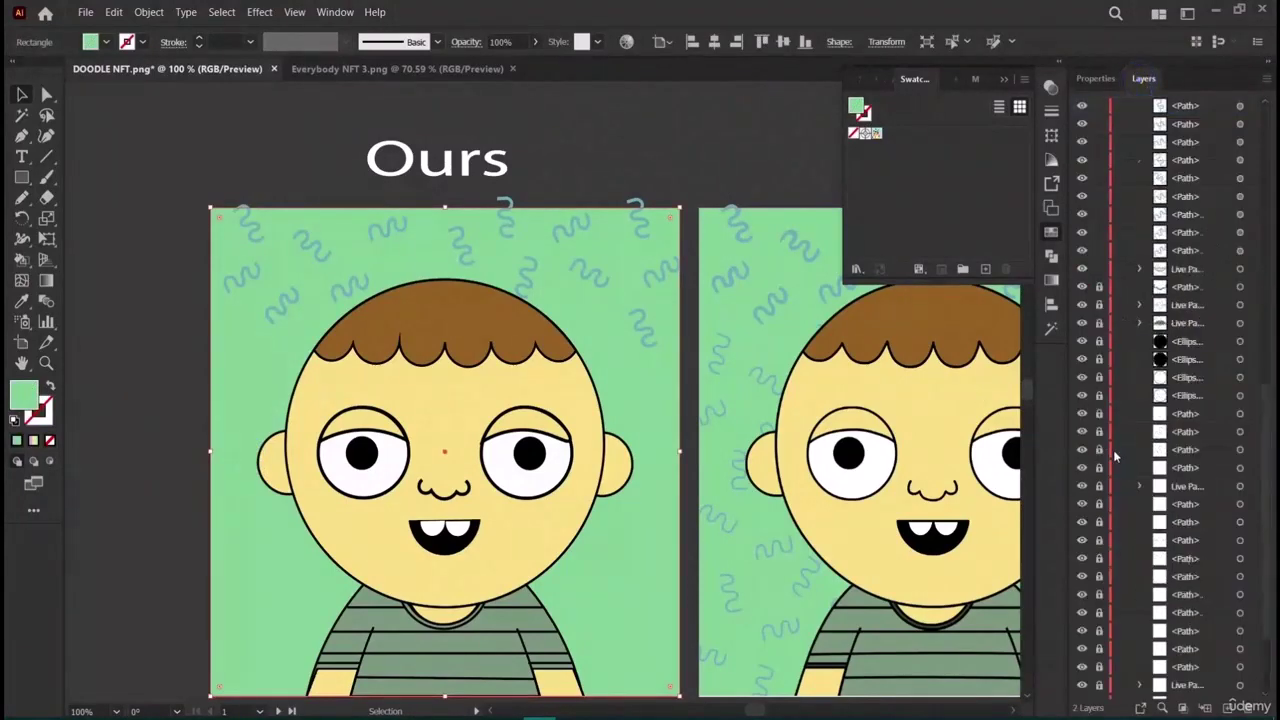
pyautogui.scroll(-3, 1111, 447)
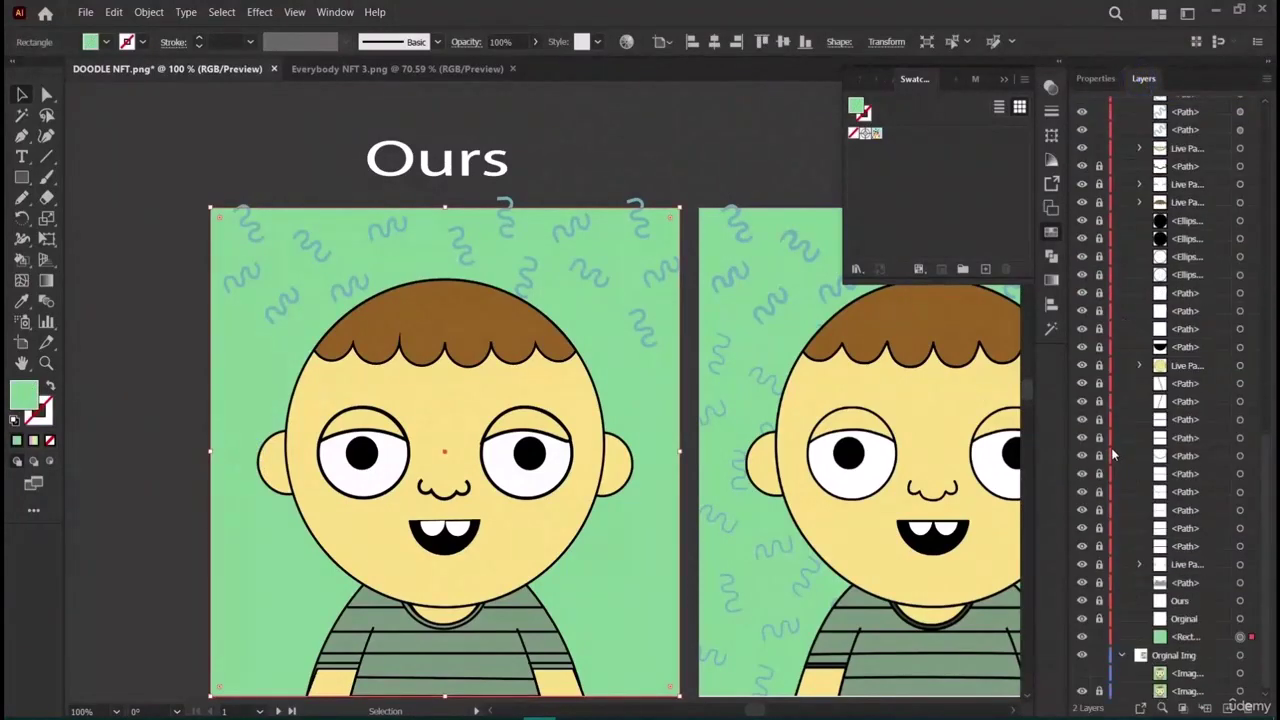
# Lock the green background rectangle and select the top row of squiggles.
pyautogui.click(1099, 637)
pyautogui.moveTo(154, 158); pyautogui.dragTo(515, 305)
pyautogui.click(157, 186)
pyautogui.moveTo(178, 189); pyautogui.dragTo(258, 236)
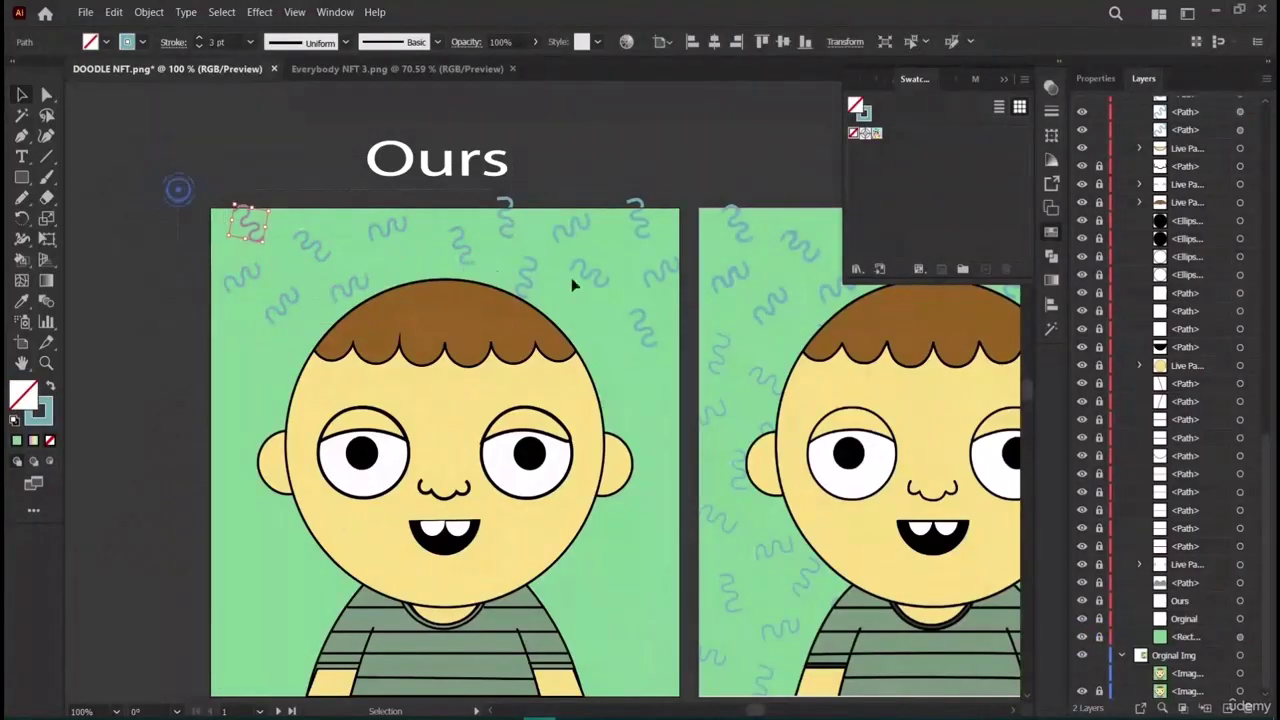
pyautogui.click(520, 232)
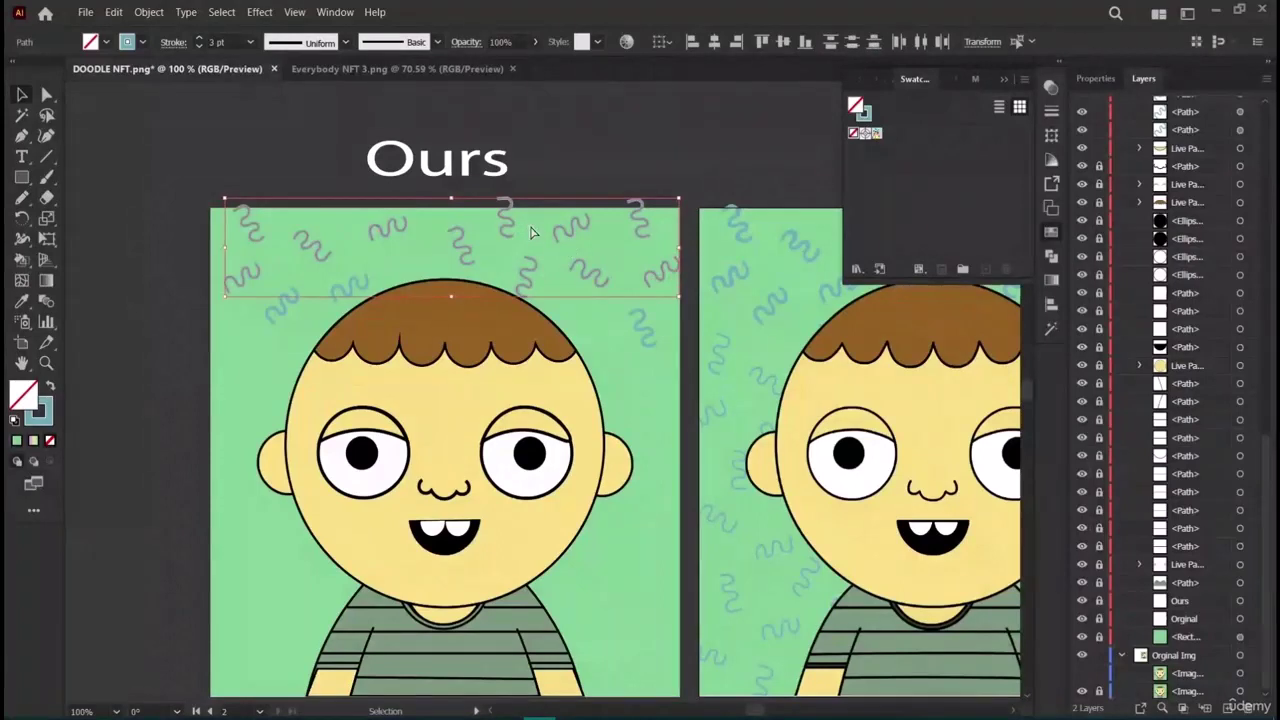
# Paste the top row in front and drag copies down over the face and shirt.
pyautogui.hotkey('ctrl', 'c')
pyautogui.hotkey('ctrl', 'f')
pyautogui.moveTo(514, 234)
pyautogui.mouseDown()
pyautogui.moveTo(519, 404)
pyautogui.moveTo(455, 370)
pyautogui.moveTo(380, 355)
pyautogui.moveTo(402, 398)
pyautogui.mouseUp()
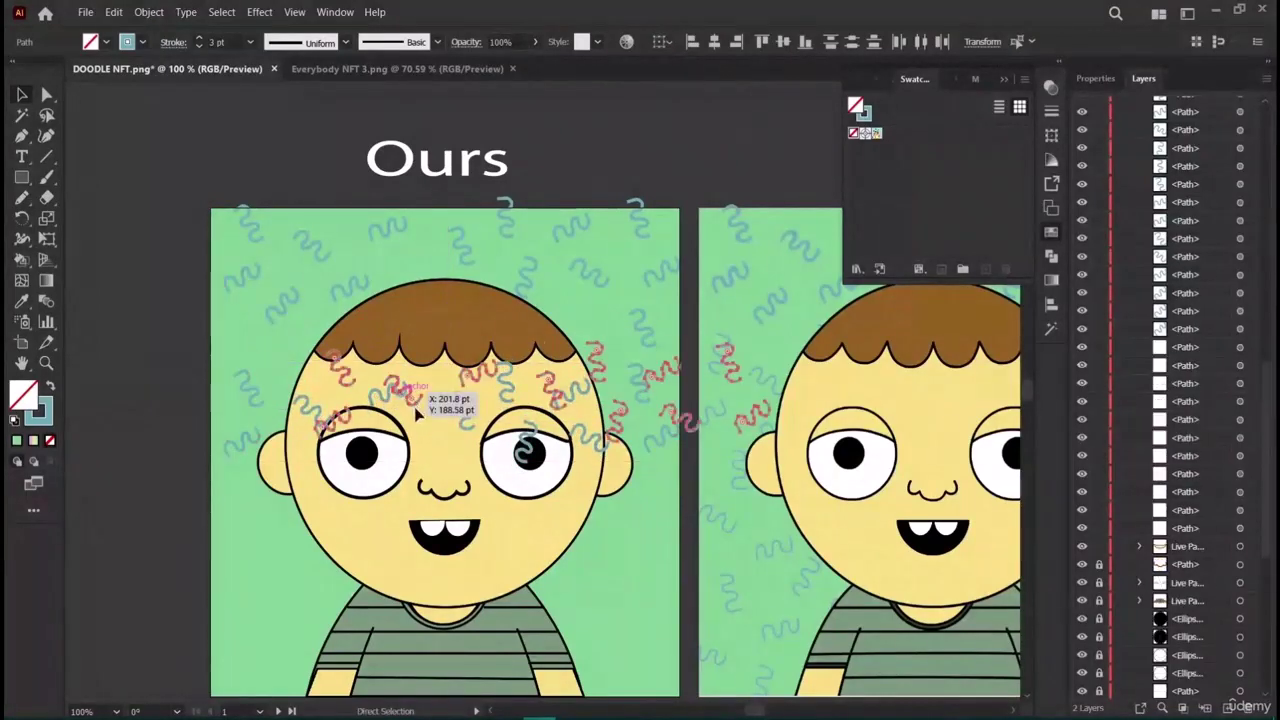
pyautogui.moveTo(504, 385)
pyautogui.mouseDown()
pyautogui.moveTo(435, 455)
pyautogui.moveTo(503, 453)
pyautogui.mouseUp()
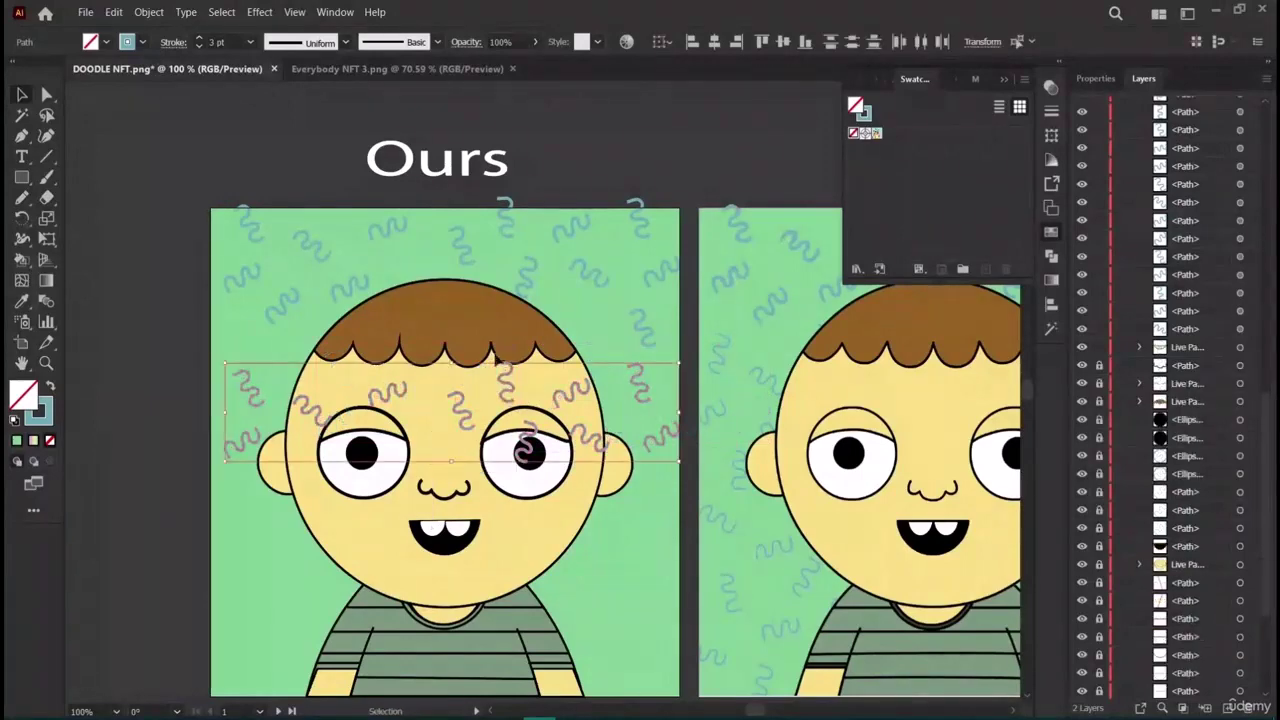
pyautogui.press('a')
pyautogui.press('v')
pyautogui.scroll(-2, 498, 451)
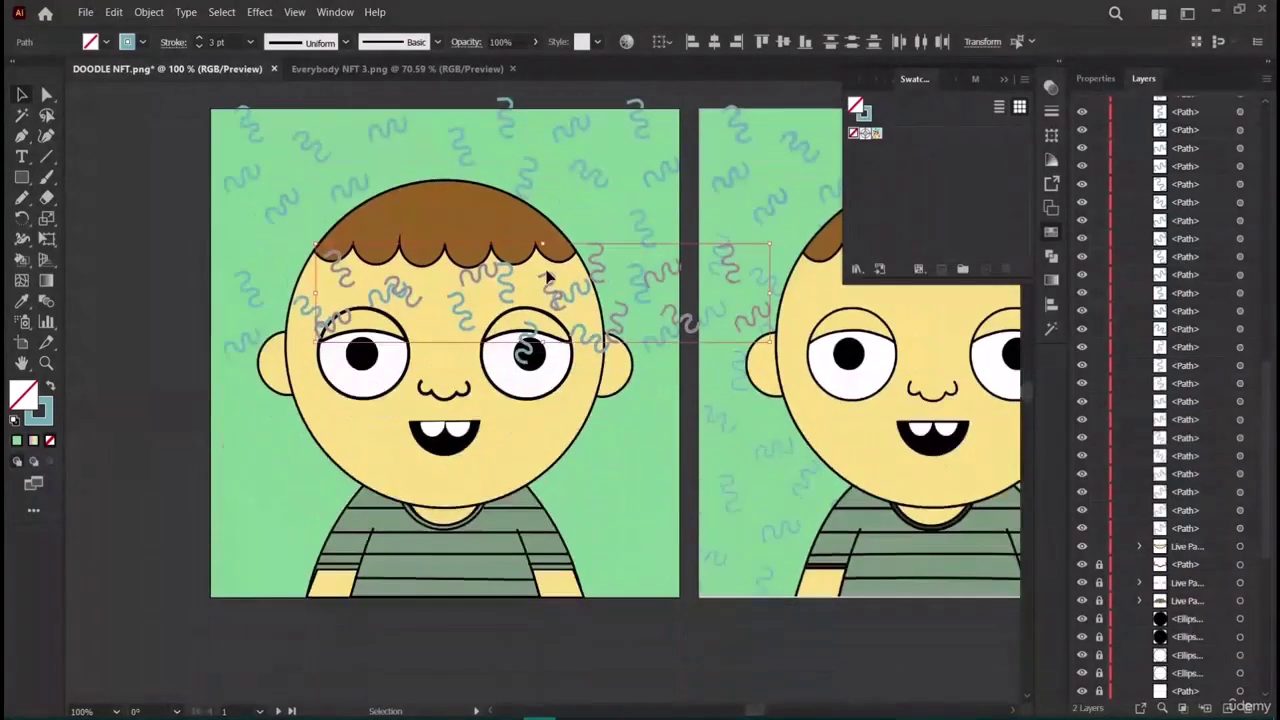
pyautogui.moveTo(492, 280)
pyautogui.mouseDown()
pyautogui.moveTo(523, 337)
pyautogui.moveTo(505, 420)
pyautogui.moveTo(470, 432)
pyautogui.moveTo(410, 421)
pyautogui.mouseUp()
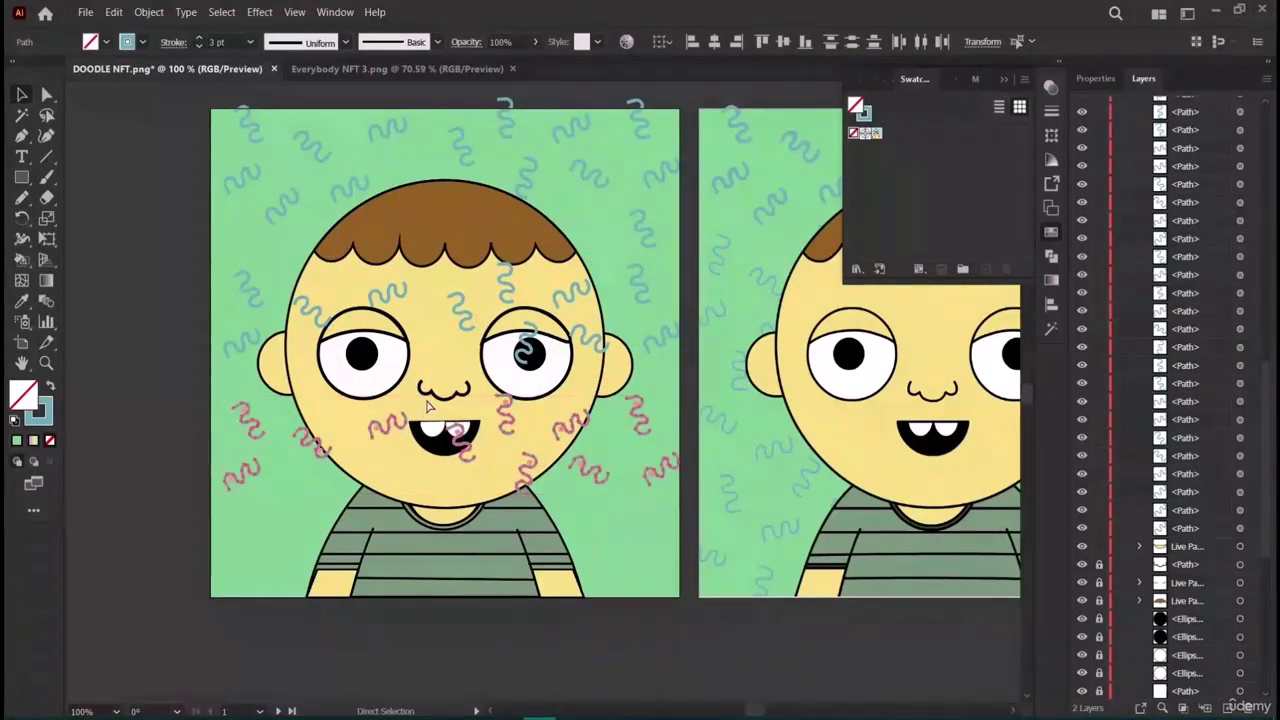
pyautogui.hotkey('ctrl', 'z')
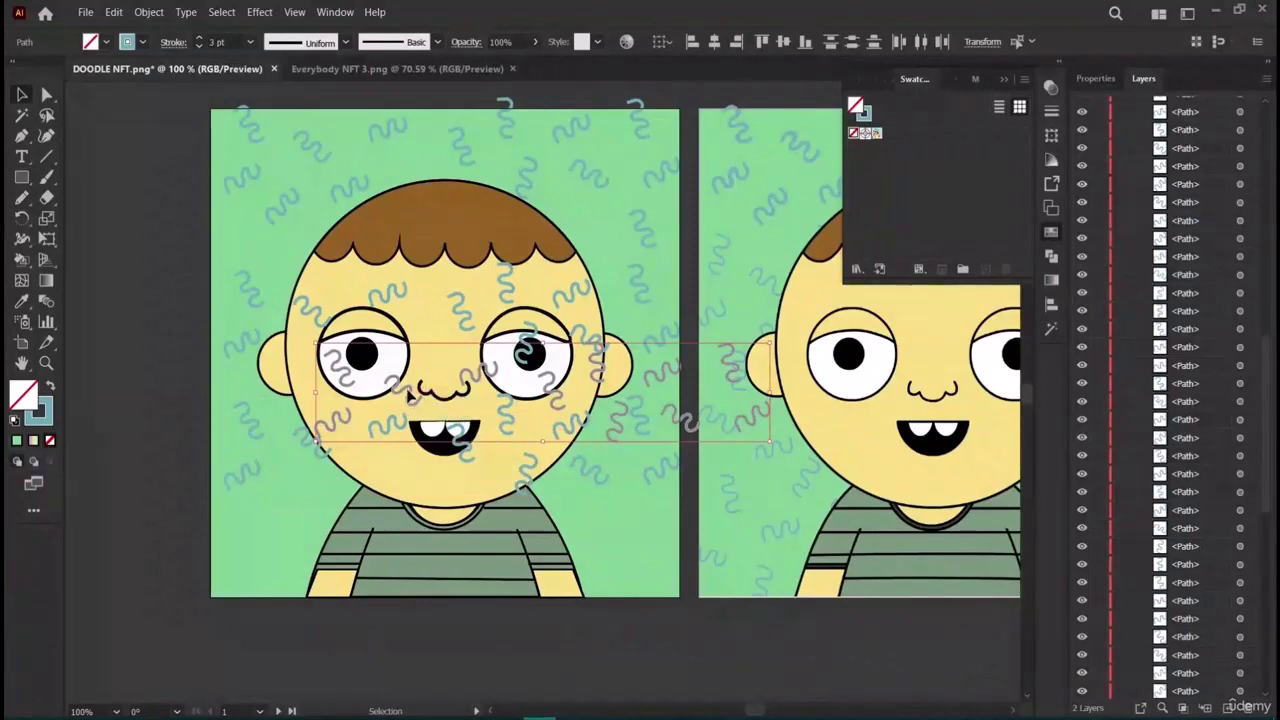
pyautogui.moveTo(400, 412); pyautogui.dragTo(327, 567)
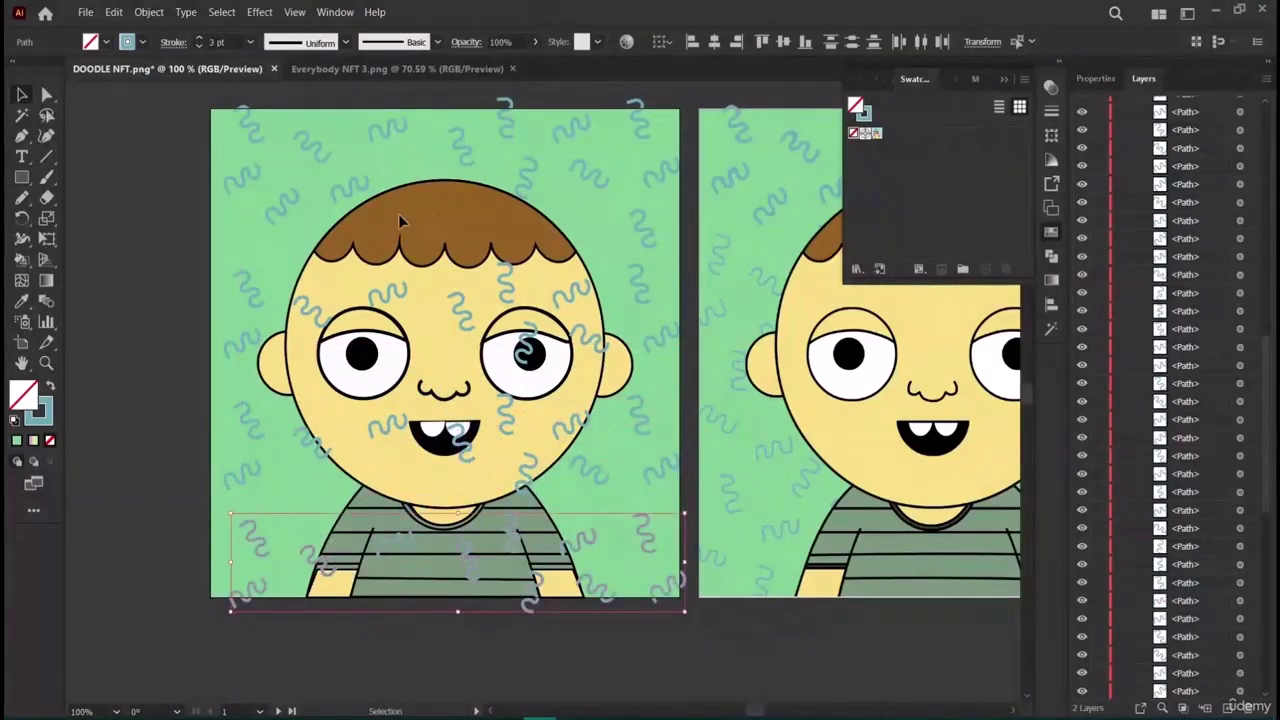
pyautogui.moveTo(155, 103)
pyautogui.mouseDown()
pyautogui.moveTo(693, 180)
pyautogui.moveTo(664, 184)
pyautogui.mouseUp()
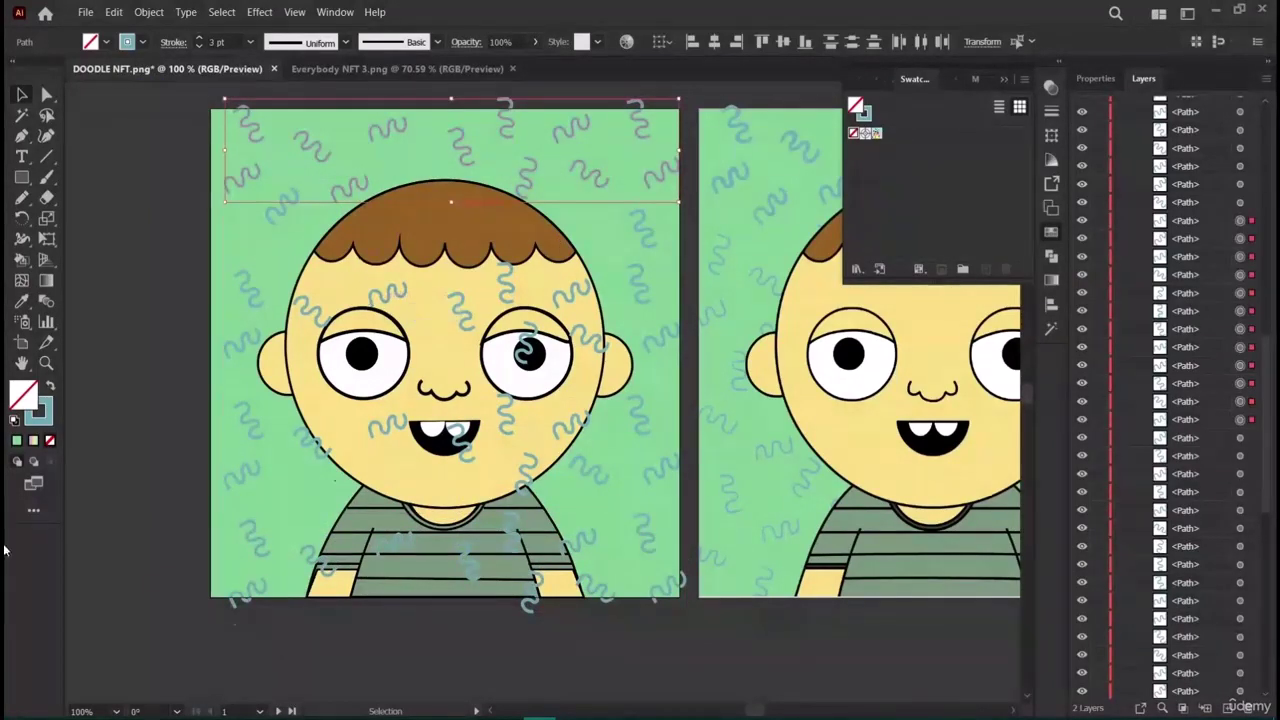
# In Layers, select every entry from the first Live Paint row down to Orginal.
pyautogui.scroll(1, 600, 480)
pyautogui.scroll(10, 1150, 420)
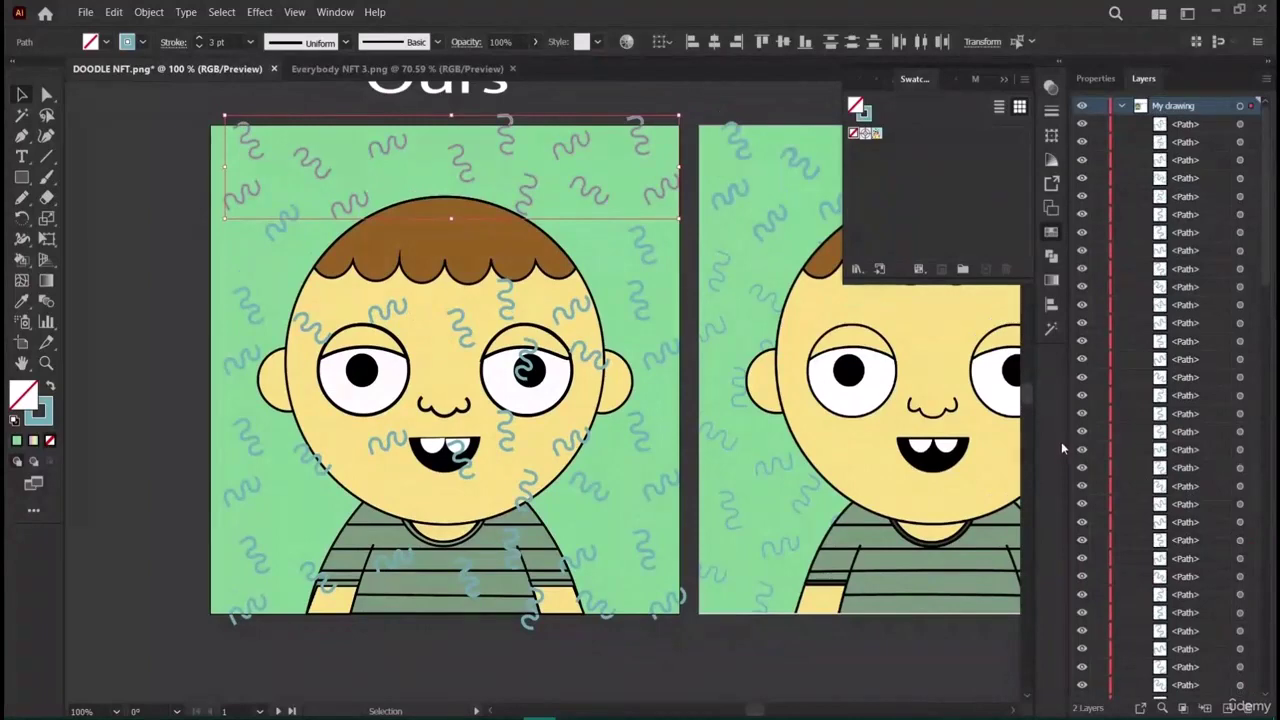
pyautogui.scroll(-10, 1175, 300)
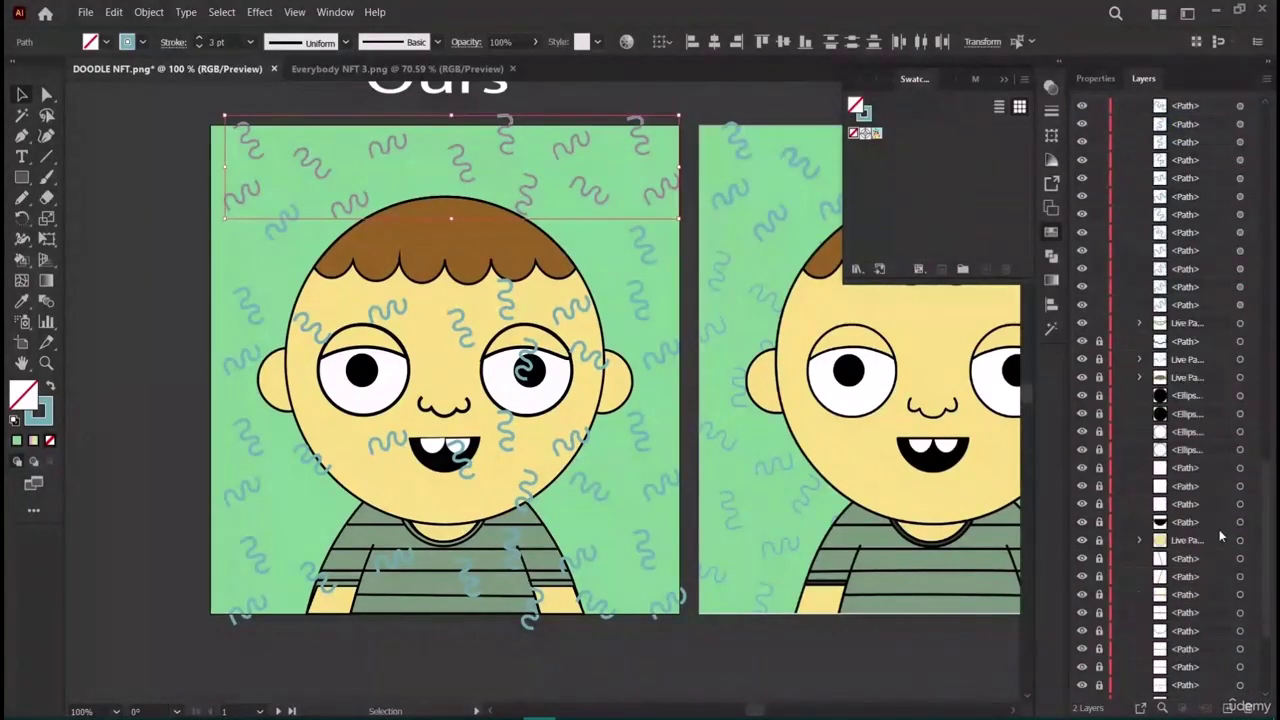
pyautogui.scroll(-6, 1218, 531)
pyautogui.scroll(1, 1209, 532)
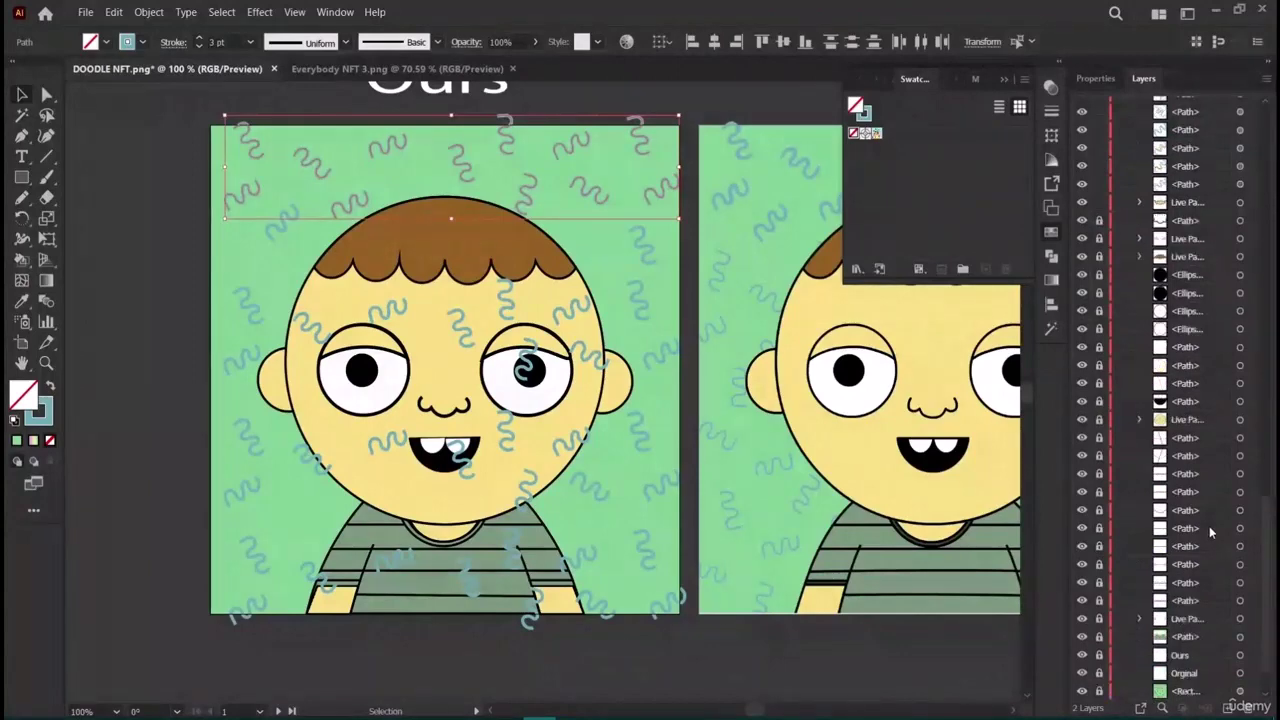
pyautogui.scroll(10, 1207, 525)
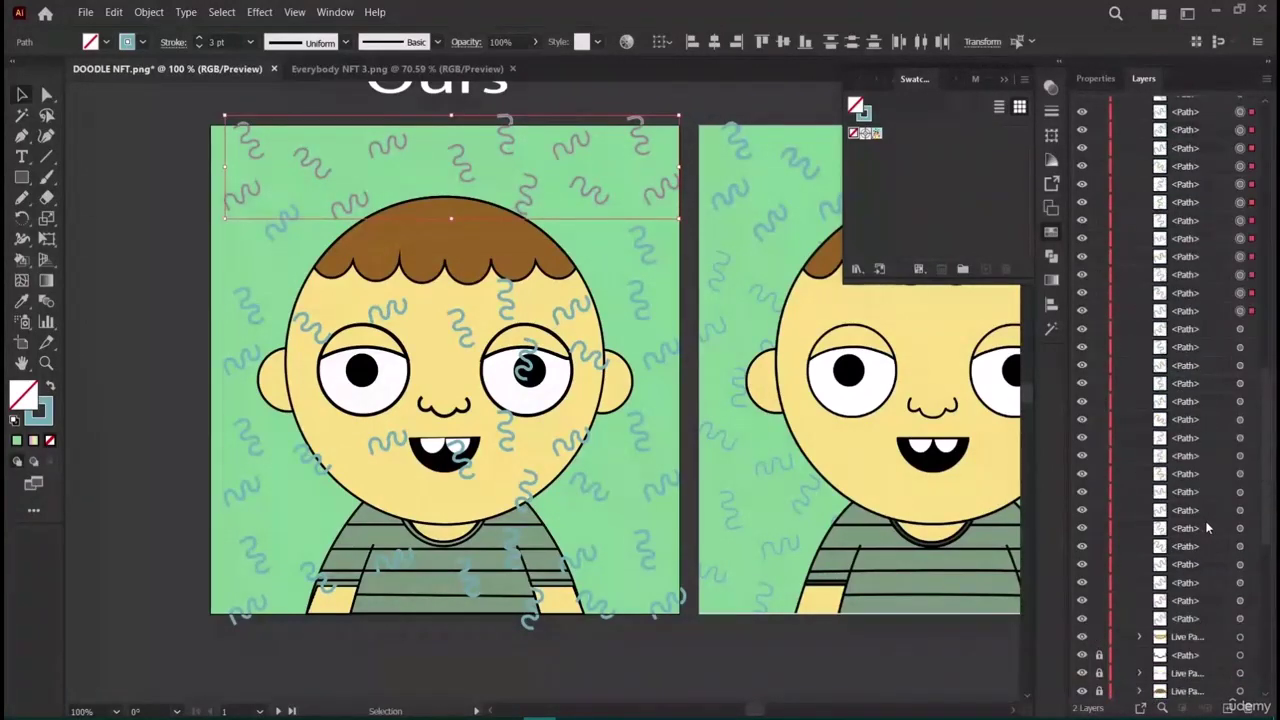
pyautogui.scroll(3, 1204, 524)
pyautogui.scroll(-6, 1198, 524)
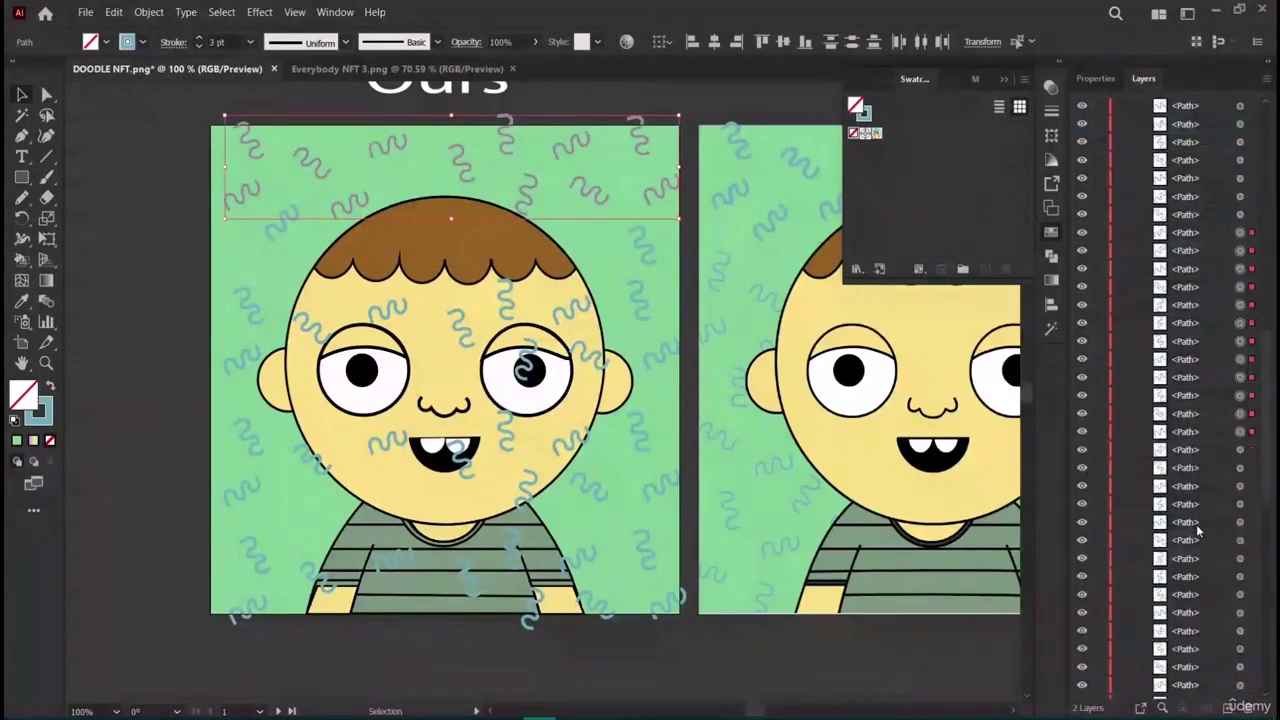
pyautogui.scroll(-3, 1196, 533)
pyautogui.click(1189, 218)
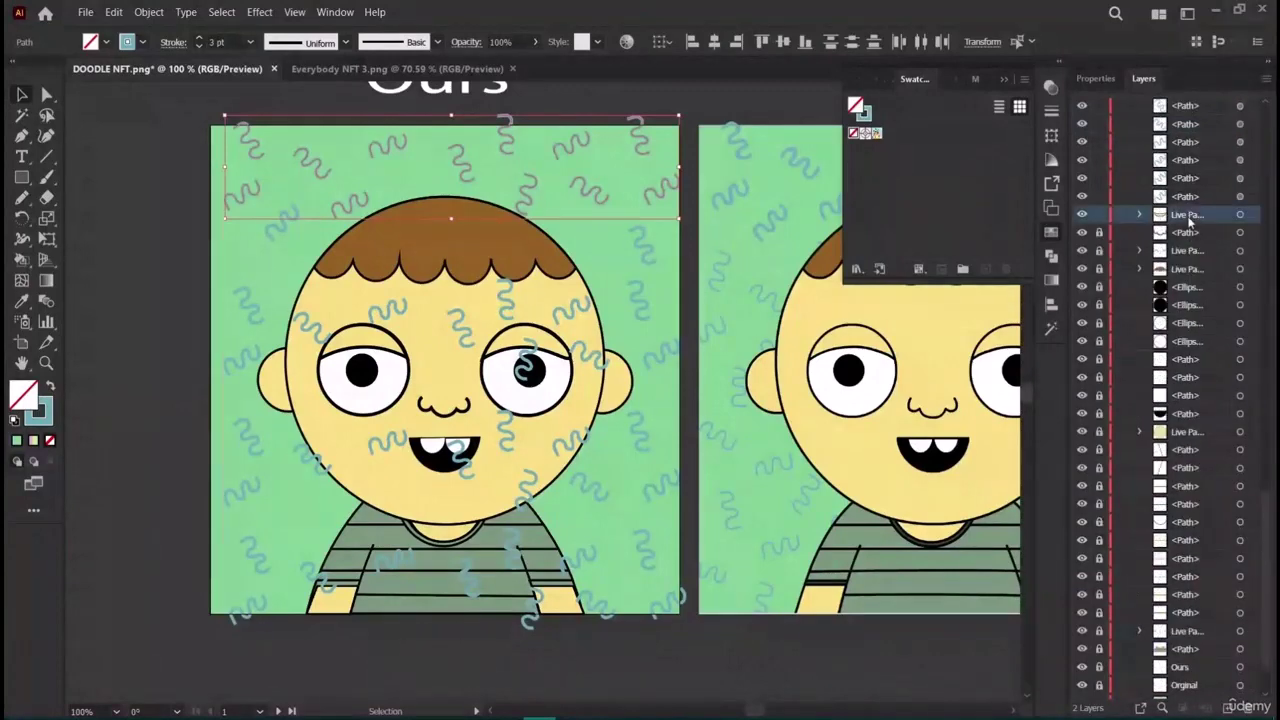
pyautogui.scroll(-2, 1199, 500)
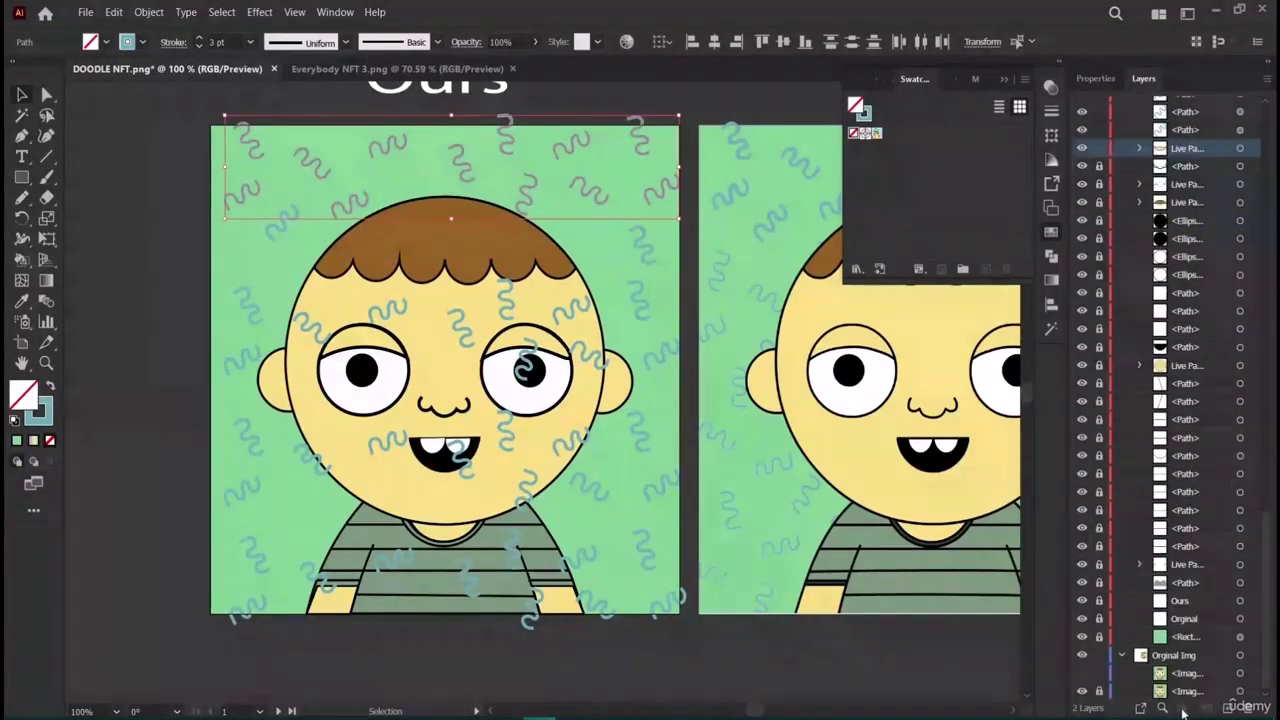
pyautogui.keyDown('shift'); pyautogui.click(1204, 620); pyautogui.keyUp('shift')
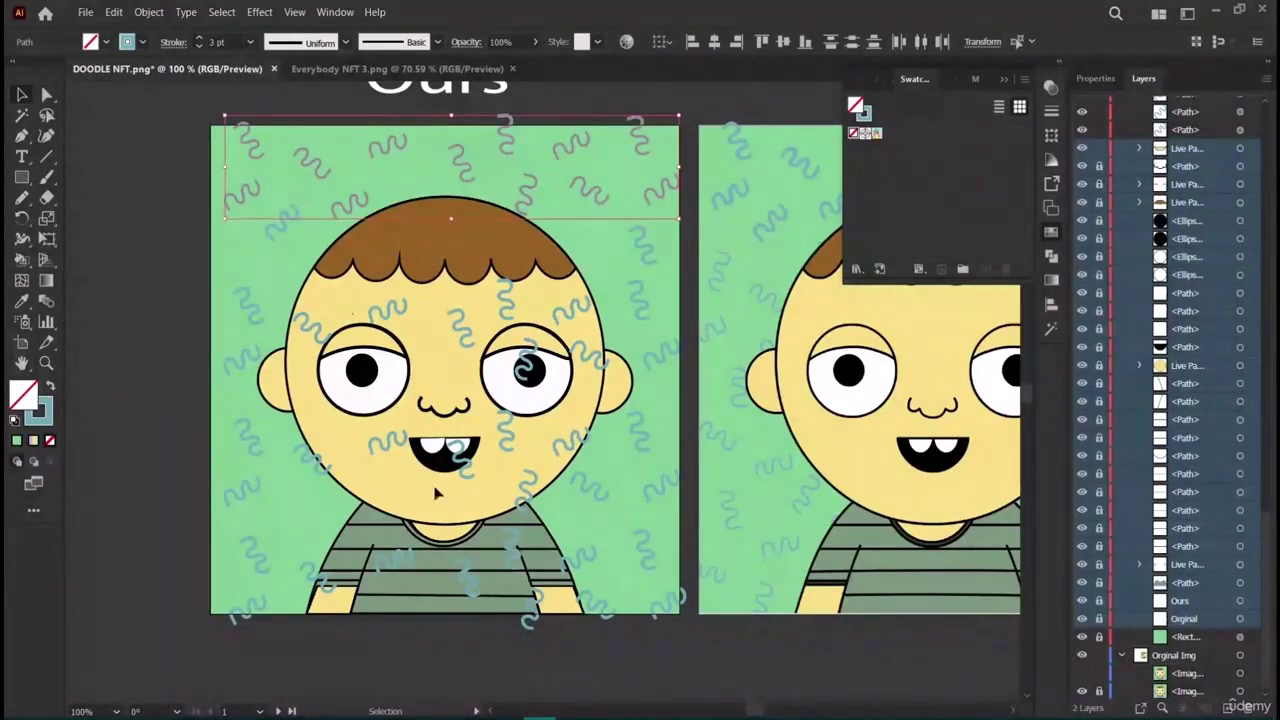
# Undo an accidental lock of the first squiggle paths and reselect the whole squiggle run.
pyautogui.scroll(10, 1165, 312)
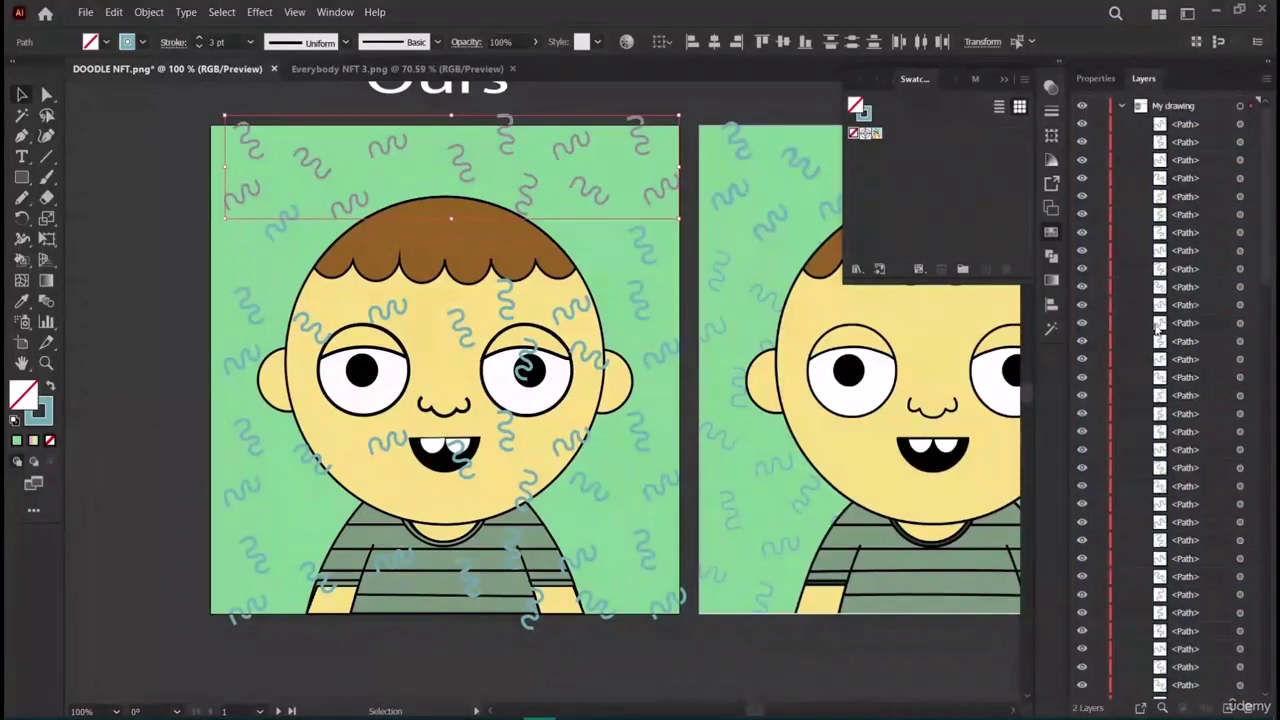
pyautogui.moveTo(1097, 124); pyautogui.dragTo(1099, 181)
pyautogui.hotkey('ctrl', 'z')
pyautogui.scroll(-10, 1190, 220)
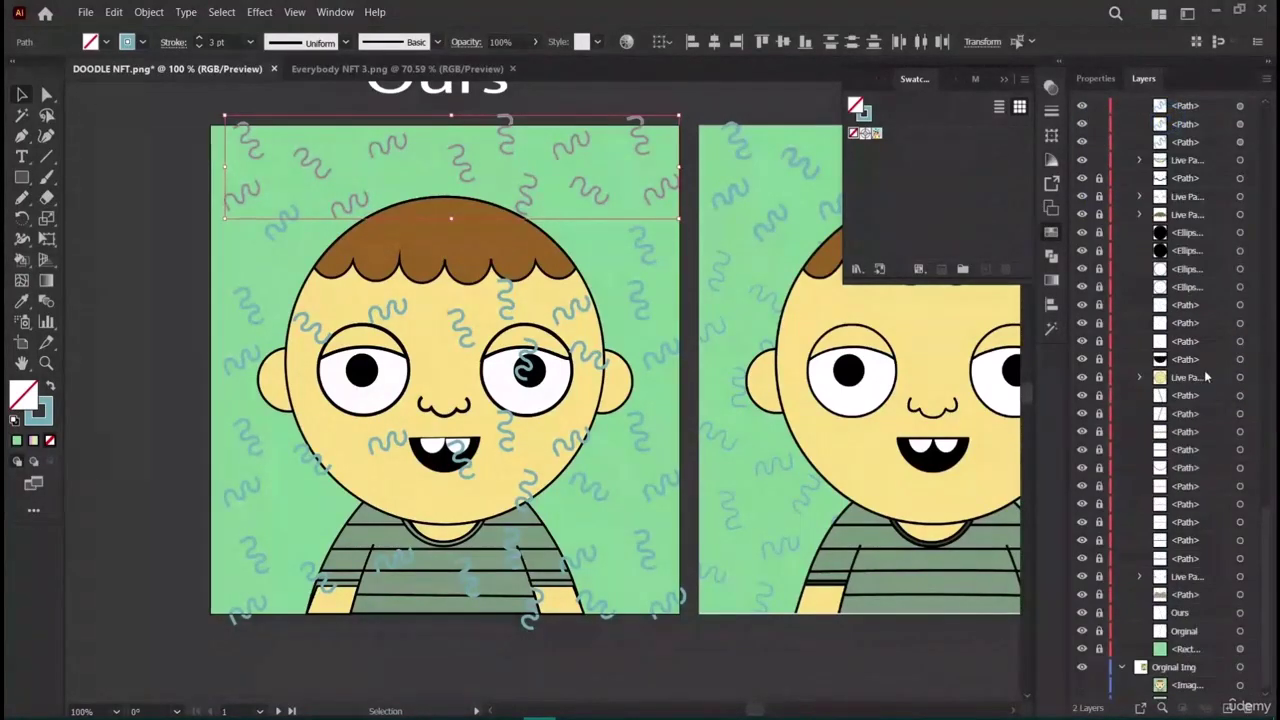
pyautogui.keyDown('shift'); pyautogui.click(1195, 250); pyautogui.keyUp('shift')
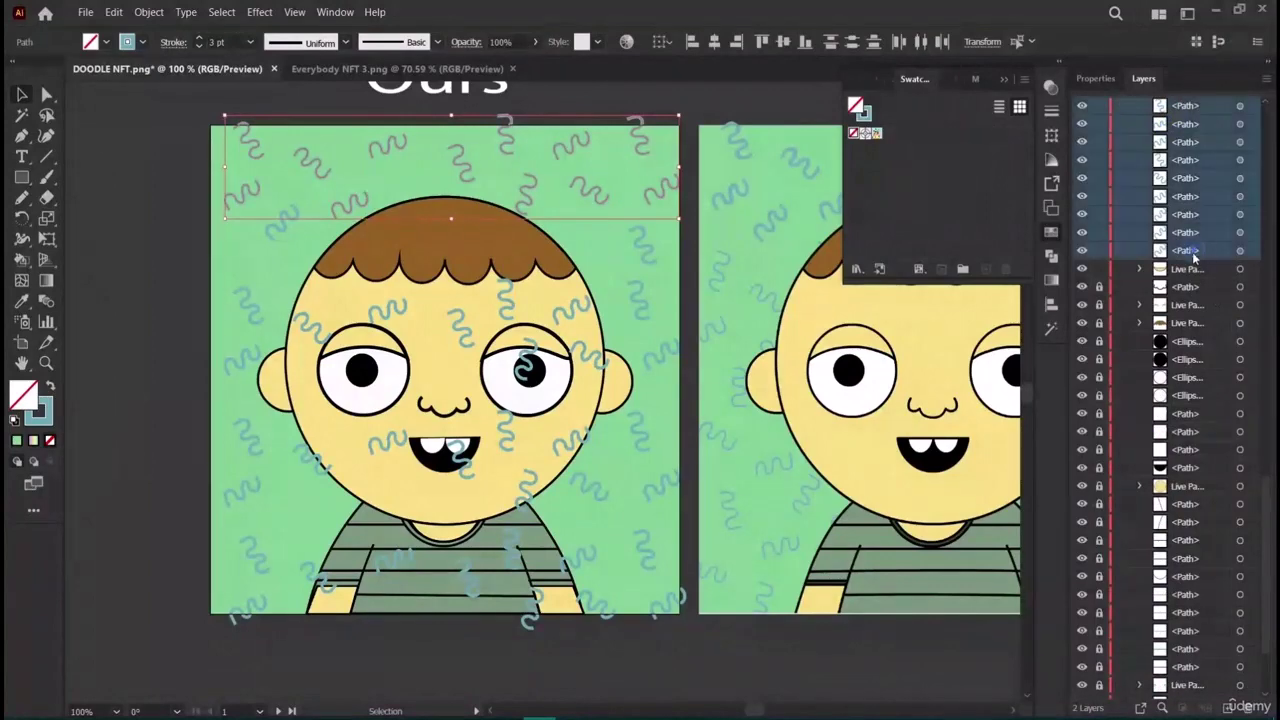
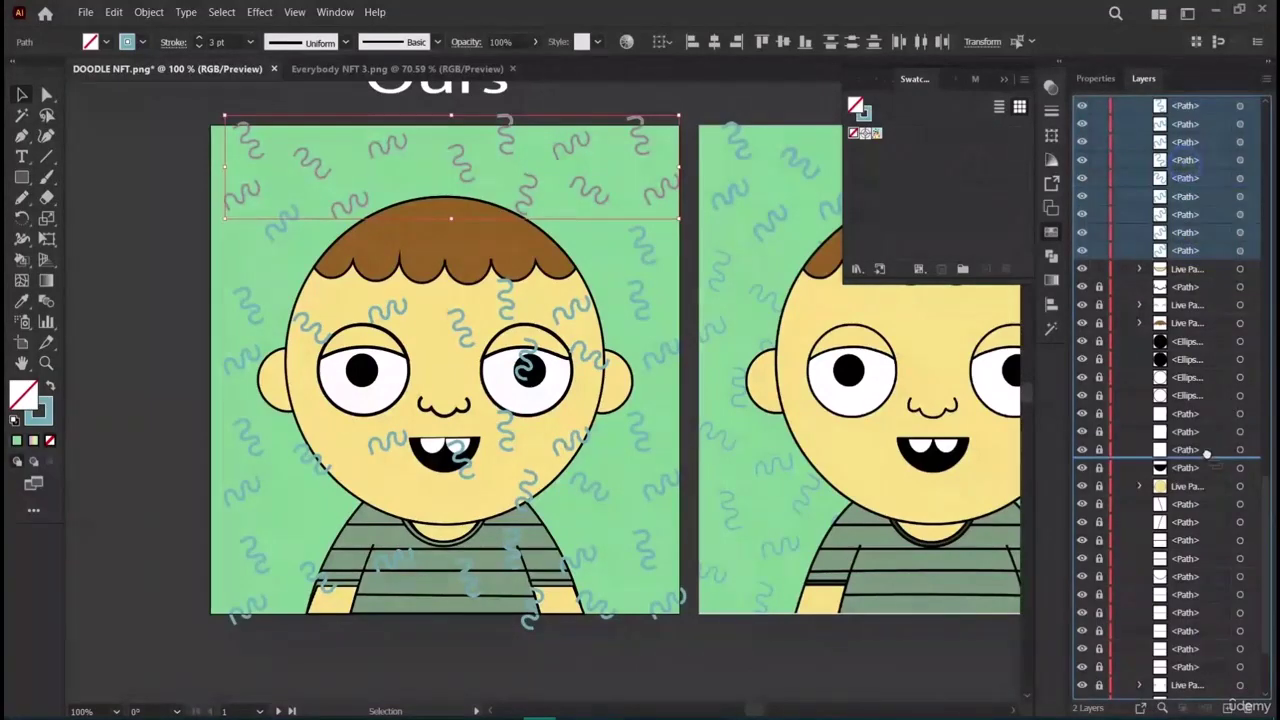
# Drag the selected squiggle paths into the Orginal Img layer and select the My drawing items.
pyautogui.scroll(-1, 1165, 636)
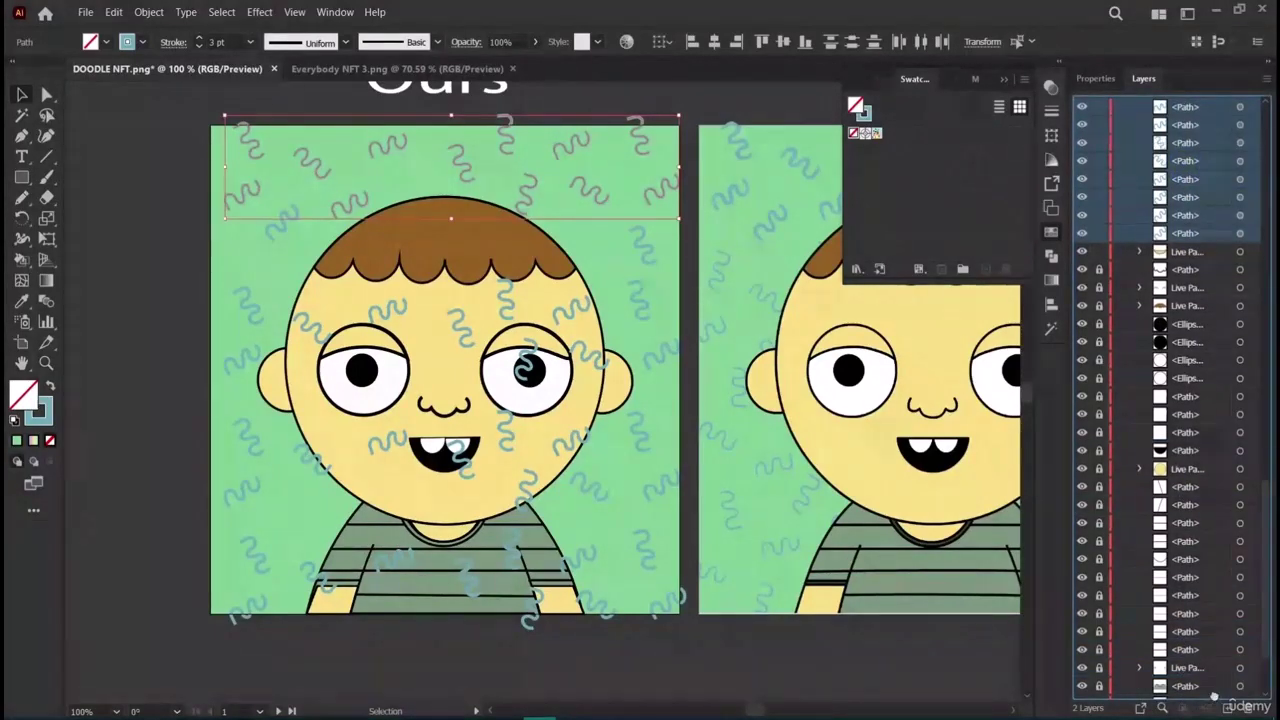
pyautogui.scroll(-5, 1213, 697)
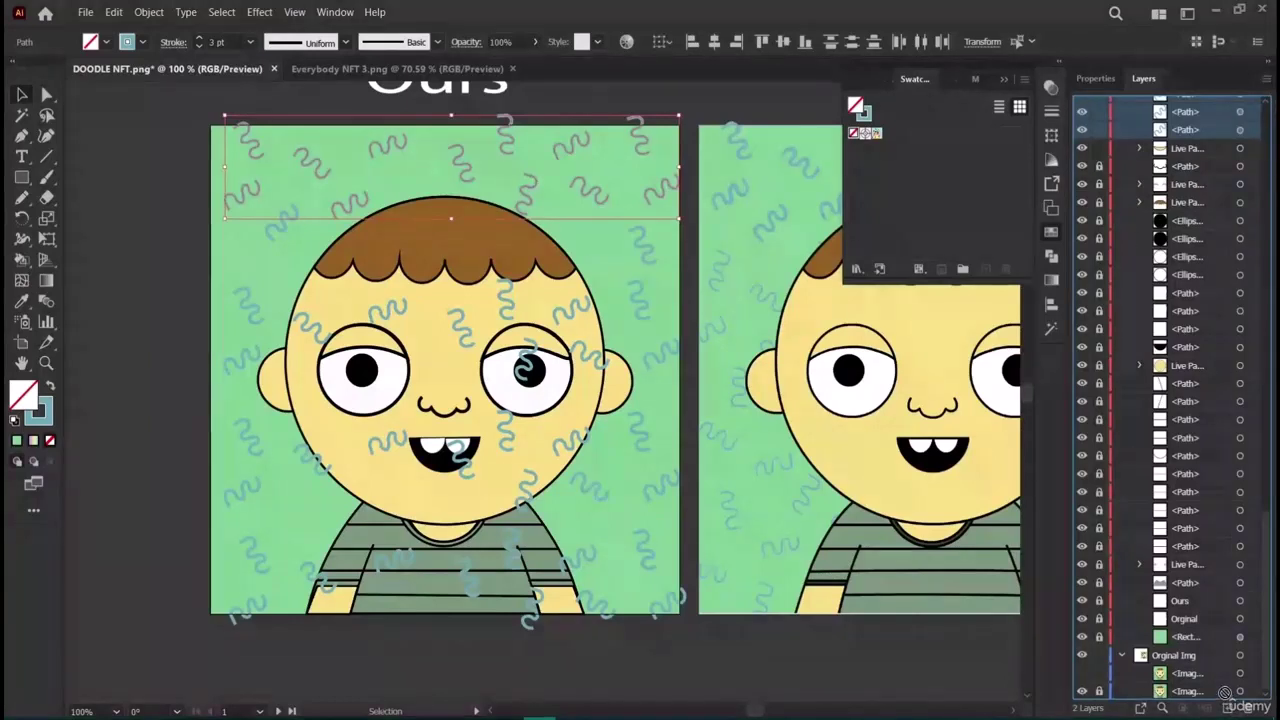
pyautogui.moveTo(1228, 673); pyautogui.dragTo(1205, 547)
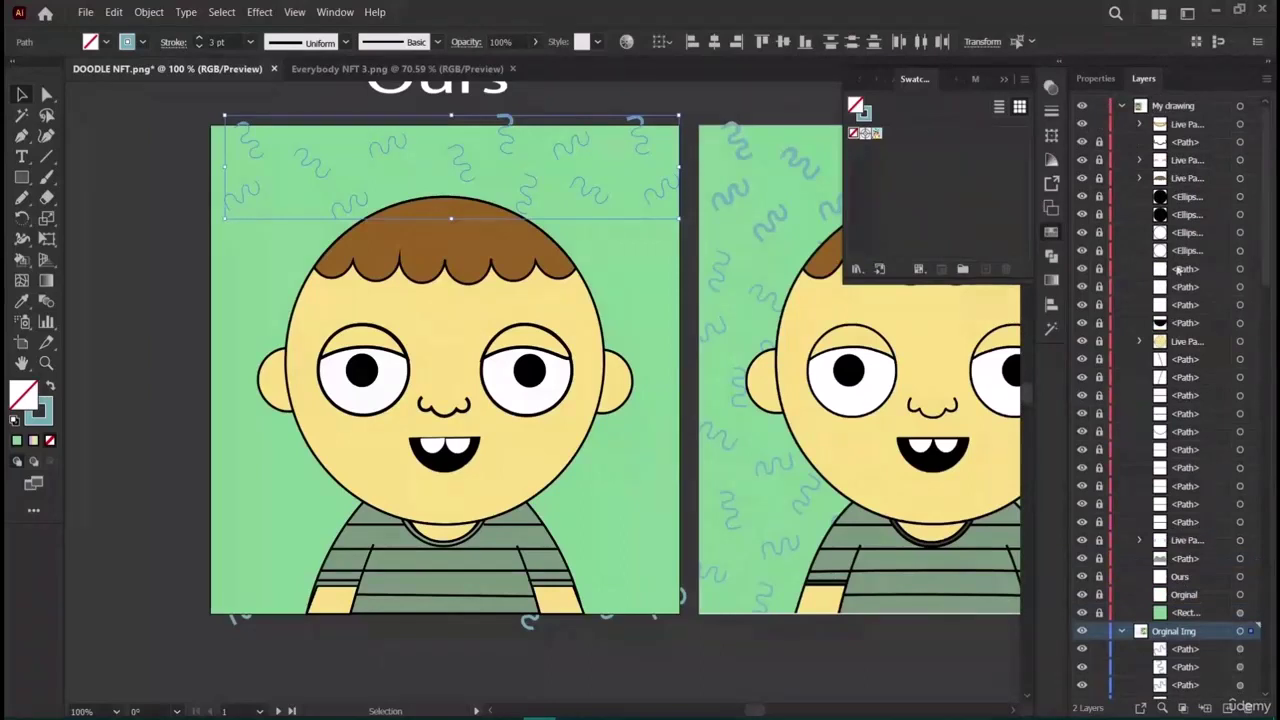
pyautogui.click(1185, 124)
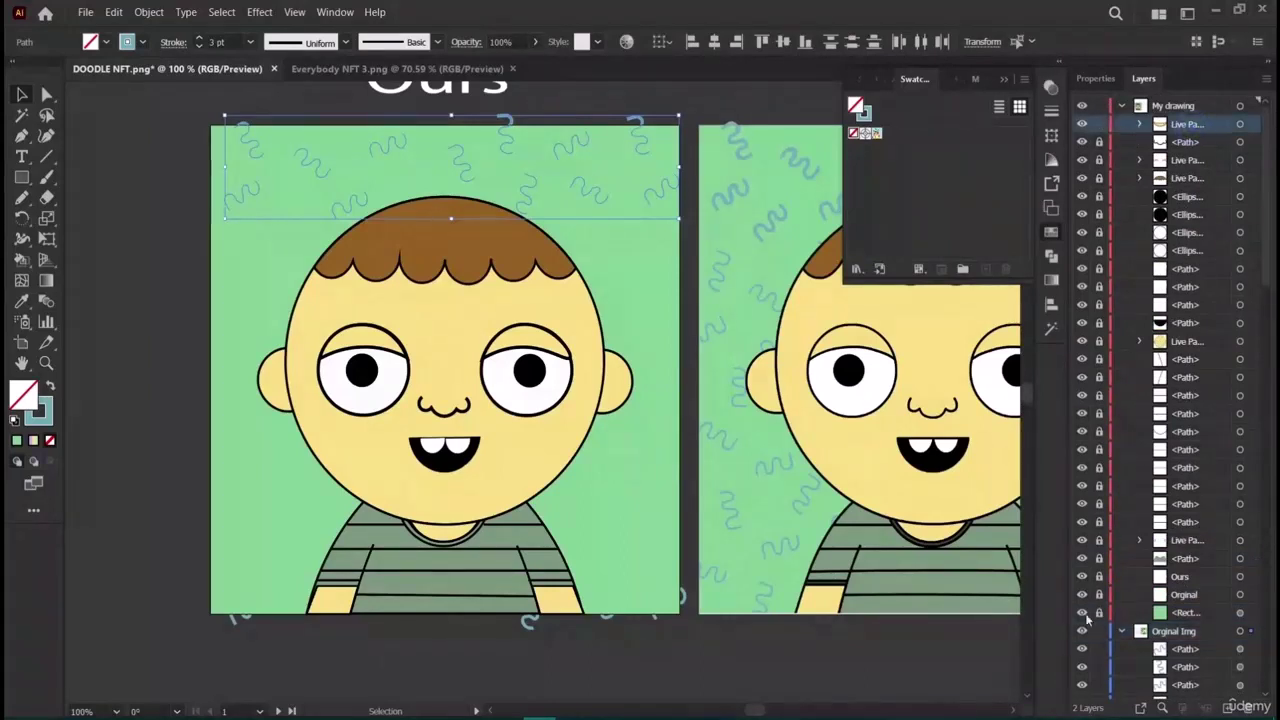
pyautogui.keyDown('shift'); pyautogui.click(1197, 595); pyautogui.keyUp('shift')
# Undo the move so the doodles sit over the face again, checking the Orginal Img layer.
pyautogui.click(434, 340)
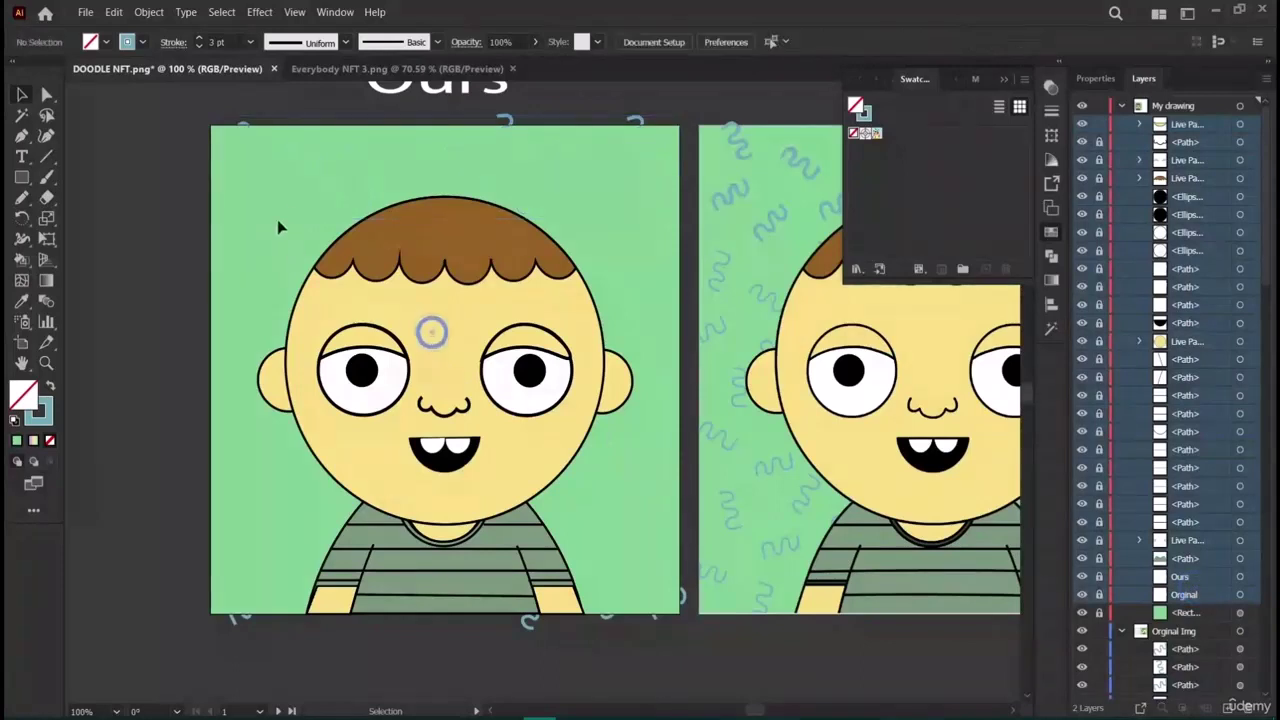
pyautogui.click(283, 187)
pyautogui.hotkey('ctrl', 'z')
pyautogui.click(200, 372)
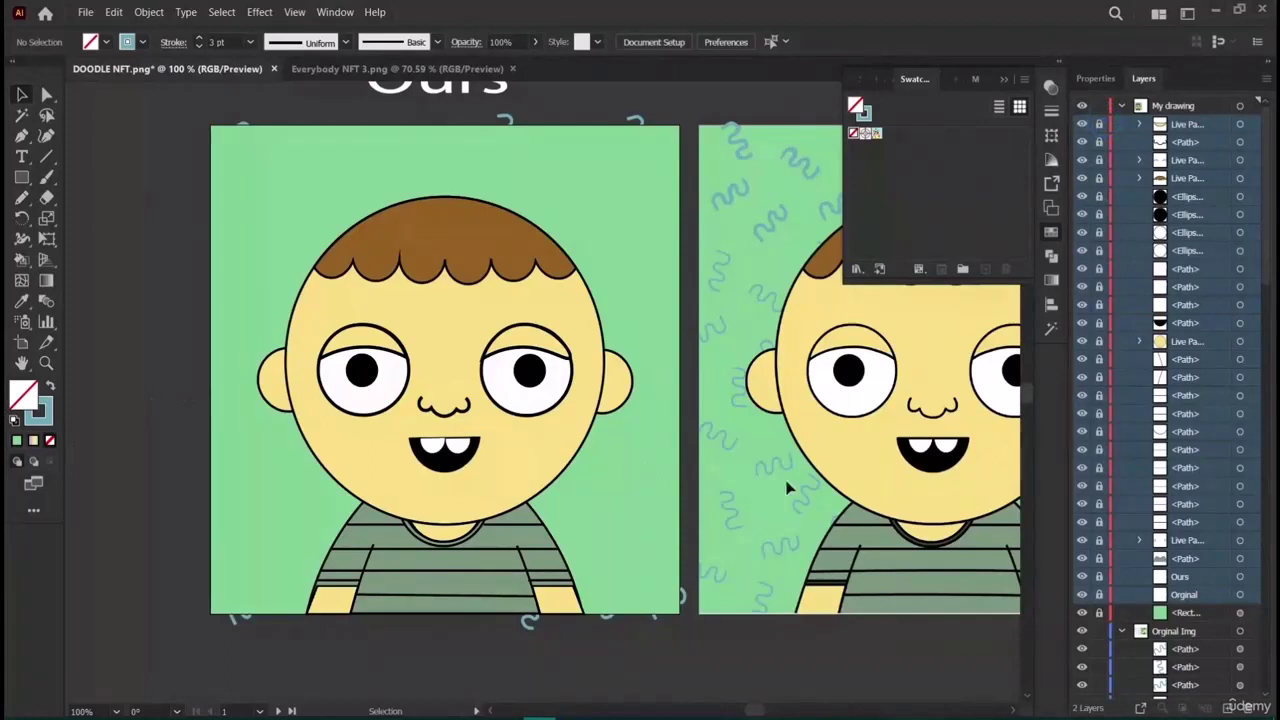
pyautogui.click(173, 397)
pyautogui.click(184, 412)
pyautogui.click(1122, 629)
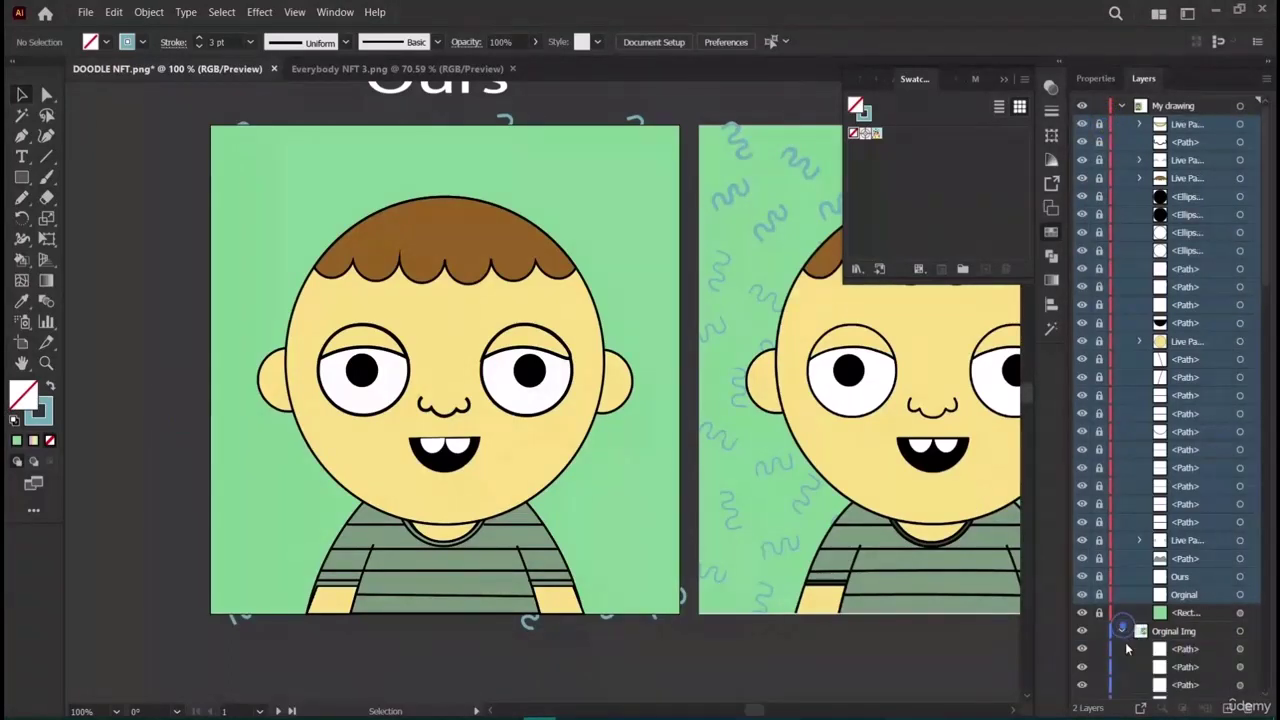
pyautogui.scroll(-5, 1126, 643)
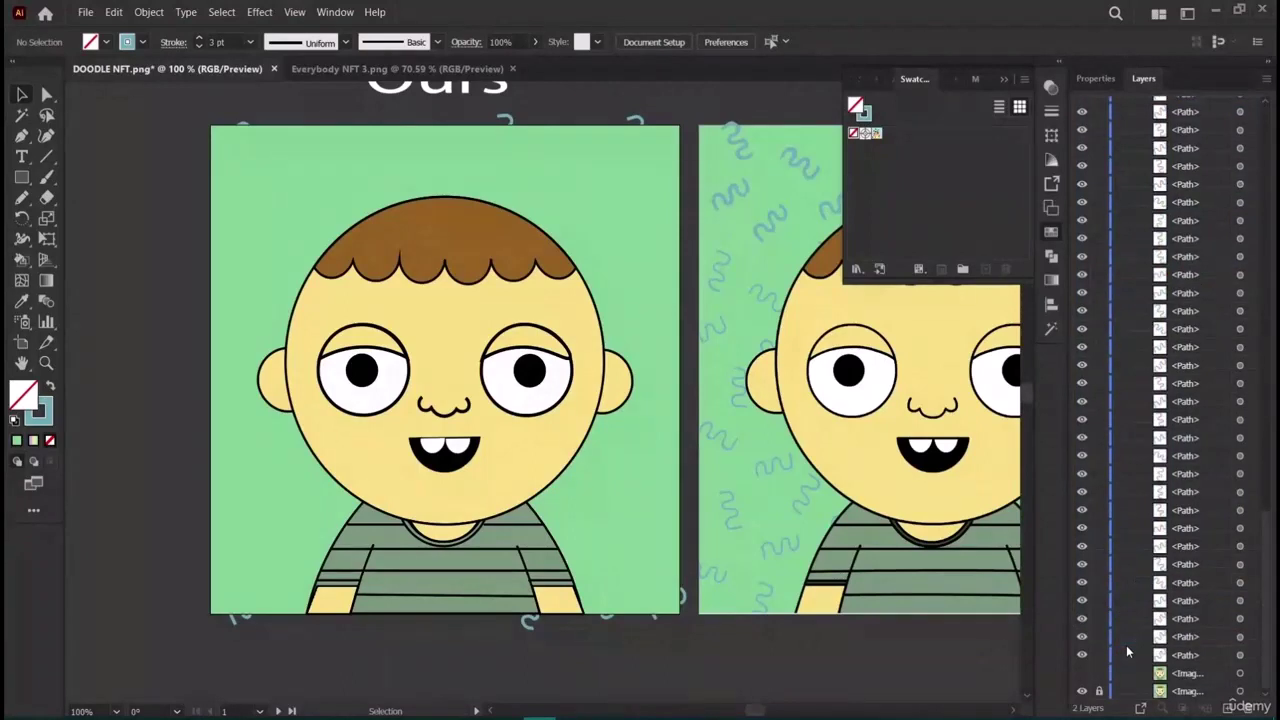
pyautogui.scroll(5, 1201, 638)
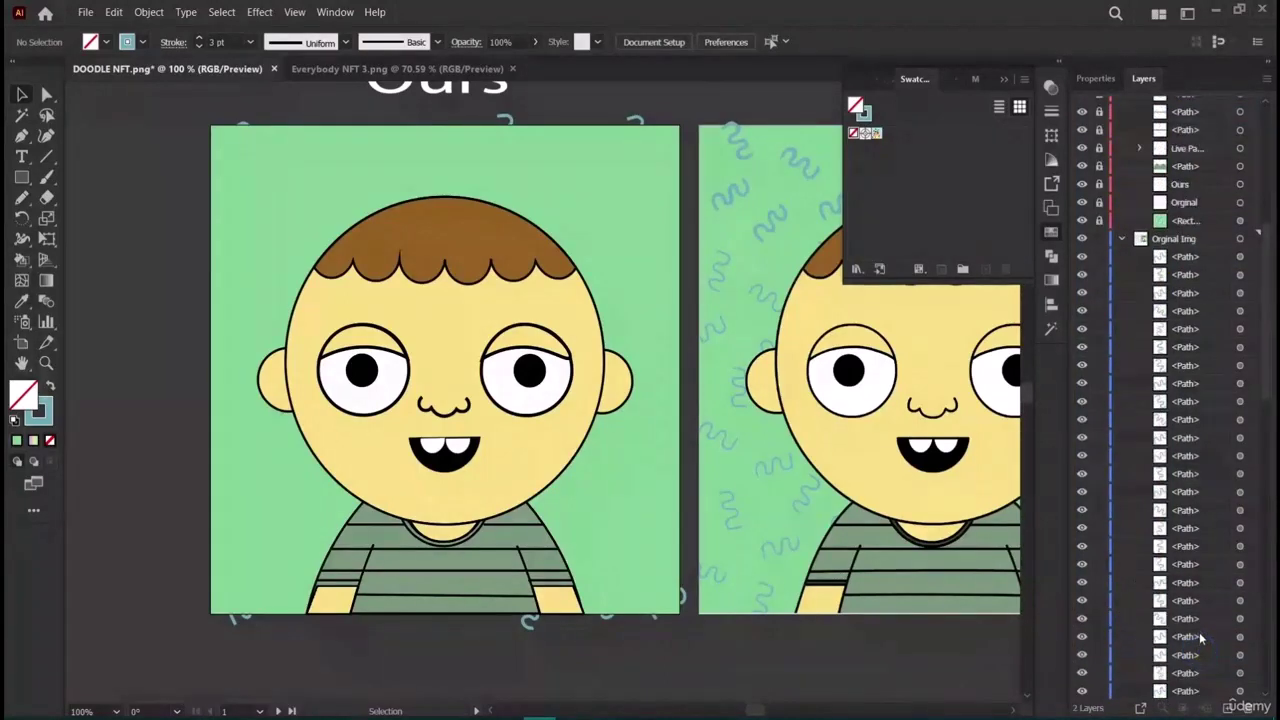
pyautogui.hotkey('ctrl', 'z')
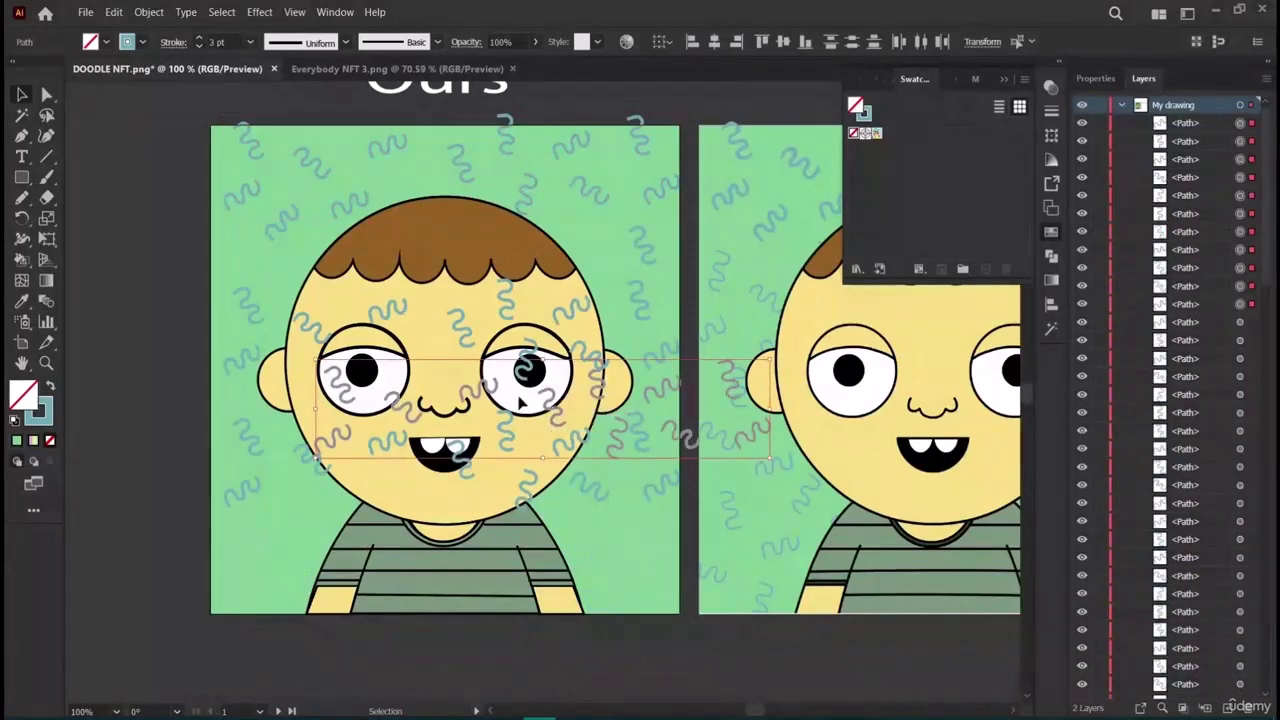
# Undo the doodles' last move and the paste from the Edit menu.
pyautogui.press('a')
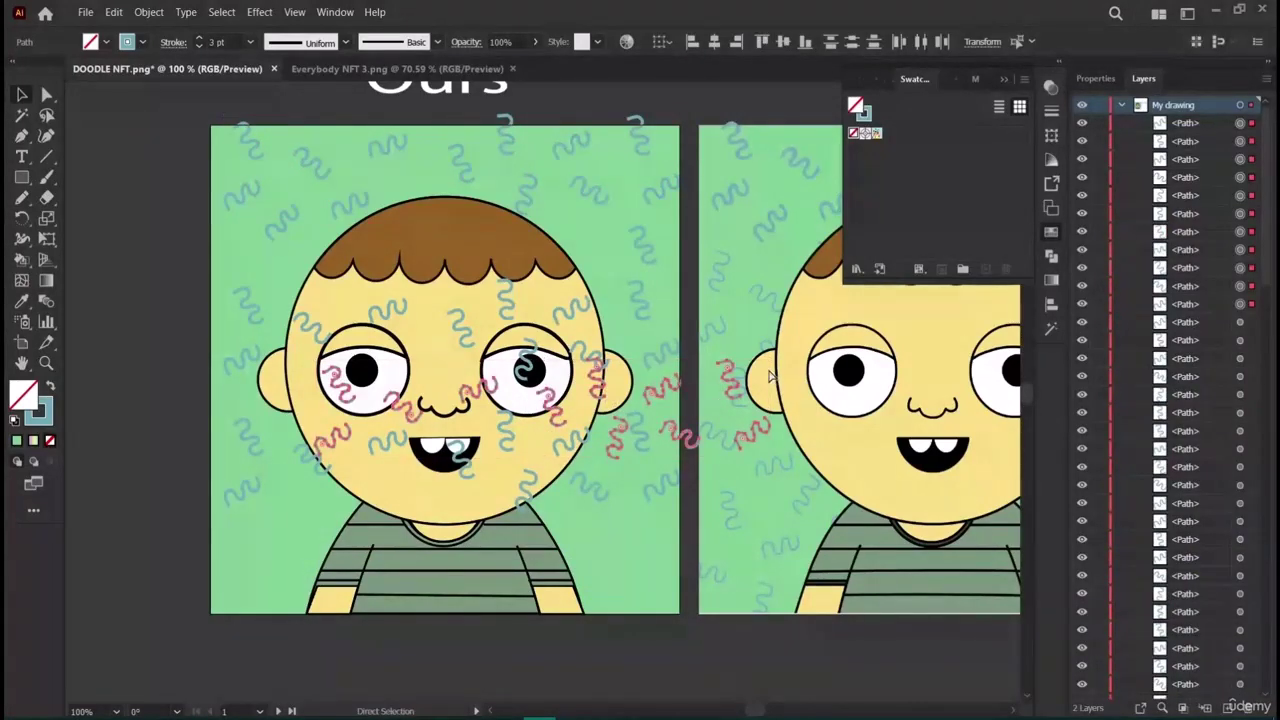
pyautogui.hotkey('ctrl', 'z')
pyautogui.press('v')
pyautogui.click(113, 11)
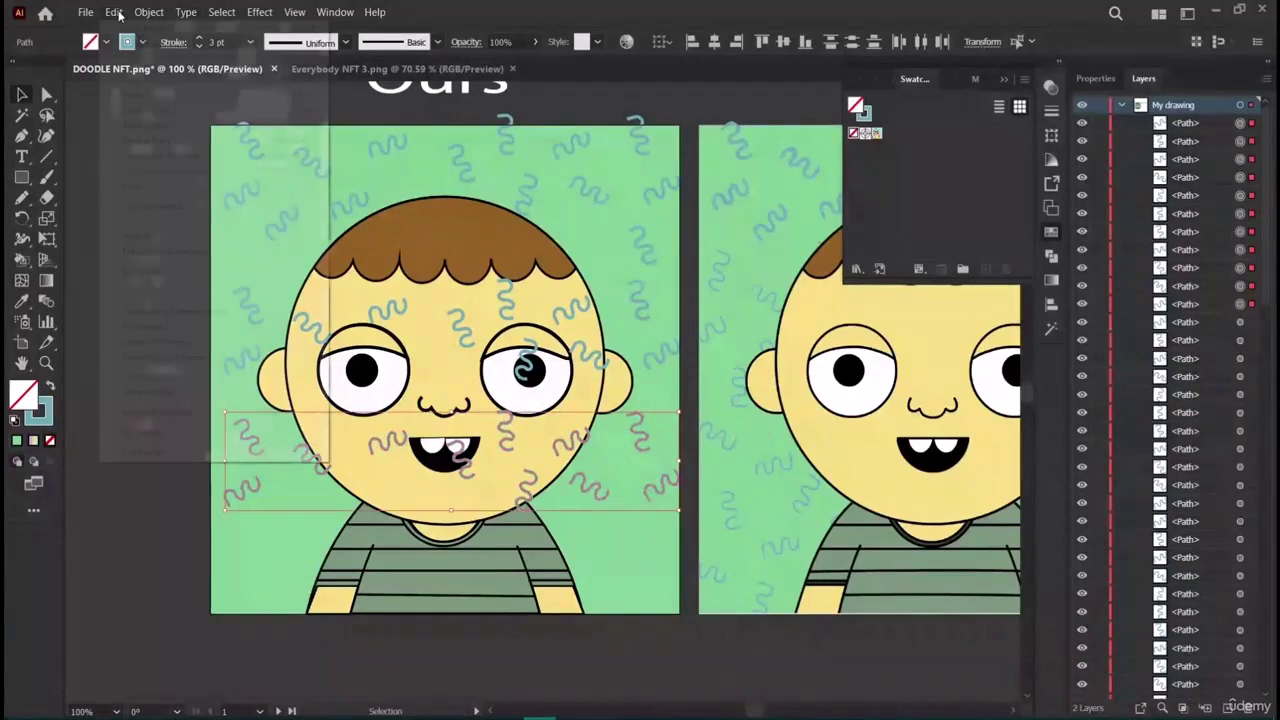
pyautogui.click(138, 30)
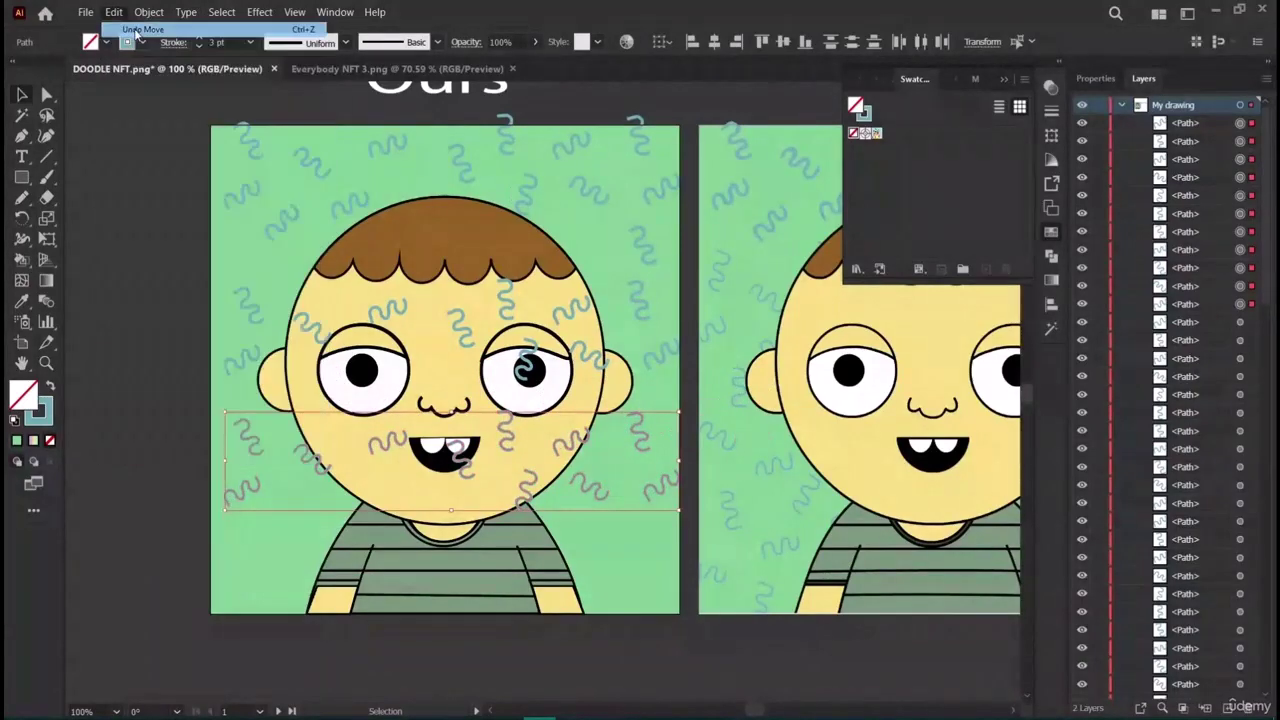
pyautogui.click(113, 11)
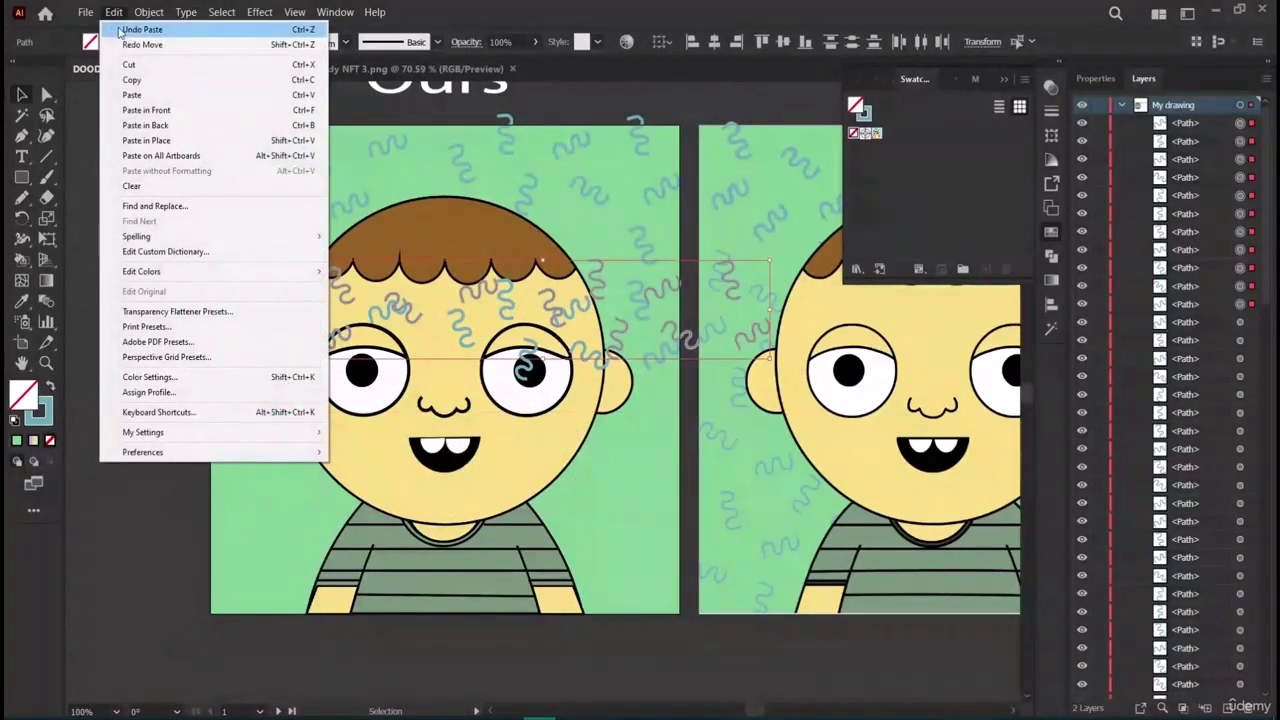
pyautogui.click(120, 30)
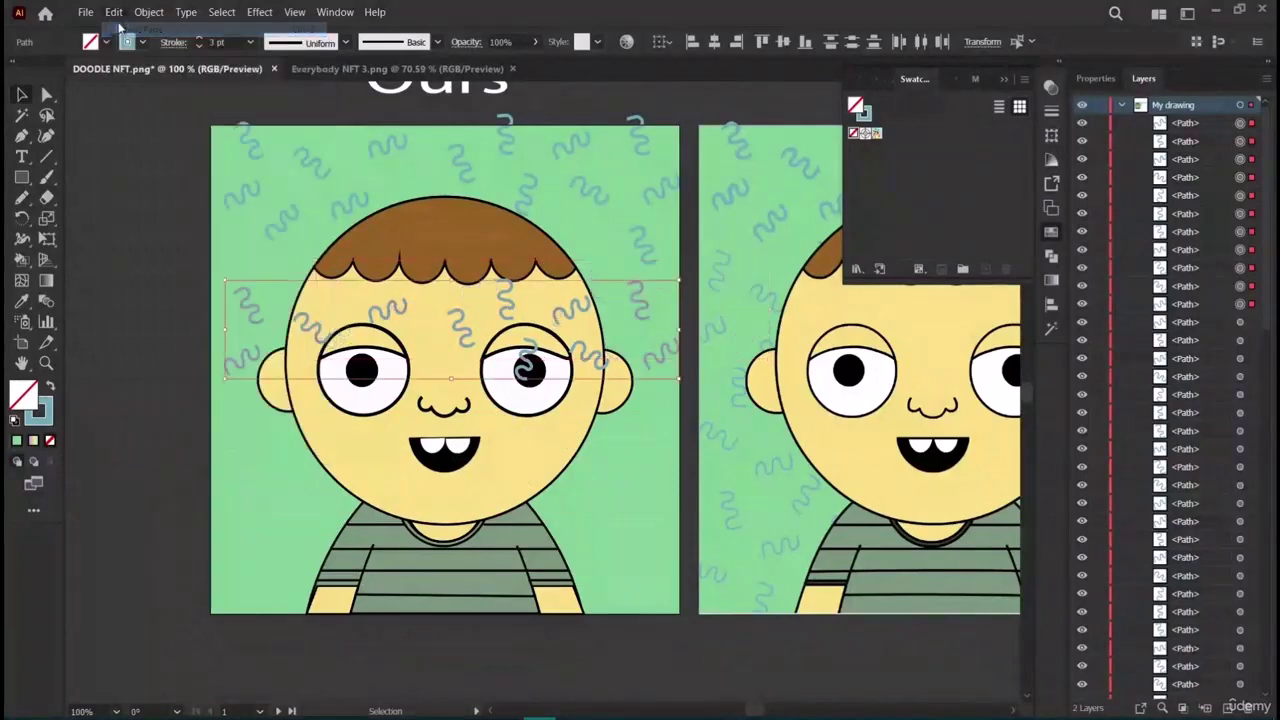
# Redo the paste, the move and the reorder so the squiggles sit behind the face.
pyautogui.click(113, 11)
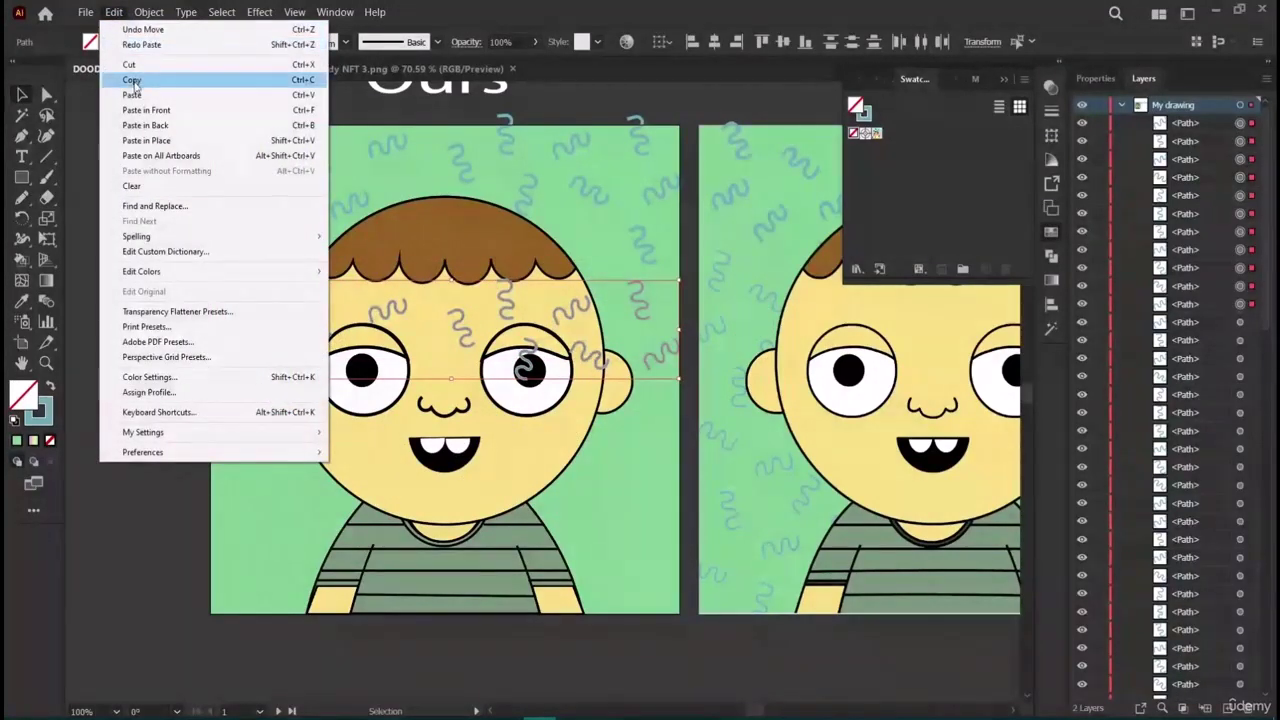
pyautogui.click(141, 44)
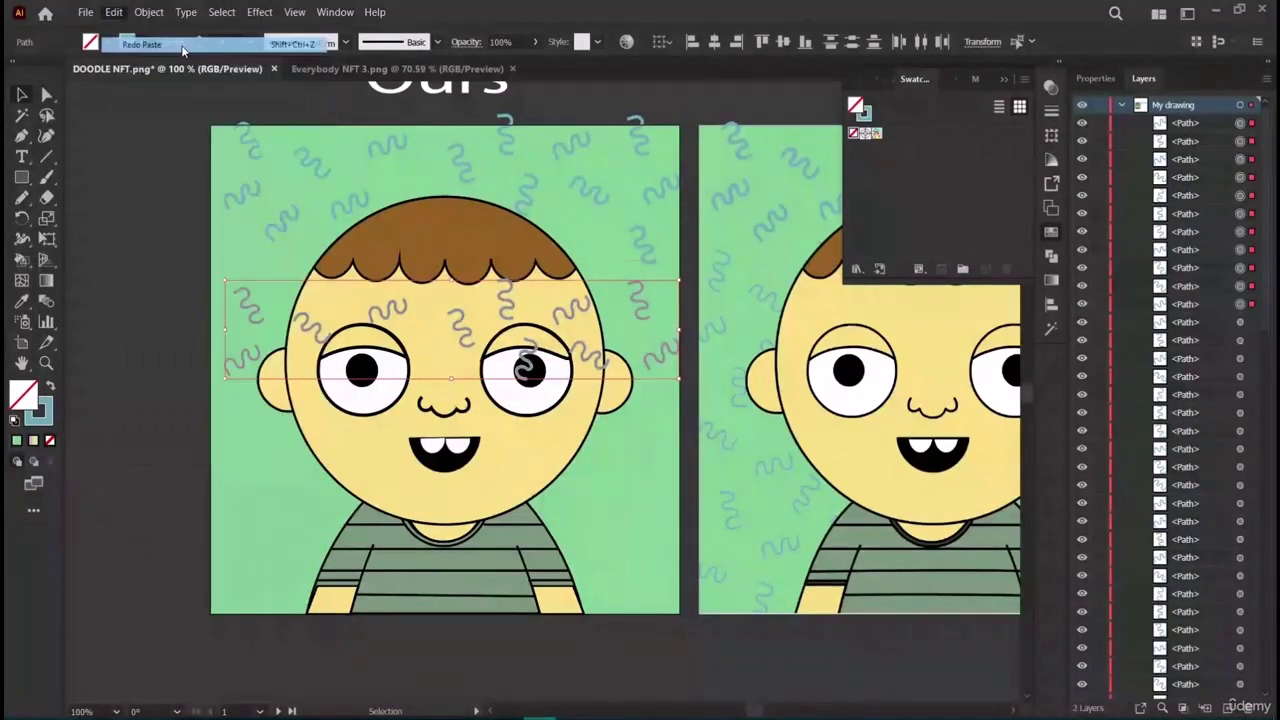
pyautogui.click(113, 11)
pyautogui.click(138, 45)
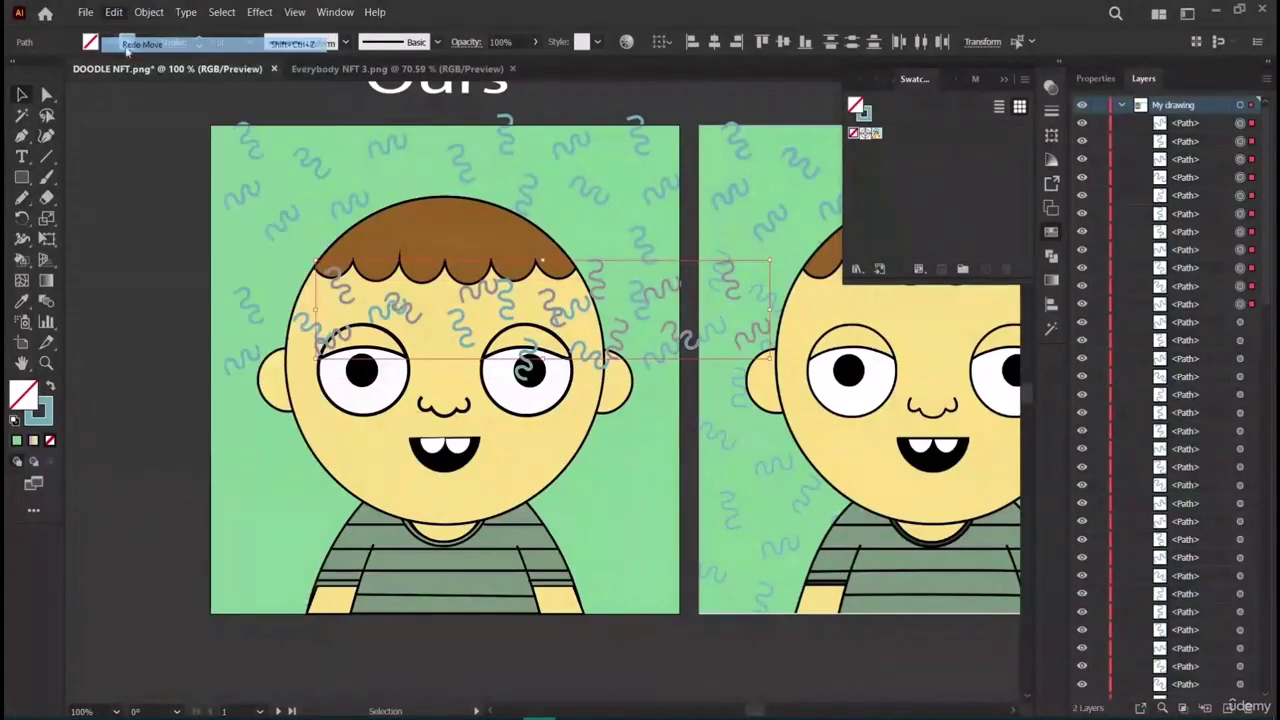
pyautogui.click(113, 11)
pyautogui.click(113, 10)
pyautogui.click(113, 11)
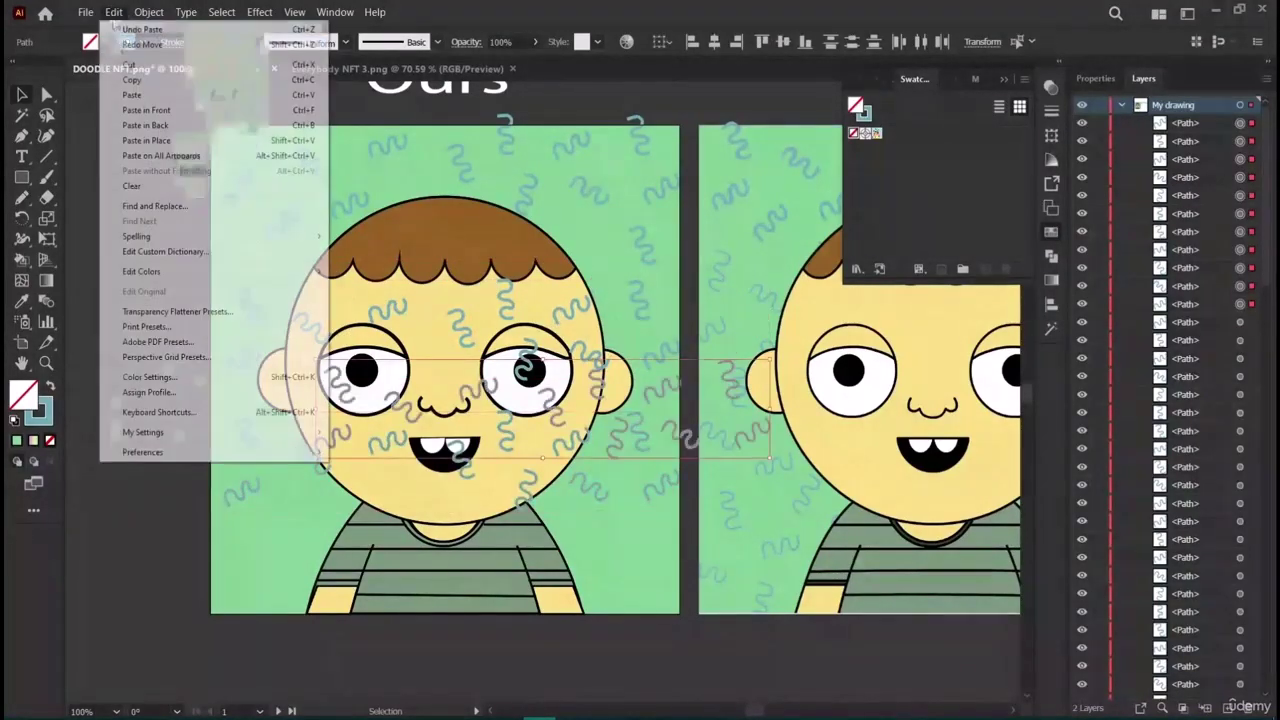
pyautogui.click(138, 45)
pyautogui.click(113, 11)
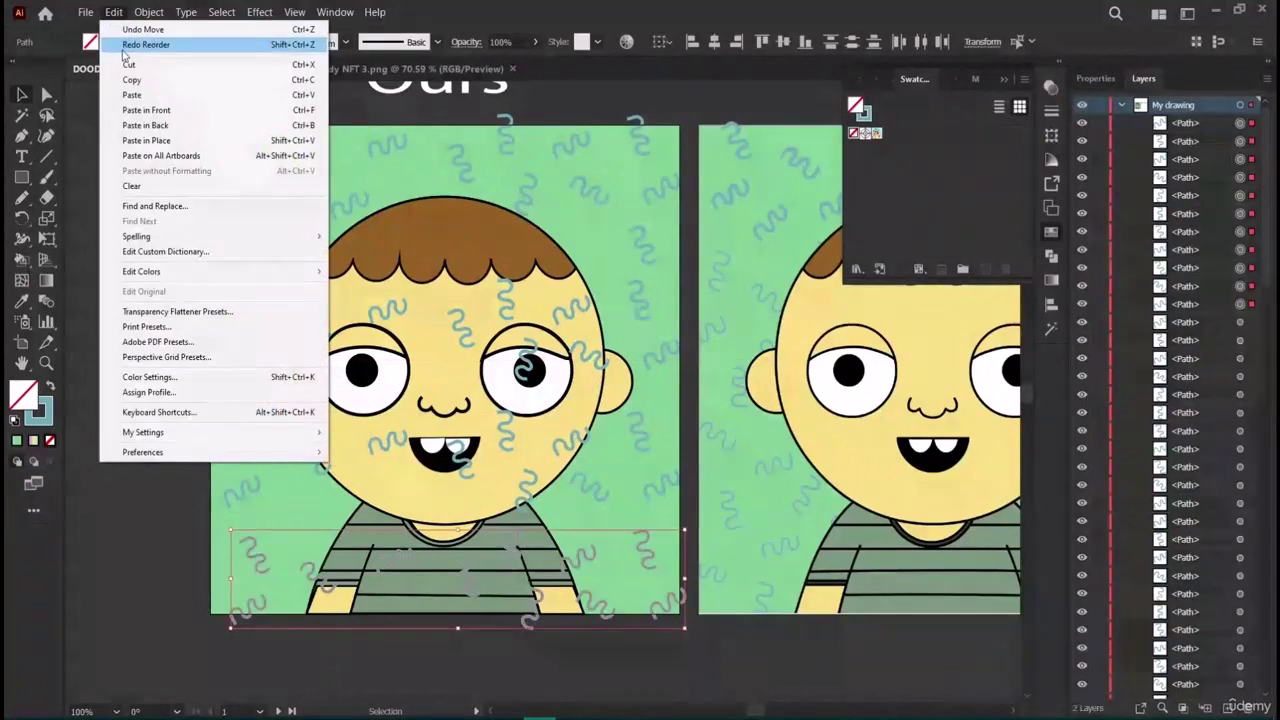
pyautogui.click(118, 45)
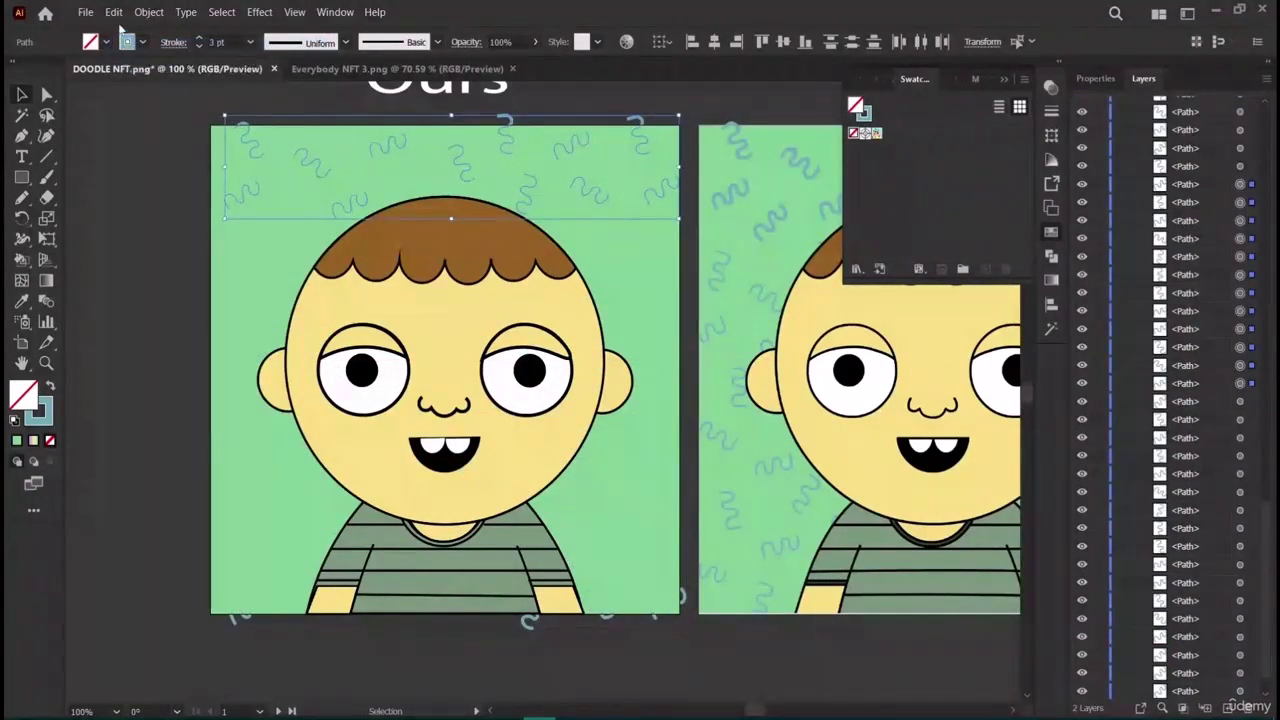
# Redo the next squiggle change and drag the selected doodles into the Orginal Img layer.
pyautogui.click(113, 11)
pyautogui.click(132, 28)
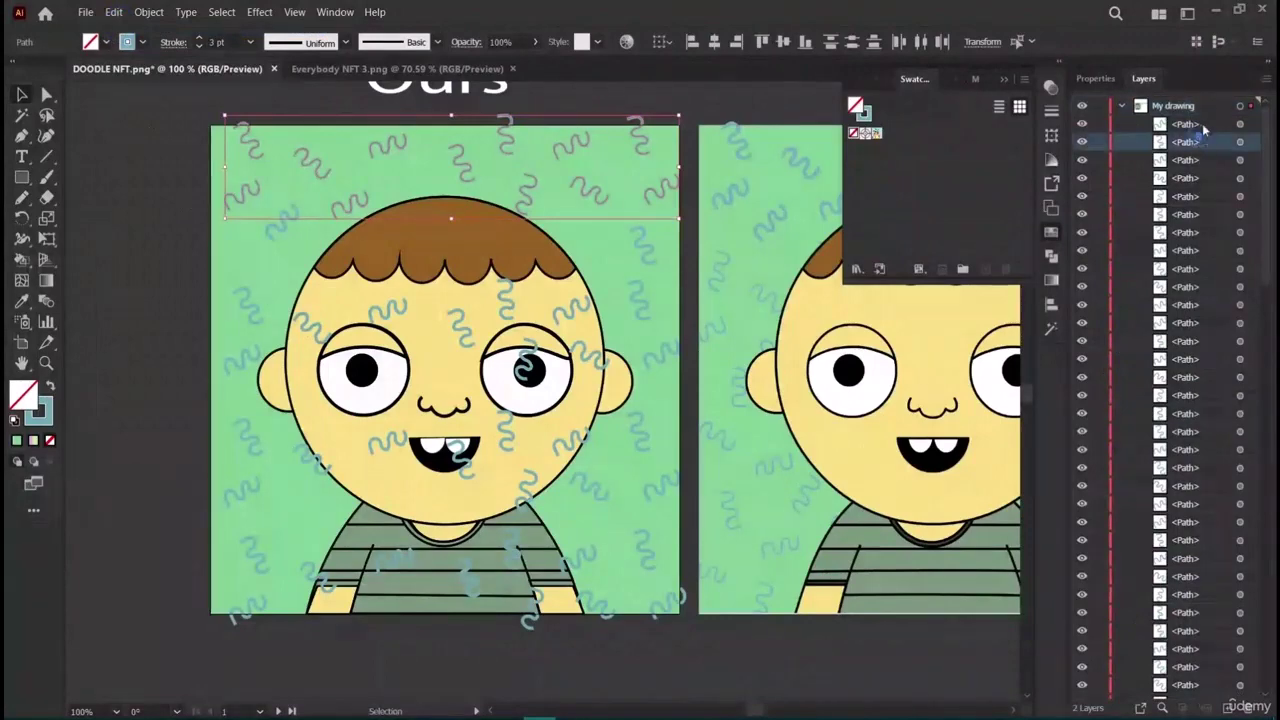
pyautogui.scroll(-5, 1202, 200)
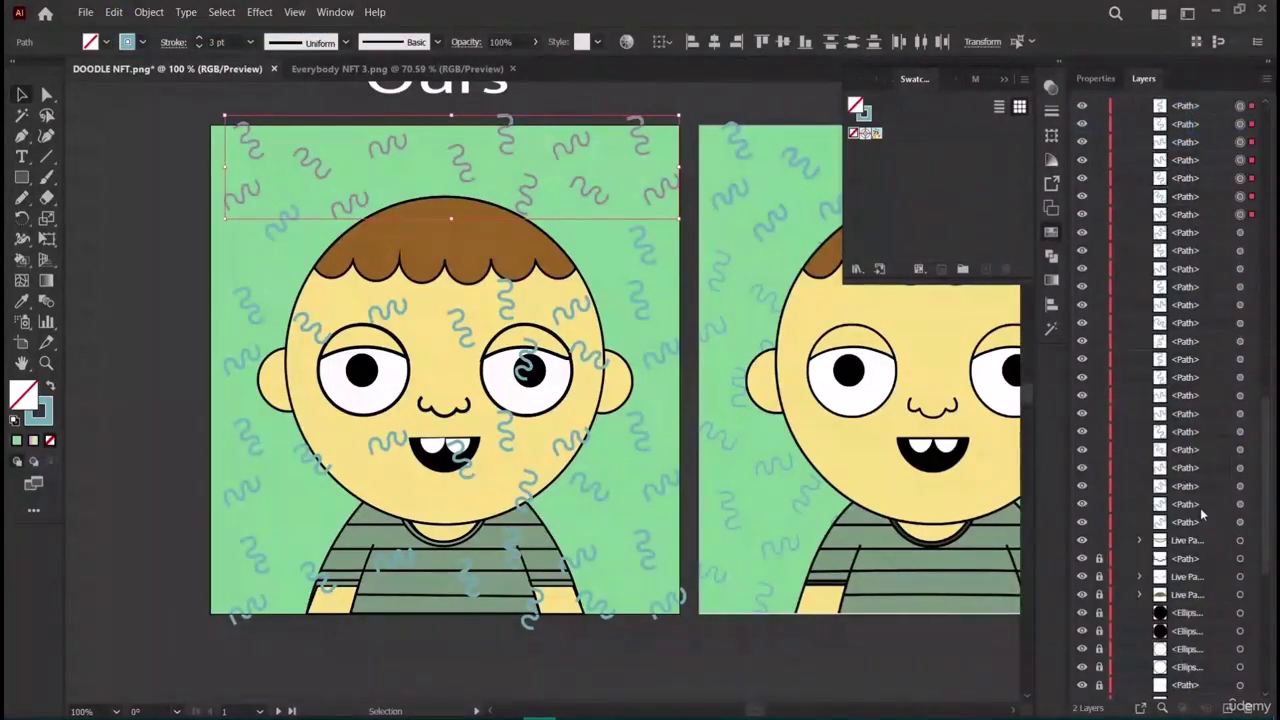
pyautogui.scroll(-6, 1198, 470)
pyautogui.scroll(5, 1176, 248)
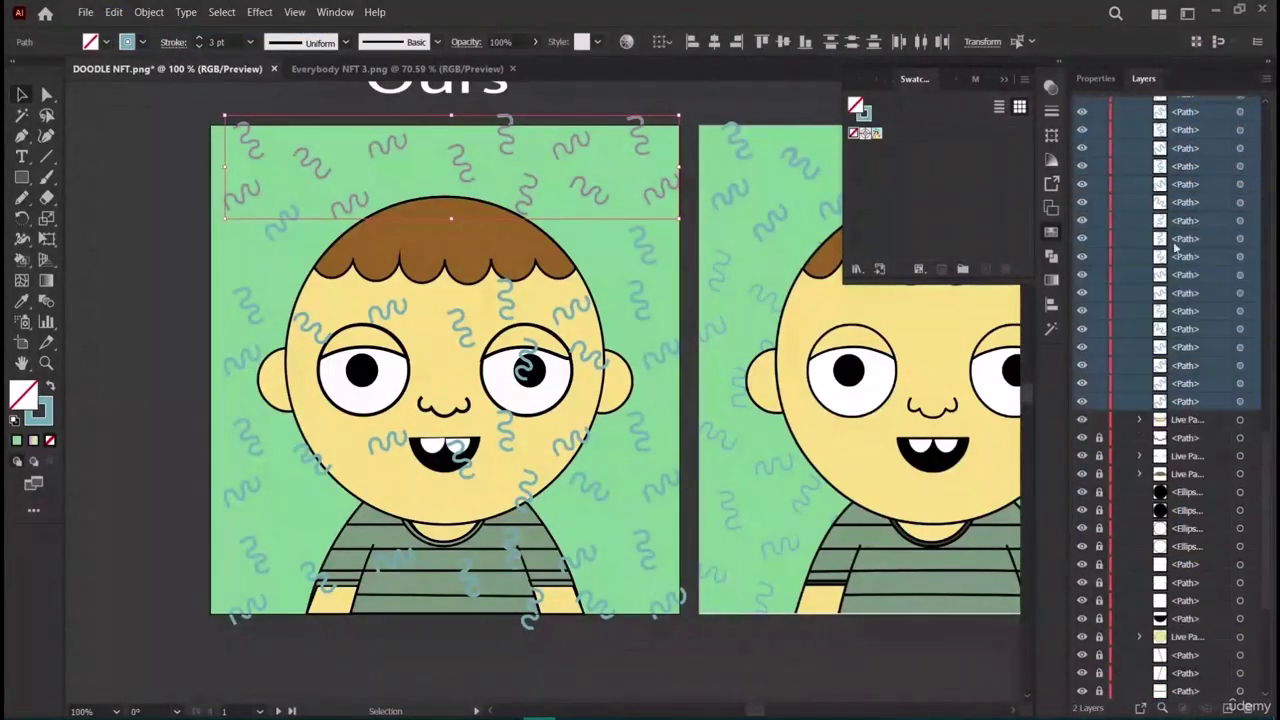
pyautogui.scroll(-5, 1183, 438)
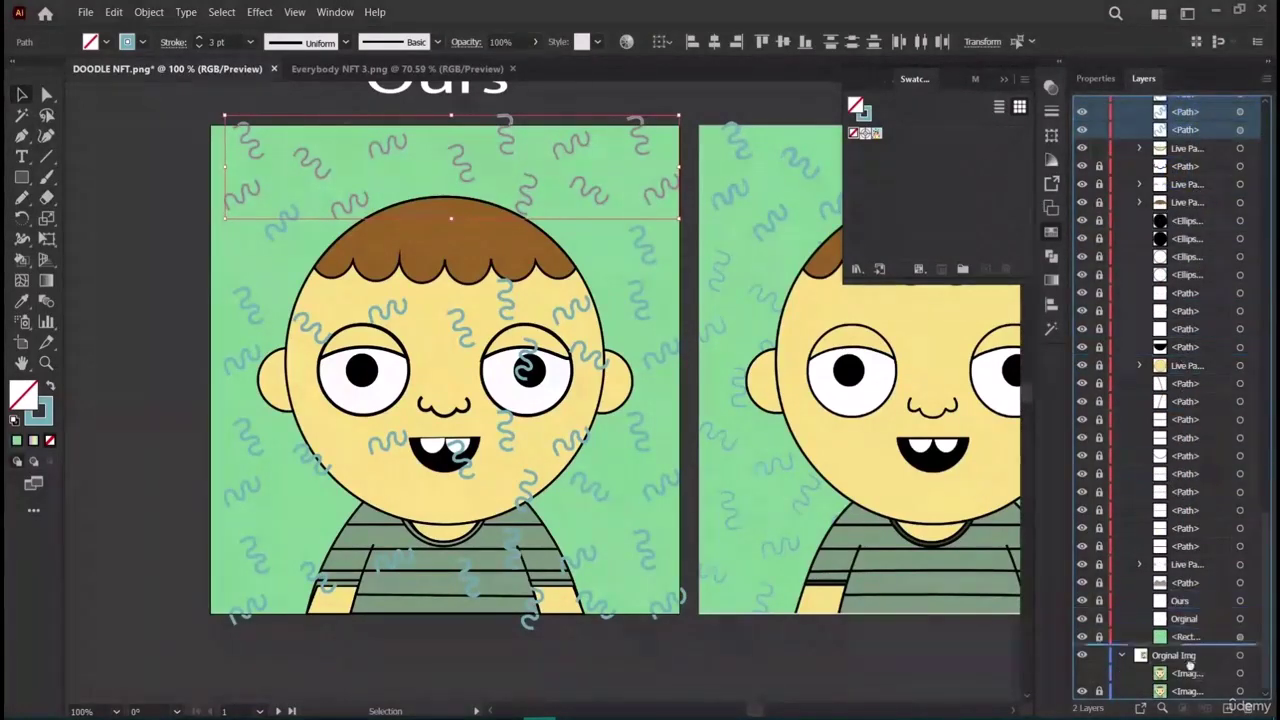
pyautogui.moveTo(1193, 677); pyautogui.dragTo(1196, 660)
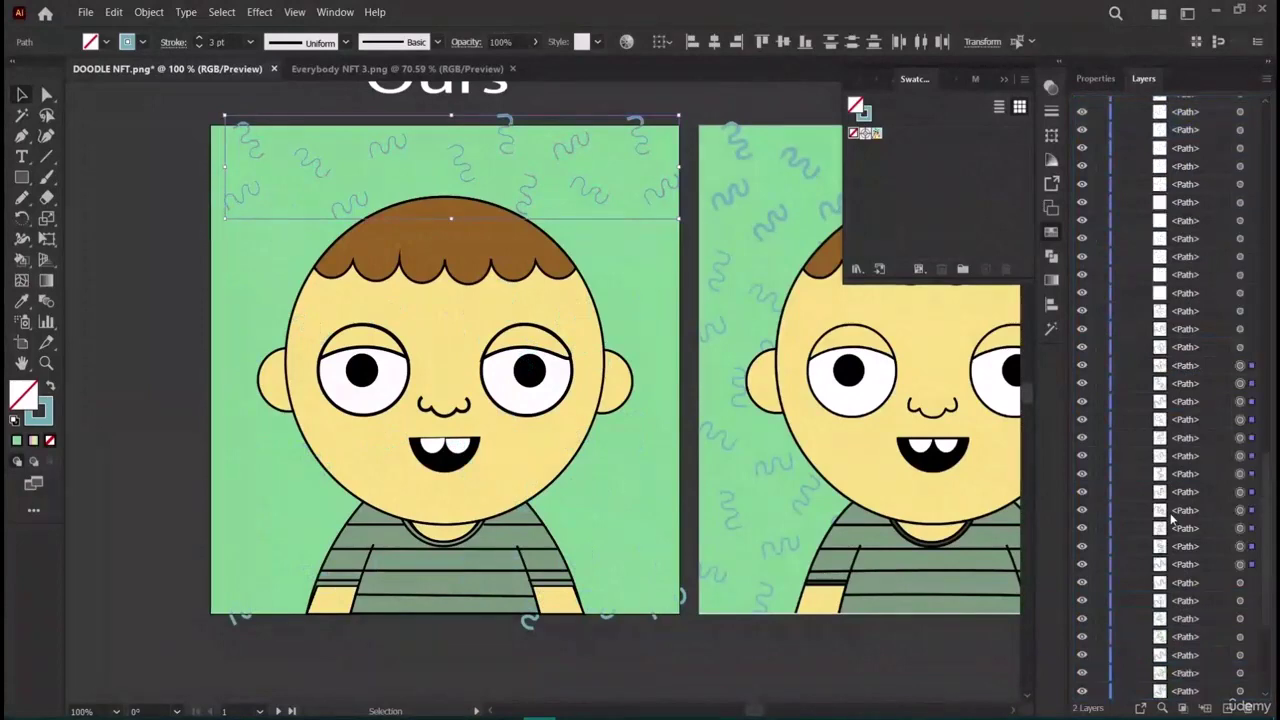
# Deselect the doodles and target the Orginal Img layer, checking its contents.
pyautogui.scroll(10, 1170, 512)
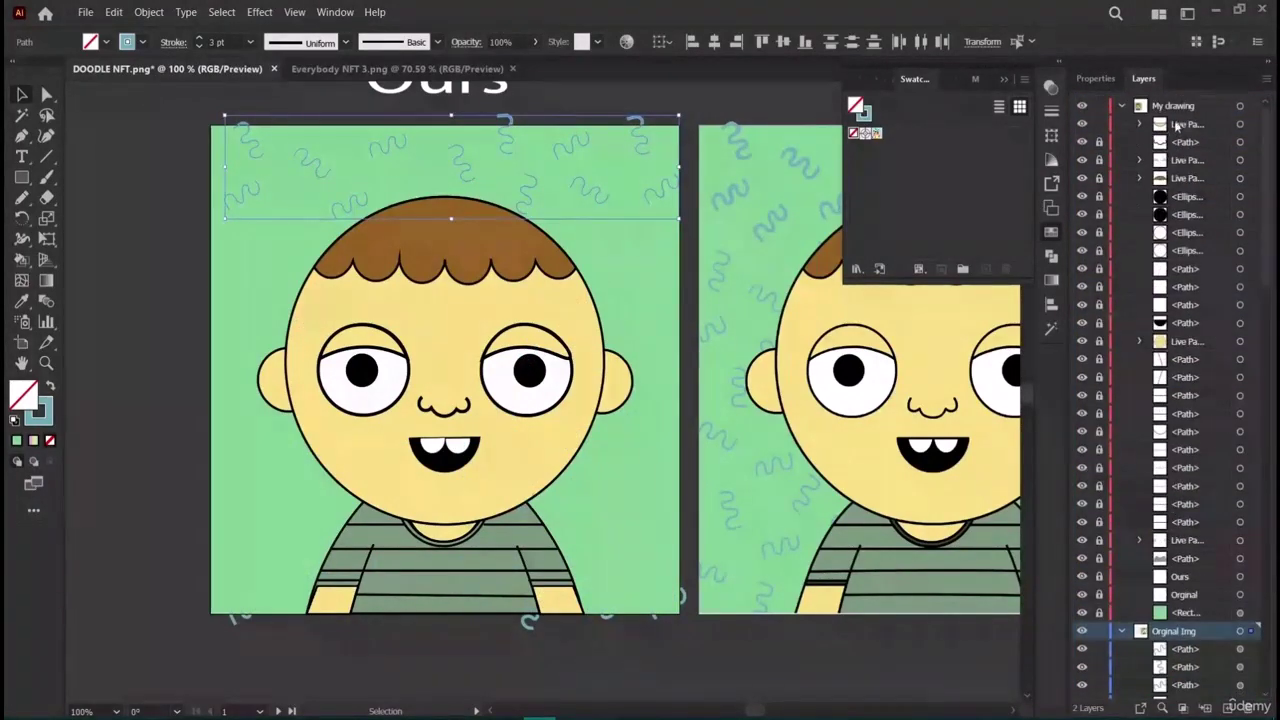
pyautogui.click(285, 233)
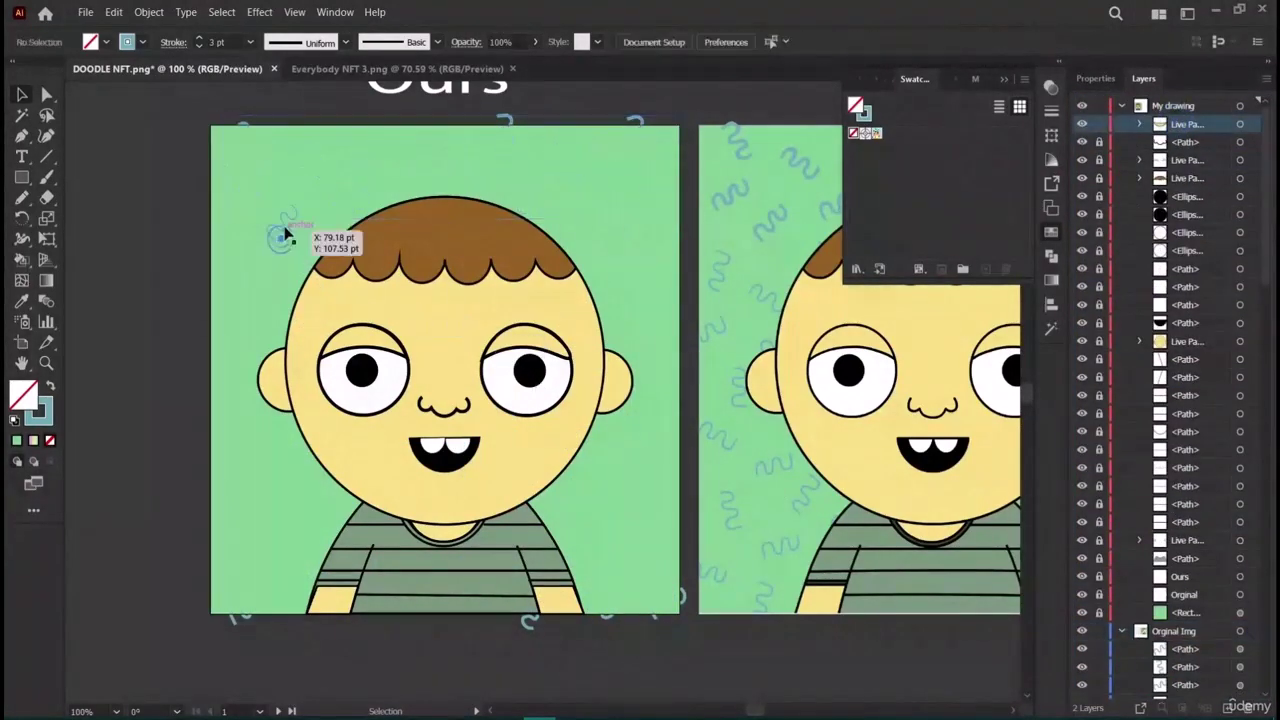
pyautogui.click(534, 422)
pyautogui.click(243, 329)
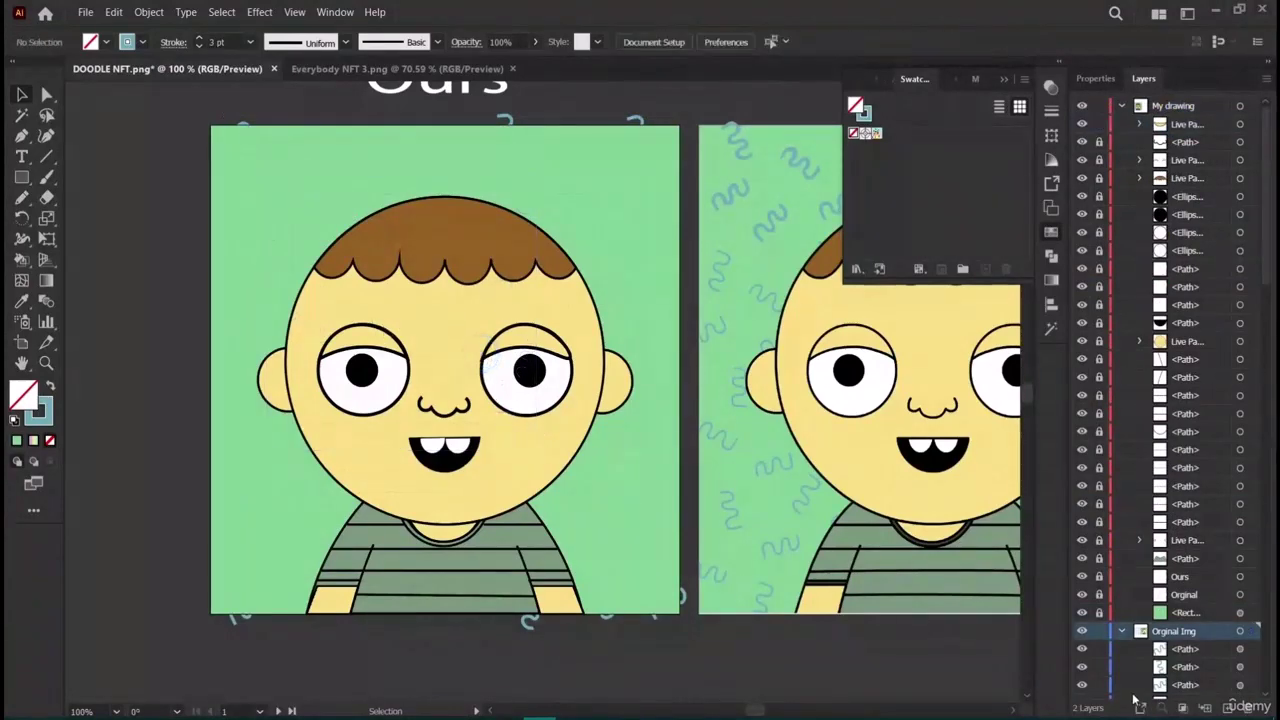
pyautogui.scroll(-4, 1135, 700)
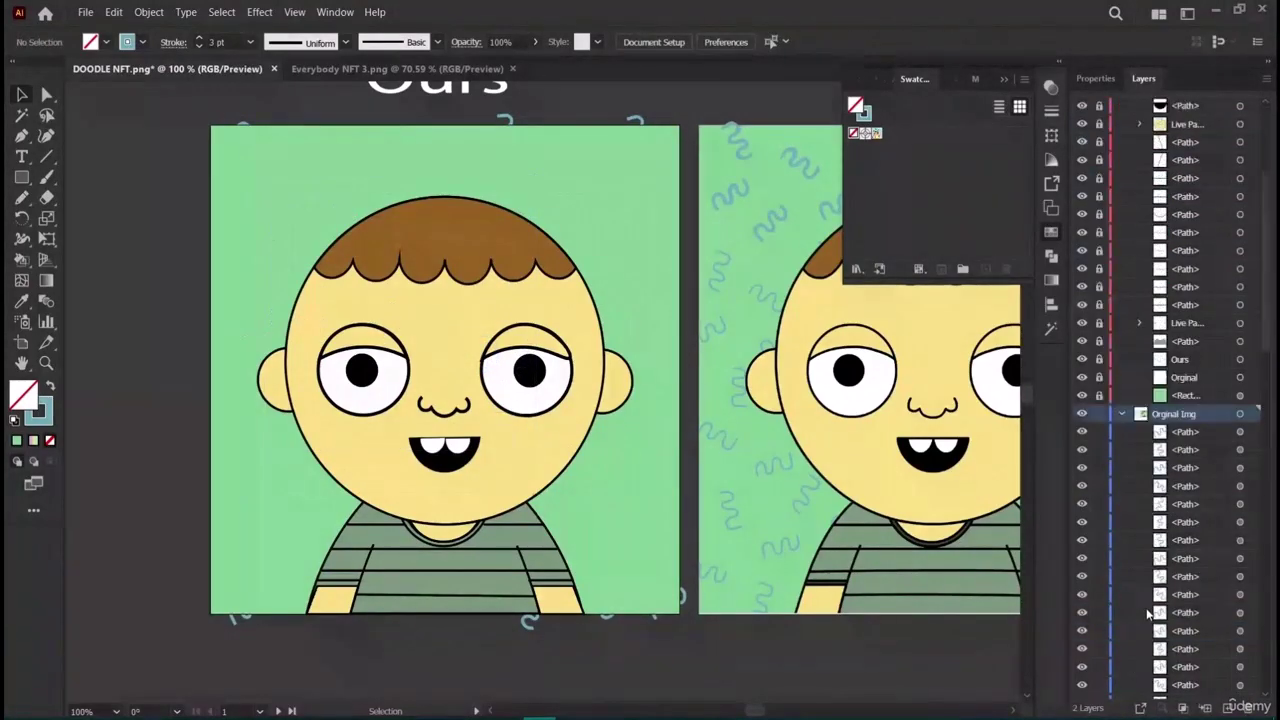
pyautogui.scroll(4, 1156, 505)
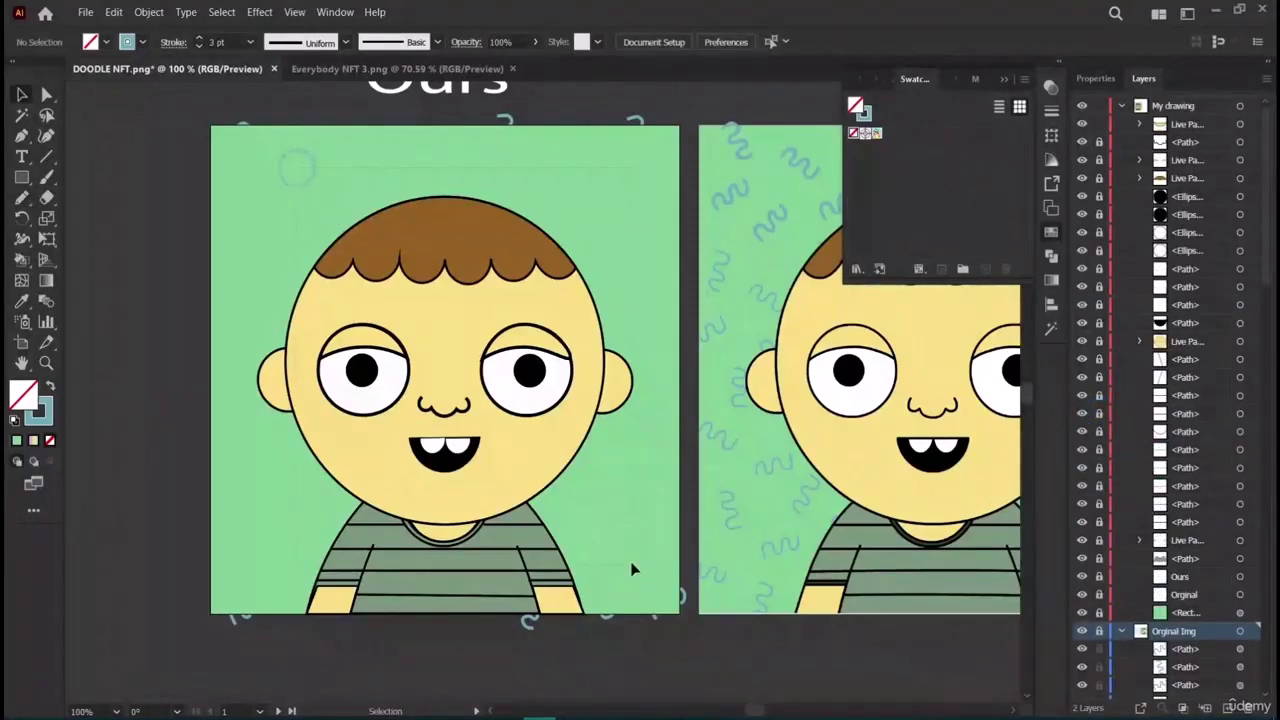
# Clear the selection and unlock the upper sublayers of My drawing.
pyautogui.click(600, 548)
pyautogui.click(256, 229)
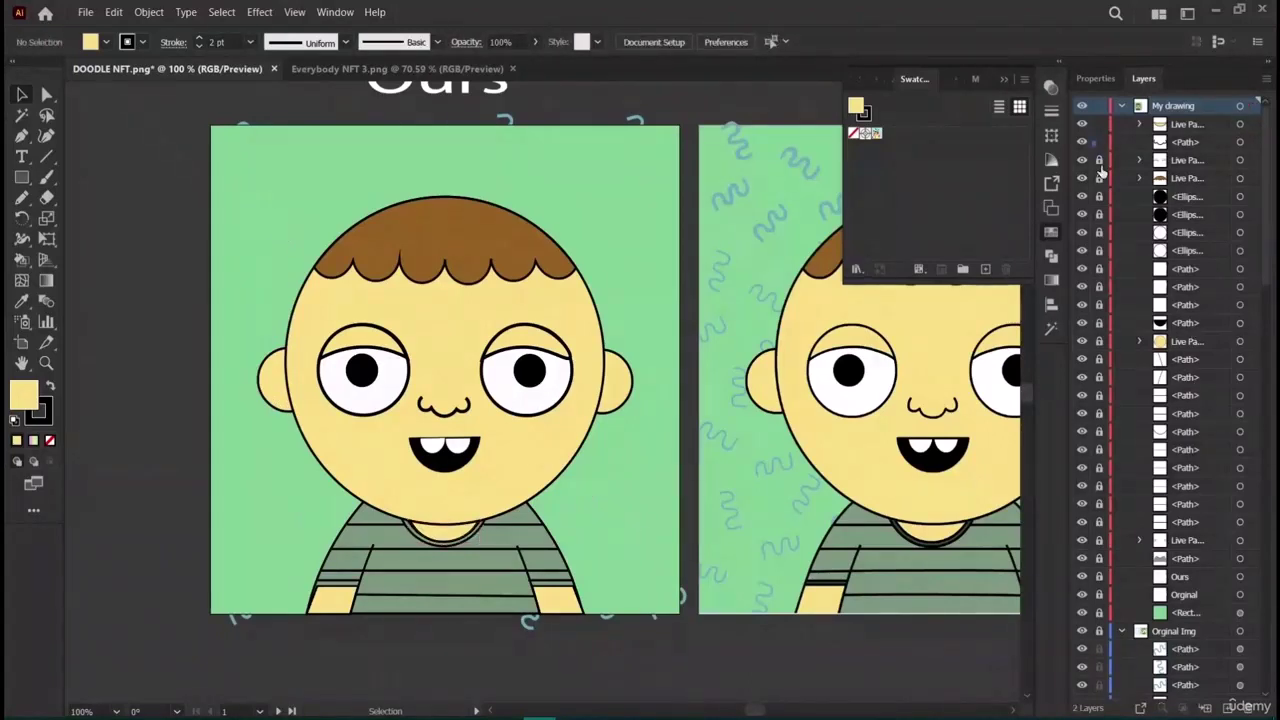
pyautogui.click(1099, 160)
pyautogui.moveTo(1099, 178); pyautogui.dragTo(1099, 236)
pyautogui.click(1099, 305)
pyautogui.click(1098, 323)
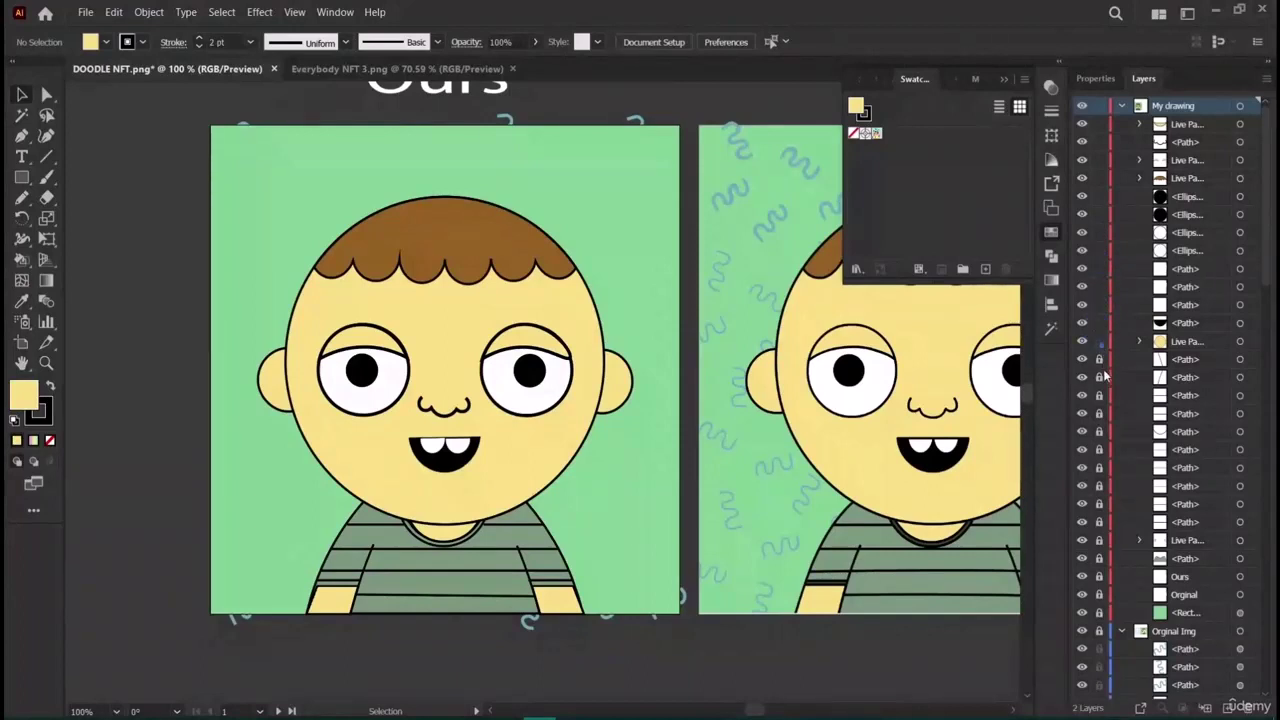
pyautogui.moveTo(1099, 359); pyautogui.dragTo(1099, 413)
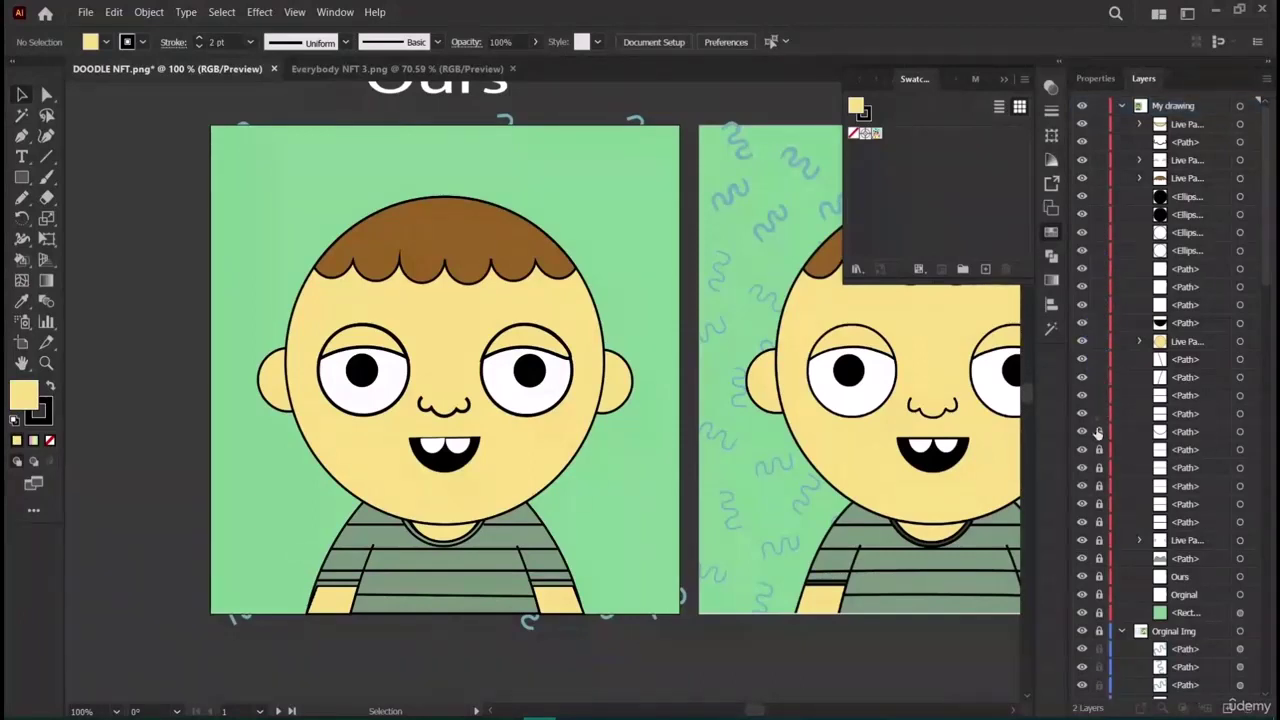
pyautogui.click(1098, 431)
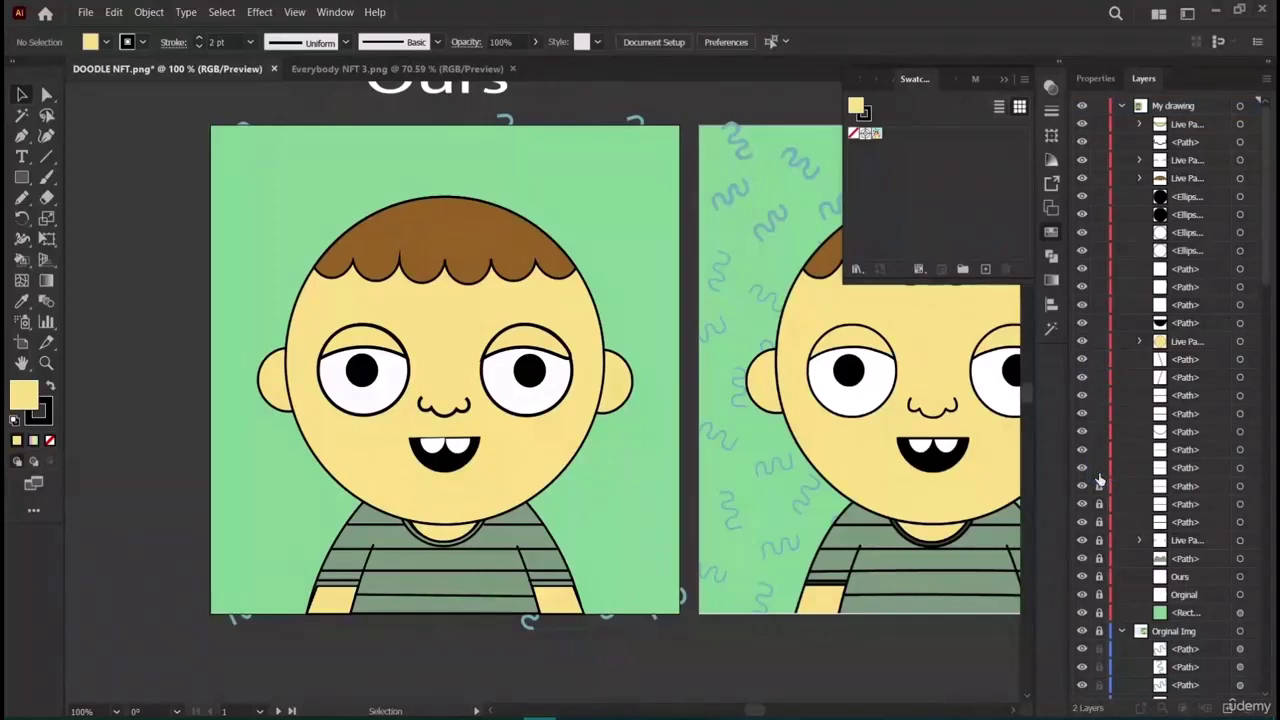
# Unlock the remaining sublayers, including Ours, Orginal and the green background rectangle, then drag the rectangle.
pyautogui.click(1098, 486)
pyautogui.click(1098, 504)
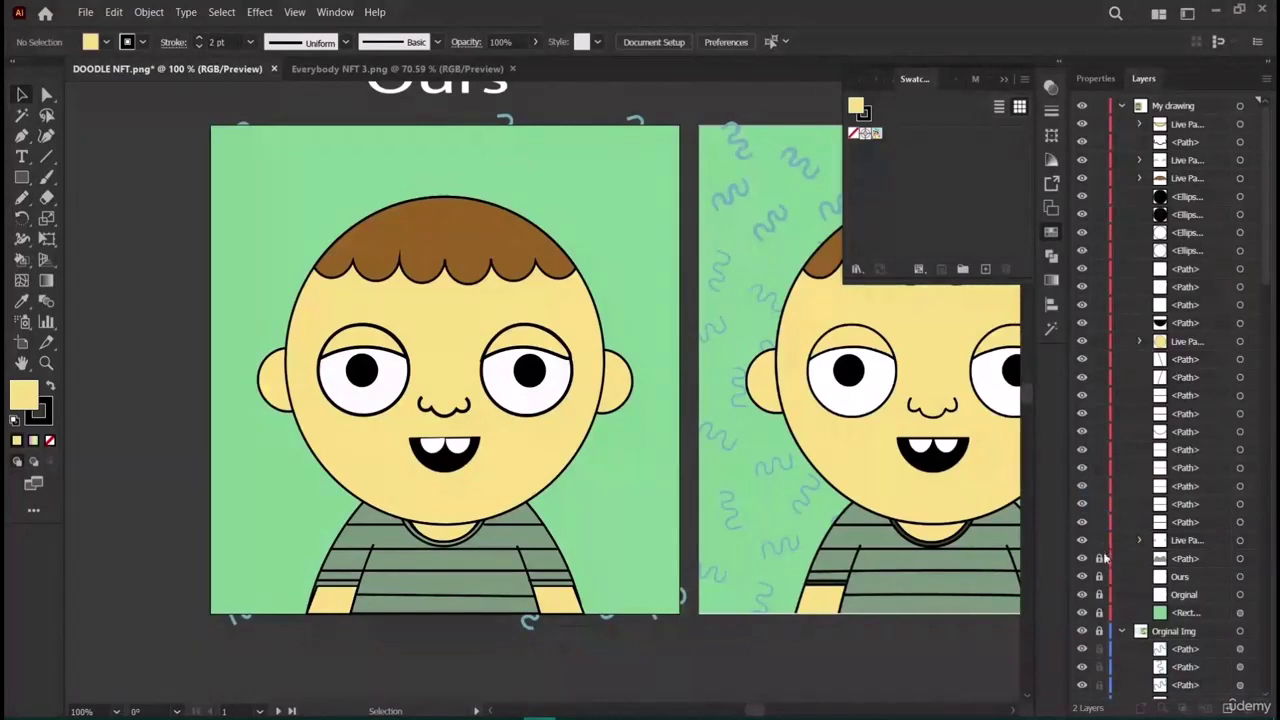
pyautogui.moveTo(1099, 578); pyautogui.dragTo(1100, 598)
pyautogui.click(1098, 612)
pyautogui.moveTo(299, 175); pyautogui.dragTo(470, 420)
# Undo the rectangle move, relock the background, and bring all of the boy's artwork to the front.
pyautogui.hotkey('ctrl', 'z')
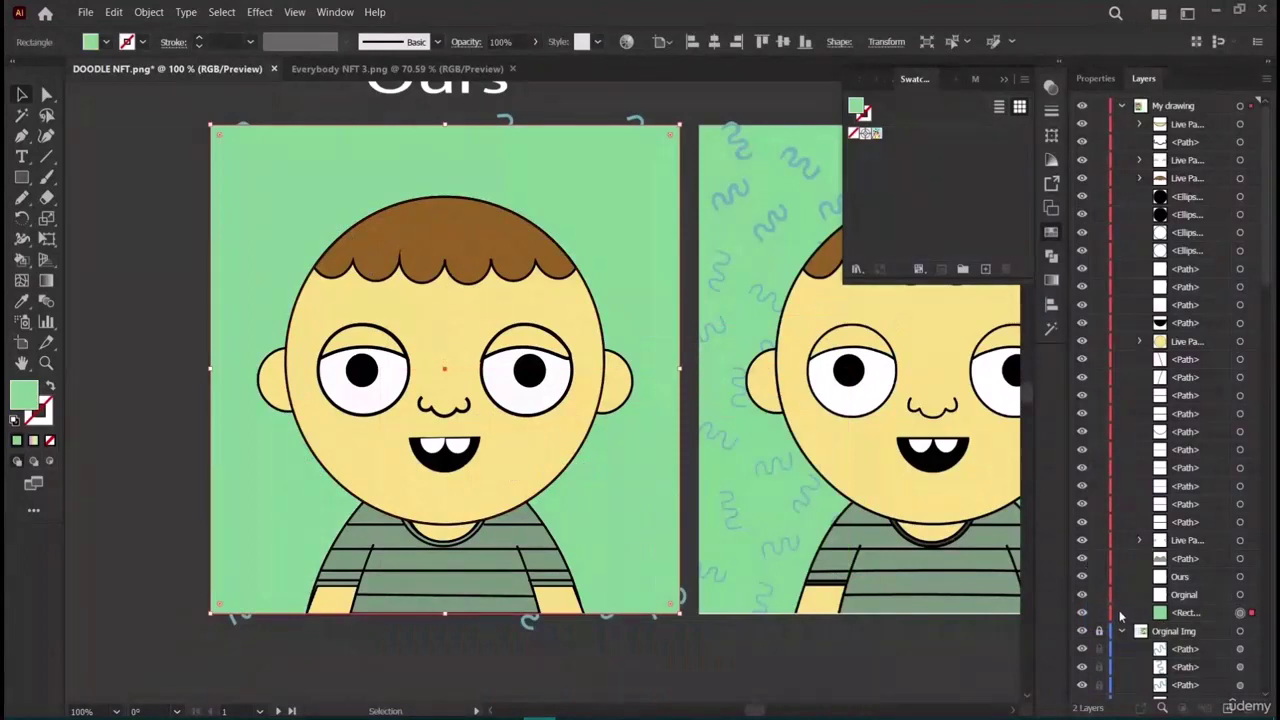
pyautogui.click(1099, 612)
pyautogui.click(305, 208)
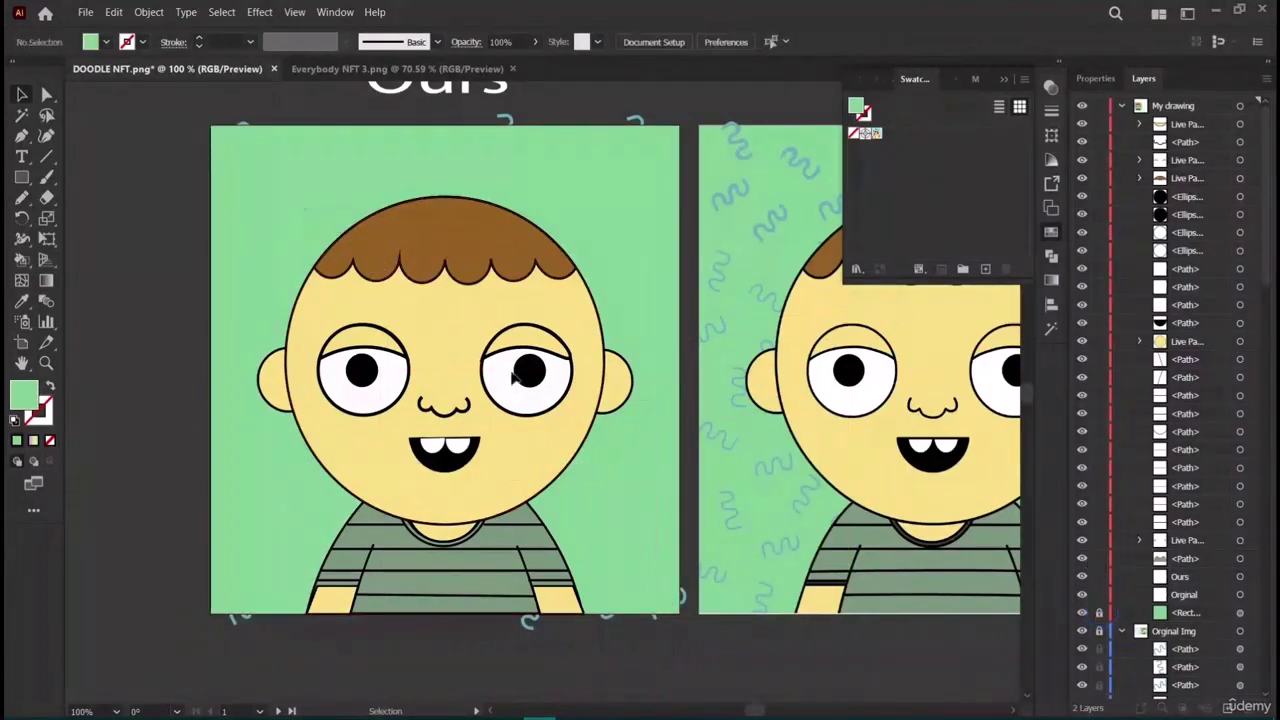
pyautogui.hotkey('ctrl', 'a')
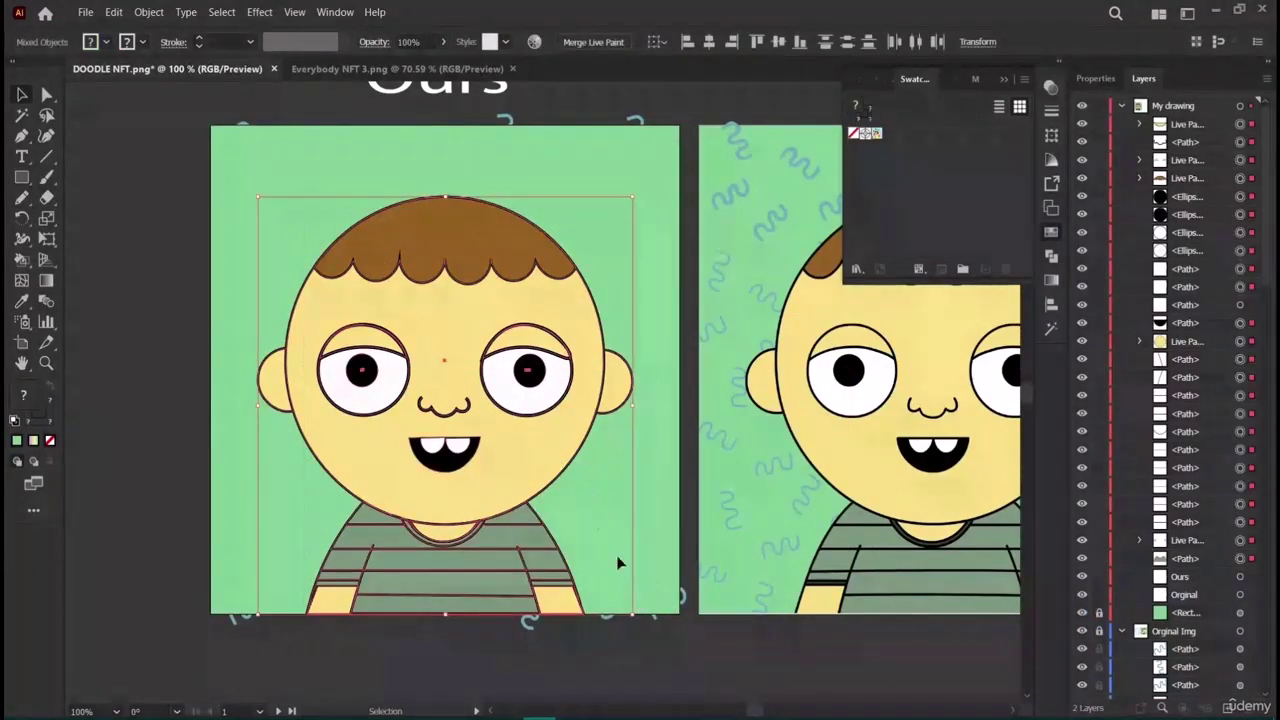
pyautogui.rightClick(424, 300)
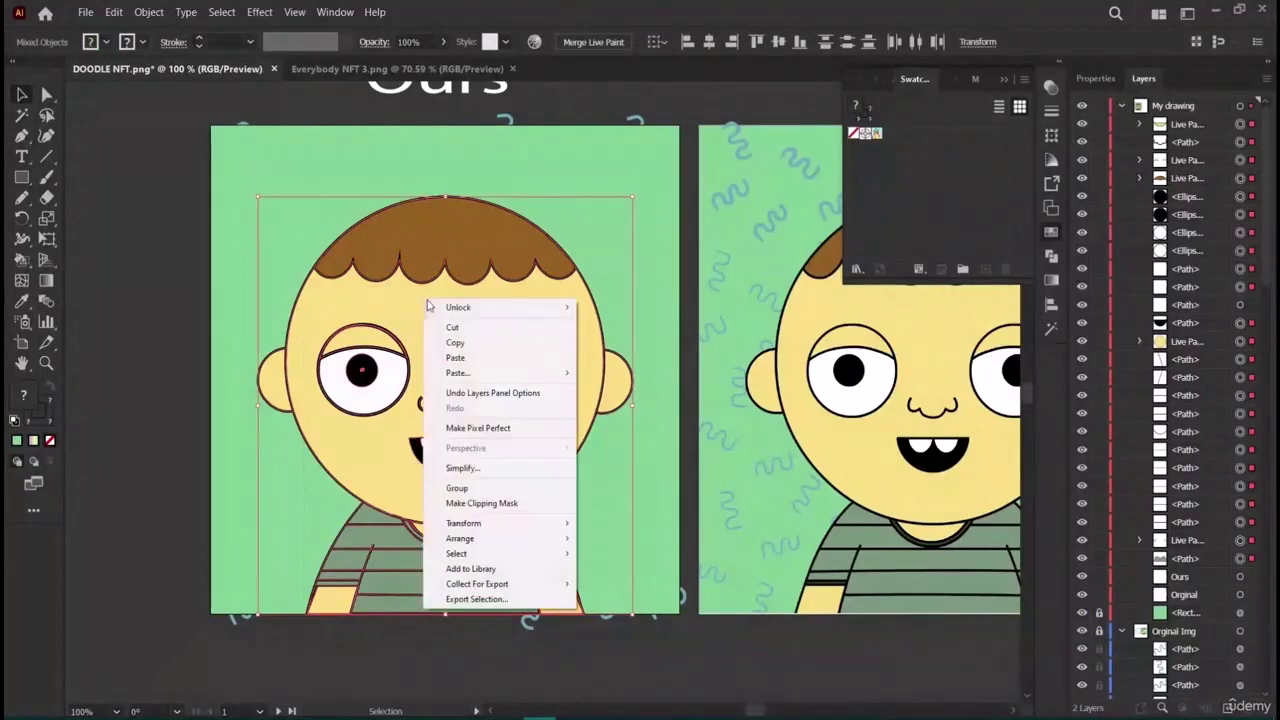
pyautogui.moveTo(514, 540)
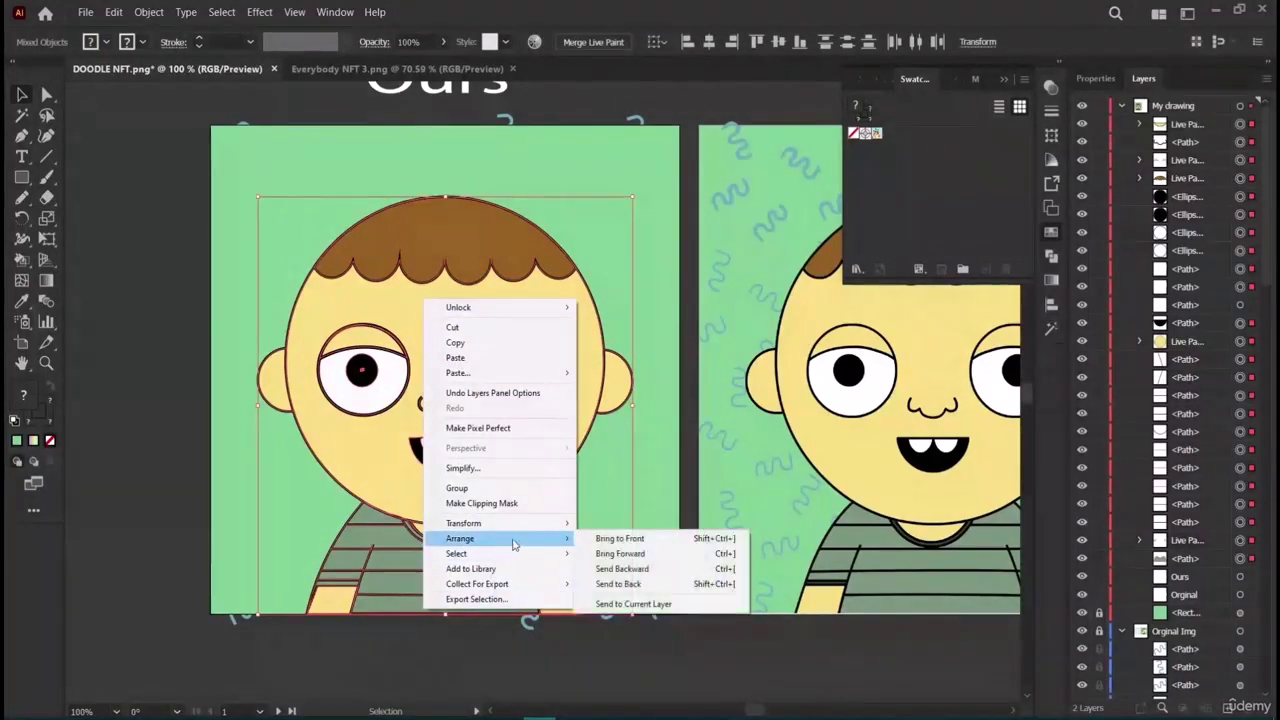
pyautogui.click(630, 584)
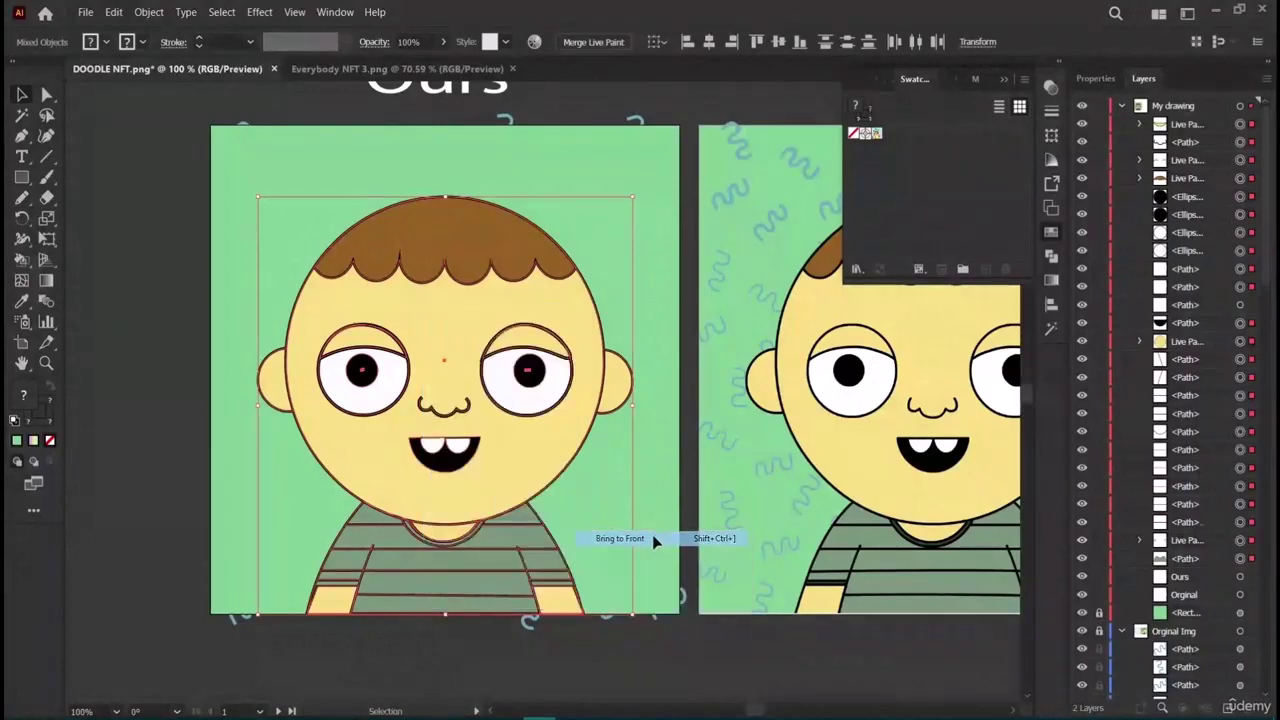
# Move the Orginal Img squiggle paths into the My drawing layer, dismissing the locked-layer warning.
pyautogui.scroll(-10, 1157, 500)
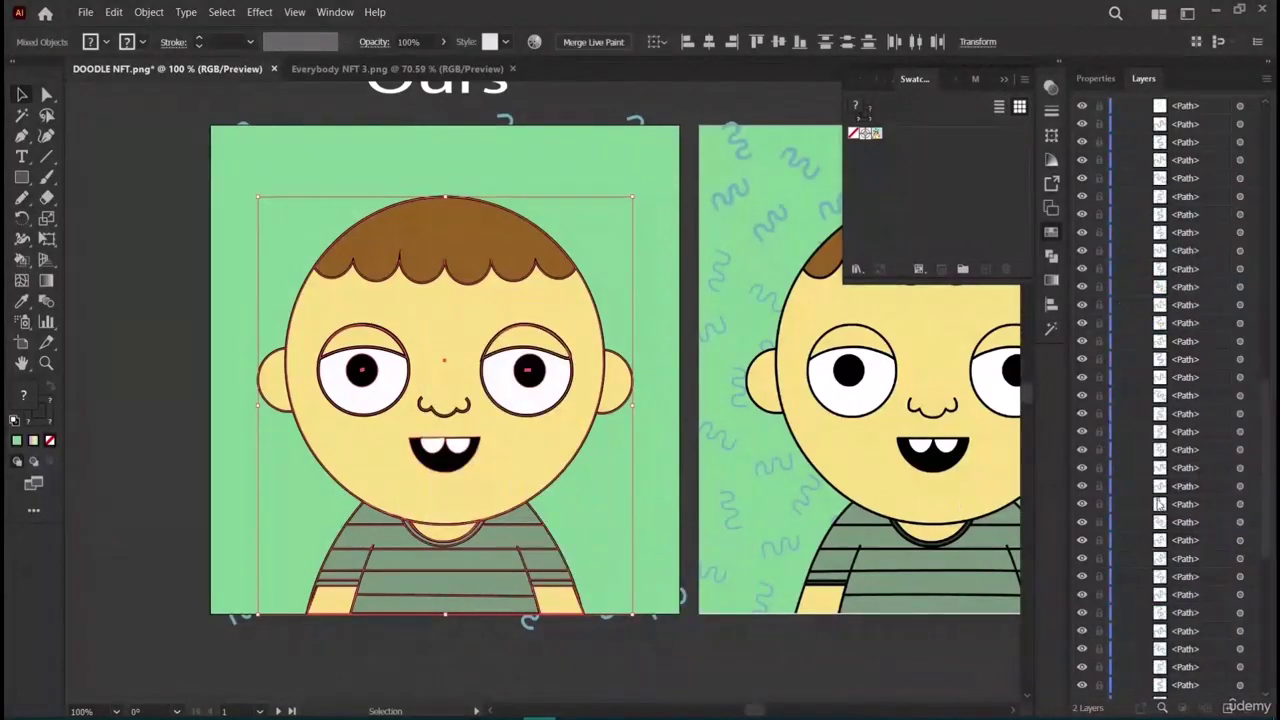
pyautogui.scroll(10, 1180, 420)
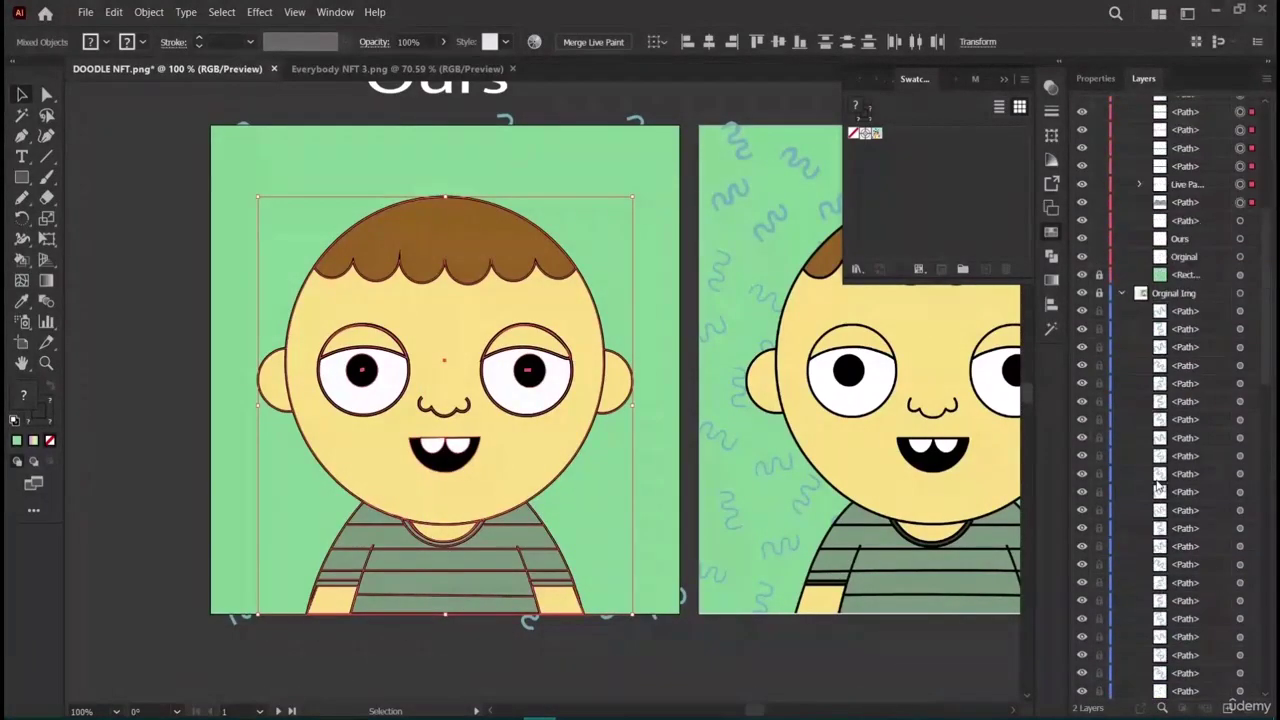
pyautogui.scroll(-10, 1205, 395)
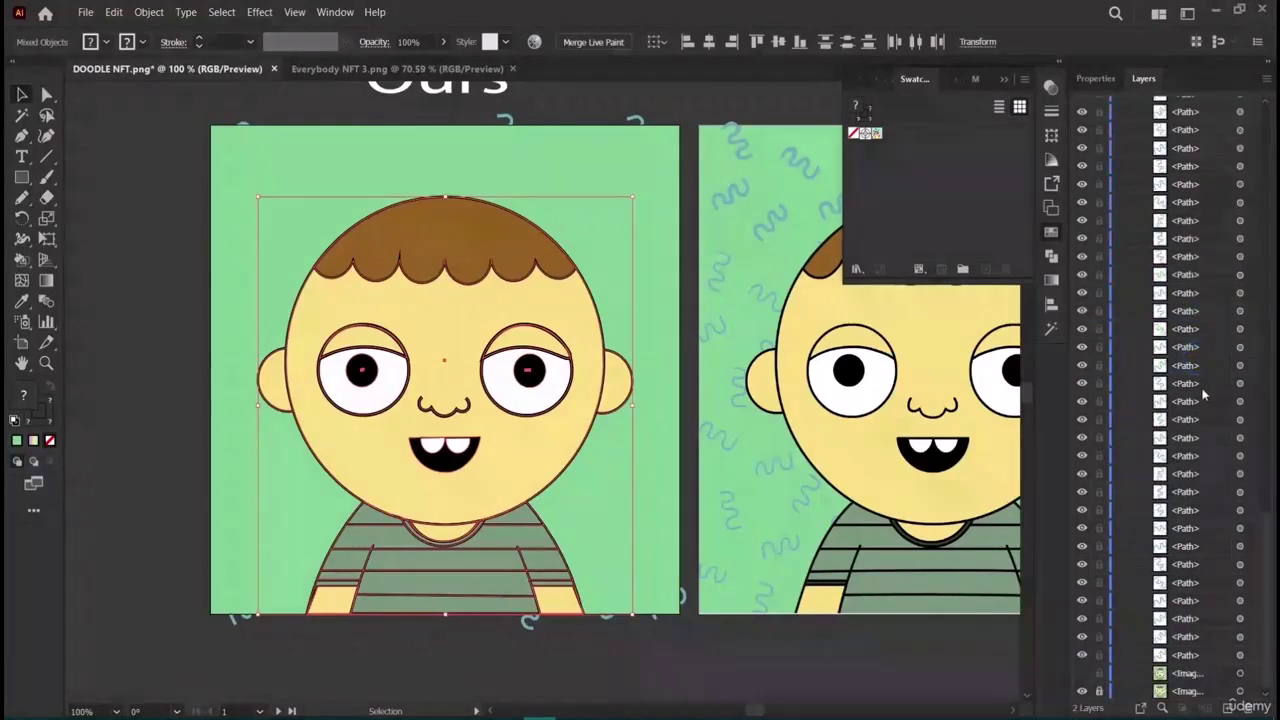
pyautogui.keyDown('shift'); pyautogui.click(1190, 665); pyautogui.keyUp('shift')
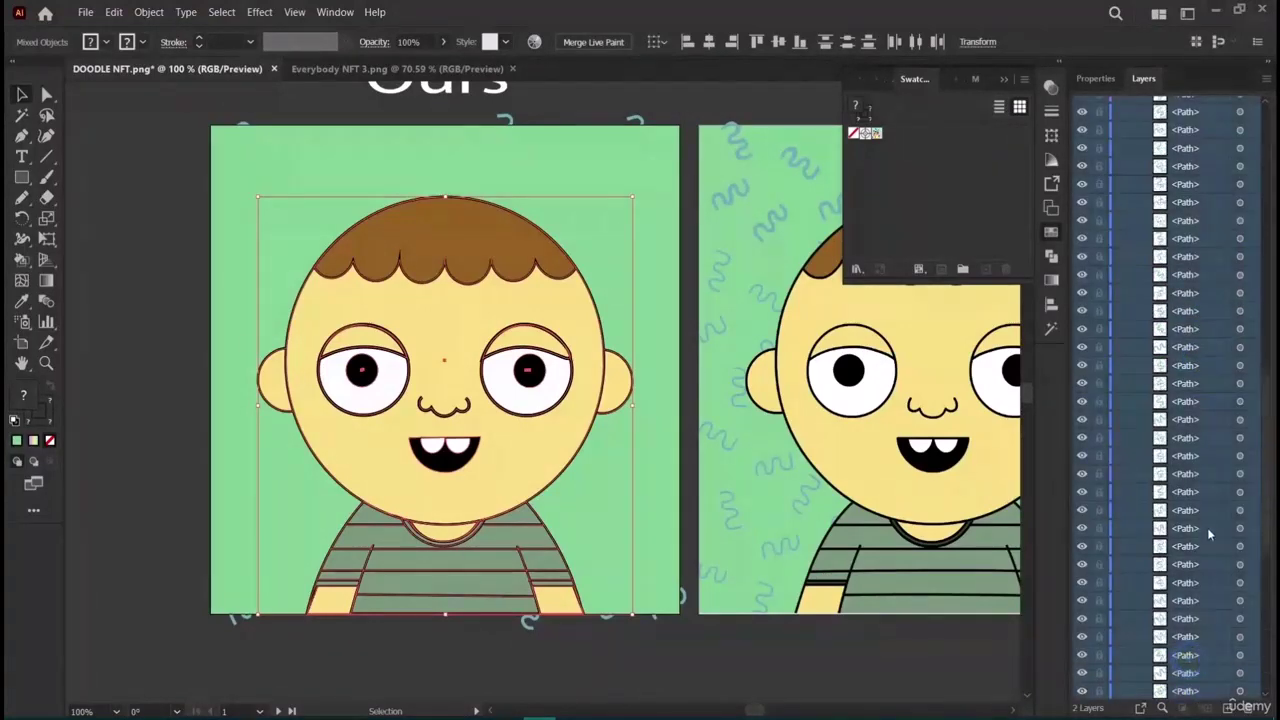
pyautogui.scroll(5, 1207, 527)
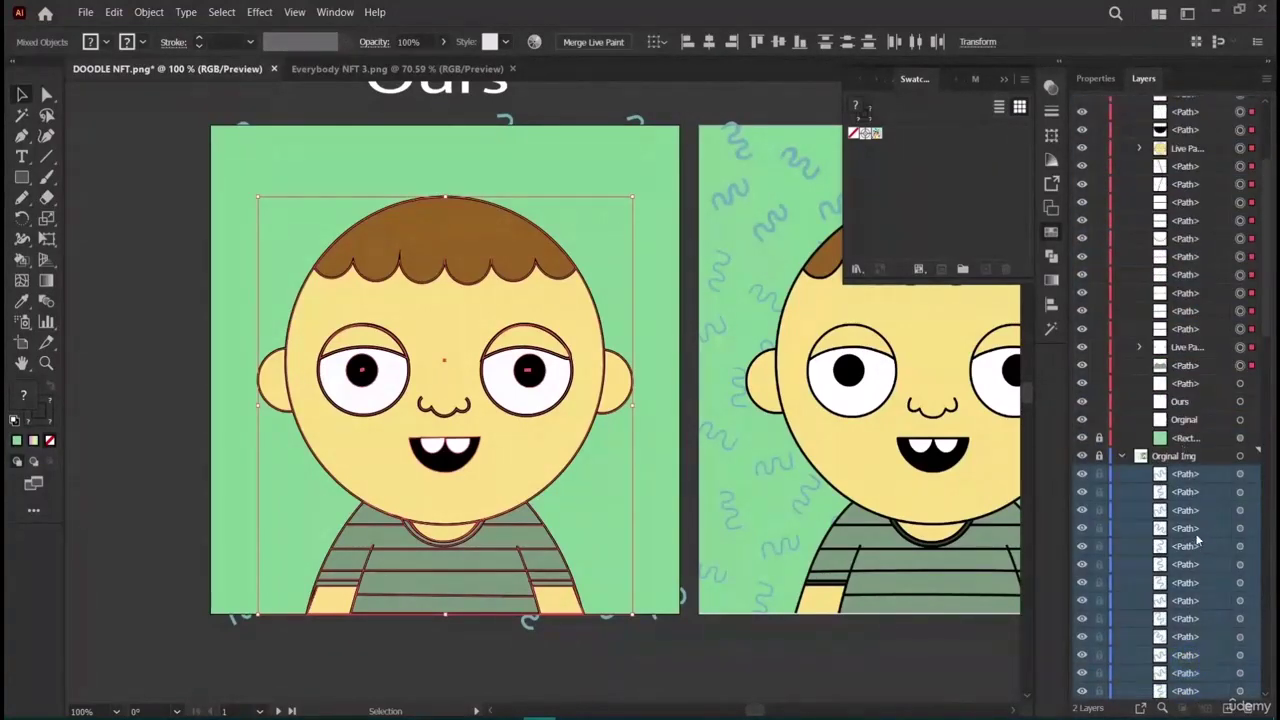
pyautogui.moveTo(1198, 540); pyautogui.dragTo(1188, 432)
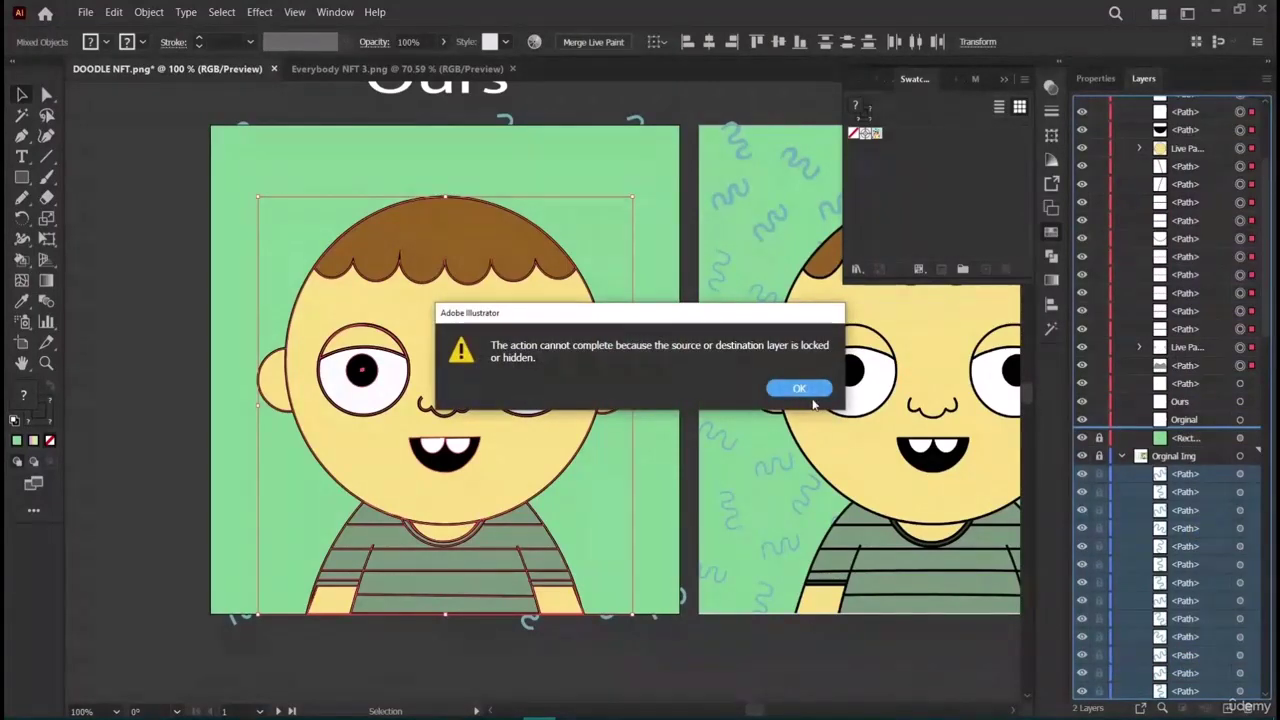
pyautogui.press('Return')
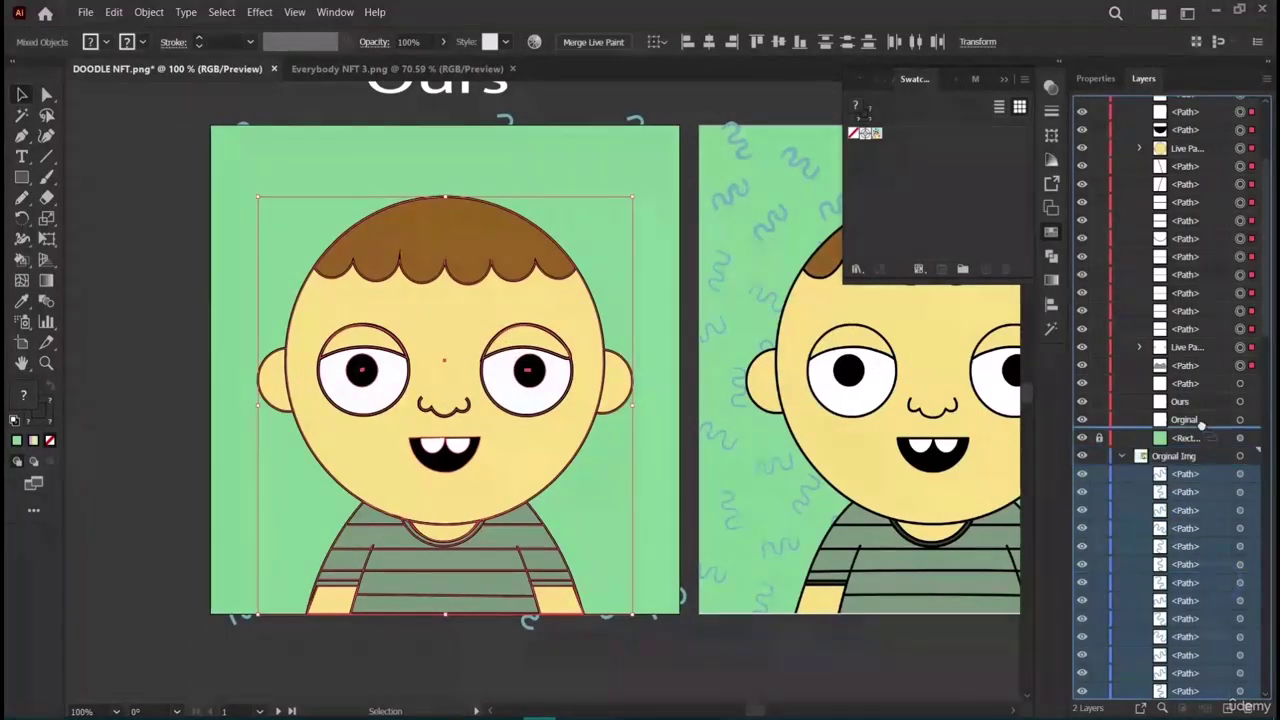
# Drag one squiggle below the artboard's bottom edge and deselect it.
pyautogui.click(123, 326)
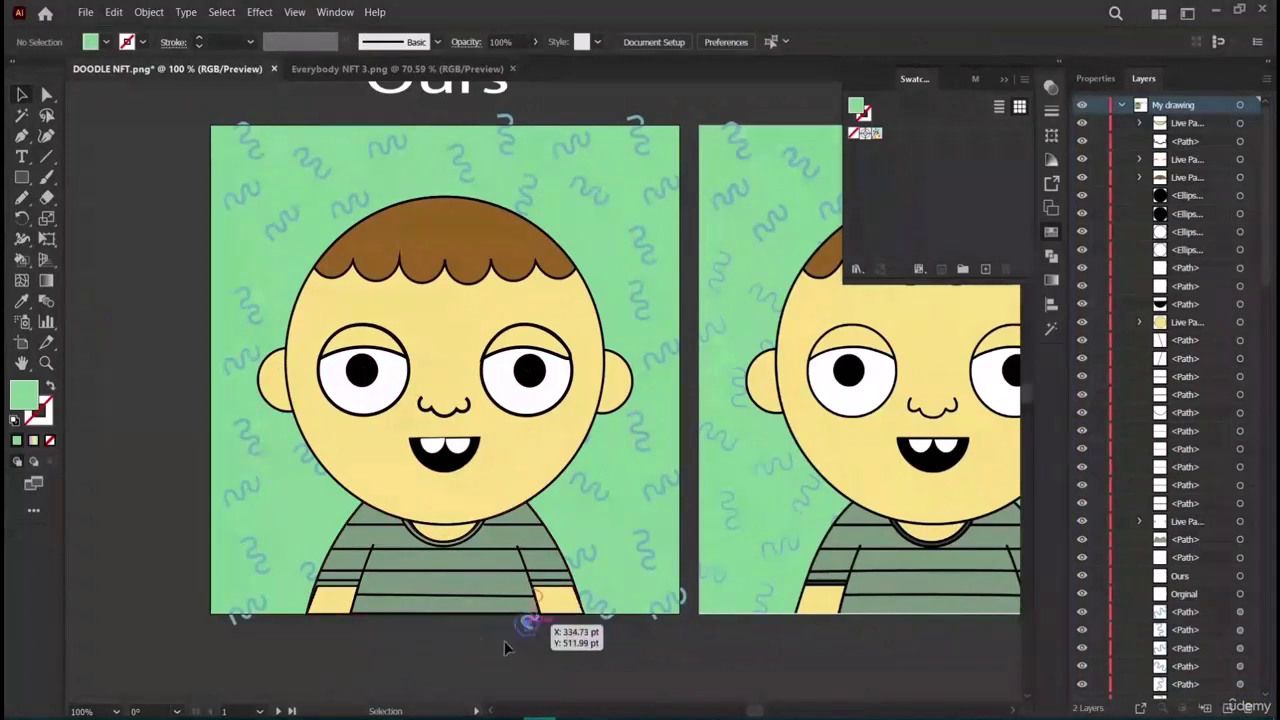
pyautogui.moveTo(527, 622); pyautogui.dragTo(428, 652)
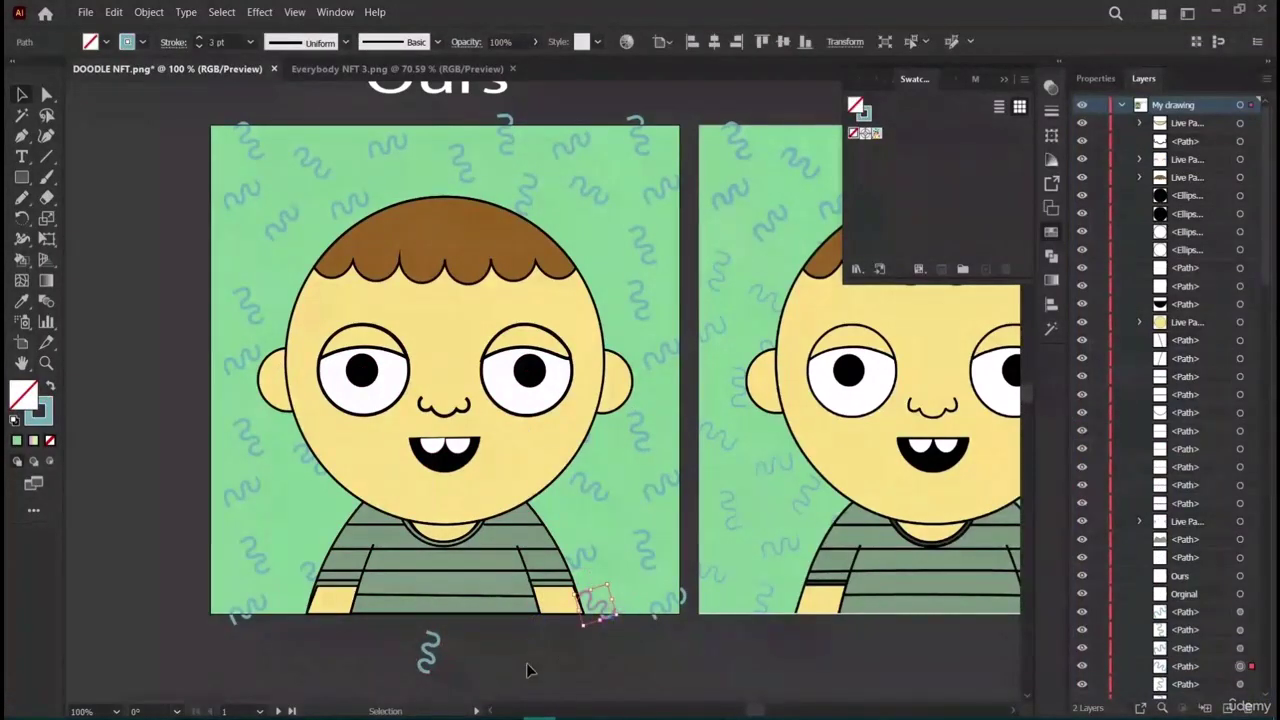
pyautogui.click(526, 664)
pyautogui.click(428, 658)
pyautogui.click(691, 646)
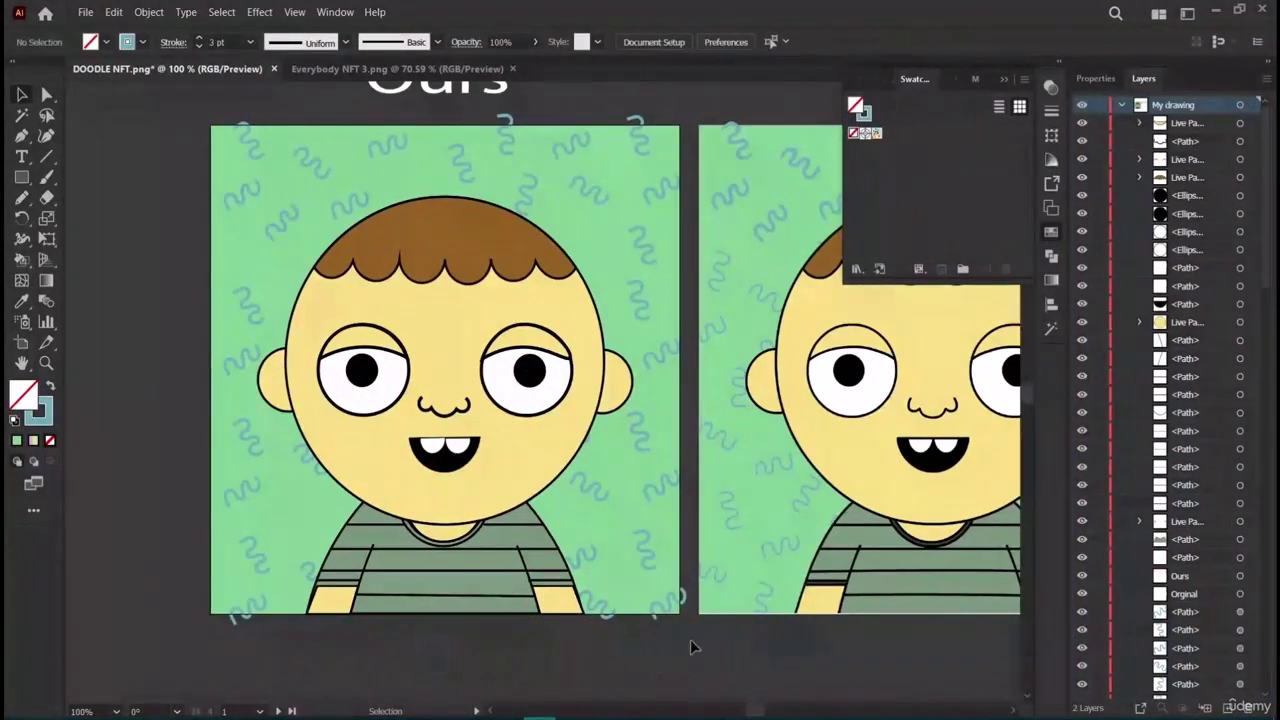
pyautogui.scroll(2, 651, 663)
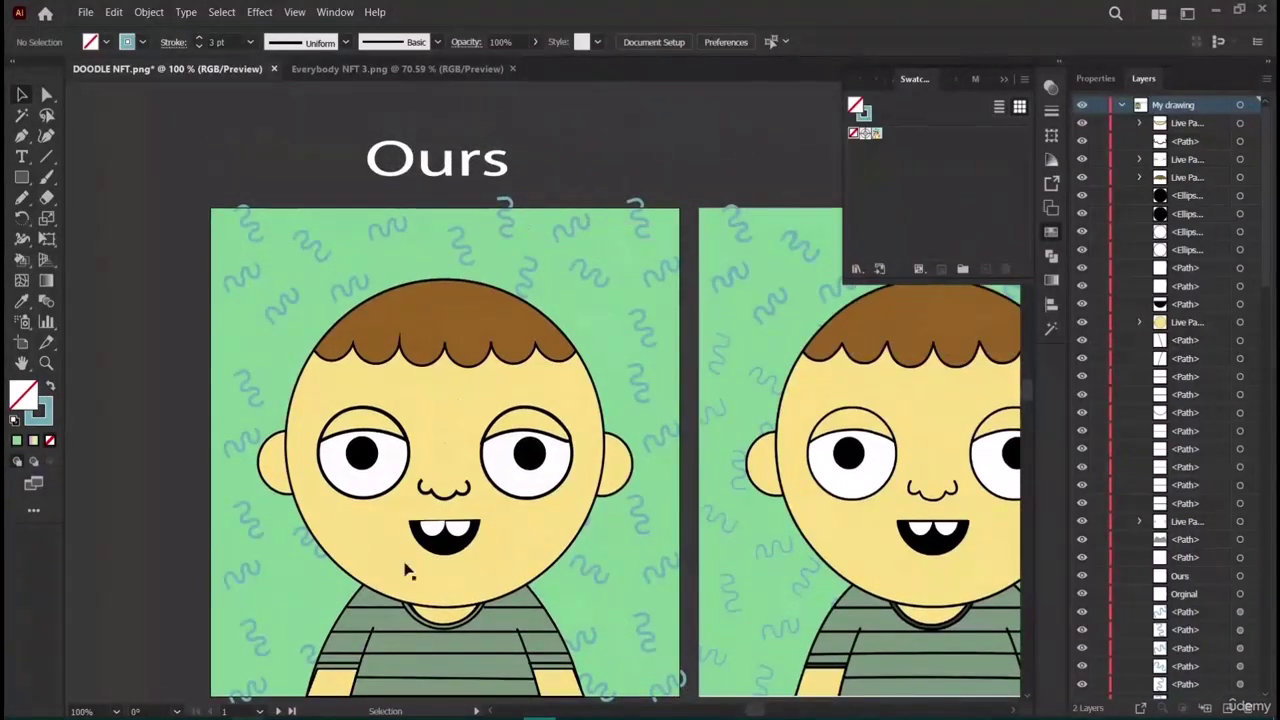
# Zoom in on the character's mouth and delete both teeth.
pyautogui.scroll(-2, 540, 484)
pyautogui.scroll(2, 543, 486)
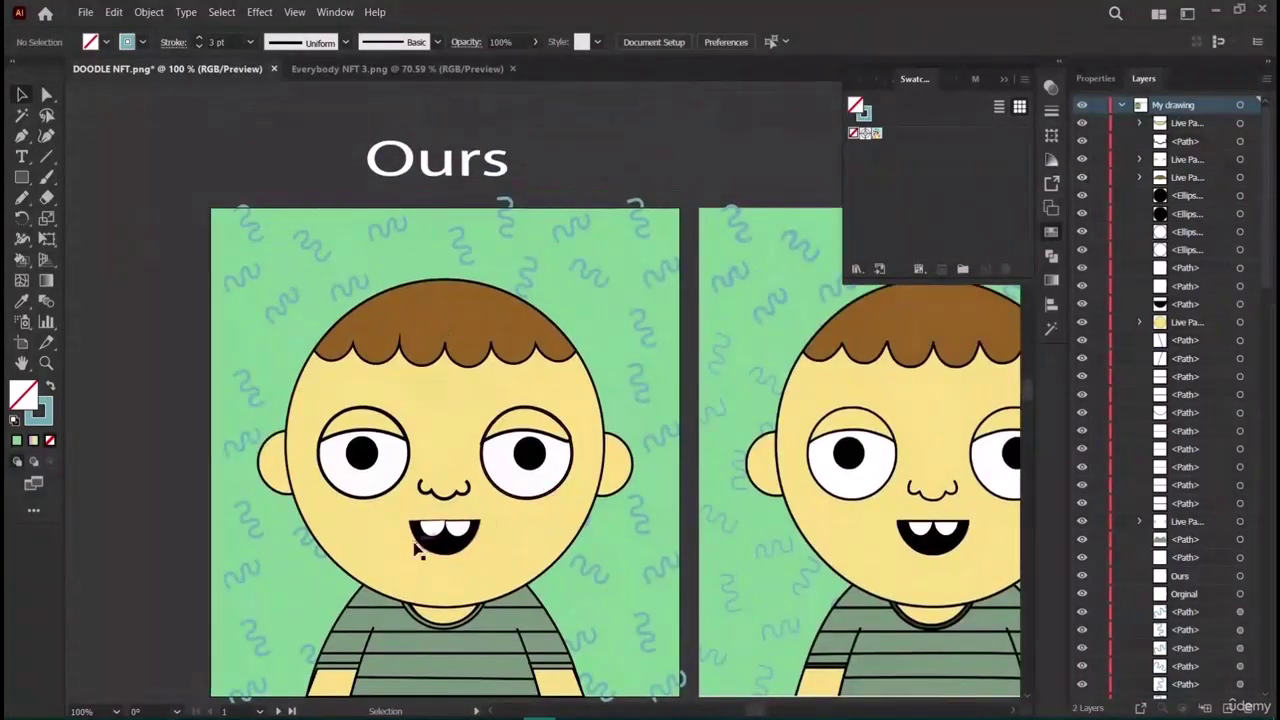
pyautogui.click(46, 363)
pyautogui.click(402, 525)
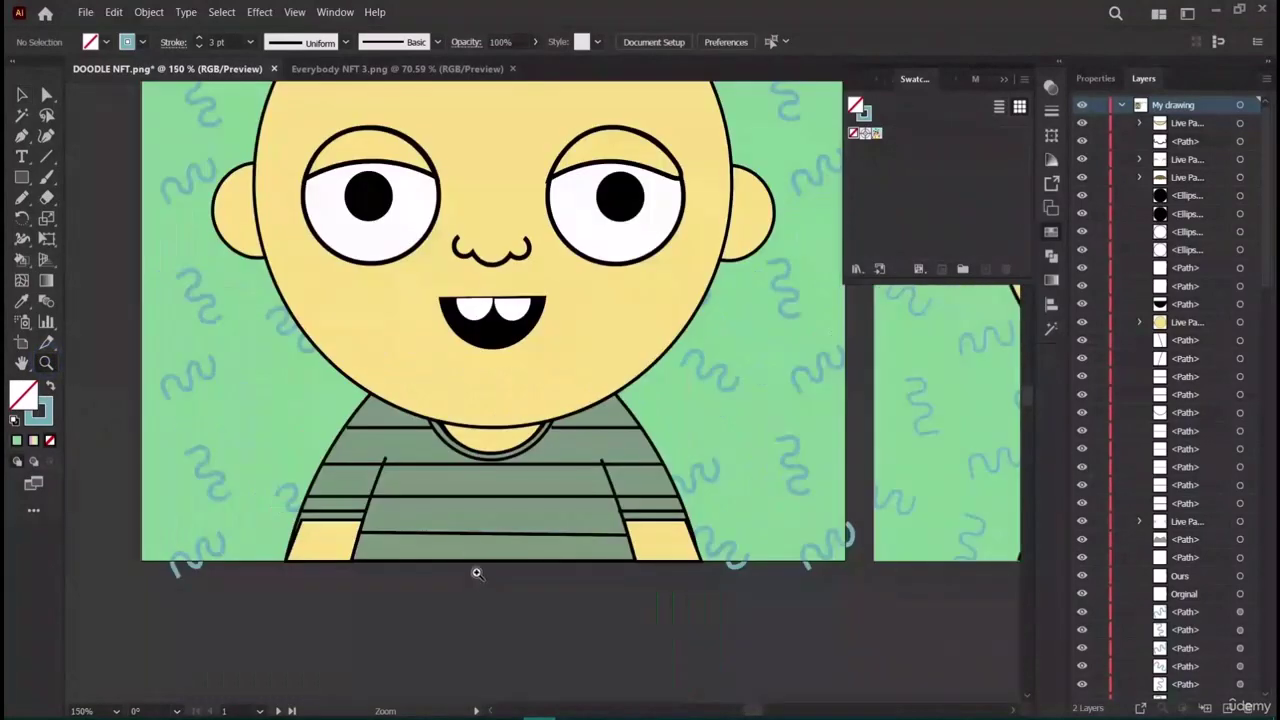
pyautogui.click(477, 573)
pyautogui.click(467, 352)
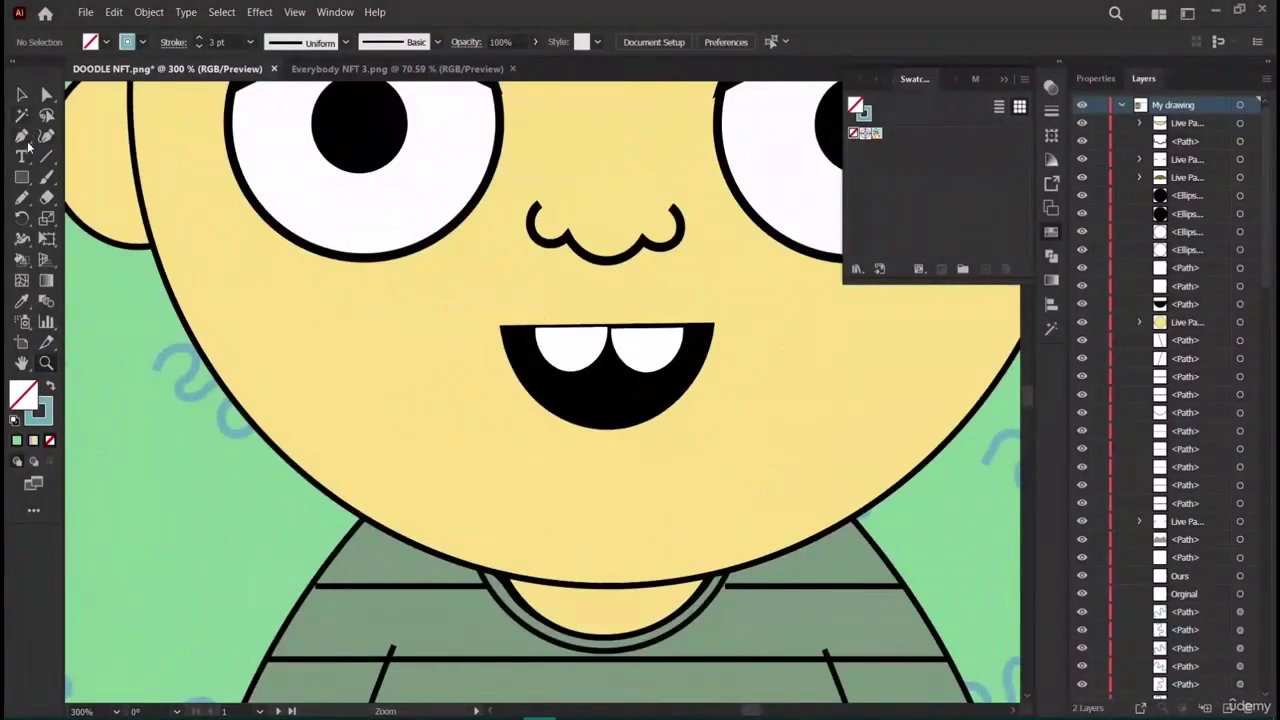
pyautogui.click(587, 350)
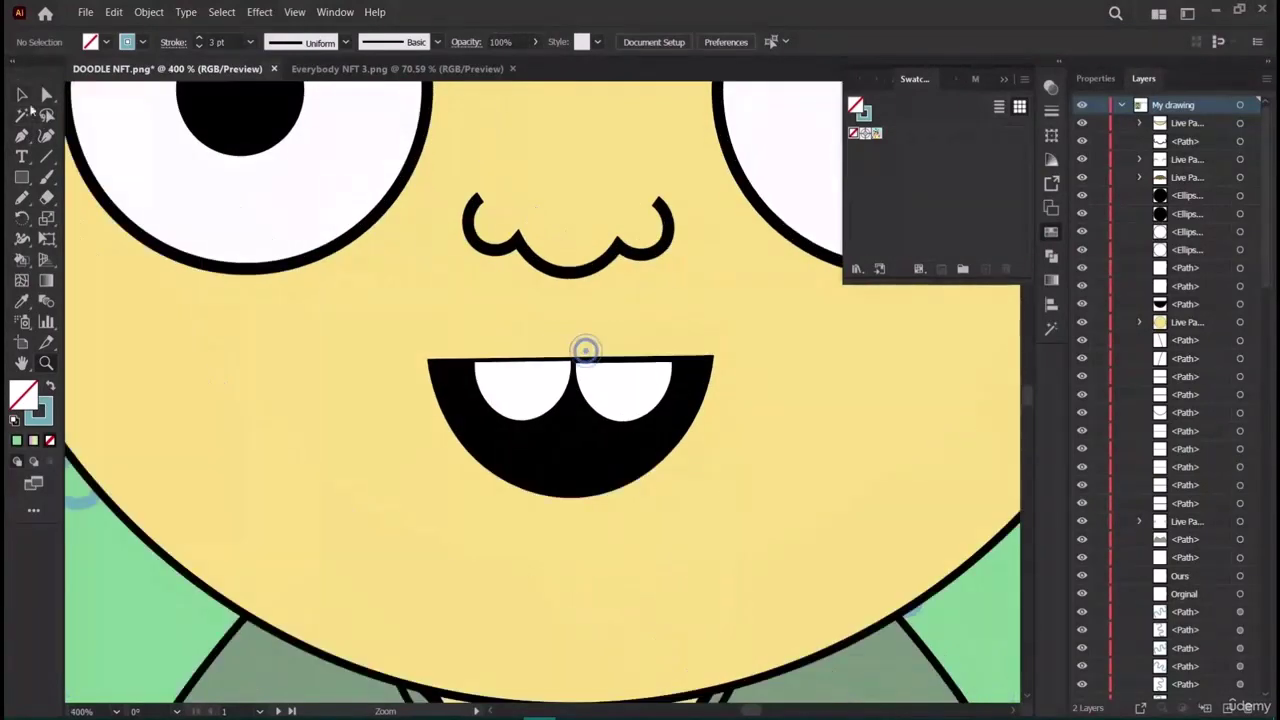
pyautogui.press('v')
pyautogui.click(514, 388)
pyautogui.press('Delete')
pyautogui.click(600, 398)
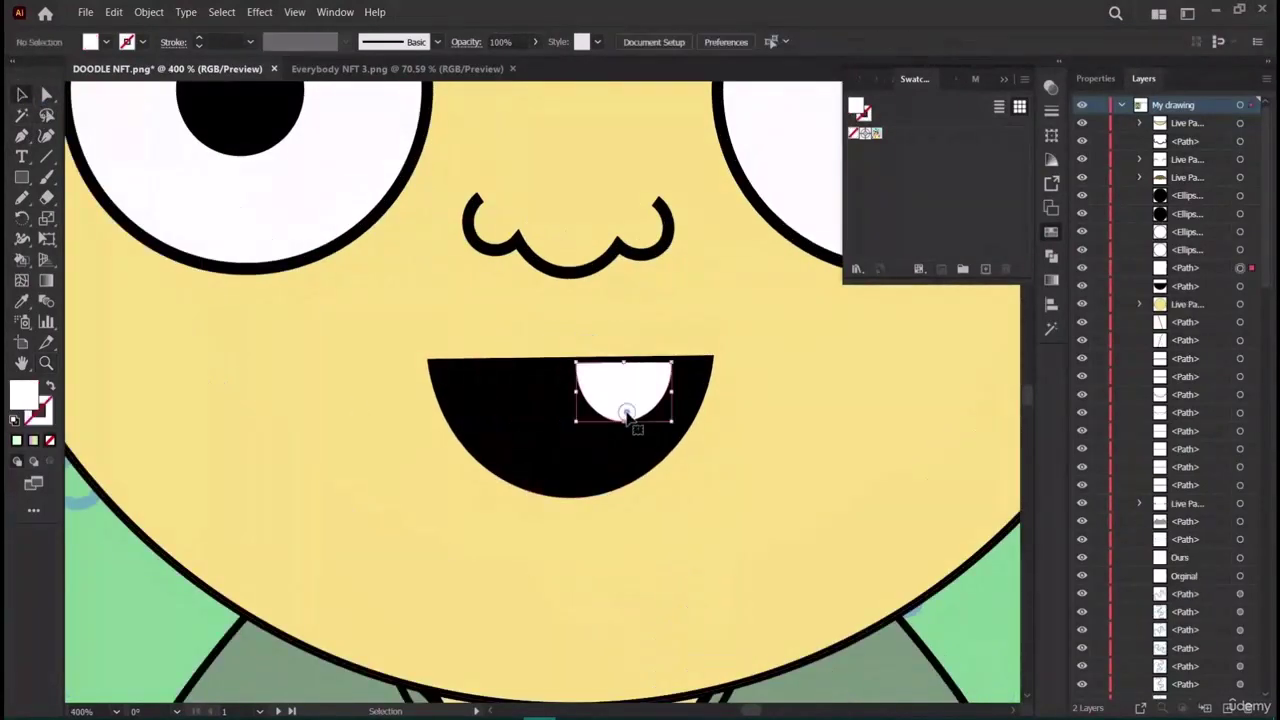
pyautogui.press('Delete')
# Trace the original's left tooth with the Curvature Tool.
pyautogui.hscroll(5, 912, 553)
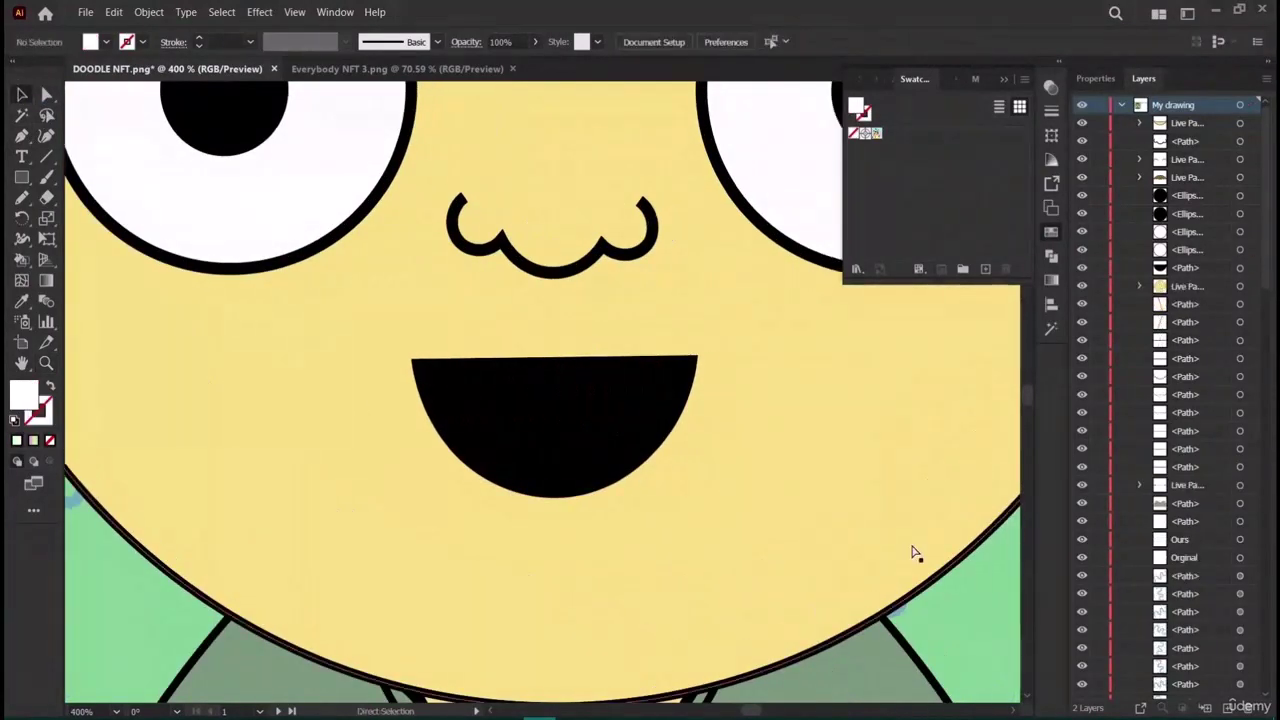
pyautogui.hotkey('ctrl', '-')
pyautogui.hotkey('ctrl', '-')
pyautogui.hotkey('ctrl', '-')
pyautogui.hotkey('ctrl', '-')
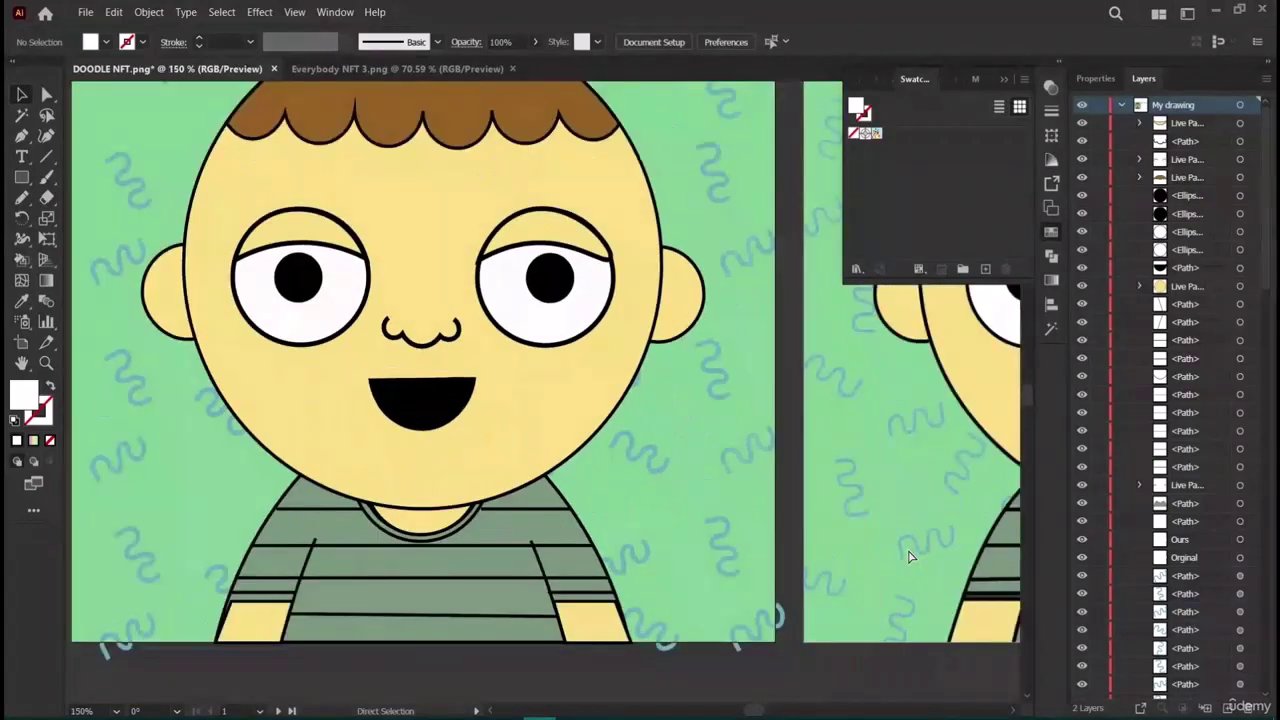
pyautogui.hscroll(5, 535, 427)
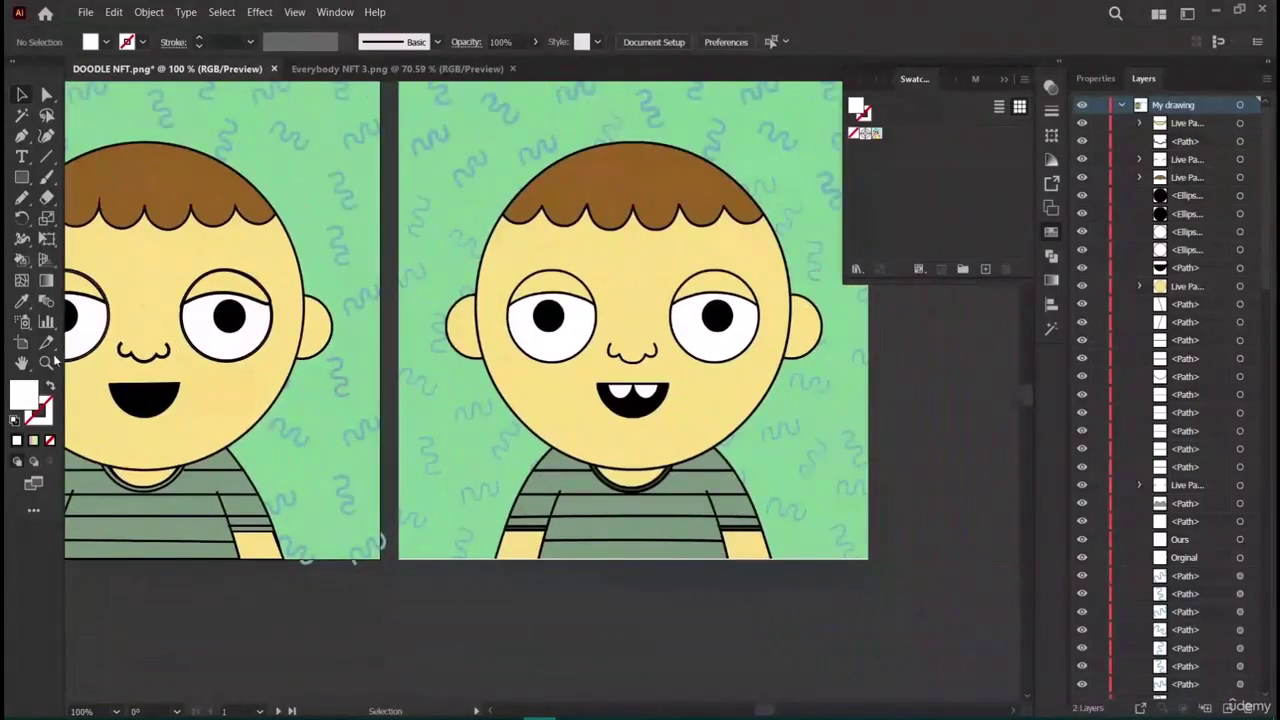
pyautogui.click(46, 363)
pyautogui.click(623, 429)
pyautogui.click(374, 240)
pyautogui.scroll(3, 360, 228)
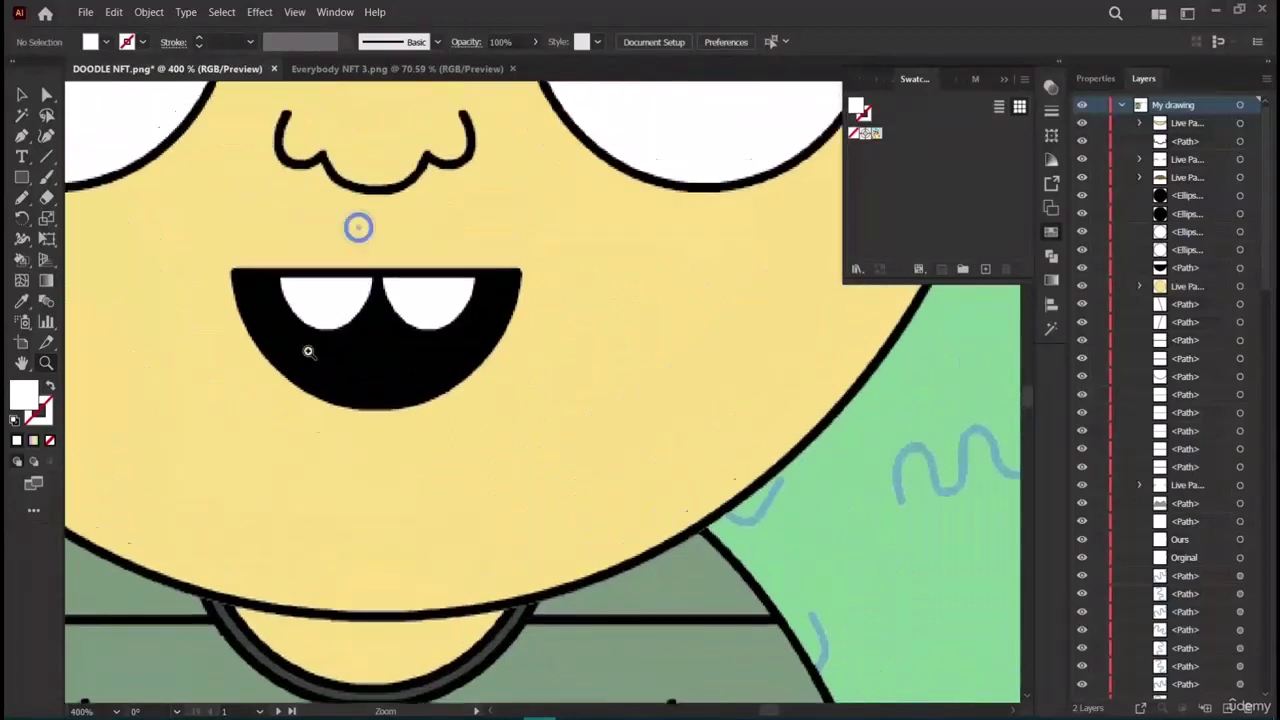
pyautogui.click(46, 136)
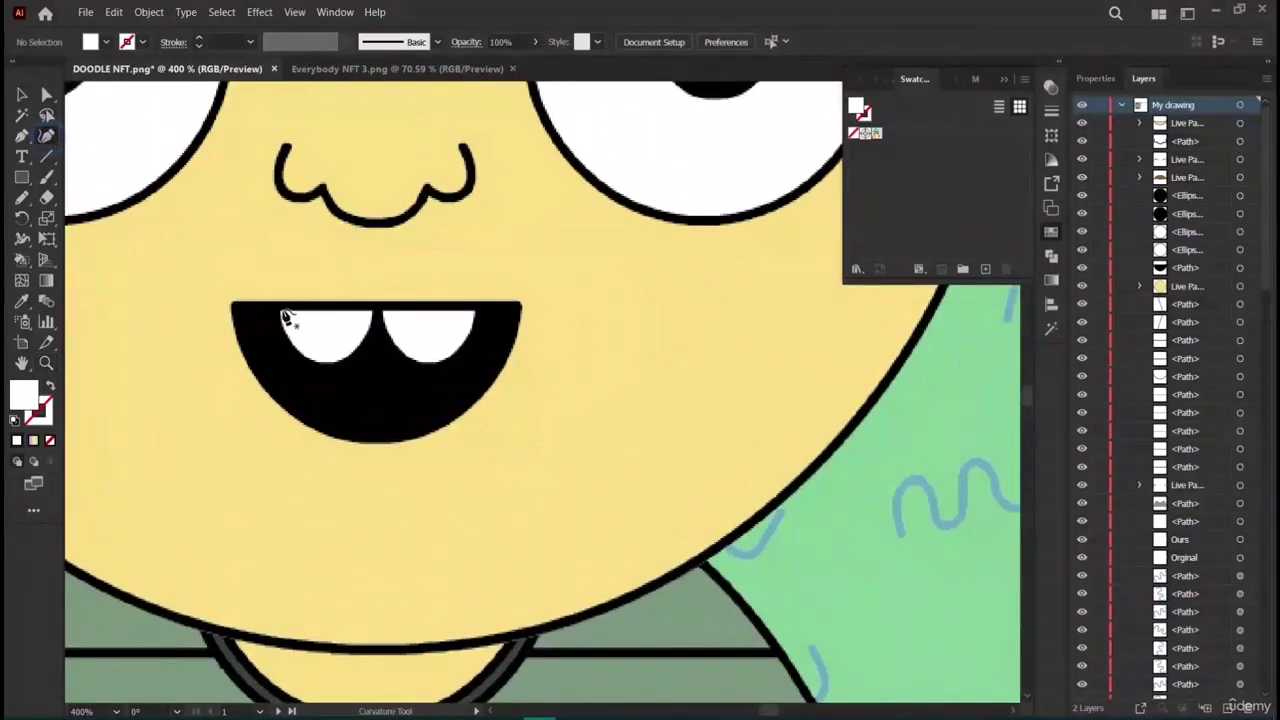
pyautogui.click(281, 309)
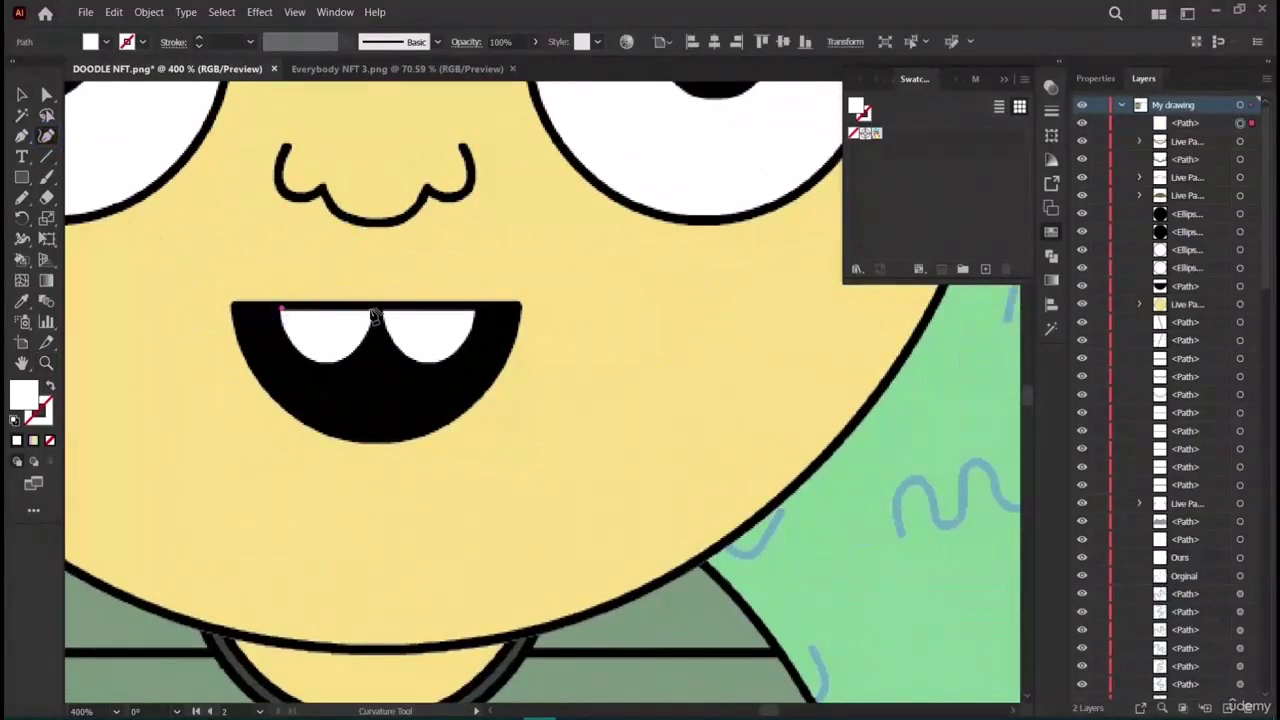
pyautogui.click(371, 309)
pyautogui.click(325, 362)
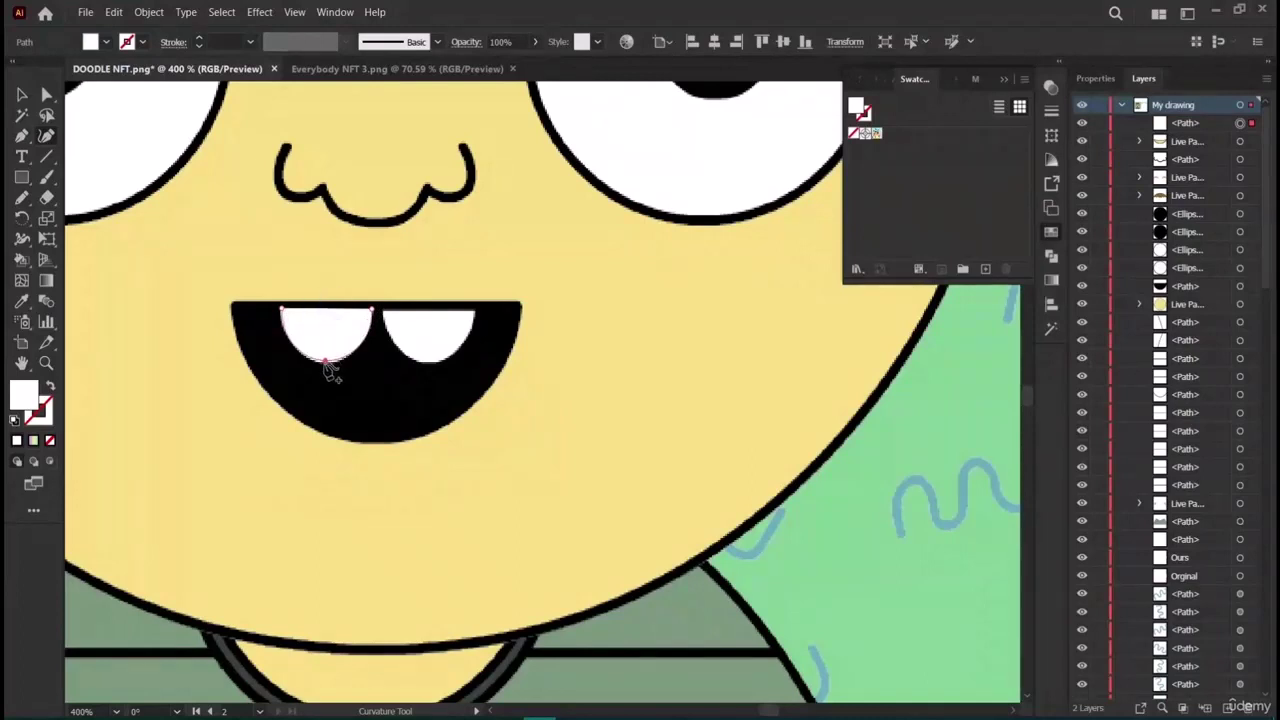
# Refine the traced tooth's top edge, then copy and paste a duplicate.
pyautogui.click(22, 95)
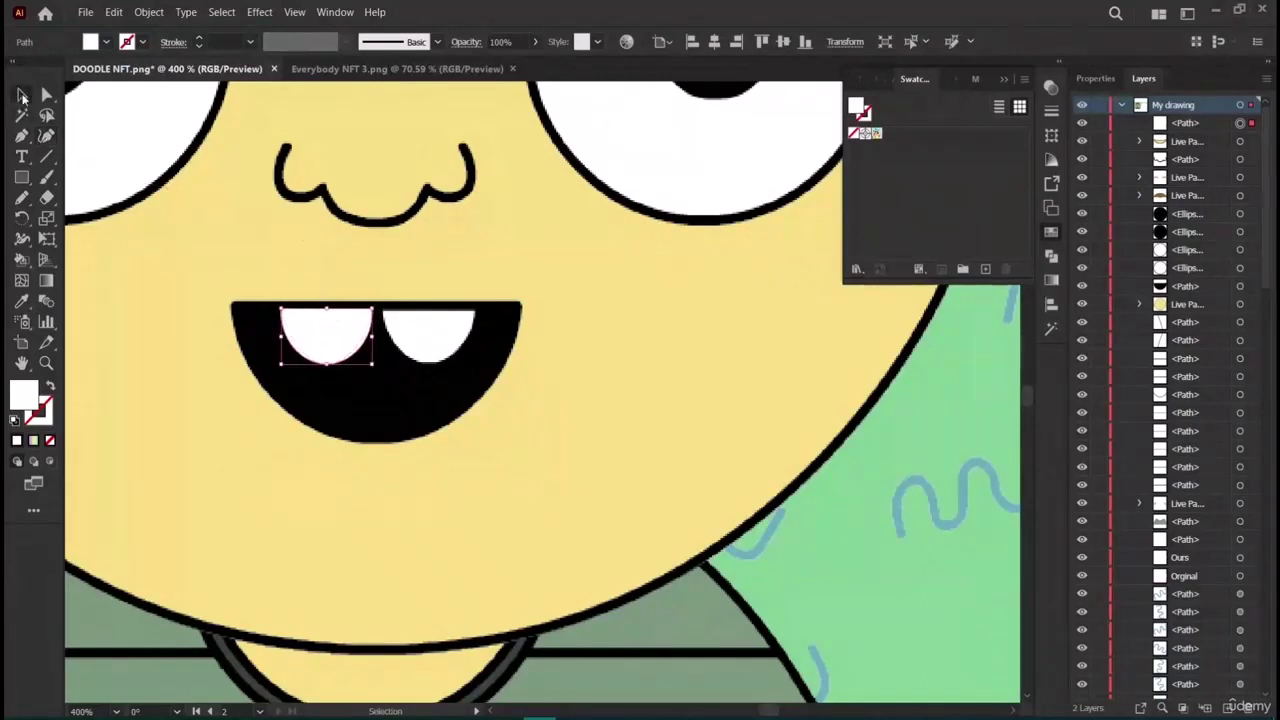
pyautogui.click(46, 135)
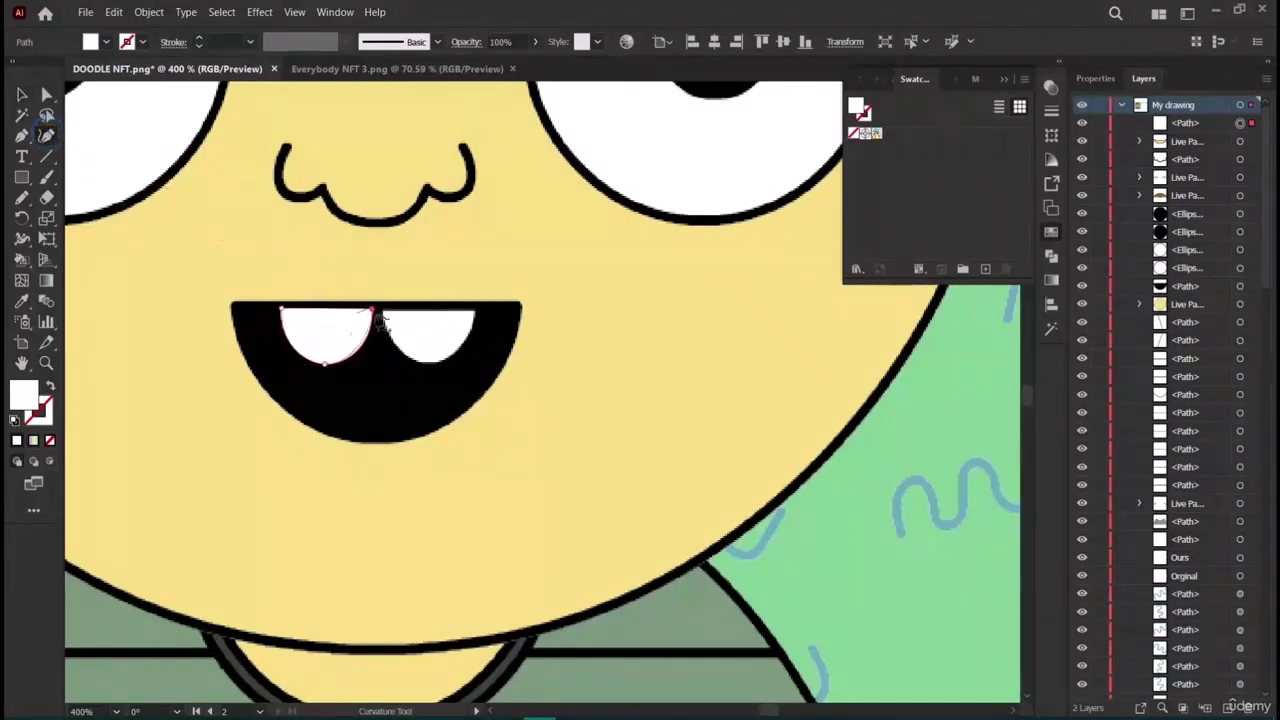
pyautogui.click(295, 300)
pyautogui.hotkey('ctrl', 'z')
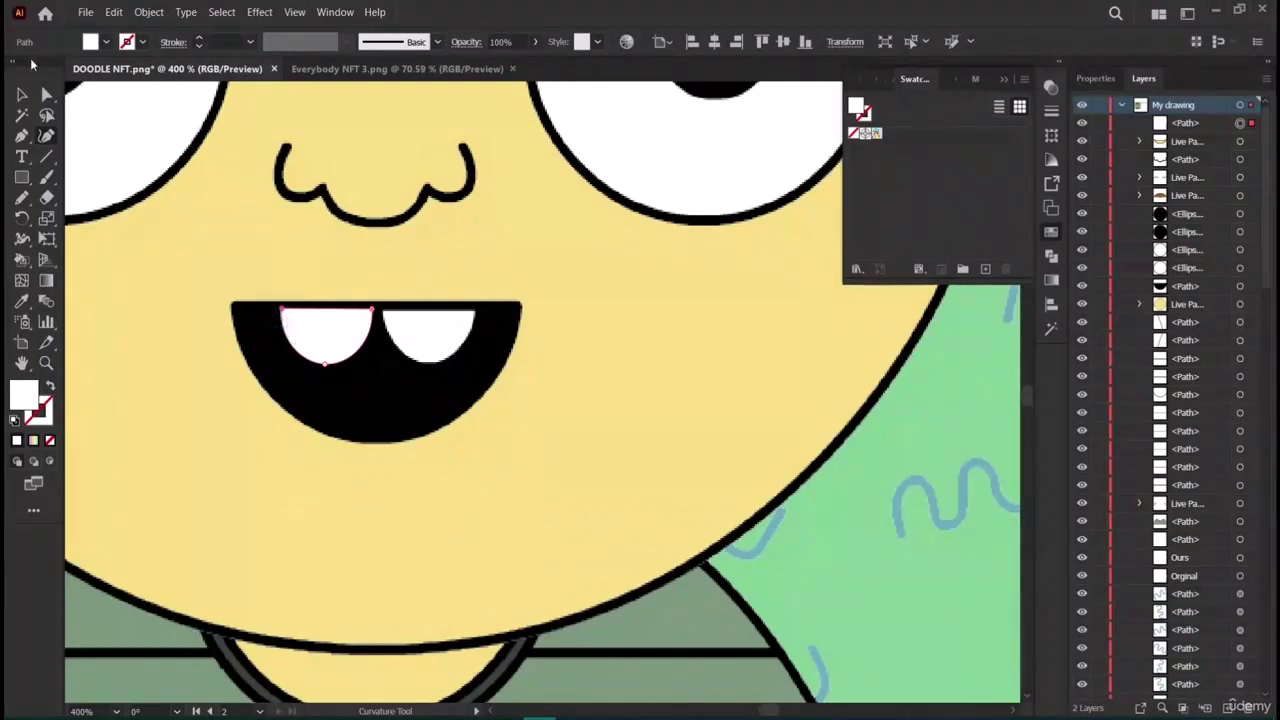
pyautogui.press('a')
pyautogui.hotkey('ctrl', 'c')
pyautogui.hotkey('ctrl', 'v')
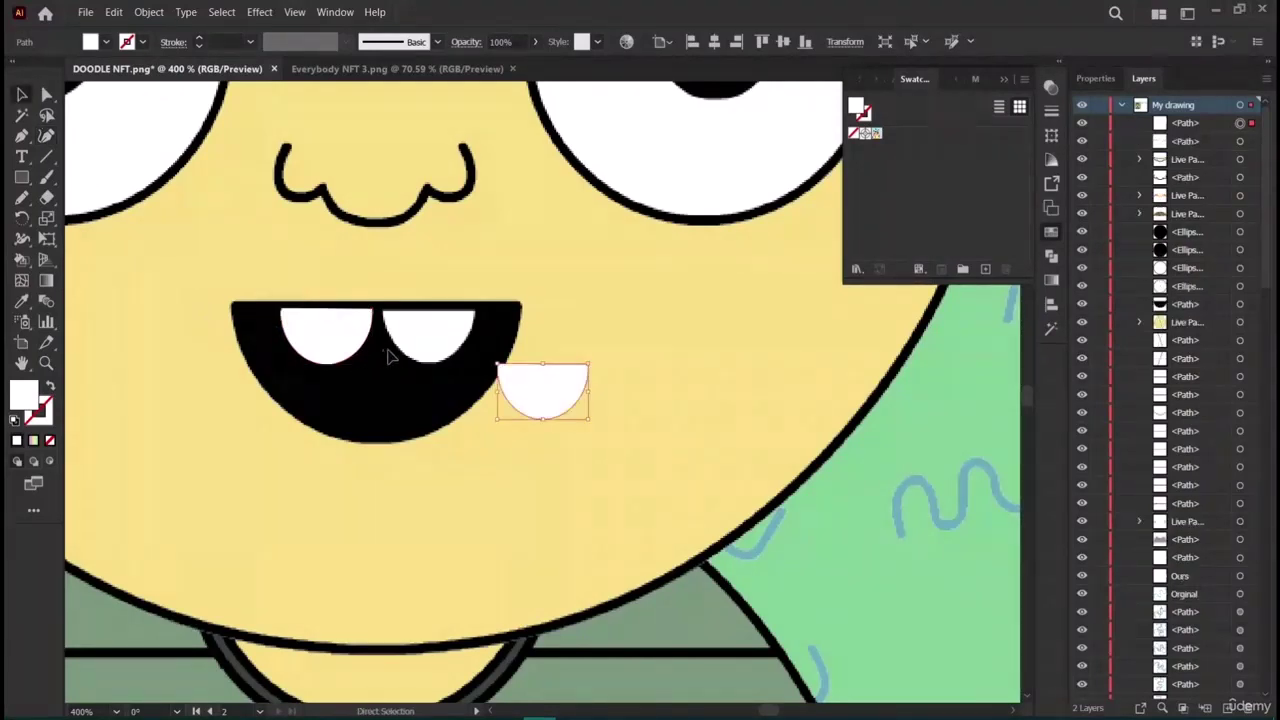
# Place the tooth copy over the right tooth, then copy both teeth and paste them onto the Ours character.
pyautogui.moveTo(531, 380); pyautogui.dragTo(414, 337)
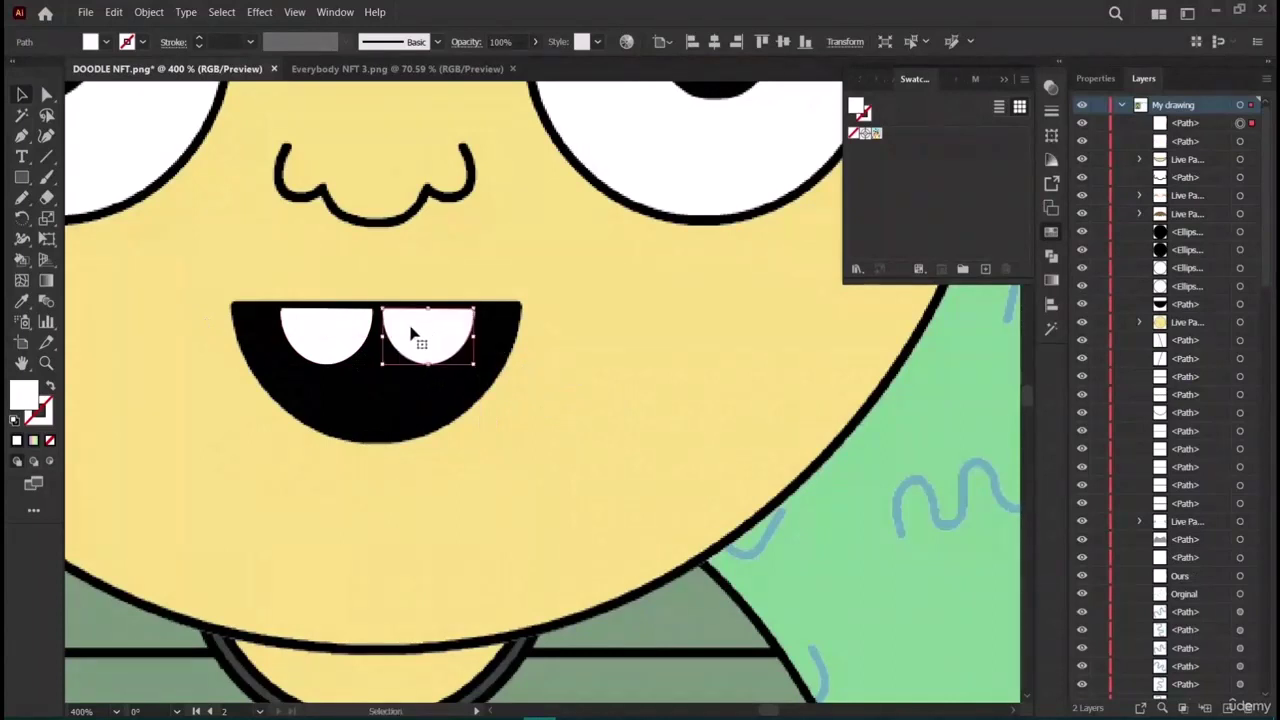
pyautogui.keyDown('shift'); pyautogui.click(330, 345); pyautogui.keyUp('shift')
pyautogui.click(114, 12)
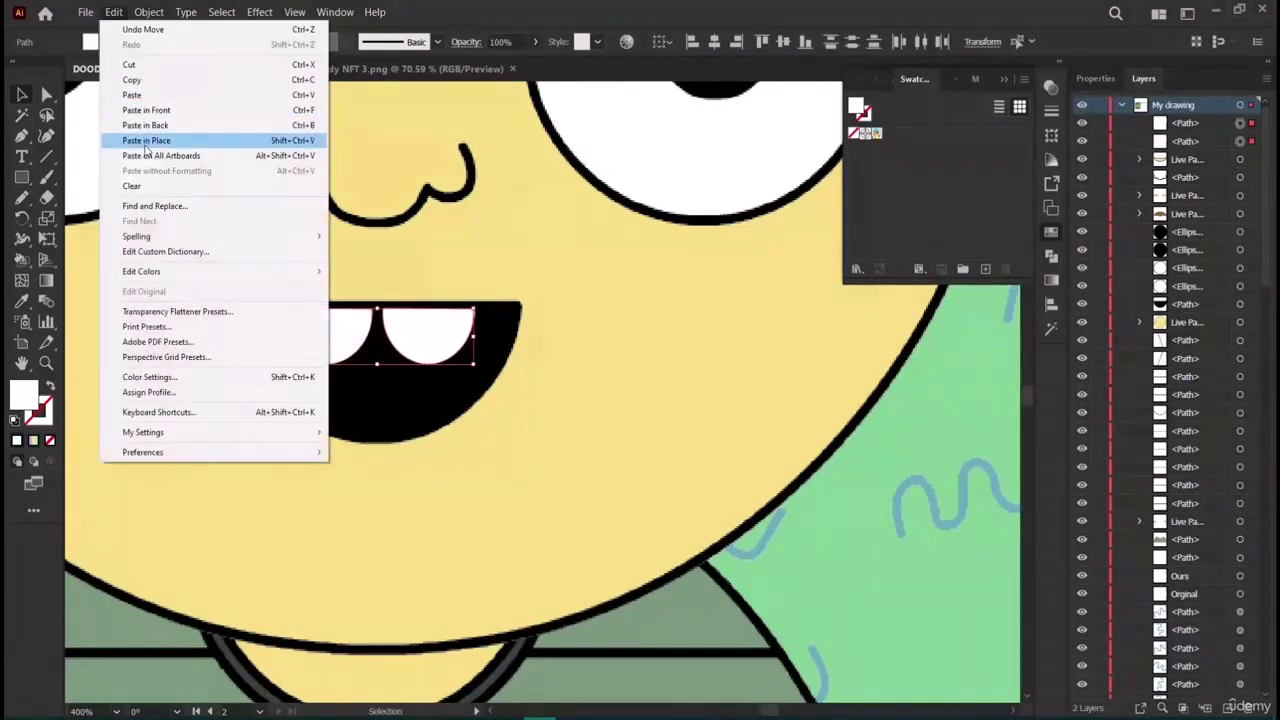
pyautogui.click(178, 80)
pyautogui.click(116, 12)
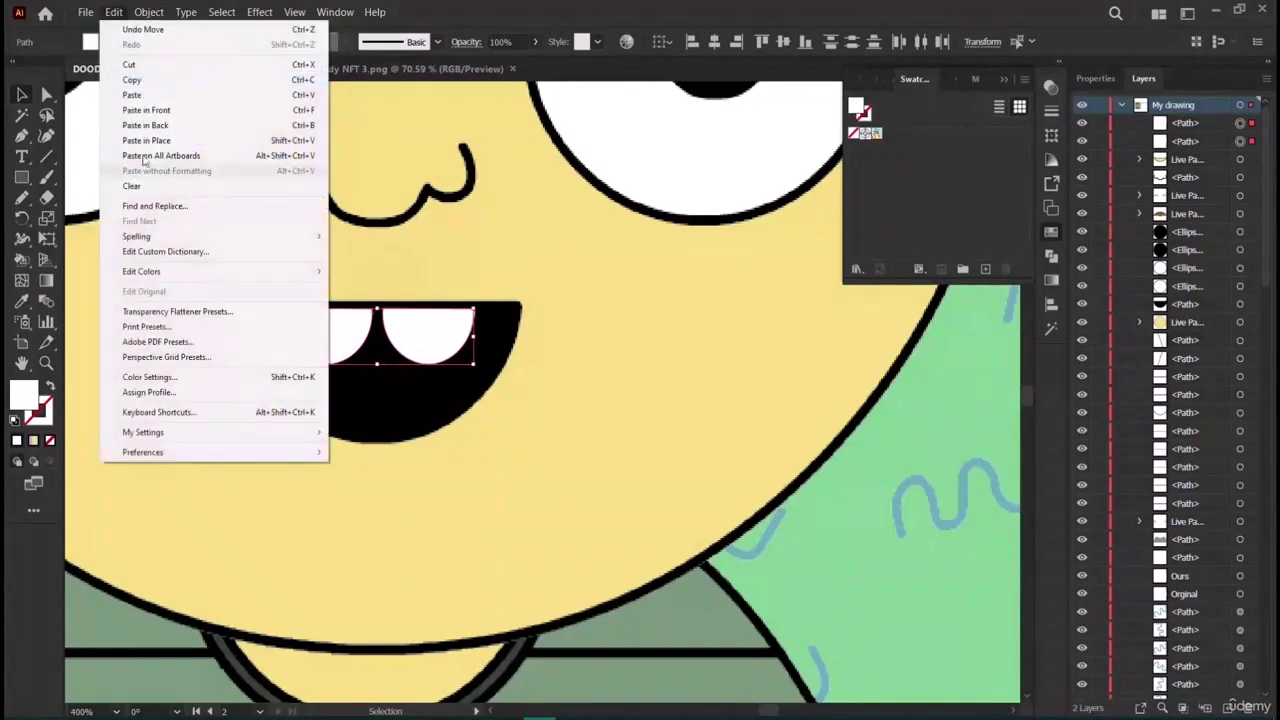
pyautogui.click(146, 140)
# Zoom in on the Ours character's mouth to check the pasted teeth.
pyautogui.press('a')
pyautogui.hscroll(-5, 317, 343)
pyautogui.hotkey('ctrl', '-')
pyautogui.hotkey('ctrl', '-')
pyautogui.hotkey('ctrl', '-')
pyautogui.hotkey('ctrl', '-')
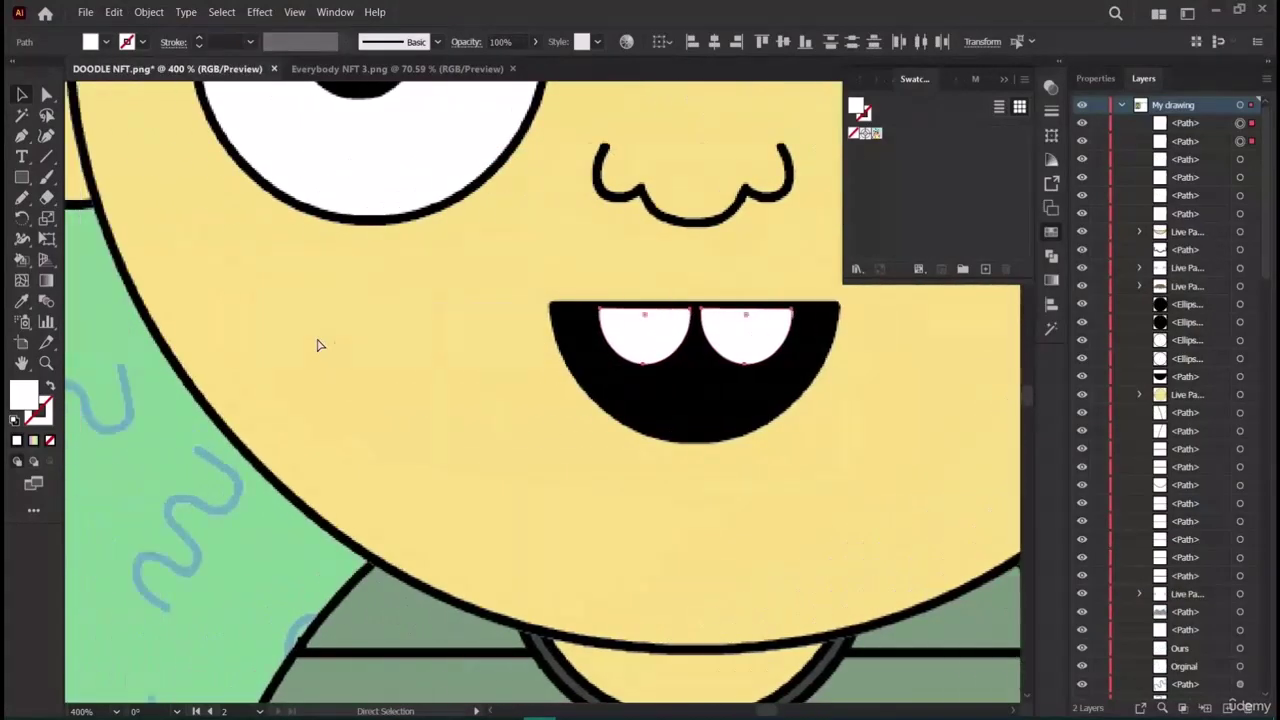
pyautogui.hscroll(-8, 317, 343)
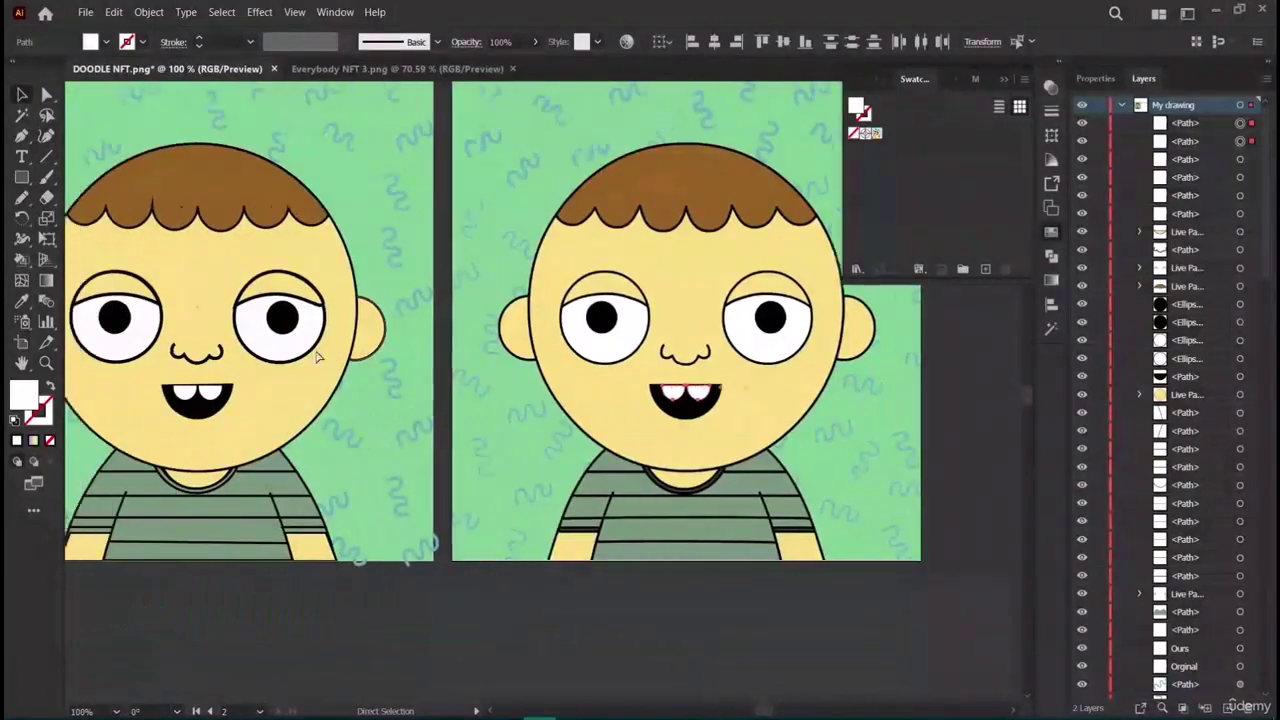
pyautogui.press('v')
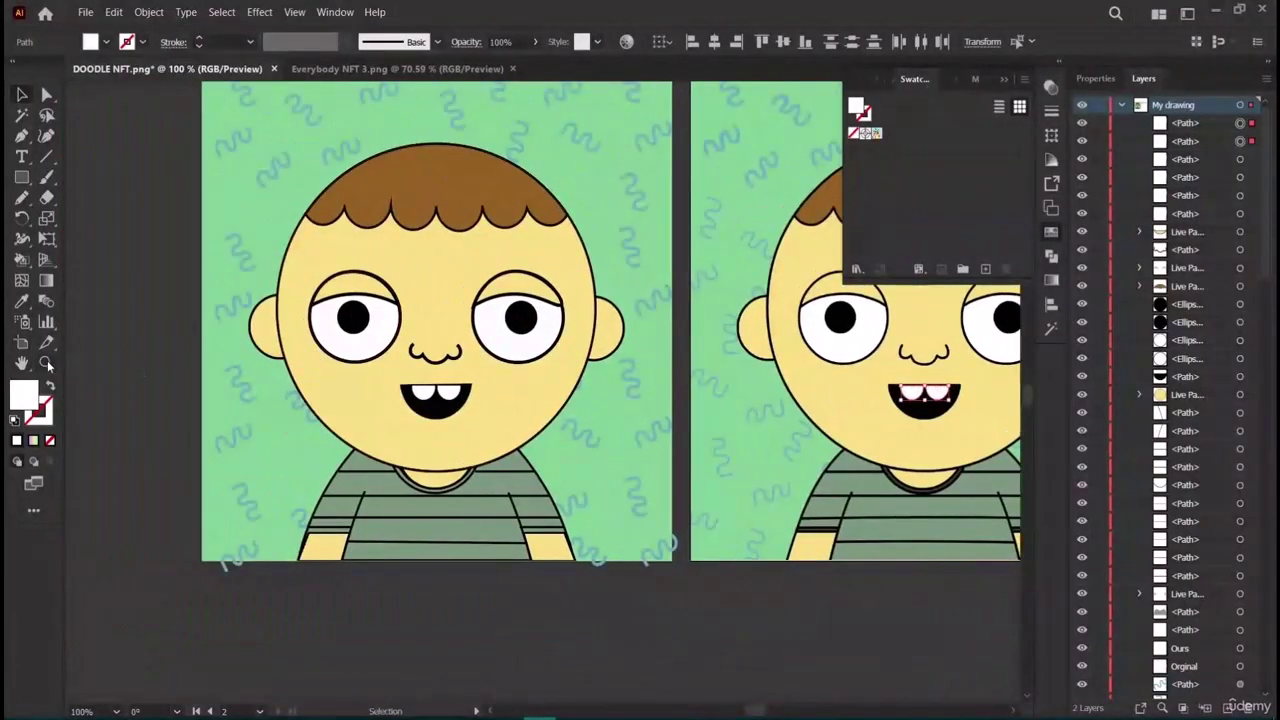
pyautogui.click(46, 364)
pyautogui.click(491, 429)
pyautogui.click(603, 410)
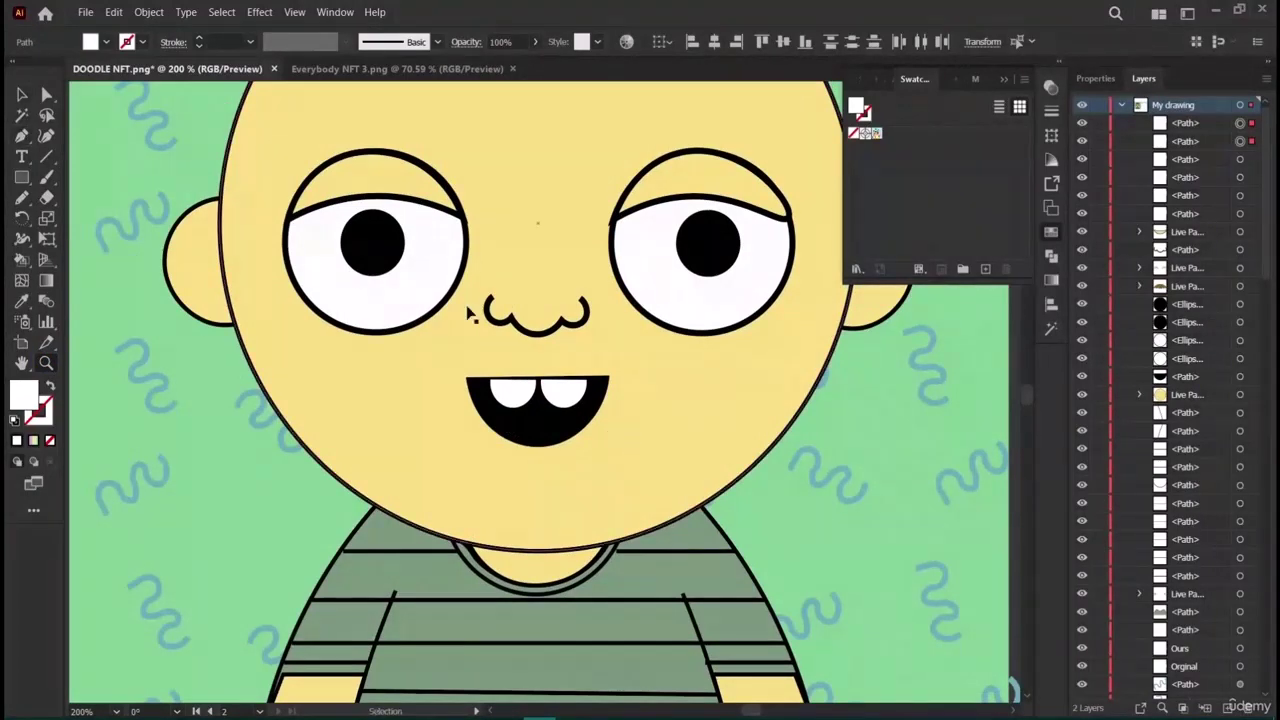
# Compare both artboards, deselect the teeth and collapse the floating Swatches panel.
pyautogui.hotkey('ctrl', '-')
pyautogui.hotkey('ctrl', '-')
pyautogui.hotkey('ctrl', '-')
pyautogui.hotkey('ctrl', '-')
pyautogui.hscroll(-4, 337, 246)
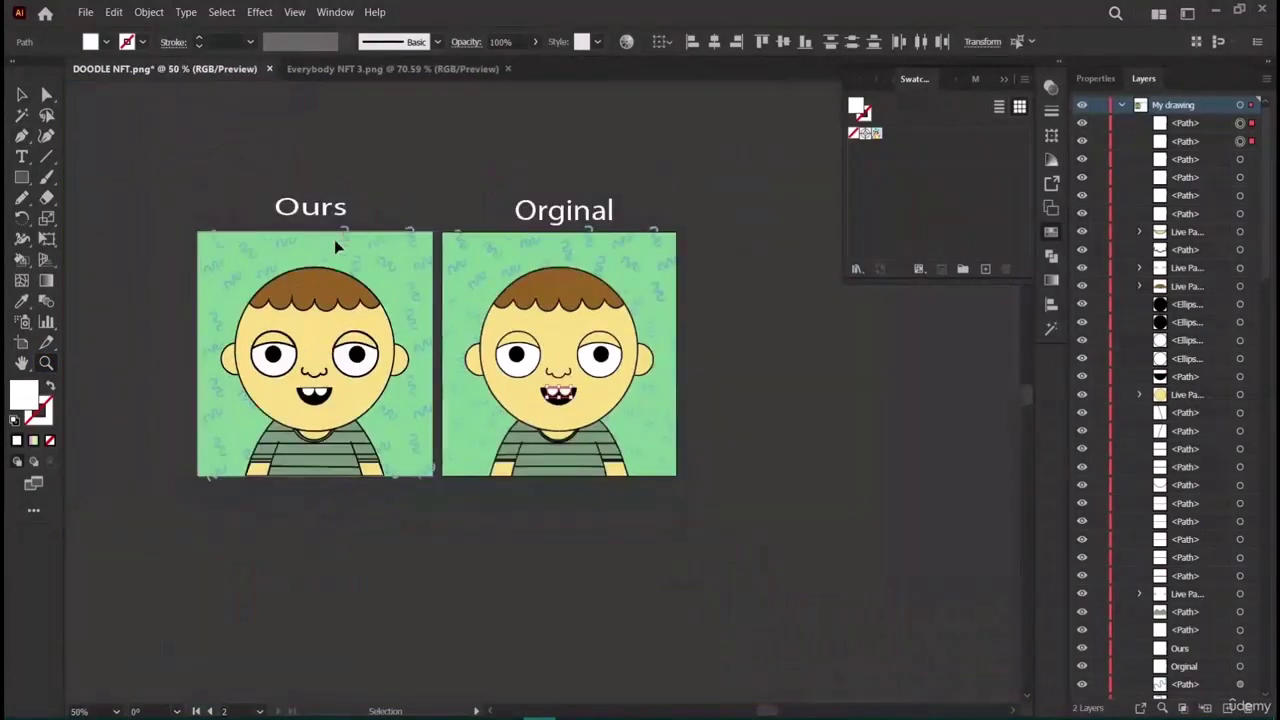
pyautogui.hscroll(2, 351, 257)
pyautogui.press('z')
pyautogui.click(211, 275)
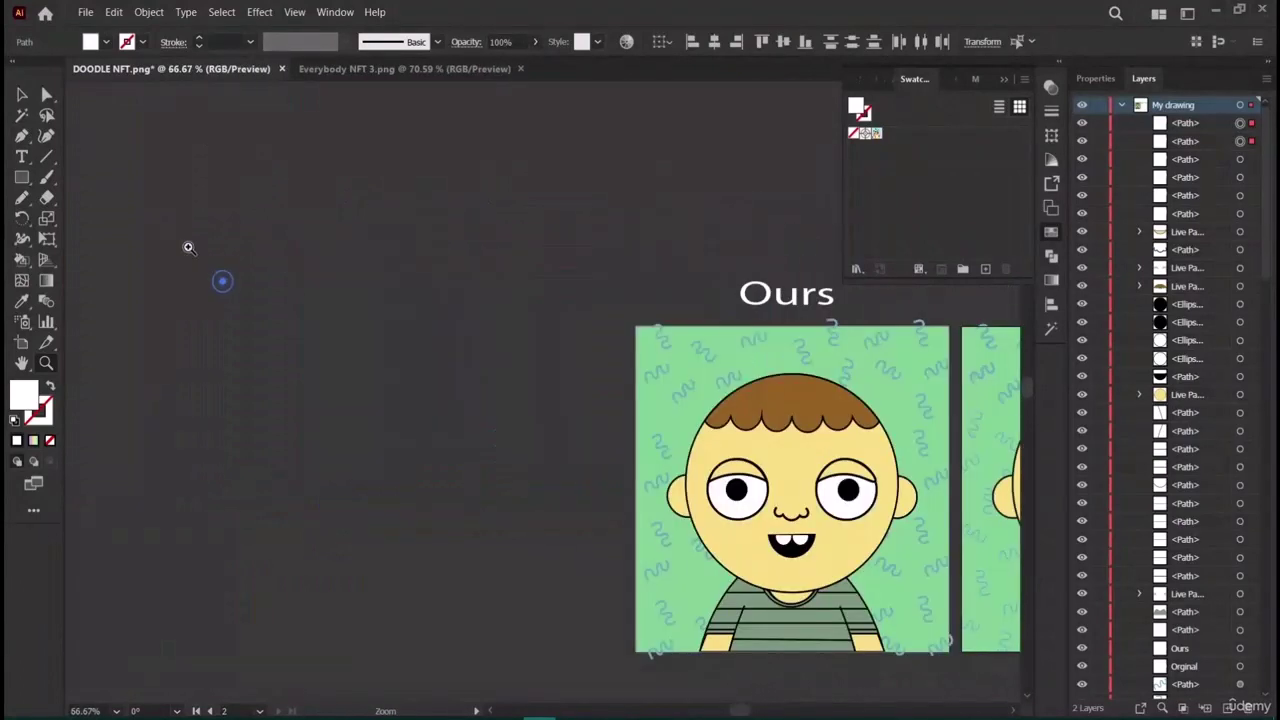
pyautogui.hscroll(6, 431, 471)
pyautogui.scroll(-4, 435, 481)
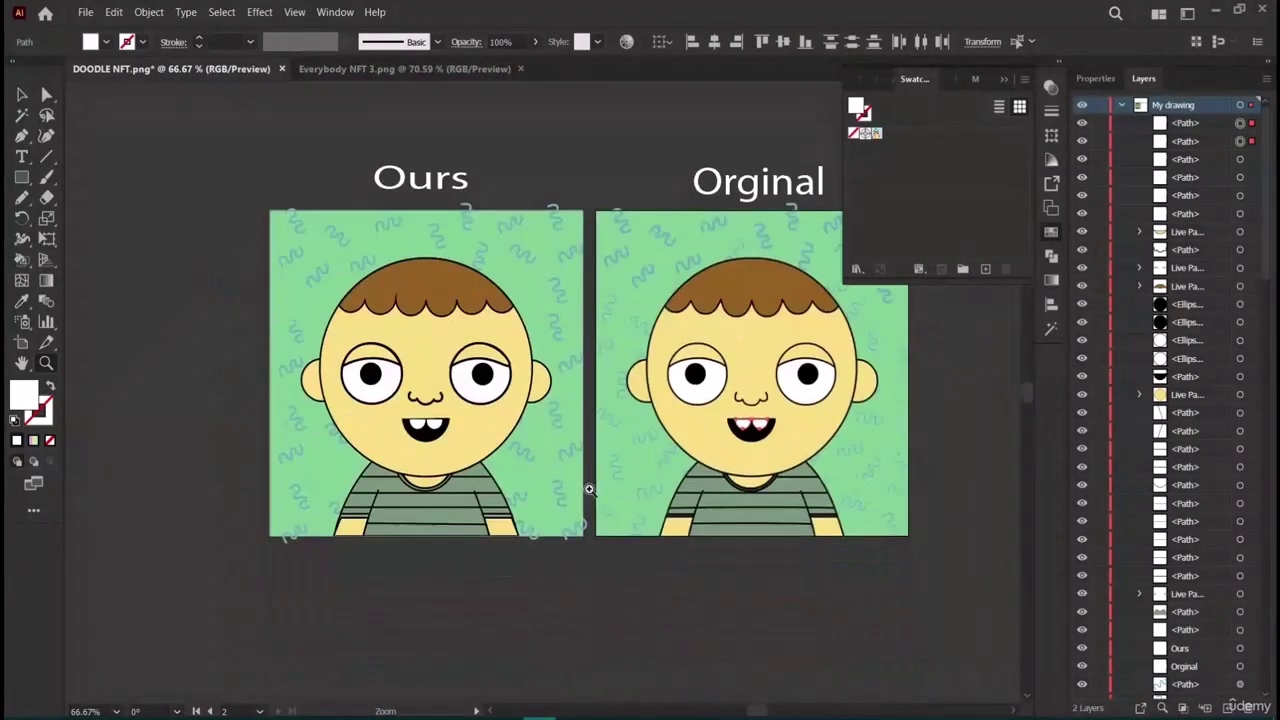
pyautogui.press('z')
pyautogui.click(22, 94)
pyautogui.click(82, 202)
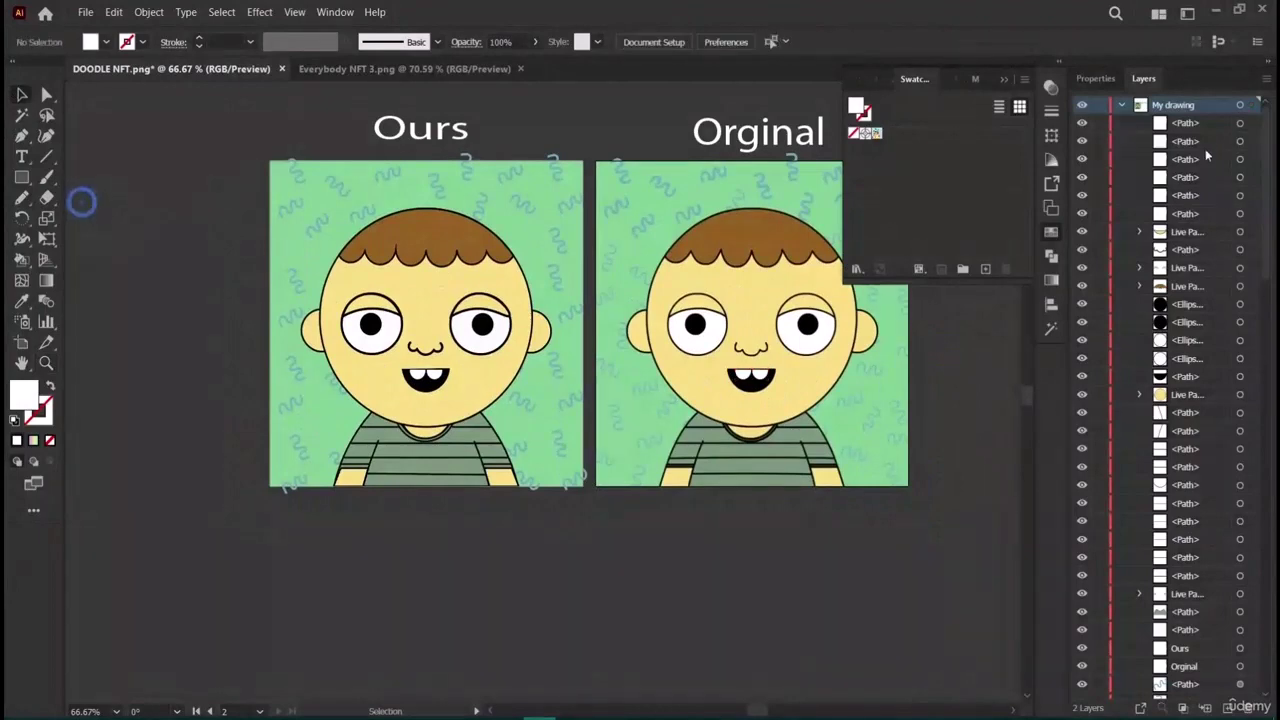
pyautogui.click(1002, 80)
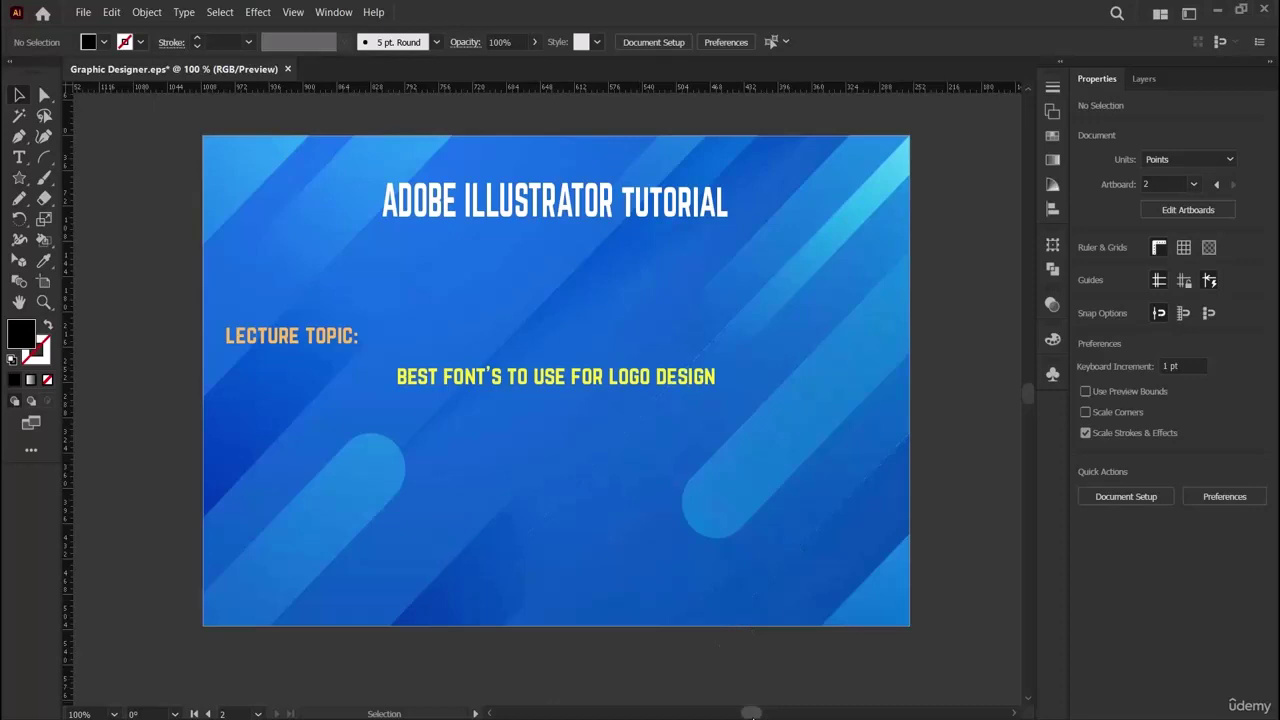
# Enlarge the BEST FONTS ARE: heading by dragging its corner handle.
pyautogui.moveTo(754, 714); pyautogui.dragTo(783, 714)
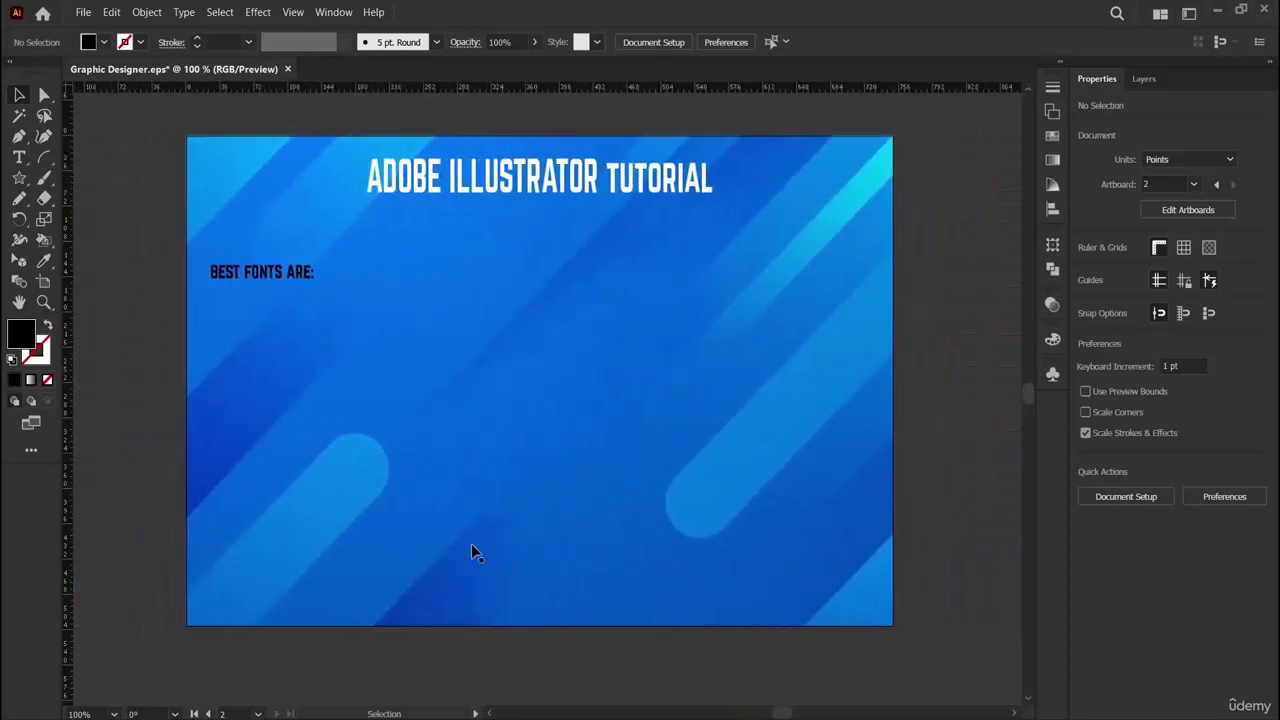
pyautogui.click(296, 274)
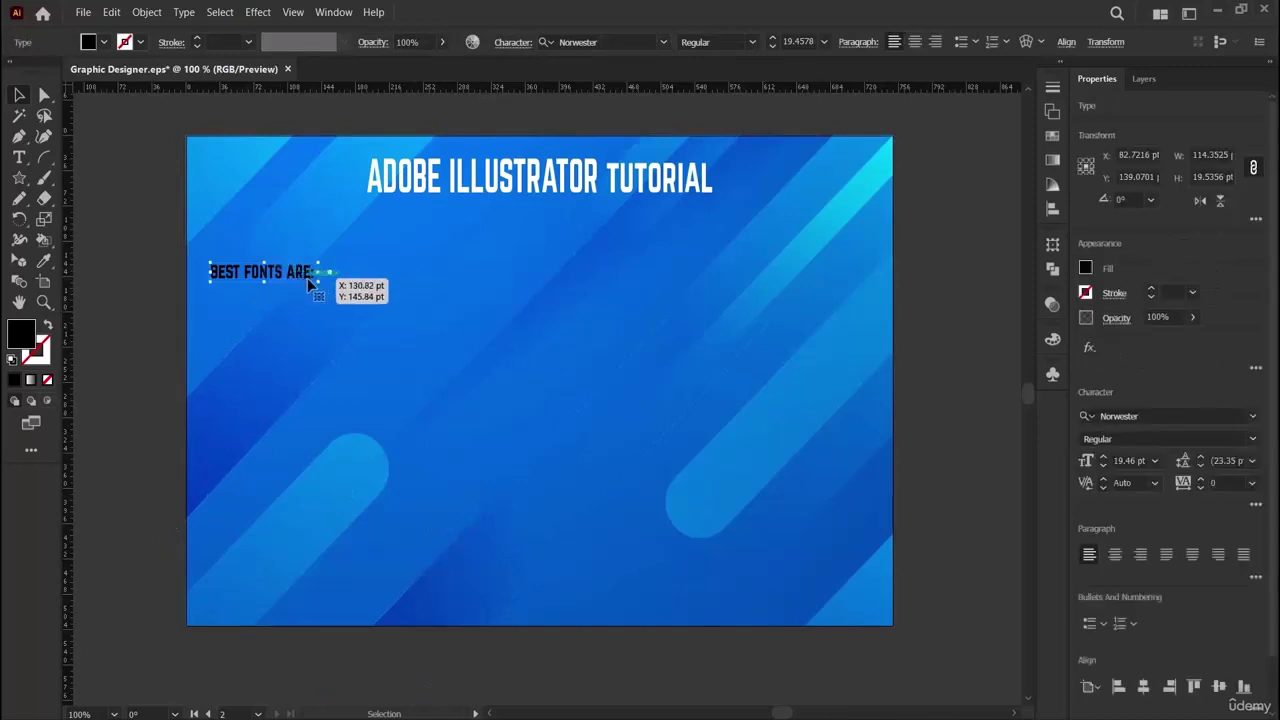
pyautogui.moveTo(314, 271); pyautogui.dragTo(290, 256)
# Scale up the 6. MONT line and place it directly under the heading.
pyautogui.click(18, 157)
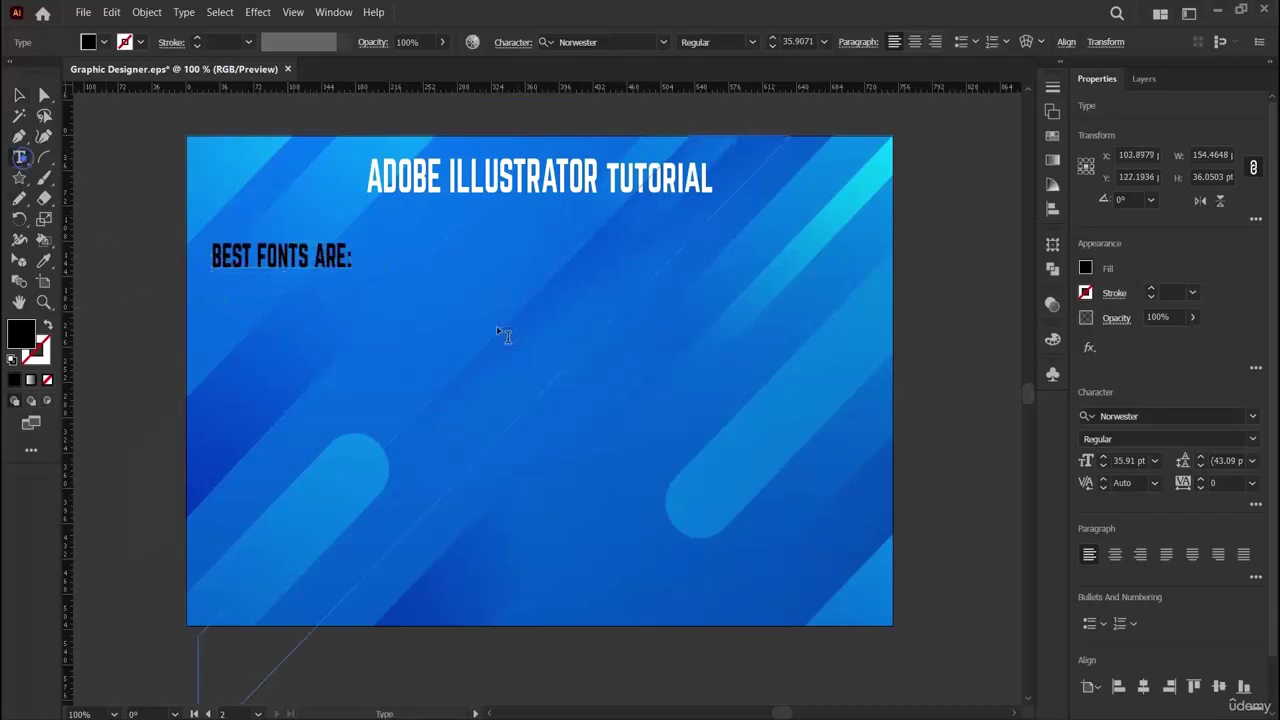
pyautogui.click(383, 292)
pyautogui.press('BackSpace')
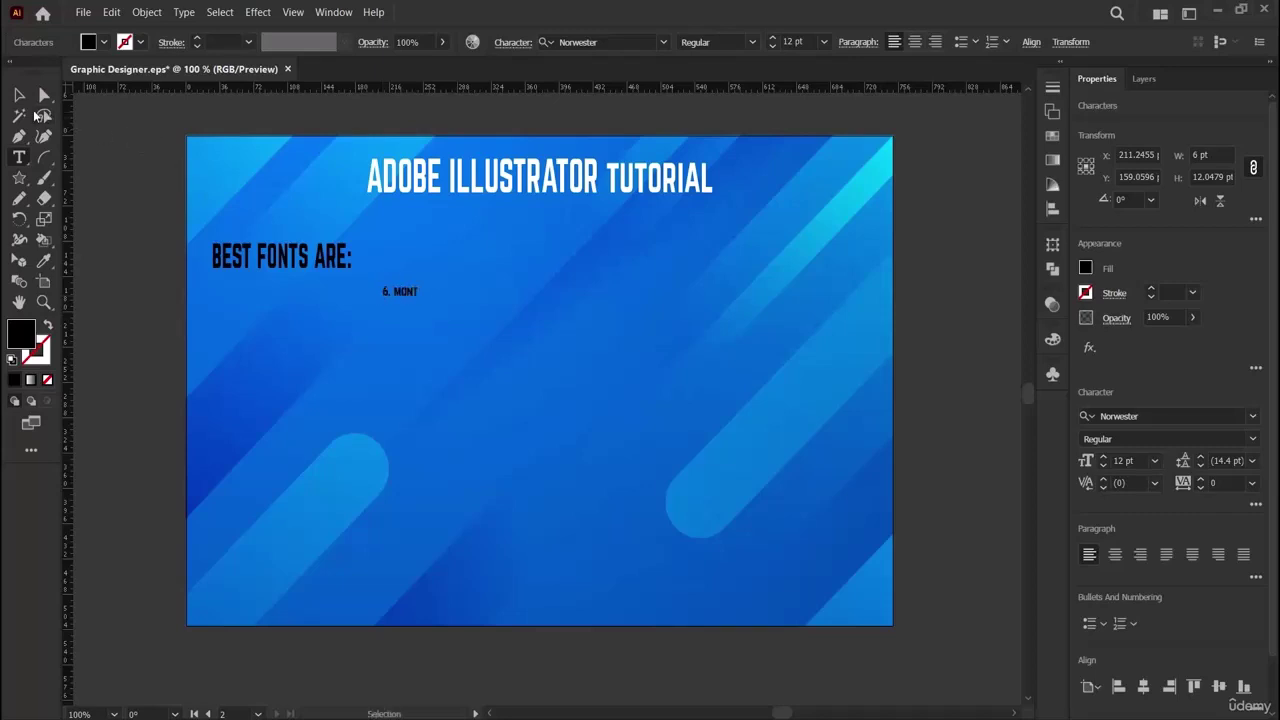
pyautogui.click(19, 94)
pyautogui.moveTo(422, 298)
pyautogui.mouseDown()
pyautogui.moveTo(480, 320)
pyautogui.moveTo(443, 320)
pyautogui.moveTo(414, 298)
pyautogui.moveTo(419, 311)
pyautogui.mouseUp()
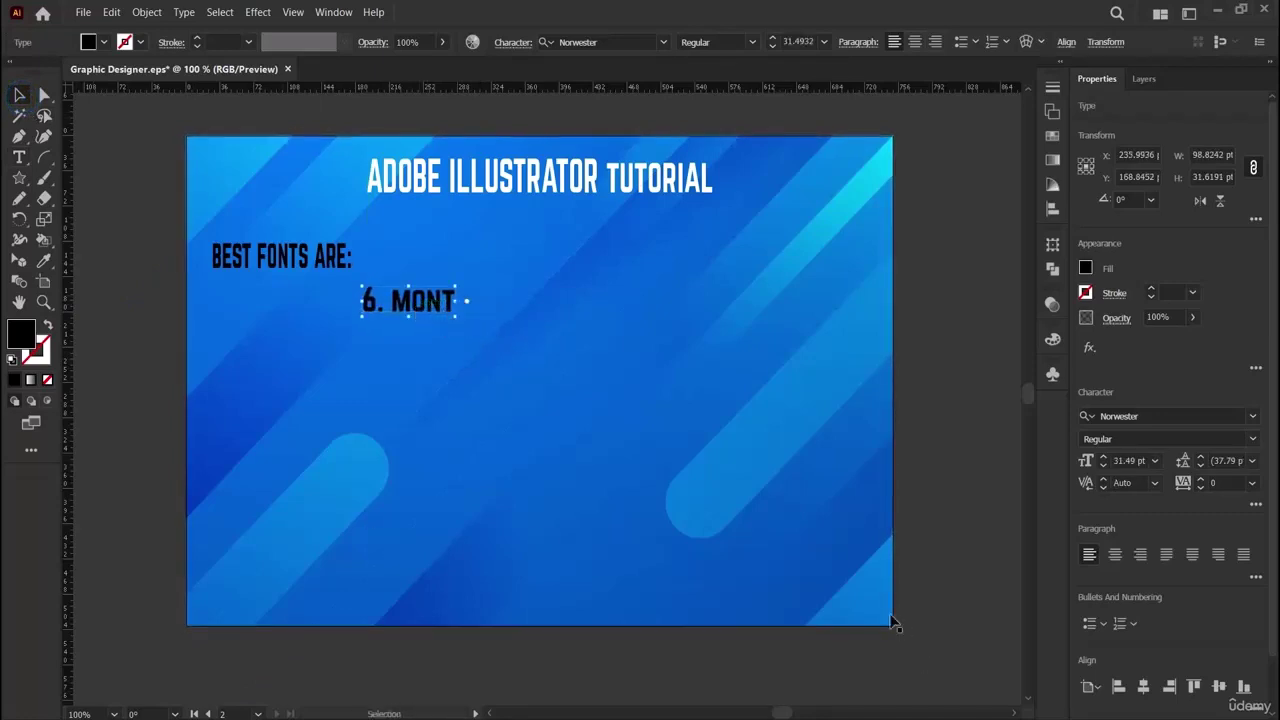
pyautogui.click(131, 434)
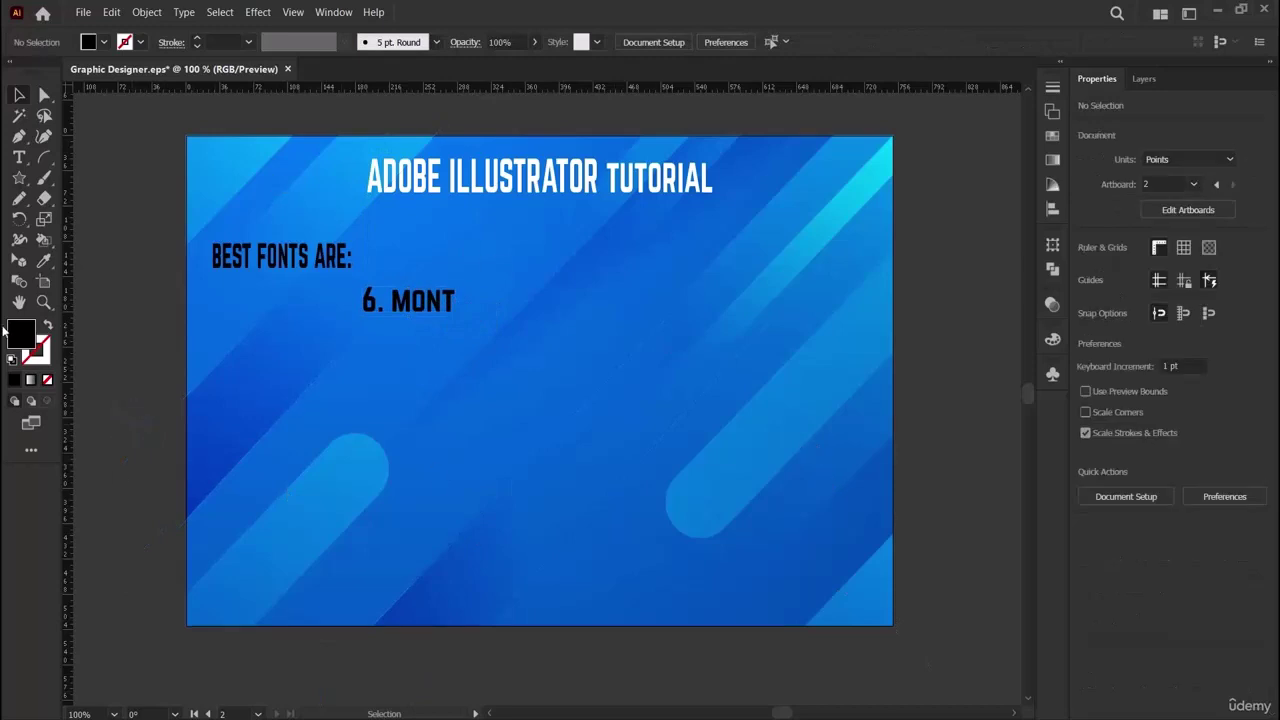
pyautogui.click(43, 282)
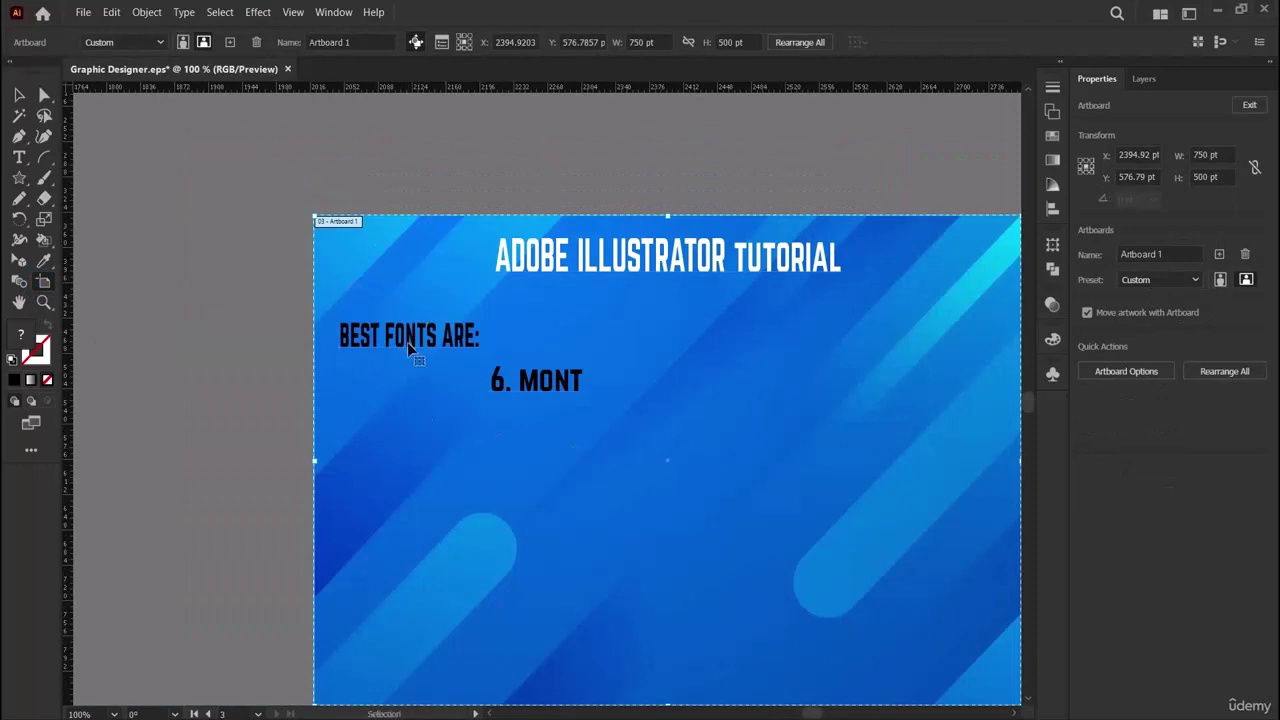
# Zoom out and drag Artboard 3 up-left so it sits level beside Artboard 2.
pyautogui.hotkey('ctrl', '-')
pyautogui.hotkey('ctrl', '-')
pyautogui.hotkey('ctrl', '-')
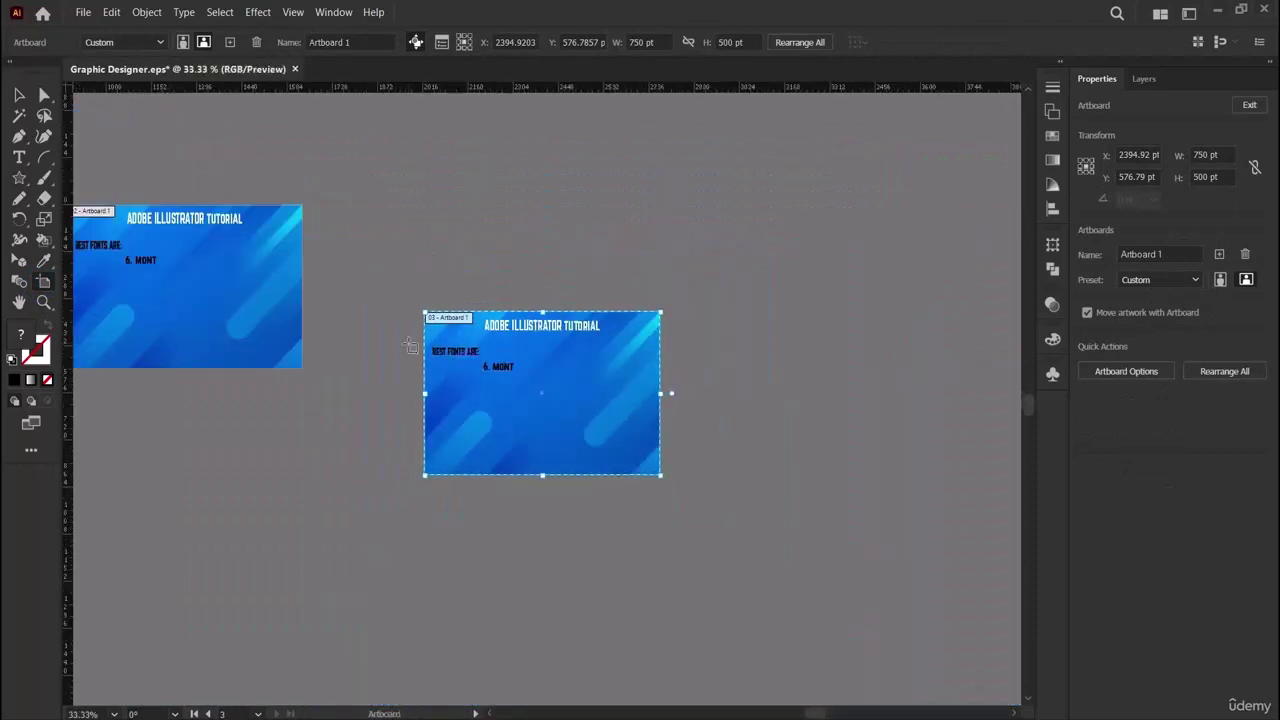
pyautogui.moveTo(536, 375); pyautogui.dragTo(484, 268)
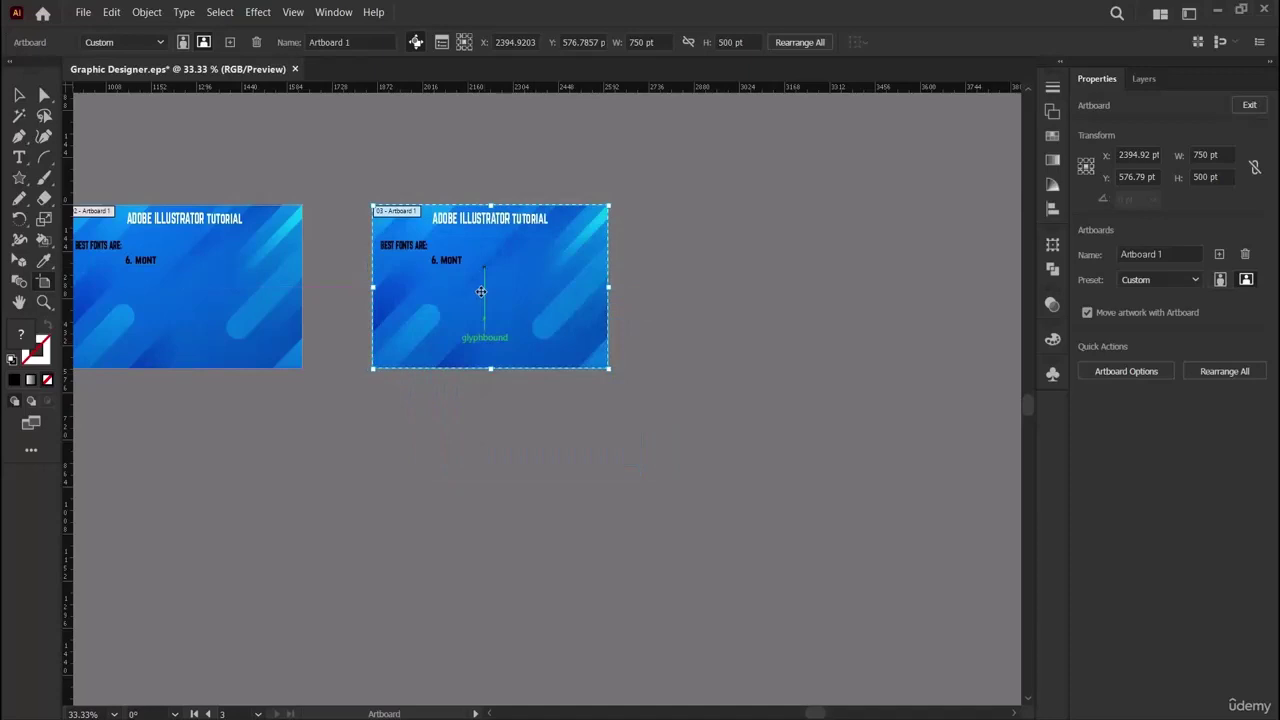
pyautogui.click(43, 302)
pyautogui.click(511, 277)
# Delete the 6. MONT and BEST FONTS ARE: text from the copied slide.
pyautogui.click(449, 477)
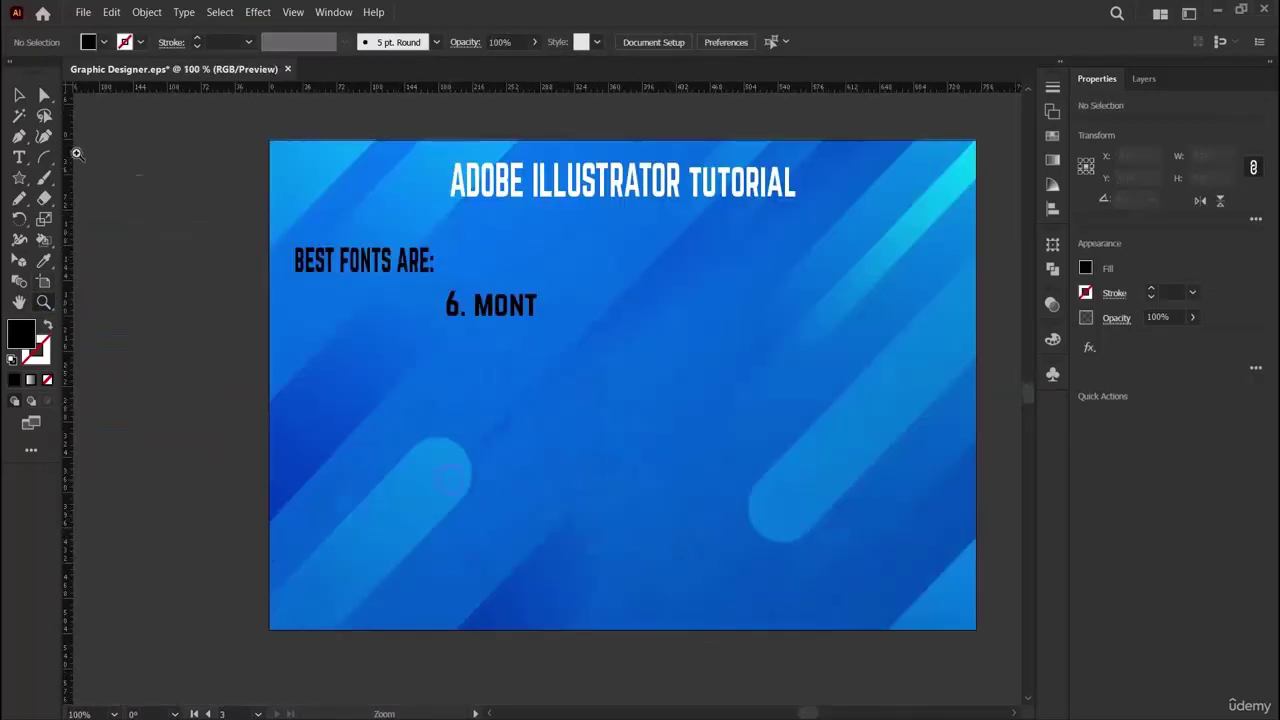
pyautogui.click(18, 94)
pyautogui.click(525, 305)
pyautogui.press('Delete')
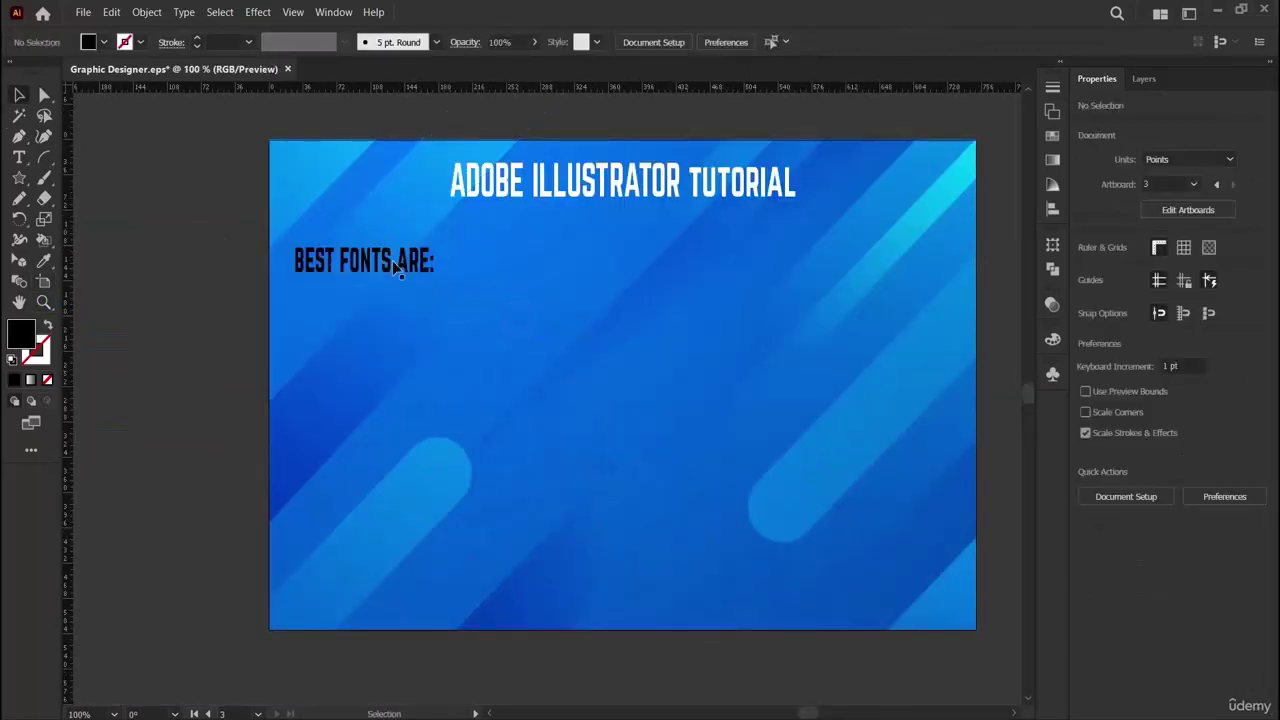
pyautogui.click(397, 265)
pyautogui.press('Delete')
# Type ADOBE near the top left, enlarge it to about 42 pt, and set it in Mont Heavy DEMO.
pyautogui.click(18, 158)
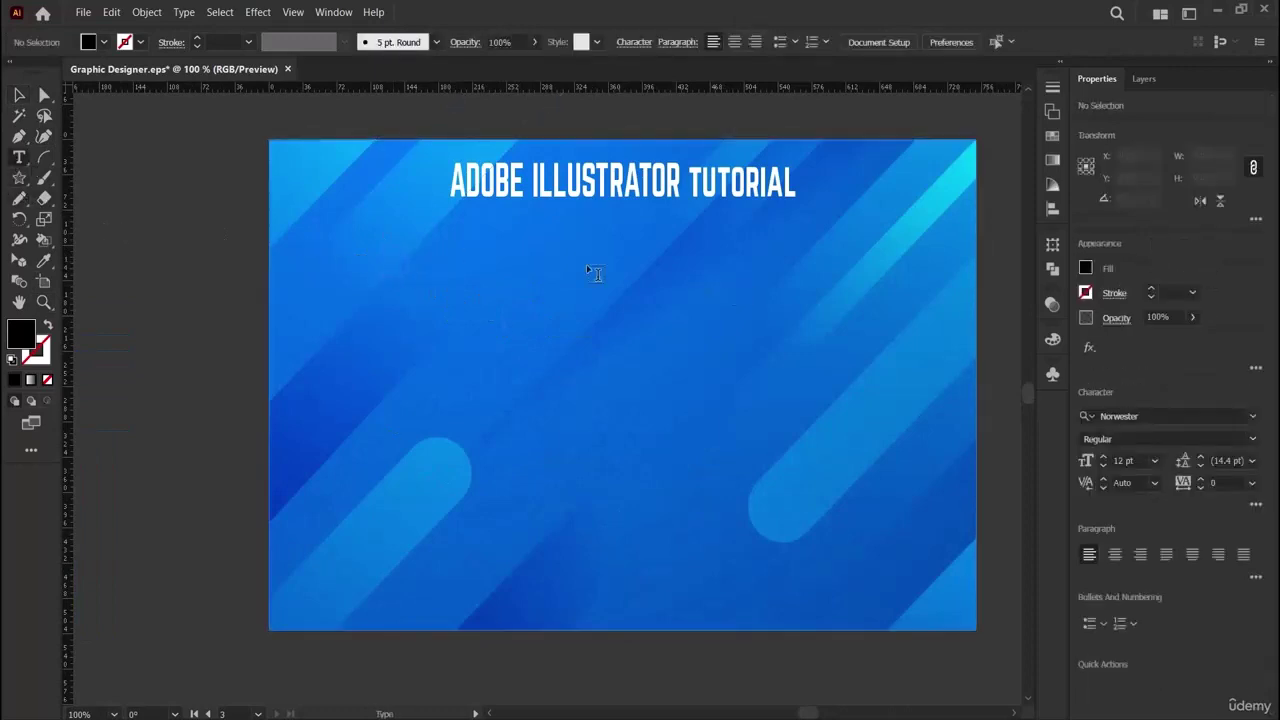
pyautogui.click(372, 257)
pyautogui.write('ADOBE')
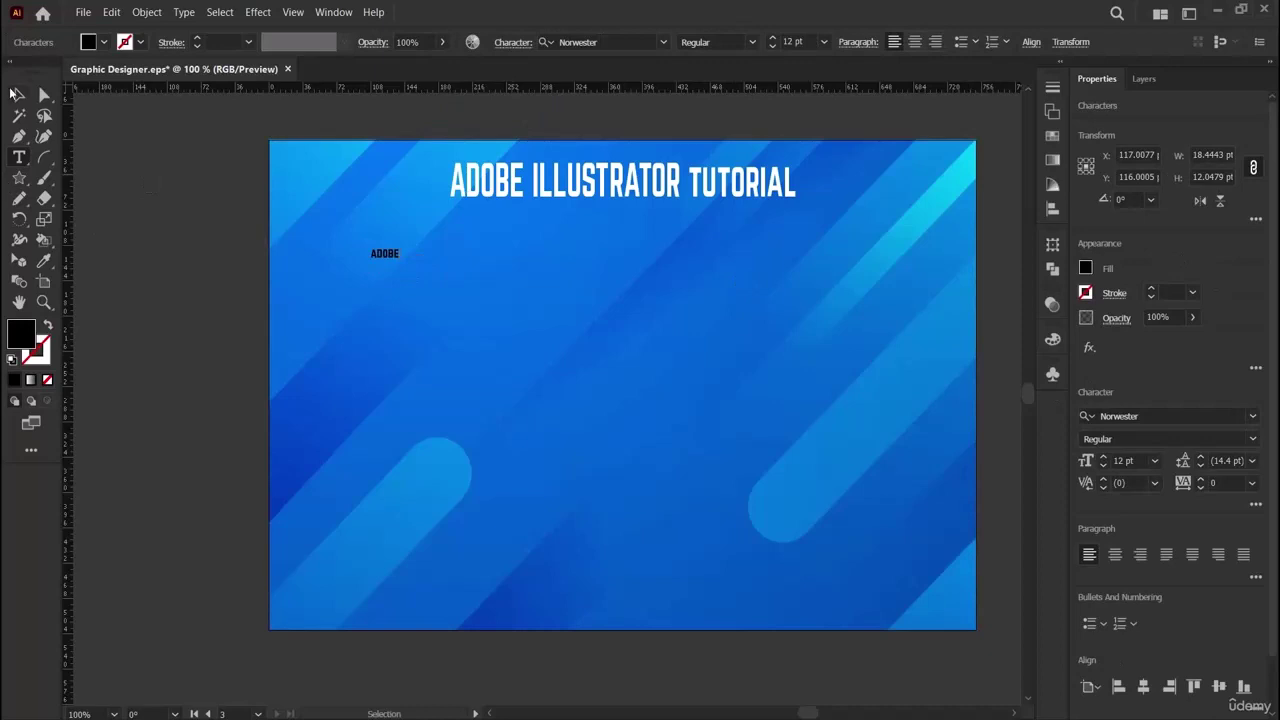
pyautogui.click(18, 94)
pyautogui.moveTo(409, 258); pyautogui.dragTo(343, 285)
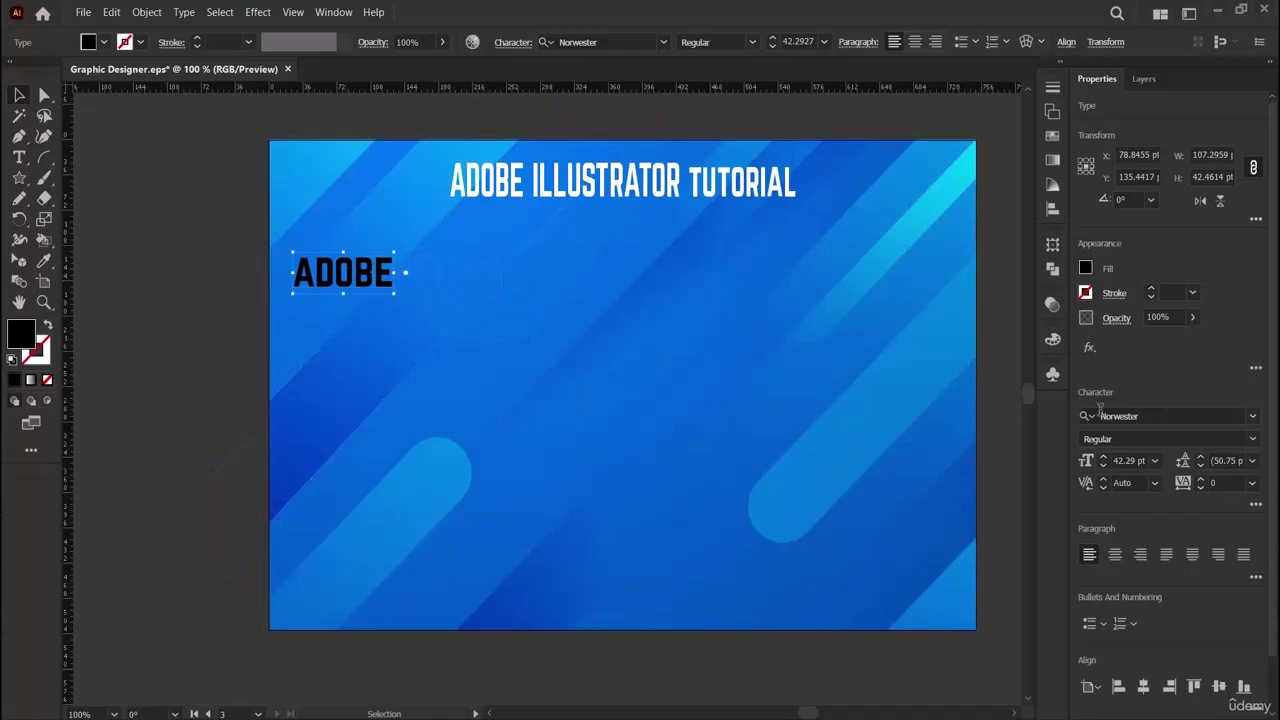
pyautogui.click(1218, 418)
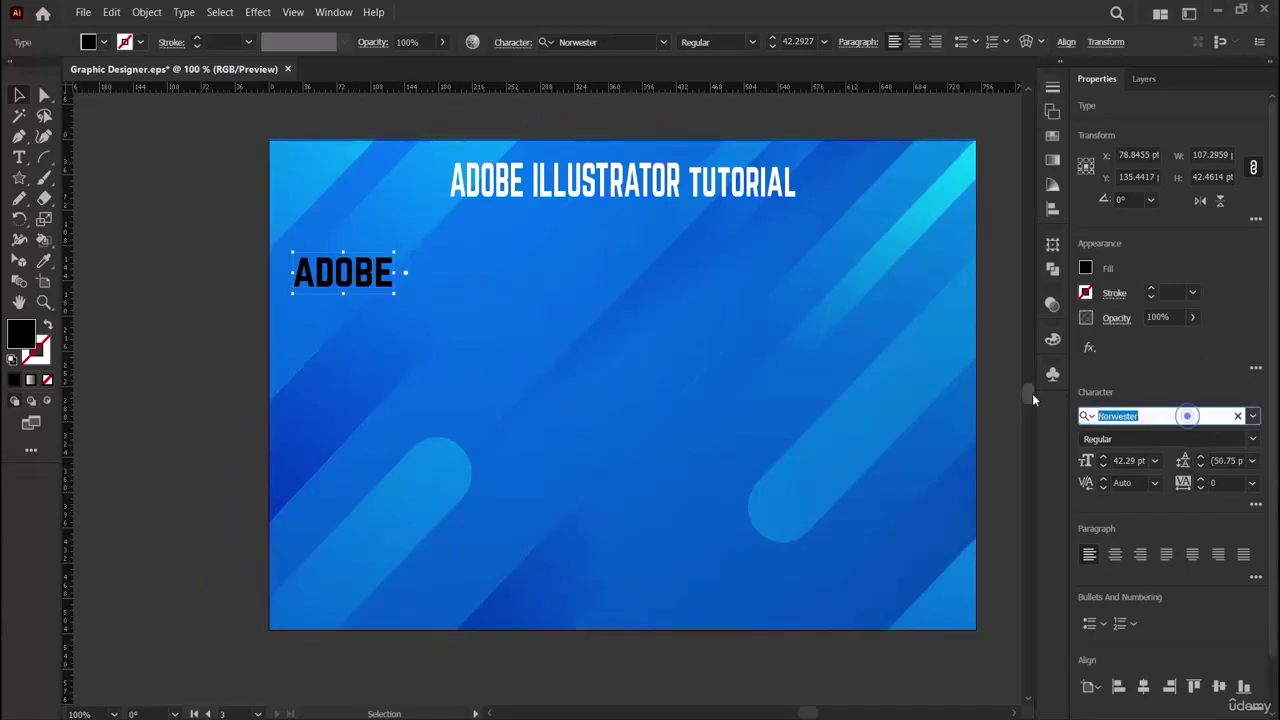
pyautogui.press('BackSpace')
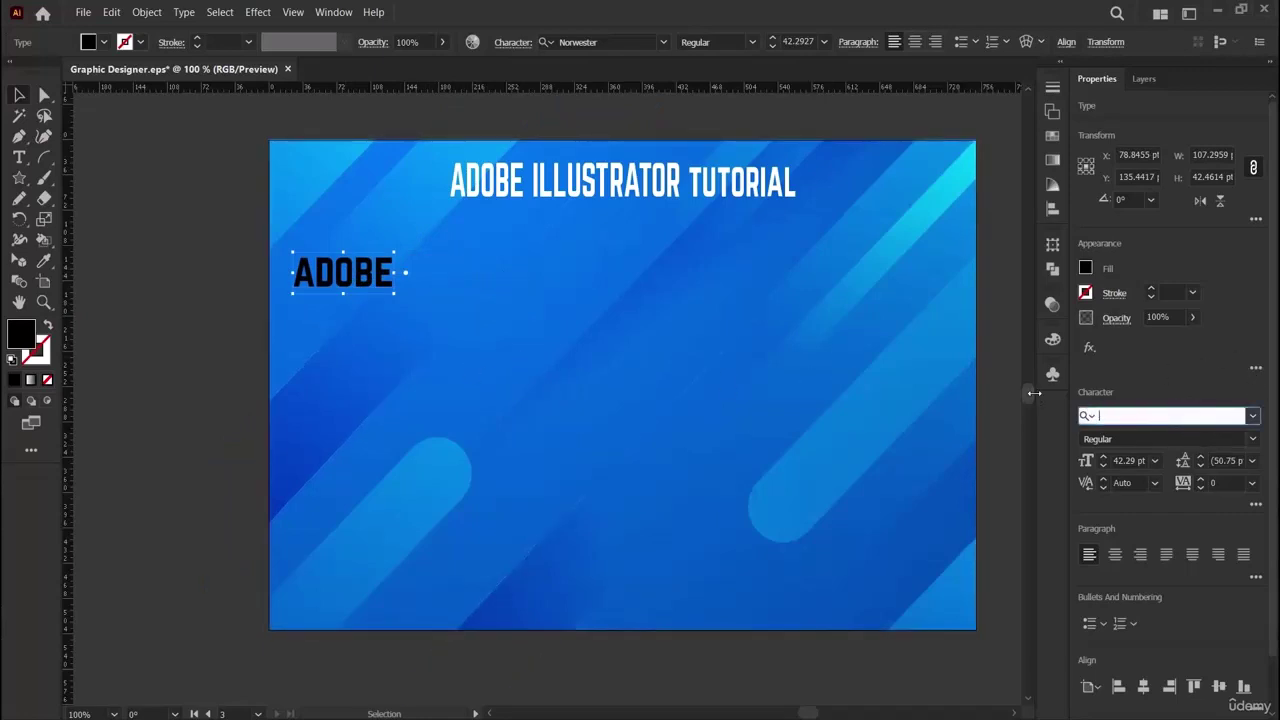
pyautogui.write('mont')
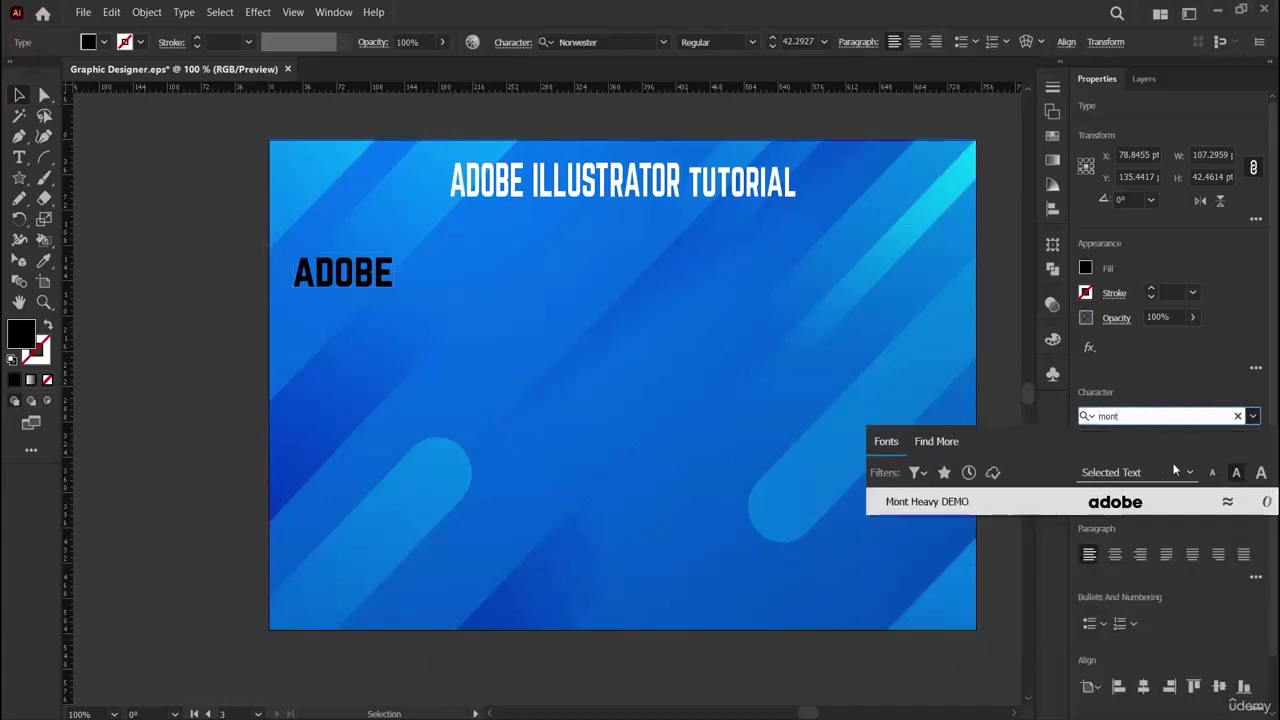
pyautogui.click(1119, 501)
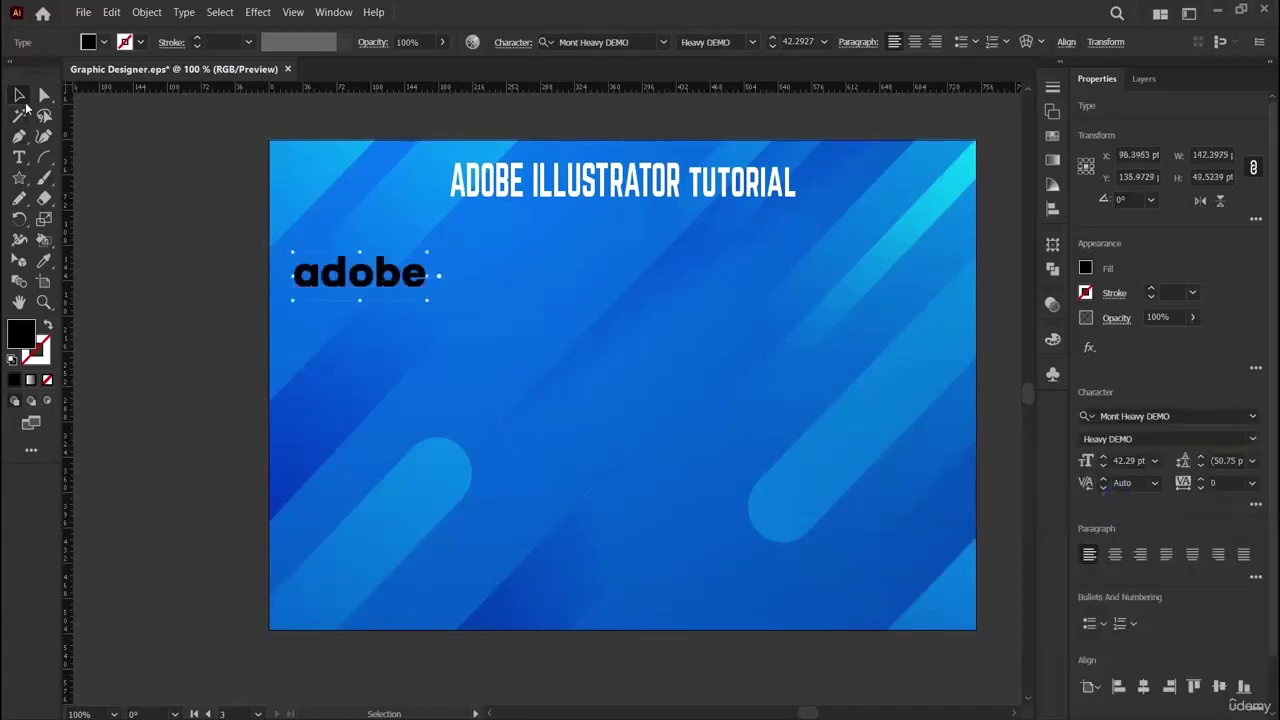
# Append " (mont)" to the text so it reads adobe (mont).
pyautogui.click(167, 449)
pyautogui.click(380, 276)
pyautogui.click(213, 380)
pyautogui.press('t')
pyautogui.click(390, 278)
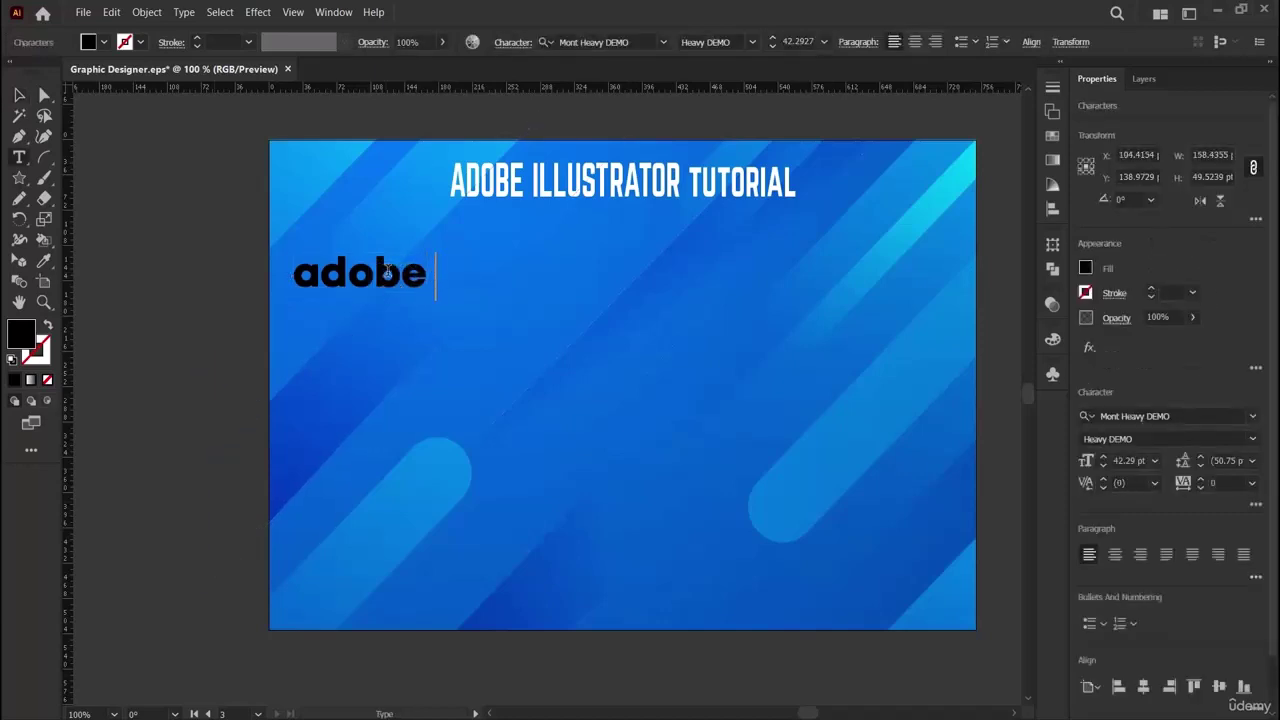
pyautogui.write('(')
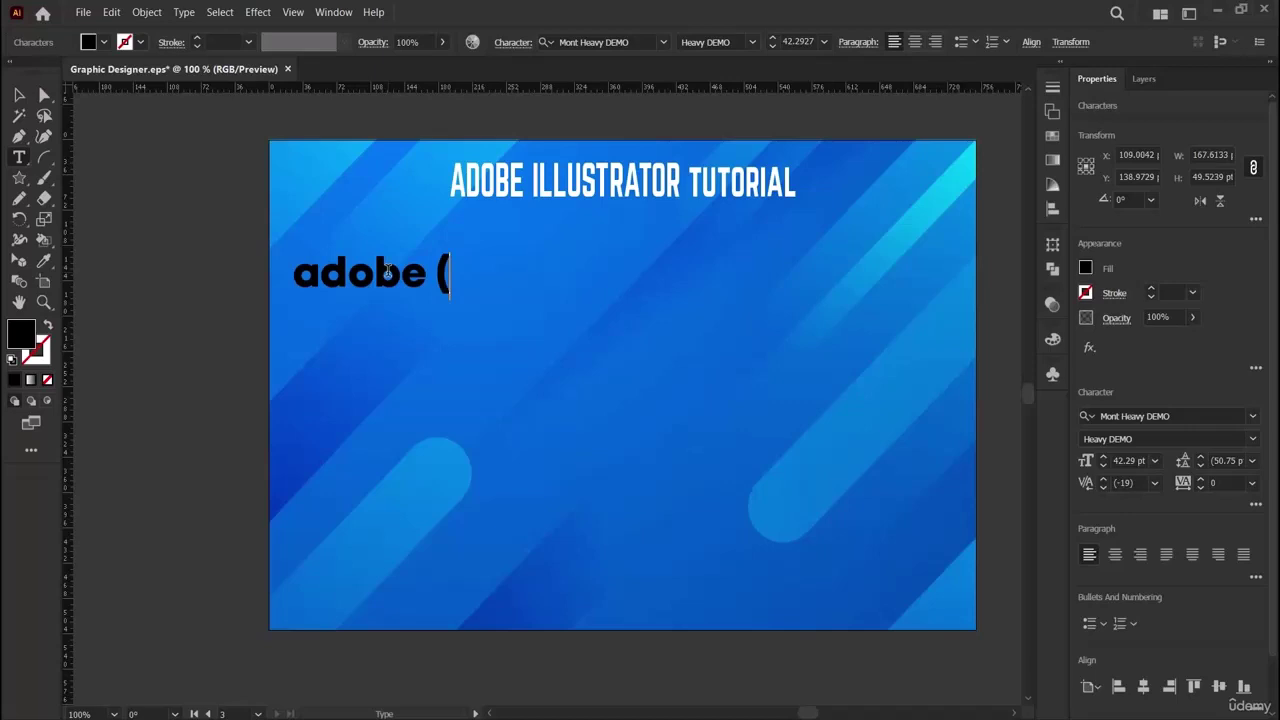
pyautogui.write('mont)')
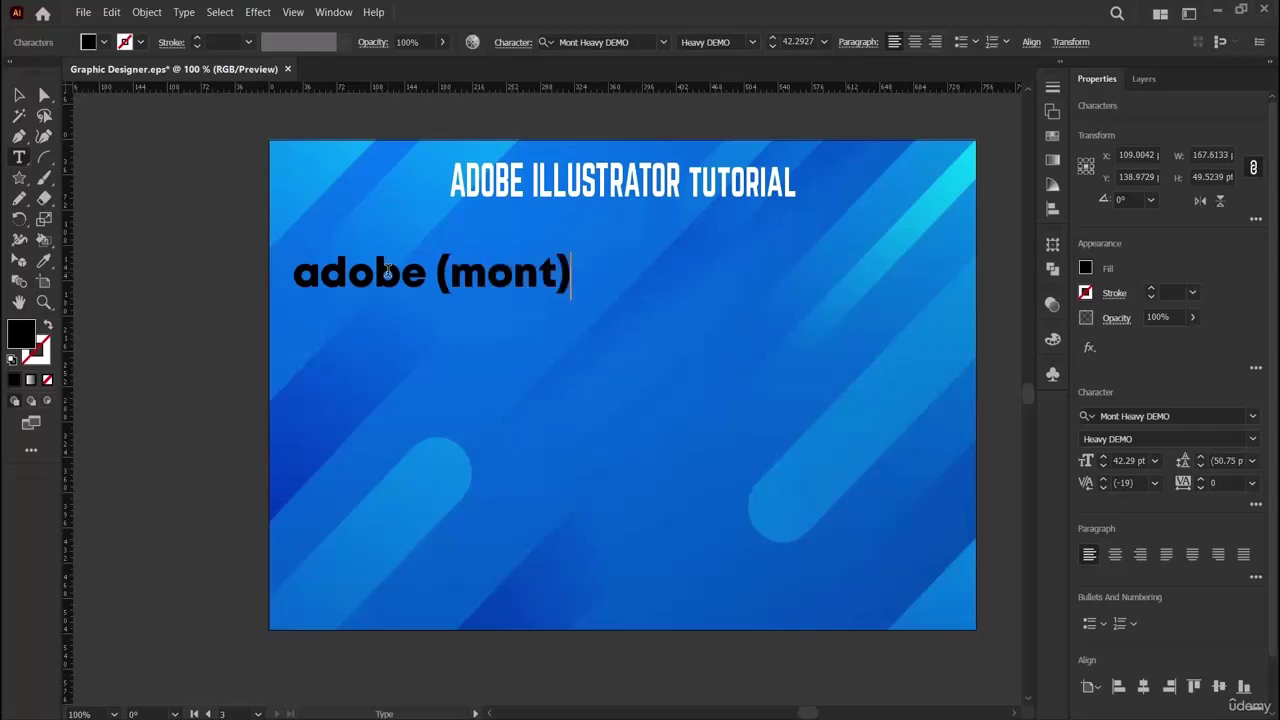
pyautogui.press('Escape')
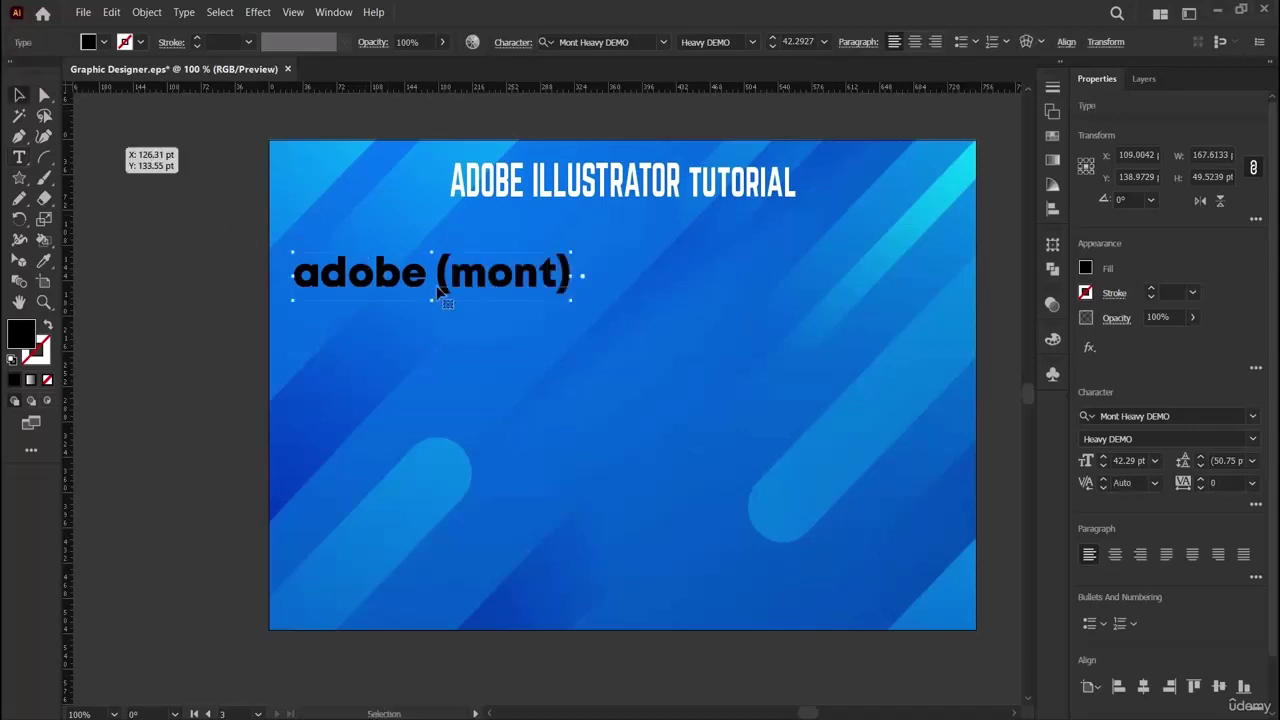
# Shrink adobe (mont) to about 31 pt and paste a copy just beneath it.
pyautogui.moveTo(571, 291); pyautogui.dragTo(527, 290)
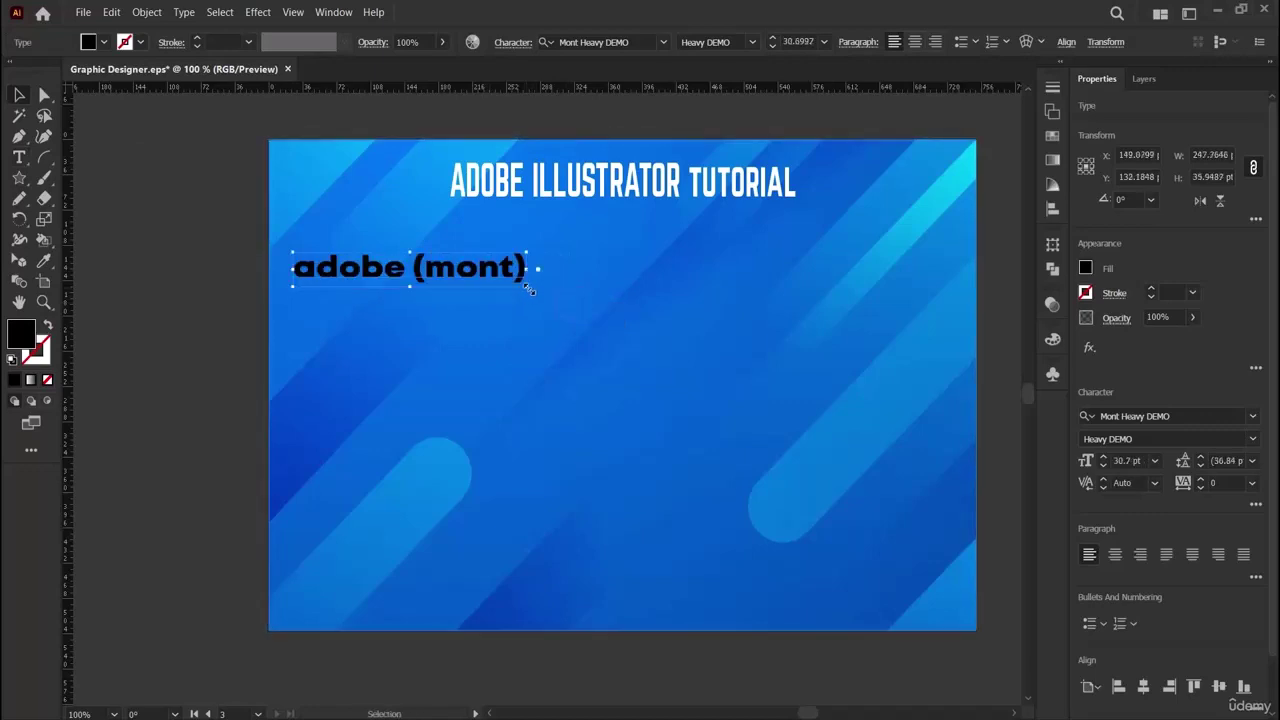
pyautogui.hotkey('ctrl', 'c')
pyautogui.hotkey('ctrl', 'v')
pyautogui.moveTo(527, 411); pyautogui.dragTo(397, 316)
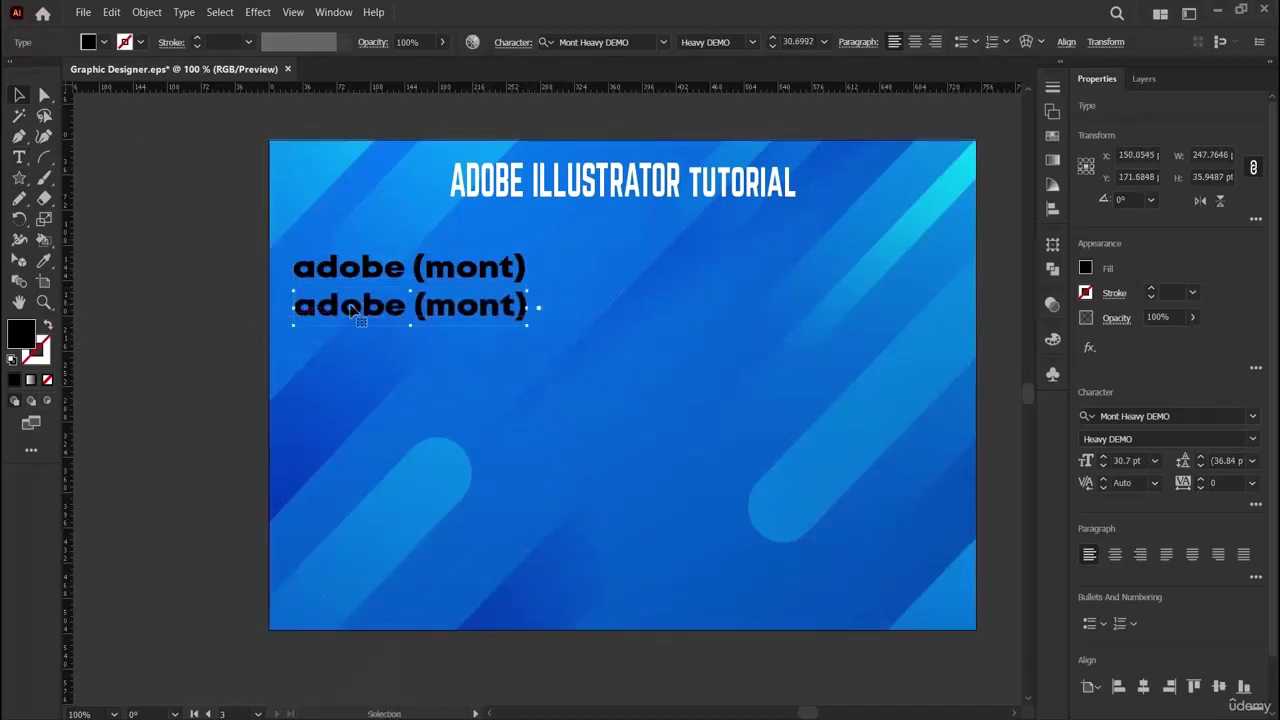
# Type a 5. INTRO line under 6. MONT, then enlarge and align it.
pyautogui.hscroll(15, 808, 714)
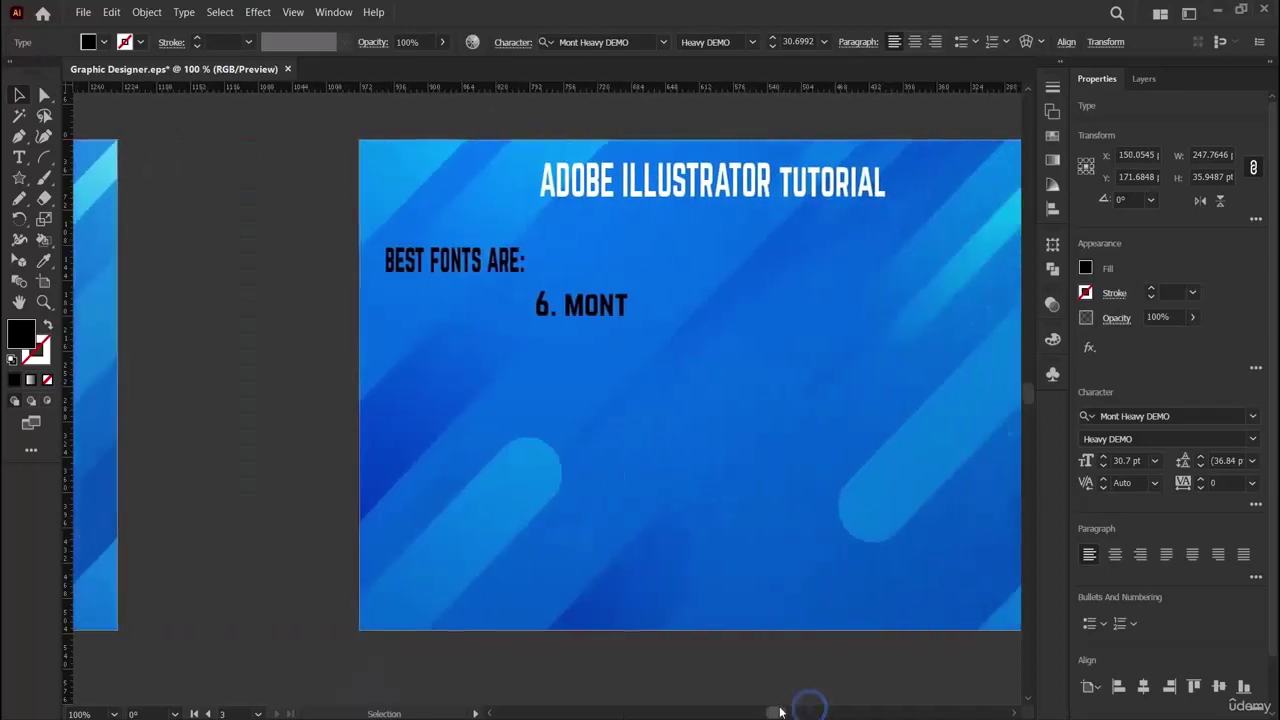
pyautogui.click(18, 157)
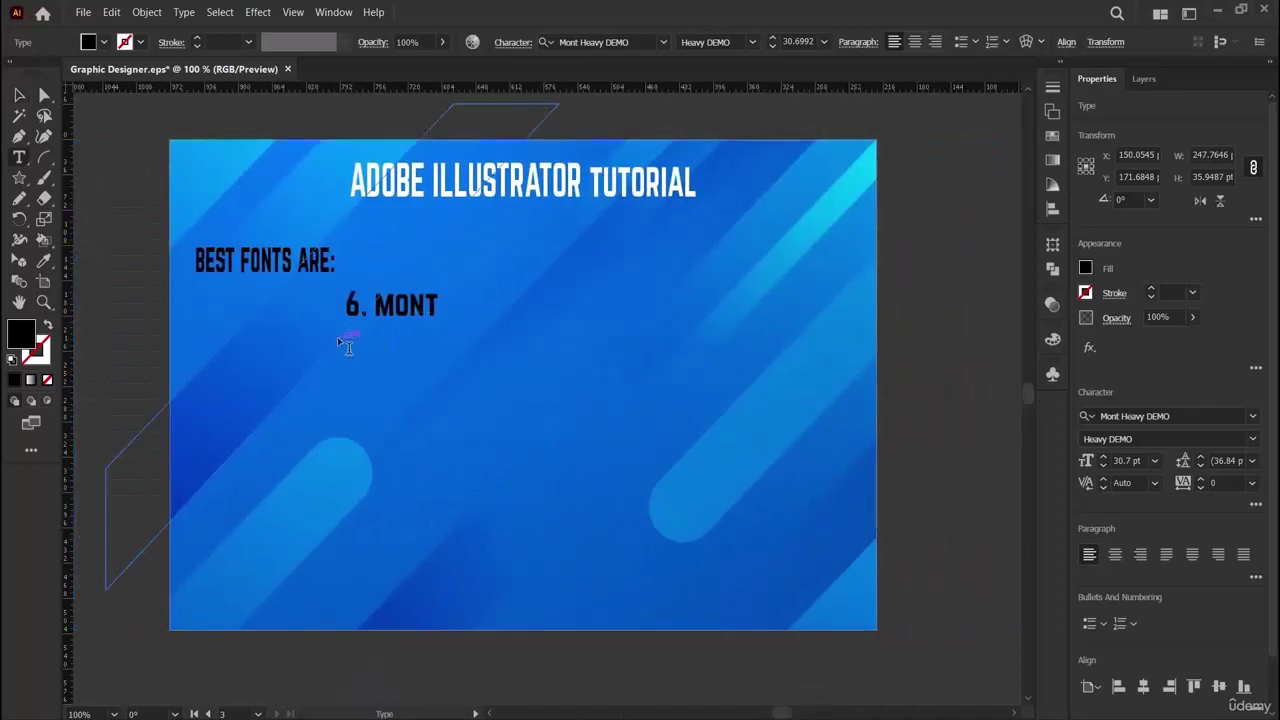
pyautogui.click(355, 337)
pyautogui.press('BackSpace')
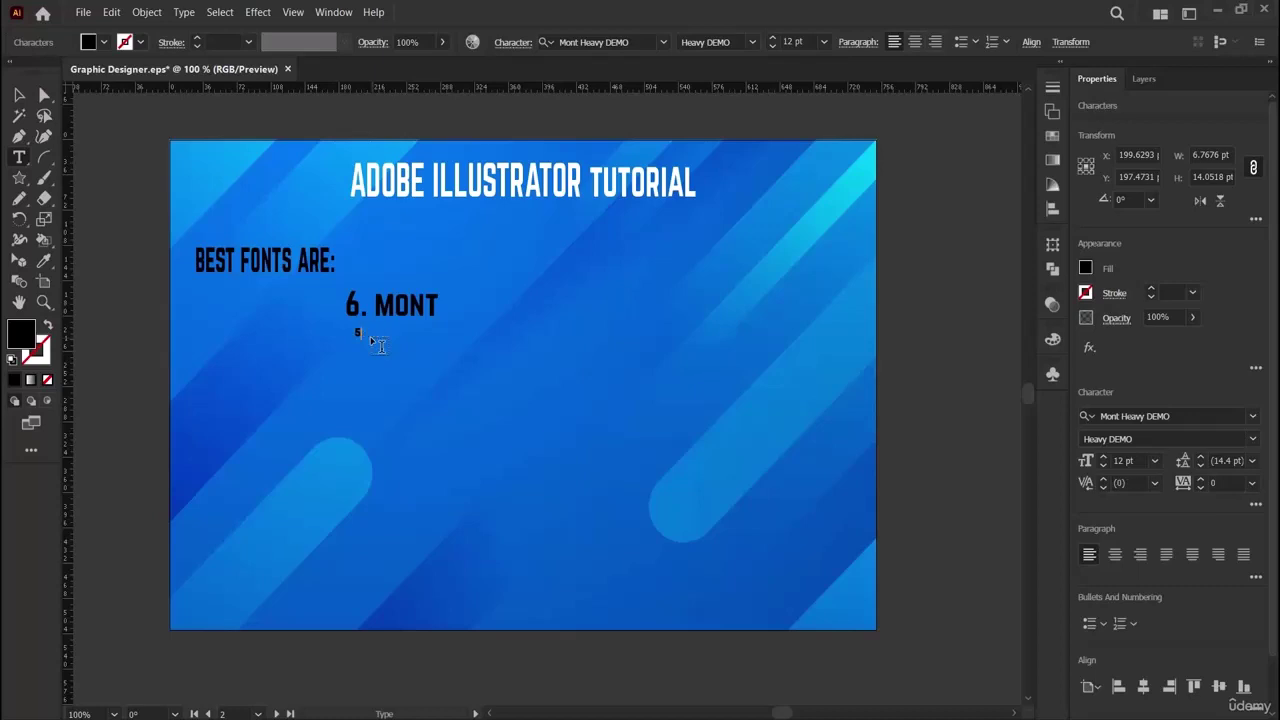
pyautogui.press('BackSpace')
pyautogui.write('5. INTRO')
pyautogui.press('Escape')
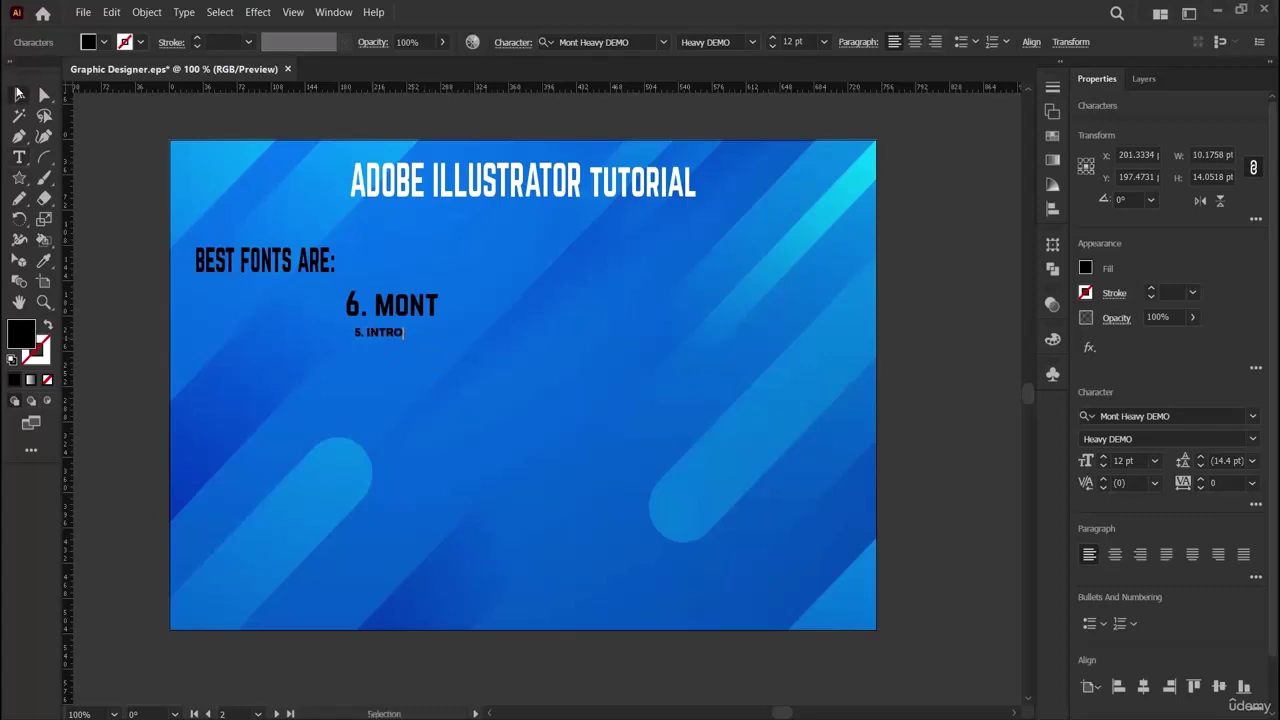
pyautogui.moveTo(442, 366)
pyautogui.mouseDown()
pyautogui.moveTo(471, 386)
pyautogui.moveTo(457, 346)
pyautogui.moveTo(430, 343)
pyautogui.moveTo(457, 364)
pyautogui.moveTo(440, 350)
pyautogui.mouseUp()
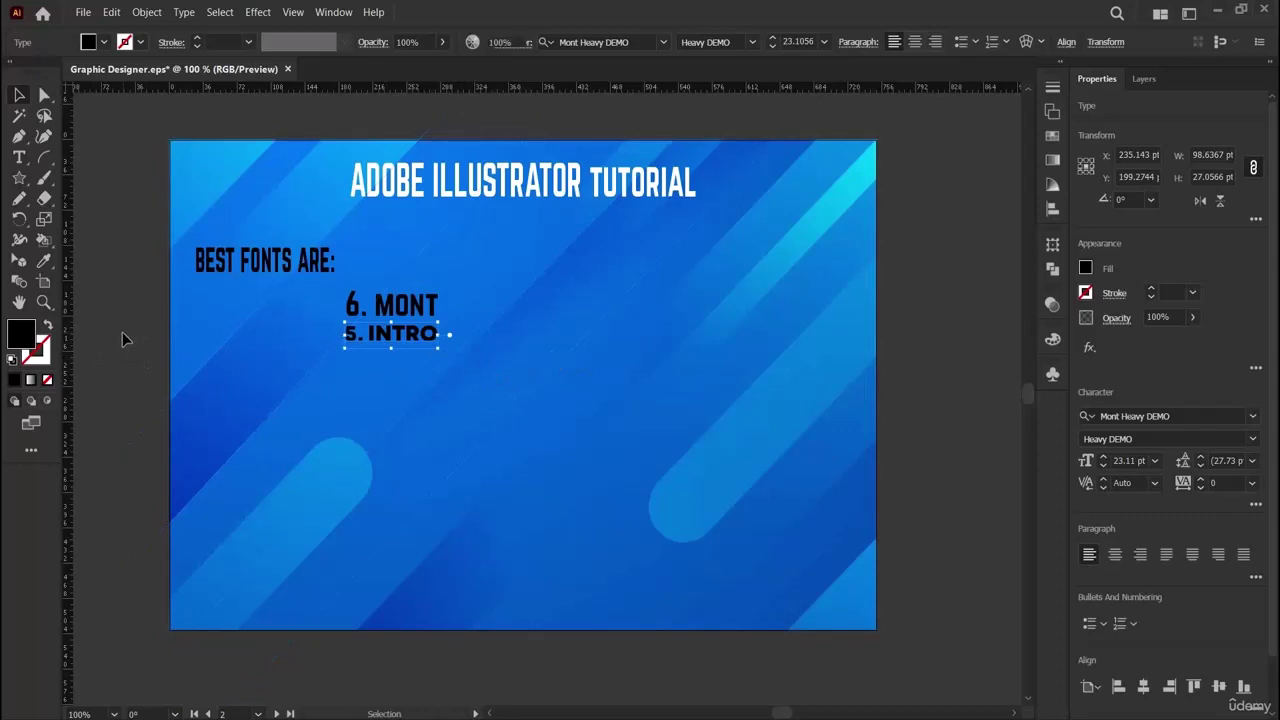
# Set 5. INTRO in Norwester and resize it to match 6. MONT, about 30.9 pt.
pyautogui.click(122, 332)
pyautogui.click(405, 340)
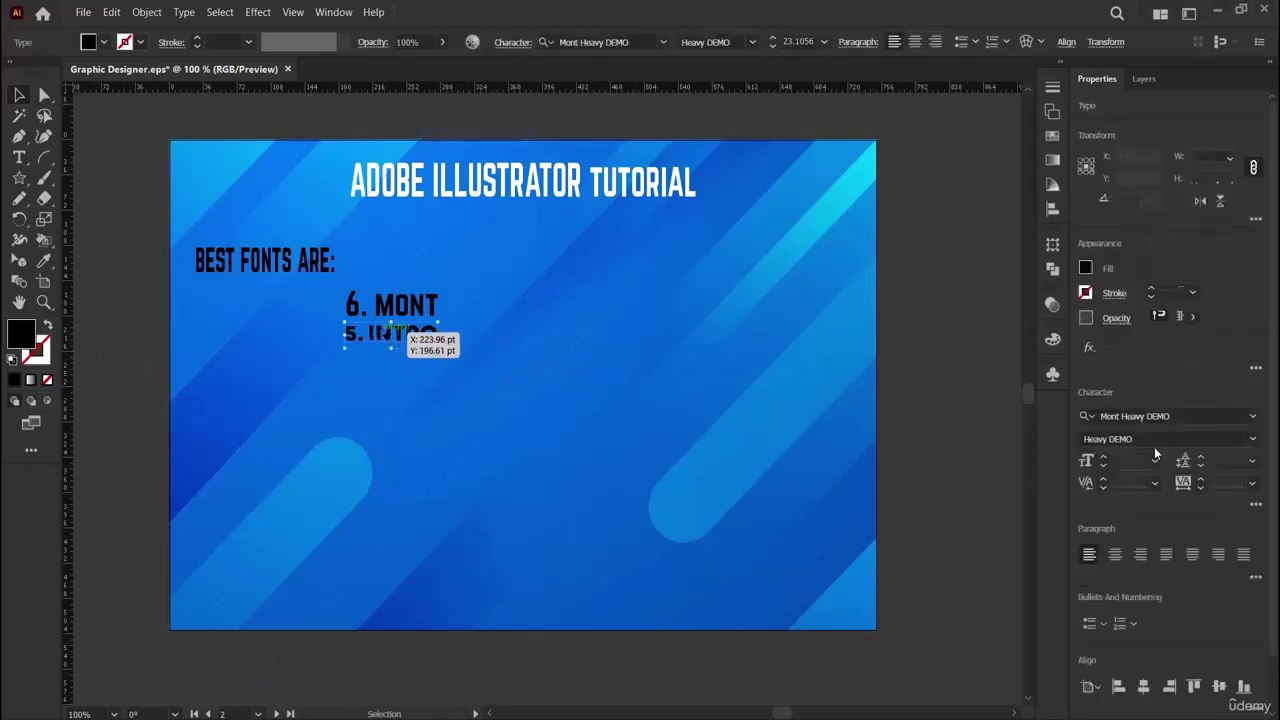
pyautogui.click(1222, 416)
pyautogui.click(1214, 415)
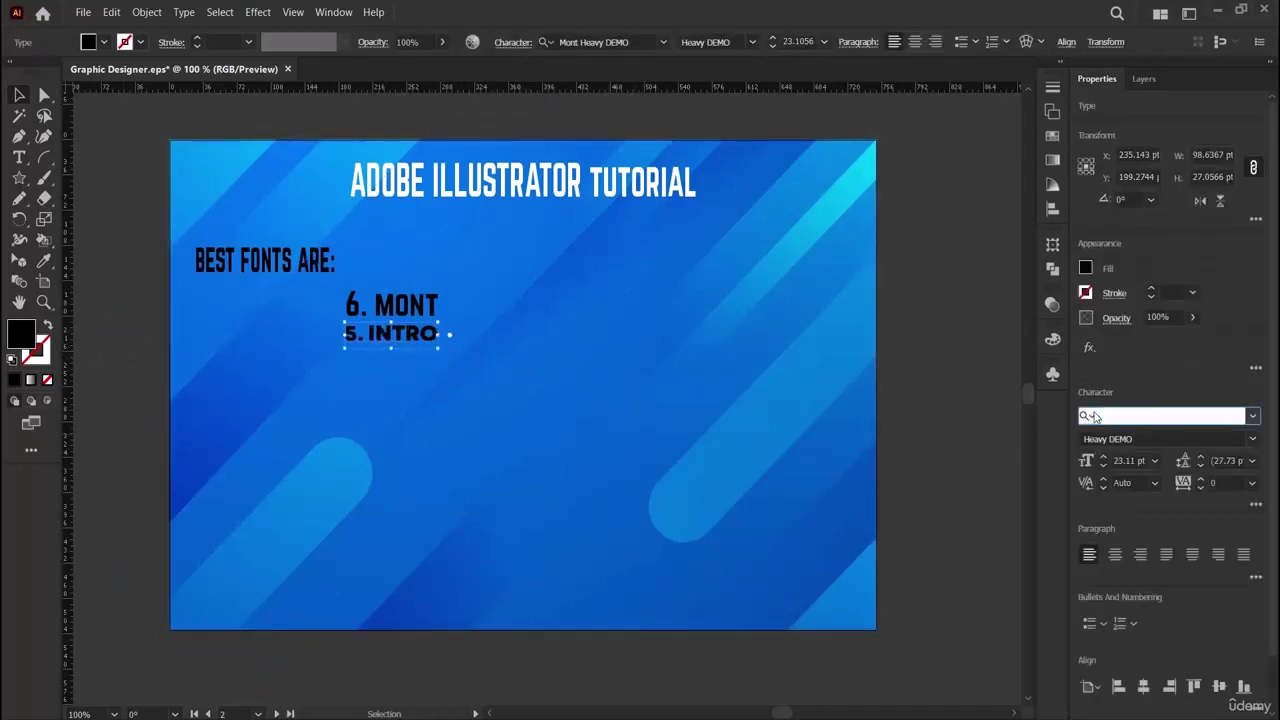
pyautogui.write('no')
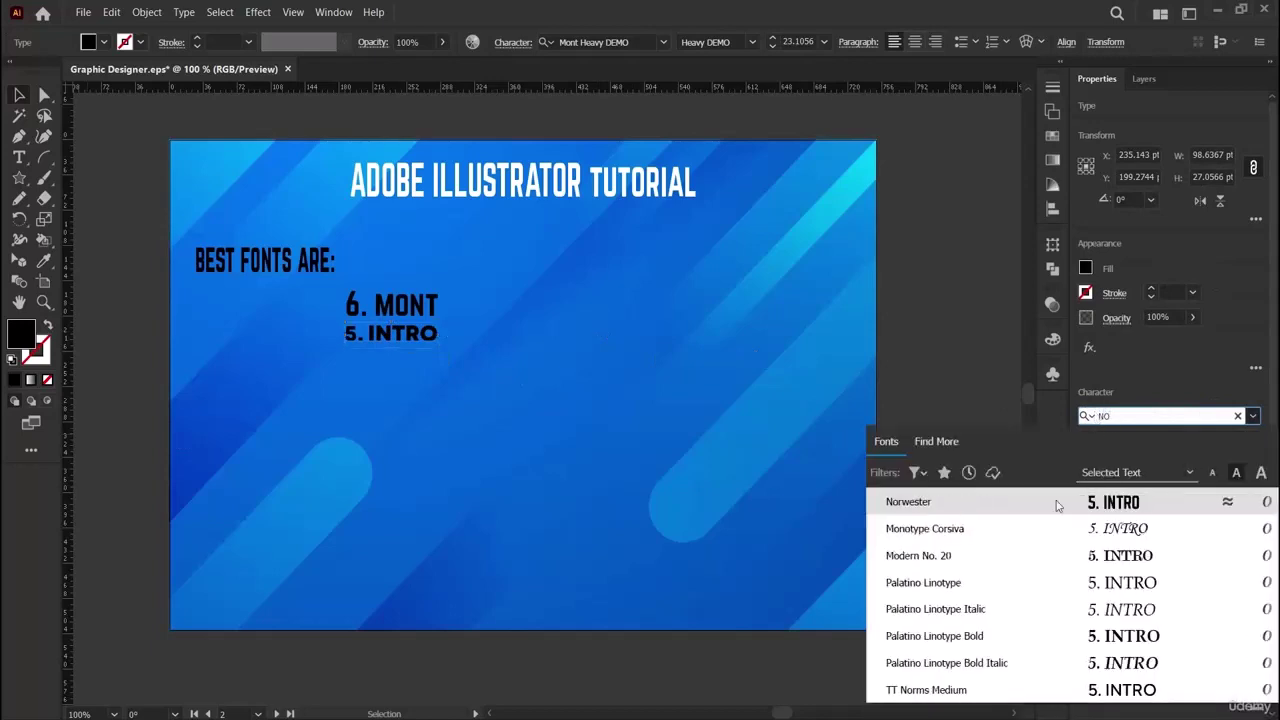
pyautogui.click(1057, 505)
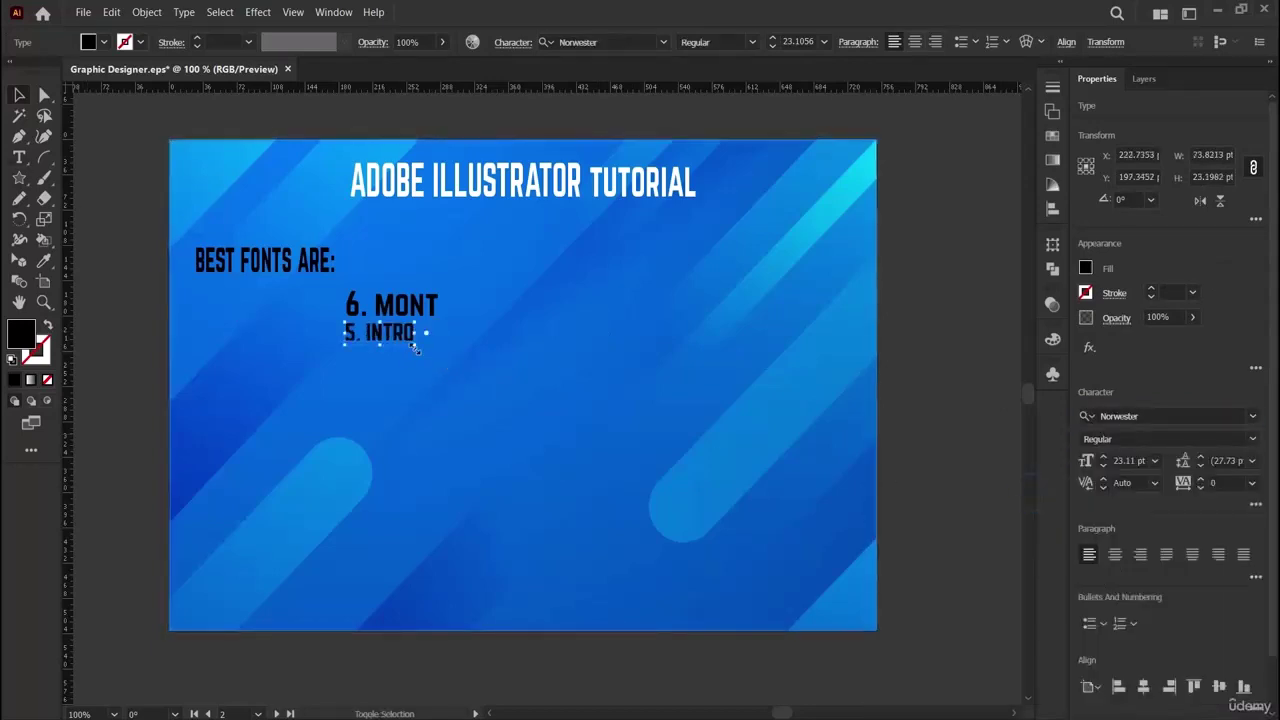
pyautogui.moveTo(414, 348)
pyautogui.mouseDown()
pyautogui.moveTo(477, 374)
pyautogui.moveTo(413, 347)
pyautogui.mouseUp()
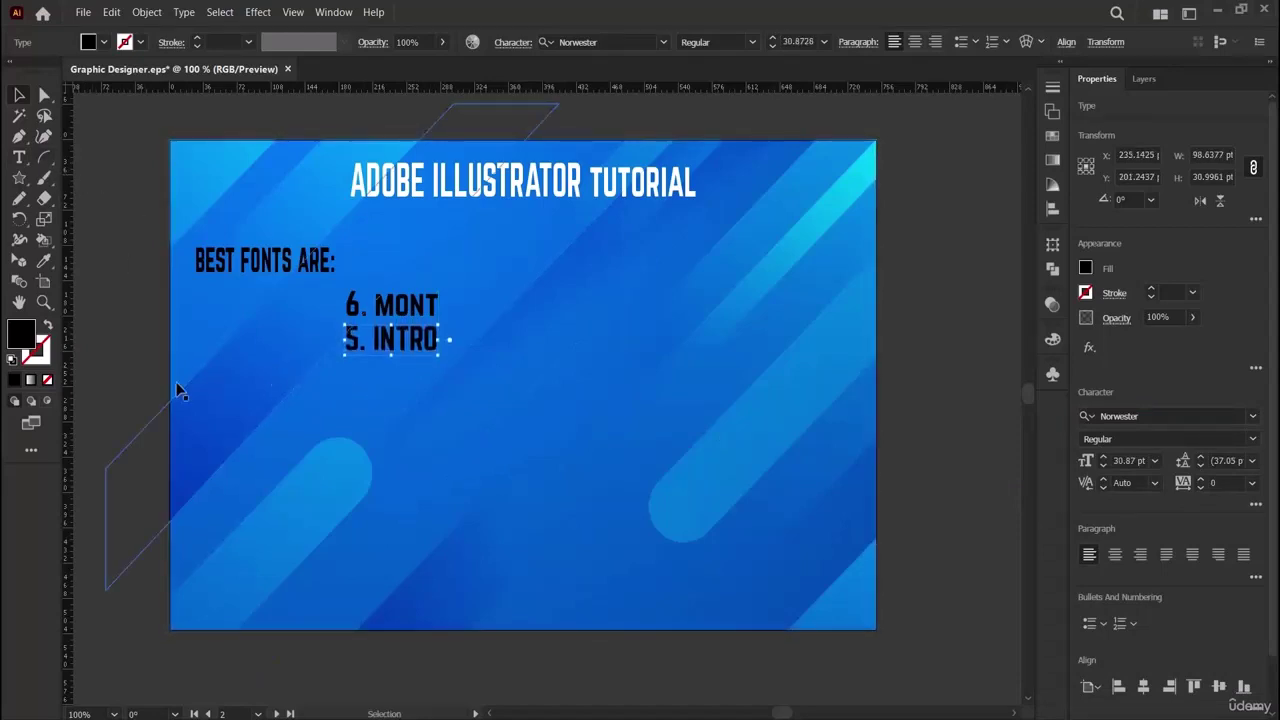
pyautogui.click(123, 365)
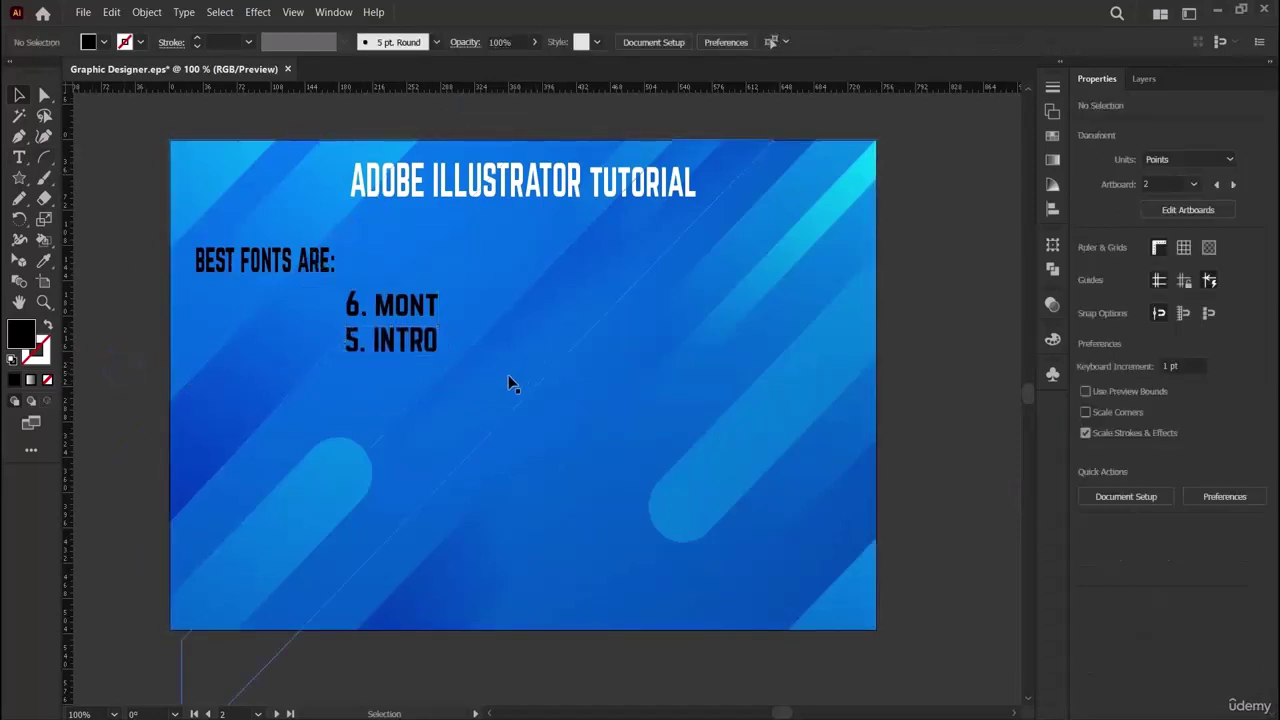
# Replace the second sample line's adobe (mont) text with ADOBE.
pyautogui.hscroll(15, 510, 383)
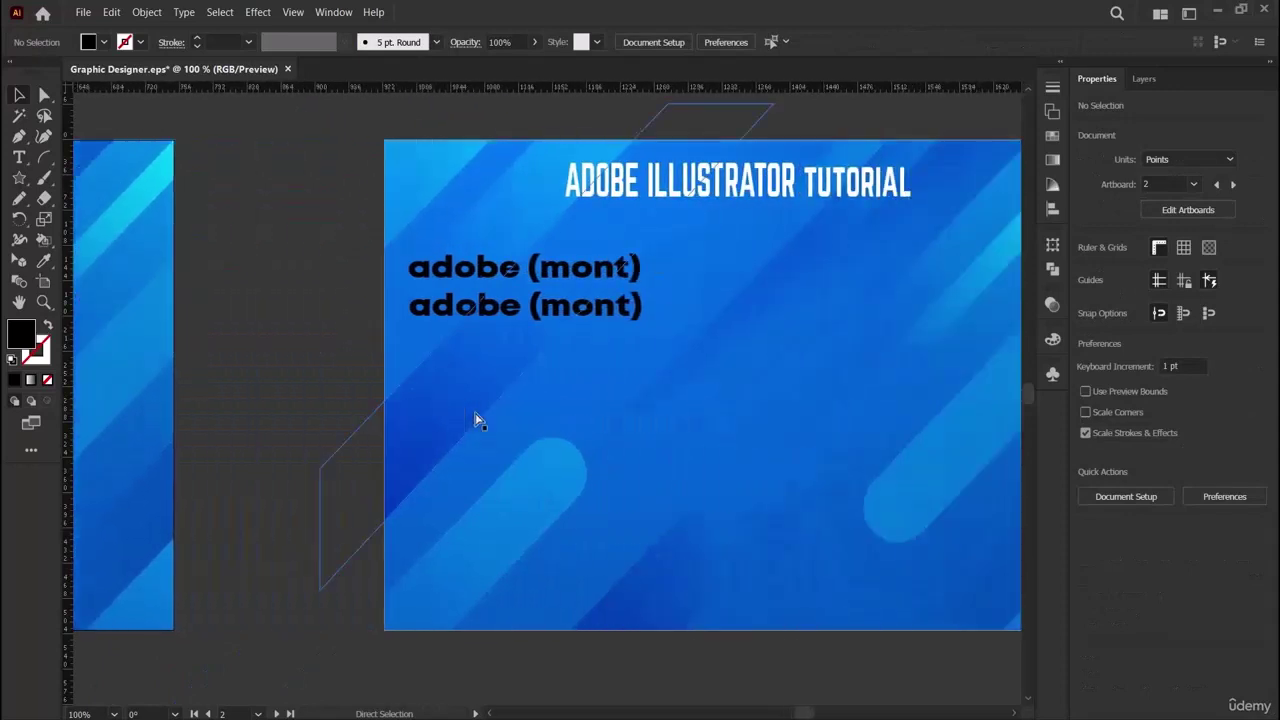
pyautogui.hscroll(5, 476, 420)
pyautogui.click(345, 307)
pyautogui.press('t')
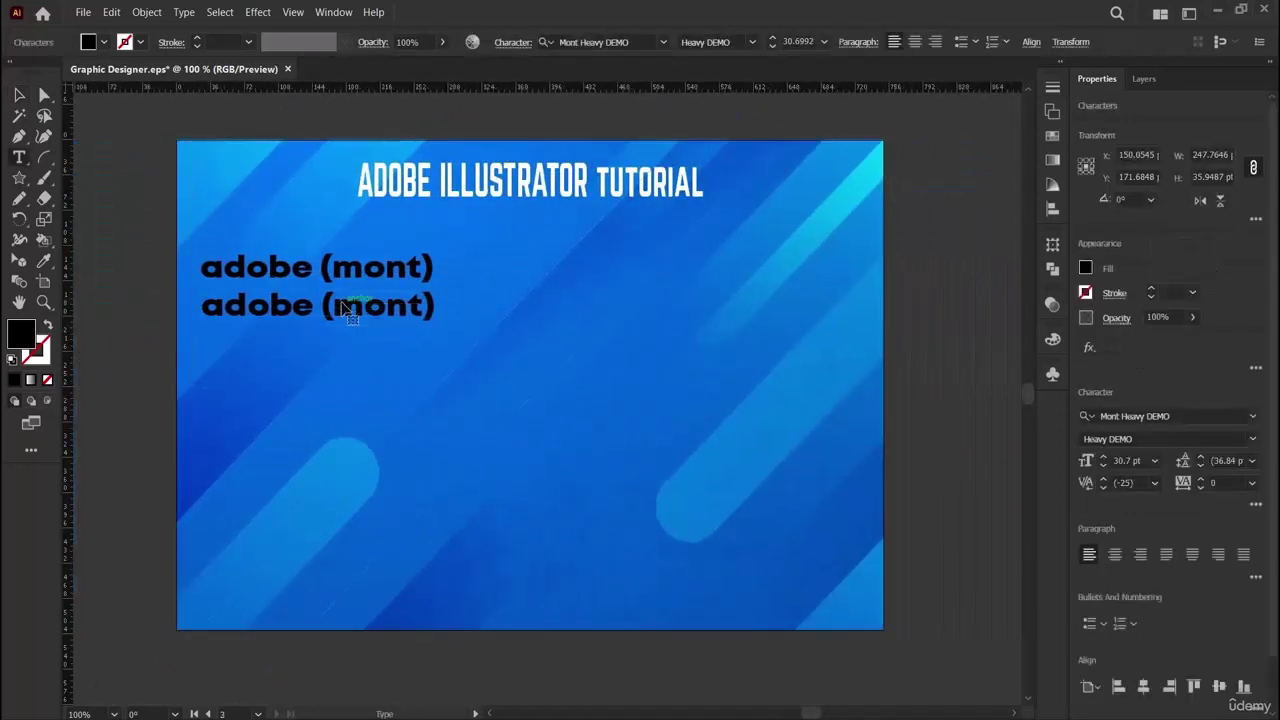
pyautogui.tripleClick(345, 307)
pyautogui.press('BackSpace')
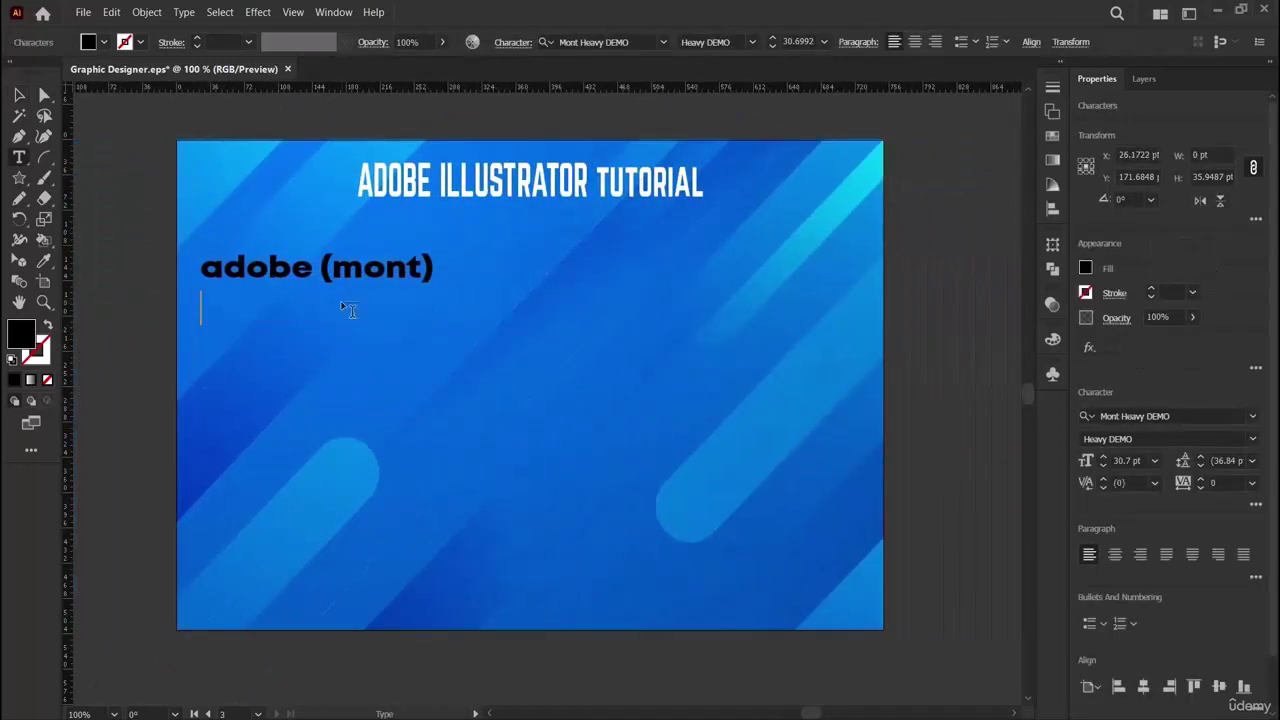
pyautogui.write('ADOBVE')
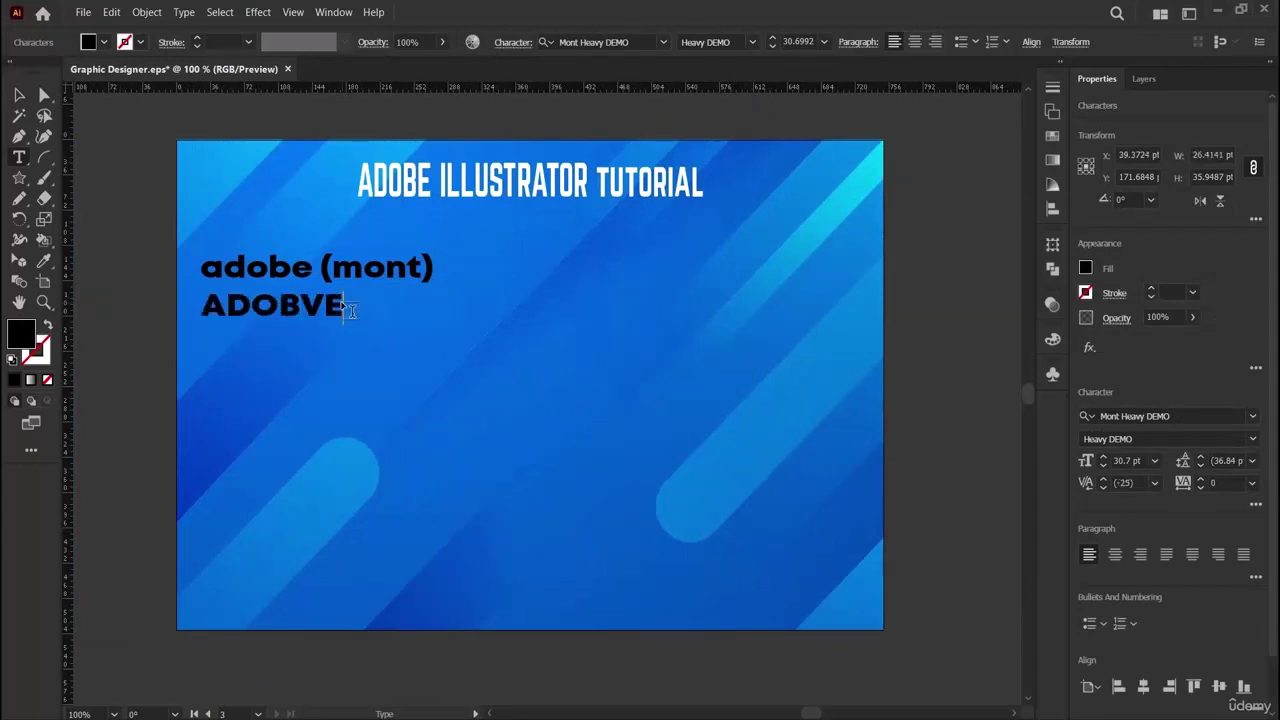
pyautogui.press('BackSpace')
pyautogui.press('BackSpace')
pyautogui.write('E')
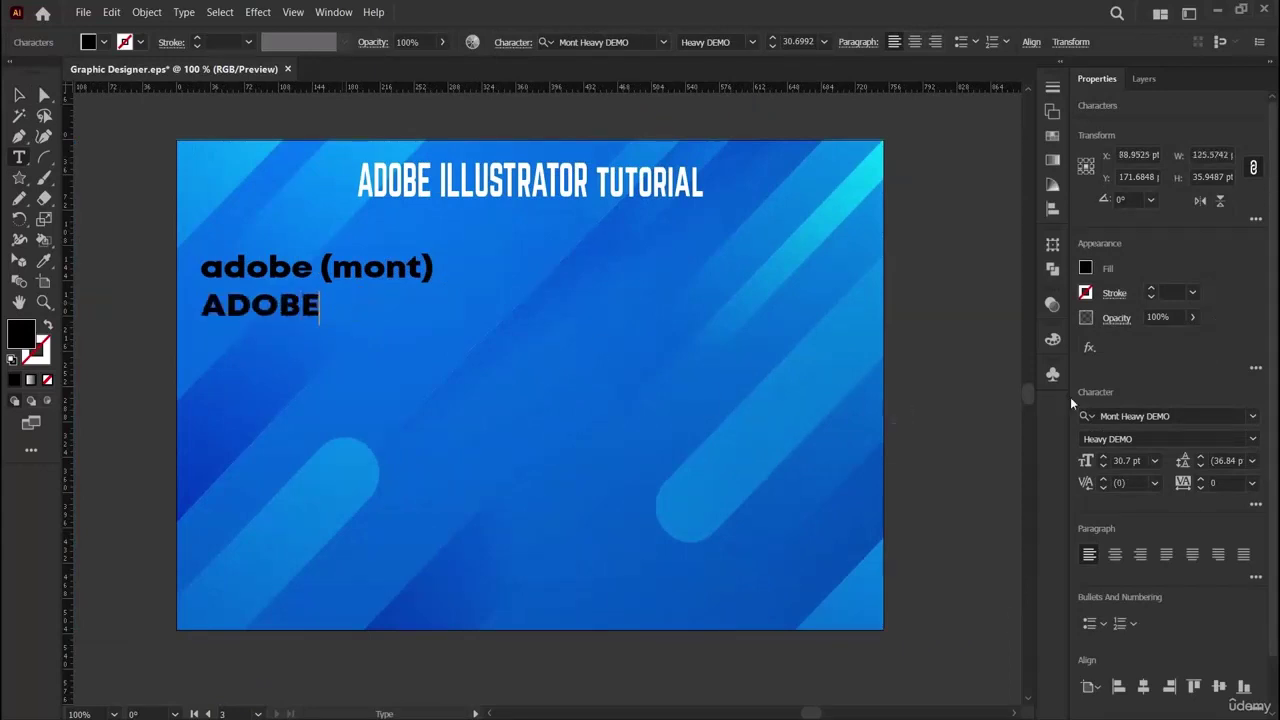
# Change the second line's font to Intro Regular.
pyautogui.click(1184, 415)
pyautogui.press('BackSpace')
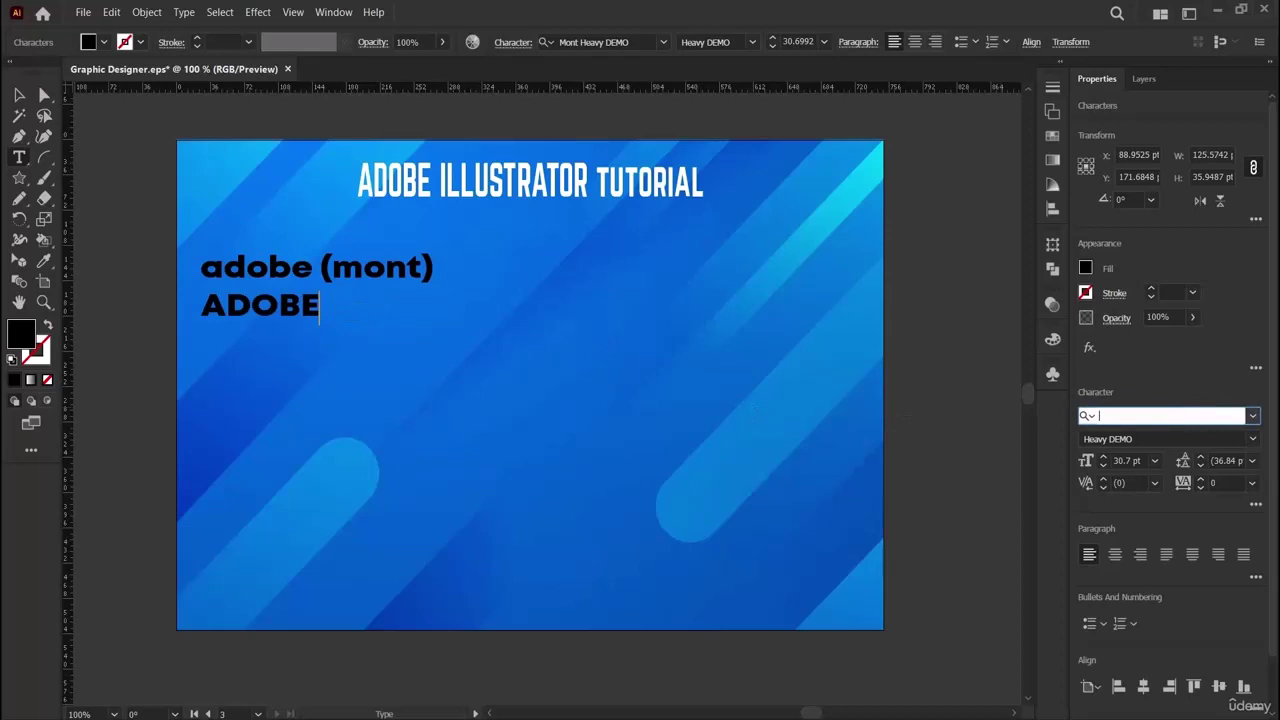
pyautogui.write('INTRO')
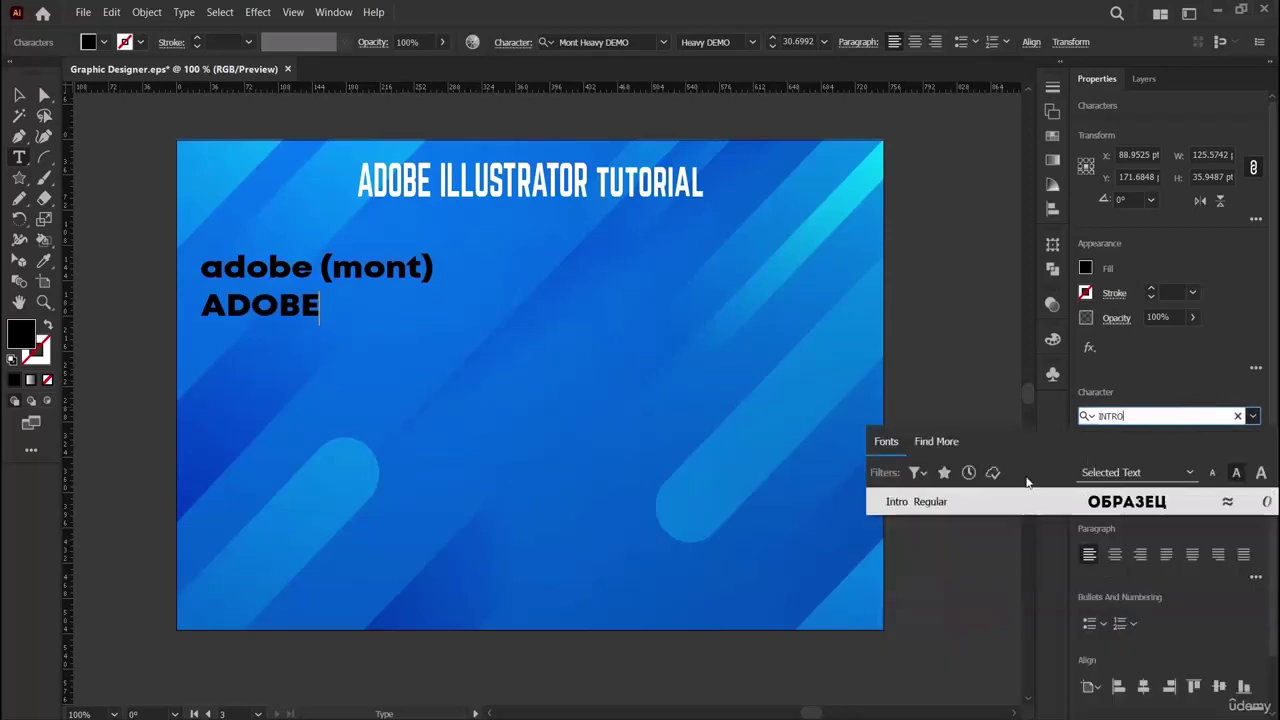
pyautogui.click(1002, 502)
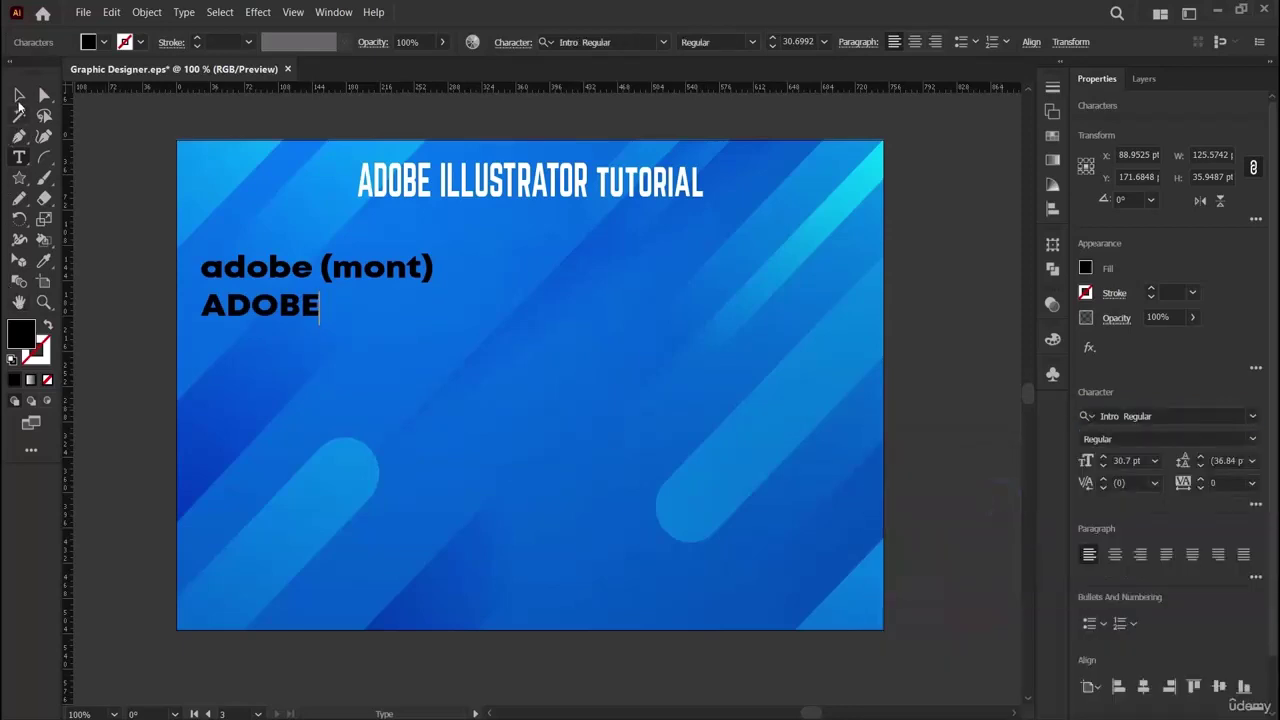
pyautogui.click(19, 96)
pyautogui.click(160, 487)
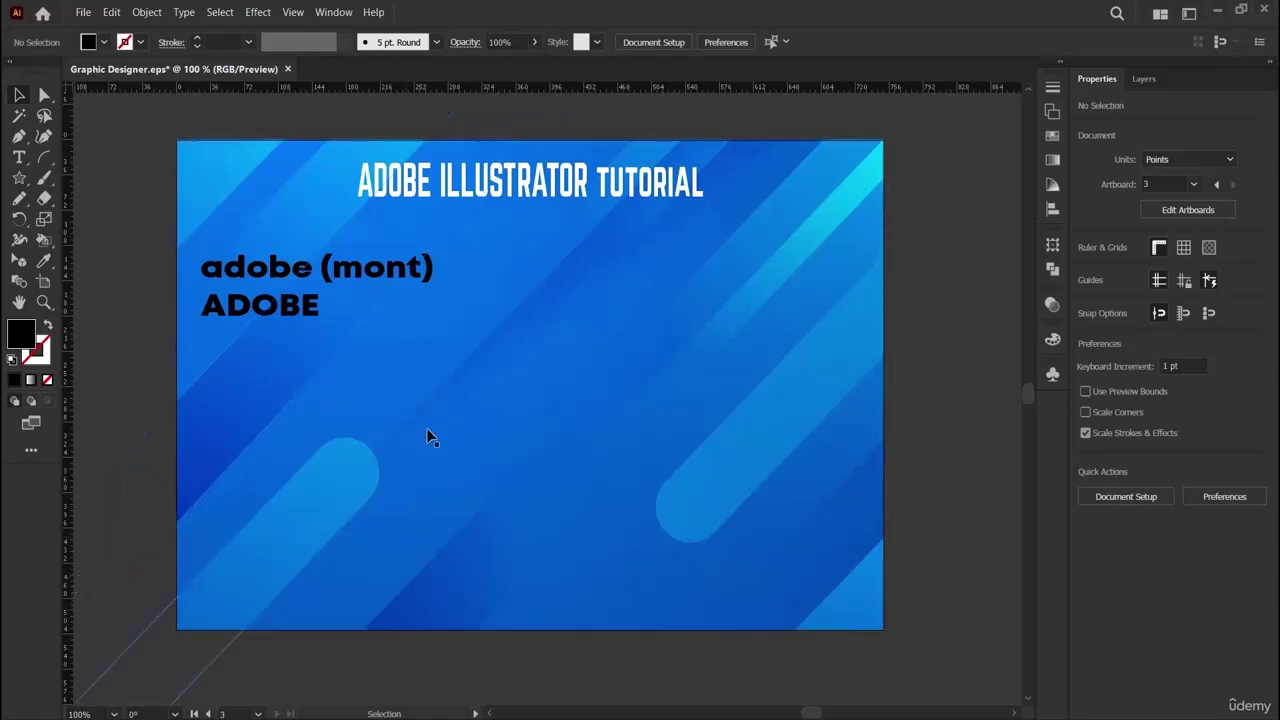
# Append " (INTRO)" so the second line reads ADOBE (INTRO).
pyautogui.click(321, 305)
pyautogui.doubleClick(310, 313)
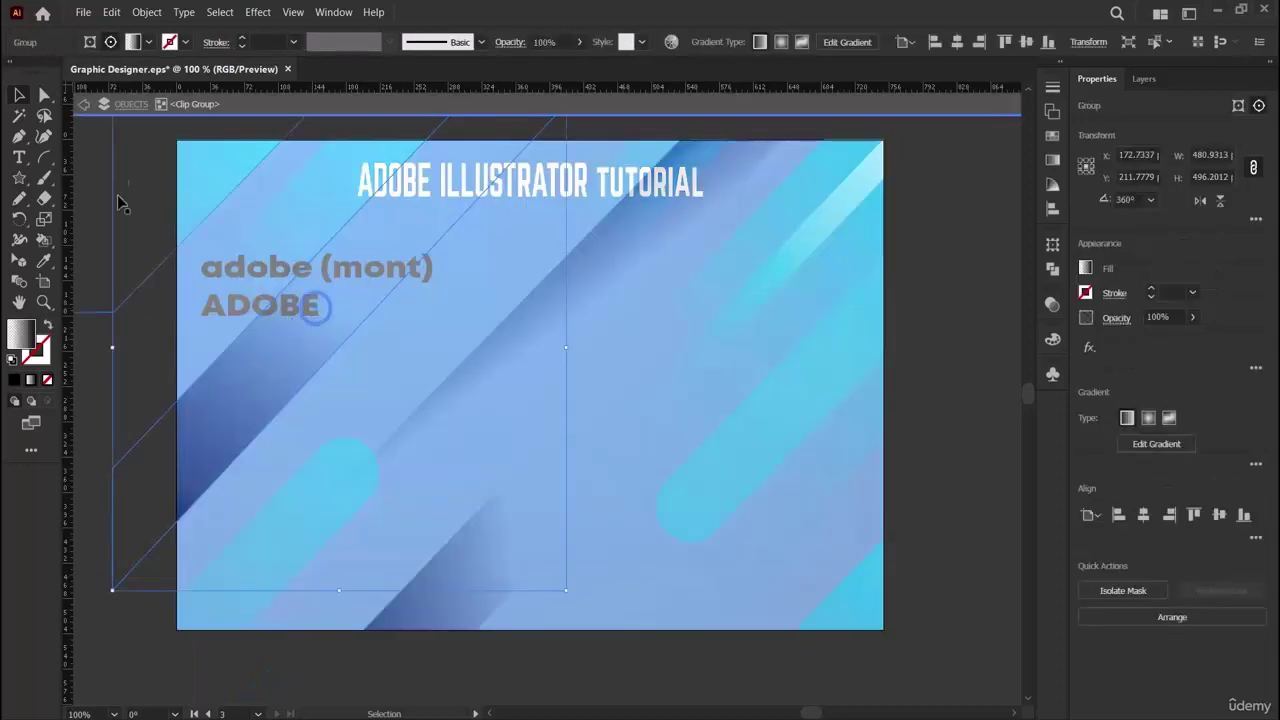
pyautogui.doubleClick(306, 308)
pyautogui.click(304, 306)
pyautogui.doubleClick(306, 308)
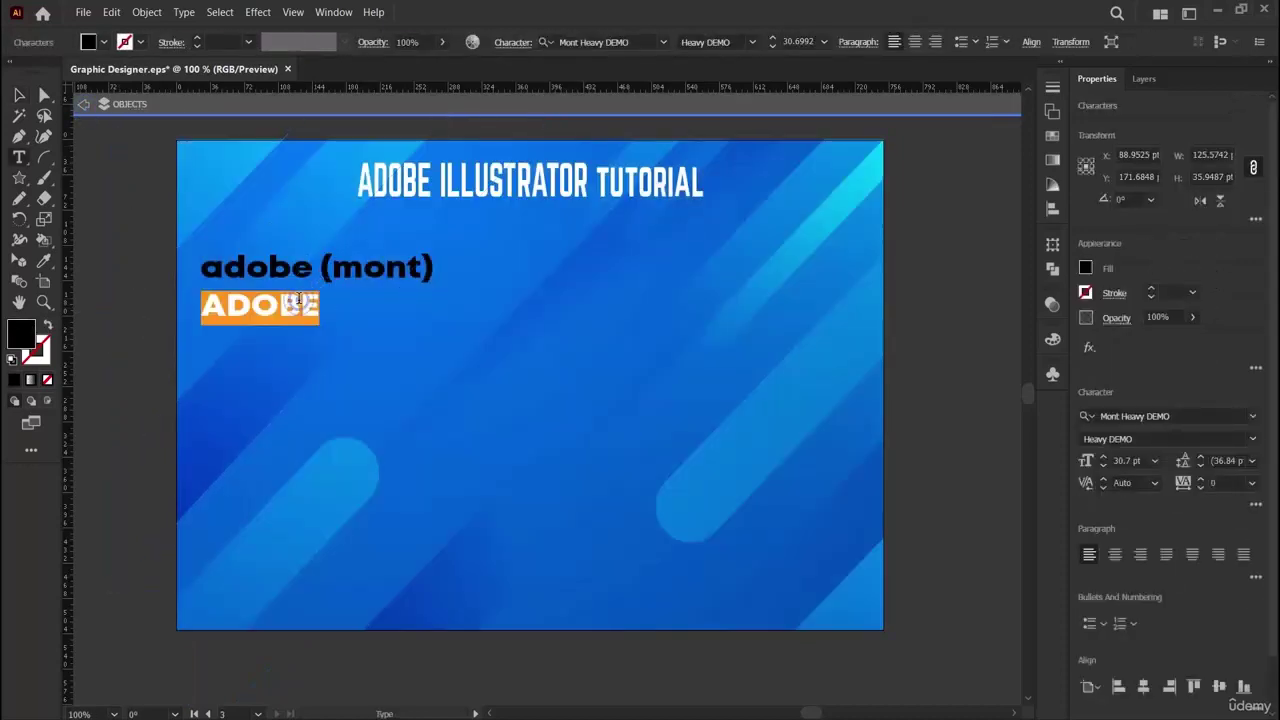
pyautogui.press('Left')
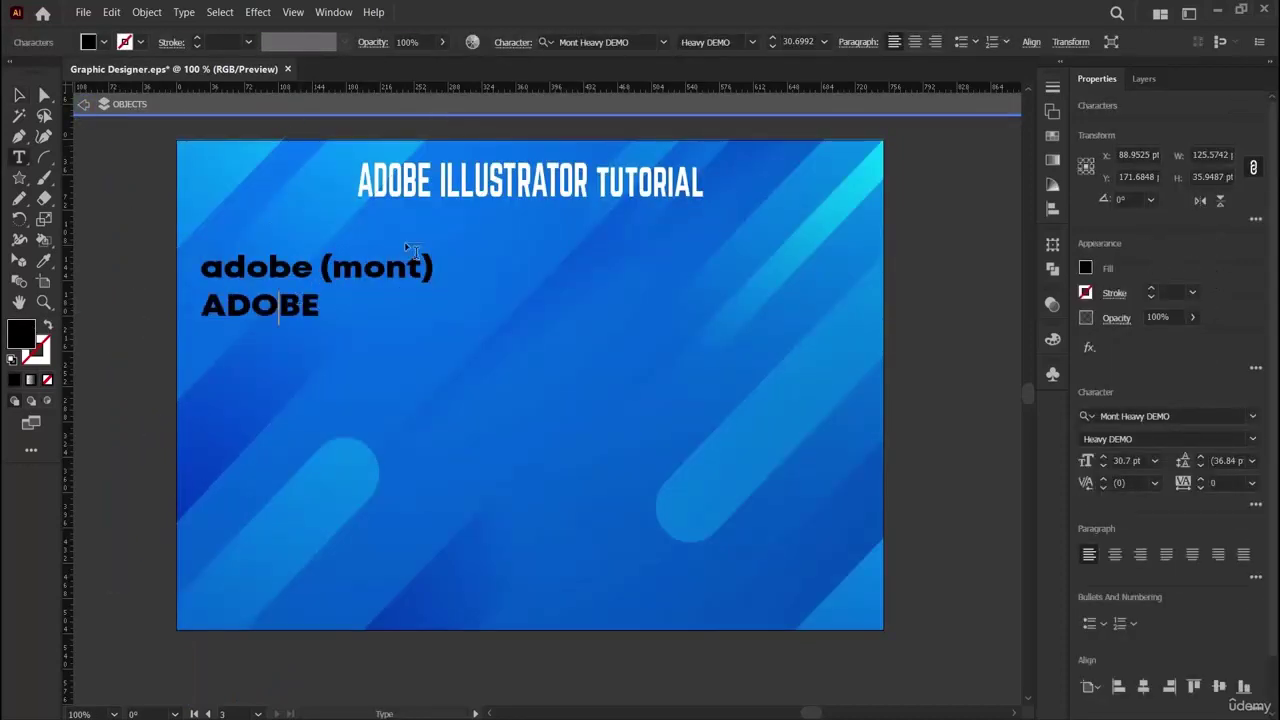
pyautogui.write('(INTRO)')
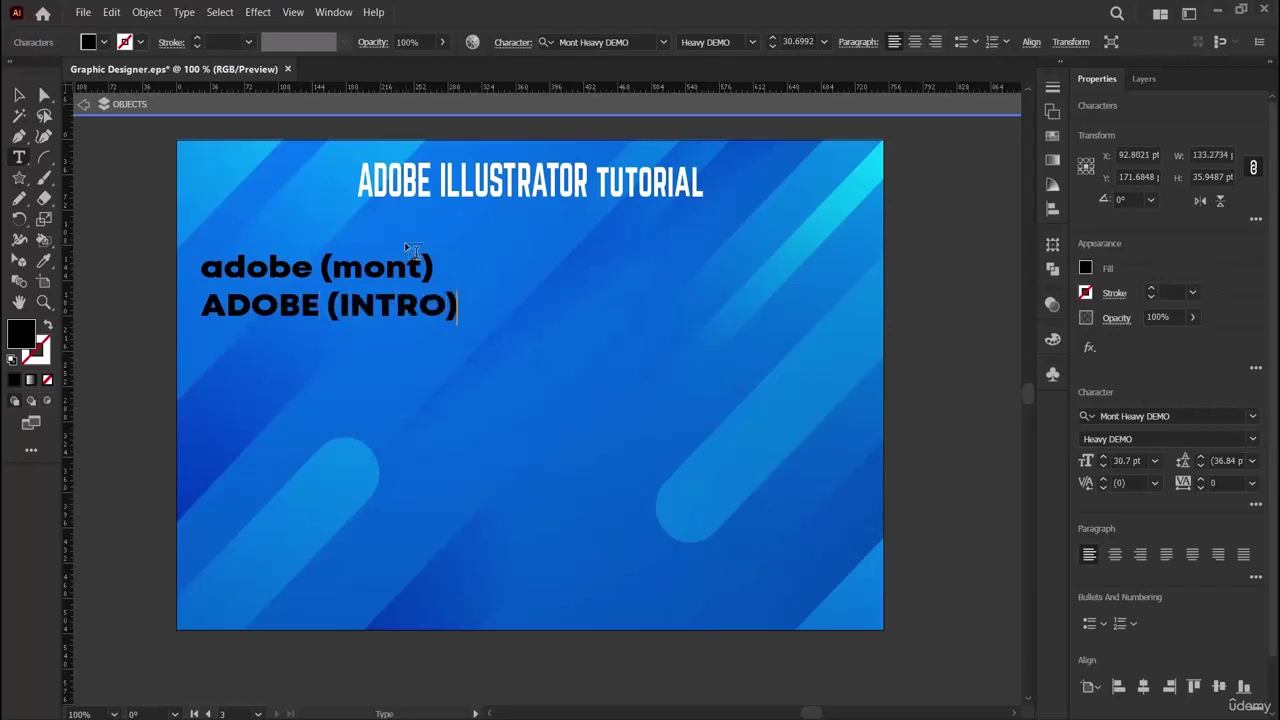
pyautogui.click(85, 108)
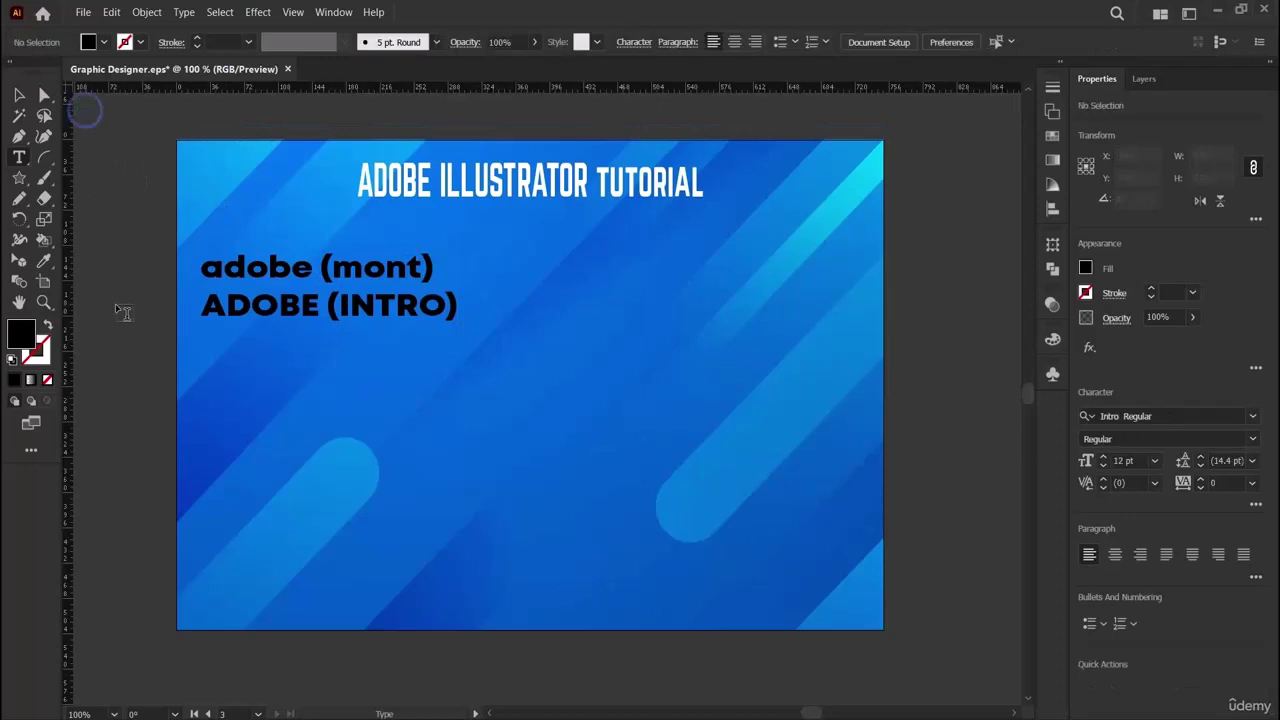
pyautogui.hotkey('ctrl', '-')
pyautogui.hotkey('ctrl', '-')
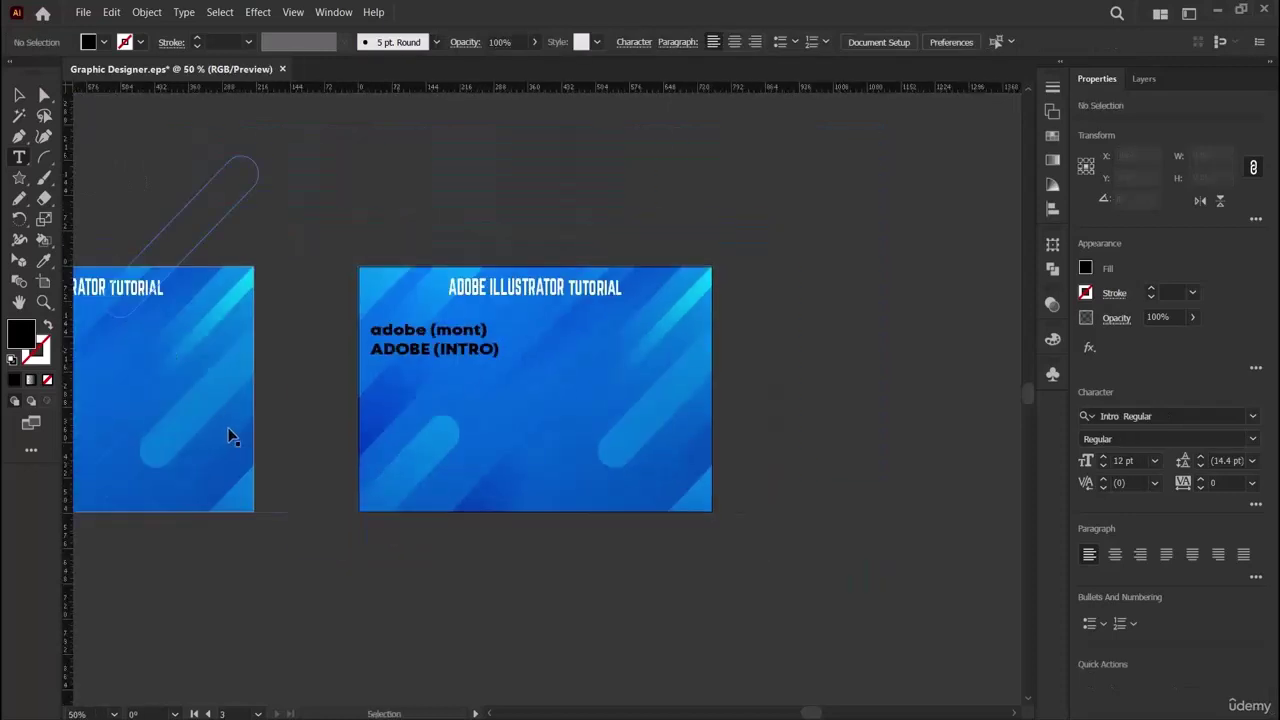
# Add a 4. GILROY line below 5. INTRO and enlarge it to match the list.
pyautogui.hscroll(-5, 226, 430)
pyautogui.hotkey('ctrl', '+')
pyautogui.hotkey('ctrl', '+')
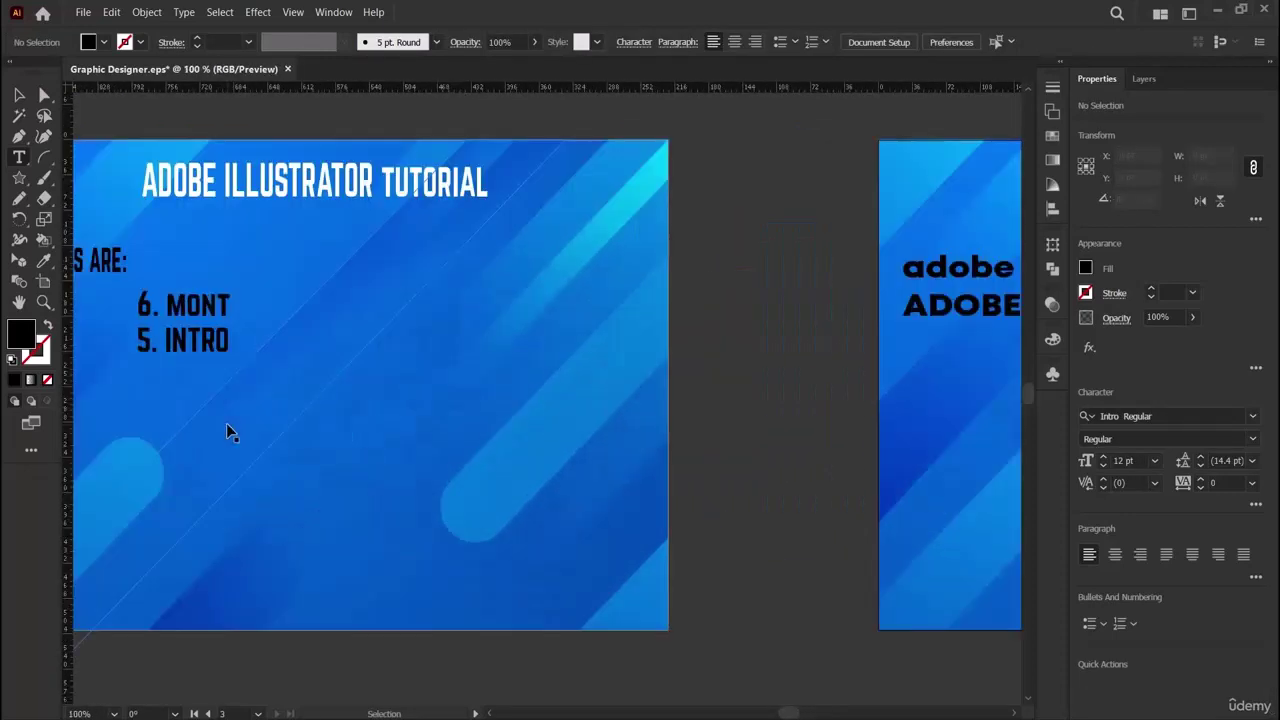
pyautogui.hscroll(-4, 229, 429)
pyautogui.click(17, 166)
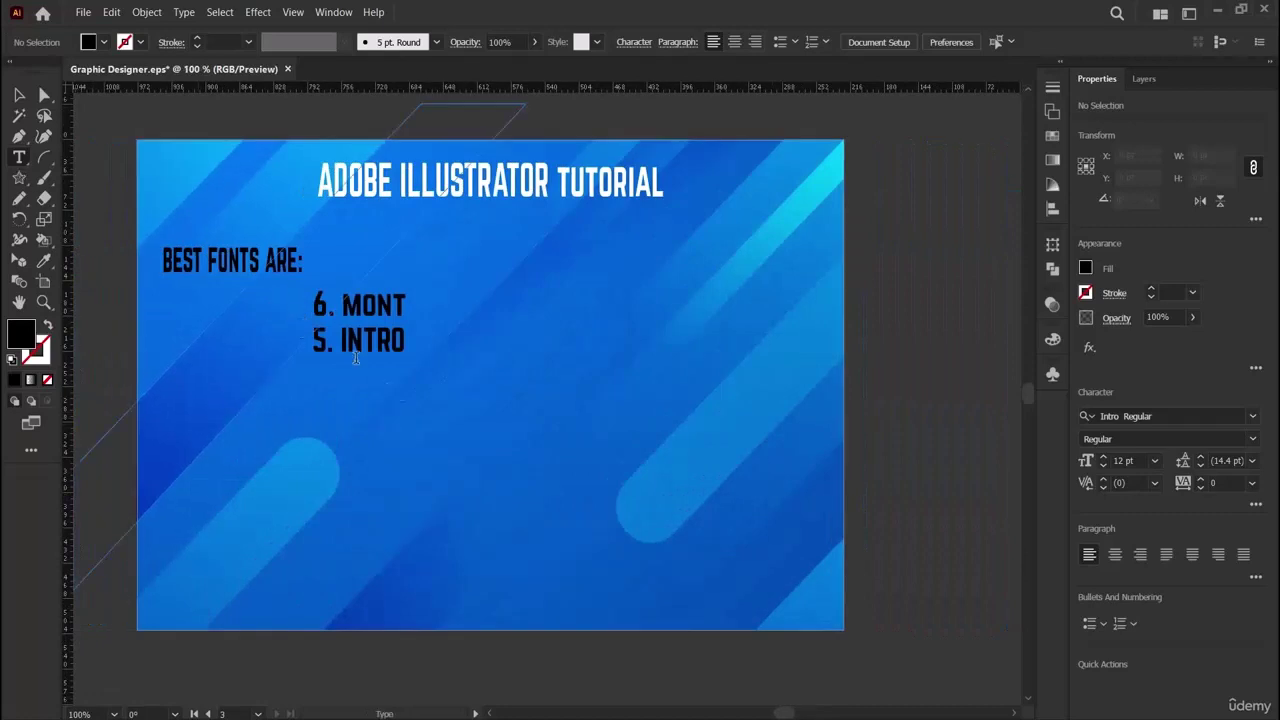
pyautogui.click(309, 361)
pyautogui.press('BackSpace')
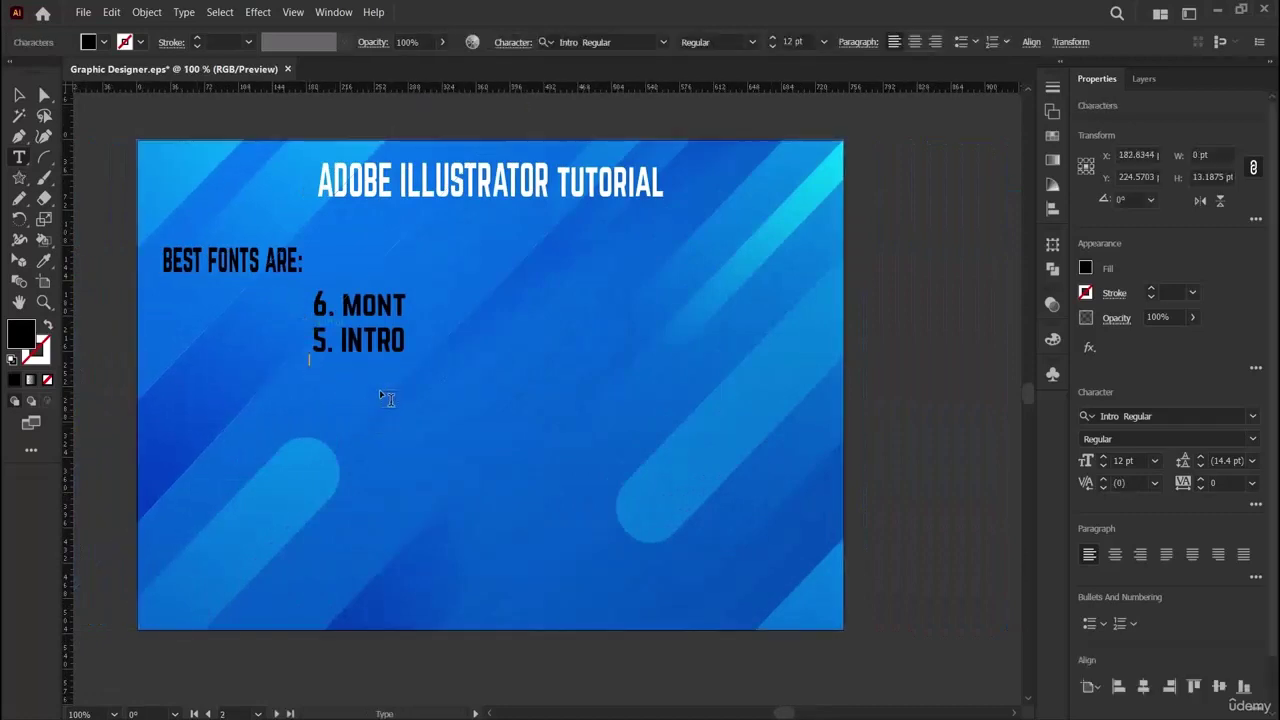
pyautogui.write('4. GILROY')
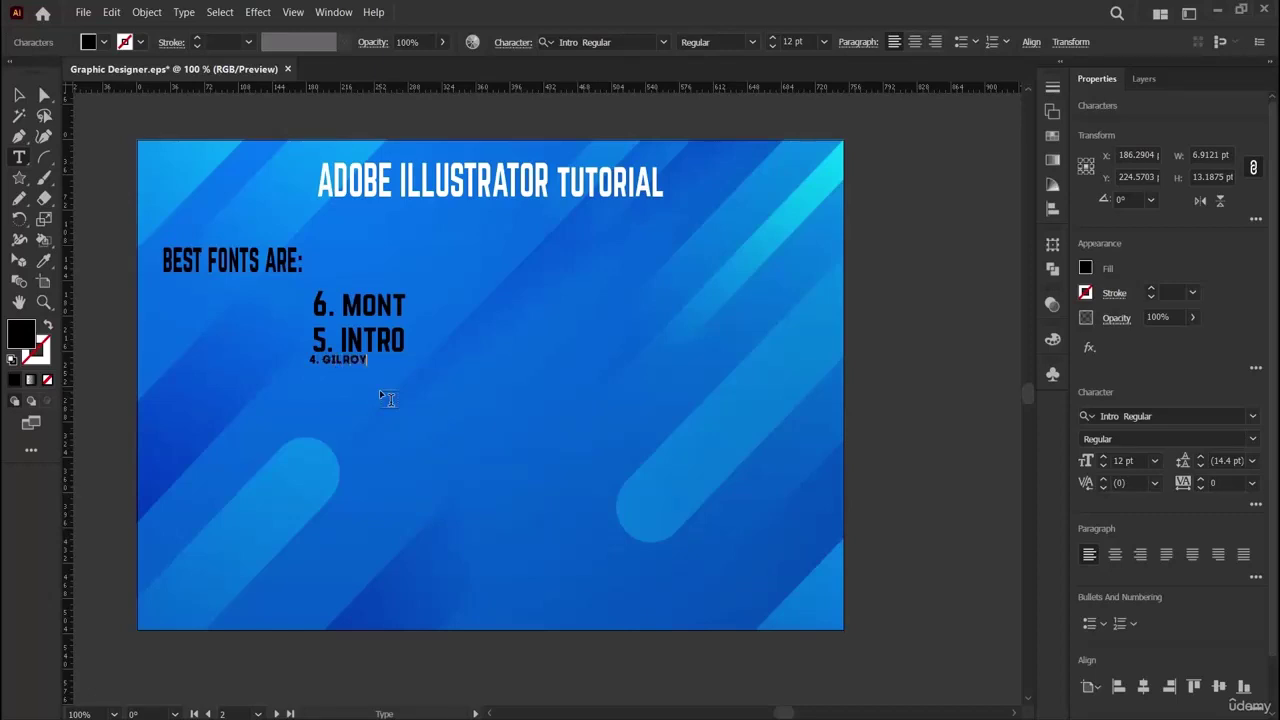
pyautogui.click(19, 94)
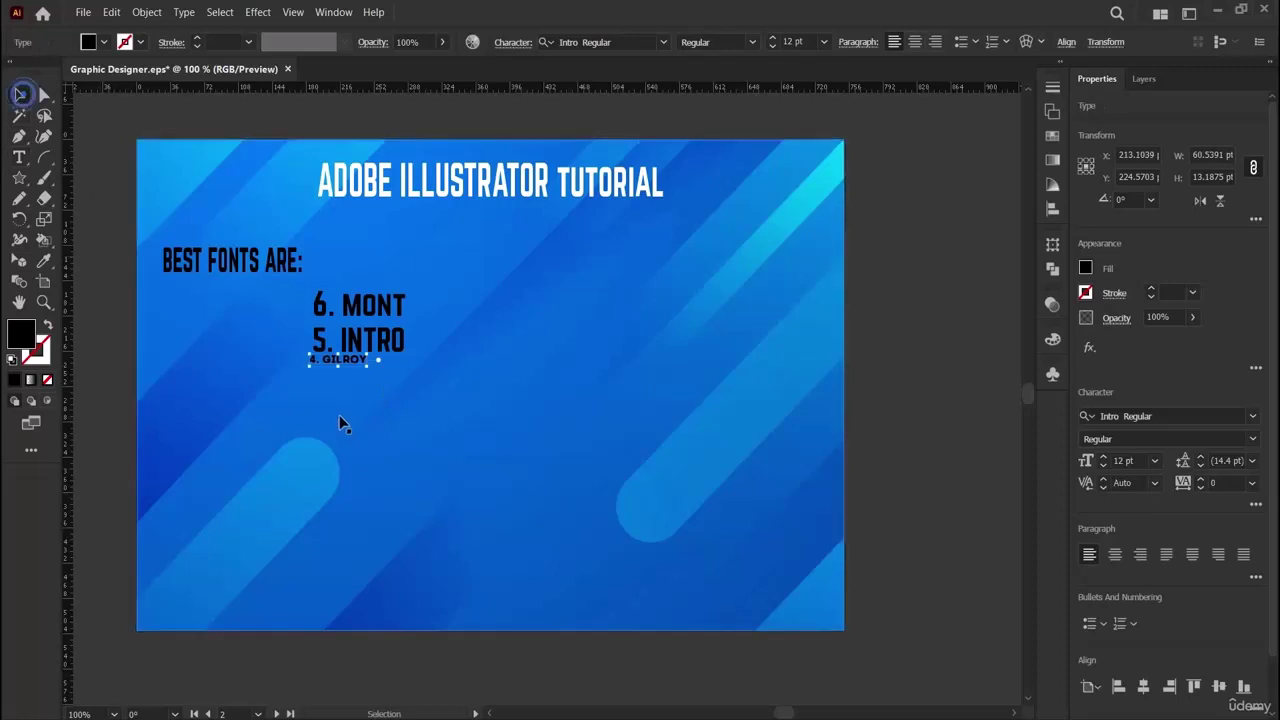
pyautogui.moveTo(368, 368); pyautogui.dragTo(429, 421)
# Set 4. GILROY in Norwester and nudge it down into line with the list.
pyautogui.click(1218, 418)
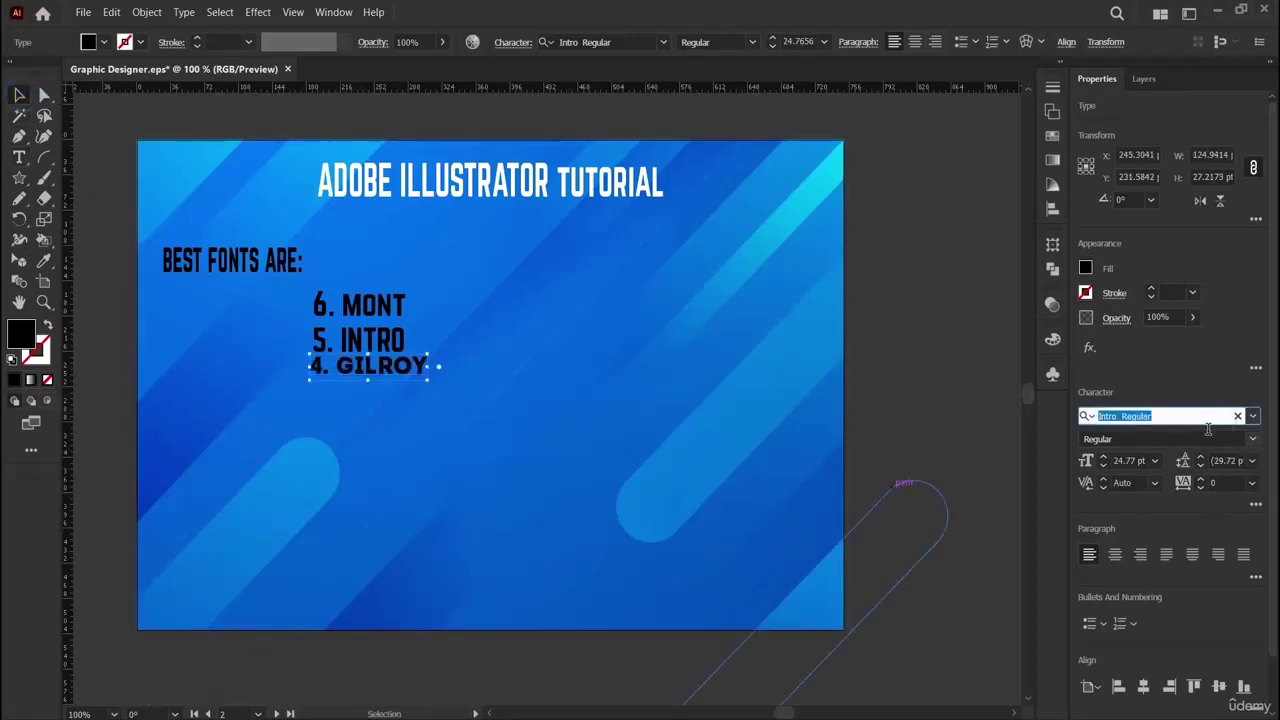
pyautogui.press('BackSpace')
pyautogui.write('N')
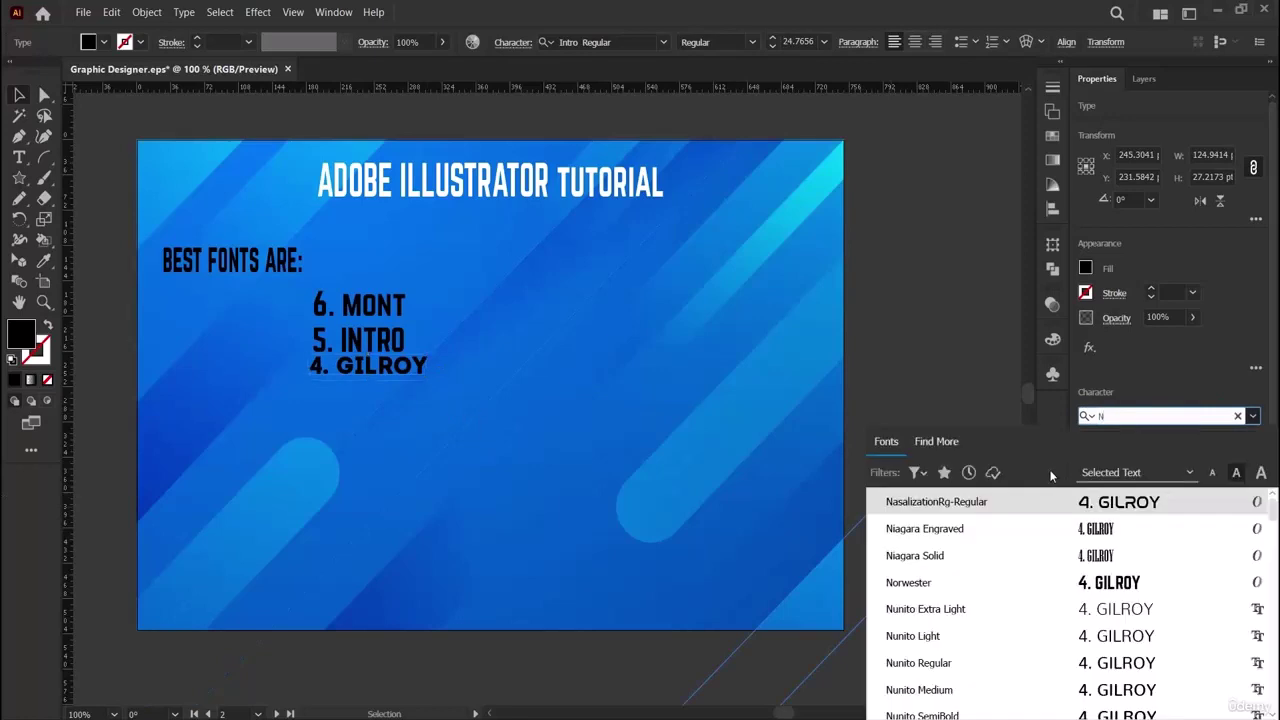
pyautogui.click(1068, 584)
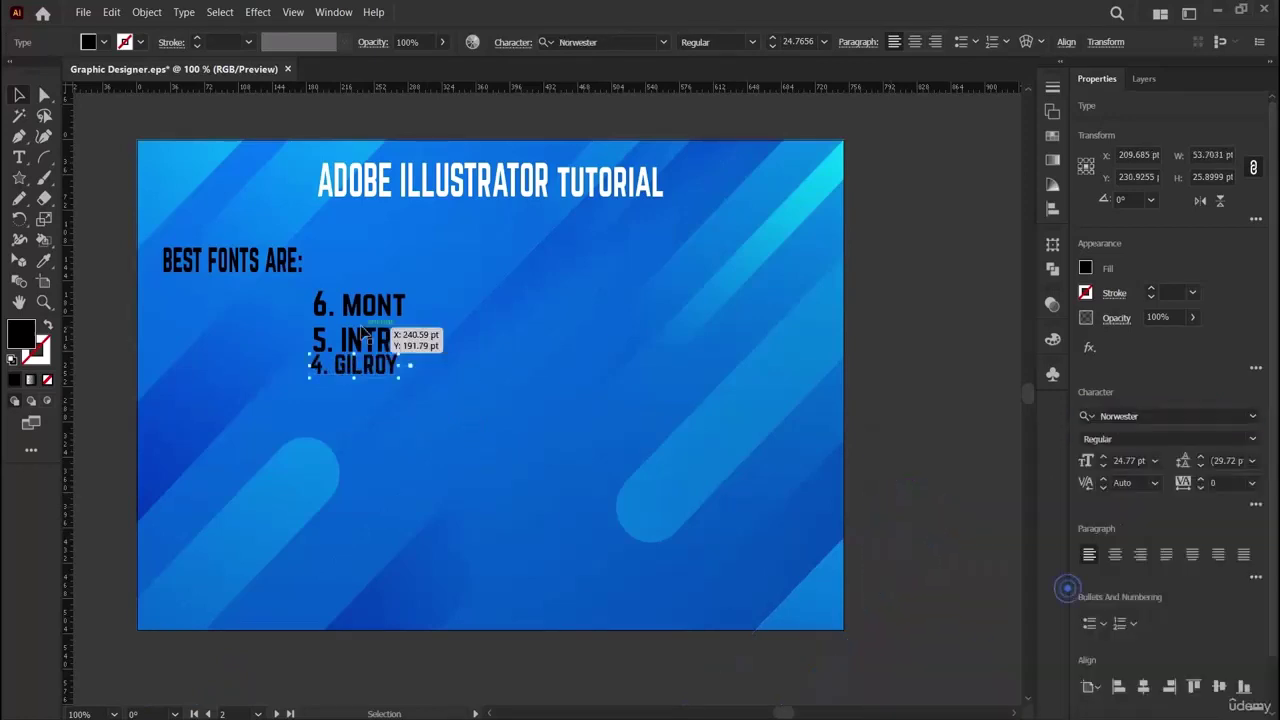
pyautogui.click(410, 390)
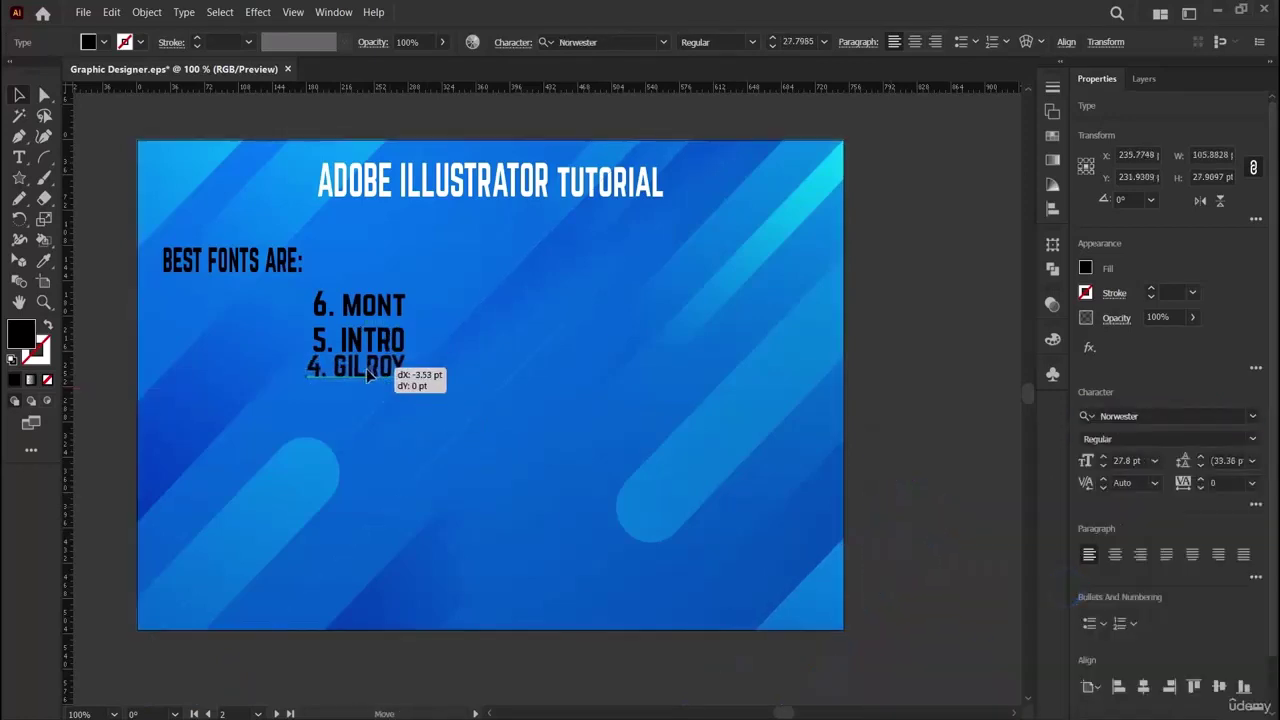
pyautogui.moveTo(366, 368); pyautogui.dragTo(373, 378)
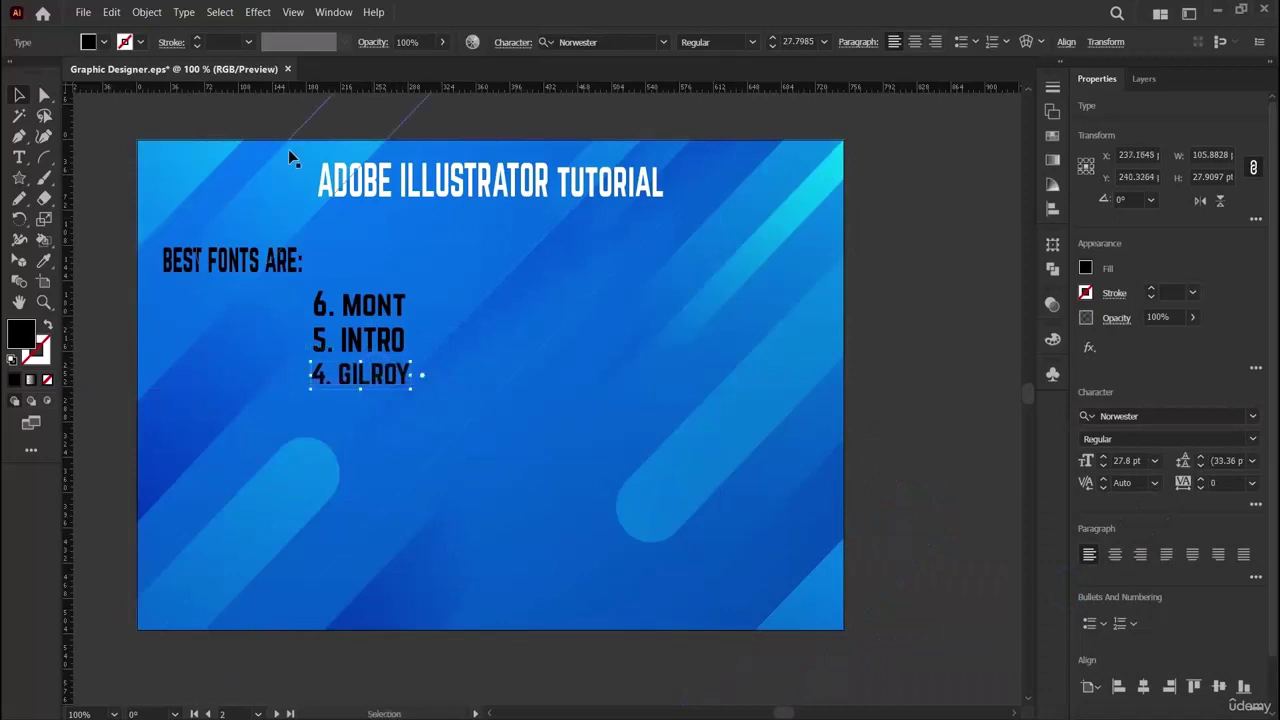
pyautogui.hscroll(10, 636, 505)
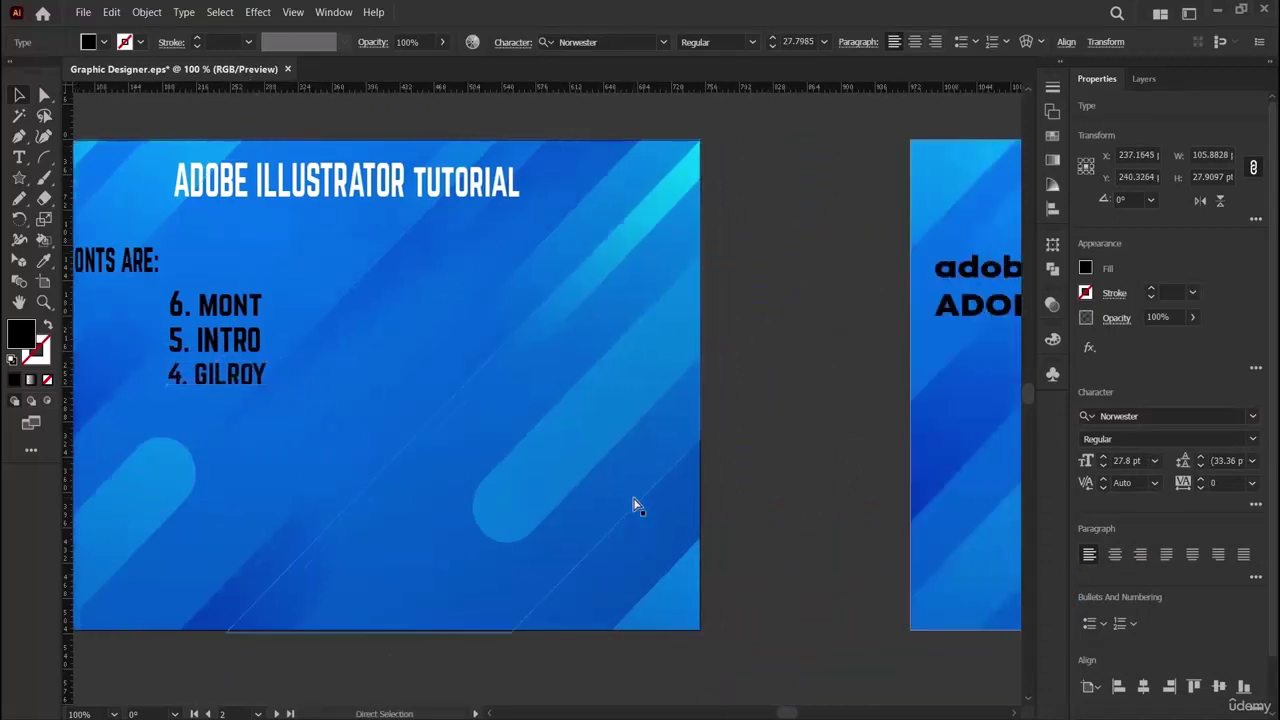
# Type ADOBE on the sample artboard and enlarge it to about 52 pt.
pyautogui.hscroll(5, 636, 505)
pyautogui.press('v')
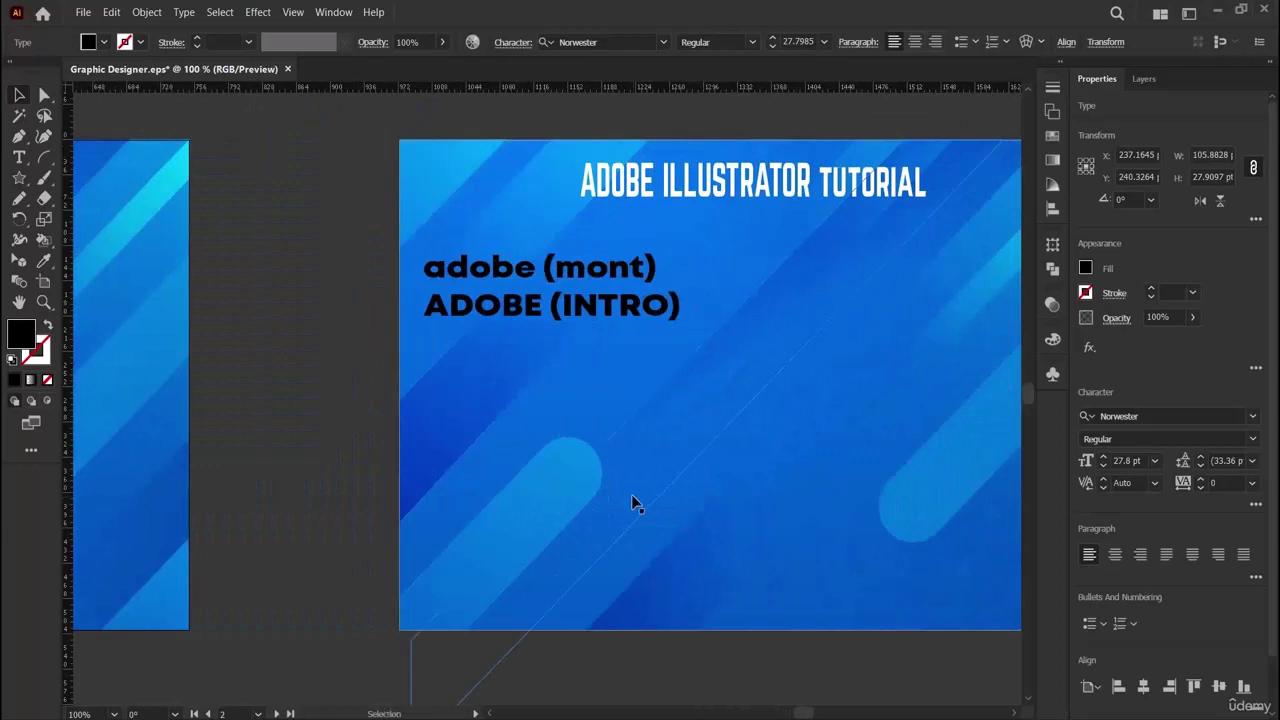
pyautogui.click(19, 158)
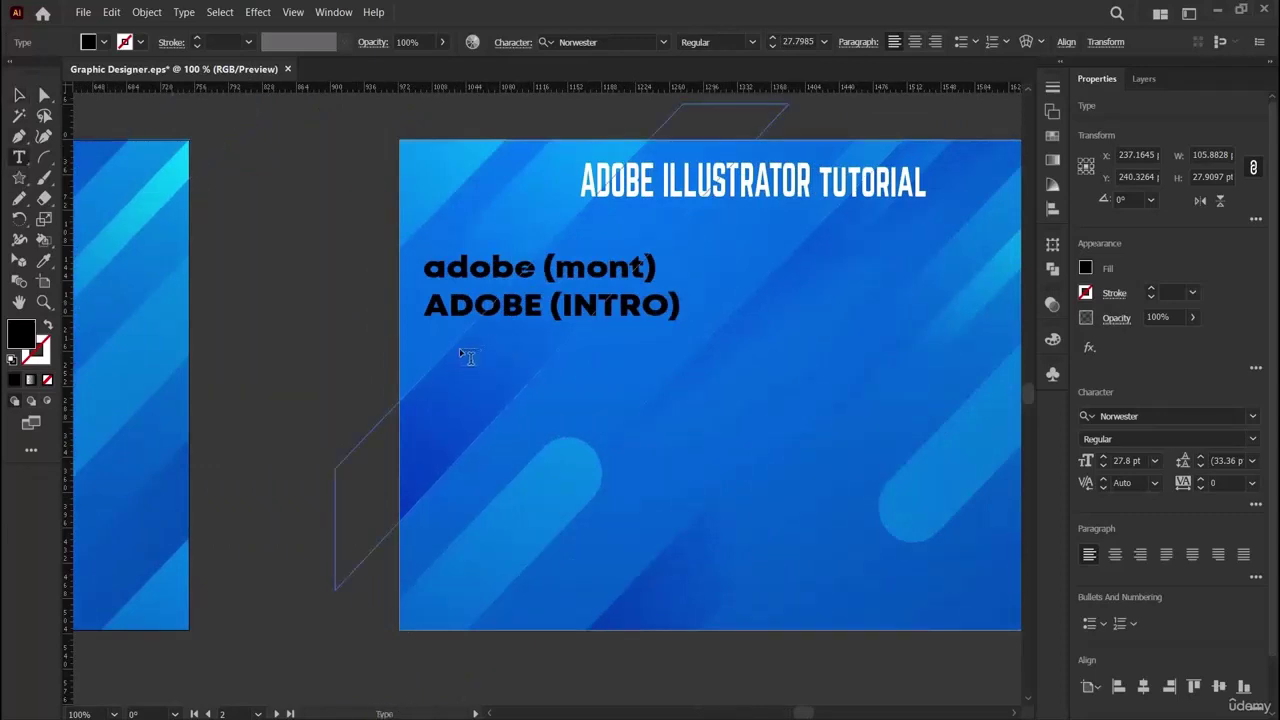
pyautogui.click(454, 350)
pyautogui.press('BackSpace')
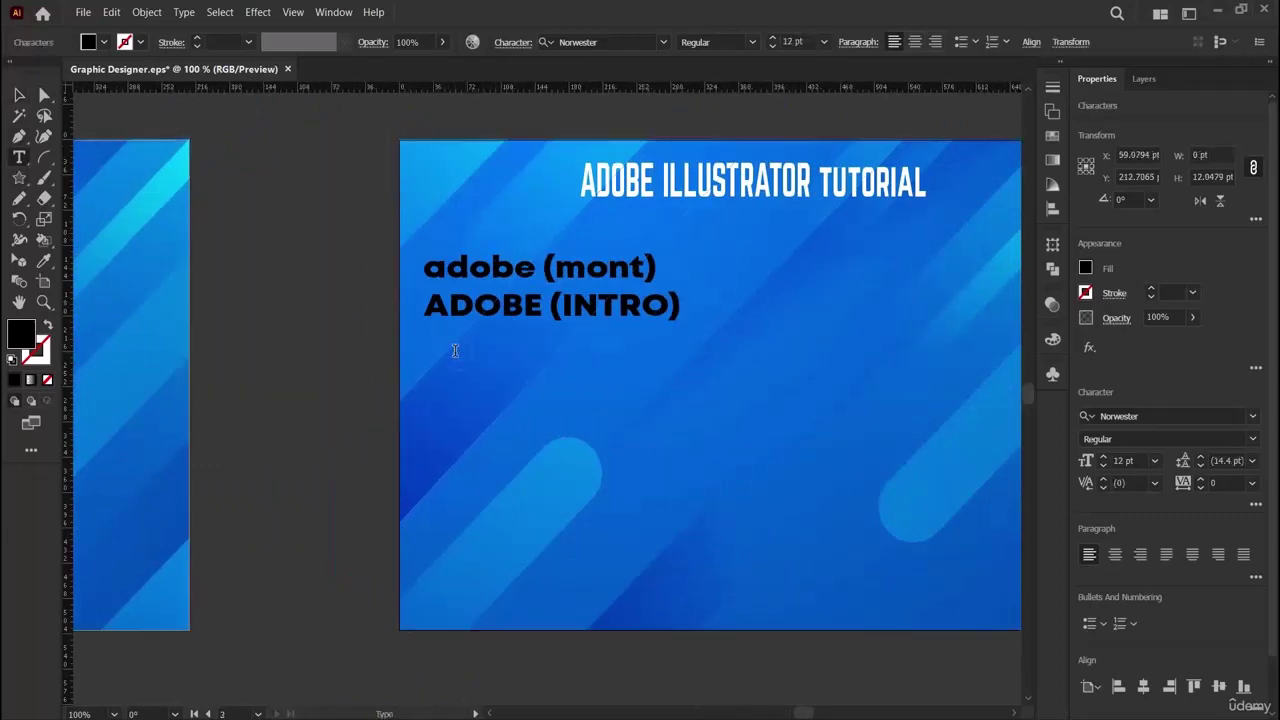
pyautogui.write('a')
pyautogui.press('BackSpace')
pyautogui.press('BackSpace')
pyautogui.write('ADOBE')
pyautogui.click(18, 94)
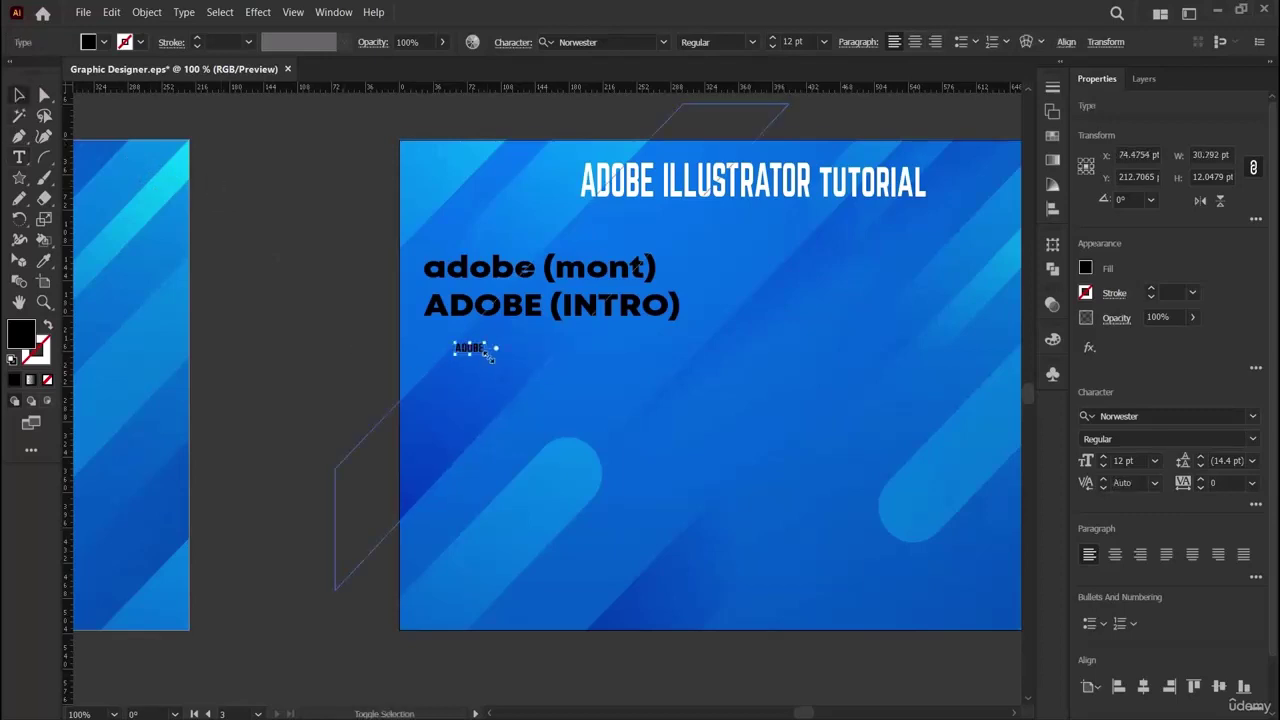
pyautogui.moveTo(486, 352); pyautogui.dragTo(525, 362)
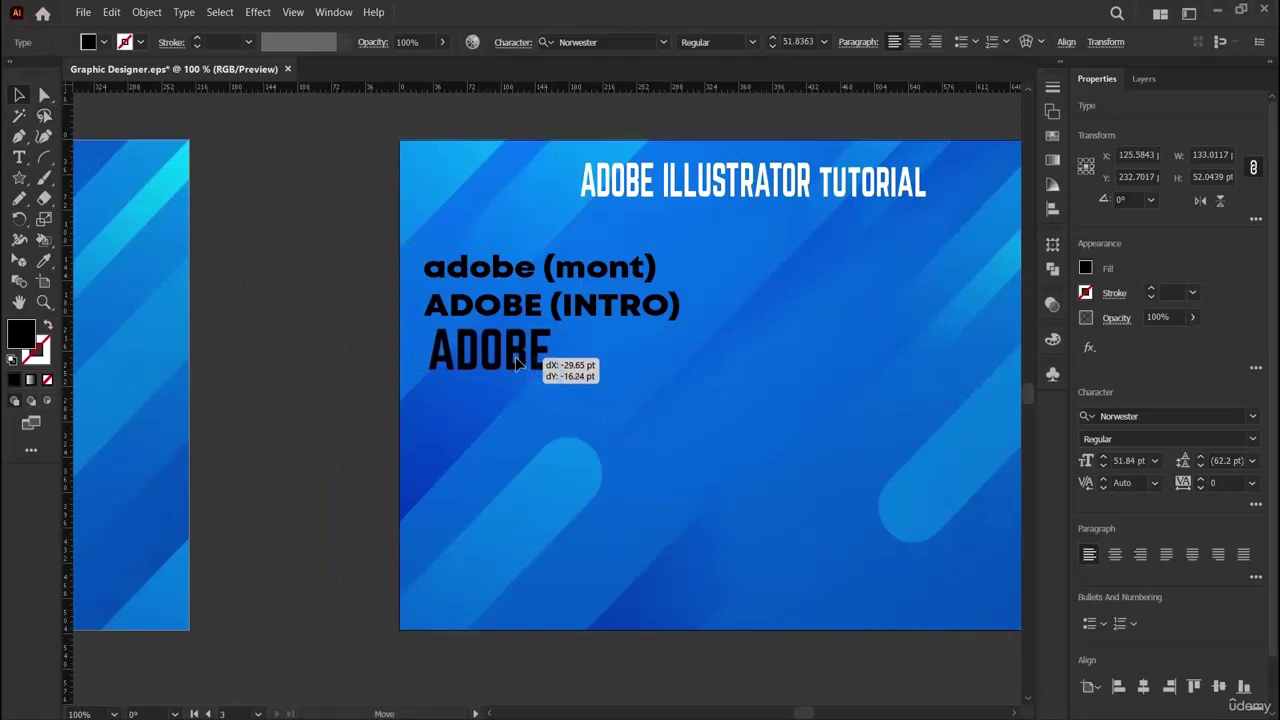
# Set the ADOBE text in Gilroy Heavy and shrink it to about 39 pt.
pyautogui.click(1150, 416)
pyautogui.write('Gill')
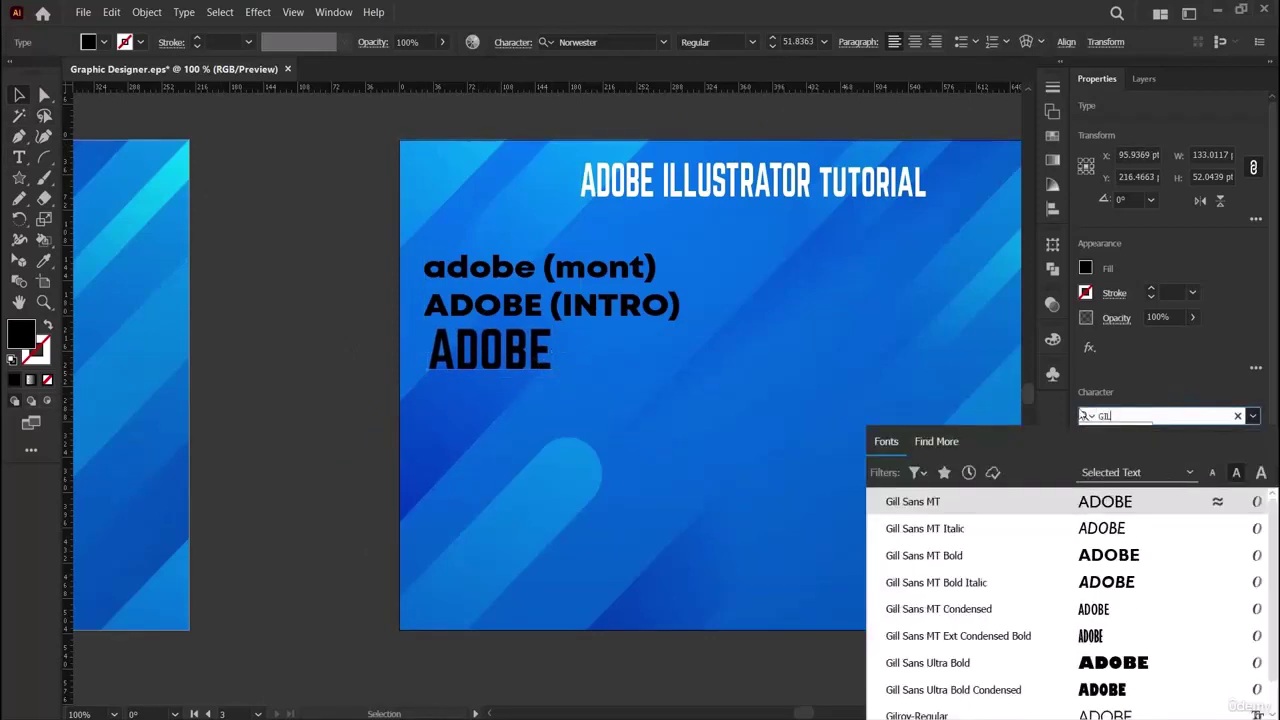
pyautogui.write('r')
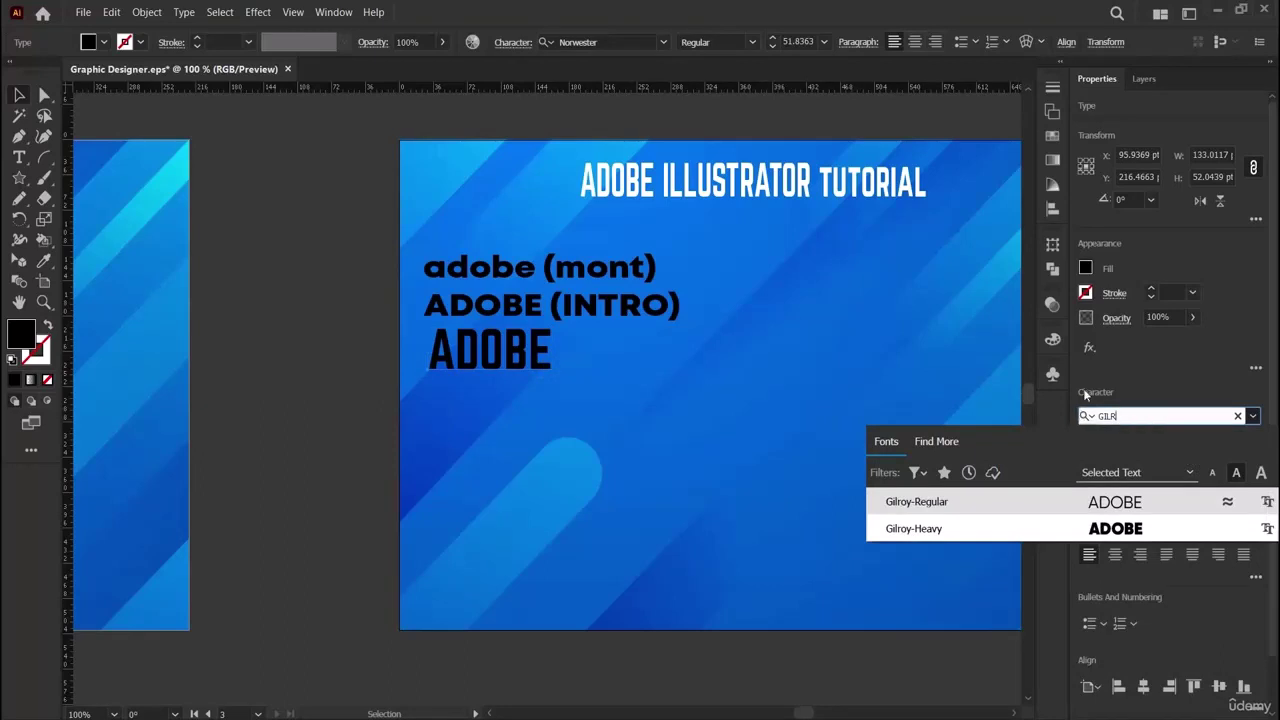
pyautogui.press('Down')
pyautogui.press('Up')
pyautogui.press('Down')
pyautogui.press('Up')
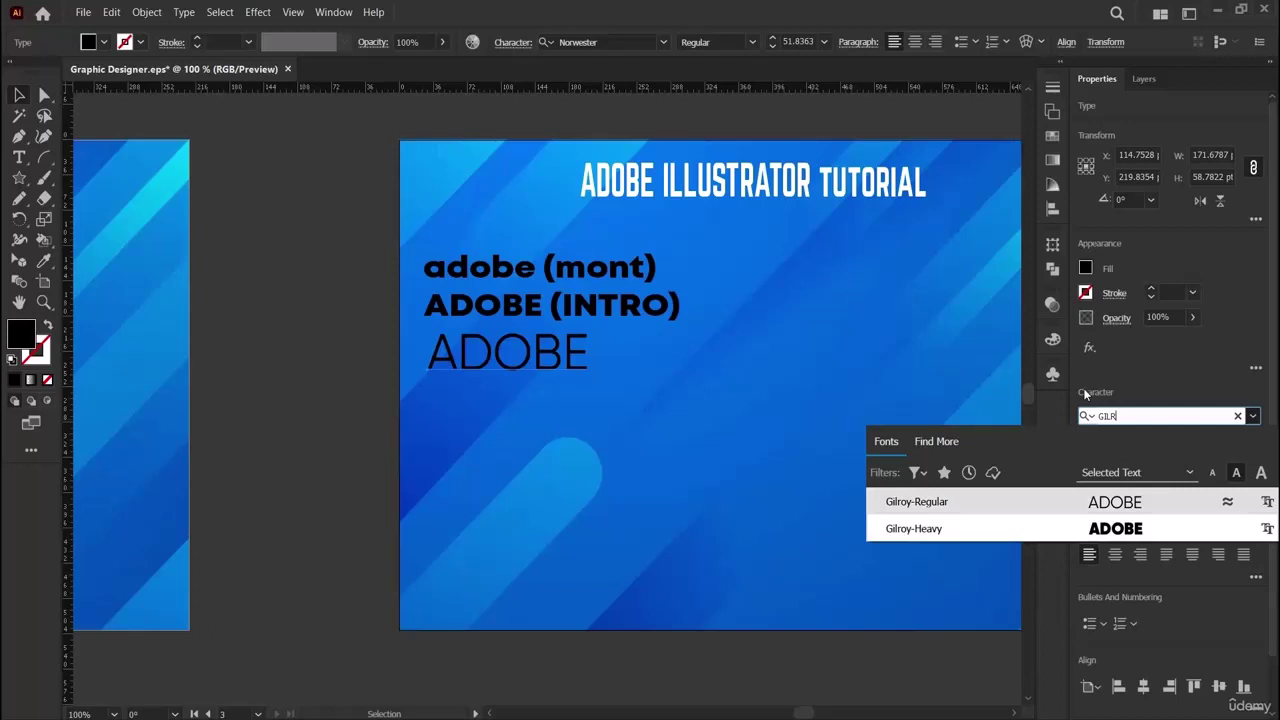
pyautogui.press('Down')
pyautogui.press('Return')
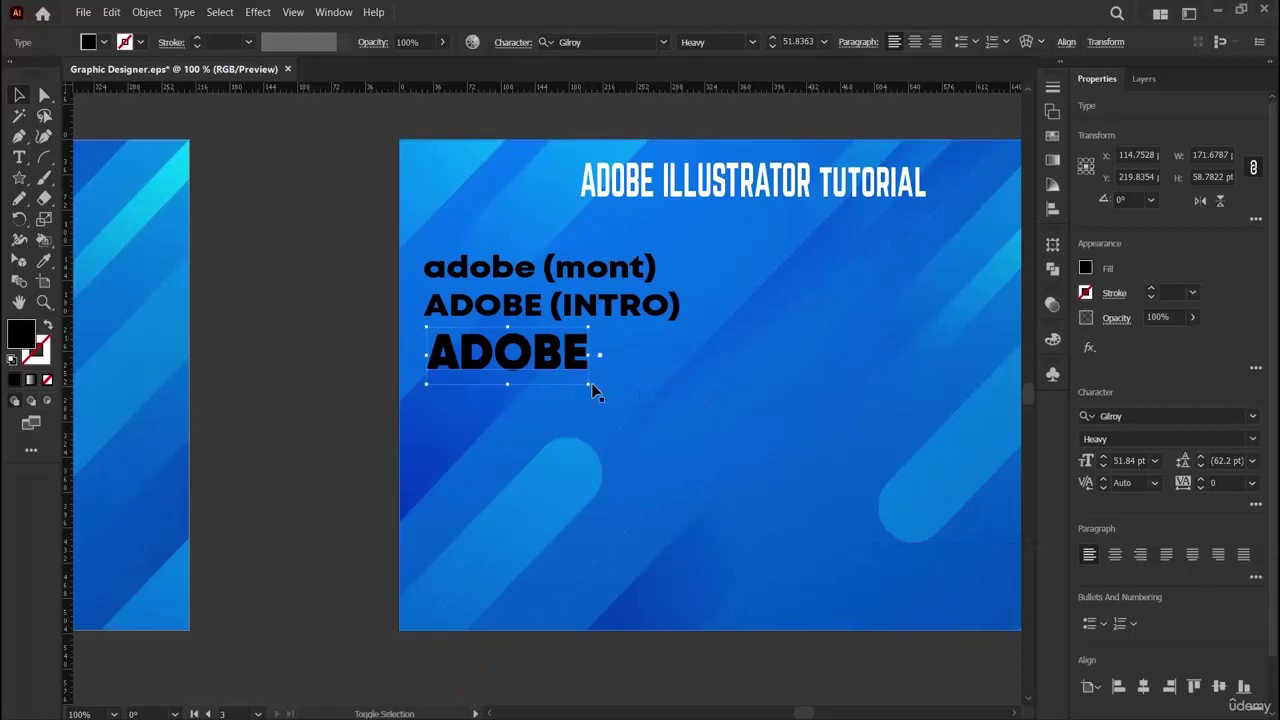
pyautogui.moveTo(591, 388); pyautogui.dragTo(503, 363)
# Append " (GILROY)" so the line reads ADOBE (GILROY).
pyautogui.click(20, 157)
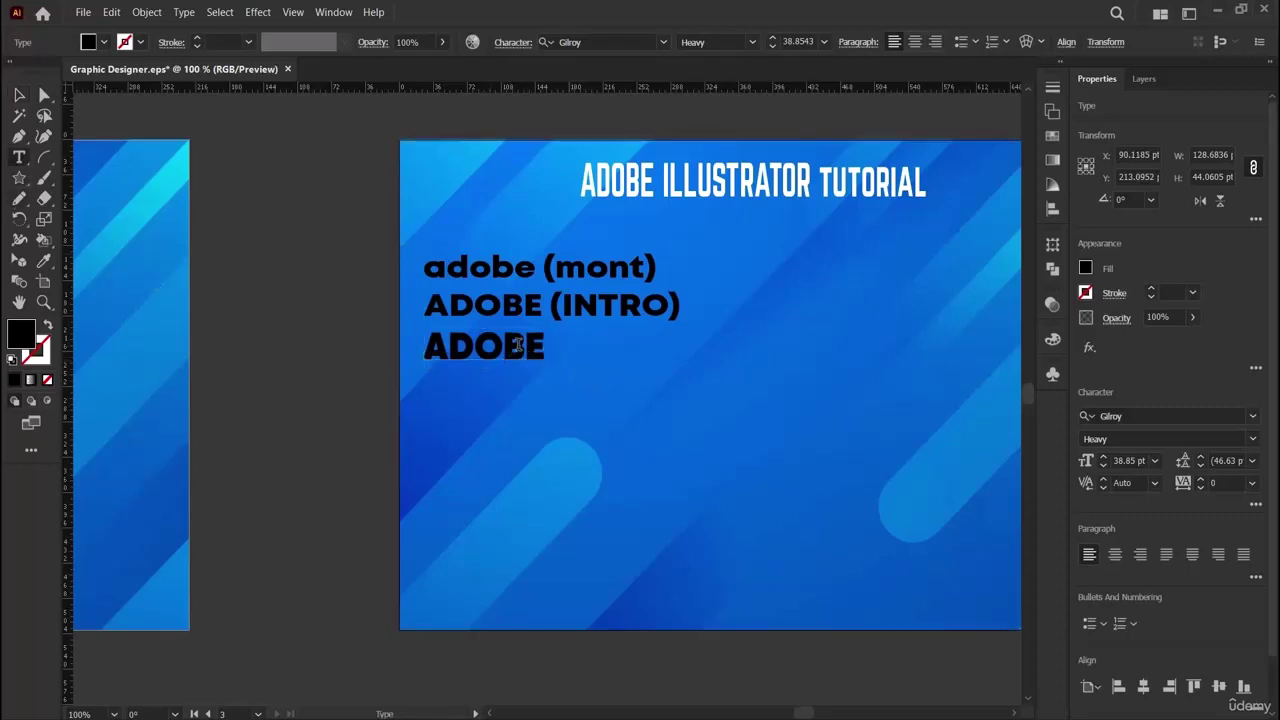
pyautogui.click(19, 95)
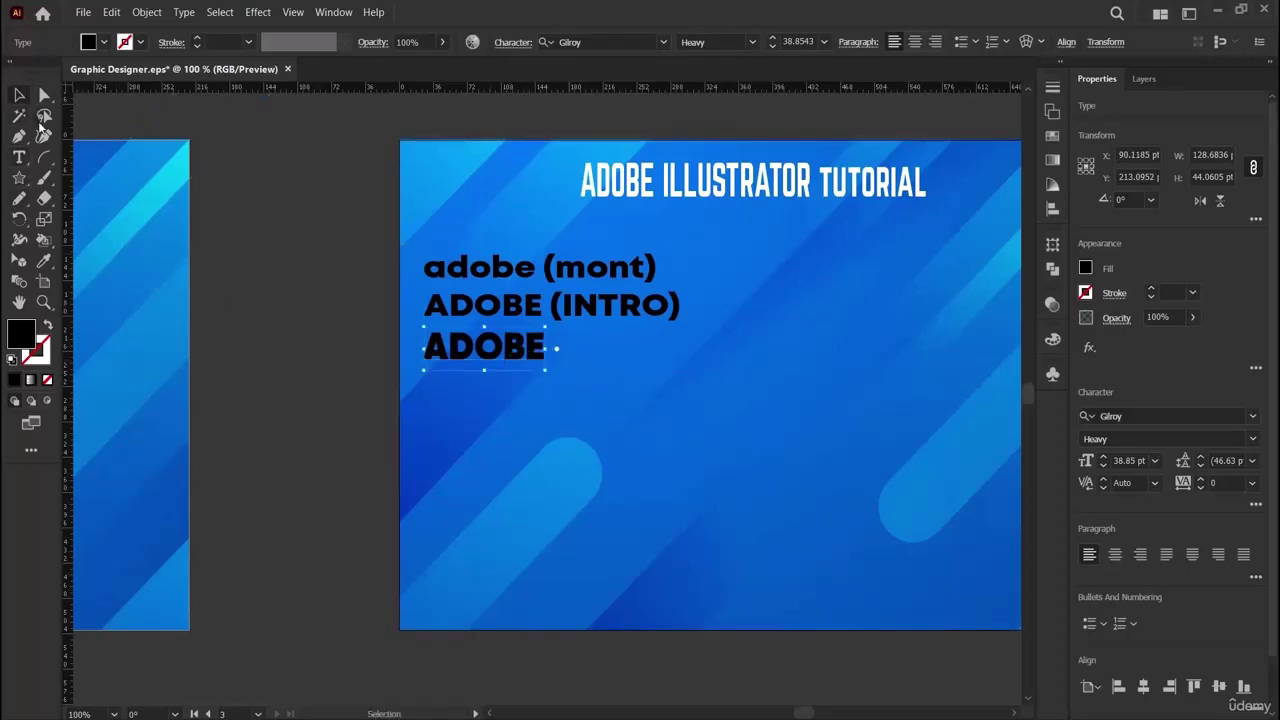
pyautogui.doubleClick(505, 349)
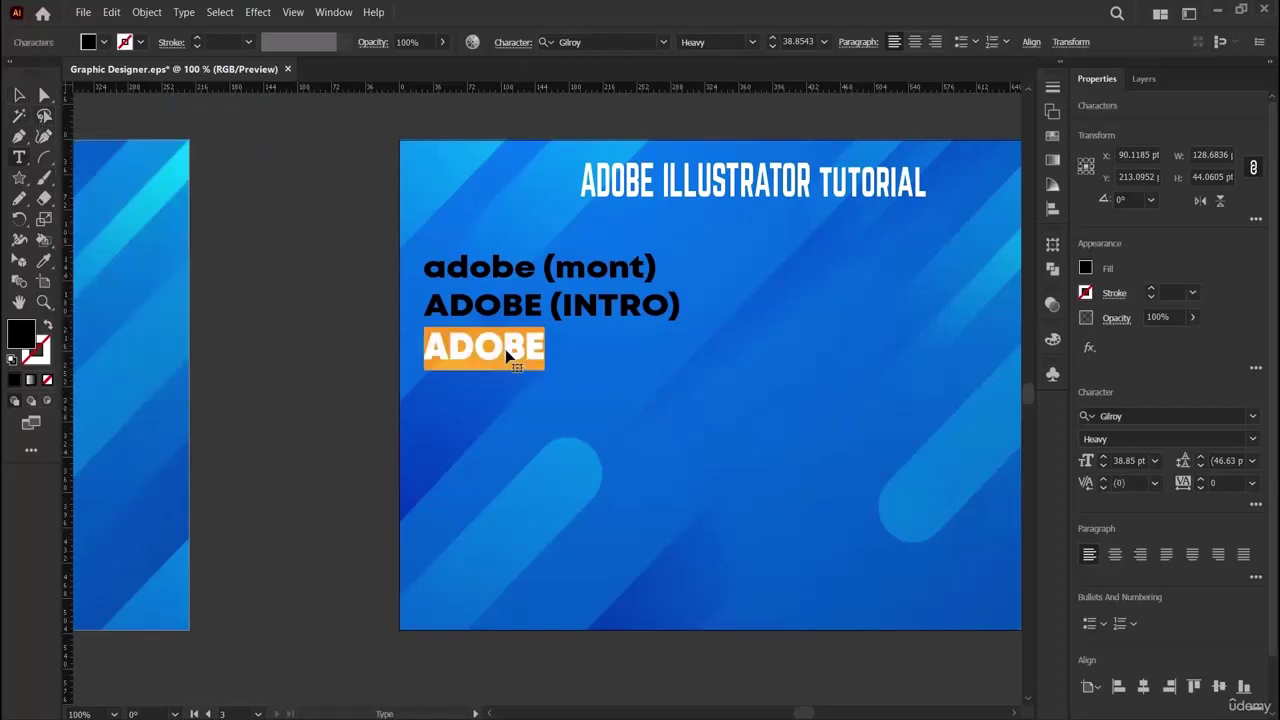
pyautogui.click(505, 349)
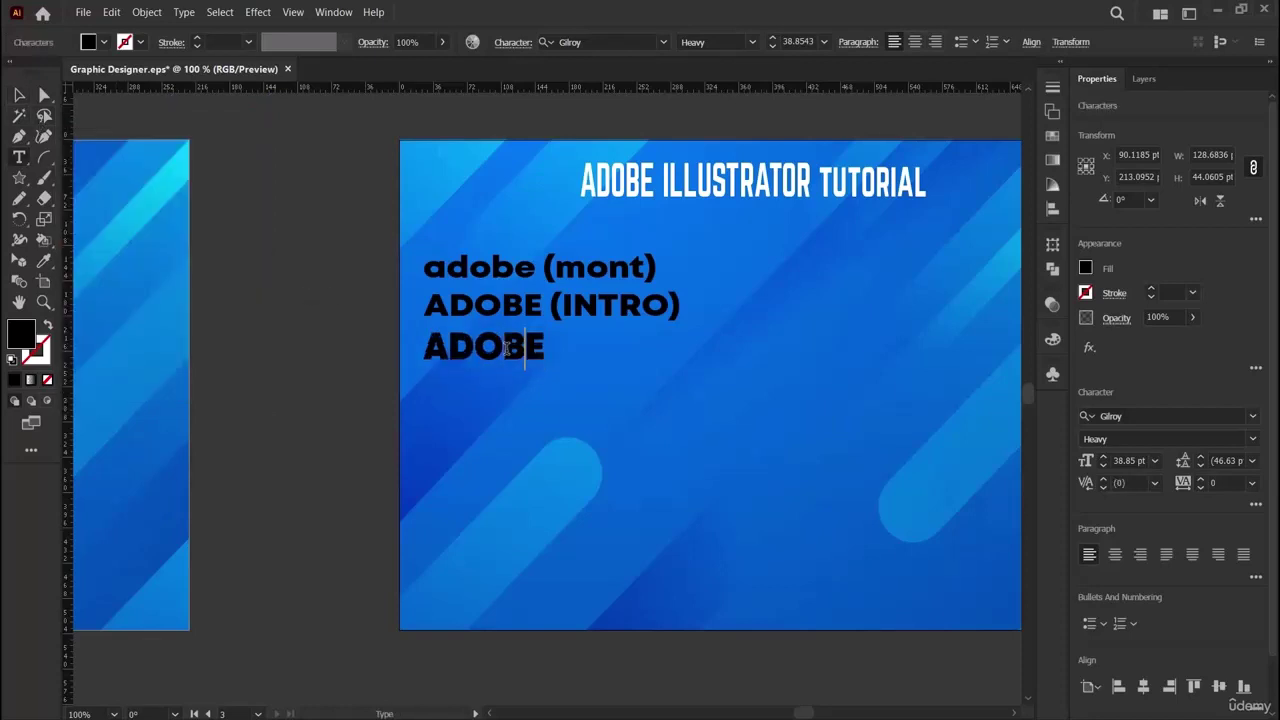
pyautogui.write('(GILRO')
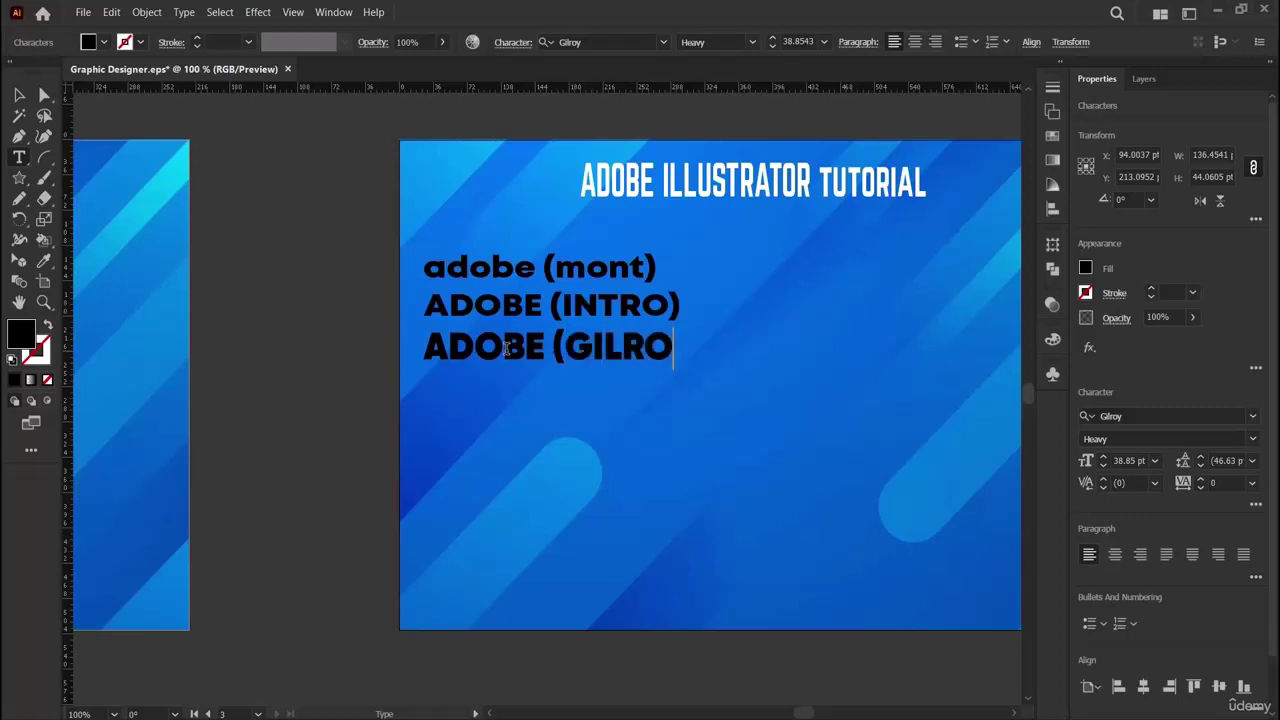
pyautogui.write('Y)')
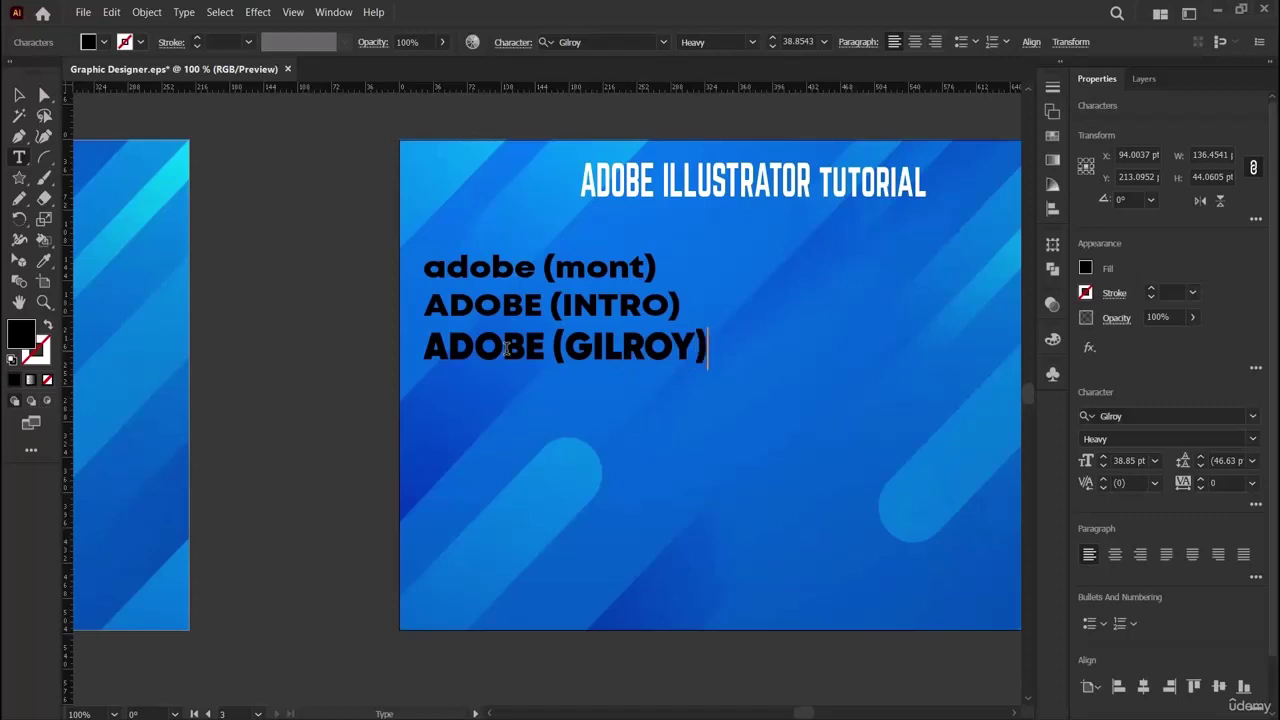
pyautogui.click(17, 97)
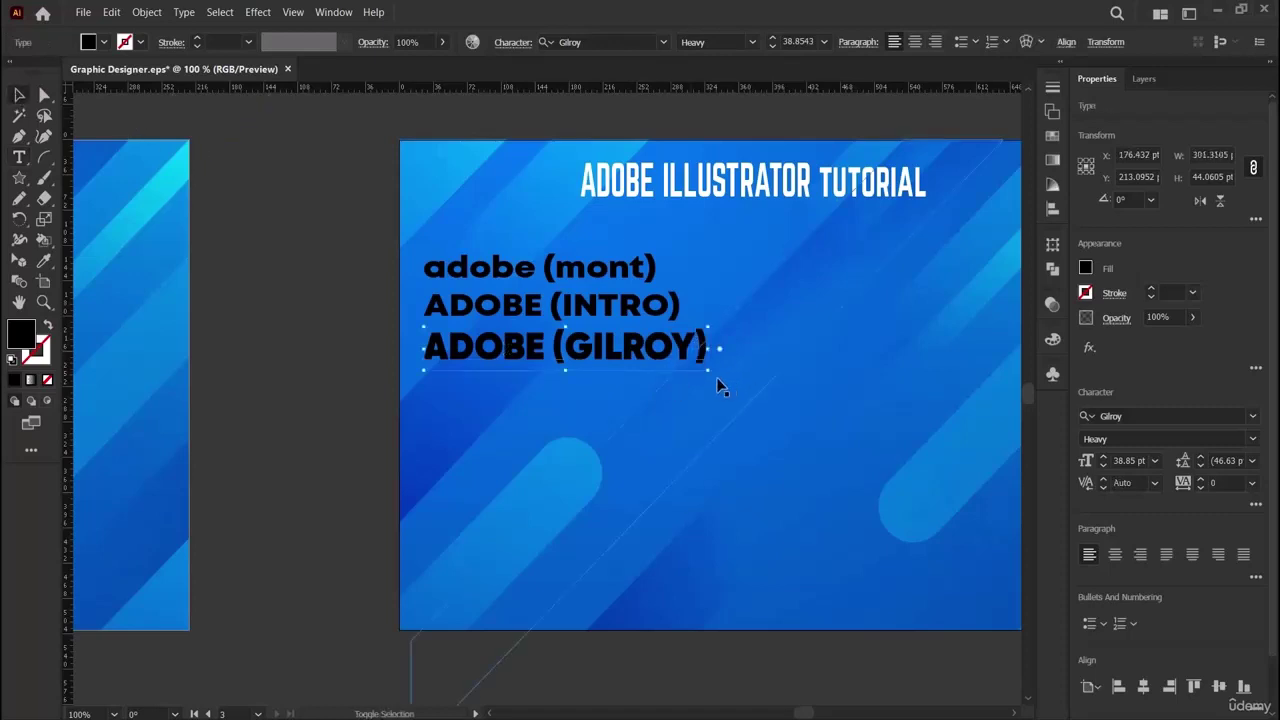
# Resize ADOBE (GILROY) to about 35.2 pt to match the lines above.
pyautogui.keyDown('shift'); pyautogui.click(709, 368); pyautogui.keyUp('shift')
pyautogui.keyDown('shift'); pyautogui.click(661, 341); pyautogui.keyUp('shift')
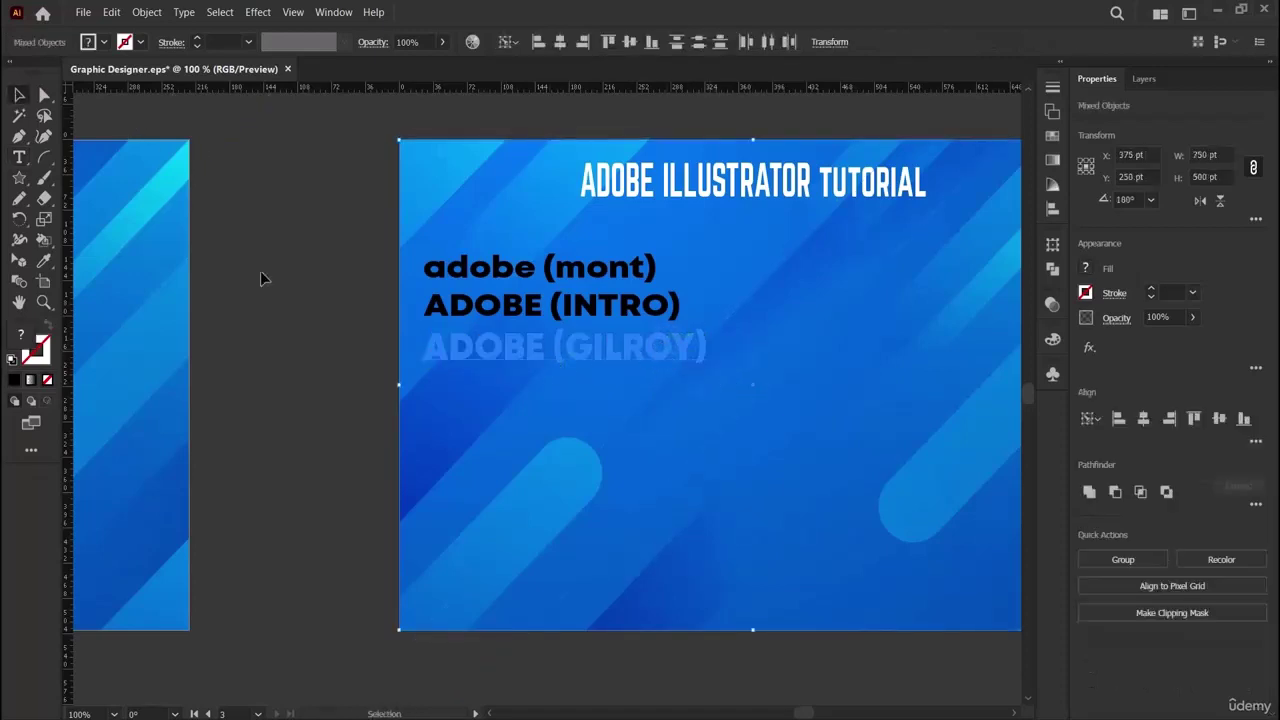
pyautogui.click(366, 319)
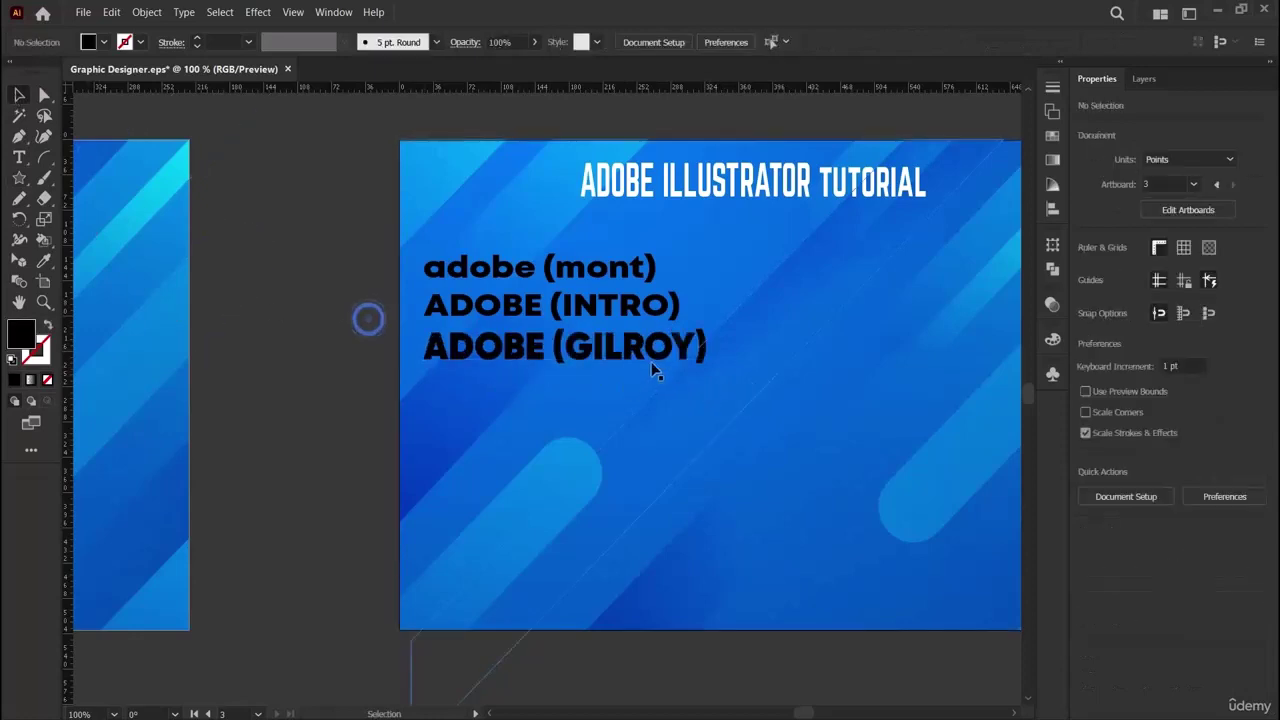
pyautogui.click(652, 366)
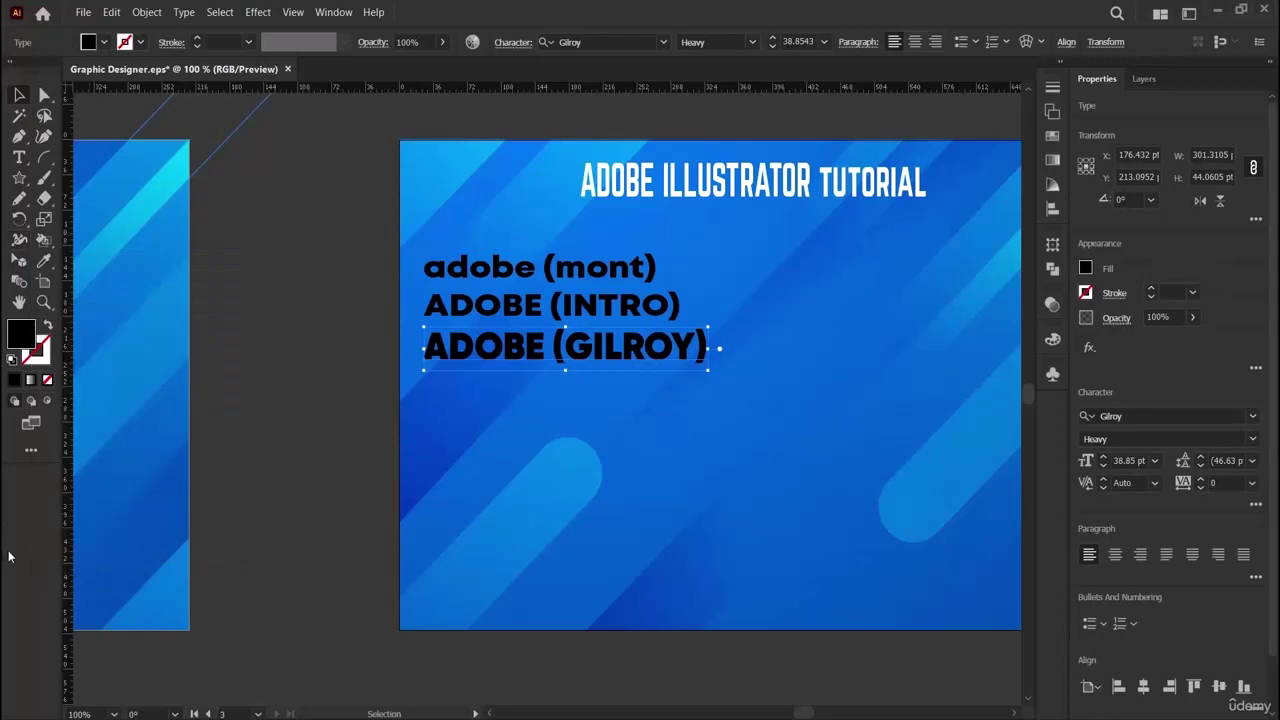
pyautogui.click(44, 260)
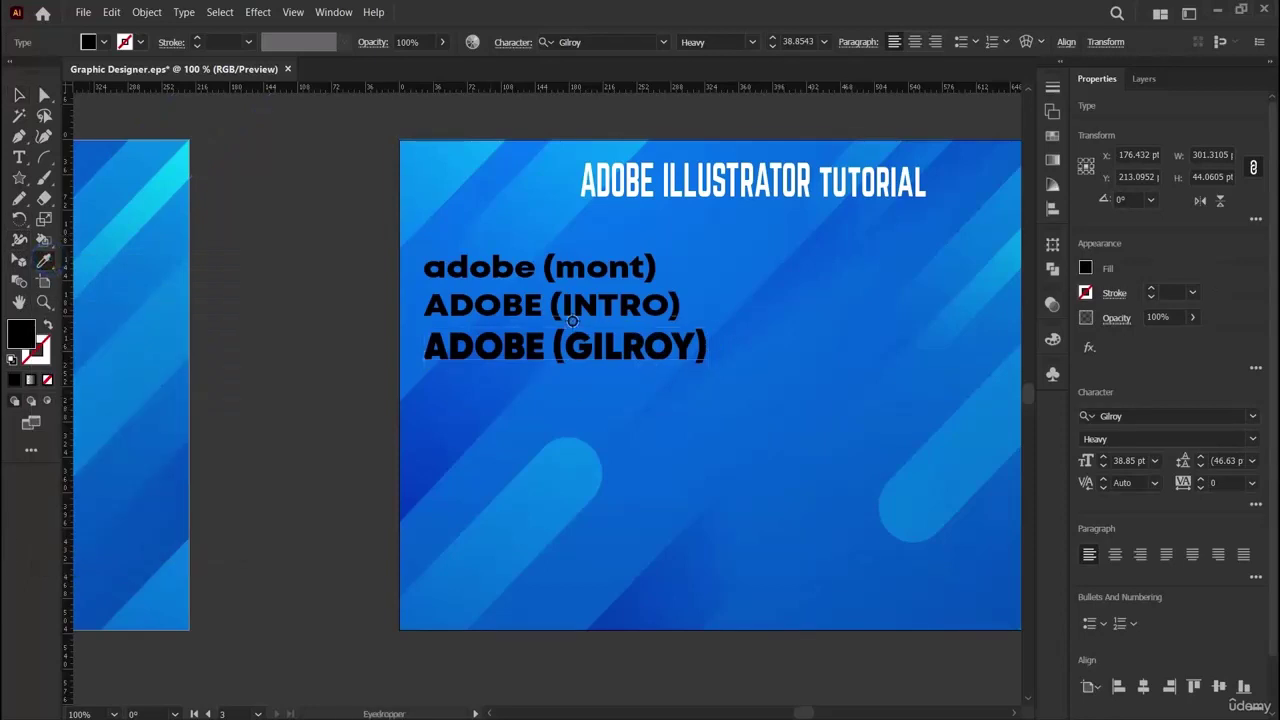
pyautogui.press('v')
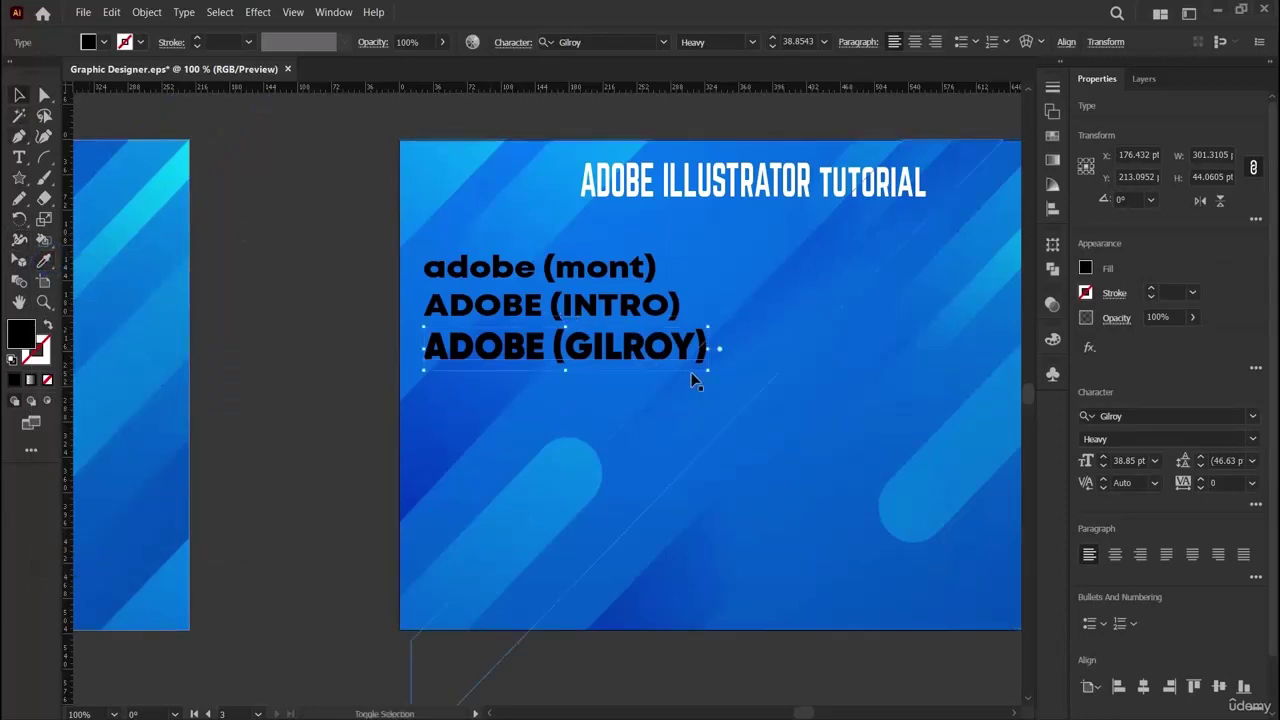
pyautogui.moveTo(706, 373); pyautogui.dragTo(682, 366)
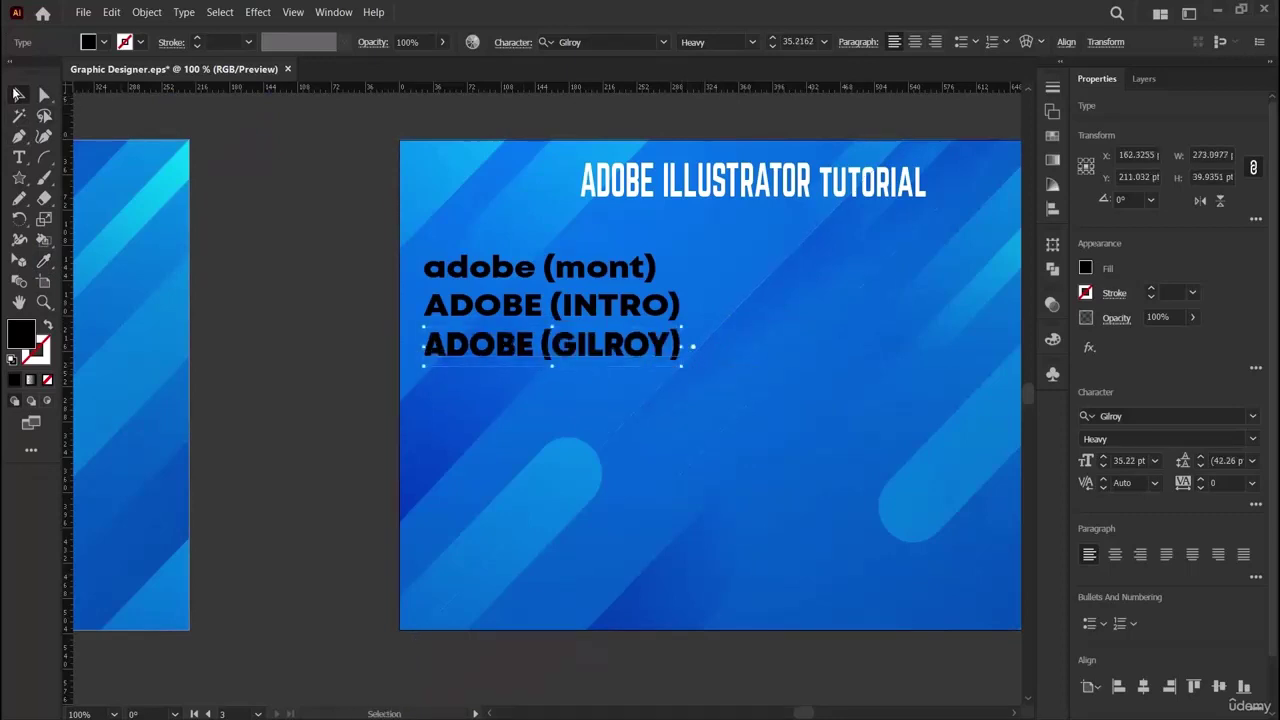
pyautogui.hotkey('ctrl', 'shift', 'a')
pyautogui.moveTo(545, 355); pyautogui.dragTo(556, 388)
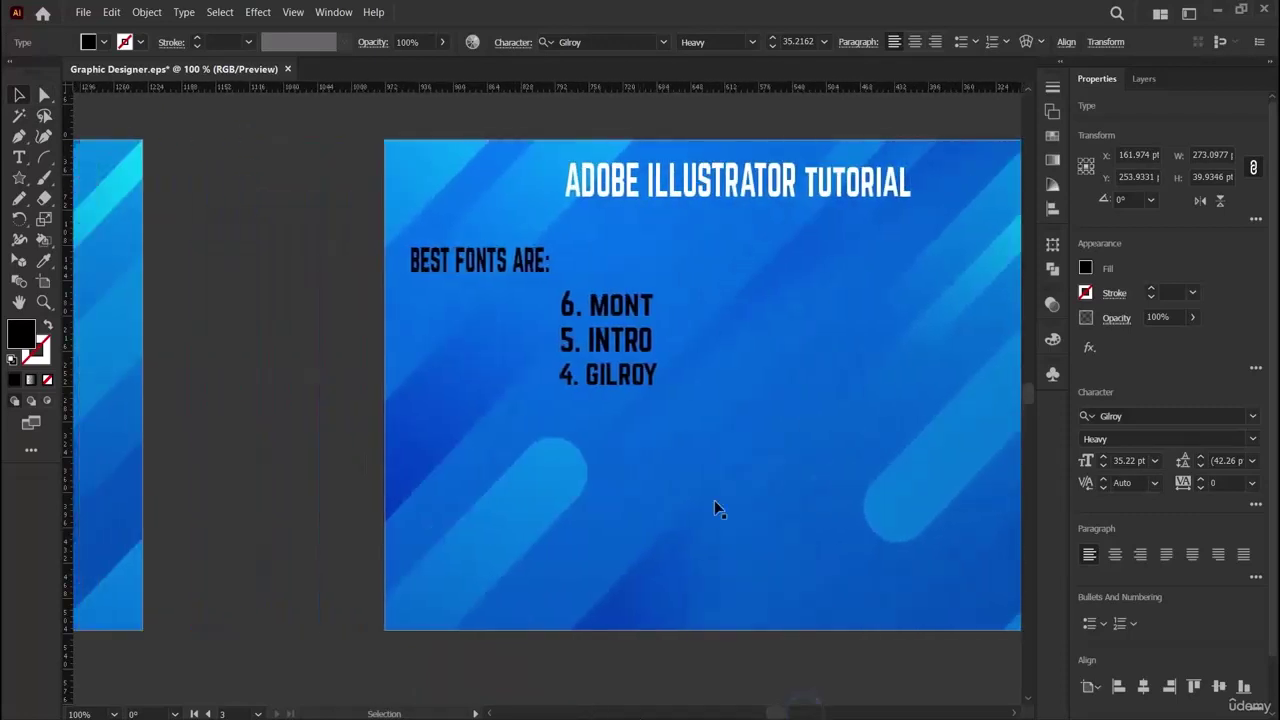
# Alt-drag a copy of 4. GILROY below it and retype it as 3. HELVERTICA.
pyautogui.moveTo(648, 373); pyautogui.dragTo(626, 405)
pyautogui.tripleClick(628, 405)
pyautogui.write('3. ')
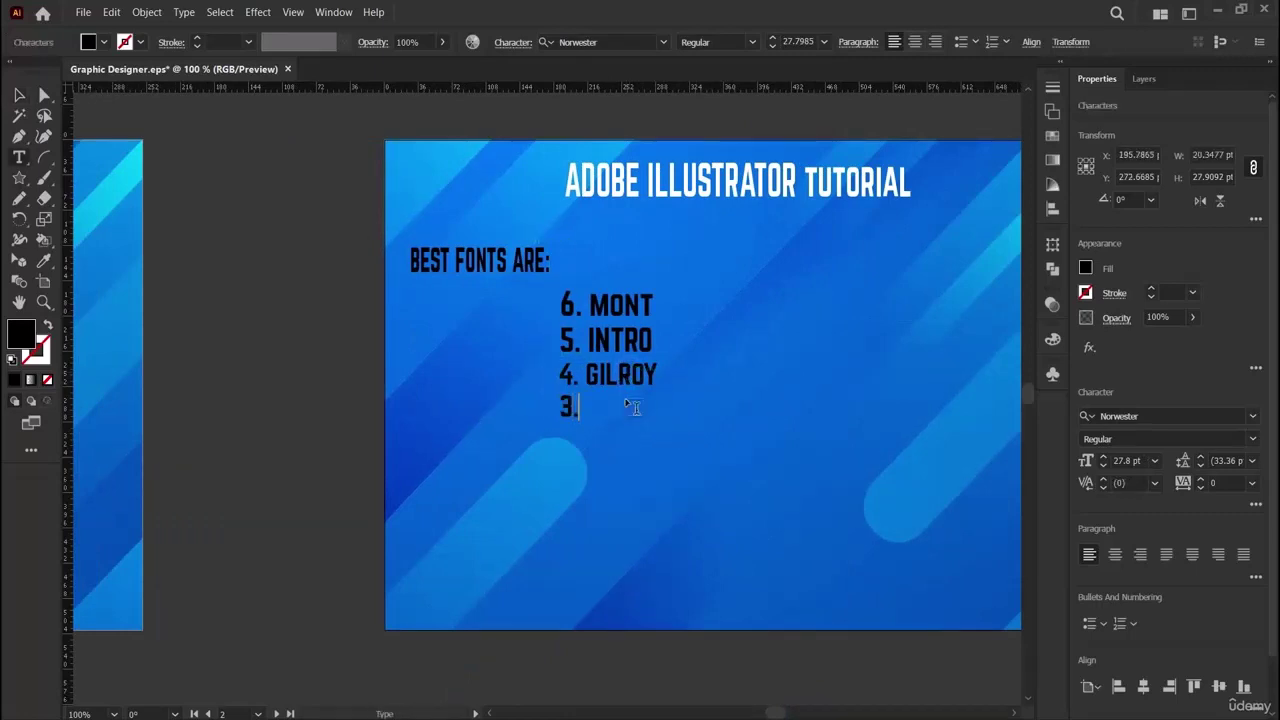
pyautogui.write('HELVER')
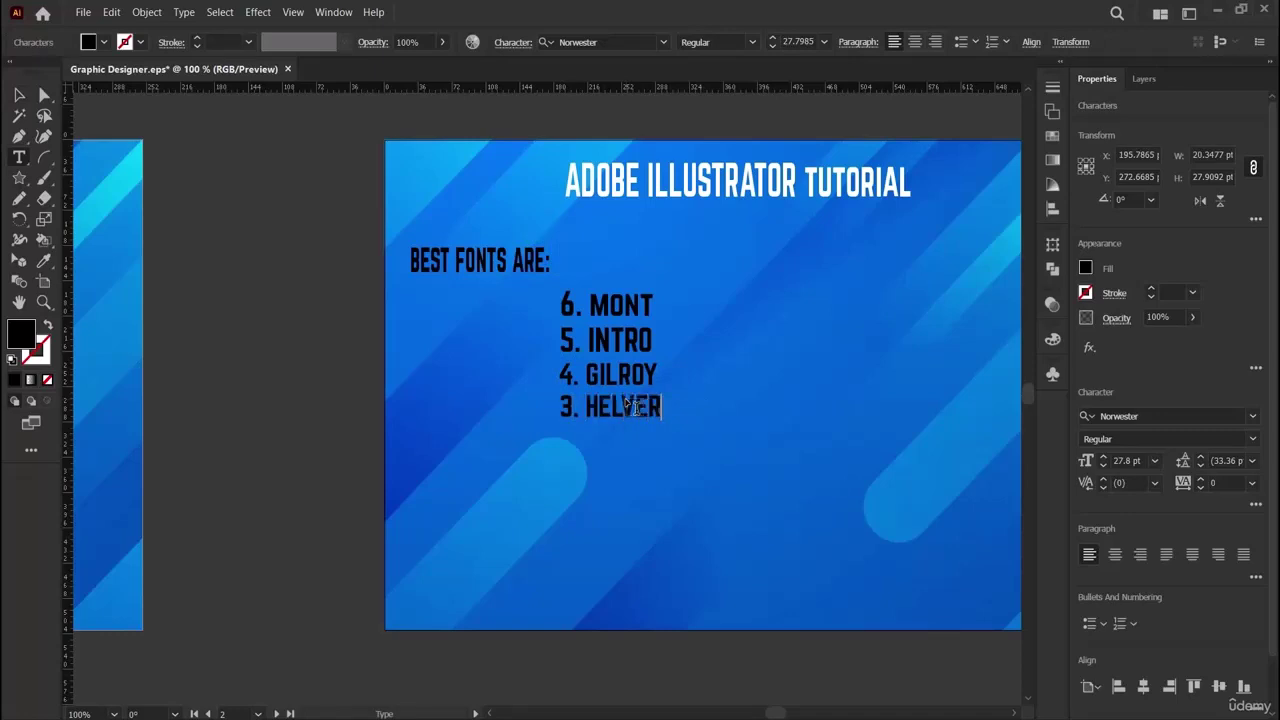
pyautogui.write('TICA')
pyautogui.click(19, 94)
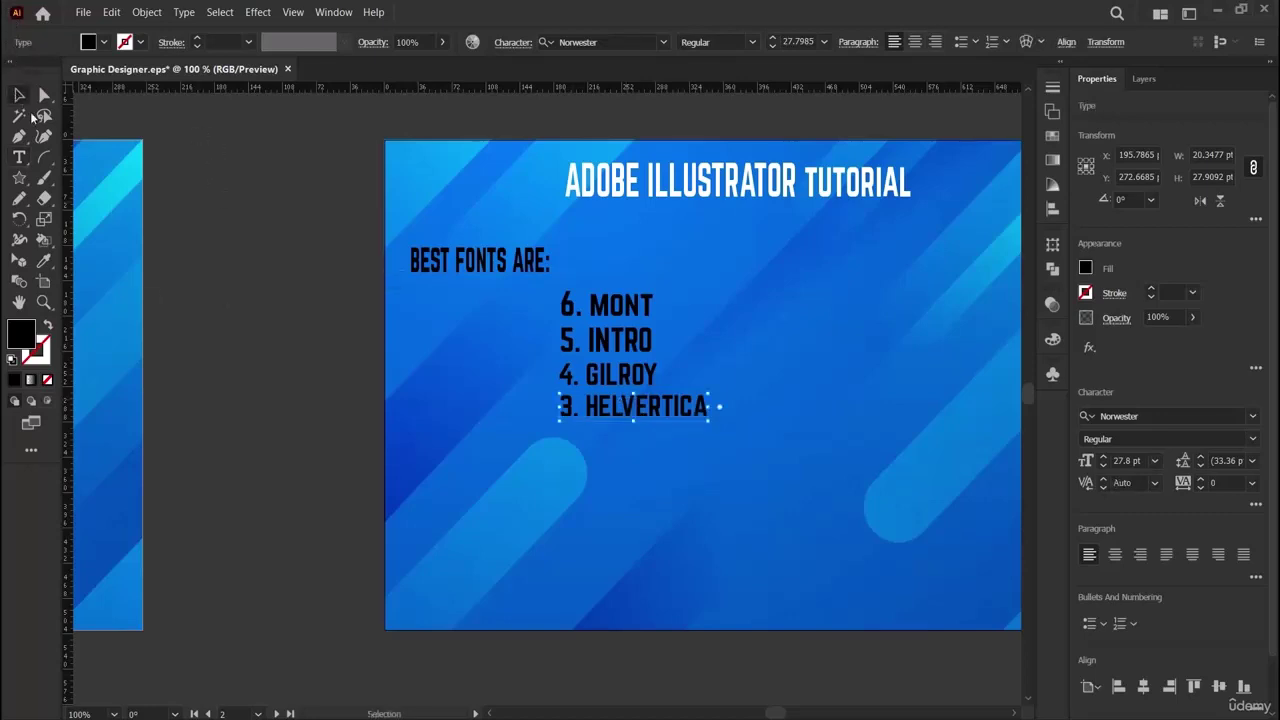
pyautogui.click(1153, 412)
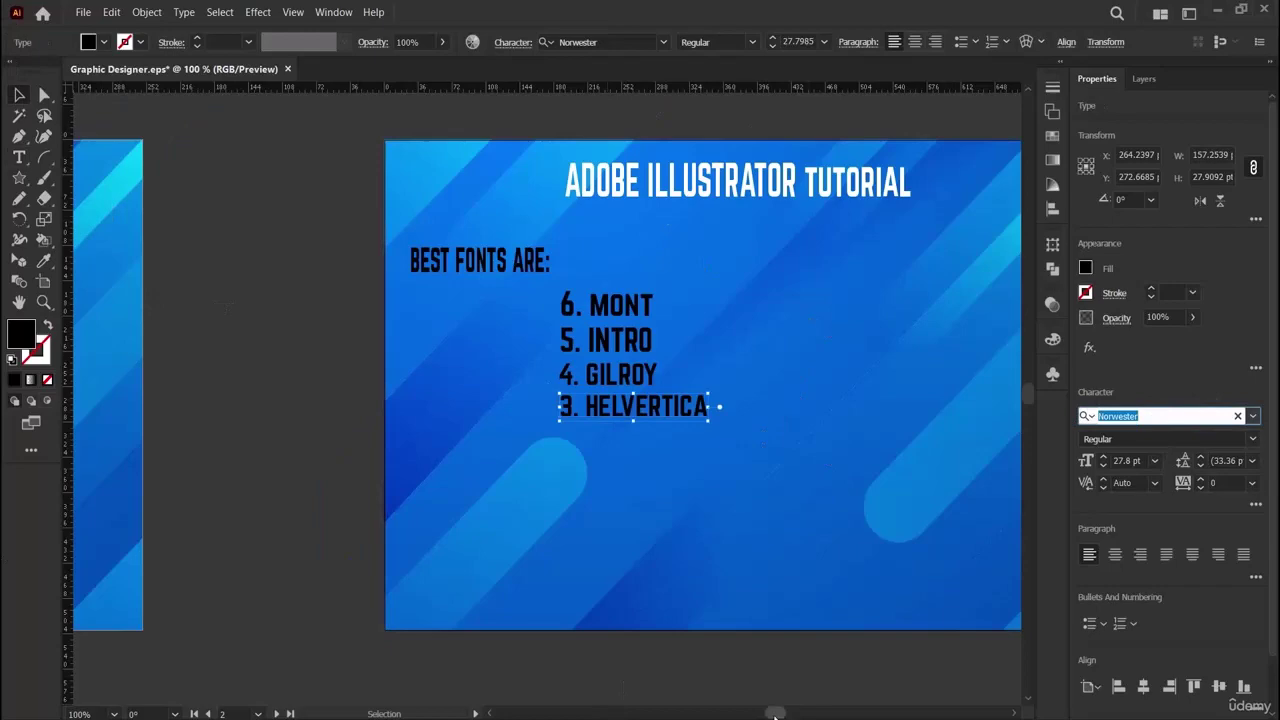
# Duplicate the ADOBE (GILROY) sample line below and retype the copy as ADOBE (HELVERTICA).
pyautogui.moveTo(775, 714); pyautogui.dragTo(811, 714)
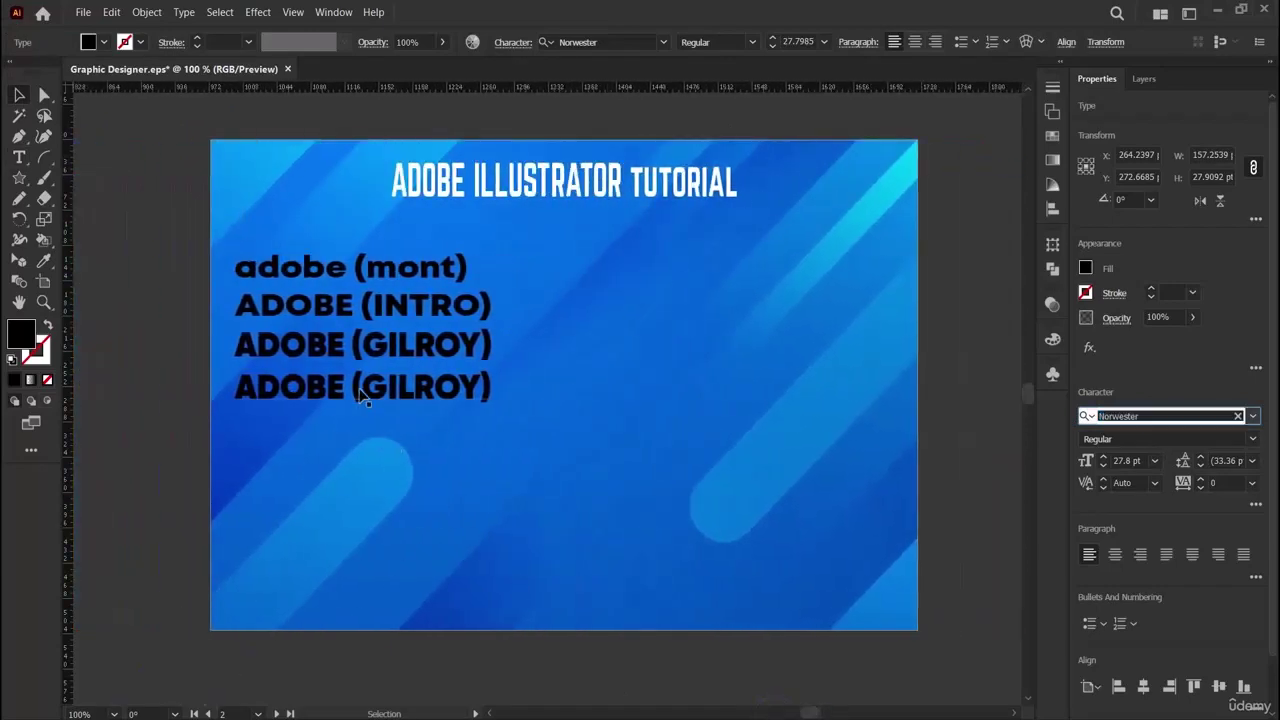
pyautogui.moveTo(368, 388); pyautogui.dragTo(368, 425)
pyautogui.press('t')
pyautogui.tripleClick(368, 425)
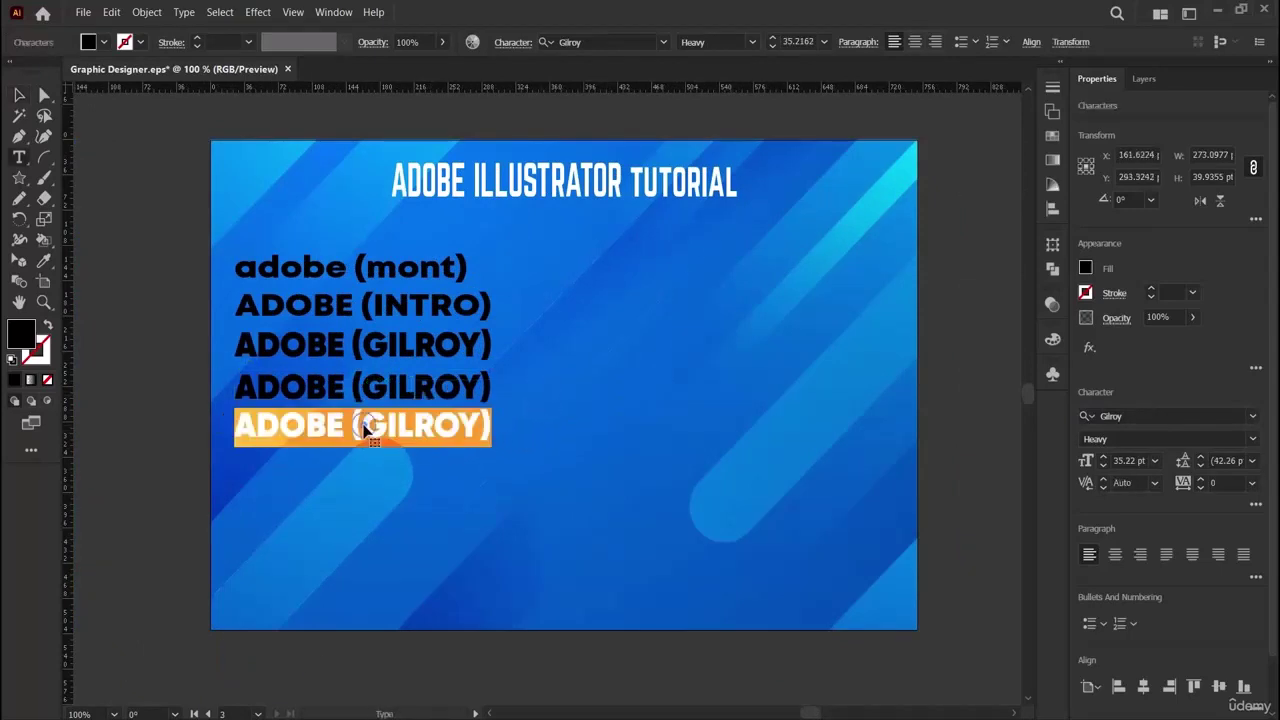
pyautogui.press('BackSpace')
pyautogui.write('ADOVE')
pyautogui.press('BackSpace')
pyautogui.press('BackSpace')
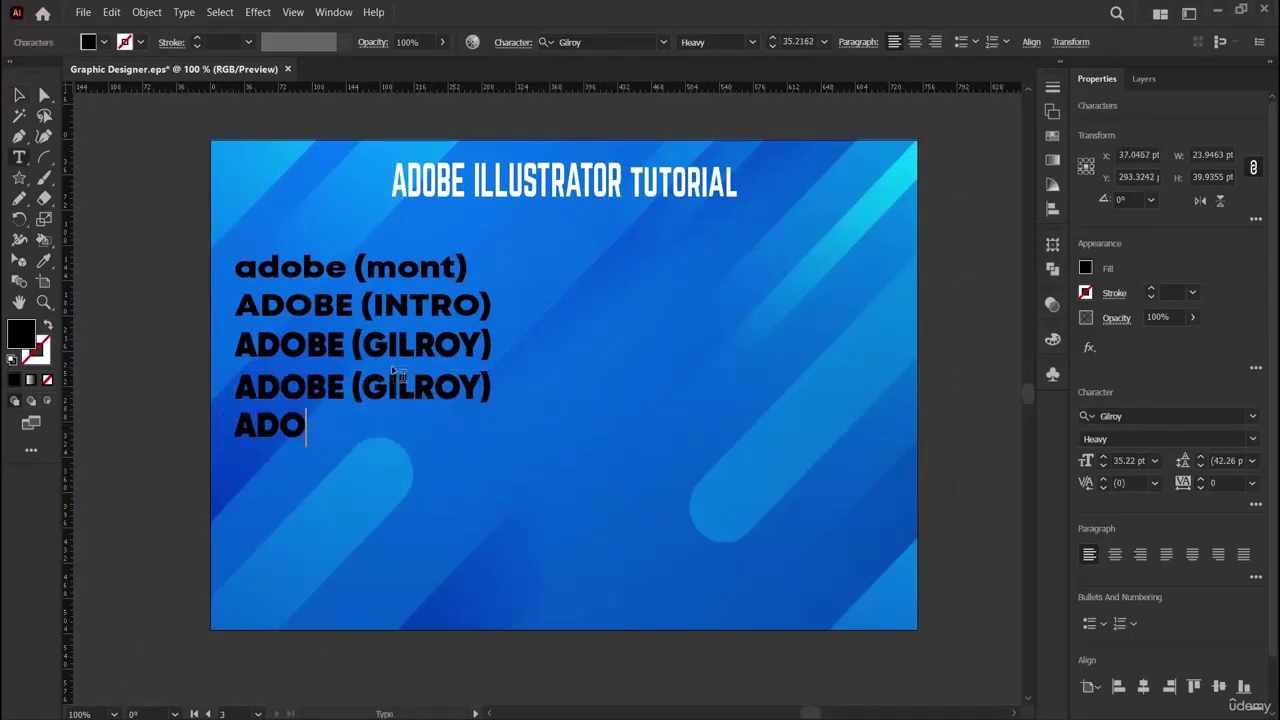
pyautogui.write('BE (')
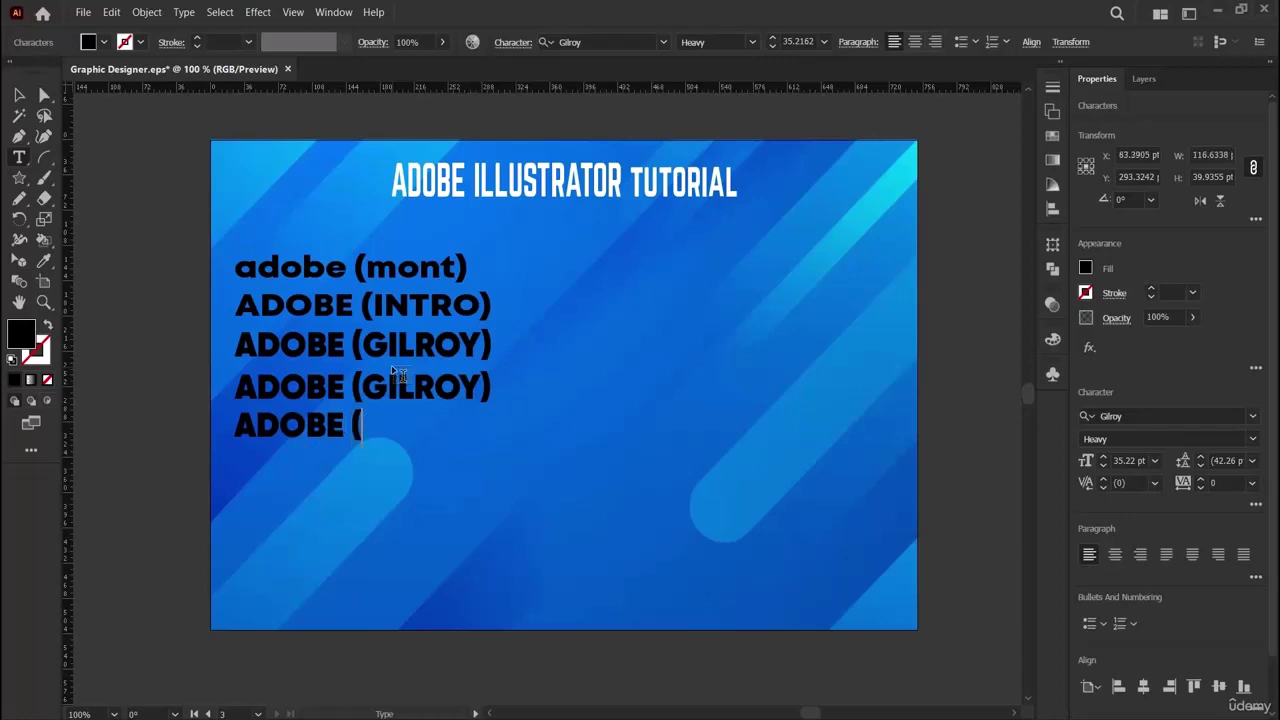
pyautogui.write('HELVER')
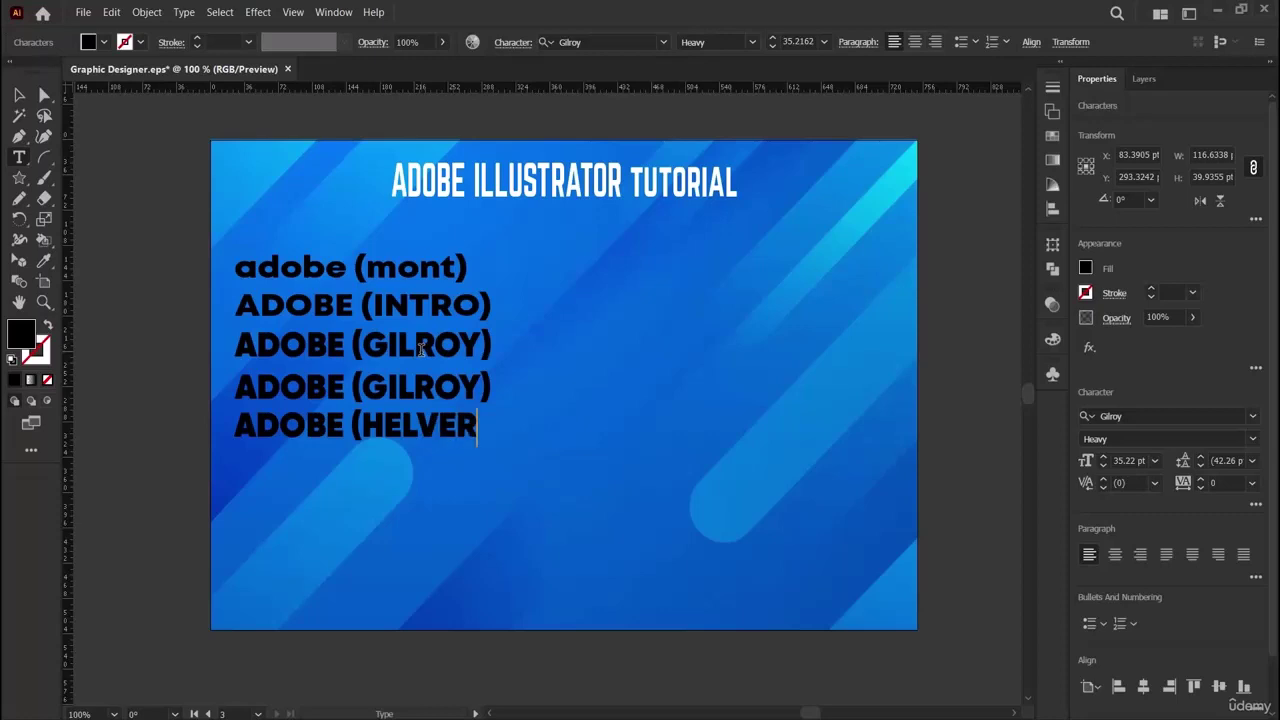
pyautogui.write('TICA')
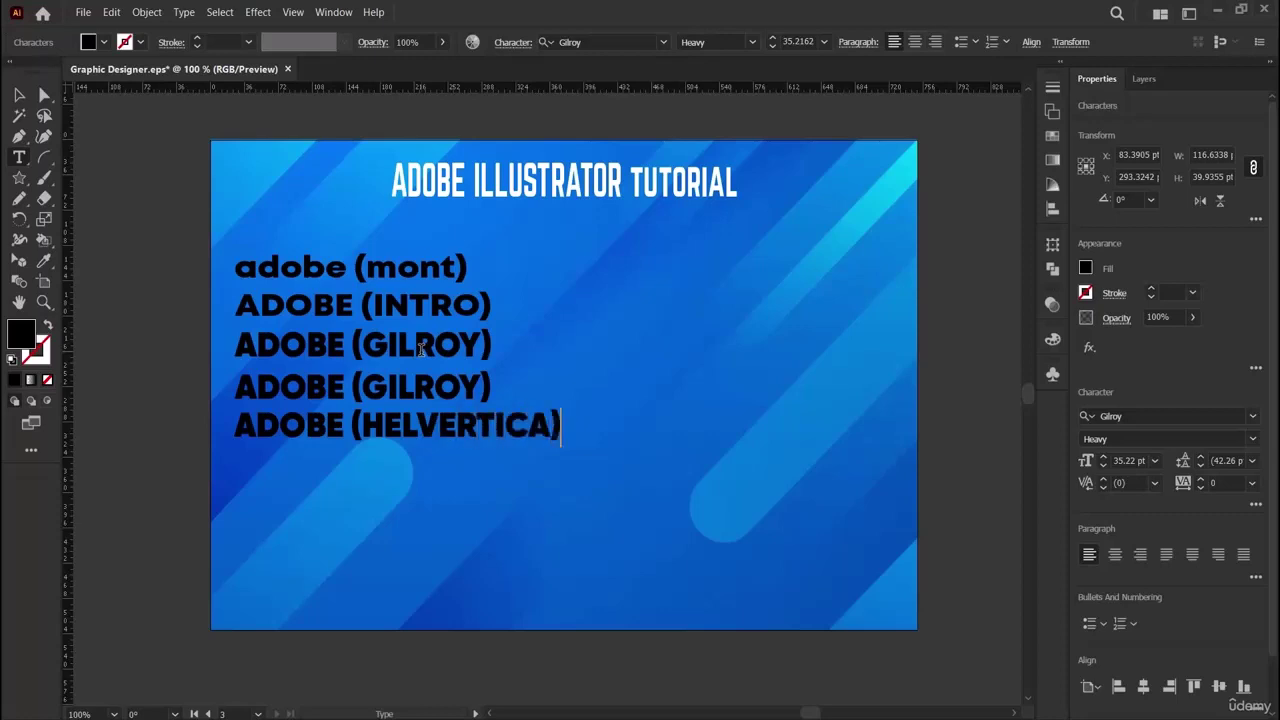
pyautogui.press('Escape')
# Delete the leftover ADOBE (GILROY) line and move the HELVERTICA line up into the fourth row.
pyautogui.click(18, 96)
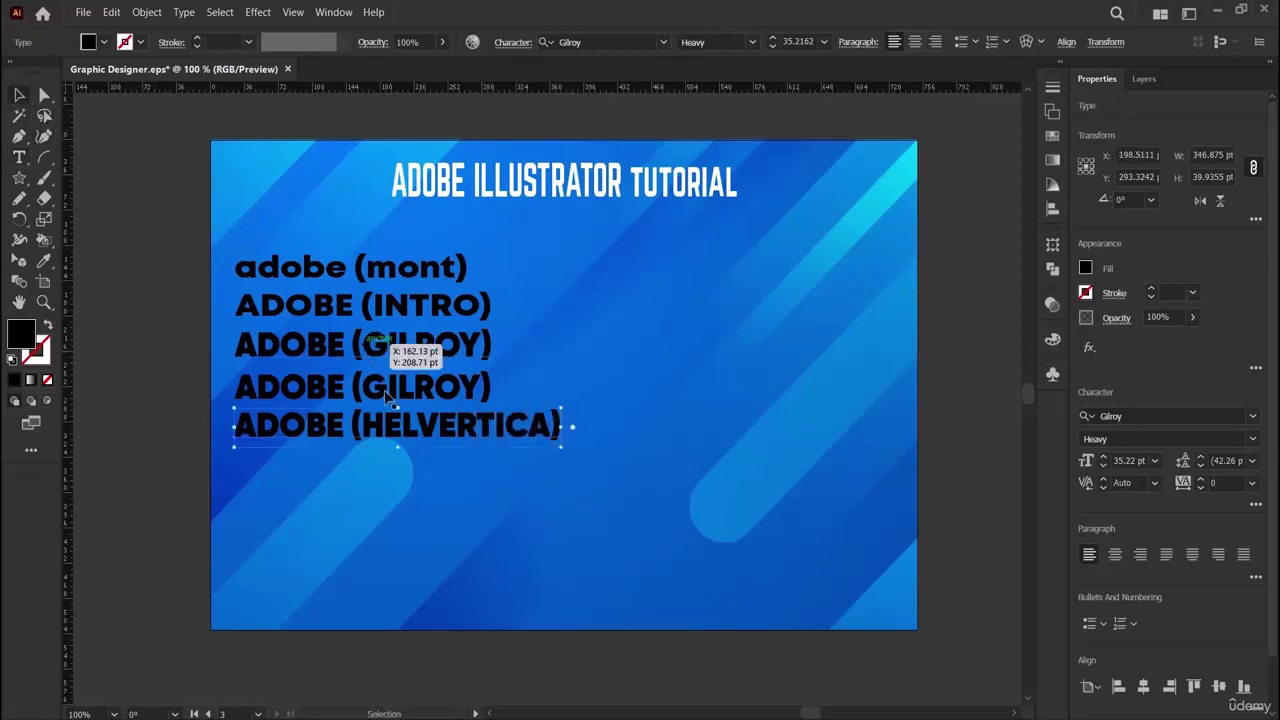
pyautogui.click(390, 398)
pyautogui.press('Delete')
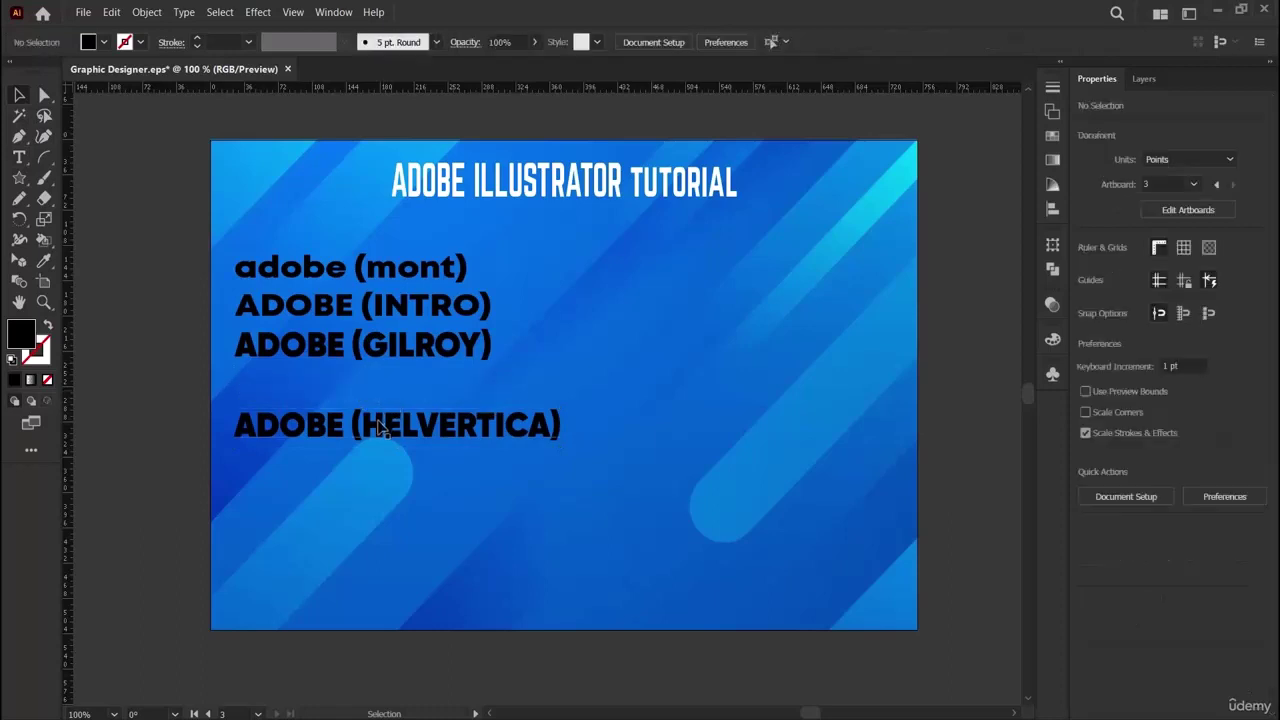
pyautogui.moveTo(371, 423); pyautogui.dragTo(378, 389)
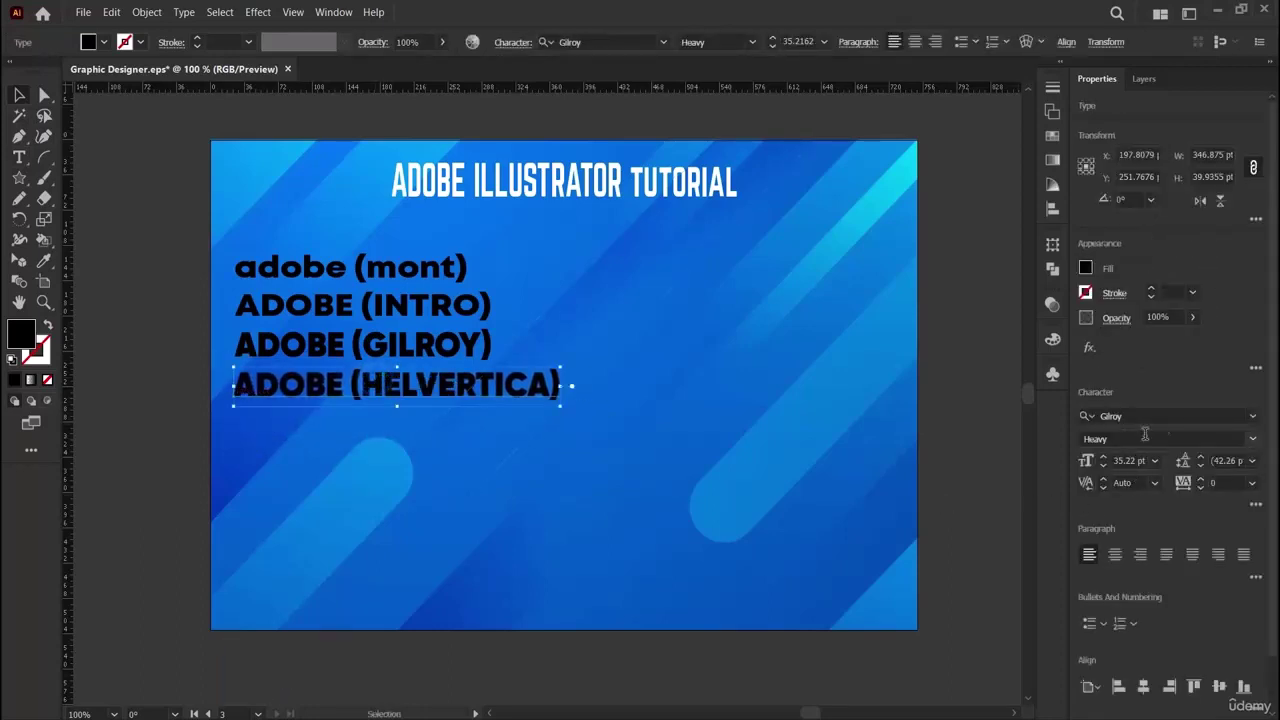
# Set the ADOBE (HELVERTICA) line in Helvetica Rounded Bold and nudge it slightly lower.
pyautogui.click(1085, 416)
pyautogui.write('HEL')
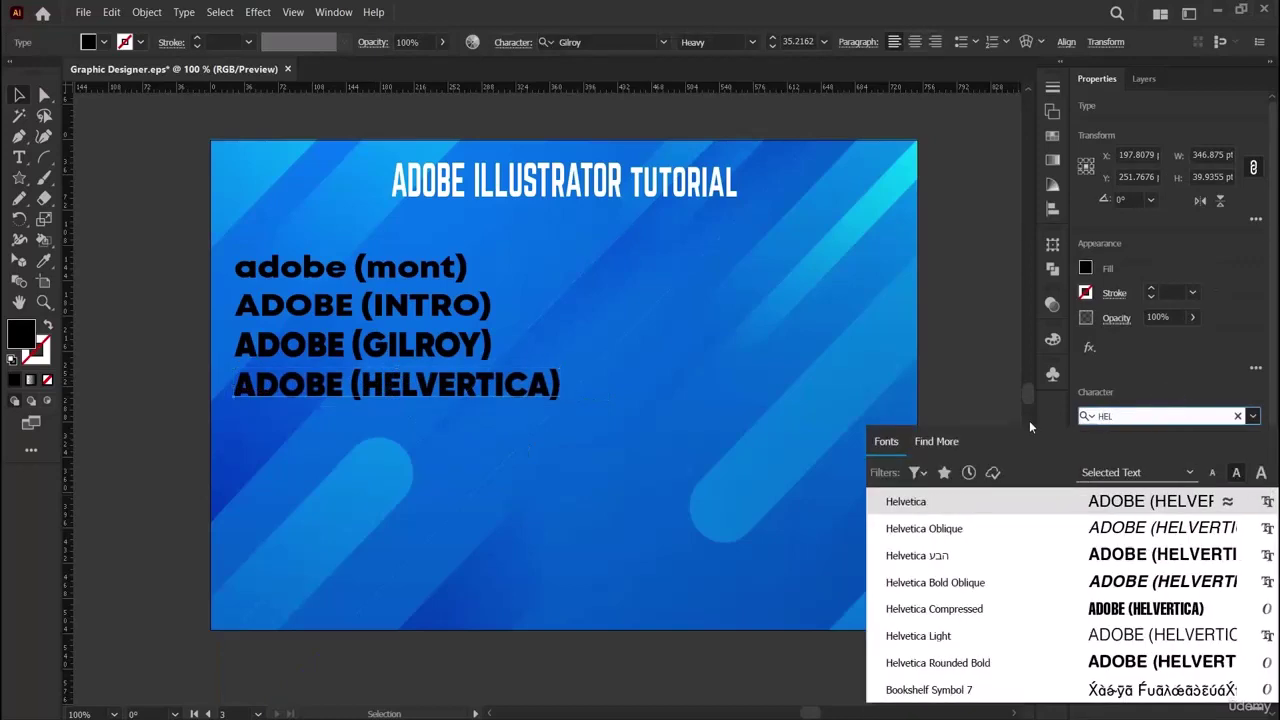
pyautogui.press('Down')
pyautogui.press('Down')
pyautogui.press('Down')
pyautogui.press('Down')
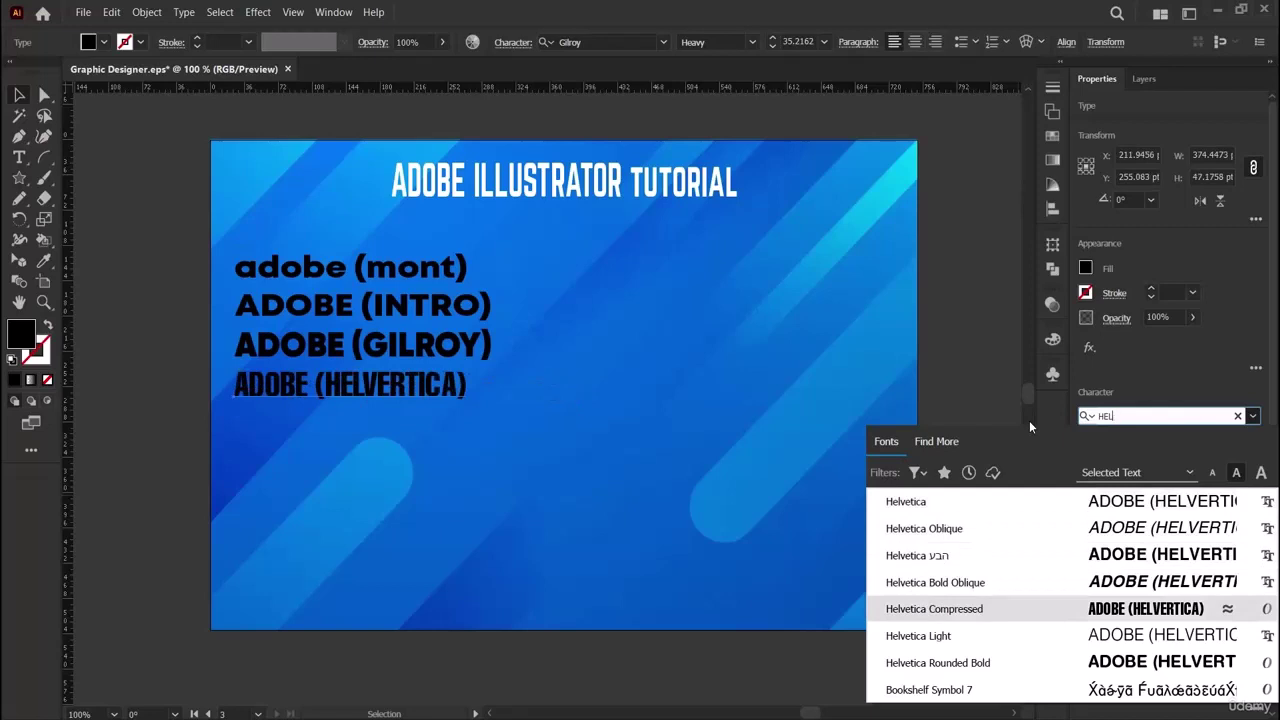
pyautogui.press('Down')
pyautogui.press('Down')
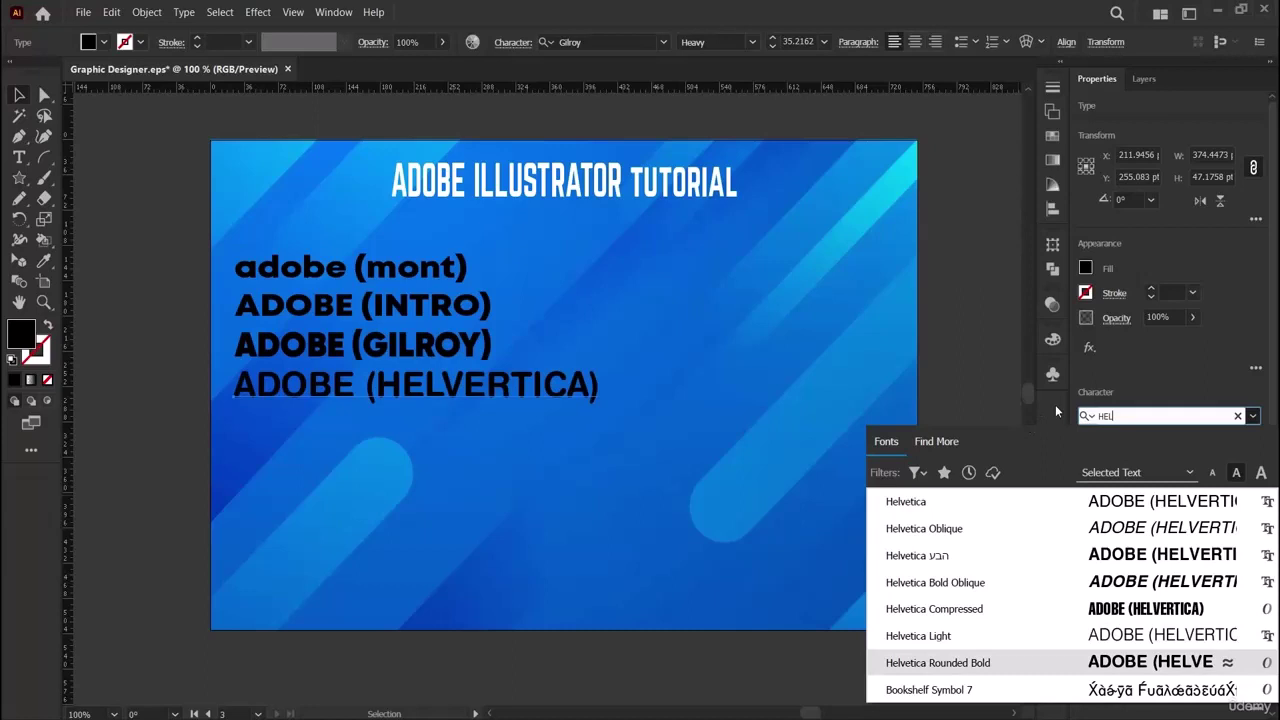
pyautogui.press('Return')
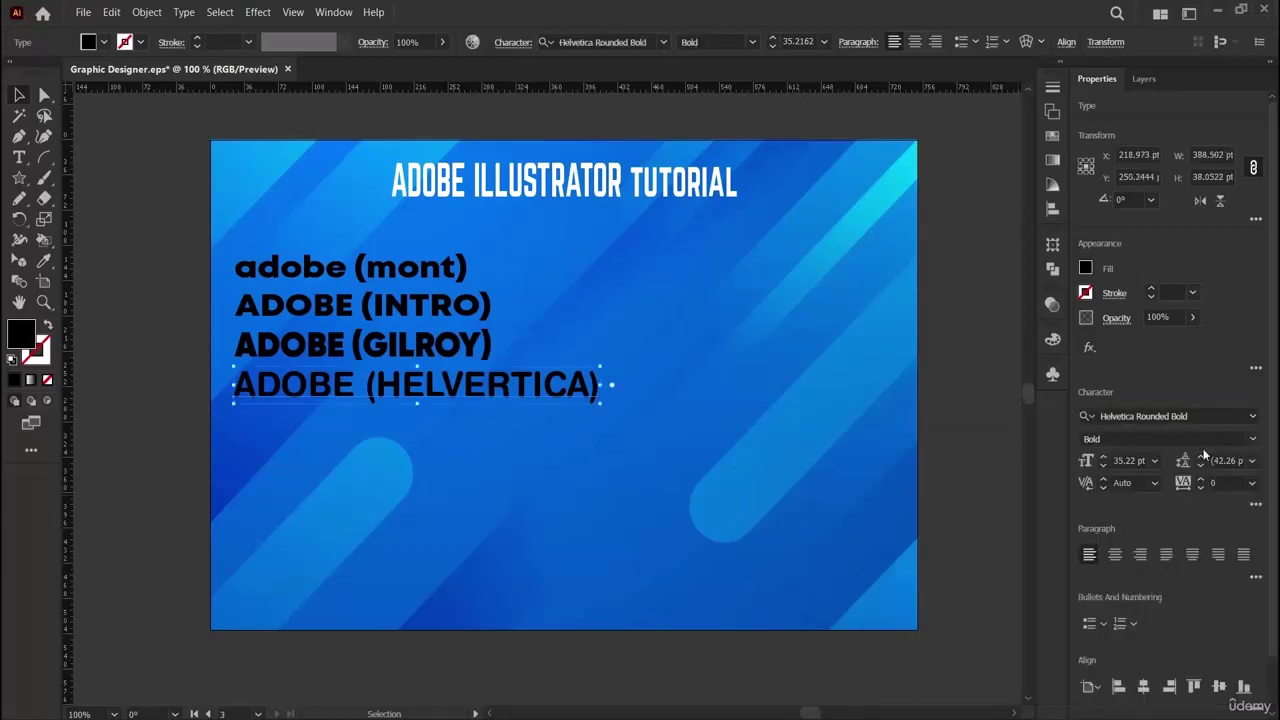
pyautogui.click(95, 298)
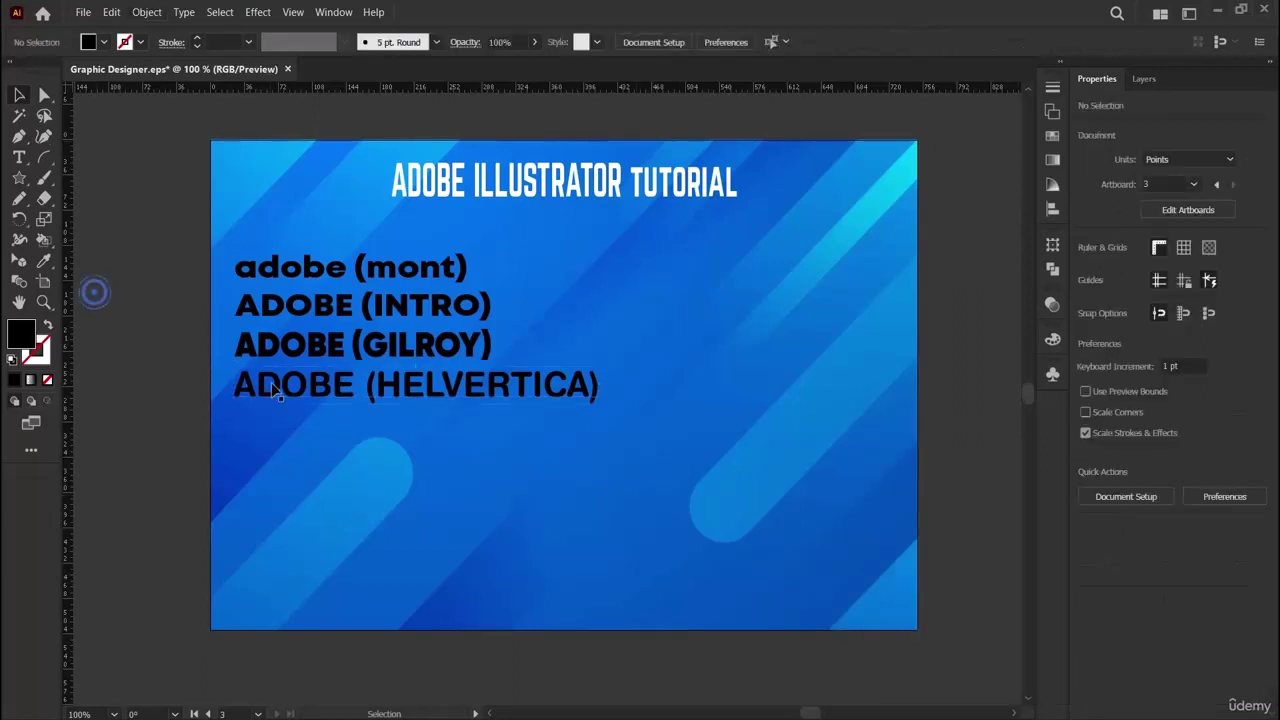
pyautogui.moveTo(270, 389); pyautogui.dragTo(268, 396)
pyautogui.click(163, 332)
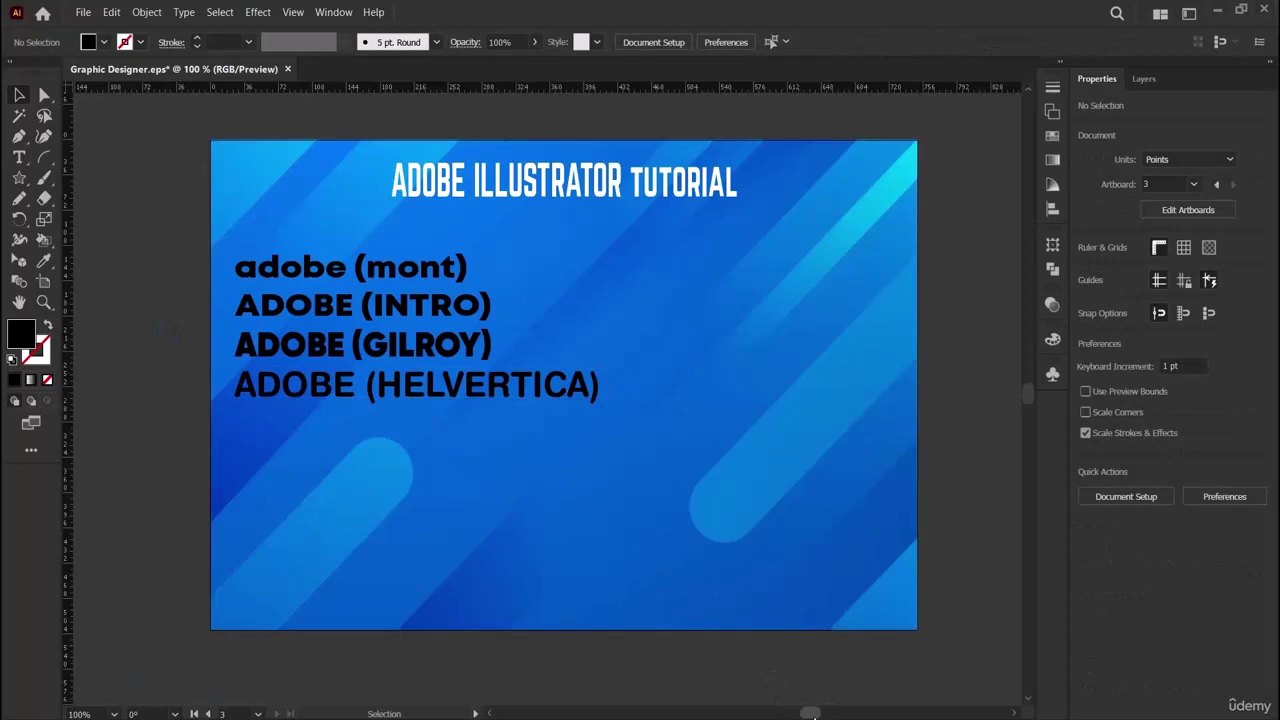
pyautogui.moveTo(812, 714); pyautogui.dragTo(780, 713)
# Duplicate the 3. HELVERTICA list line below itself and retype the copy as 2. INSANIBURGER.
pyautogui.click(19, 157)
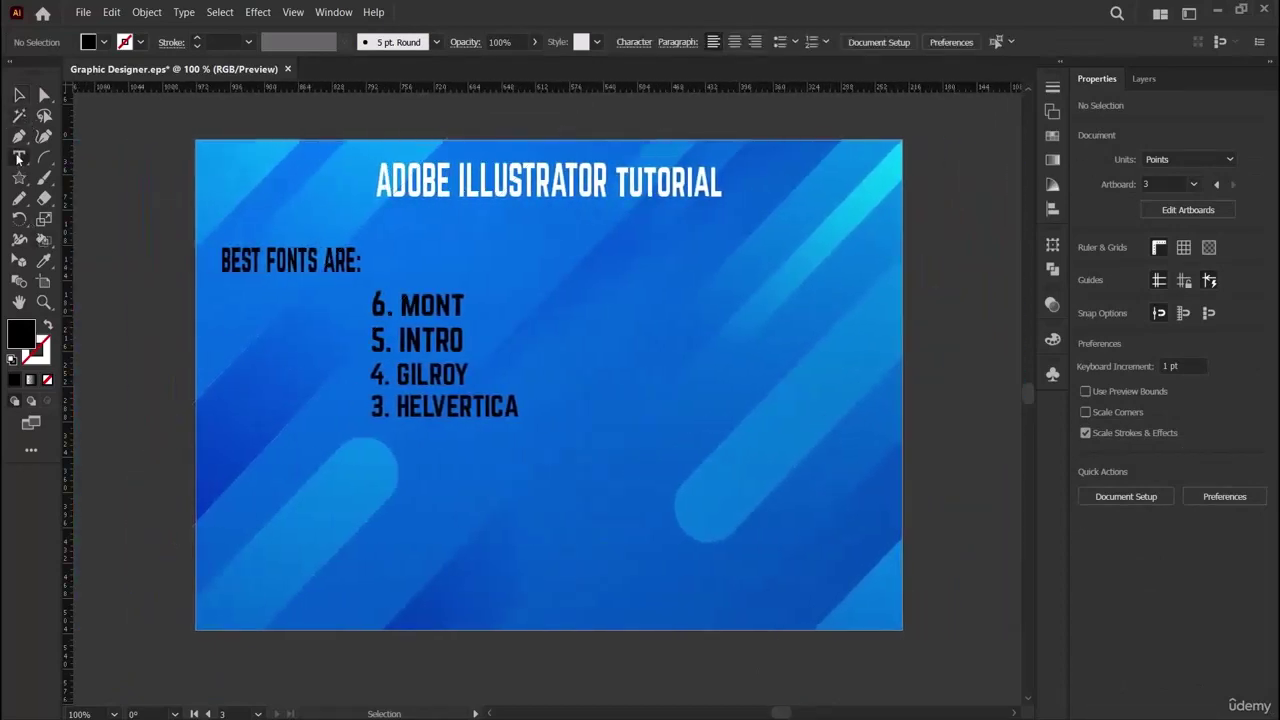
pyautogui.click(405, 442)
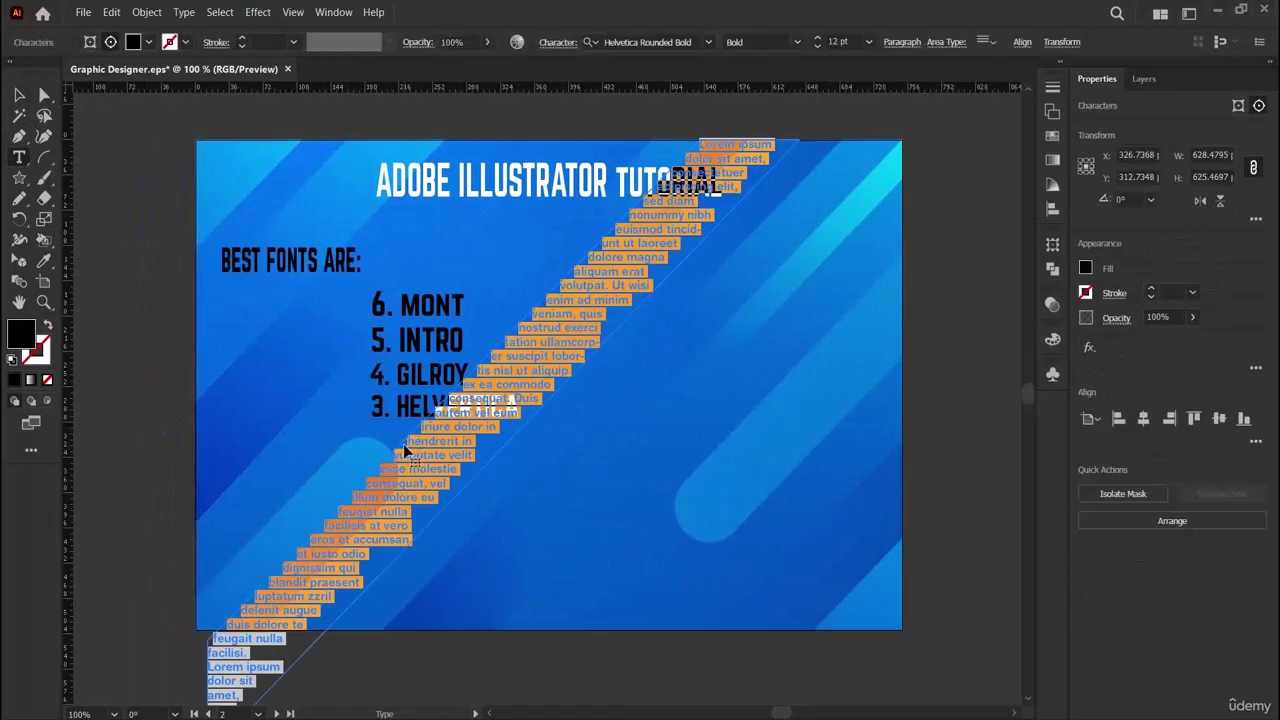
pyautogui.press('BackSpace')
pyautogui.press('Escape')
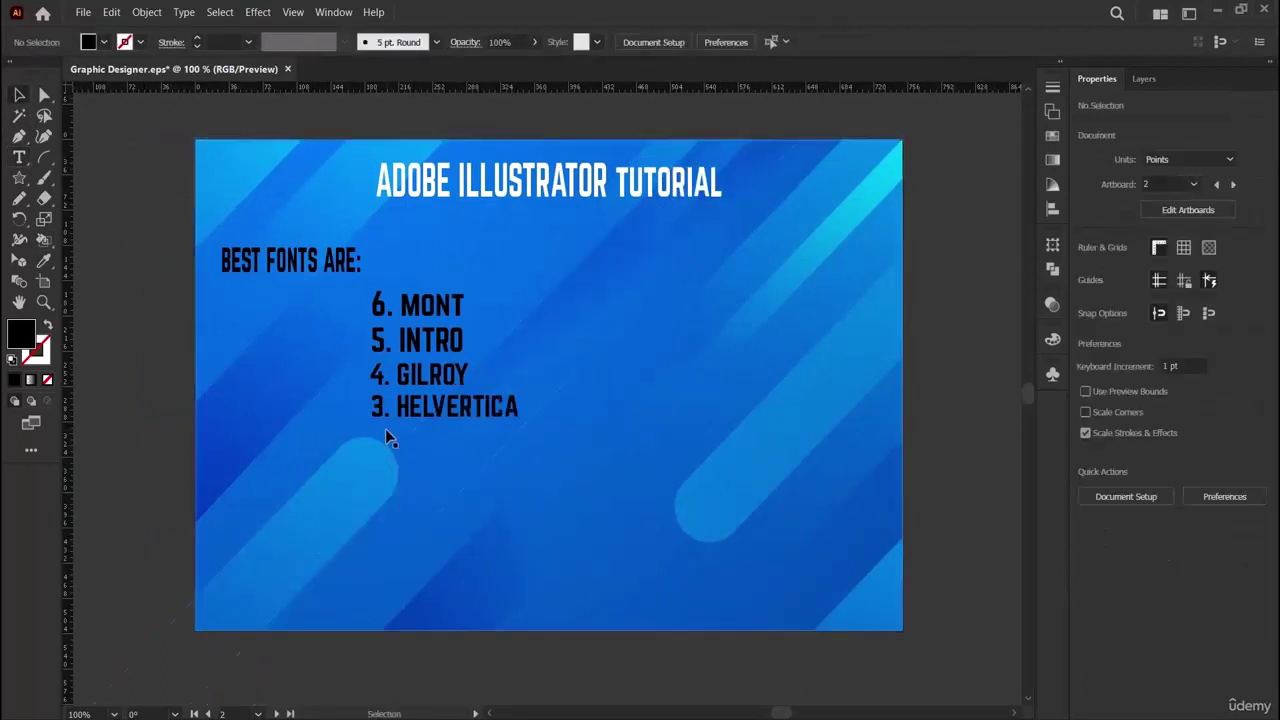
pyautogui.press('a')
pyautogui.click(413, 410)
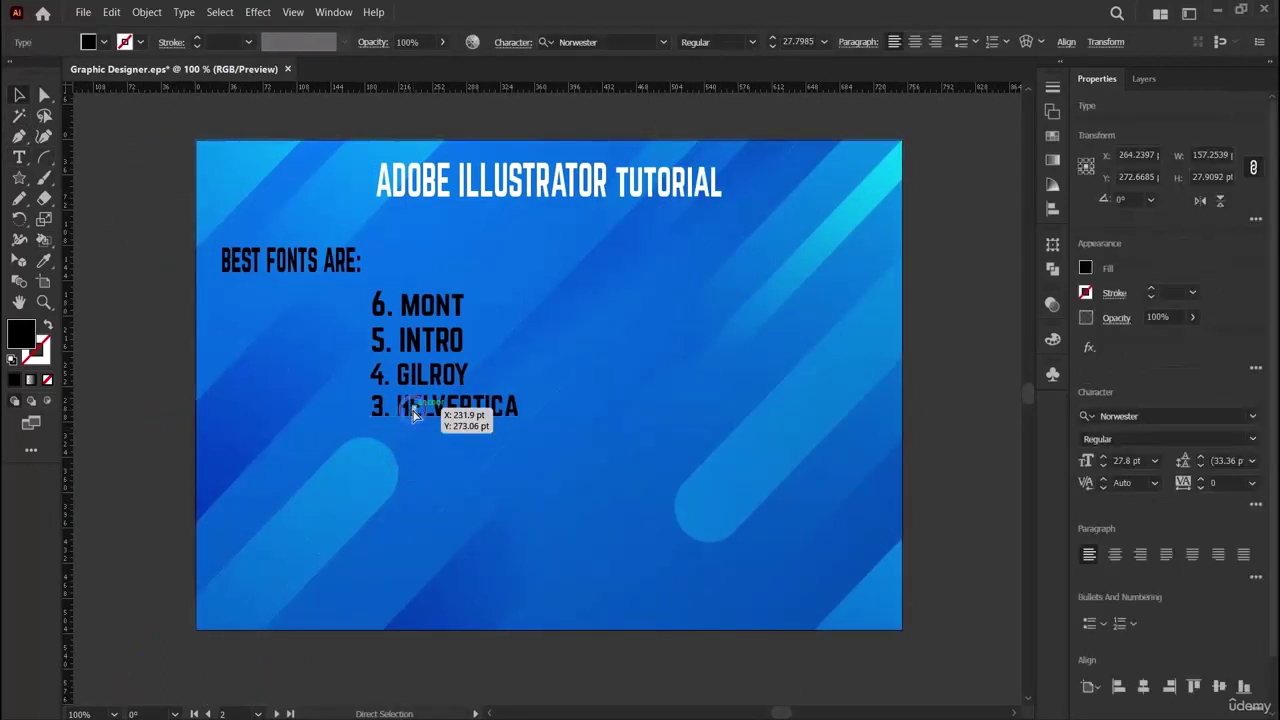
pyautogui.moveTo(413, 410); pyautogui.dragTo(465, 435)
pyautogui.tripleClick(397, 436)
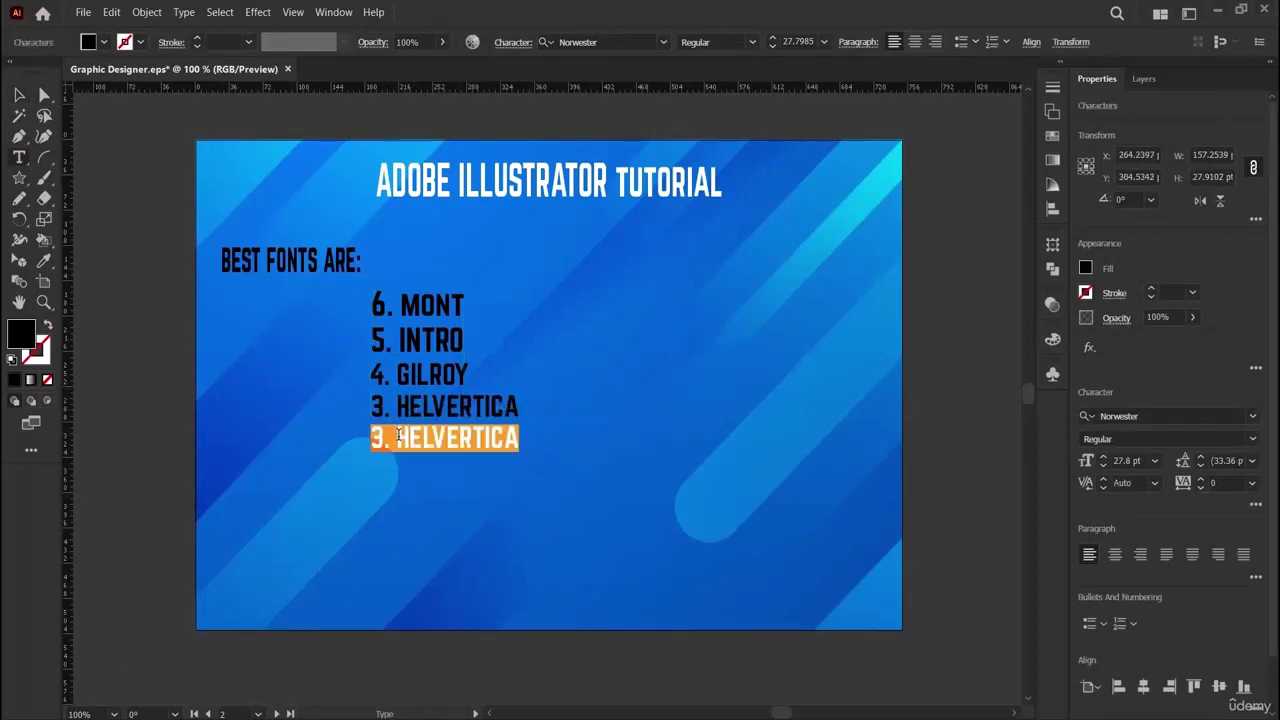
pyautogui.write('2')
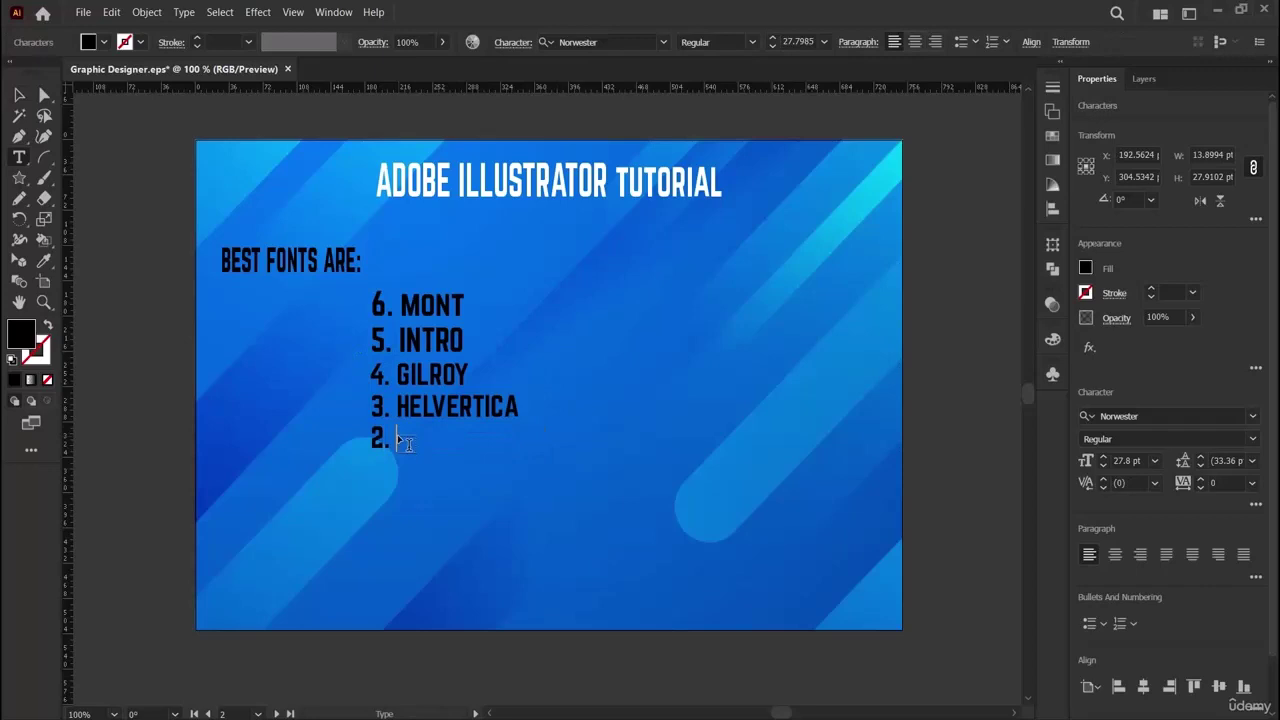
pyautogui.write('. INSANIBURGER')
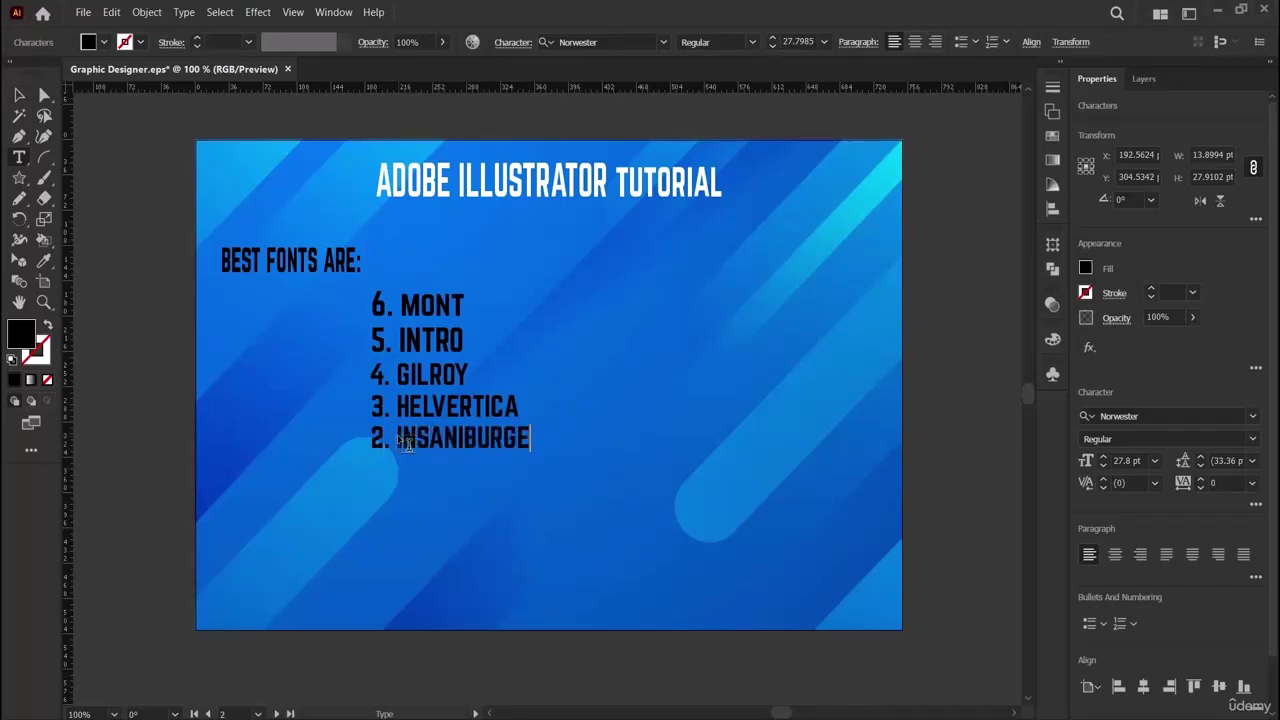
pyautogui.click(18, 94)
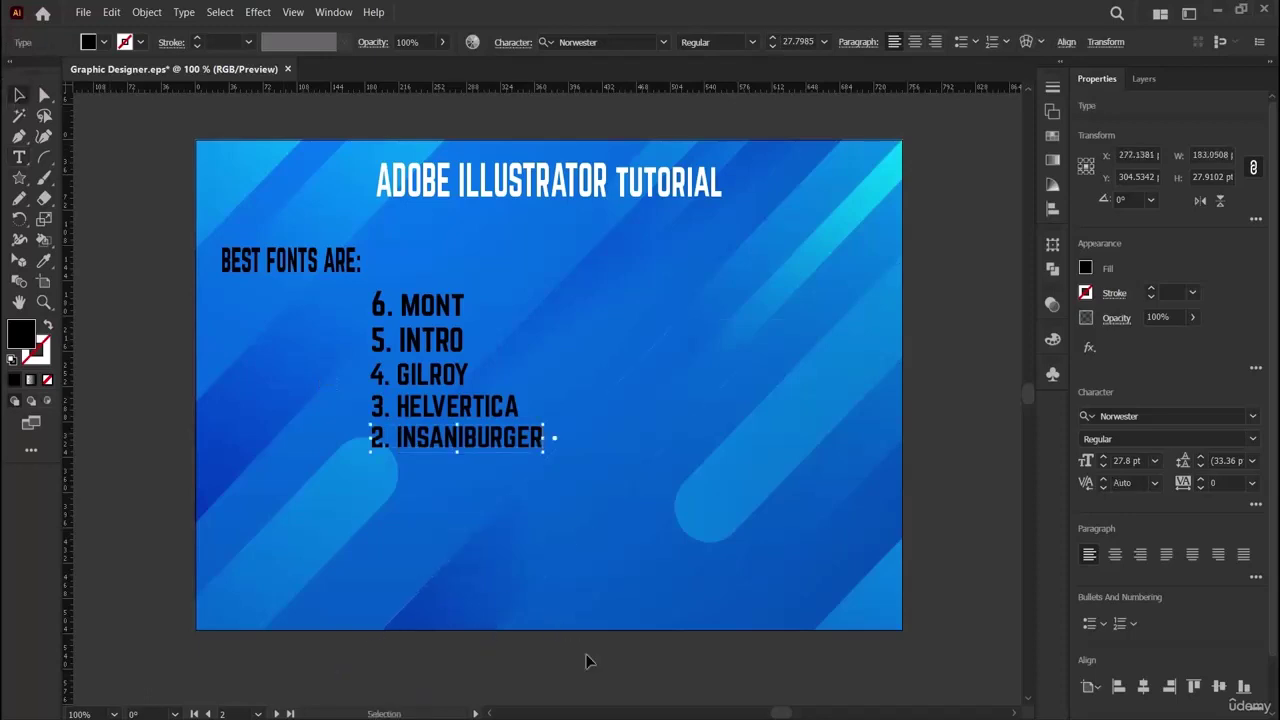
pyautogui.hscroll(10, 603, 589)
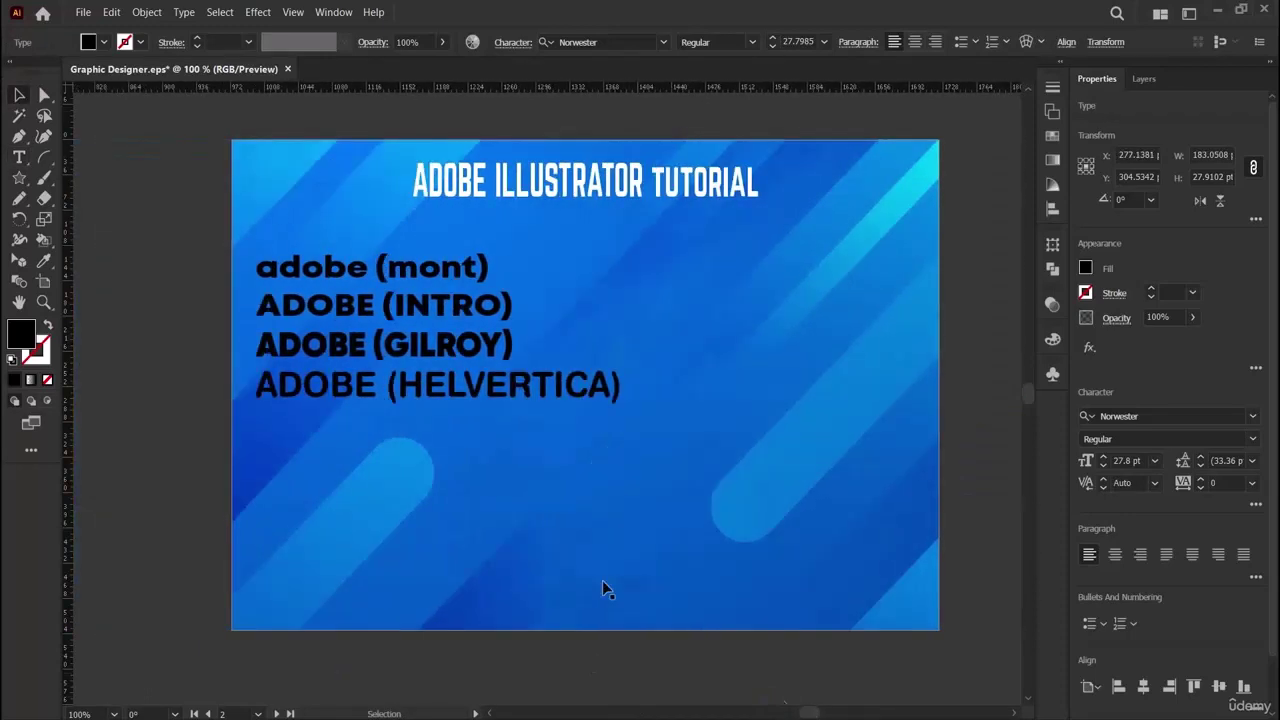
# Duplicate the ADOBE (HELVERTICA) sample line below and retype it as ADOBE (INSANIBURGER).
pyautogui.moveTo(451, 394); pyautogui.dragTo(445, 437)
pyautogui.tripleClick(444, 437)
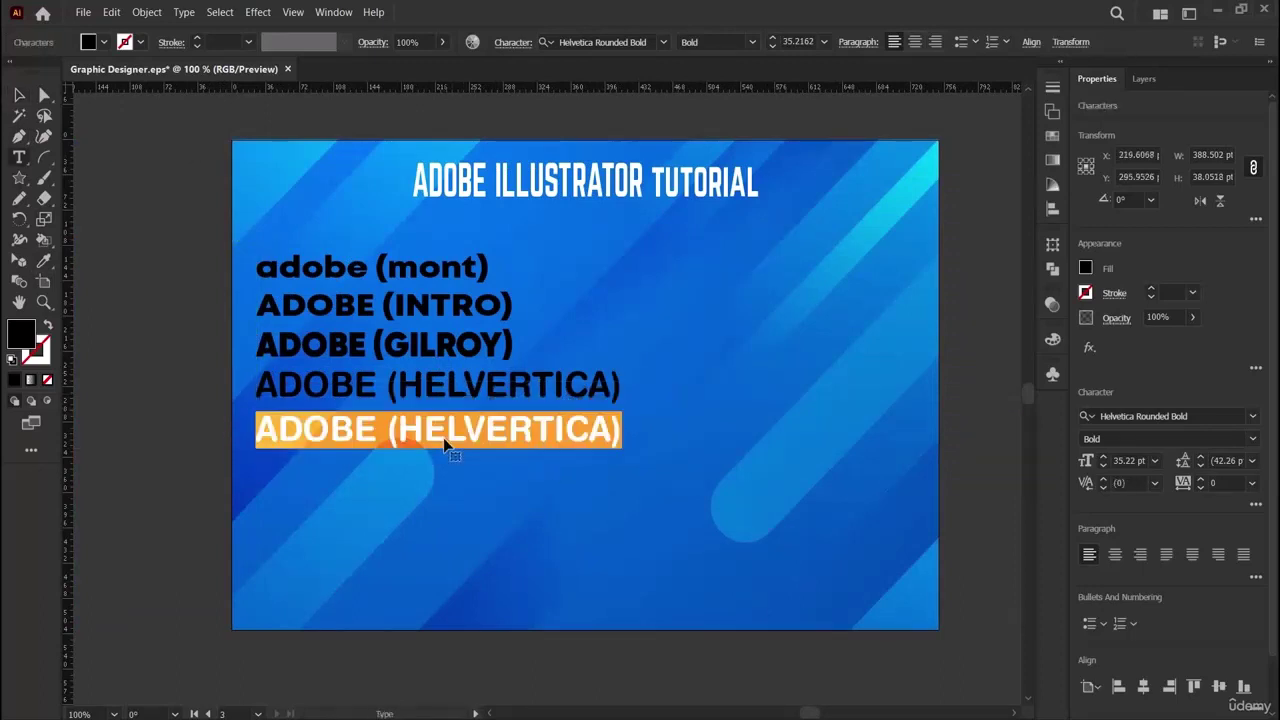
pyautogui.press('BackSpace')
pyautogui.write('AD')
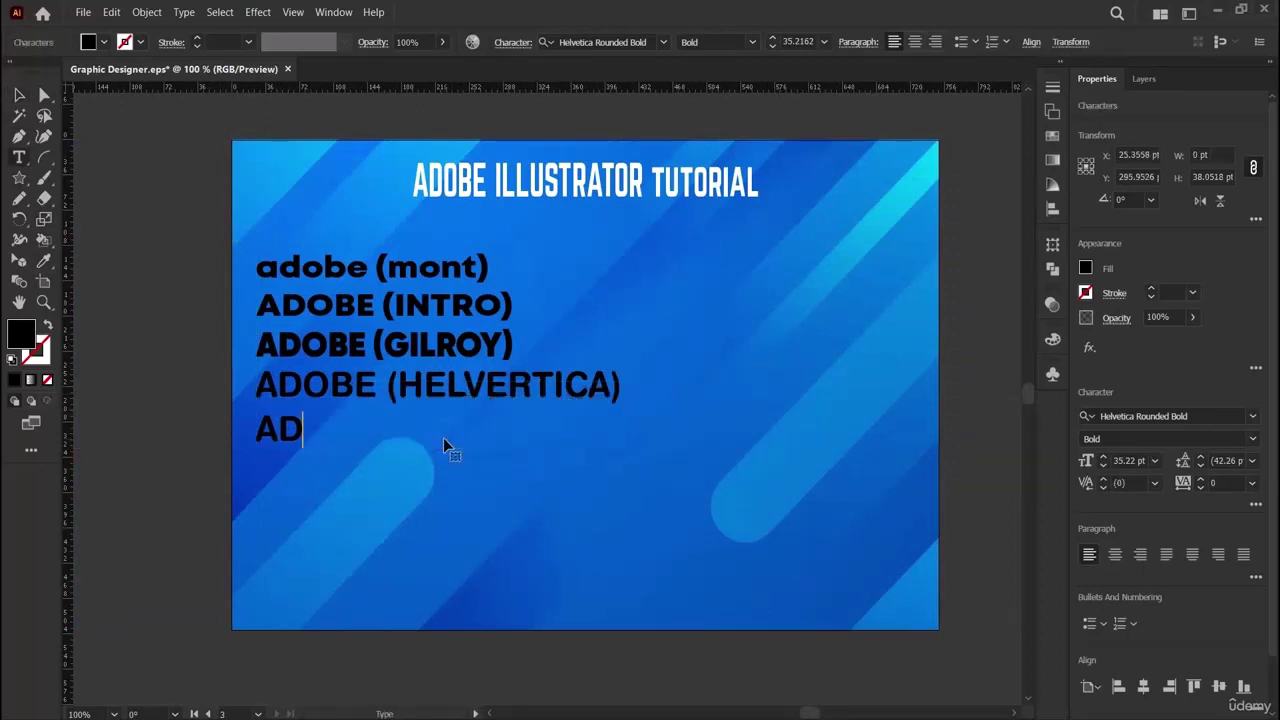
pyautogui.write('OBE (')
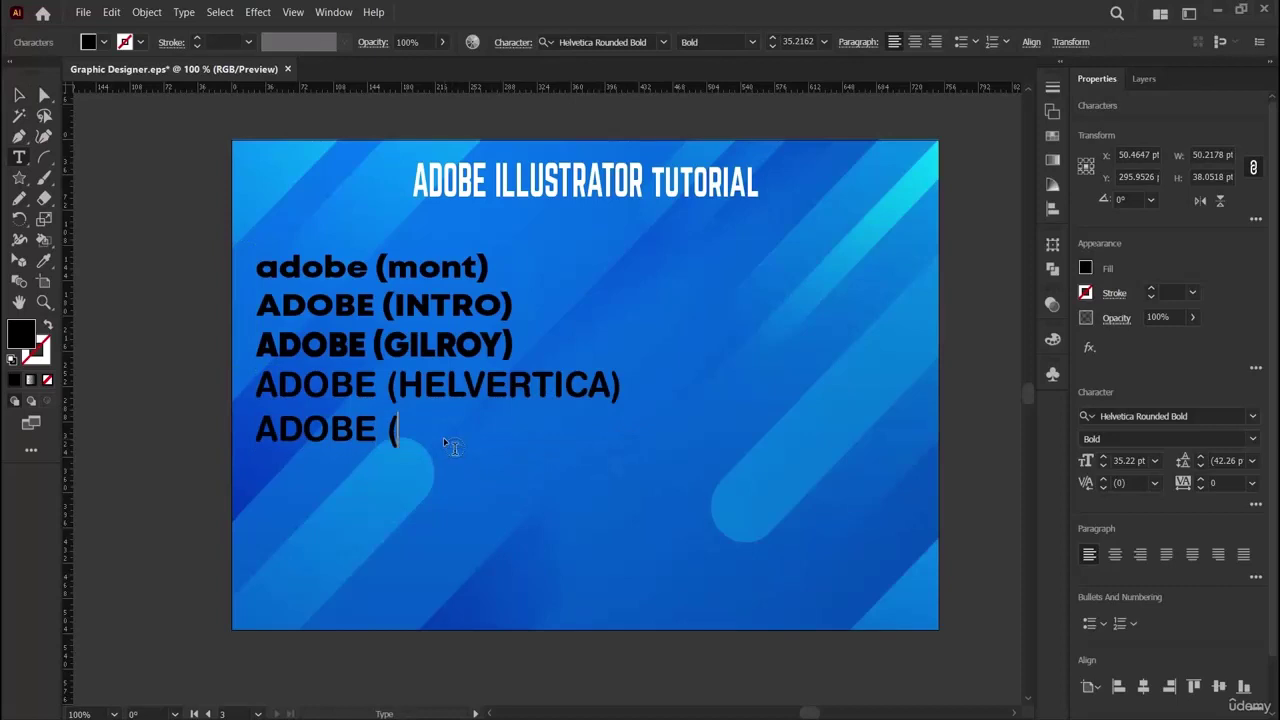
pyautogui.write('INSANIBURGER)')
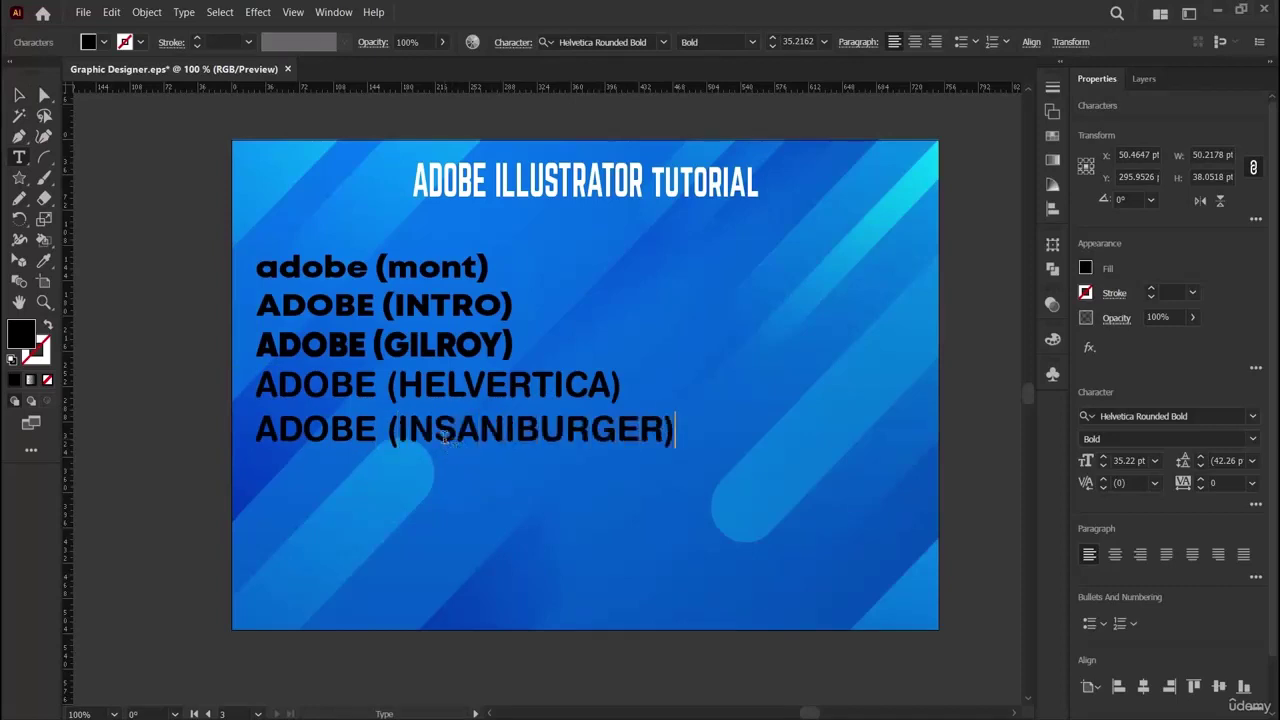
pyautogui.click(19, 95)
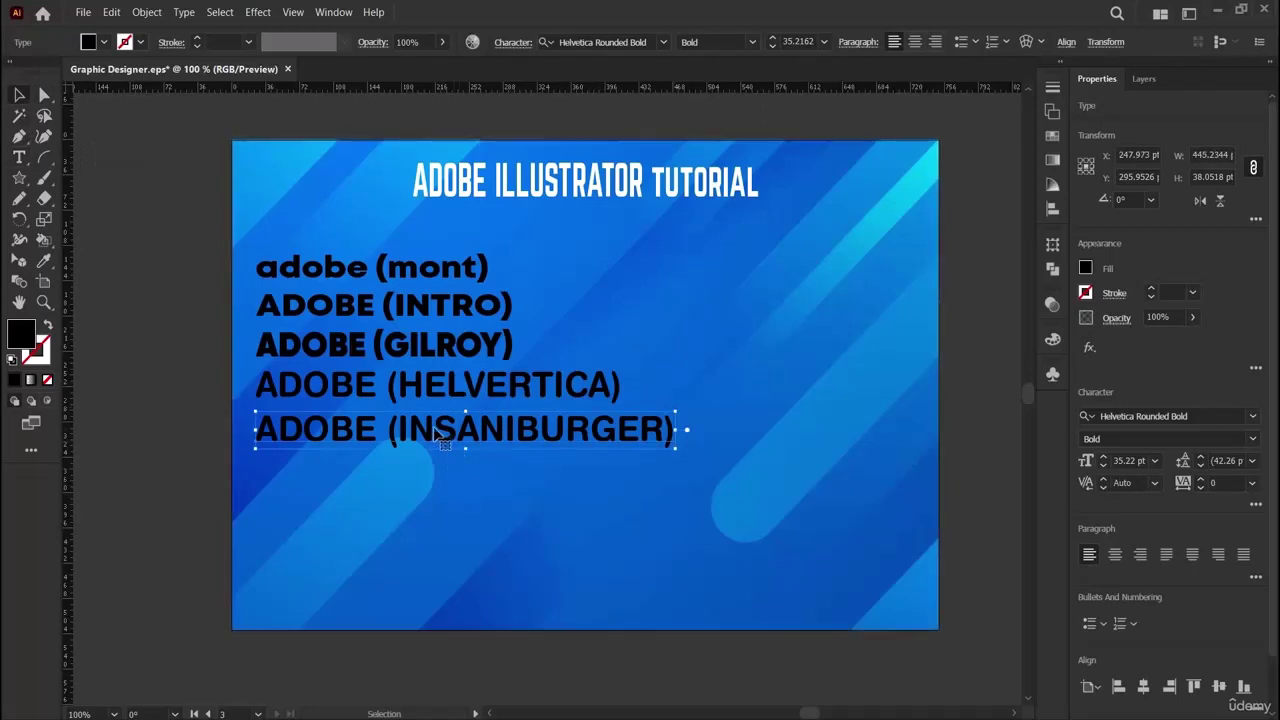
# Set the ADOBE (INSANIBURGER) line in the Insaniburger font and nudge it up slightly.
pyautogui.tripleClick(433, 426)
pyautogui.click(1197, 415)
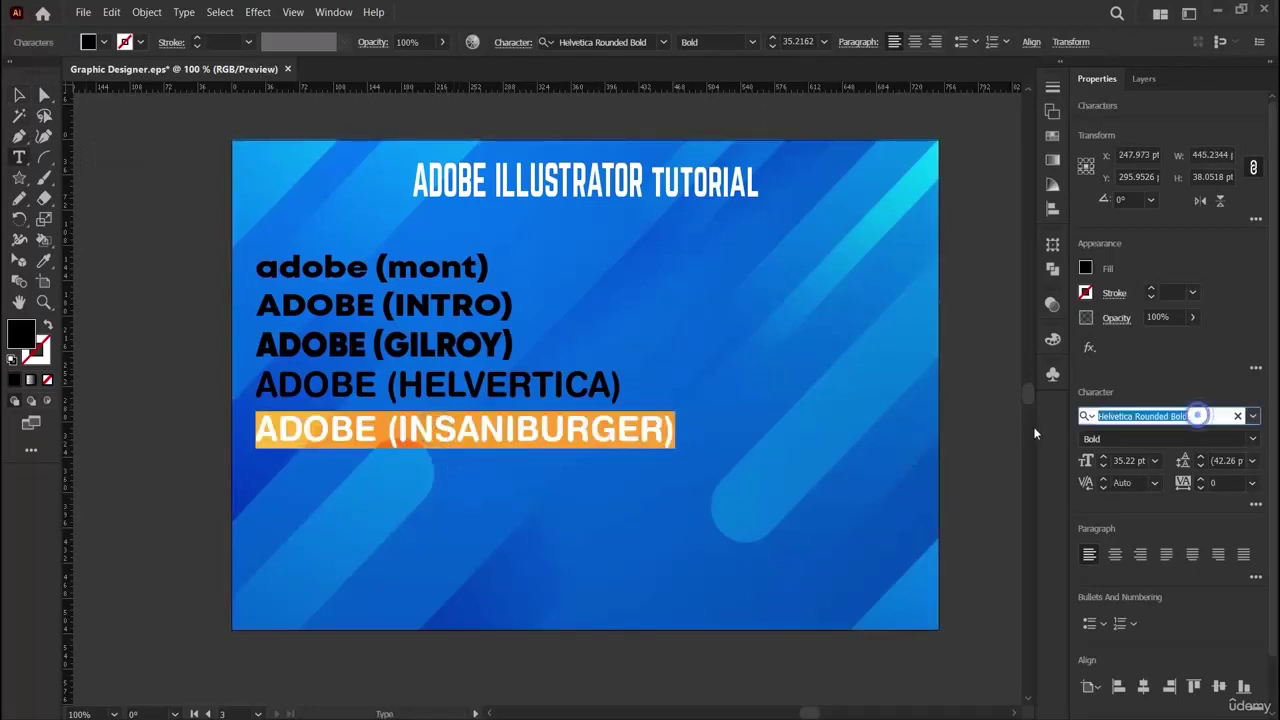
pyautogui.write('INS')
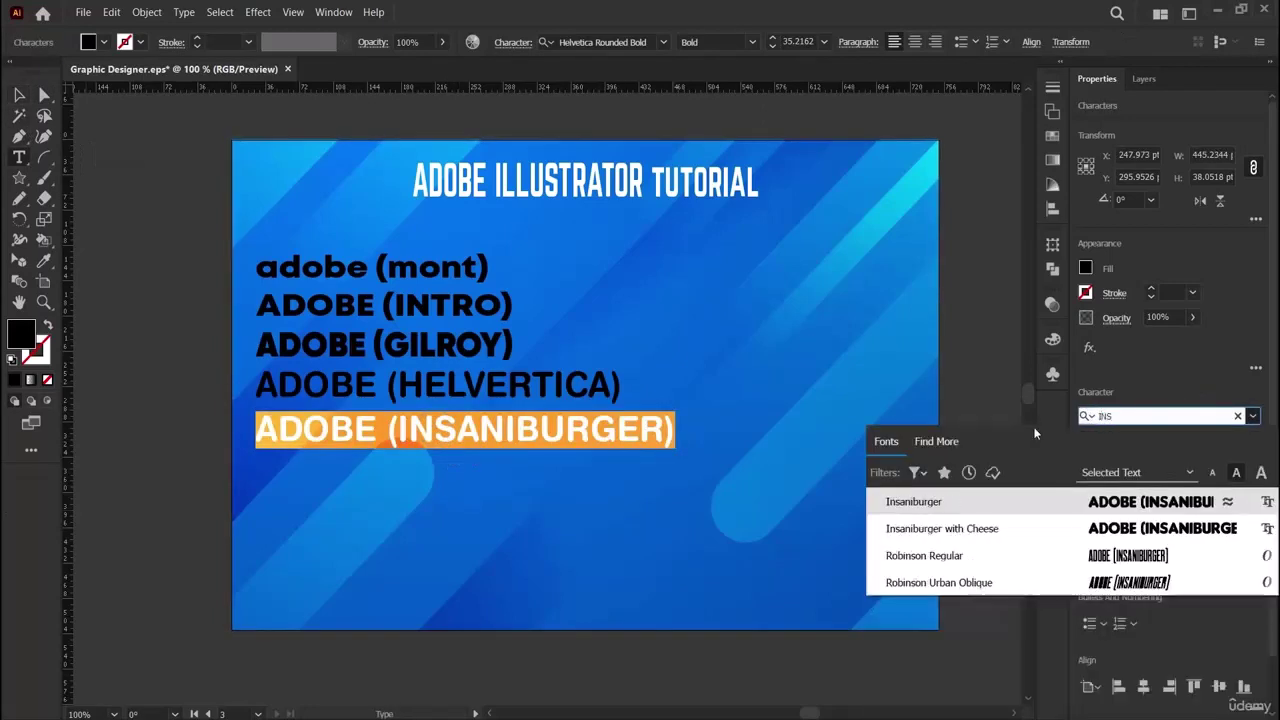
pyautogui.click(1044, 500)
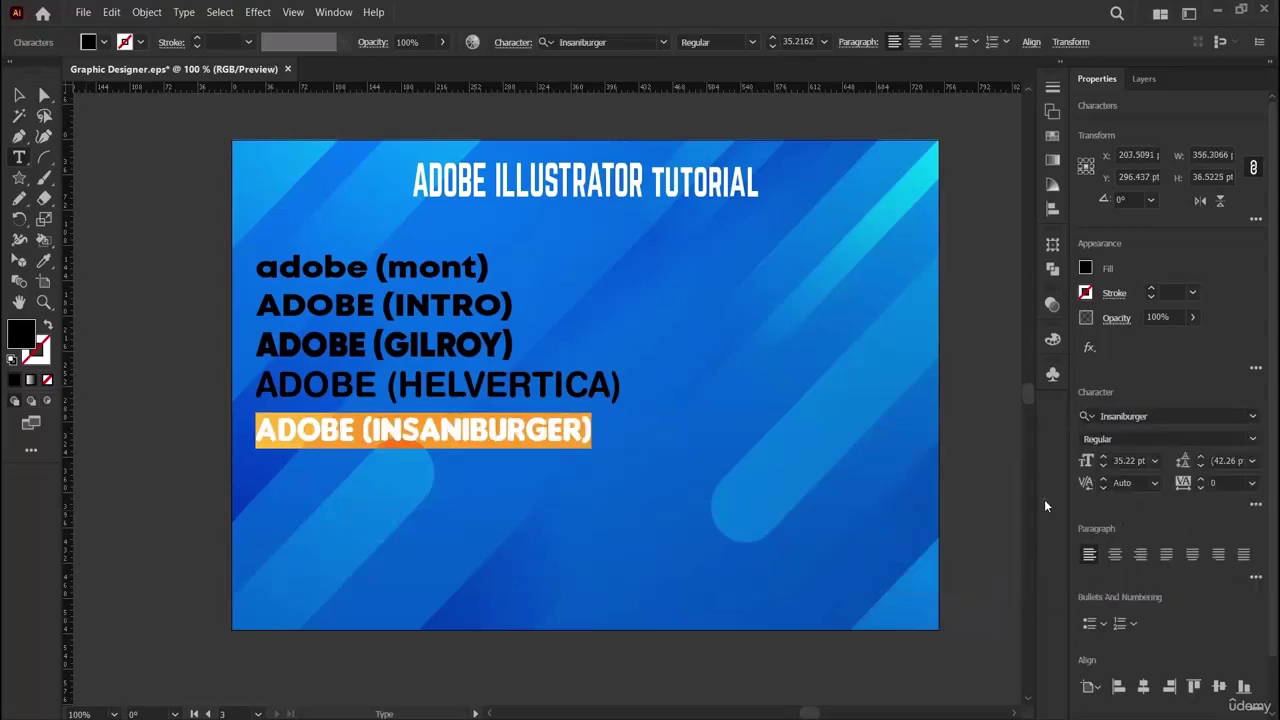
pyautogui.click(18, 95)
pyautogui.click(112, 533)
pyautogui.moveTo(540, 430); pyautogui.dragTo(537, 425)
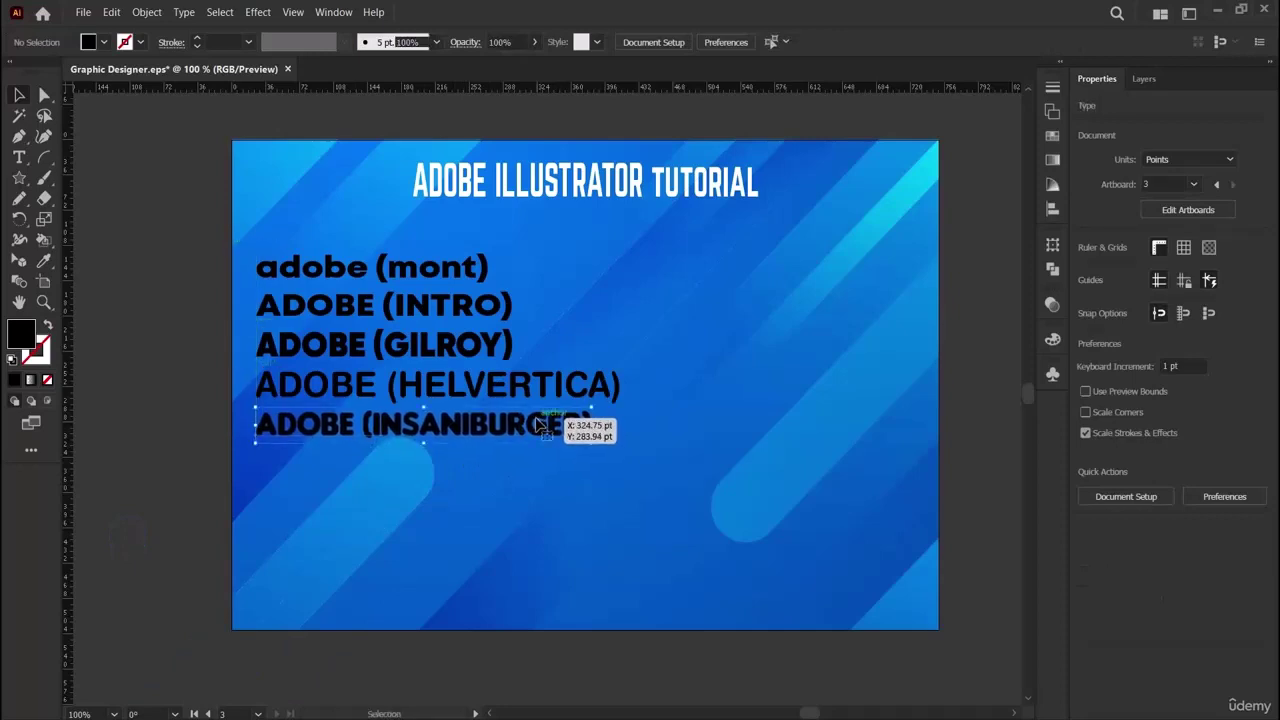
# Place a copy of the ADOBE (INSANIBURGER) line below it.
pyautogui.press('ctrl')
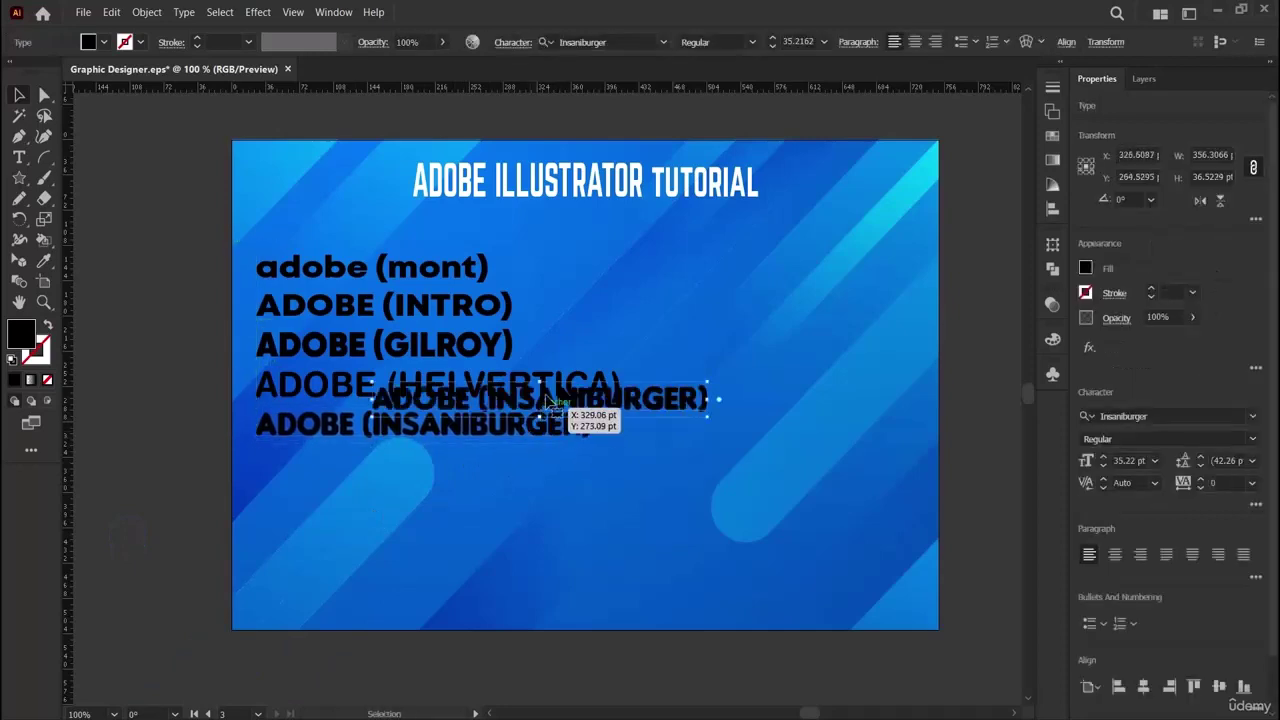
pyautogui.moveTo(547, 403); pyautogui.dragTo(414, 457)
pyautogui.press('t')
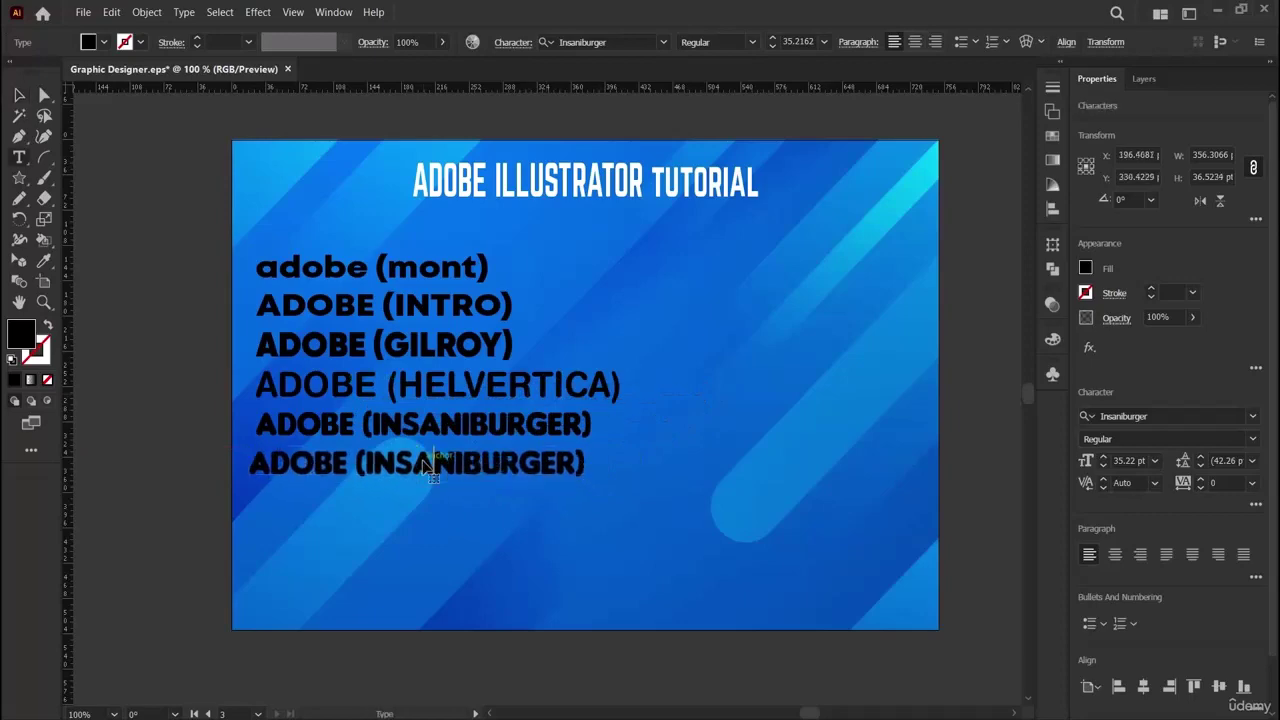
pyautogui.moveTo(810, 713); pyautogui.dragTo(780, 714)
# Duplicate the 2. INSANIBURGER line below itself and retype the copy as 1.NORWERSTER.
pyautogui.click(18, 114)
pyautogui.click(18, 94)
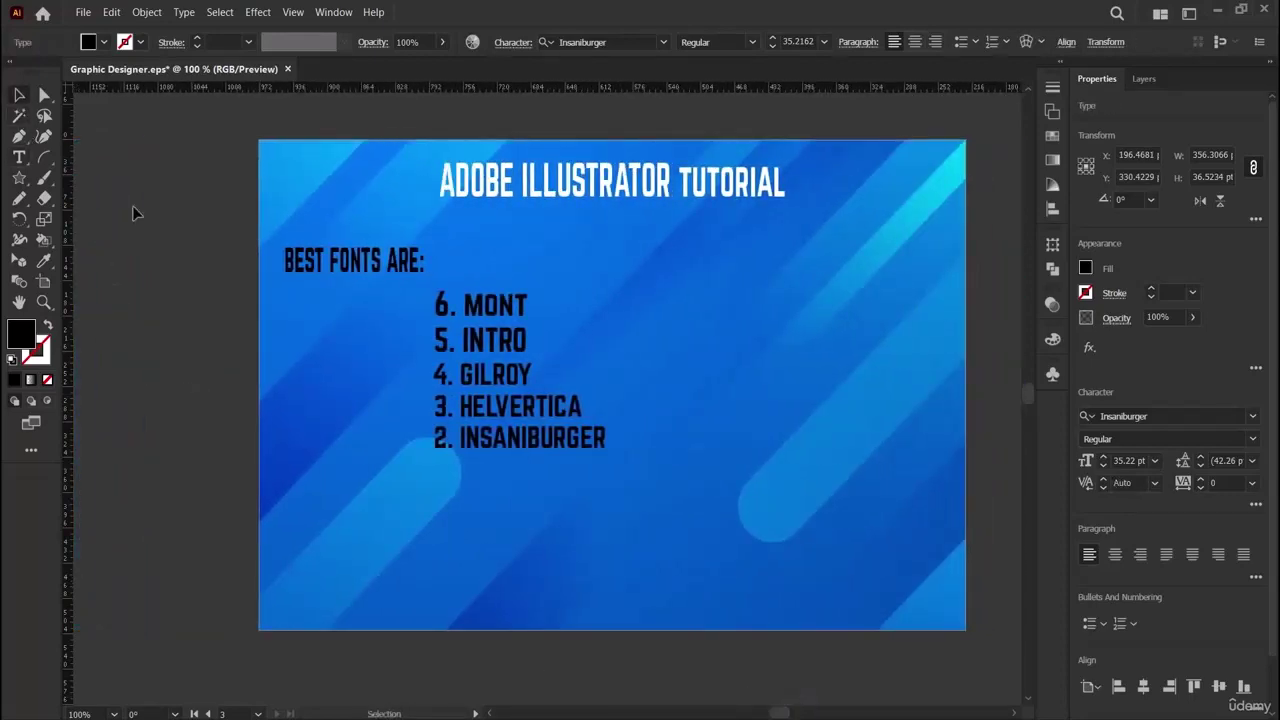
pyautogui.click(555, 437)
pyautogui.moveTo(555, 437); pyautogui.dragTo(540, 475)
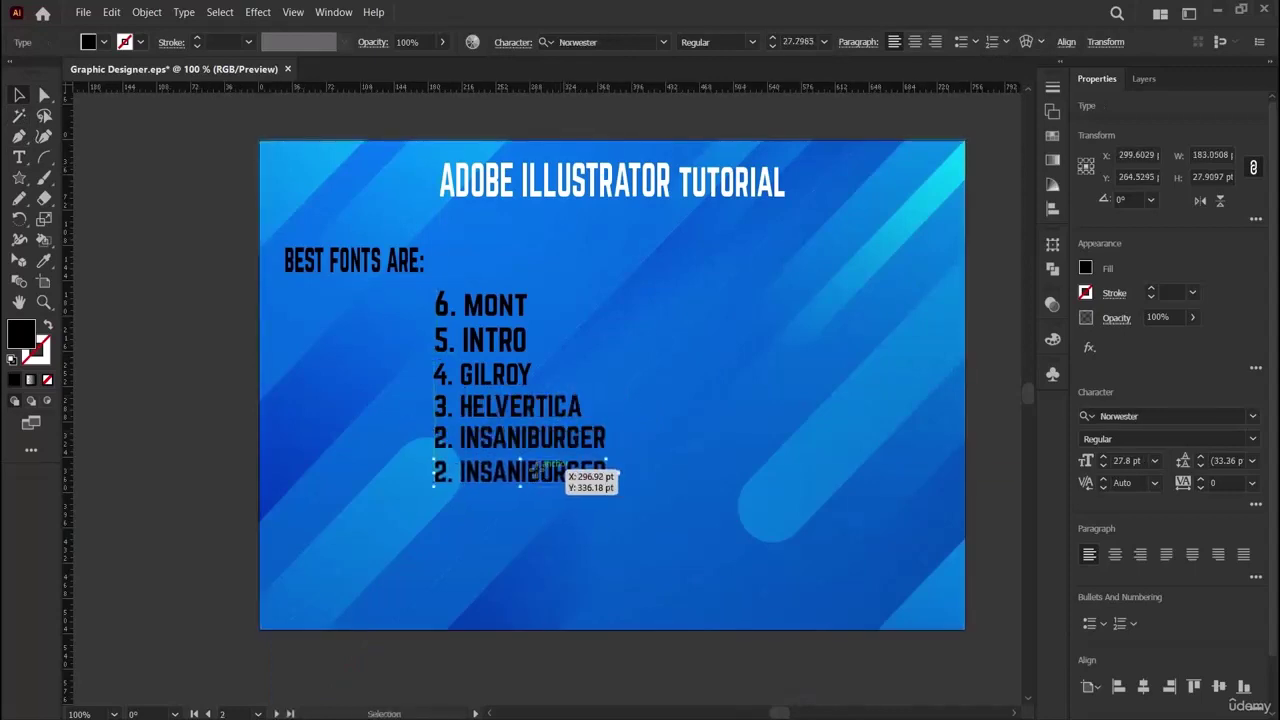
pyautogui.tripleClick(538, 473)
pyautogui.press('BackSpace')
pyautogui.write('1.')
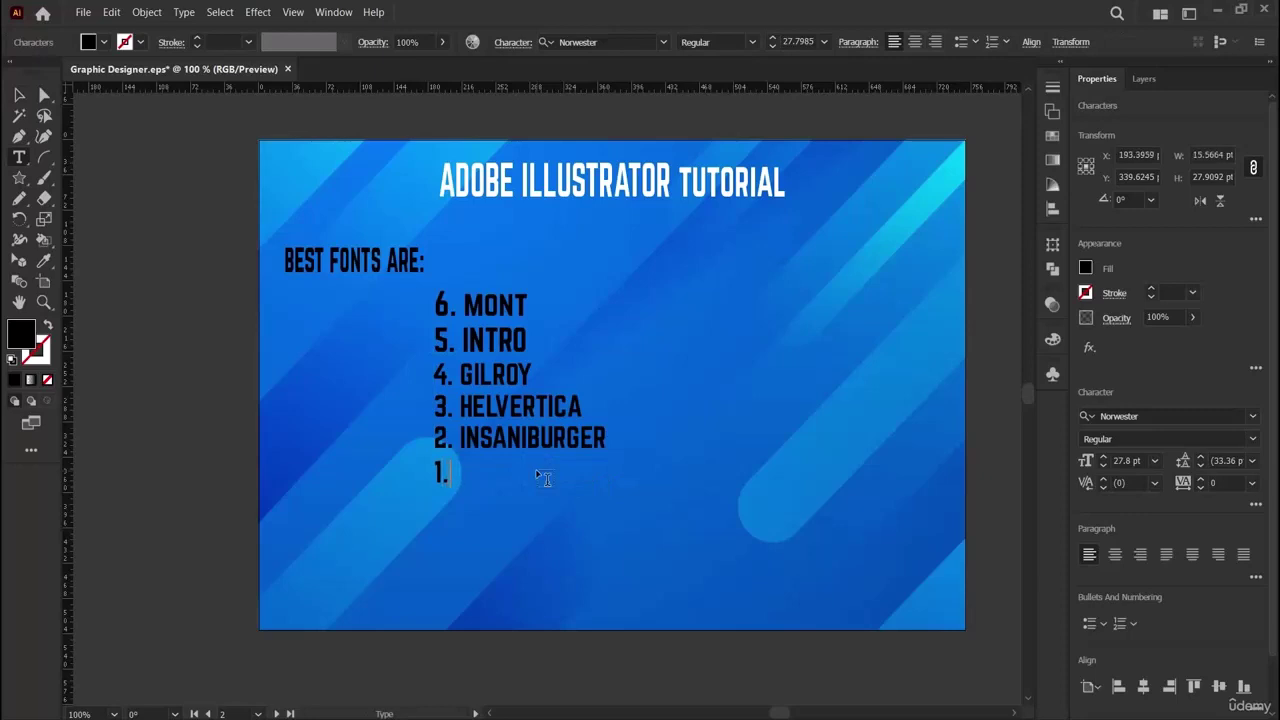
pyautogui.write('B')
pyautogui.press('BackSpace')
pyautogui.write('N')
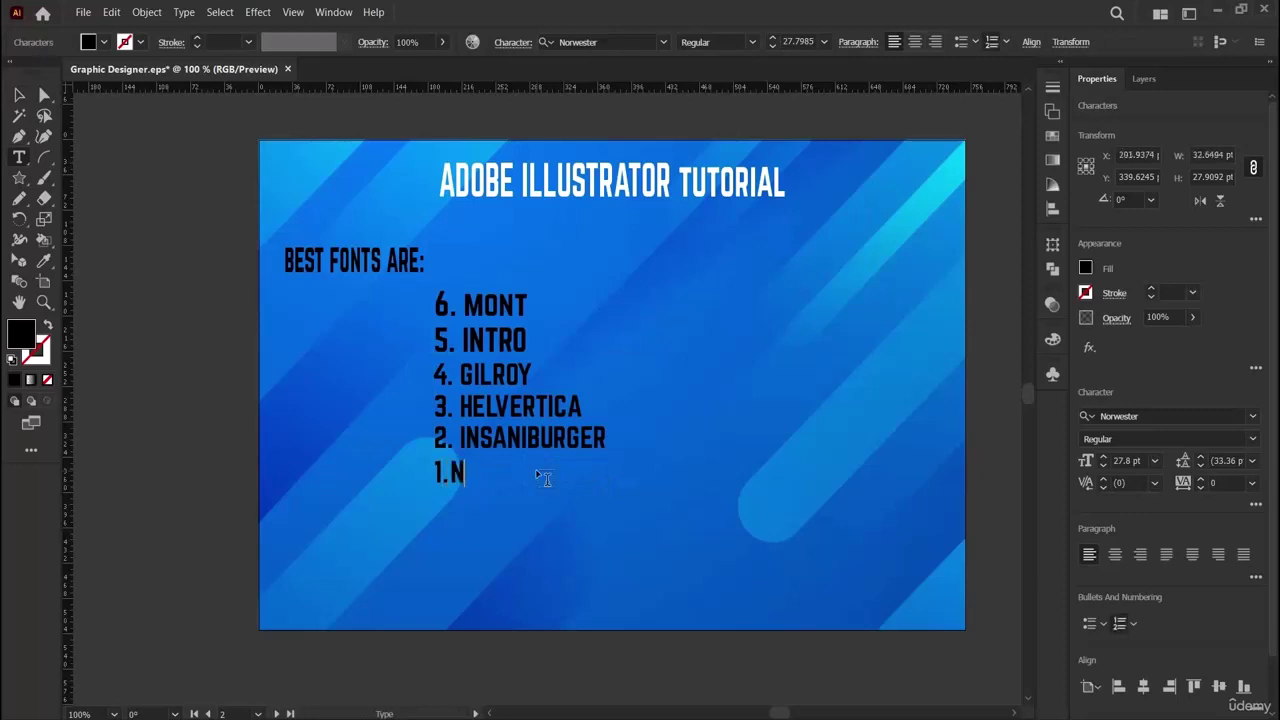
pyautogui.write('ORWERSTER')
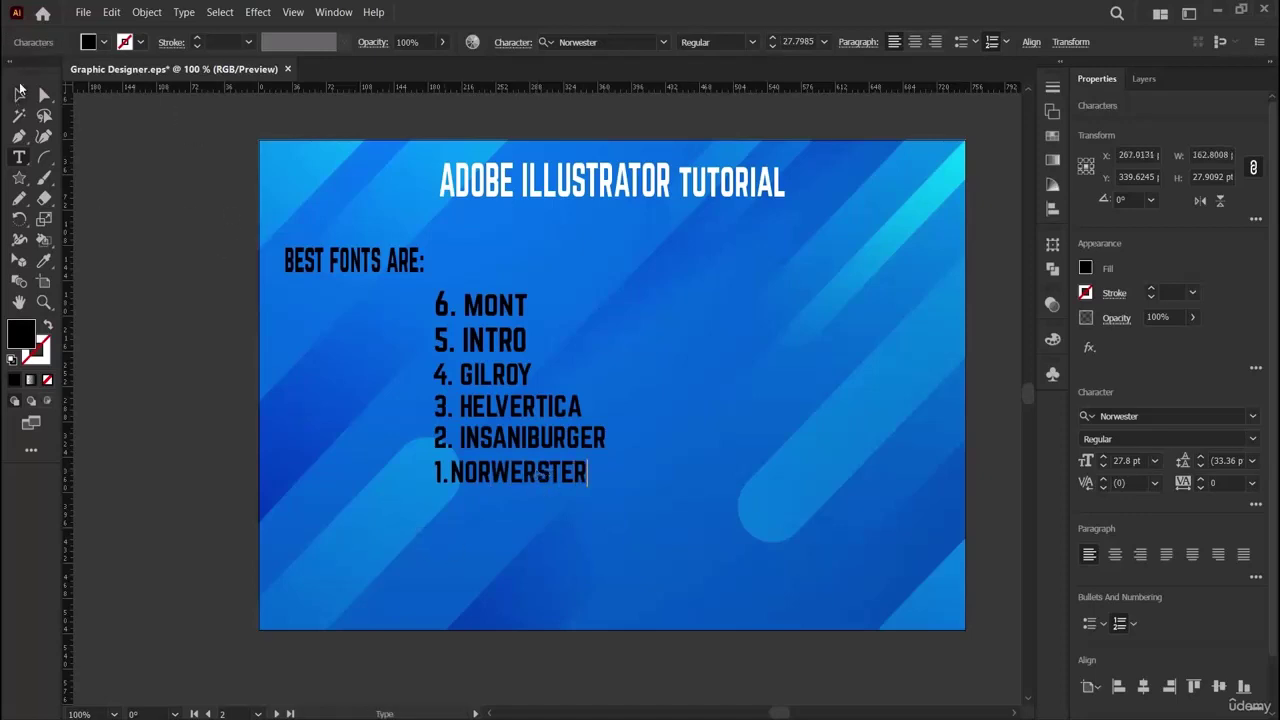
pyautogui.click(19, 94)
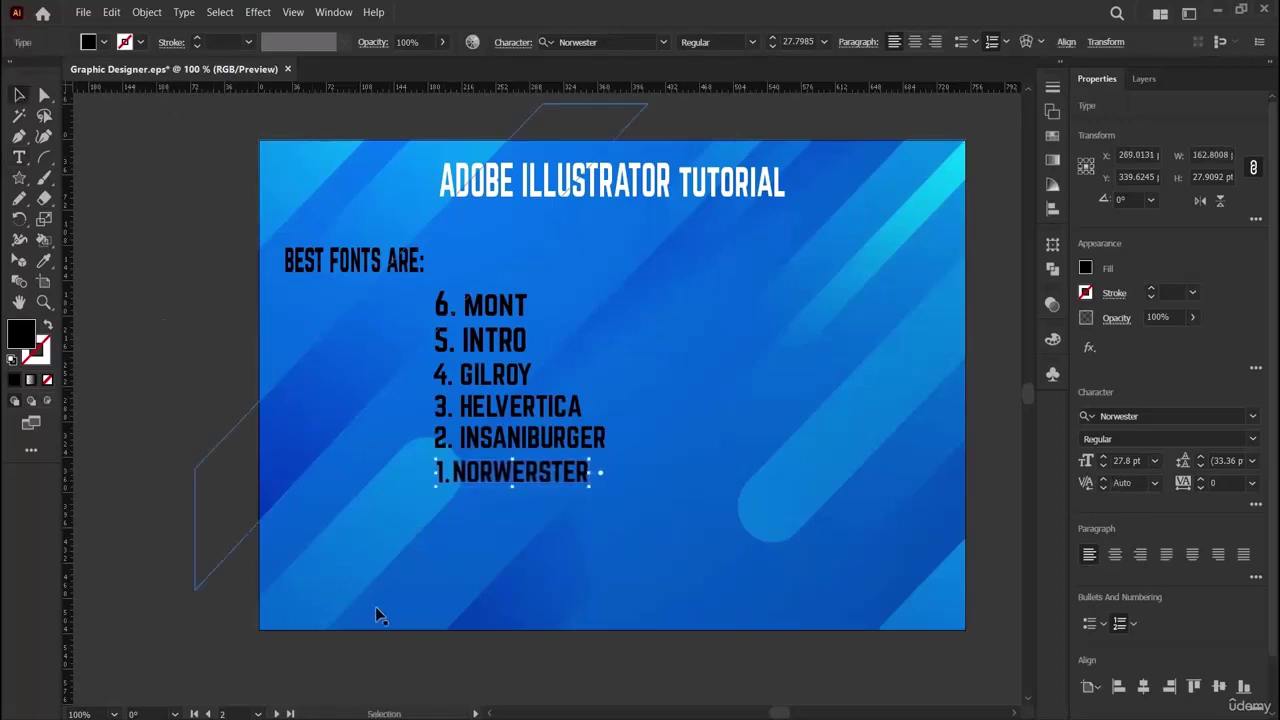
pyautogui.press('a')
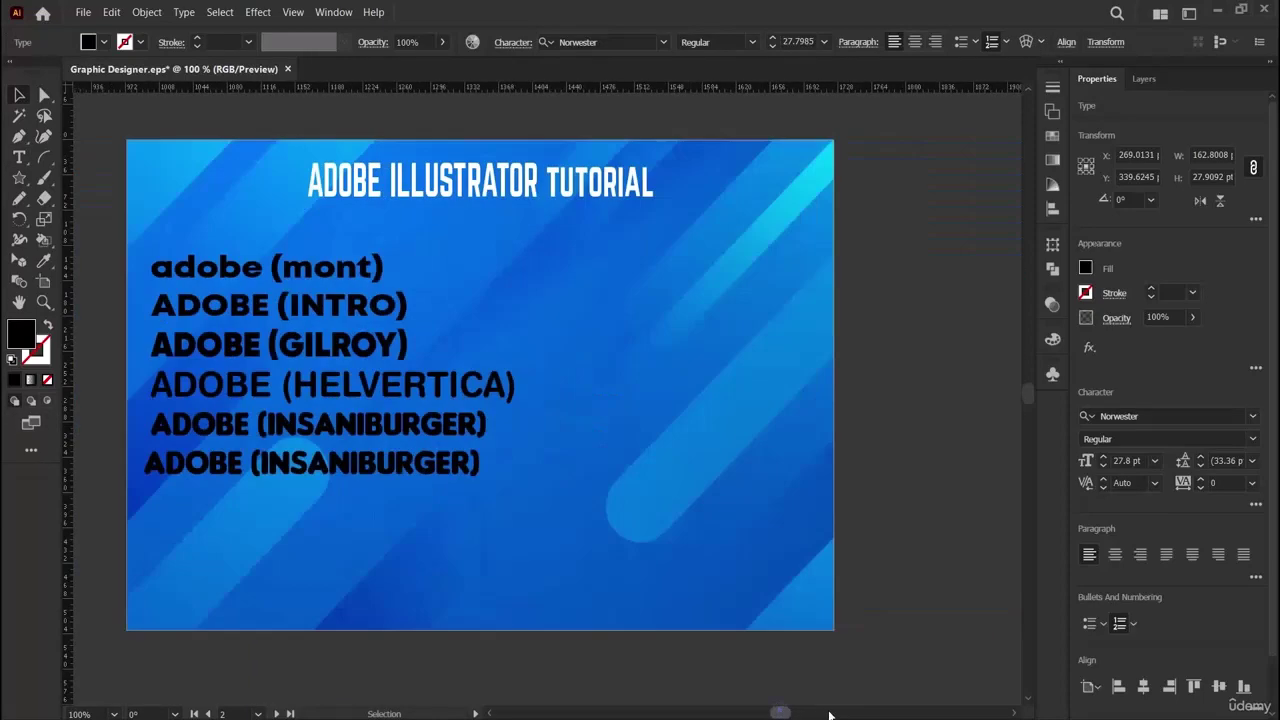
# Paste the copied 1.NORWERSTER line onto the sample artboard, then delete it again.
pyautogui.moveTo(829, 714)
pyautogui.mouseDown()
pyautogui.moveTo(750, 713)
pyautogui.moveTo(804, 713)
pyautogui.mouseUp()
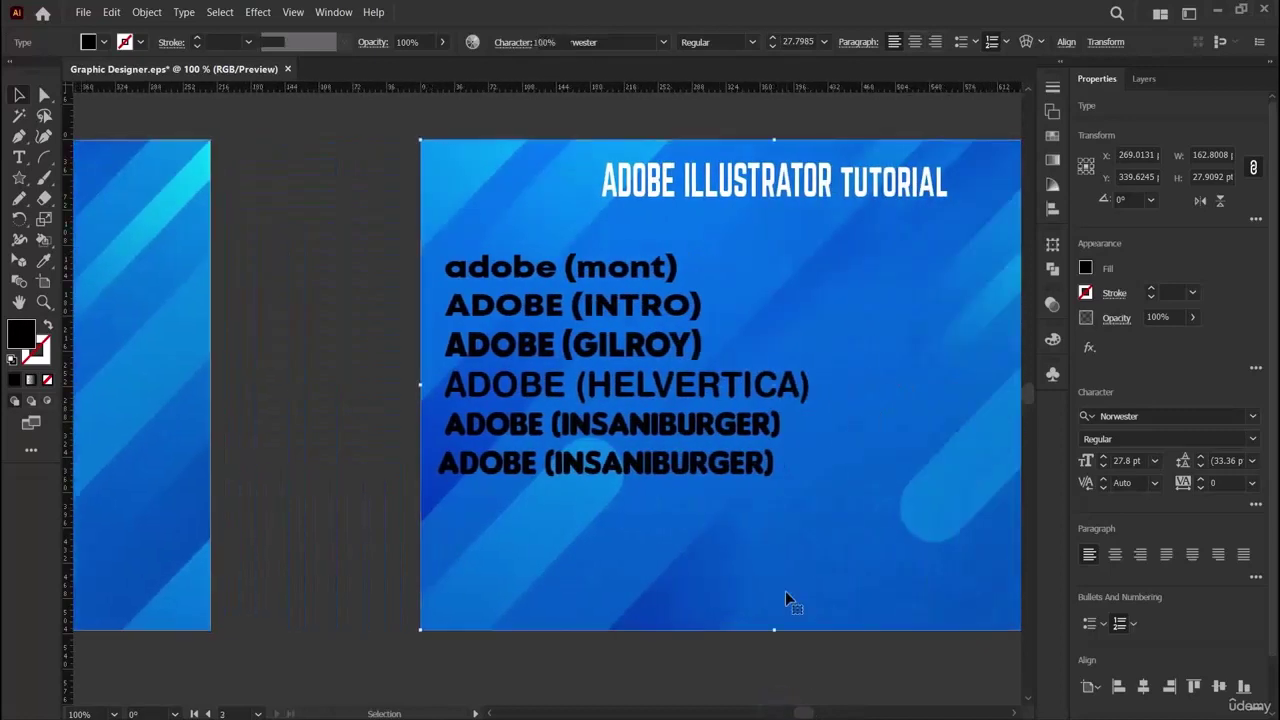
pyautogui.hotkey('ctrl', 'v')
pyautogui.moveTo(570, 410); pyautogui.dragTo(543, 502)
pyautogui.doubleClick(543, 502)
pyautogui.press('BackSpace')
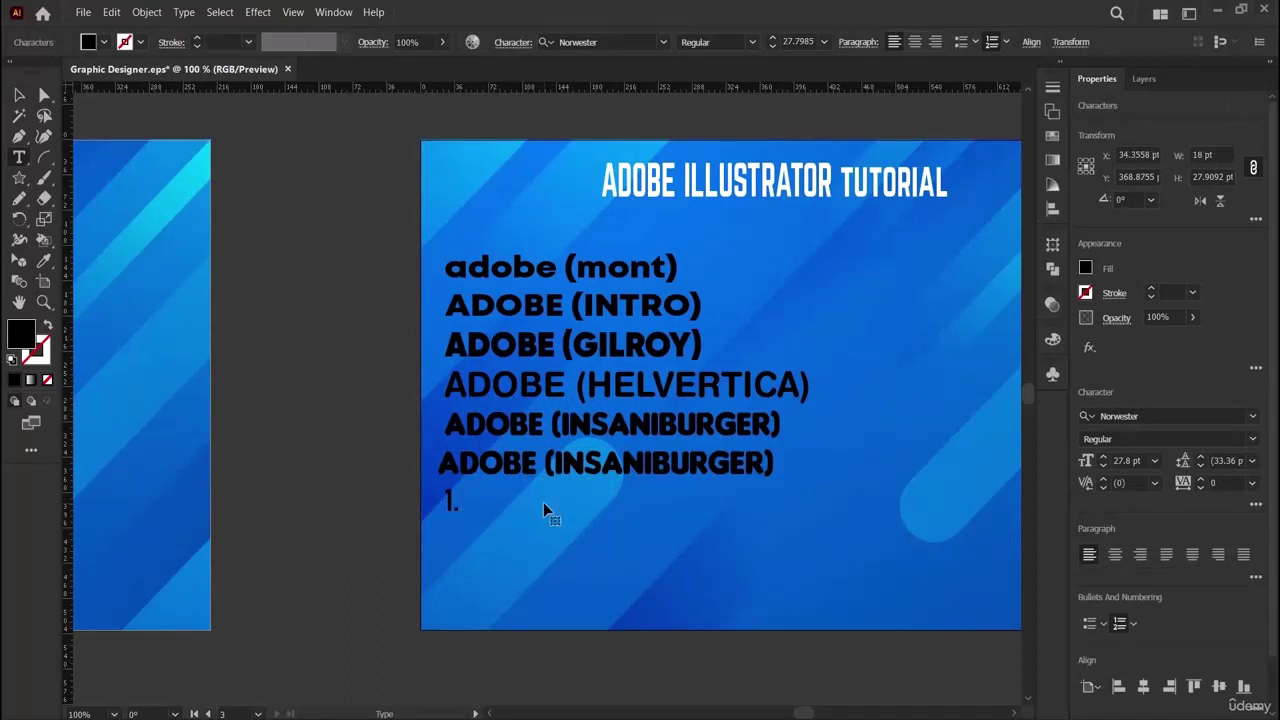
pyautogui.click(372, 483)
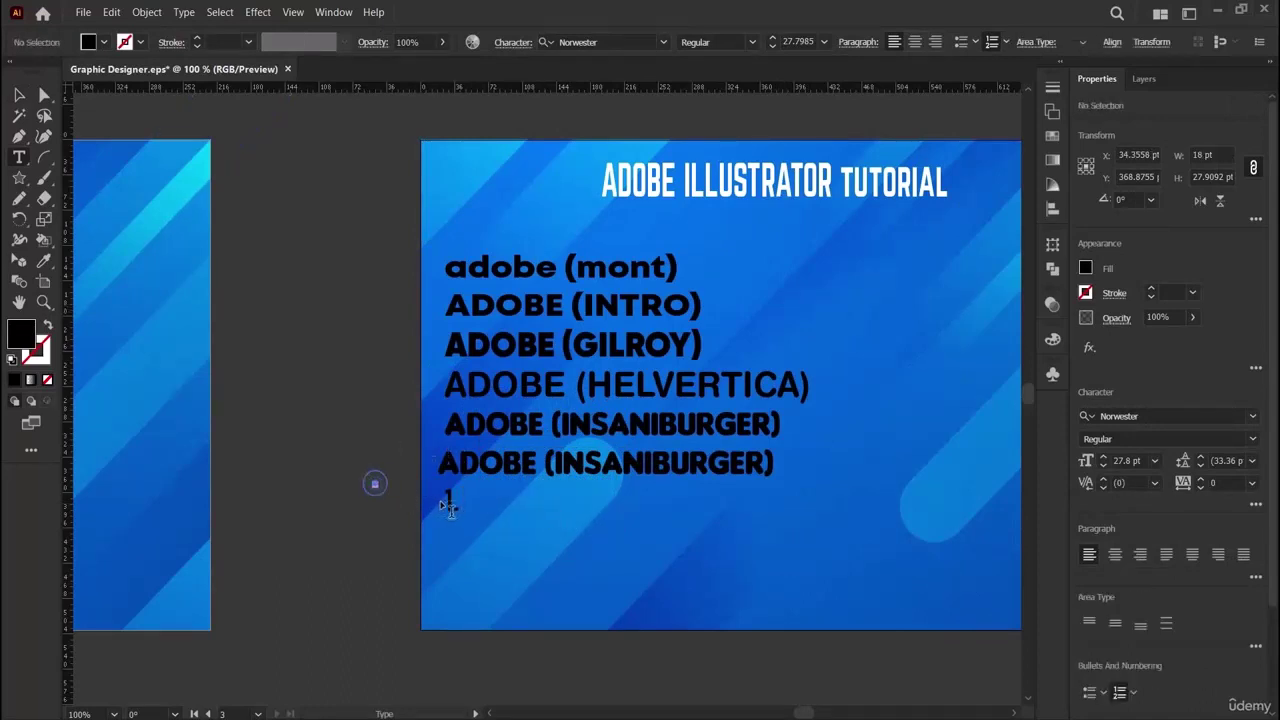
pyautogui.press('Escape')
pyautogui.moveTo(445, 490); pyautogui.dragTo(466, 520)
pyautogui.press('Delete')
# Duplicate the bottom ADOBE (INSANIBURGER) line and retype the copy as ADOBE (NORWESTER).
pyautogui.moveTo(564, 469); pyautogui.dragTo(774, 507)
pyautogui.tripleClick(615, 505)
pyautogui.press('BackSpace')
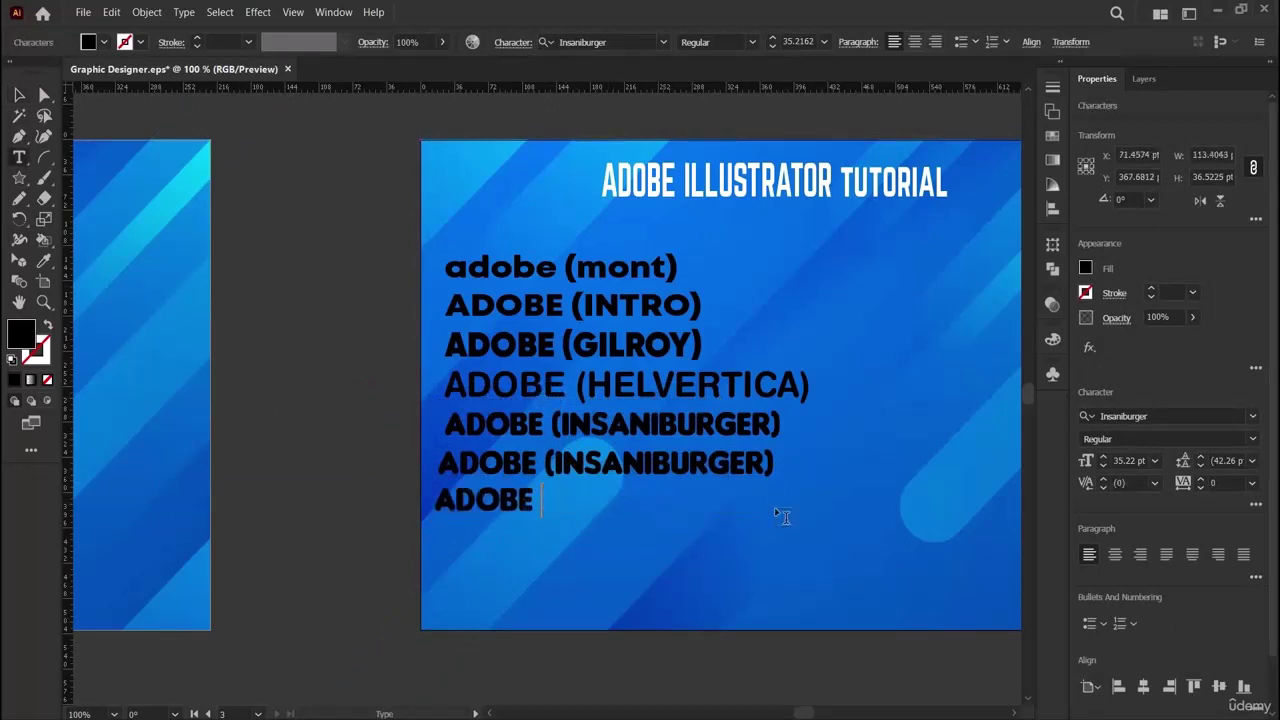
pyautogui.write('(NORVERS')
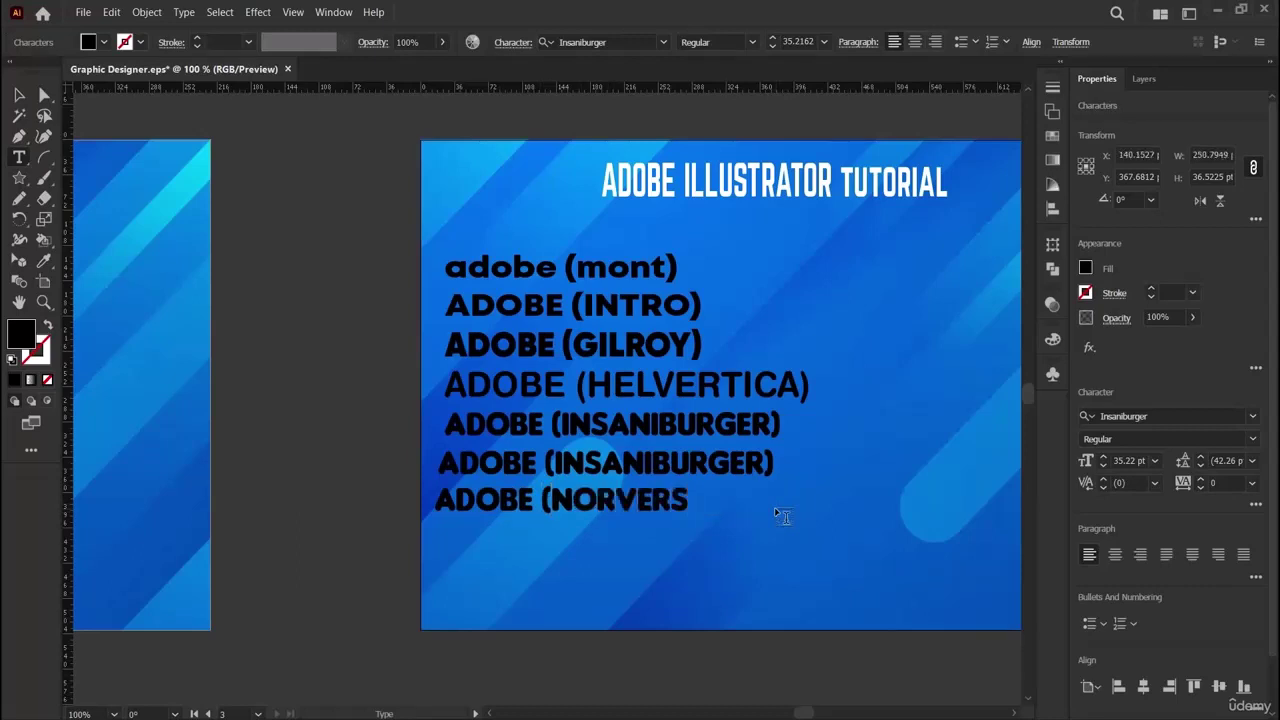
pyautogui.press('BackSpace')
pyautogui.press('BackSpace')
pyautogui.press('BackSpace')
pyautogui.press('BackSpace')
pyautogui.write('WESTE')
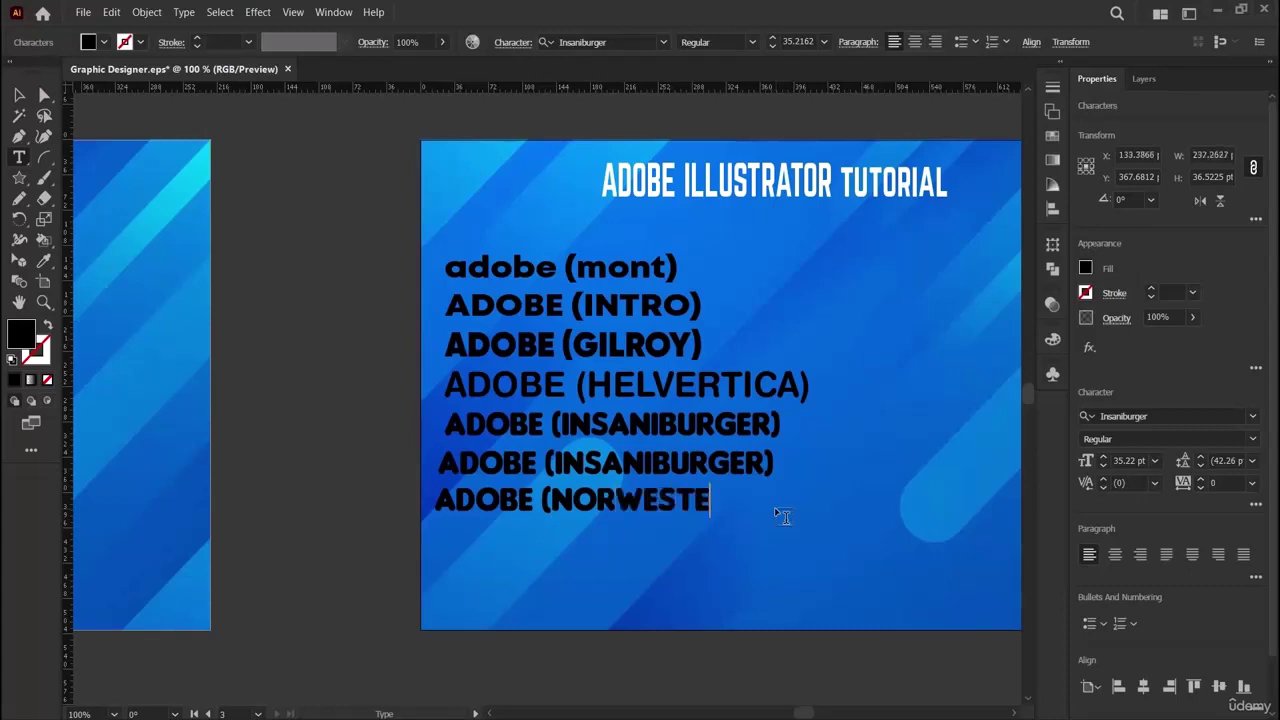
pyautogui.write('R)')
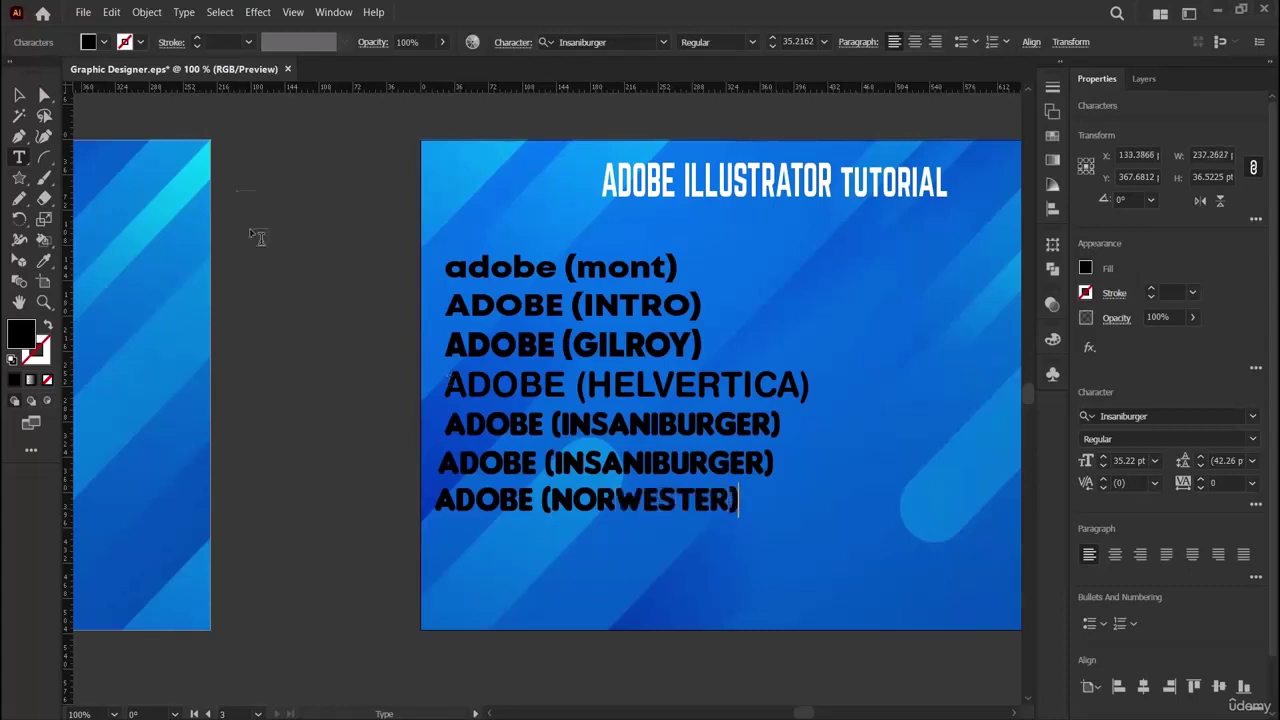
pyautogui.click(27, 98)
pyautogui.moveTo(541, 500); pyautogui.dragTo(552, 500)
# Set the ADOBE (NORWESTER) line in the Norwester font and nudge it down slightly.
pyautogui.click(1096, 420)
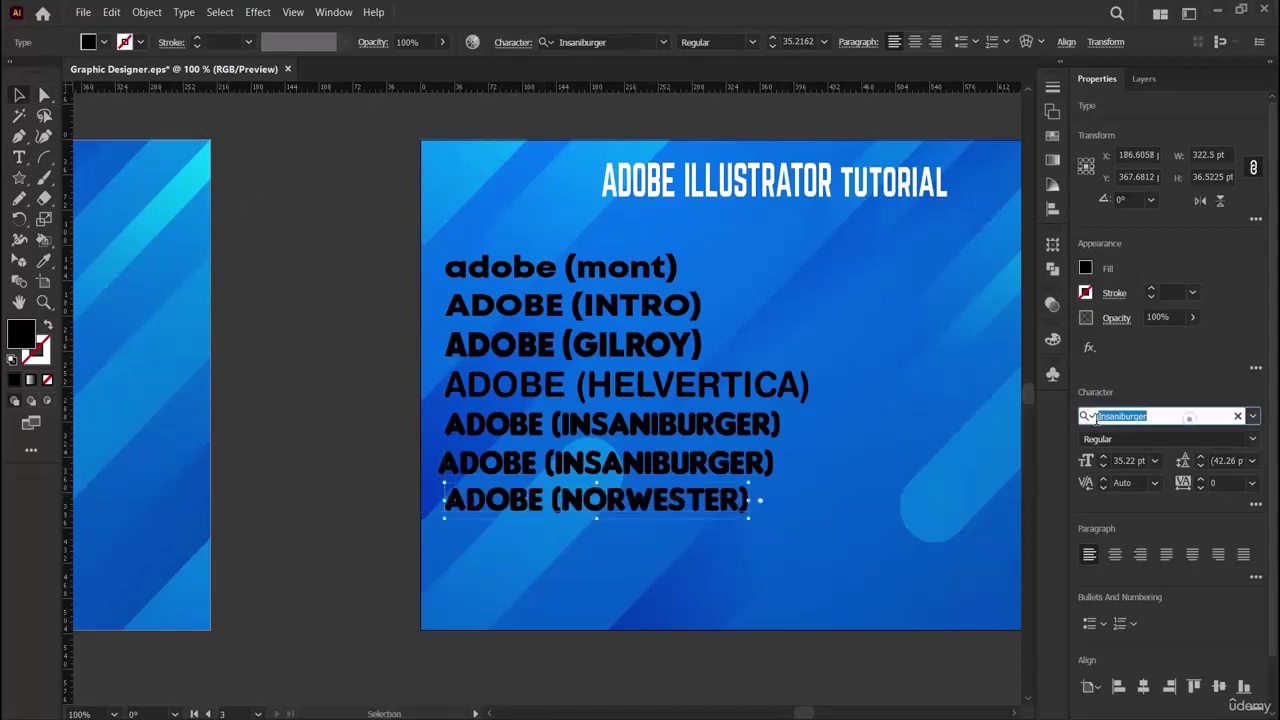
pyautogui.write('N')
pyautogui.click(1076, 581)
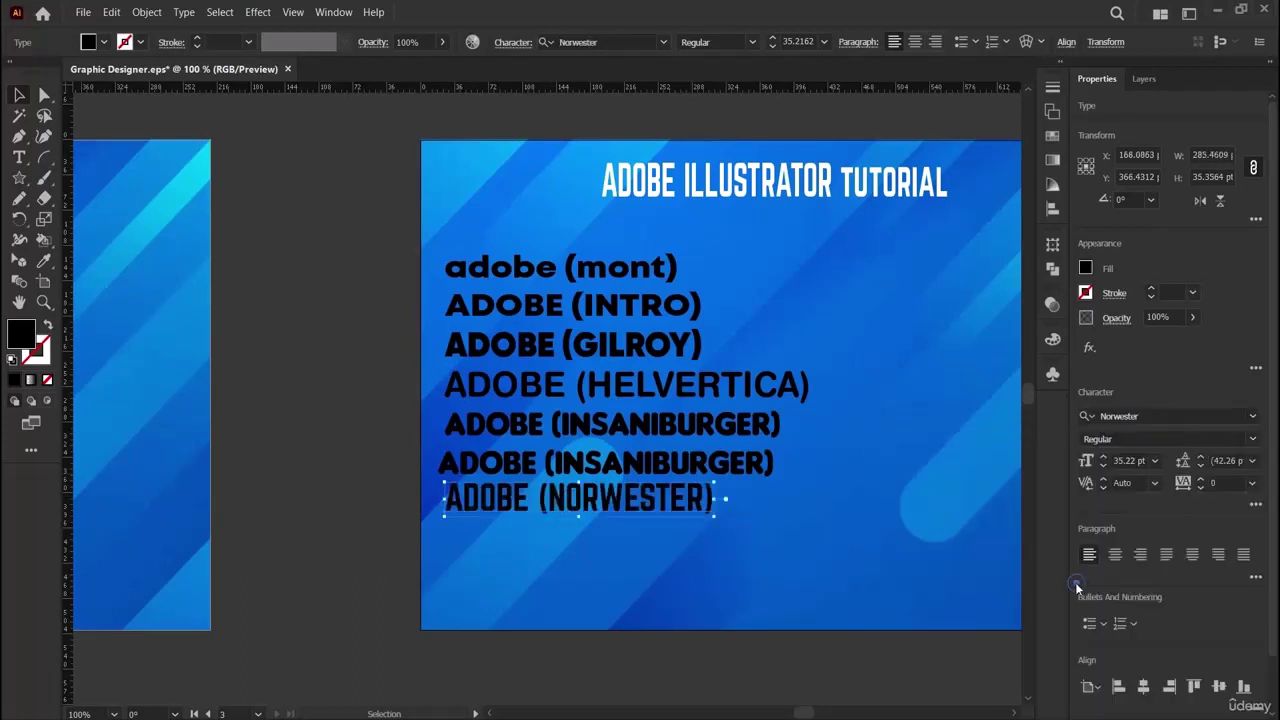
pyautogui.moveTo(643, 505); pyautogui.dragTo(644, 512)
pyautogui.click(308, 518)
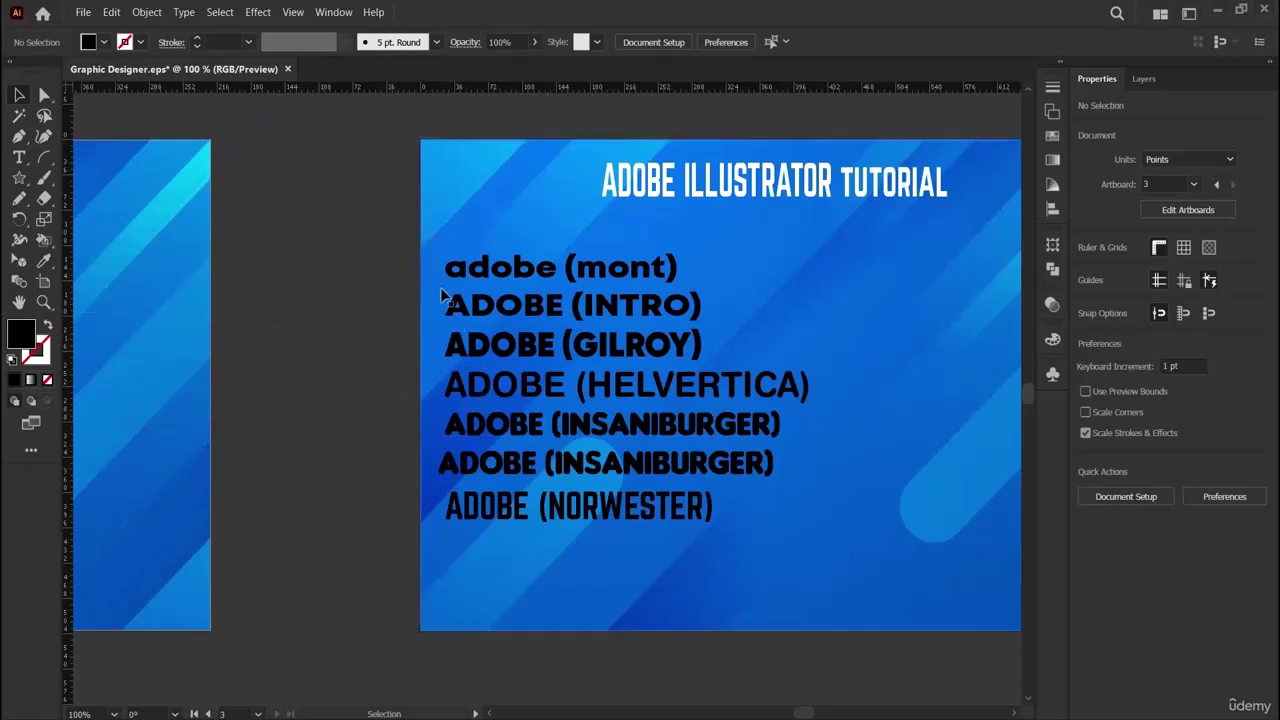
pyautogui.moveTo(354, 234); pyautogui.dragTo(825, 652)
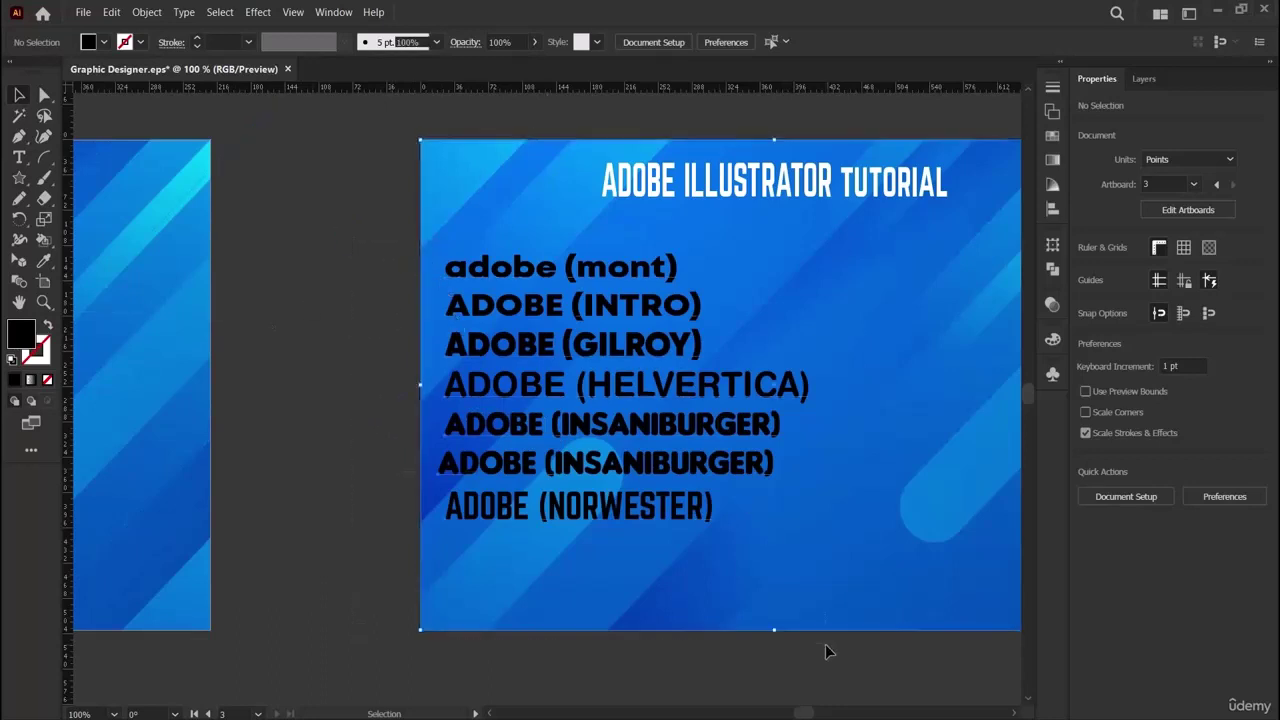
pyautogui.click(346, 463)
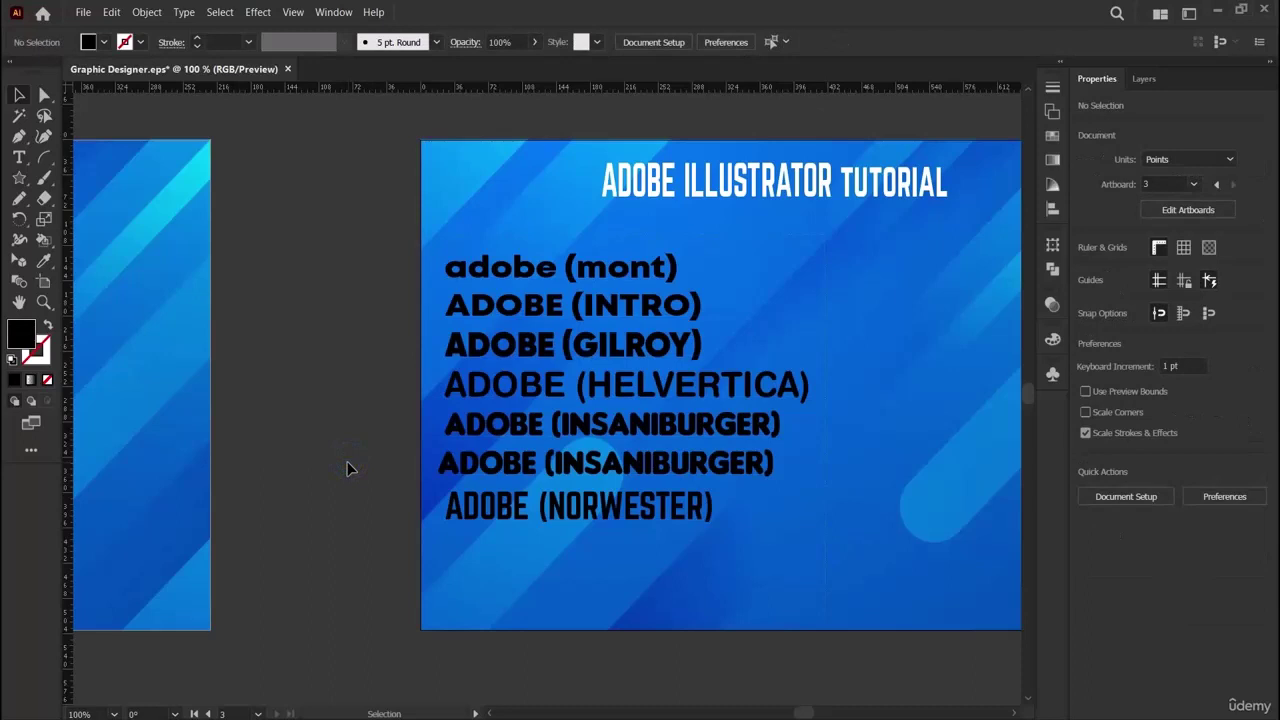
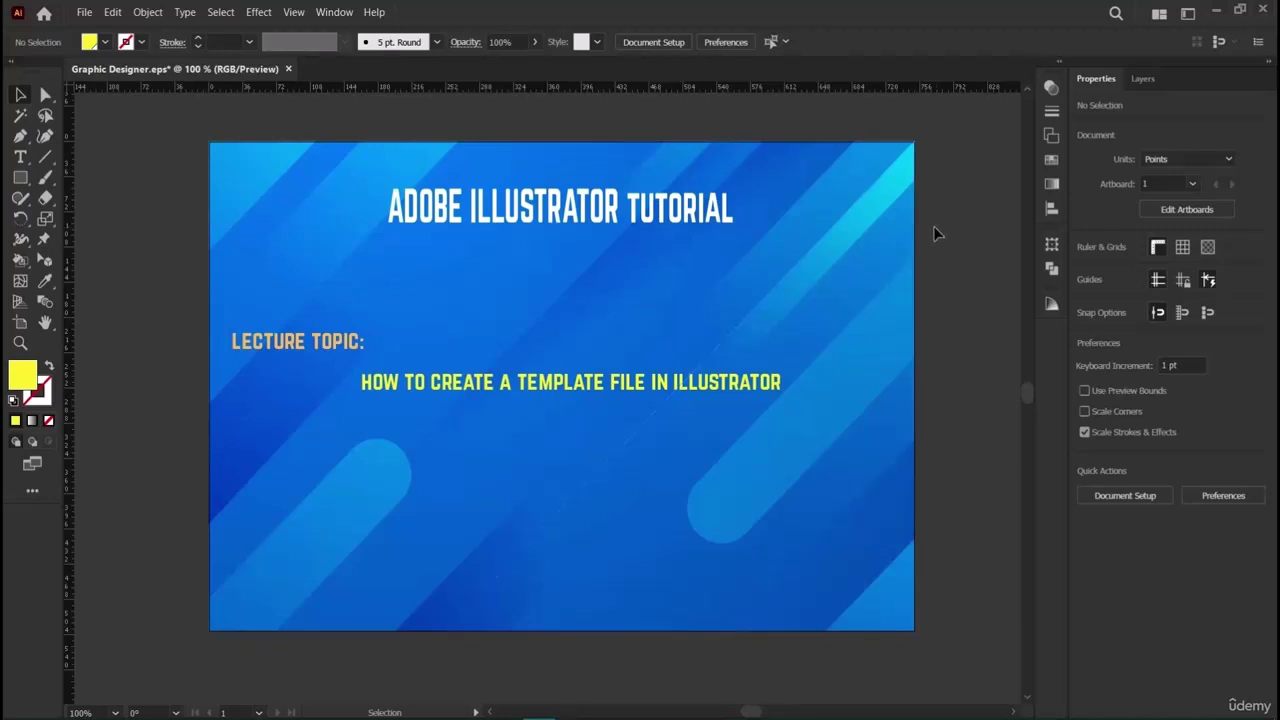
# Open the File menu, dismiss it without choosing anything, then reopen it.
pyautogui.click(94, 16)
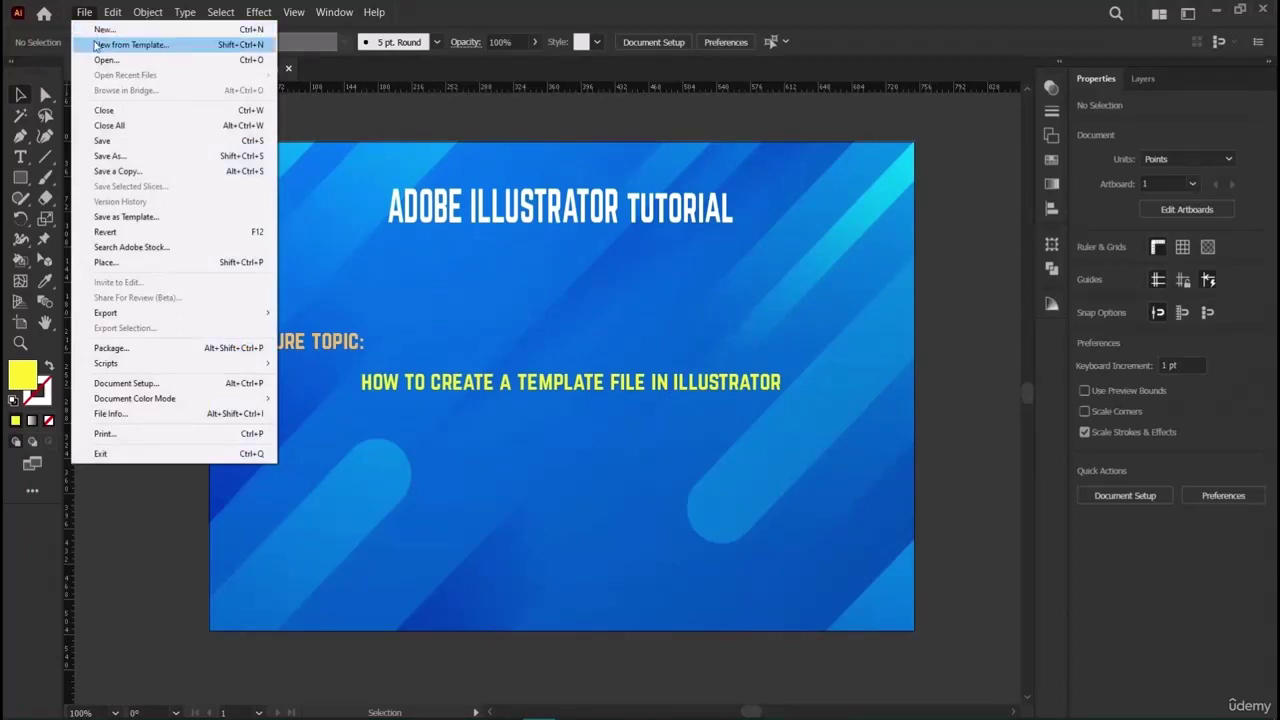
pyautogui.click(134, 619)
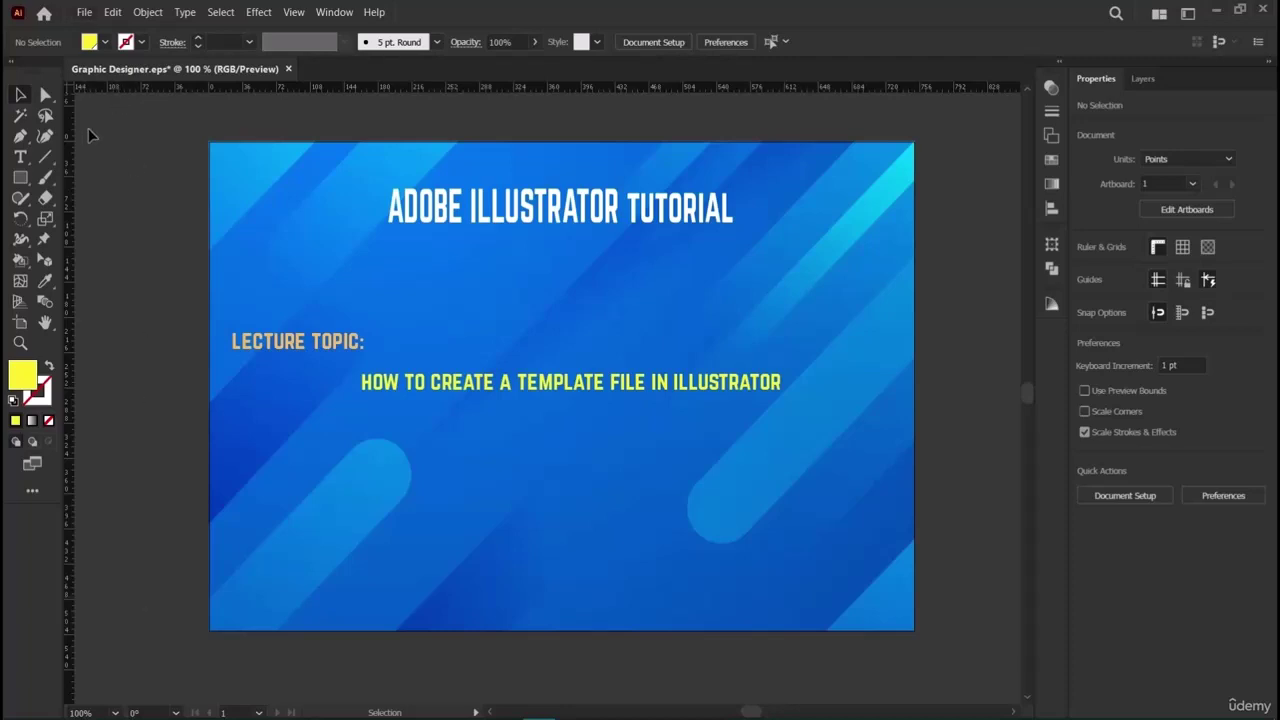
pyautogui.click(82, 12)
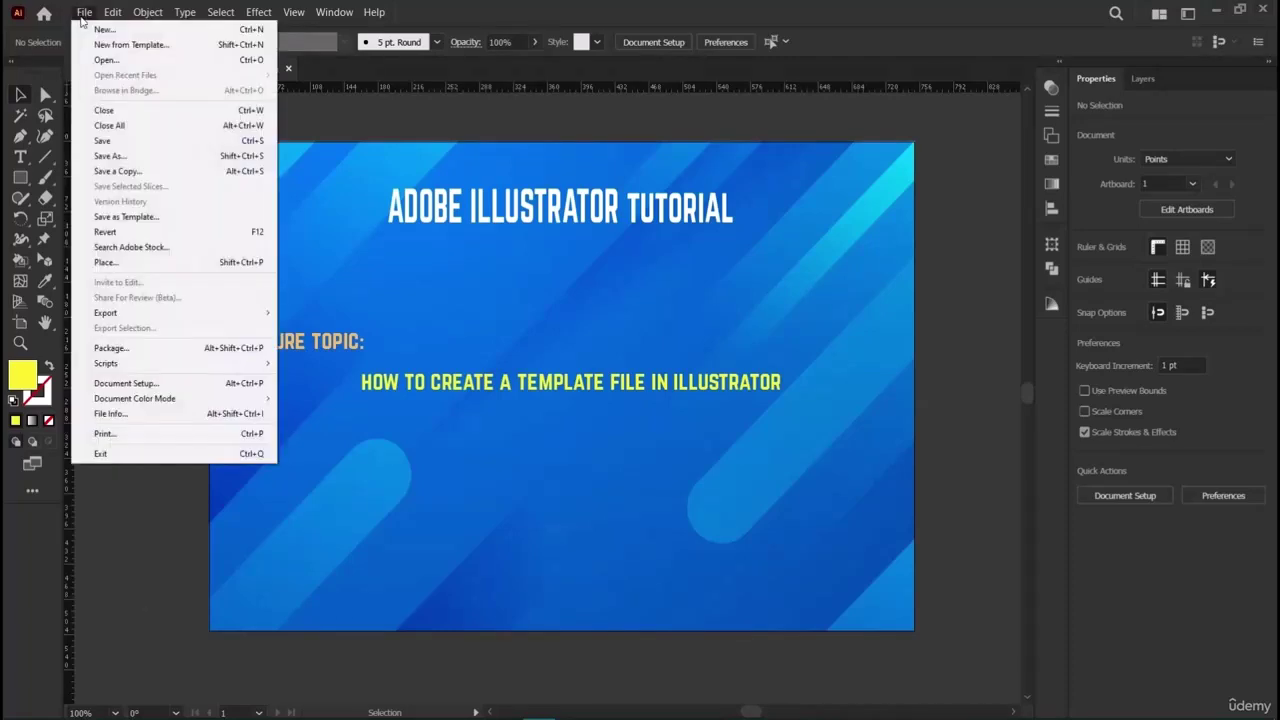
# Start a new document and rename its preset to 'Logo Design'.
pyautogui.click(100, 30)
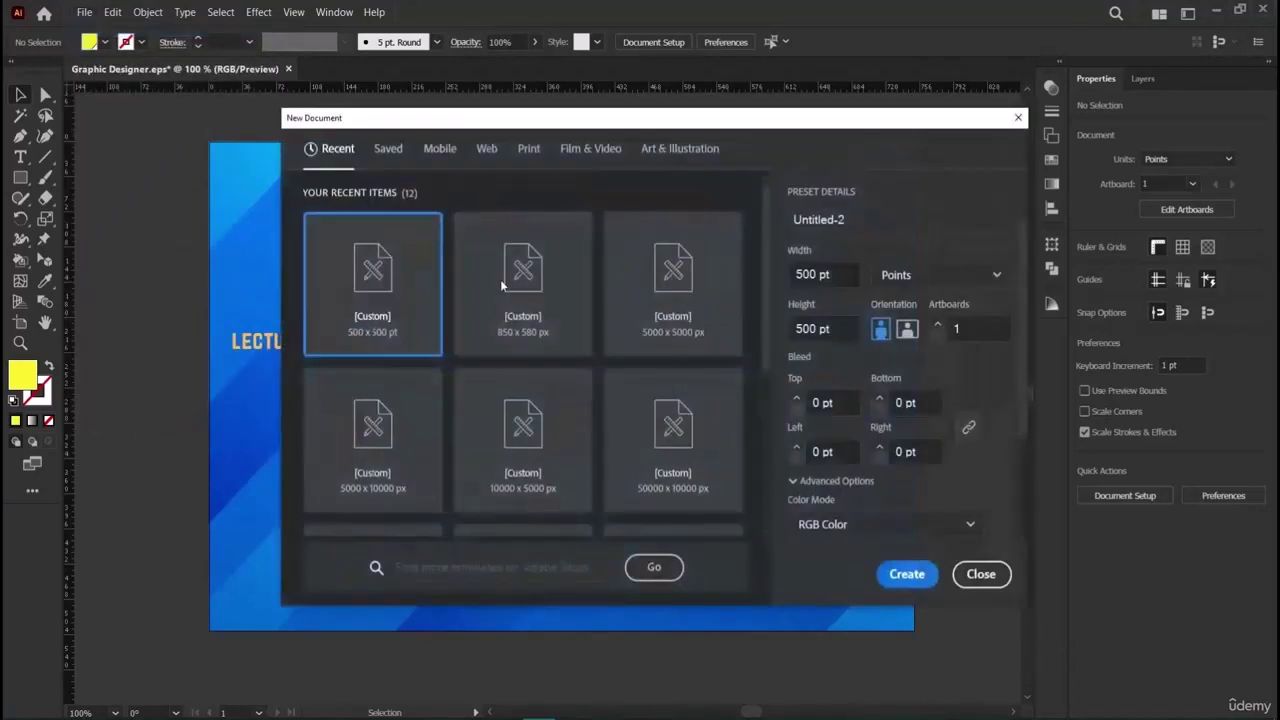
pyautogui.click(849, 274)
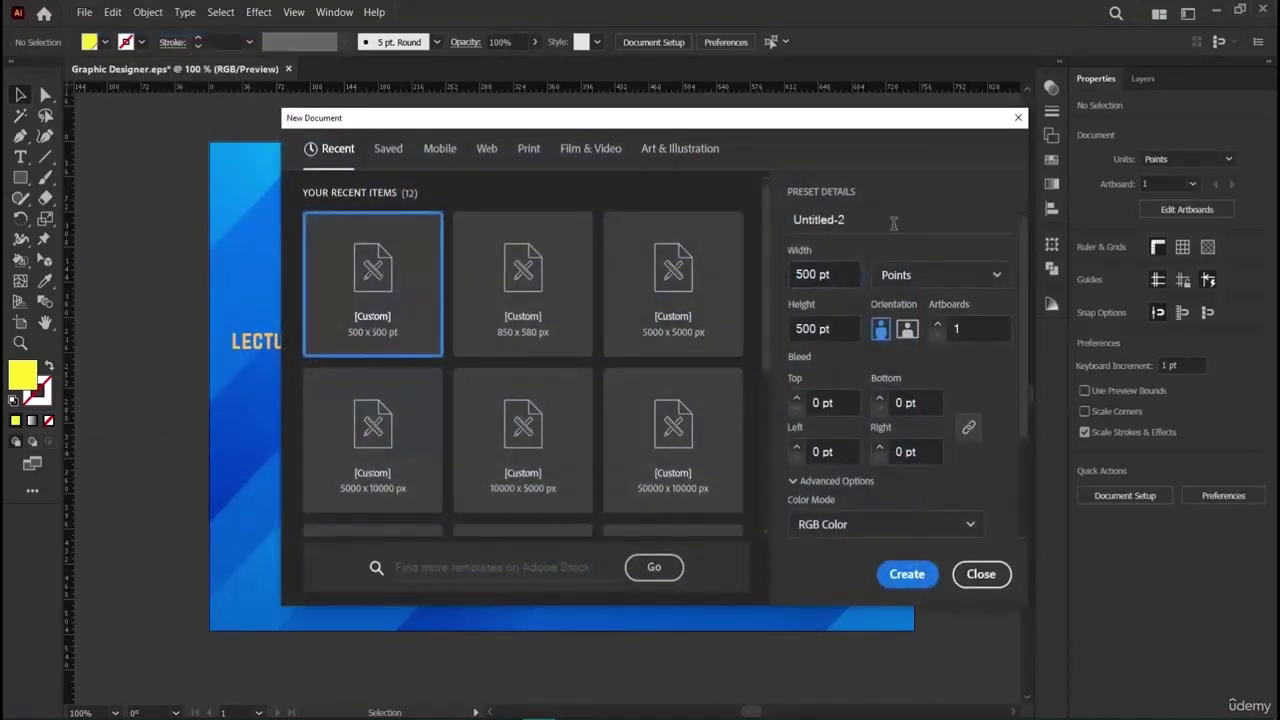
pyautogui.moveTo(889, 217); pyautogui.dragTo(790, 219)
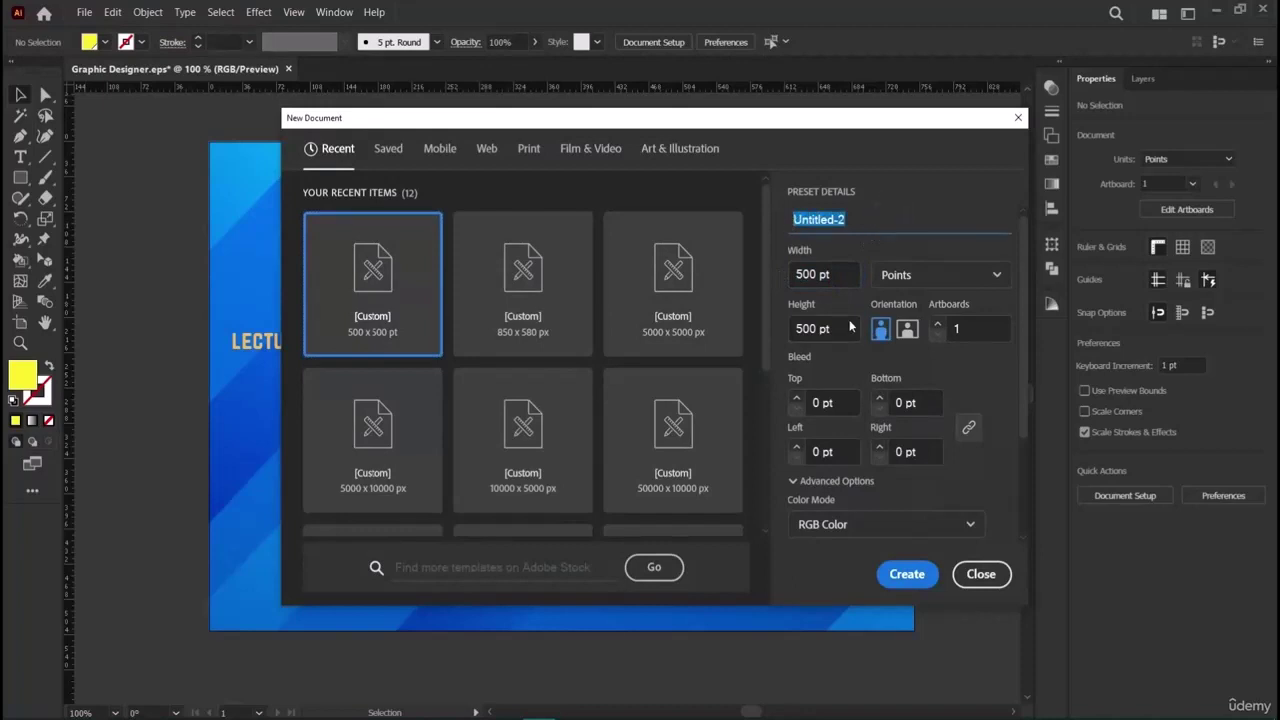
pyautogui.press('BackSpace')
pyautogui.write('Logo Design')
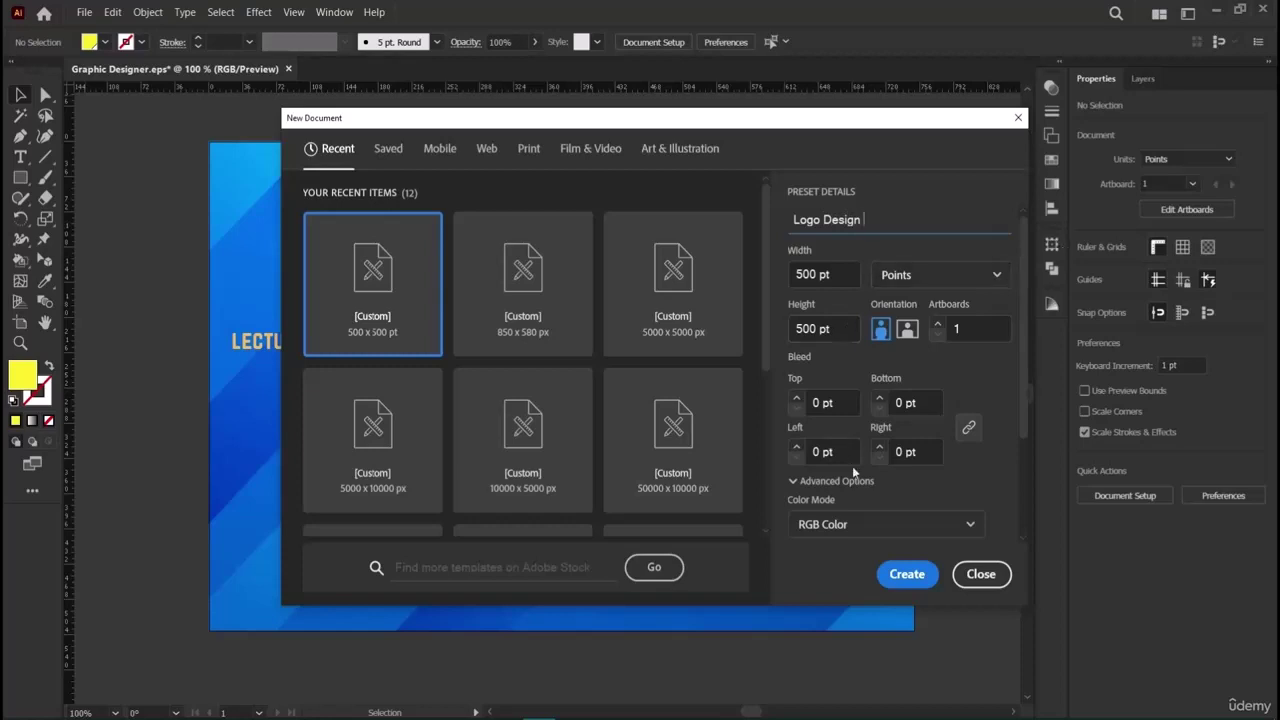
pyautogui.scroll(-3, 852, 466)
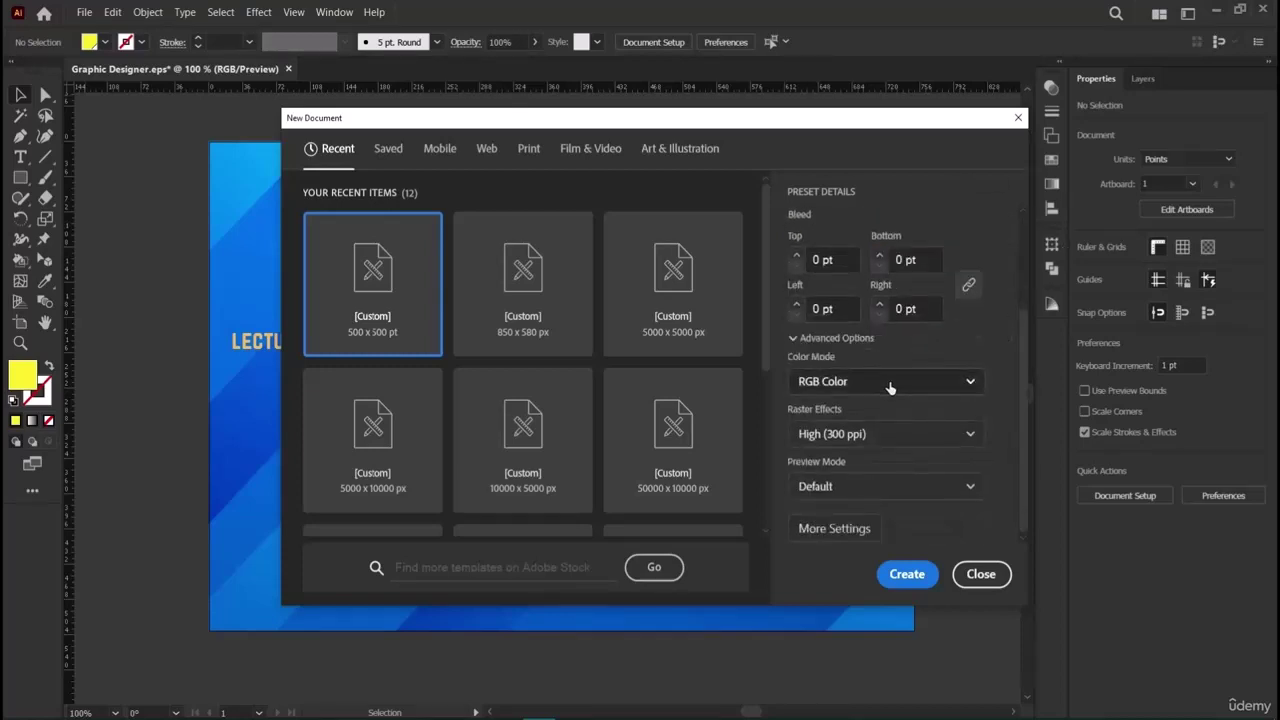
pyautogui.scroll(3, 869, 413)
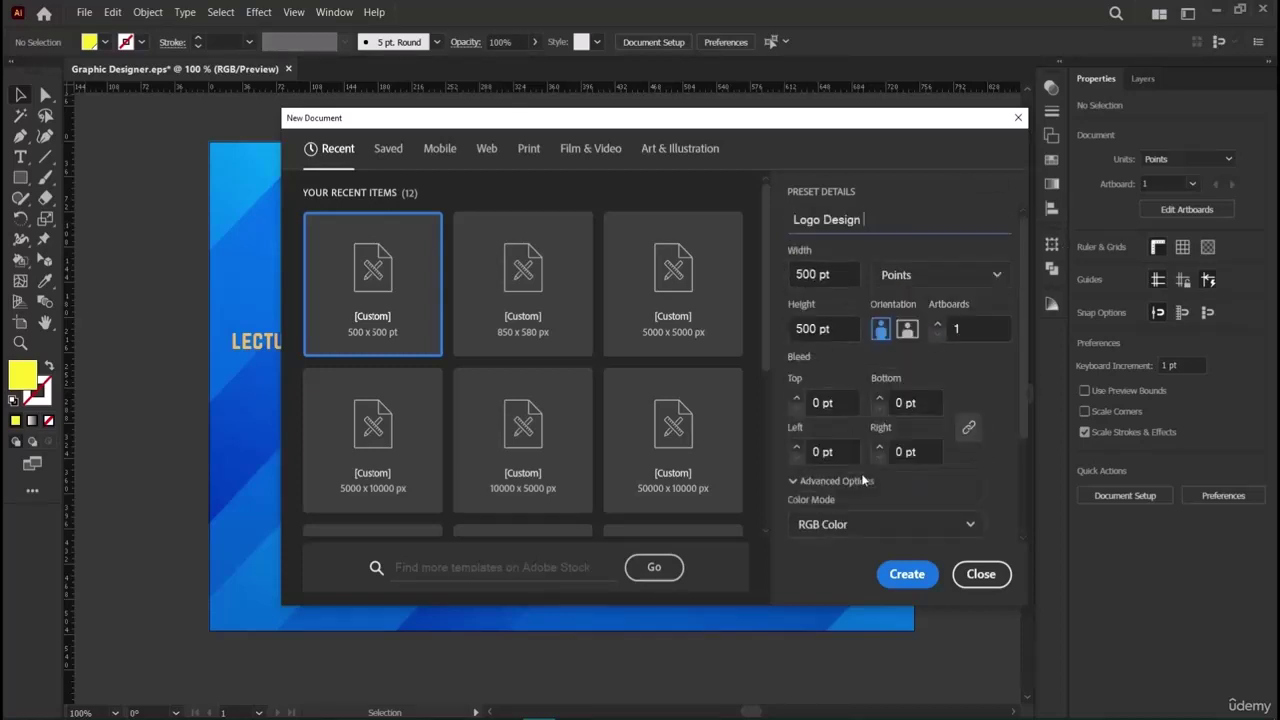
# Set the new document's units to Pixels and create it.
pyautogui.click(910, 288)
pyautogui.click(910, 284)
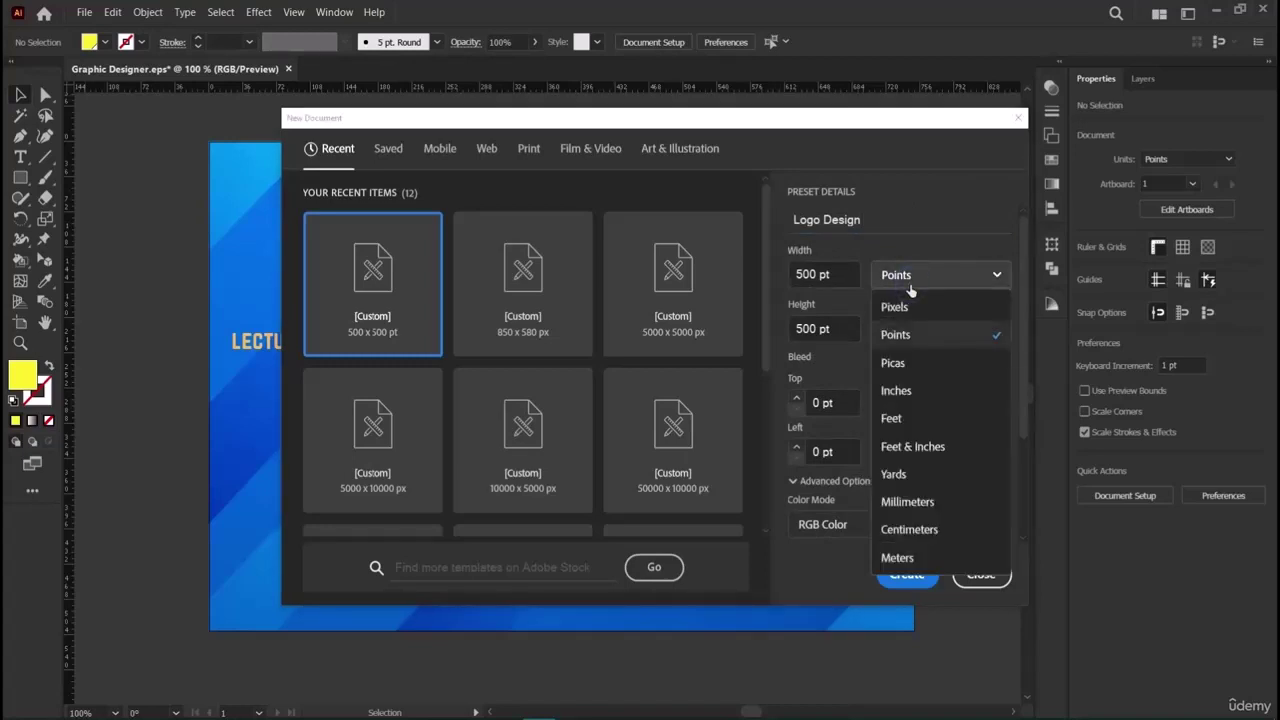
pyautogui.click(908, 308)
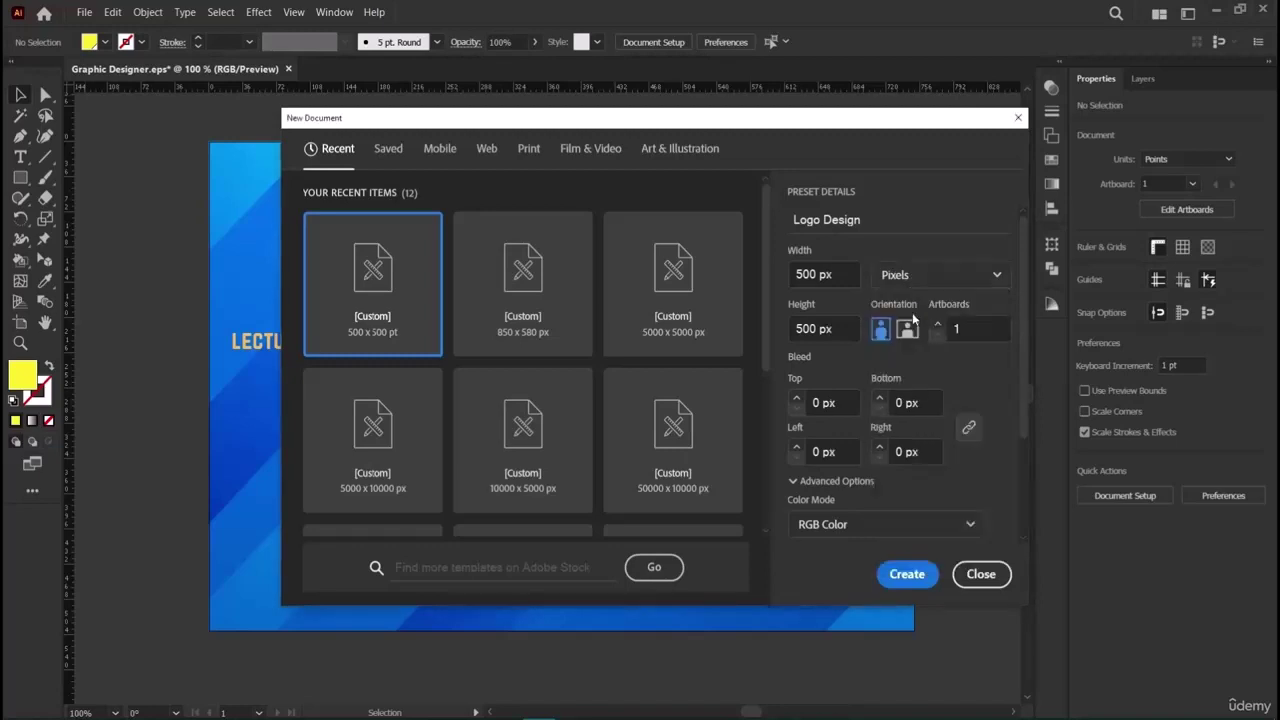
pyautogui.click(962, 276)
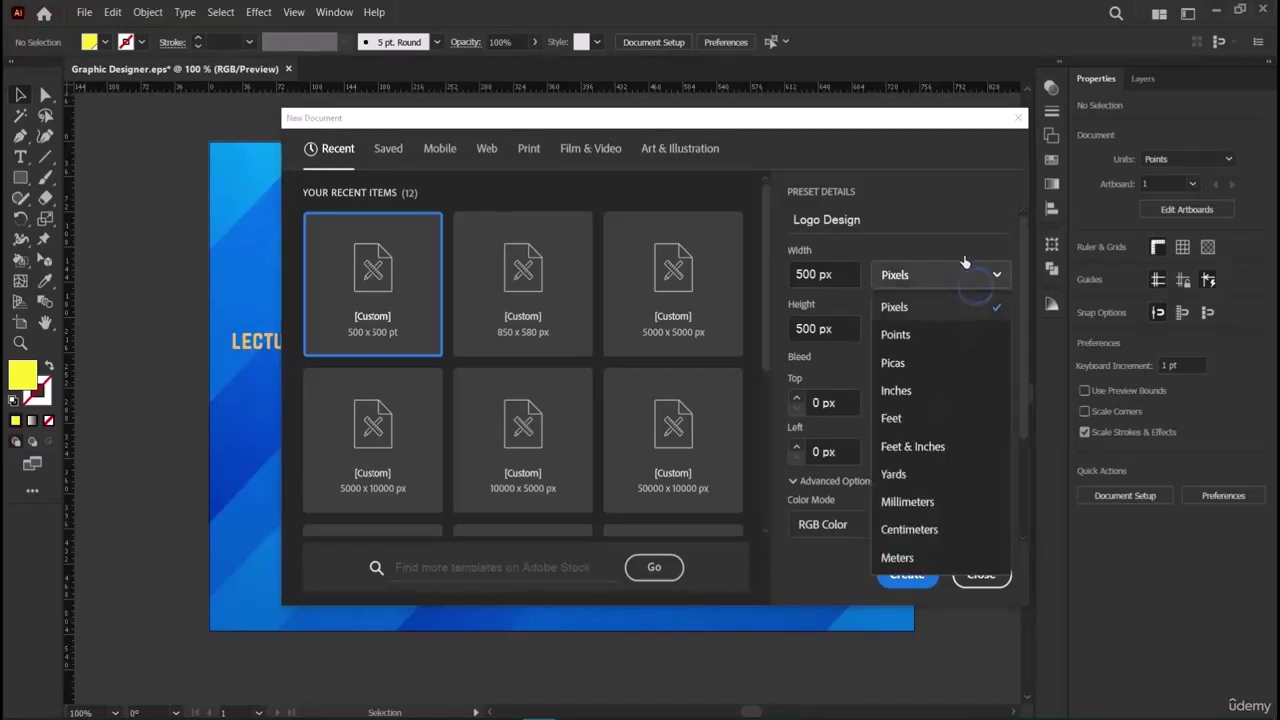
pyautogui.click(964, 264)
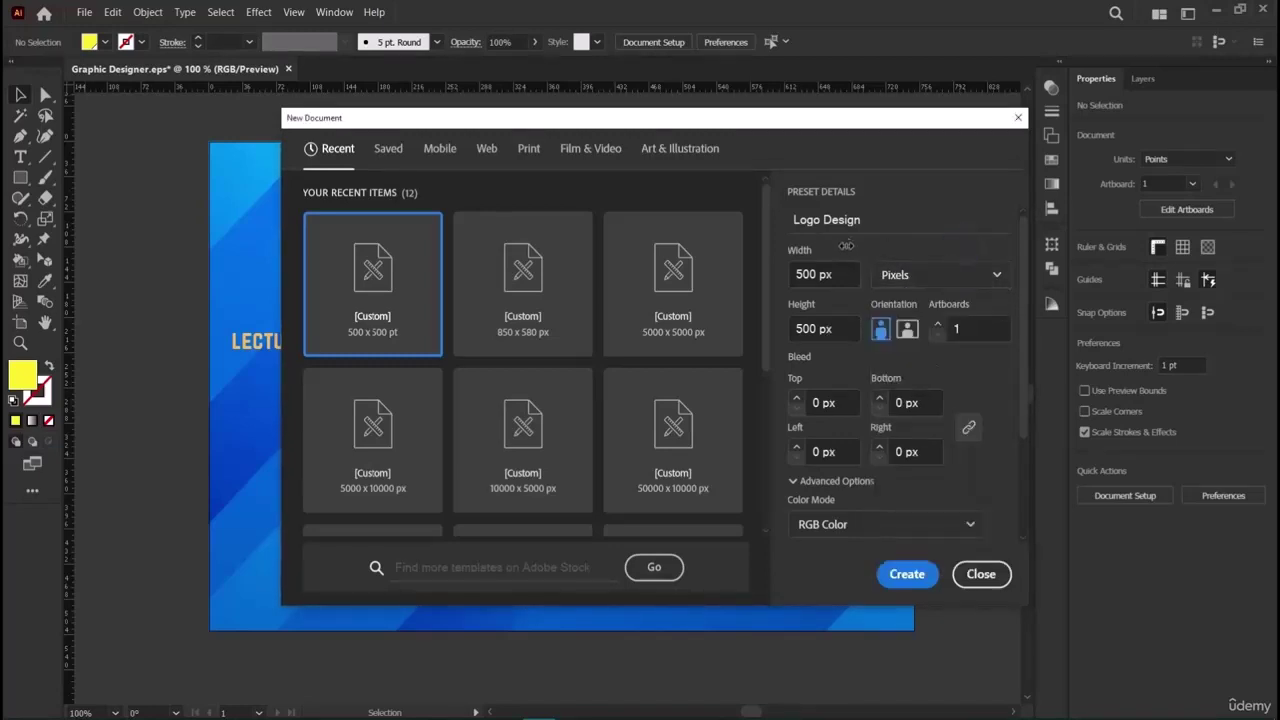
pyautogui.scroll(-3, 846, 245)
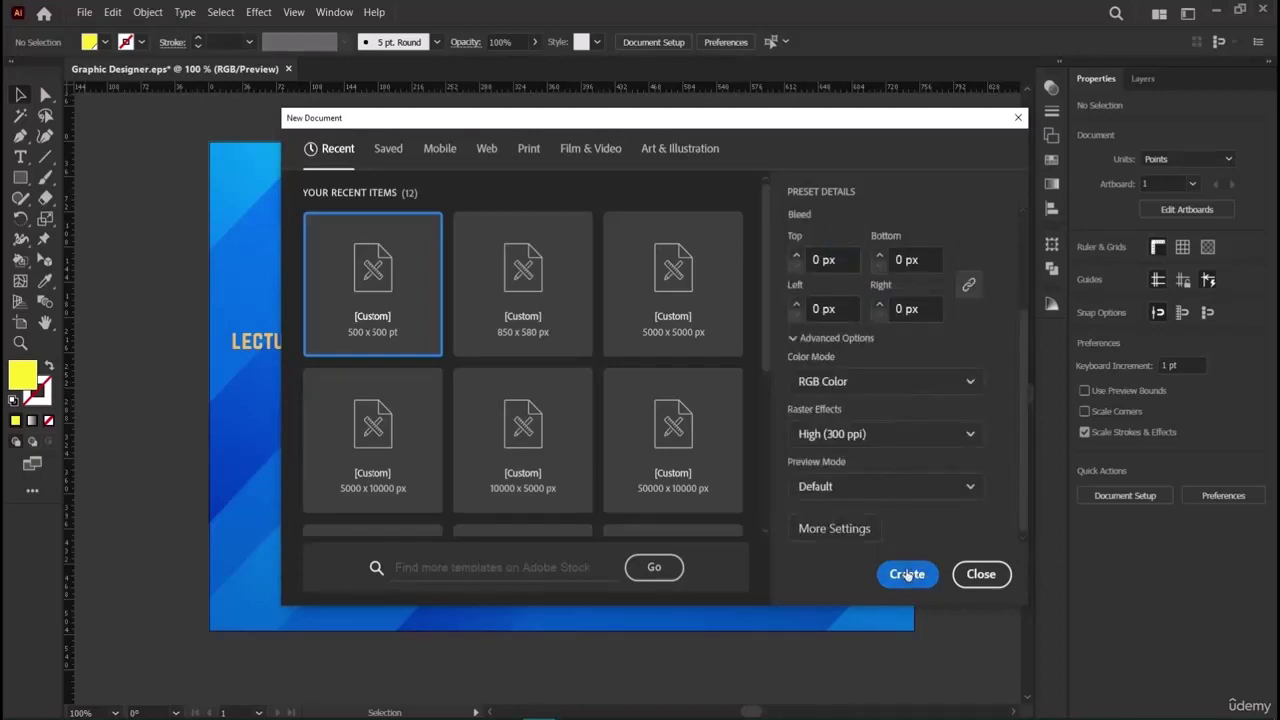
pyautogui.click(907, 574)
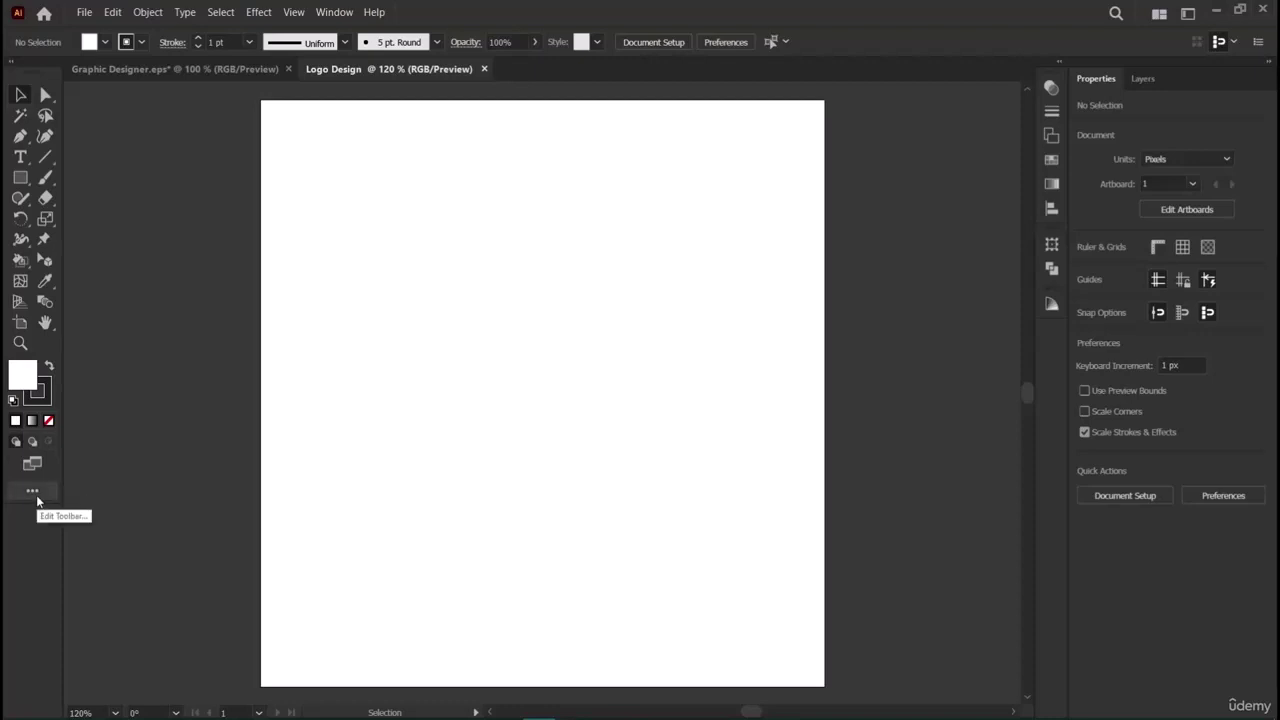
# Drag the Mesh and Puppet Warp tools from the toolbar into the All Tools drawer, with the perspective grid shown.
pyautogui.click(36, 495)
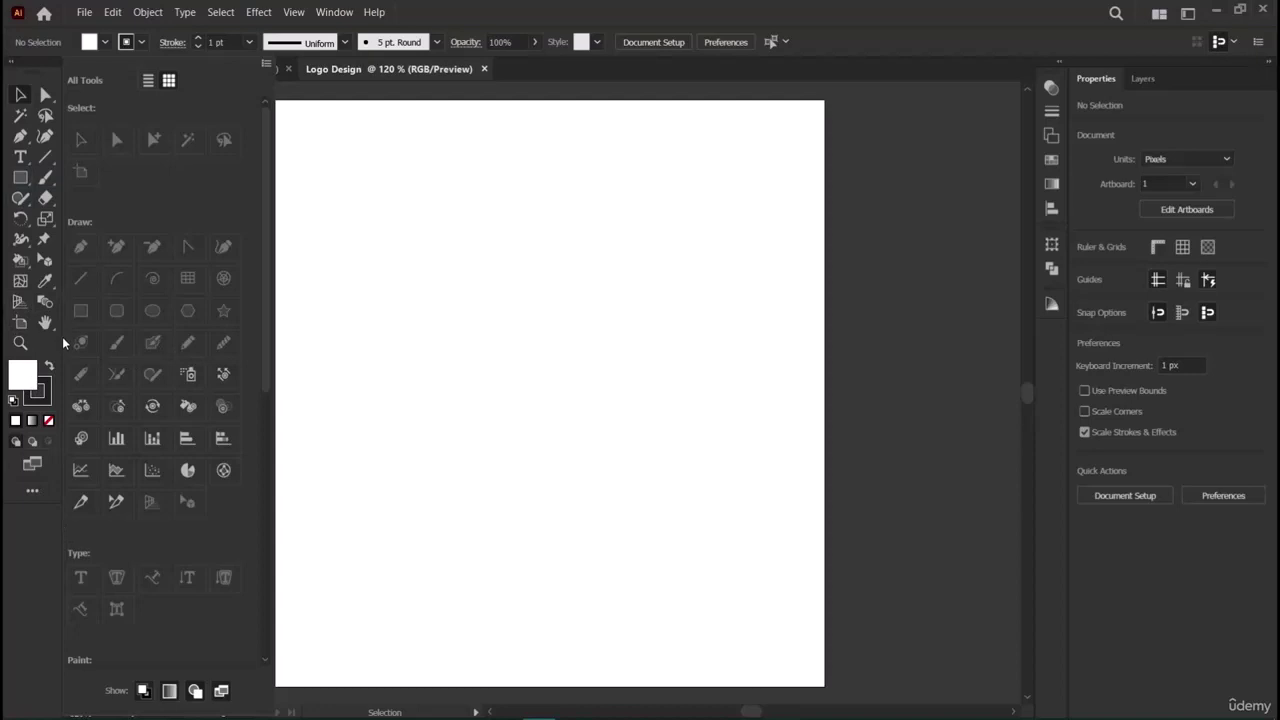
pyautogui.click(17, 303)
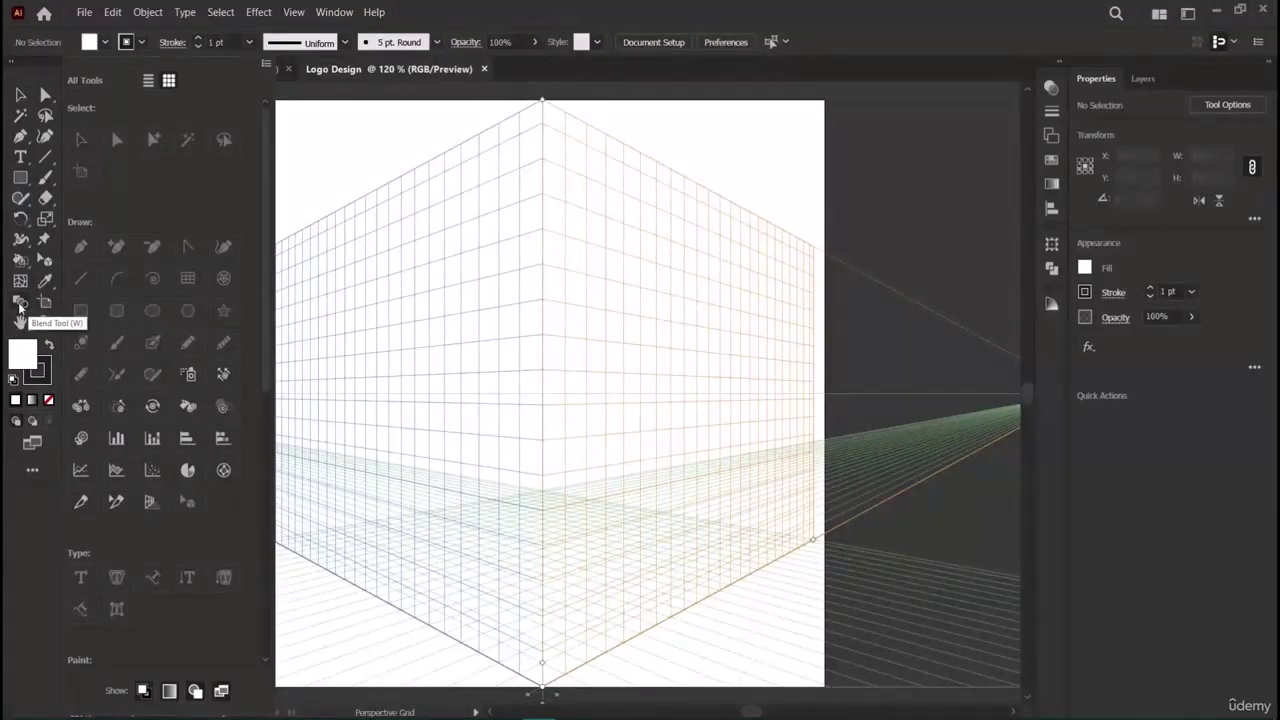
pyautogui.moveTo(20, 285); pyautogui.dragTo(72, 305)
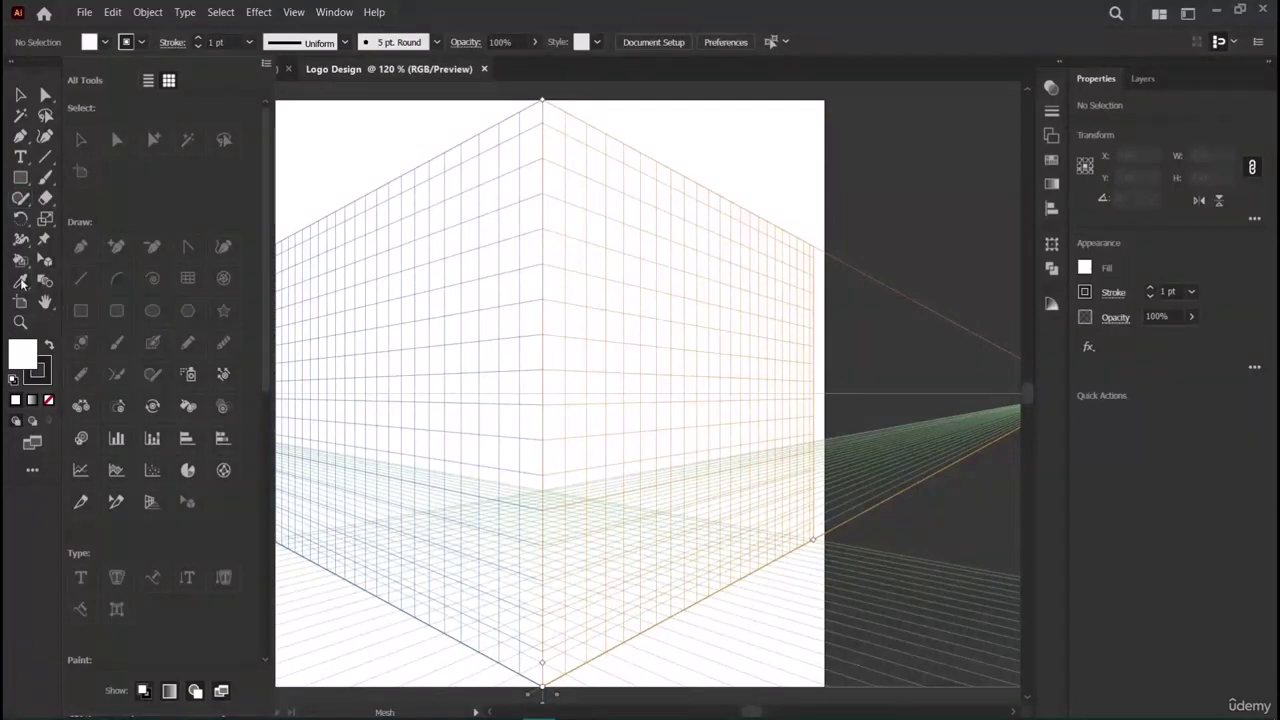
pyautogui.click(18, 262)
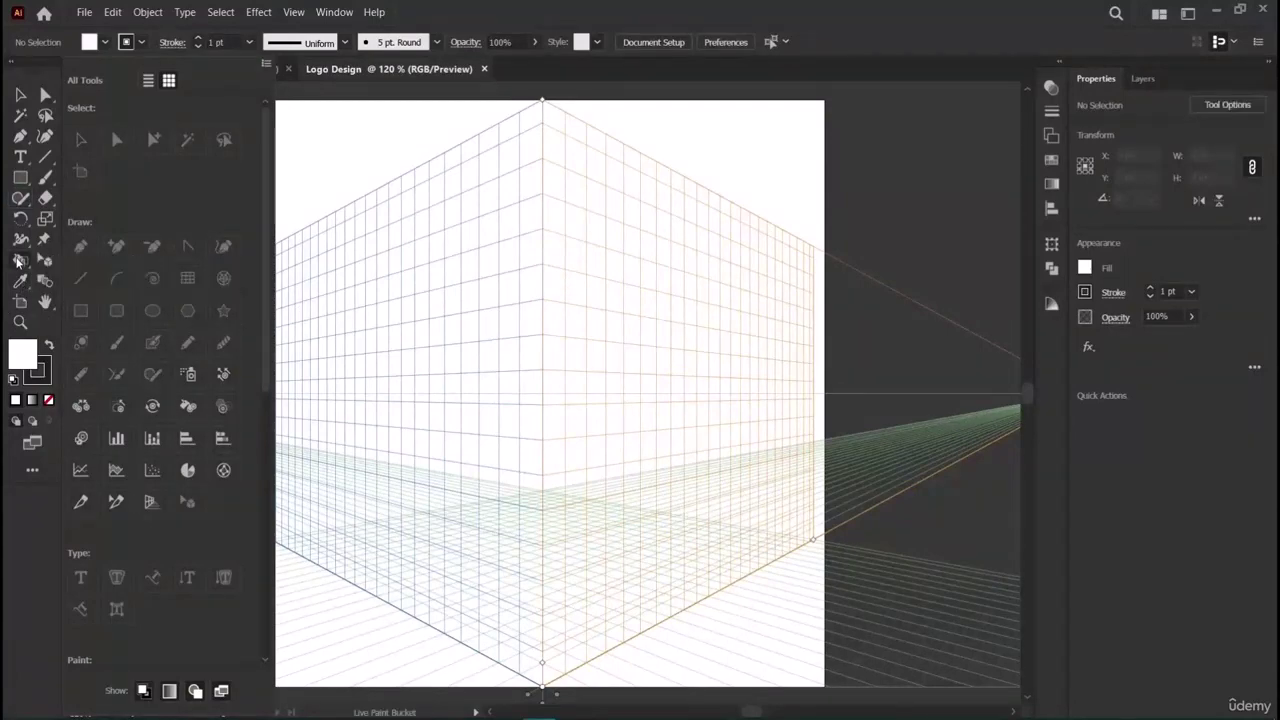
pyautogui.moveTo(44, 240); pyautogui.dragTo(88, 374)
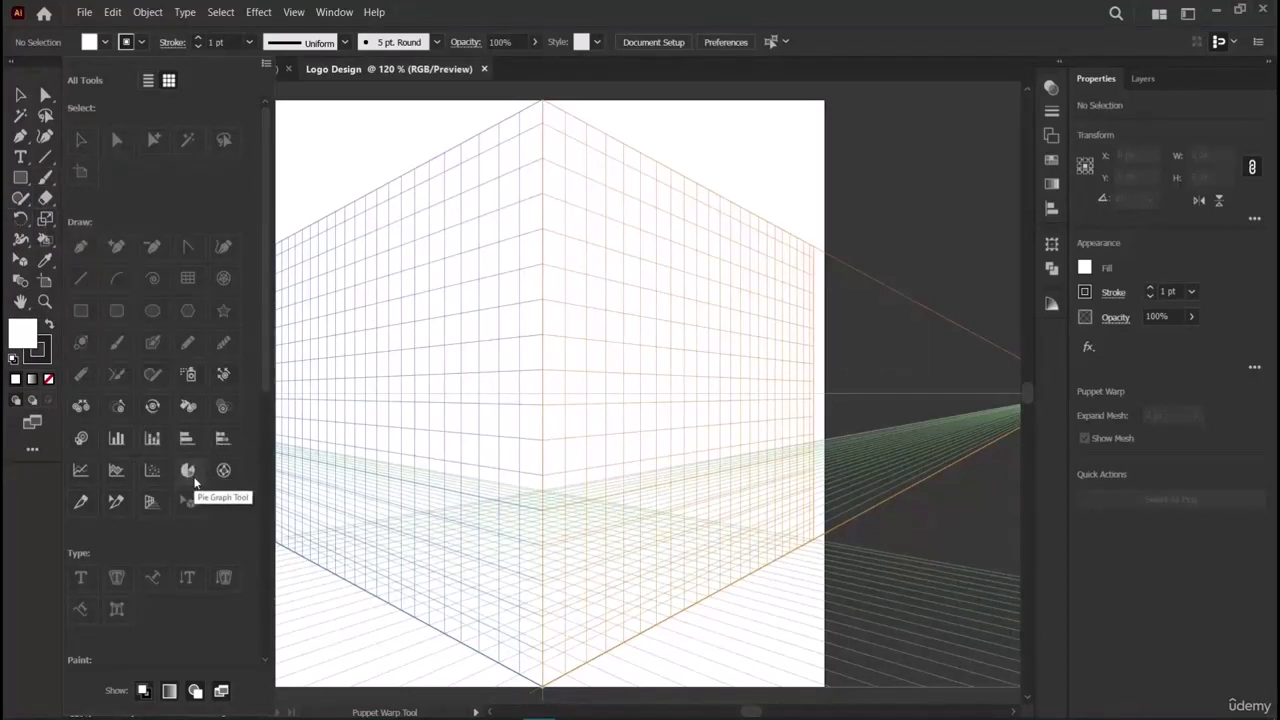
# Add the Pie Graph tool to the toolbar, then return it to the drawer.
pyautogui.moveTo(188, 472); pyautogui.dragTo(20, 326)
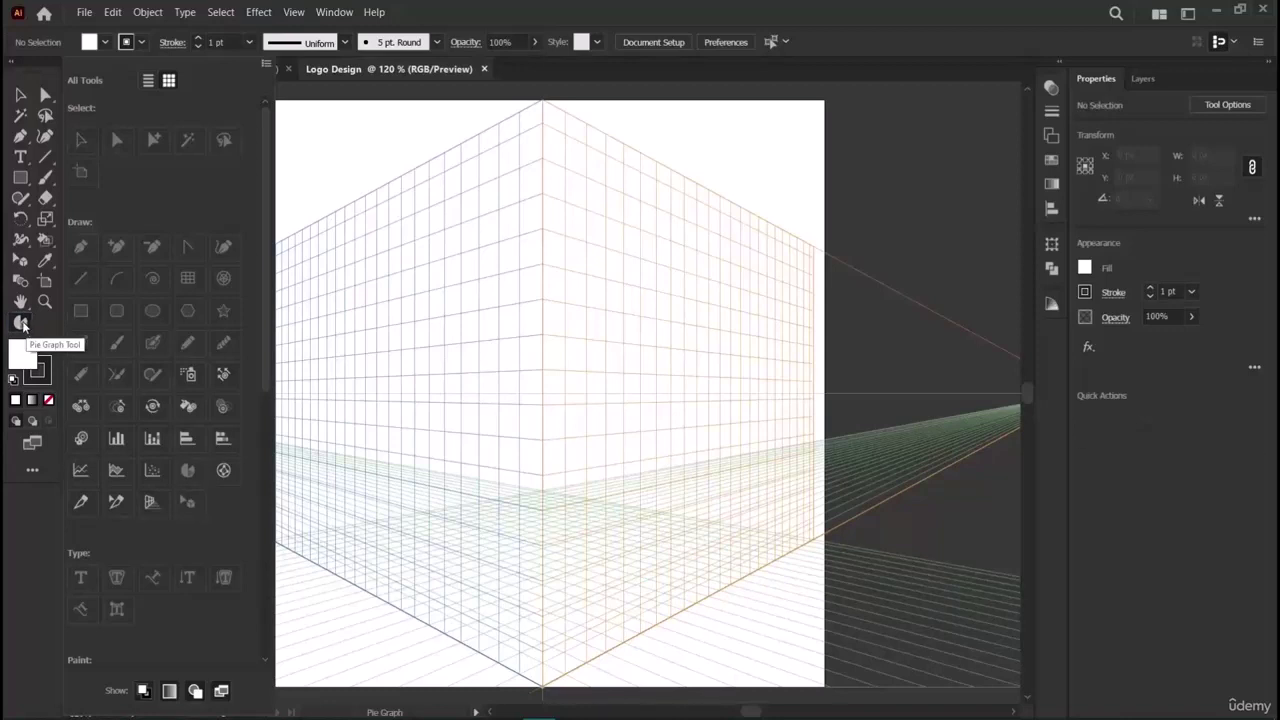
pyautogui.moveTo(24, 323); pyautogui.dragTo(172, 506)
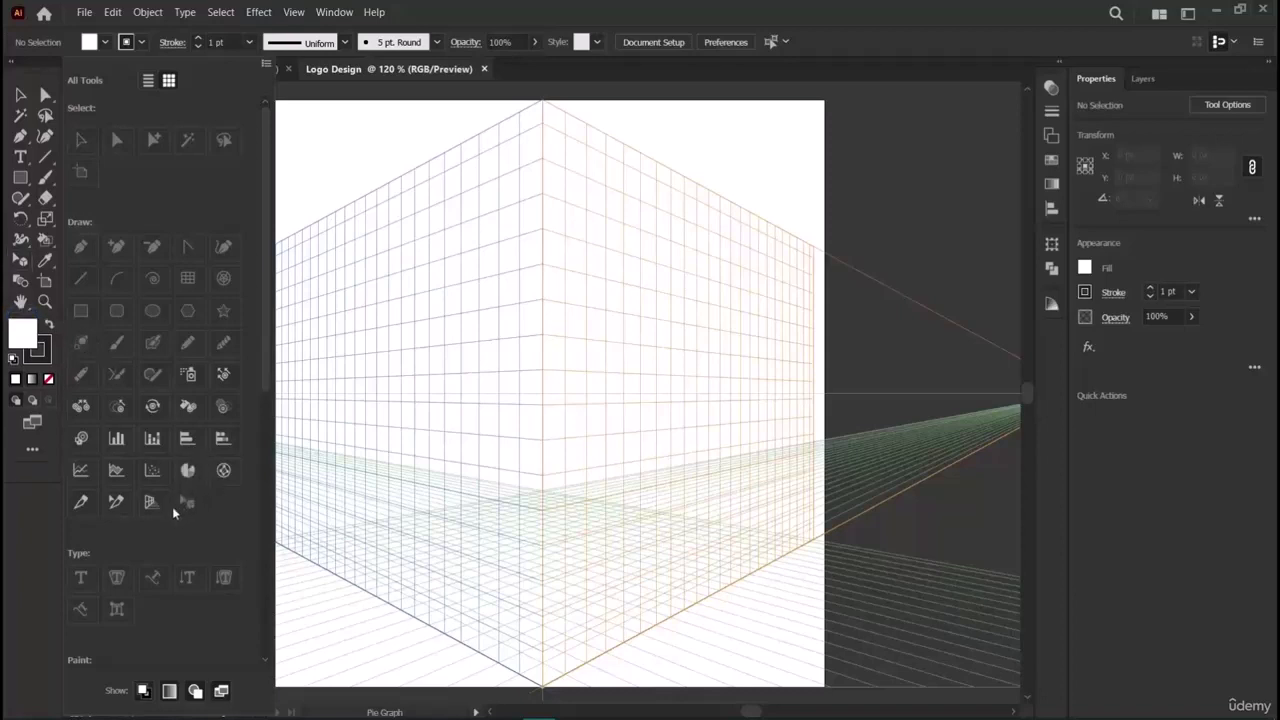
pyautogui.click(45, 199)
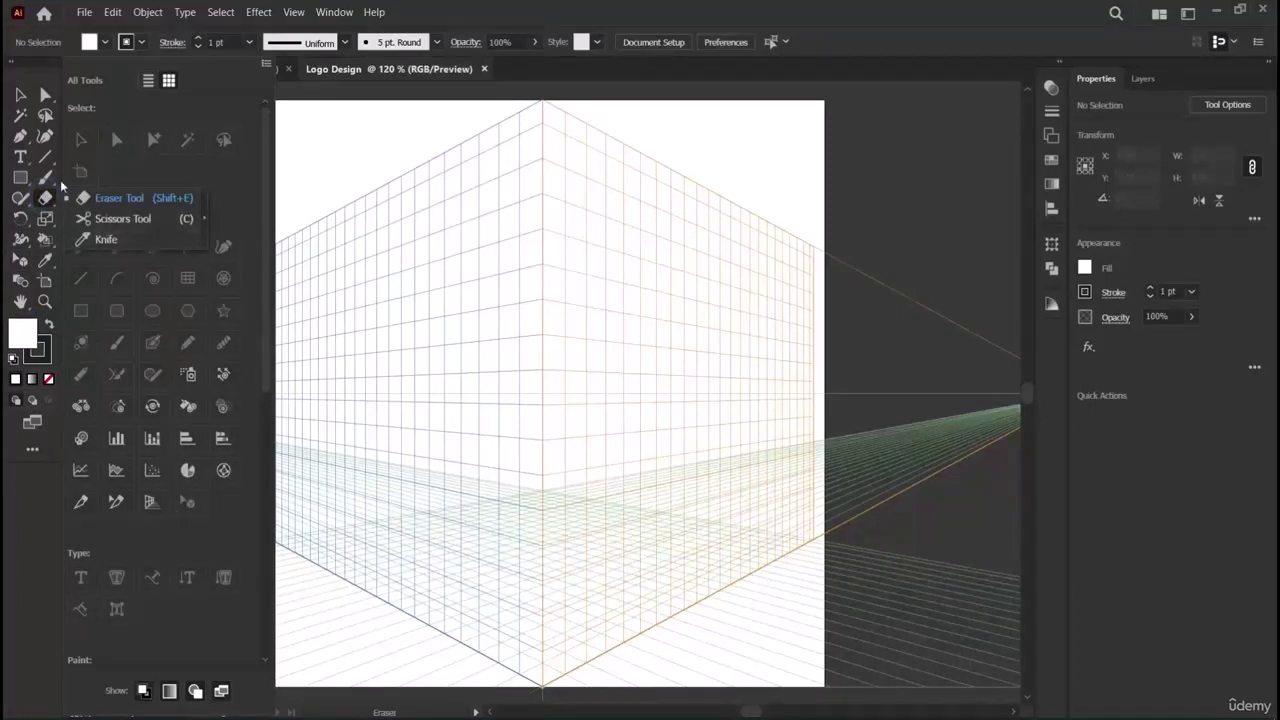
pyautogui.click(40, 178)
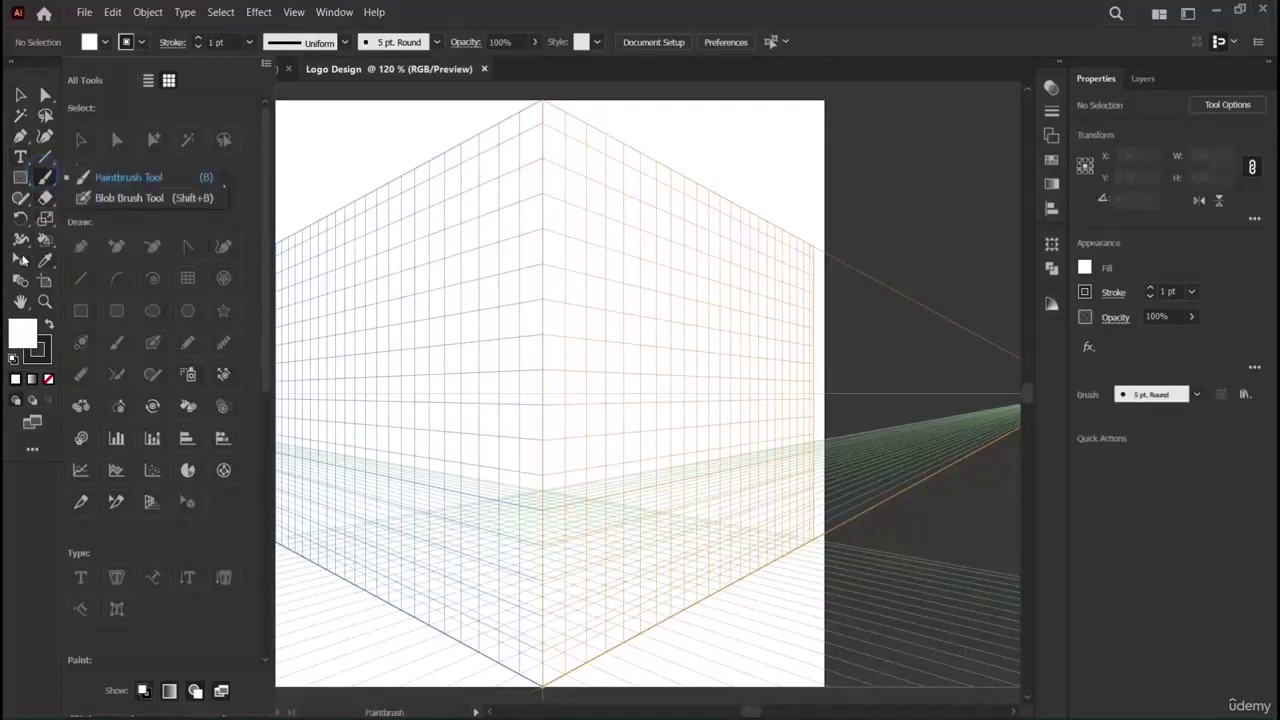
pyautogui.click(27, 245)
pyautogui.click(28, 245)
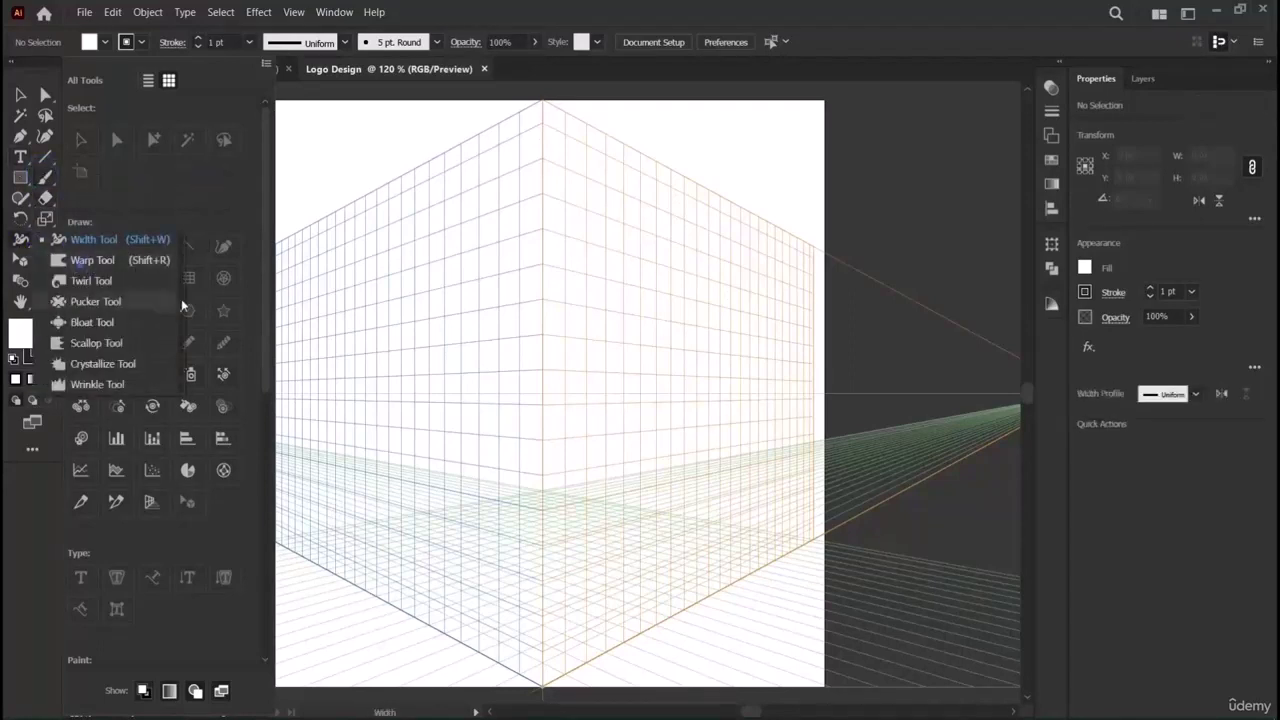
pyautogui.click(152, 262)
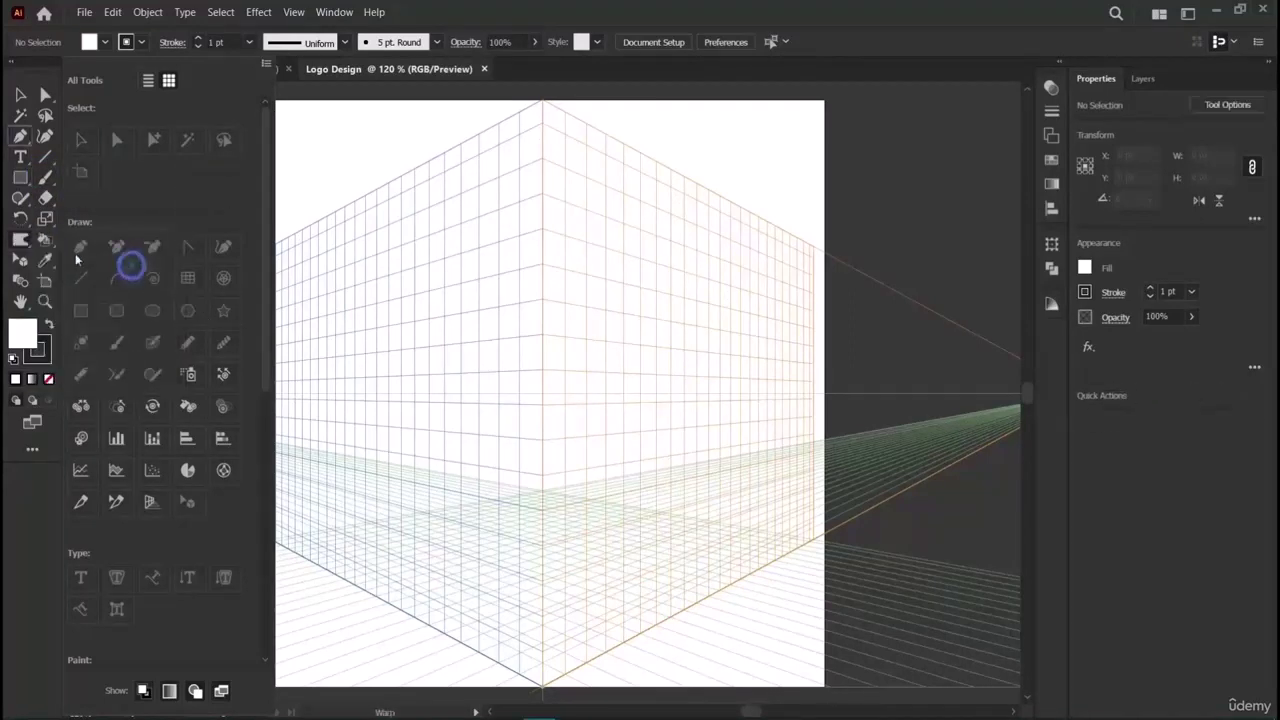
pyautogui.click(14, 245)
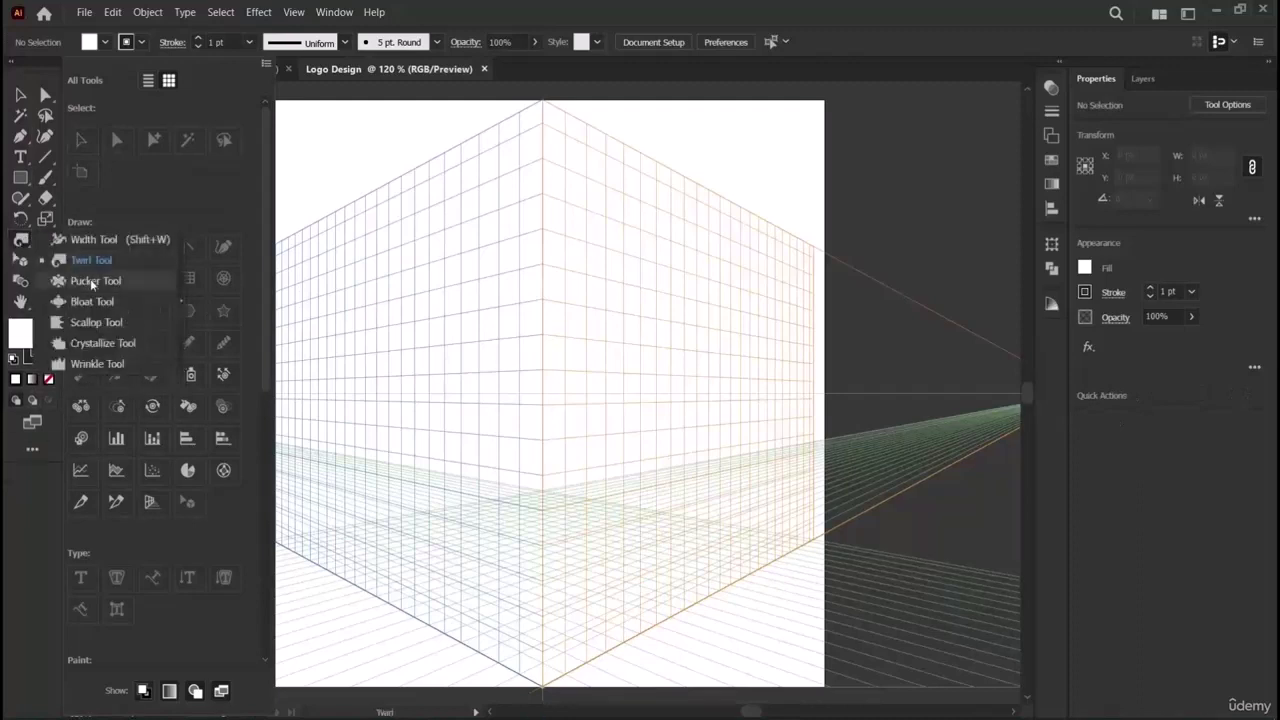
pyautogui.click(110, 281)
pyautogui.keyDown('alt'); pyautogui.click(22, 242); pyautogui.keyUp('alt')
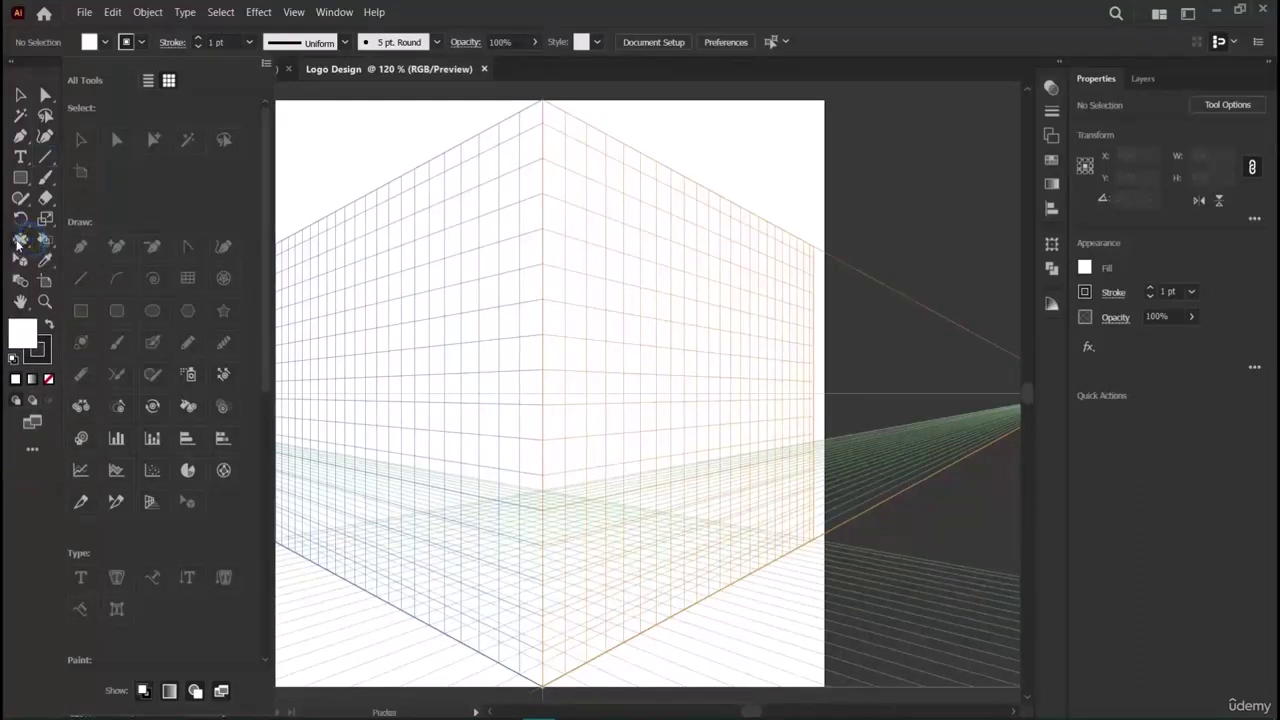
pyautogui.keyDown('alt'); pyautogui.click(22, 242); pyautogui.keyUp('alt')
pyautogui.keyDown('alt'); pyautogui.click(22, 242); pyautogui.keyUp('alt')
pyautogui.keyDown('alt'); pyautogui.click(22, 242); pyautogui.keyUp('alt')
pyautogui.moveTo(22, 242); pyautogui.dragTo(130, 252)
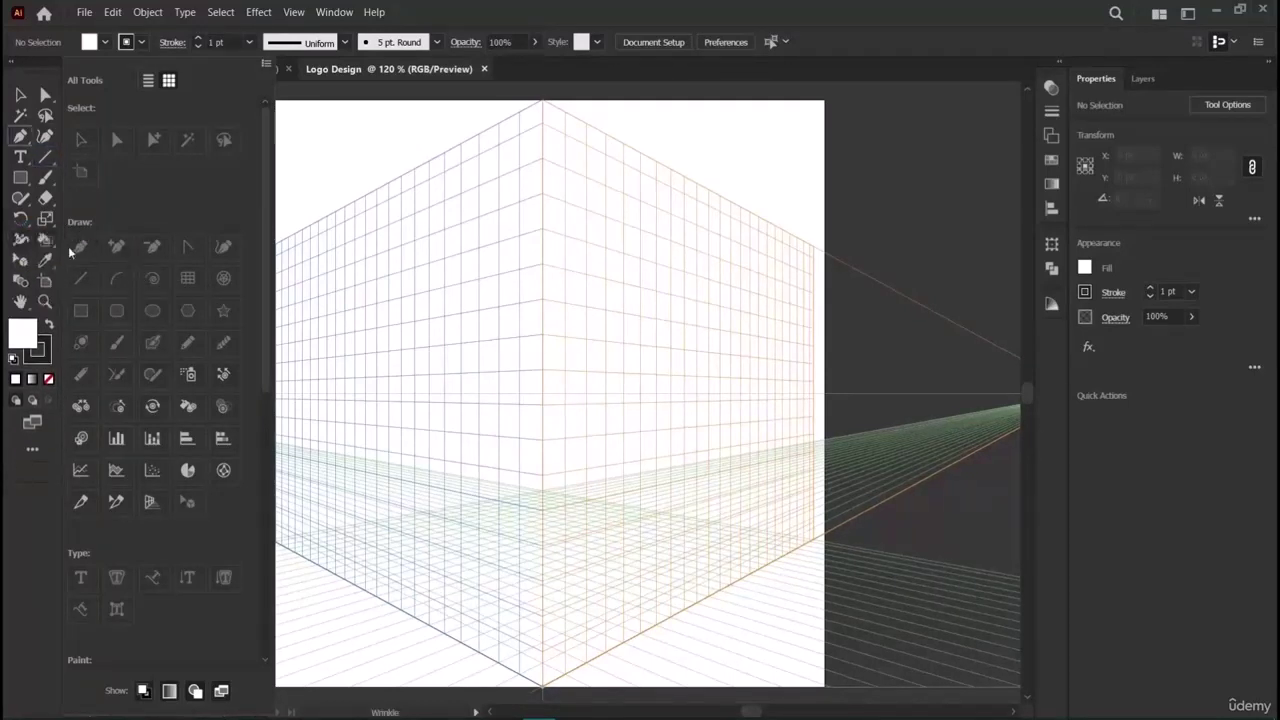
pyautogui.click(20, 226)
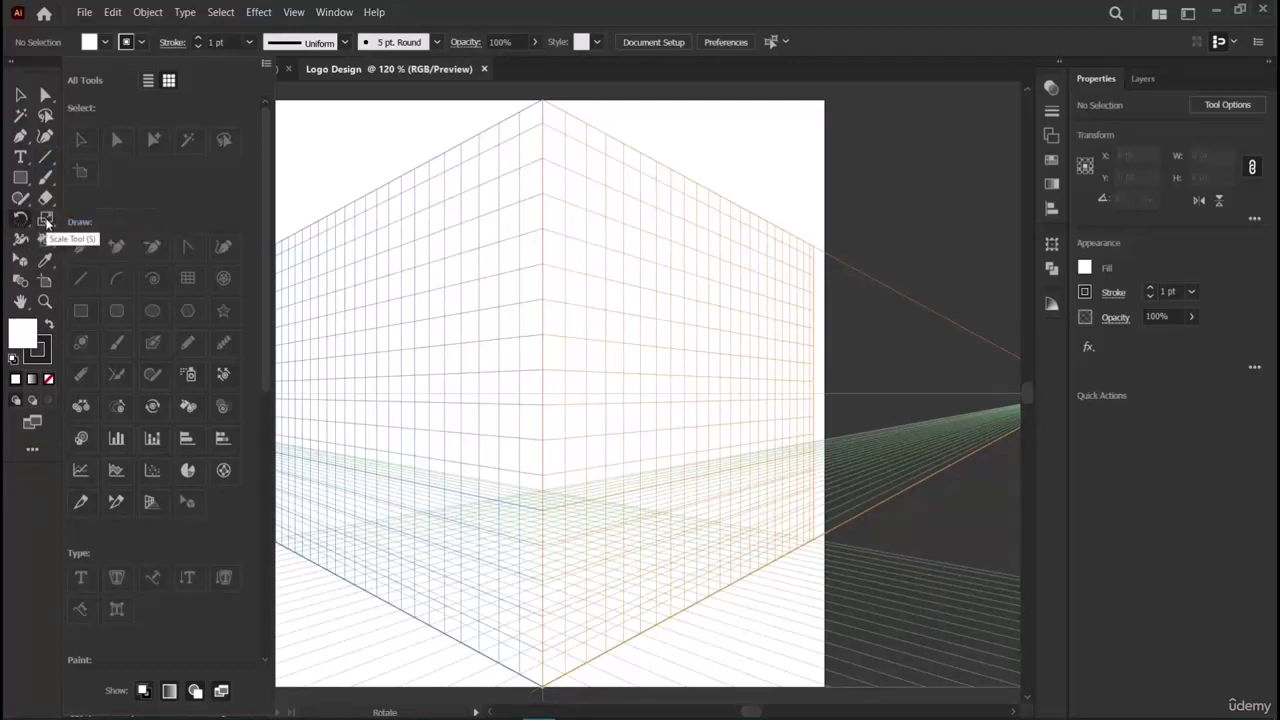
pyautogui.click(46, 222)
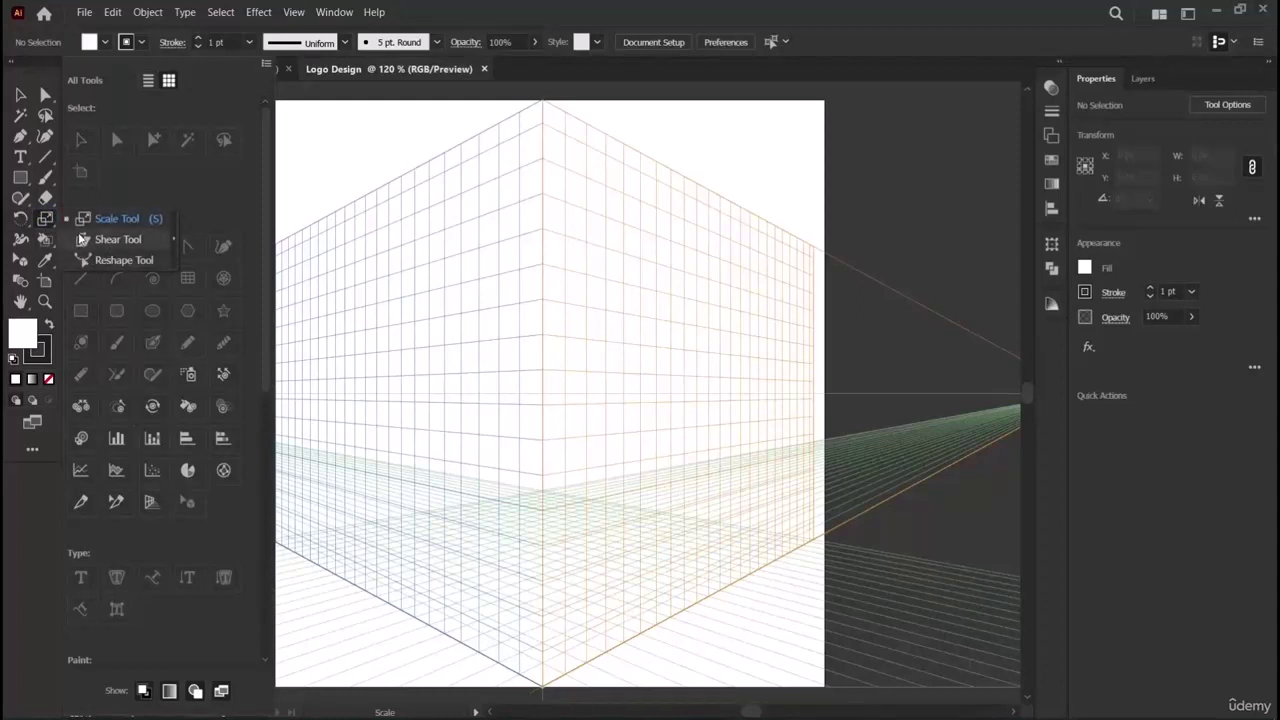
pyautogui.click(115, 239)
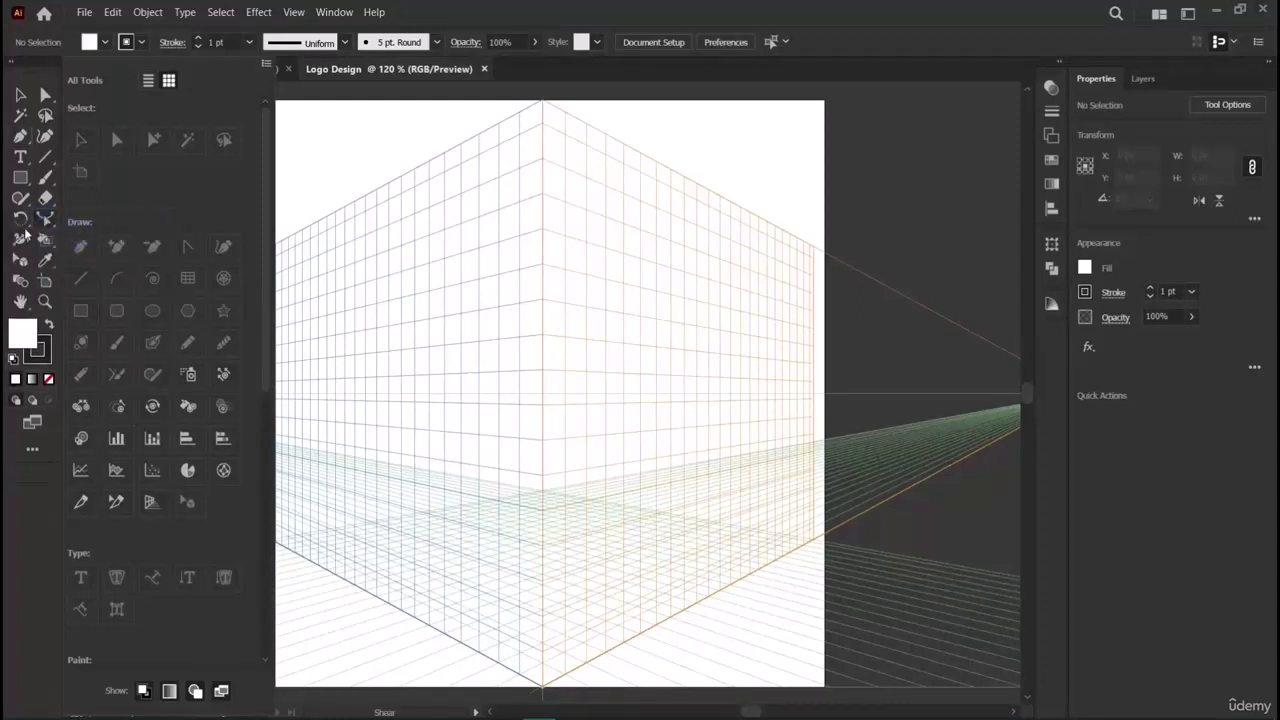
pyautogui.click(45, 232)
pyautogui.click(115, 238)
pyautogui.click(20, 220)
pyautogui.click(46, 157)
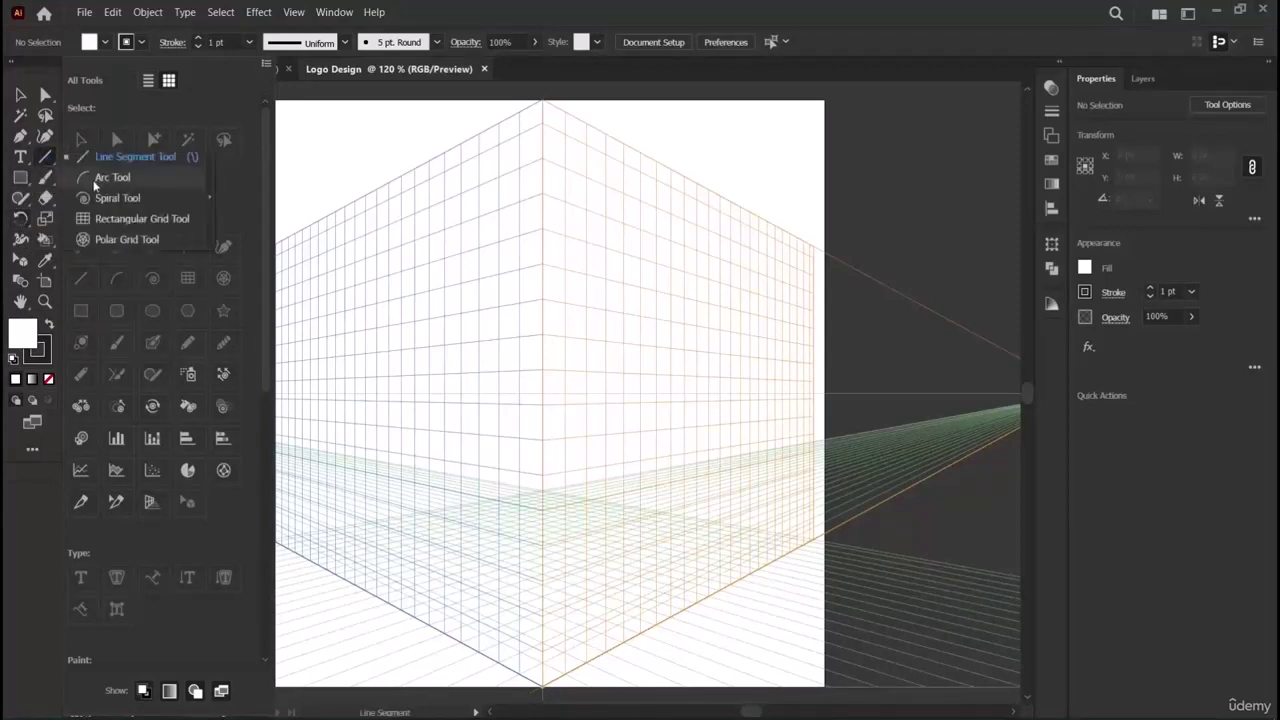
pyautogui.click(45, 138)
pyautogui.click(21, 137)
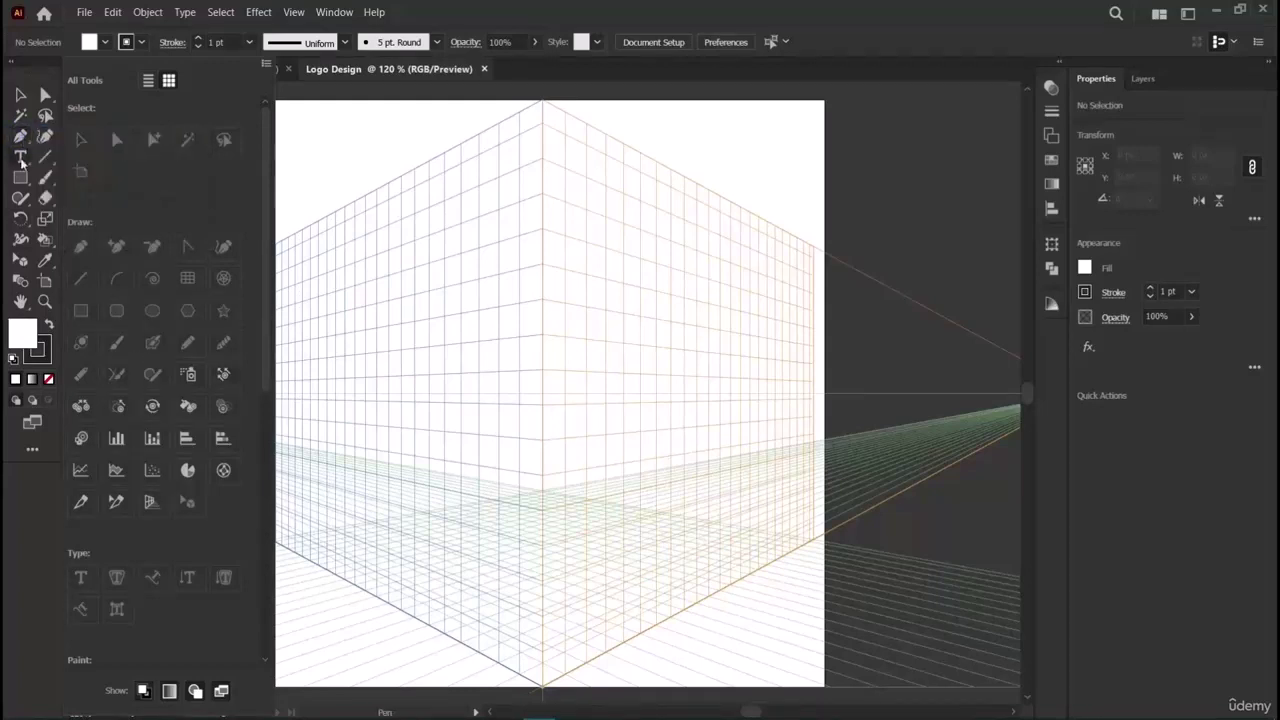
# Try the Area Type, Type on a Path and Touch Type tools, plus the backslash, M and Shift+V shortcuts.
pyautogui.click(21, 158)
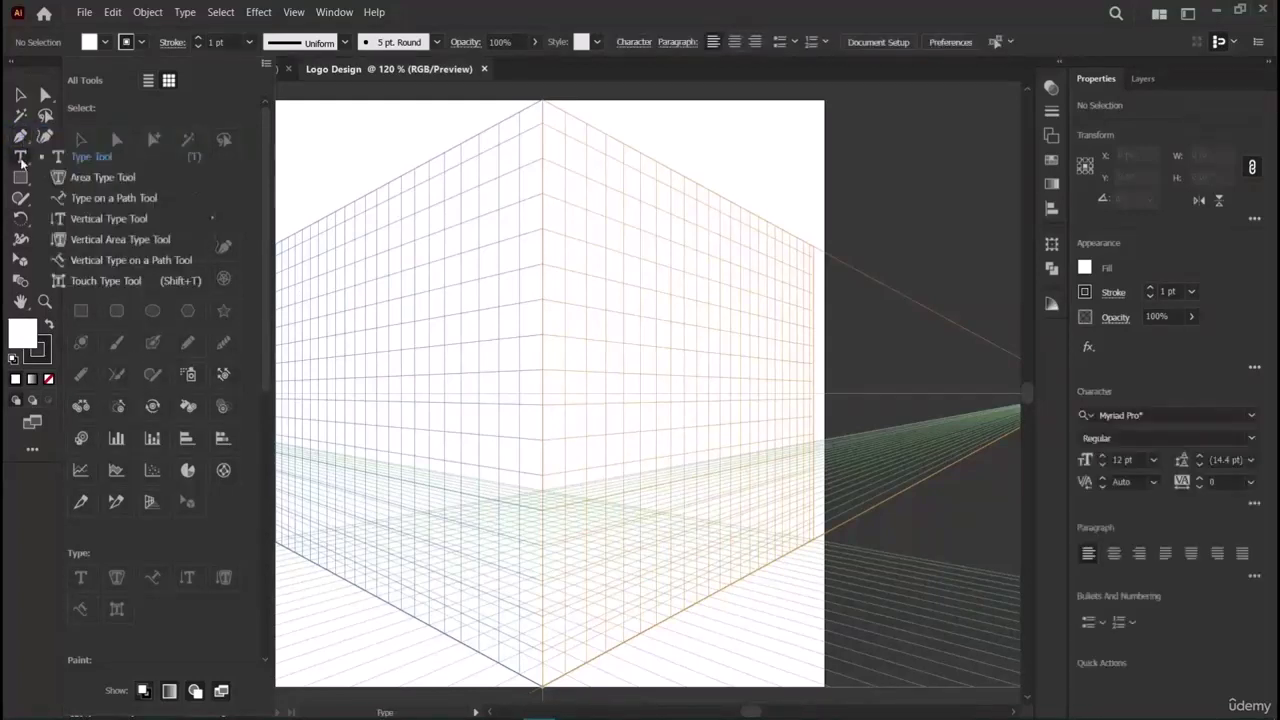
pyautogui.click(70, 177)
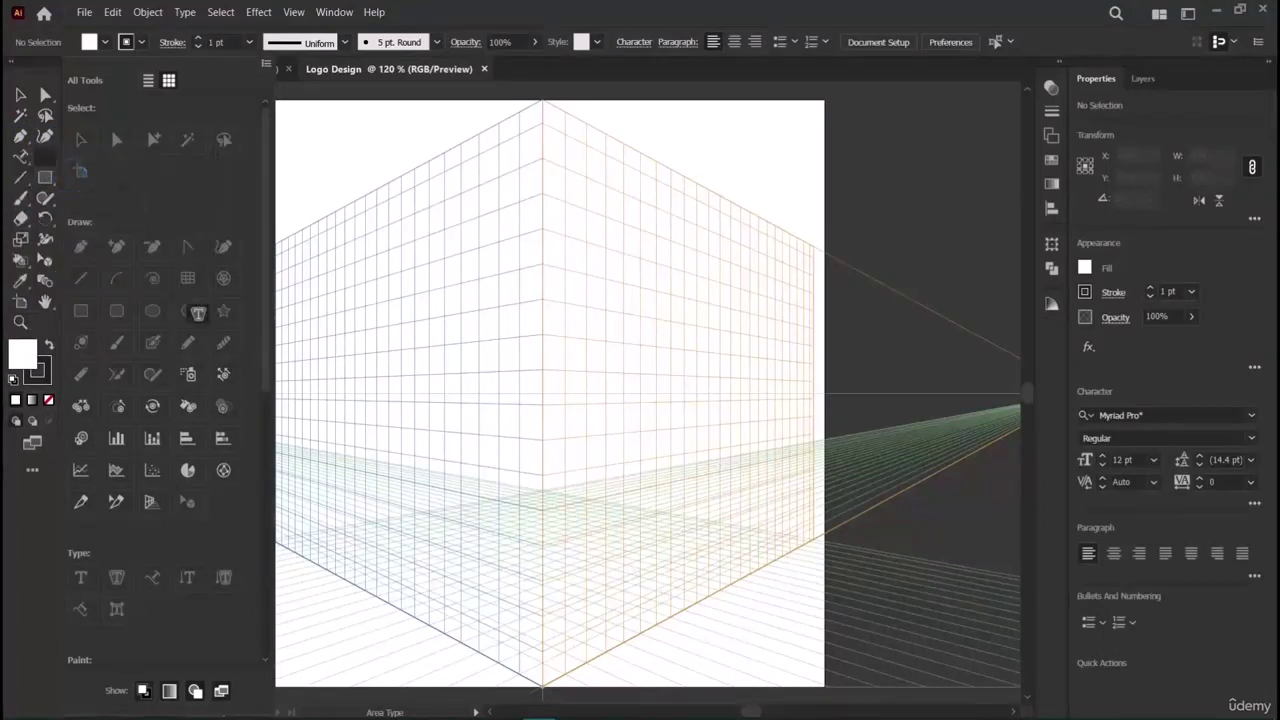
pyautogui.keyDown('alt'); pyautogui.click(22, 160); pyautogui.keyUp('alt')
pyautogui.click(22, 160)
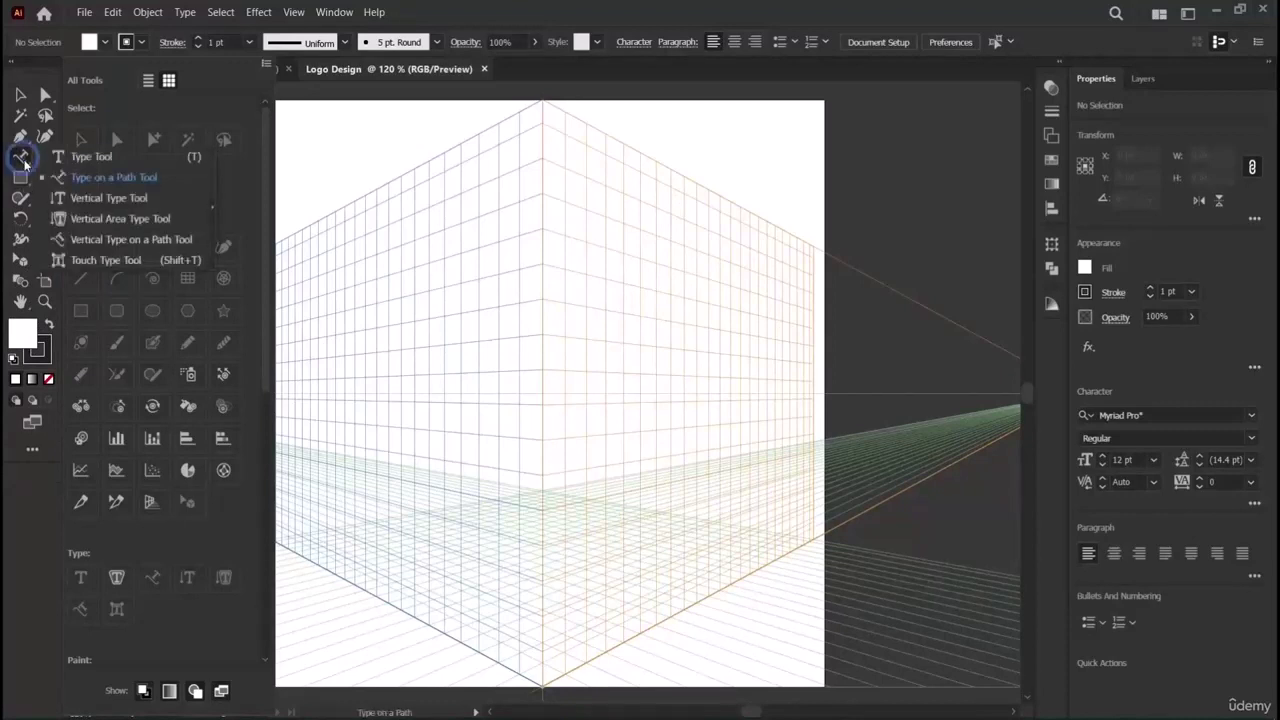
pyautogui.click(108, 262)
pyautogui.press('\\')
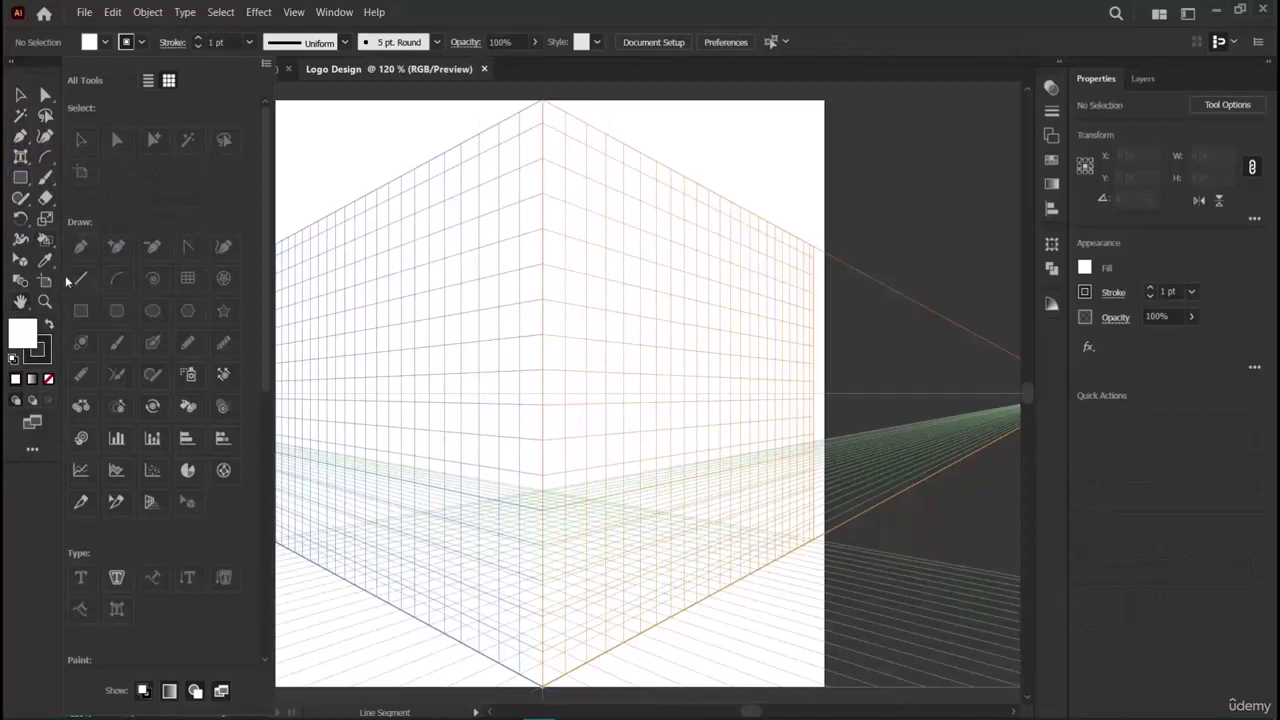
pyautogui.click(22, 158)
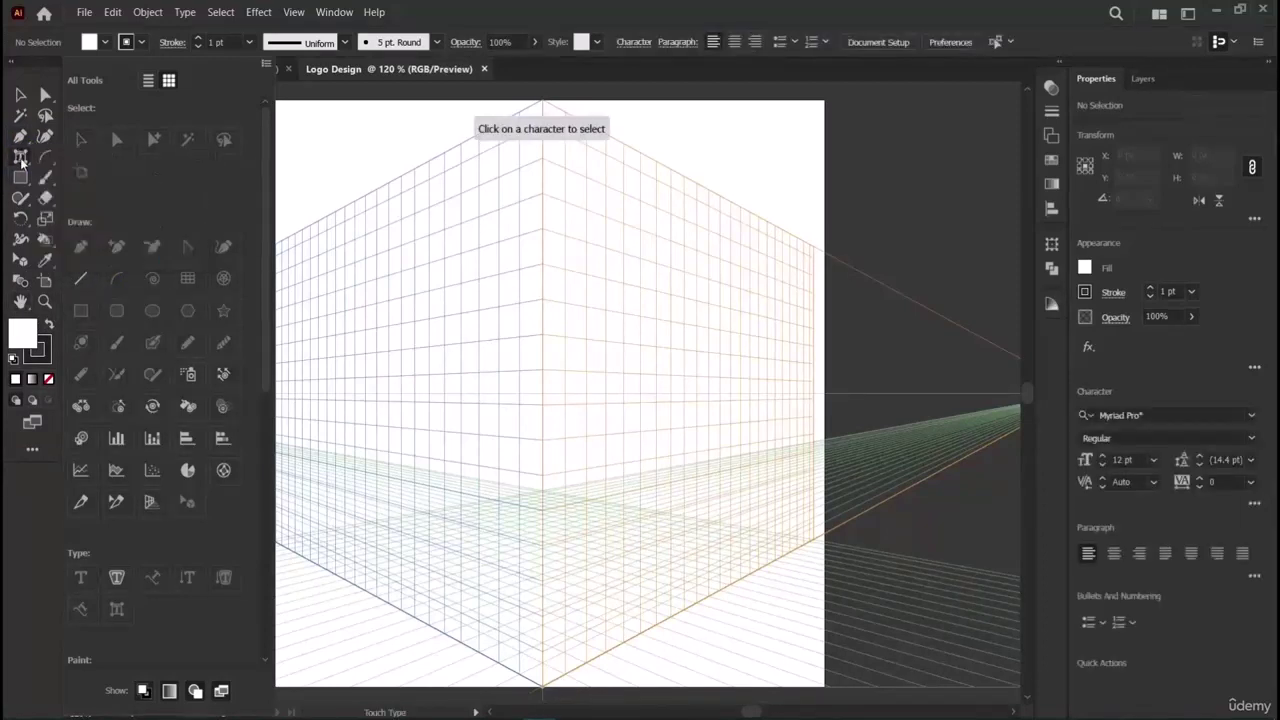
pyautogui.press('m')
pyautogui.hotkey('shift', 'v')
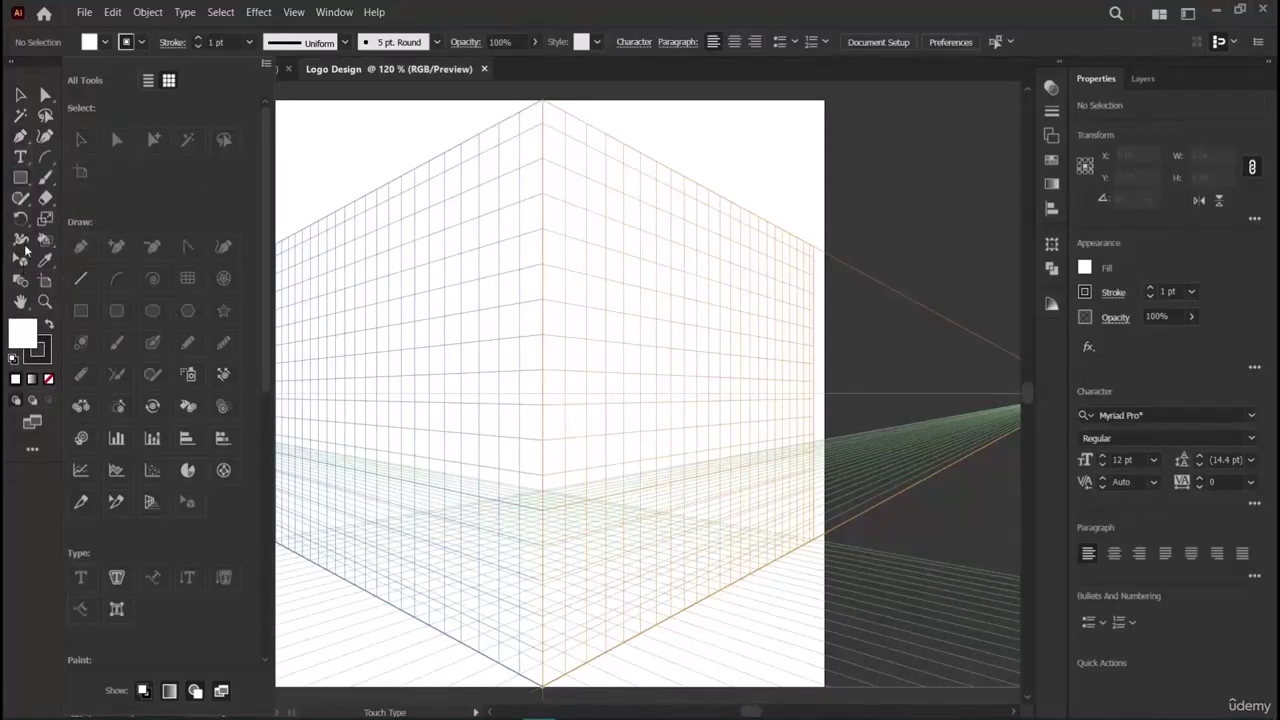
# Try the Rotate View tool, then draw a test pie graph and delete it.
pyautogui.click(21, 304)
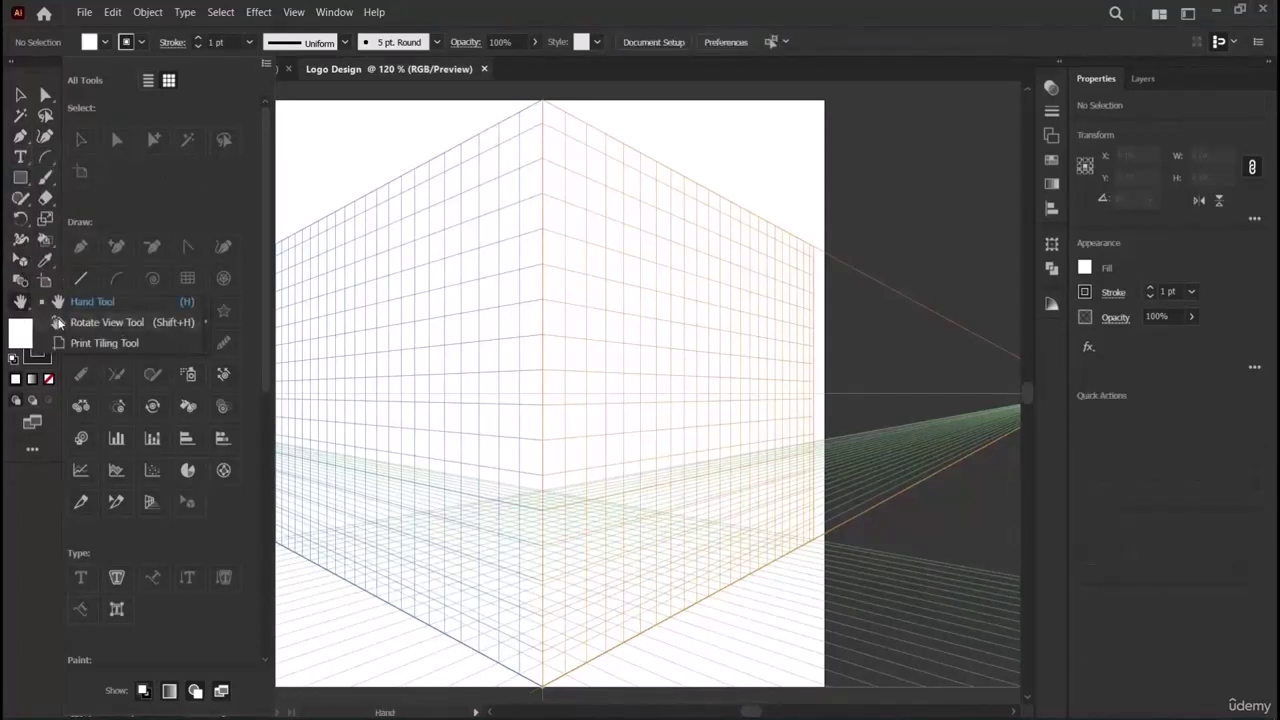
pyautogui.click(107, 322)
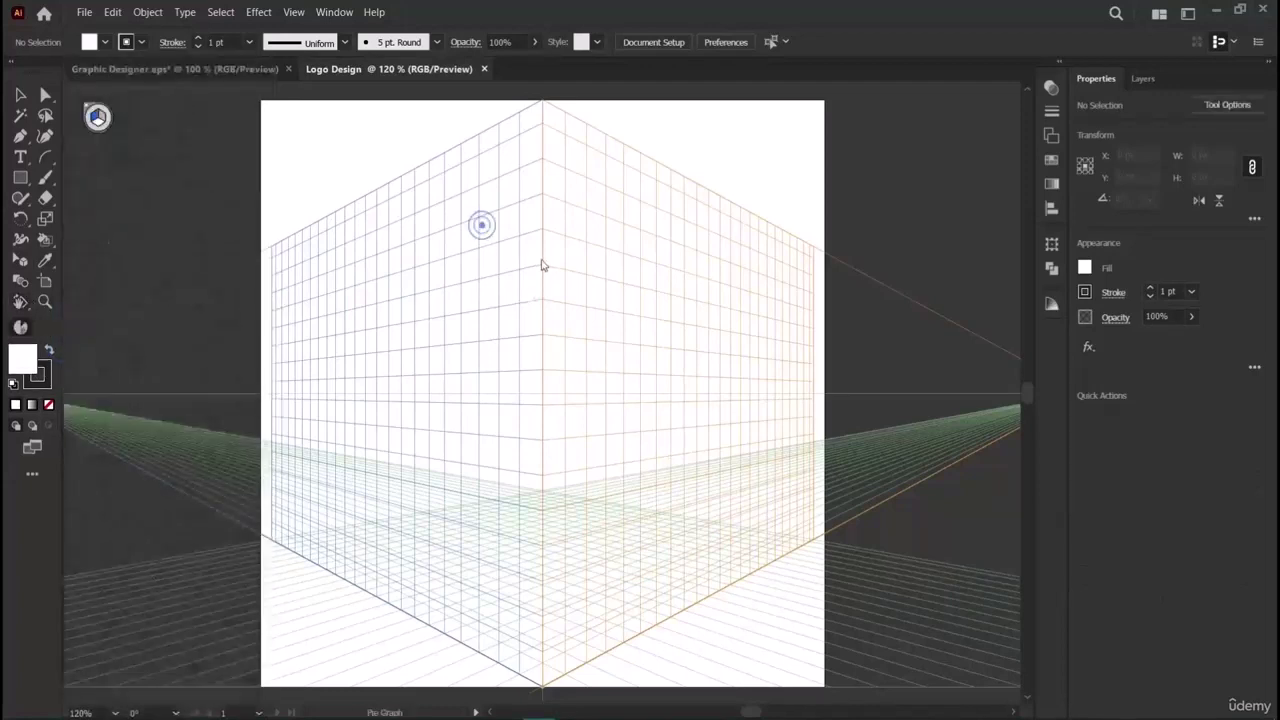
pyautogui.moveTo(330, 158); pyautogui.dragTo(440, 270)
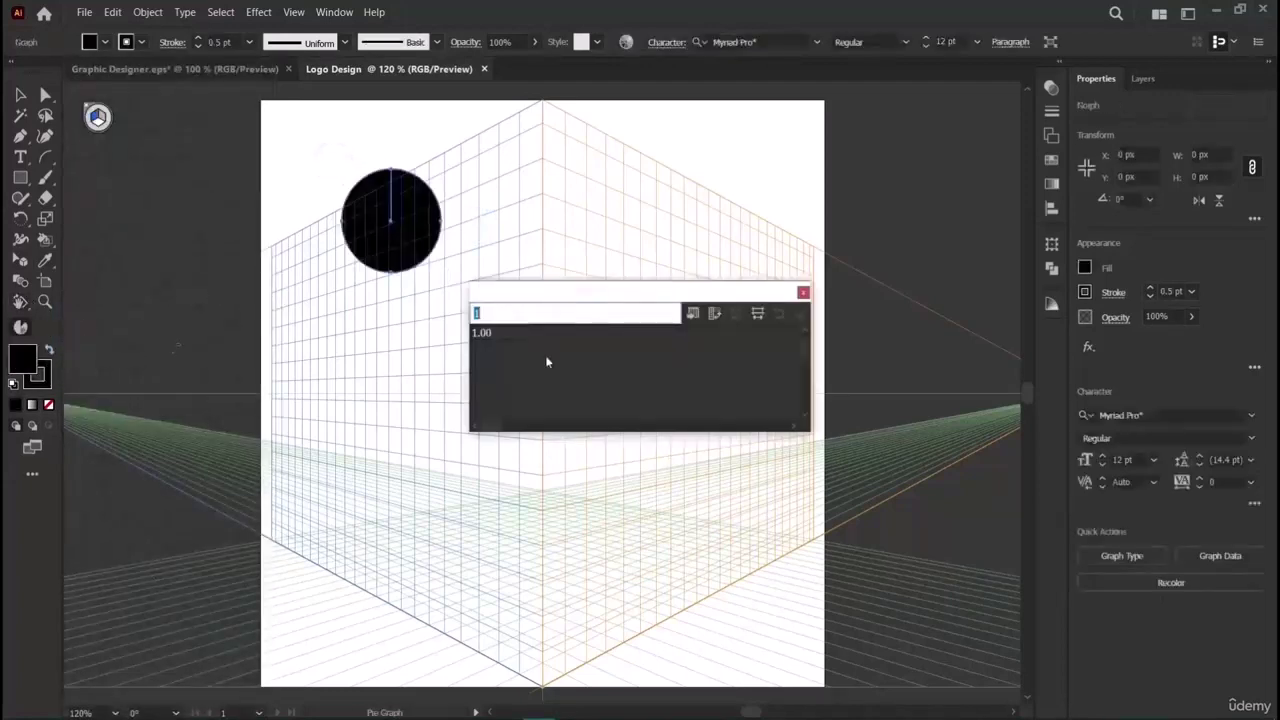
pyautogui.click(803, 292)
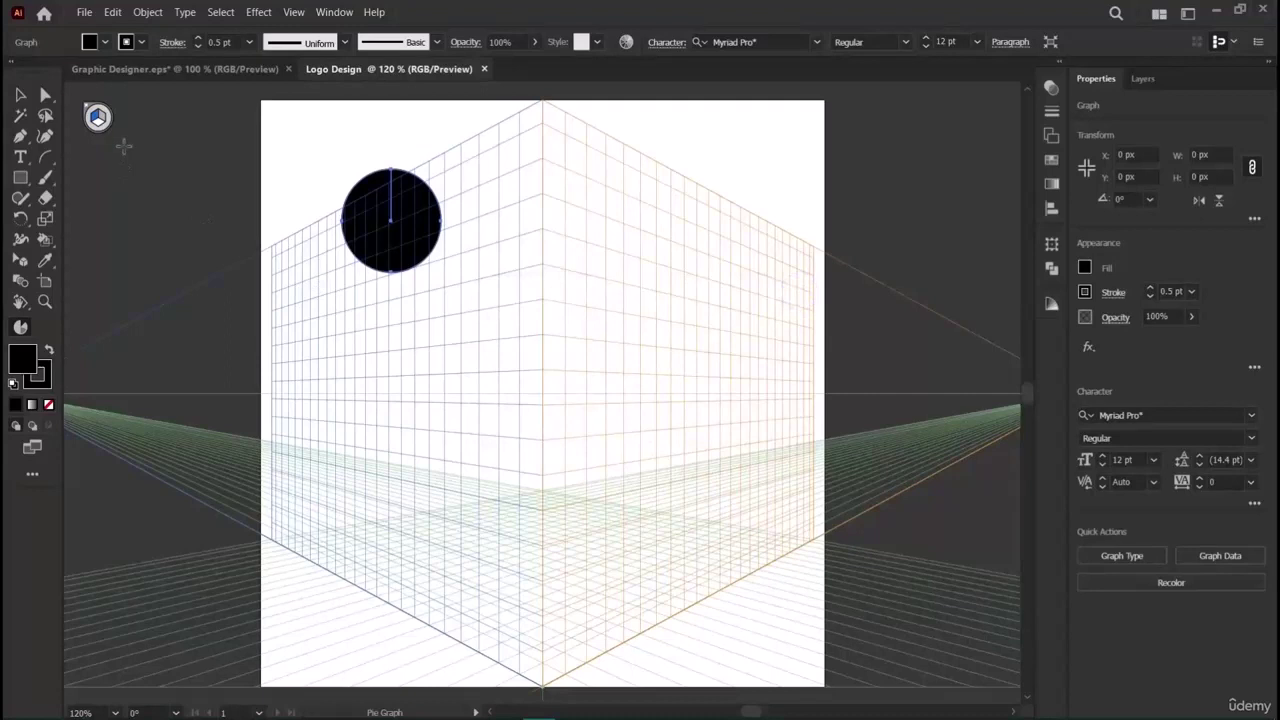
pyautogui.press('Delete')
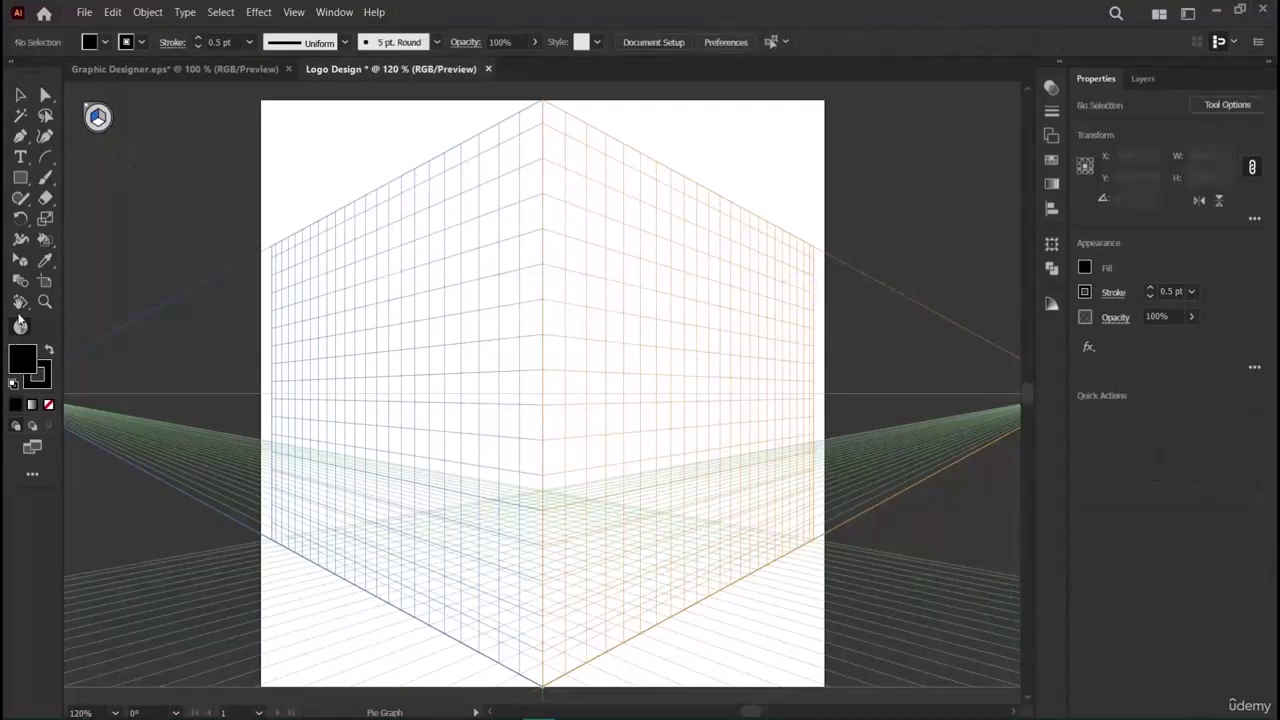
# Remove the Rotate View tool from the toolbar and browse the Shaper, Pencil and text tool groups.
pyautogui.click(32, 474)
pyautogui.moveTo(20, 326); pyautogui.dragTo(122, 343)
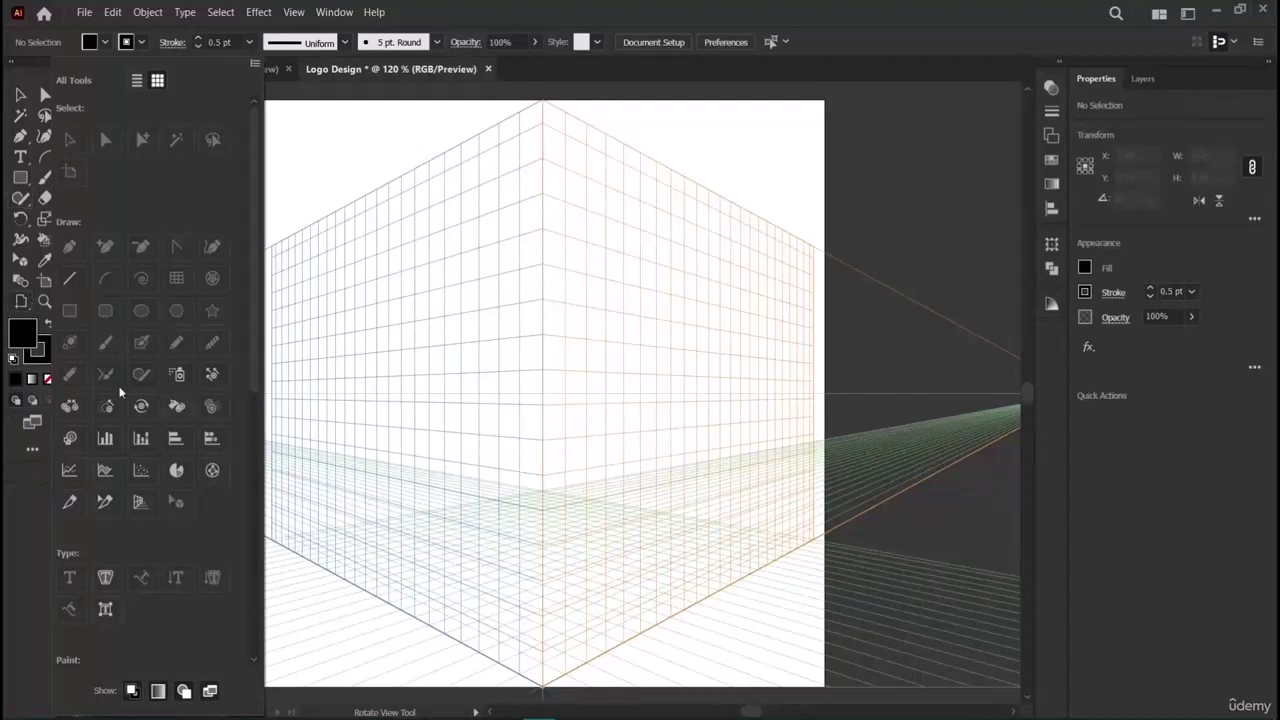
pyautogui.scroll(-5, 169, 409)
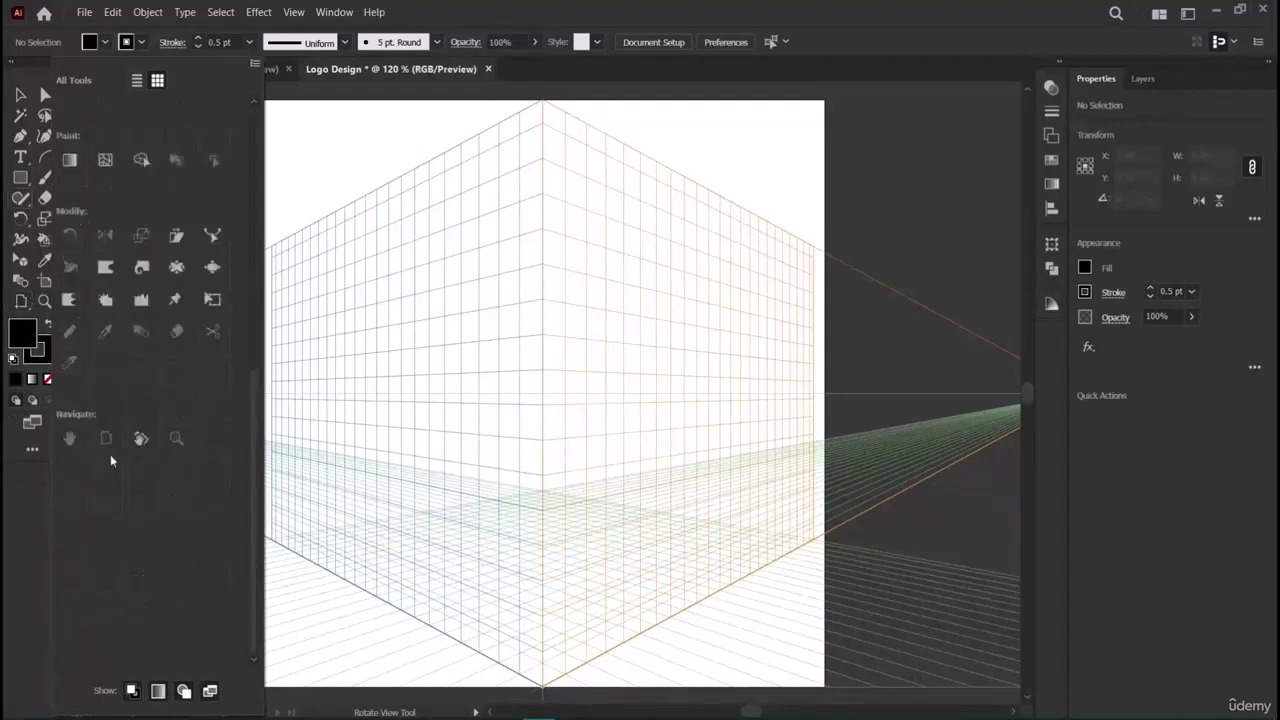
pyautogui.scroll(10, 77, 440)
pyautogui.moveTo(20, 310); pyautogui.dragTo(88, 300)
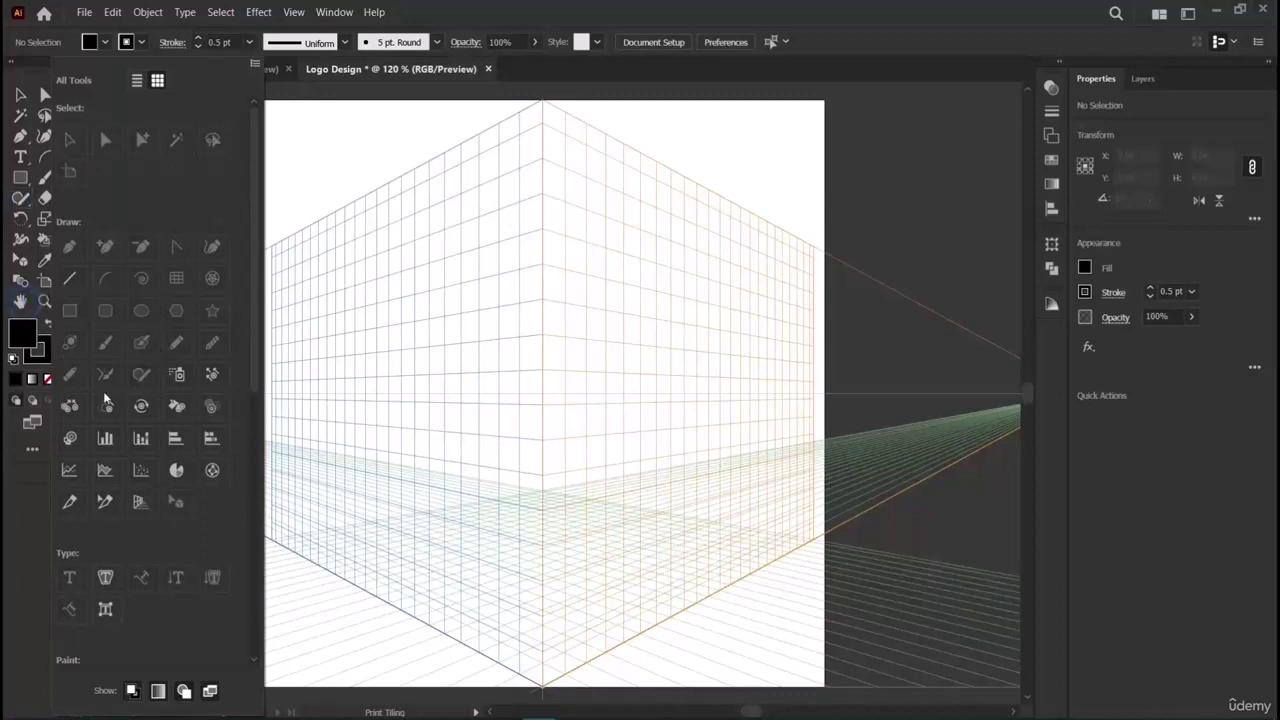
pyautogui.click(19, 200)
pyautogui.moveTo(19, 205); pyautogui.dragTo(19, 205)
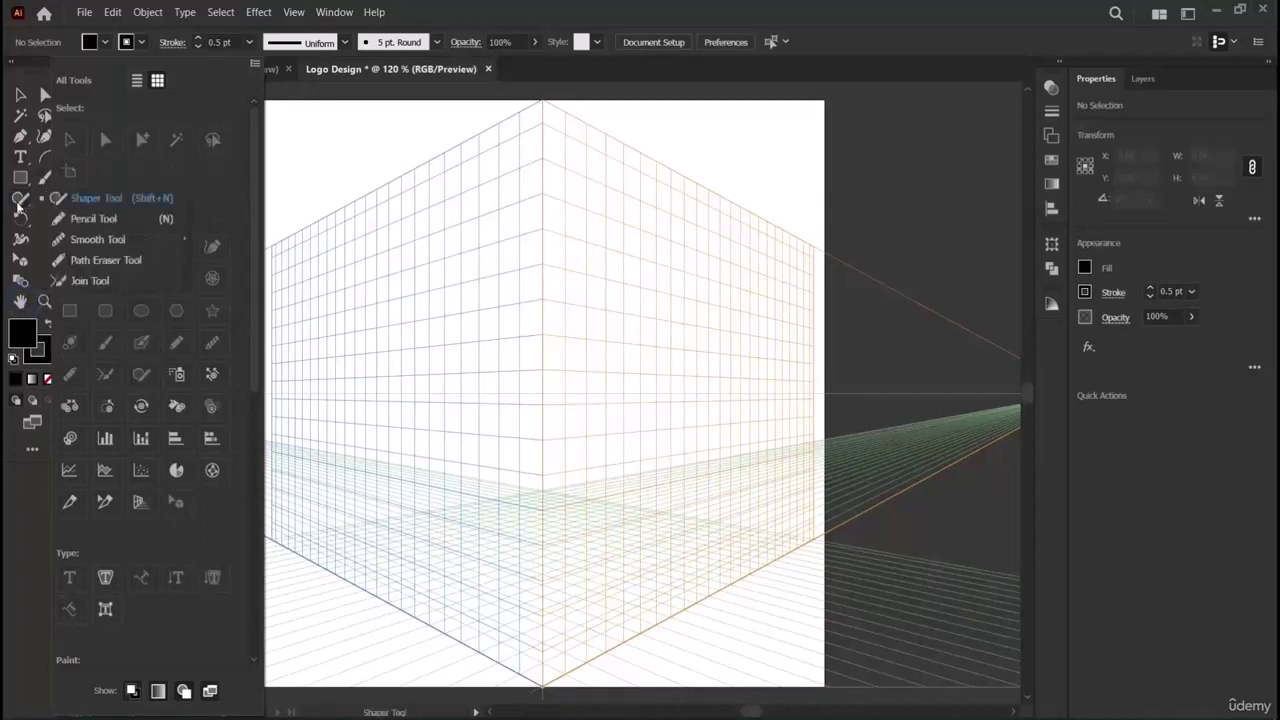
pyautogui.click(19, 205)
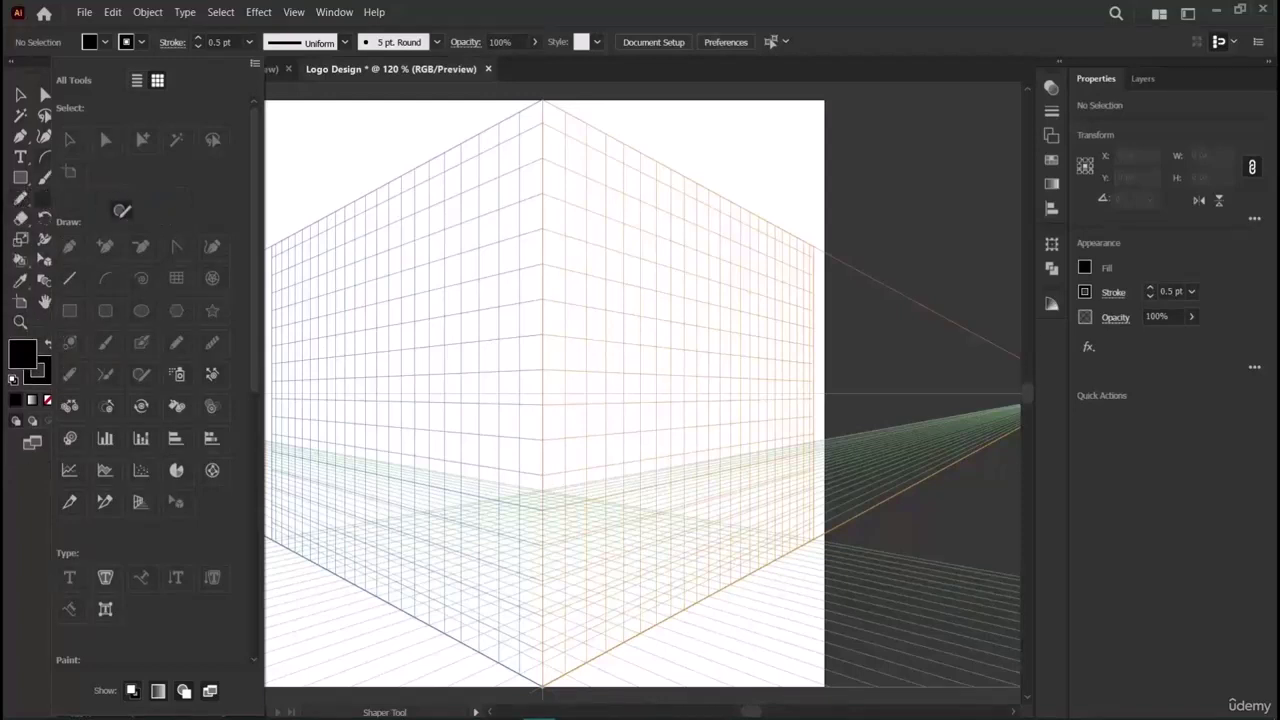
pyautogui.press('n')
pyautogui.moveTo(19, 205); pyautogui.dragTo(19, 205)
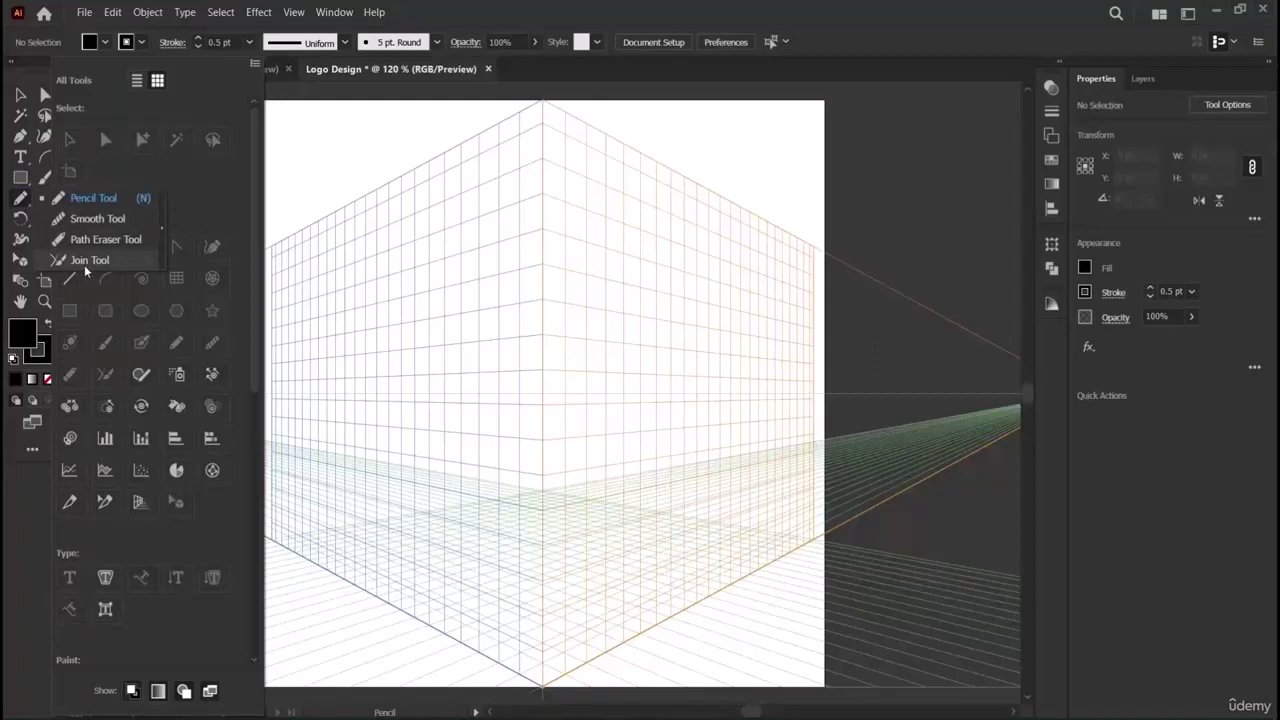
pyautogui.moveTo(19, 157); pyautogui.dragTo(19, 157)
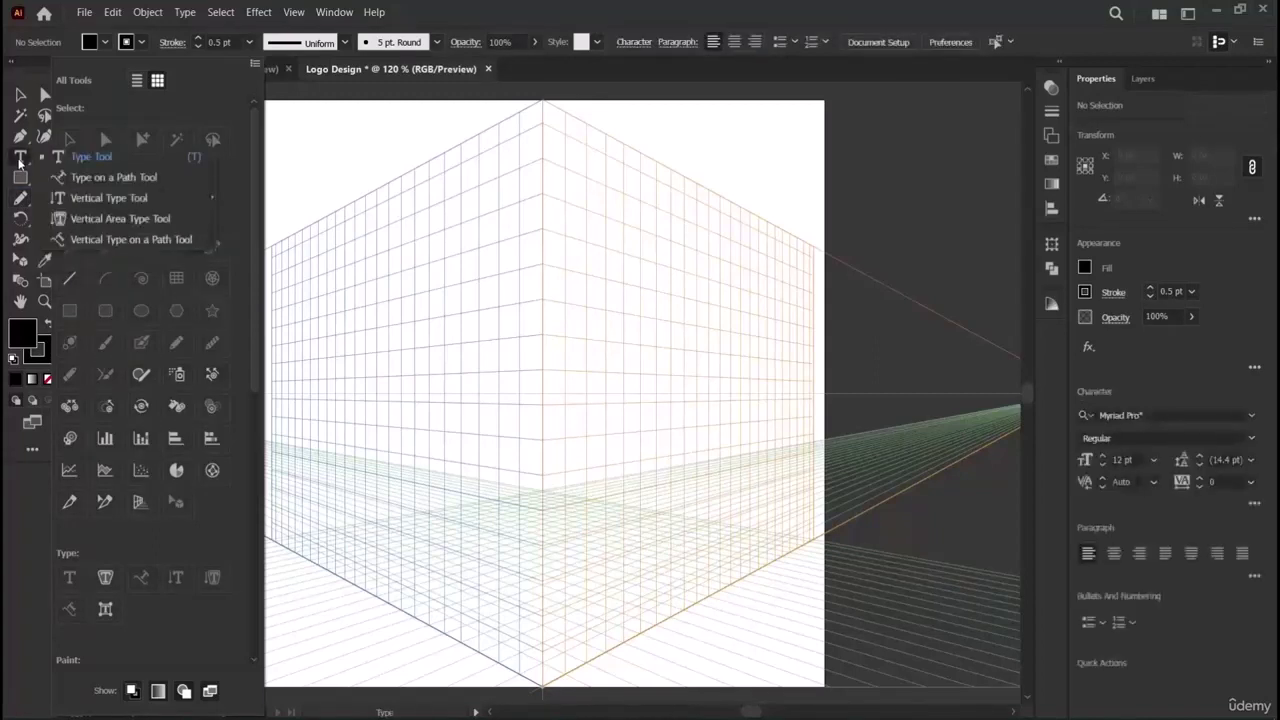
pyautogui.click(19, 157)
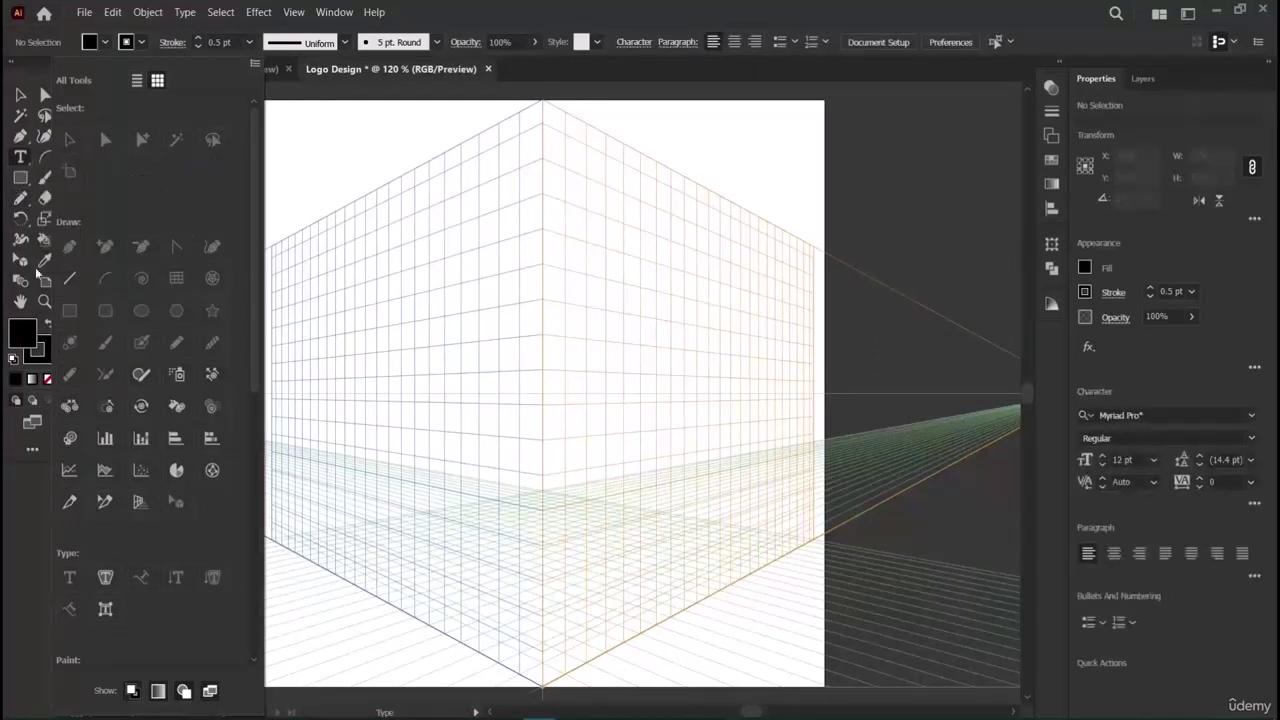
pyautogui.click(33, 450)
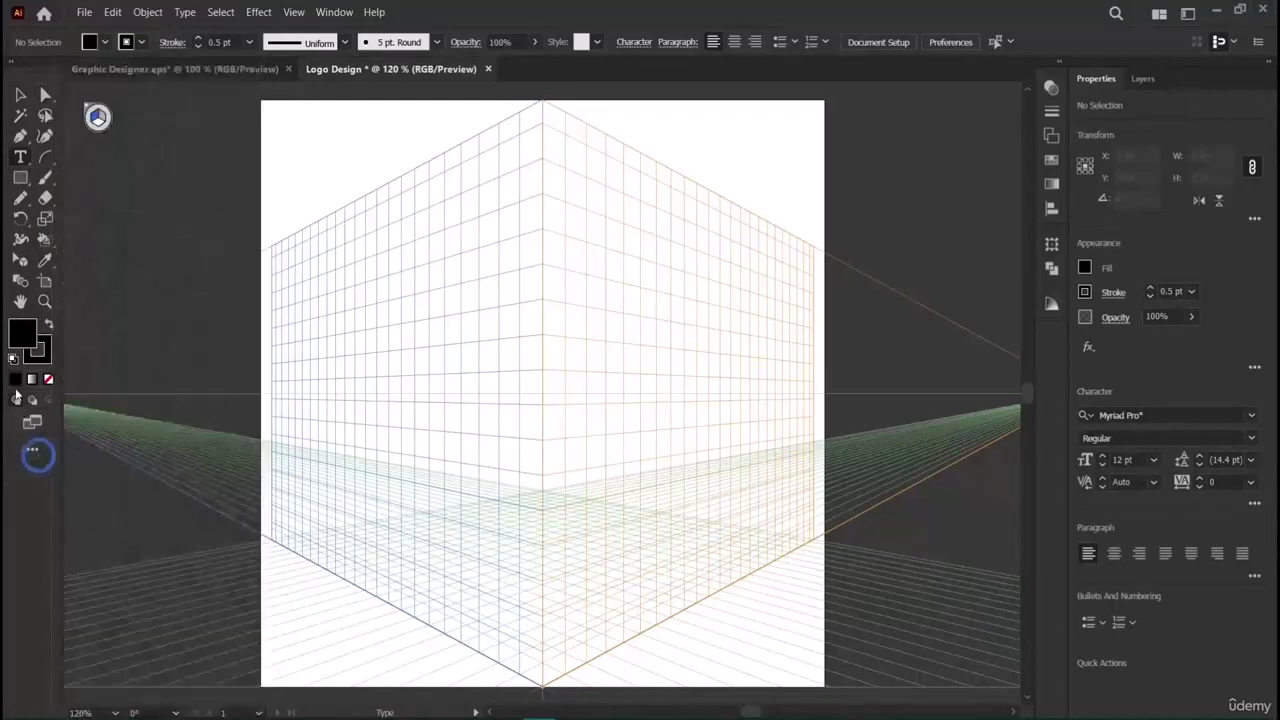
# Place Lorem ipsum placeholder text at the top-left, then select and deselect it.
pyautogui.click(87, 103)
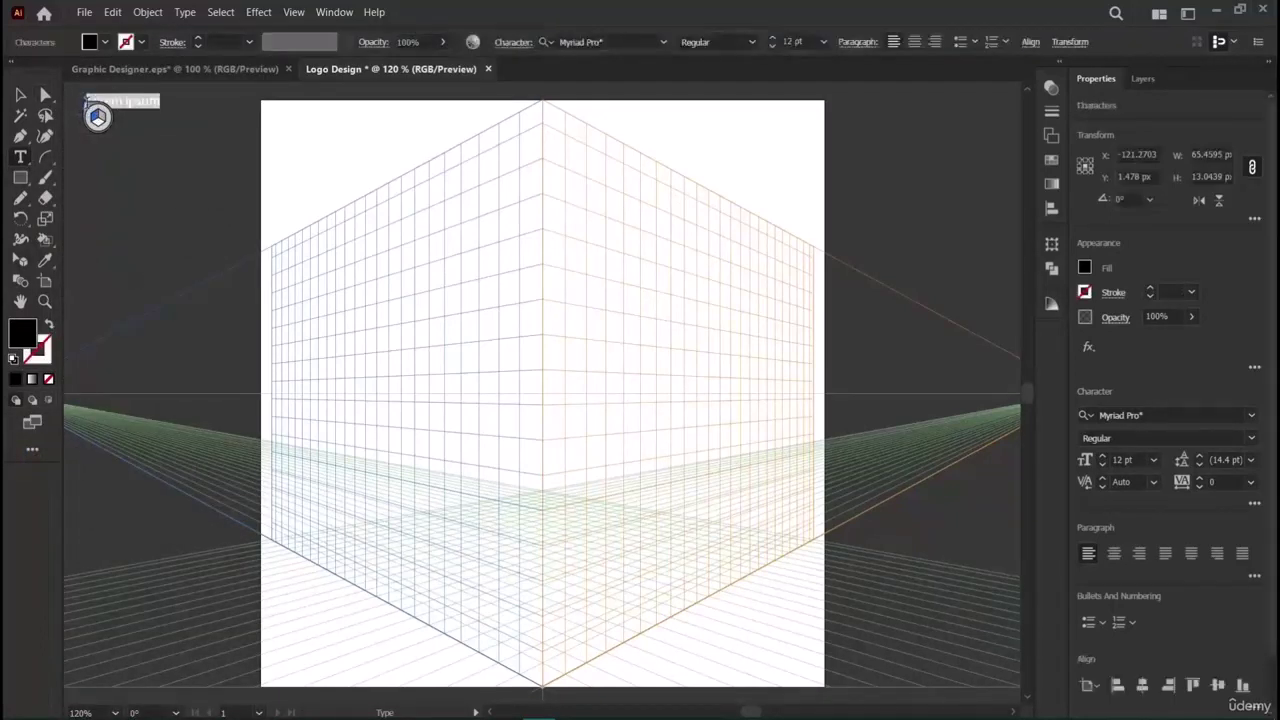
pyautogui.press('Escape')
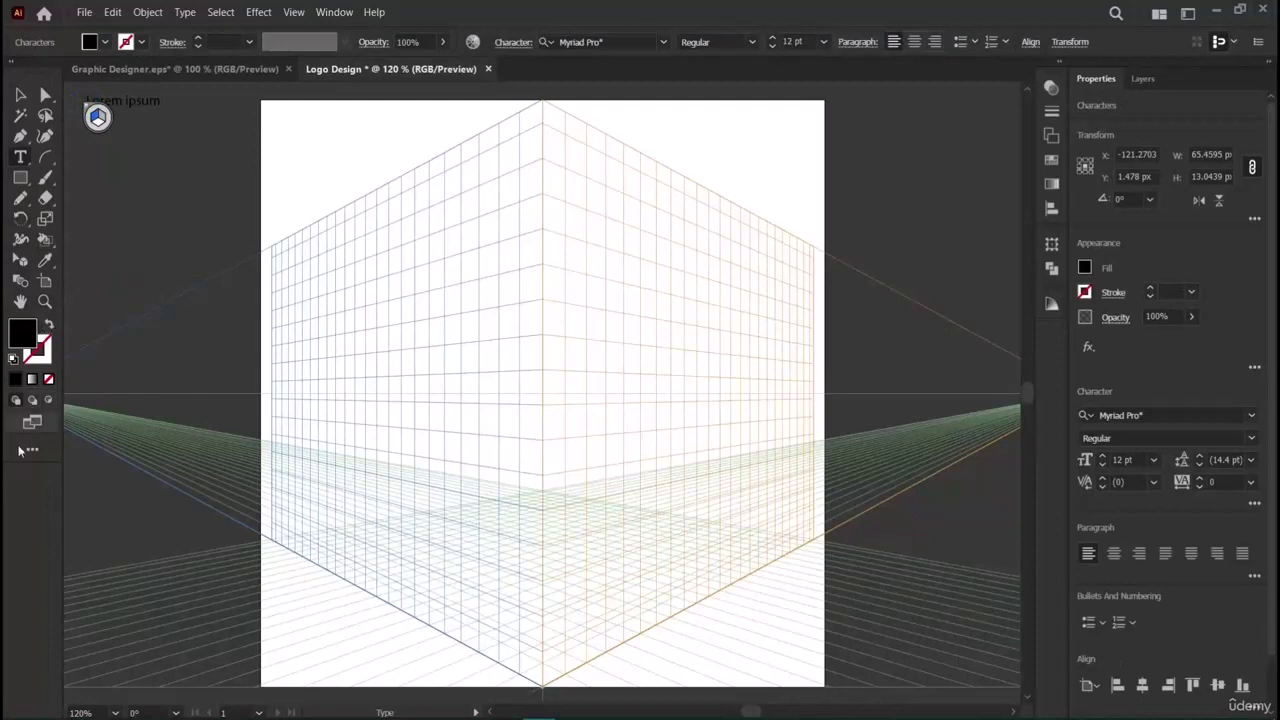
pyautogui.click(33, 450)
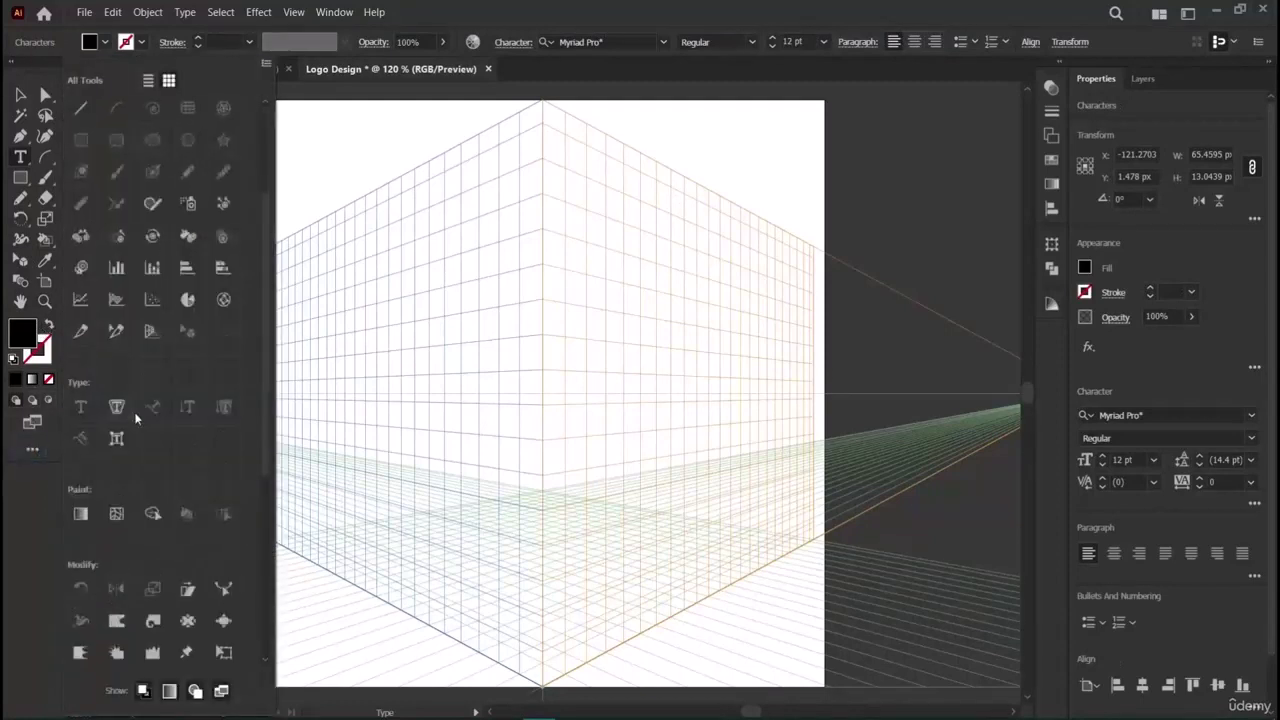
pyautogui.click(22, 94)
pyautogui.click(42, 487)
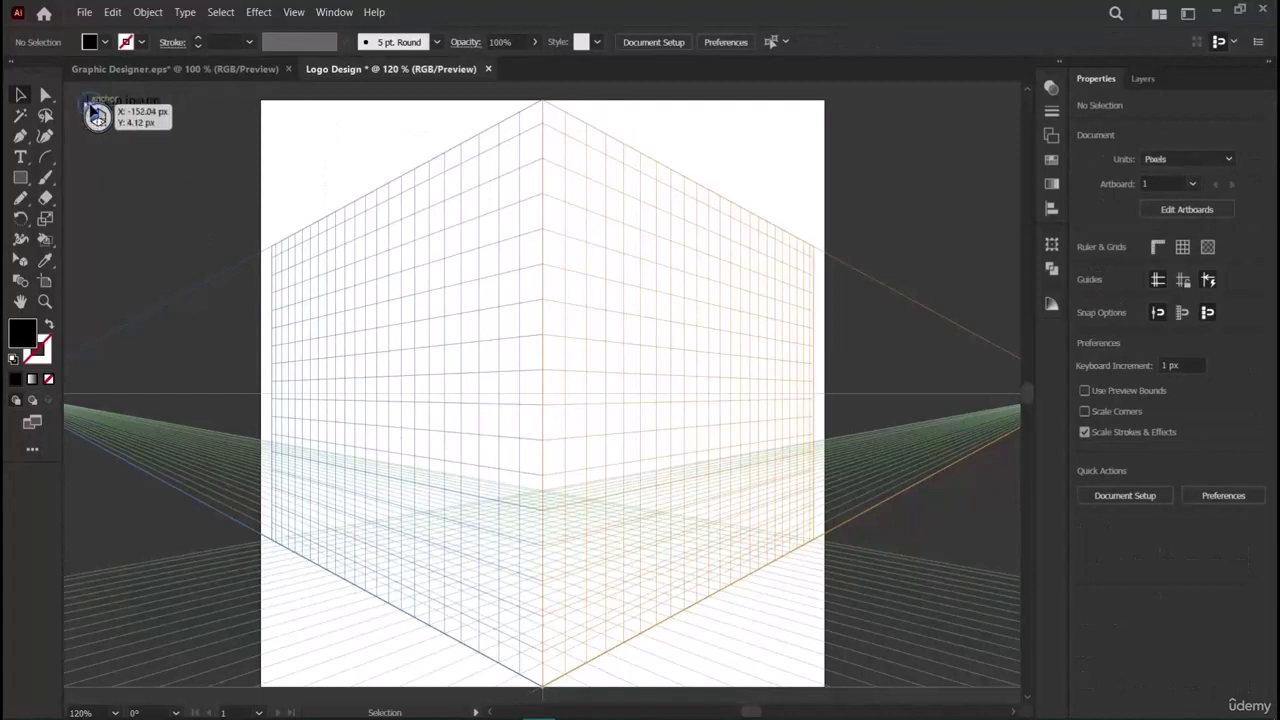
pyautogui.click(110, 100)
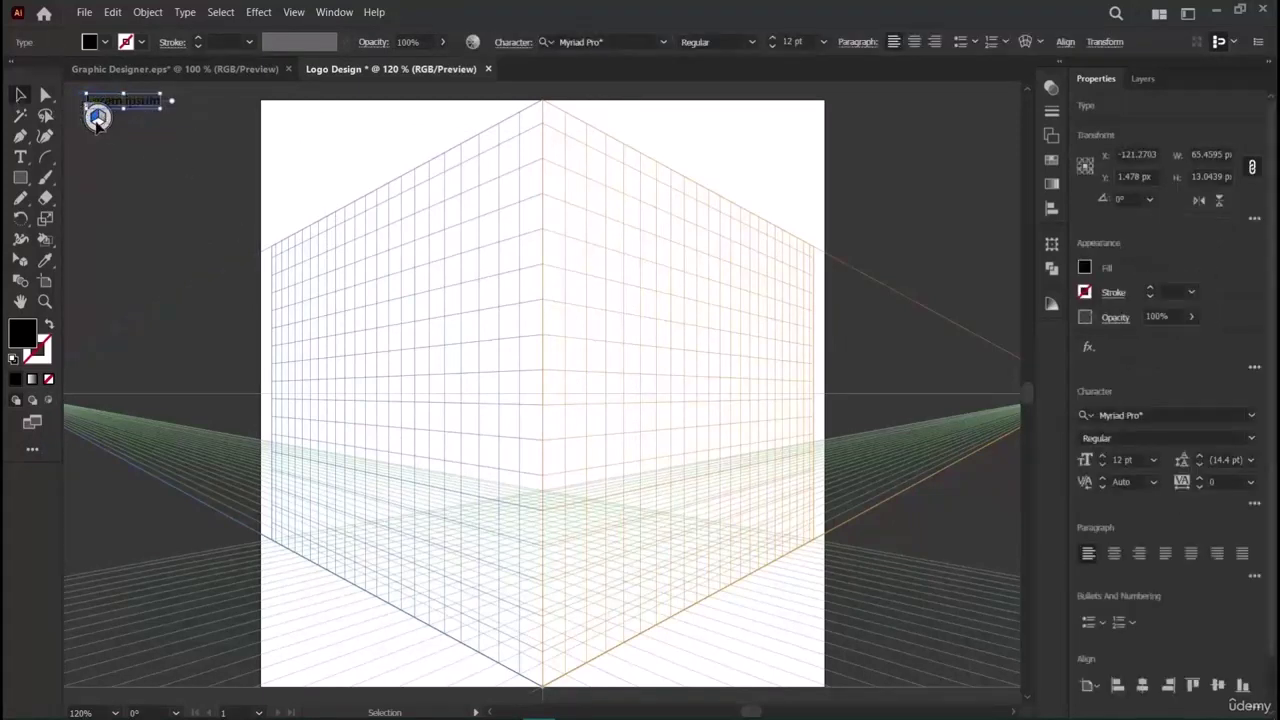
pyautogui.click(105, 106)
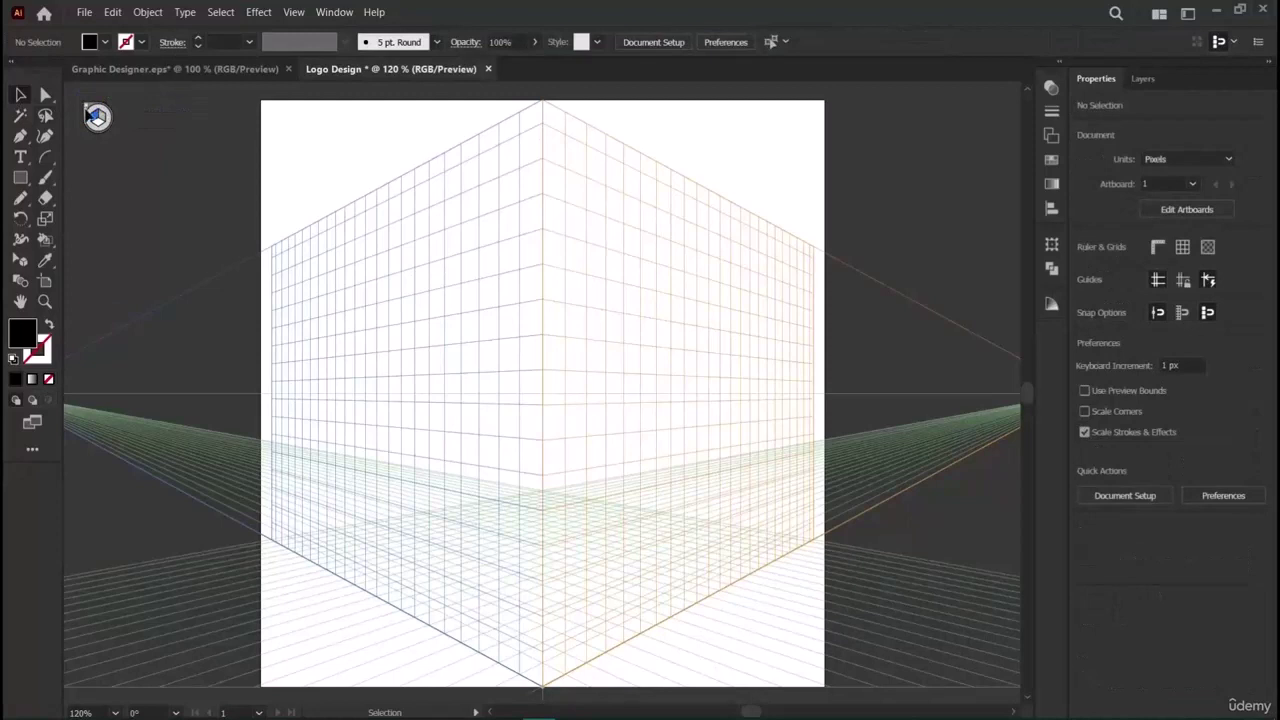
# Drag the Perspective Grid tool from All Tools into the toolbar beside the Hand tool.
pyautogui.click(32, 449)
pyautogui.scroll(-5, 160, 462)
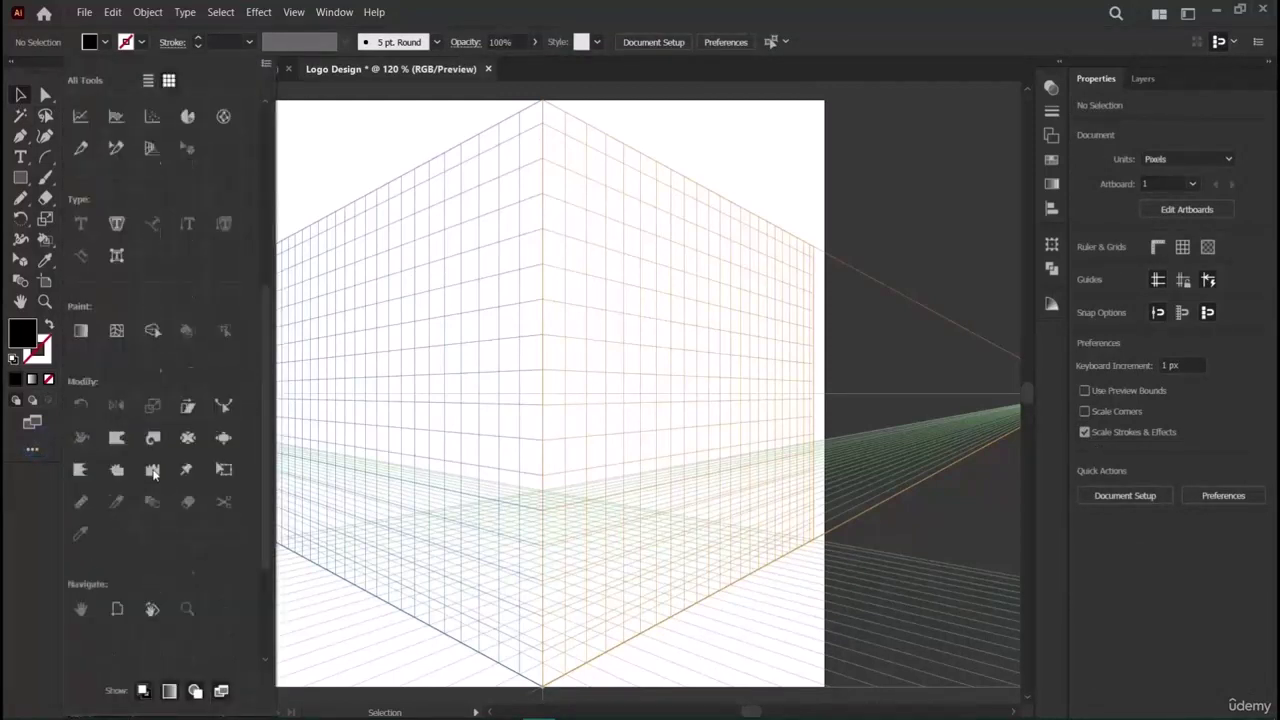
pyautogui.scroll(4, 153, 474)
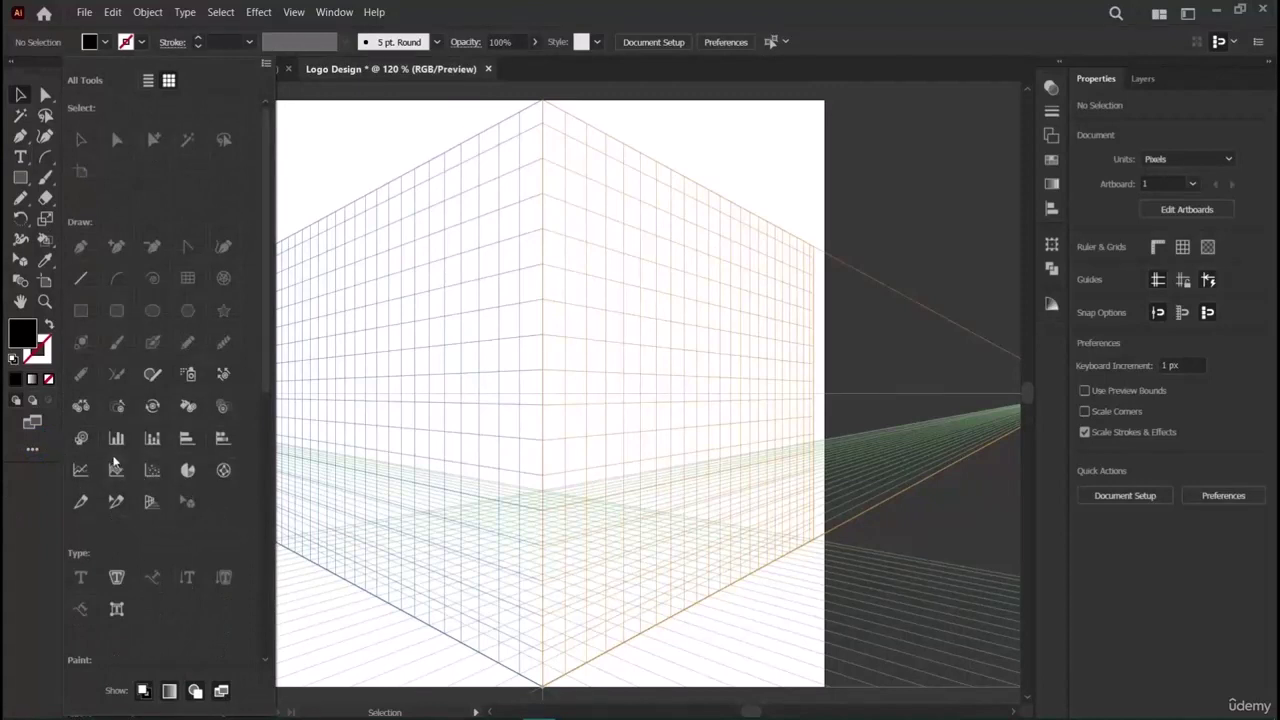
pyautogui.click(150, 502)
pyautogui.moveTo(150, 502); pyautogui.dragTo(27, 313)
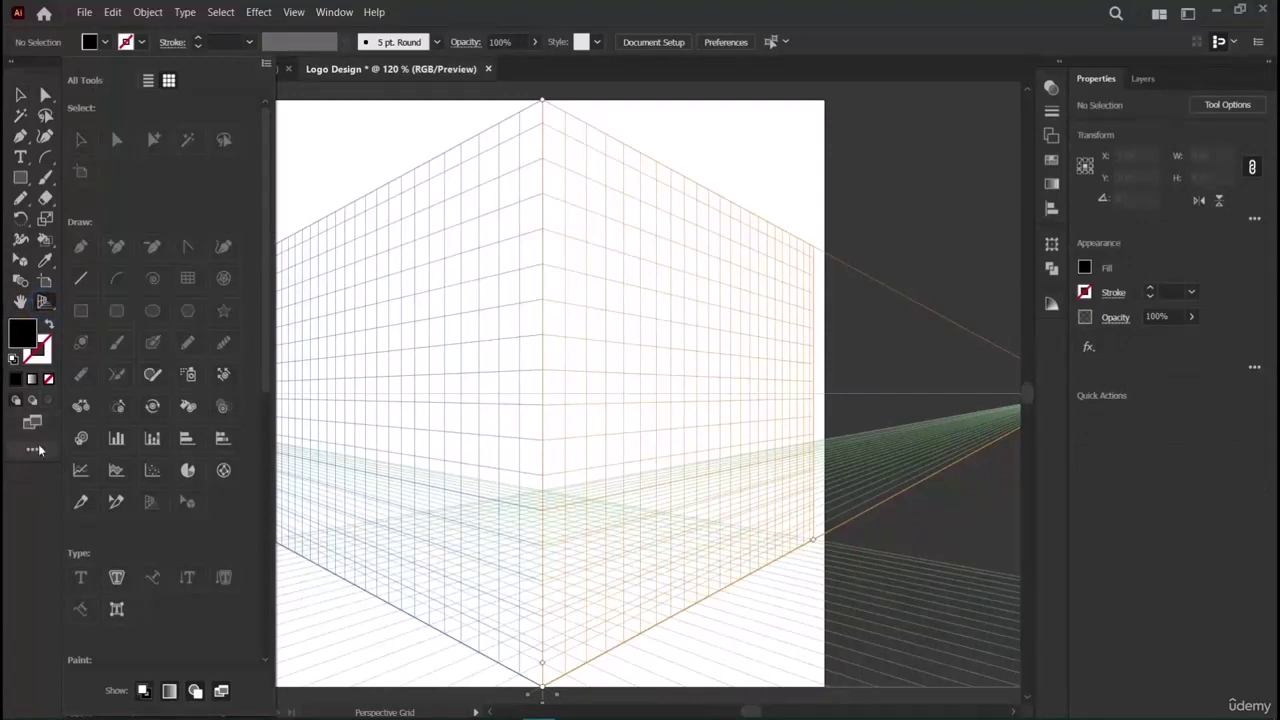
# Hide the perspective grid with Ctrl+Shift+I, leaving the Logo Design artboard plain white.
pyautogui.hotkey('ctrl', 'shift', 'i')
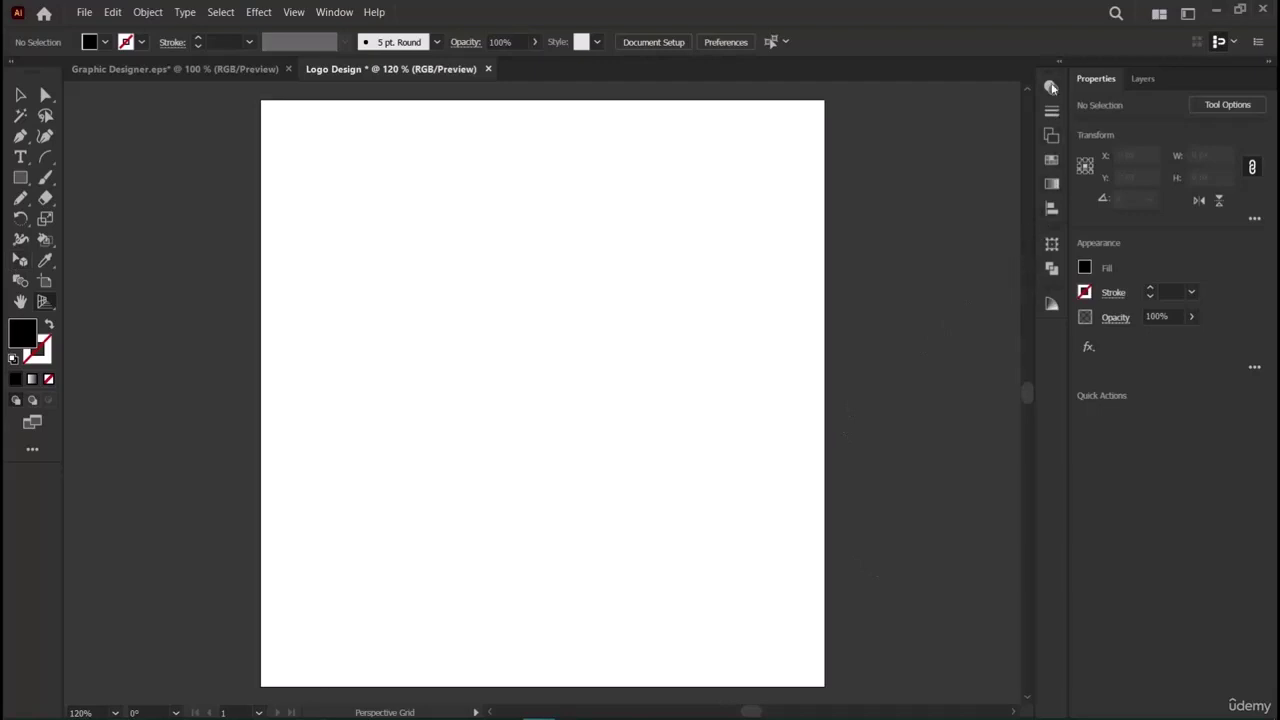
# Open and close the Navigator panel, then dock the Transparency panel with the side panels.
pyautogui.click(335, 12)
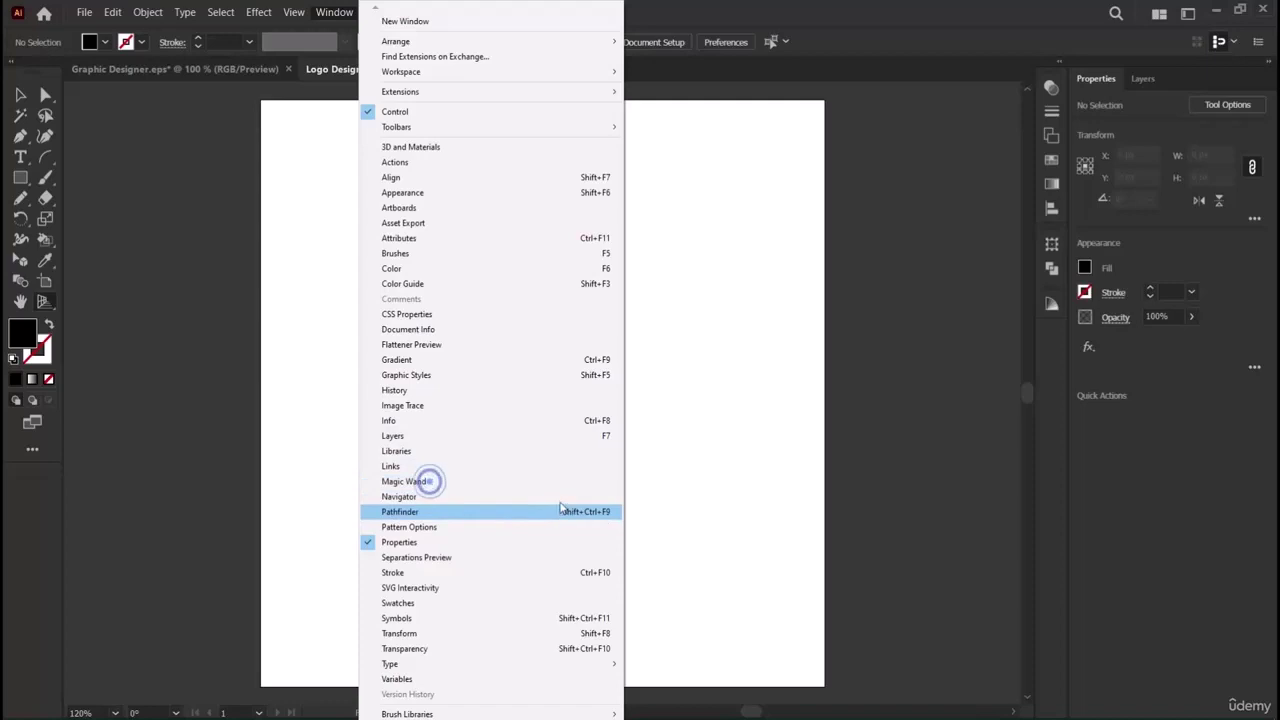
pyautogui.click(425, 496)
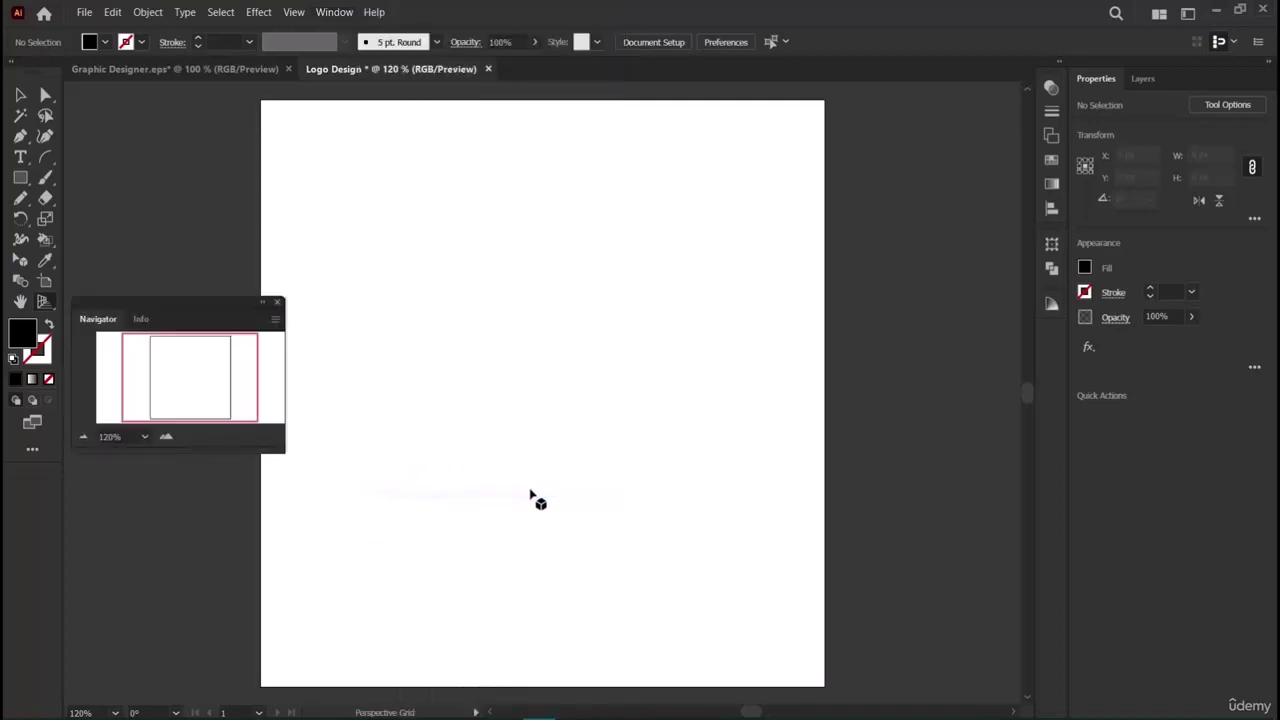
pyautogui.click(277, 305)
pyautogui.click(334, 12)
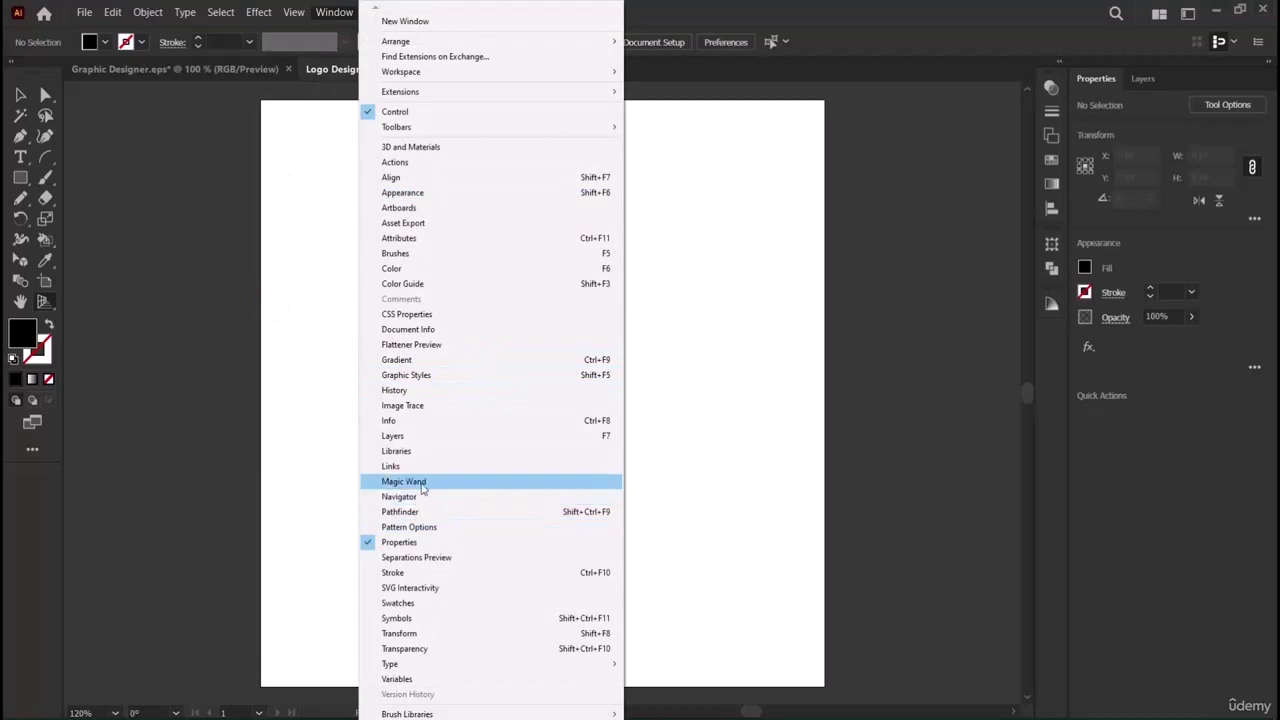
pyautogui.click(449, 648)
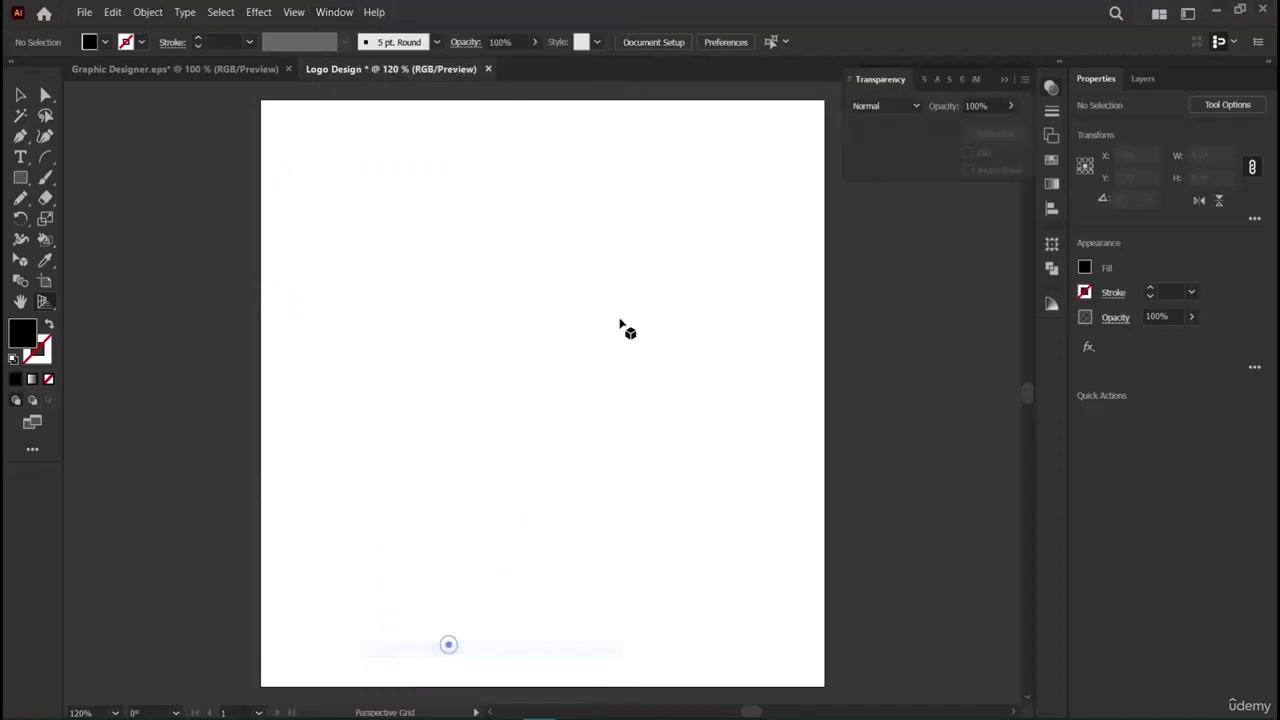
pyautogui.moveTo(880, 79); pyautogui.dragTo(1057, 337)
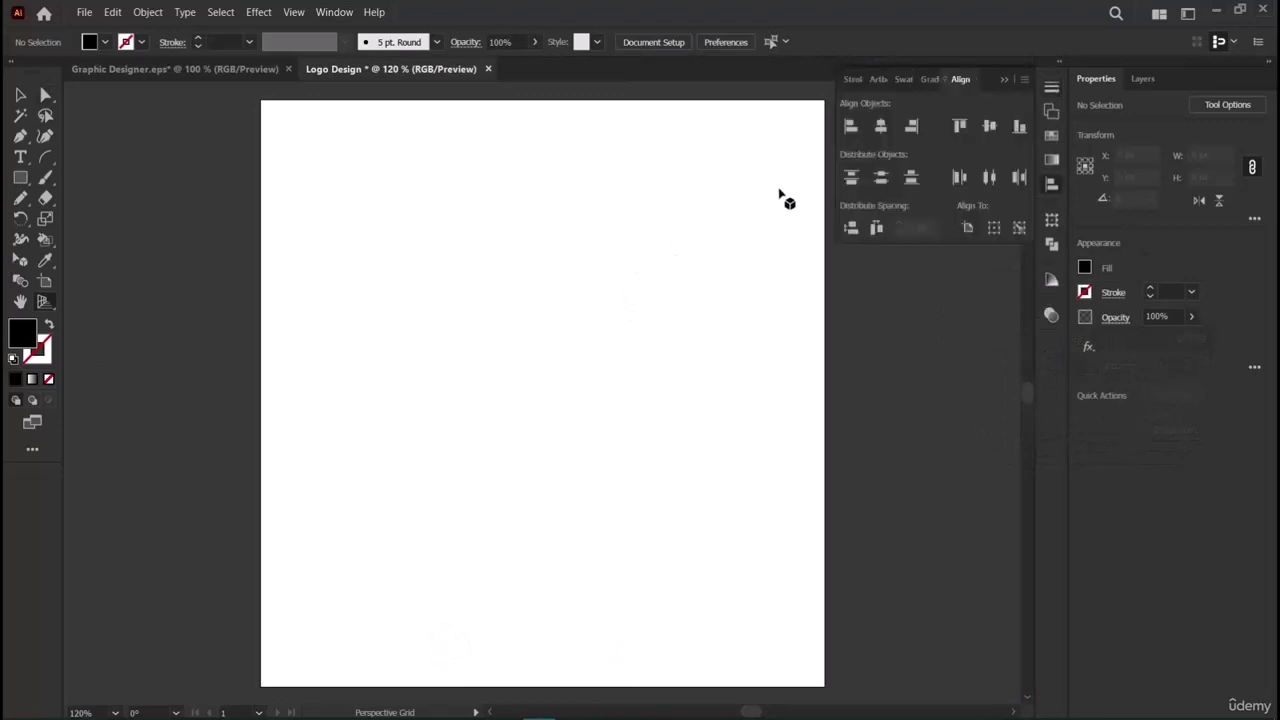
pyautogui.click(1004, 79)
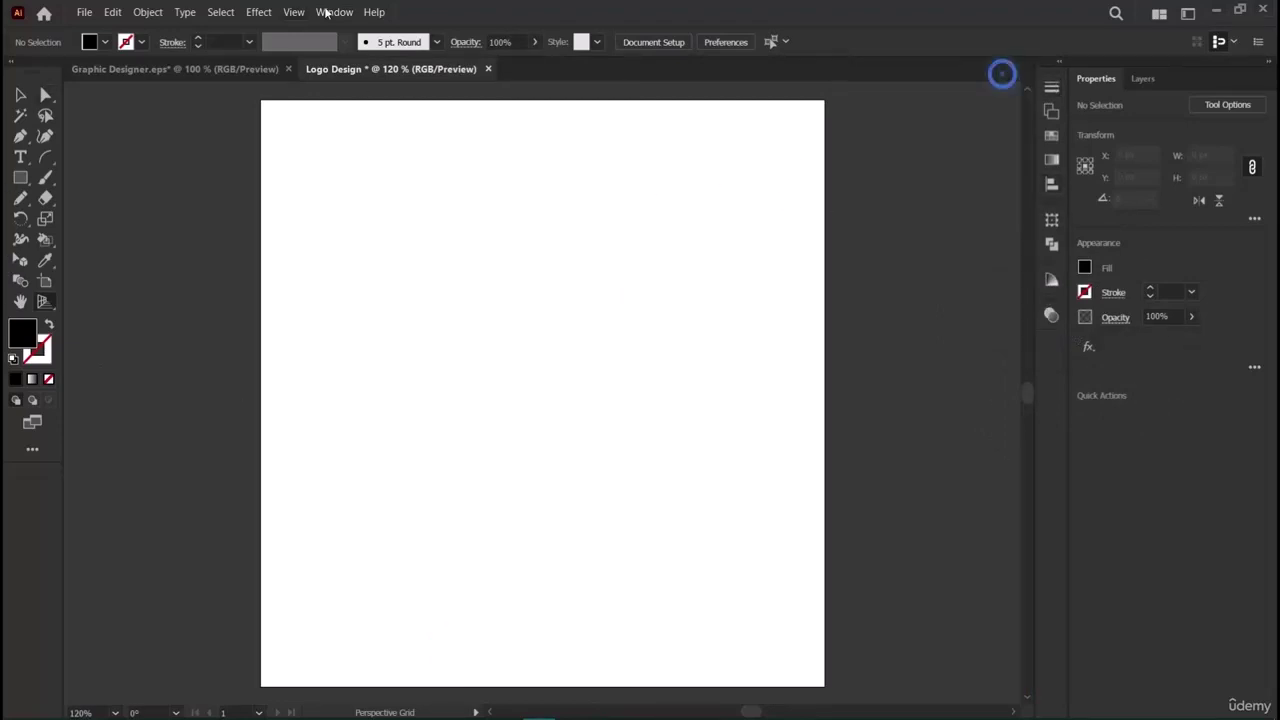
# Dock the Color and Symbols panels in the side dock, collapsing Symbols to its icon.
pyautogui.click(334, 12)
pyautogui.click(394, 268)
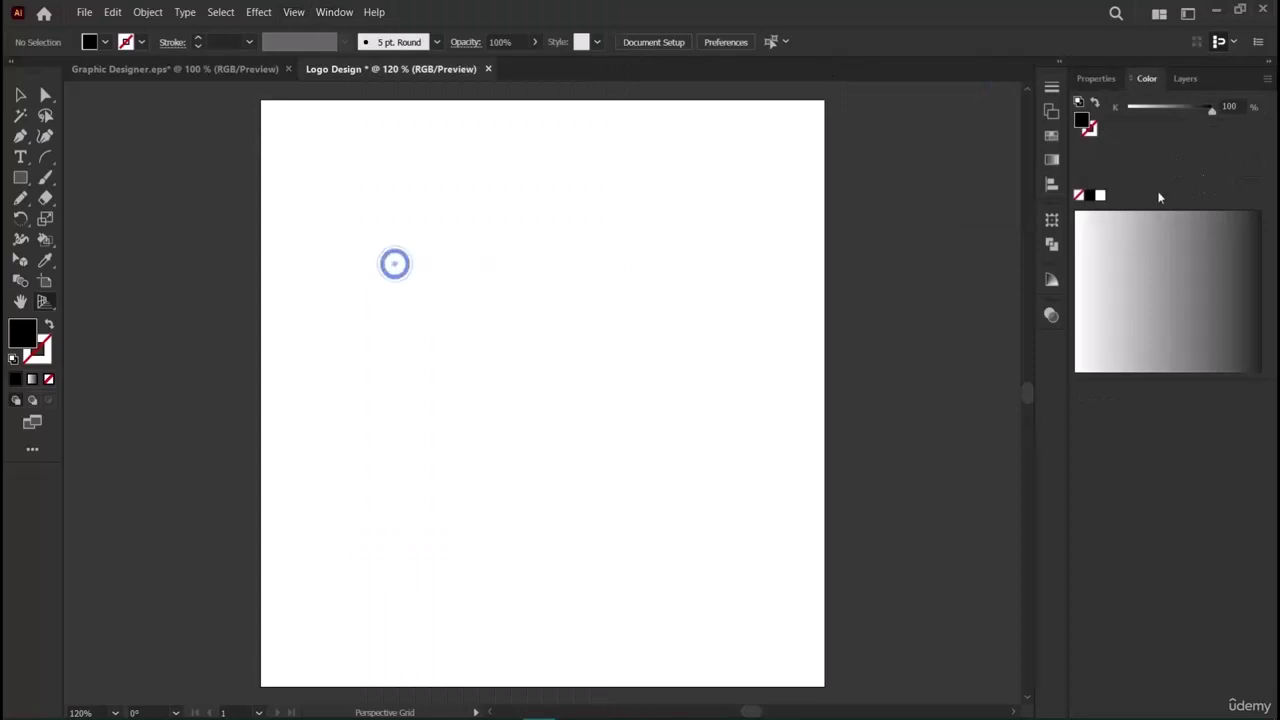
pyautogui.moveTo(1147, 78); pyautogui.dragTo(1057, 350)
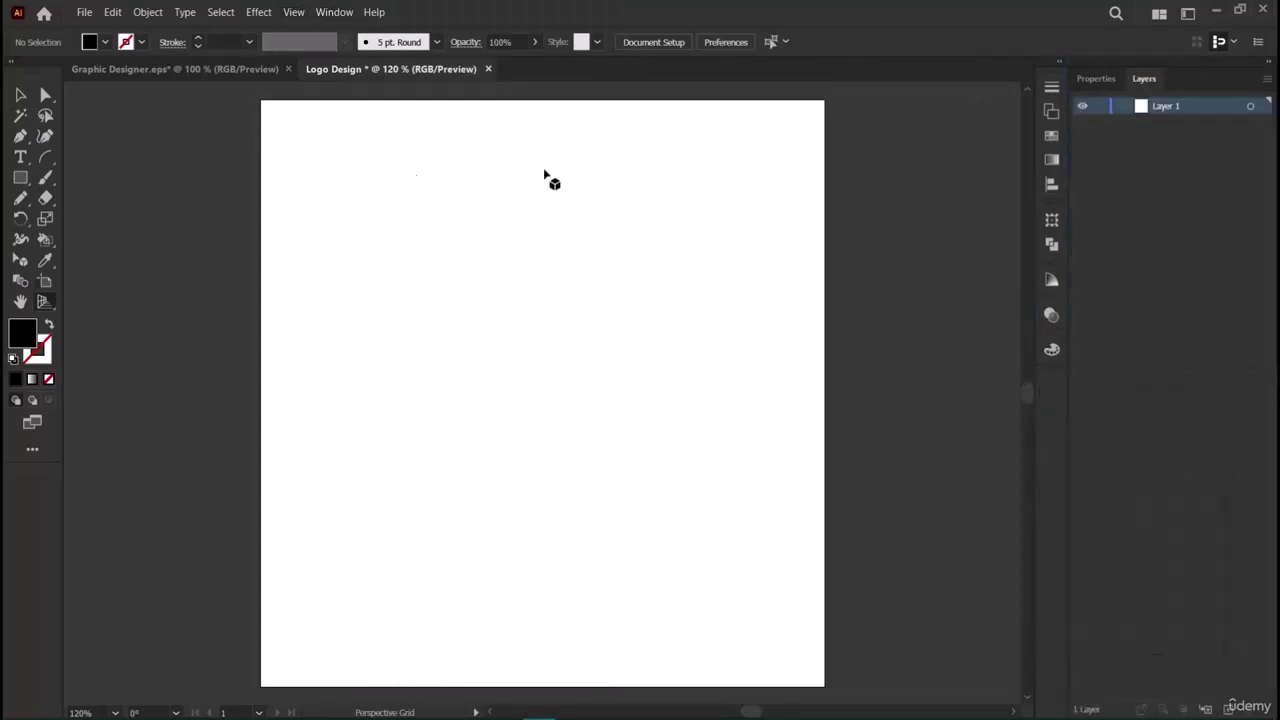
pyautogui.click(342, 14)
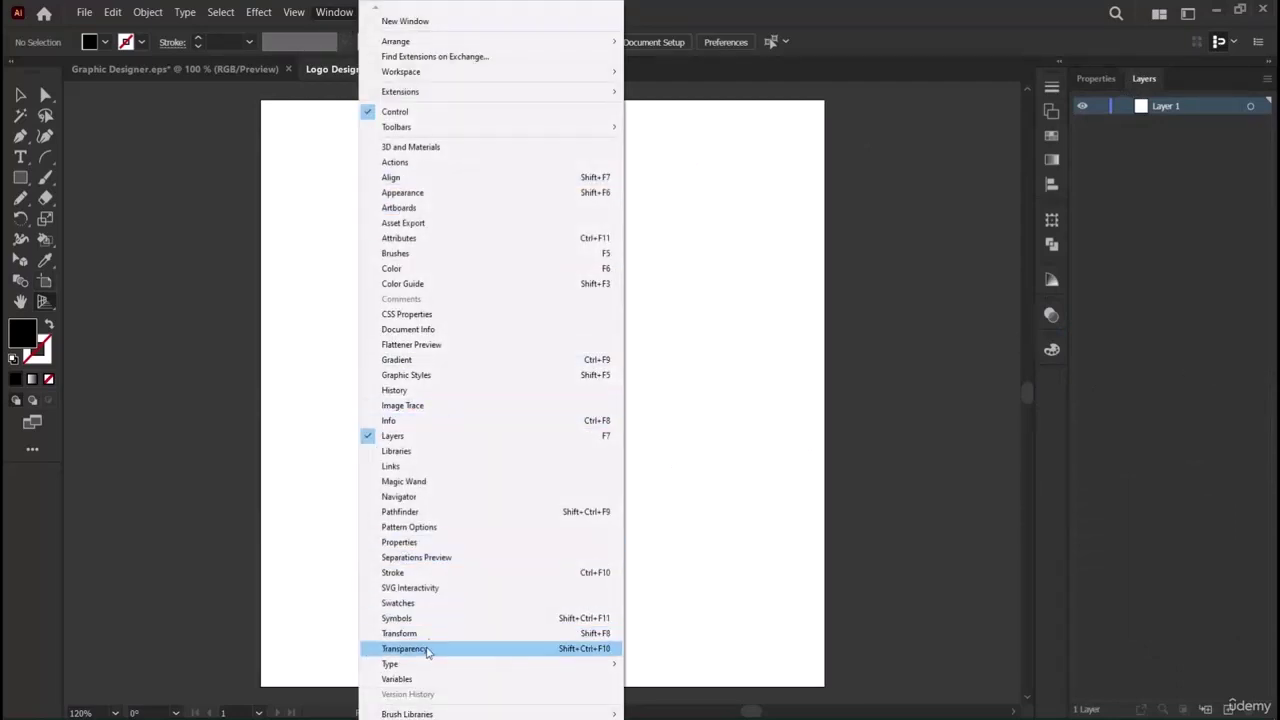
pyautogui.click(439, 618)
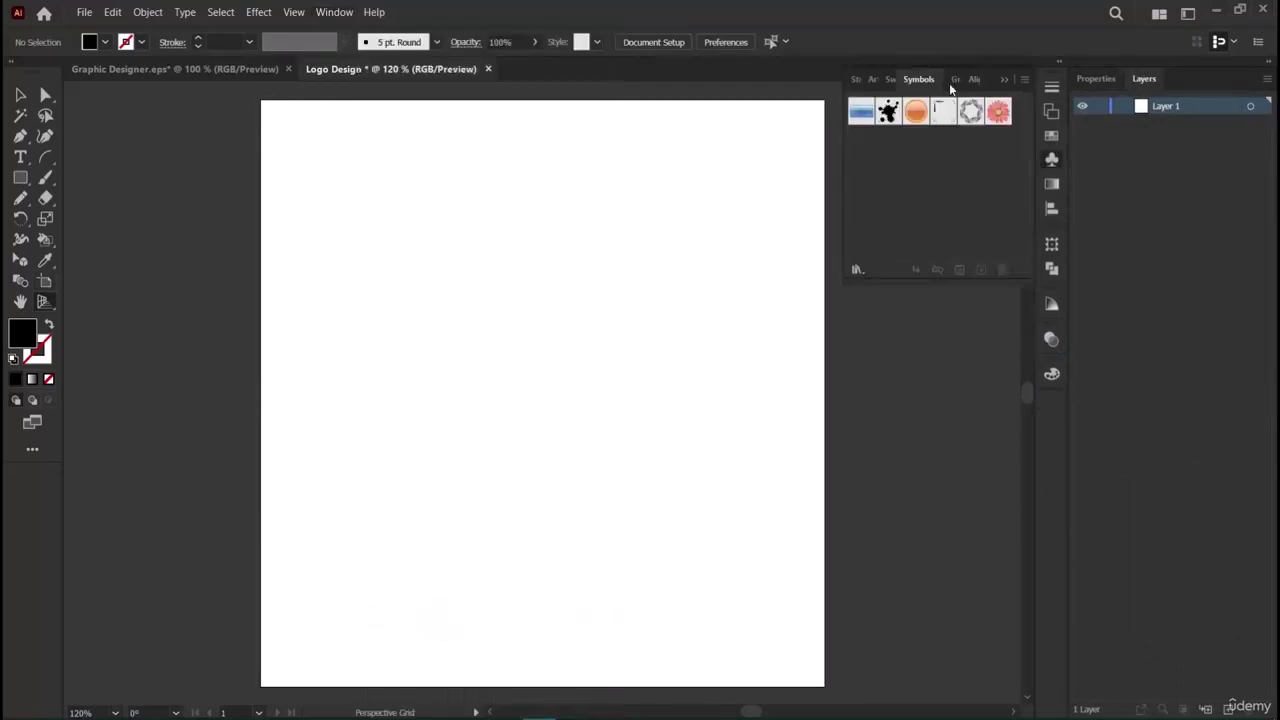
pyautogui.moveTo(971, 110); pyautogui.dragTo(775, 485)
pyautogui.moveTo(1049, 160); pyautogui.dragTo(1045, 410)
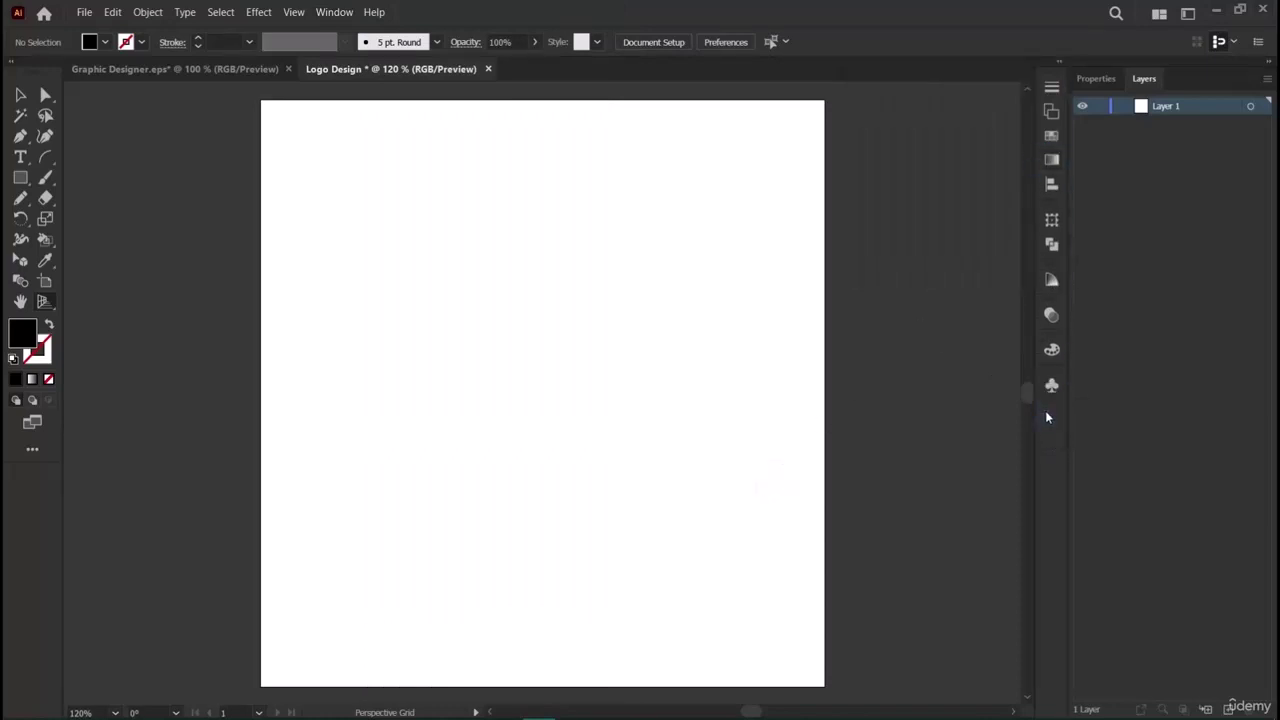
pyautogui.click(1052, 388)
pyautogui.click(1052, 388)
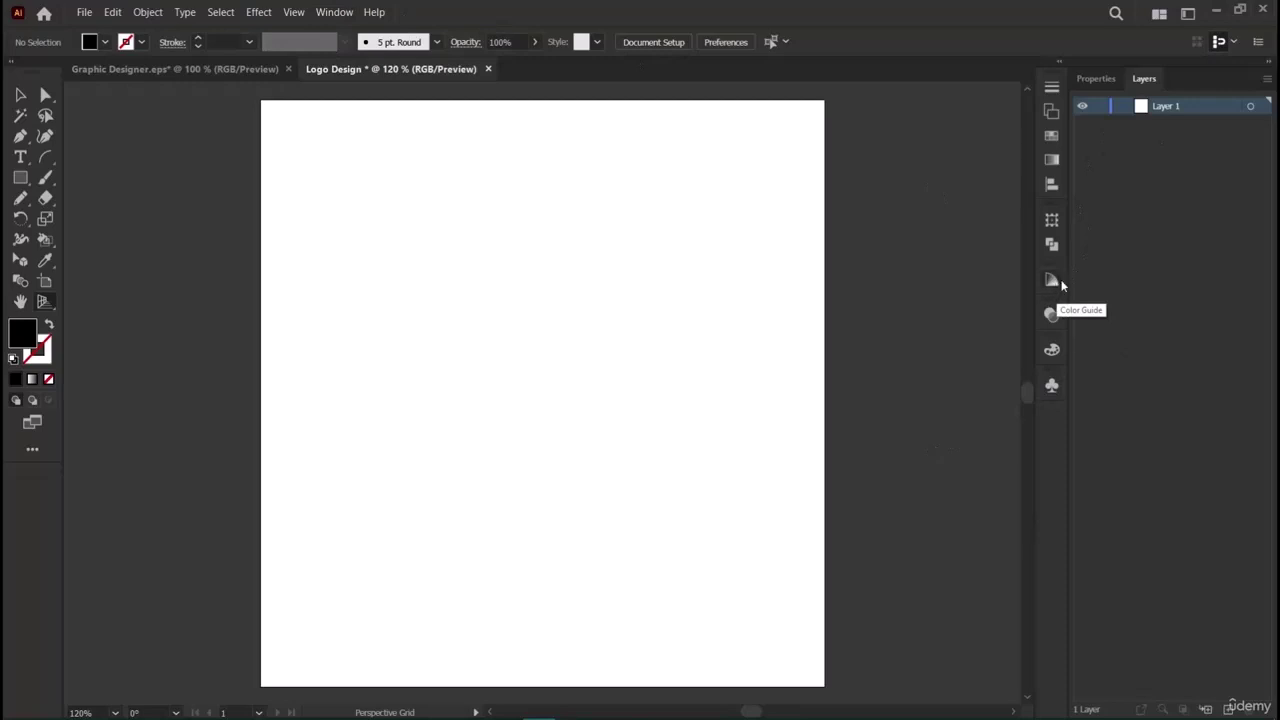
# Move the Color Guide panel icon up into the top dock group.
pyautogui.moveTo(1054, 278); pyautogui.dragTo(1056, 183)
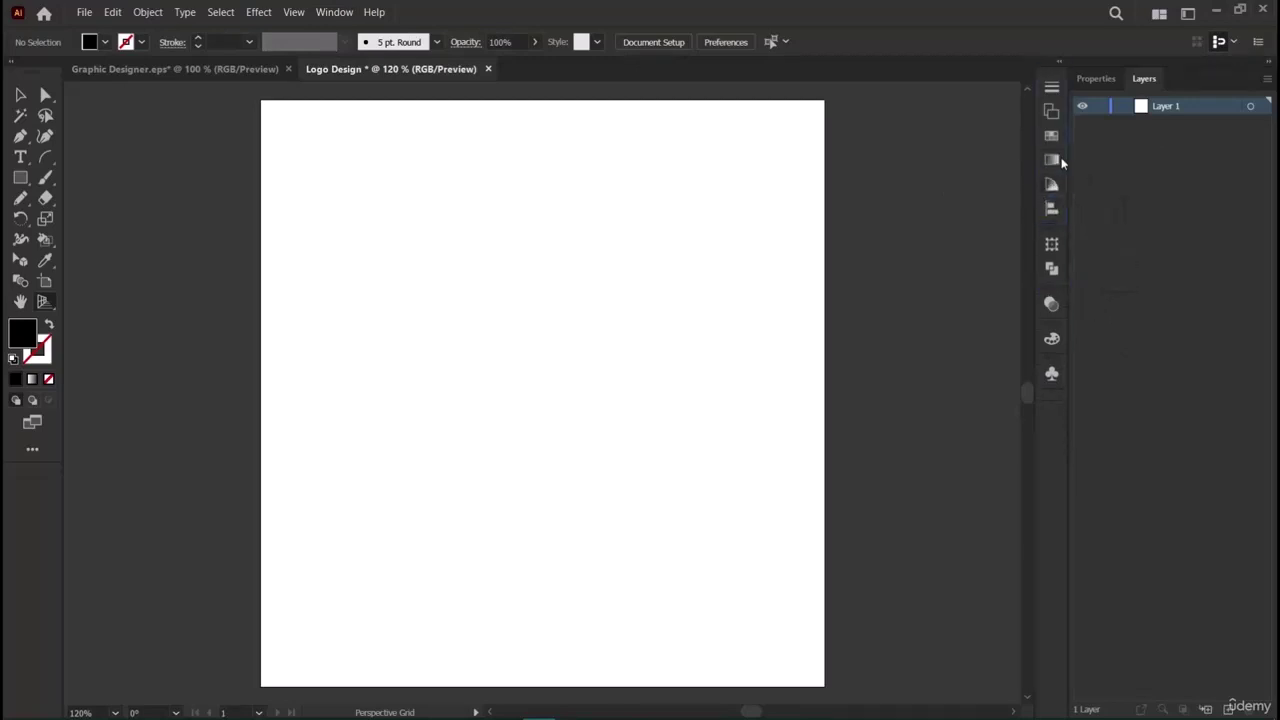
pyautogui.click(325, 11)
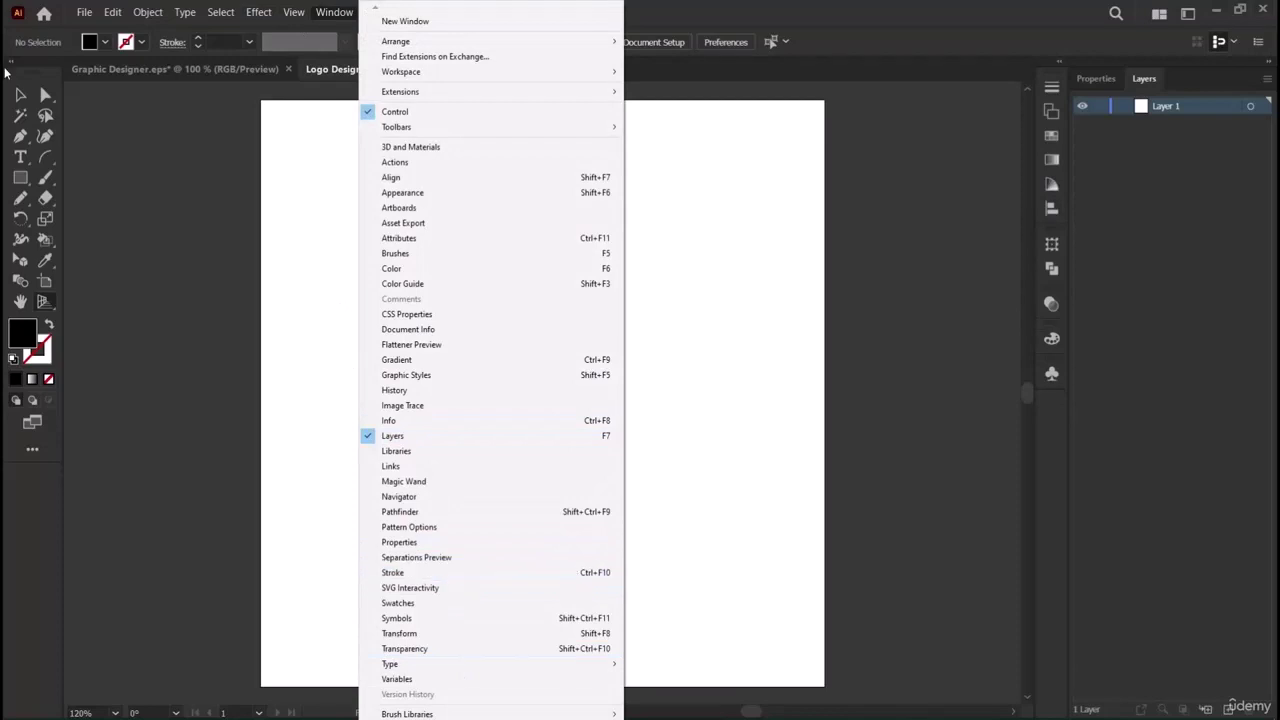
pyautogui.click(20, 94)
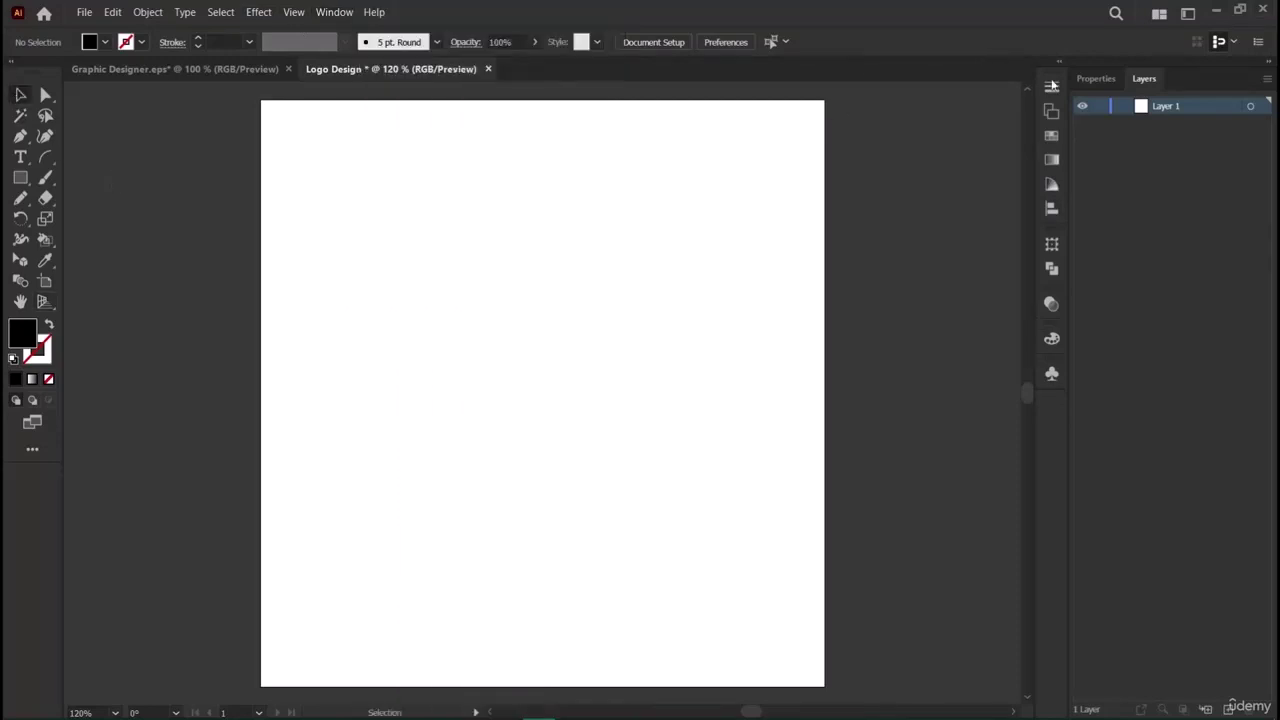
# Switch the right-hand panel from Layers to the Properties tab.
pyautogui.click(1094, 79)
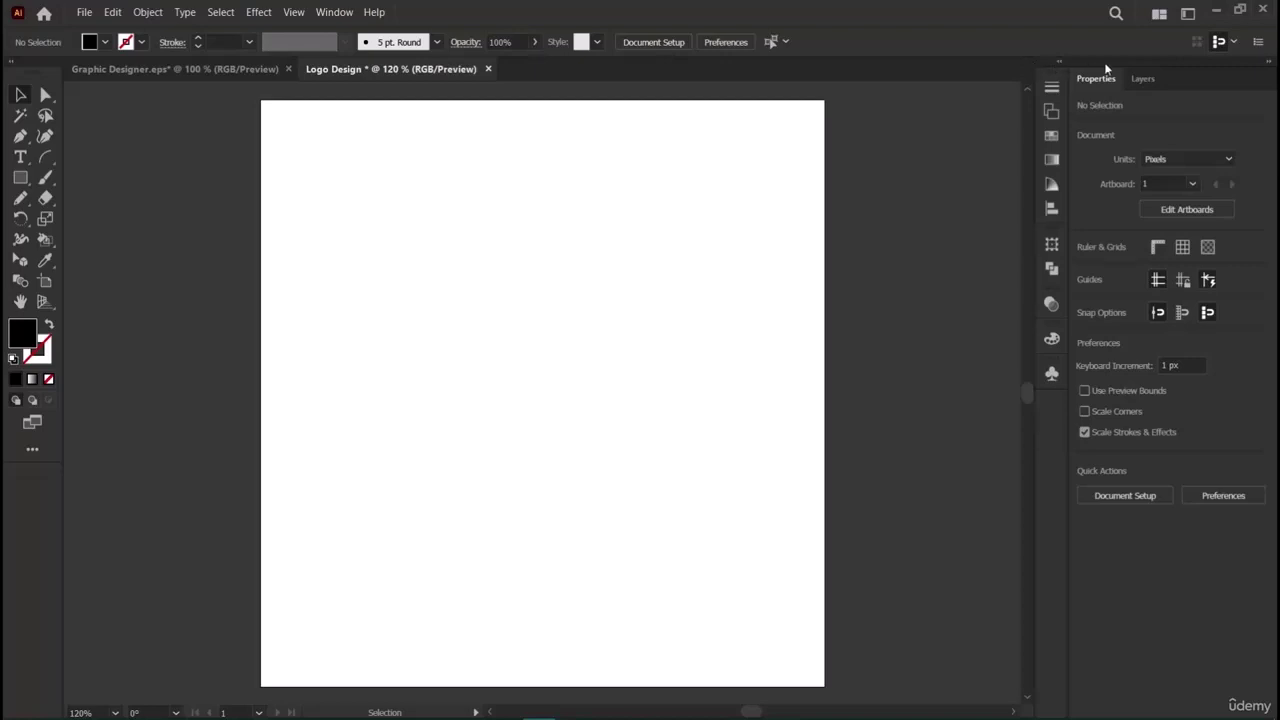
# Check the pixel snapping options, then look through the control bar and document arrangement menus.
pyautogui.click(1234, 45)
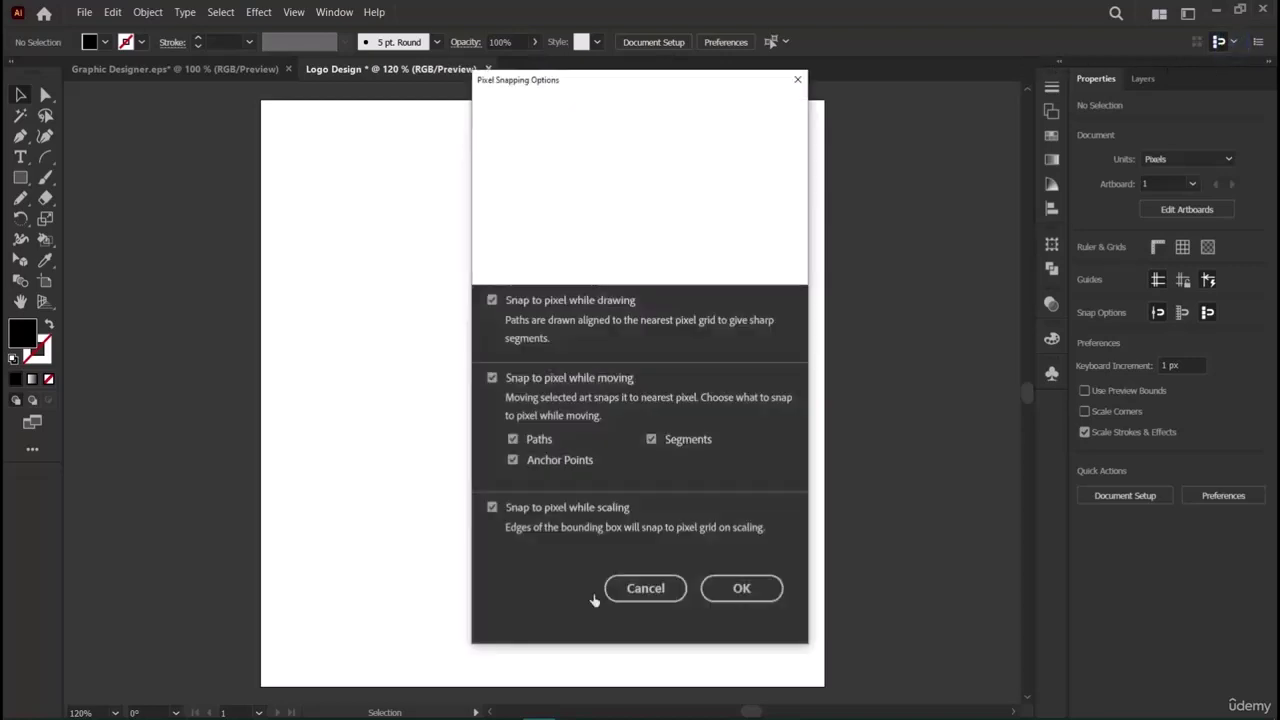
pyautogui.click(720, 580)
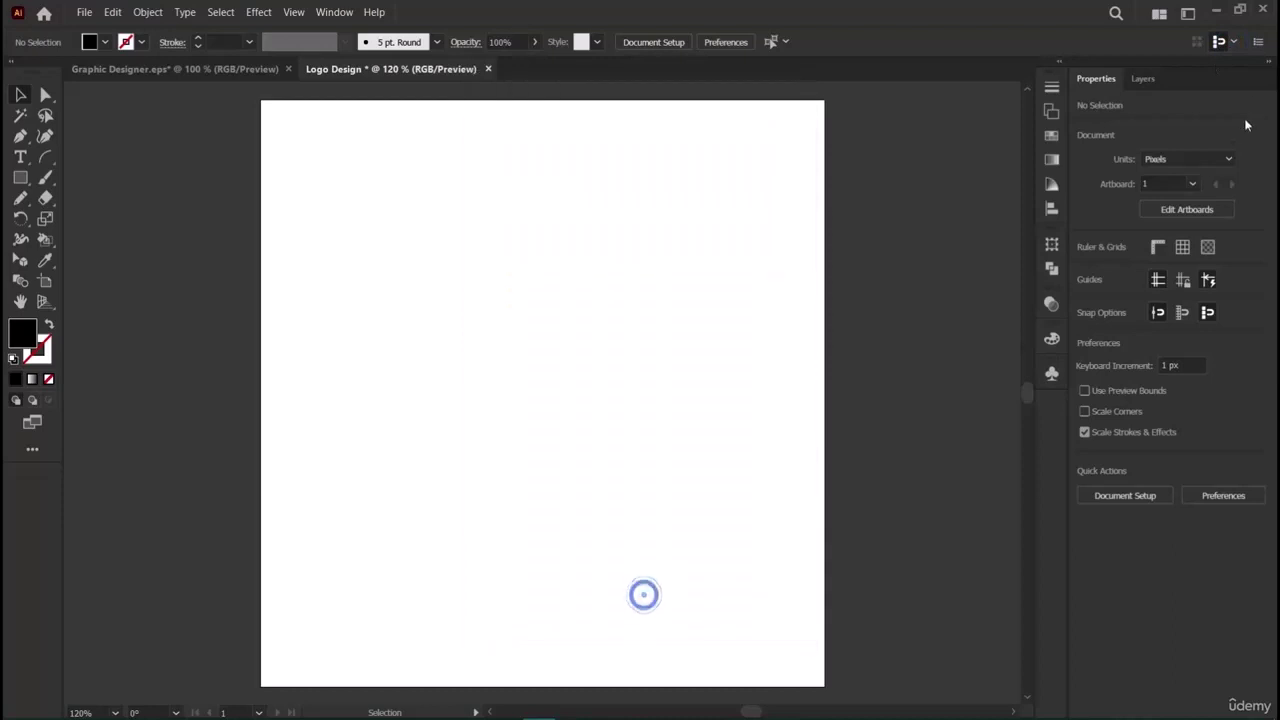
pyautogui.click(1262, 43)
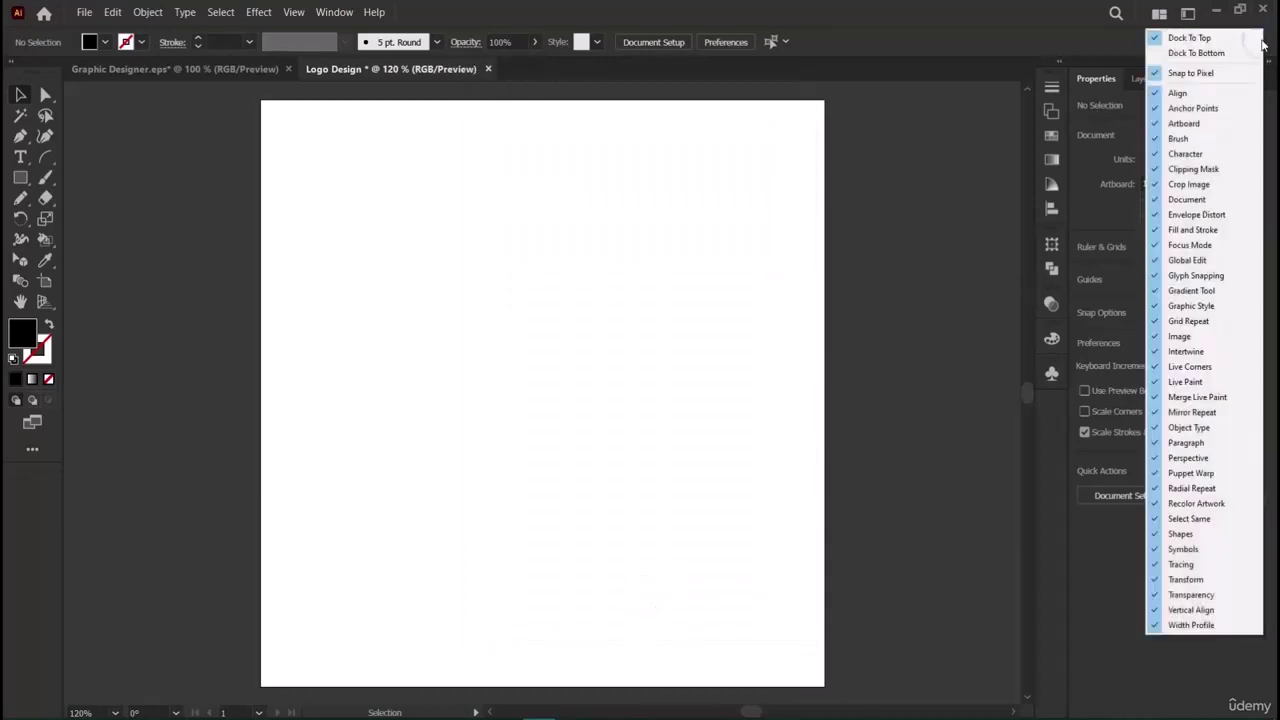
pyautogui.click(1172, 17)
# Create a new workspace from the workspace switcher named 'Logo Design Template'.
pyautogui.click(1185, 15)
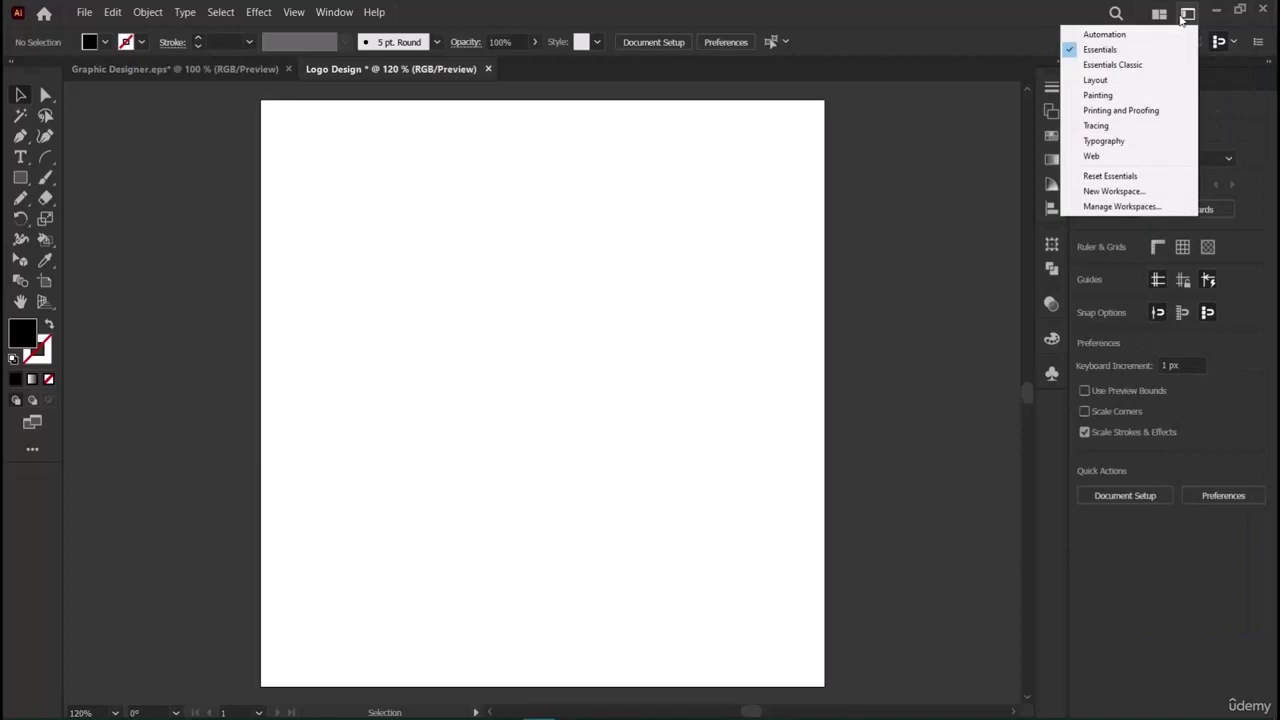
pyautogui.click(1112, 191)
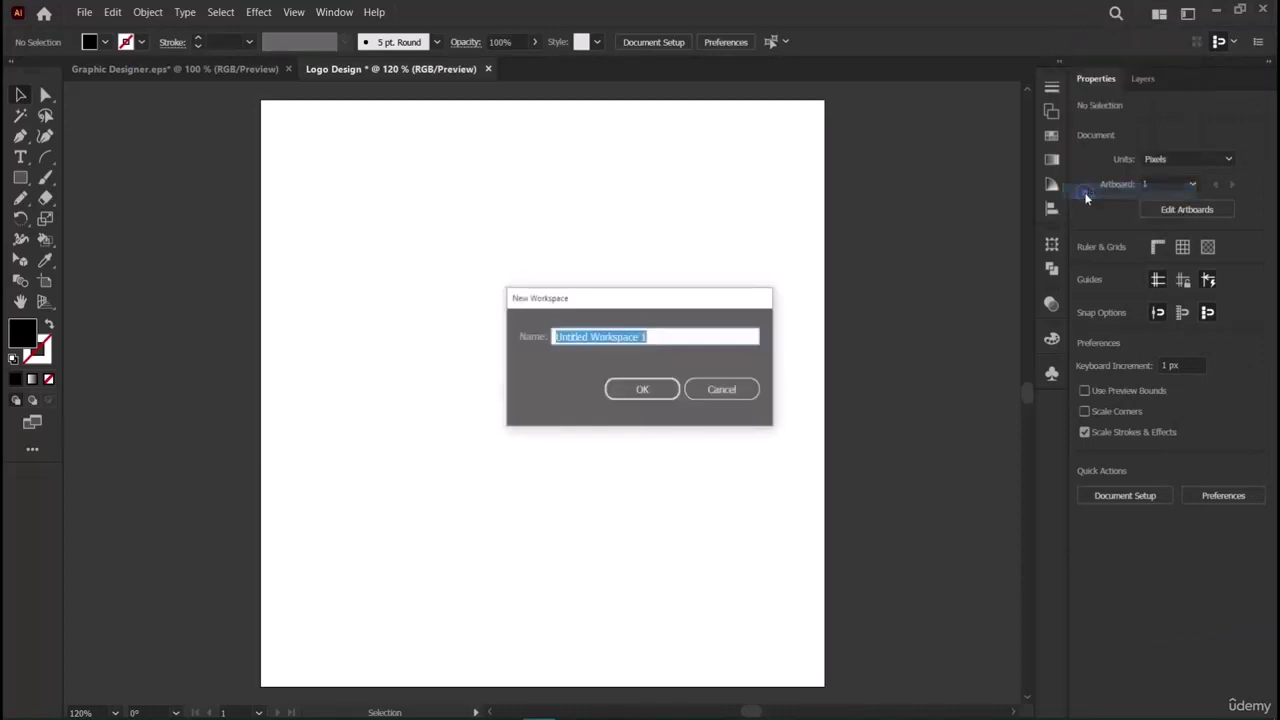
pyautogui.press('BackSpace')
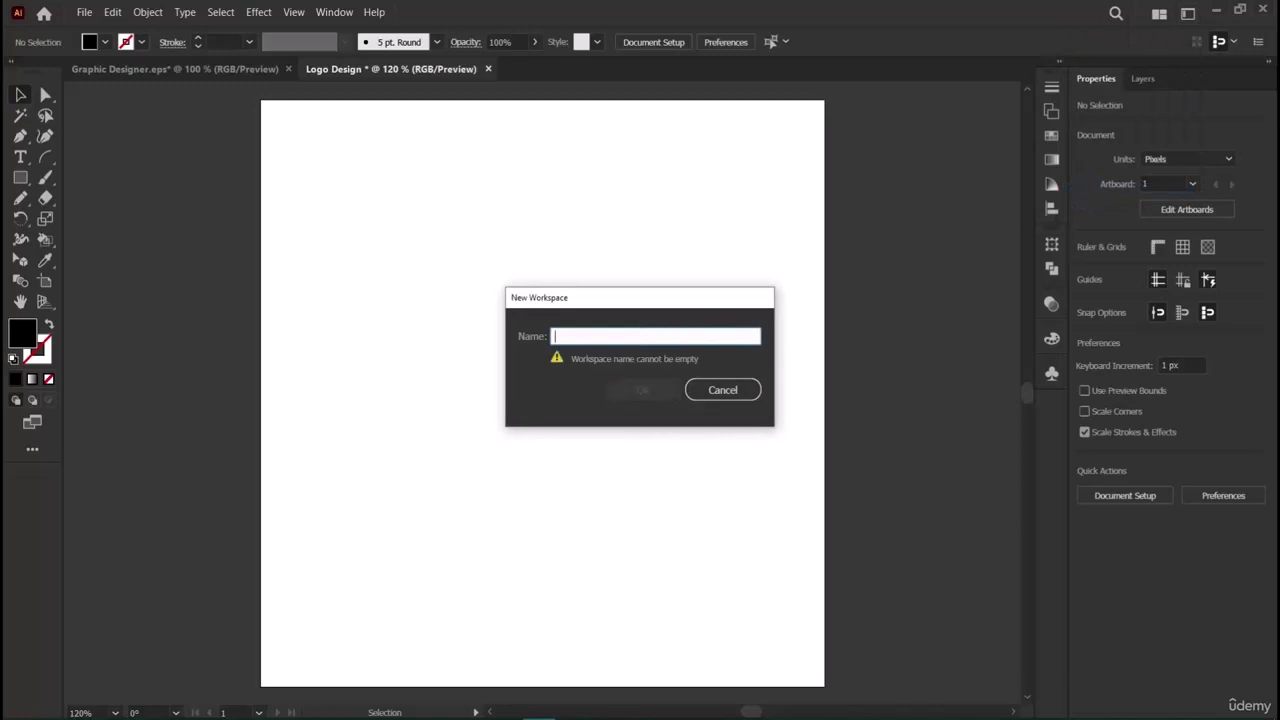
pyautogui.write('Logo Desig')
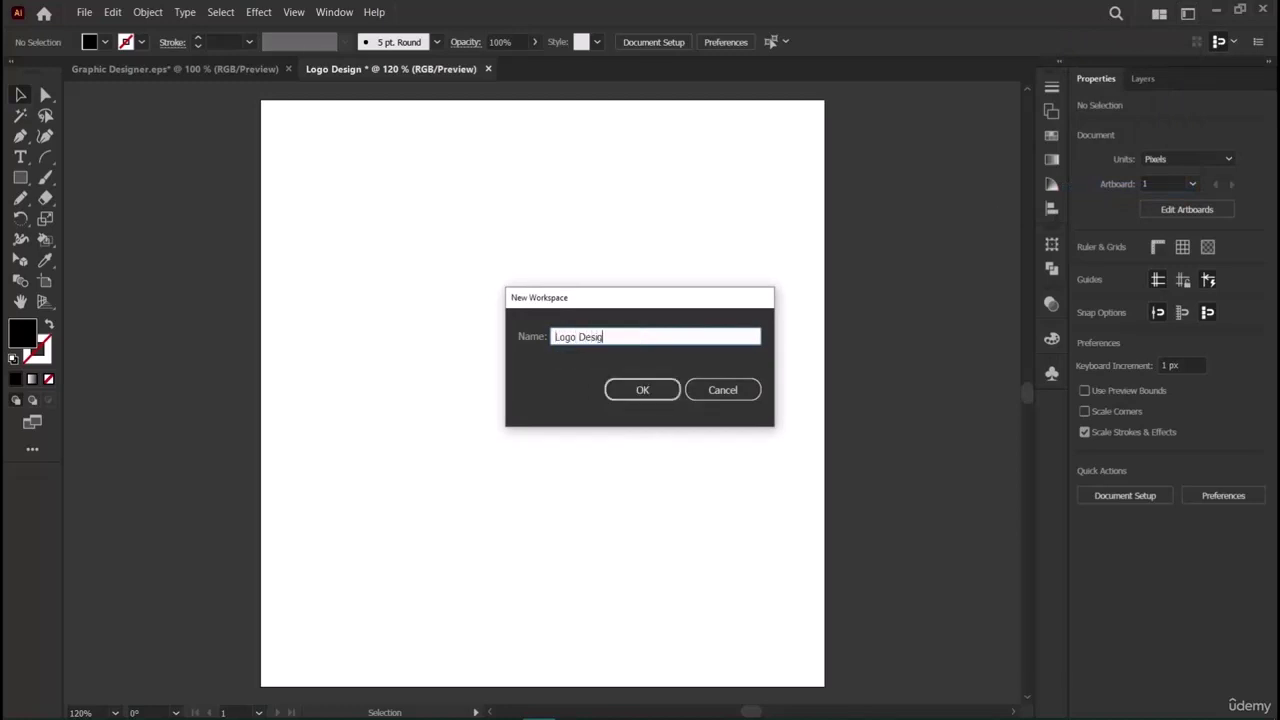
pyautogui.write('n Template')
pyautogui.press('BackSpace')
pyautogui.press('BackSpace')
pyautogui.write('te')
pyautogui.click(655, 390)
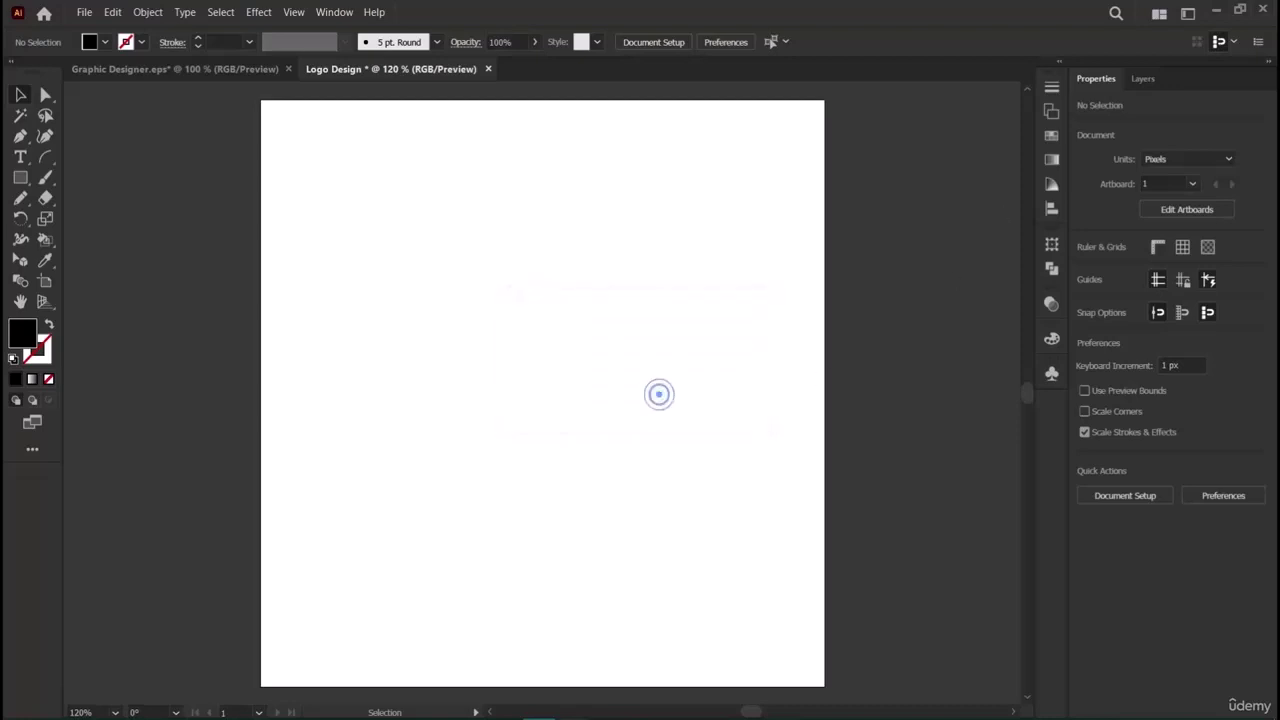
pyautogui.click(84, 14)
pyautogui.click(92, 44)
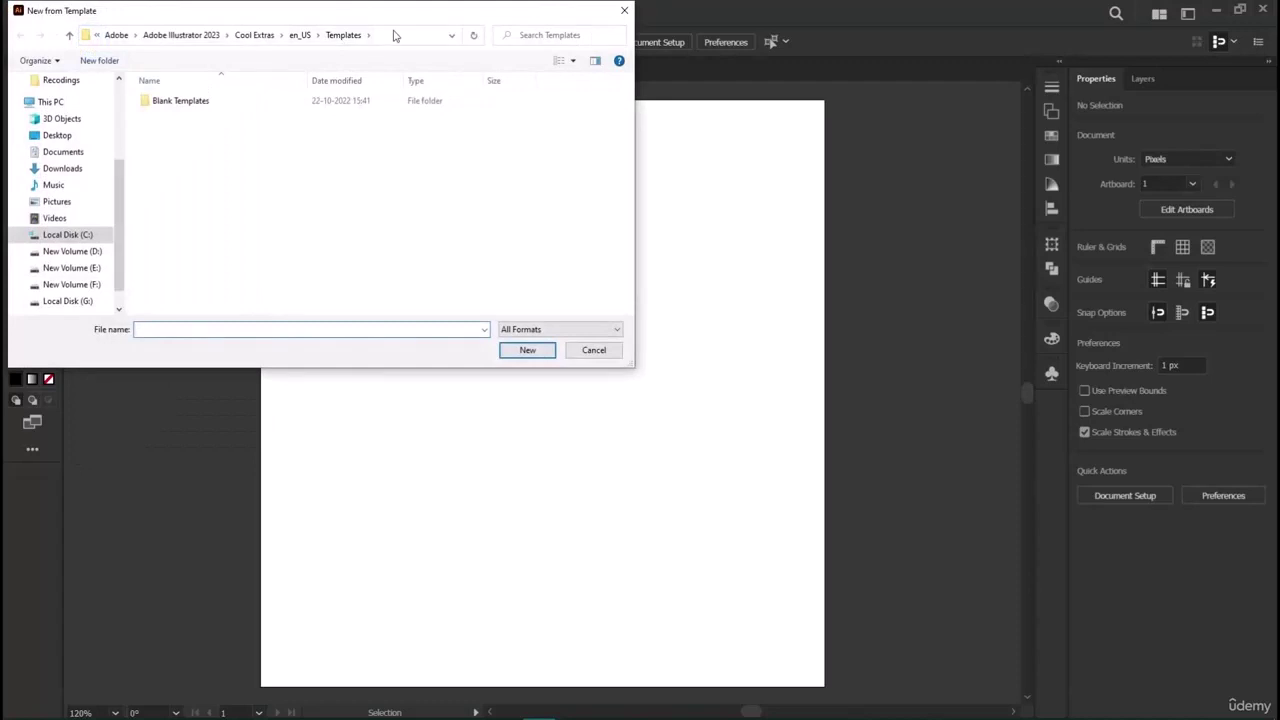
pyautogui.click(393, 35)
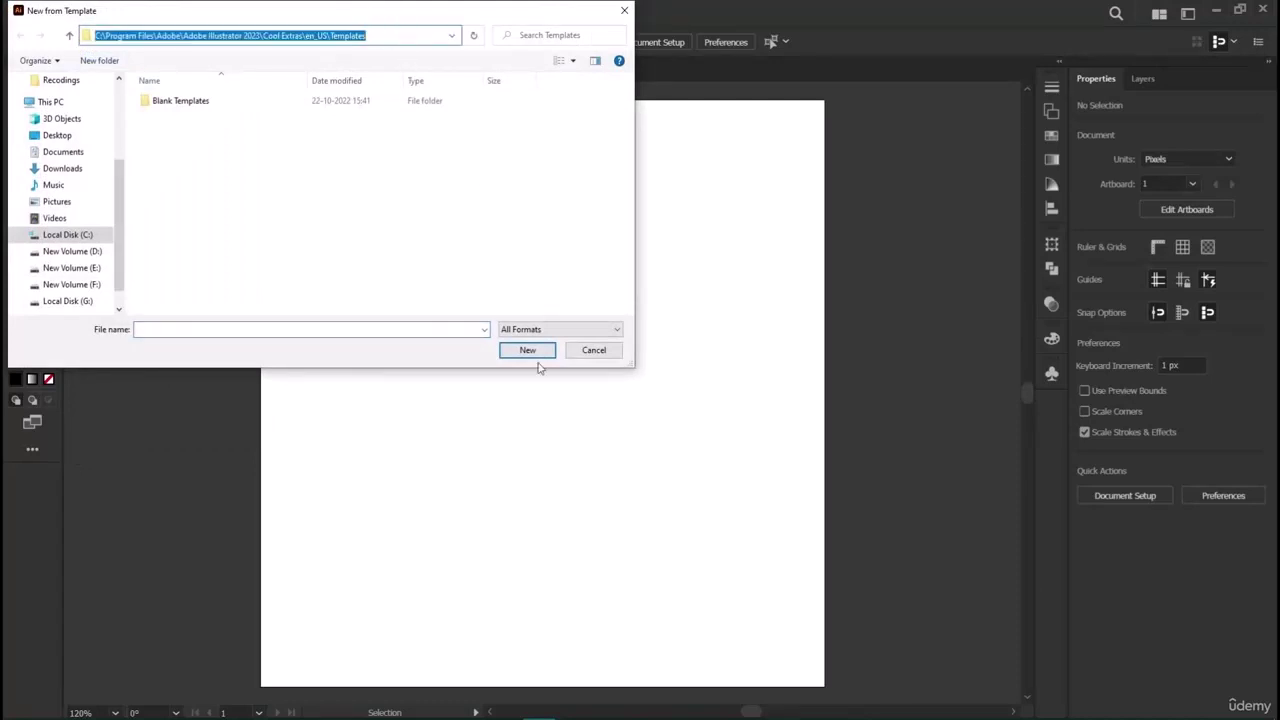
pyautogui.click(624, 11)
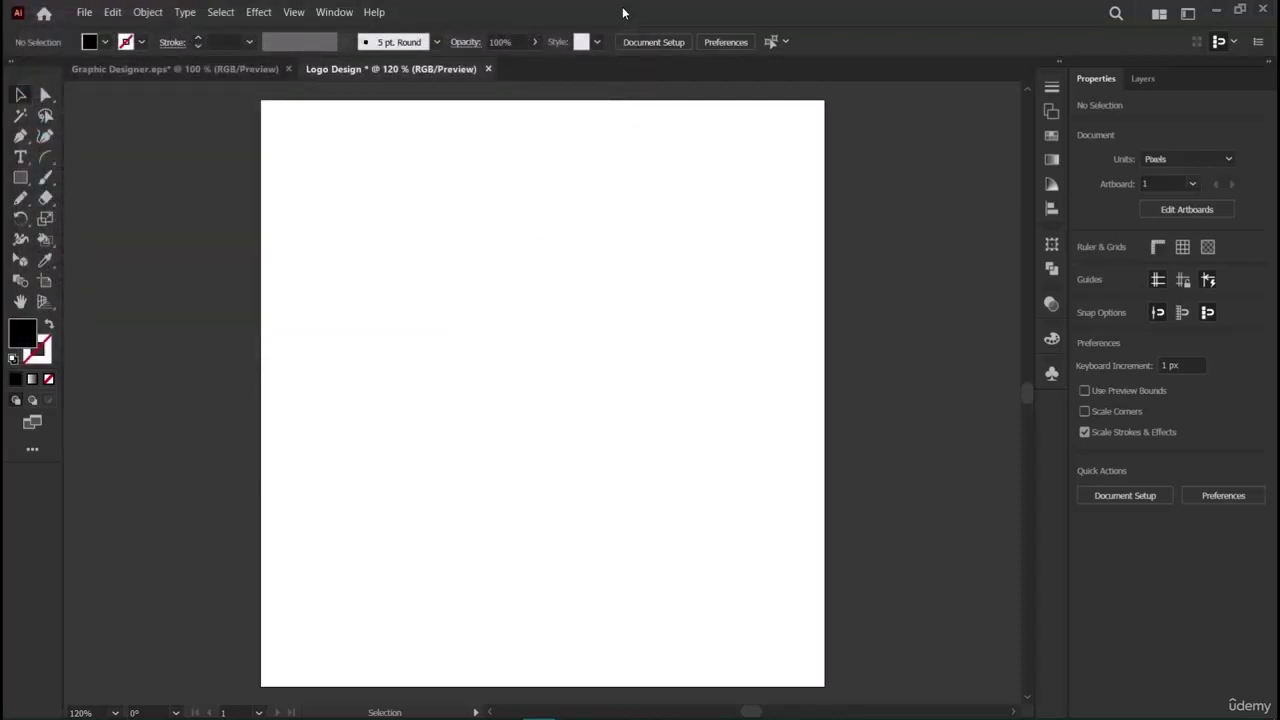
# Save the document as template 'Logo Design Template', confirming the user's own folder.
pyautogui.click(79, 12)
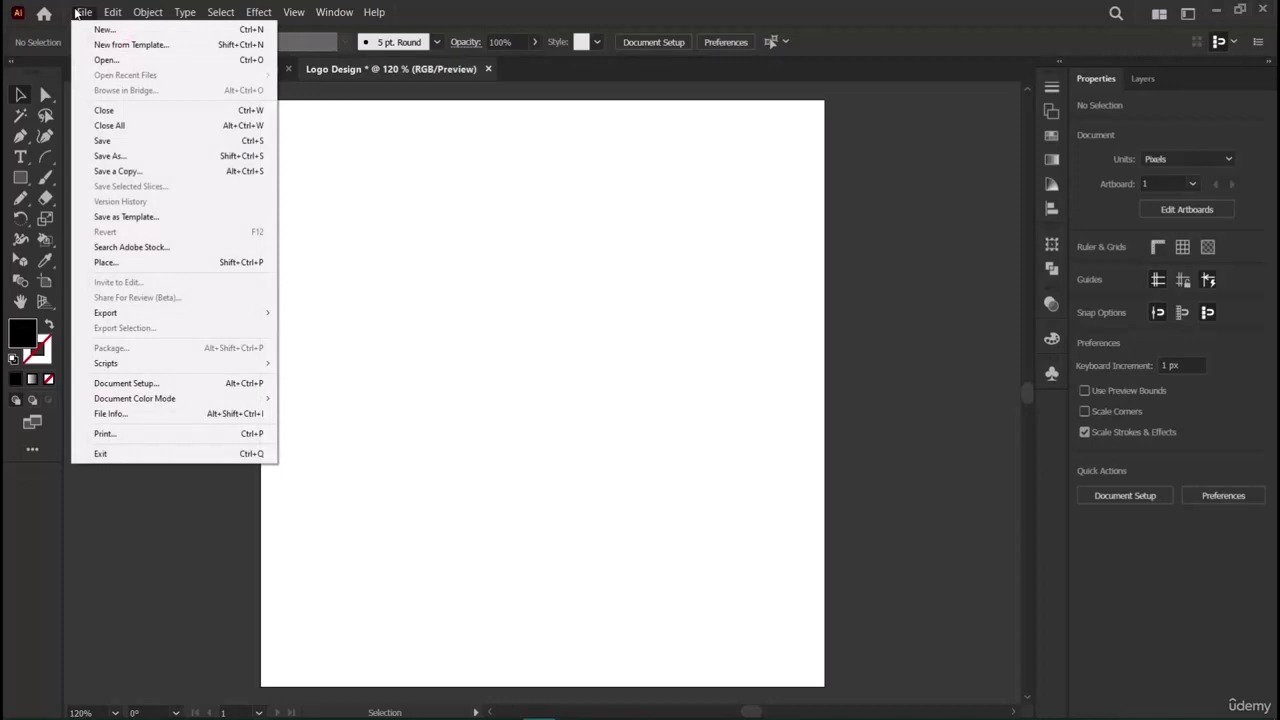
pyautogui.click(116, 216)
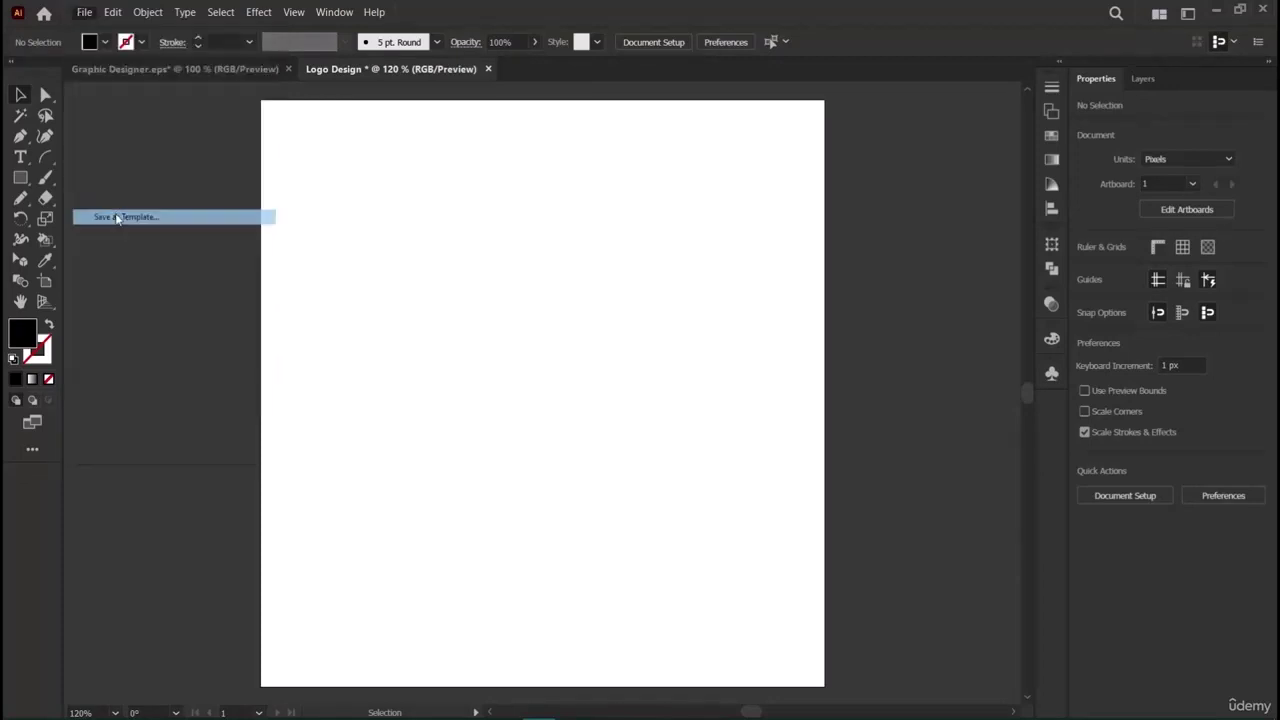
pyautogui.click(418, 37)
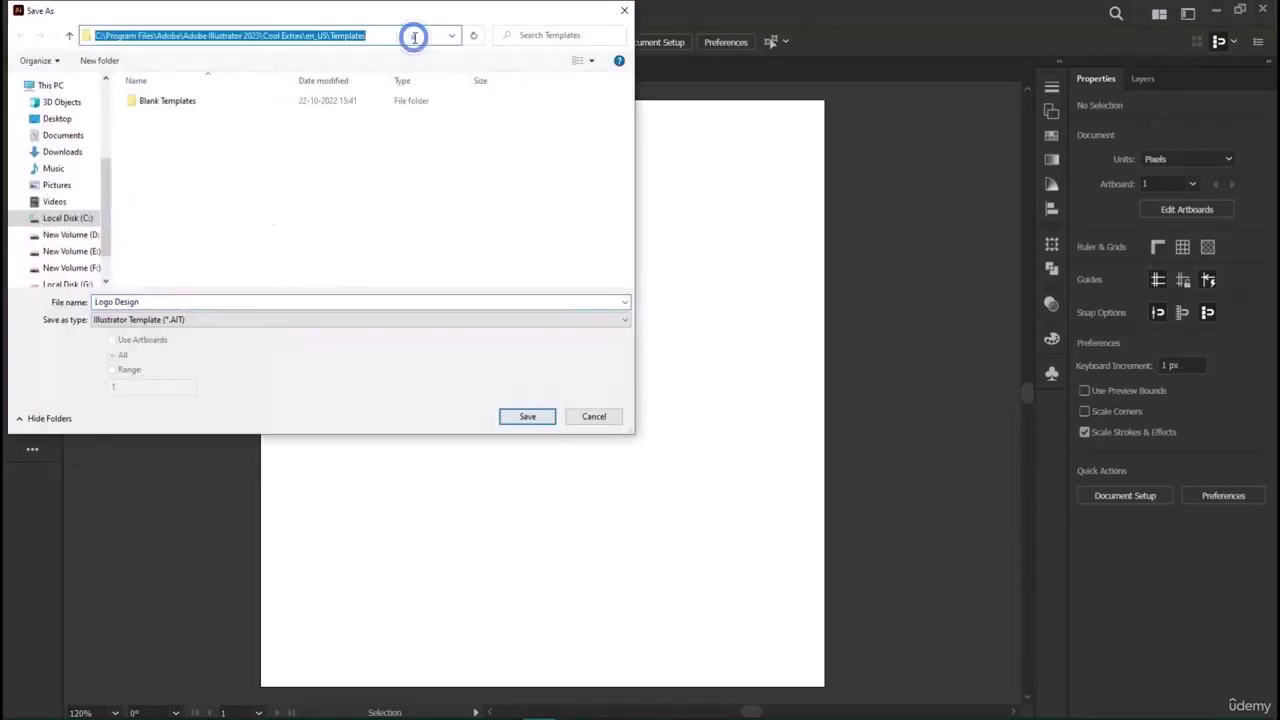
pyautogui.click(414, 37)
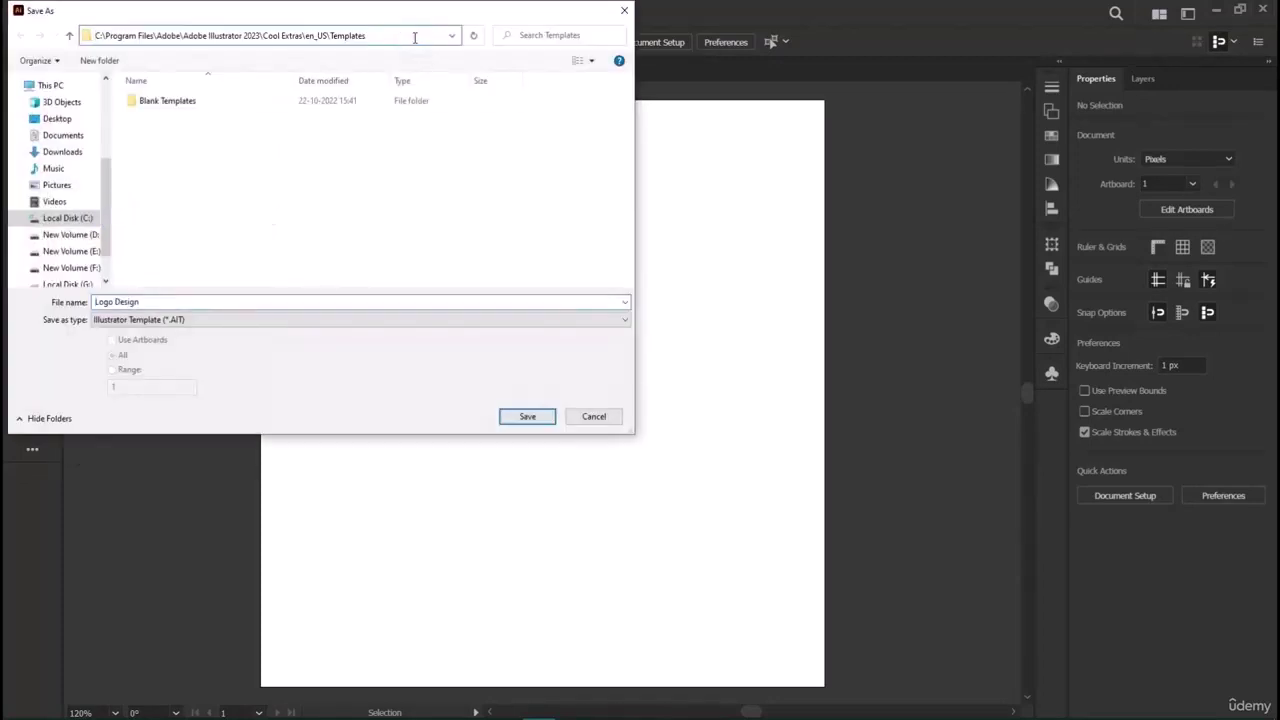
pyautogui.click(243, 301)
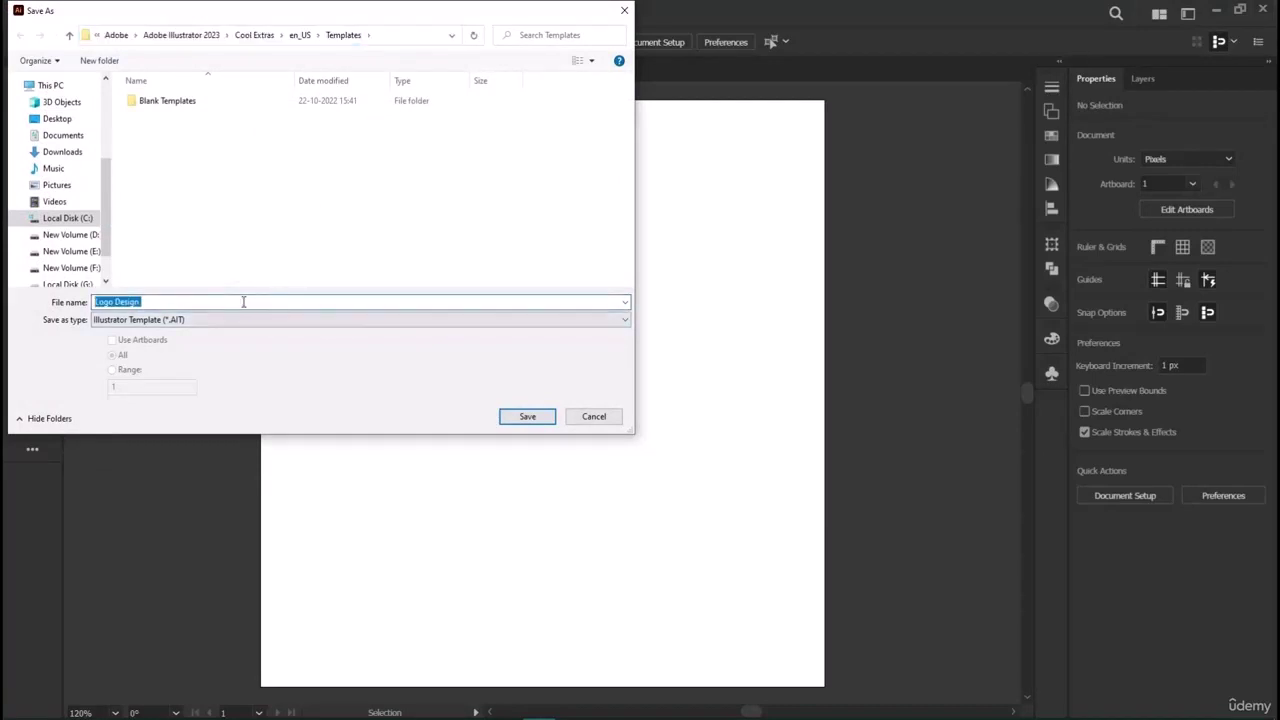
pyautogui.click(243, 301)
pyautogui.write('Template')
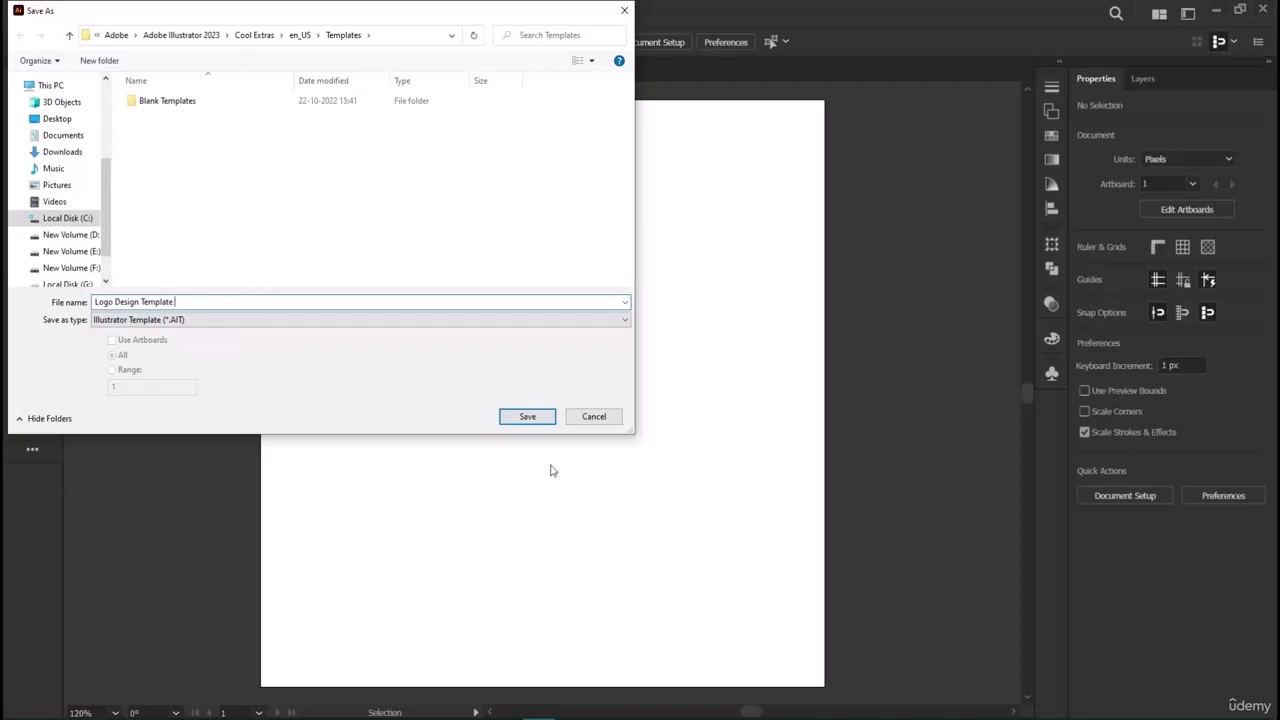
pyautogui.click(528, 417)
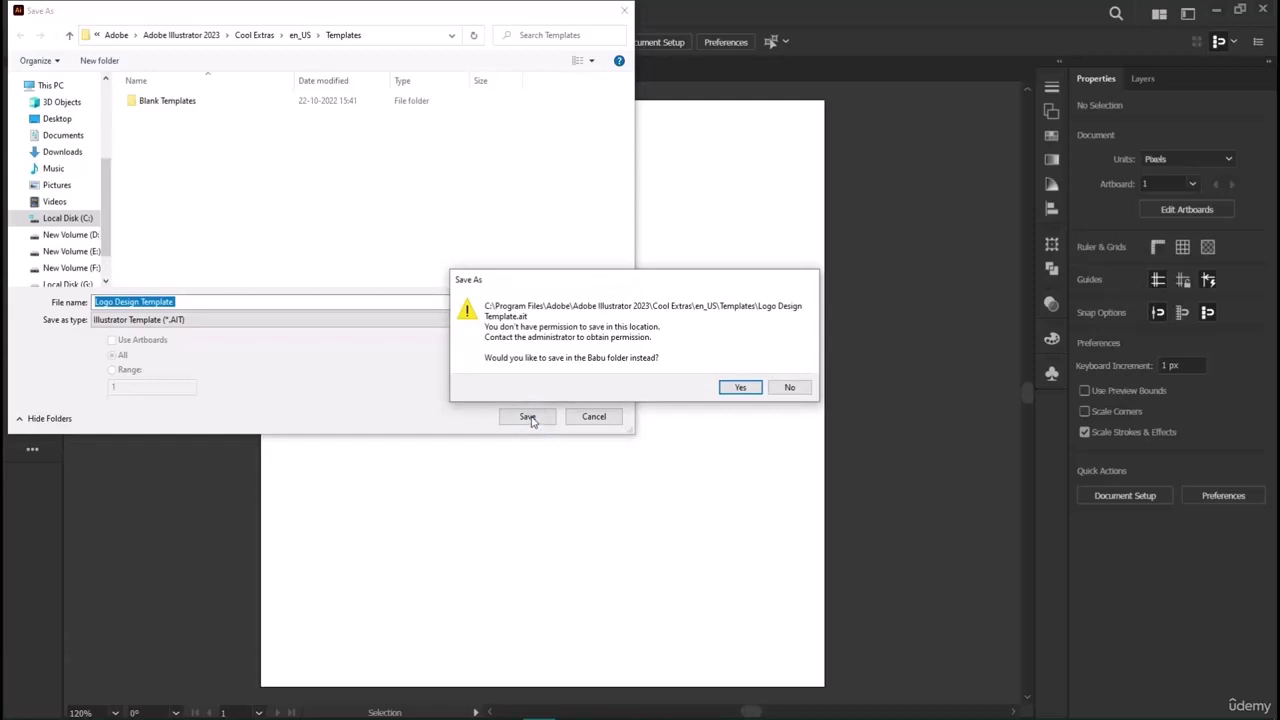
pyautogui.click(755, 388)
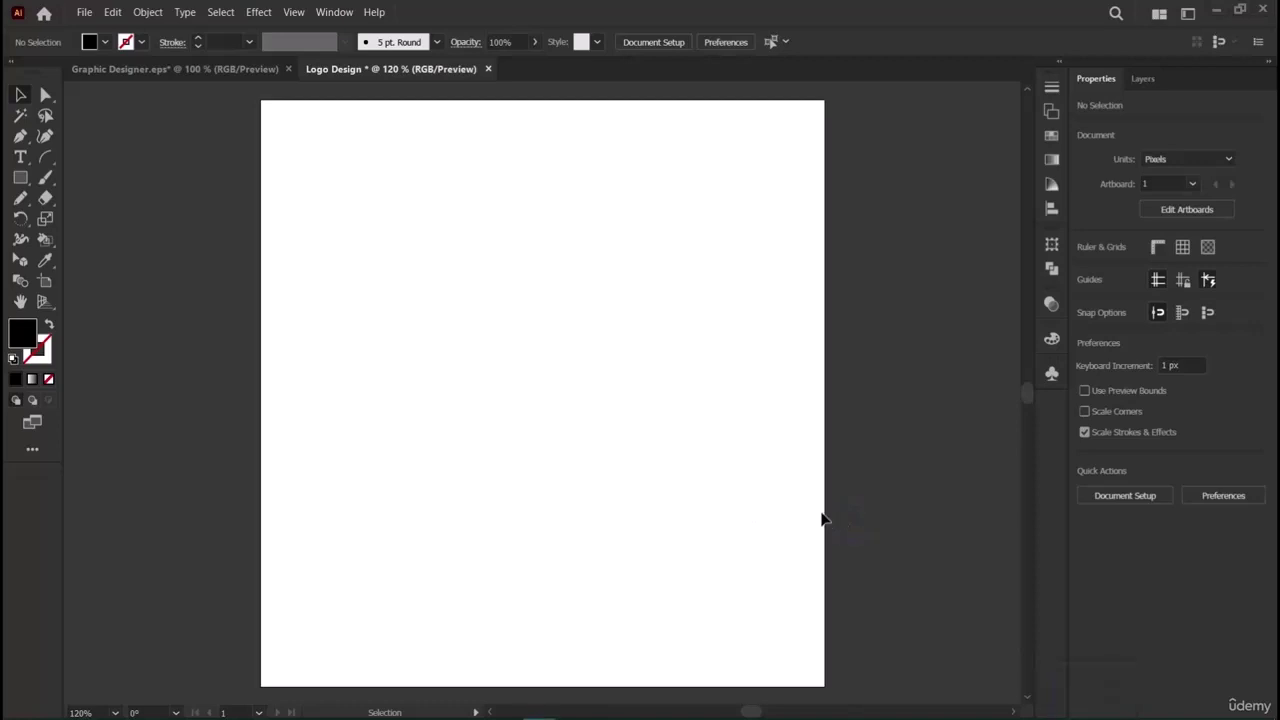
# Open the New from Template browser, then close it without picking a template.
pyautogui.click(83, 12)
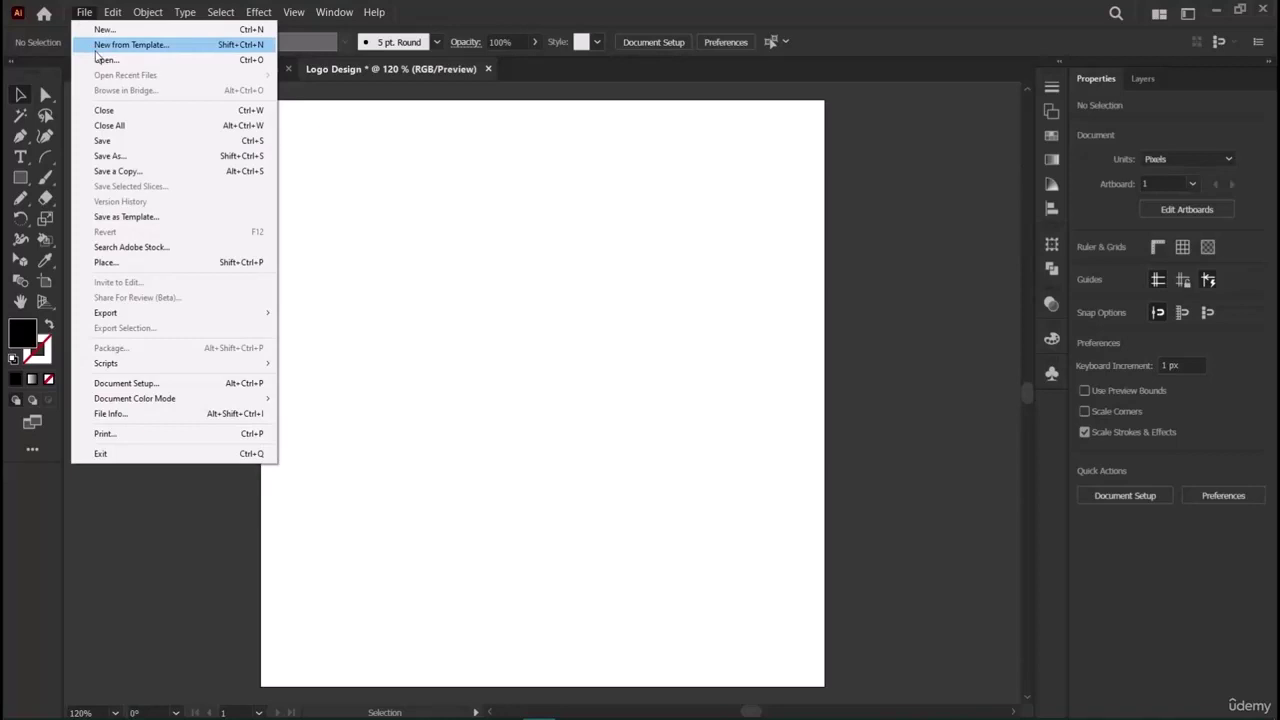
pyautogui.click(97, 46)
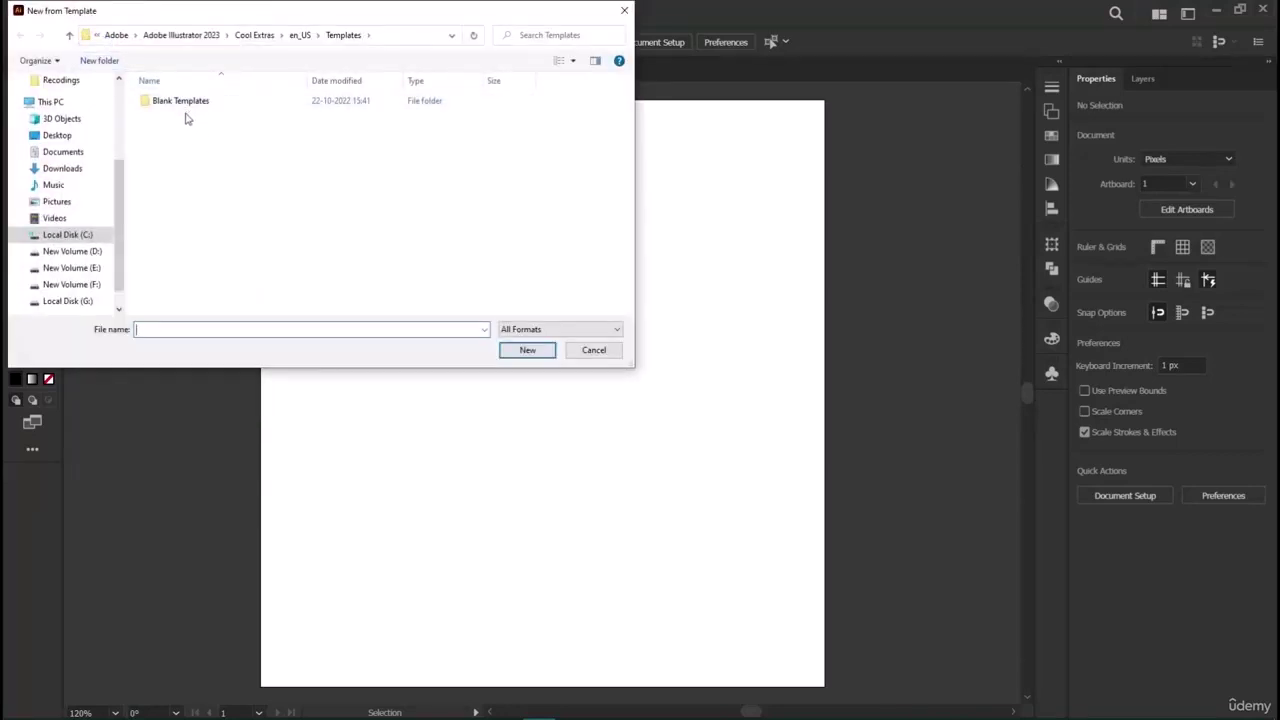
pyautogui.click(622, 14)
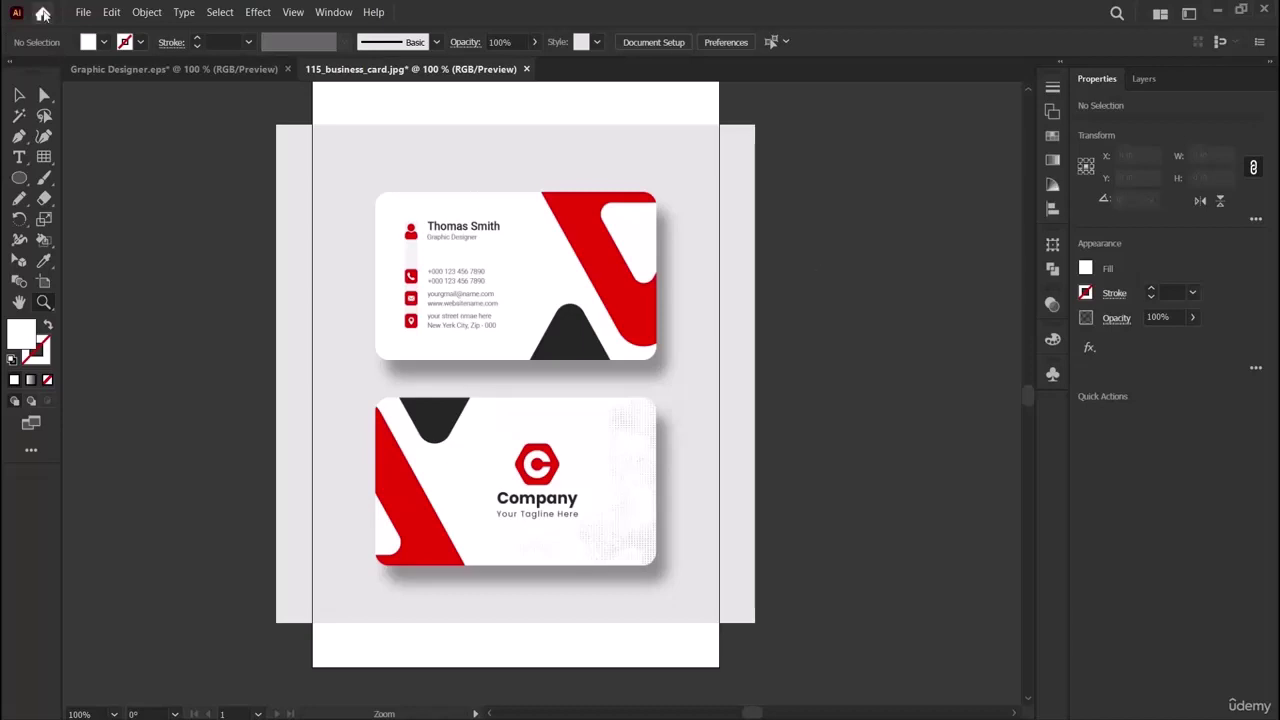
# Start a new document named 'Business Card Creation'.
pyautogui.click(84, 14)
pyautogui.click(92, 29)
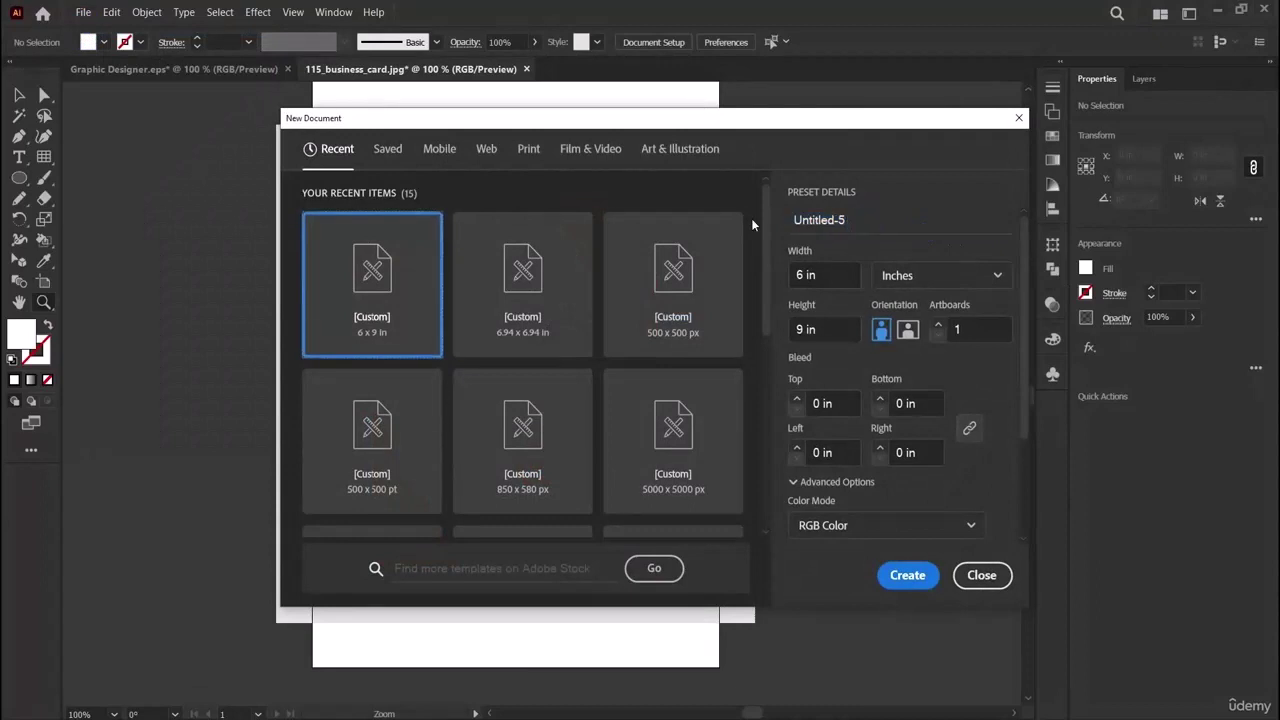
pyautogui.click(914, 214)
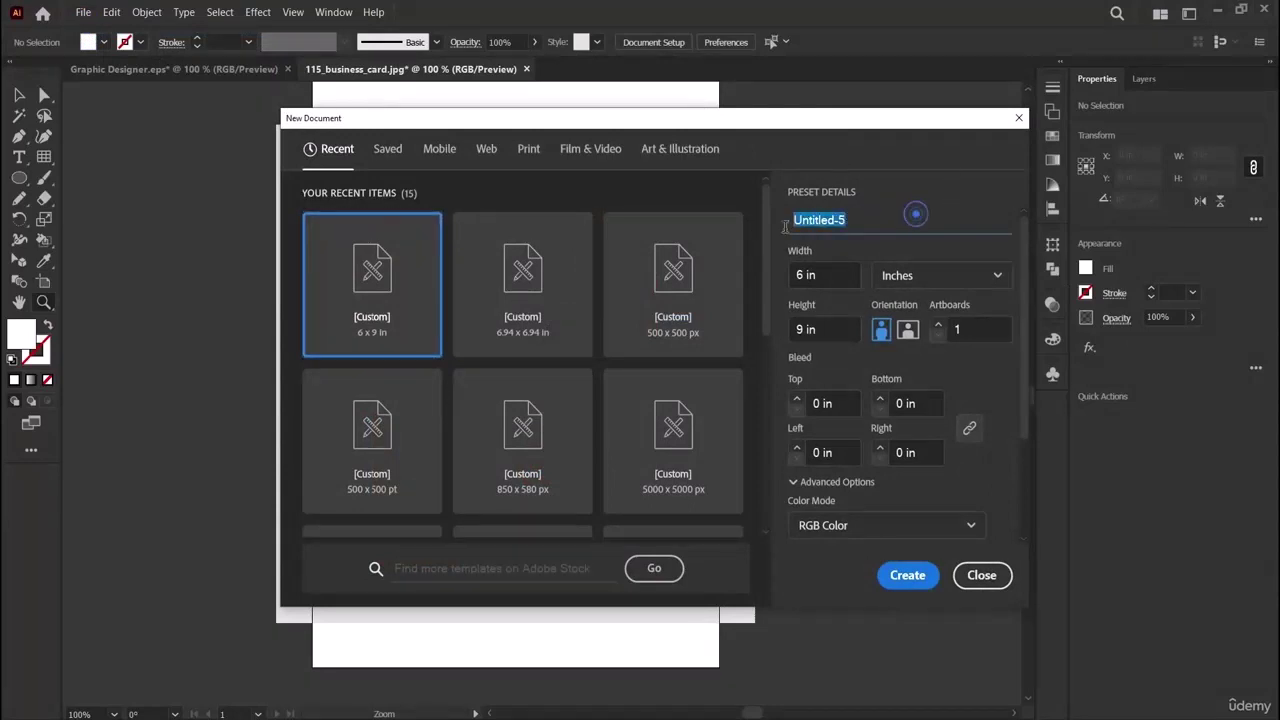
pyautogui.press('BackSpace')
pyautogui.write('Buss')
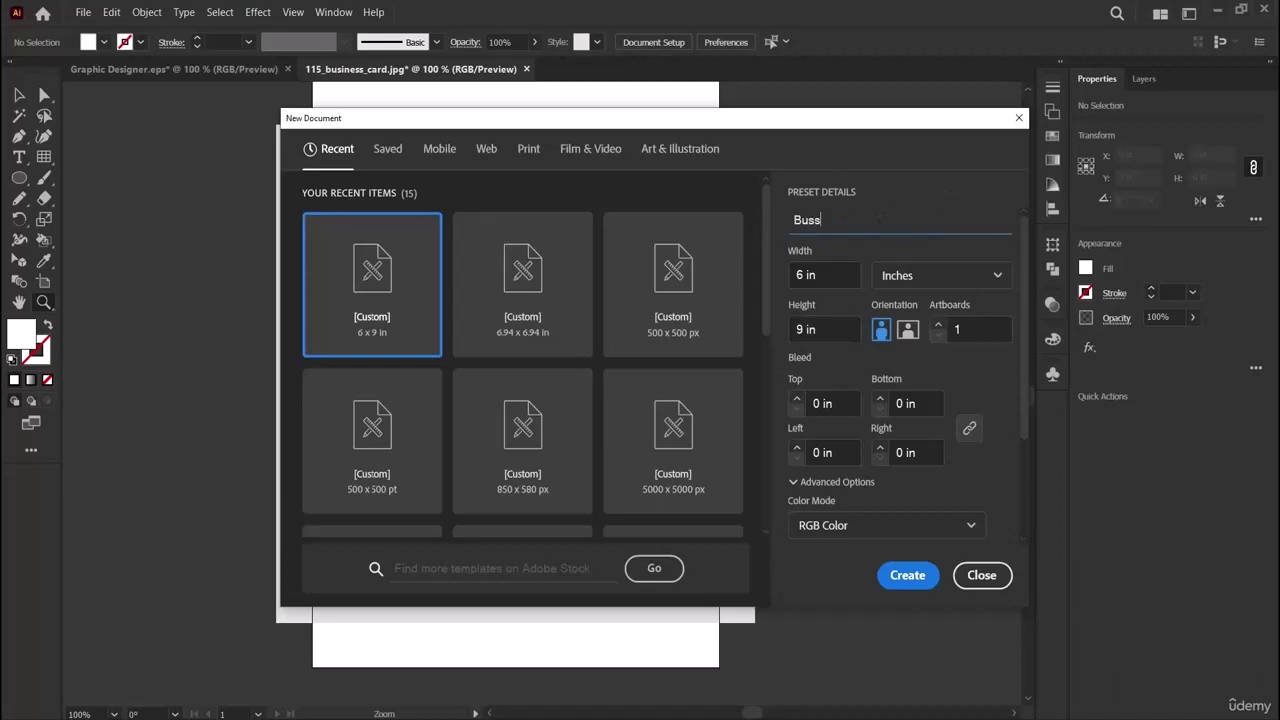
pyautogui.write('i')
pyautogui.press('BackSpace')
pyautogui.press('BackSpace')
pyautogui.write('iness Card Creation')
# Set the document size to 3.5 in wide by 2 in high.
pyautogui.click(851, 266)
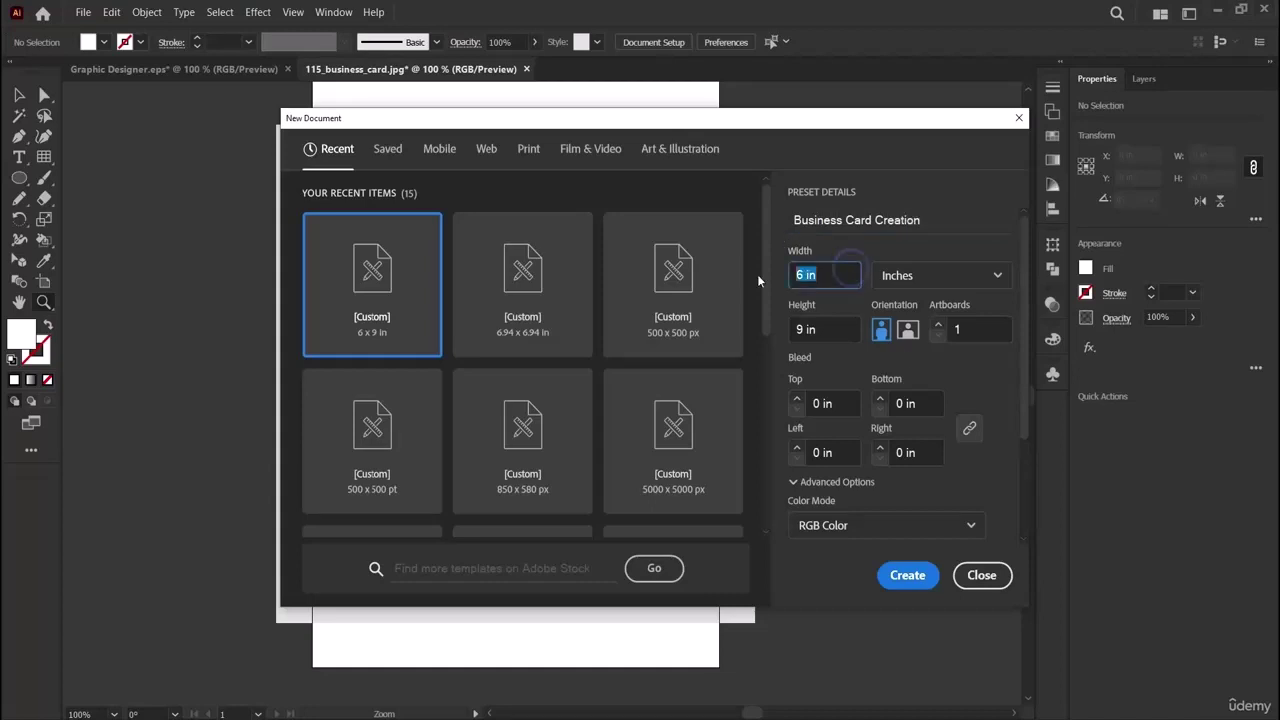
pyautogui.press('BackSpace')
pyautogui.write('3.5')
pyautogui.press('BackSpace')
pyautogui.press('BackSpace')
pyautogui.press('BackSpace')
pyautogui.write('3.5')
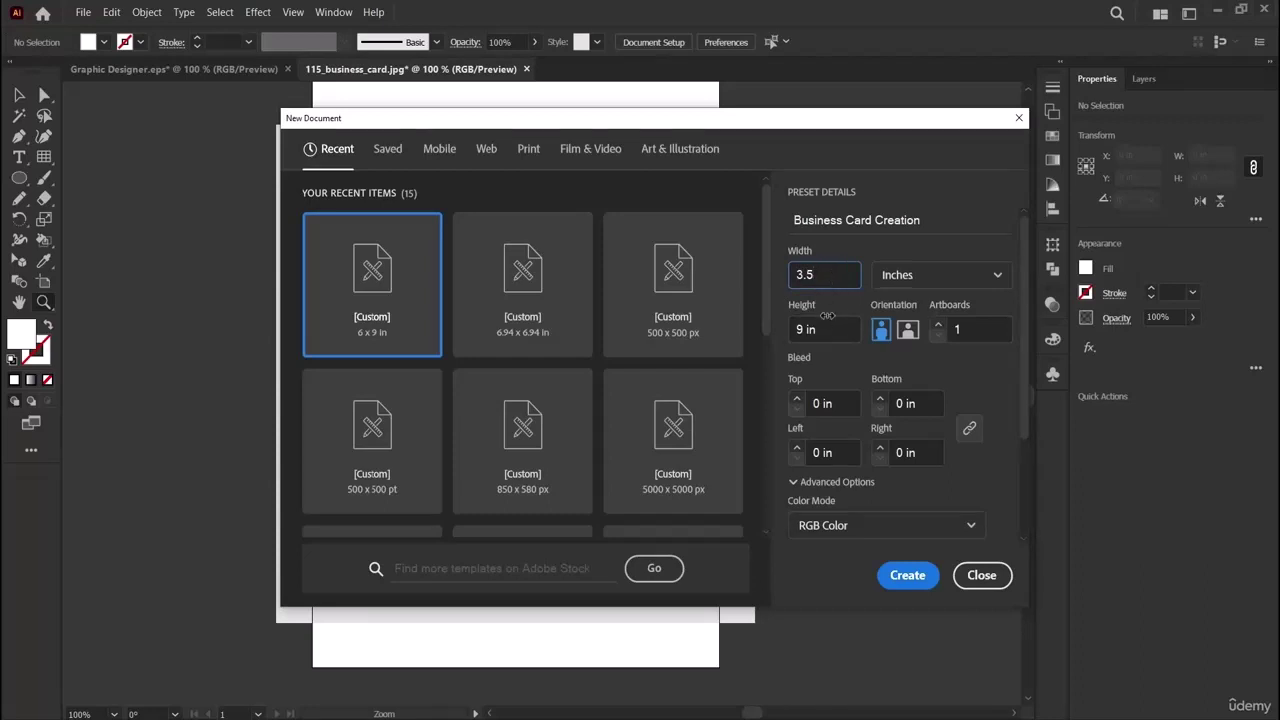
pyautogui.press('Tab')
pyautogui.moveTo(836, 330); pyautogui.dragTo(785, 338)
pyautogui.press('Right')
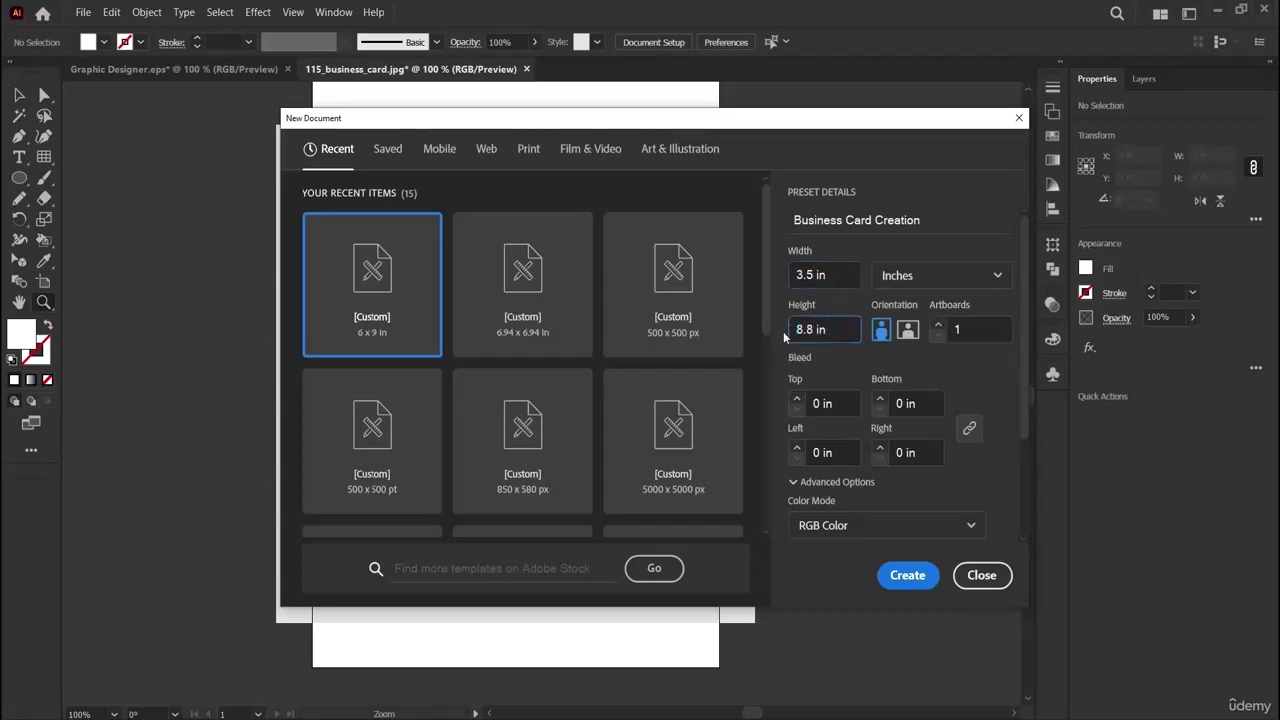
pyautogui.hotkey('shift', 'Tab')
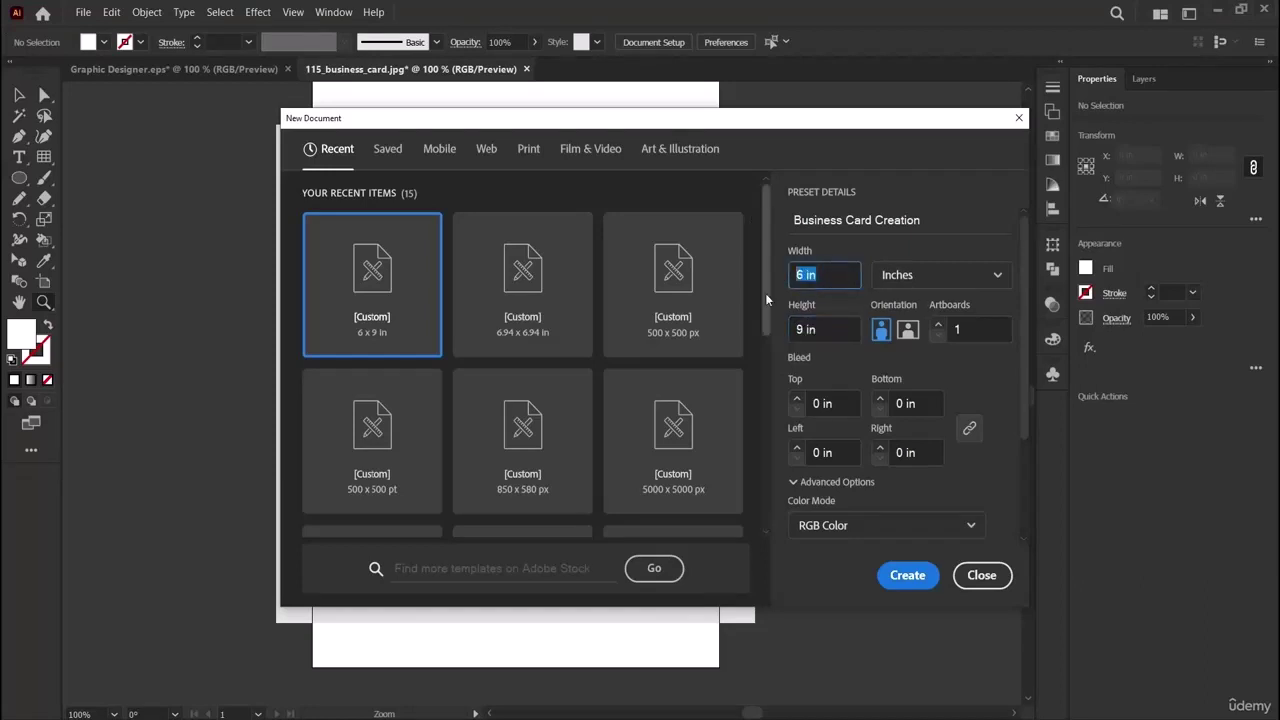
pyautogui.press('Right')
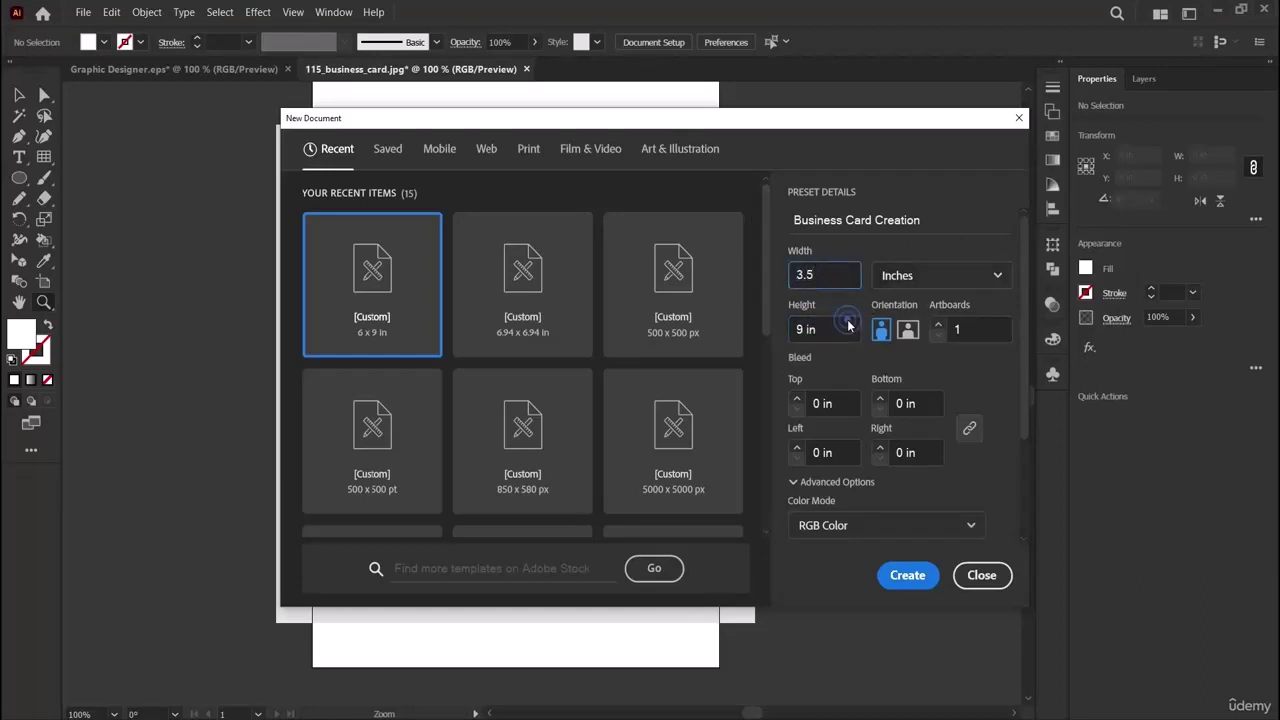
pyautogui.click(837, 325)
pyautogui.hotkey('ctrl', 'a')
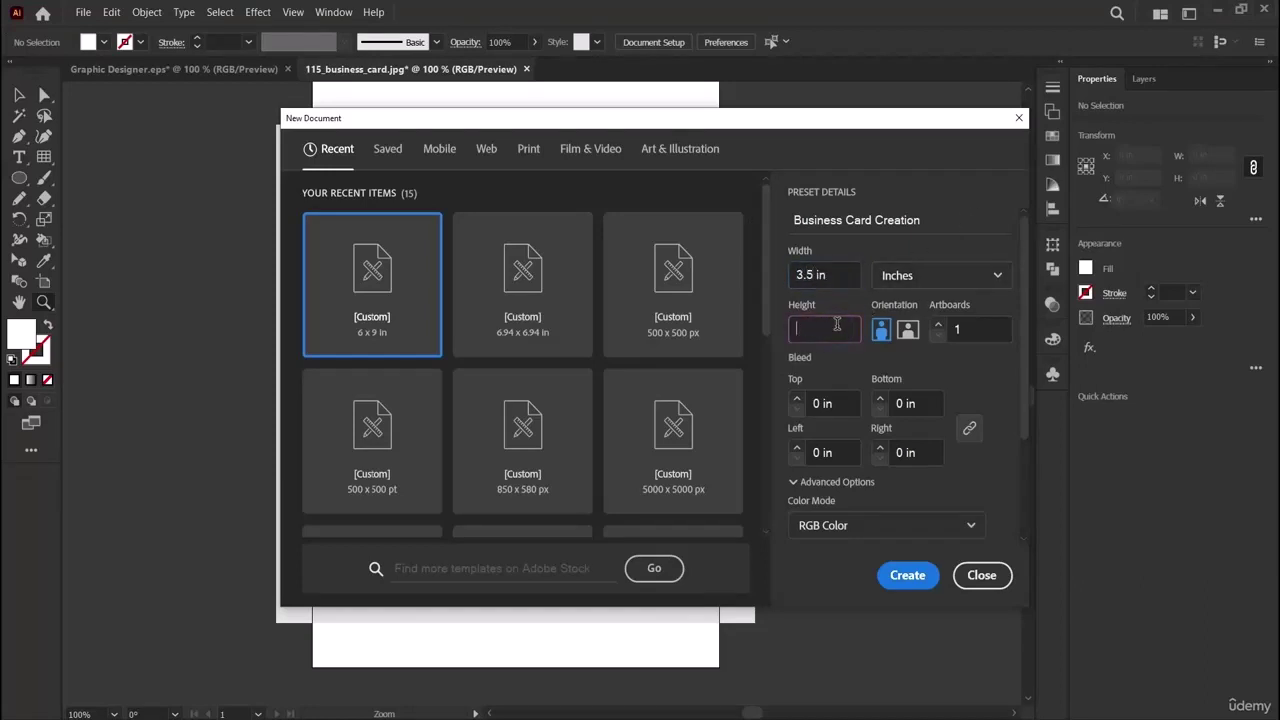
pyautogui.write('2')
pyautogui.press('Tab')
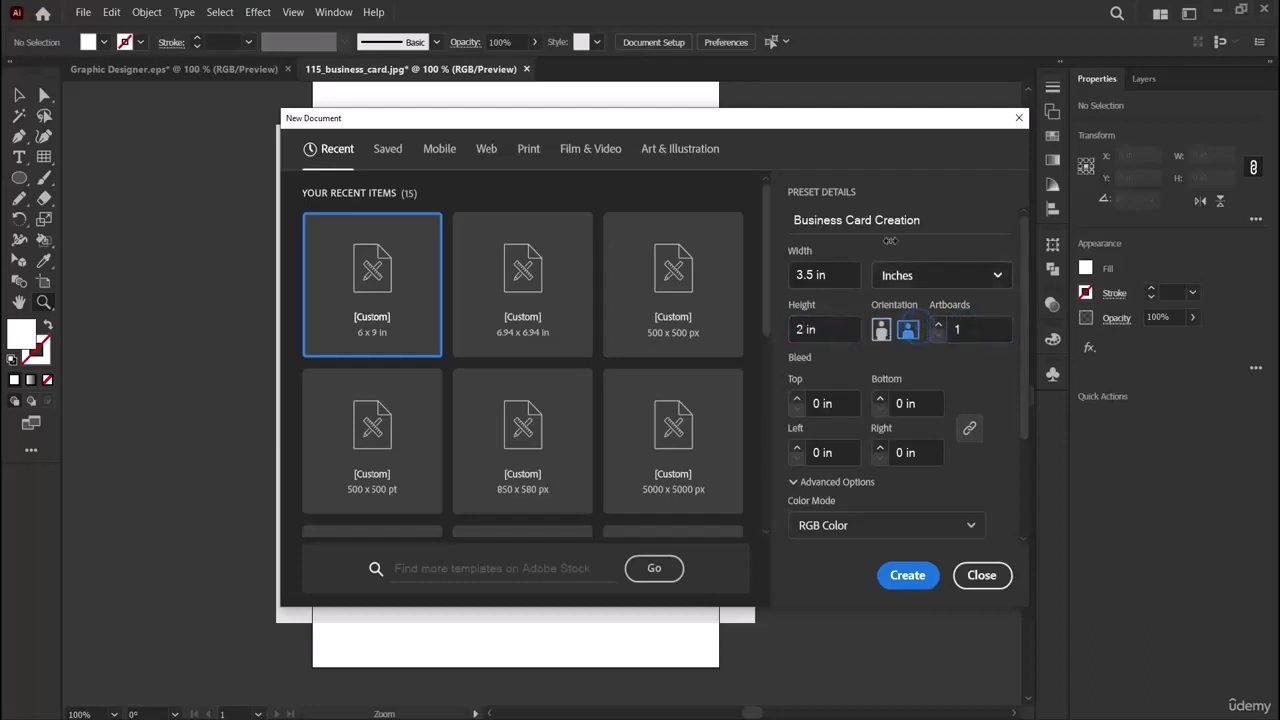
# Create the 3.5 × 2 in landscape document at RGB, 300 ppi.
pyautogui.scroll(-3, 898, 405)
pyautogui.scroll(2, 897, 407)
pyautogui.scroll(-2, 897, 405)
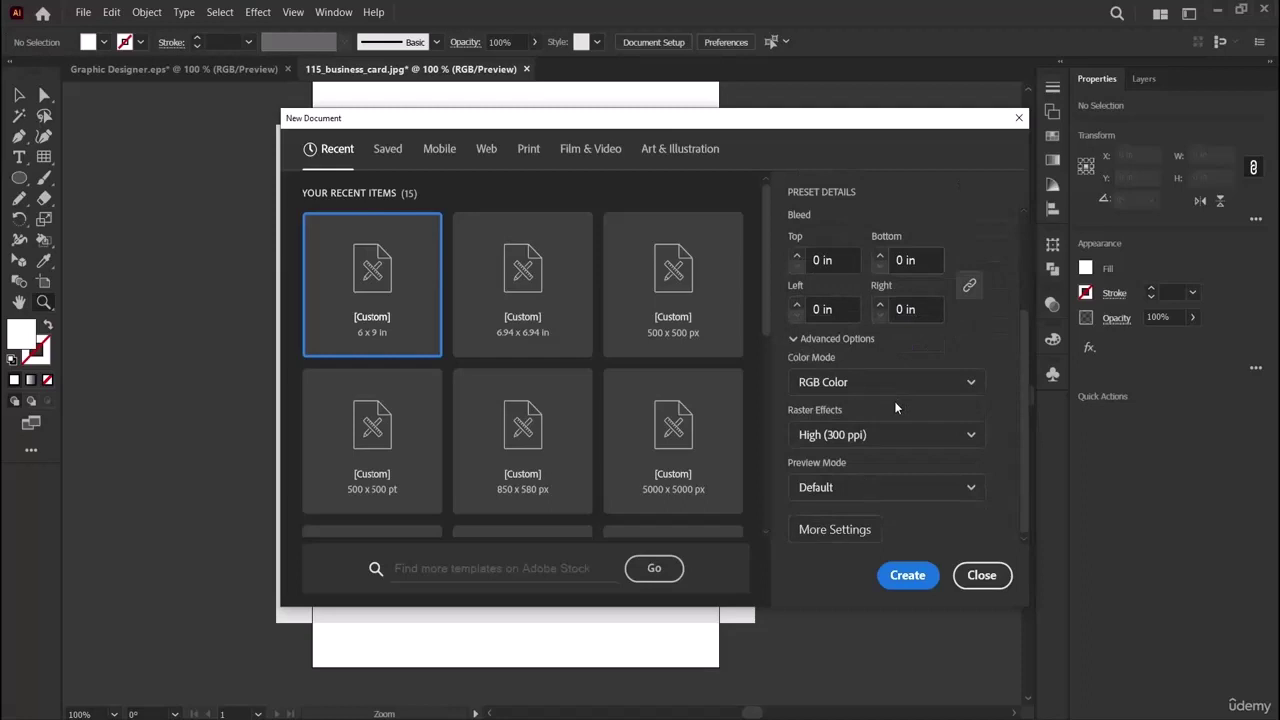
pyautogui.click(910, 580)
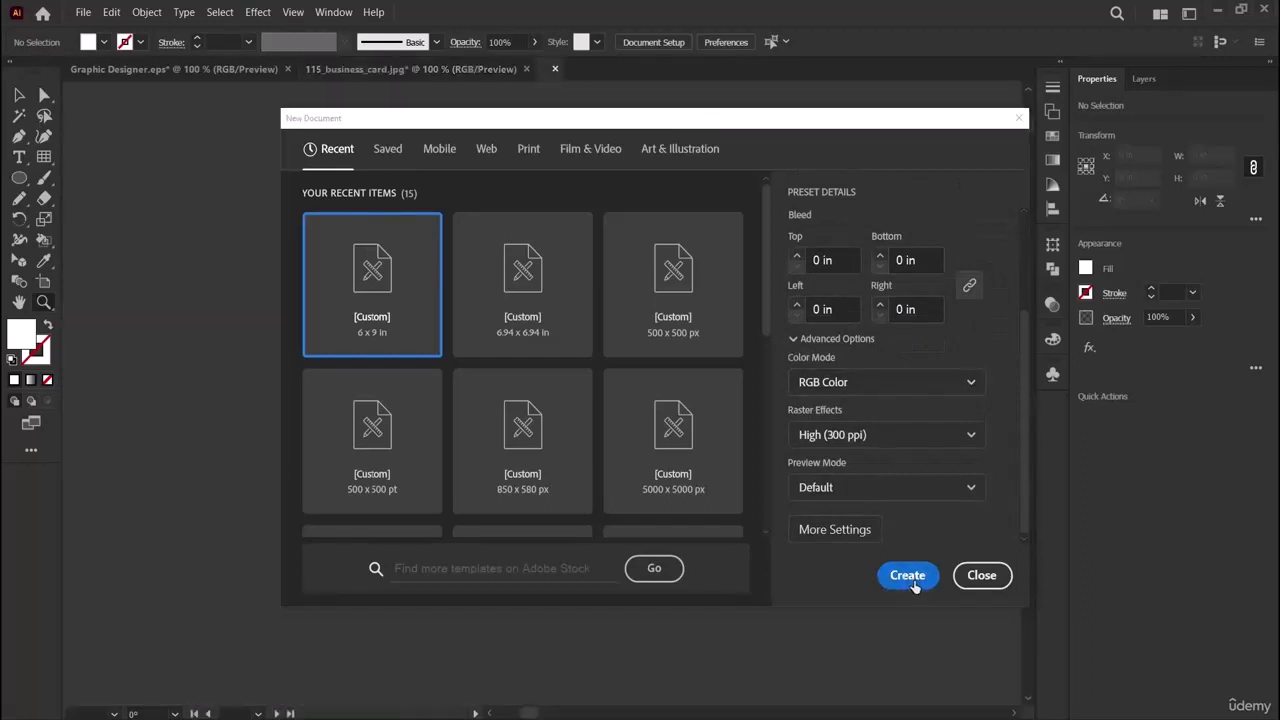
# Zoom out, duplicate the artboard, then zoom back in on the first artboard.
pyautogui.hotkey('ctrl', '-')
pyautogui.hotkey('ctrl', '-')
pyautogui.hotkey('ctrl', '-')
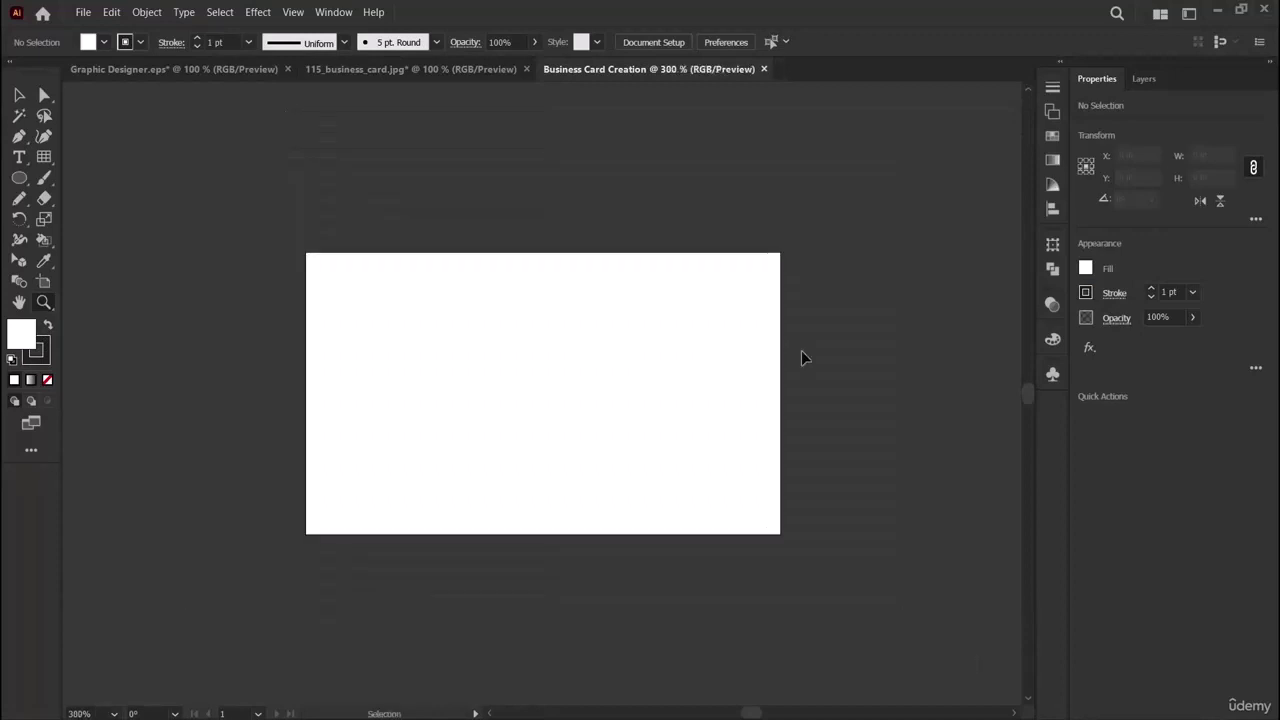
pyautogui.press('z')
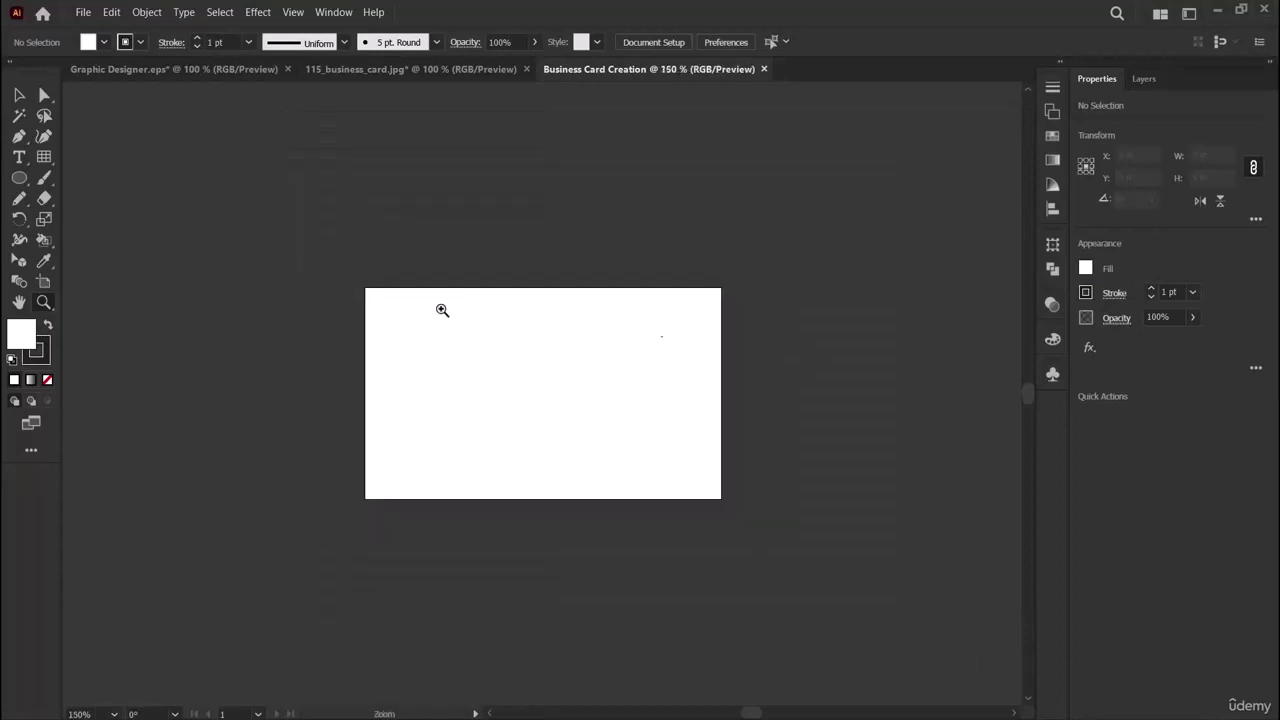
pyautogui.click(43, 283)
pyautogui.hotkey('ctrl', 'c')
pyautogui.hotkey('ctrl', 'v')
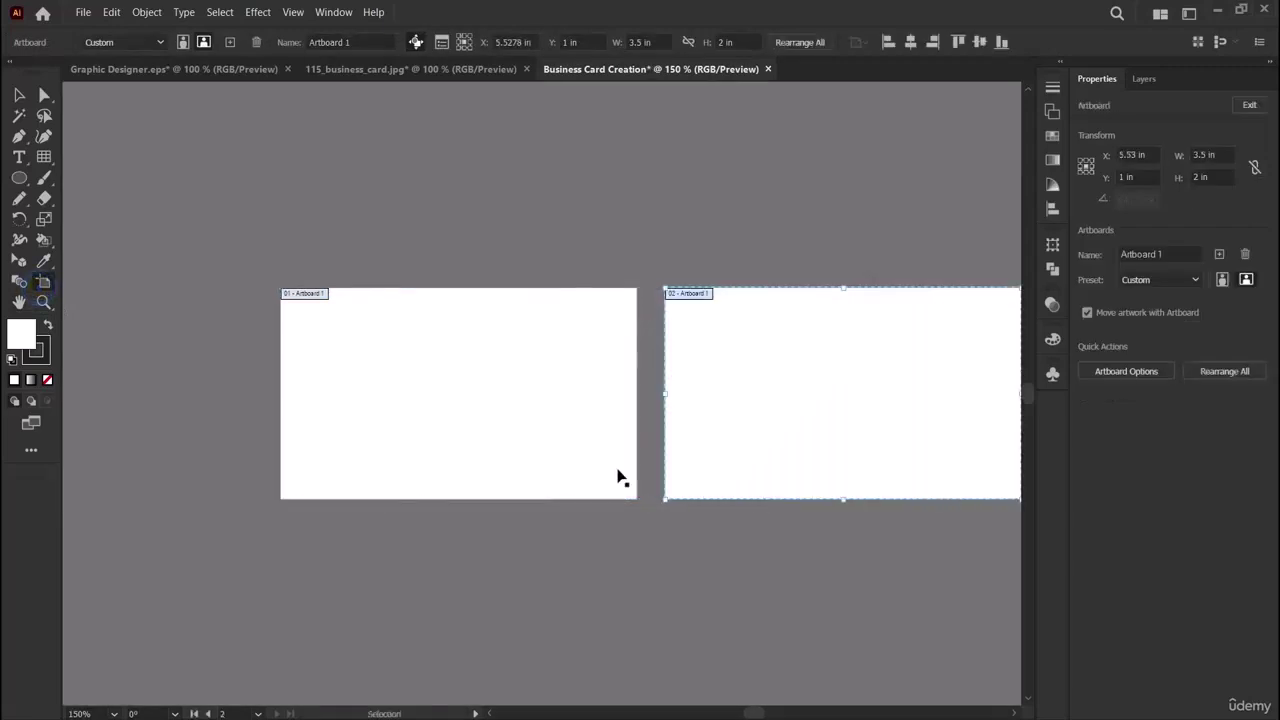
pyautogui.moveTo(777, 435); pyautogui.dragTo(778, 435)
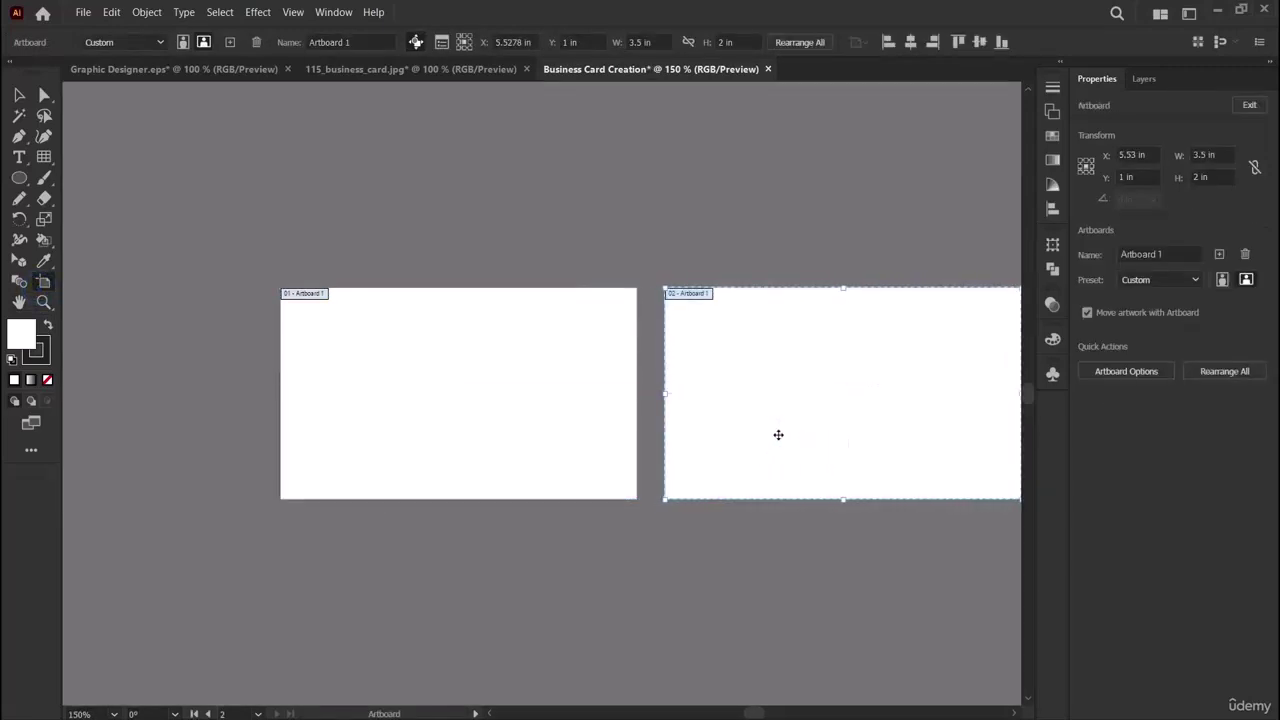
pyautogui.click(44, 302)
pyautogui.click(449, 443)
pyautogui.scroll(2, 452, 390)
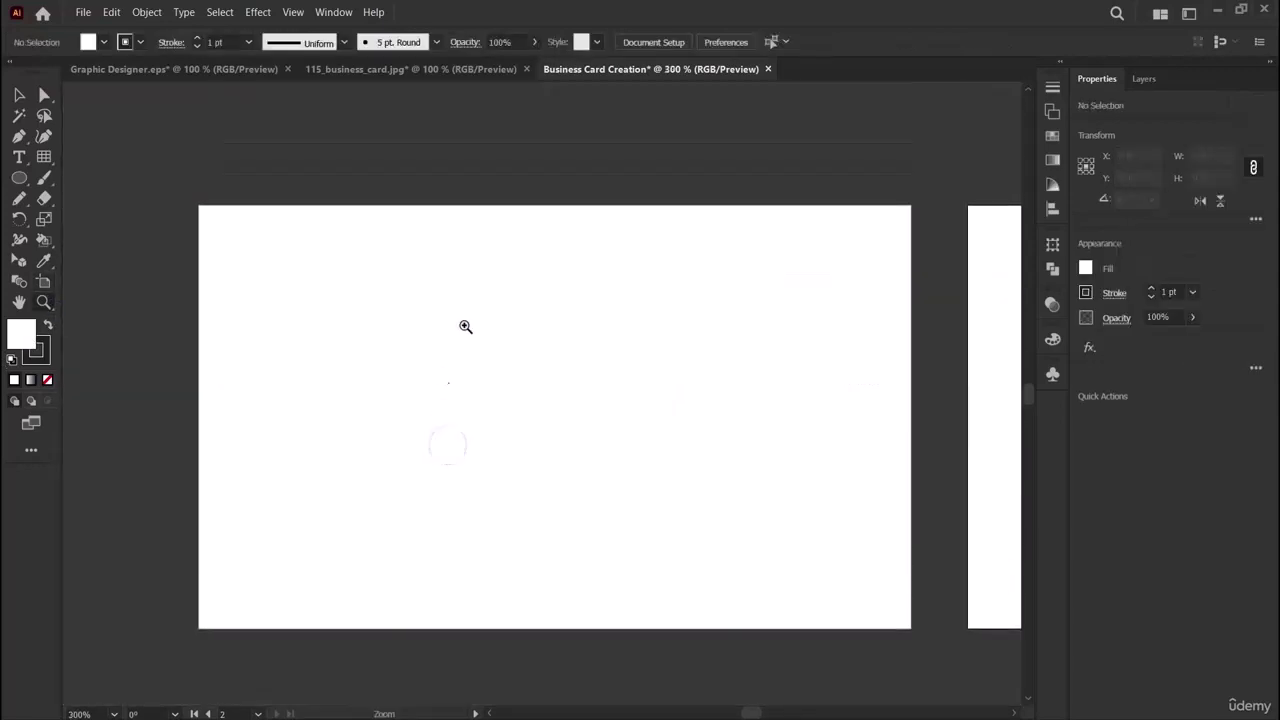
# After viewing the reference, draw a rounded rectangle about 3.21 × 1.81 in over the artboard.
pyautogui.click(385, 70)
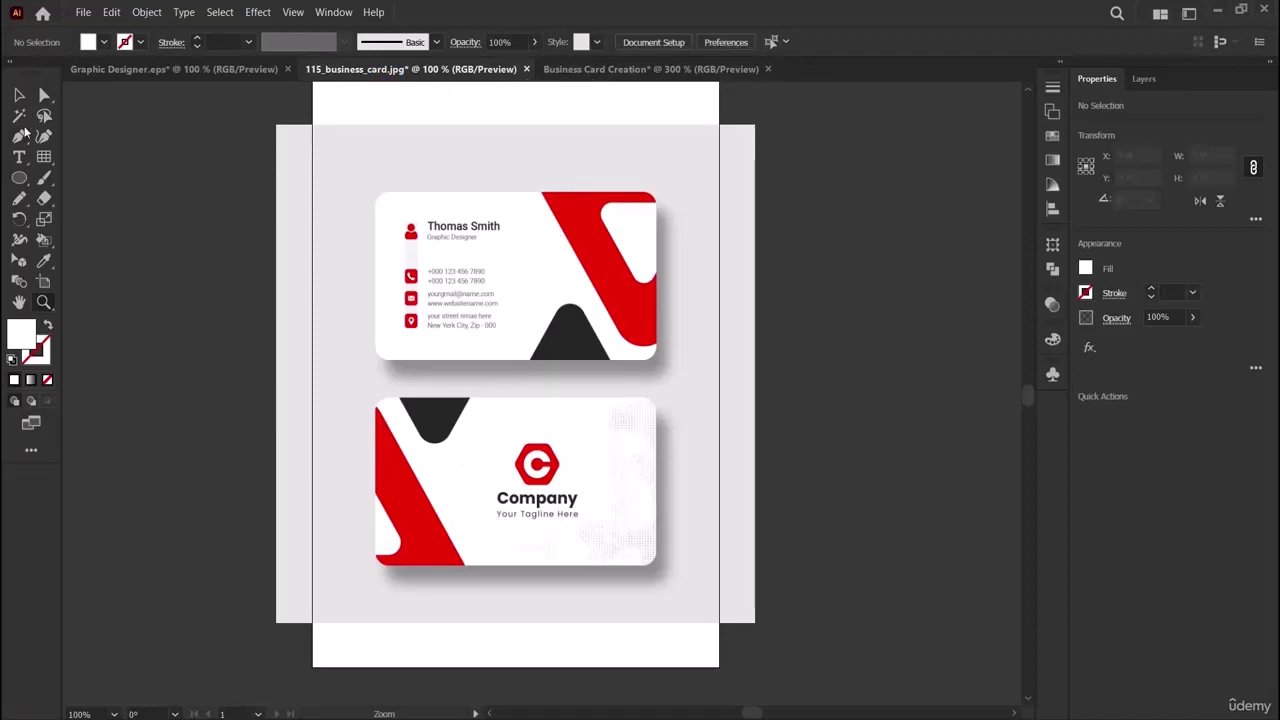
pyautogui.click(19, 95)
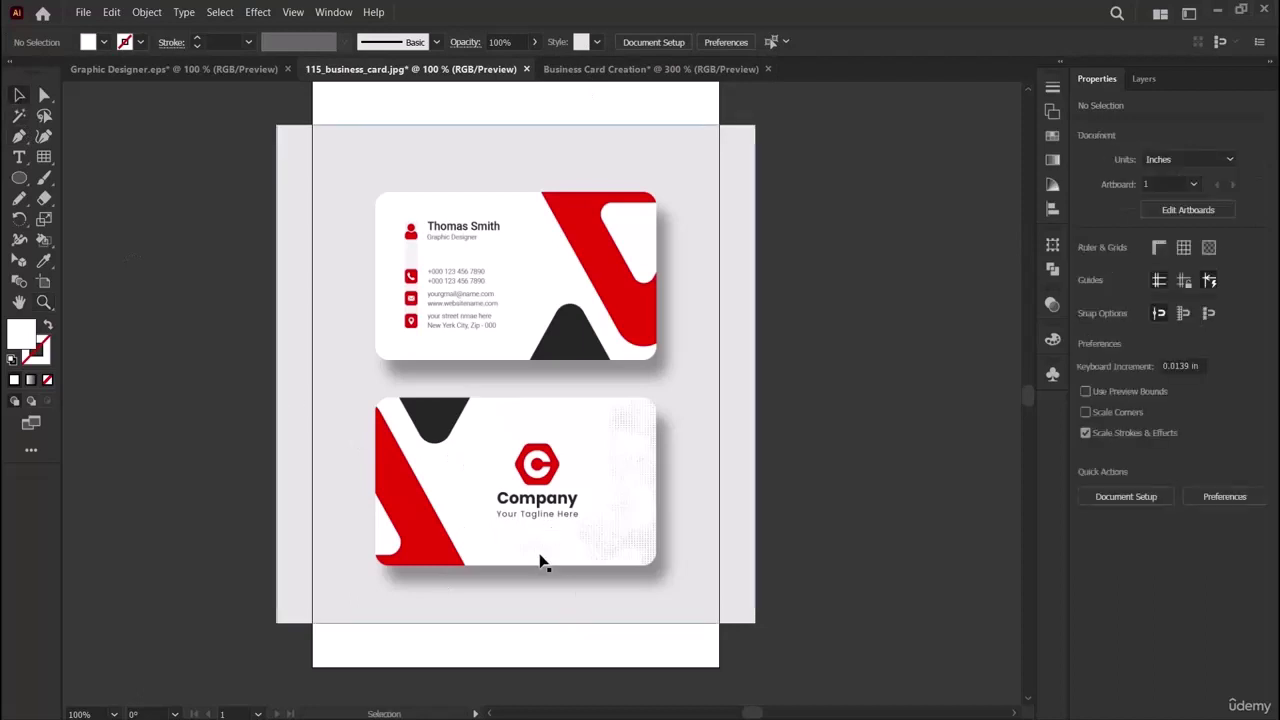
pyautogui.click(578, 70)
pyautogui.moveTo(20, 176); pyautogui.dragTo(85, 198)
pyautogui.moveTo(228, 226); pyautogui.dragTo(881, 609)
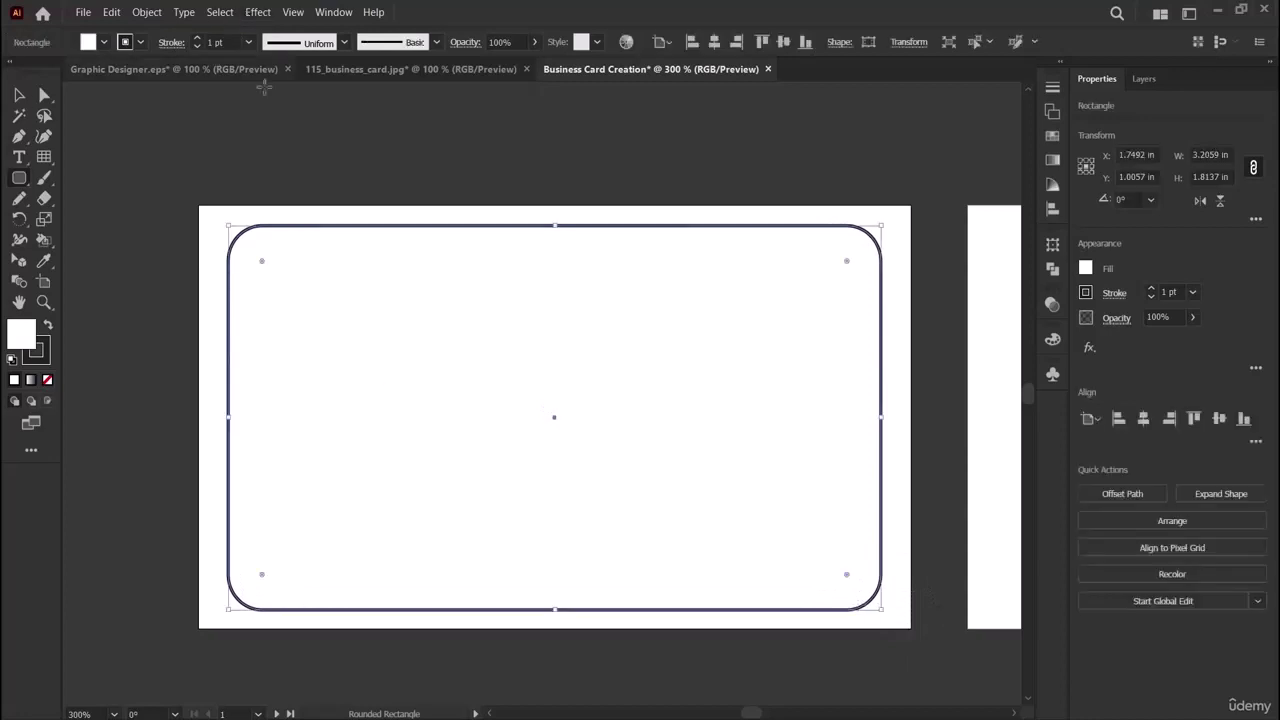
# Compare with the reference again, deselect the rectangle, and bring up the shape-tool flyout.
pyautogui.click(345, 74)
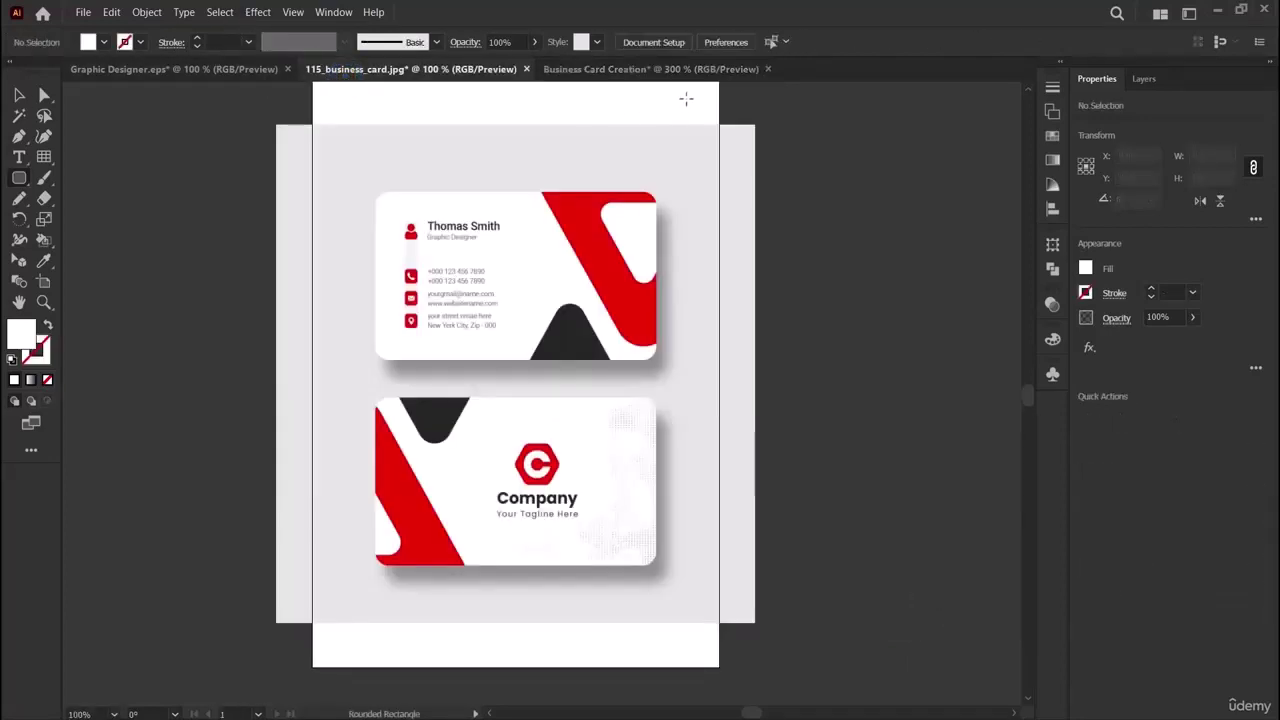
pyautogui.click(665, 69)
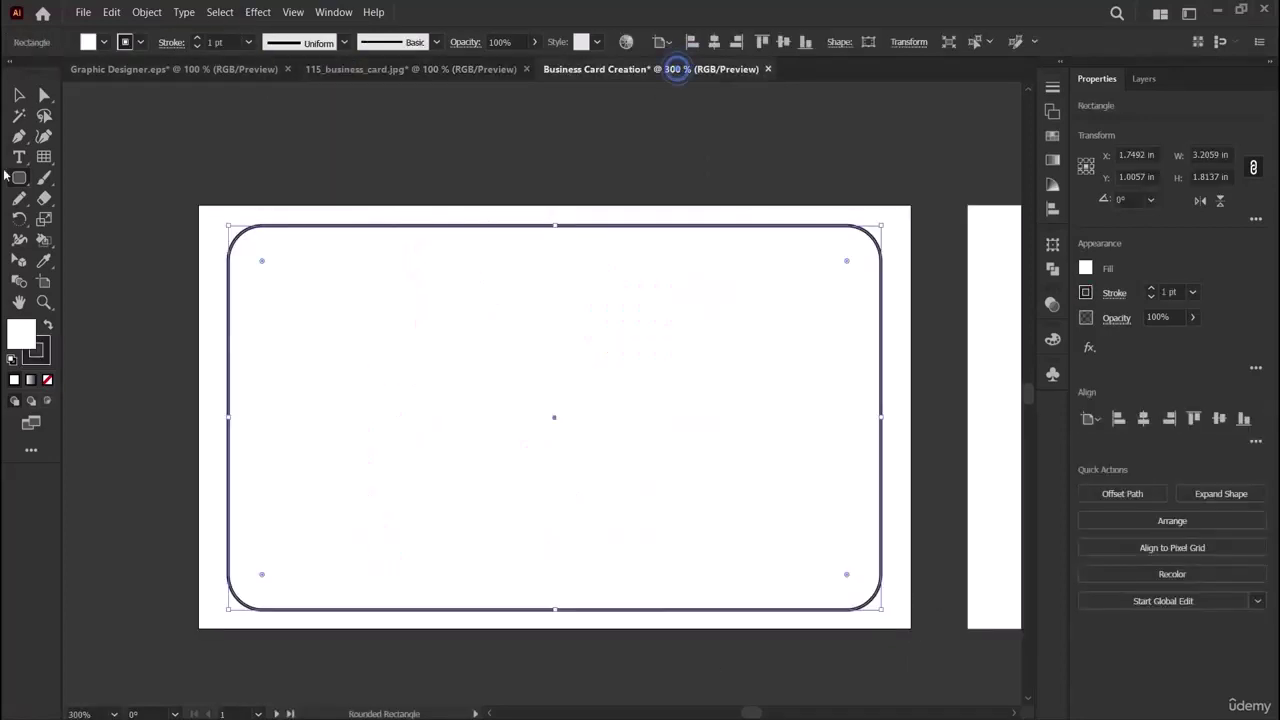
pyautogui.click(17, 95)
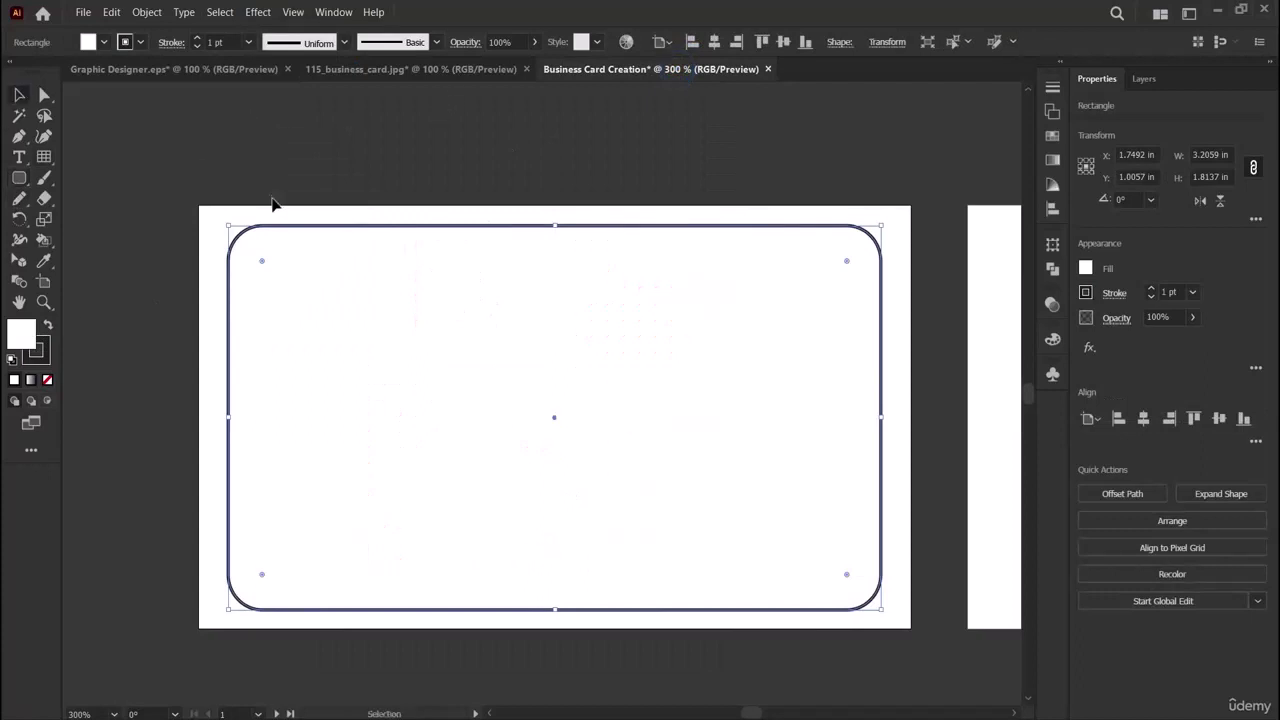
pyautogui.click(271, 194)
pyautogui.click(469, 69)
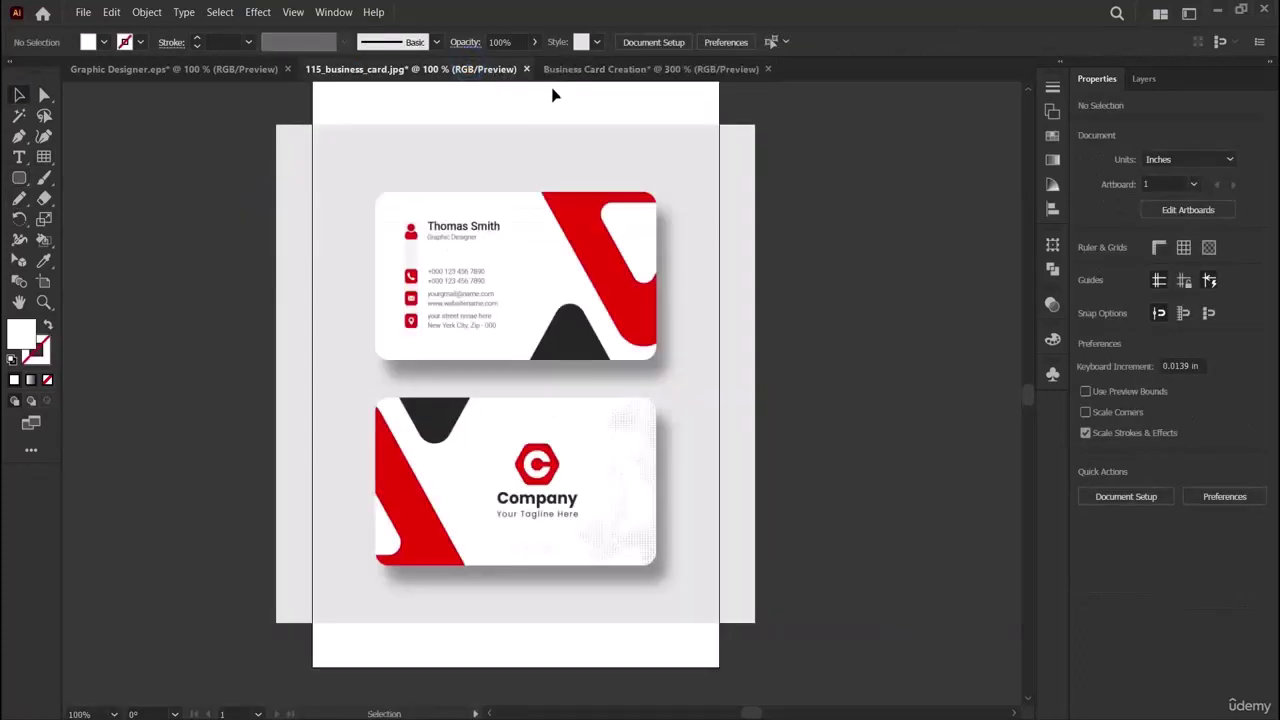
pyautogui.click(585, 70)
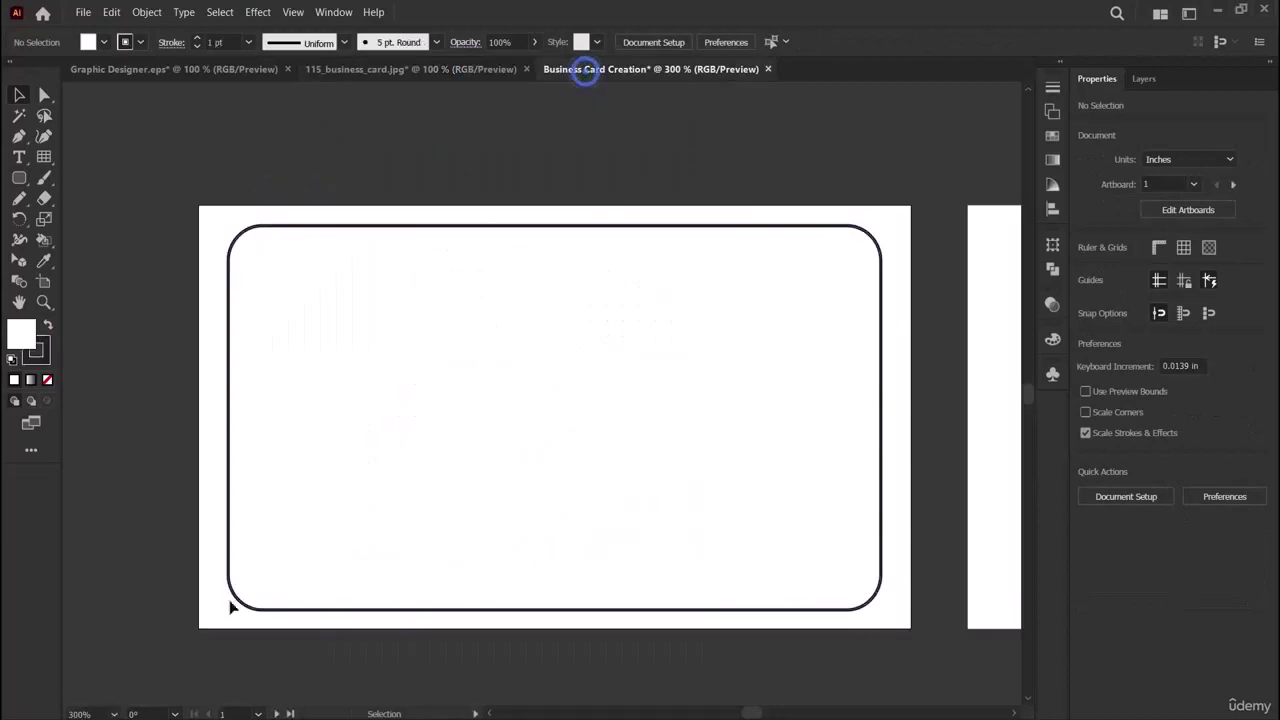
pyautogui.click(20, 178)
pyautogui.moveTo(22, 178); pyautogui.dragTo(62, 230)
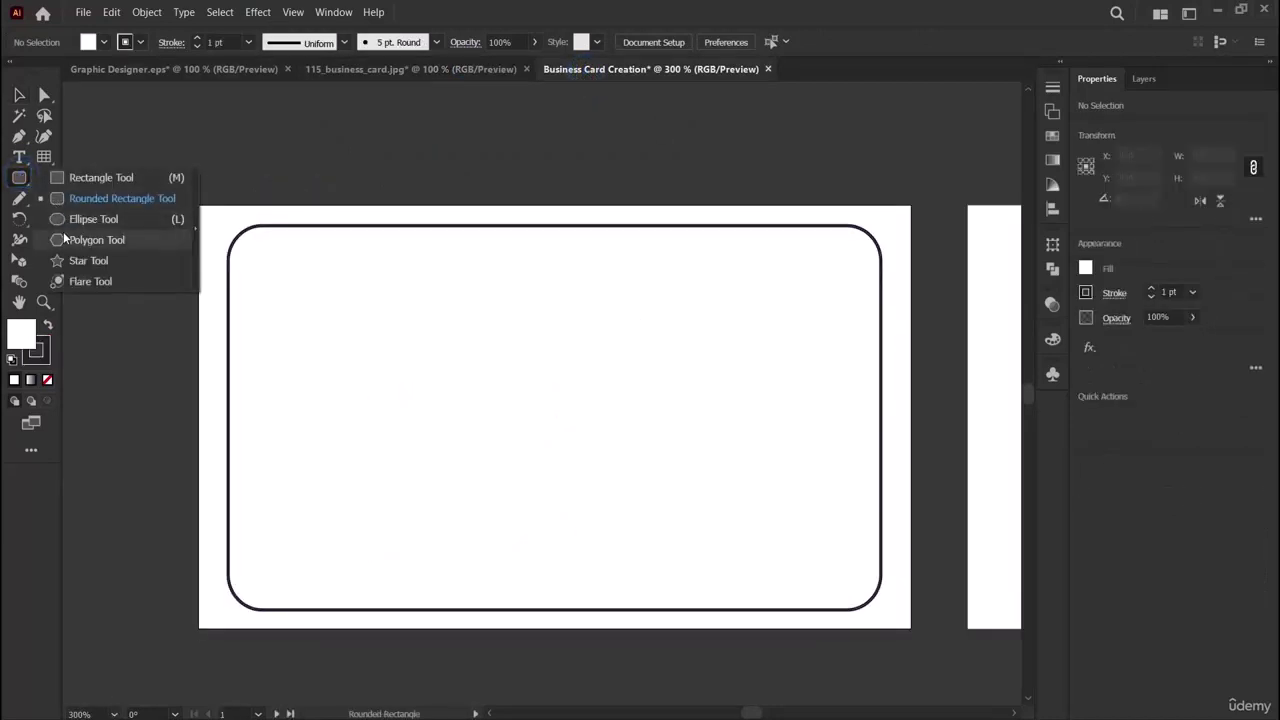
# Draw a 3-sided polygon triangle, enlarge it, give it an 18 pt stroke and round its corners.
pyautogui.moveTo(63, 231); pyautogui.dragTo(63, 231)
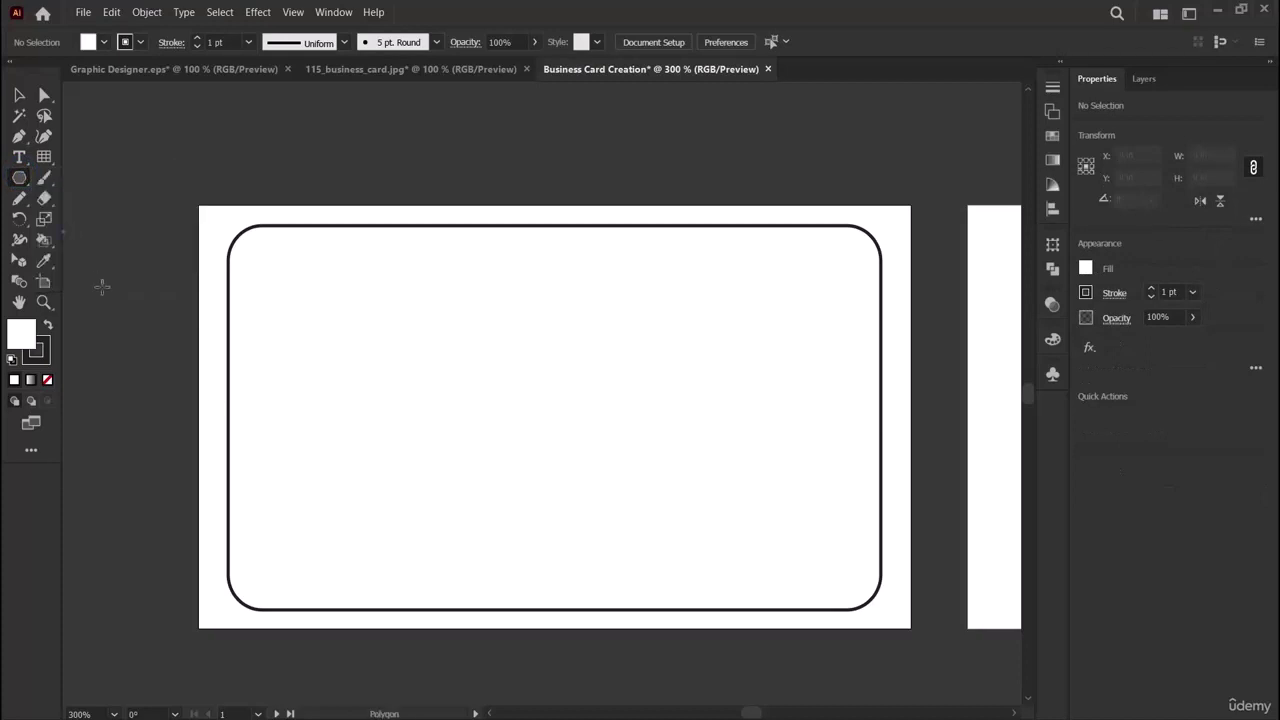
pyautogui.click(254, 404)
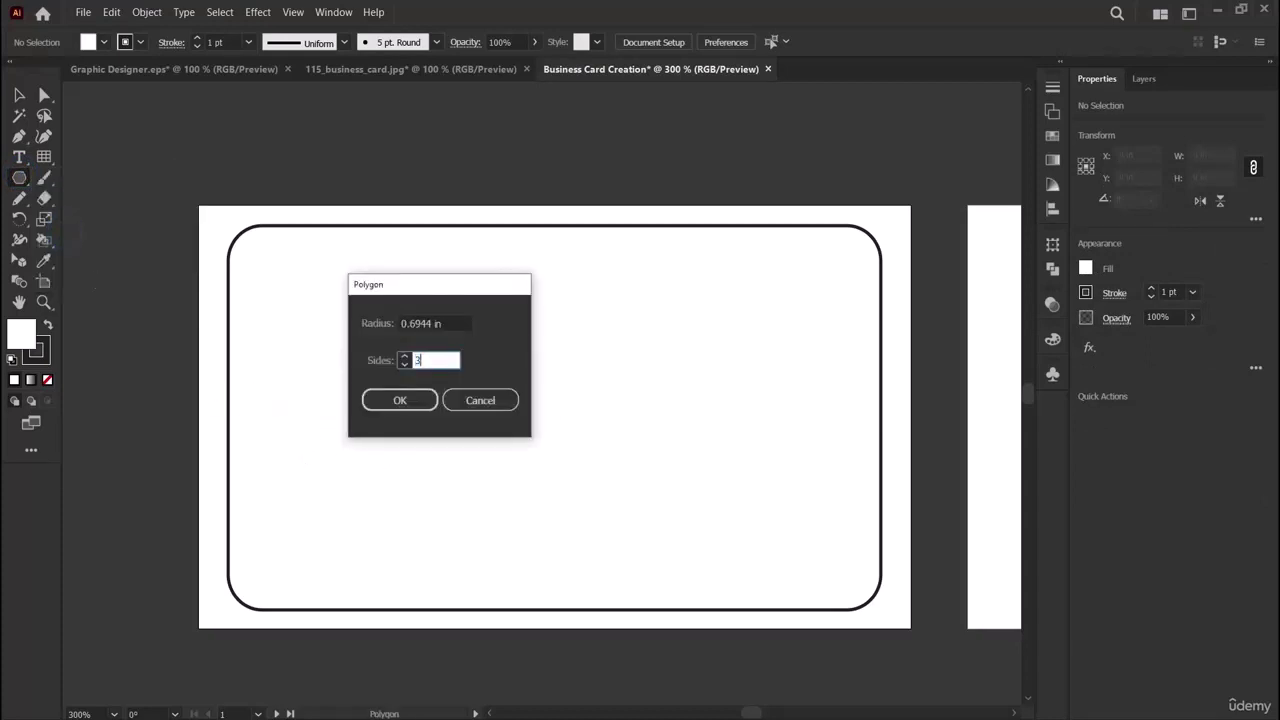
pyautogui.click(400, 399)
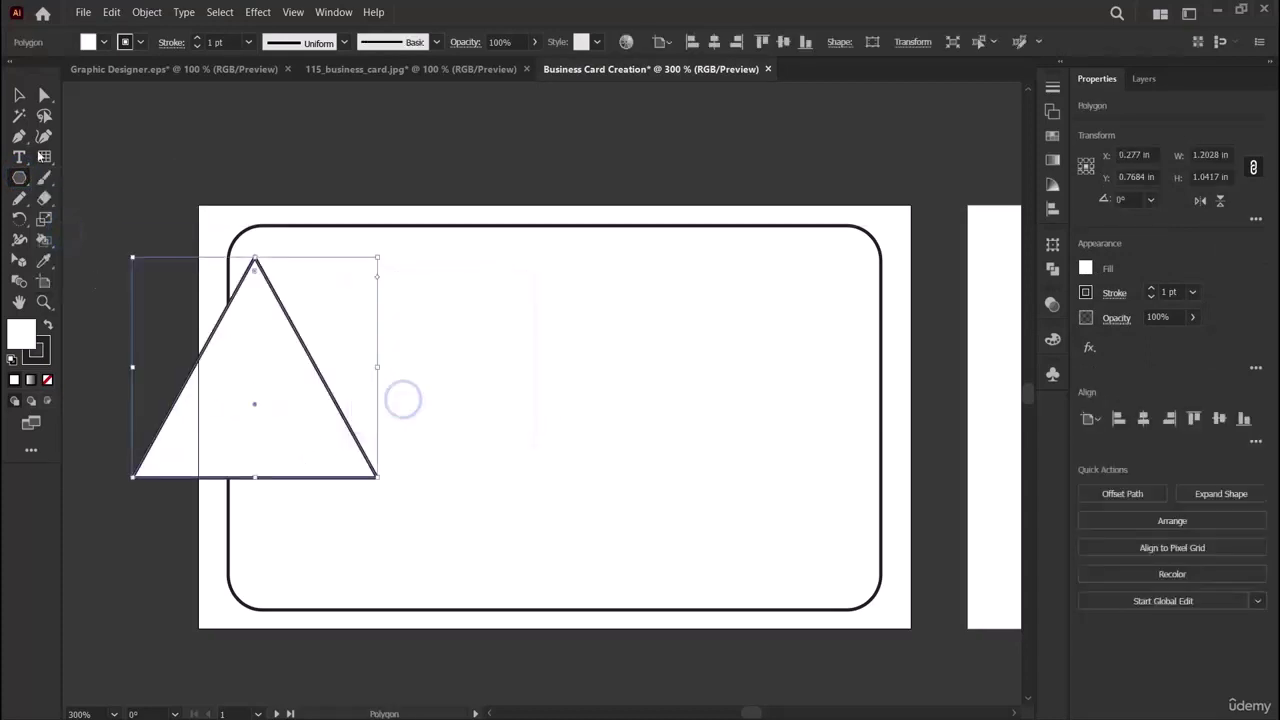
pyautogui.click(19, 97)
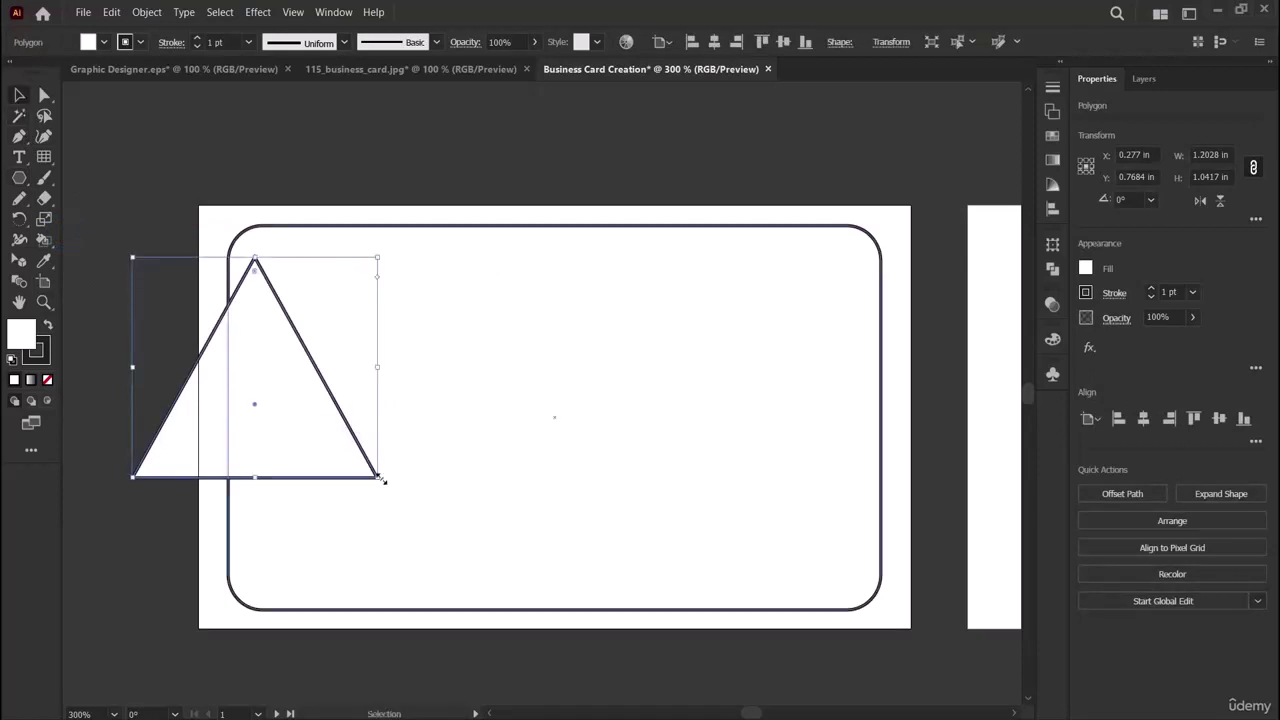
pyautogui.moveTo(381, 480); pyautogui.dragTo(440, 534)
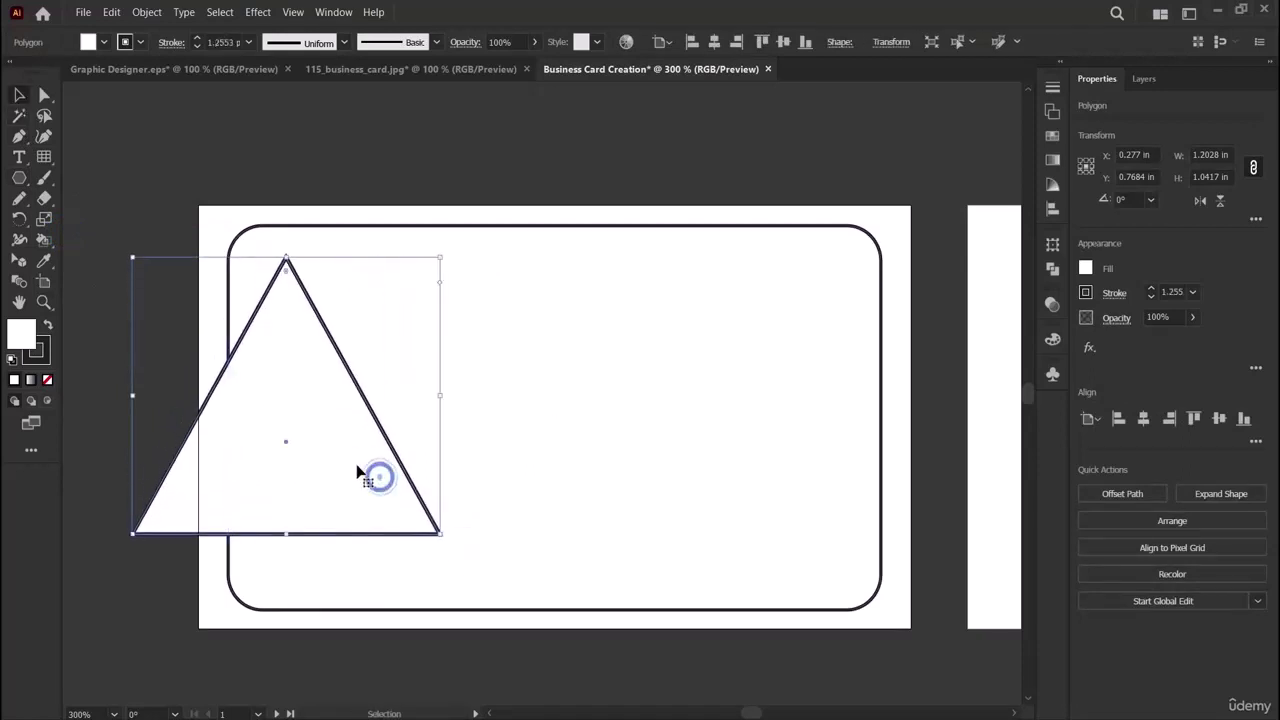
pyautogui.click(1153, 297)
pyautogui.click(1153, 297)
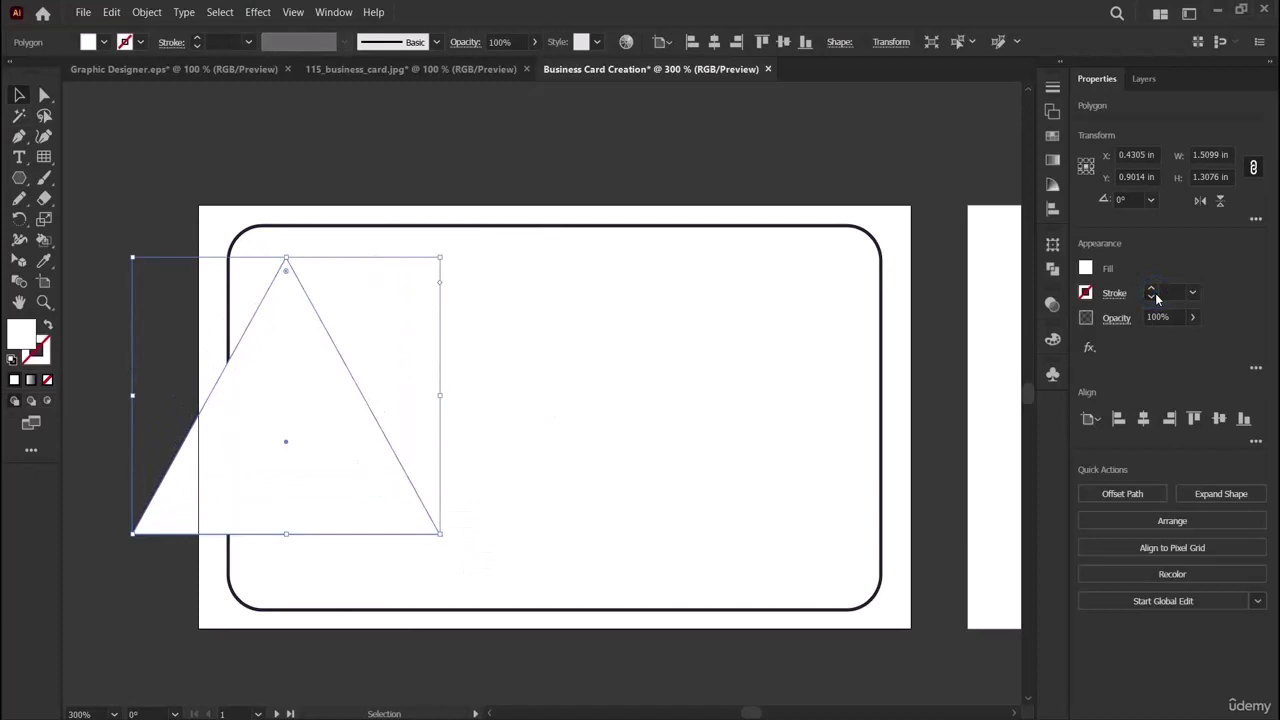
pyautogui.click(1153, 288)
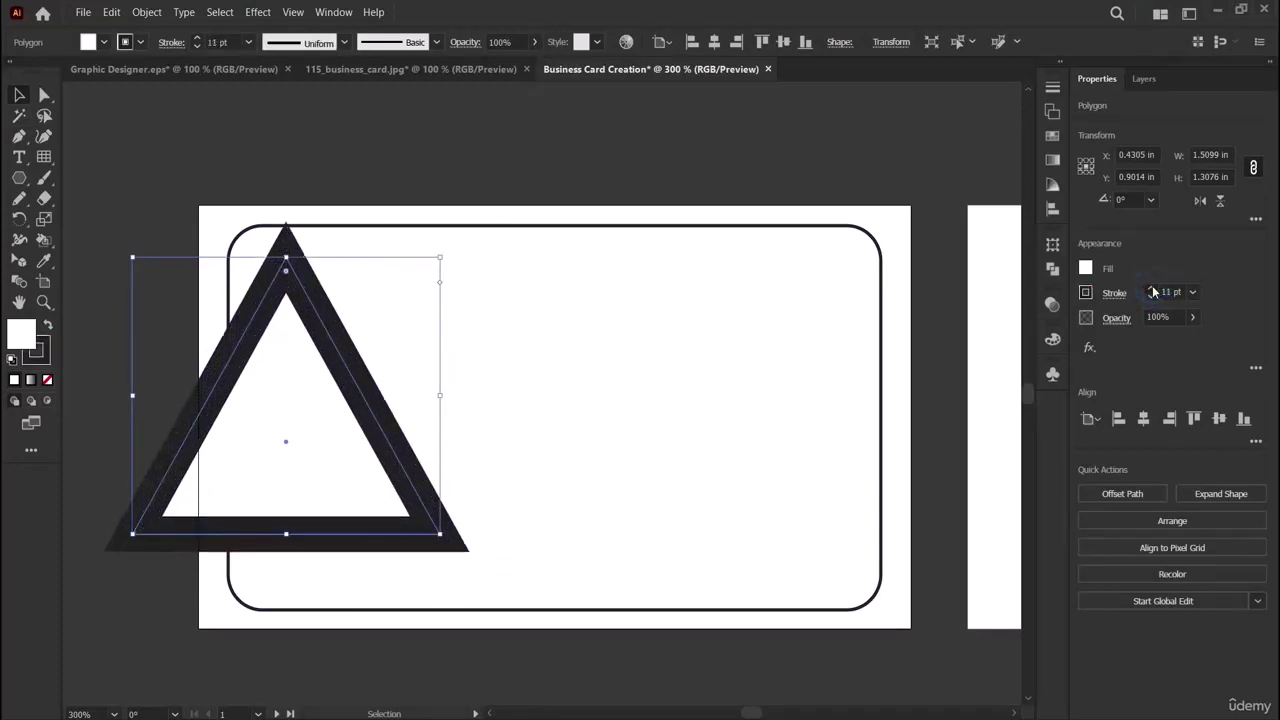
pyautogui.moveTo(286, 270); pyautogui.dragTo(290, 320)
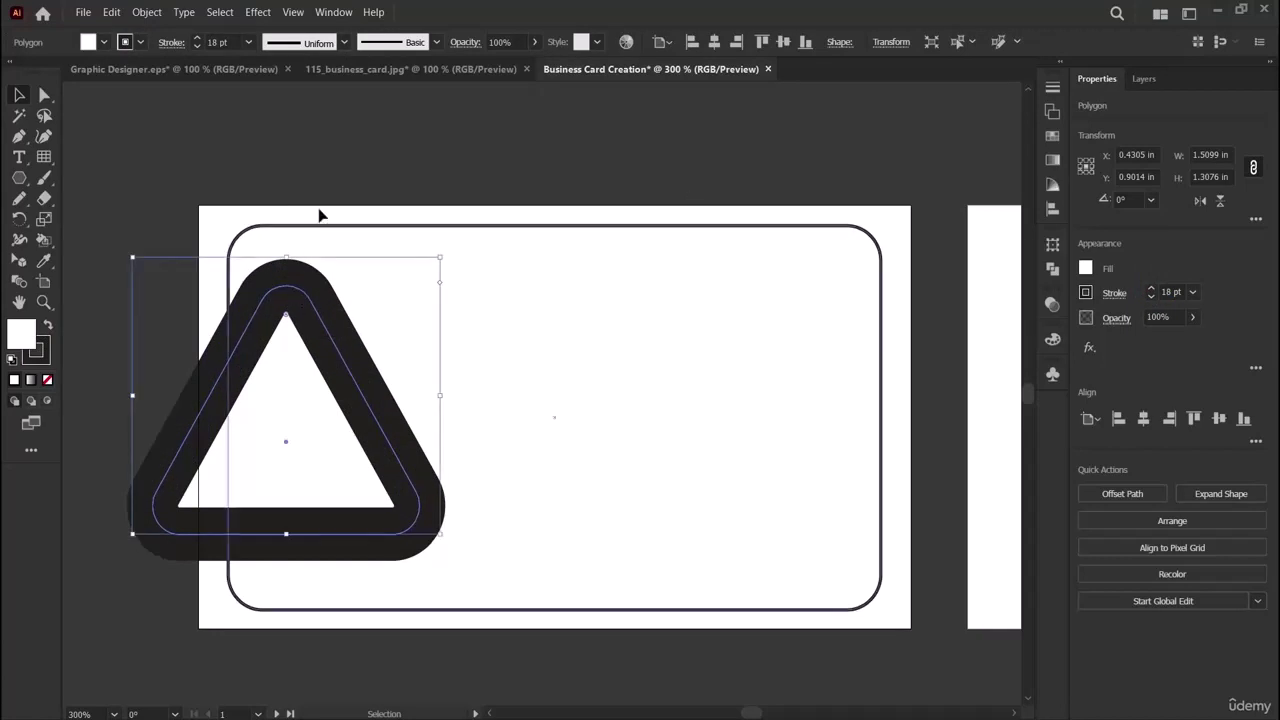
# Move the triangle partly off the card's left edge and enlarge it further.
pyautogui.click(429, 70)
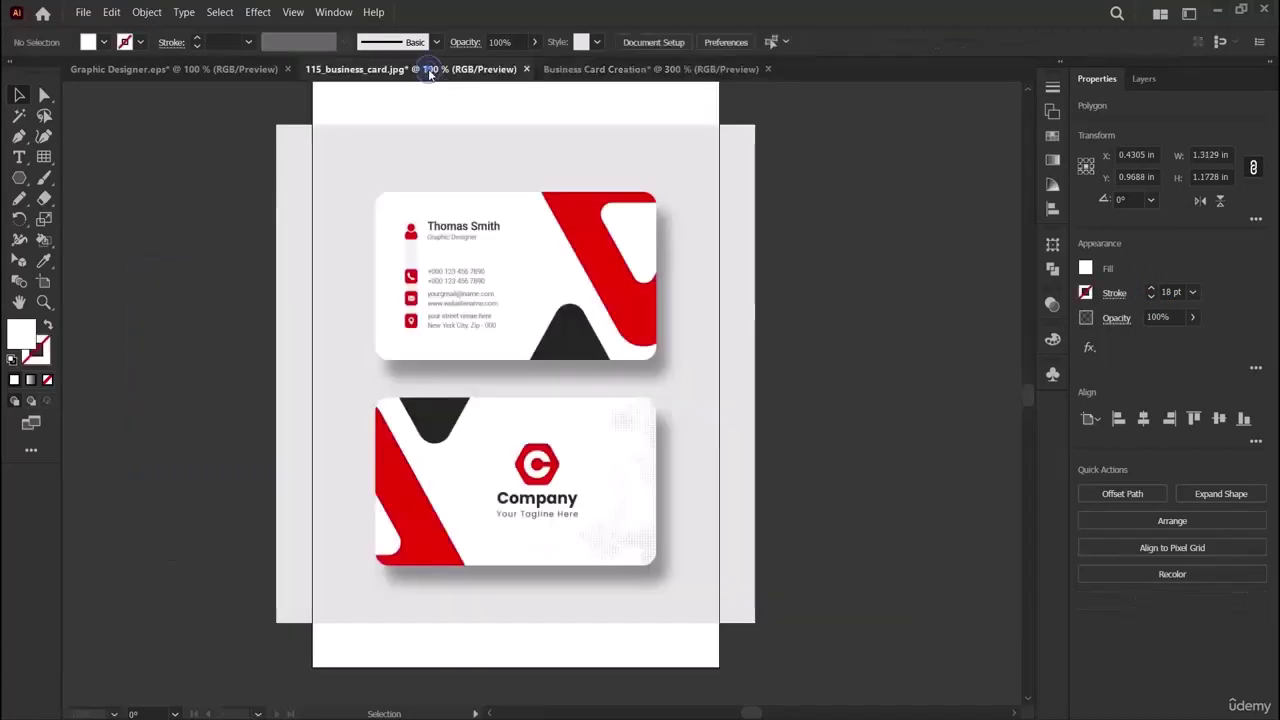
pyautogui.click(650, 69)
pyautogui.moveTo(292, 310); pyautogui.dragTo(186, 266)
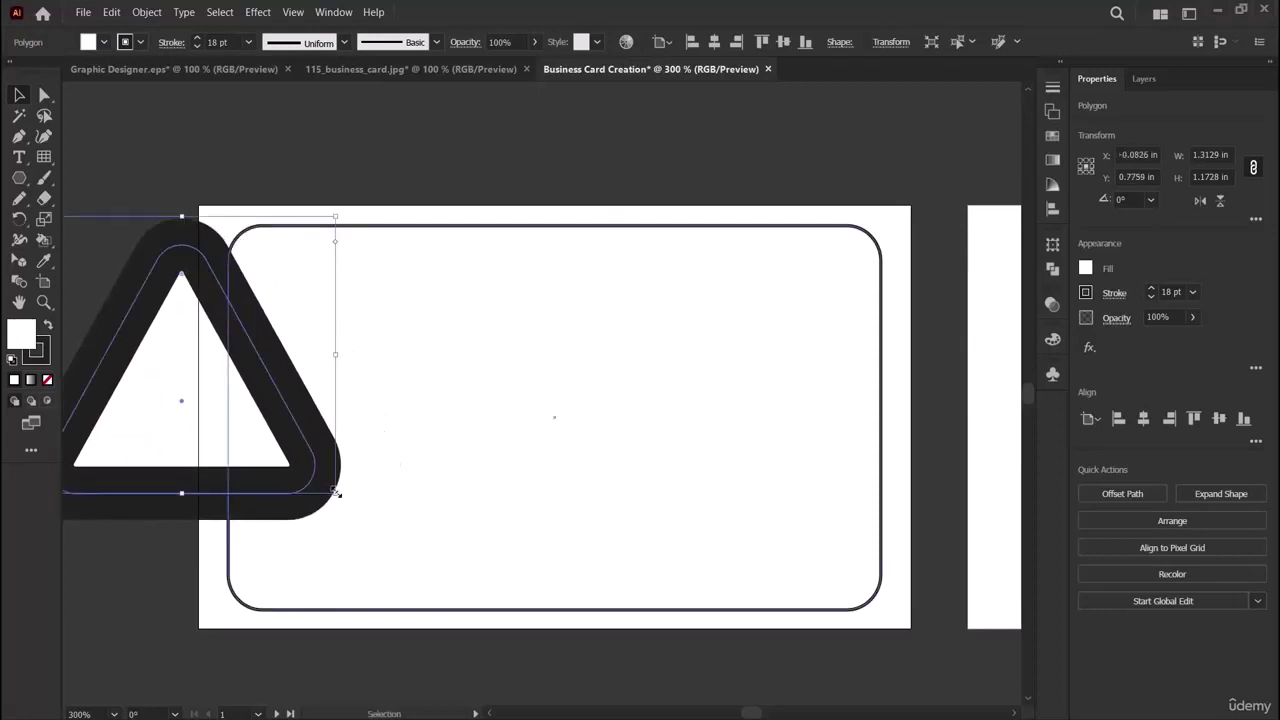
pyautogui.moveTo(336, 492); pyautogui.dragTo(365, 596)
pyautogui.click(478, 68)
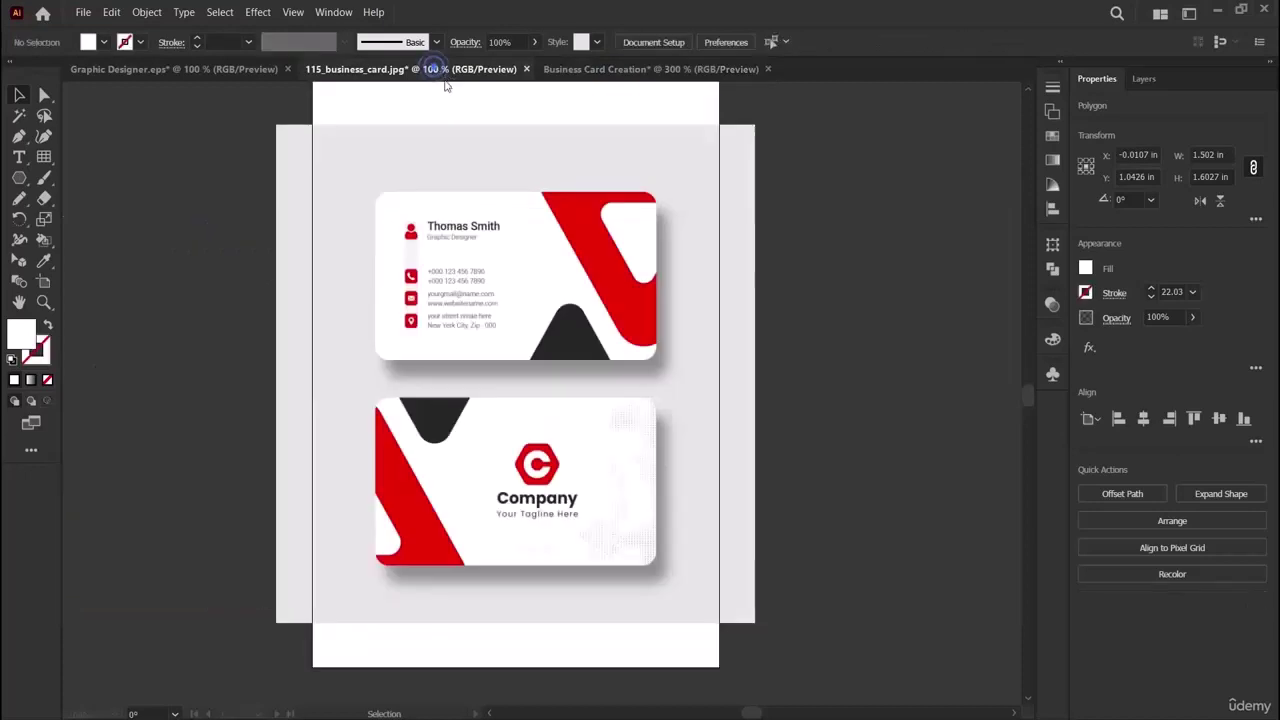
pyautogui.click(601, 68)
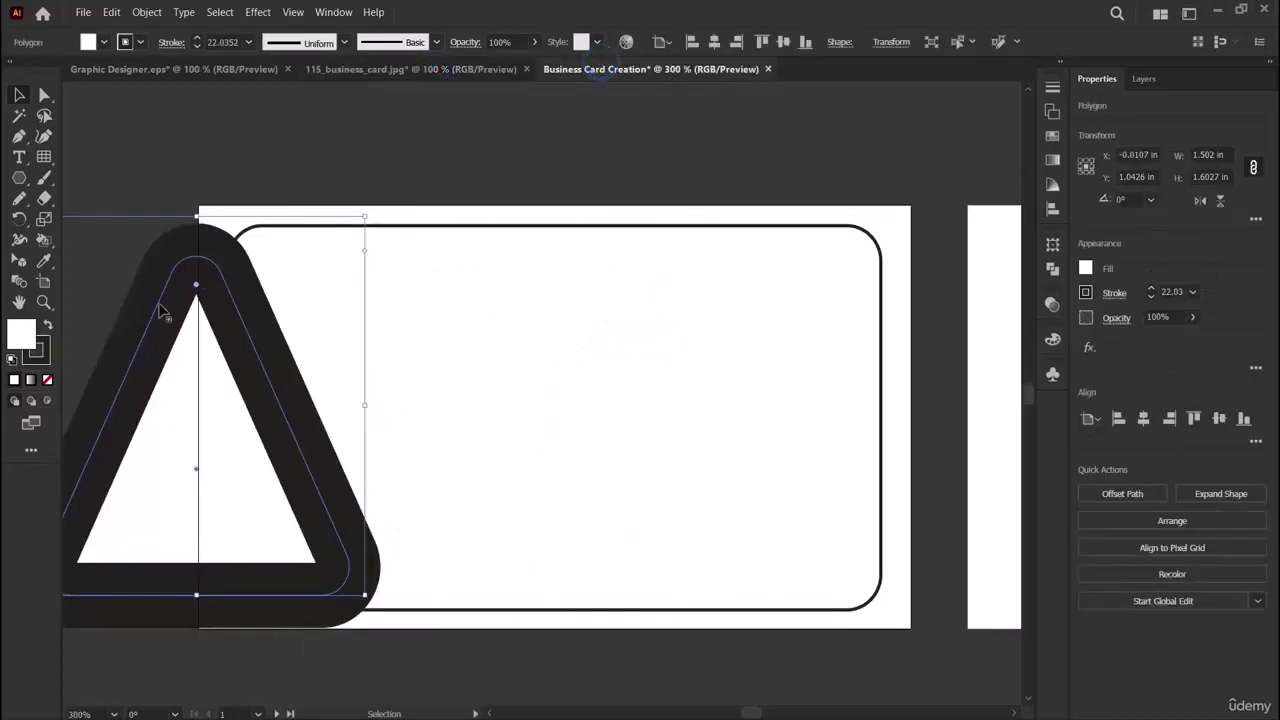
pyautogui.moveTo(221, 318); pyautogui.dragTo(268, 313)
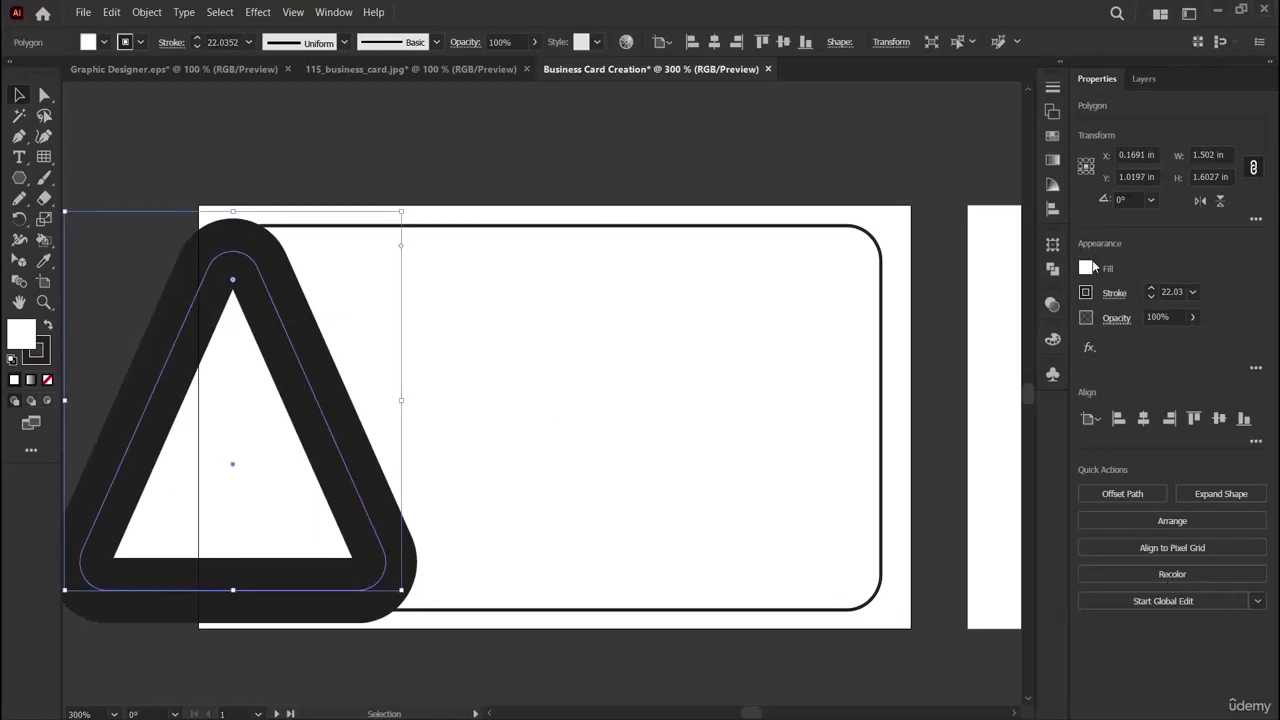
# Try a red fill, revert it to white, and make the triangle's outline red.
pyautogui.click(1085, 270)
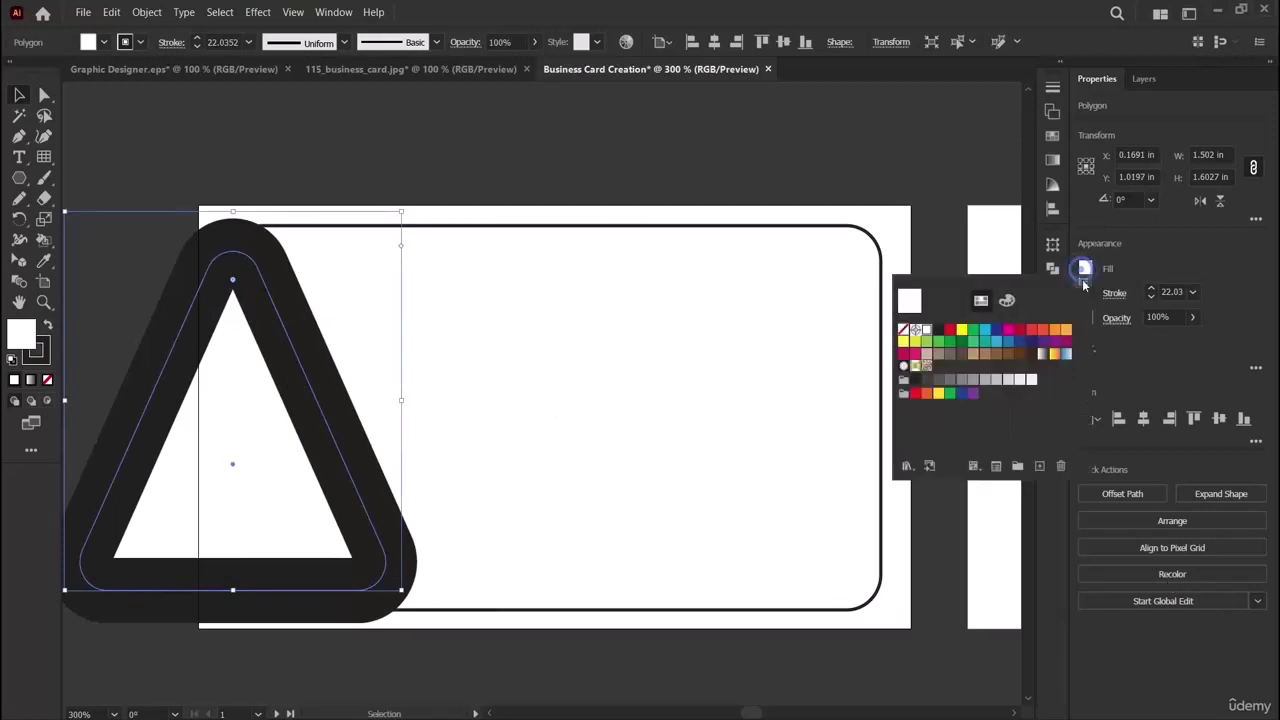
pyautogui.click(948, 330)
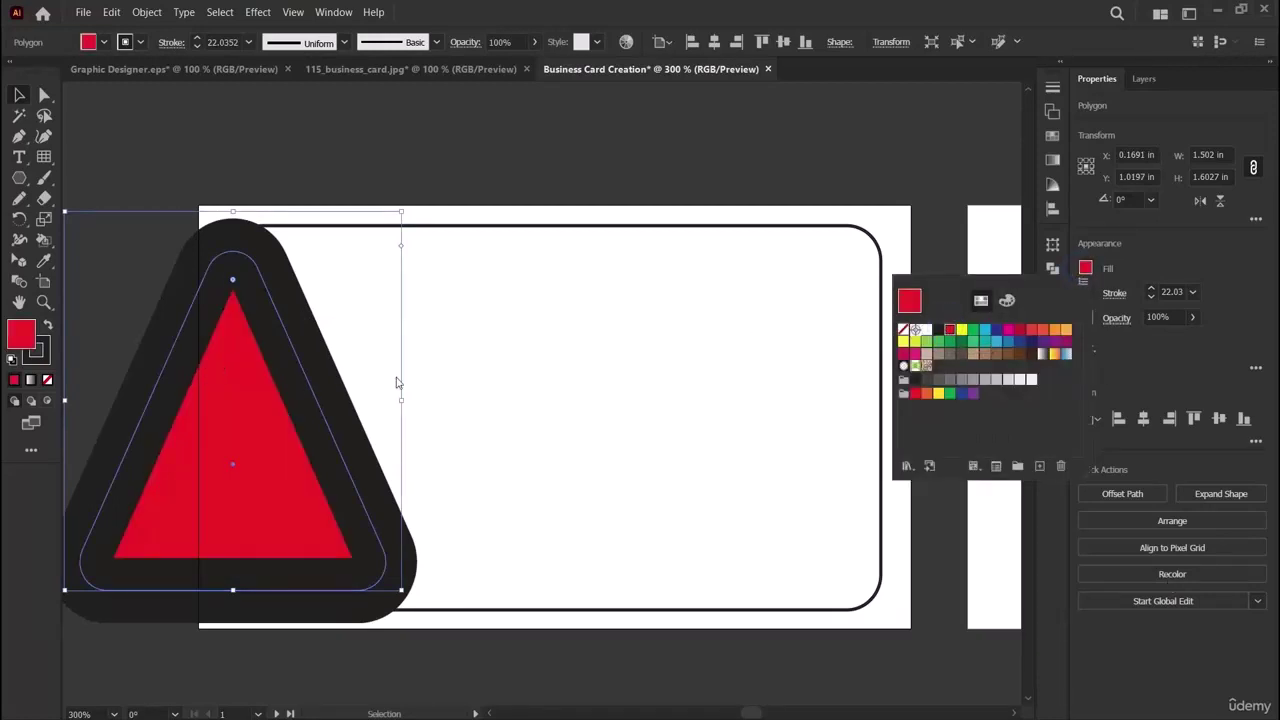
pyautogui.click(1086, 270)
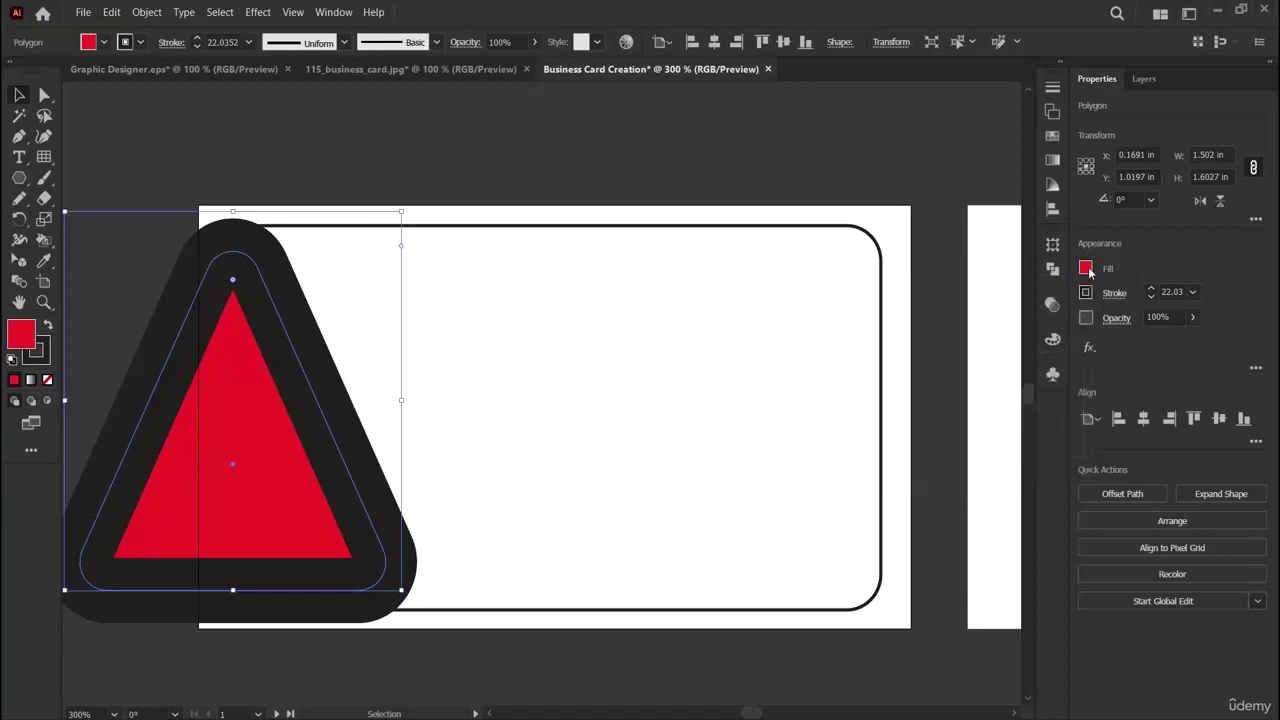
pyautogui.click(1086, 270)
pyautogui.click(925, 330)
pyautogui.click(1148, 268)
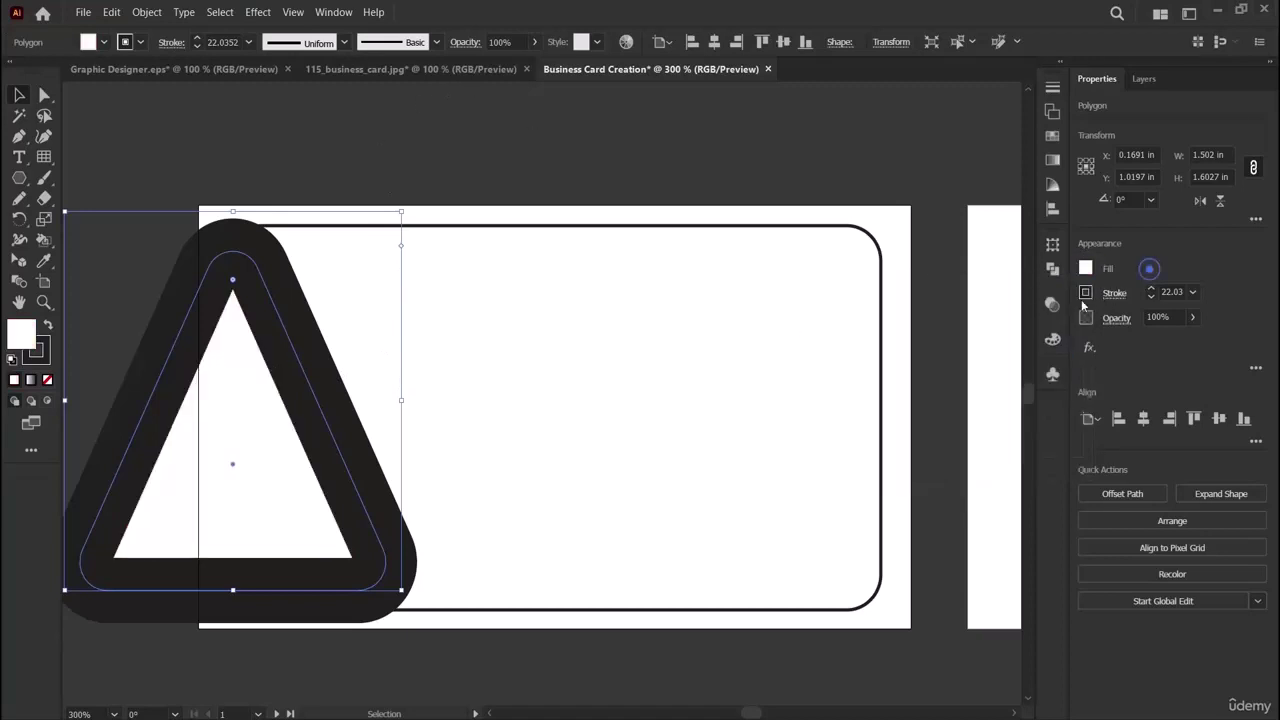
pyautogui.click(1085, 292)
pyautogui.click(952, 356)
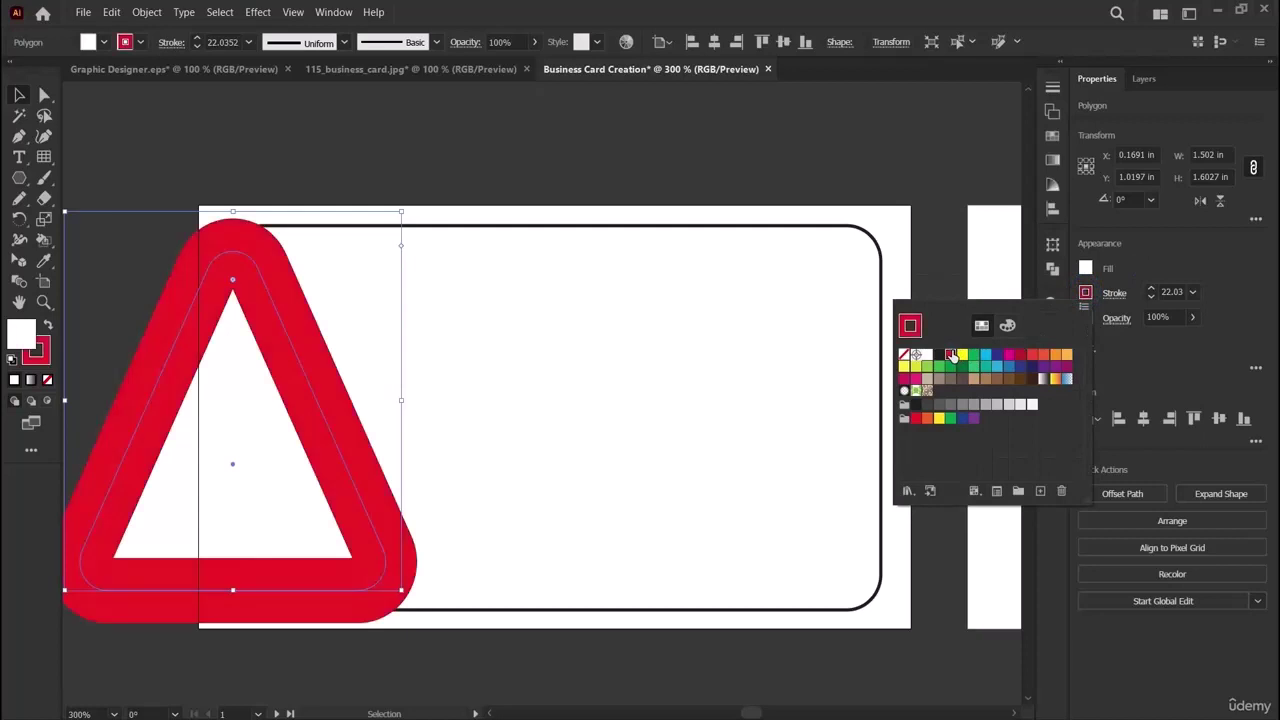
# Remove the triangle's fill so it is hollow, then enlarge it slightly.
pyautogui.click(398, 70)
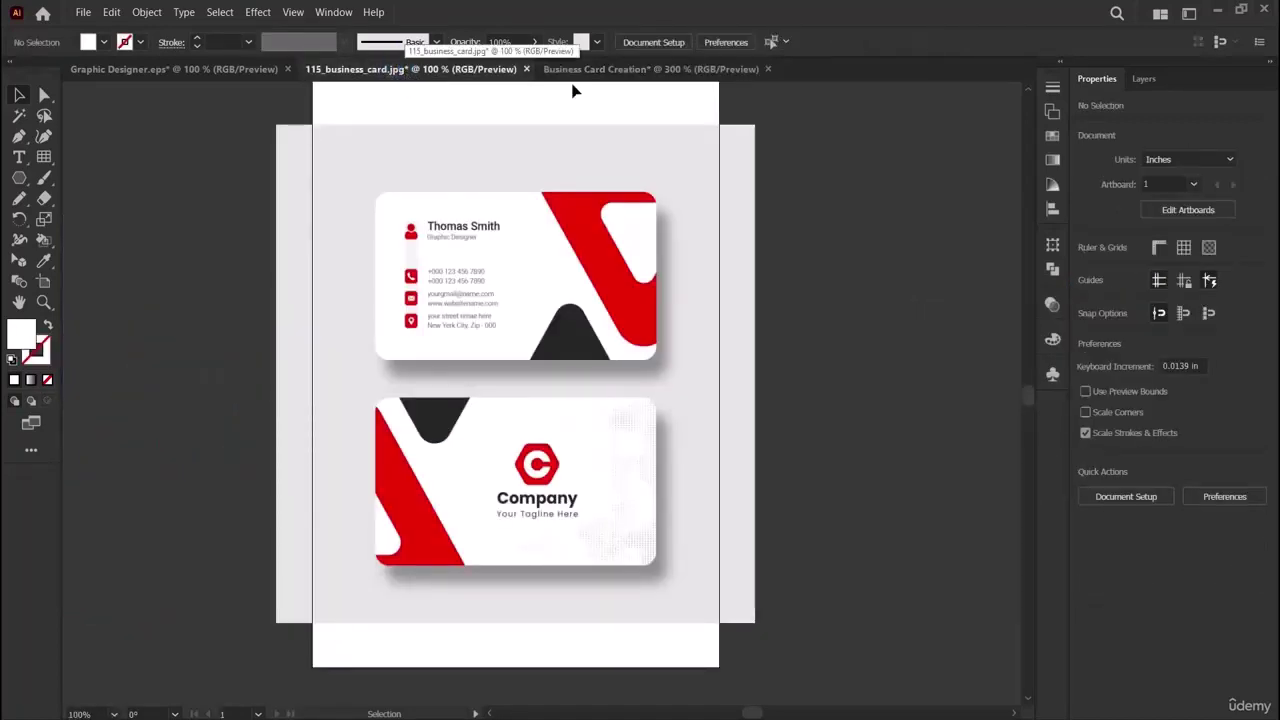
pyautogui.click(645, 69)
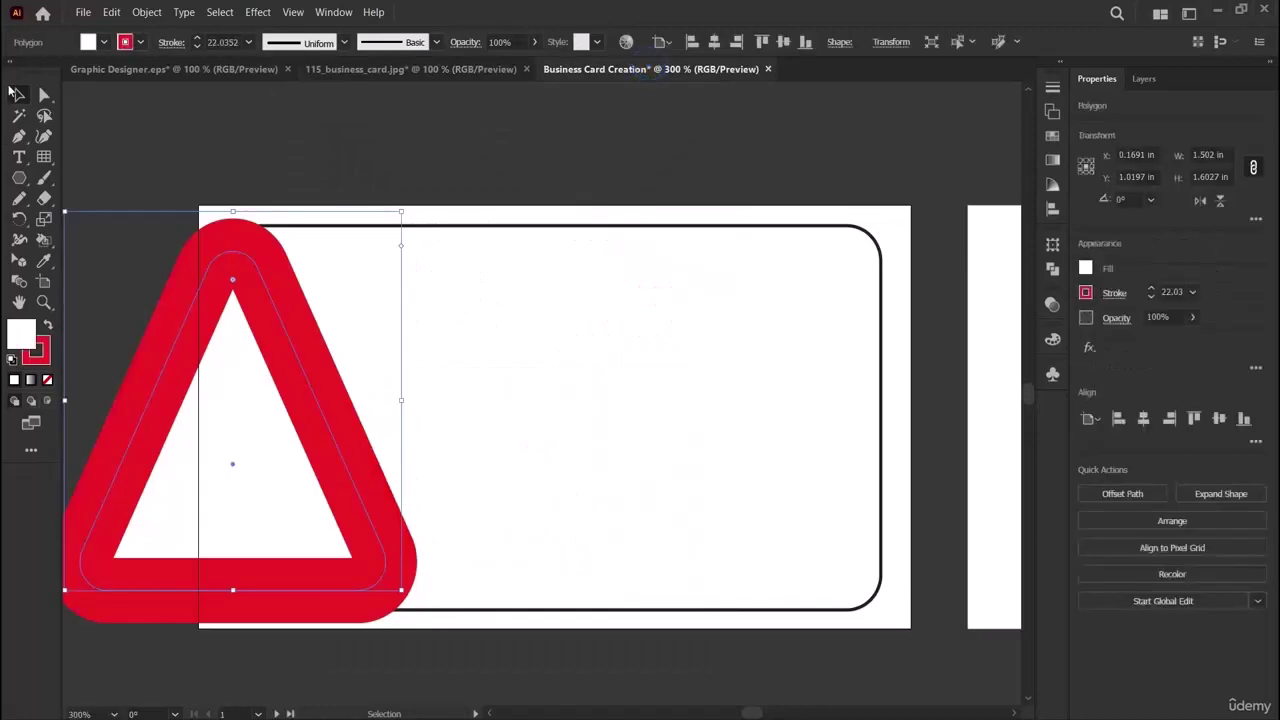
pyautogui.click(401, 116)
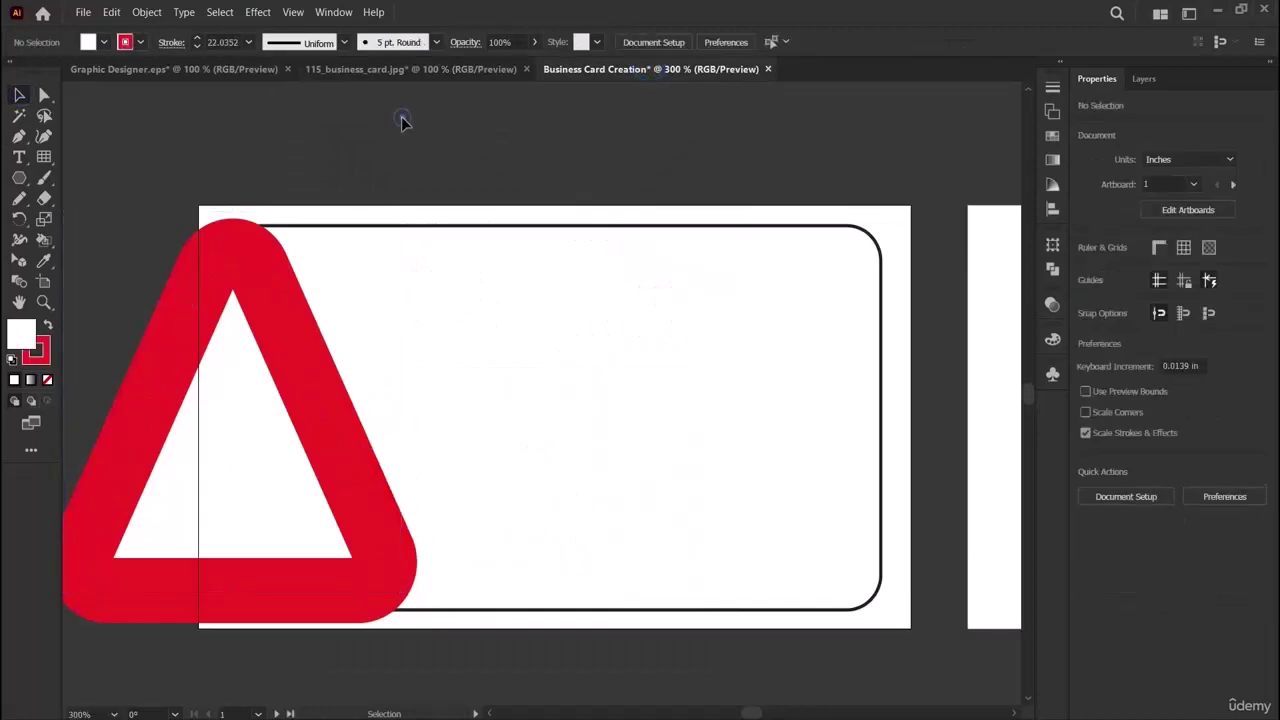
pyautogui.click(318, 423)
pyautogui.click(1085, 267)
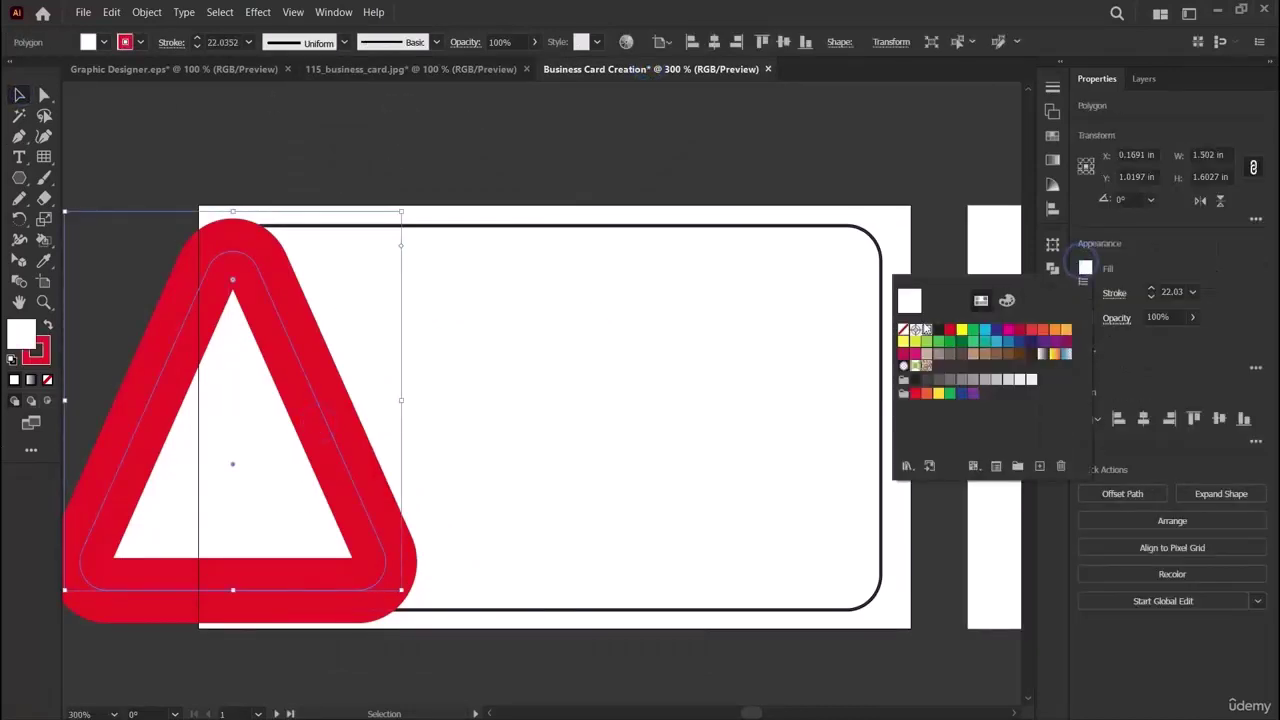
pyautogui.click(903, 330)
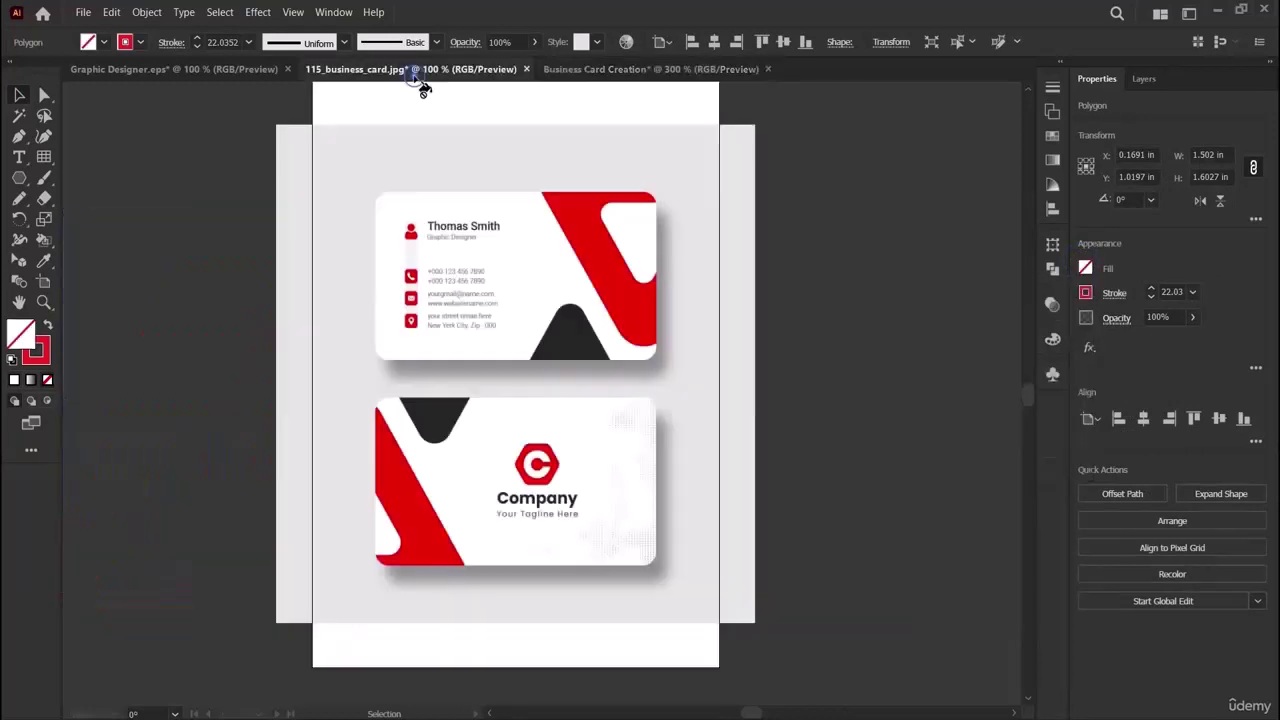
pyautogui.click(412, 70)
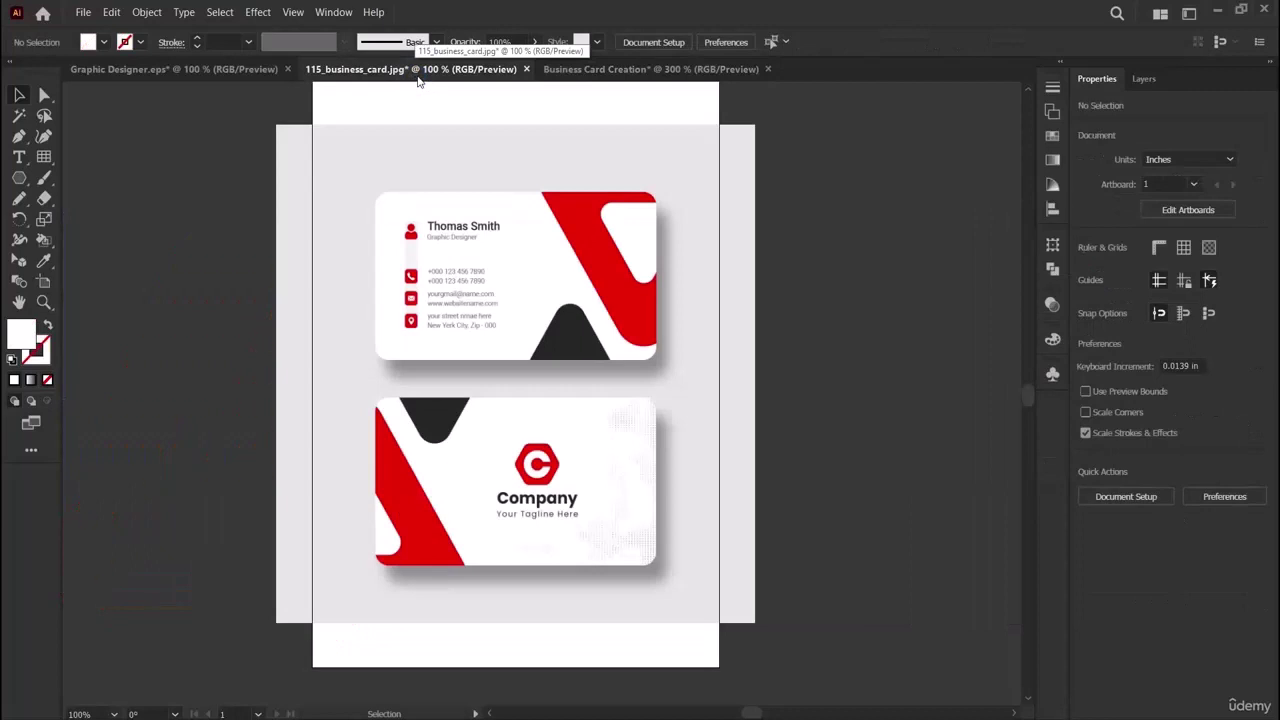
pyautogui.click(605, 72)
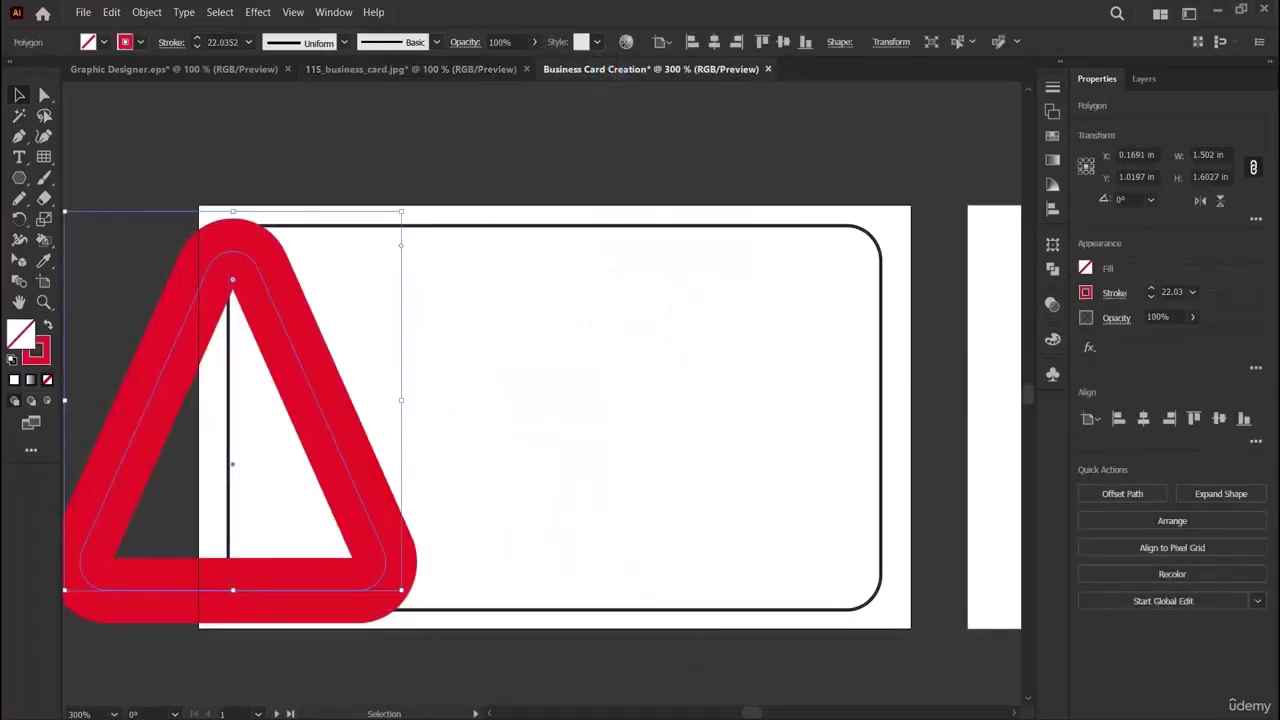
pyautogui.moveTo(399, 595); pyautogui.dragTo(416, 614)
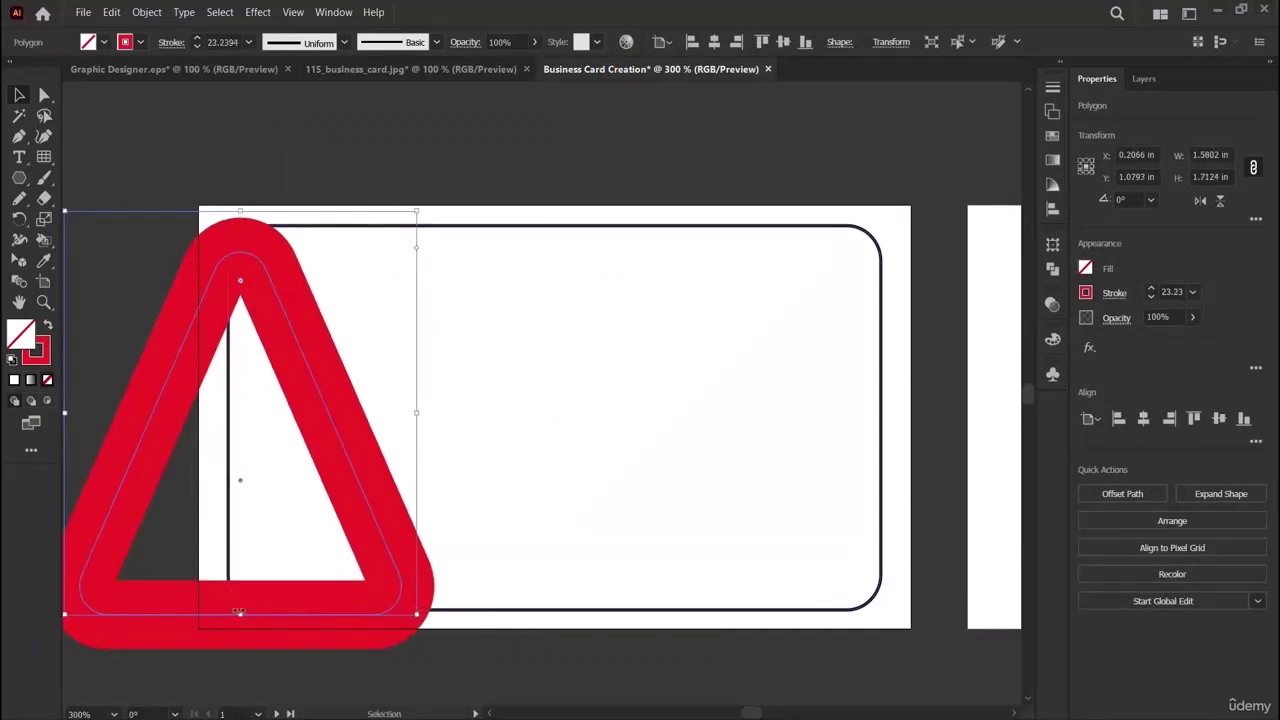
# Duplicate the red triangle and rotate the copy to 180°.
pyautogui.moveTo(243, 613); pyautogui.dragTo(534, 167)
pyautogui.press('a')
pyautogui.press('v')
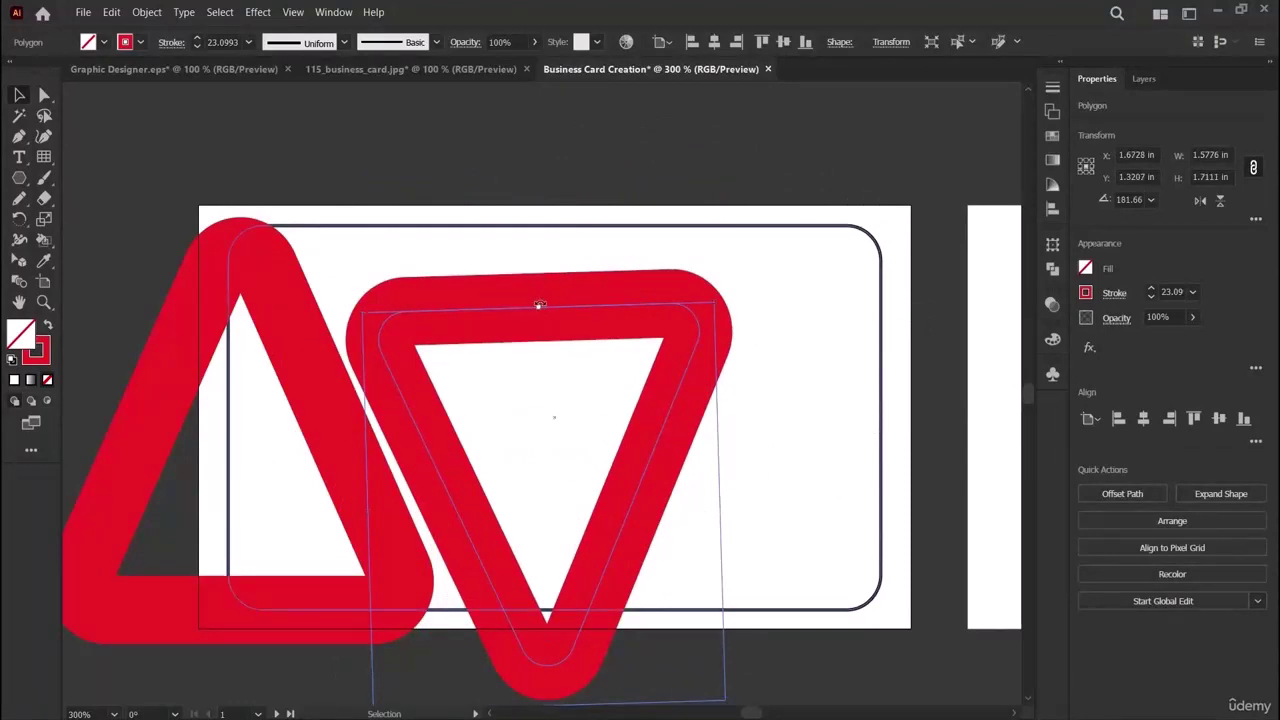
pyautogui.keyDown('shift'); pyautogui.moveTo(537, 296); pyautogui.dragTo(570, 330); pyautogui.keyUp('shift')
# Move the upside-down copy up so its tip overlaps the card's top edge.
pyautogui.moveTo(561, 275); pyautogui.dragTo(505, 90)
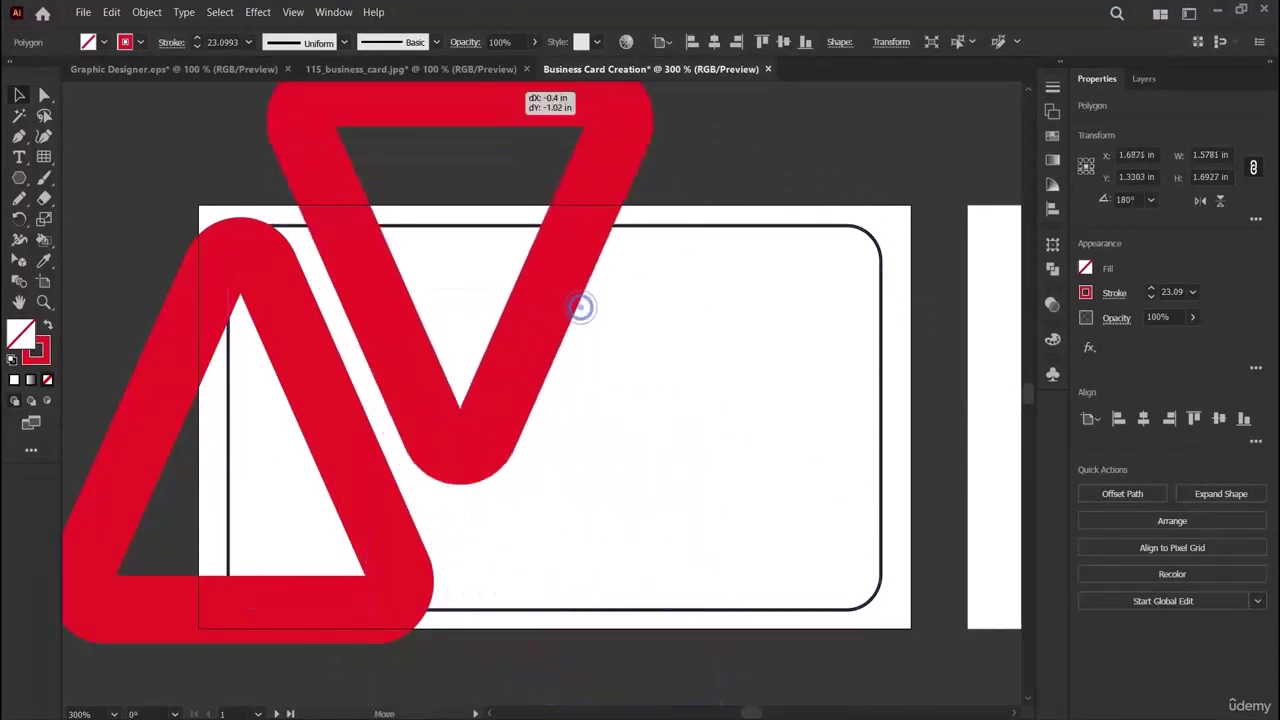
pyautogui.hotkey('ctrl', 'z')
pyautogui.scroll(4, 530, 415)
pyautogui.moveTo(560, 502); pyautogui.dragTo(460, 130)
pyautogui.hotkey('ctrl', 'z')
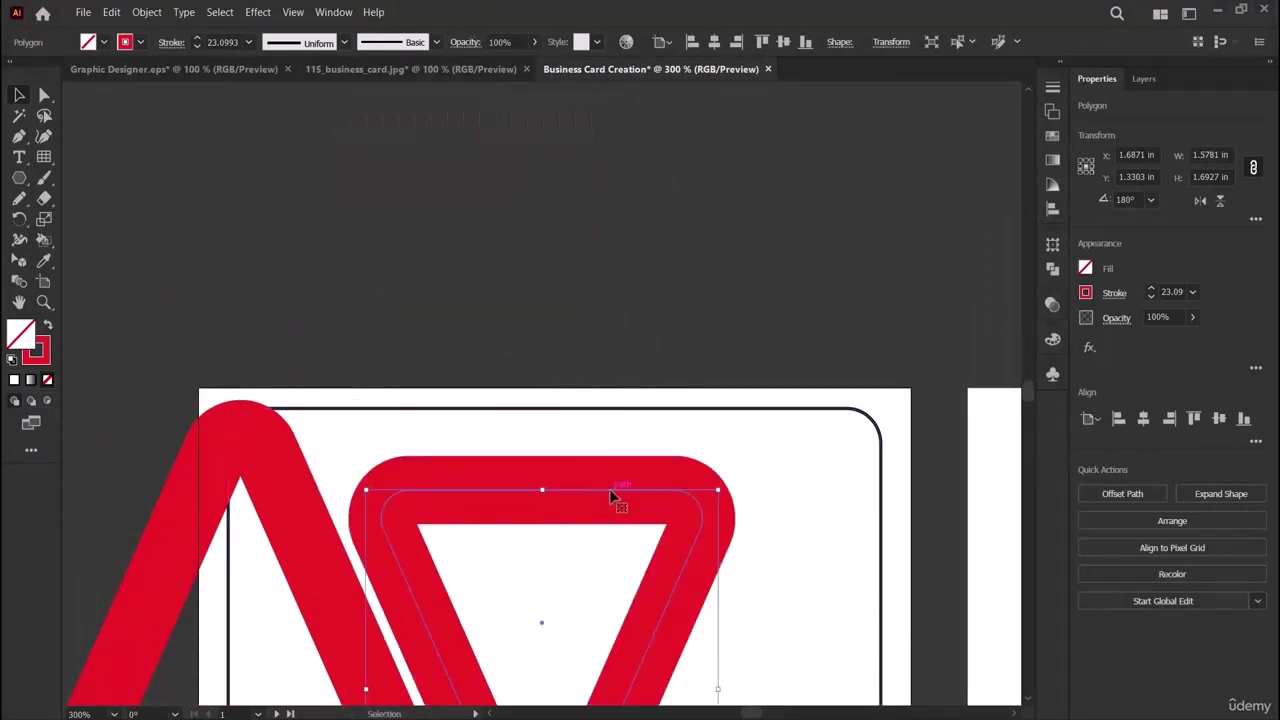
pyautogui.moveTo(614, 500); pyautogui.dragTo(555, 140)
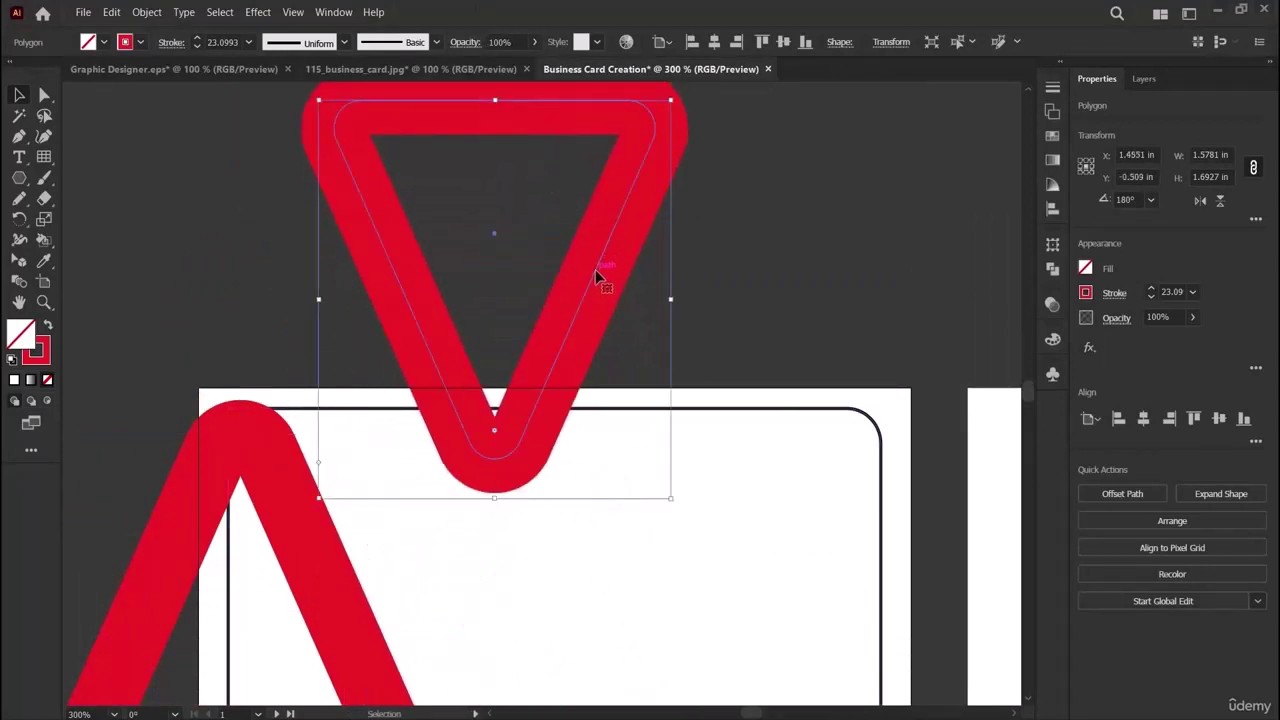
pyautogui.moveTo(595, 269); pyautogui.dragTo(551, 249)
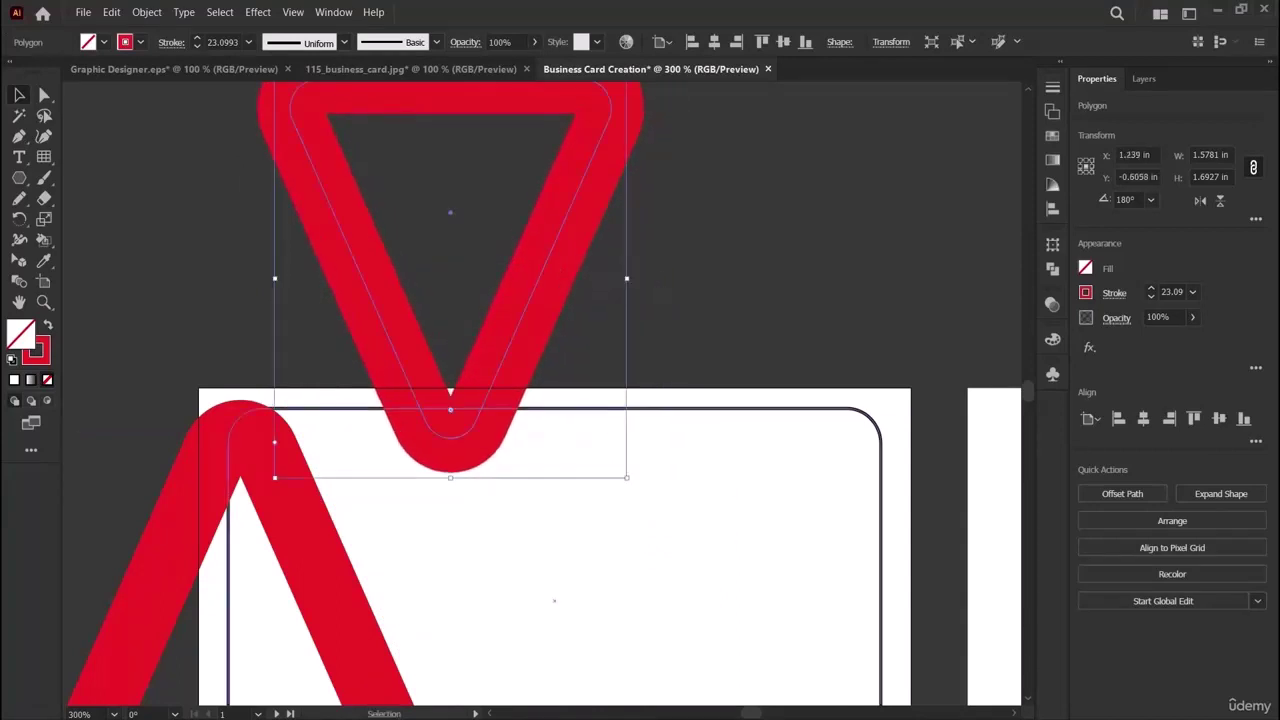
pyautogui.moveTo(603, 718)
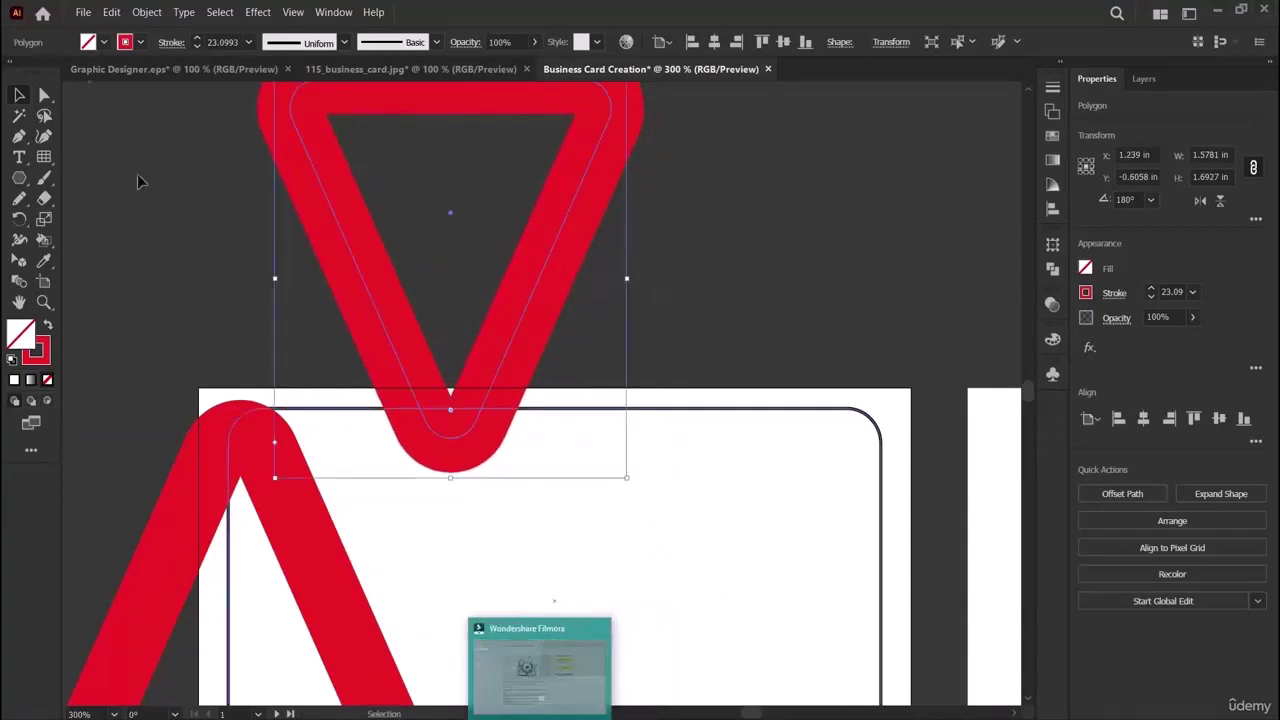
# Change the top upside-down triangle's stroke from red to black, then deselect it.
pyautogui.click(407, 69)
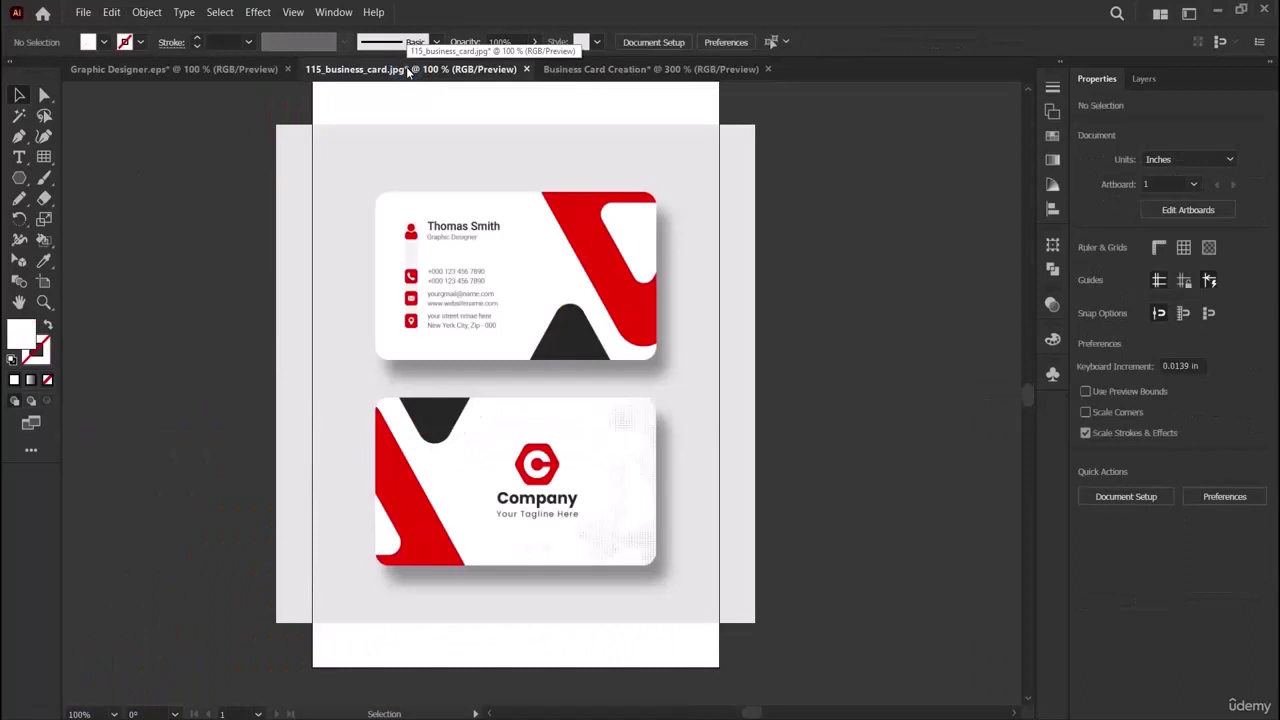
pyautogui.click(676, 70)
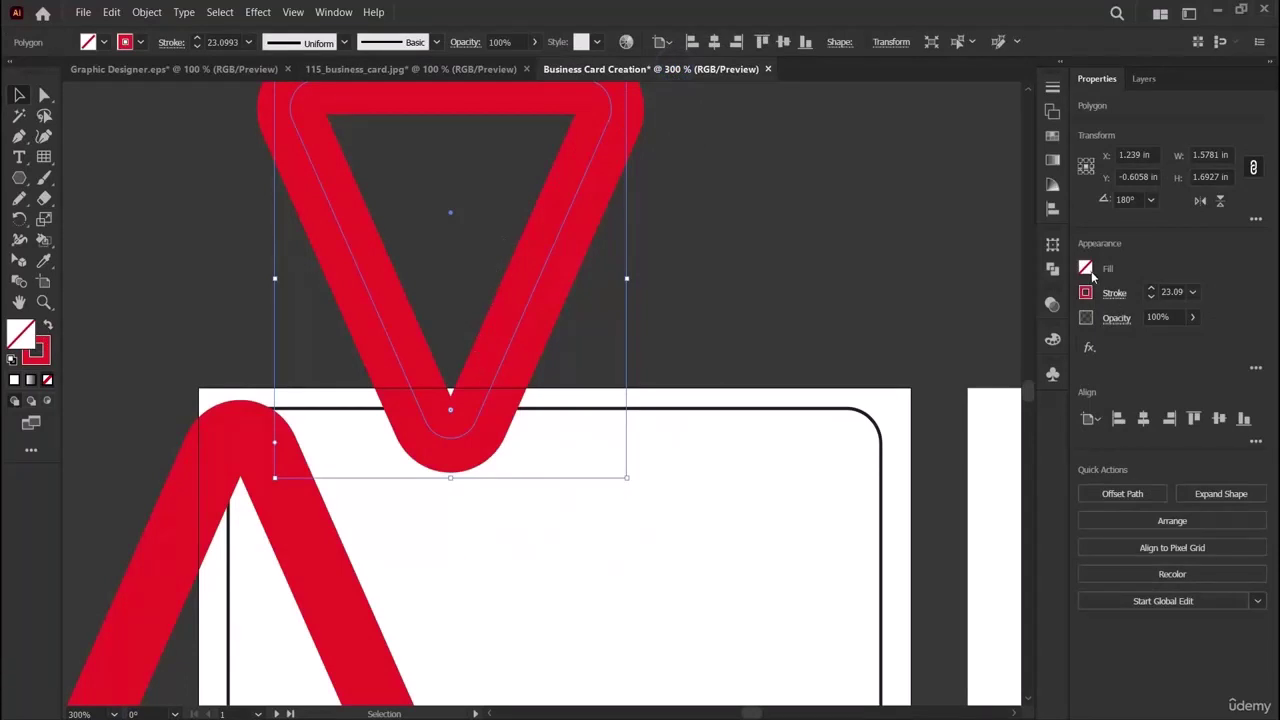
pyautogui.click(1085, 268)
pyautogui.click(1085, 268)
pyautogui.click(1085, 292)
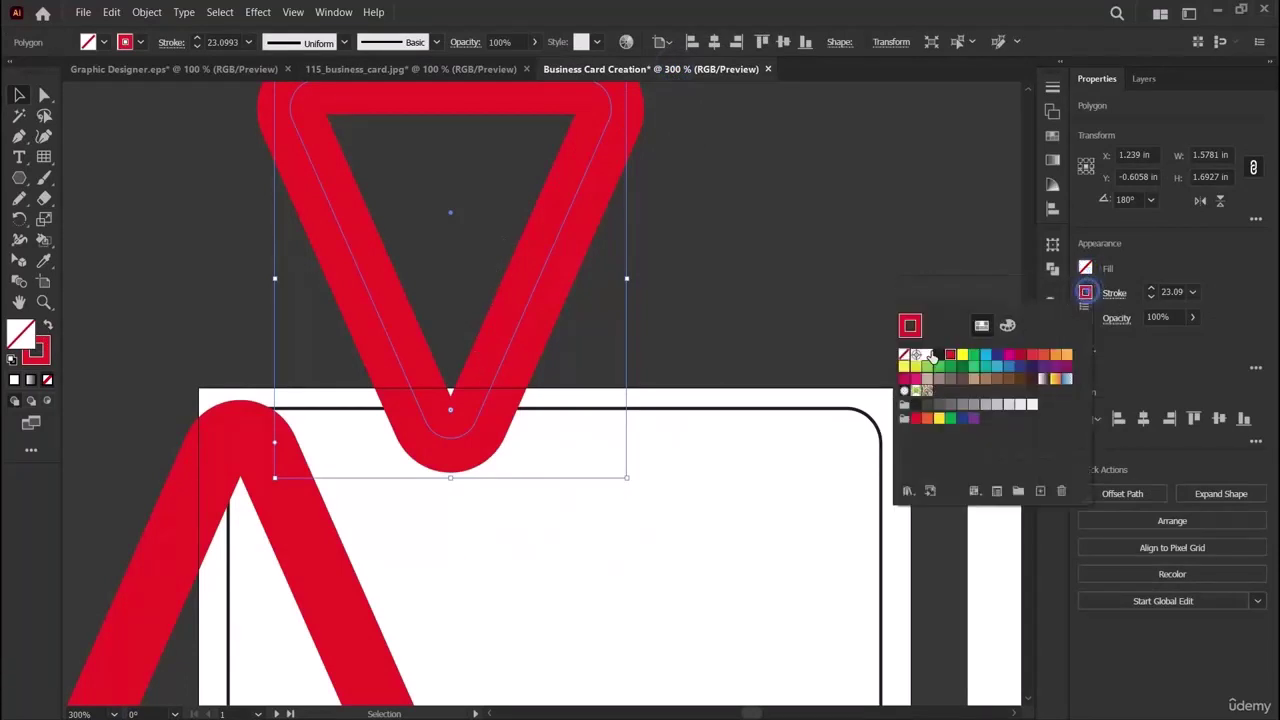
pyautogui.click(928, 364)
pyautogui.click(938, 356)
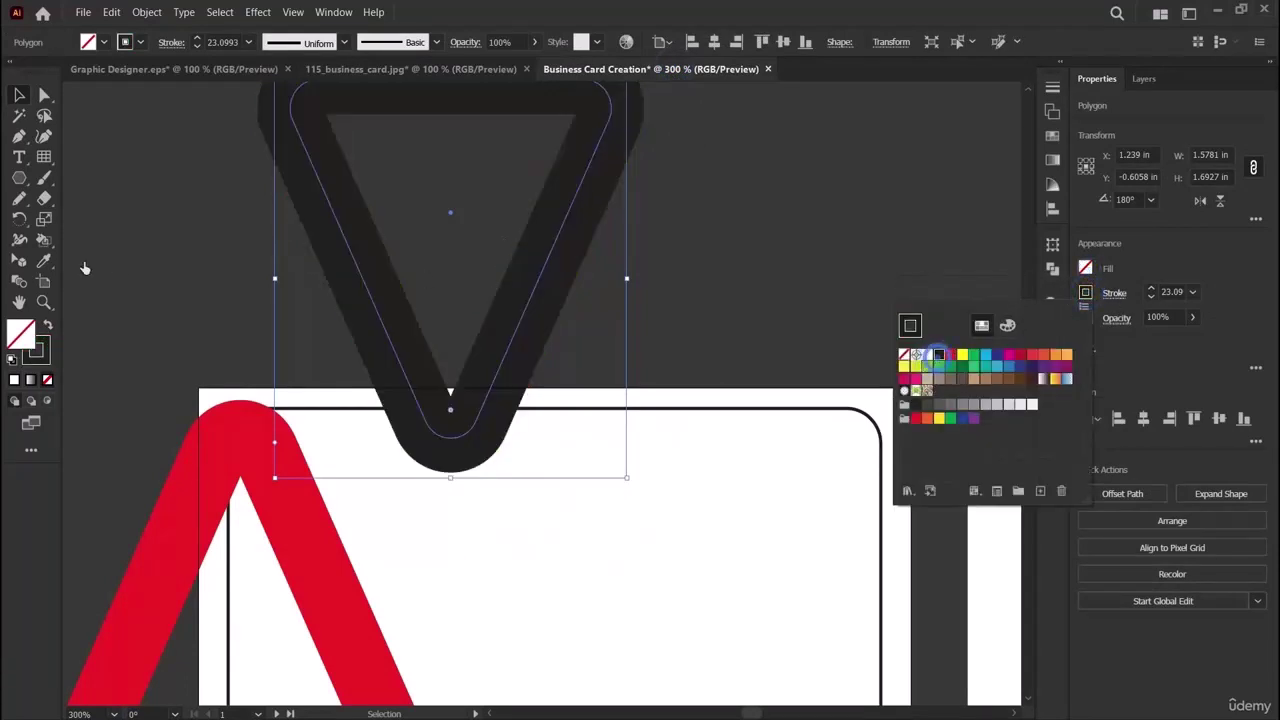
pyautogui.click(19, 96)
pyautogui.click(670, 182)
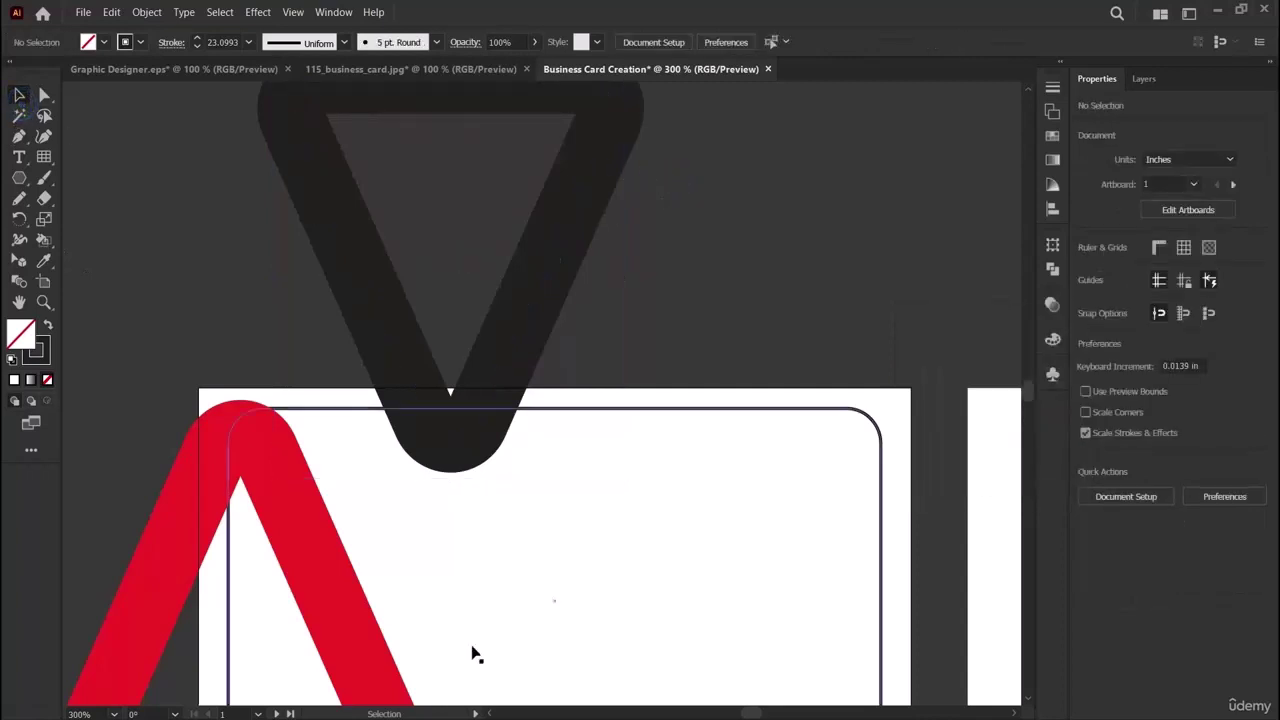
pyautogui.scroll(-4, 503, 558)
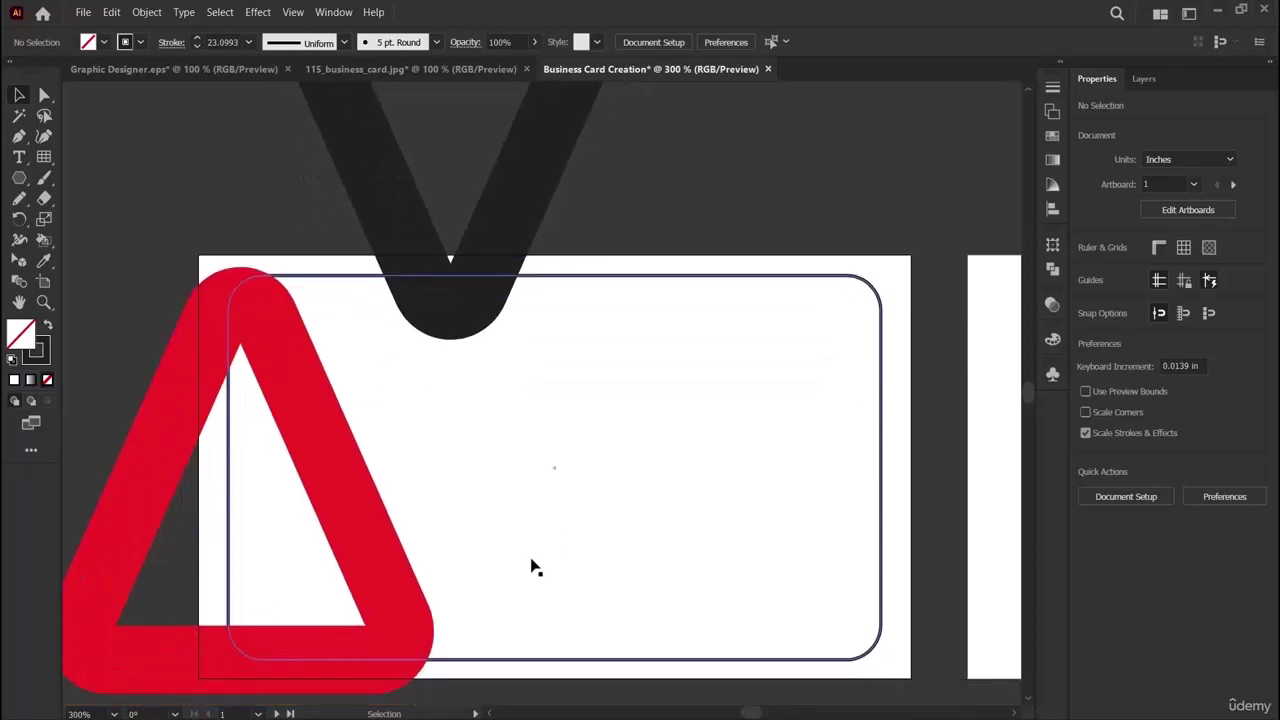
# Stretch the rounded rectangle's corners to the artboard corners, making it 3.5 × 2 in.
pyautogui.click(848, 298)
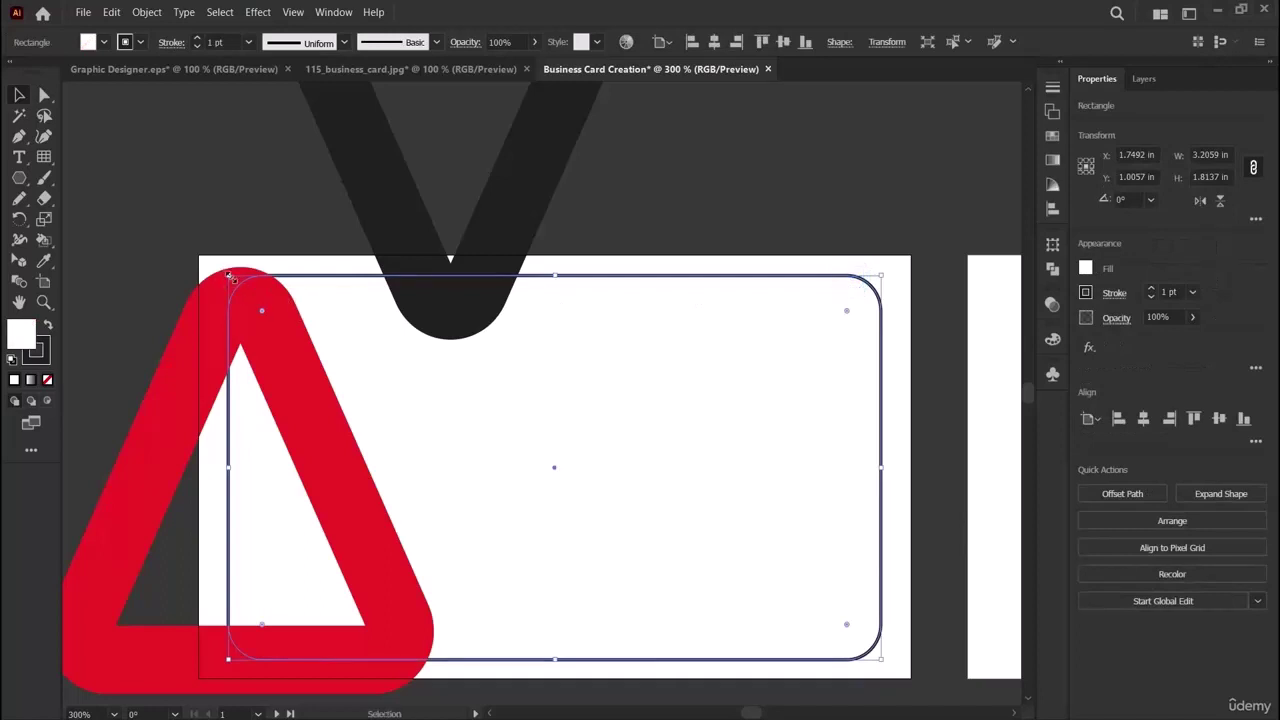
pyautogui.moveTo(229, 276); pyautogui.dragTo(200, 256)
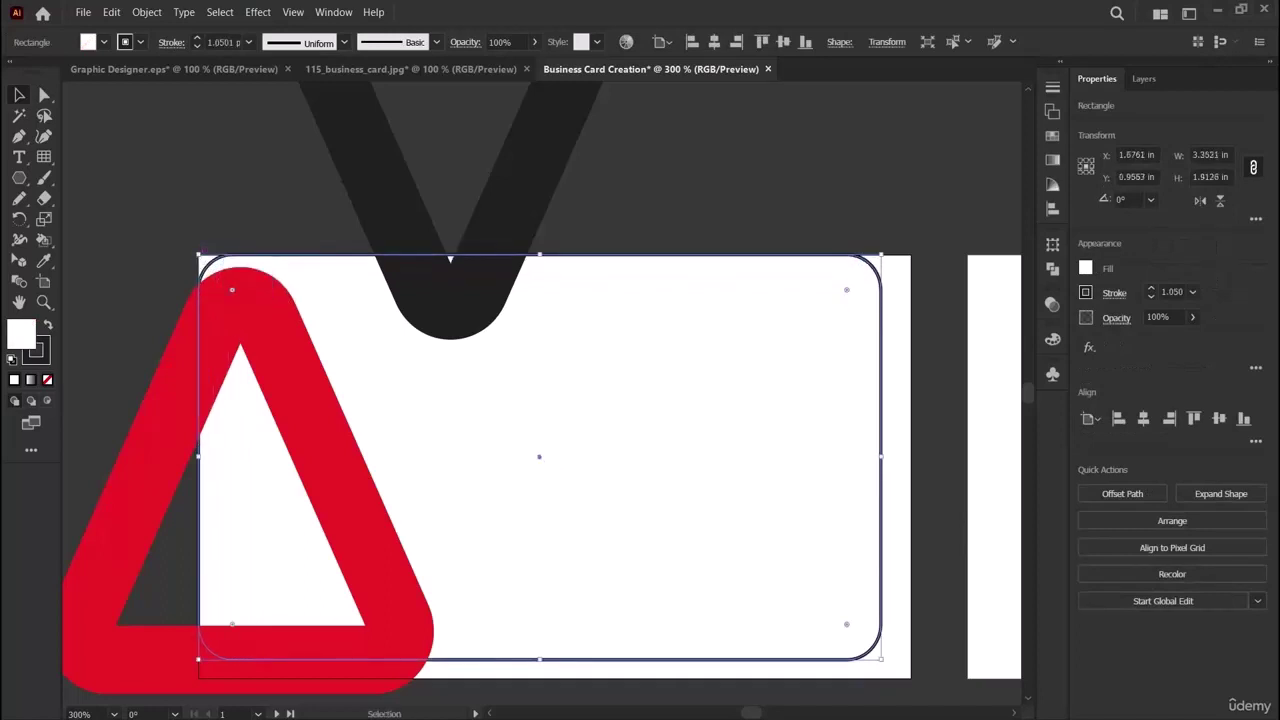
pyautogui.moveTo(881, 661); pyautogui.dragTo(910, 677)
pyautogui.moveTo(345, 520); pyautogui.dragTo(294, 520)
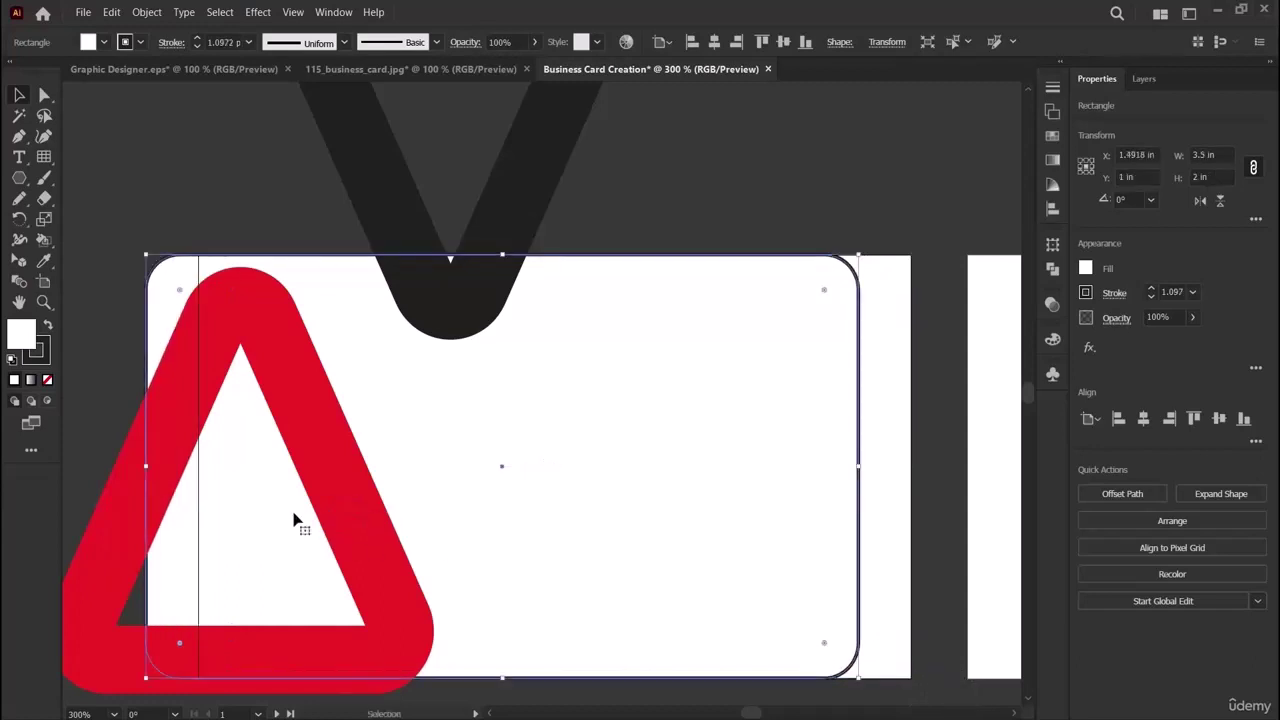
pyautogui.hotkey('ctrl', 'z')
pyautogui.click(143, 390)
# Move the red triangle left onto the card edge at X 0 in, Y 1.0786 in.
pyautogui.press('a')
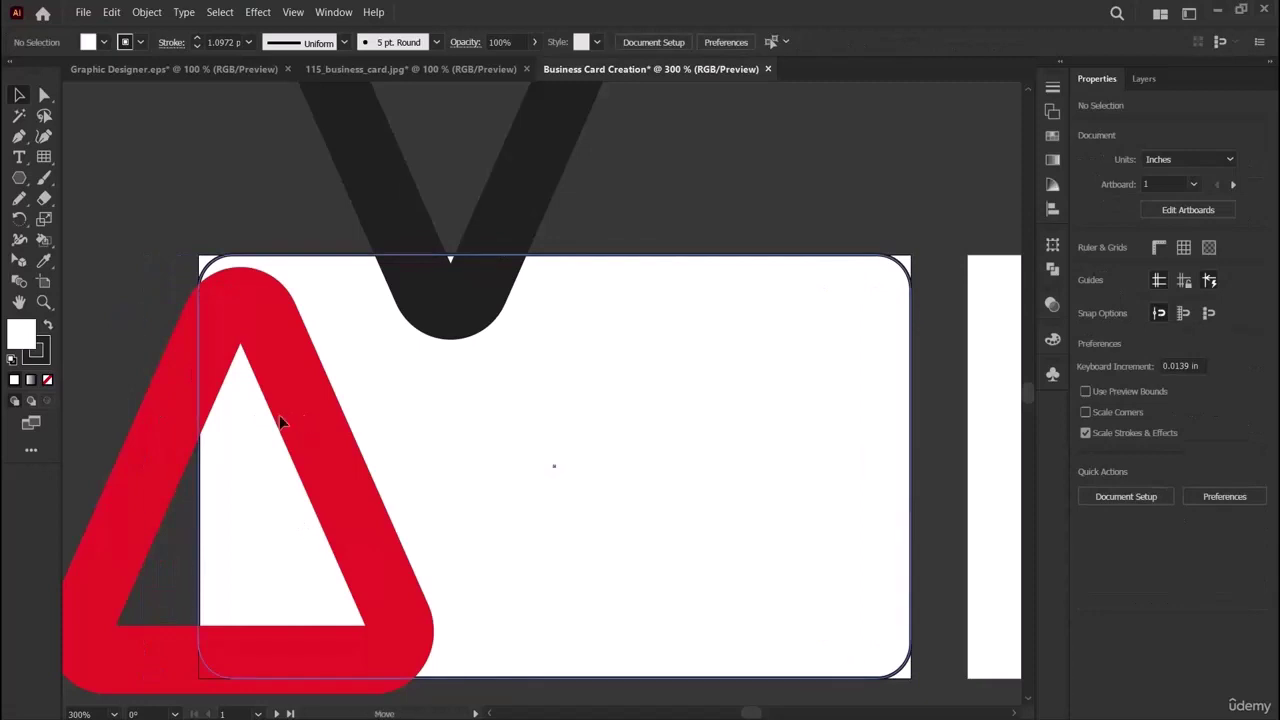
pyautogui.moveTo(280, 423); pyautogui.dragTo(268, 420)
pyautogui.click(117, 287)
pyautogui.press('v')
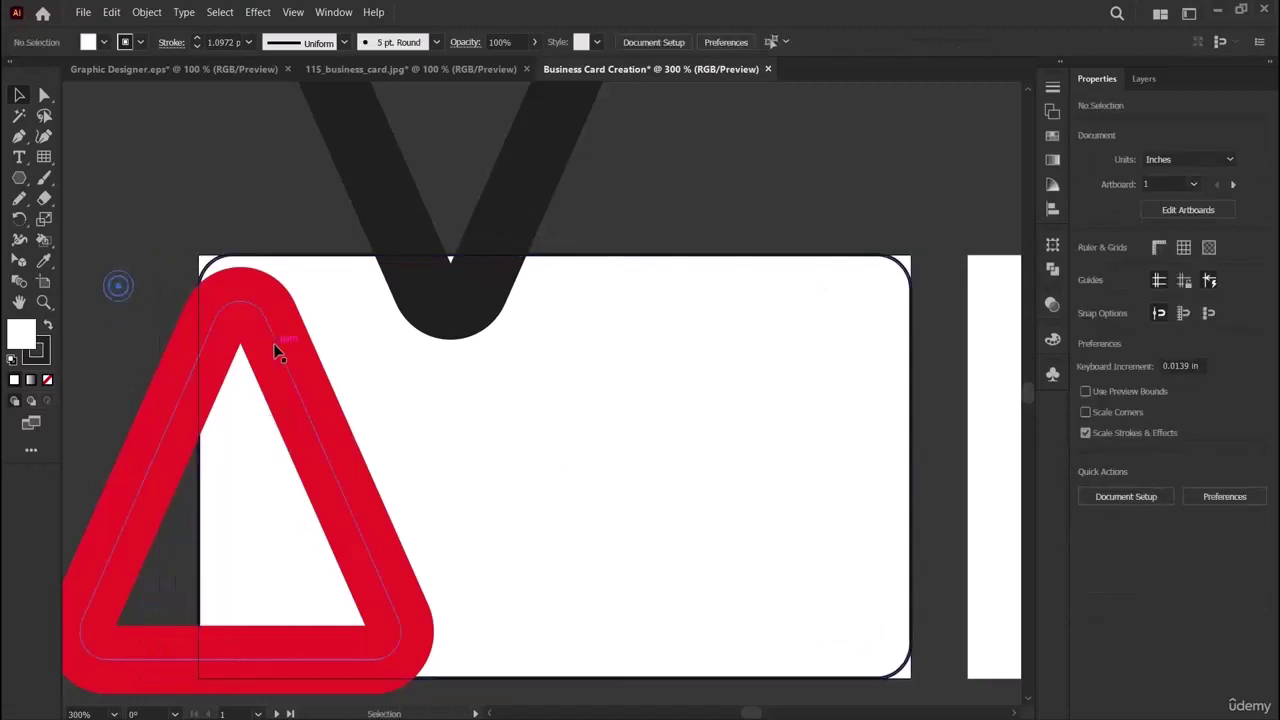
pyautogui.moveTo(282, 357); pyautogui.dragTo(242, 354)
pyautogui.click(151, 194)
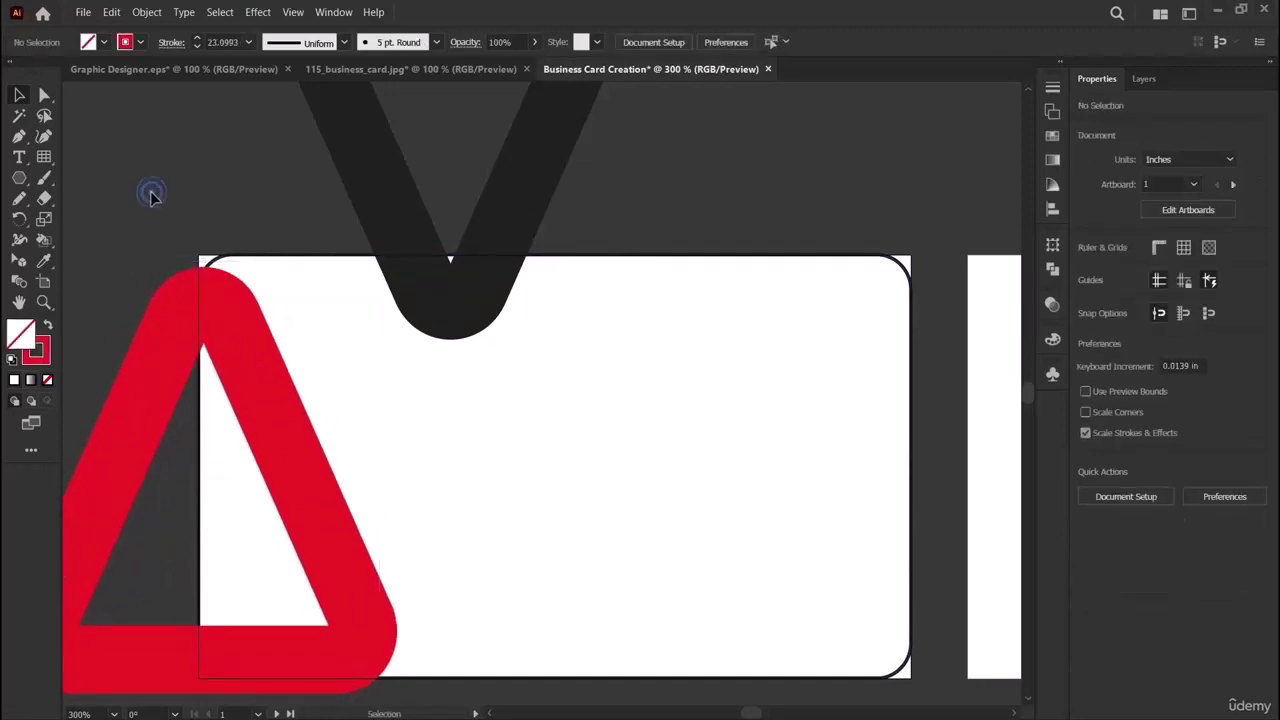
pyautogui.click(280, 400)
pyautogui.click(188, 398)
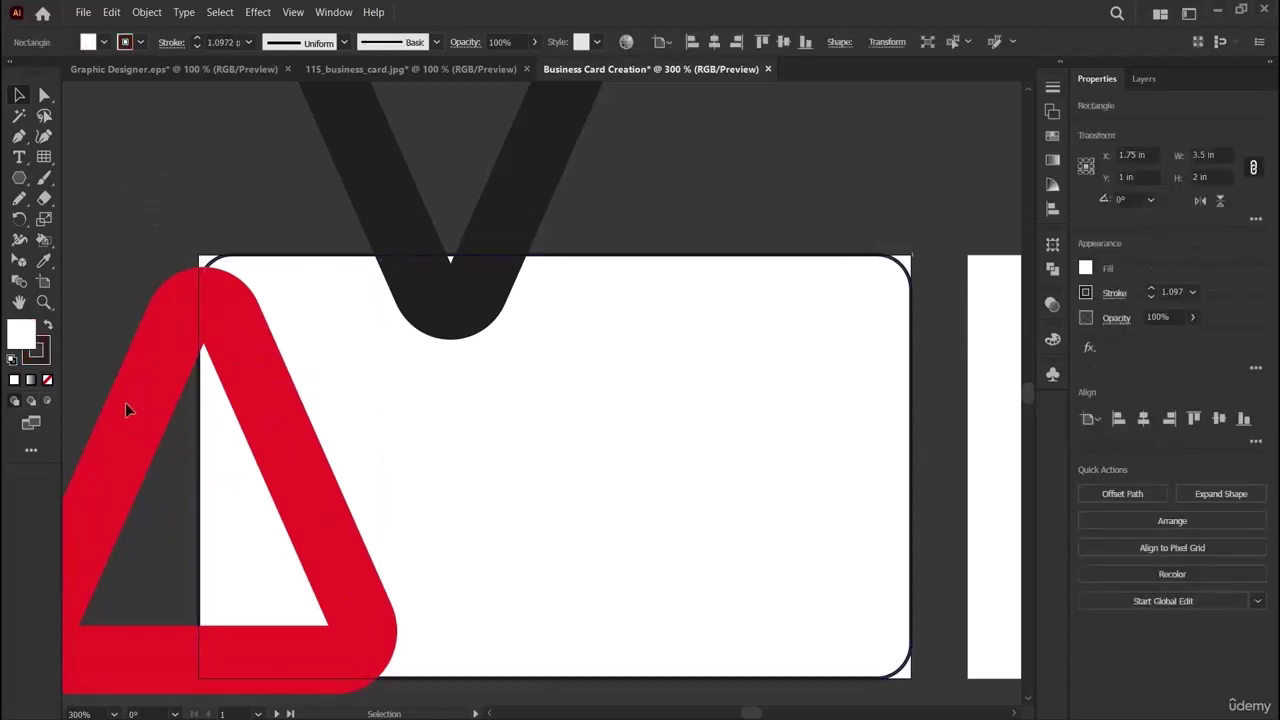
pyautogui.moveTo(136, 412); pyautogui.dragTo(131, 423)
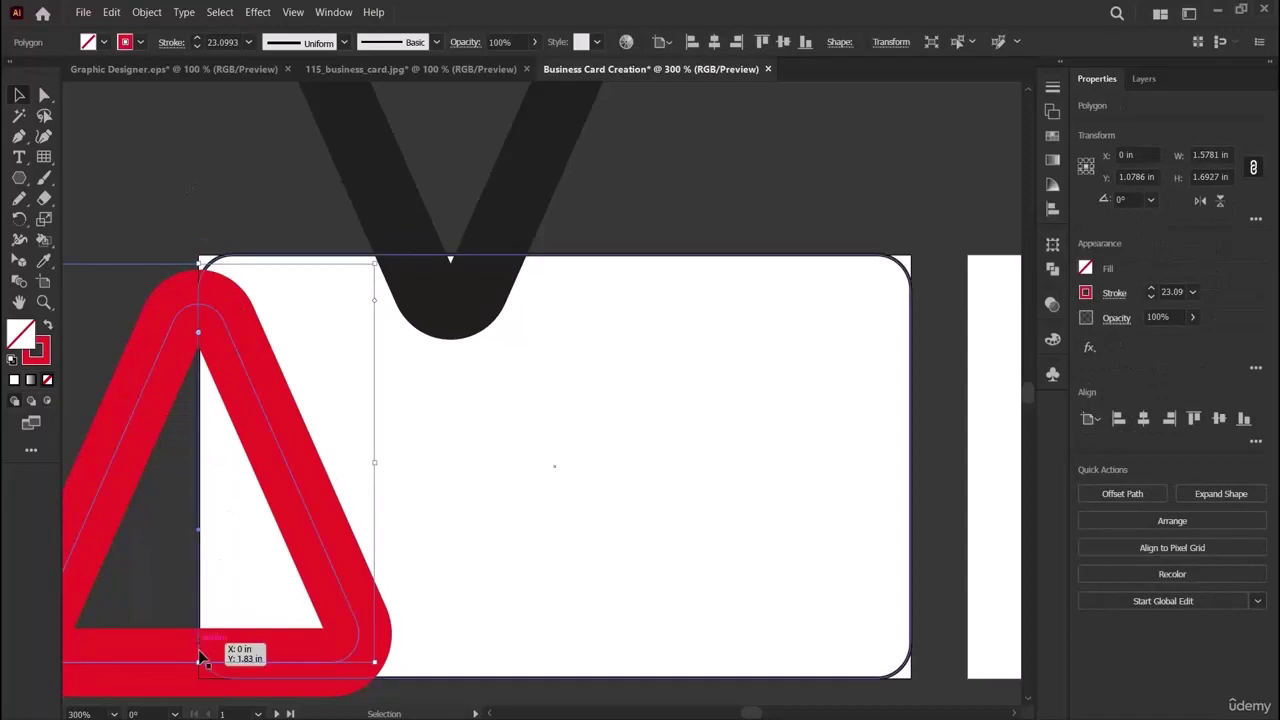
# After checking the reference, thicken the red triangle's outline to 41 pt.
pyautogui.click(91, 163)
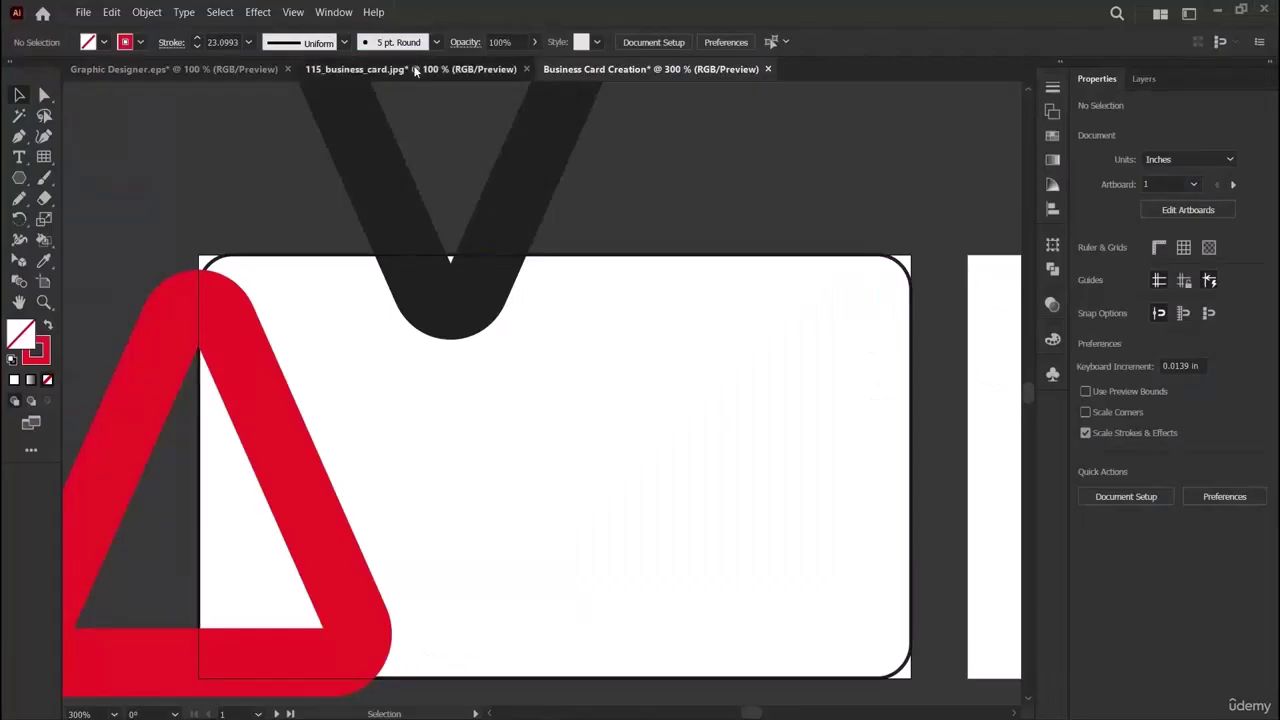
pyautogui.click(416, 70)
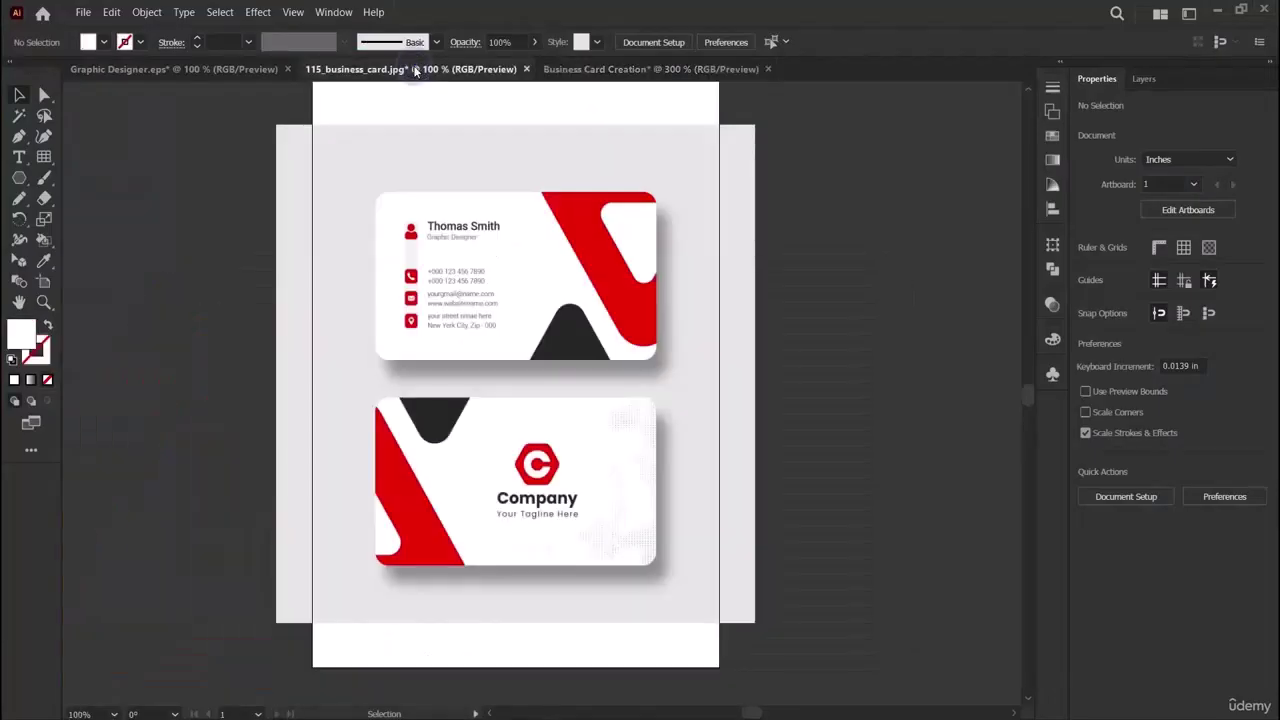
pyautogui.click(648, 69)
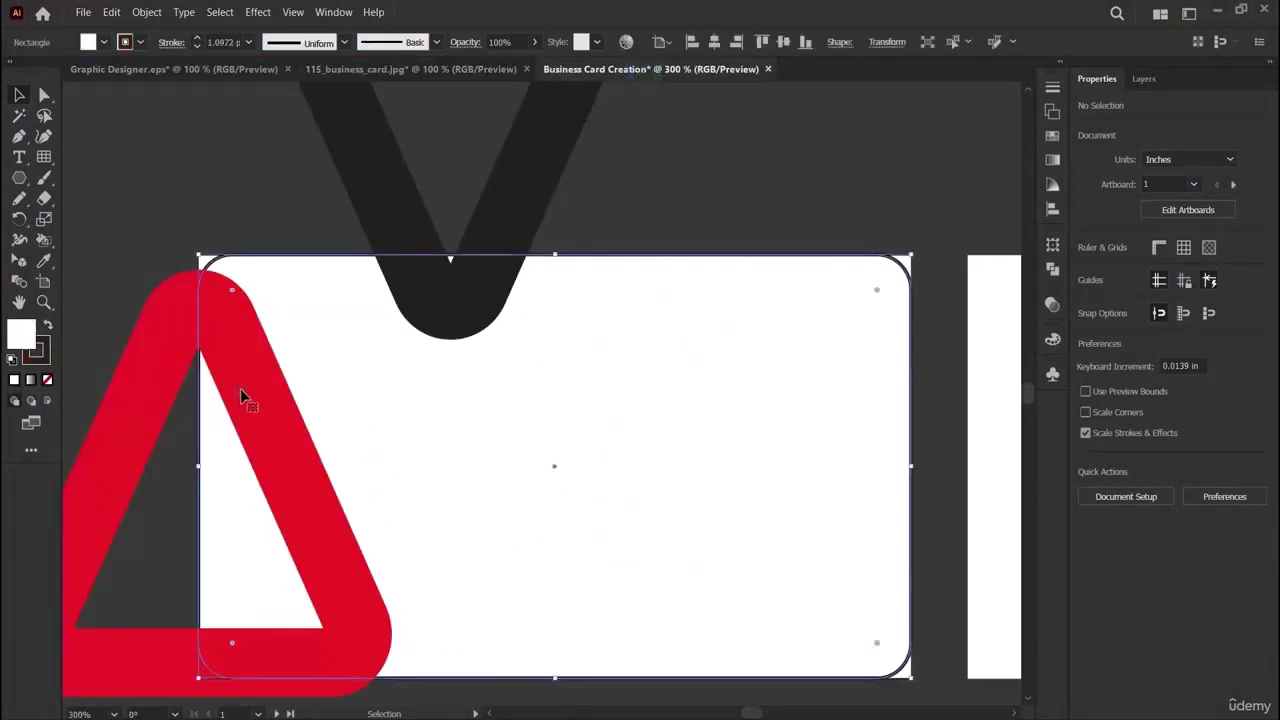
pyautogui.click(157, 329)
pyautogui.click(163, 343)
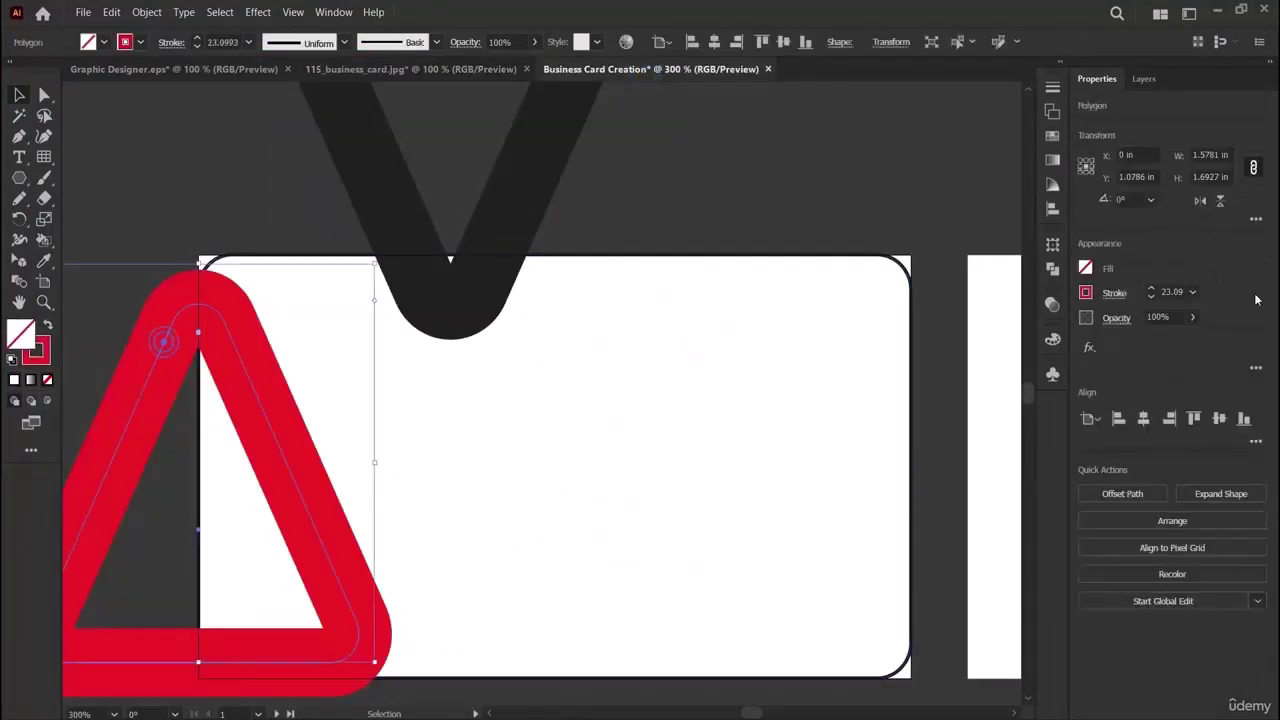
pyautogui.click(1152, 291)
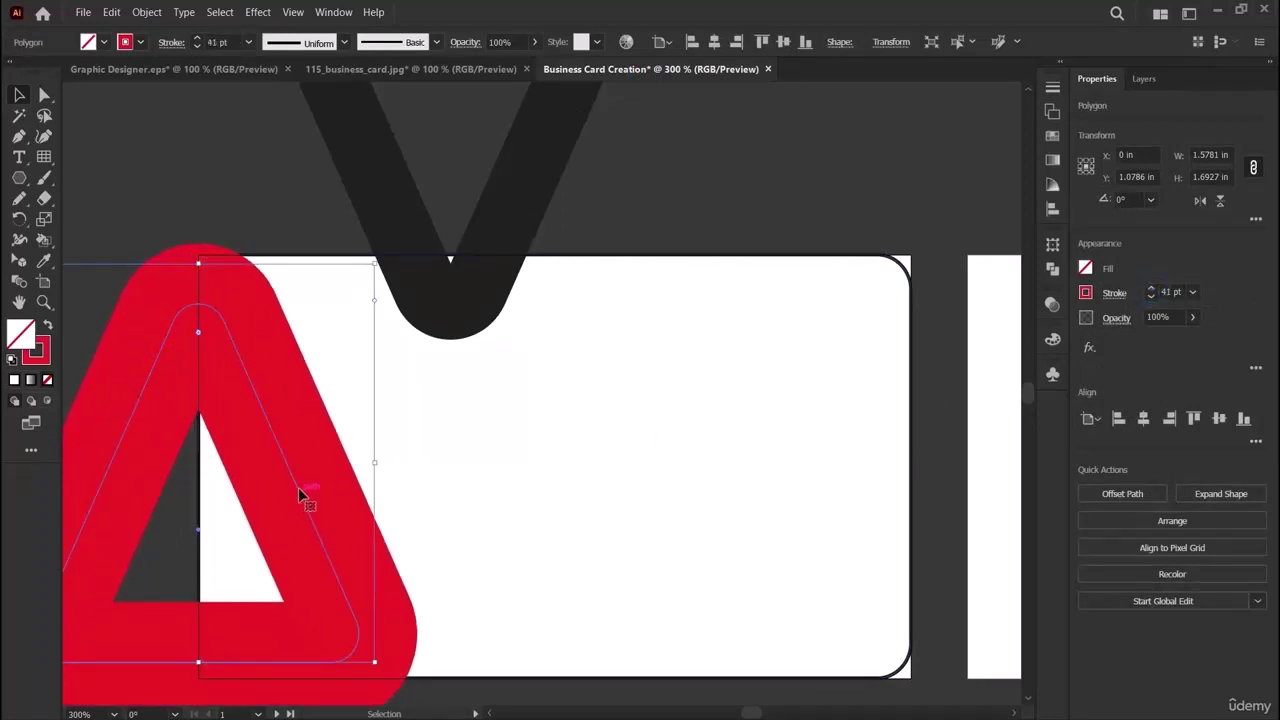
pyautogui.click(223, 203)
# Select the black V shape and compare it with the 115_business_card.jpg reference.
pyautogui.moveTo(248, 379); pyautogui.dragTo(246, 379)
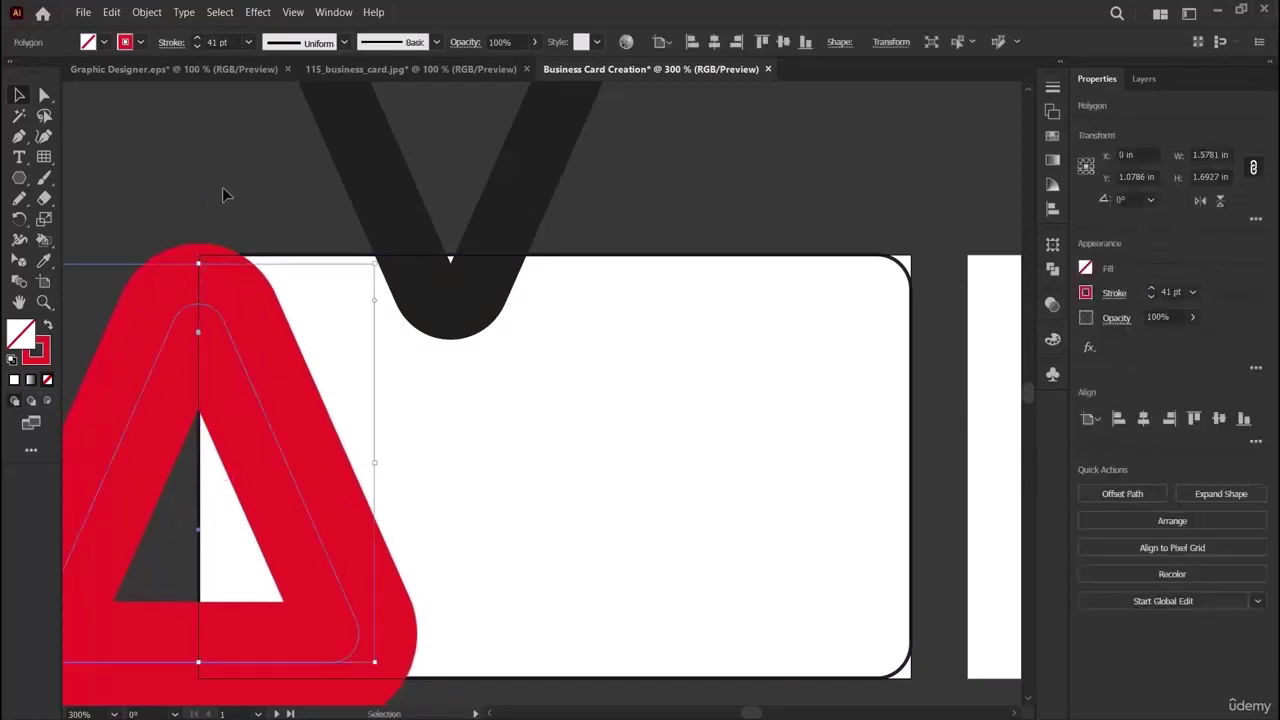
pyautogui.click(223, 187)
pyautogui.hotkey('alt', 'Tab')
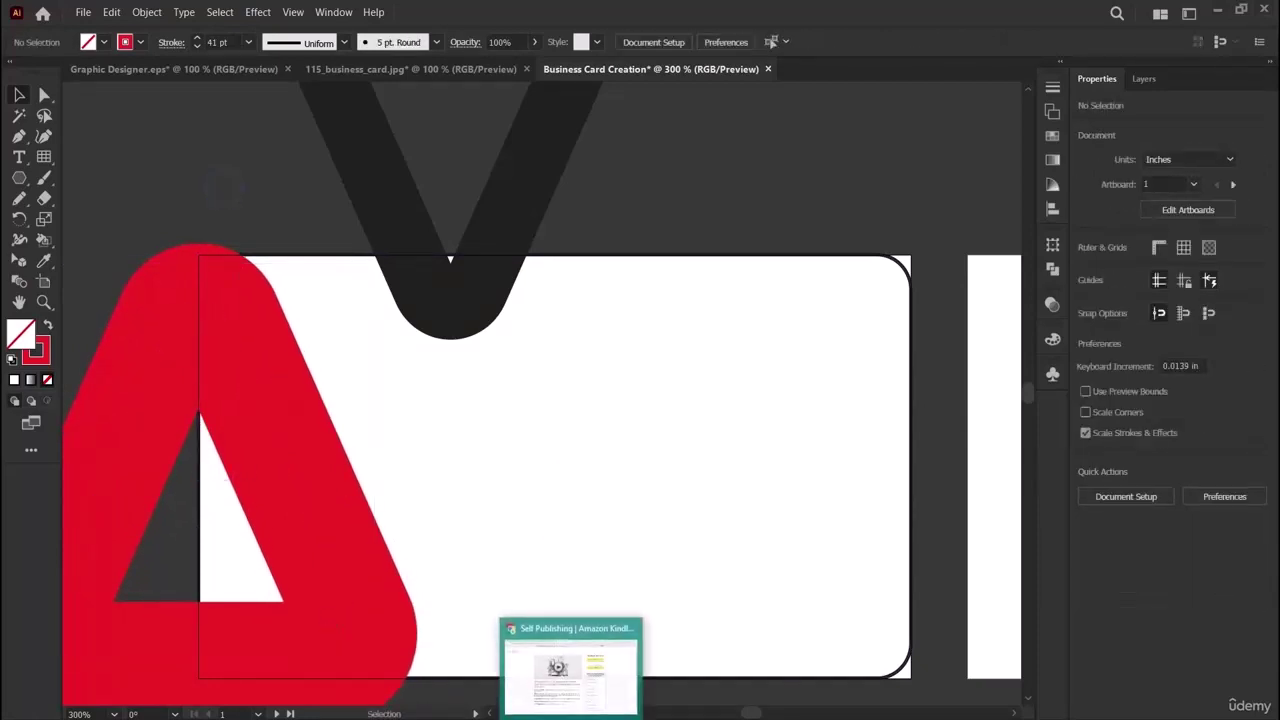
pyautogui.hotkey('alt', 'Tab')
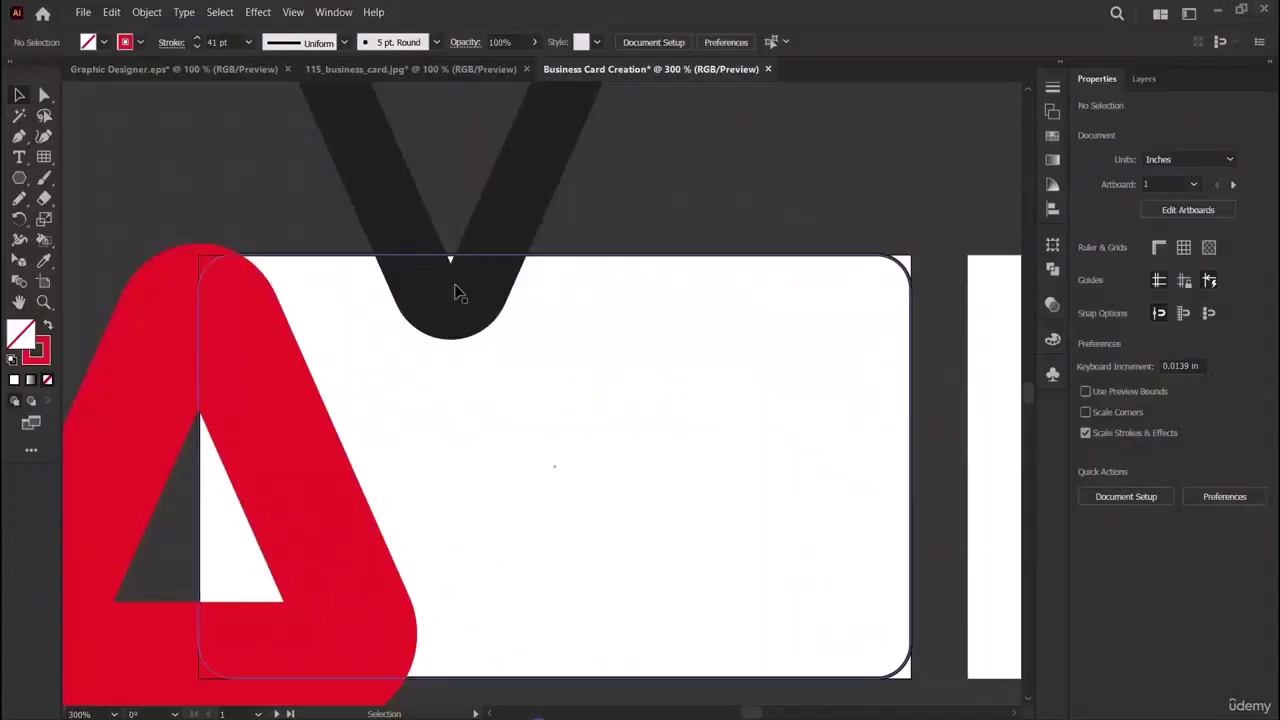
pyautogui.click(522, 200)
pyautogui.click(223, 163)
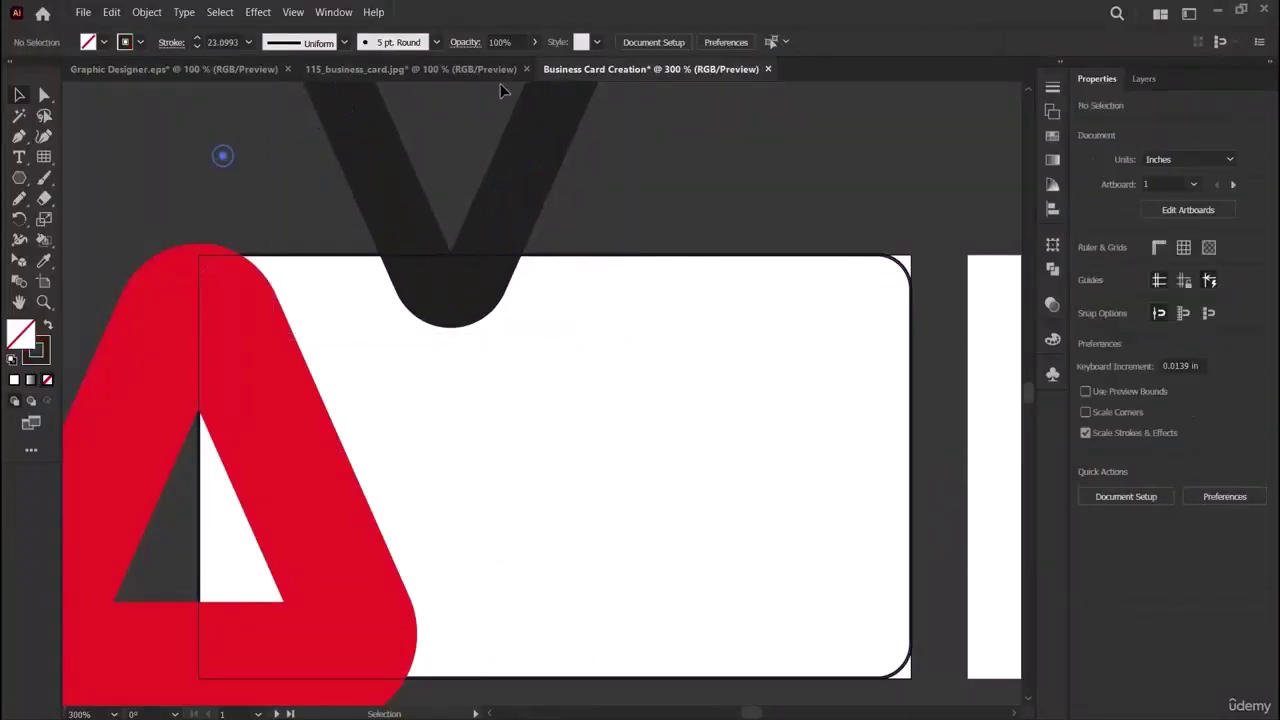
pyautogui.click(447, 77)
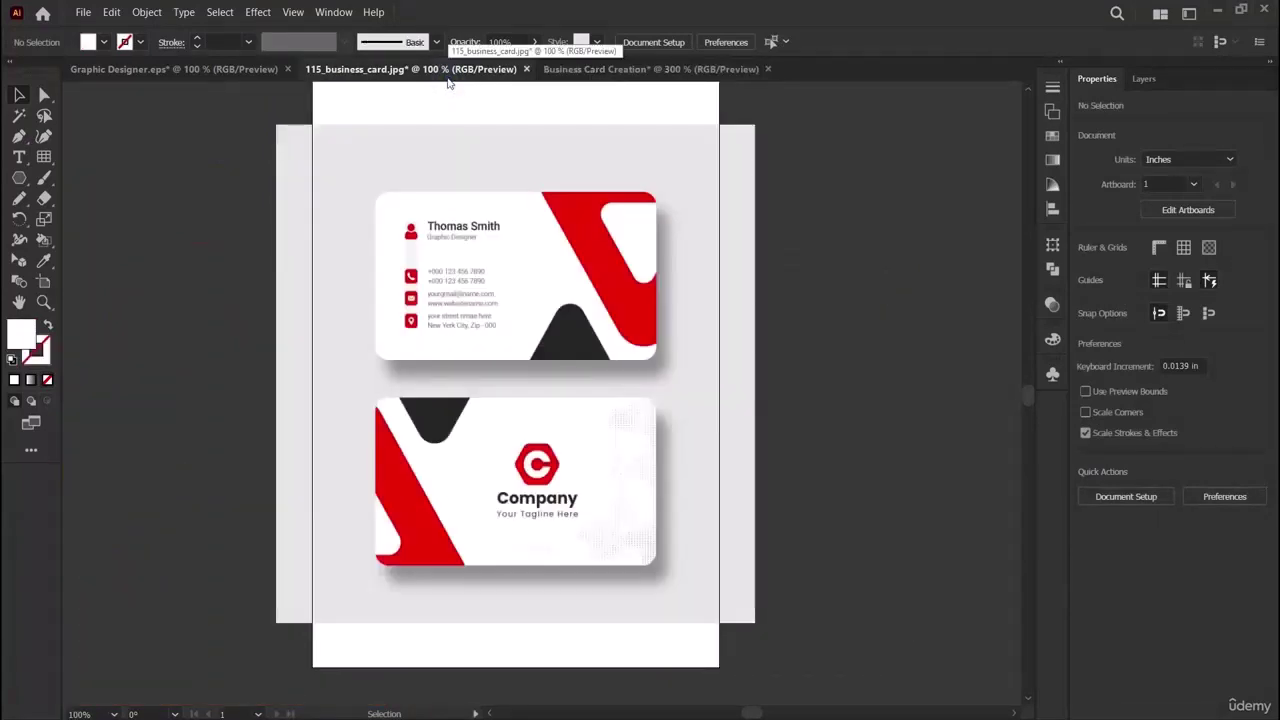
# Tighten the black V's tip rounding and nudge it so its tip dips into the card's top edge.
pyautogui.click(601, 72)
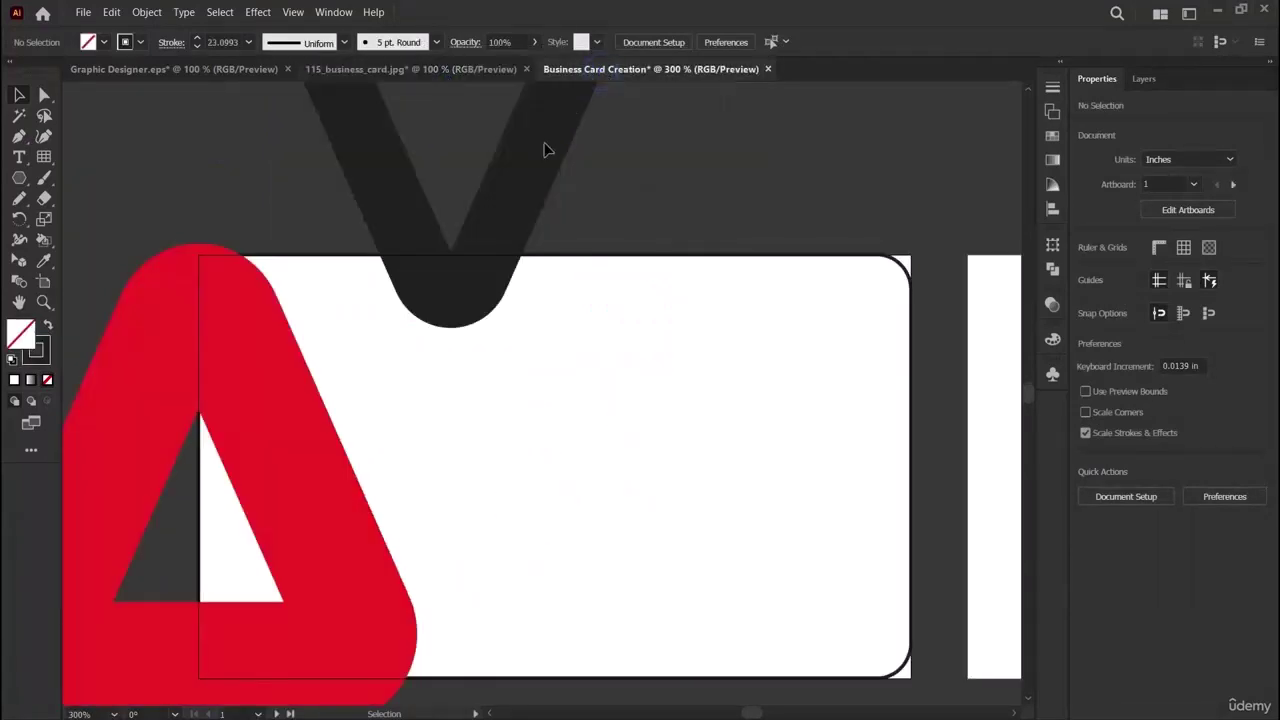
pyautogui.click(450, 285)
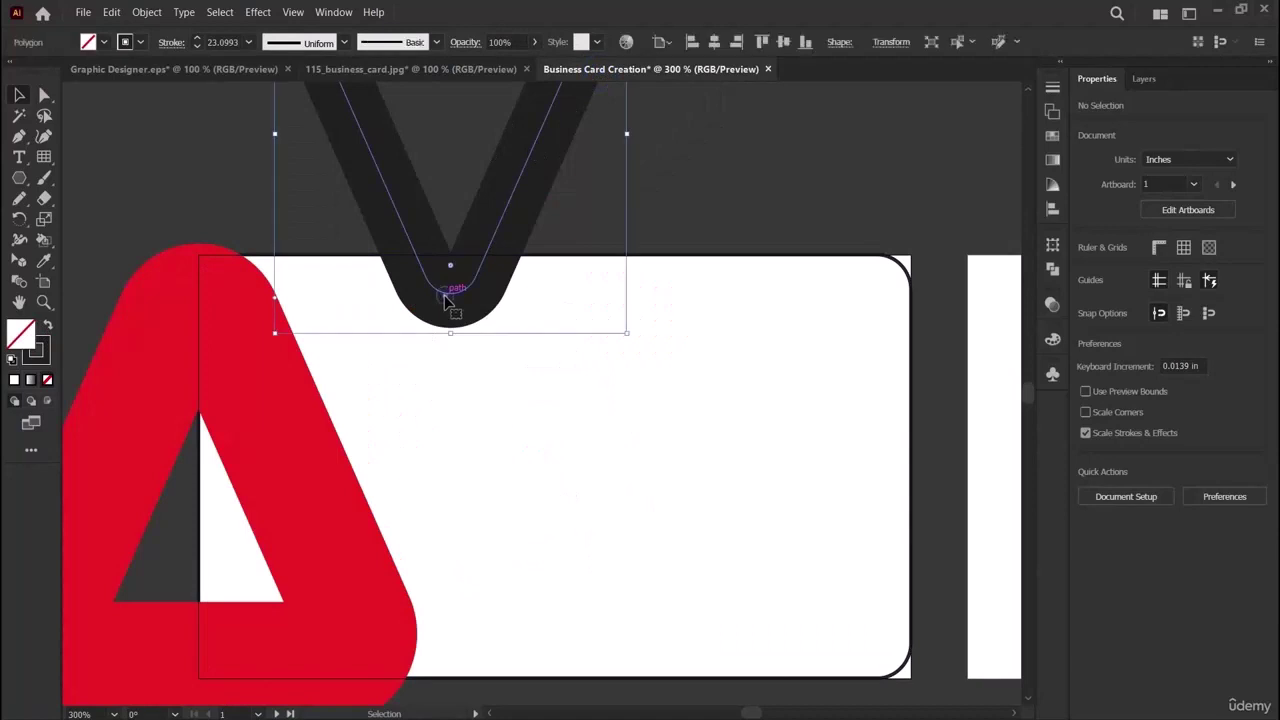
pyautogui.moveTo(450, 272); pyautogui.dragTo(448, 323)
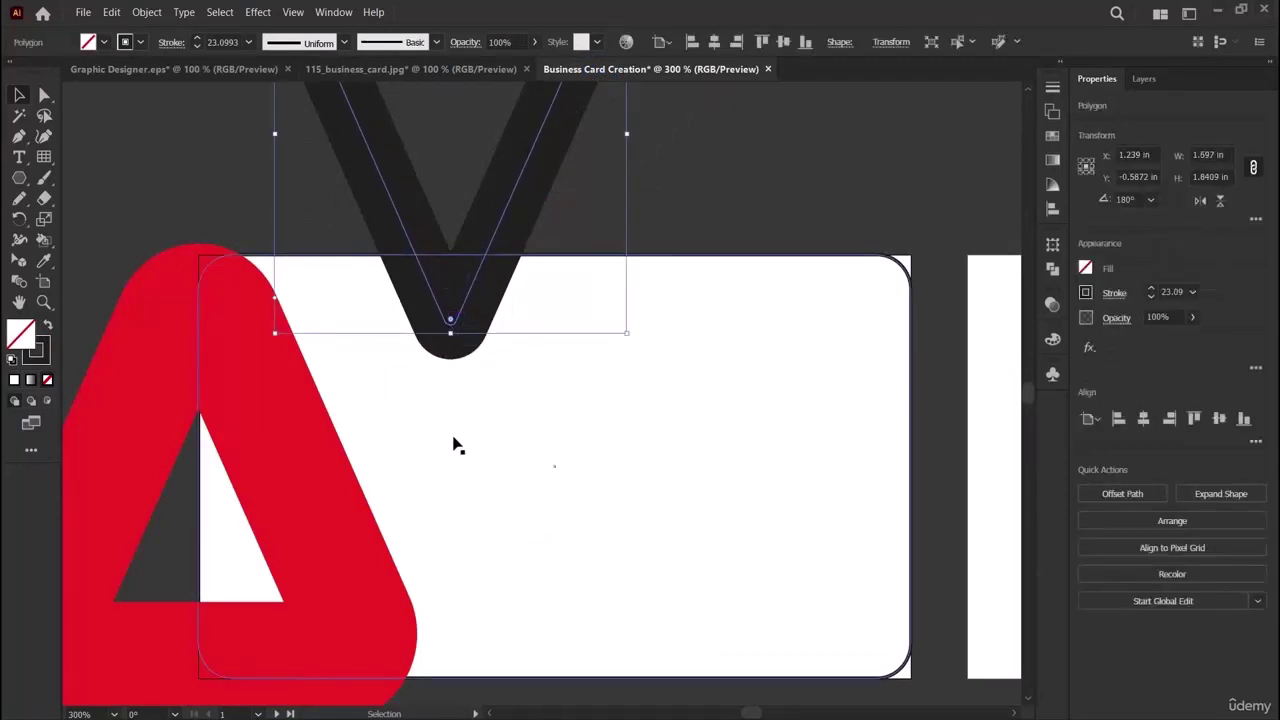
pyautogui.press('Up')
pyautogui.press('Up')
pyautogui.press('Up')
pyautogui.press('Up')
pyautogui.press('Up')
pyautogui.press('Up')
pyautogui.press('Up')
pyautogui.press('Up')
pyautogui.press('Up')
pyautogui.press('Up')
pyautogui.press('Up')
pyautogui.press('Up')
pyautogui.press('Up')
pyautogui.press('Up')
pyautogui.press('Up')
pyautogui.press('Left')
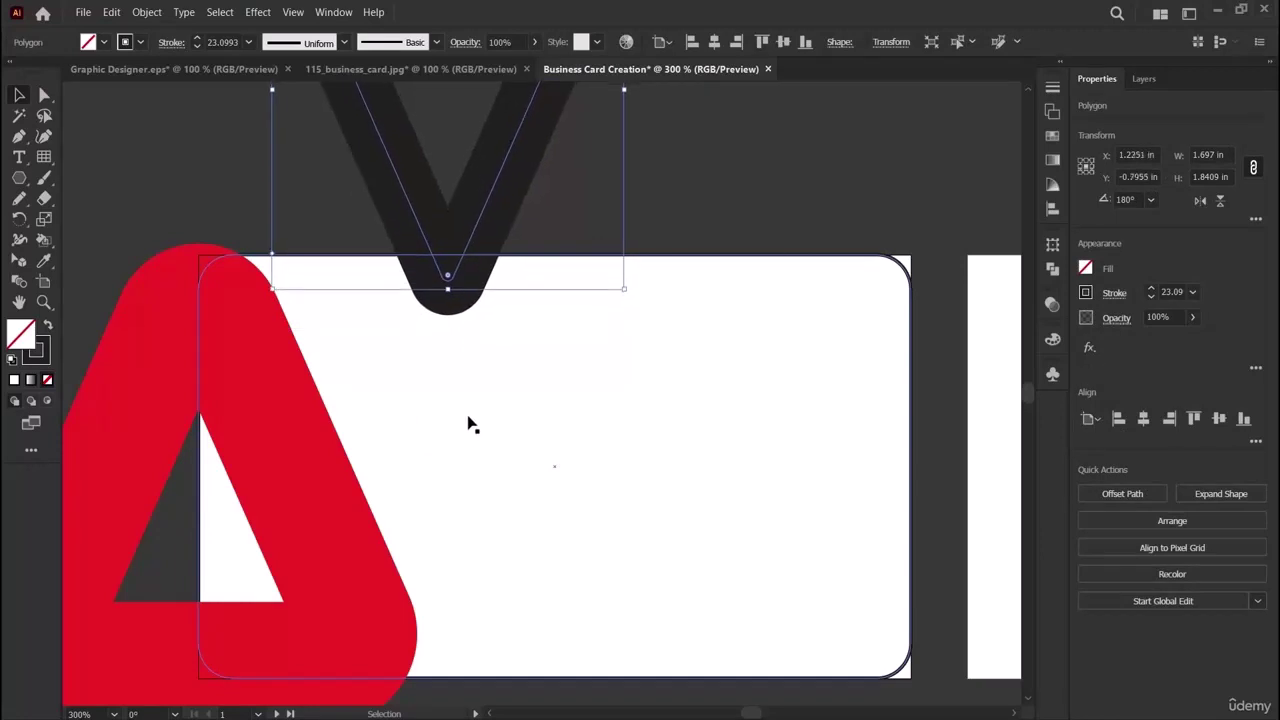
pyautogui.press('Down')
pyautogui.press('Down')
pyautogui.press('Down')
pyautogui.press('Down')
pyautogui.press('Down')
pyautogui.press('Down')
pyautogui.press('Left')
pyautogui.press('Left')
pyautogui.press('Left')
# Check the reference image, then draw a six-sided polygon on the card and scale it down.
pyautogui.click(706, 160)
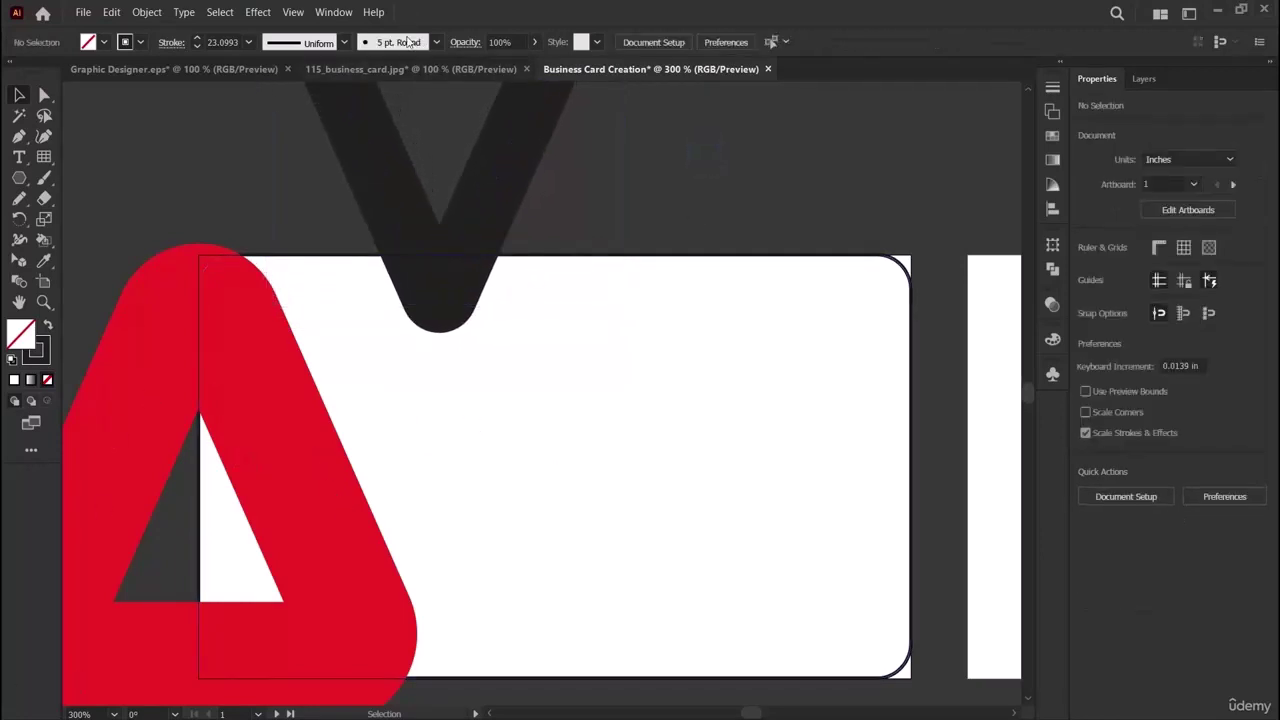
pyautogui.click(426, 75)
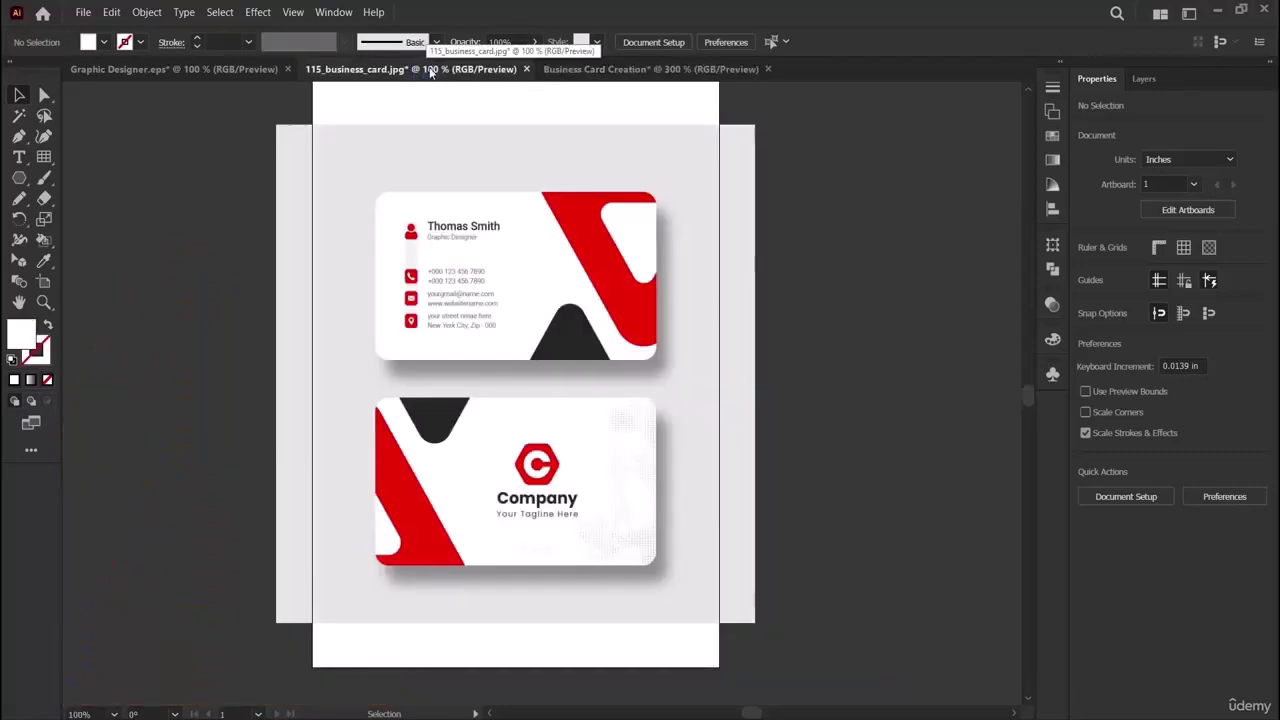
pyautogui.click(597, 69)
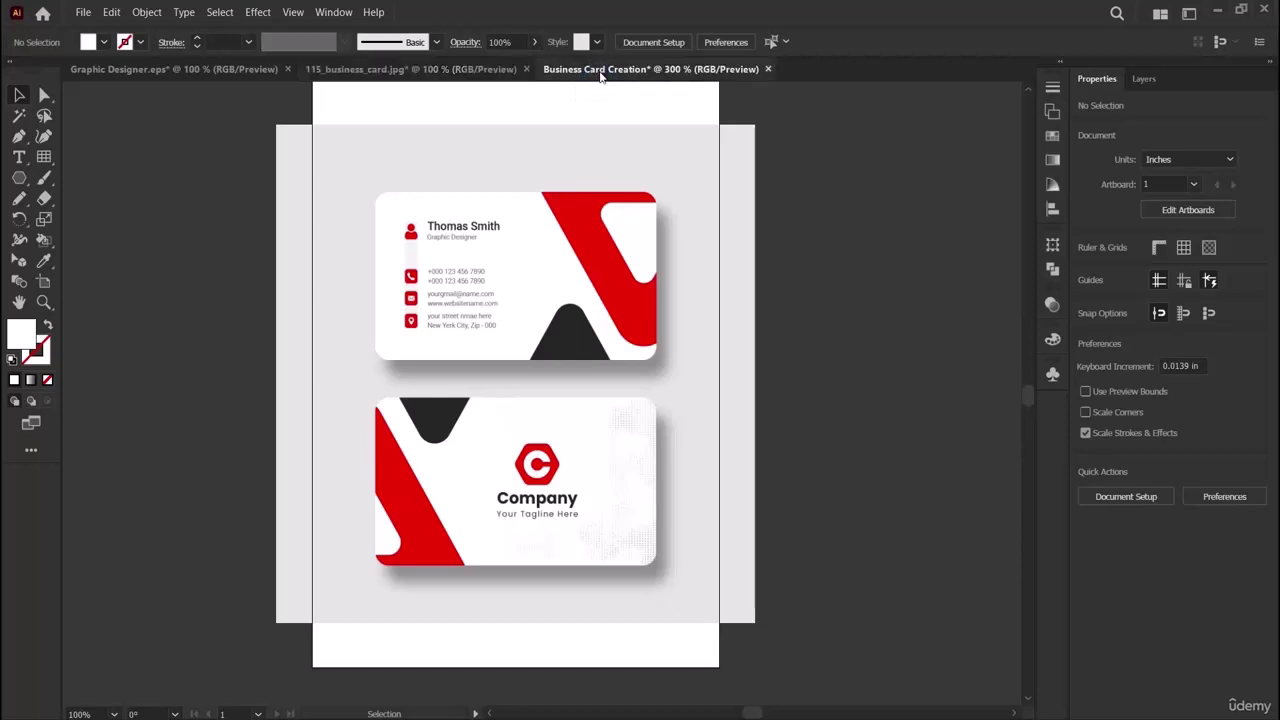
pyautogui.click(20, 178)
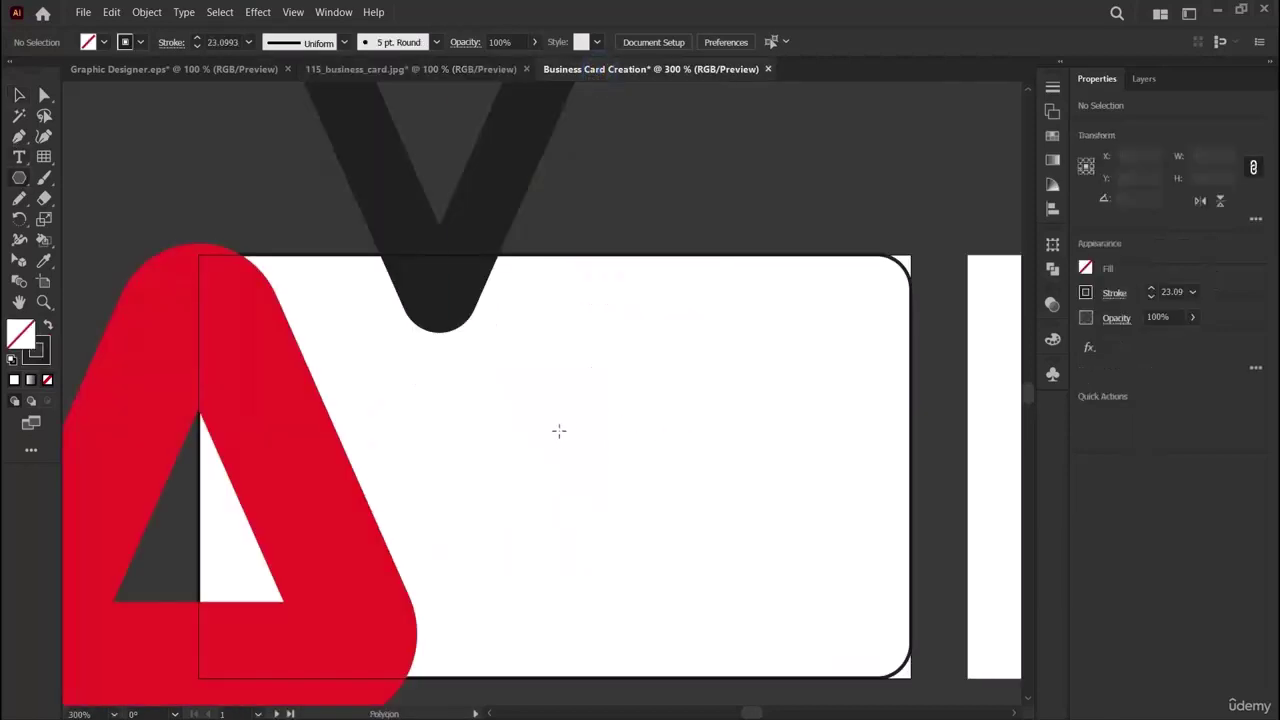
pyautogui.click(514, 435)
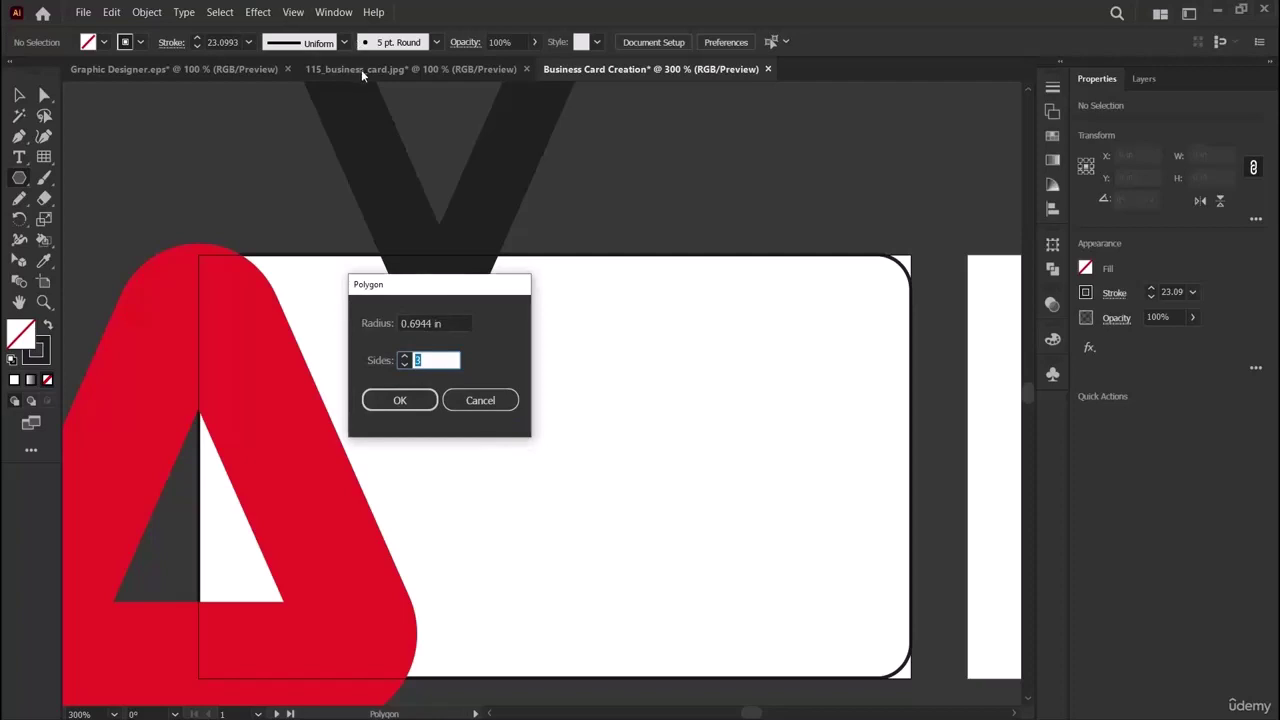
pyautogui.click(481, 391)
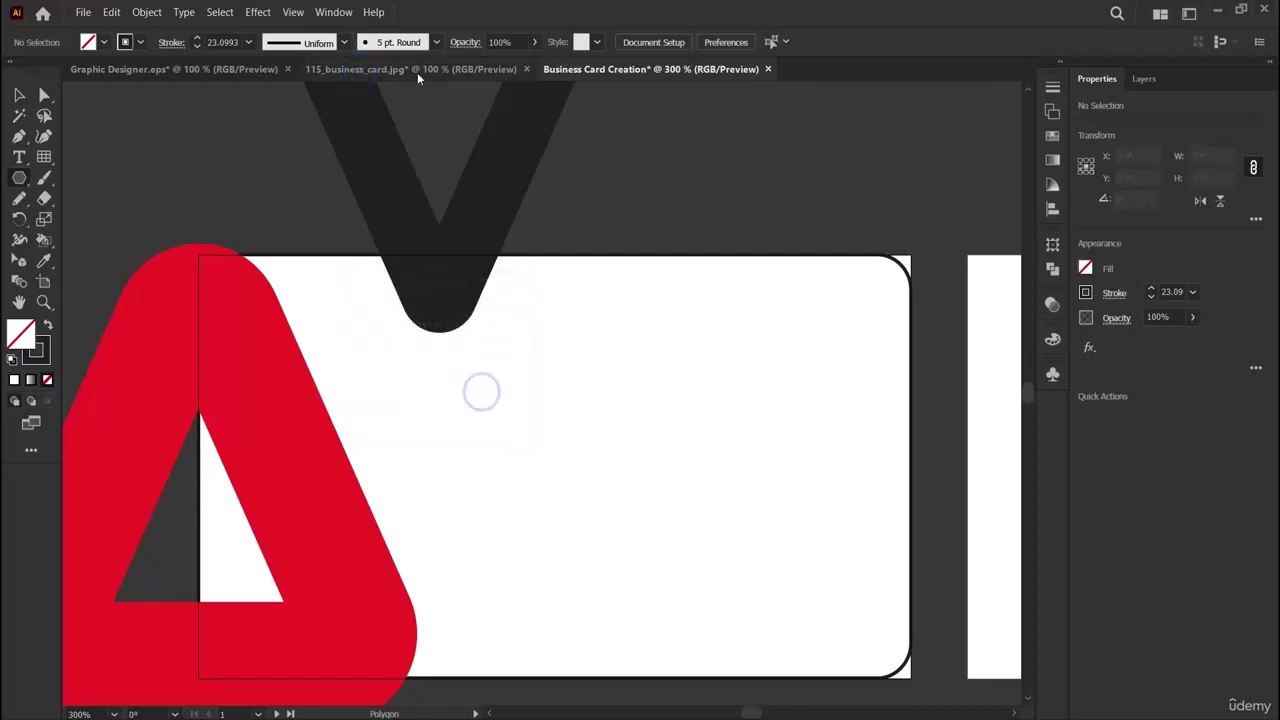
pyautogui.click(417, 69)
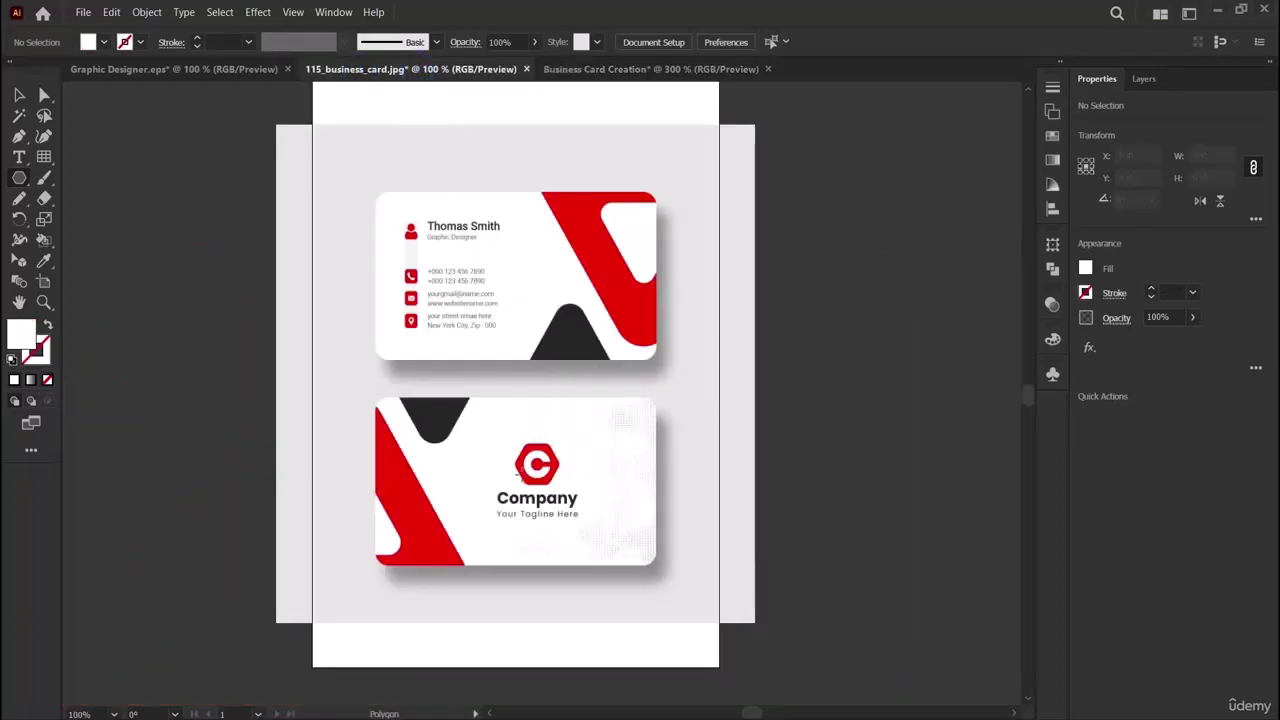
pyautogui.click(596, 80)
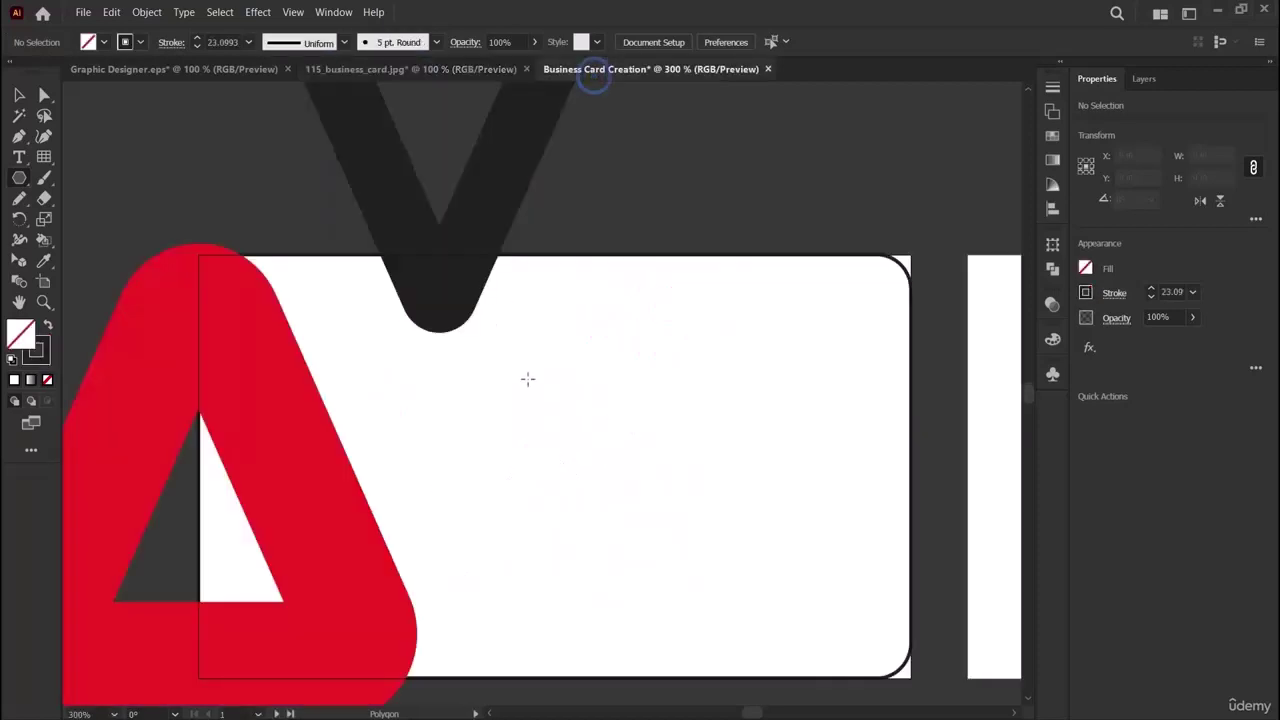
pyautogui.click(528, 379)
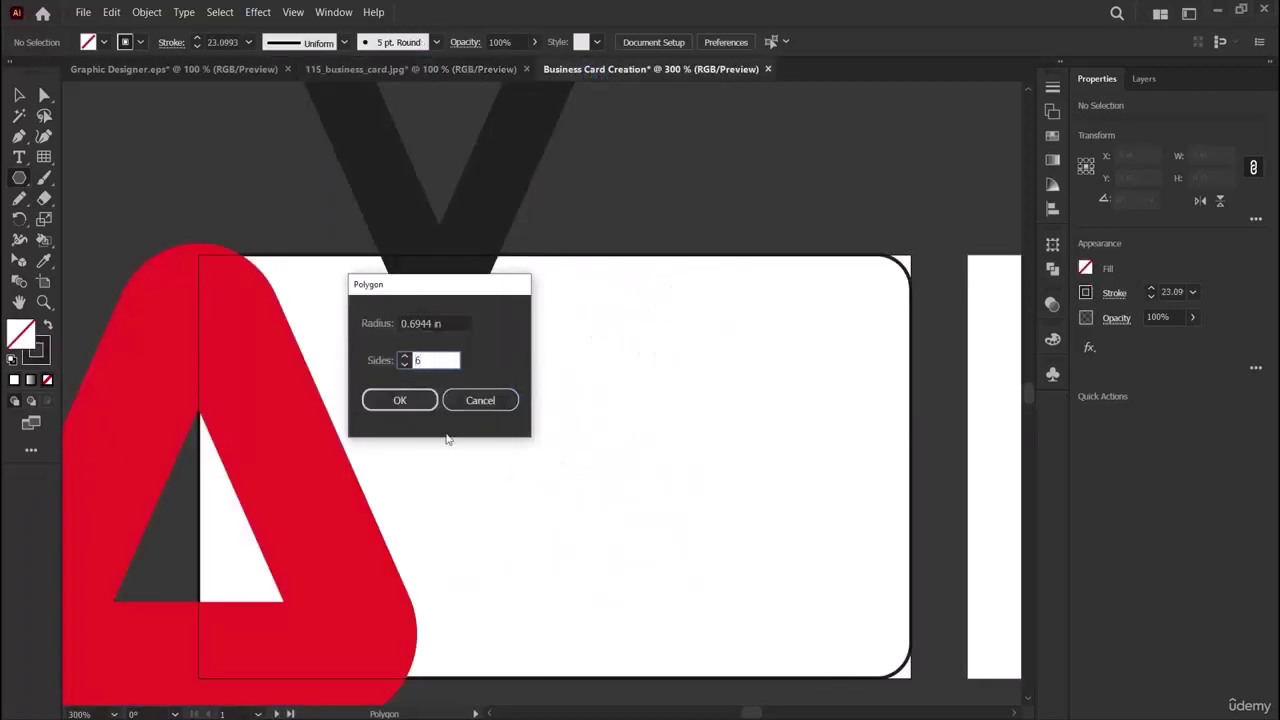
pyautogui.click(397, 401)
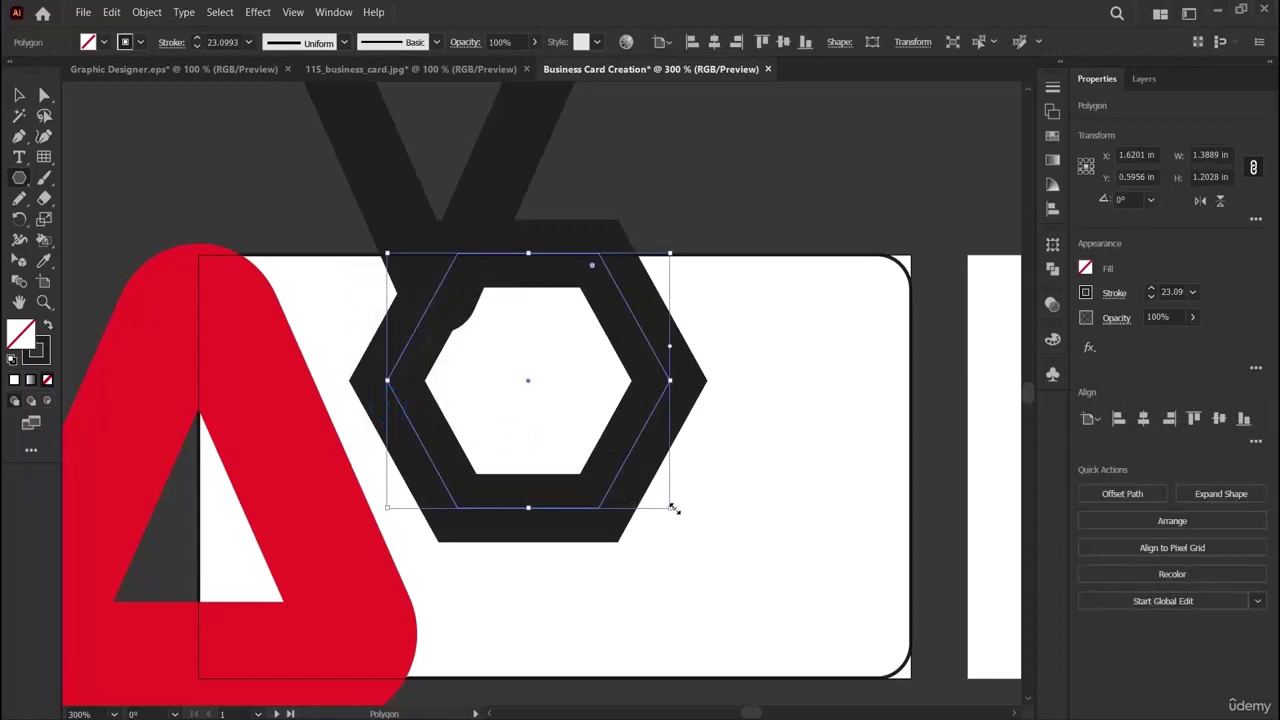
pyautogui.moveTo(673, 508); pyautogui.dragTo(502, 356)
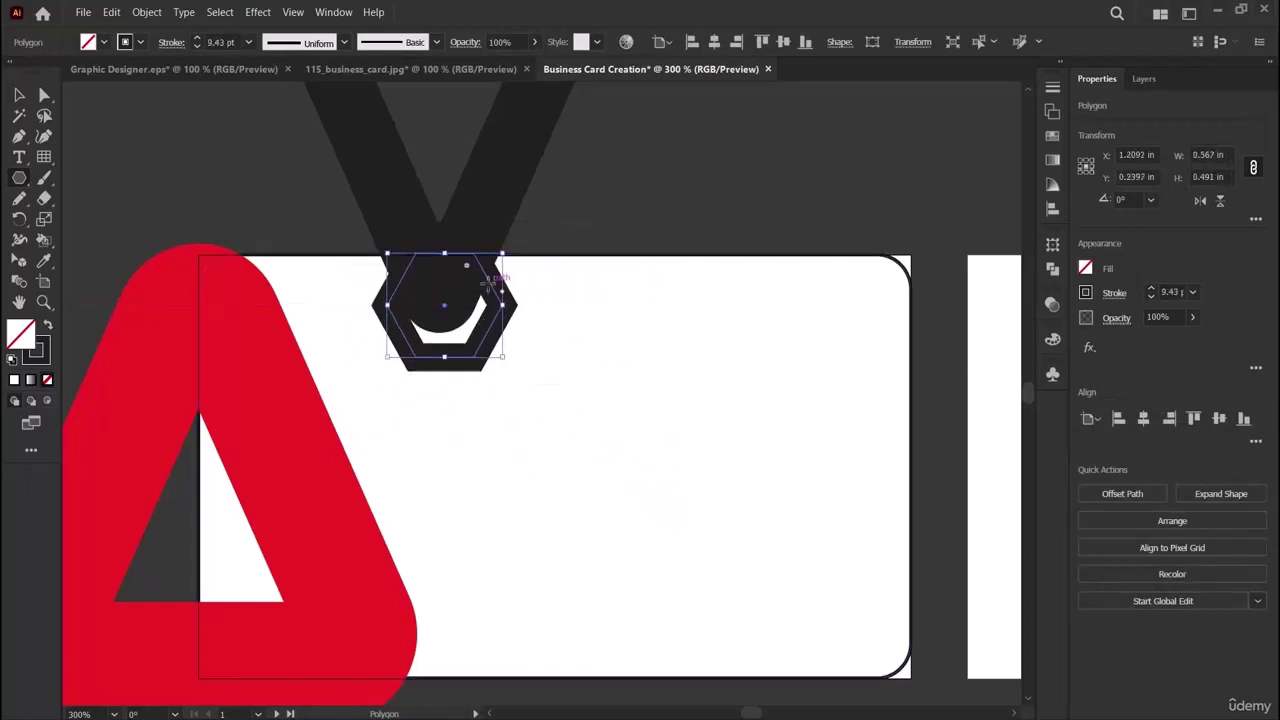
# Move the hexagon toward the card centre and give it a red fill and red stroke.
pyautogui.click(19, 95)
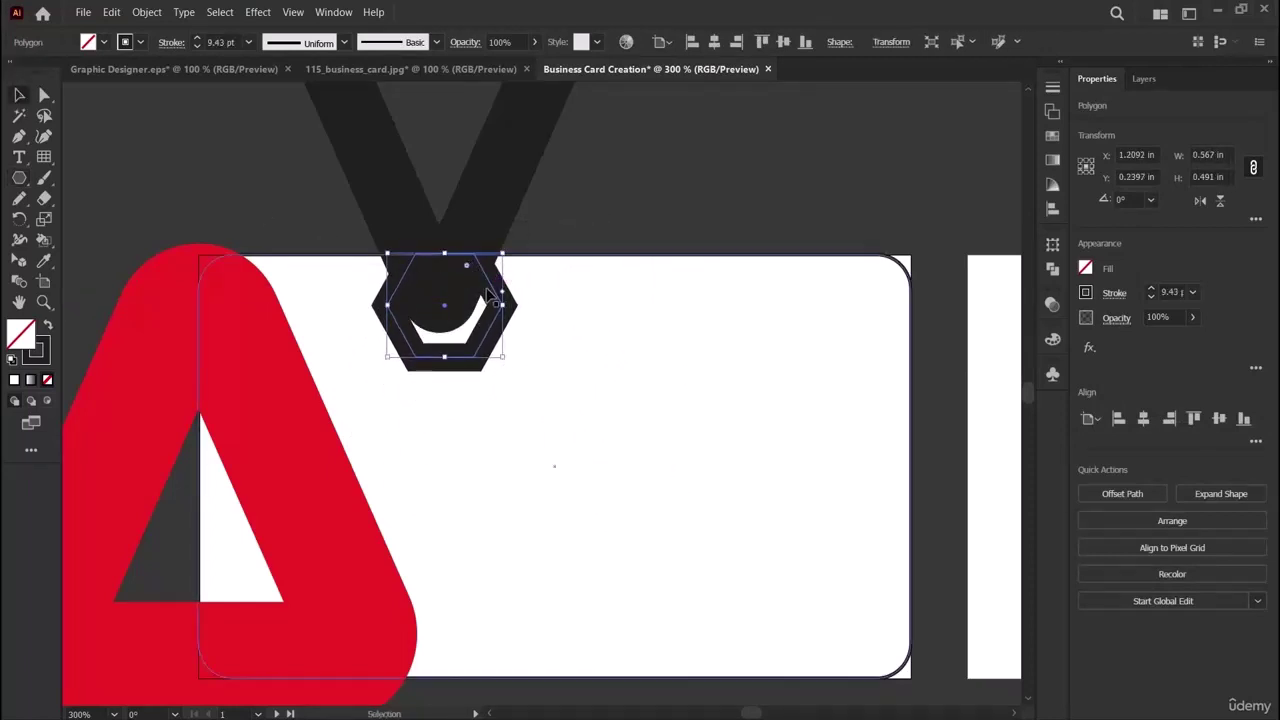
pyautogui.moveTo(490, 286); pyautogui.dragTo(619, 391)
pyautogui.click(1085, 268)
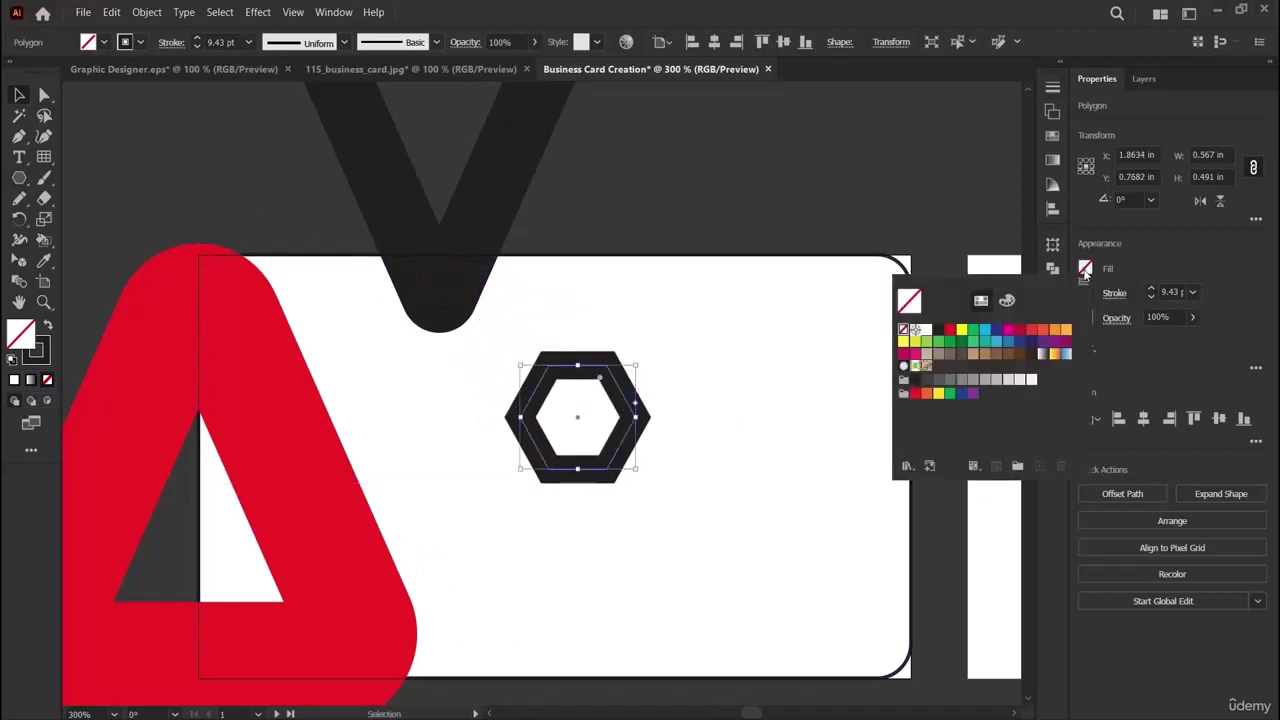
pyautogui.click(950, 331)
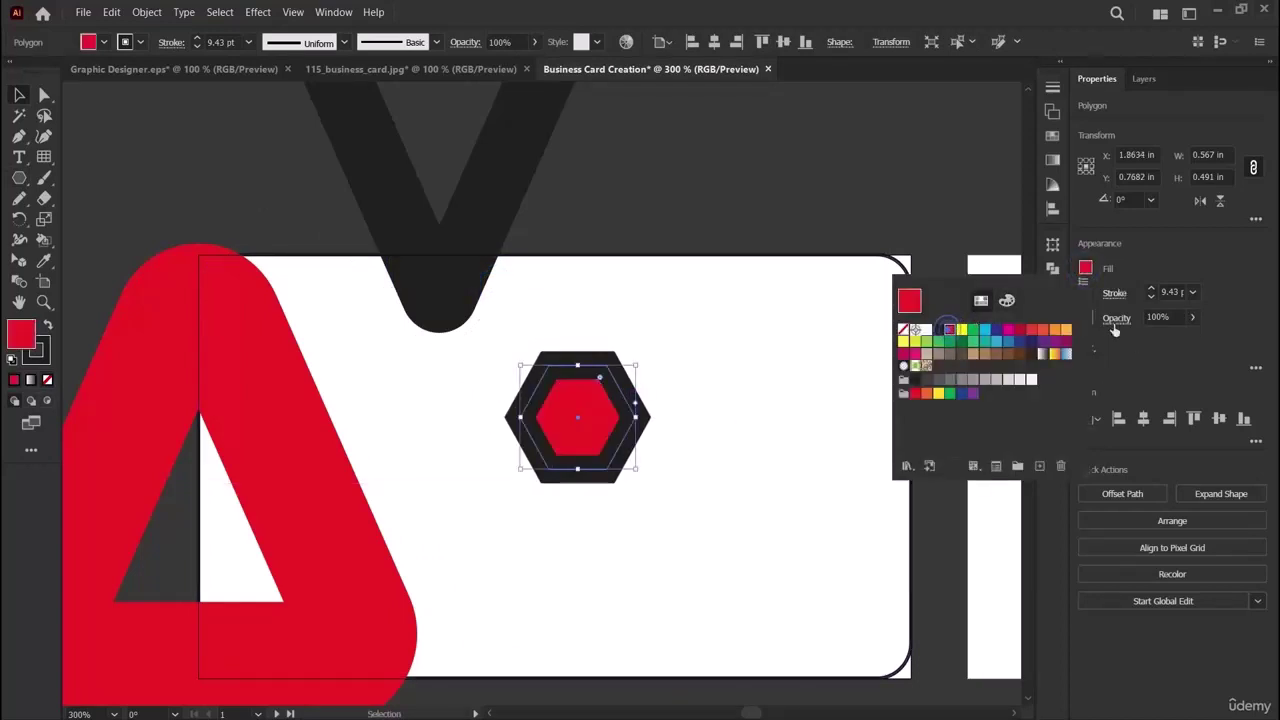
pyautogui.click(1085, 293)
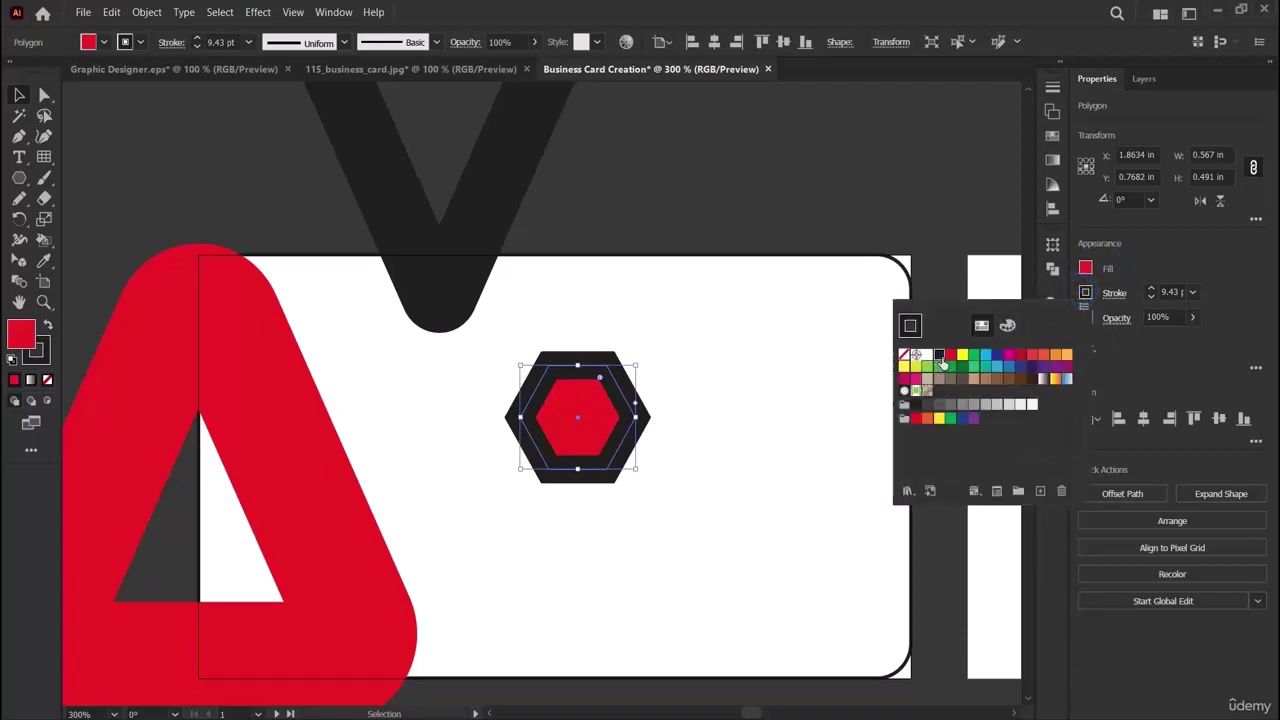
pyautogui.click(950, 354)
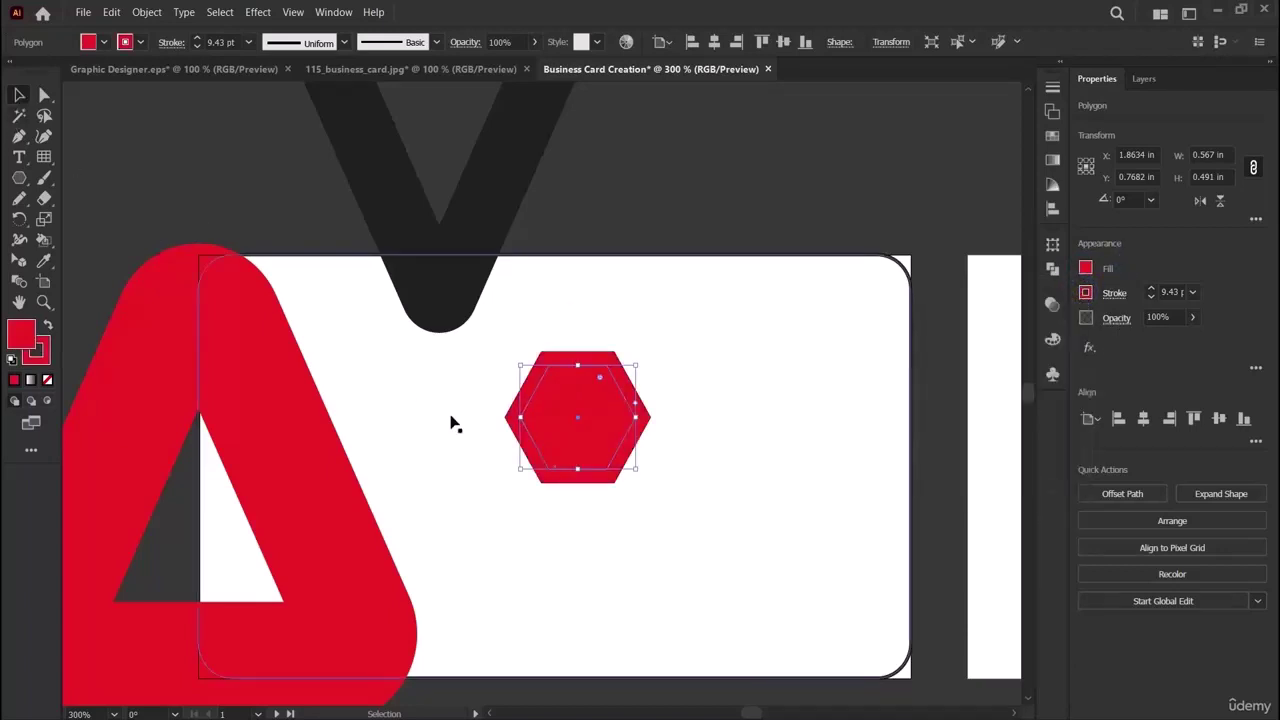
# Round the hexagon's corners, shrink it to about 0.37 × 0.34 in, and nudge it right.
pyautogui.moveTo(598, 373)
pyautogui.mouseDown()
pyautogui.moveTo(580, 393)
pyautogui.moveTo(600, 380)
pyautogui.mouseUp()
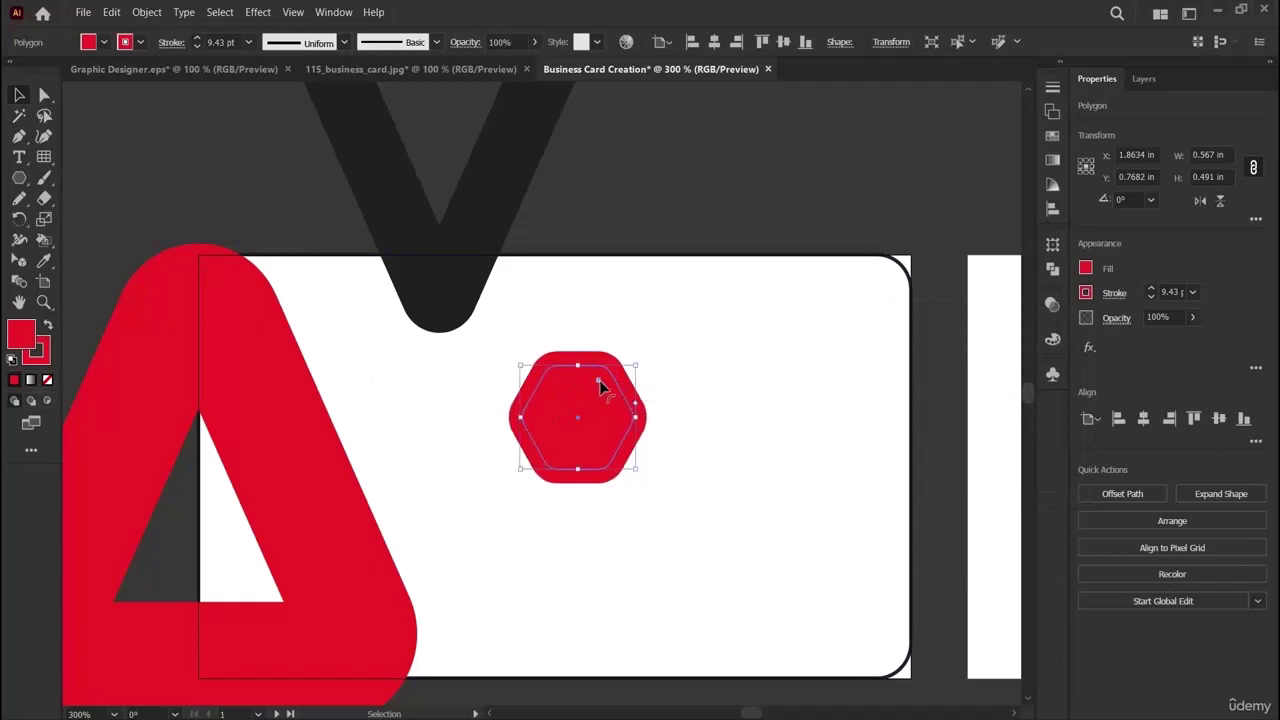
pyautogui.moveTo(634, 471); pyautogui.dragTo(578, 420)
pyautogui.moveTo(563, 418); pyautogui.dragTo(603, 425)
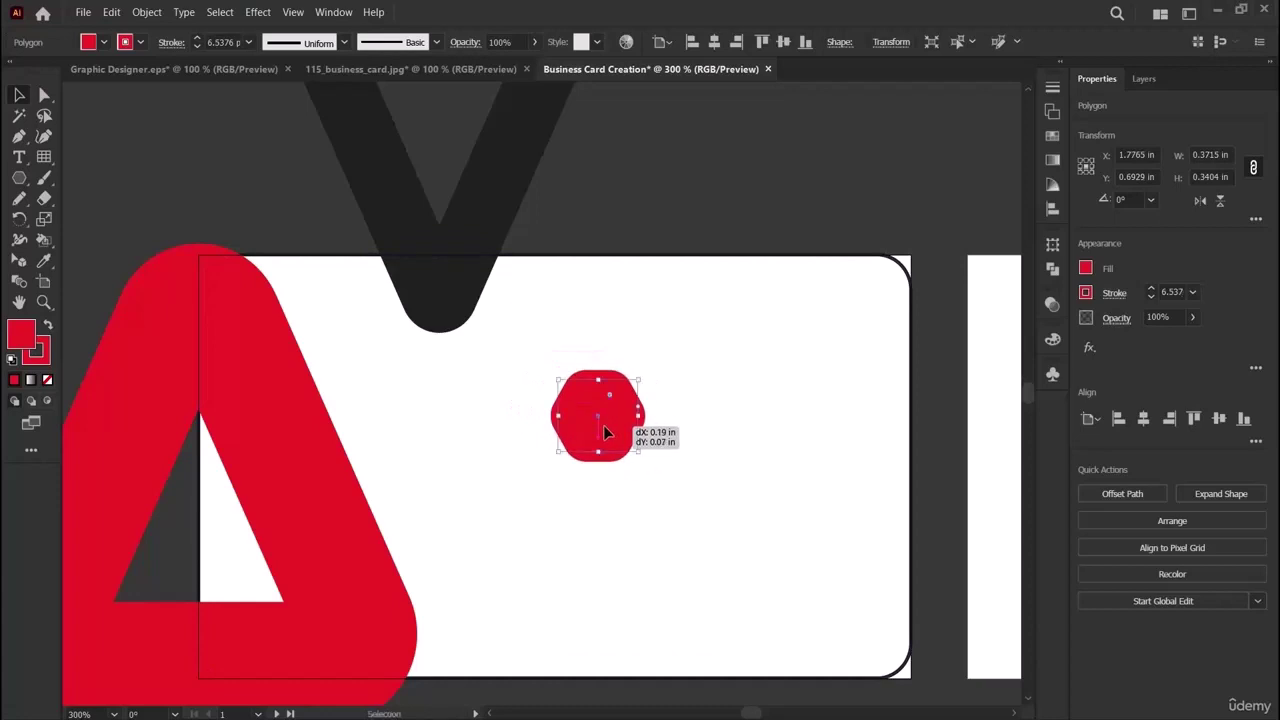
pyautogui.click(455, 72)
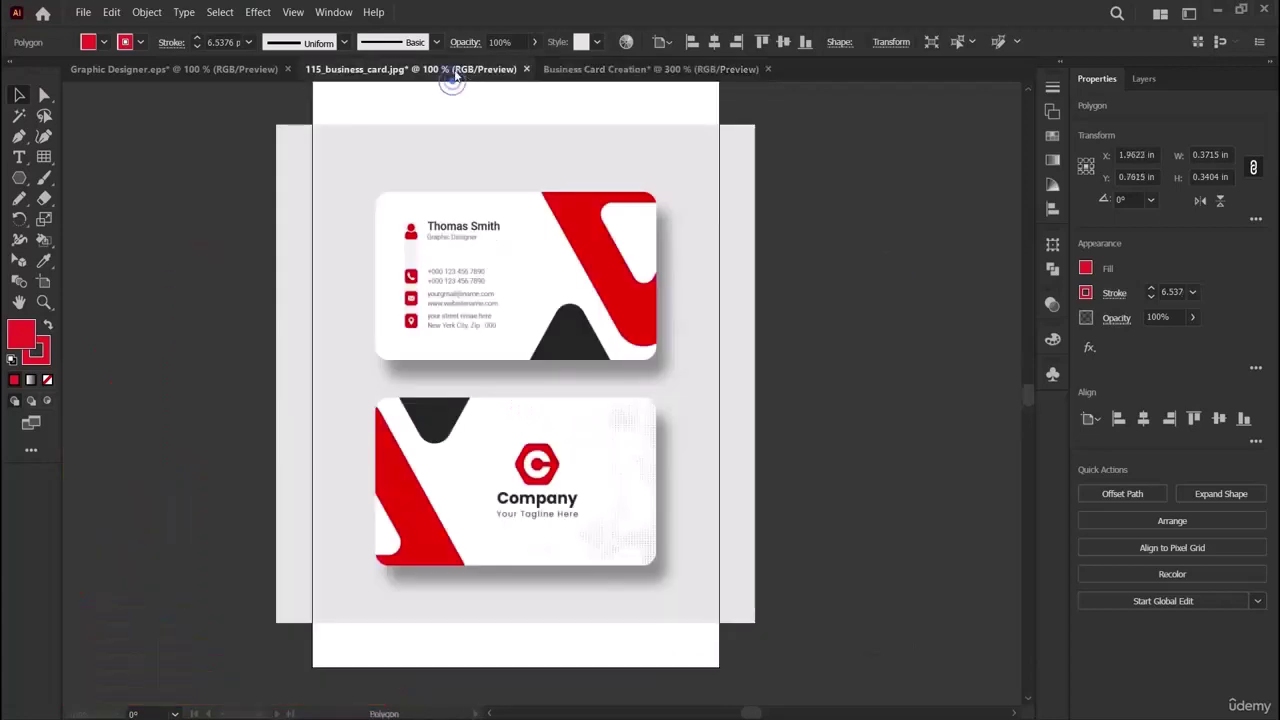
pyautogui.click(641, 70)
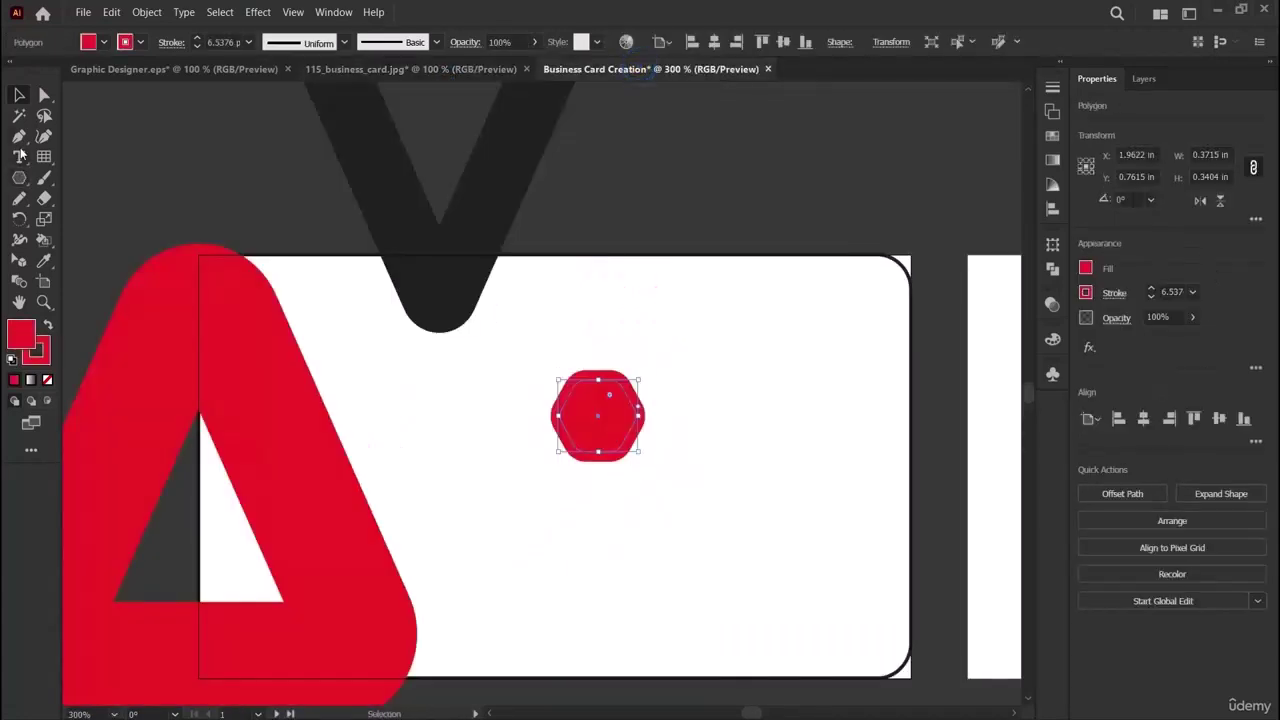
# Type a capital 'C' over the red hexagon and enlarge it.
pyautogui.click(19, 157)
pyautogui.click(590, 408)
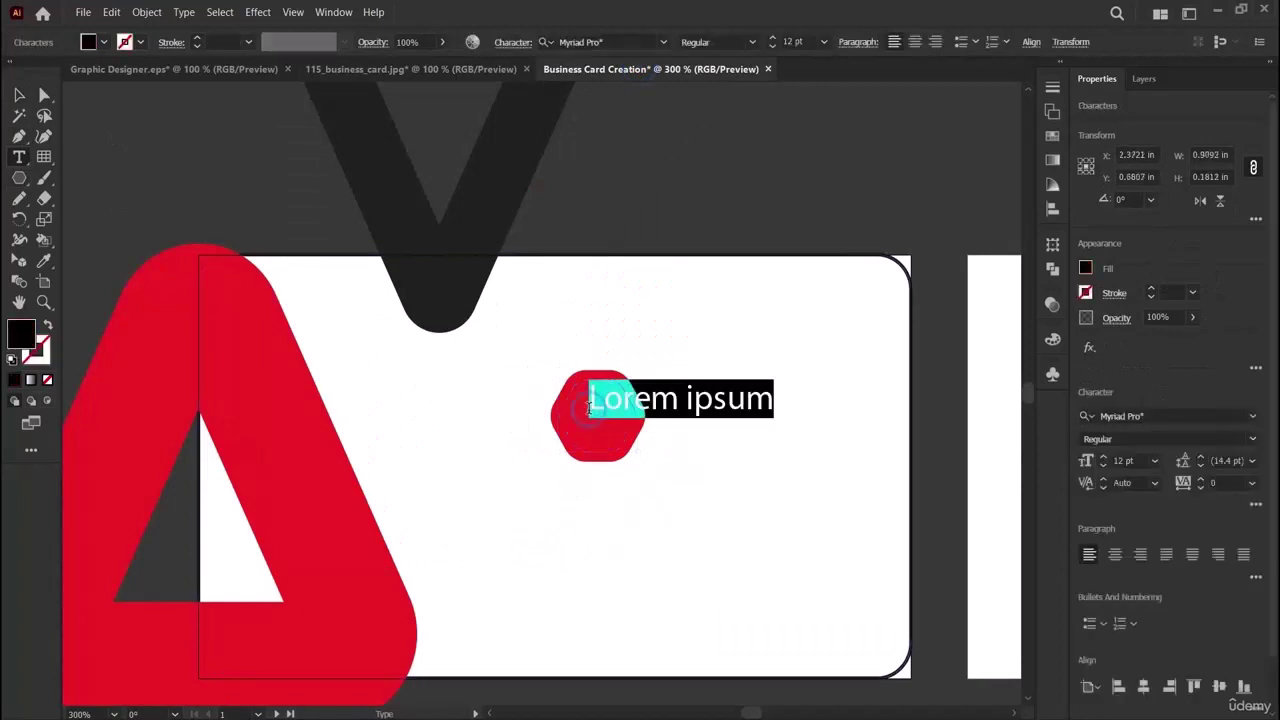
pyautogui.press('BackSpace')
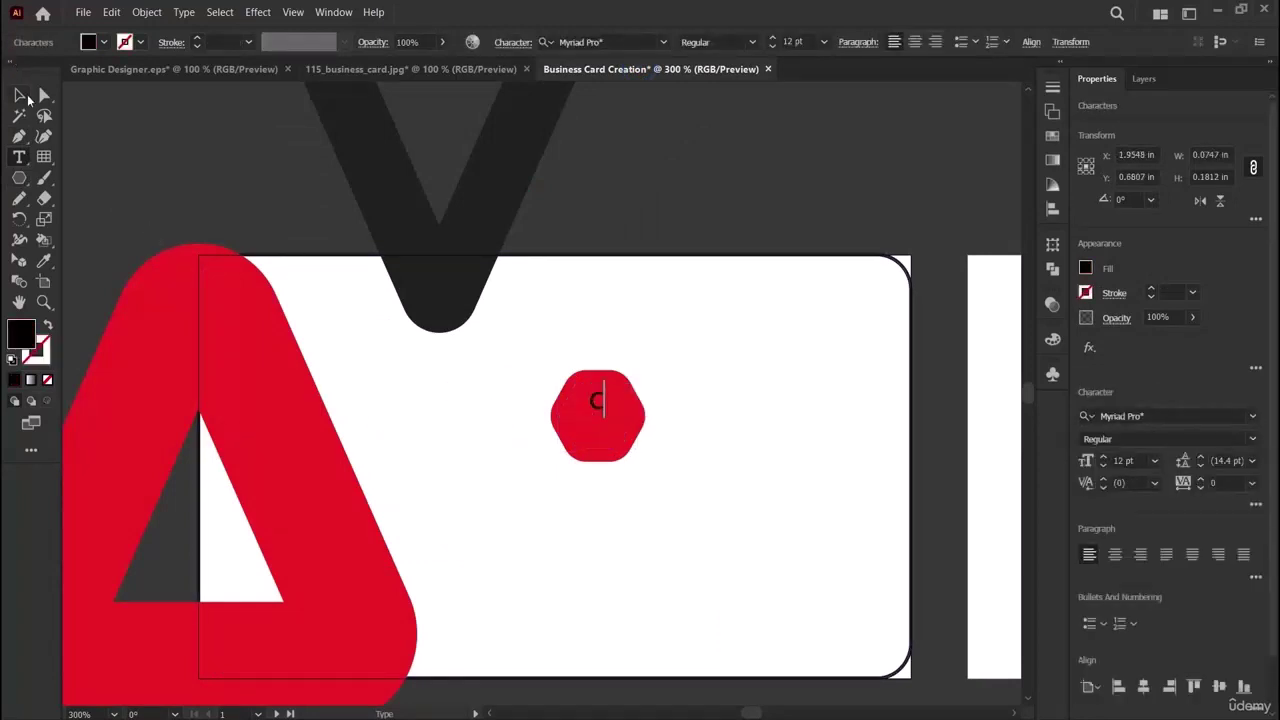
pyautogui.write('c')
pyautogui.press('BackSpace')
pyautogui.write('C')
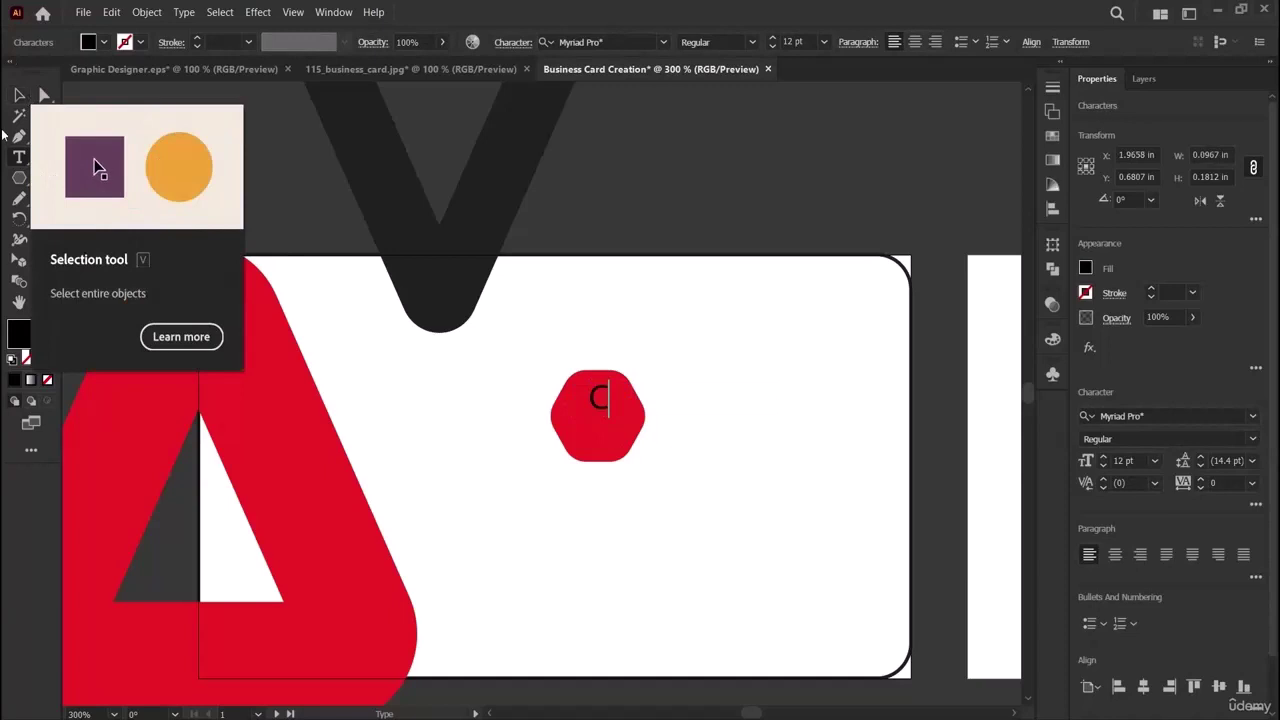
pyautogui.click(19, 95)
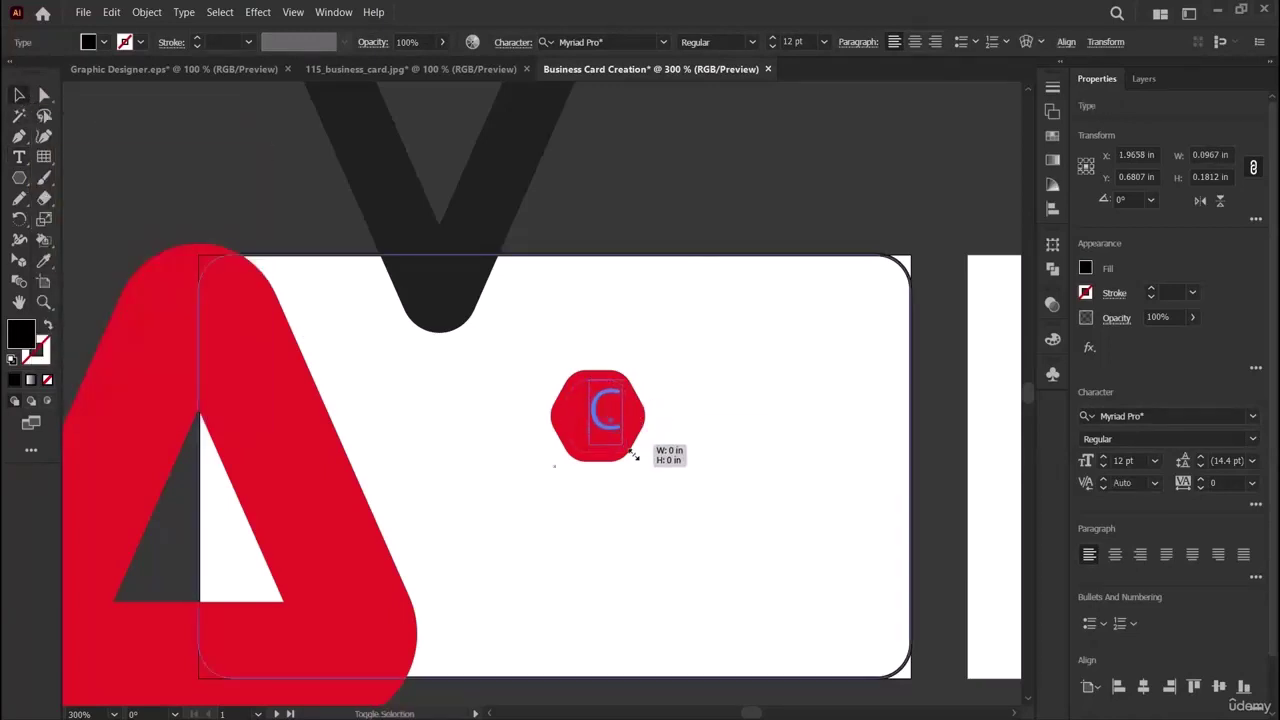
pyautogui.moveTo(632, 455); pyautogui.dragTo(640, 462)
pyautogui.moveTo(611, 418); pyautogui.dragTo(590, 418)
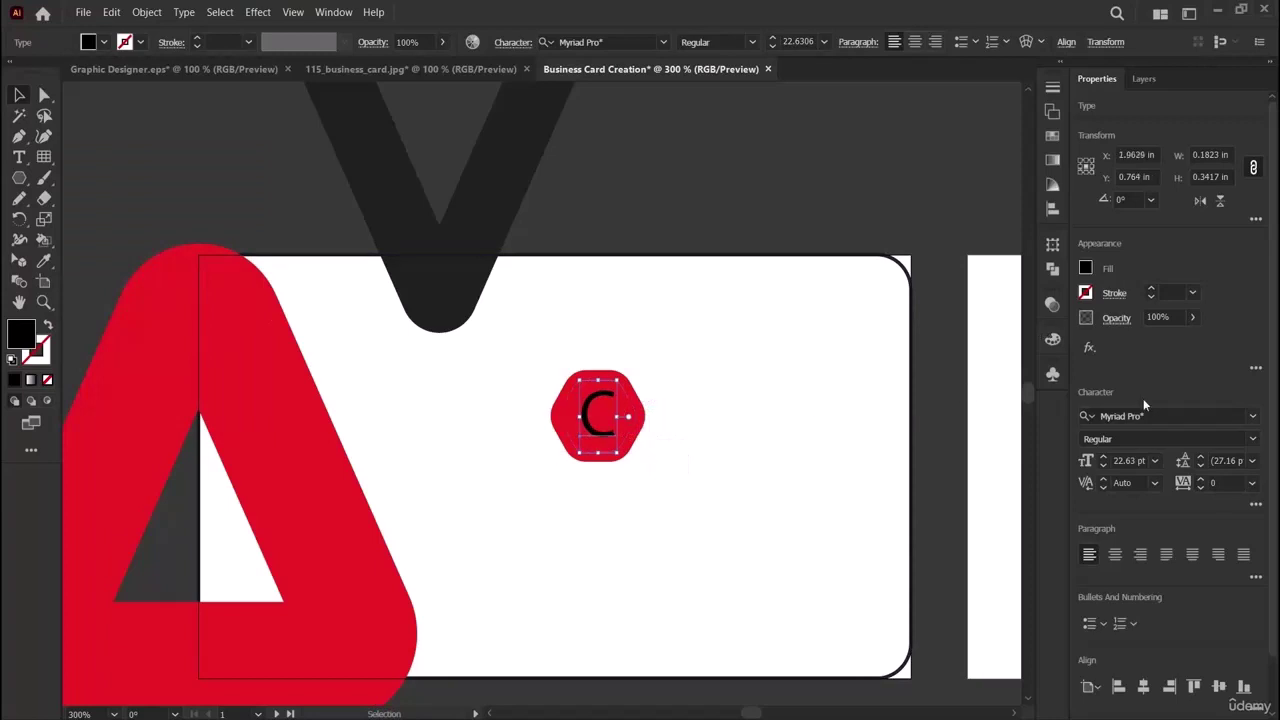
# Set the C in Intro Regular, centre it in the hexagon, and view the 115_business_card.jpg reference.
pyautogui.click(1253, 418)
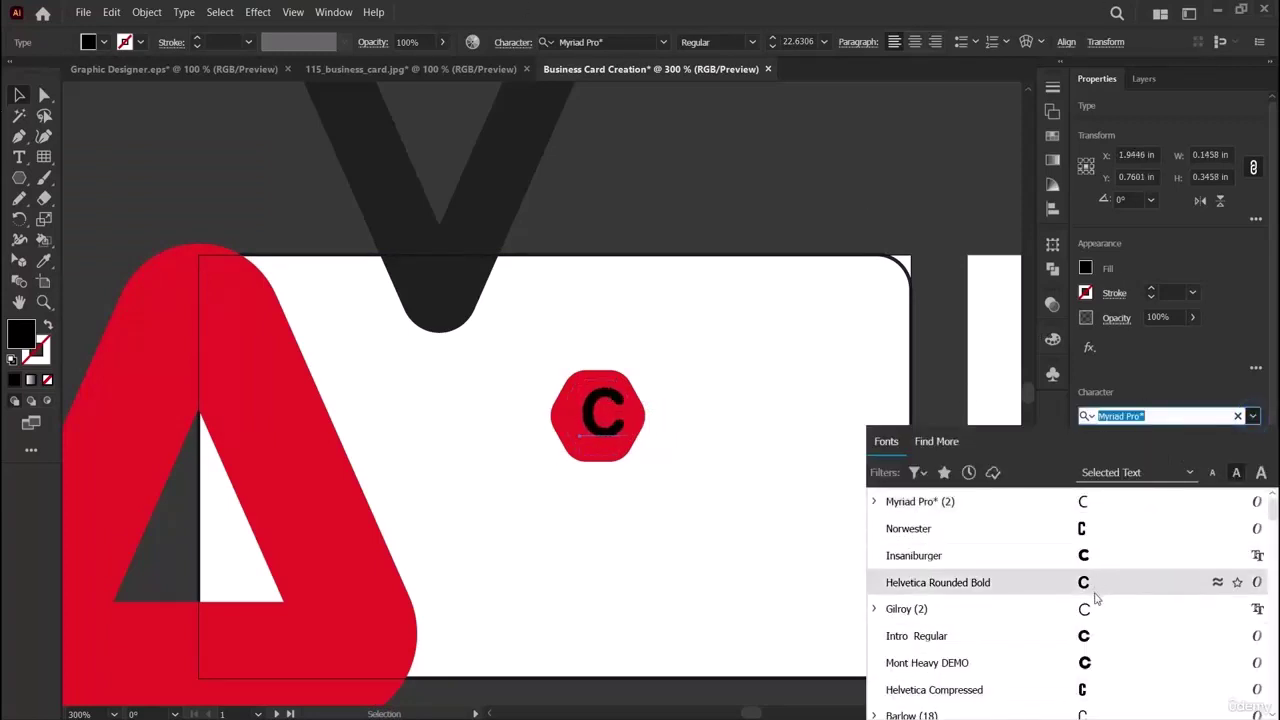
pyautogui.click(1097, 634)
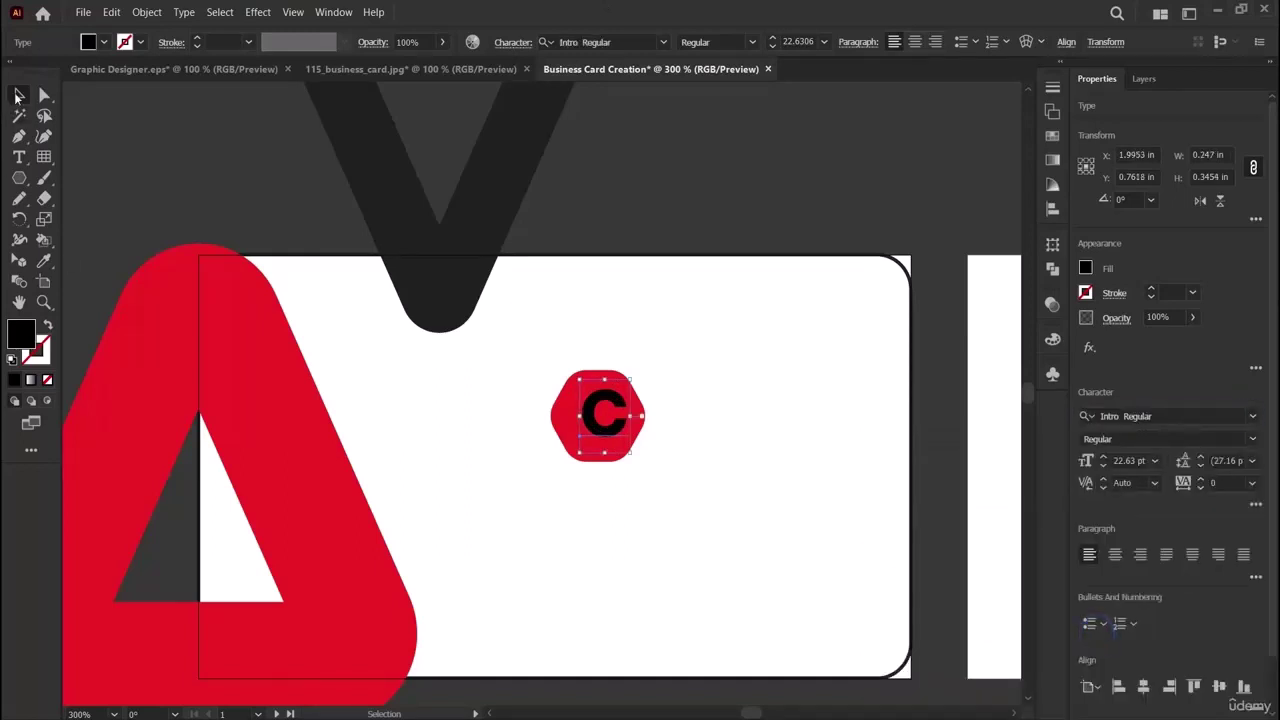
pyautogui.moveTo(597, 430); pyautogui.dragTo(591, 431)
pyautogui.click(753, 231)
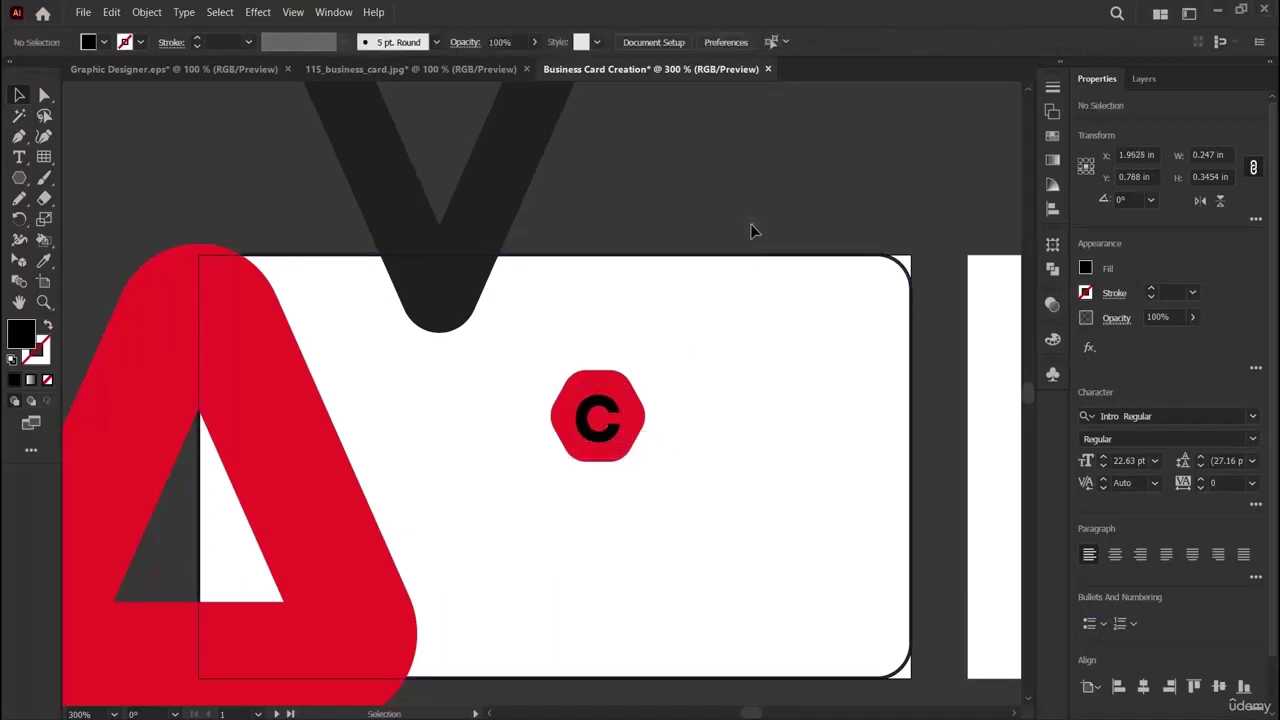
pyautogui.click(598, 420)
pyautogui.click(660, 475)
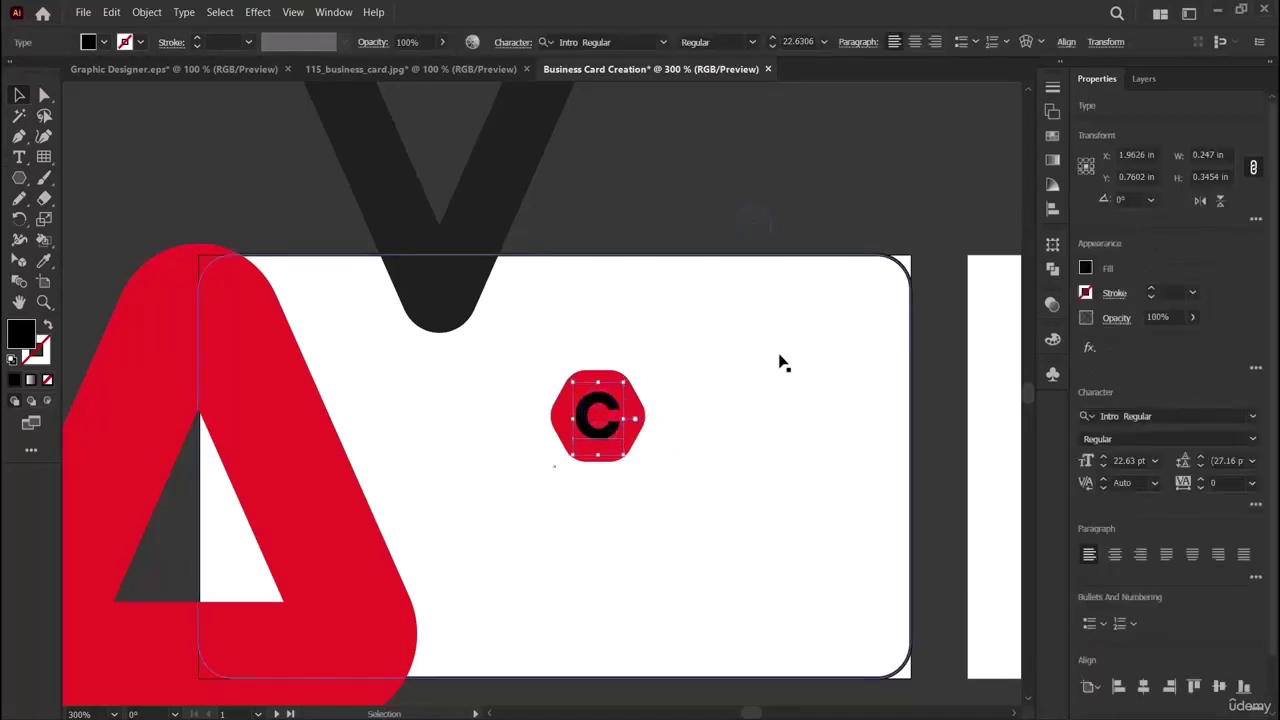
pyautogui.click(781, 263)
pyautogui.click(468, 70)
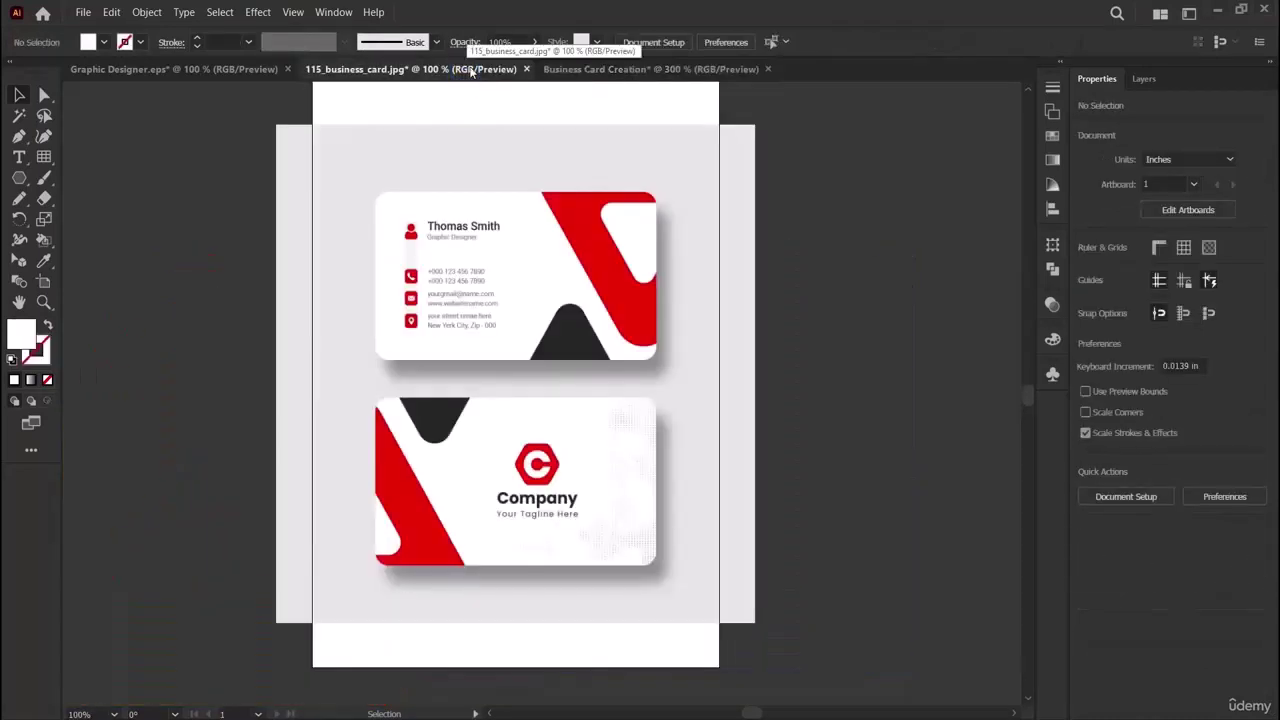
# Add the word 'COMPANY' and position it beneath the hexagon logo.
pyautogui.click(650, 70)
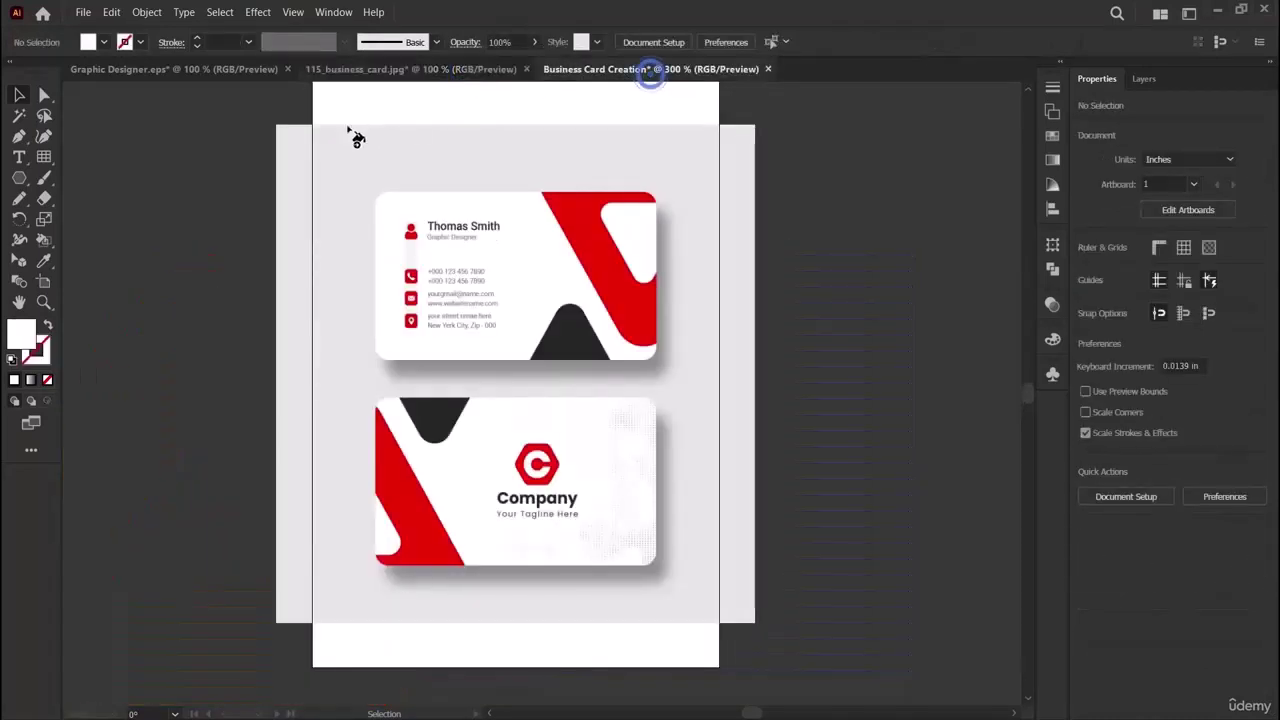
pyautogui.click(19, 157)
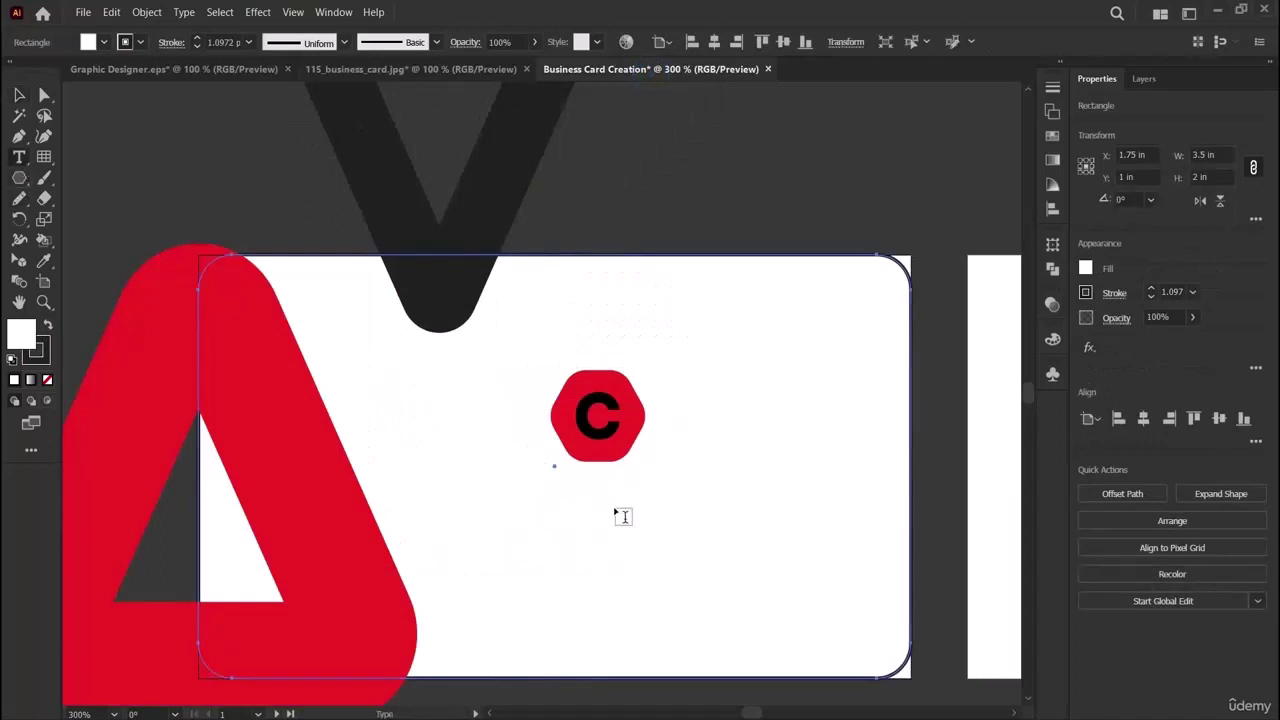
pyautogui.click(541, 482)
pyautogui.press('BackSpace')
pyautogui.write('CO')
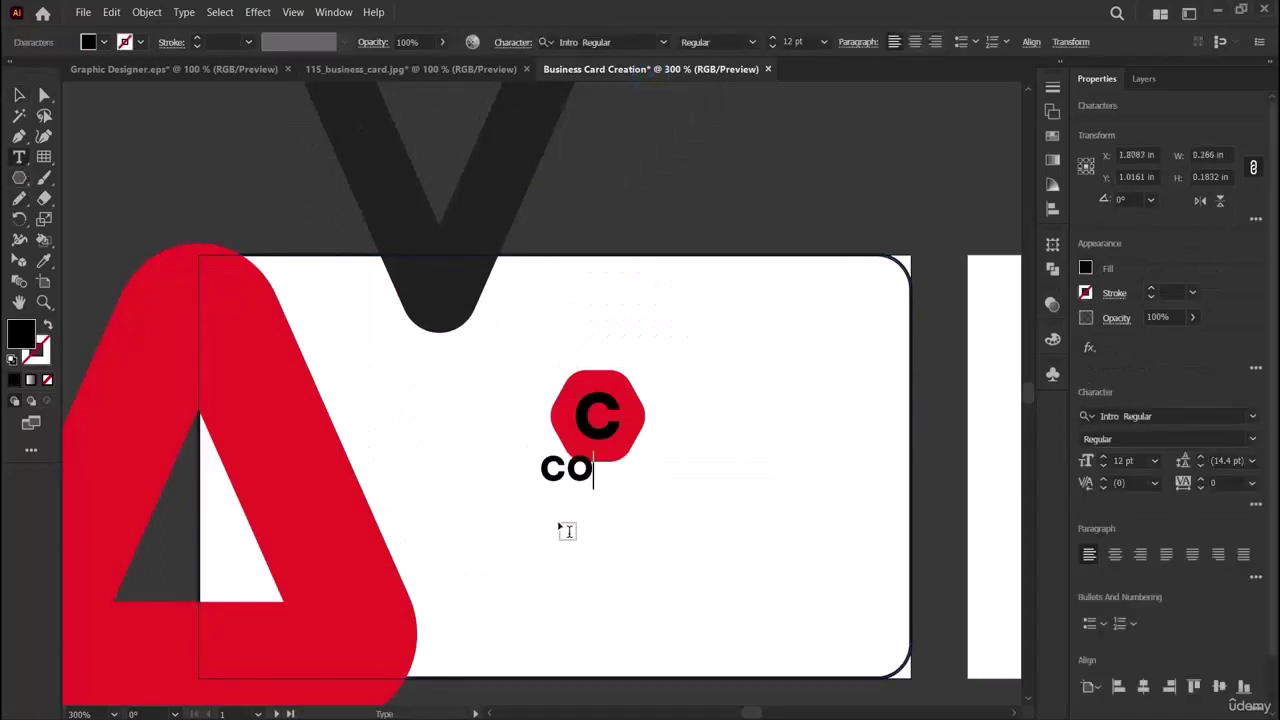
pyautogui.write('MPANY')
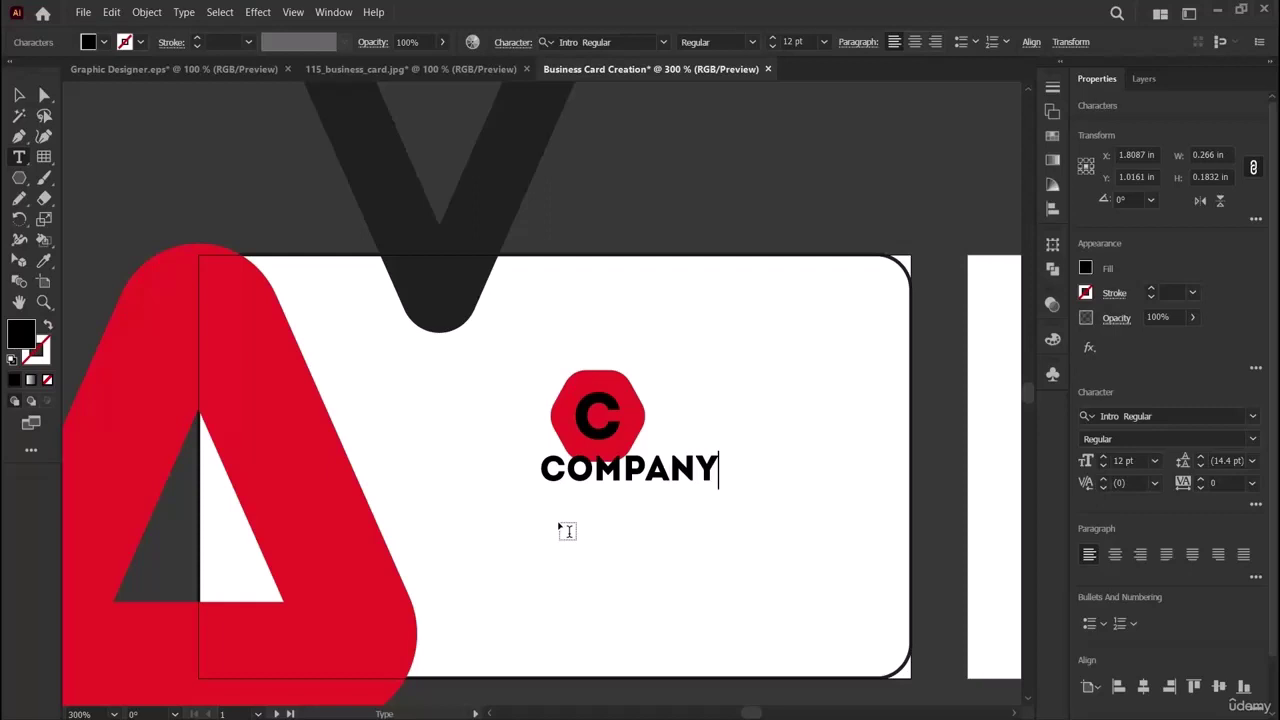
pyautogui.click(20, 94)
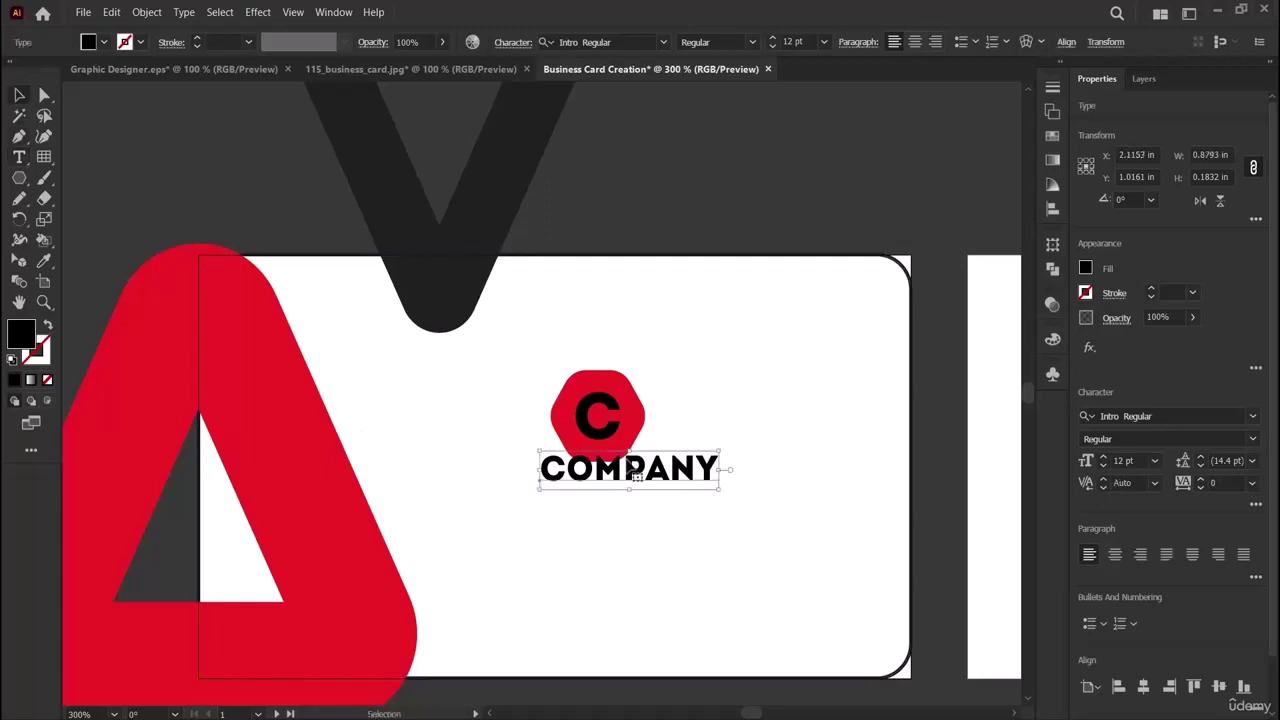
pyautogui.moveTo(638, 472); pyautogui.dragTo(612, 497)
# Add a 'YOUR TAGLINE HERE' line below COMPANY and shrink it to about 7.57 pt.
pyautogui.click(423, 70)
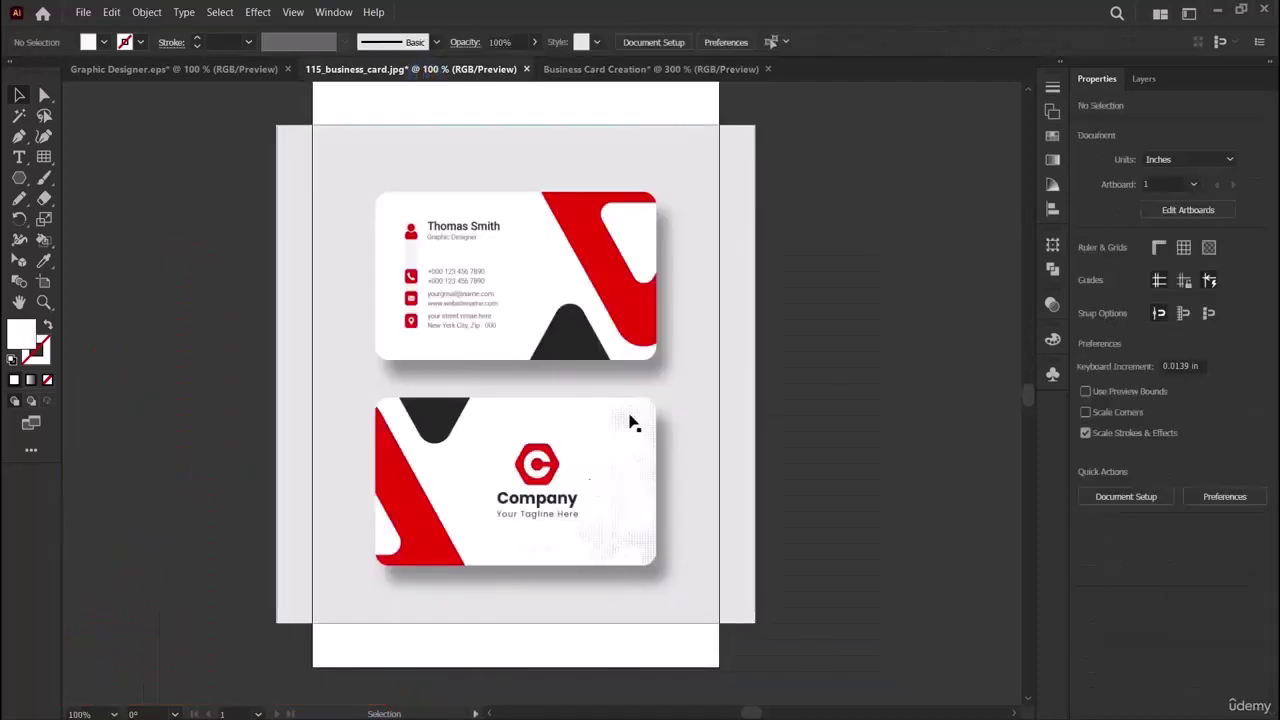
pyautogui.click(668, 69)
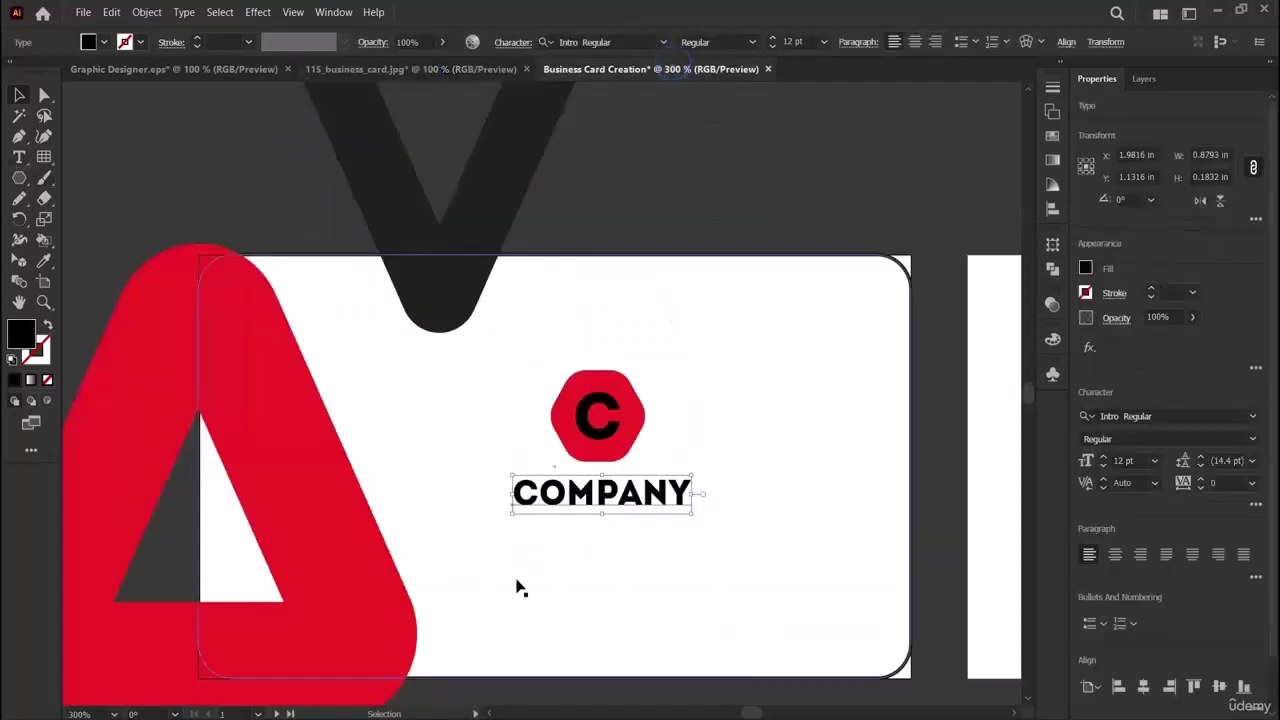
pyautogui.click(19, 157)
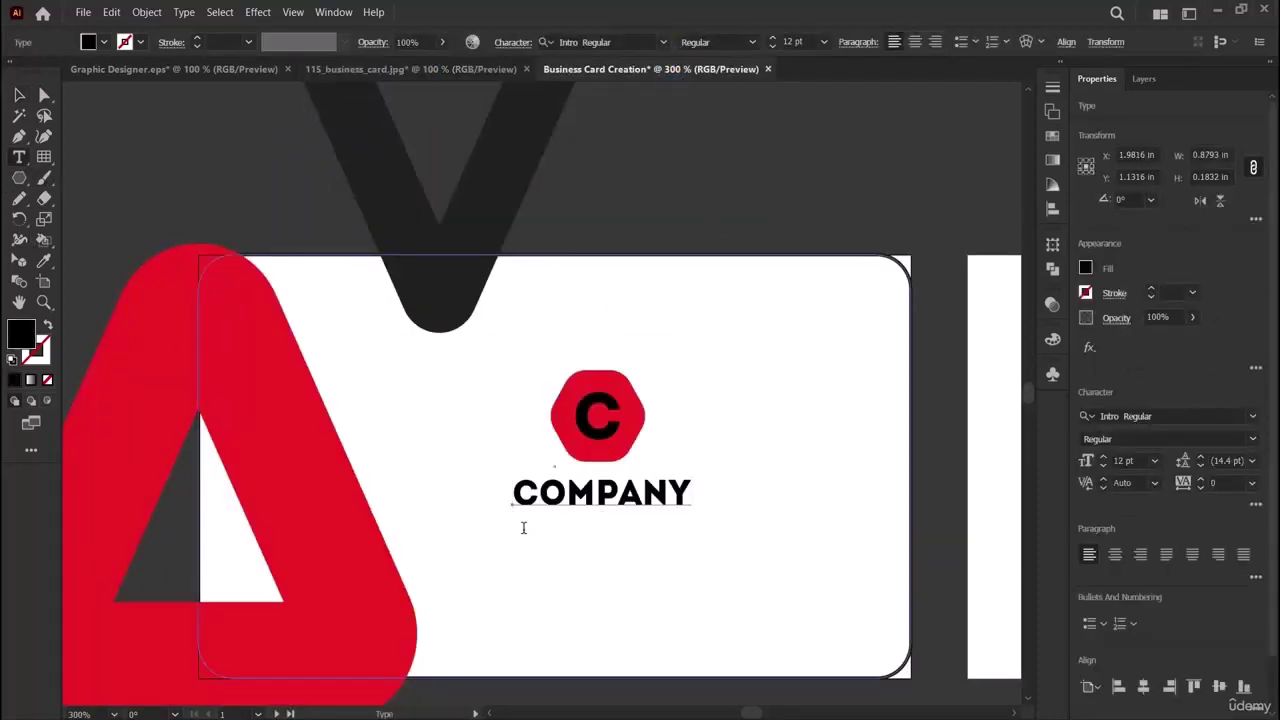
pyautogui.click(523, 528)
pyautogui.press('BackSpace')
pyautogui.write('YOY')
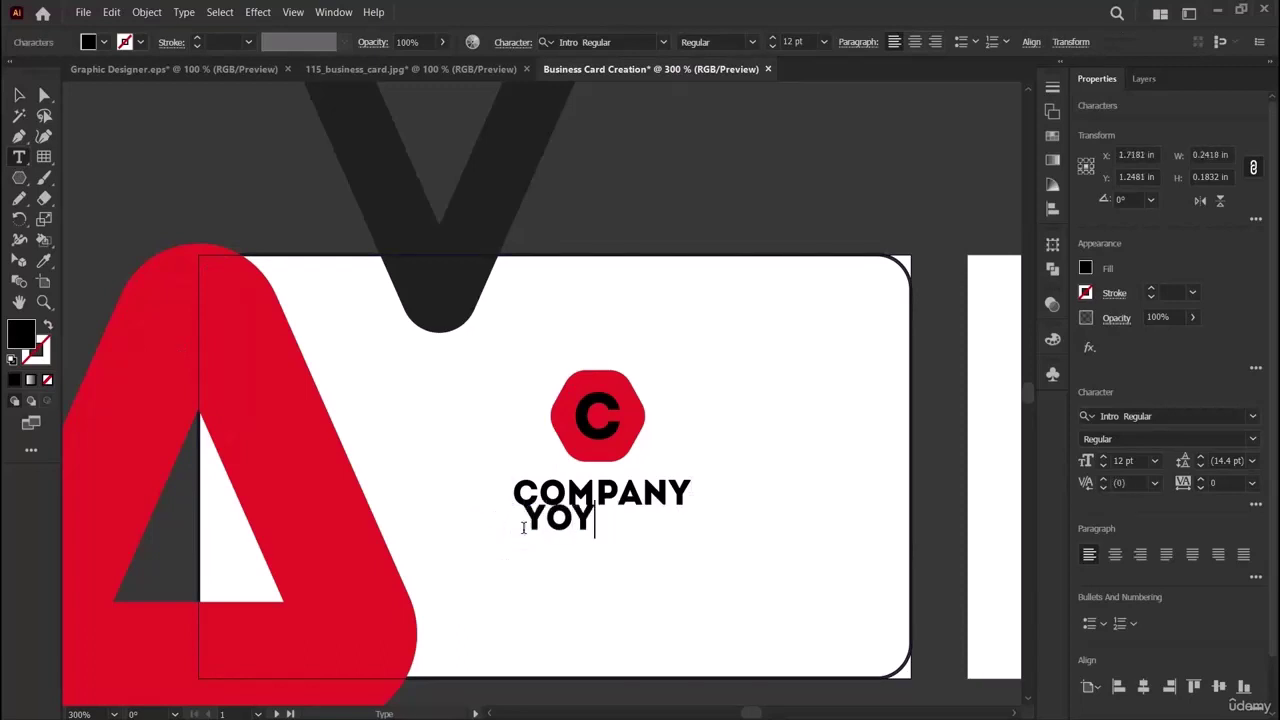
pyautogui.write('UR TAB')
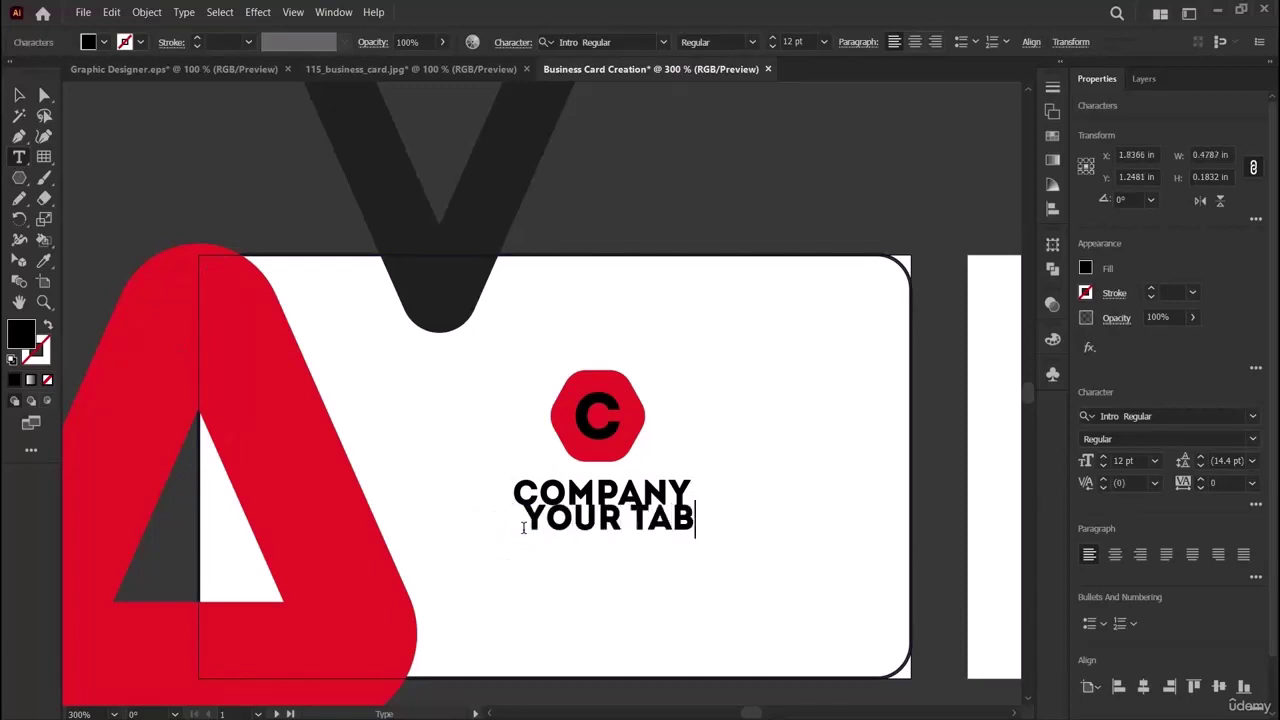
pyautogui.press('BackSpace')
pyautogui.write('GLINE ')
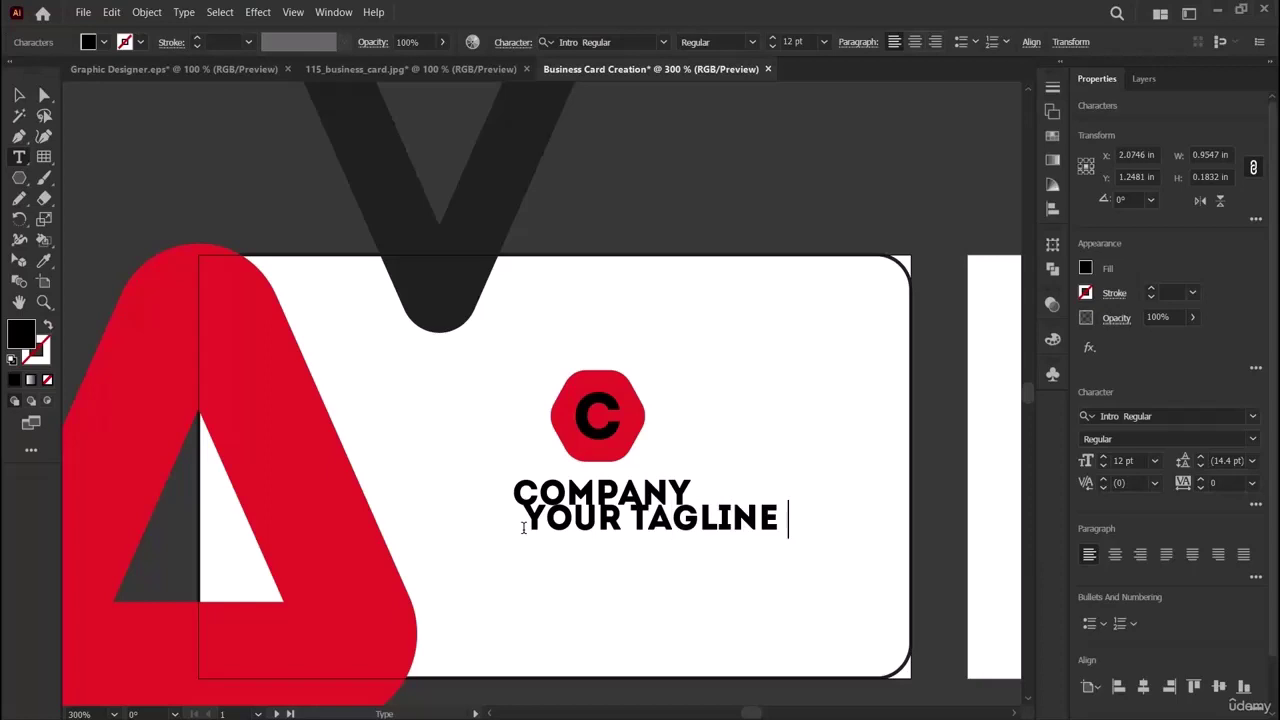
pyautogui.write('HERE')
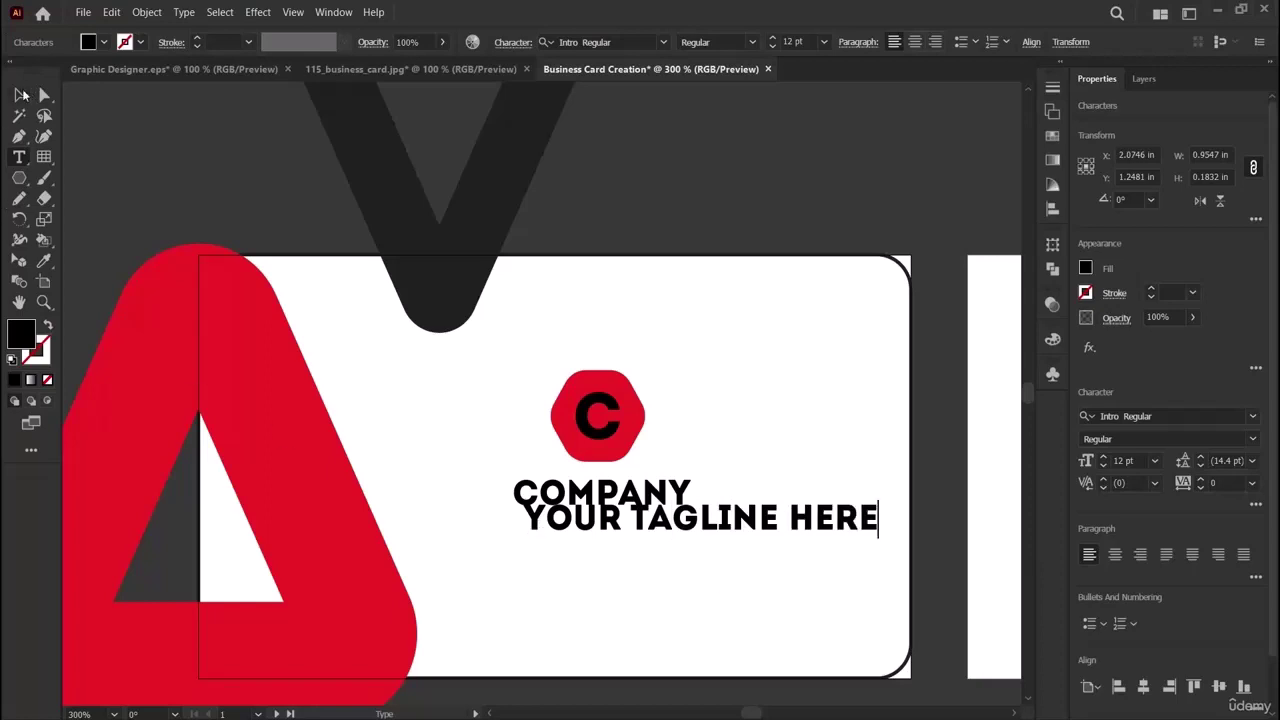
pyautogui.click(21, 94)
pyautogui.moveTo(877, 537); pyautogui.dragTo(666, 527)
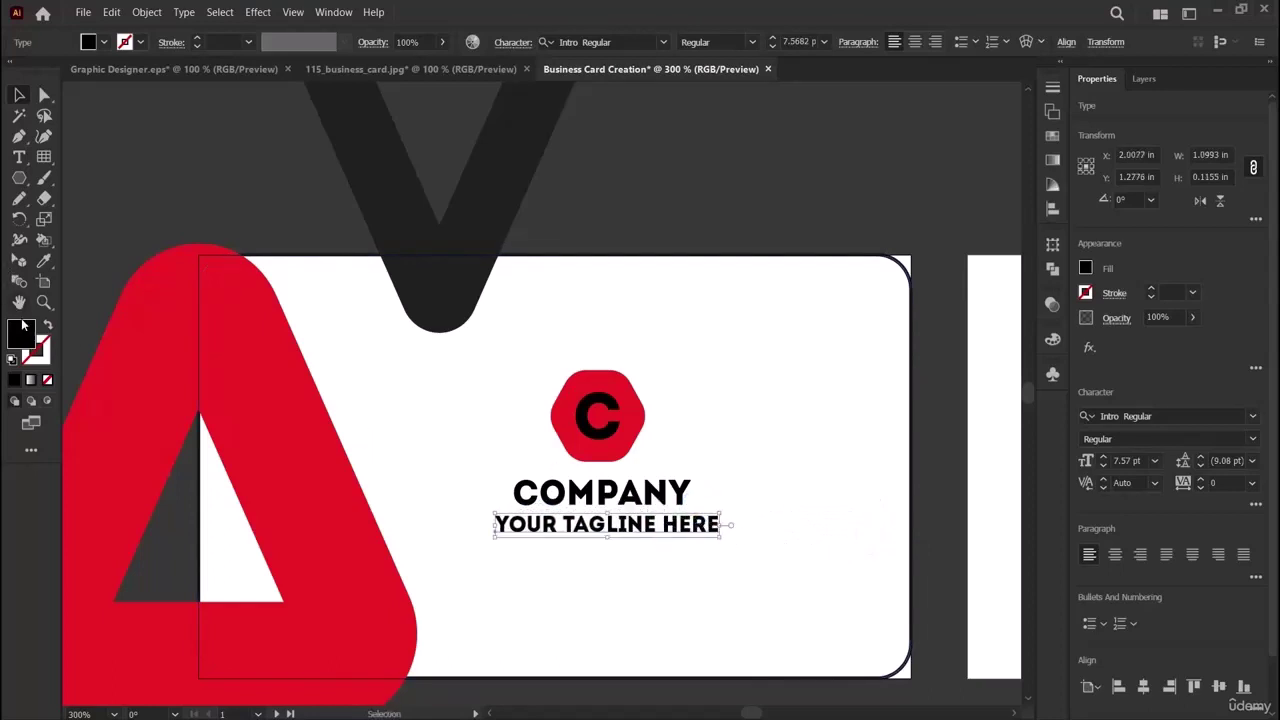
# Try a light grey C9C9C9 fill on the tagline and compare it with the reference.
pyautogui.doubleClick(22, 330)
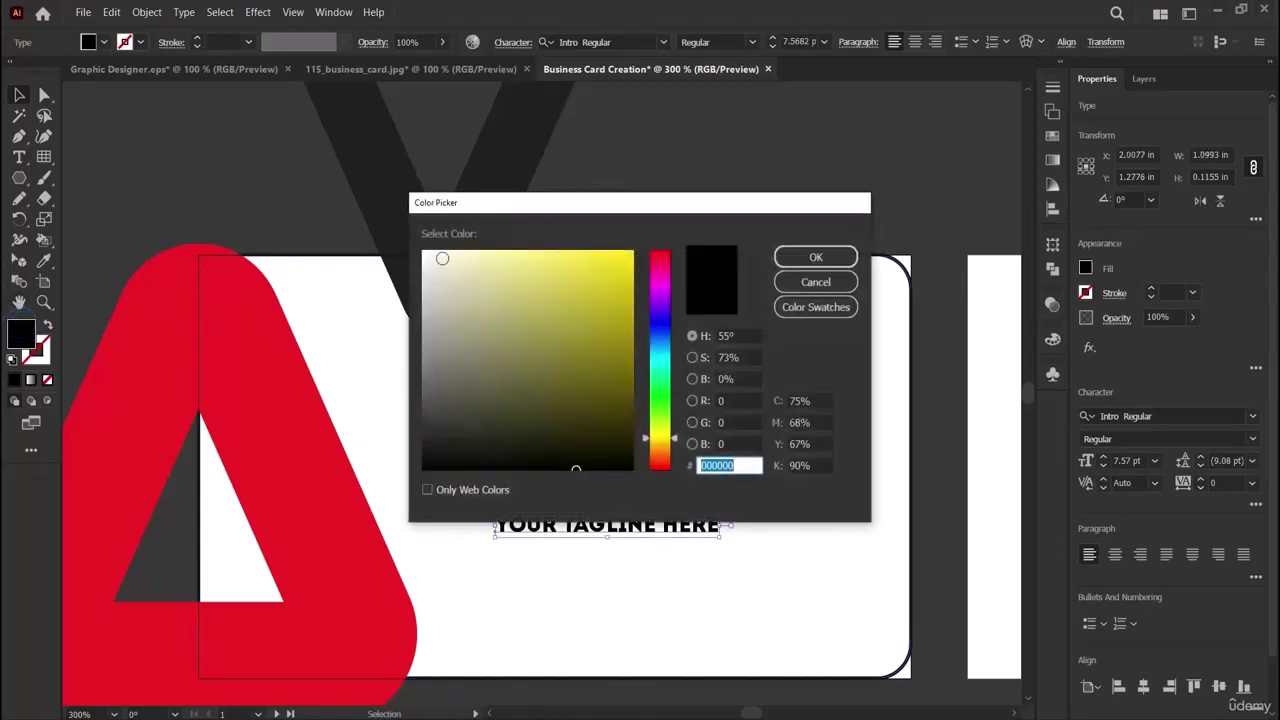
pyautogui.click(422, 296)
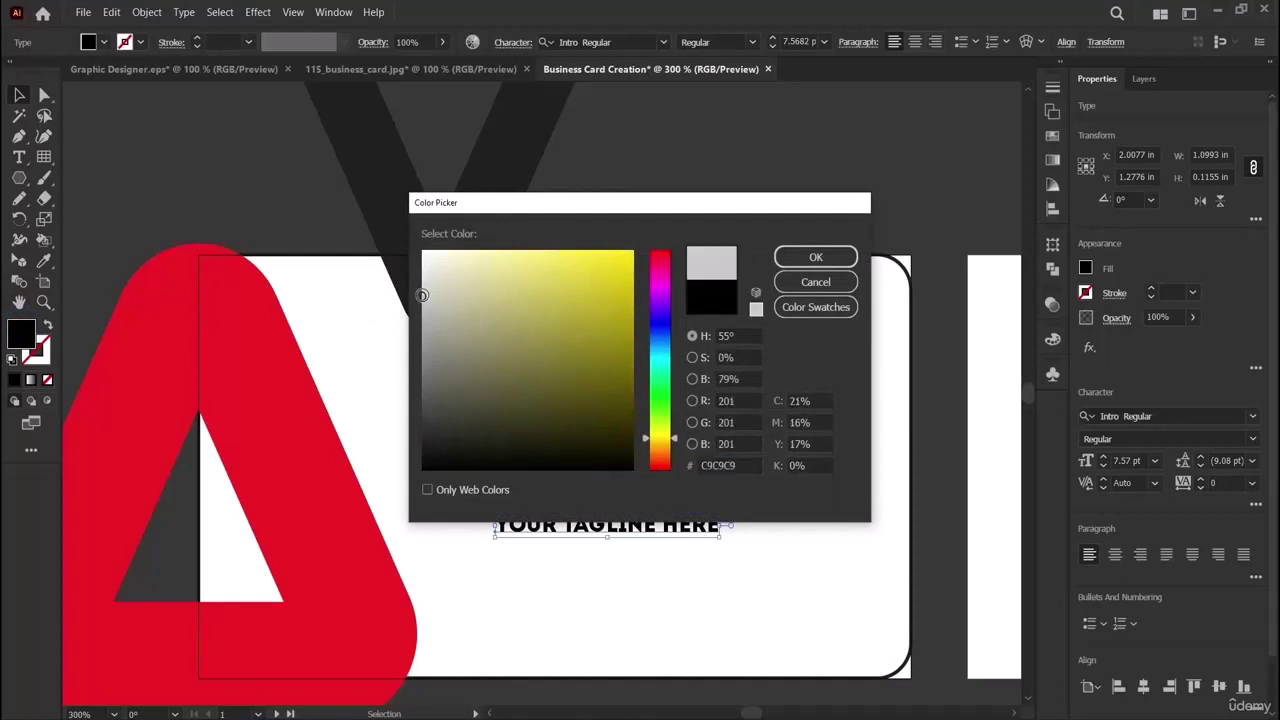
pyautogui.click(815, 257)
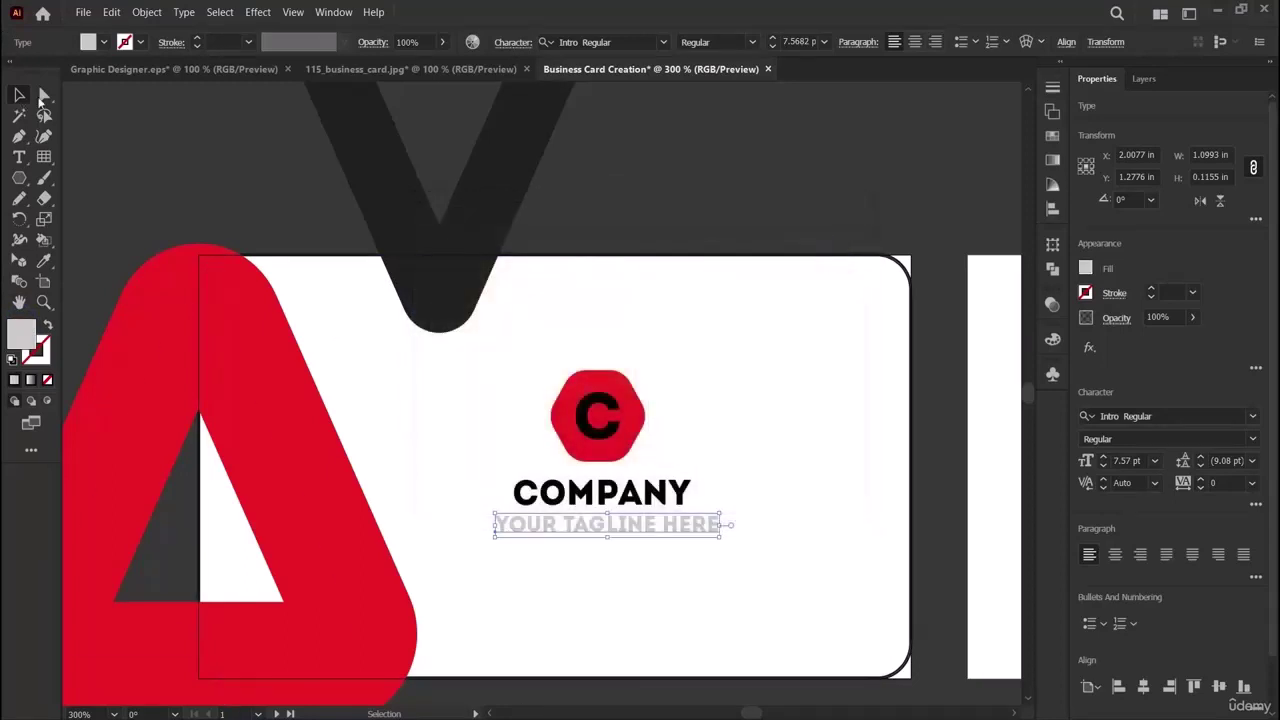
pyautogui.click(441, 72)
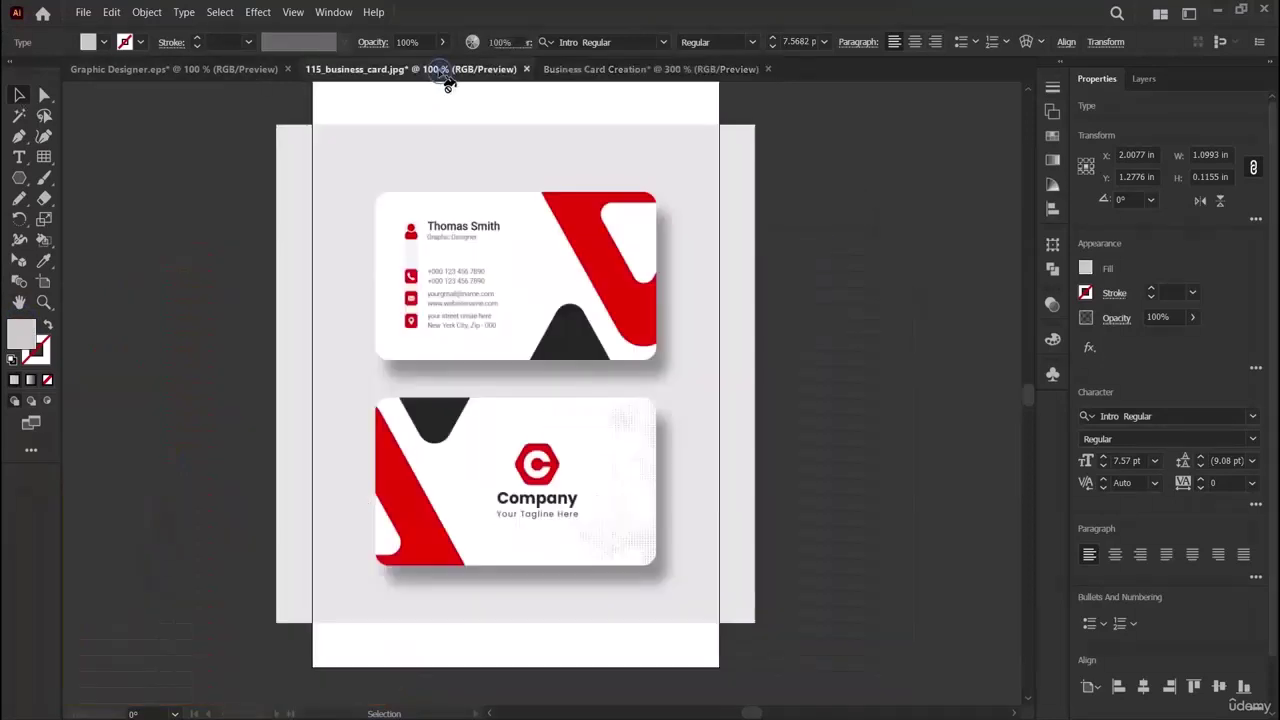
pyautogui.click(610, 69)
# Change the tagline fill to medium grey 707070.
pyautogui.doubleClick(22, 332)
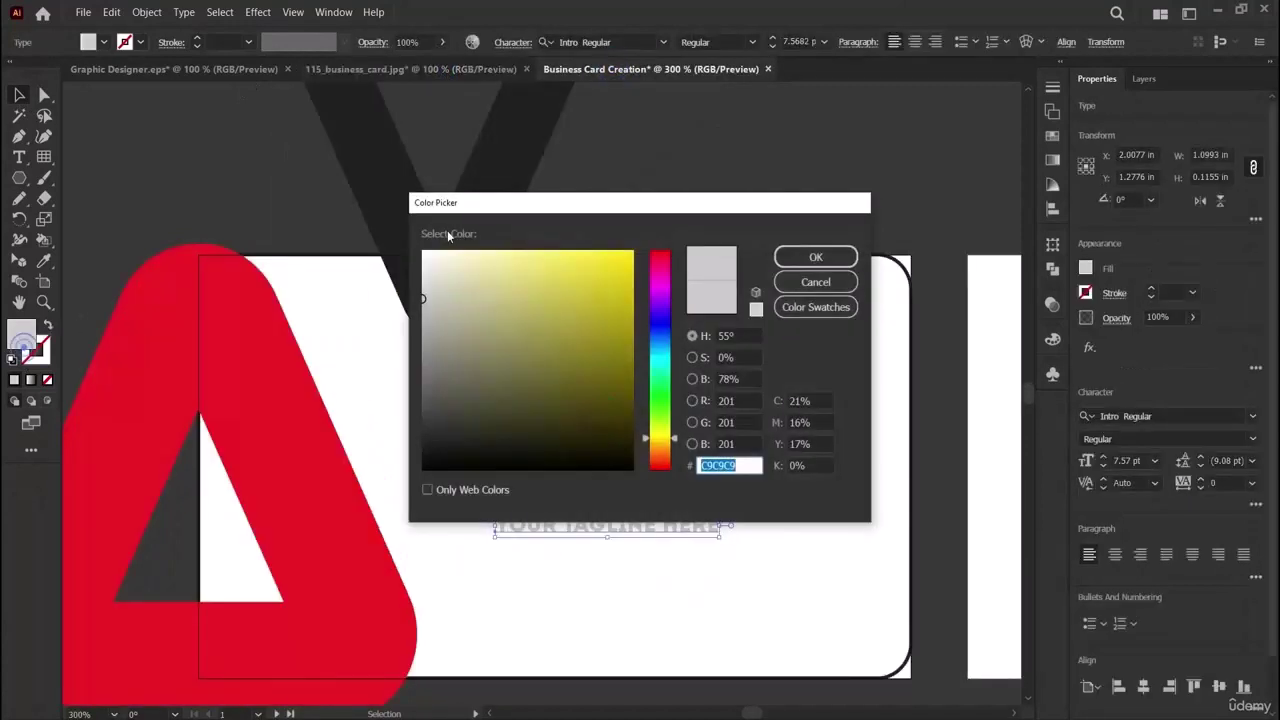
pyautogui.write('707070')
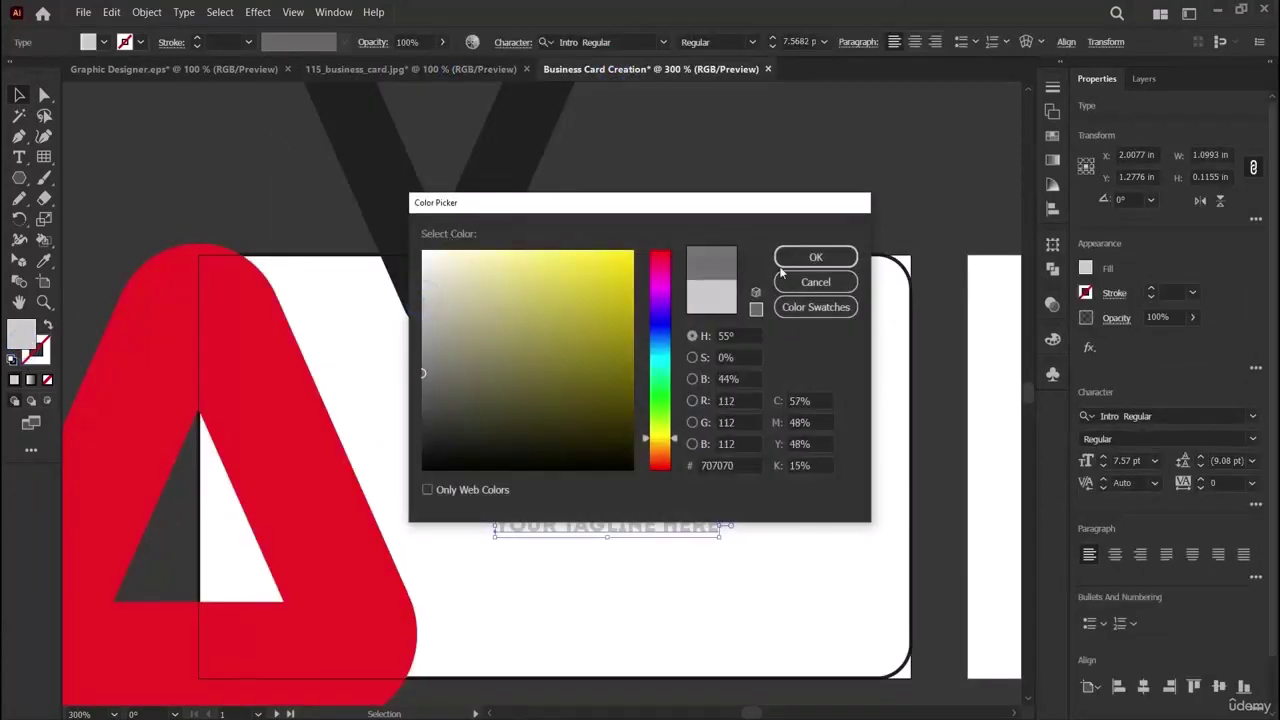
pyautogui.click(787, 259)
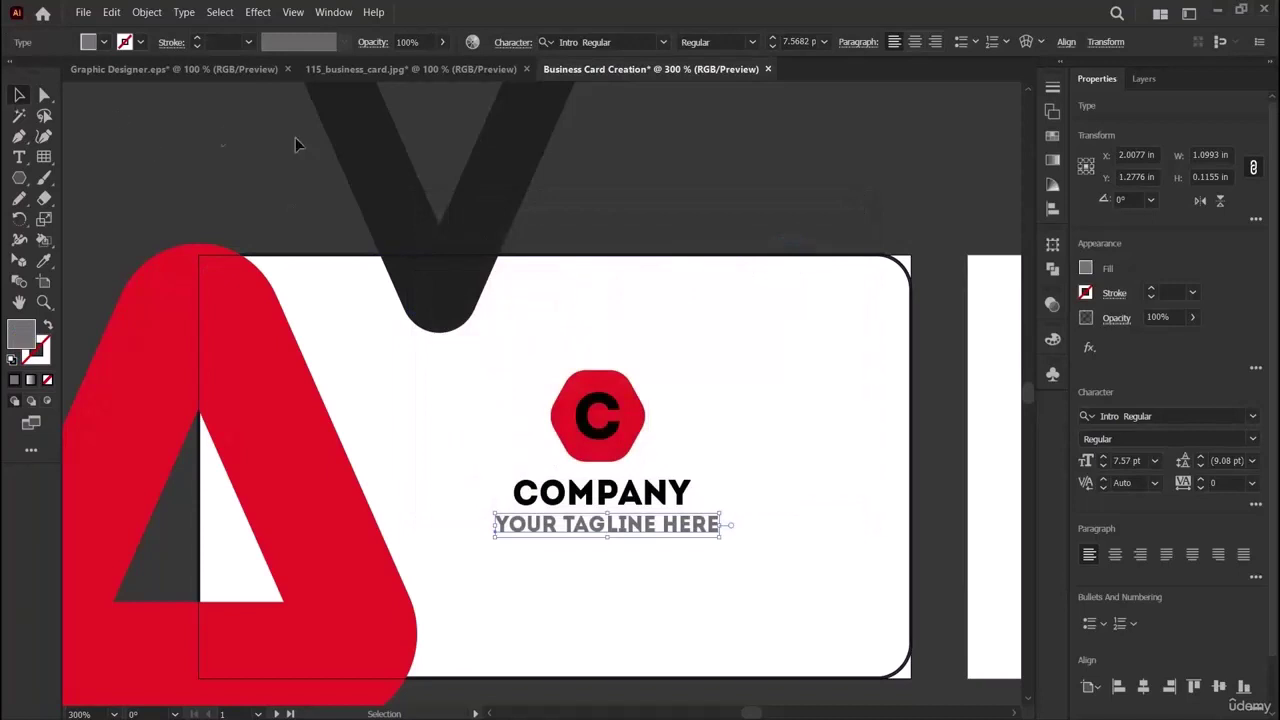
pyautogui.click(760, 207)
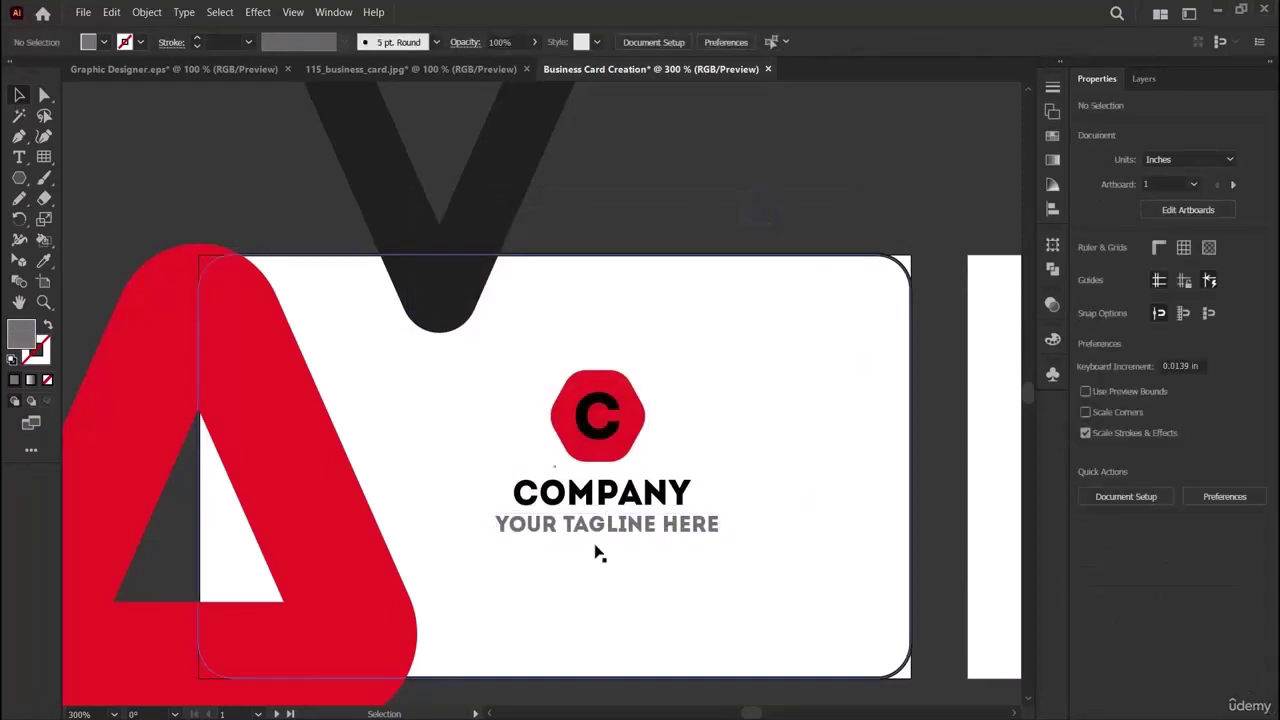
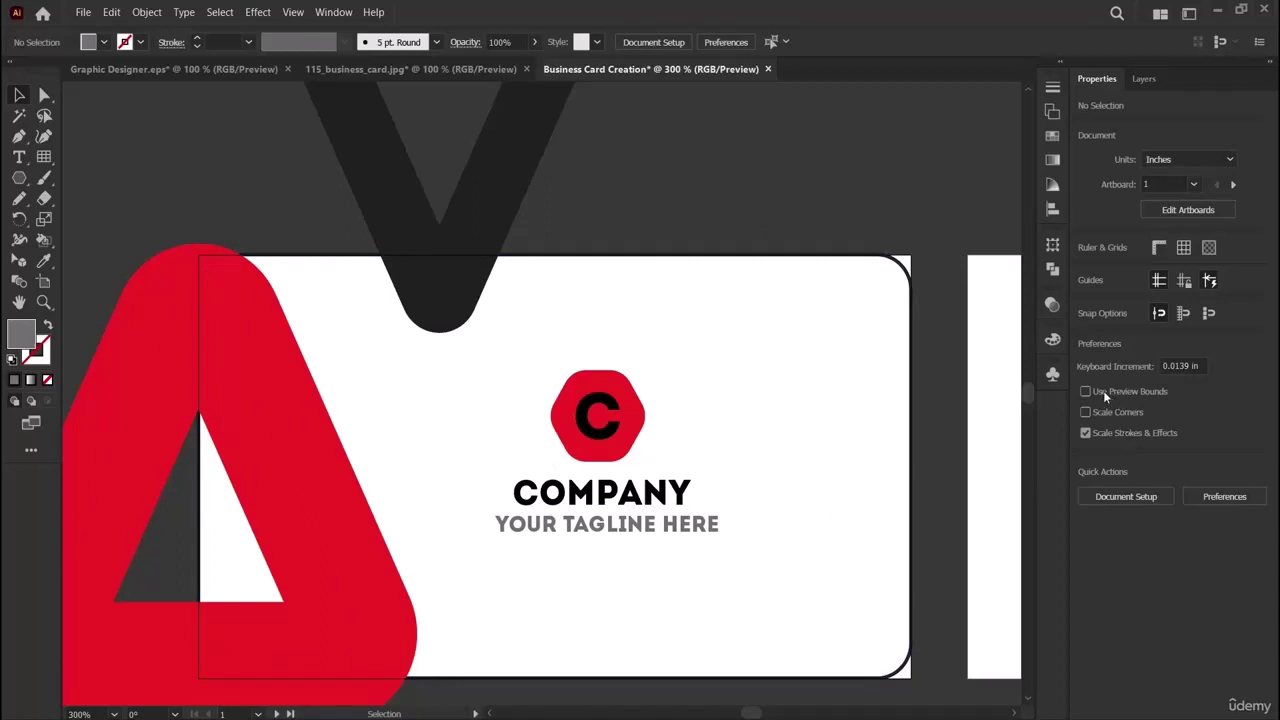
# Alt-drag a copy of the white rounded card onto the second artboard and position it.
pyautogui.click(414, 75)
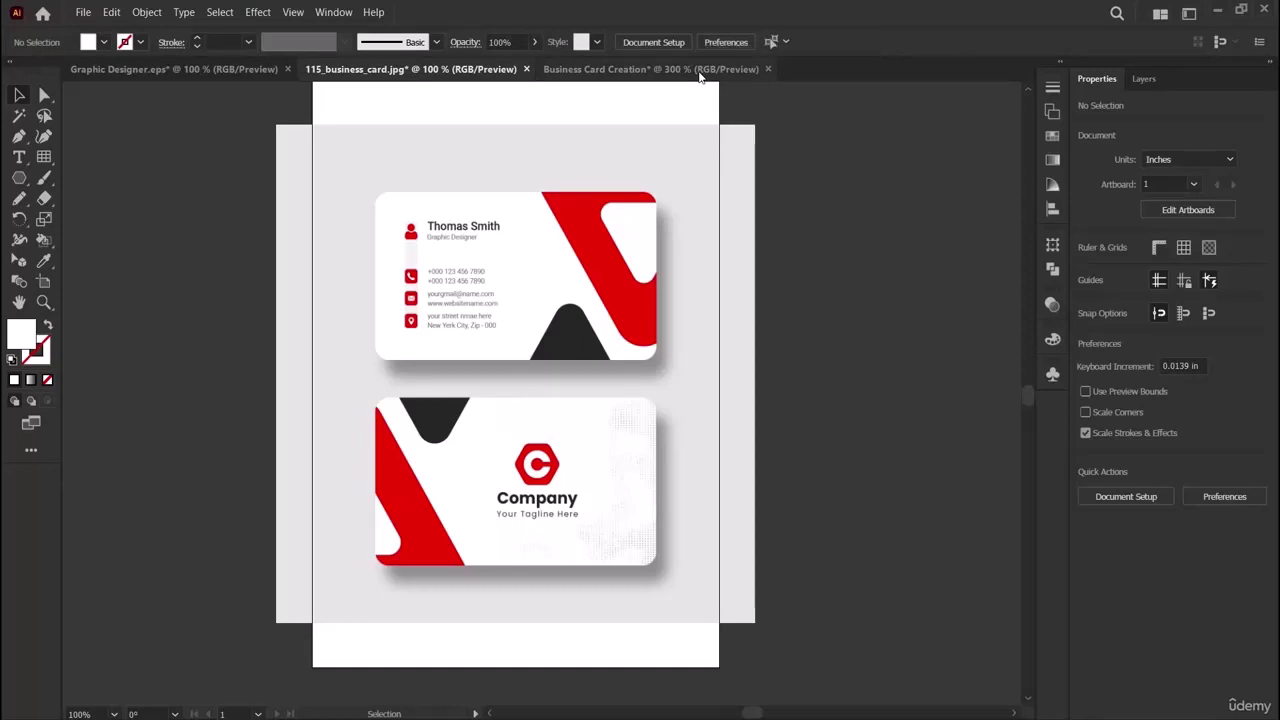
pyautogui.click(700, 69)
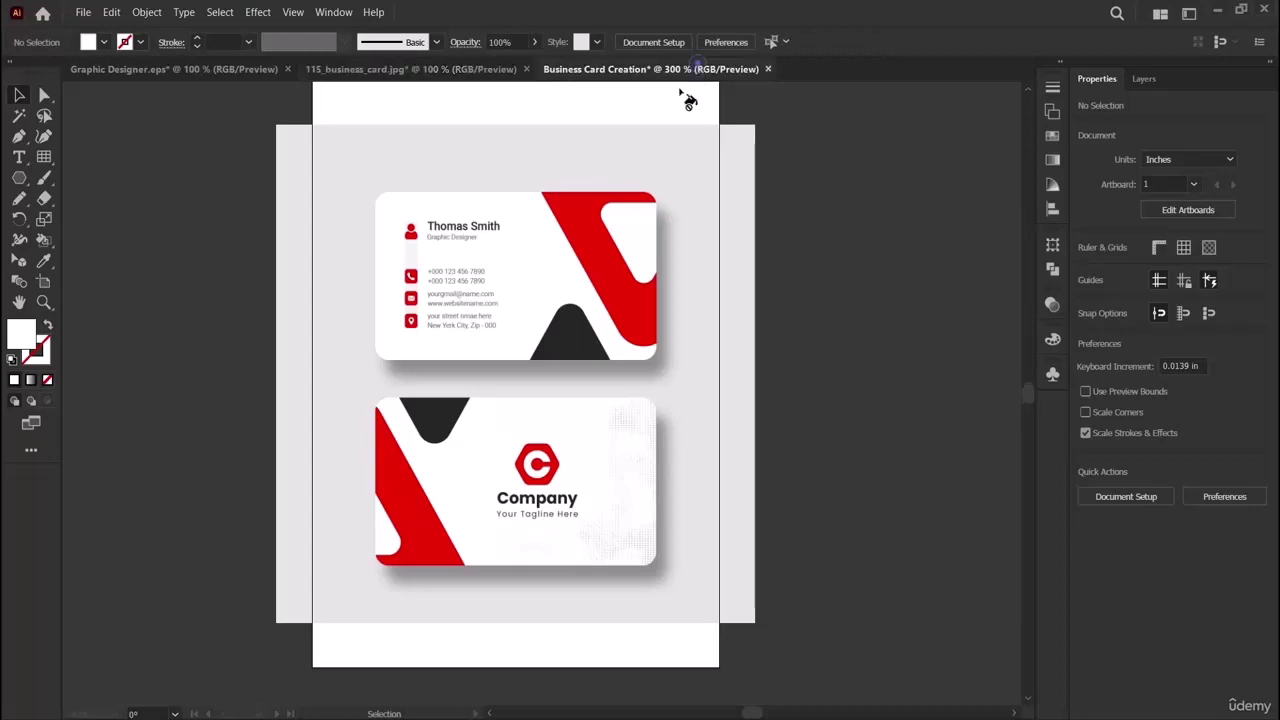
pyautogui.hscroll(10, 710, 503)
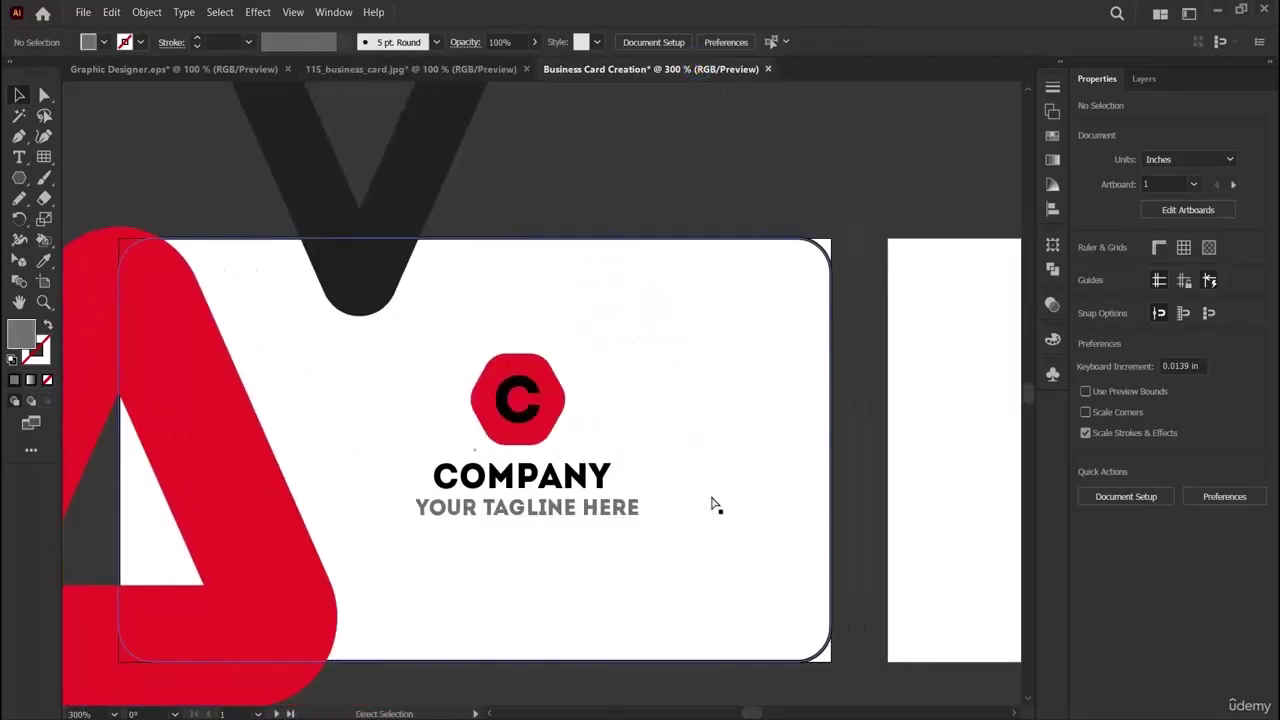
pyautogui.hscroll(5, 730, 515)
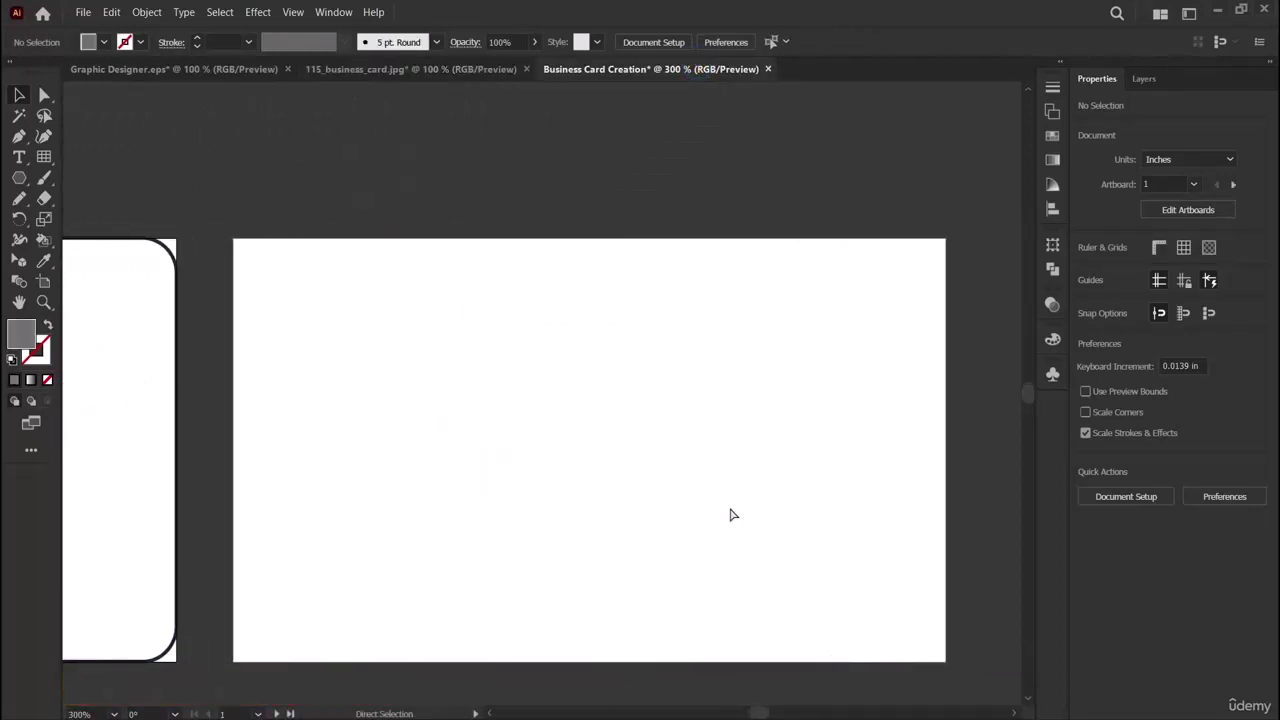
pyautogui.scroll(2, 408, 528)
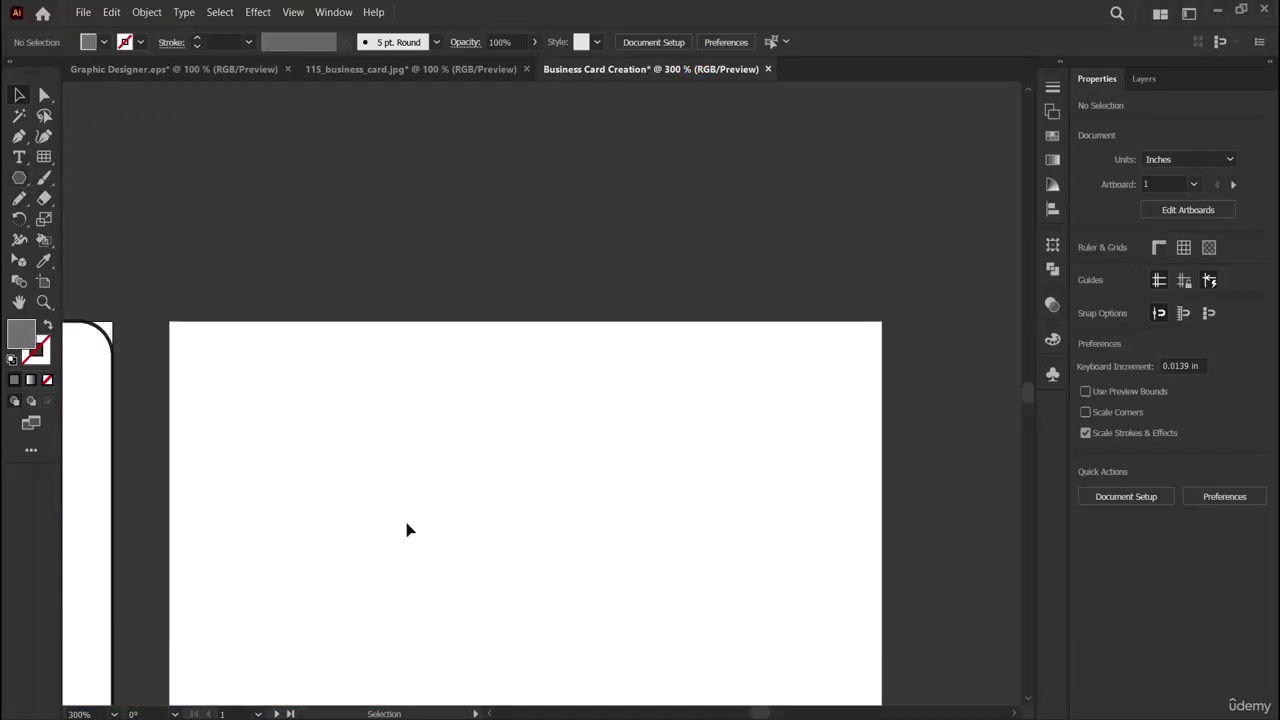
pyautogui.click(103, 337)
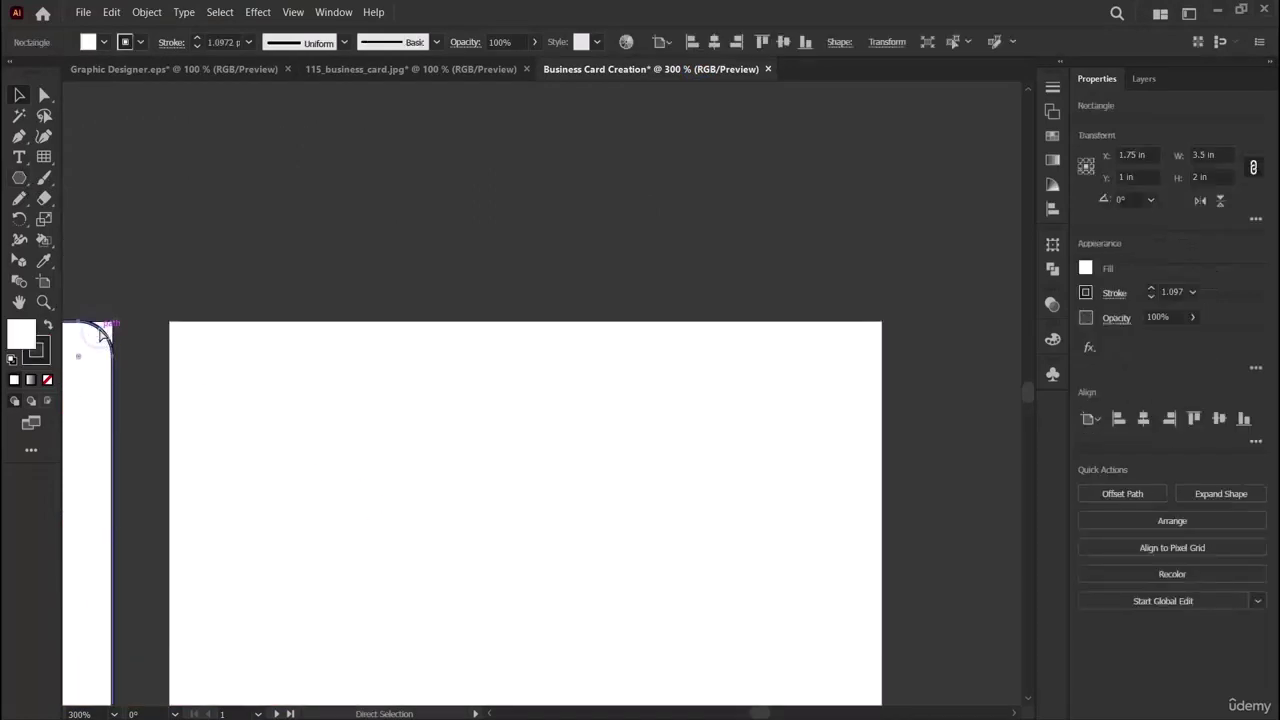
pyautogui.moveTo(103, 335); pyautogui.dragTo(889, 195)
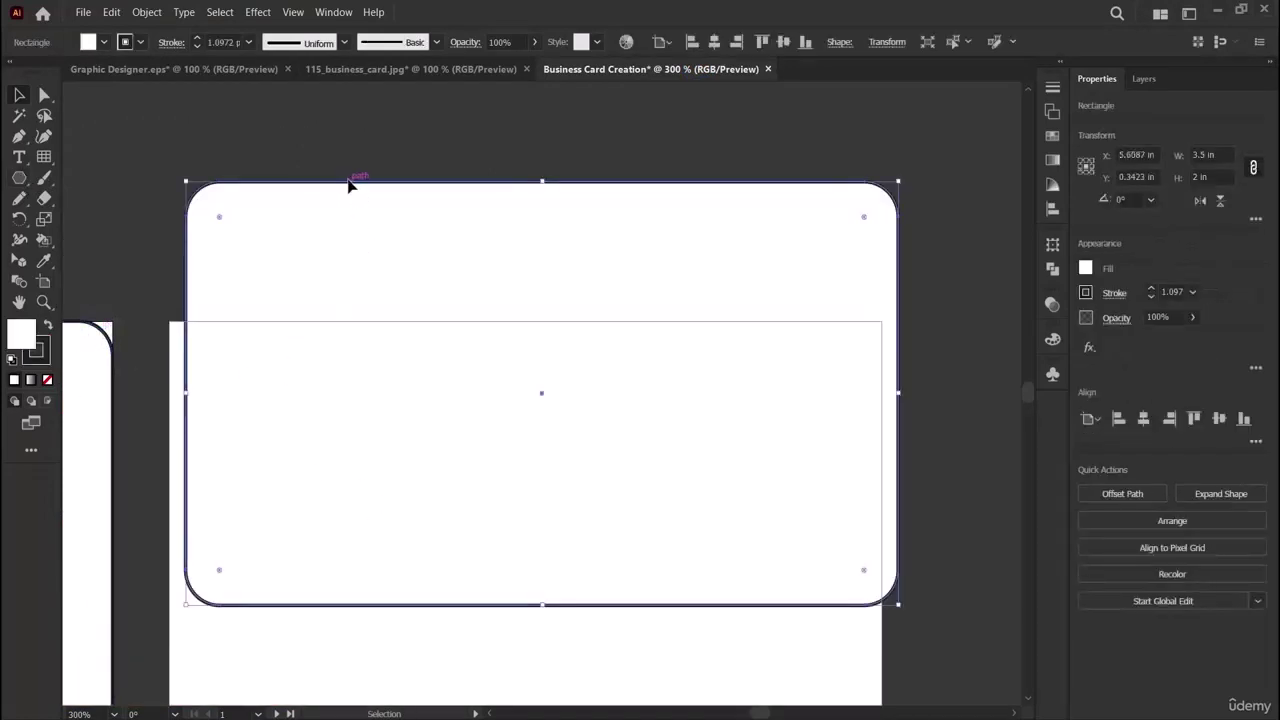
pyautogui.moveTo(349, 184); pyautogui.dragTo(331, 329)
pyautogui.scroll(-2, 394, 340)
# Compare with the reference image, zoom to 100% and select the first card's red triangle.
pyautogui.click(460, 70)
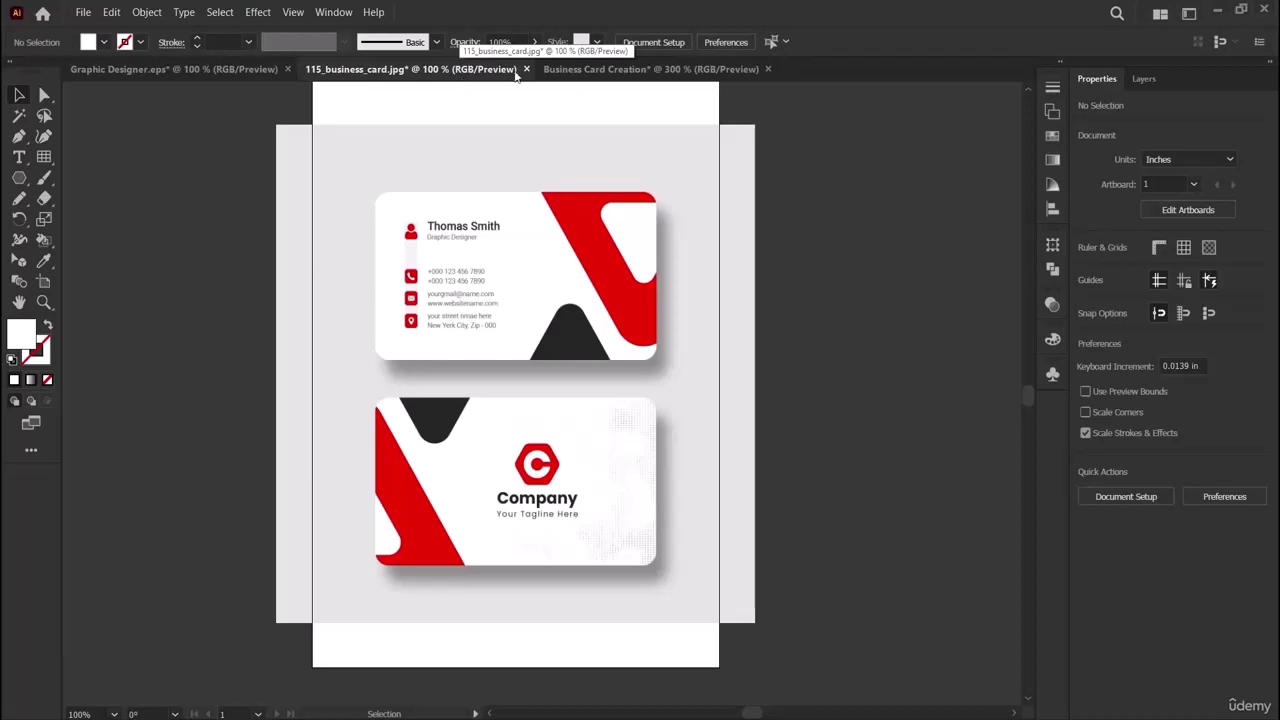
pyautogui.click(655, 69)
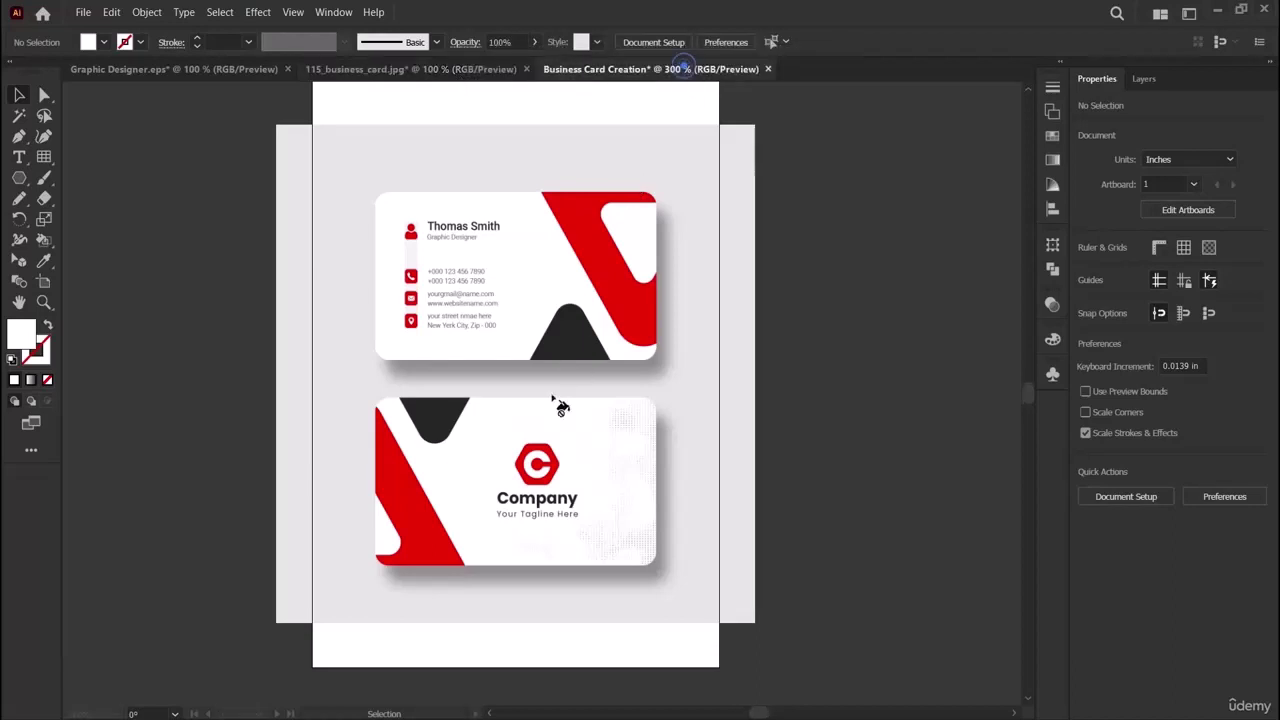
pyautogui.hotkey('ctrl', '=')
pyautogui.hotkey('ctrl', '1')
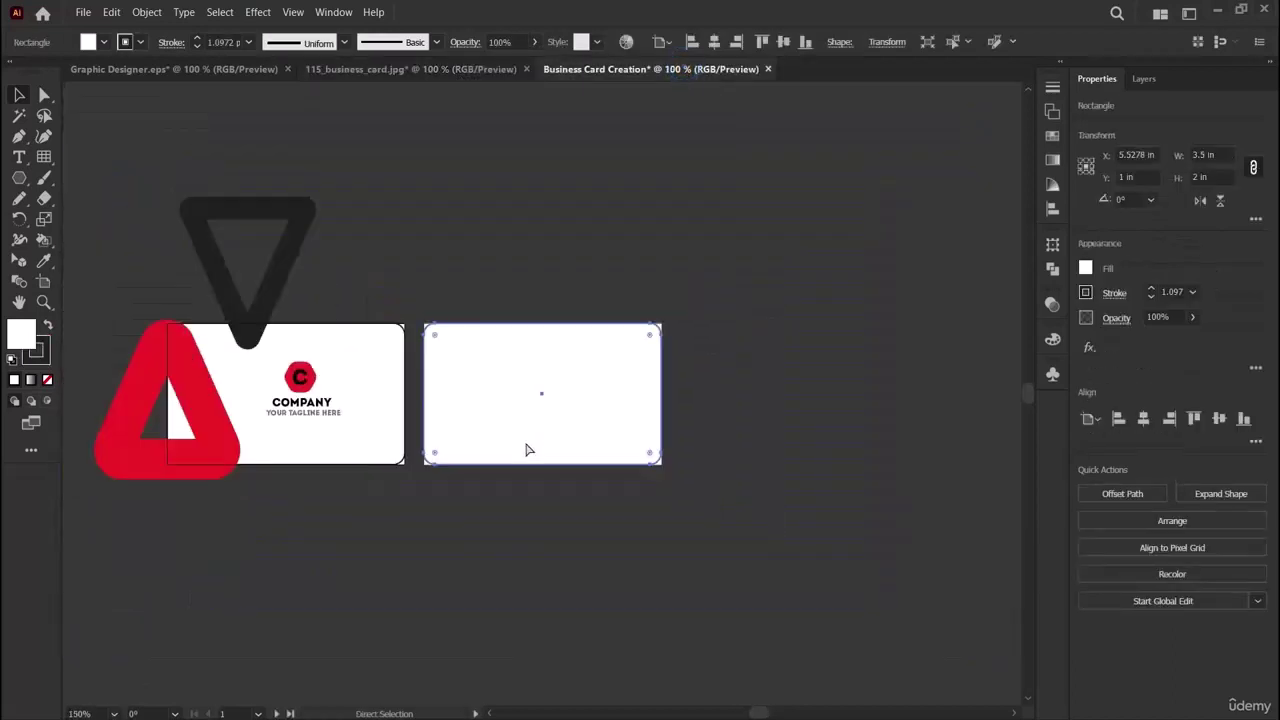
pyautogui.press('v')
pyautogui.press('a')
pyautogui.click(124, 448)
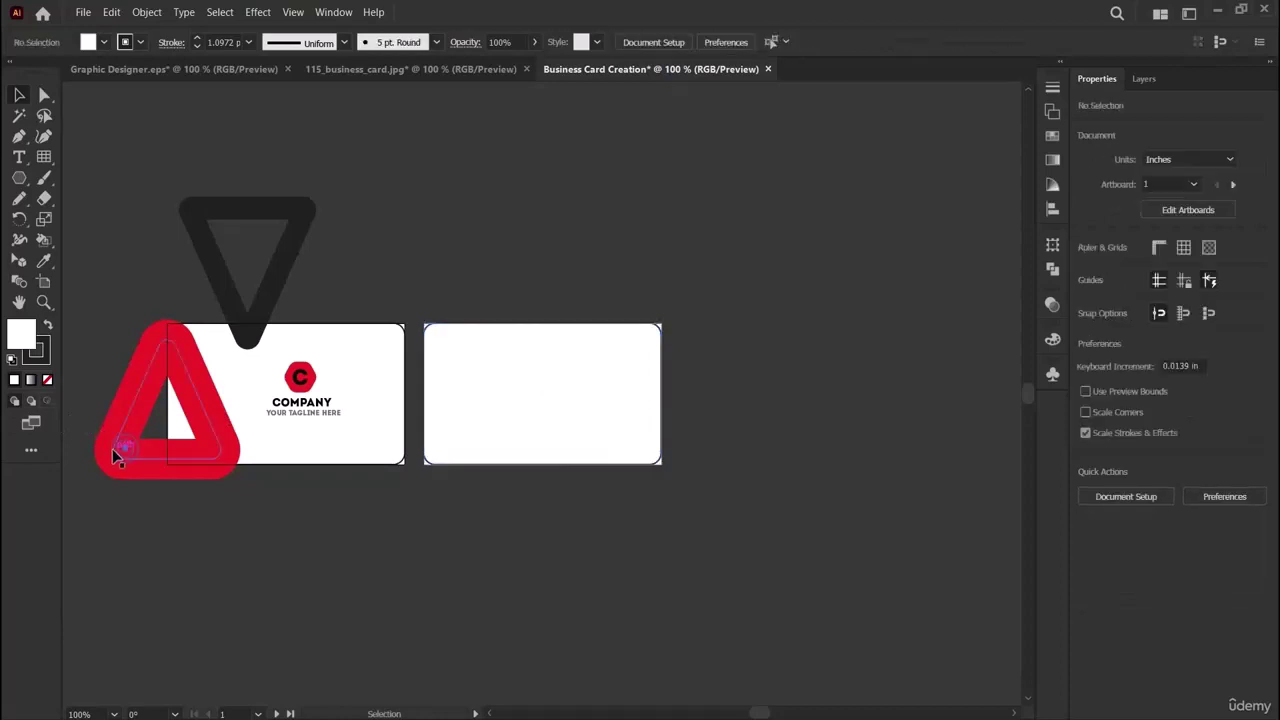
# Copy the red triangle to the second card's top-right, rotate it 180° and nudge it up.
pyautogui.click(116, 452)
pyautogui.moveTo(116, 453); pyautogui.dragTo(541, 252)
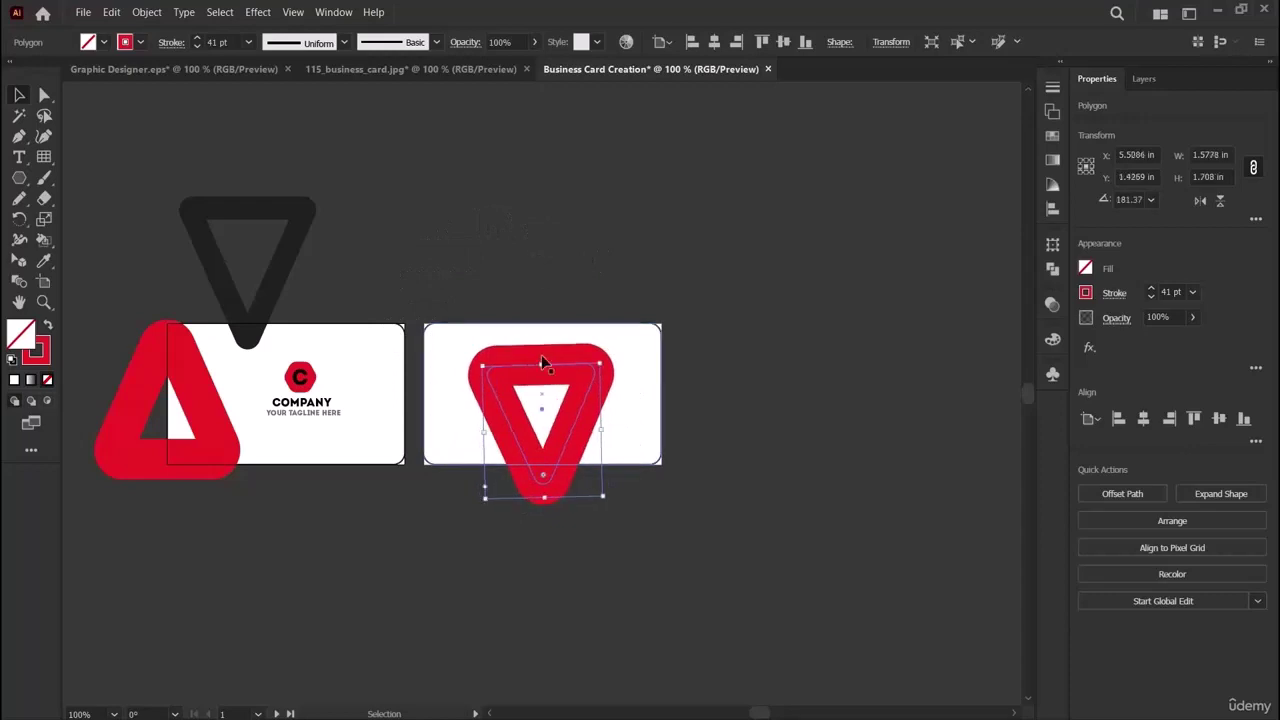
pyautogui.moveTo(540, 362); pyautogui.dragTo(647, 329)
pyautogui.click(452, 71)
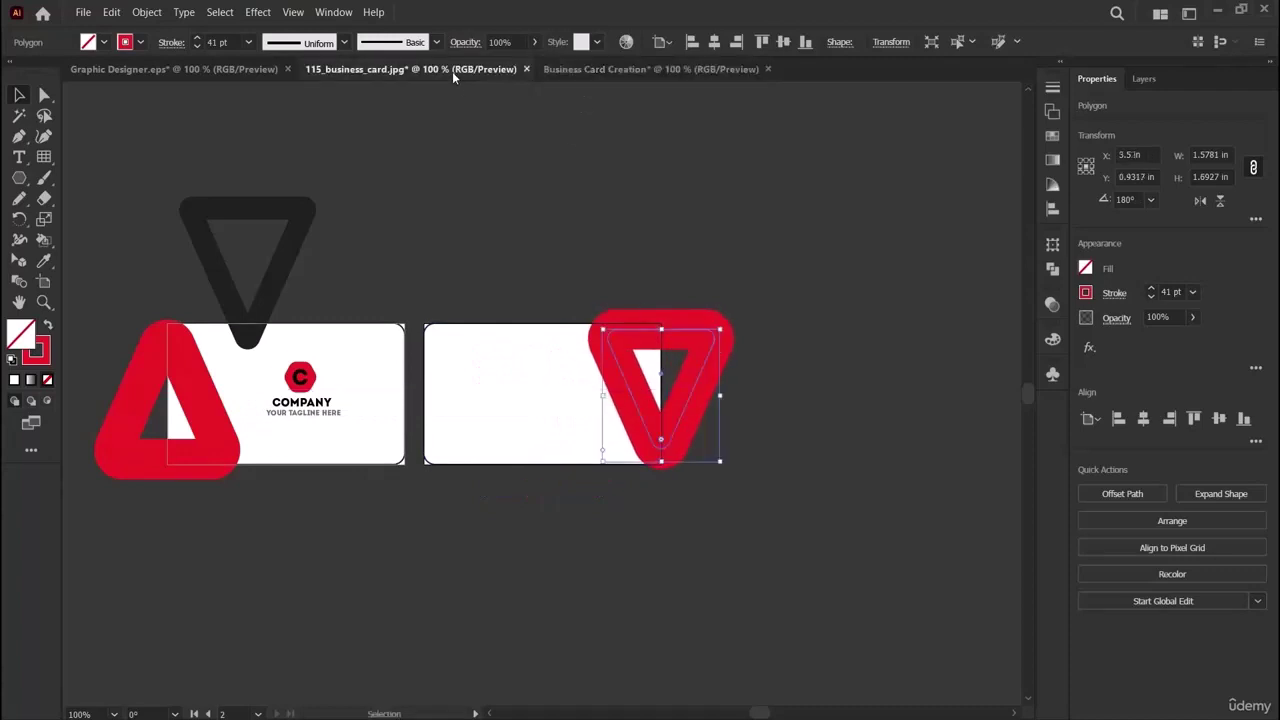
pyautogui.click(660, 67)
pyautogui.press('Up')
pyautogui.press('Up')
pyautogui.press('Up')
pyautogui.press('Up')
pyautogui.press('Up')
pyautogui.press('Up')
pyautogui.press('Up')
pyautogui.press('Up')
pyautogui.press('Up')
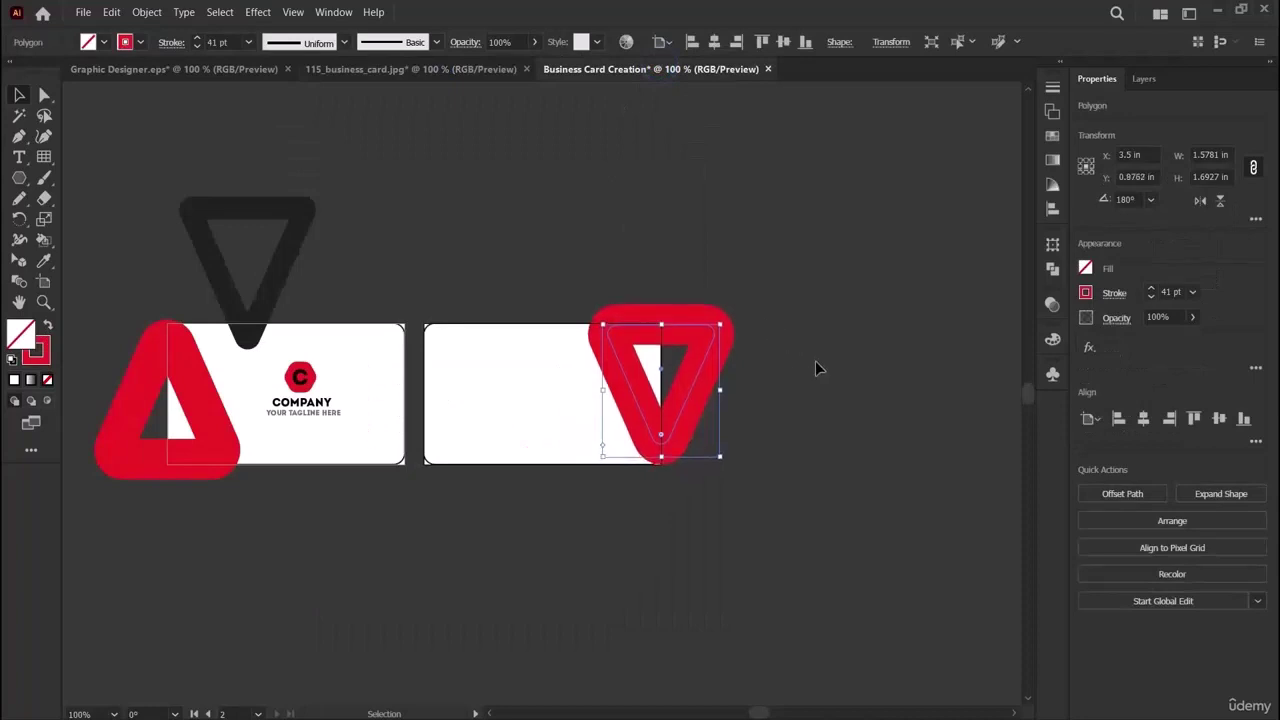
pyautogui.press('Up')
pyautogui.press('Up')
pyautogui.press('Up')
pyautogui.press('Up')
pyautogui.press('Up')
pyautogui.press('Up')
pyautogui.press('Up')
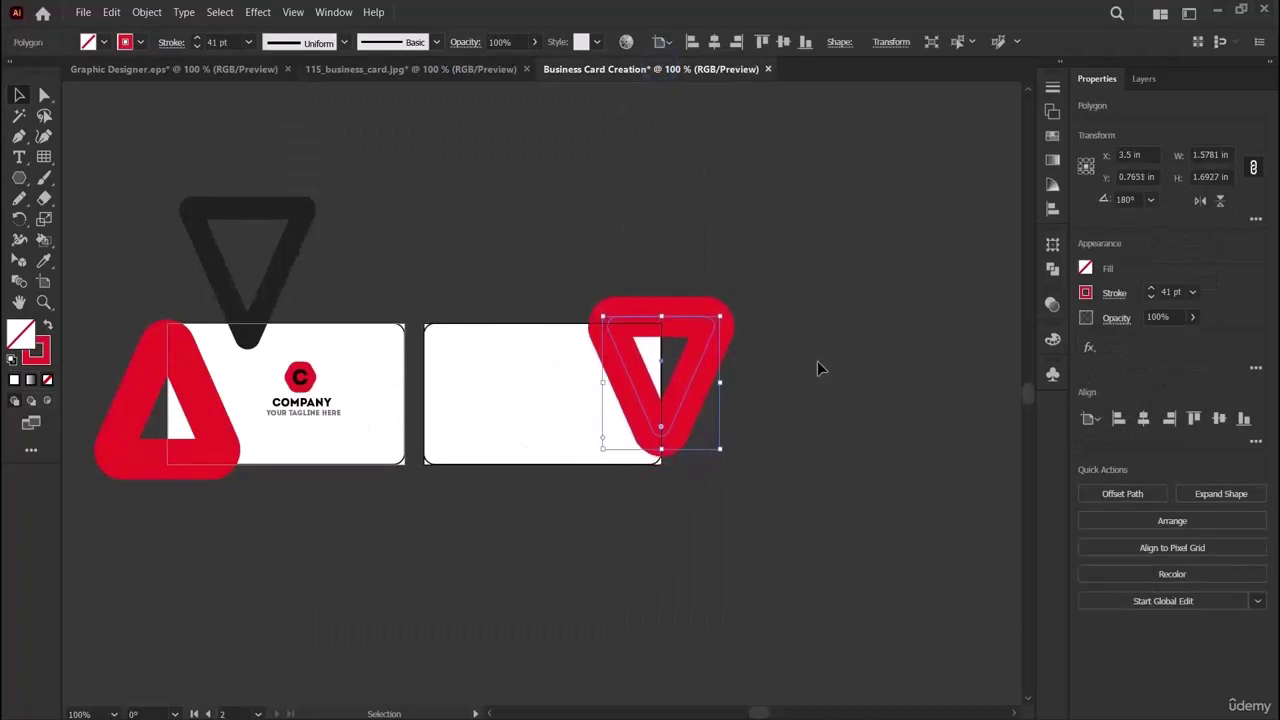
pyautogui.click(779, 543)
pyautogui.click(478, 76)
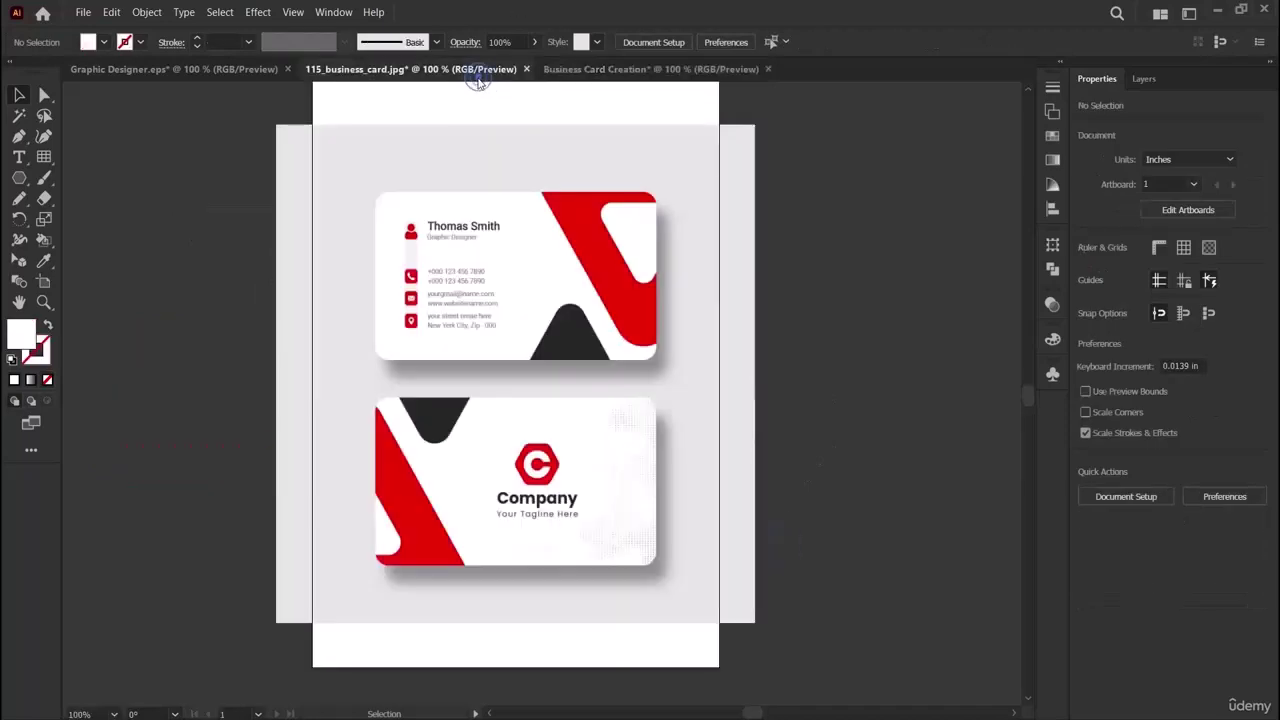
pyautogui.click(663, 70)
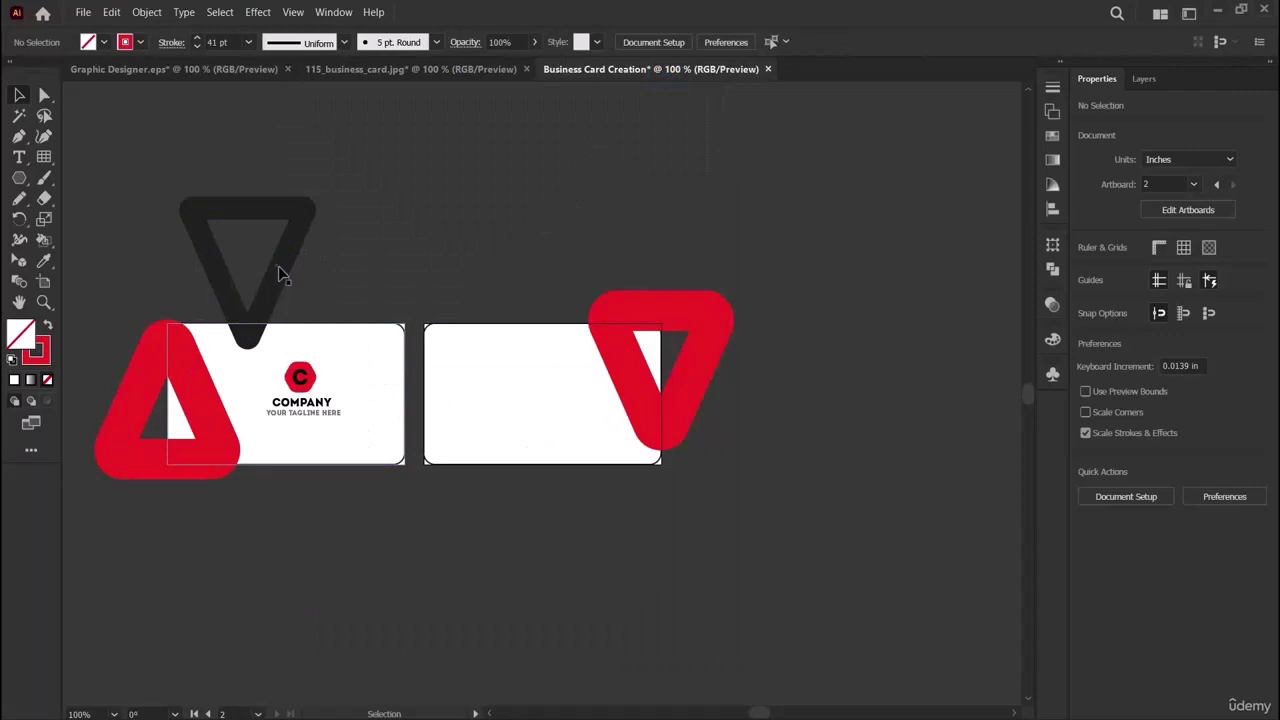
# Paste a copy of the dark triangle, rotate it upward and place it at the second card's bottom.
pyautogui.press('v')
pyautogui.click(280, 272)
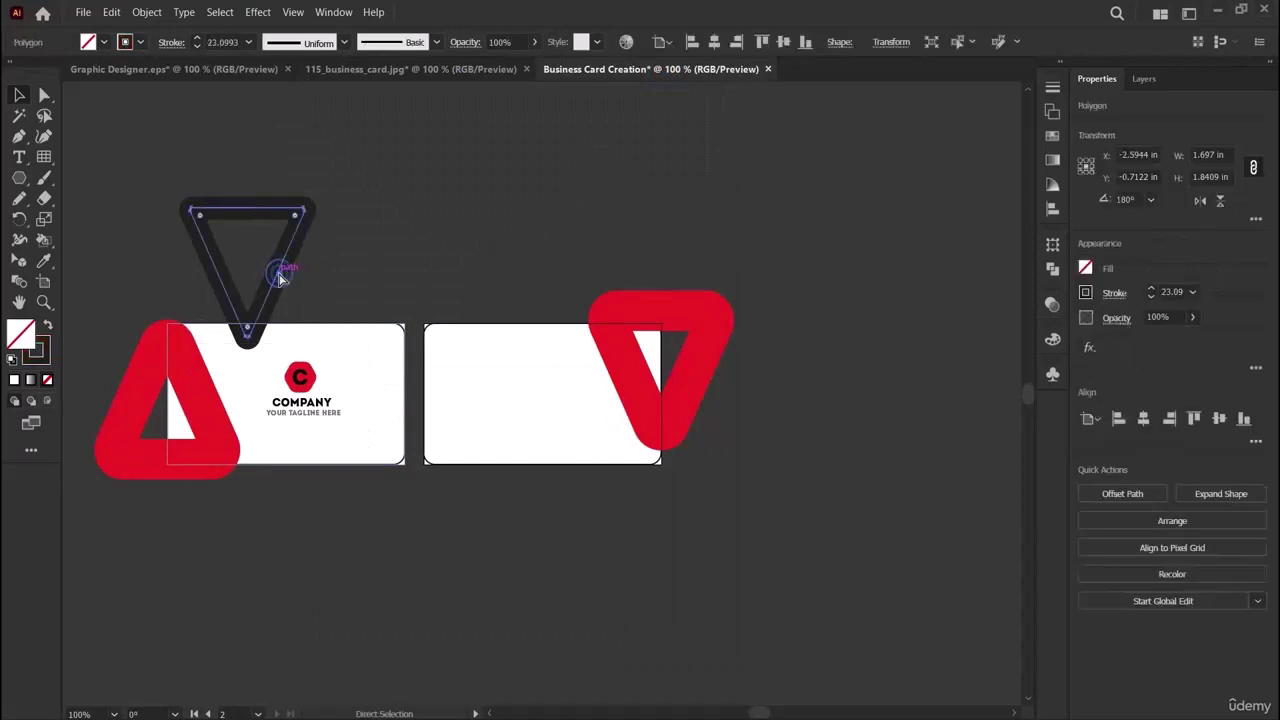
pyautogui.hotkey('ctrl', 'c')
pyautogui.hotkey('ctrl', 'v')
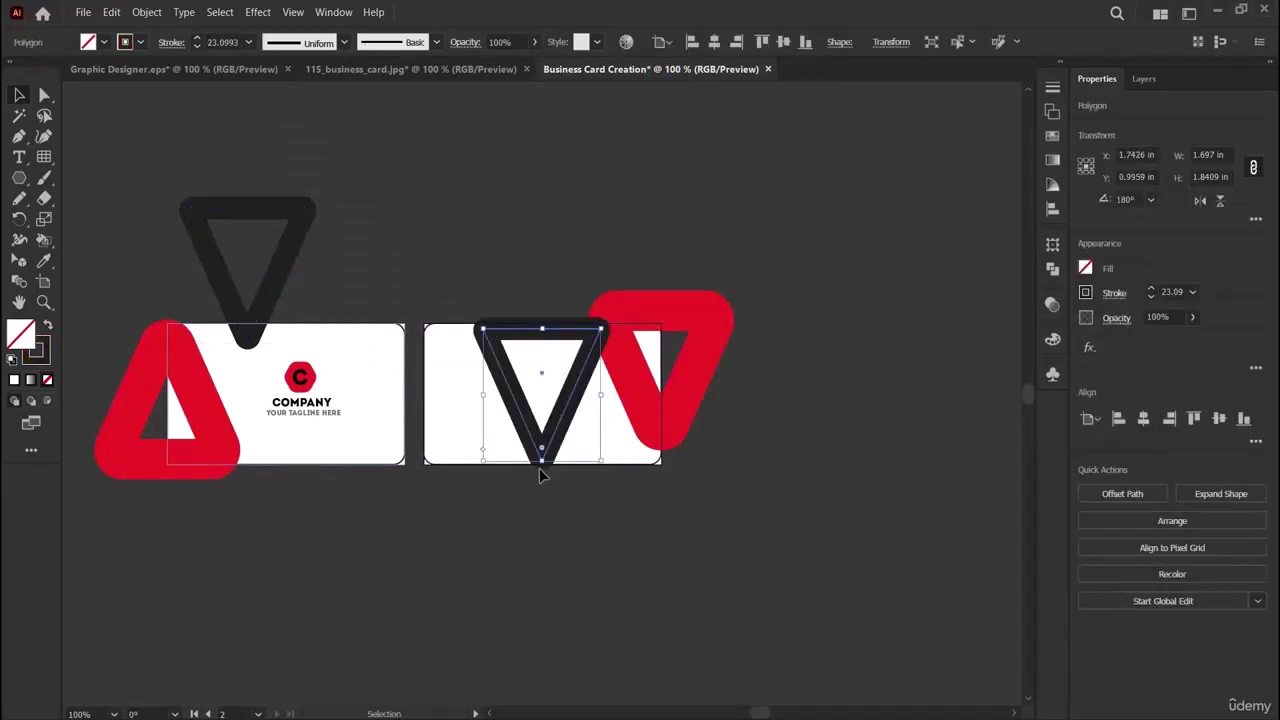
pyautogui.moveTo(538, 467); pyautogui.dragTo(543, 252)
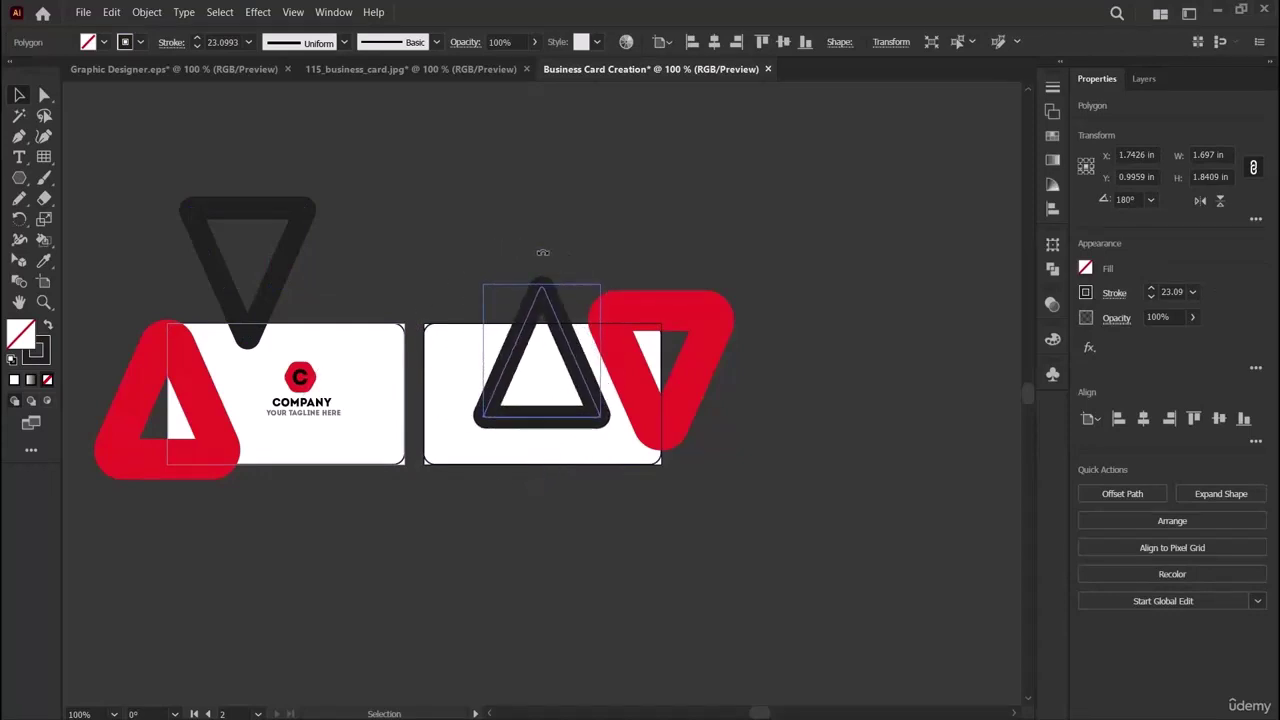
pyautogui.moveTo(549, 303); pyautogui.dragTo(548, 458)
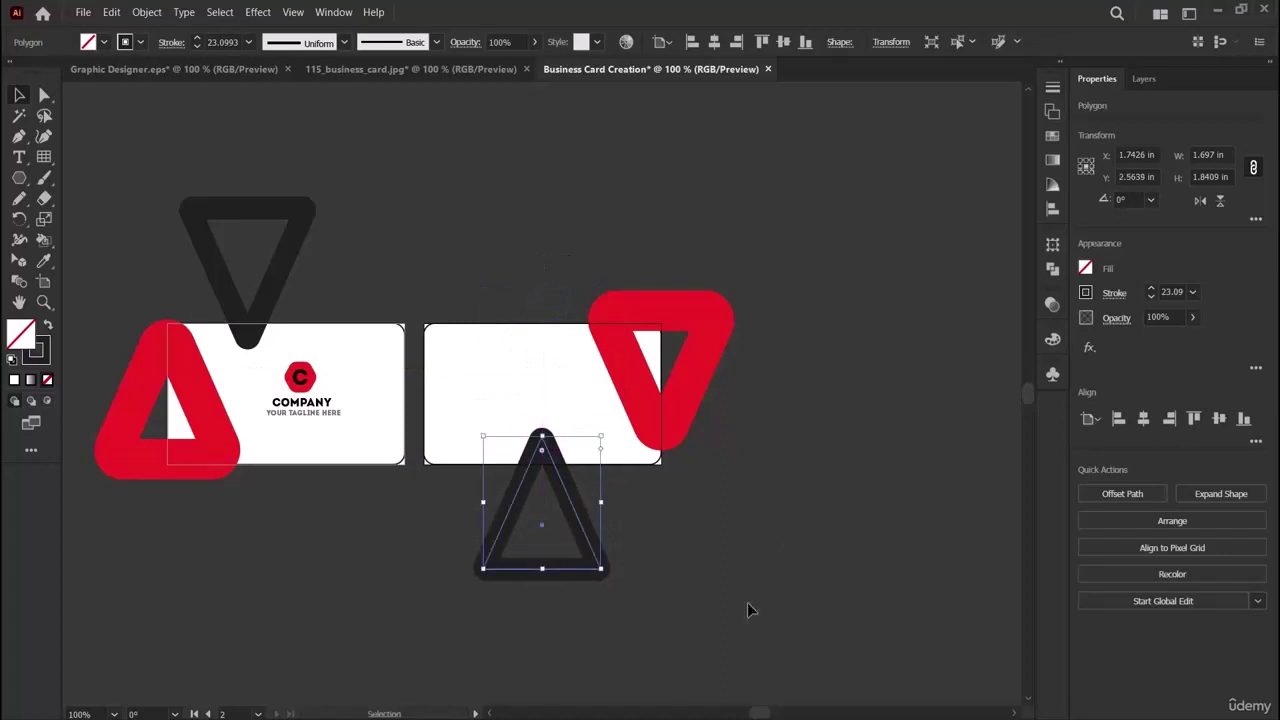
pyautogui.click(392, 69)
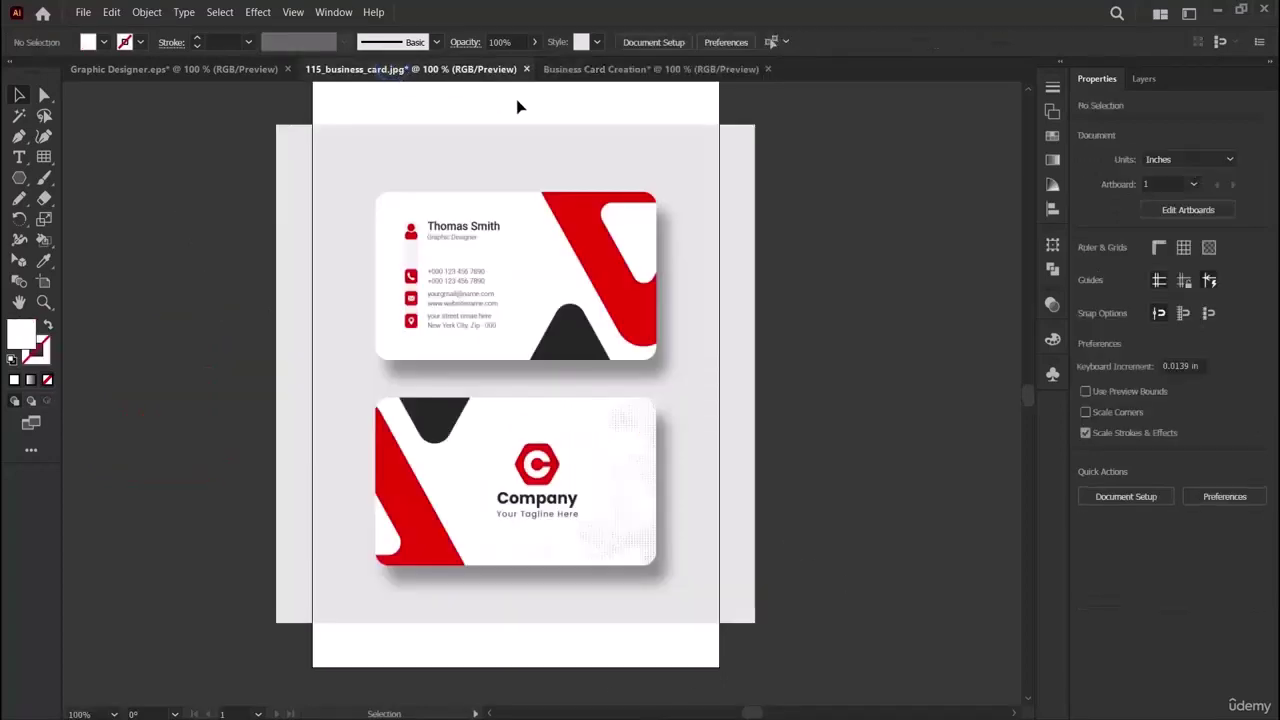
pyautogui.click(680, 76)
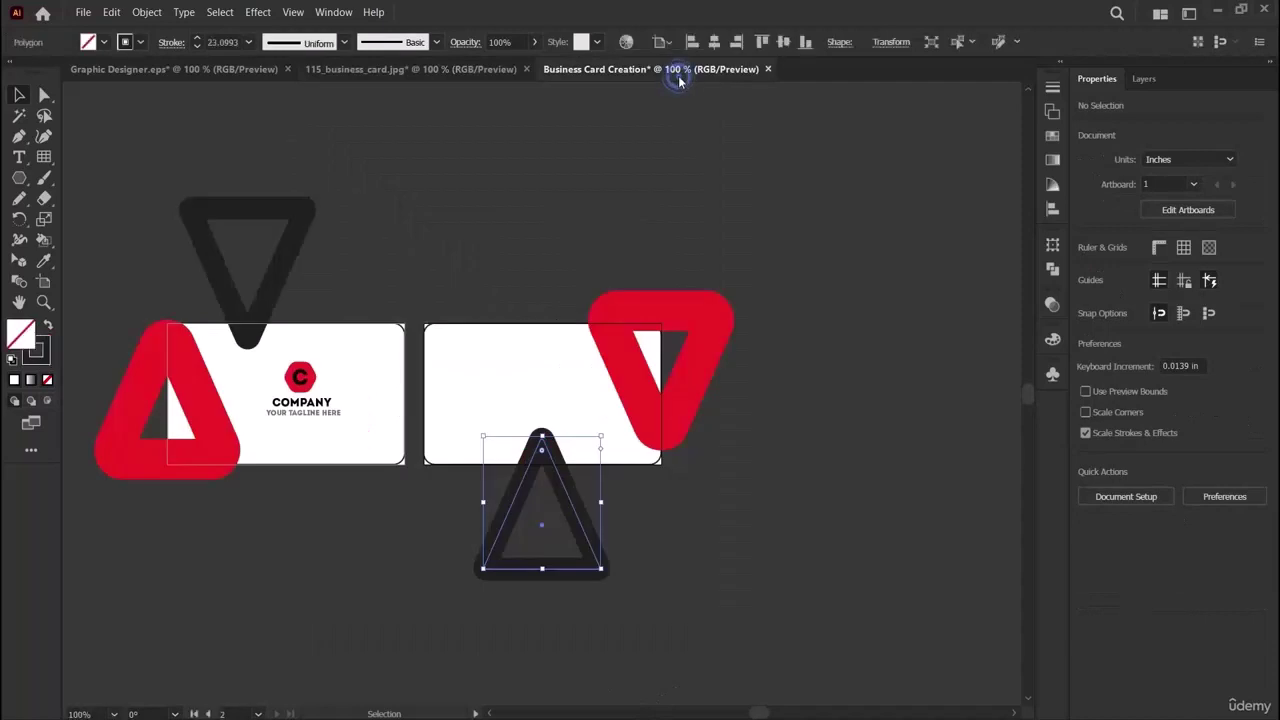
pyautogui.press('Right')
pyautogui.press('Right')
pyautogui.press('Right')
pyautogui.press('Right')
pyautogui.press('Right')
pyautogui.press('Right')
pyautogui.press('Right')
pyautogui.press('Right')
pyautogui.press('Right')
pyautogui.press('Right')
pyautogui.press('Right')
pyautogui.press('Right')
pyautogui.press('Right')
pyautogui.press('Right')
pyautogui.press('Right')
pyautogui.press('Right')
pyautogui.press('Right')
pyautogui.press('Right')
pyautogui.press('Right')
pyautogui.press('Right')
pyautogui.click(895, 525)
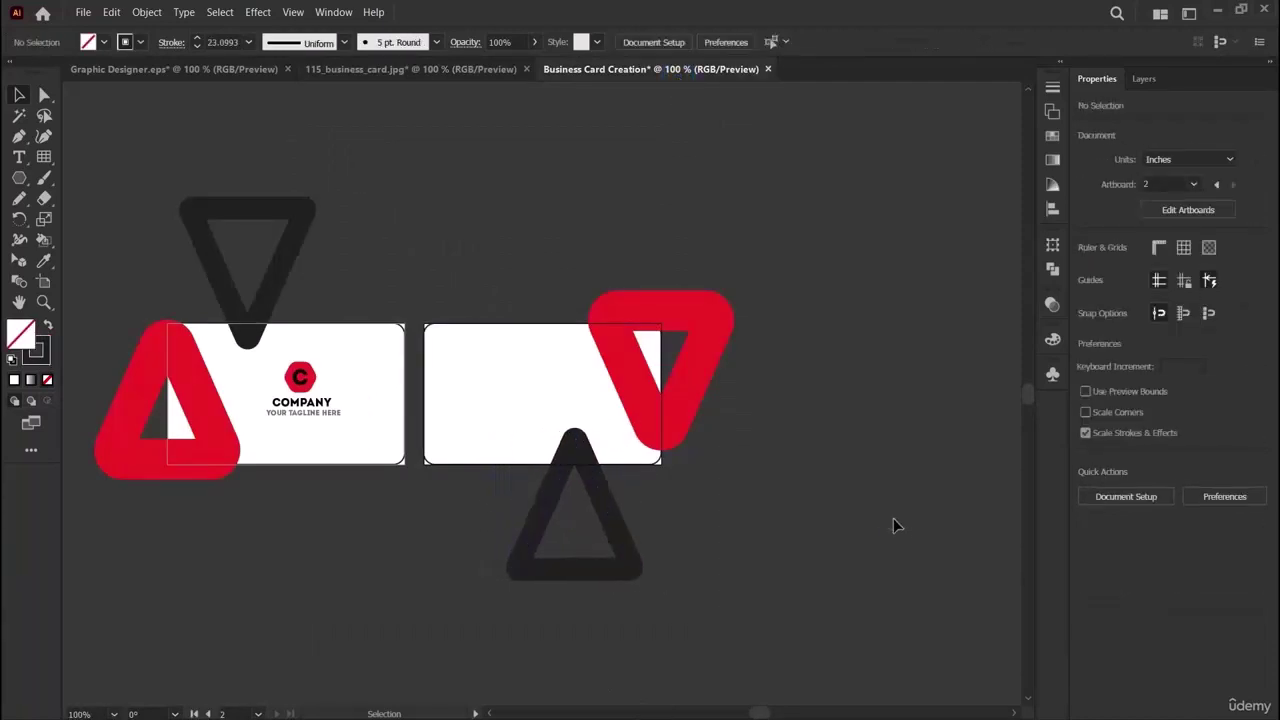
# Zoom into the front card of the reference business card image.
pyautogui.click(372, 69)
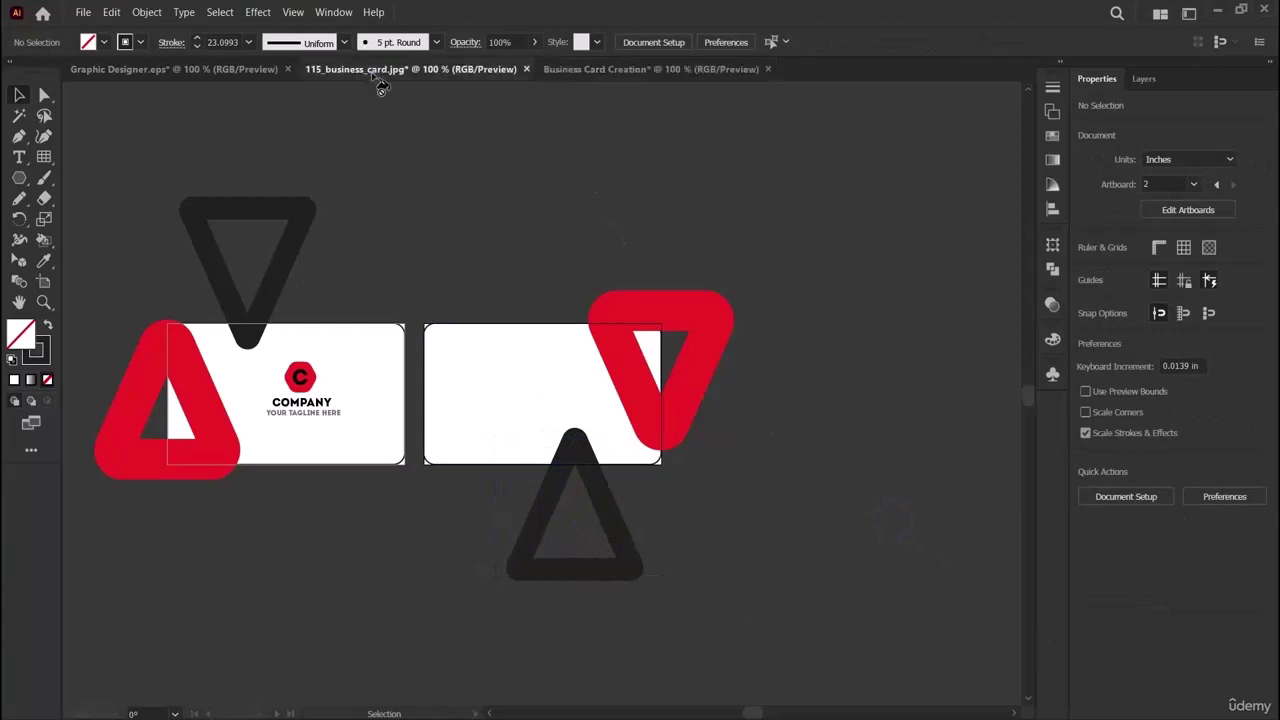
pyautogui.click(43, 303)
pyautogui.click(527, 268)
pyautogui.click(440, 408)
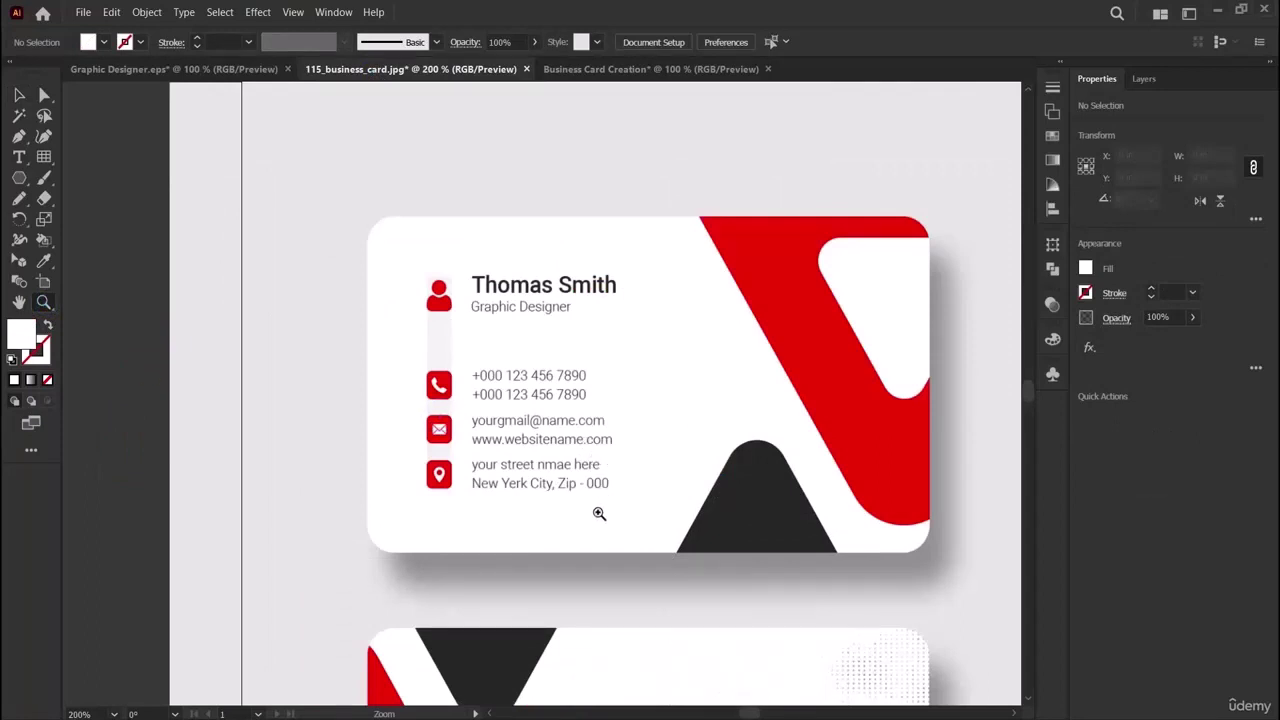
pyautogui.press('v')
pyautogui.hscroll(2, 610, 498)
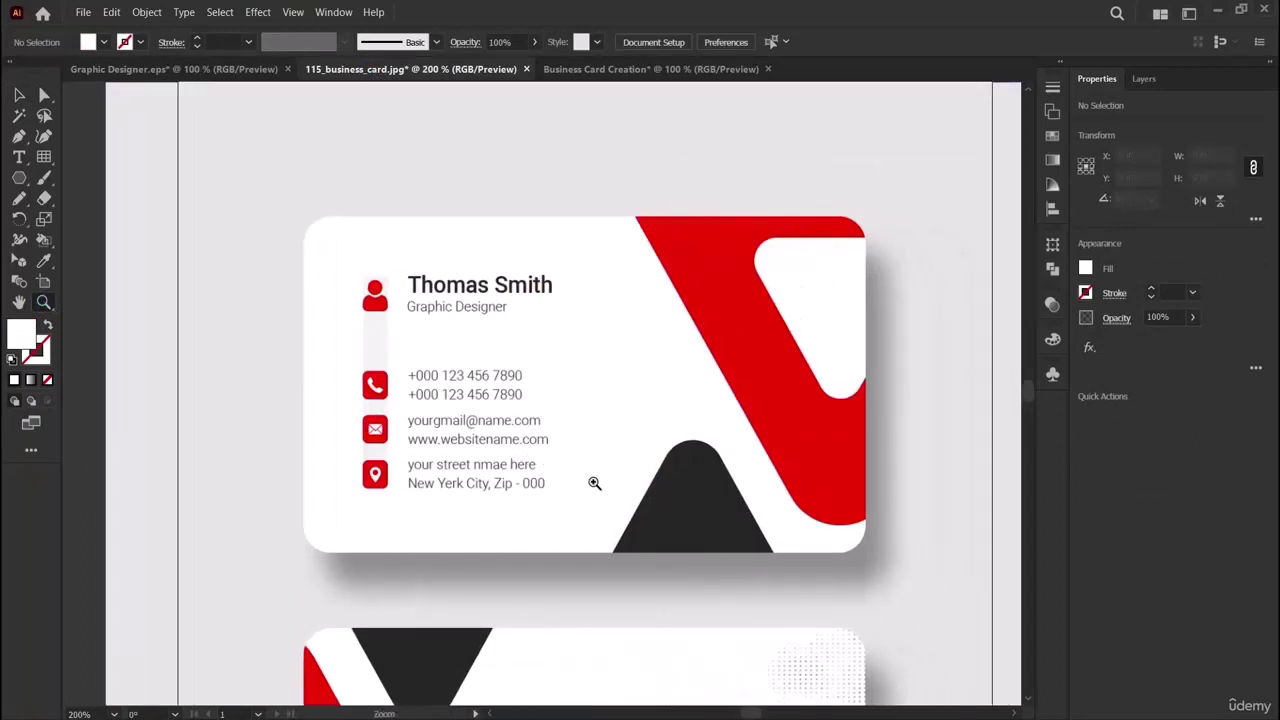
pyautogui.scroll(-1, 595, 485)
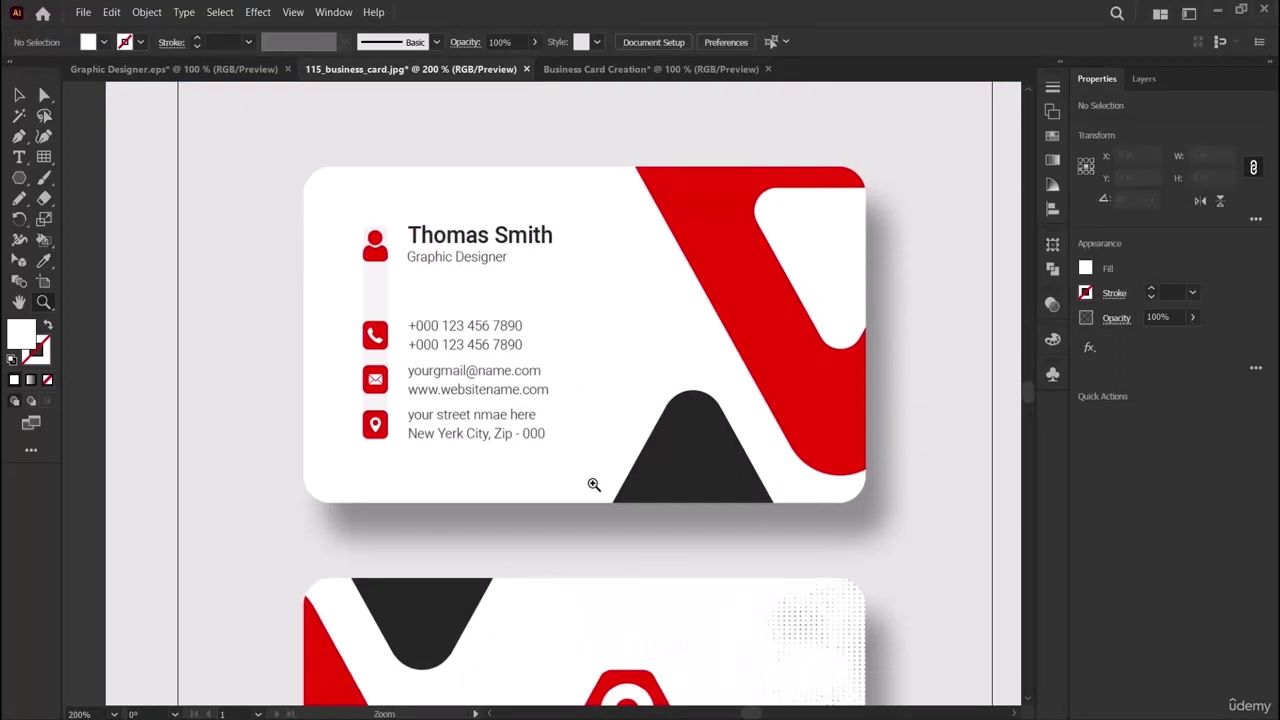
# Draw a tall thin rectangle on the second card with a 4 pt stroke.
pyautogui.click(667, 70)
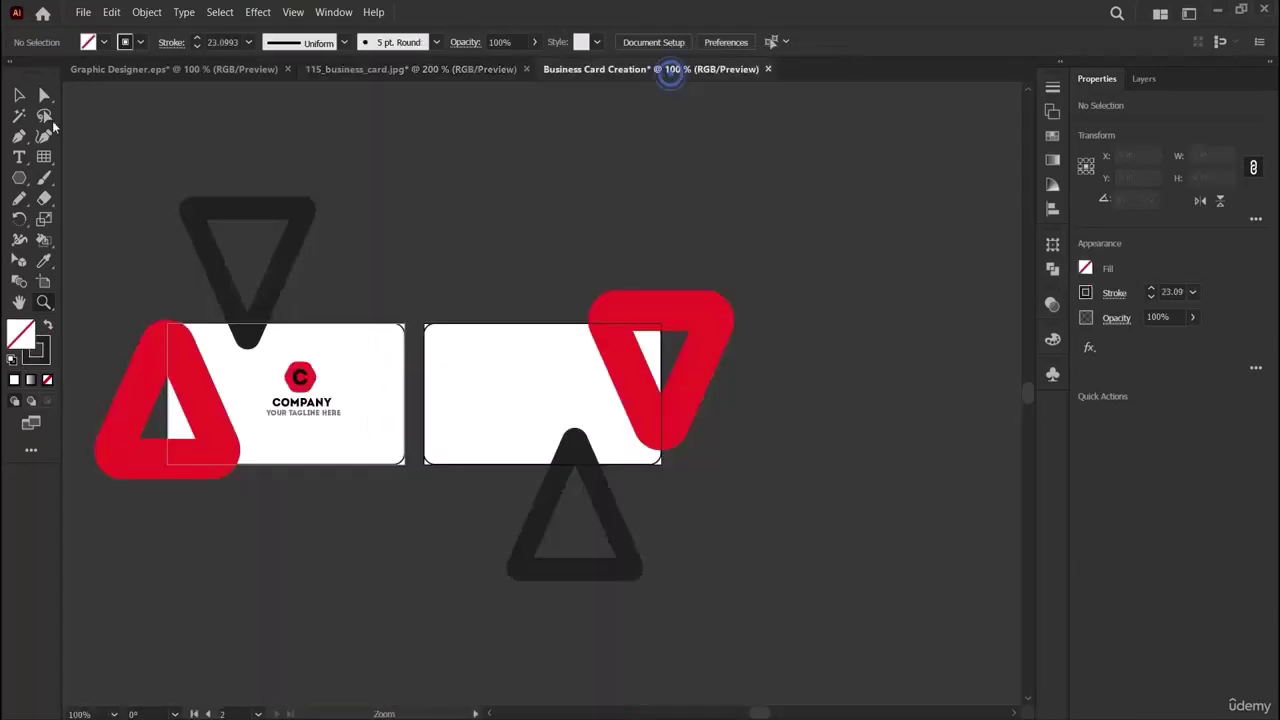
pyautogui.moveTo(19, 177); pyautogui.dragTo(62, 181)
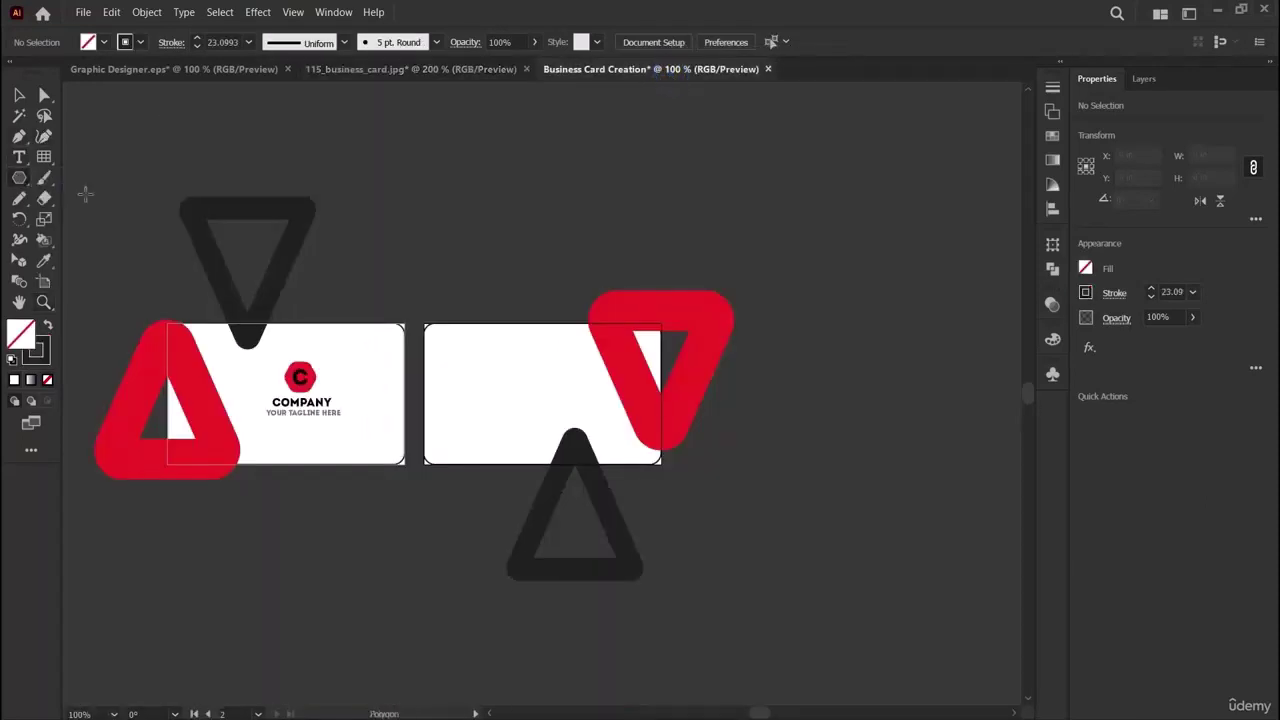
pyautogui.moveTo(440, 340); pyautogui.dragTo(451, 446)
pyautogui.moveTo(1152, 298); pyautogui.dragTo(1152, 298)
pyautogui.click(1152, 298)
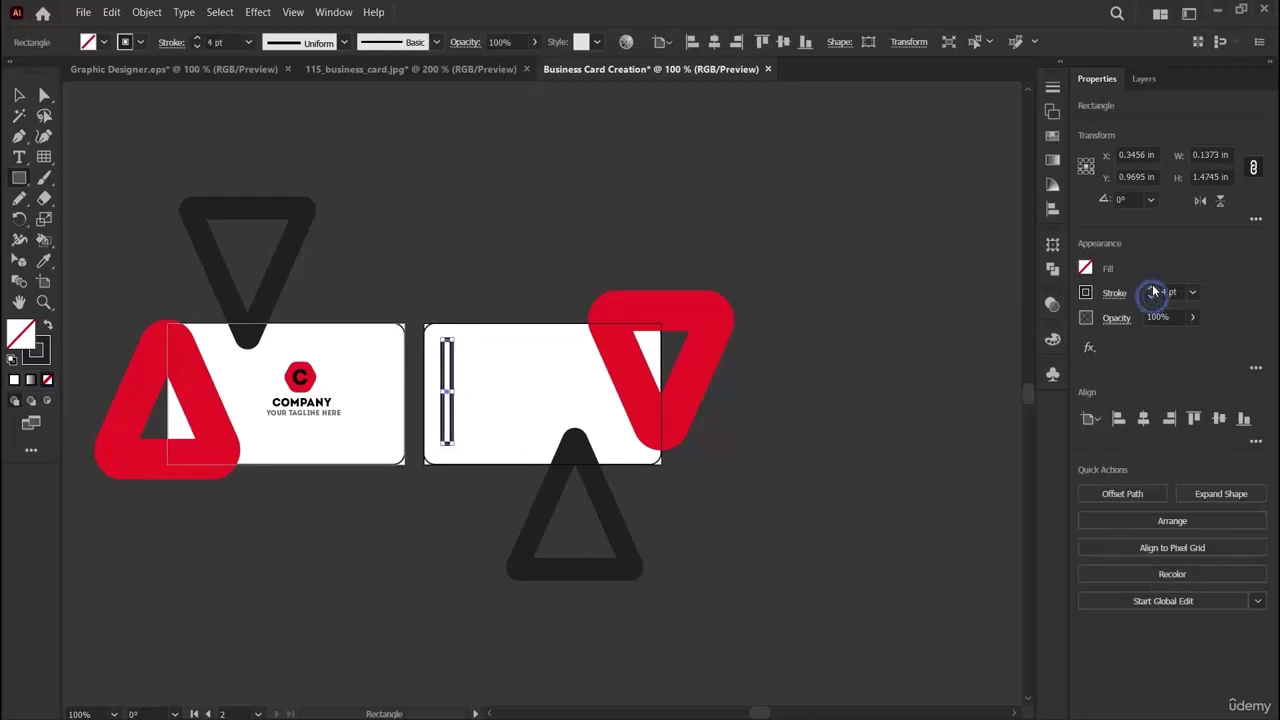
# Give the thin bar a grey fill and a light grey outline.
pyautogui.click(1085, 268)
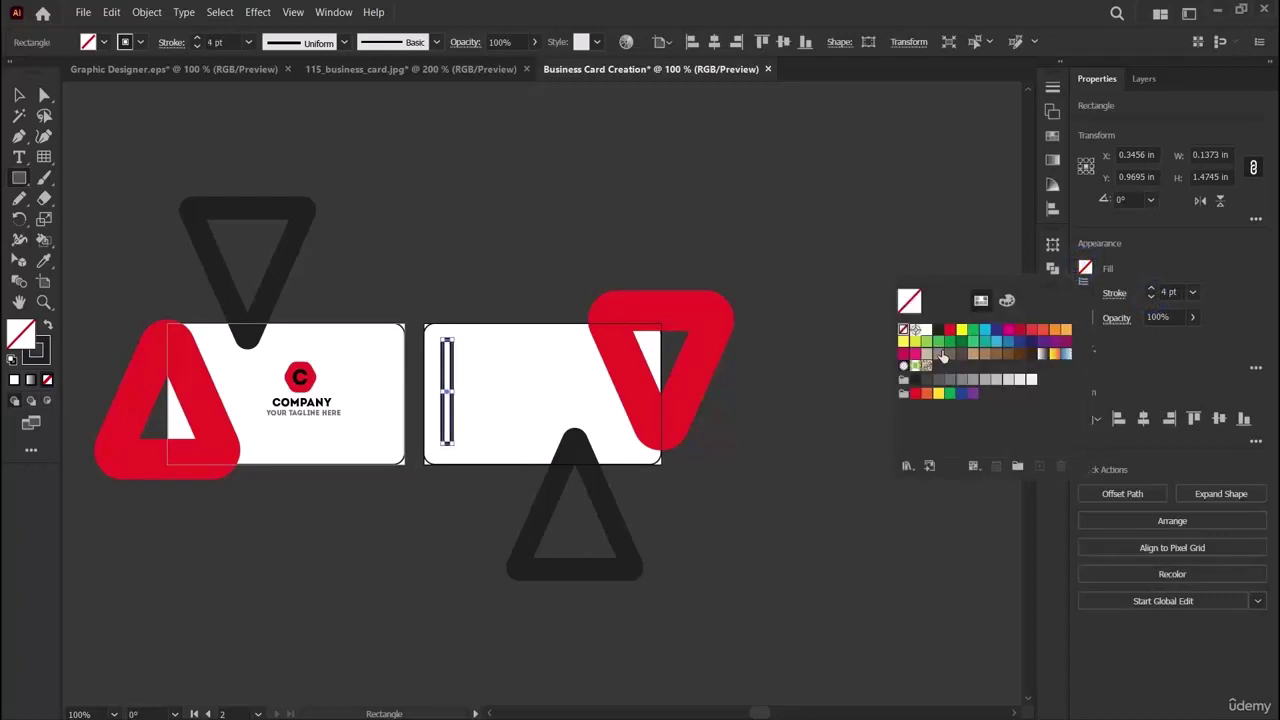
pyautogui.click(960, 382)
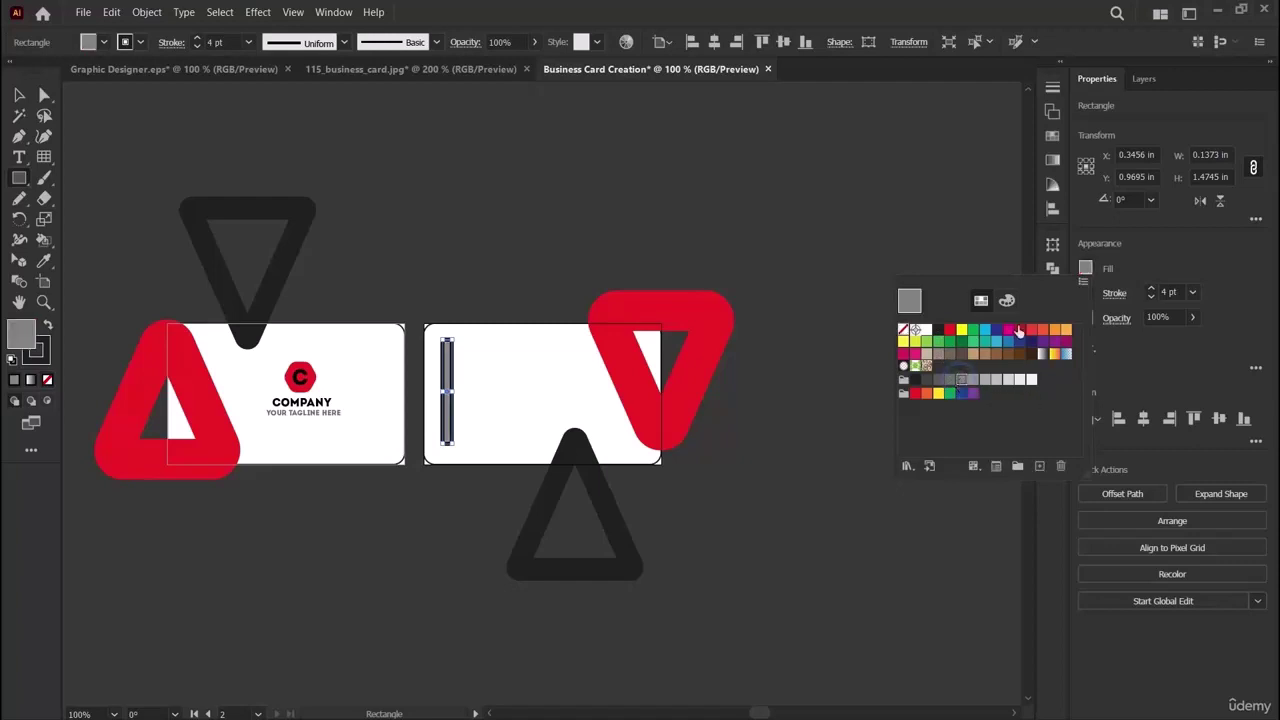
pyautogui.click(1085, 292)
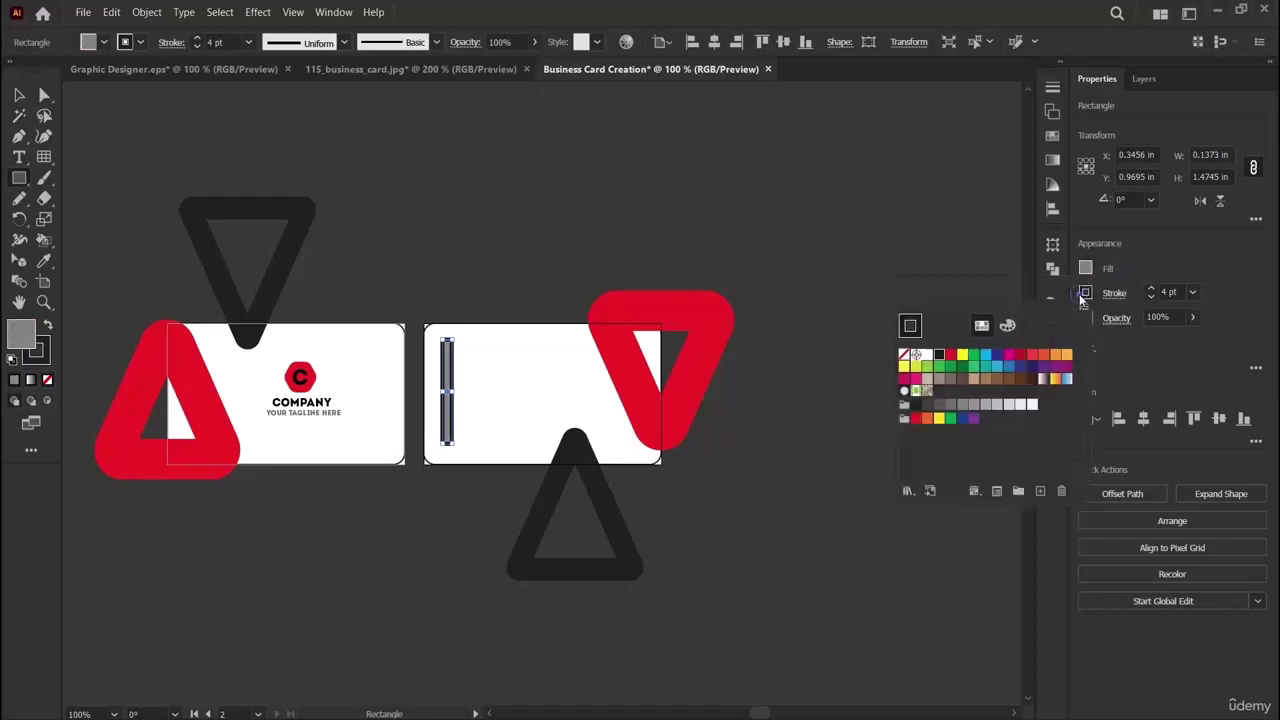
pyautogui.click(951, 404)
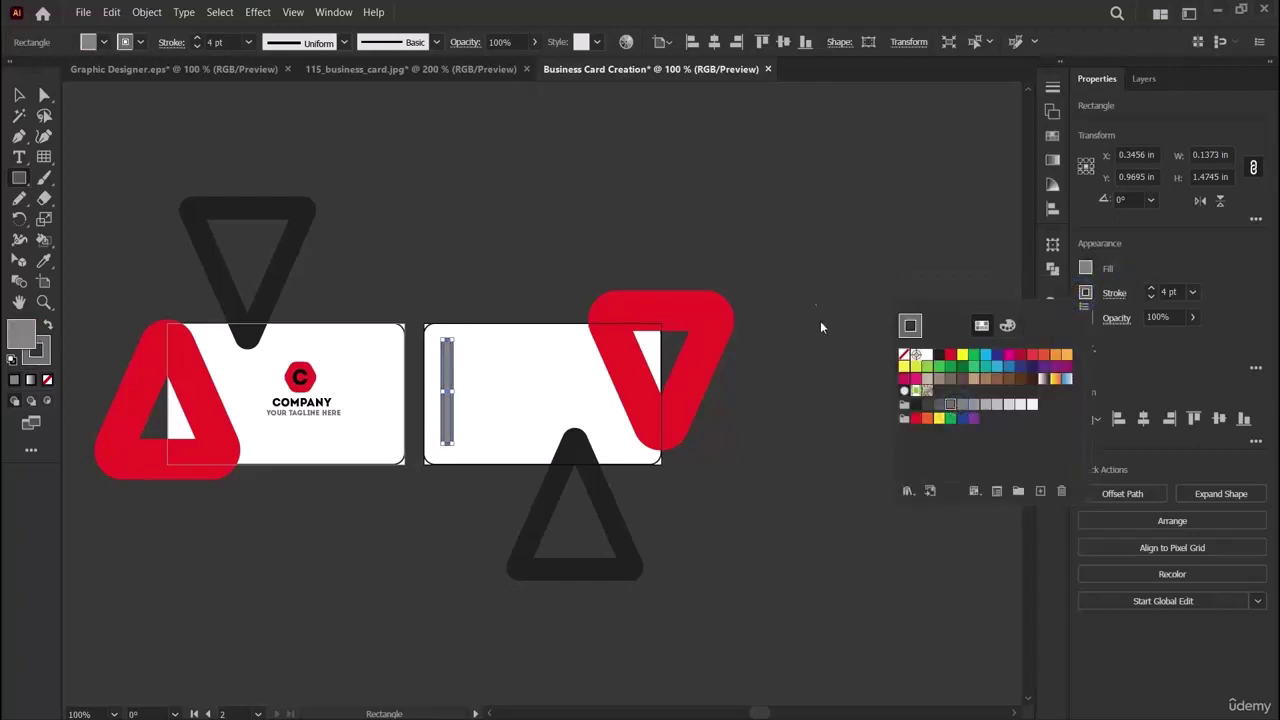
pyautogui.click(939, 405)
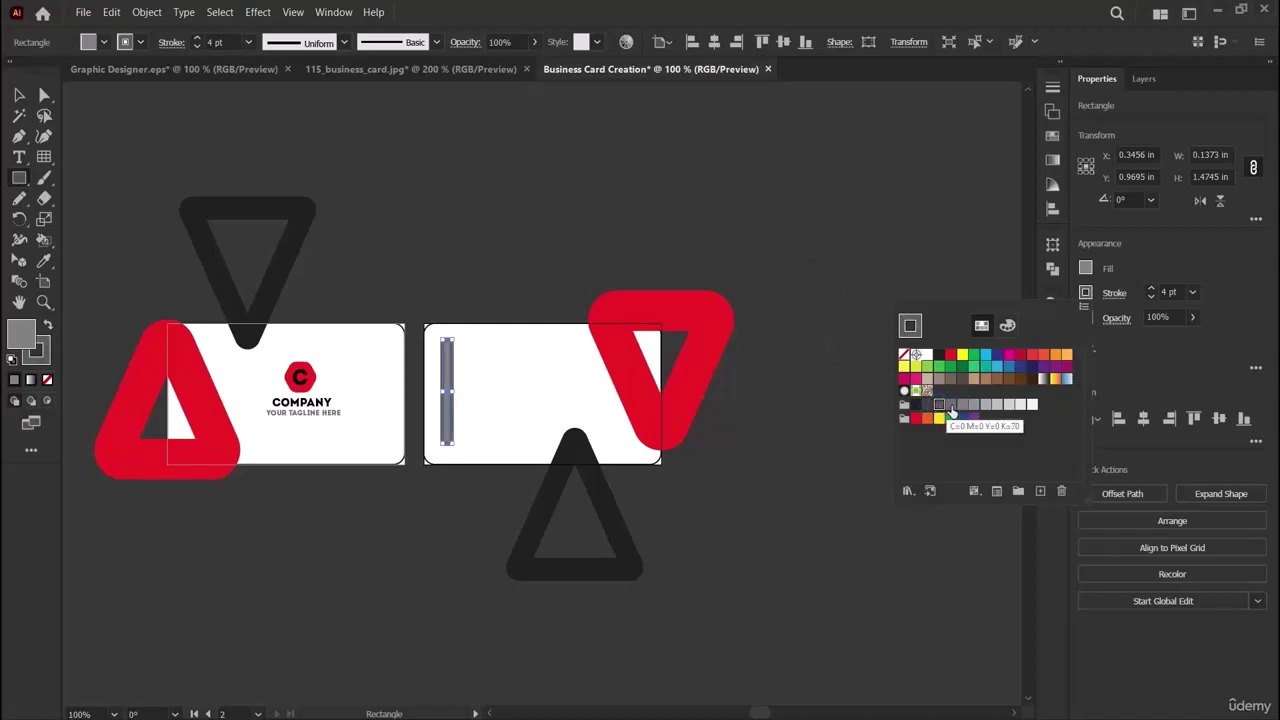
pyautogui.click(951, 405)
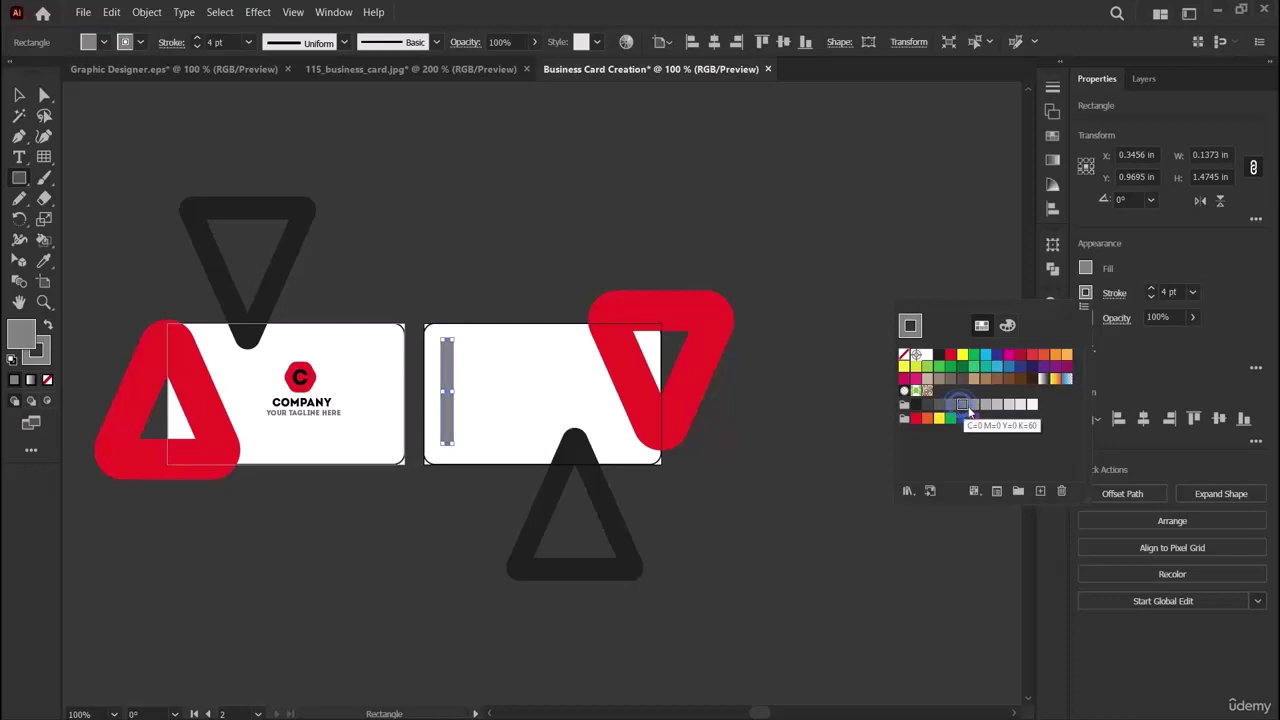
pyautogui.click(767, 250)
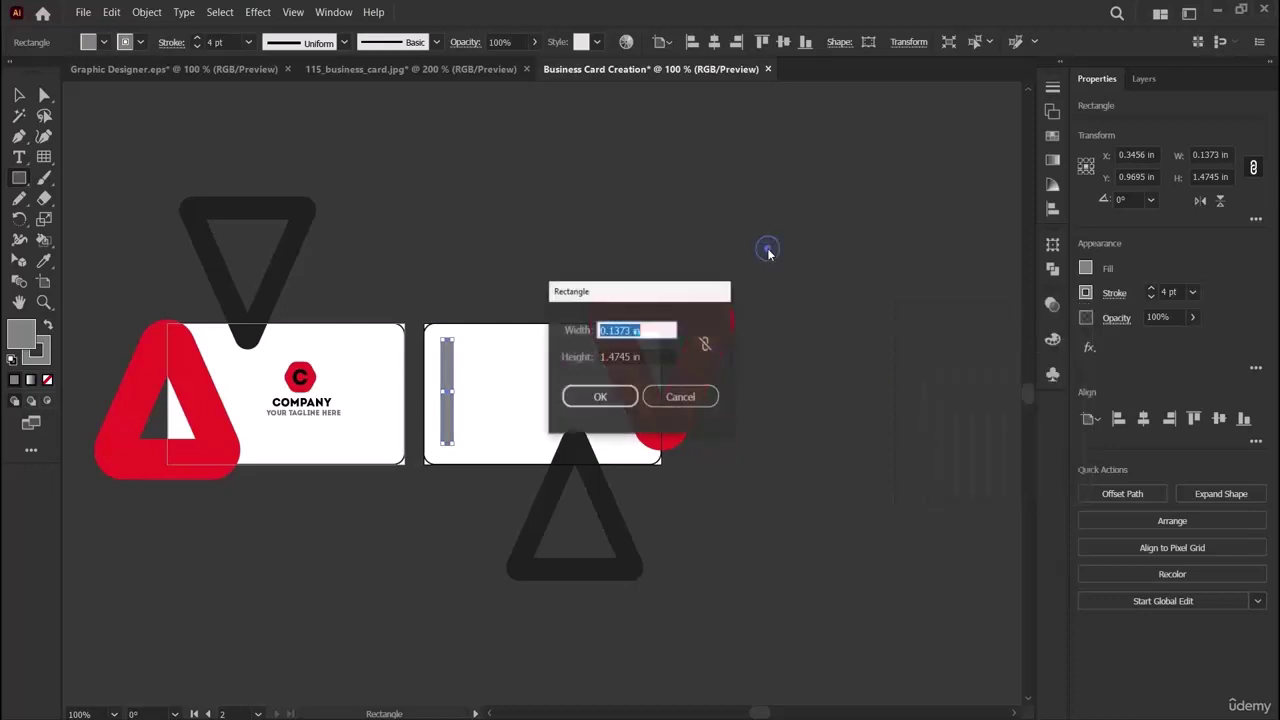
# Cancel the stray rectangle size prompt, deselect the bar and check the reference card.
pyautogui.click(680, 396)
pyautogui.press('v')
pyautogui.click(512, 214)
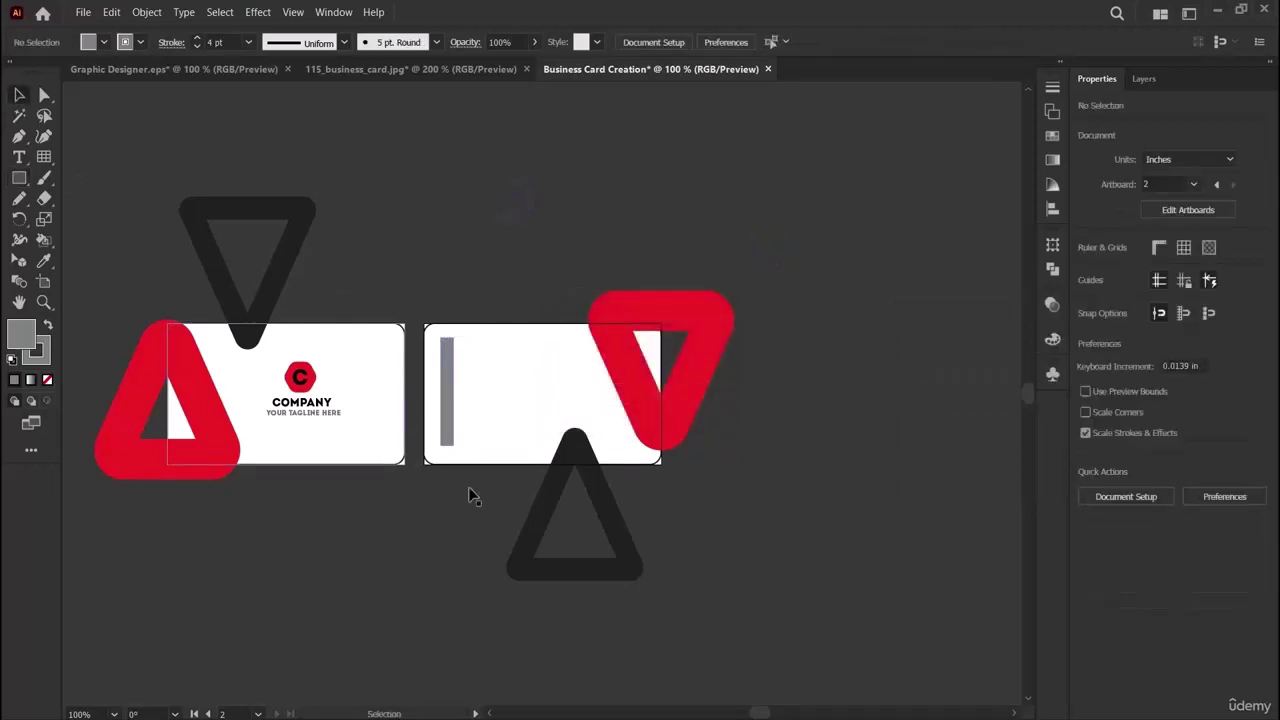
pyautogui.click(345, 70)
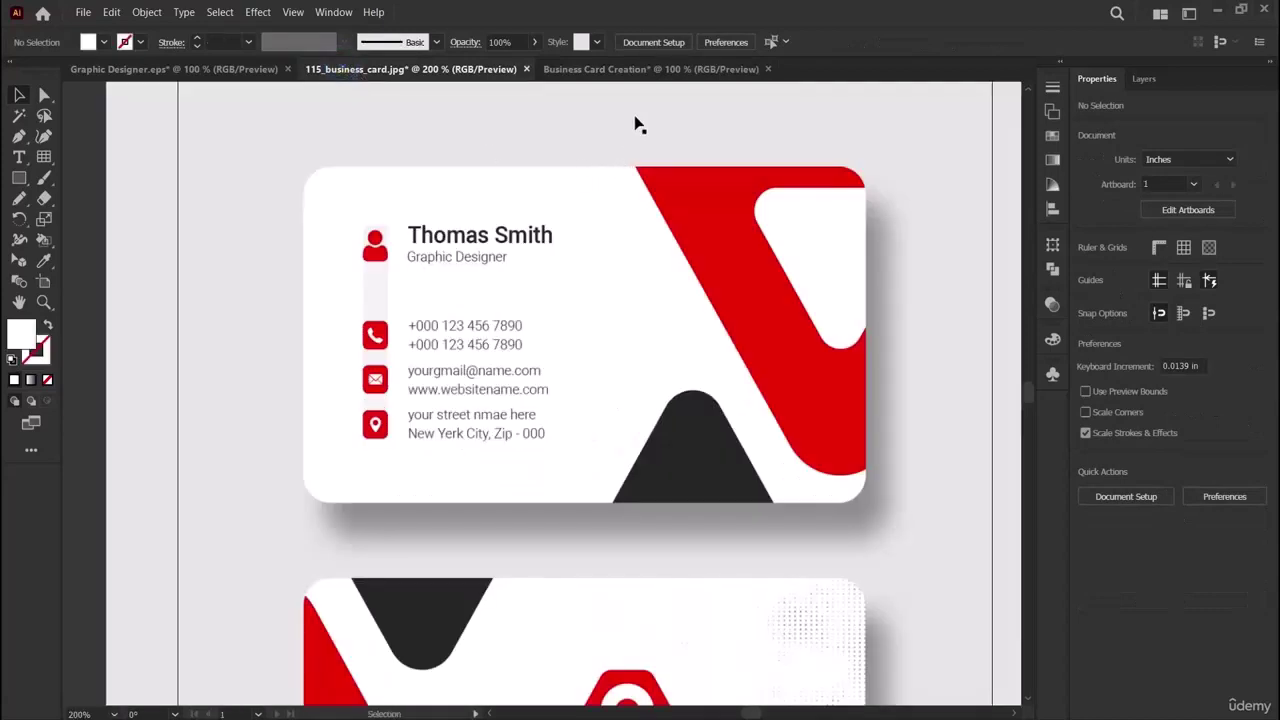
pyautogui.click(657, 70)
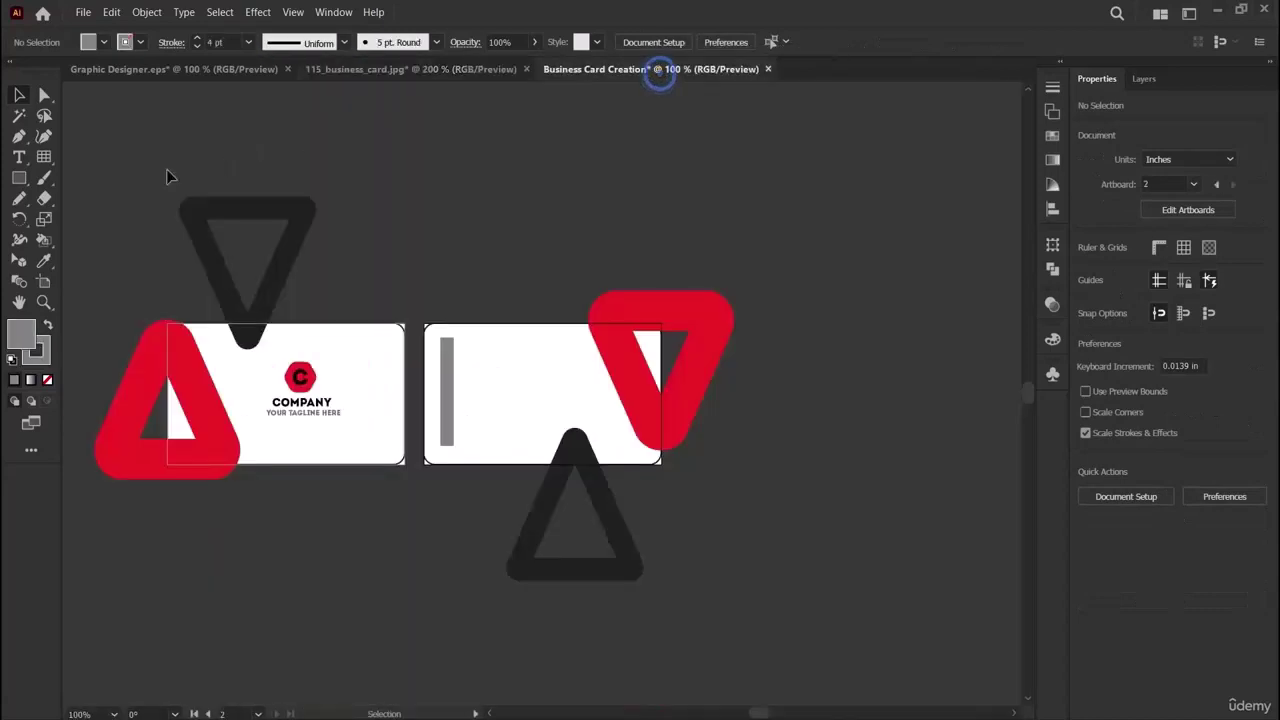
# Type YOUR NAME at the second card's top-left and shrink it slightly.
pyautogui.press('t')
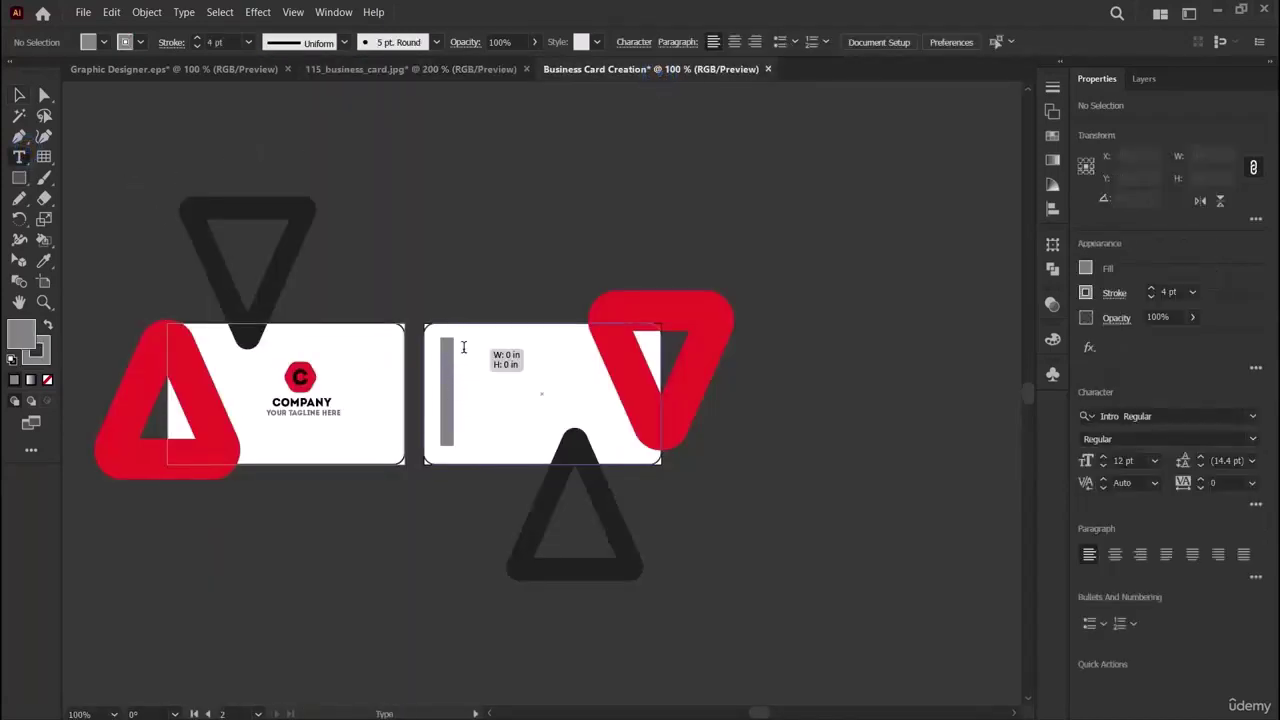
pyautogui.click(464, 347)
pyautogui.press('BackSpace')
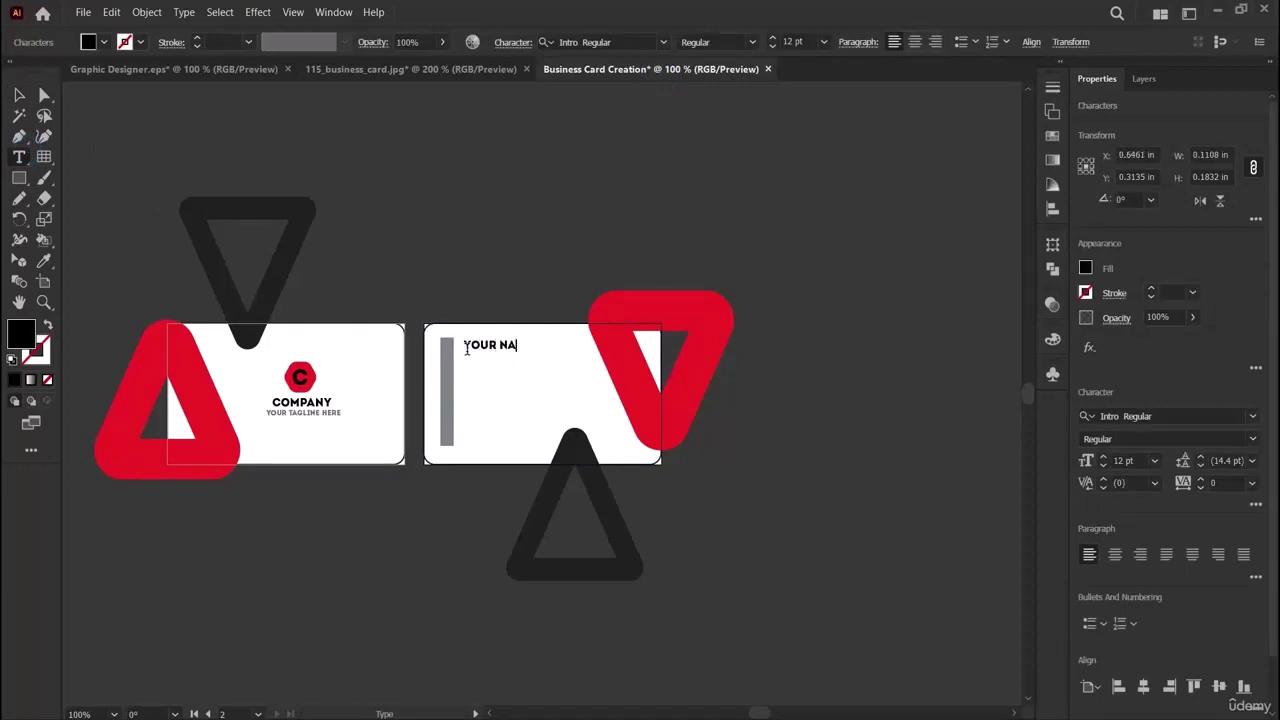
pyautogui.scroll(-1, 472, 349)
pyautogui.click(18, 95)
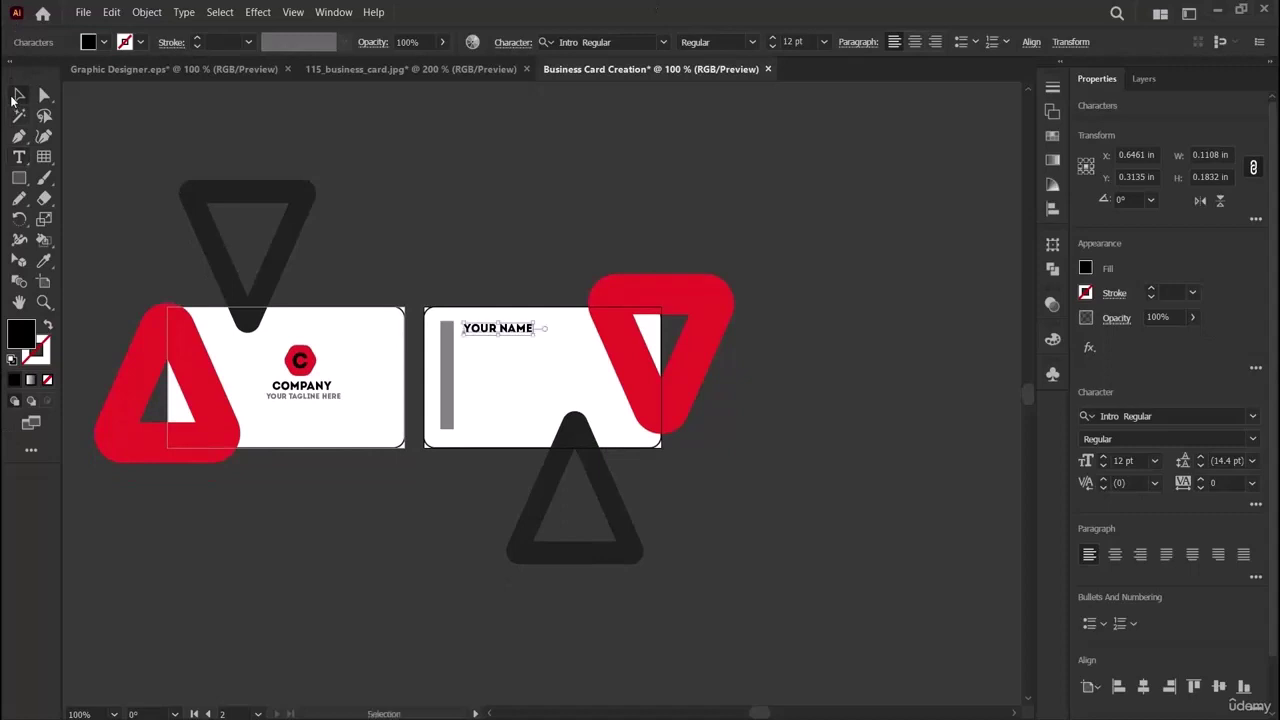
pyautogui.moveTo(538, 334); pyautogui.dragTo(501, 335)
pyautogui.click(463, 72)
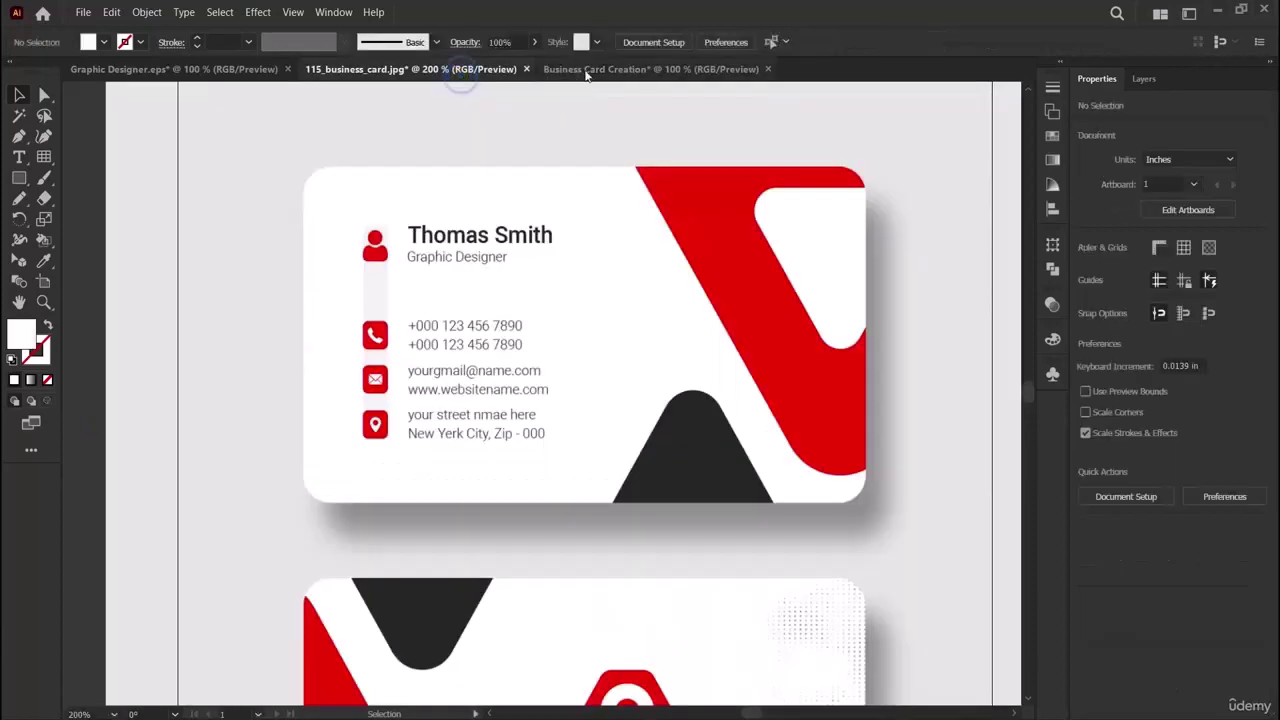
pyautogui.click(587, 70)
# Duplicate the name text as a smaller YOUR JOB ROLE line beneath it.
pyautogui.click(489, 333)
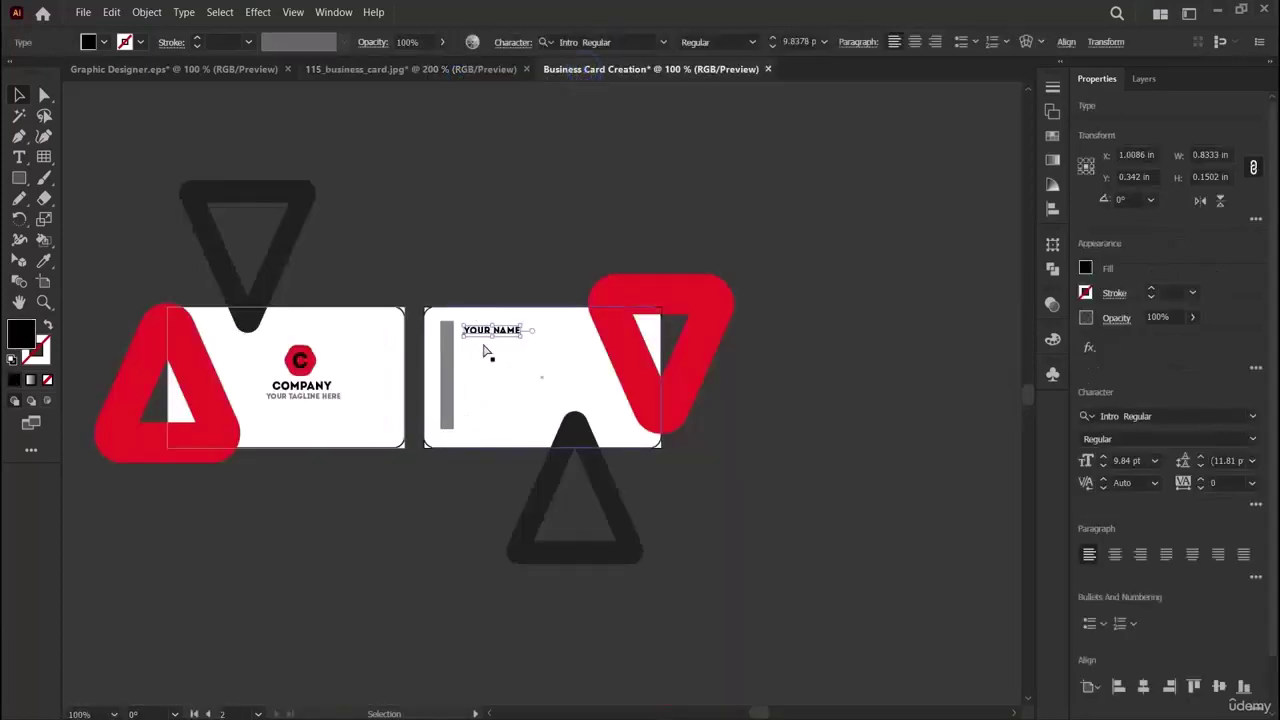
pyautogui.hotkey('ctrl', 'c')
pyautogui.hotkey('ctrl', 'v')
pyautogui.tripleClick(541, 392)
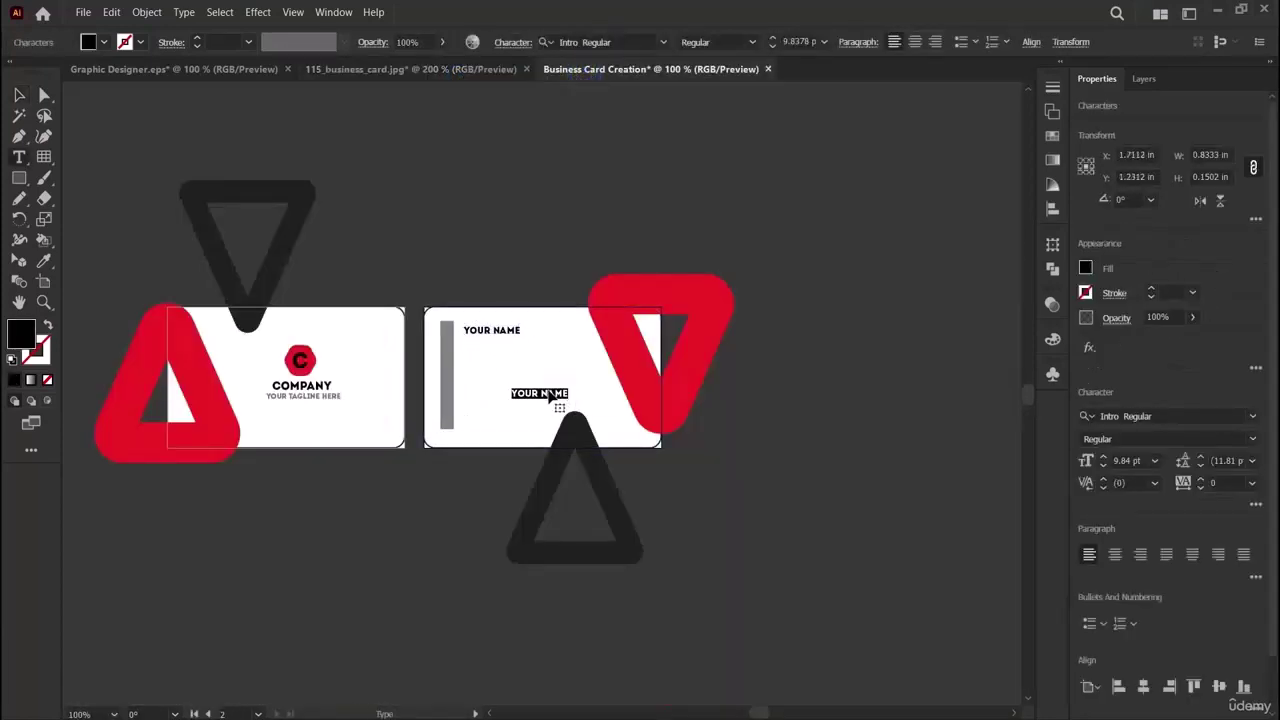
pyautogui.press('BackSpace')
pyautogui.write('YOUR')
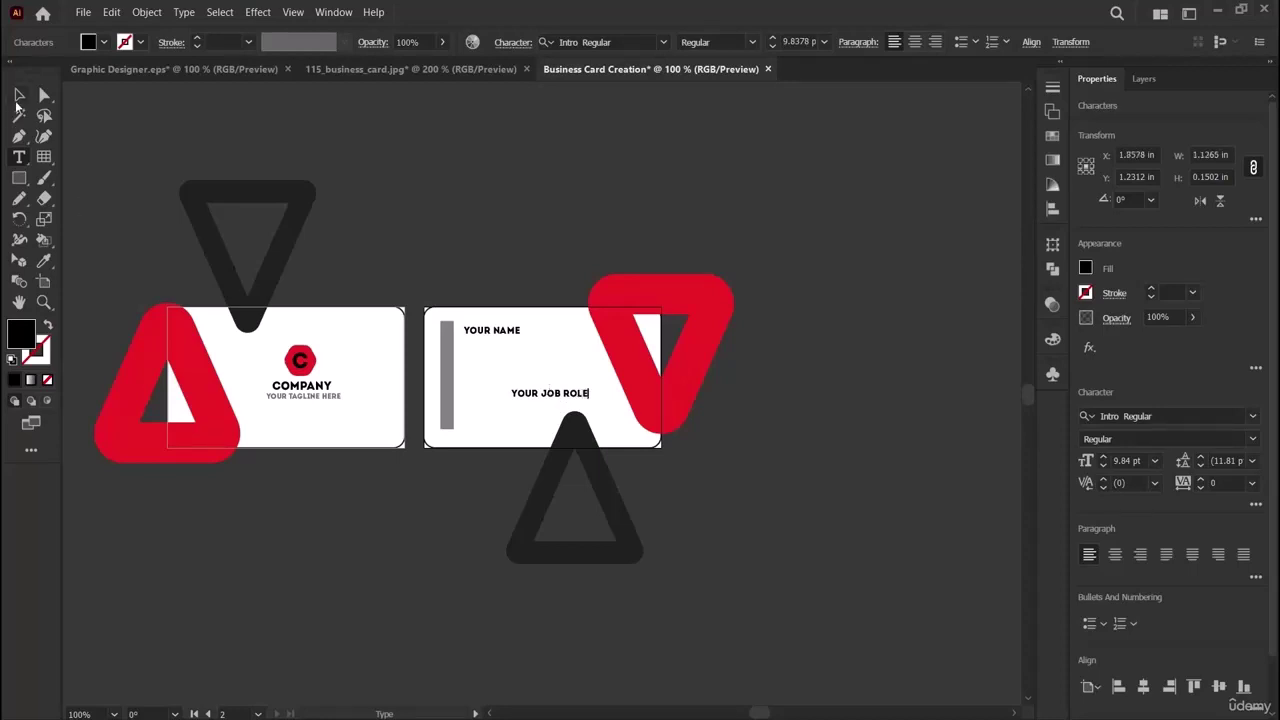
pyautogui.click(18, 95)
pyautogui.moveTo(588, 399); pyautogui.dragTo(504, 345)
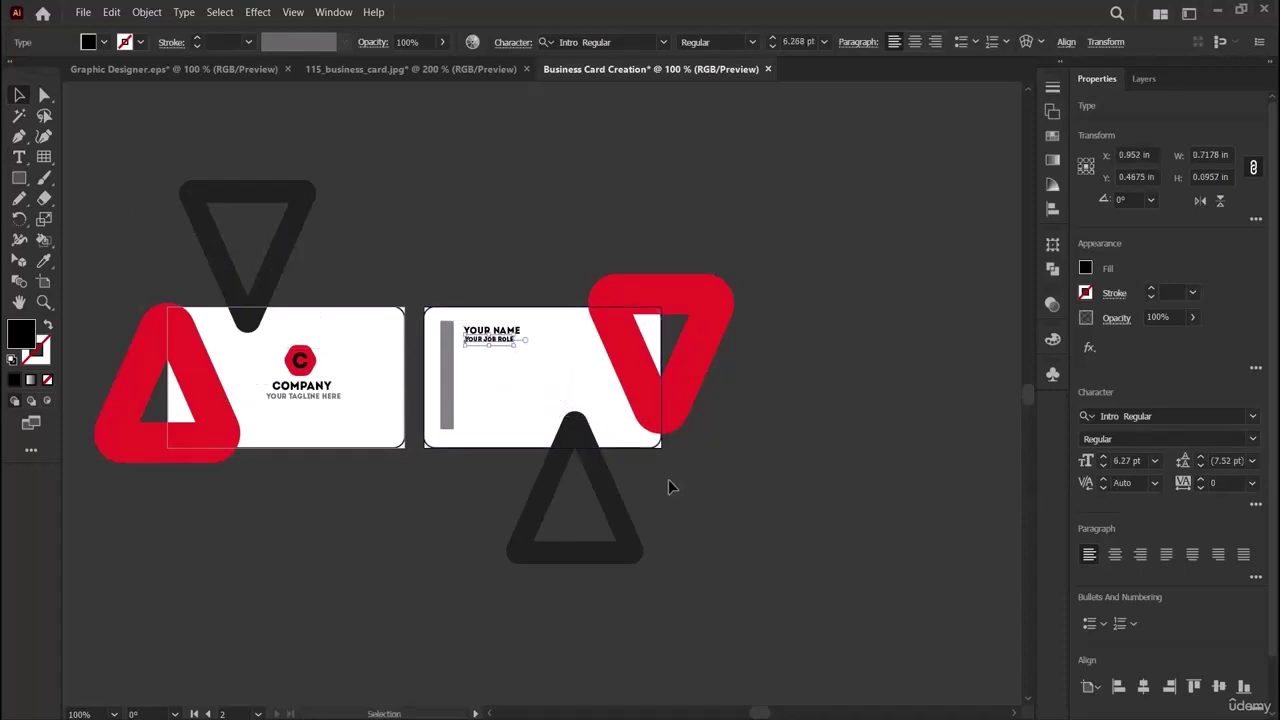
pyautogui.click(816, 476)
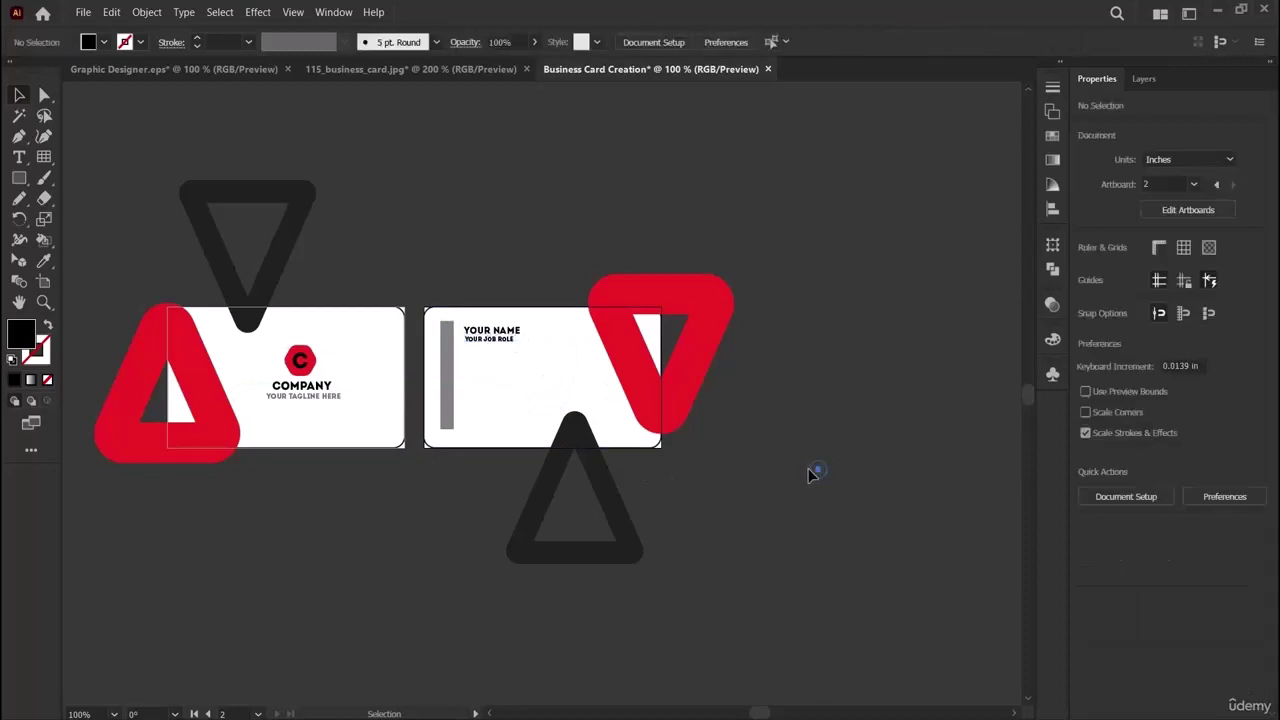
# Copy the job role line, retype it as a '+' phone number and move it under the job role.
pyautogui.click(478, 80)
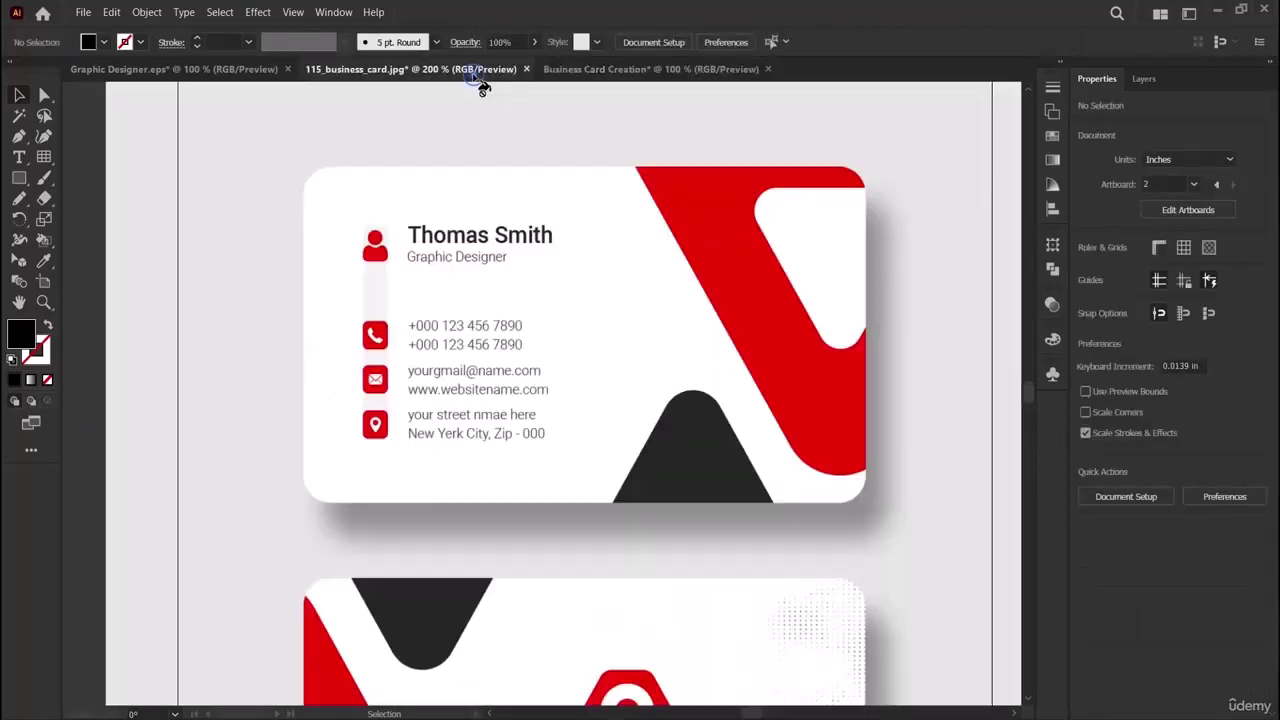
pyautogui.click(593, 69)
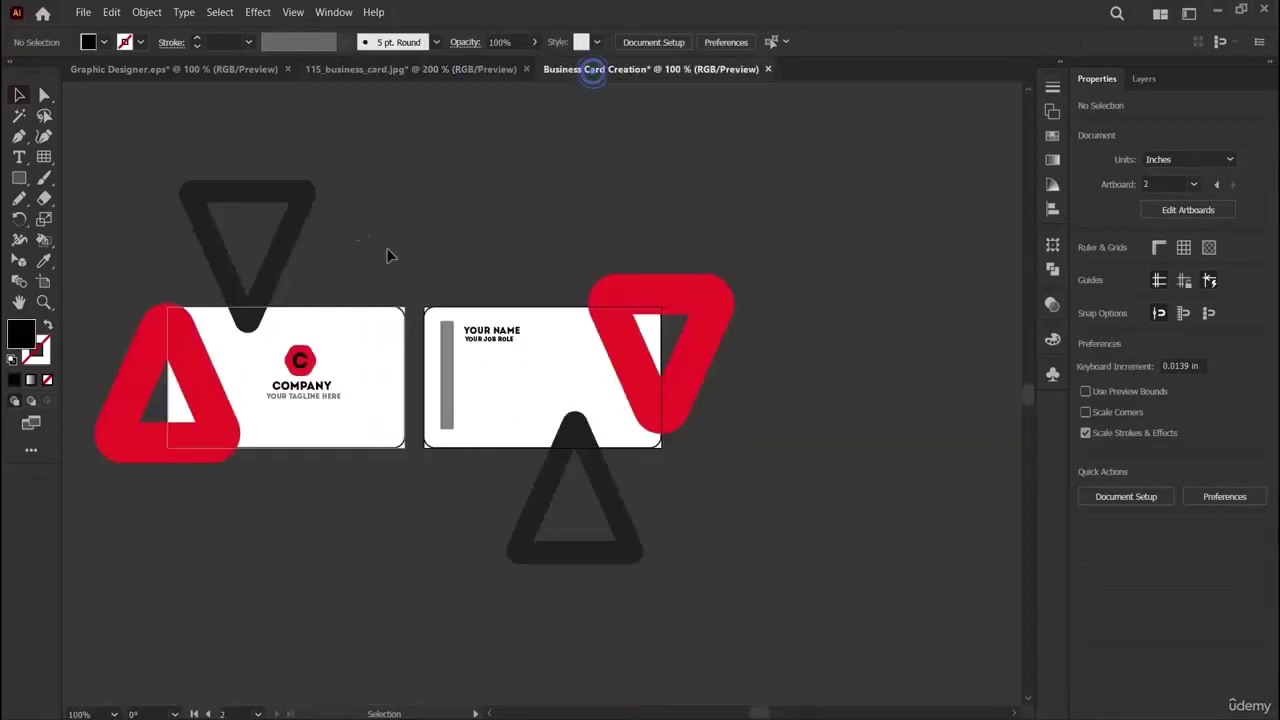
pyautogui.click(497, 345)
pyautogui.moveTo(497, 345); pyautogui.dragTo(538, 395)
pyautogui.doubleClick(538, 393)
pyautogui.hotkey('ctrl', 'a')
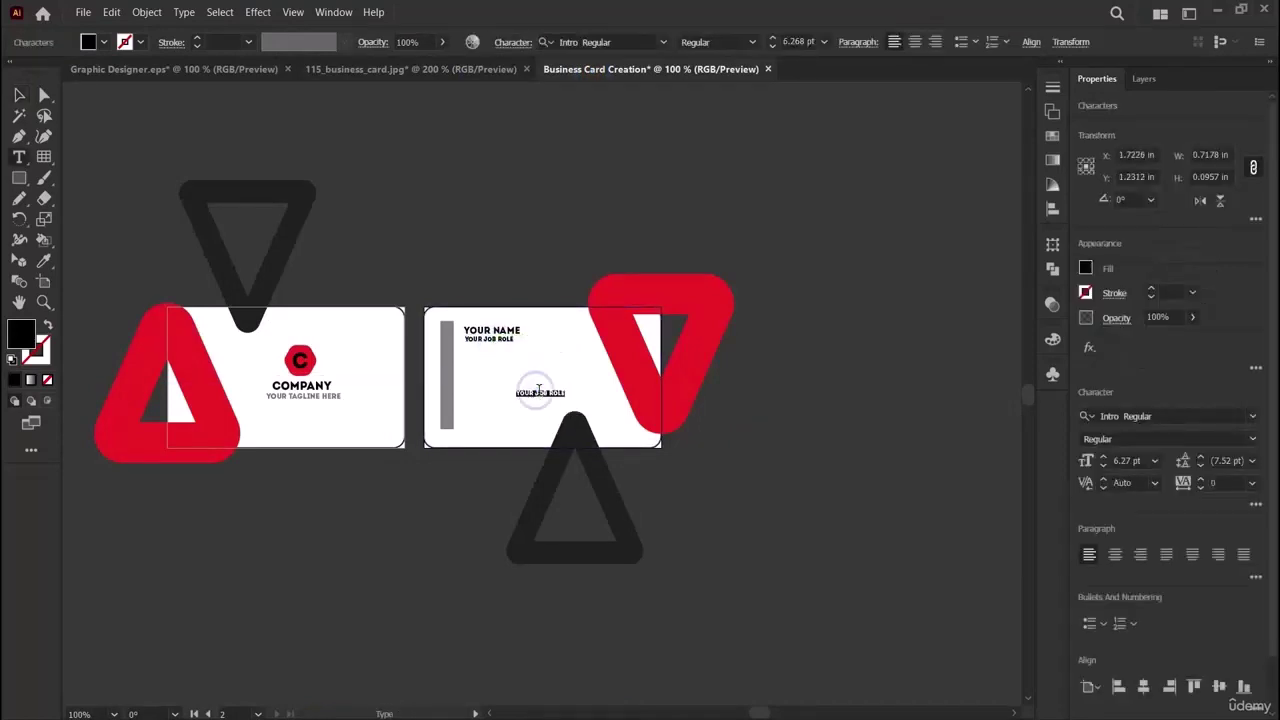
pyautogui.press('BackSpace')
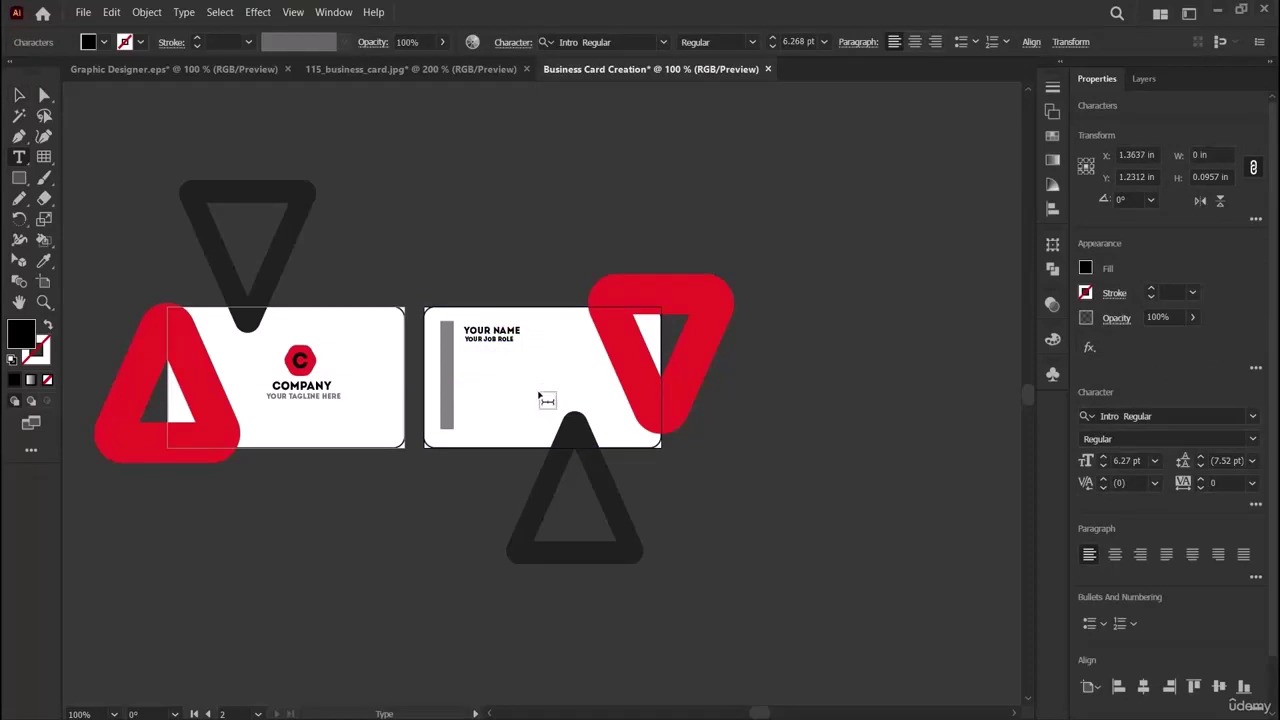
pyautogui.write('+1-123-456-789')
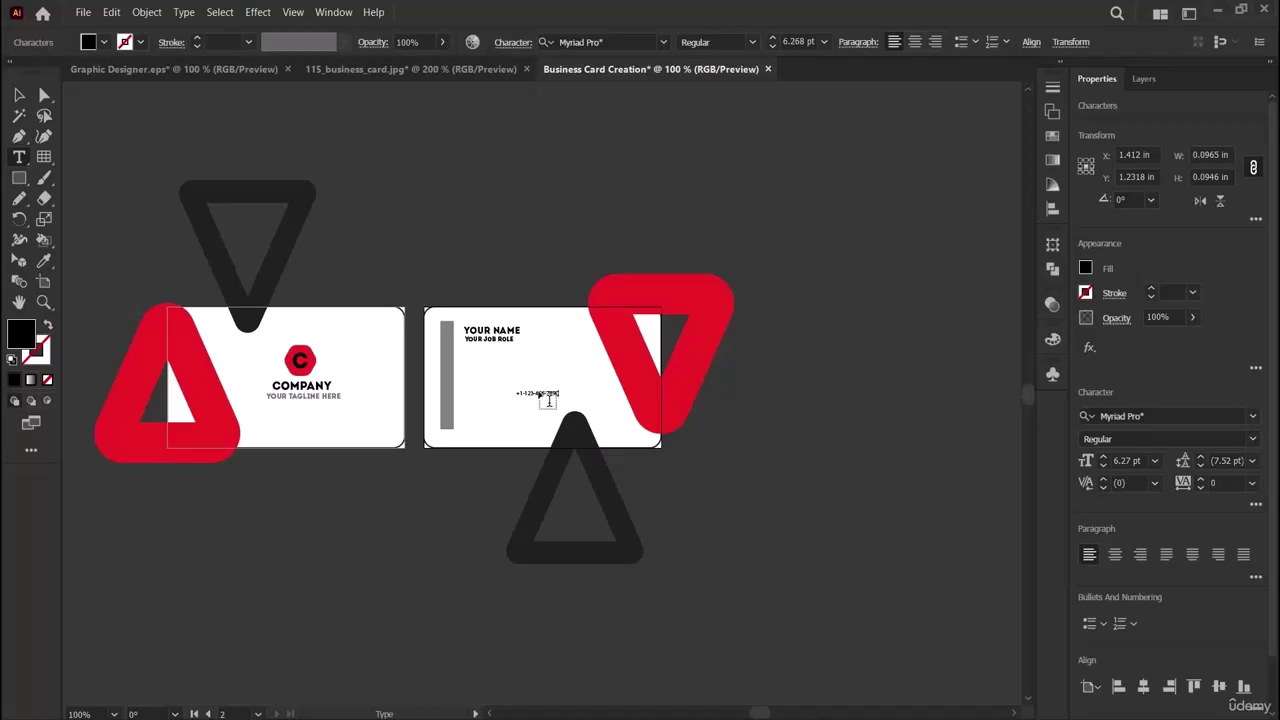
pyautogui.click(20, 97)
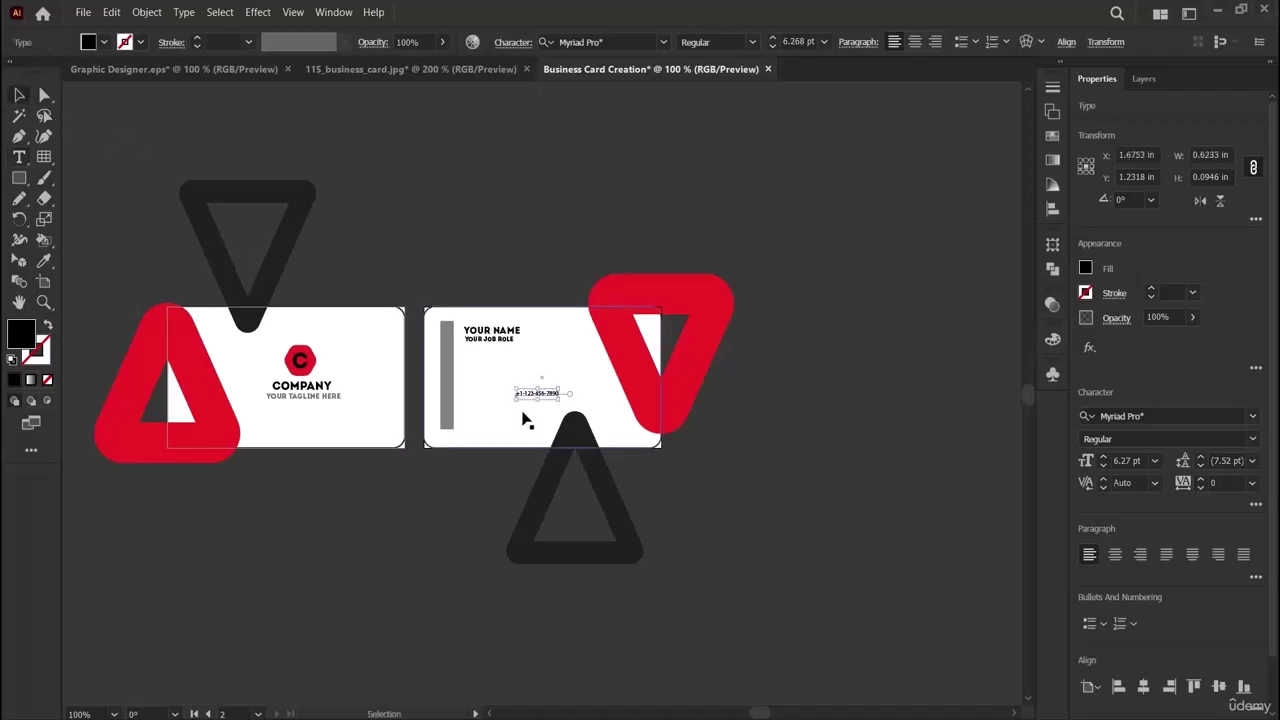
pyautogui.moveTo(530, 395); pyautogui.dragTo(475, 362)
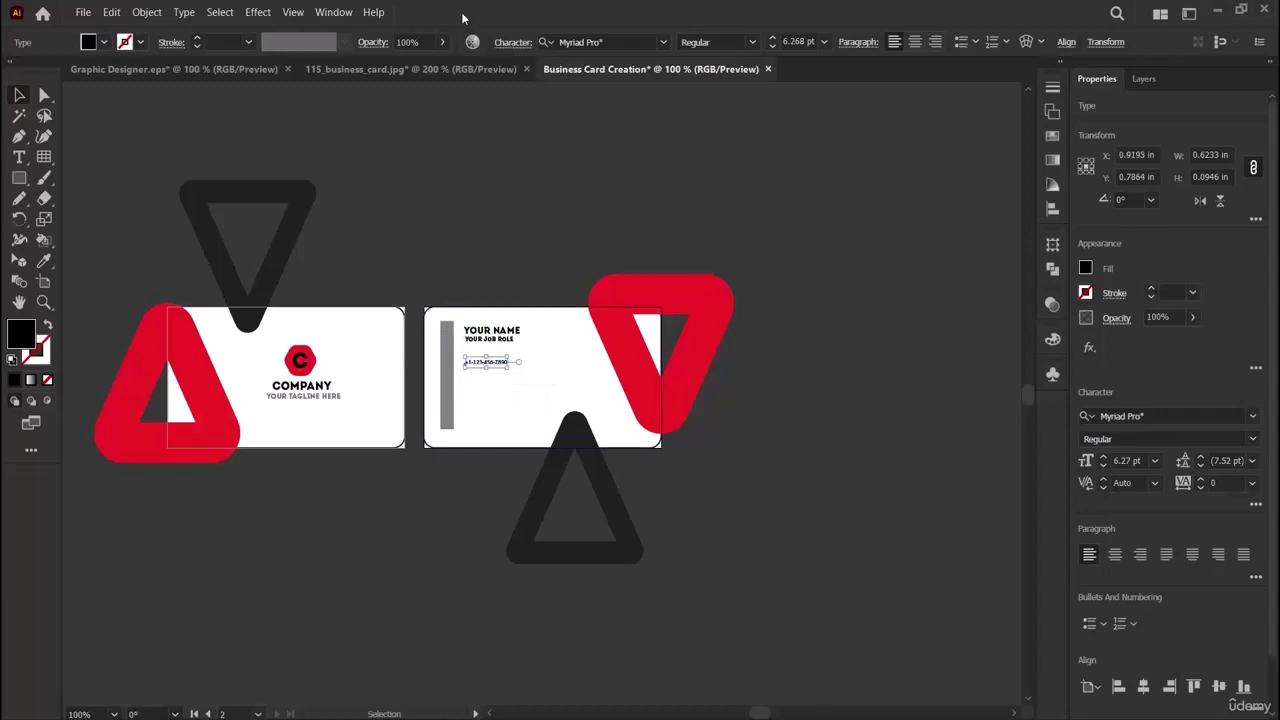
# Add a second phone-number line beneath the first and view the reference image.
pyautogui.click(456, 72)
pyautogui.click(604, 78)
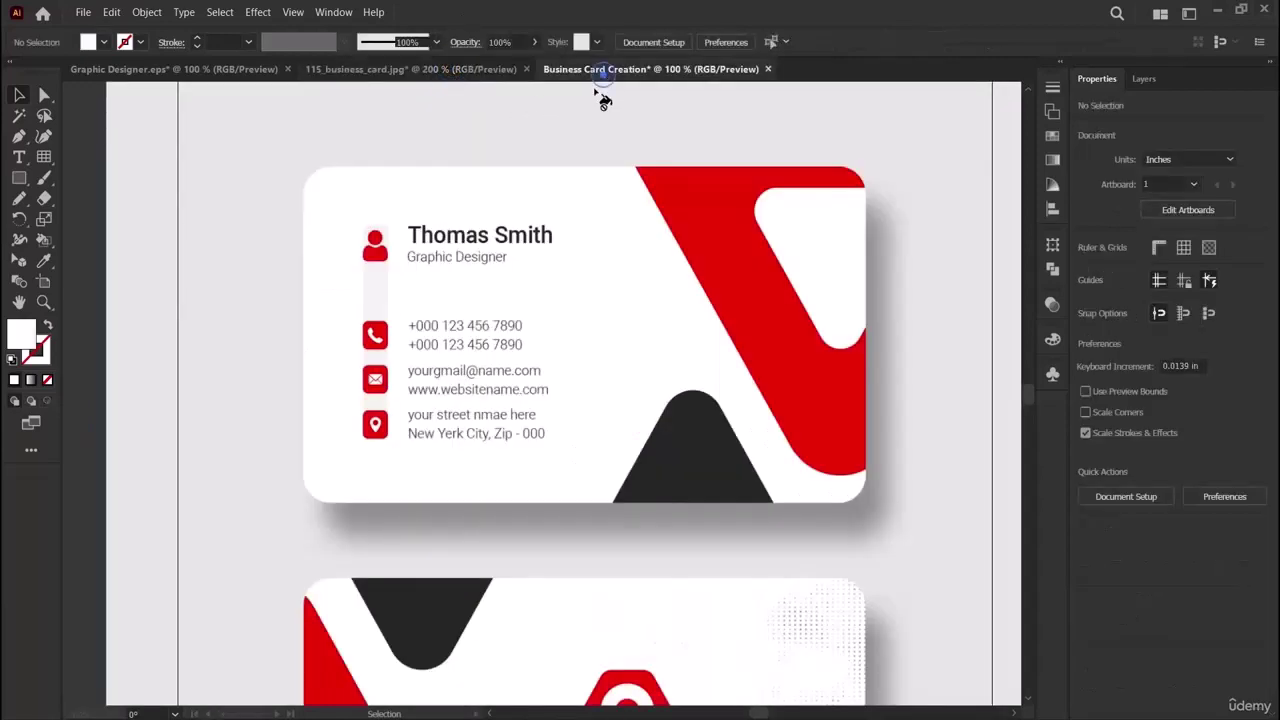
pyautogui.moveTo(545, 395); pyautogui.dragTo(485, 373)
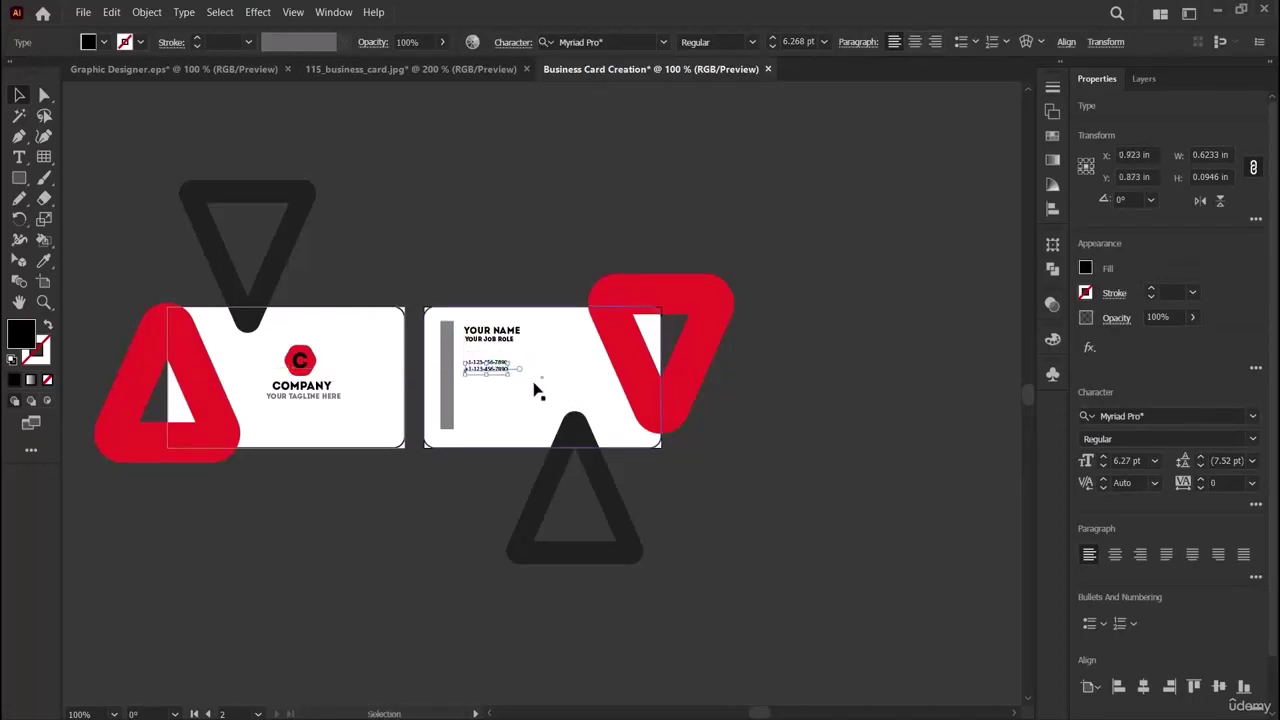
pyautogui.click(463, 74)
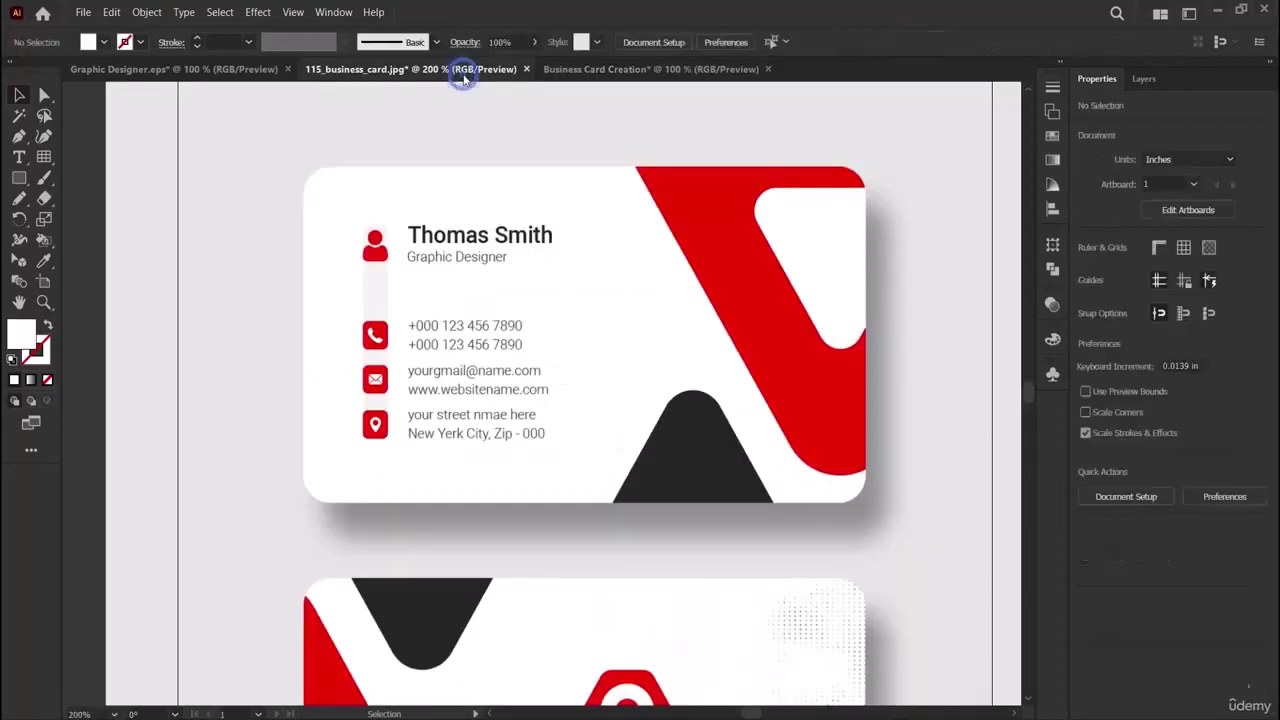
pyautogui.click(614, 72)
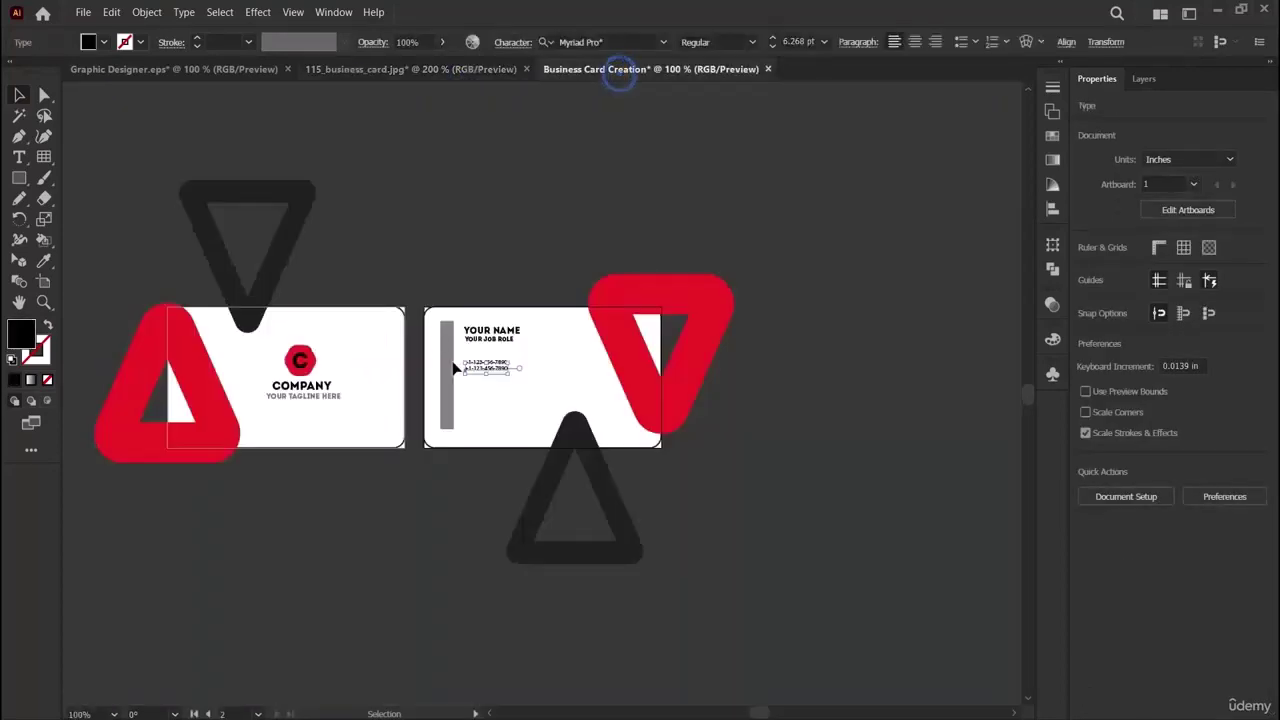
pyautogui.moveTo(478, 378)
pyautogui.mouseDown()
pyautogui.moveTo(542, 398)
pyautogui.moveTo(486, 381)
pyautogui.moveTo(478, 393)
pyautogui.mouseUp()
pyautogui.doubleClick(478, 393)
pyautogui.hotkey('ctrl', 'a')
pyautogui.press('BackSpace')
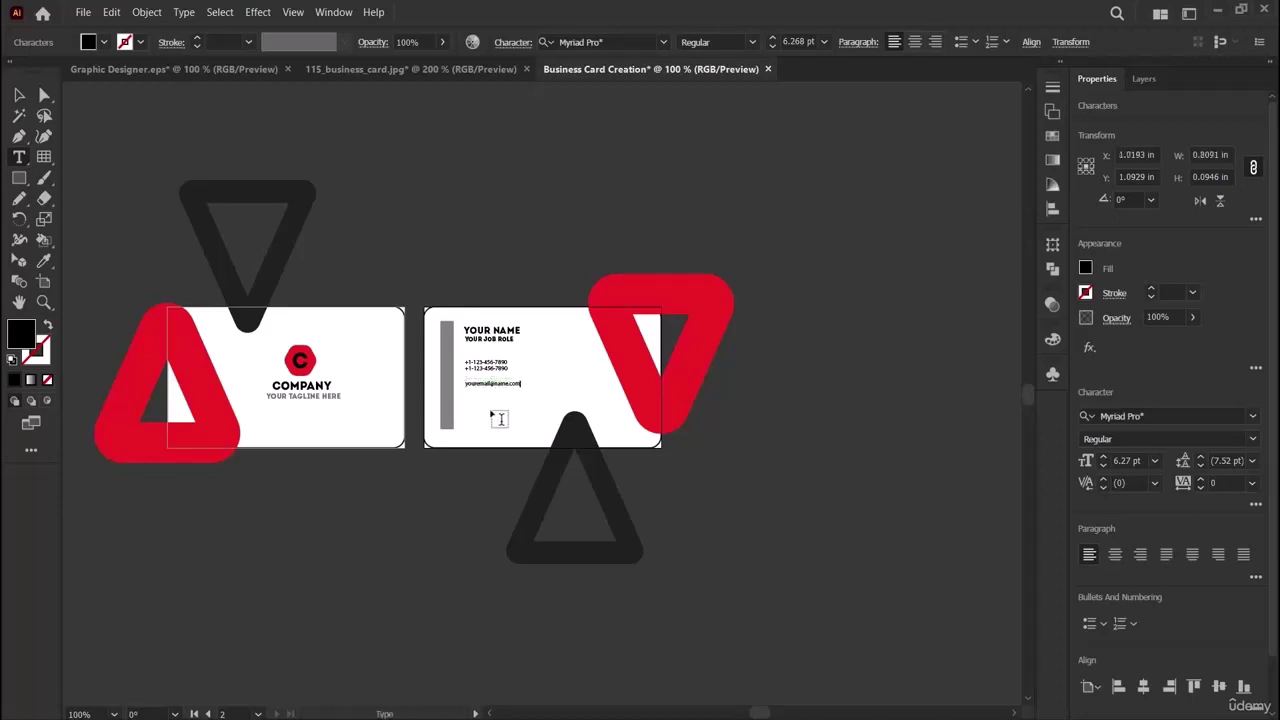
pyautogui.click(19, 95)
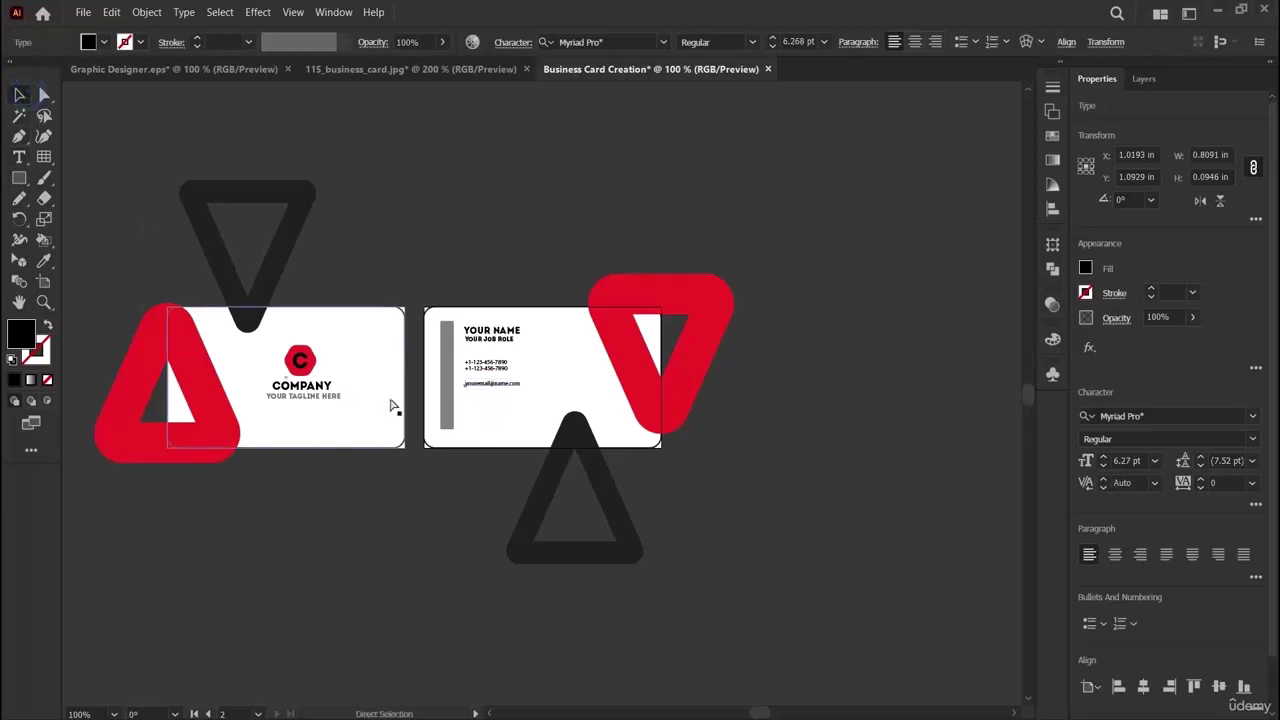
# Drag and nudge the email block into line under the phone numbers, then deselect.
pyautogui.moveTo(528, 395); pyautogui.dragTo(478, 397)
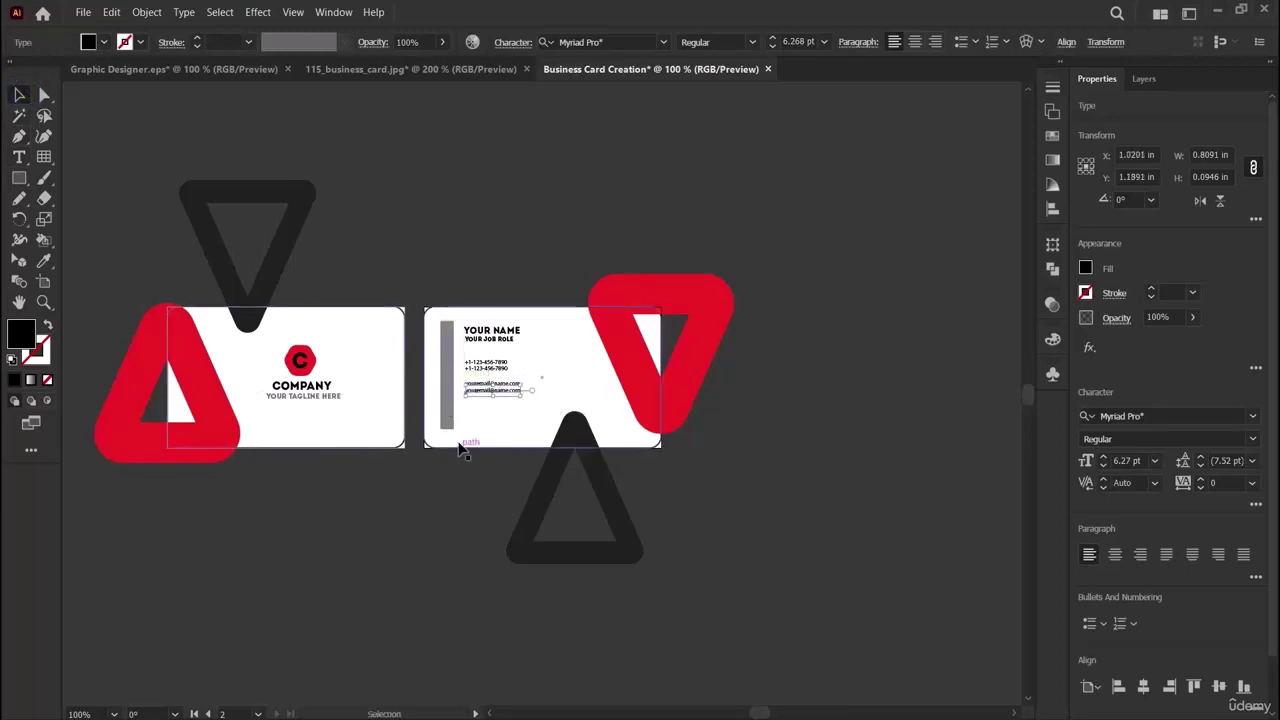
pyautogui.click(537, 378)
pyautogui.click(504, 396)
pyautogui.moveTo(504, 396); pyautogui.dragTo(503, 392)
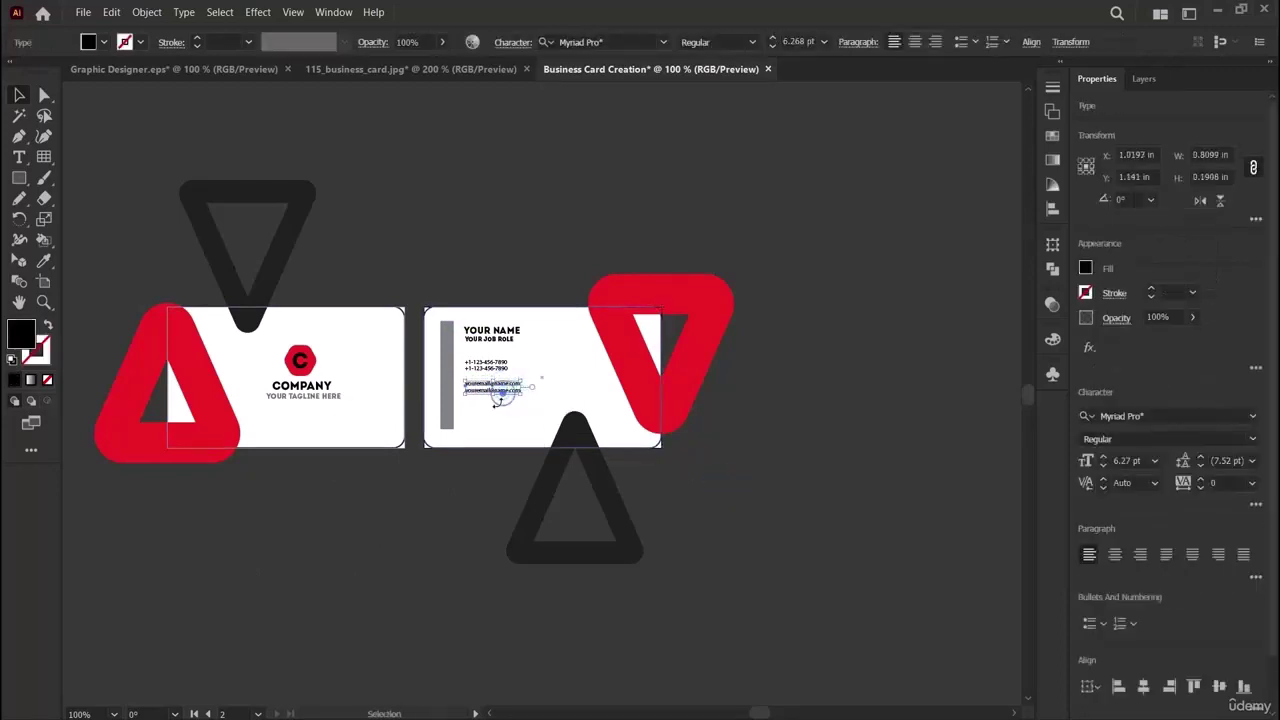
pyautogui.press('Up')
pyautogui.press('Up')
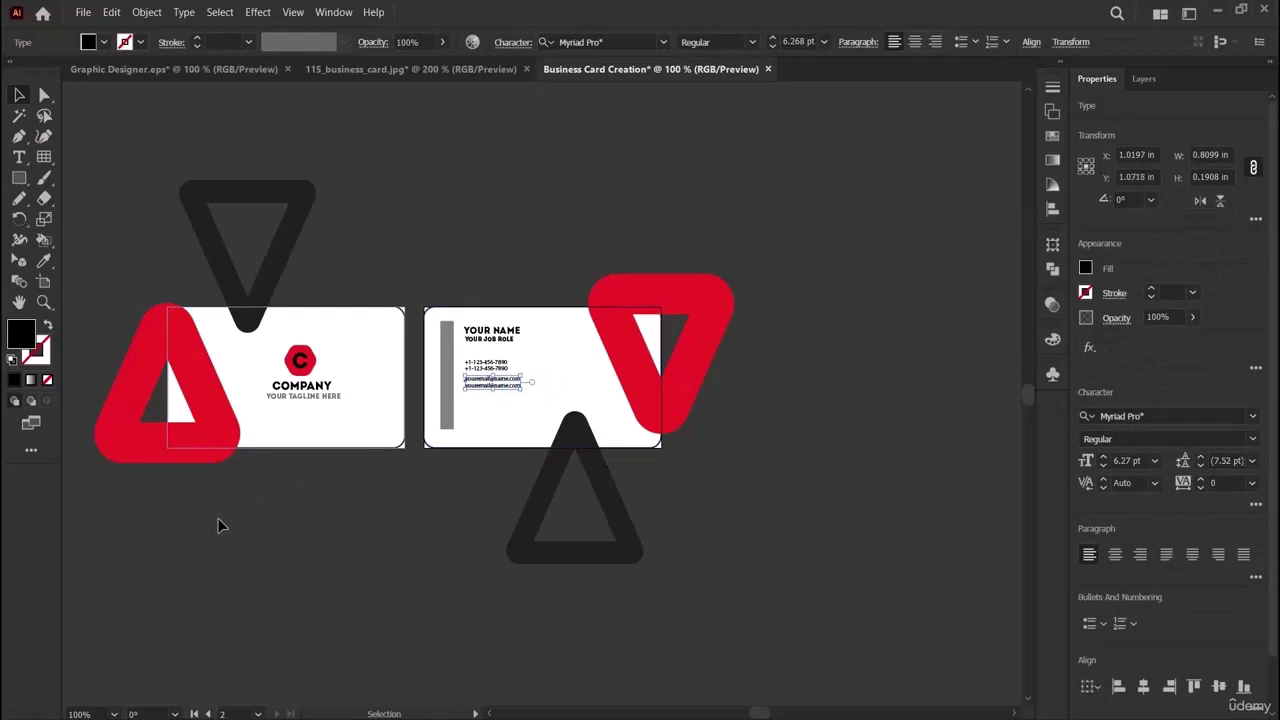
pyautogui.click(458, 72)
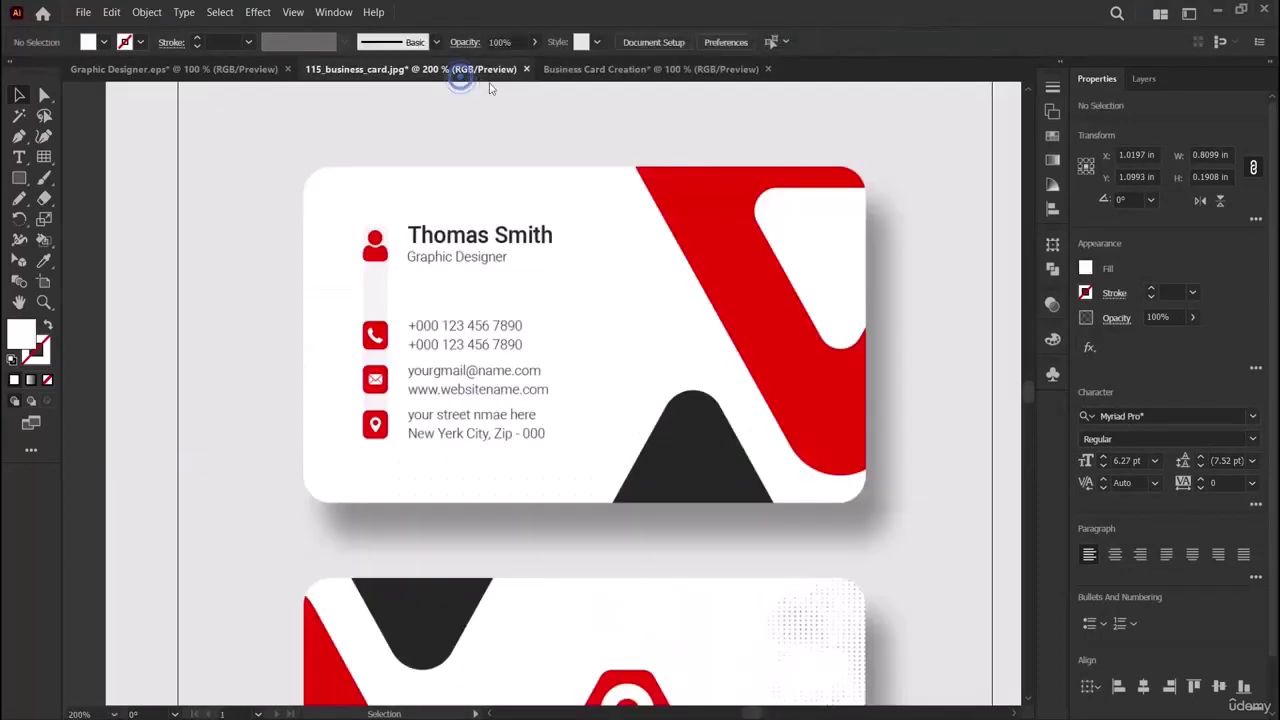
pyautogui.click(655, 71)
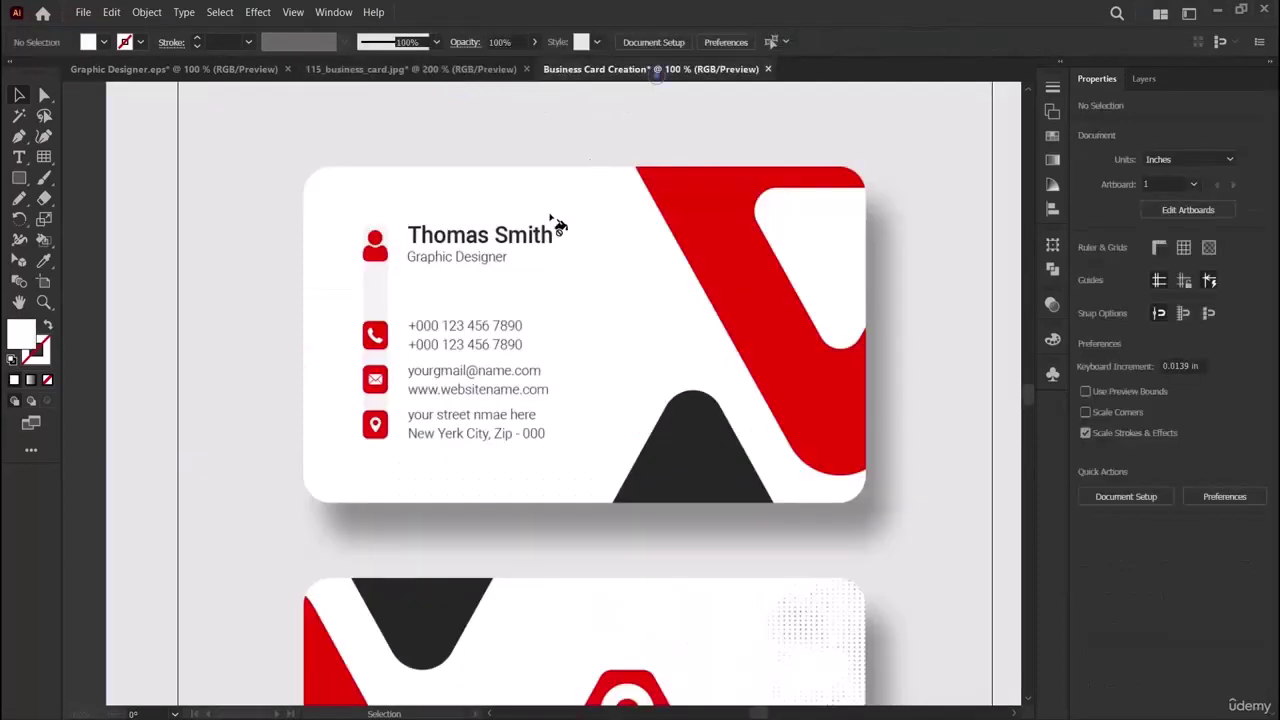
pyautogui.click(106, 216)
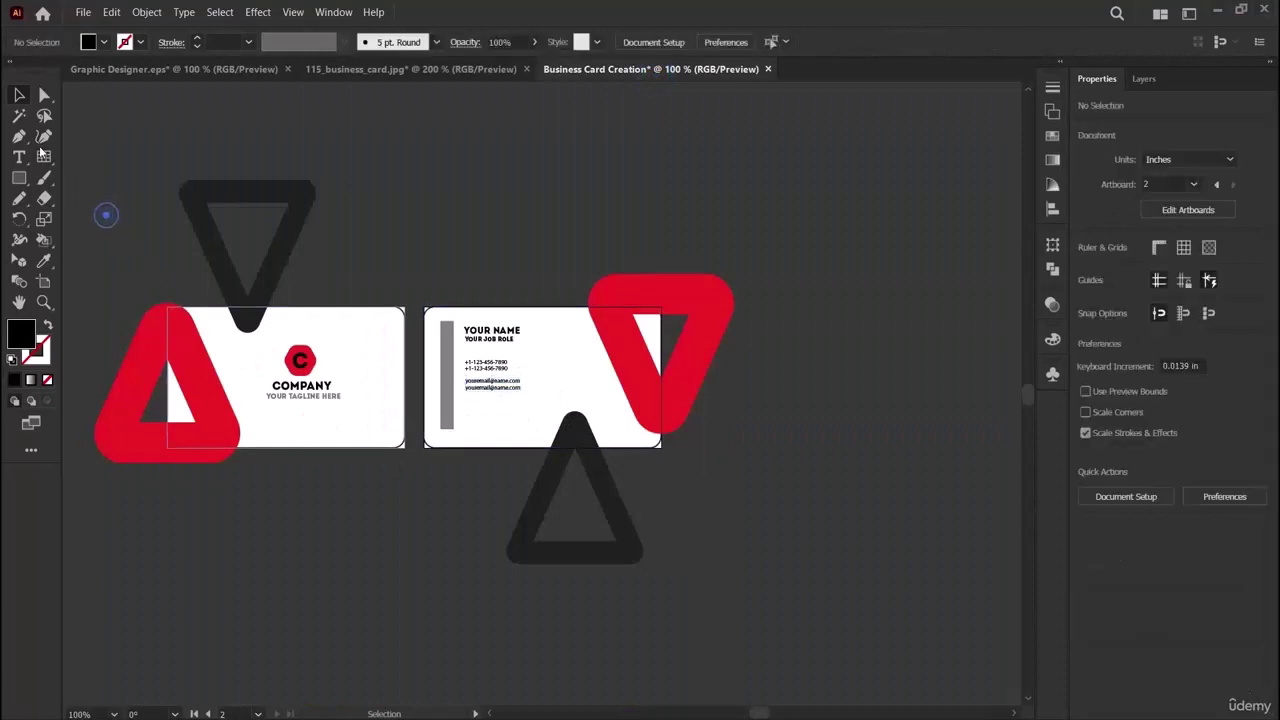
# Copy an email line down and retype it as 'your street name, your City, Your Country, ZIP - 000'.
pyautogui.moveTo(497, 398)
pyautogui.mouseDown()
pyautogui.moveTo(525, 396)
pyautogui.moveTo(490, 404)
pyautogui.moveTo(508, 406)
pyautogui.mouseUp()
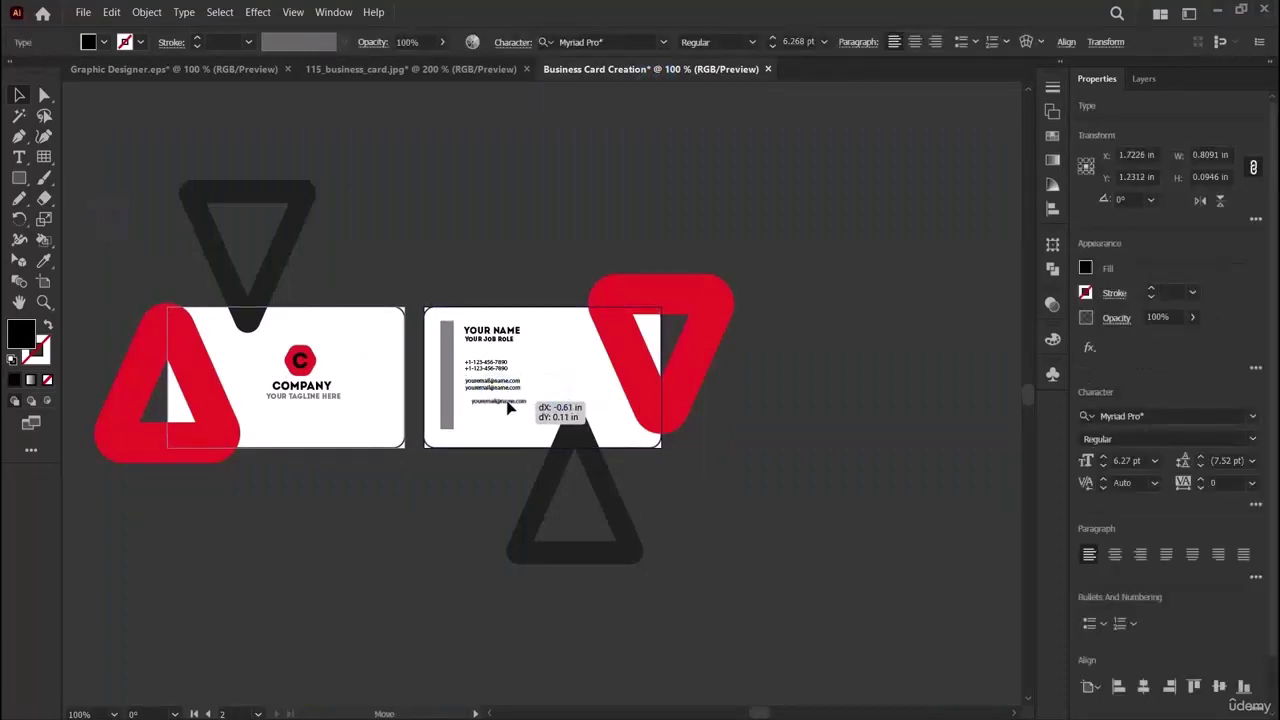
pyautogui.doubleClick(503, 403)
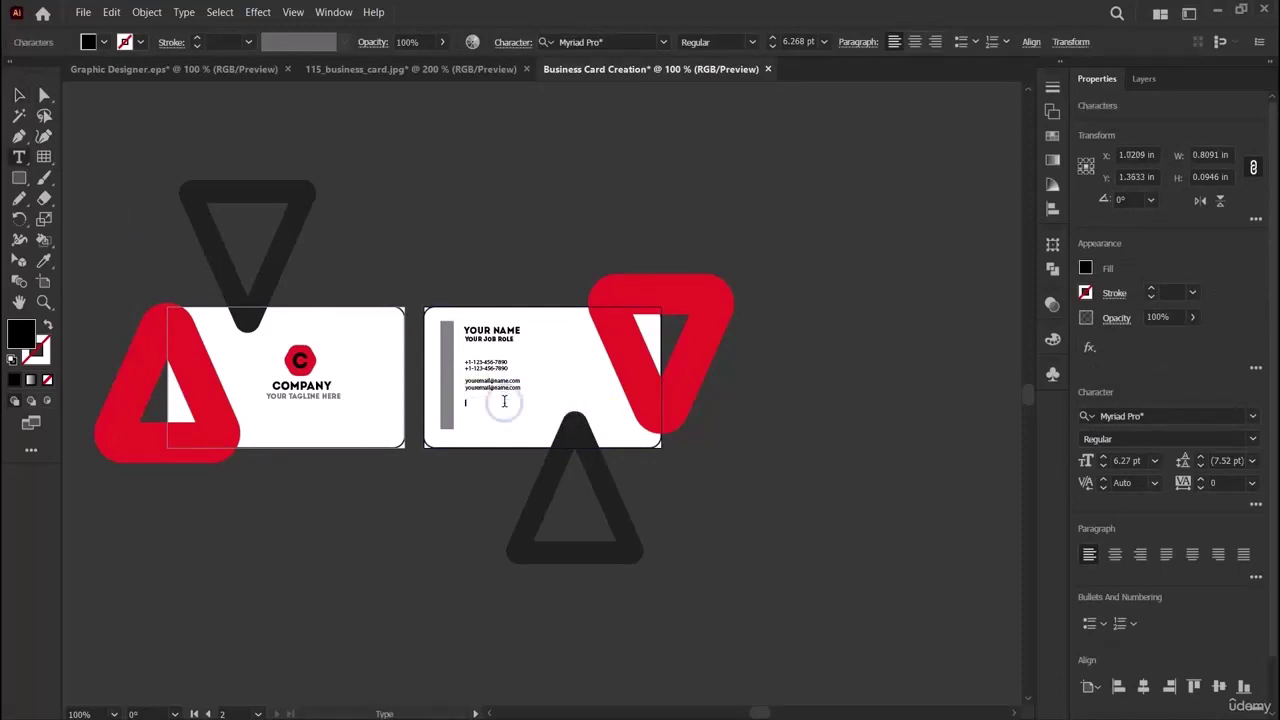
pyautogui.write('your st')
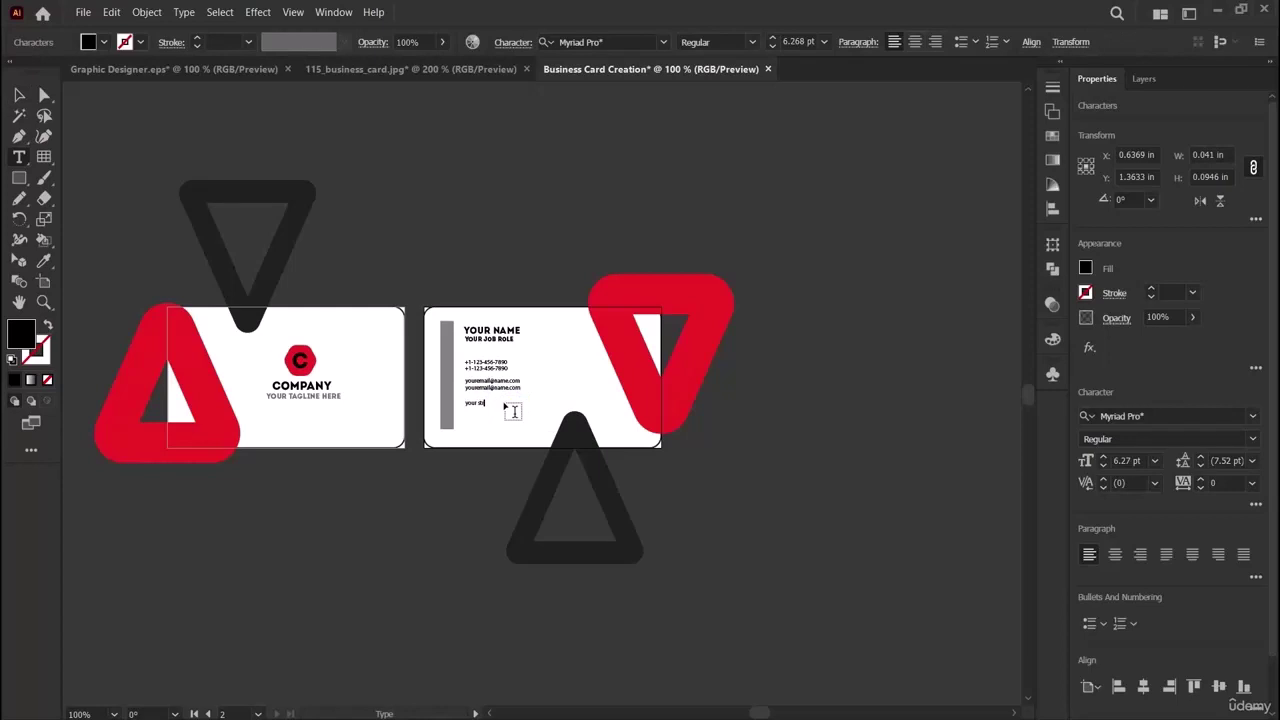
pyautogui.write('reet name, your City,')
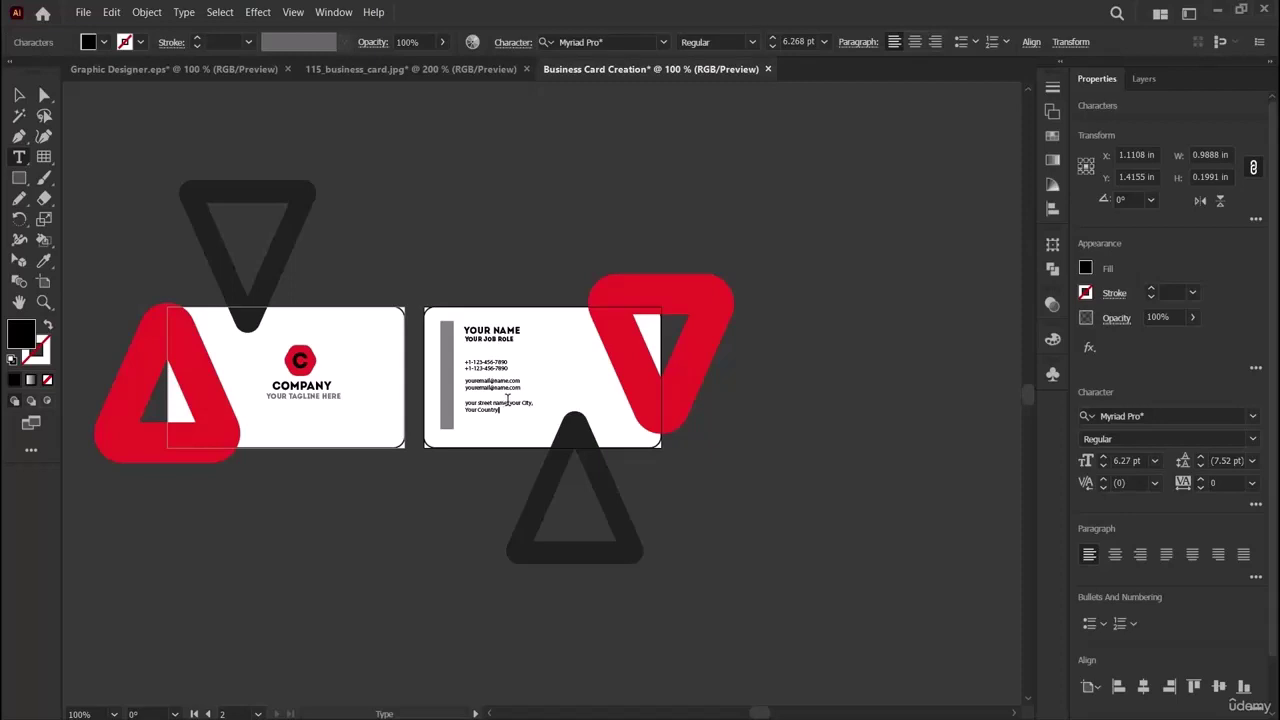
pyautogui.click(460, 72)
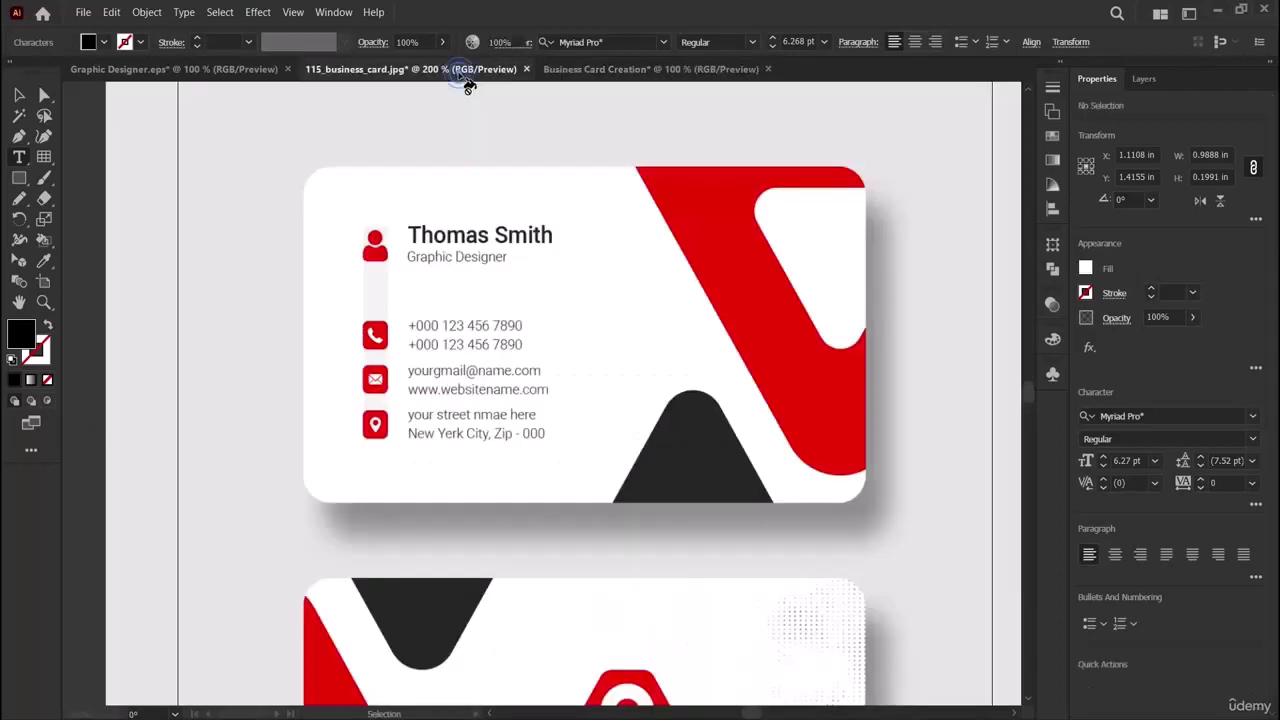
pyautogui.click(620, 70)
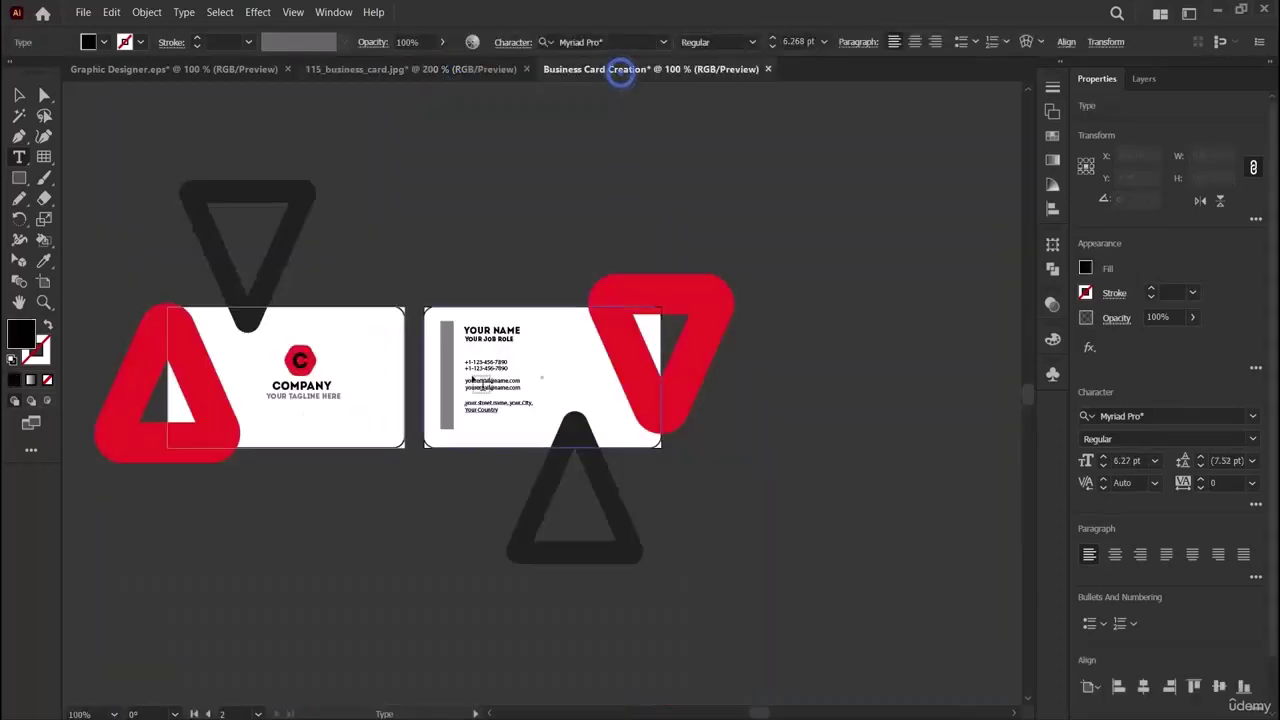
pyautogui.doubleClick(491, 412)
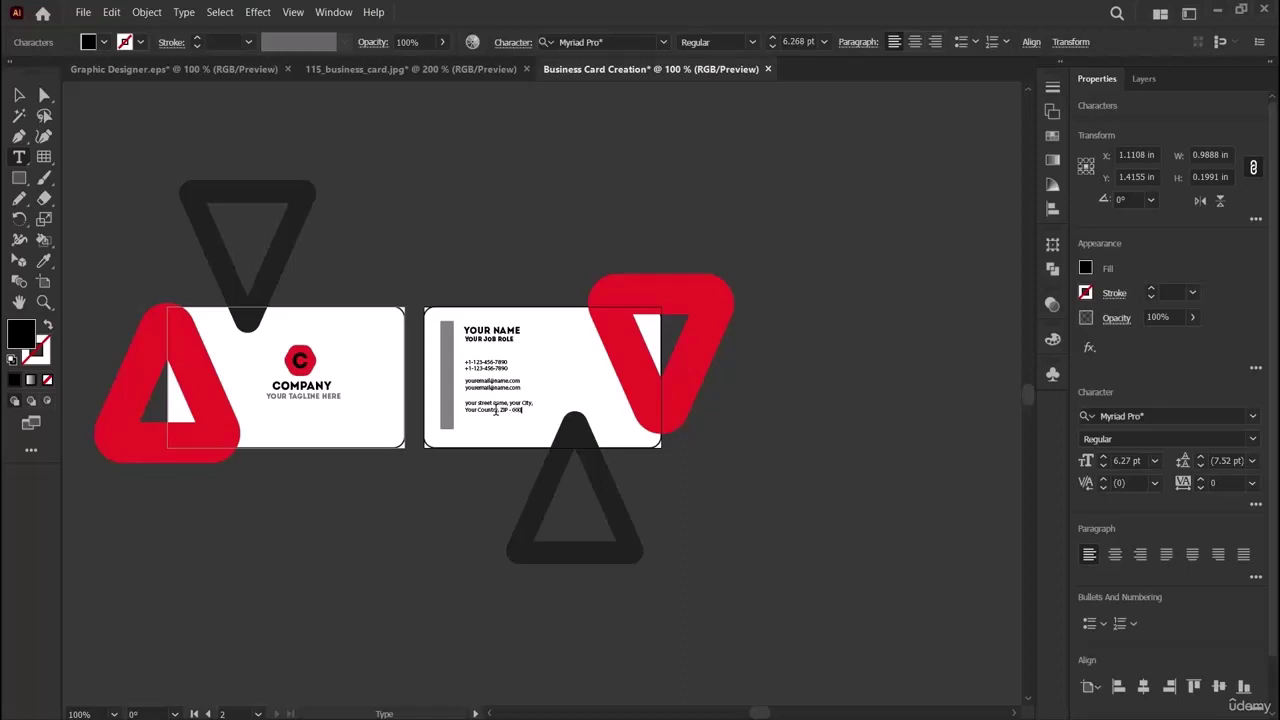
pyautogui.press('Escape')
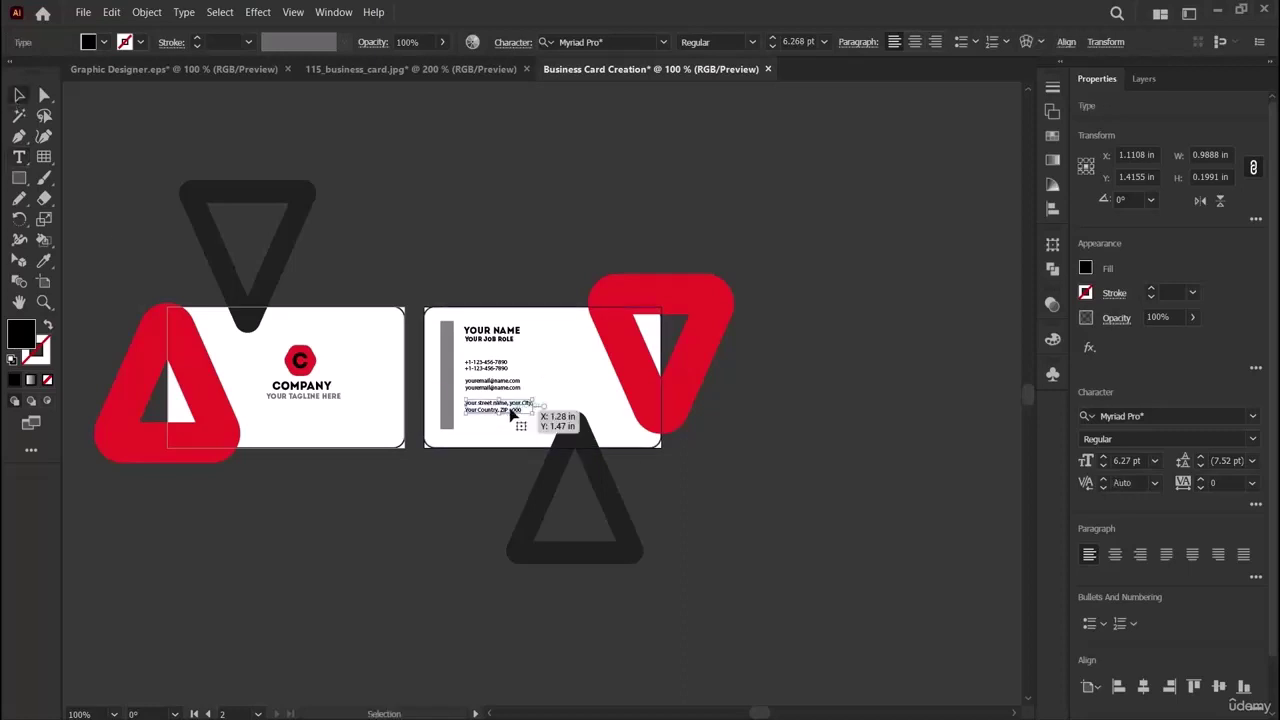
pyautogui.moveTo(505, 410); pyautogui.dragTo(507, 400)
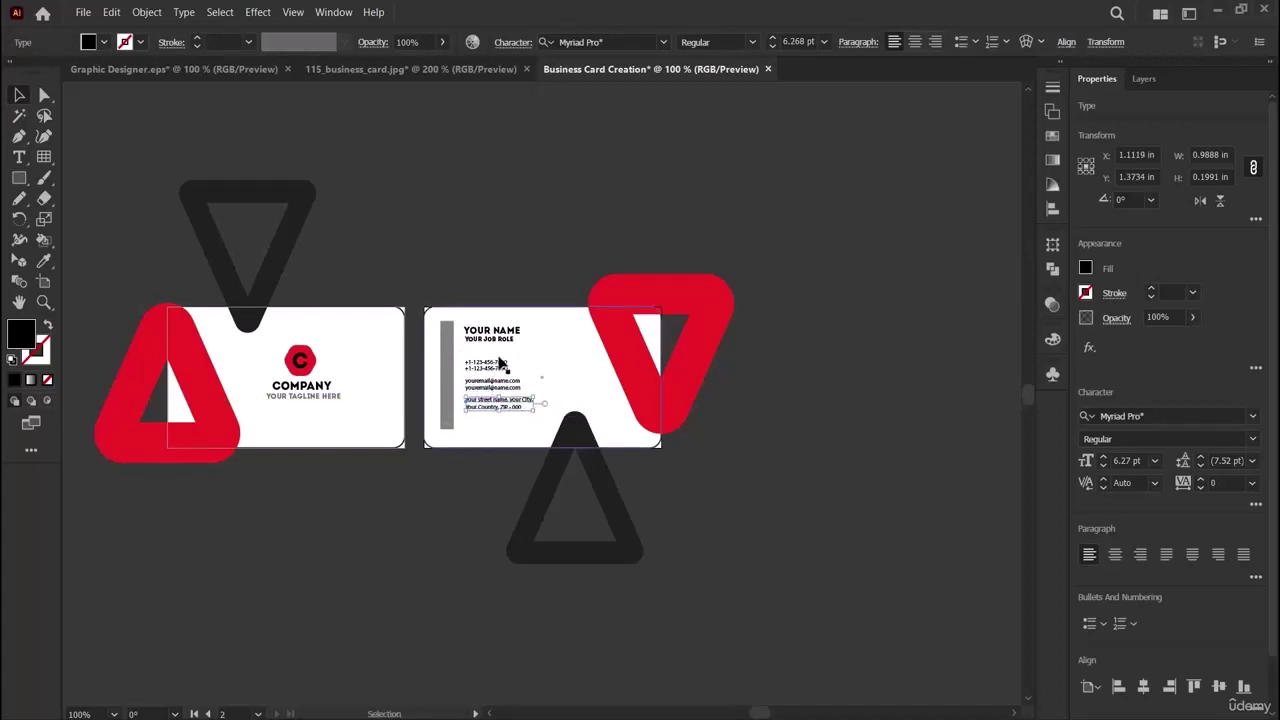
# Select the phone, email and address text and nudge it left and up to align with the name.
pyautogui.click(498, 366)
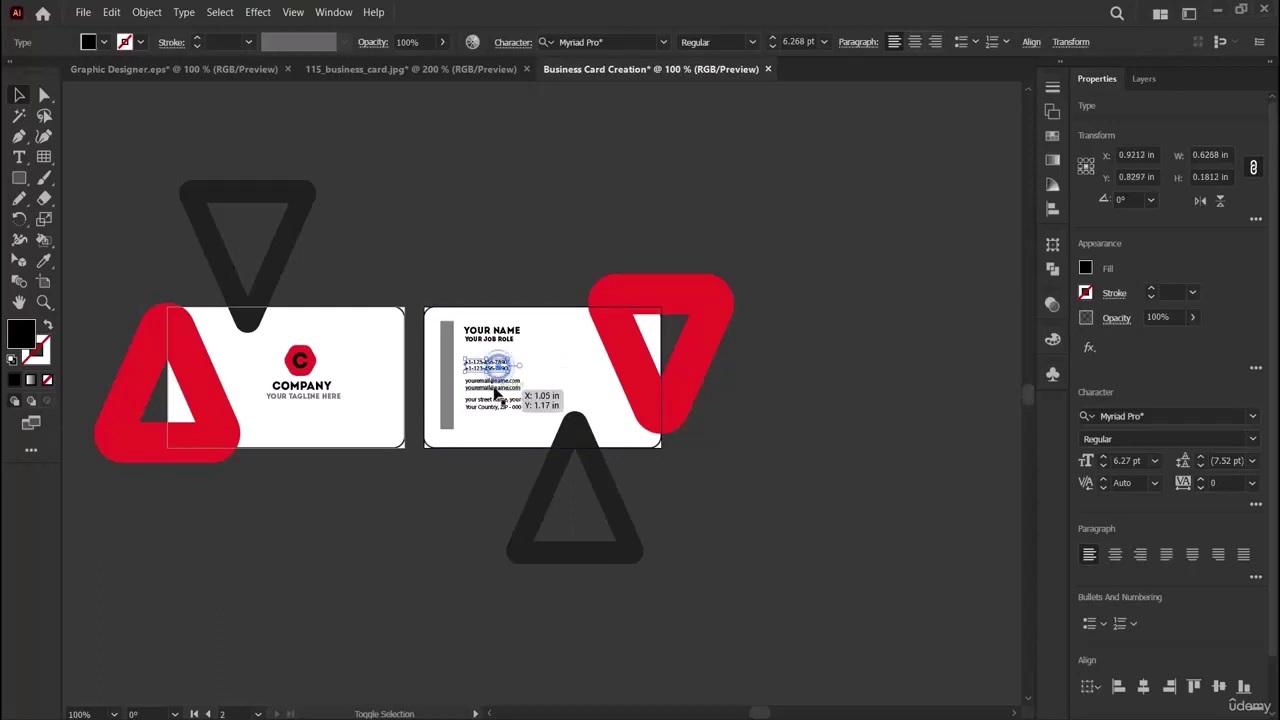
pyautogui.keyDown('shift'); pyautogui.click(492, 385); pyautogui.keyUp('shift')
pyautogui.keyDown('shift'); pyautogui.click(491, 402); pyautogui.keyUp('shift')
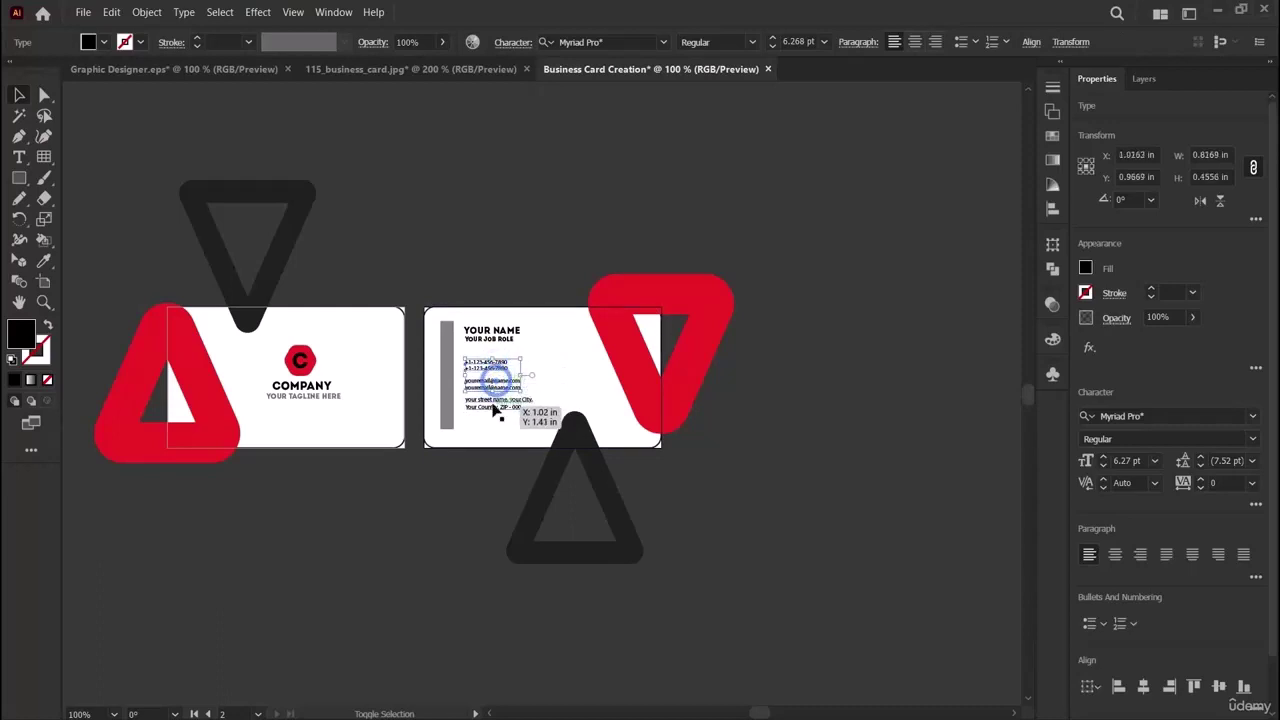
pyautogui.press('Left')
pyautogui.press('Left')
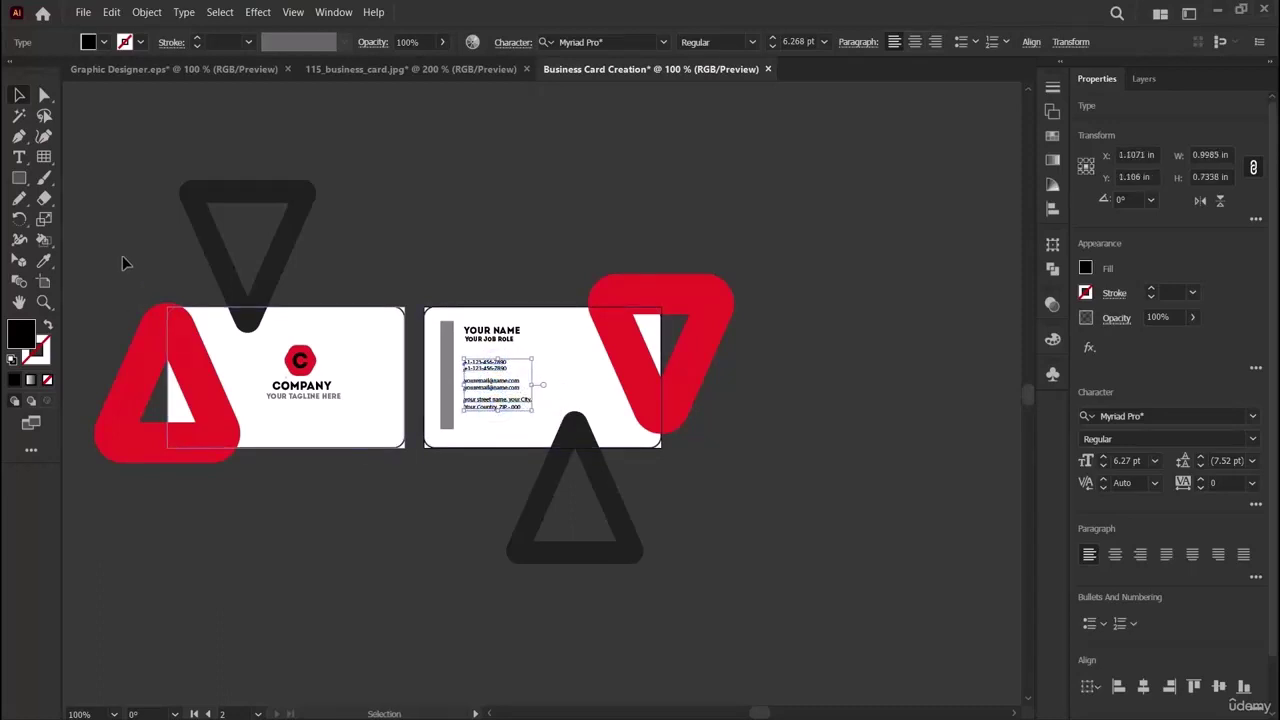
pyautogui.press('Up')
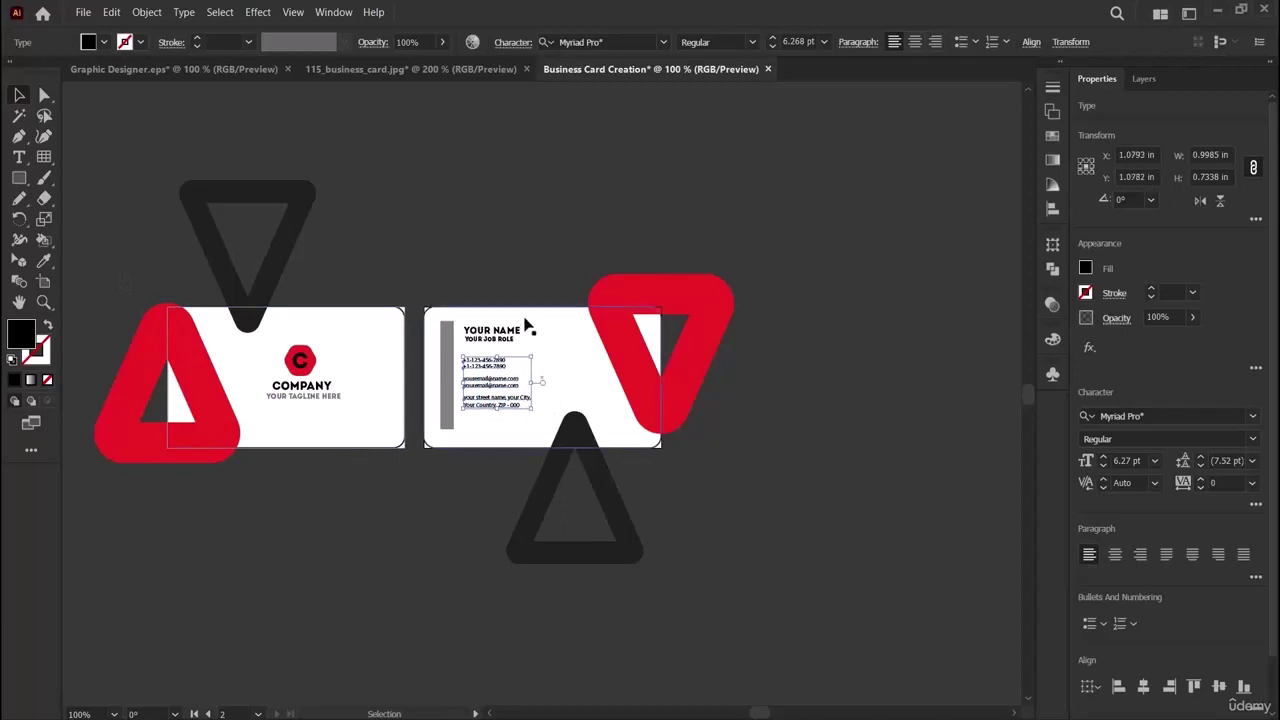
pyautogui.moveTo(494, 332); pyautogui.dragTo(483, 345)
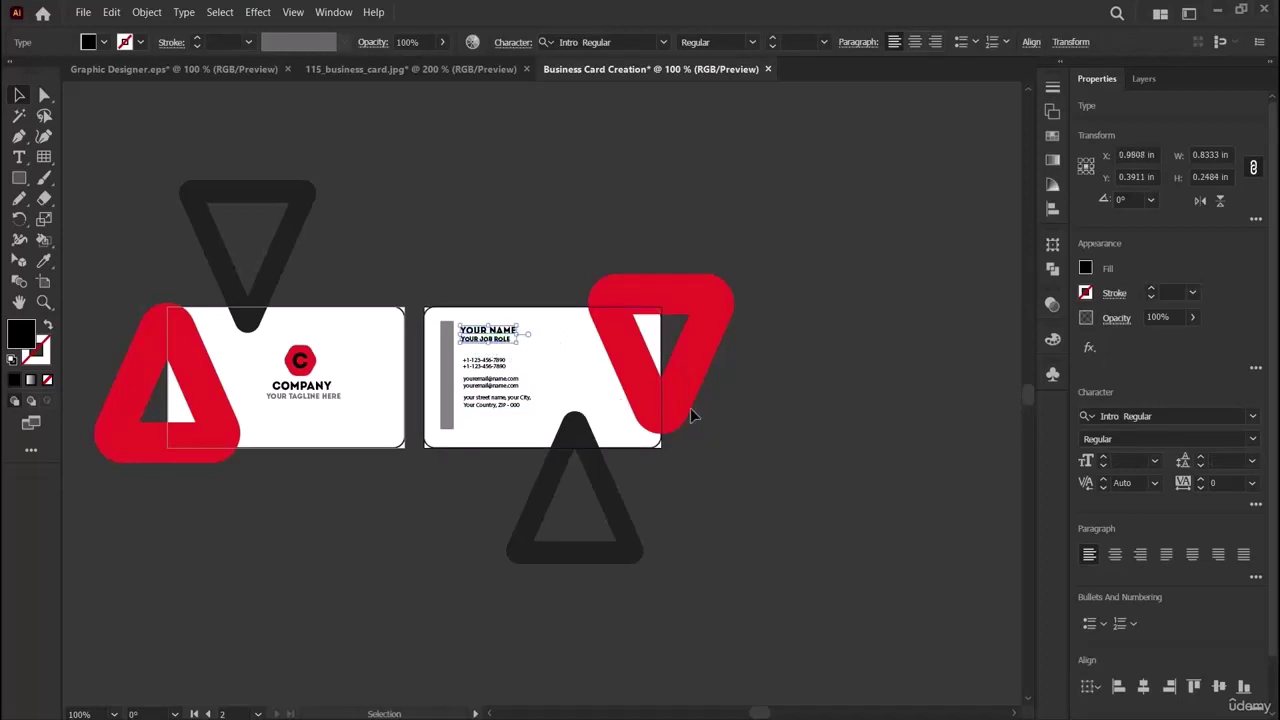
# Deselect everything and zoom in to review the text on both cards.
pyautogui.click(816, 466)
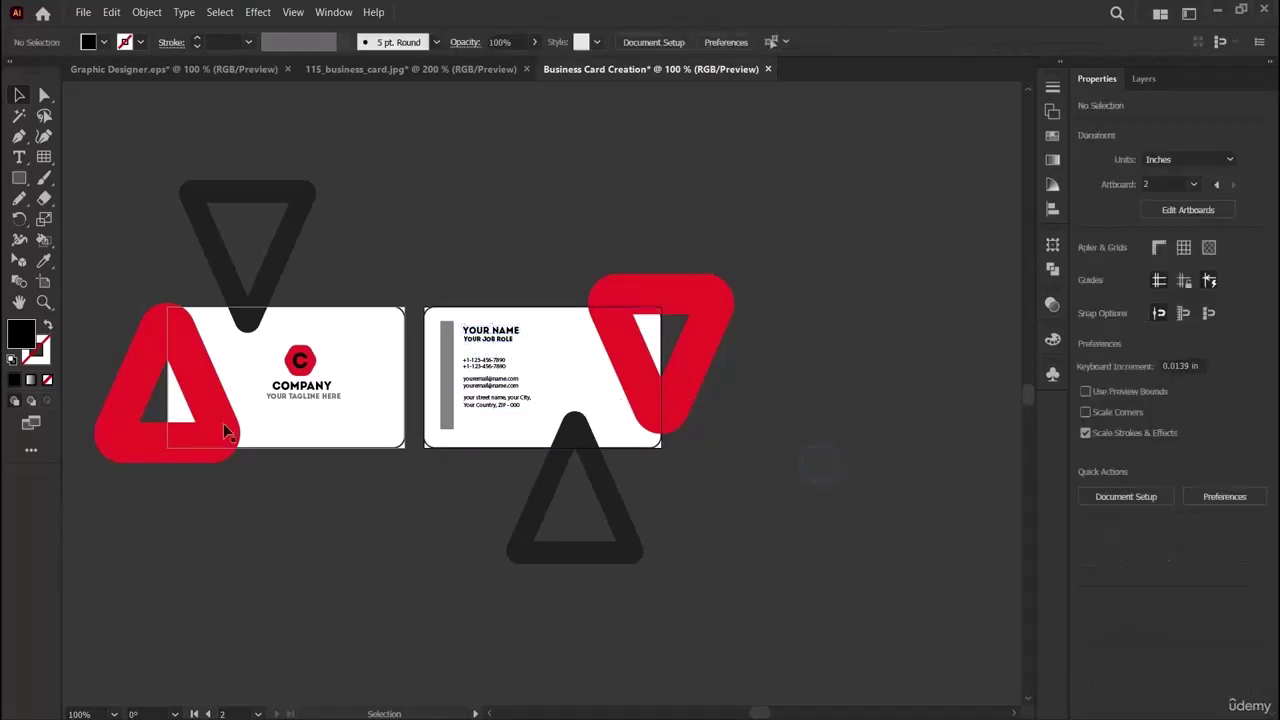
pyautogui.click(44, 302)
pyautogui.click(433, 445)
pyautogui.click(354, 449)
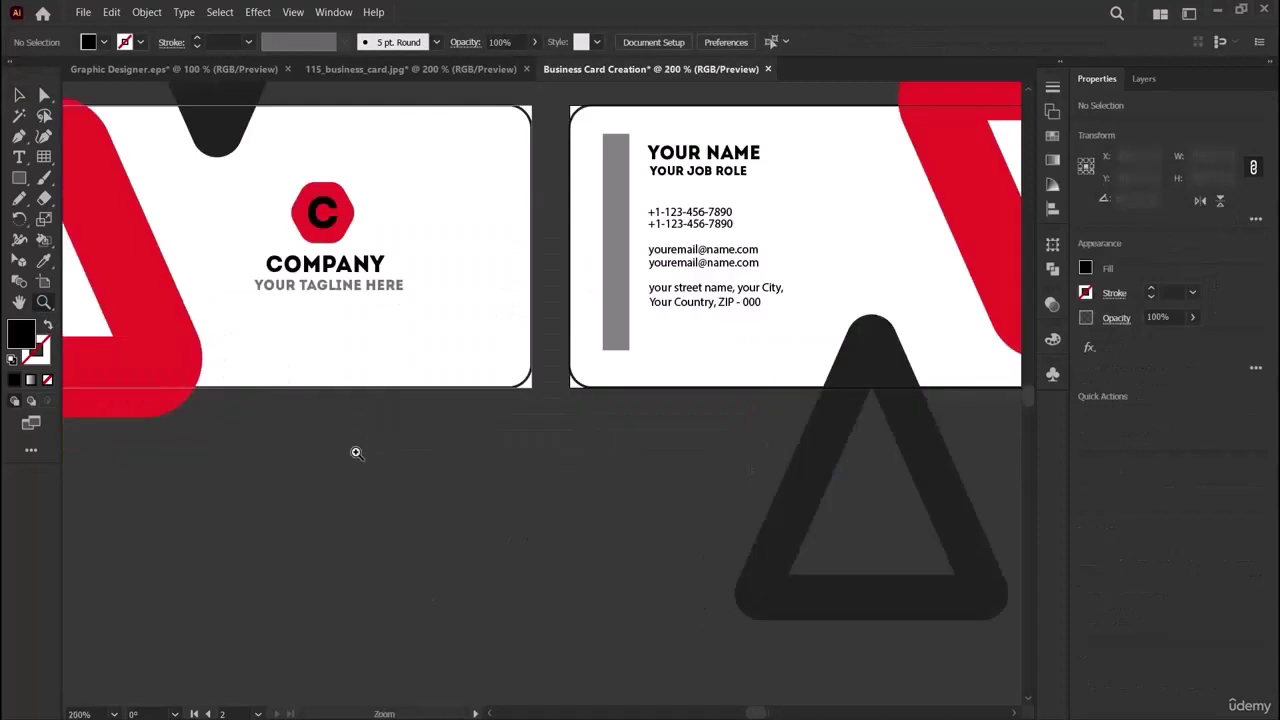
pyautogui.press('v')
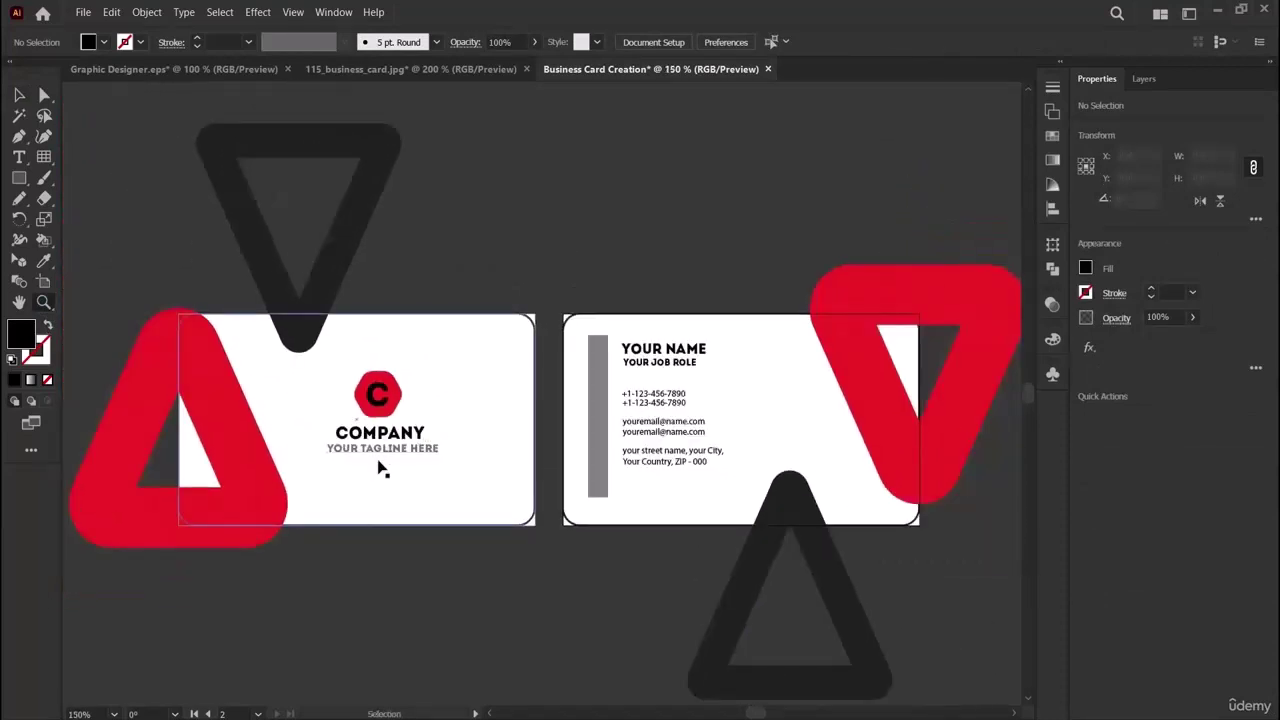
pyautogui.press('z')
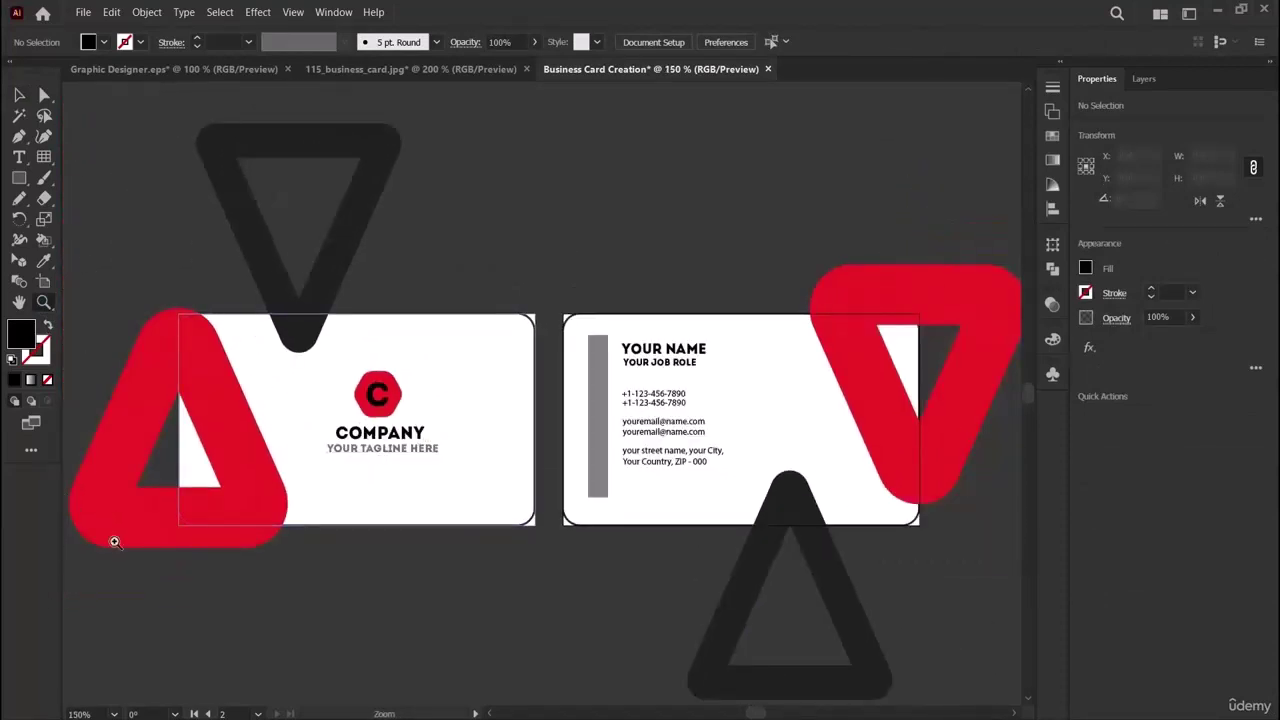
# Toggle artboard editing off and close the business card documents via File > Close.
pyautogui.click(43, 281)
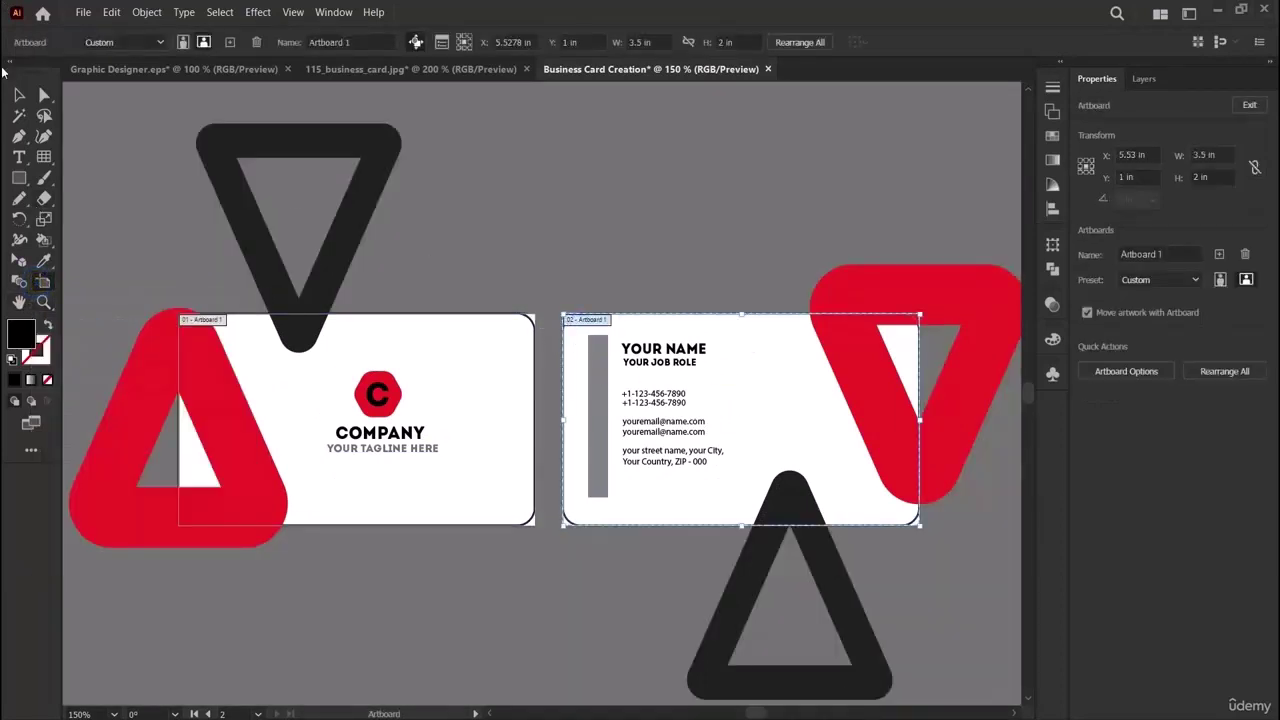
pyautogui.click(17, 97)
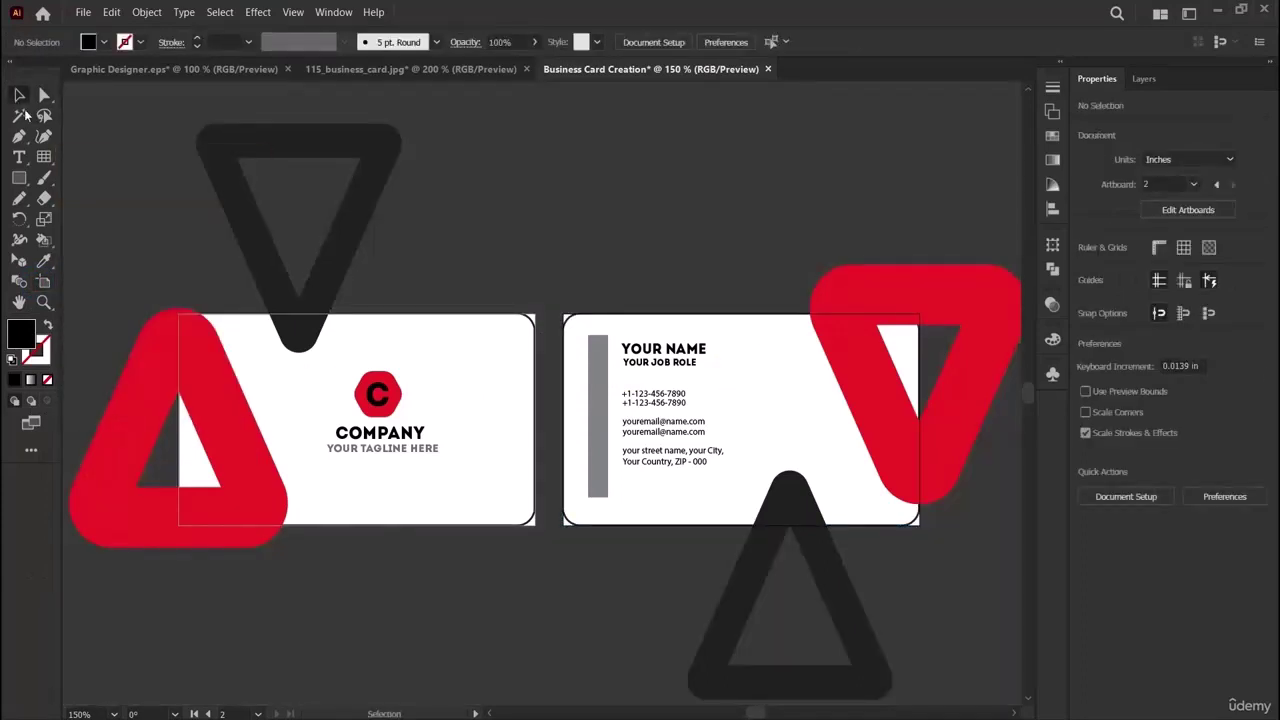
pyautogui.click(20, 113)
pyautogui.click(80, 13)
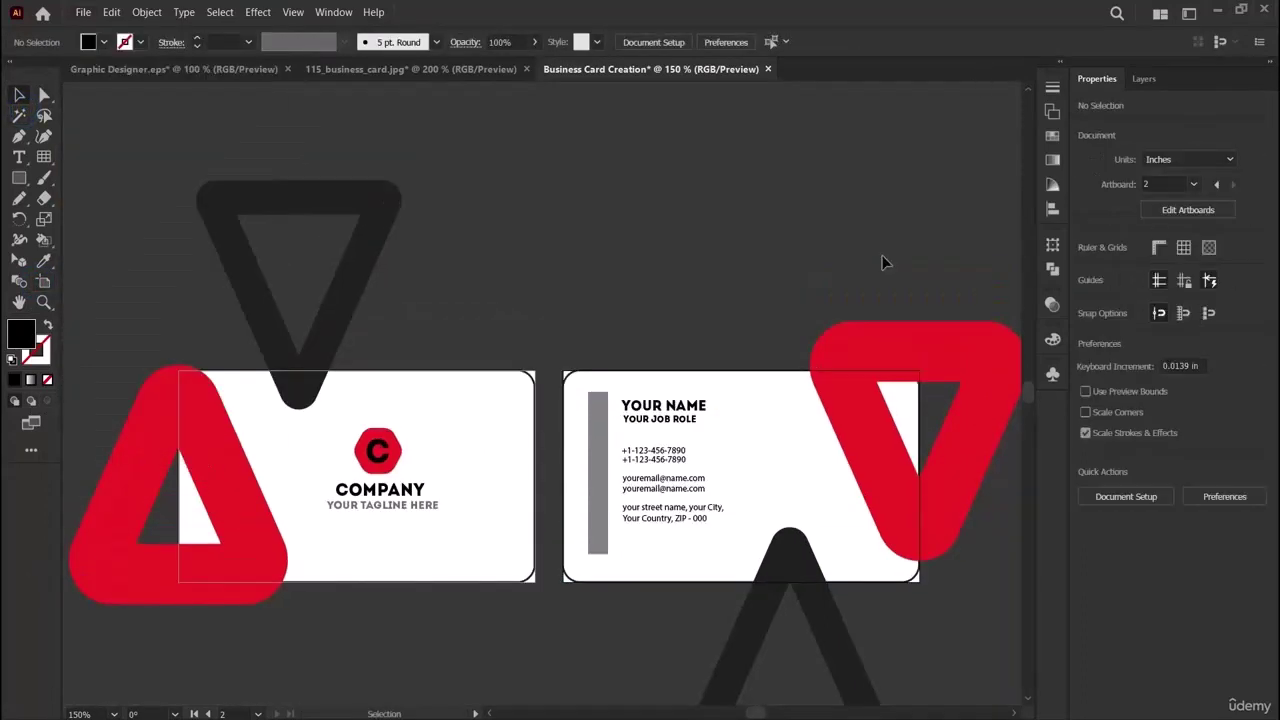
pyautogui.scroll(-5, 624, 414)
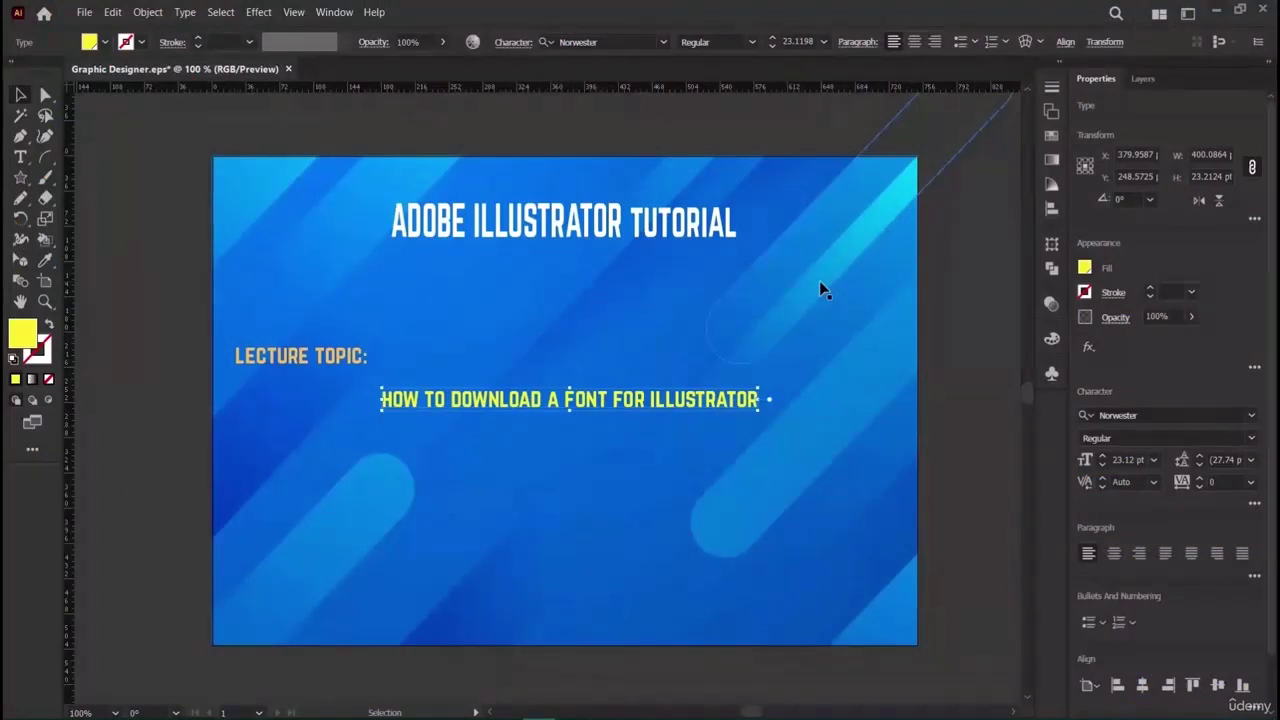
# Deselect the 'How to download a font for Illustrator' topic text on the slide.
pyautogui.click(952, 275)
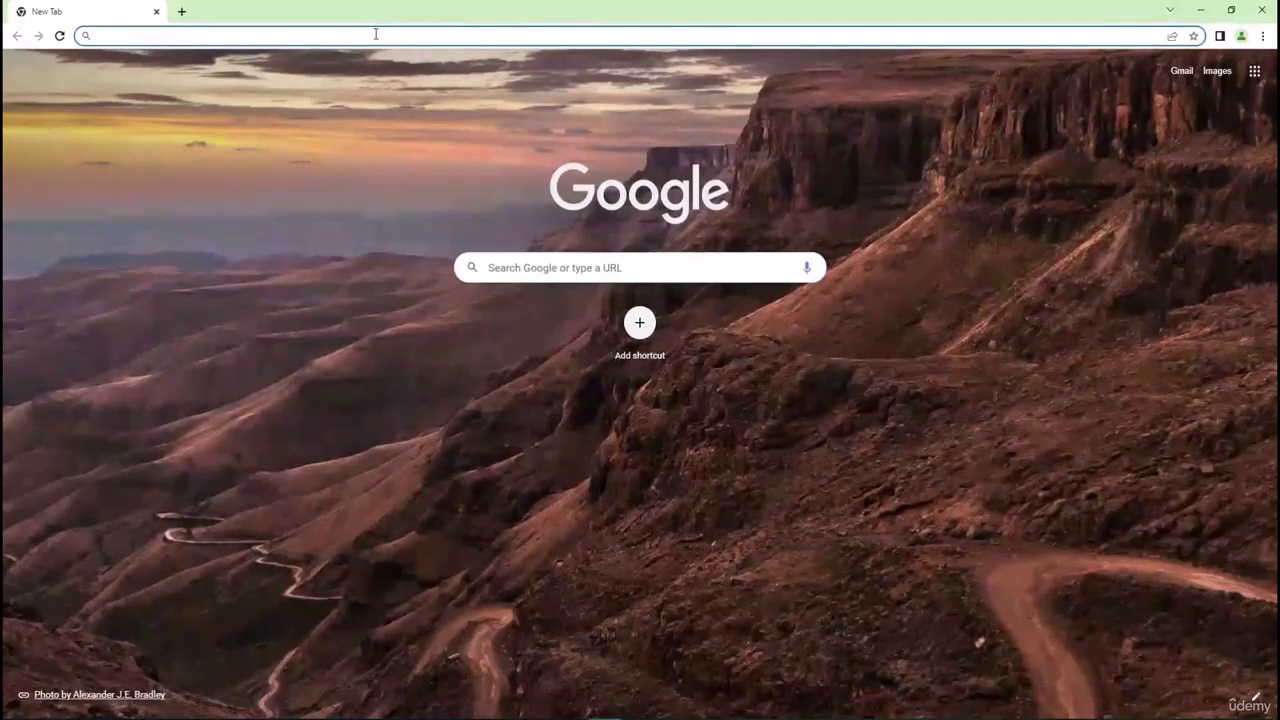
# Search Google for 'intro font free download' using the address bar suggestion.
pyautogui.write('Intro')
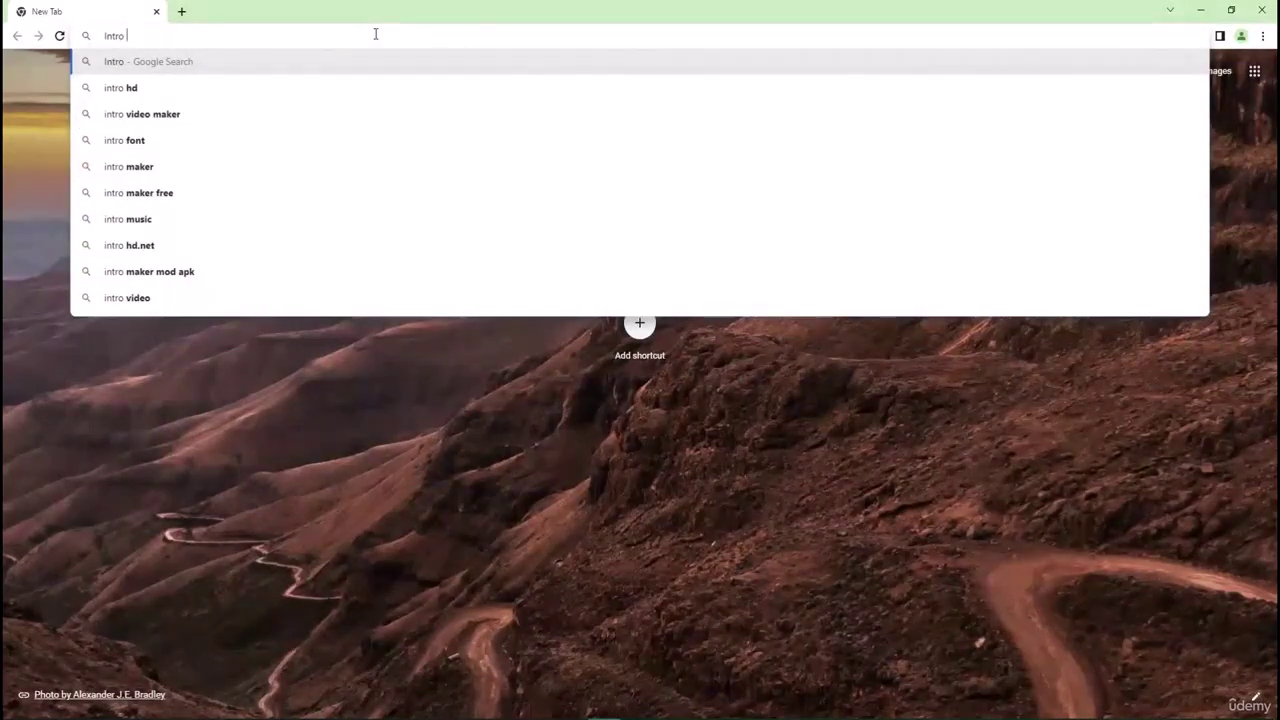
pyautogui.press('Down')
pyautogui.press('Down')
pyautogui.press('Down')
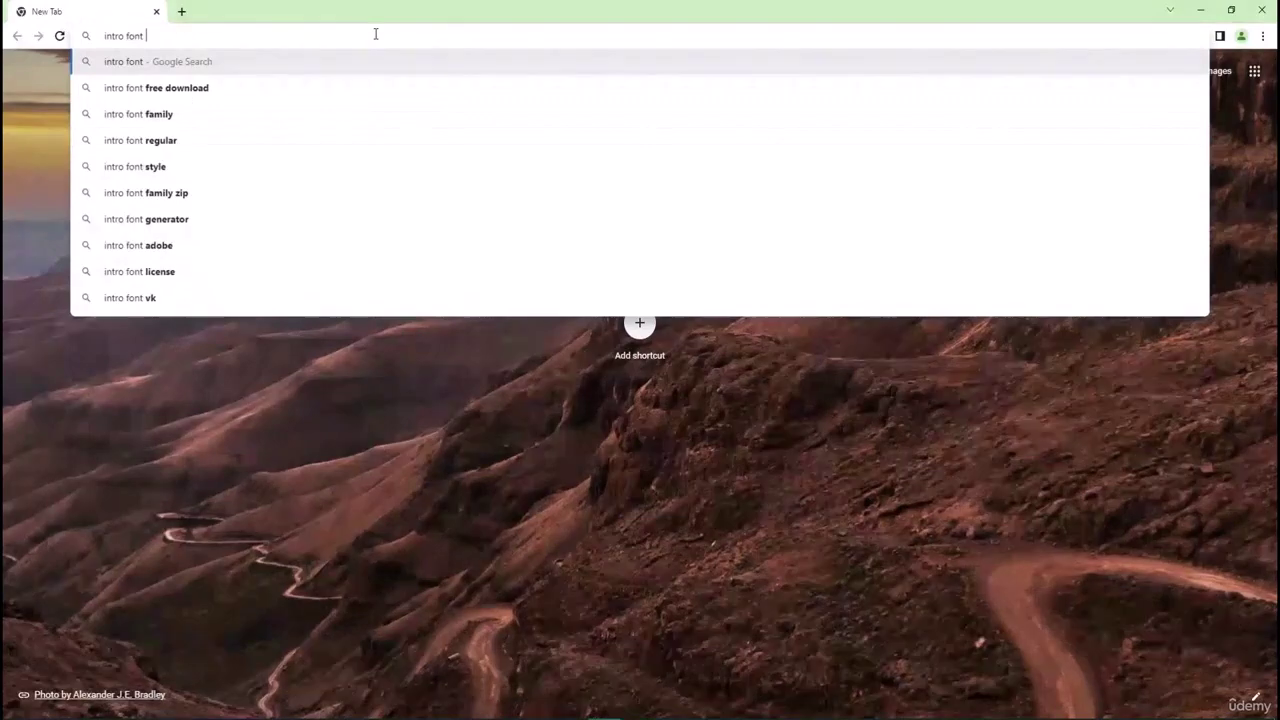
pyautogui.press('Down')
pyautogui.press('Return')
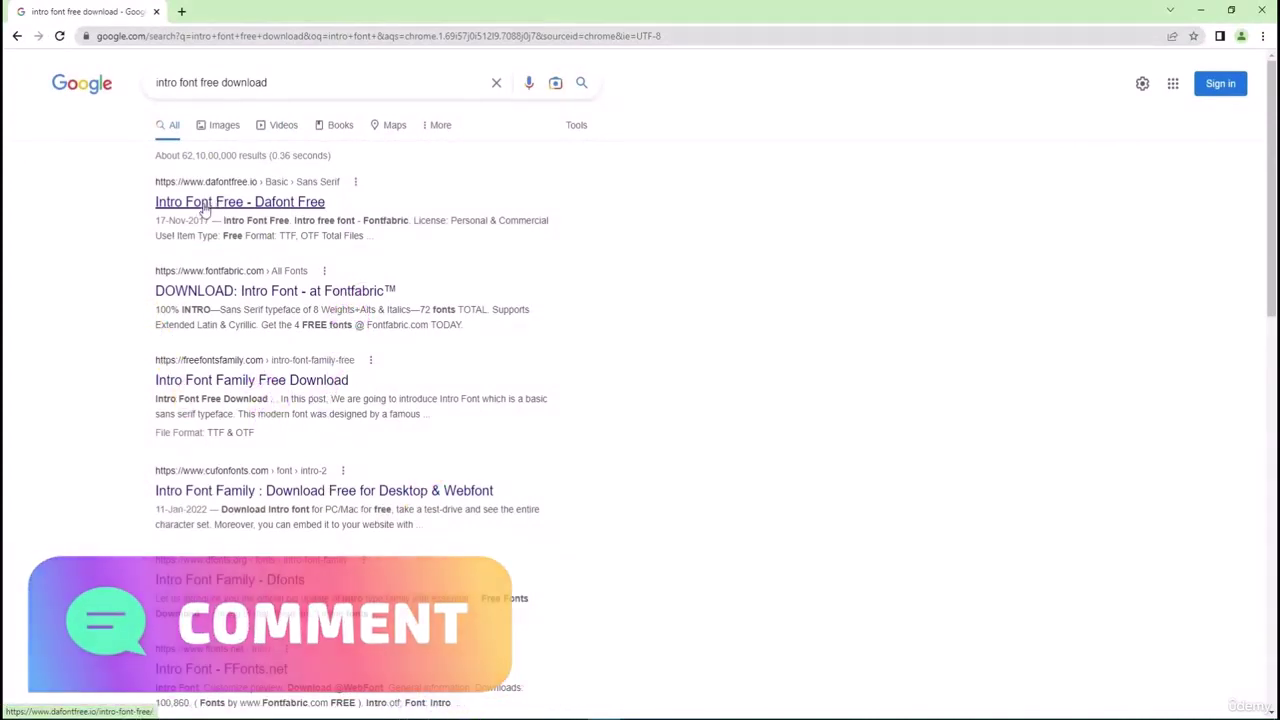
# Open the Intro Font Free page on Dafont Free.
pyautogui.click(204, 204)
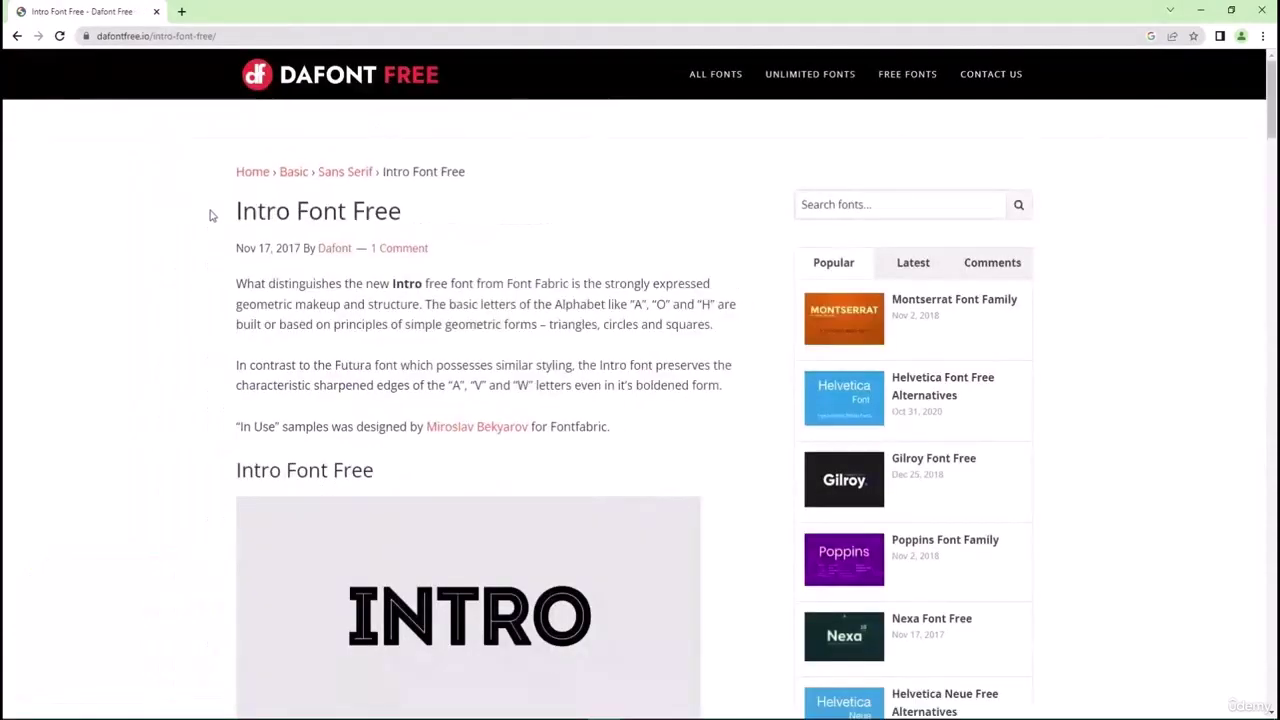
pyautogui.scroll(-15, 310, 367)
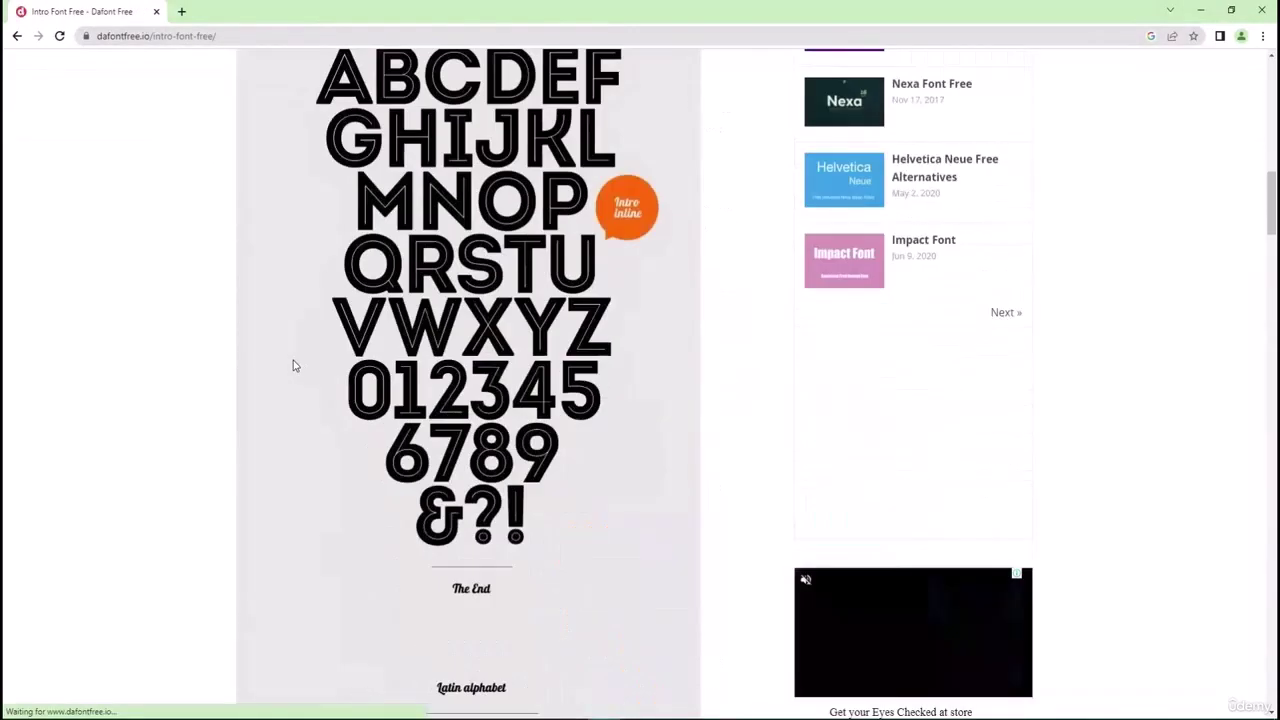
pyautogui.scroll(-20, 288, 367)
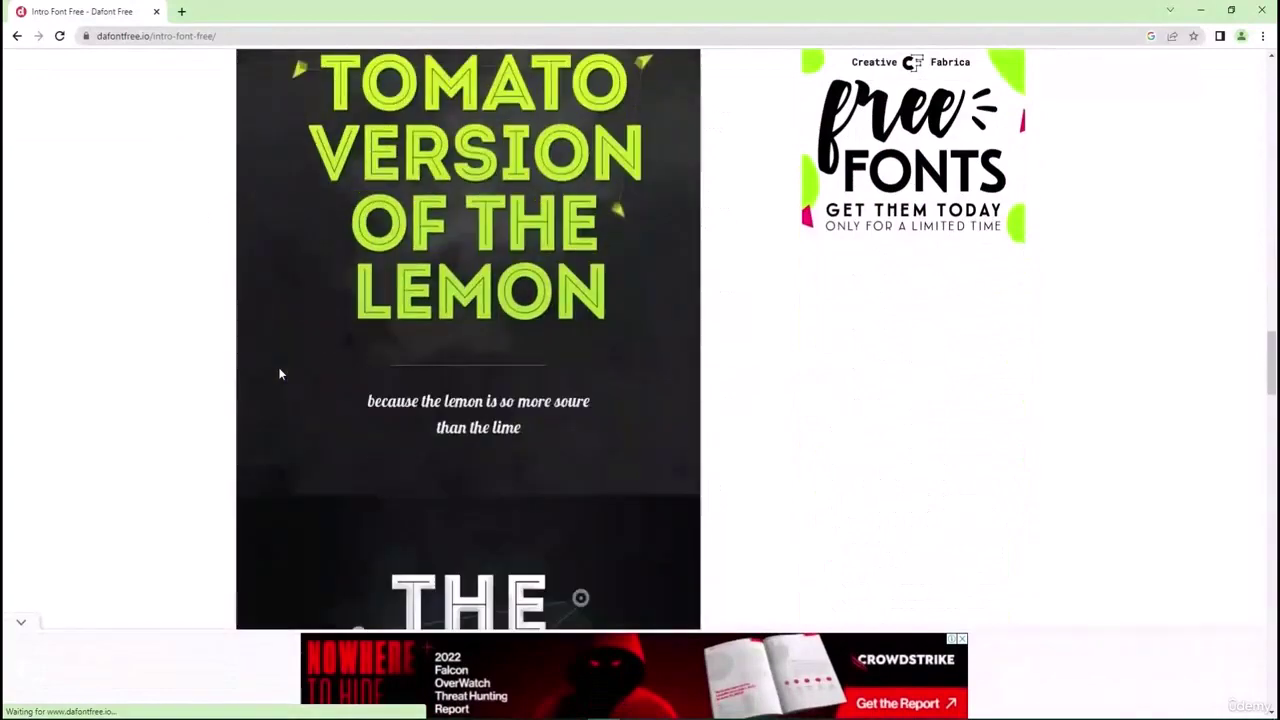
pyautogui.scroll(-10, 279, 372)
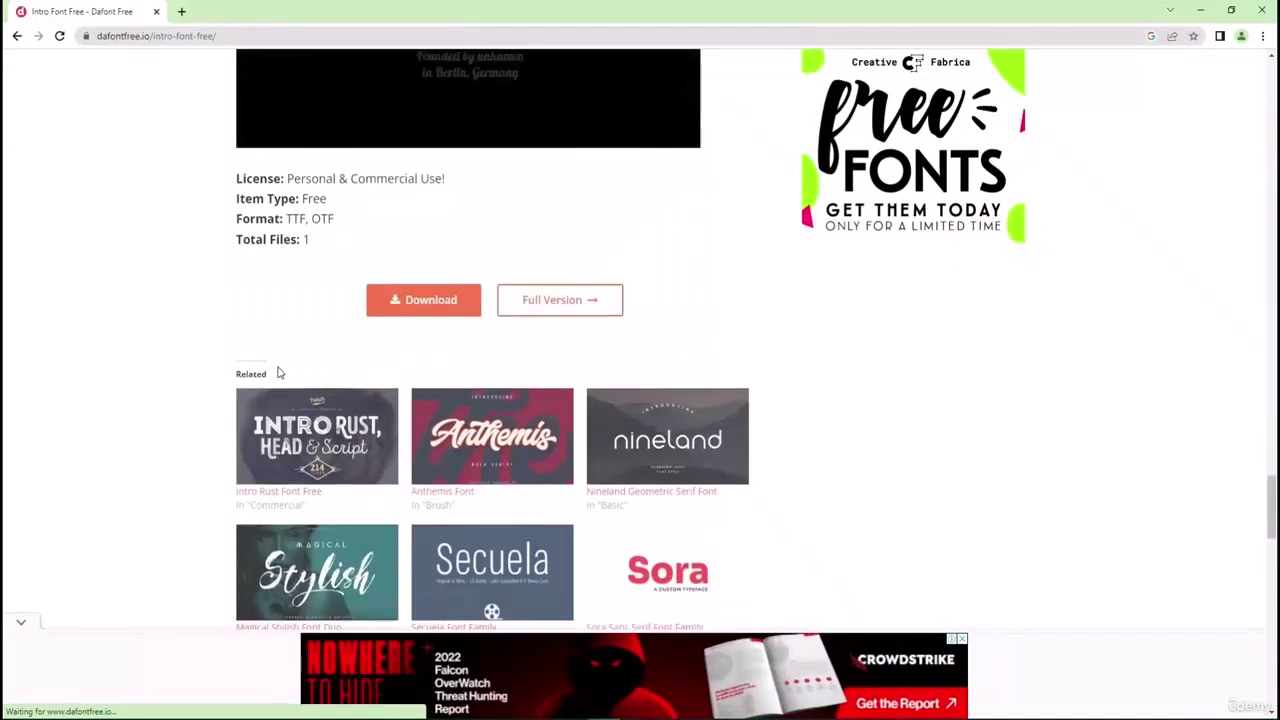
# Download intro.zip from the font's download page and dismiss the ad popup.
pyautogui.click(433, 300)
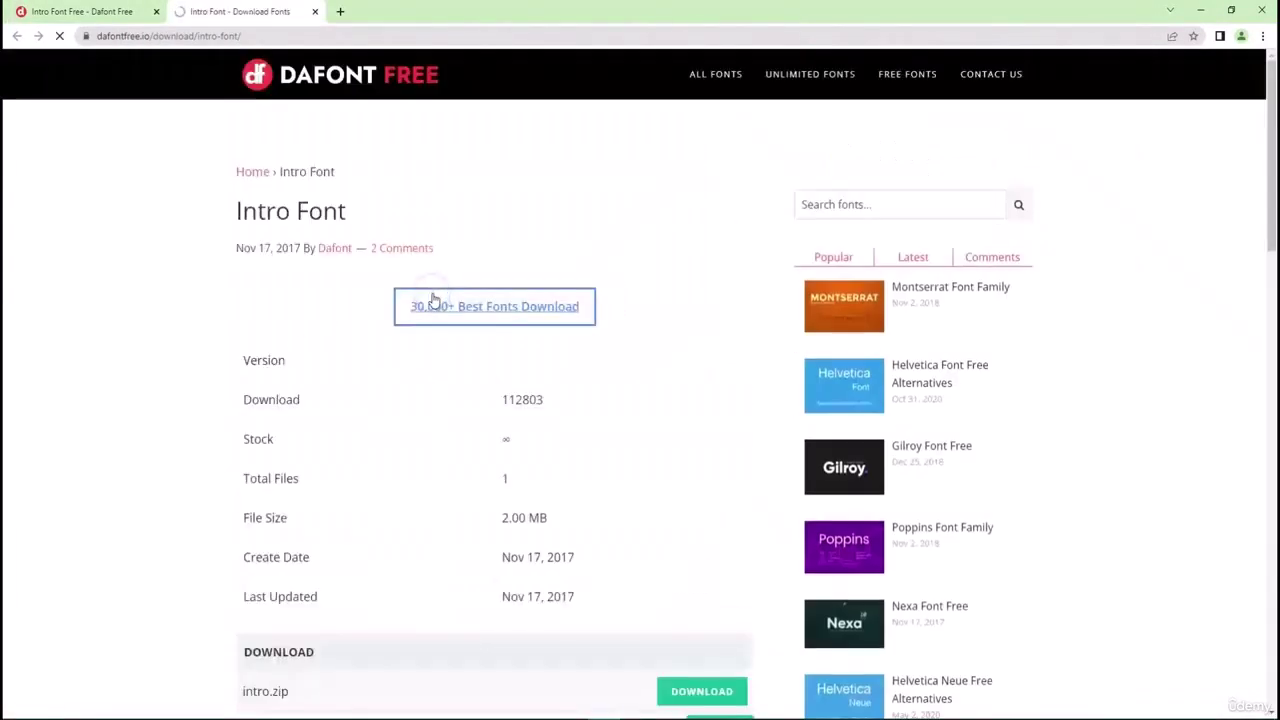
pyautogui.scroll(-5, 396, 350)
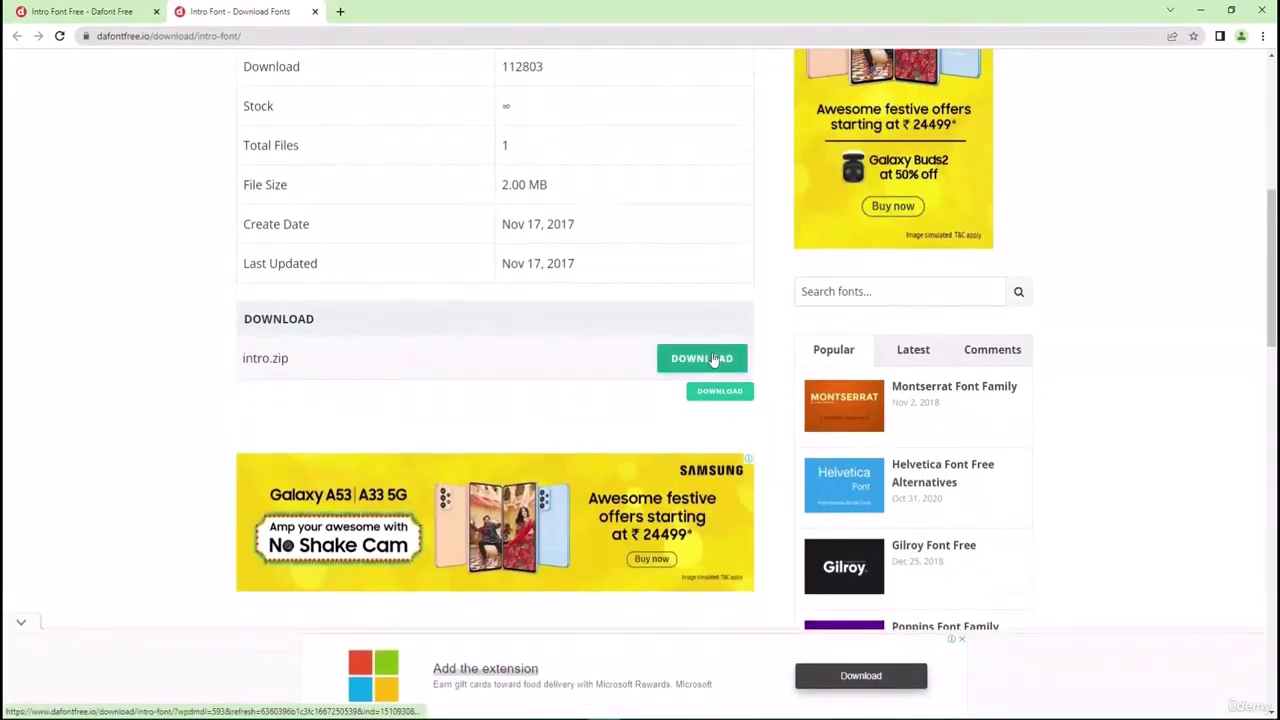
pyautogui.click(714, 358)
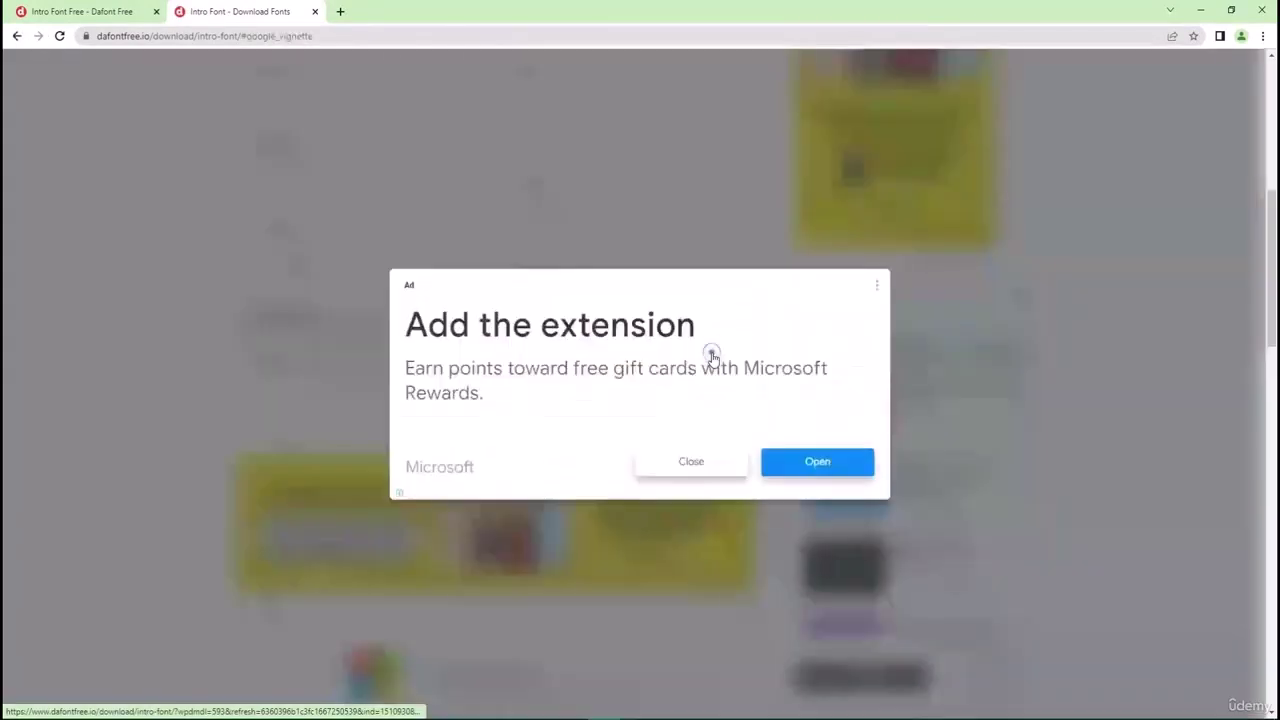
pyautogui.click(691, 464)
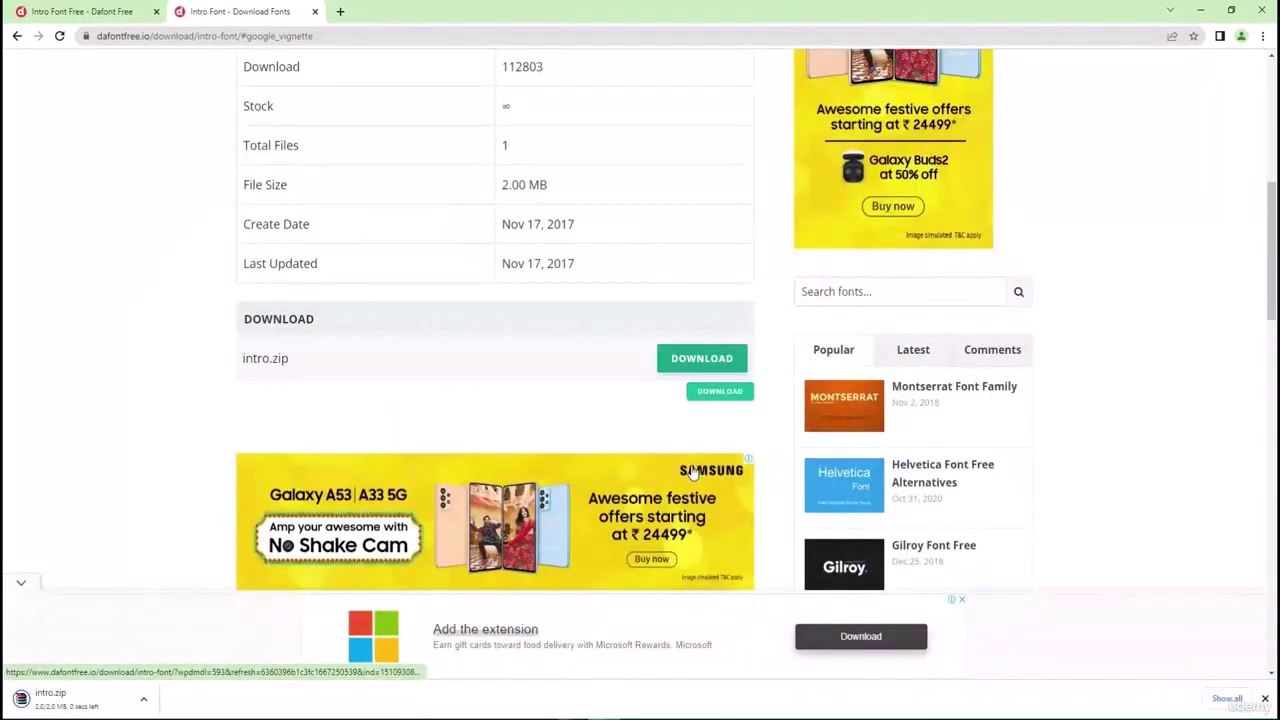
# Extract intro.zip into Downloads\intro, replacing all existing files, then close WinRAR.
pyautogui.click(117, 705)
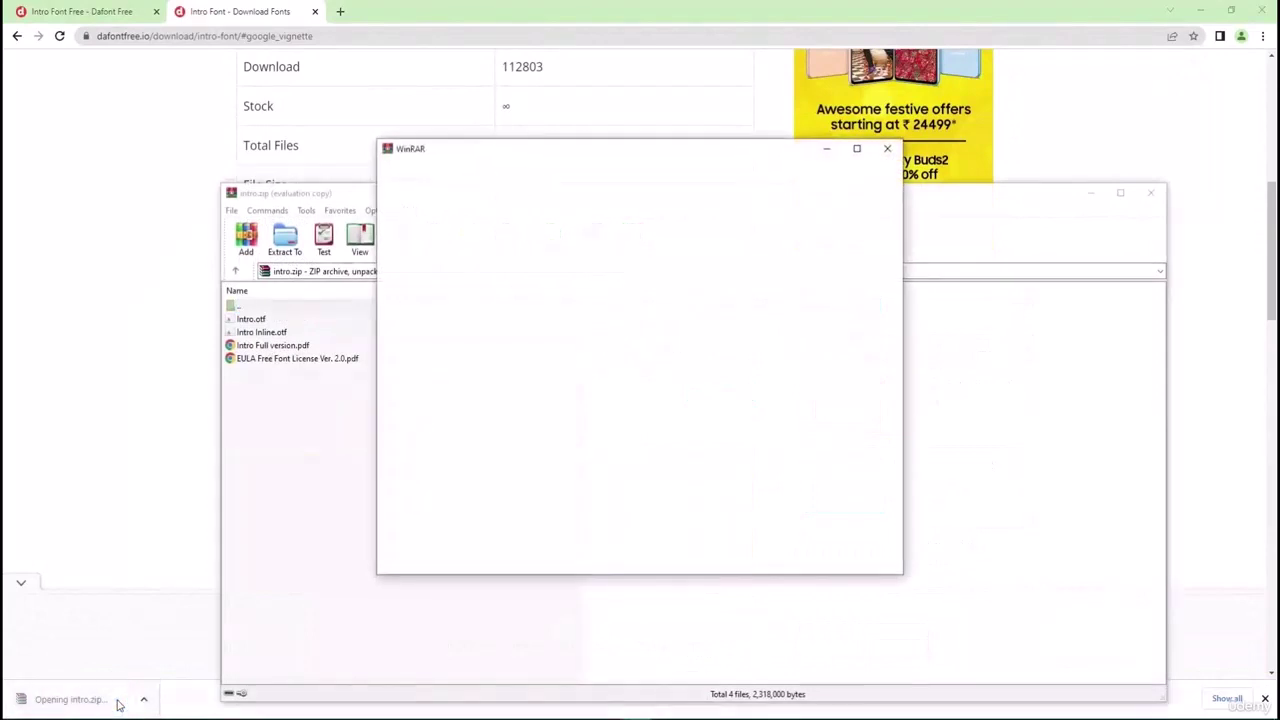
pyautogui.click(886, 149)
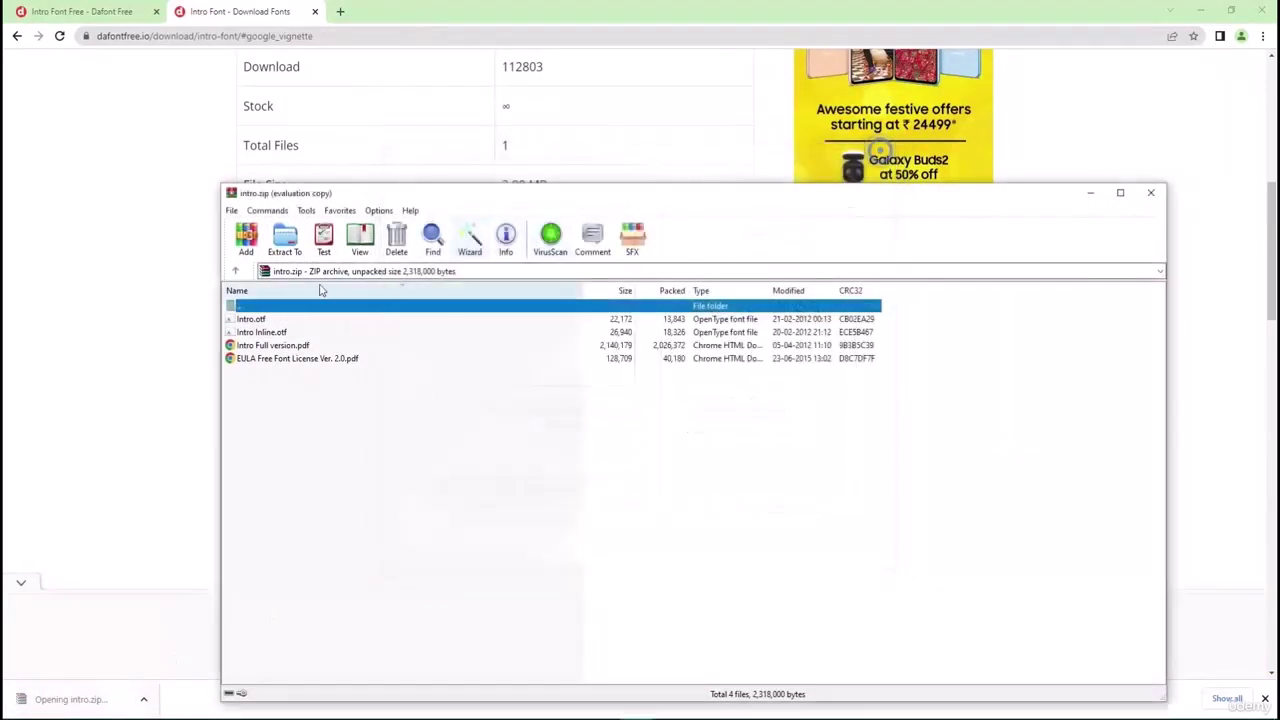
pyautogui.click(284, 240)
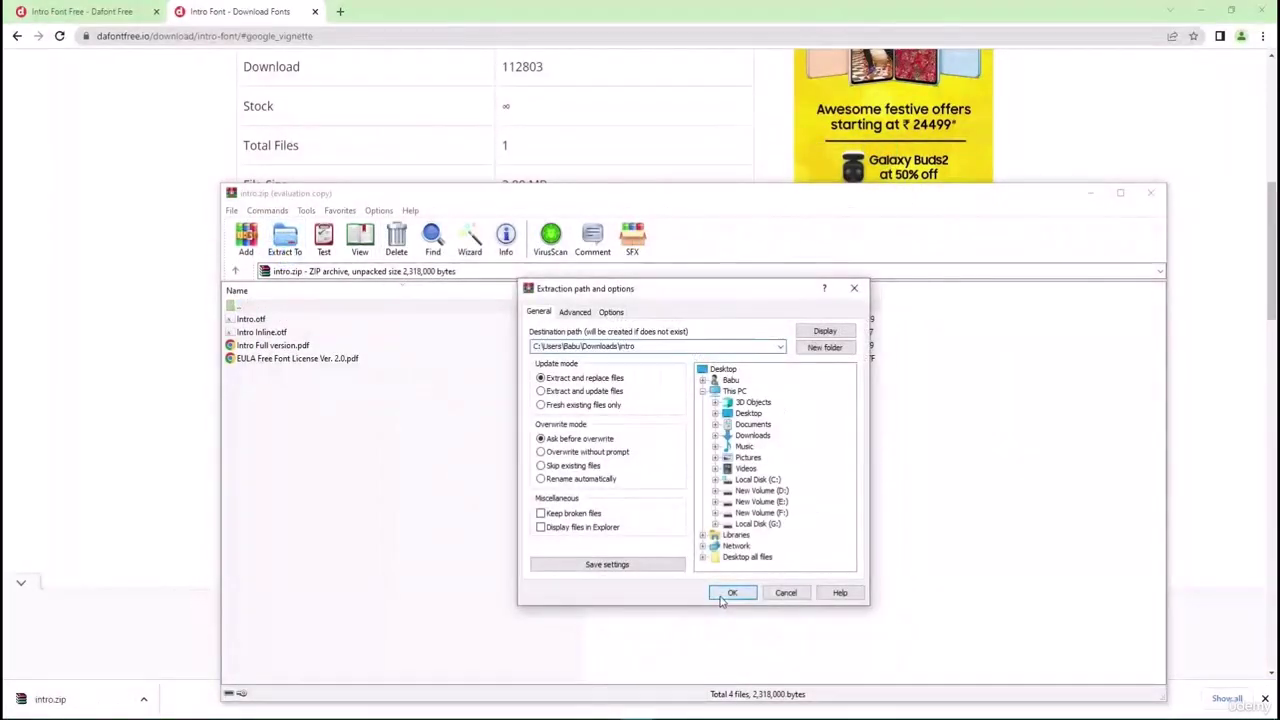
pyautogui.click(732, 592)
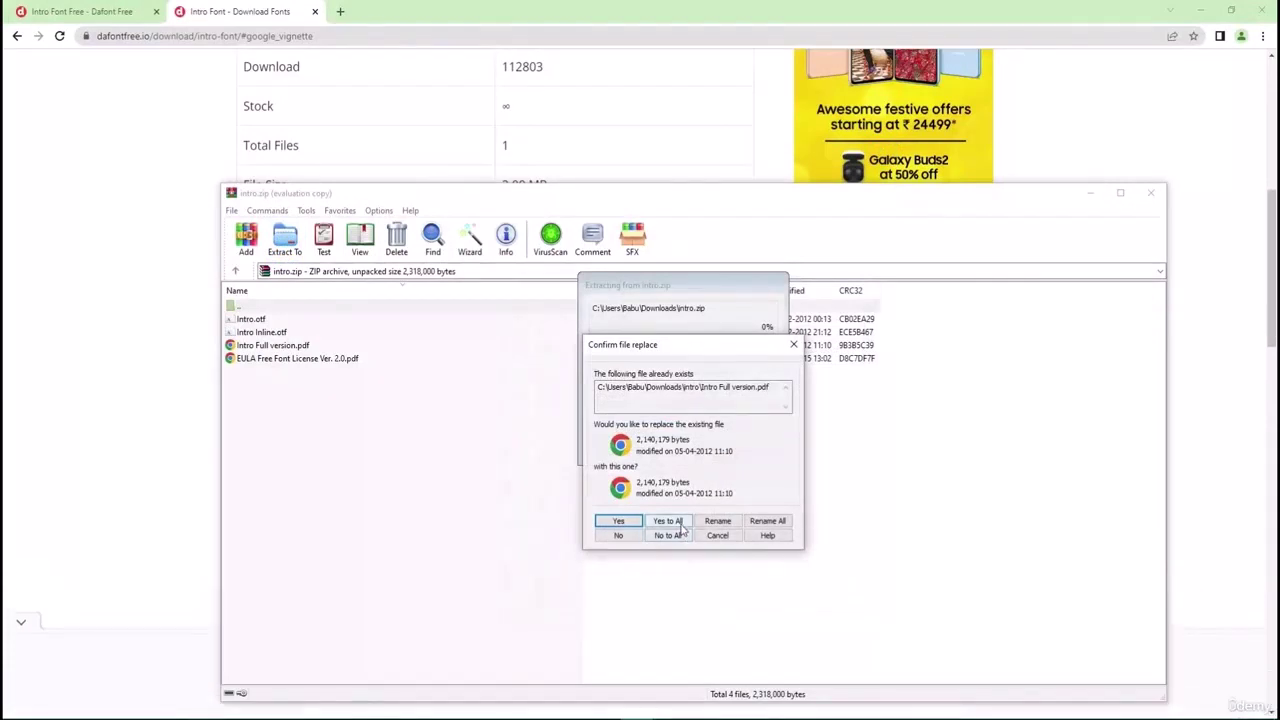
pyautogui.click(679, 526)
pyautogui.click(1138, 197)
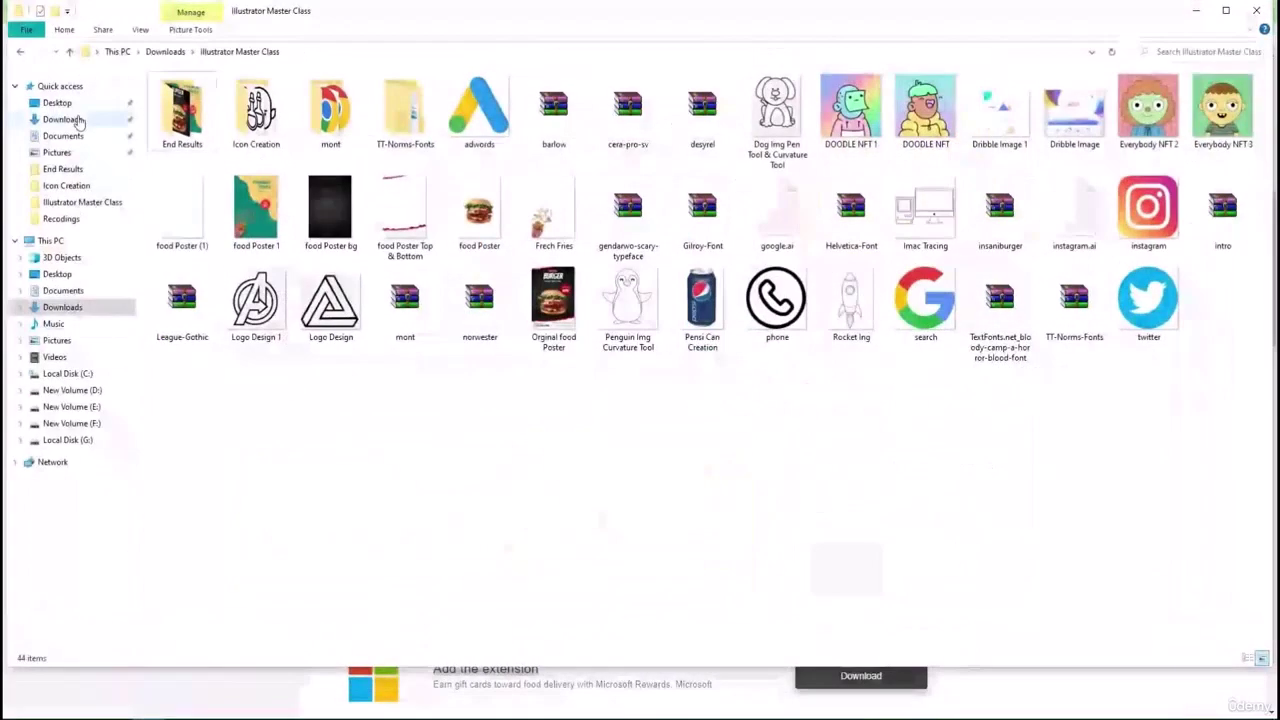
# Open the Intro font file from the Downloads > intro folder.
pyautogui.click(78, 120)
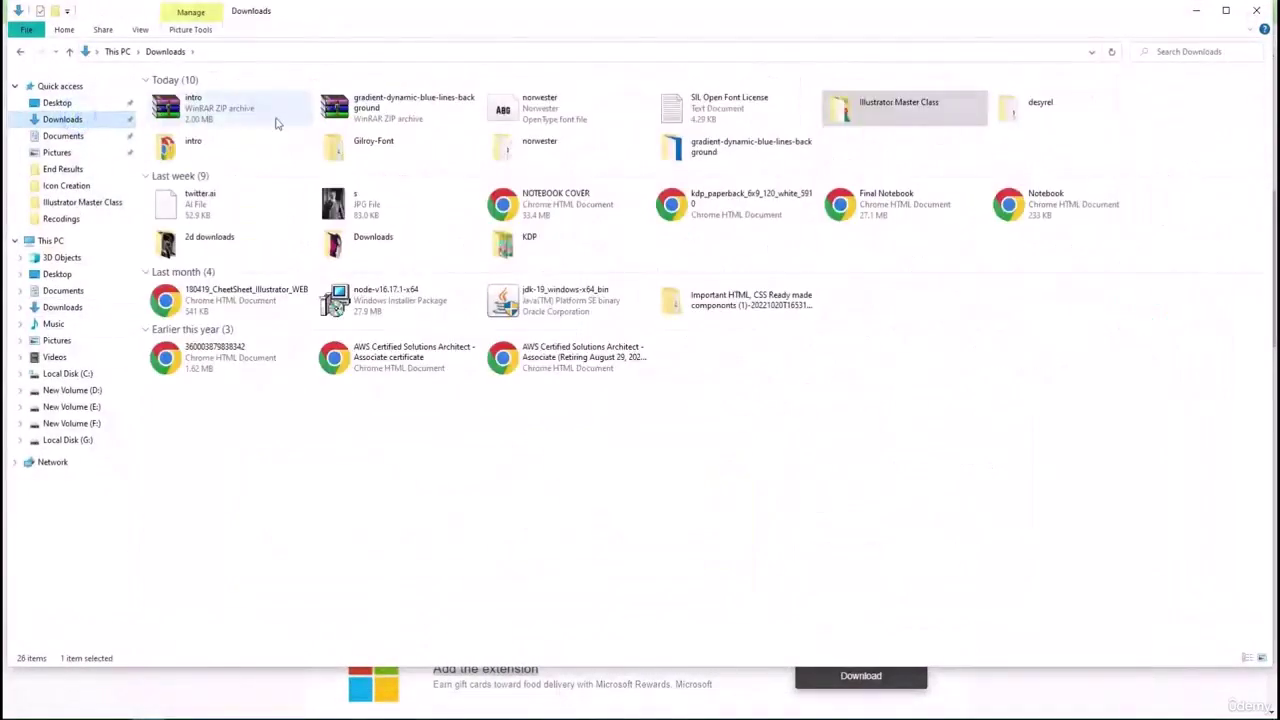
pyautogui.doubleClick(236, 160)
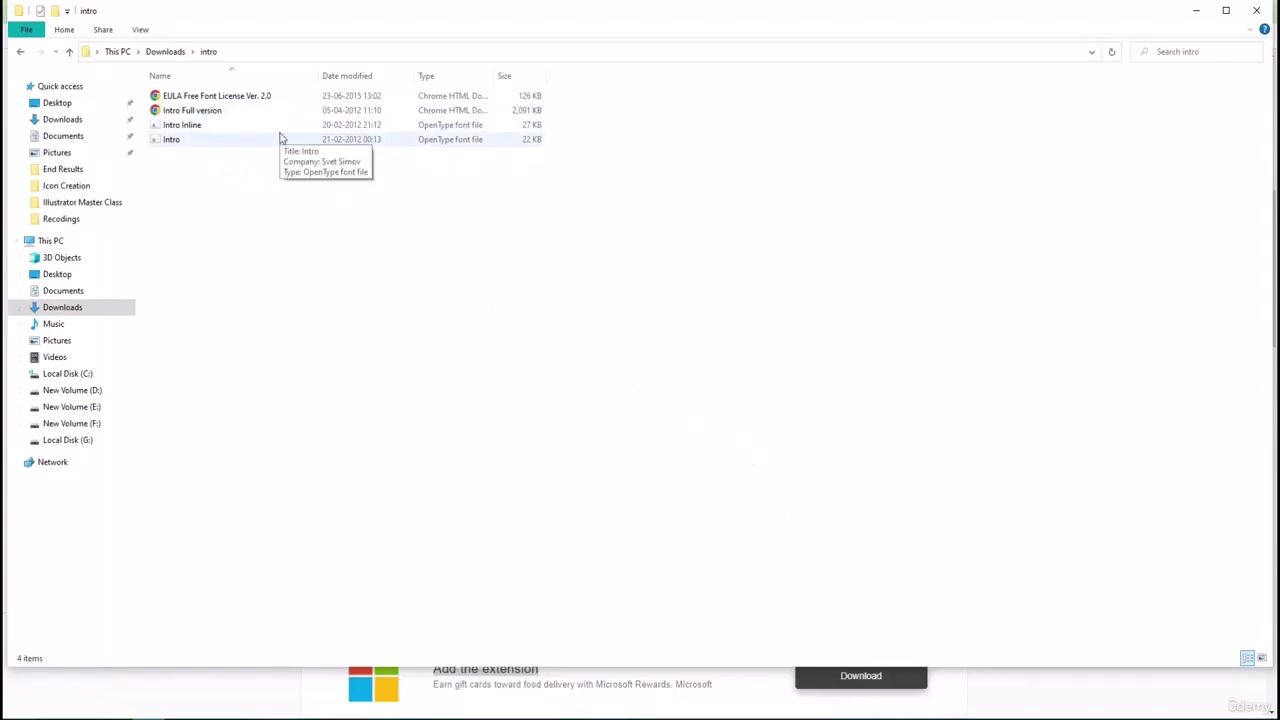
pyautogui.doubleClick(281, 139)
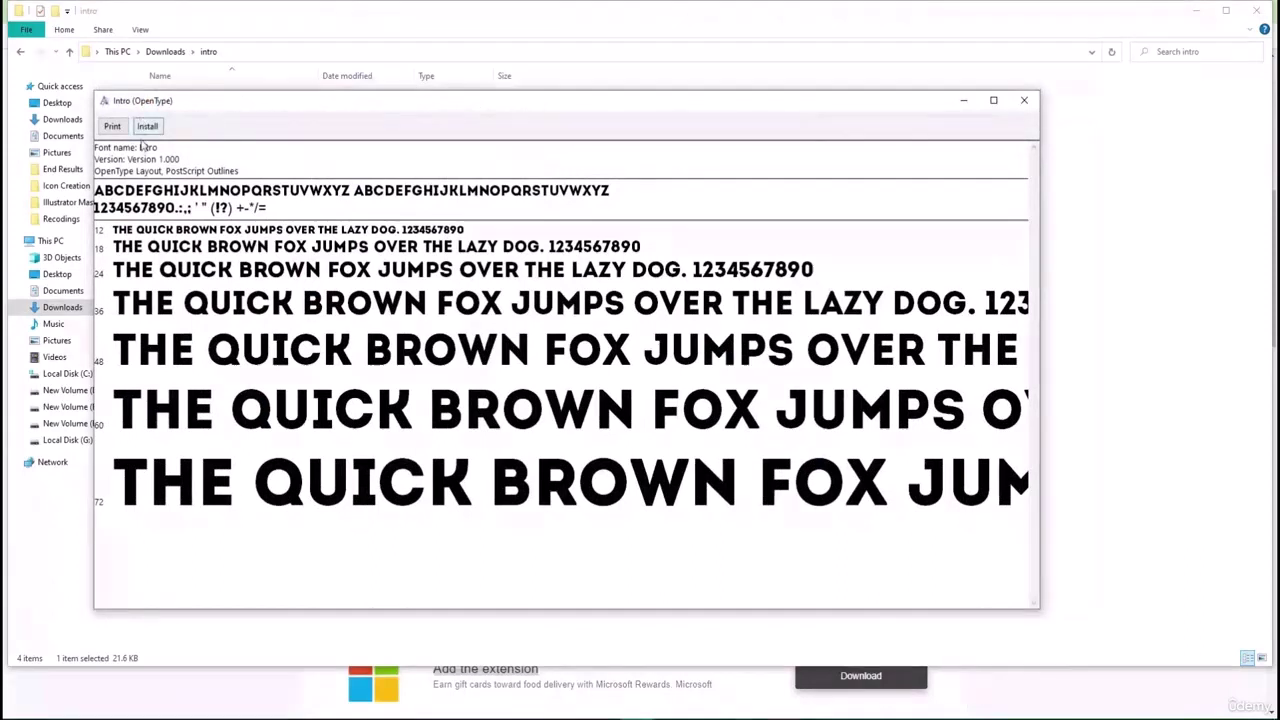
# Install Intro, skipping replacement of the existing copy, and return to the Illustrator slide.
pyautogui.click(148, 127)
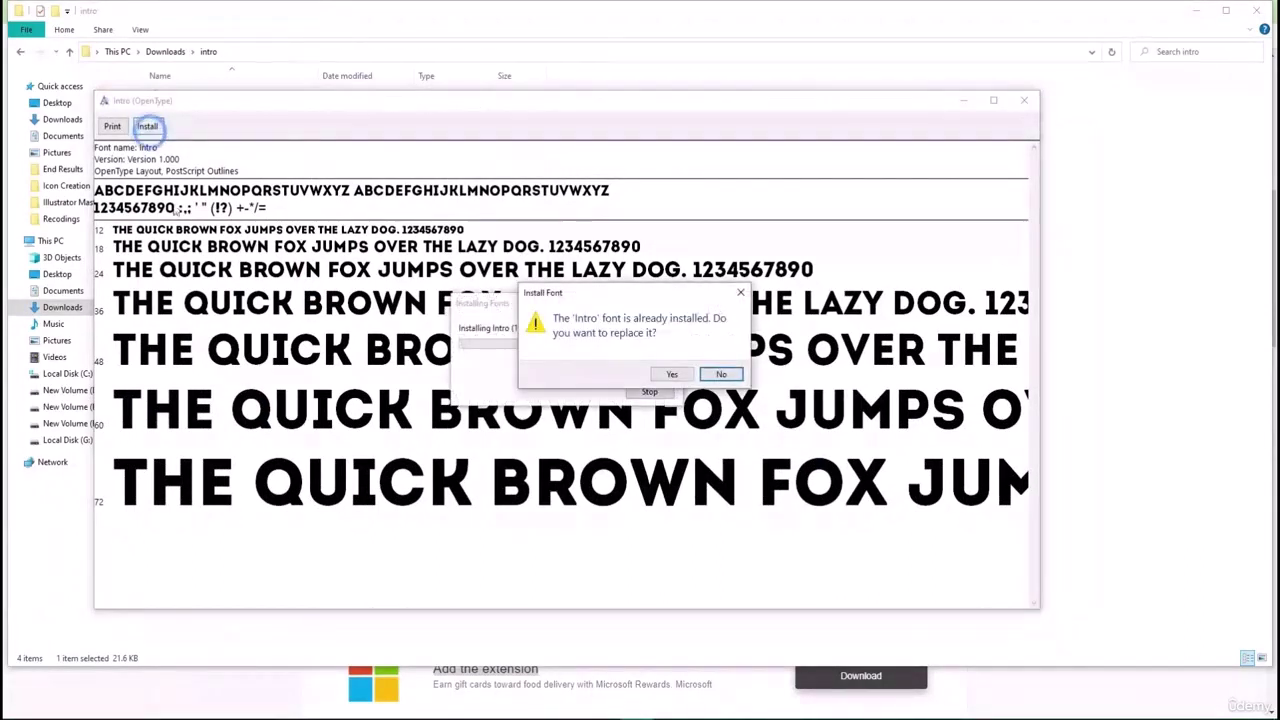
pyautogui.click(741, 292)
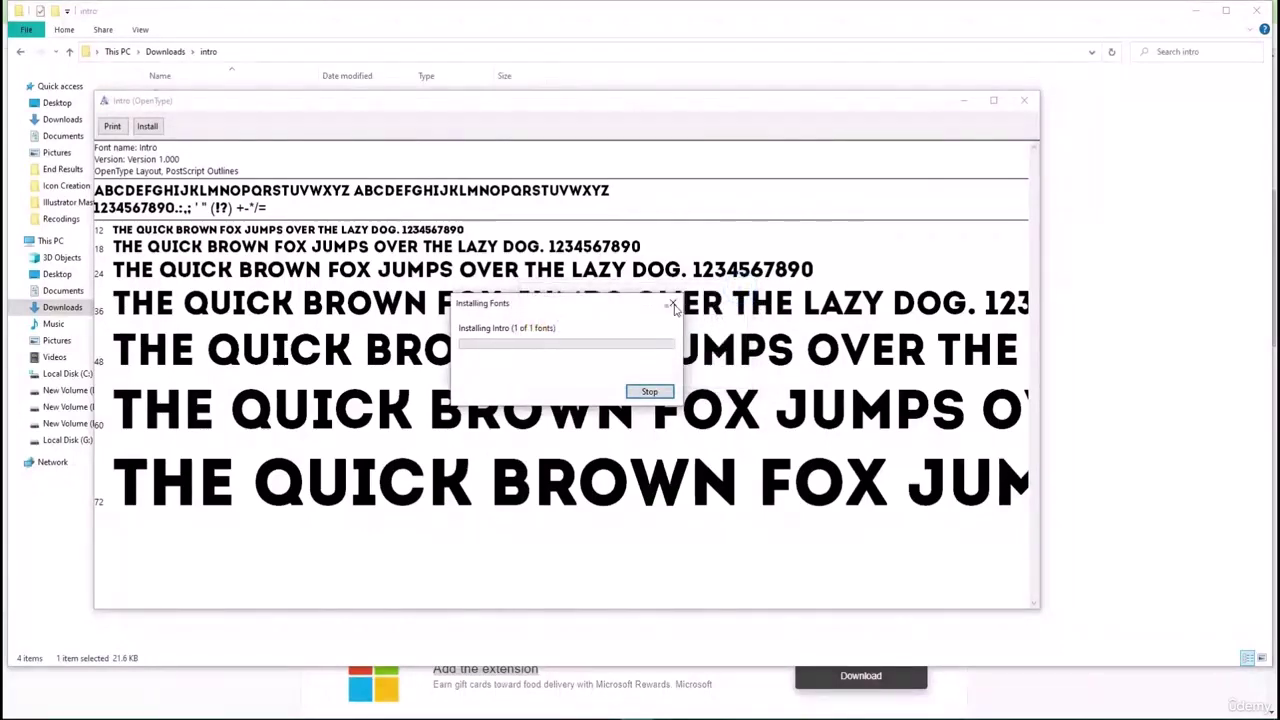
pyautogui.click(671, 302)
pyautogui.click(1021, 103)
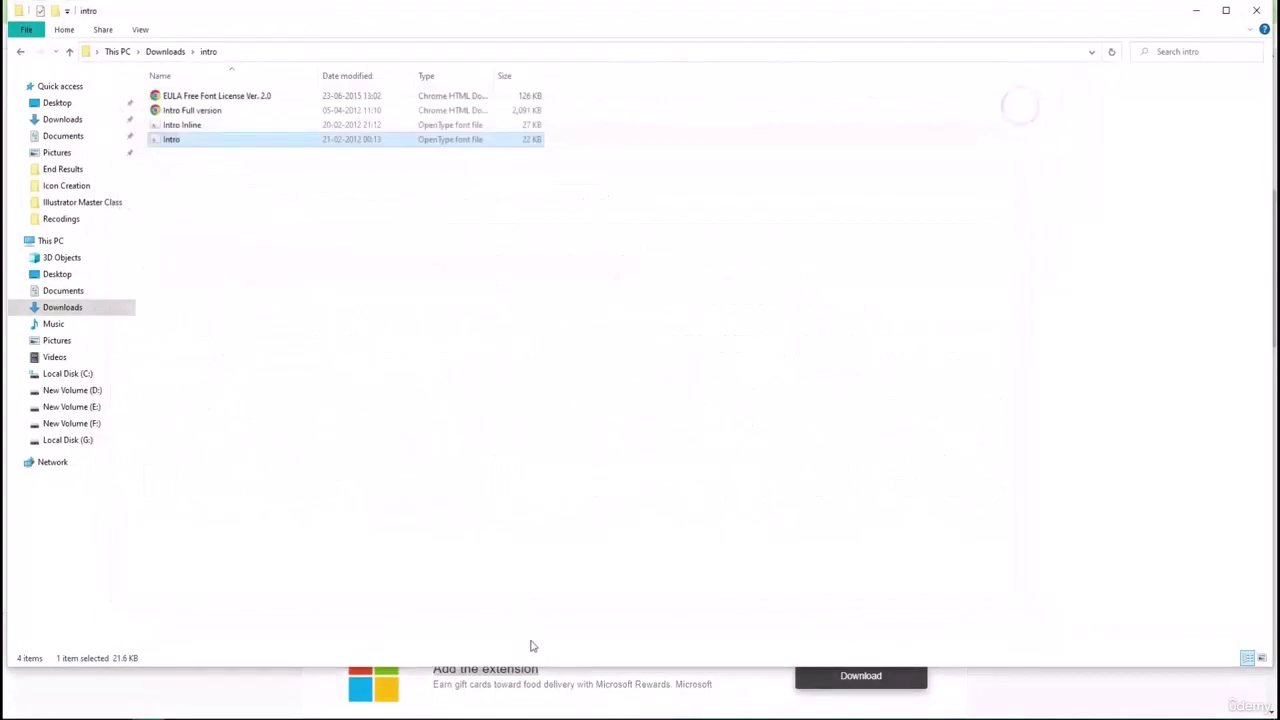
pyautogui.click(540, 712)
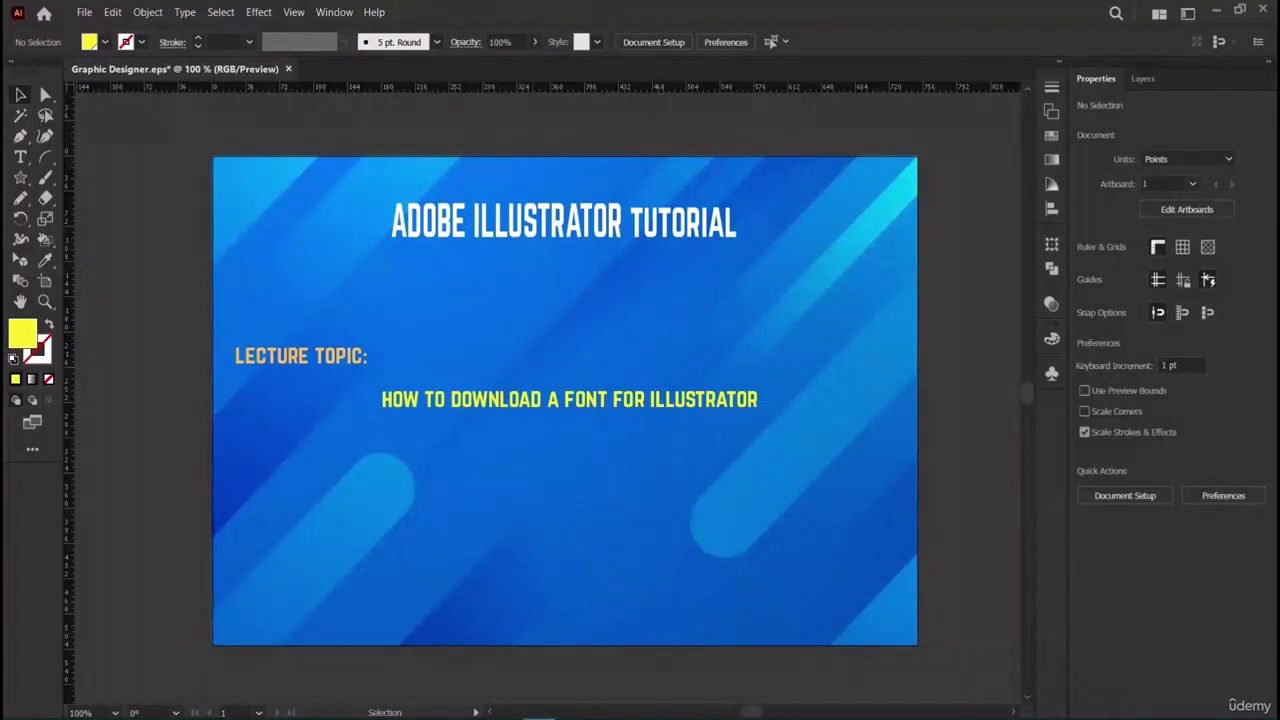
pyautogui.click(1146, 79)
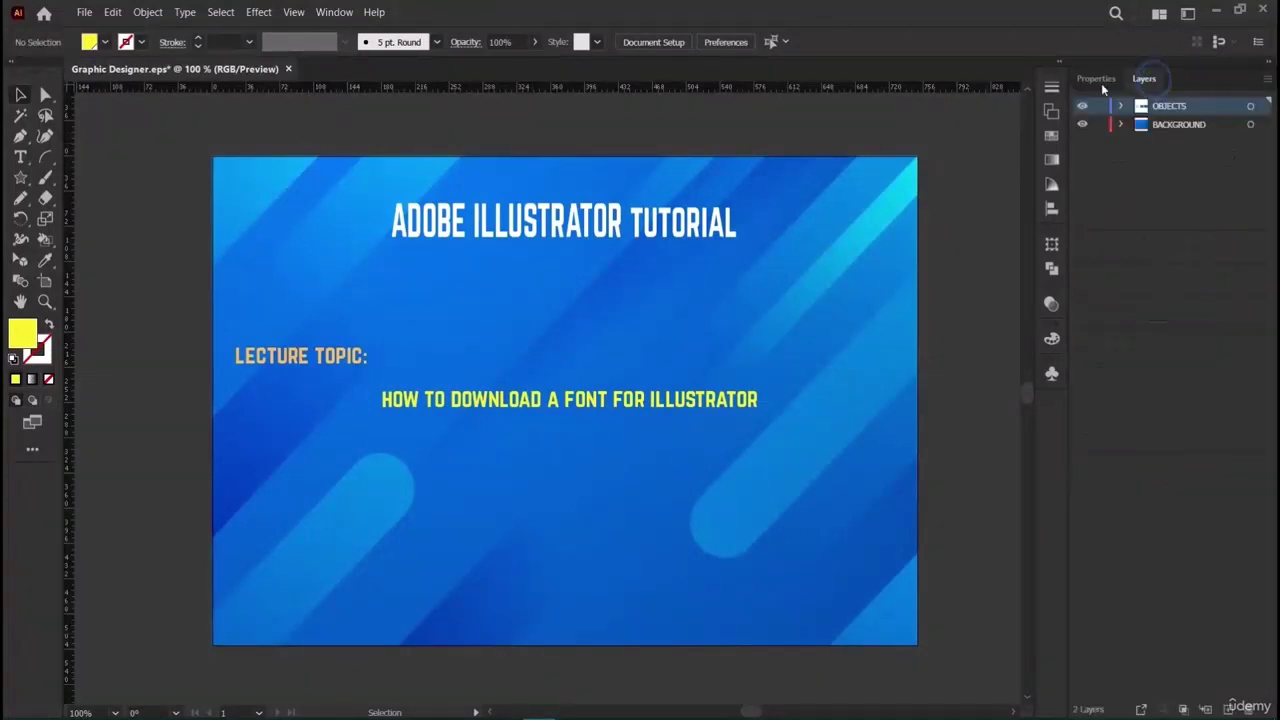
pyautogui.click(1094, 80)
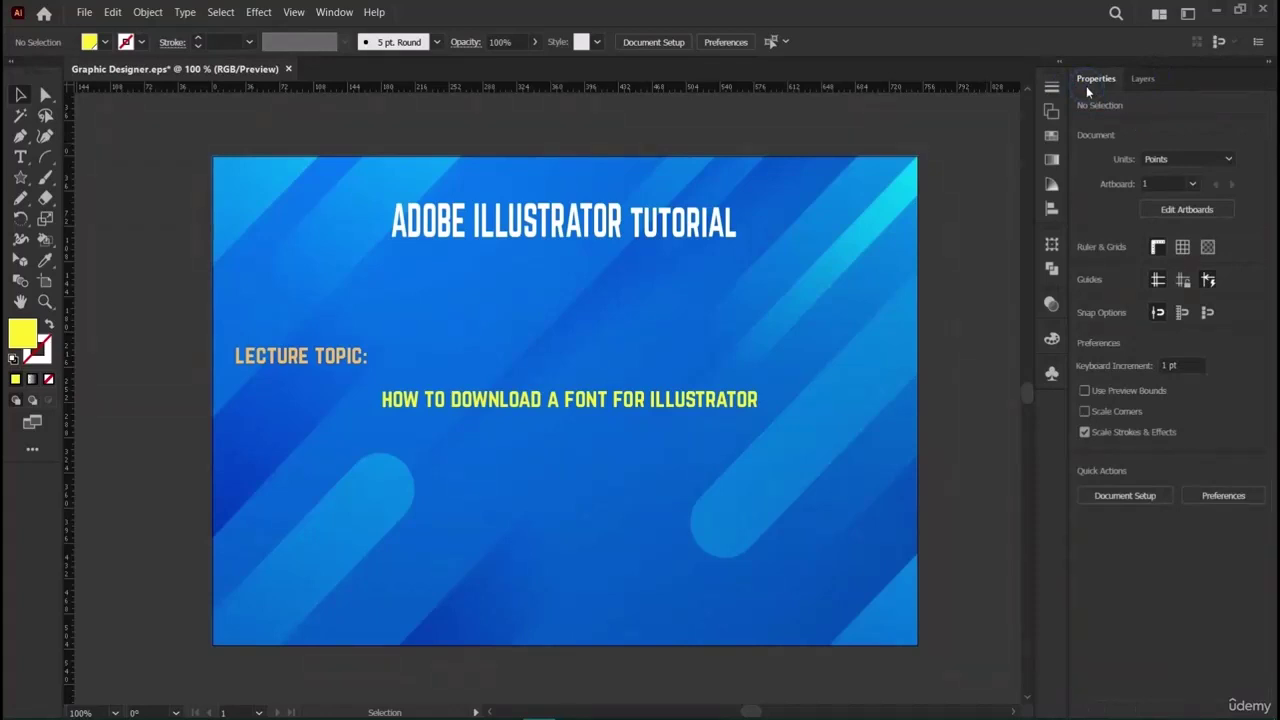
pyautogui.click(620, 402)
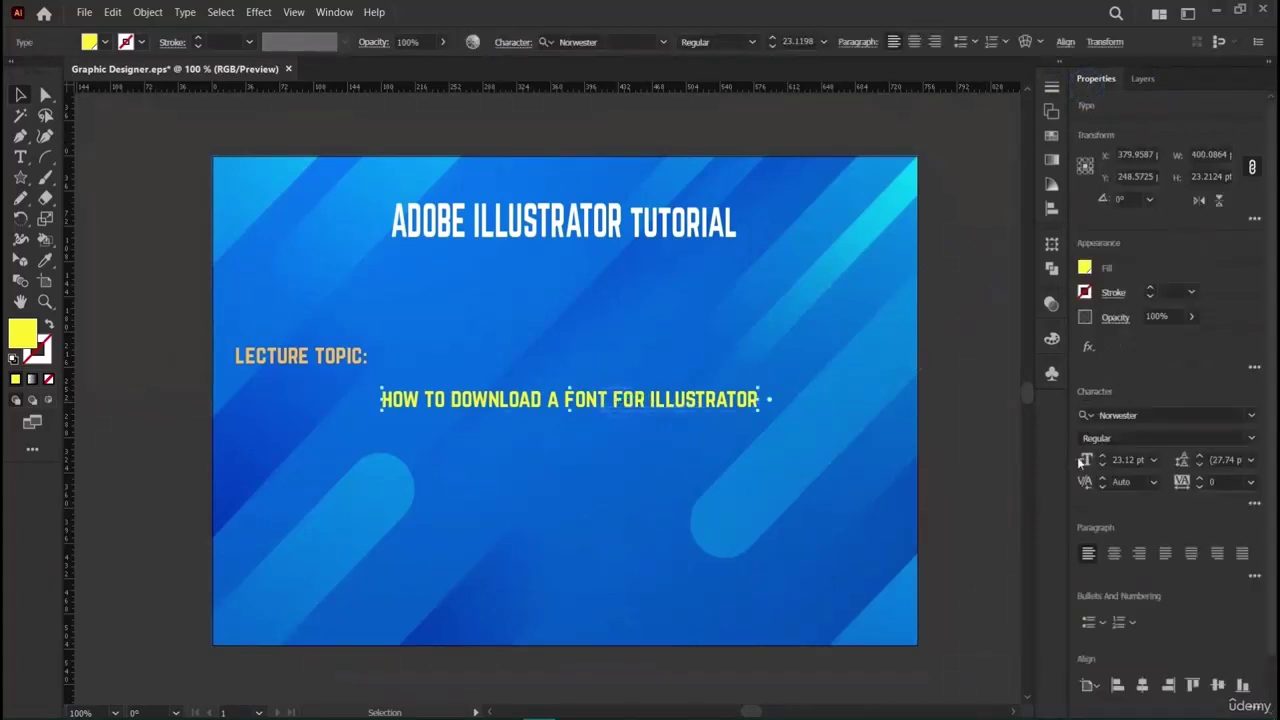
pyautogui.click(1150, 418)
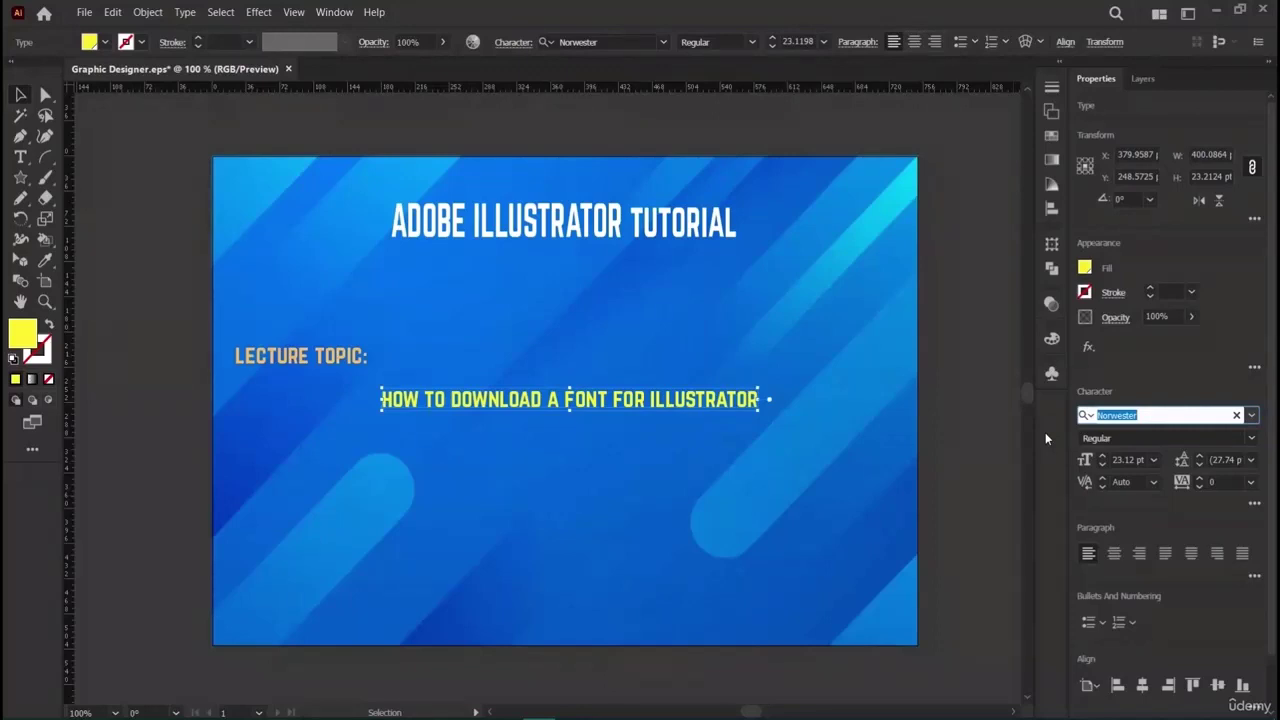
pyautogui.press('BackSpace')
pyautogui.write('Intro')
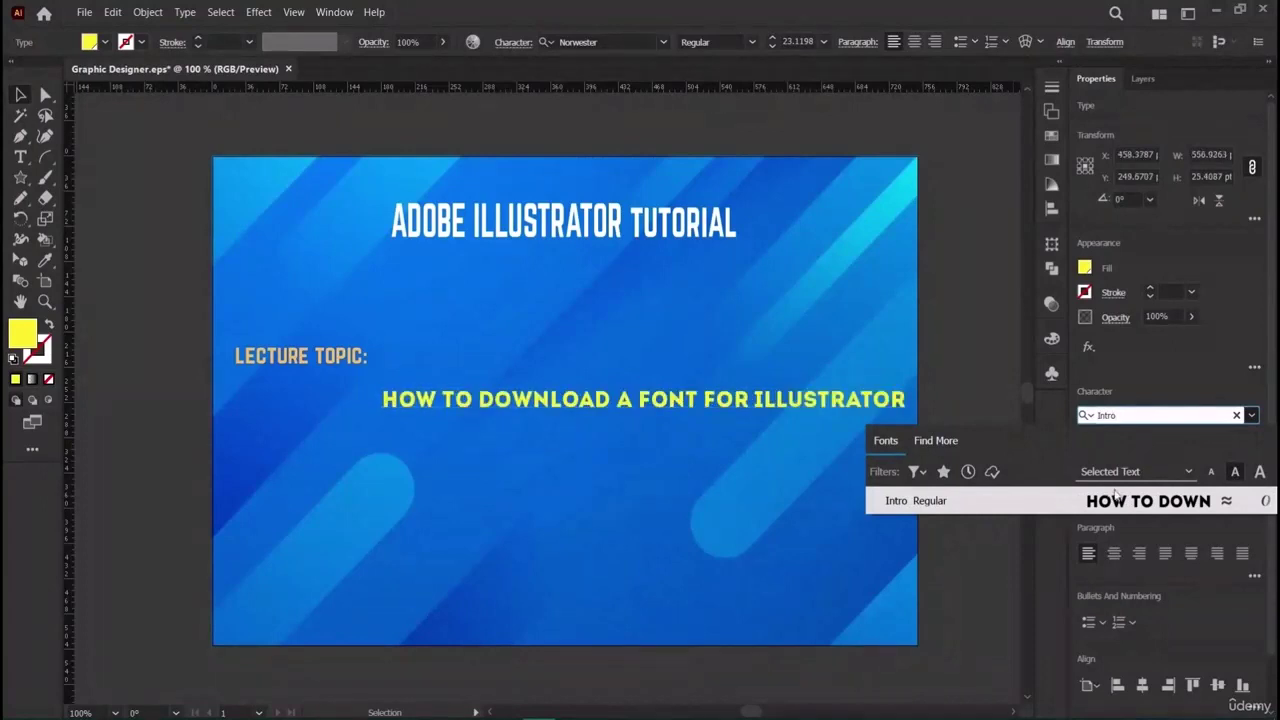
pyautogui.moveTo(1122, 415); pyautogui.dragTo(1040, 421)
pyautogui.press('BackSpace')
pyautogui.click(984, 342)
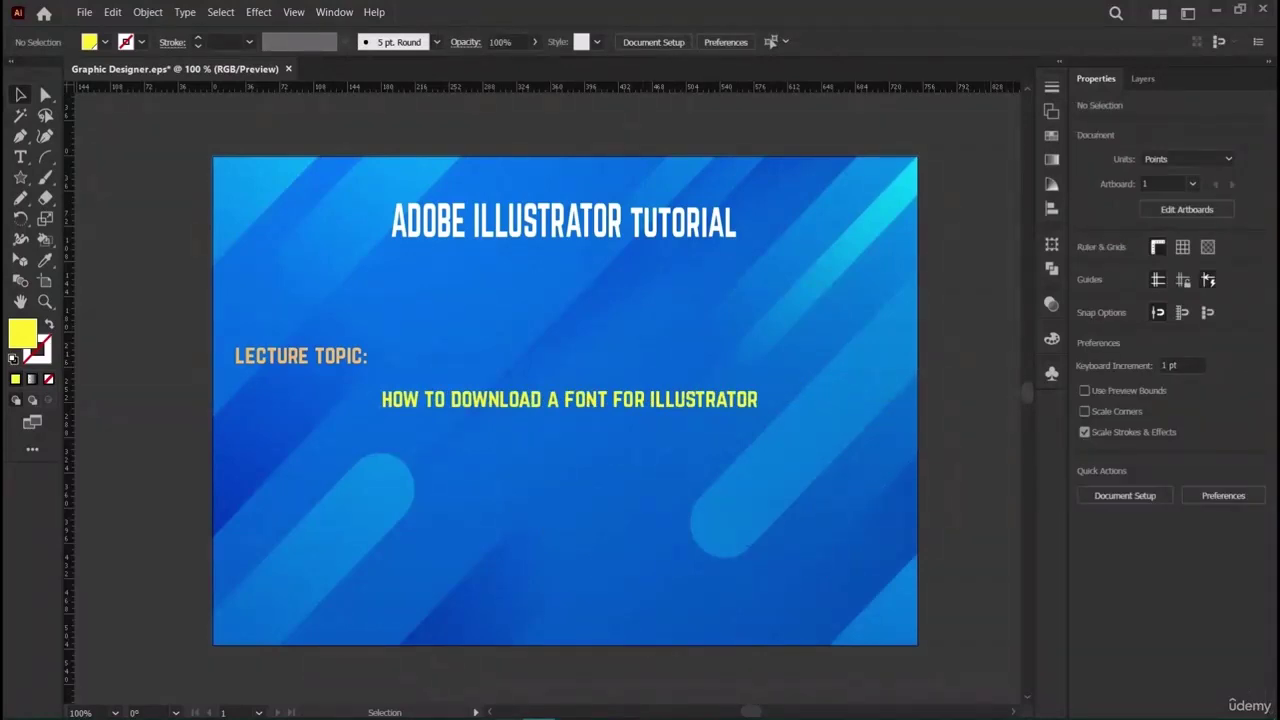
# Switch back to the extracted intro font folder window.
pyautogui.hotkey('alt', 'Tab')
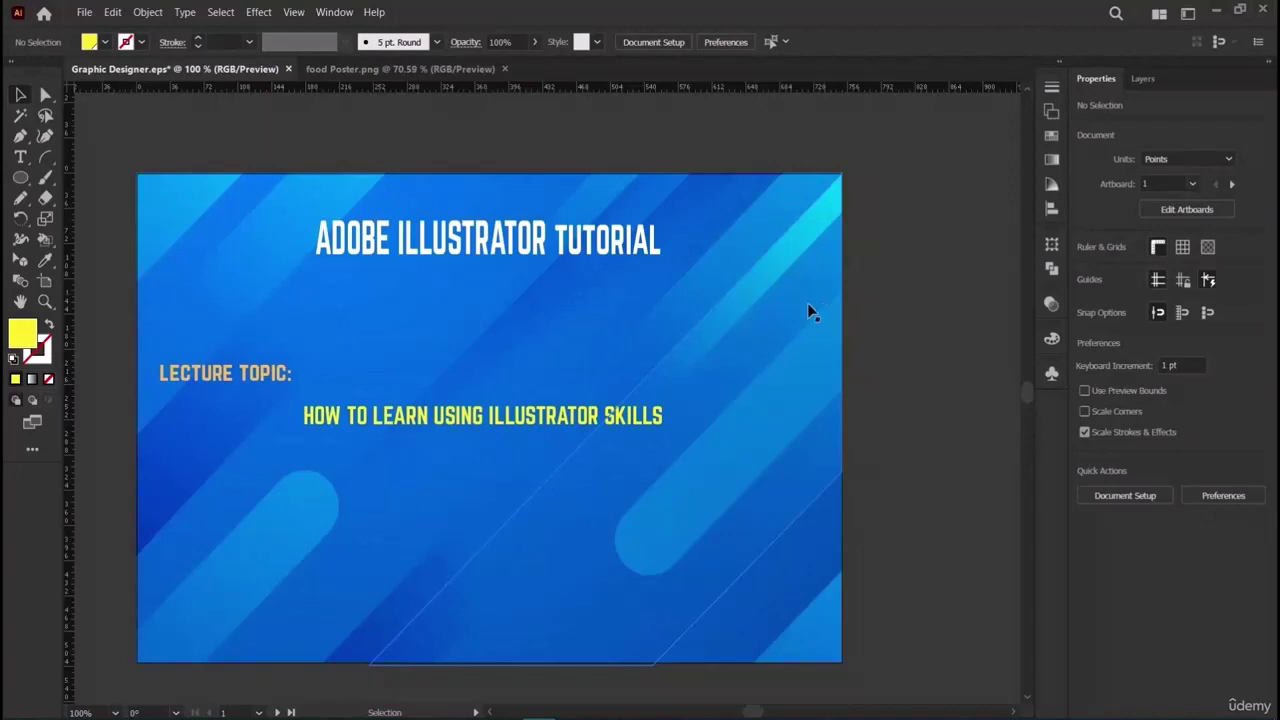
# Delete the L in LEARN so the topic reads HOW TO EARN USING ILLUSTRATOR SKILLS, then deselect.
pyautogui.click(21, 157)
pyautogui.click(383, 416)
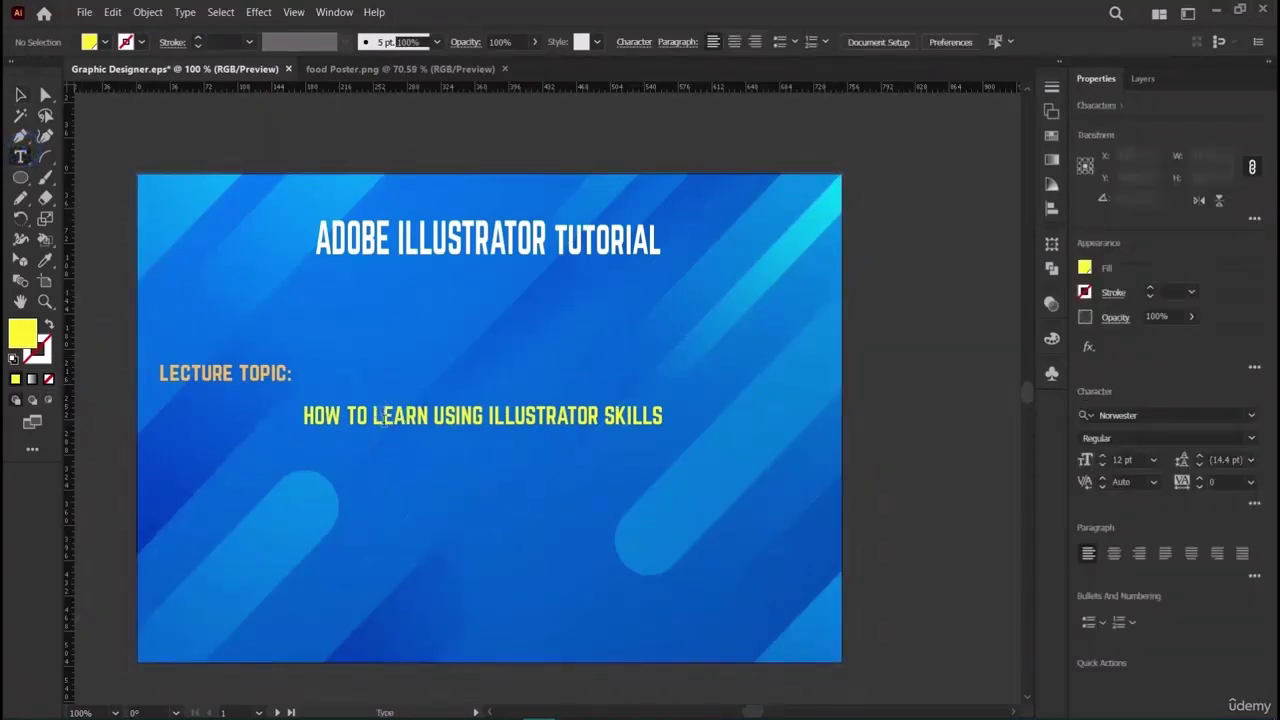
pyautogui.press('BackSpace')
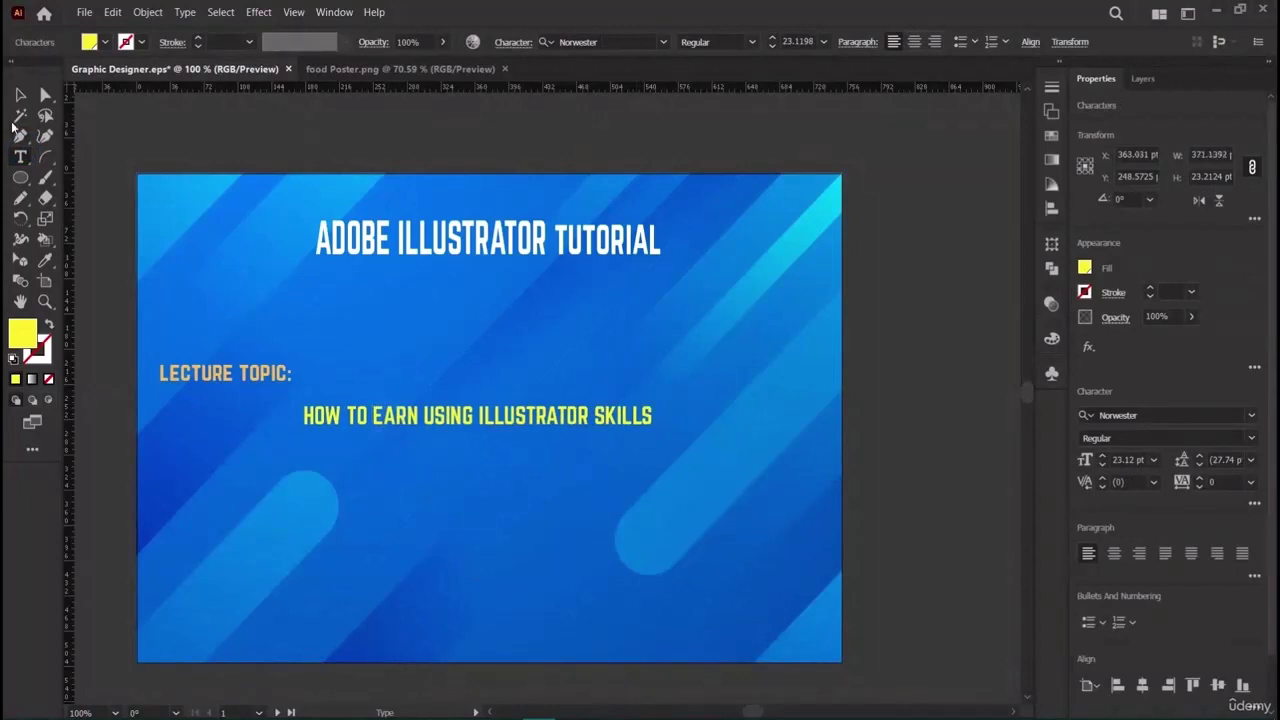
pyautogui.click(19, 97)
pyautogui.scroll(-5, 1028, 443)
pyautogui.scroll(5, 560, 489)
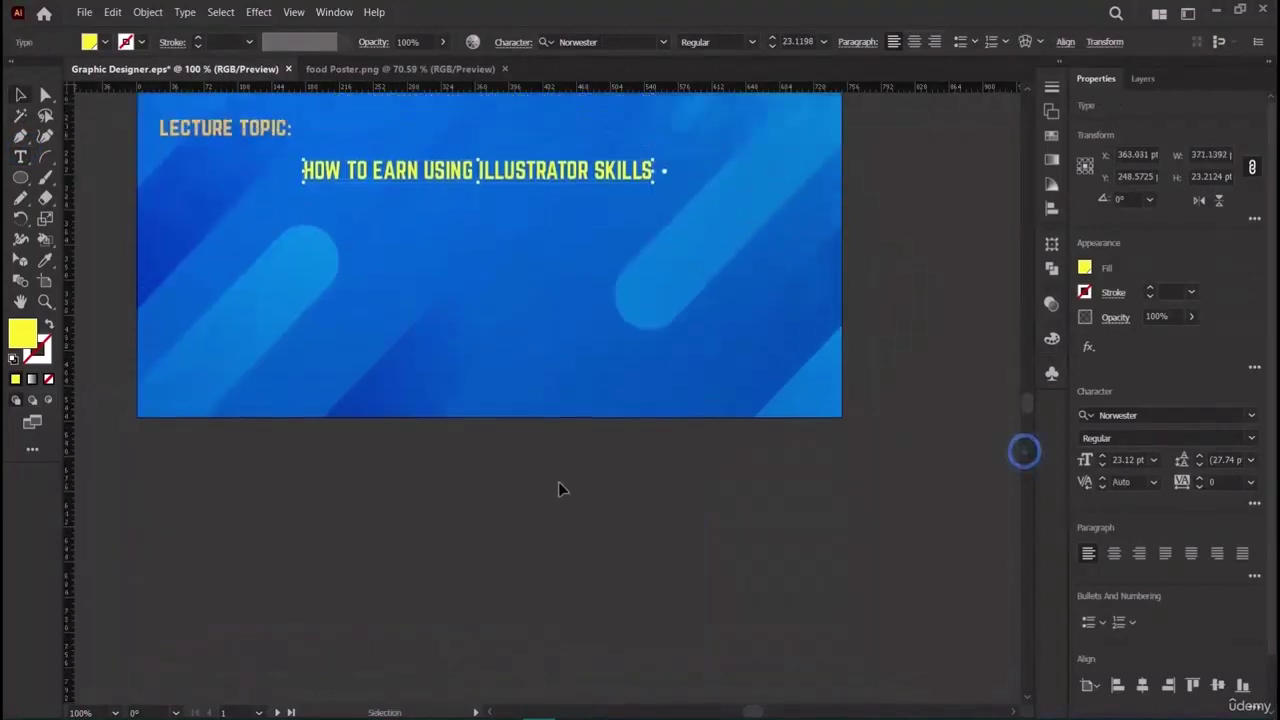
pyautogui.scroll(3, 560, 489)
pyautogui.scroll(-3, 566, 557)
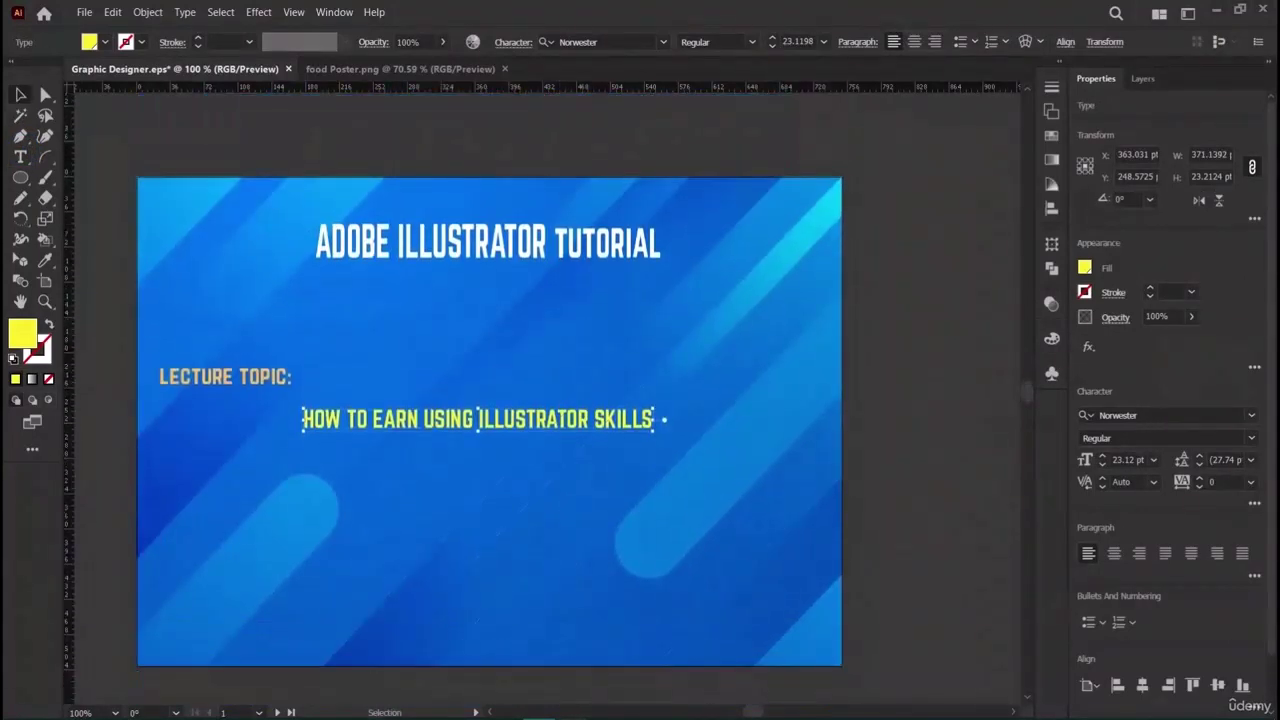
pyautogui.moveTo(570, 719)
pyautogui.click(175, 113)
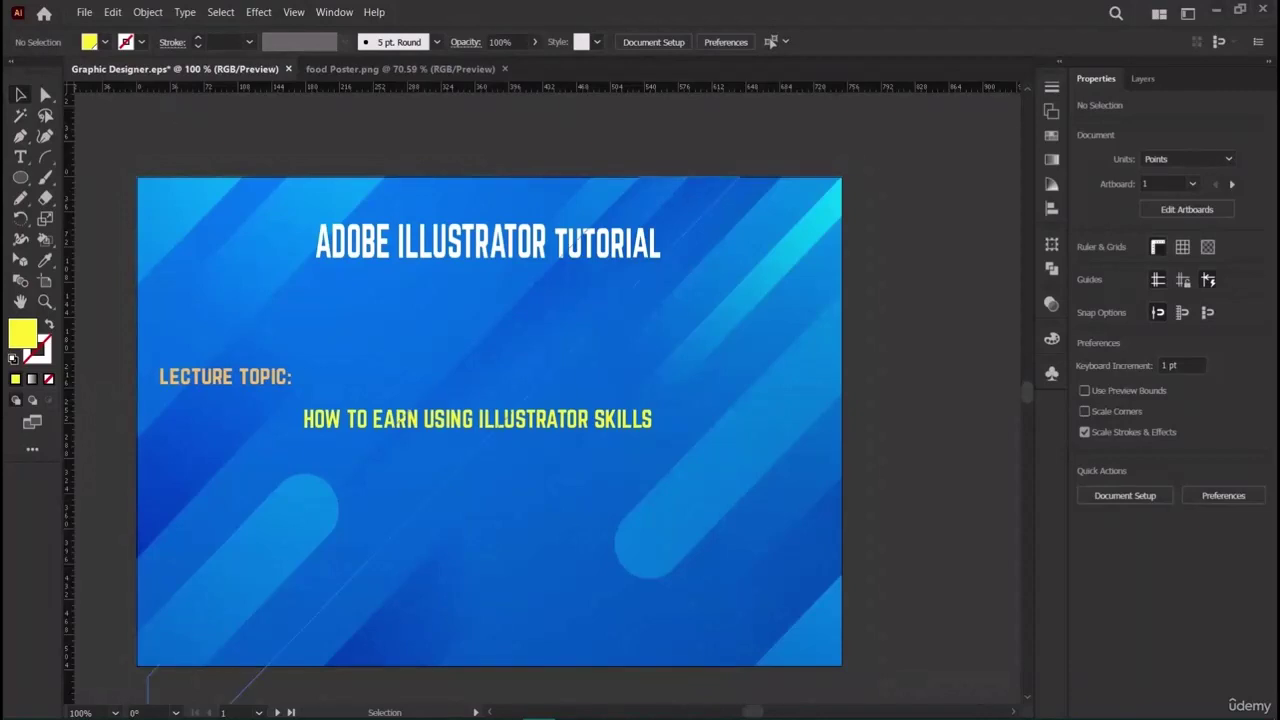
pyautogui.moveTo(571, 718)
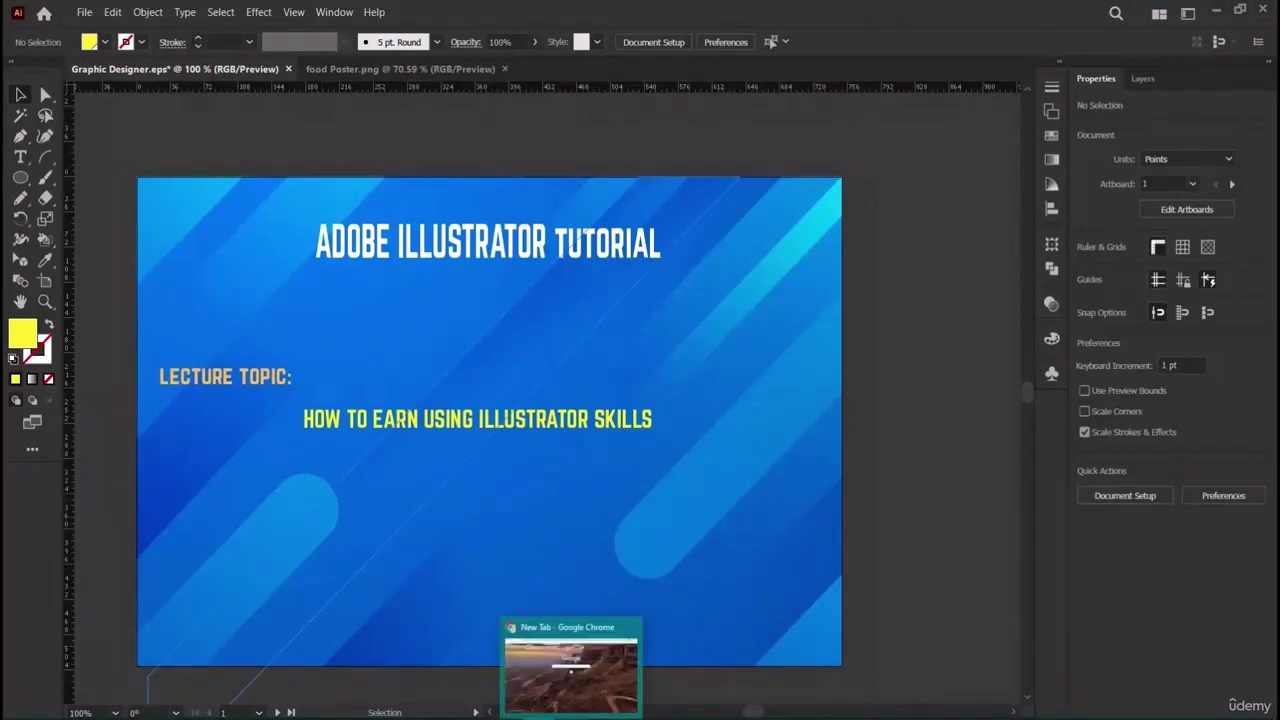
# Search Google for fiverr from Chrome's address bar.
pyautogui.click(571, 718)
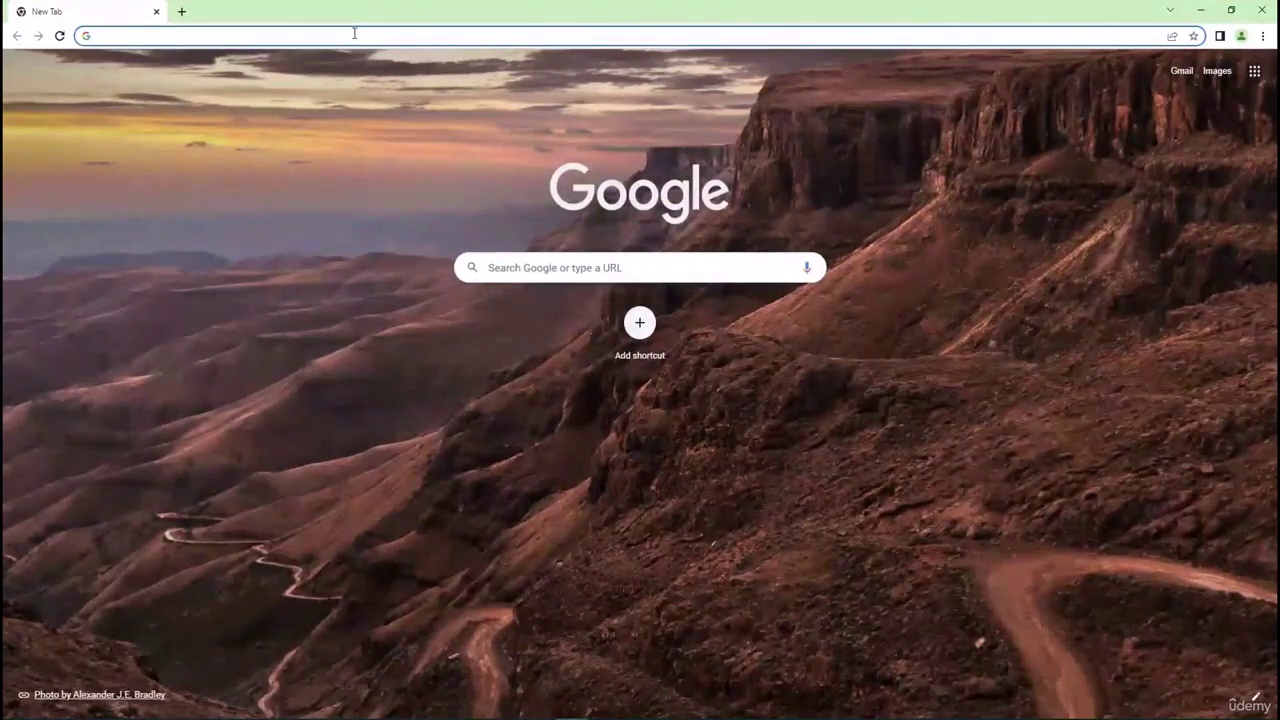
pyautogui.click(354, 33)
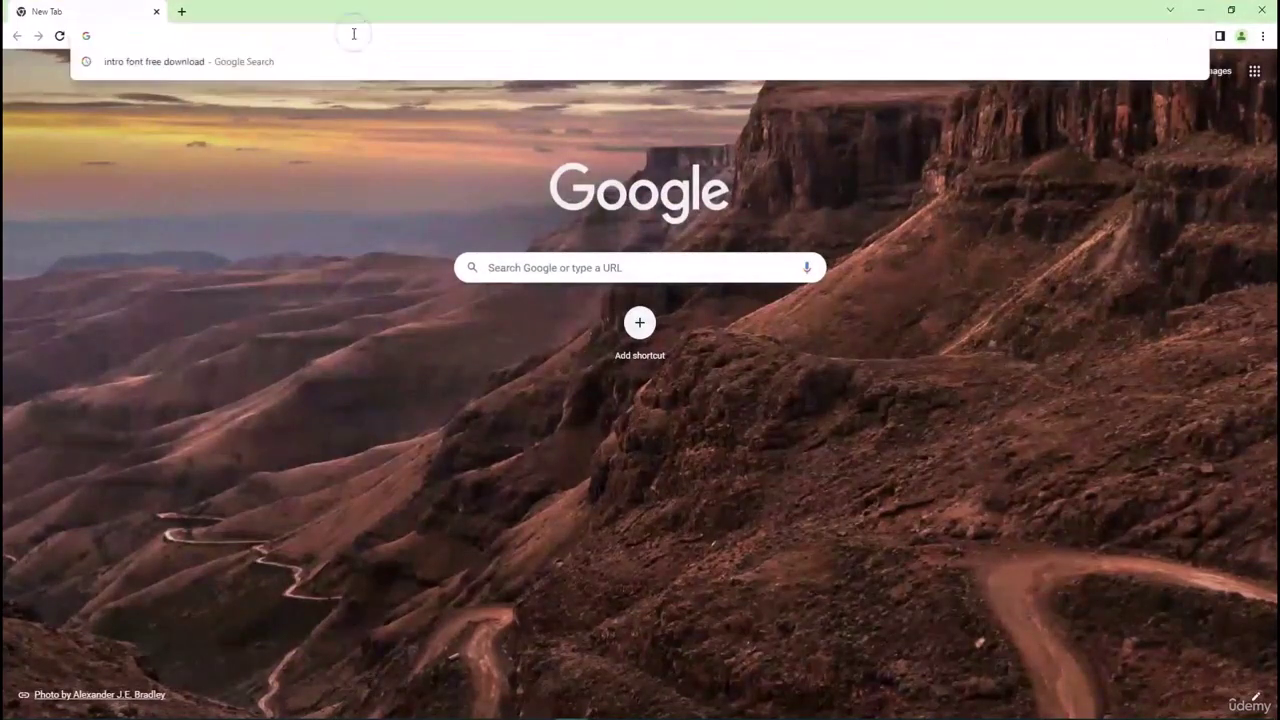
pyautogui.write('FIVE')
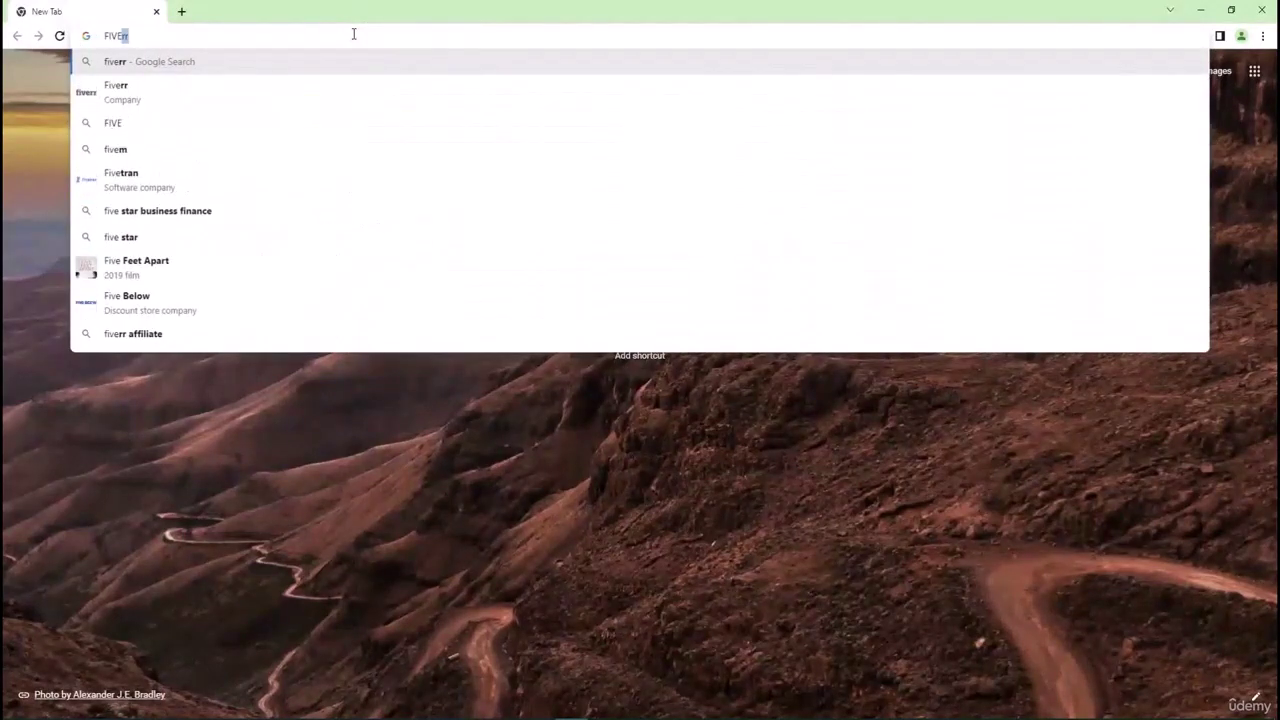
pyautogui.press('Return')
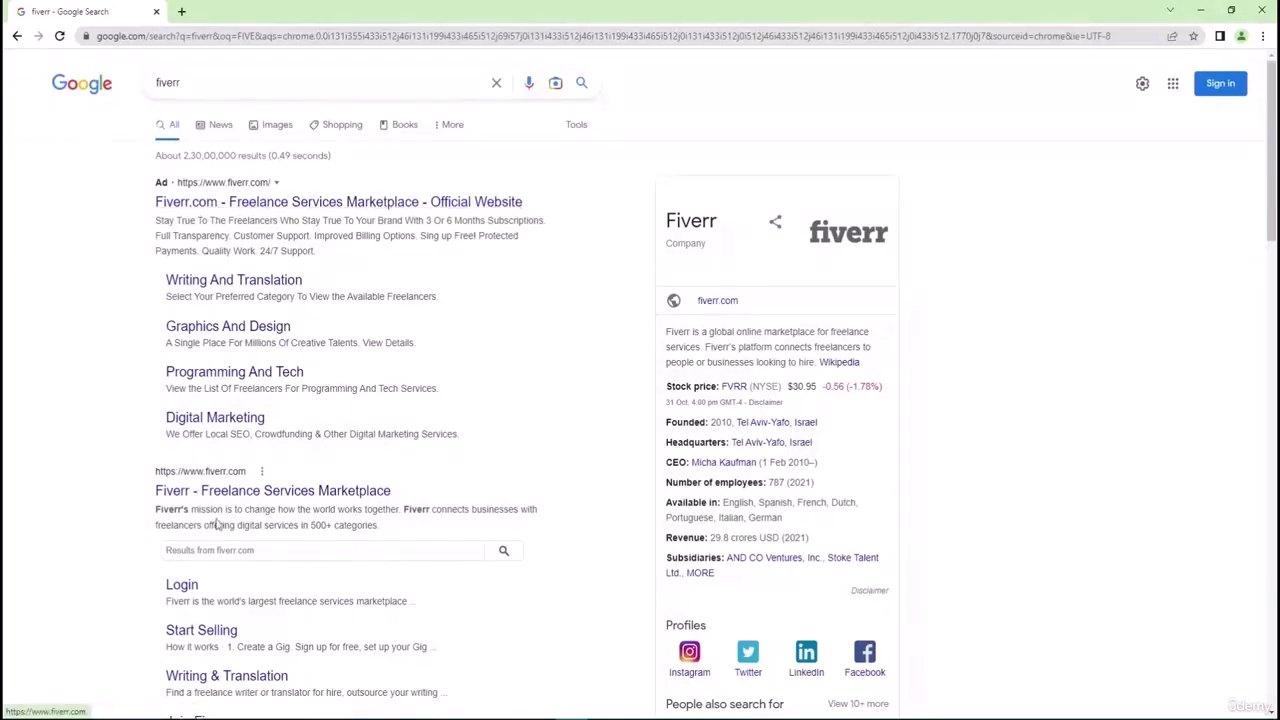
# Open the Fiverr website from the search results and browse its homepage.
pyautogui.click(212, 492)
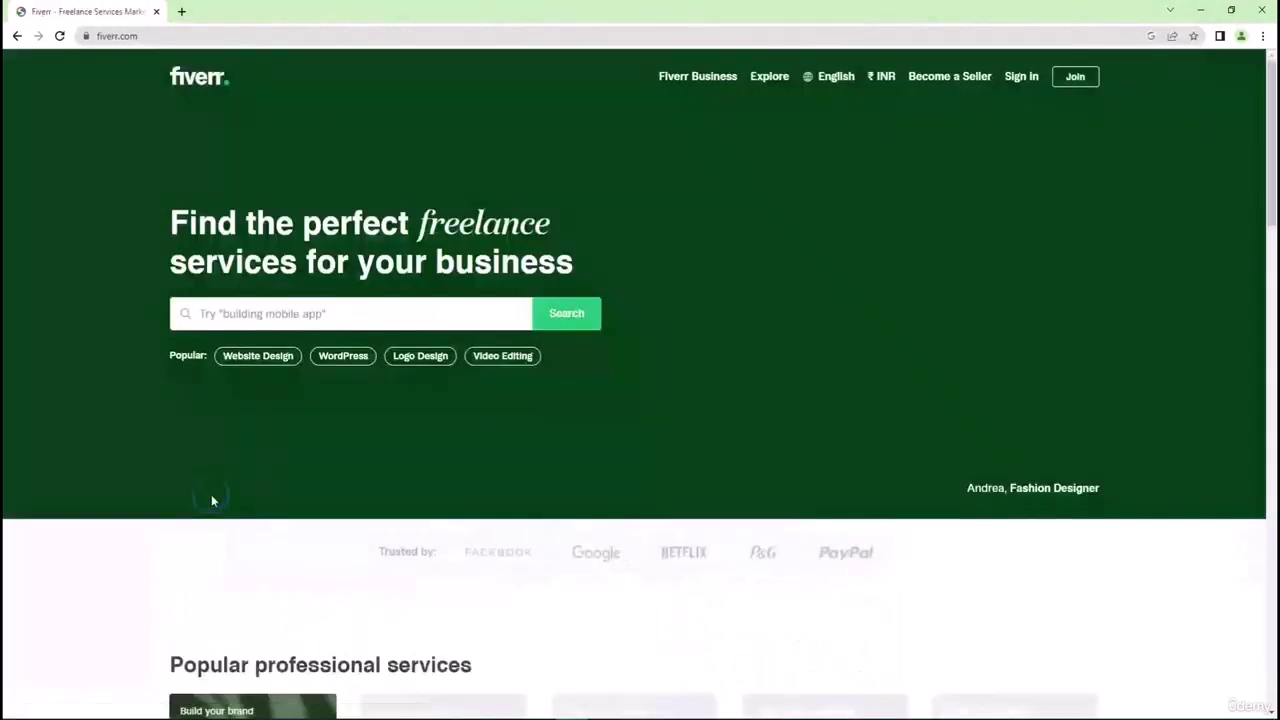
pyautogui.scroll(-6, 211, 505)
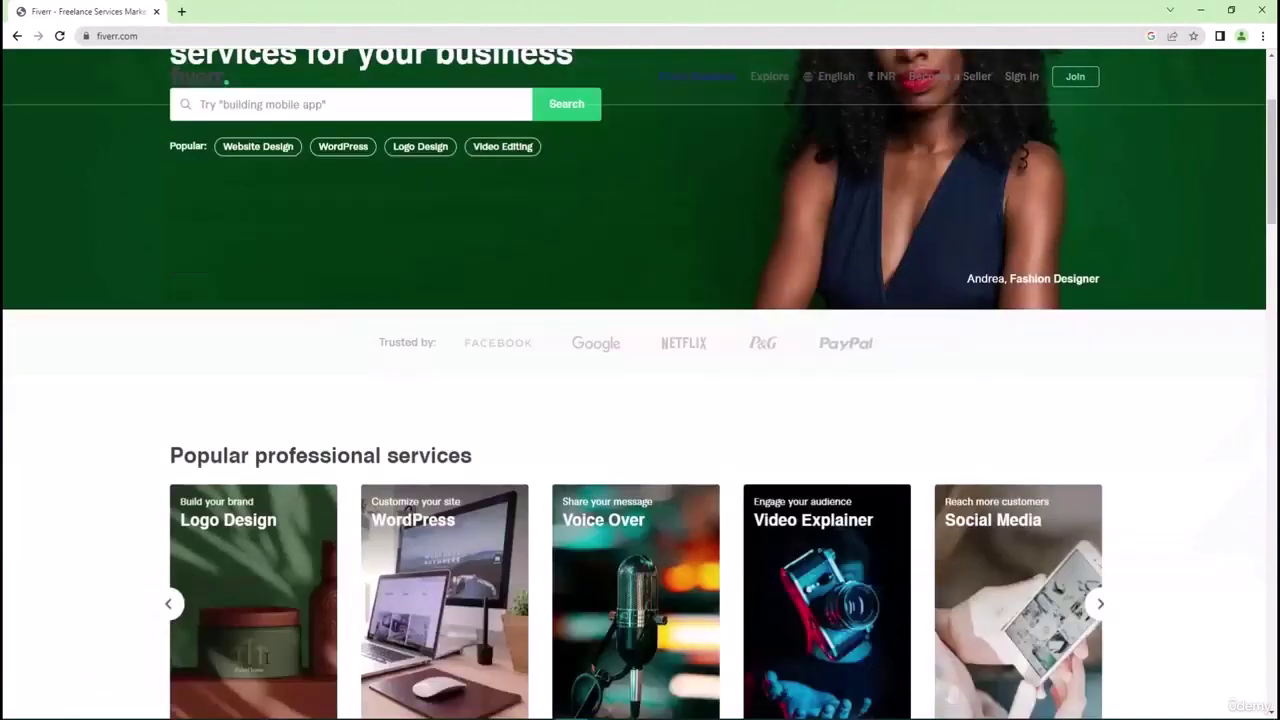
pyautogui.scroll(-10, 45, 643)
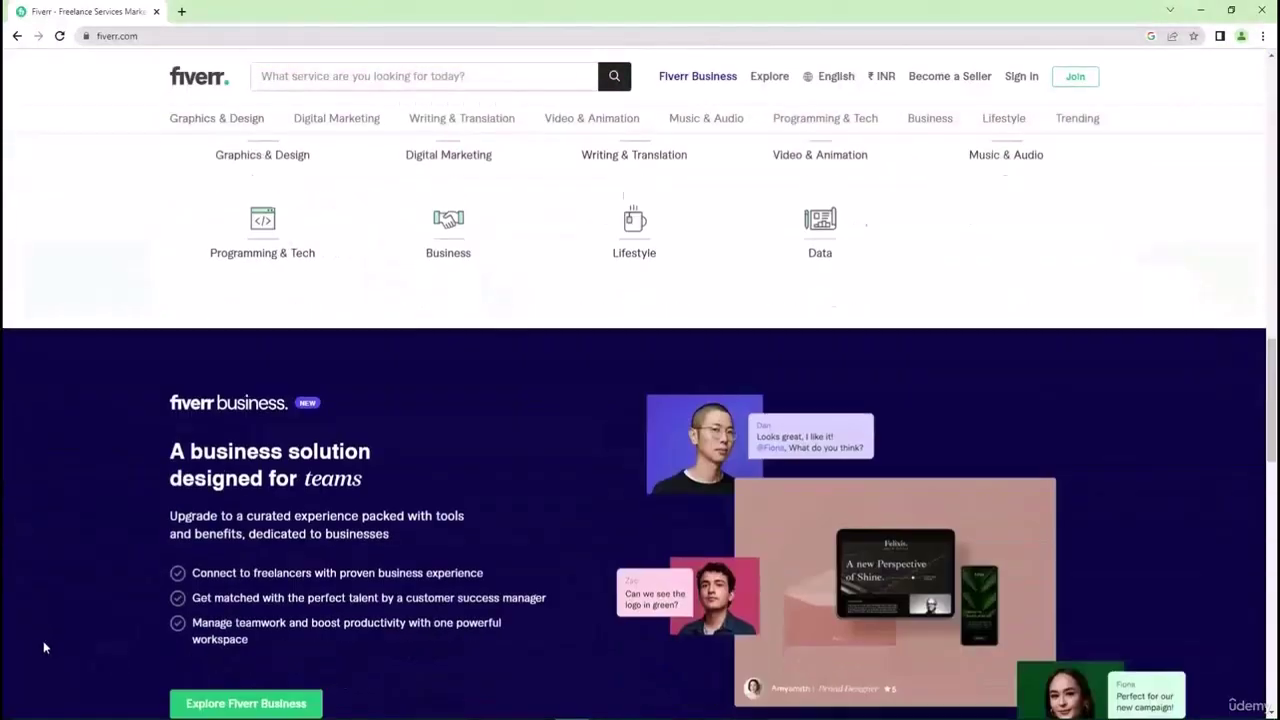
pyautogui.scroll(7, 42, 651)
pyautogui.scroll(-5, 51, 651)
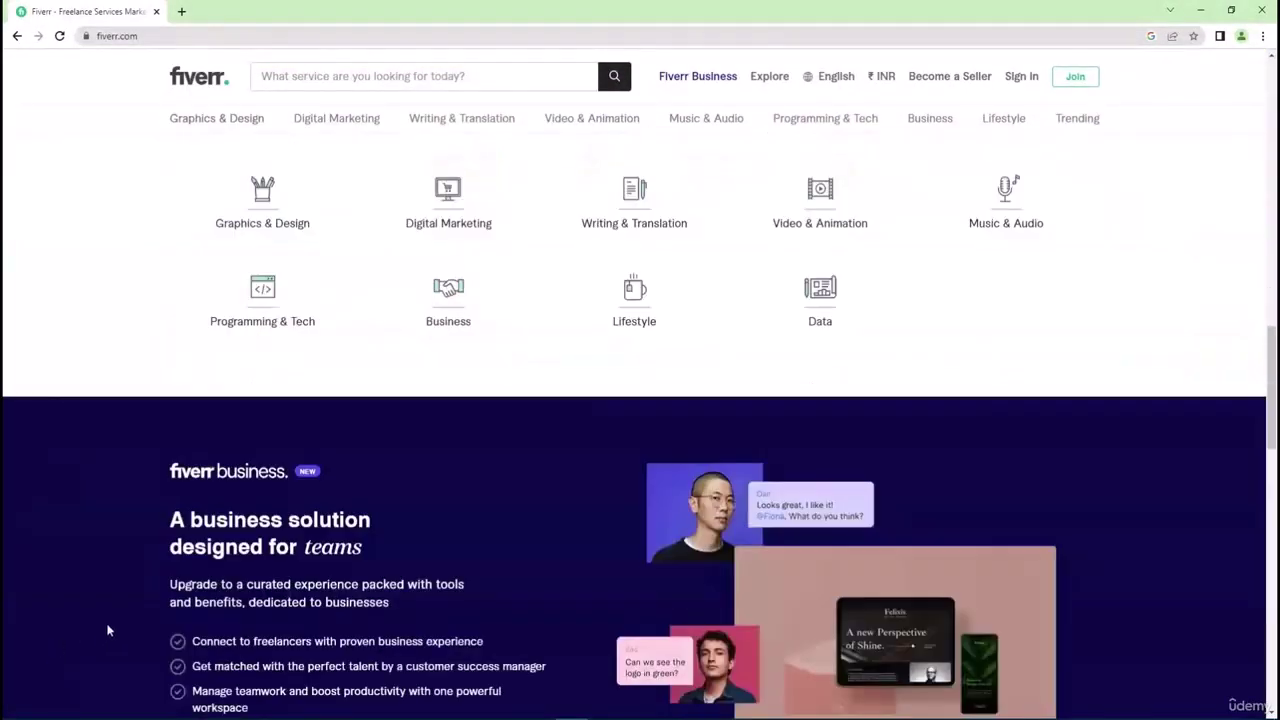
pyautogui.scroll(1, 180, 580)
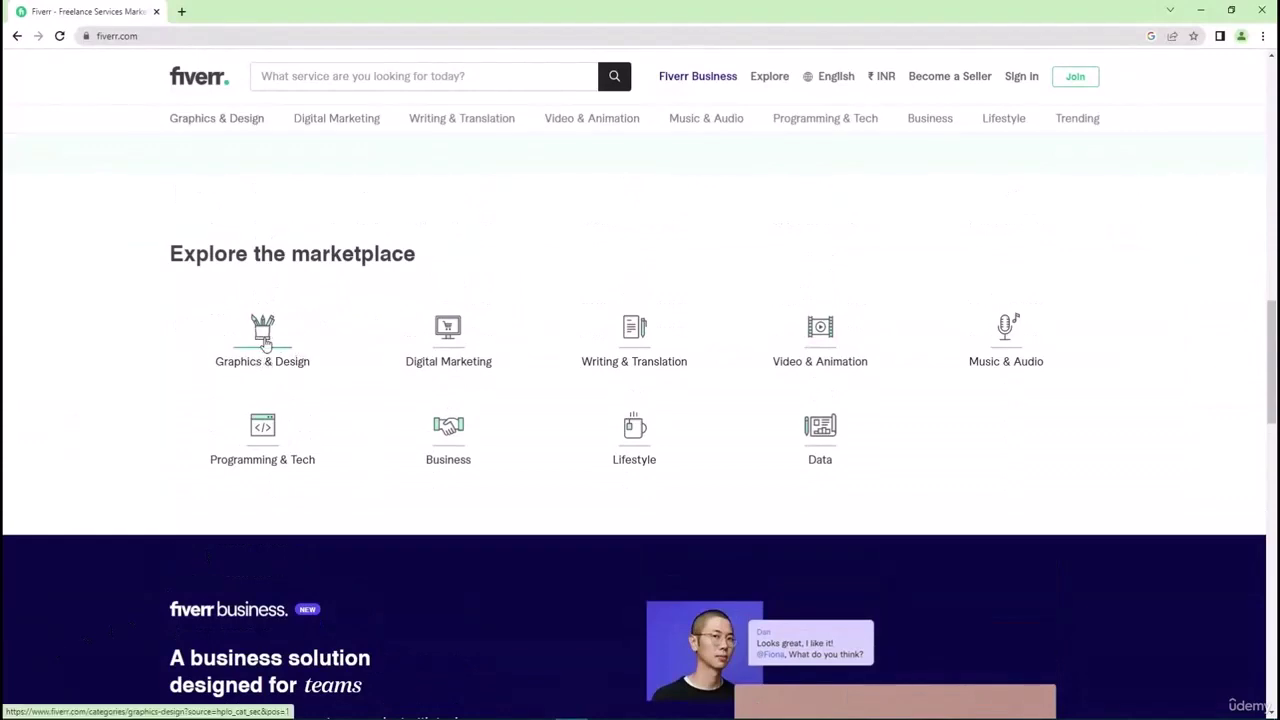
# Open the Graphics & Design category and close the Join Fiverr sign-up prompt.
pyautogui.click(265, 343)
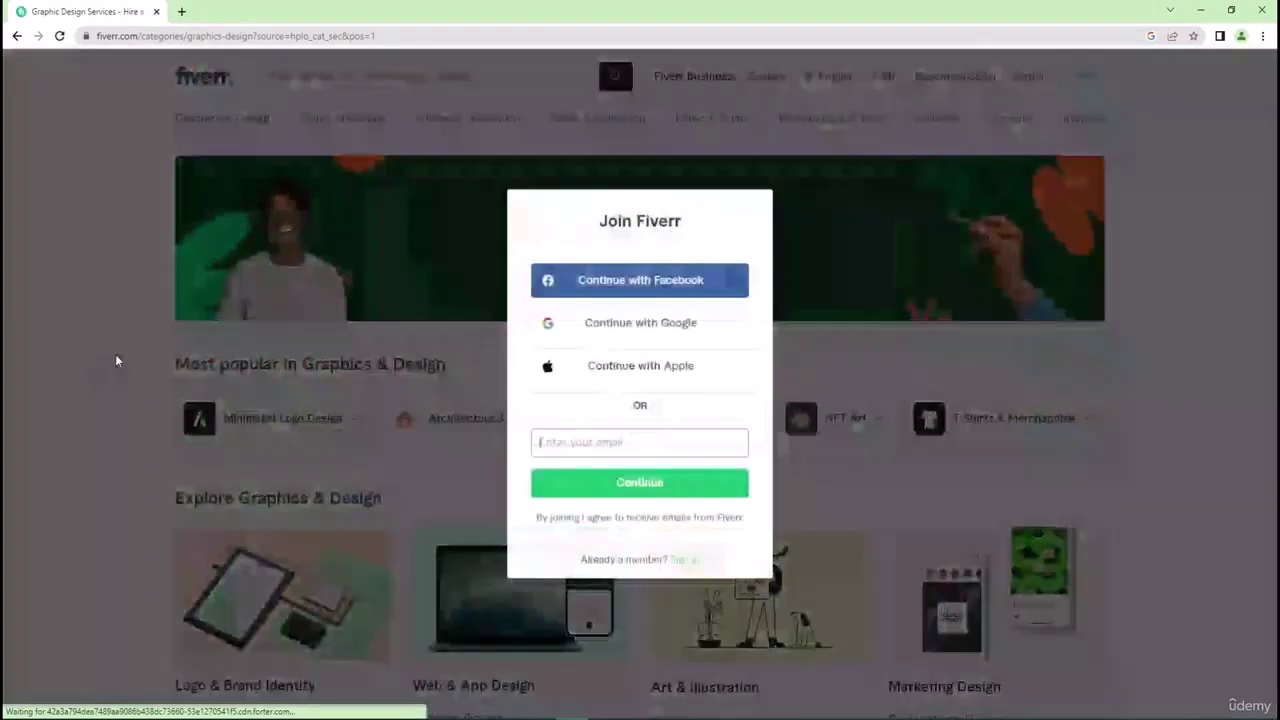
pyautogui.click(3, 420)
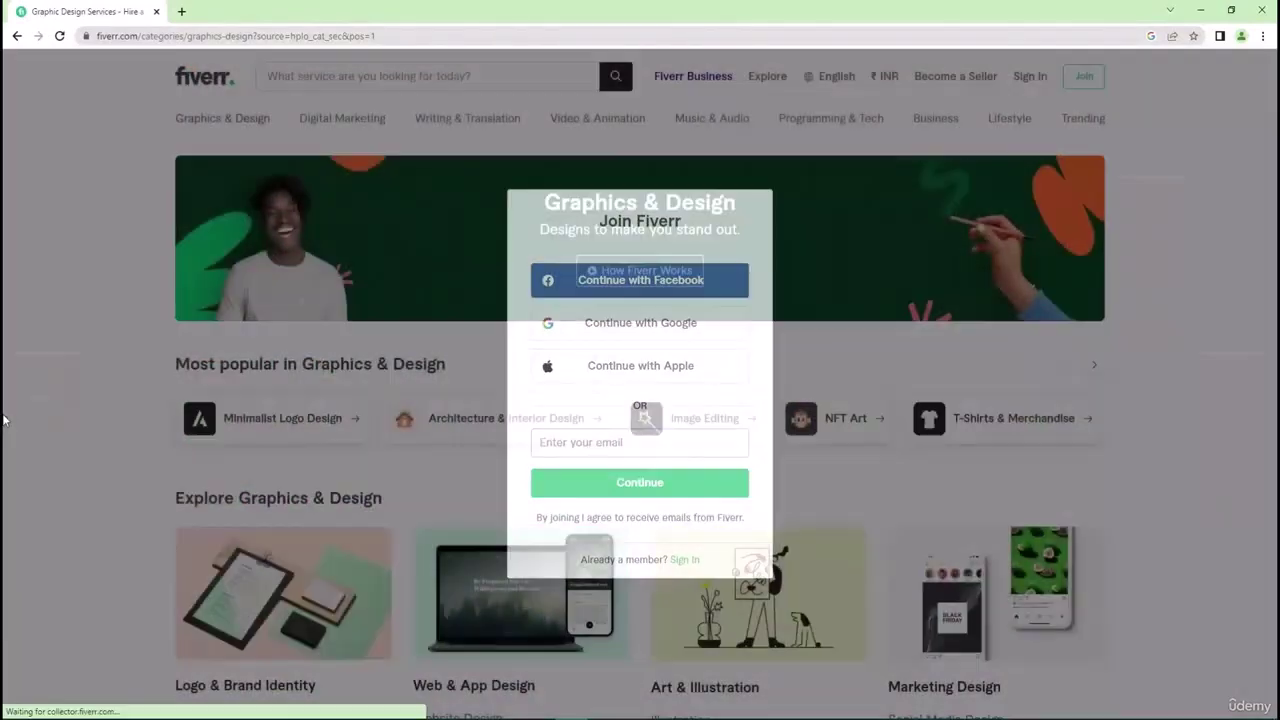
pyautogui.scroll(-1, 52, 508)
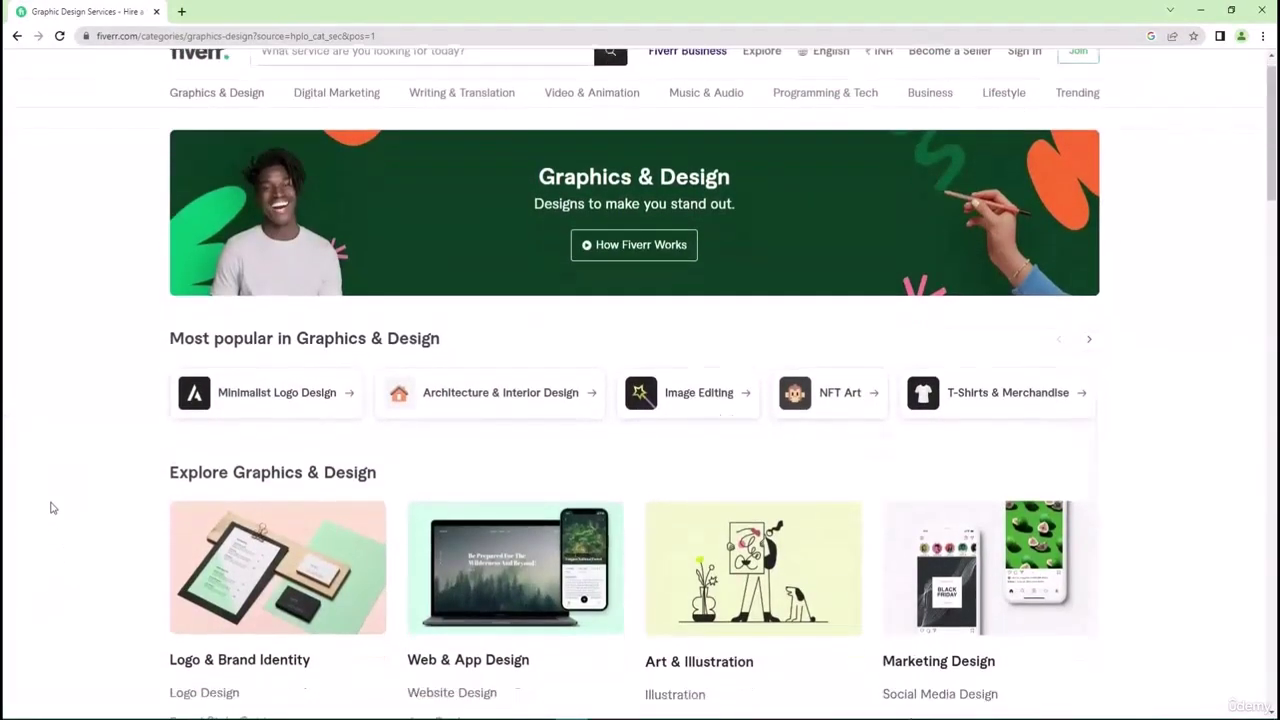
pyautogui.scroll(-2, 52, 508)
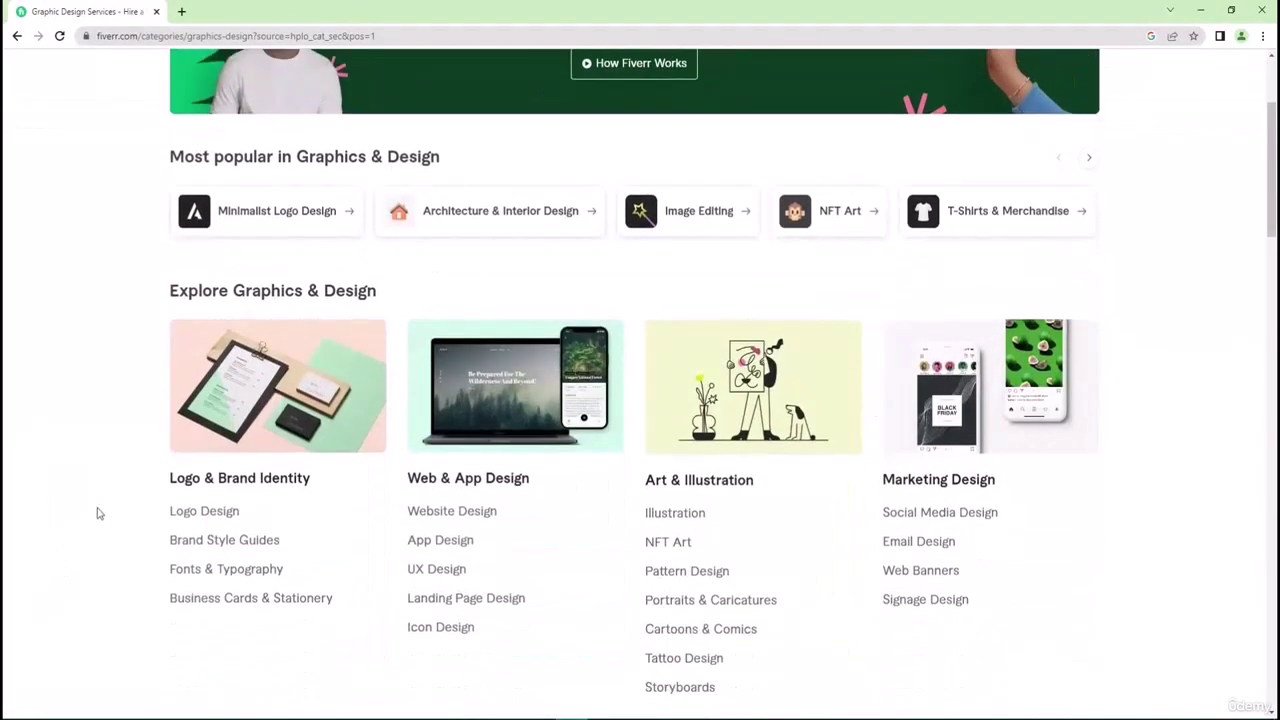
# Open the Logo Design listings and browse gigs priced from $10 to $95.
pyautogui.click(200, 512)
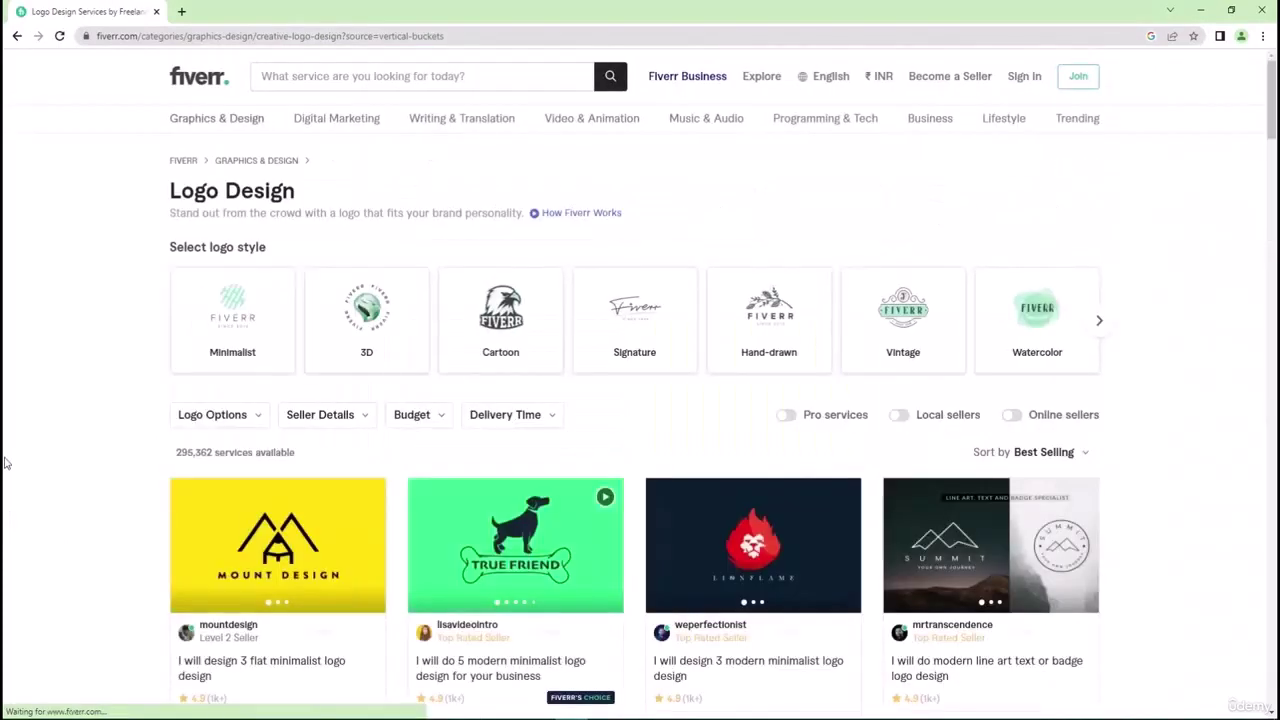
pyautogui.scroll(-2, 5, 422)
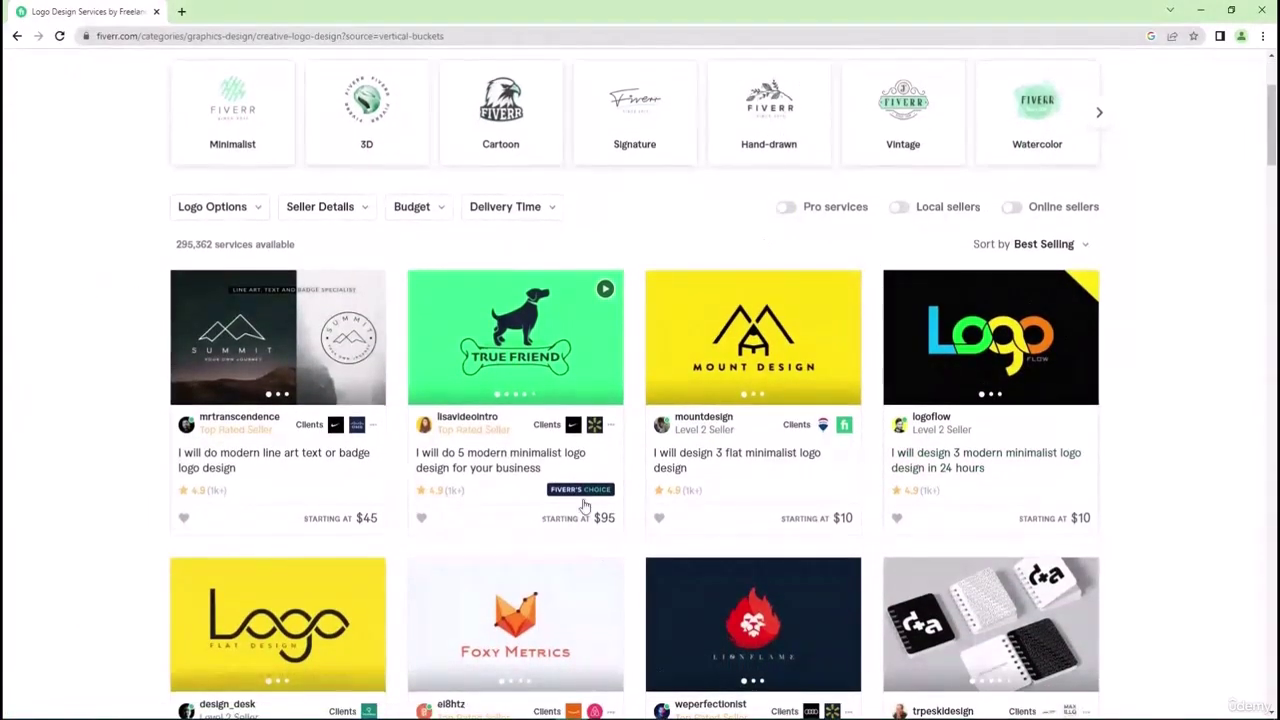
pyautogui.scroll(-8, 620, 500)
pyautogui.scroll(15, 655, 497)
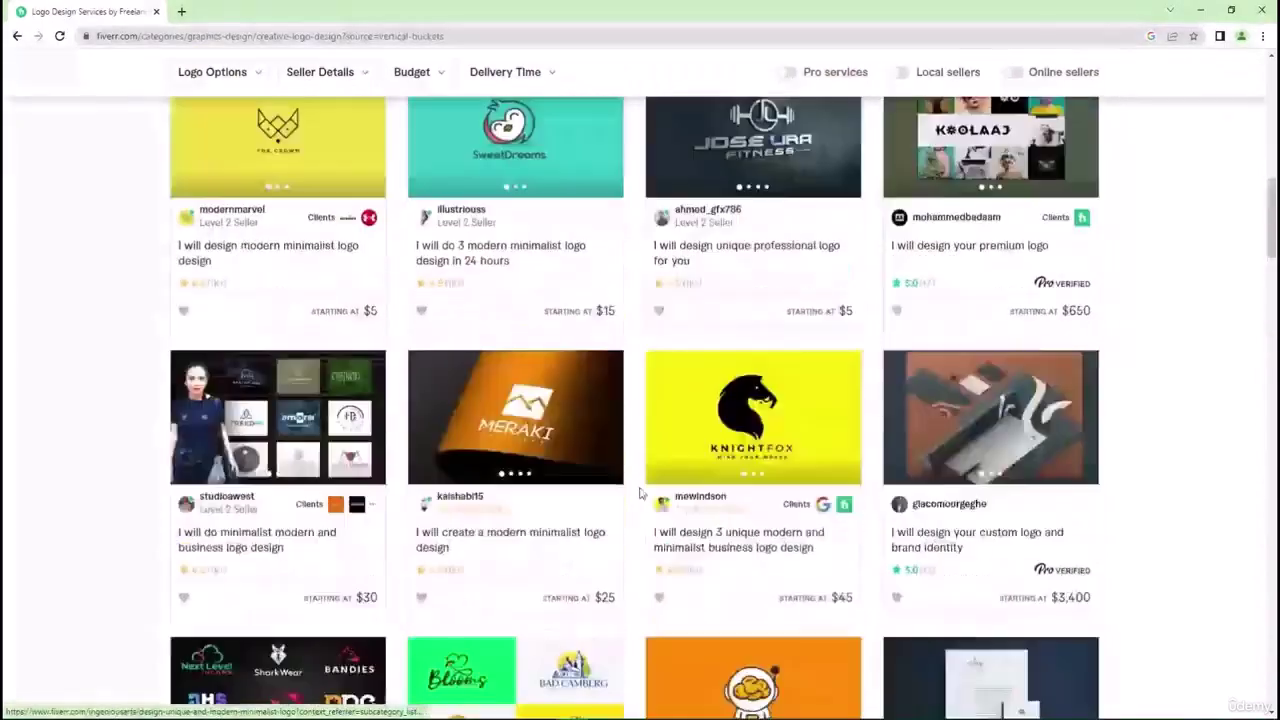
pyautogui.scroll(-1, 630, 494)
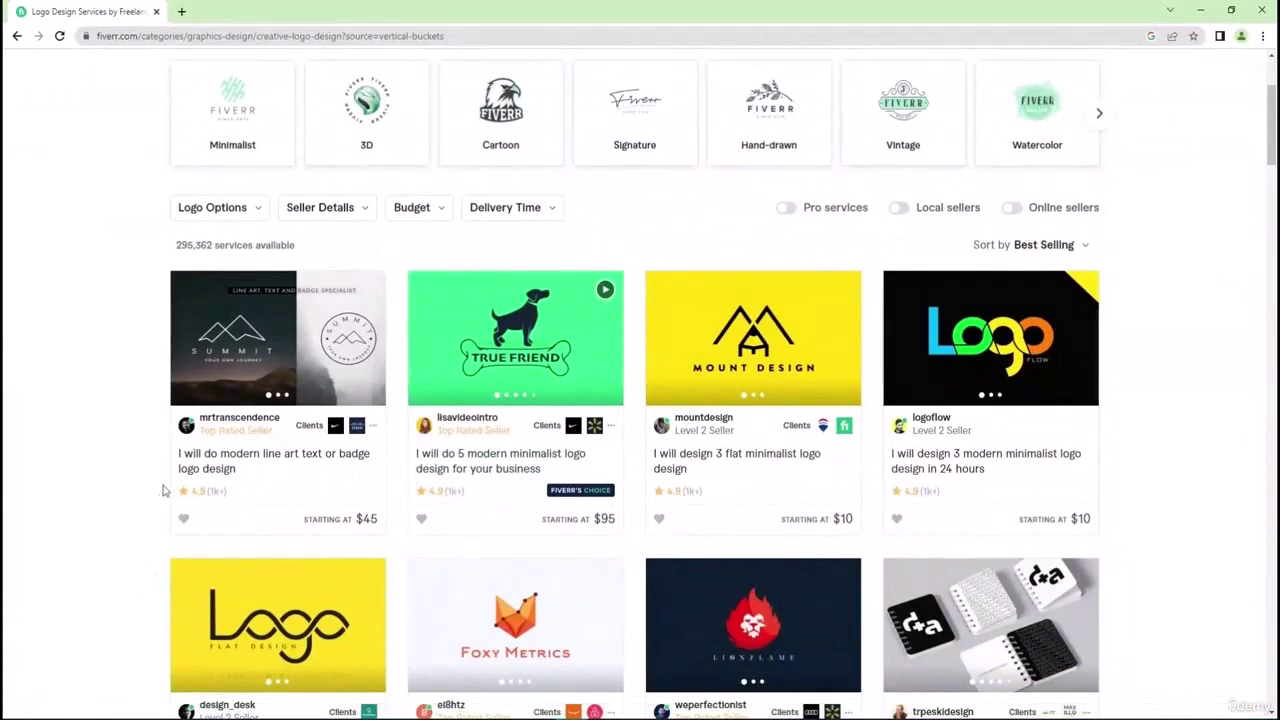
pyautogui.click(162, 456)
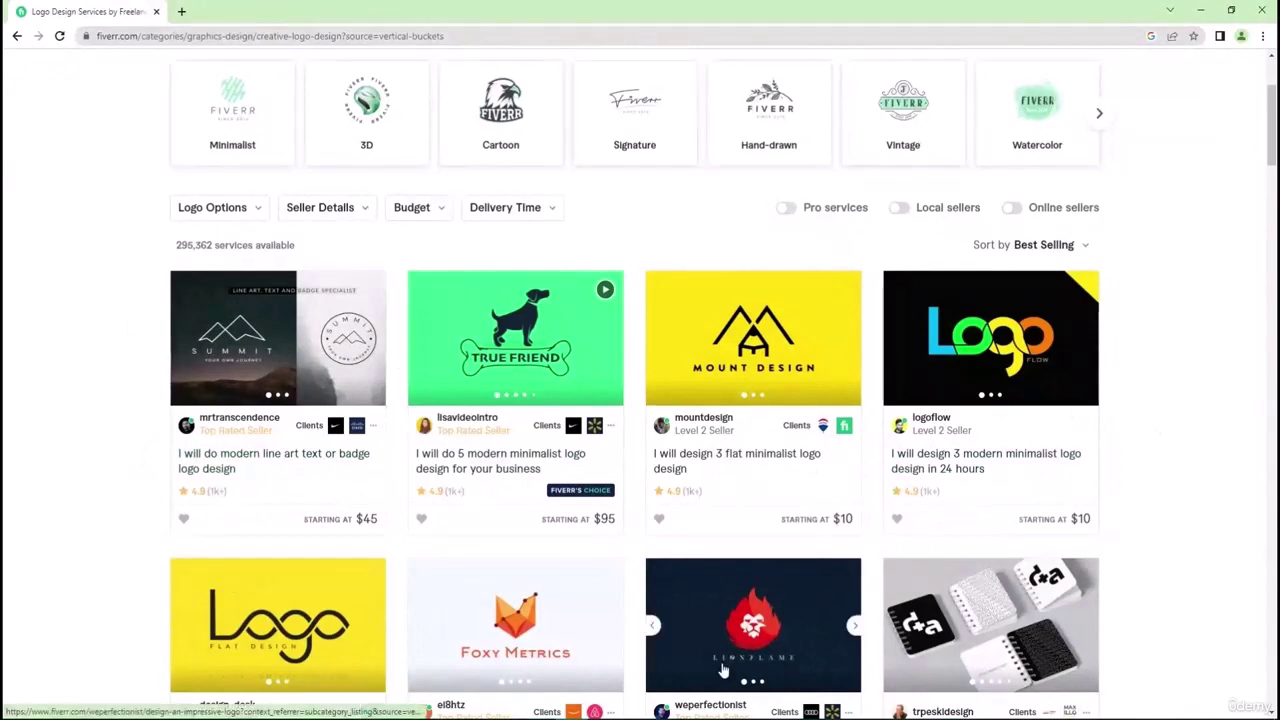
# Open the True Friend minimalist logo gig and highlight its $95 Basic price.
pyautogui.click(476, 468)
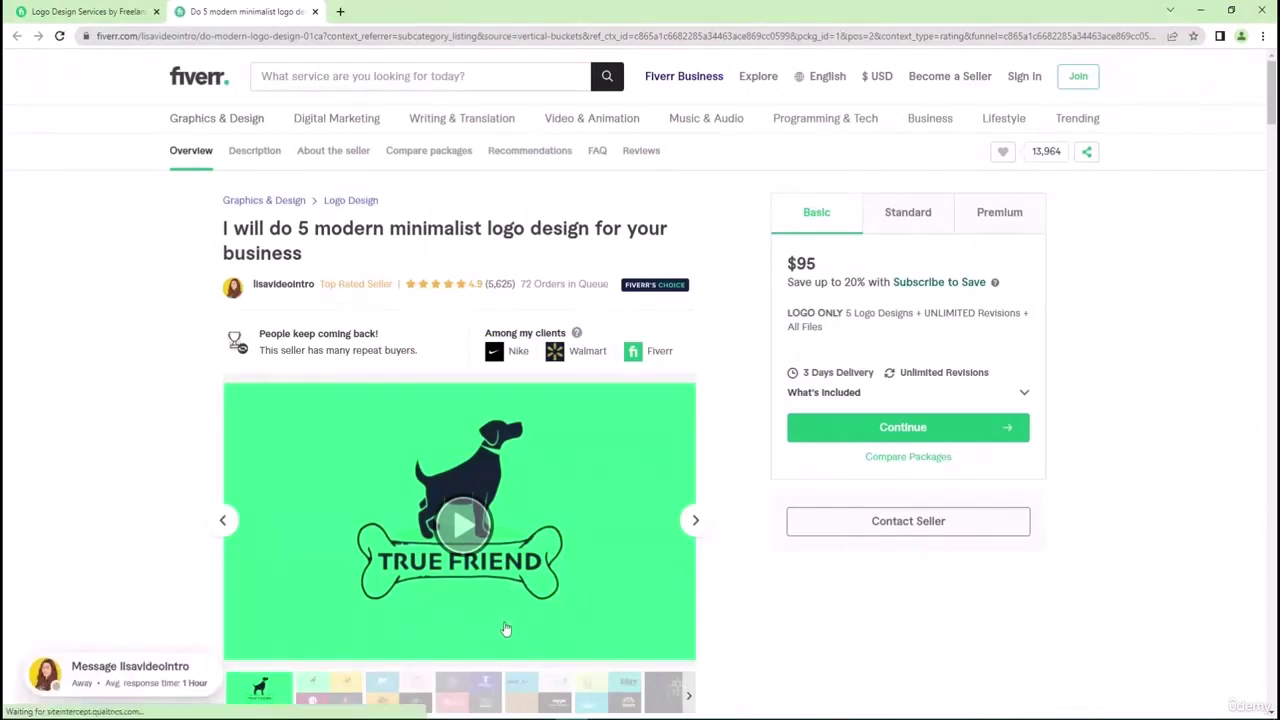
pyautogui.scroll(-4, 605, 558)
pyautogui.scroll(-3, 612, 556)
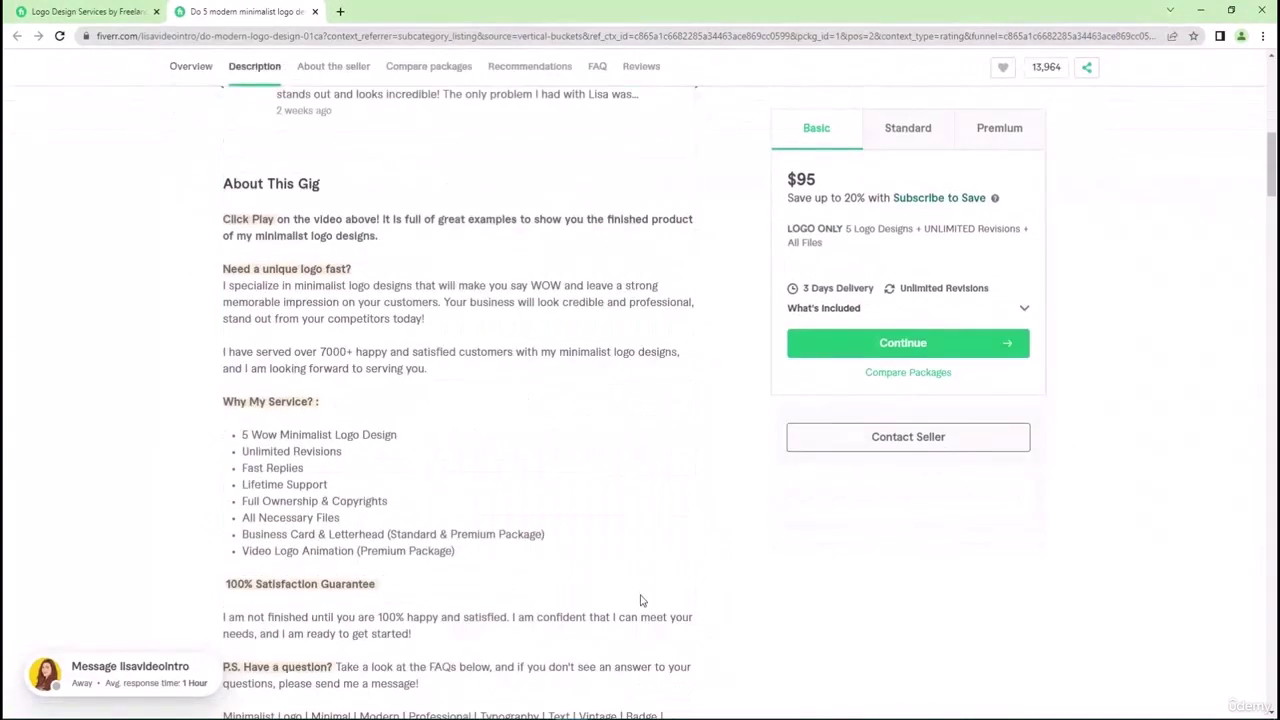
pyautogui.scroll(8, 646, 606)
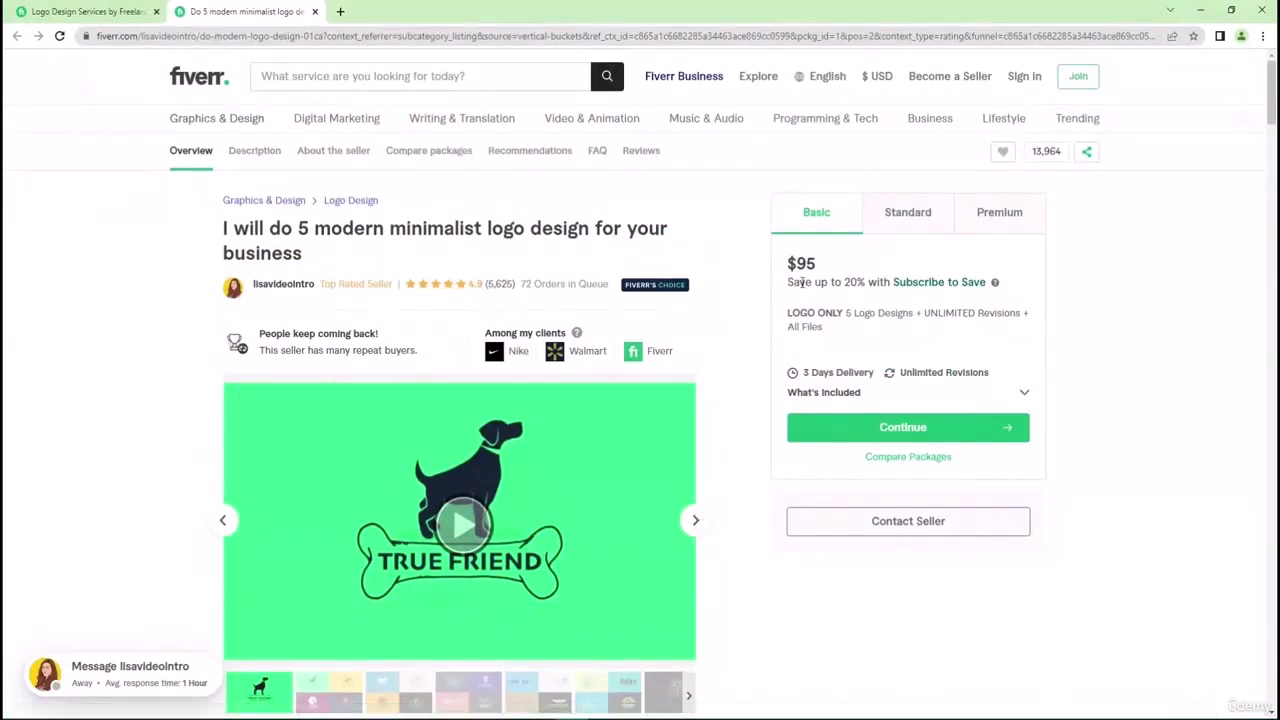
pyautogui.moveTo(783, 262); pyautogui.dragTo(847, 262)
pyautogui.click(845, 258)
pyautogui.scroll(-2, 601, 421)
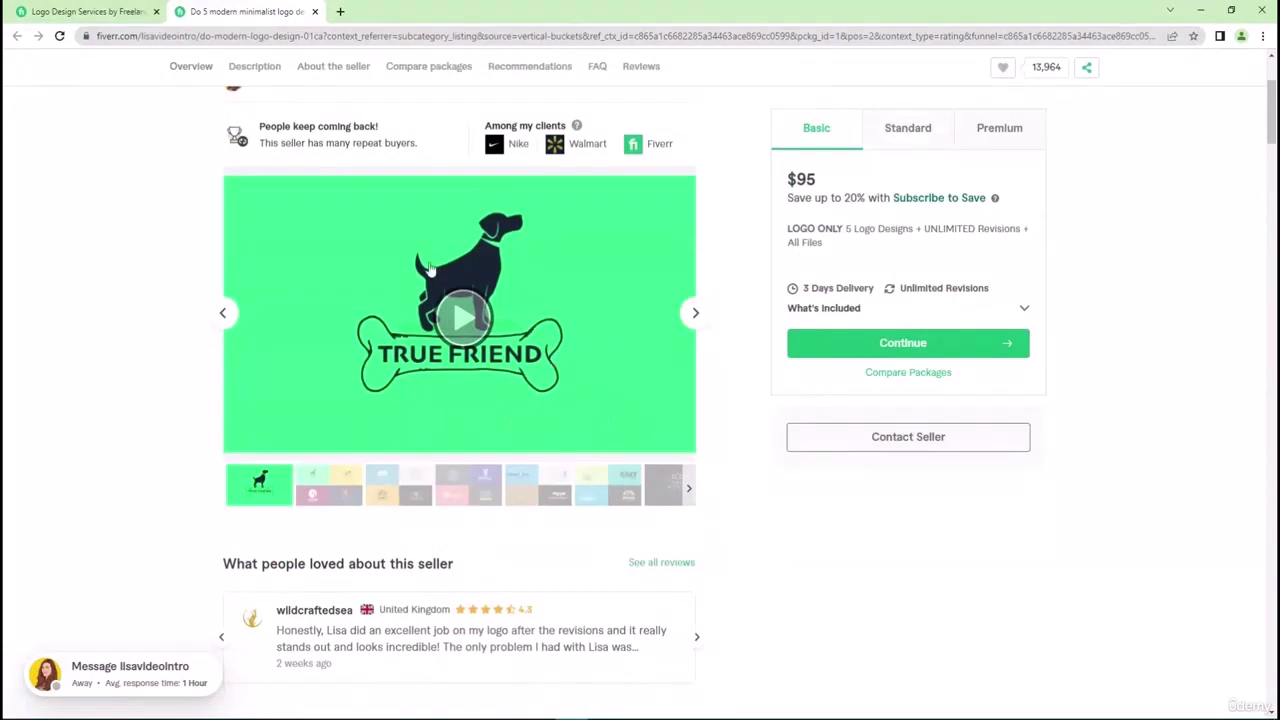
# Advance the portfolio gallery two images and enlarge the logo set full screen.
pyautogui.click(697, 316)
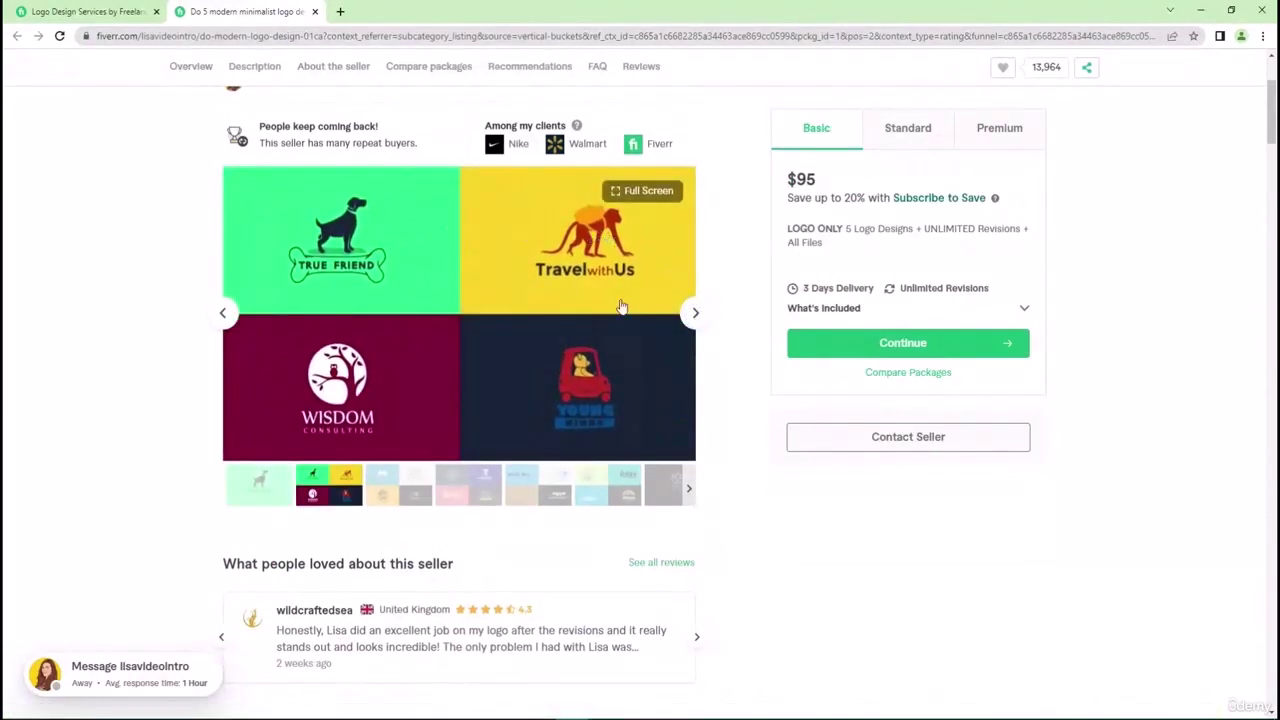
pyautogui.click(707, 318)
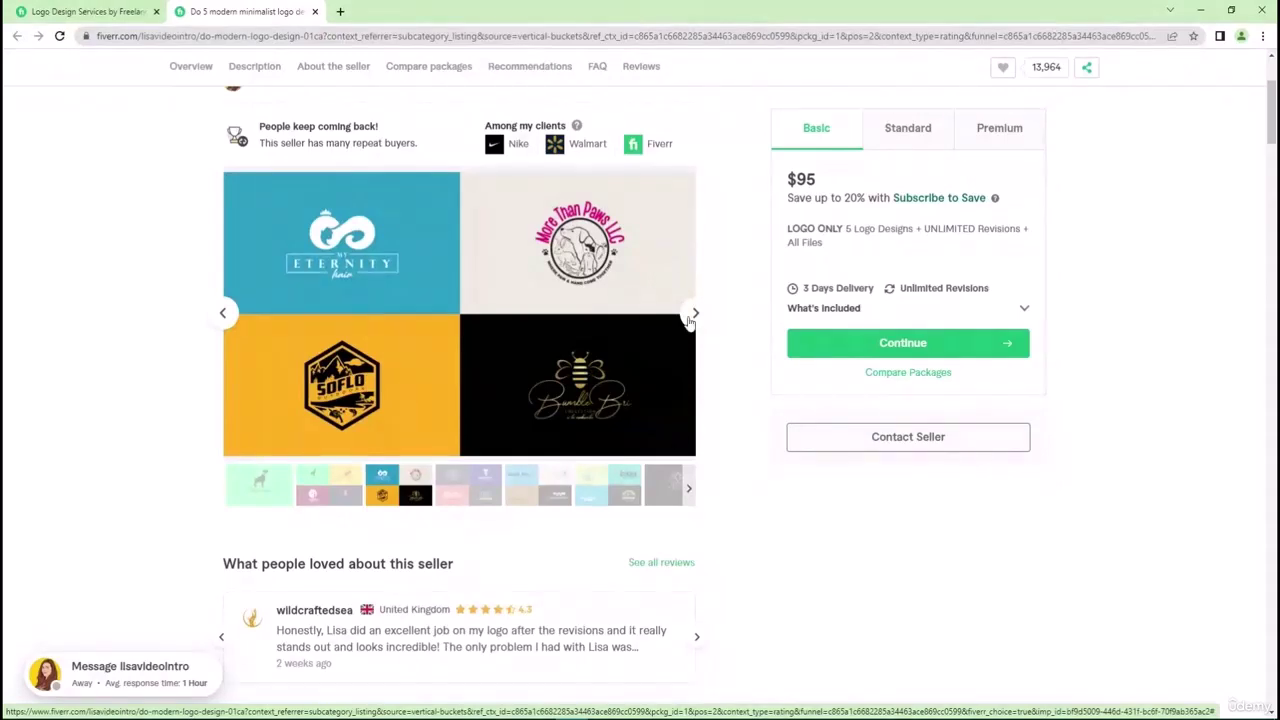
pyautogui.click(238, 325)
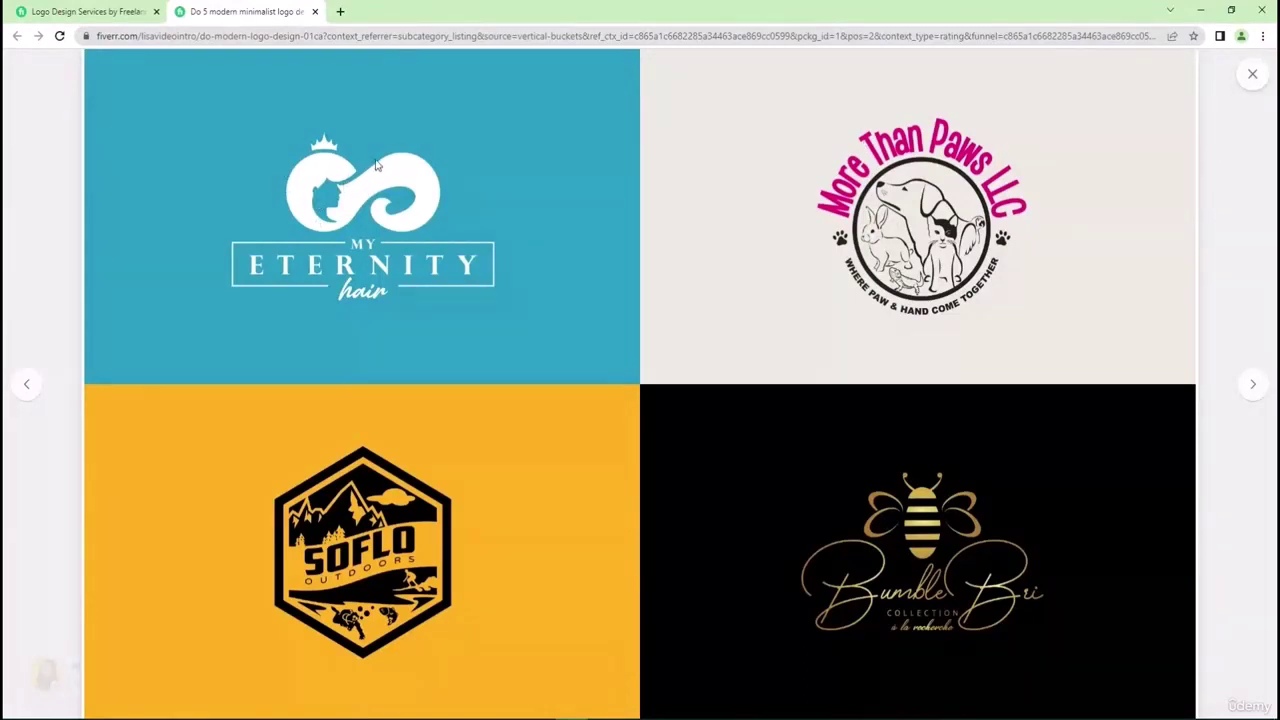
# Show the next portfolio logo set, then close the full-screen viewer.
pyautogui.click(340, 204)
pyautogui.click(1249, 389)
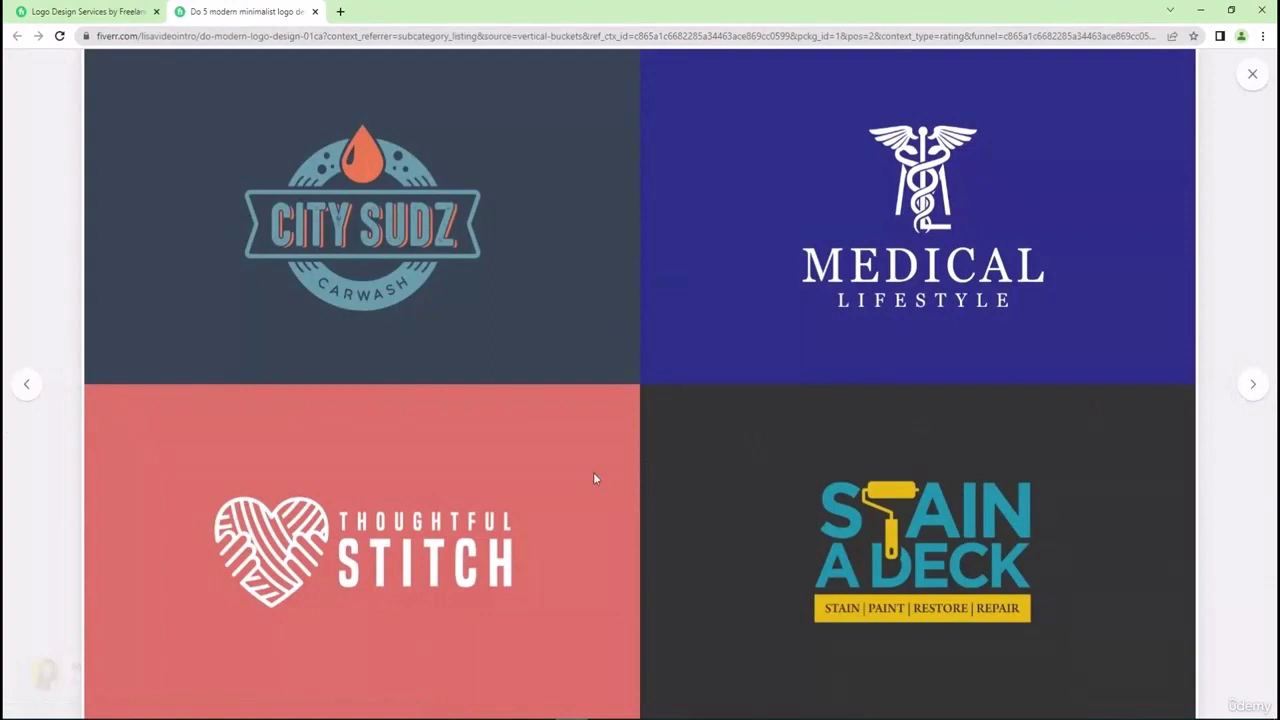
pyautogui.click(1252, 76)
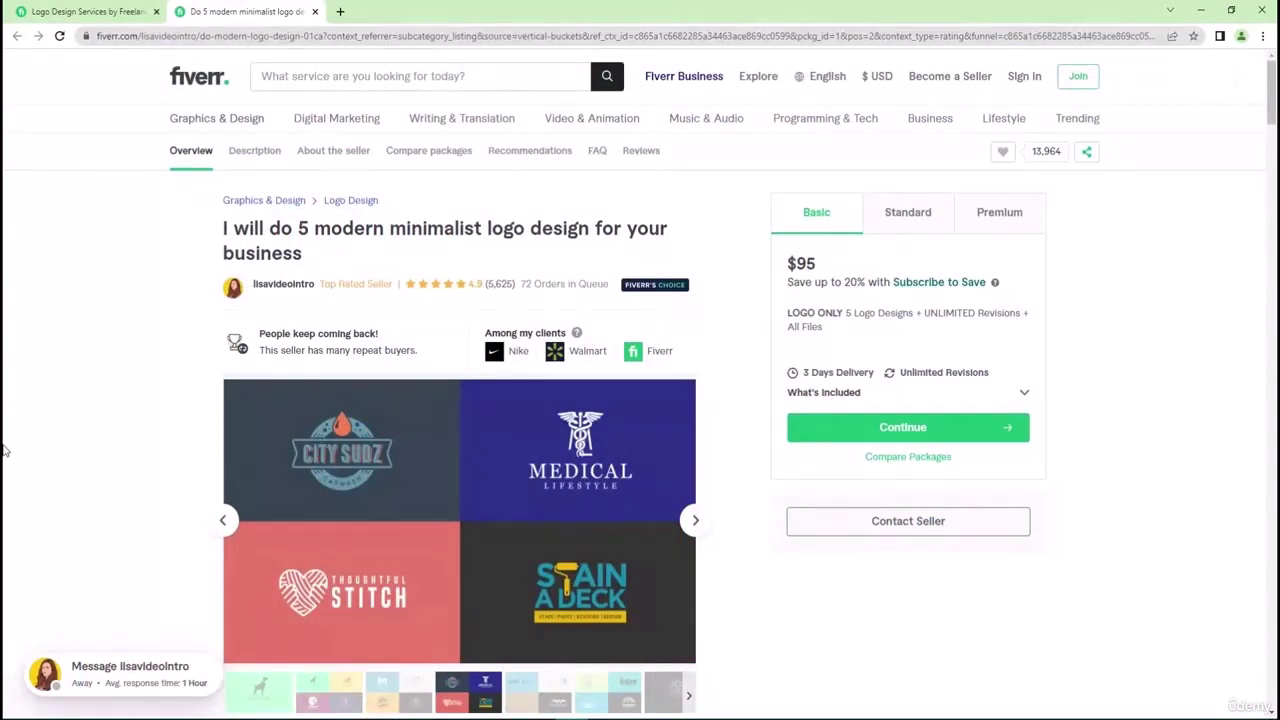
# Scroll through the gig description and highlight the Basic package's $95 price.
pyautogui.scroll(-5, 77, 503)
pyautogui.scroll(5, 77, 503)
pyautogui.moveTo(787, 261); pyautogui.dragTo(850, 272)
pyautogui.click(848, 270)
pyautogui.scroll(-5, 117, 294)
pyautogui.scroll(5, 134, 277)
pyautogui.scroll(-8, 128, 282)
pyautogui.scroll(-6, 128, 282)
pyautogui.scroll(9, 763, 554)
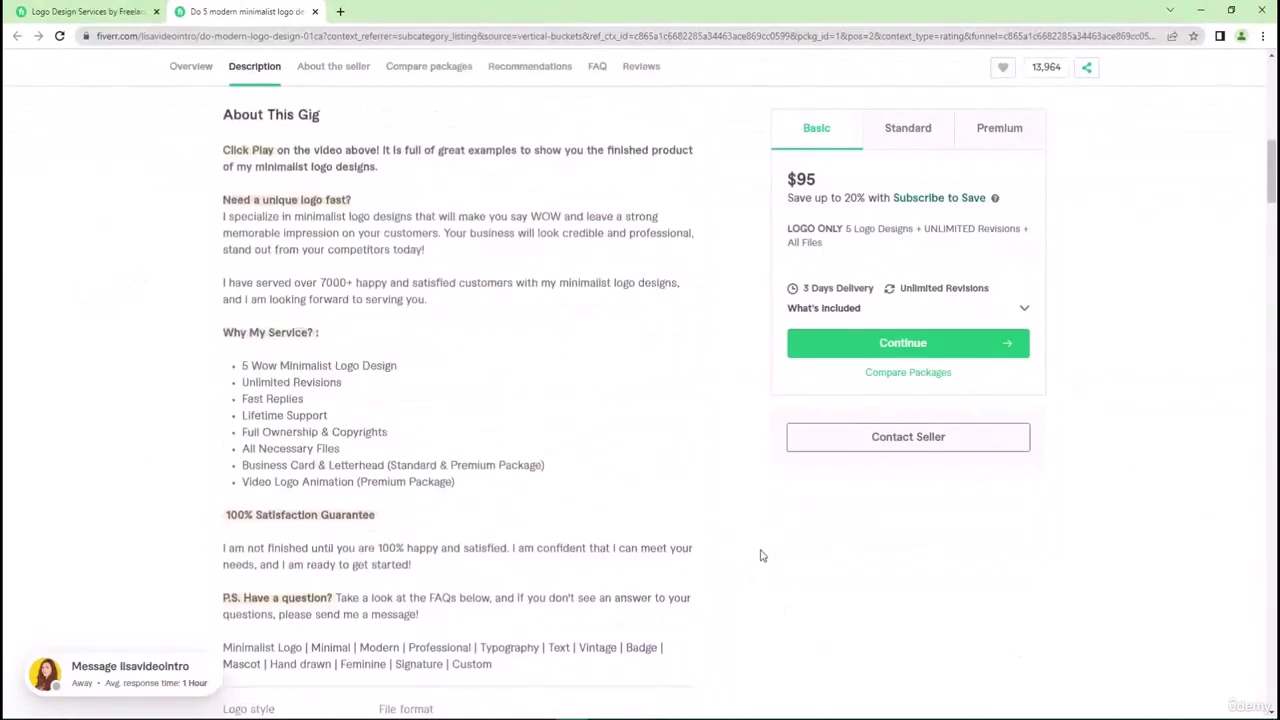
pyautogui.scroll(5, 755, 544)
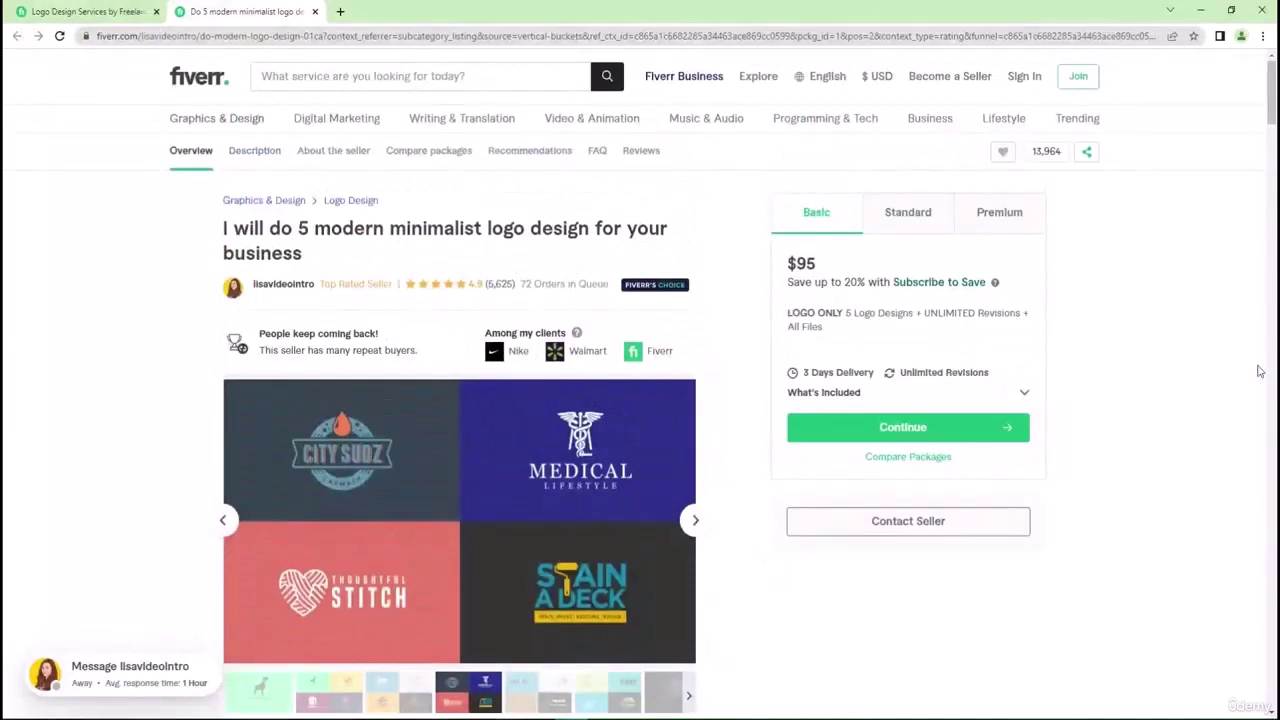
# Highlight the Basic package's 5 Logo Designs and UNLIMITED Revisions, then view the logo samples full screen.
pyautogui.click(818, 263)
pyautogui.click(820, 266)
pyautogui.moveTo(845, 316); pyautogui.dragTo(1032, 320)
pyautogui.click(910, 312)
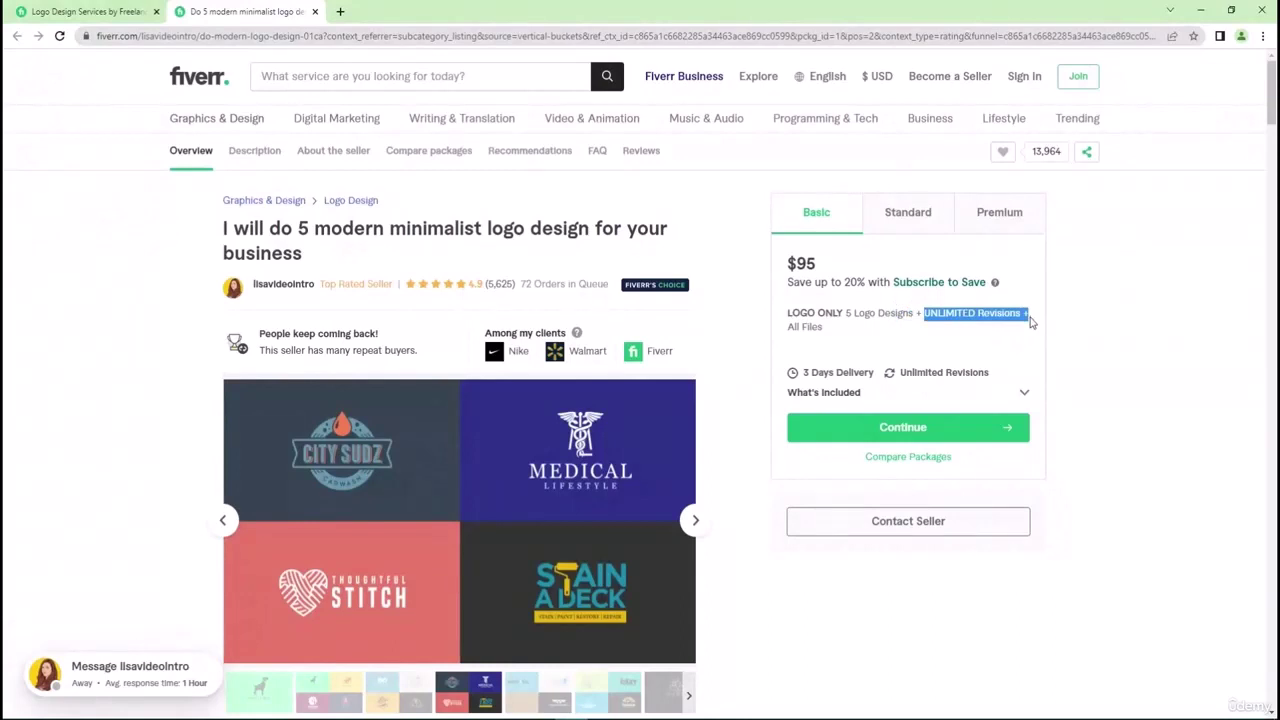
pyautogui.click(1032, 320)
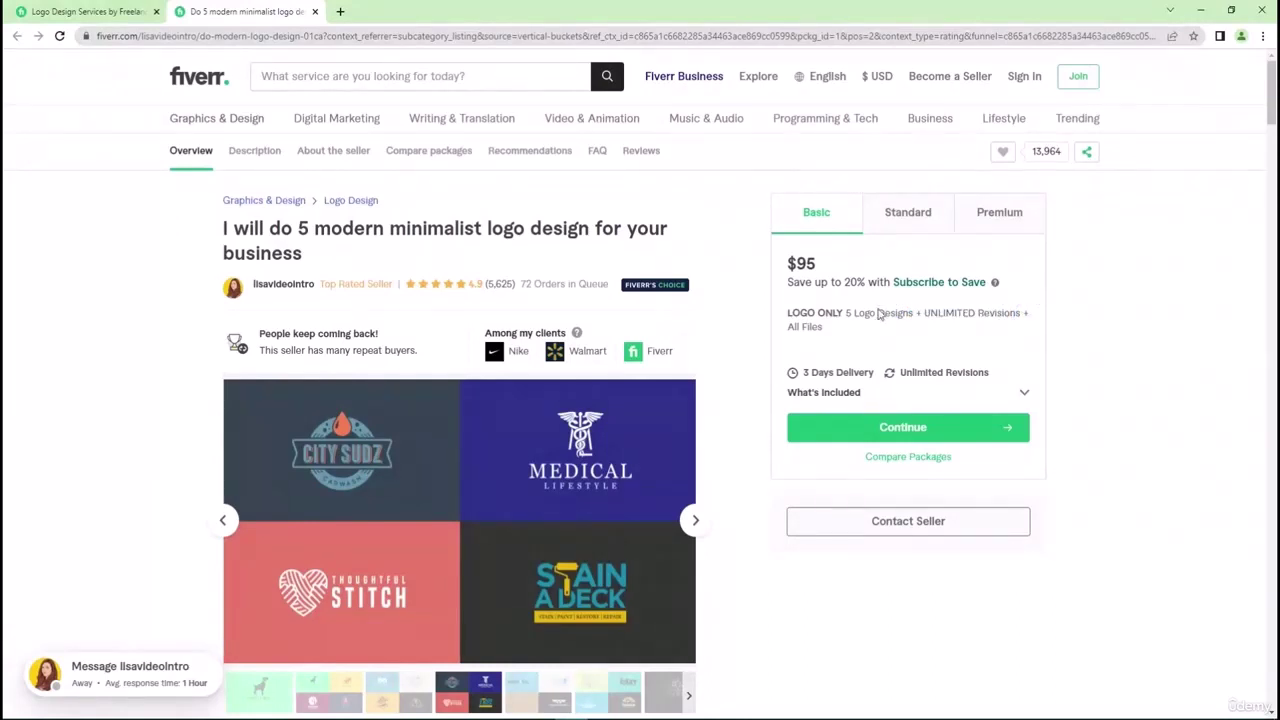
pyautogui.click(320, 538)
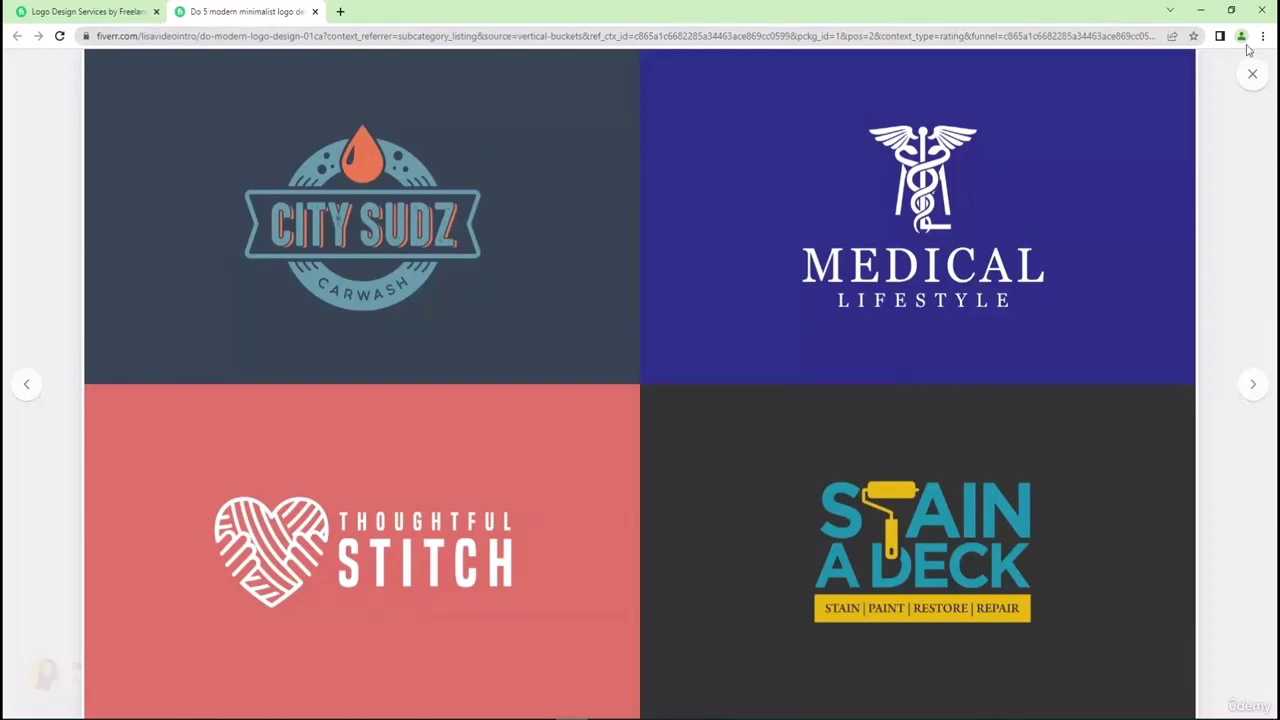
# Close the full-screen logo viewer, reopen it once, and close it again.
pyautogui.click(1253, 77)
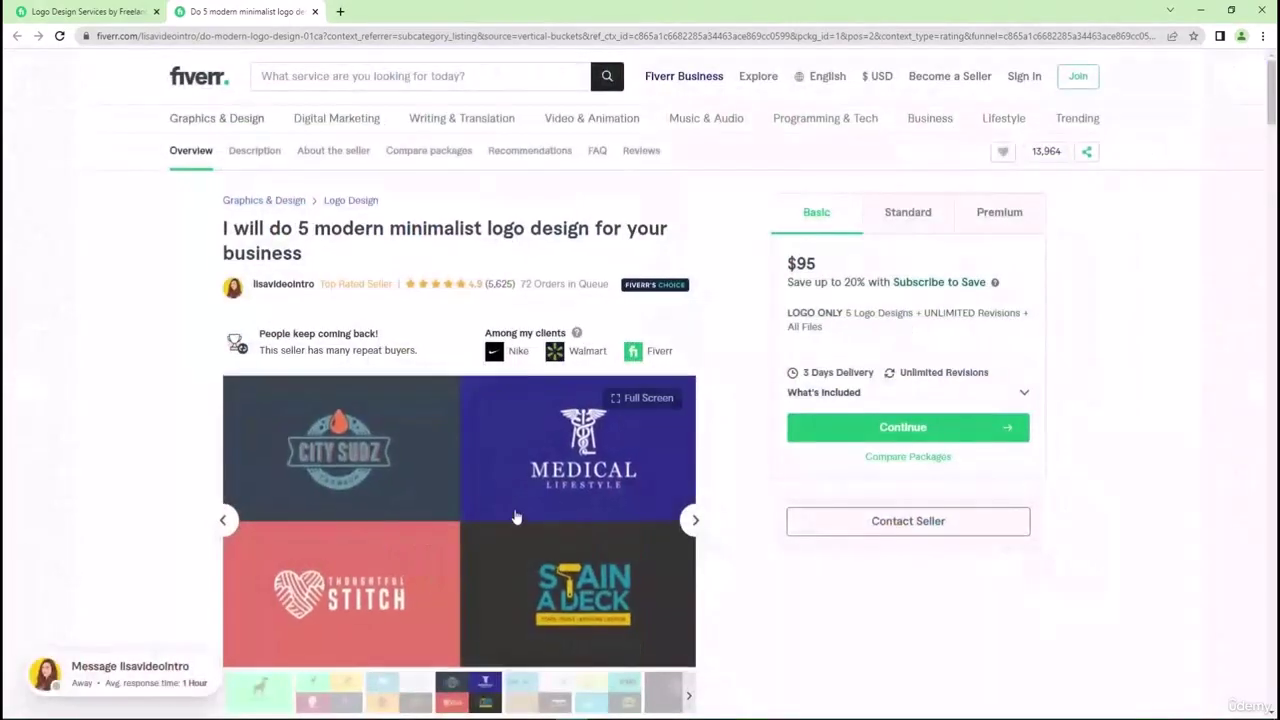
pyautogui.click(477, 533)
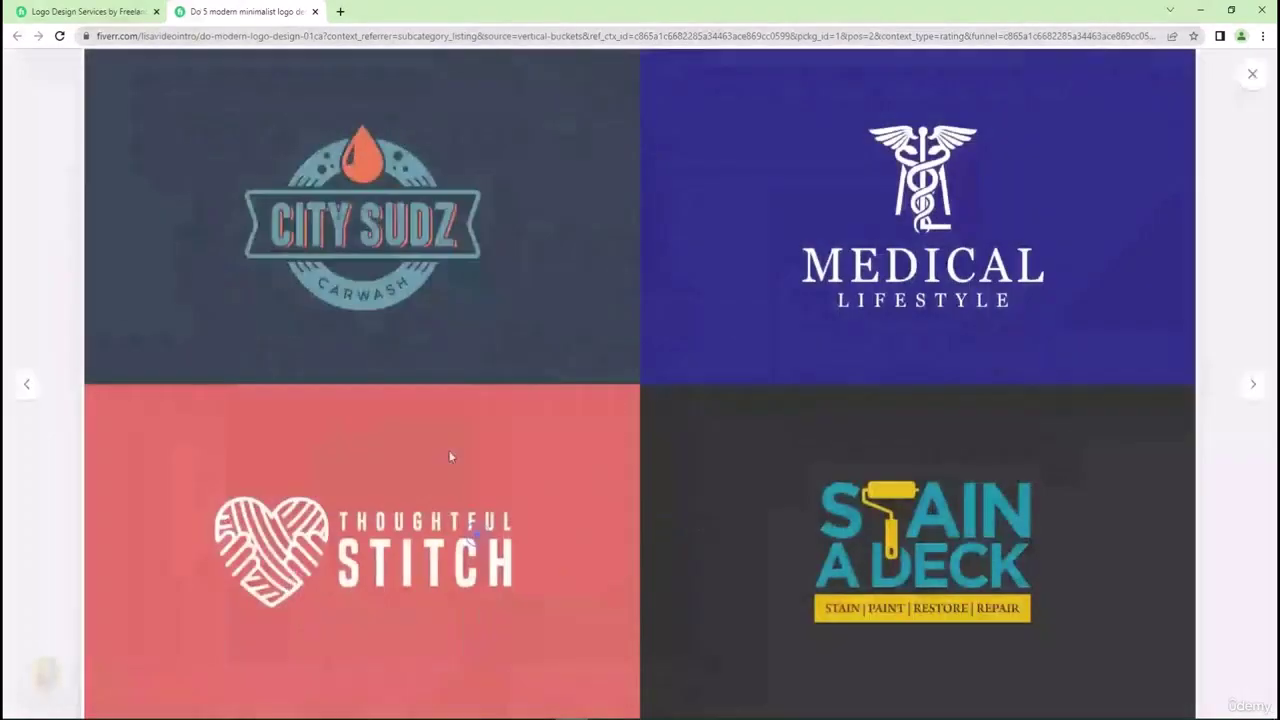
pyautogui.click(1253, 74)
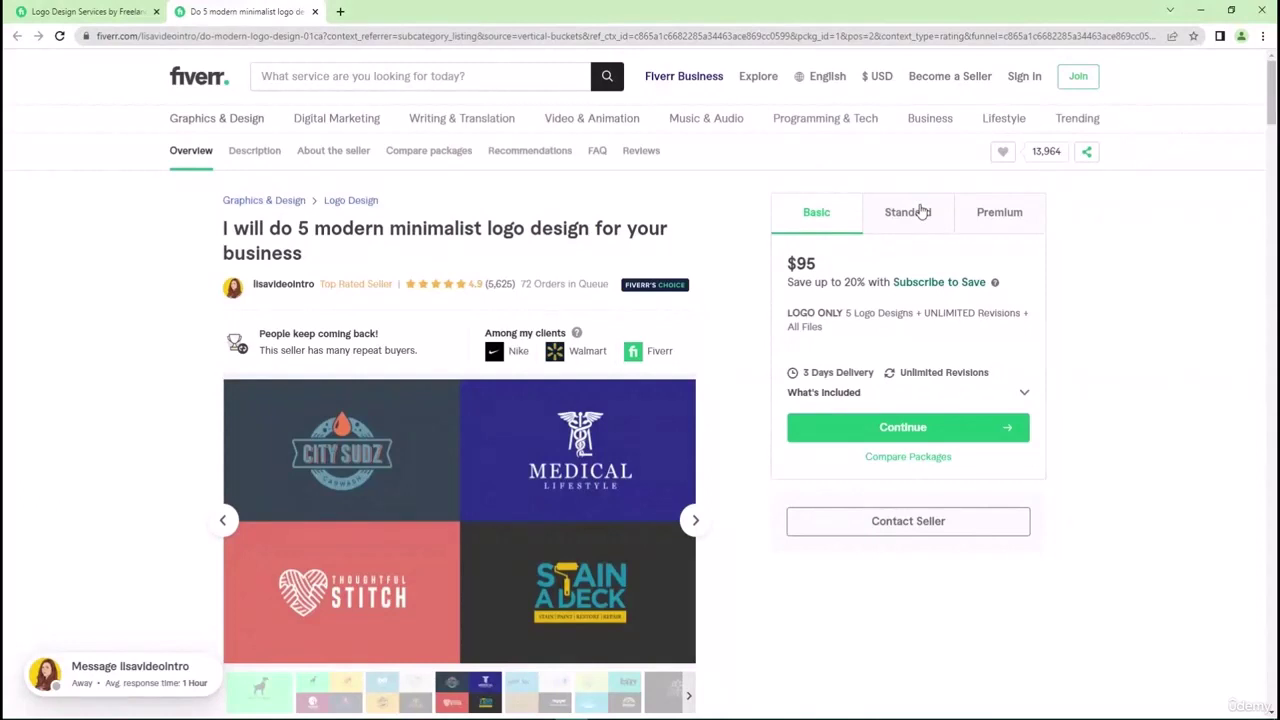
pyautogui.click(921, 211)
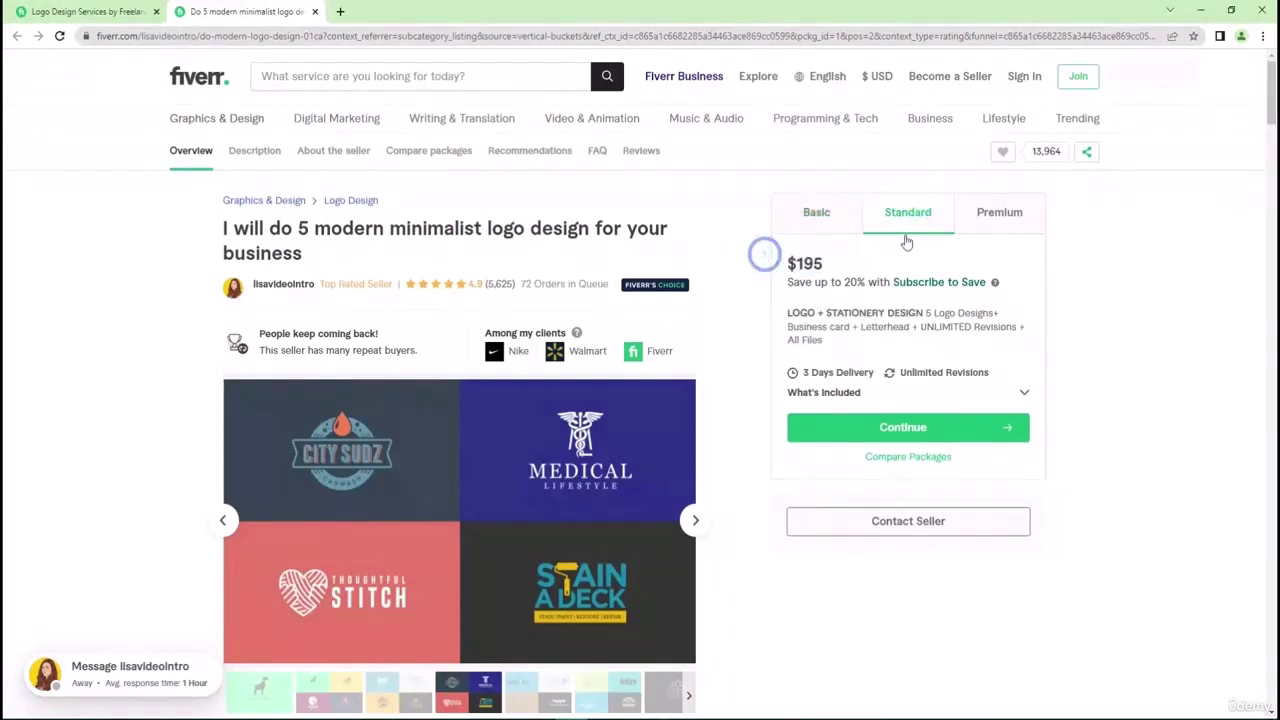
pyautogui.click(1010, 213)
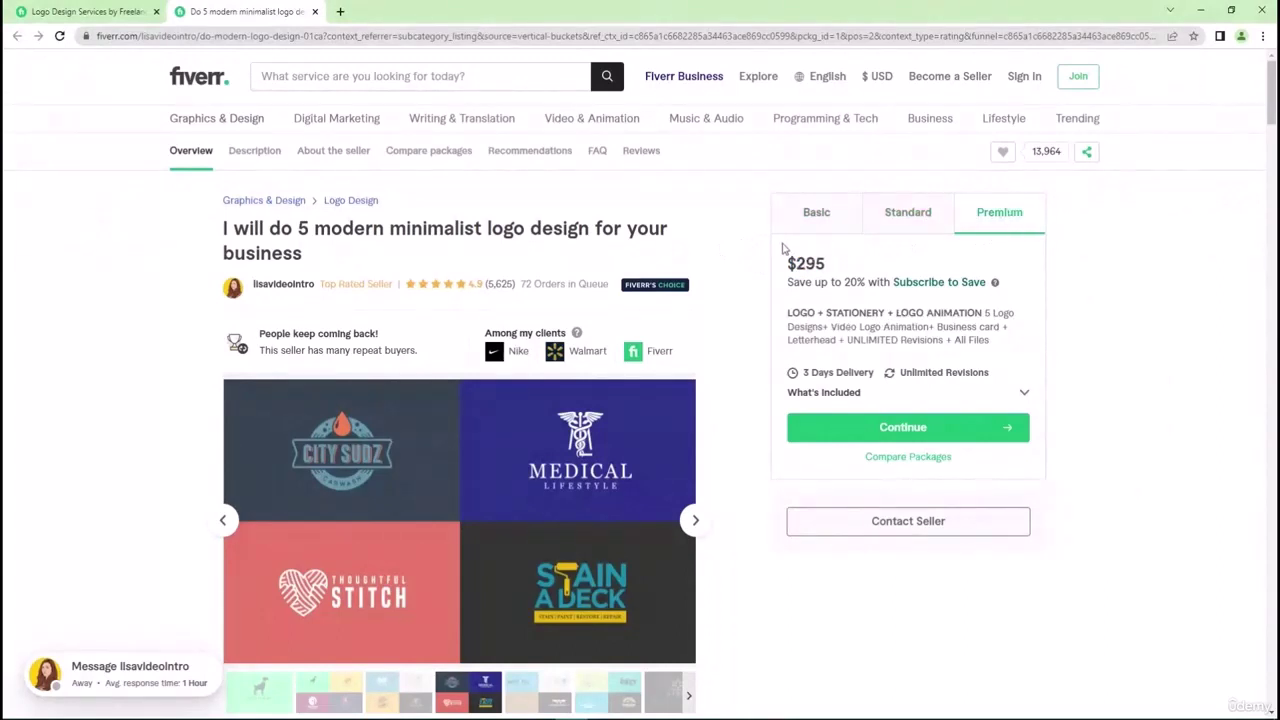
pyautogui.moveTo(838, 266); pyautogui.dragTo(758, 279)
pyautogui.click(758, 279)
pyautogui.click(808, 214)
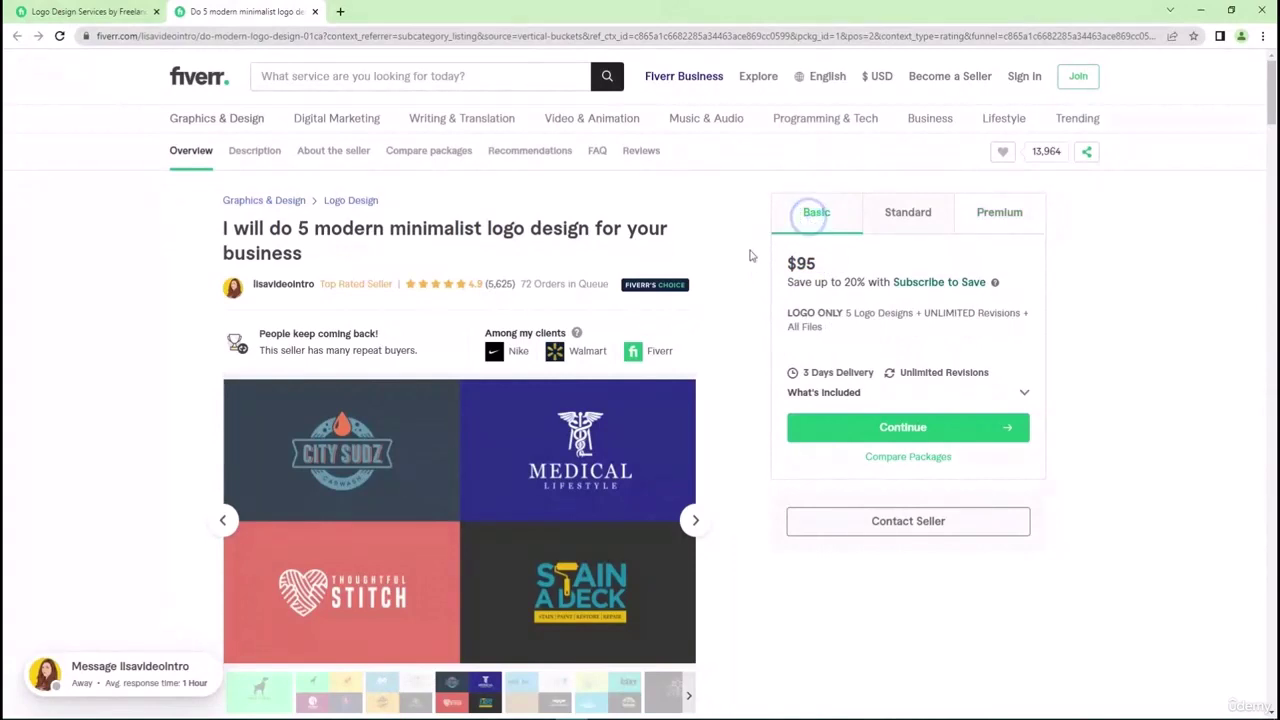
pyautogui.moveTo(650, 238); pyautogui.dragTo(318, 193)
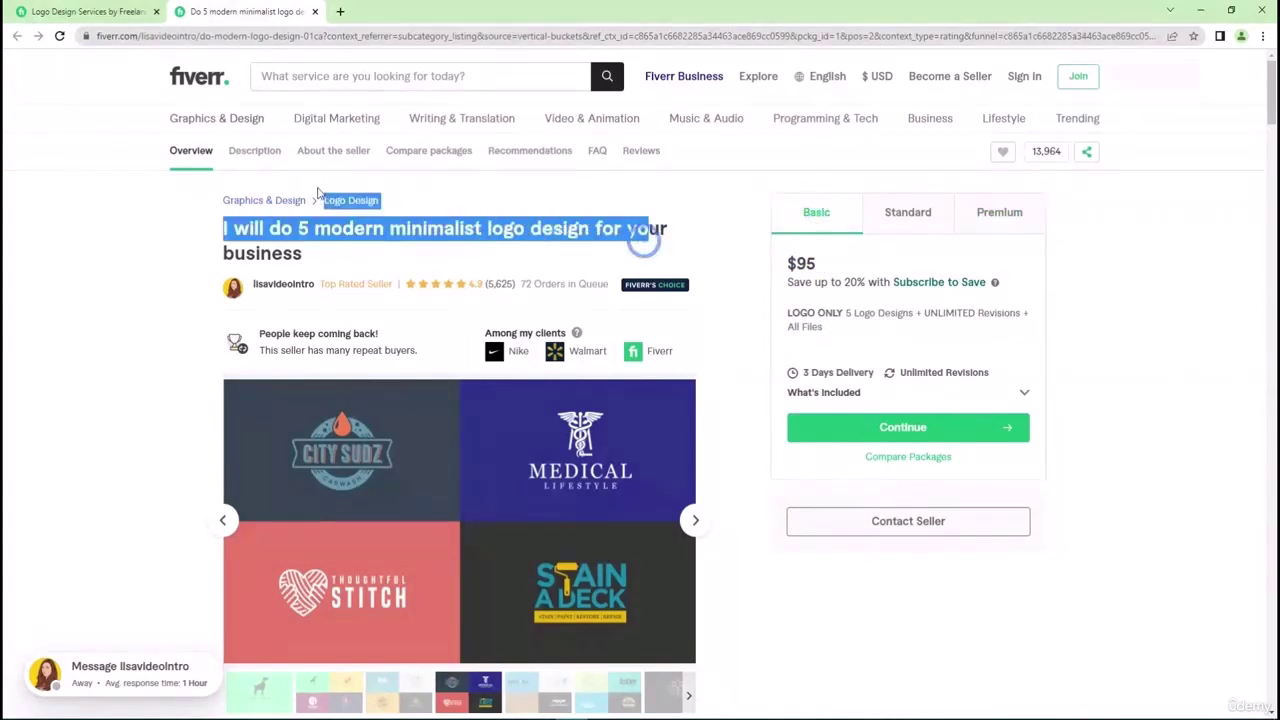
pyautogui.click(328, 226)
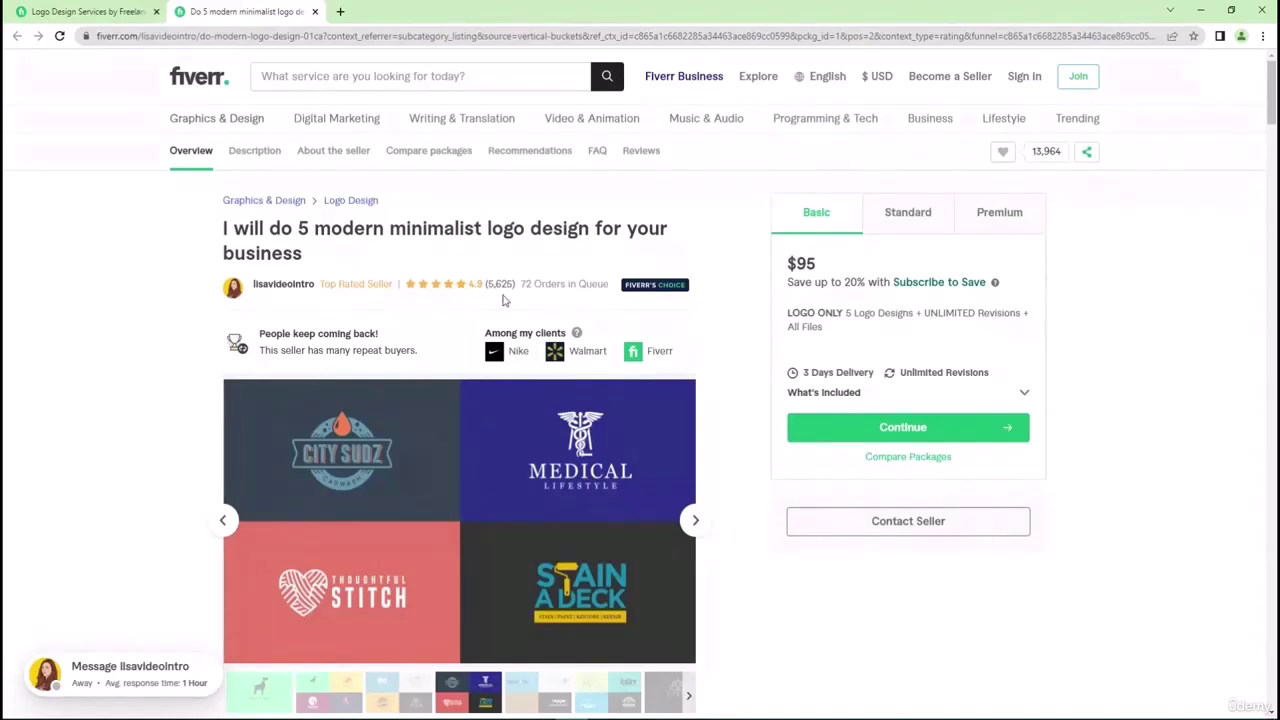
pyautogui.moveTo(523, 284); pyautogui.dragTo(610, 284)
pyautogui.click(587, 277)
# Bring up Windows Calculator and position it at the right, beside the Fiverr gig page.
pyautogui.press('XF86Calculator')
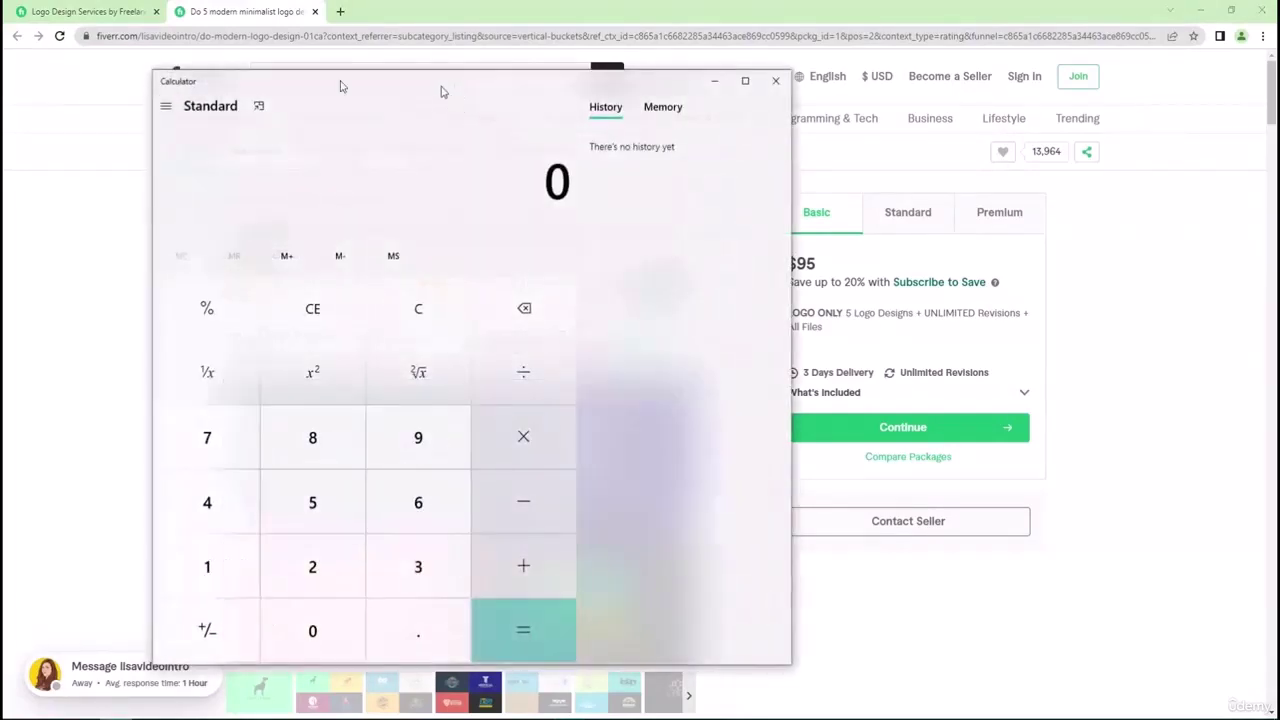
pyautogui.moveTo(443, 91); pyautogui.dragTo(266, 103)
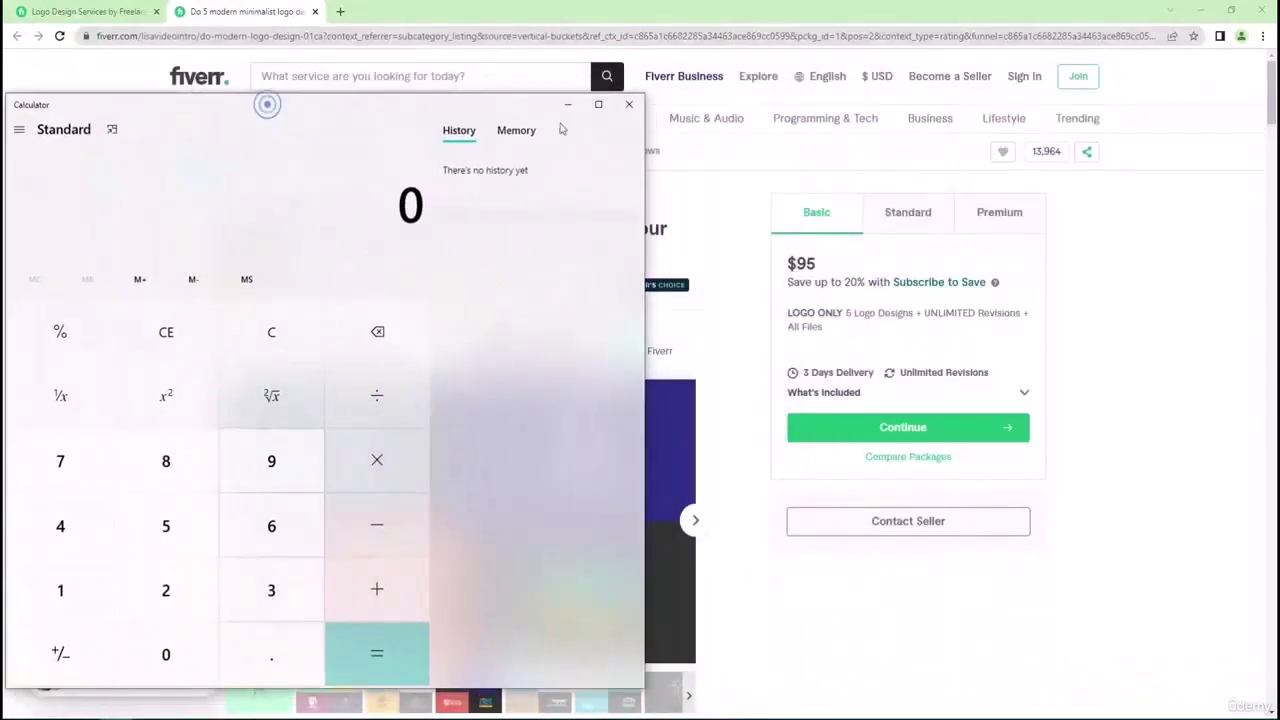
pyautogui.click(740, 232)
pyautogui.tripleClick(812, 261)
pyautogui.click(720, 252)
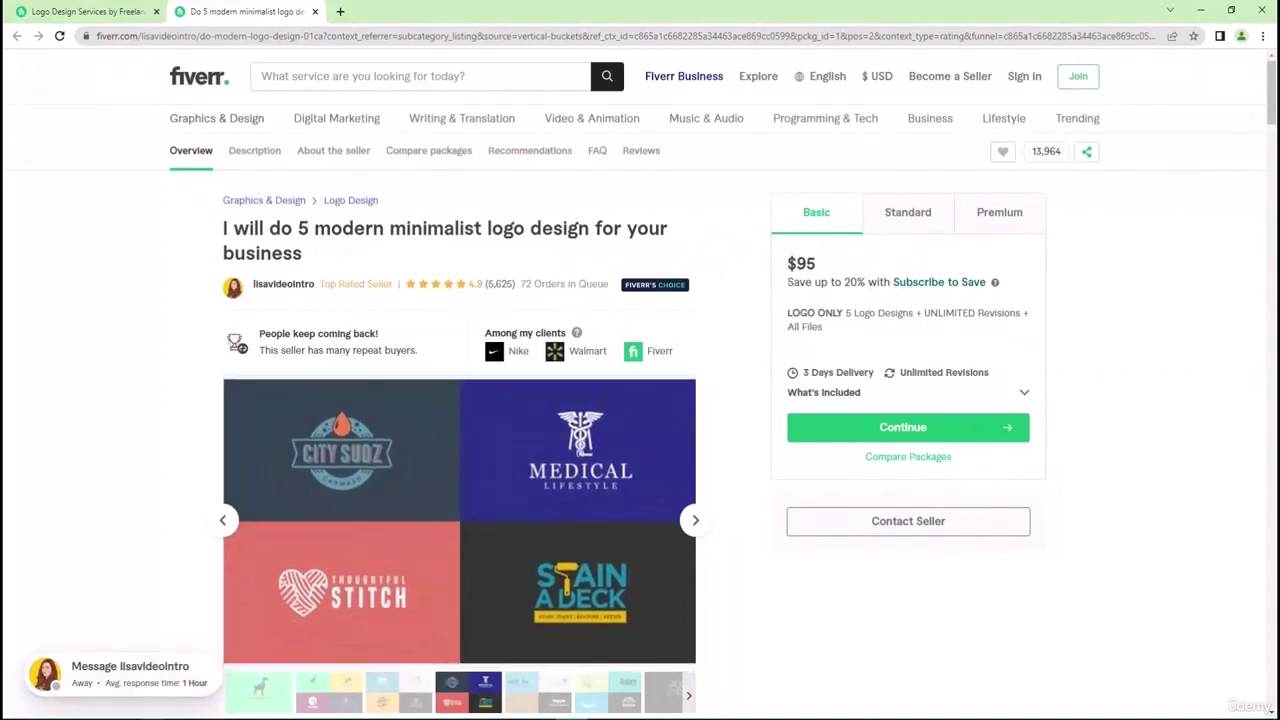
pyautogui.click(90, 665)
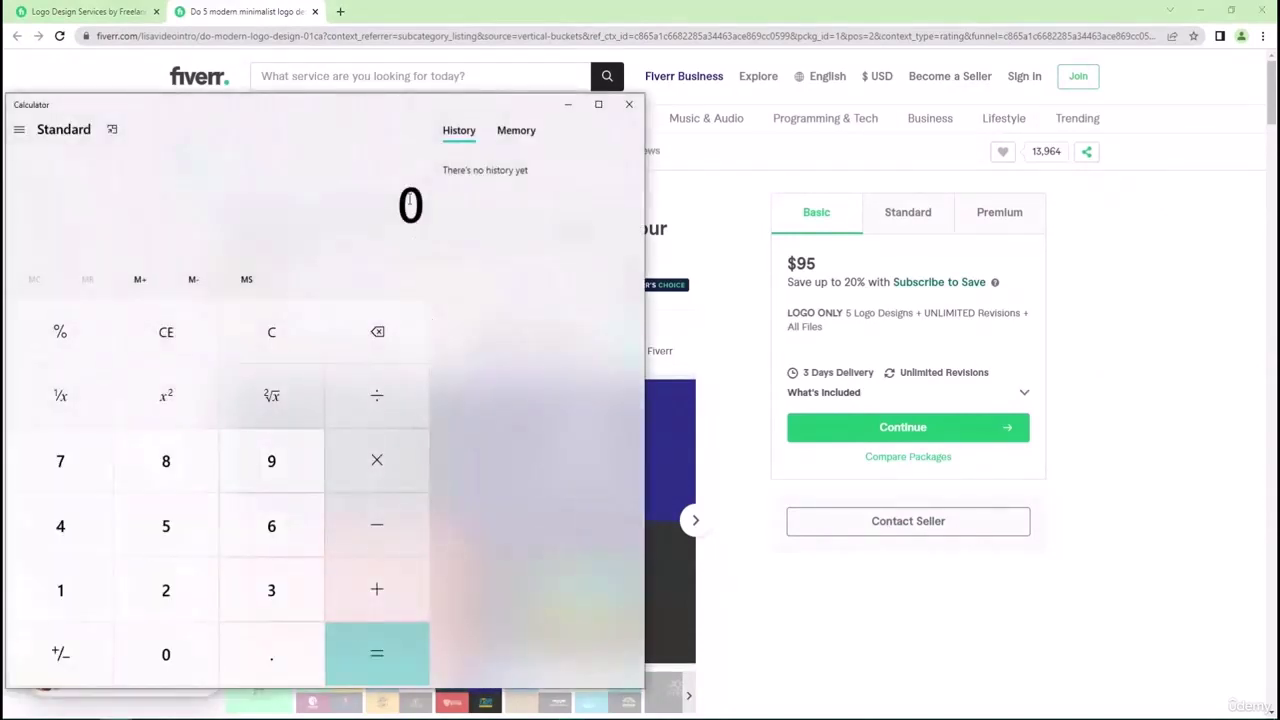
pyautogui.moveTo(400, 112); pyautogui.dragTo(966, 77)
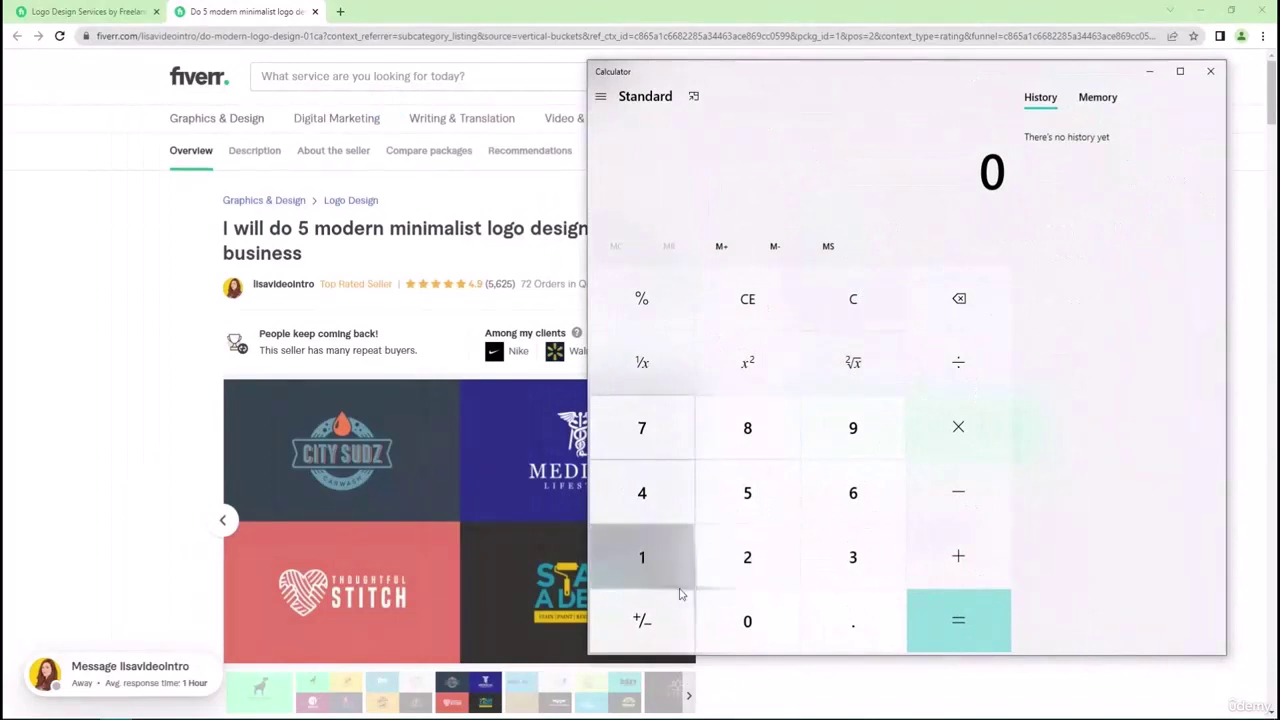
# Calculate 10000 × 100 to get 10,00,000, then minimize the calculator.
pyautogui.click(666, 578)
pyautogui.click(747, 621)
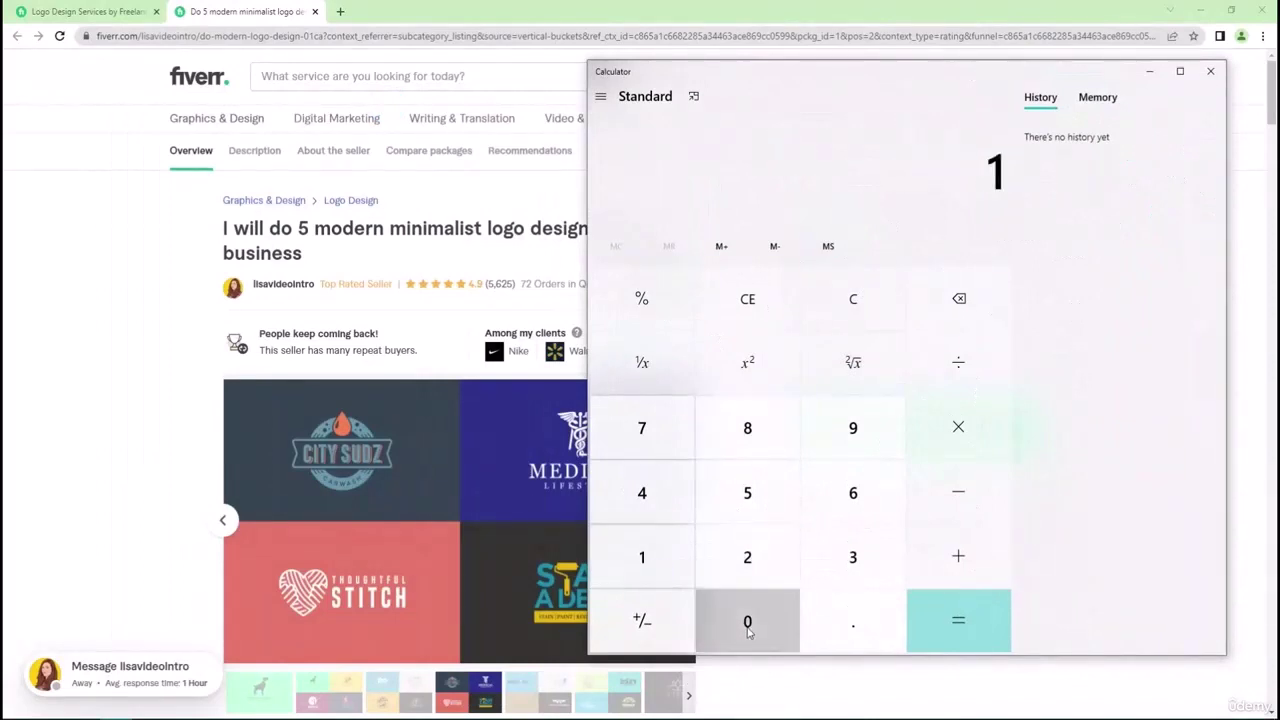
pyautogui.click(747, 621)
pyautogui.click(747, 621)
pyautogui.click(747, 621)
pyautogui.click(958, 427)
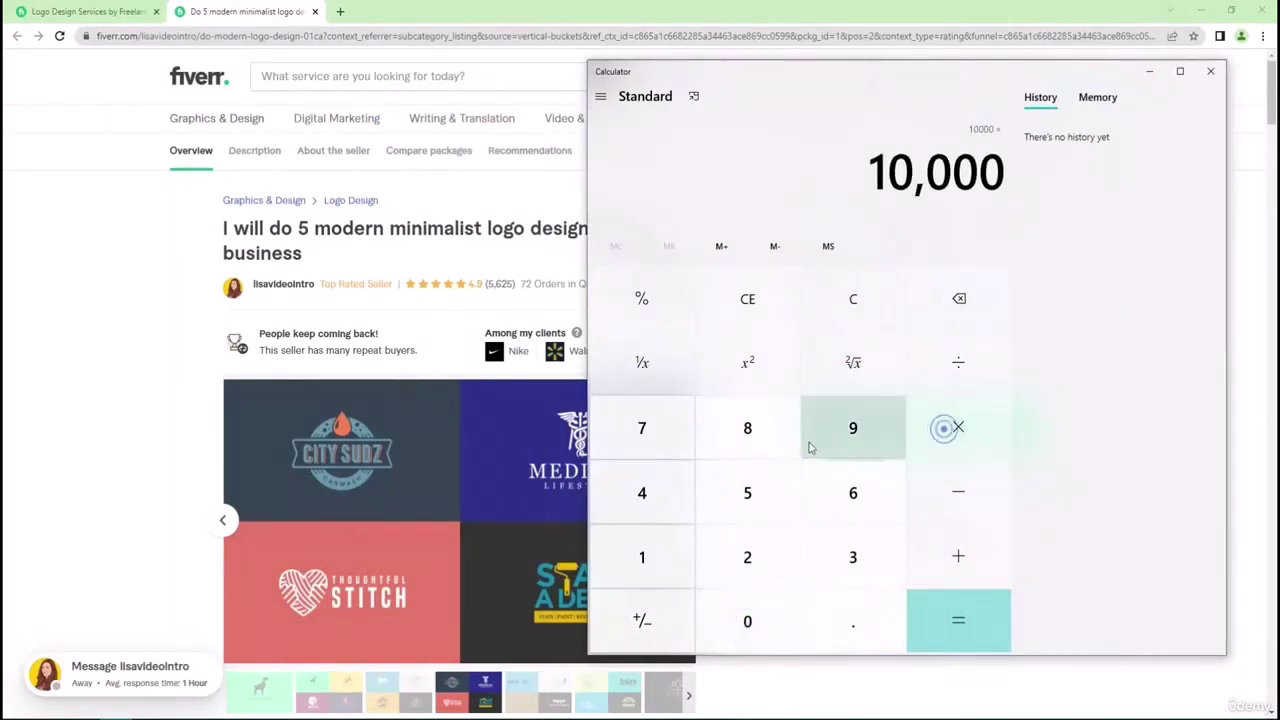
pyautogui.click(670, 572)
pyautogui.click(747, 621)
pyautogui.click(747, 621)
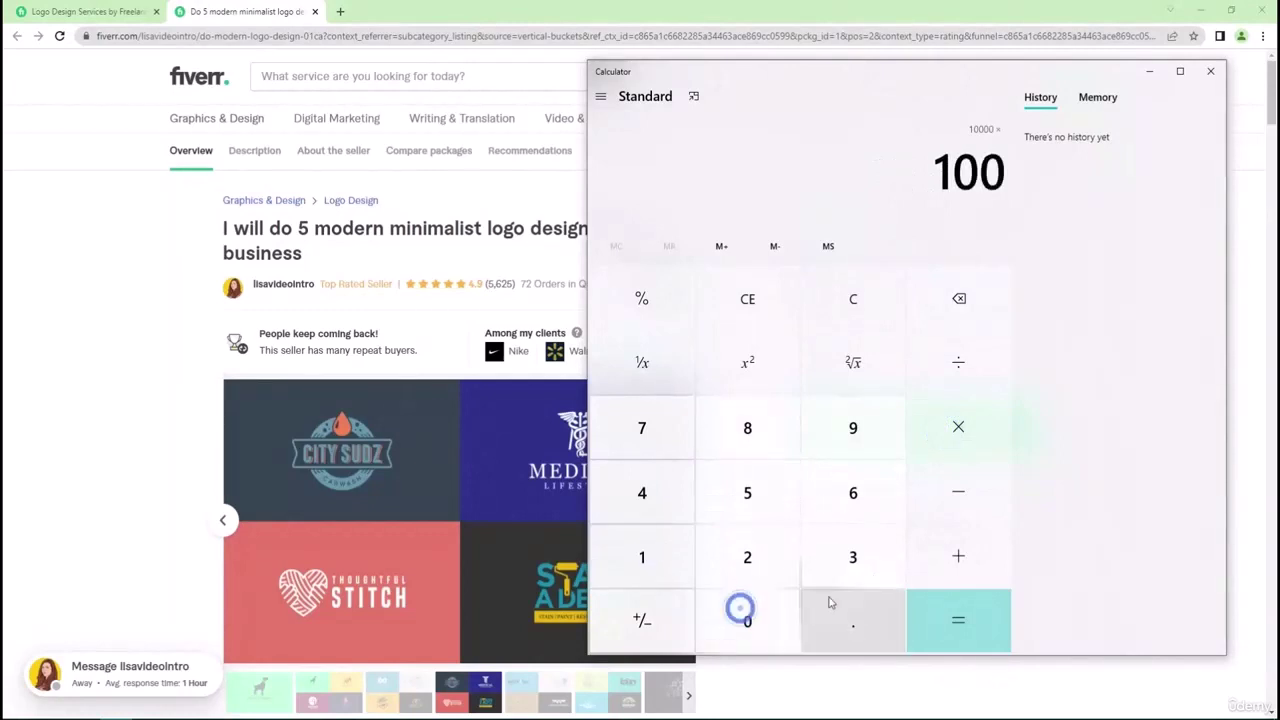
pyautogui.click(990, 634)
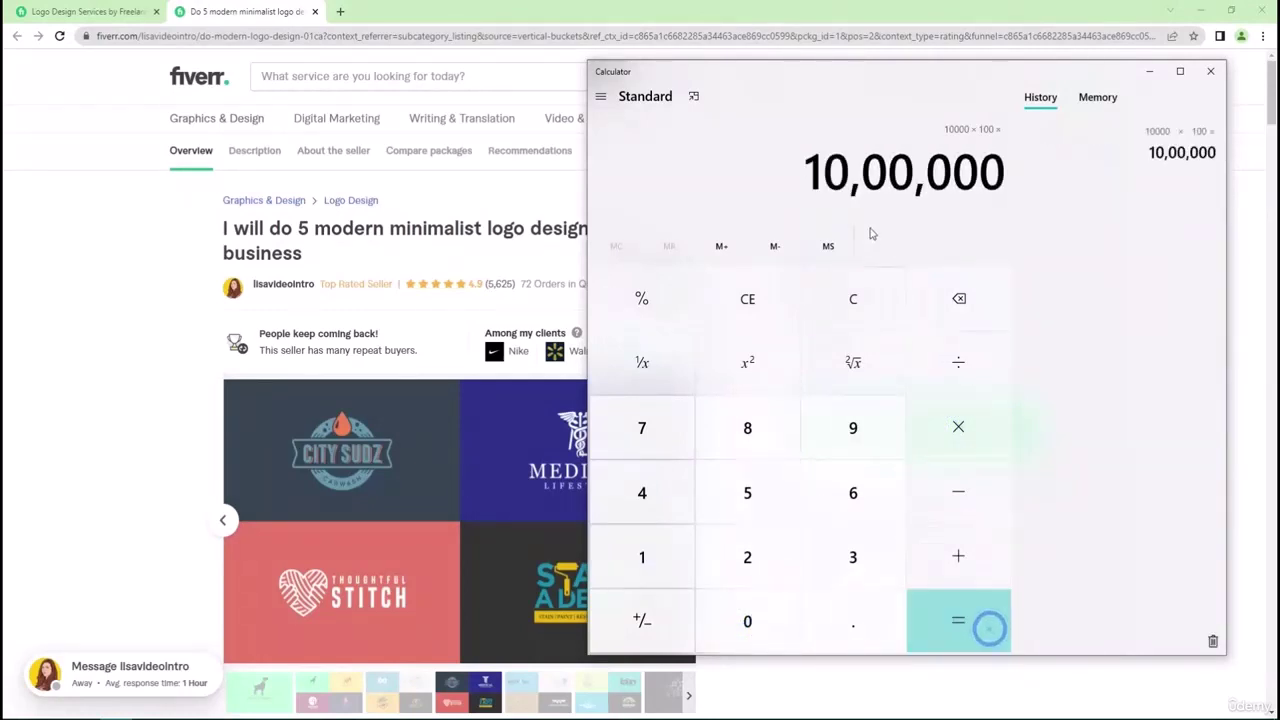
pyautogui.moveTo(805, 180); pyautogui.dragTo(996, 160)
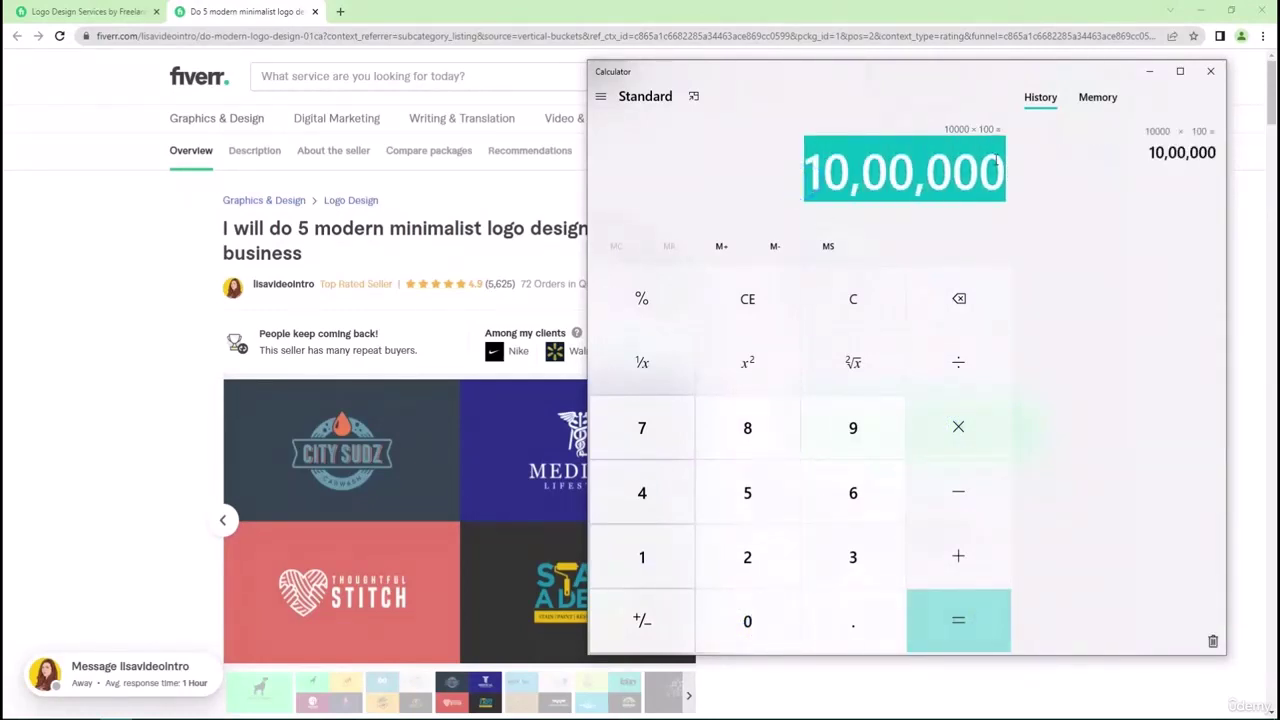
pyautogui.click(752, 172)
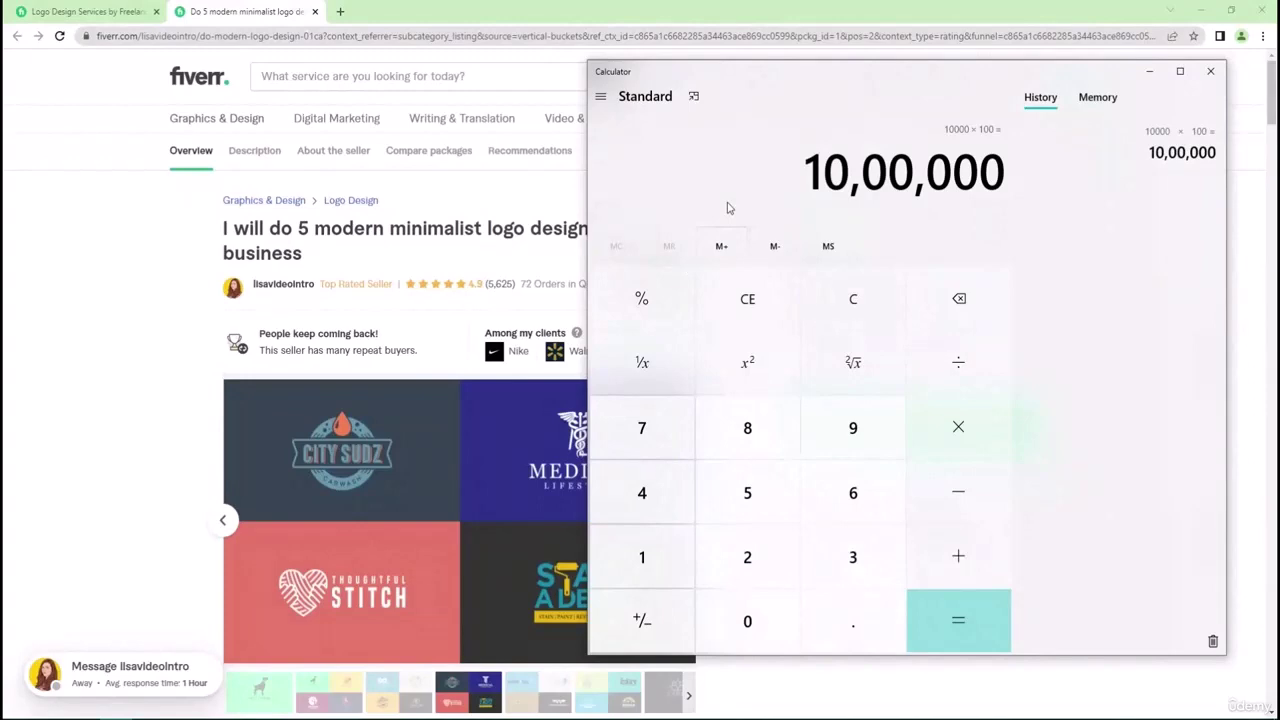
pyautogui.click(1148, 74)
pyautogui.scroll(-5, 80, 397)
pyautogui.scroll(5, 84, 398)
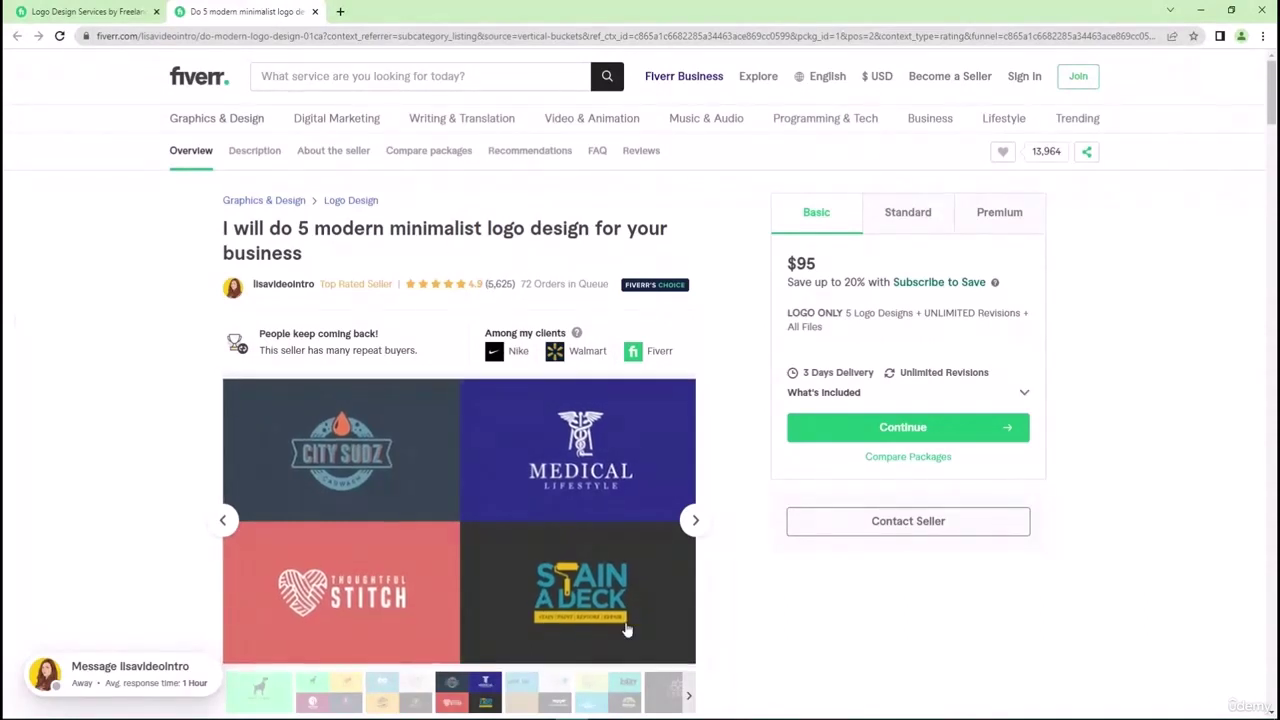
# Clear the calculator and enter 11000 × 100.
pyautogui.hotkey('alt', 'Tab')
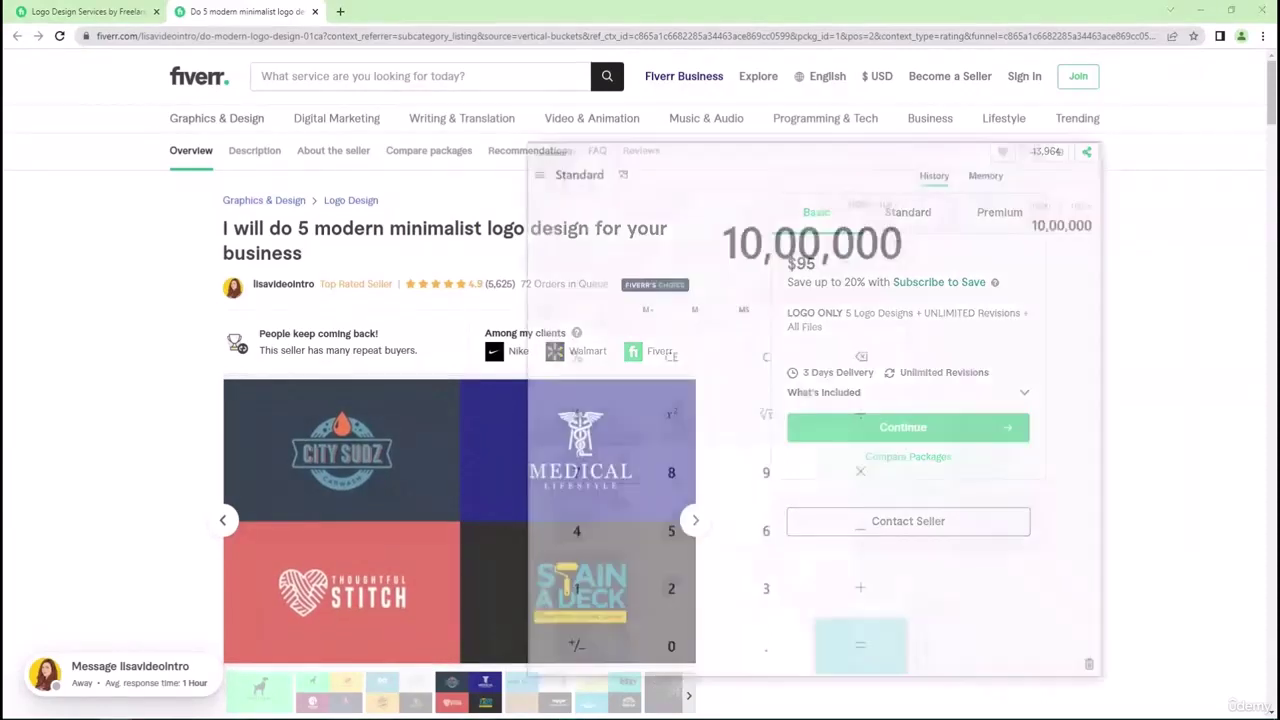
pyautogui.click(815, 316)
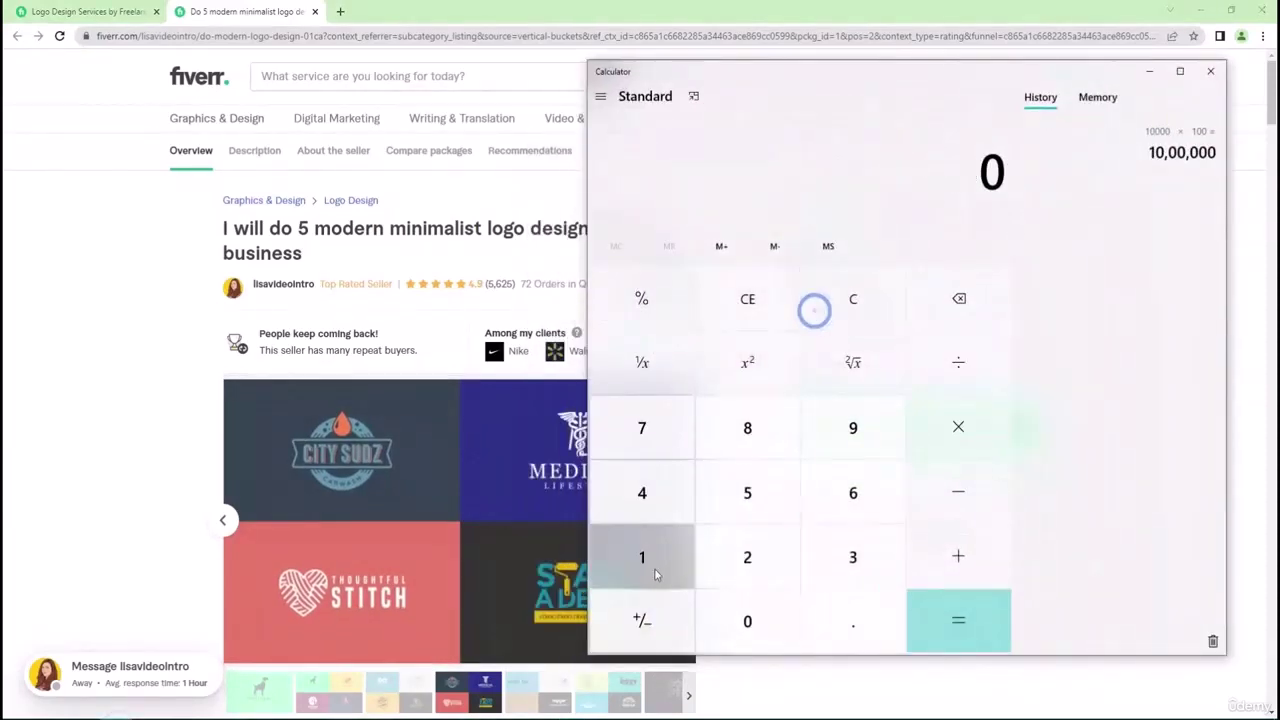
pyautogui.click(653, 569)
pyautogui.click(653, 569)
pyautogui.click(747, 618)
pyautogui.click(747, 618)
pyautogui.click(747, 618)
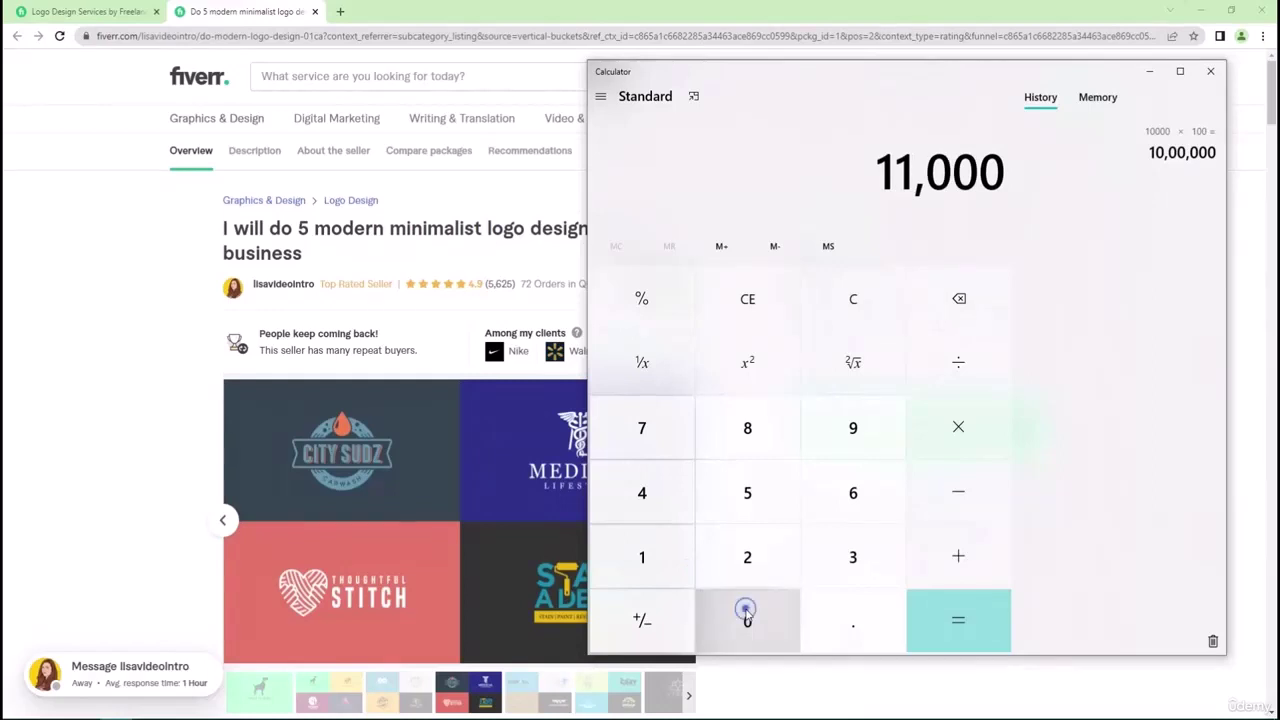
pyautogui.click(955, 425)
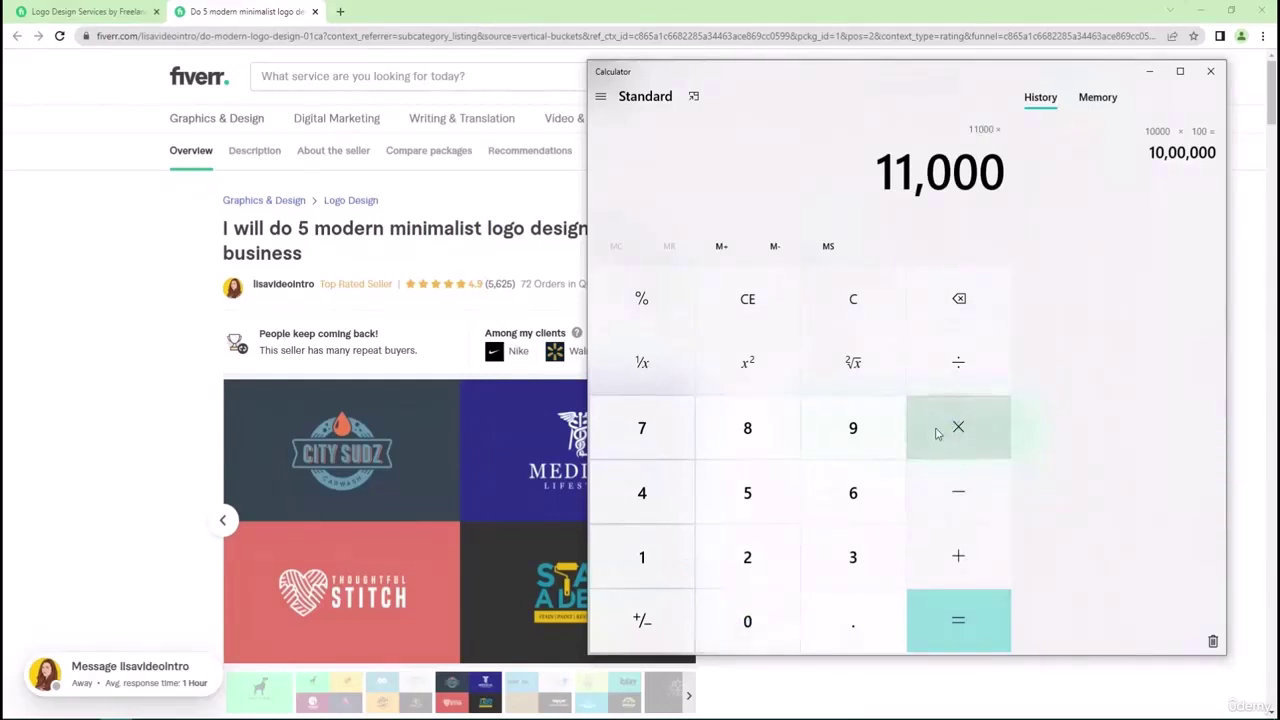
pyautogui.click(641, 558)
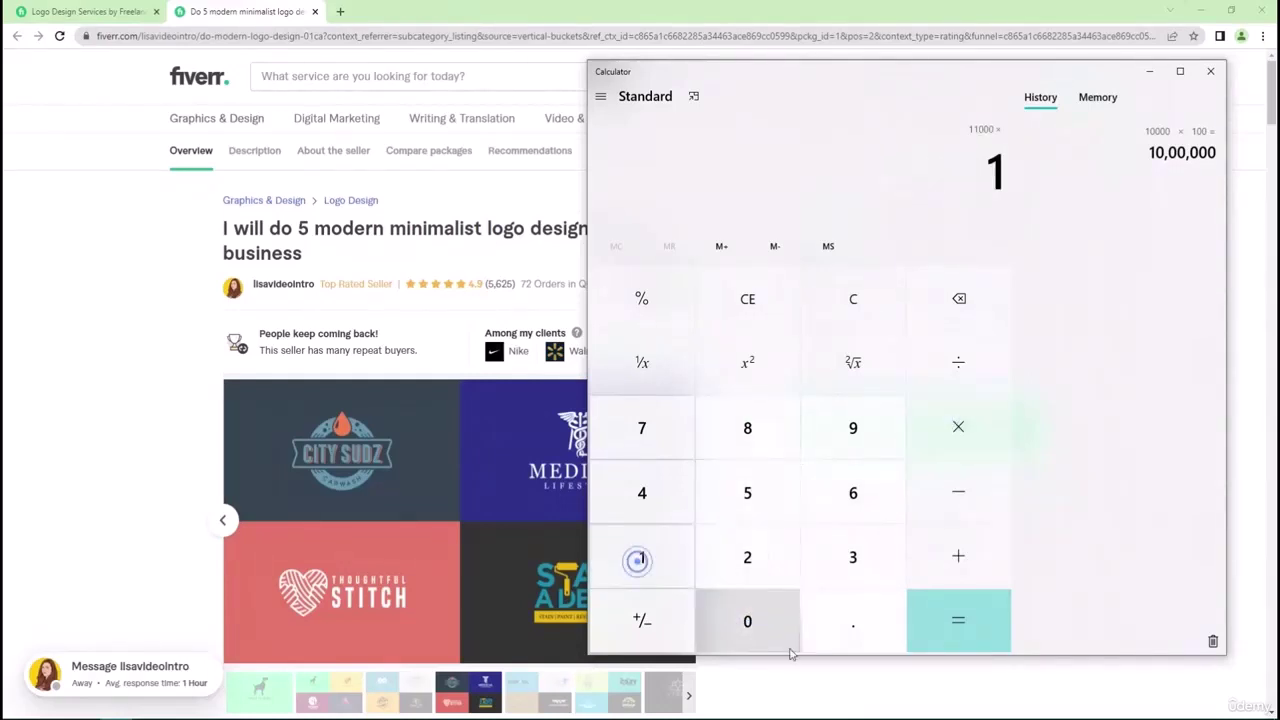
pyautogui.click(767, 640)
pyautogui.click(767, 640)
# Compare the gig's Basic $95, Standard $195 and Premium $295 package prices.
pyautogui.click(1180, 71)
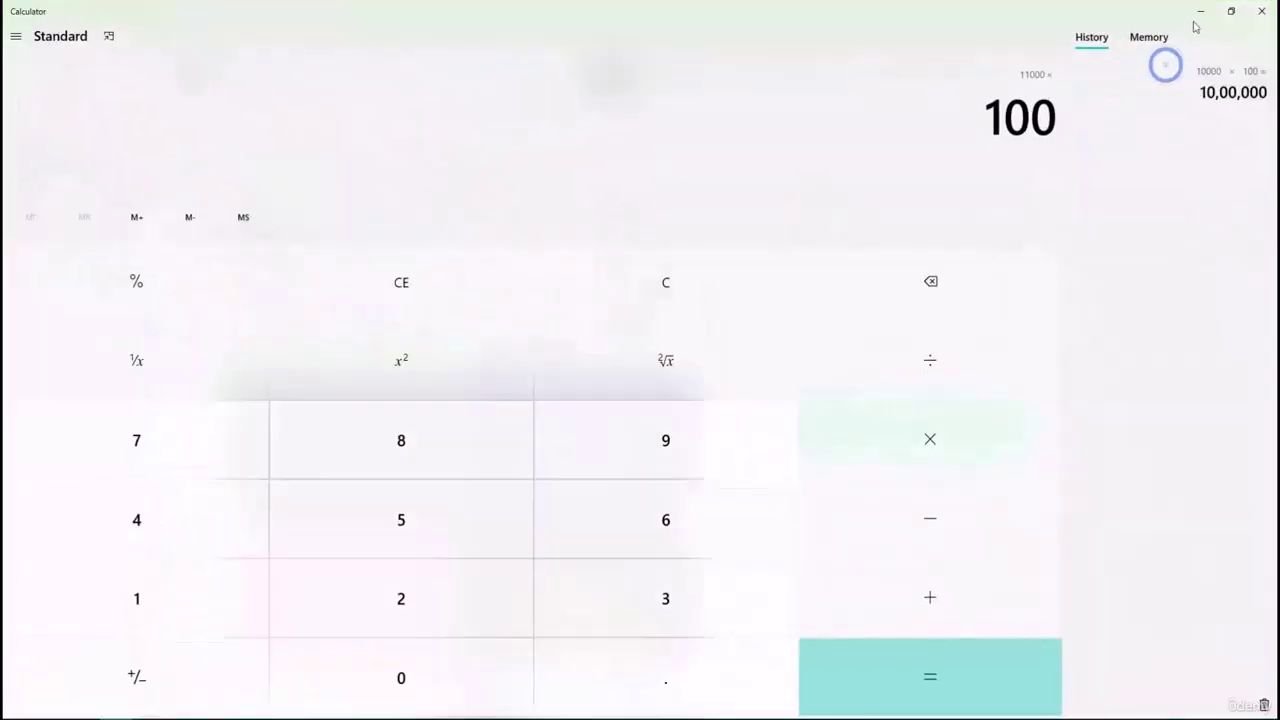
pyautogui.click(1204, 12)
pyautogui.moveTo(782, 258); pyautogui.dragTo(858, 282)
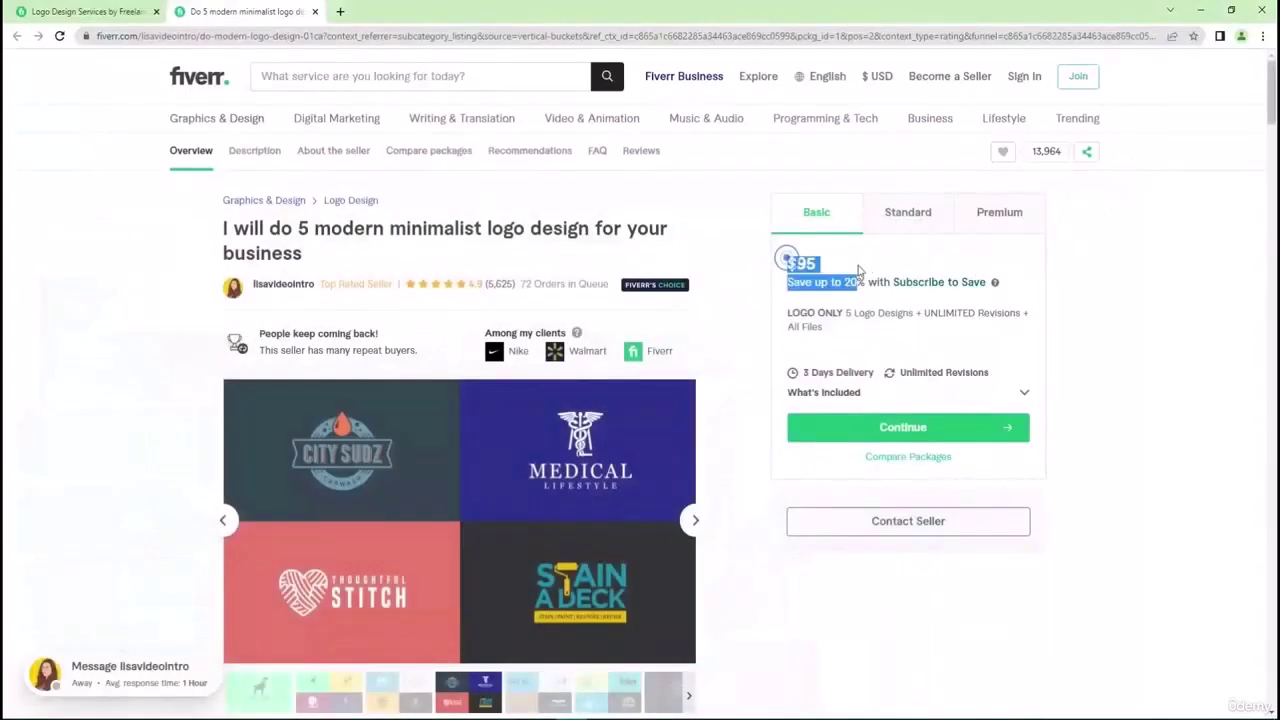
pyautogui.click(865, 260)
pyautogui.click(918, 215)
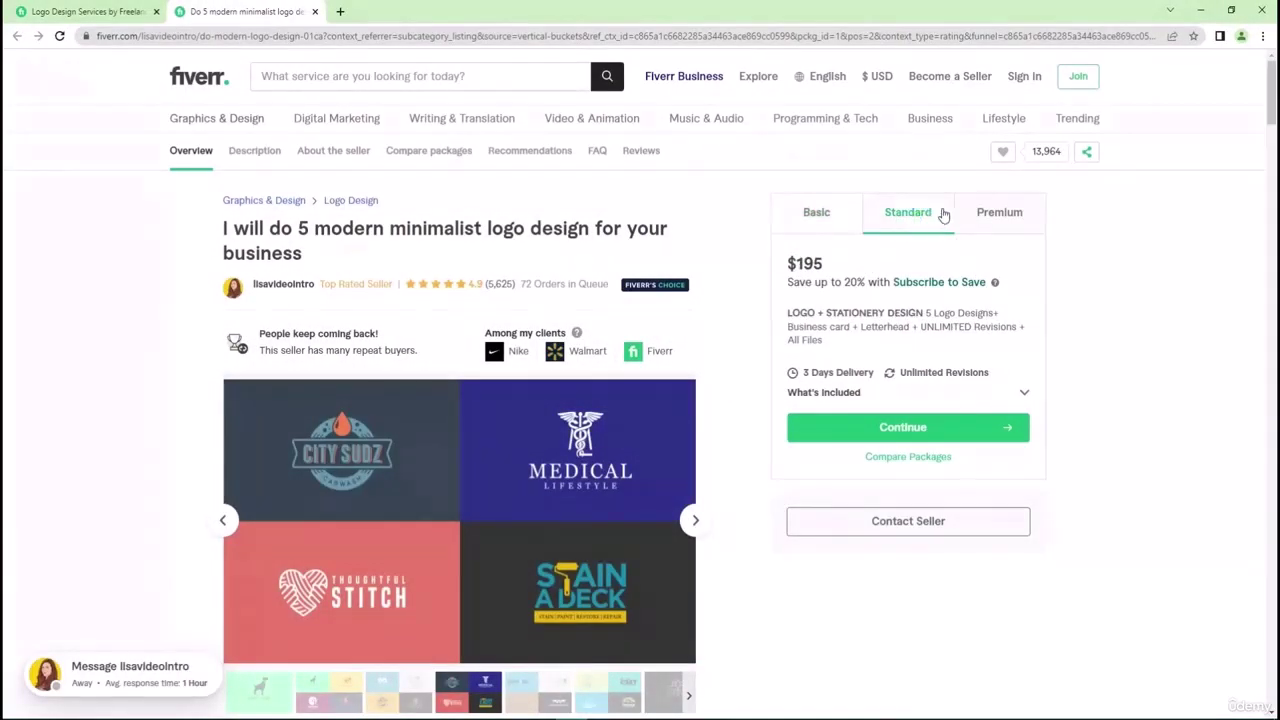
pyautogui.click(1005, 216)
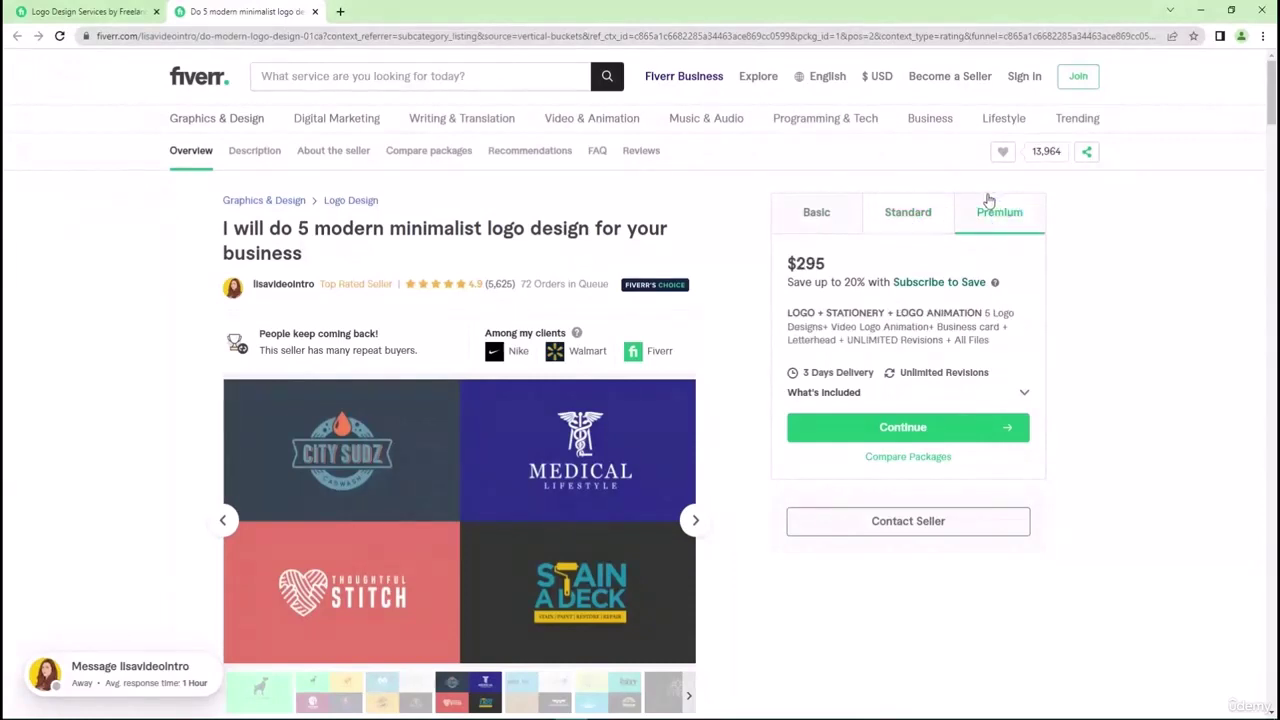
pyautogui.click(820, 215)
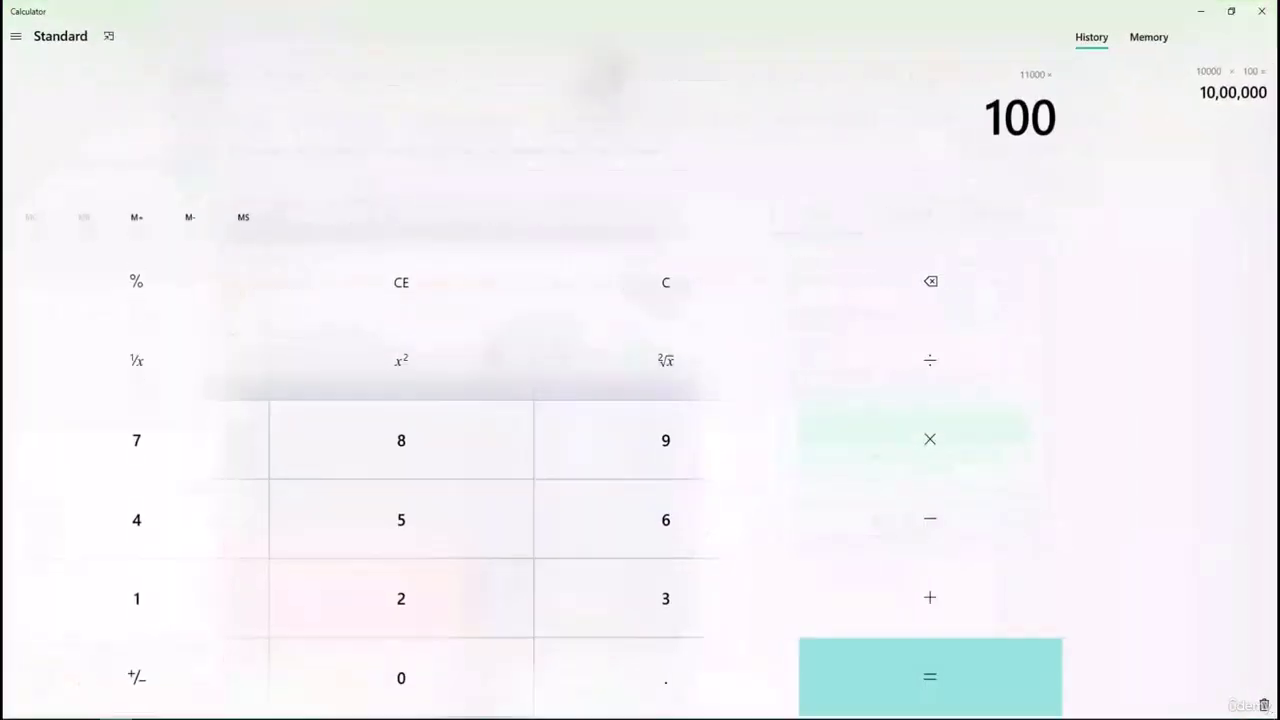
# Get the 11,00,000 result and close the calculator.
pyautogui.click(829, 695)
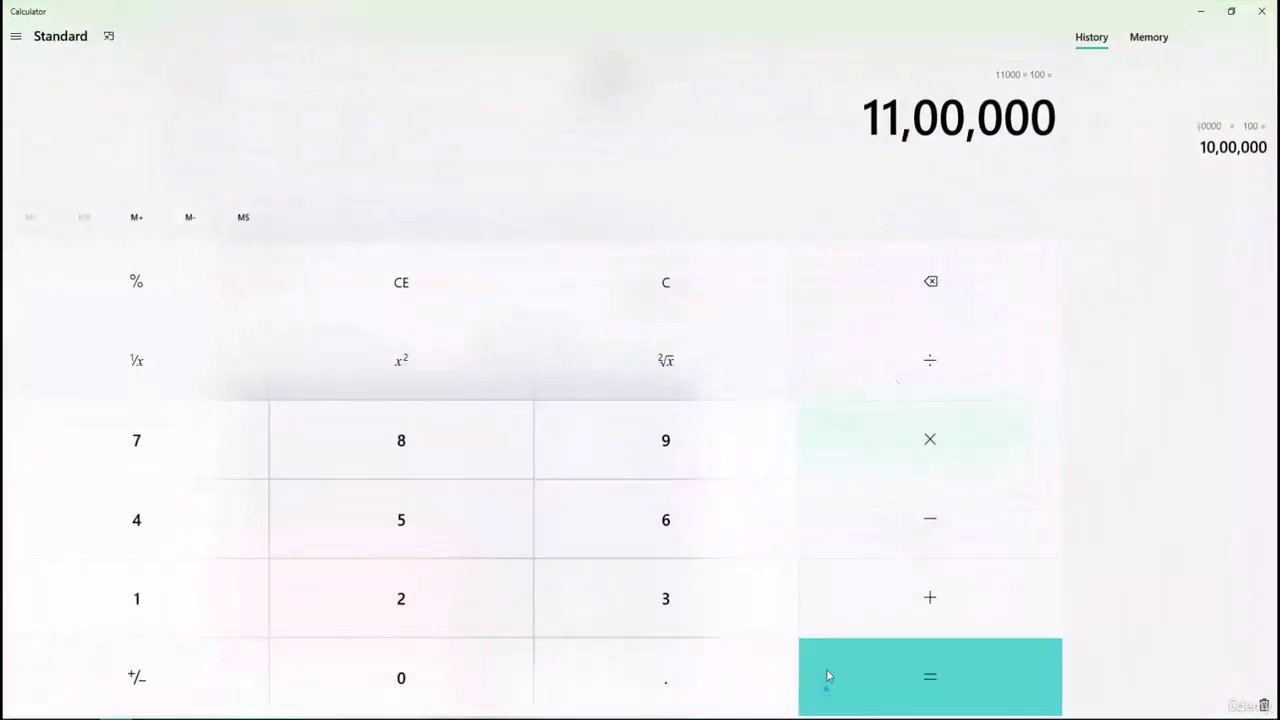
pyautogui.moveTo(860, 128); pyautogui.dragTo(1079, 148)
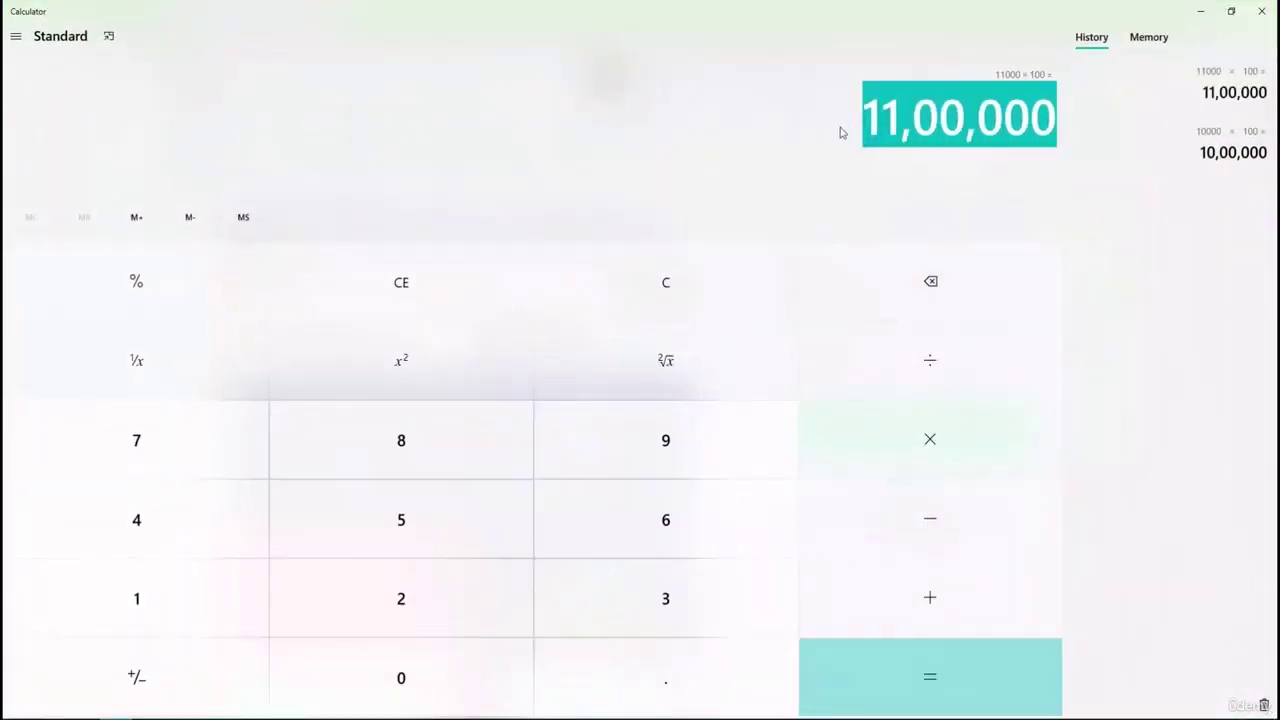
pyautogui.click(838, 127)
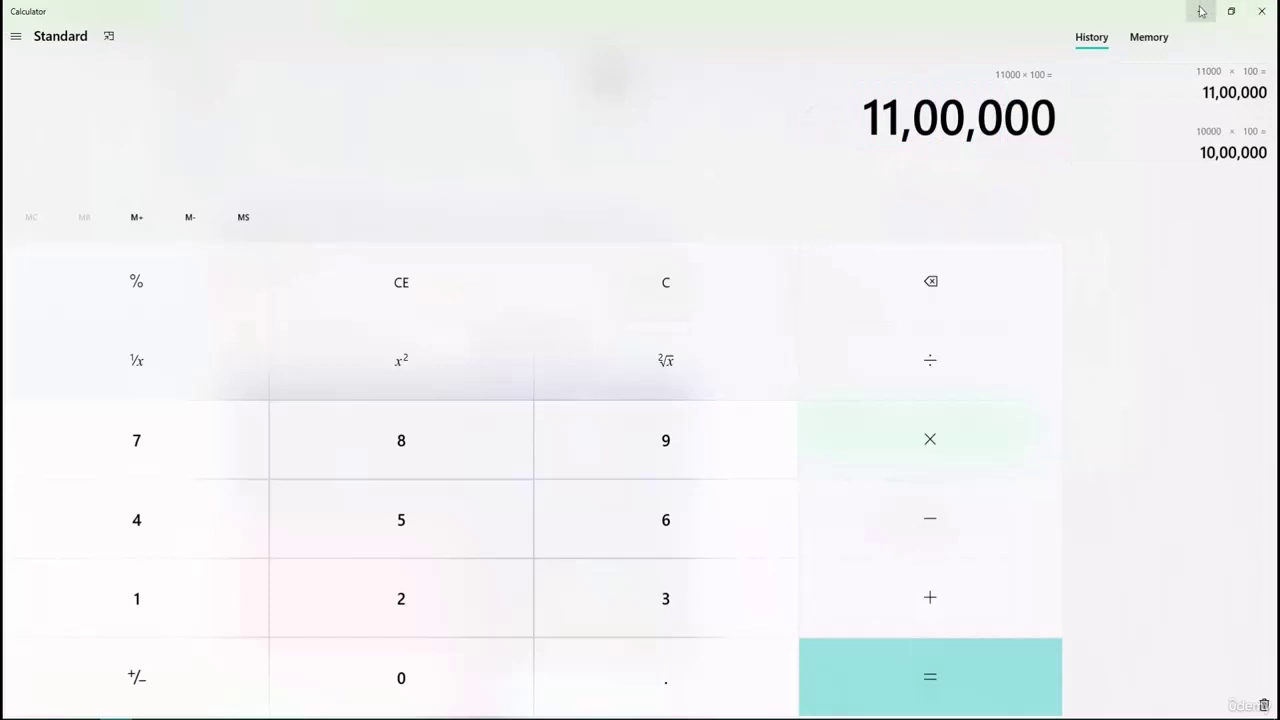
pyautogui.click(1262, 11)
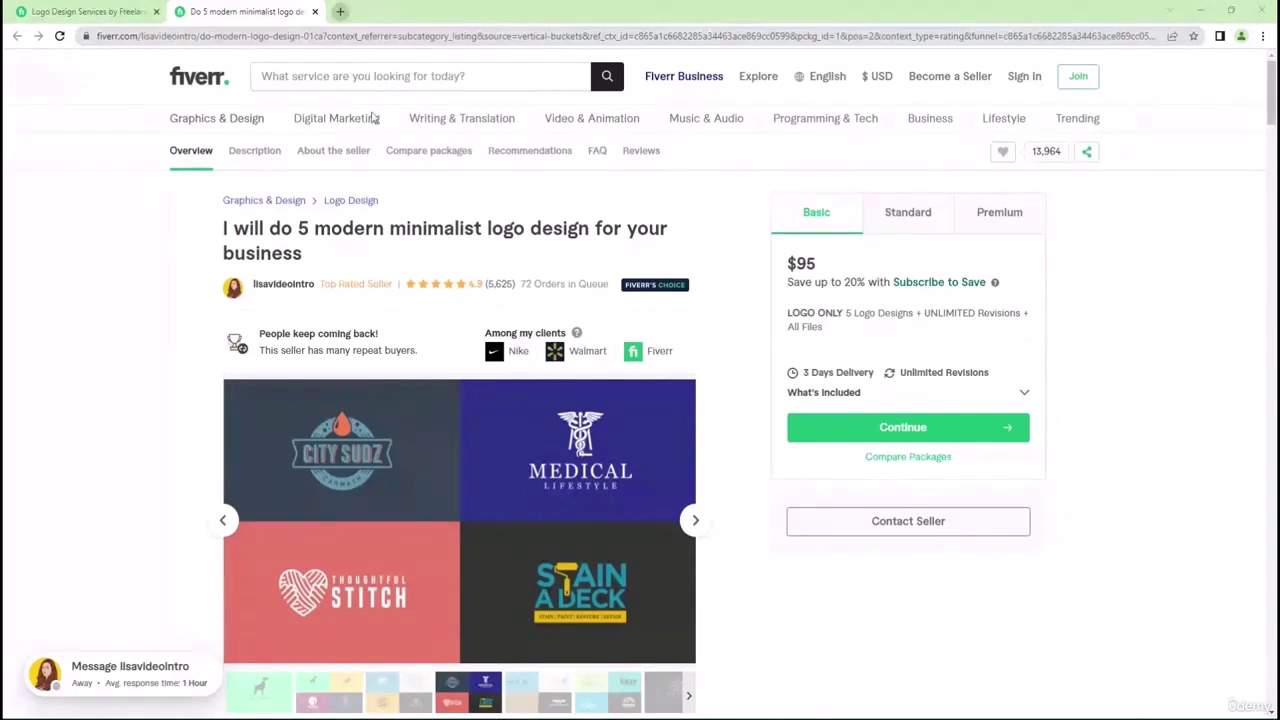
# Show Similarweb's fiverr.com stats: Global Rank #531, 64.90M monthly visits, 30.46% bounce rate.
pyautogui.click(1095, 718)
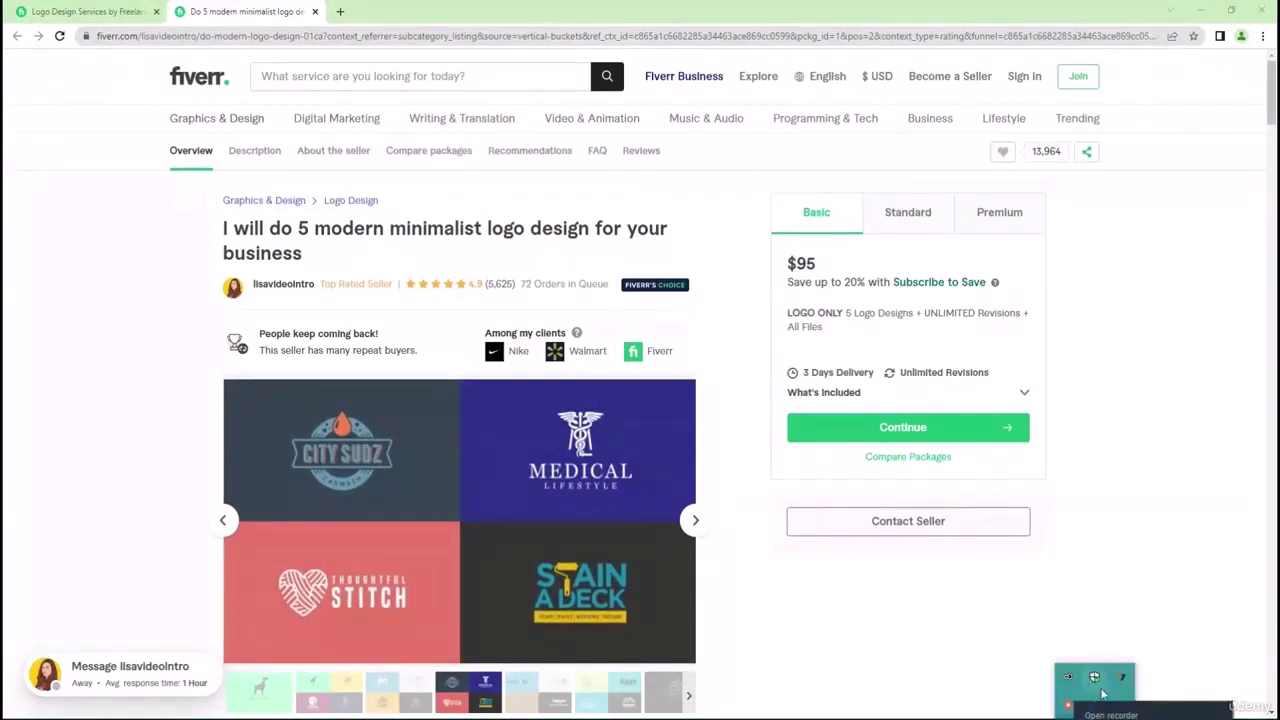
pyautogui.click(1097, 677)
pyautogui.click(1106, 678)
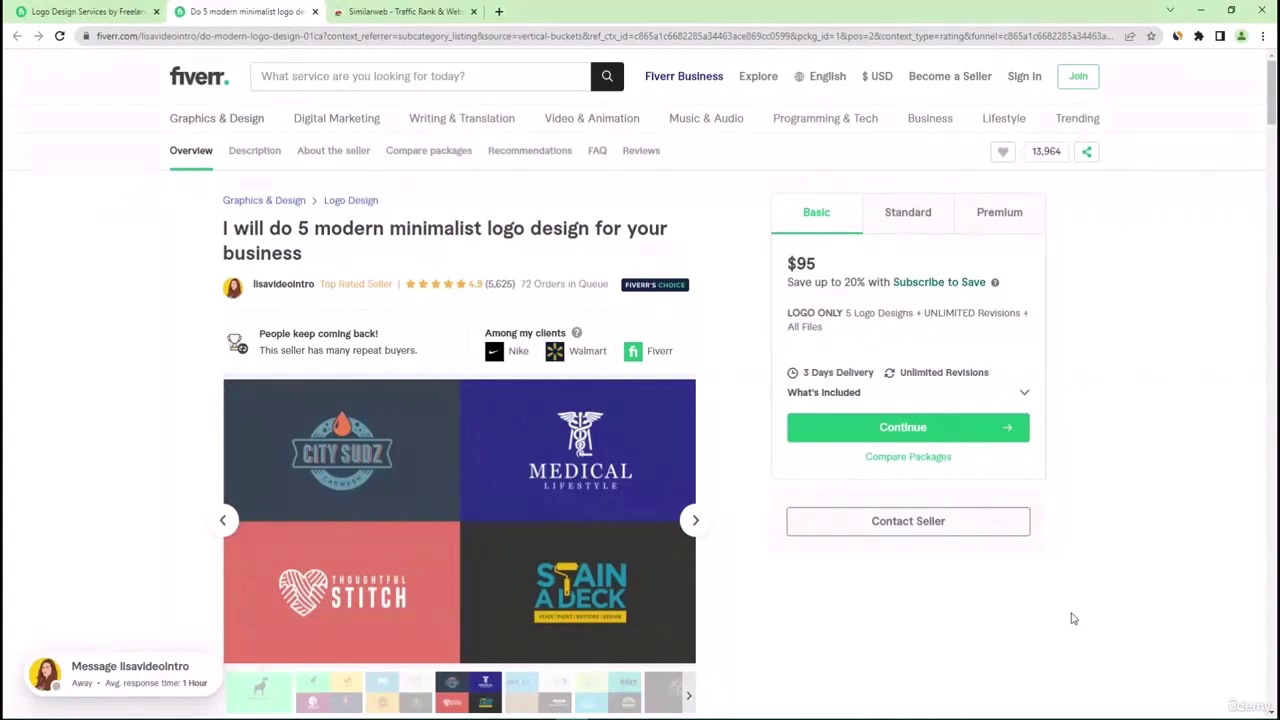
pyautogui.click(1177, 36)
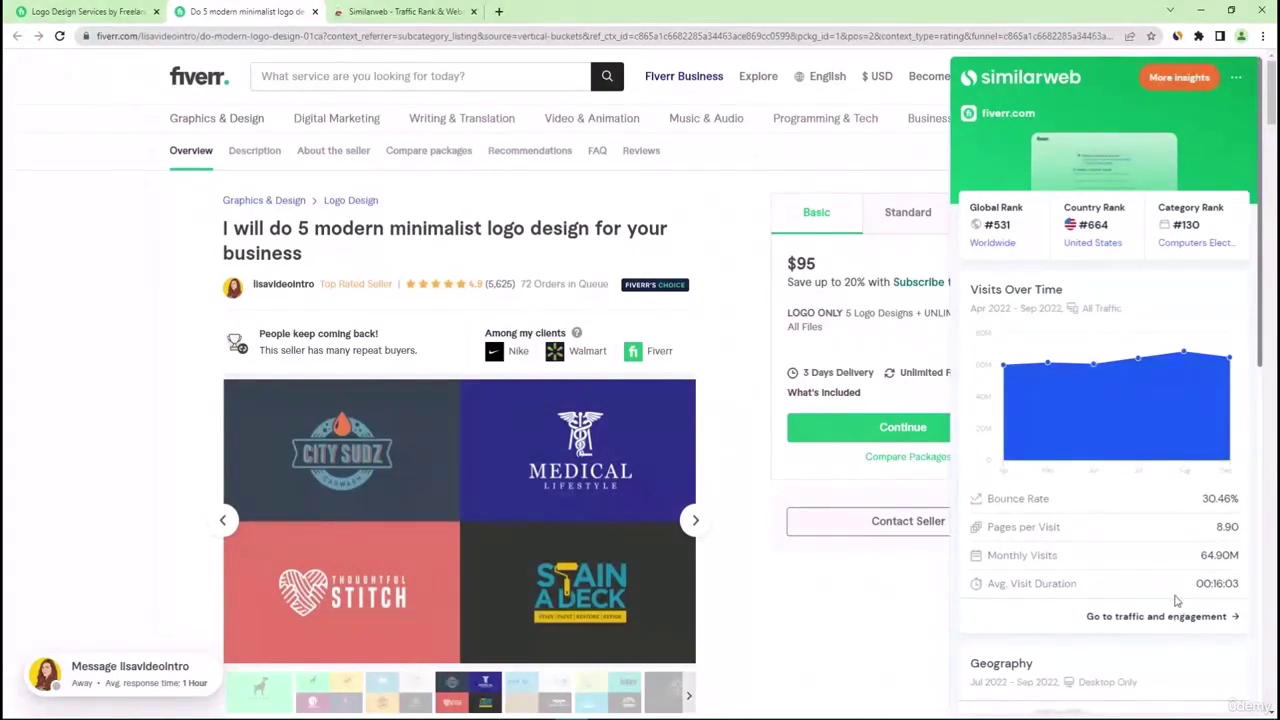
pyautogui.moveTo(985, 556); pyautogui.dragTo(1058, 557)
pyautogui.click(1076, 557)
pyautogui.moveTo(1199, 556); pyautogui.dragTo(1240, 556)
pyautogui.click(1226, 554)
pyautogui.scroll(-4, 1190, 495)
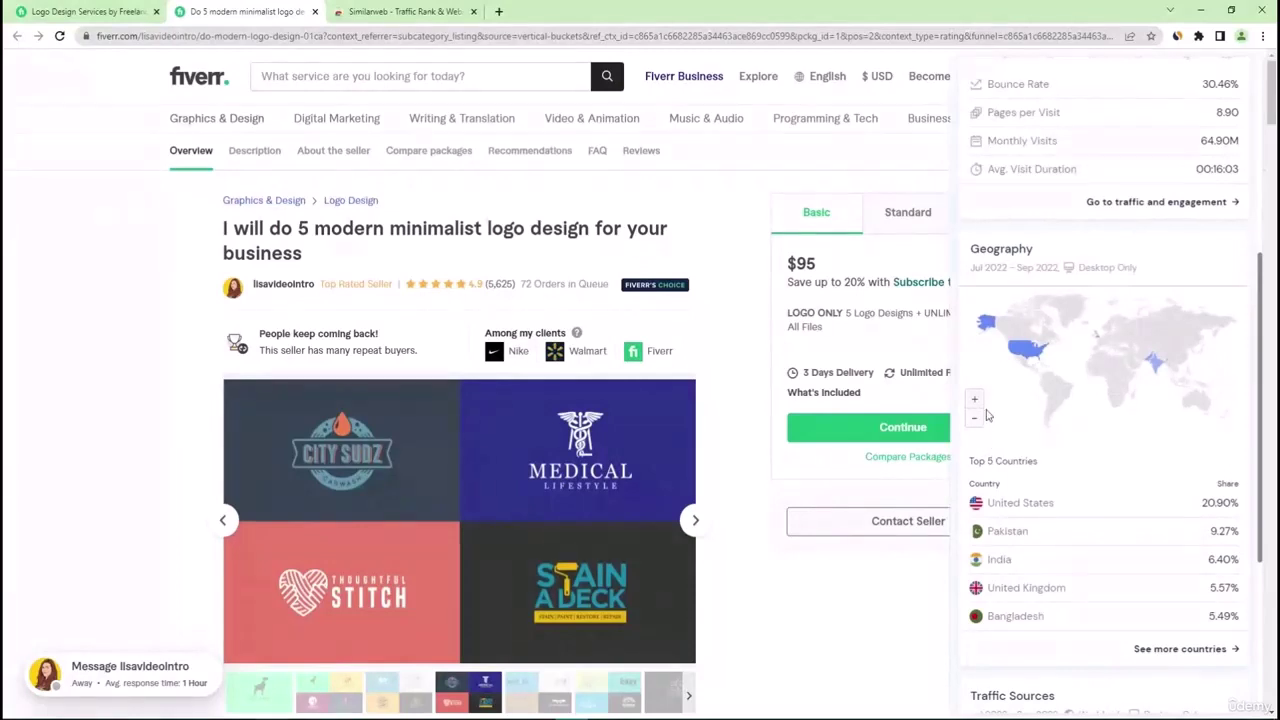
pyautogui.moveTo(1022, 358)
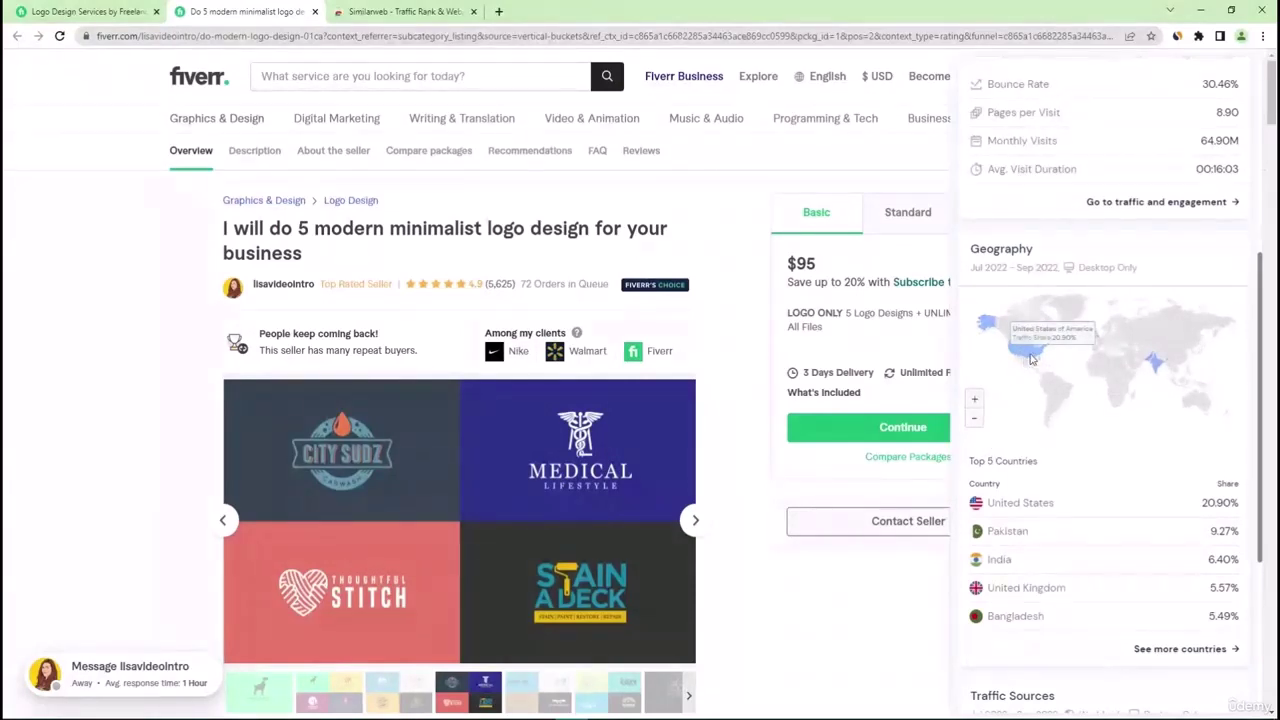
pyautogui.moveTo(1150, 366)
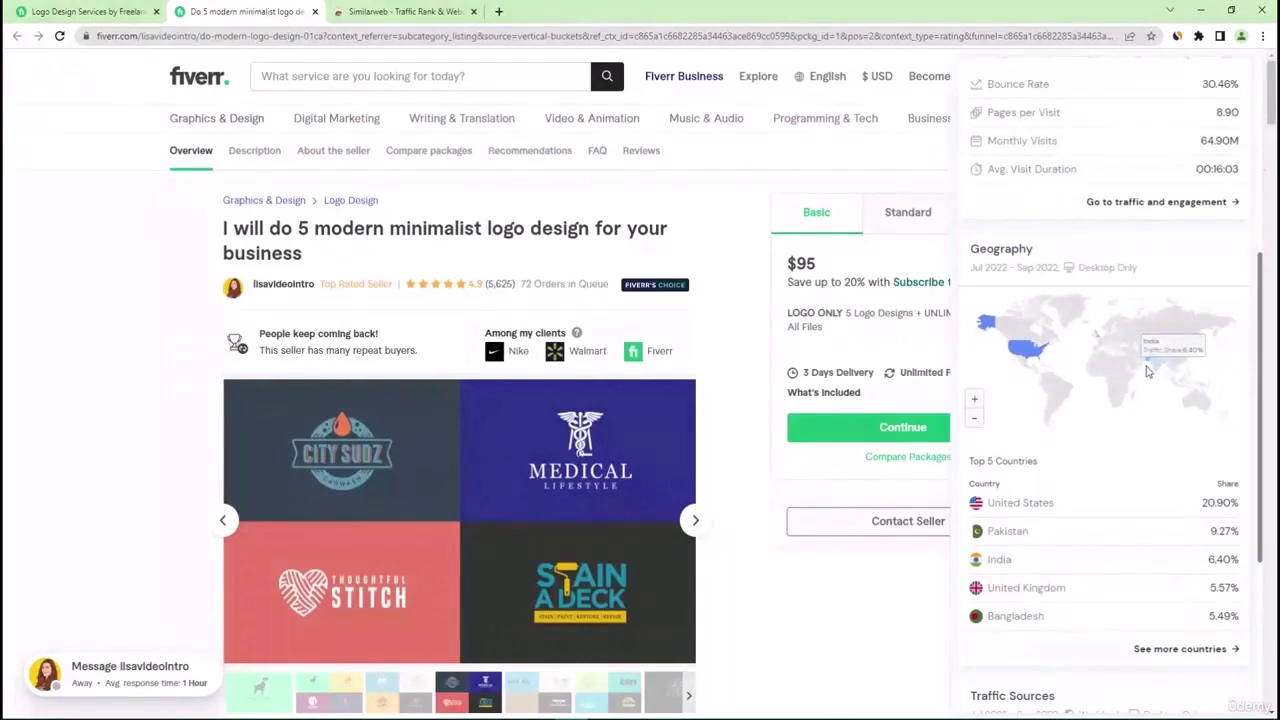
pyautogui.moveTo(1073, 594); pyautogui.dragTo(986, 588)
pyautogui.click(995, 587)
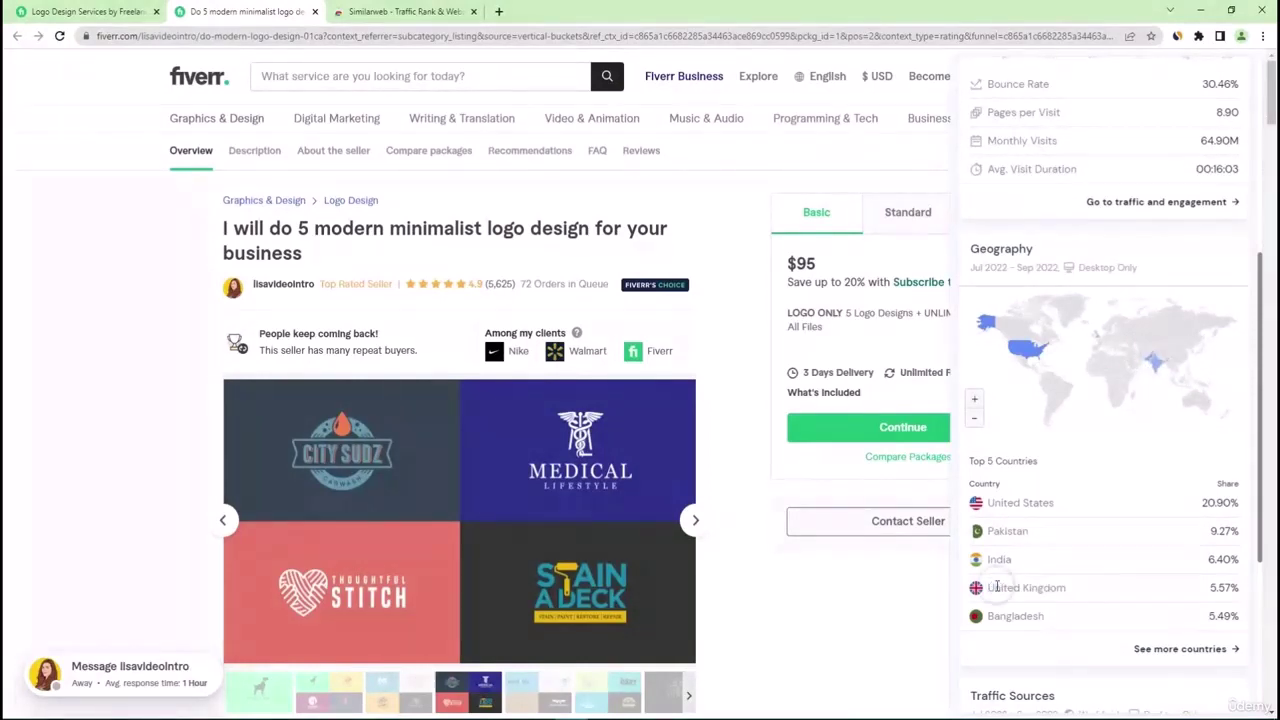
pyautogui.tripleClick(1078, 590)
pyautogui.click(1001, 587)
pyautogui.doubleClick(1043, 613)
pyautogui.click(996, 610)
pyautogui.scroll(5, 1115, 492)
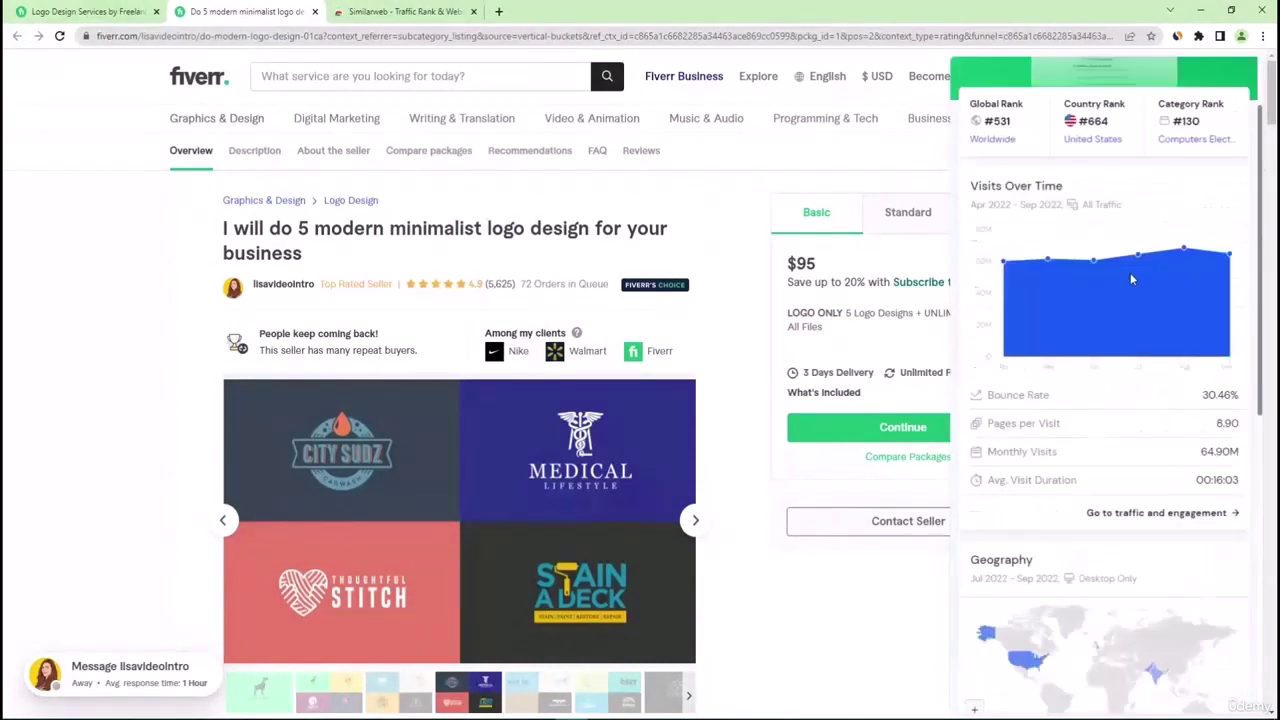
pyautogui.scroll(-7, 1141, 401)
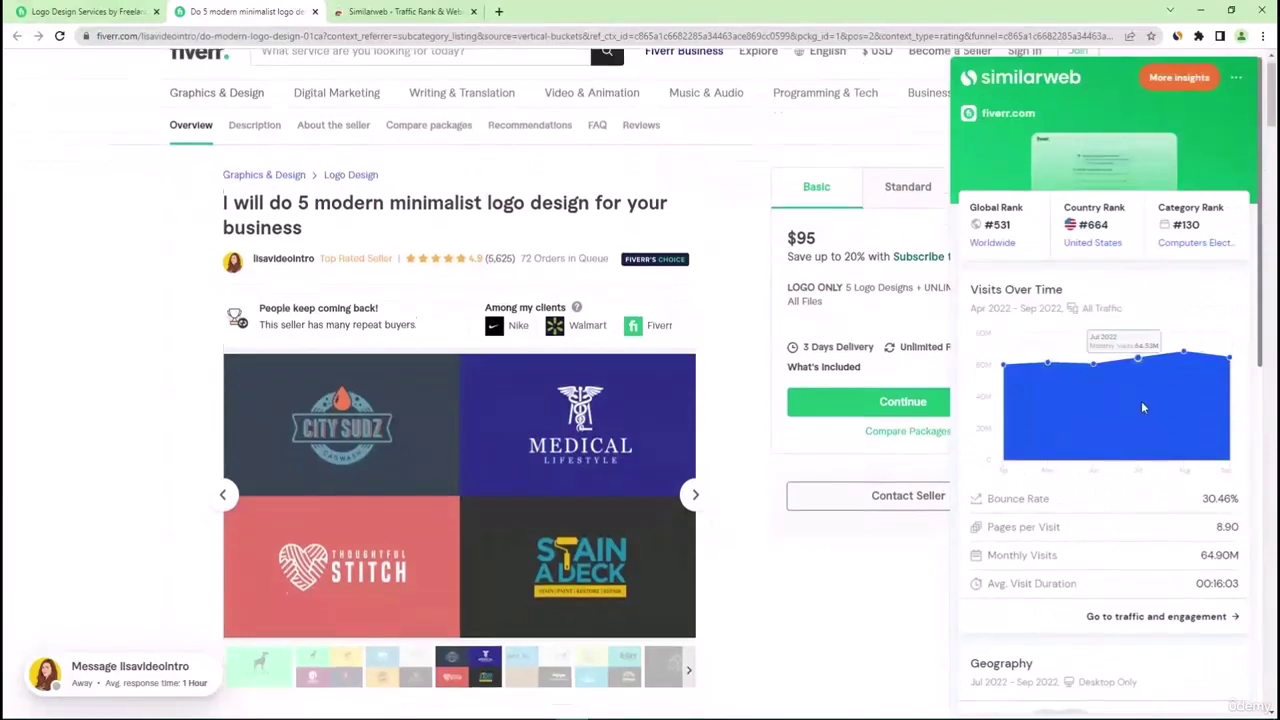
pyautogui.scroll(3, 1114, 409)
pyautogui.moveTo(1034, 384)
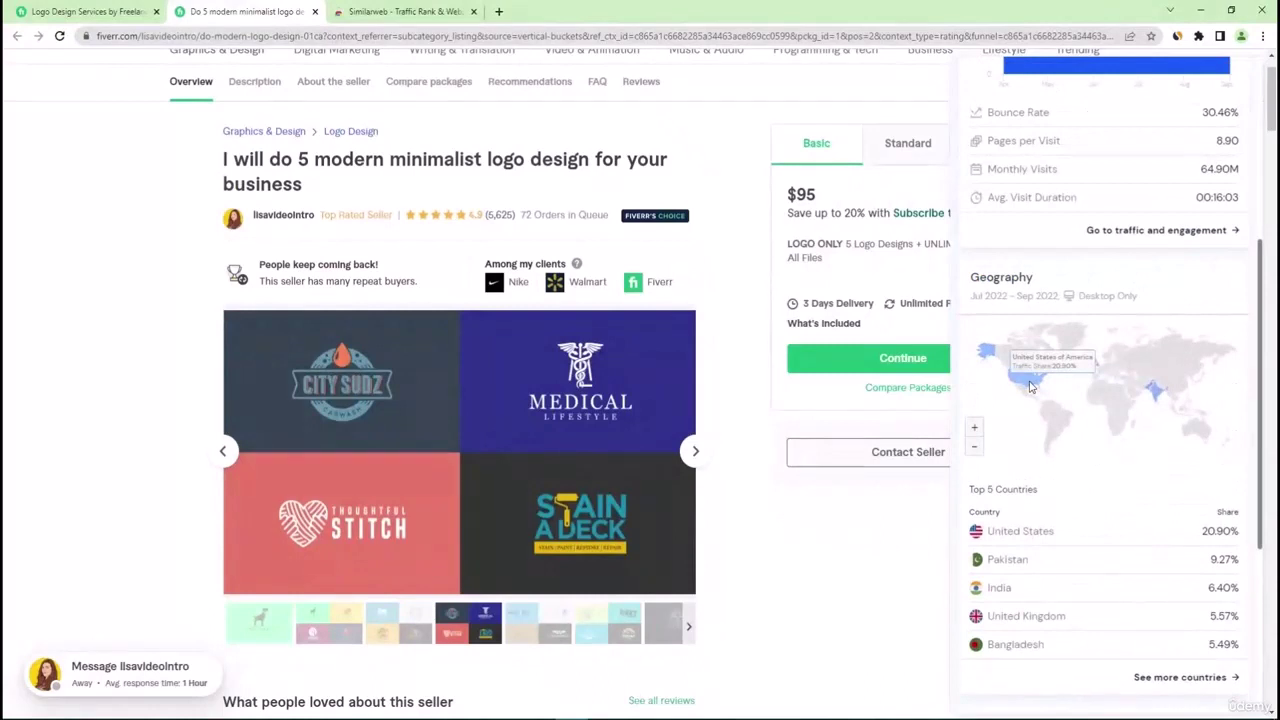
# Dismiss the Similarweb panel, browse the gig's client logos, and close the Similarweb tab.
pyautogui.click(7, 295)
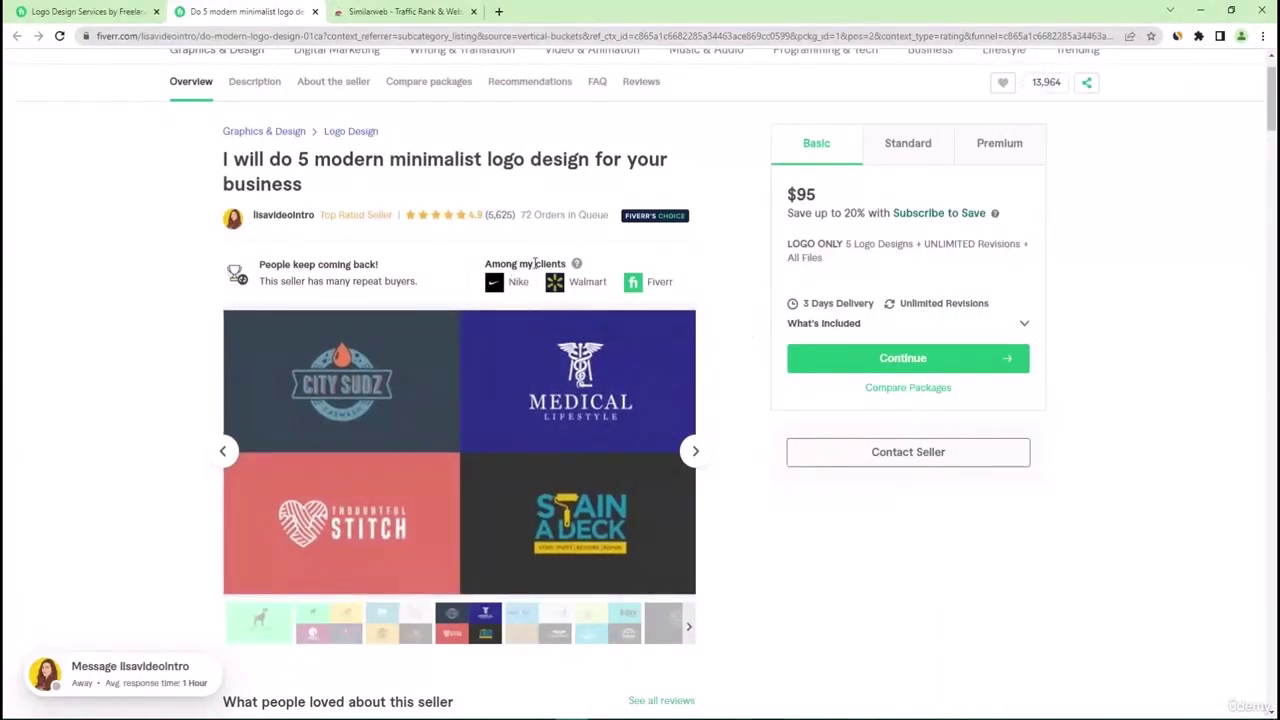
pyautogui.moveTo(534, 294)
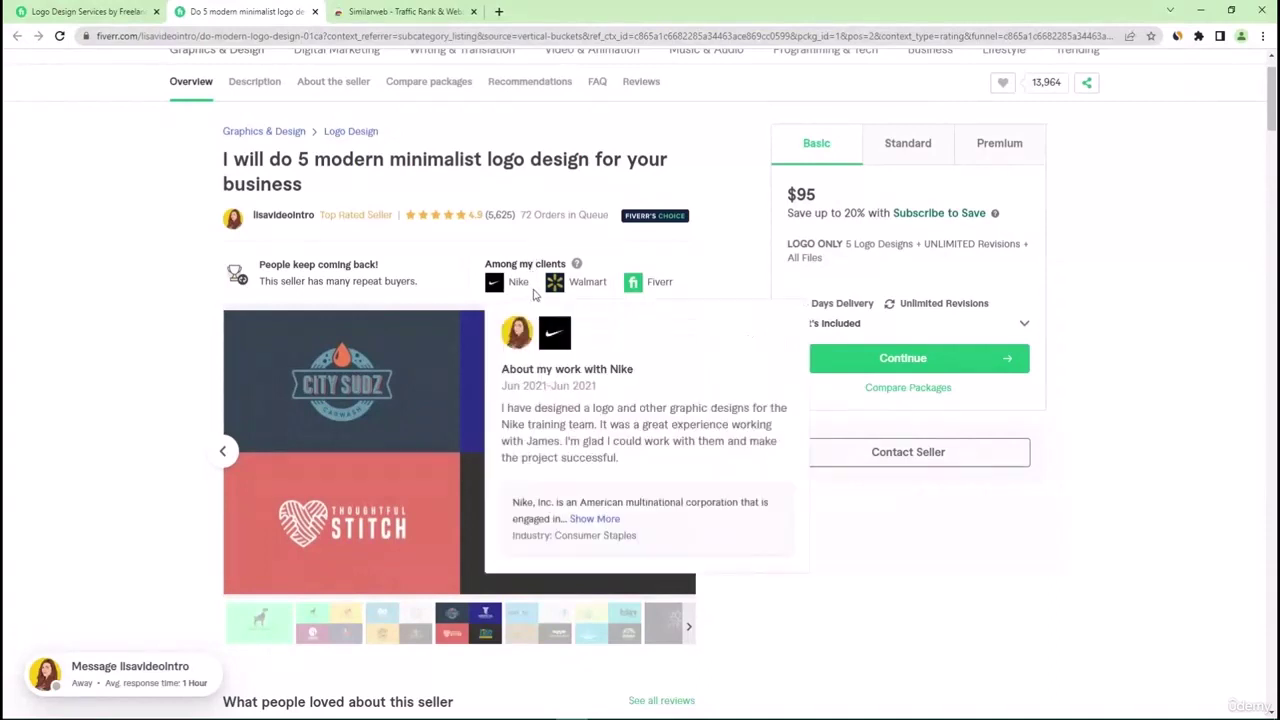
pyautogui.moveTo(657, 284)
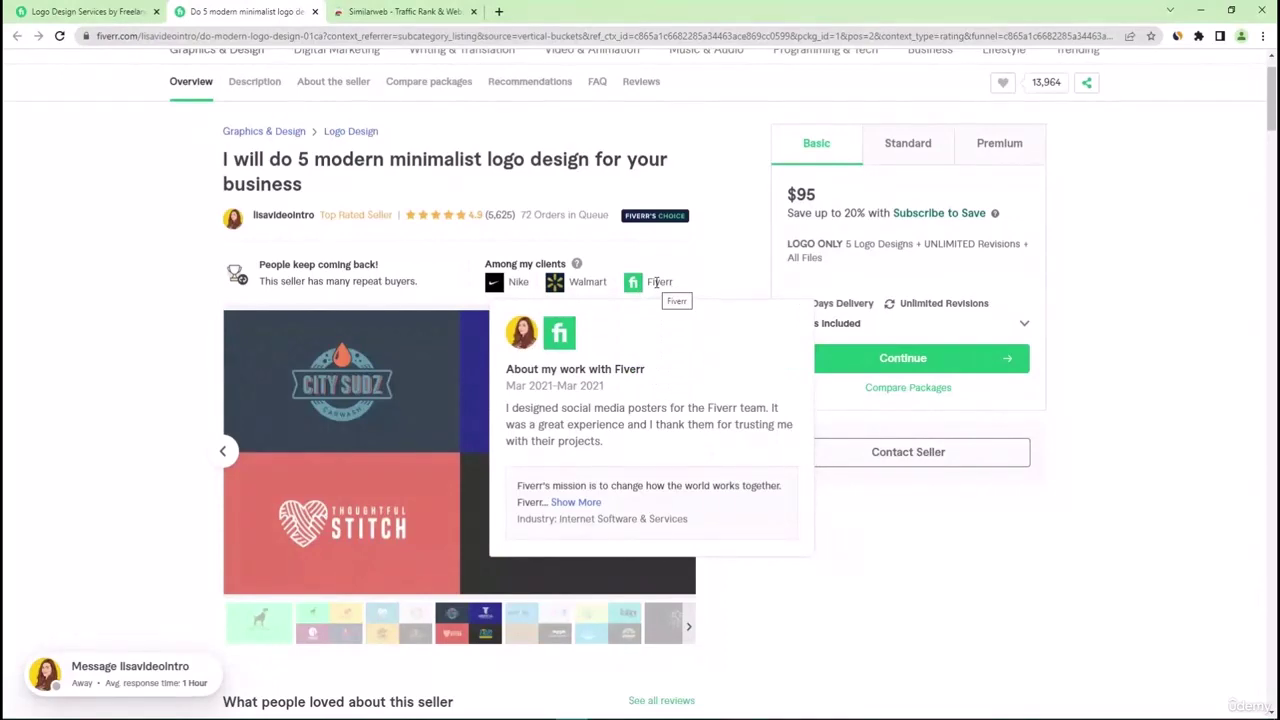
pyautogui.scroll(-15, 750, 280)
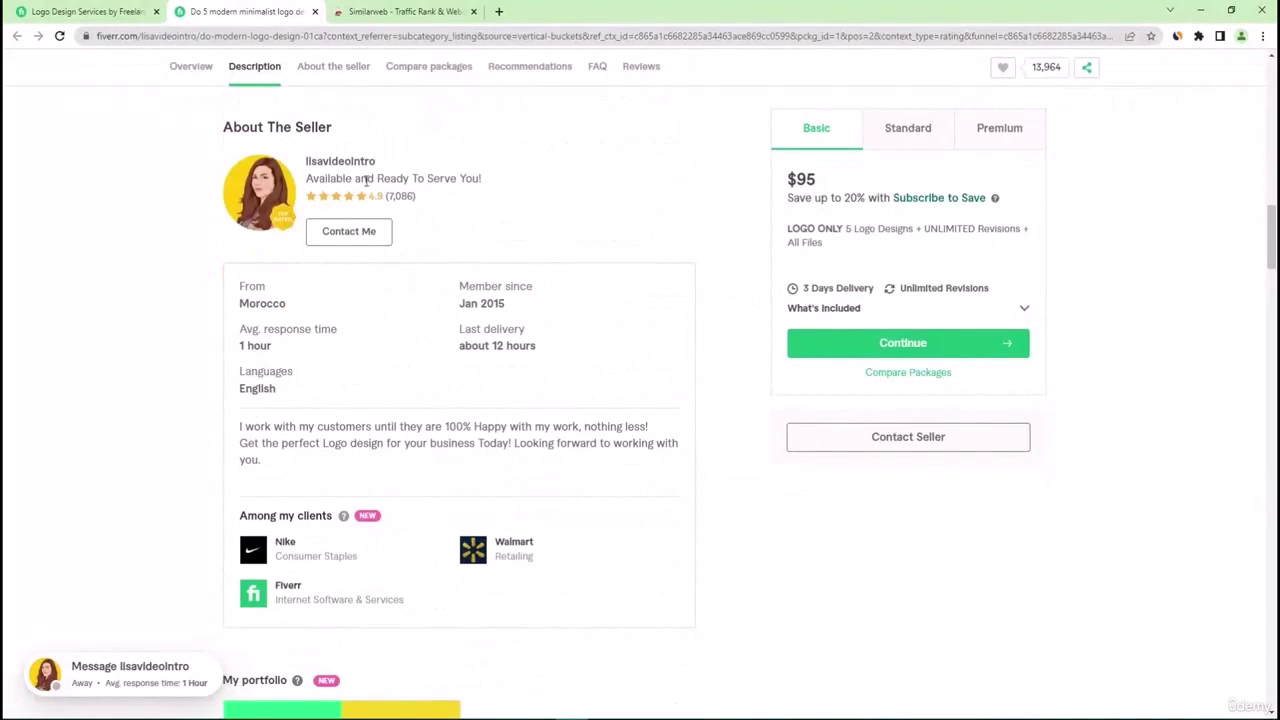
pyautogui.scroll(4, 800, 470)
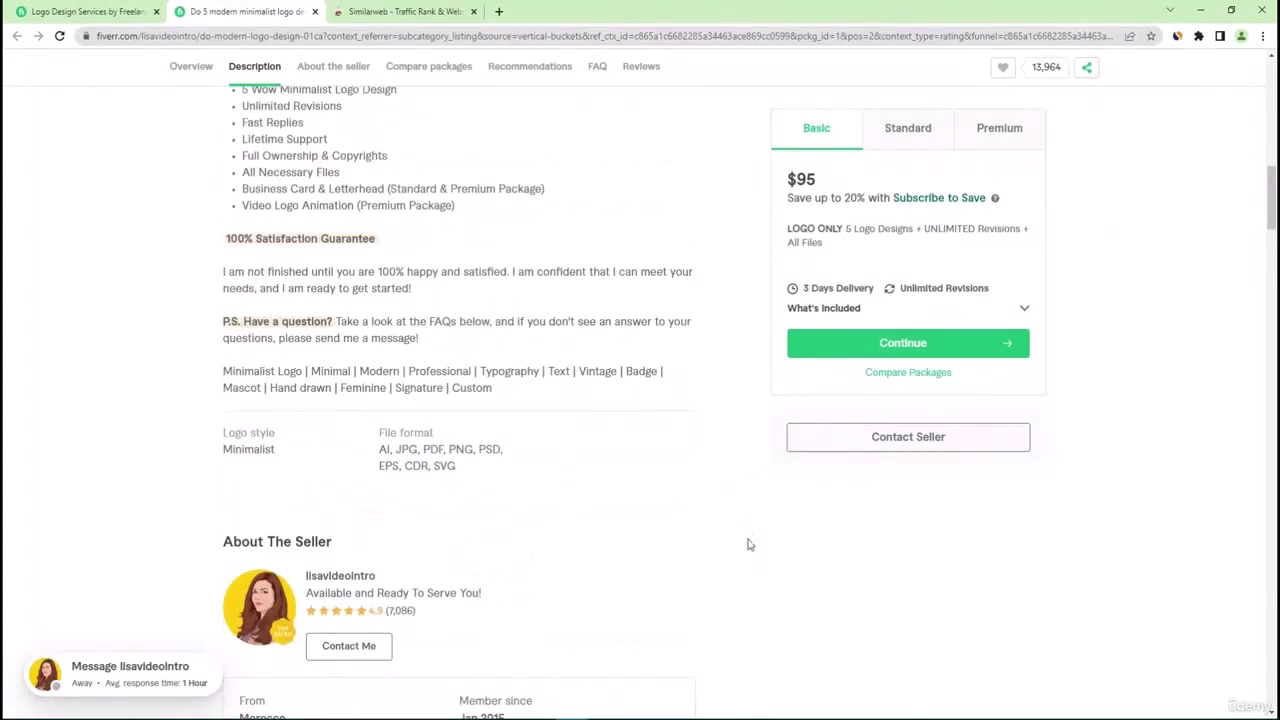
pyautogui.scroll(10, 748, 545)
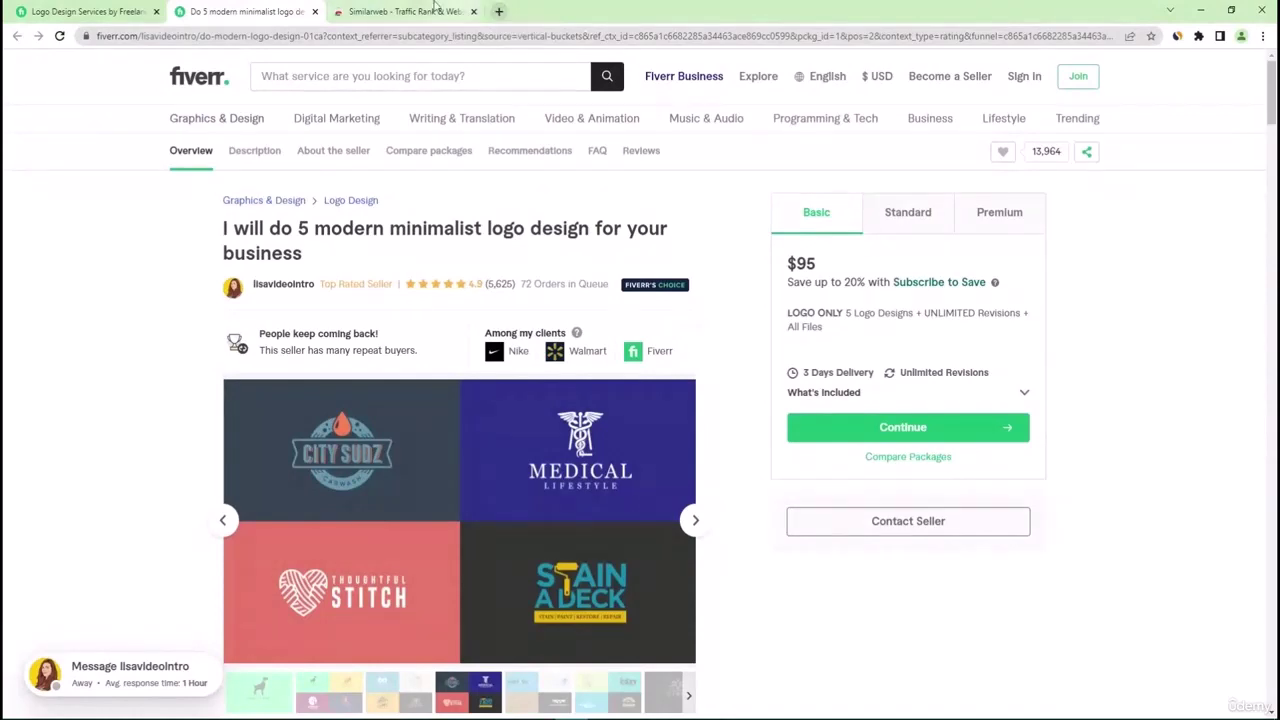
pyautogui.click(473, 11)
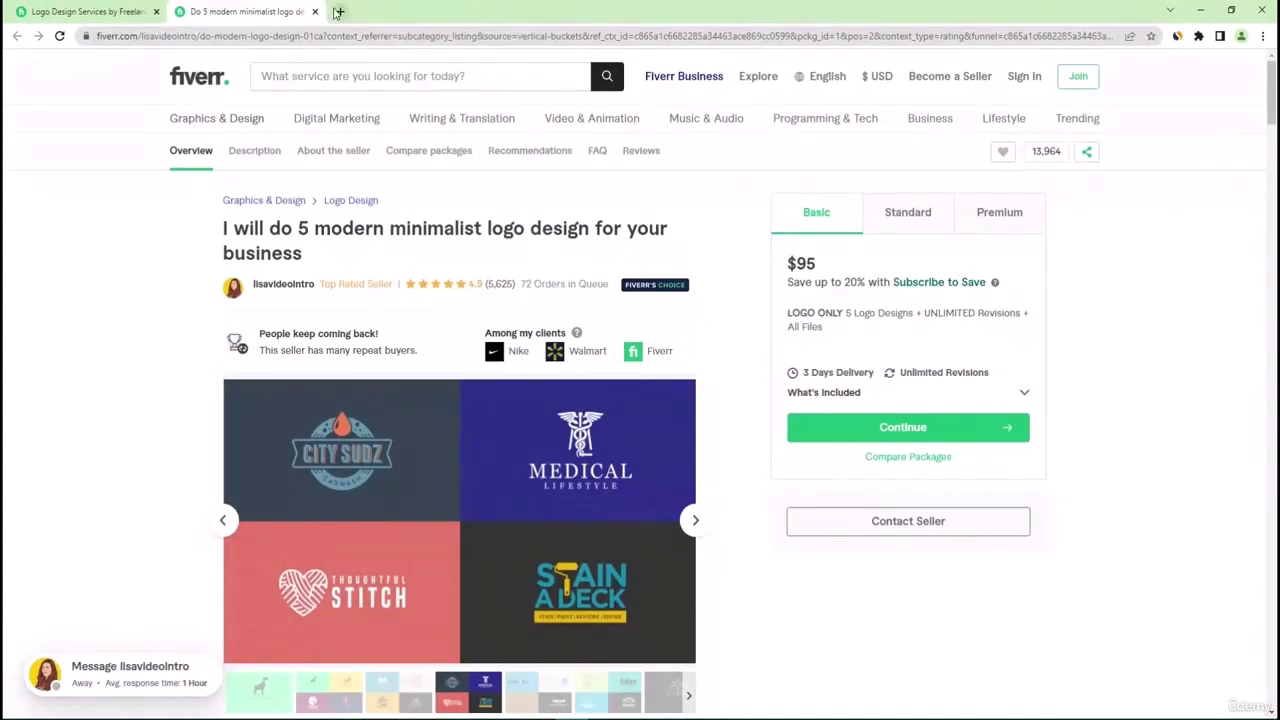
# Search Google for 'UPWORK' in a new tab and open the Upwork homepage.
pyautogui.click(340, 11)
pyautogui.click(318, 38)
pyautogui.write('U')
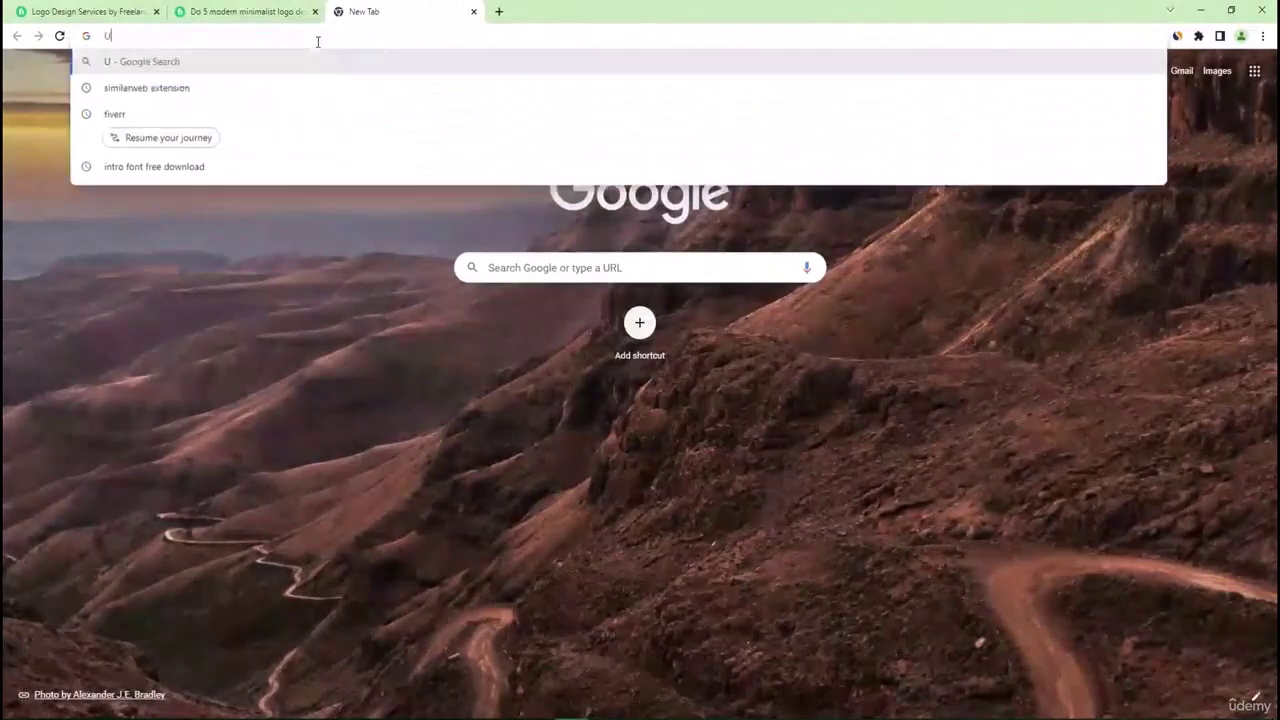
pyautogui.write('PWORK')
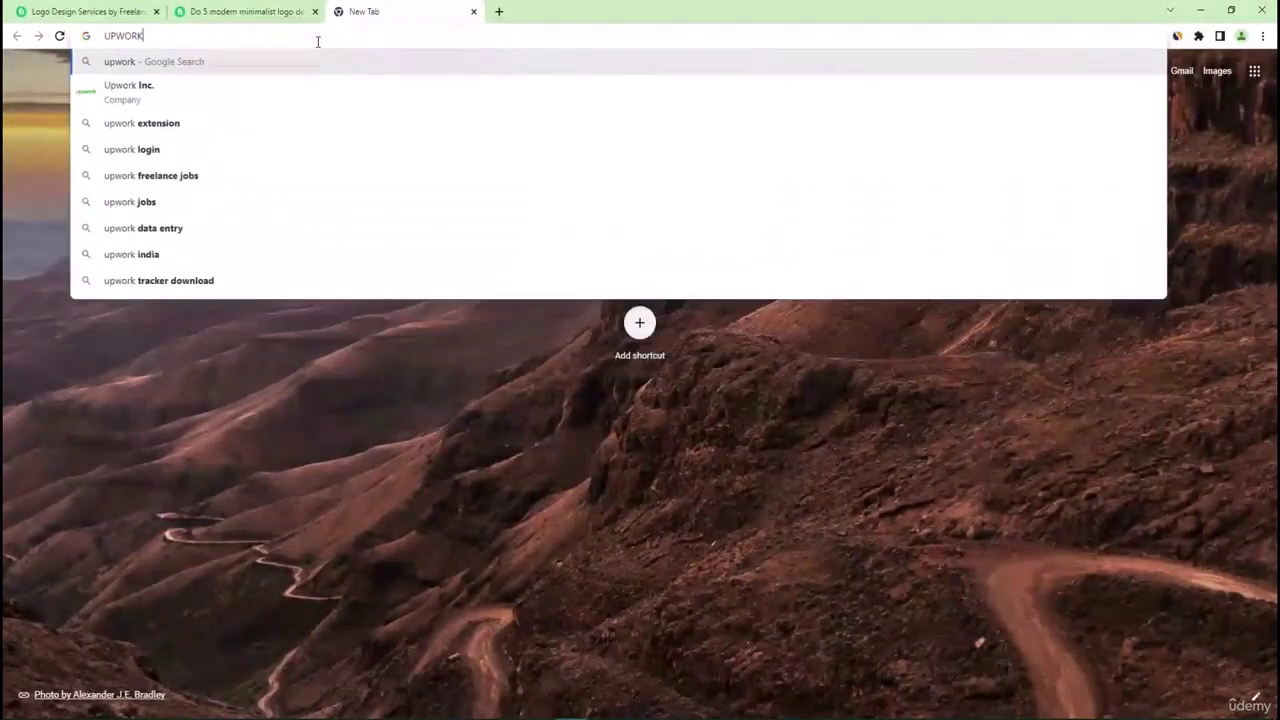
pyautogui.press('Down')
pyautogui.press('Return')
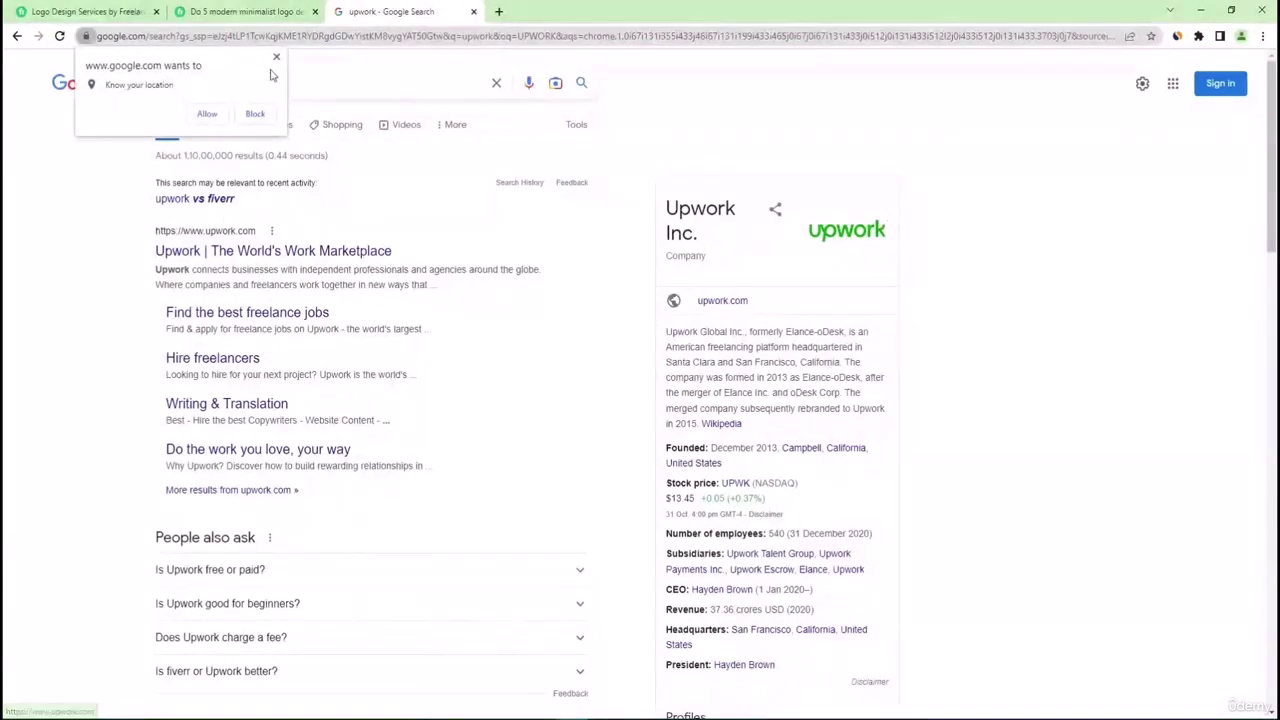
pyautogui.click(277, 62)
pyautogui.click(214, 251)
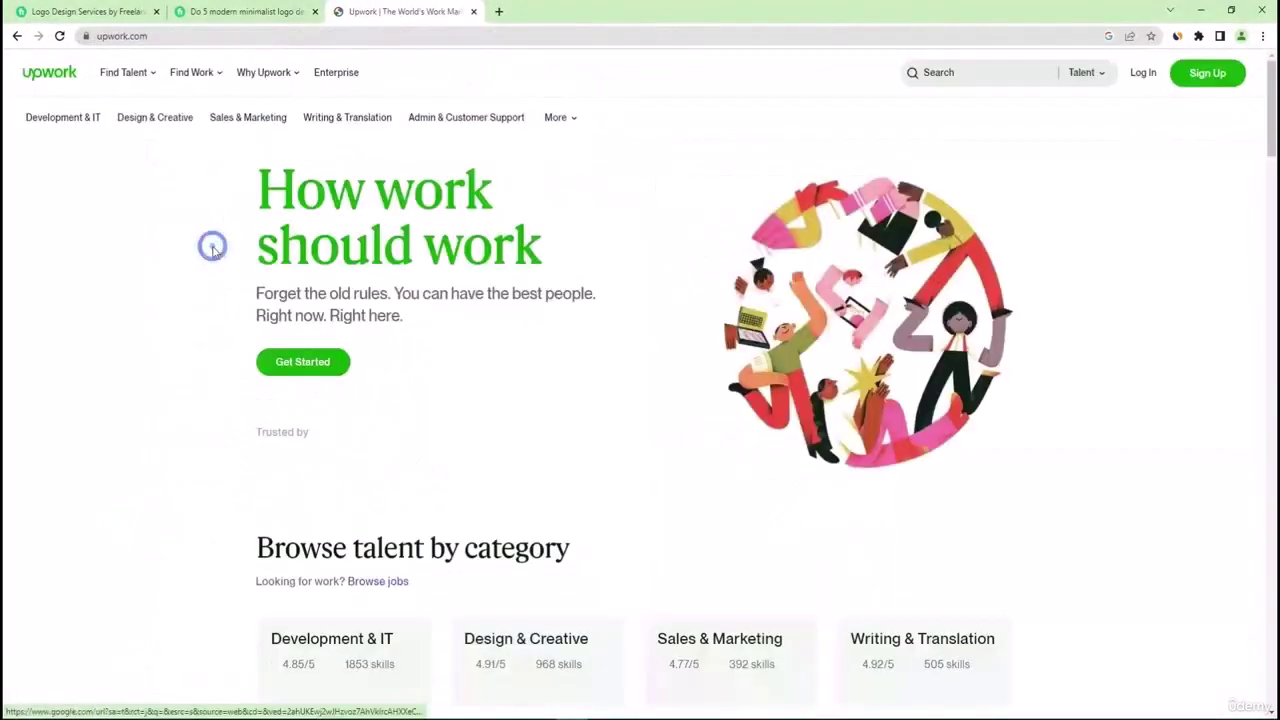
# Search Upwork talent for the 'logo design' suggestion.
pyautogui.click(978, 76)
pyautogui.write('lOGO')
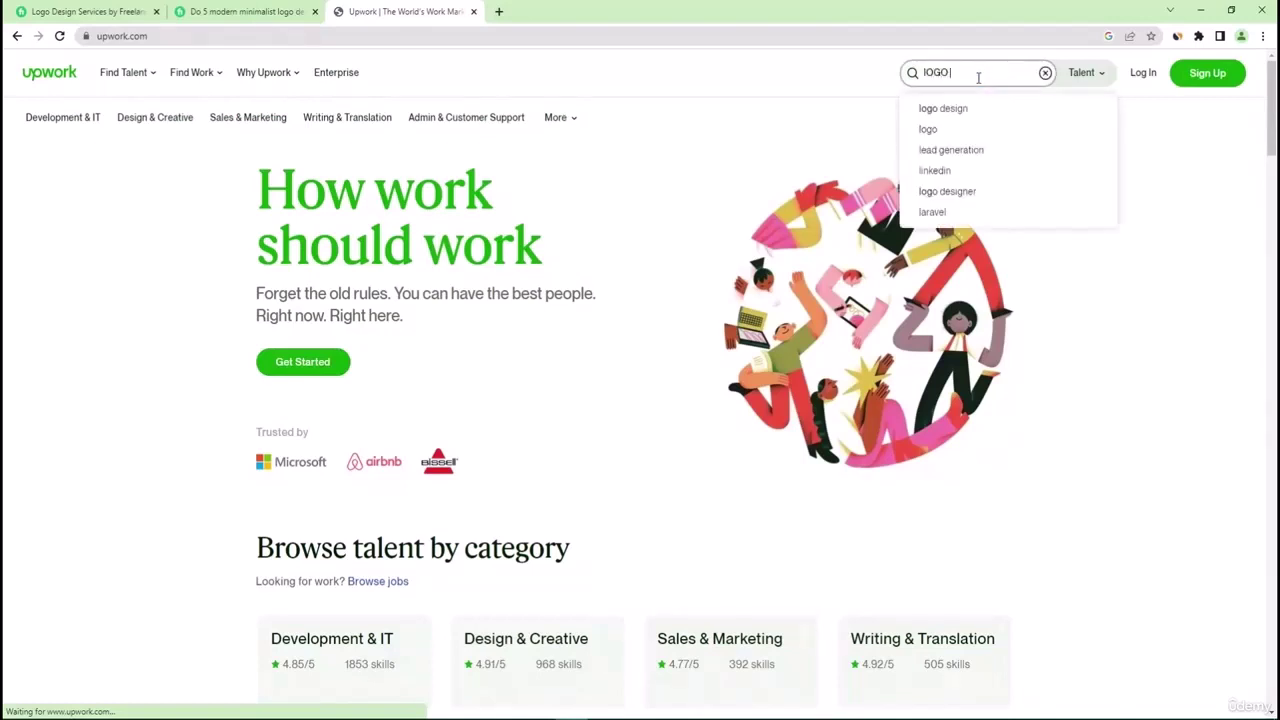
pyautogui.press('Down')
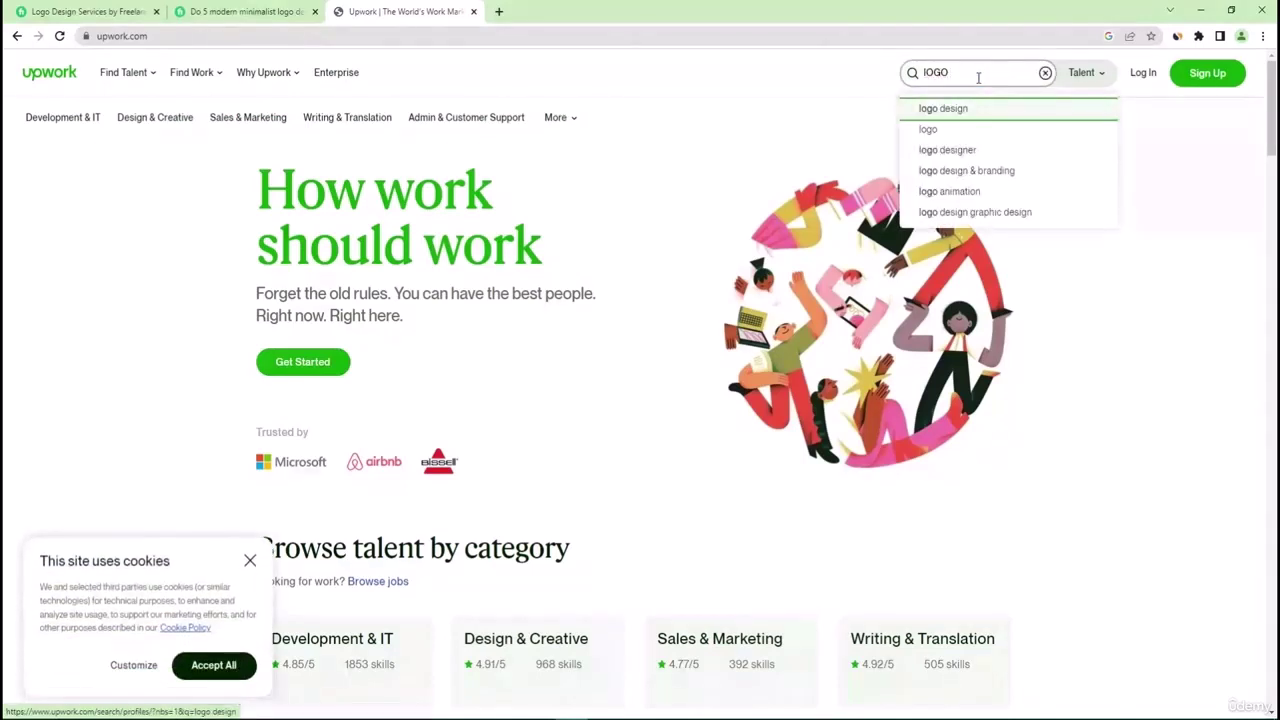
pyautogui.press('Return')
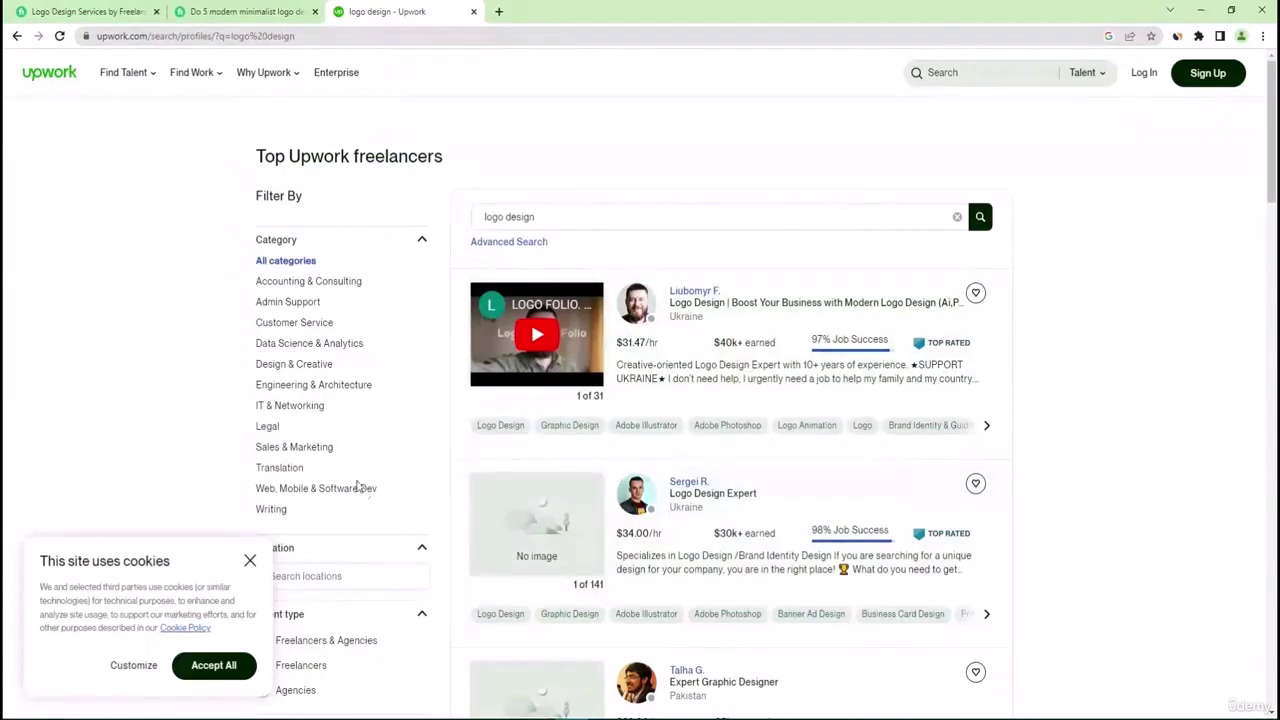
# Close the cookie banner and browse the logo design freelancers and fixed-price projects from $10.
pyautogui.scroll(-3, 114, 426)
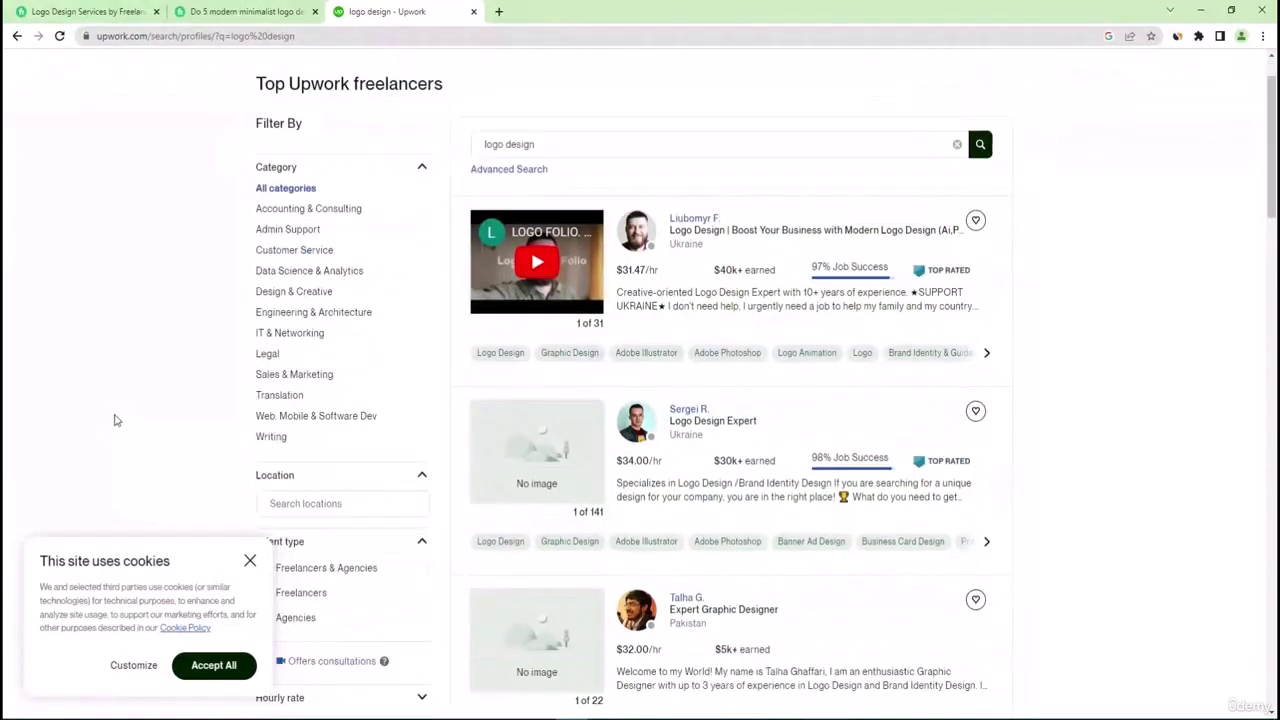
pyautogui.scroll(3, 114, 426)
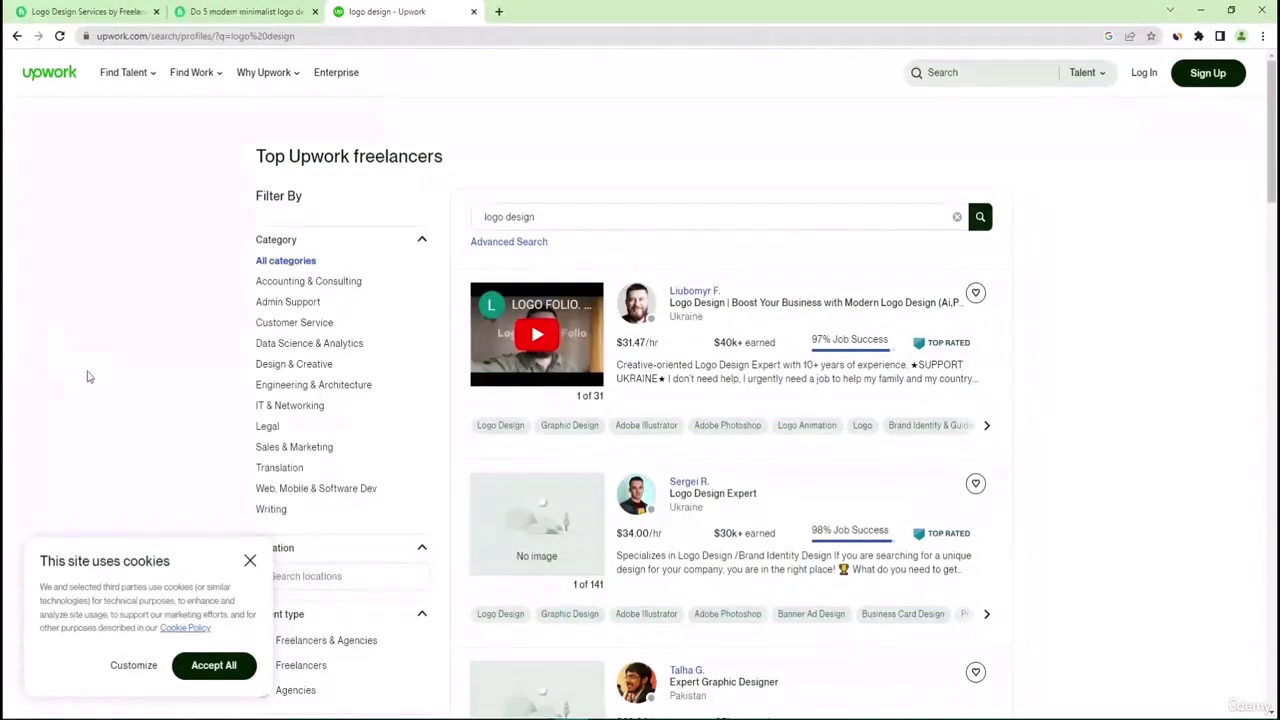
pyautogui.click(250, 563)
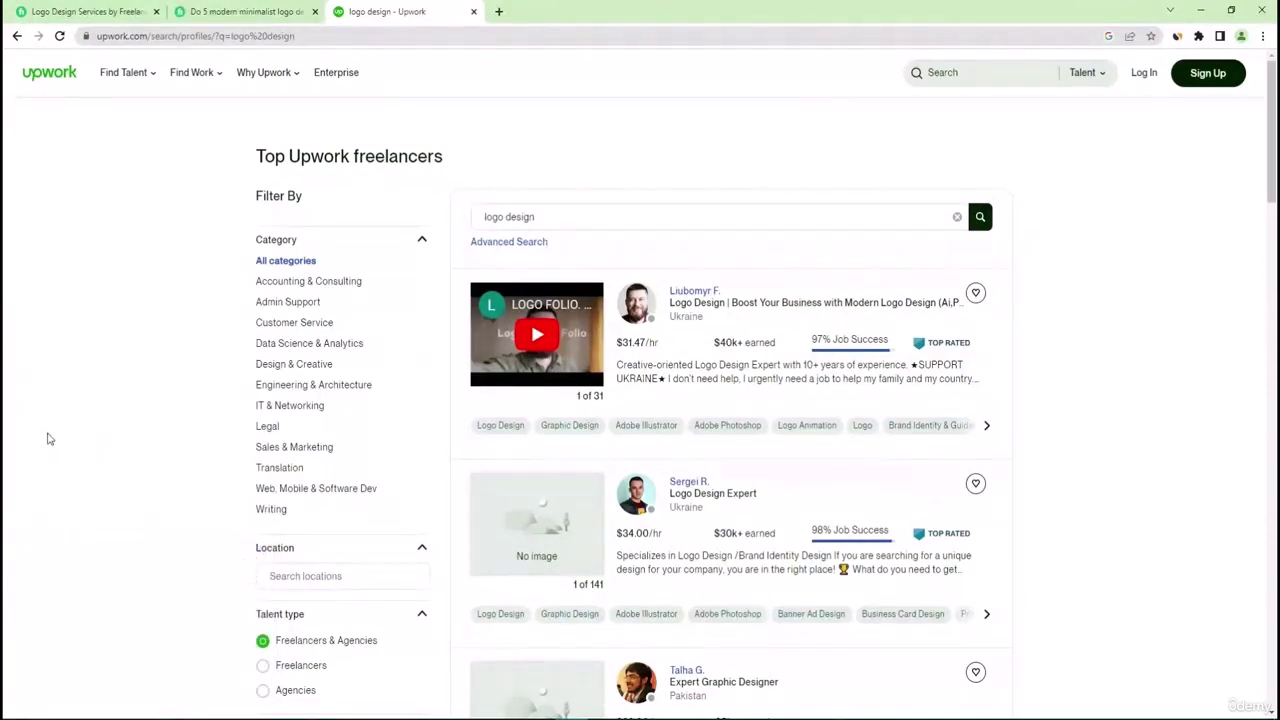
pyautogui.scroll(-3, 48, 440)
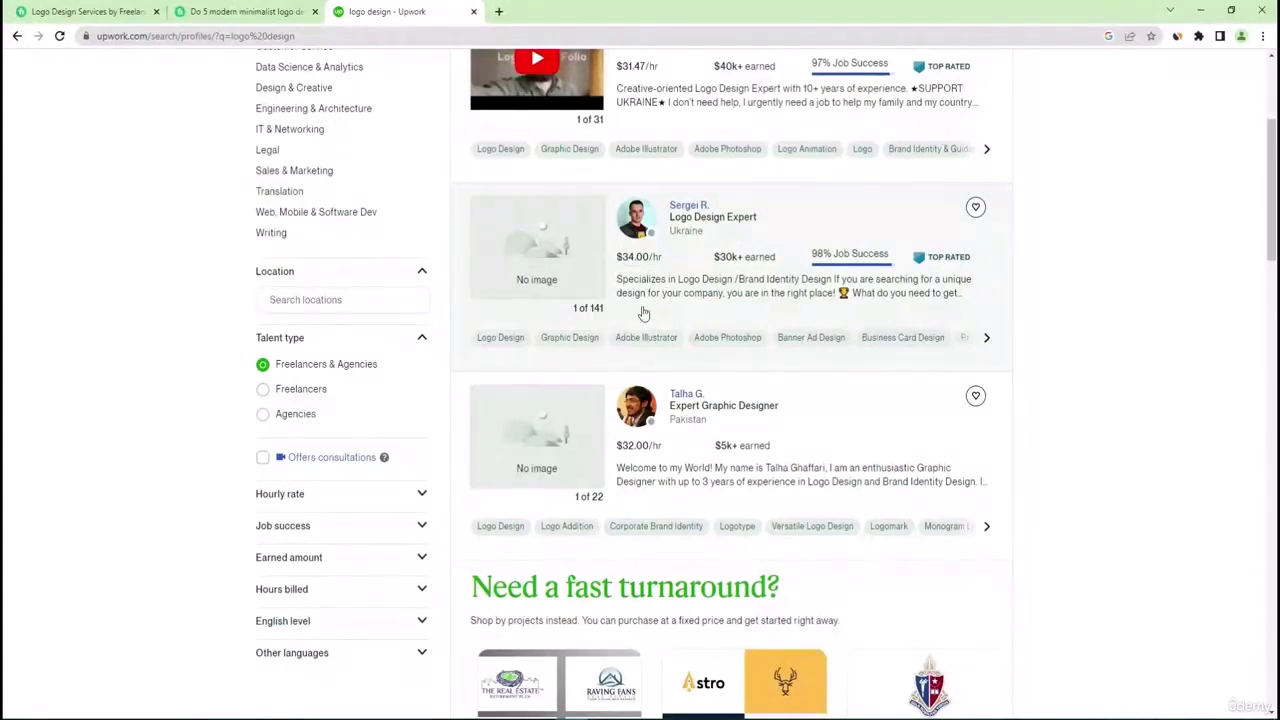
pyautogui.scroll(2, 697, 452)
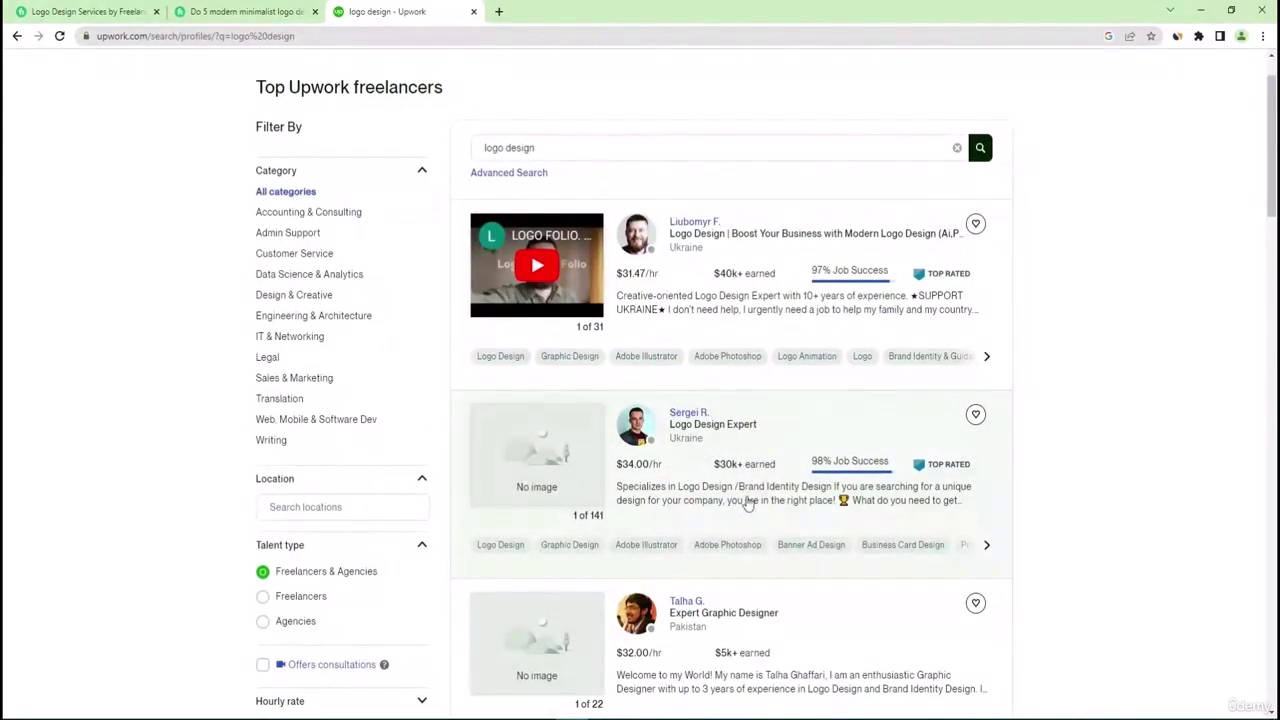
pyautogui.scroll(-2, 750, 515)
pyautogui.scroll(1, 752, 518)
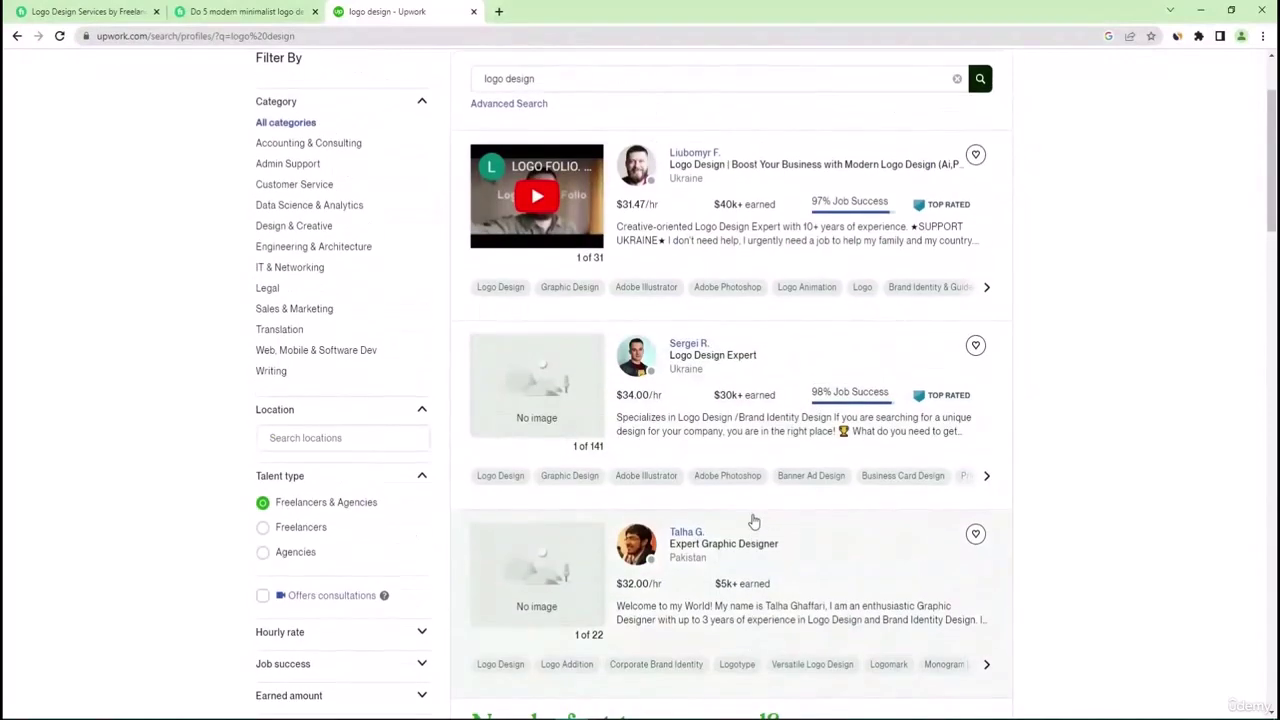
pyautogui.scroll(-3, 754, 521)
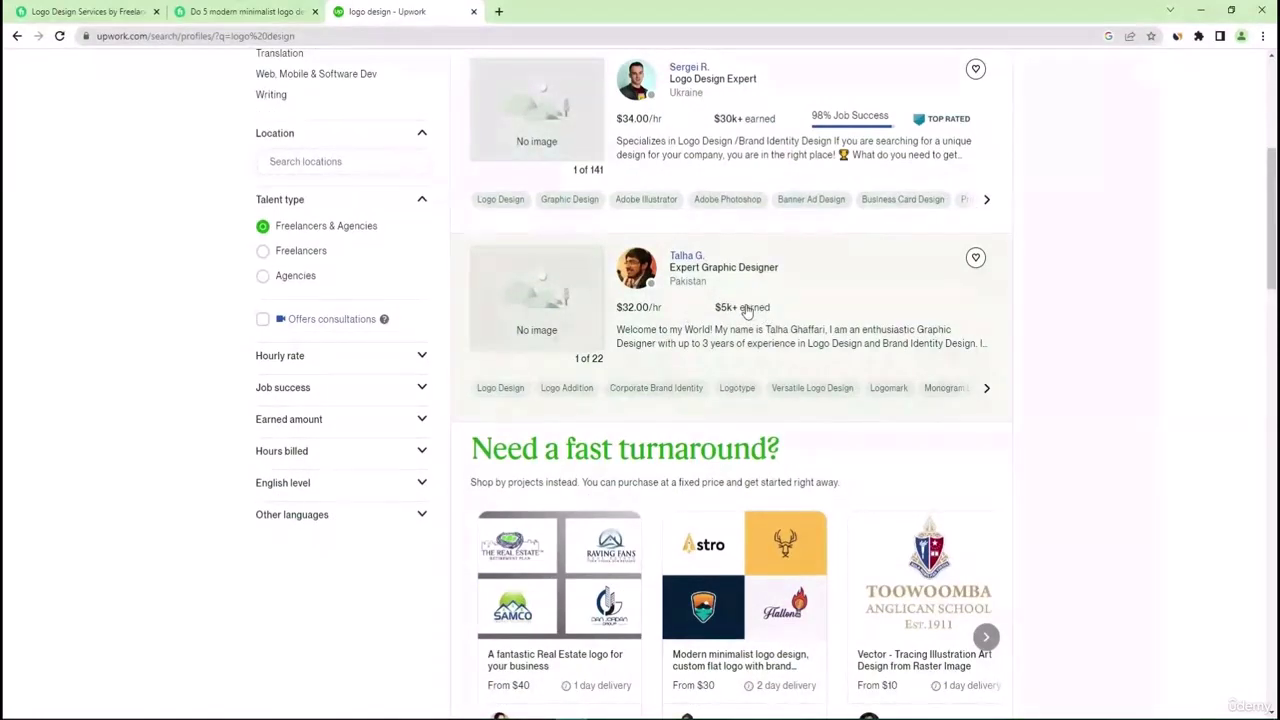
pyautogui.scroll(-5, 760, 375)
pyautogui.scroll(-1, 767, 370)
pyautogui.scroll(5, 760, 365)
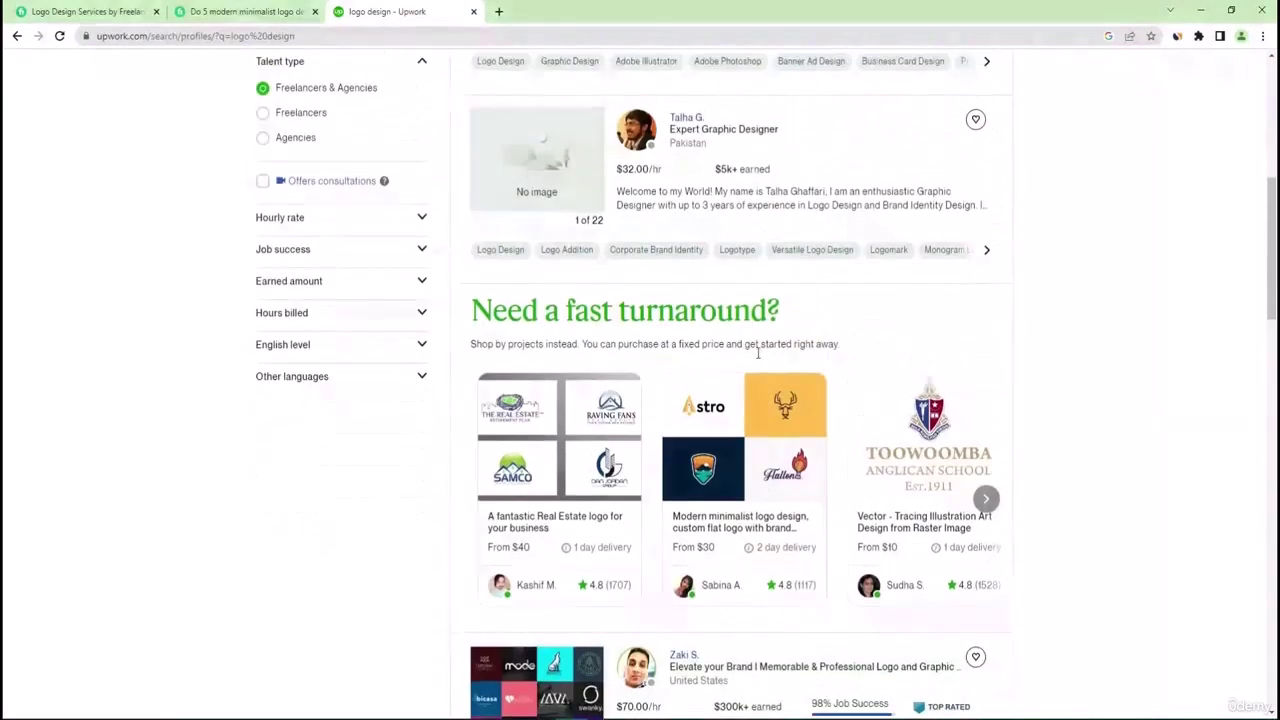
pyautogui.scroll(-6, 752, 362)
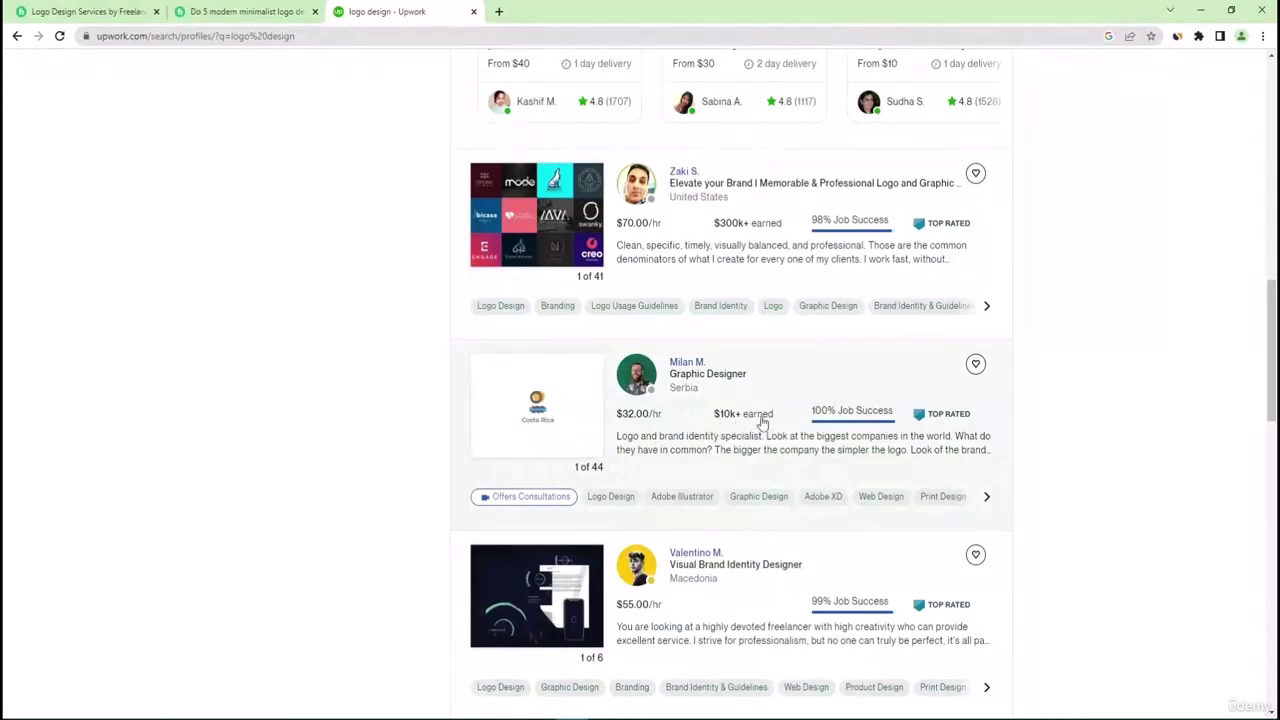
pyautogui.scroll(3, 115, 505)
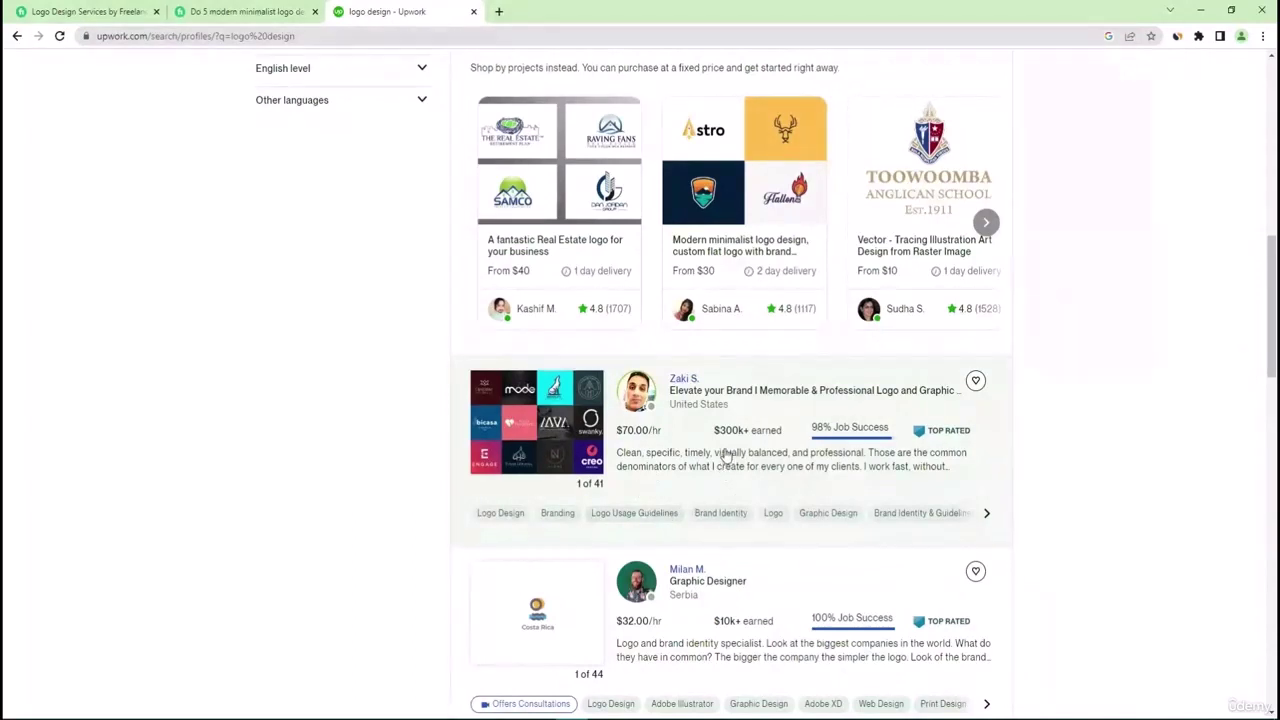
pyautogui.scroll(-5, 722, 436)
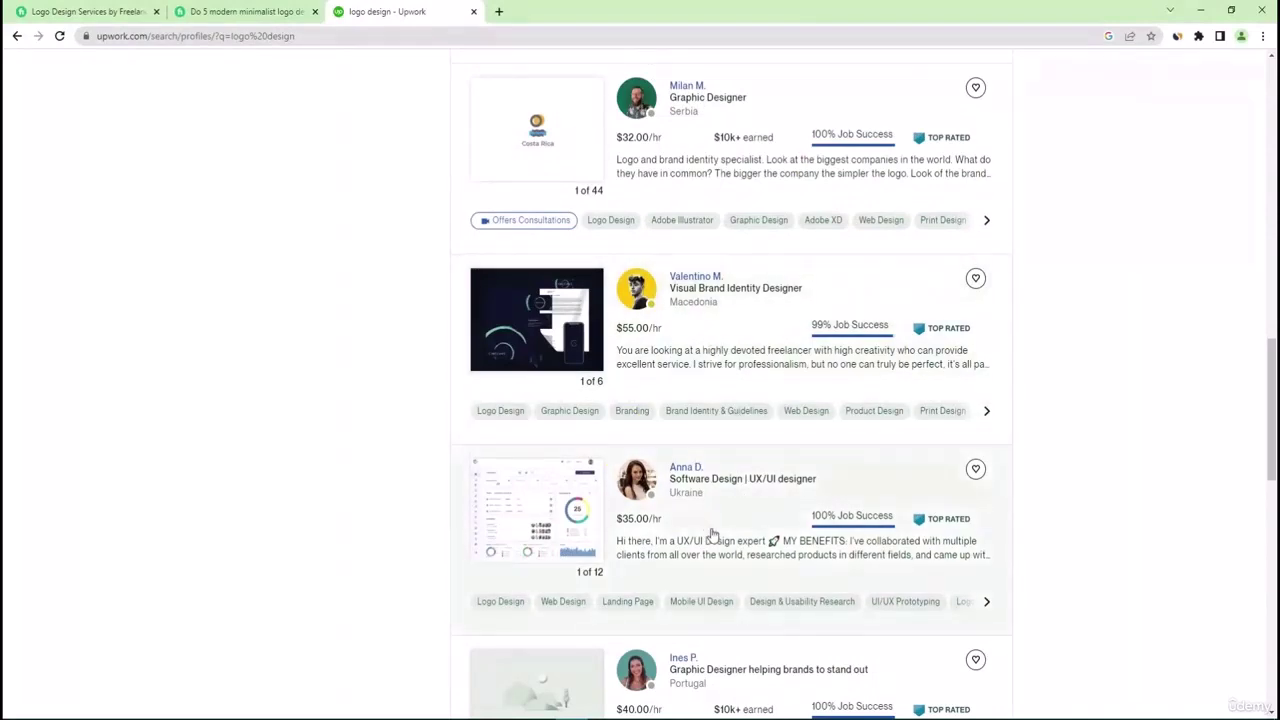
pyautogui.scroll(-4, 712, 560)
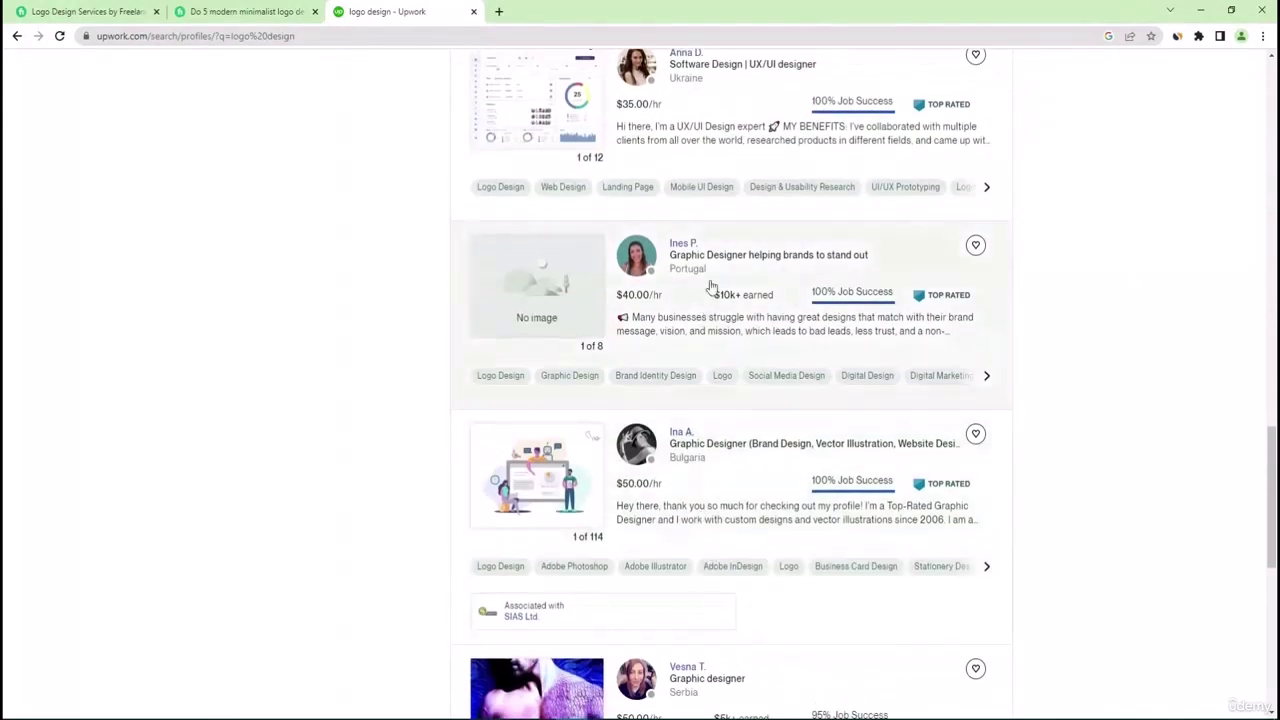
pyautogui.scroll(-3, 731, 492)
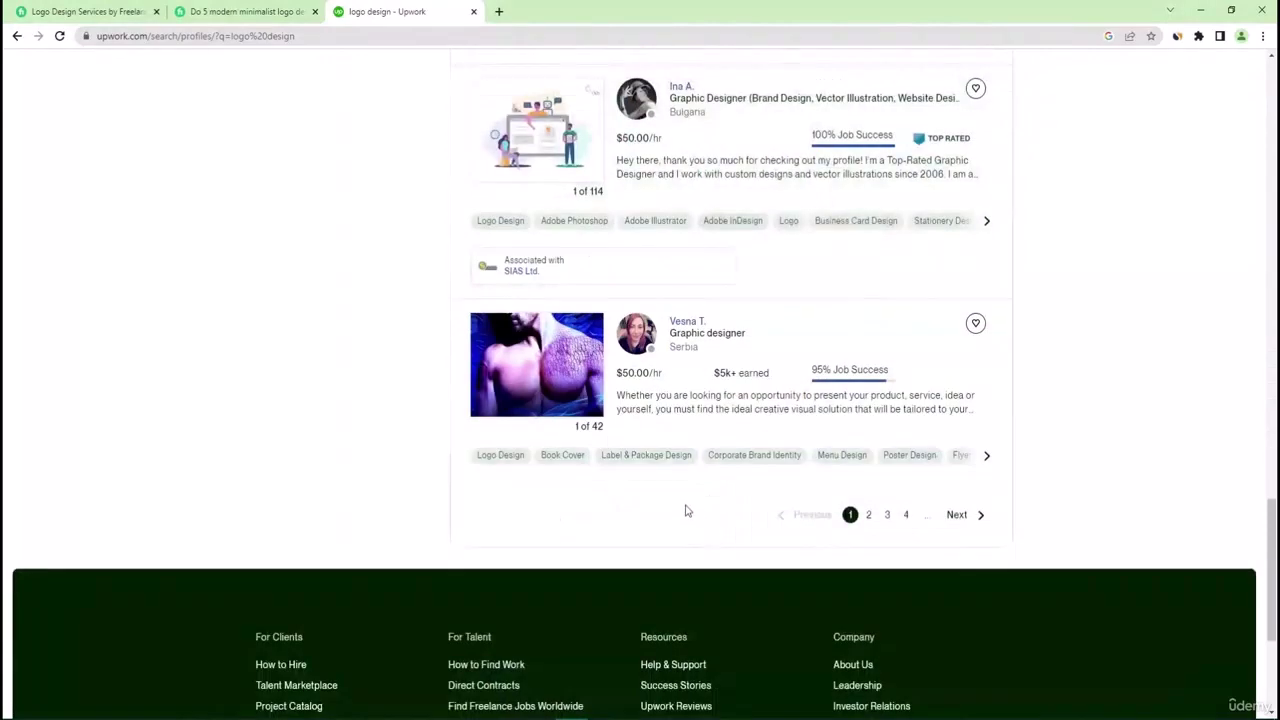
pyautogui.scroll(20, 620, 650)
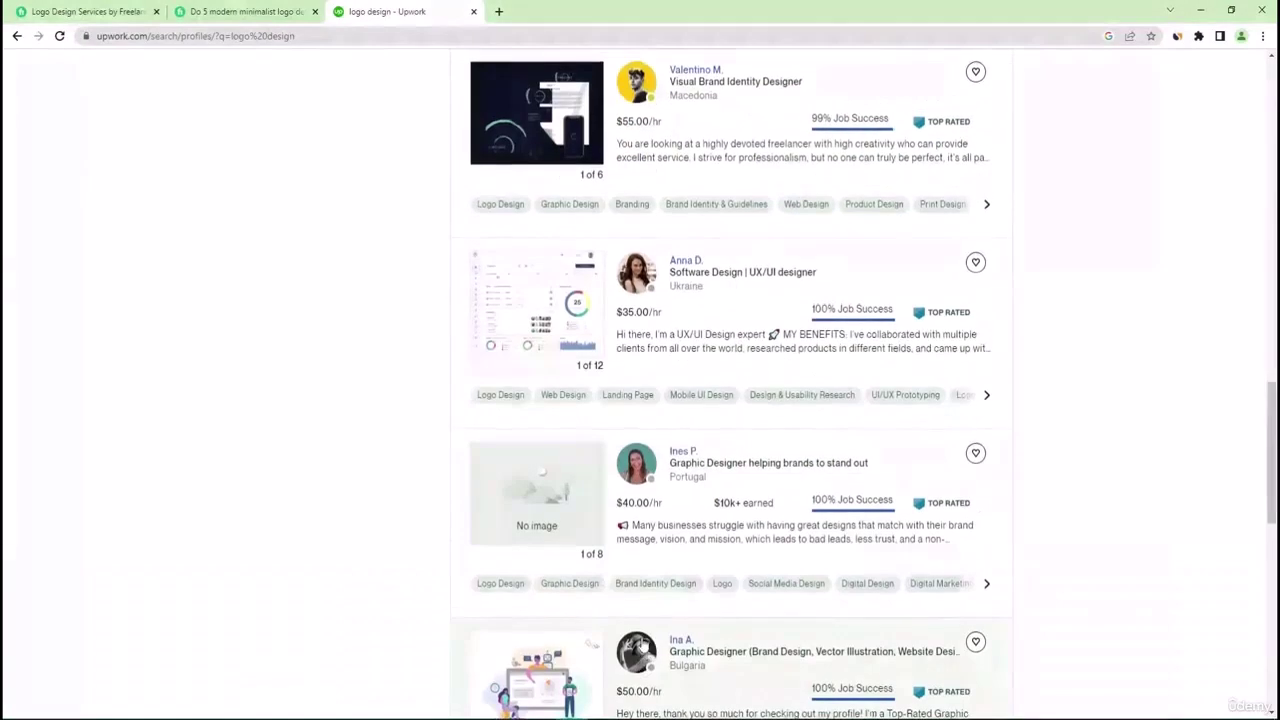
pyautogui.scroll(1, 635, 612)
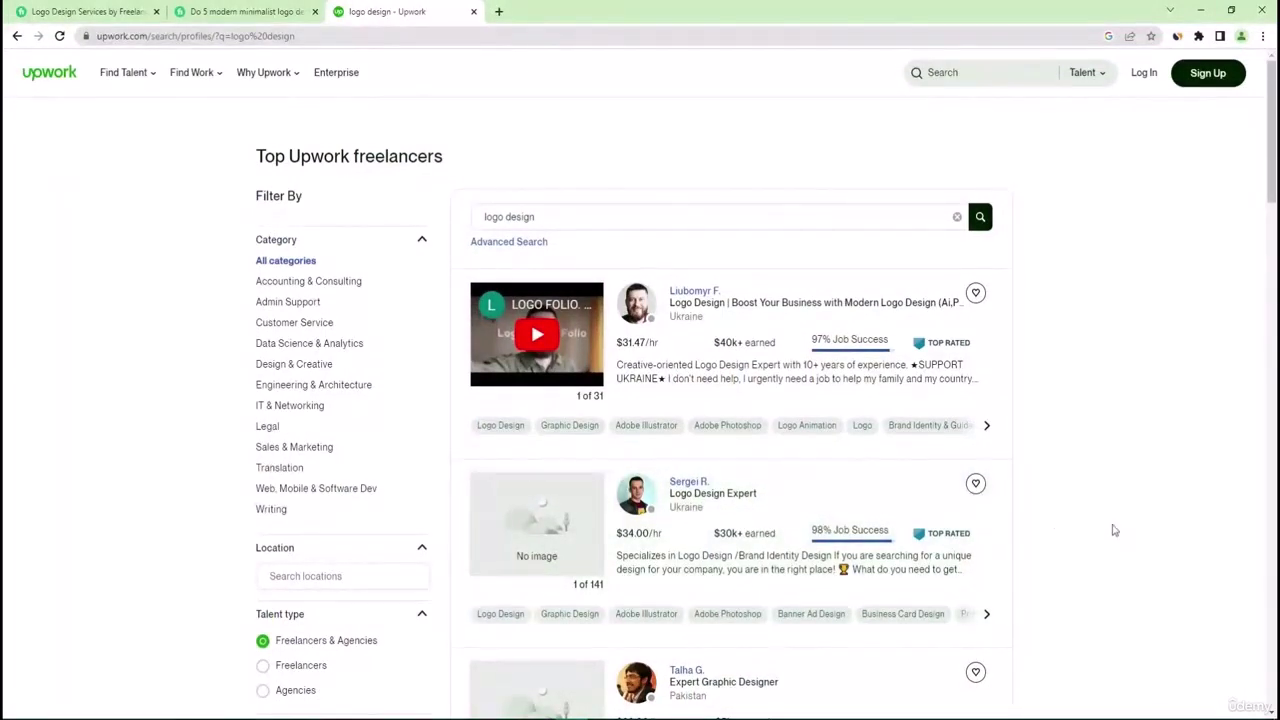
pyautogui.click(1178, 37)
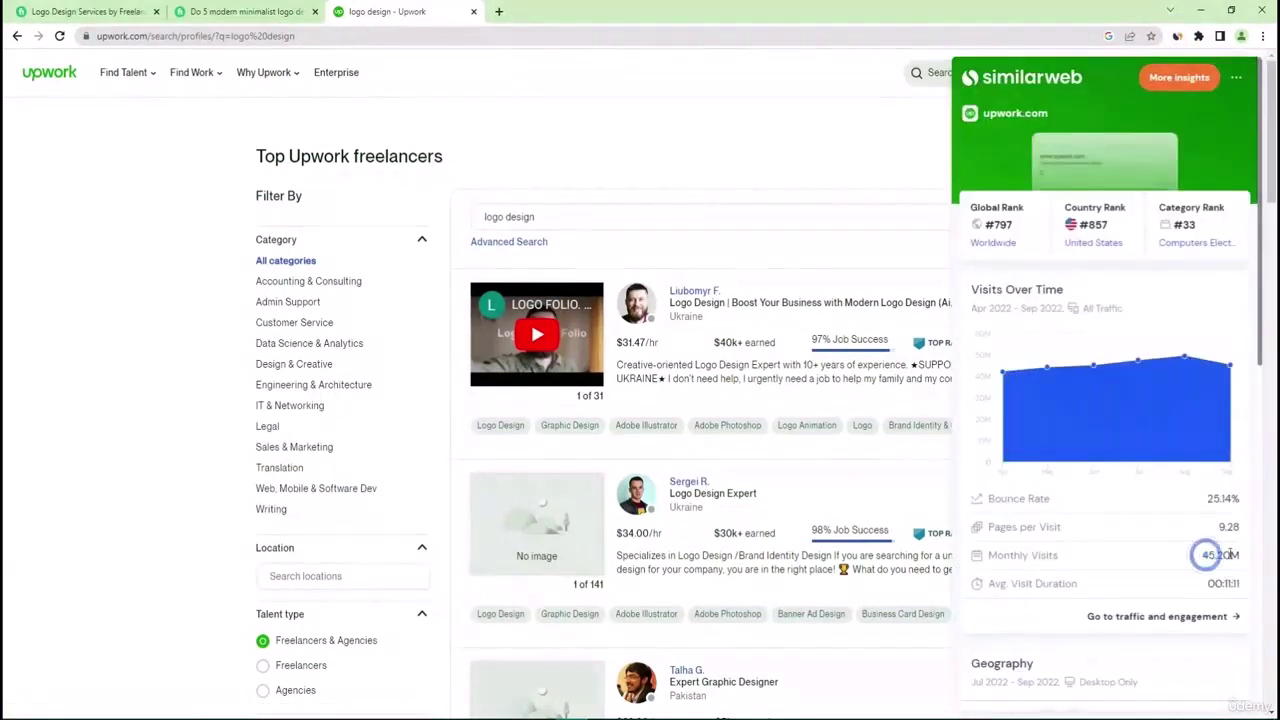
pyautogui.click(1210, 556)
pyautogui.doubleClick(1210, 556)
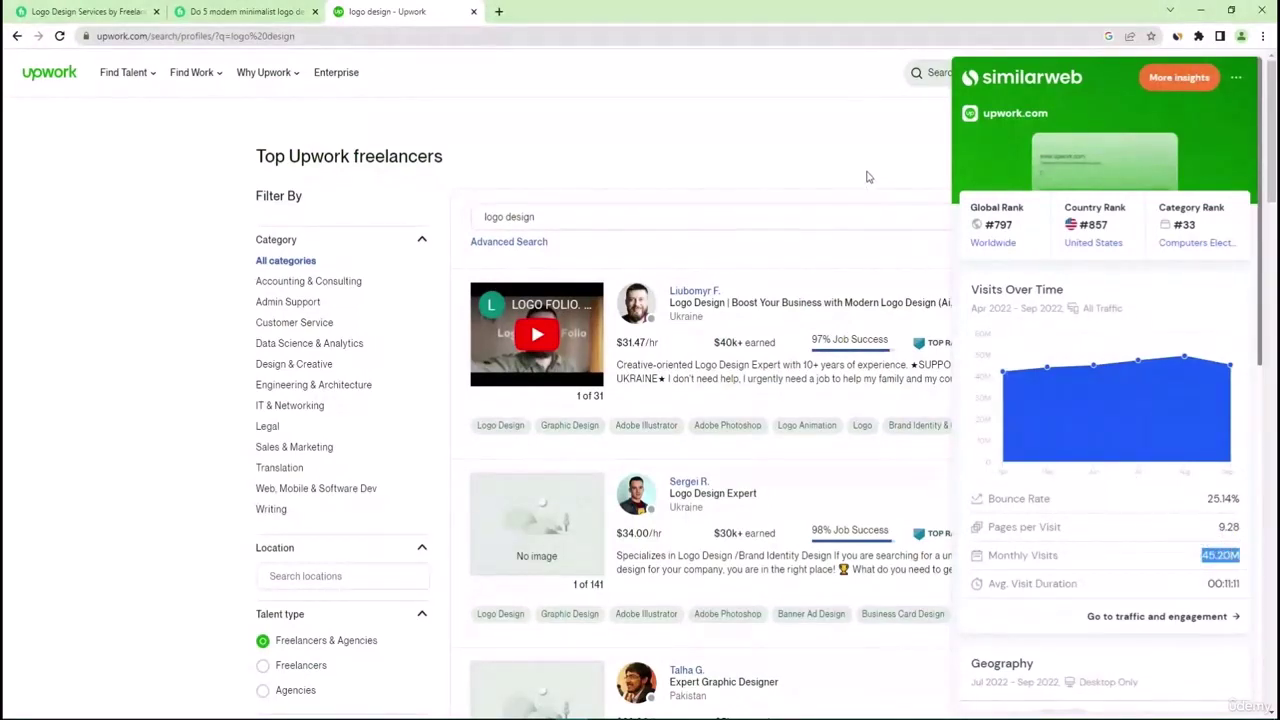
pyautogui.scroll(-5, 1171, 537)
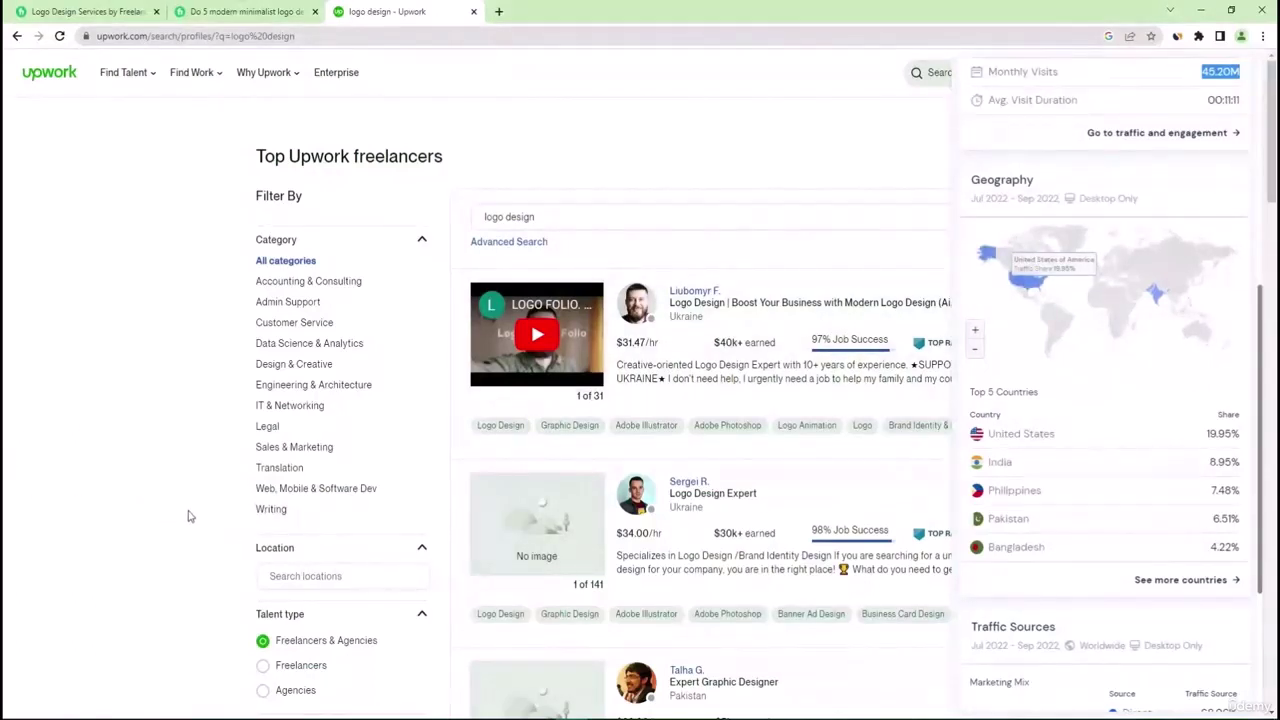
pyautogui.click(172, 537)
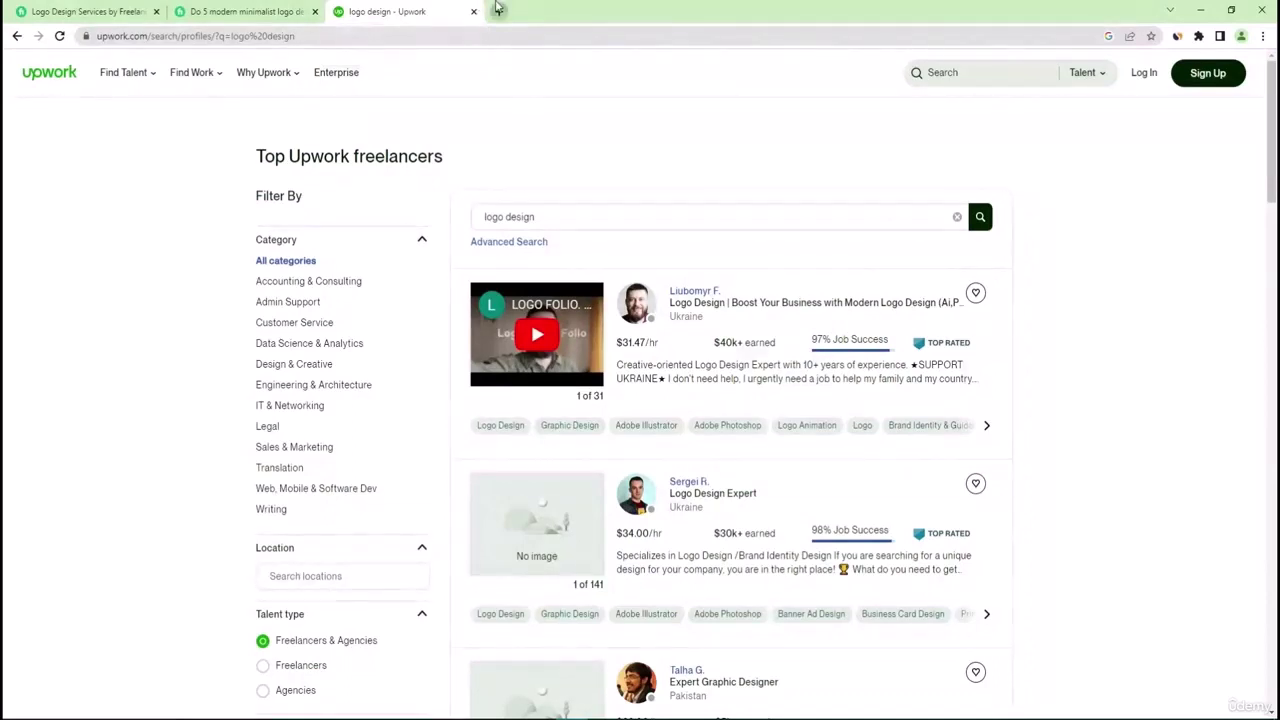
# In a new tab, type KDP and search Google for the 'kdp amazon' suggestion.
pyautogui.click(498, 11)
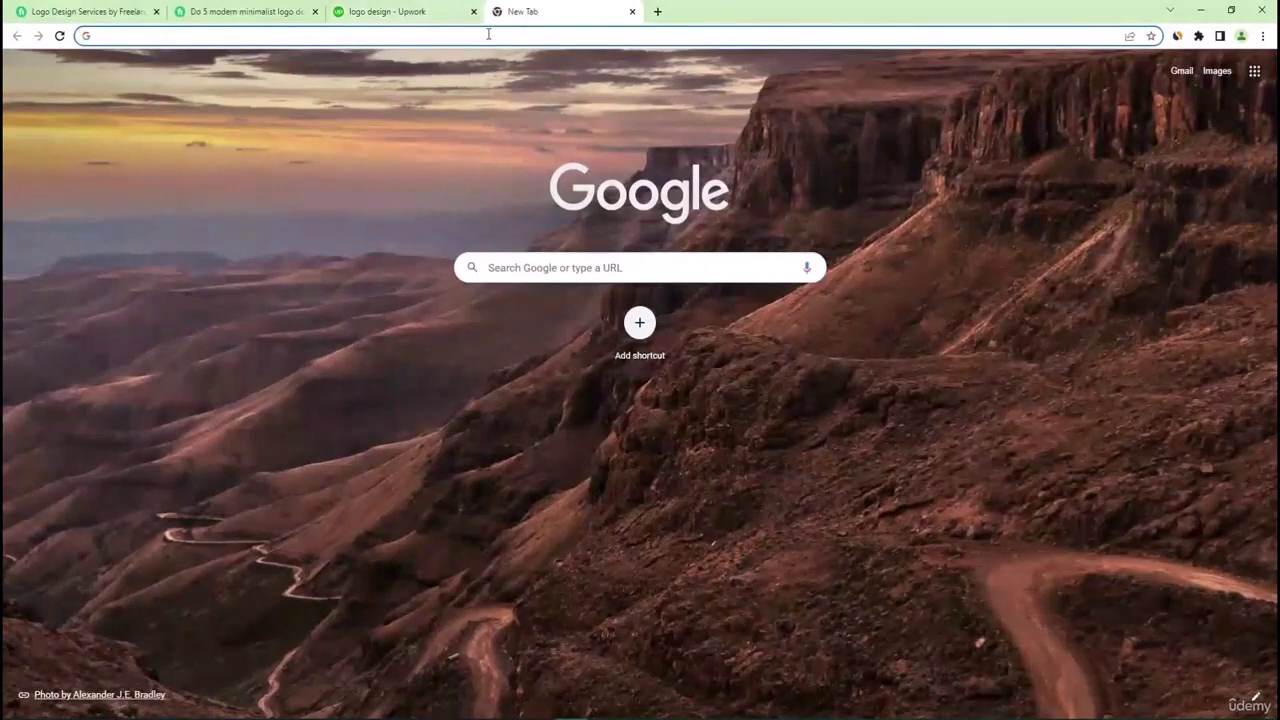
pyautogui.click(489, 35)
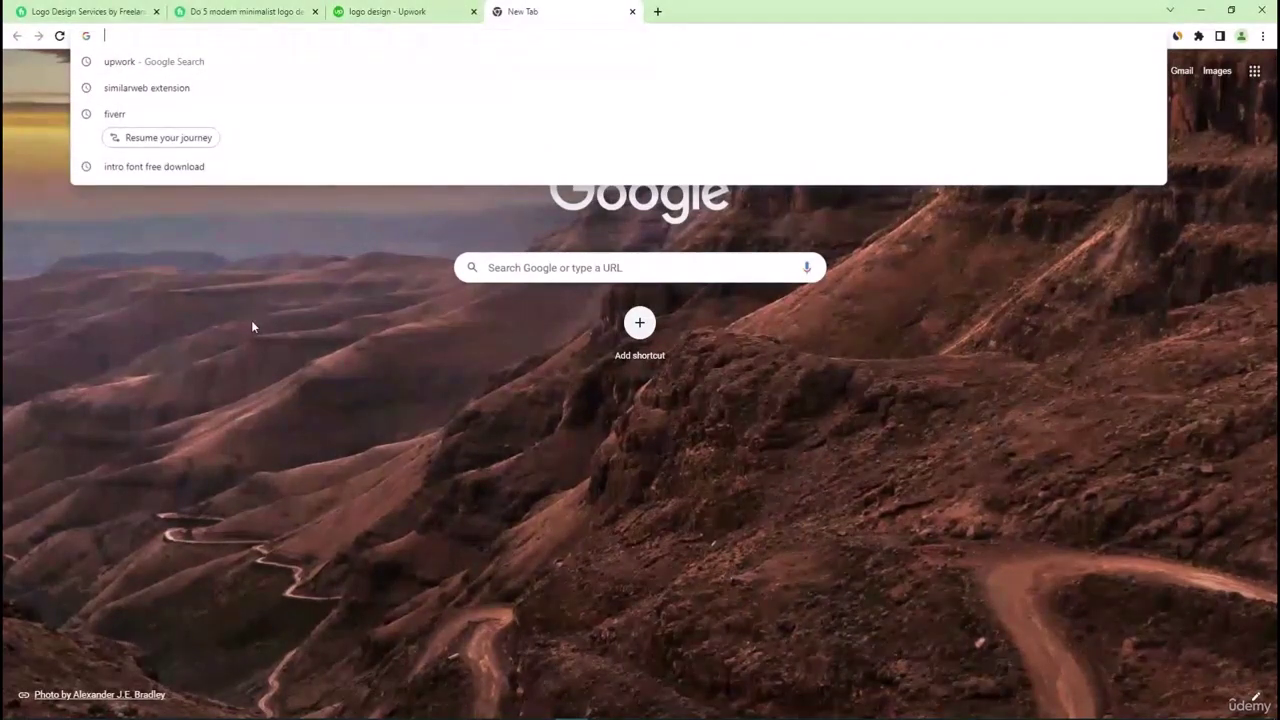
pyautogui.write('KDP')
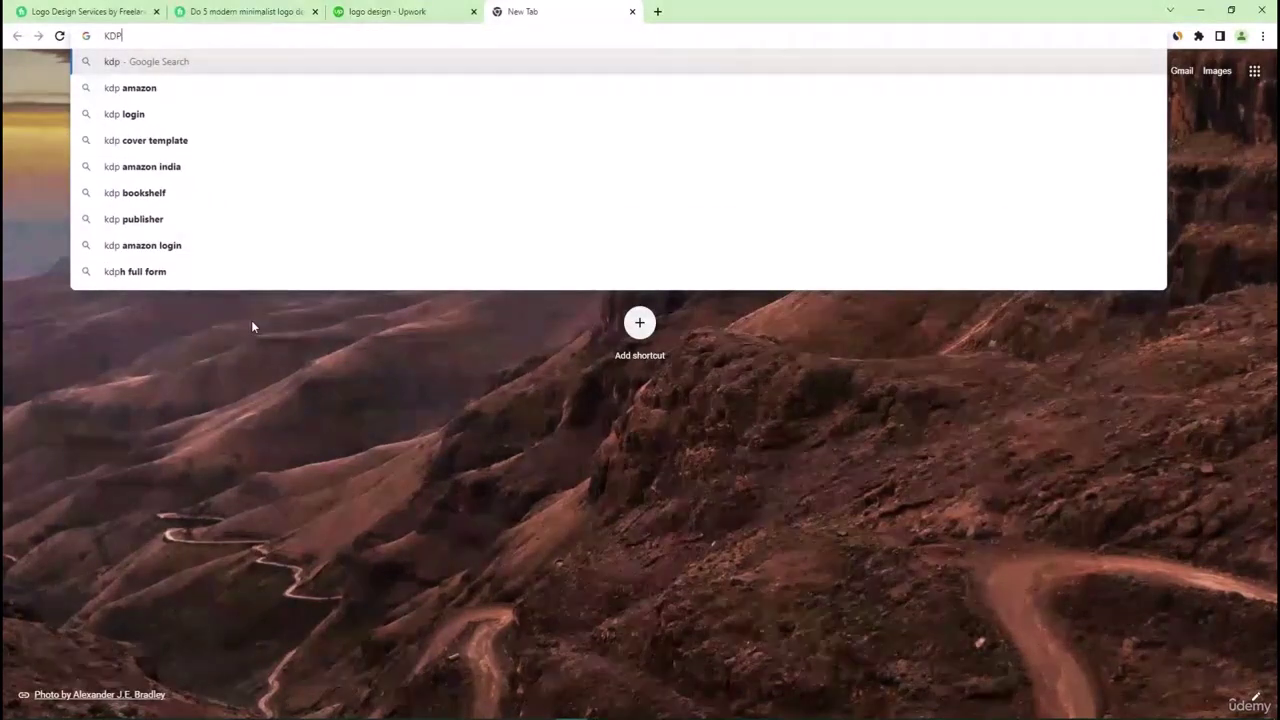
pyautogui.press('Down')
pyautogui.press('Return')
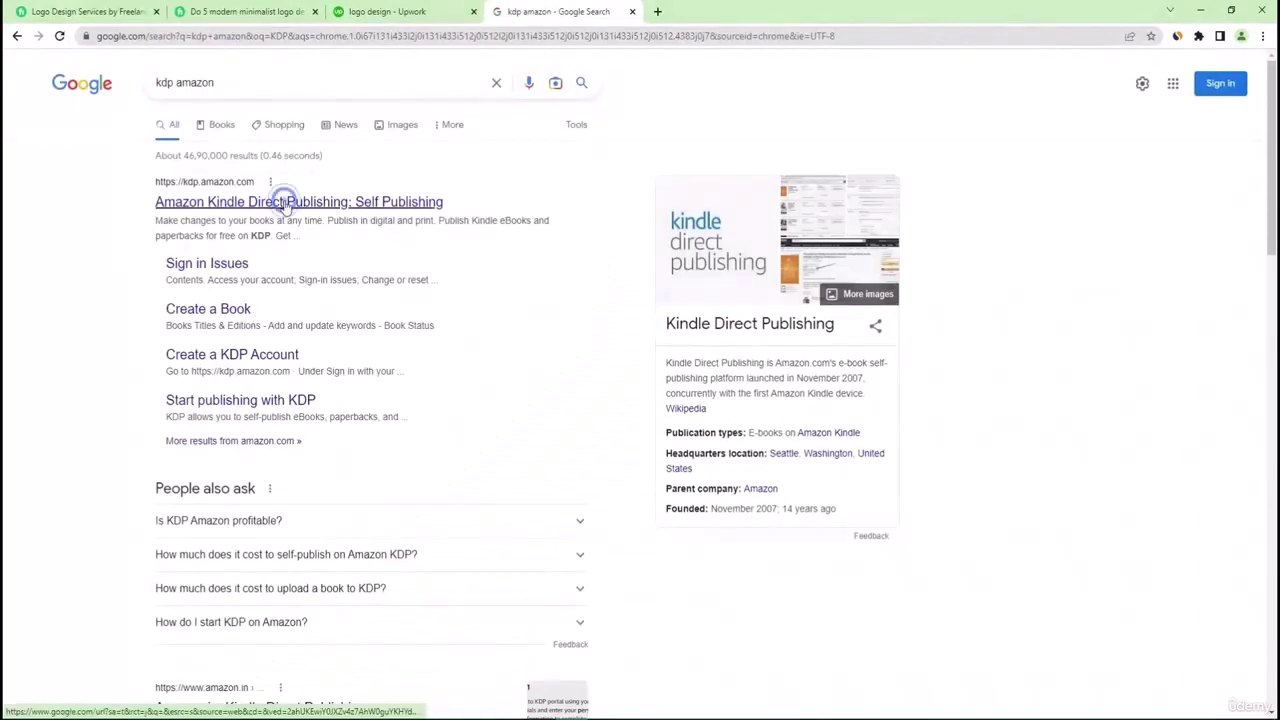
# Open the Amazon Kindle Direct Publishing result and highlight 'Kindle' in its headline.
pyautogui.click(285, 203)
pyautogui.scroll(-2, 111, 320)
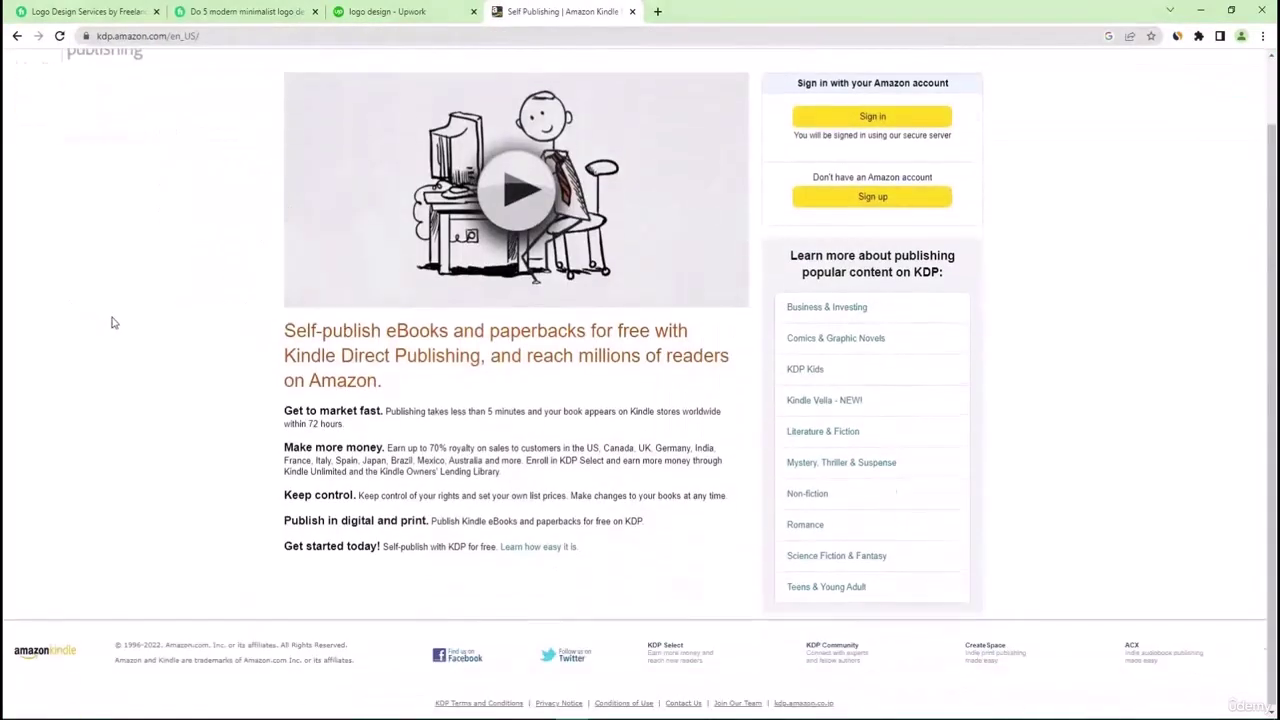
pyautogui.scroll(1, 83, 326)
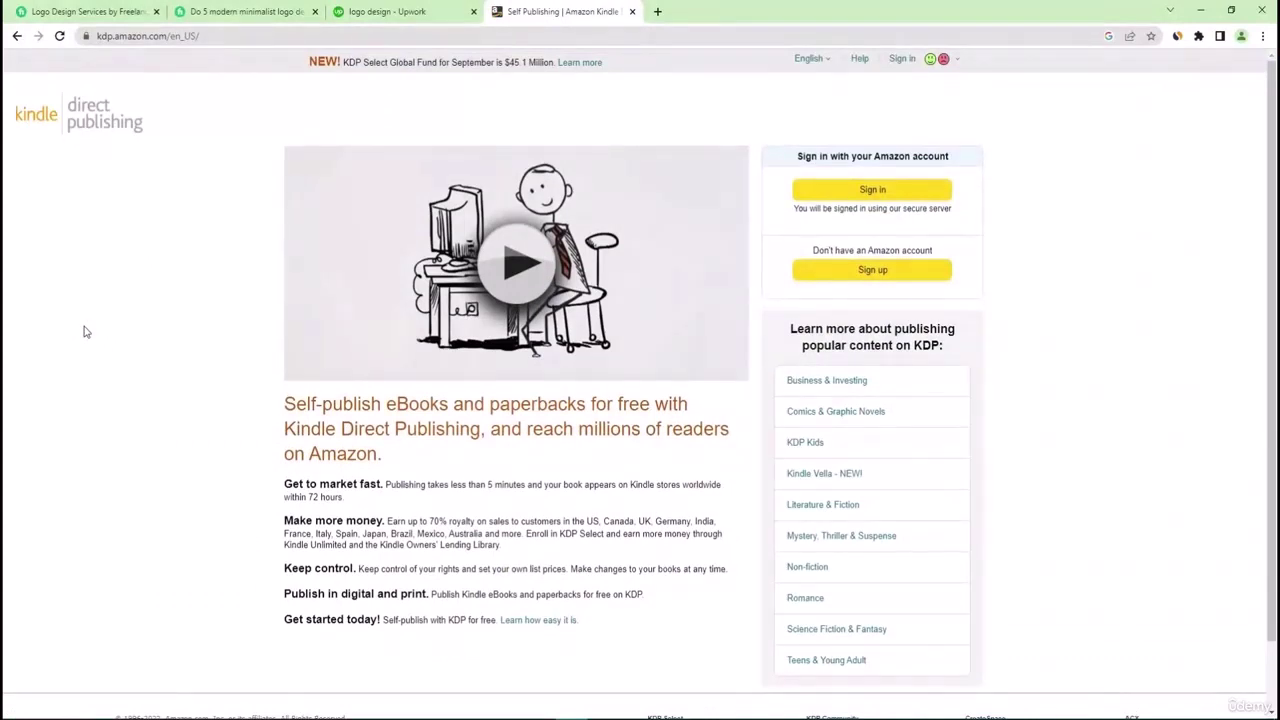
pyautogui.moveTo(284, 430); pyautogui.dragTo(341, 432)
pyautogui.click(341, 432)
# Highlight the KDP benefits list and the self-publish headline paragraph.
pyautogui.moveTo(257, 487); pyautogui.dragTo(197, 503)
pyautogui.click(608, 634)
pyautogui.click(197, 497)
pyautogui.moveTo(613, 644); pyautogui.dragTo(273, 486)
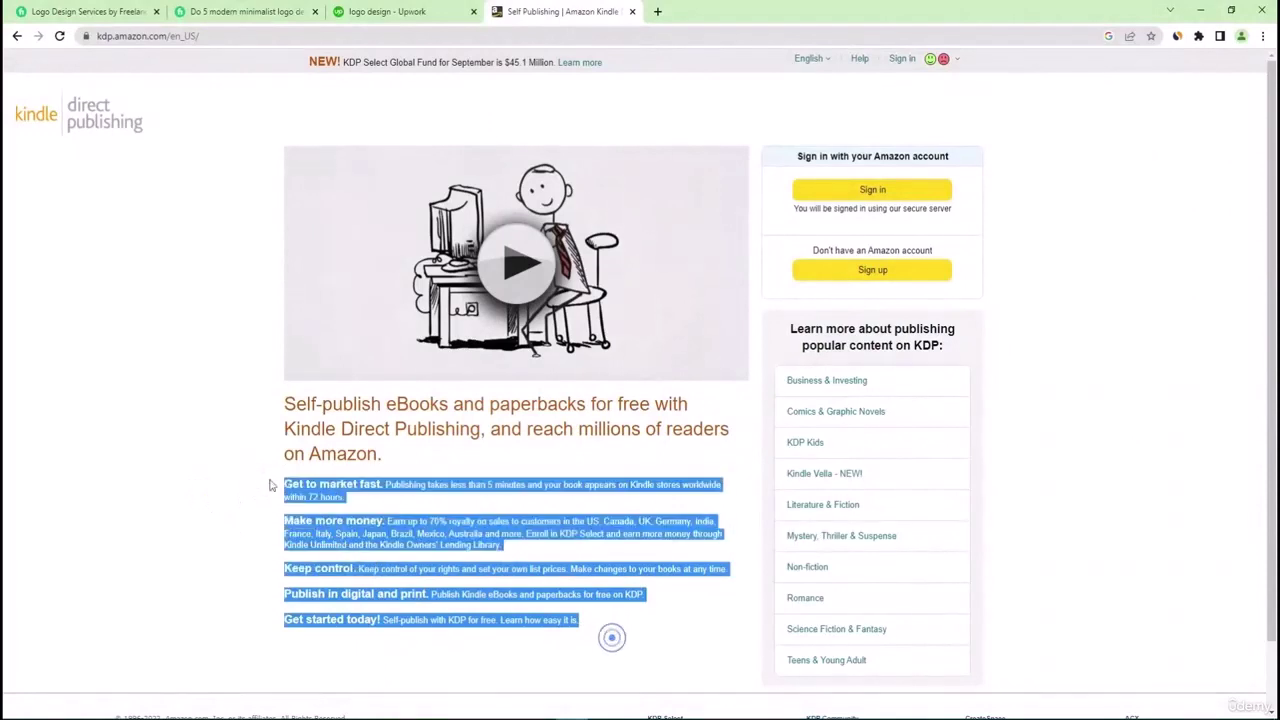
pyautogui.click(237, 455)
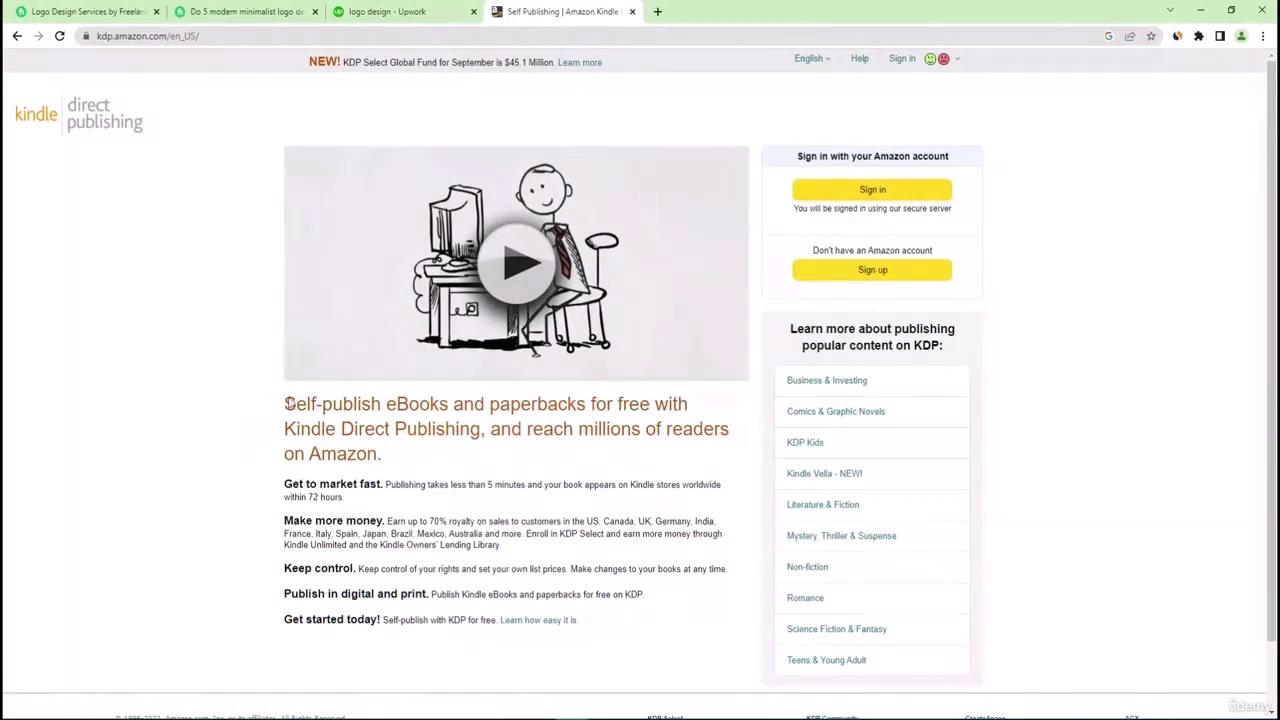
pyautogui.moveTo(268, 396); pyautogui.dragTo(405, 457)
pyautogui.click(407, 455)
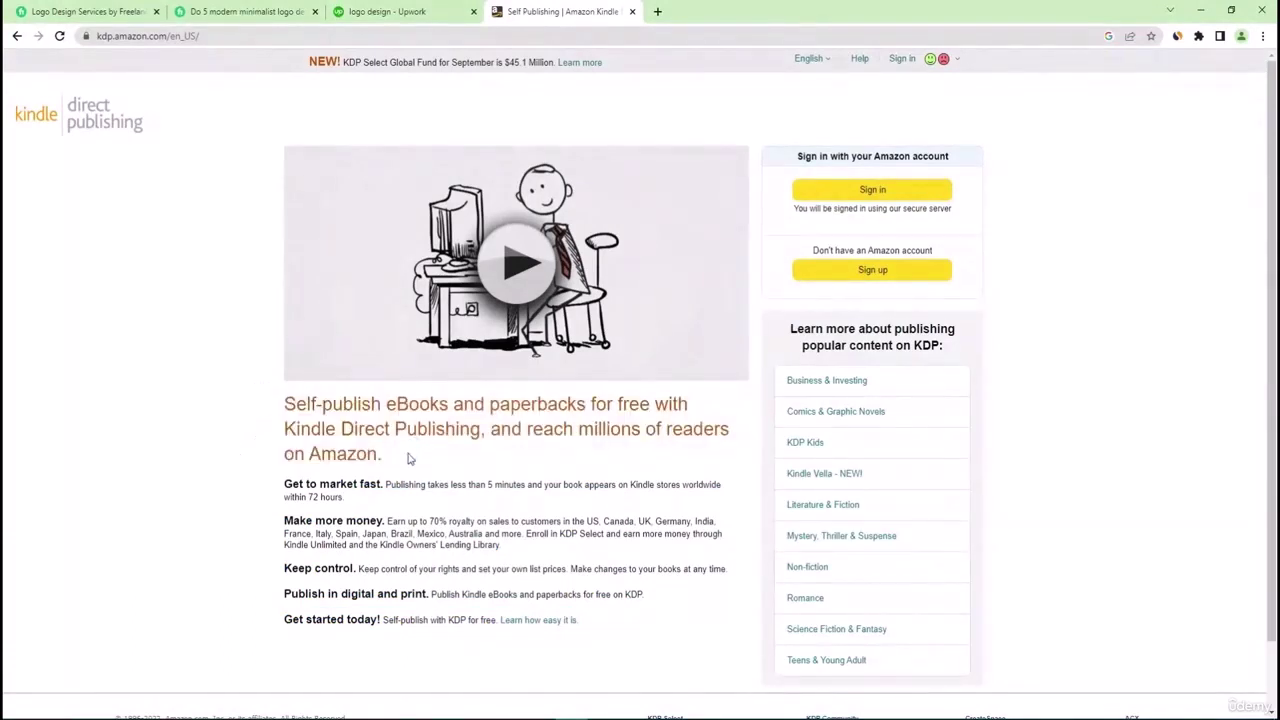